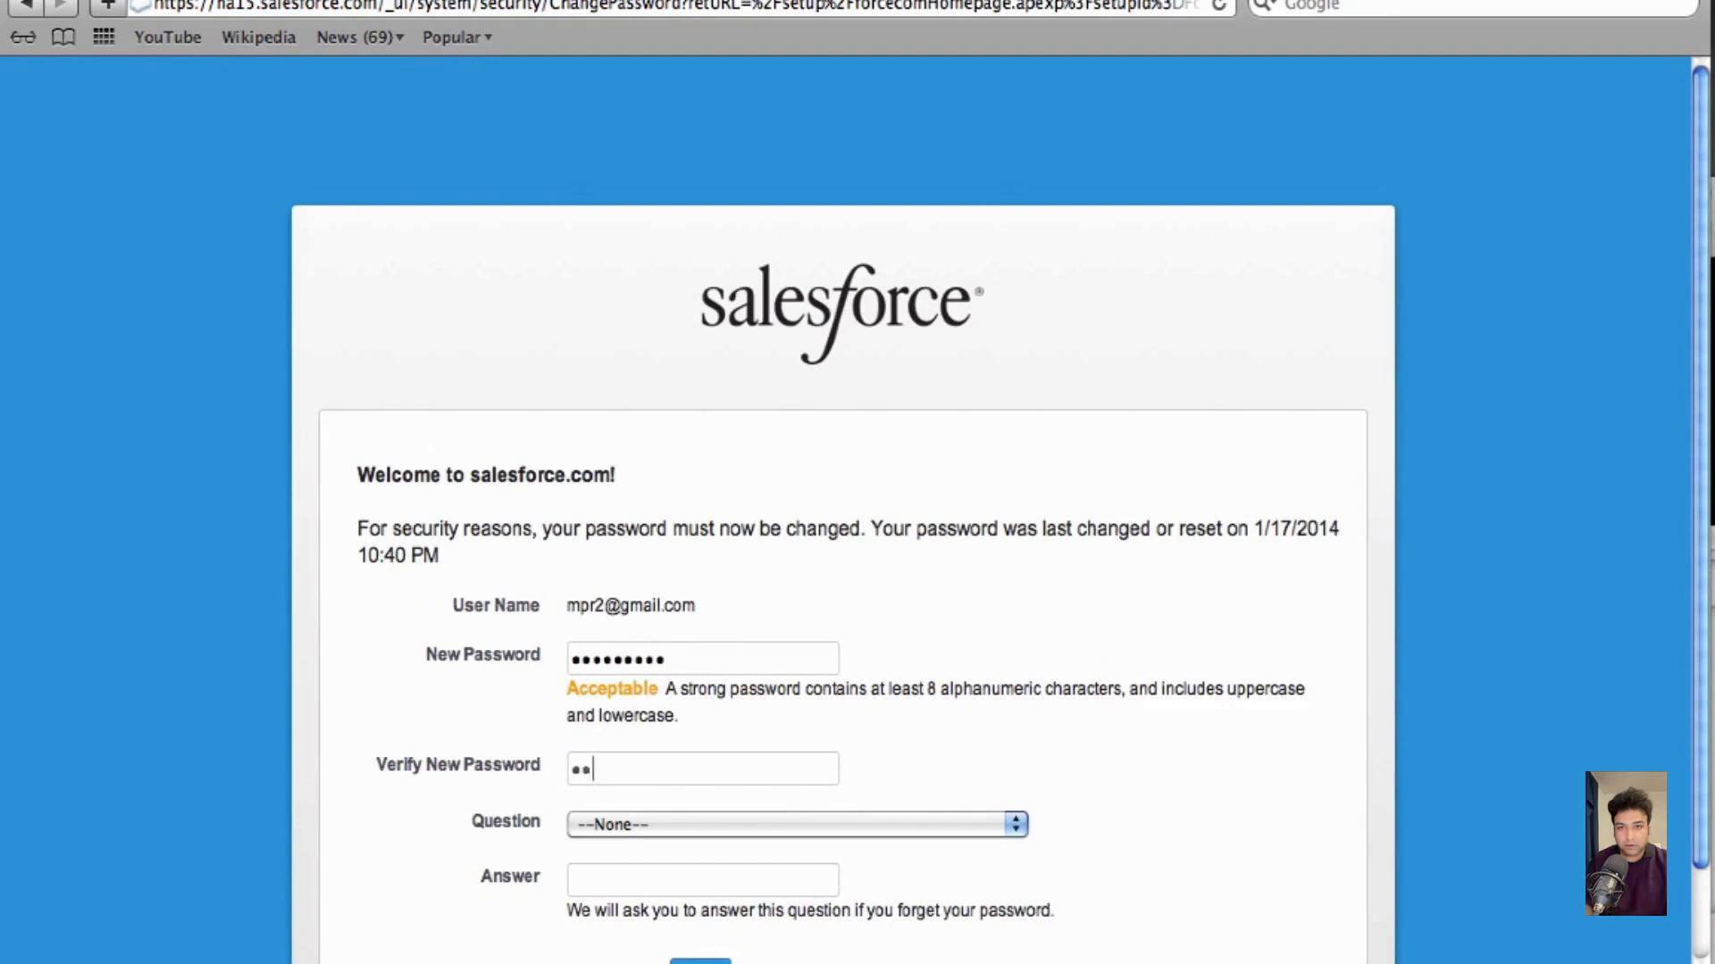
# Step: Confirm the new password, choose 'In what city was your first job?' and enter the security answer
pyautogui.press('Tab')
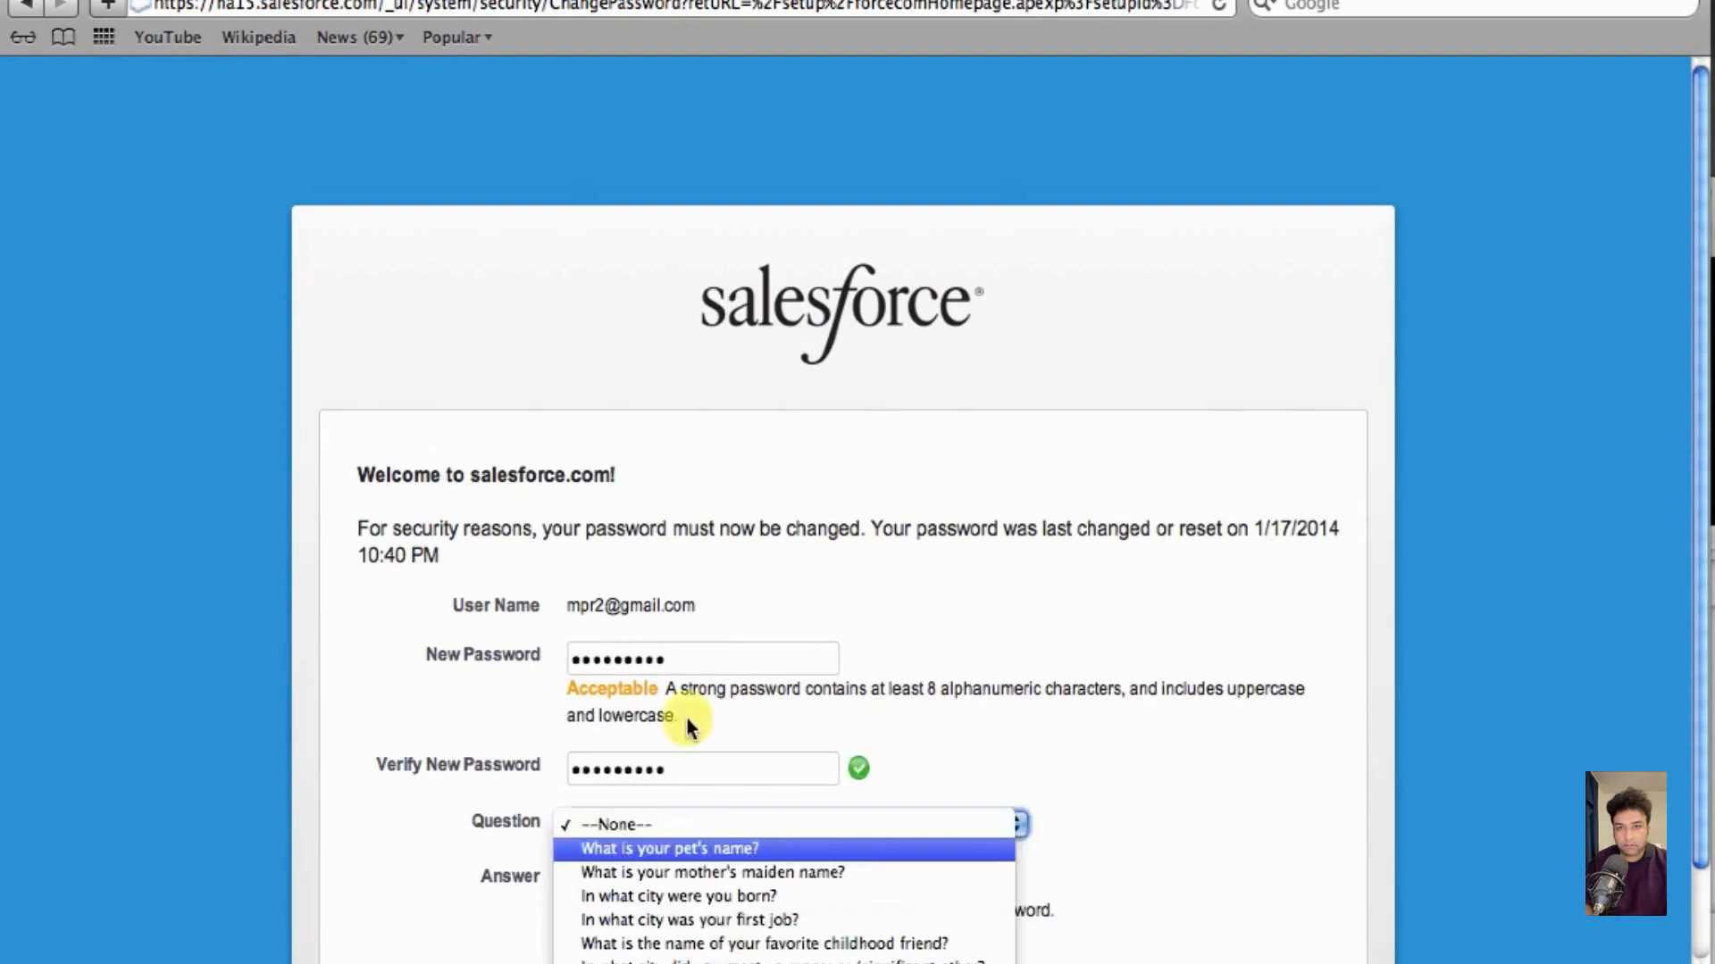
pyautogui.click(643, 901)
pyautogui.press('Tab')
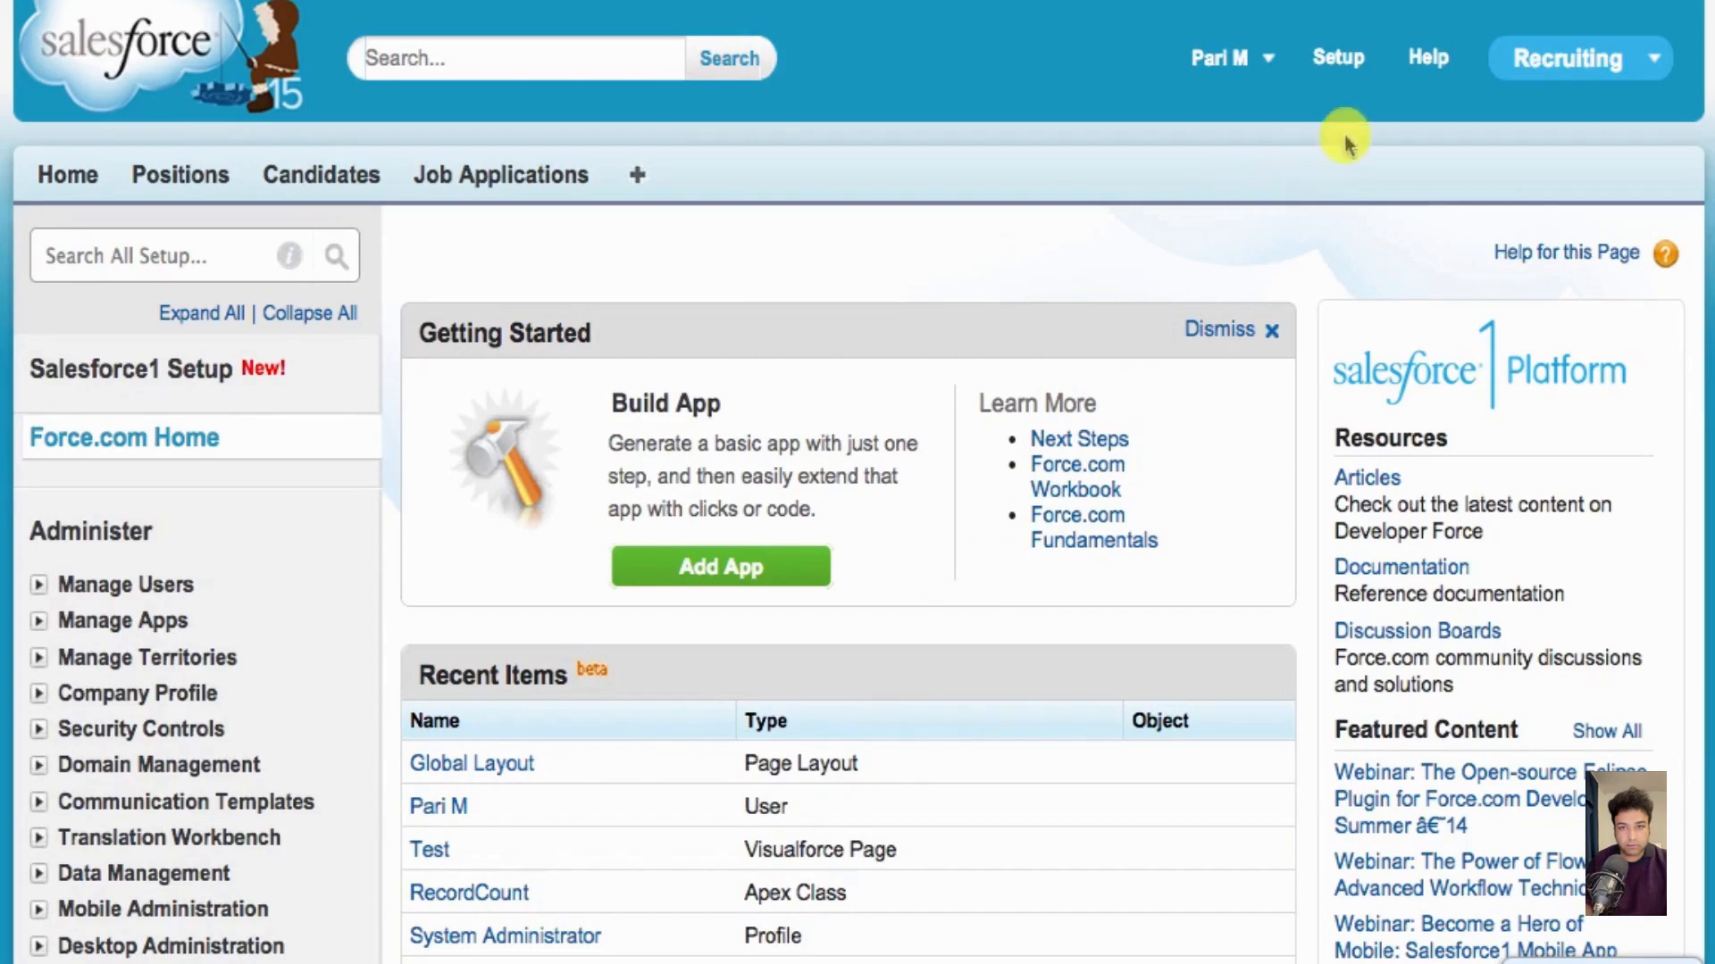
pyautogui.click(1338, 63)
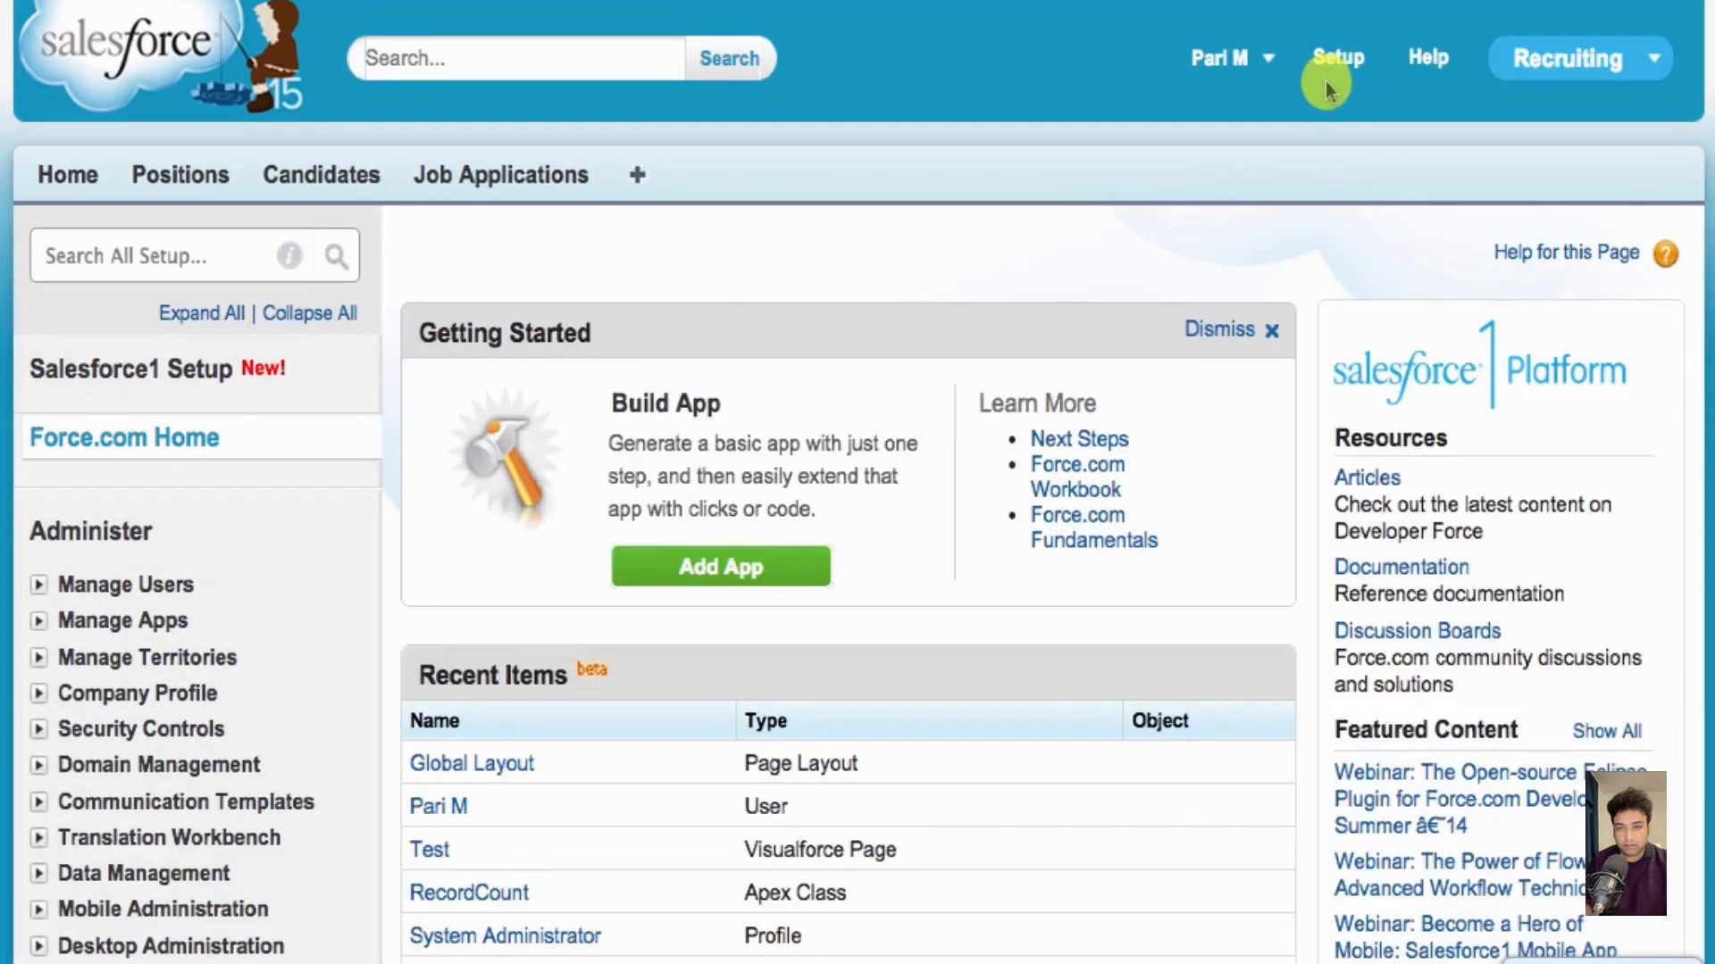
pyautogui.scroll(-3, 1327, 87)
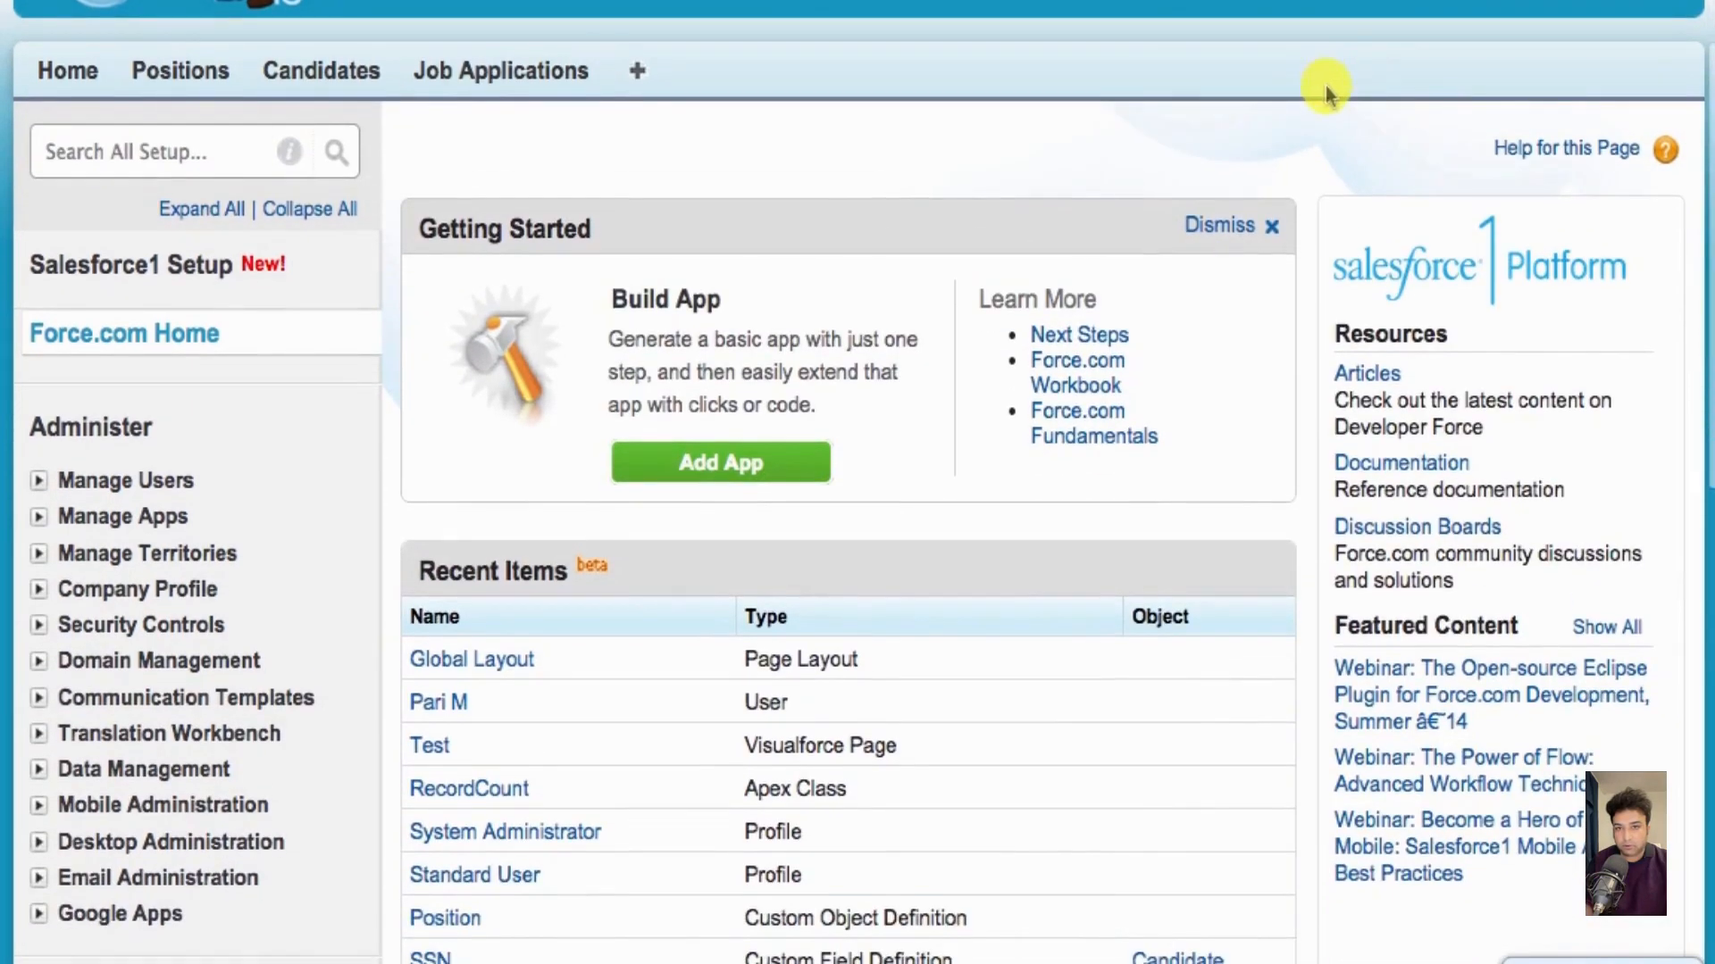
pyautogui.scroll(-3, 1325, 85)
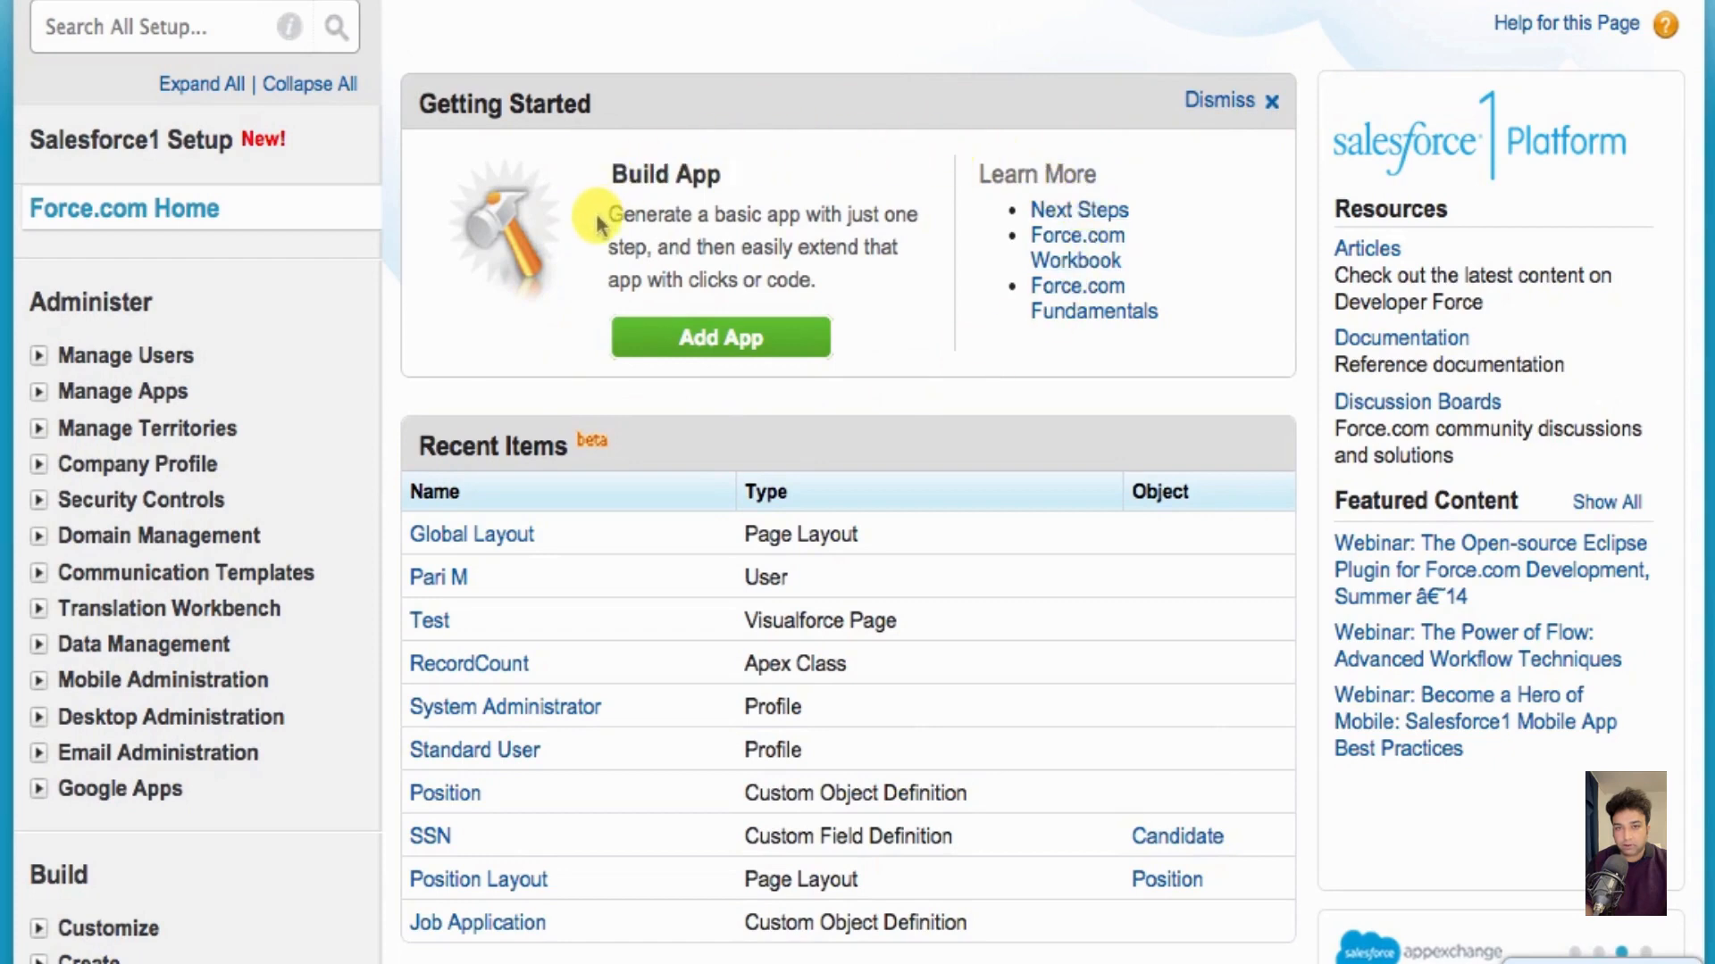
pyautogui.scroll(-5, 586, 228)
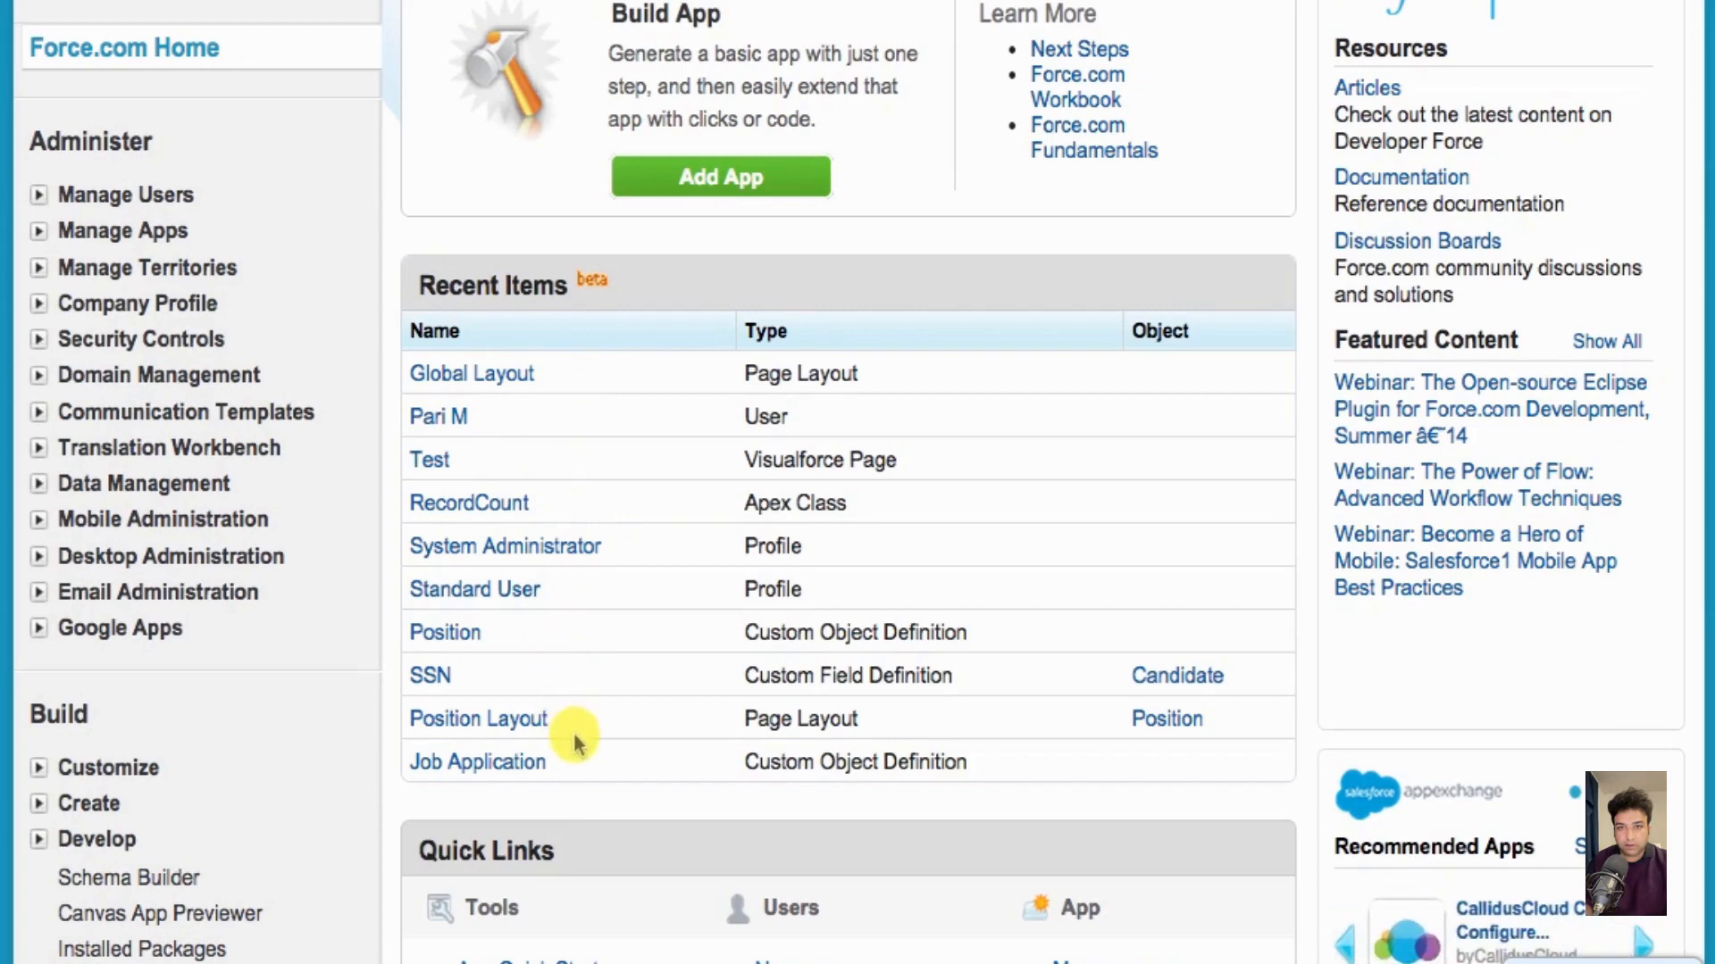
pyautogui.scroll(-6, 574, 741)
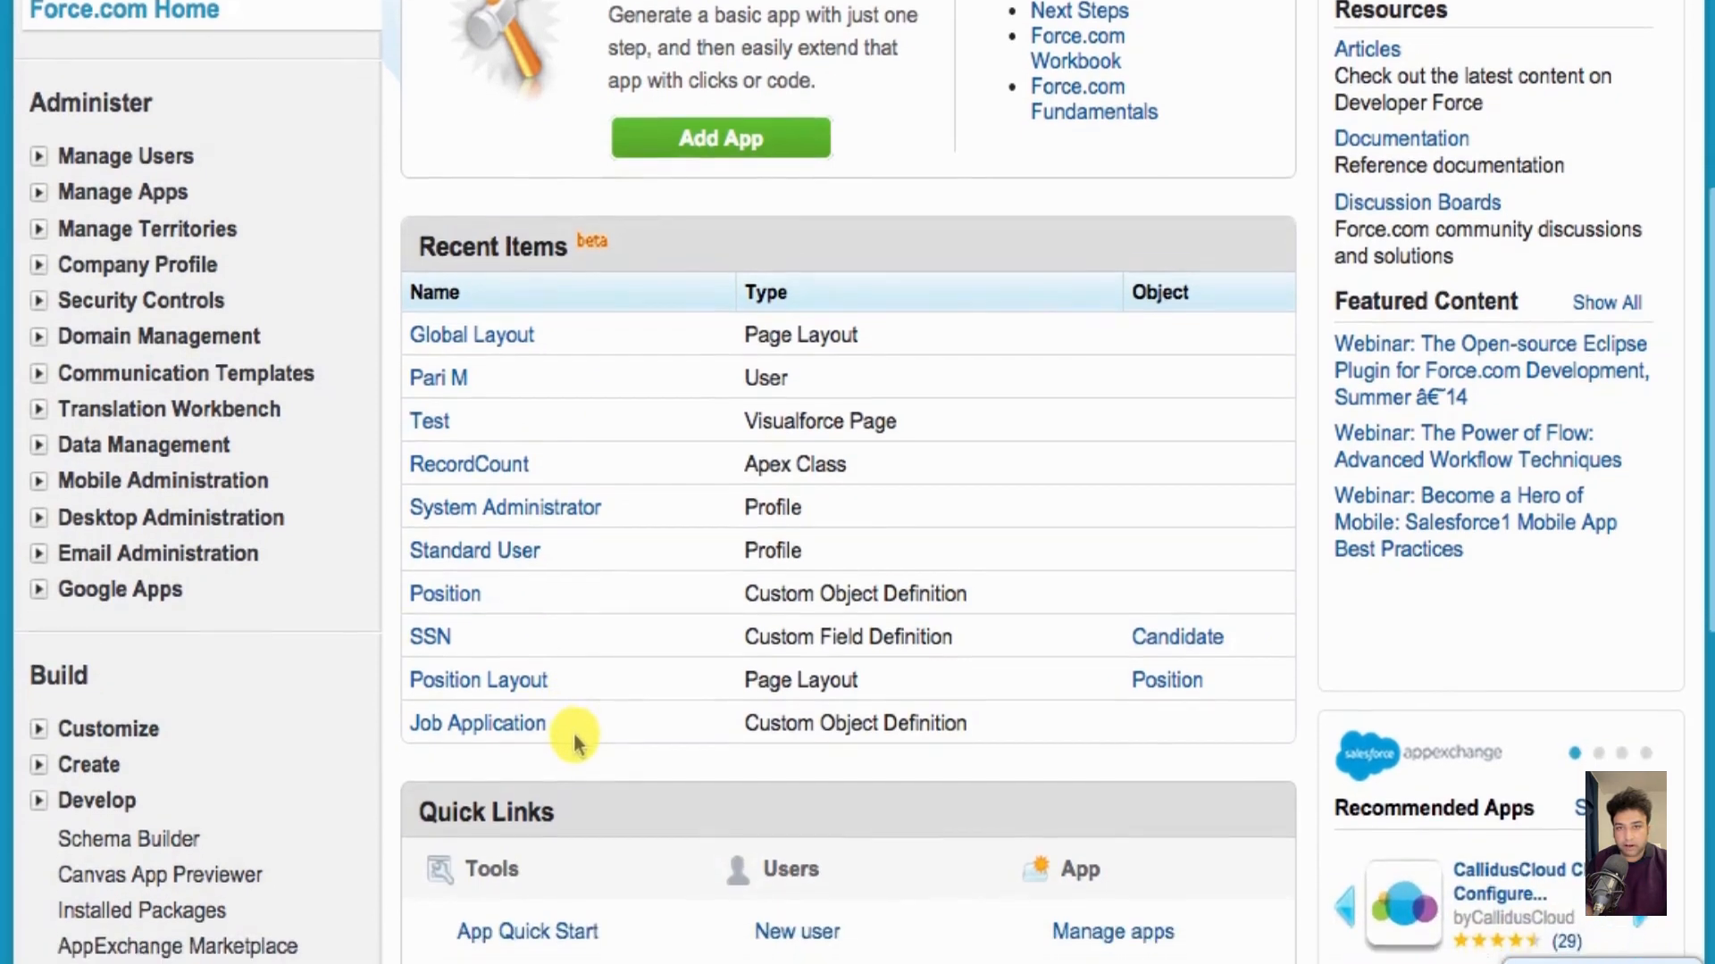
pyautogui.scroll(-1, 575, 741)
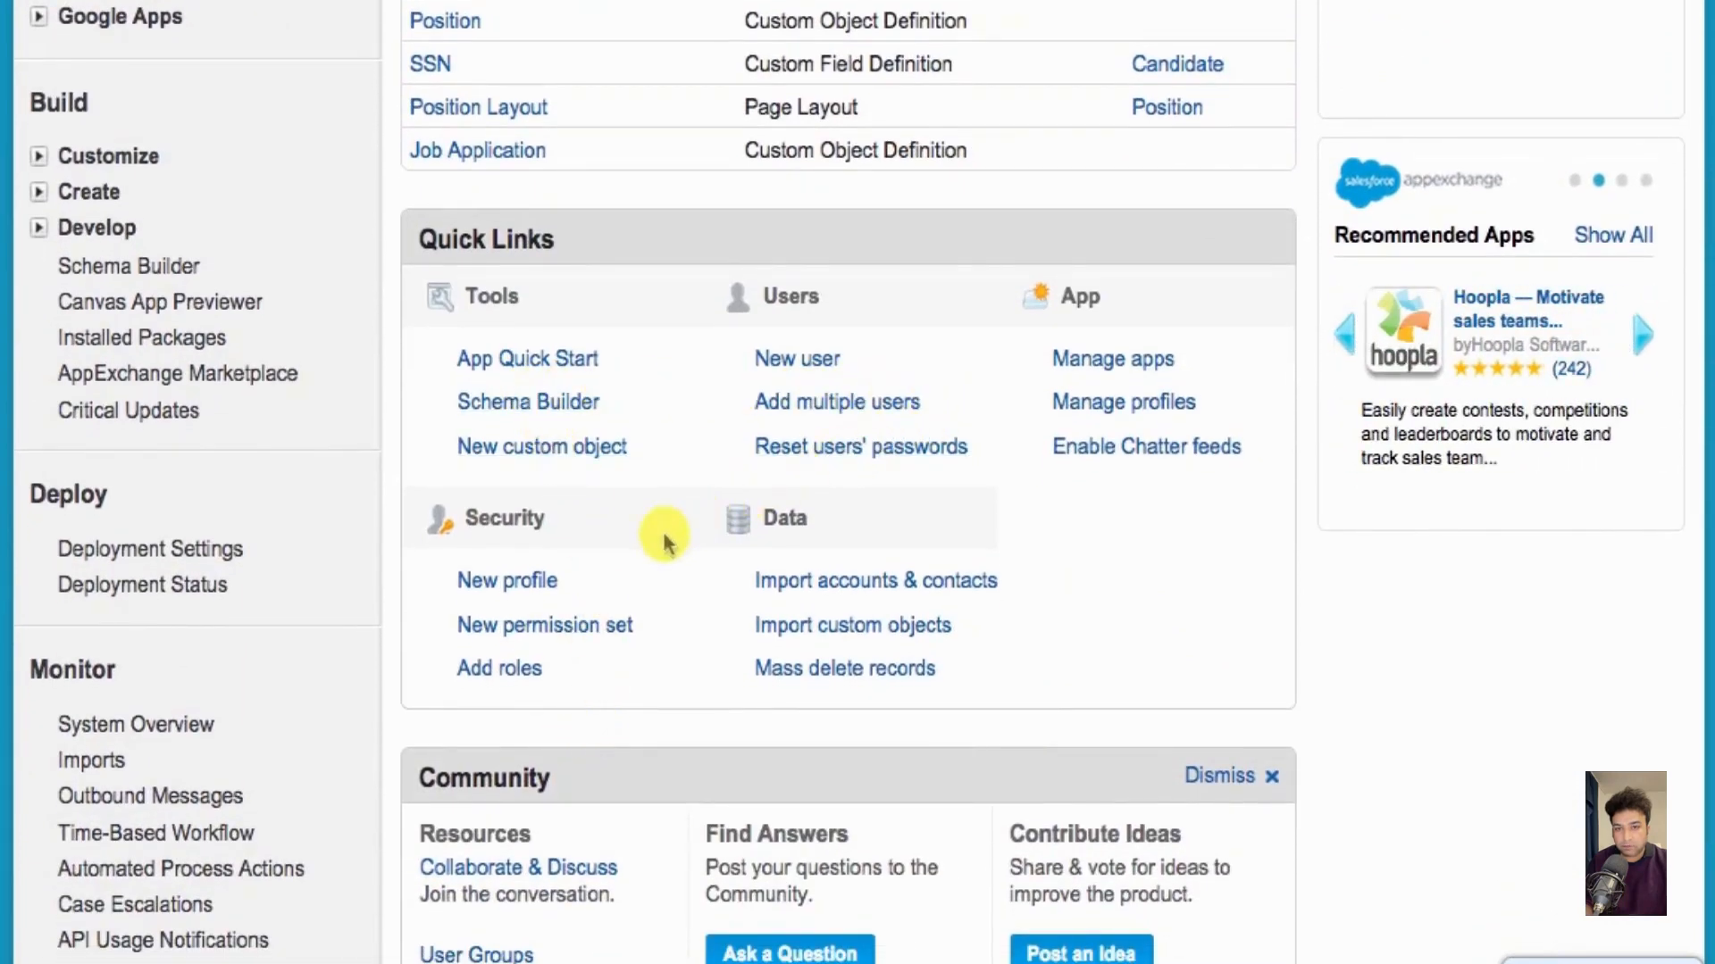
pyautogui.scroll(-1, 670, 572)
pyautogui.scroll(-1, 705, 617)
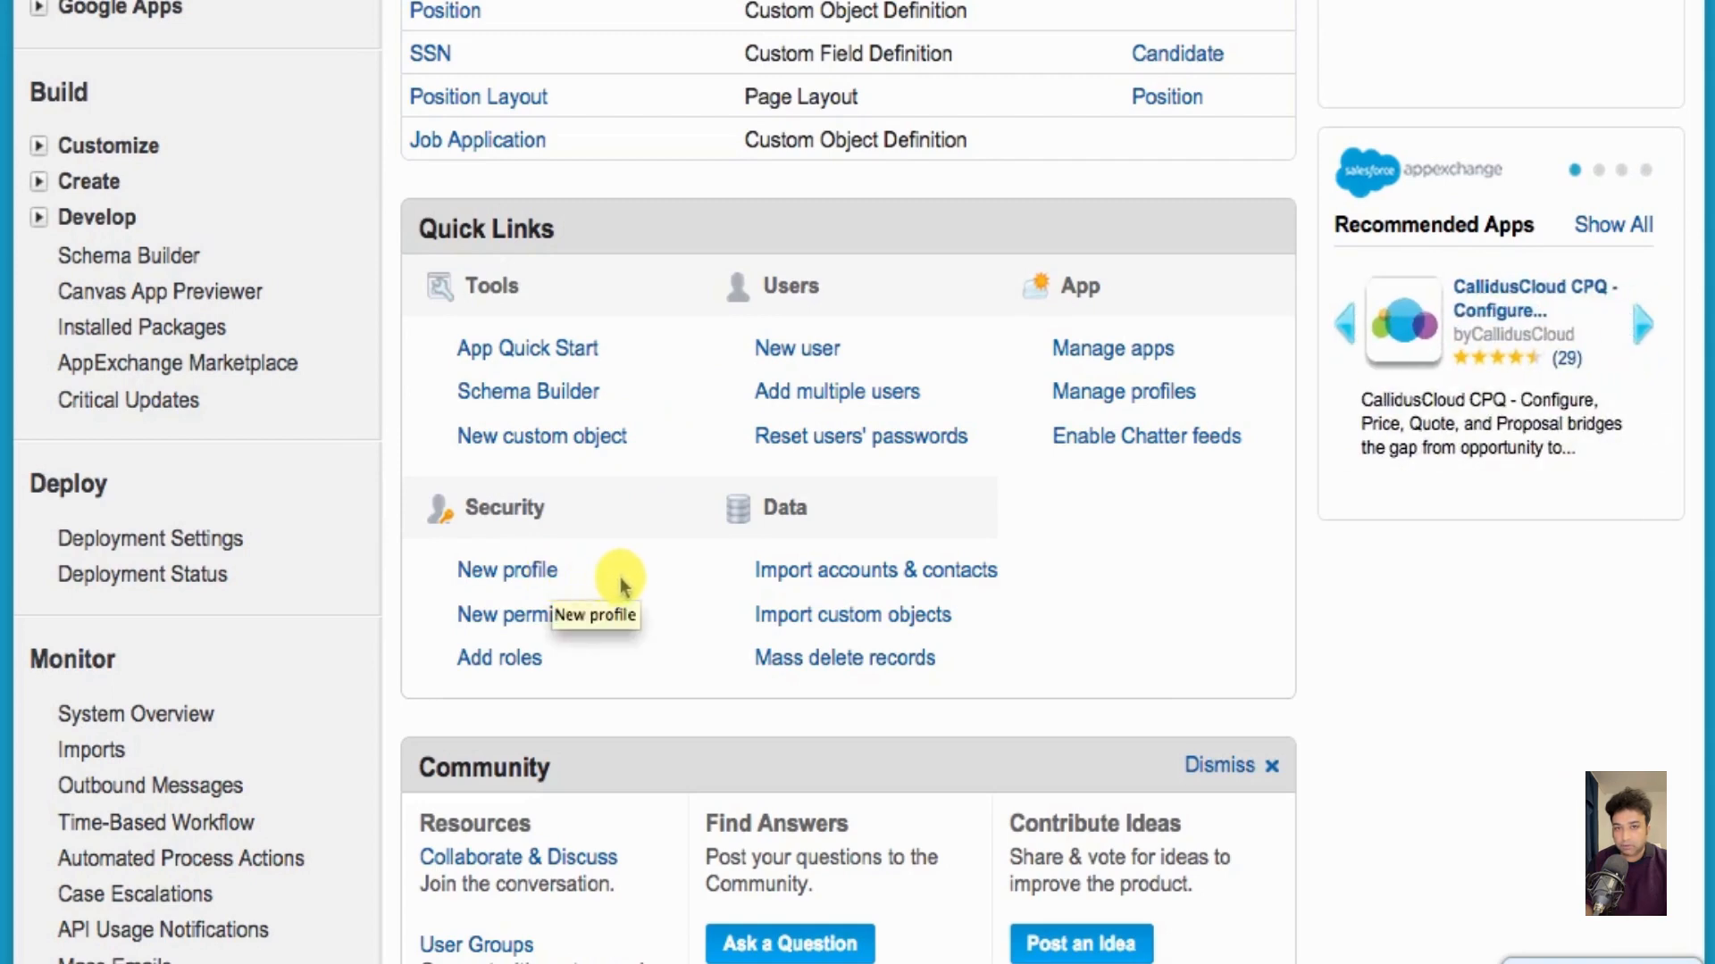
pyautogui.scroll(-1, 661, 581)
pyautogui.scroll(-3, 665, 583)
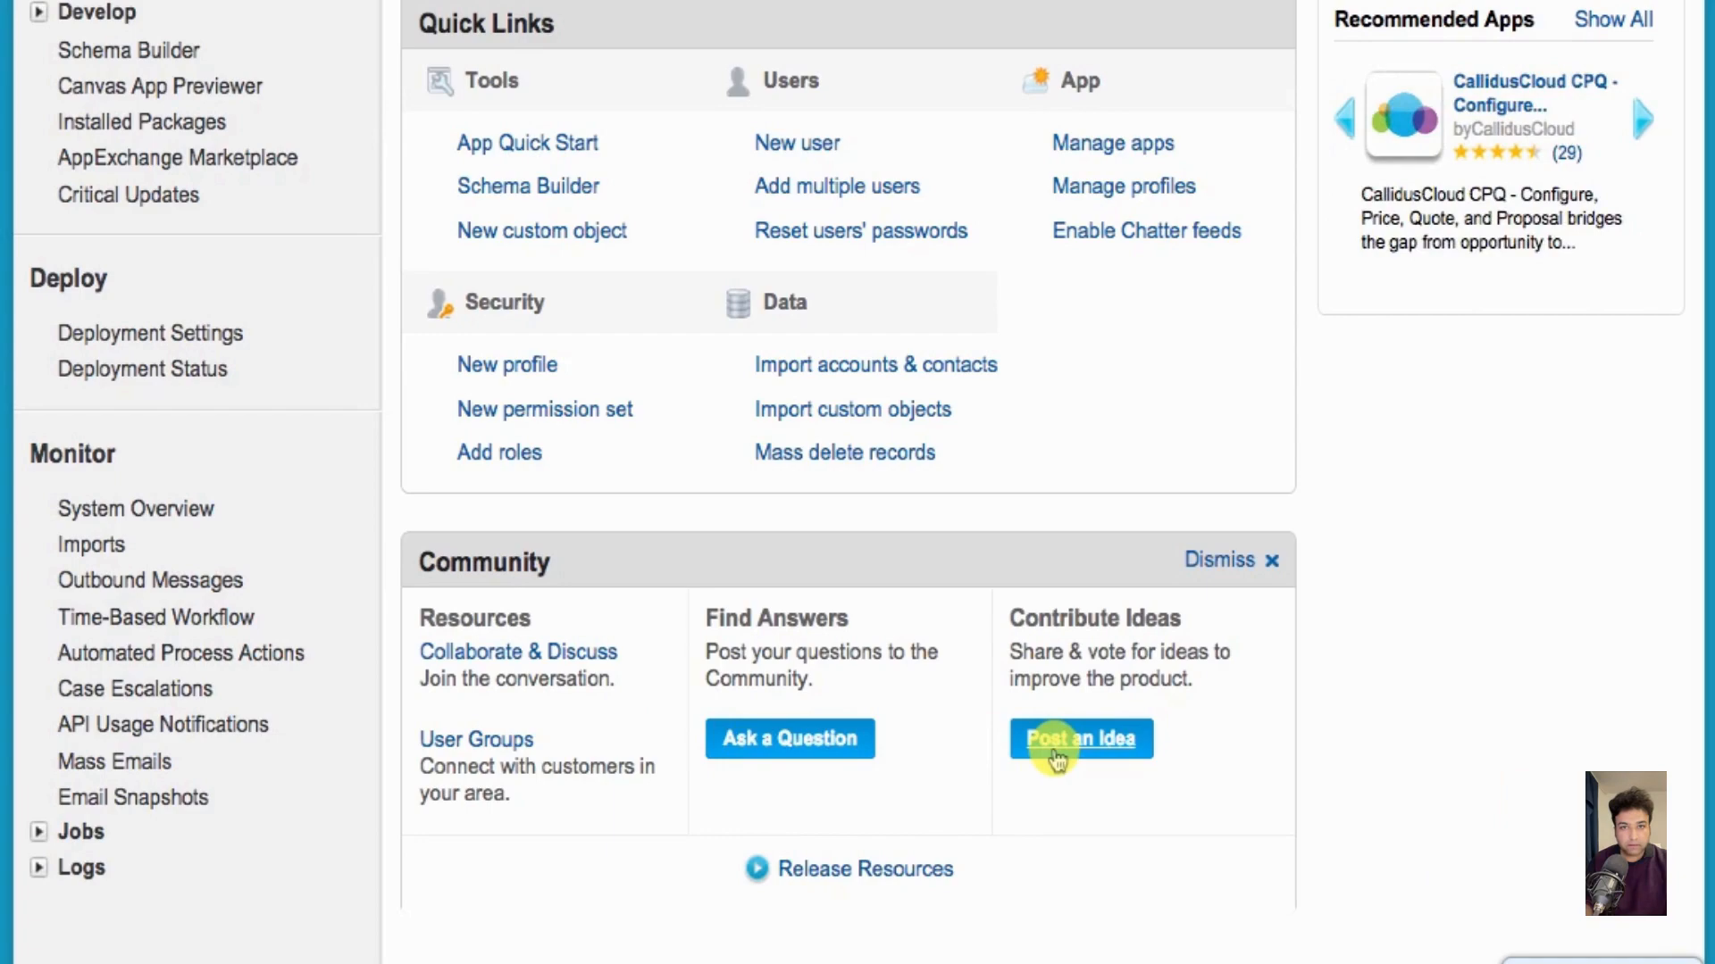
pyautogui.scroll(10, 1057, 757)
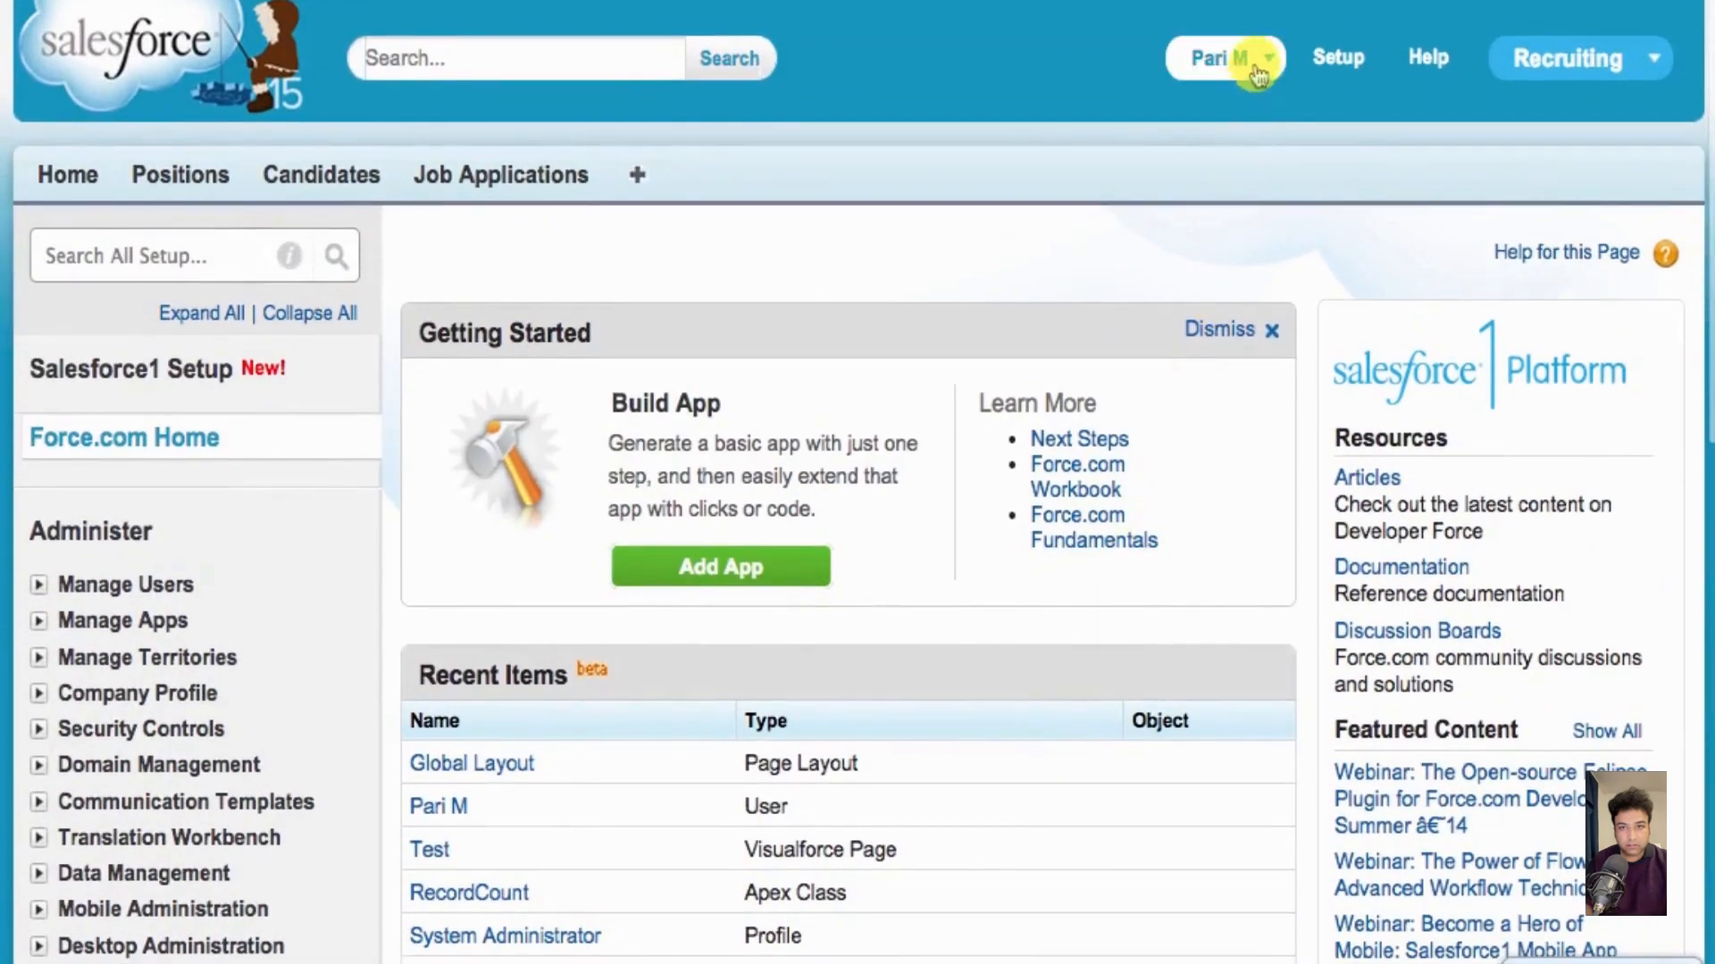
pyautogui.click(1249, 64)
pyautogui.click(1160, 176)
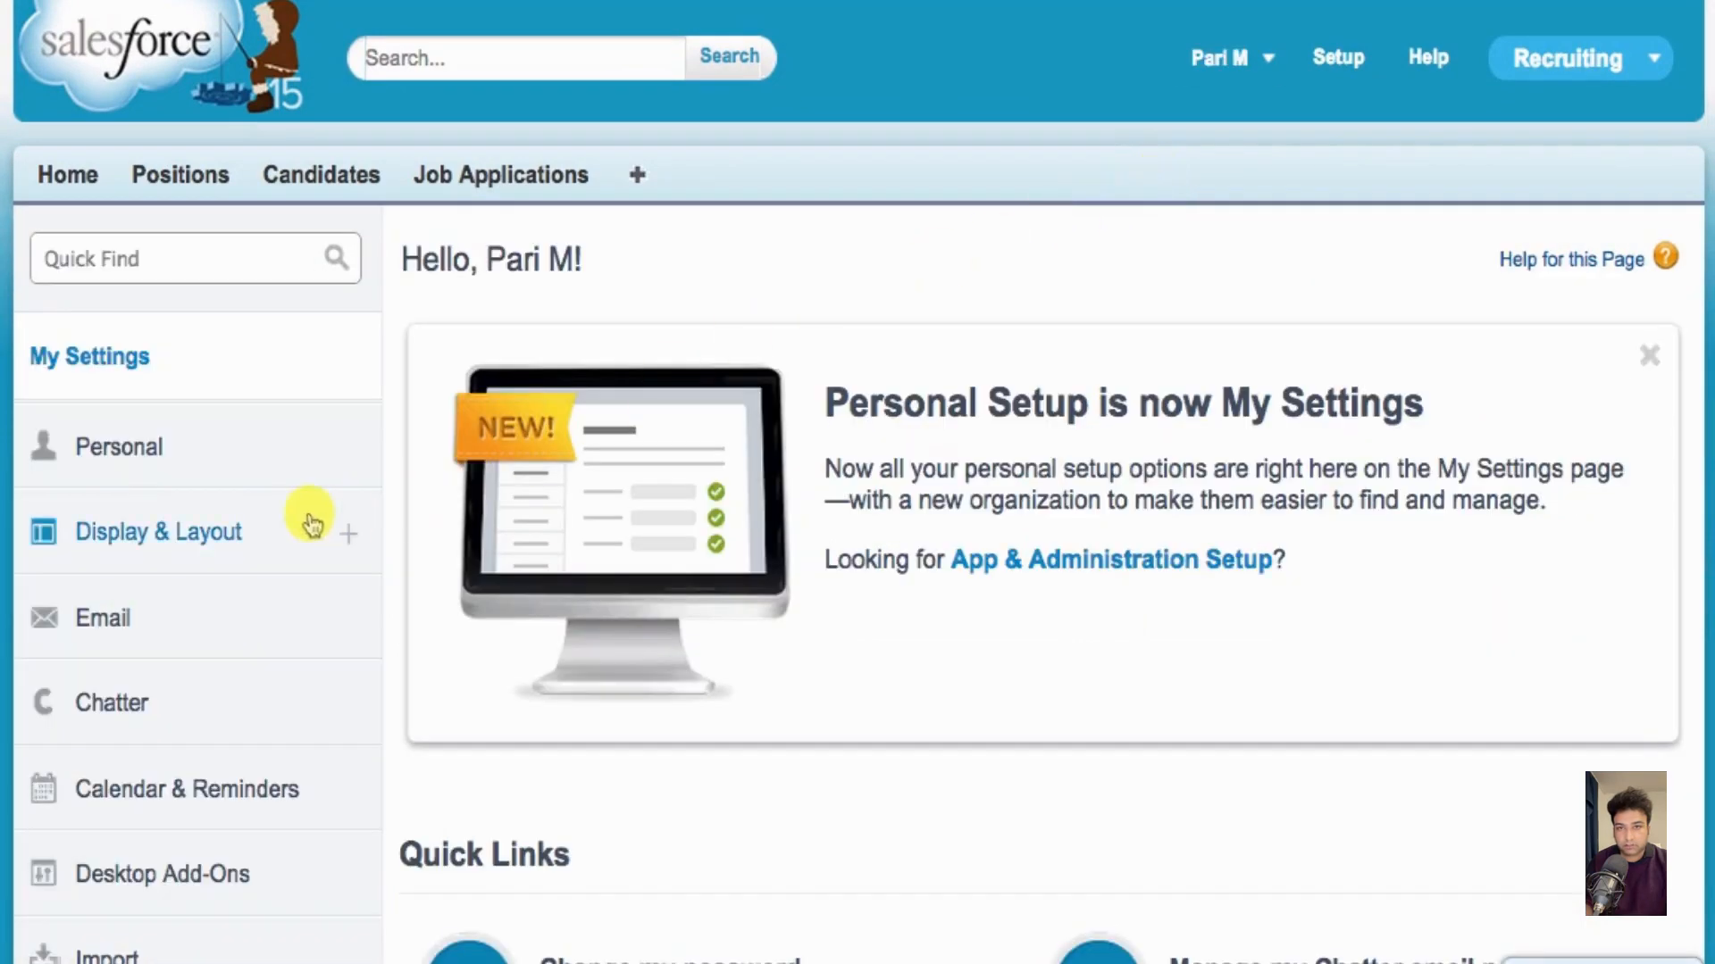
pyautogui.click(250, 474)
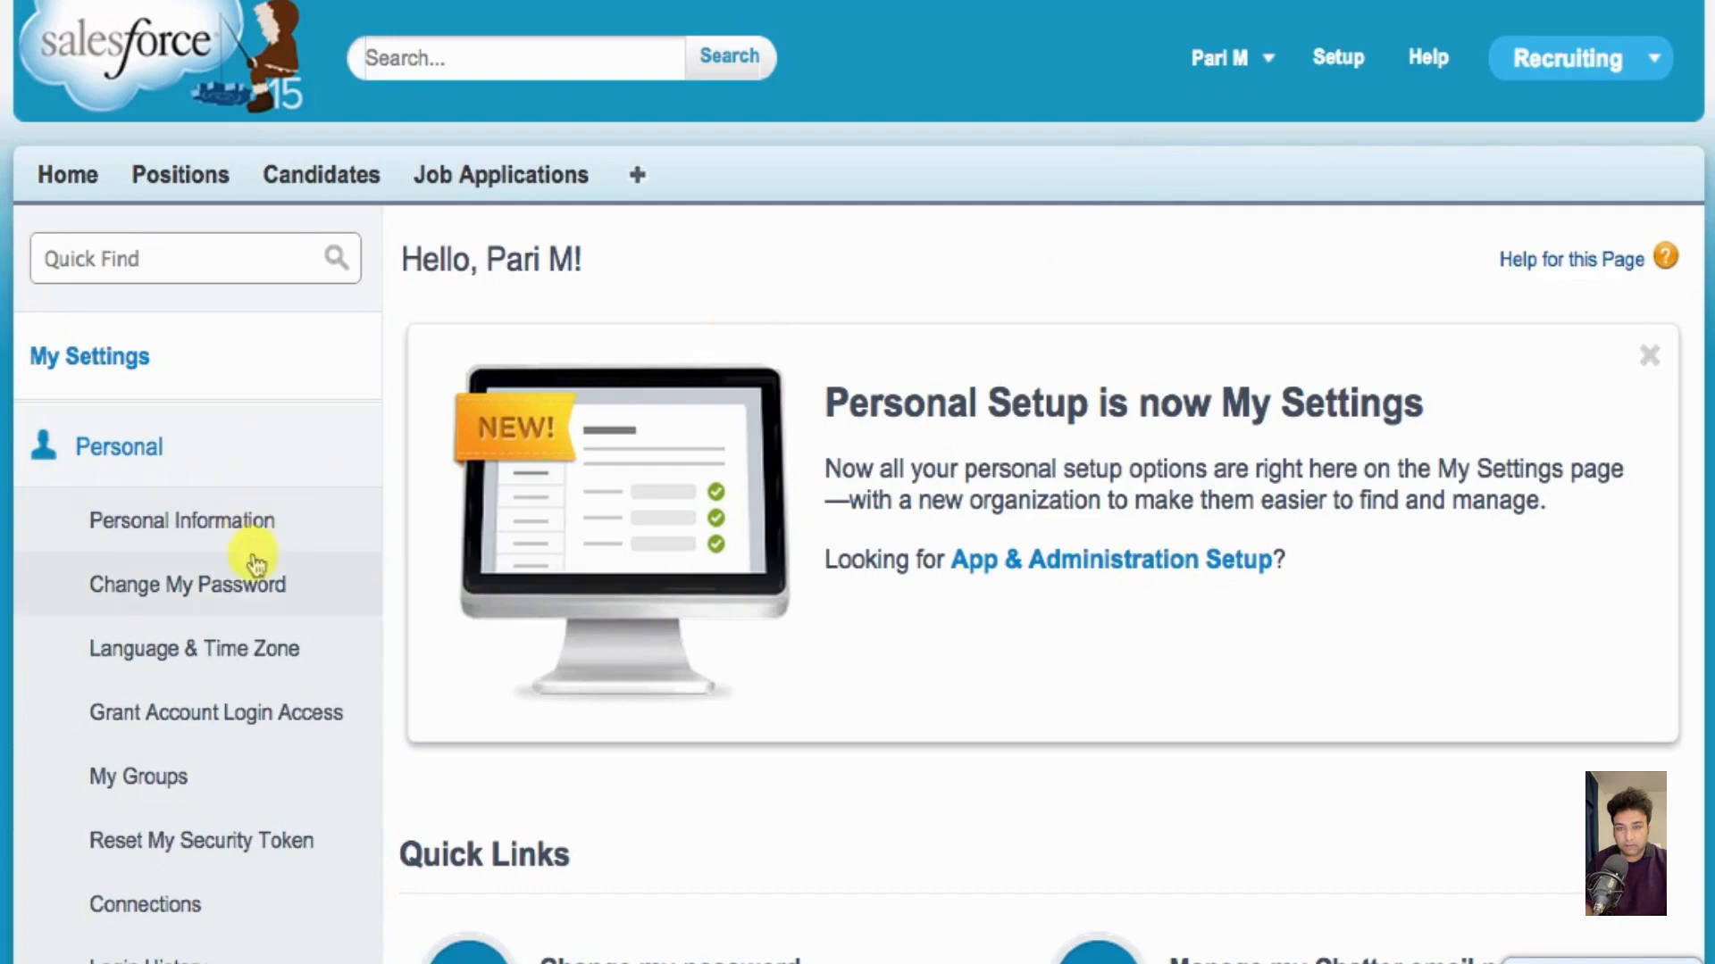
pyautogui.scroll(-6, 248, 585)
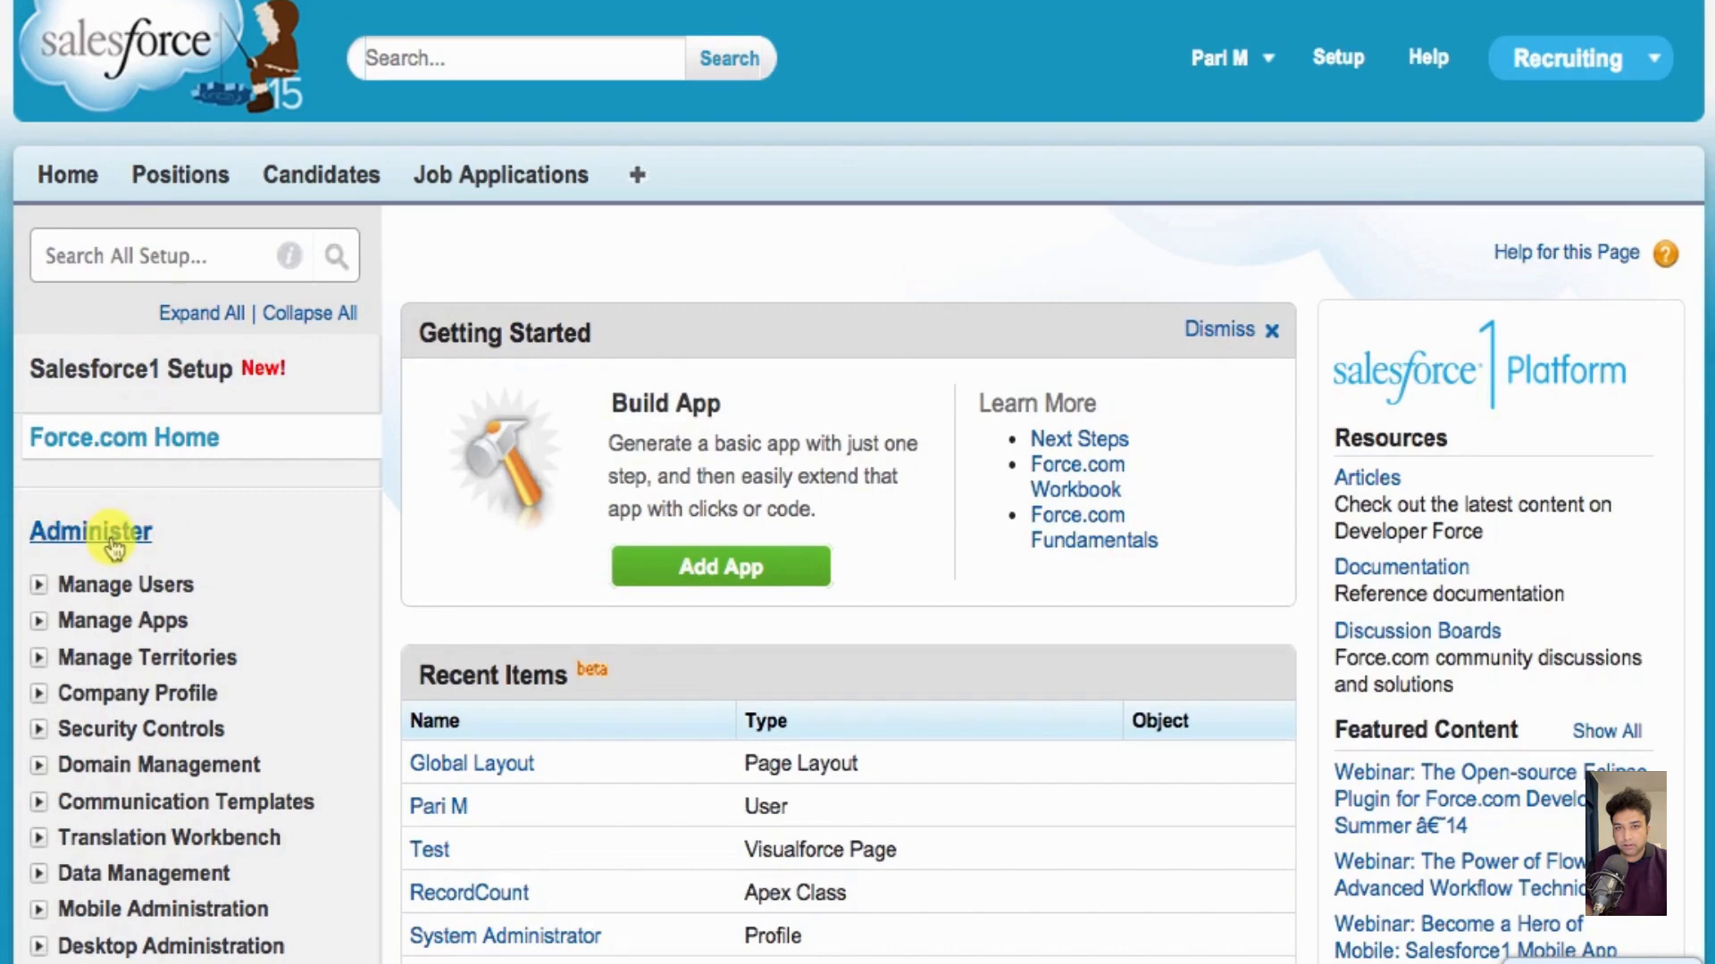
pyautogui.scroll(-5, 114, 547)
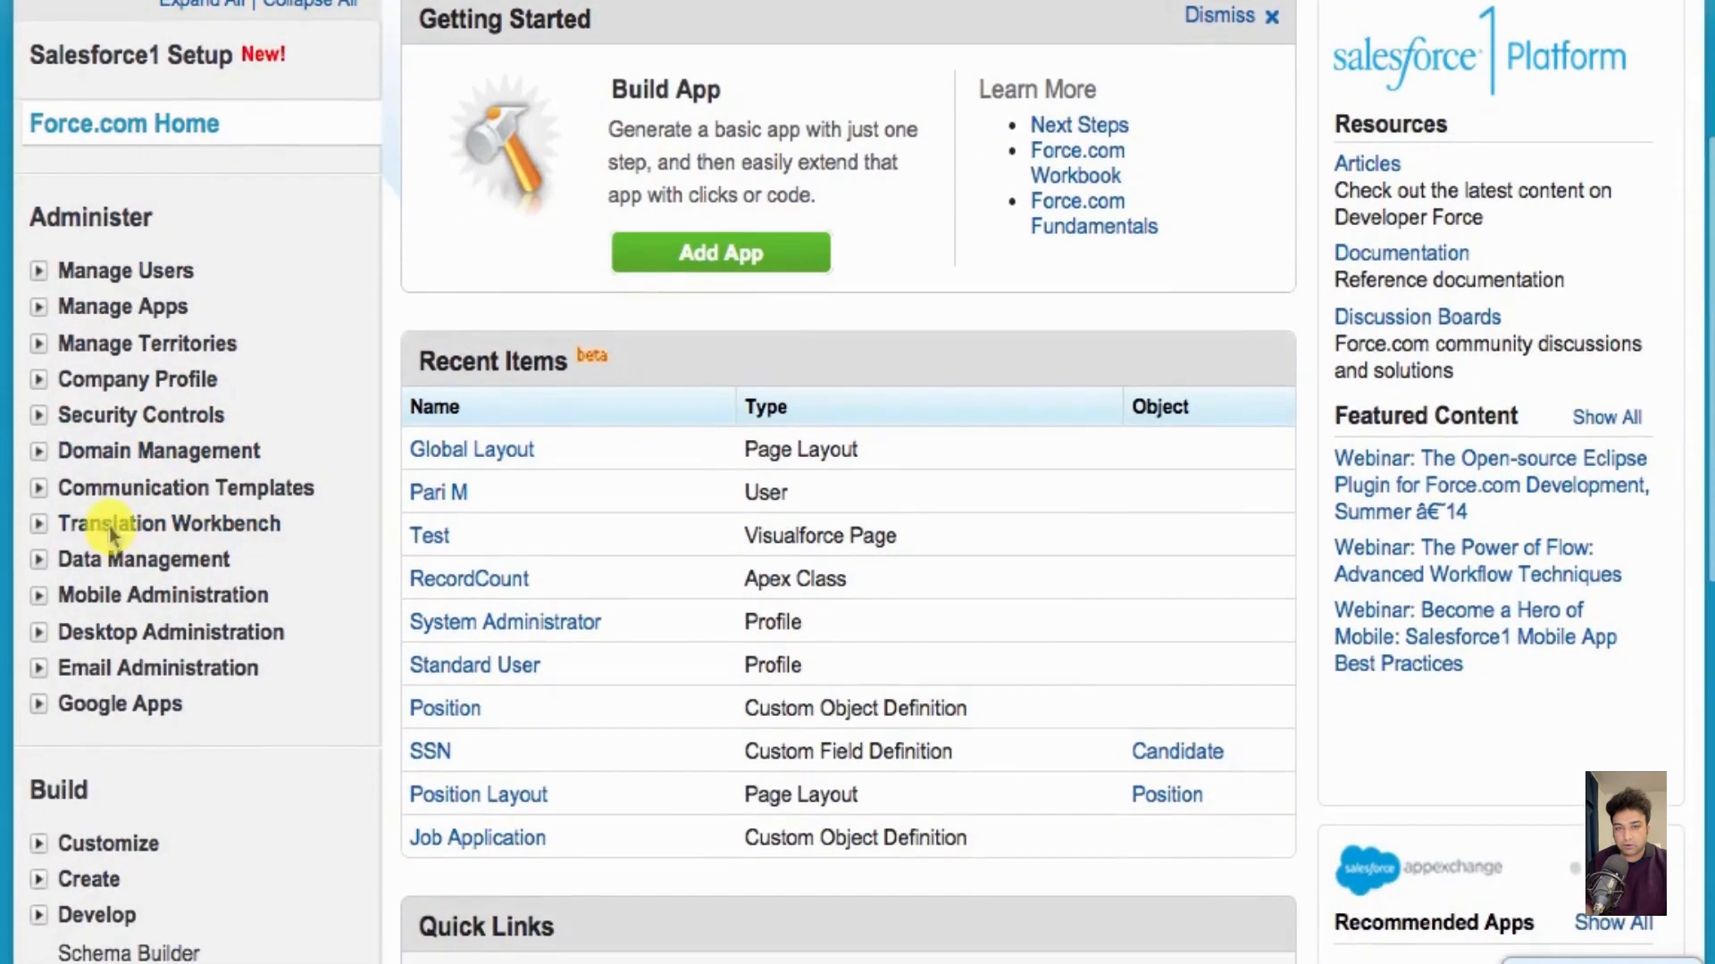
pyautogui.click(37, 274)
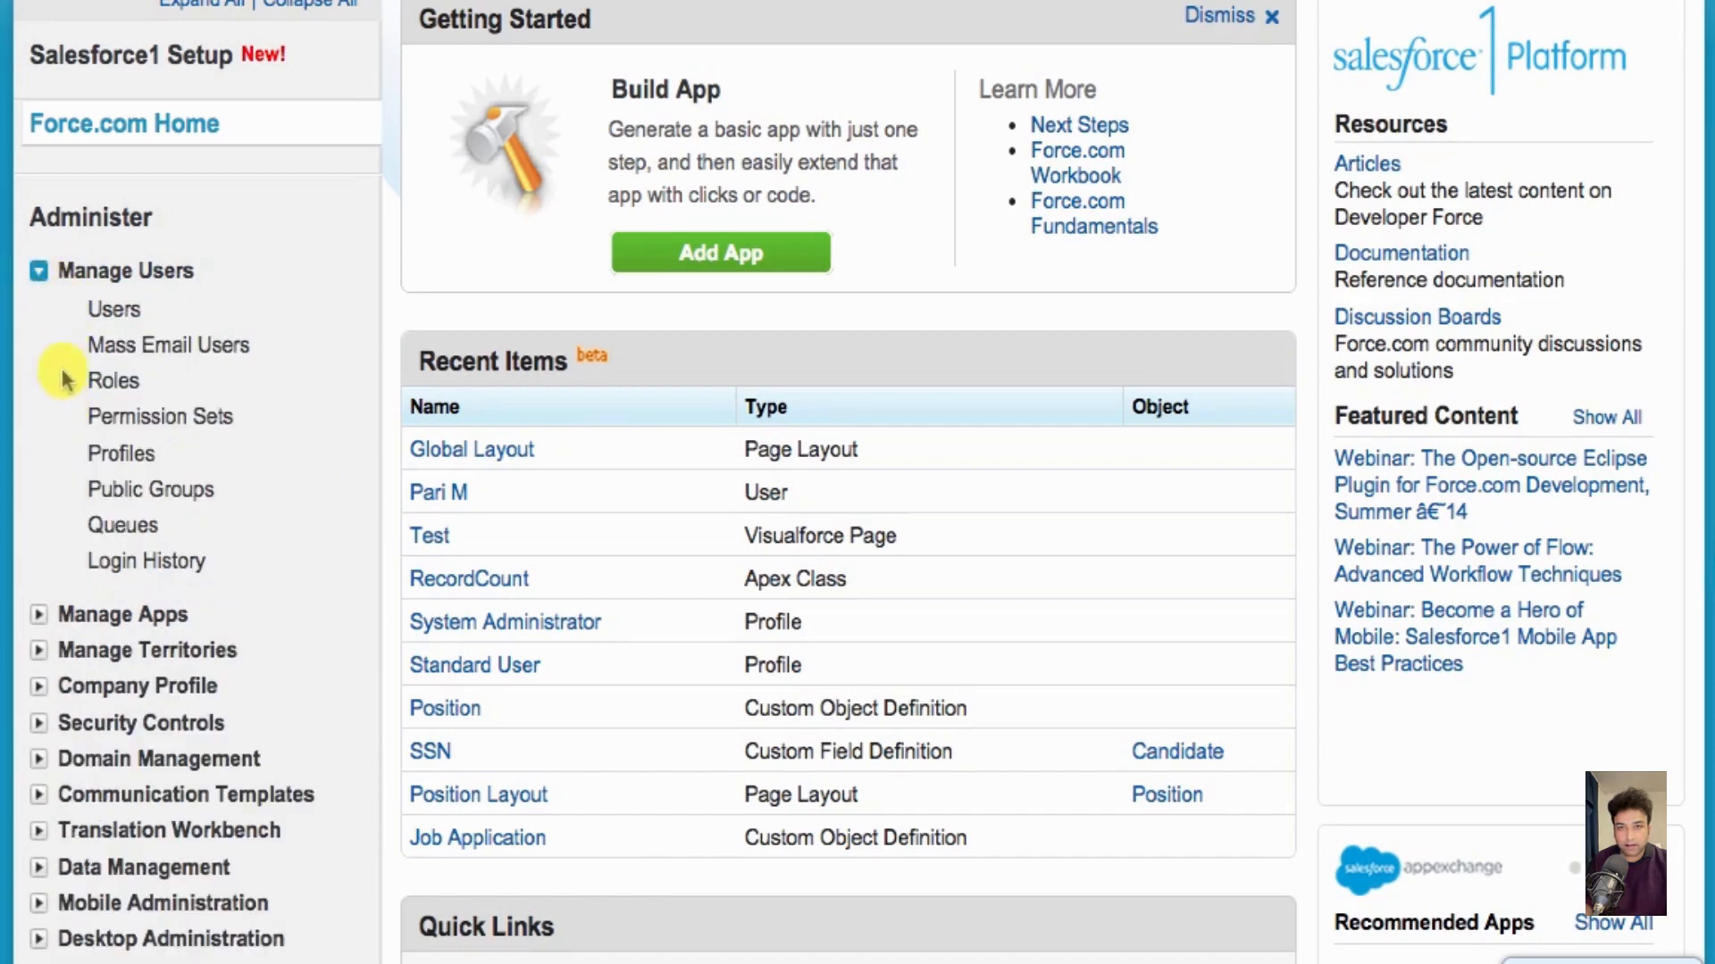
pyautogui.click(39, 272)
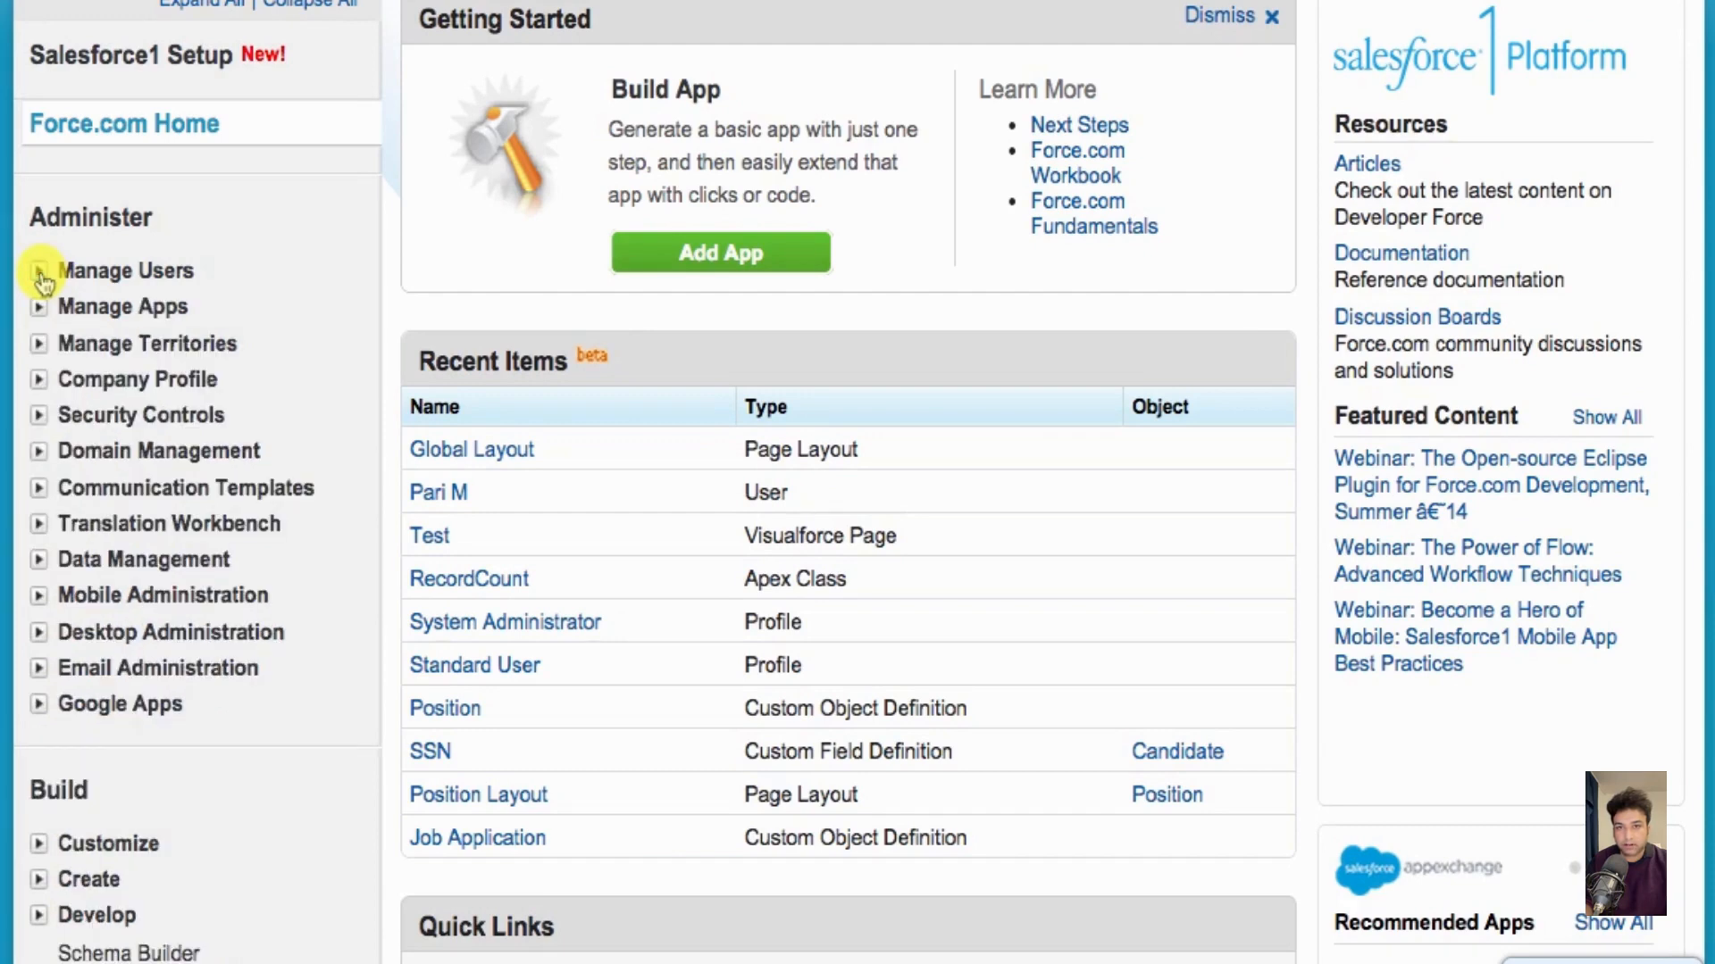
pyautogui.click(40, 416)
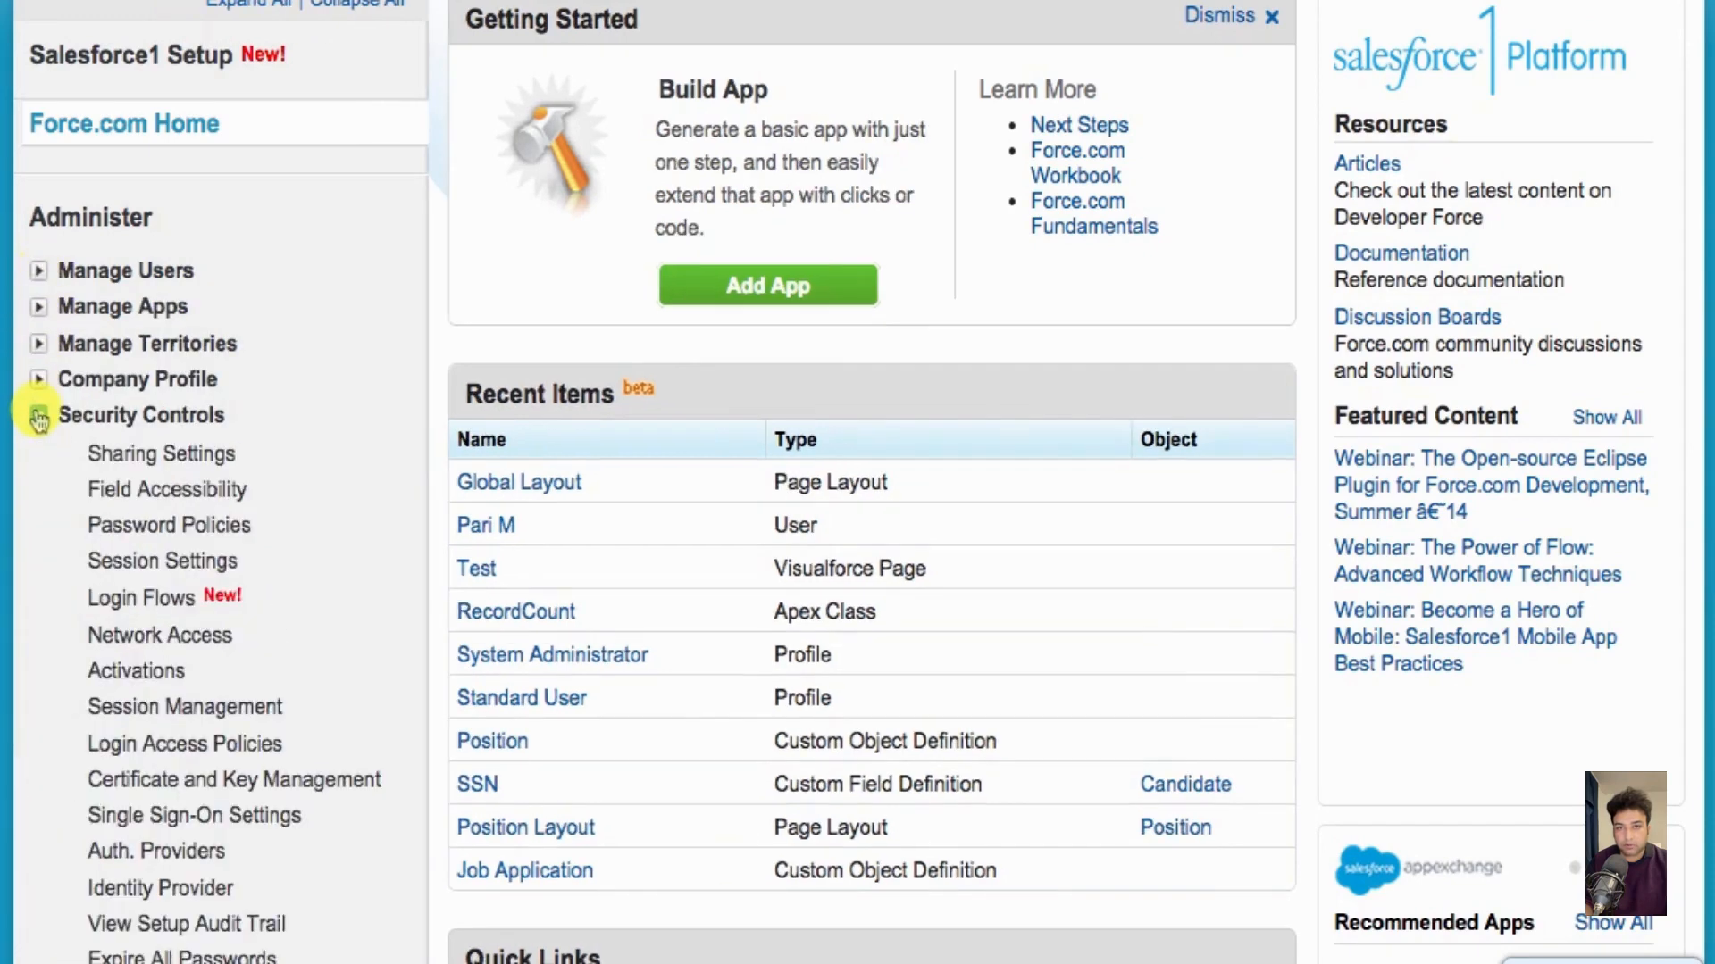
pyautogui.click(39, 417)
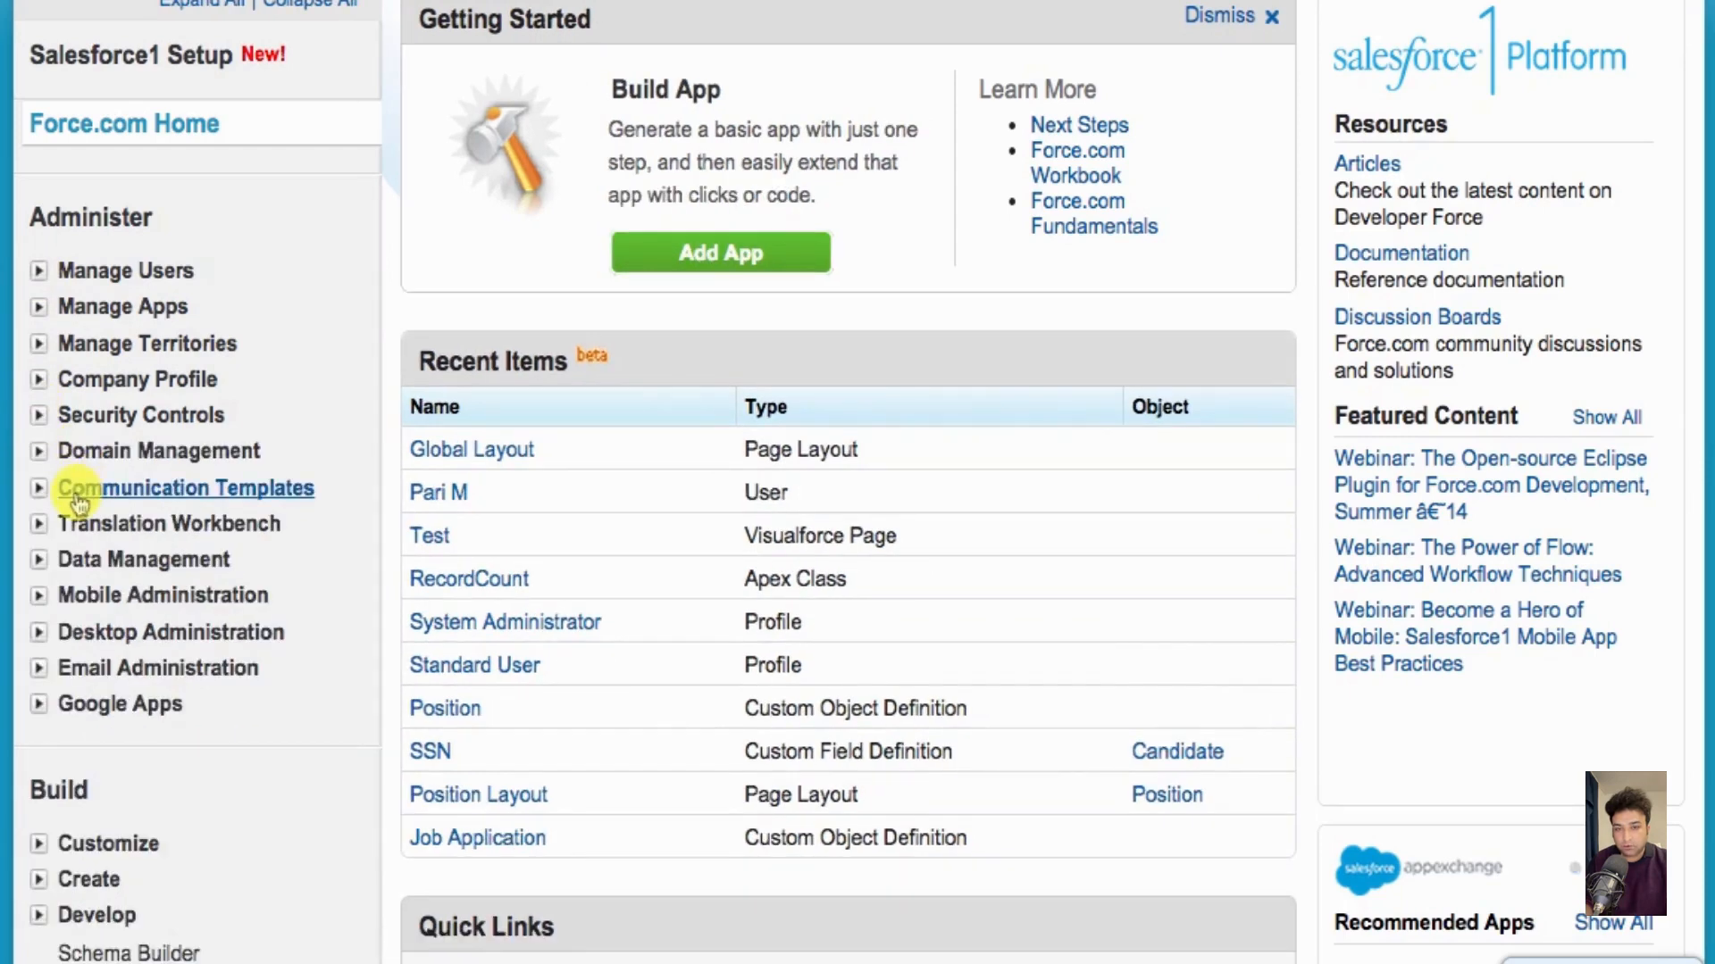
pyautogui.scroll(-3, 79, 503)
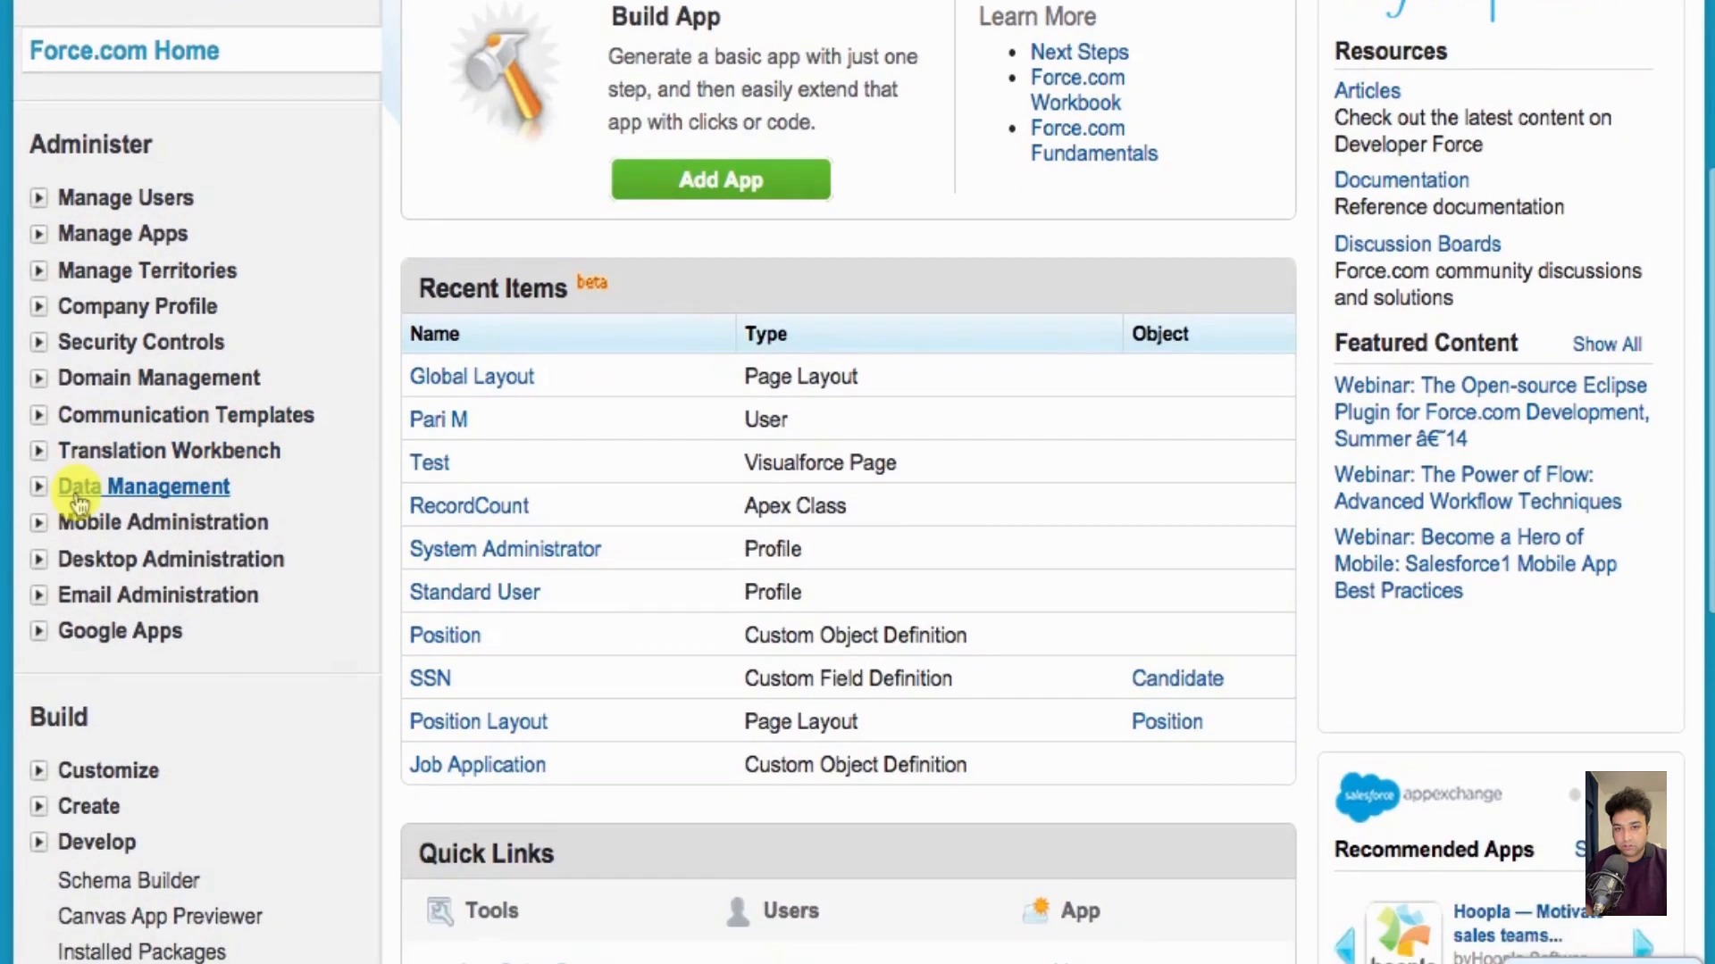
pyautogui.scroll(-2, 77, 486)
pyautogui.click(41, 411)
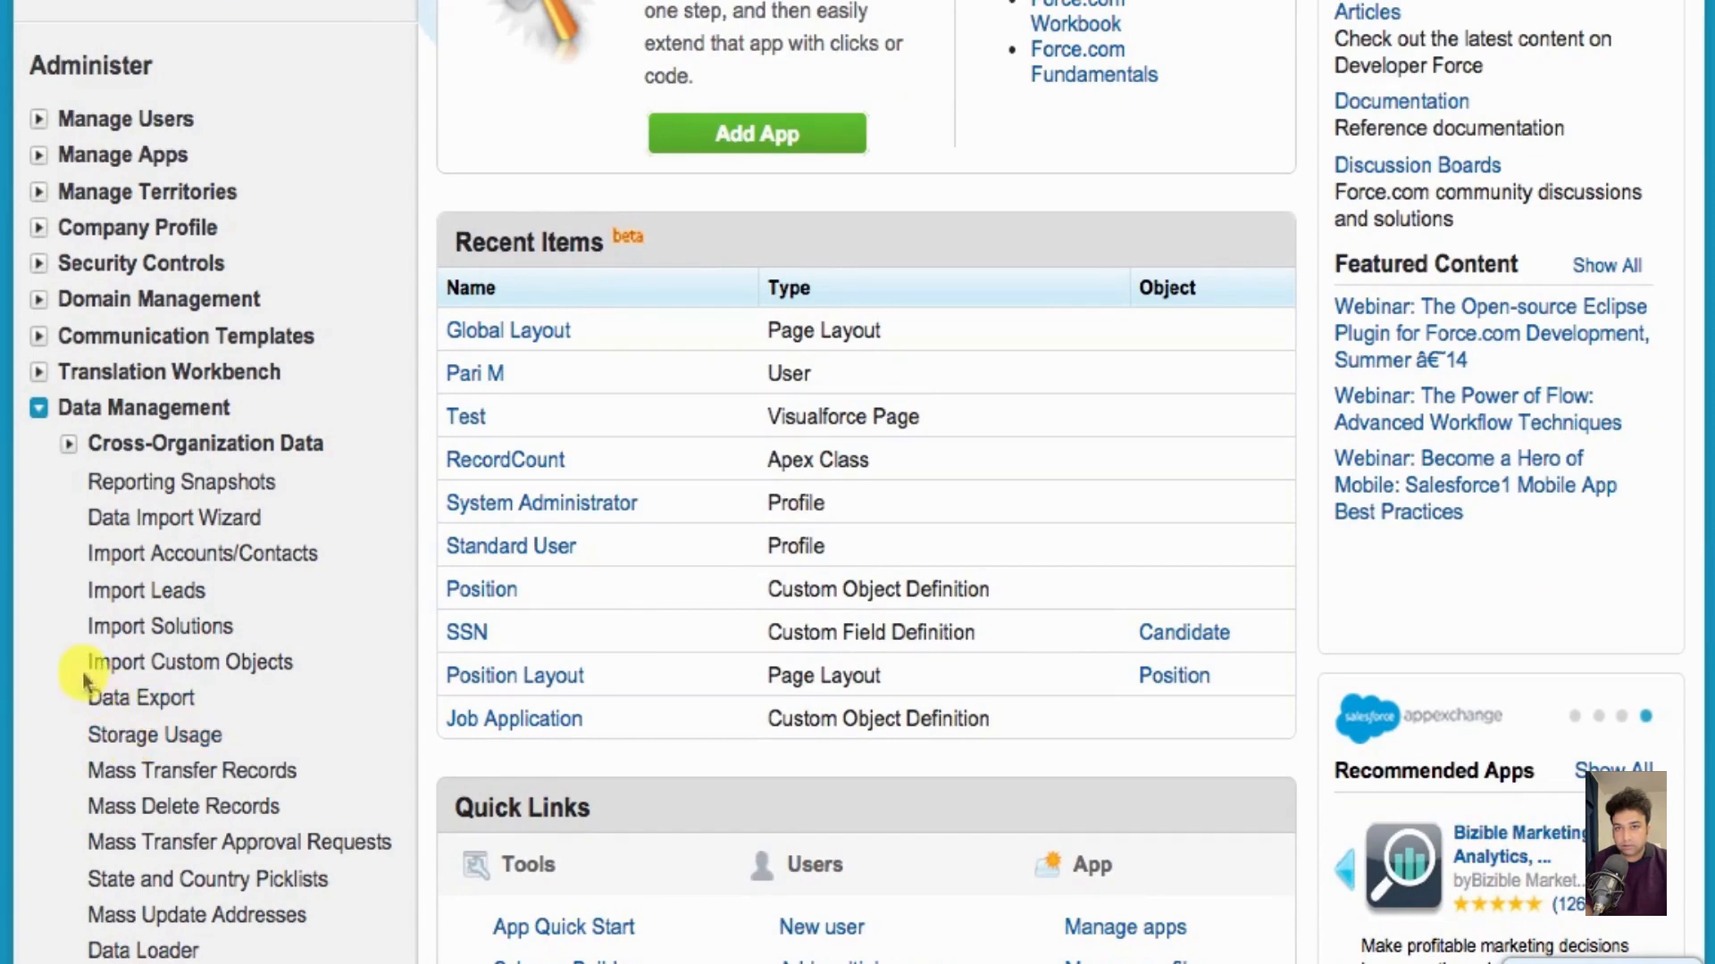
pyautogui.click(36, 411)
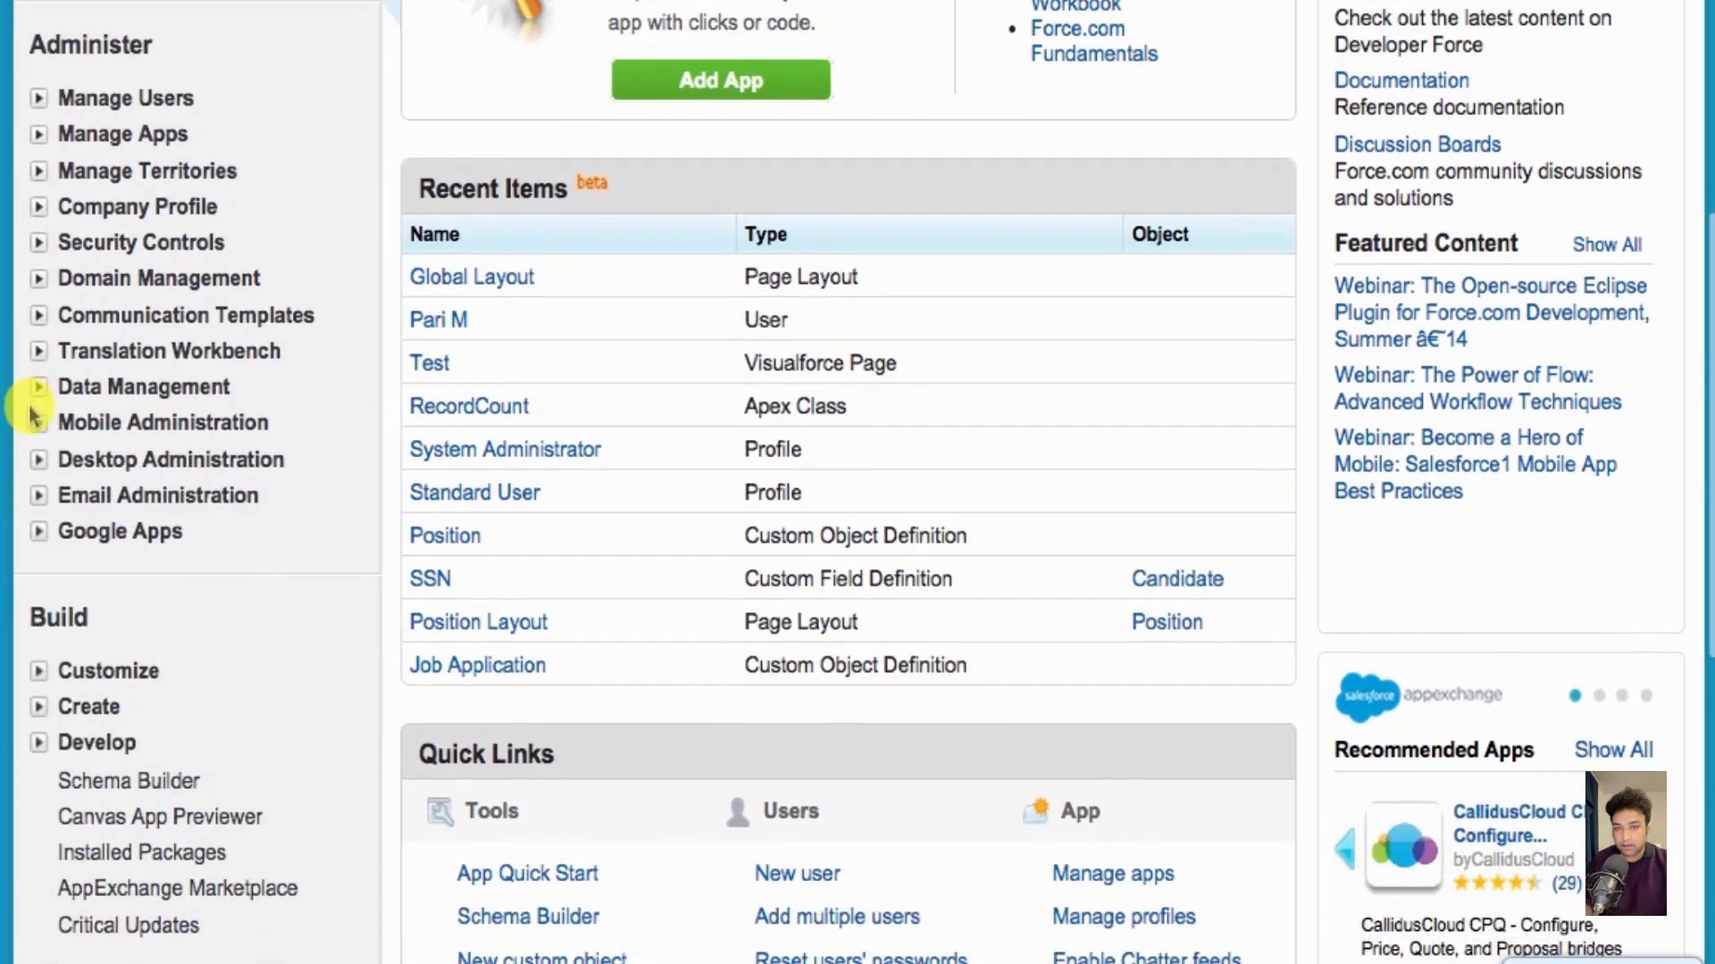
pyautogui.scroll(5, 33, 418)
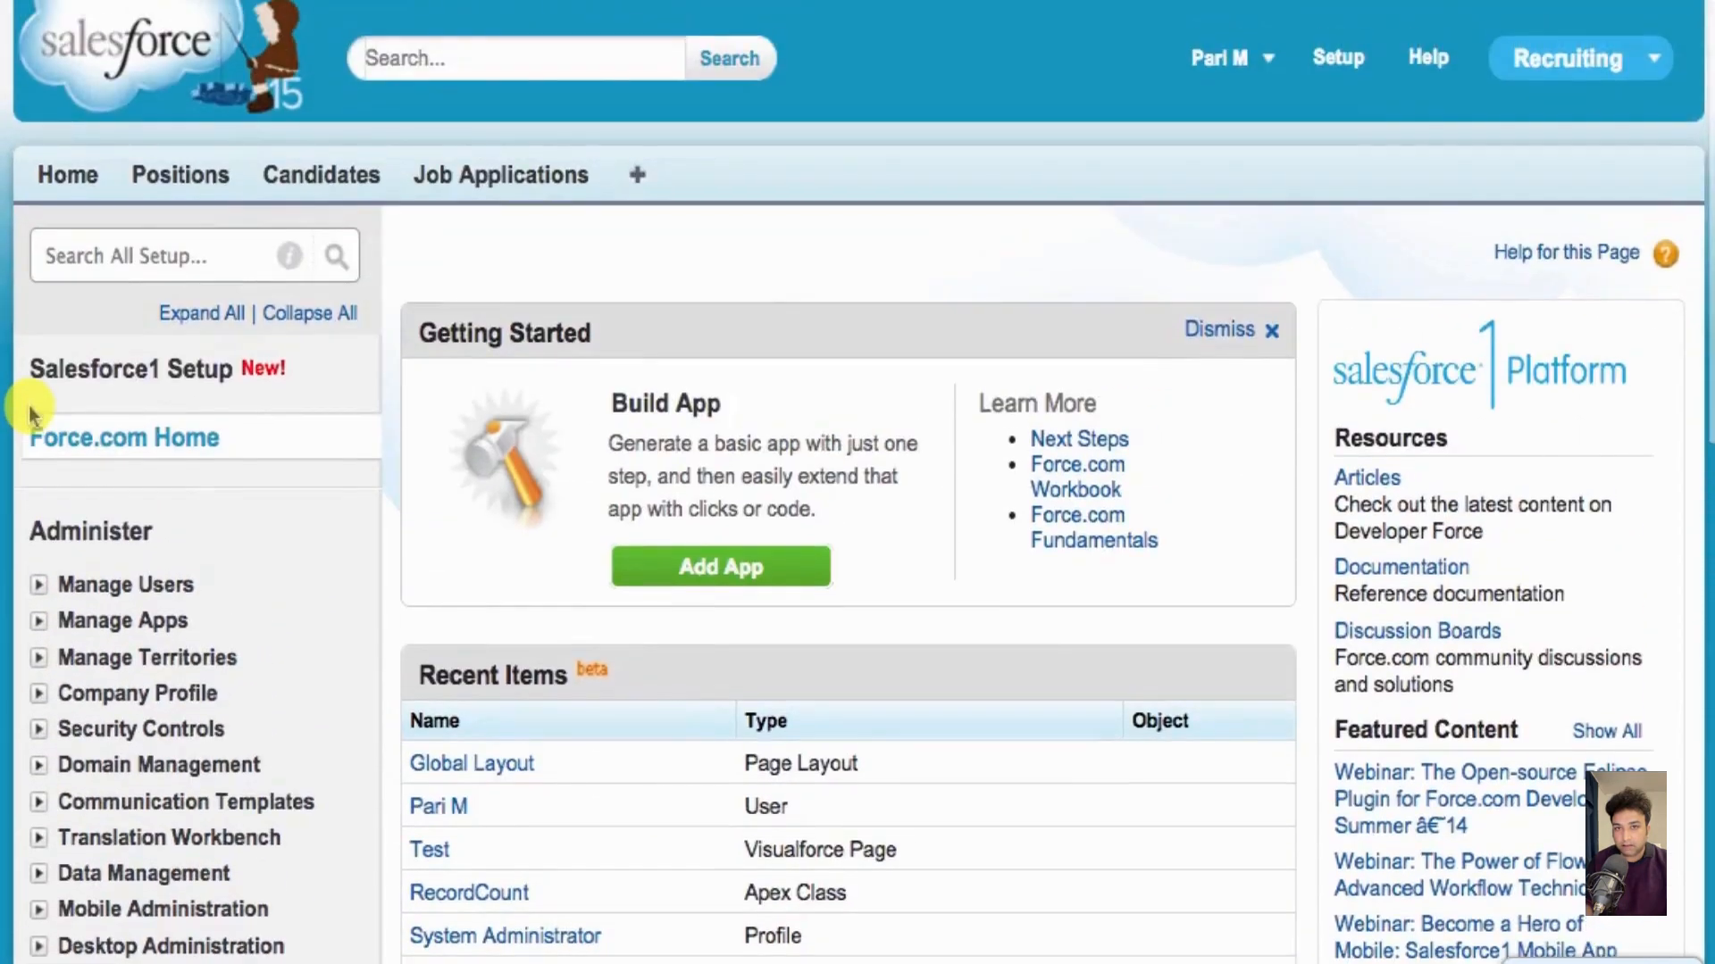
pyautogui.click(103, 253)
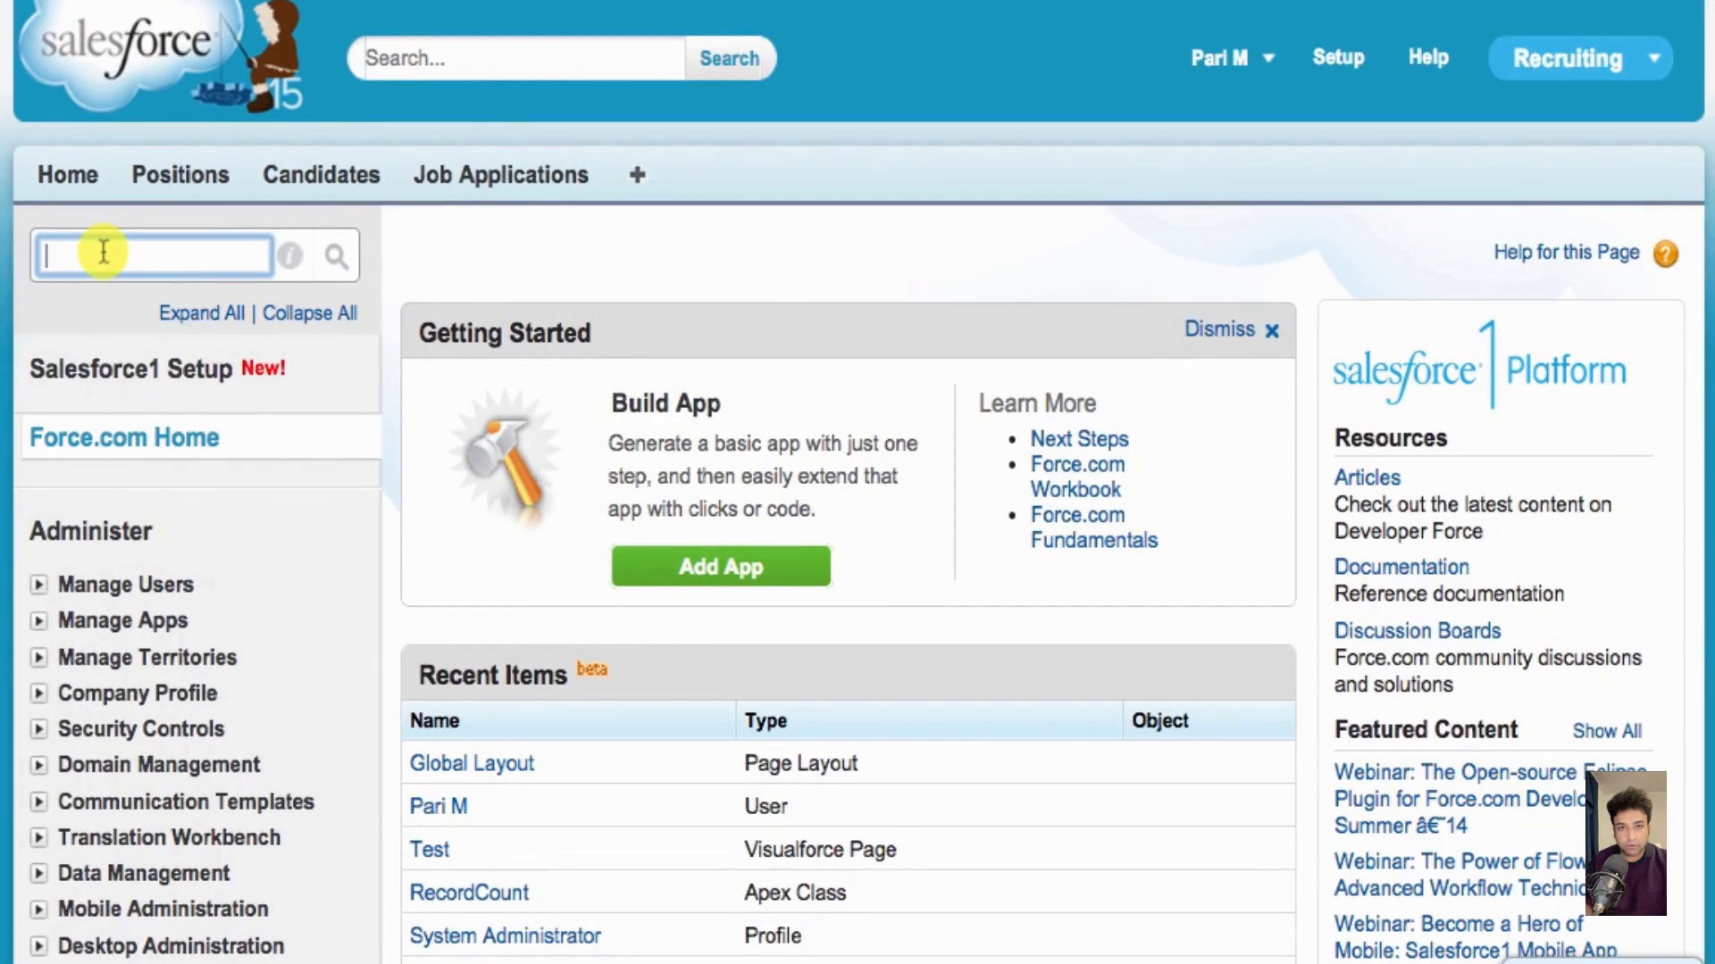
pyautogui.write('Import')
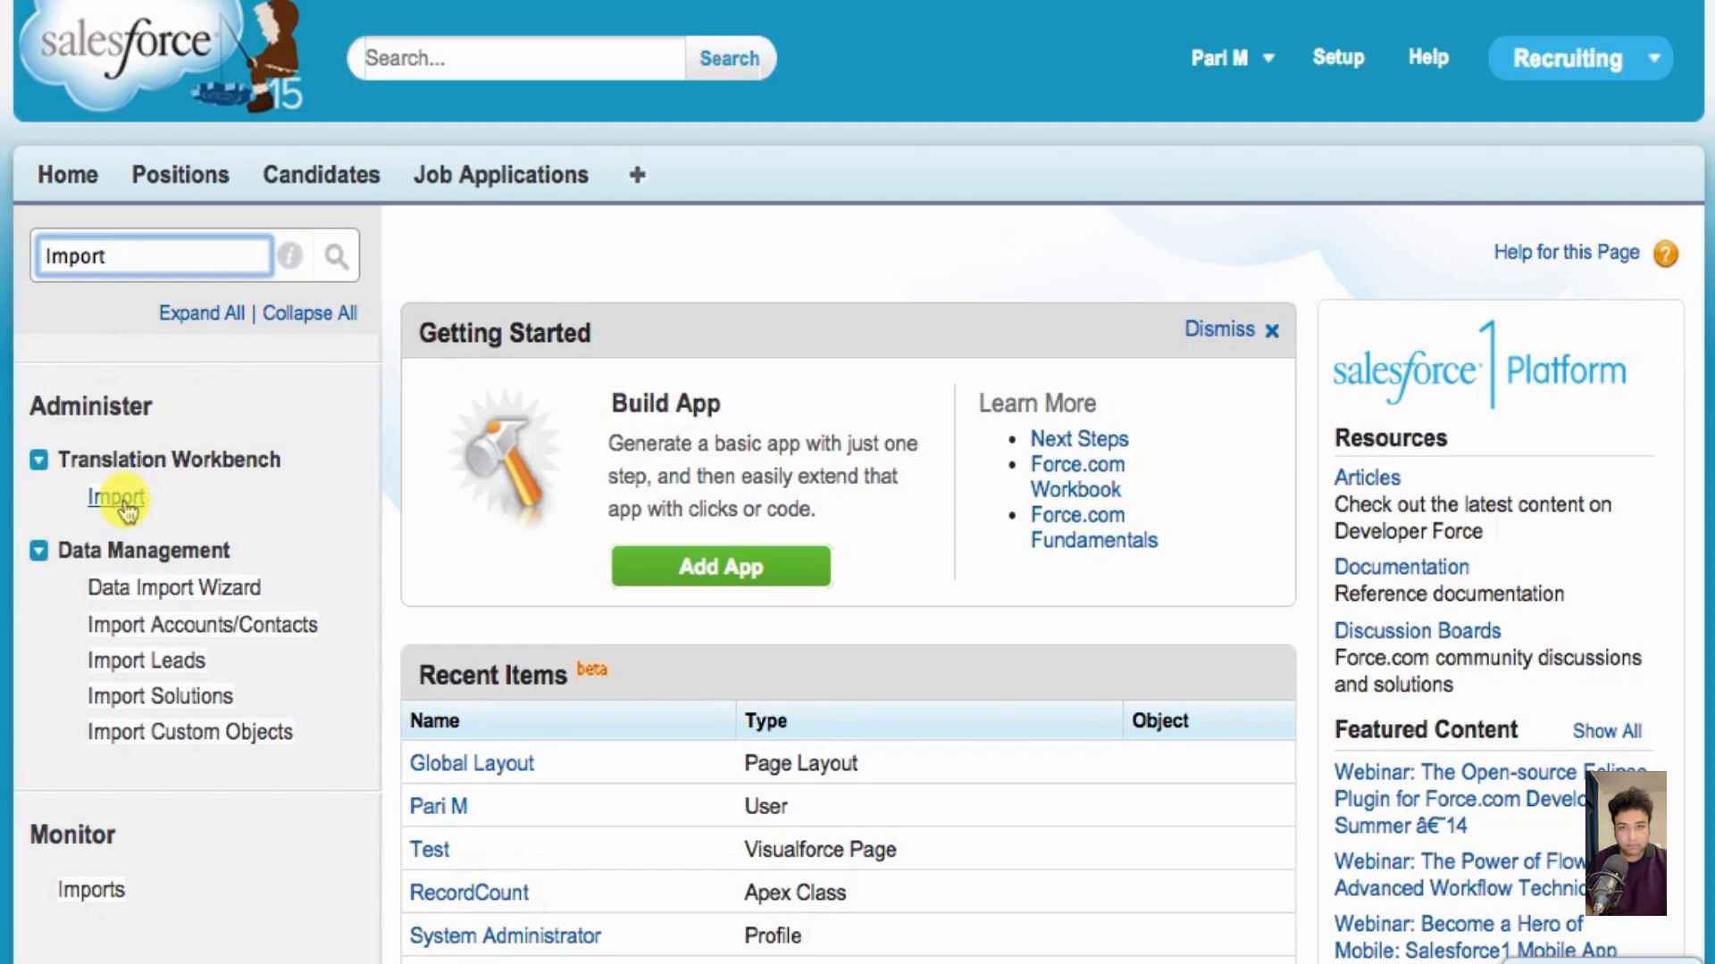
pyautogui.press('BackSpace')
pyautogui.press('BackSpace')
pyautogui.press('BackSpace')
pyautogui.press('BackSpace')
pyautogui.press('BackSpace')
pyautogui.press('BackSpace')
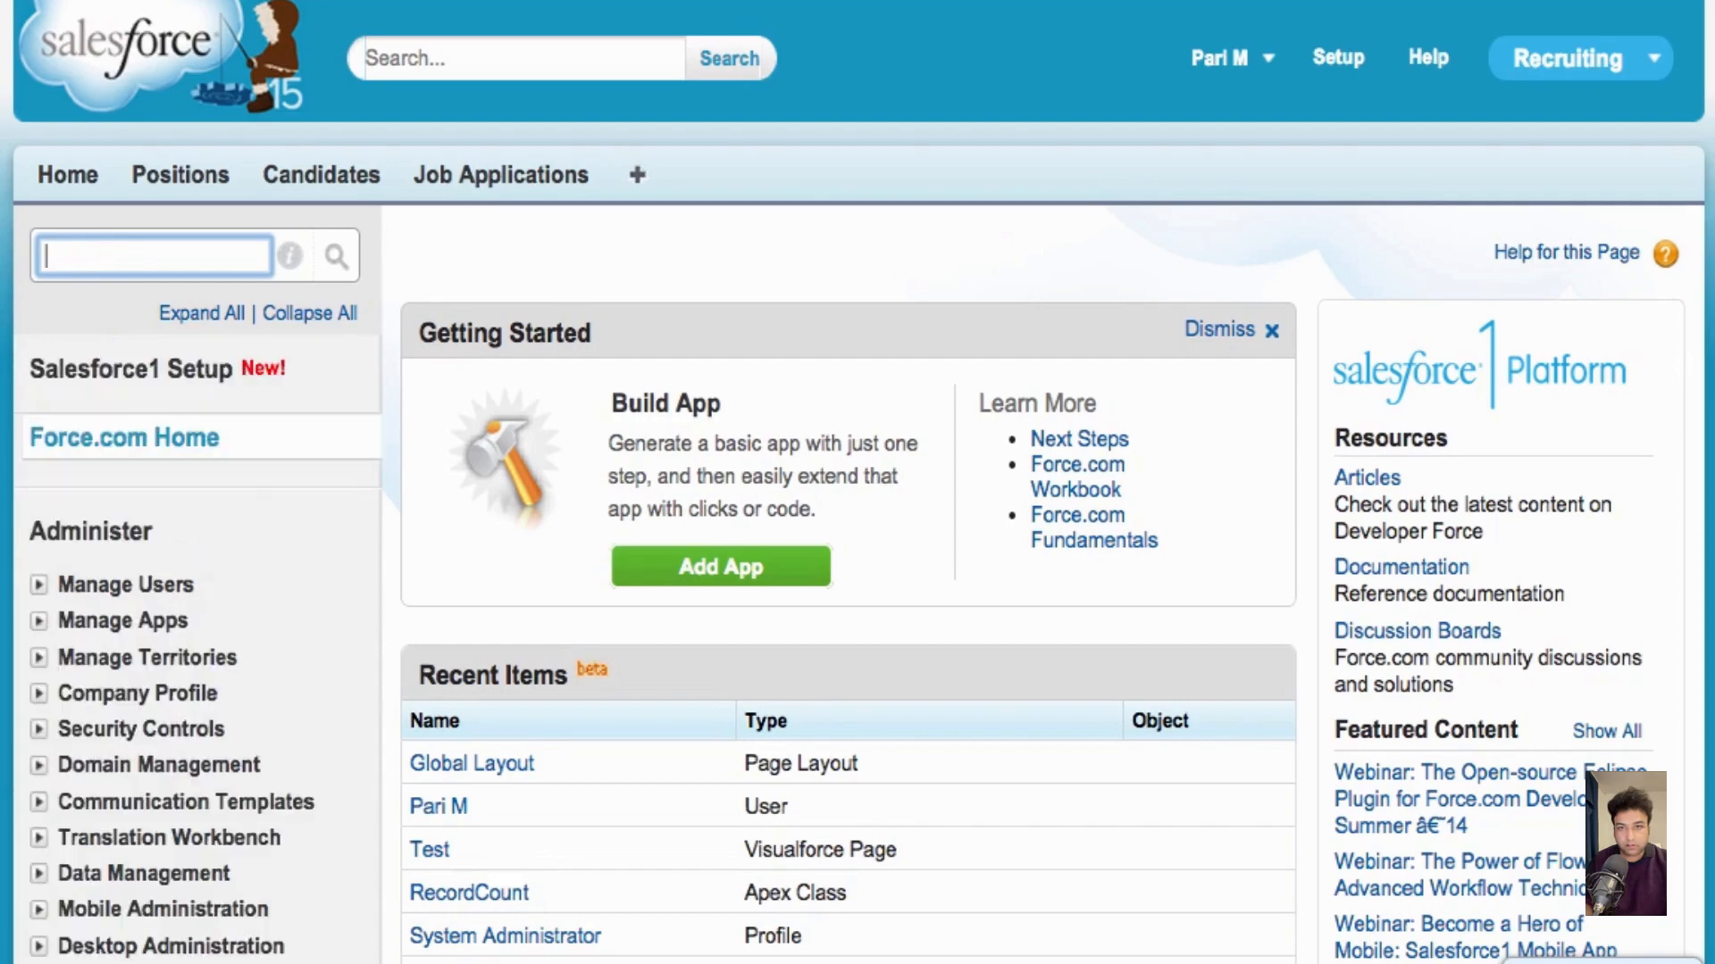
pyautogui.scroll(-7, 126, 504)
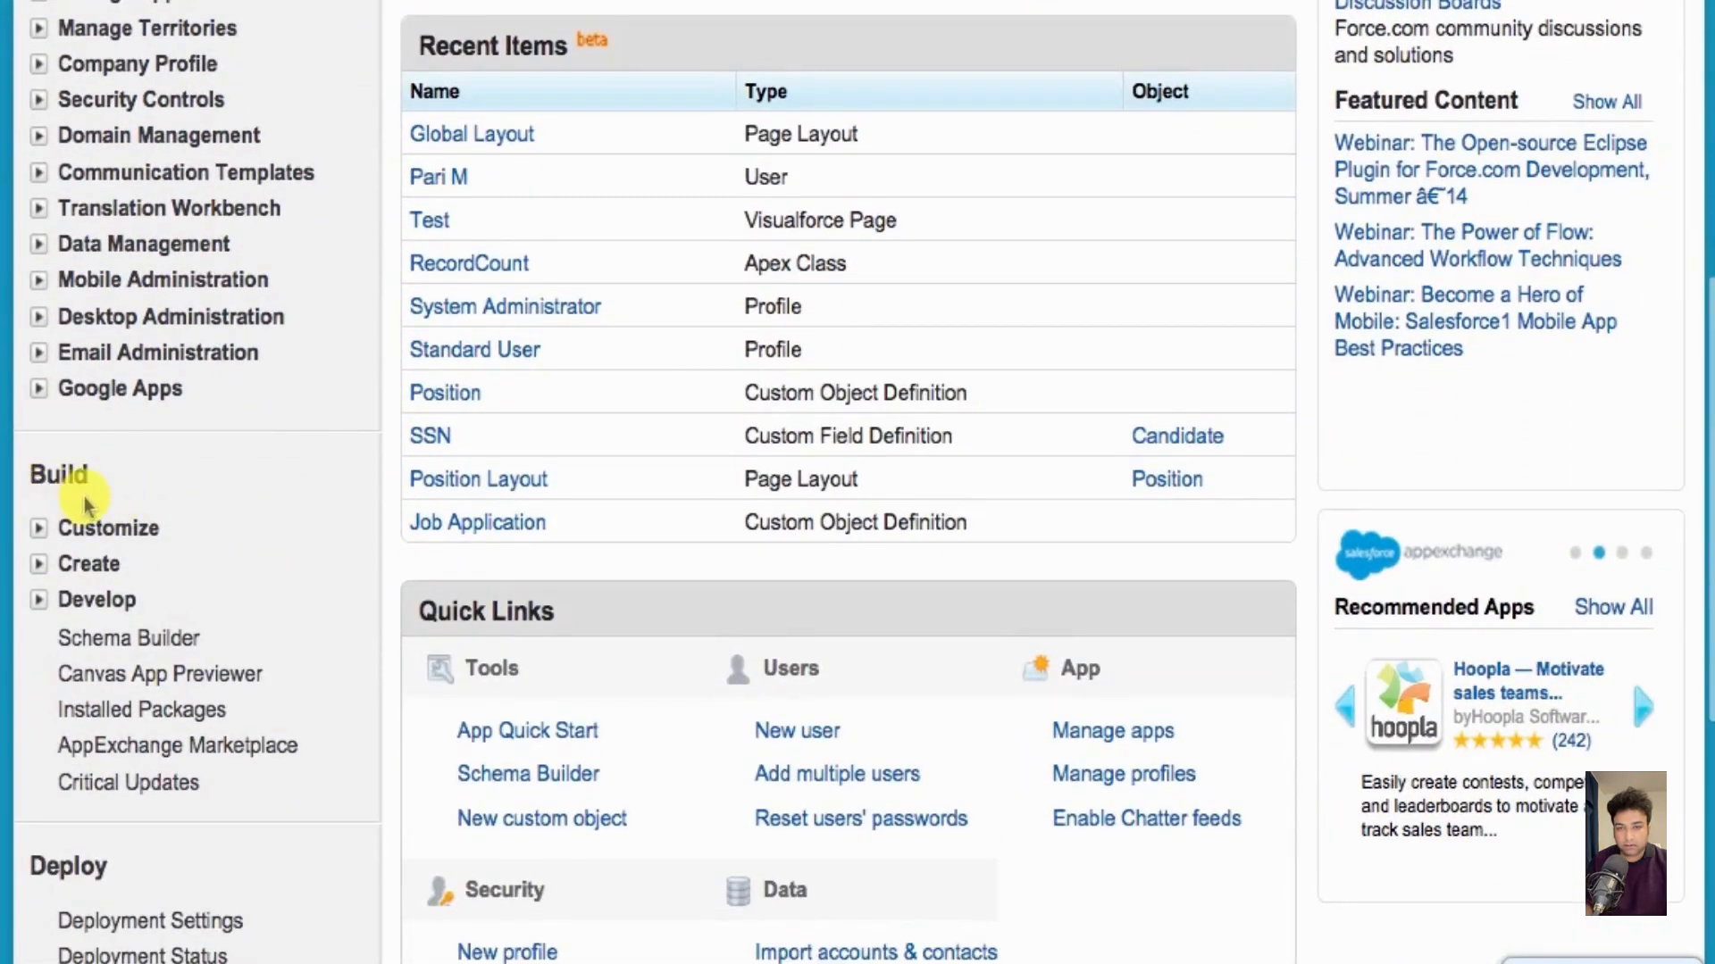
# Step: Expand Build's Customize group, then its Create group listing Apps, Objects, Packages and Tabs
pyautogui.click(39, 532)
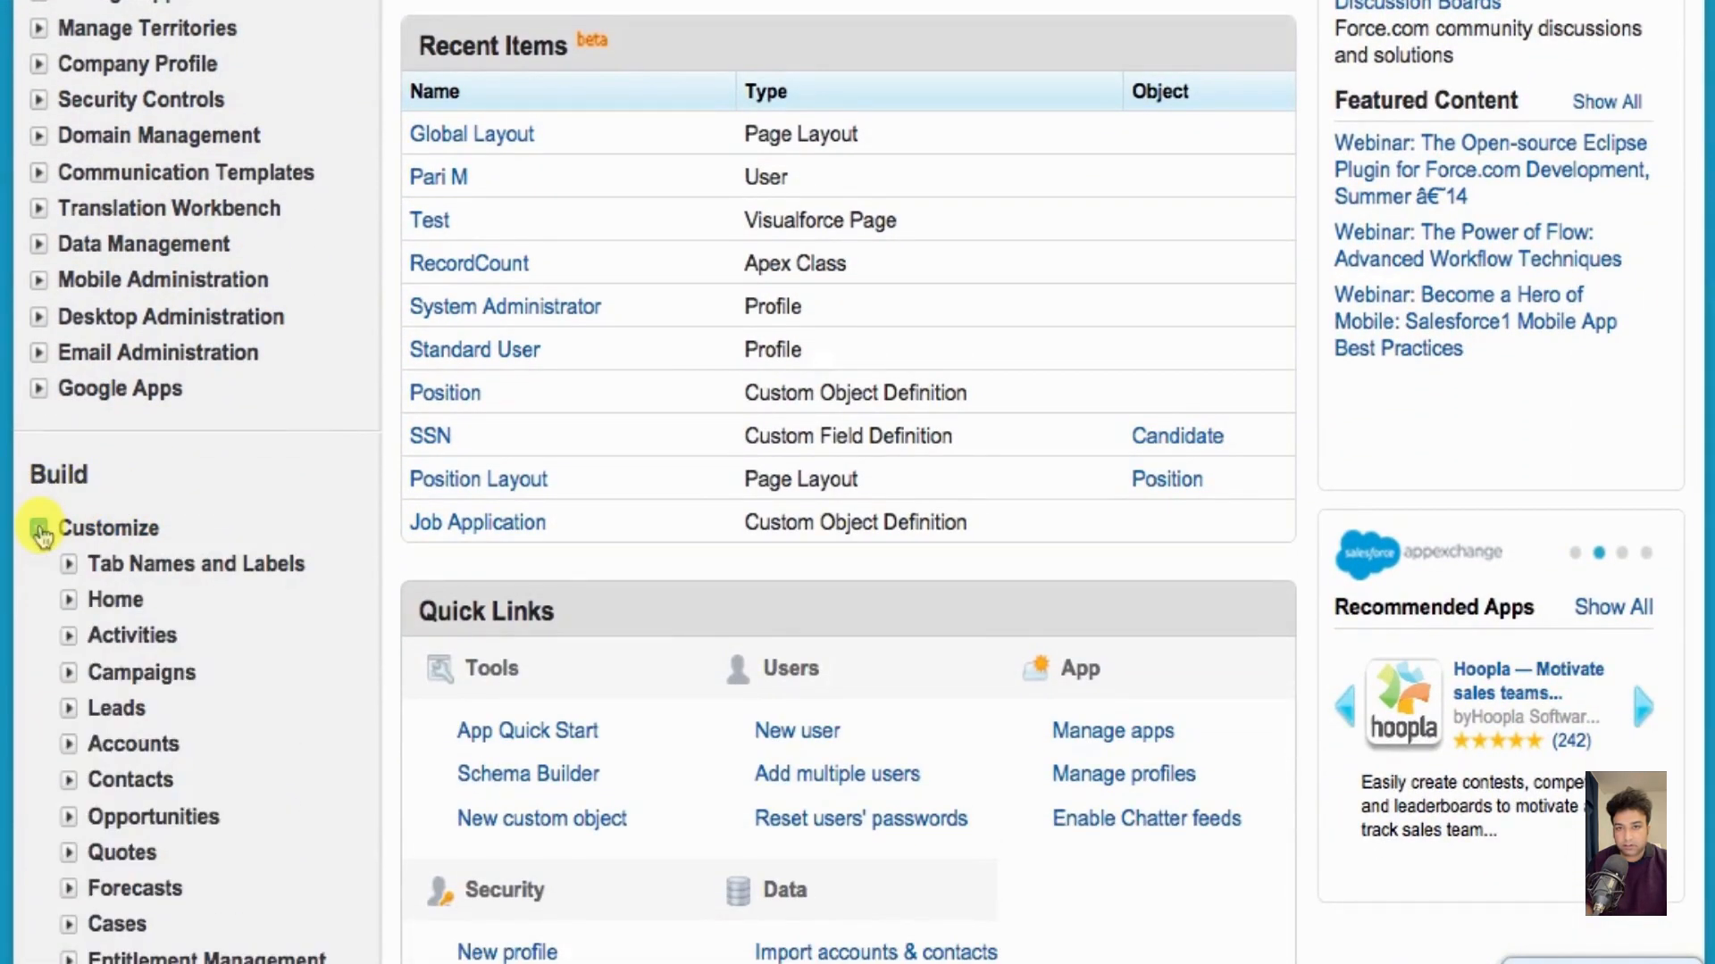
pyautogui.scroll(-5, 40, 533)
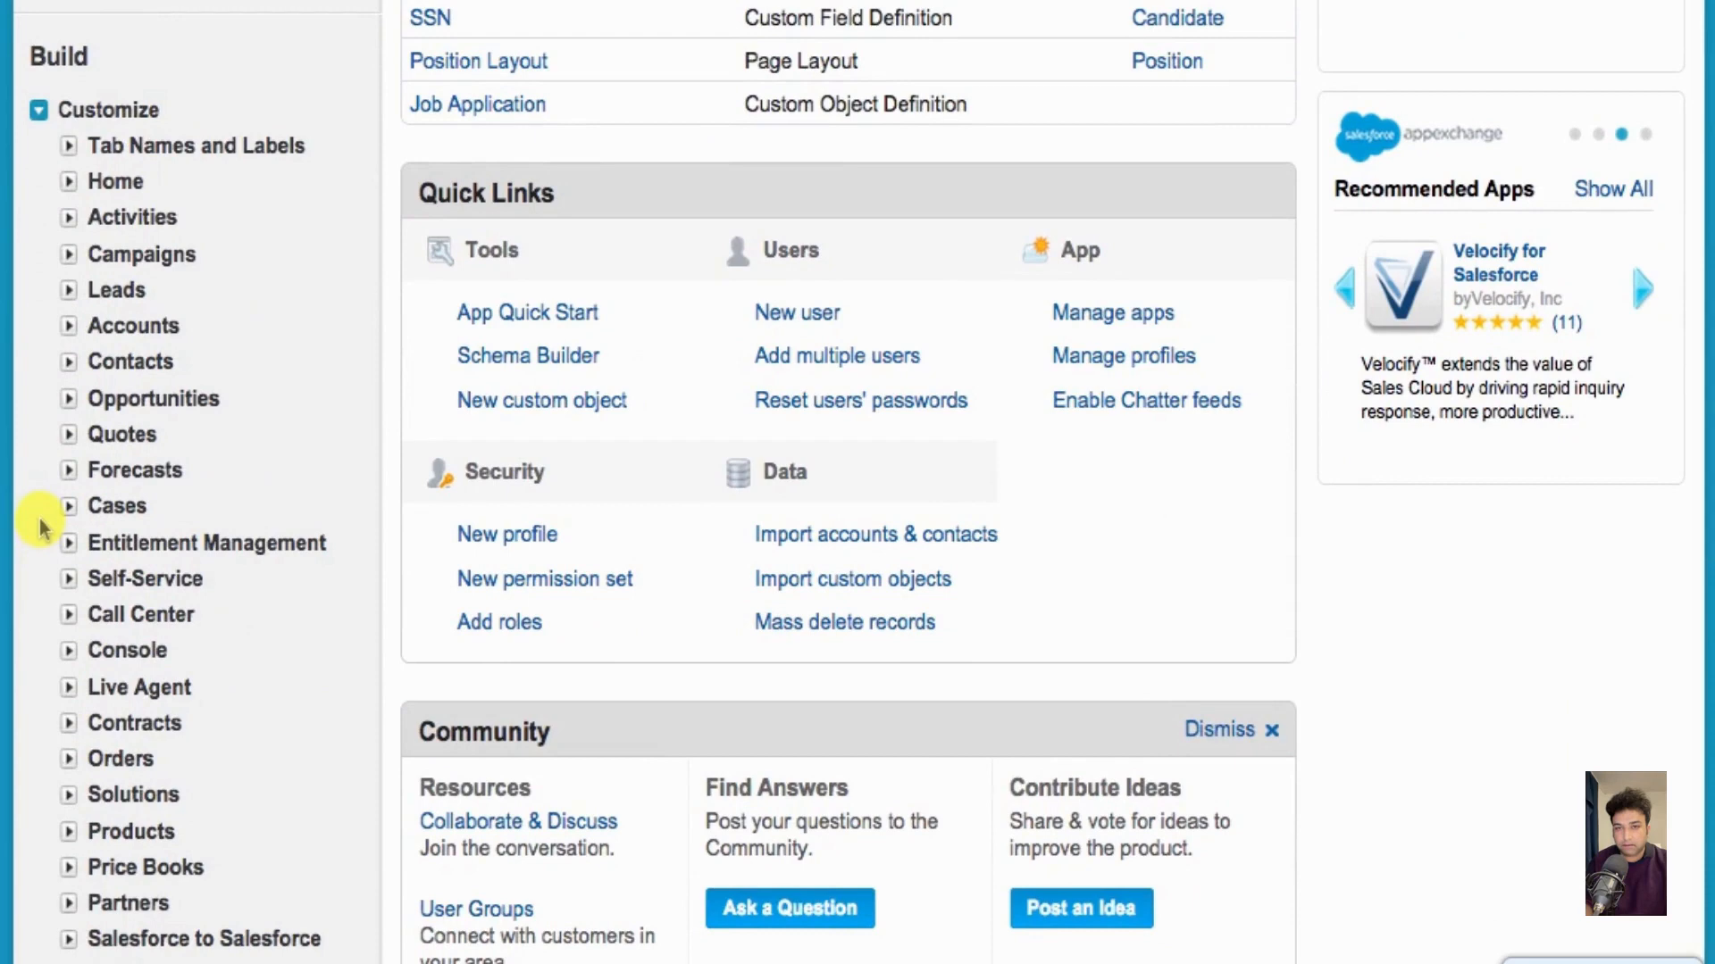
pyautogui.scroll(-4, 39, 527)
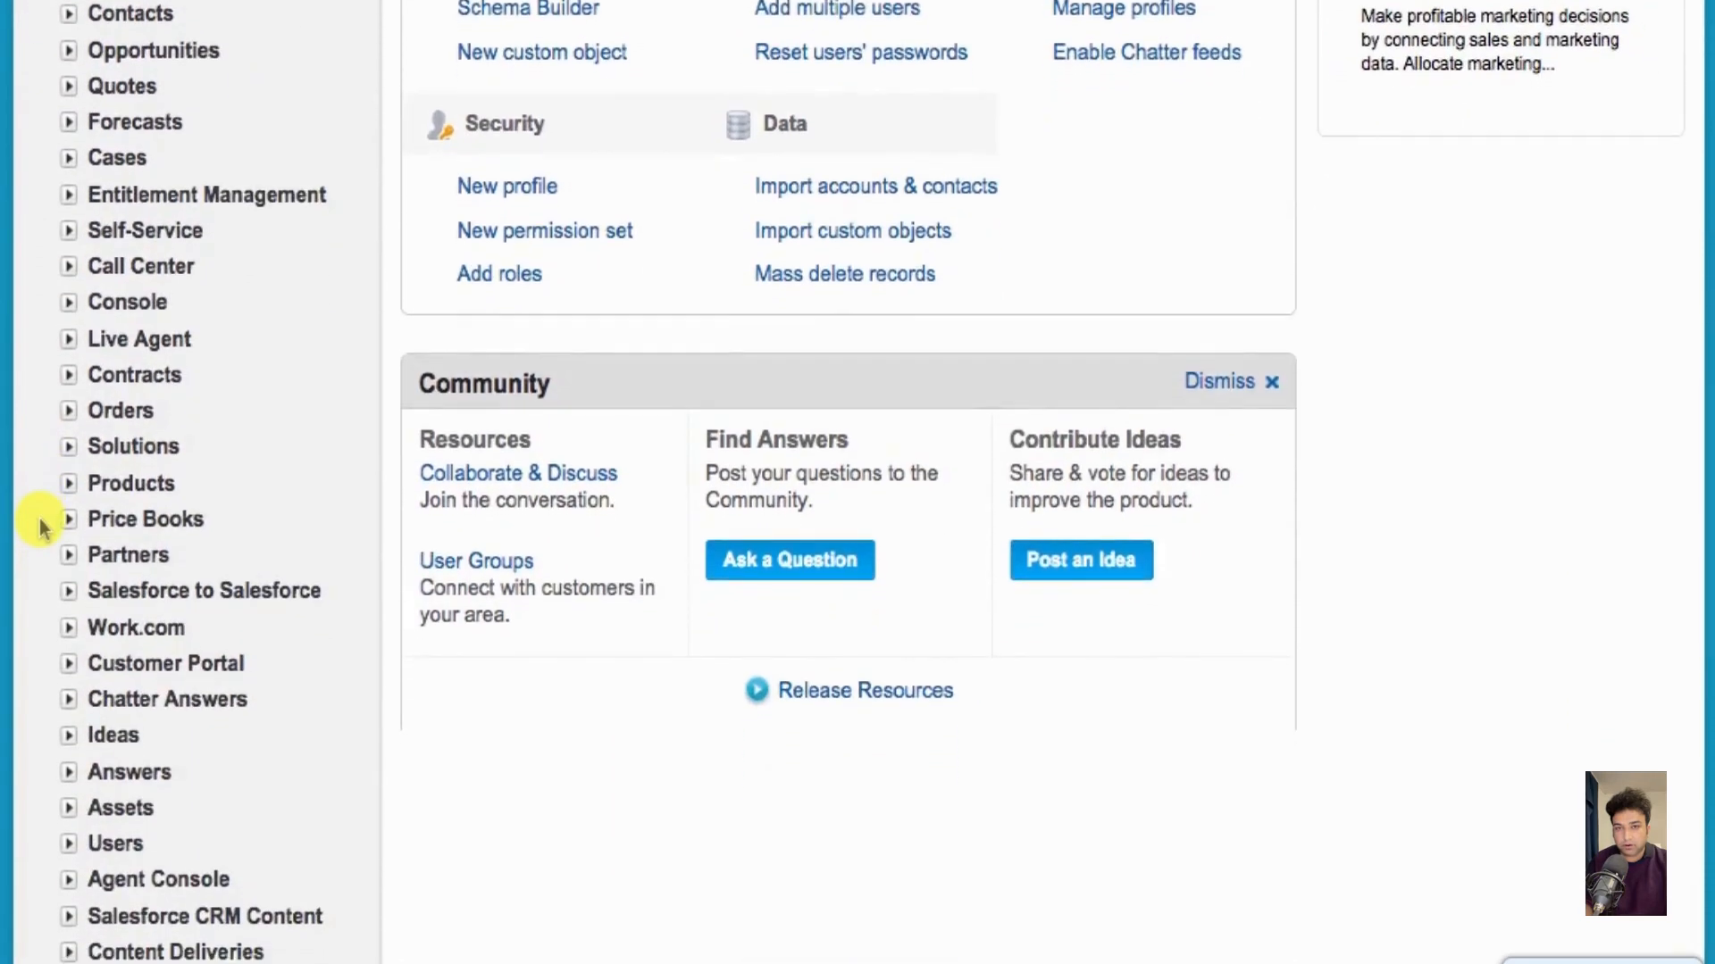
pyautogui.scroll(-2, 39, 518)
pyautogui.scroll(-2, 39, 518)
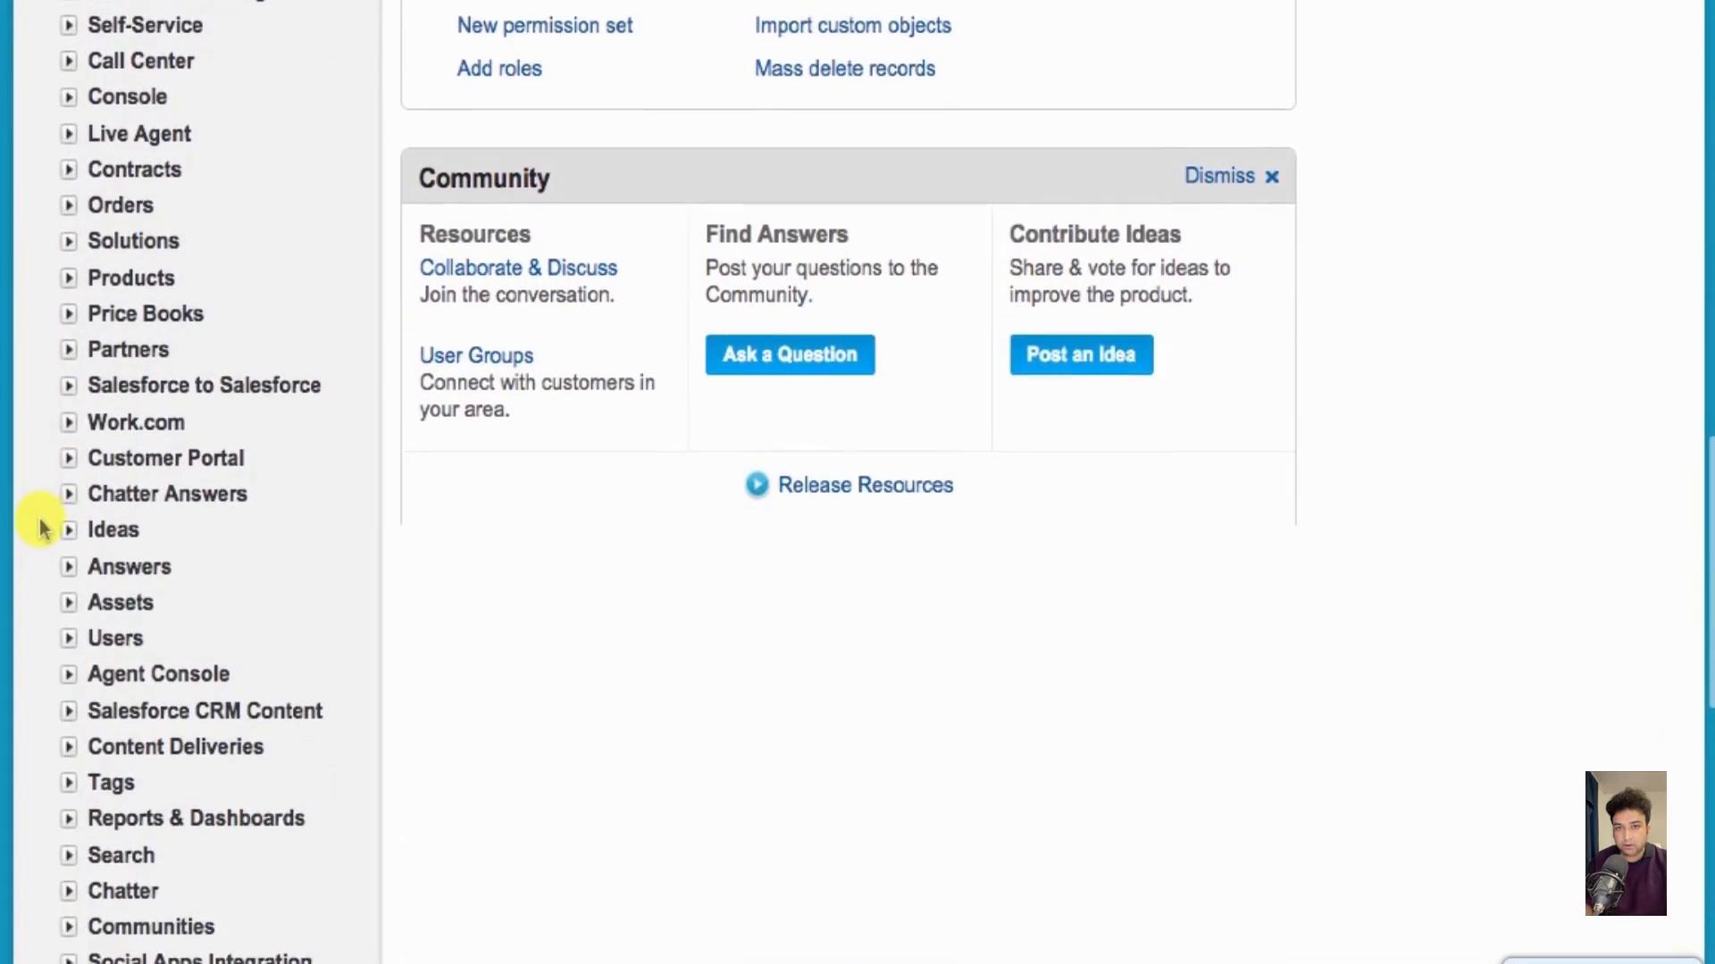
pyautogui.scroll(-1, 39, 527)
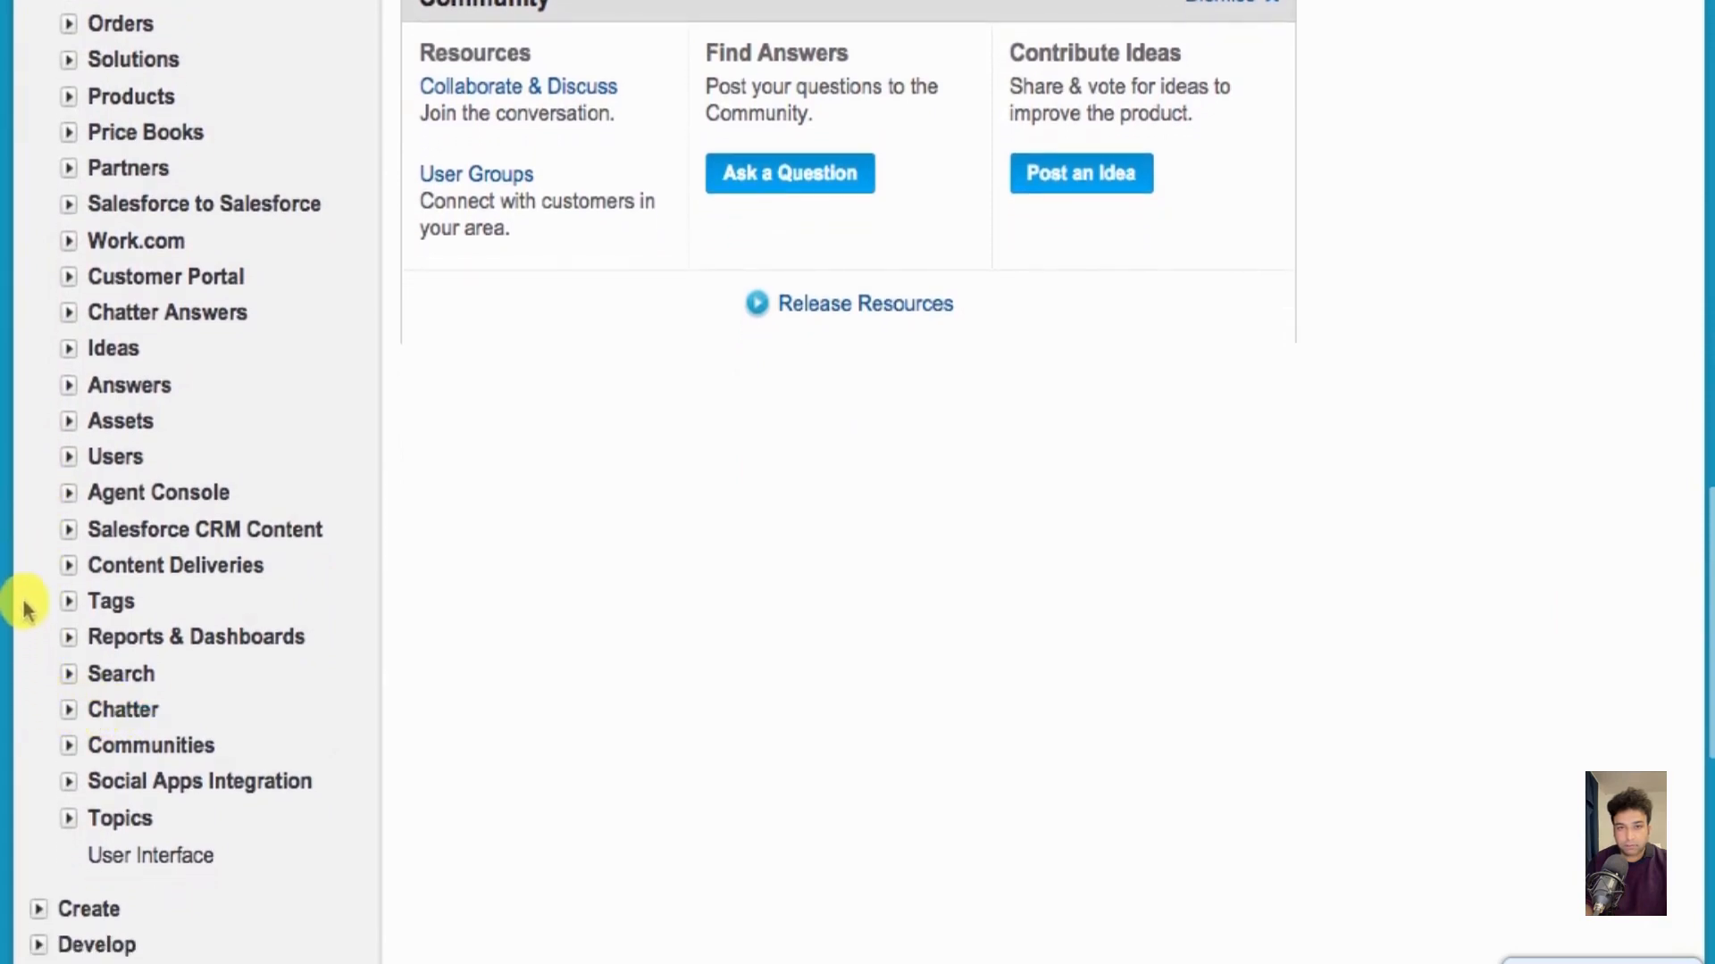
pyautogui.scroll(-5, 25, 603)
pyautogui.scroll(-2, 25, 607)
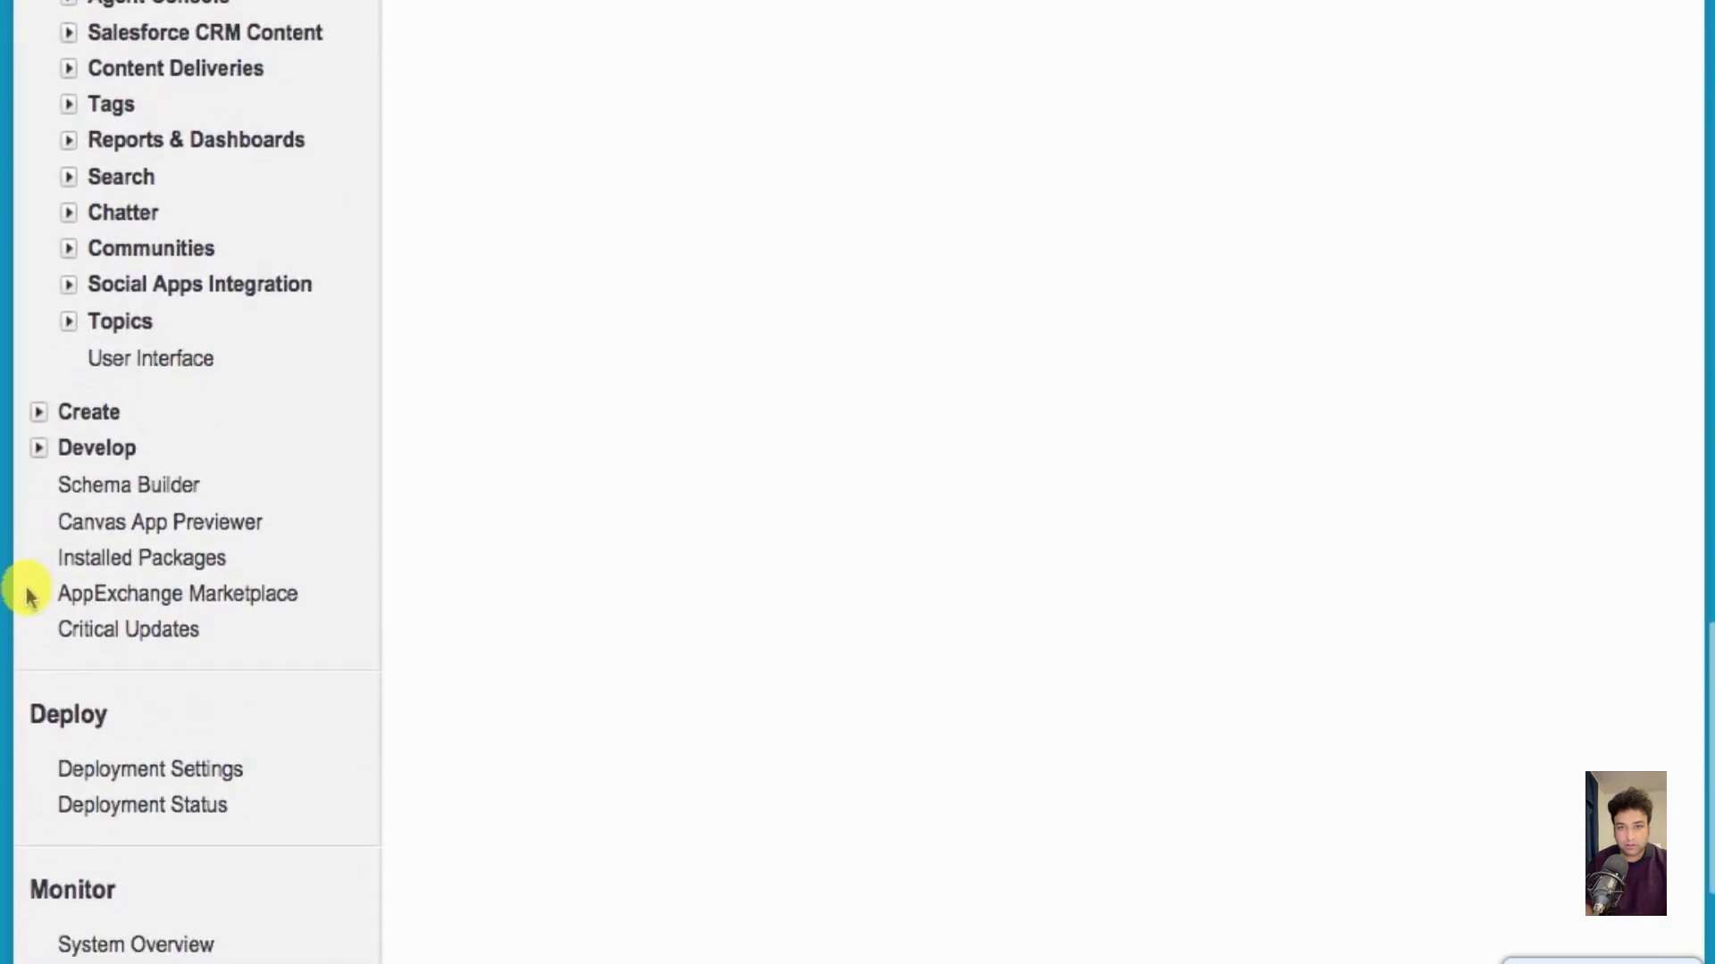
pyautogui.click(39, 413)
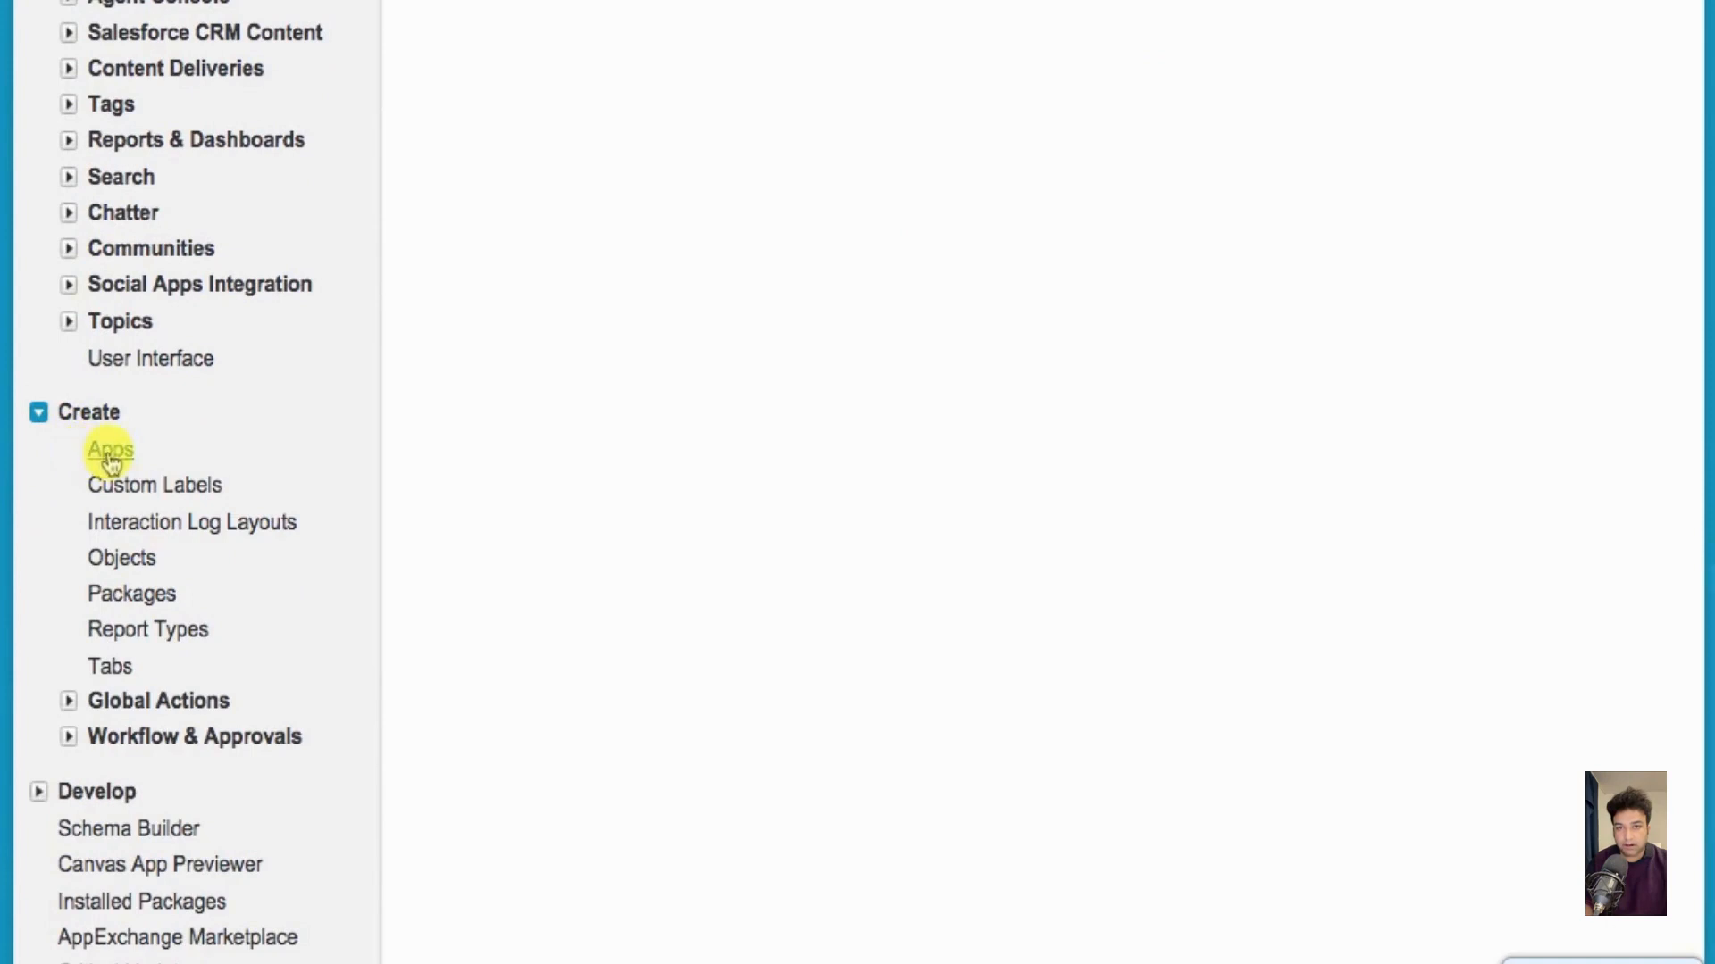
# Step: Expand Workflow & Approvals, then the Develop group showing Apex Classes, Apex Triggers and Pages
pyautogui.click(69, 737)
pyautogui.scroll(-5, 154, 634)
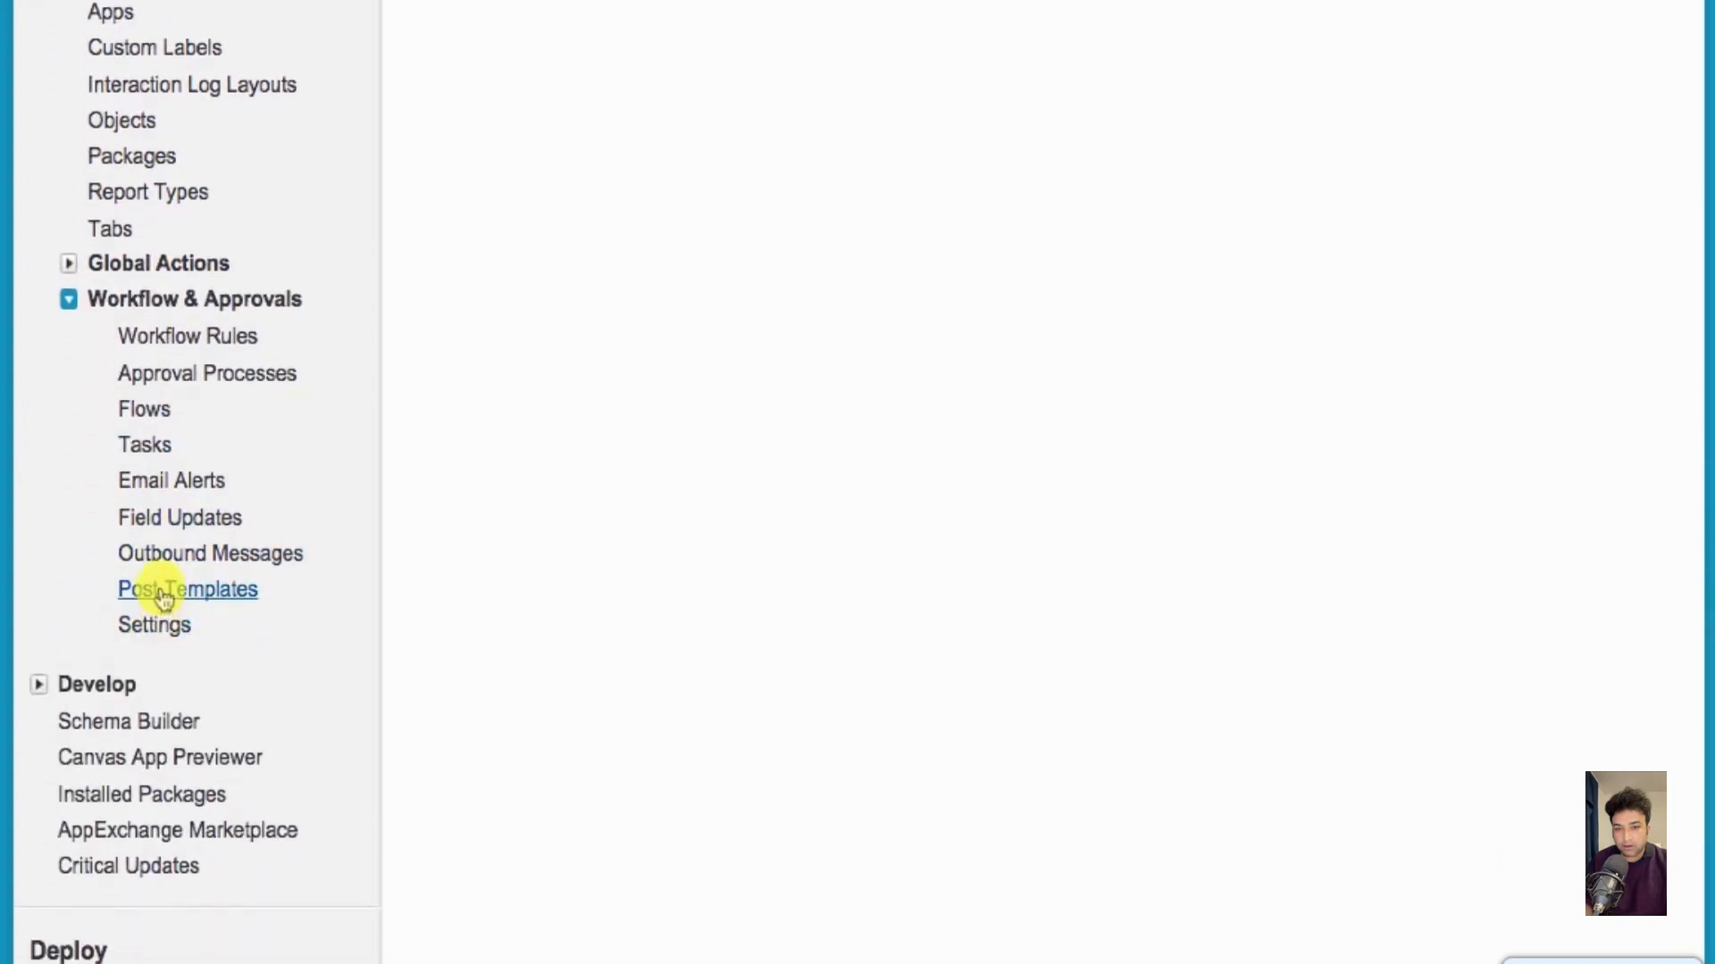
pyautogui.scroll(-5, 53, 589)
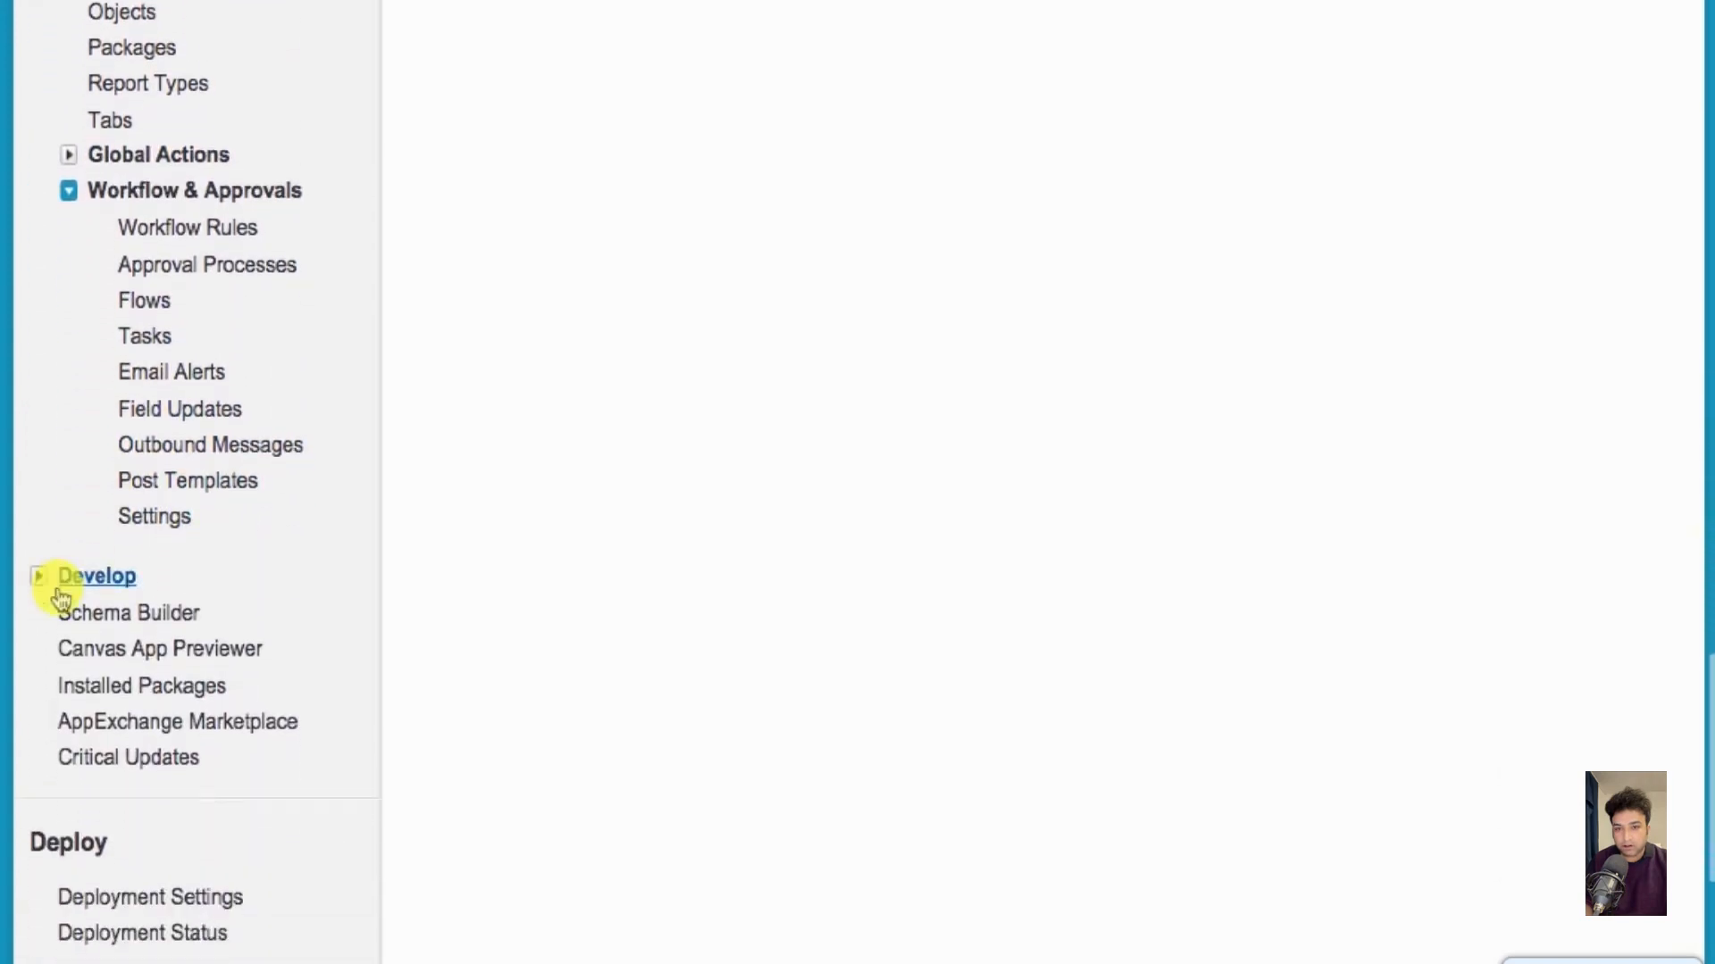
pyautogui.click(38, 479)
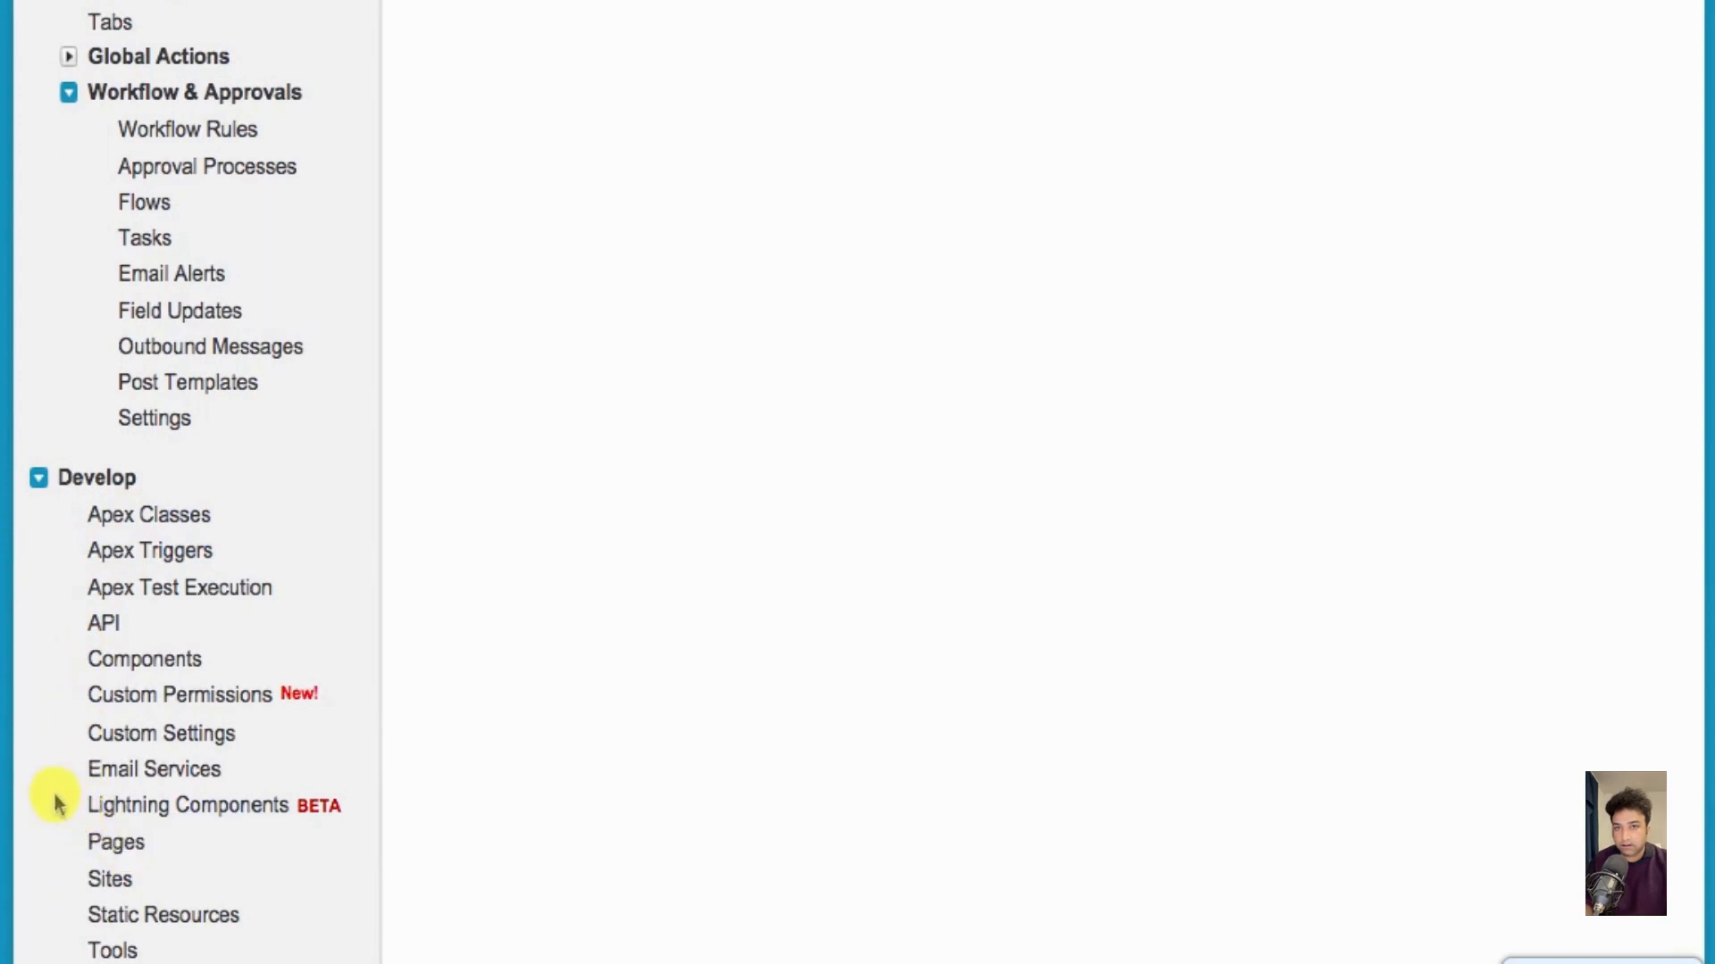
pyautogui.scroll(-6, 47, 786)
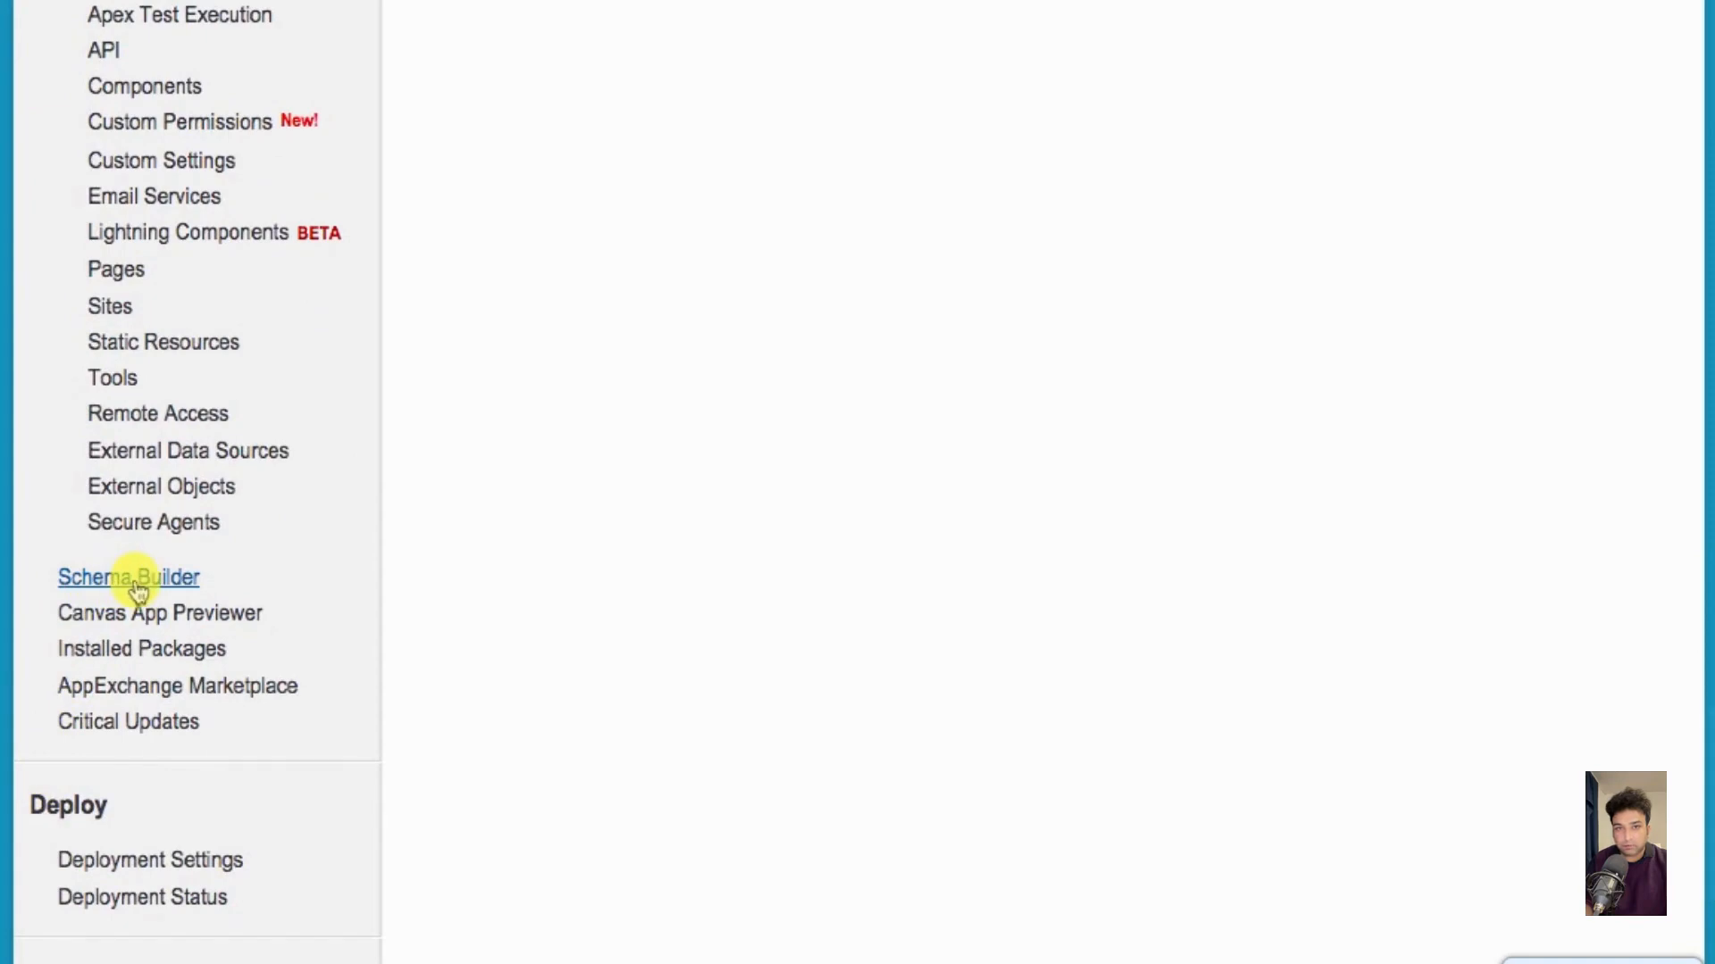
# Step: Scroll the Setup sidebar down to the Deploy and Monitor sections
pyautogui.scroll(-2, 136, 589)
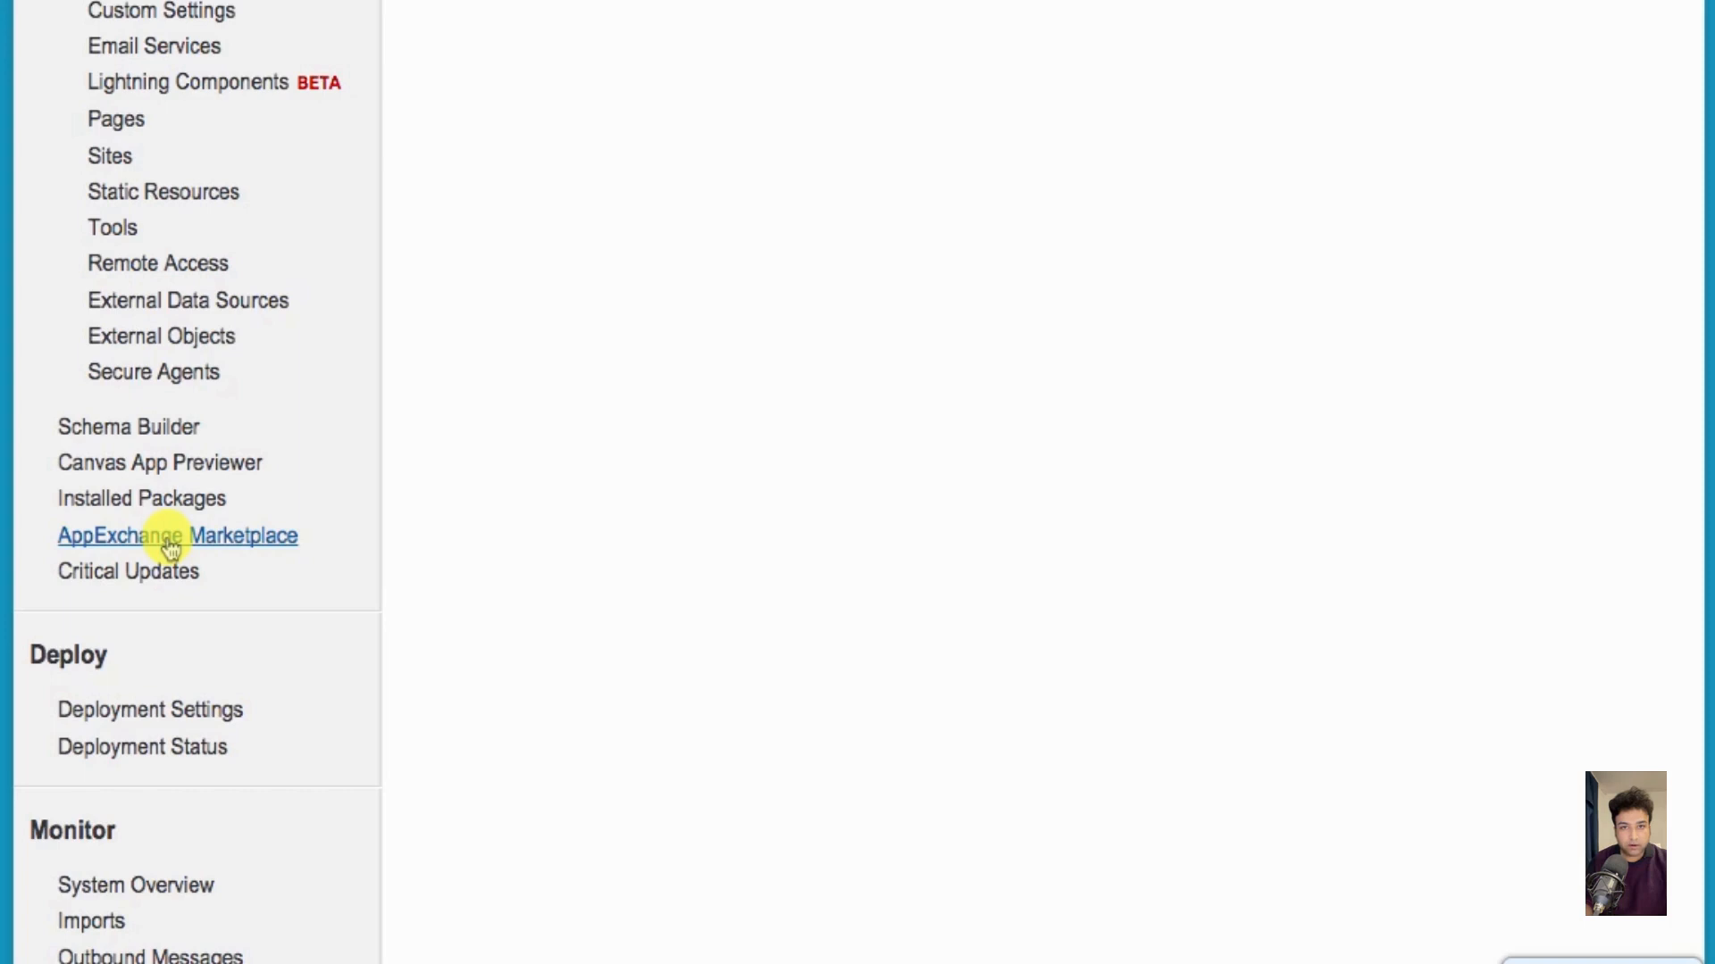
pyautogui.scroll(-5, 169, 545)
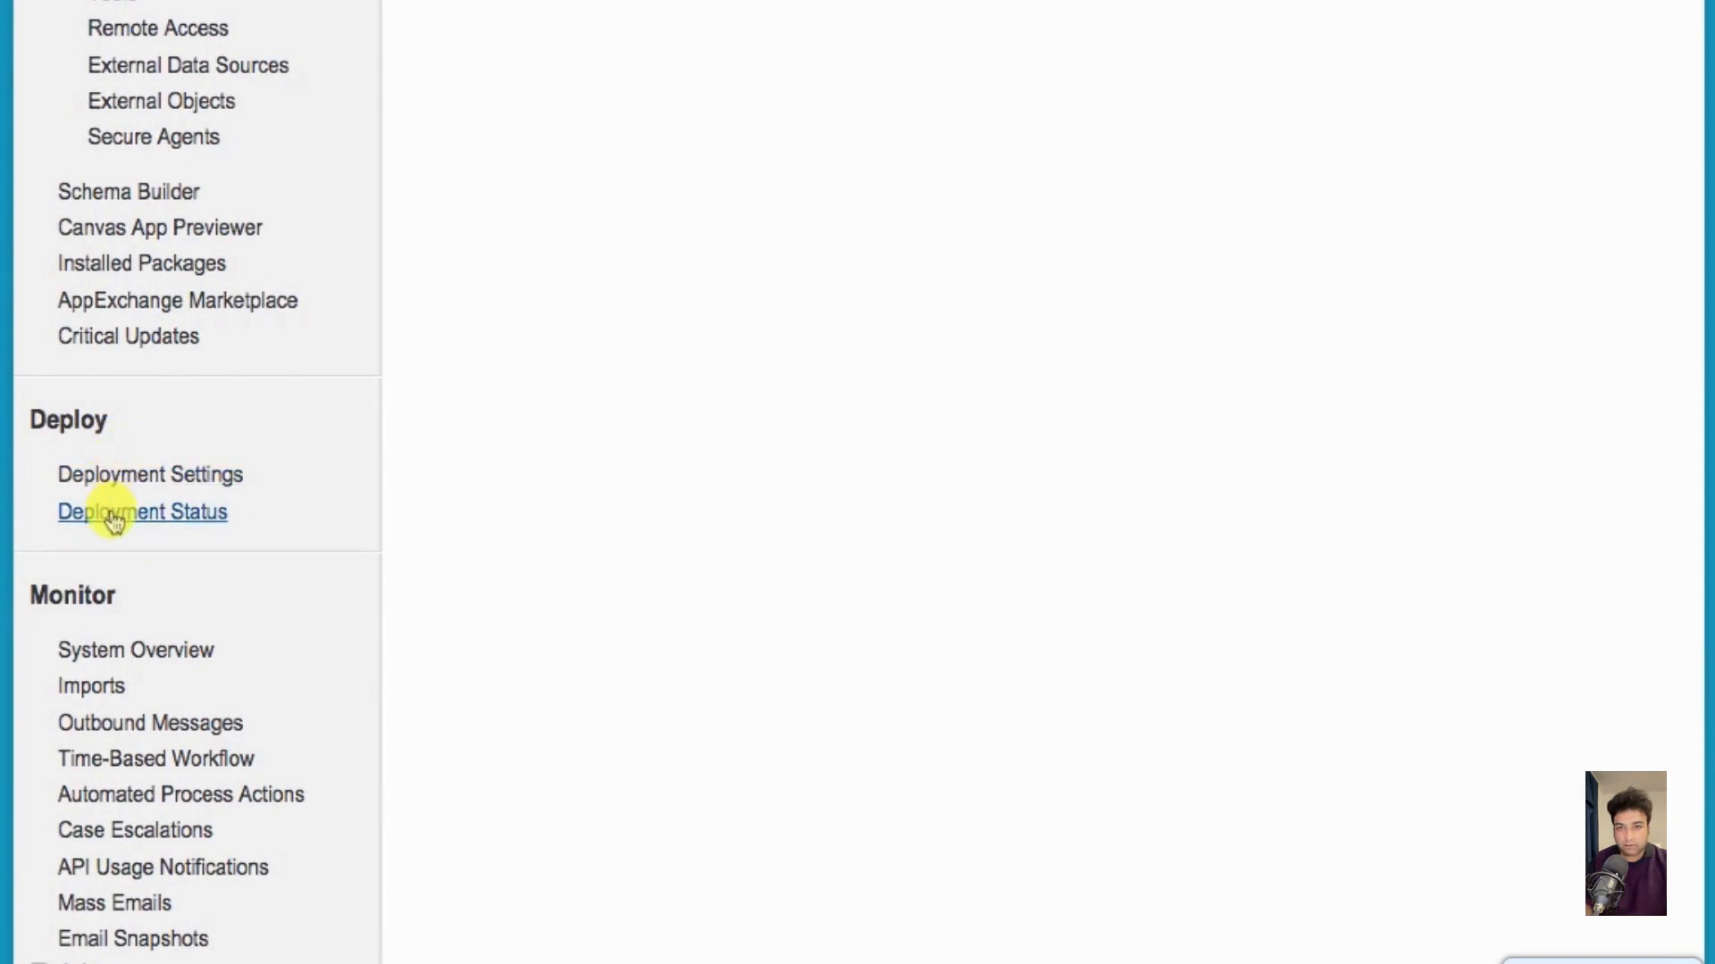
pyautogui.scroll(-3, 78, 547)
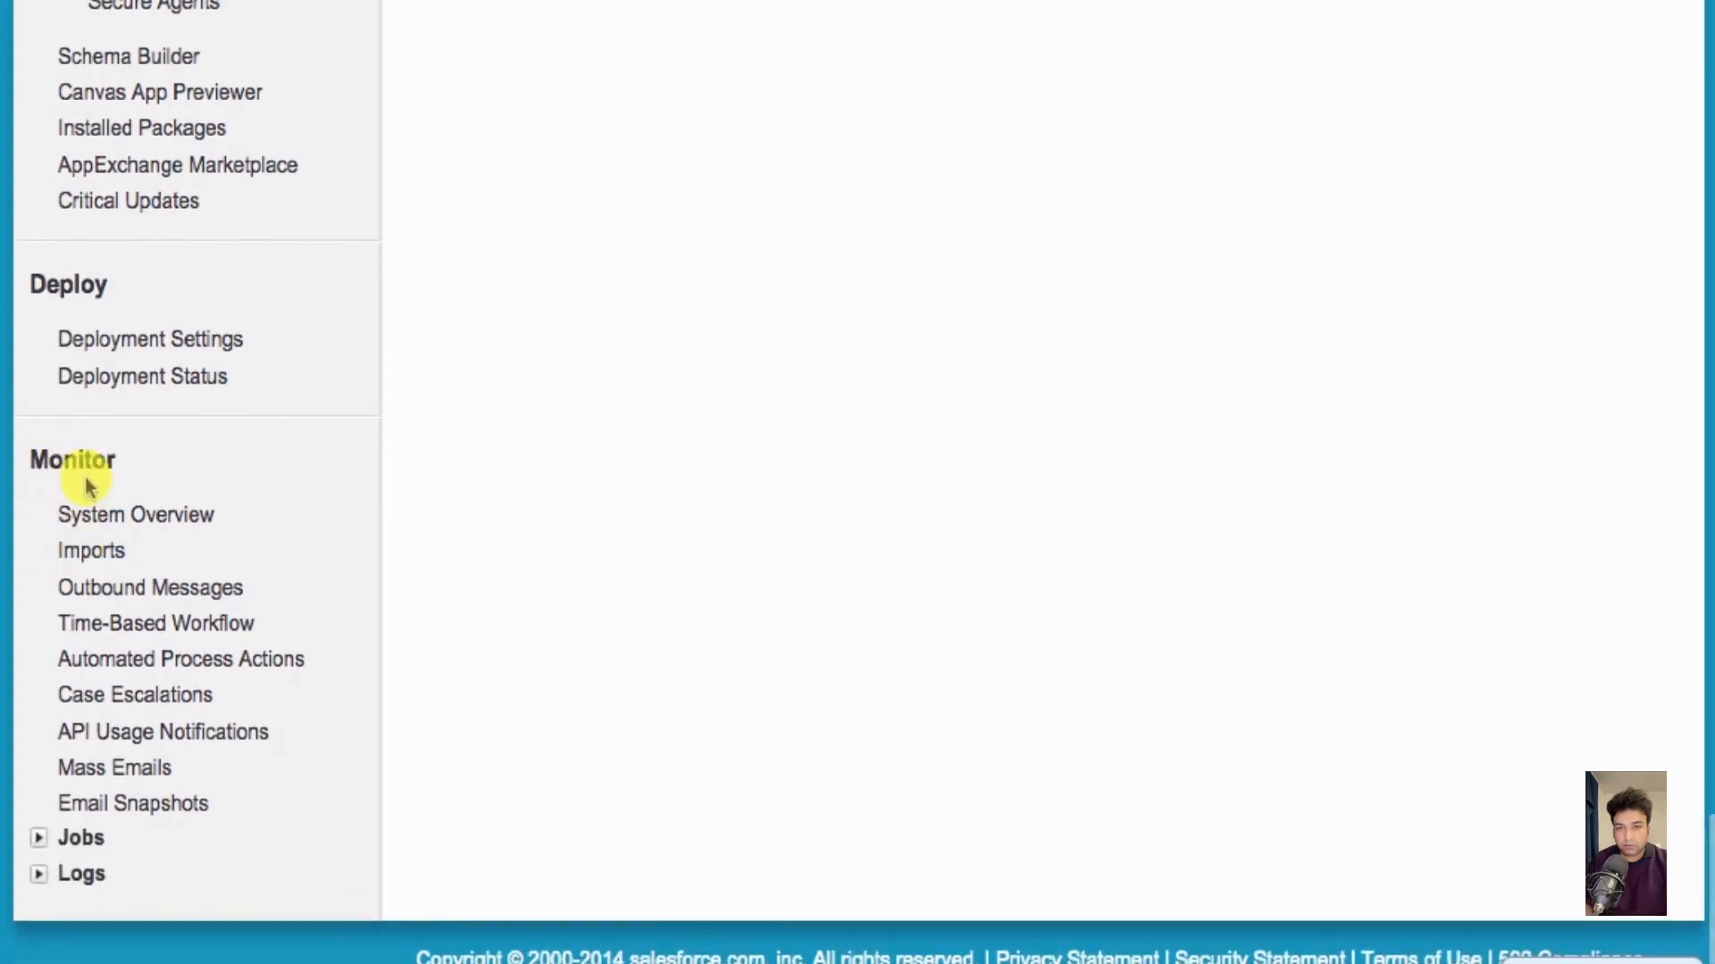
# Step: Open Monitor > System Overview and review usage limits like 4 custom objects and 320 KB storage
pyautogui.click(98, 518)
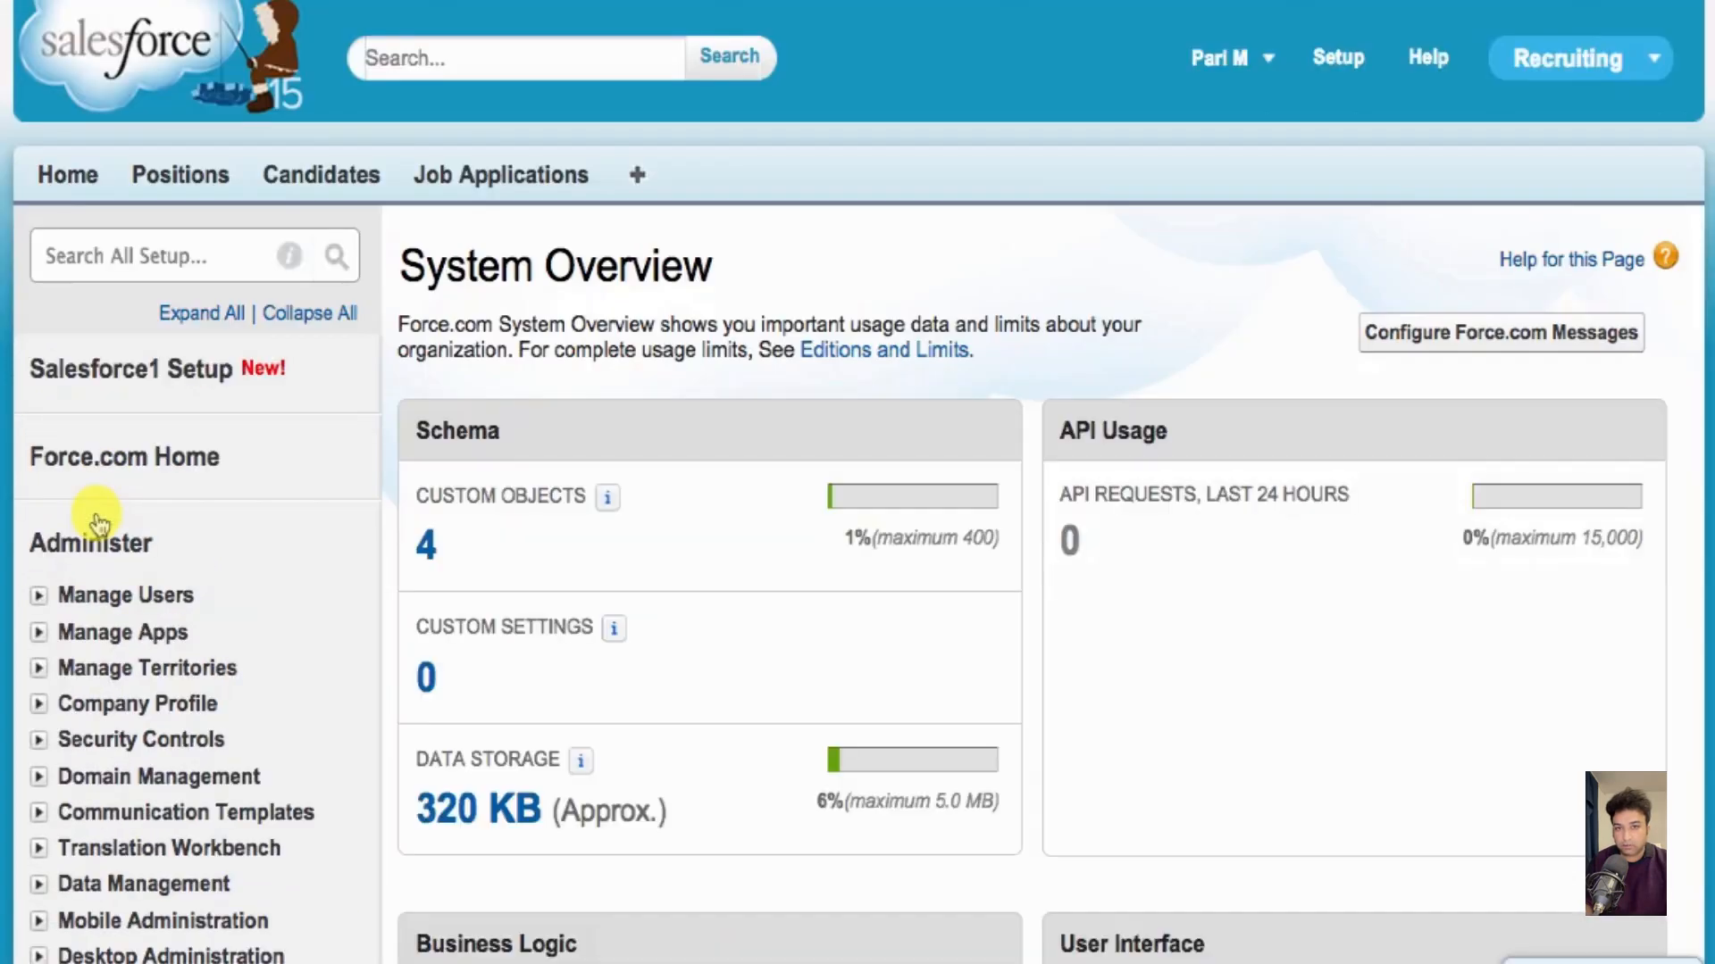
pyautogui.scroll(-4, 98, 520)
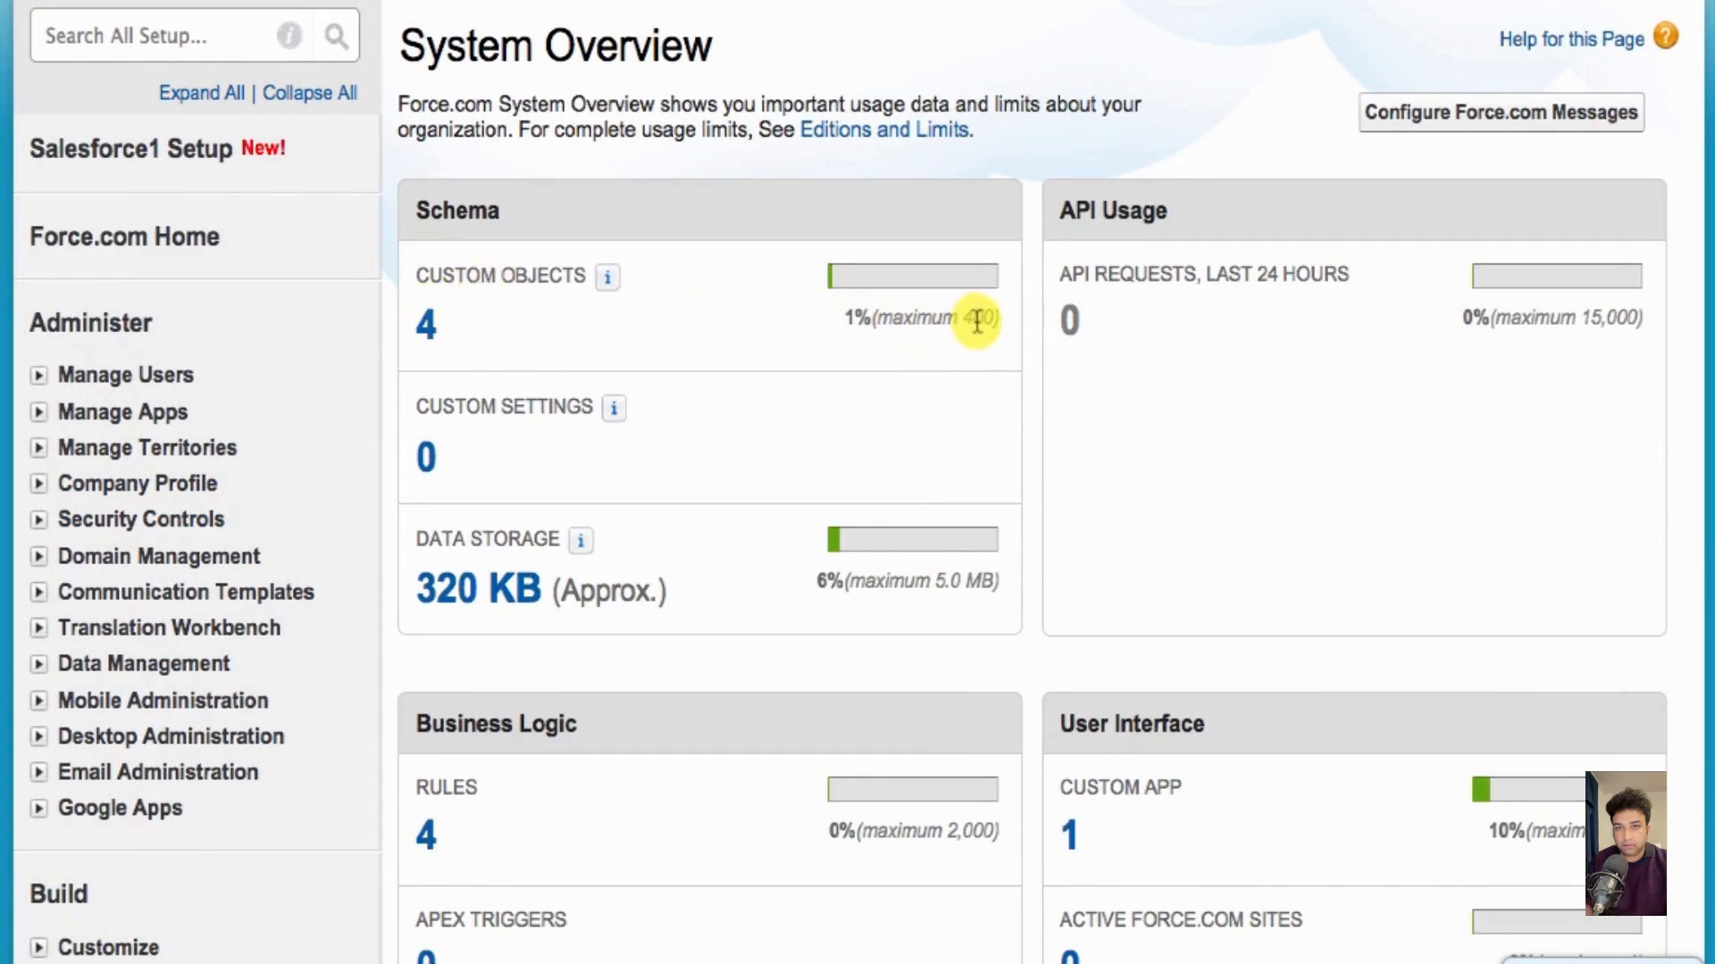
pyautogui.scroll(-4, 977, 322)
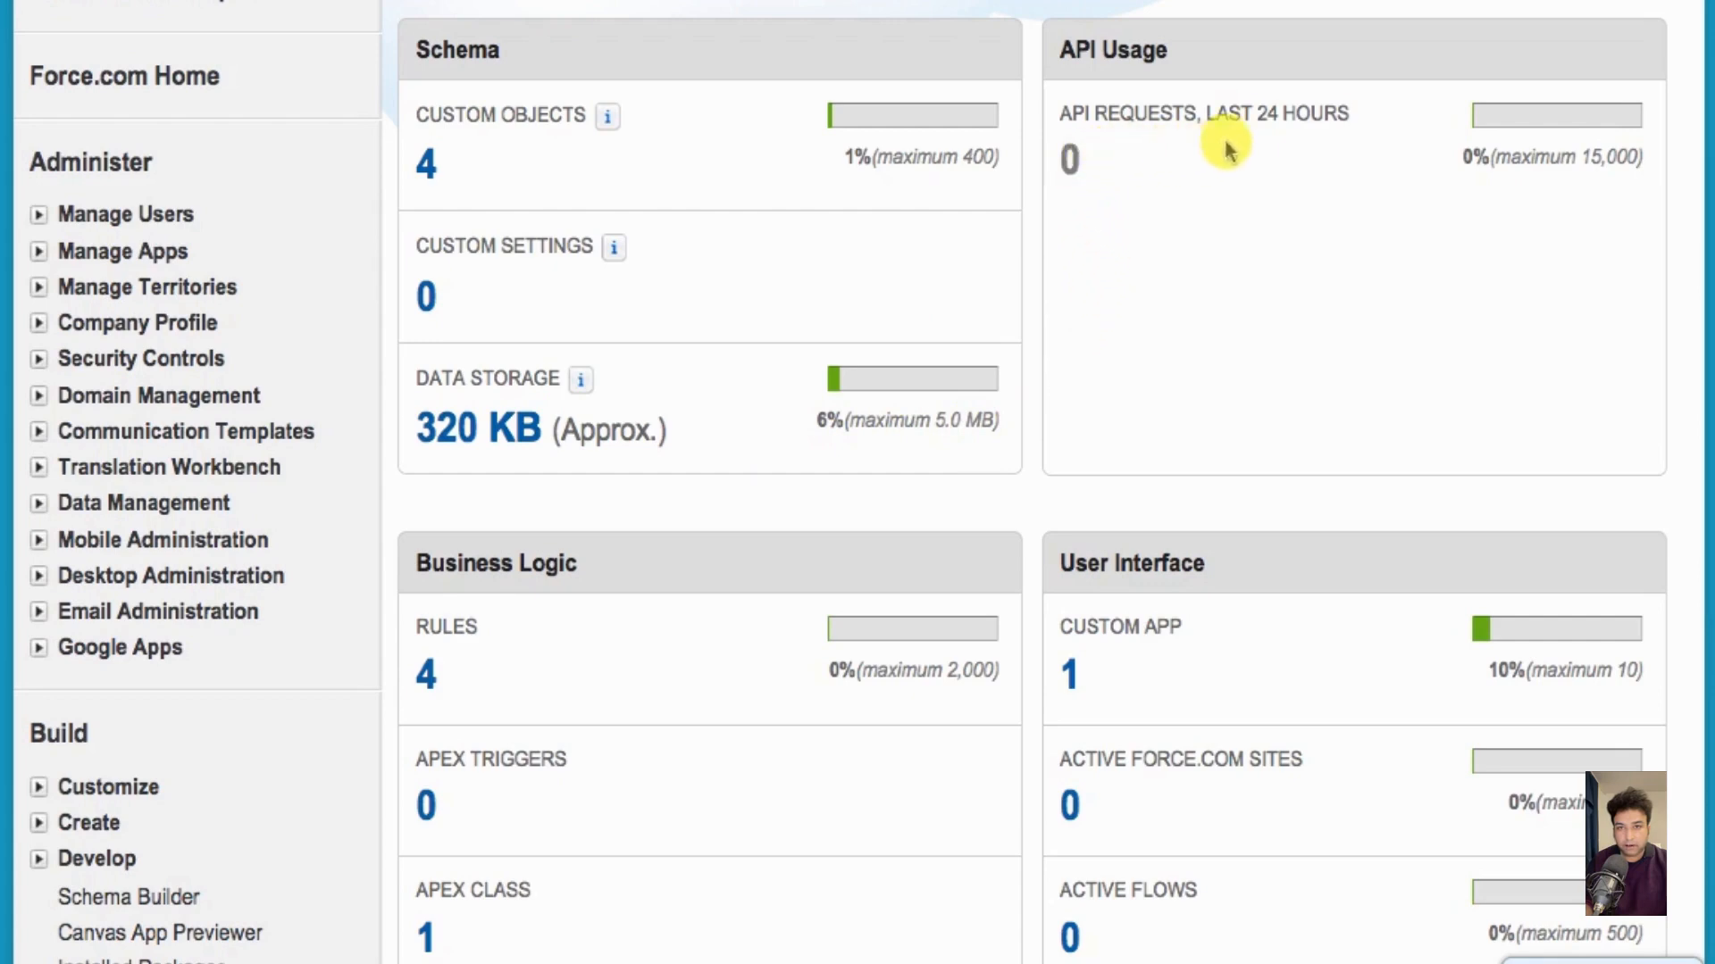
pyautogui.scroll(-5, 1301, 218)
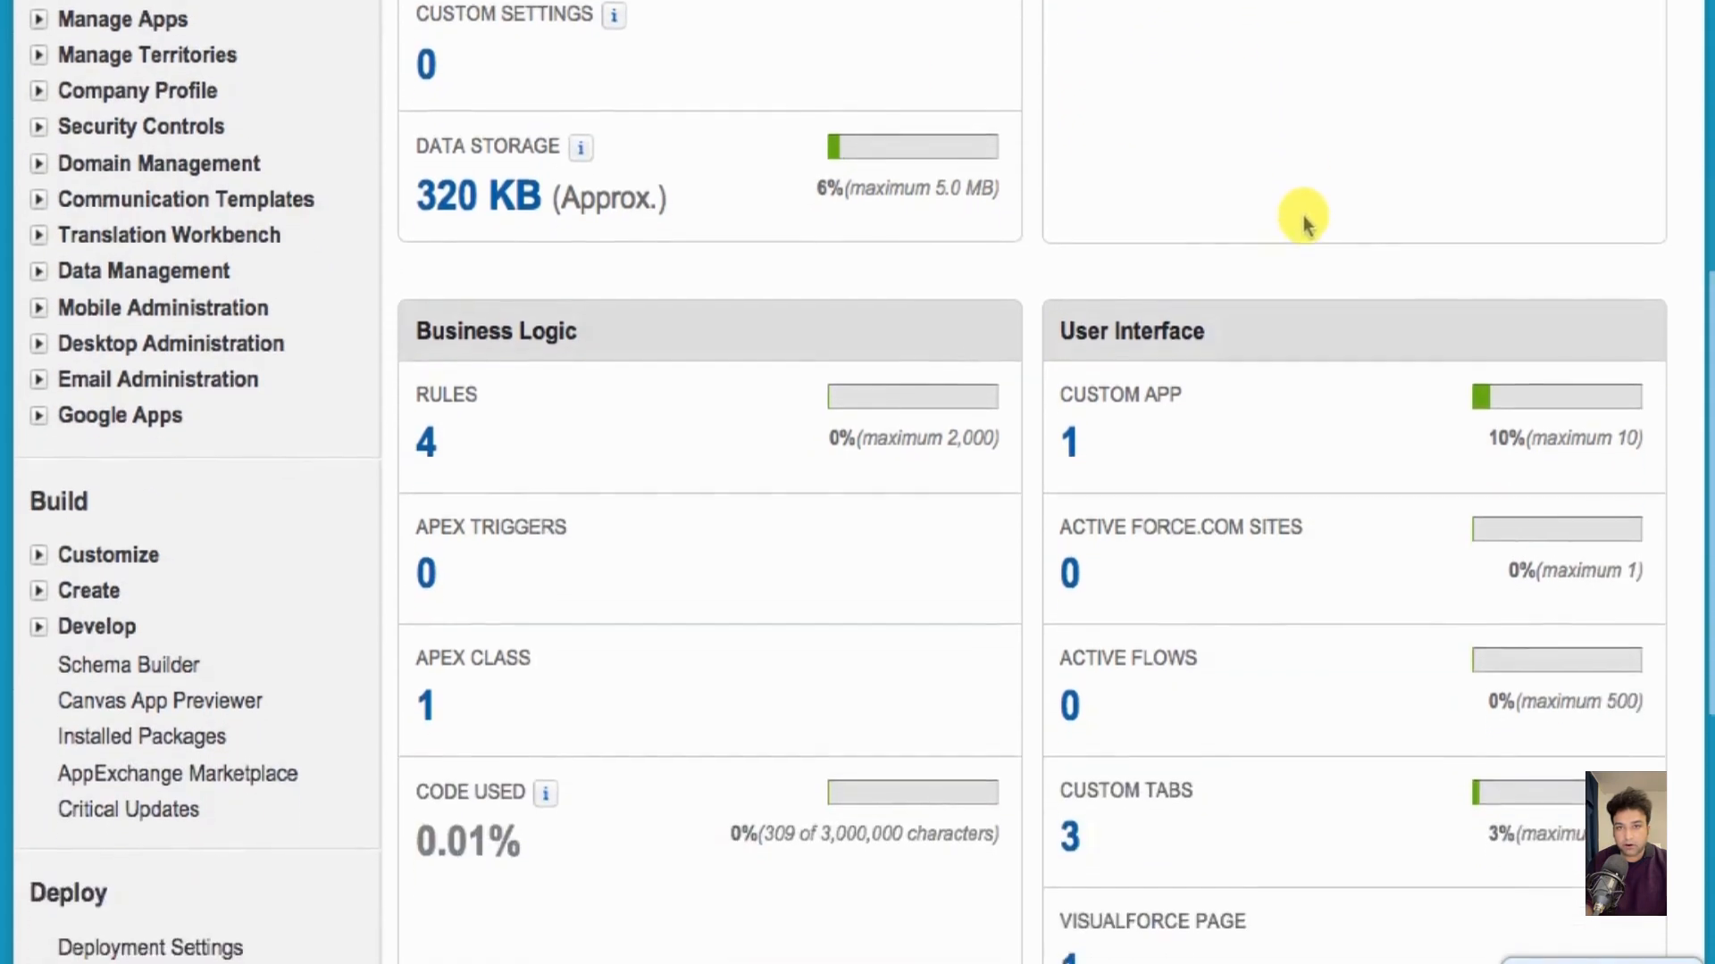
pyautogui.scroll(-2, 1302, 218)
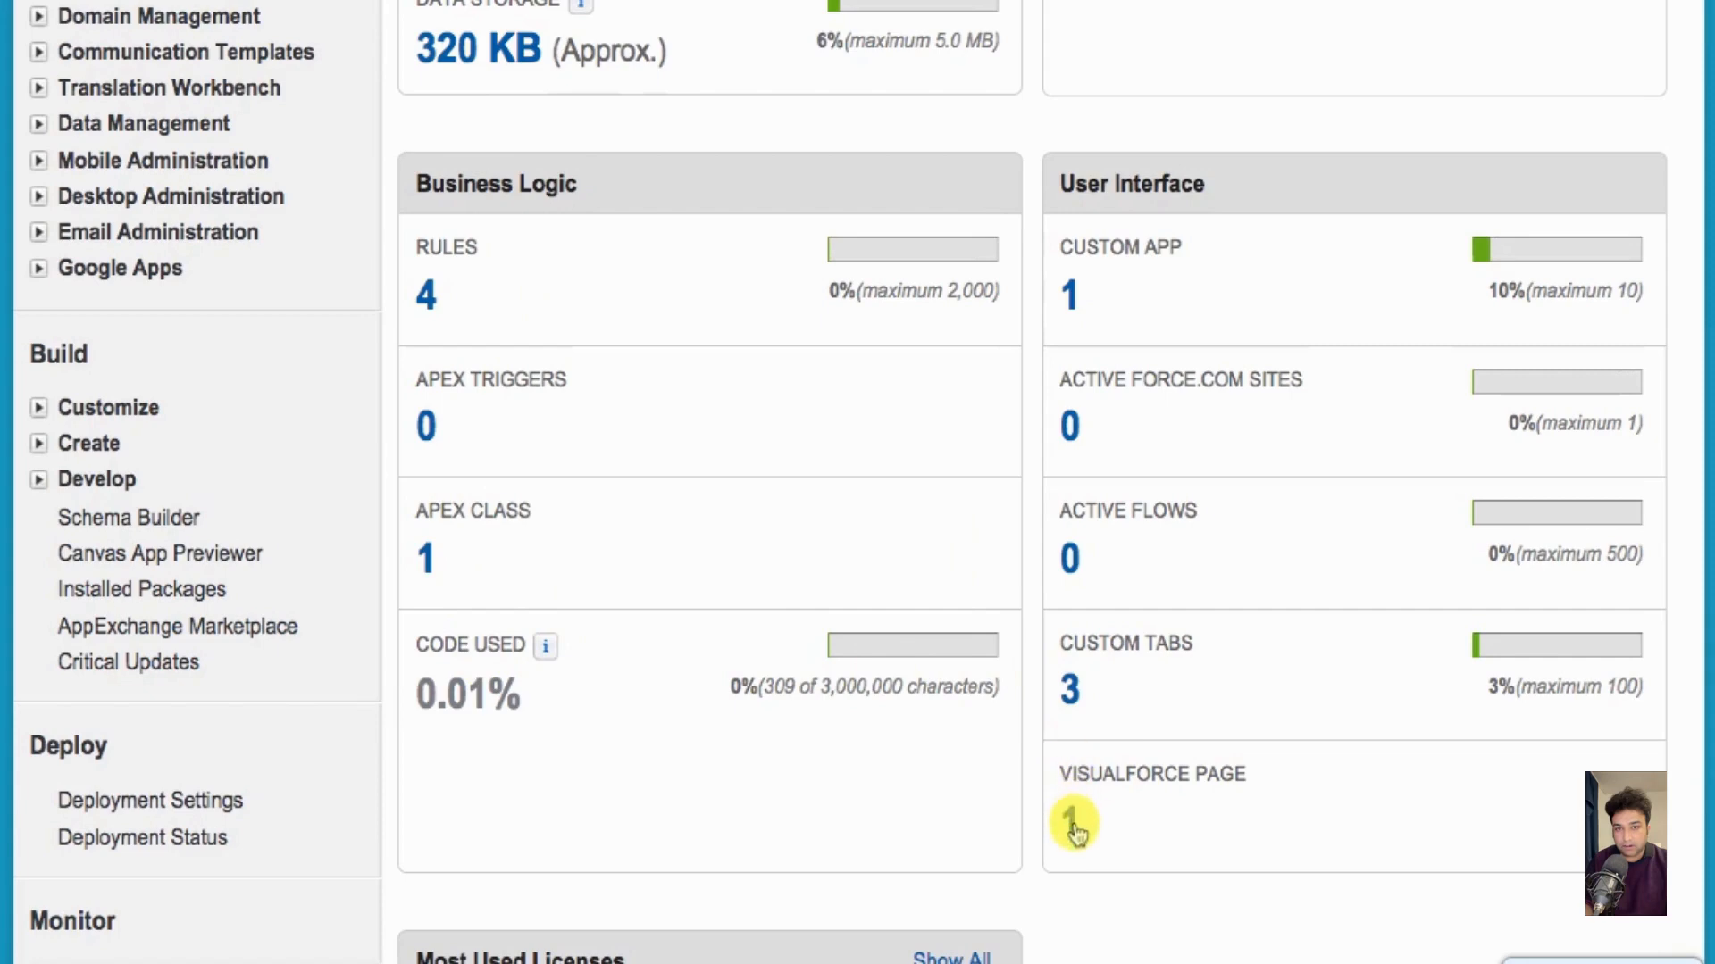
pyautogui.scroll(-5, 1110, 804)
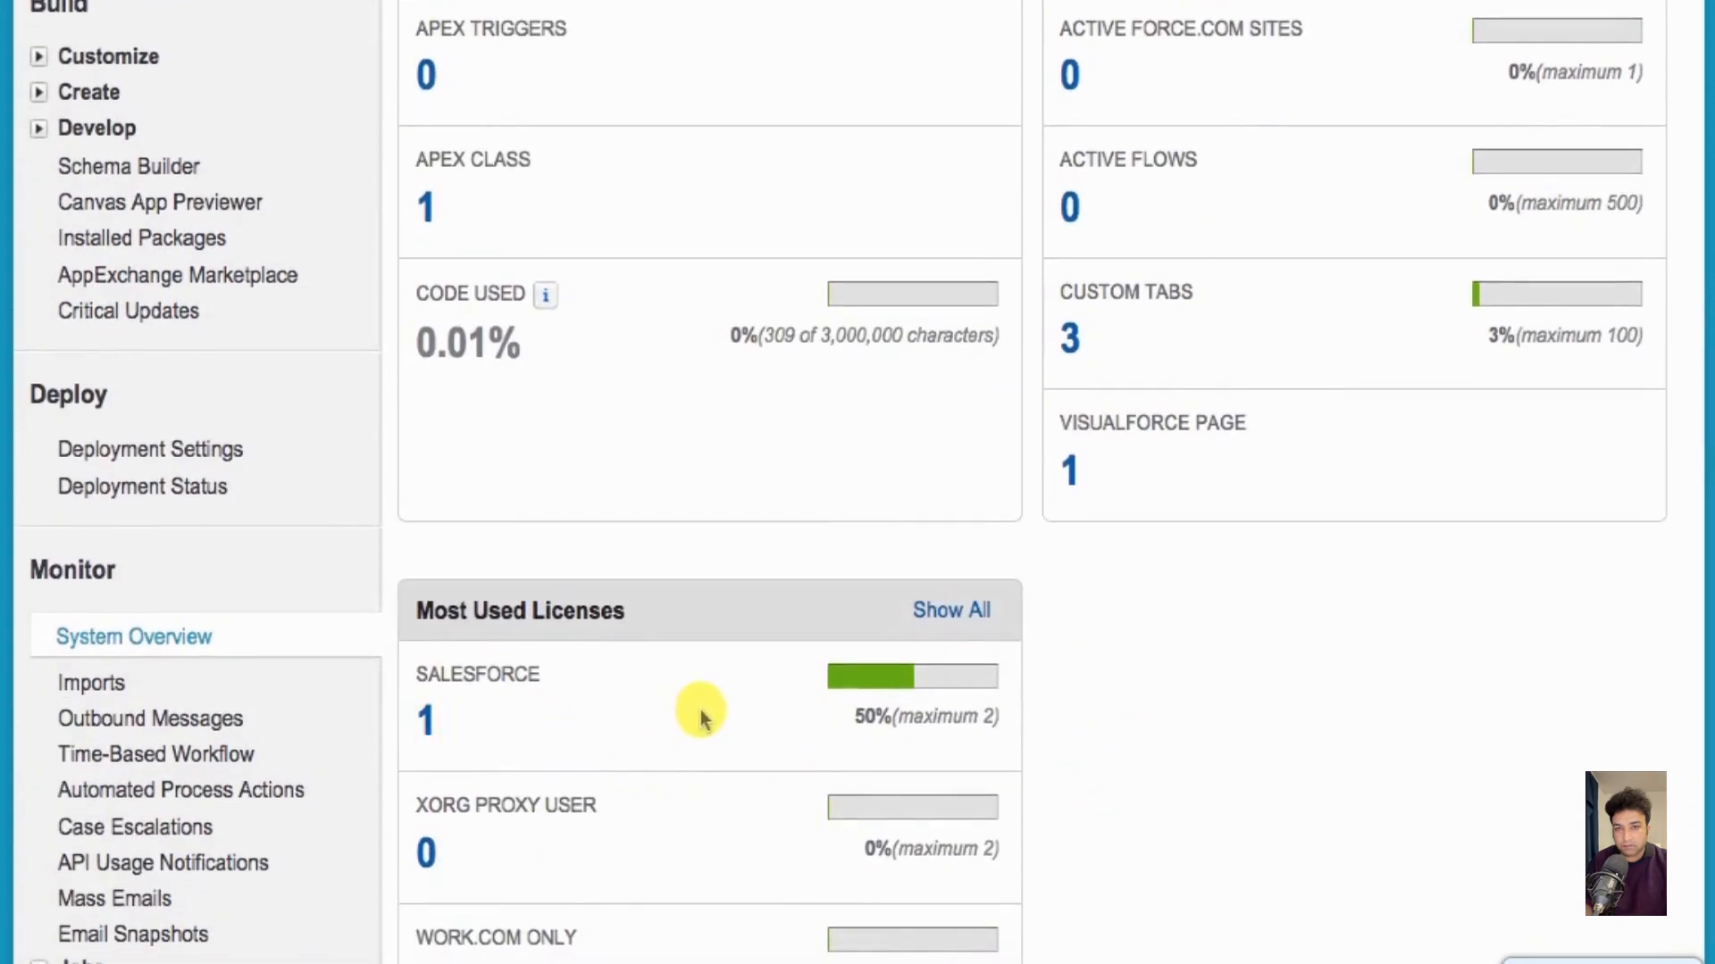
pyautogui.scroll(15, 700, 715)
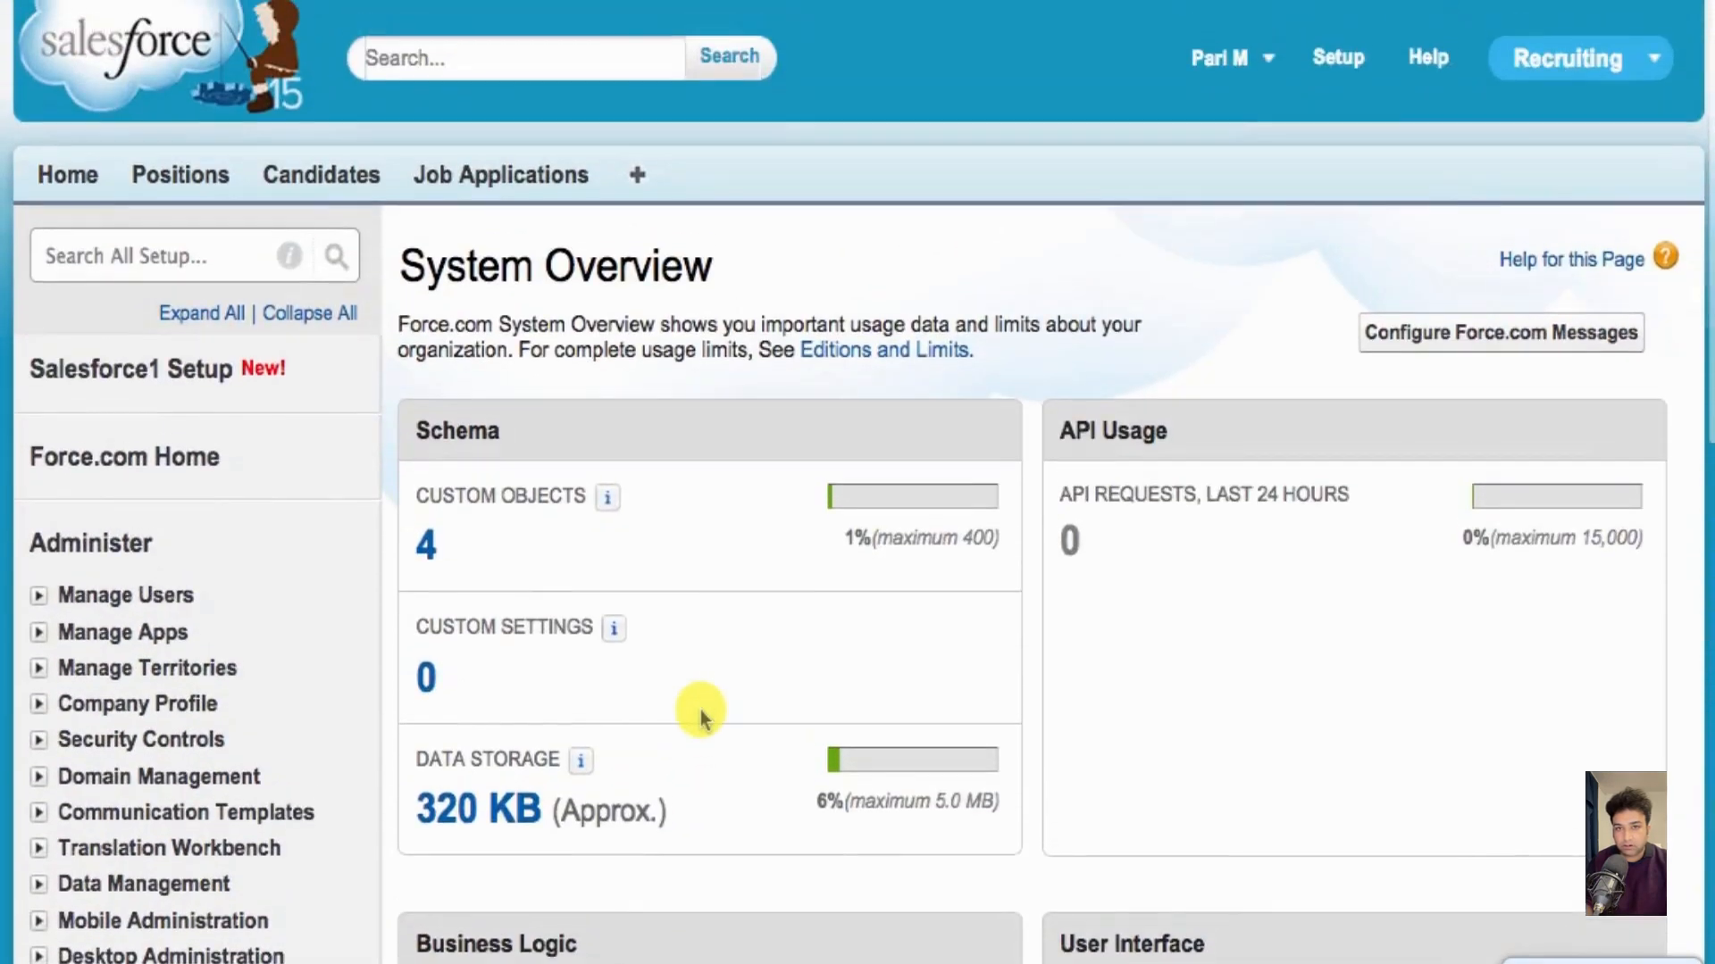
# Step: Visit Salesforce1 Setup, then return to Force.com Home and browse its Recent Items and Resources
pyautogui.click(175, 377)
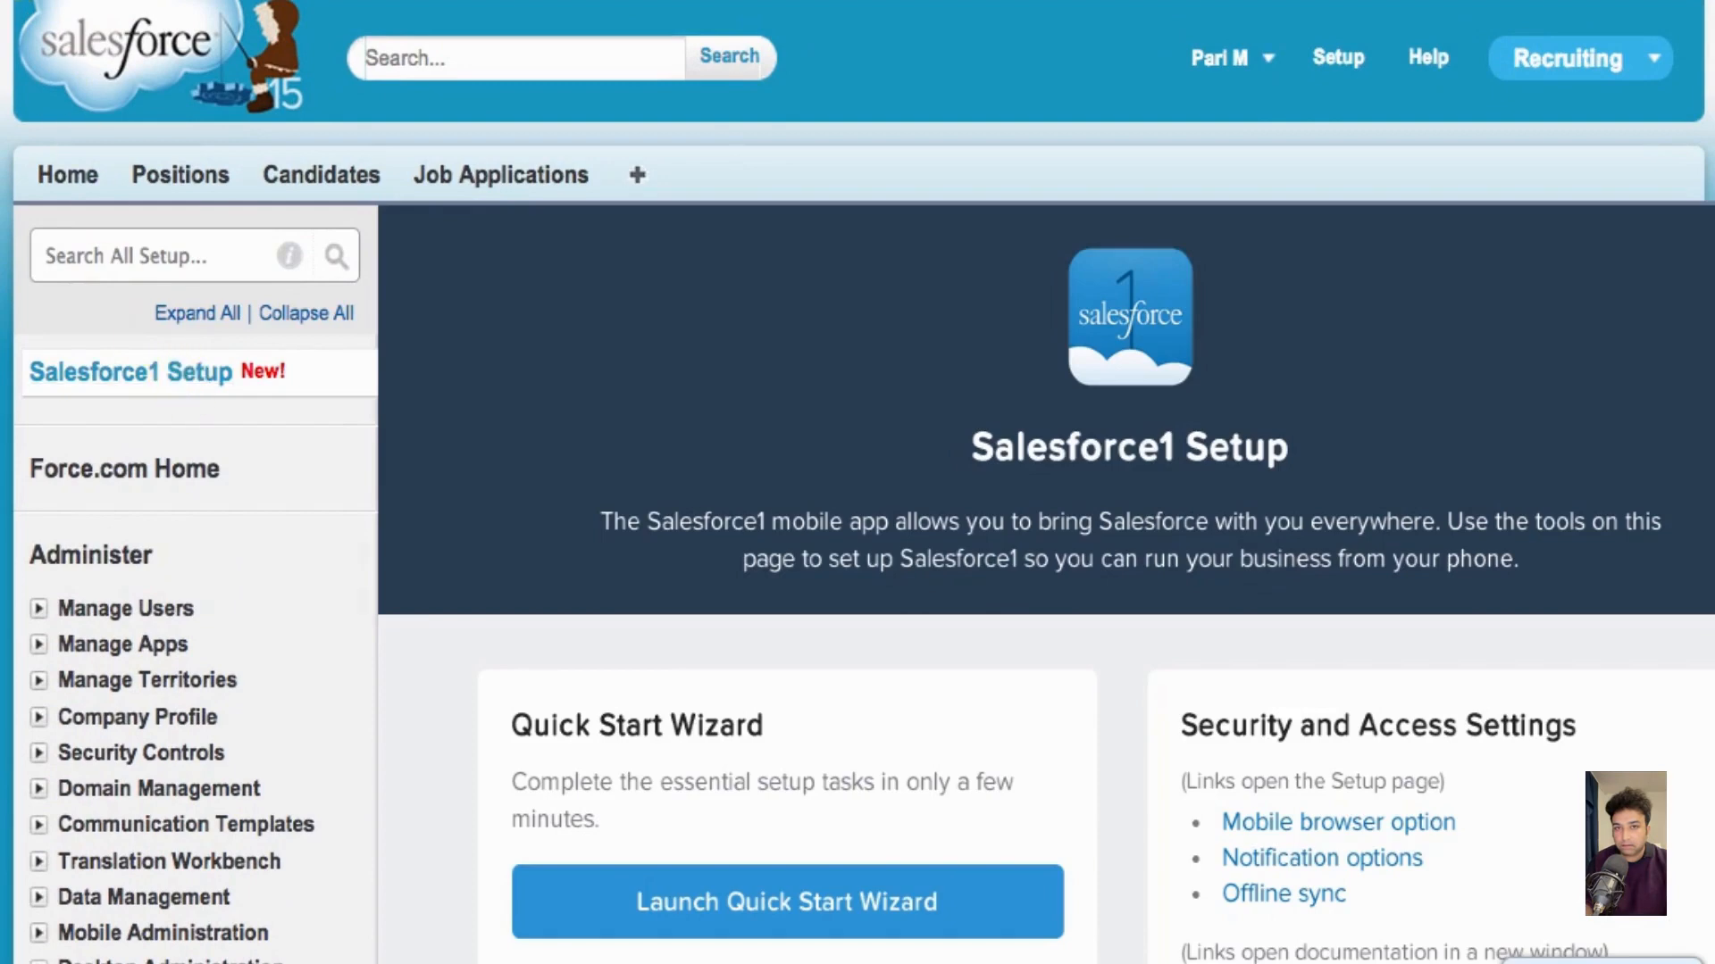
pyautogui.click(125, 469)
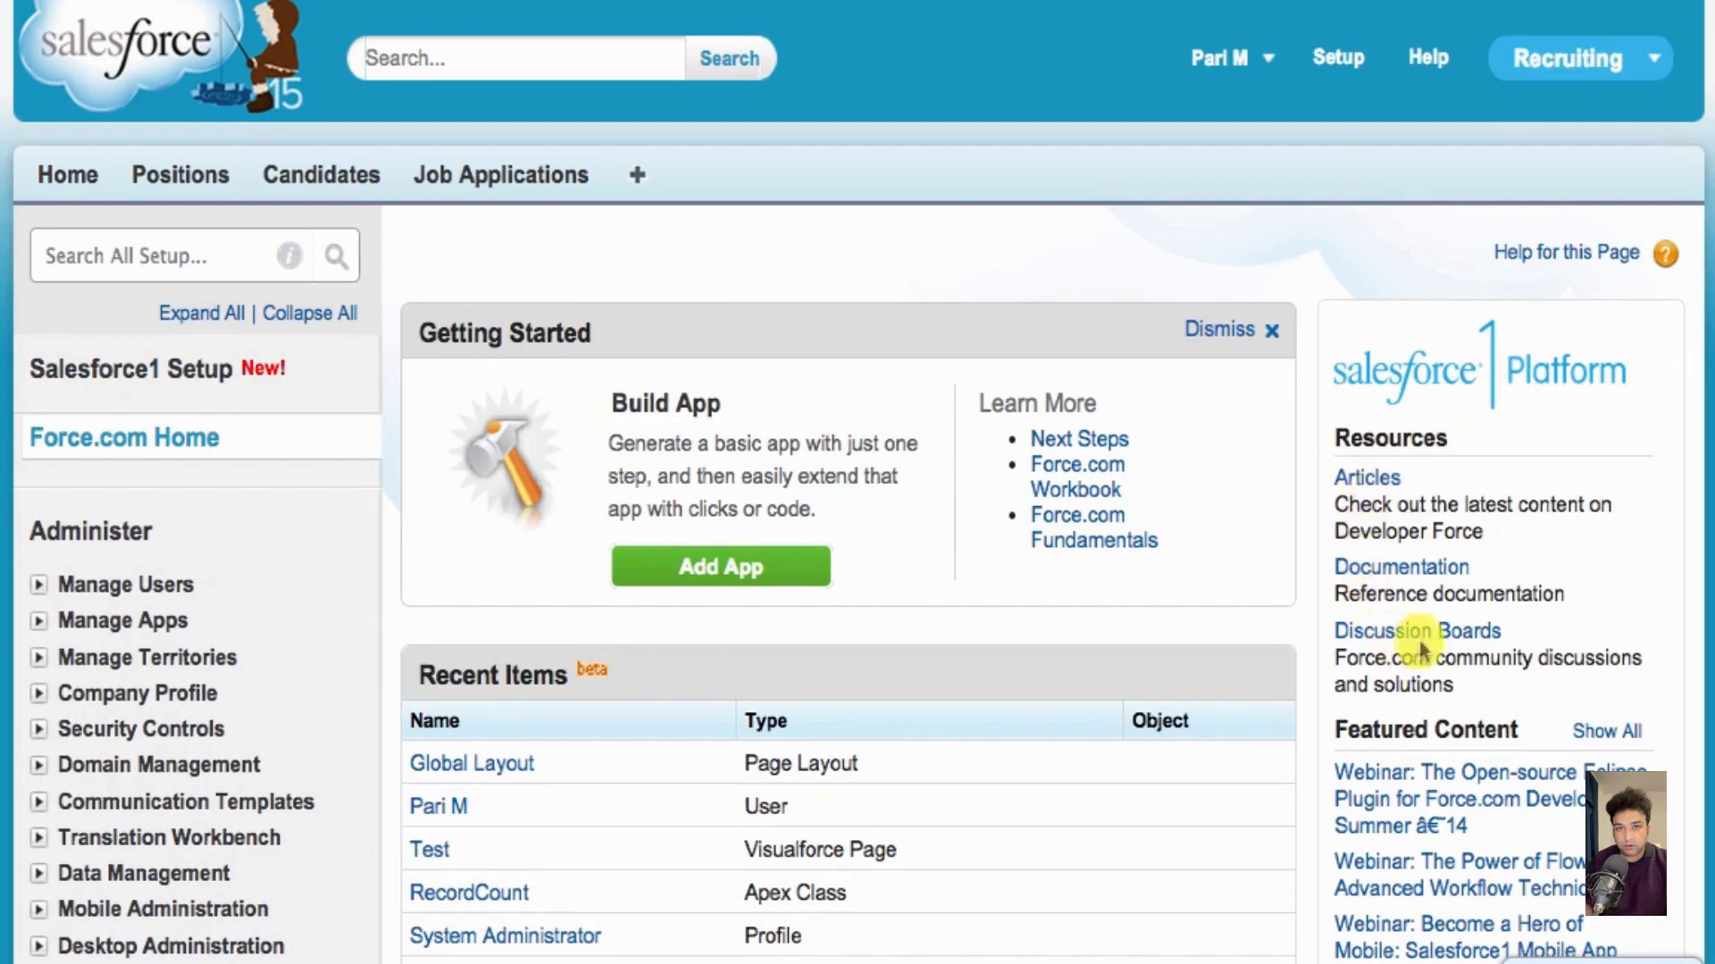
pyautogui.scroll(-2, 1438, 650)
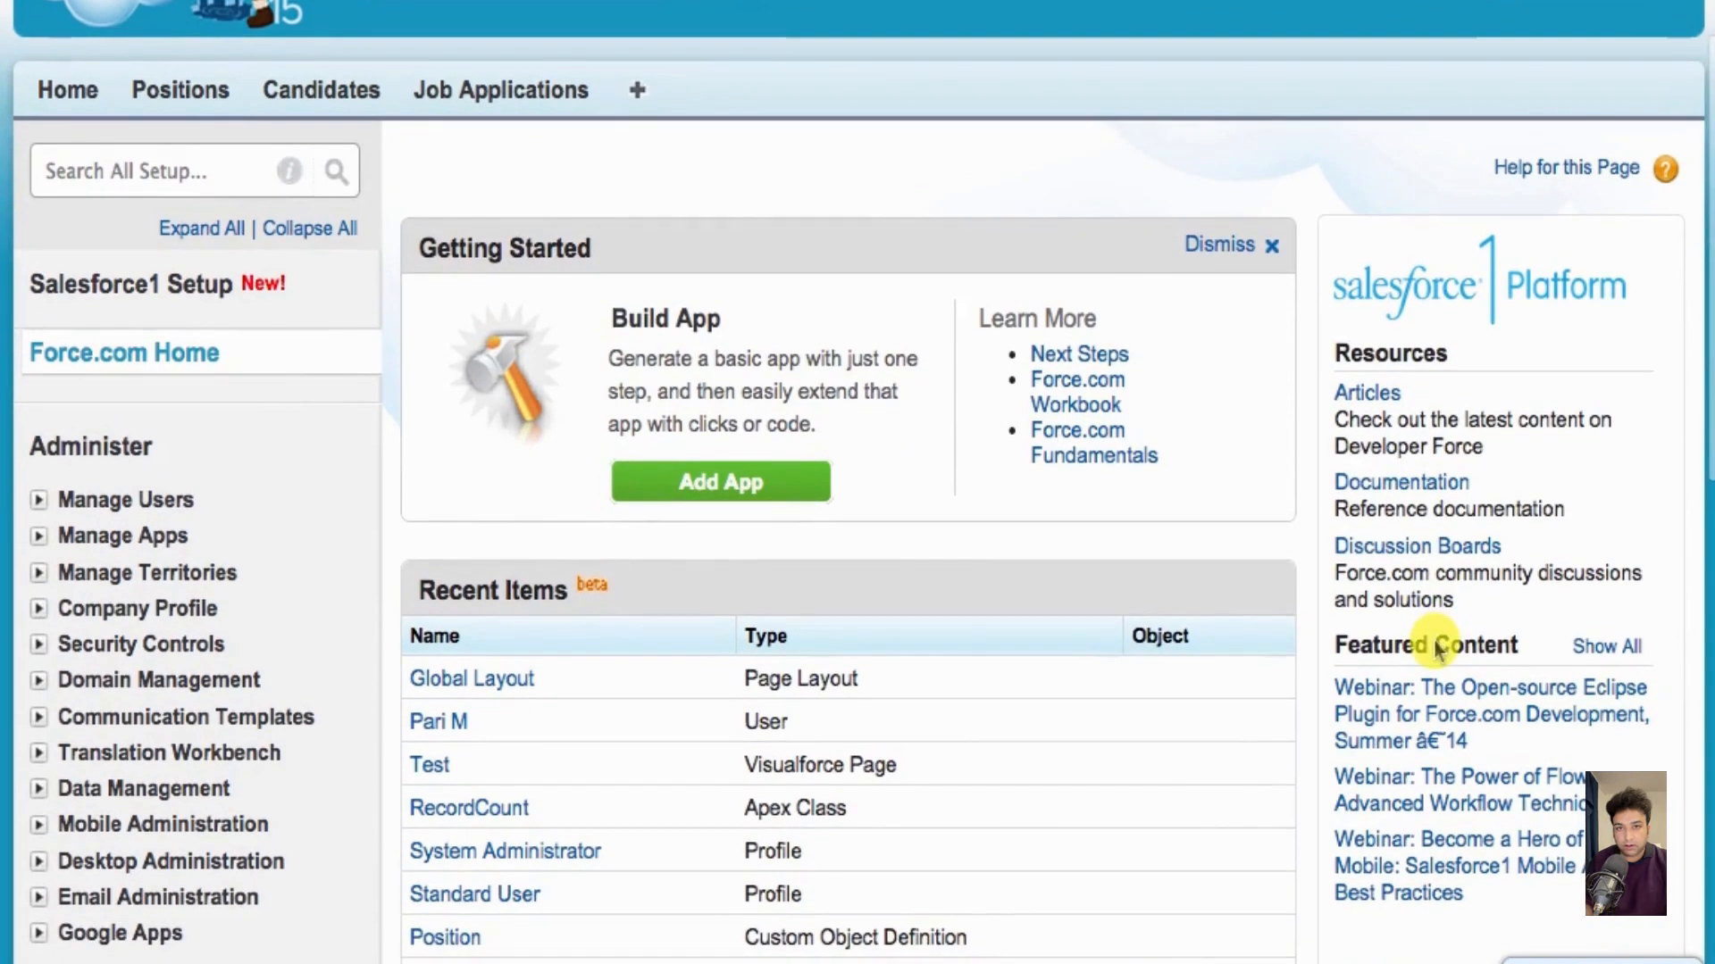
pyautogui.scroll(-3, 1429, 639)
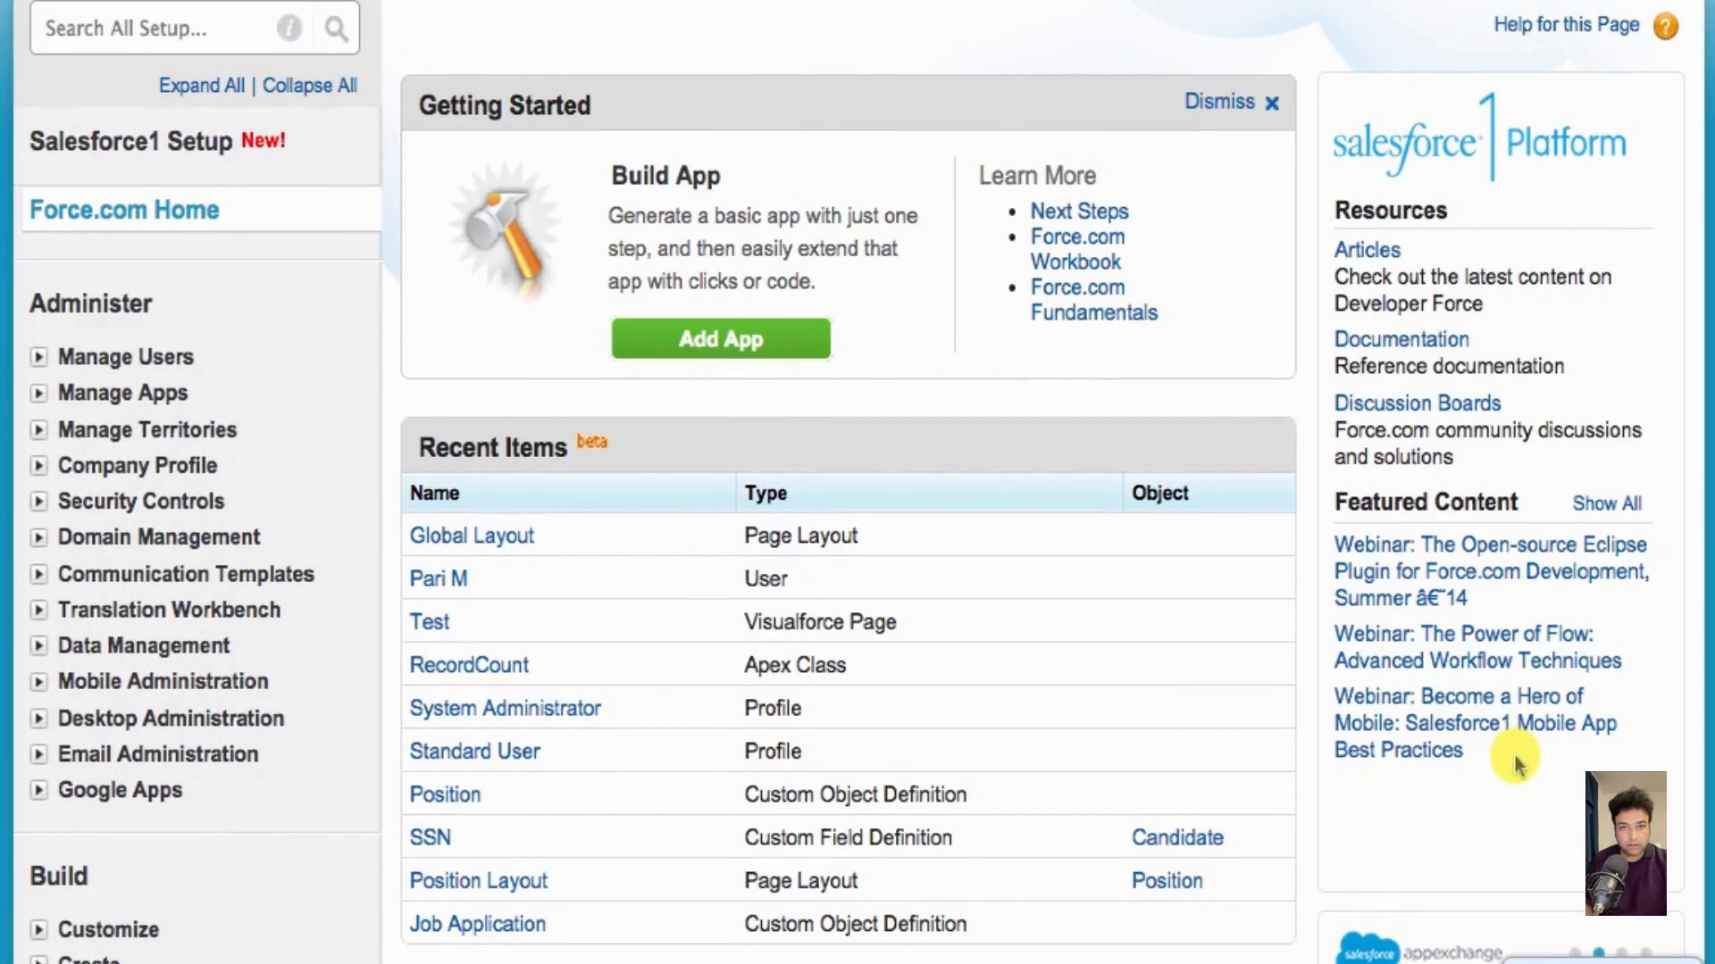
pyautogui.scroll(-2, 1516, 763)
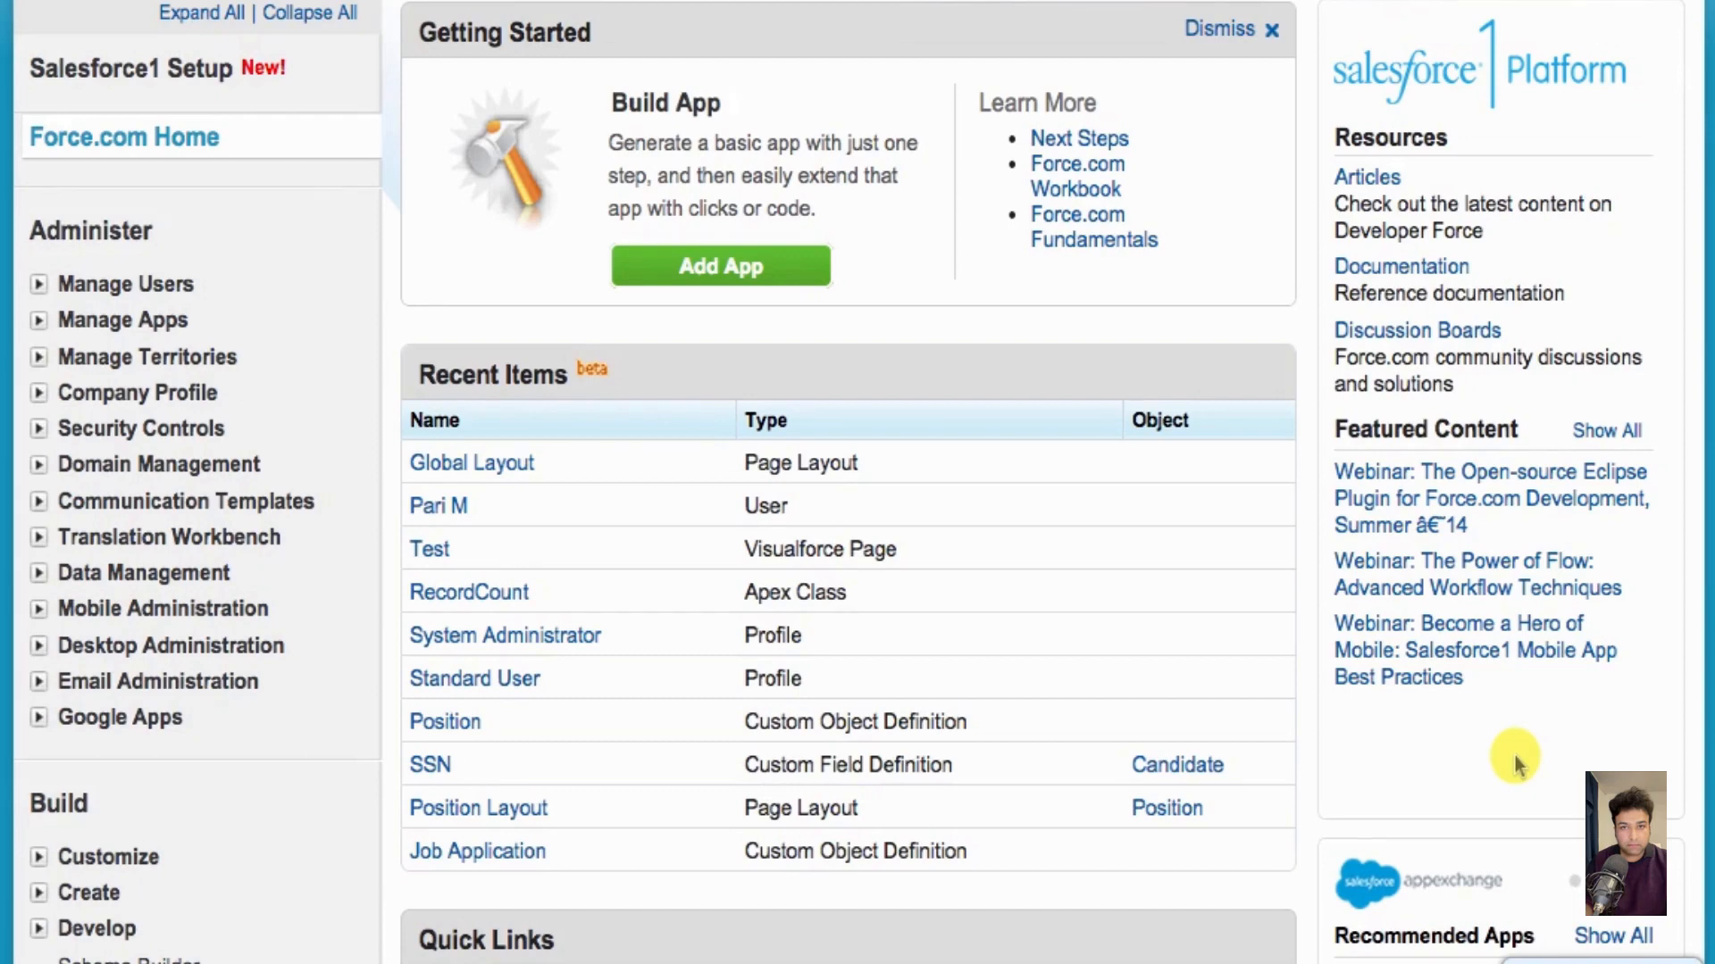
pyautogui.scroll(6, 1516, 763)
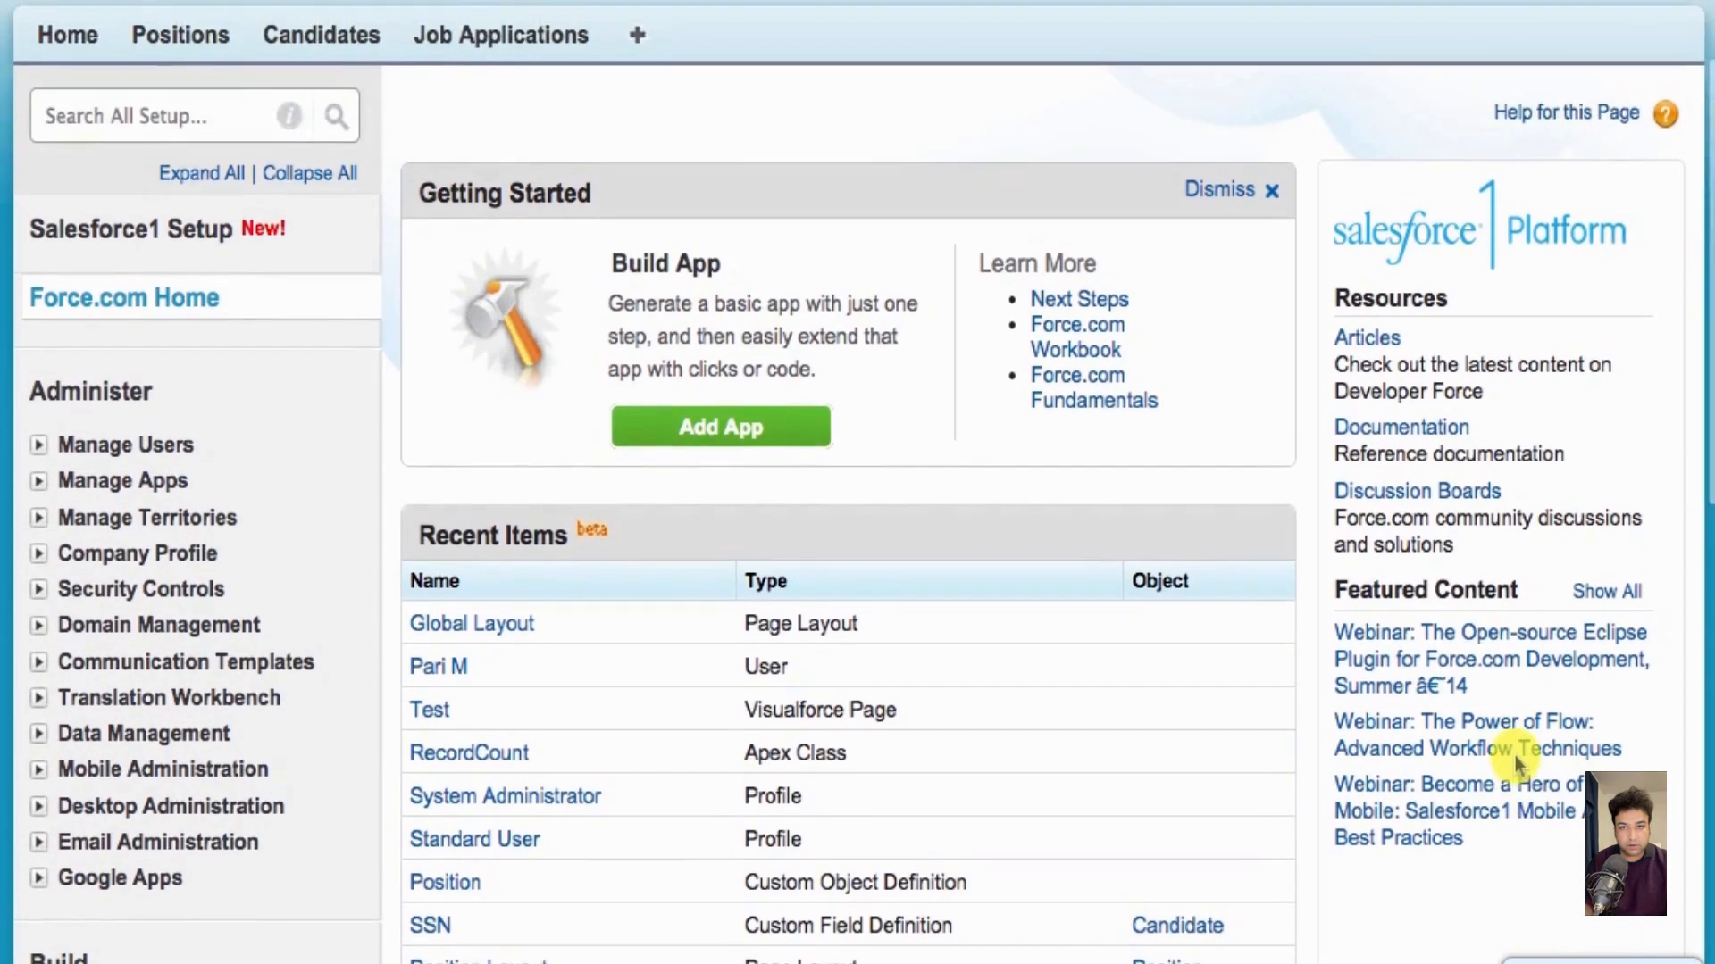
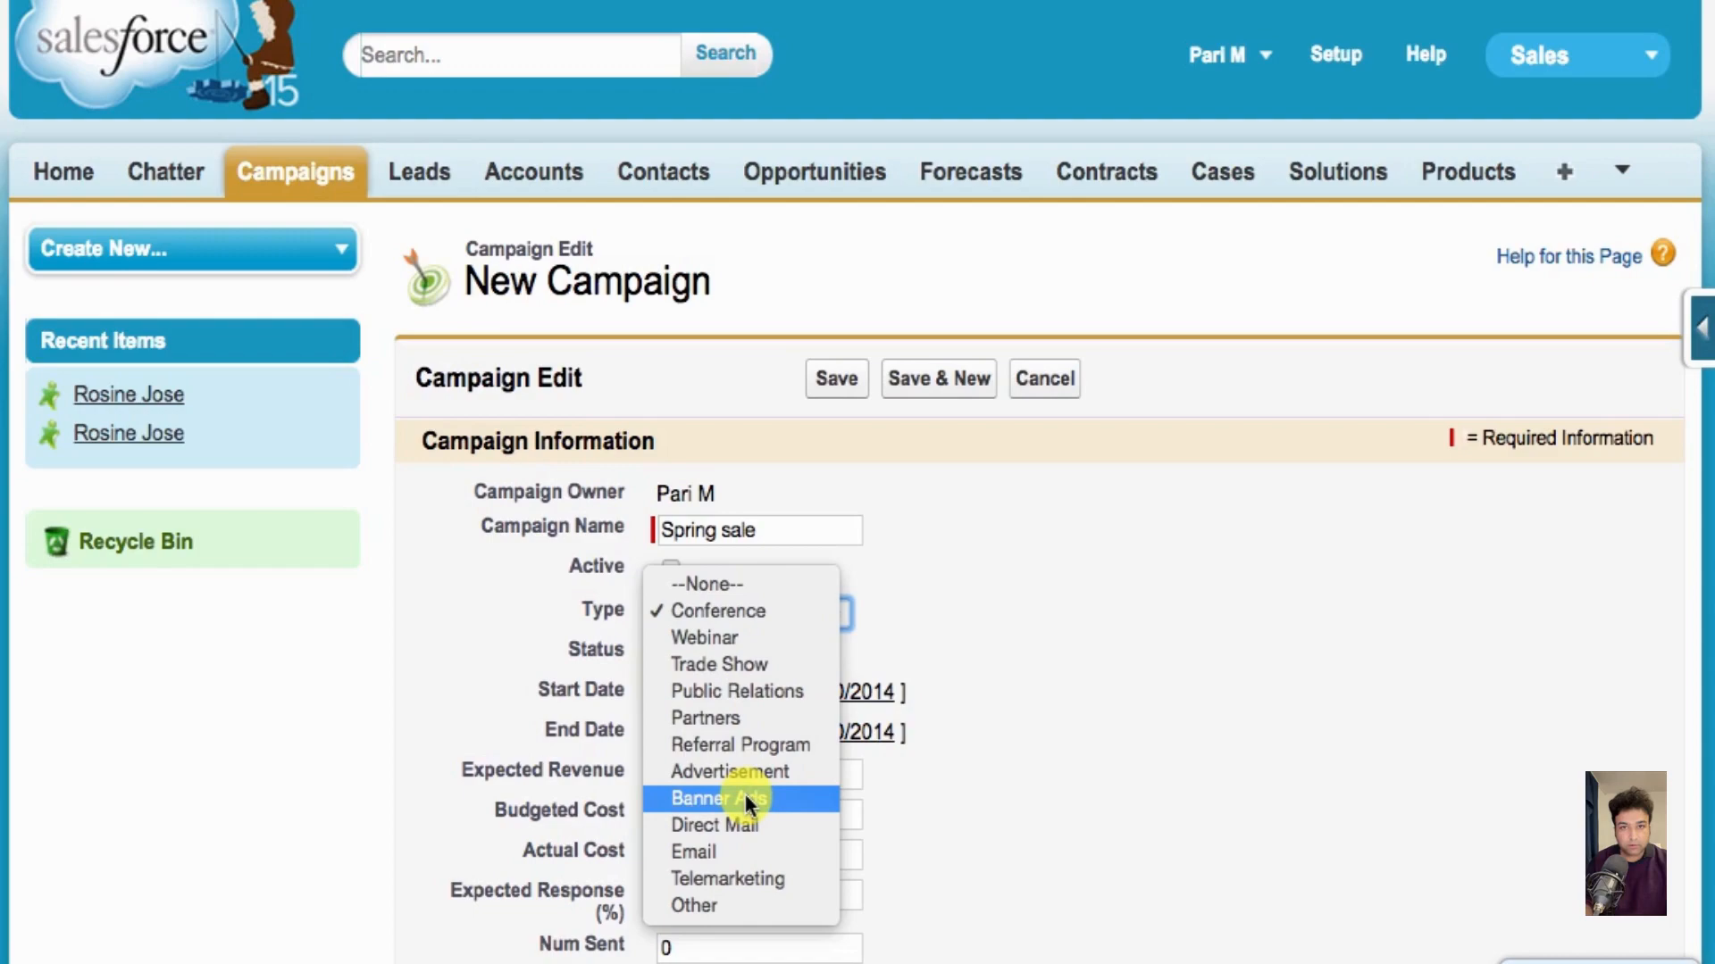
# Step: Set the Spring sale campaign's Type to Banner Ads
pyautogui.click(744, 795)
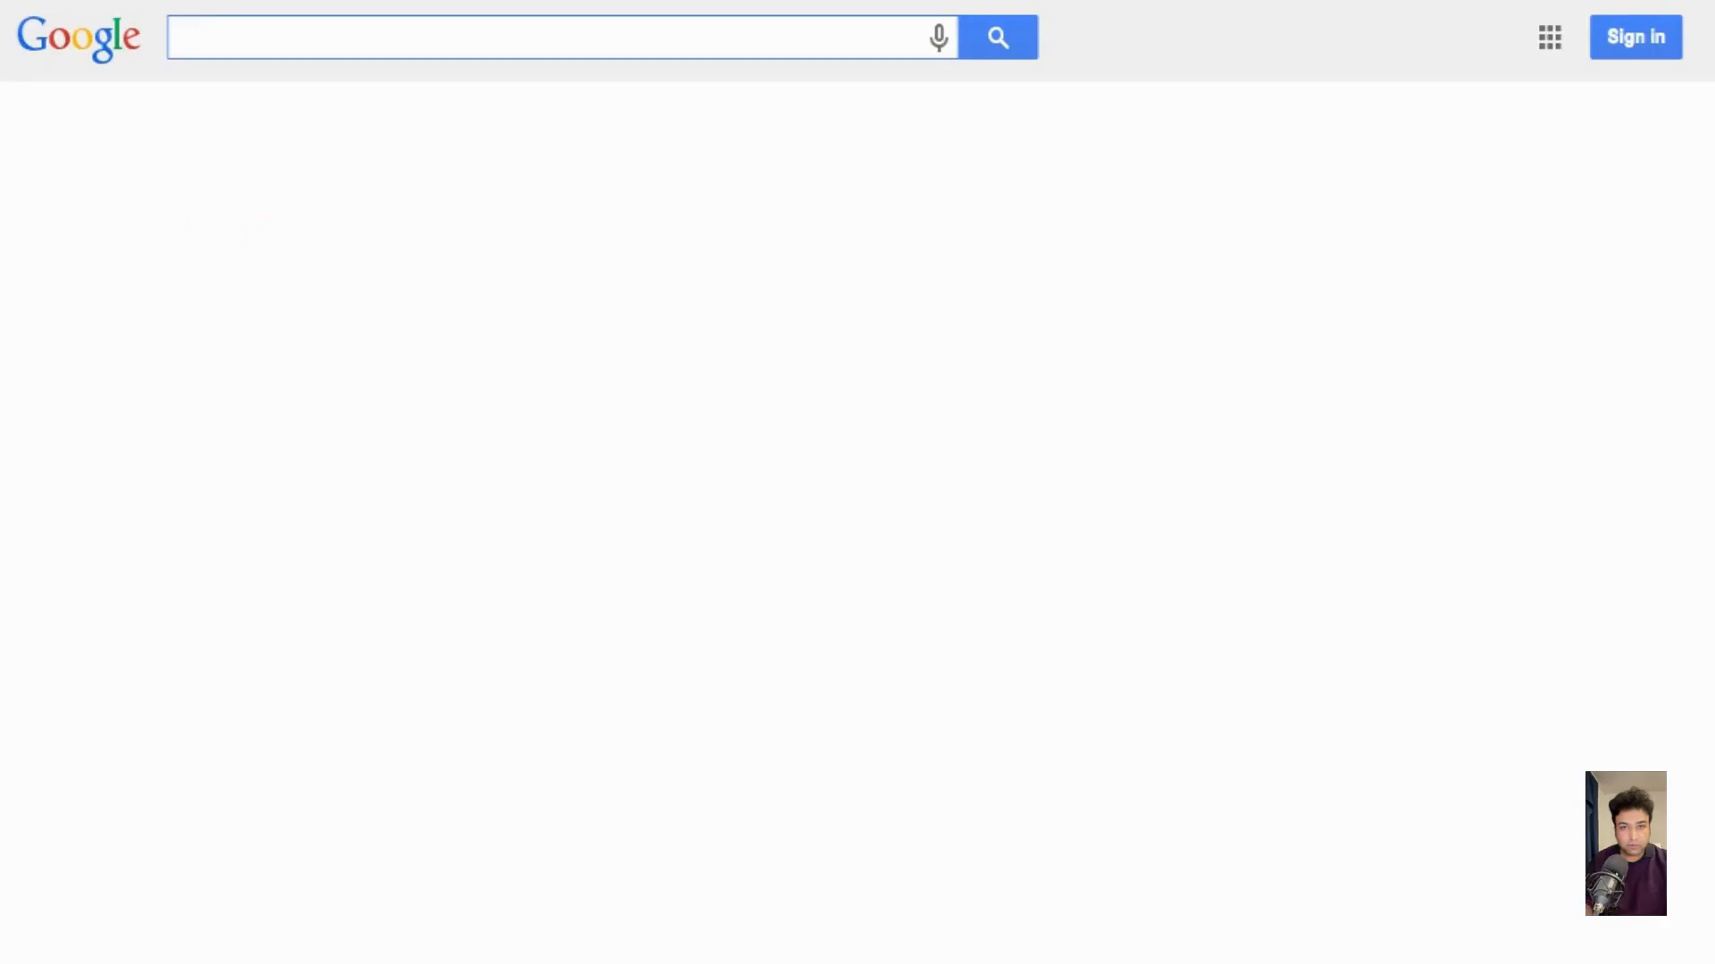
# Step: Search Google for 'Office furniture san francisco' and open the Quality Used Furniture ad
pyautogui.write('Office f')
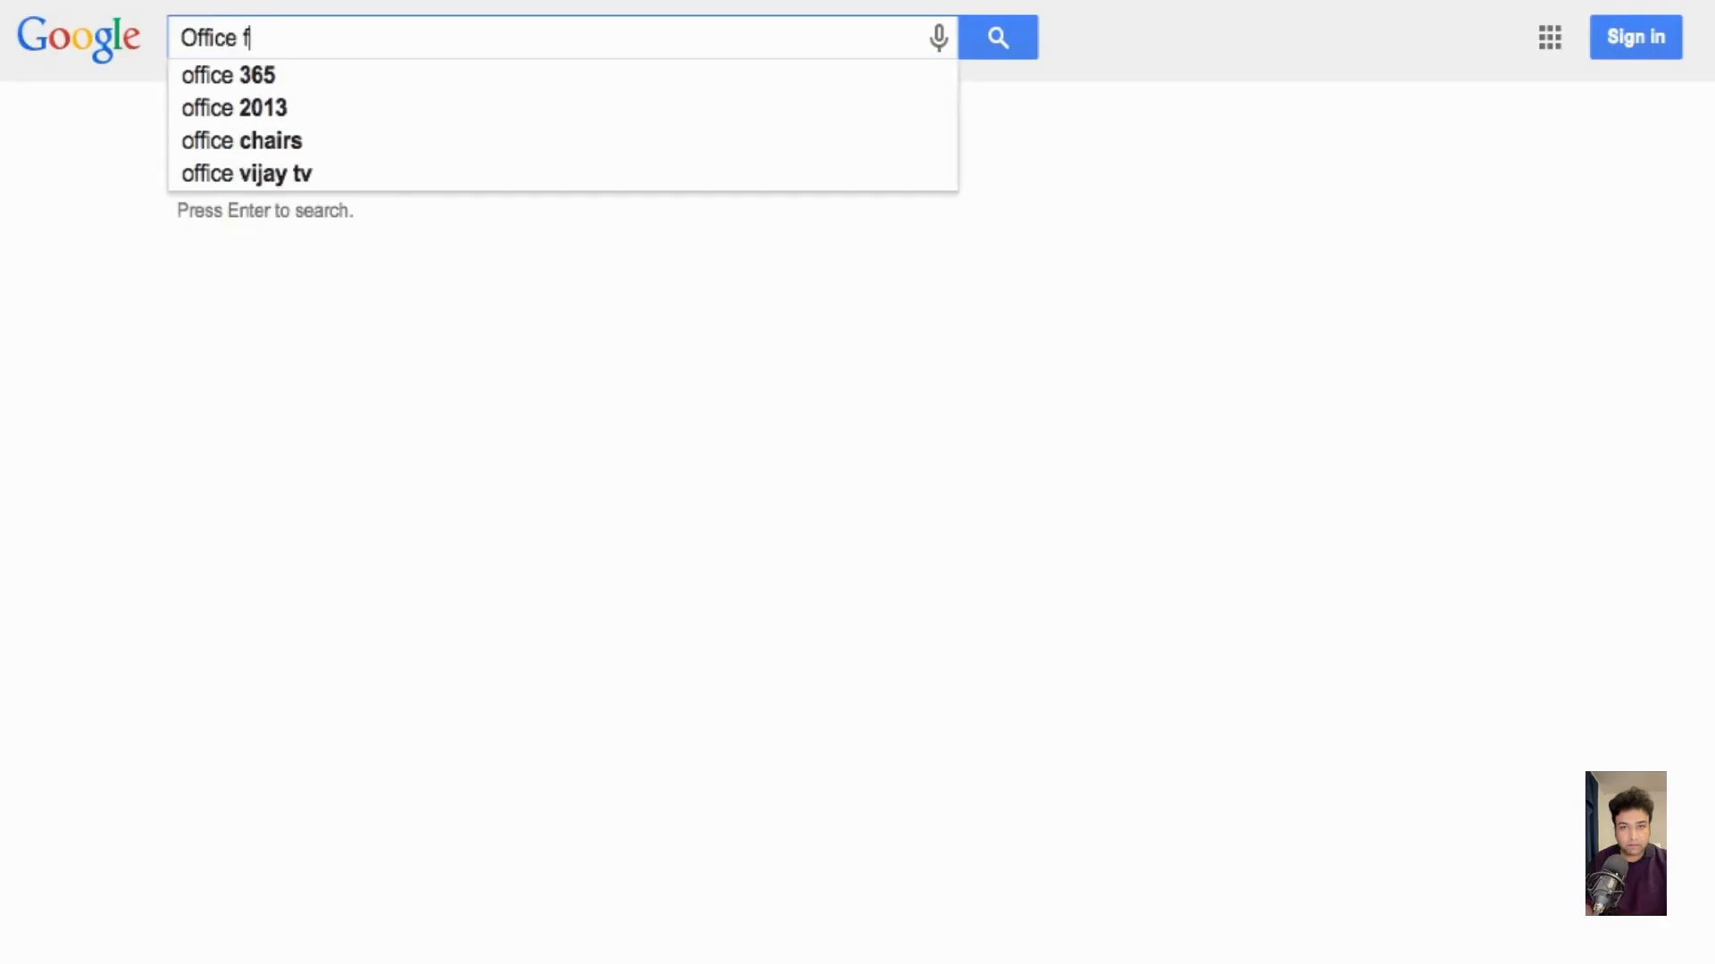
pyautogui.write('urniture san francisco')
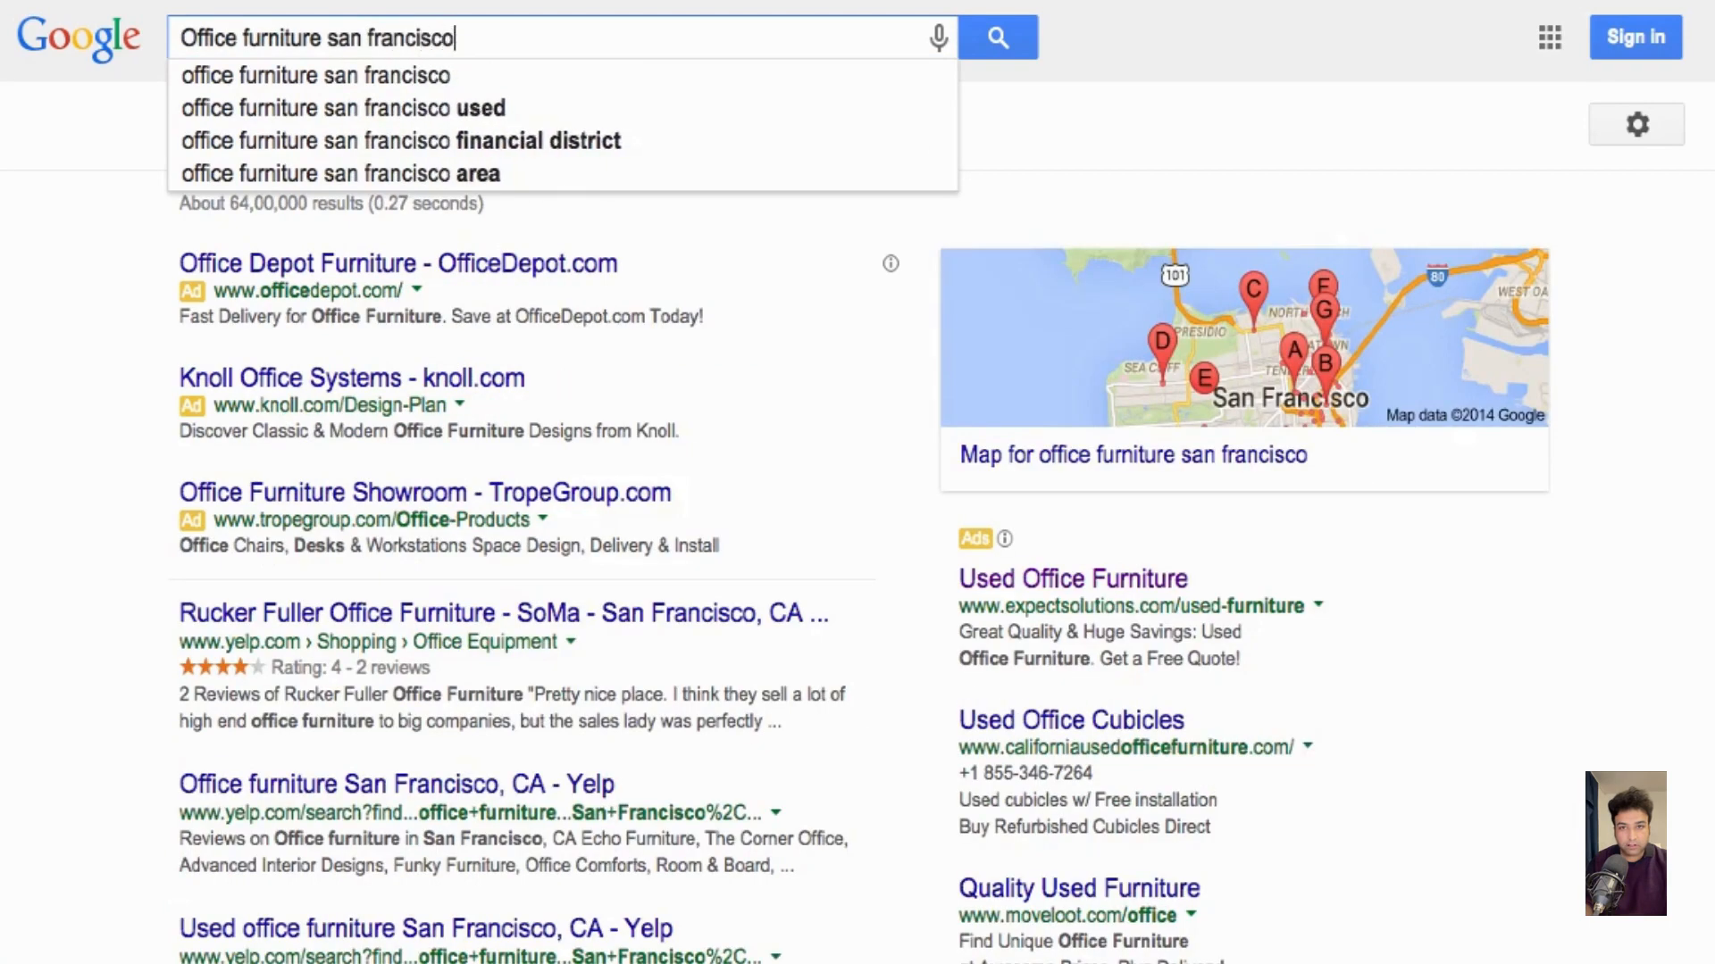
pyautogui.press('Return')
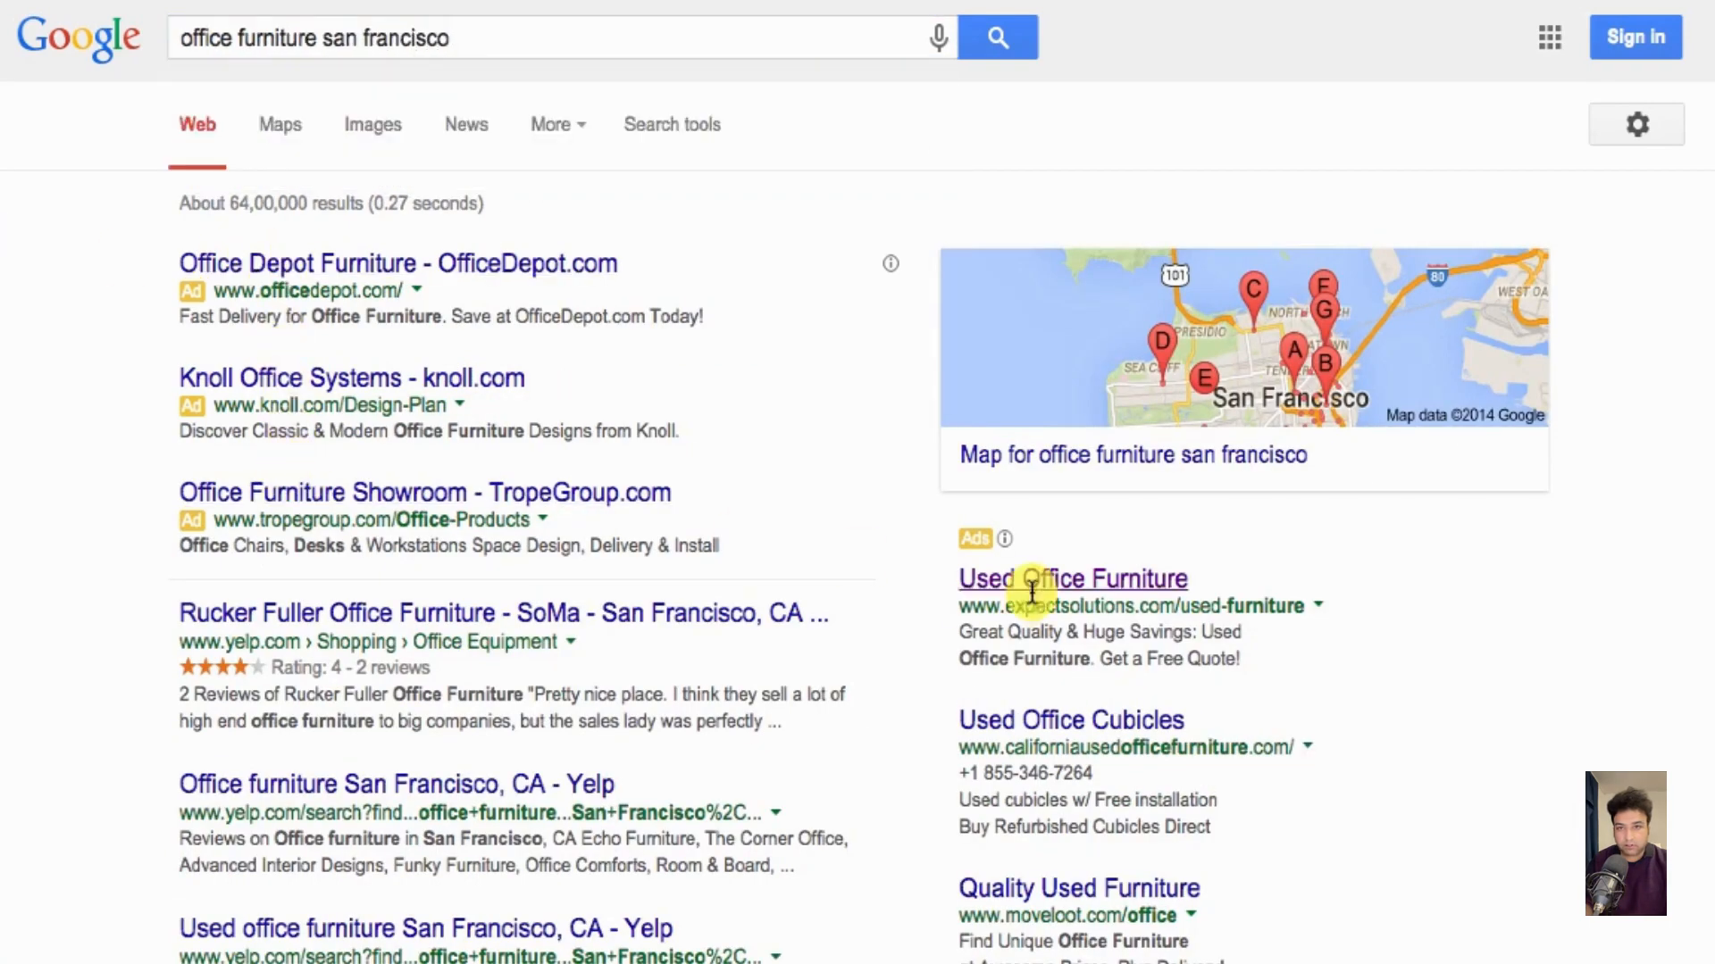
pyautogui.click(1027, 889)
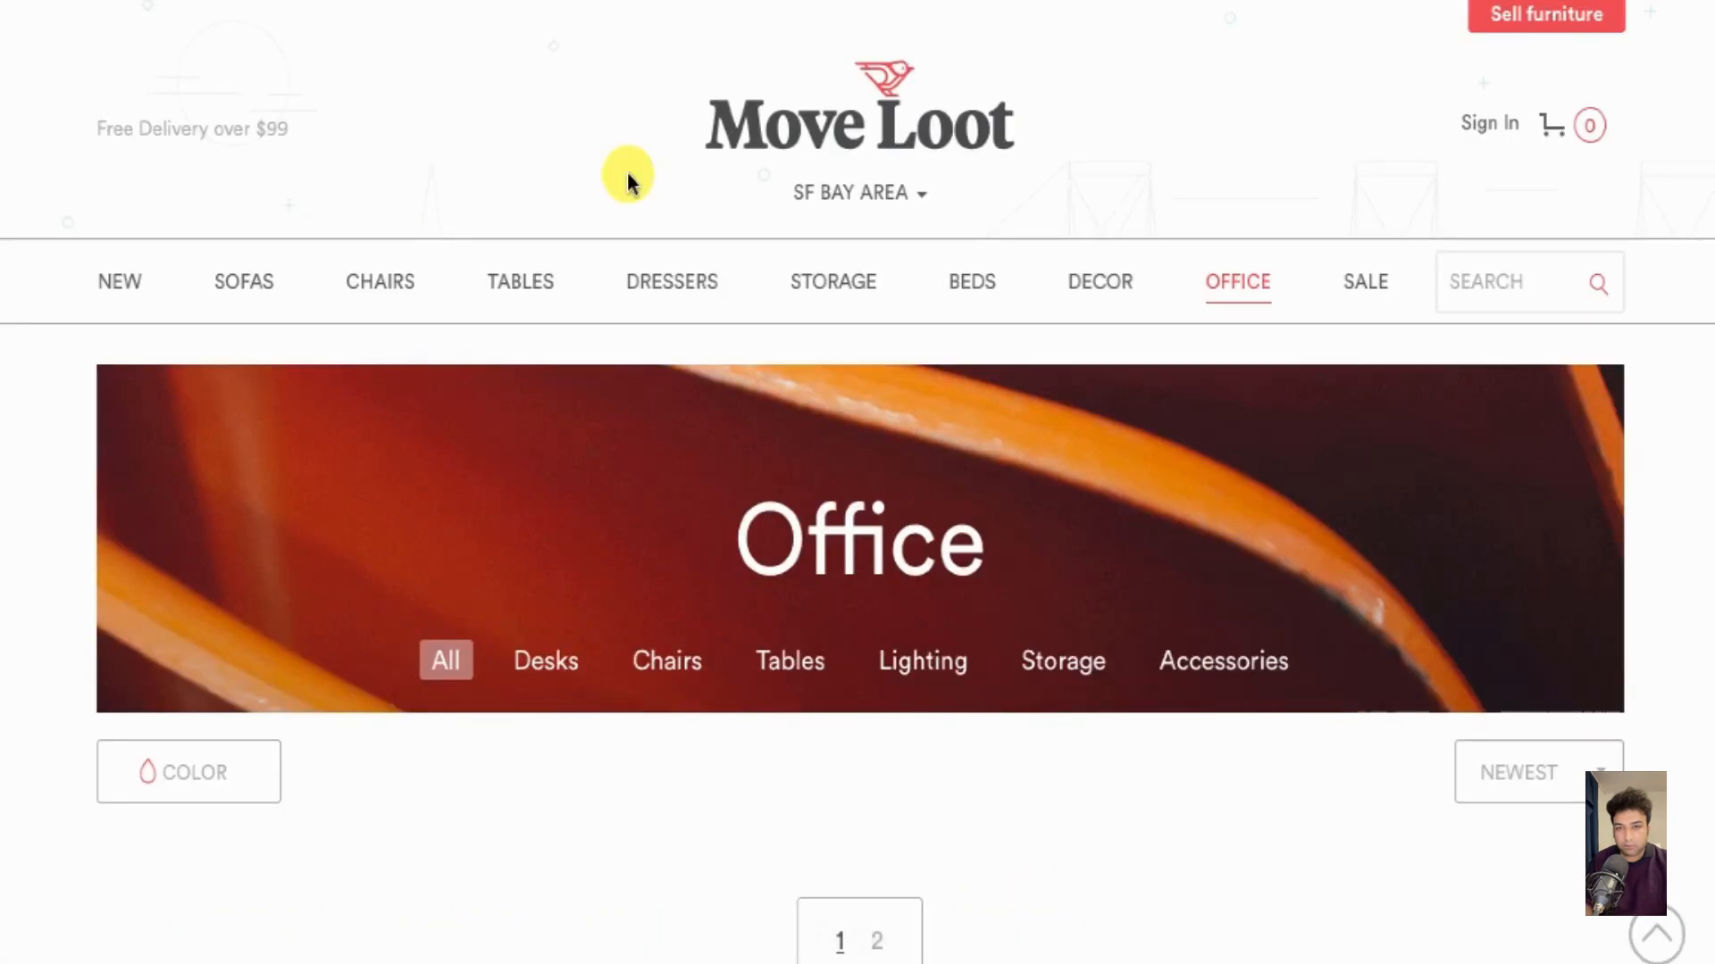
pyautogui.moveTo(252, 295)
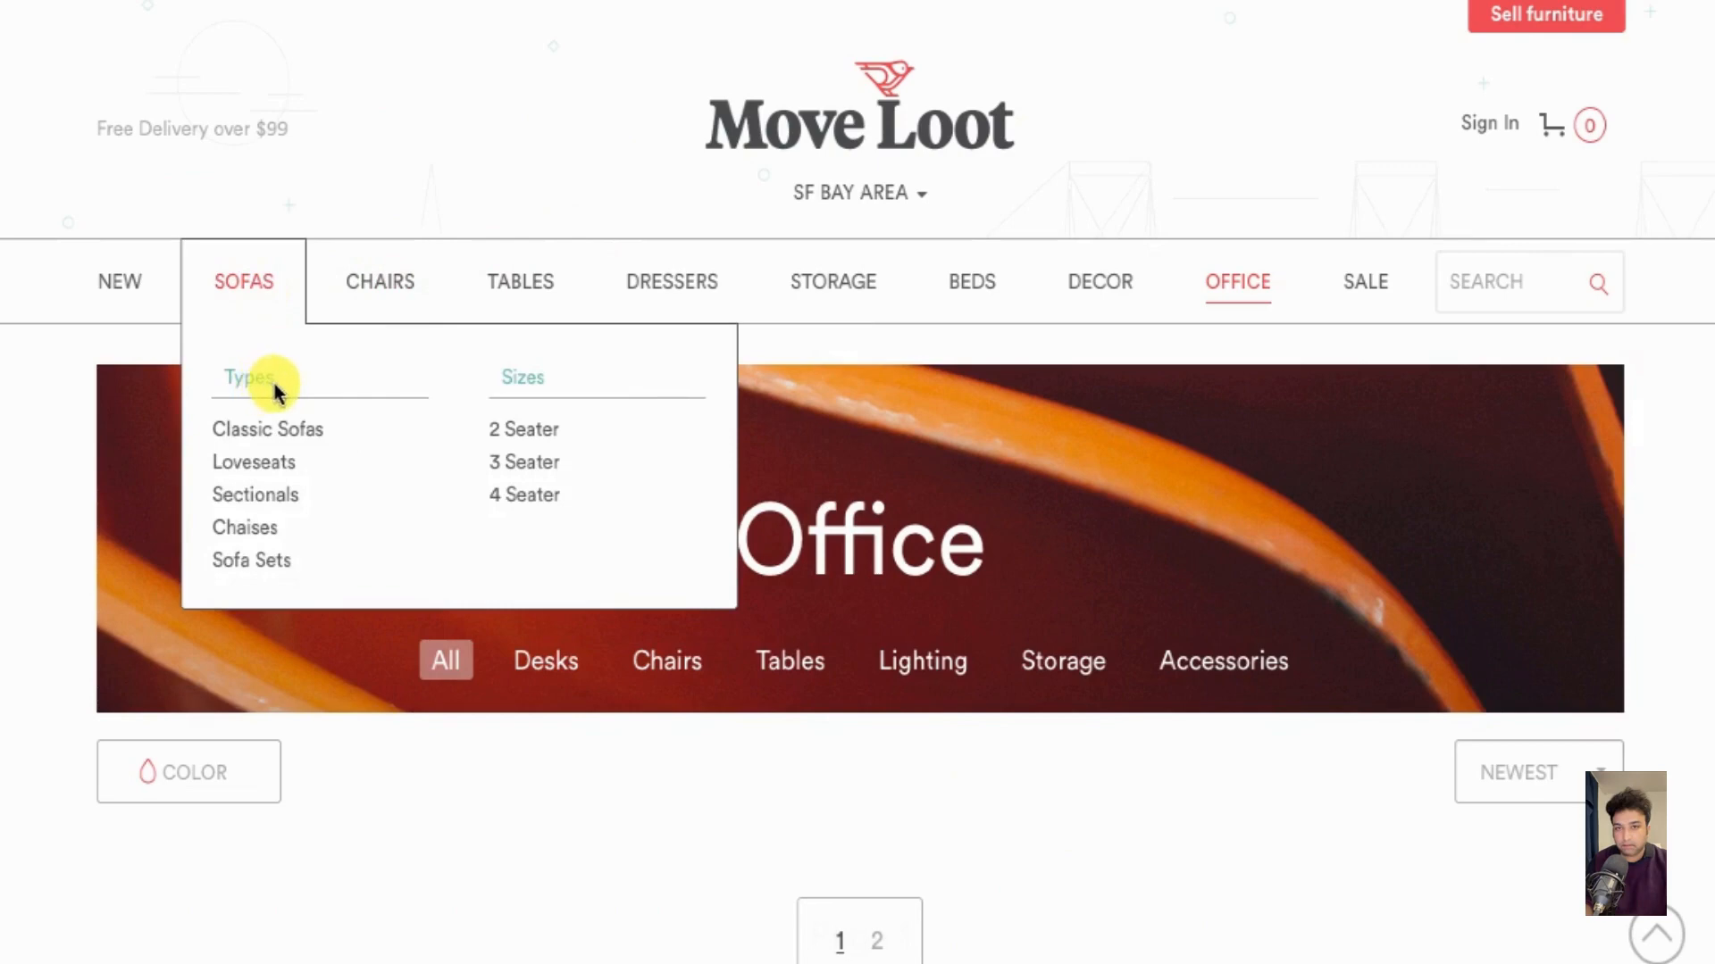
pyautogui.moveTo(411, 311)
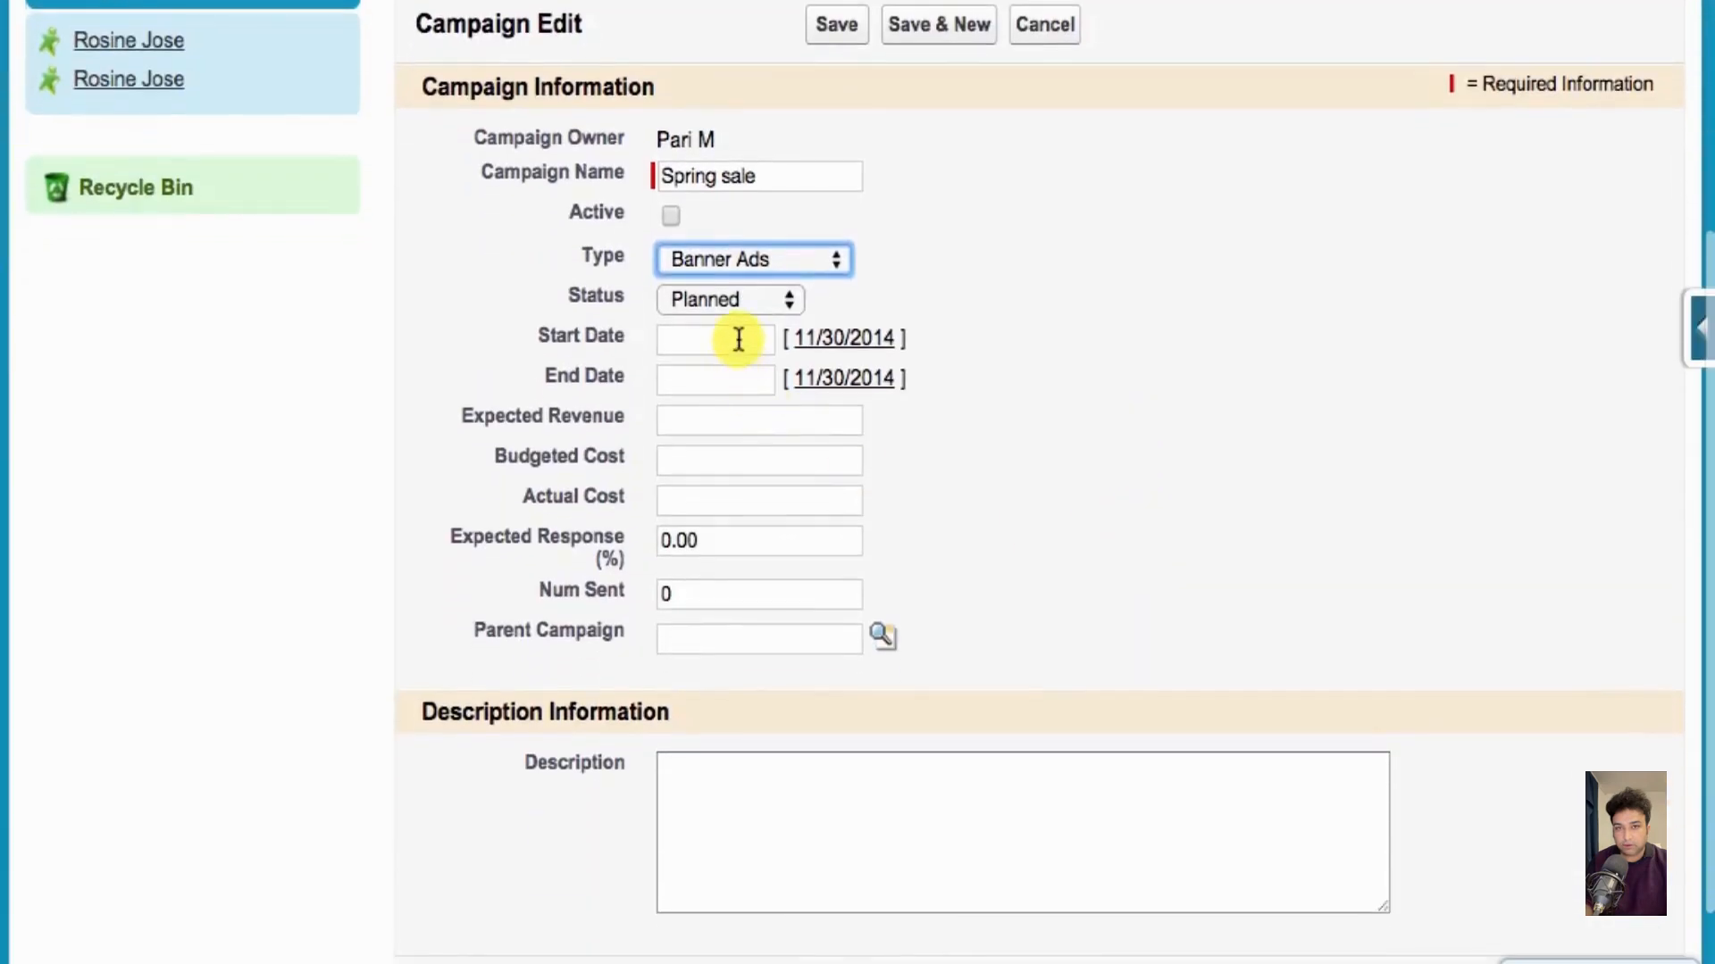
# Step: Set the campaign to run from December 1, 2014 to December 31, 2014
pyautogui.click(739, 340)
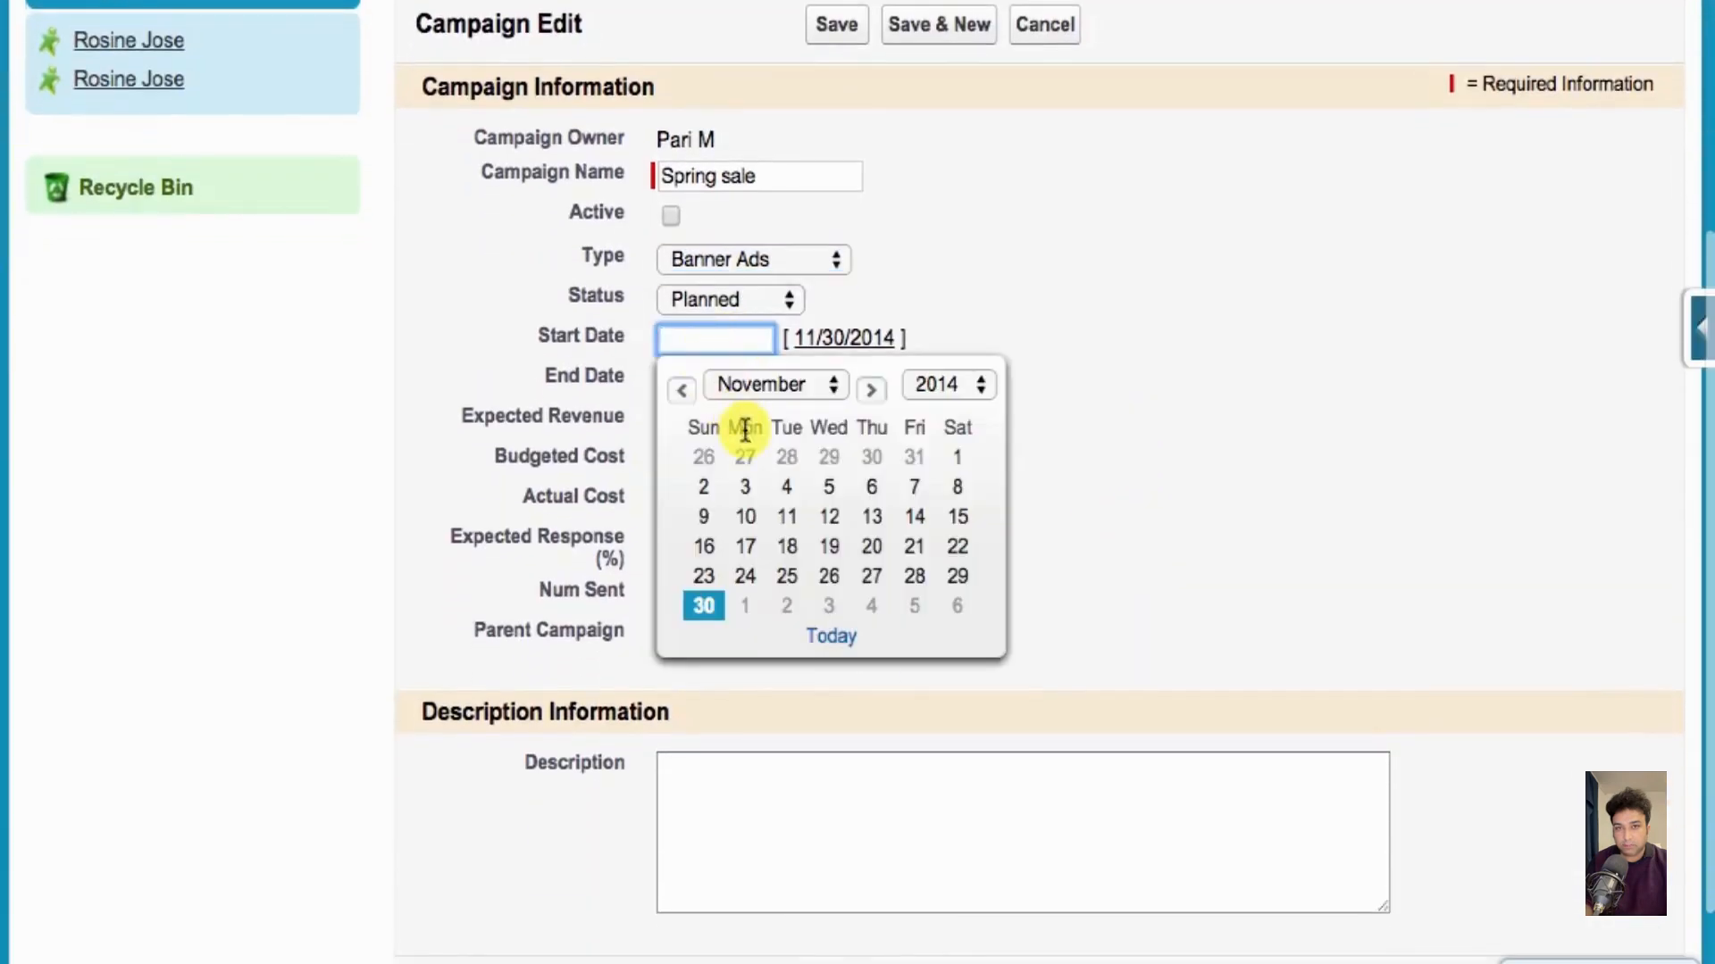
pyautogui.click(827, 389)
pyautogui.click(789, 407)
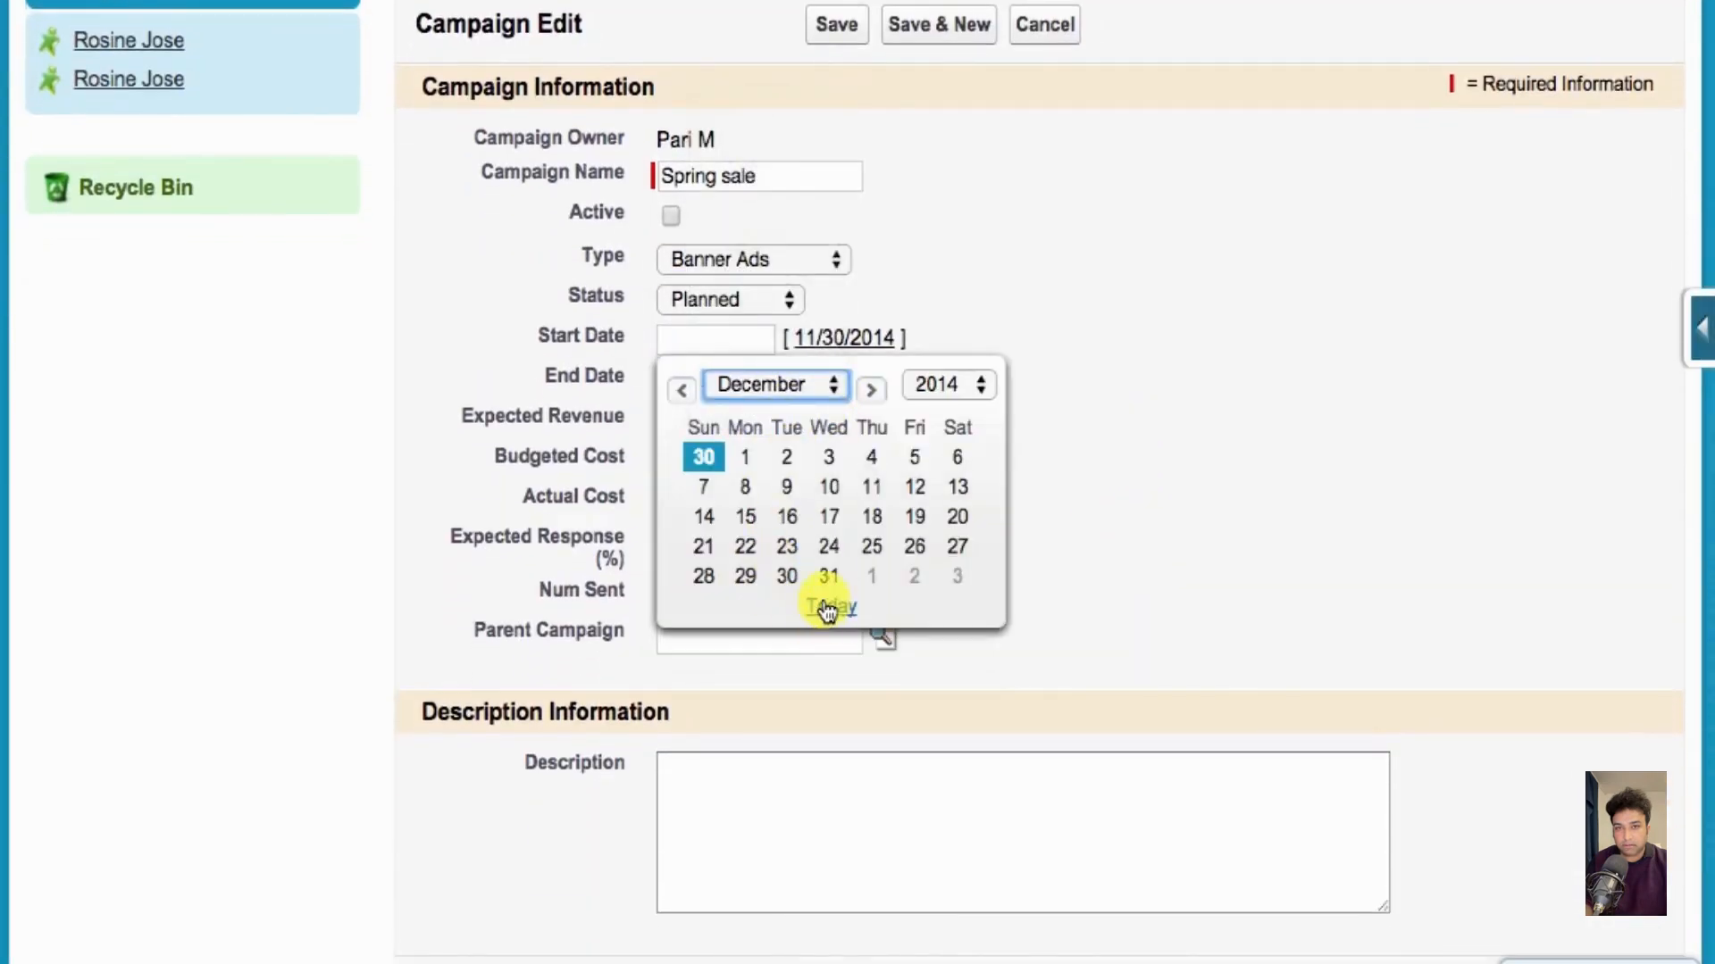
pyautogui.click(746, 458)
pyautogui.click(752, 386)
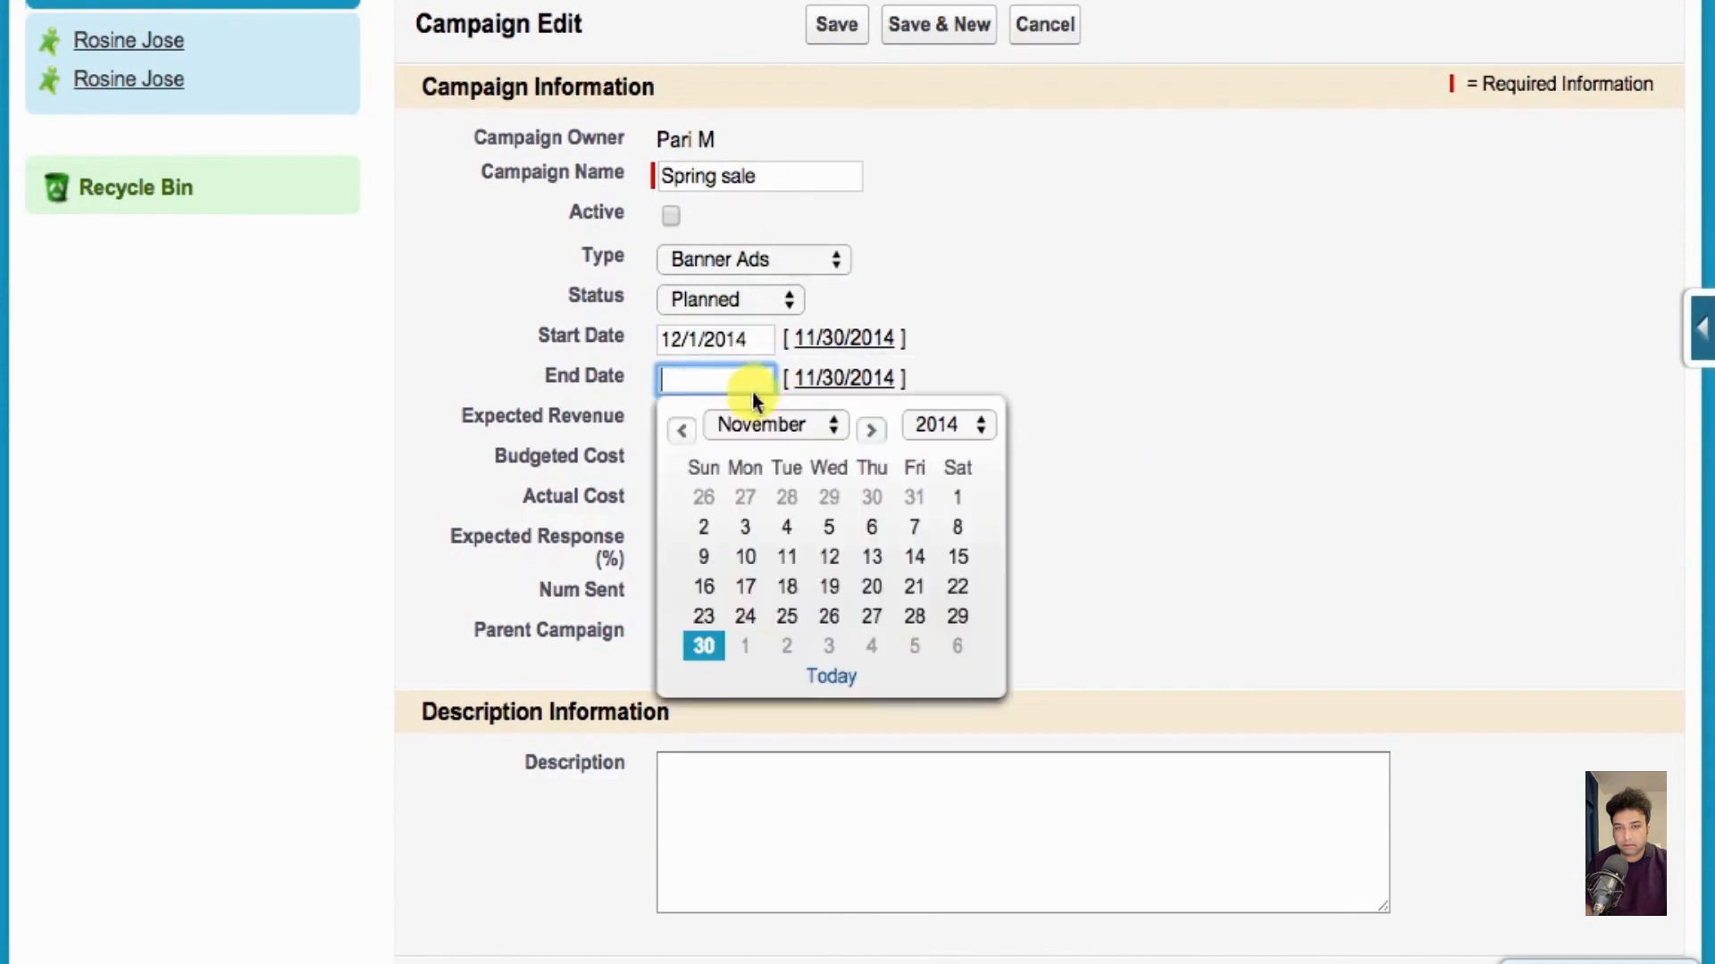
pyautogui.click(807, 431)
pyautogui.click(801, 450)
pyautogui.click(831, 616)
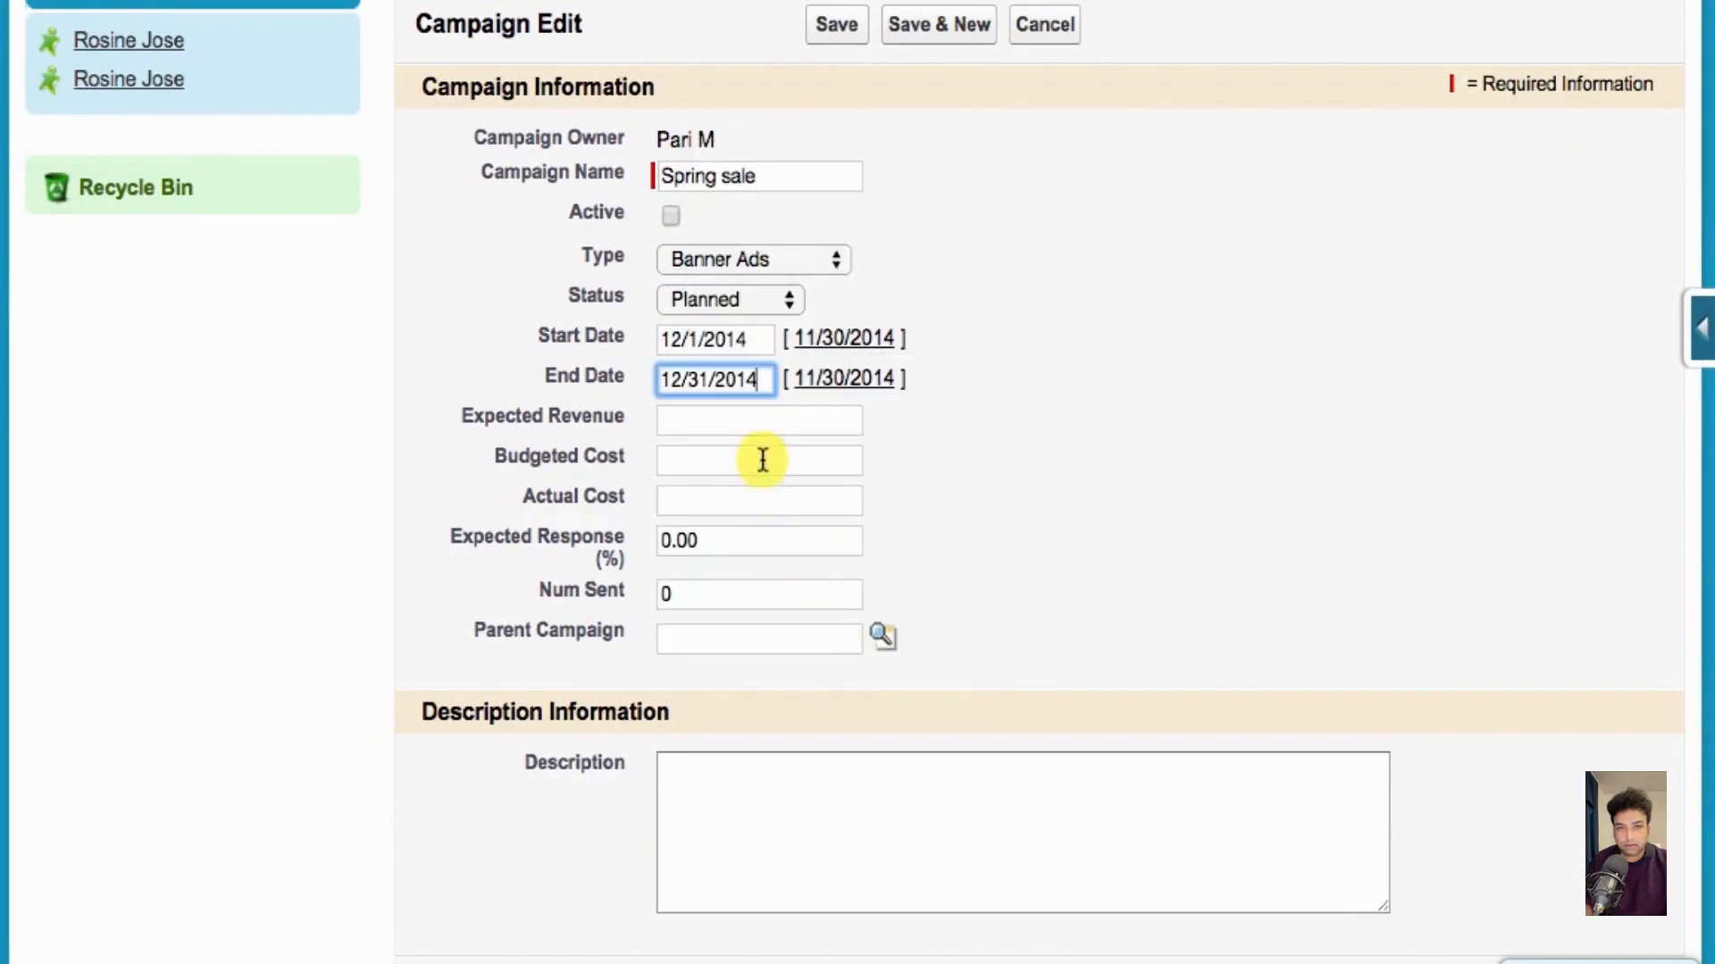
# Step: Enter expected revenue 500000, budget 10000, 2.00% response, description 'Spring sales', and save
pyautogui.click(769, 417)
pyautogui.write('500000')
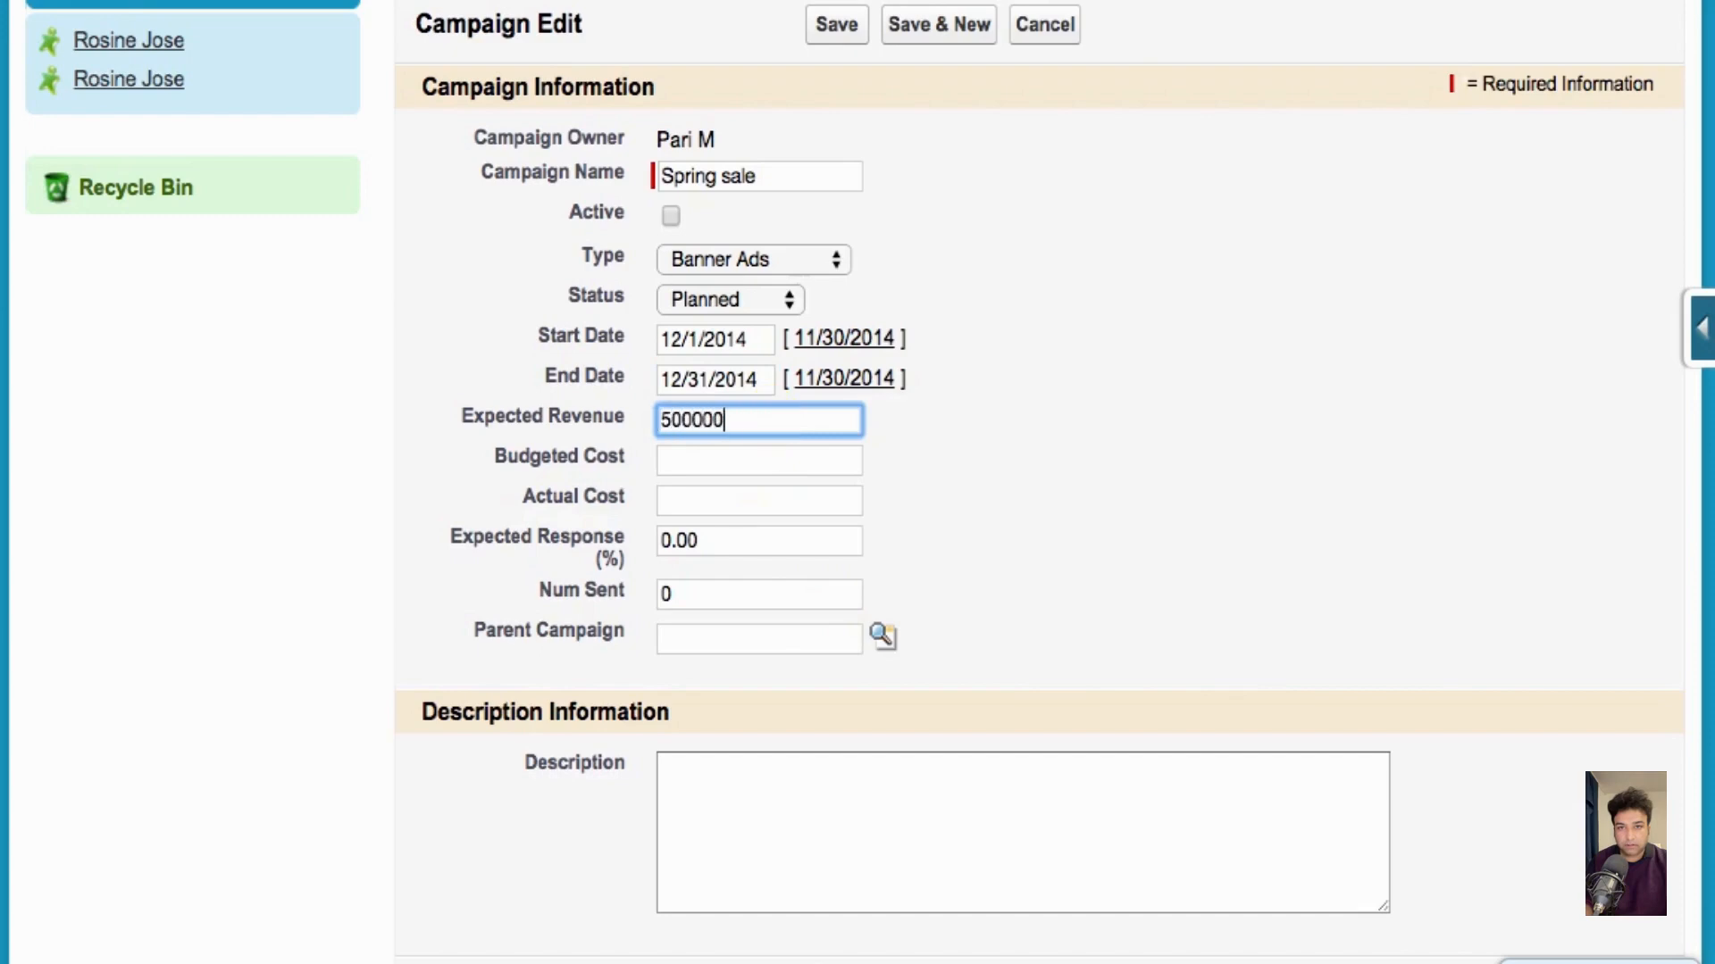
pyautogui.click(755, 459)
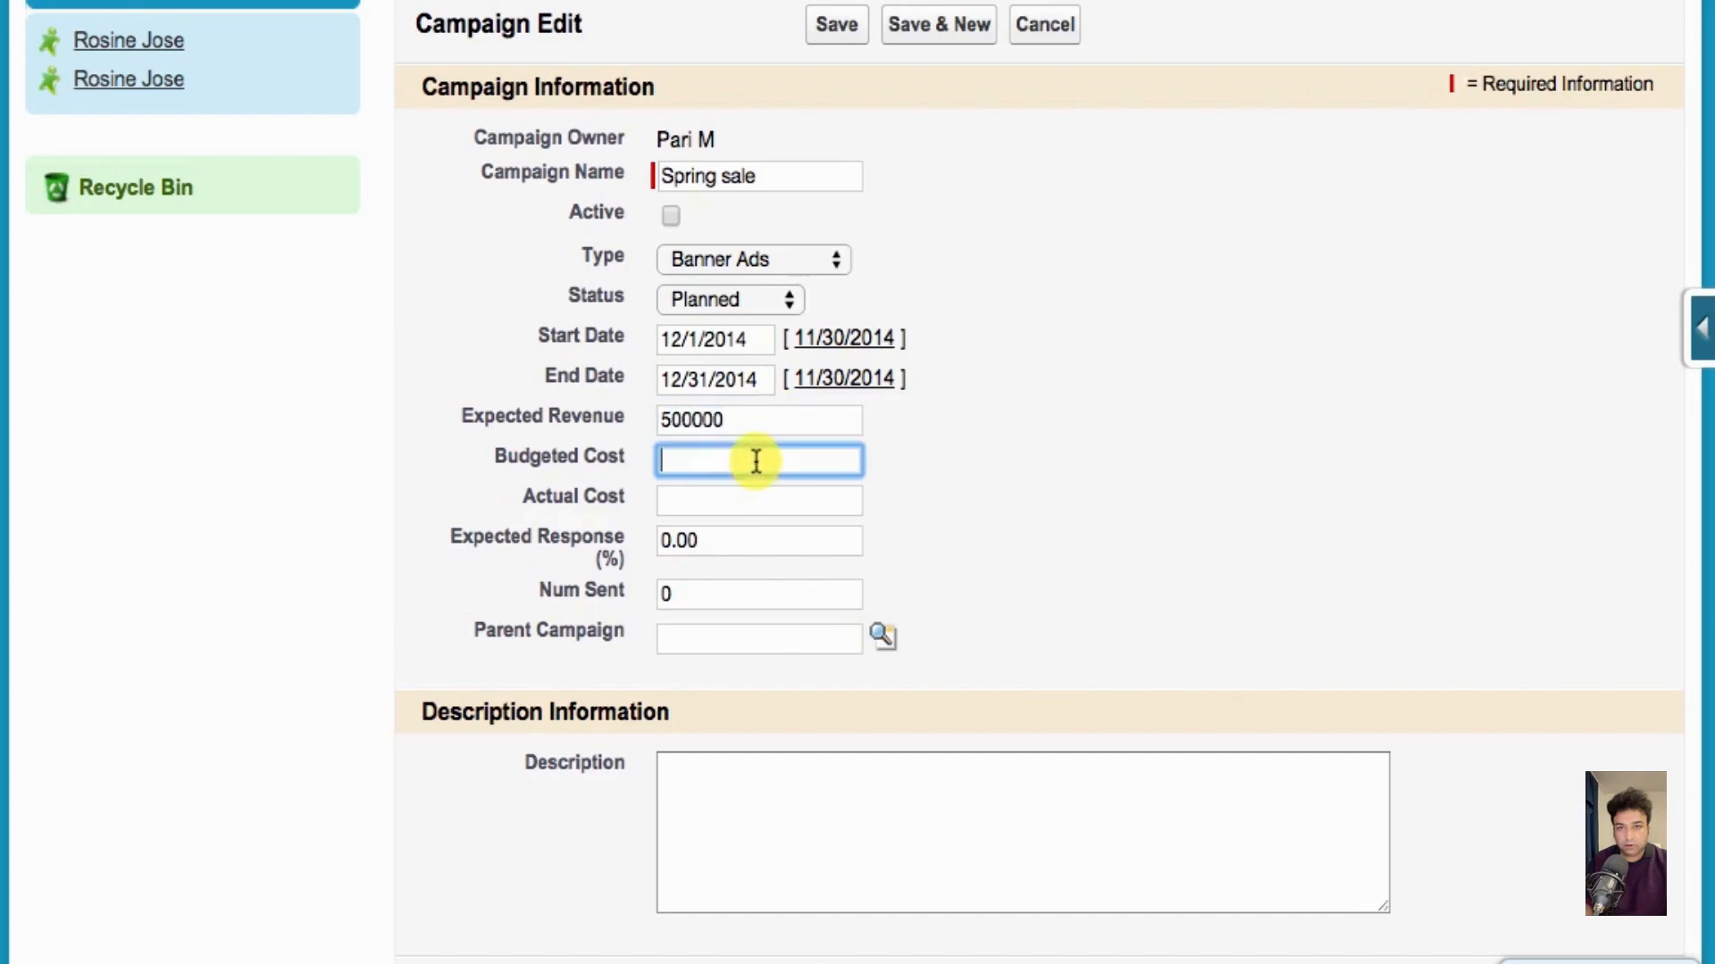
pyautogui.write('10000')
pyautogui.click(716, 534)
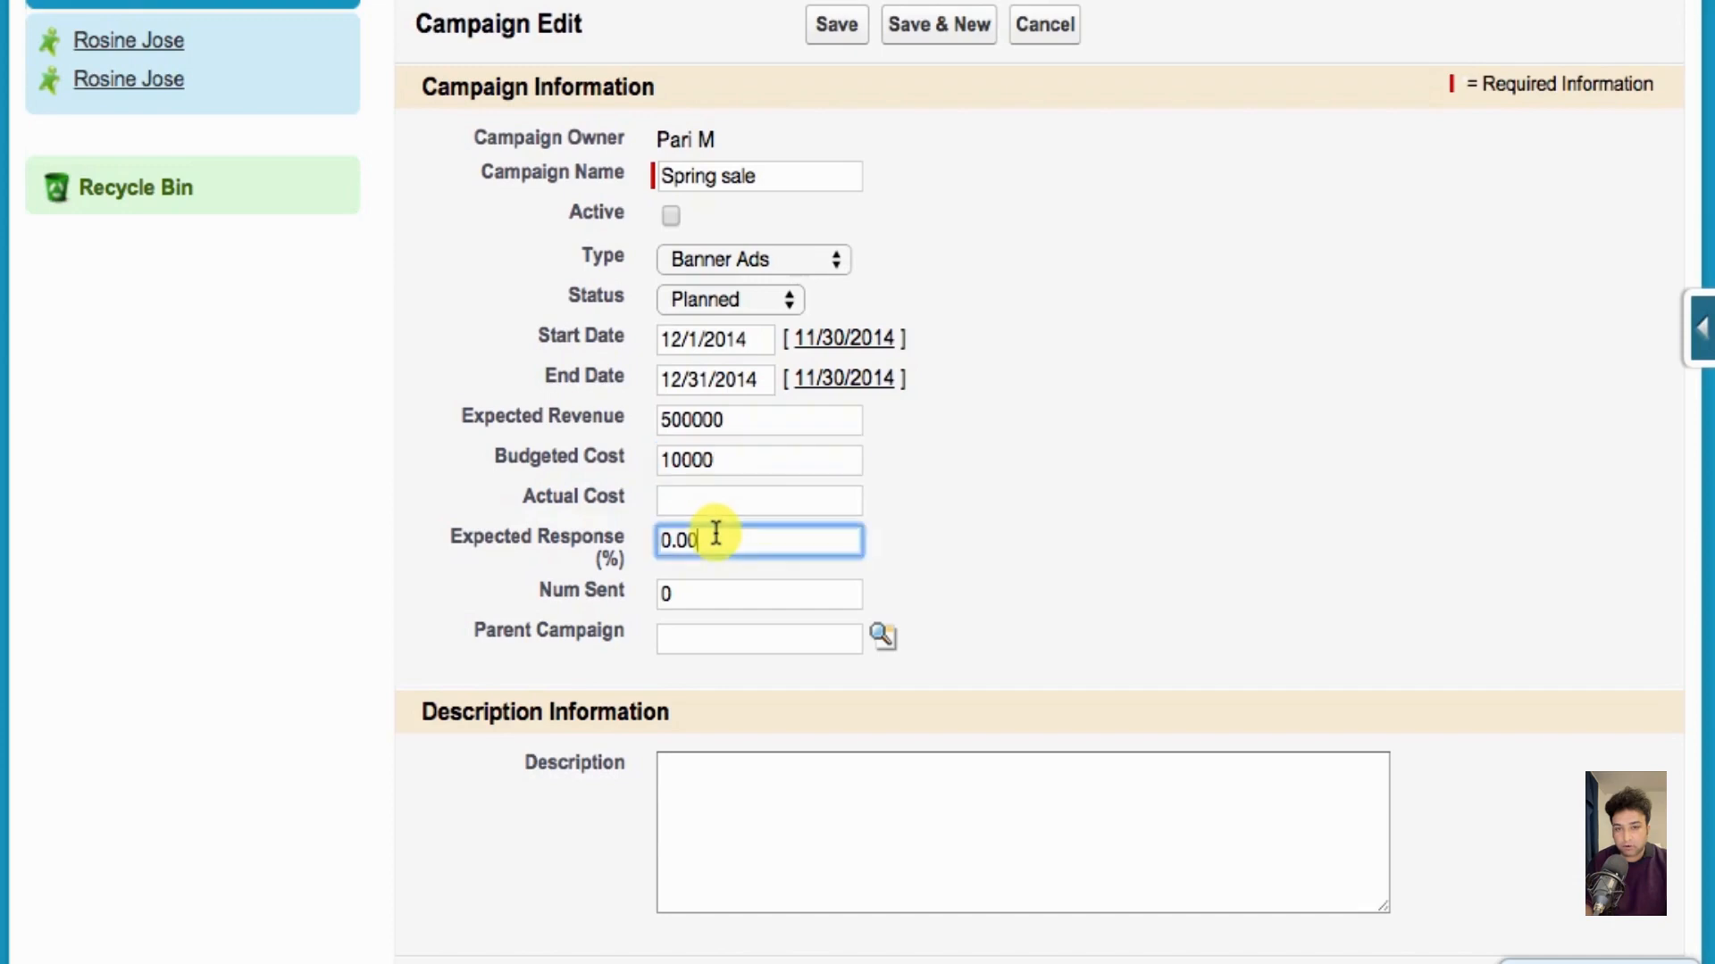
pyautogui.press('BackSpace')
pyautogui.press('BackSpace')
pyautogui.press('BackSpace')
pyautogui.press('BackSpace')
pyautogui.write('2.00')
pyautogui.scroll(-3, 1031, 603)
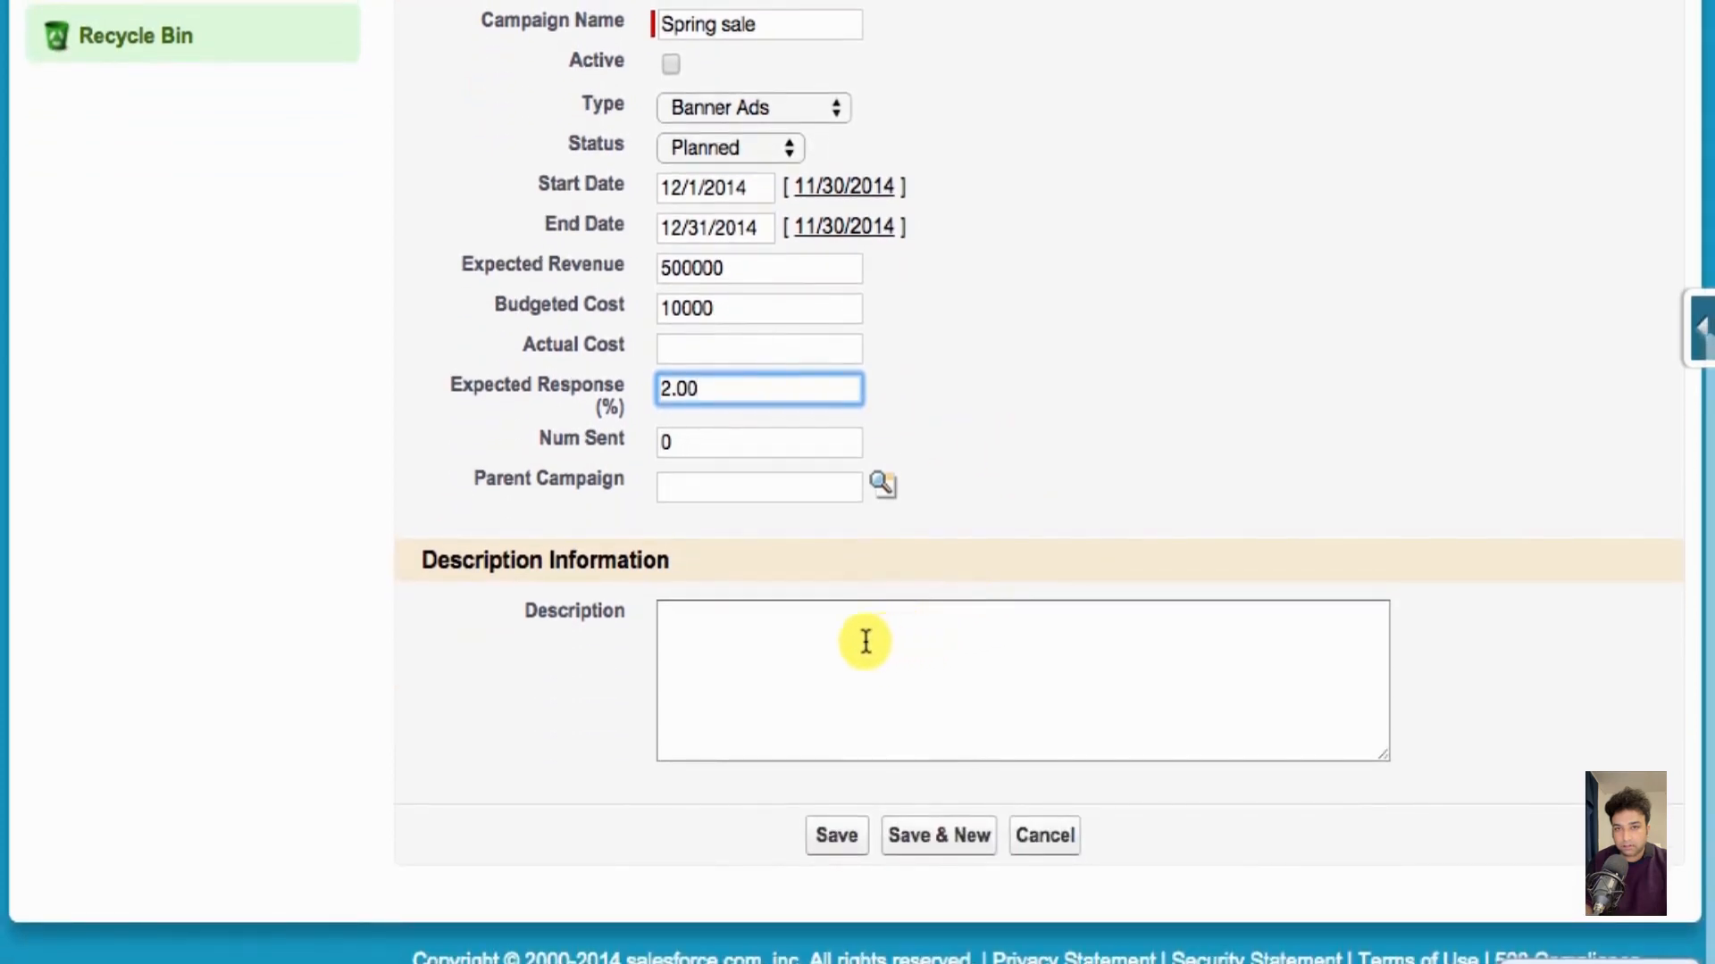
pyautogui.click(812, 643)
pyautogui.write('Spring sales')
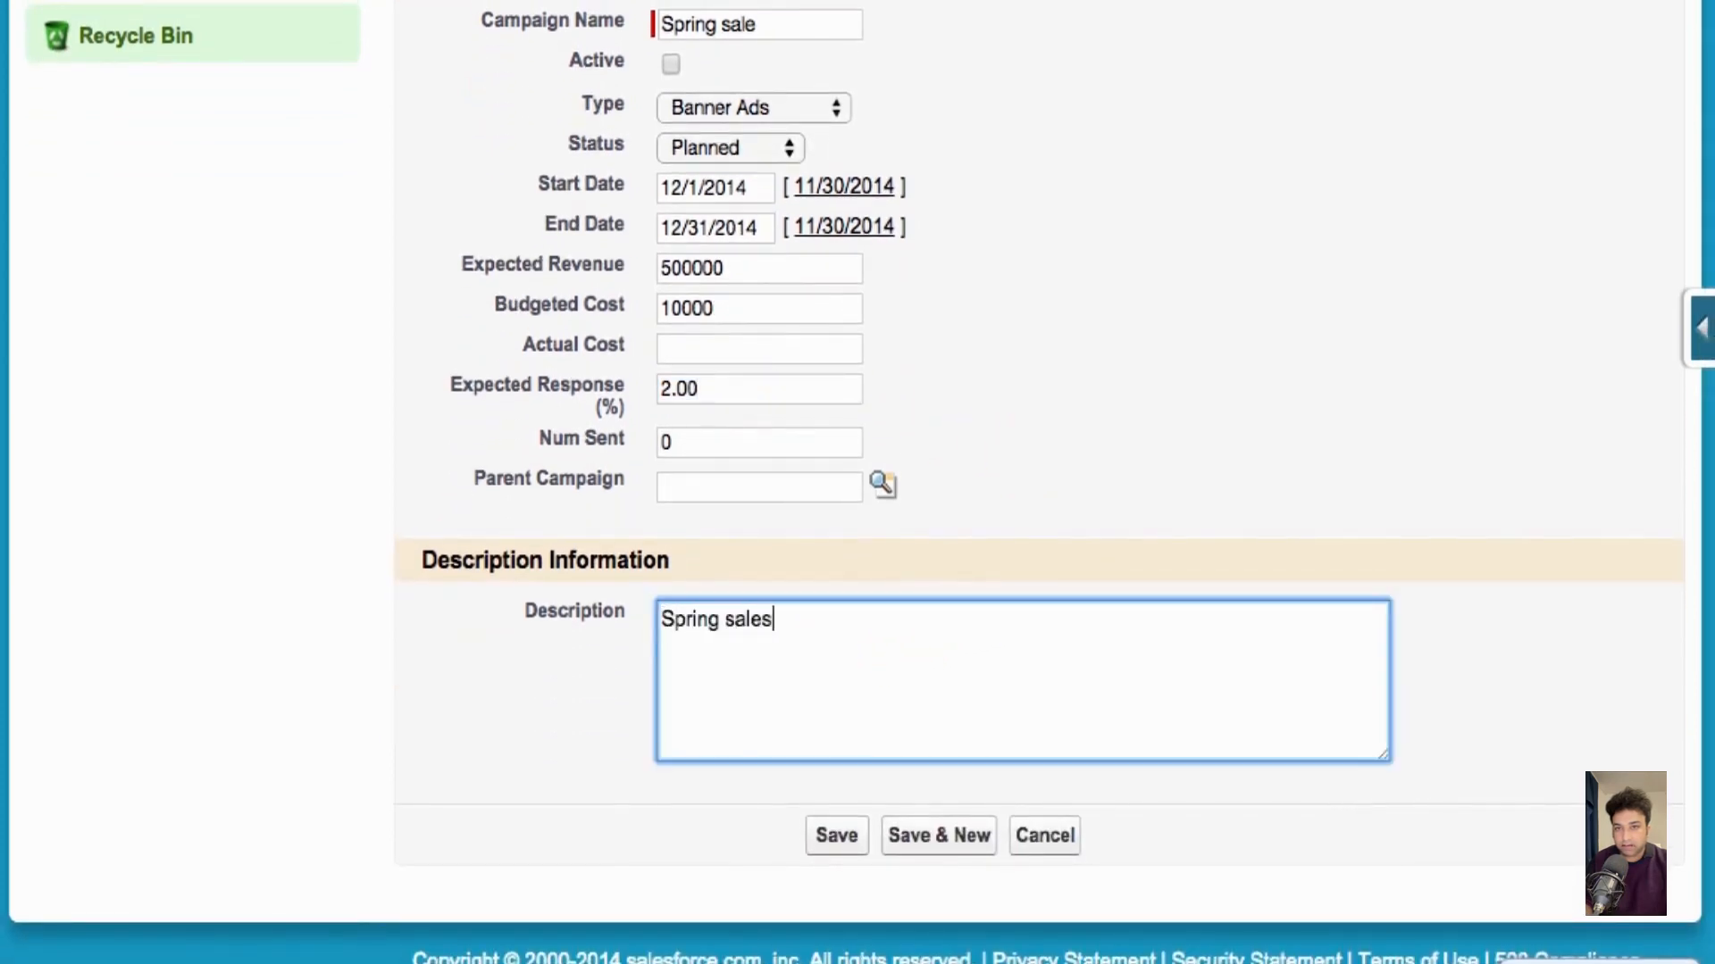
pyautogui.click(819, 841)
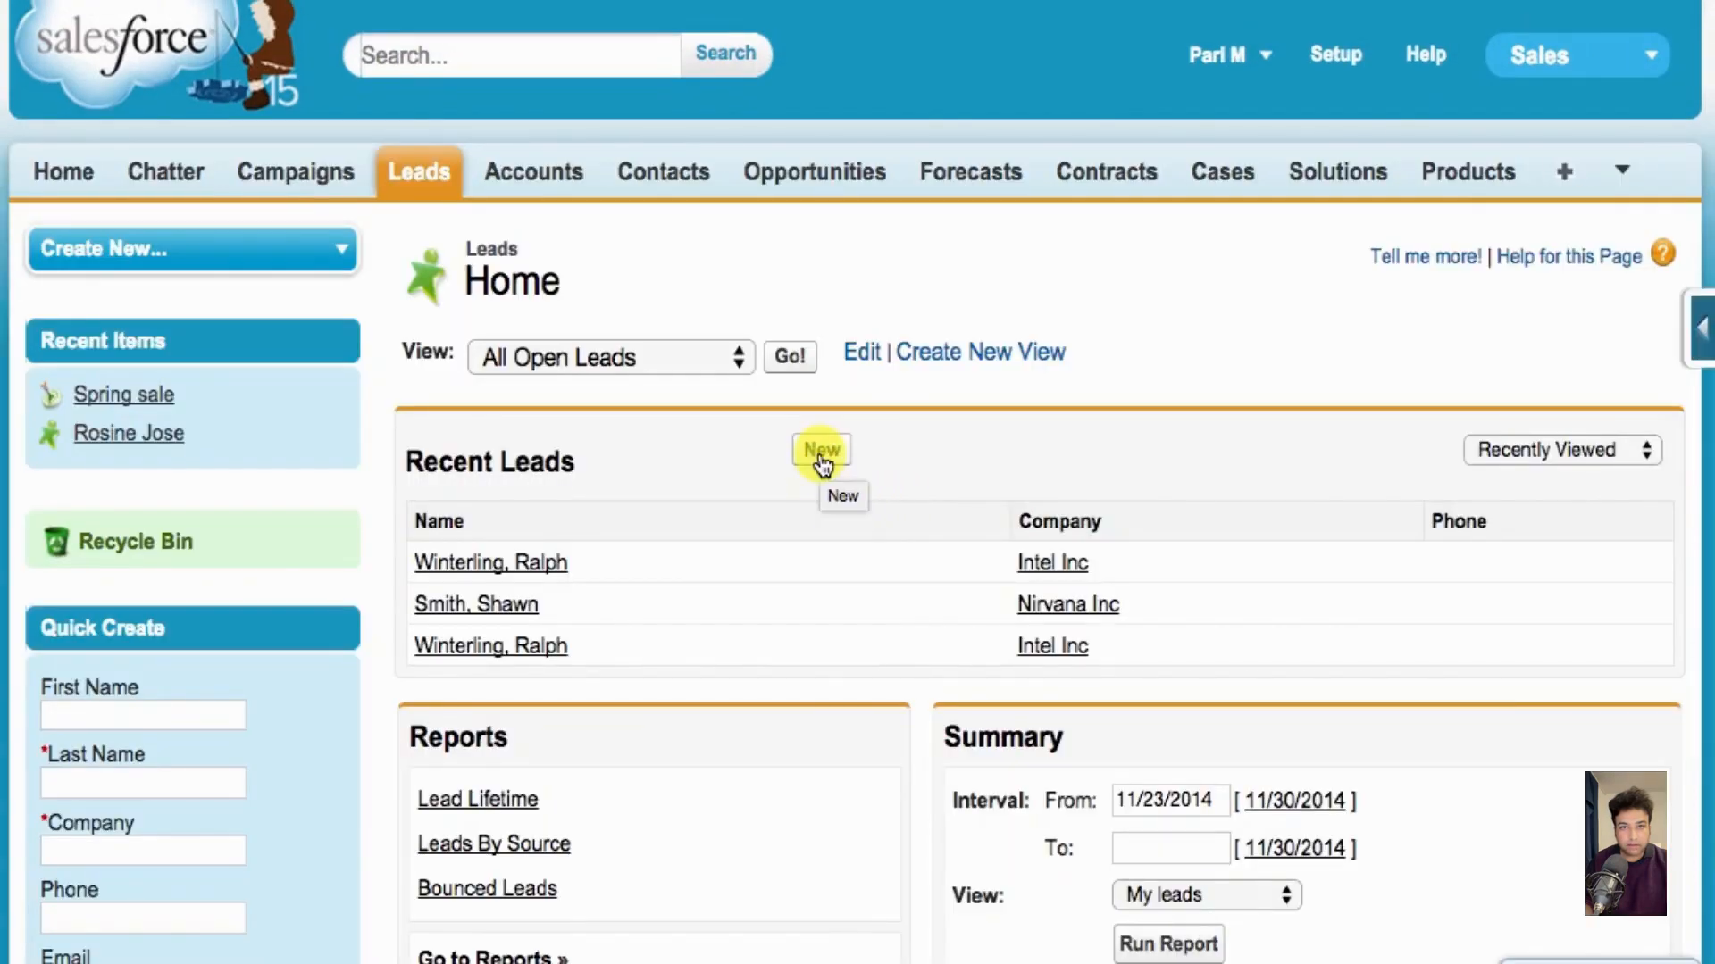
# Step: Start a new lead with salutation Ms., the lead's first and last name, and company IBM
pyautogui.click(821, 455)
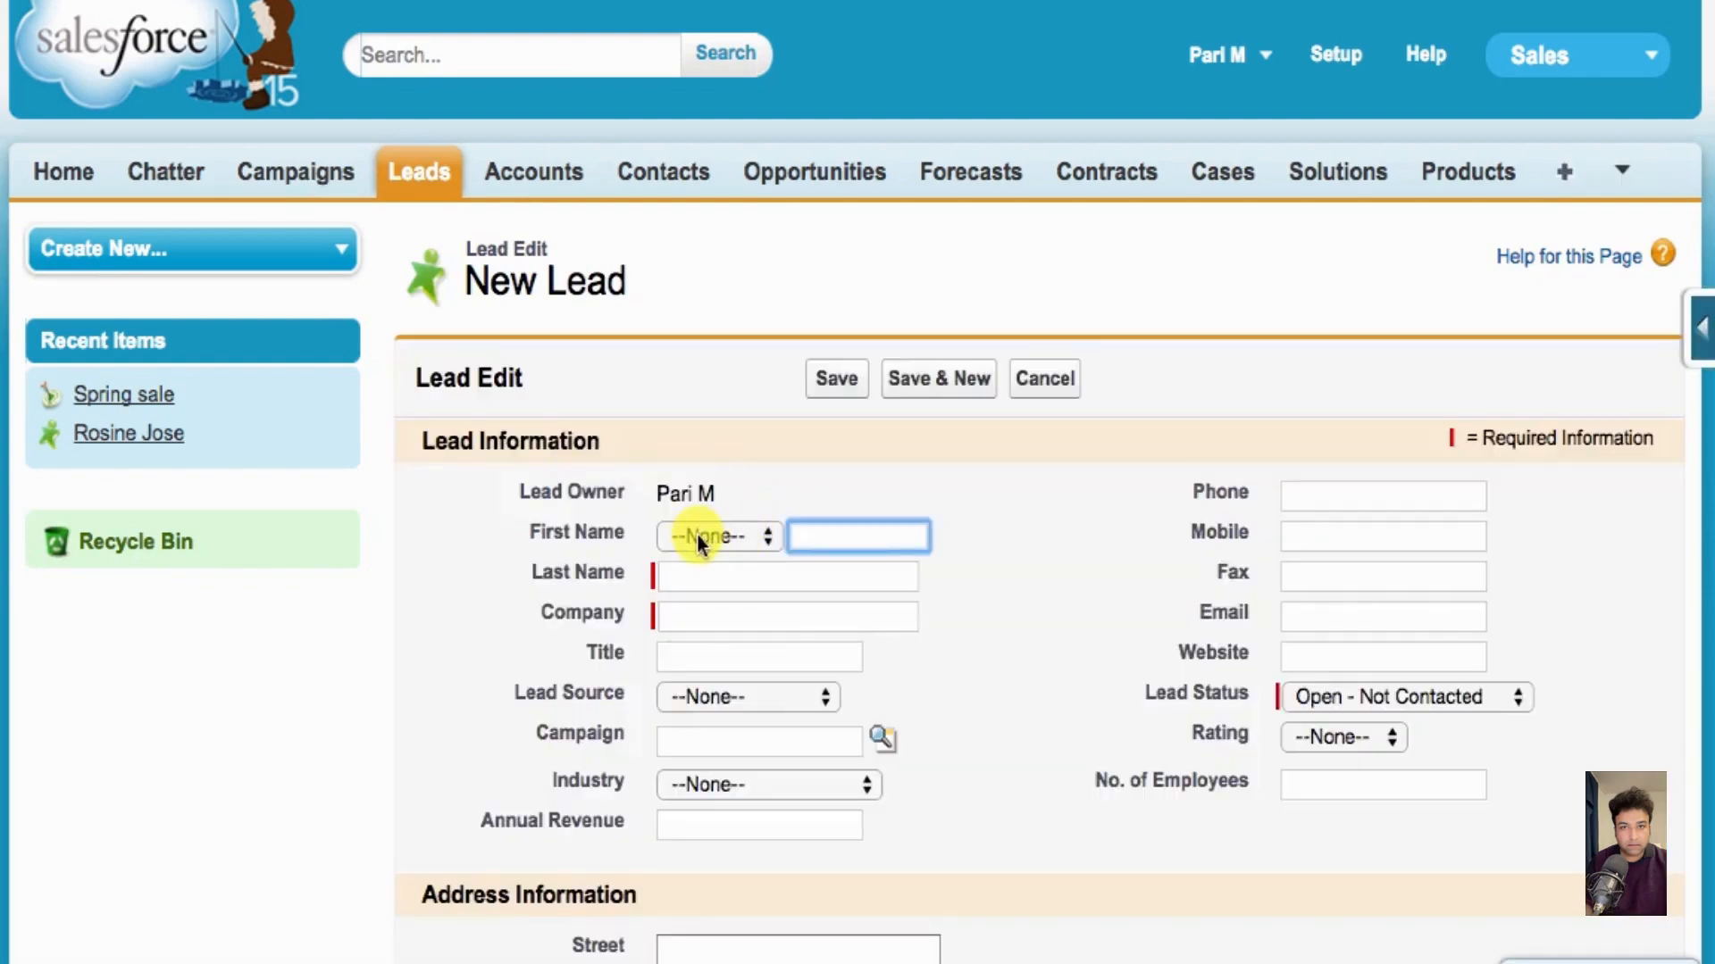
pyautogui.click(696, 533)
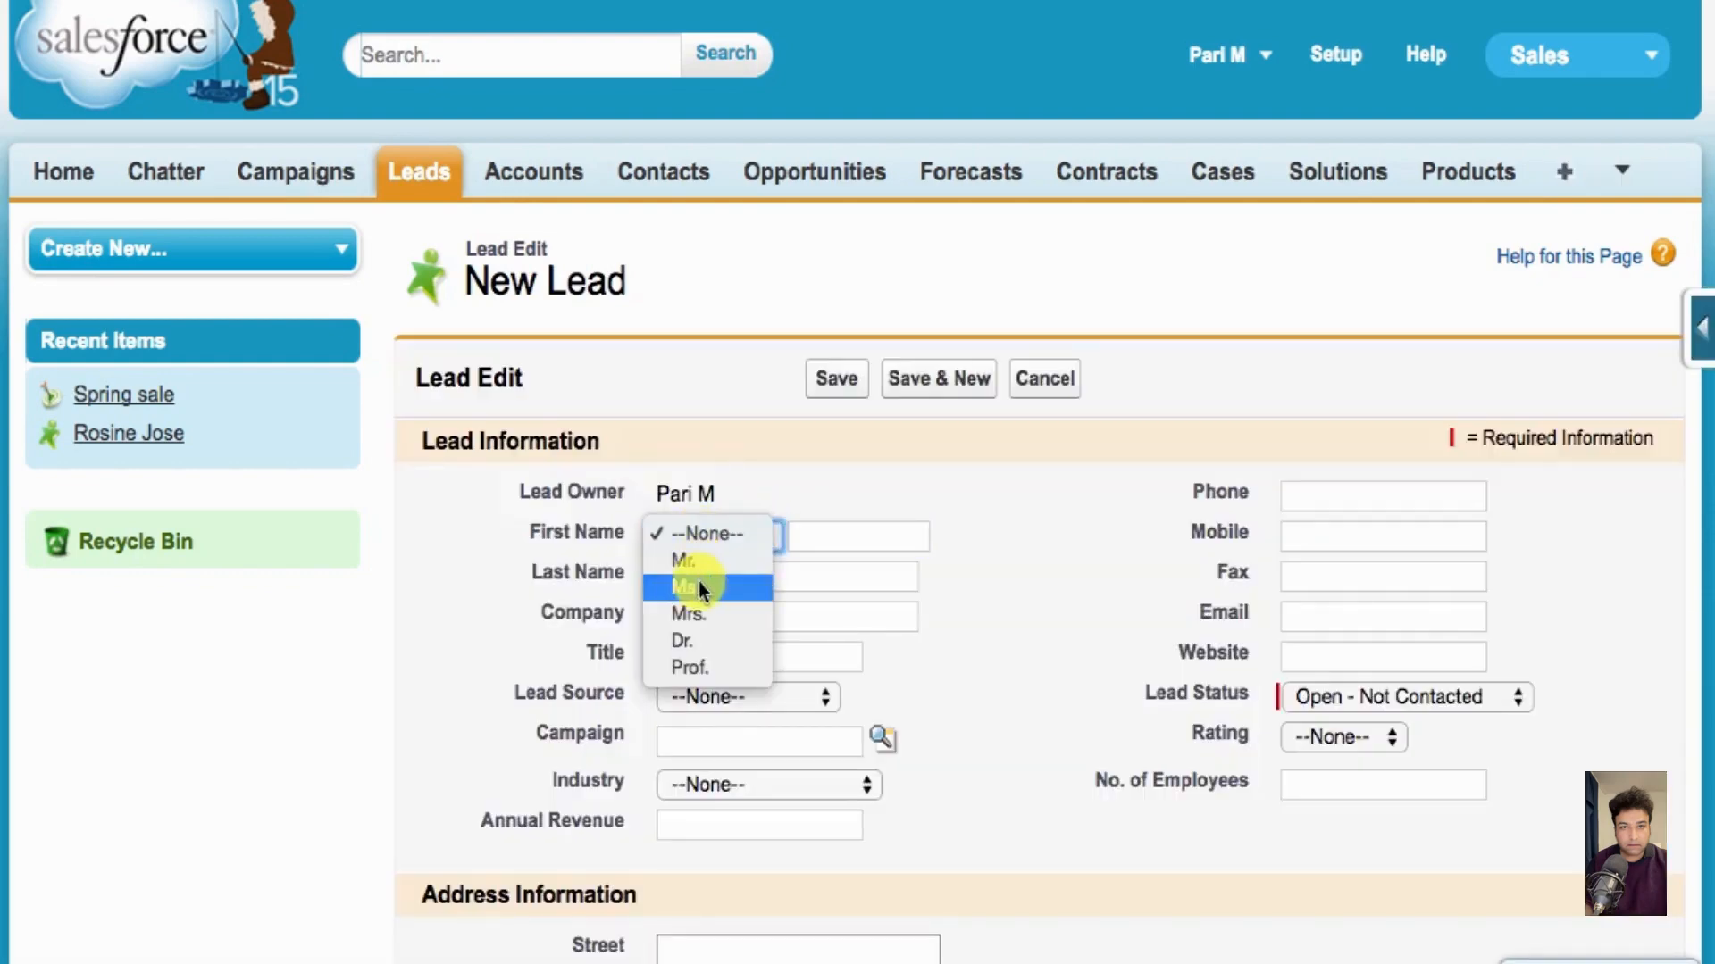
pyautogui.click(698, 584)
pyautogui.click(835, 536)
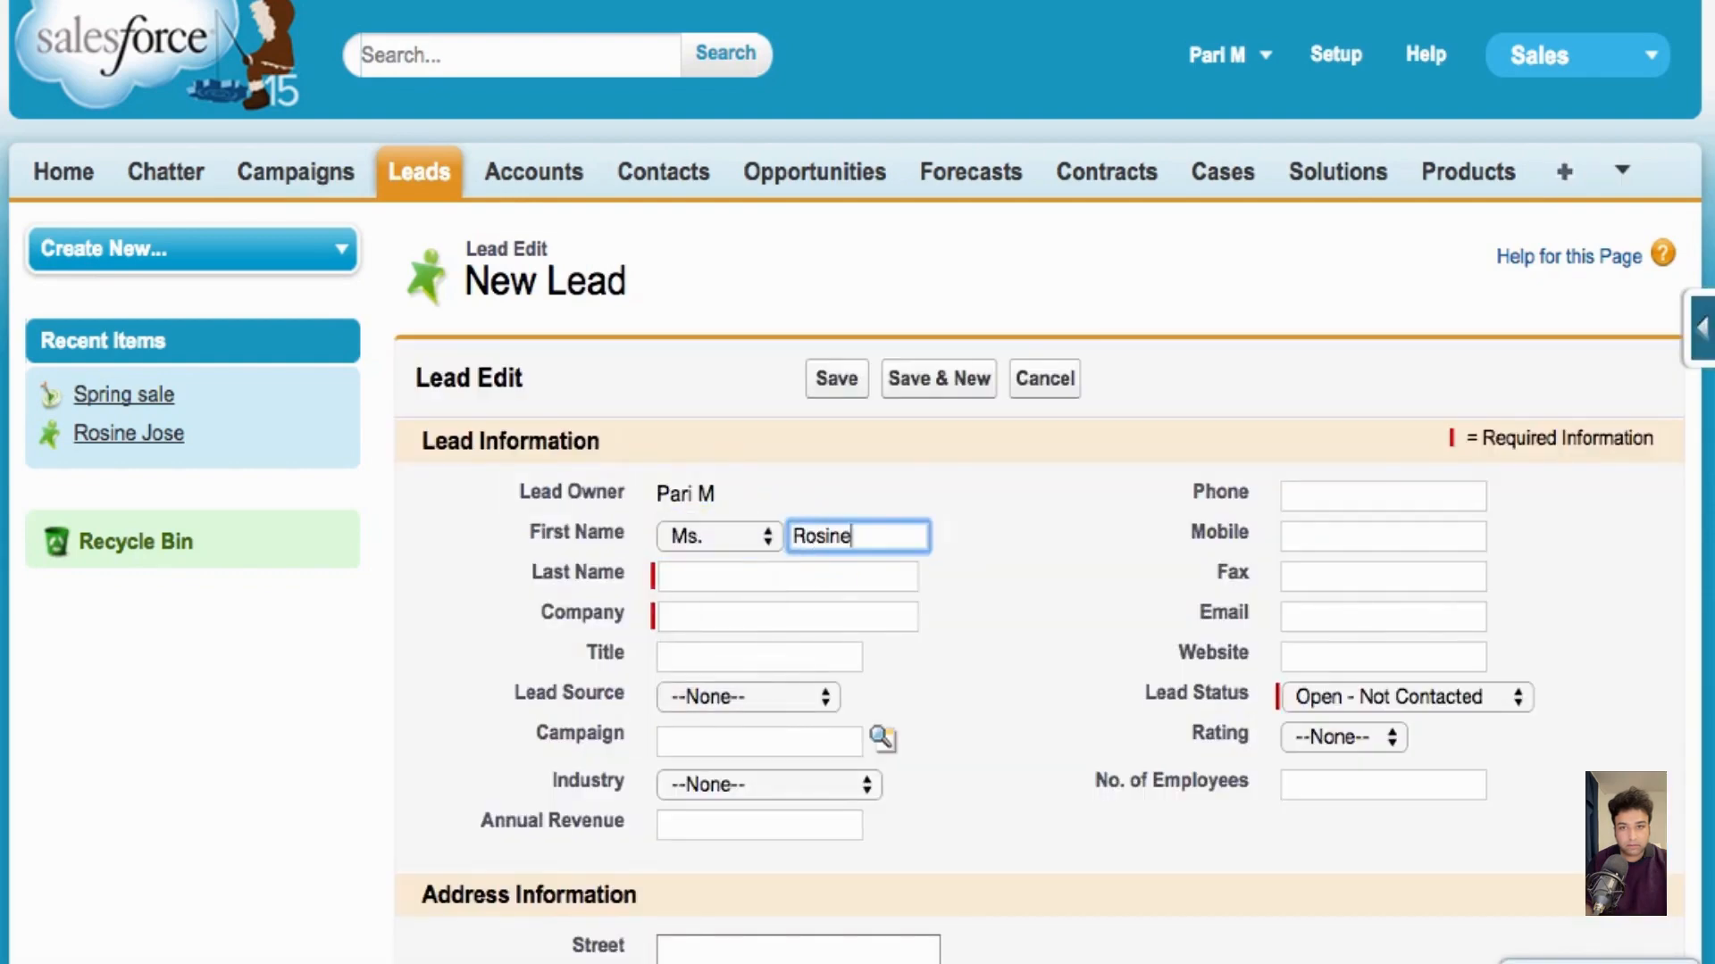
pyautogui.press('Tab')
pyautogui.click(782, 604)
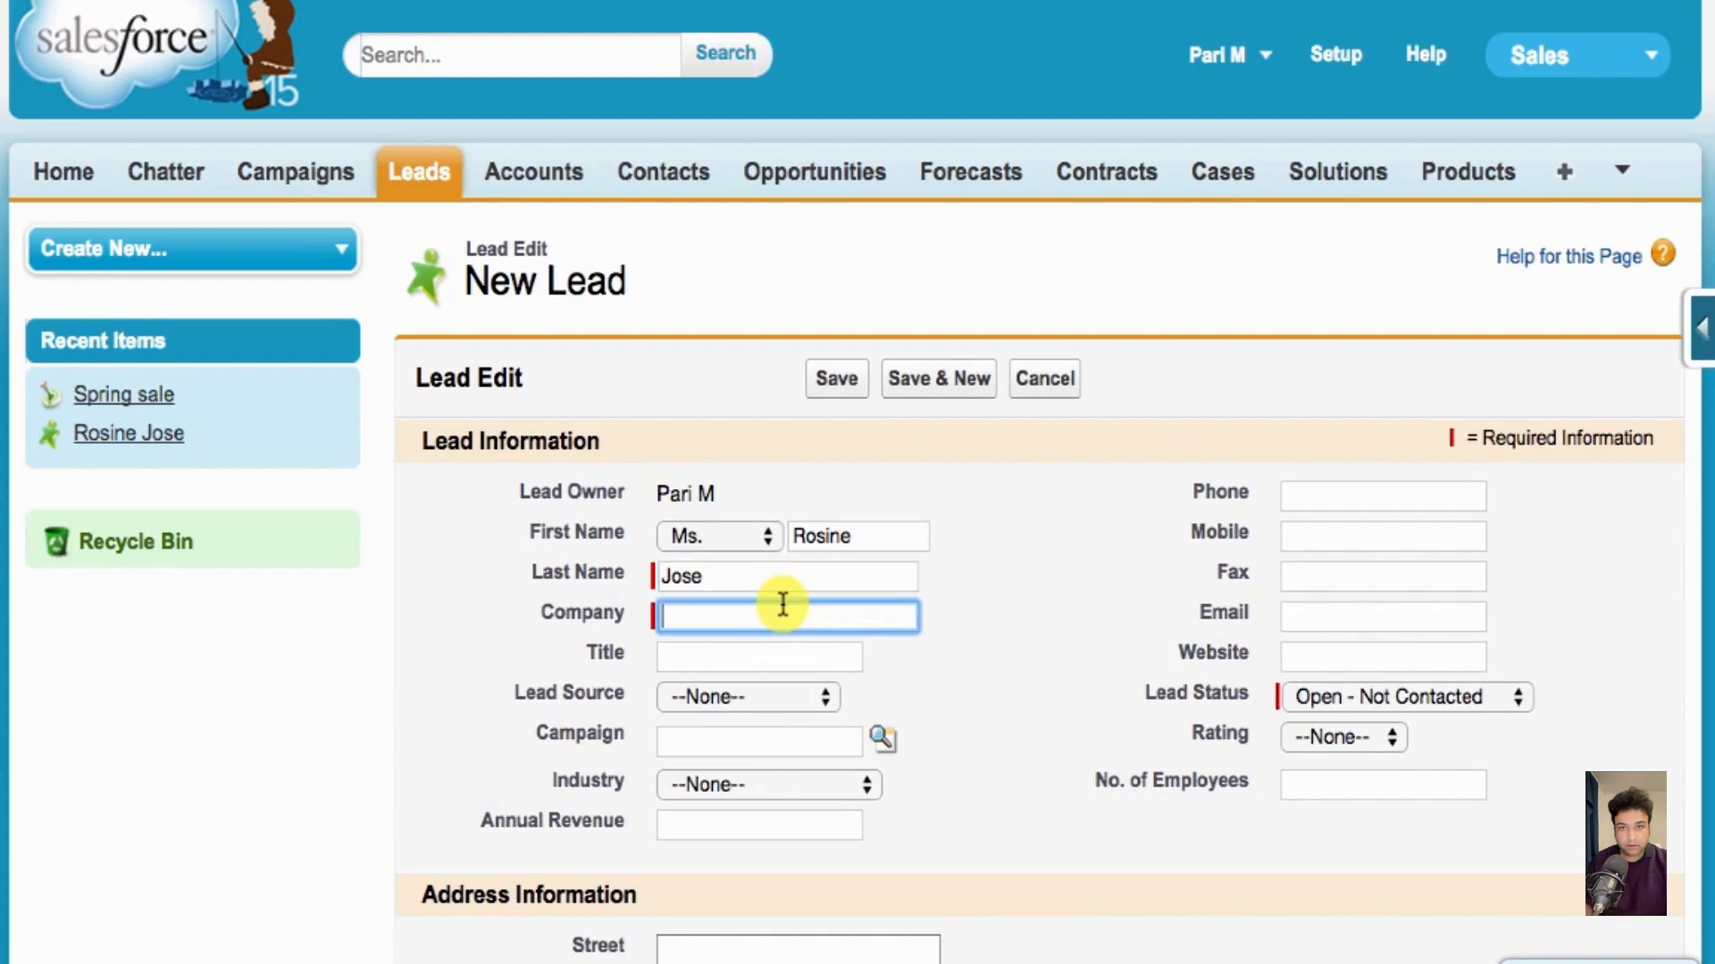
pyautogui.write('IBM')
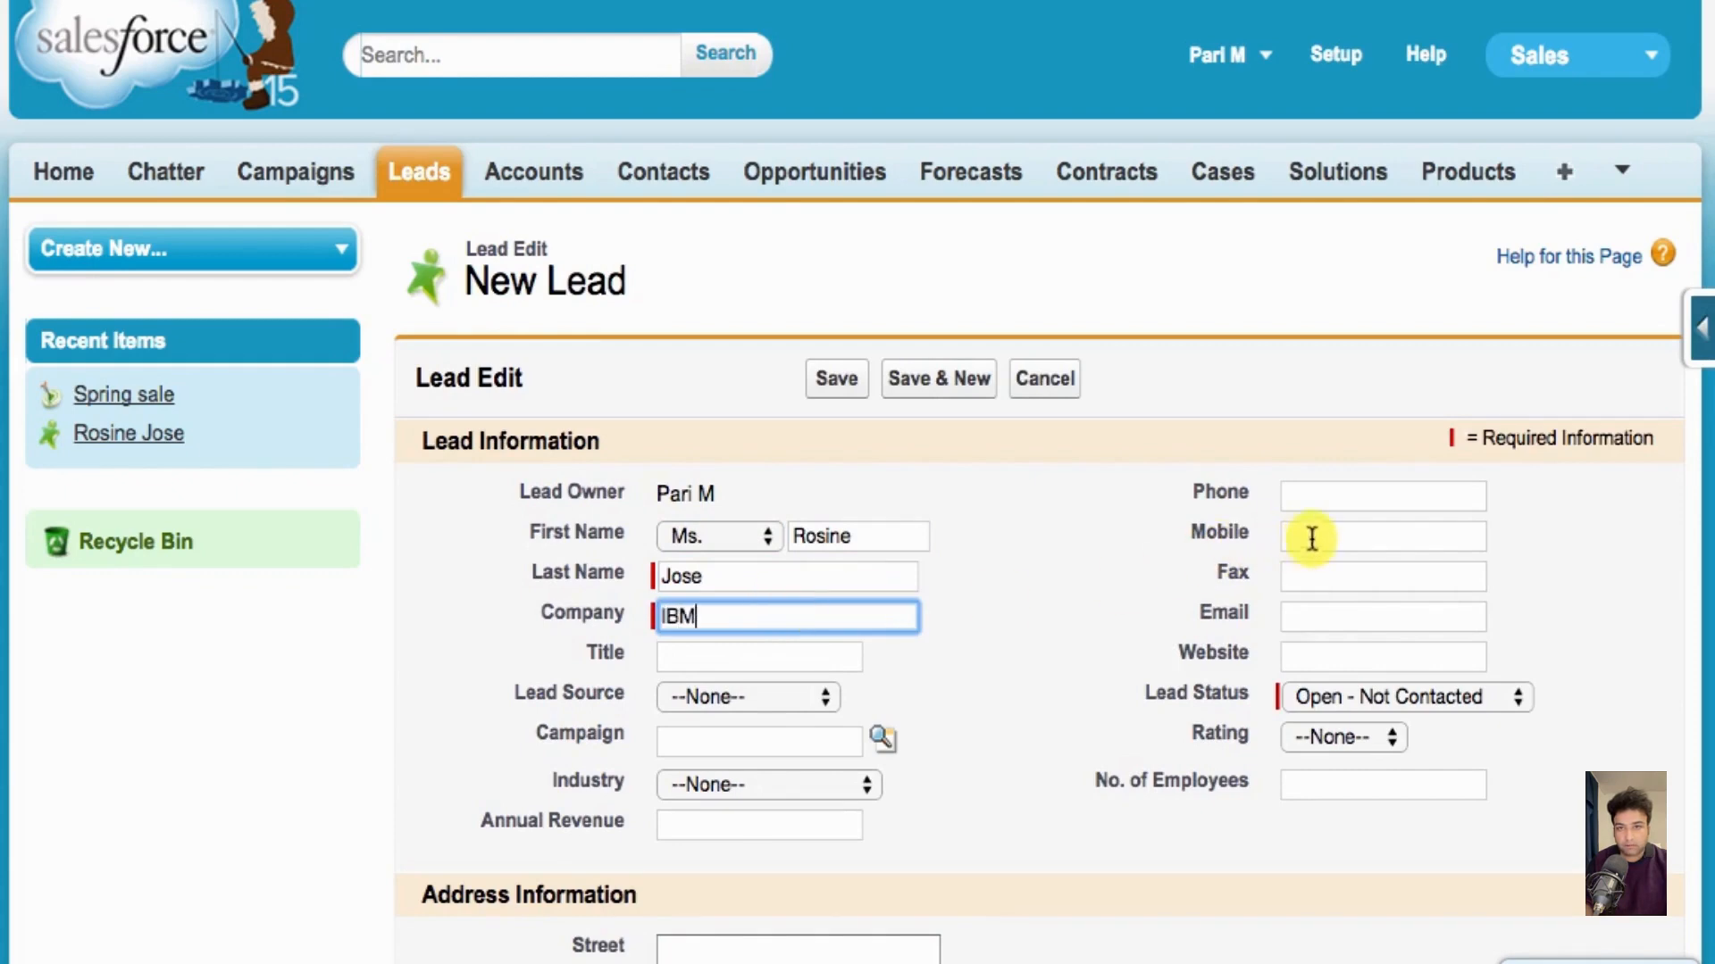
# Step: Enter the lead's mobile number and e-mail address, and set product interest to GC5000 series
pyautogui.scroll(-5, 1330, 357)
pyautogui.click(1352, 157)
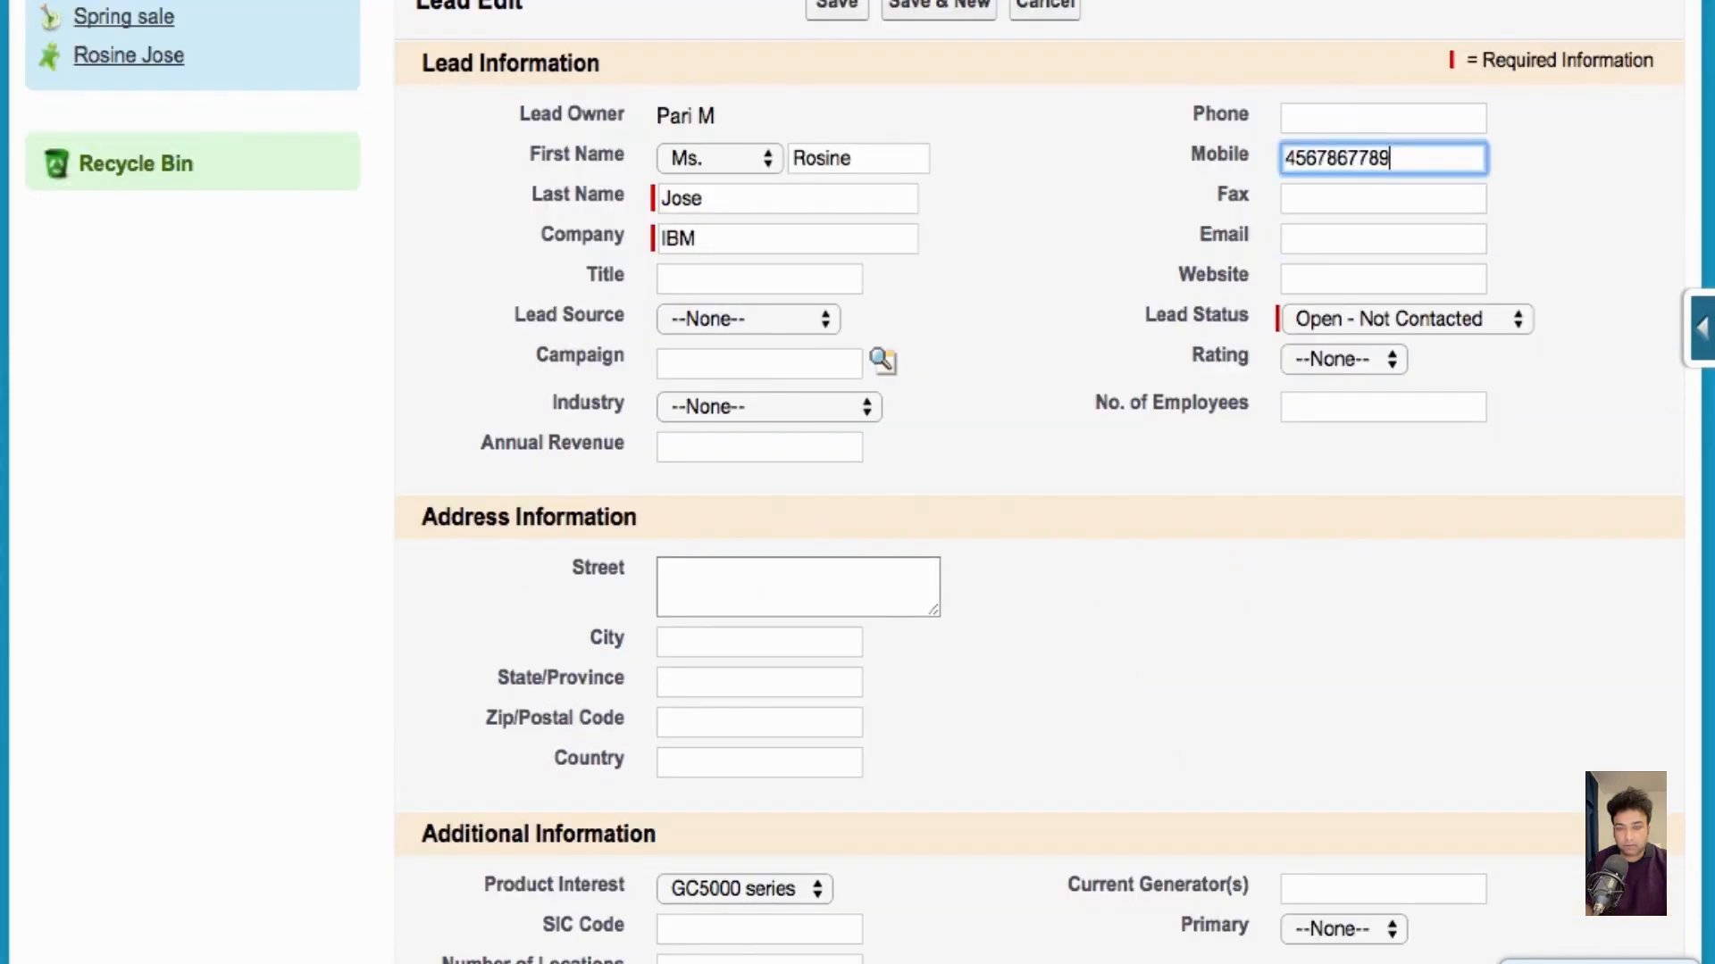
pyautogui.click(1324, 237)
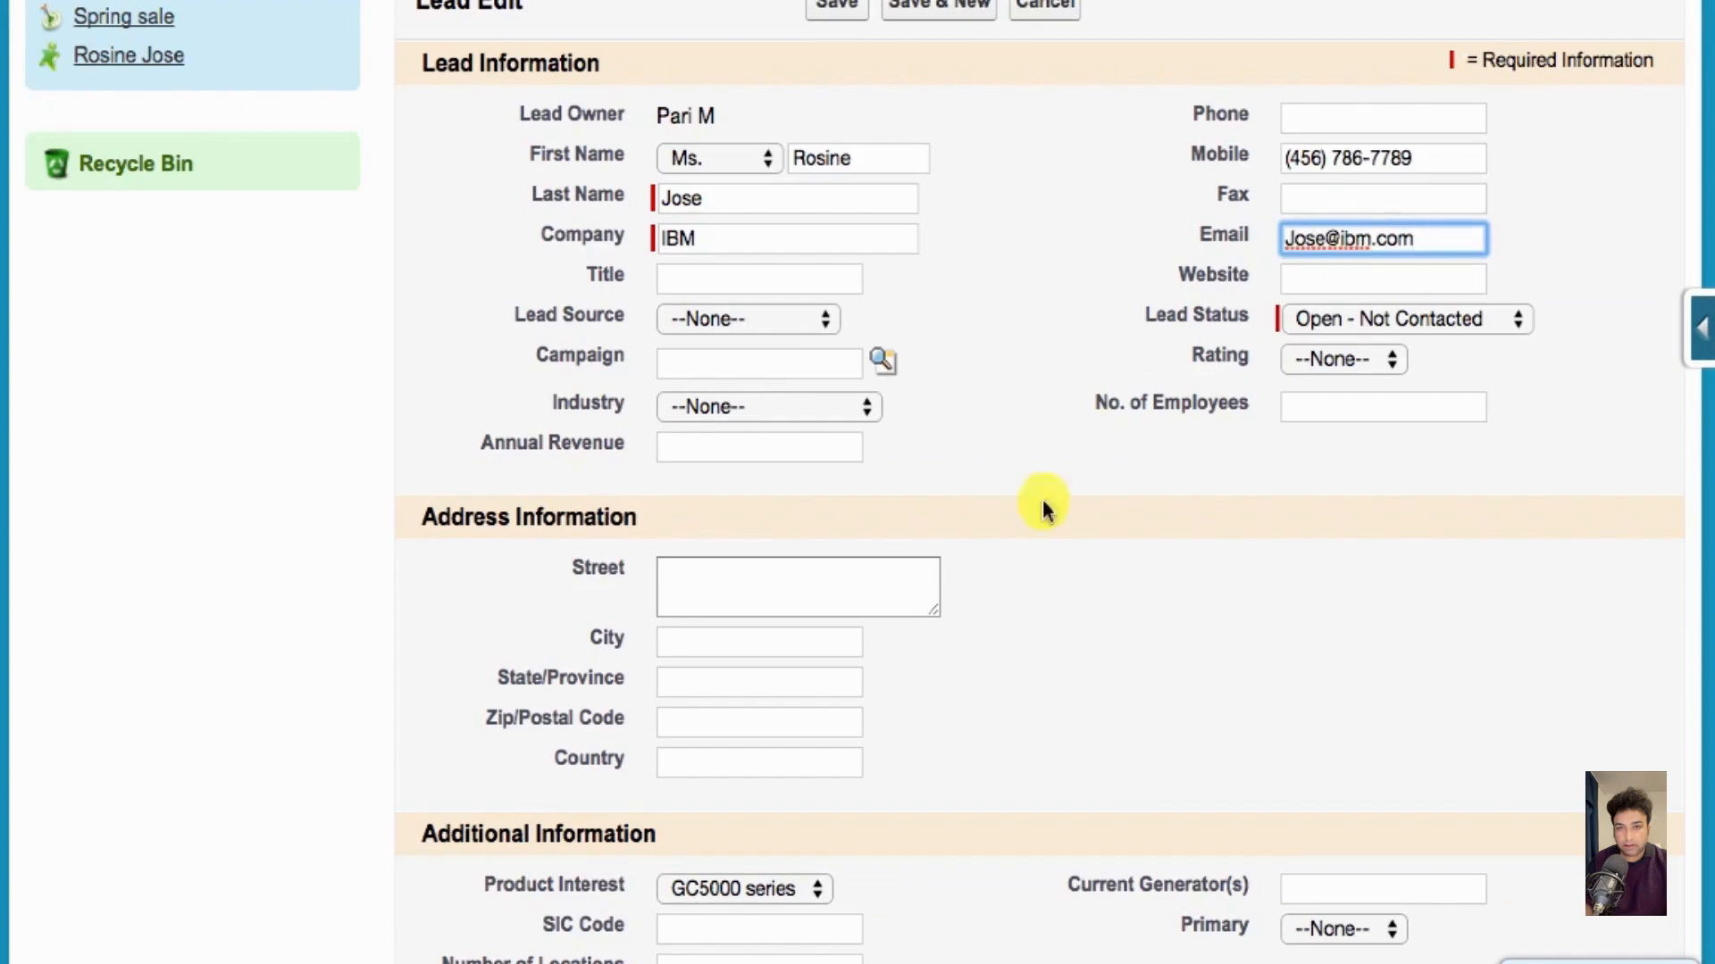
pyautogui.scroll(-2, 773, 857)
pyautogui.click(783, 834)
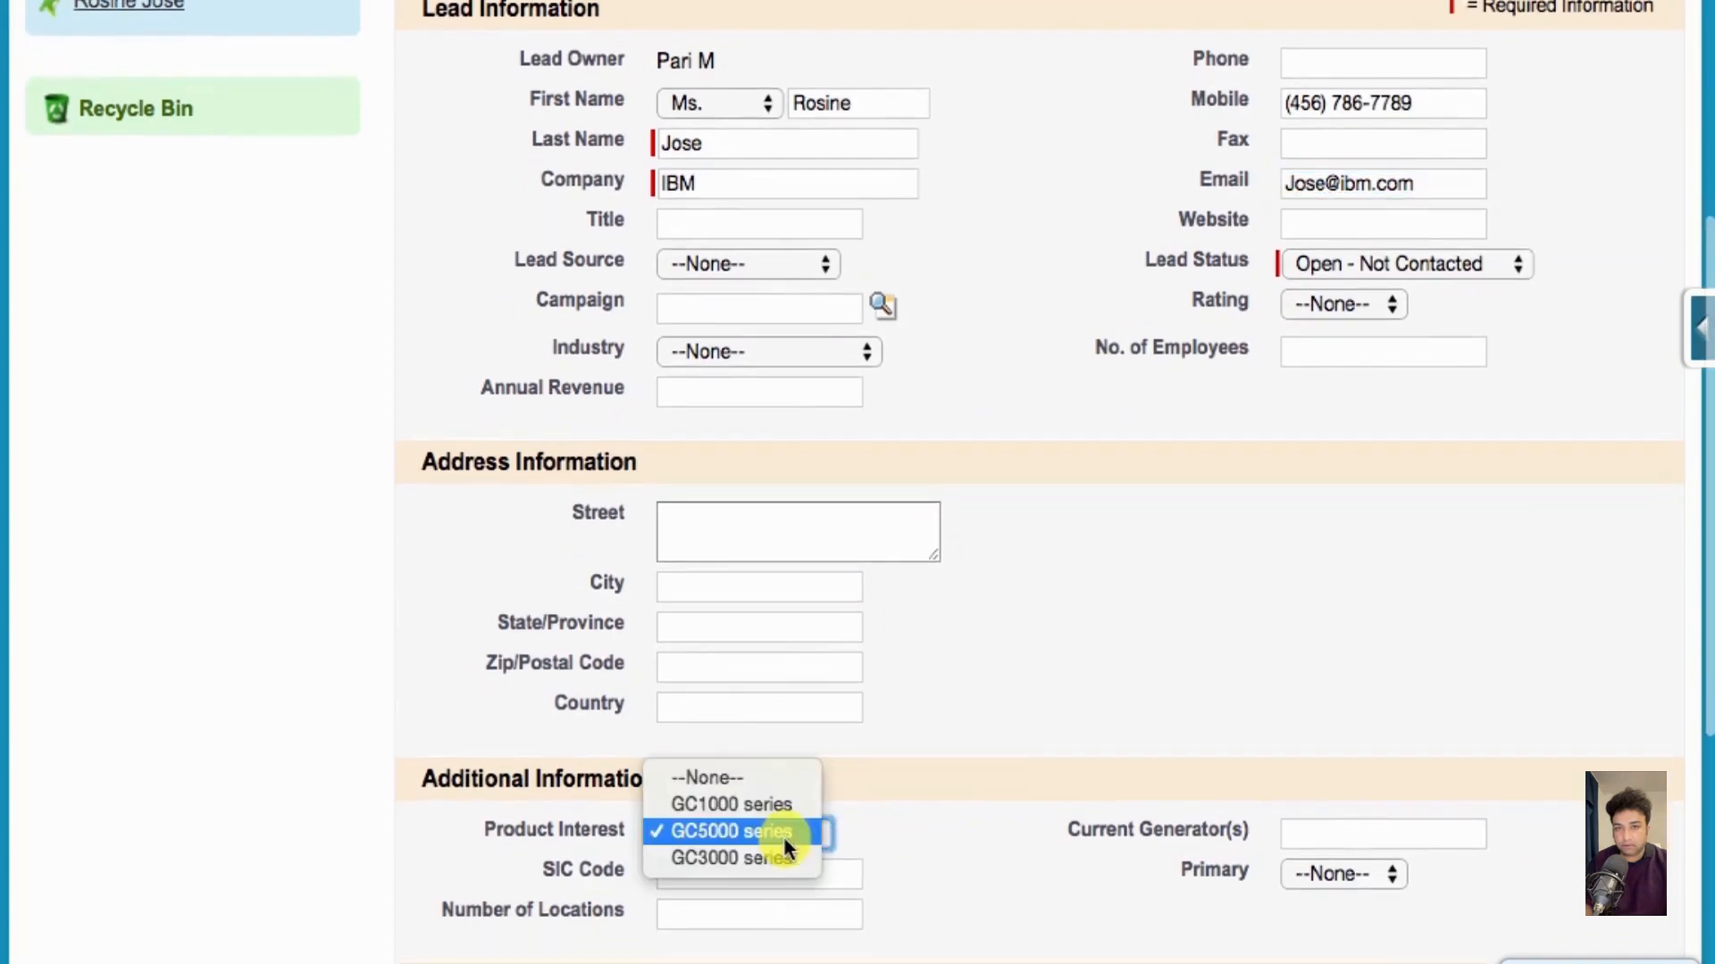
pyautogui.click(784, 834)
# Step: Add the description 'Customer prefers to be contacted after 5:00 P.M' and save the lead
pyautogui.scroll(-3, 834, 857)
pyautogui.click(834, 857)
pyautogui.write('Custom')
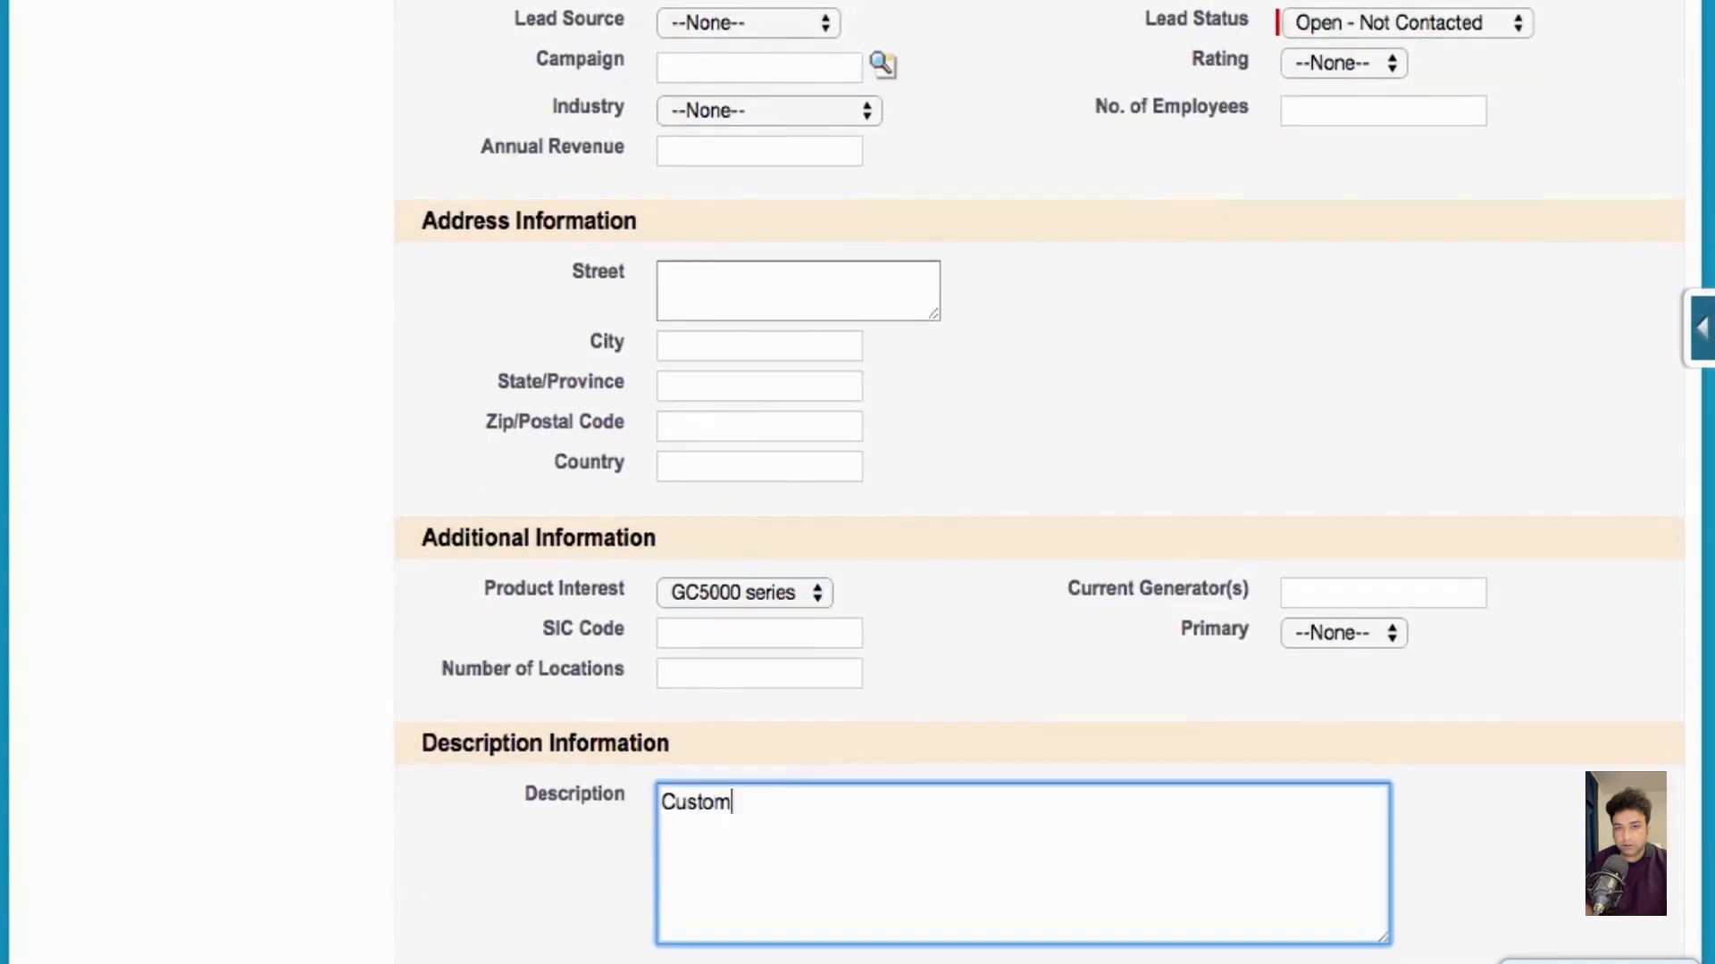
pyautogui.write('er prefers to be contacted')
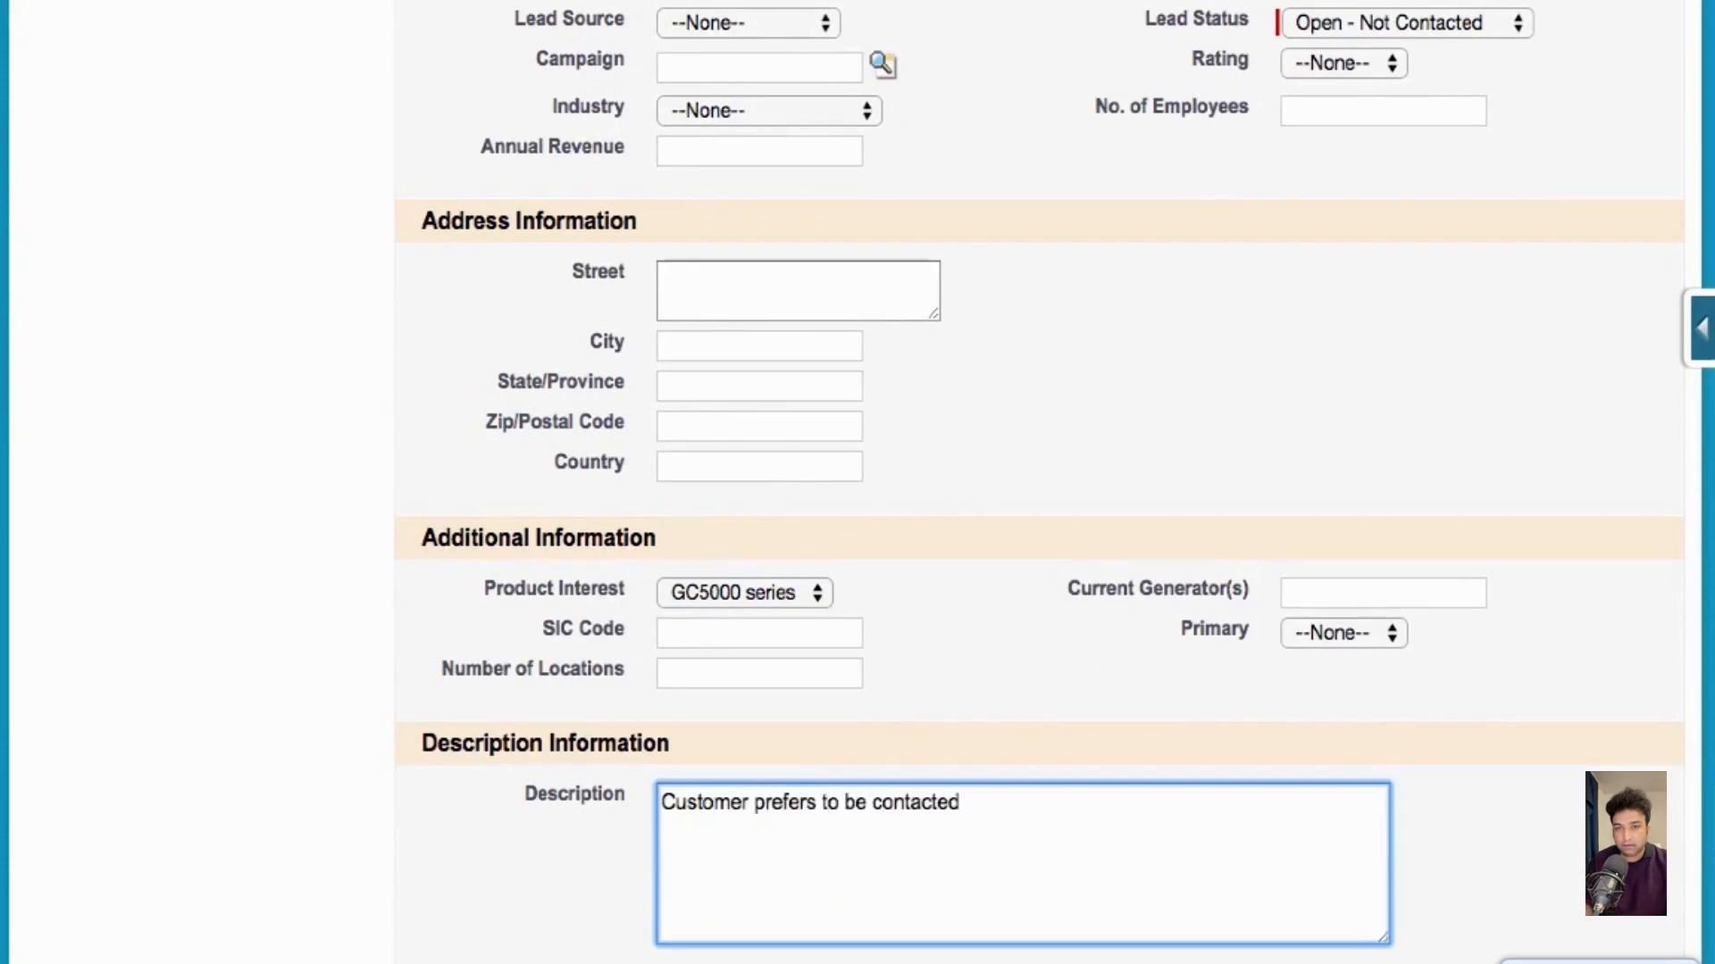
pyautogui.write(' after 5:00 P.M')
pyautogui.scroll(-3, 780, 920)
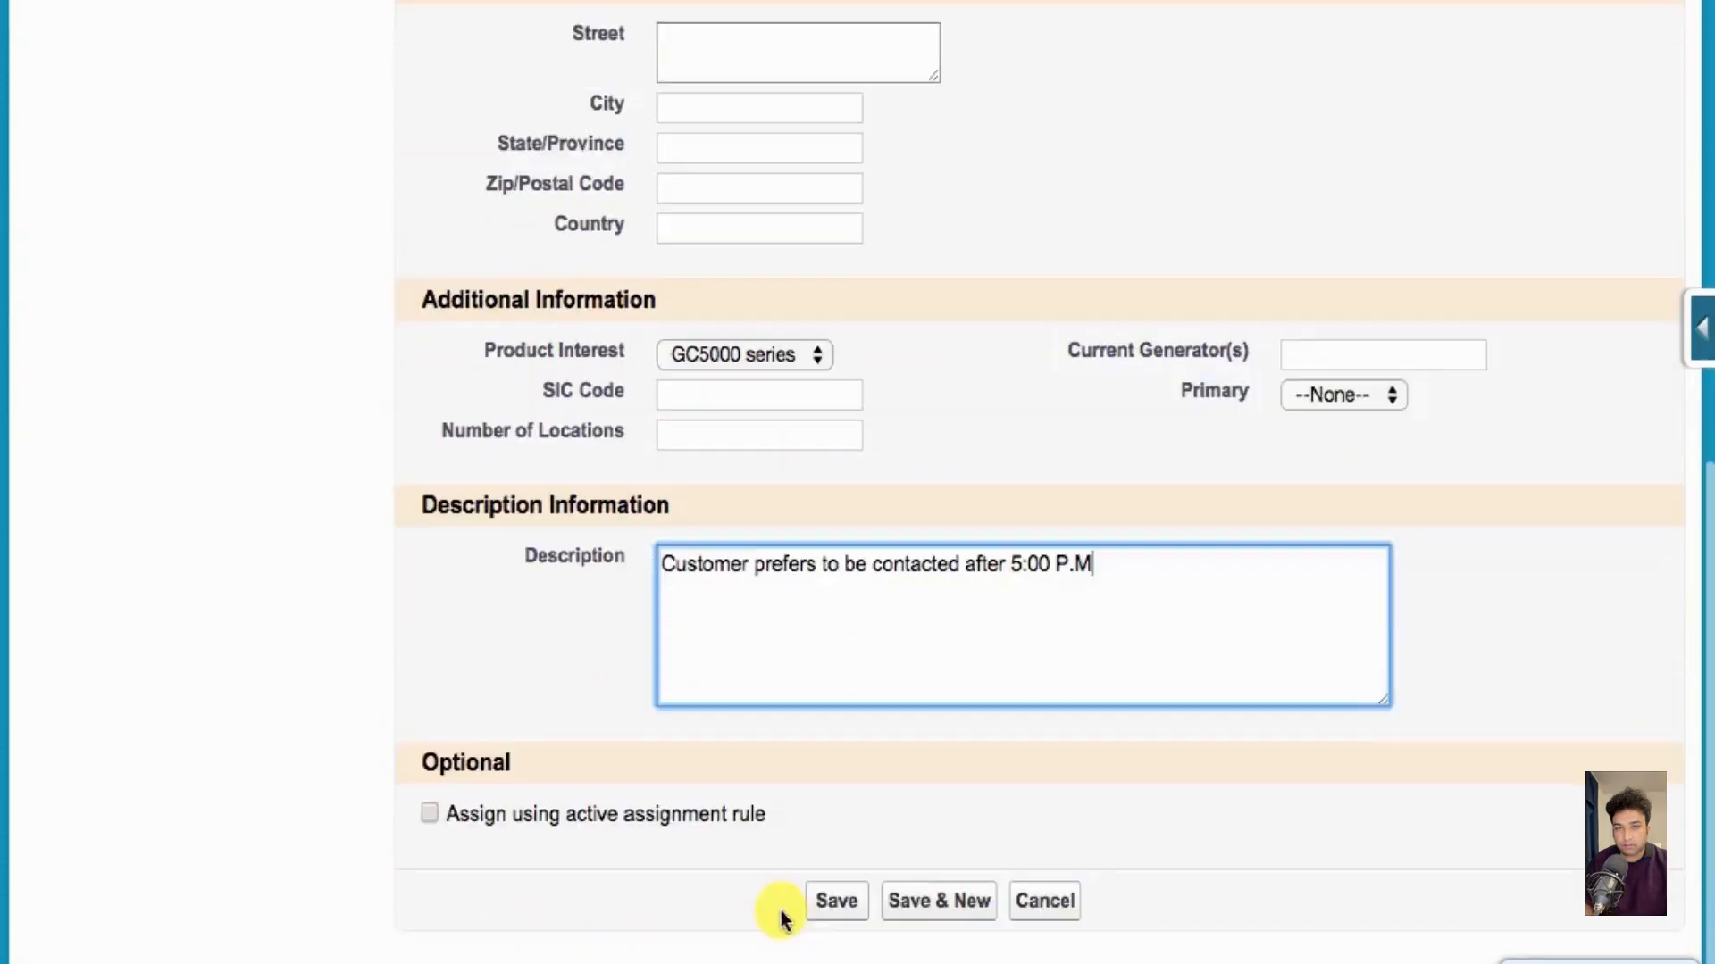
pyautogui.scroll(-1, 780, 920)
pyautogui.click(832, 829)
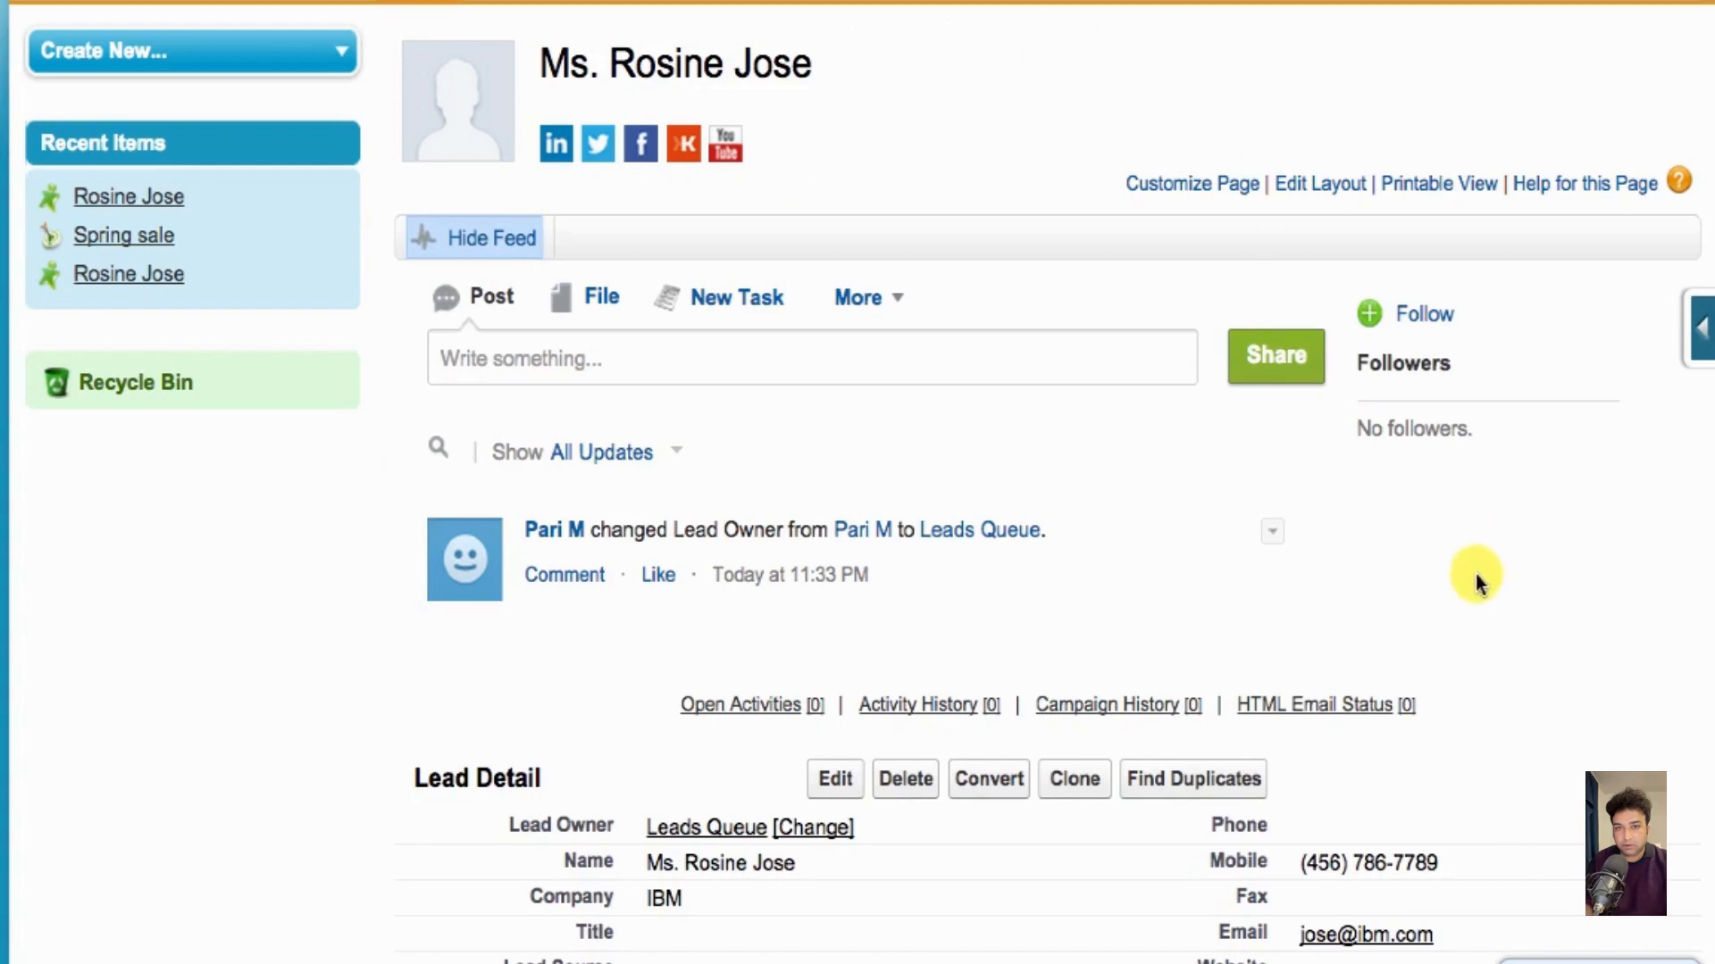
# Step: Scroll through the saved IBM lead's detail section
pyautogui.scroll(2, 1473, 569)
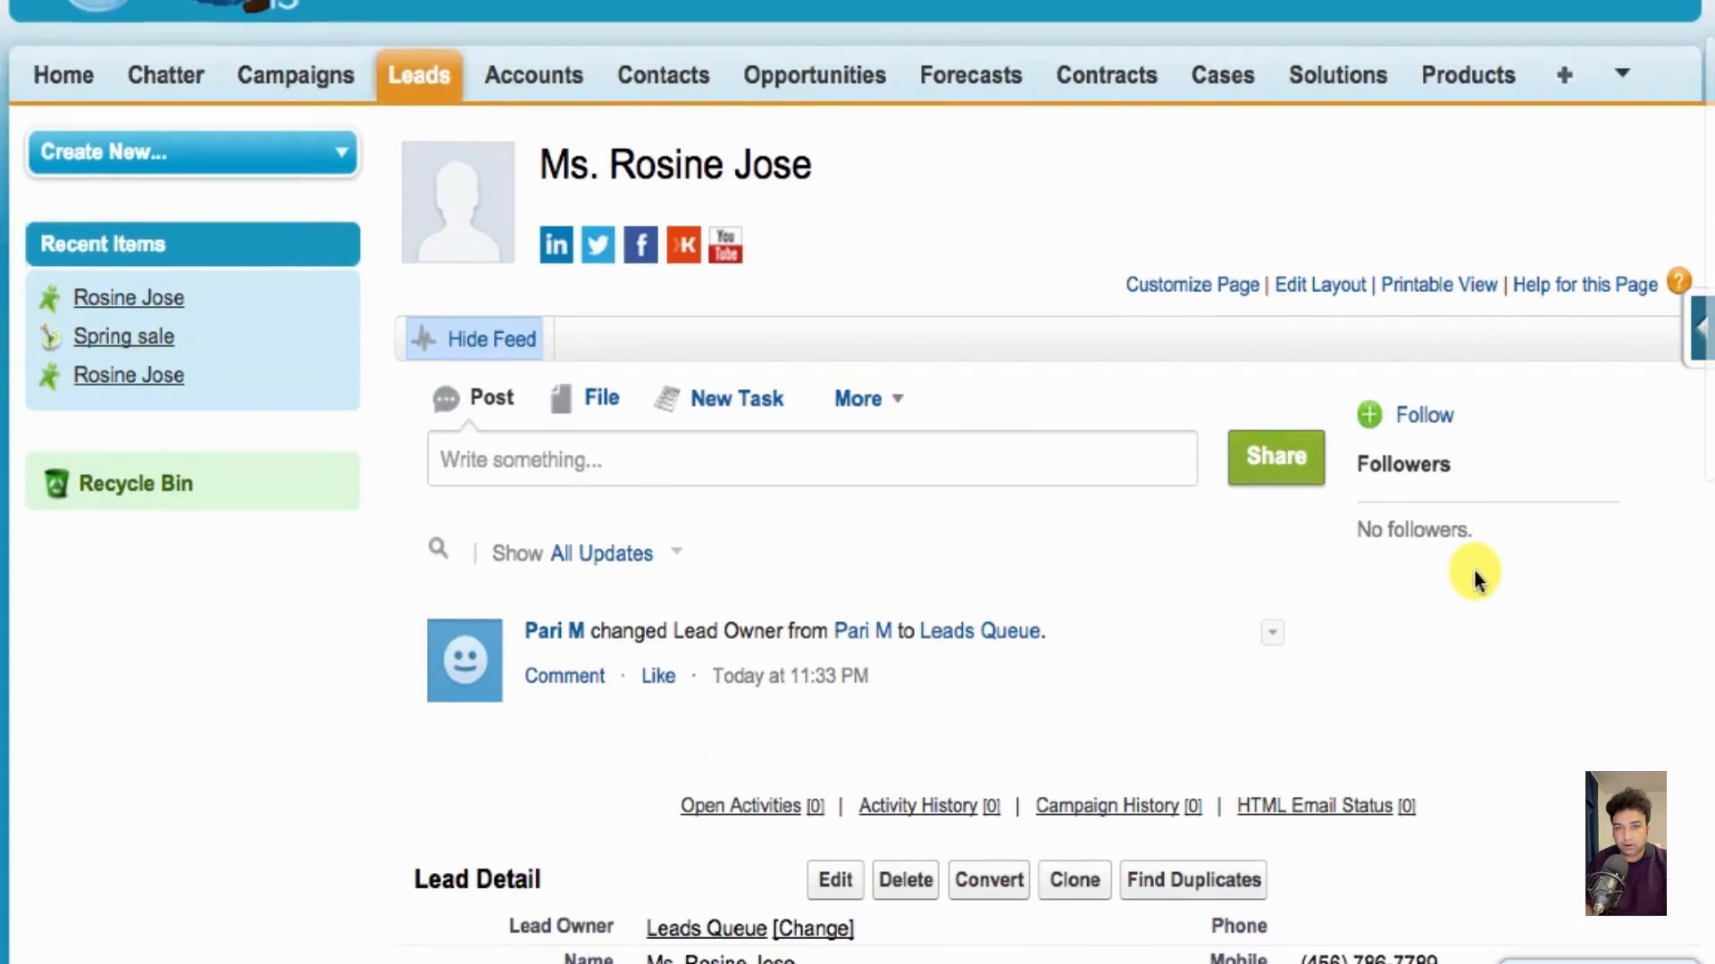
pyautogui.scroll(-1, 1474, 570)
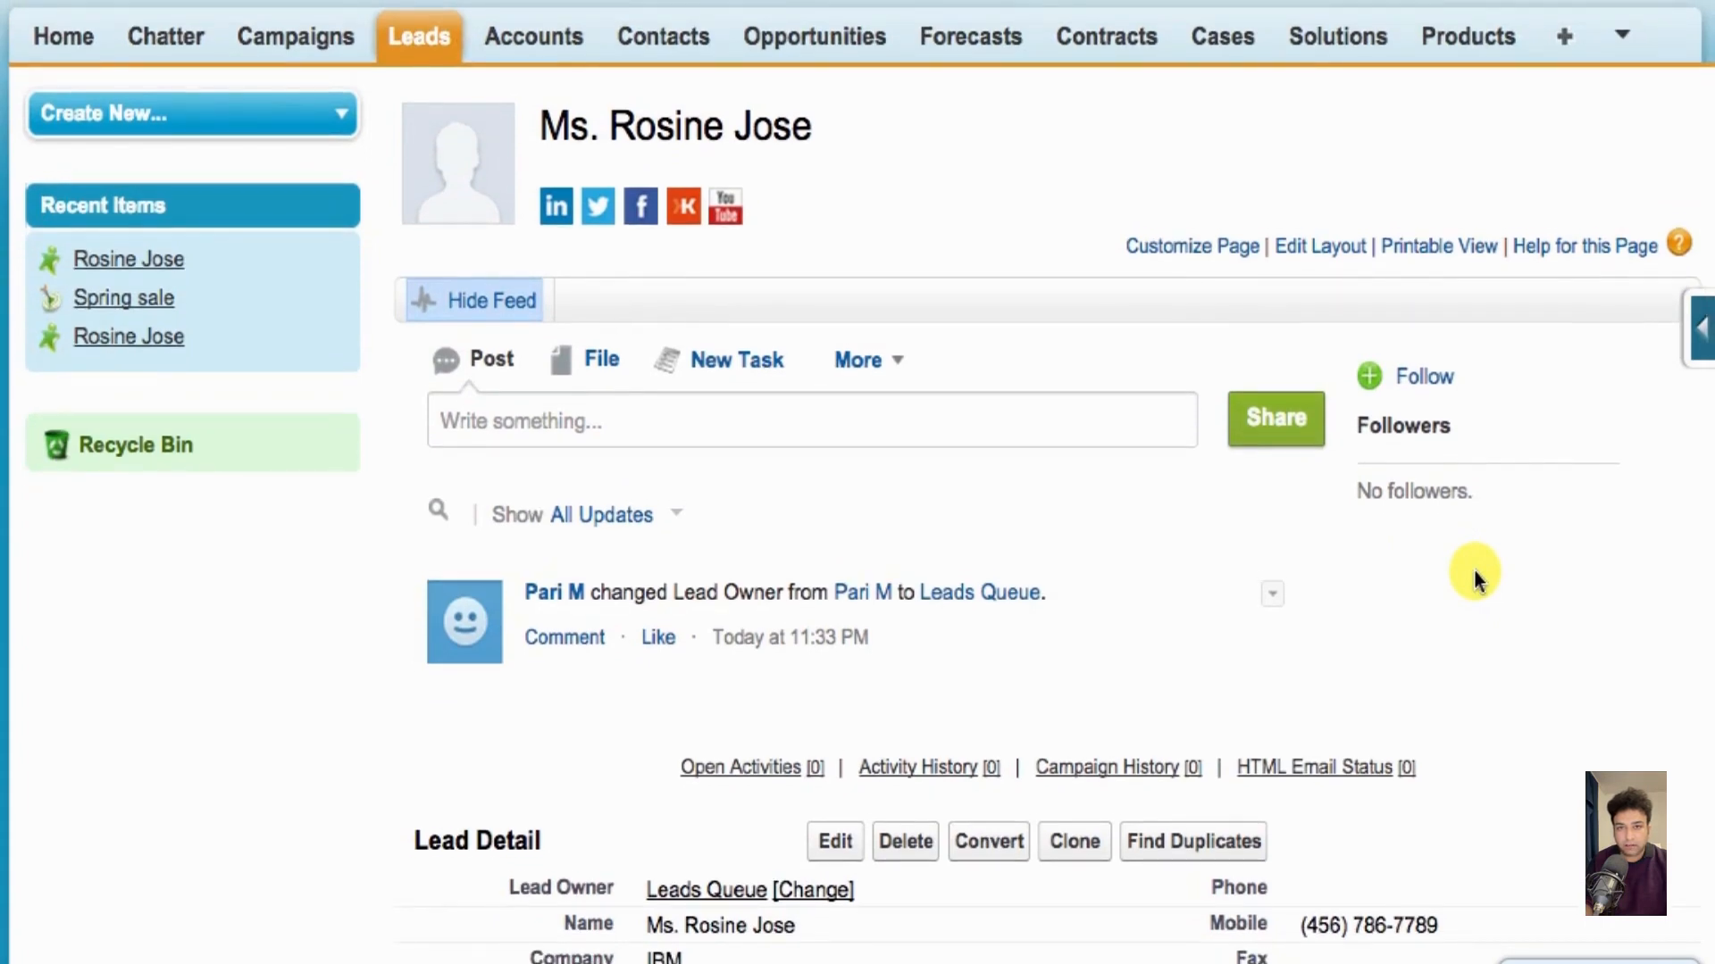
pyautogui.scroll(-8, 1473, 570)
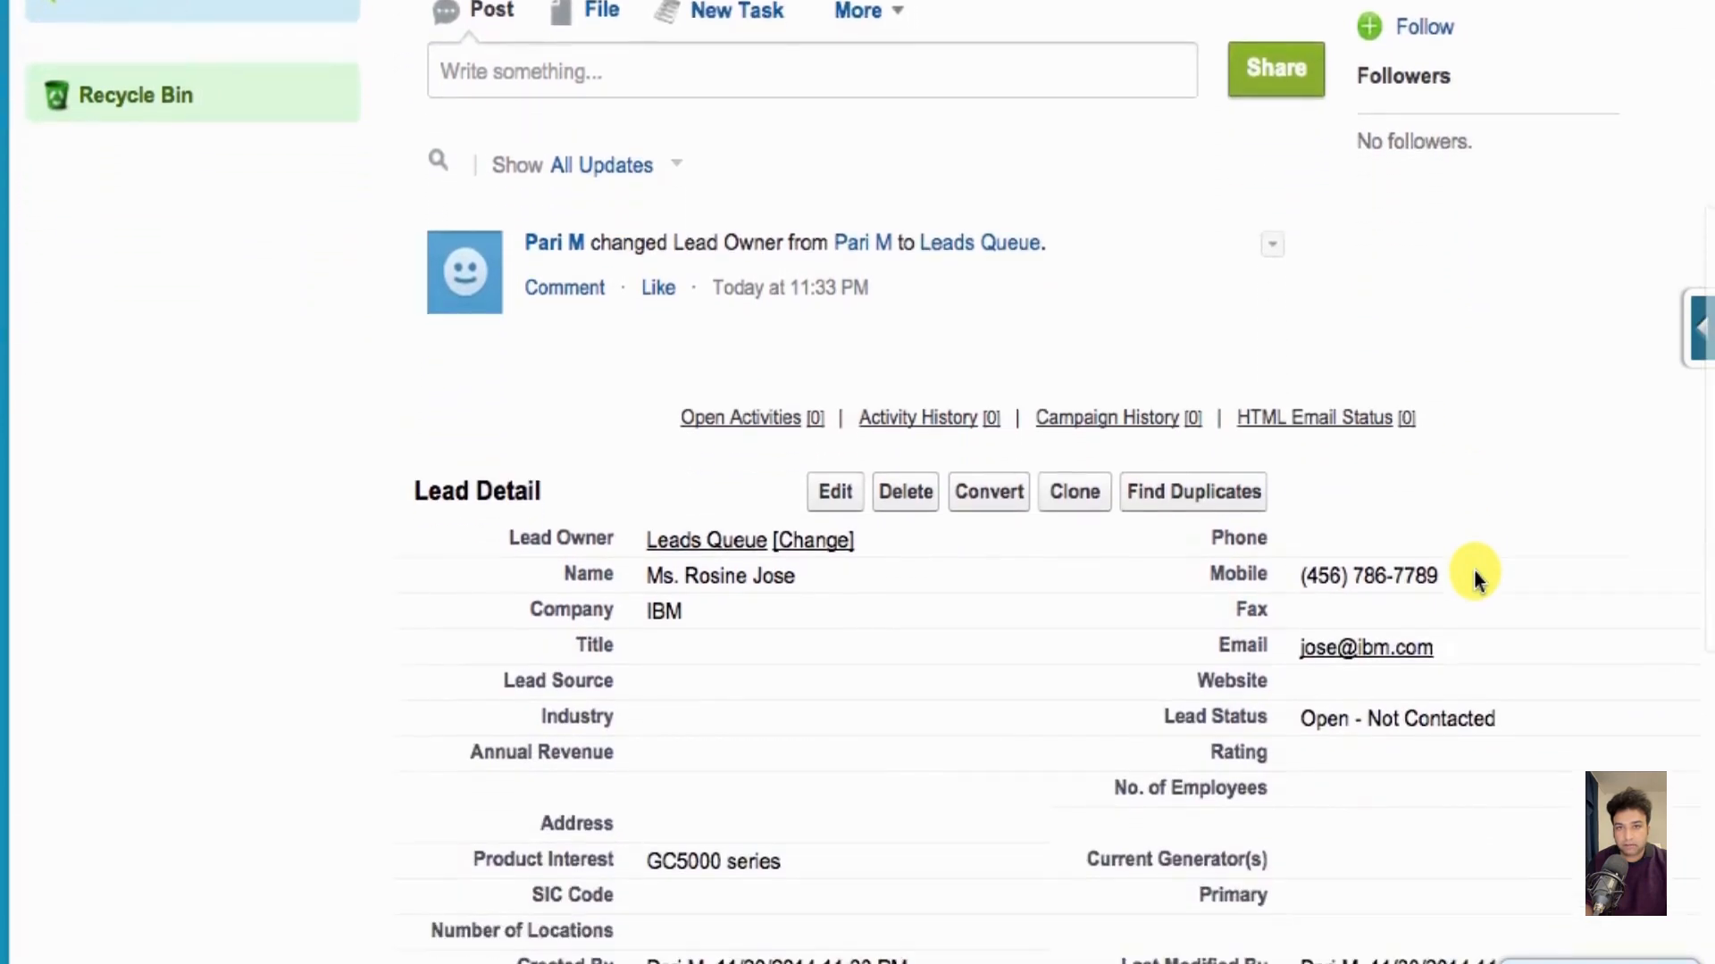
pyautogui.scroll(-4, 1474, 572)
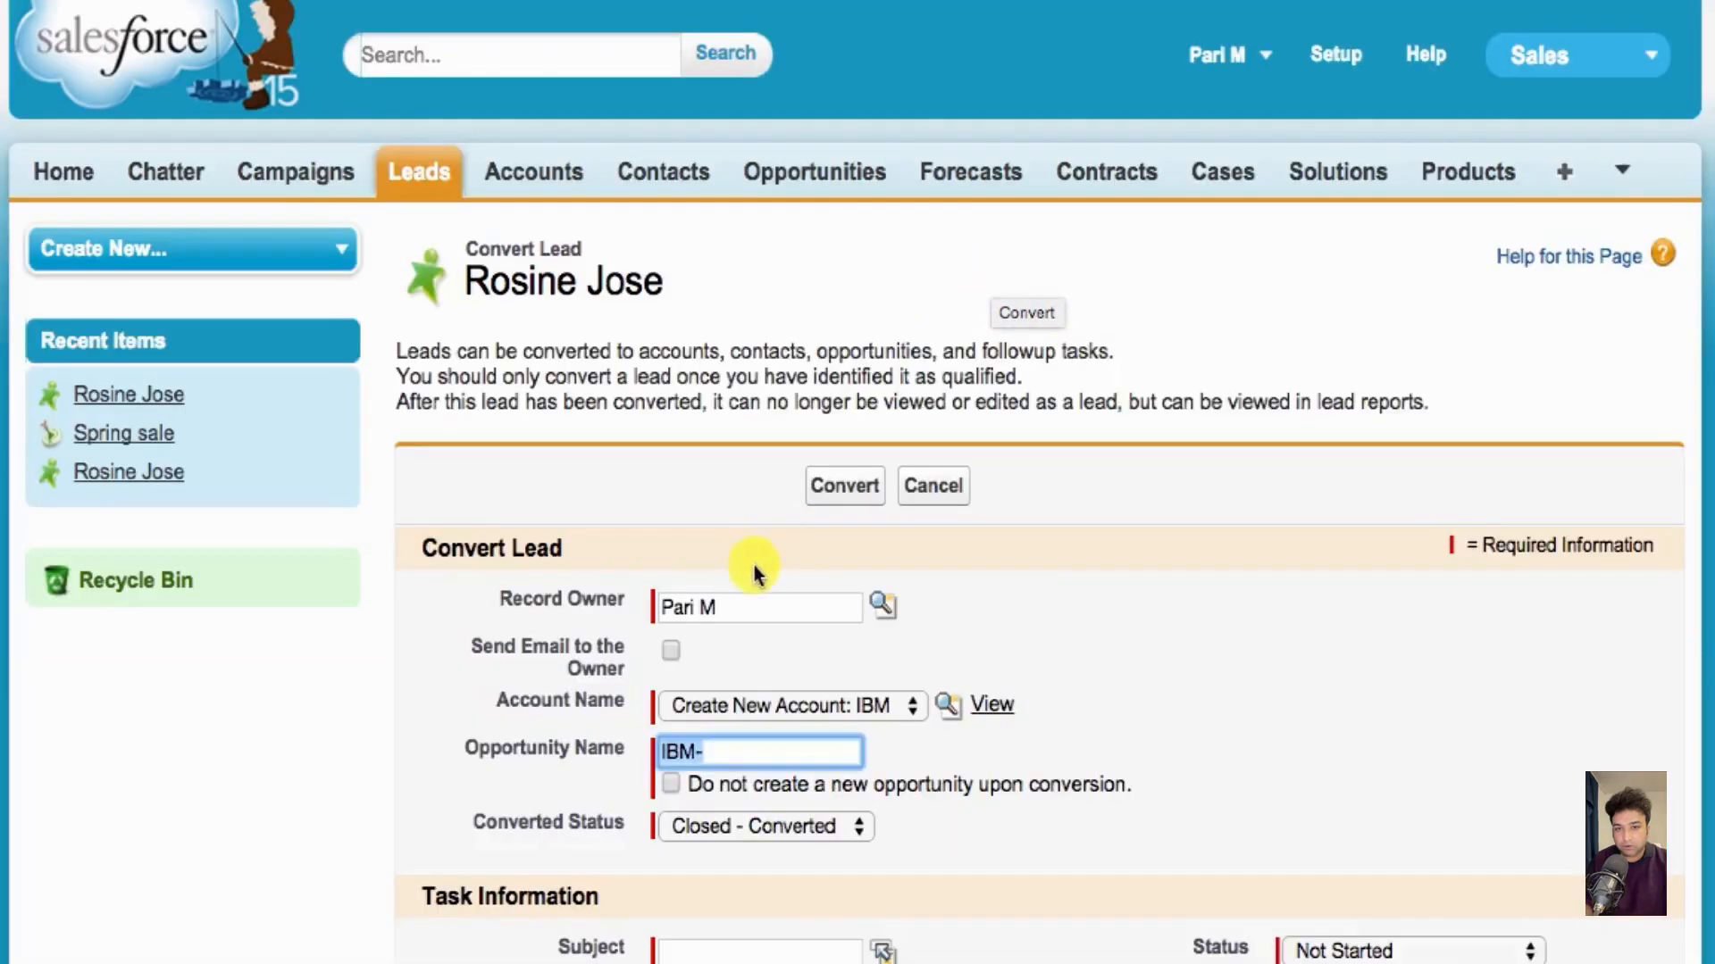
# Step: Name the new opportunity 'IBM-200 office chairs'
pyautogui.click(758, 755)
pyautogui.write('-')
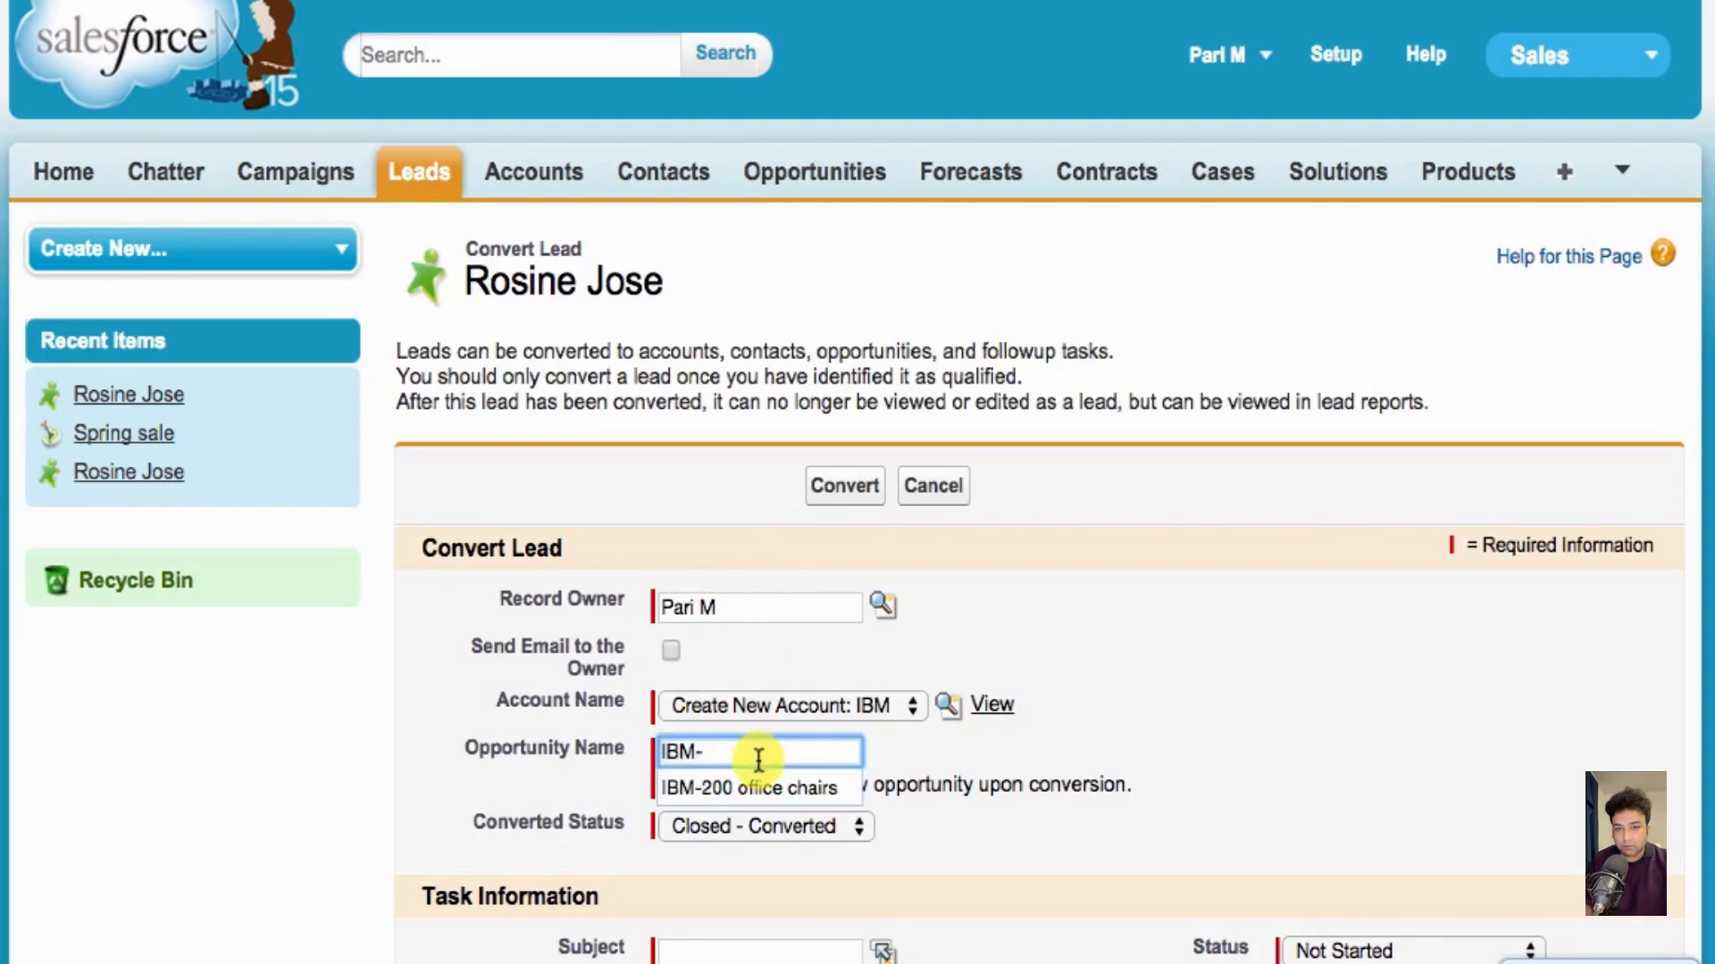
pyautogui.click(1104, 739)
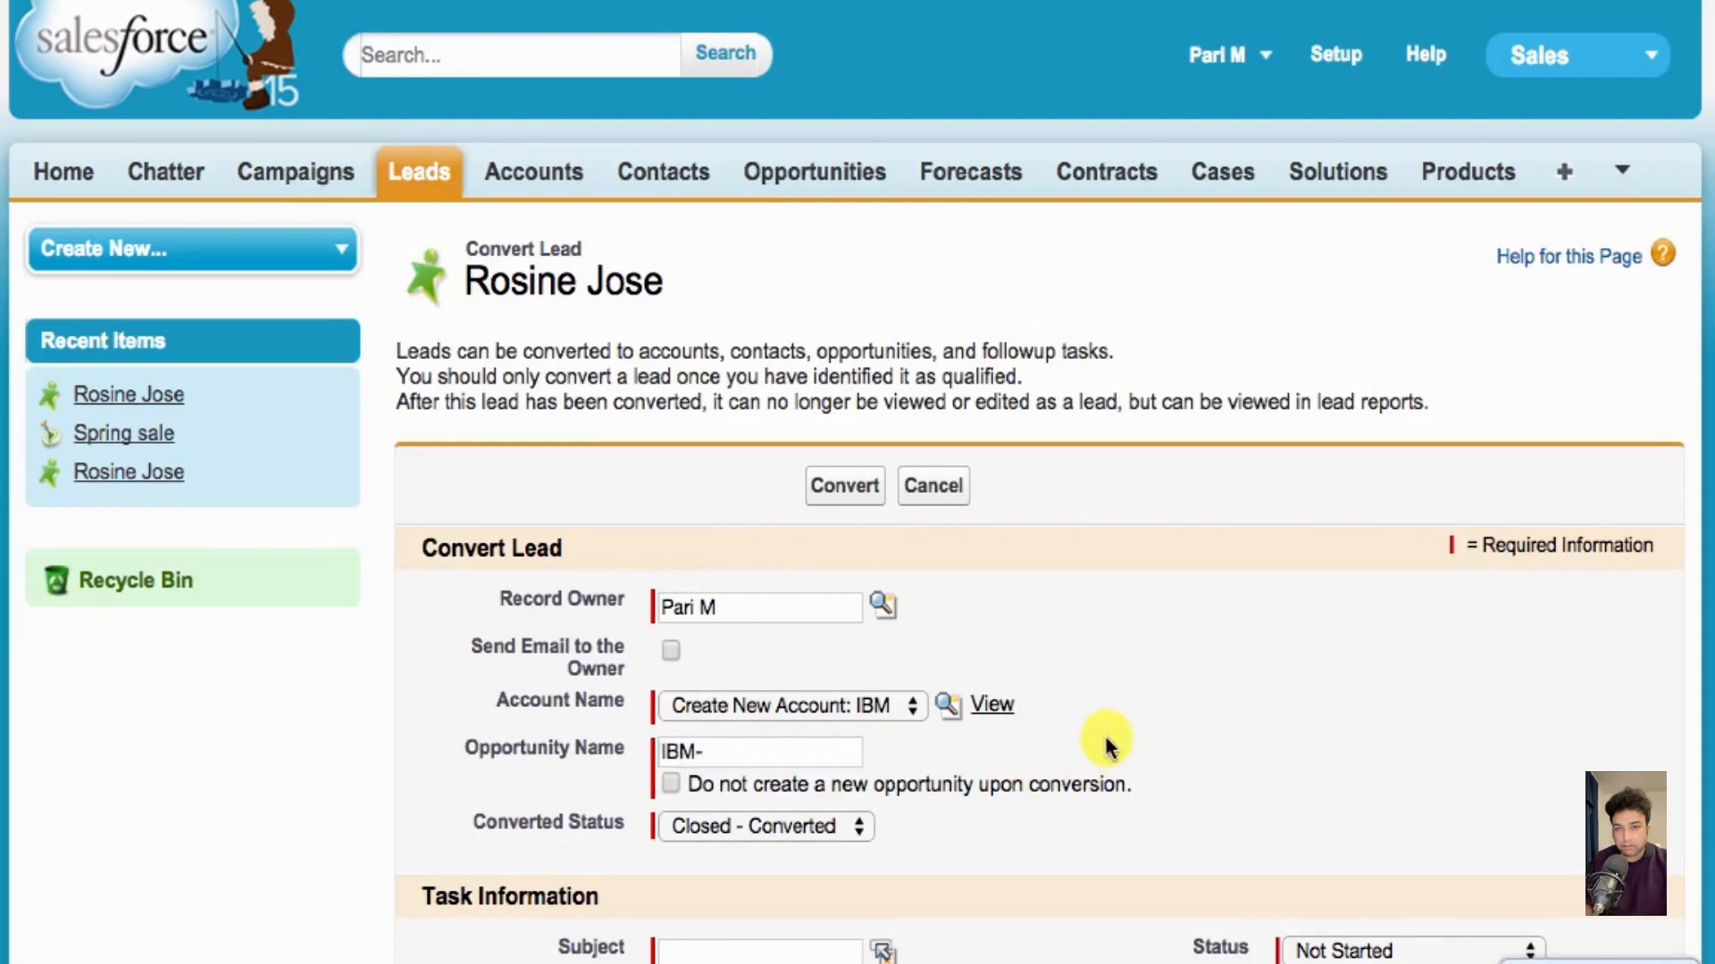
pyautogui.click(735, 752)
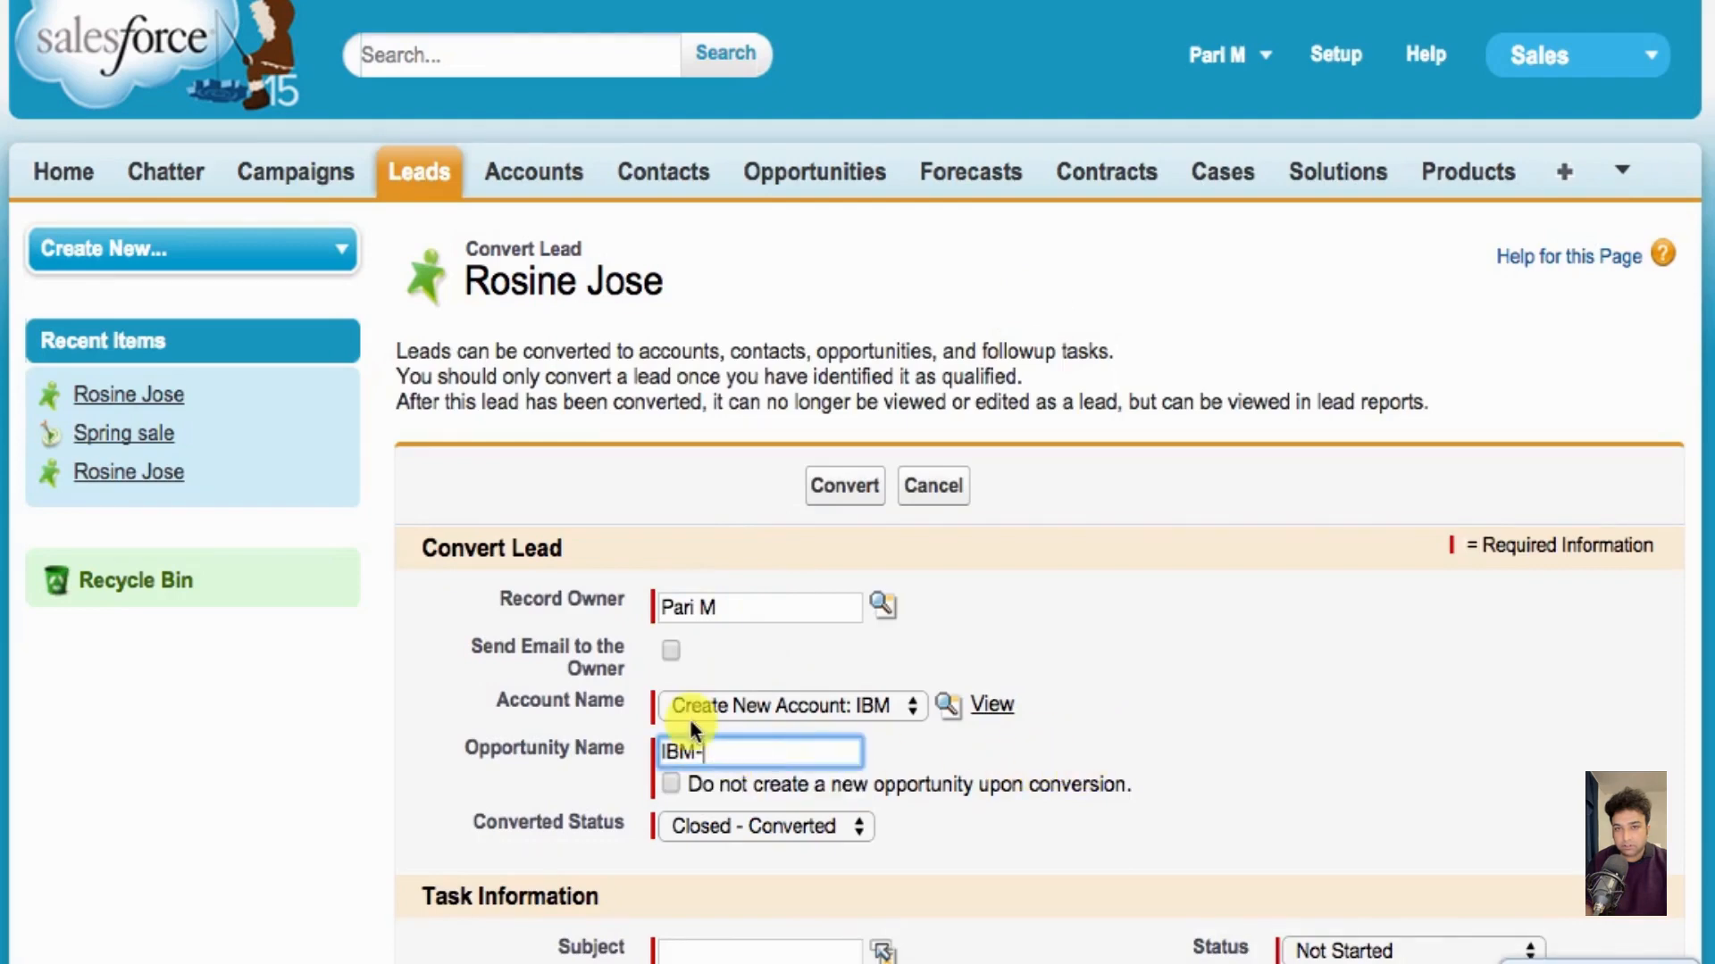
pyautogui.write('200')
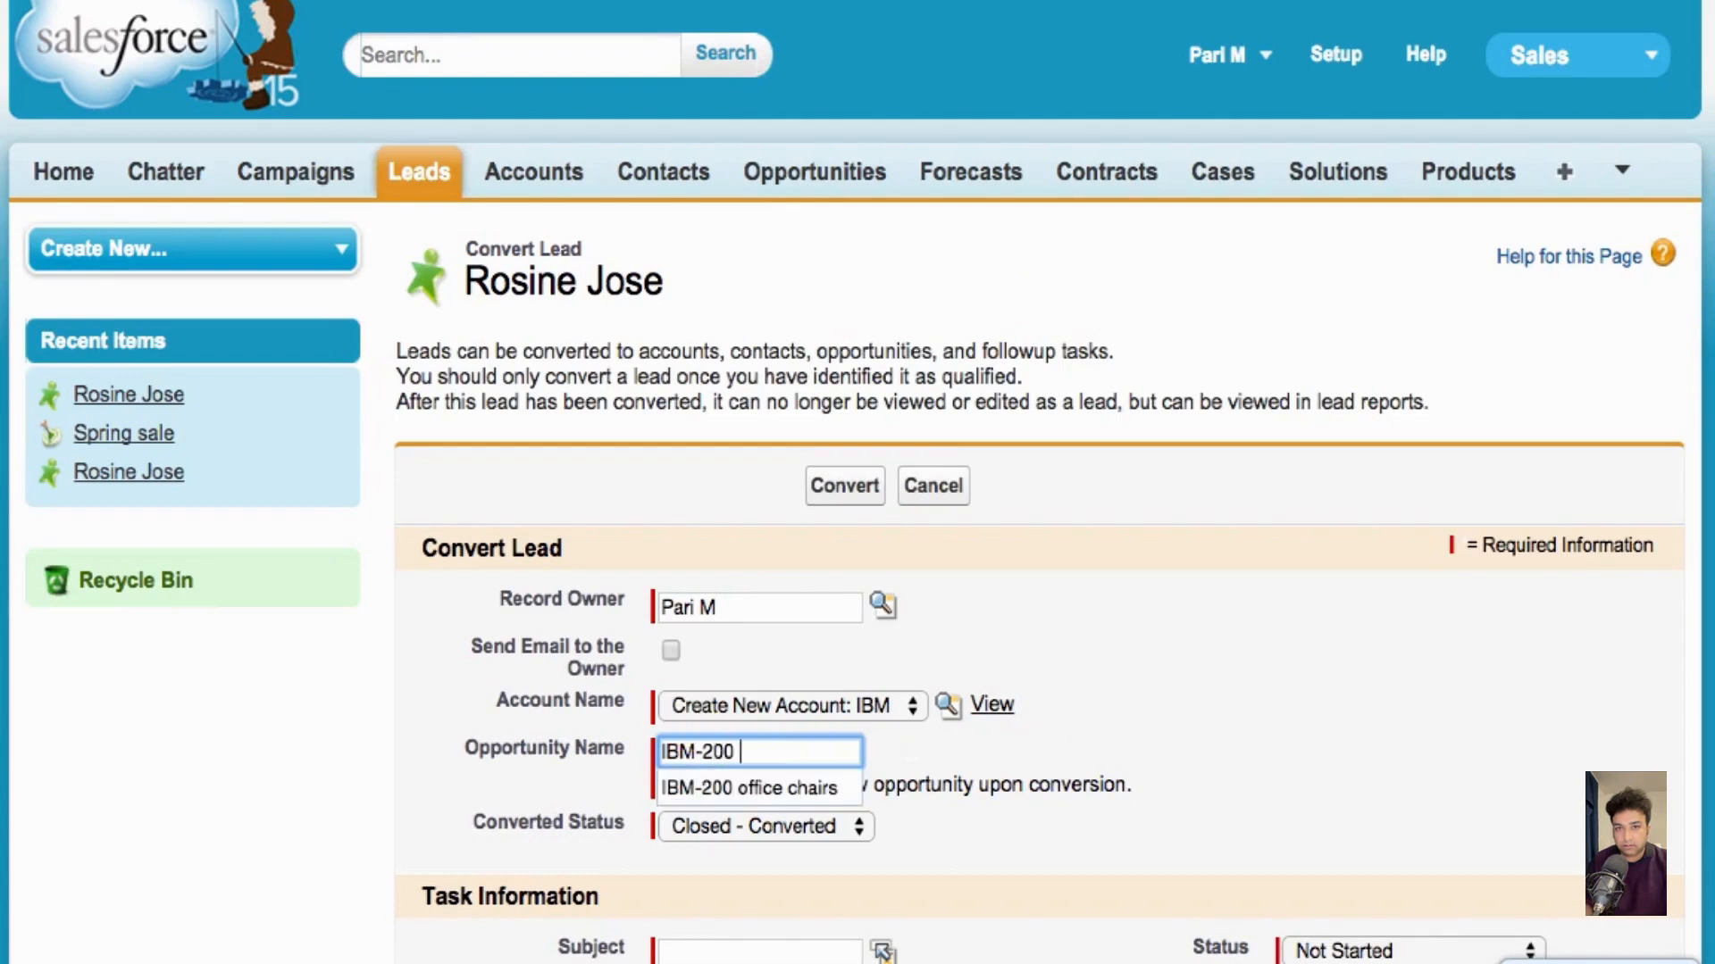
pyautogui.write(' office chair')
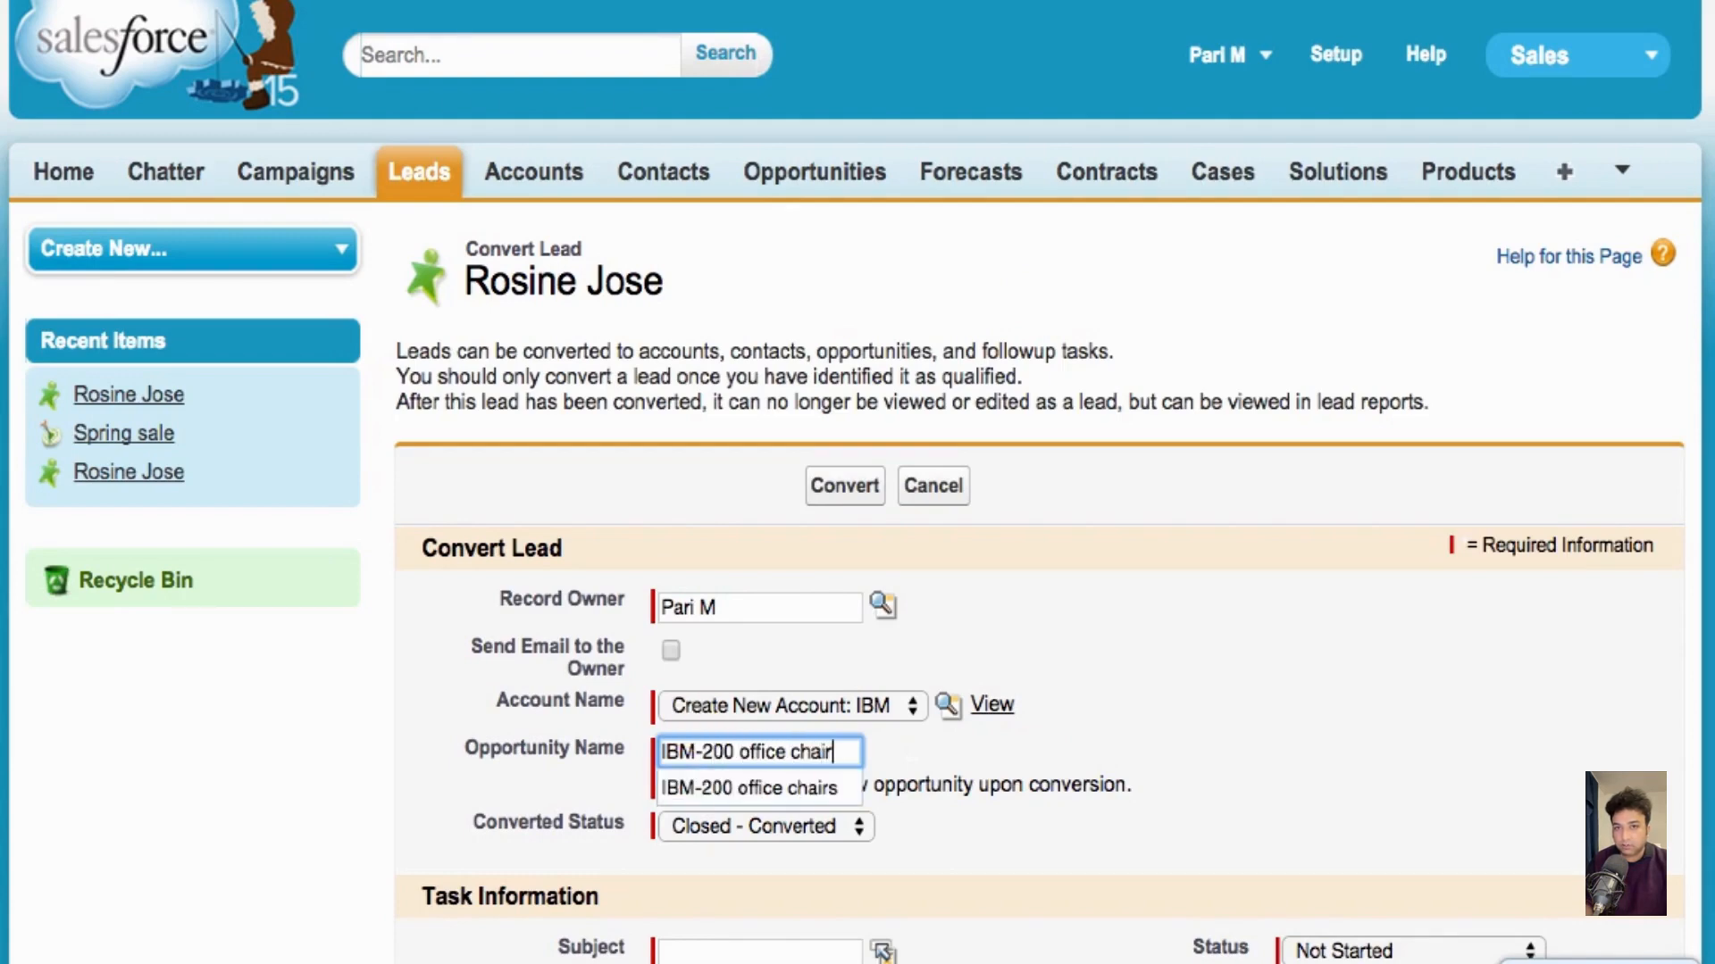
pyautogui.write('s')
pyautogui.click(902, 758)
# Step: Convert the IBM lead into the new account and opportunity
pyautogui.scroll(-5, 1089, 730)
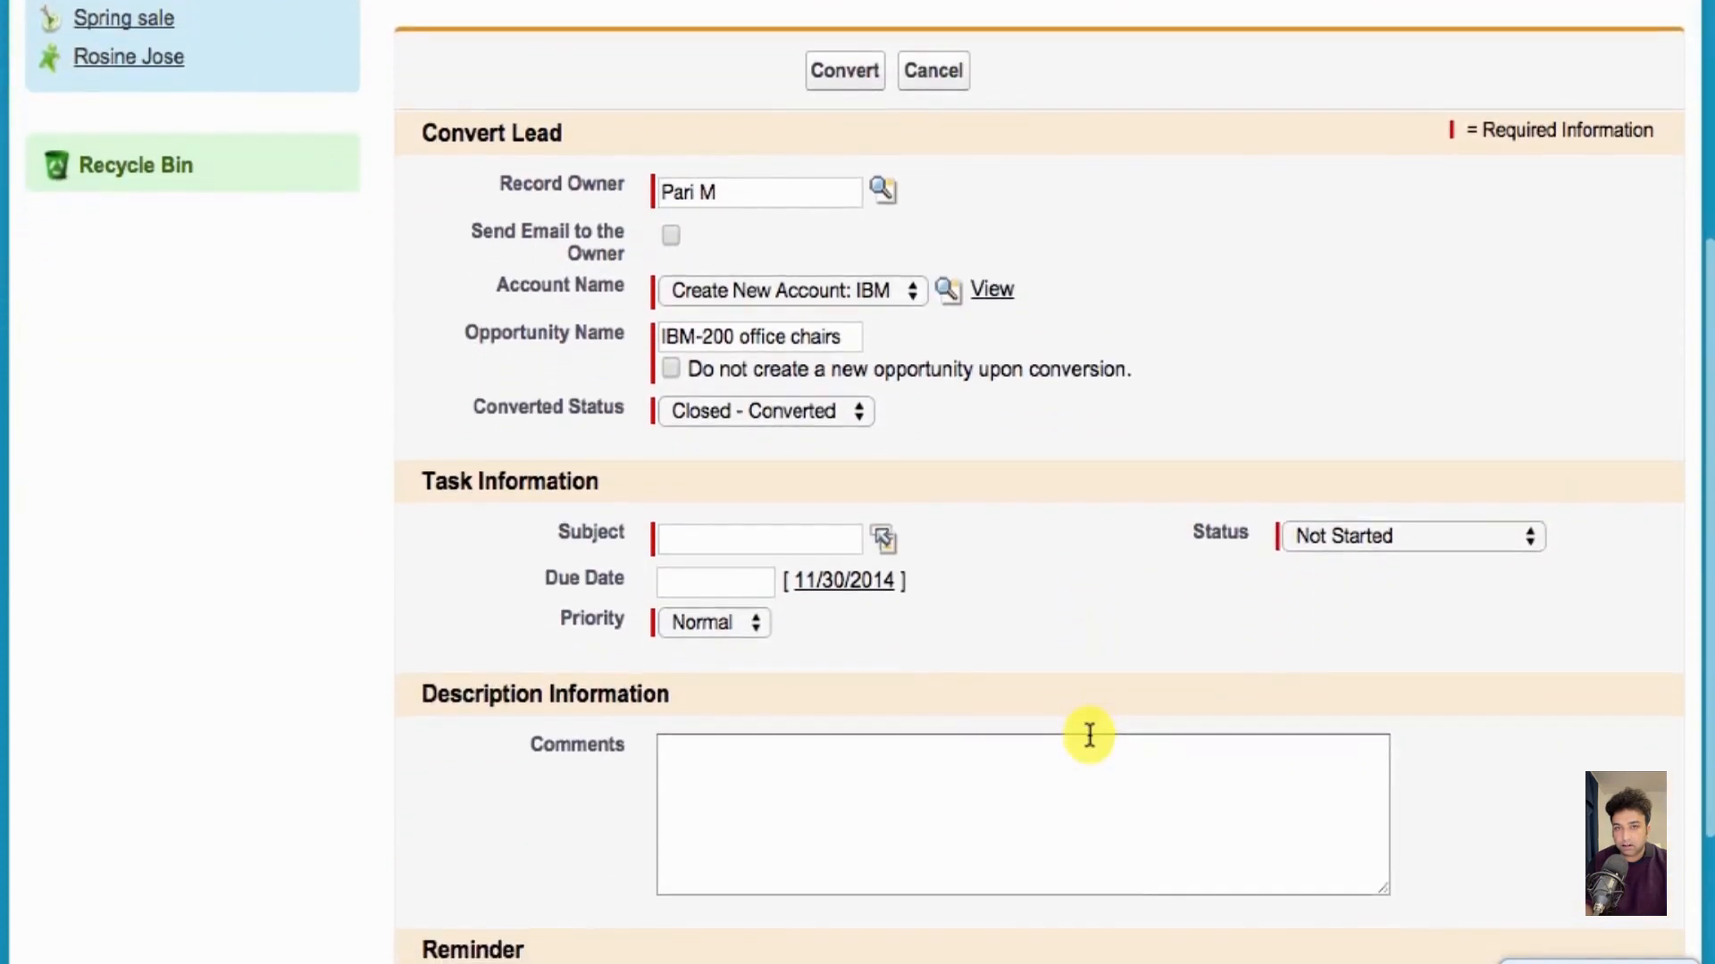
pyautogui.scroll(-3, 887, 603)
pyautogui.click(888, 604)
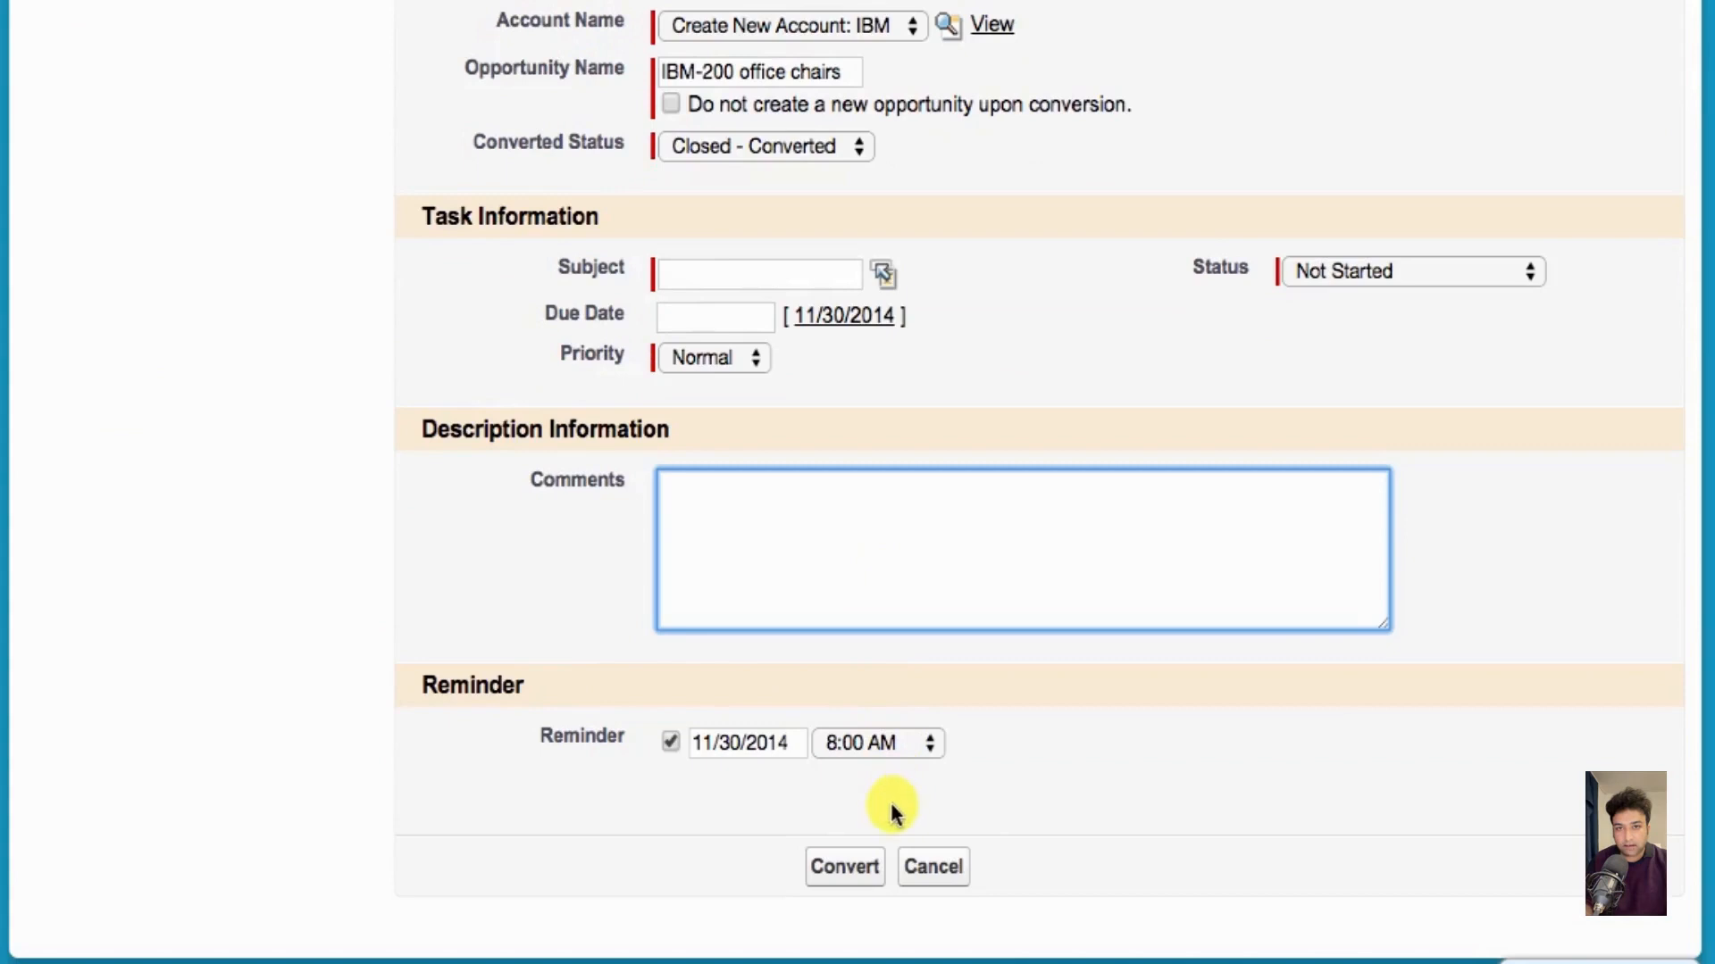
pyautogui.click(840, 871)
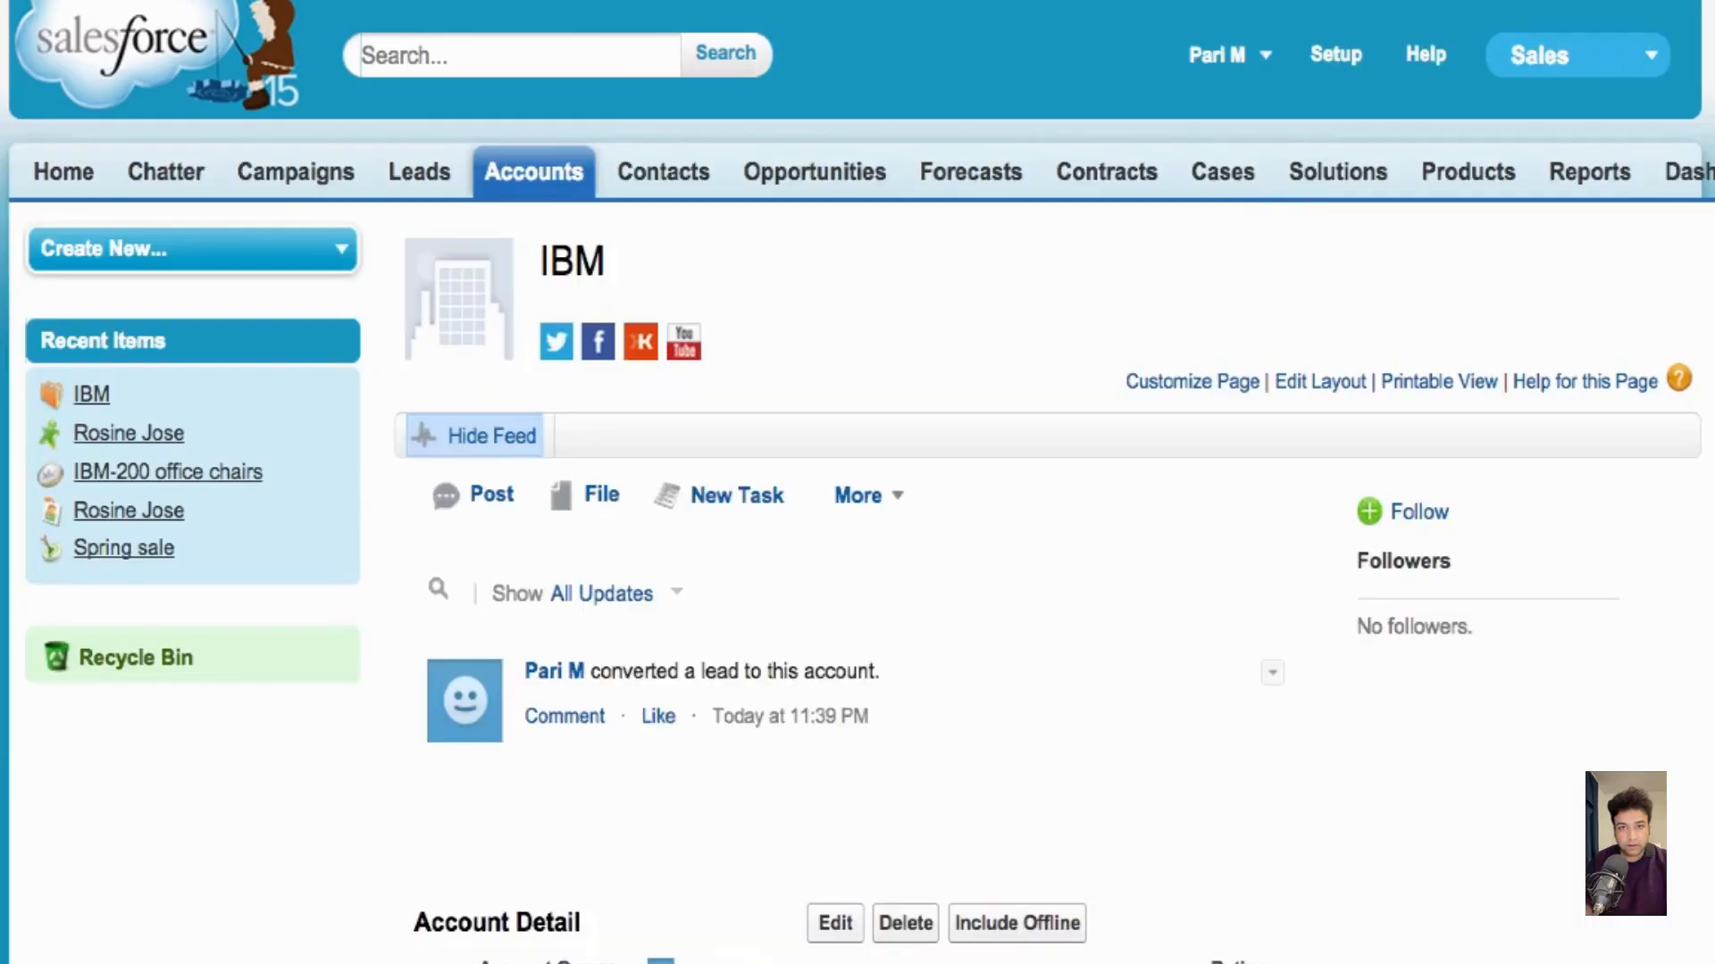
# Step: Scroll the IBM account page to its contact and IBM-200 office chairs opportunity lists
pyautogui.scroll(-8, 982, 656)
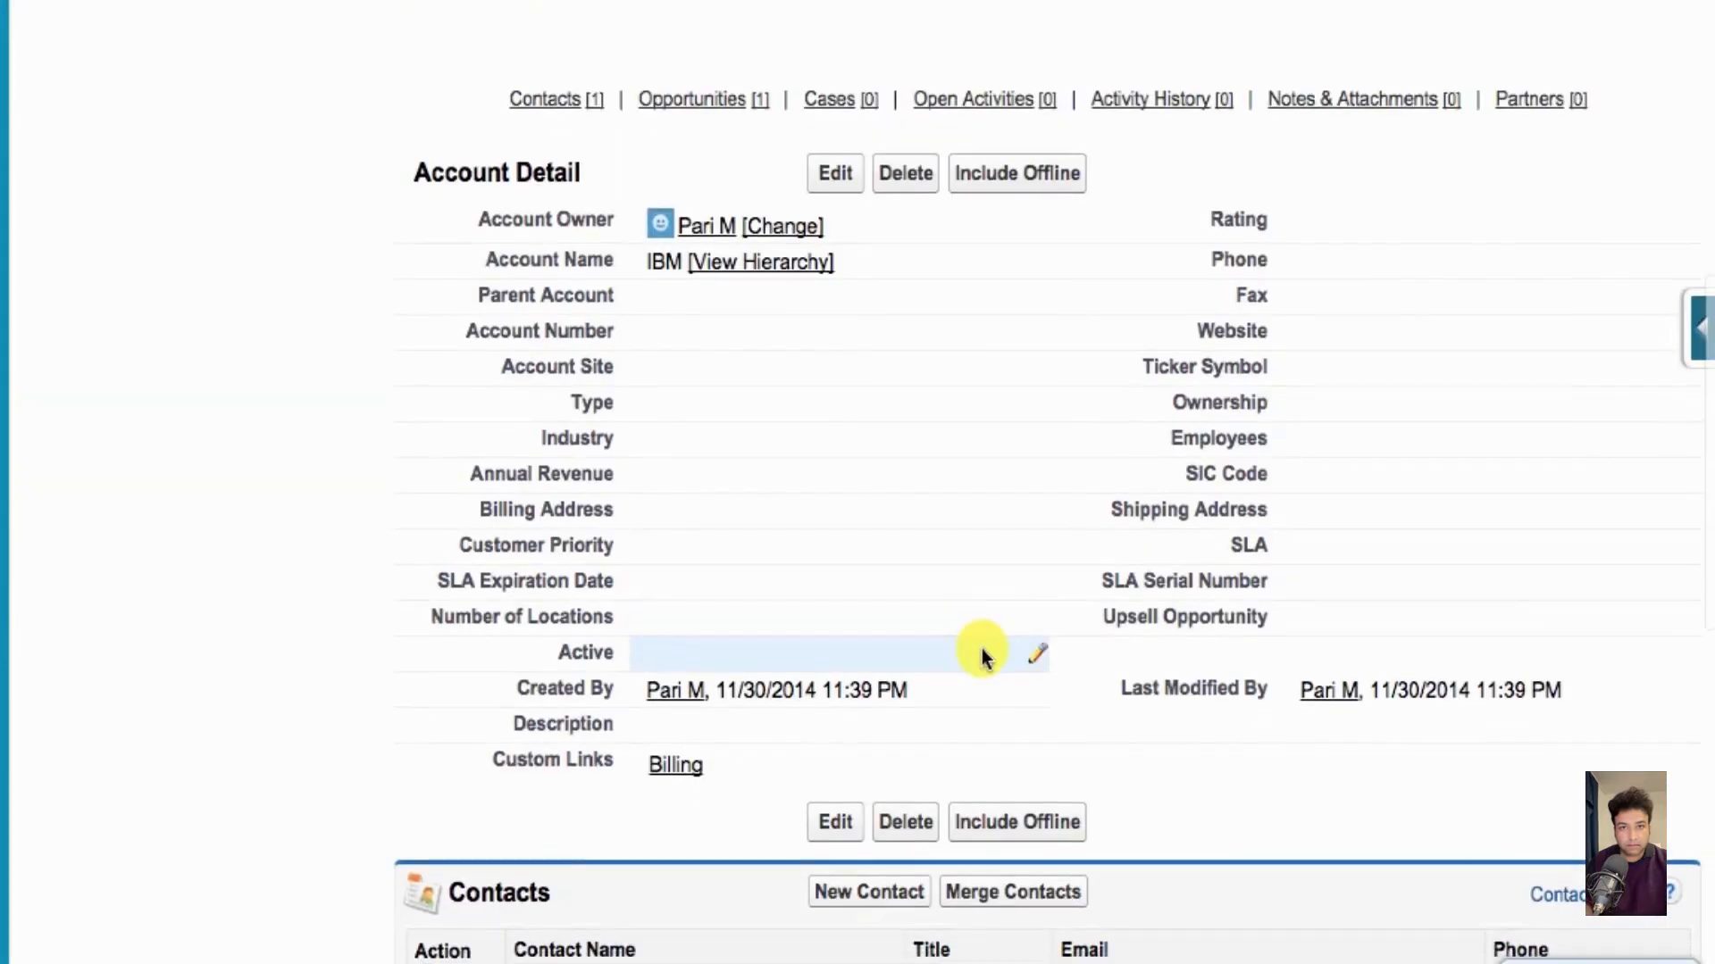
pyautogui.scroll(-5, 982, 658)
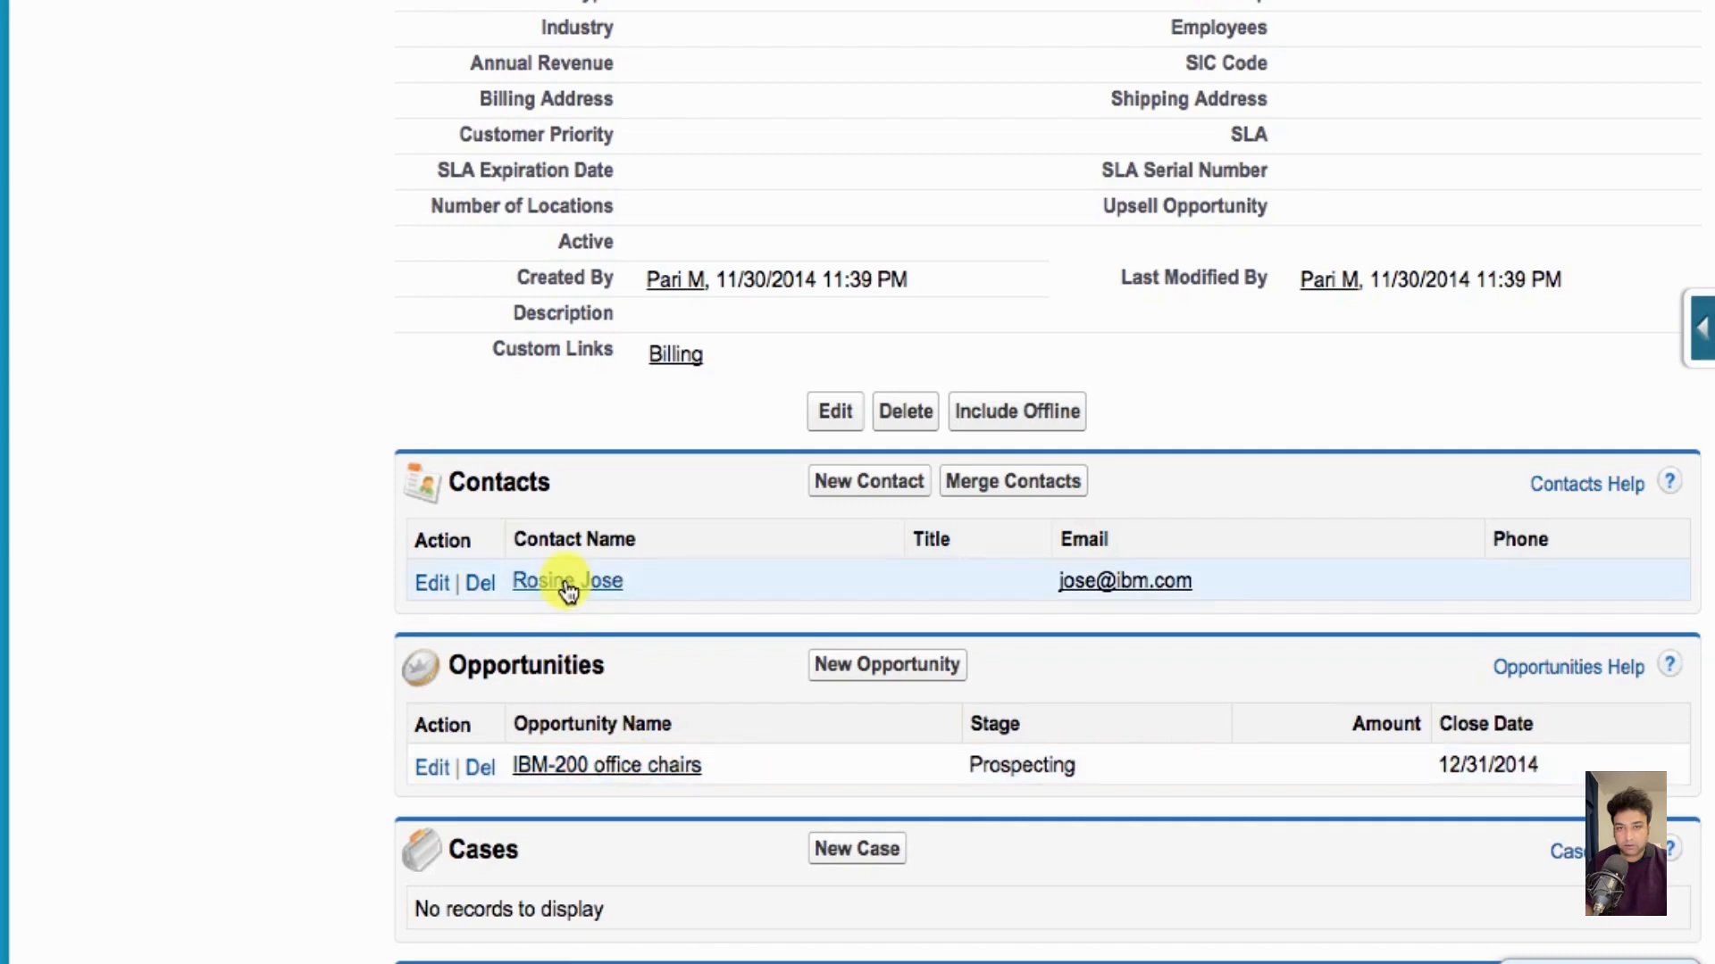
pyautogui.scroll(5, 982, 652)
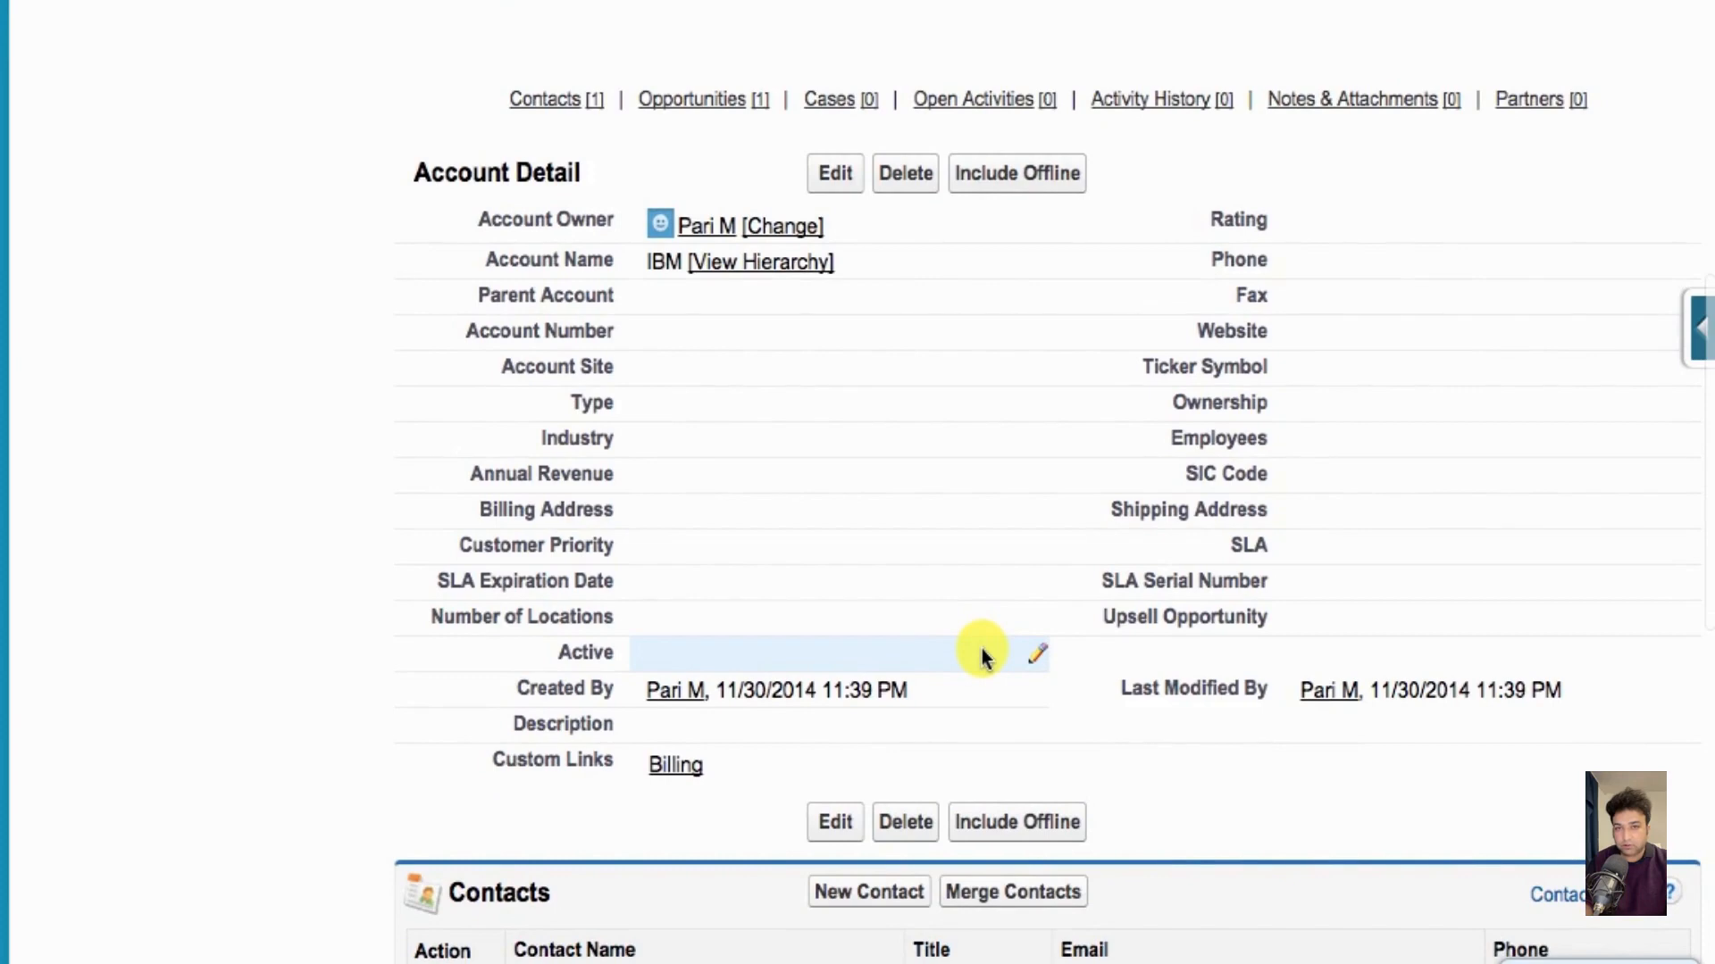
pyautogui.scroll(-5, 983, 654)
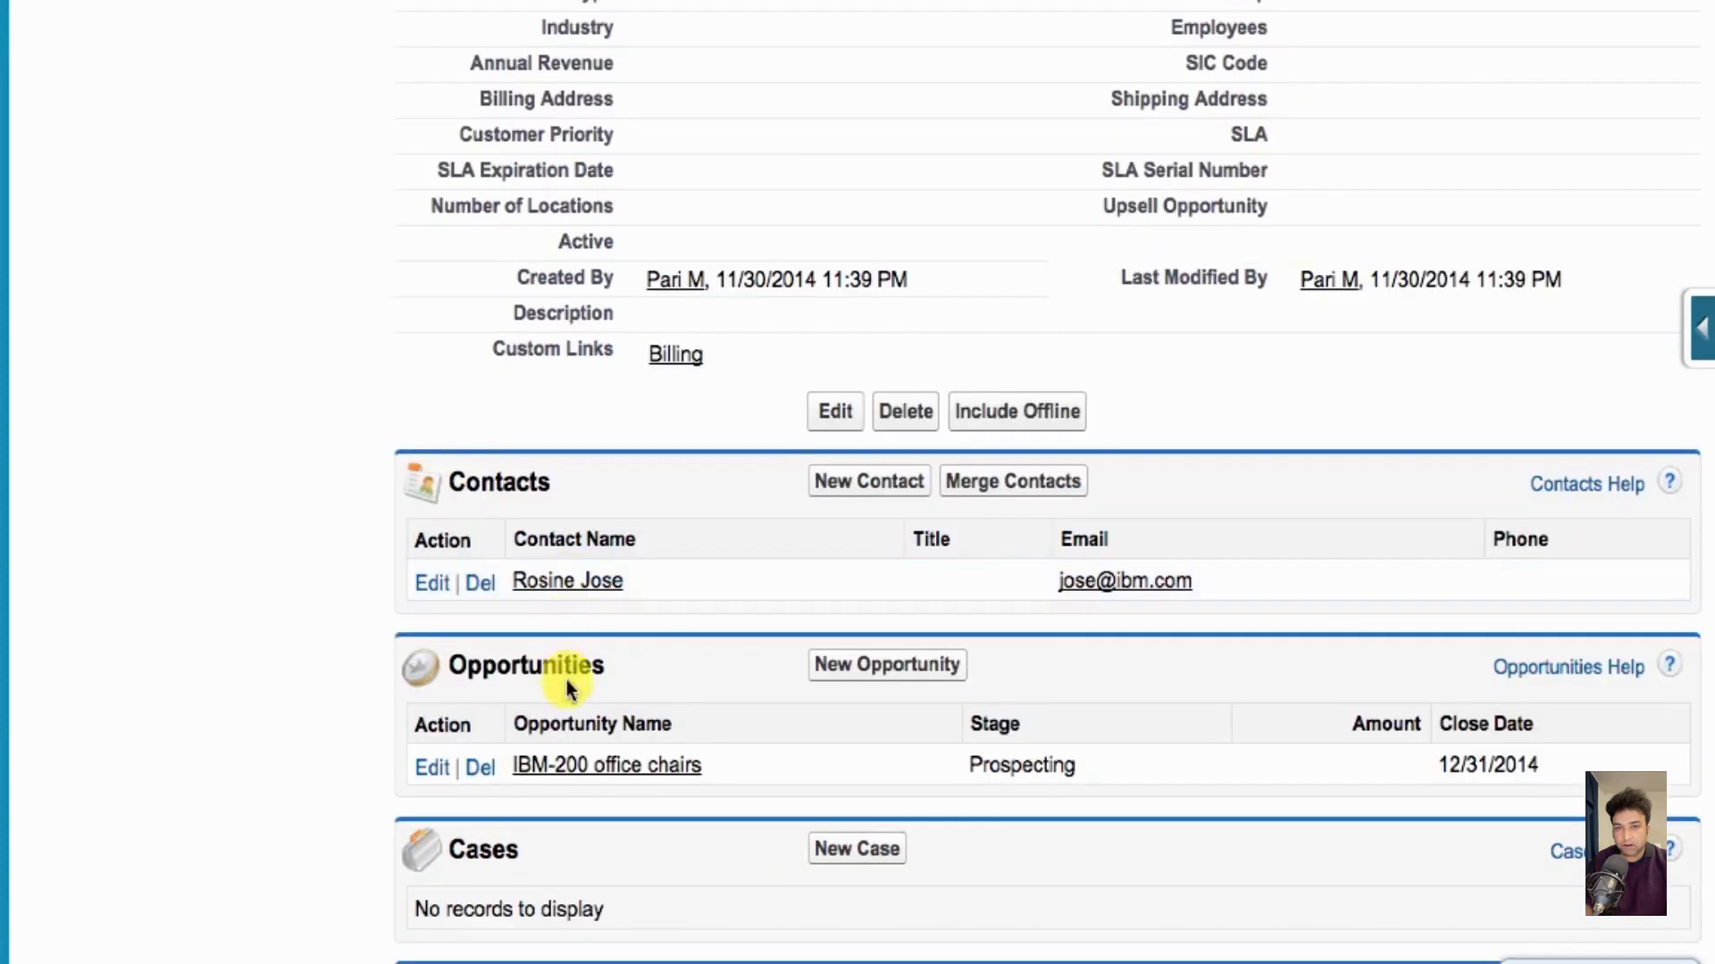
# Step: Open the IBM-200 office chairs opportunity and review its Prospecting stage, 10% probability and related lists
pyautogui.click(587, 766)
pyautogui.scroll(-8, 882, 792)
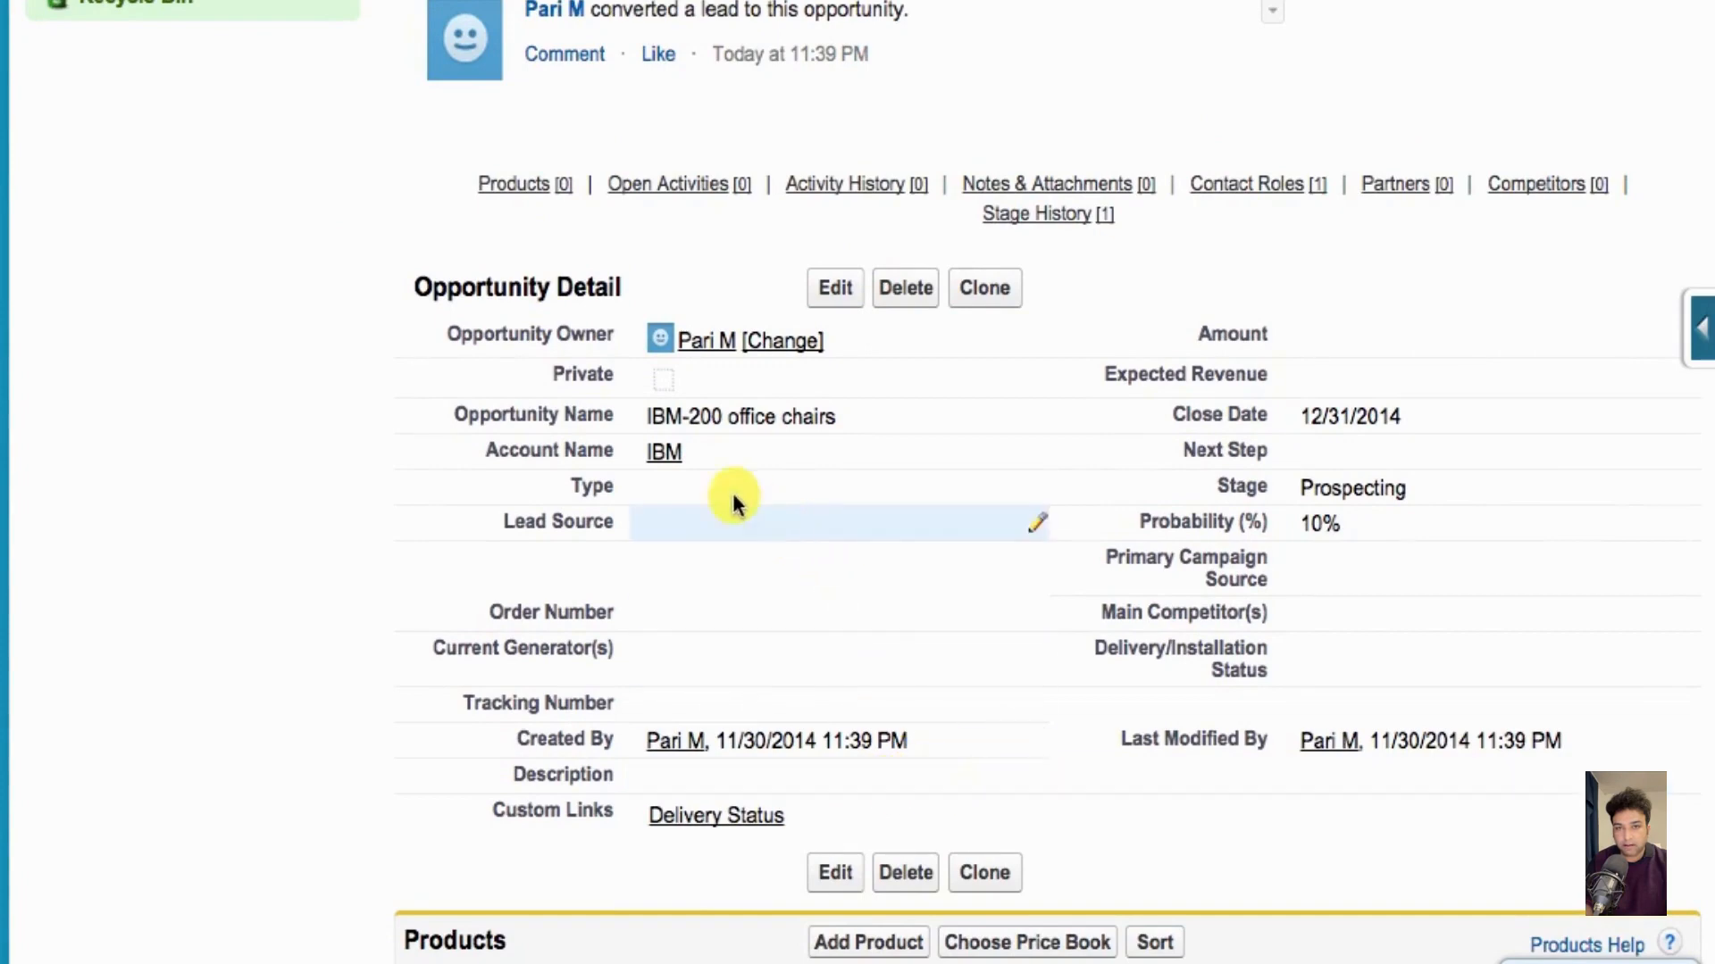
pyautogui.moveTo(661, 452)
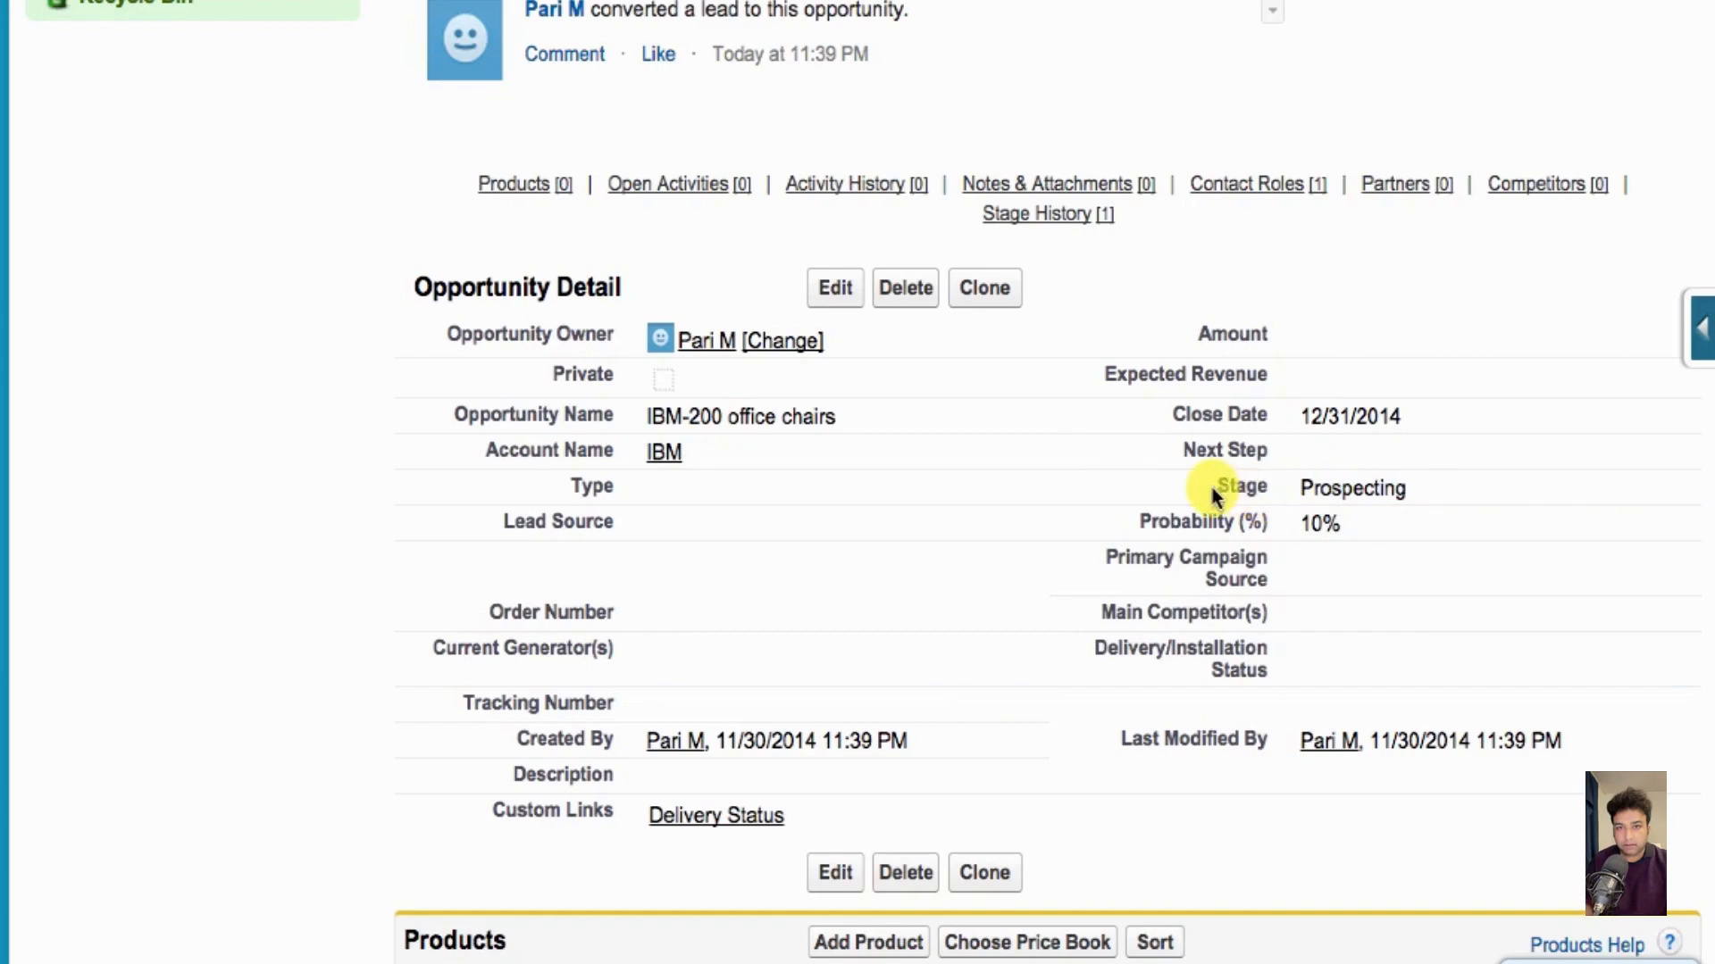
pyautogui.scroll(-5, 1186, 784)
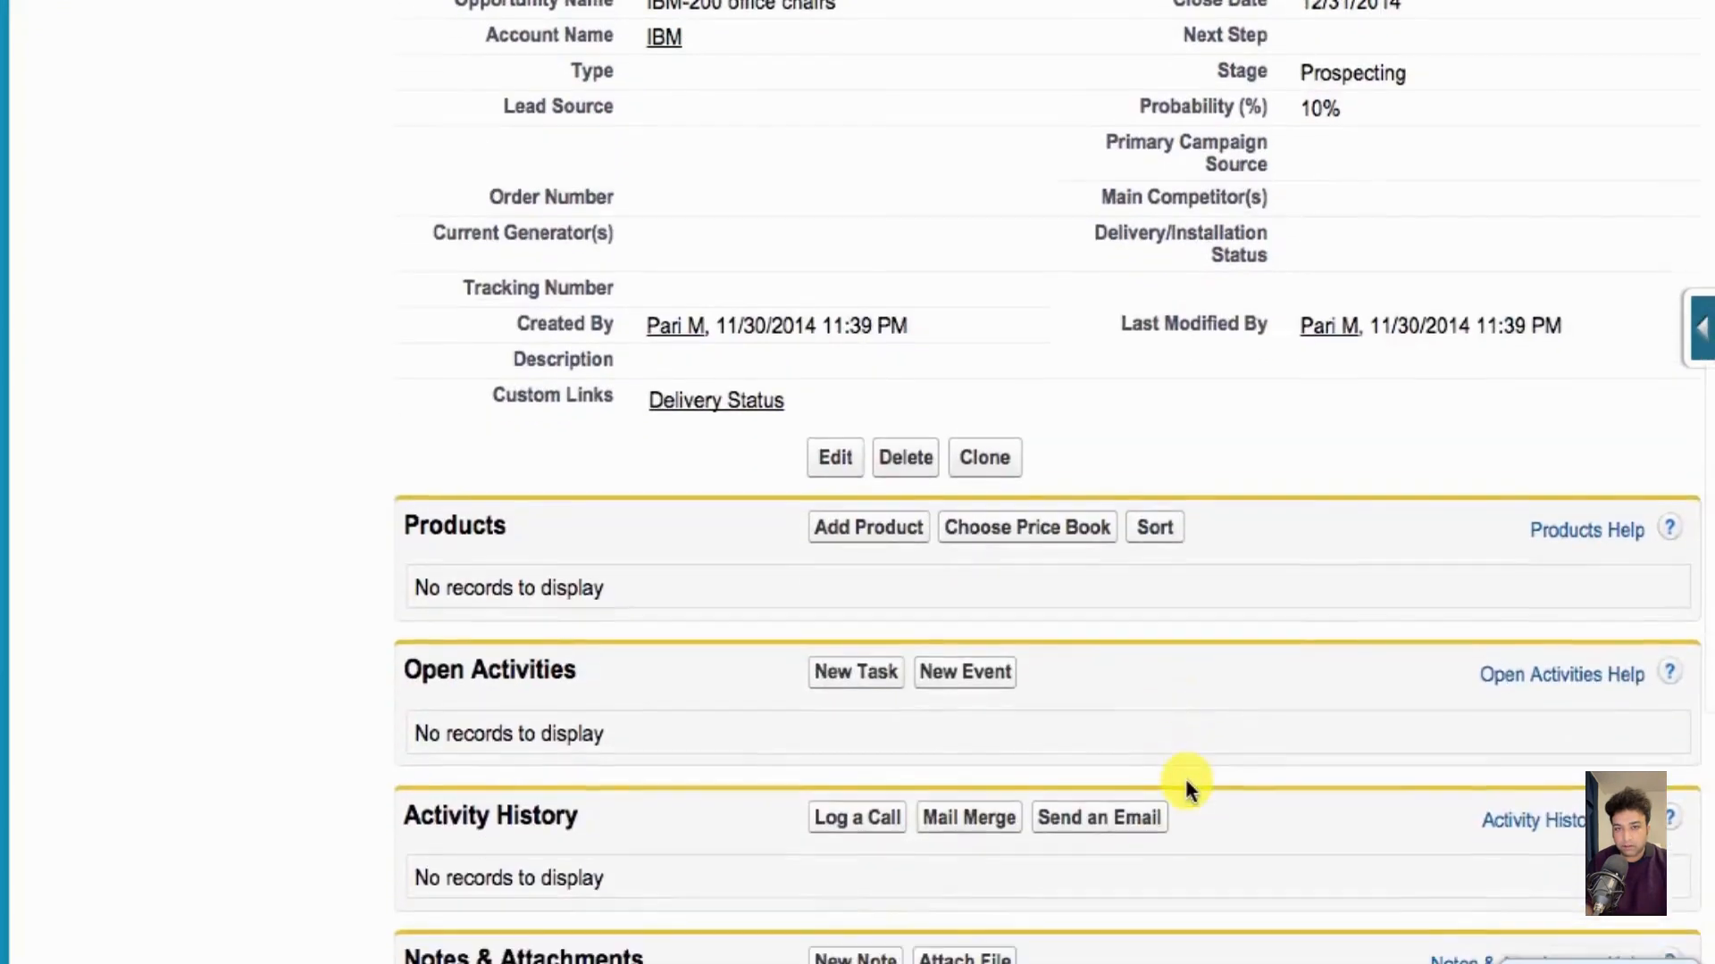
pyautogui.scroll(-1, 1186, 784)
pyautogui.scroll(-2, 1186, 778)
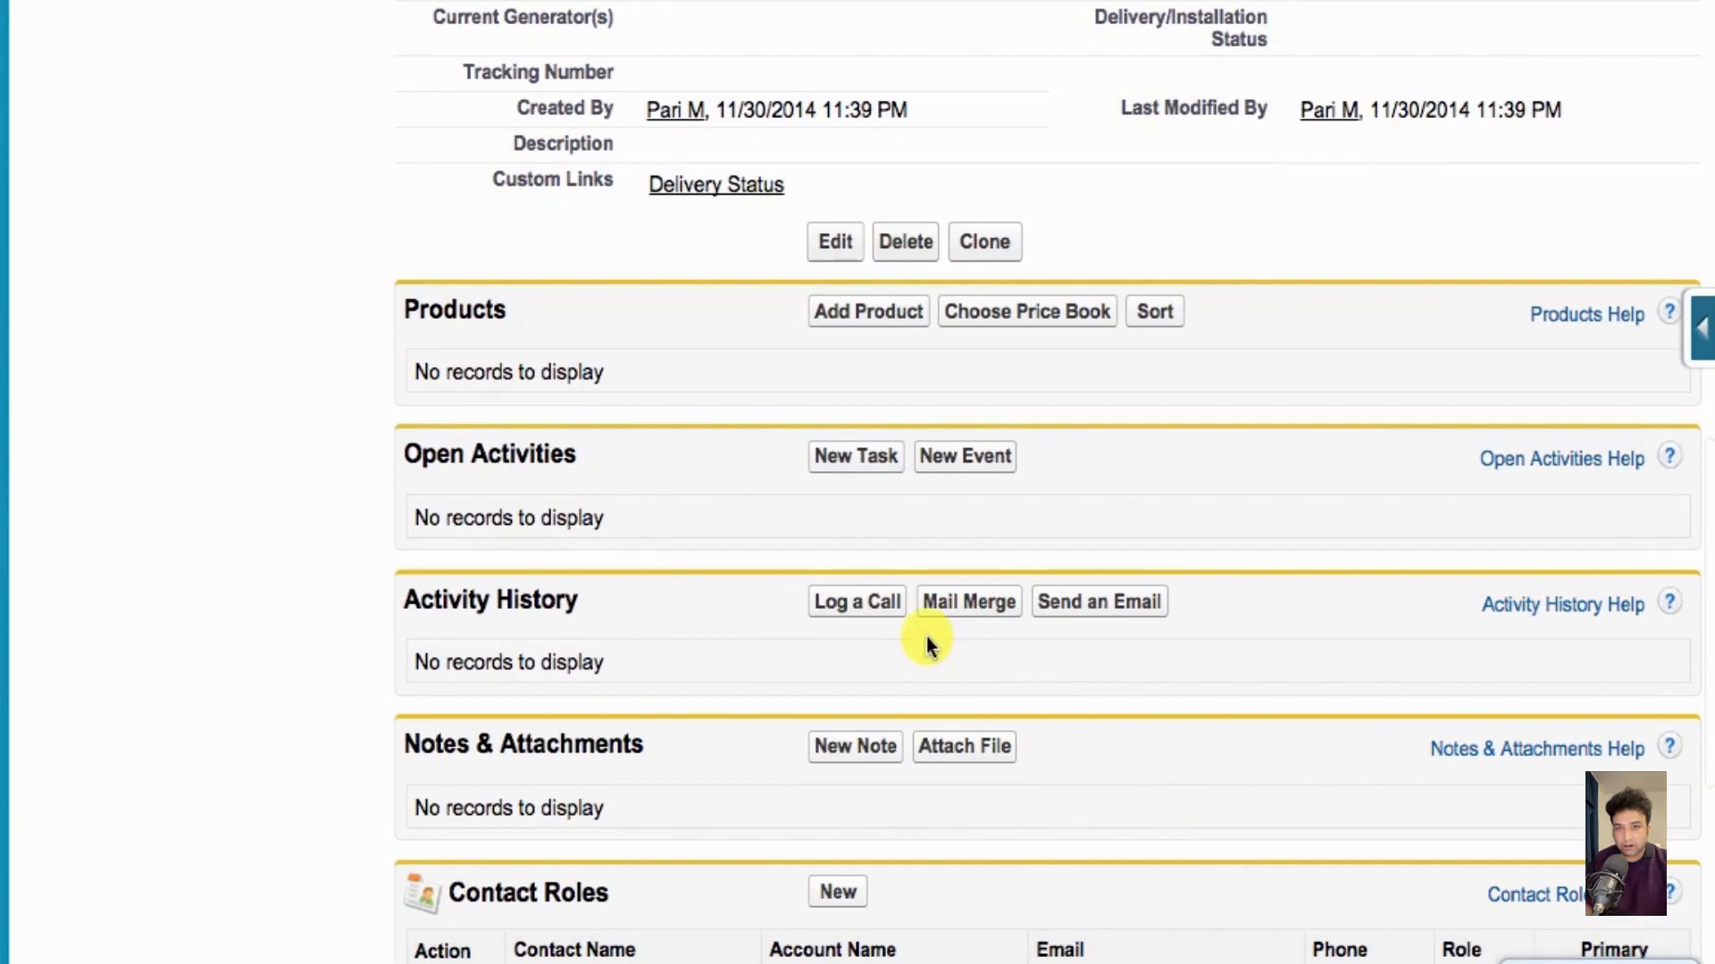
pyautogui.click(872, 610)
pyautogui.write('Requested for a demo on 15th Dec')
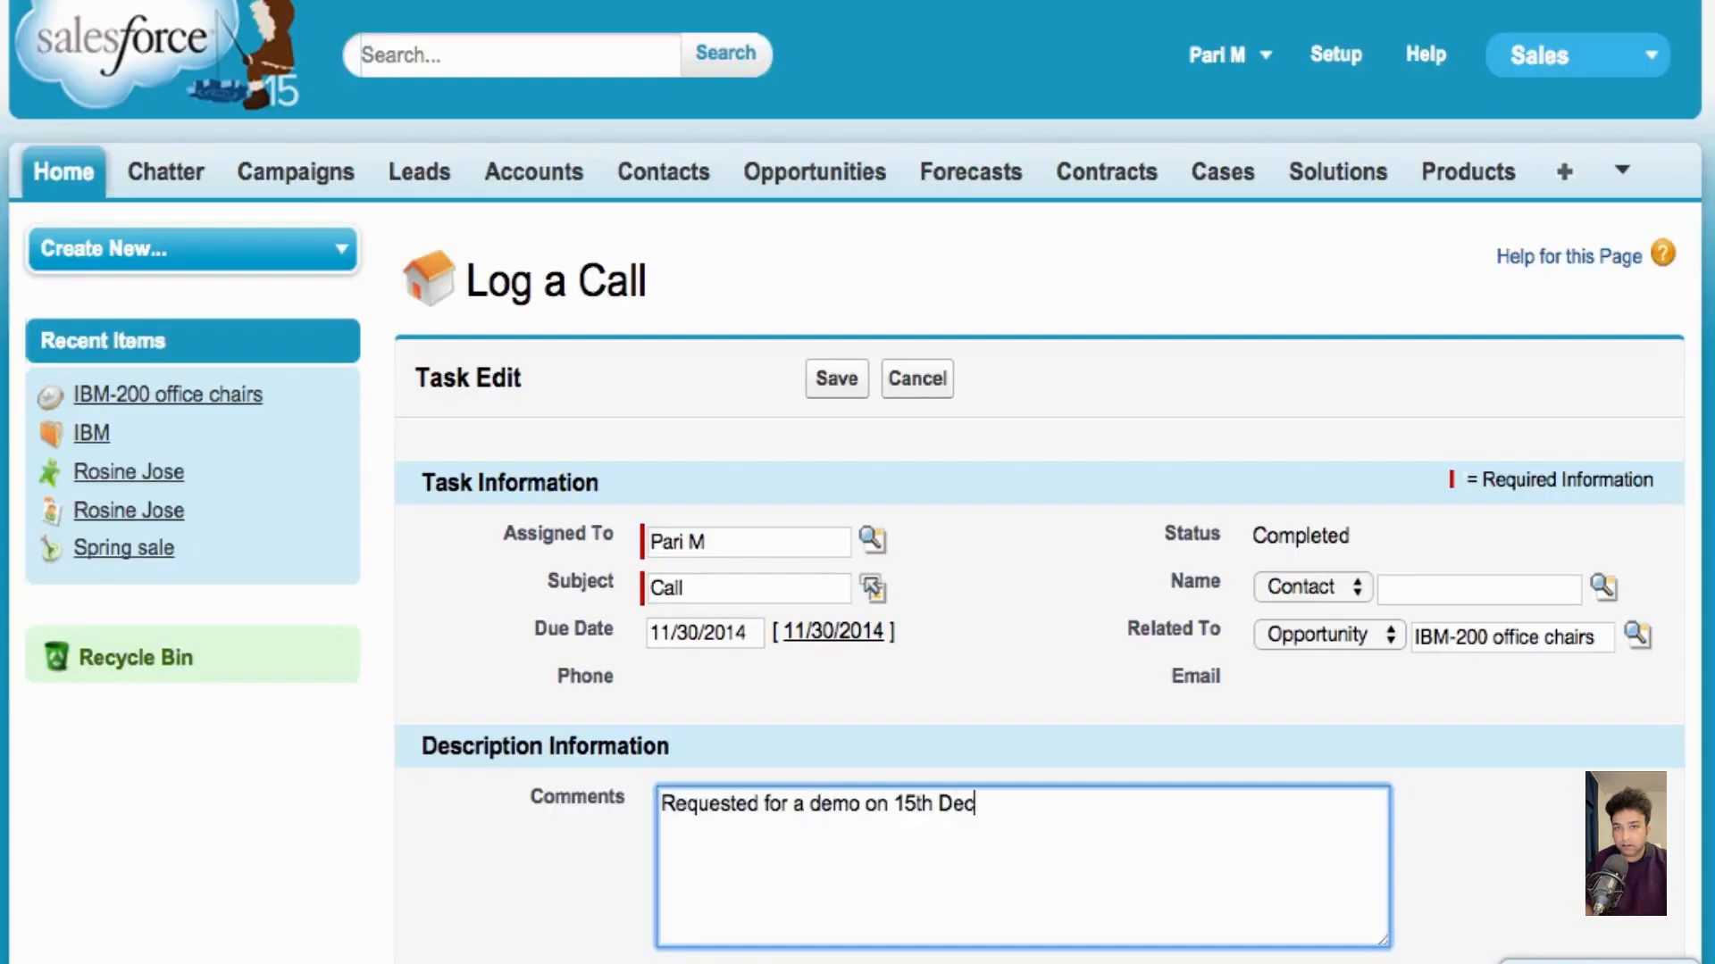
pyautogui.scroll(-7, 1125, 871)
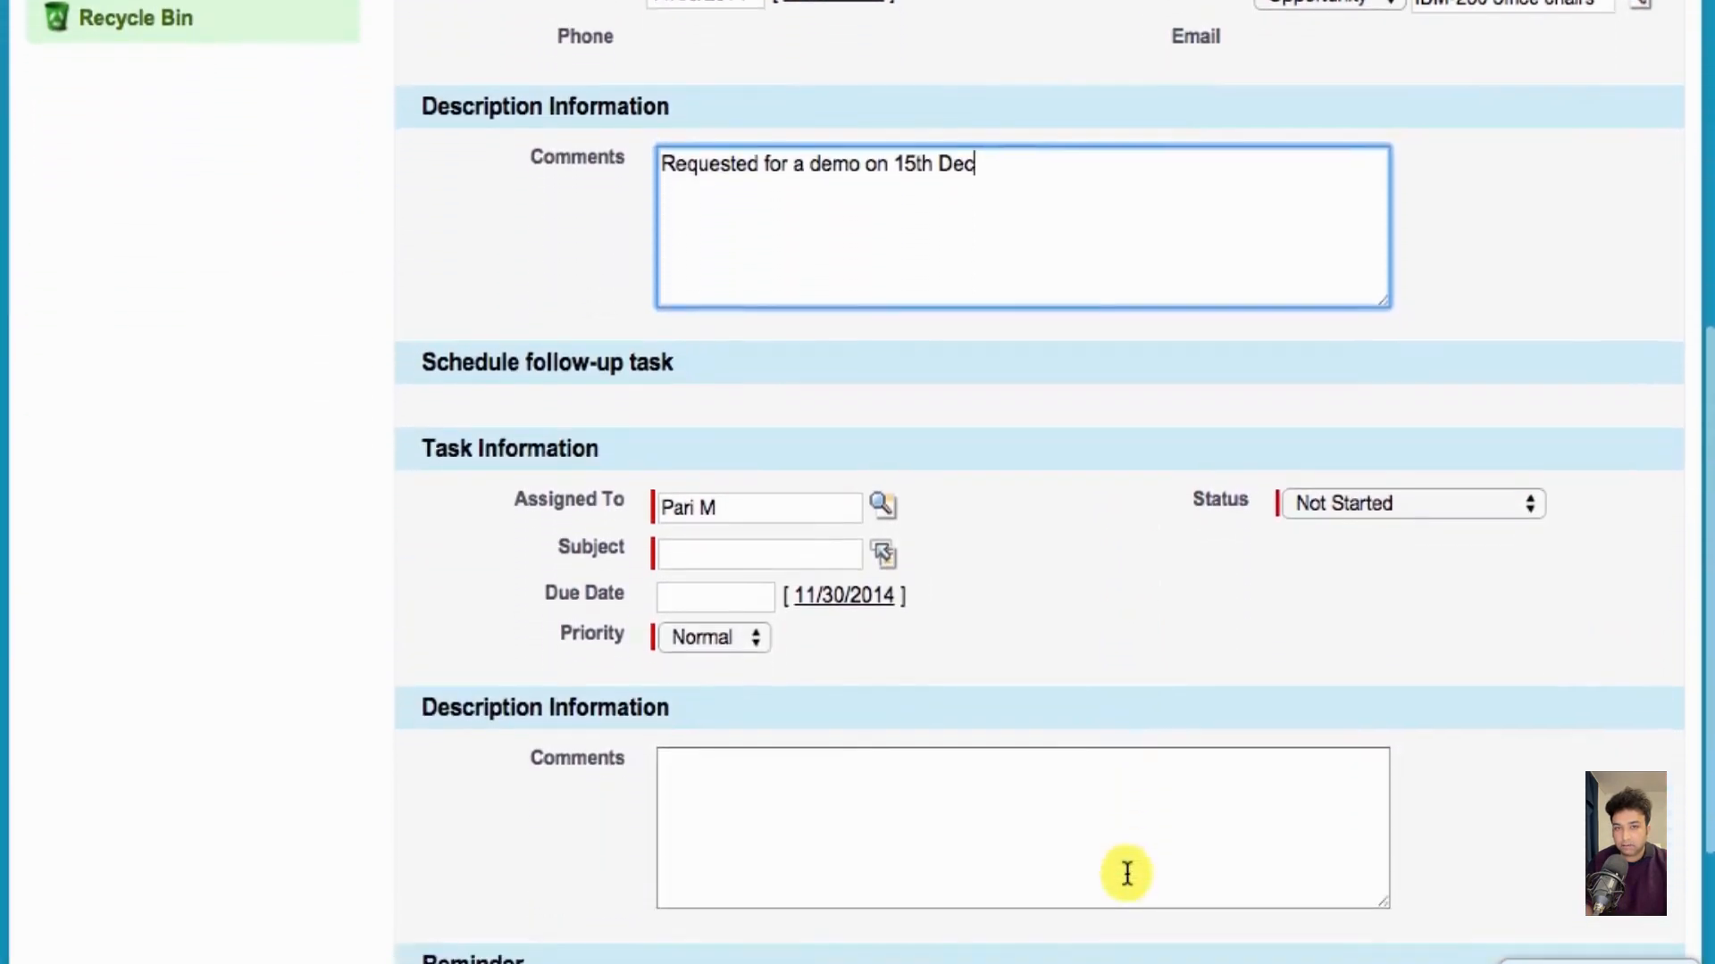
pyautogui.scroll(-4, 1127, 873)
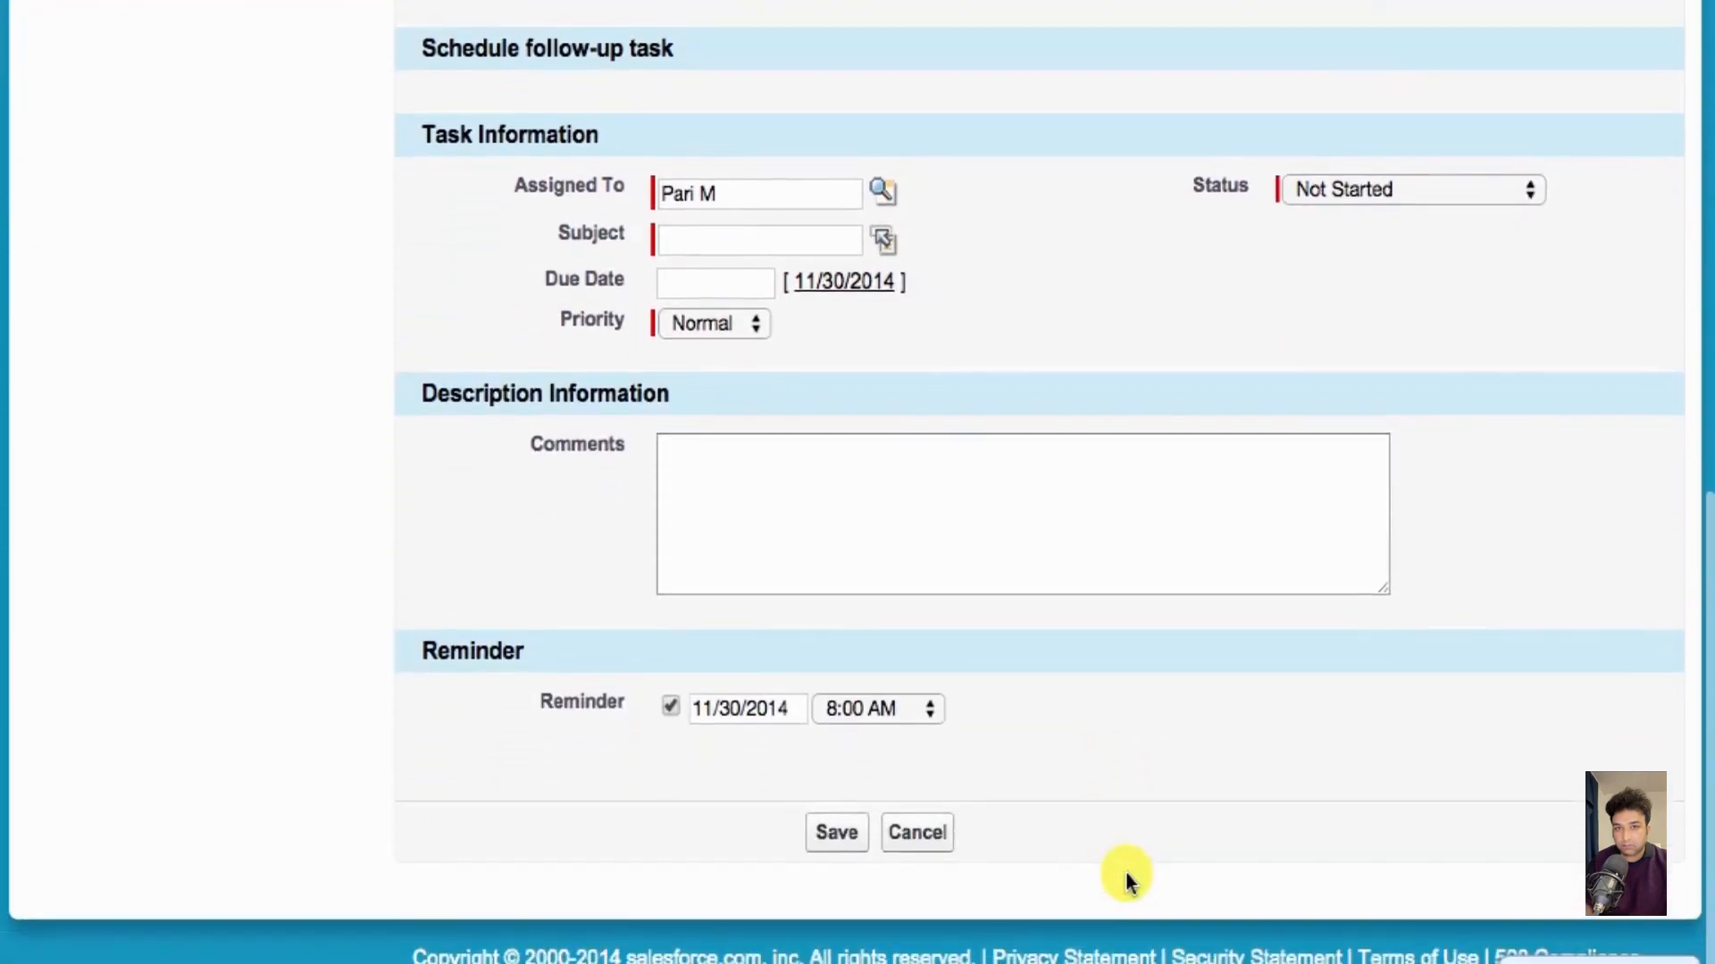
pyautogui.click(831, 838)
pyautogui.scroll(-2, 1096, 259)
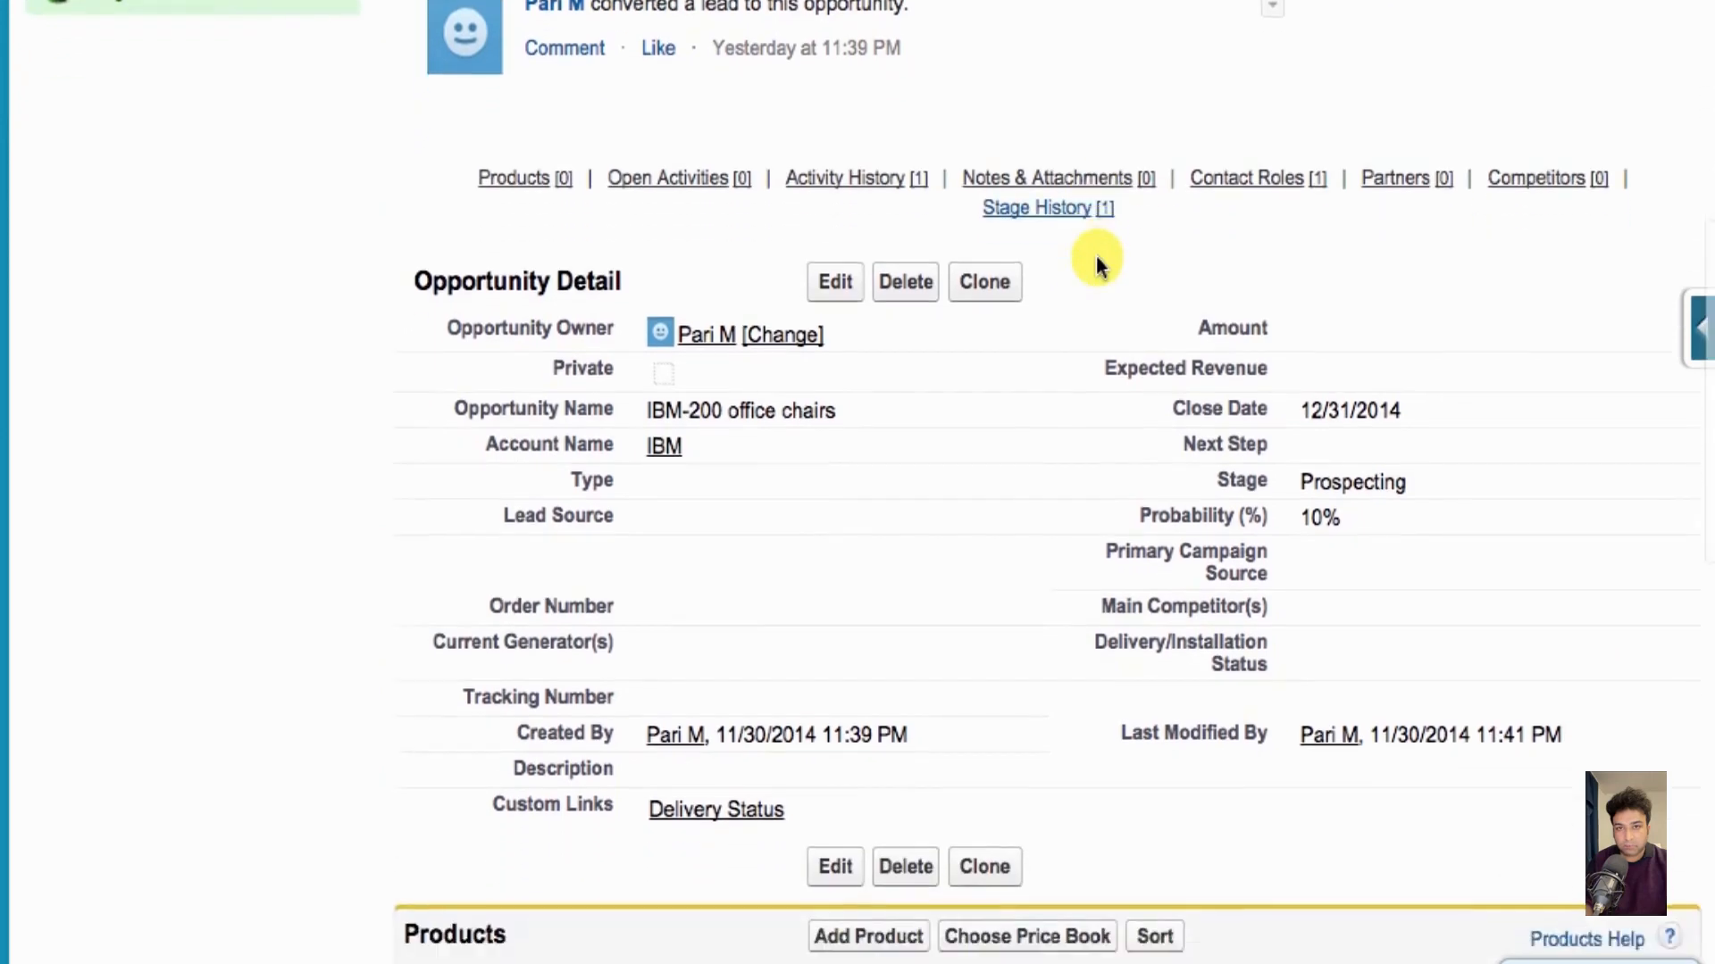
pyautogui.scroll(-8, 1098, 261)
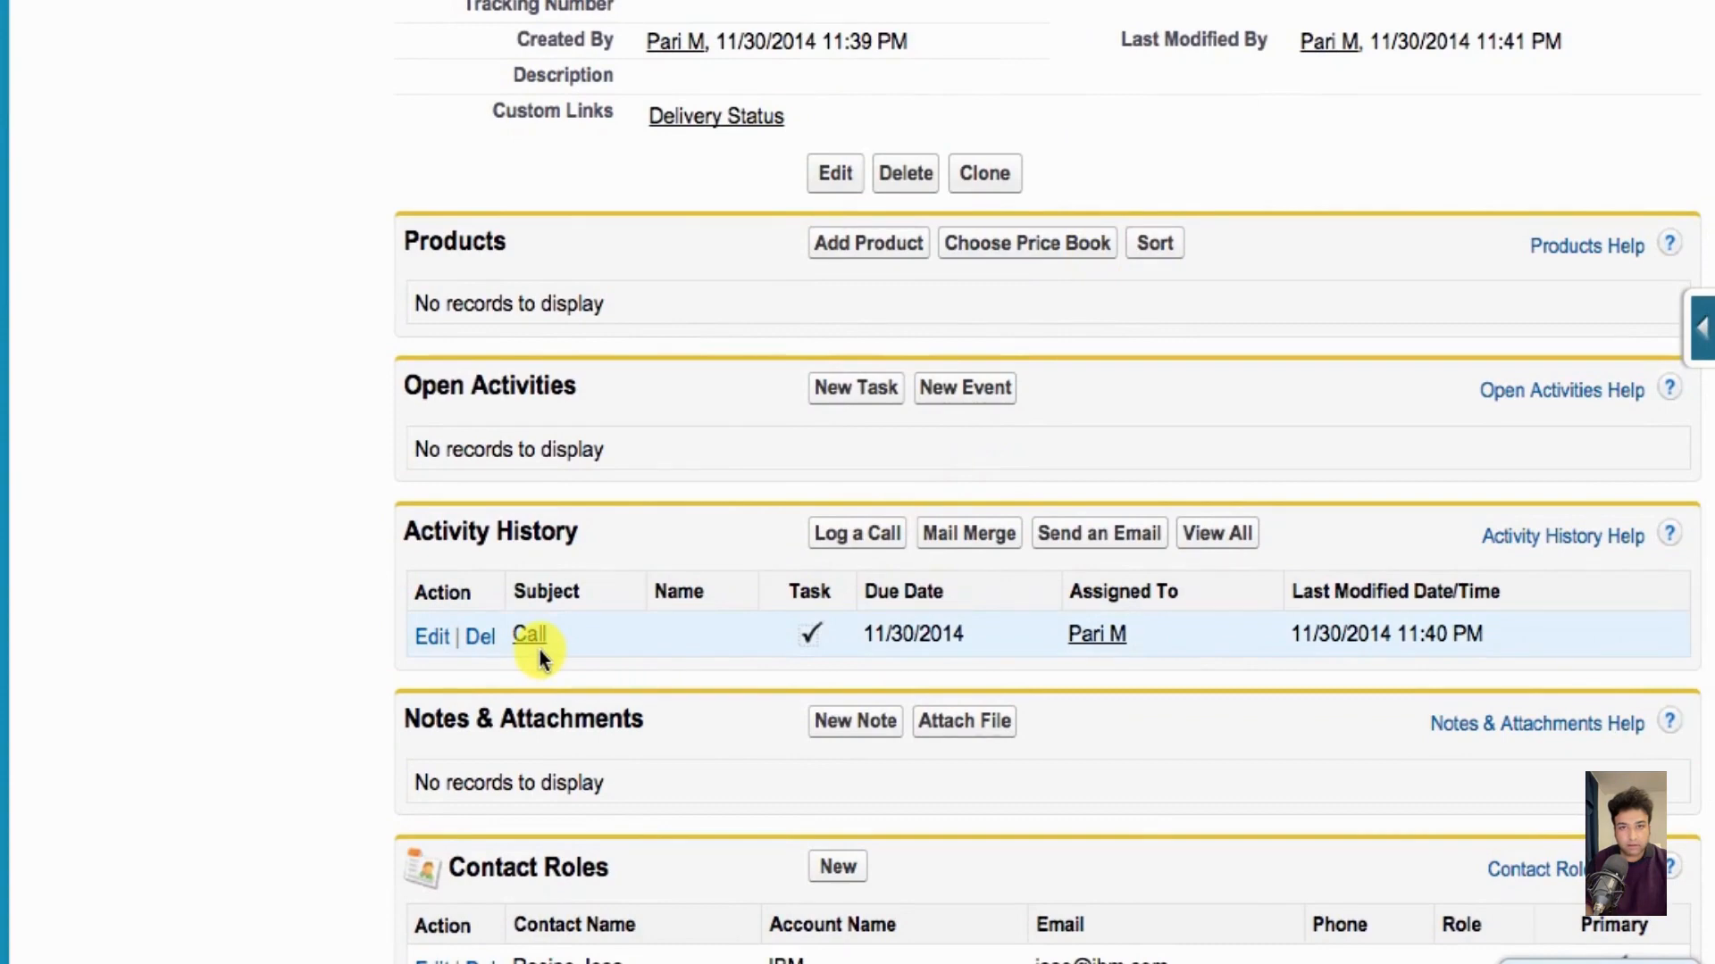
pyautogui.scroll(-7, 539, 657)
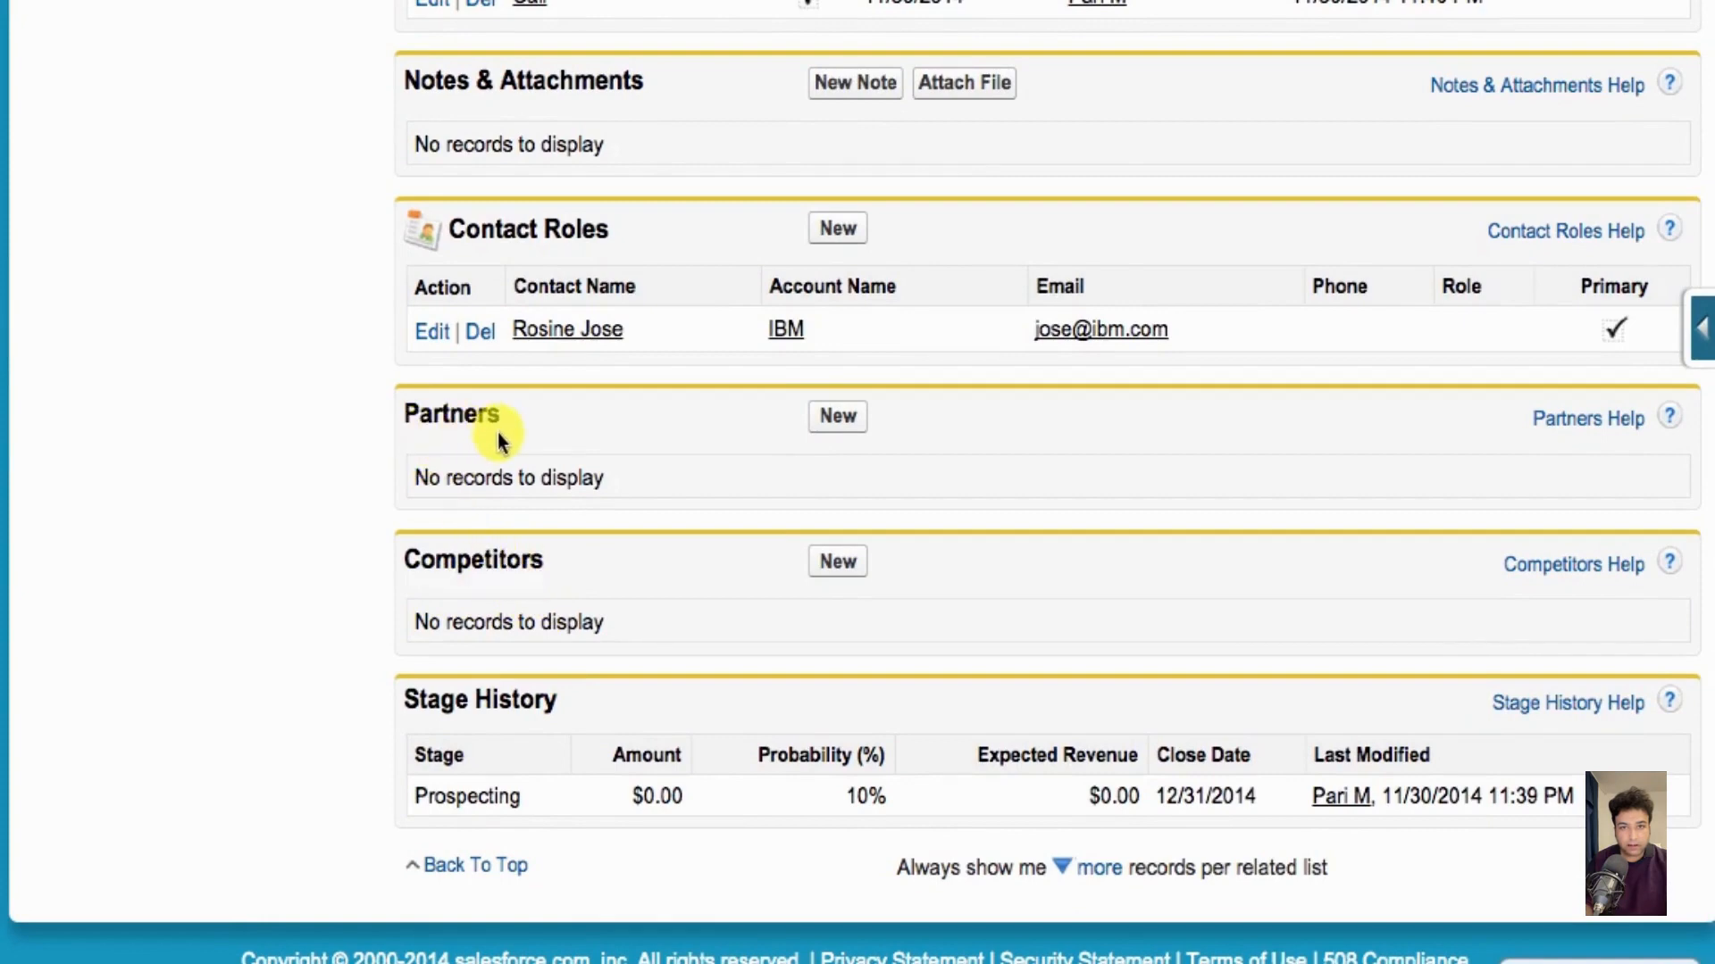
pyautogui.scroll(3, 668, 433)
pyautogui.scroll(1, 668, 432)
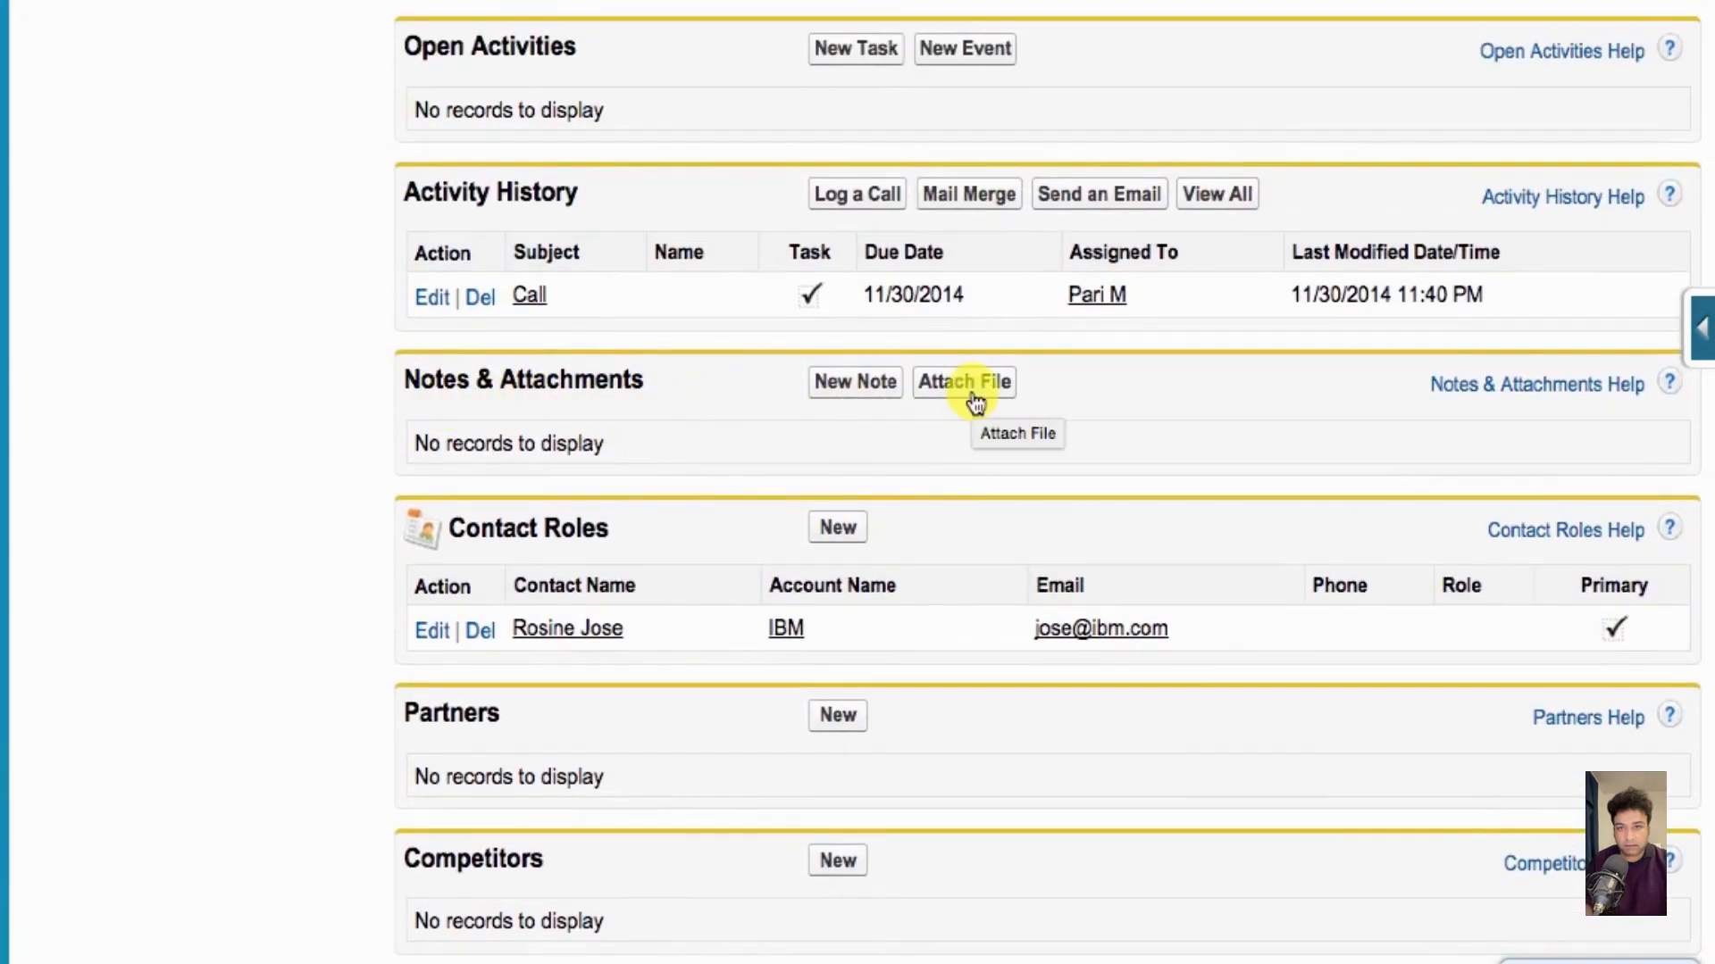
pyautogui.scroll(3, 821, 606)
pyautogui.scroll(10, 822, 605)
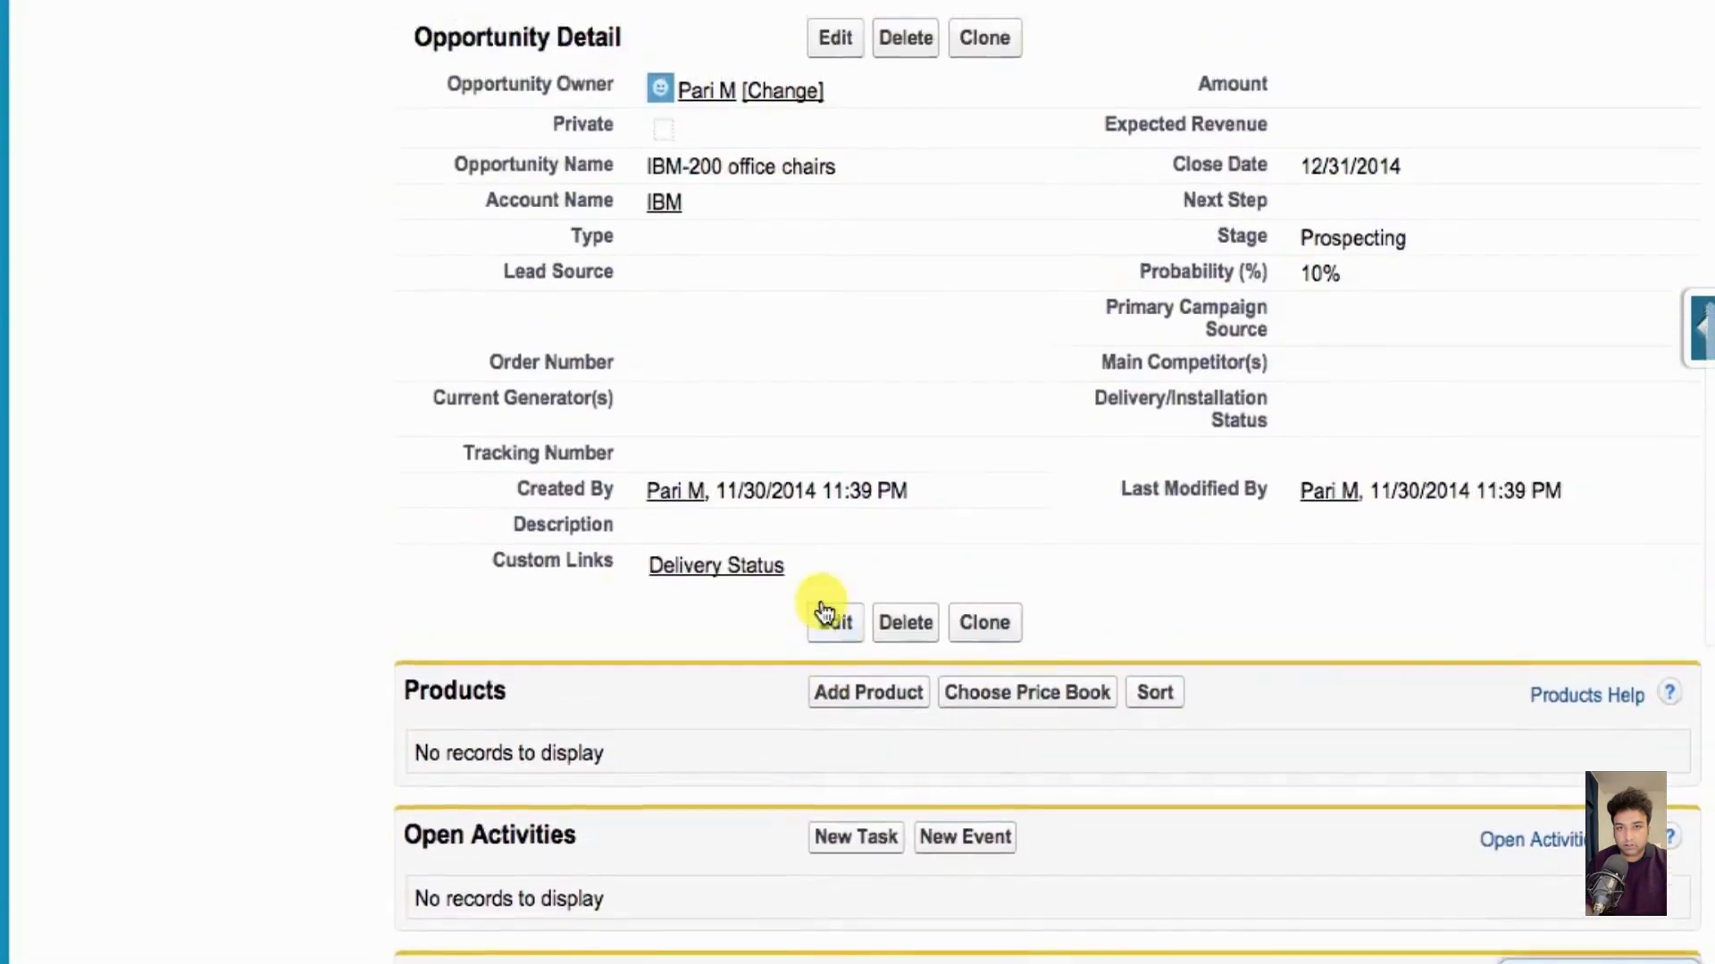
# Step: Edit the IBM-200 office chairs opportunity, keep Stage at Prospecting, and save
pyautogui.click(835, 396)
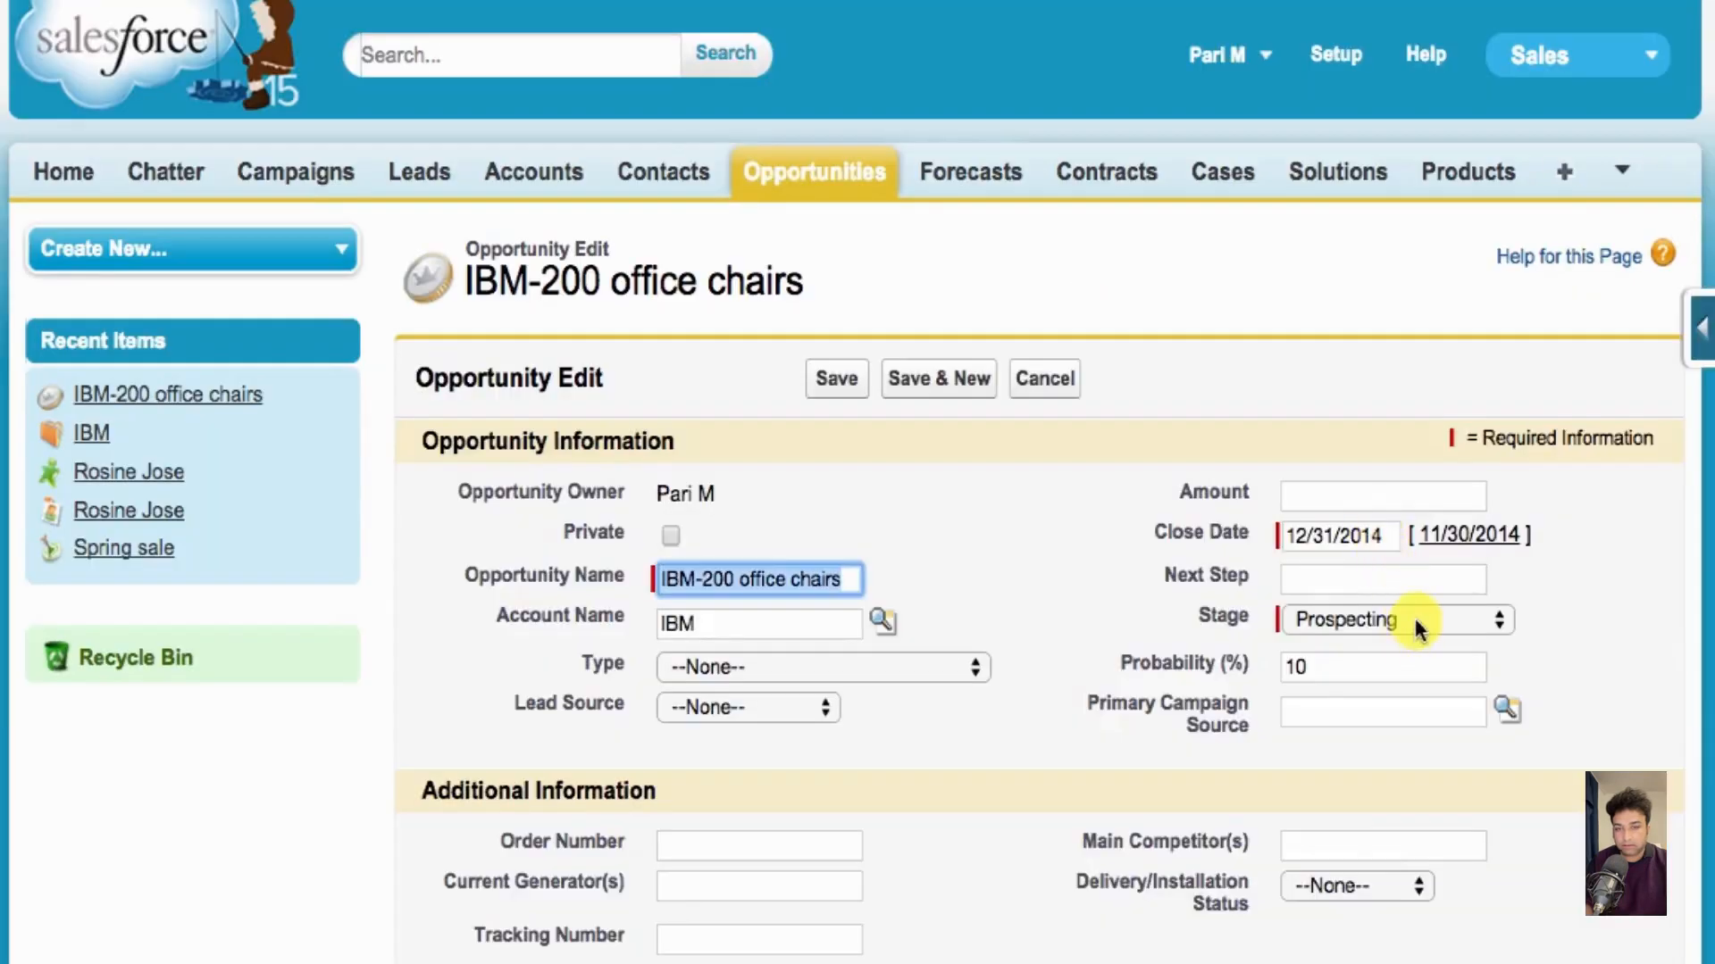
pyautogui.click(1414, 618)
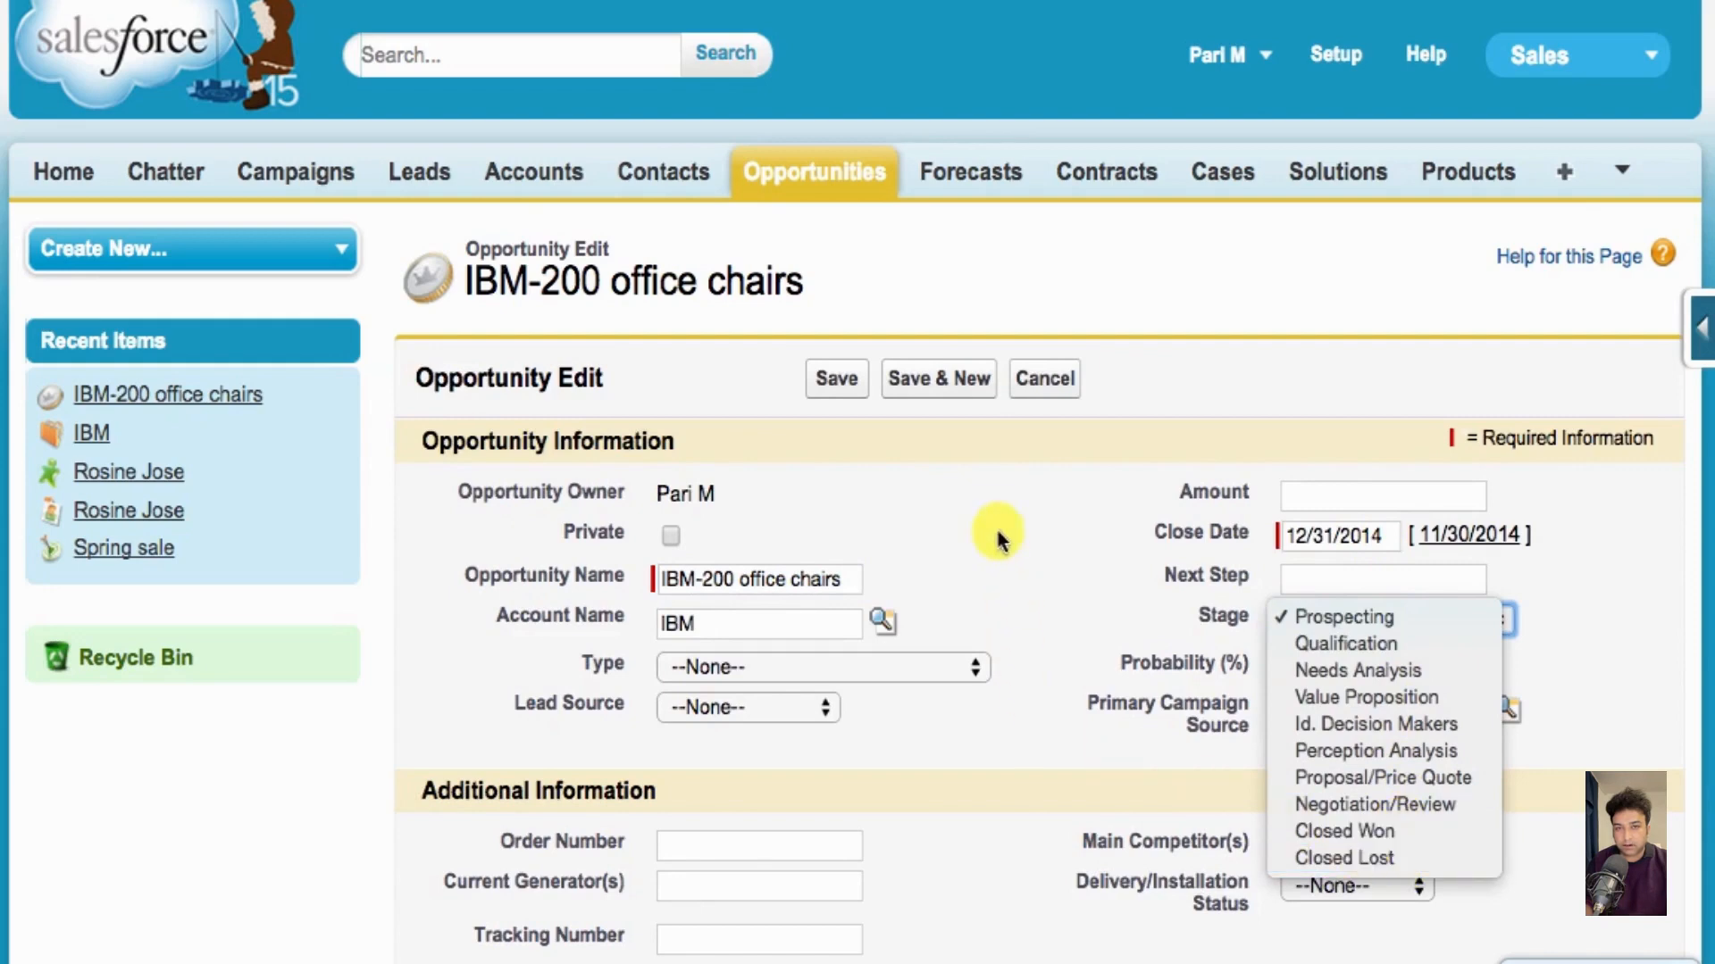
pyautogui.click(836, 378)
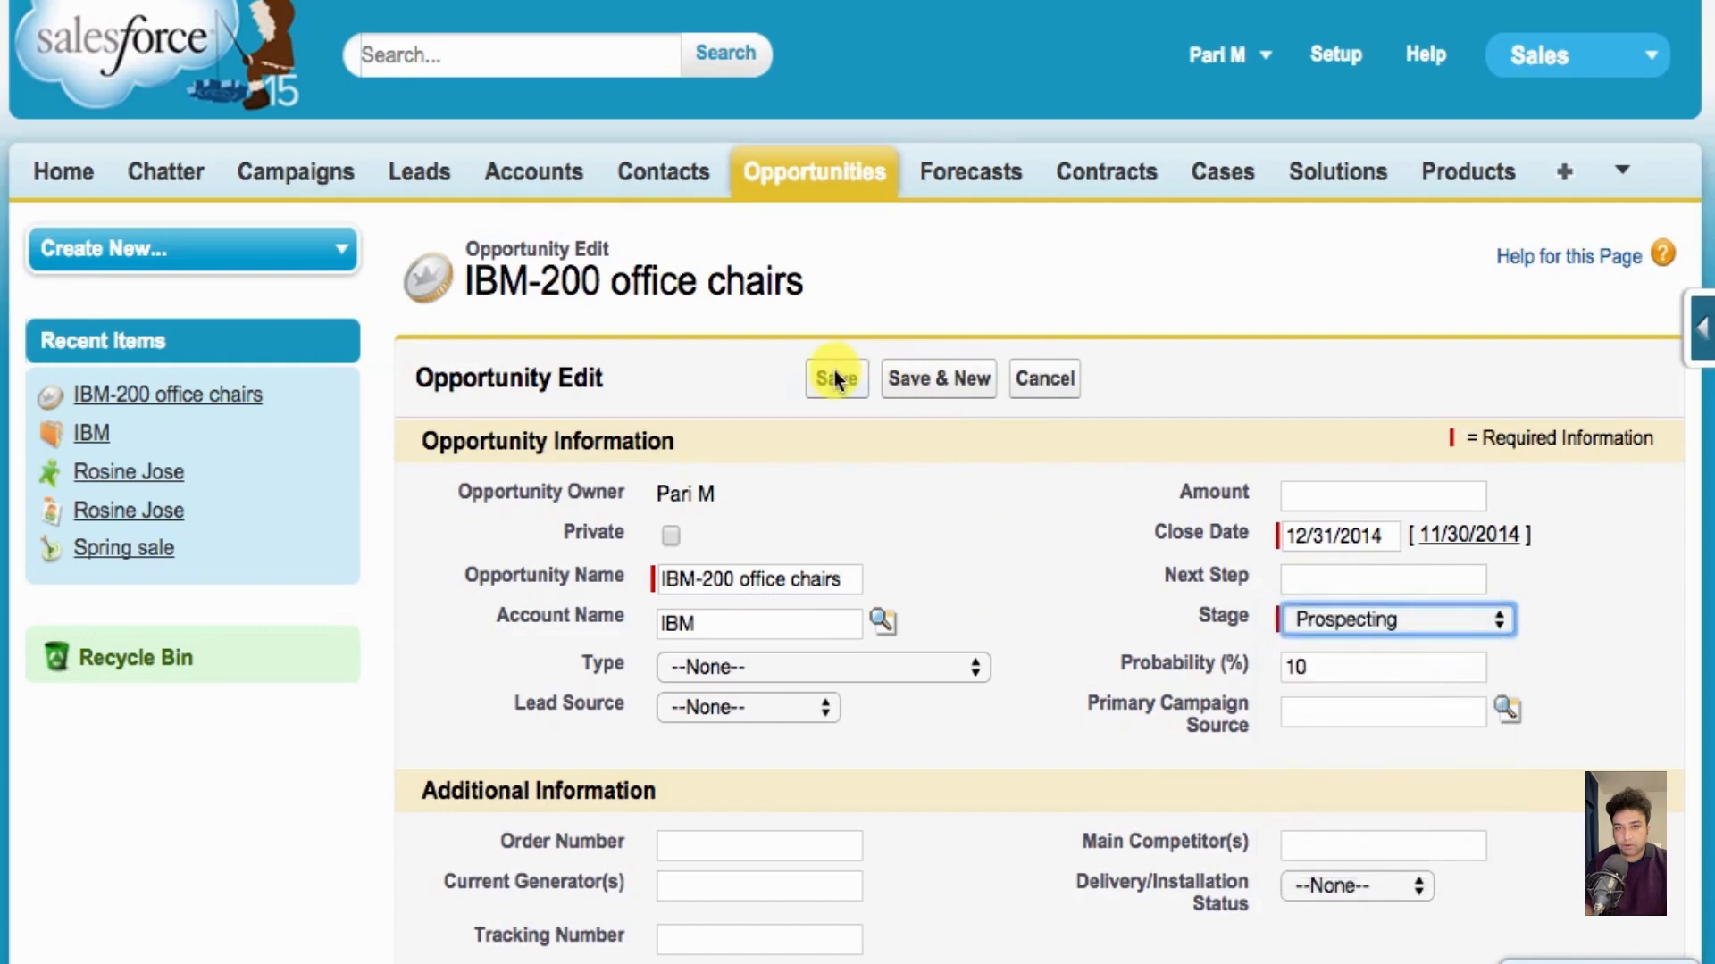
pyautogui.click(836, 379)
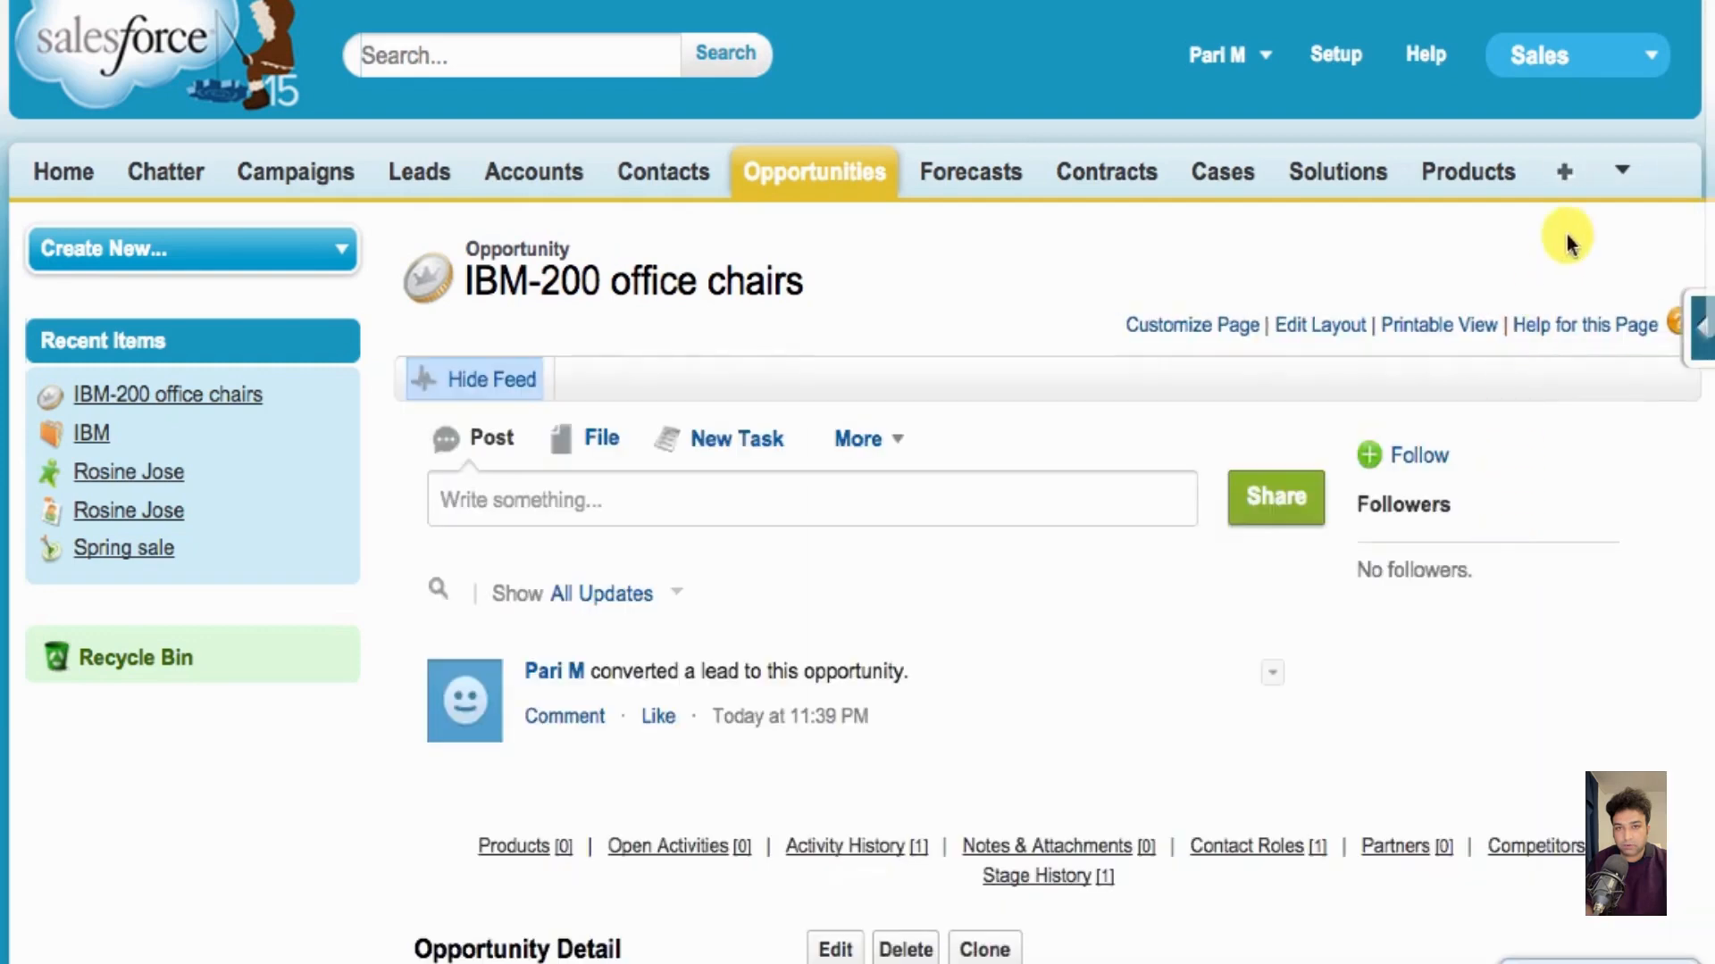
# Step: Open the Setup area and scroll its sidebar down to the Build section
pyautogui.click(1627, 170)
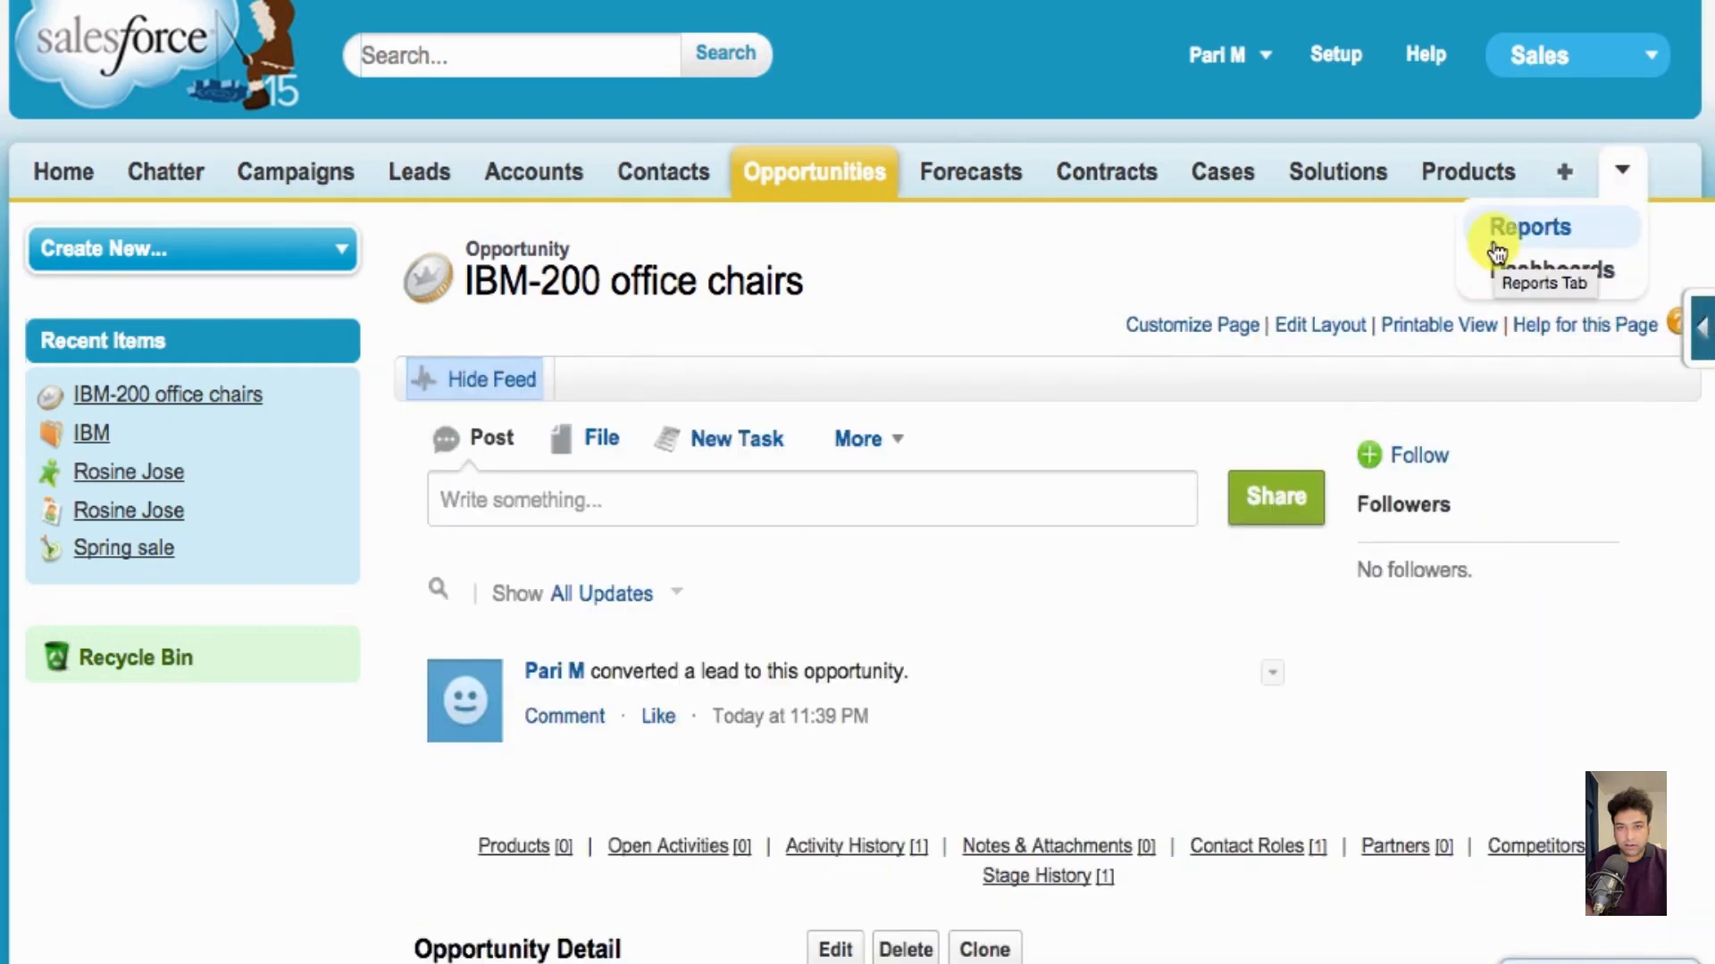
pyautogui.click(1337, 57)
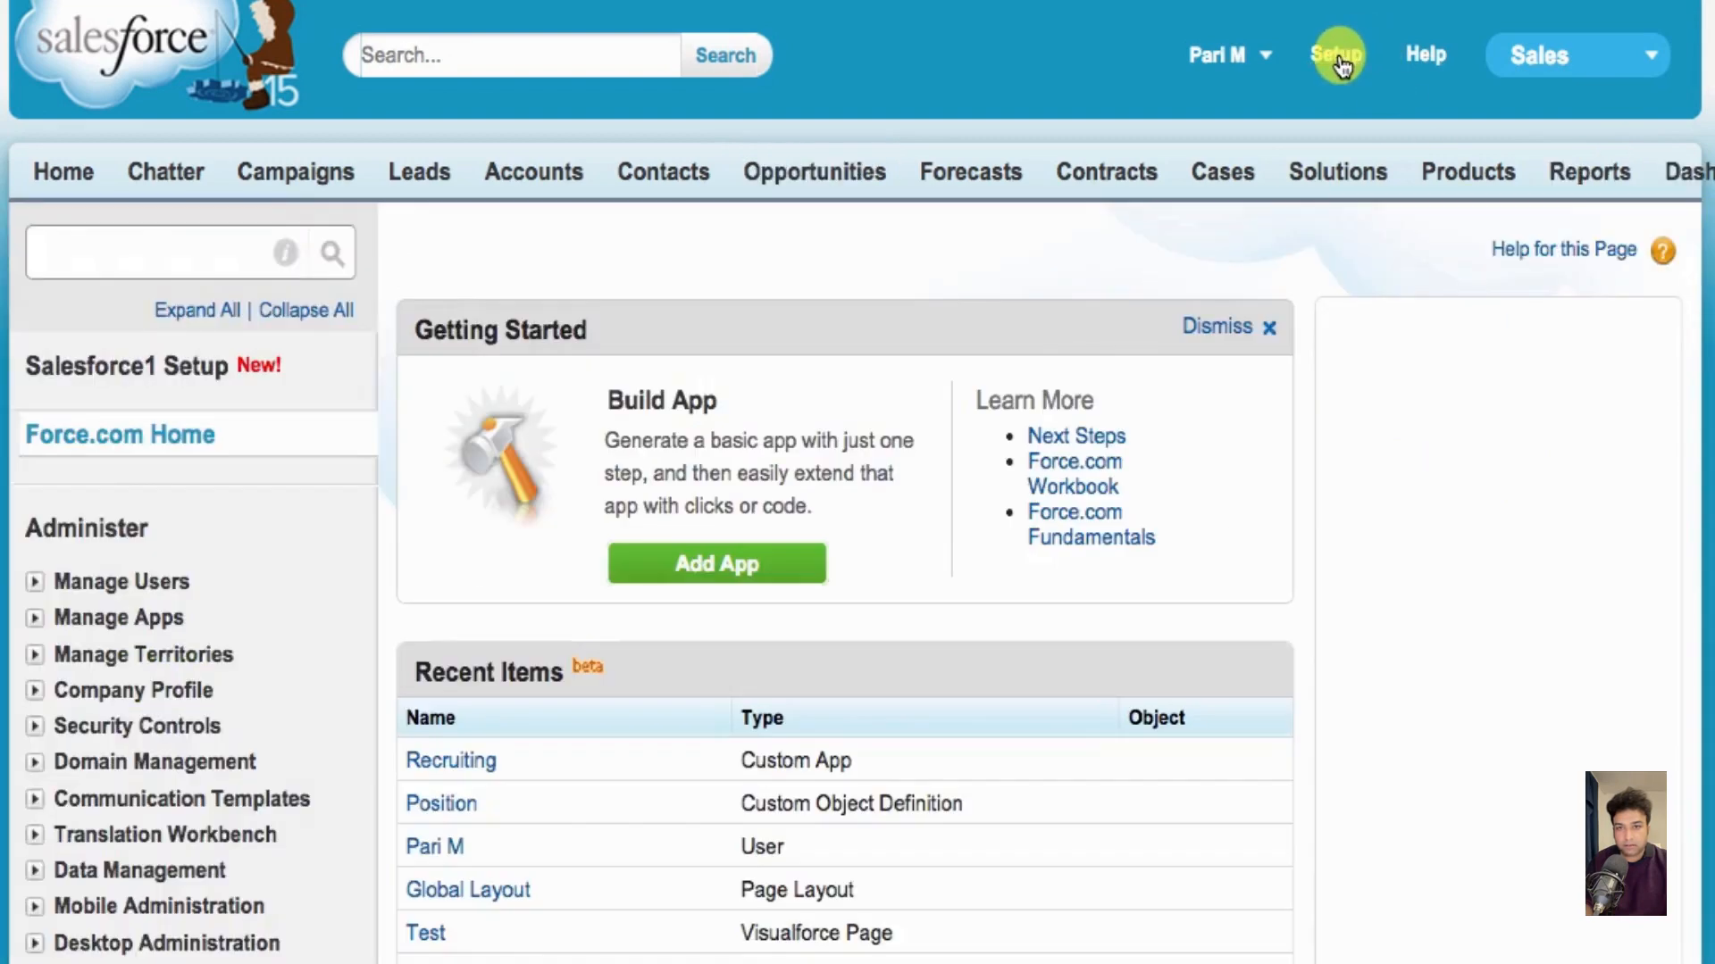
pyautogui.scroll(-2, 342, 635)
pyautogui.scroll(-5, 342, 634)
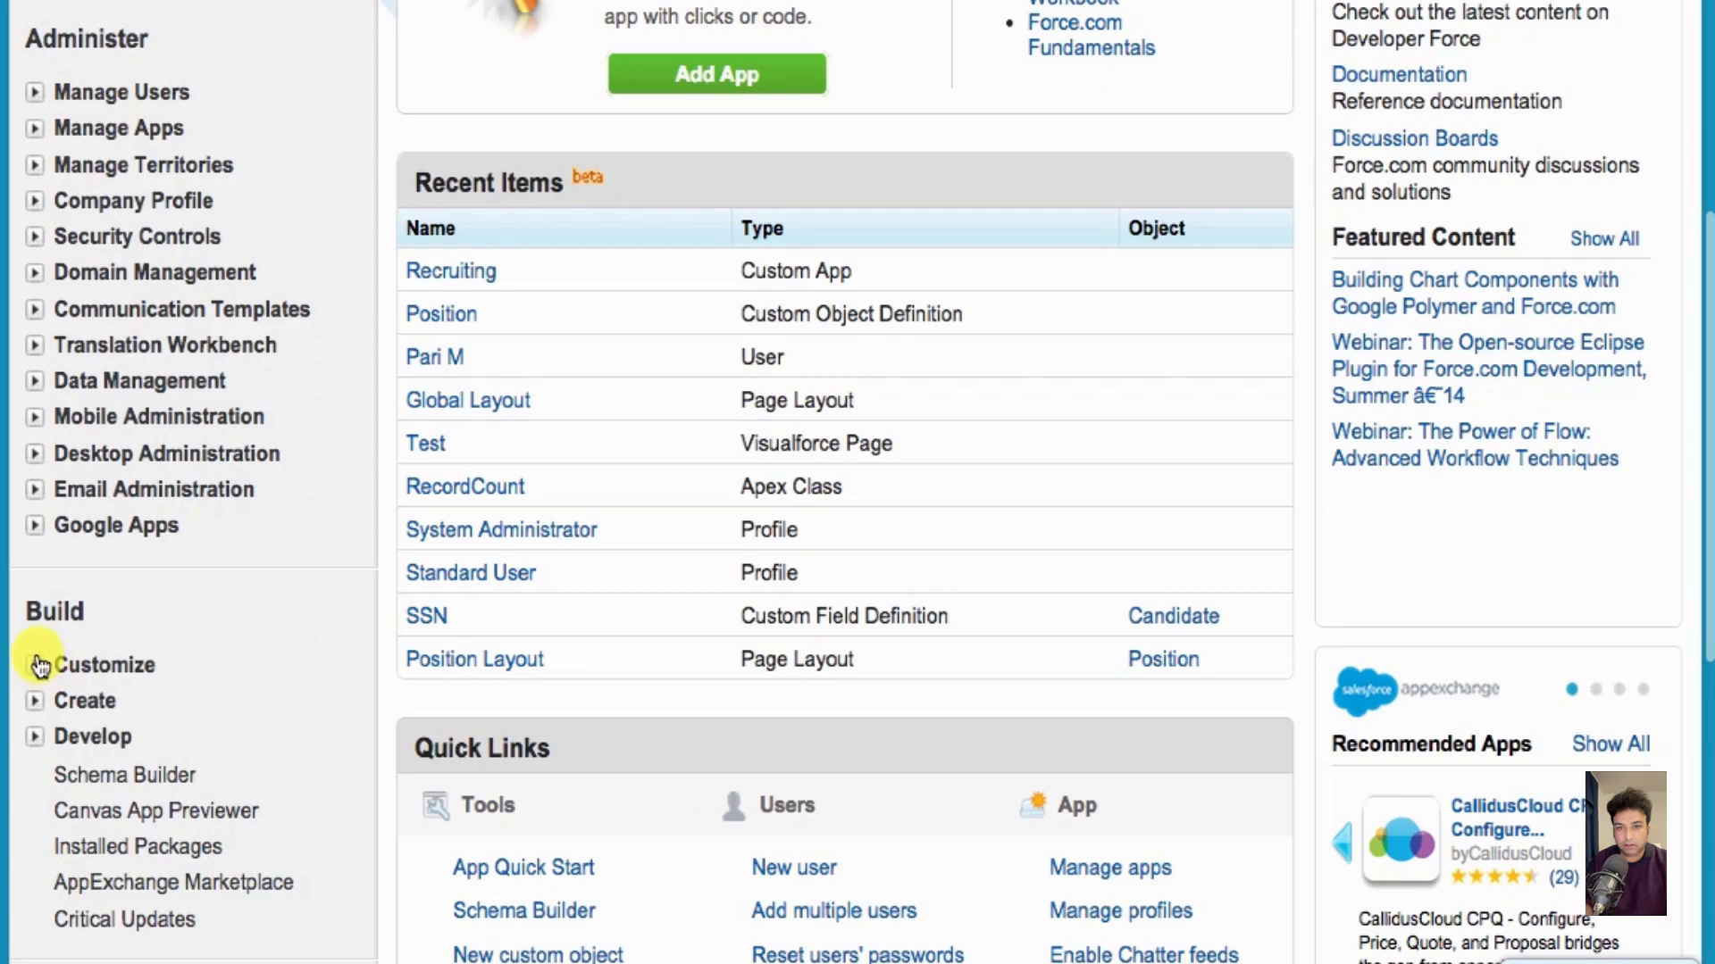
# Step: Browse the Customize and Create lists under Build, then bring up the app menu
pyautogui.click(36, 665)
pyautogui.scroll(-2, 214, 706)
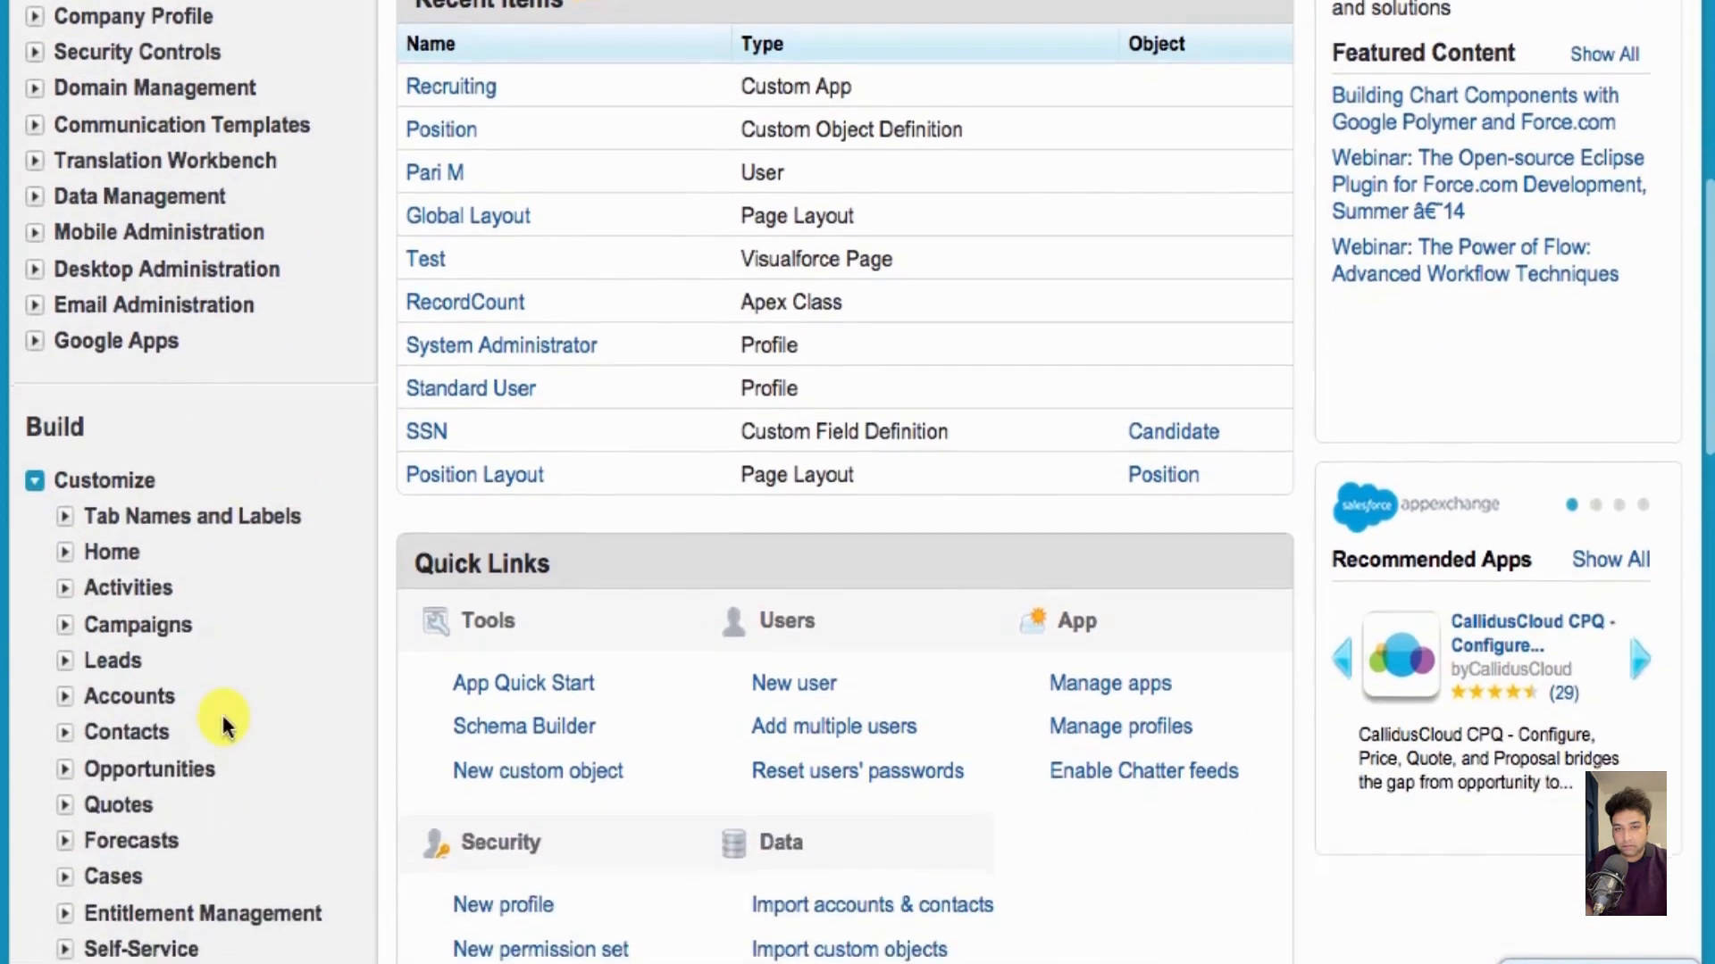
pyautogui.scroll(-6, 222, 713)
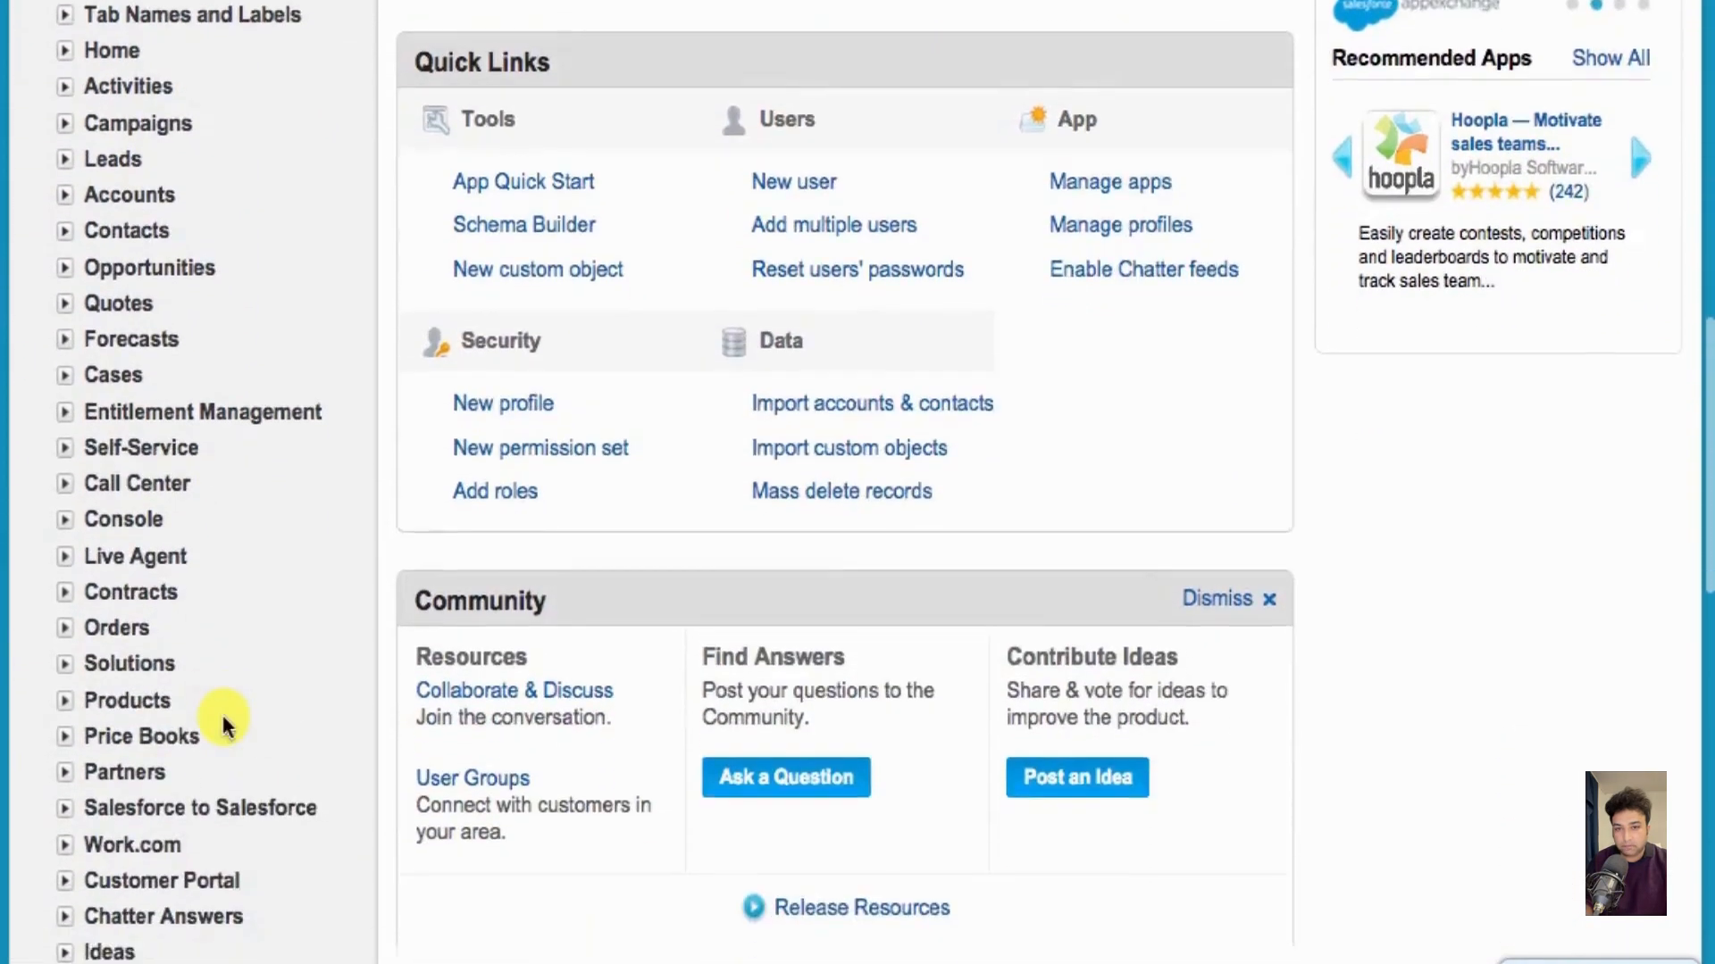
pyautogui.scroll(-3, 227, 728)
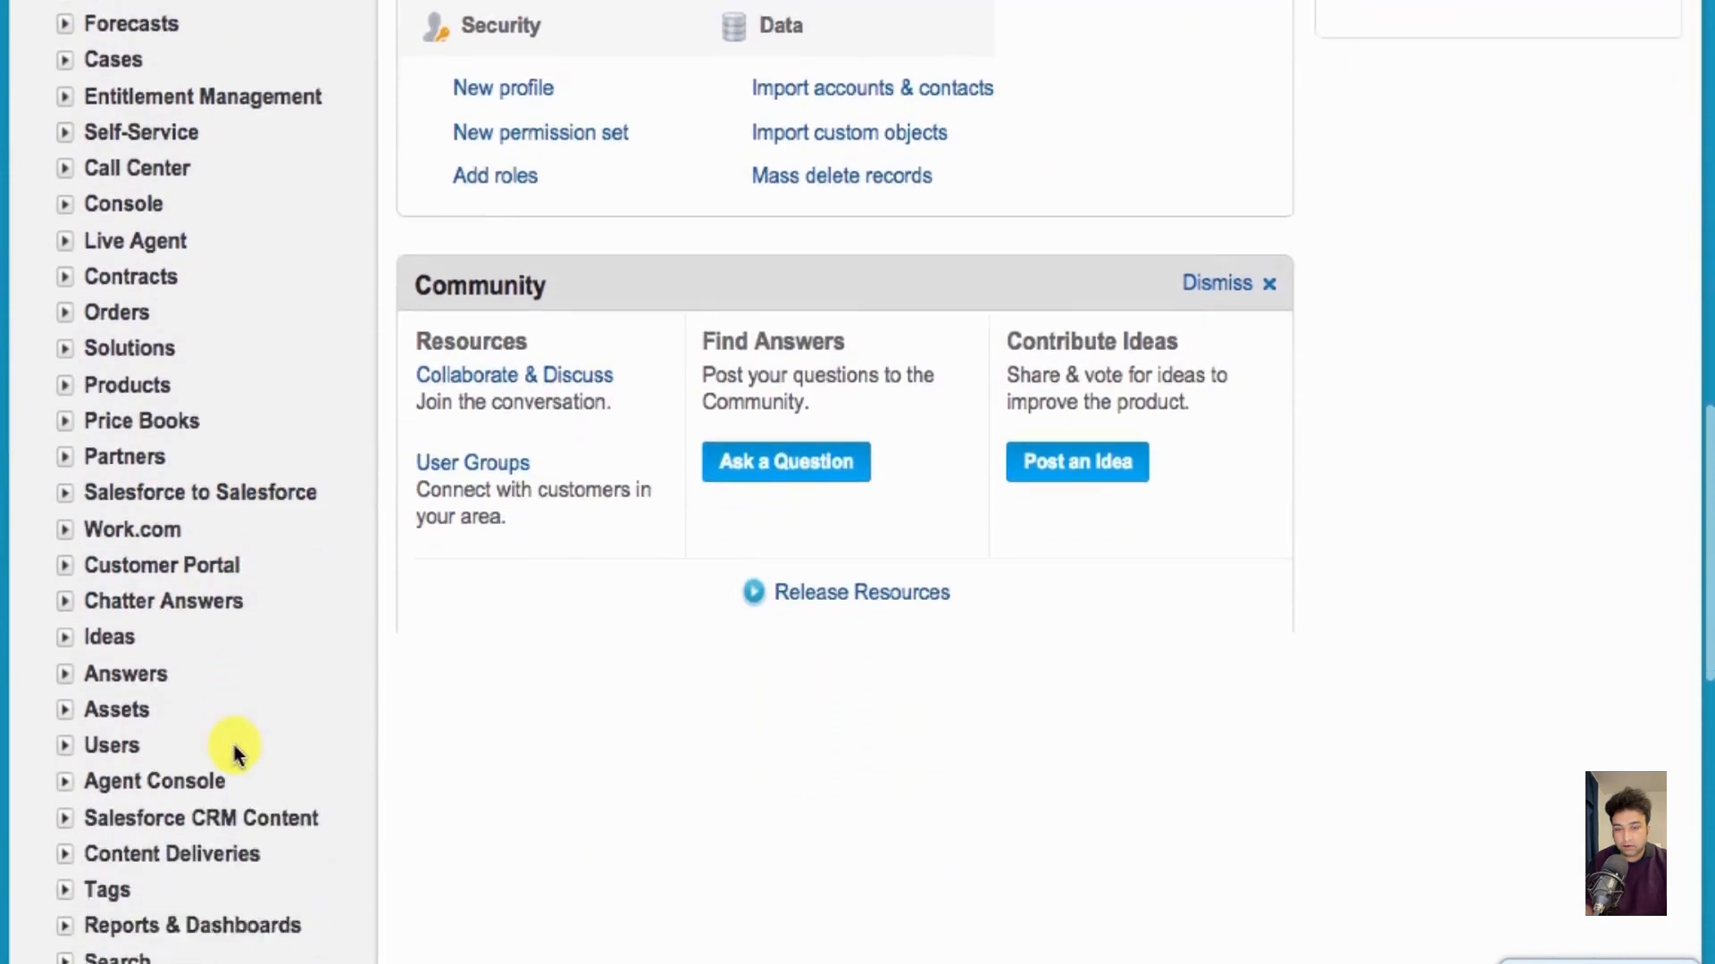
pyautogui.scroll(-4, 236, 753)
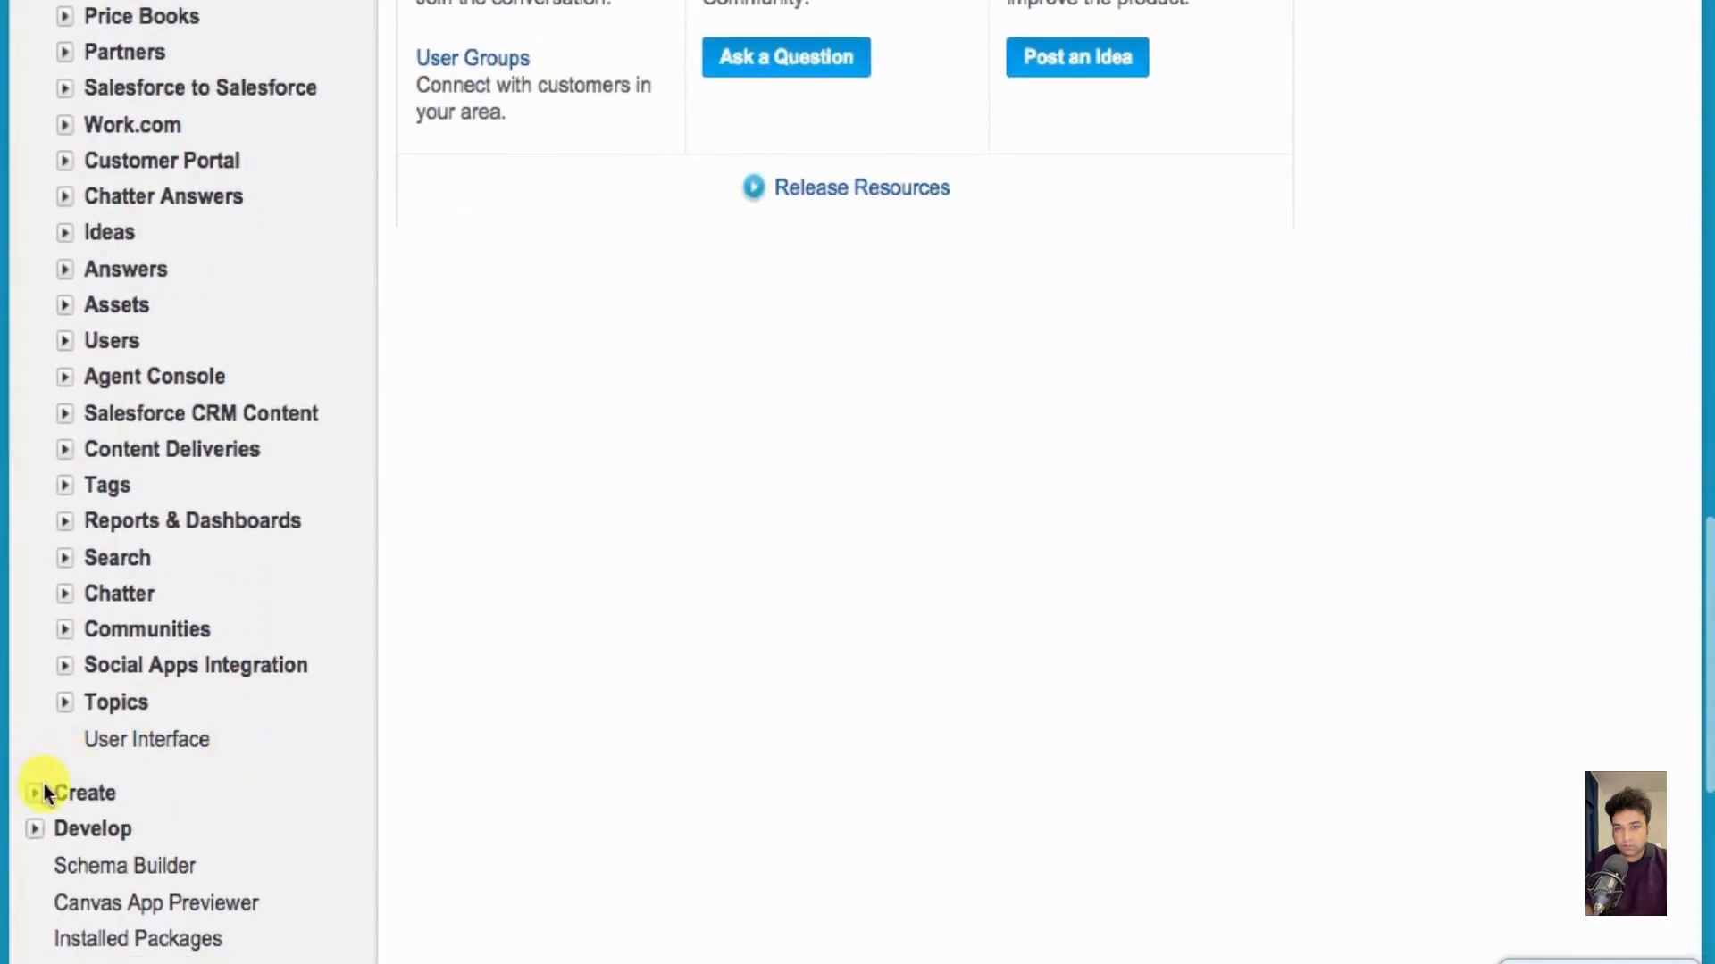
pyautogui.click(45, 788)
pyautogui.scroll(-2, 237, 788)
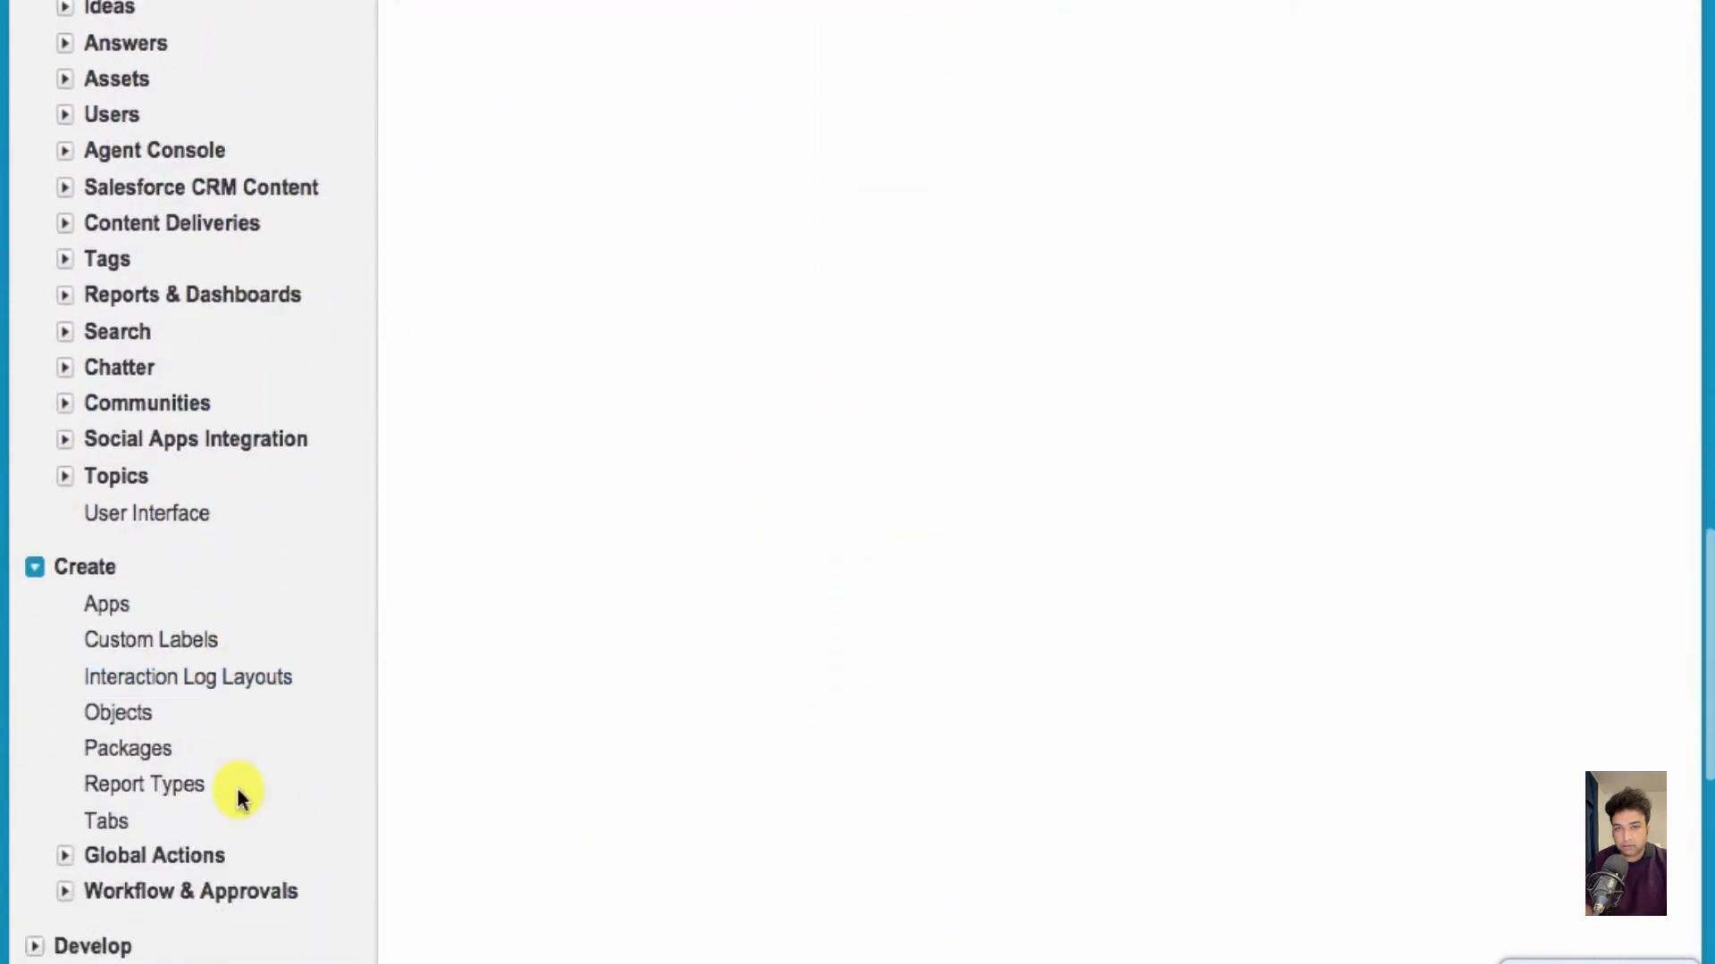
pyautogui.scroll(-1, 237, 787)
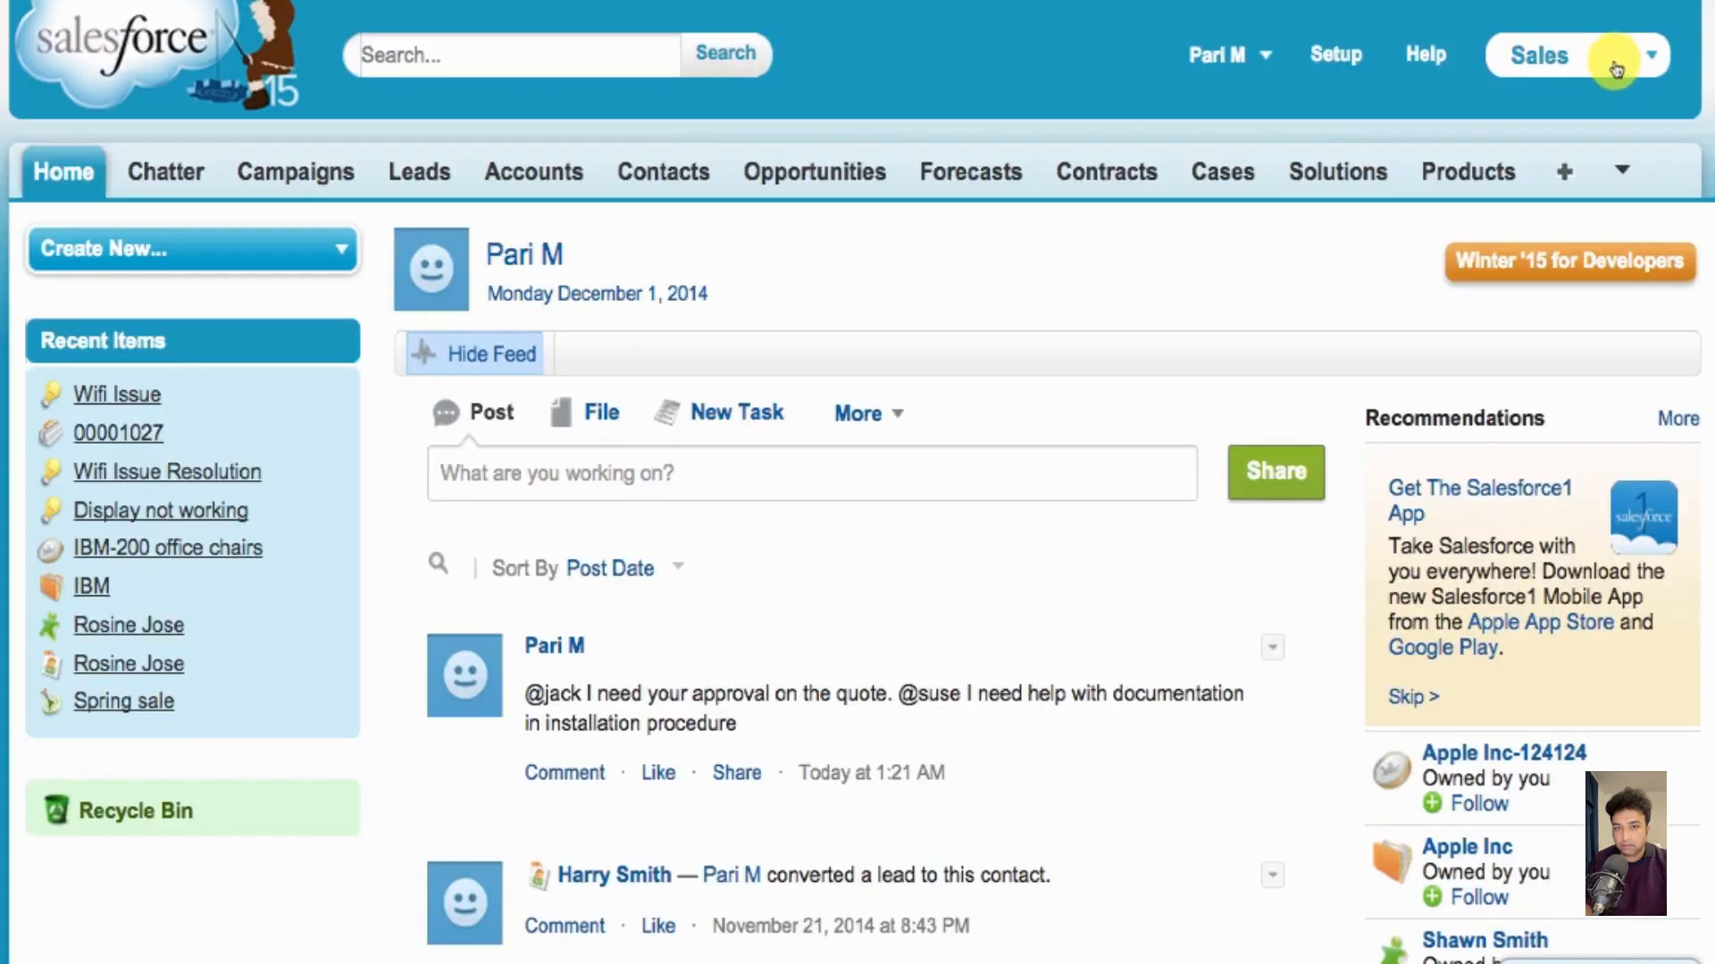
pyautogui.click(1616, 70)
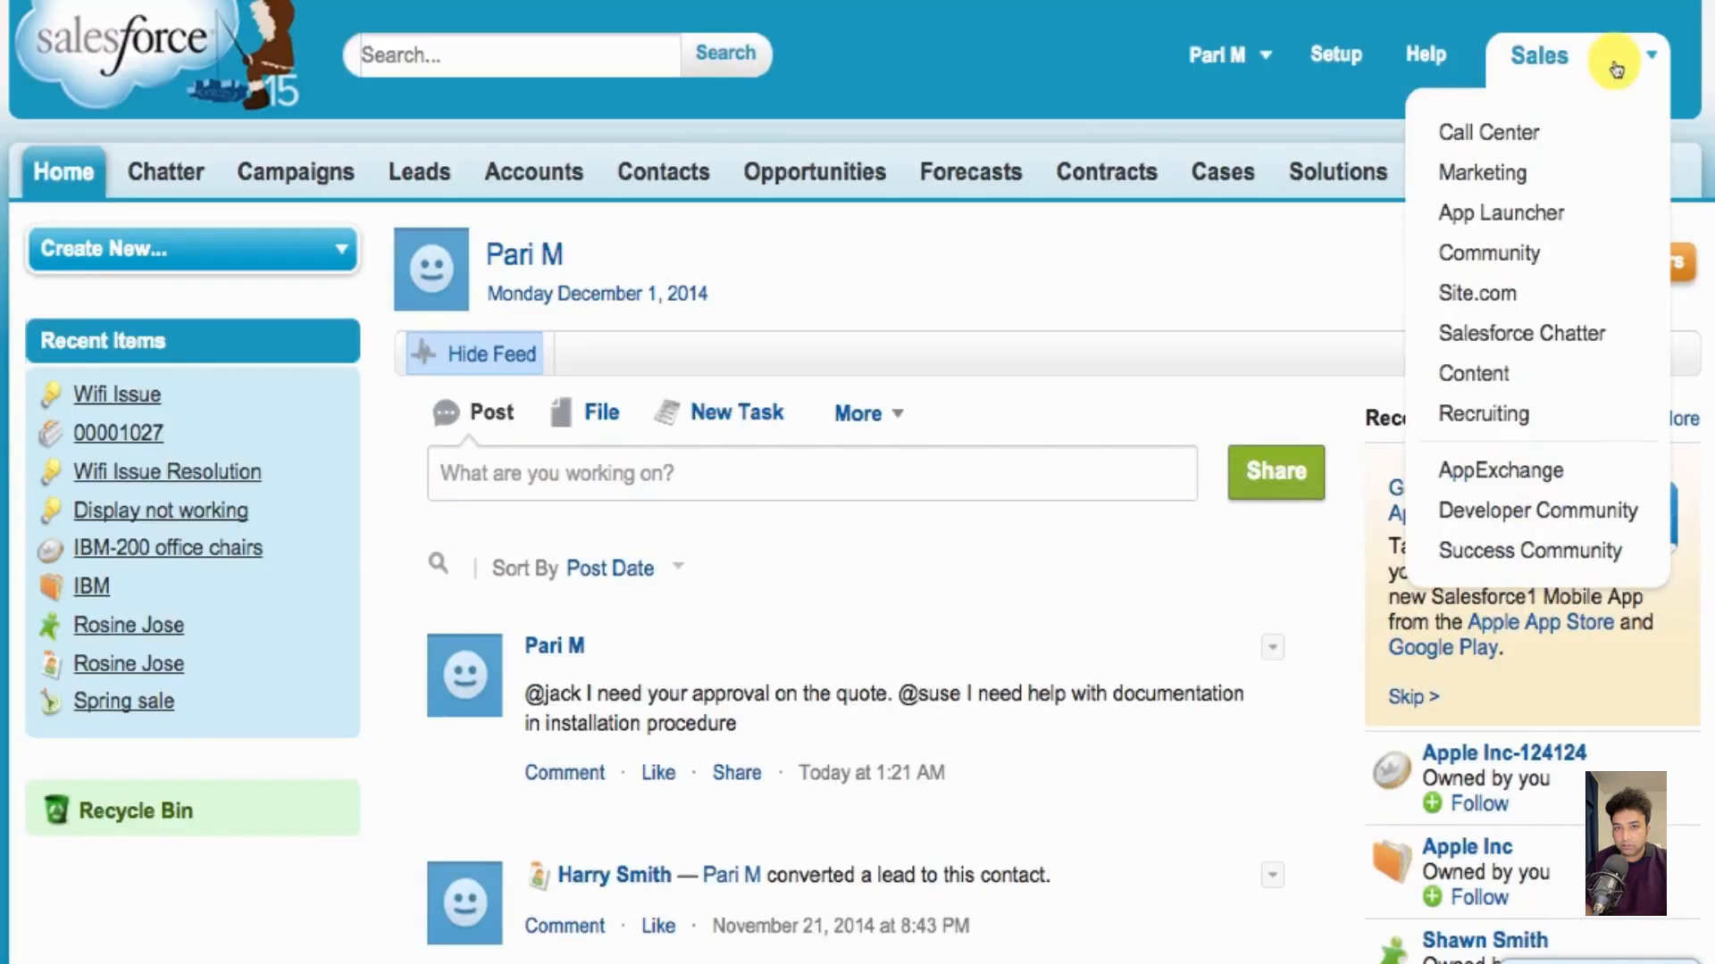
# Step: Switch to the Call Center app, open Cases, check Solutions, then return to Cases
pyautogui.click(1596, 132)
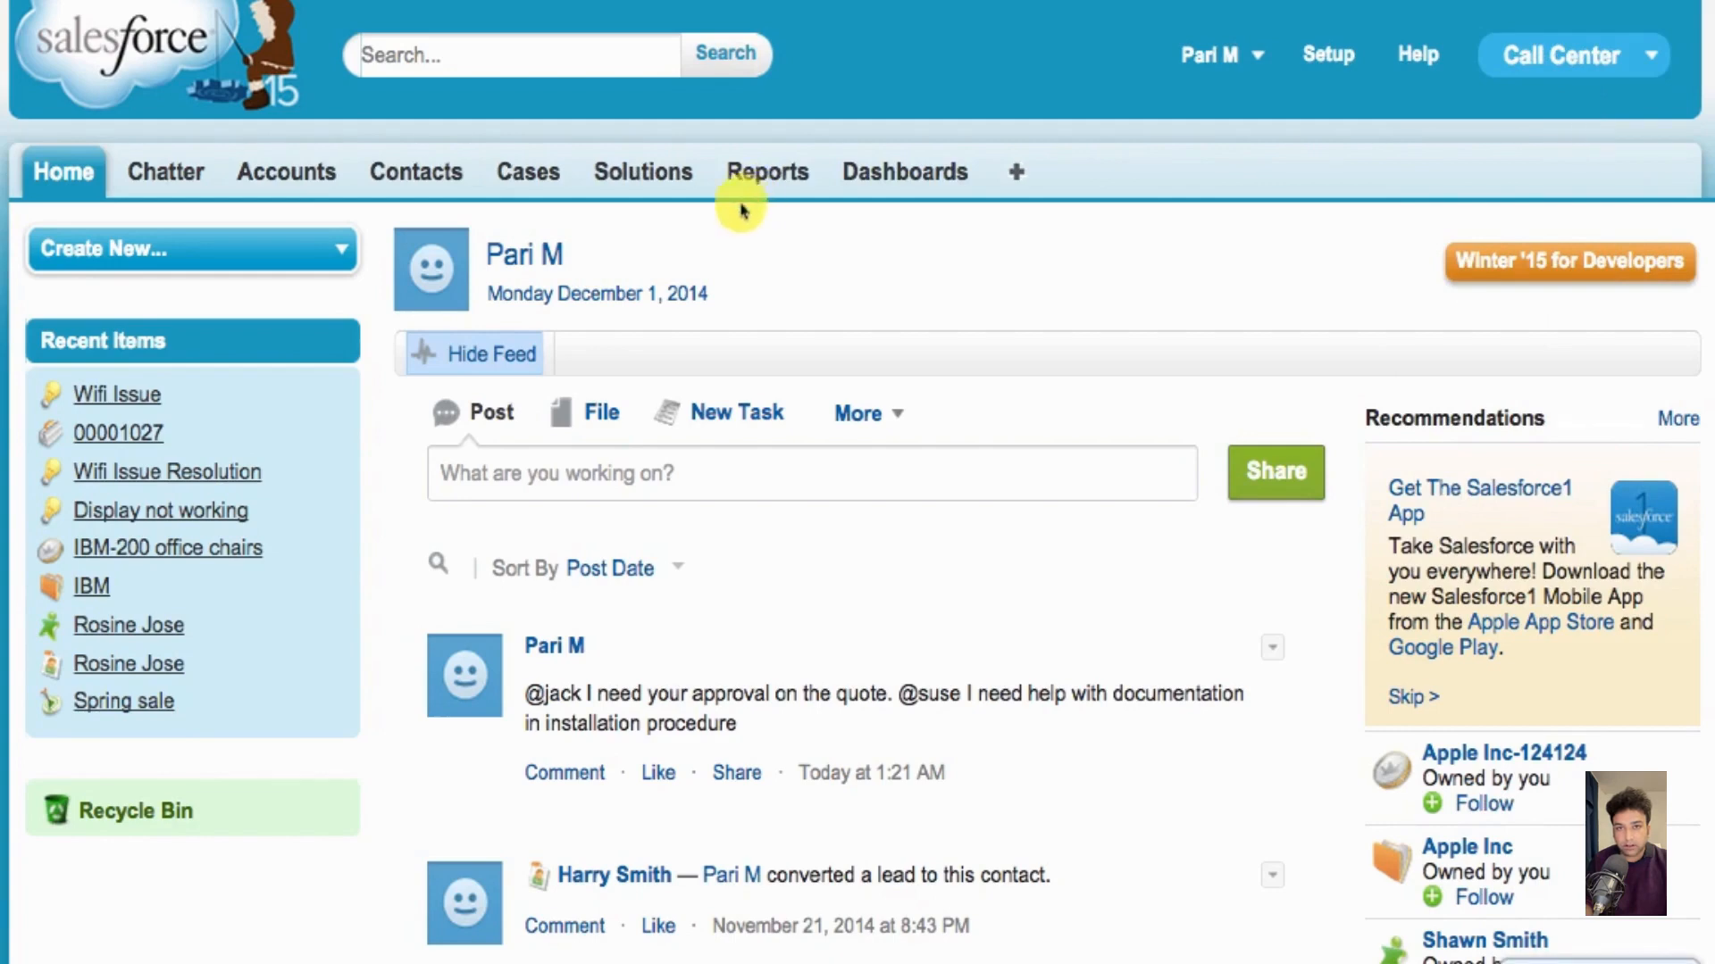
pyautogui.click(534, 185)
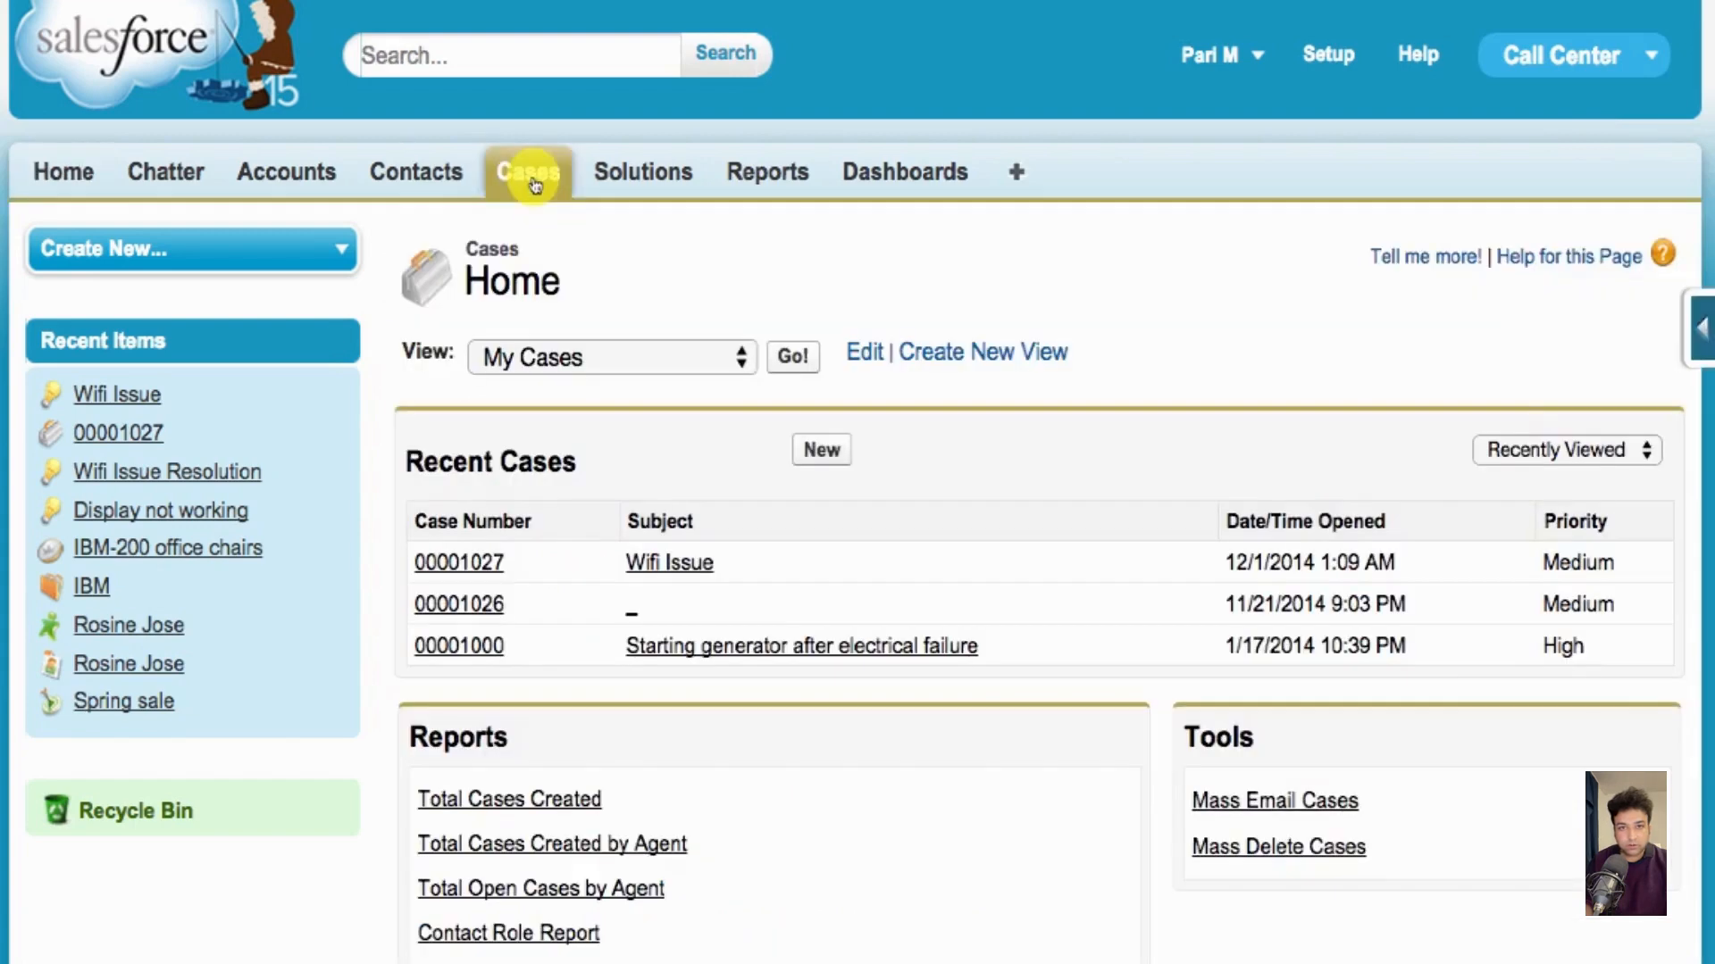
pyautogui.click(640, 177)
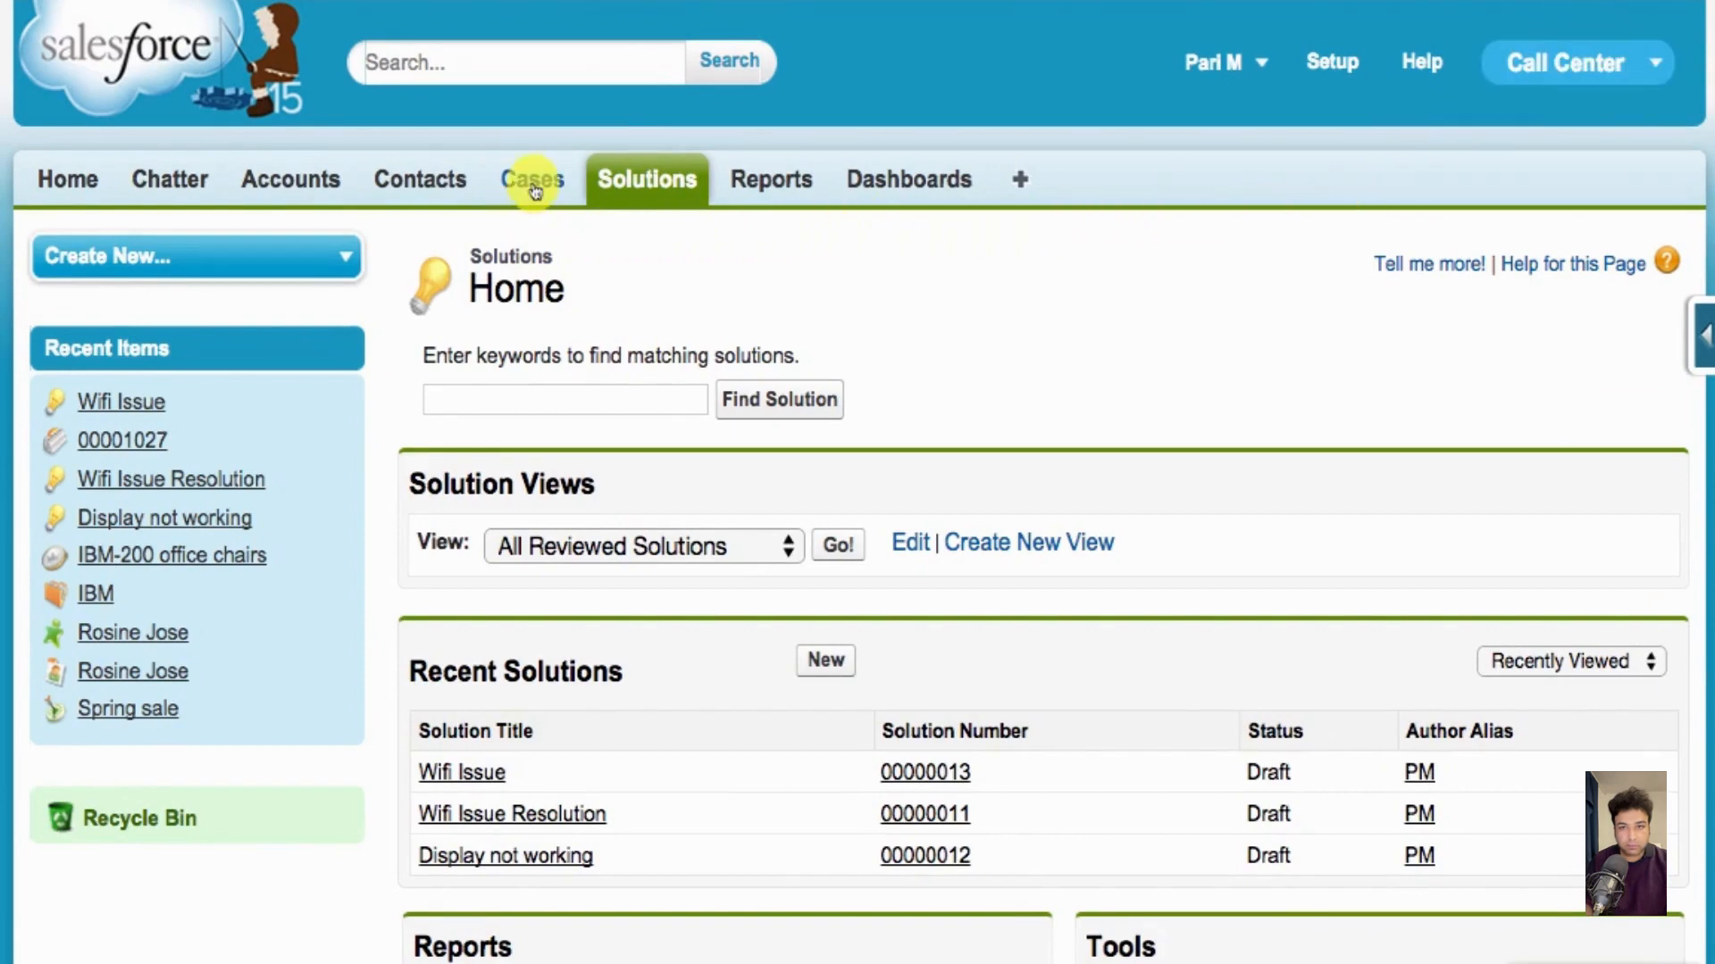
pyautogui.click(533, 181)
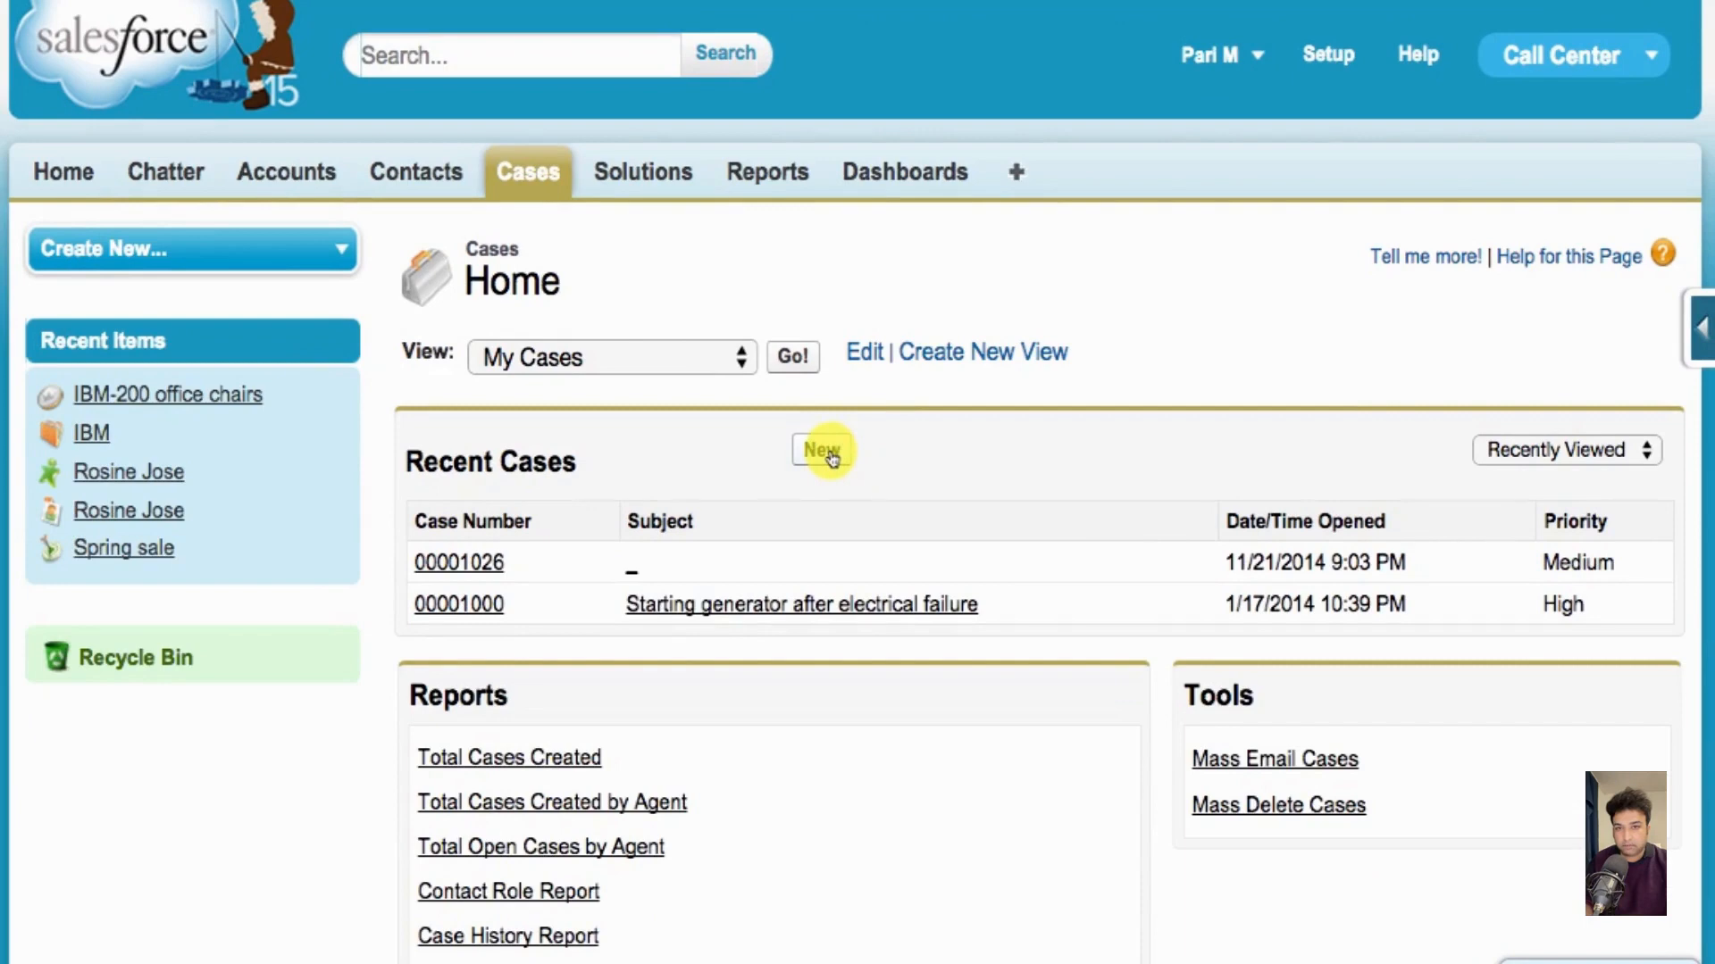
# Step: Start a new case for the Intel Inc contact with Case Origin set to Phone
pyautogui.click(822, 450)
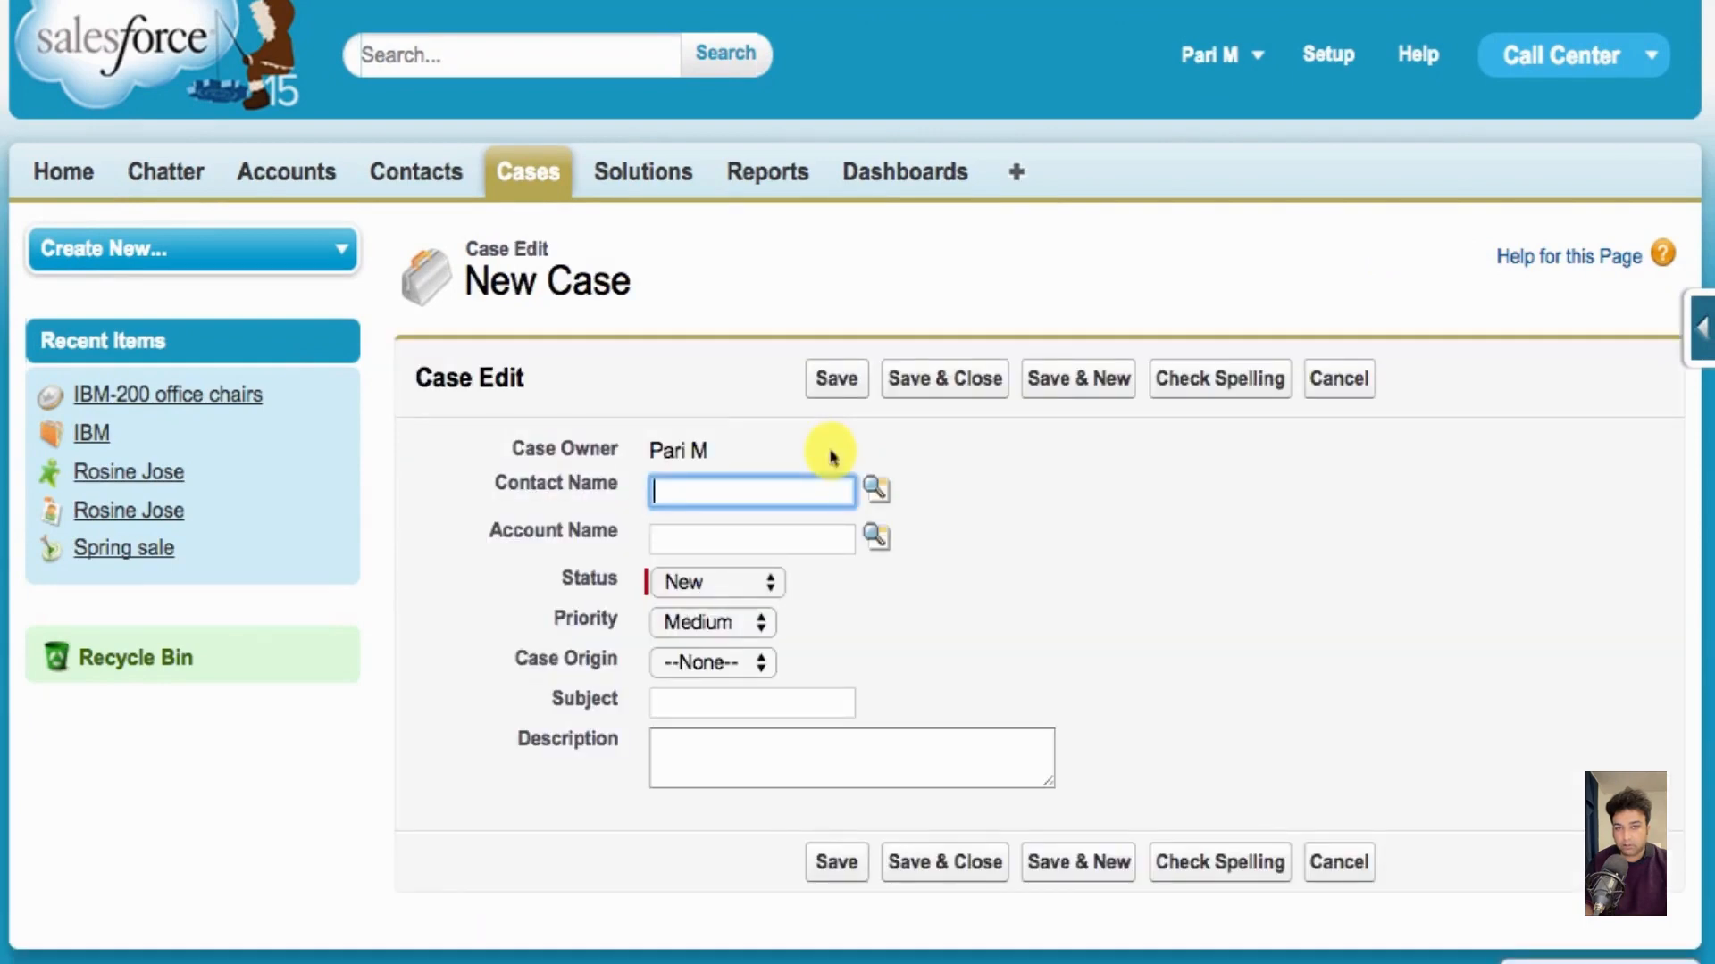
pyautogui.click(875, 488)
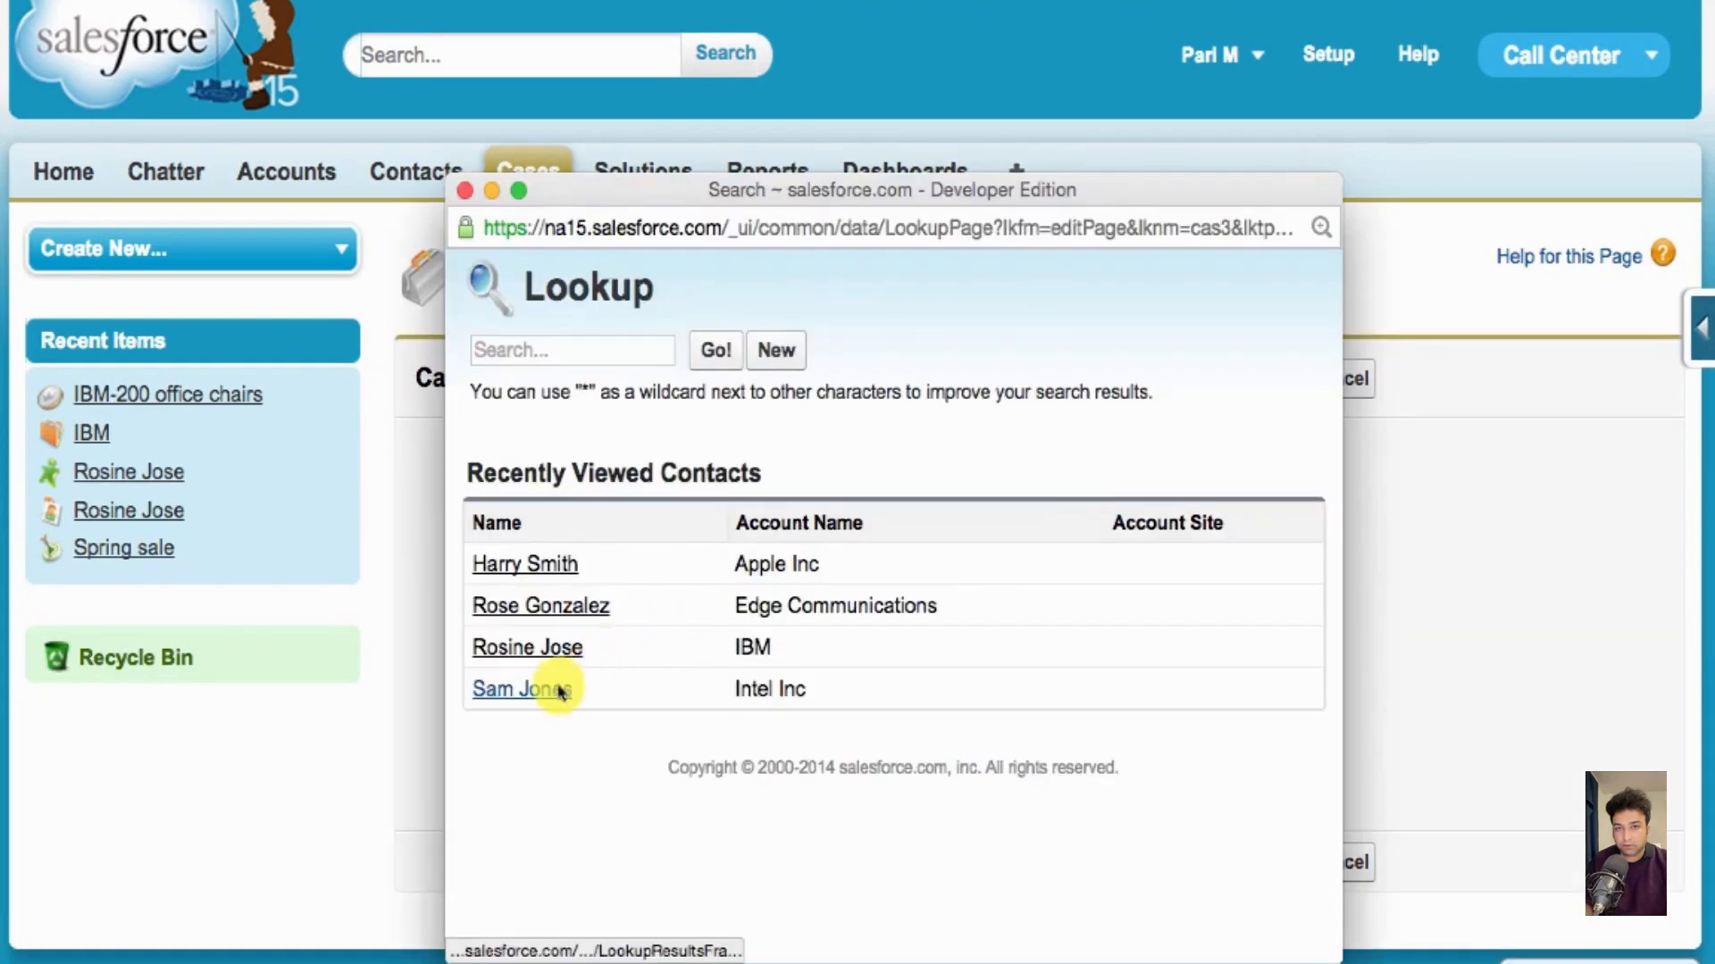
pyautogui.click(558, 690)
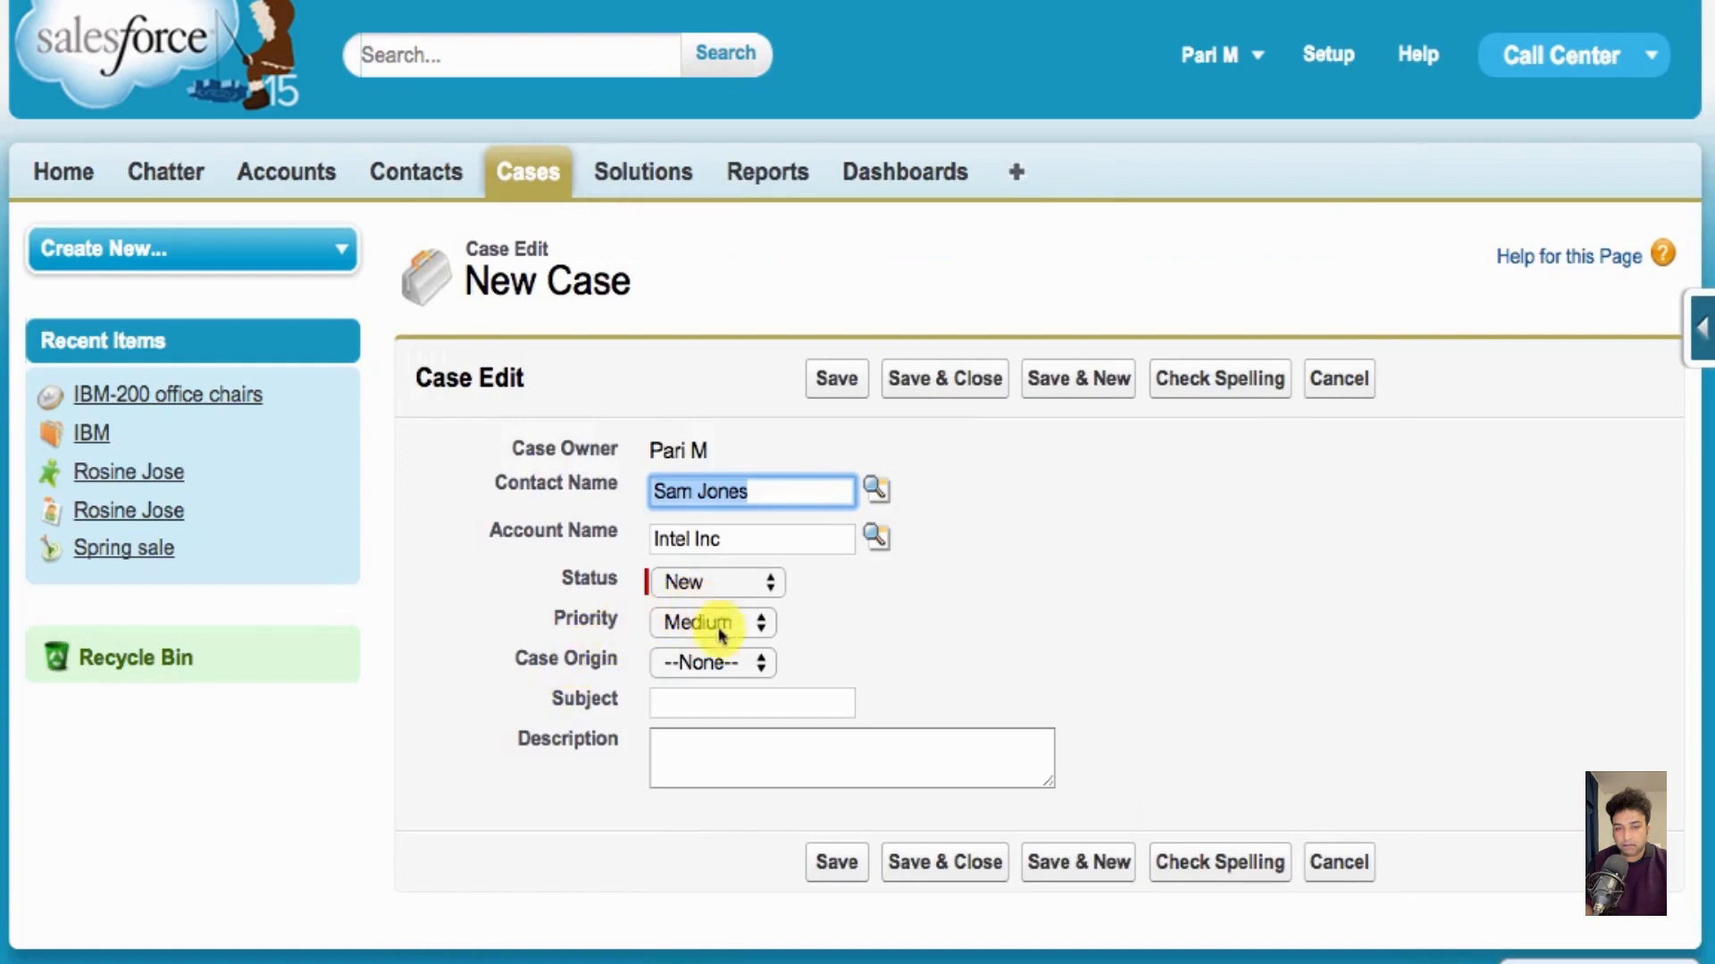
pyautogui.click(712, 662)
pyautogui.click(700, 703)
# Step: Enter subject 'Wifi Issue' and description 'Unable to connect to Wifi on D Inspiron 1234', save, then open Solutions
pyautogui.click(700, 704)
pyautogui.write('Wifi Issue')
pyautogui.press('Tab')
pyautogui.write('Unable to conne')
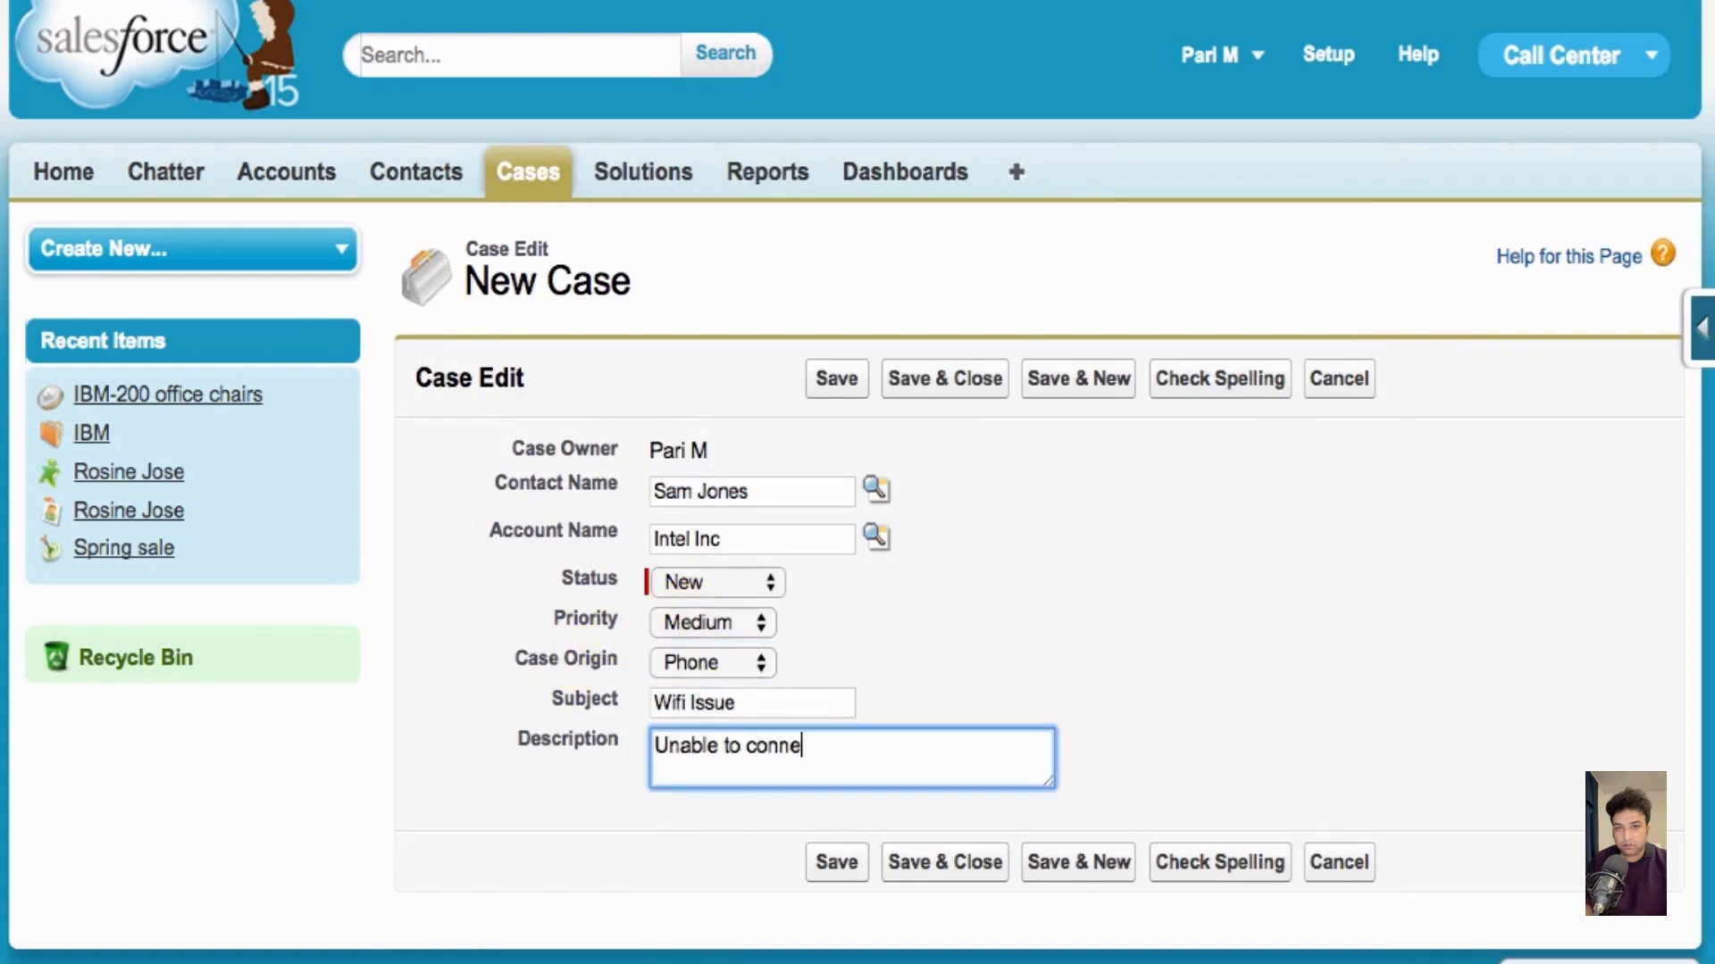
pyautogui.write('ct to Wifi on D Inspiron 1234')
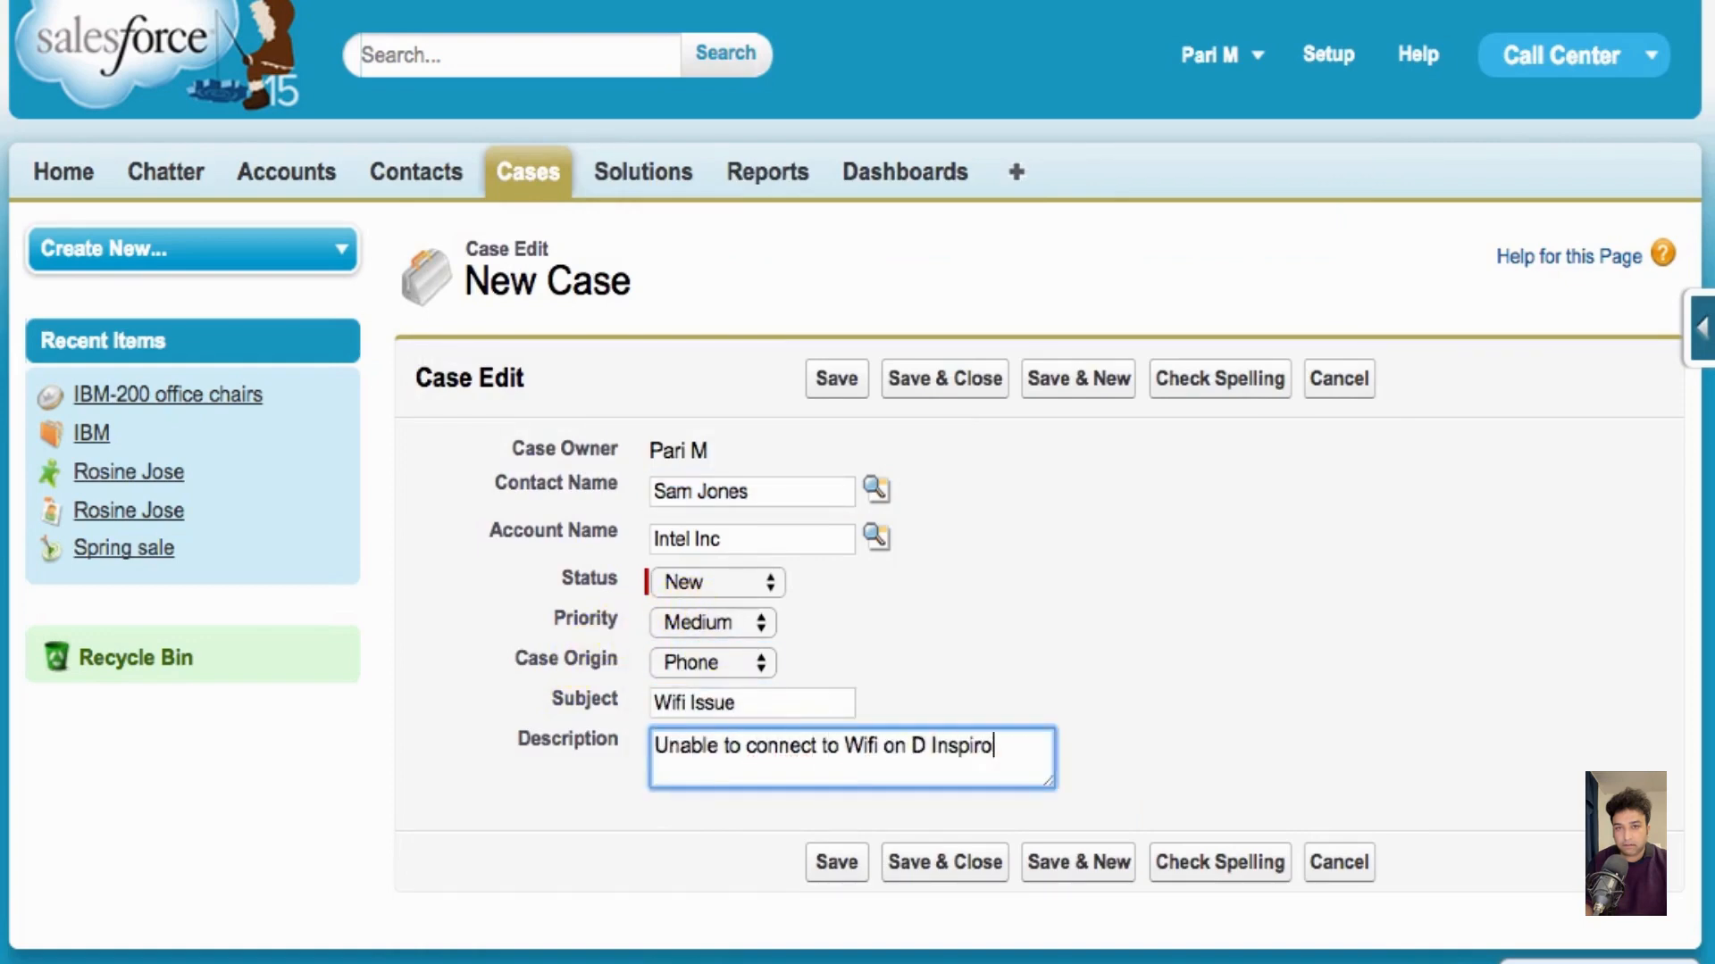
pyautogui.click(836, 862)
pyautogui.click(643, 172)
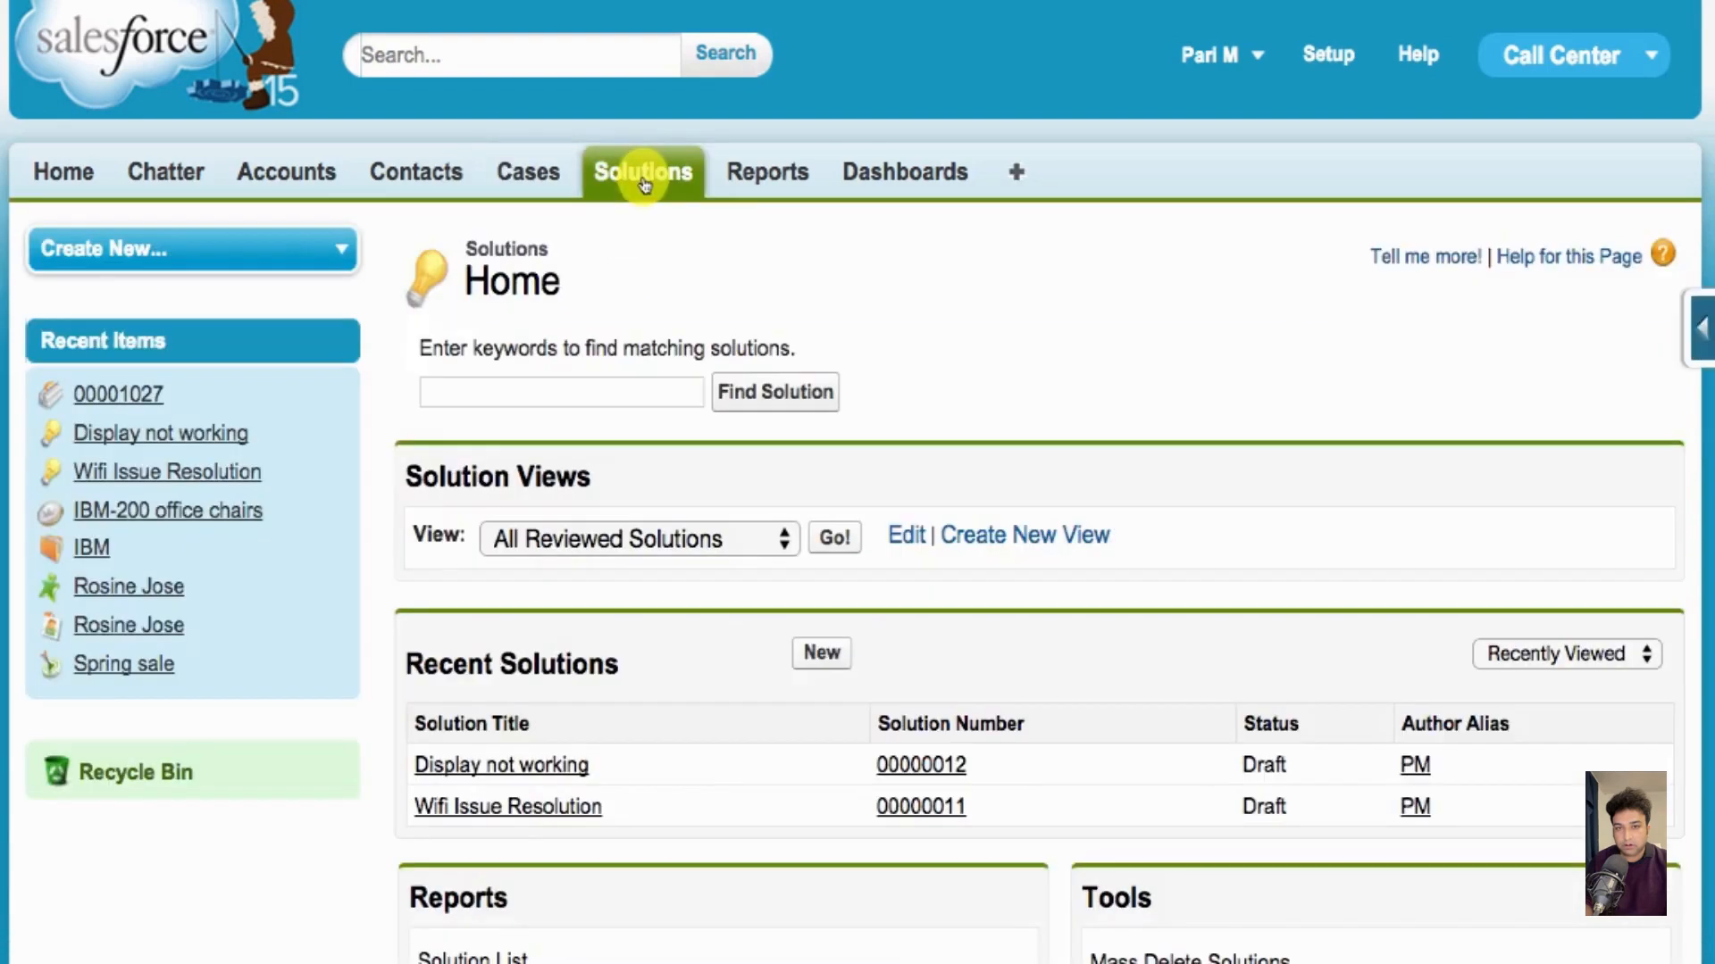
# Step: Search solutions for 'wifi', review the Wifi Issue Resolution record, then return to Cases
pyautogui.click(577, 391)
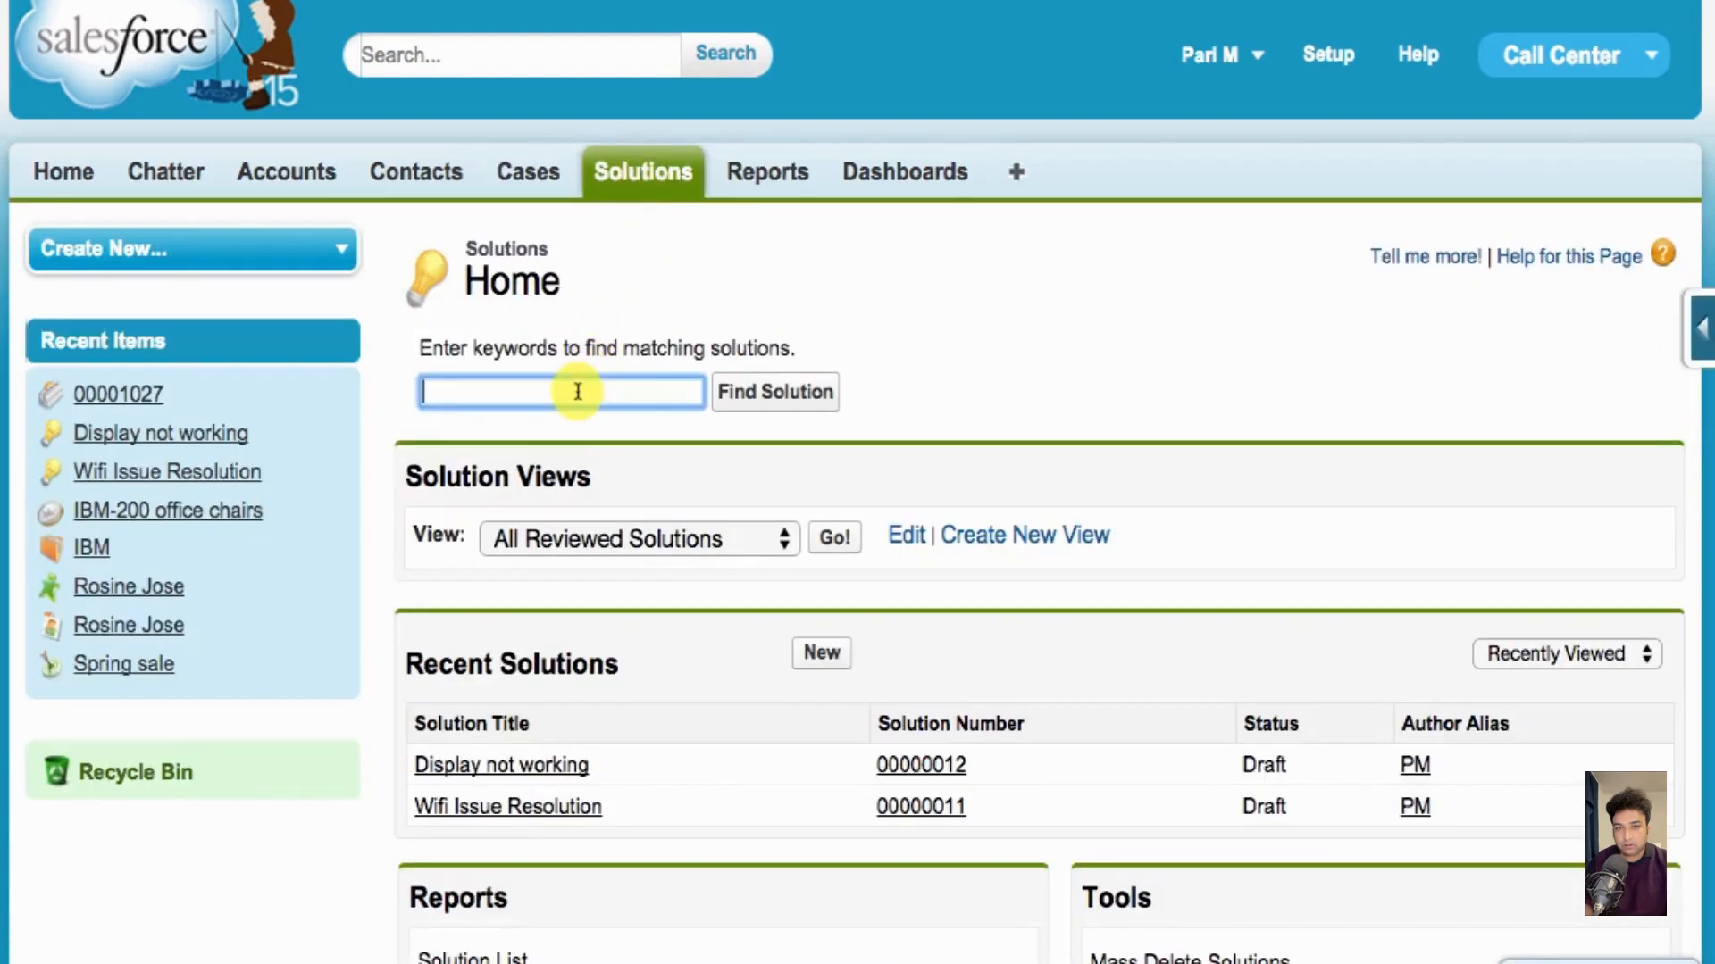
pyautogui.write('wifi')
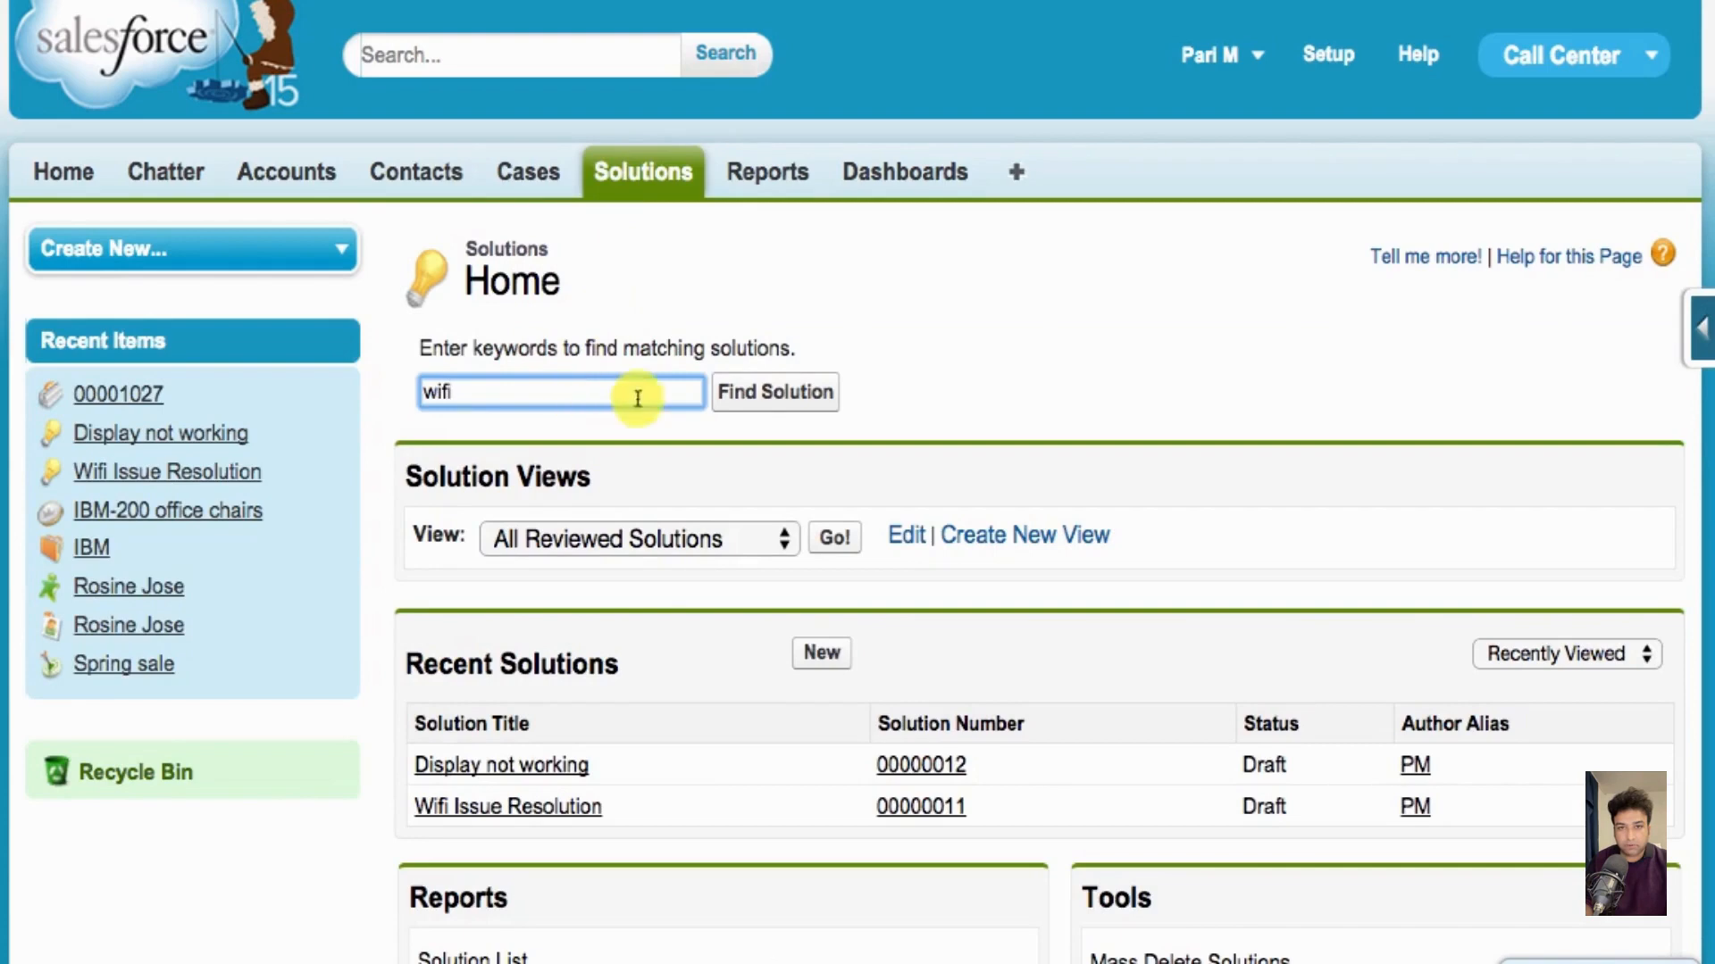
pyautogui.click(774, 397)
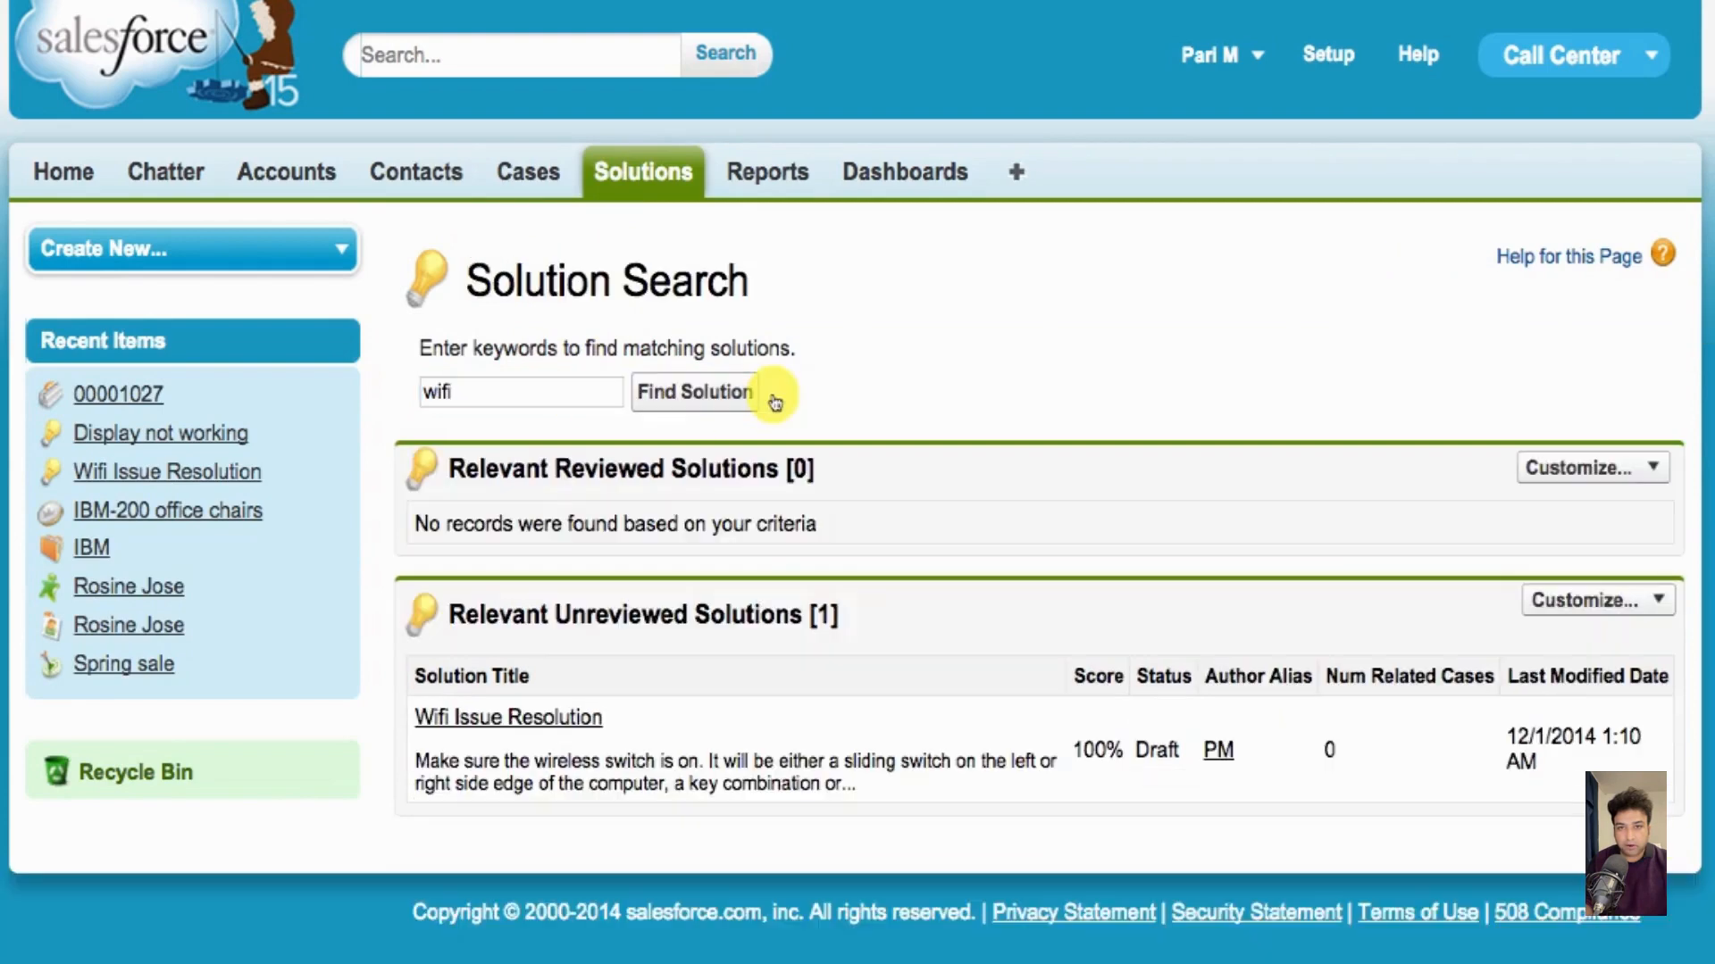
pyautogui.click(521, 725)
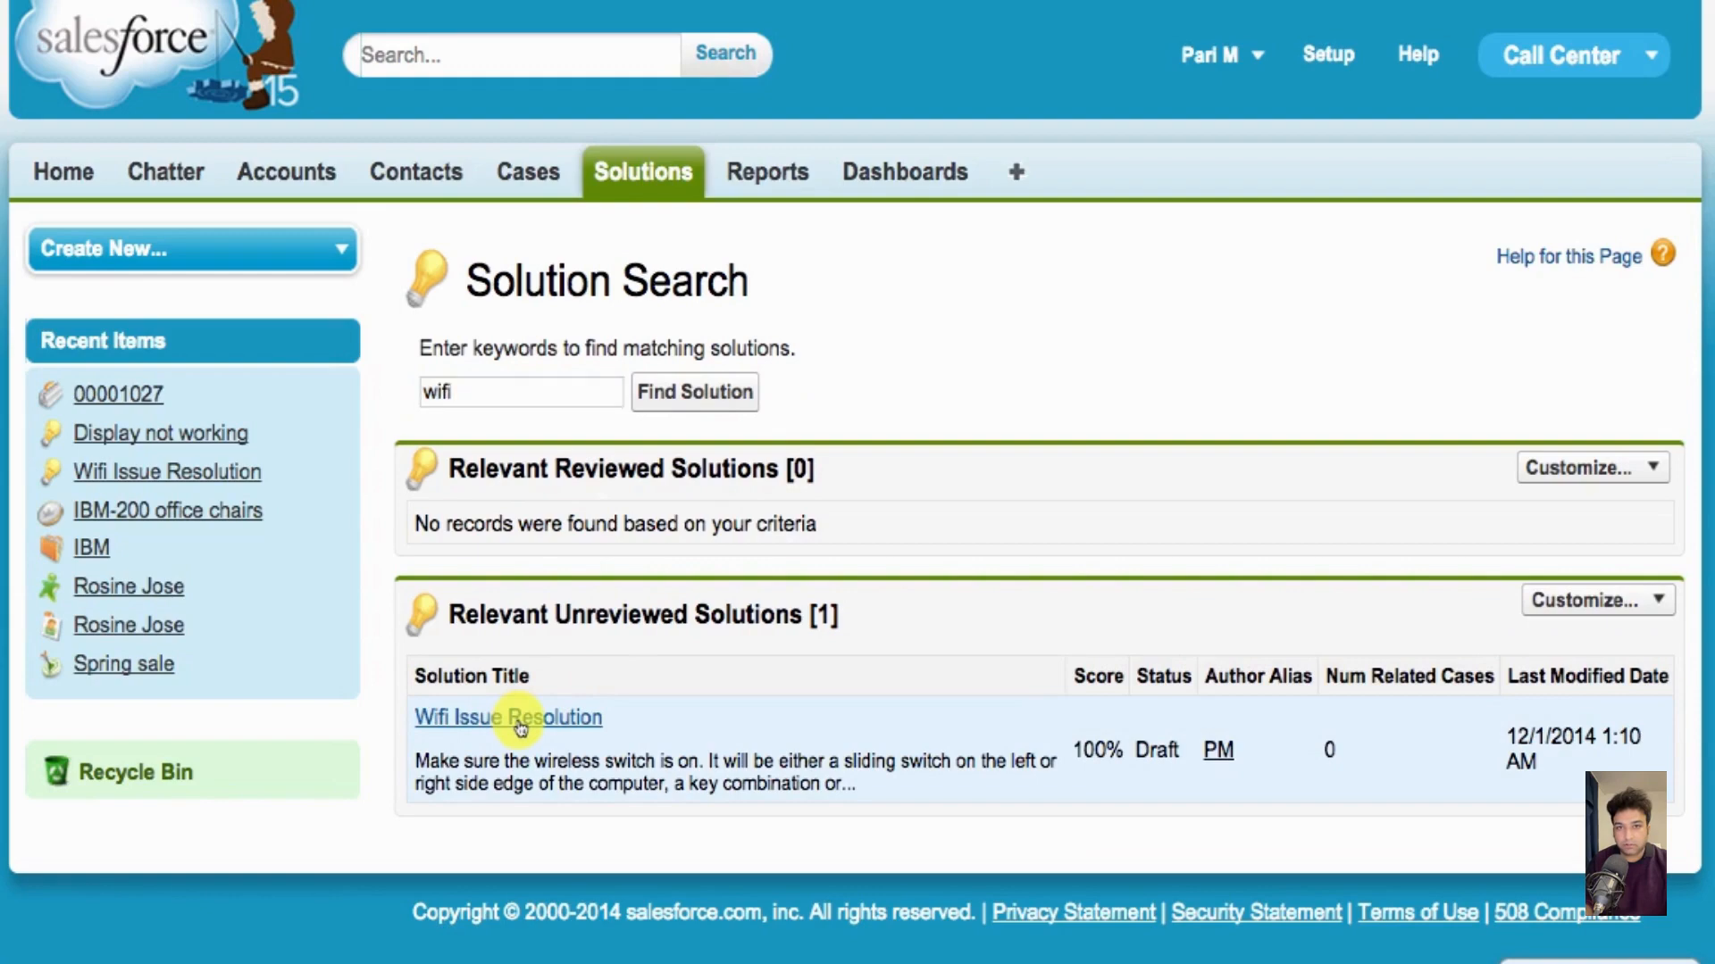
pyautogui.scroll(-6, 583, 712)
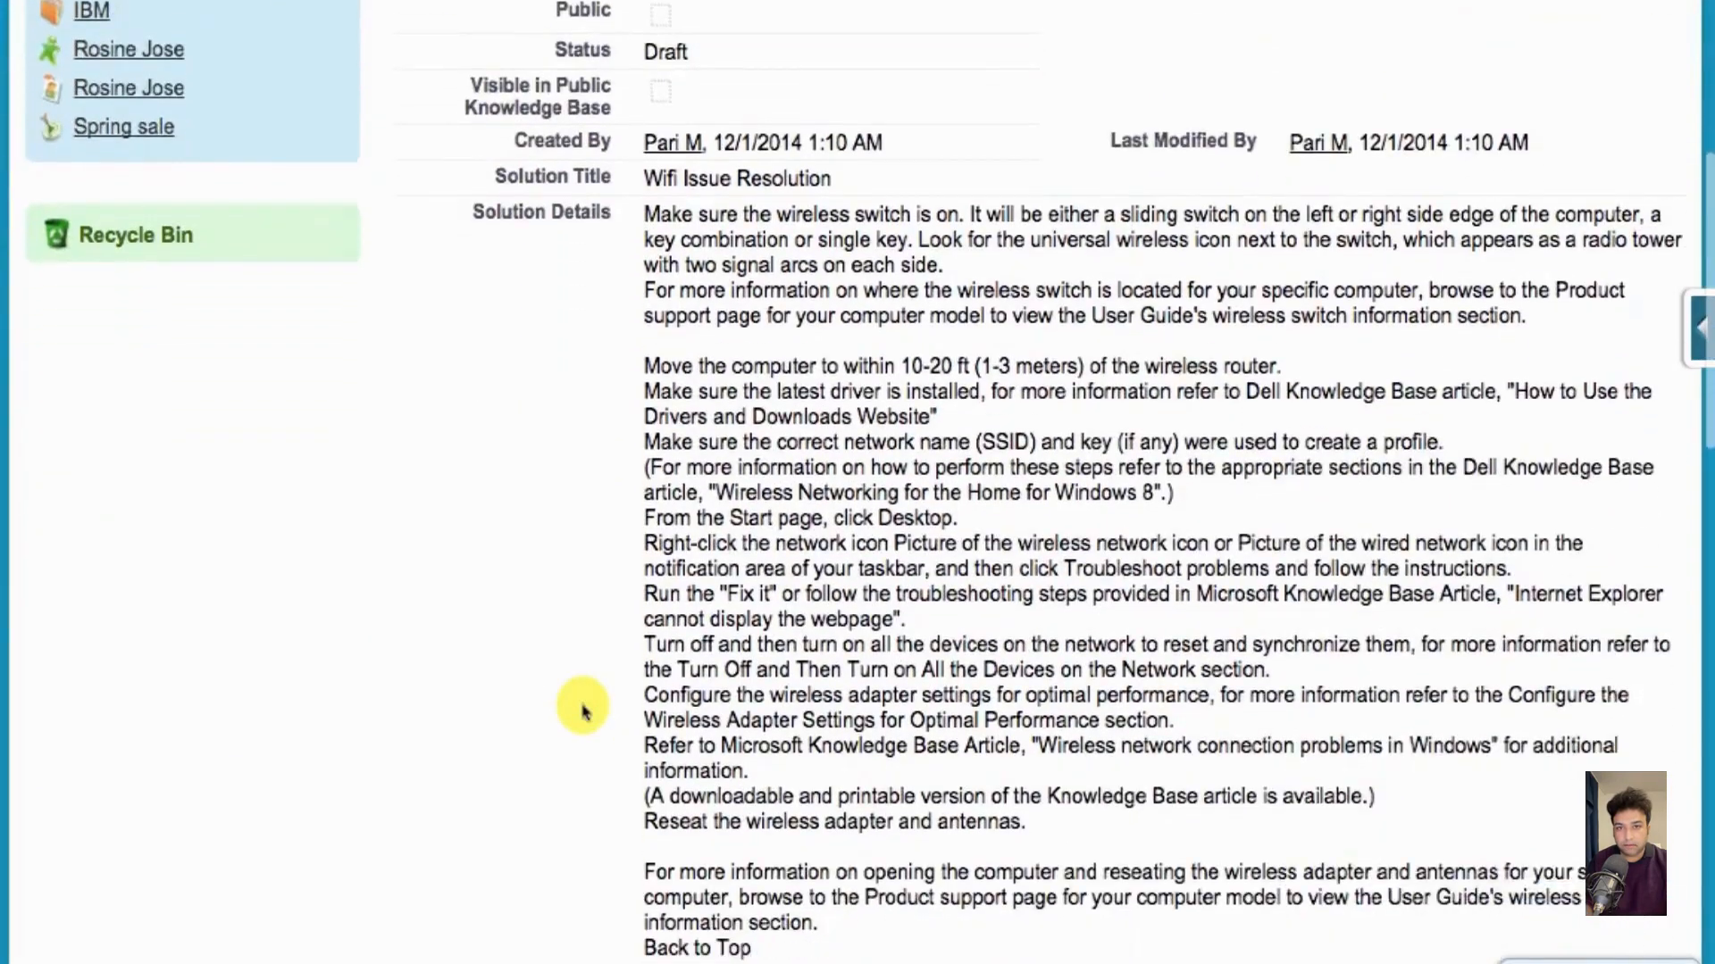
pyautogui.scroll(6, 582, 710)
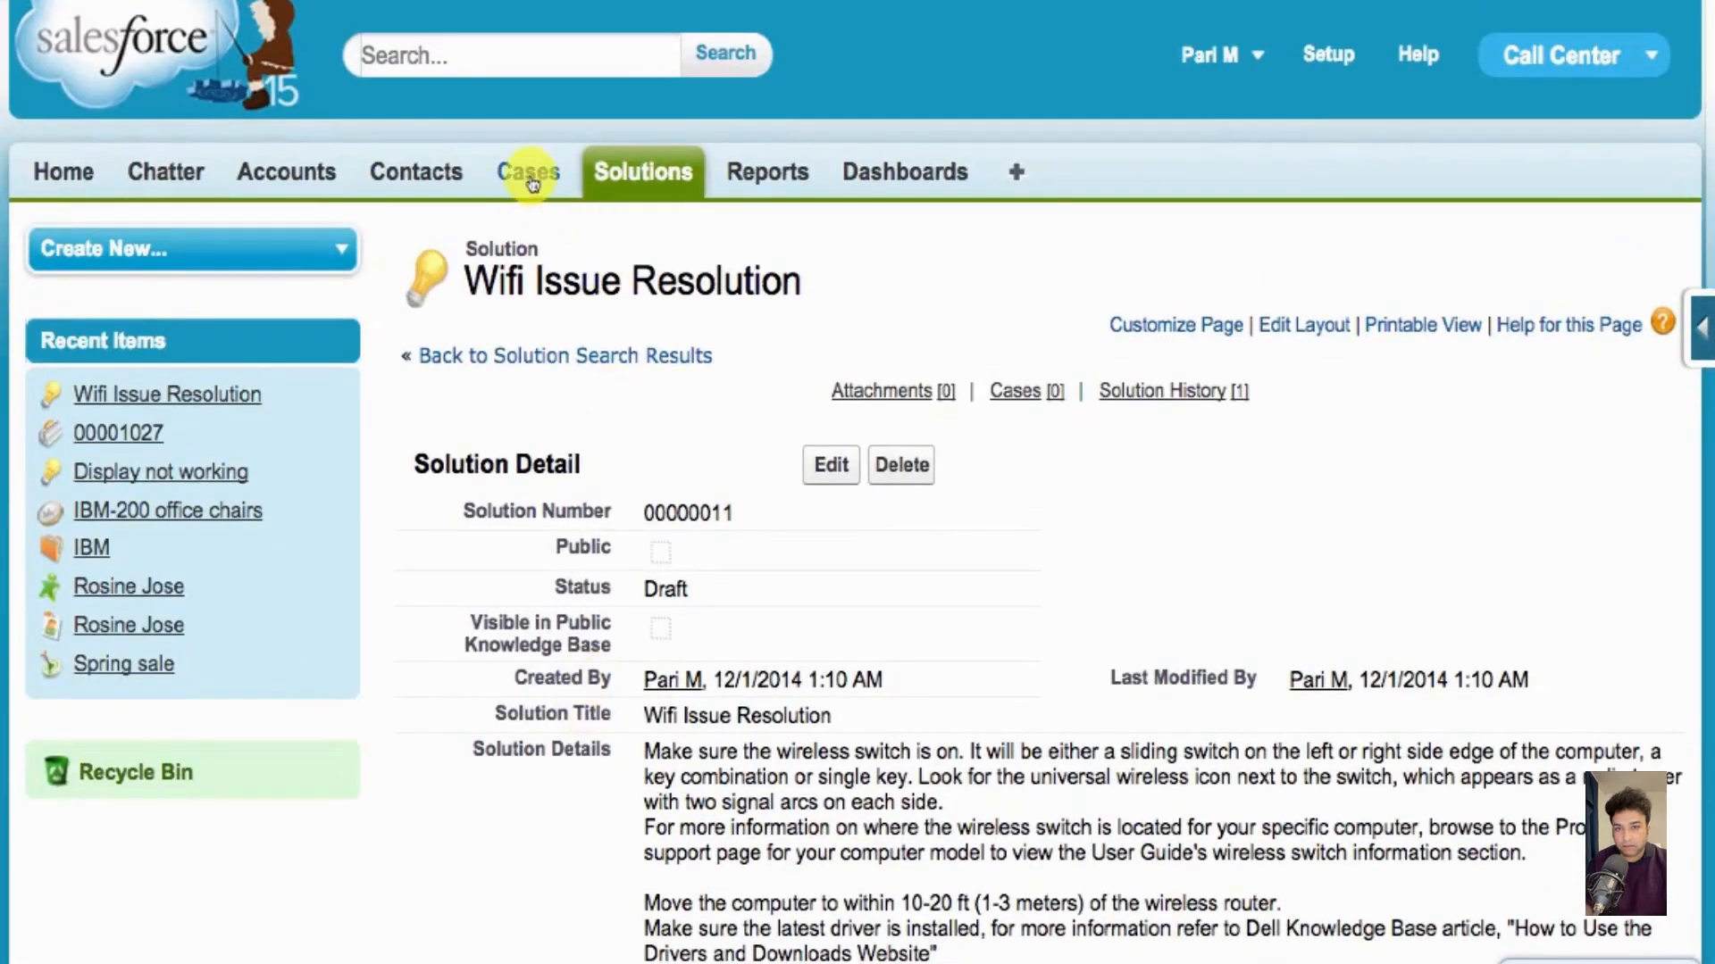
pyautogui.click(531, 175)
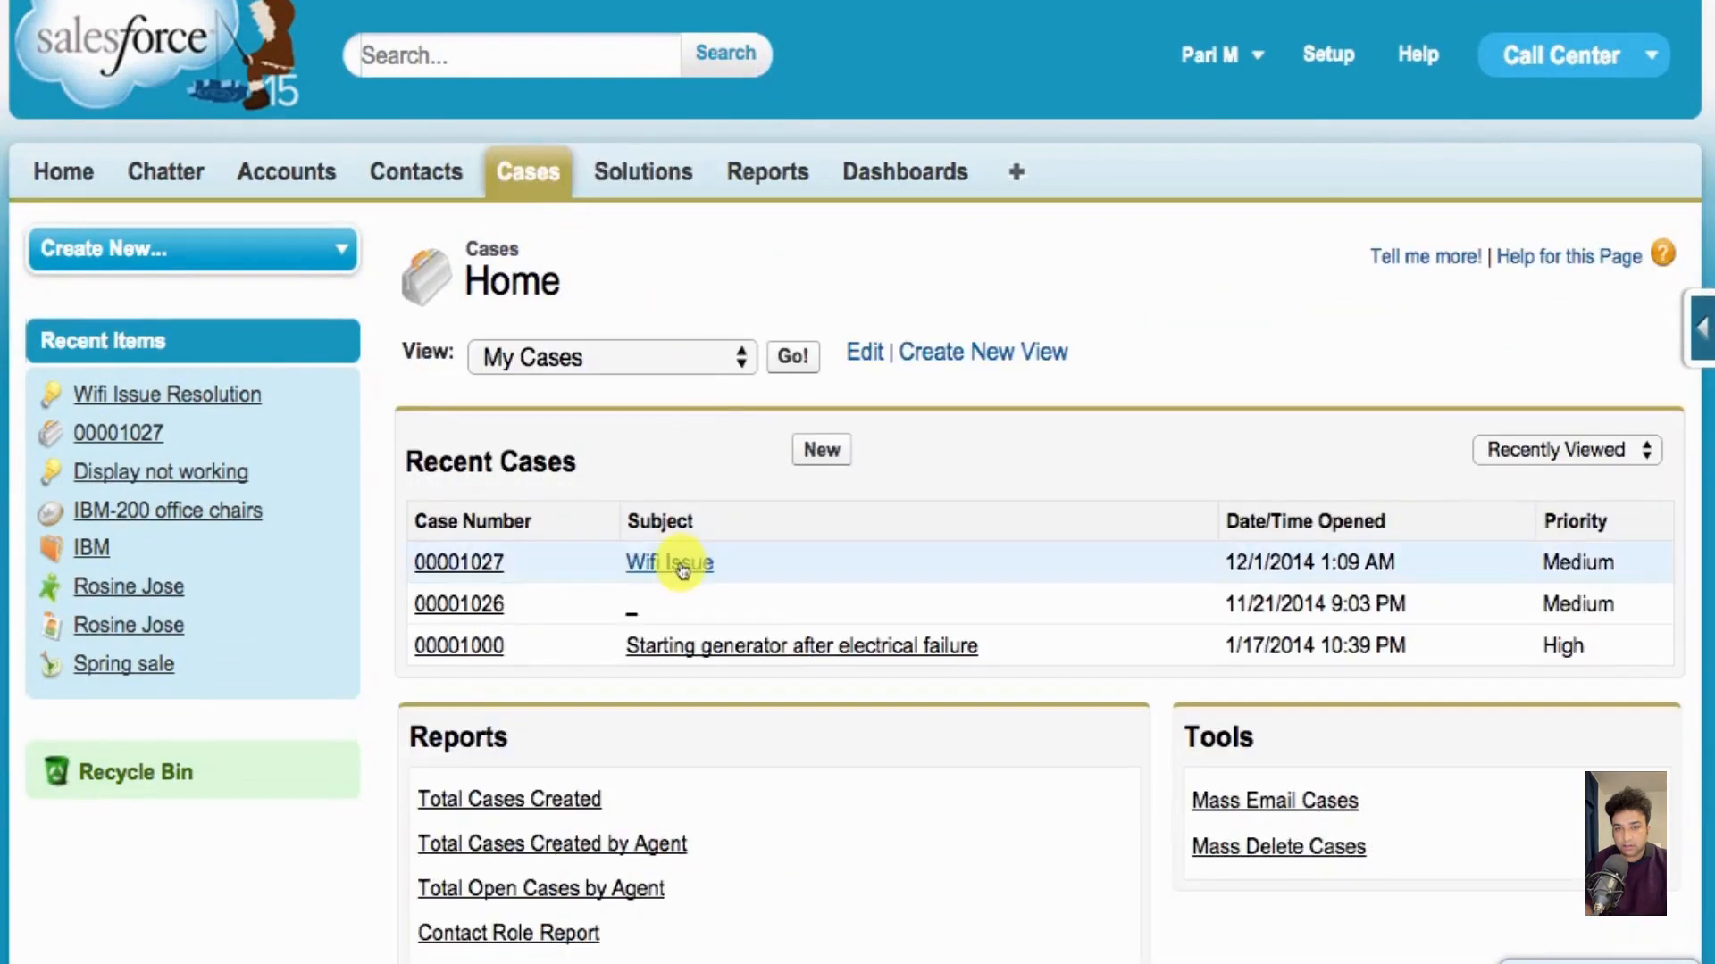
# Step: Close the Wifi Issue case with Status Closed and Case Reason Equipment Complexity
pyautogui.click(682, 567)
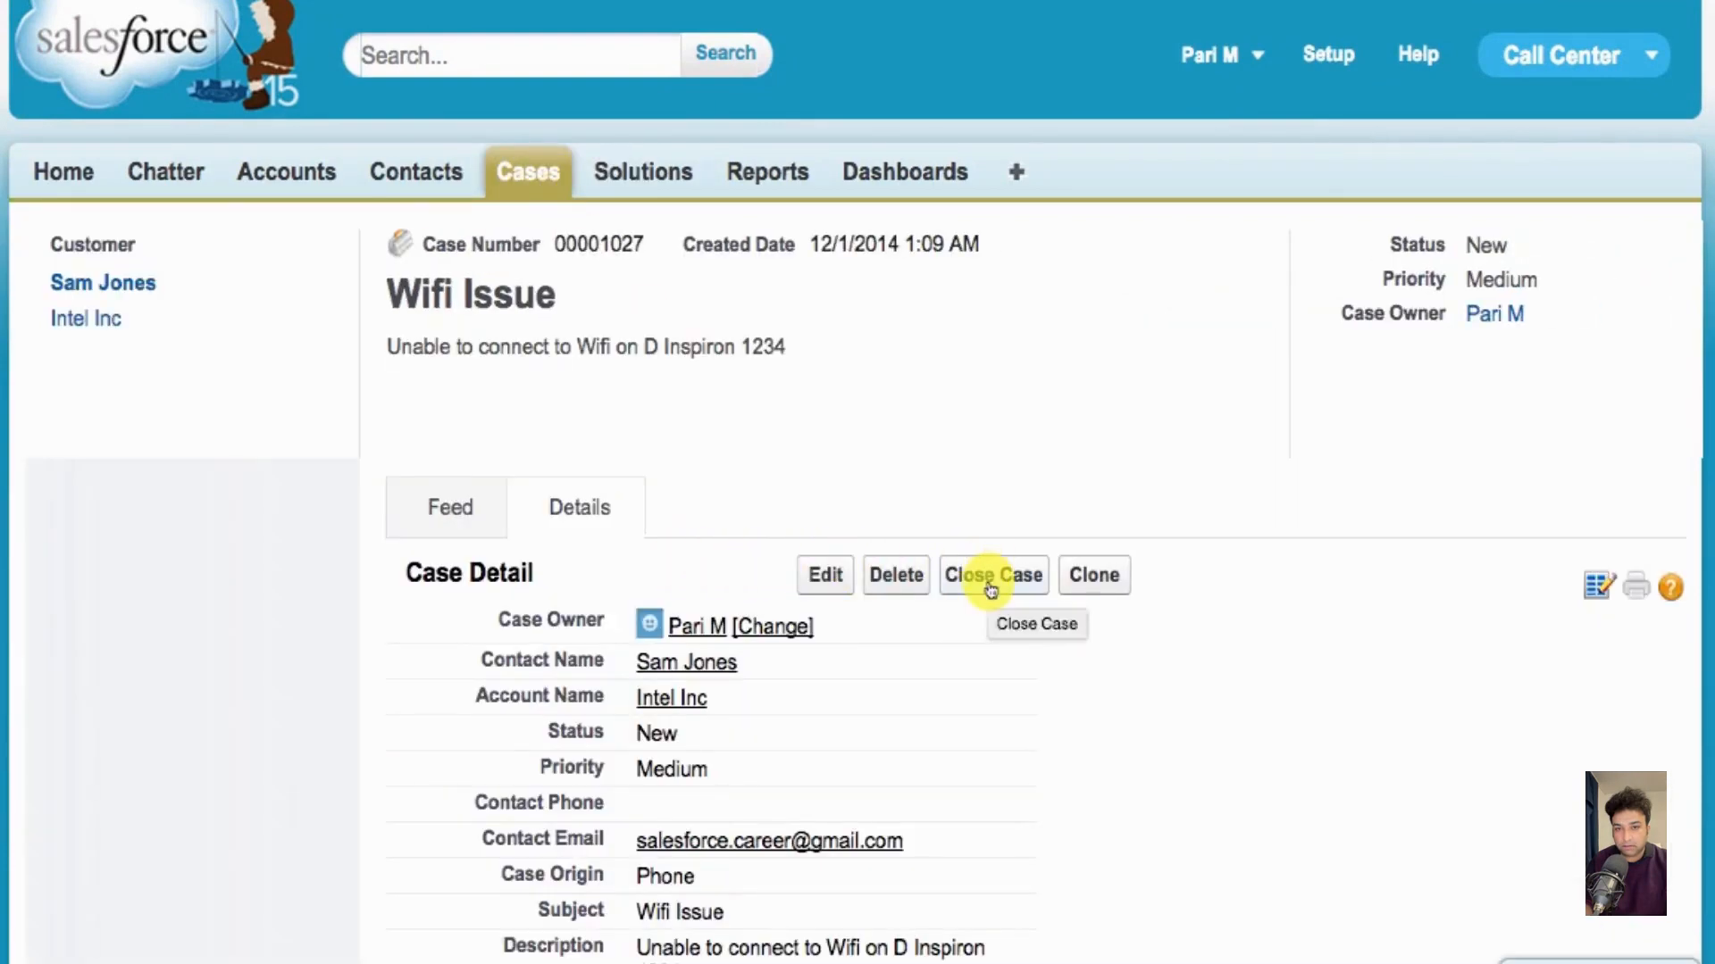
pyautogui.click(991, 580)
pyautogui.scroll(-3, 740, 342)
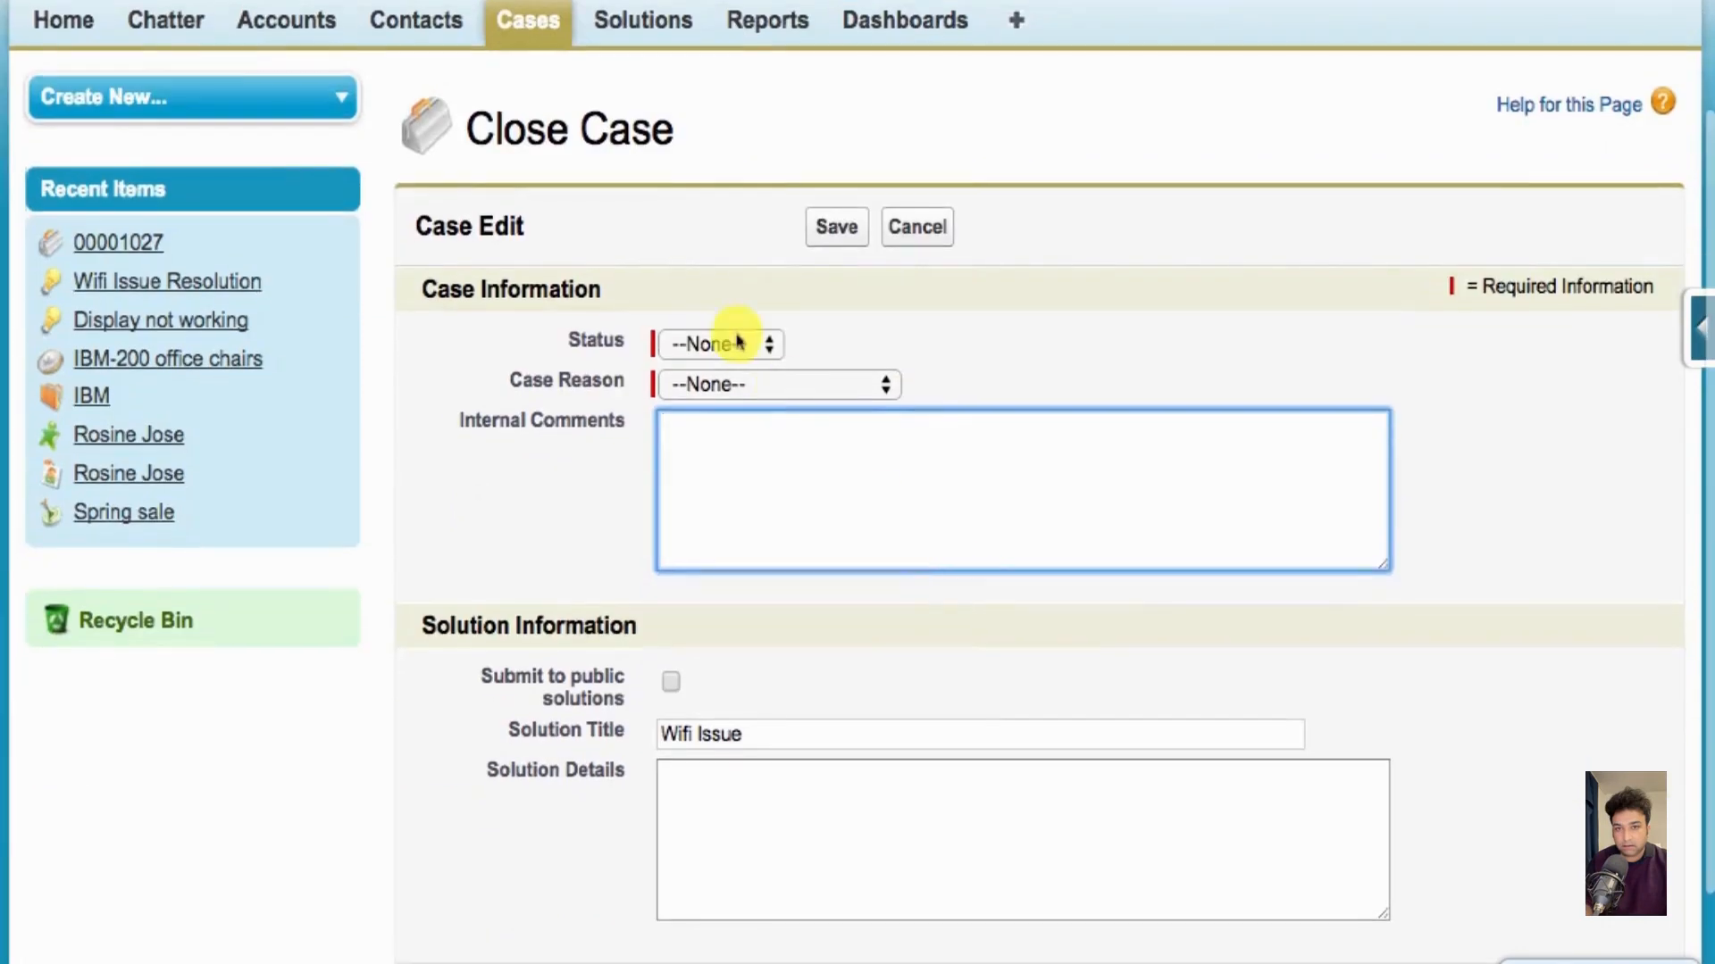
pyautogui.click(739, 342)
pyautogui.click(739, 367)
pyautogui.click(739, 384)
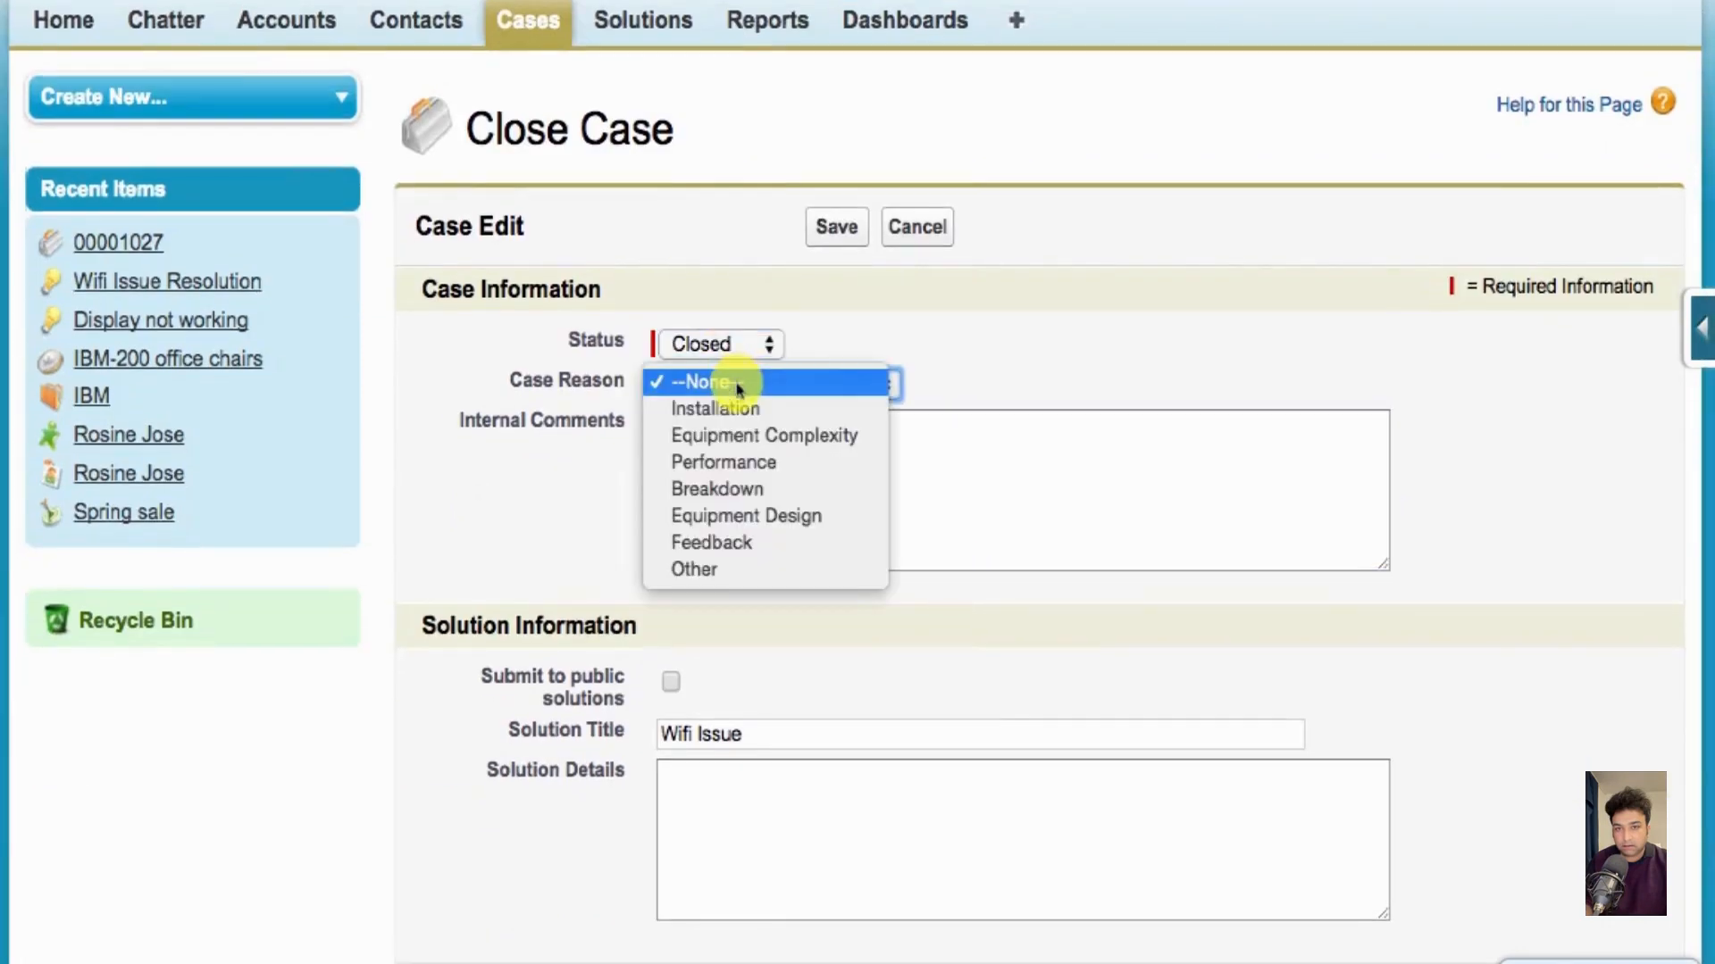
pyautogui.click(735, 435)
# Step: Add the solution 'Reboot and install new driver' and save the closed case
pyautogui.scroll(-2, 720, 501)
pyautogui.click(715, 645)
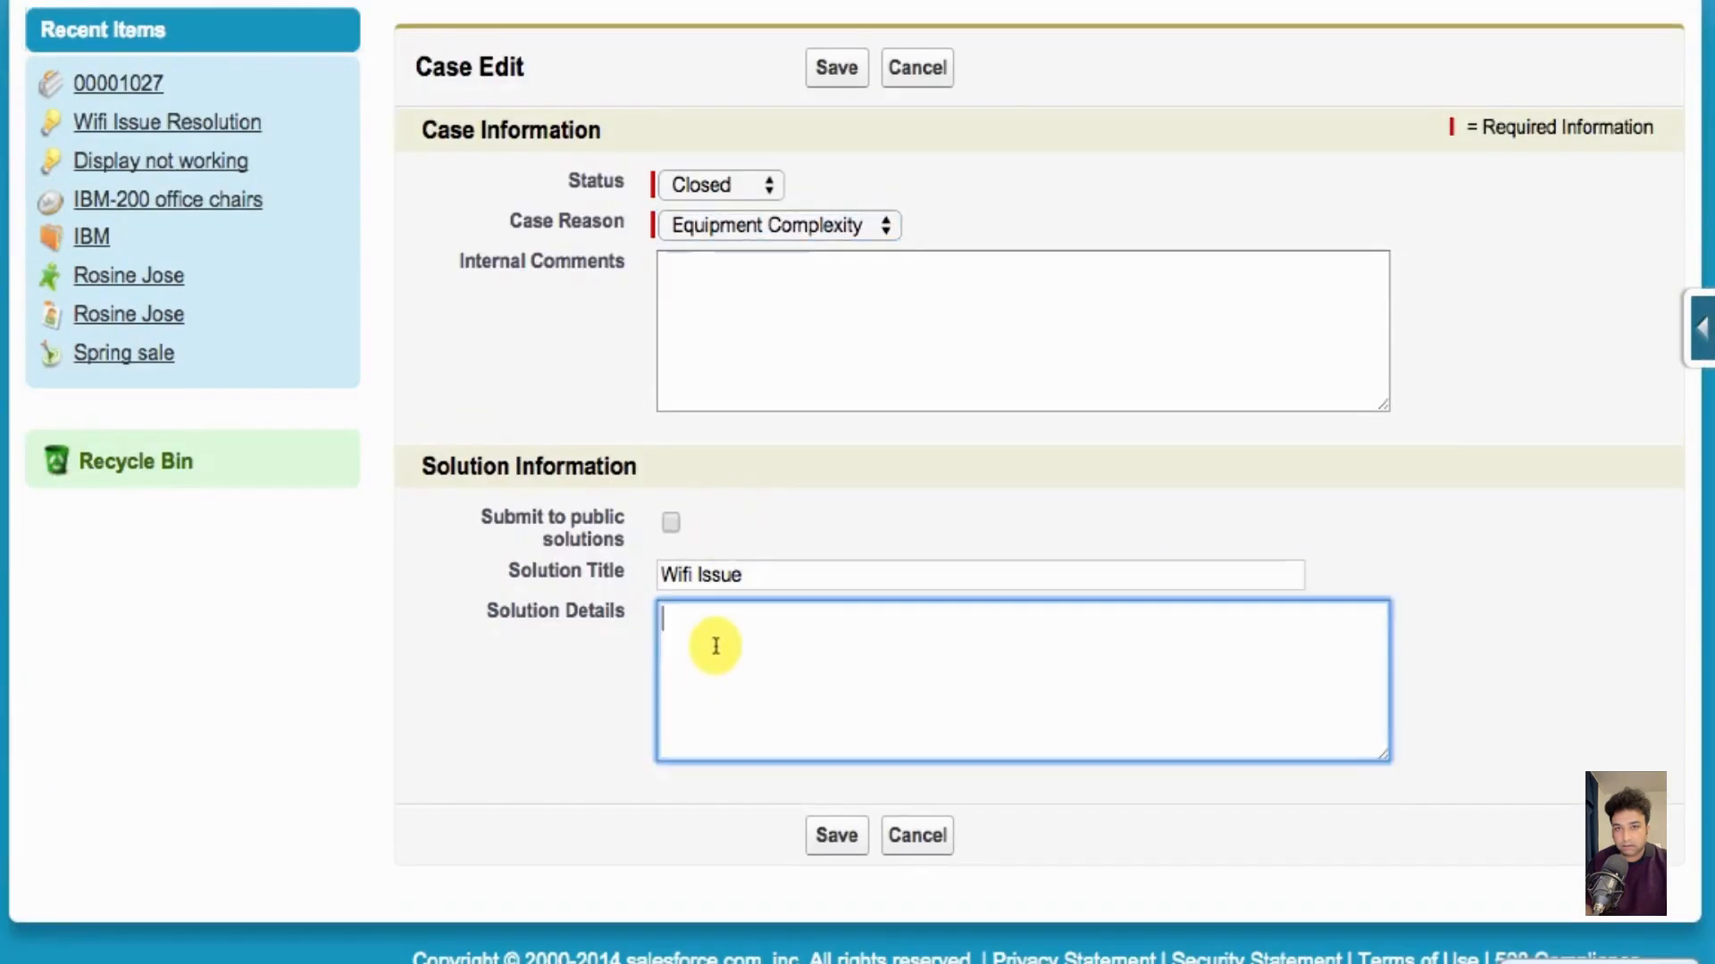
pyautogui.write('Reboot and install new driver')
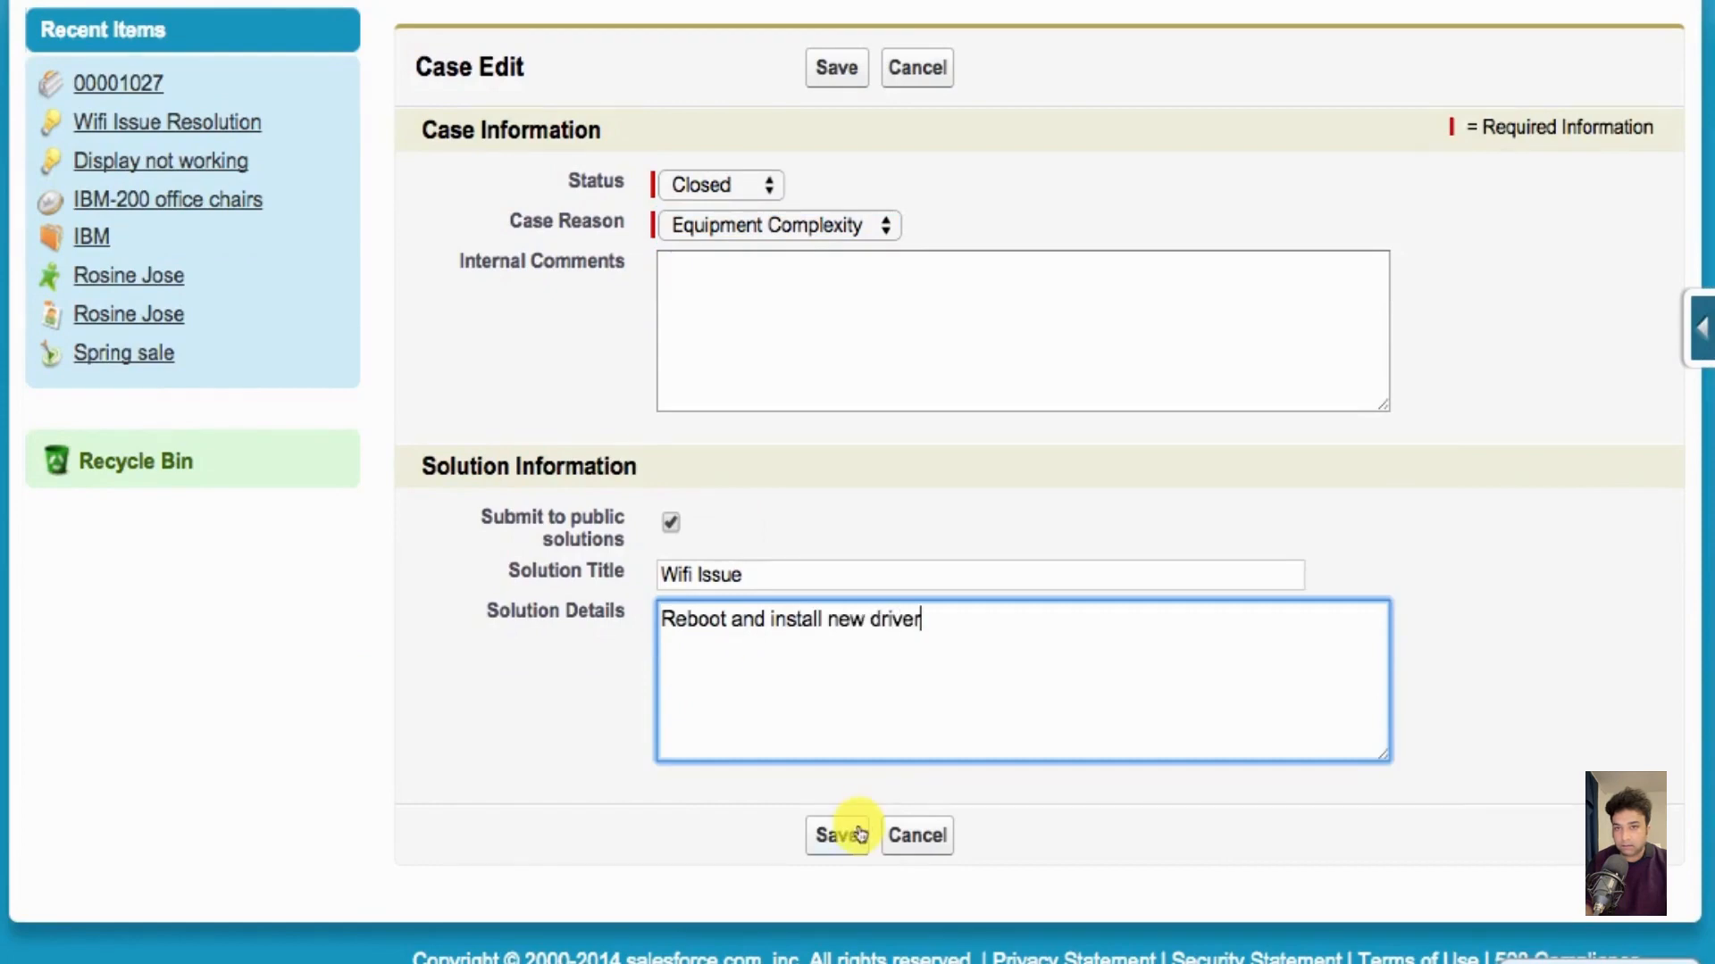
pyautogui.click(838, 835)
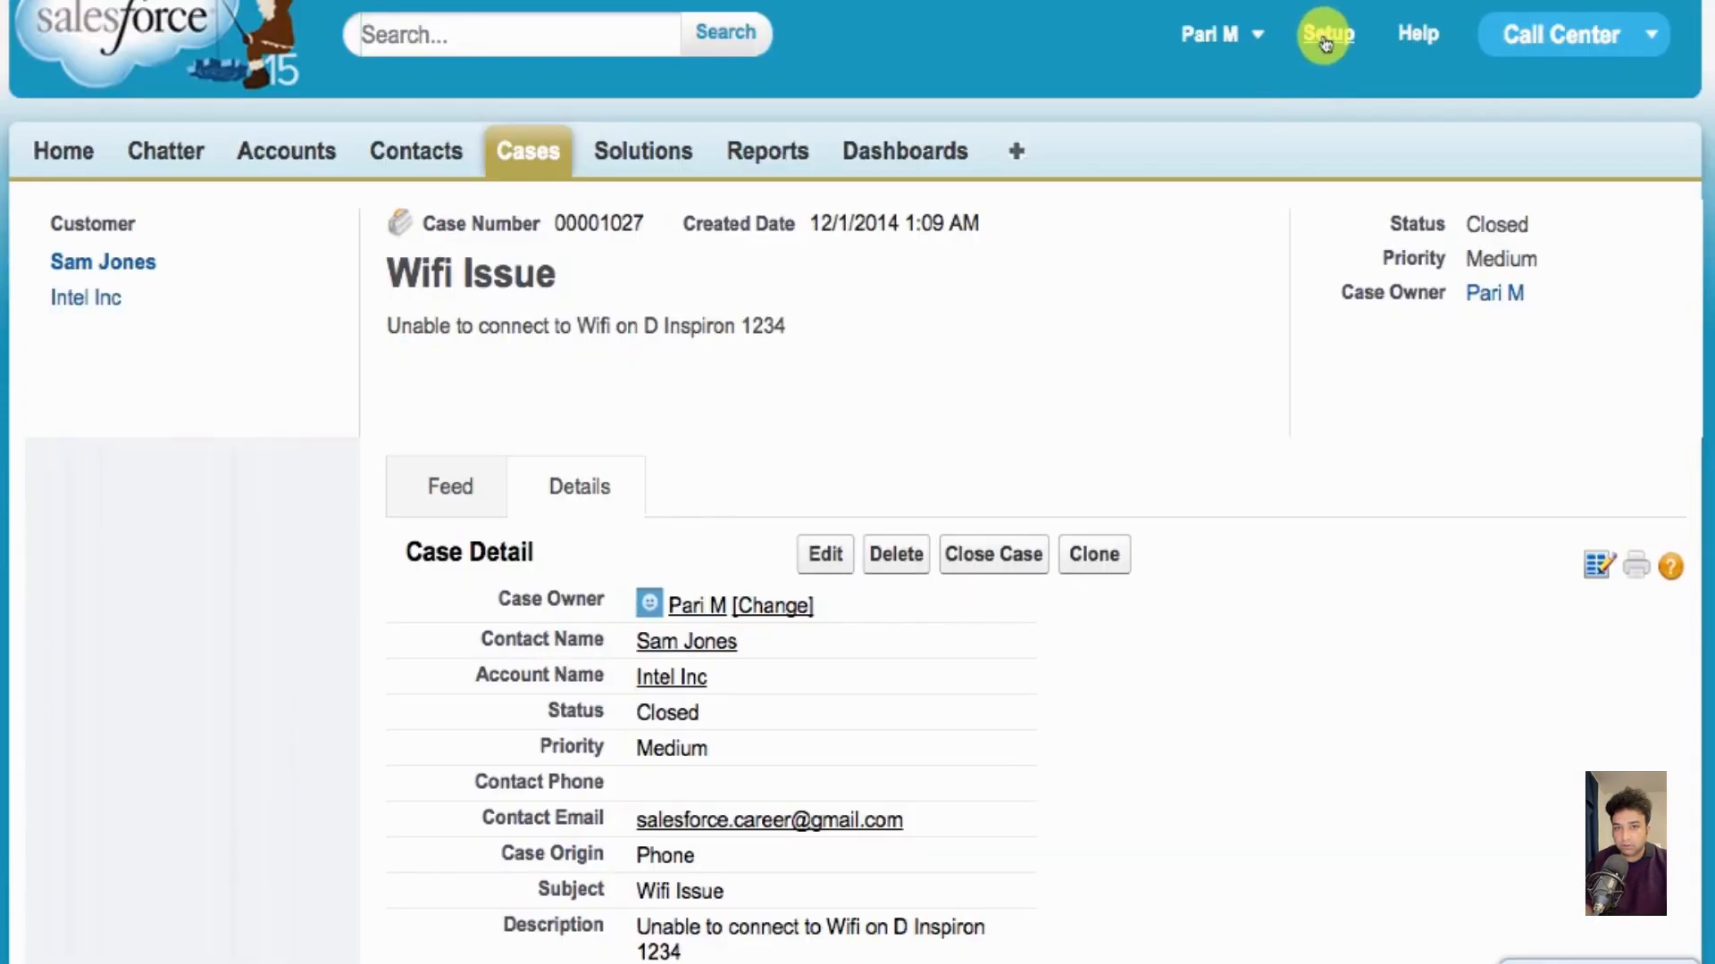
# Step: Browse Setup's Build > Create options, then open Reports & Dashboards and scroll its folders
pyautogui.click(1325, 36)
pyautogui.scroll(-5, 1251, 106)
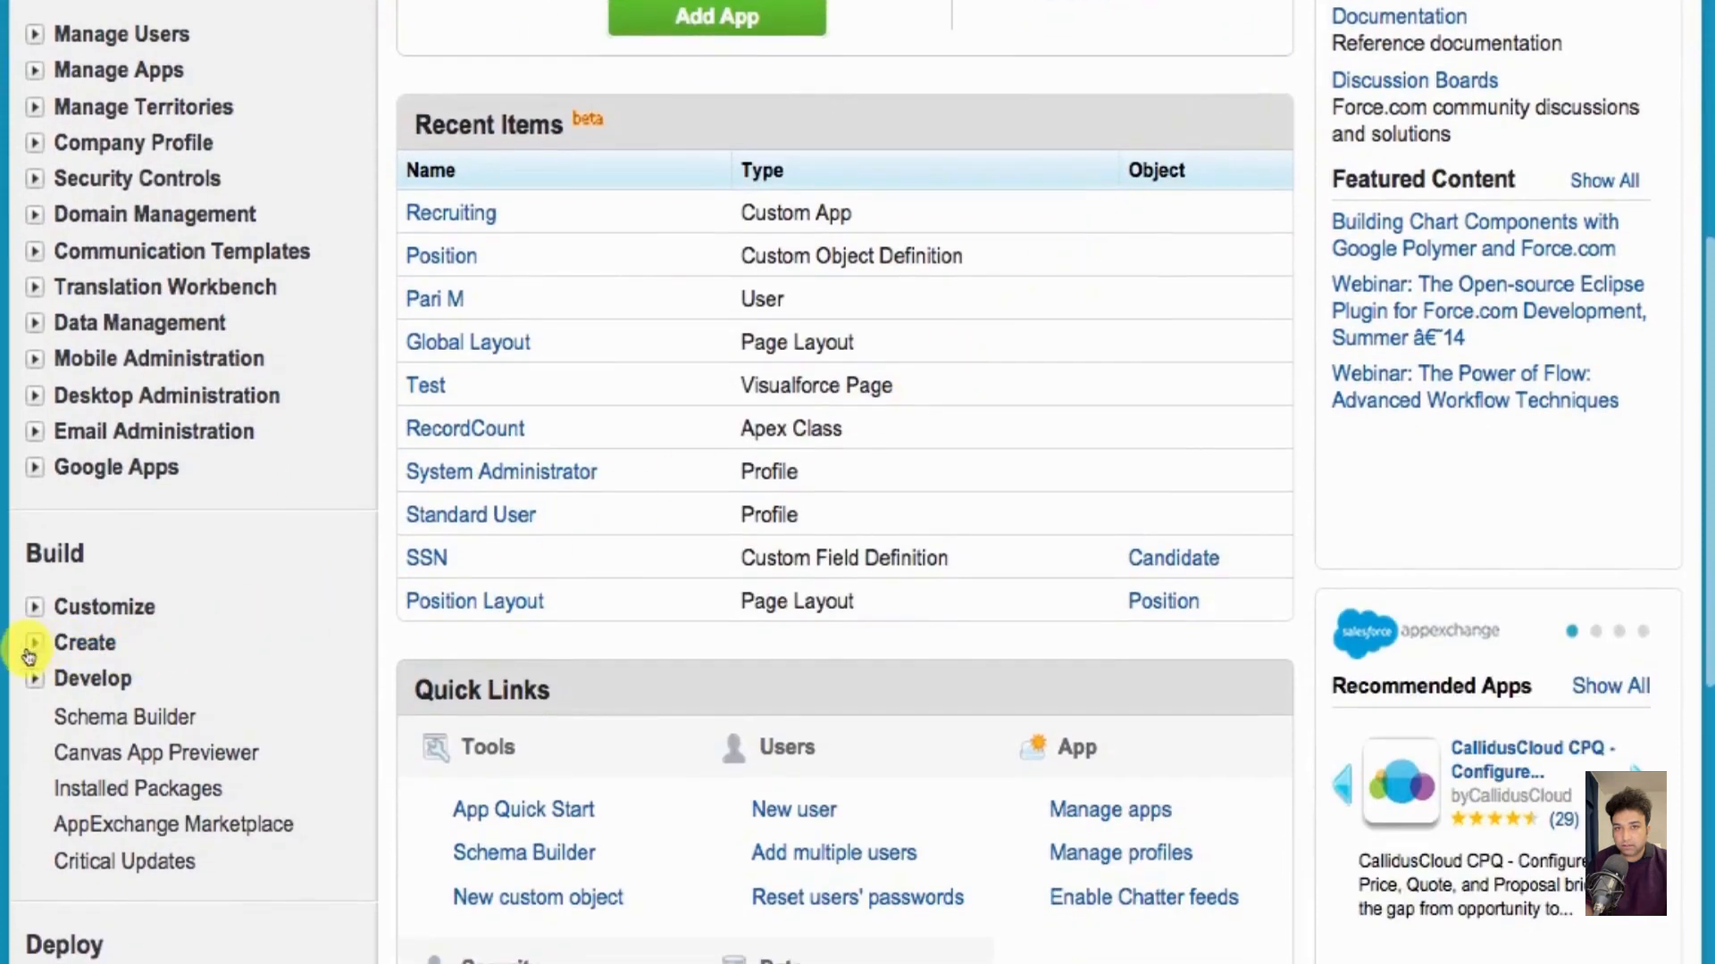
pyautogui.click(32, 649)
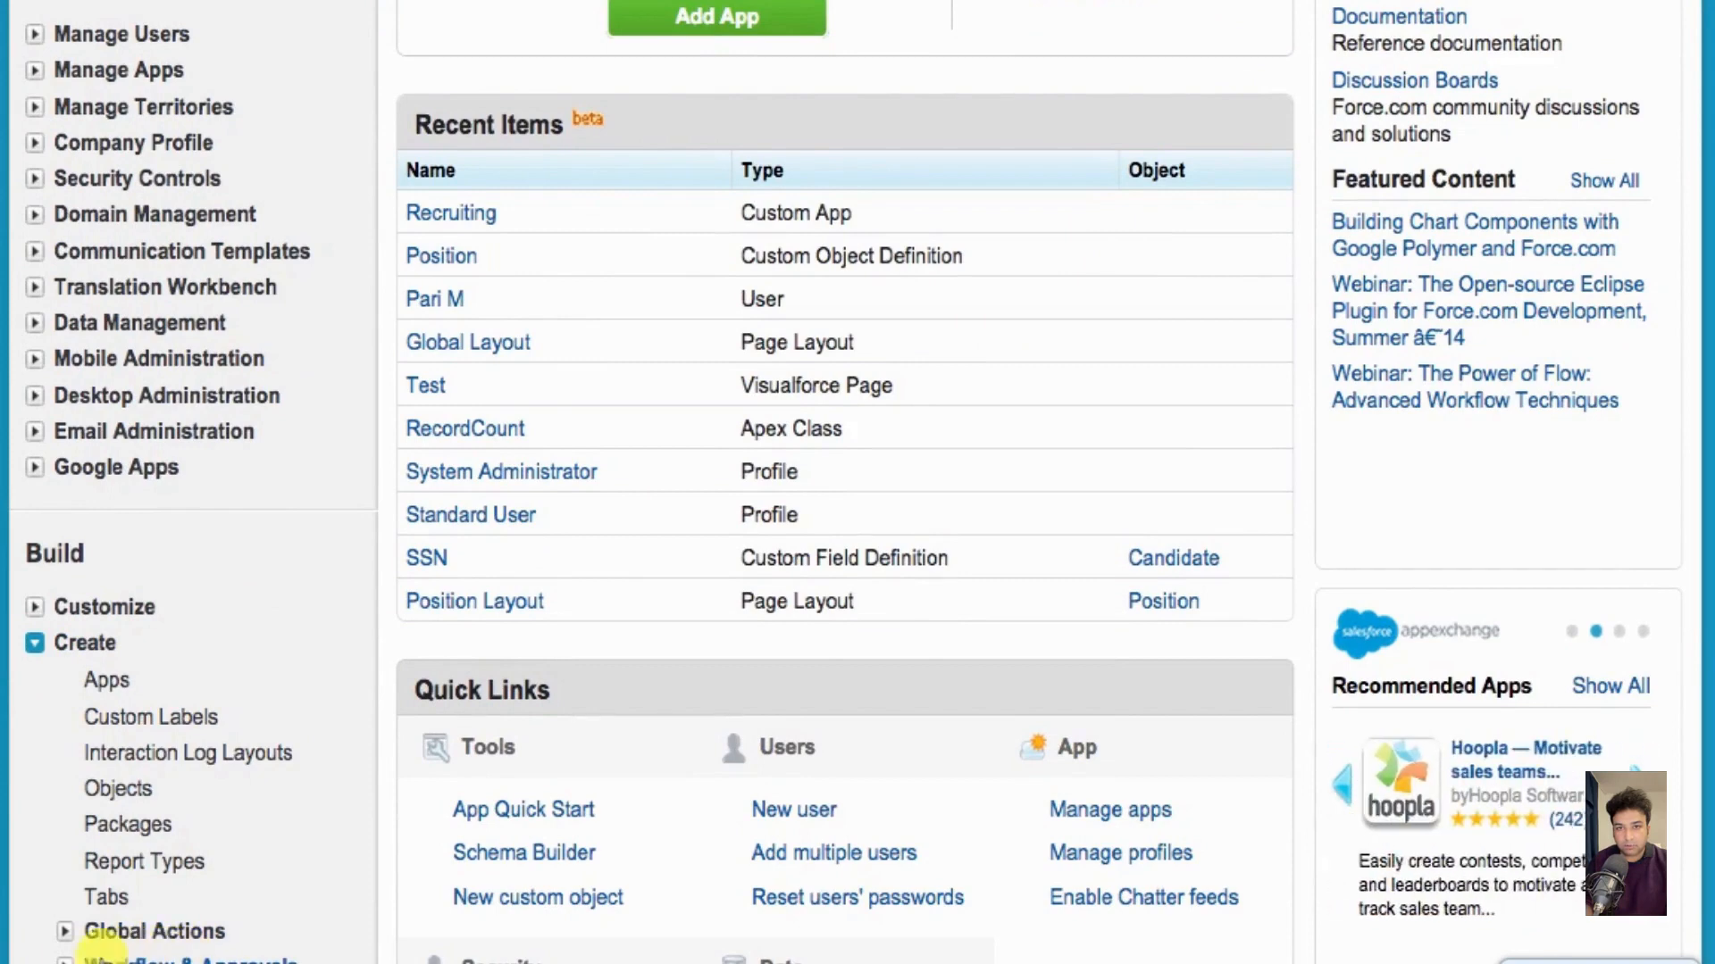
pyautogui.scroll(6, 1301, 73)
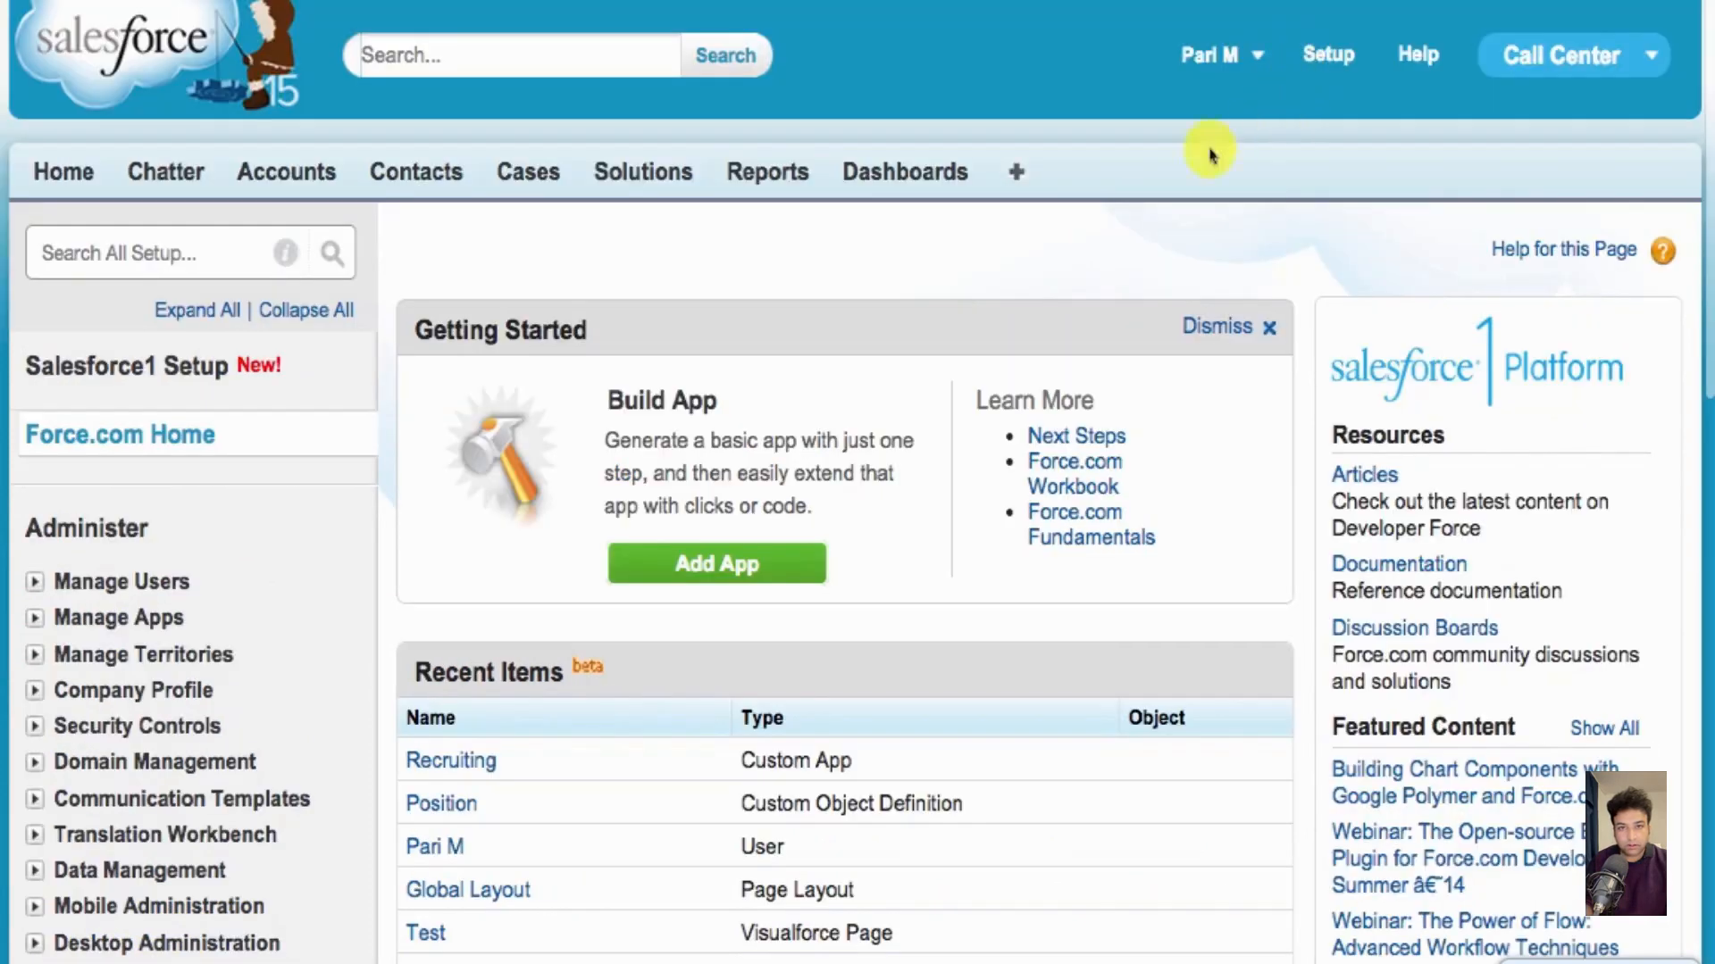
pyautogui.click(780, 187)
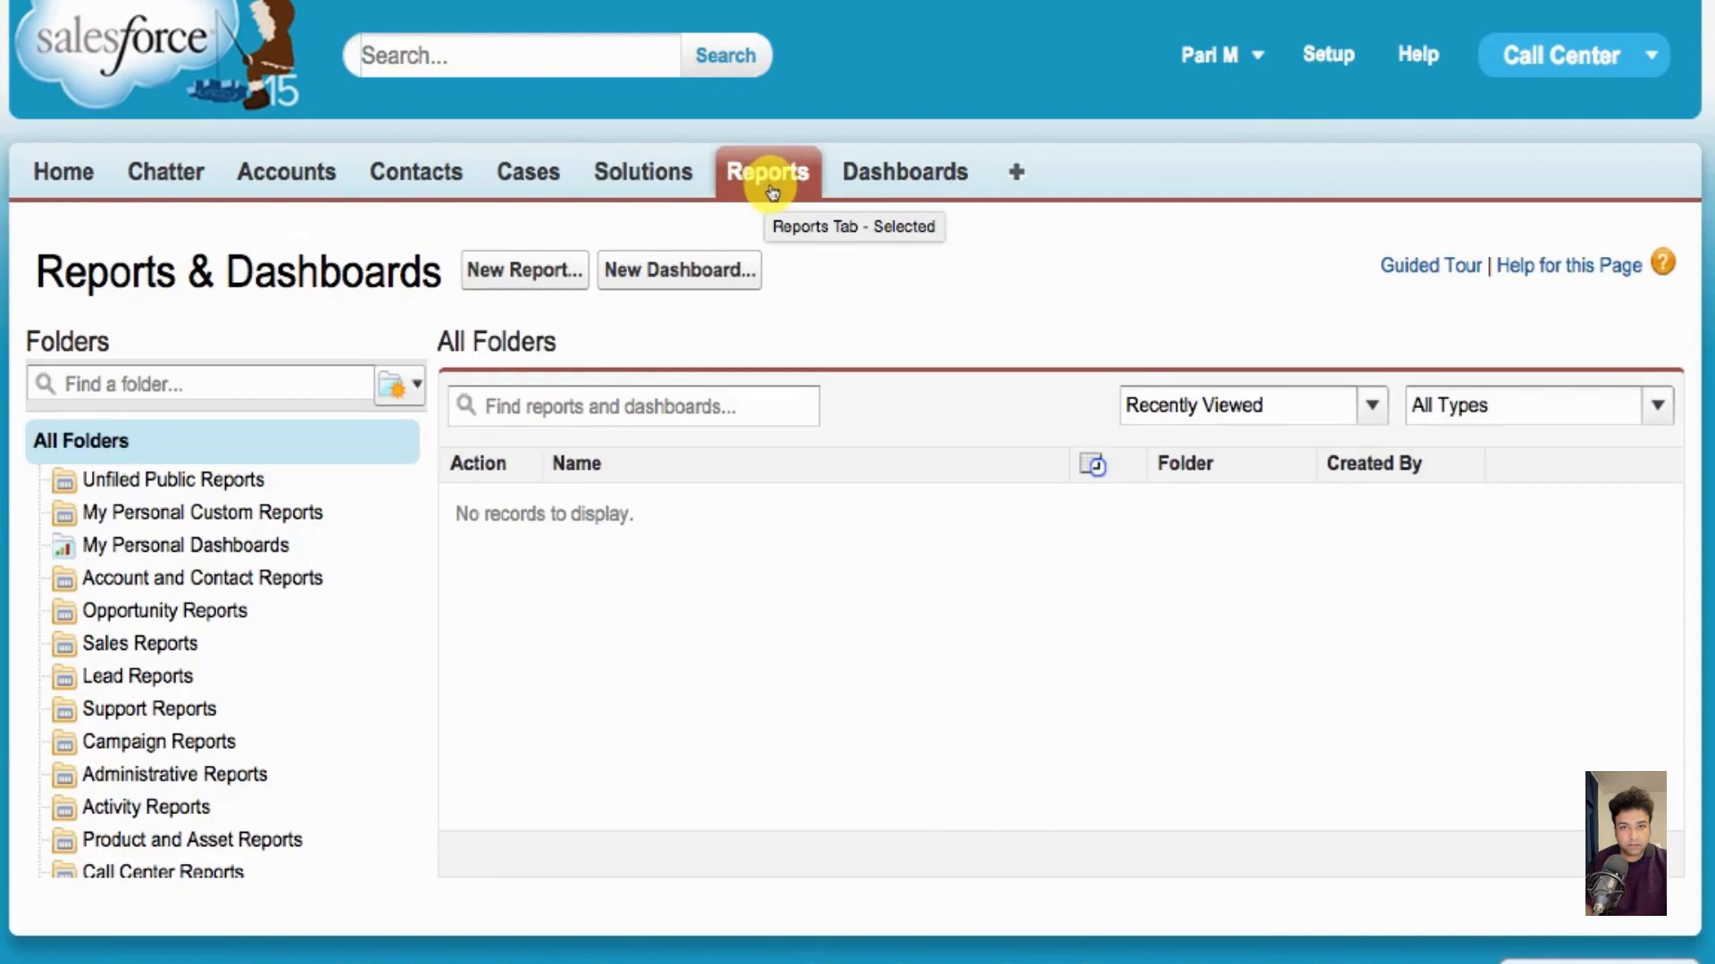
pyautogui.scroll(-2, 224, 645)
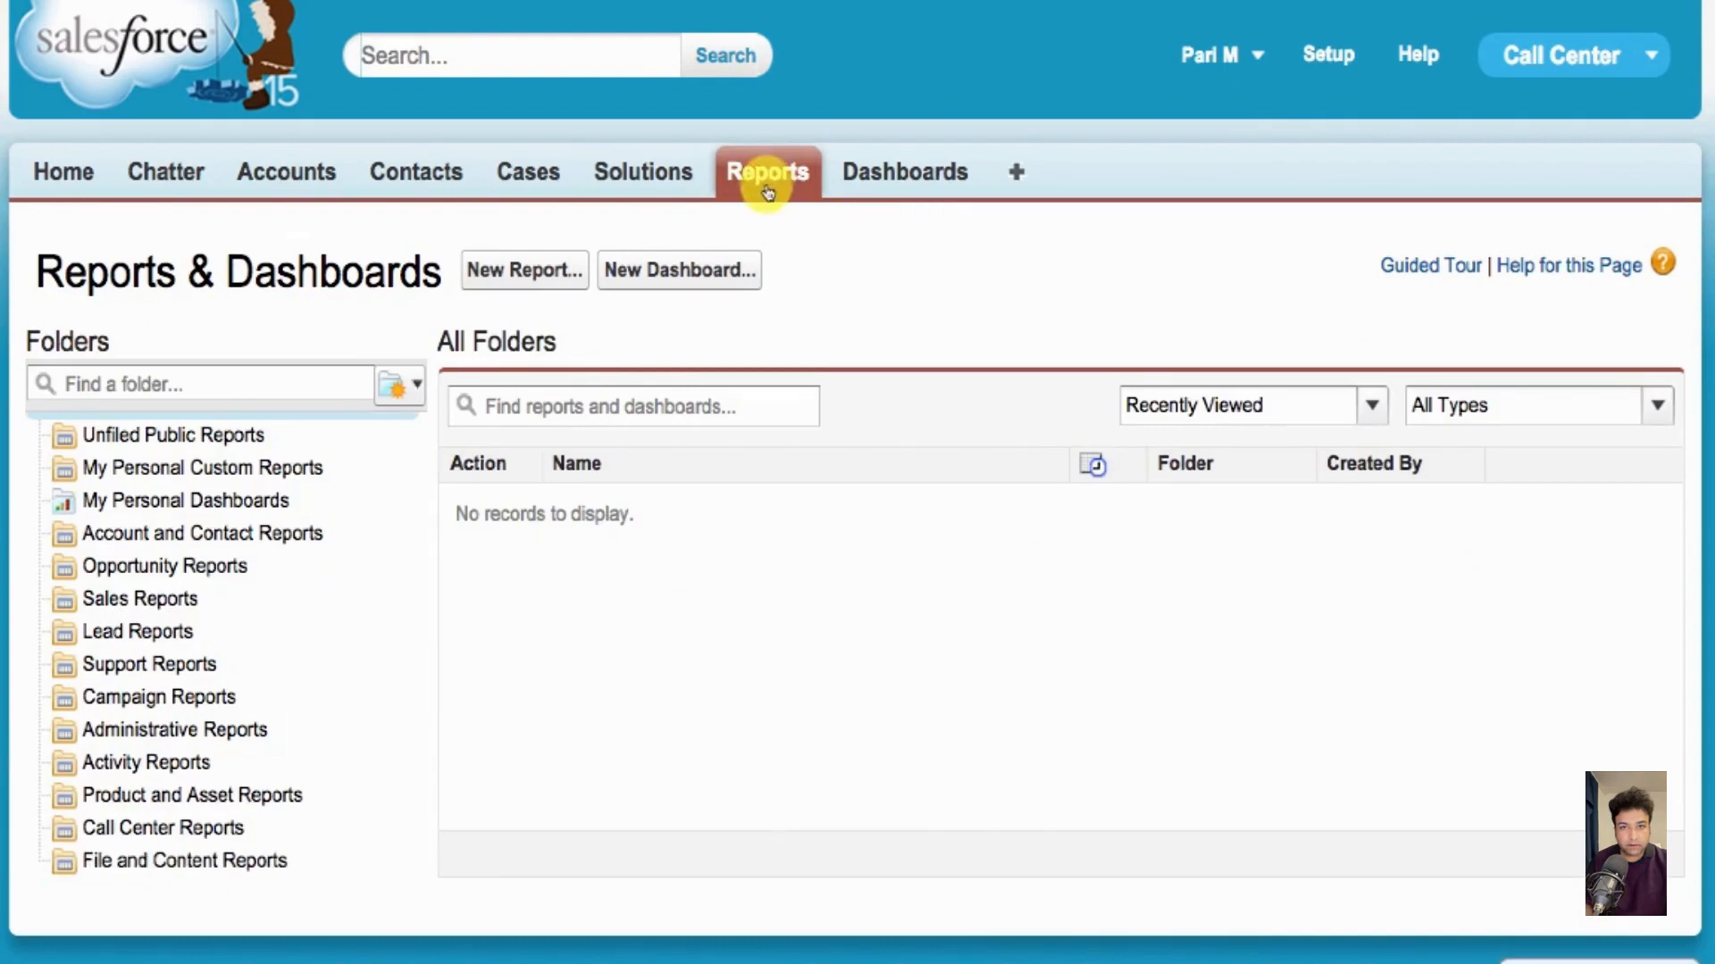
# Step: In the Chatter feed, follow two recommended contacts and look over the other post types
pyautogui.click(181, 178)
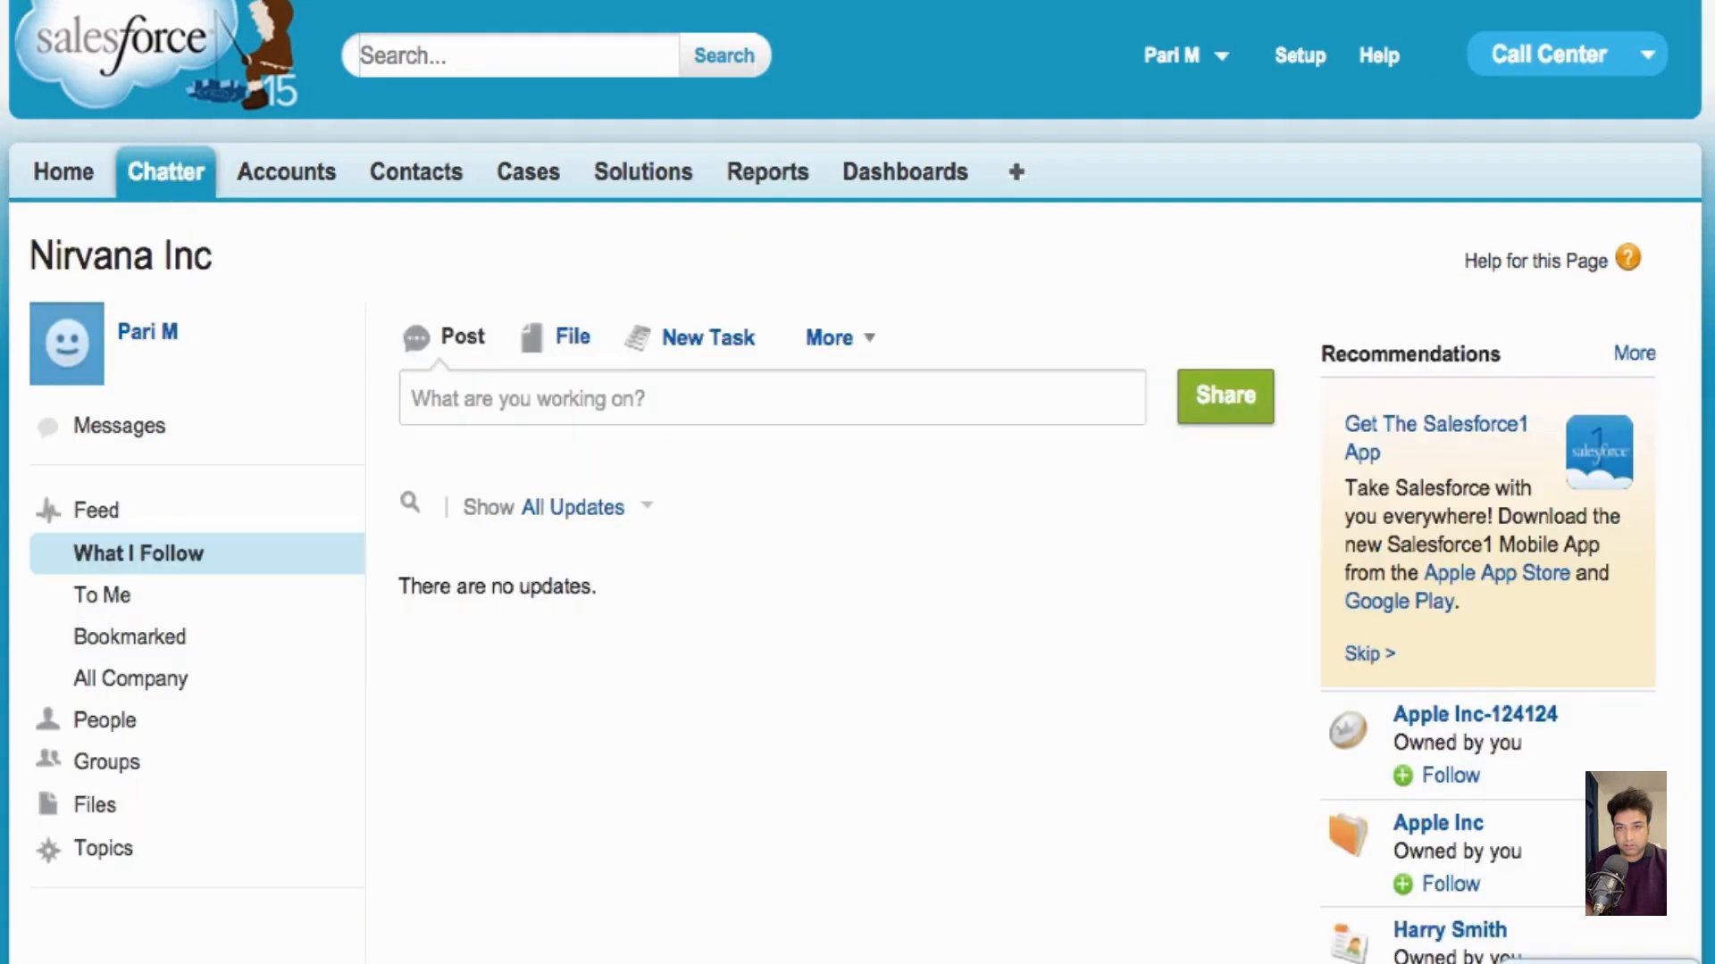
pyautogui.scroll(-5, 524, 216)
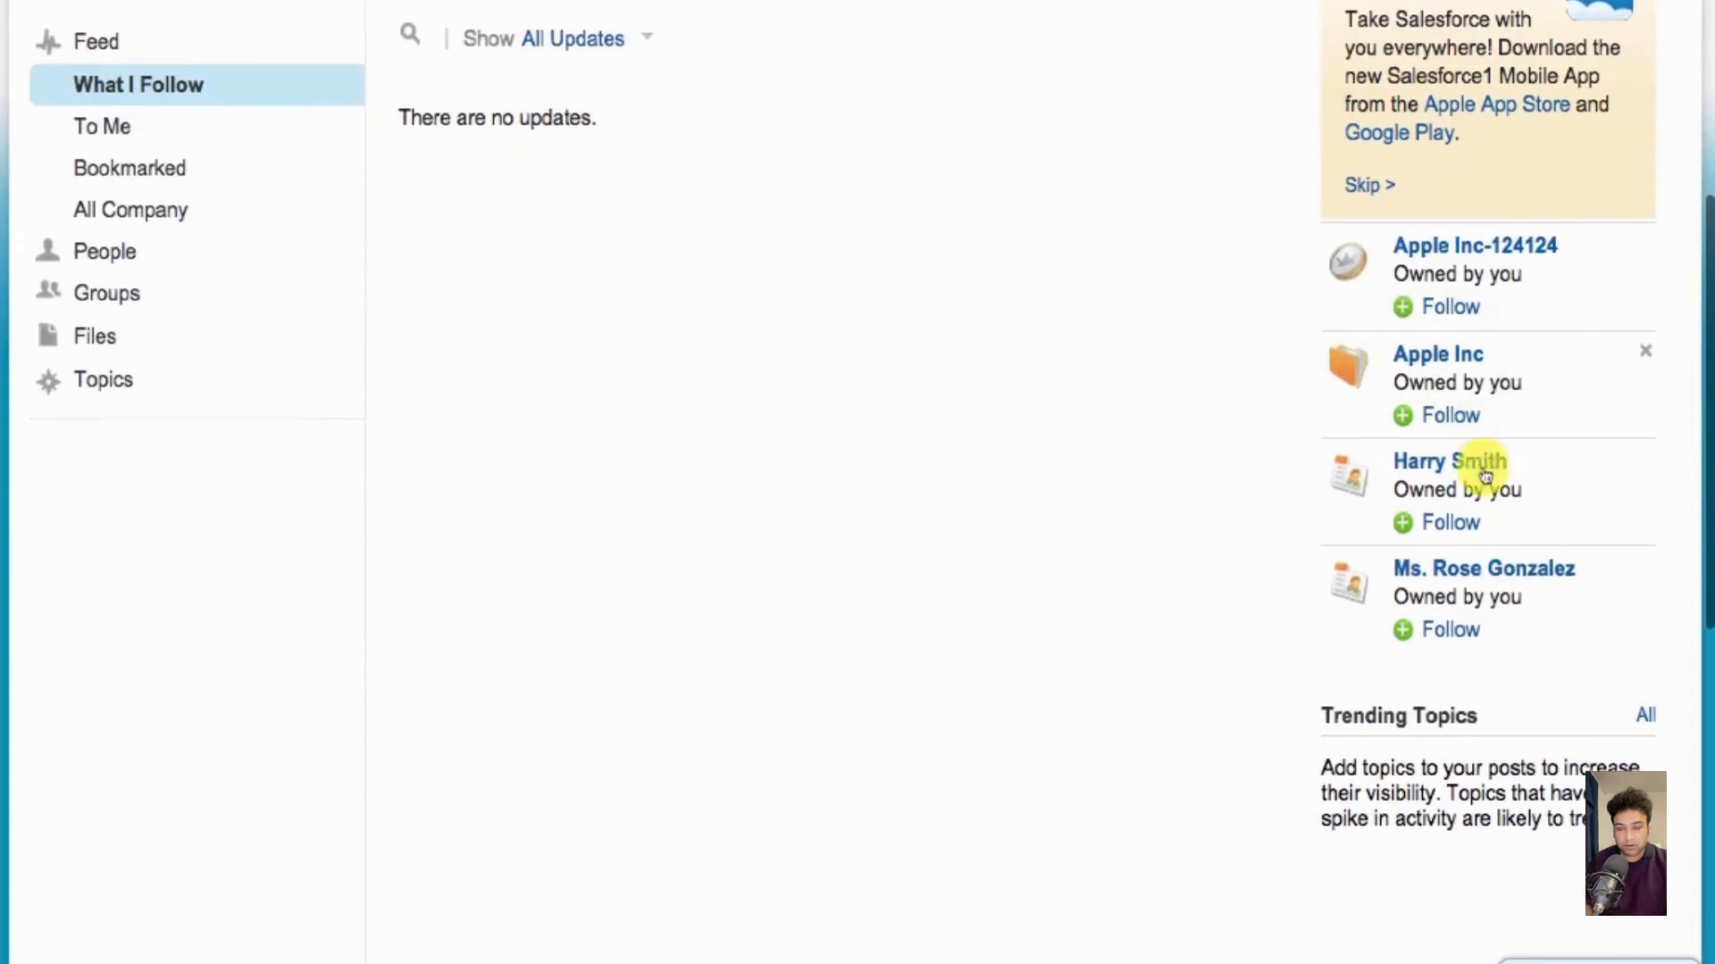
pyautogui.click(1451, 520)
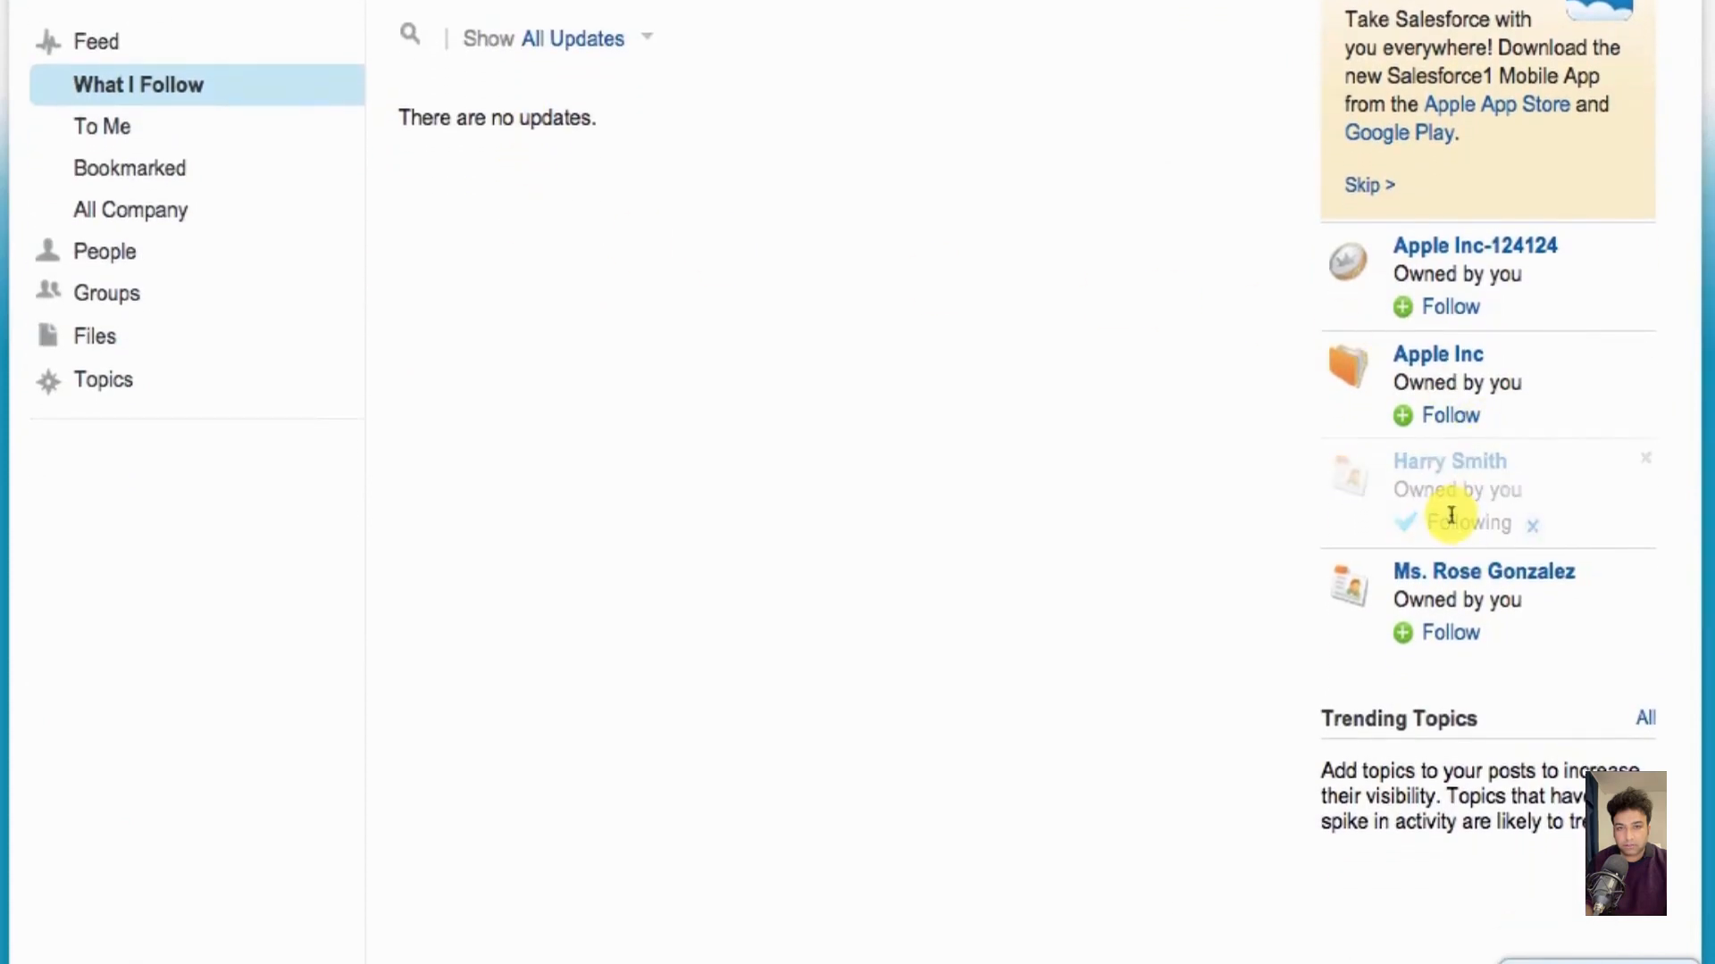
pyautogui.click(1449, 630)
pyautogui.scroll(5, 1523, 447)
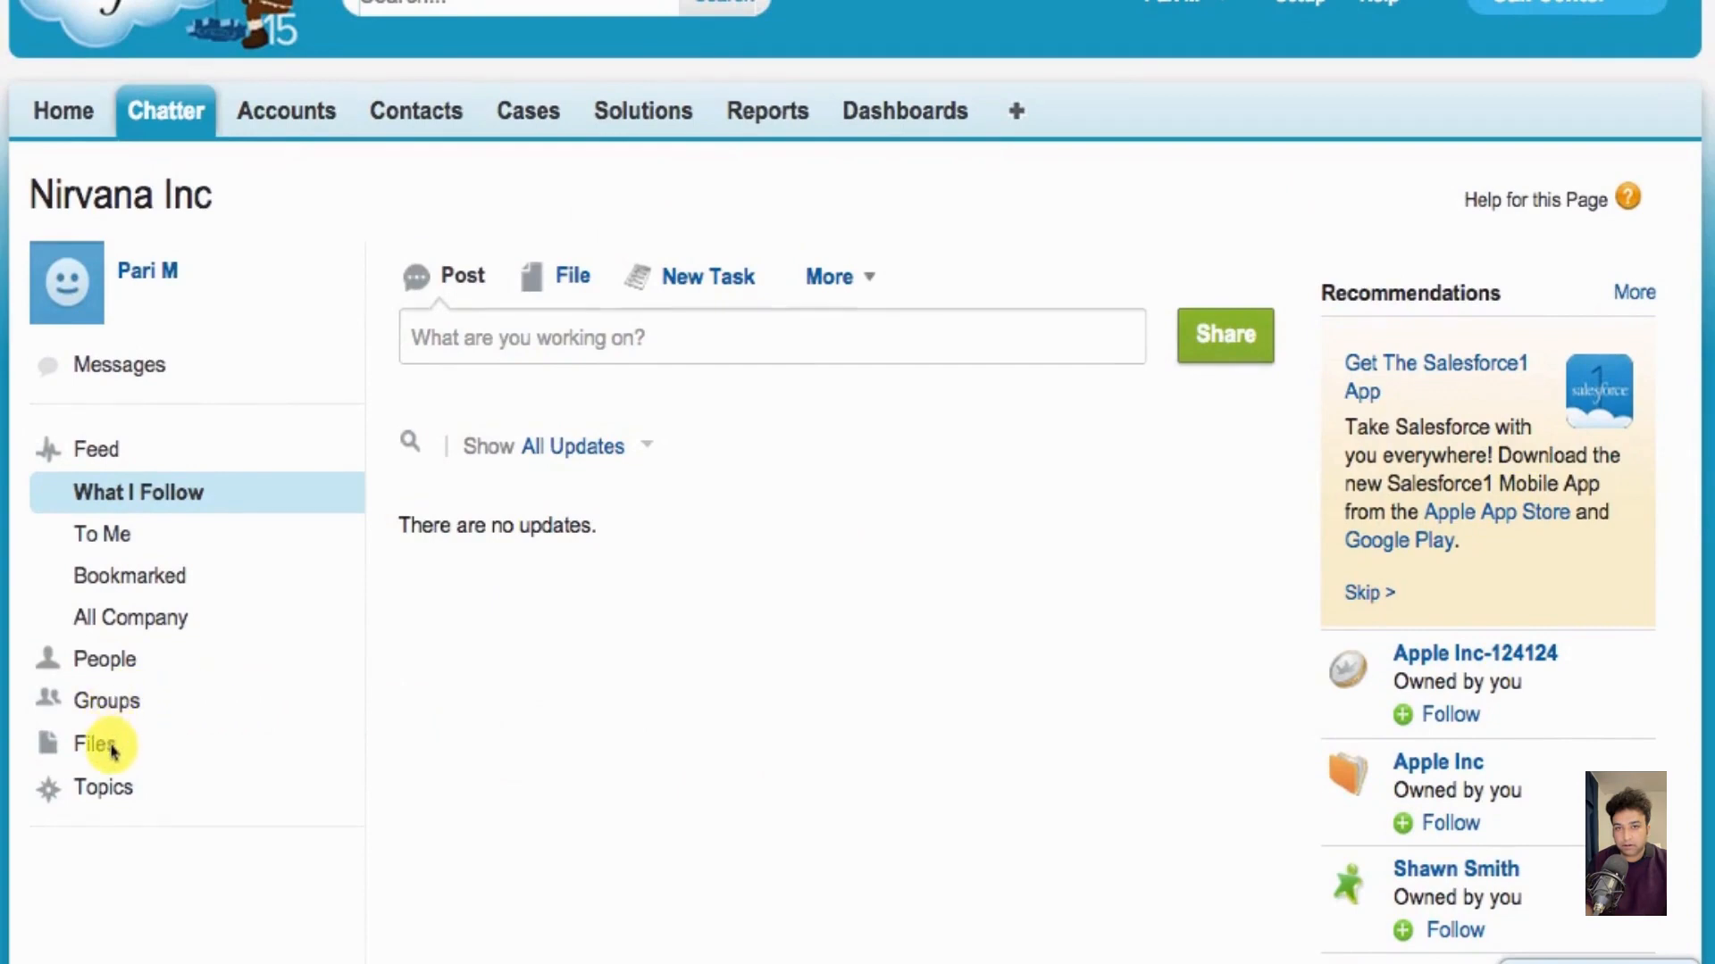
pyautogui.click(871, 282)
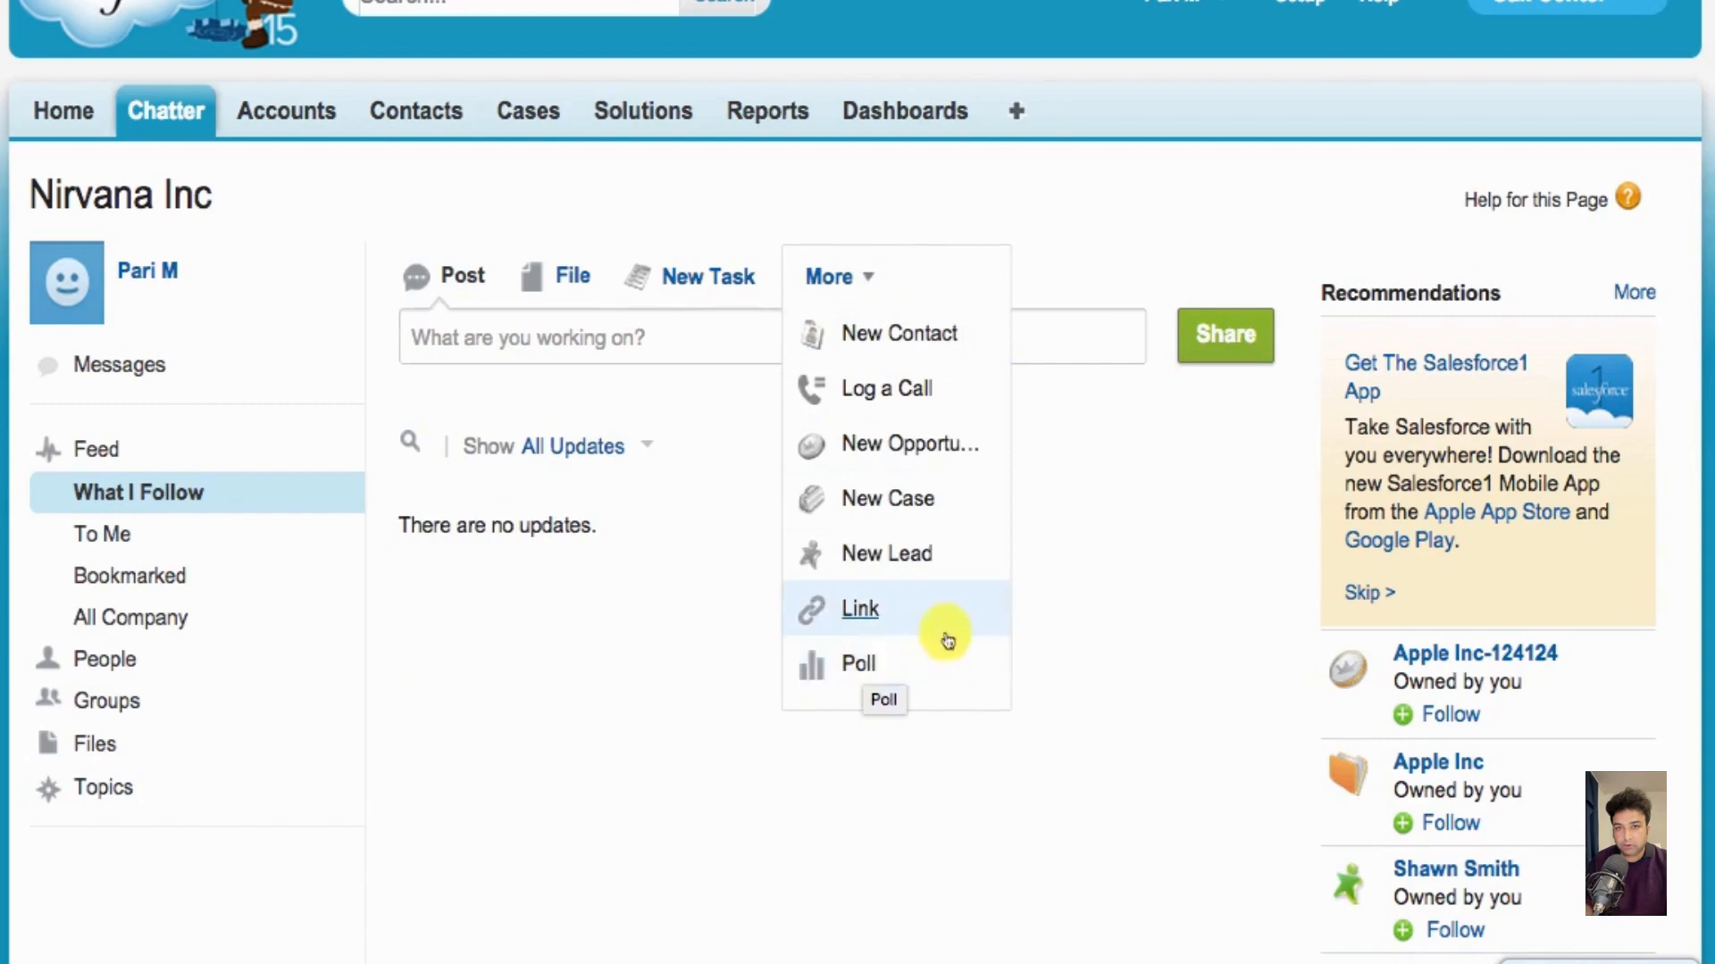
pyautogui.click(1076, 593)
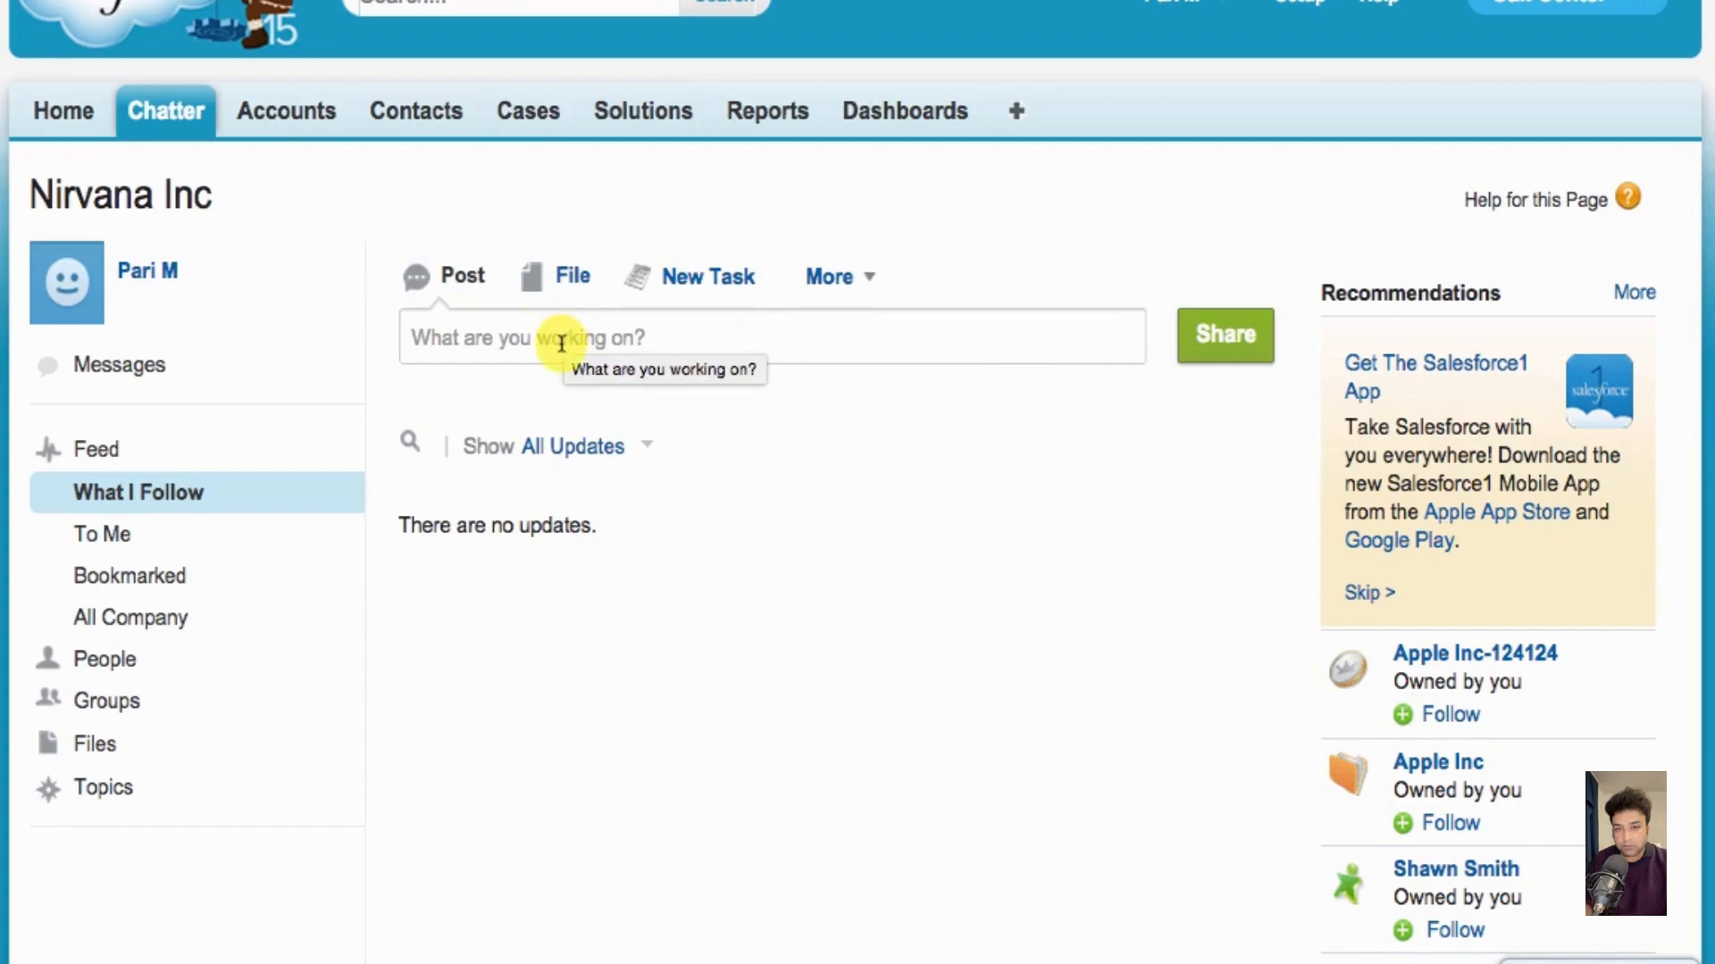
pyautogui.click(560, 344)
pyautogui.write('@jack I')
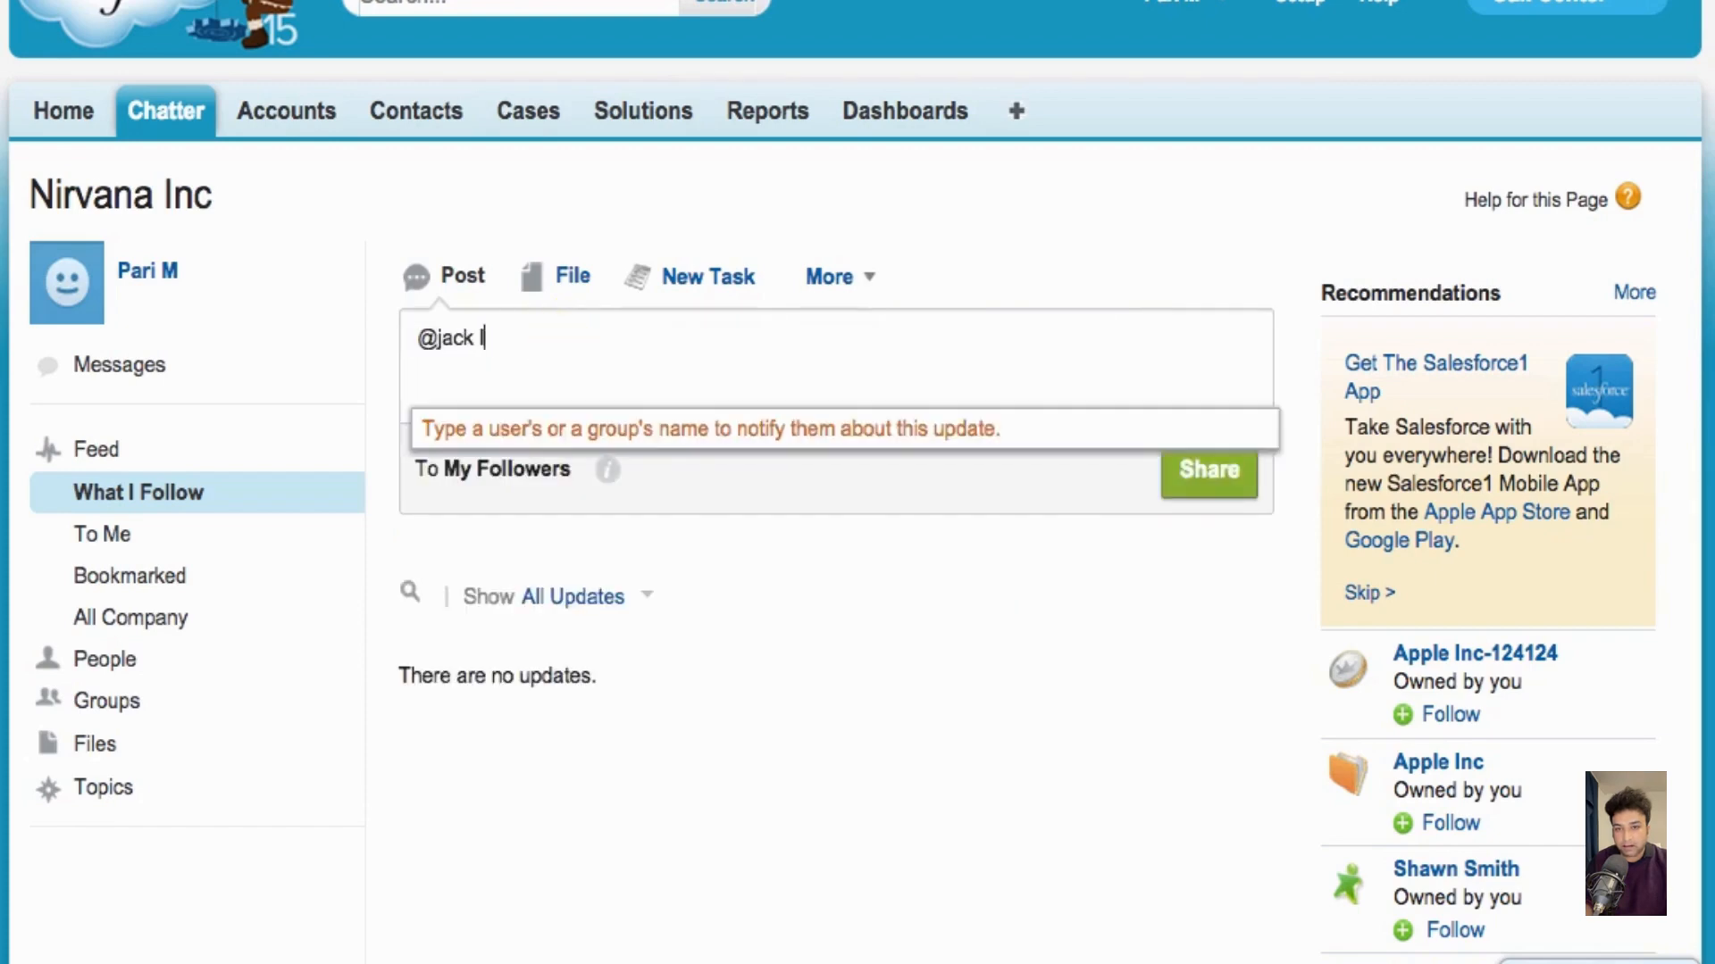
pyautogui.write(' need your approval on the quote.')
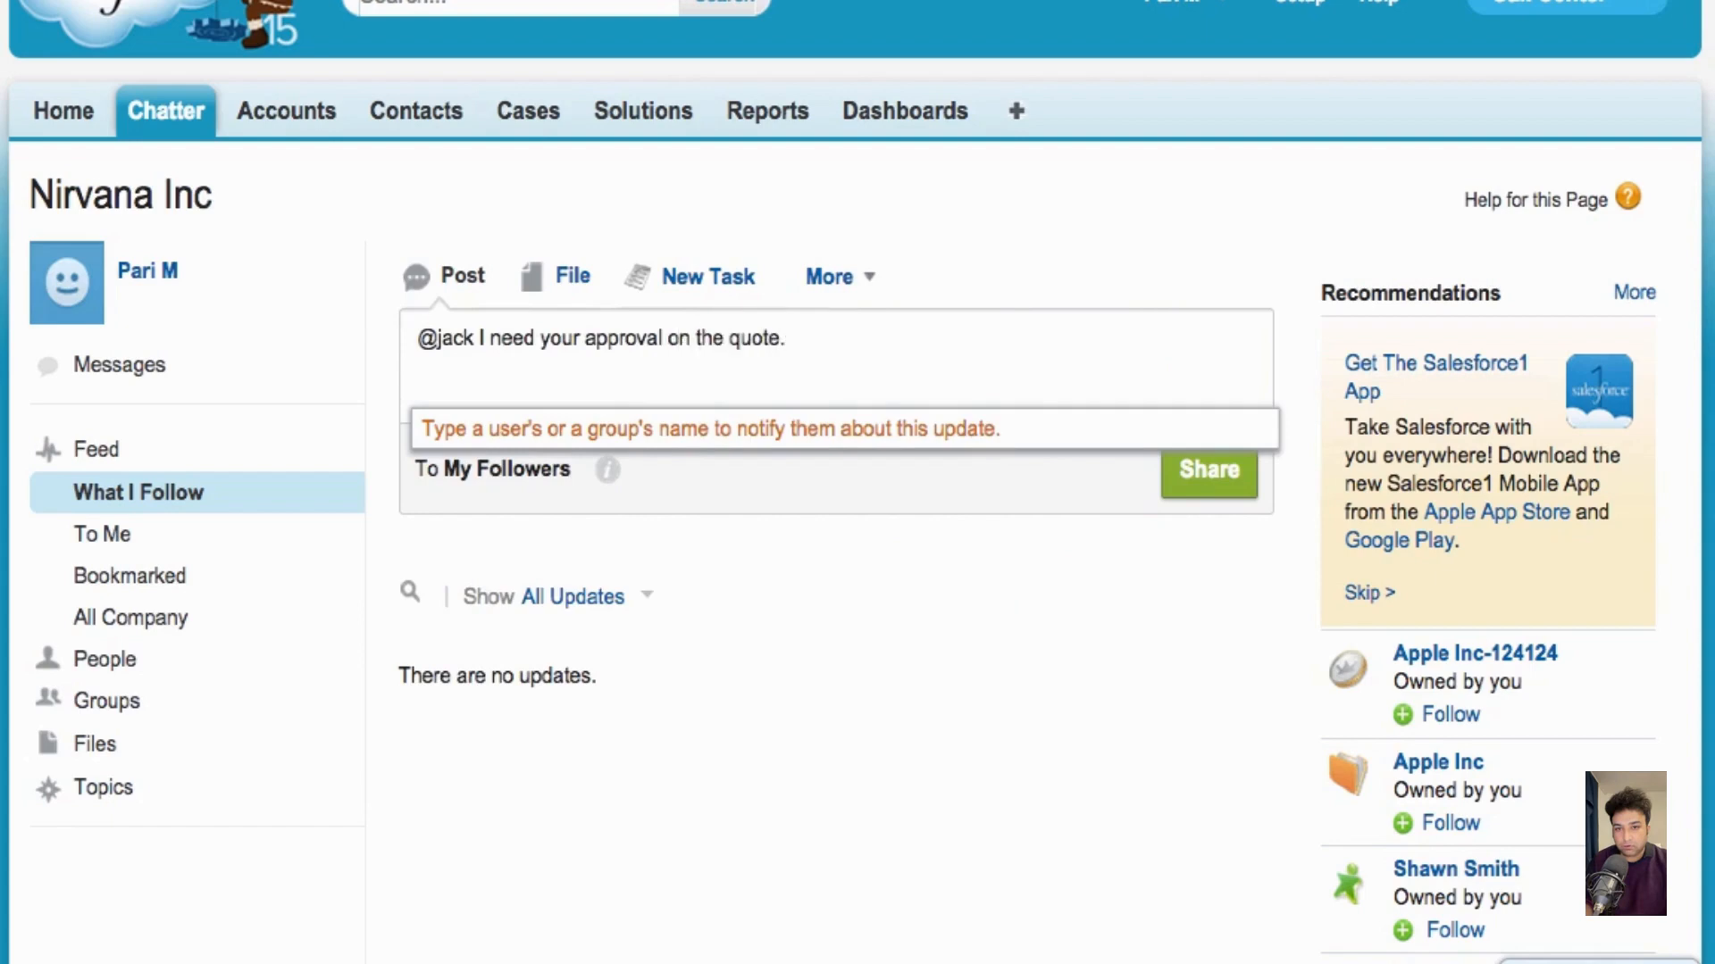
pyautogui.write(' @suse I need help with d')
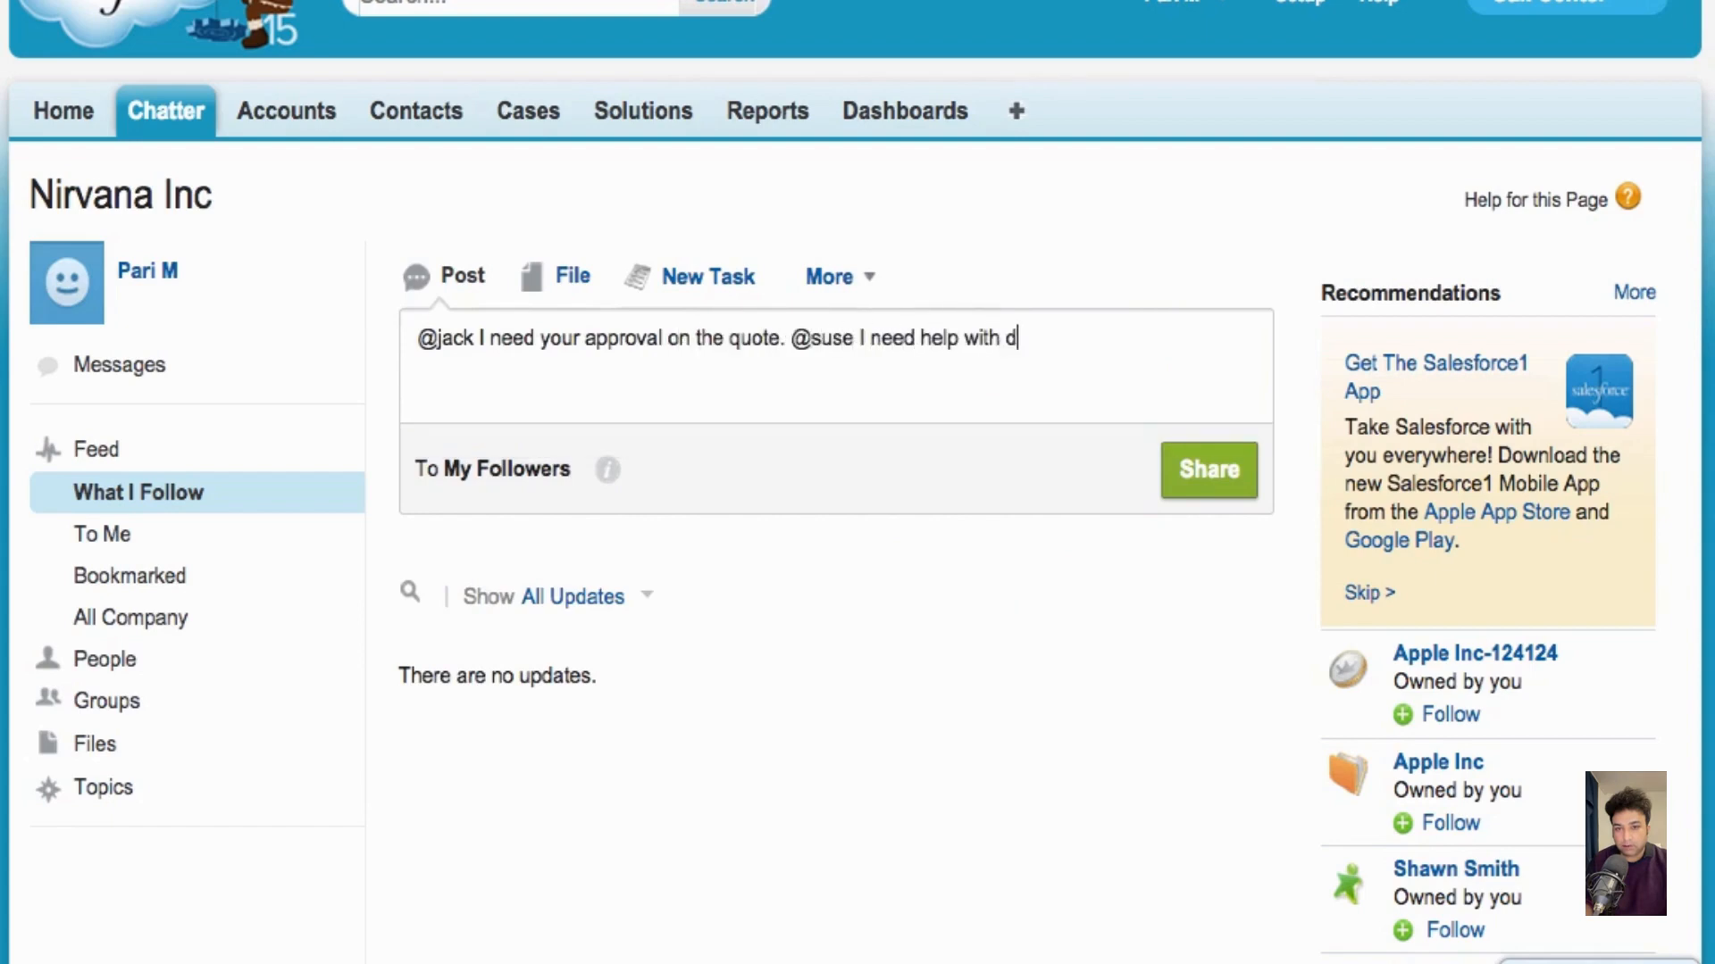
pyautogui.write('ocumentation in installation procedure')
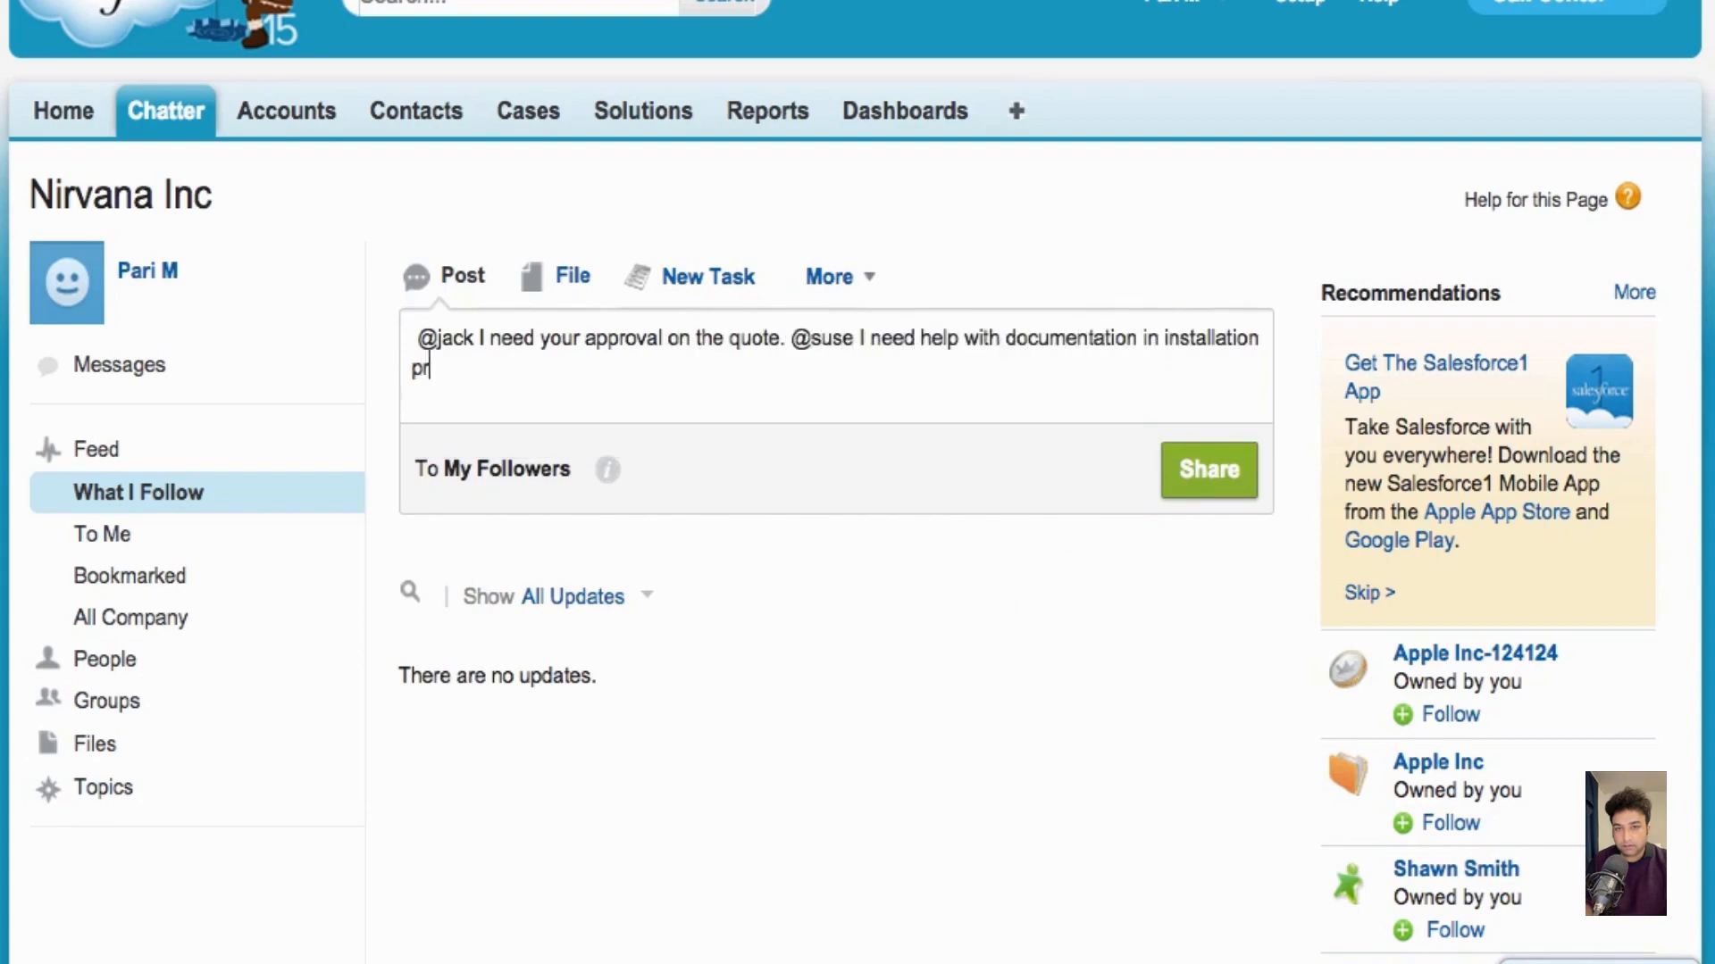
pyautogui.click(1228, 464)
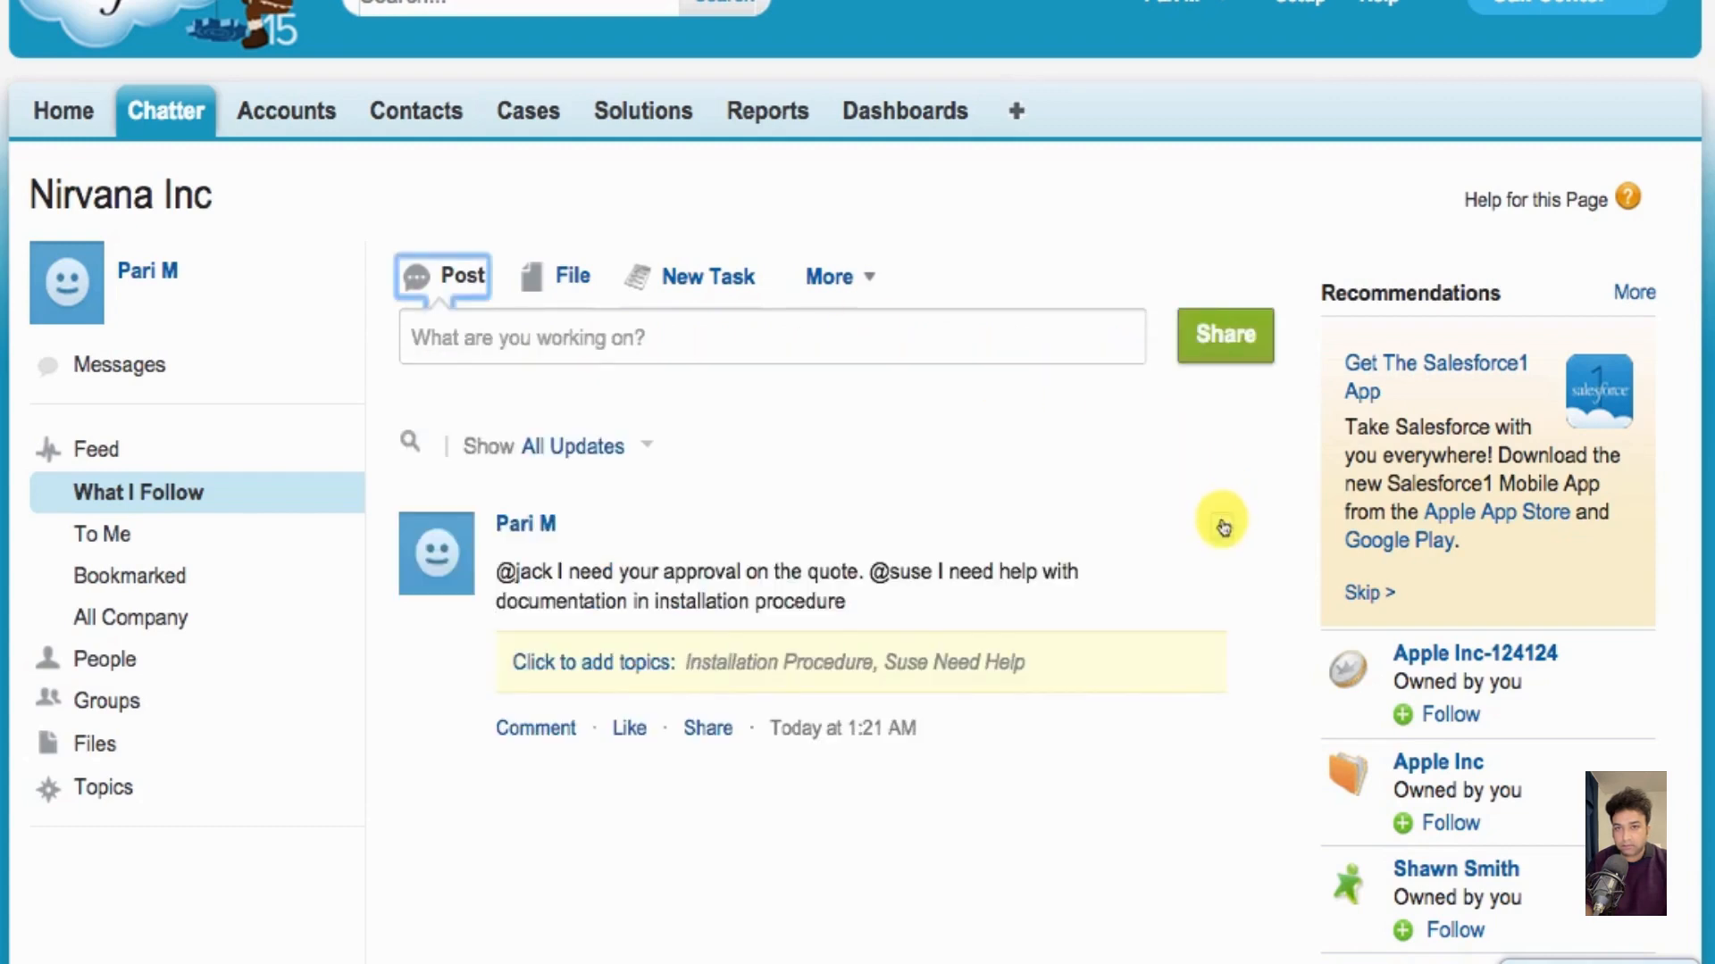
pyautogui.scroll(-2, 1222, 527)
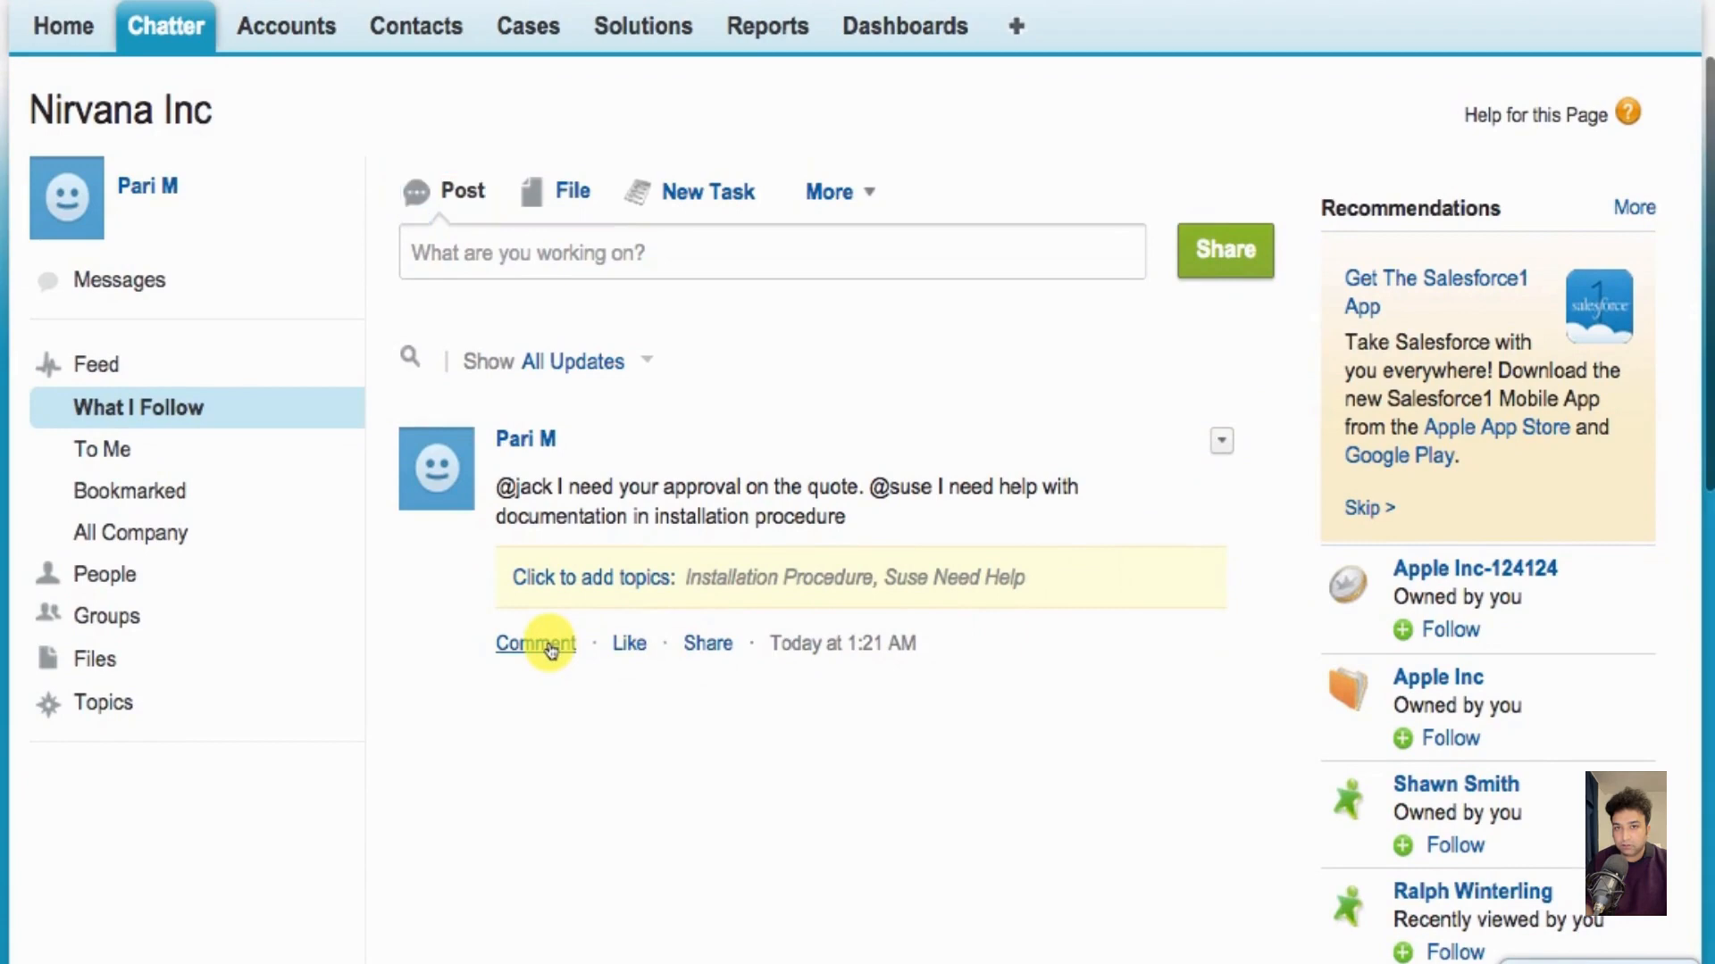
pyautogui.click(538, 644)
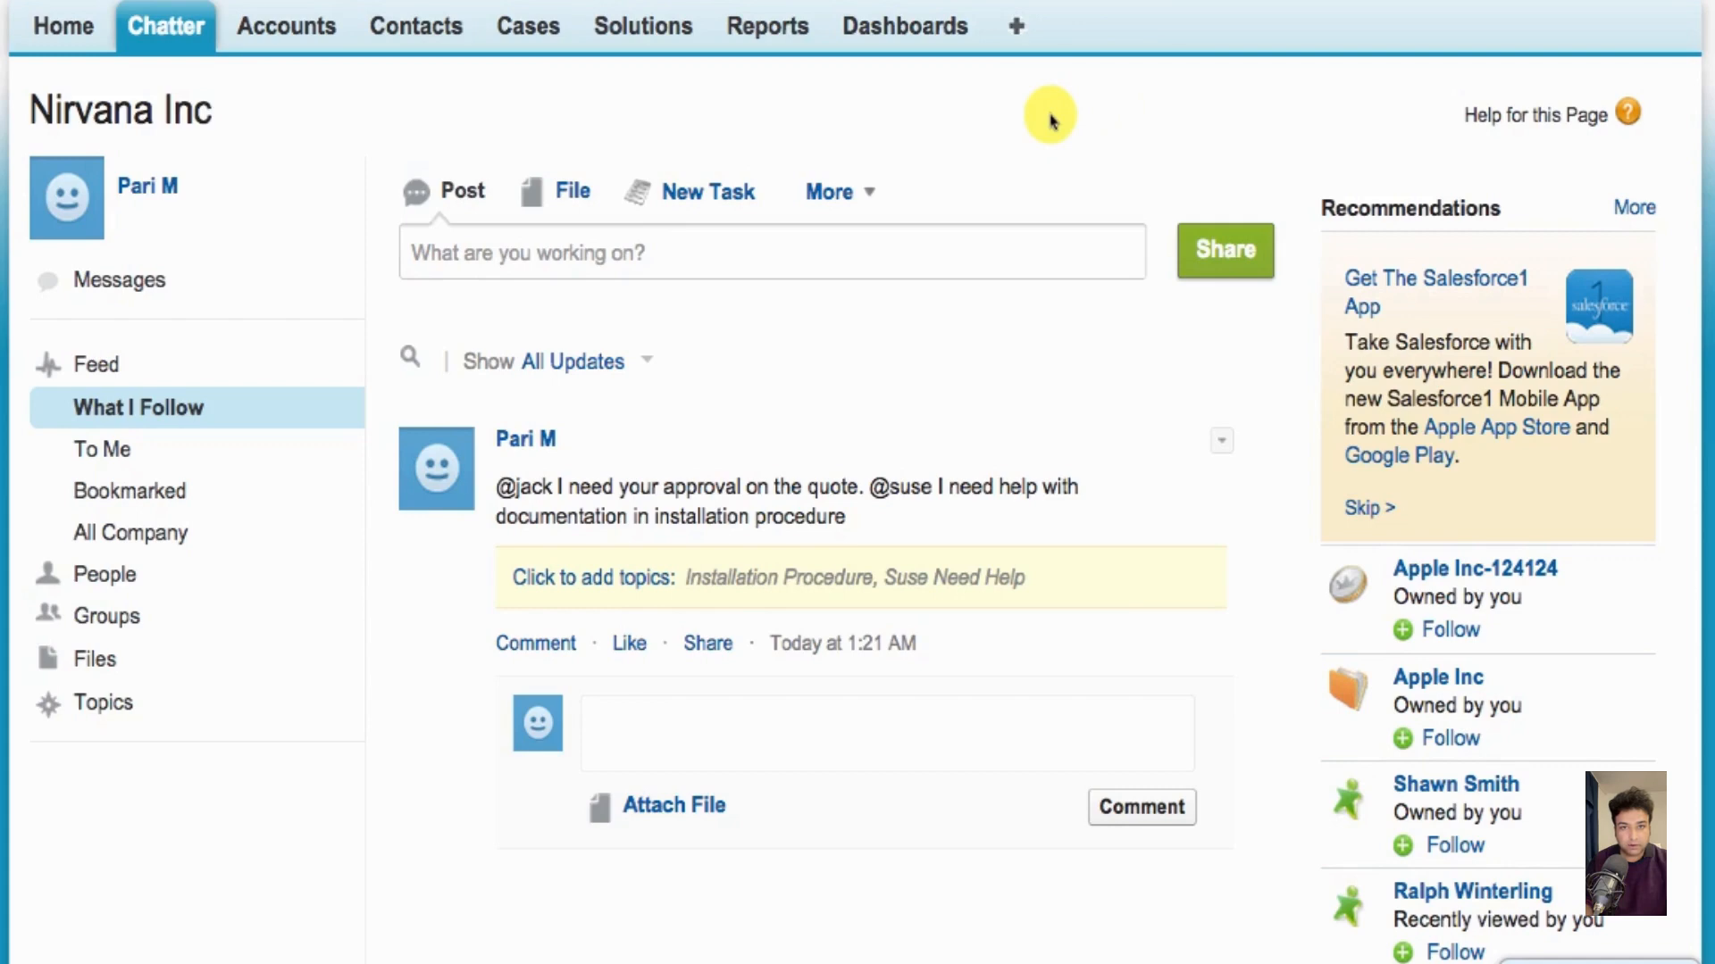
# Step: Switch from the Call Center app to the Marketing app
pyautogui.scroll(3, 1050, 120)
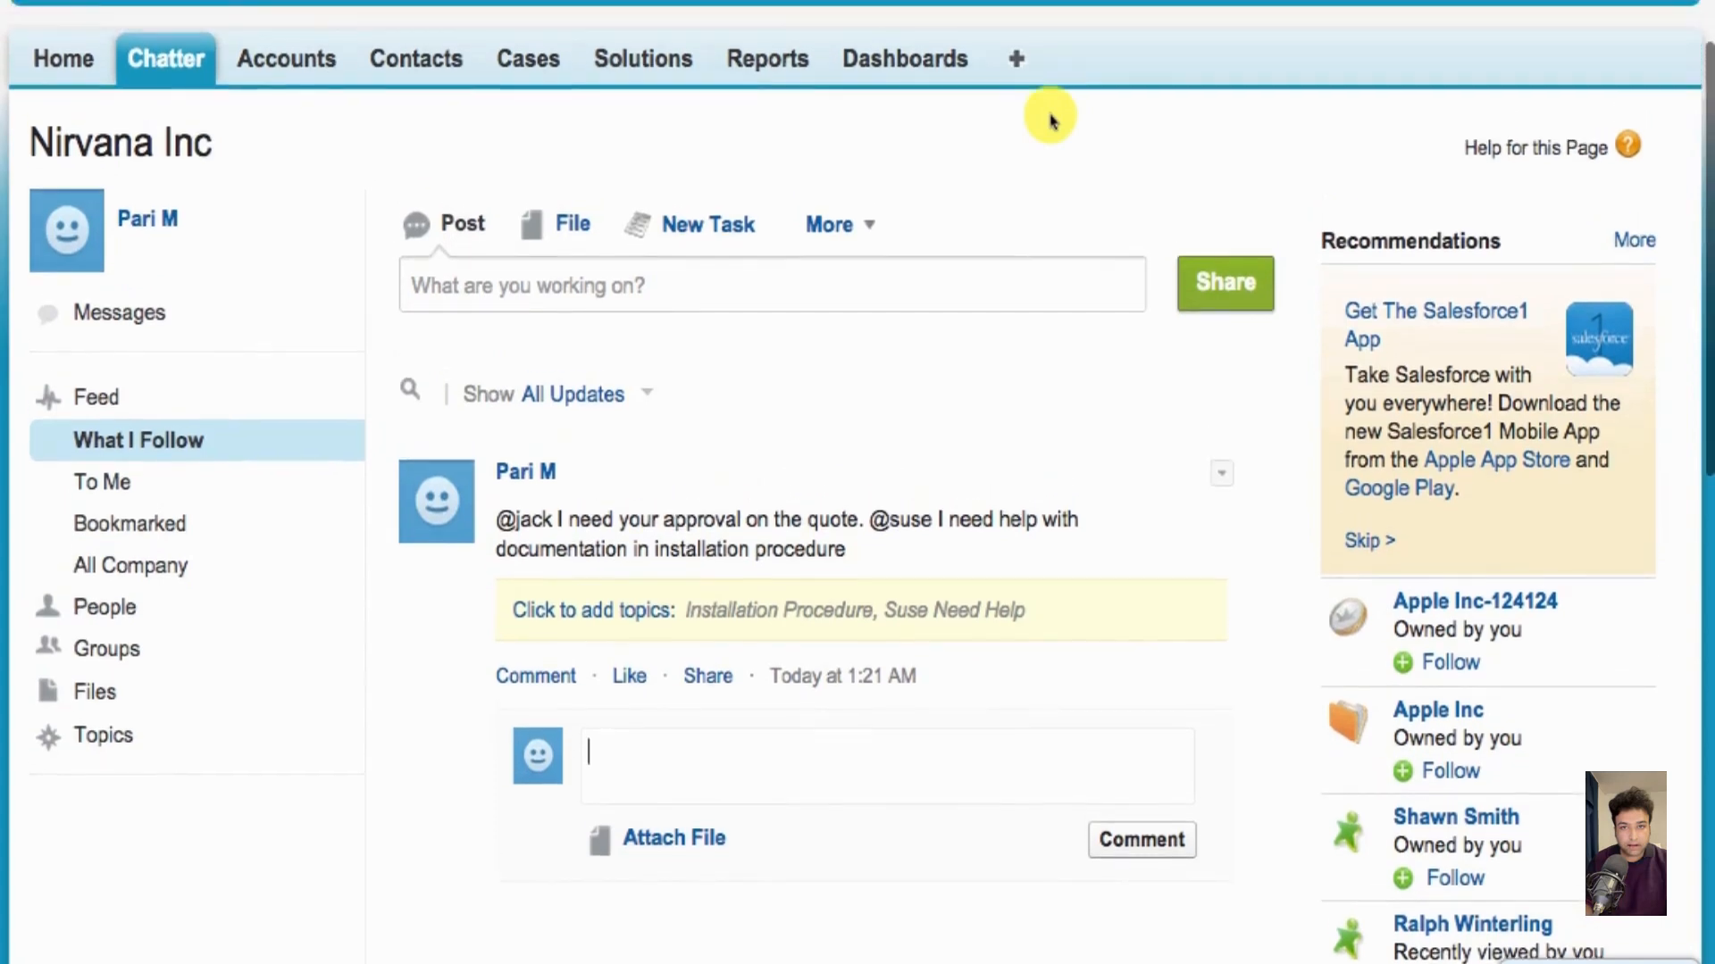
pyautogui.scroll(2, 1050, 120)
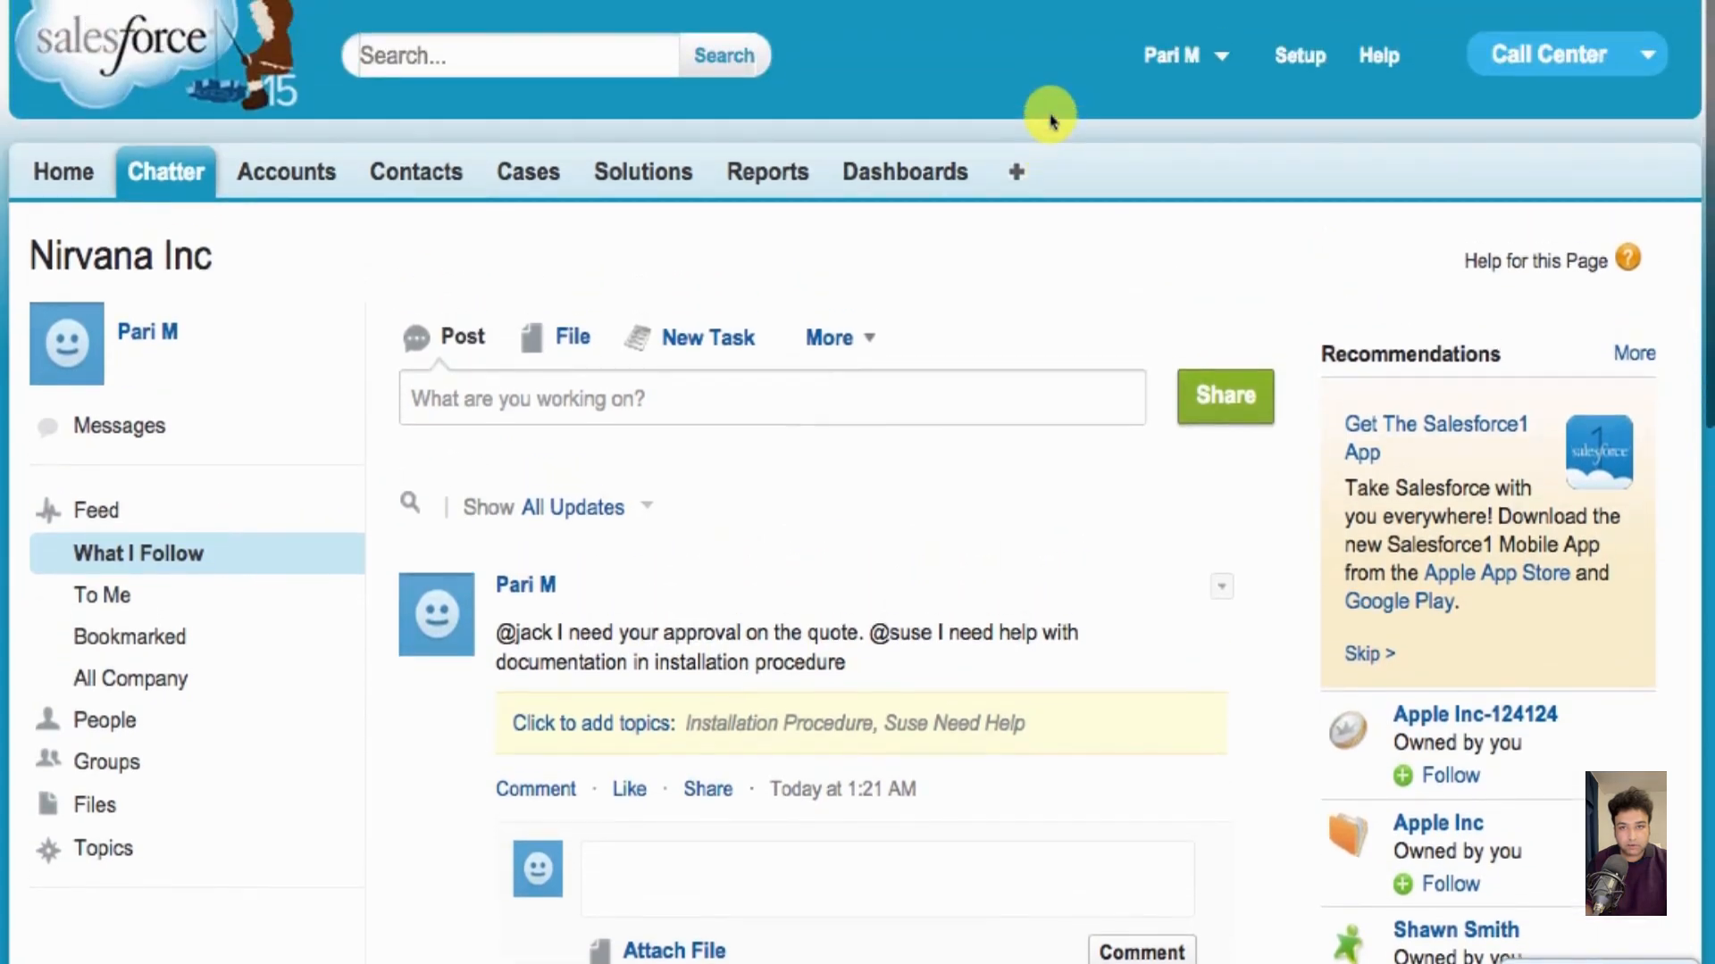
pyautogui.click(1646, 57)
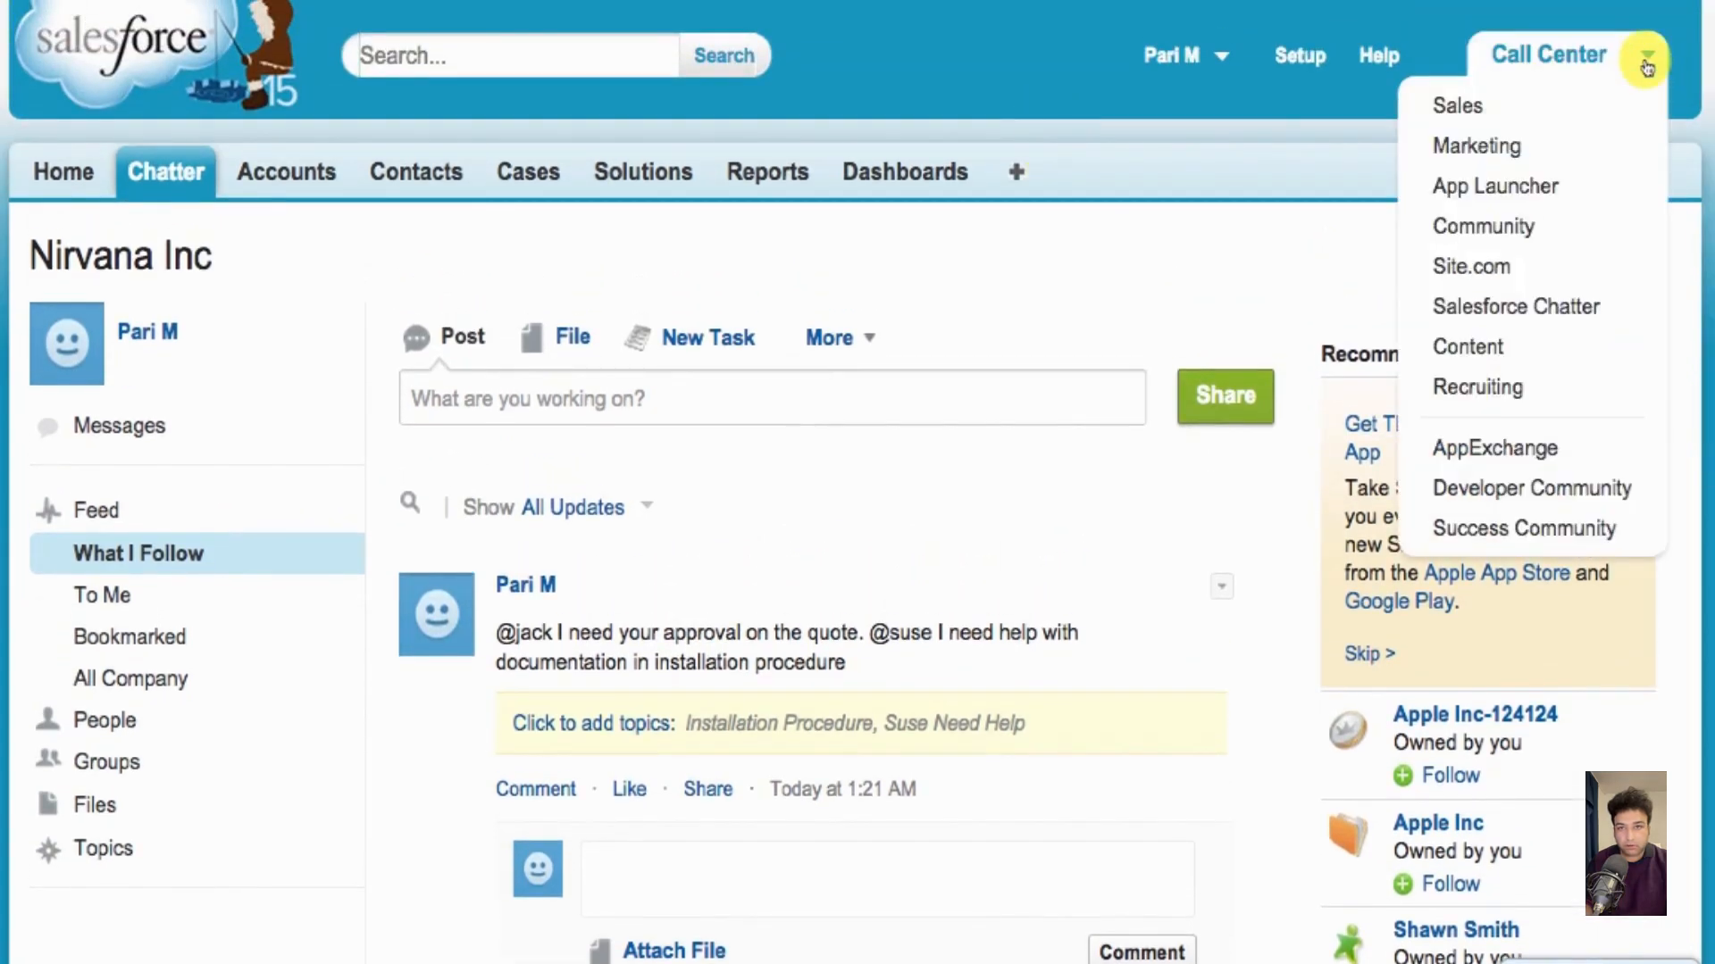
pyautogui.click(1545, 148)
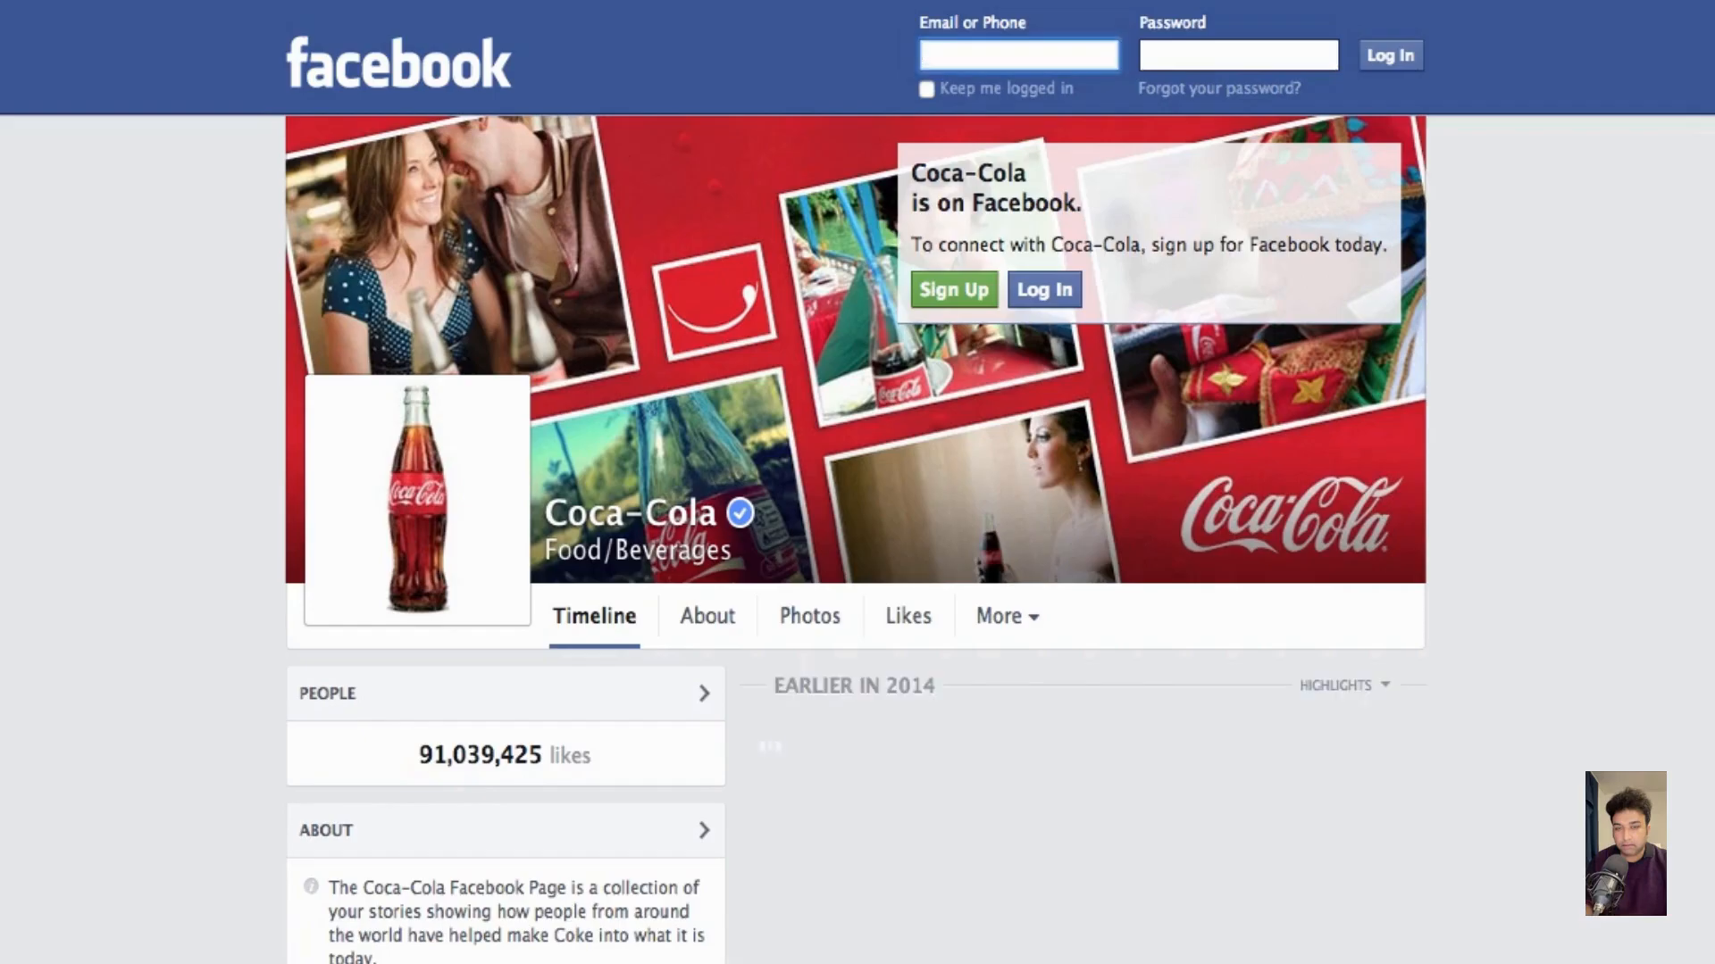
# Step: Scroll through Coca-Cola's social pages, then hide the Positive series in Sentiment Over Time
pyautogui.scroll(-3, 1022, 411)
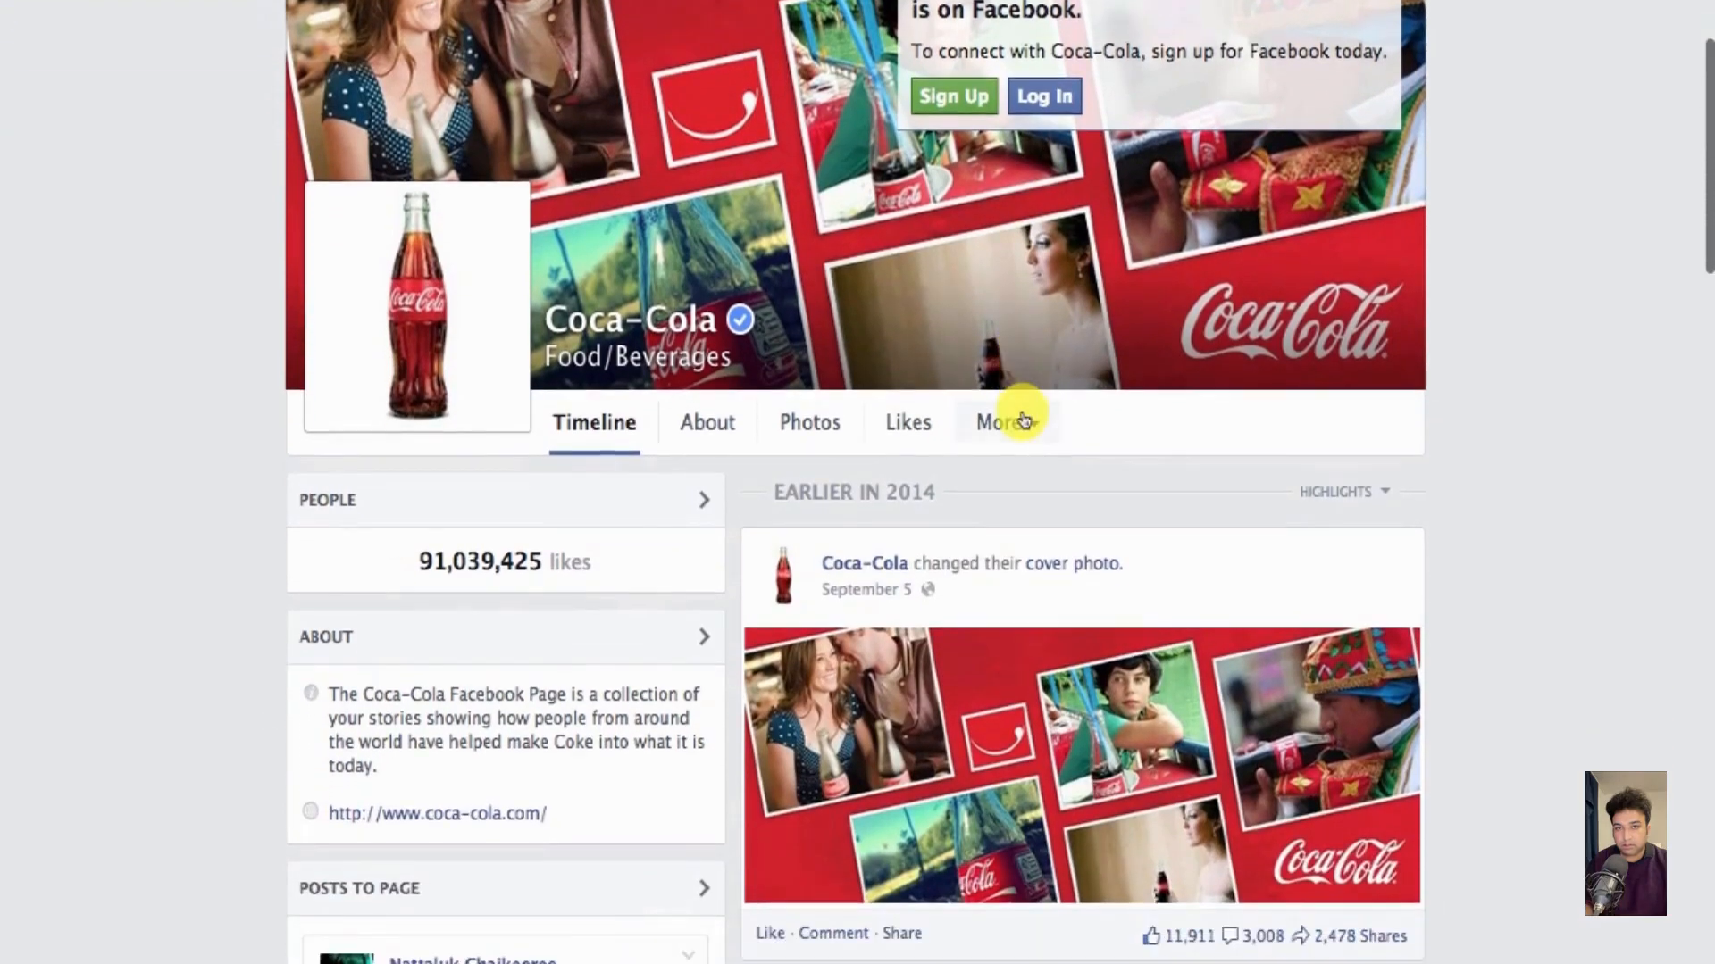
pyautogui.scroll(-3, 1024, 415)
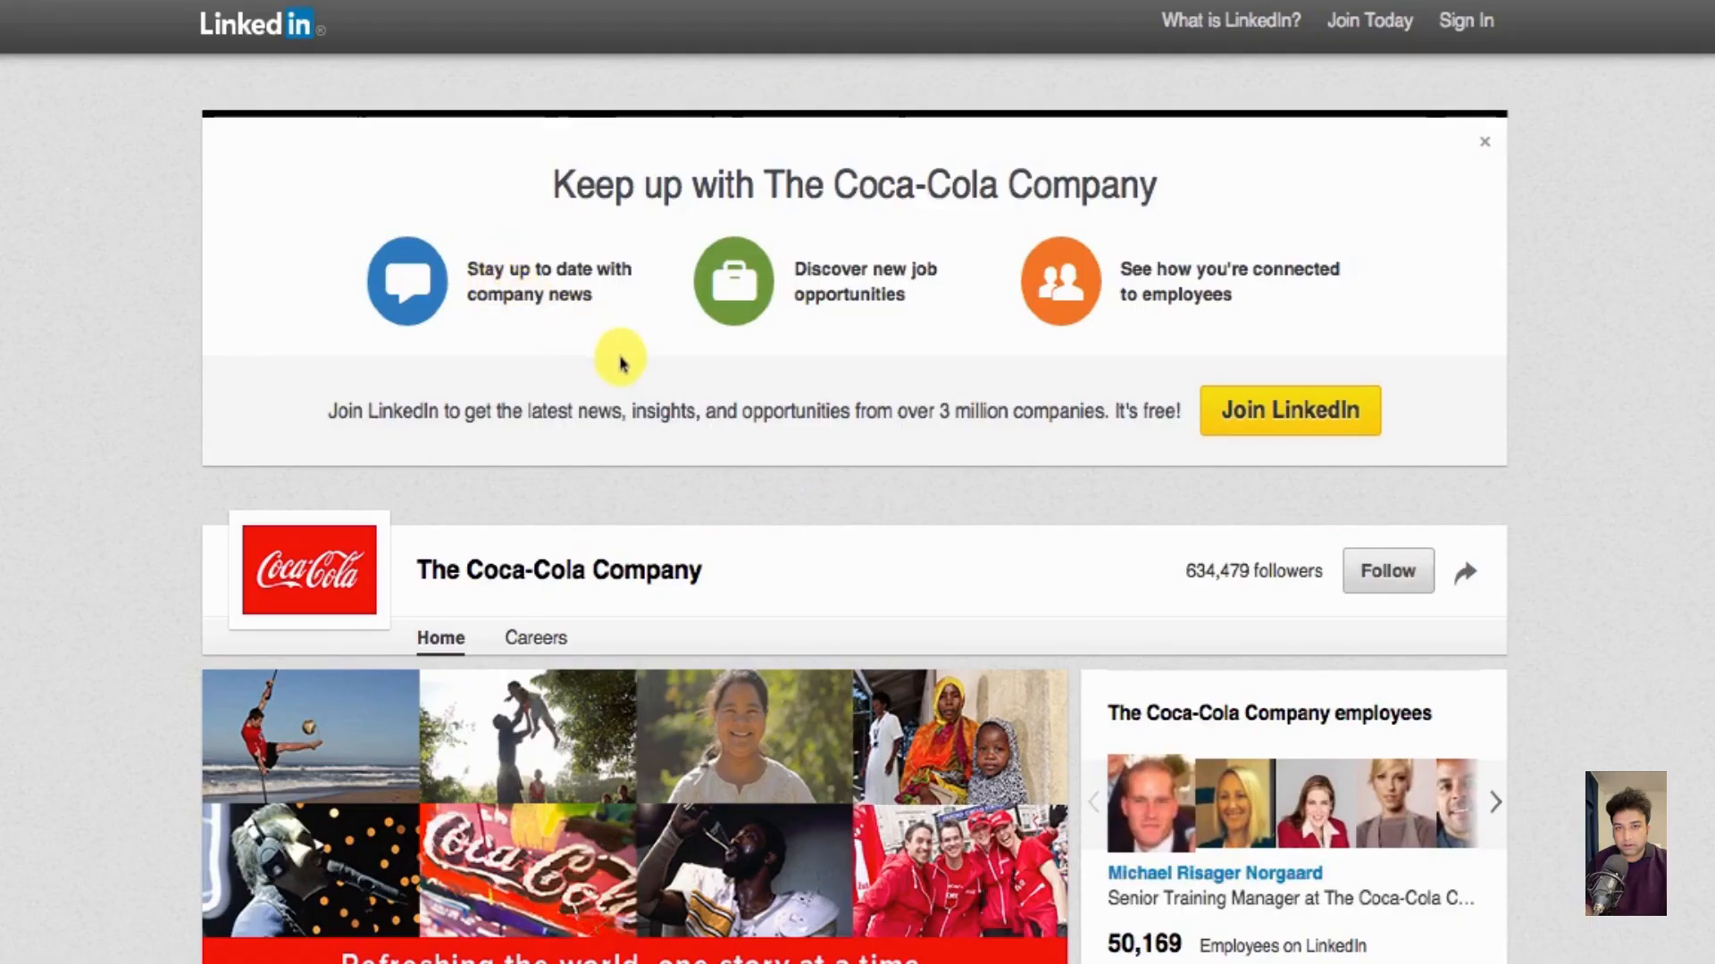
pyautogui.scroll(-10, 915, 431)
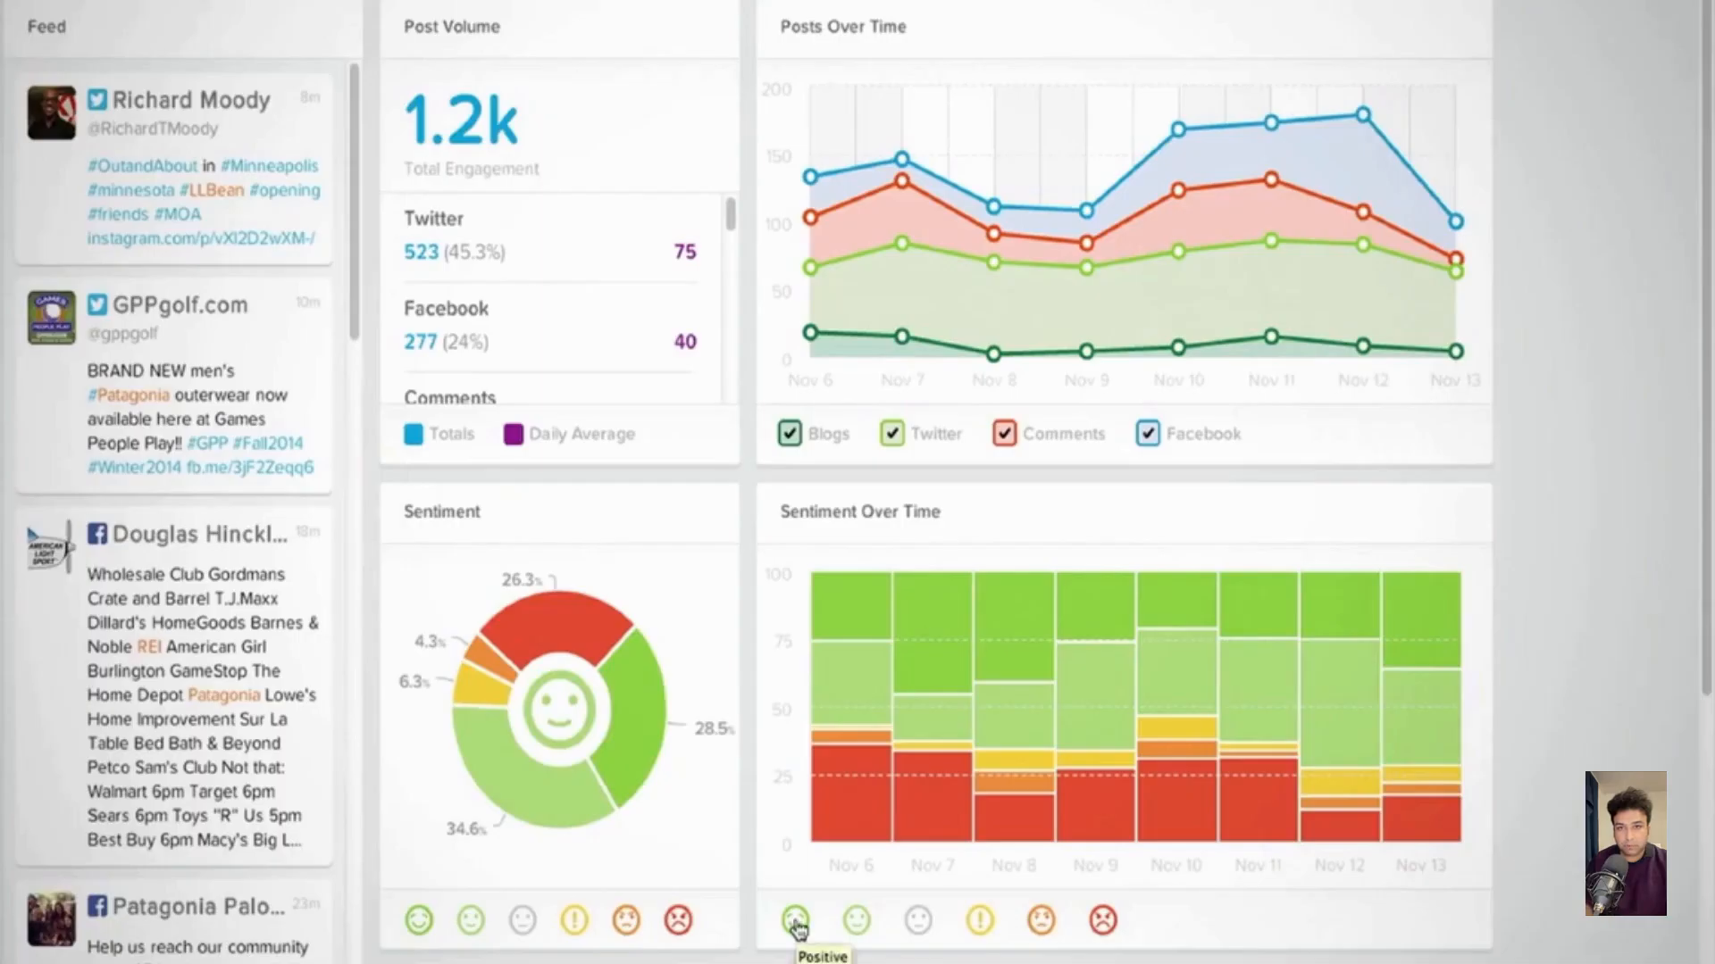
pyautogui.click(796, 924)
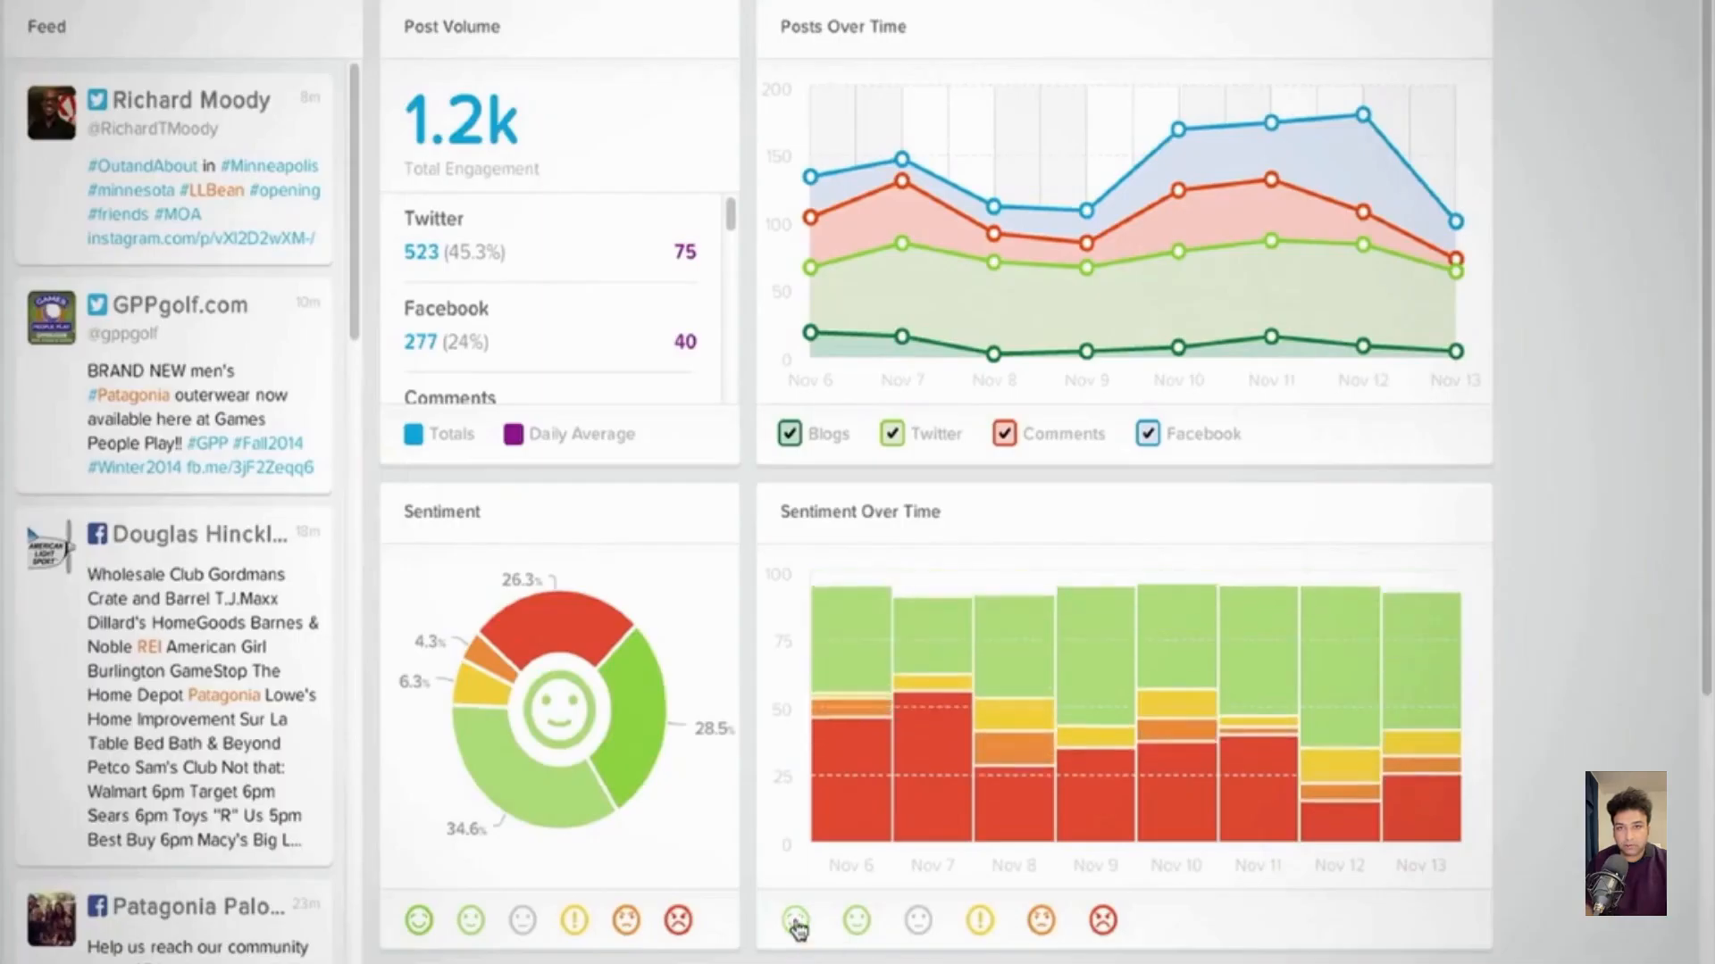
# Step: Hide the Somewhat Positive series and remove Twitter from the Posts Over Time chart
pyautogui.click(864, 929)
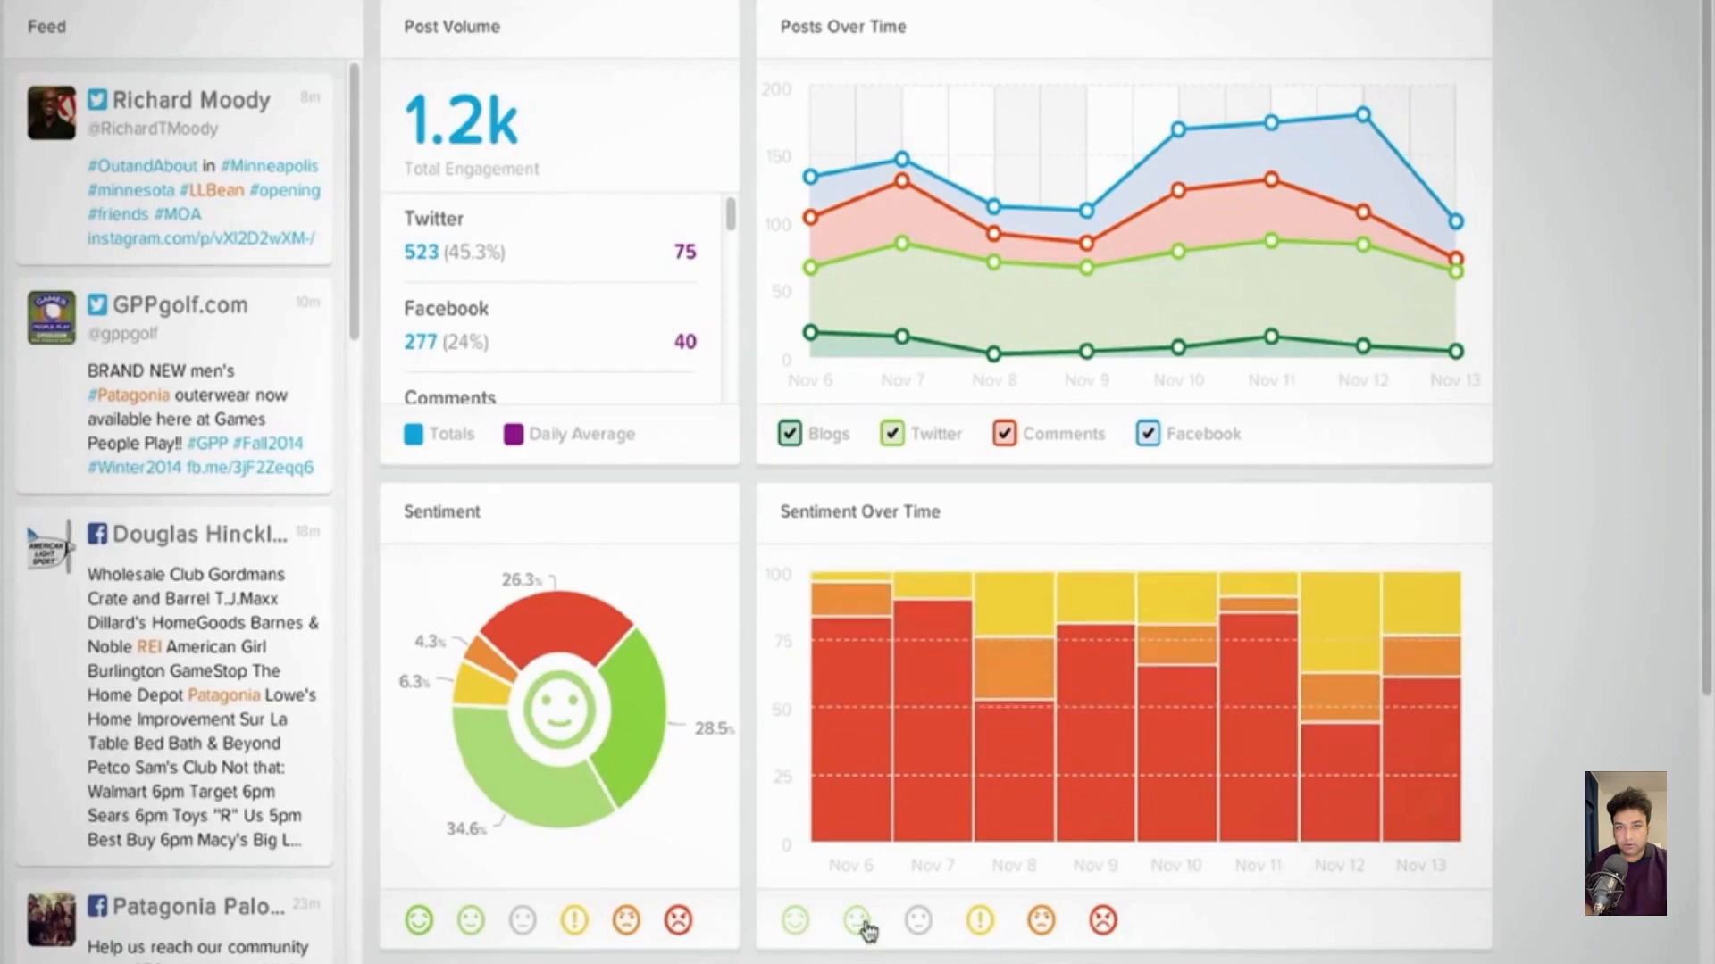
pyautogui.click(896, 438)
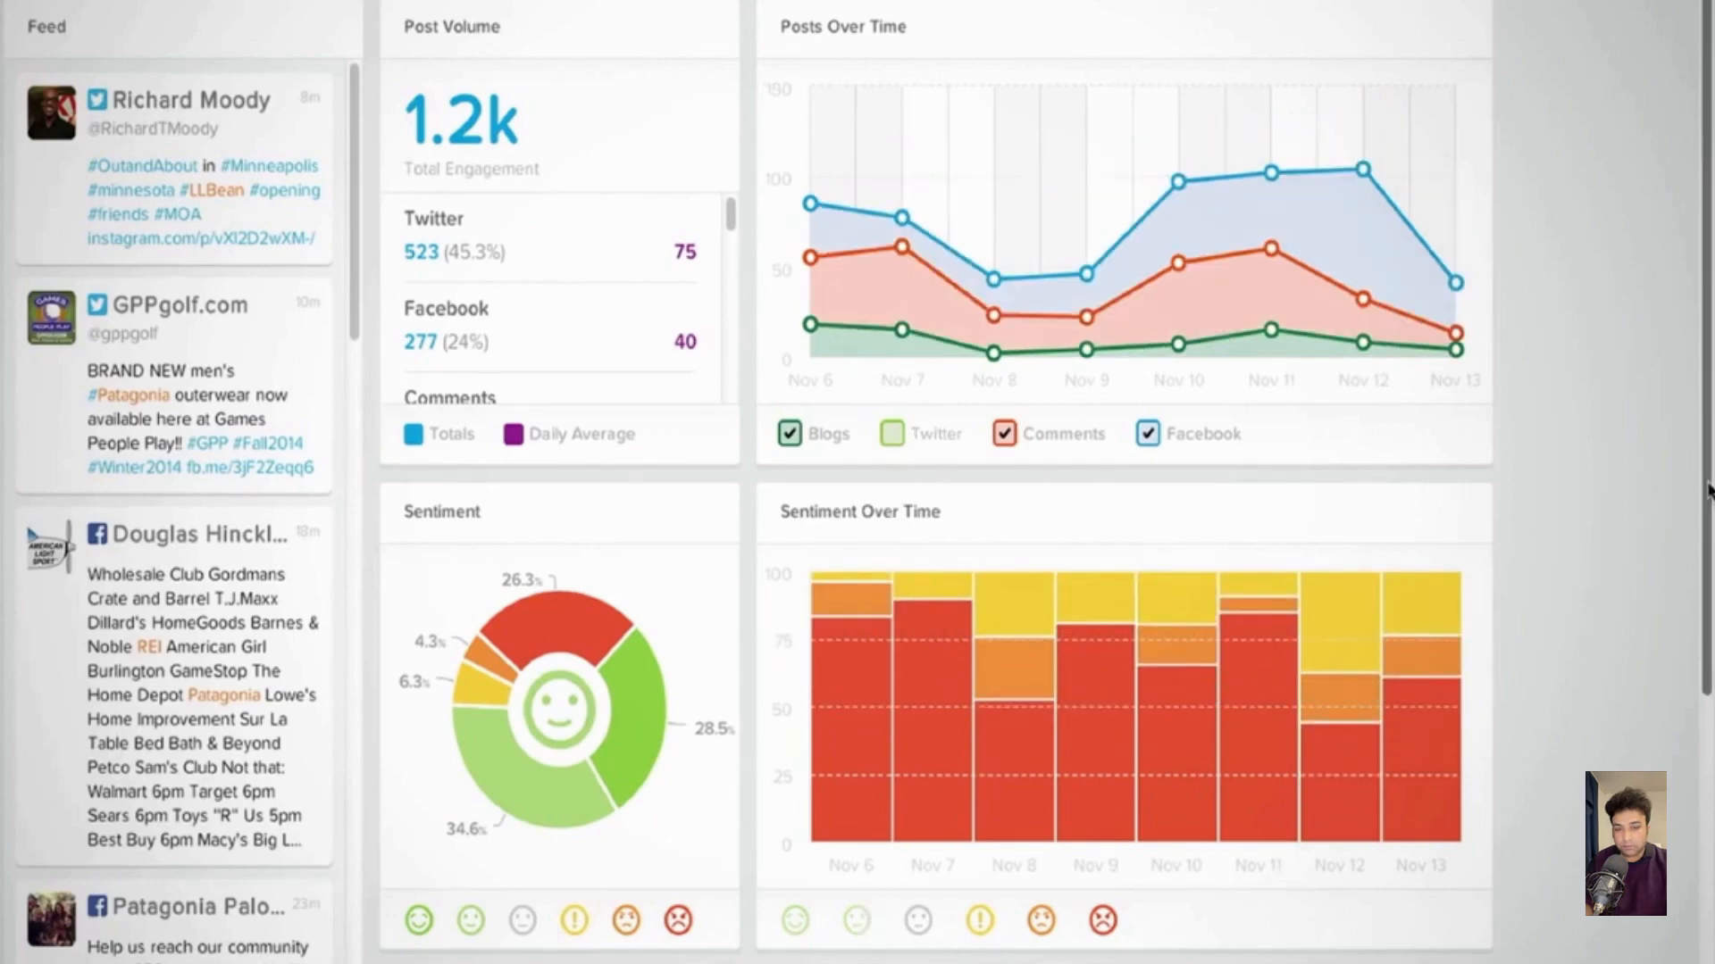
pyautogui.scroll(-5, 1707, 757)
pyautogui.scroll(-2, 1707, 754)
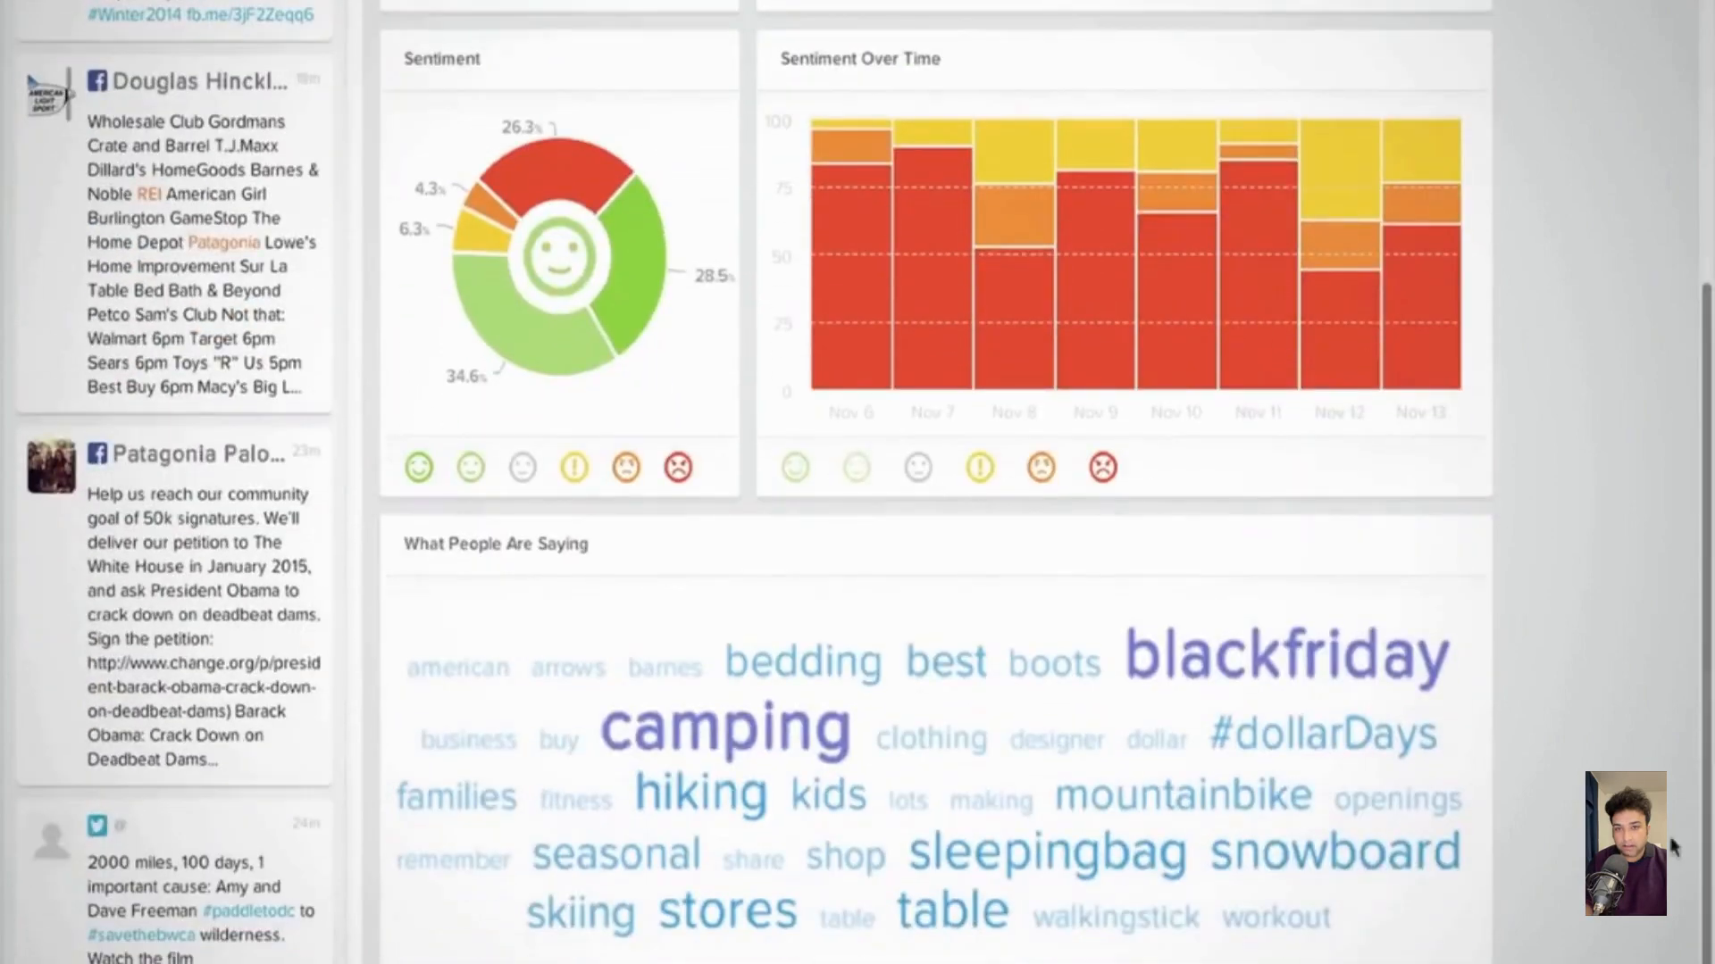
# Step: Enlarge the word cloud, show posts about 'fitness', and paste prepared text into a Facebook post
pyautogui.click(1387, 606)
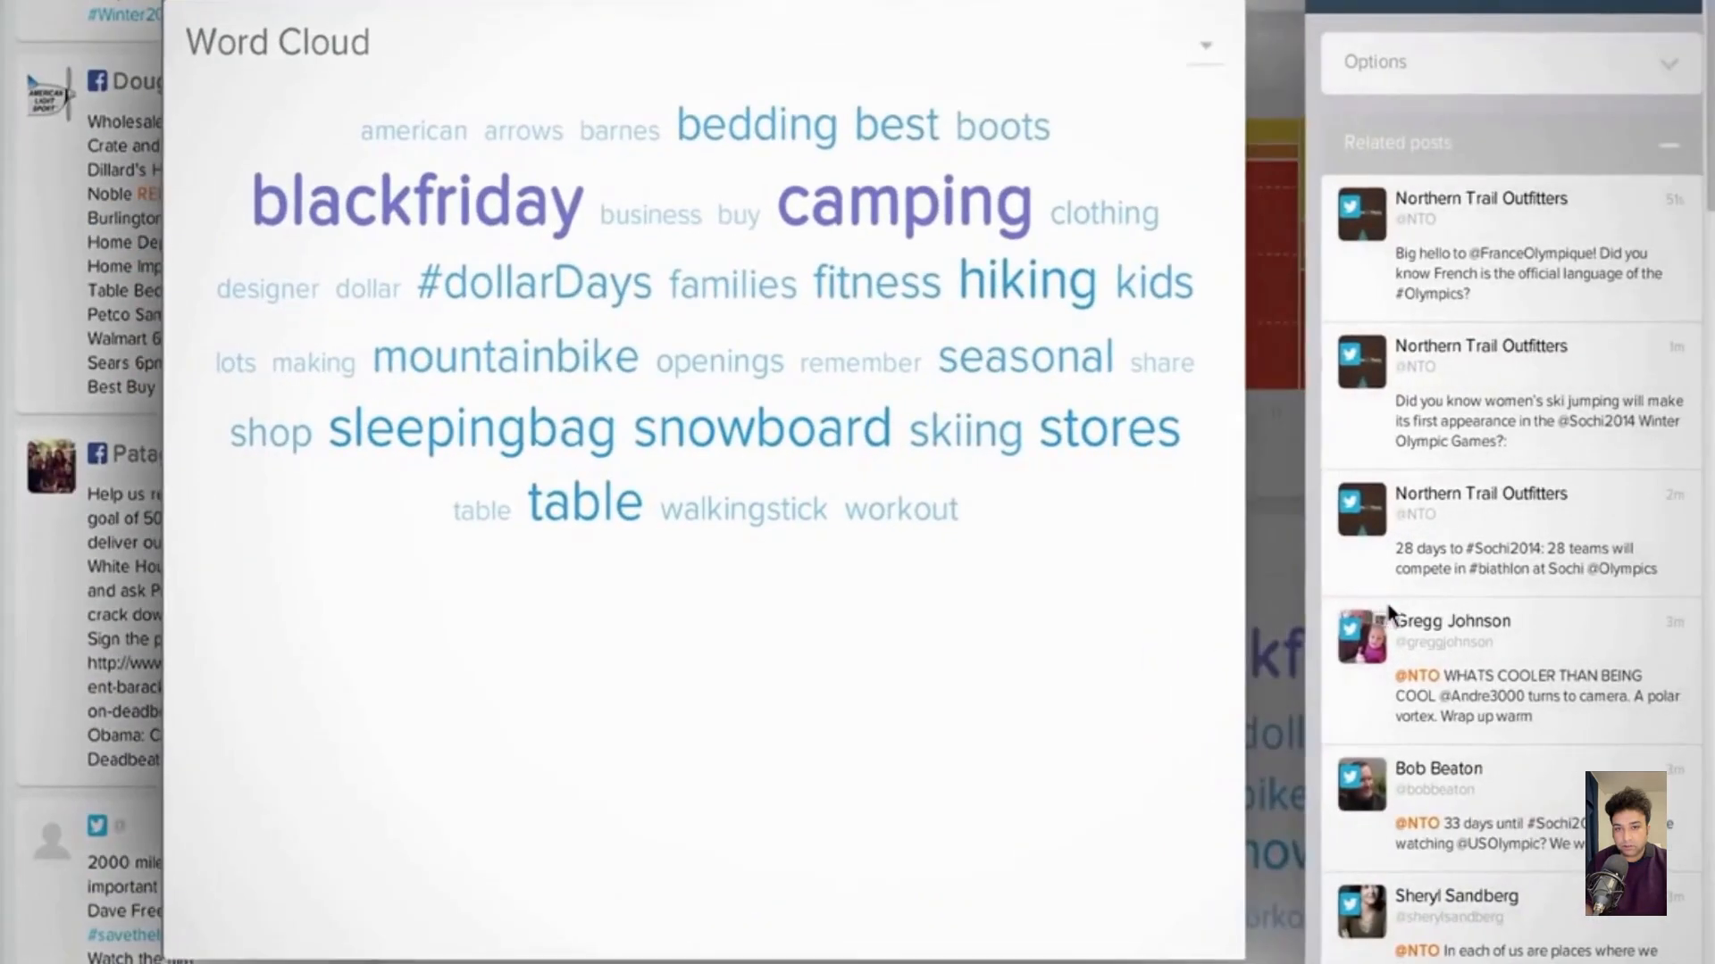
pyautogui.click(865, 291)
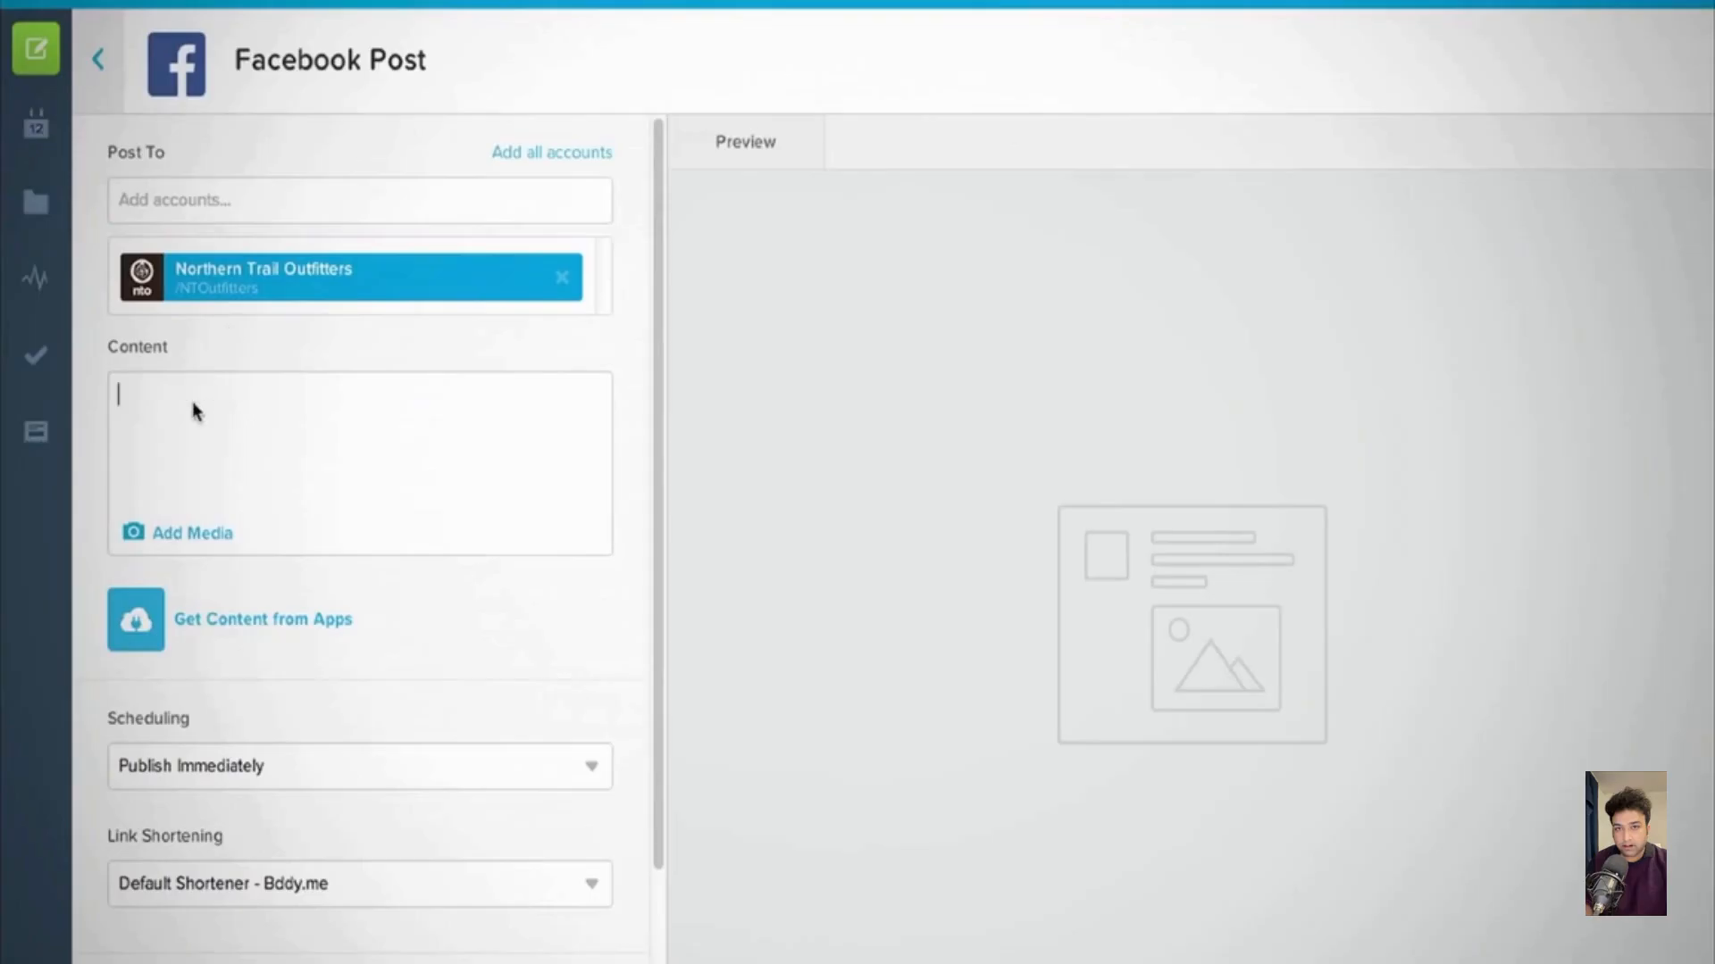
pyautogui.write('Save 20% in our big Fall sale!  Use SAVE20 during checkout.')
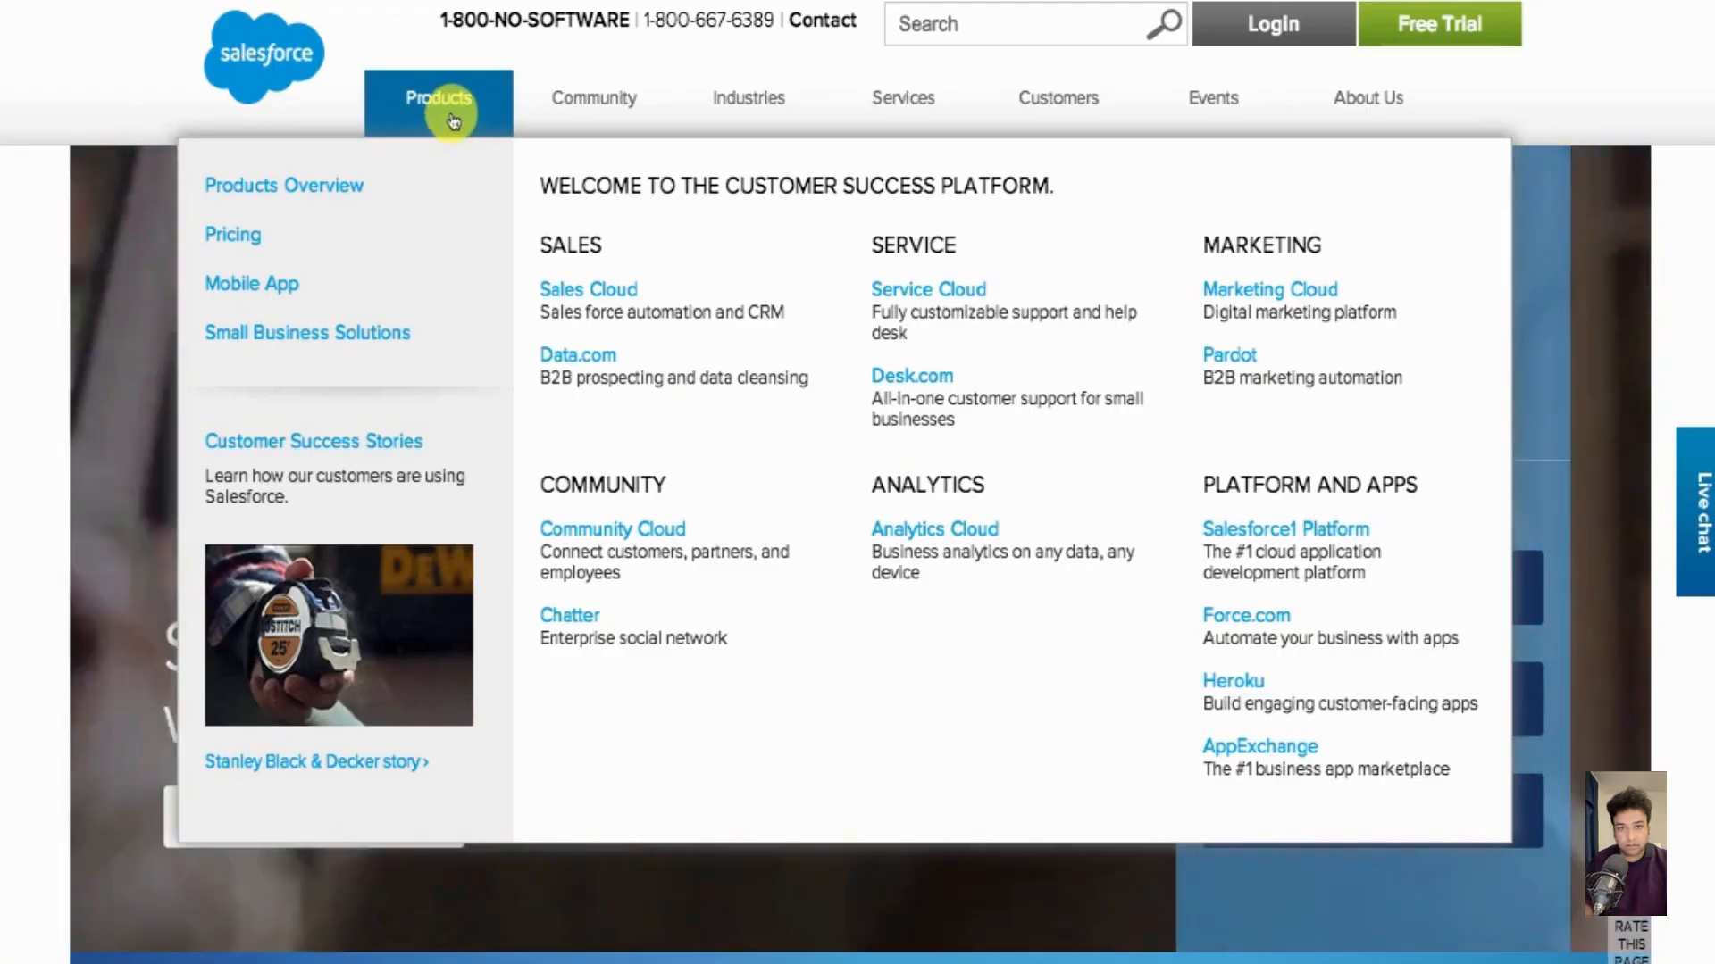
# Step: Open Salesforce pricing and scroll Service Cloud plans down to the $300 Performance Edition bundle
pyautogui.click(256, 242)
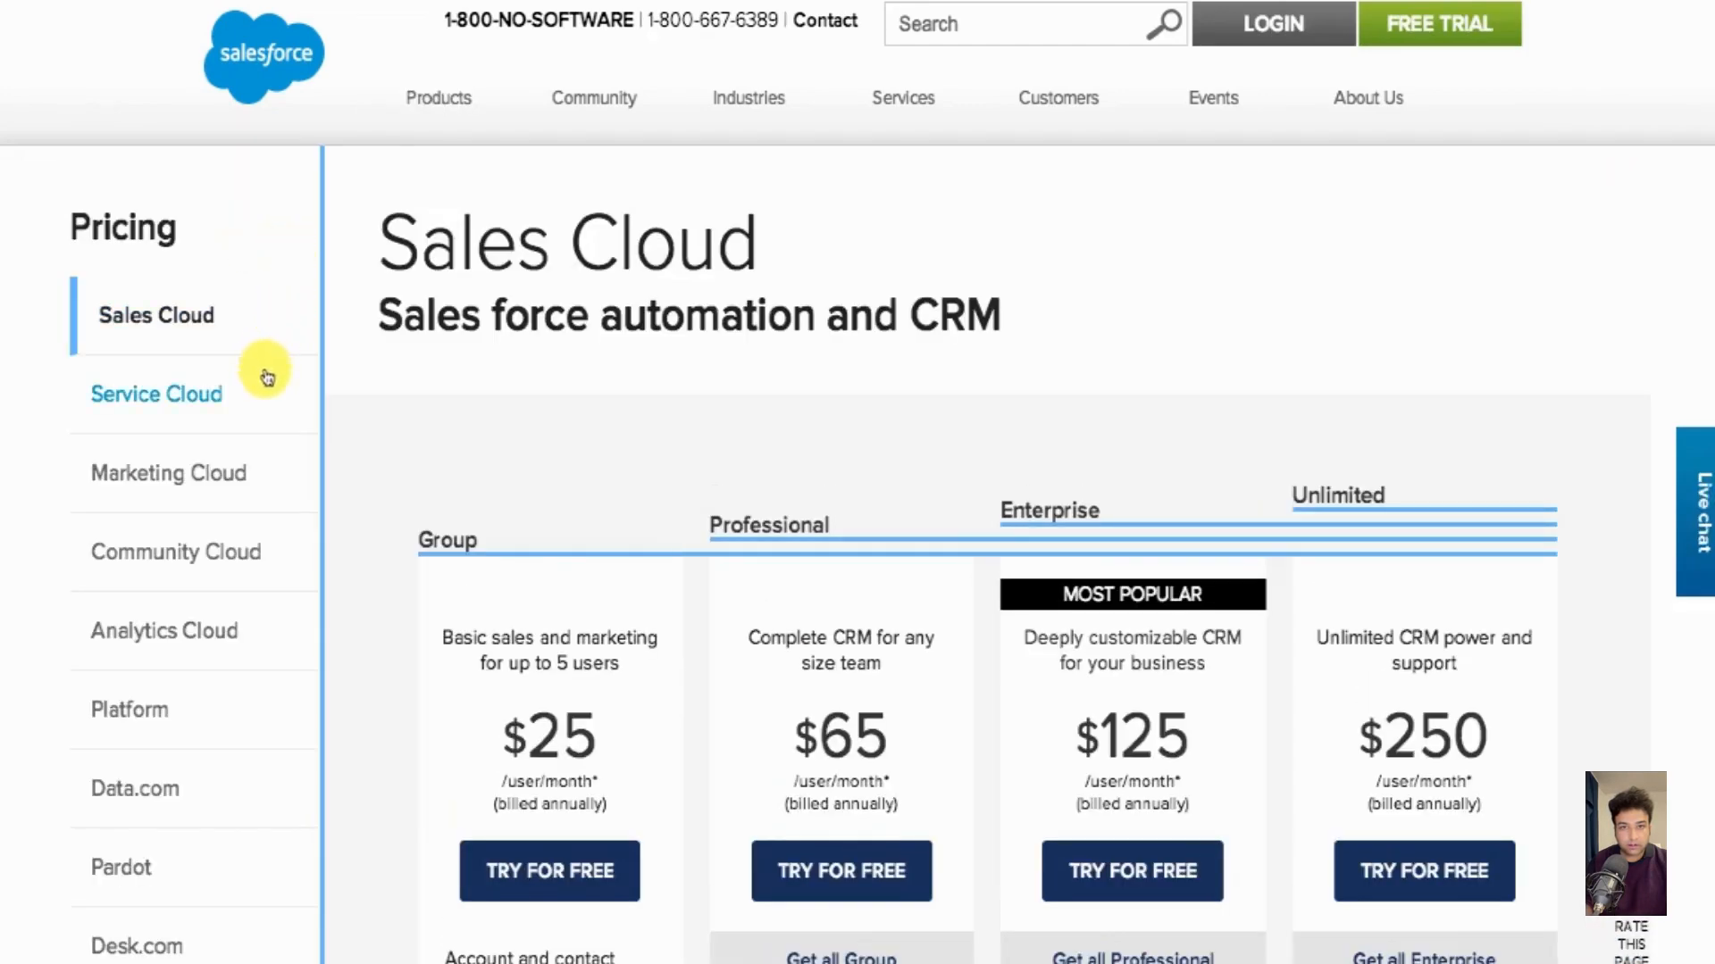
pyautogui.scroll(-3, 430, 399)
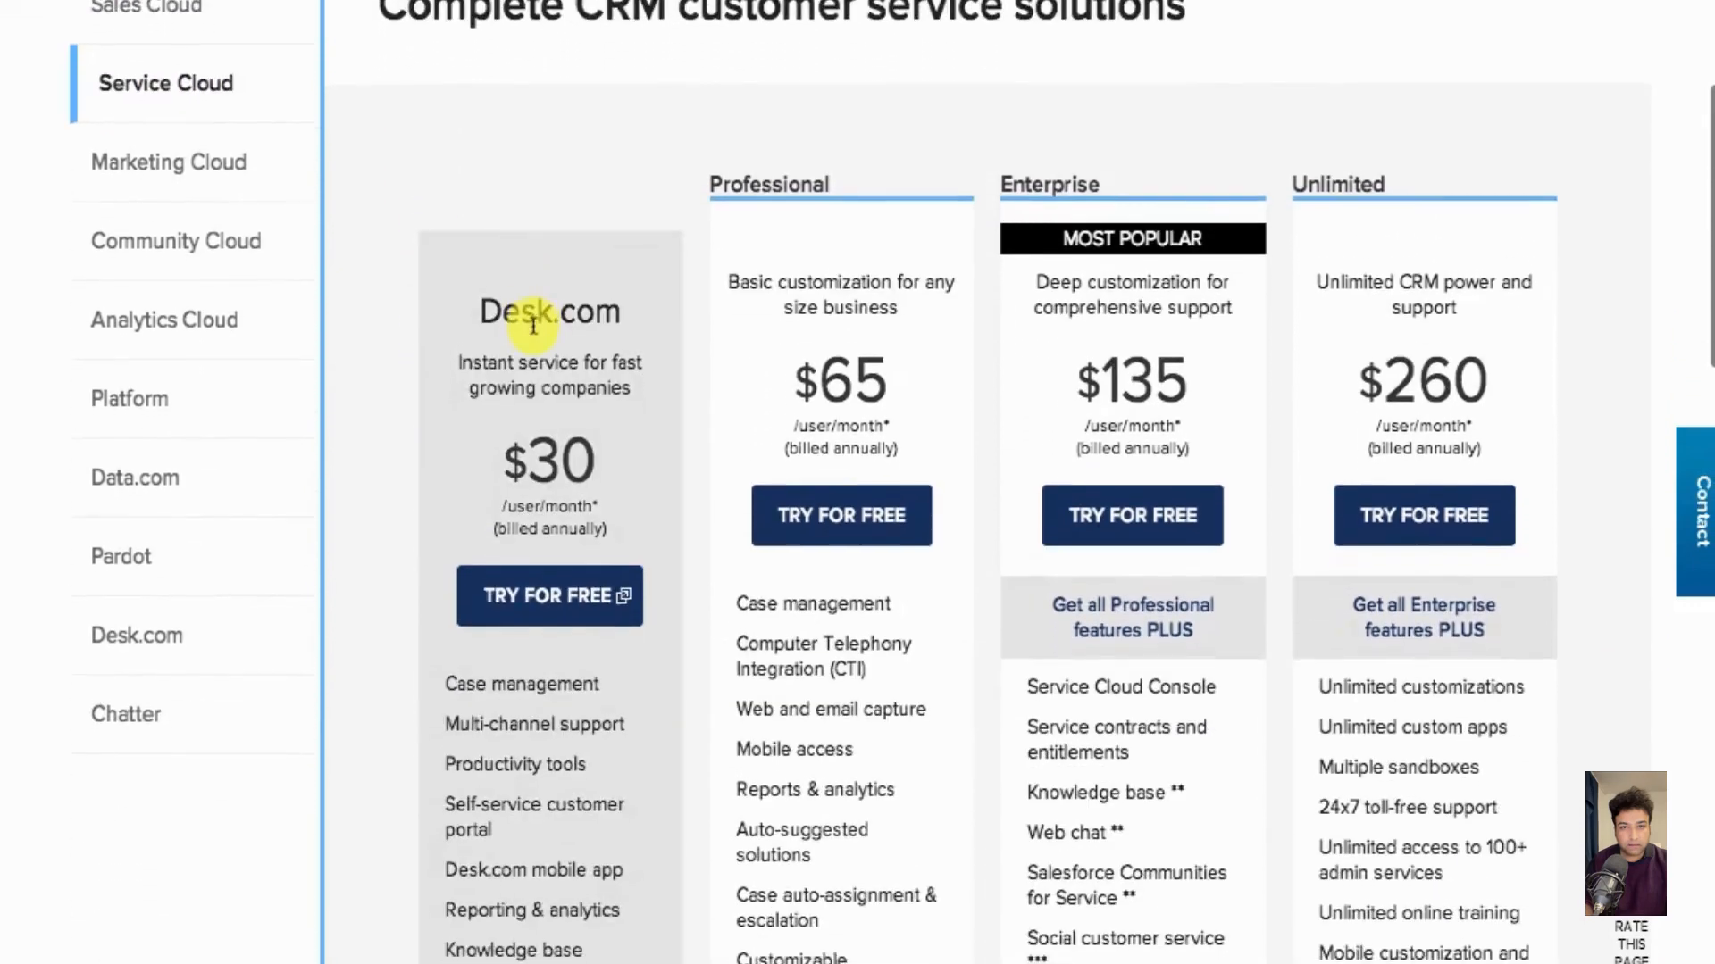
pyautogui.scroll(-7, 534, 326)
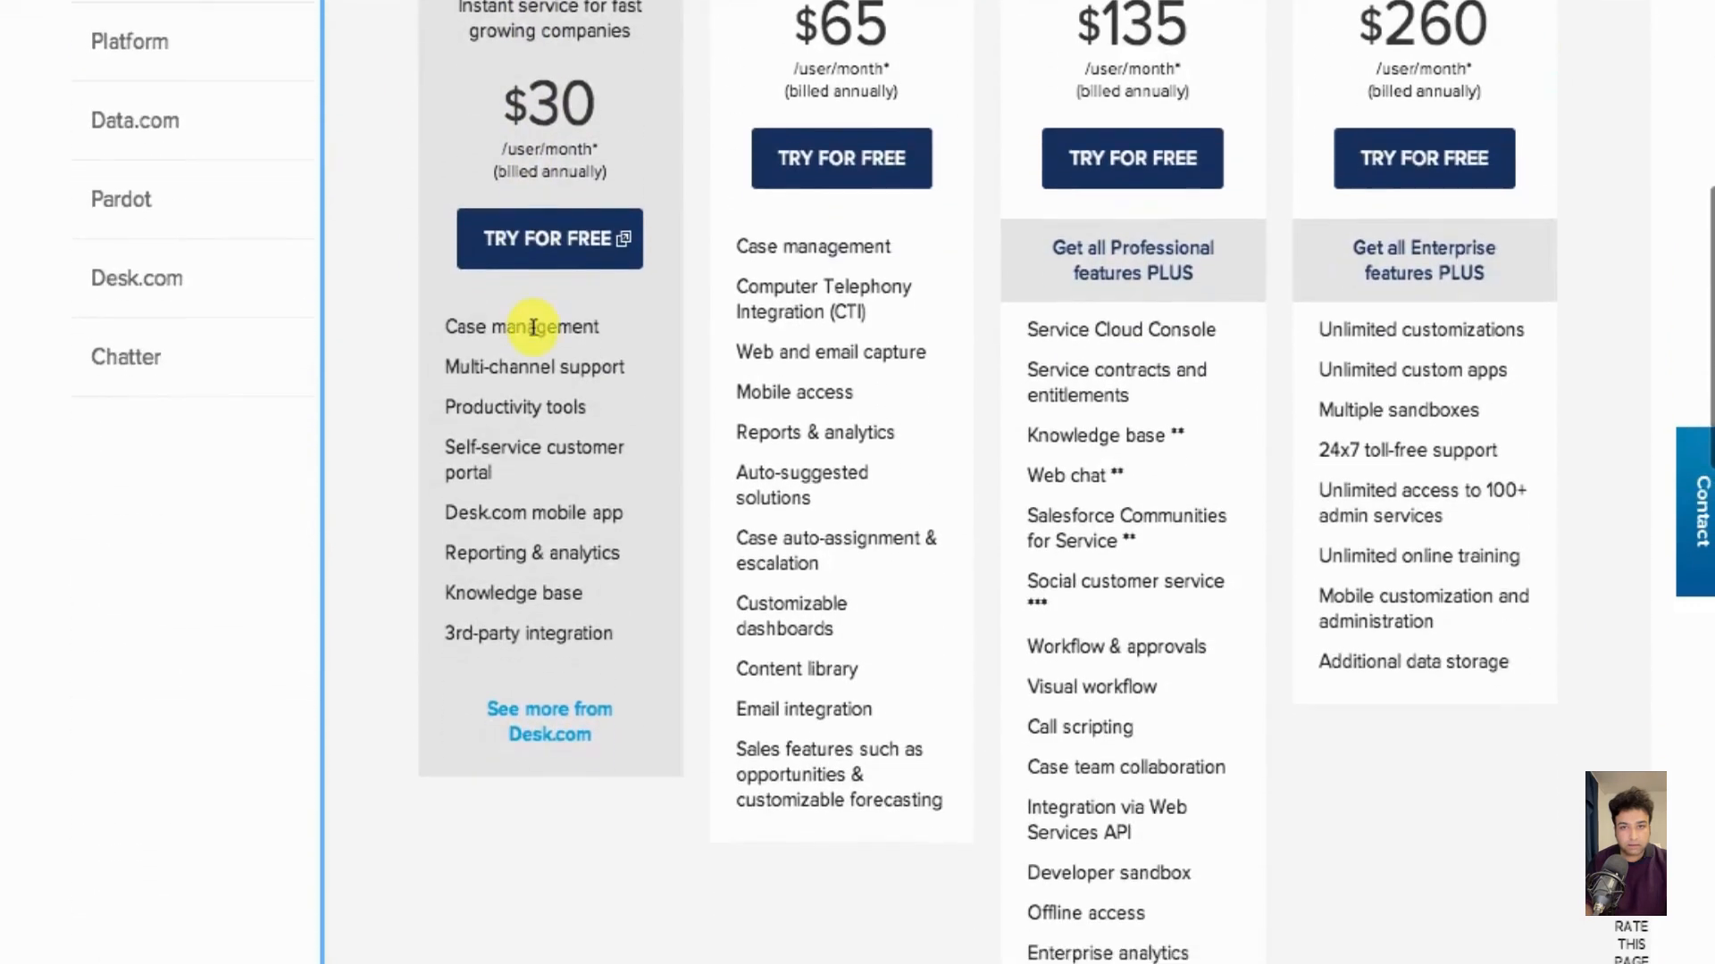
pyautogui.scroll(-6, 533, 331)
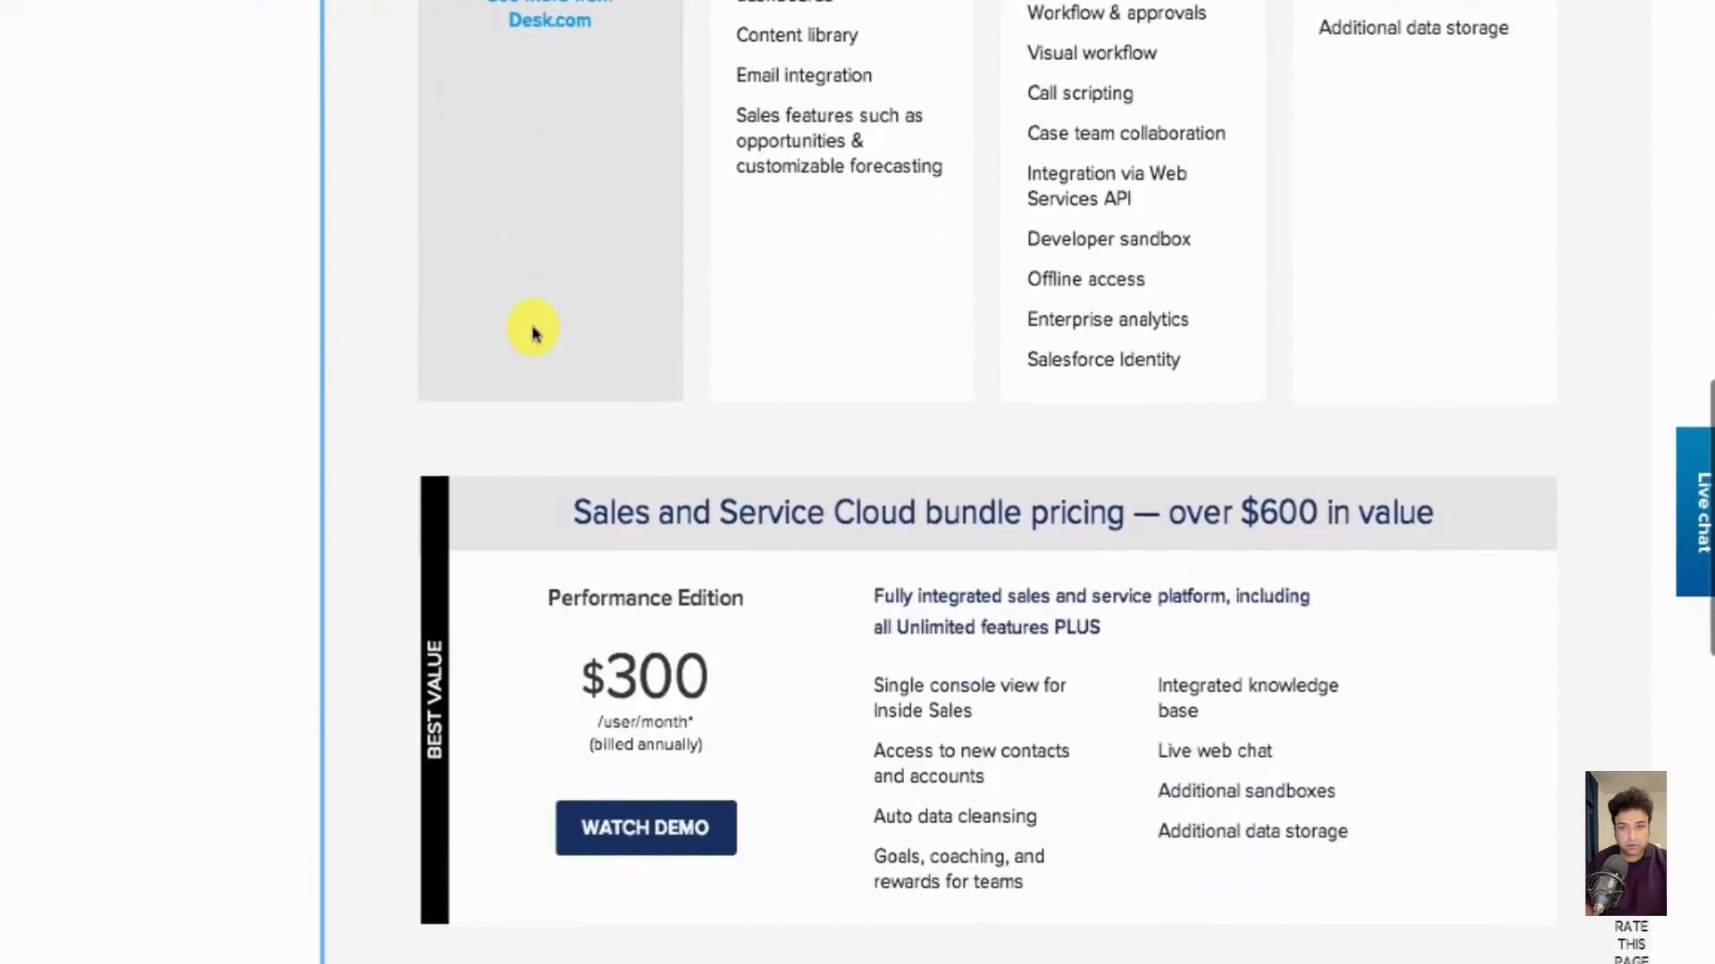
pyautogui.scroll(-5, 533, 334)
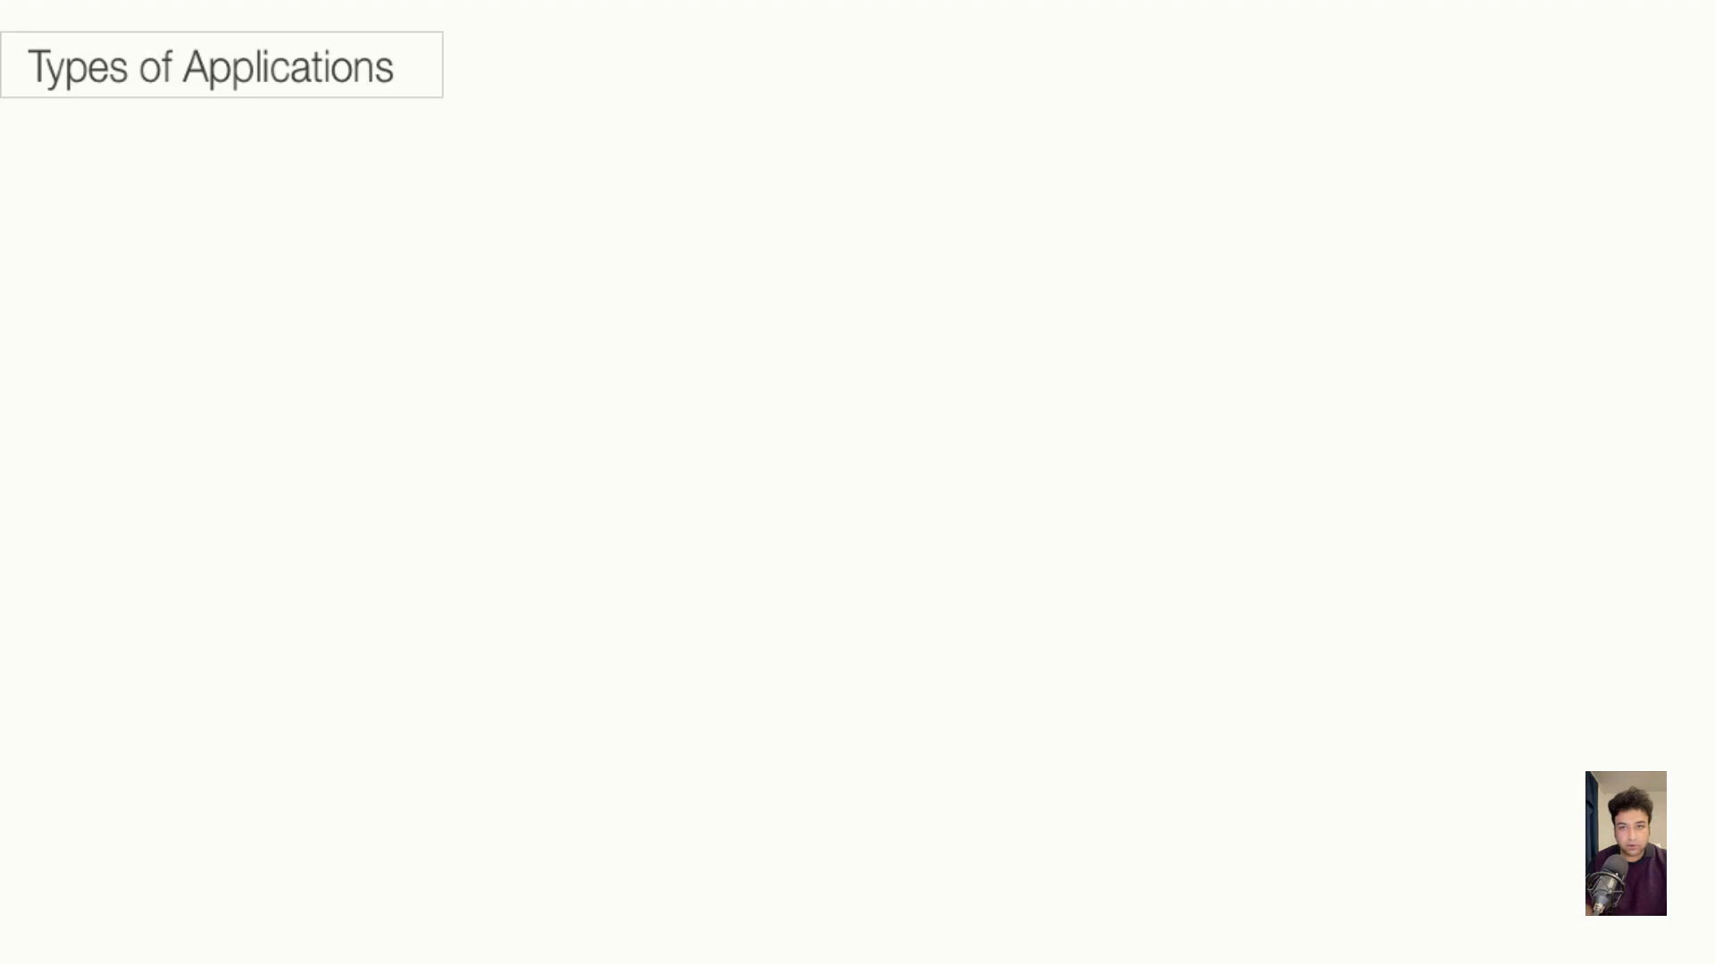
# Step: Reveal the Structured data, Human oriented in size, and Internet & Portal applications points
pyautogui.press('Right')
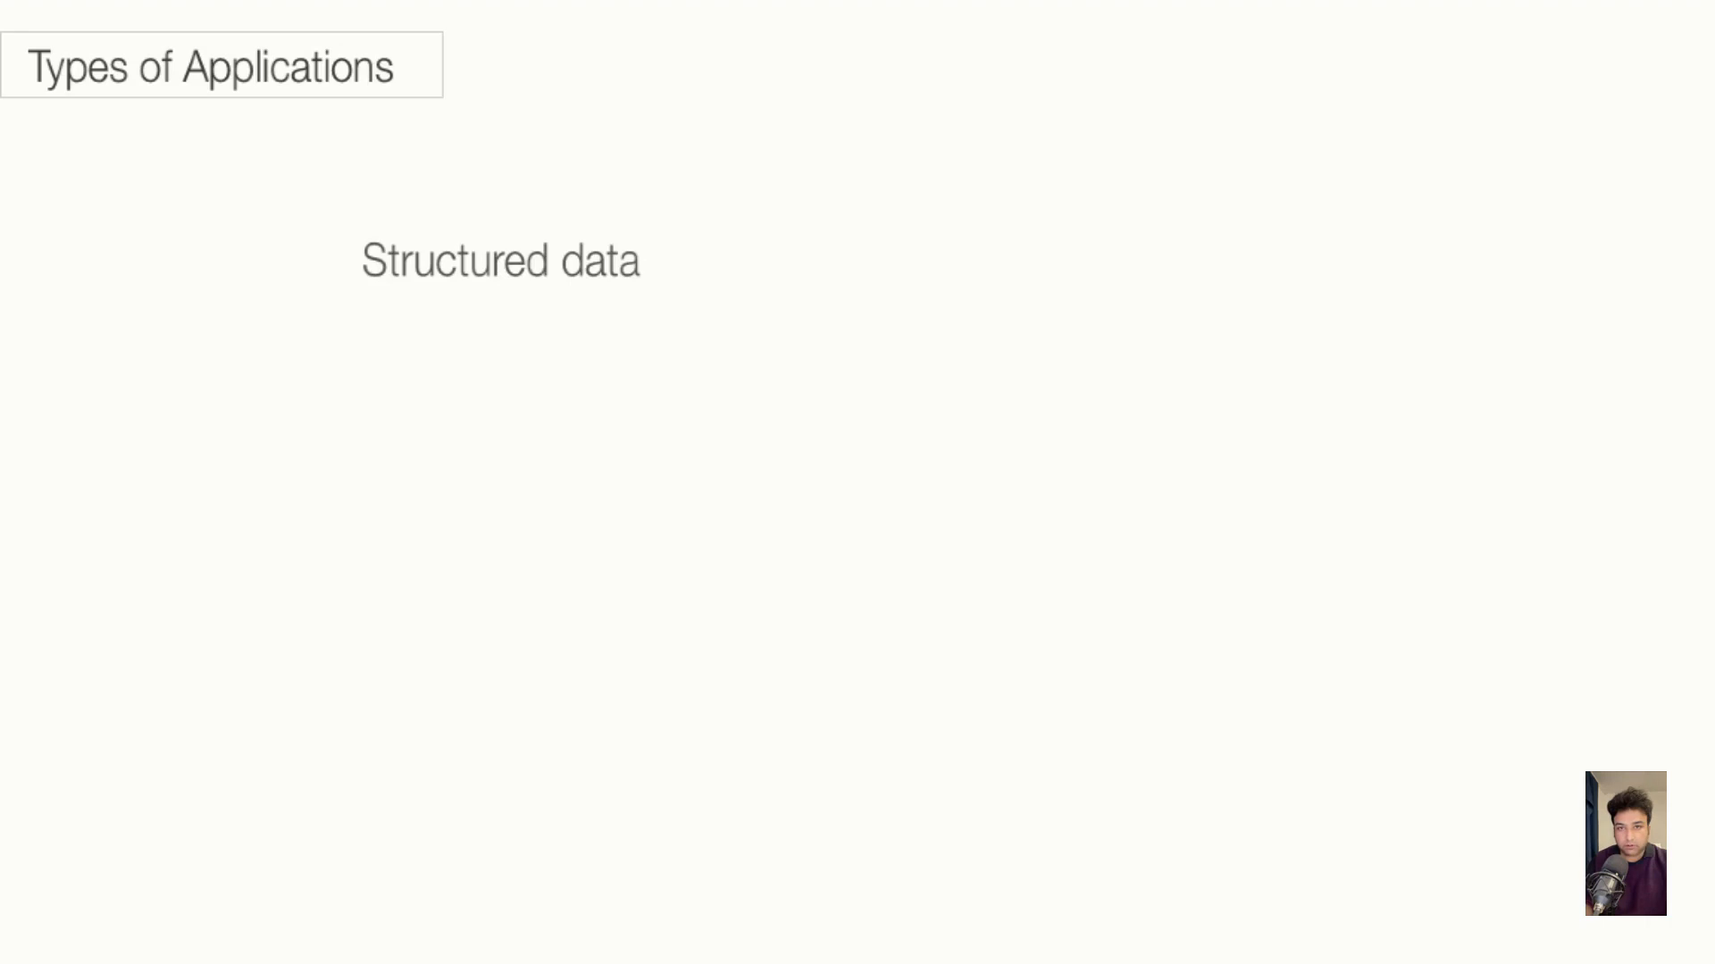
pyautogui.press('Right')
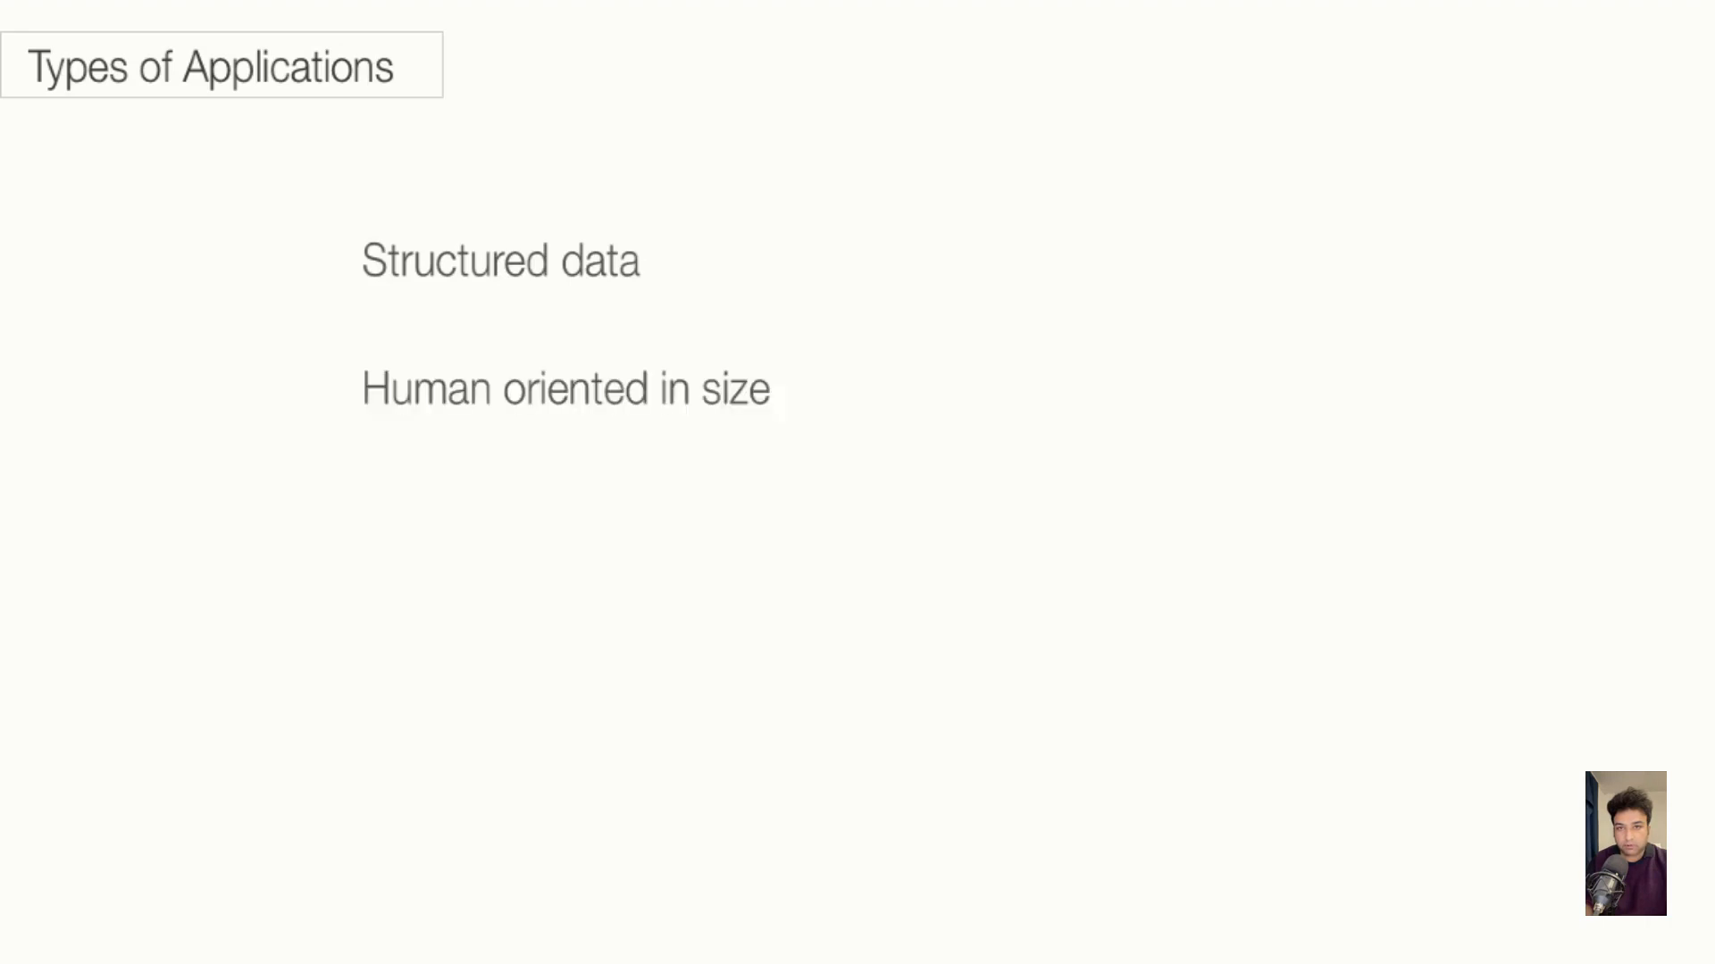
pyautogui.press('Right')
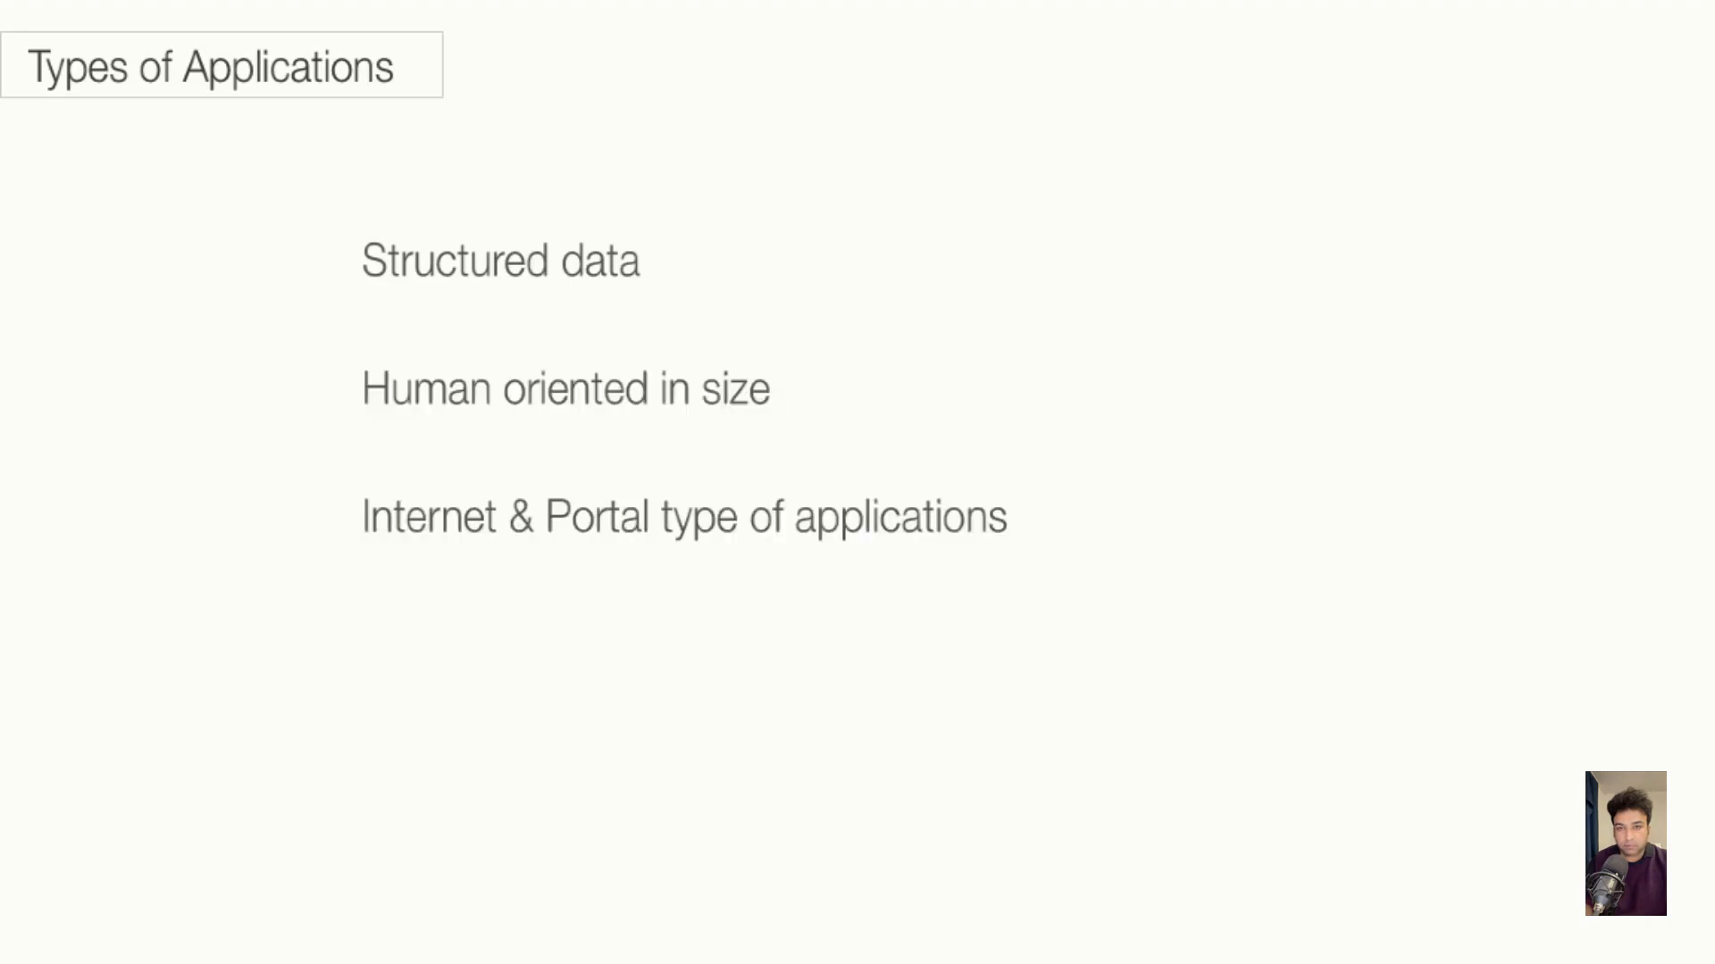
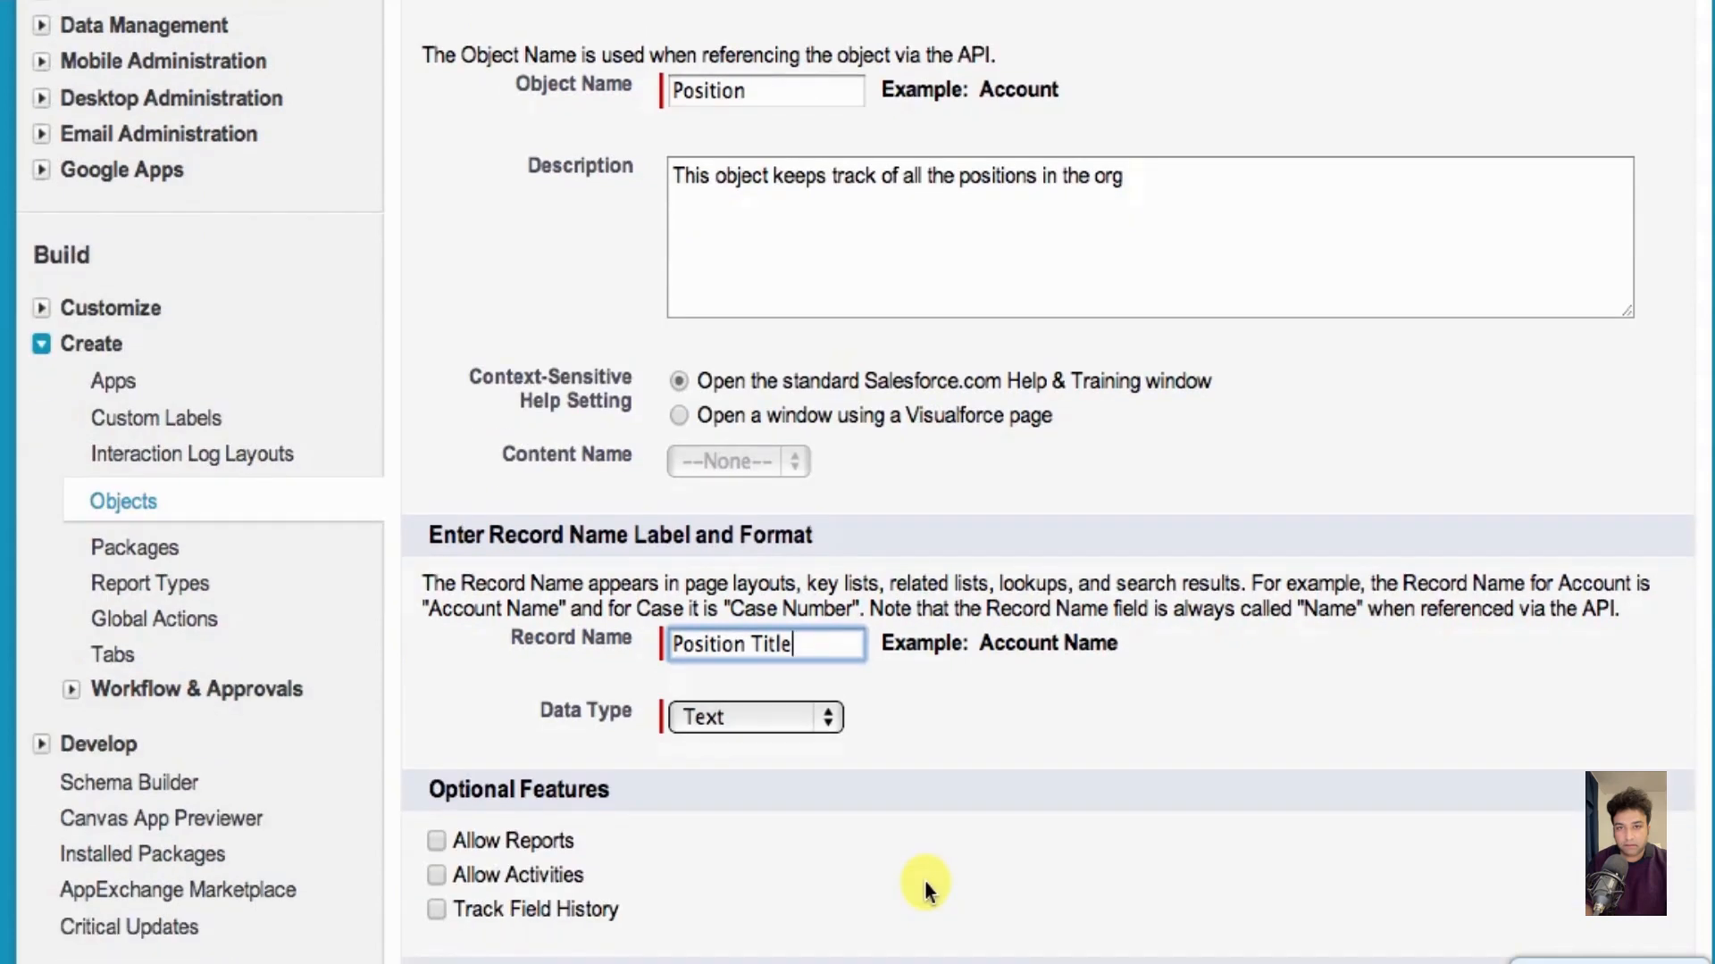
# Step: Turn on Allow Reports and Track Field History for Position, then save the object
pyautogui.click(437, 738)
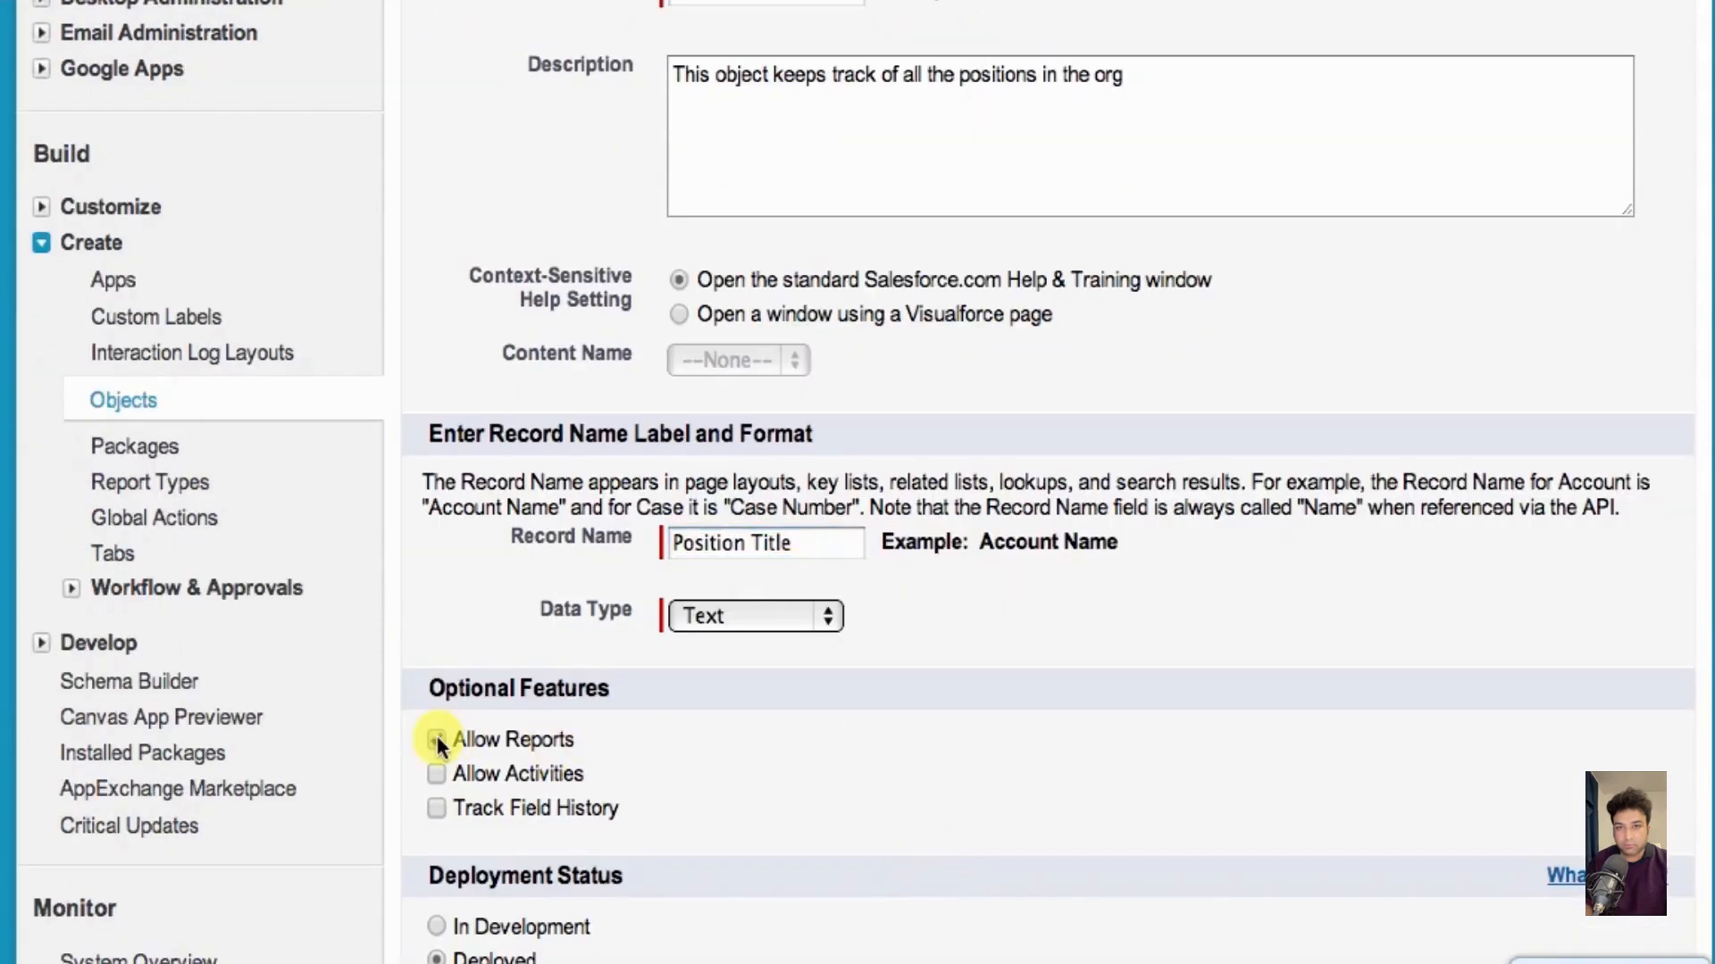
pyautogui.scroll(-1, 850, 712)
pyautogui.scroll(-2, 853, 722)
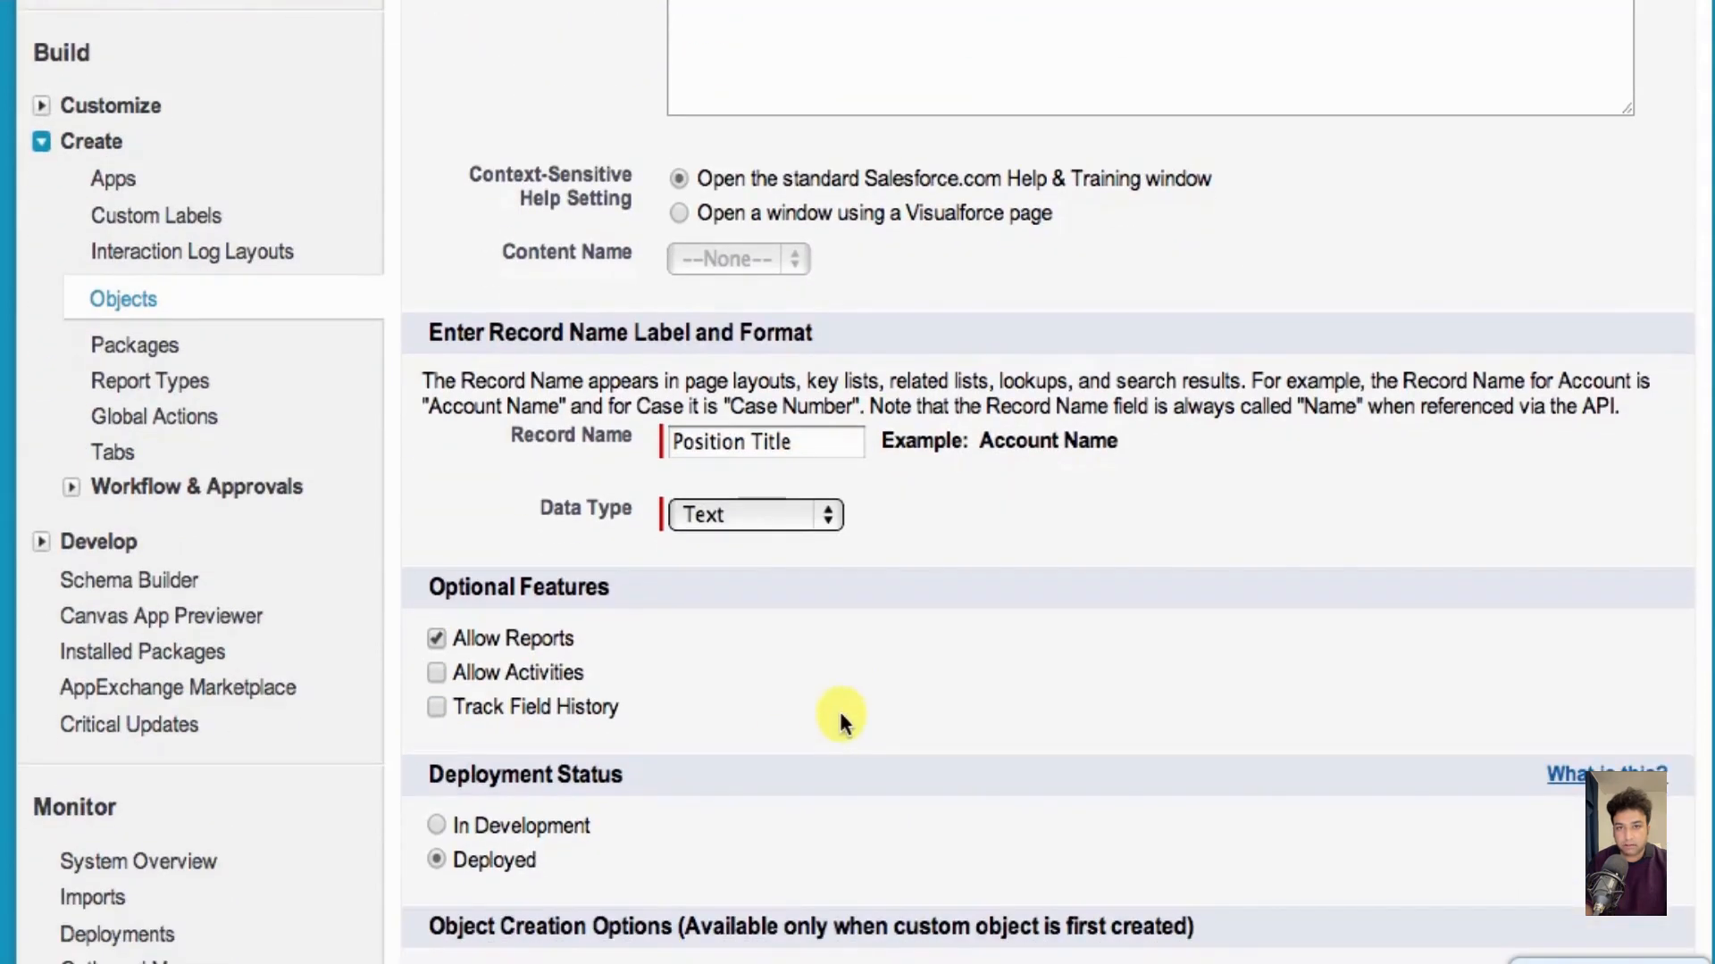
pyautogui.click(437, 707)
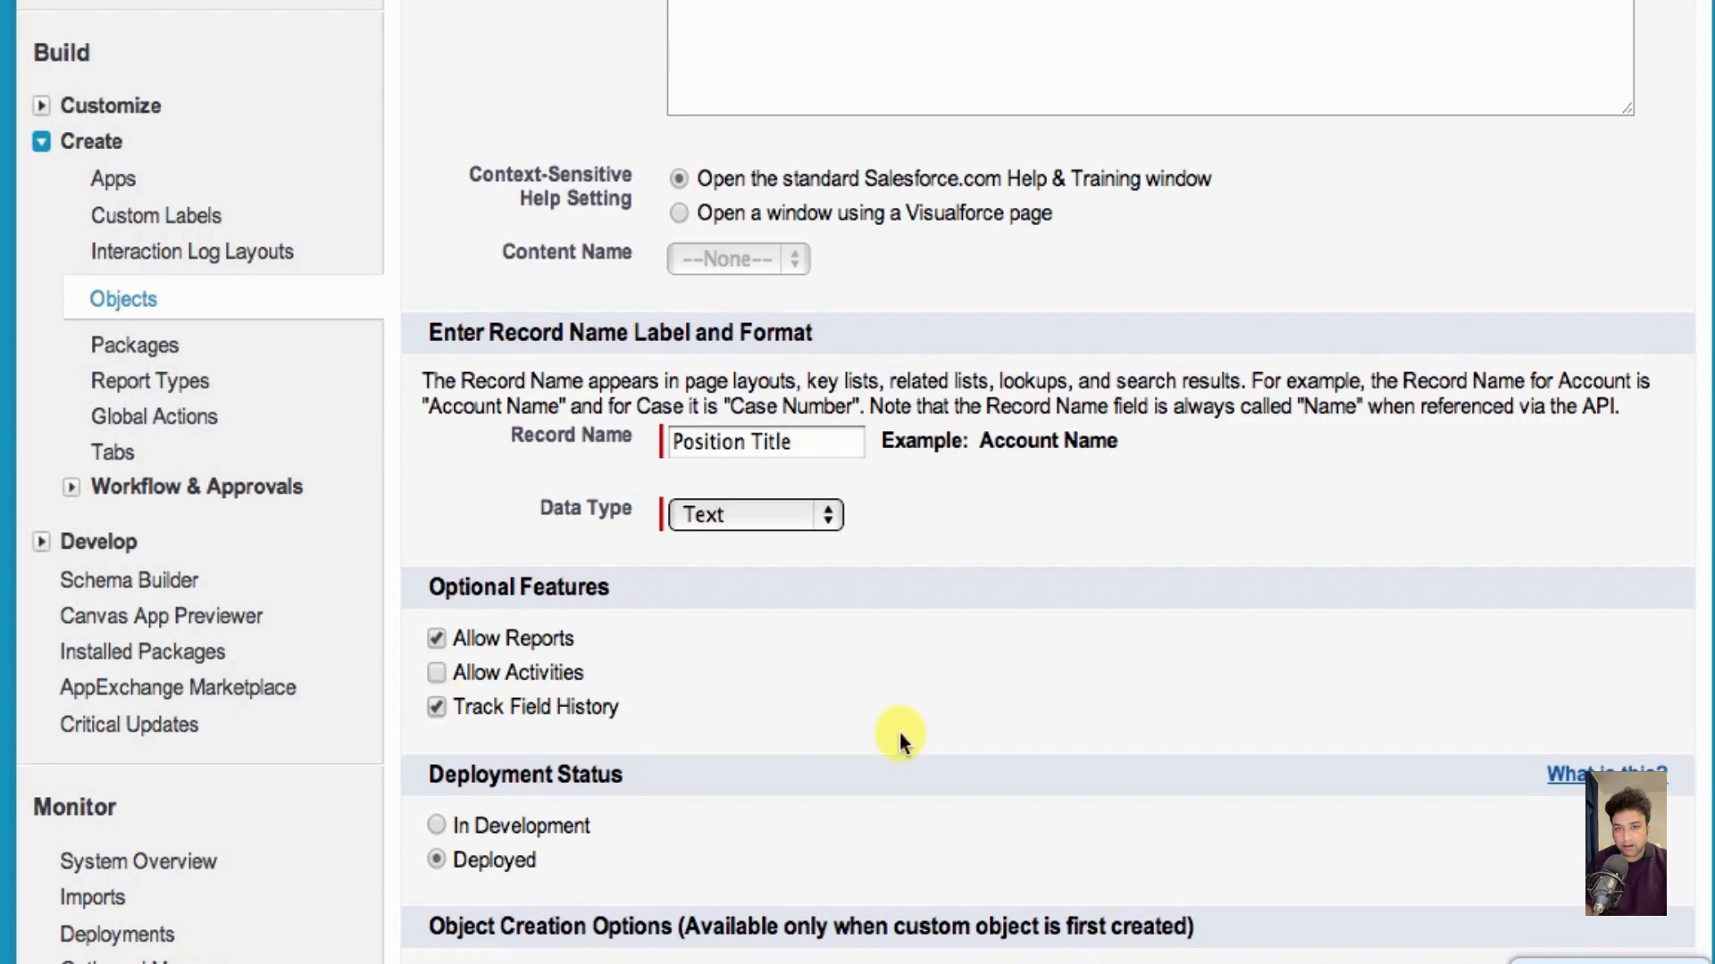
pyautogui.scroll(-3, 1070, 705)
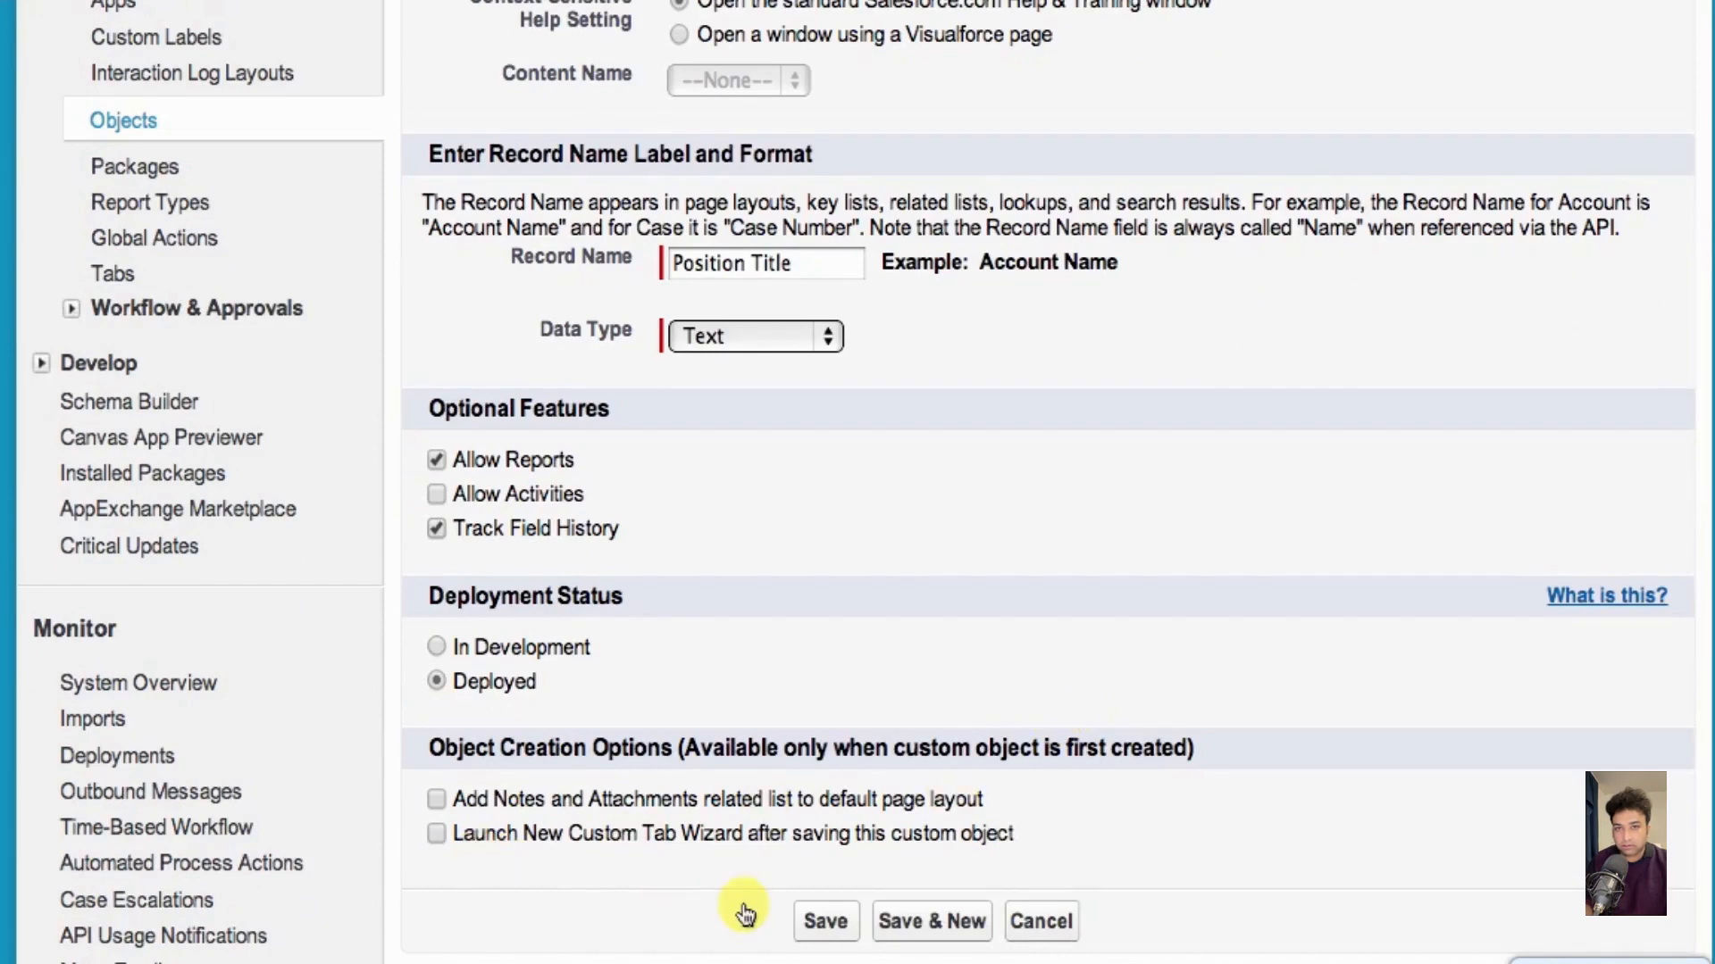
pyautogui.click(827, 932)
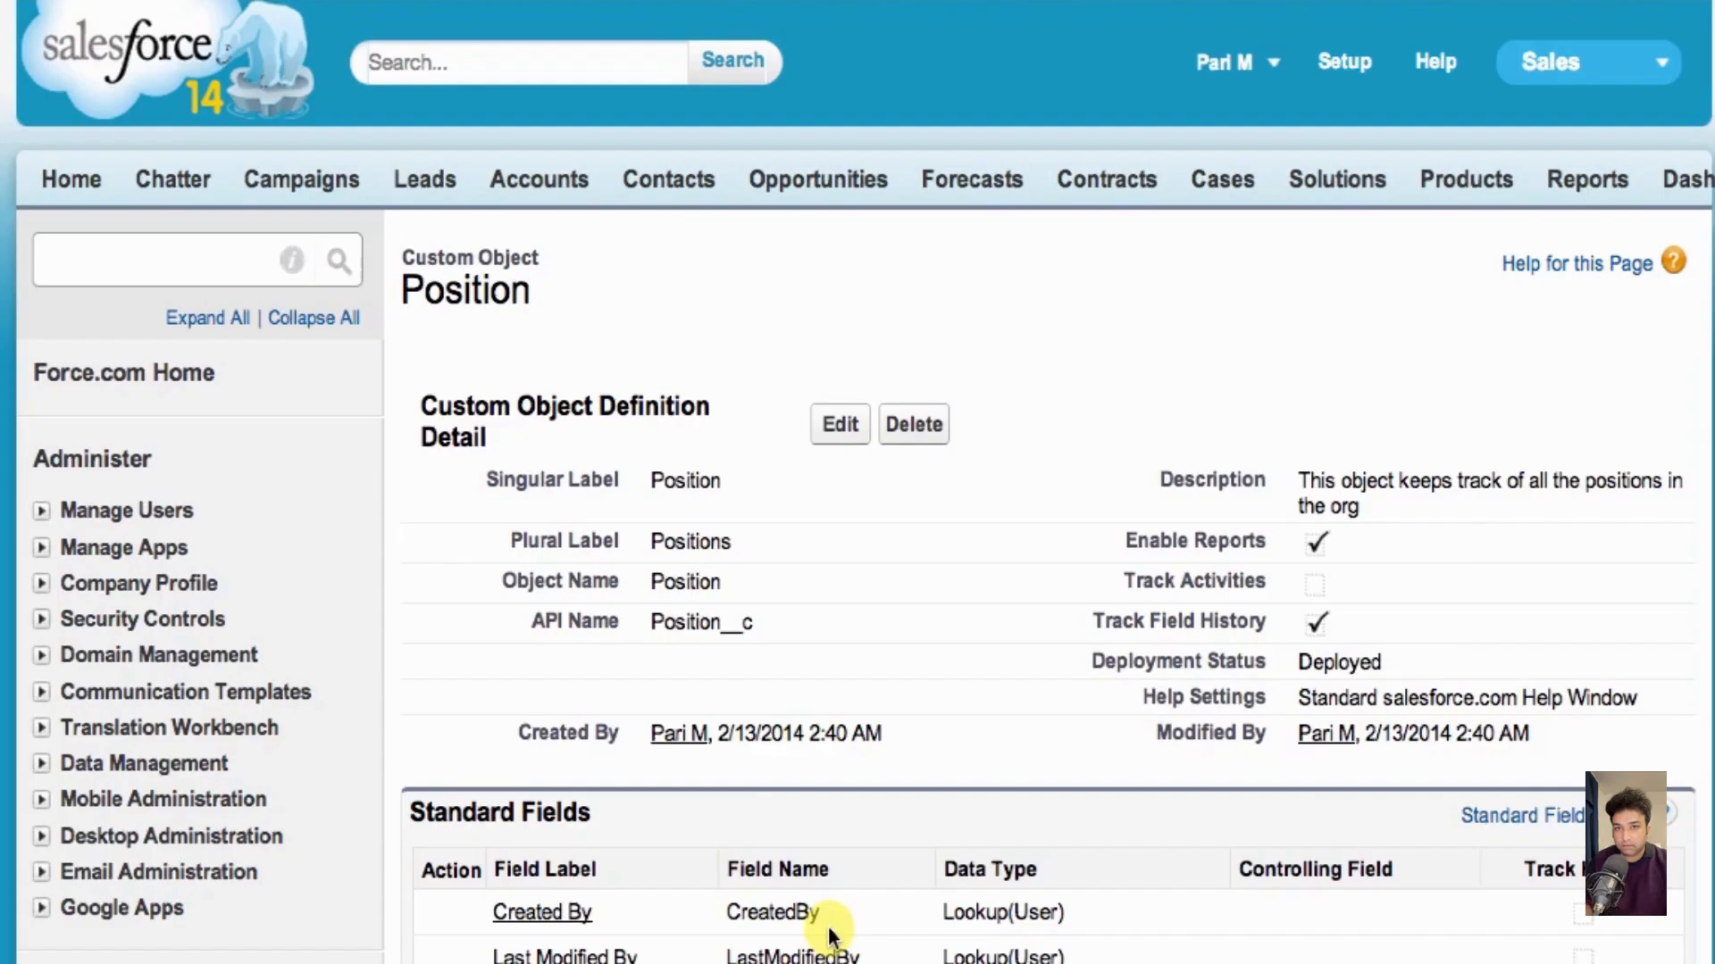
# Step: Highlight the API name Position__c and check the empty Custom Fields & Relationships list
pyautogui.scroll(-3, 1217, 681)
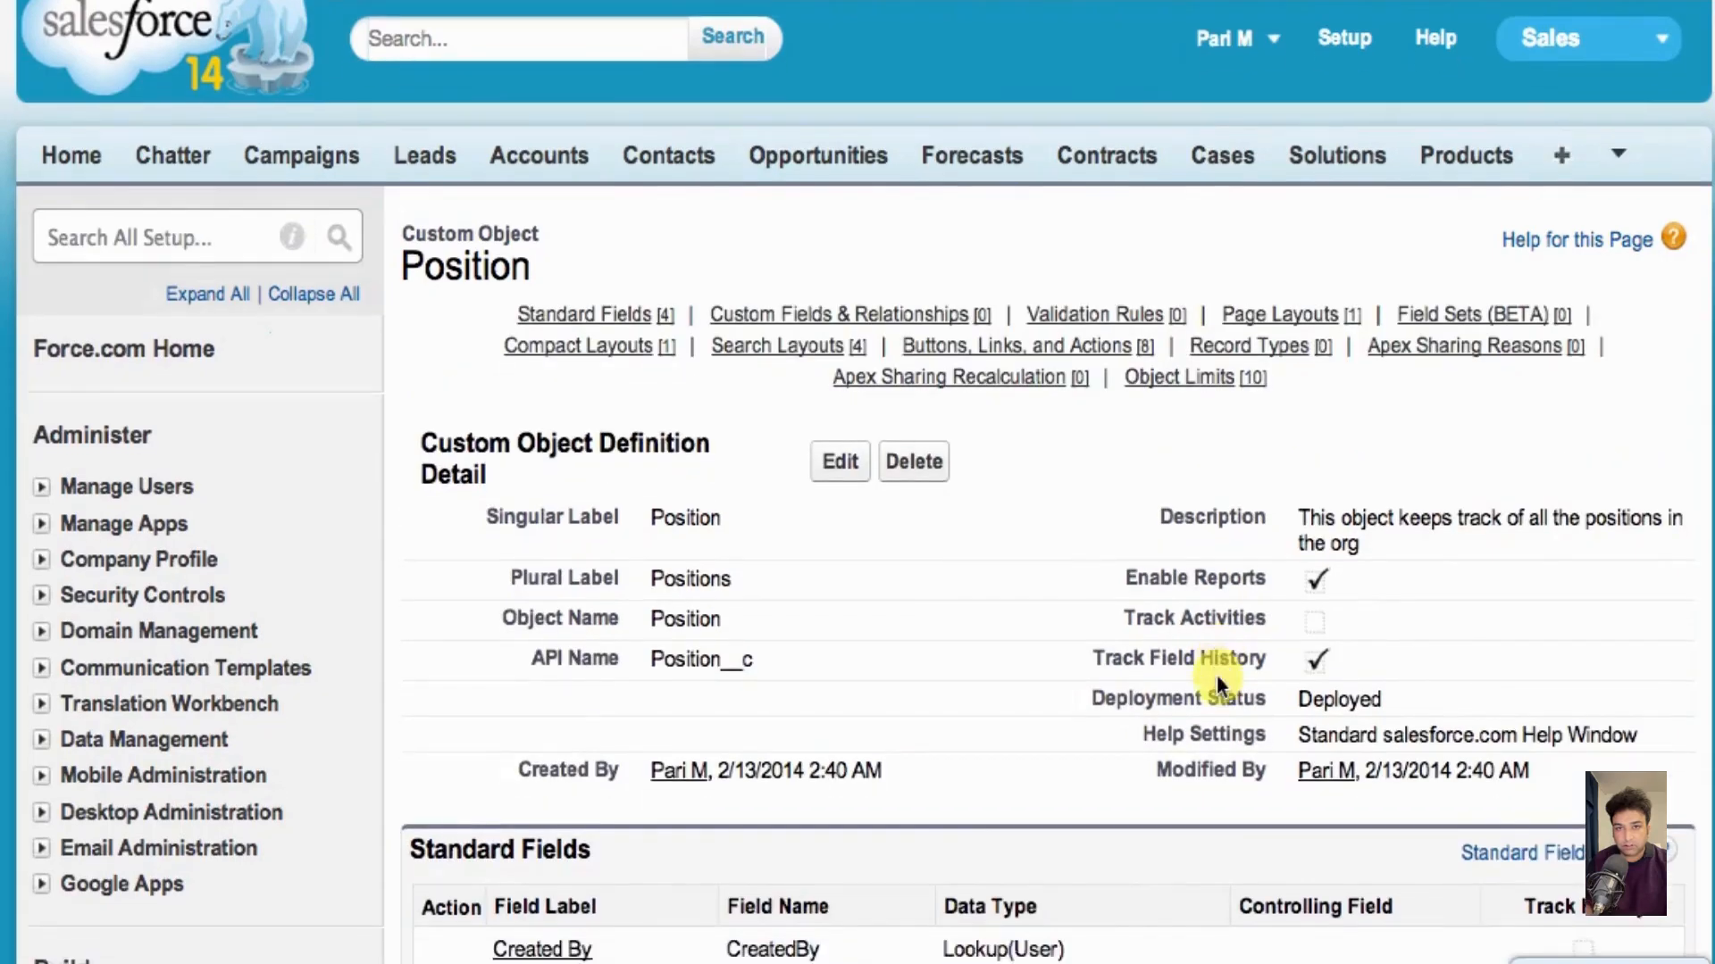
pyautogui.scroll(-2, 1217, 682)
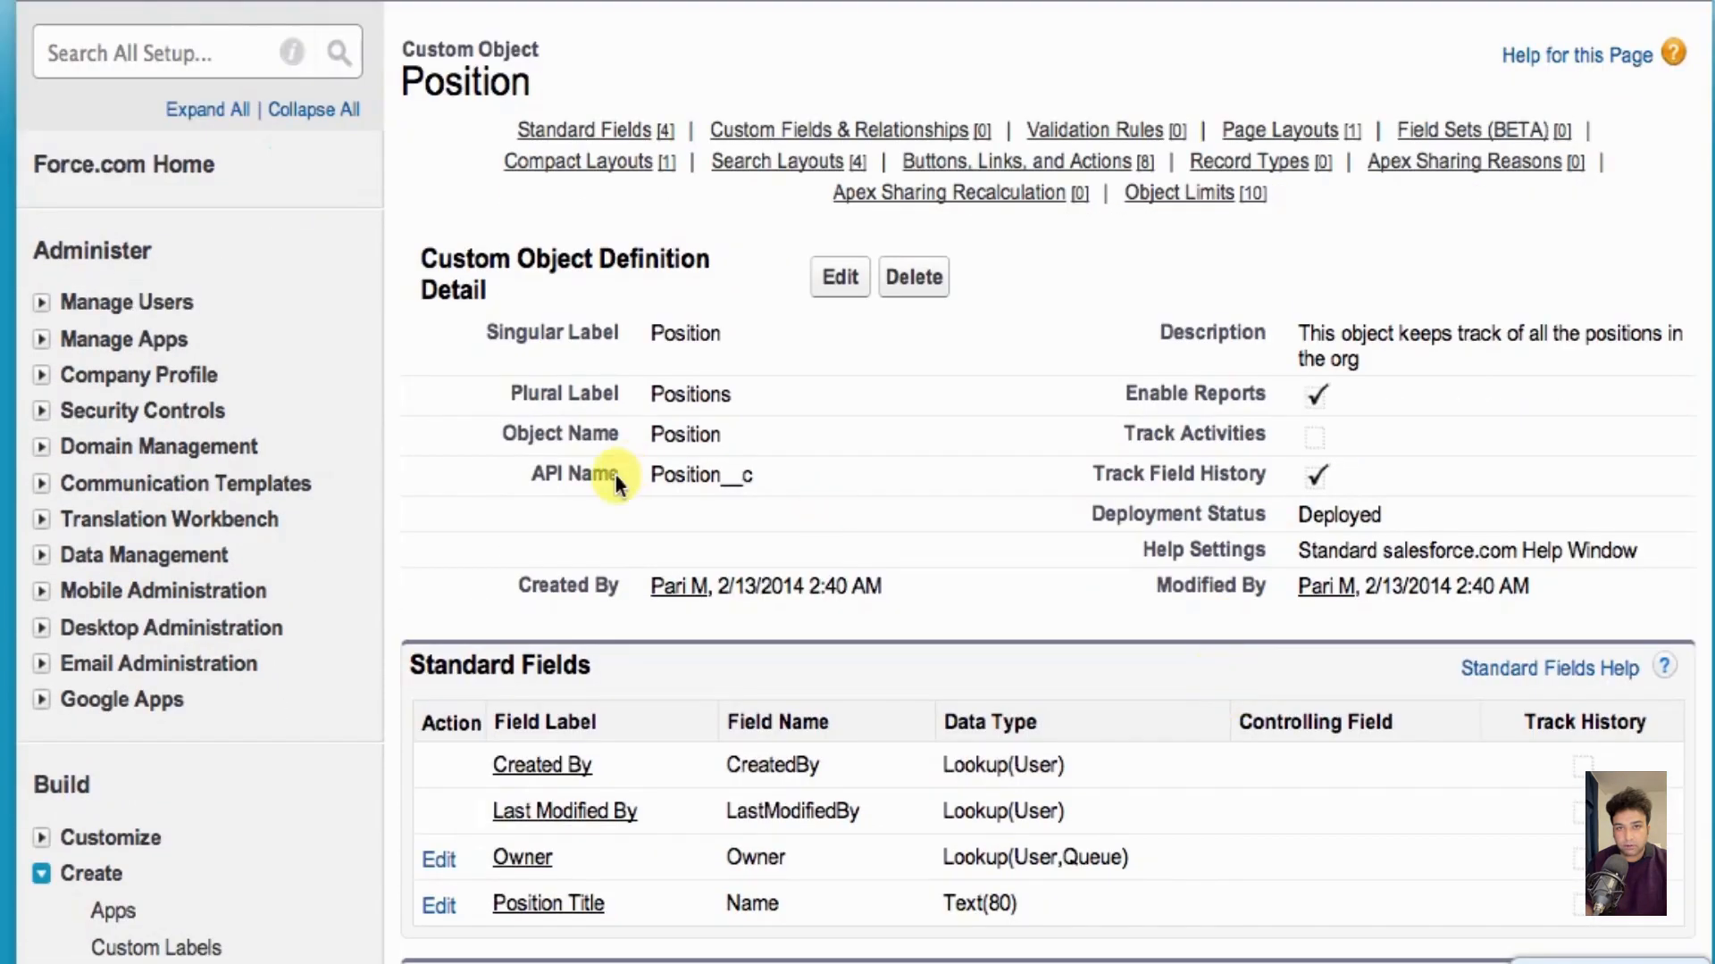
pyautogui.scroll(-1, 781, 501)
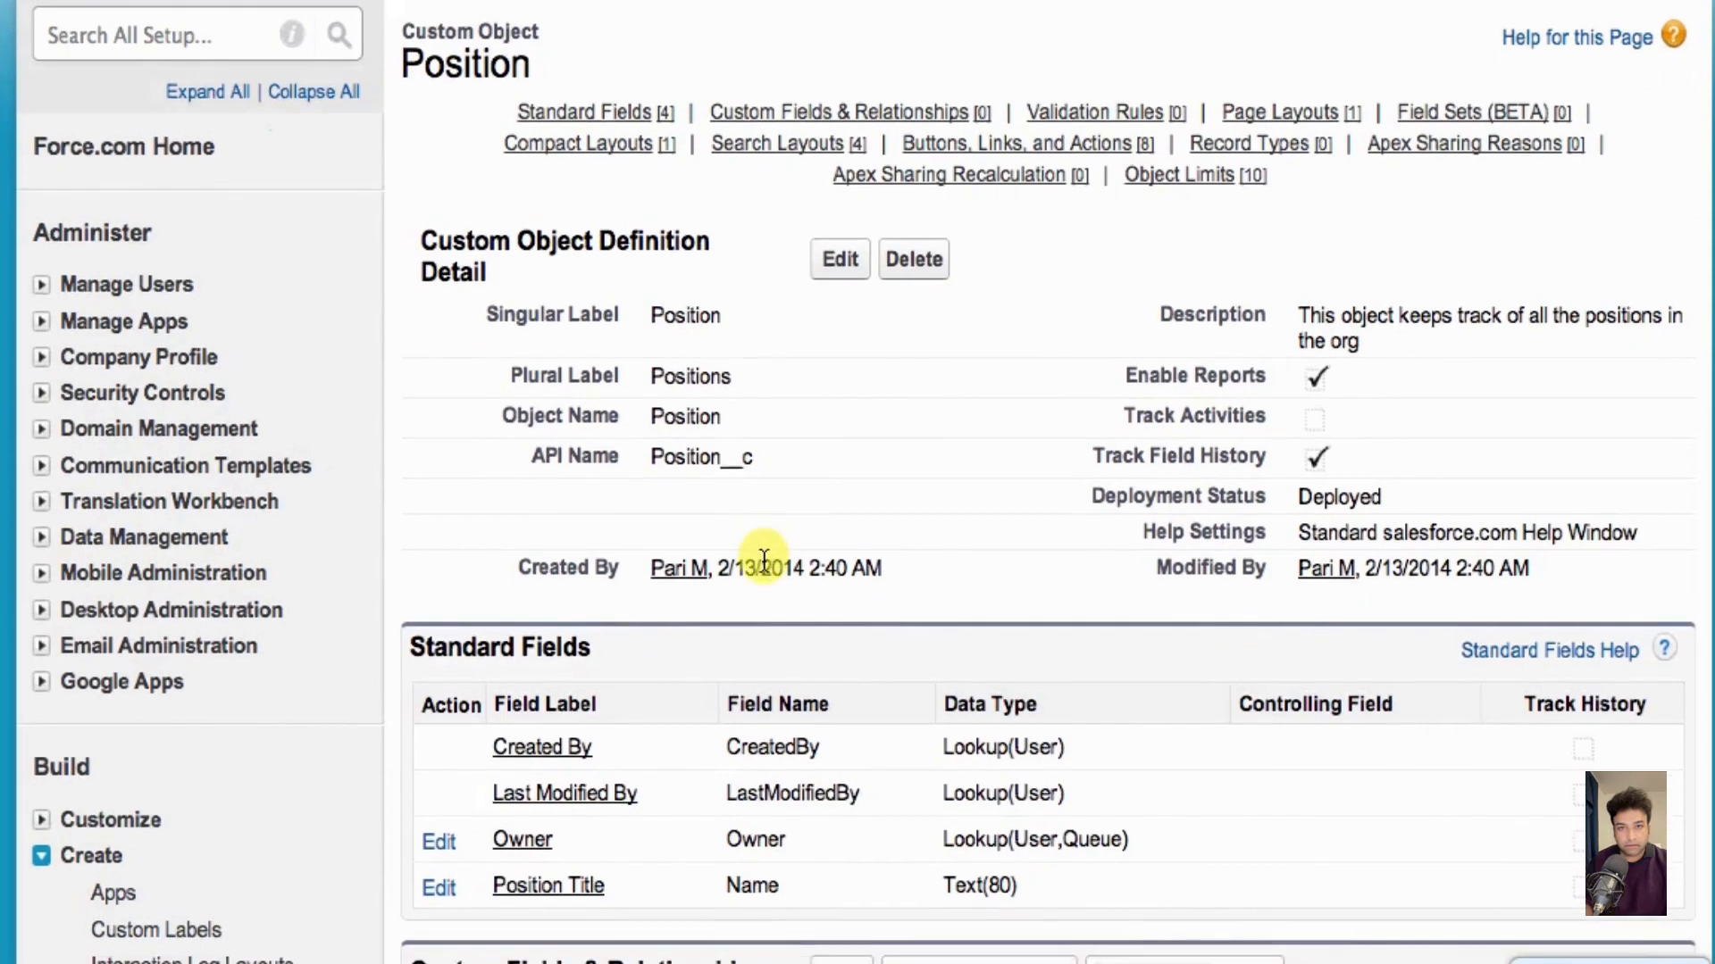
pyautogui.scroll(-2, 763, 561)
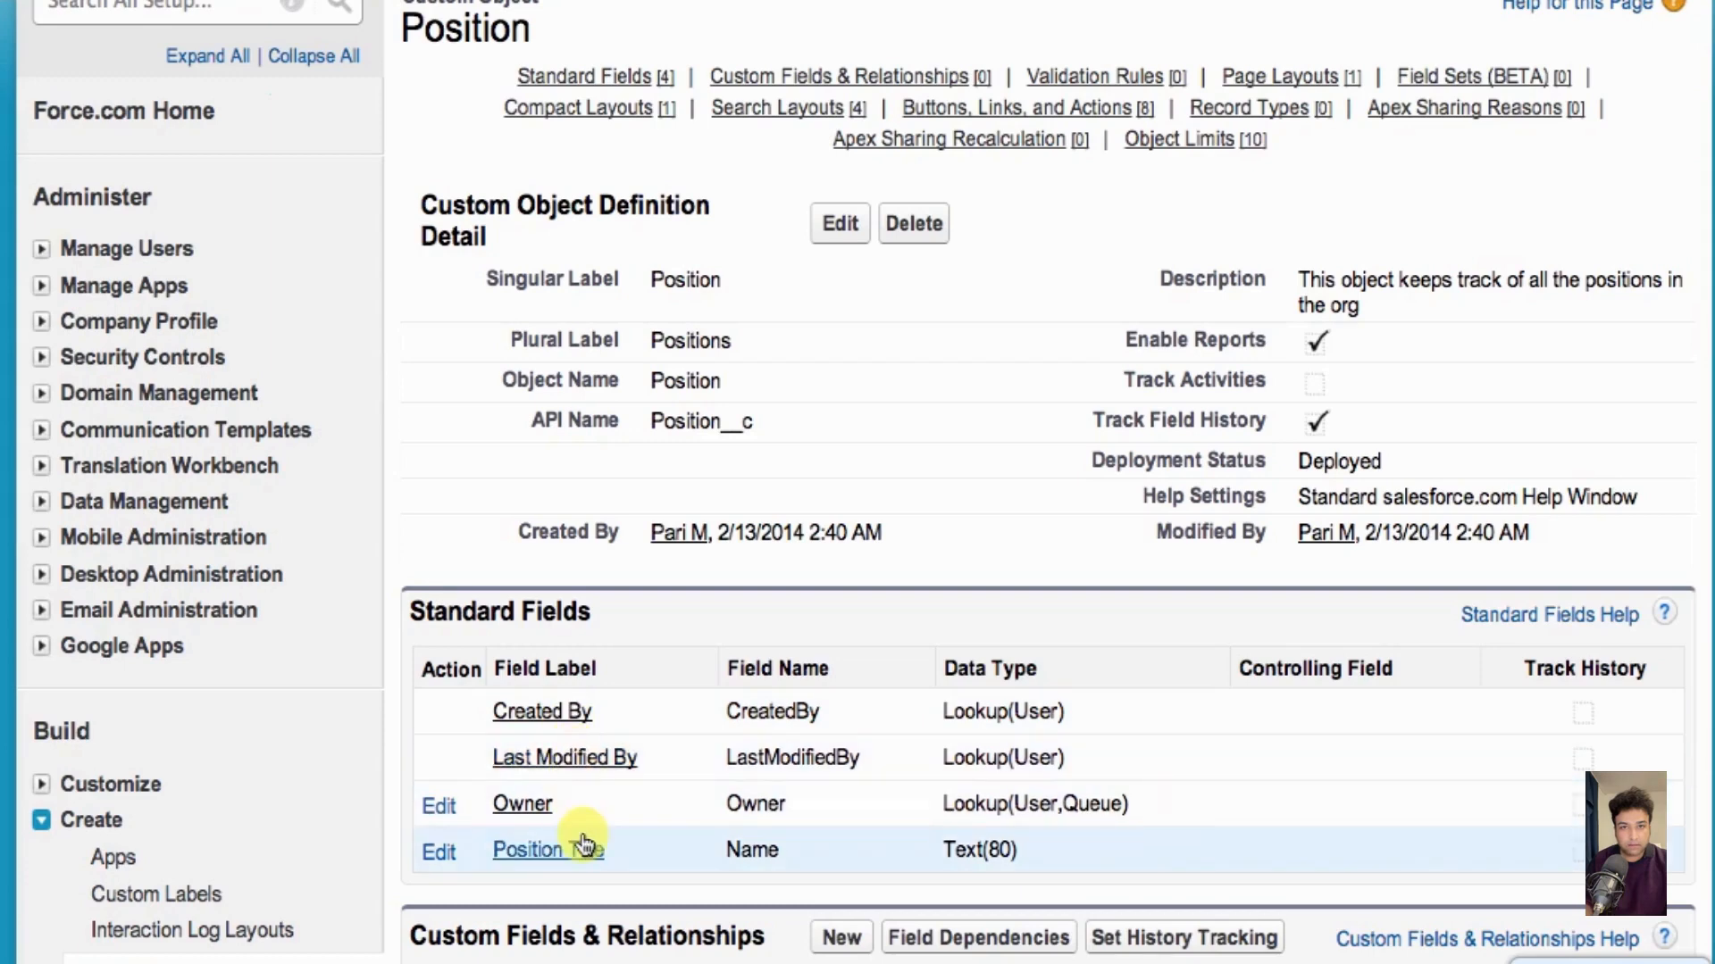
pyautogui.scroll(2, 584, 848)
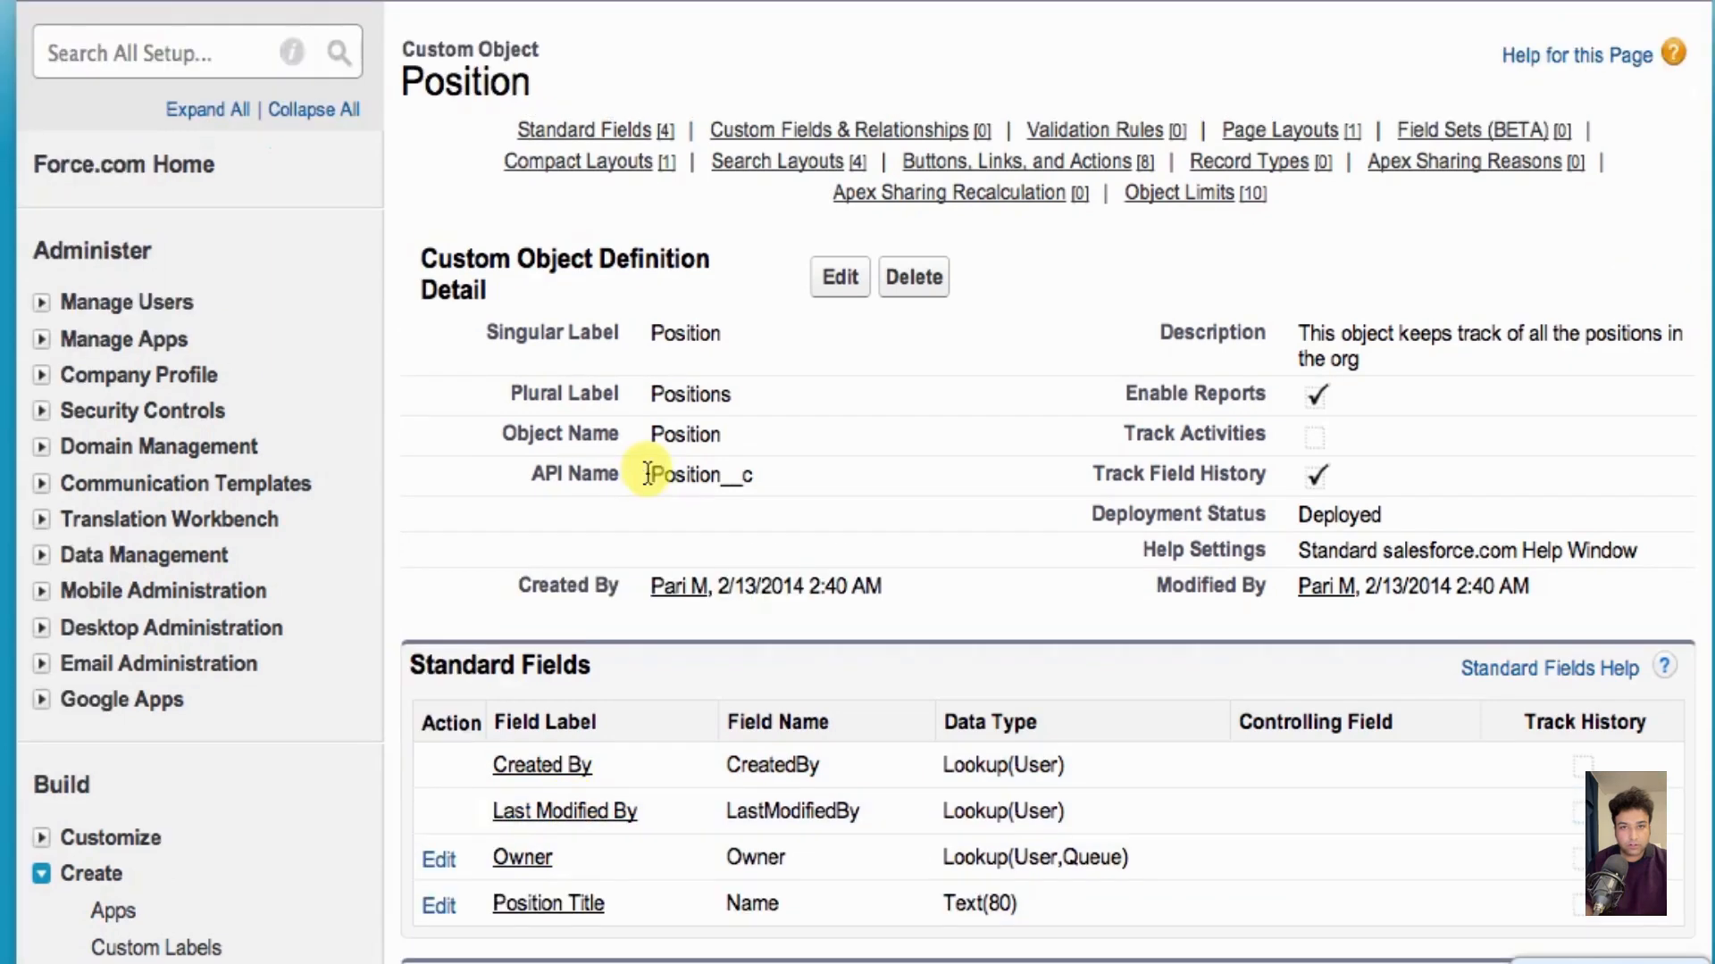
pyautogui.moveTo(665, 474); pyautogui.dragTo(757, 476)
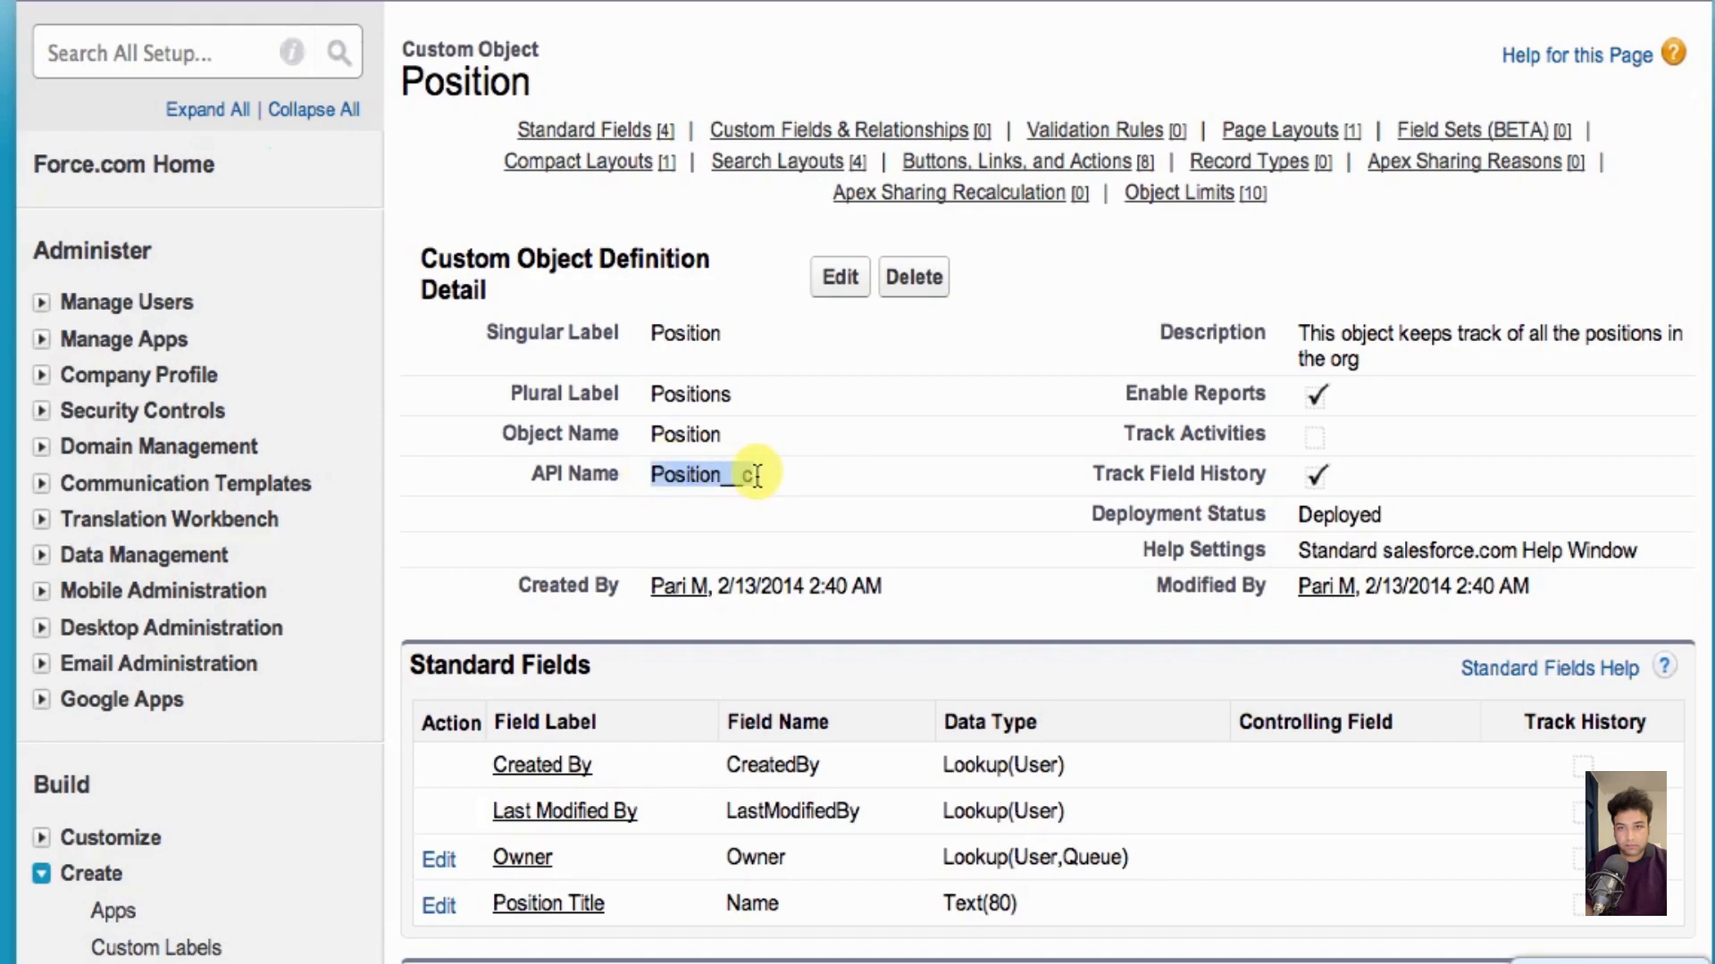
pyautogui.click(781, 480)
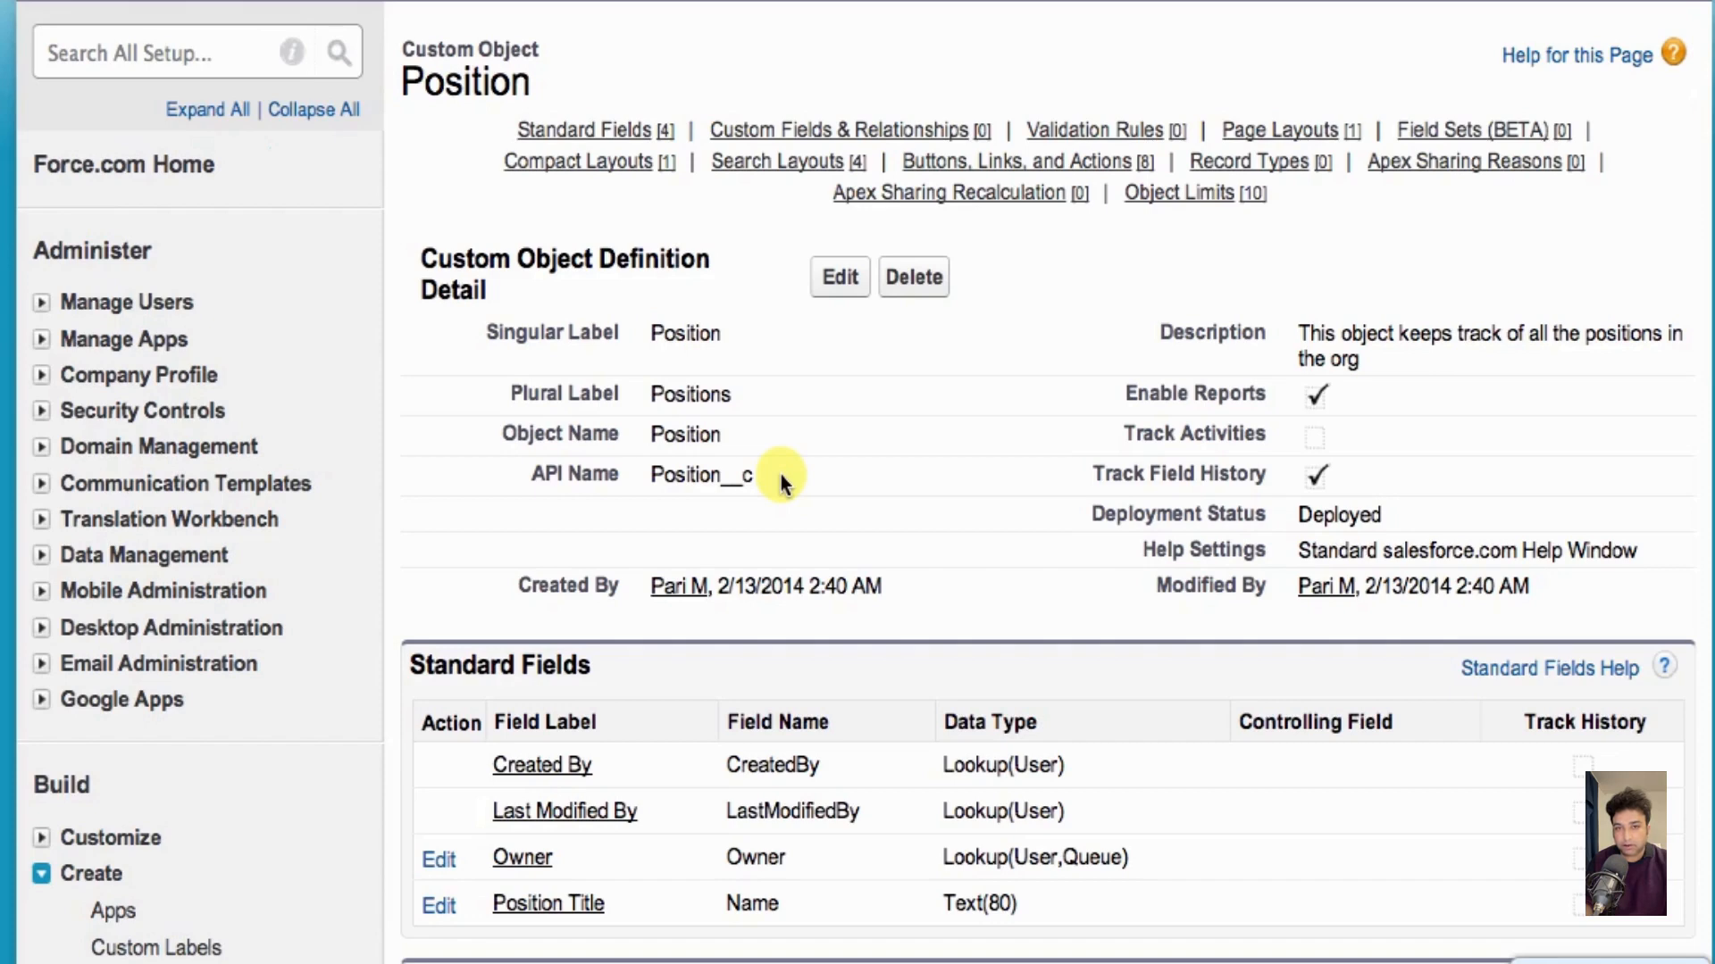
pyautogui.scroll(-5, 586, 853)
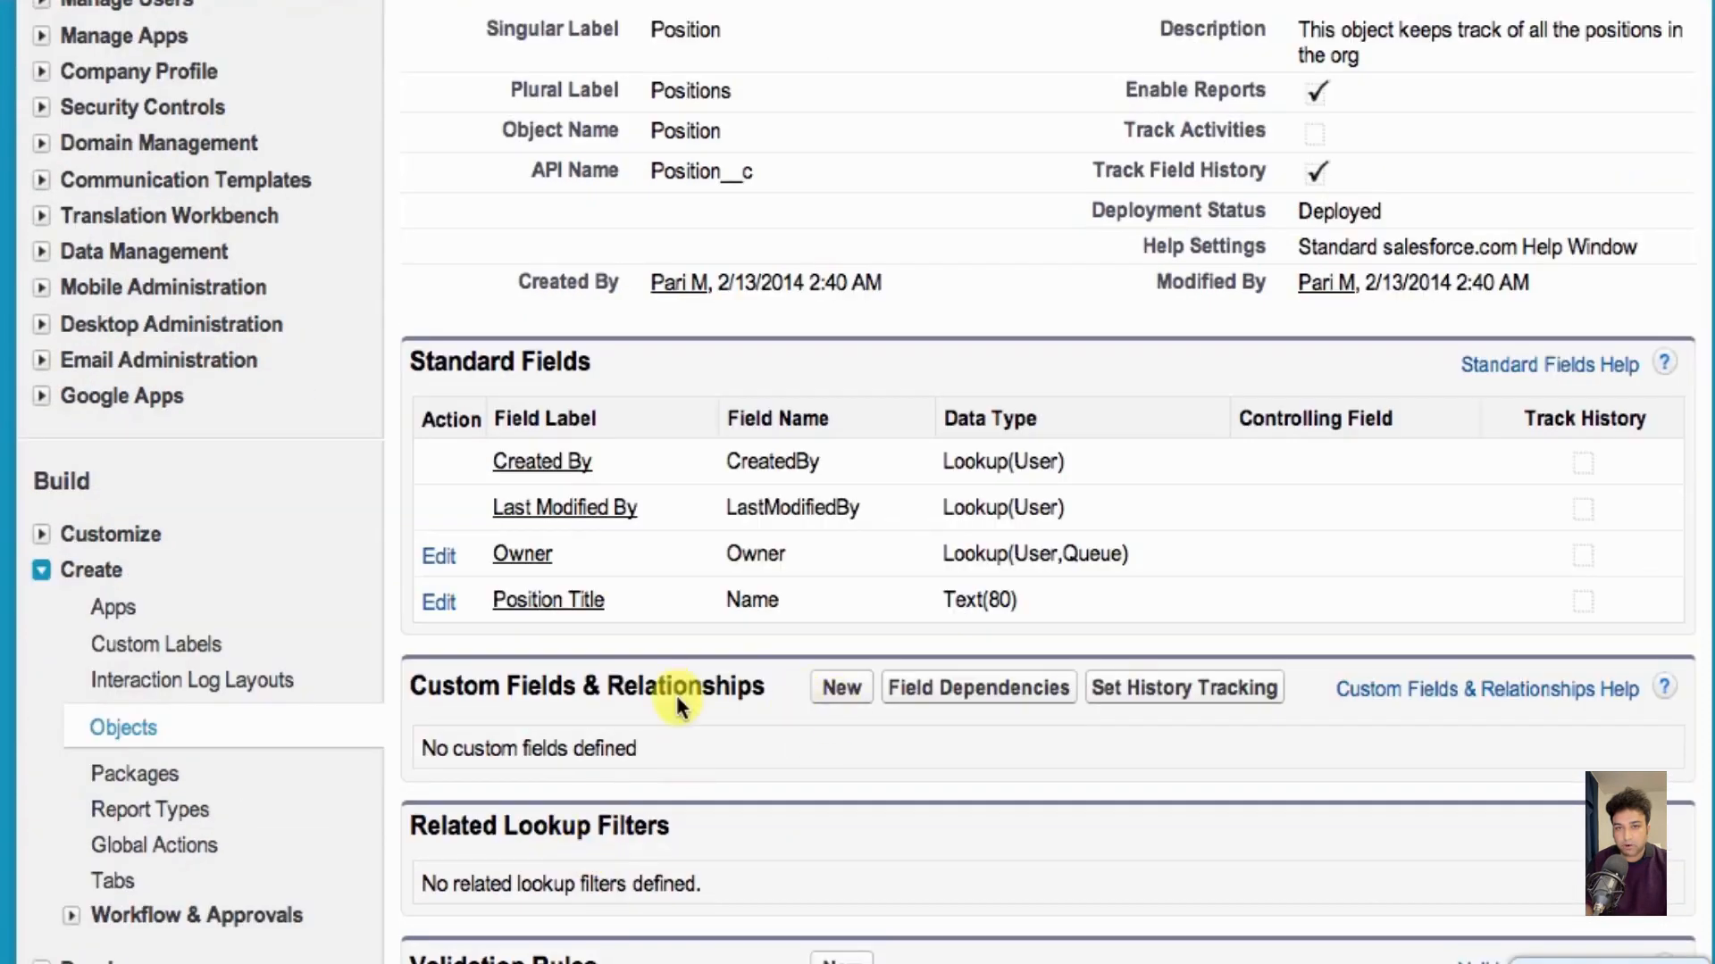
# Step: Start a new Position custom field of type Text Area (Long)
pyautogui.click(837, 689)
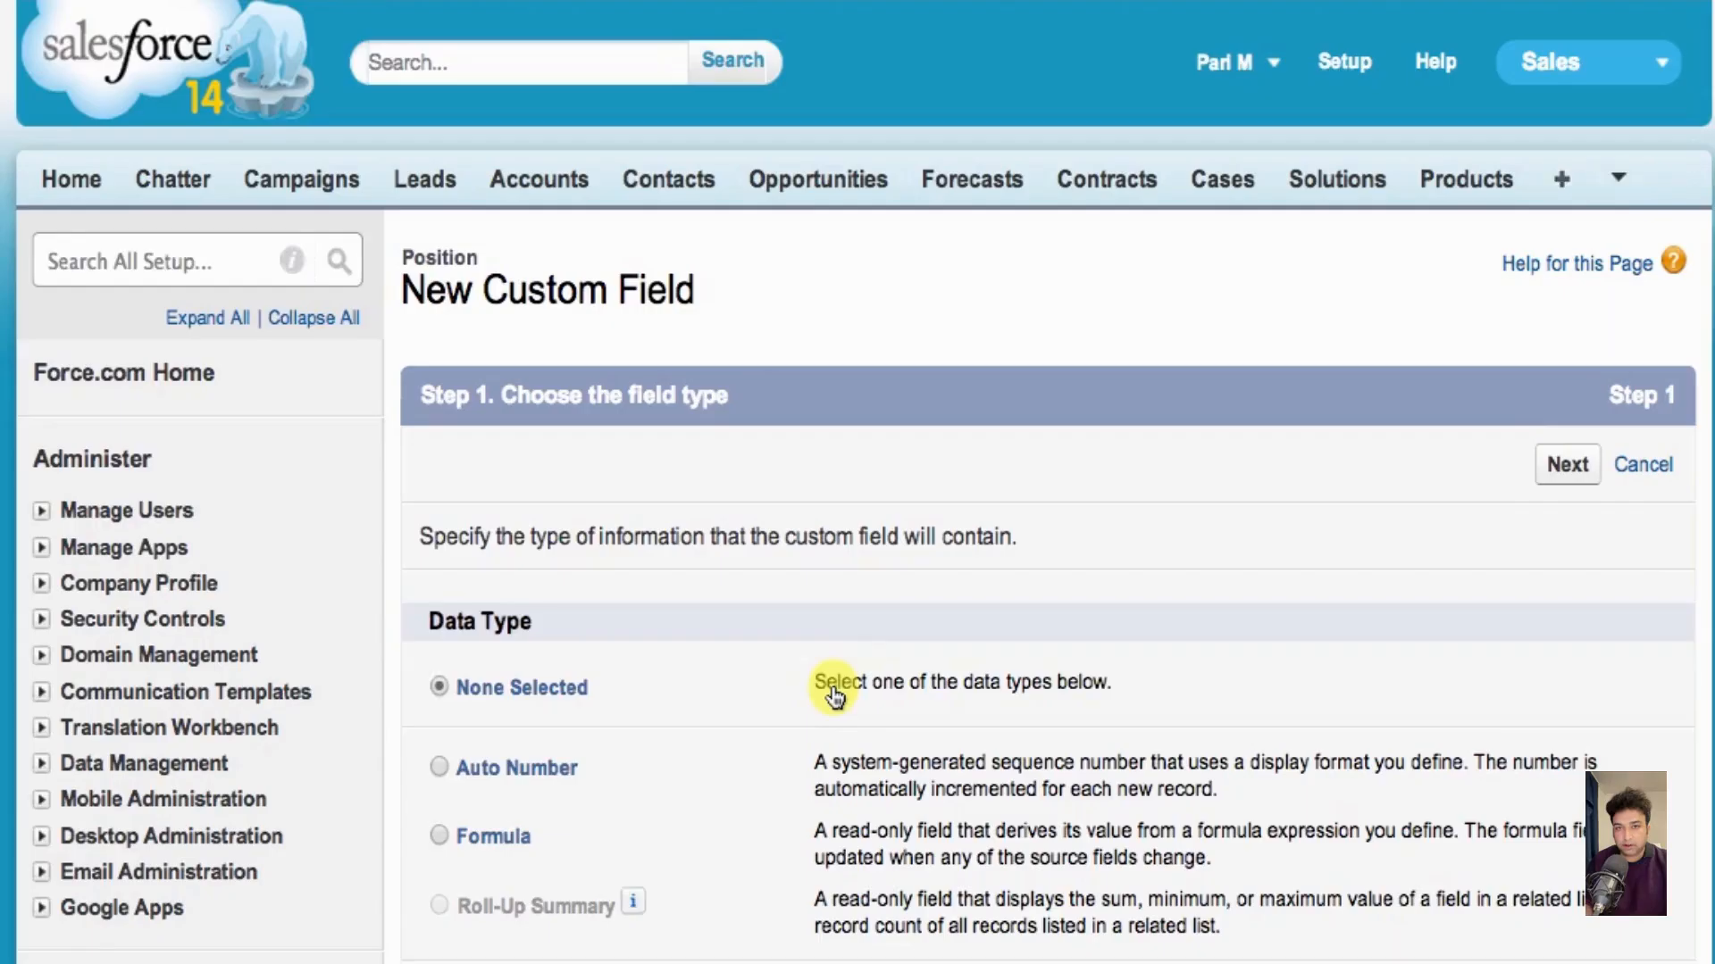
pyautogui.scroll(-5, 739, 655)
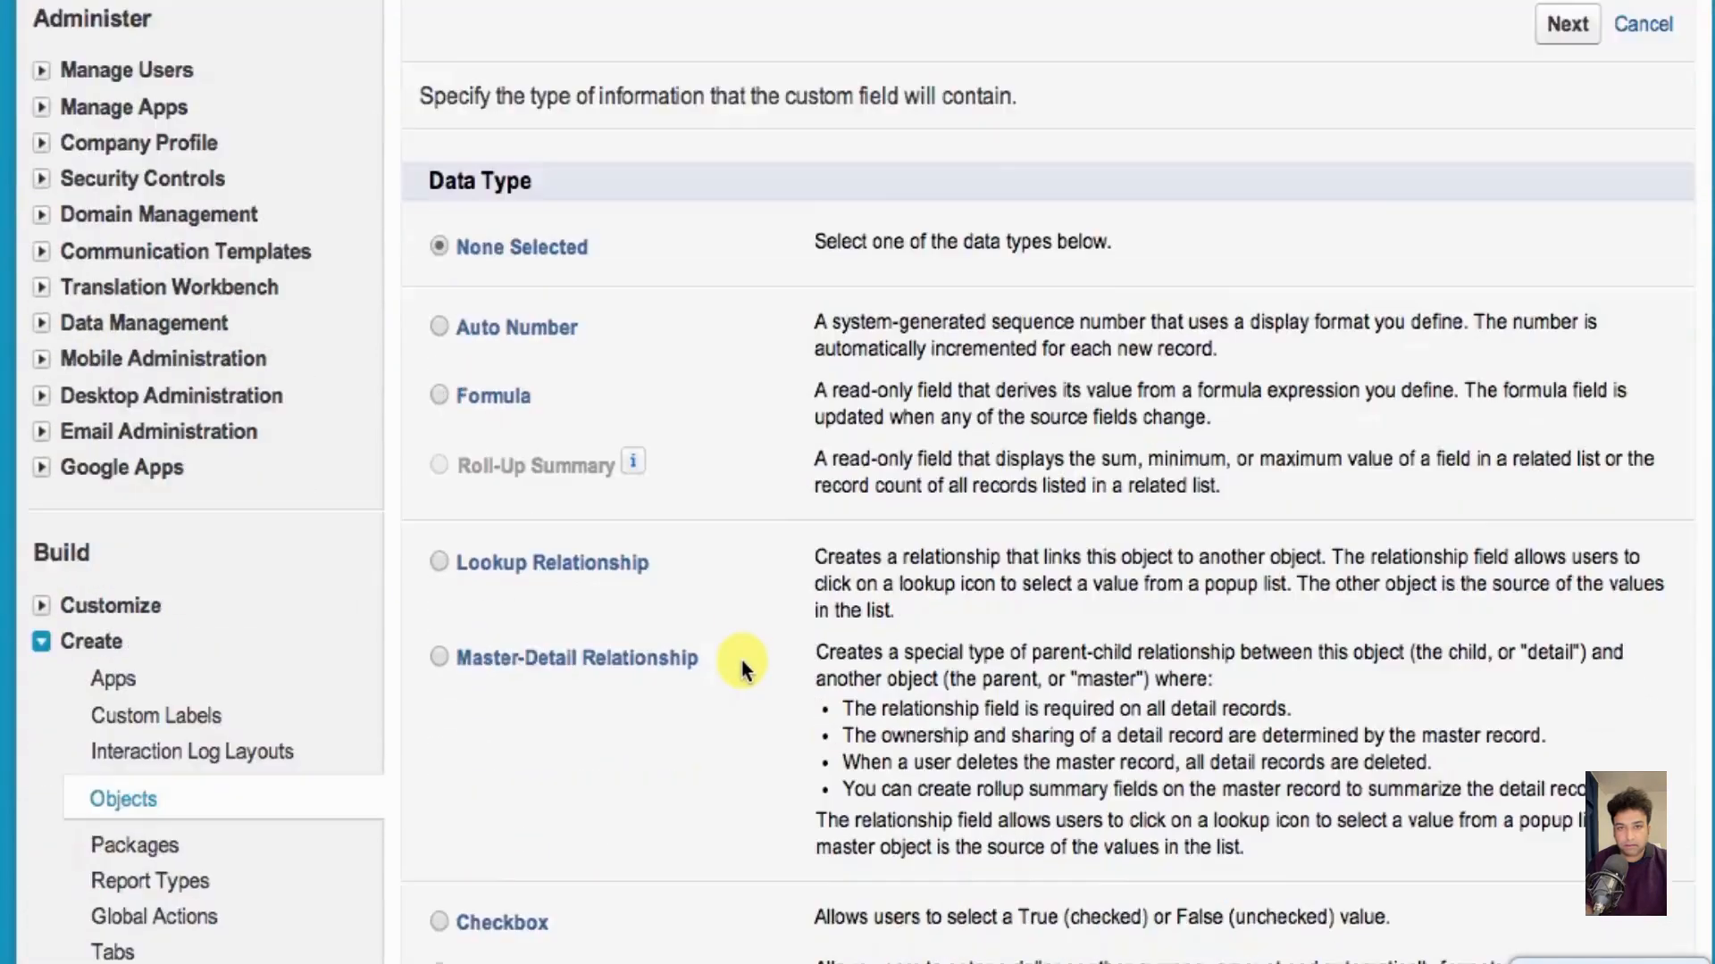
pyautogui.scroll(-7, 741, 668)
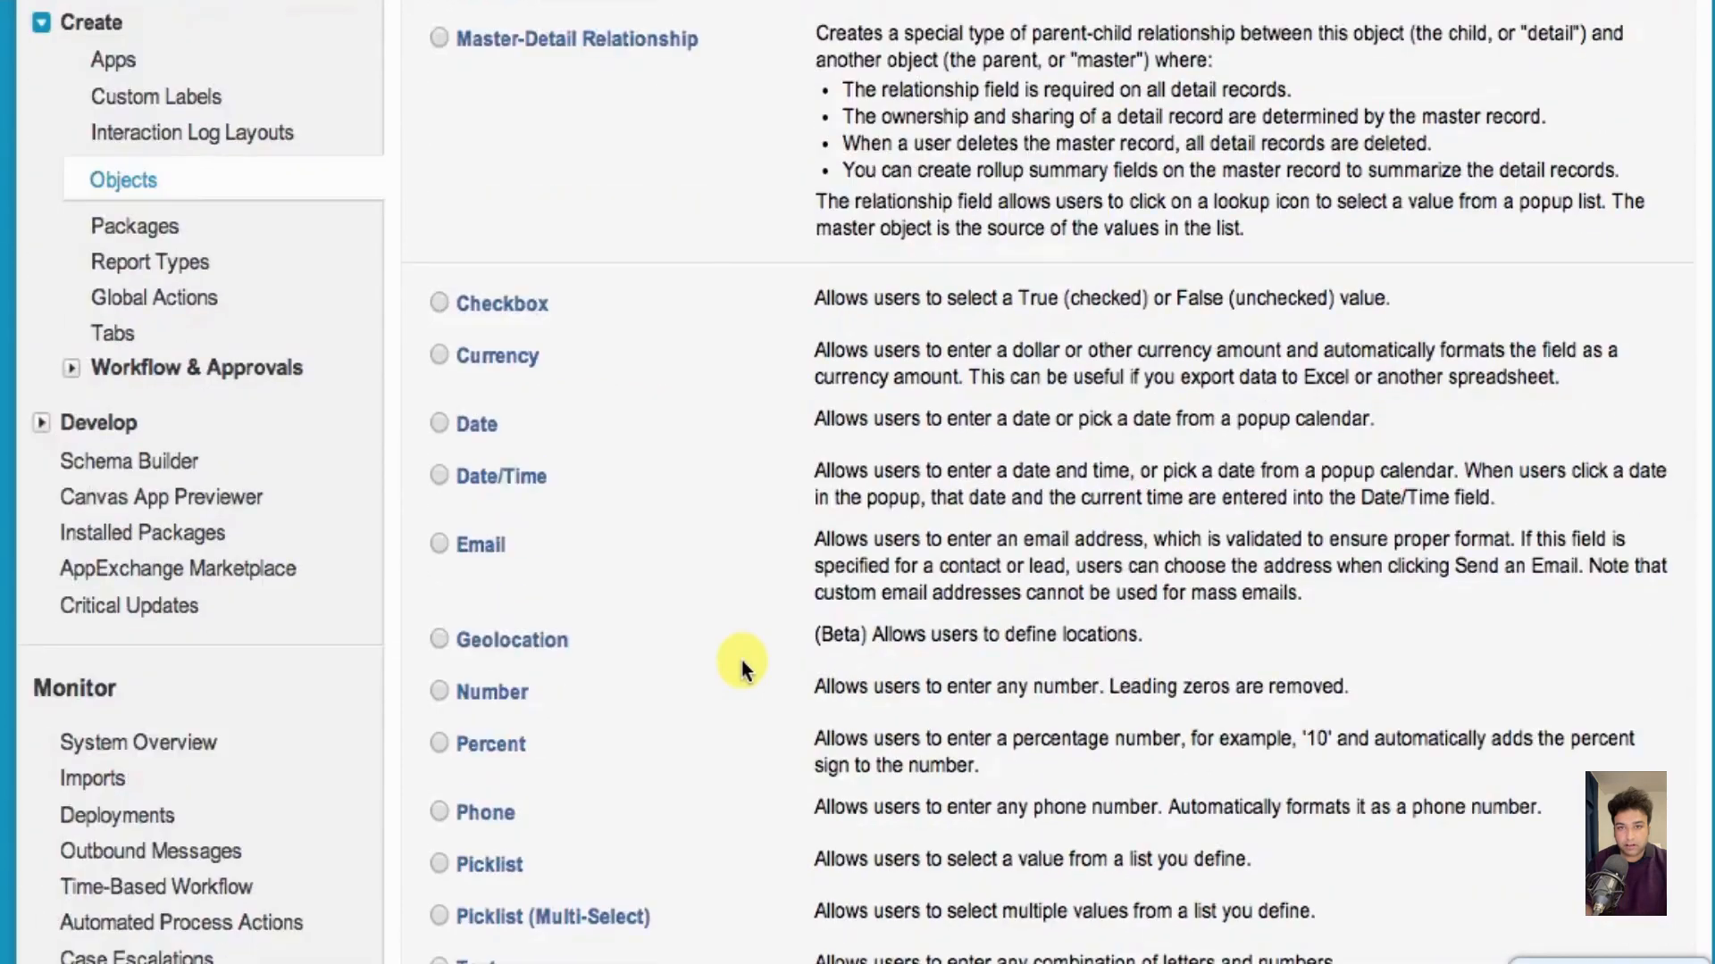
pyautogui.scroll(-3, 741, 668)
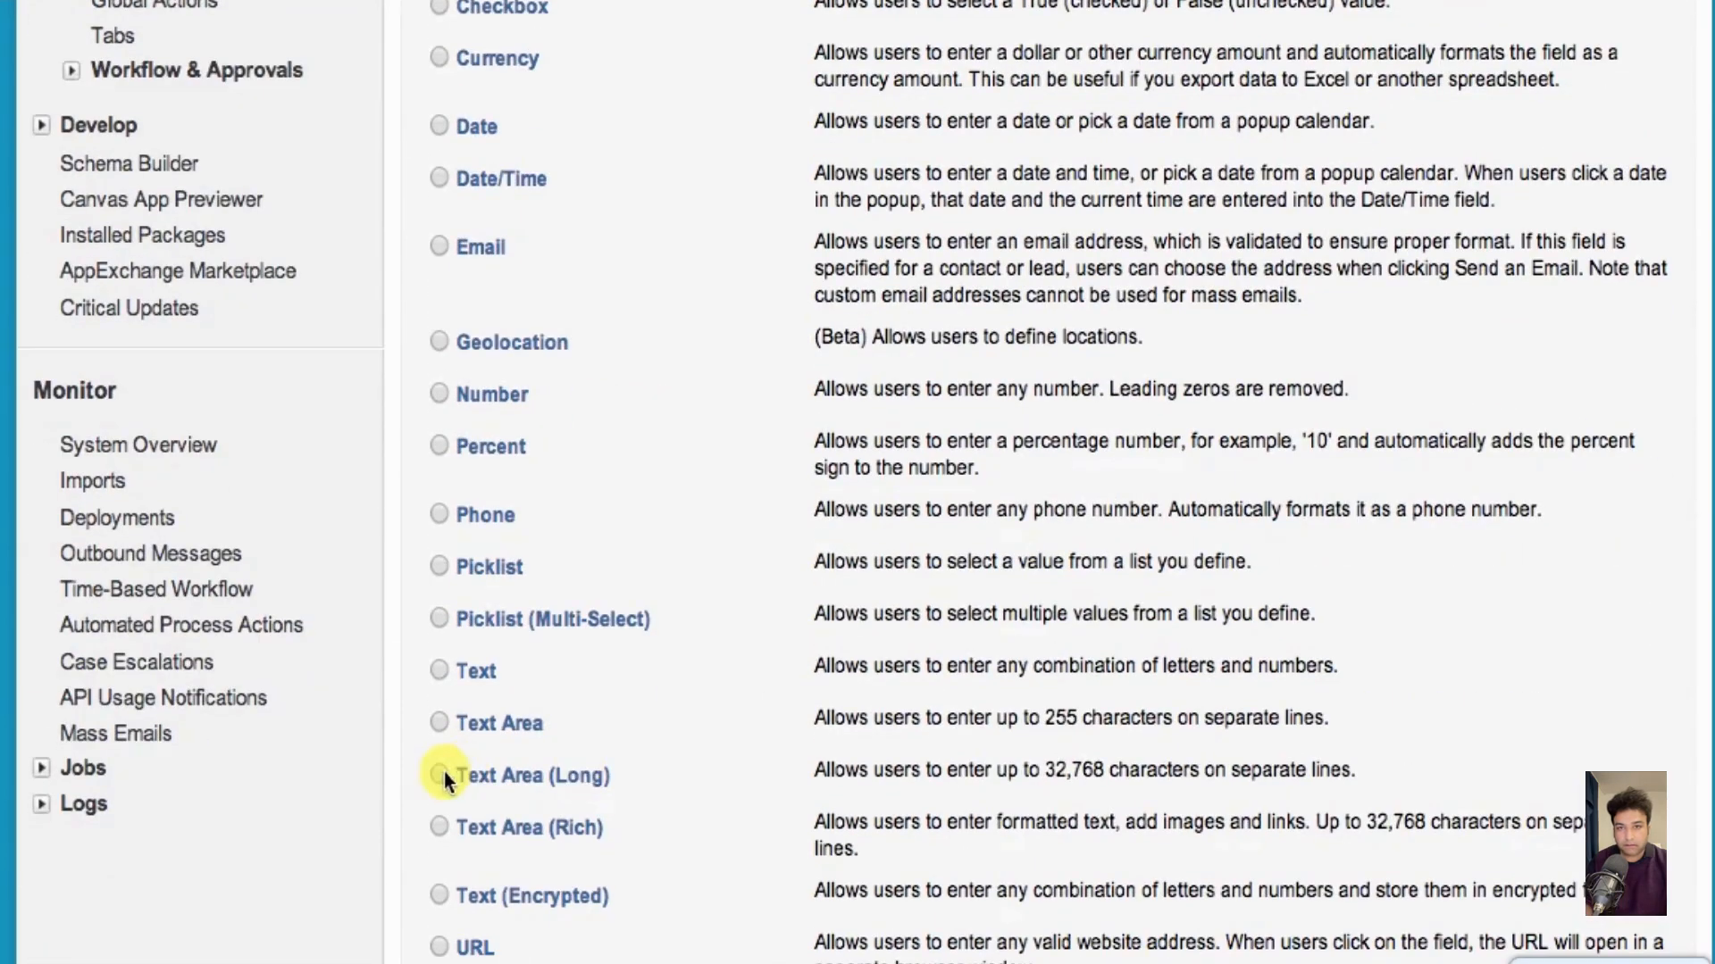
pyautogui.scroll(-1, 1083, 754)
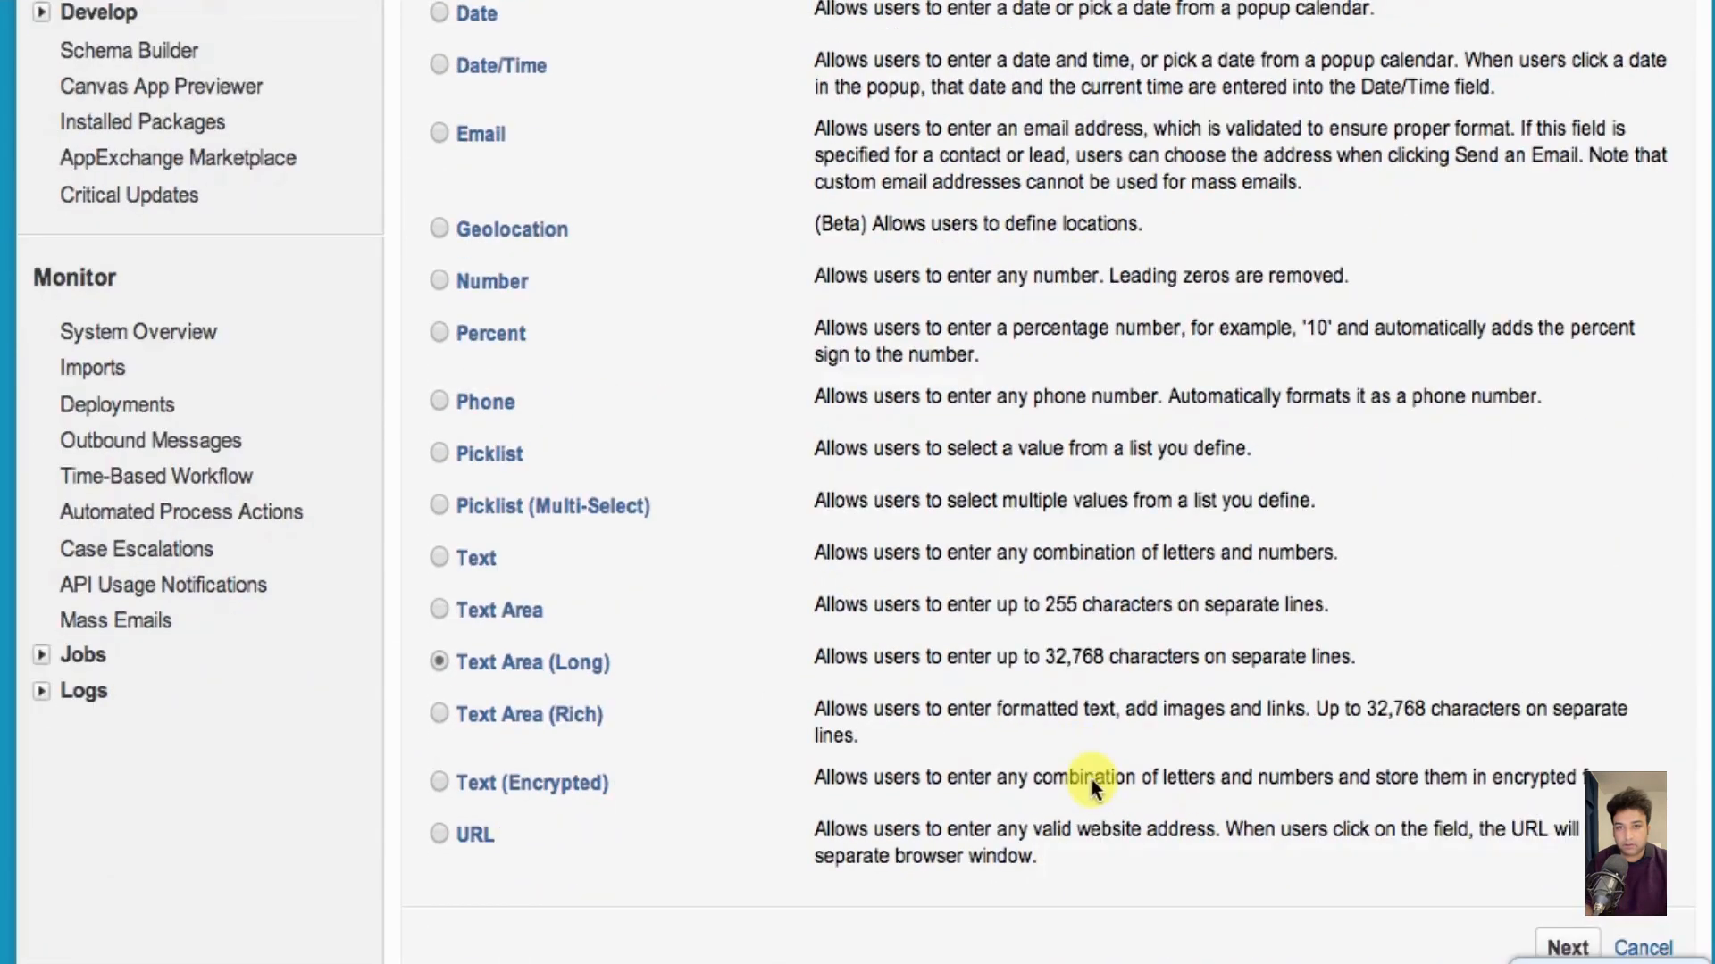
pyautogui.click(1568, 948)
# Step: Label the field 'Job Responsibilities' and continue to field-level security
pyautogui.write('Job')
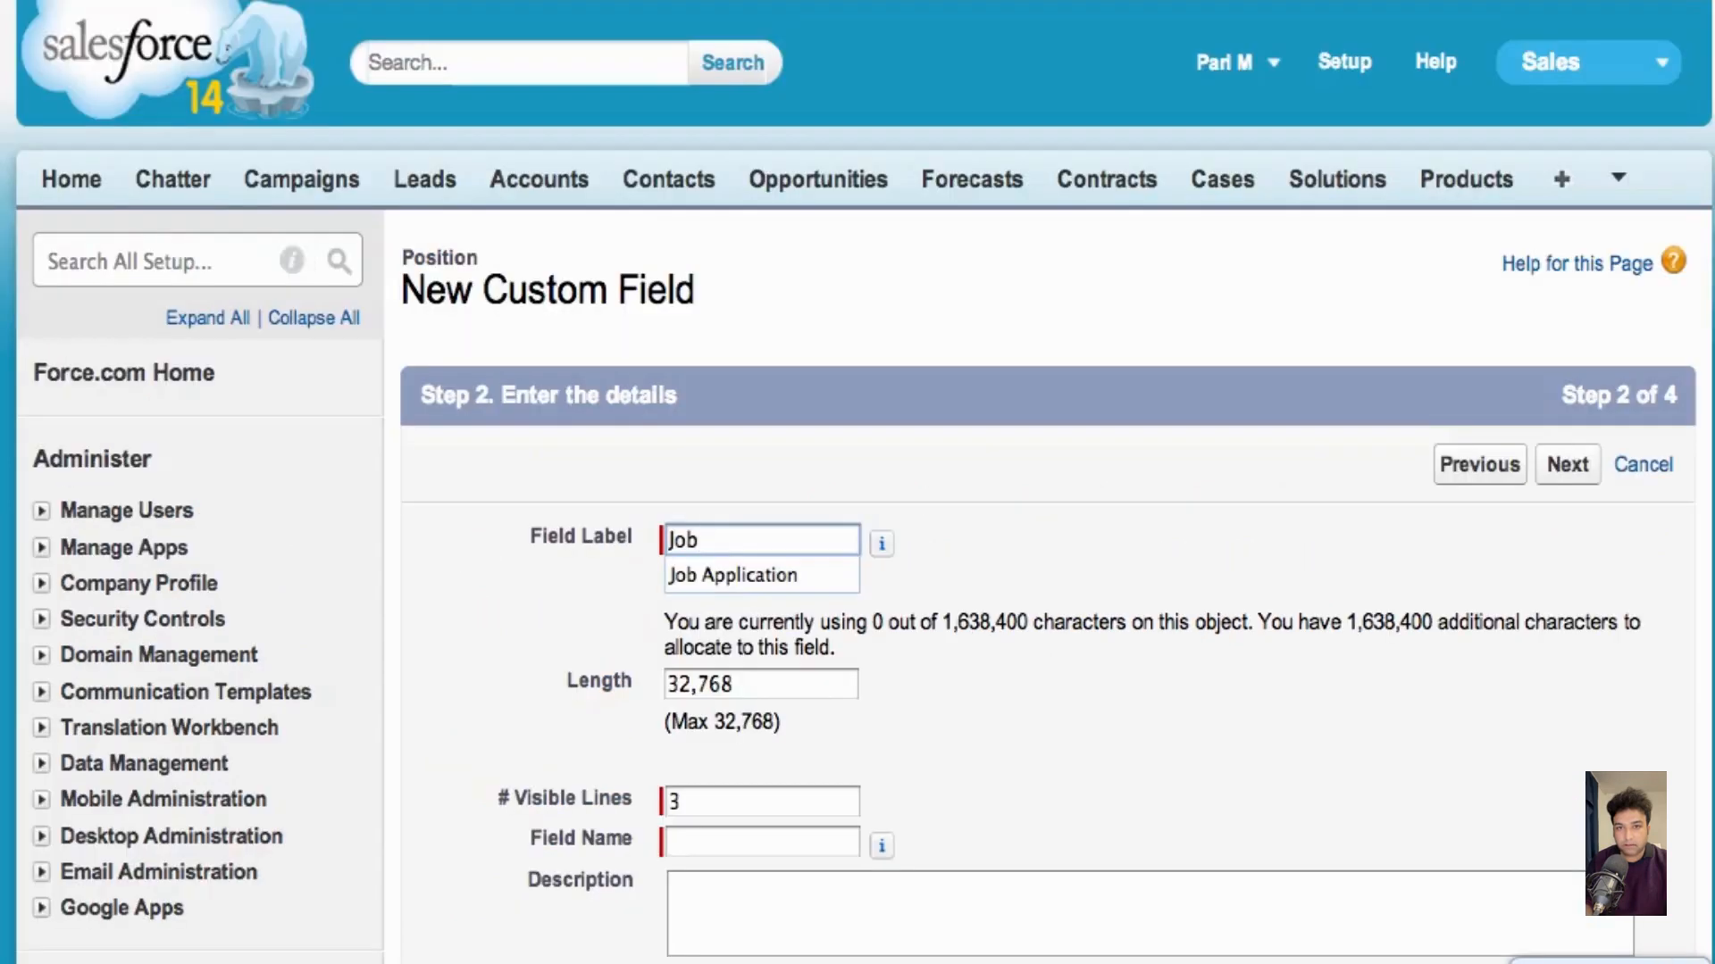
pyautogui.write(' Responsibilities')
pyautogui.press('Tab')
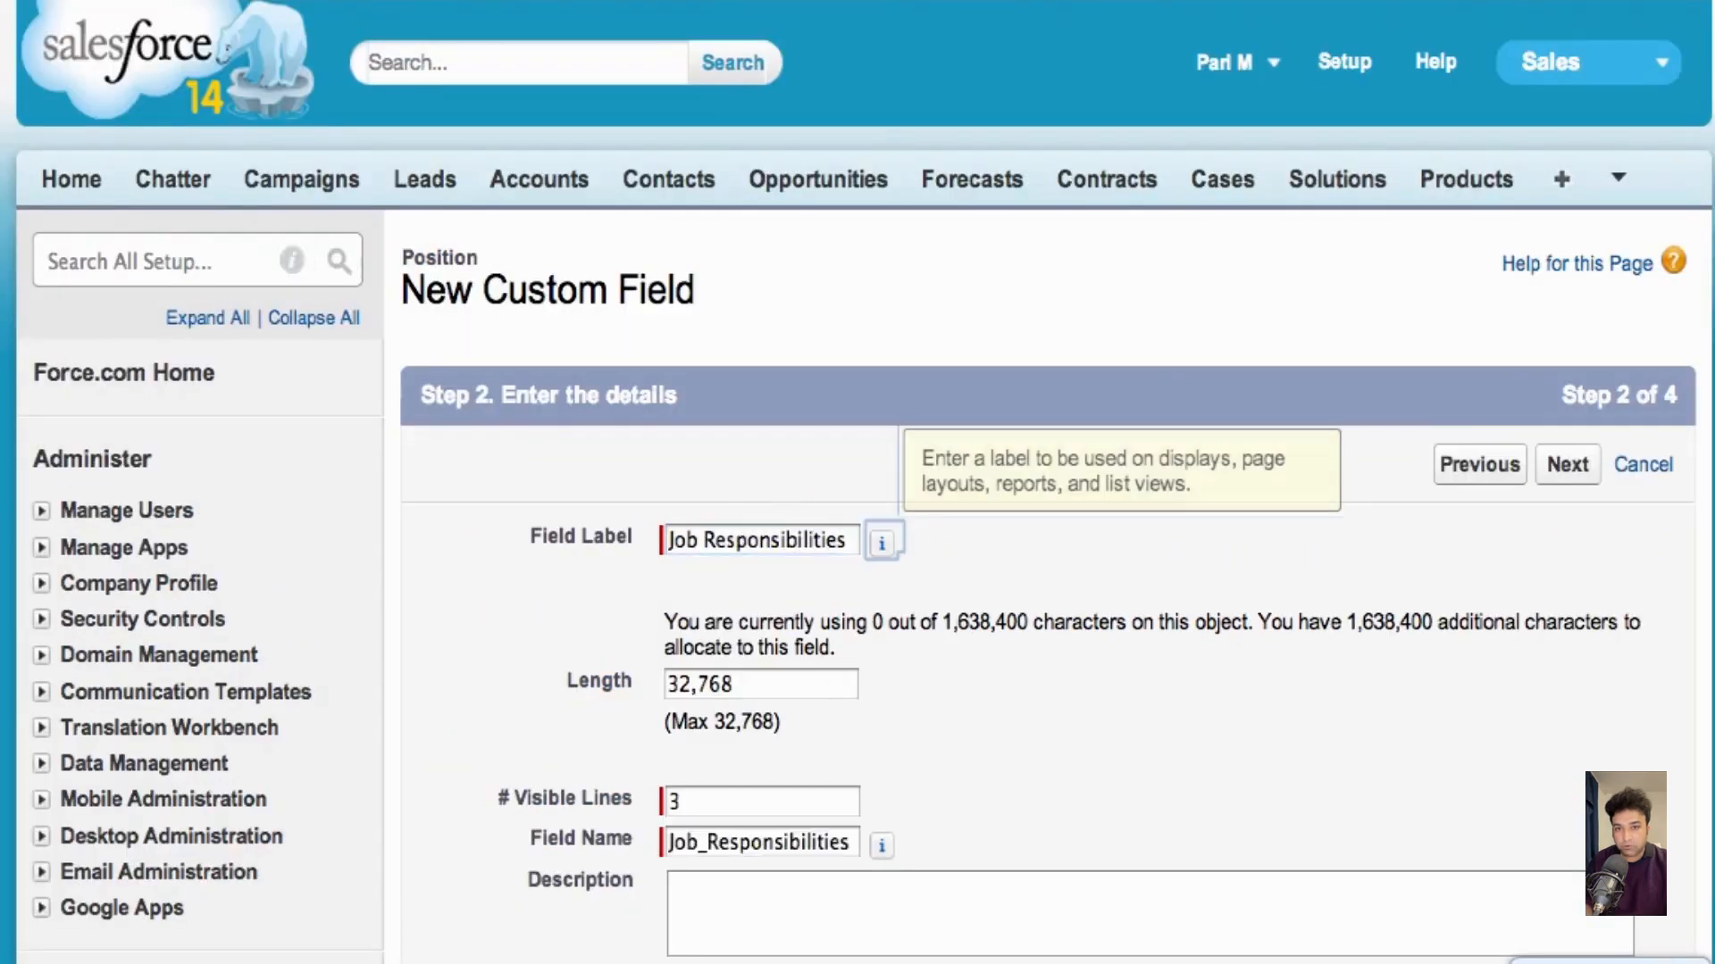
pyautogui.scroll(-3, 786, 625)
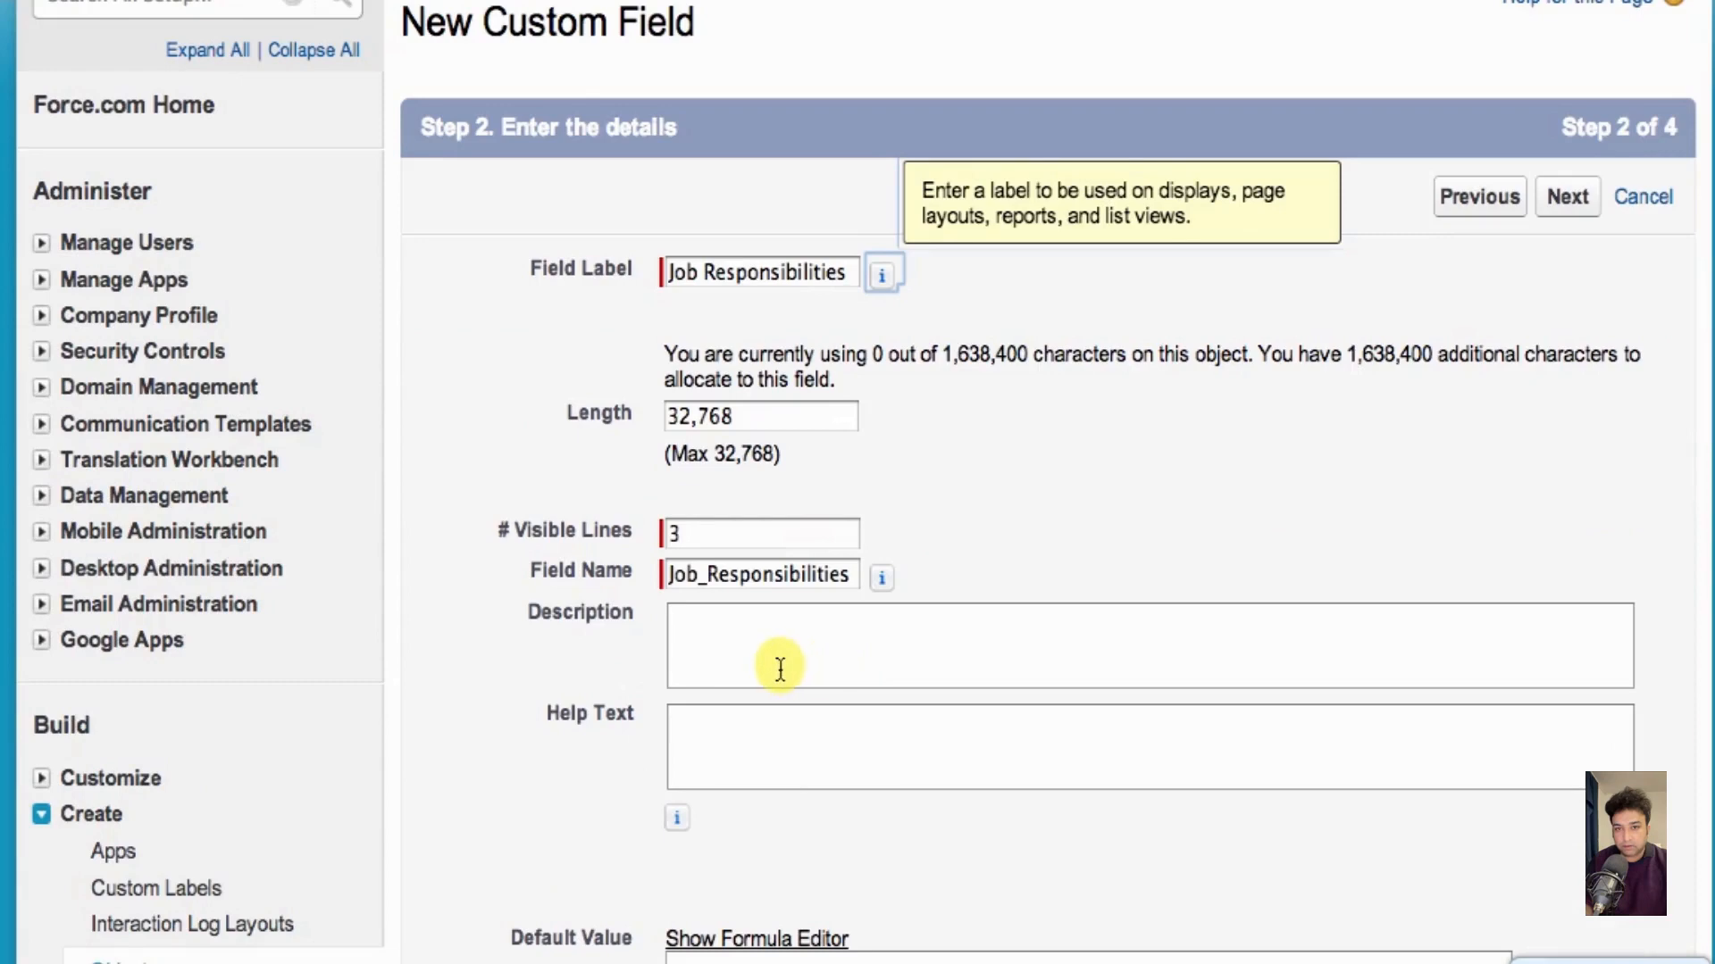
pyautogui.click(738, 723)
pyautogui.scroll(-1, 738, 725)
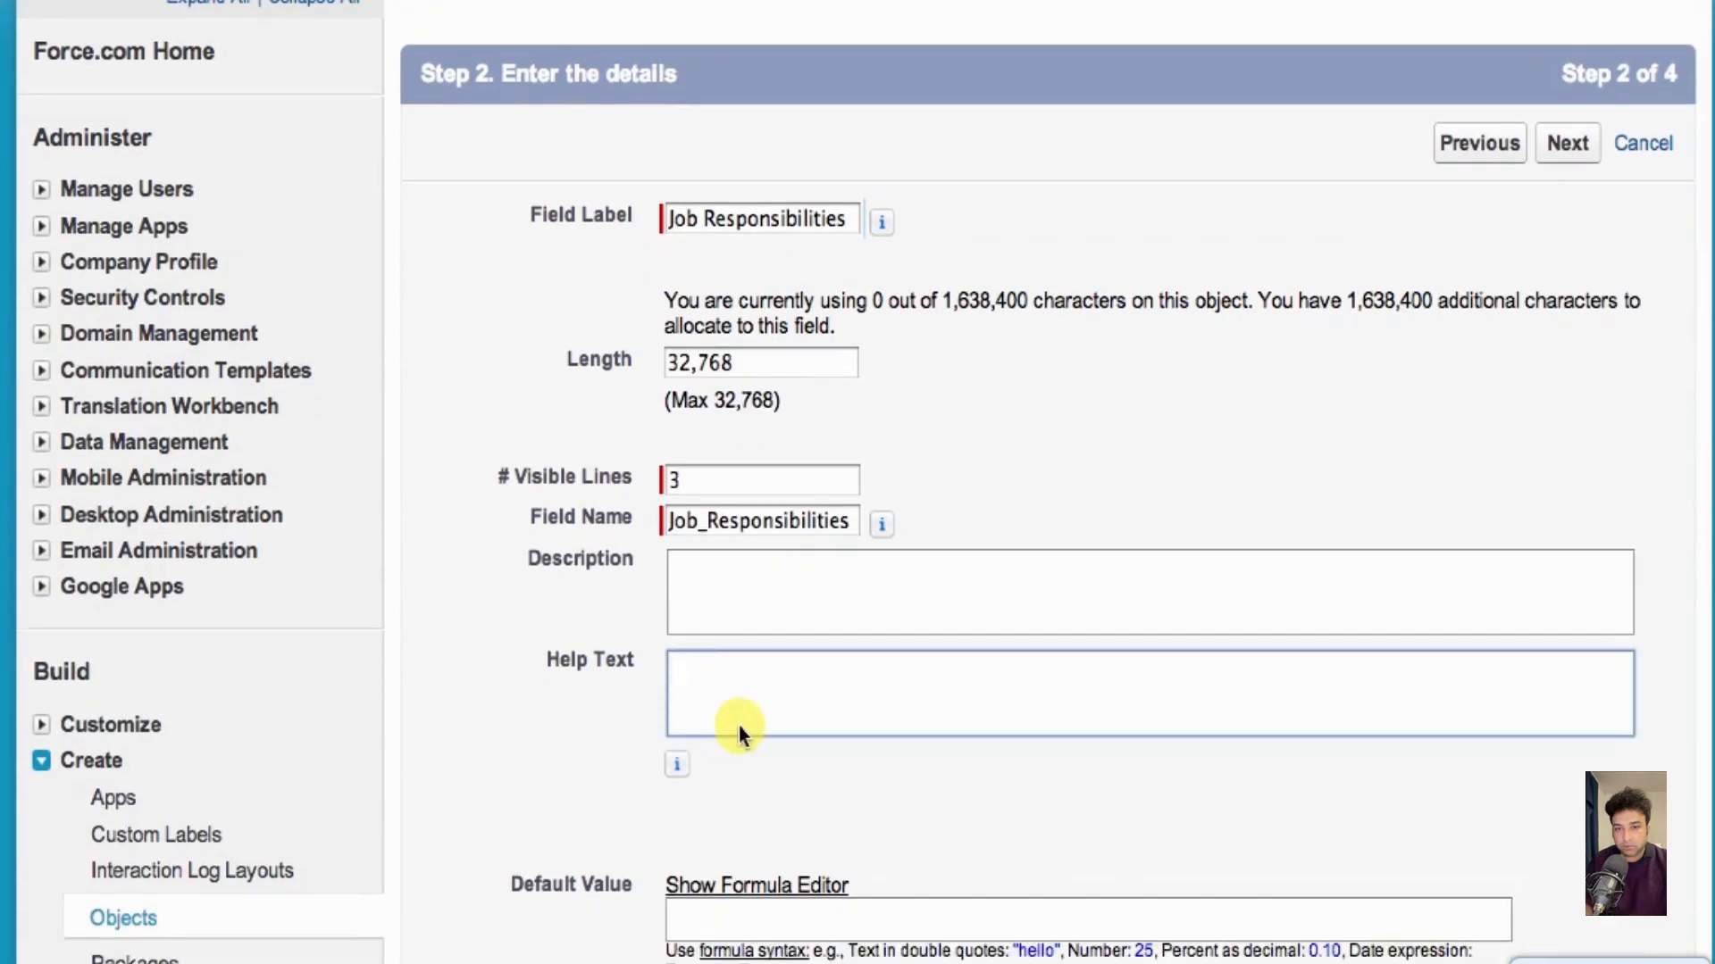
pyautogui.scroll(-3, 737, 727)
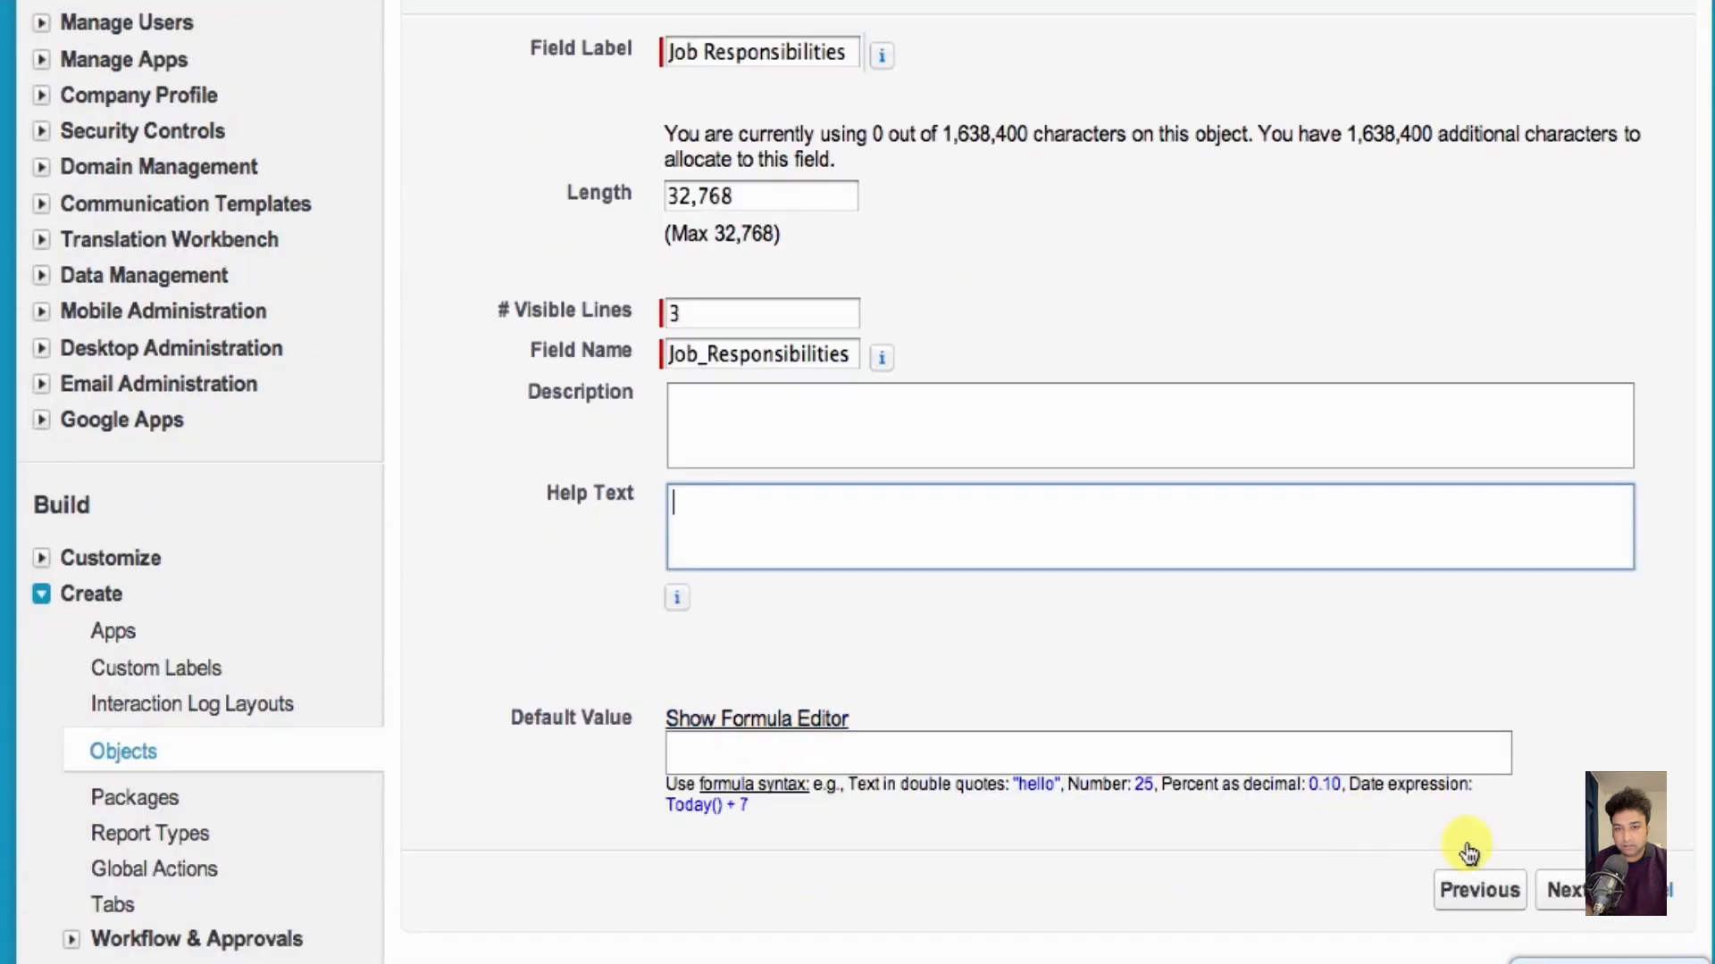
pyautogui.click(1565, 890)
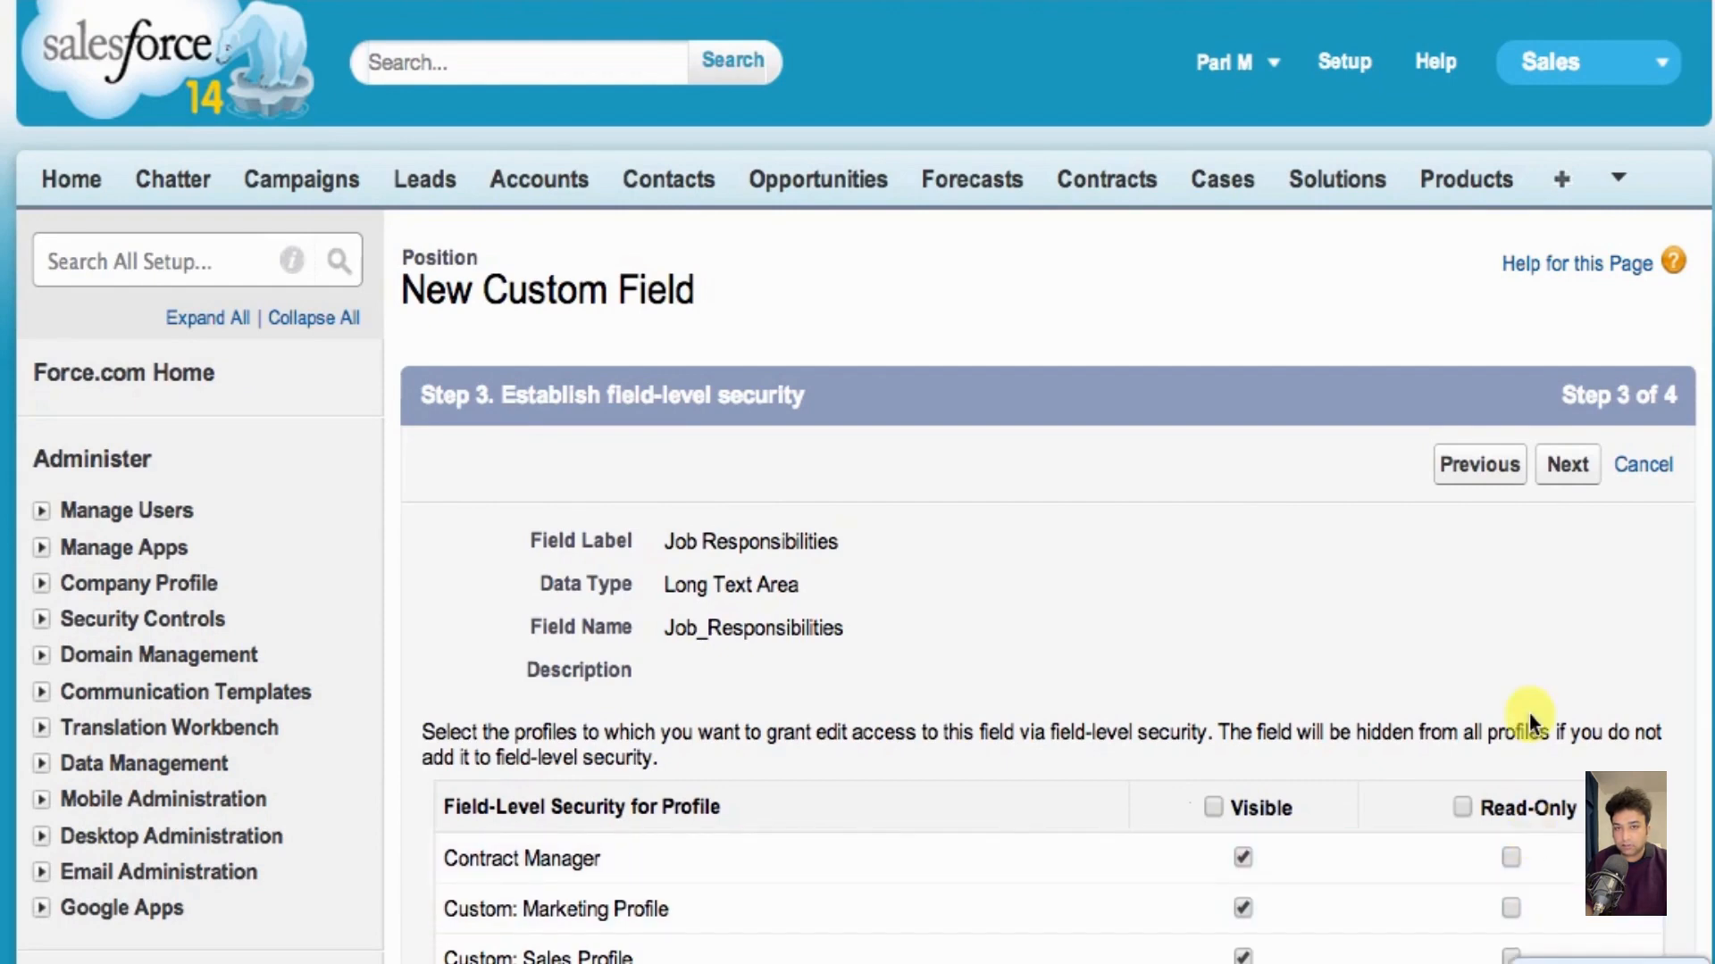
# Step: Keep default profile visibility and Position Layout, then Save & New for Job Responsibilities
pyautogui.scroll(-1, 1531, 719)
pyautogui.scroll(-2, 1531, 719)
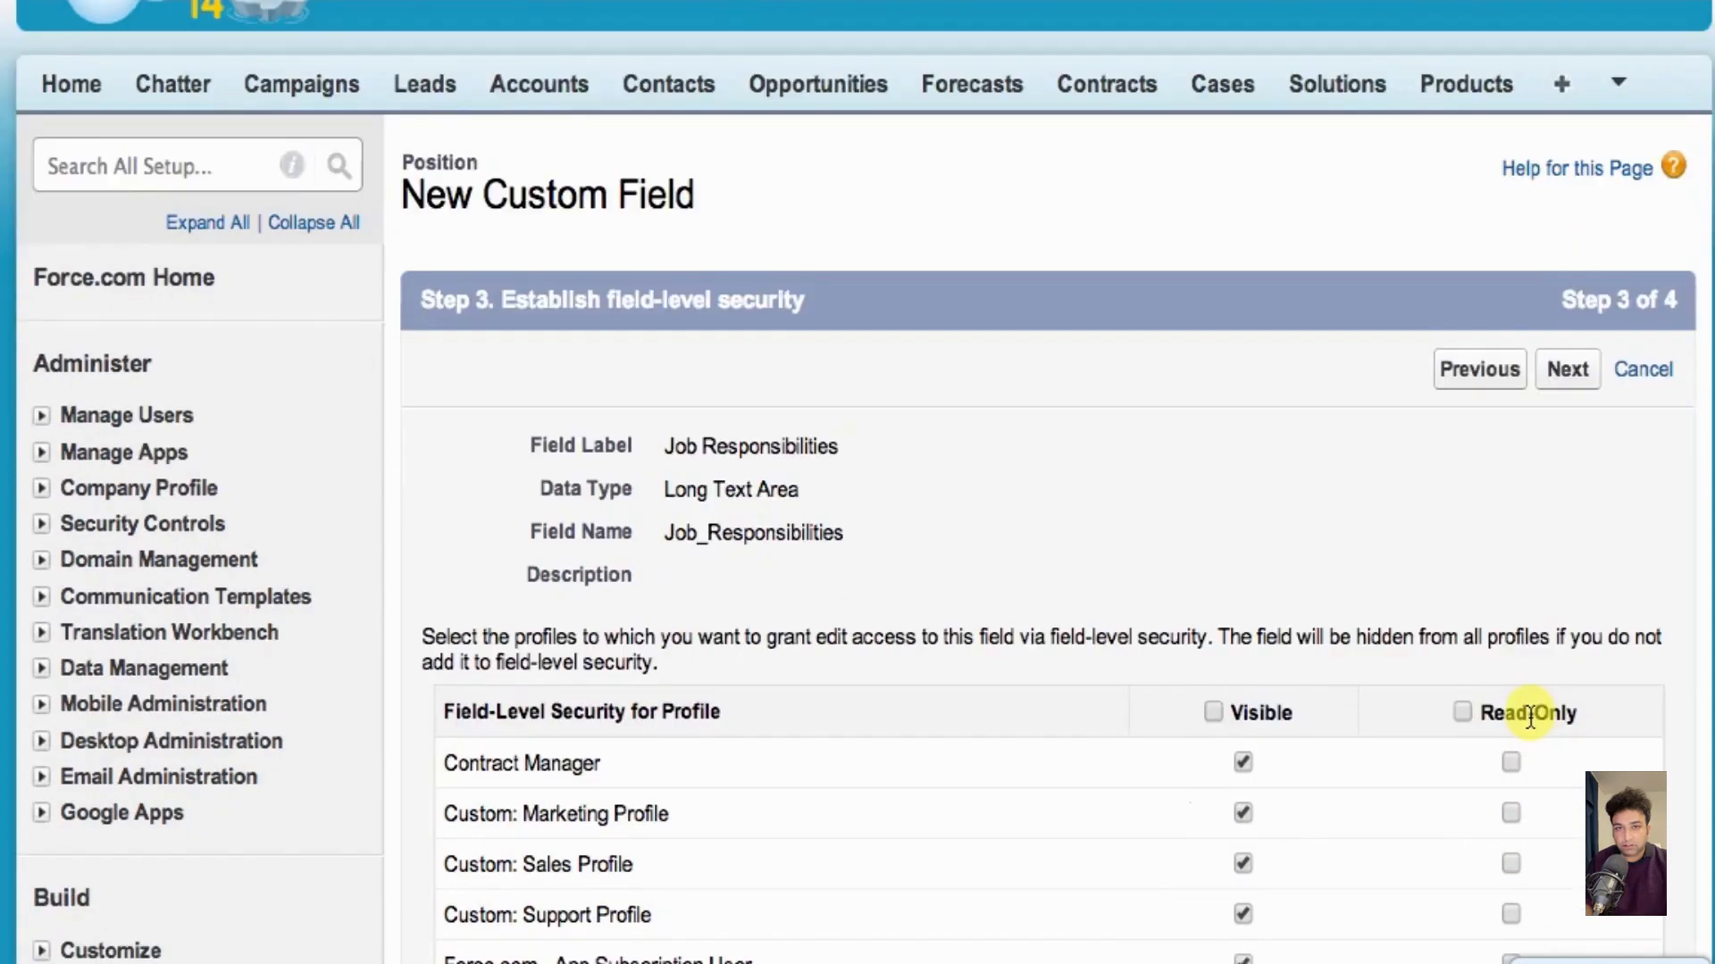
pyautogui.scroll(-4, 1529, 713)
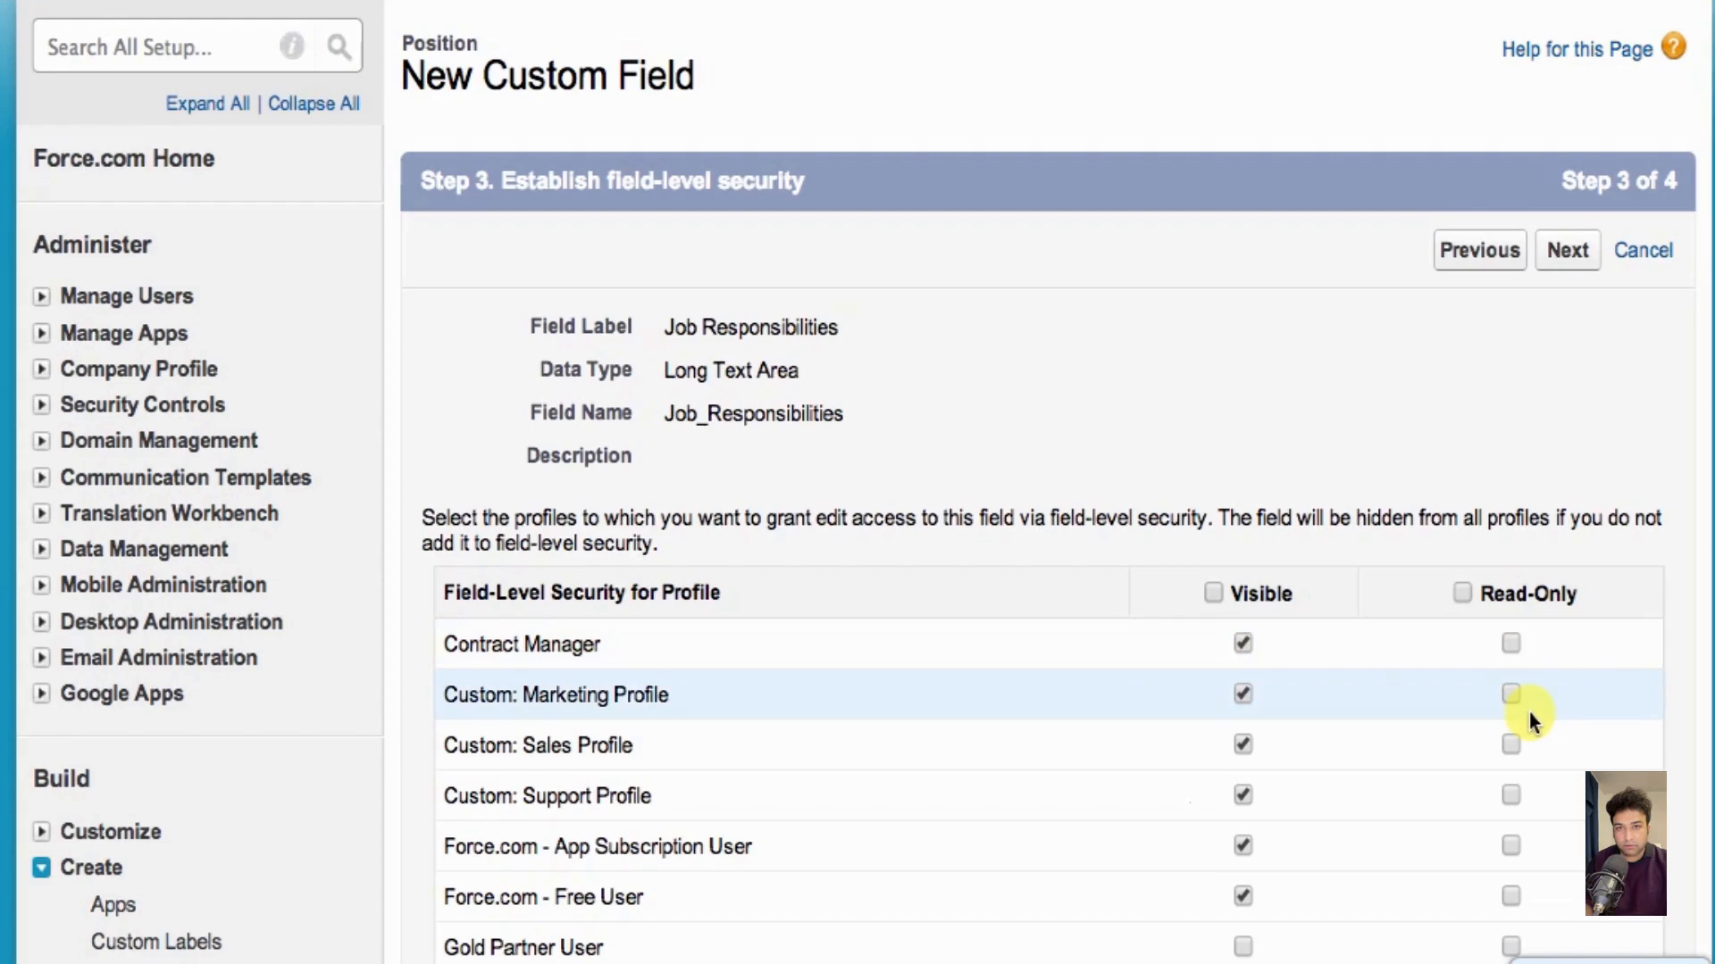
pyautogui.scroll(-3, 1528, 713)
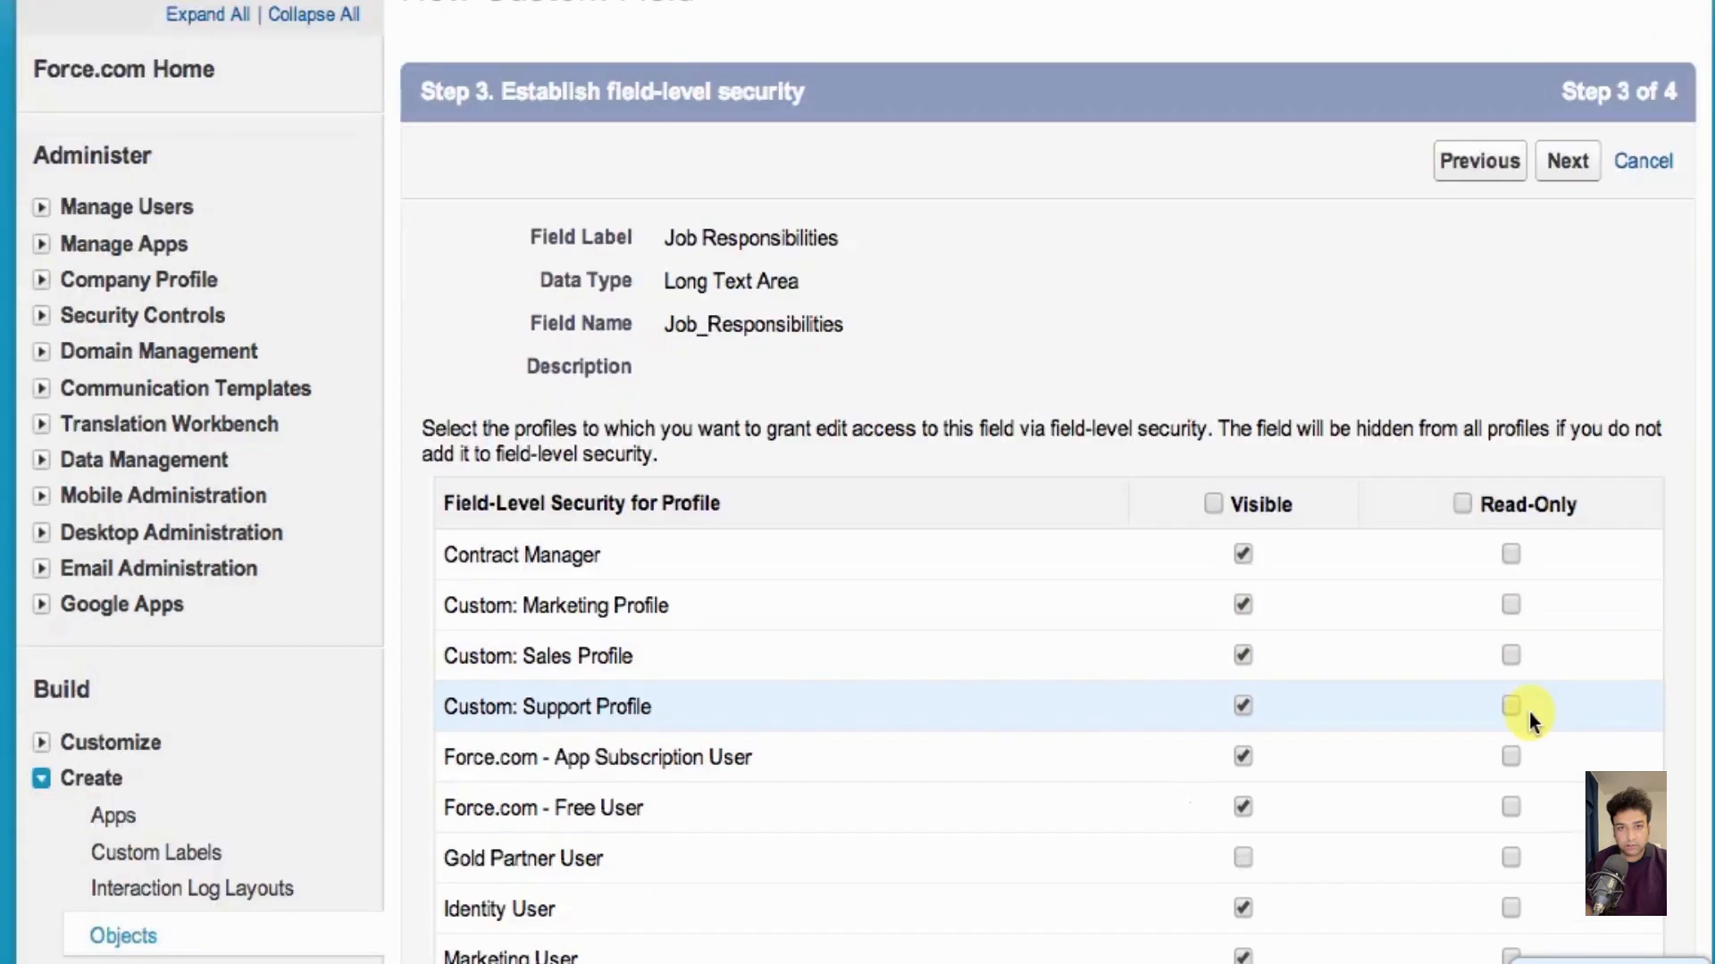
pyautogui.scroll(-2, 1529, 712)
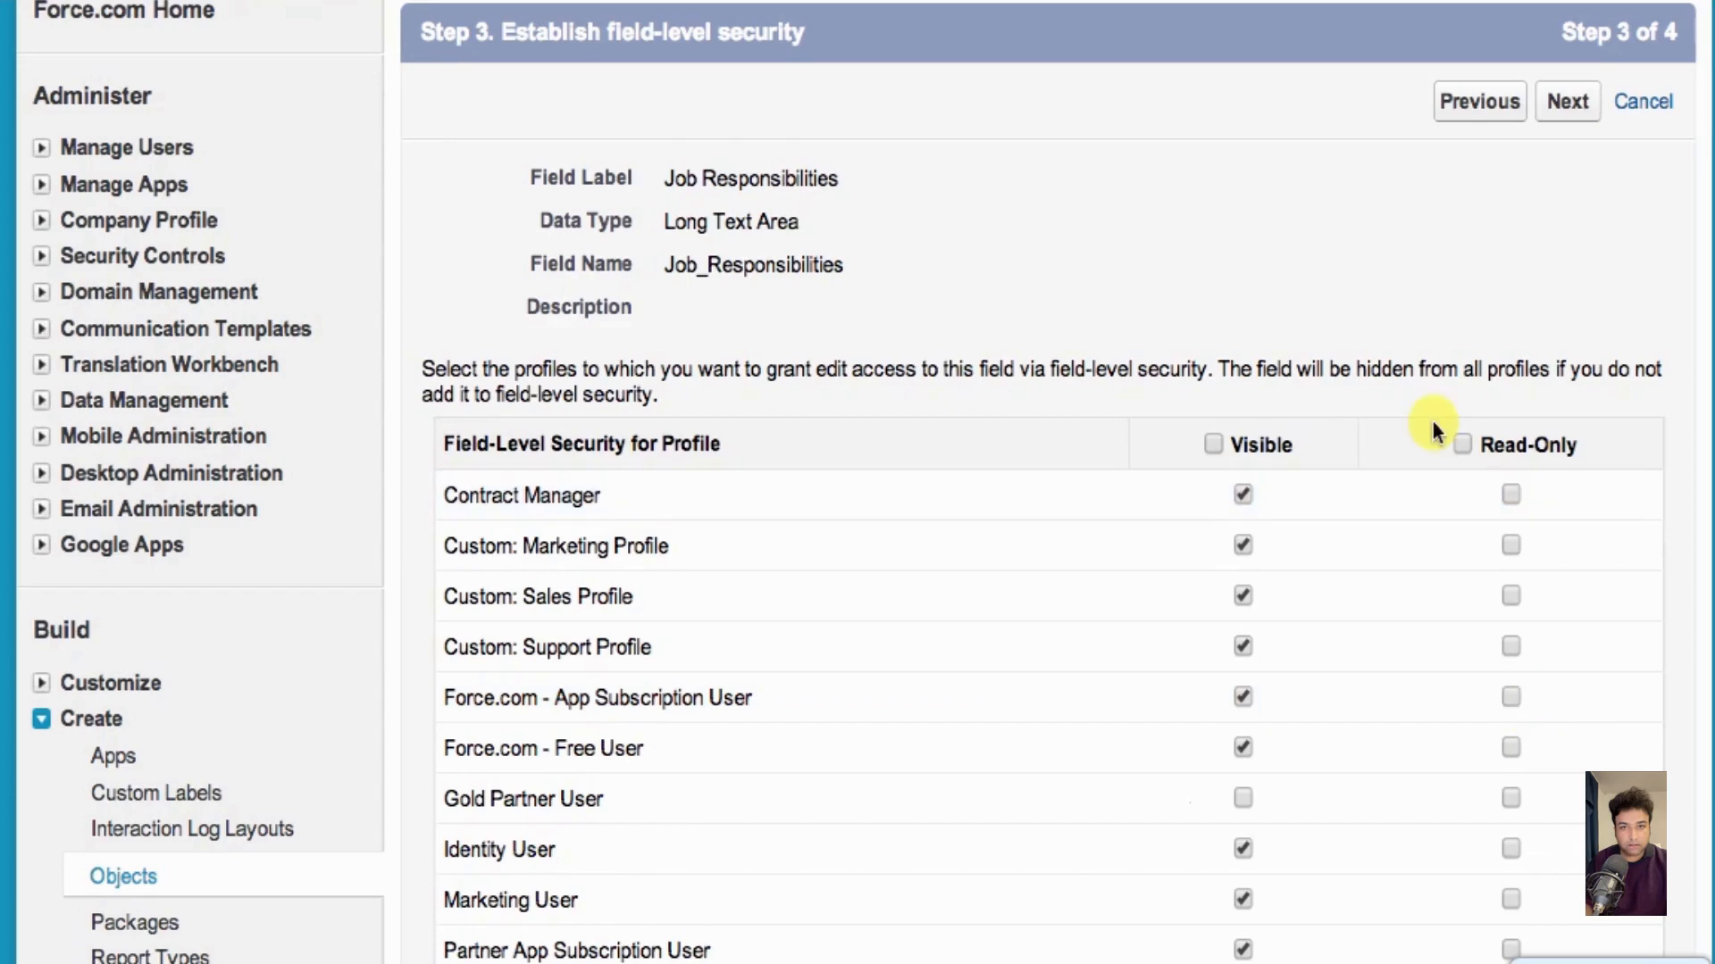
pyautogui.scroll(-1, 1430, 416)
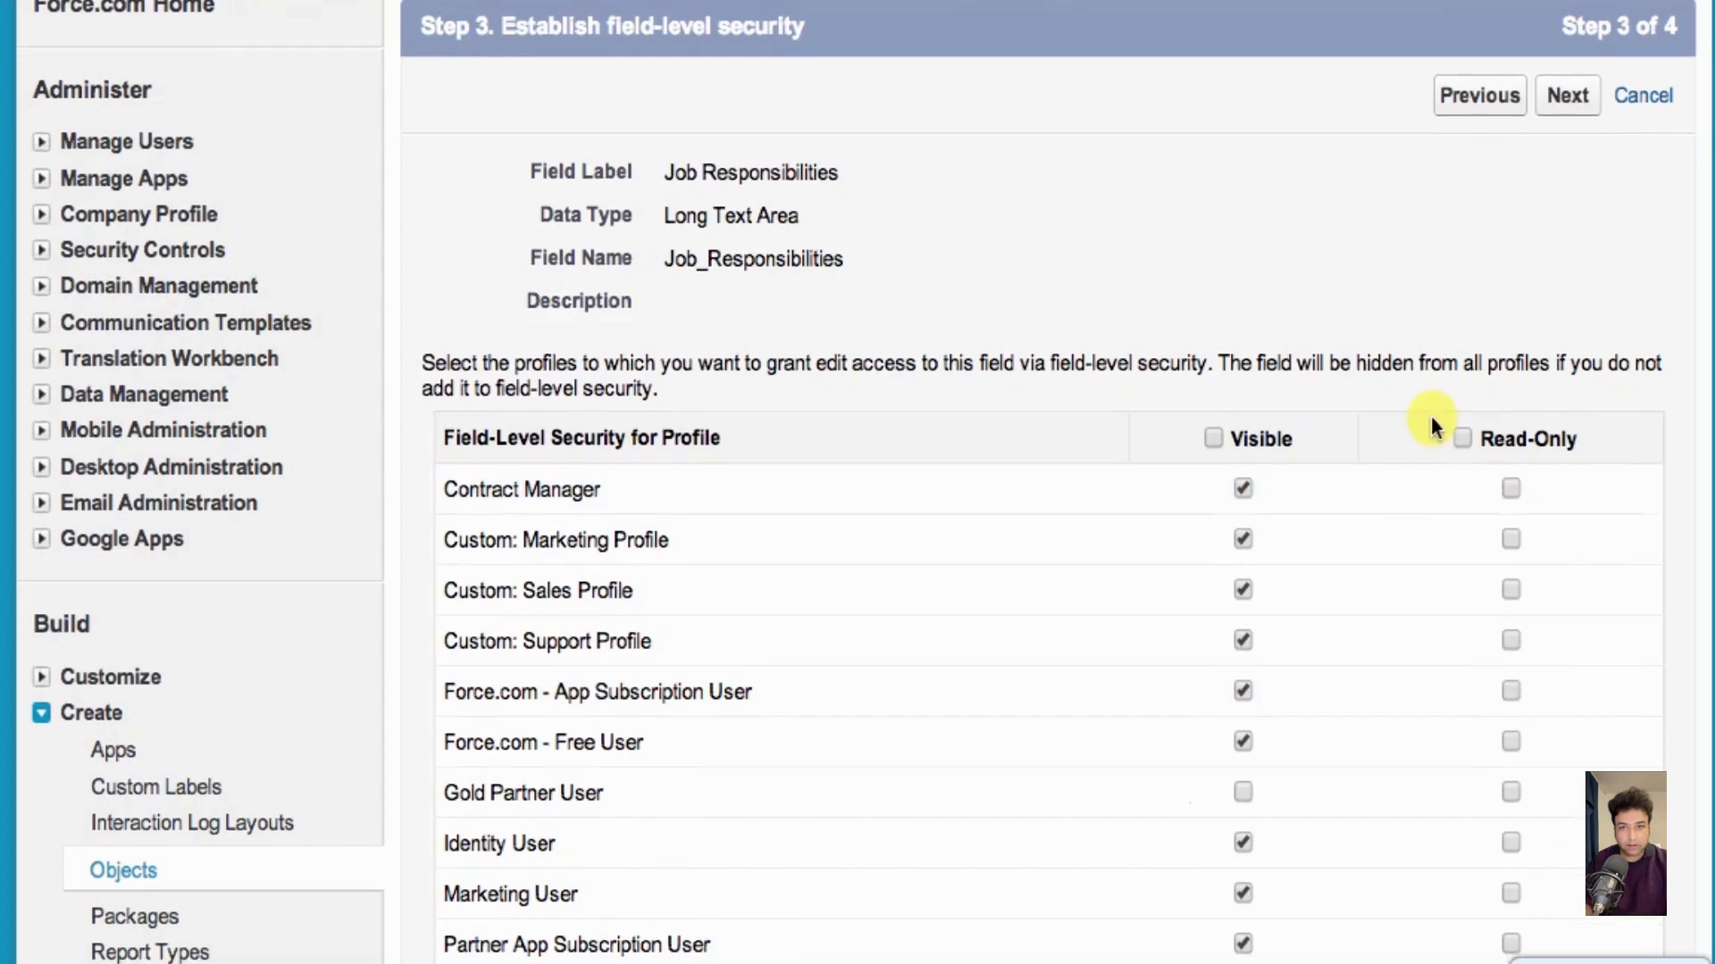
pyautogui.scroll(-3, 1430, 416)
pyautogui.scroll(-3, 1426, 451)
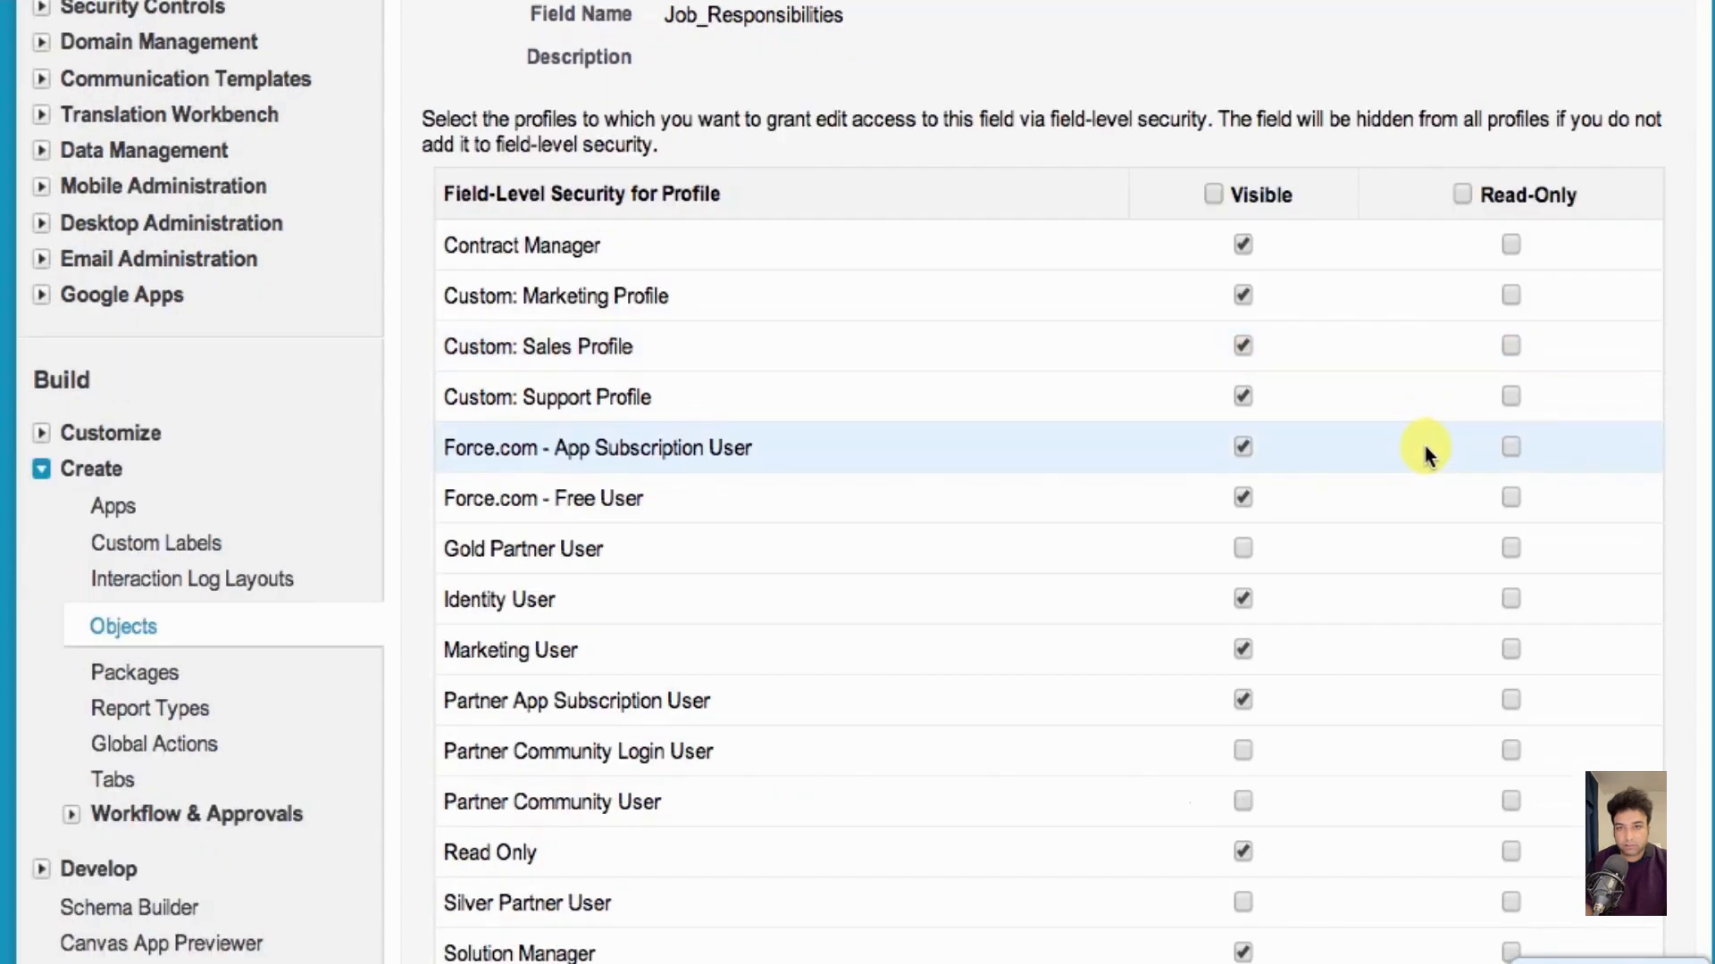
pyautogui.scroll(-9, 1297, 597)
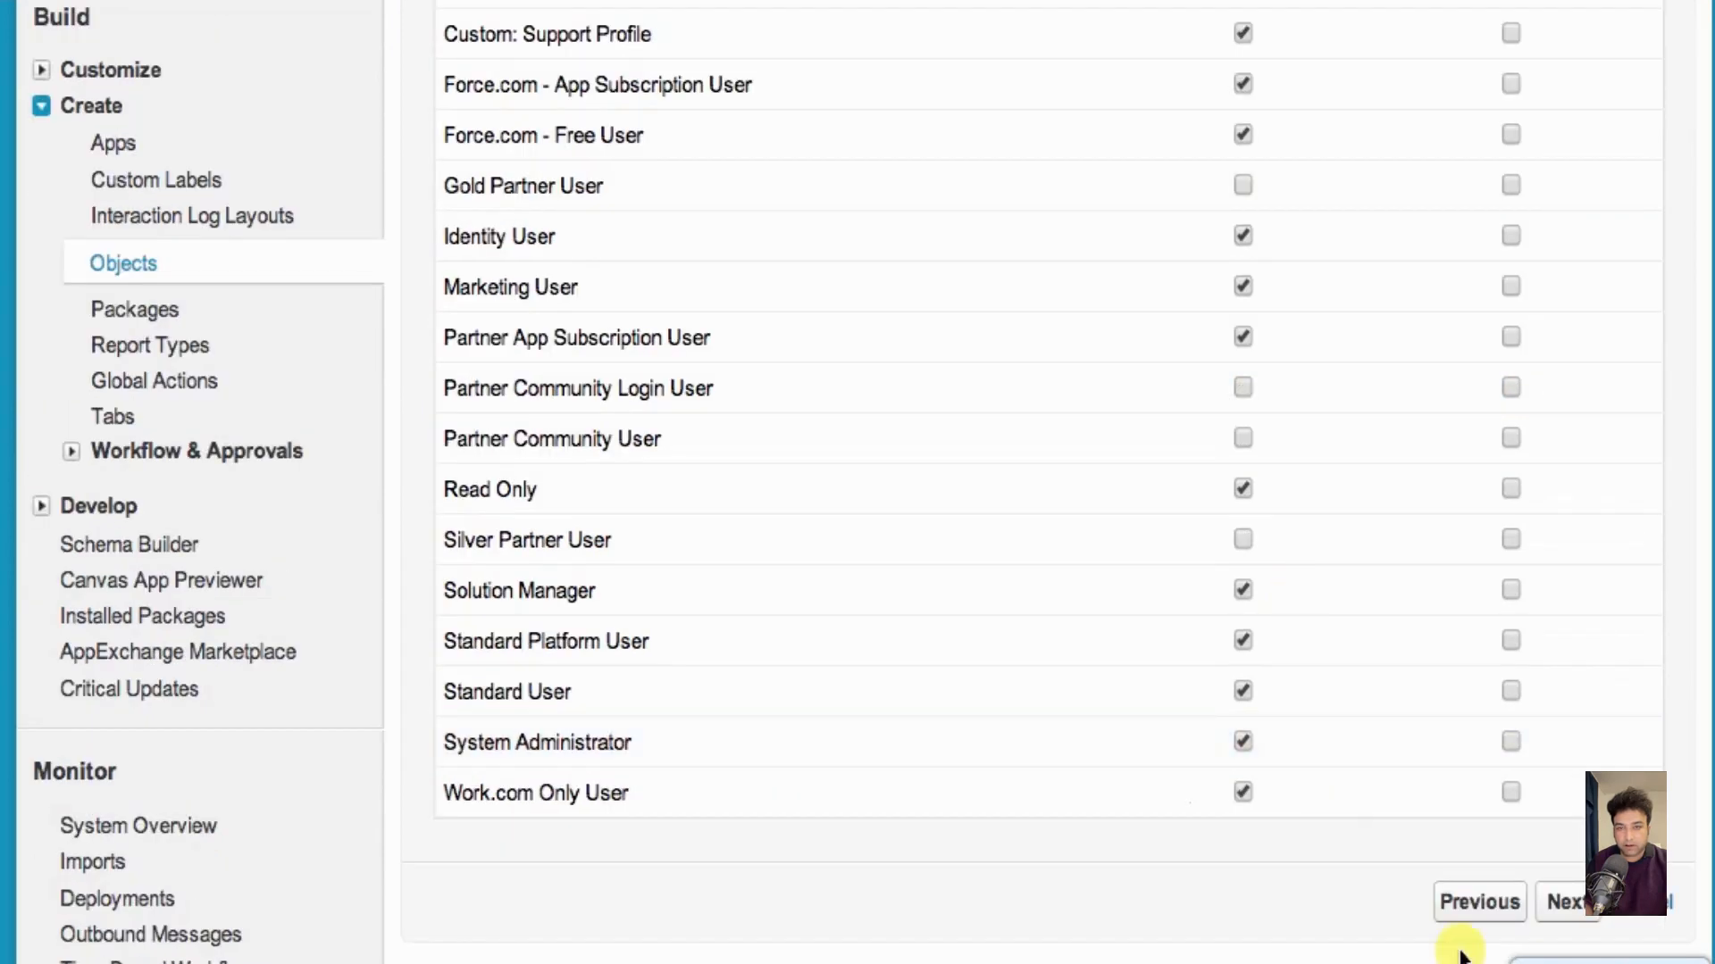
pyautogui.click(1599, 928)
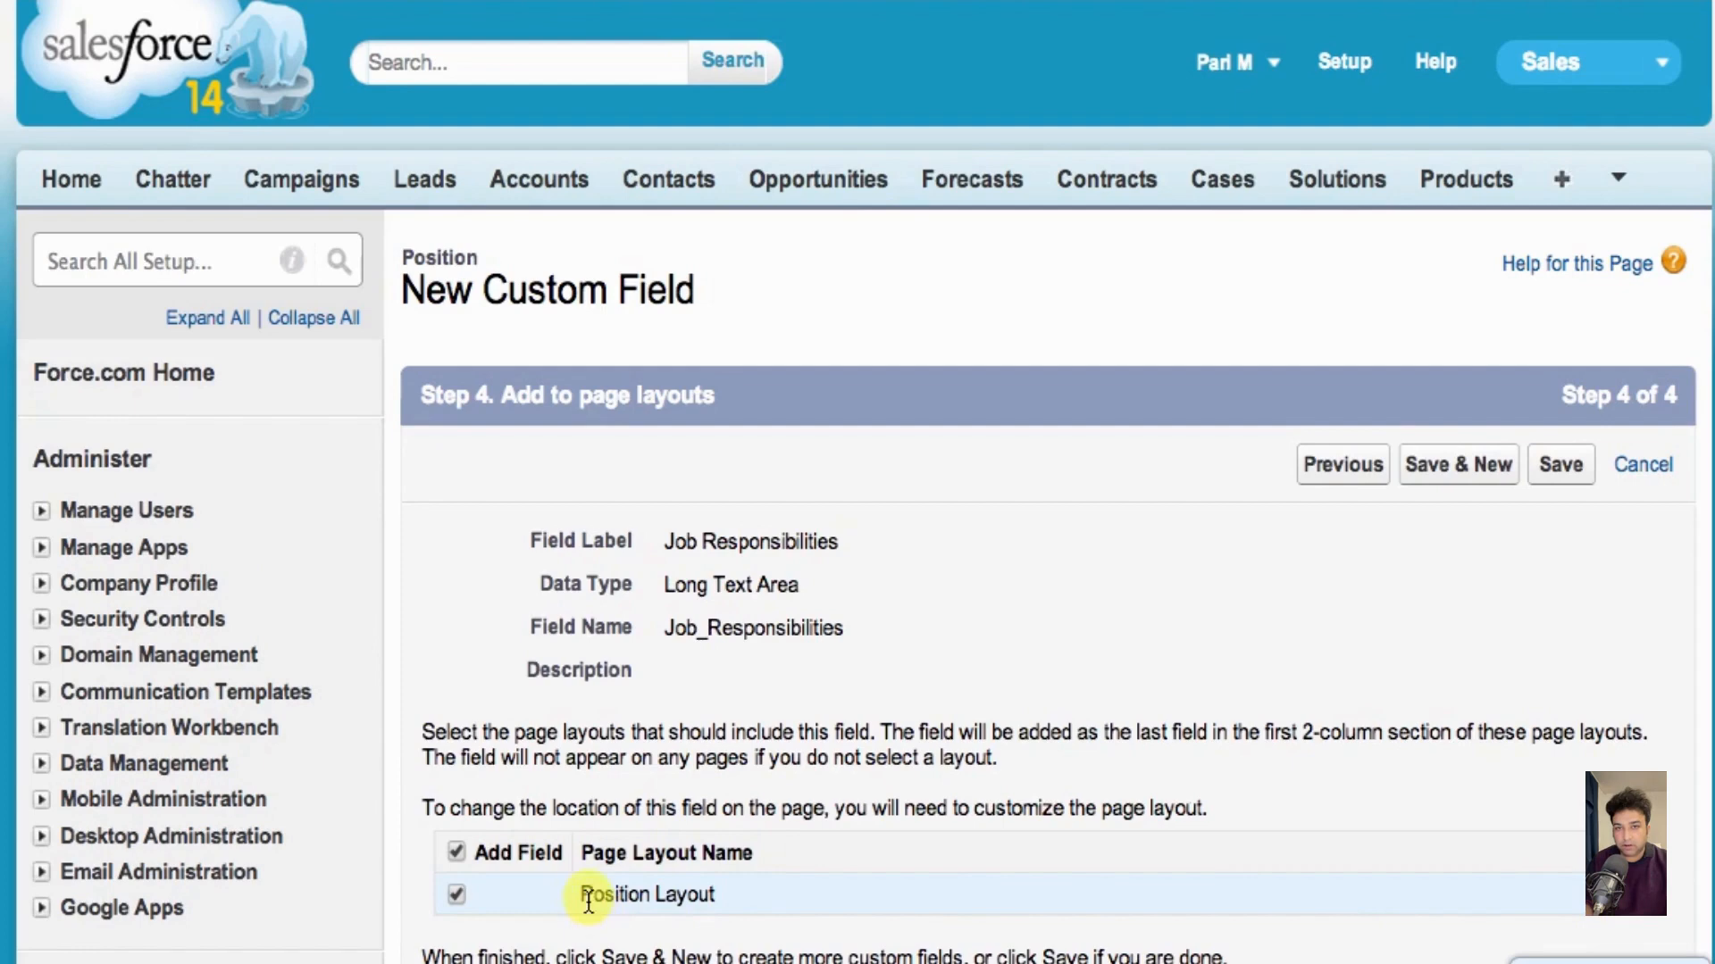
pyautogui.moveTo(572, 893); pyautogui.dragTo(716, 893)
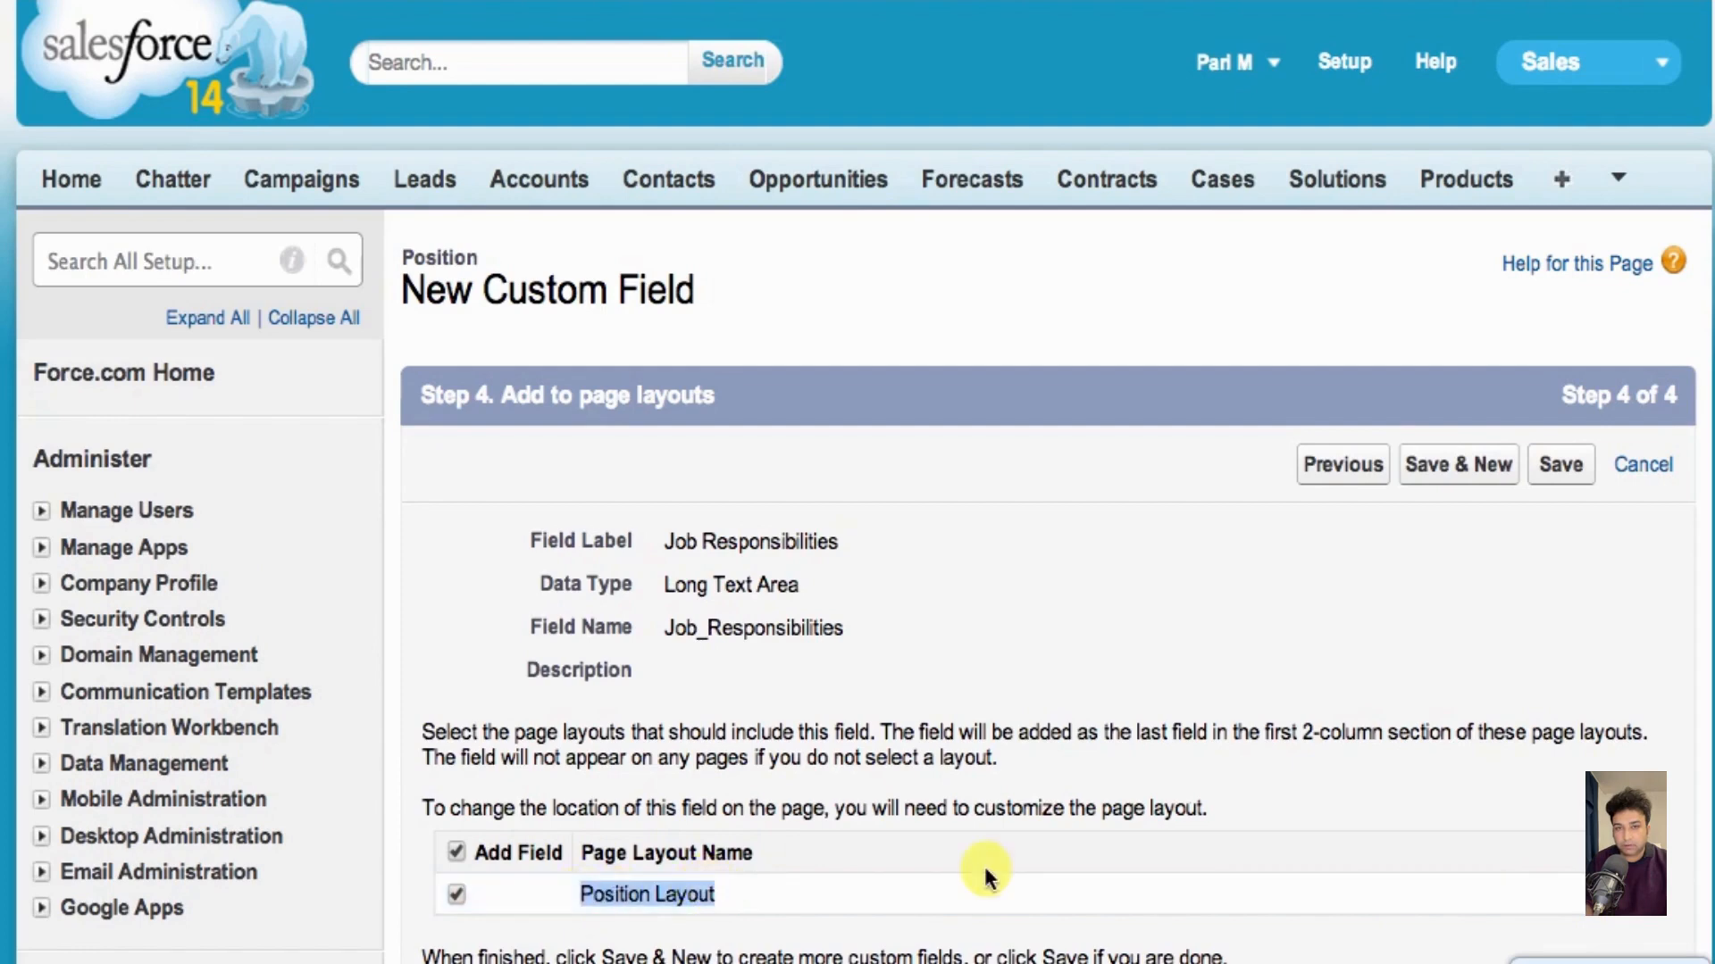
pyautogui.click(1480, 473)
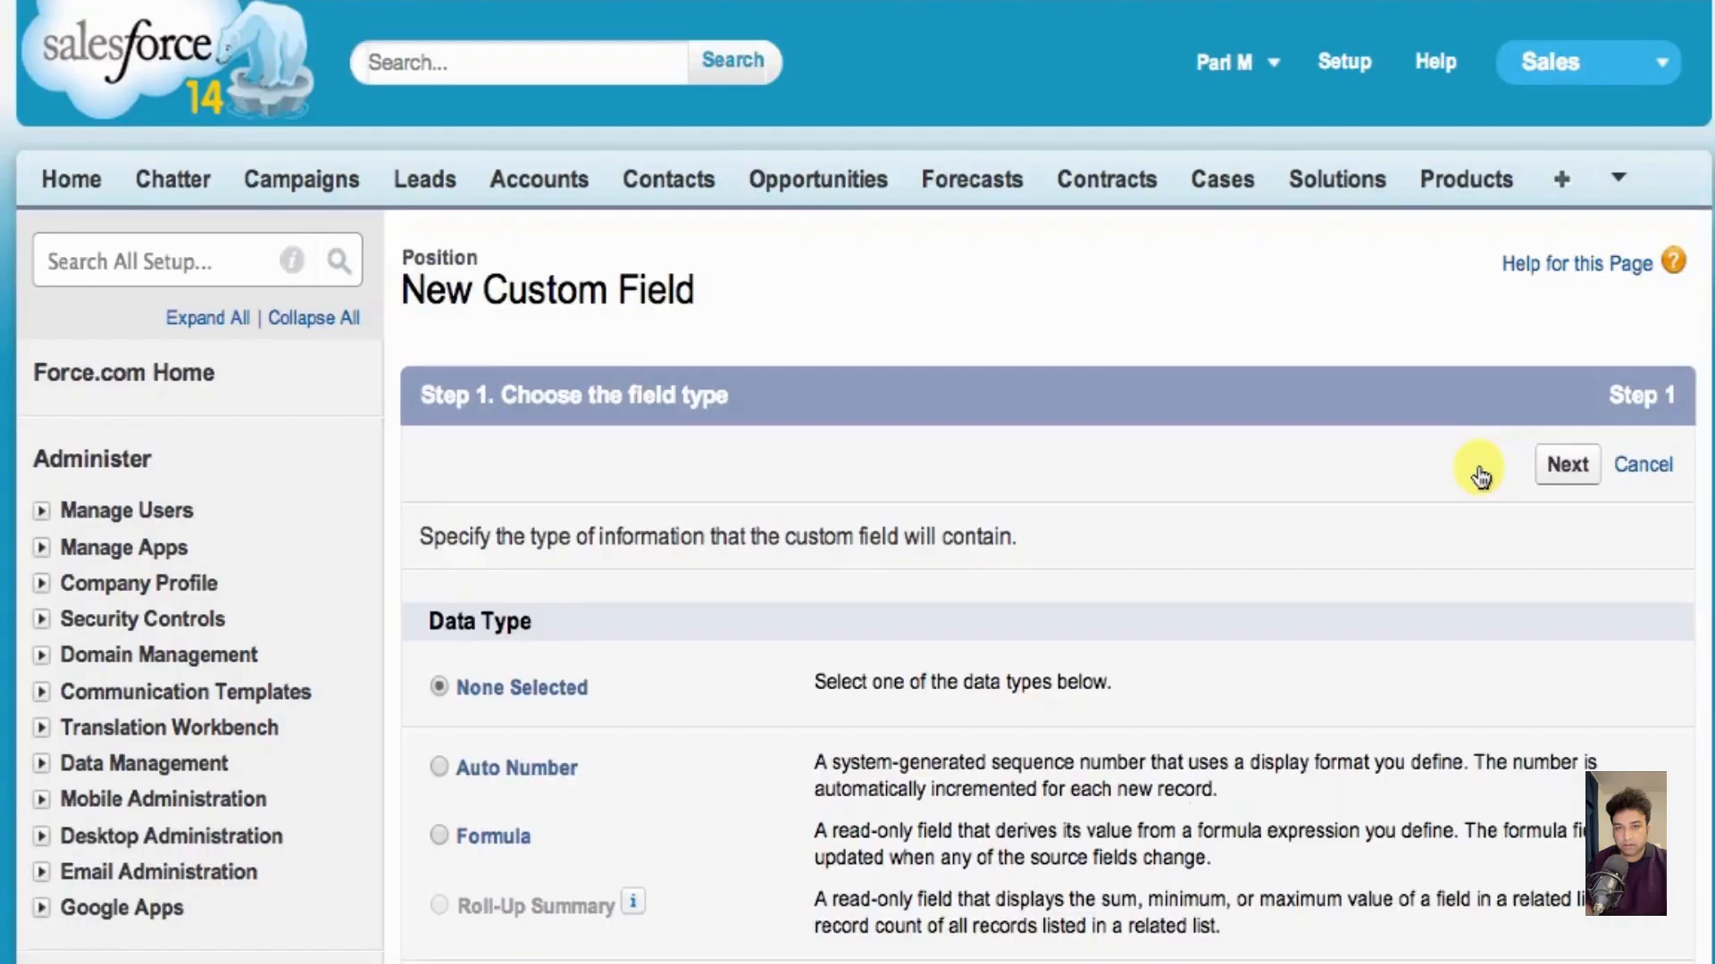
# Step: Make the new Position field a Picklist labelled 'Functional Area'
pyautogui.scroll(-3, 1386, 565)
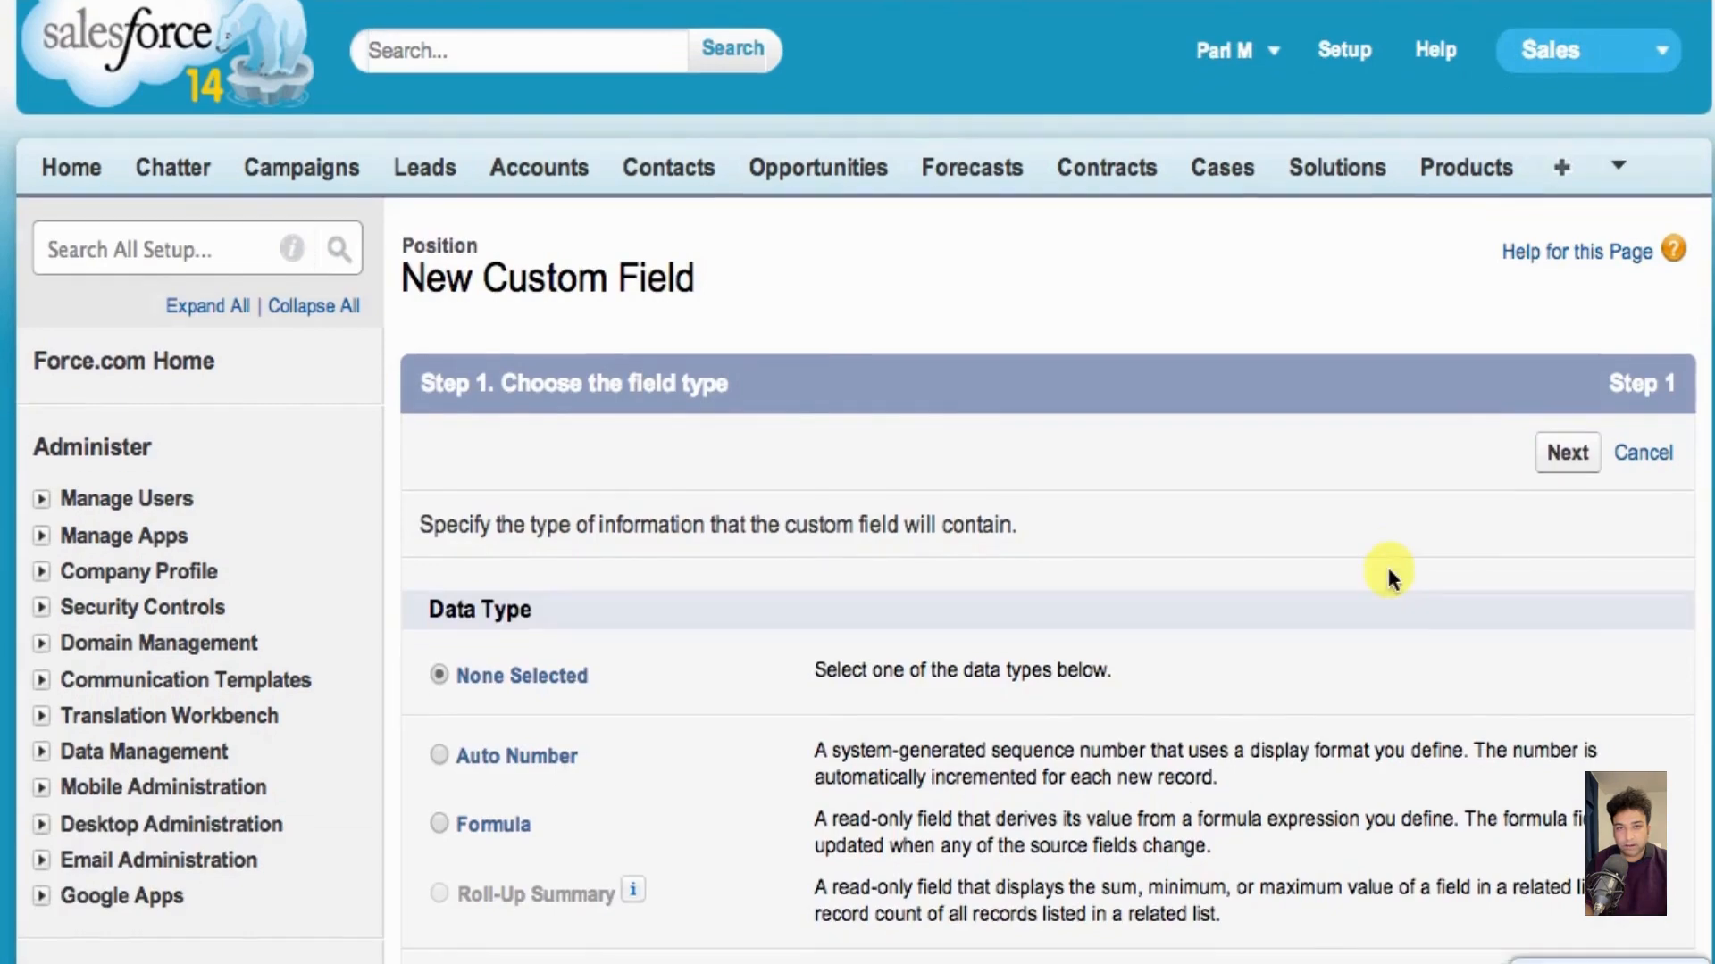
pyautogui.scroll(-10, 1386, 566)
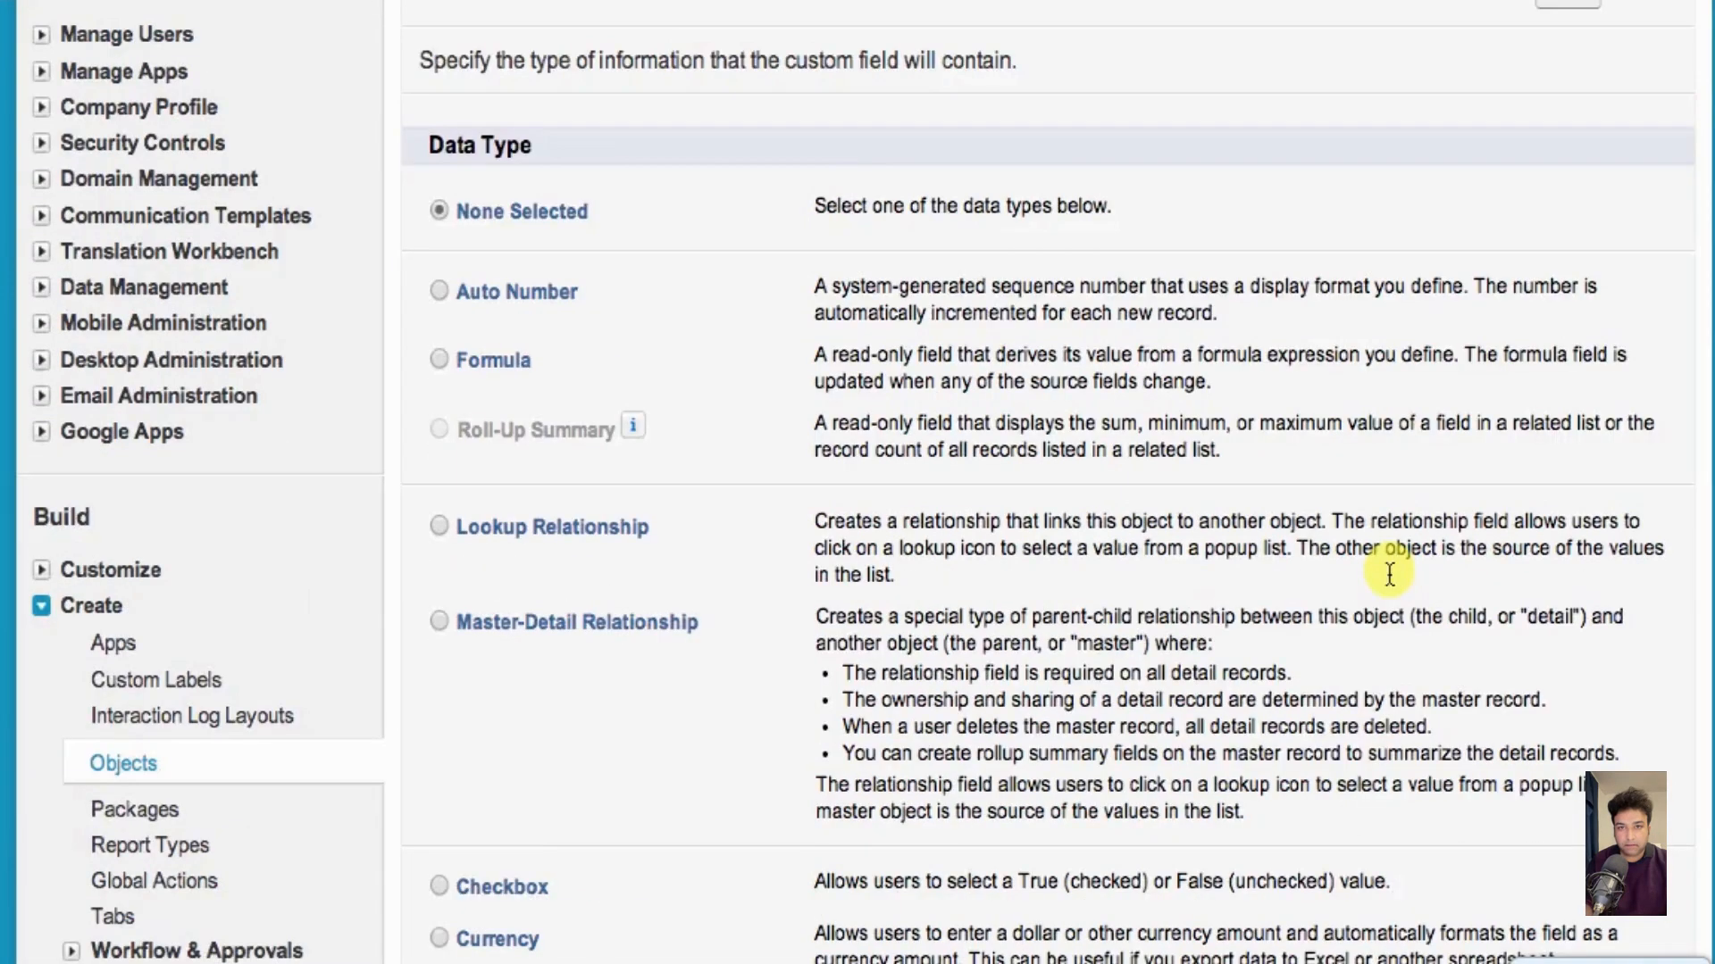
pyautogui.scroll(-4, 1388, 566)
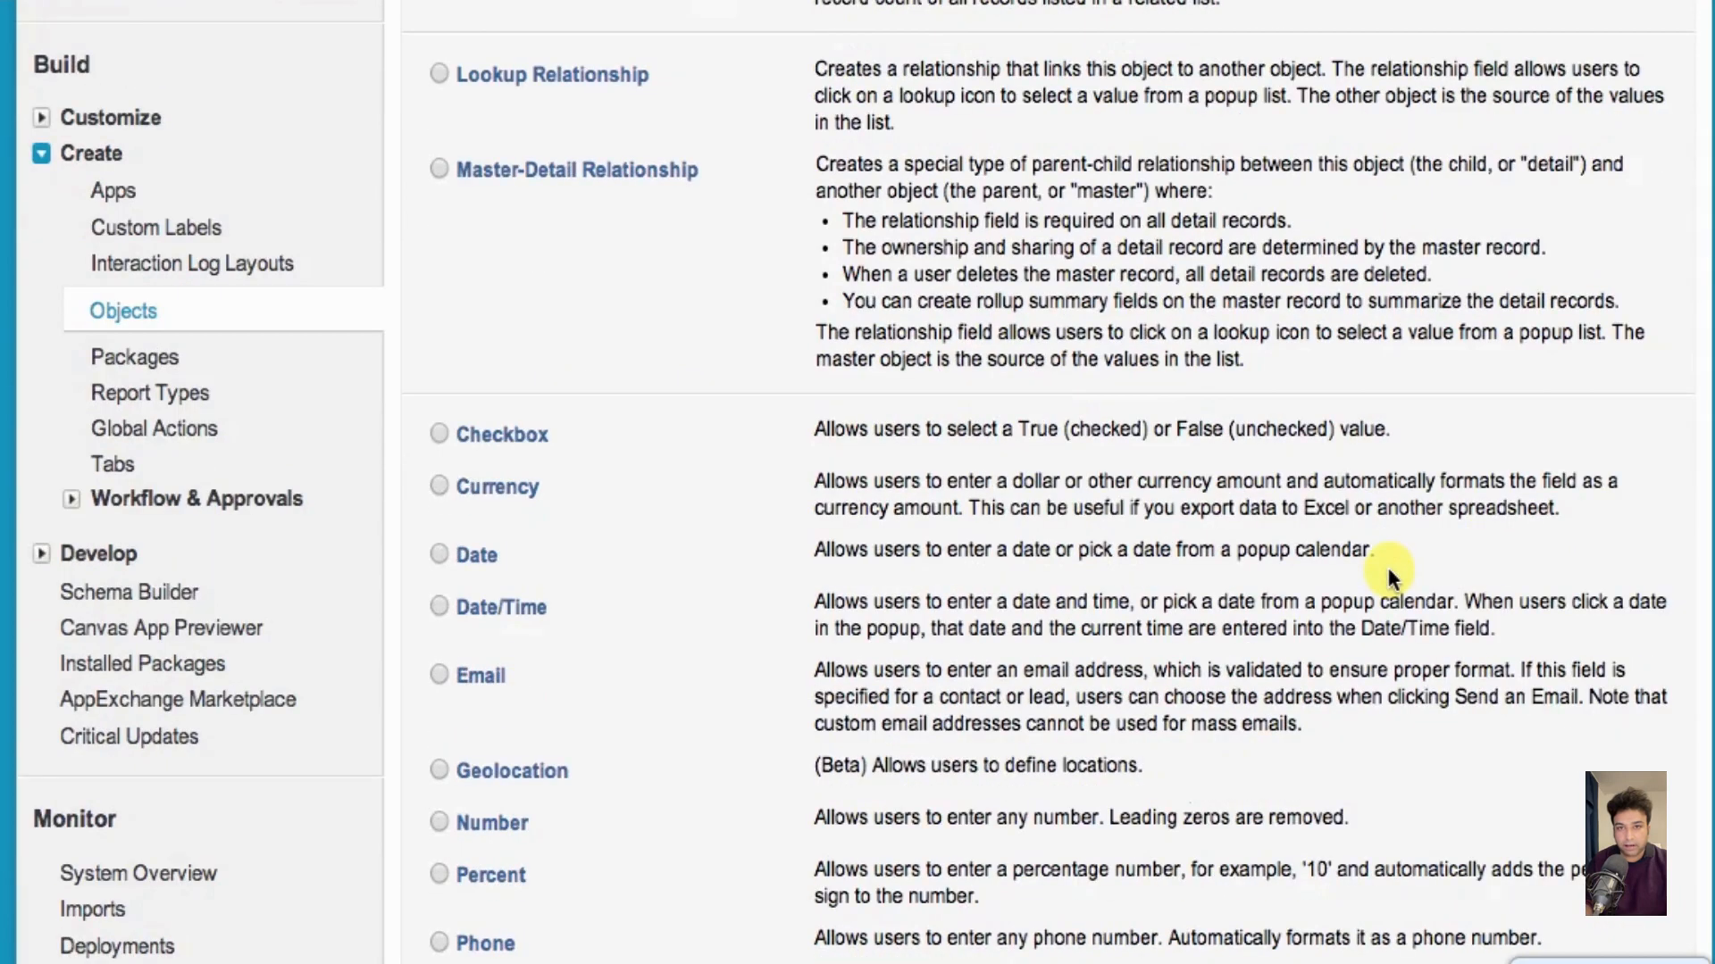
pyautogui.scroll(-3, 790, 839)
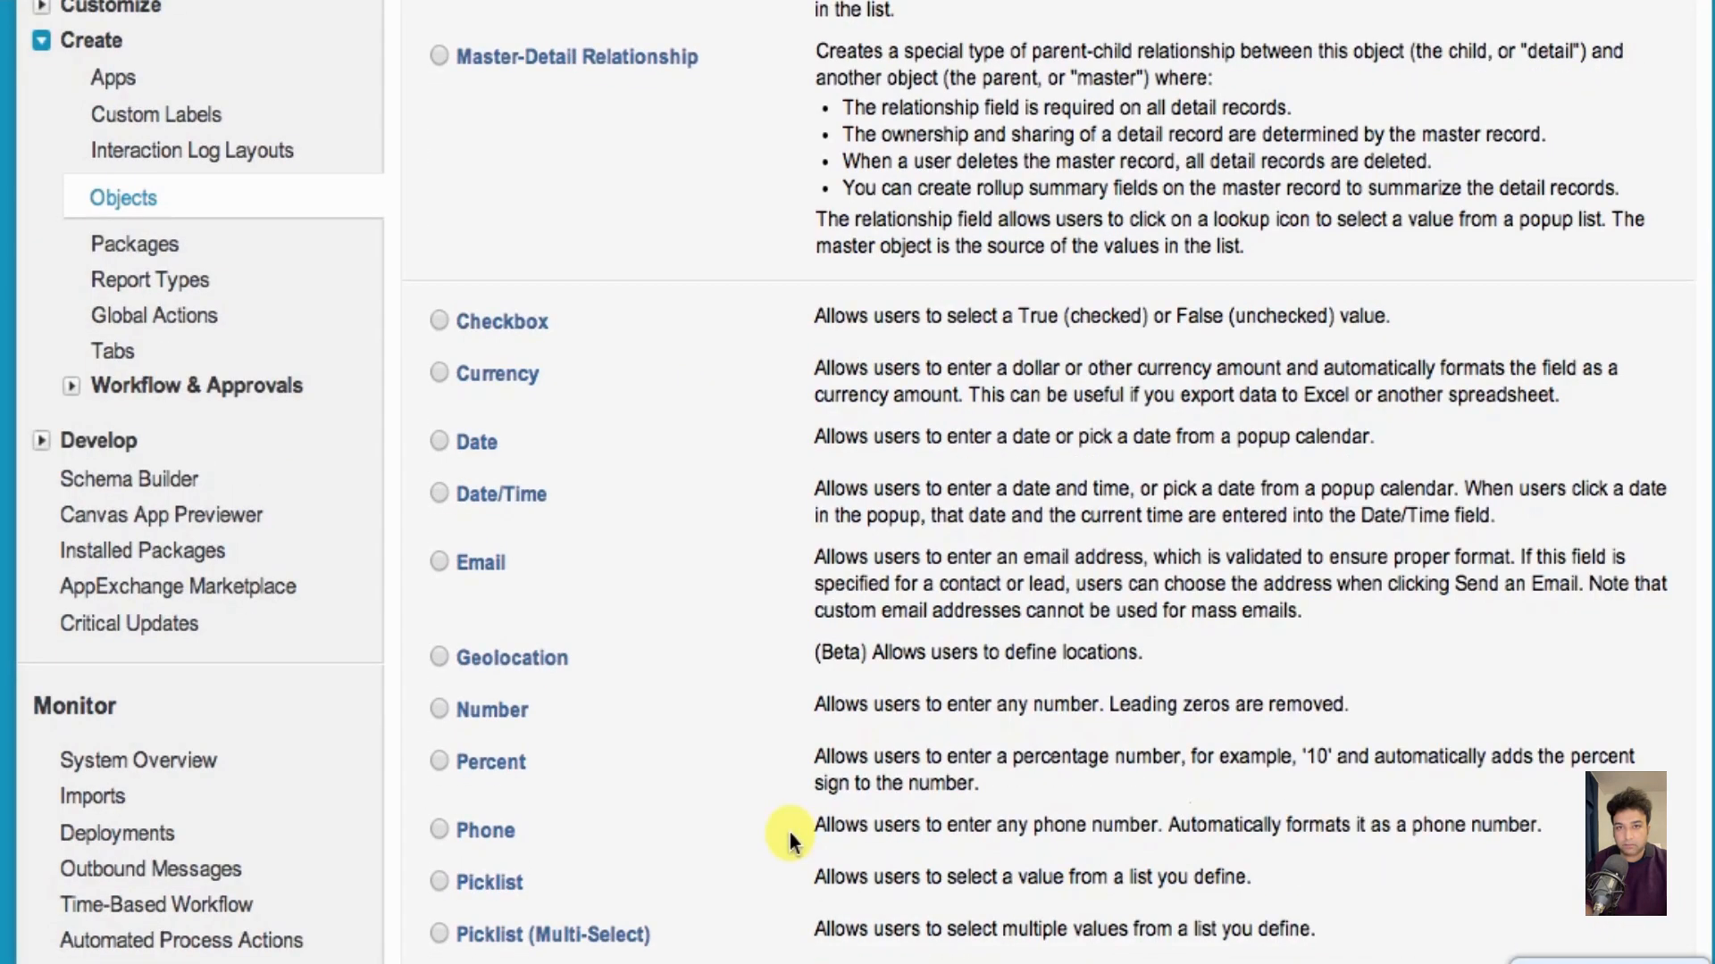
pyautogui.click(438, 880)
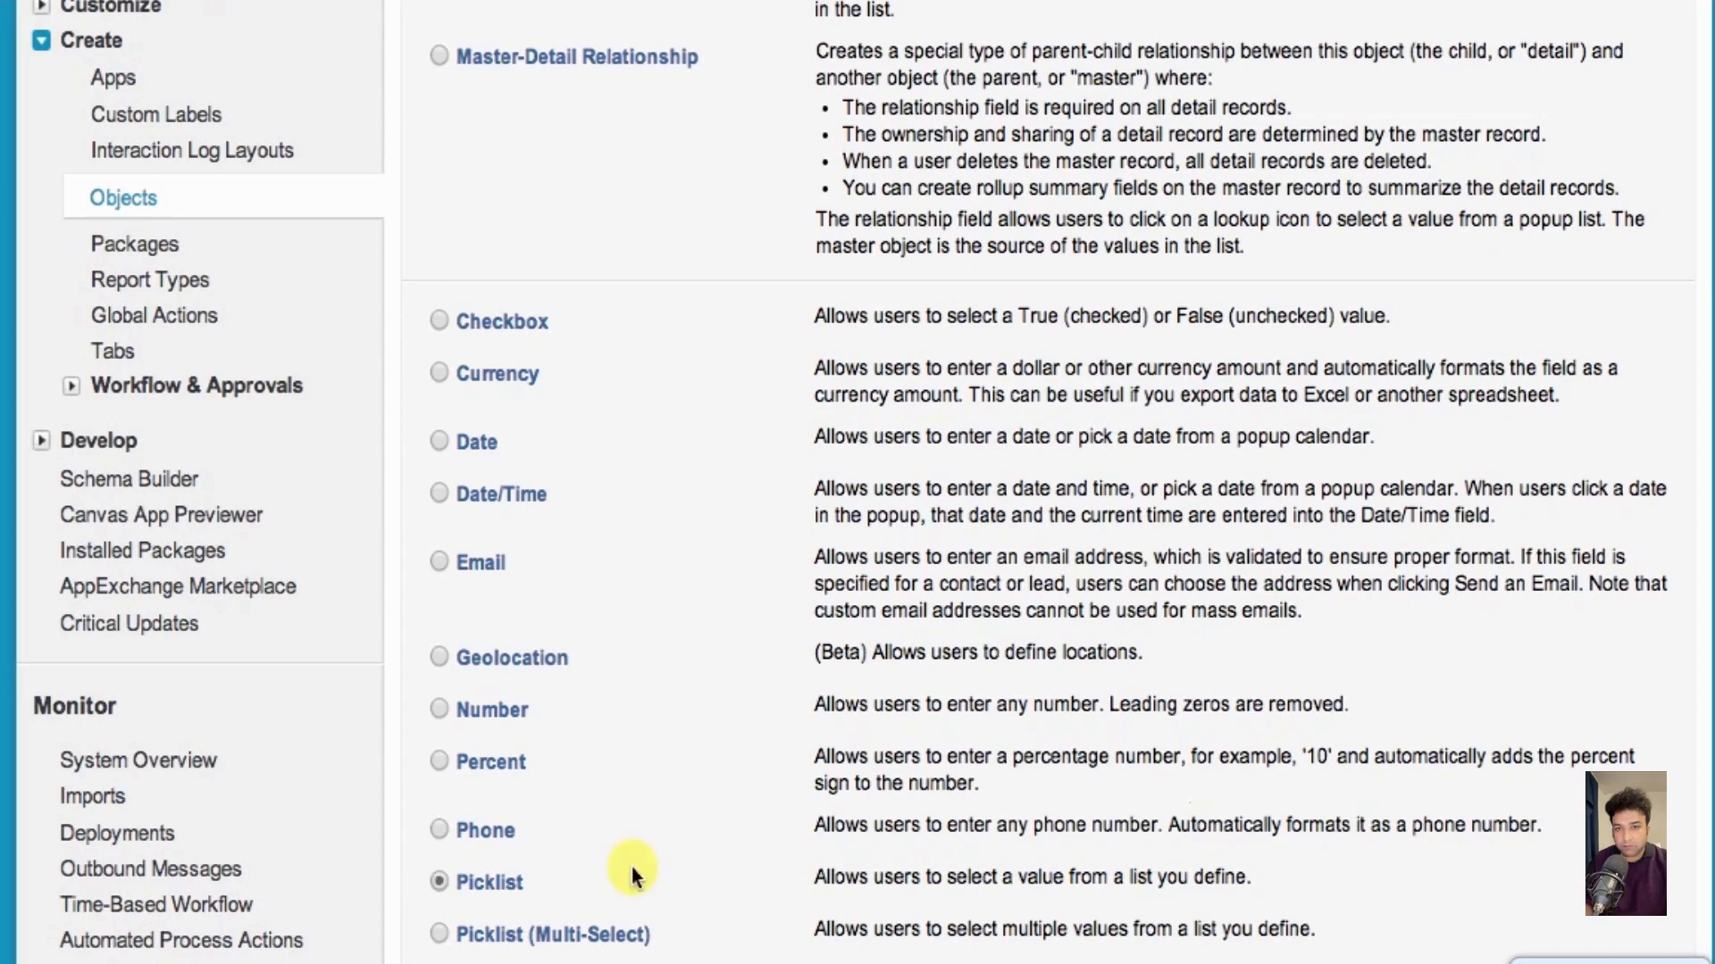
pyautogui.scroll(-6, 1301, 734)
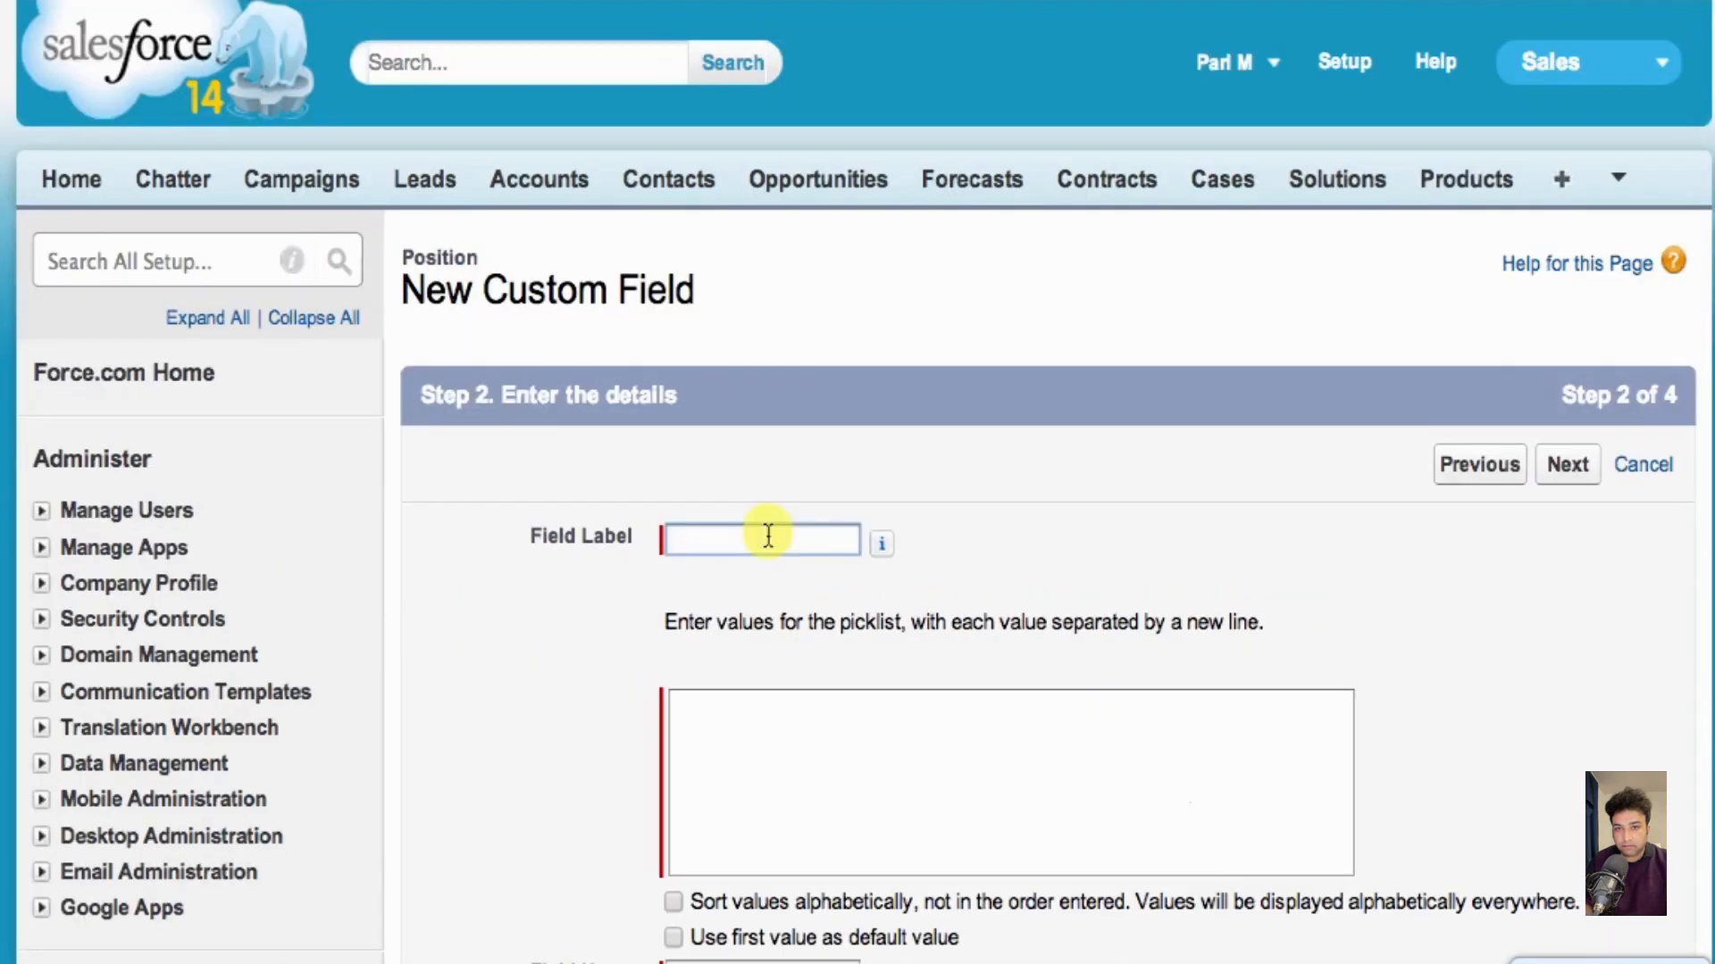
pyautogui.write('Functional Area')
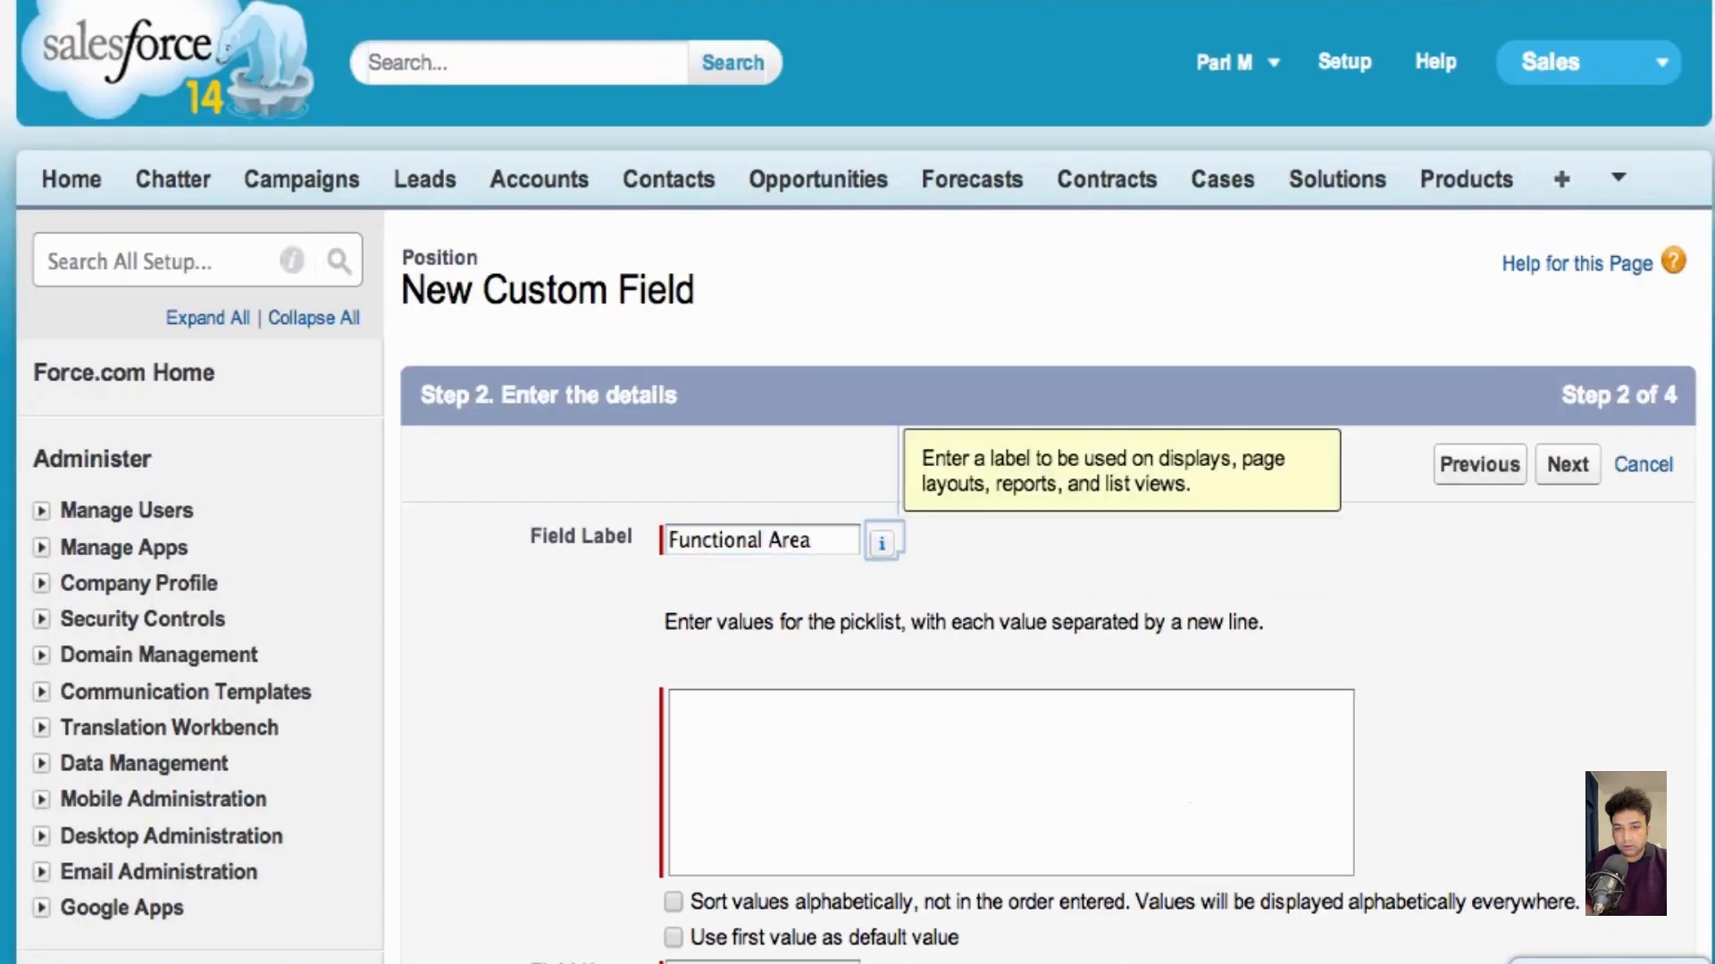
# Step: Enter the picklist values Sales, Marketing, IT and Misc, one per line
pyautogui.click(738, 692)
pyautogui.write('Sales')
pyautogui.press('Return')
pyautogui.write('Marketing')
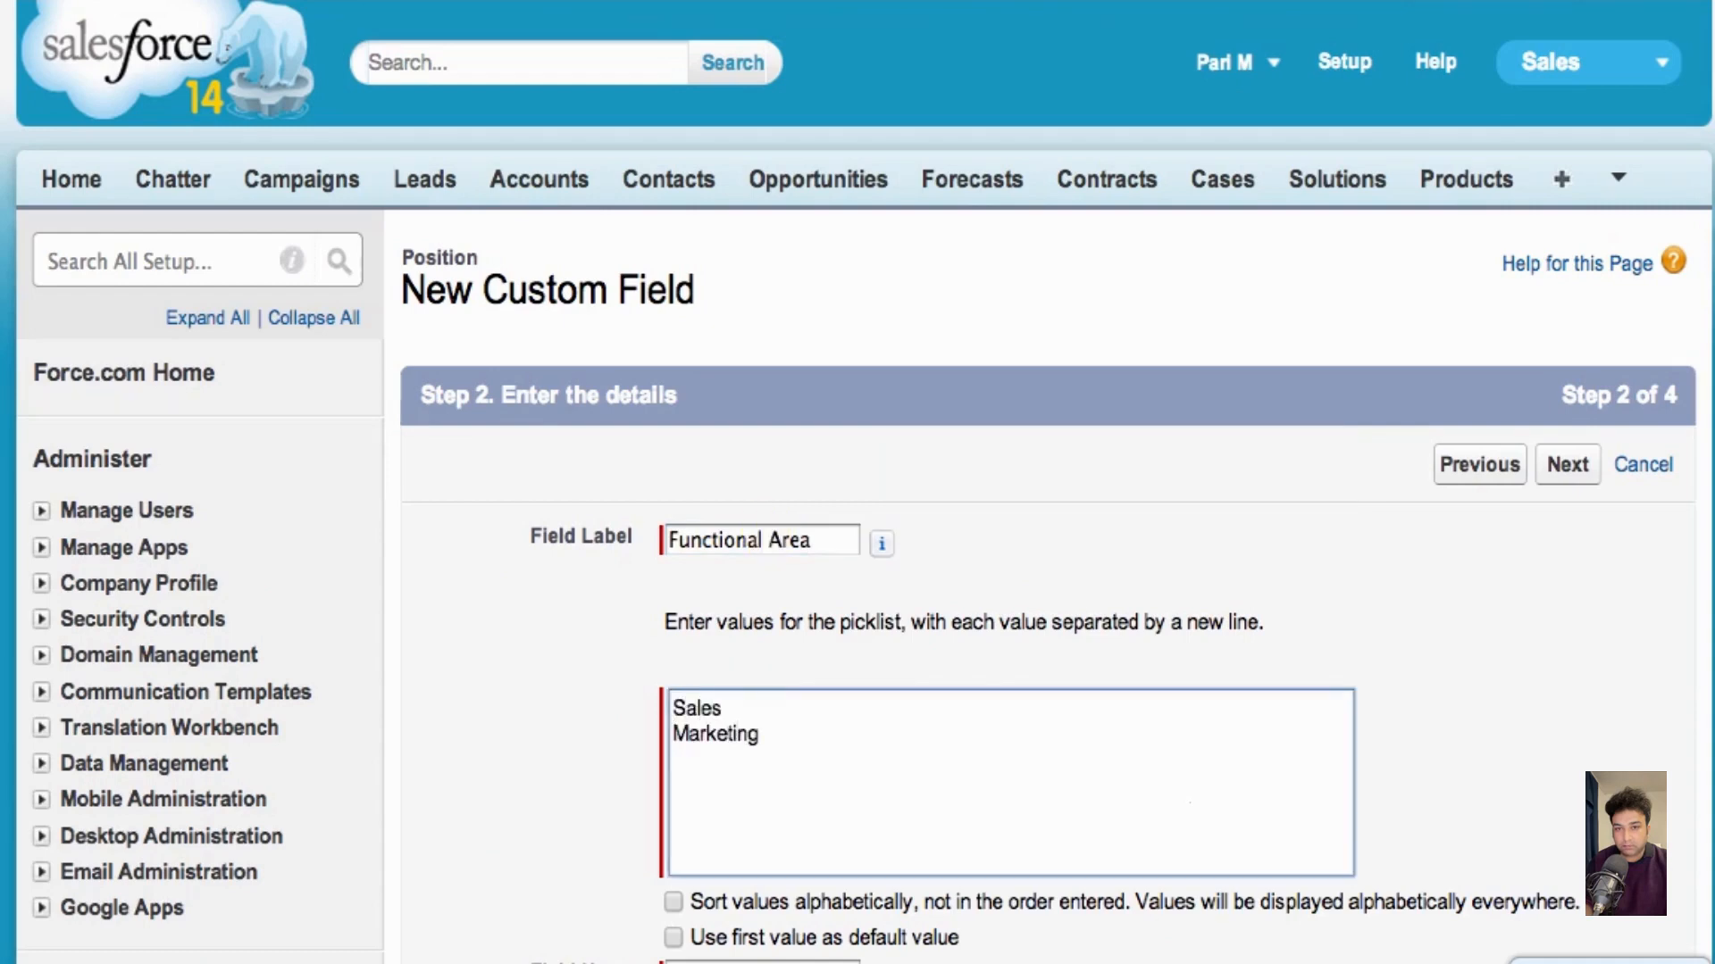
pyautogui.press('Return')
pyautogui.write('IT')
pyautogui.press('Return')
pyautogui.write('Misc')
# Step: Accept default field security and page layout, and save Functional Area
pyautogui.scroll(-3, 1134, 781)
pyautogui.scroll(-3, 1246, 790)
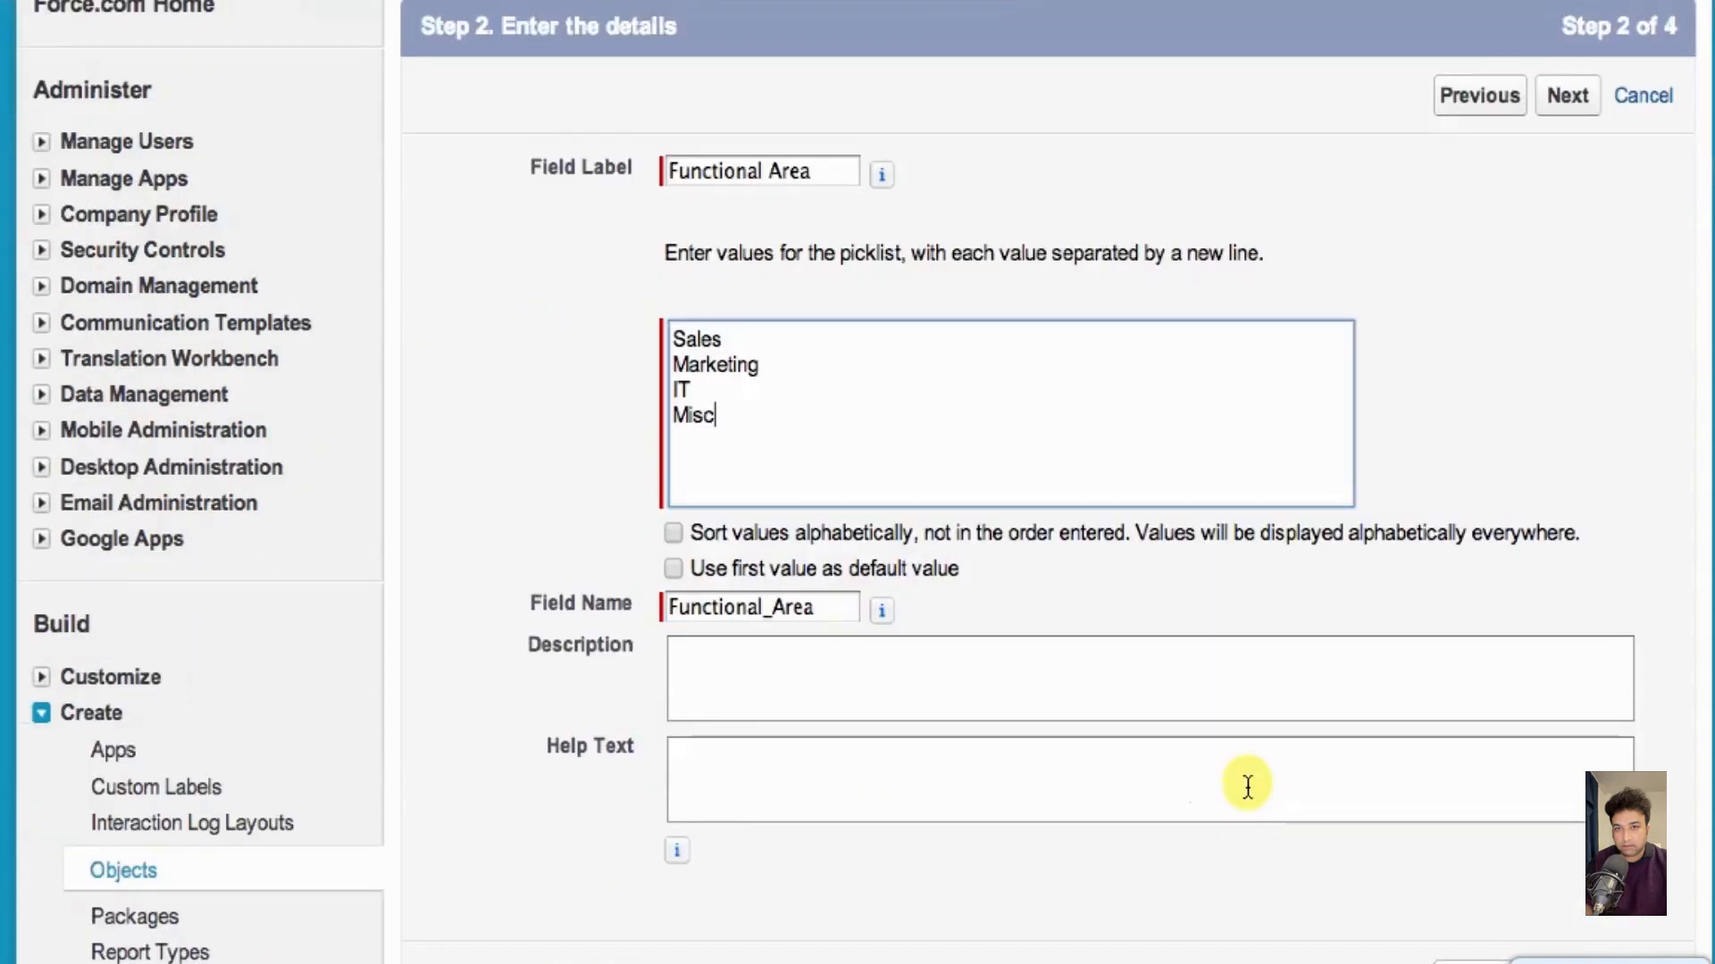
pyautogui.scroll(-1, 1431, 884)
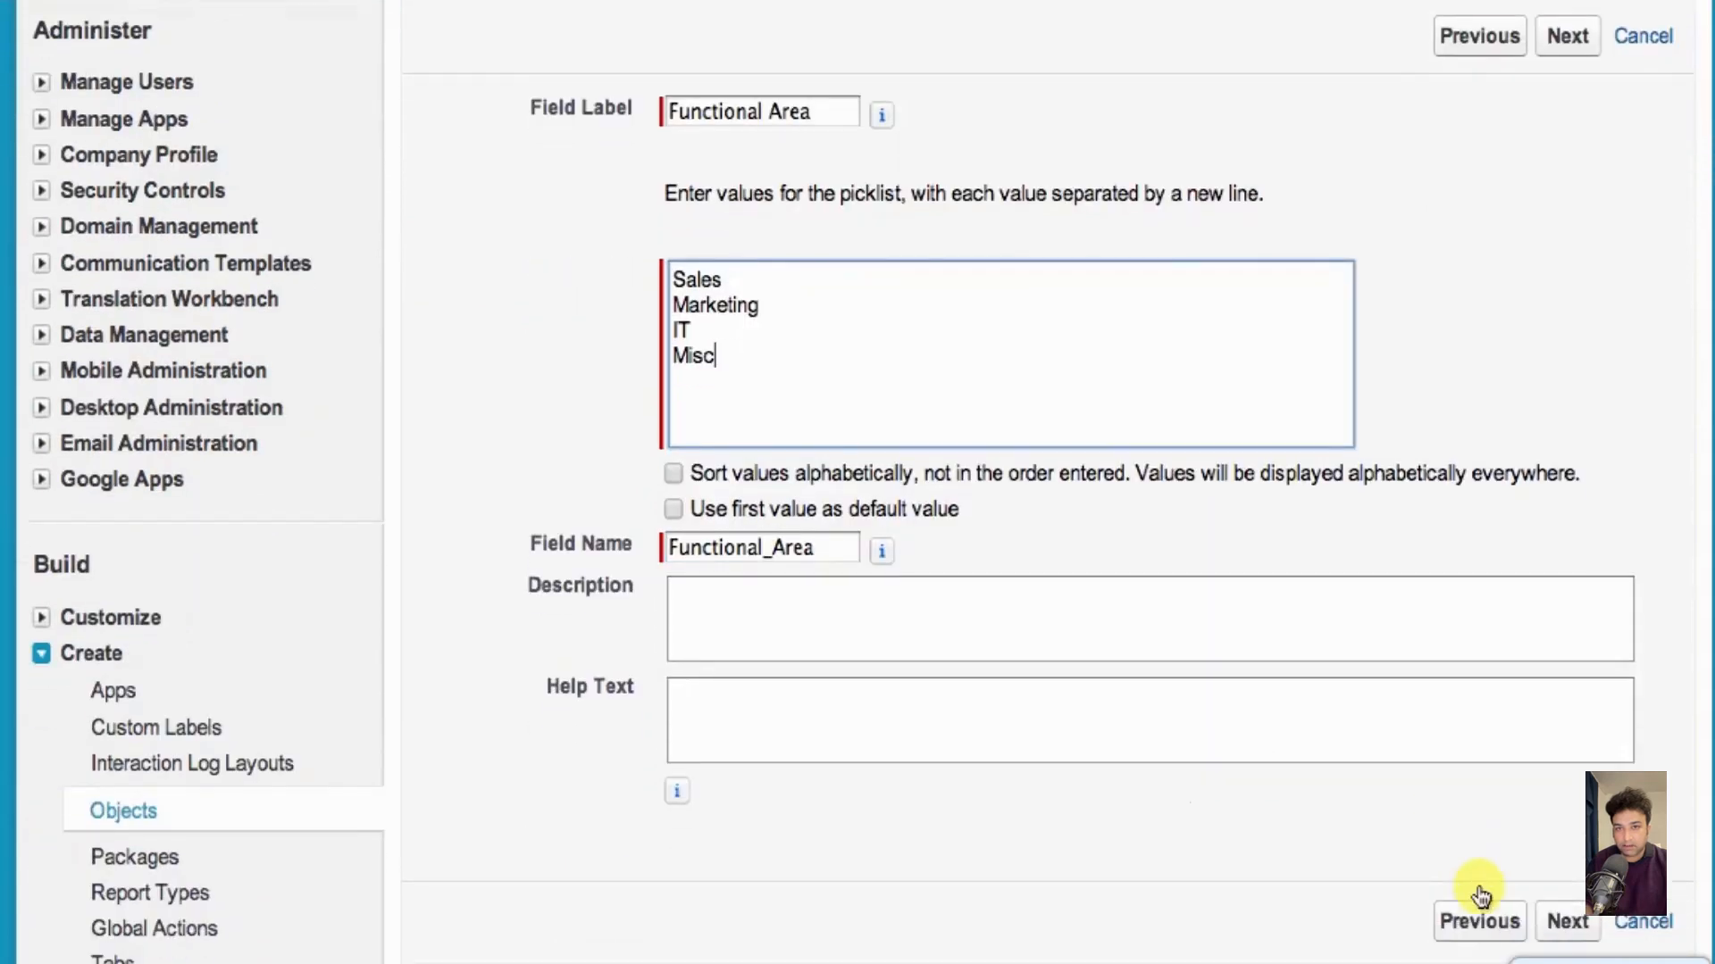
pyautogui.click(1565, 920)
pyautogui.scroll(-12, 1287, 586)
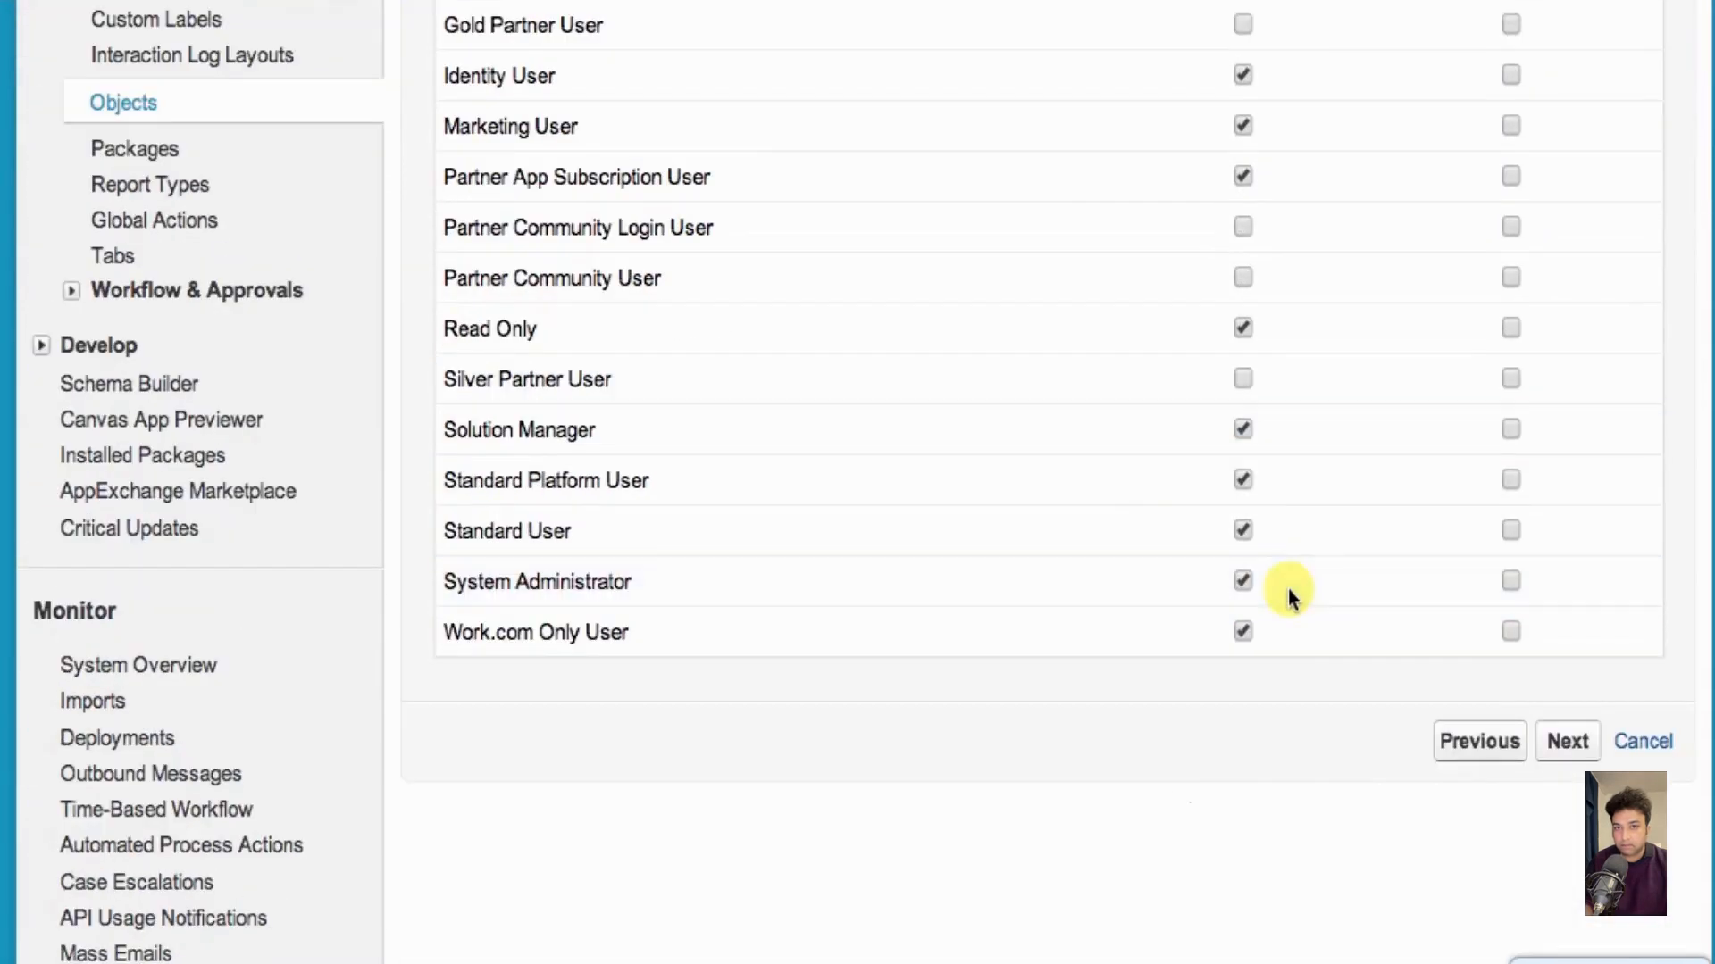
pyautogui.click(1563, 755)
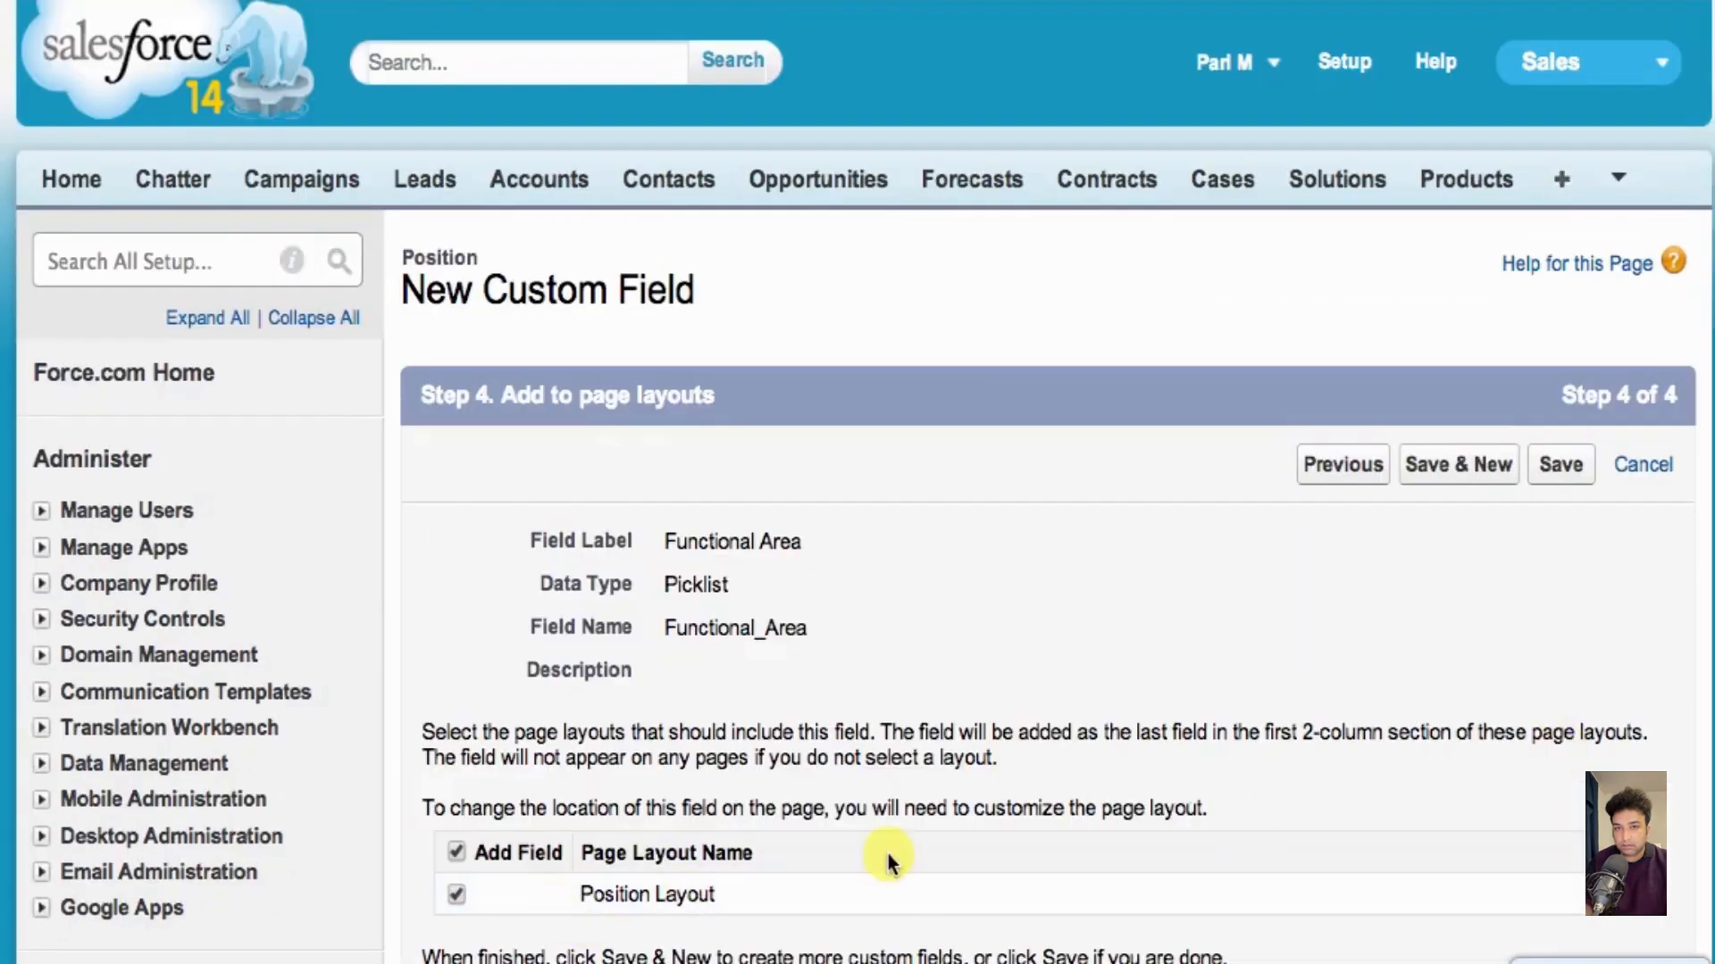
pyautogui.click(1558, 464)
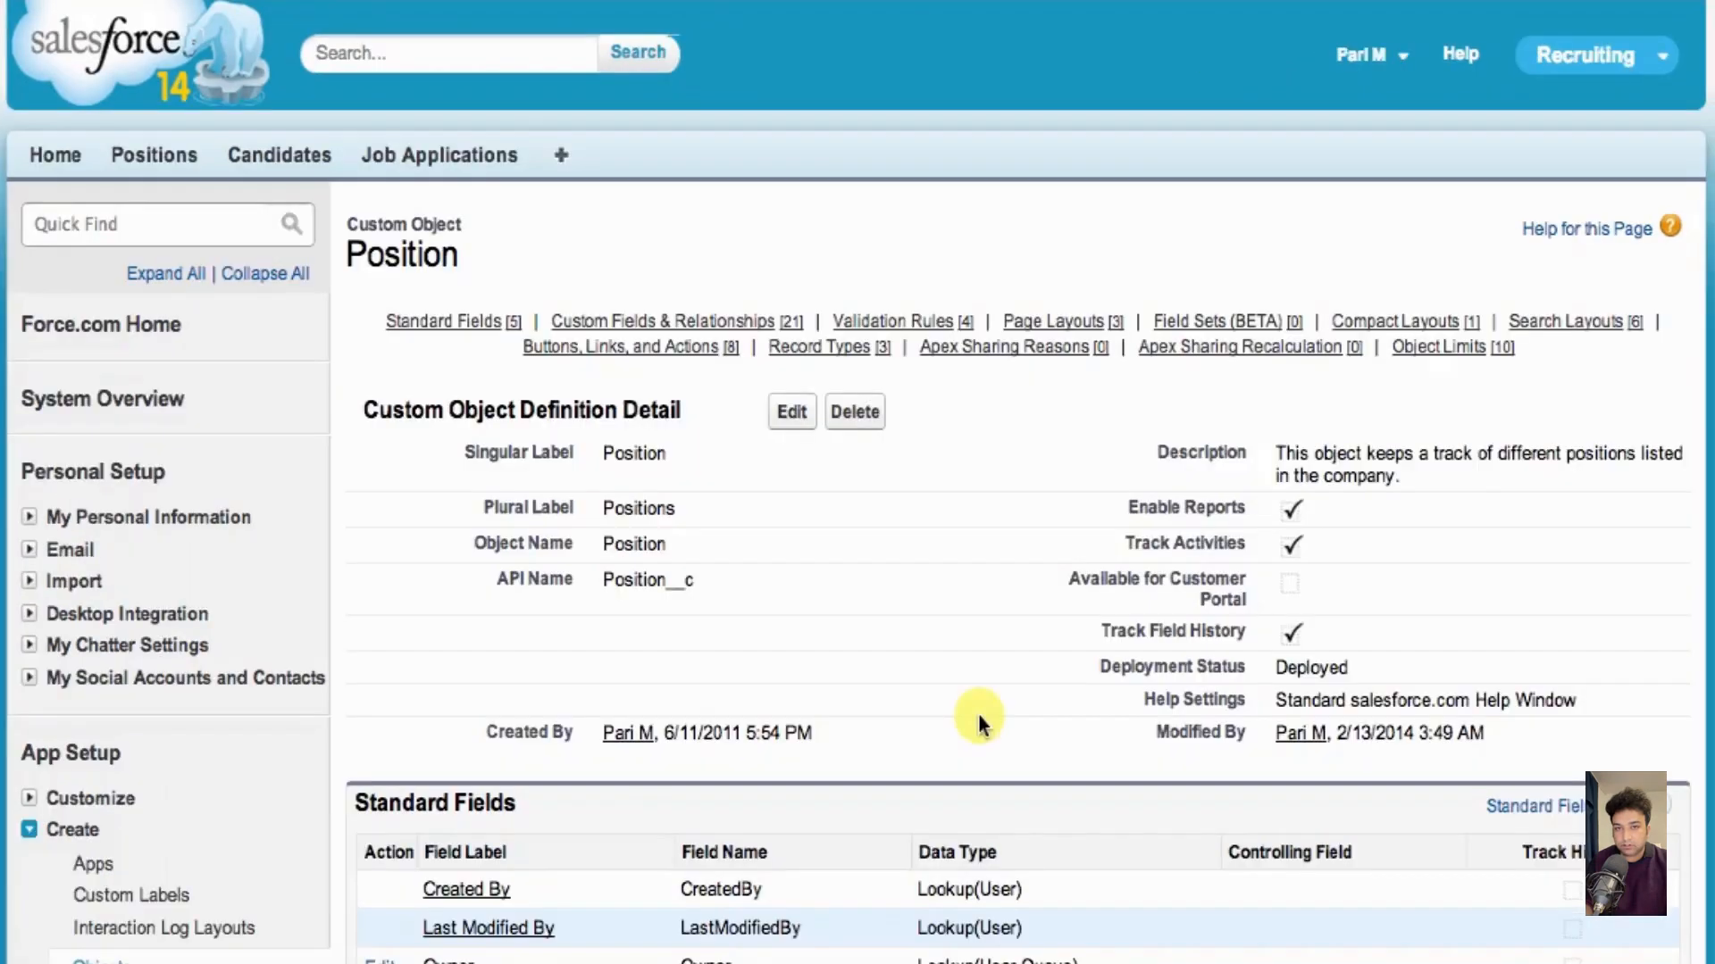
# Step: Scroll through Position's custom fields, including Min Pay, Max Pay and Open Date
pyautogui.scroll(-6, 978, 714)
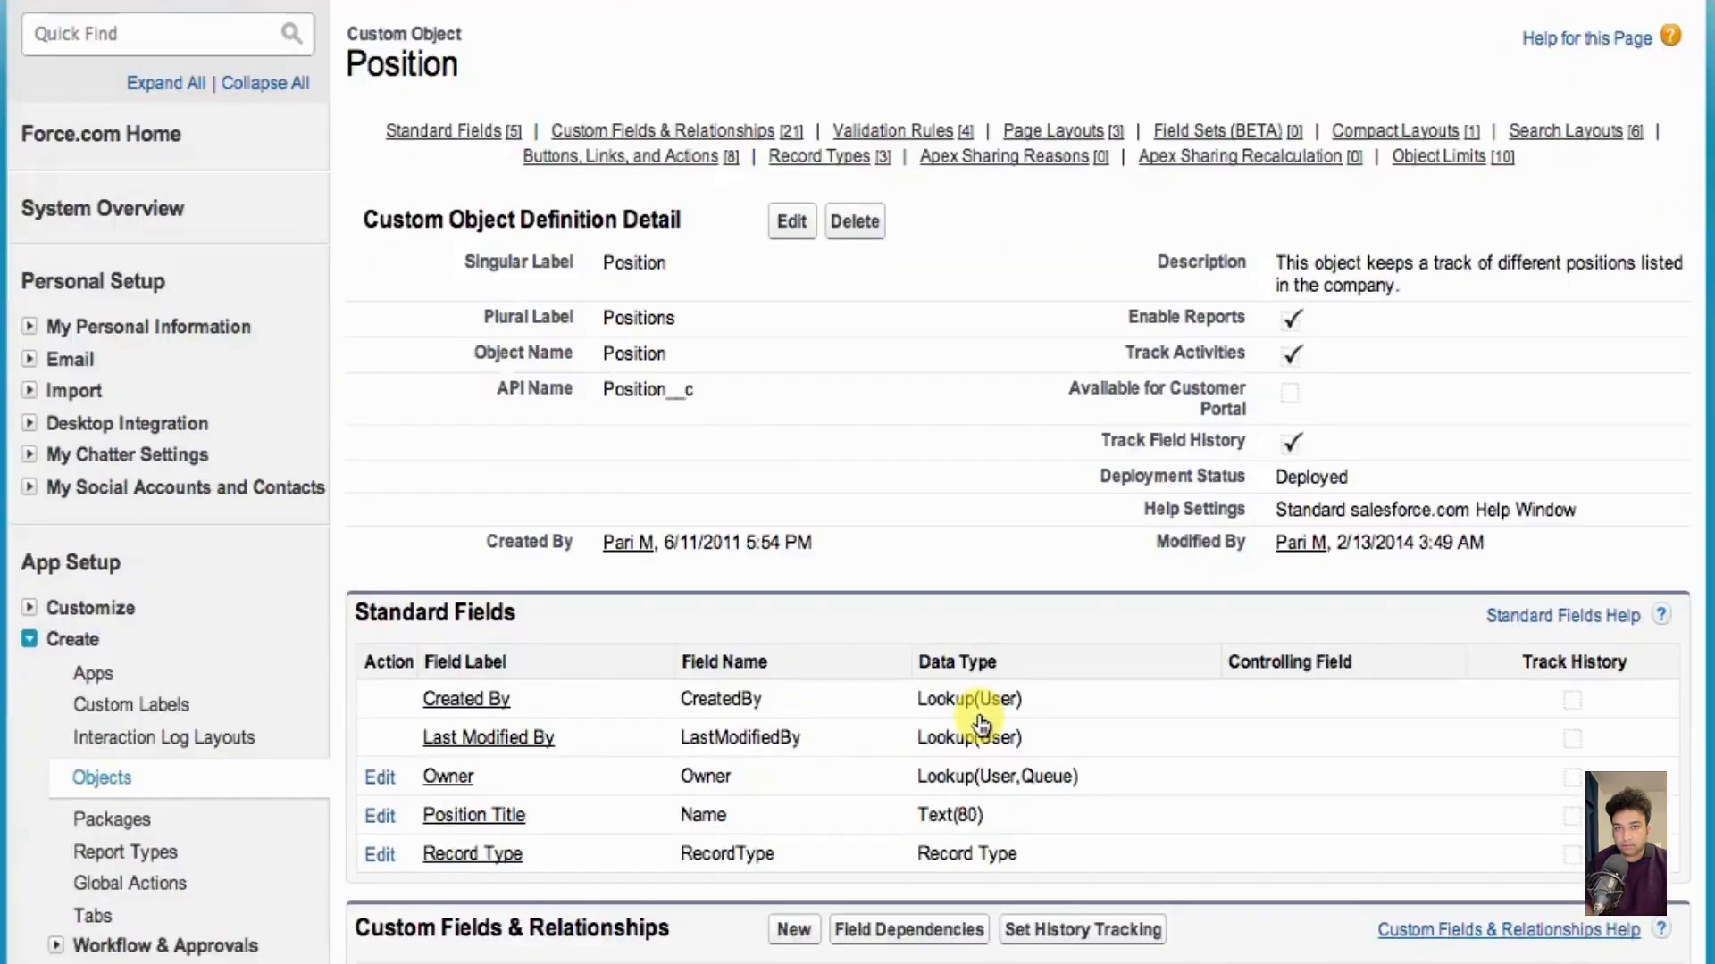
pyautogui.scroll(-5, 980, 718)
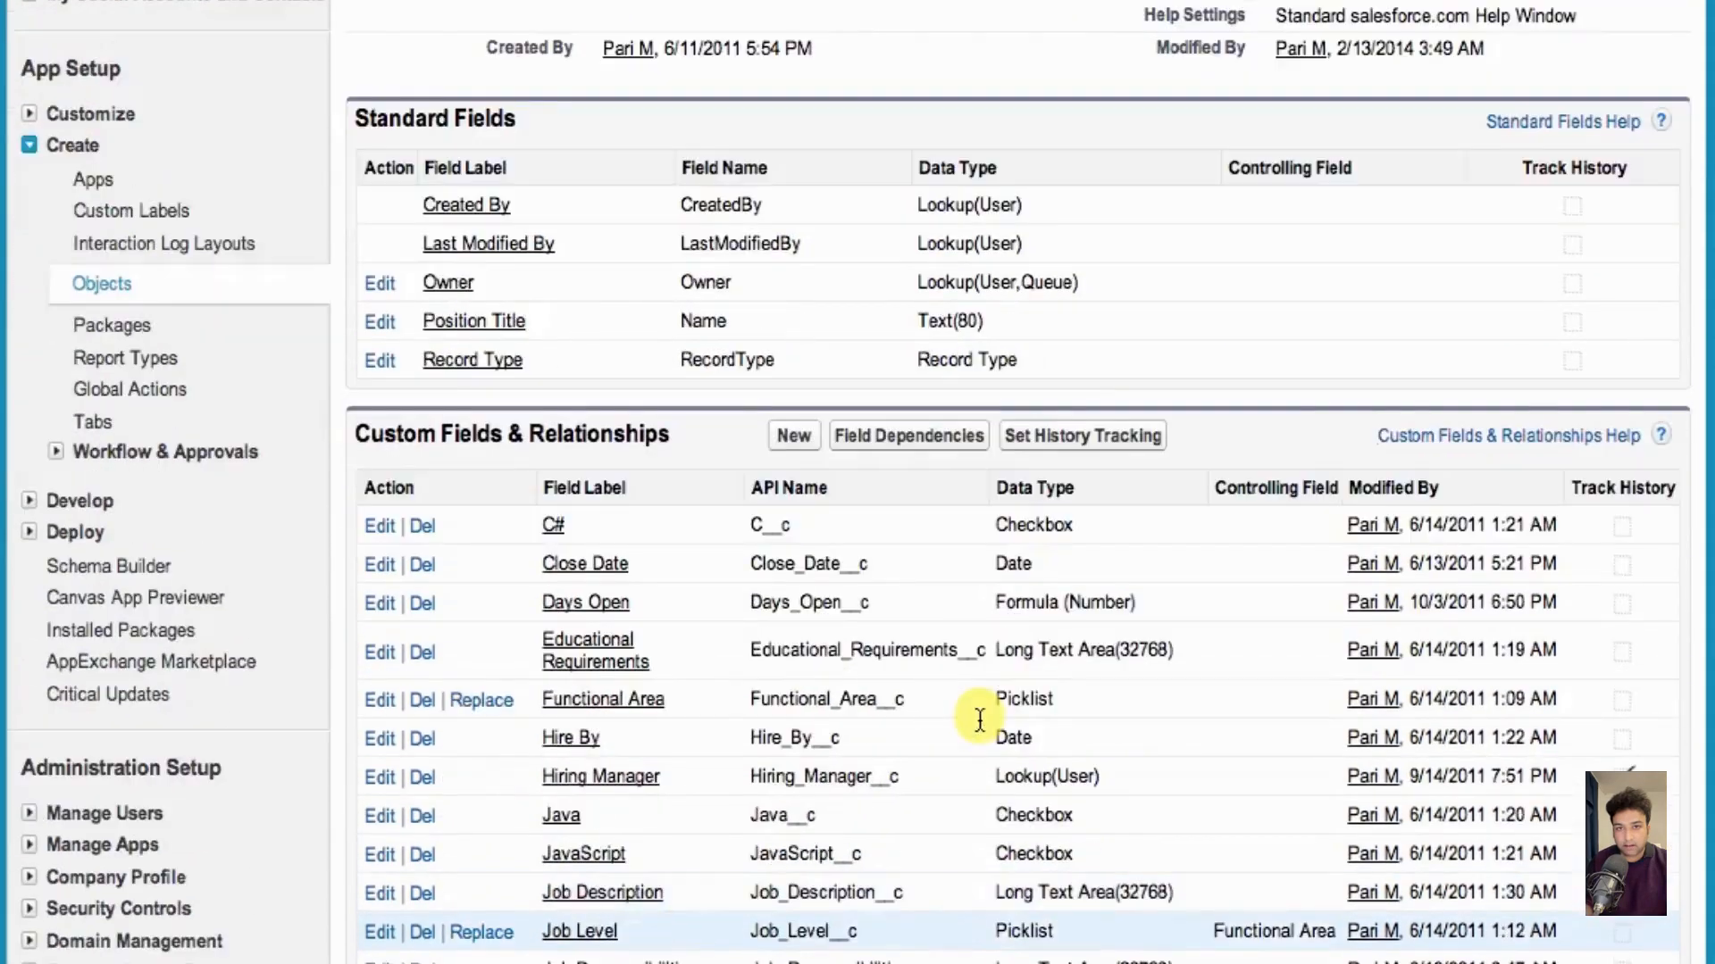
pyautogui.scroll(-1, 978, 715)
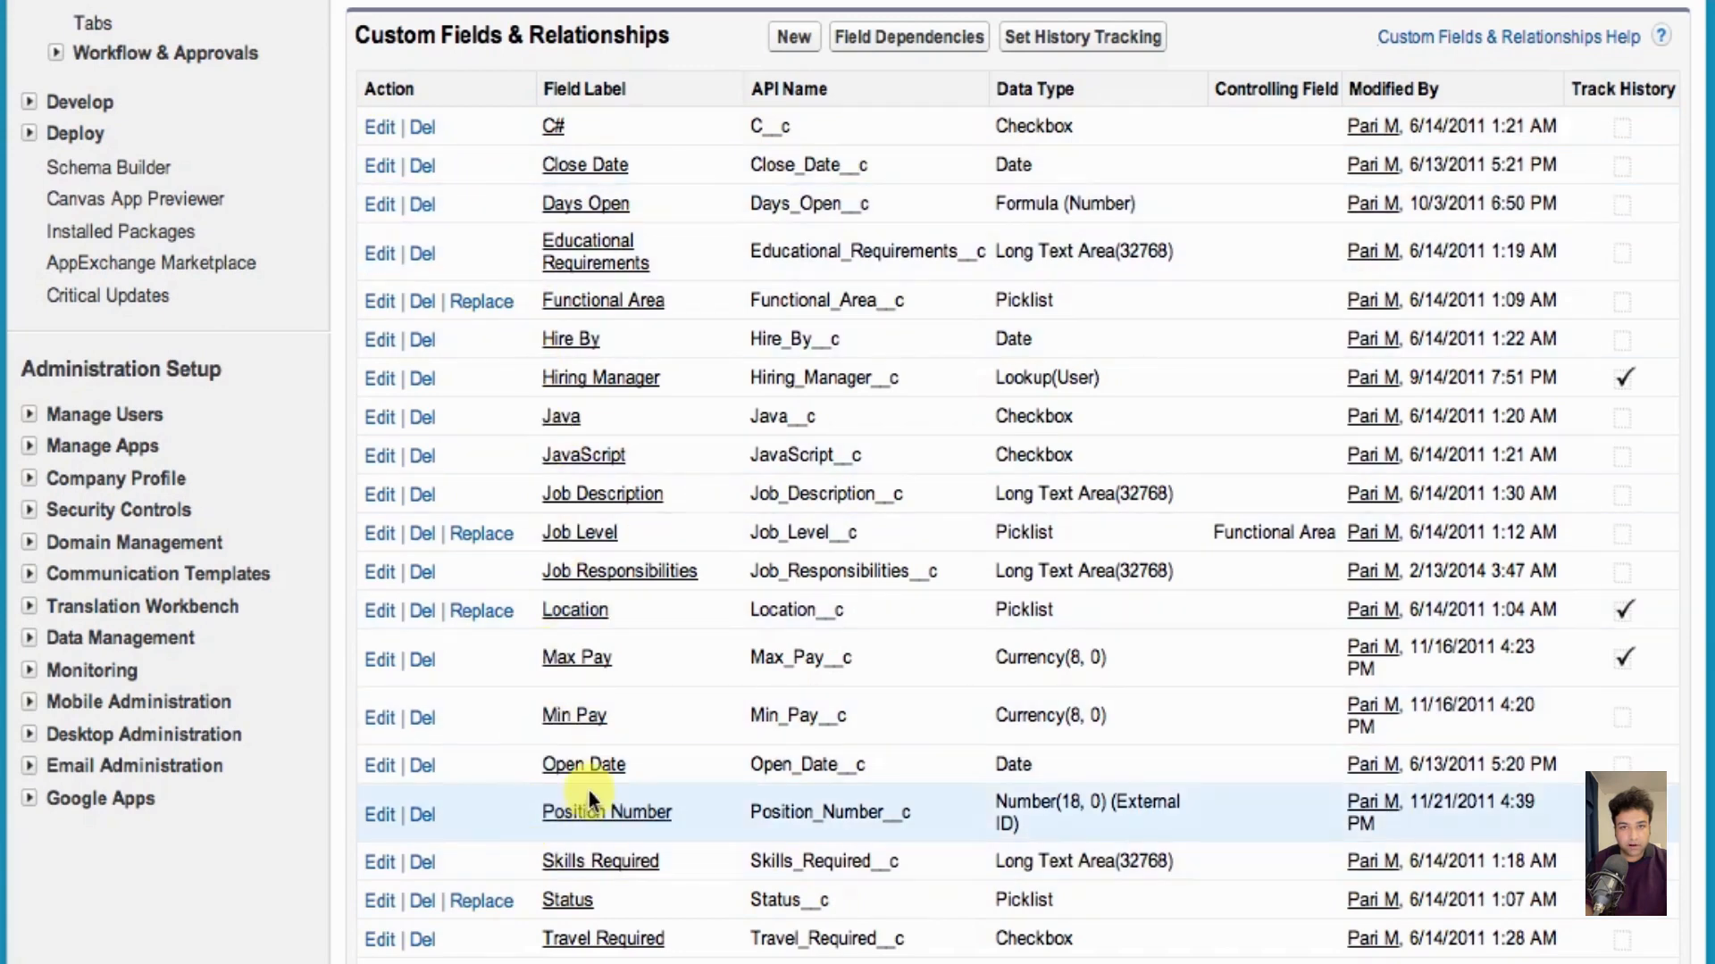
pyautogui.scroll(-1, 960, 891)
pyautogui.scroll(1, 958, 878)
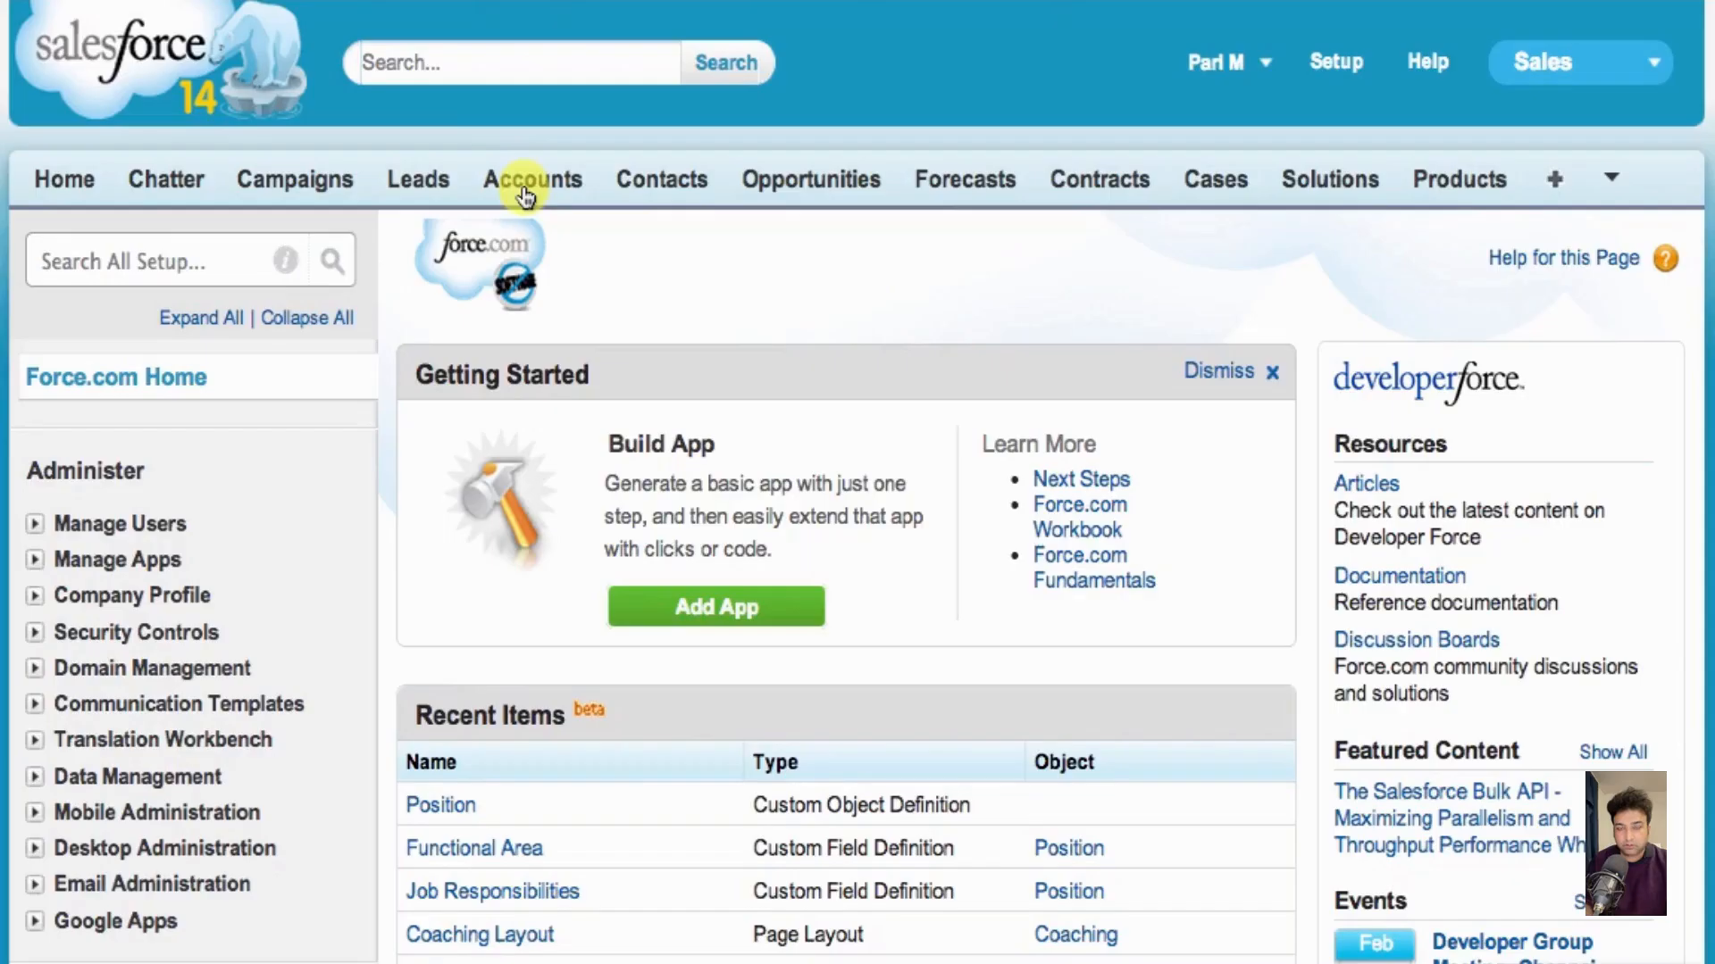
# Step: Open a blank new lead form, then return to Setup and expand Build > Create
pyautogui.click(427, 187)
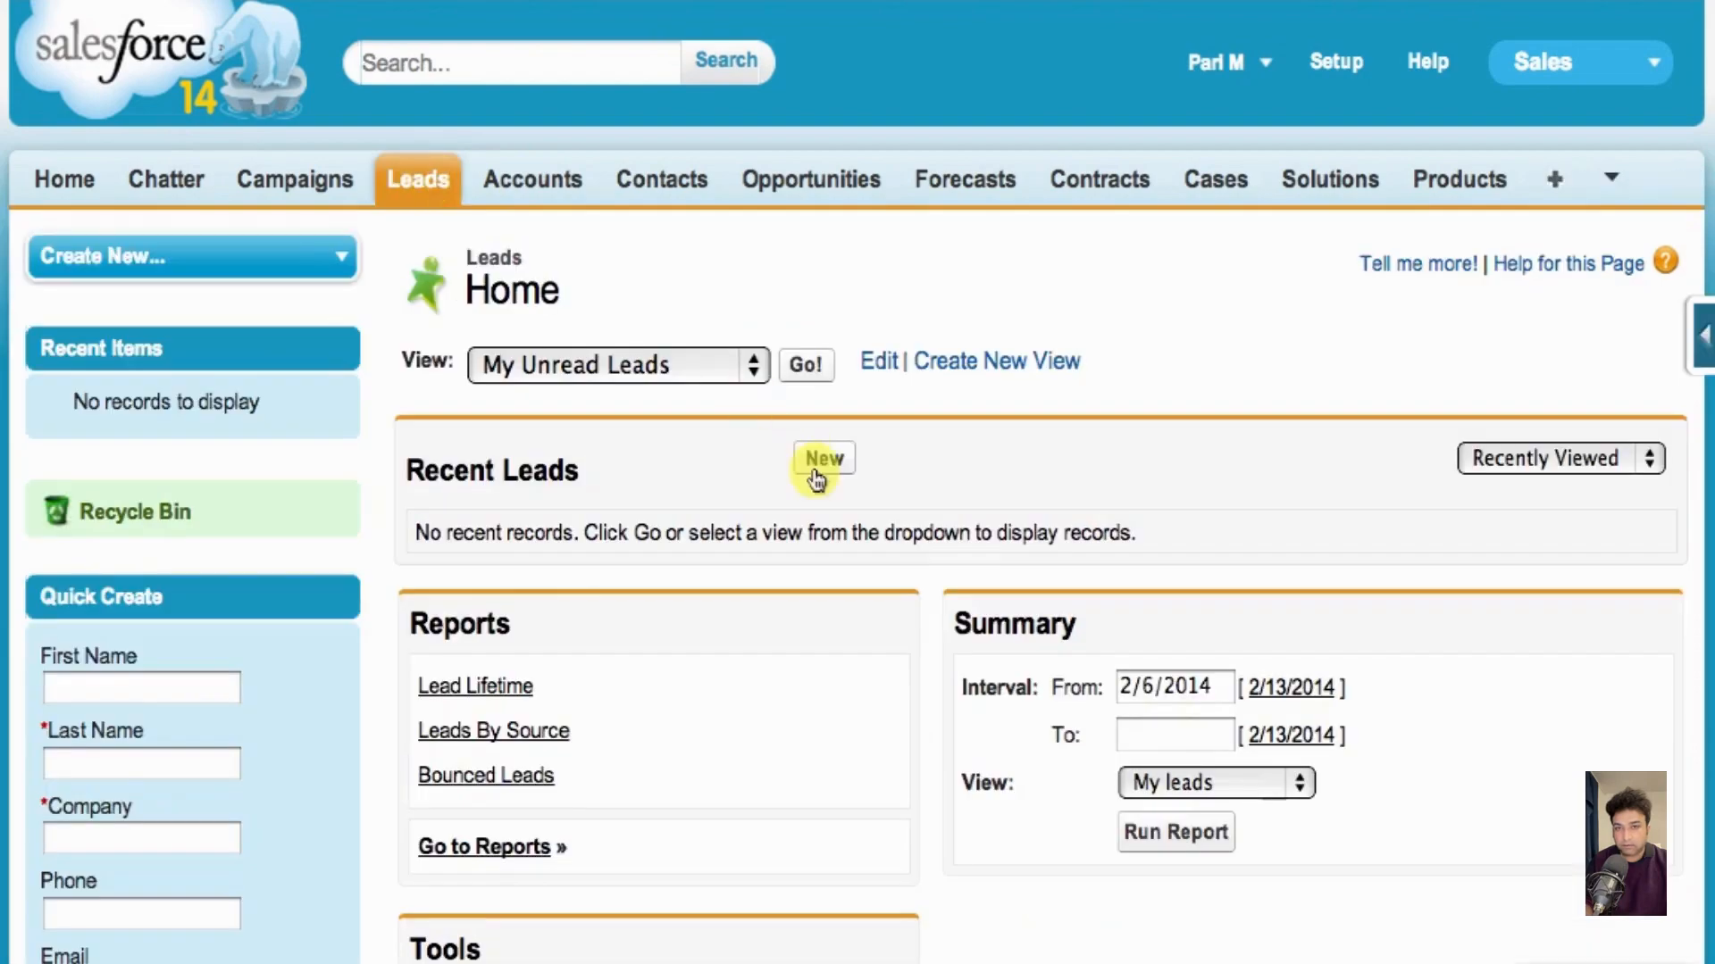
pyautogui.click(815, 473)
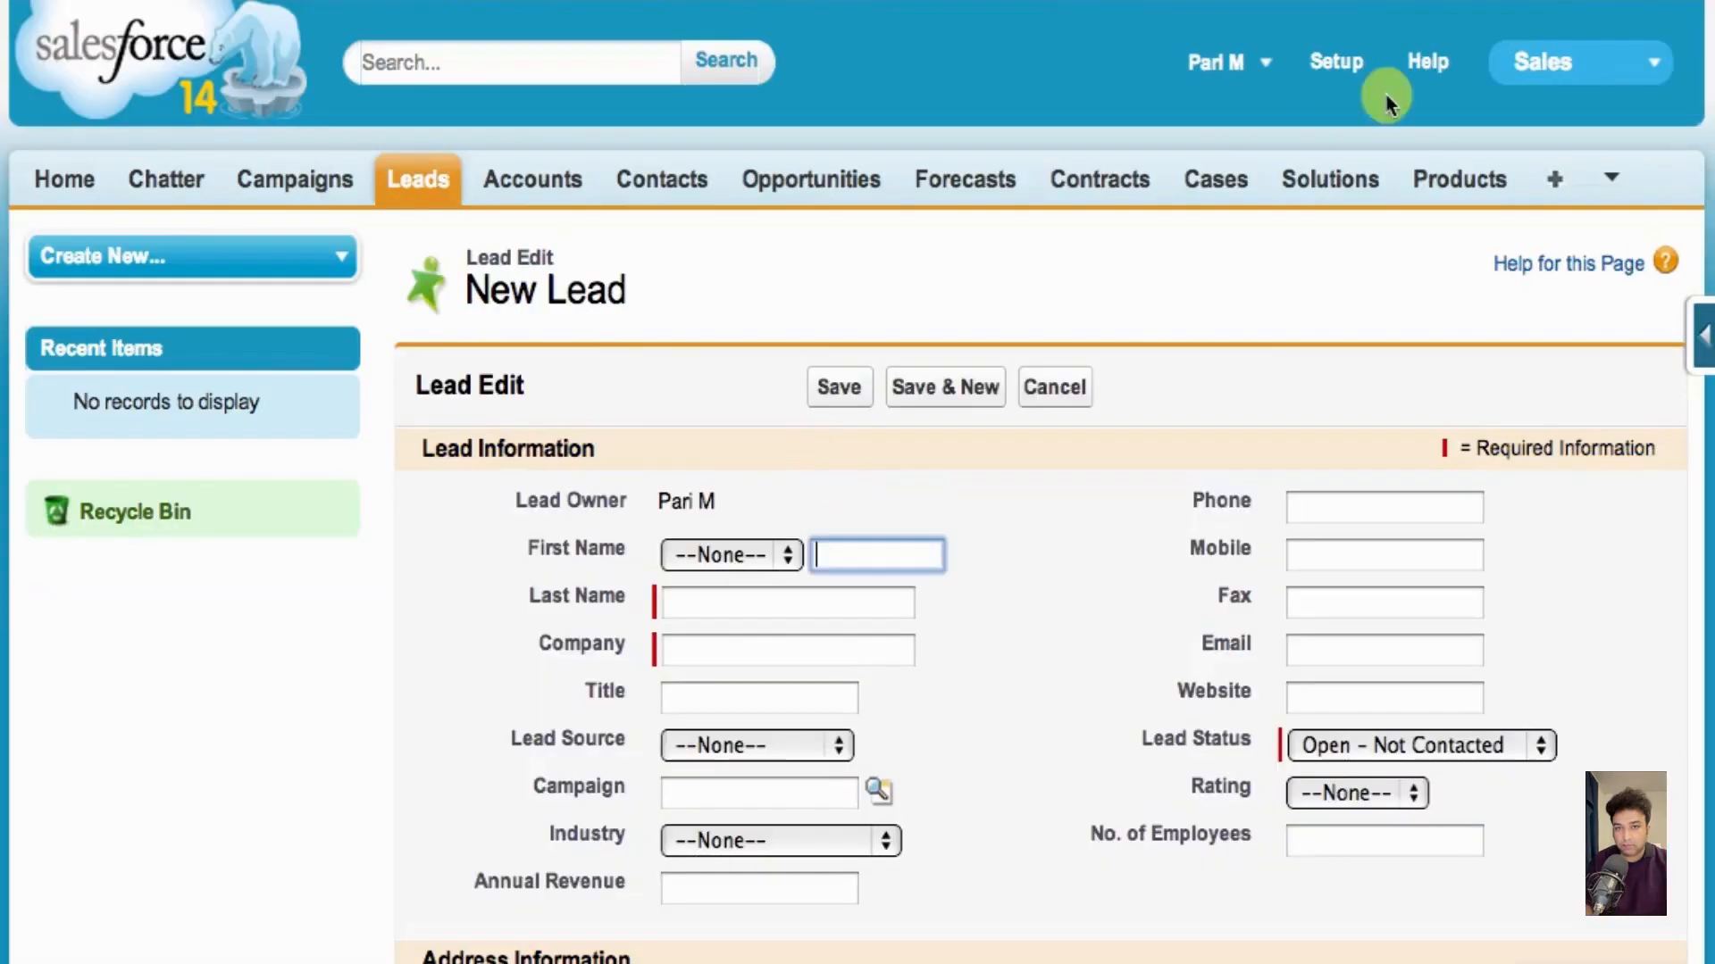
pyautogui.click(1344, 71)
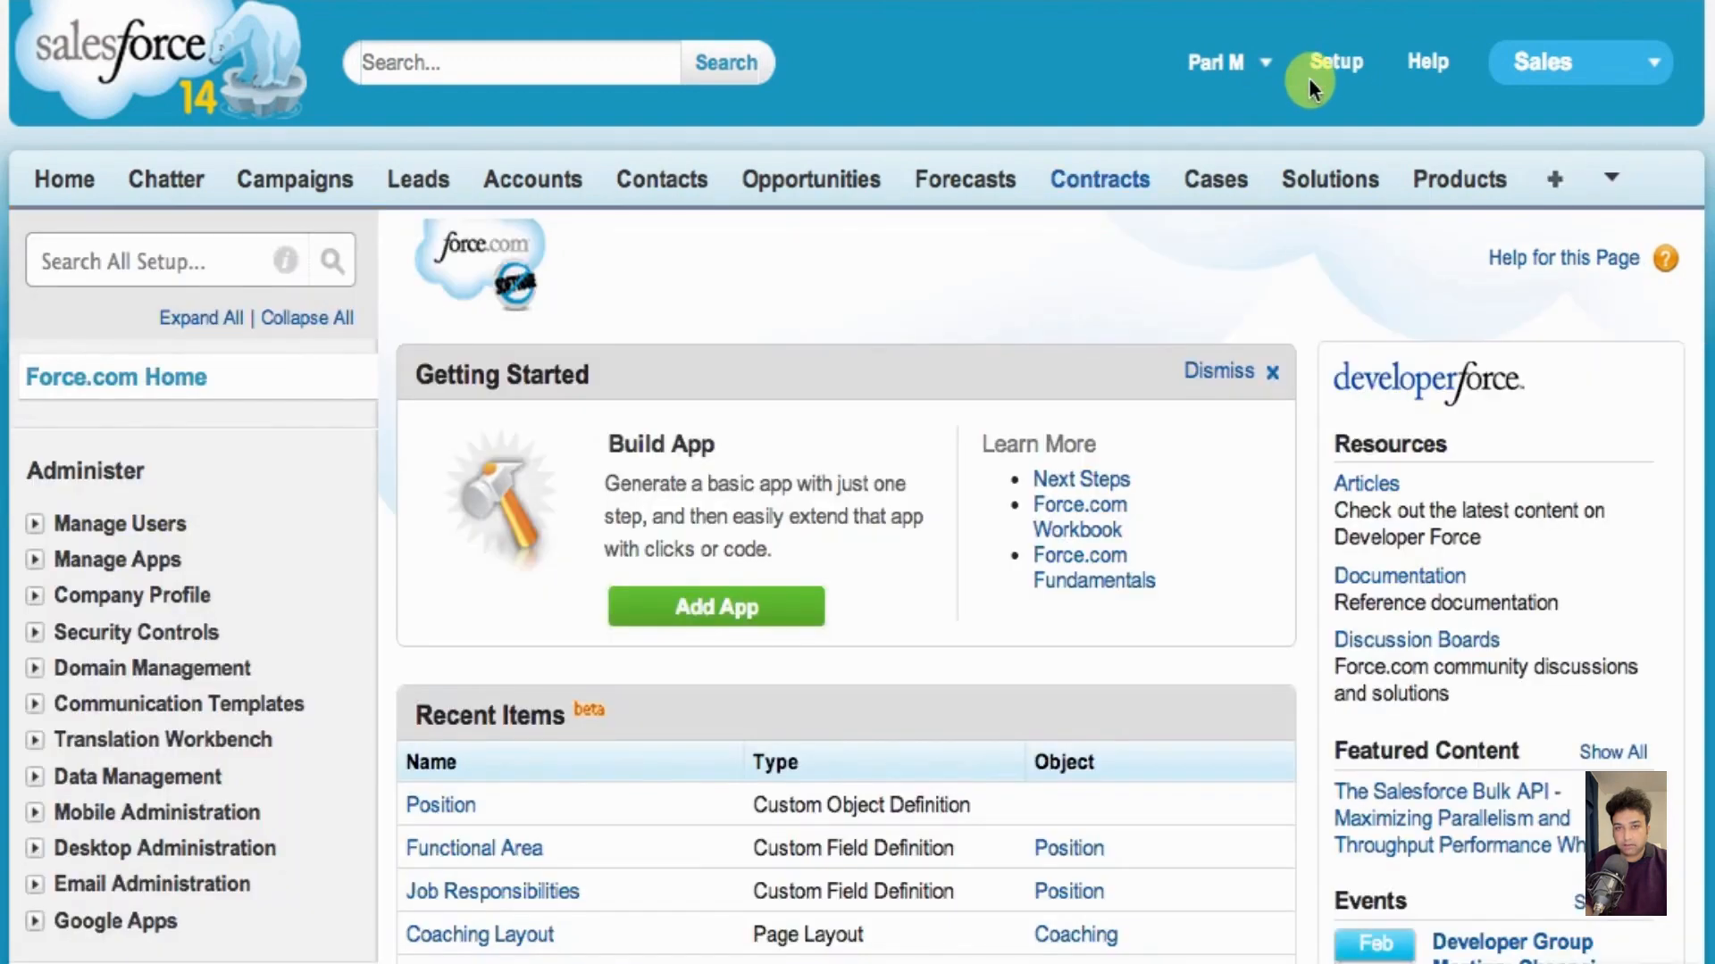
pyautogui.scroll(-5, 440, 616)
pyautogui.click(33, 680)
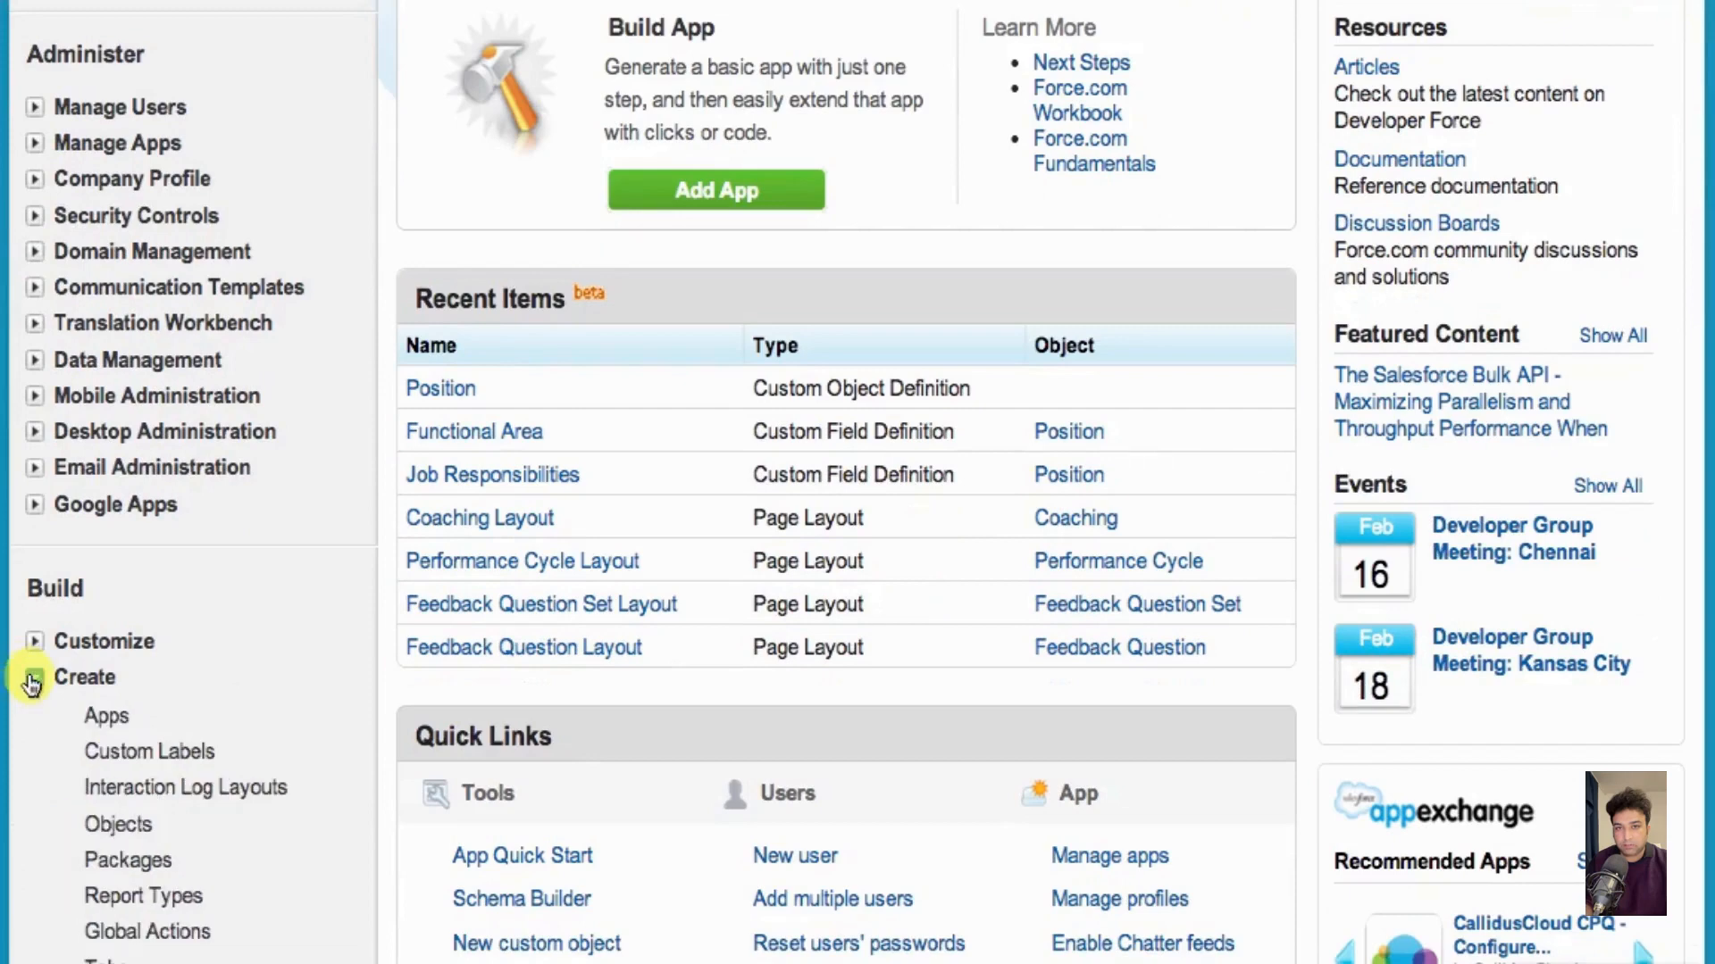
# Step: Start a new custom object tab for the Position object and choose its tab style
pyautogui.click(104, 960)
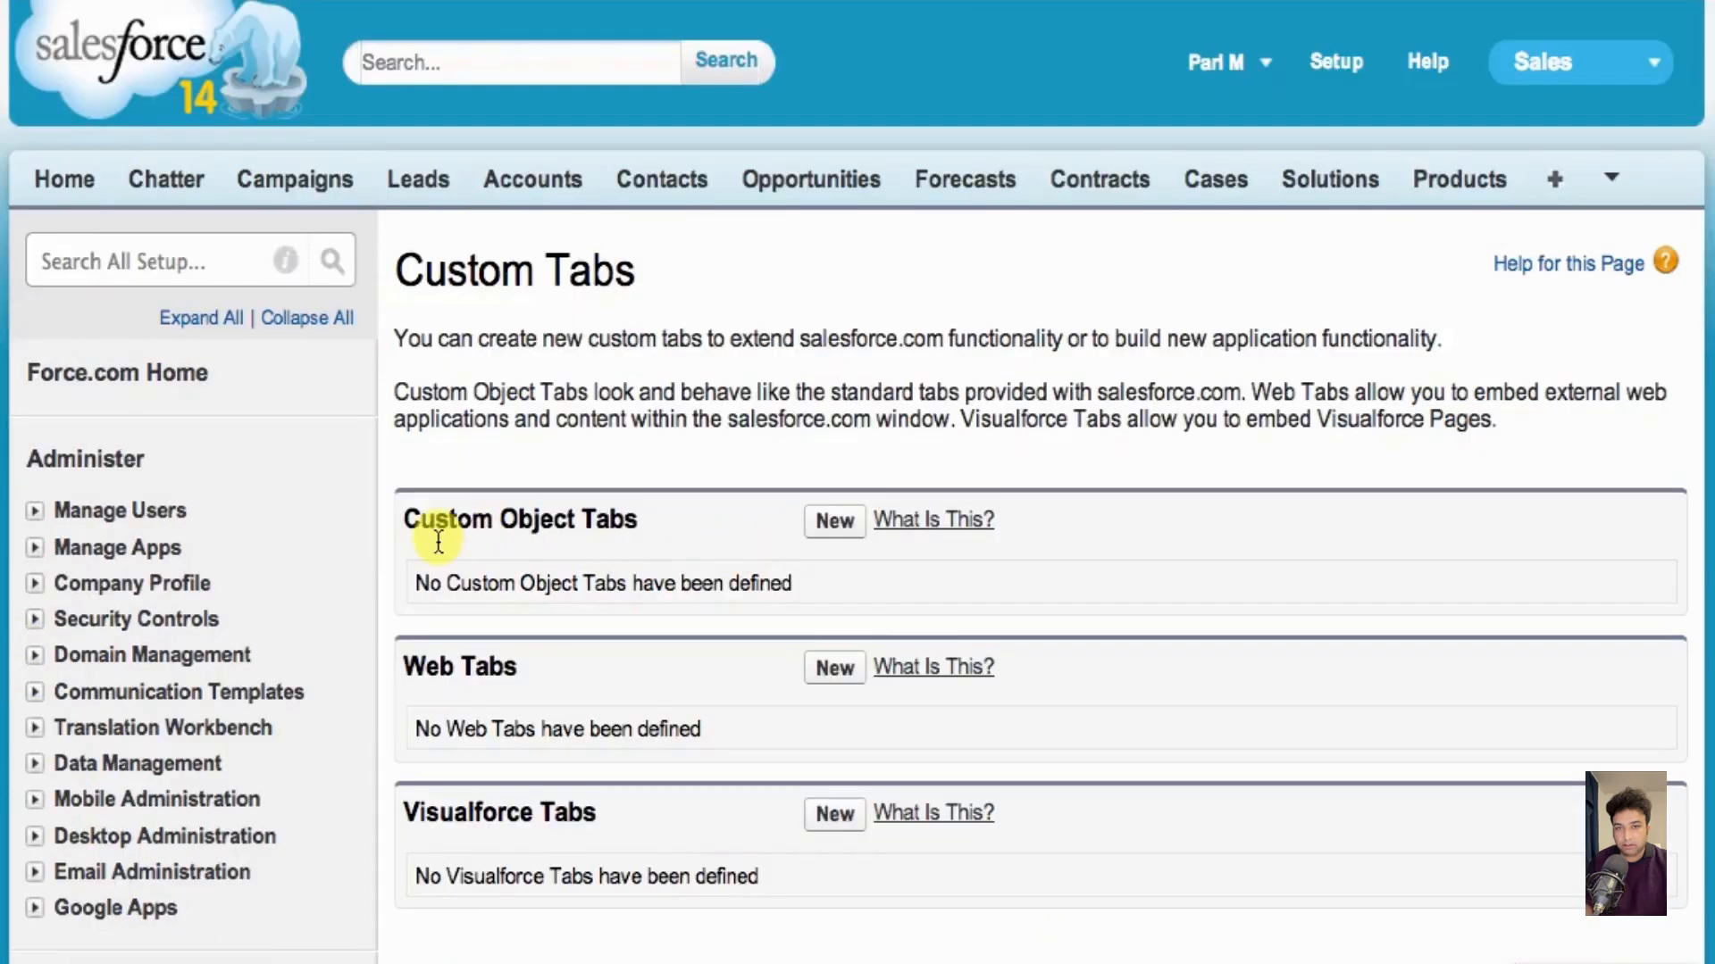
pyautogui.click(828, 527)
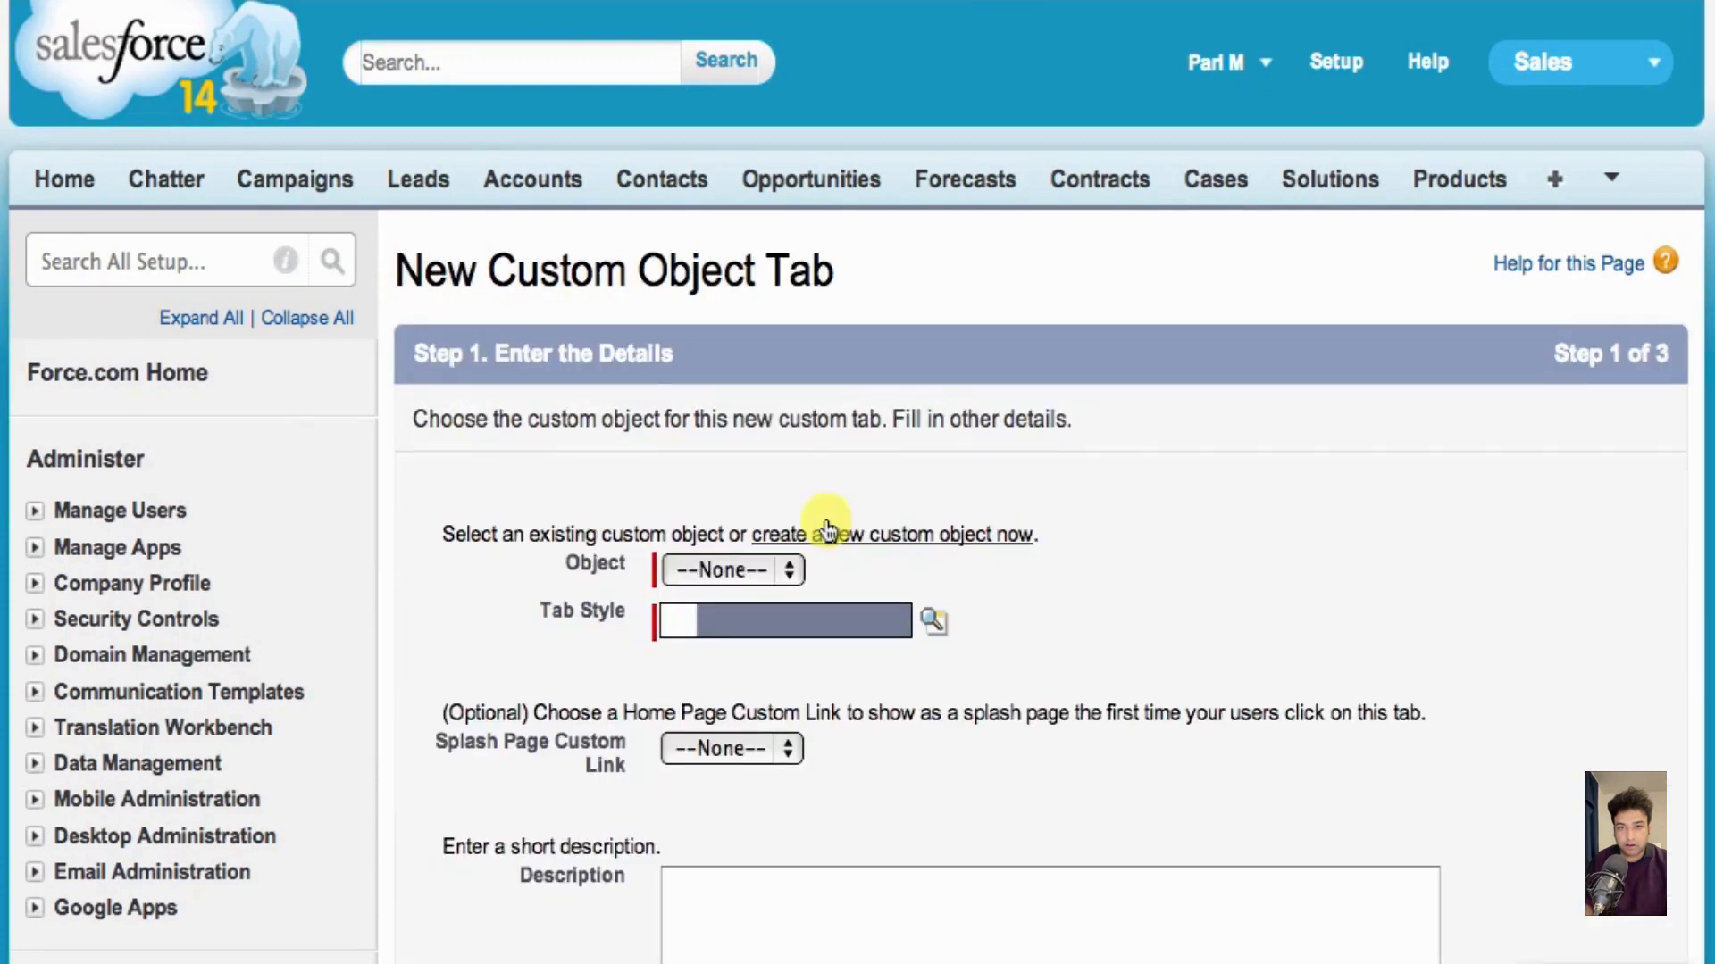
pyautogui.click(799, 570)
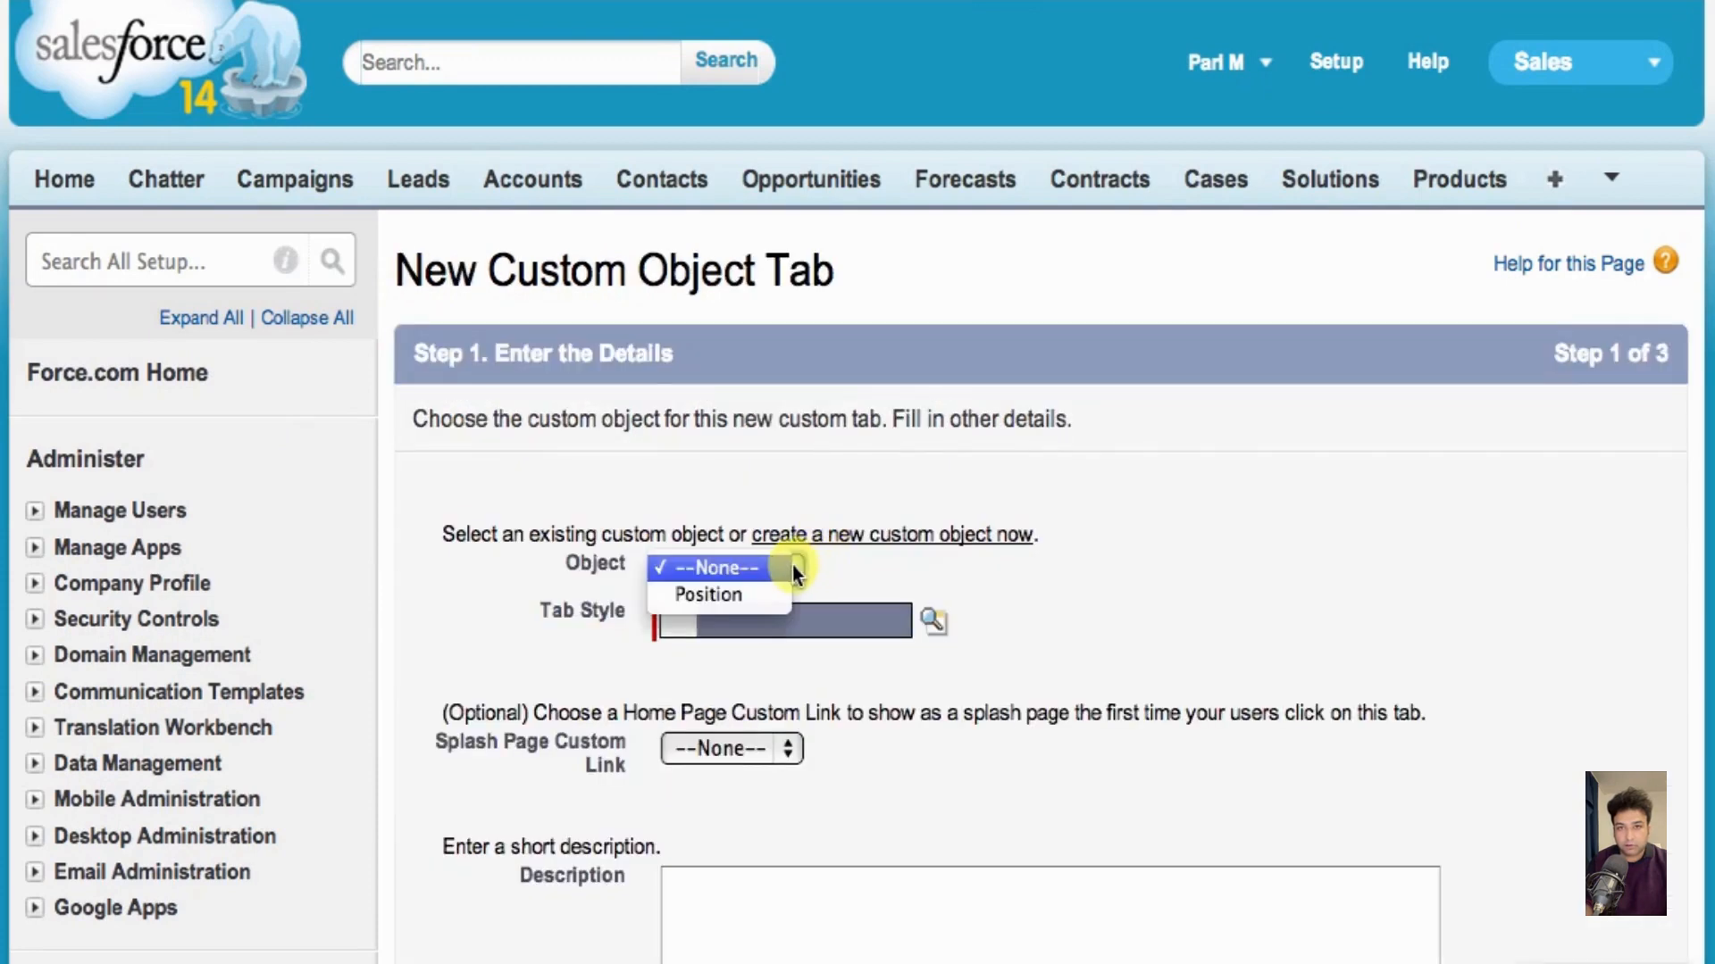
pyautogui.click(772, 597)
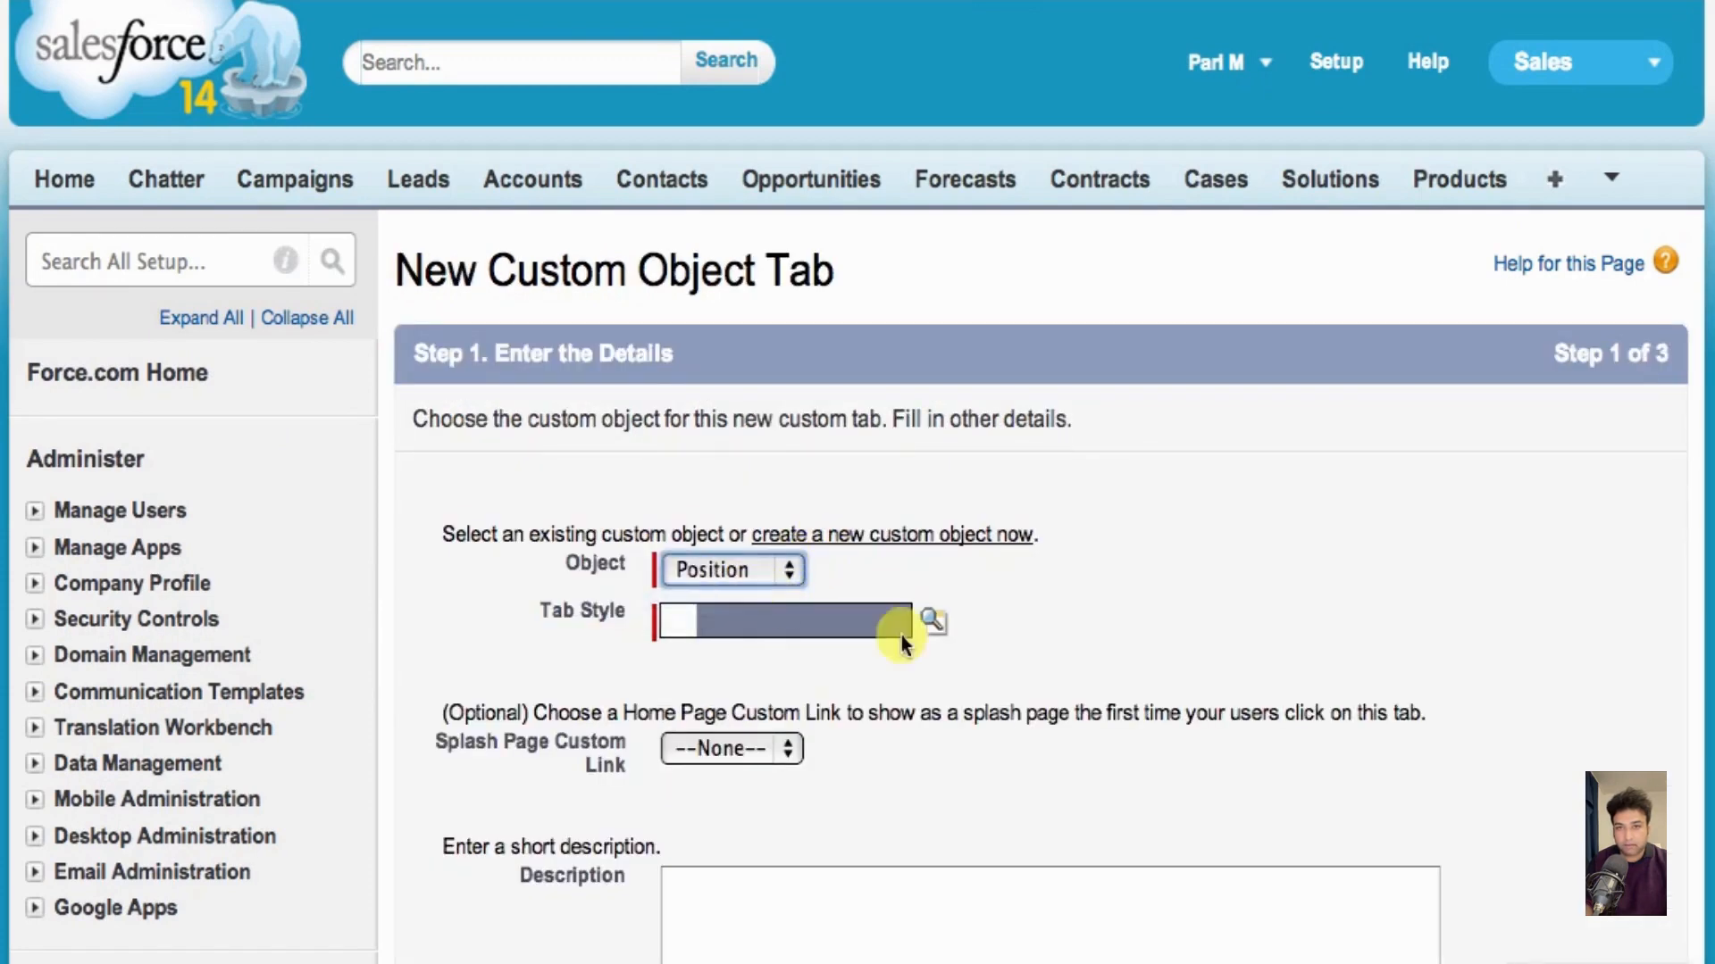
pyautogui.click(933, 620)
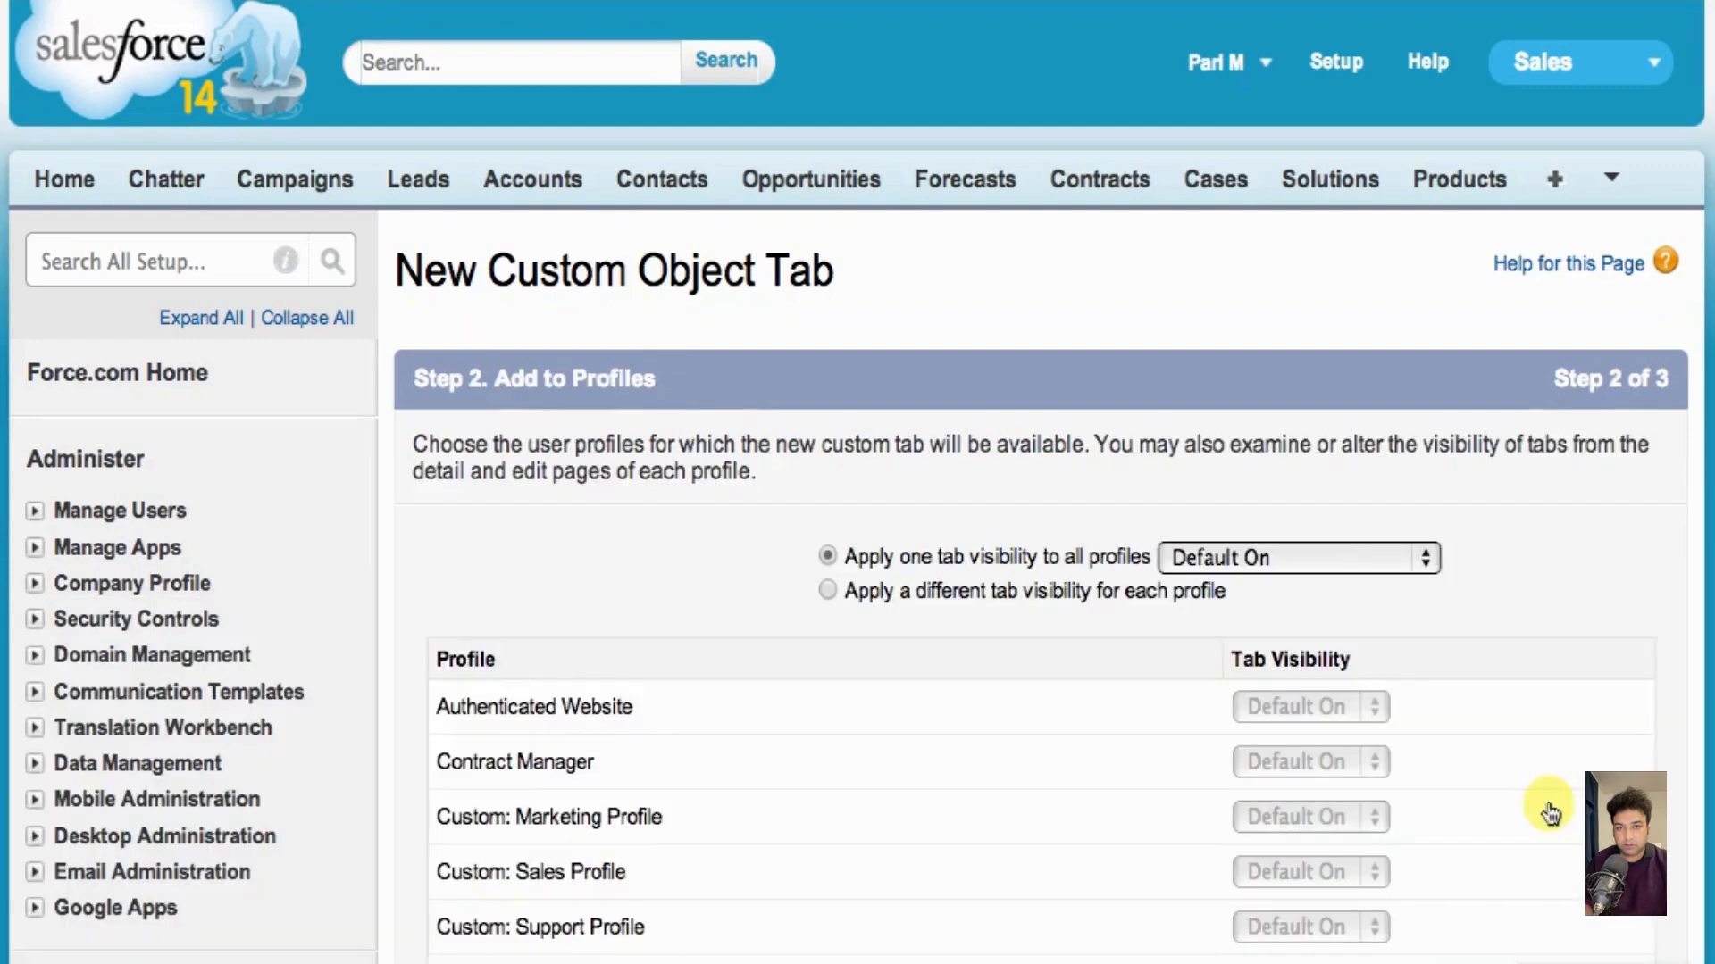
# Step: Keep the tab Default On for all profiles and continue to Add to Custom Apps
pyautogui.scroll(-1, 1563, 714)
pyautogui.scroll(-5, 1572, 651)
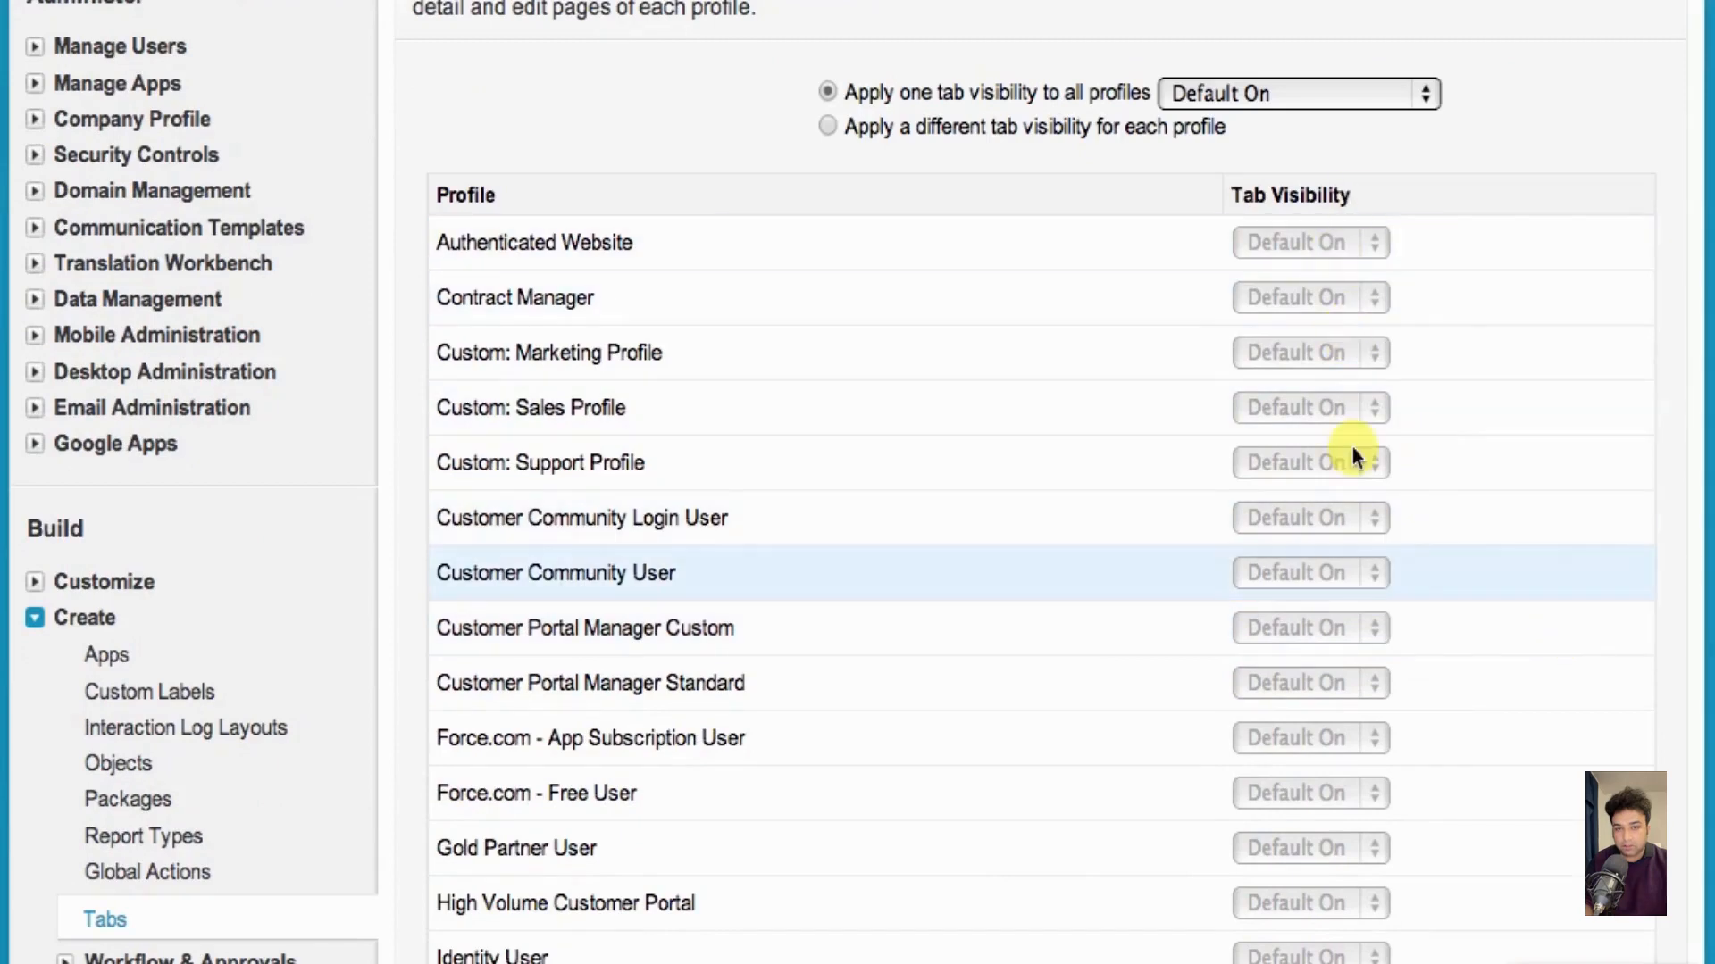
pyautogui.scroll(-8, 1563, 875)
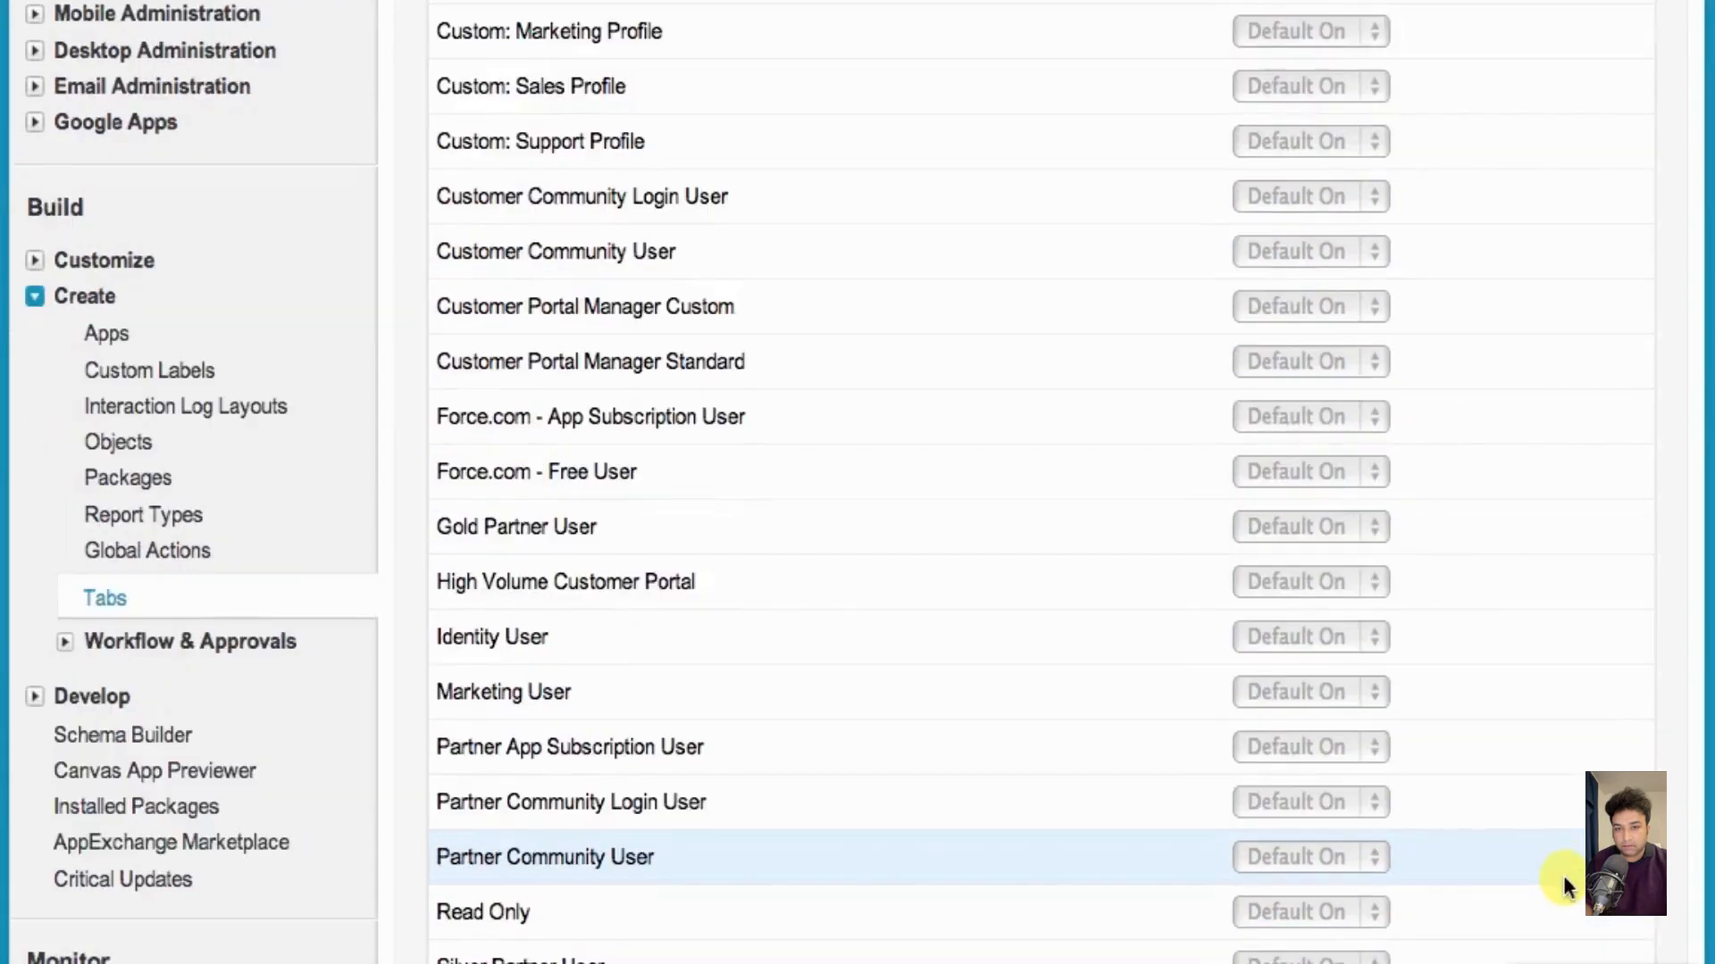
pyautogui.scroll(-2, 1563, 878)
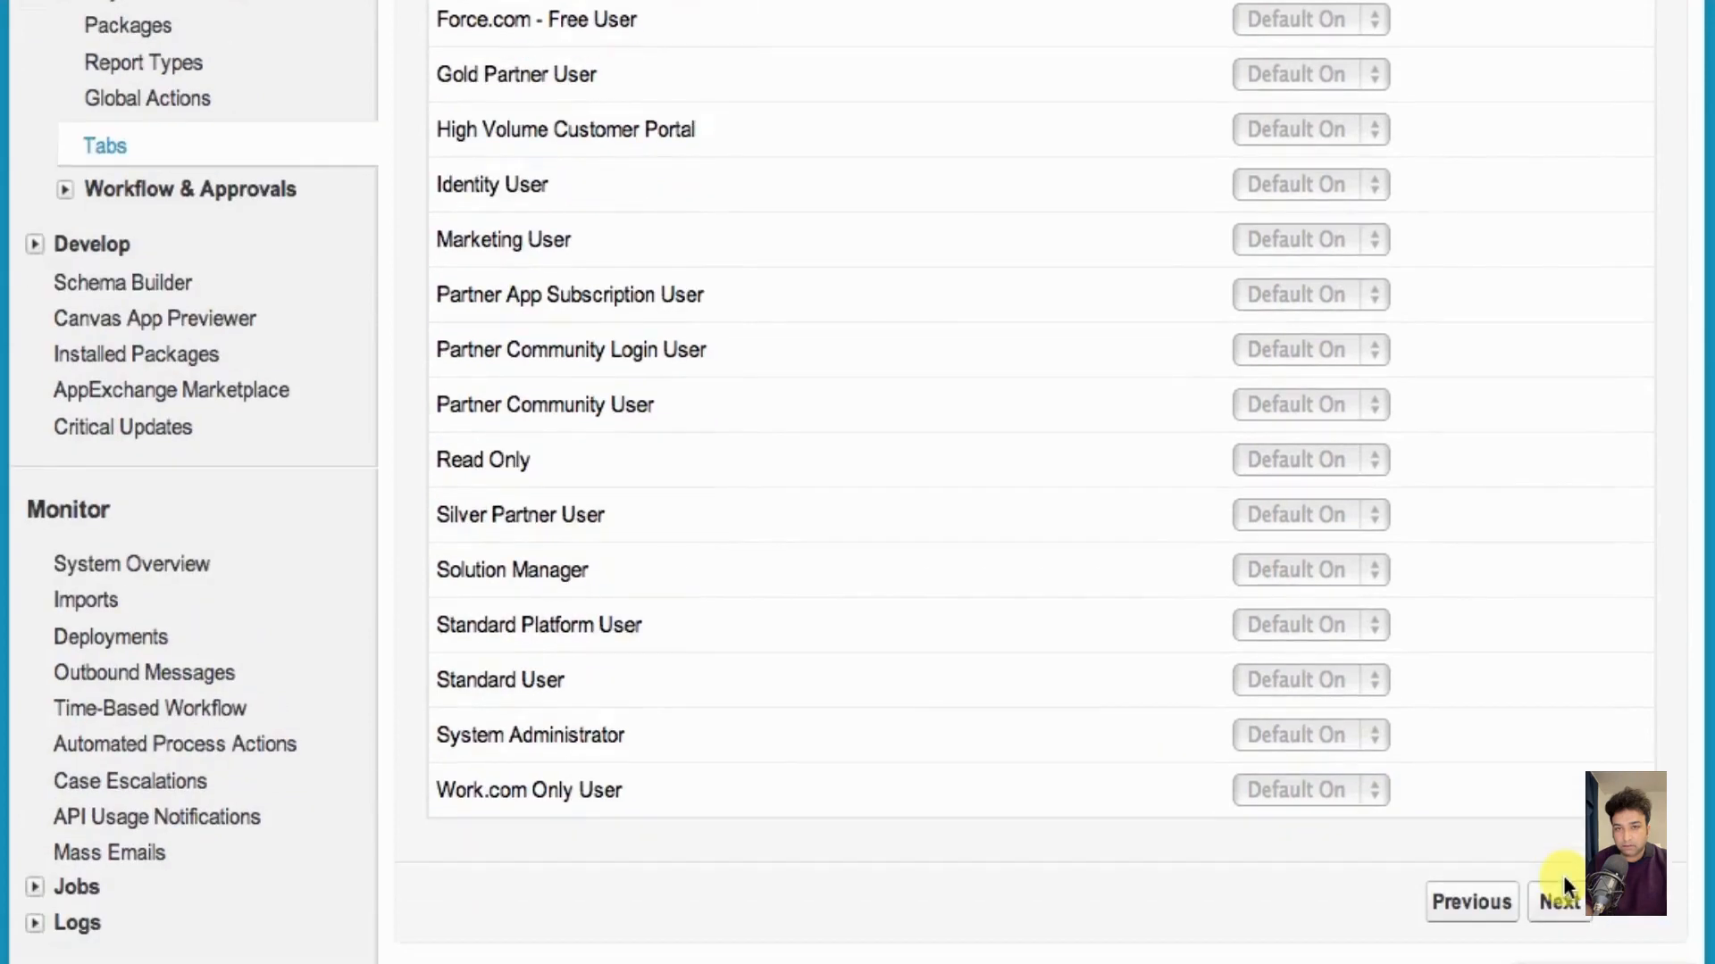
pyautogui.click(1568, 904)
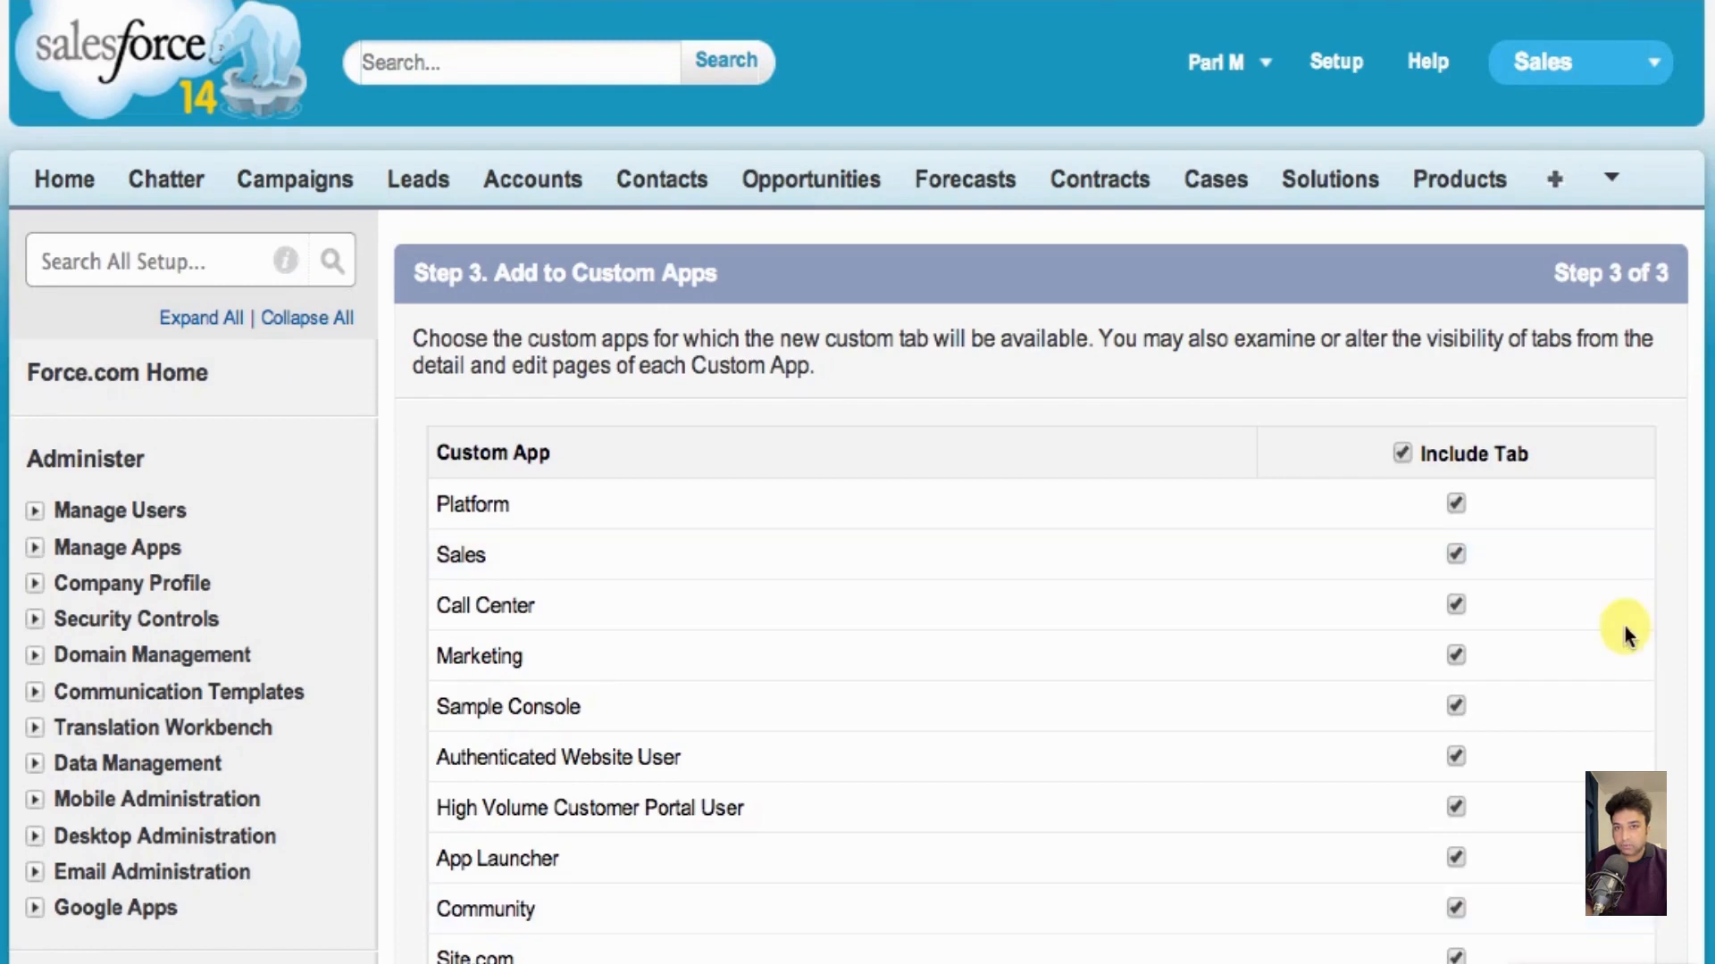
# Step: Uncheck Include Tab for every custom app and save the Positions tab
pyautogui.scroll(-2, 1641, 424)
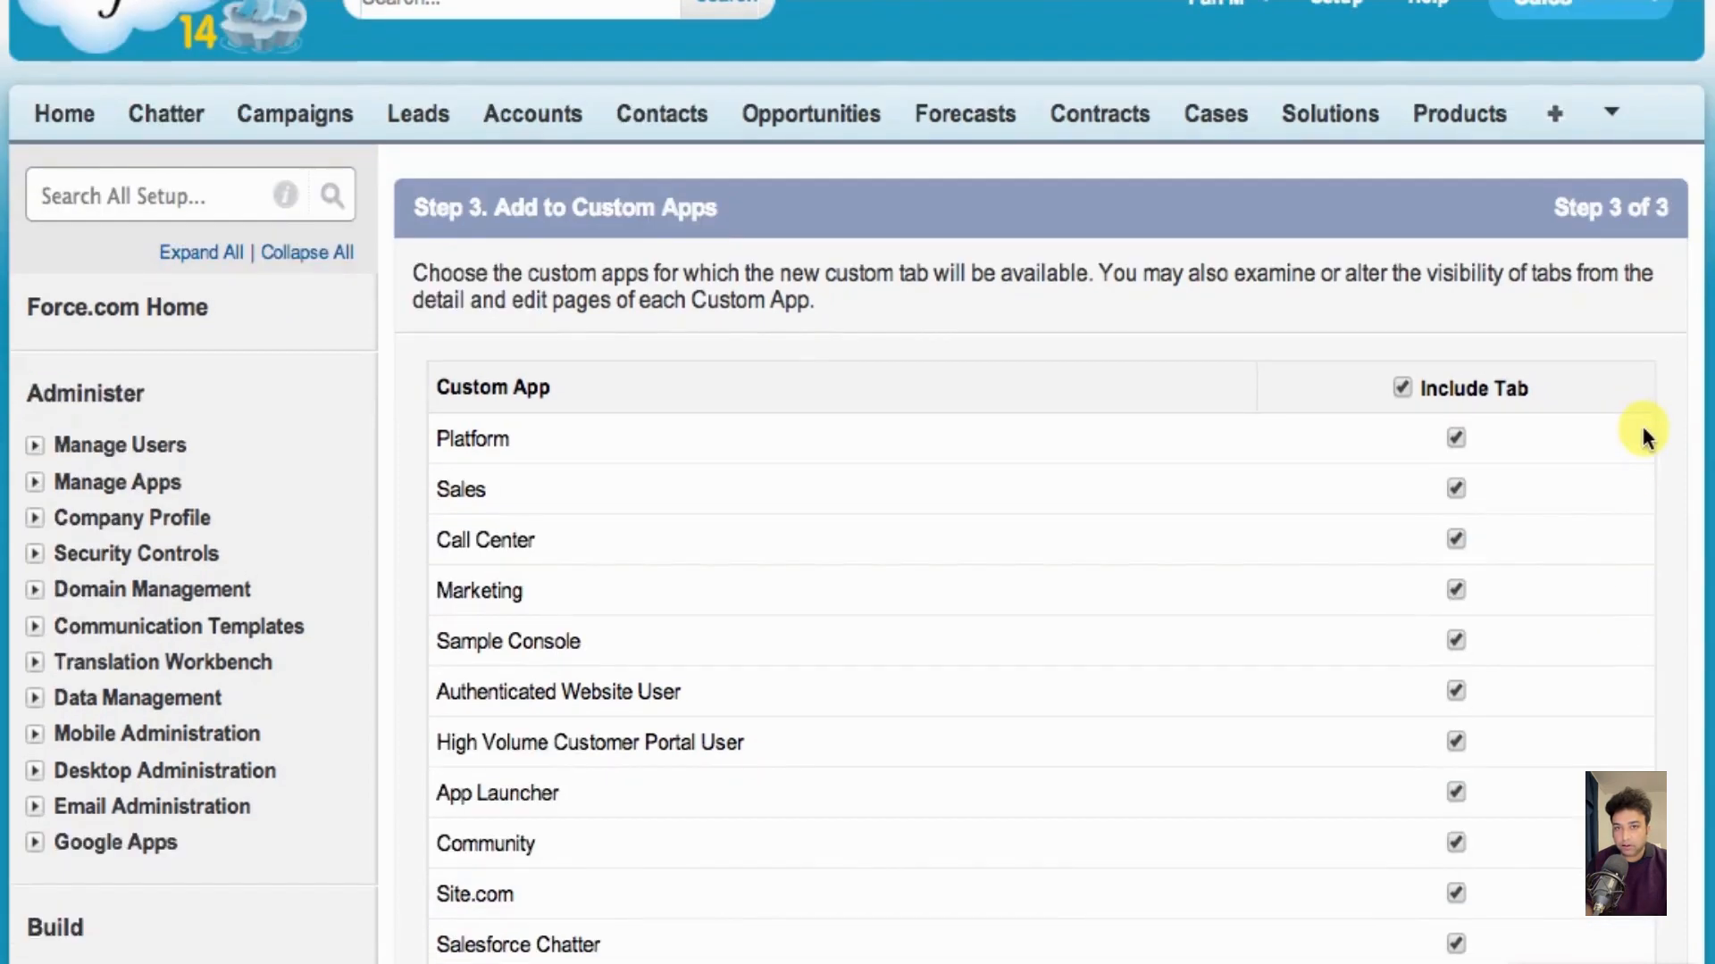
pyautogui.scroll(-3, 1641, 423)
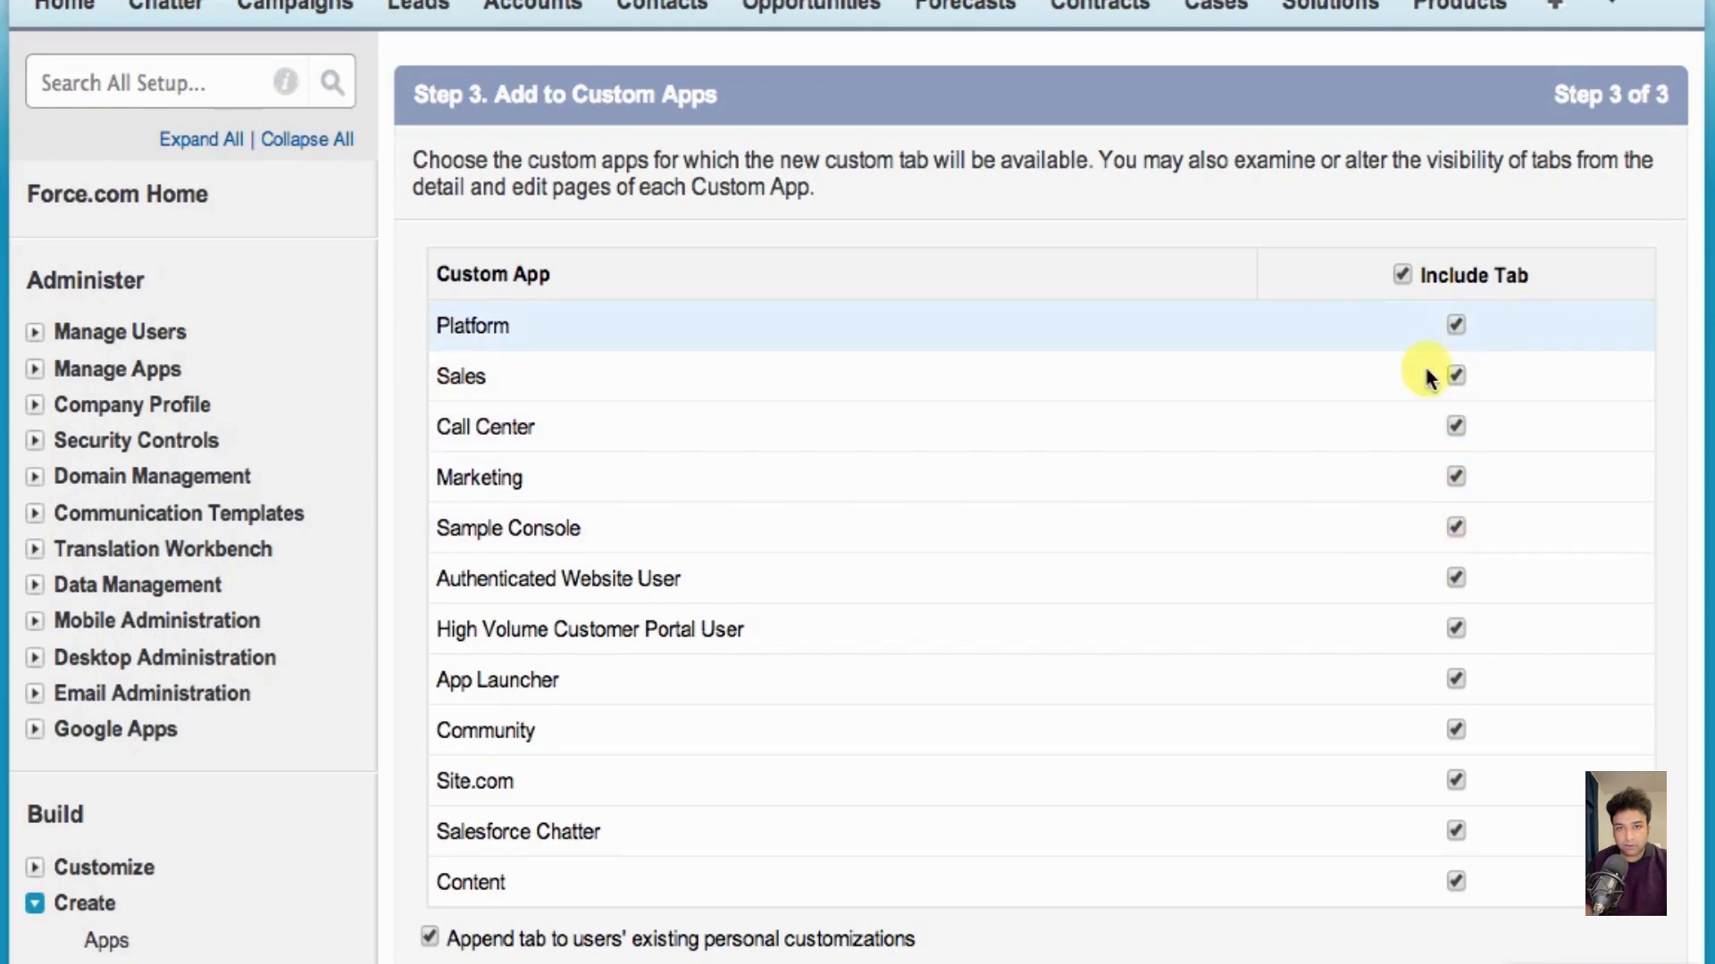
pyautogui.click(1402, 275)
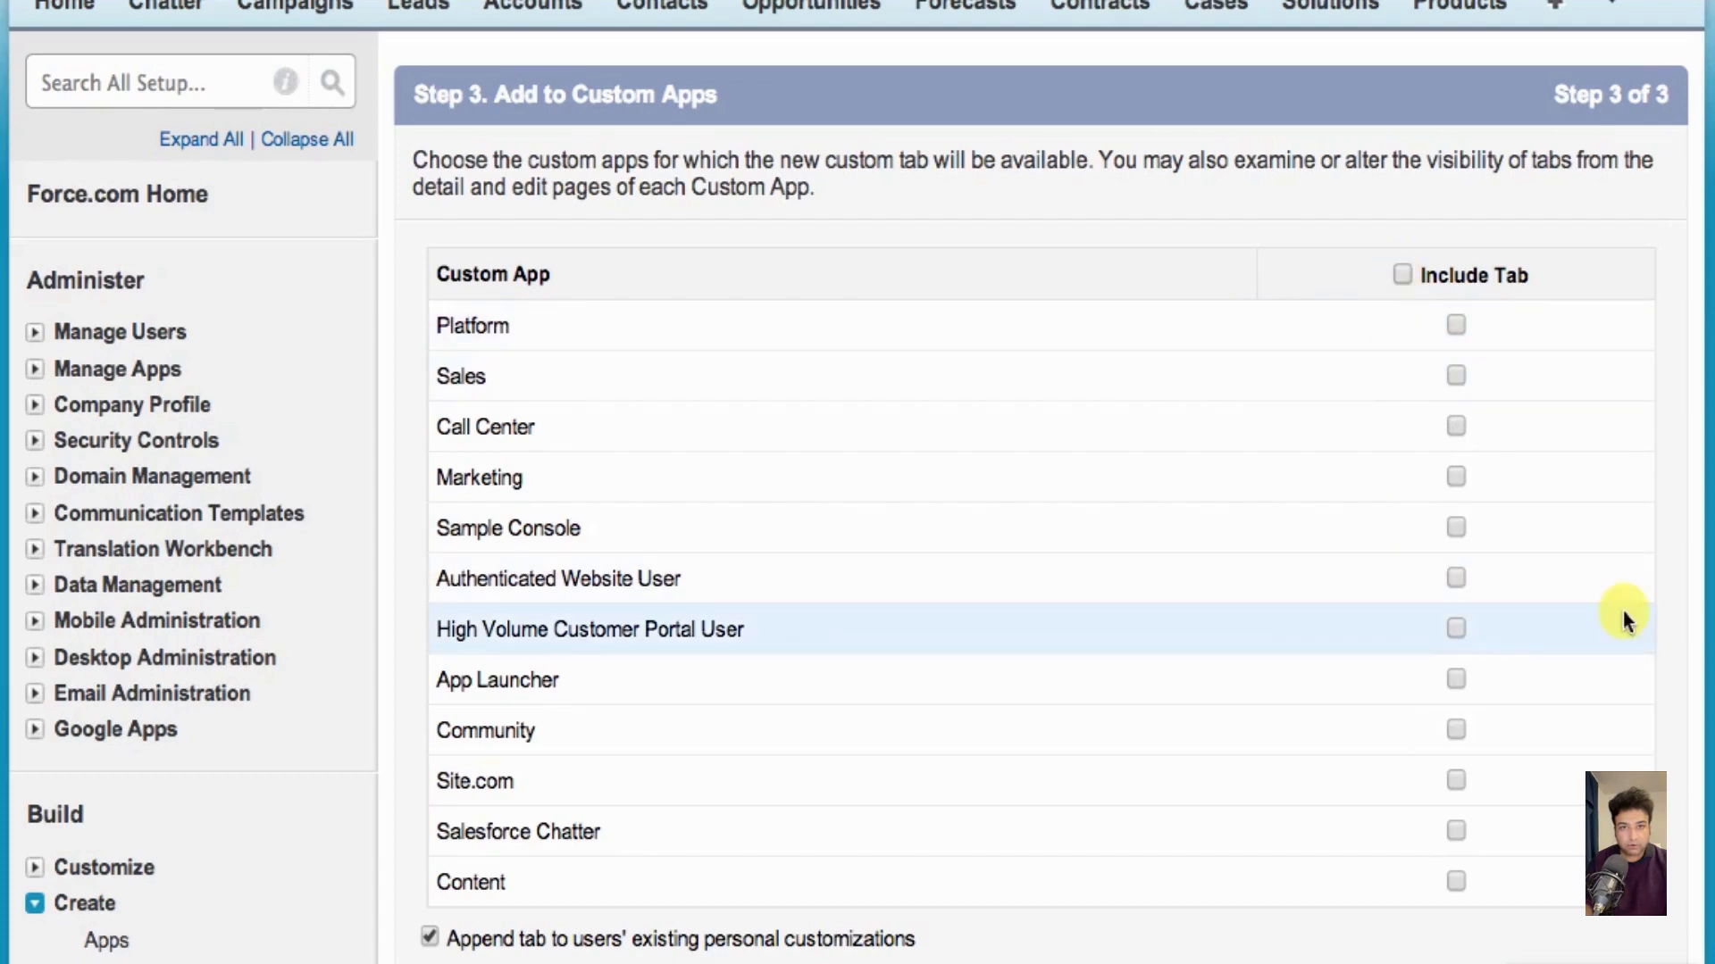
pyautogui.scroll(-5, 1623, 613)
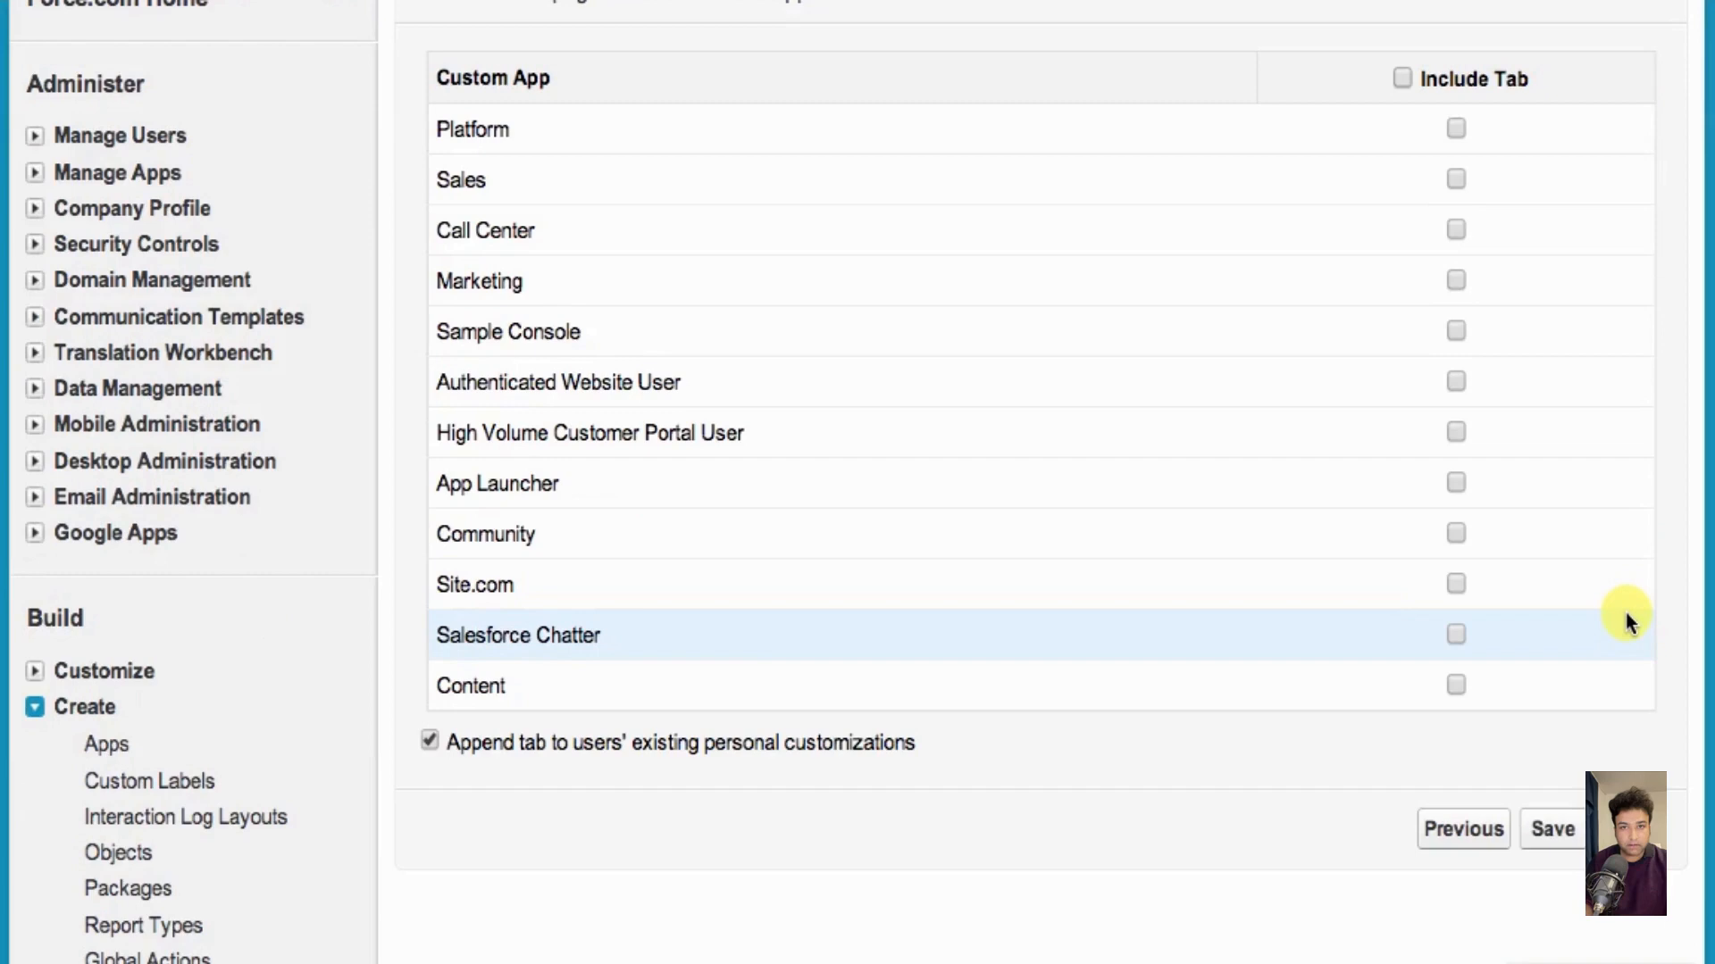
pyautogui.click(1556, 832)
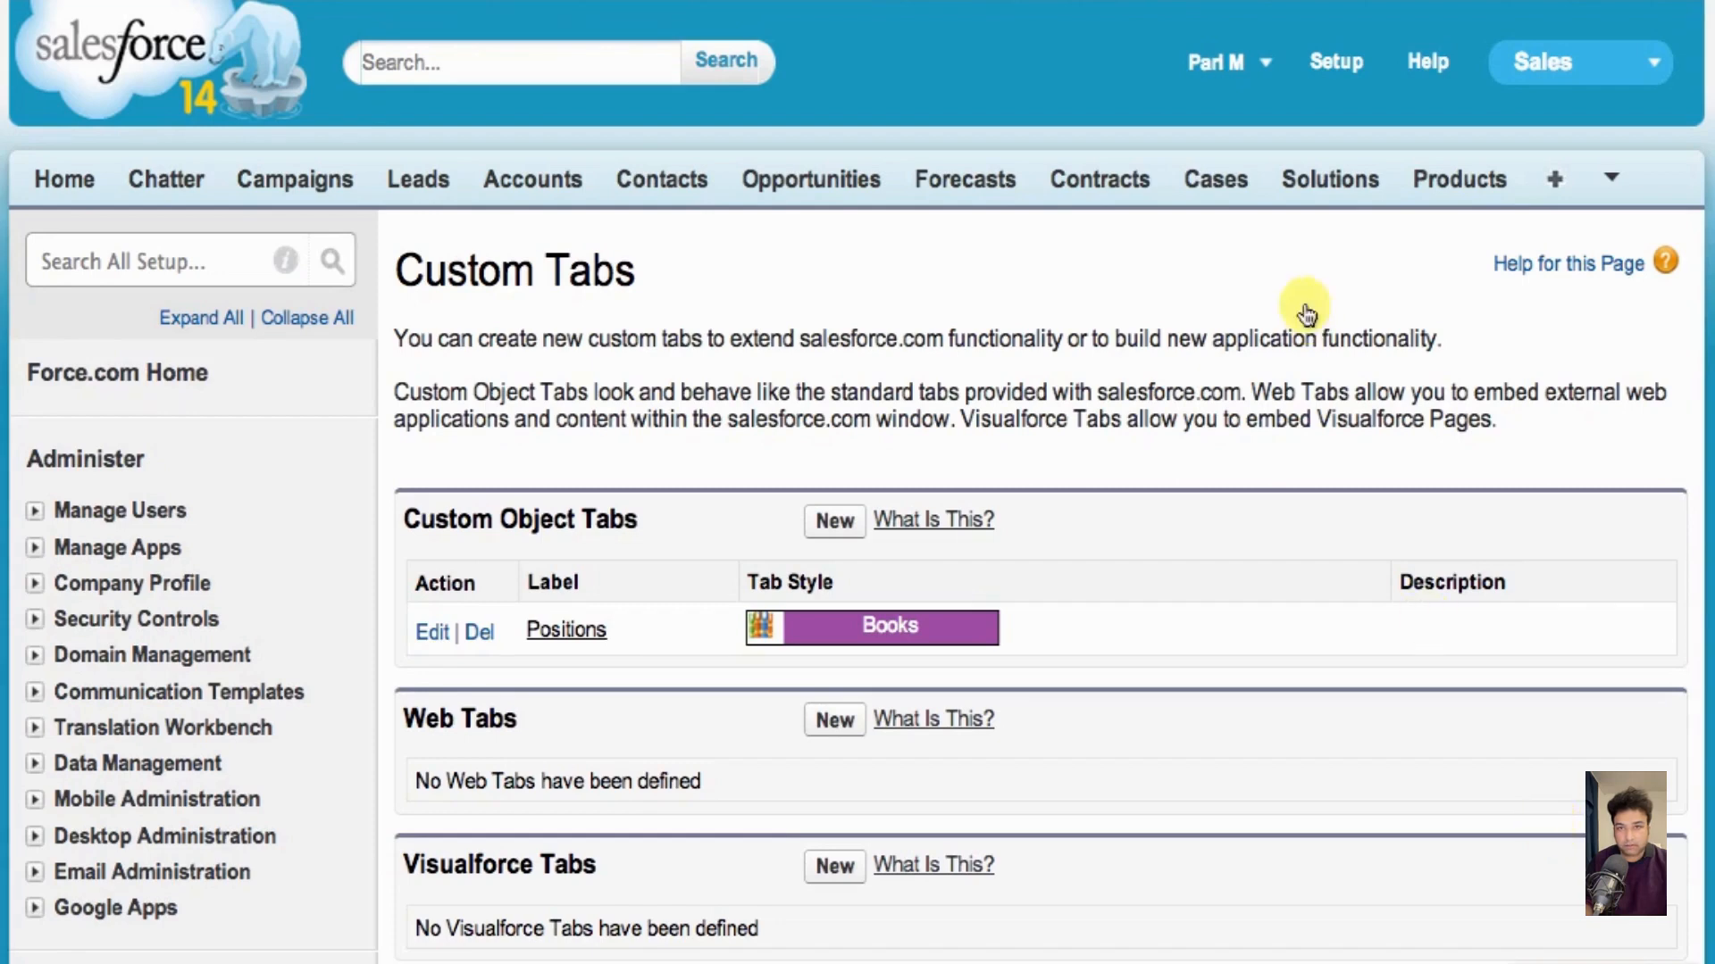
# Step: Start a new custom app from Setup > Create > Apps
pyautogui.click(1336, 63)
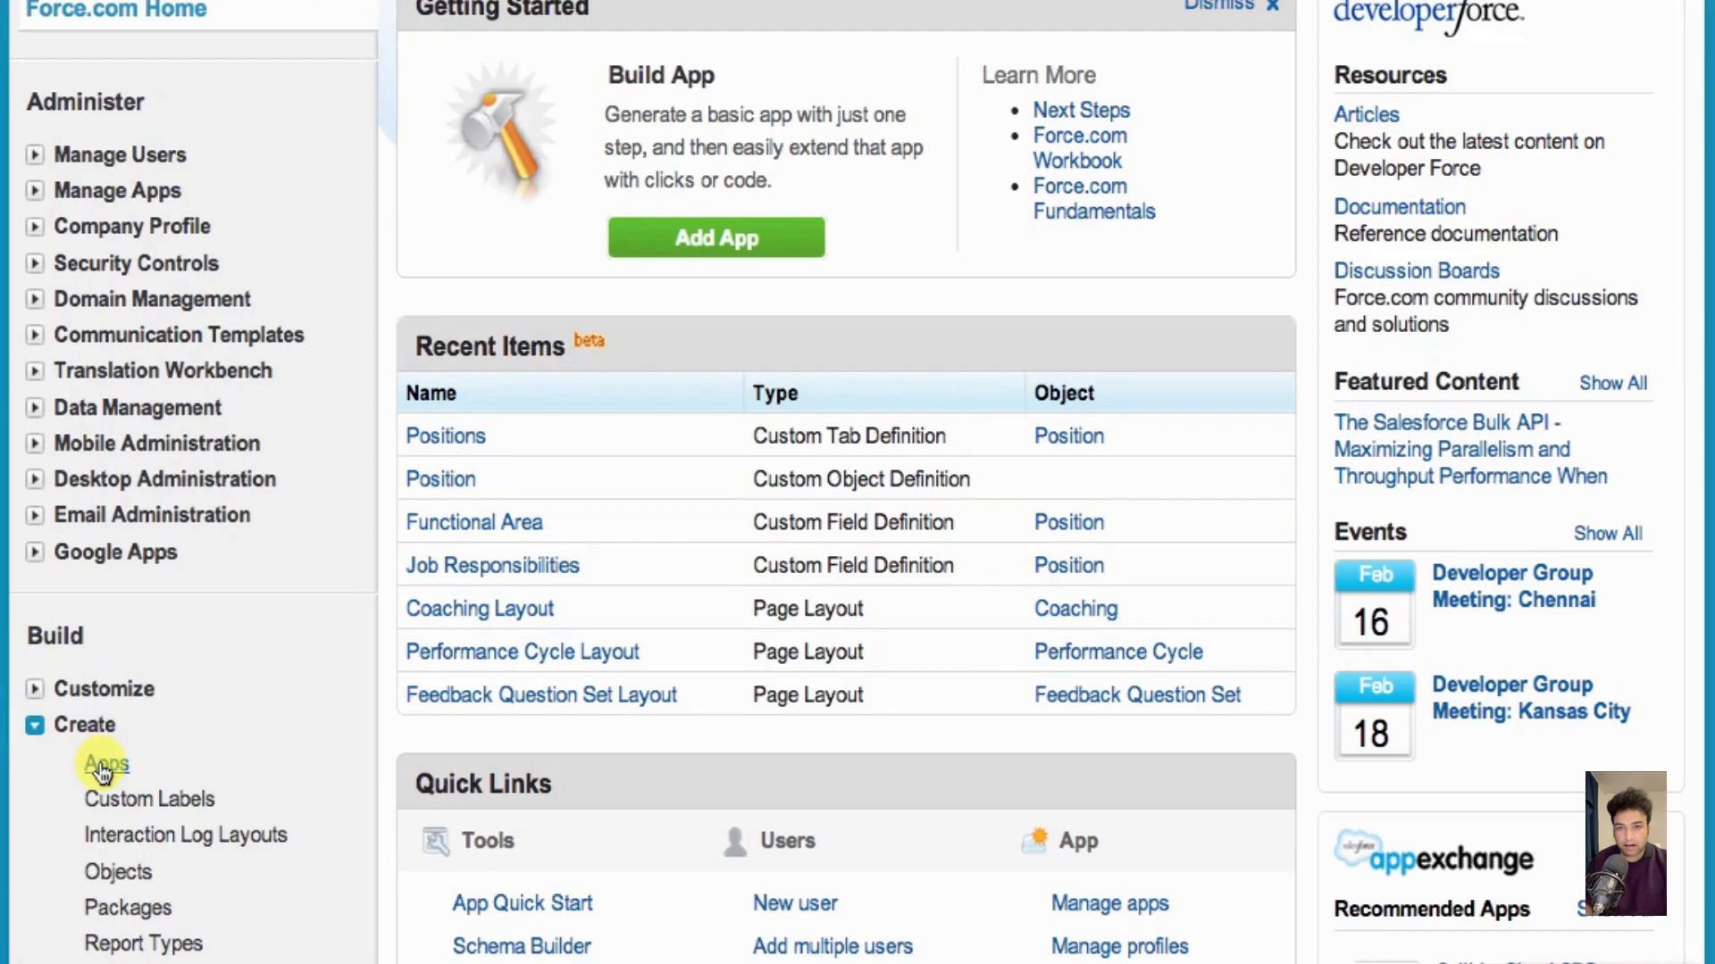
pyautogui.click(103, 768)
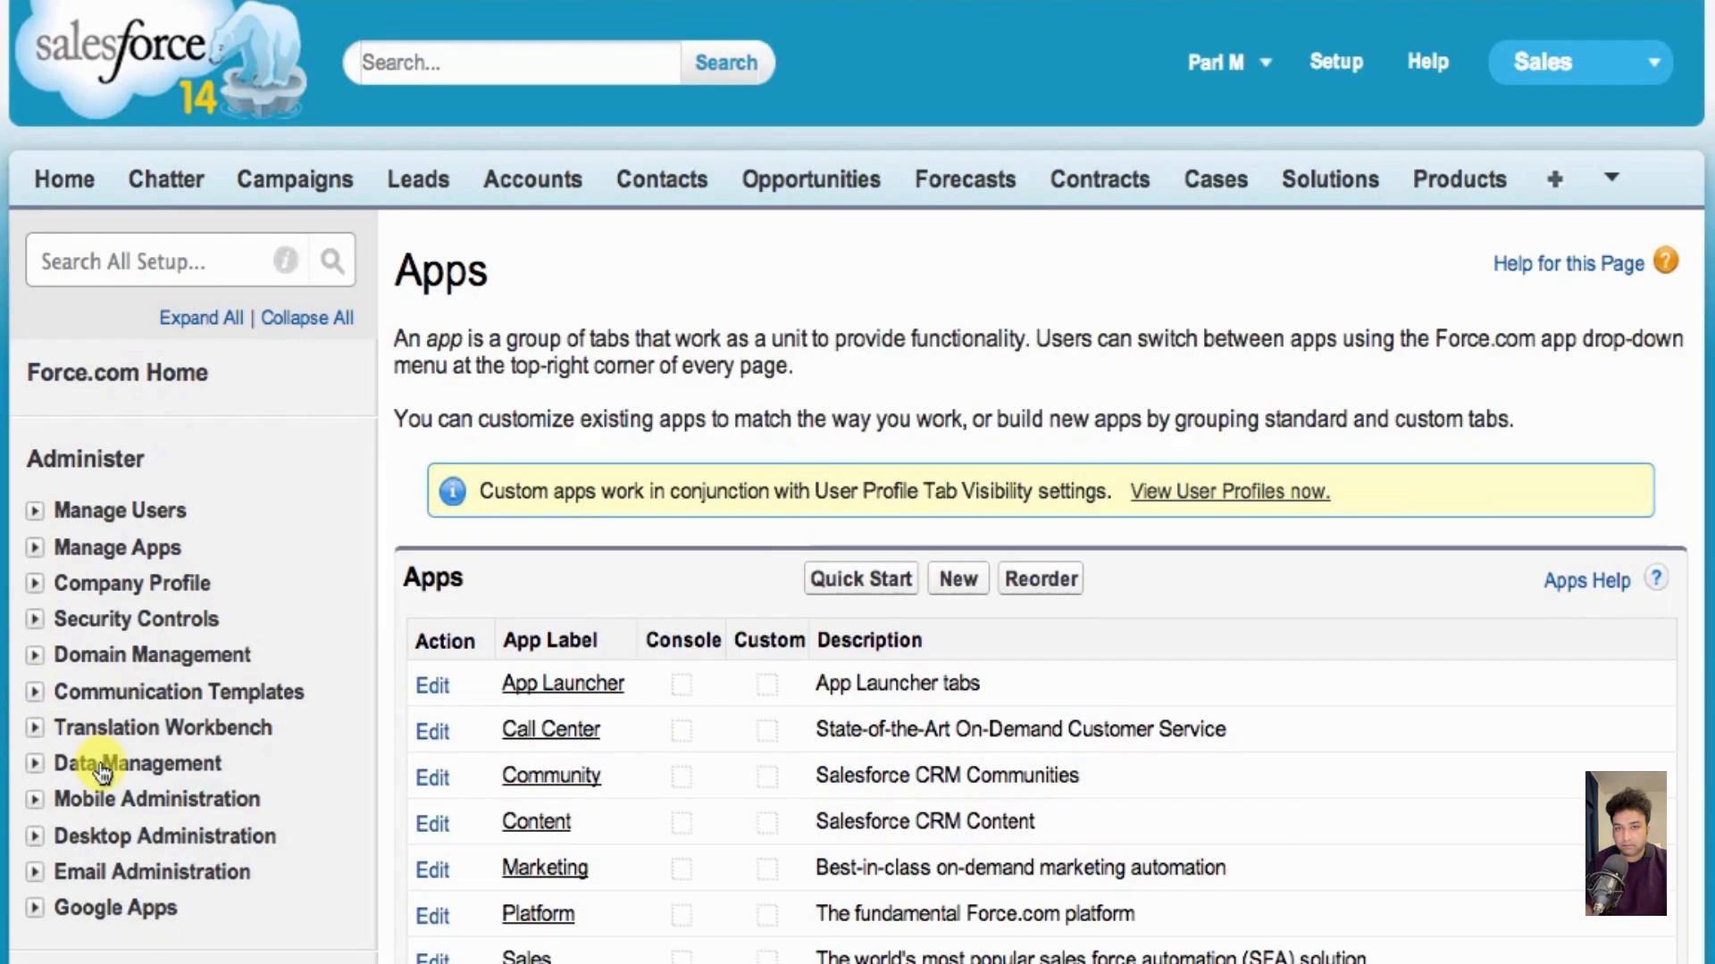
pyautogui.click(960, 470)
pyautogui.click(1565, 523)
# Step: Label the app 'Recruiting', describe it as managing the company's hiring process, and continue
pyautogui.click(913, 592)
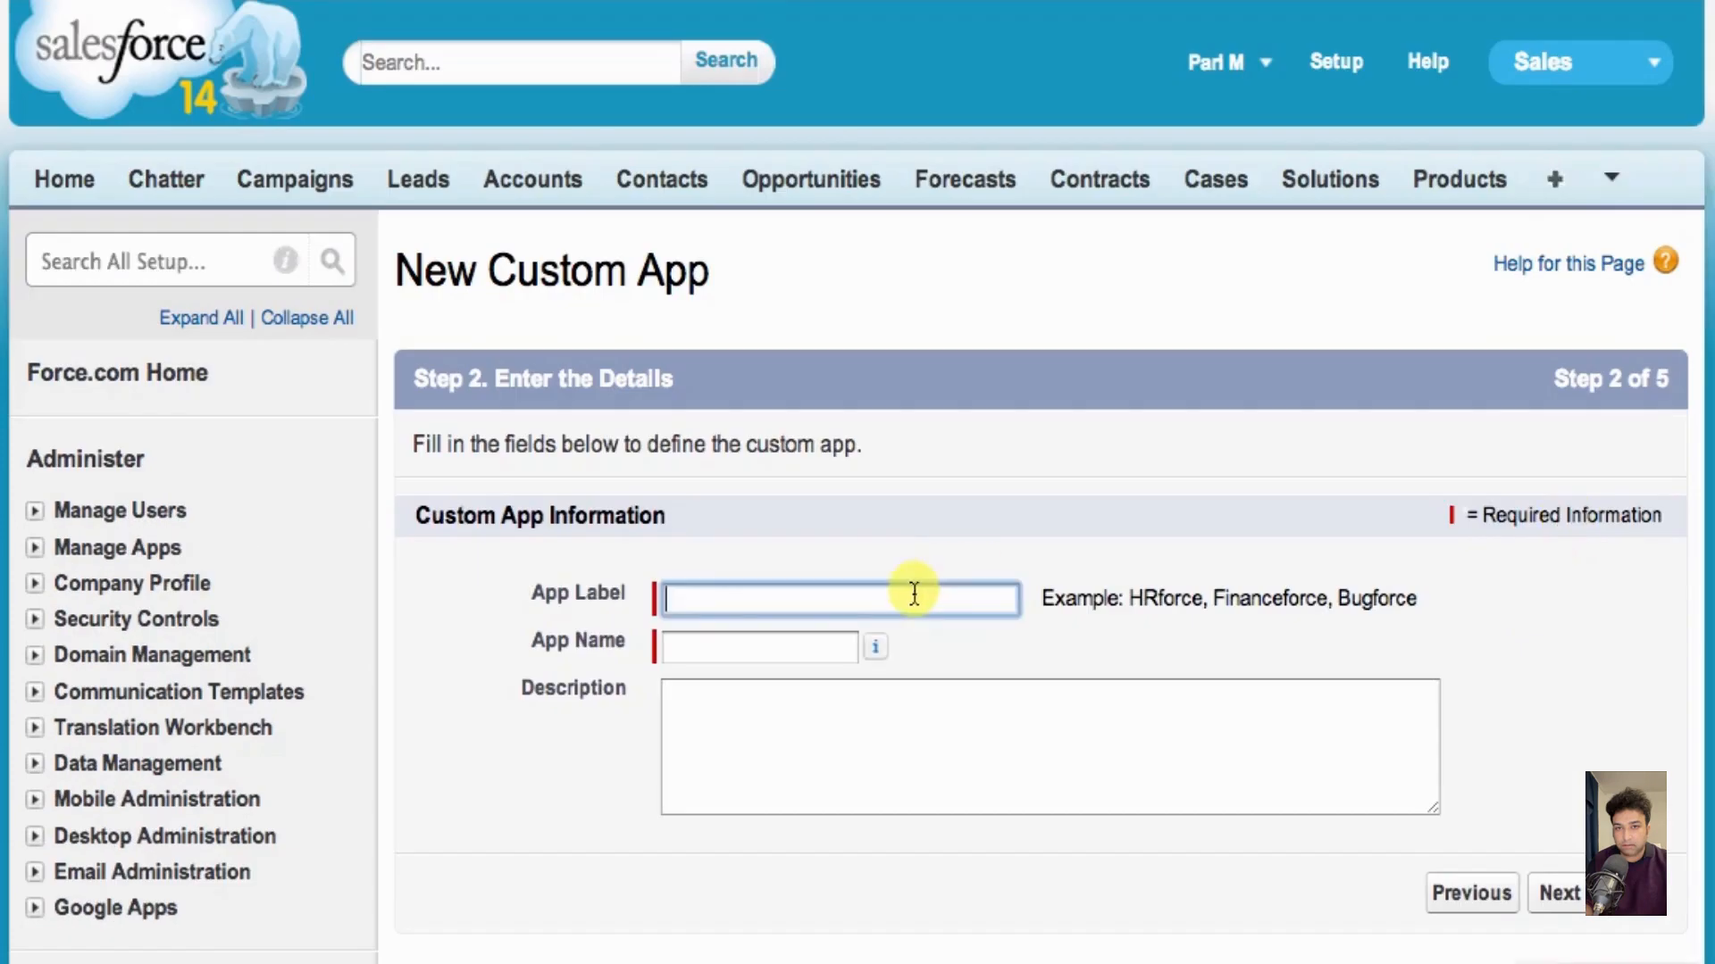
pyautogui.write('Recru')
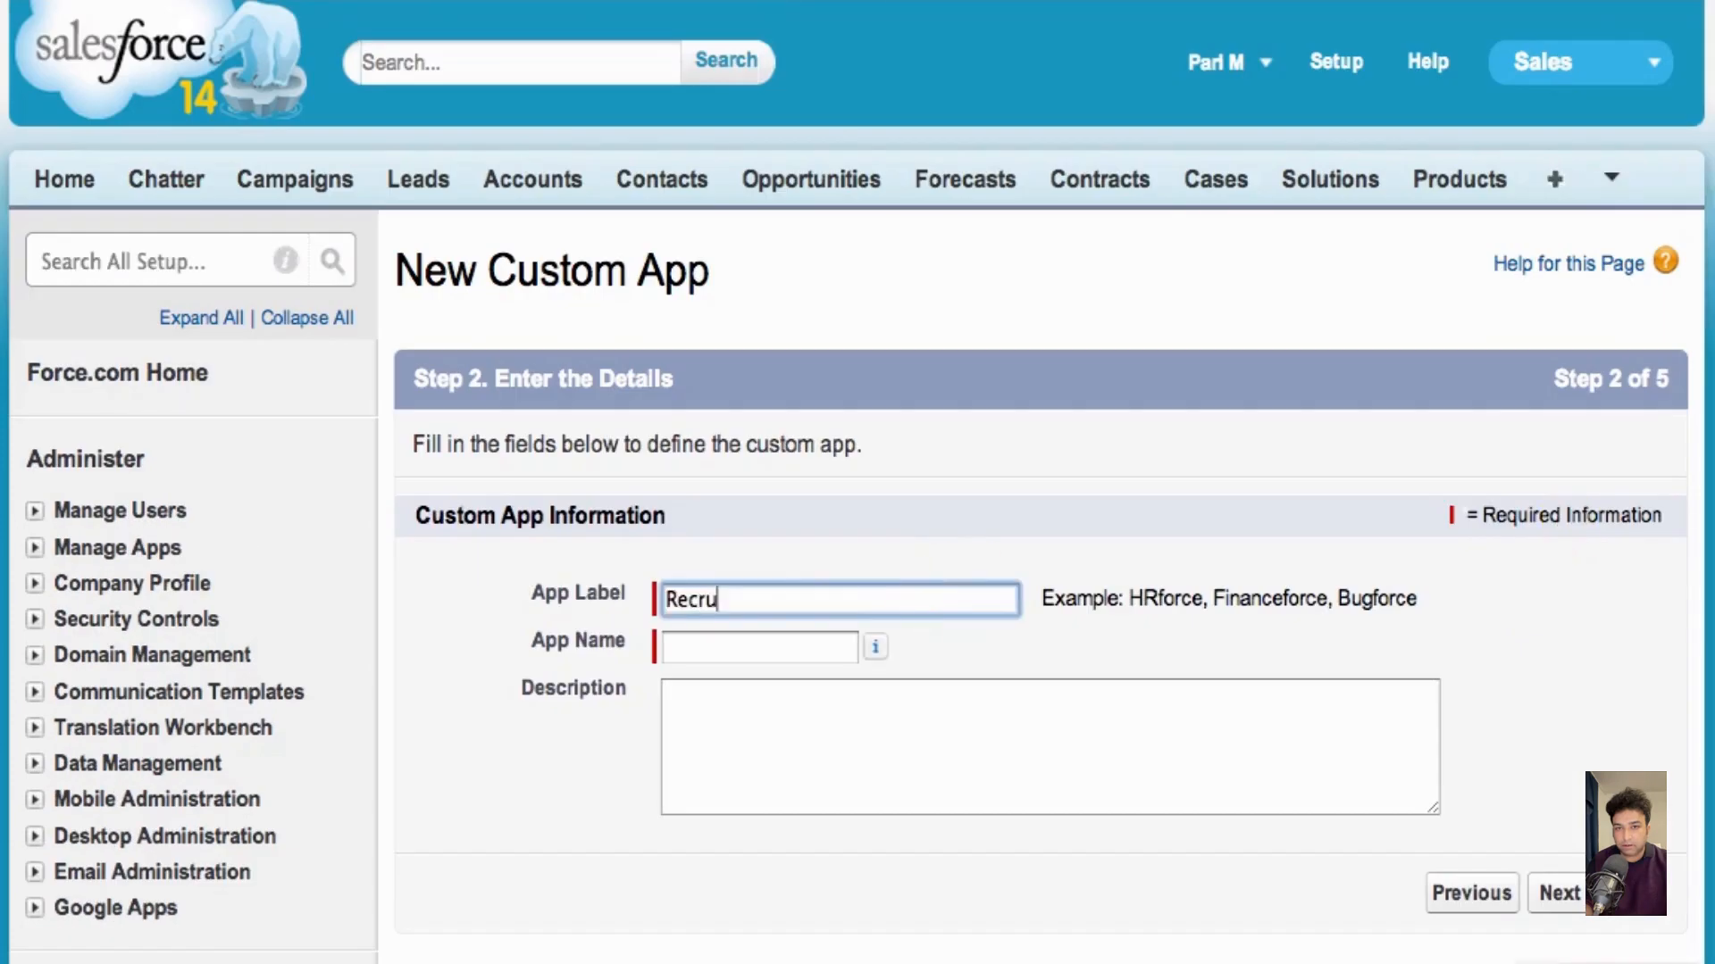
pyautogui.write('iting')
pyautogui.press('Tab')
pyautogui.click(907, 723)
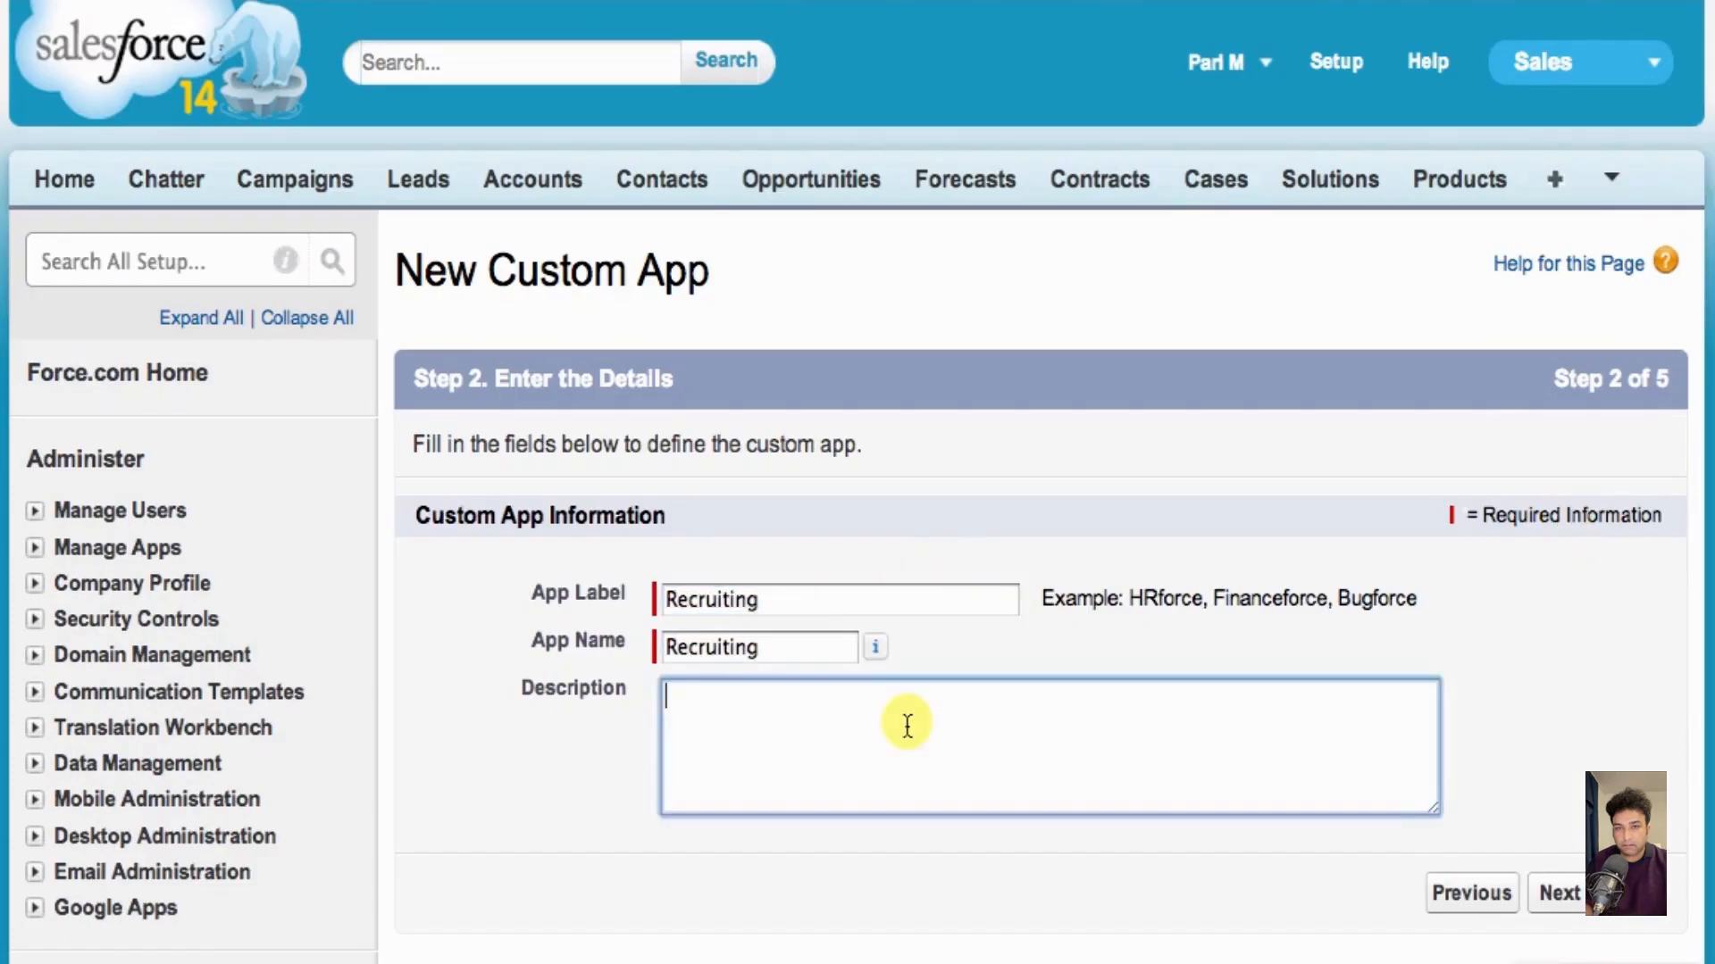
pyautogui.write('This application is ')
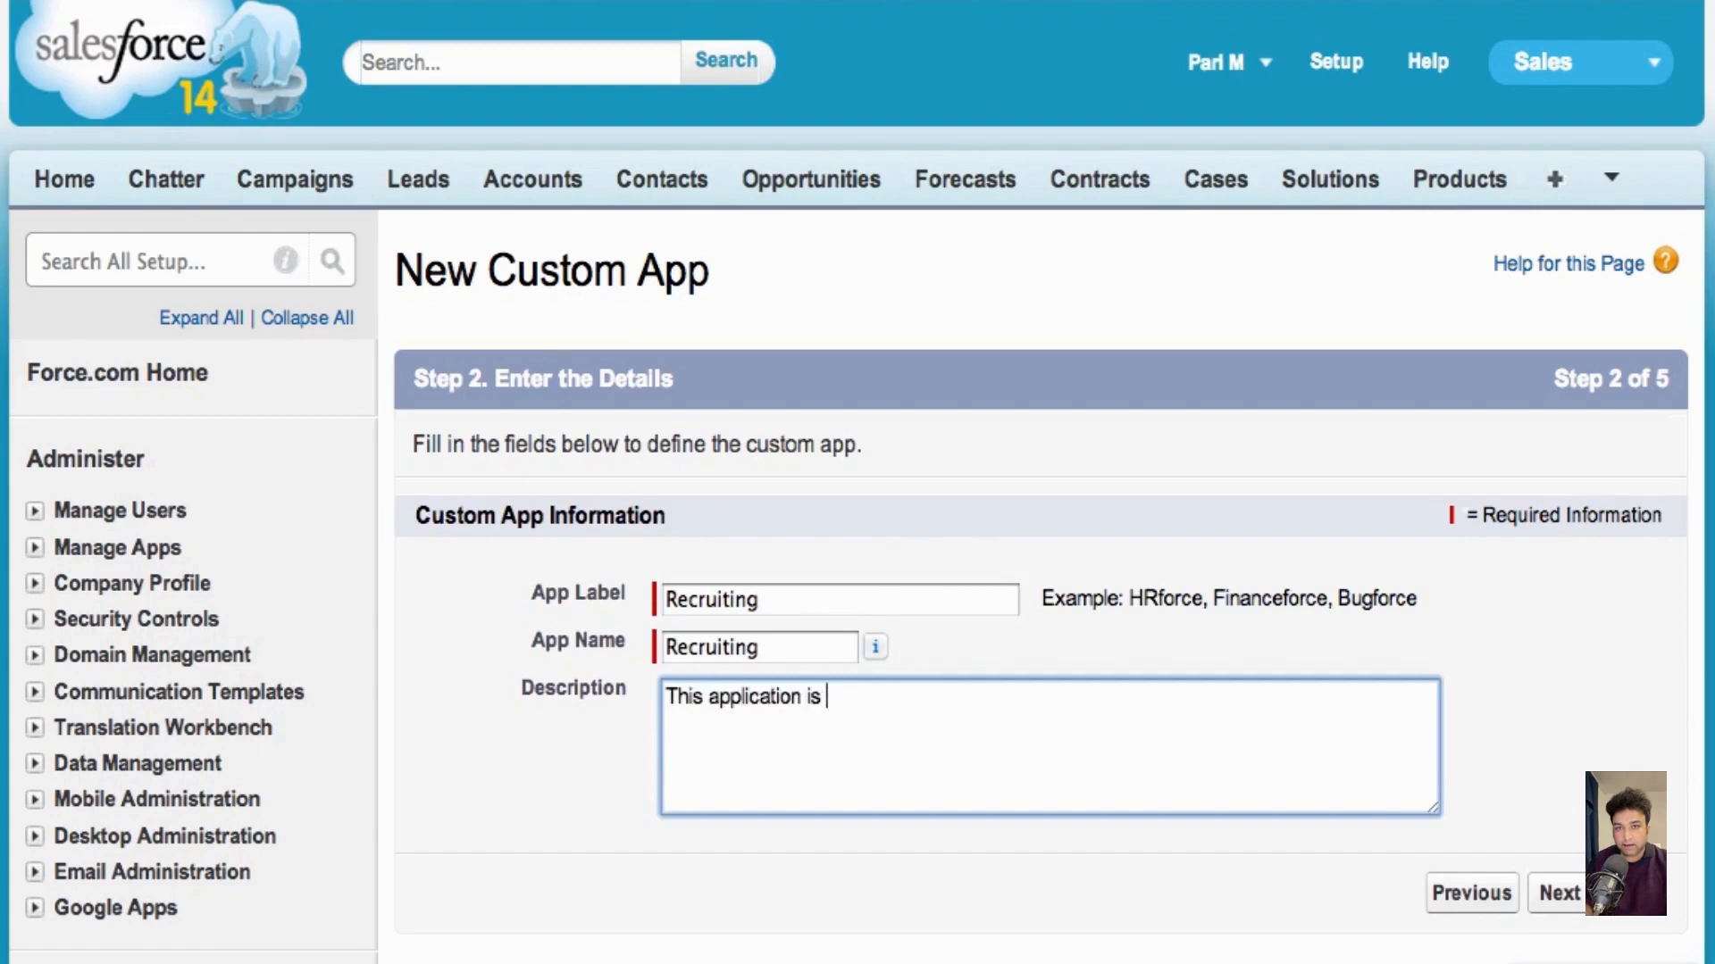
pyautogui.write('used to manage the hiring proce')
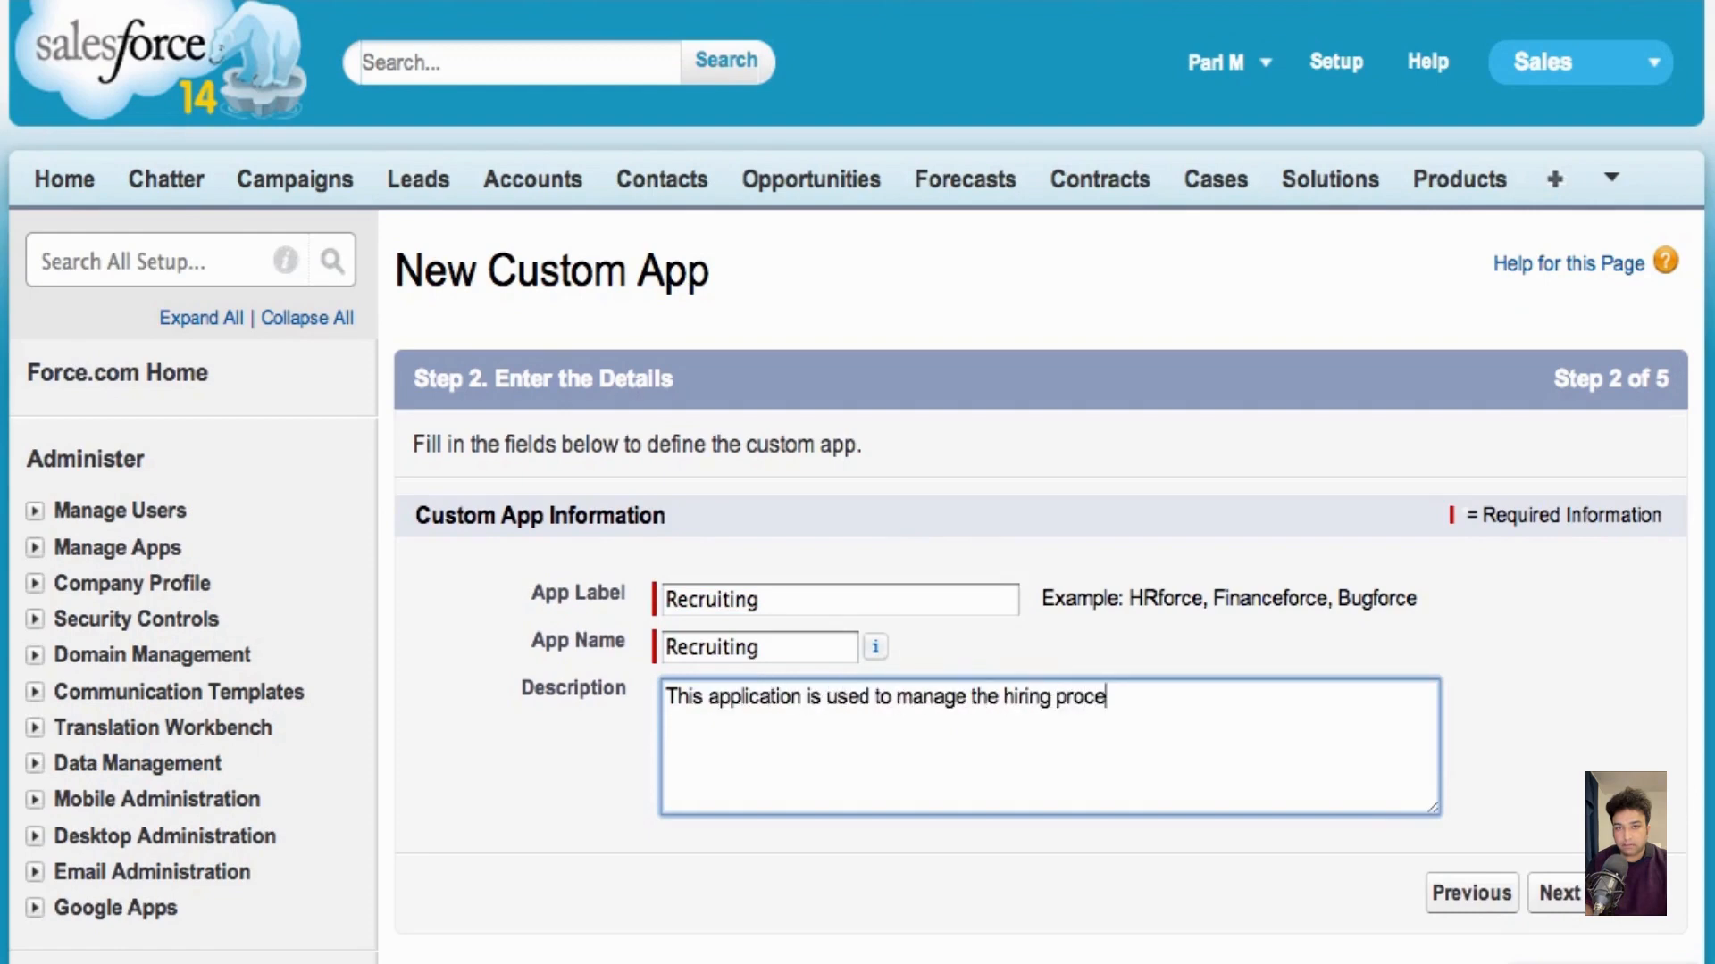
pyautogui.write('ss in the company')
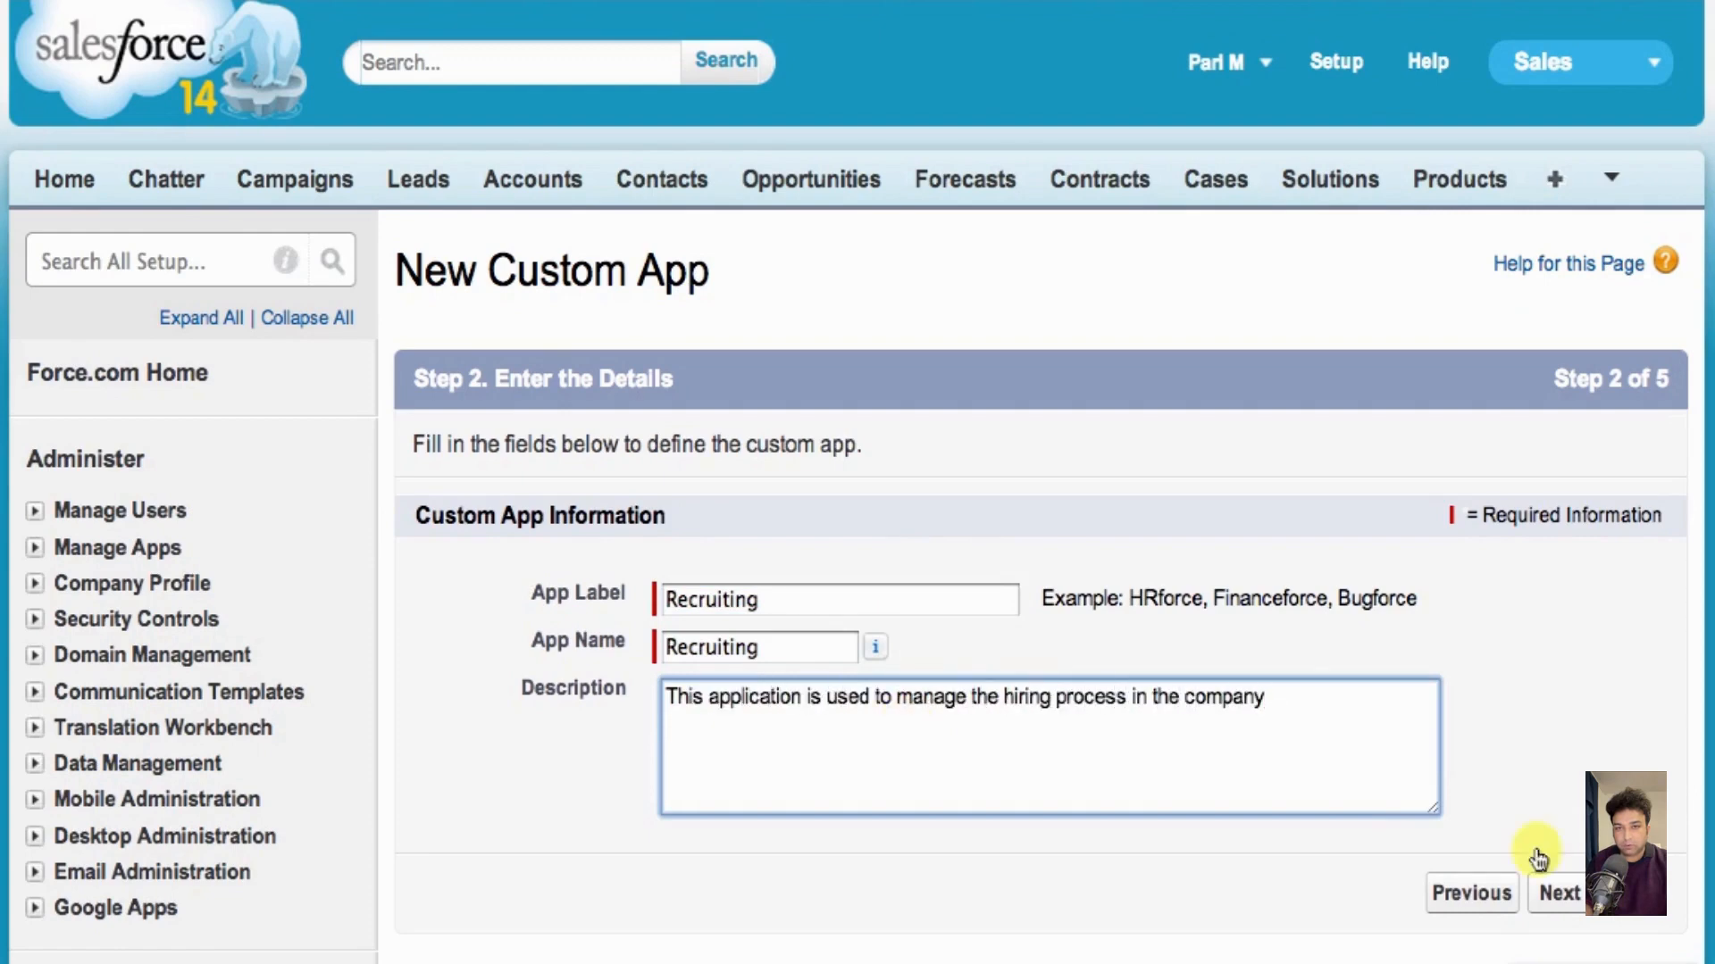
pyautogui.click(1556, 893)
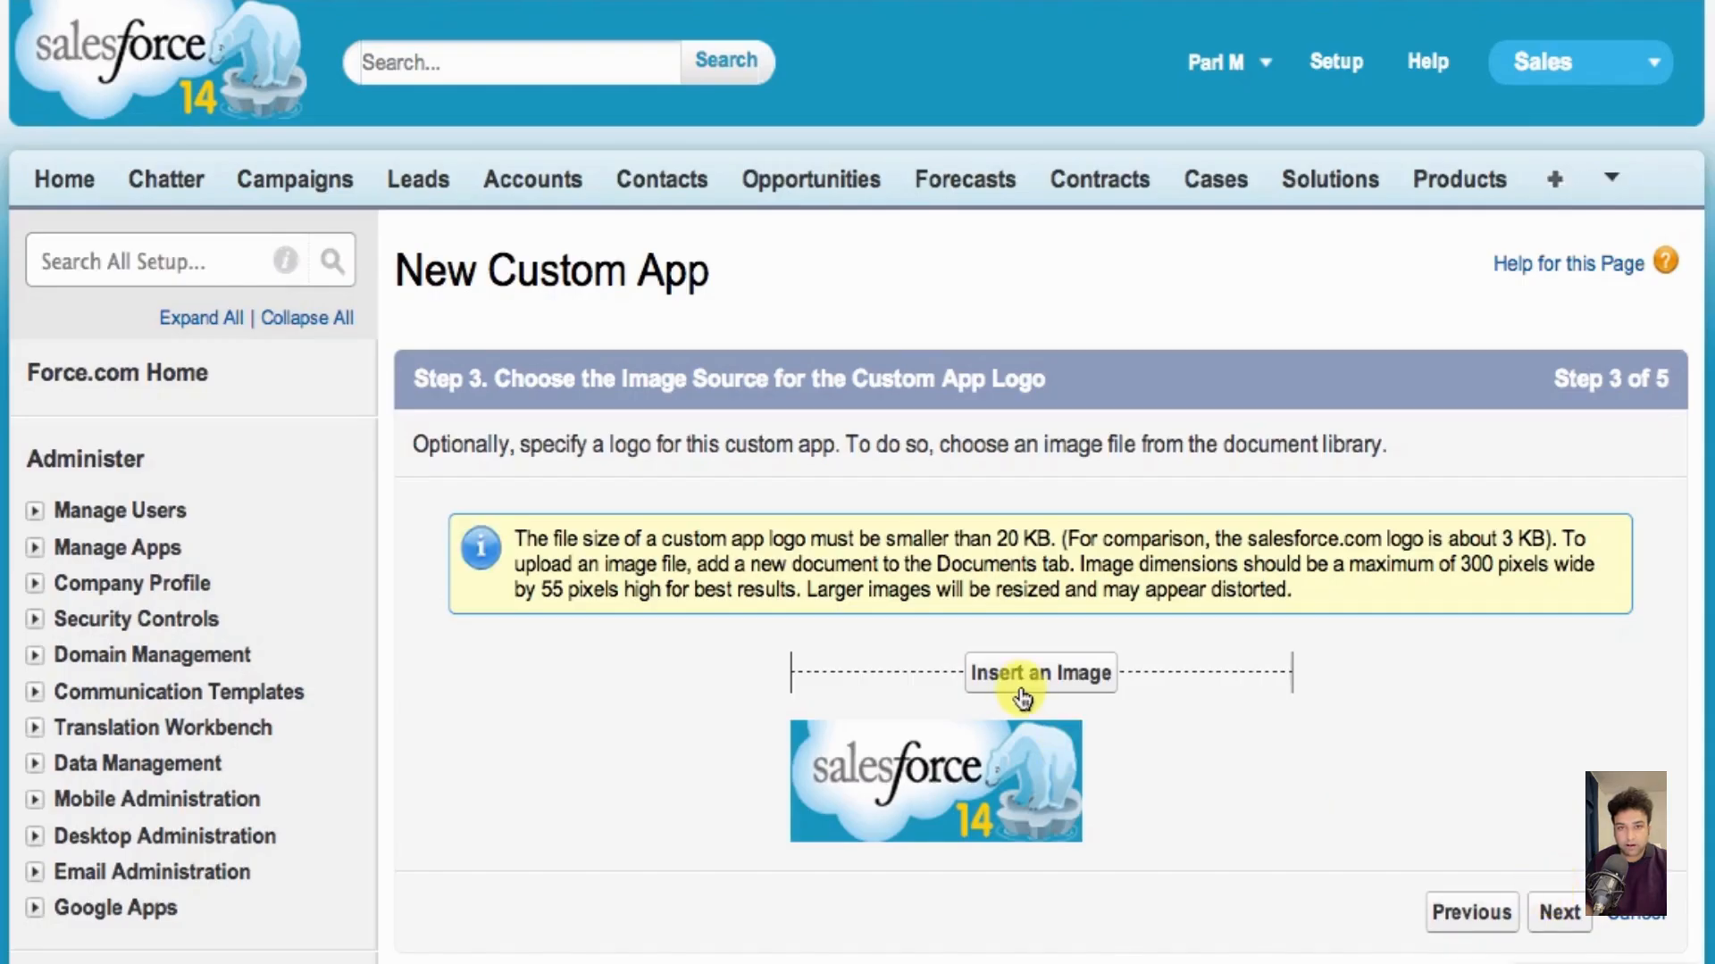
# Step: Keep the default logo and add the Positions tab to the Recruiting app
pyautogui.click(1559, 911)
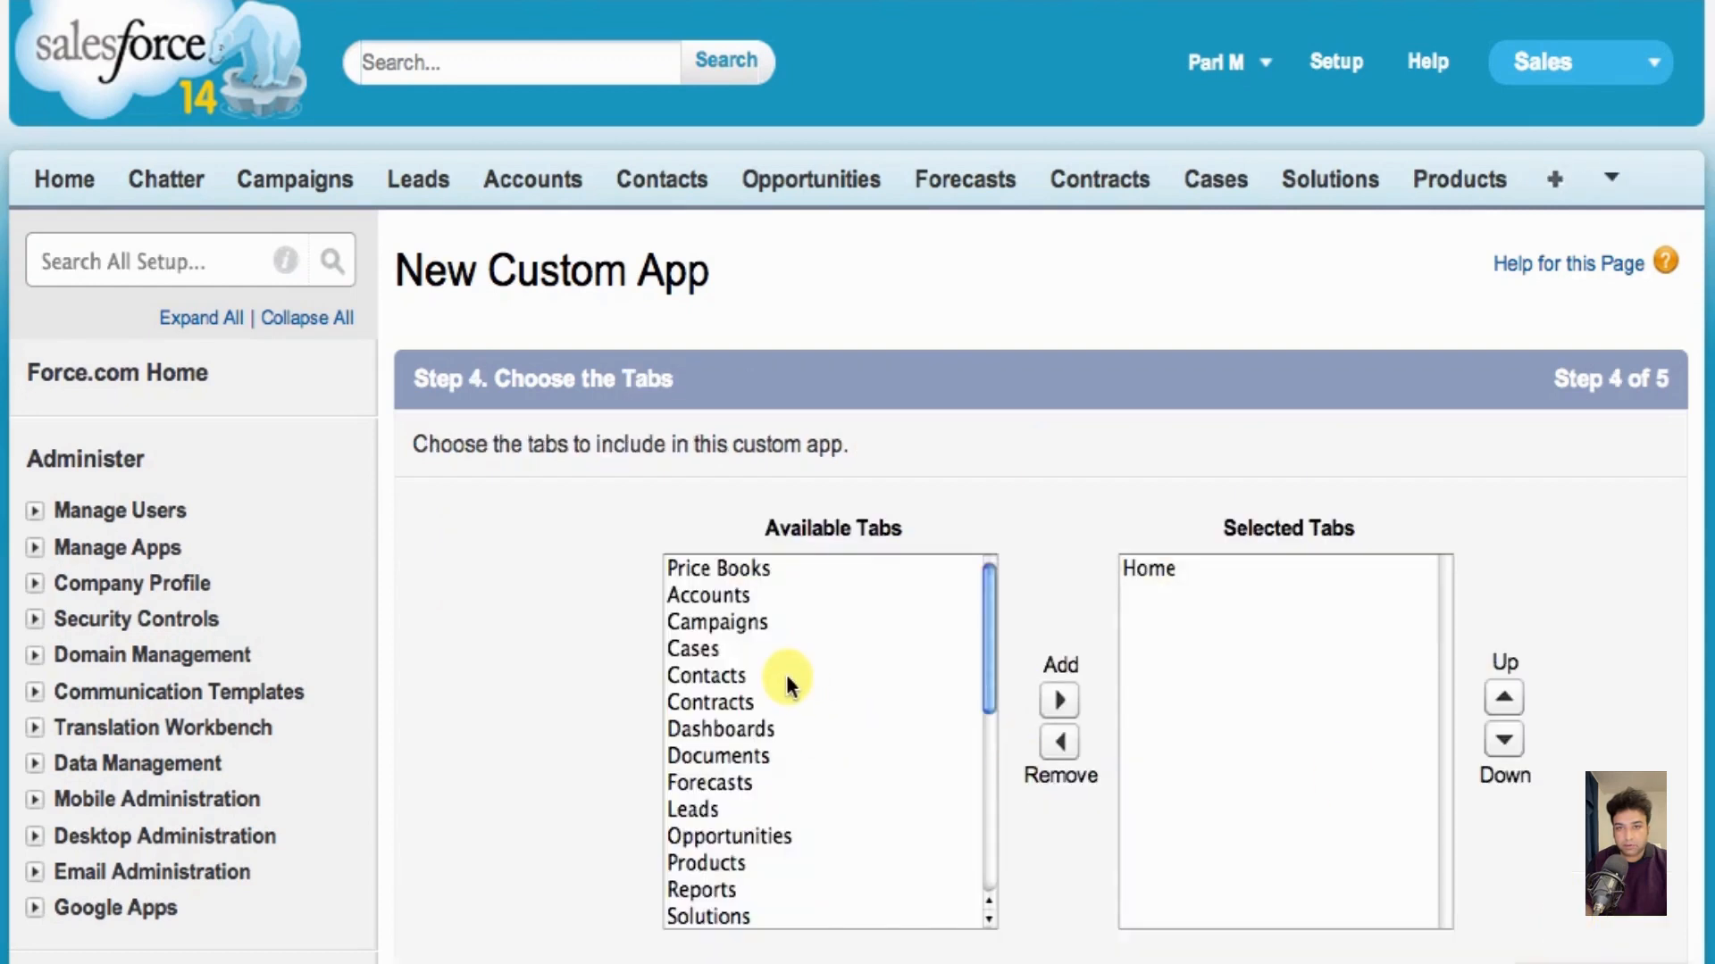
pyautogui.moveTo(976, 658); pyautogui.dragTo(986, 853)
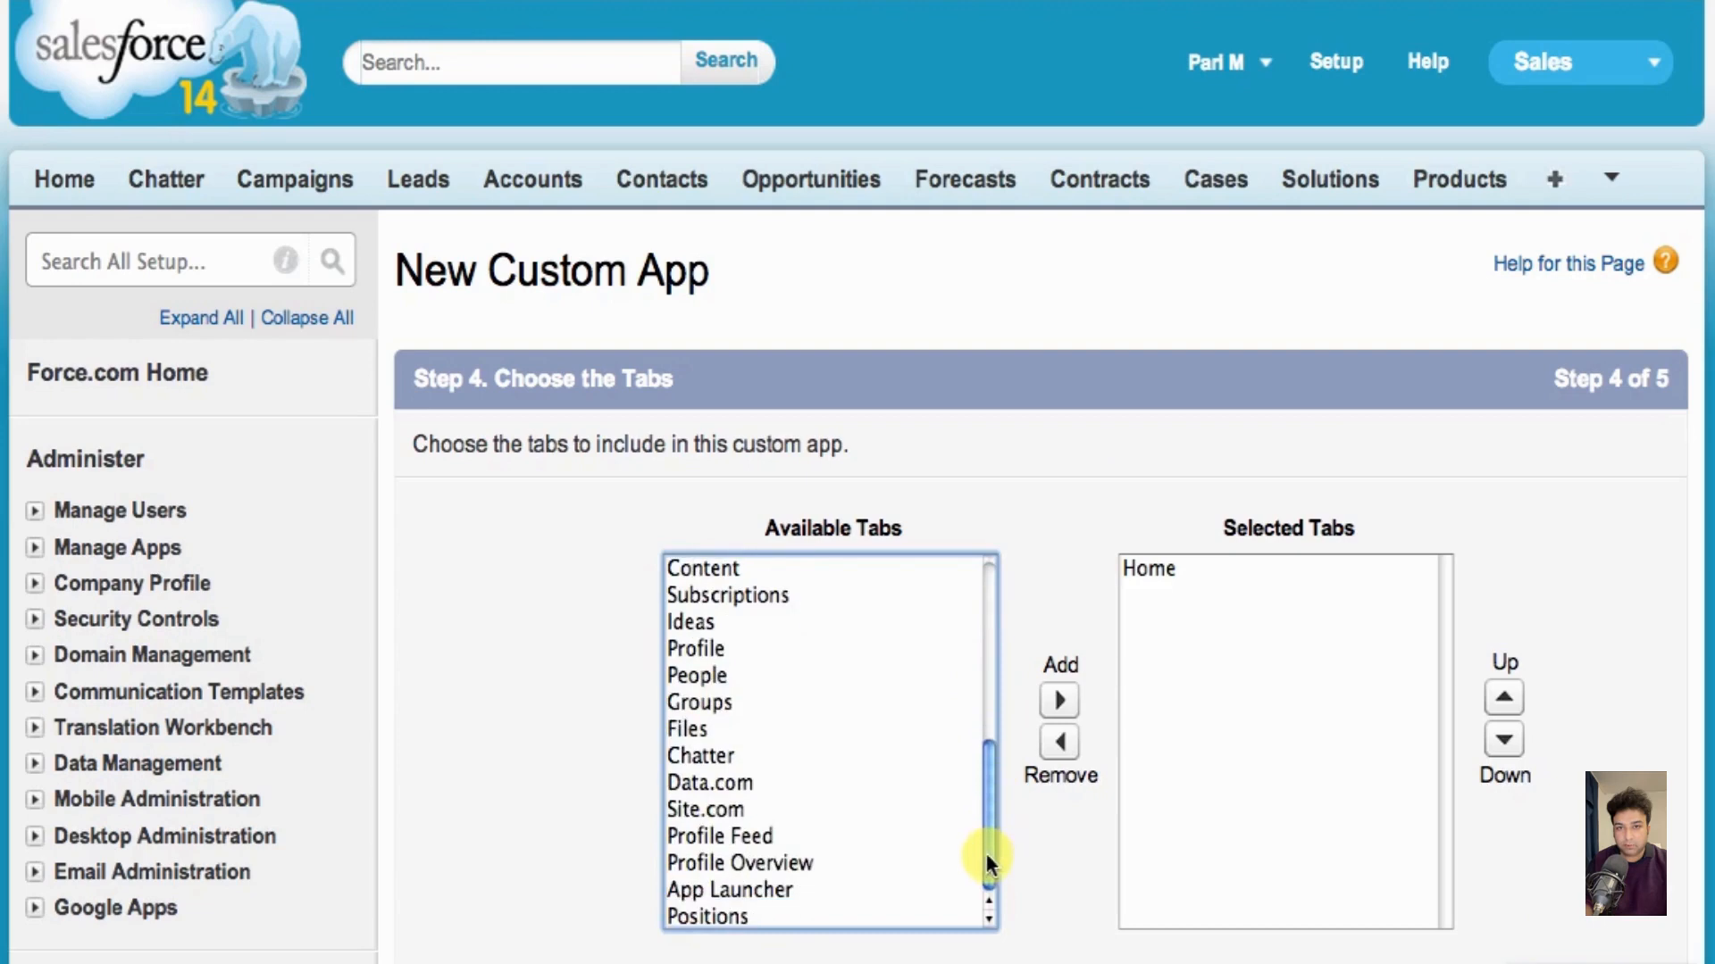
pyautogui.click(739, 917)
pyautogui.click(1058, 699)
pyautogui.scroll(-1, 1676, 616)
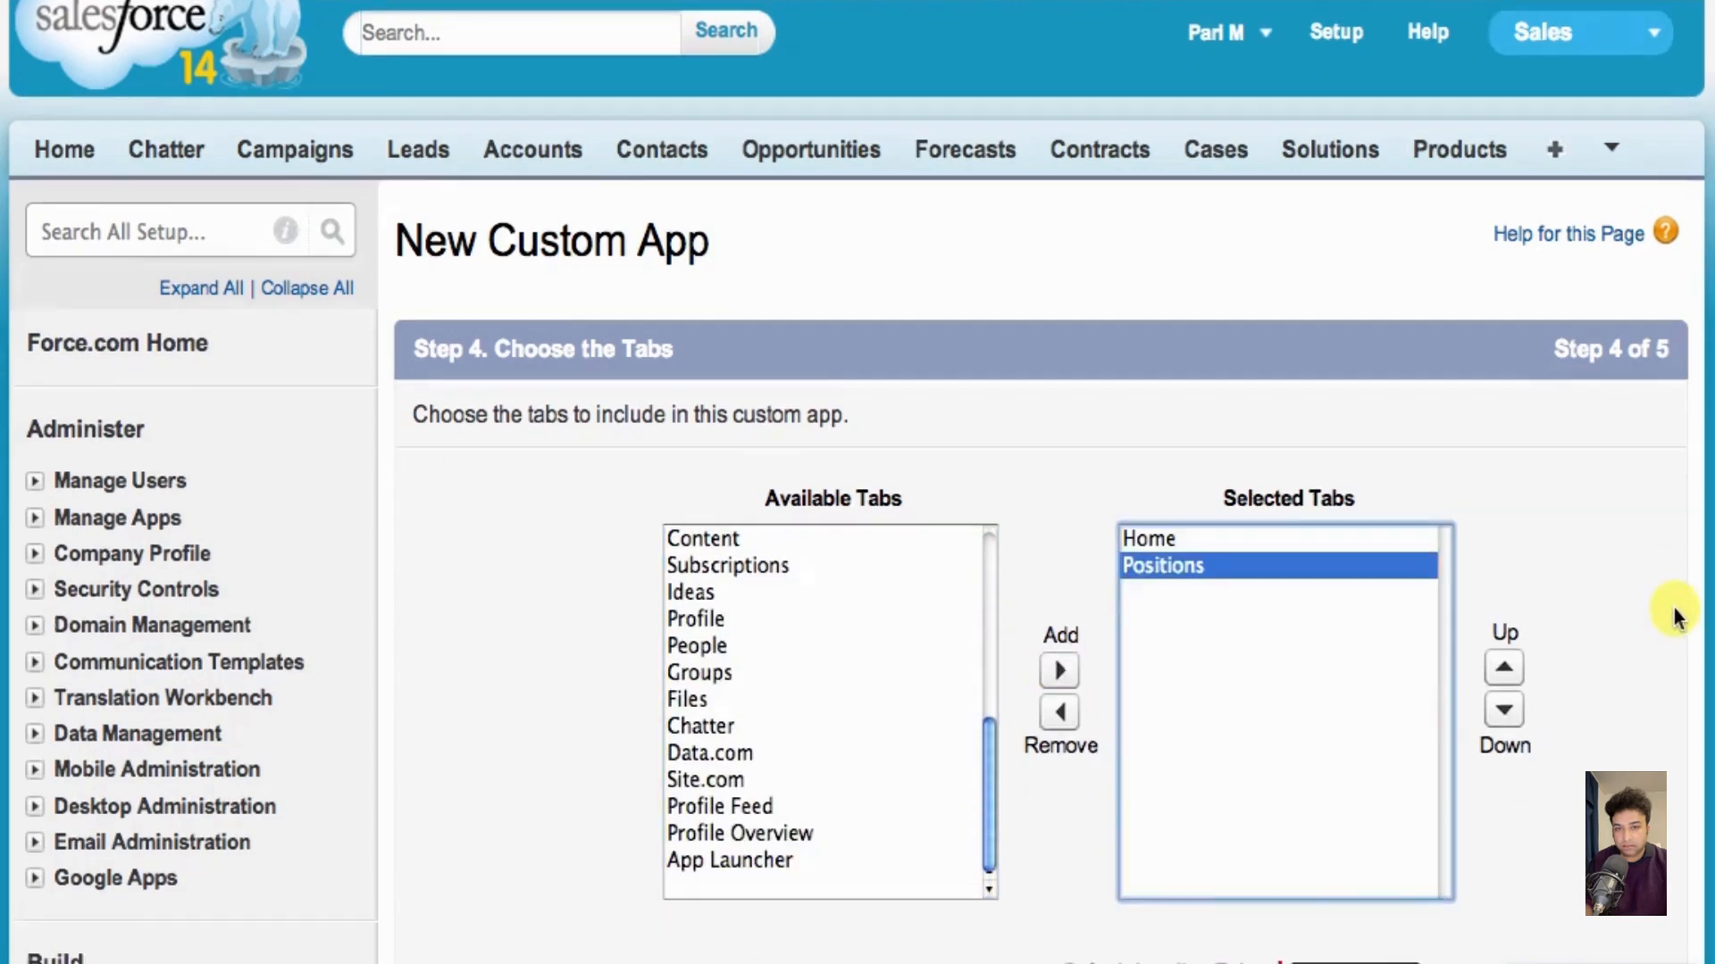
pyautogui.scroll(-3, 1677, 617)
pyautogui.click(1556, 930)
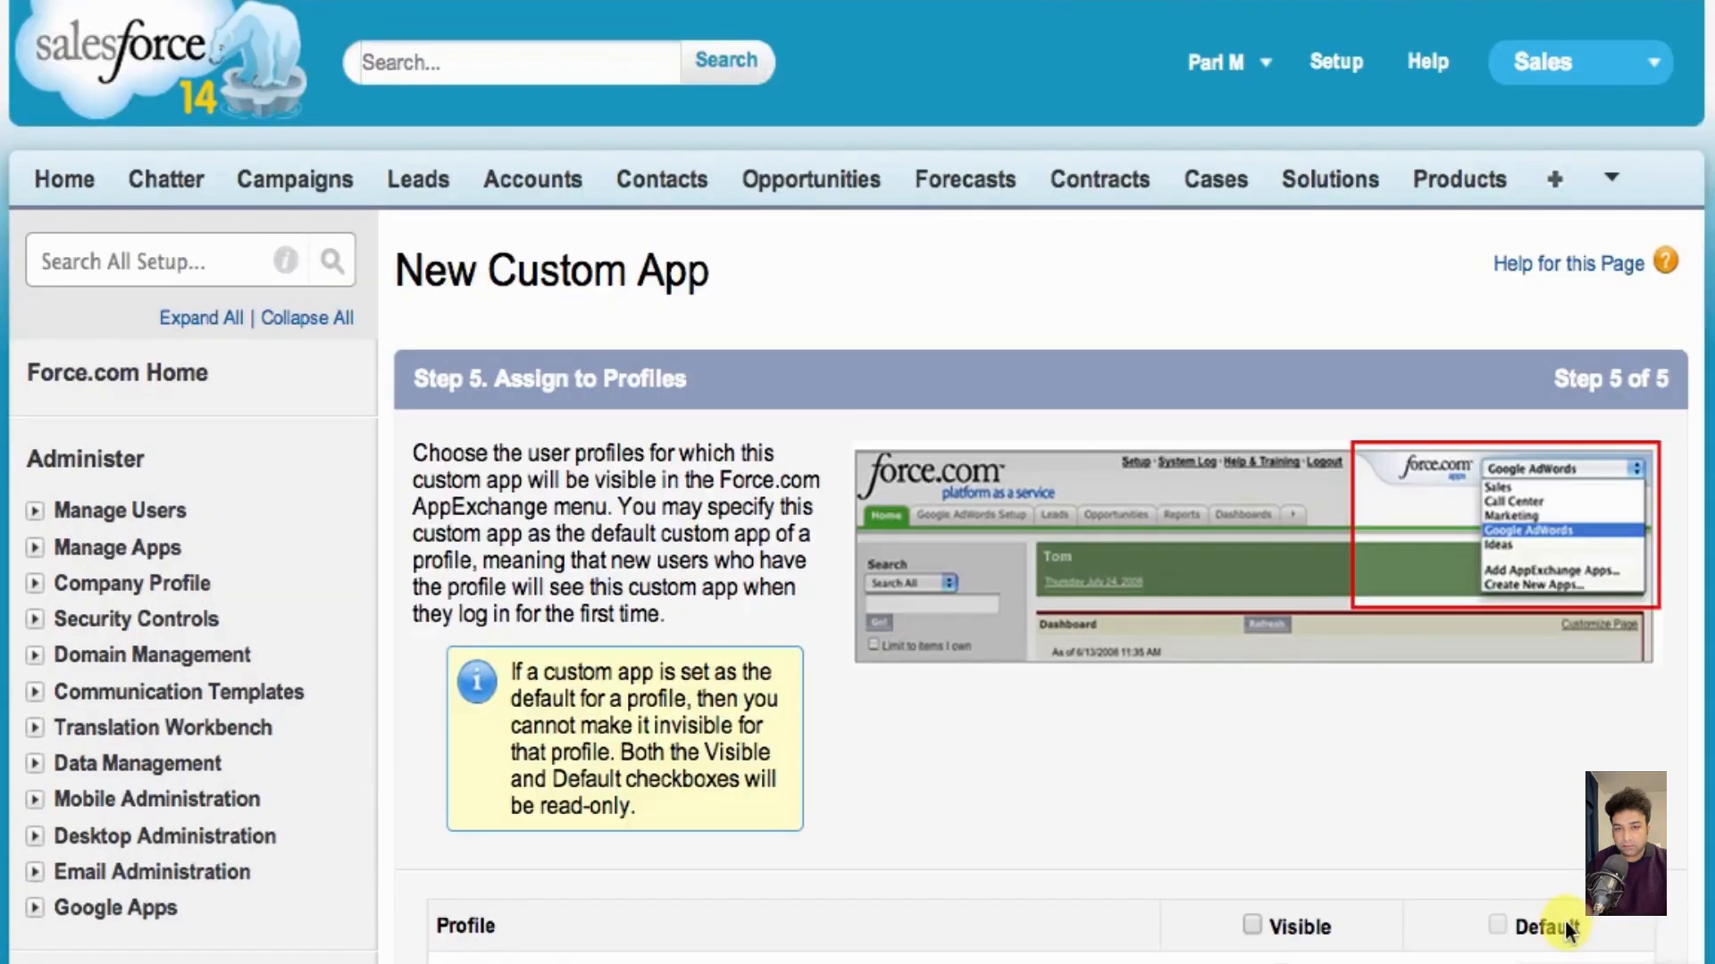
# Step: Make the Recruiting app visible to all profiles and save it
pyautogui.scroll(-2, 1568, 699)
pyautogui.scroll(-2, 1568, 699)
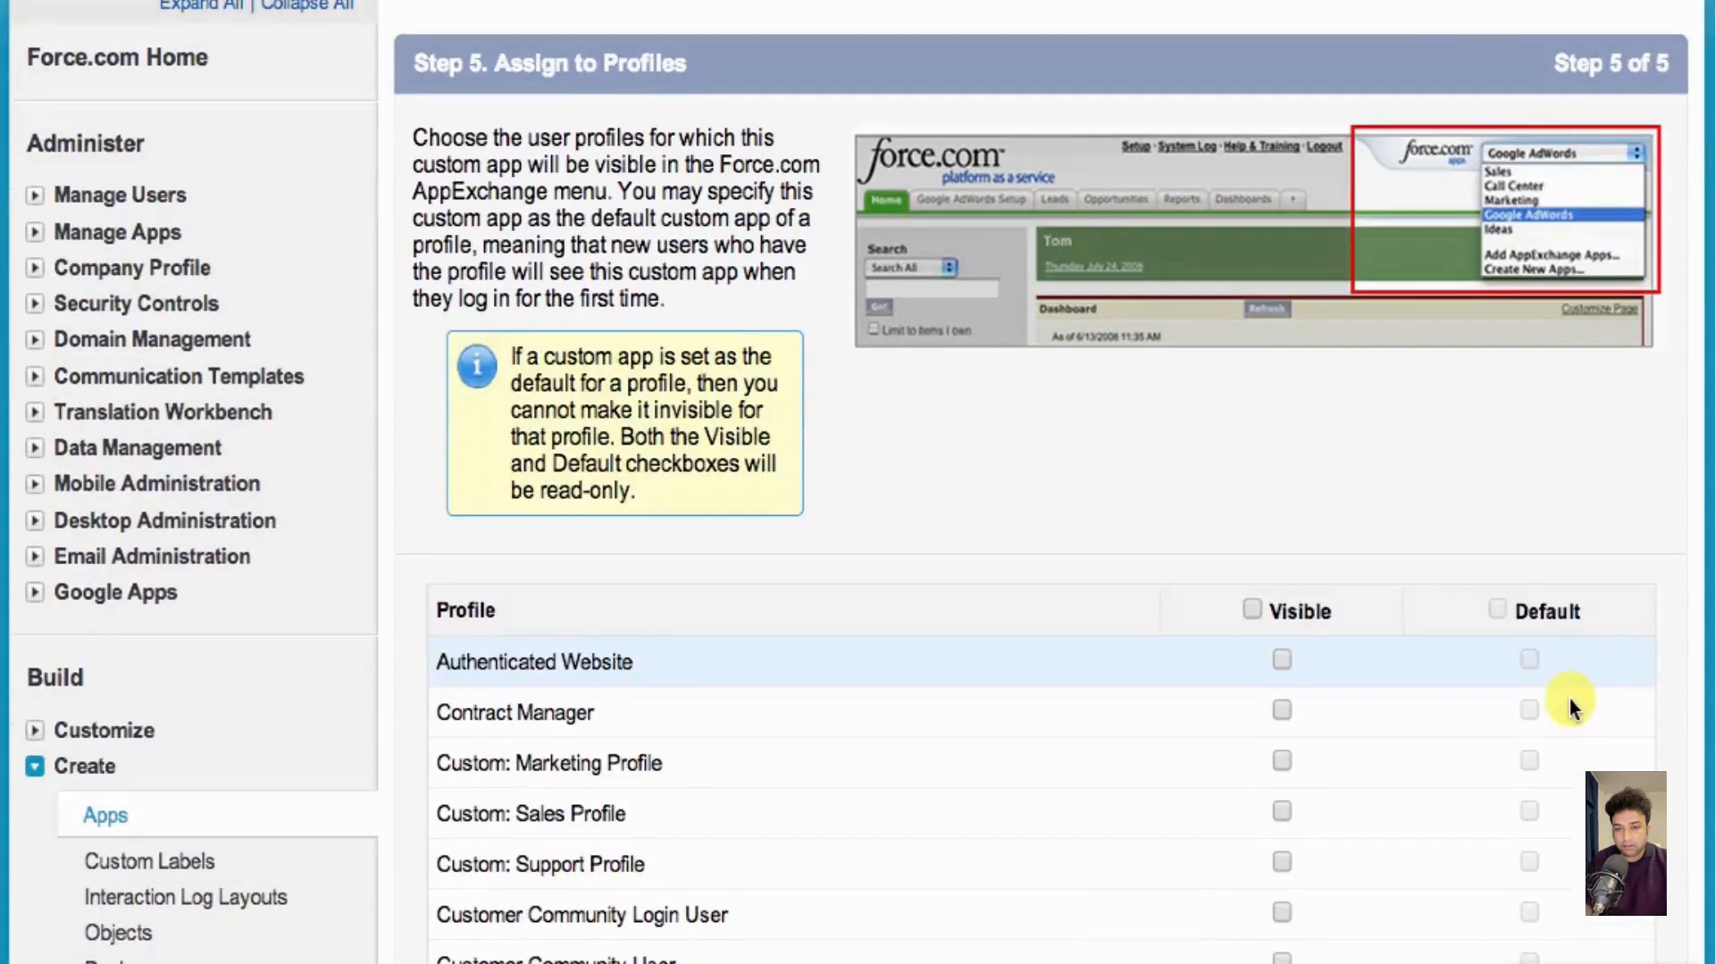
pyautogui.scroll(-5, 1568, 699)
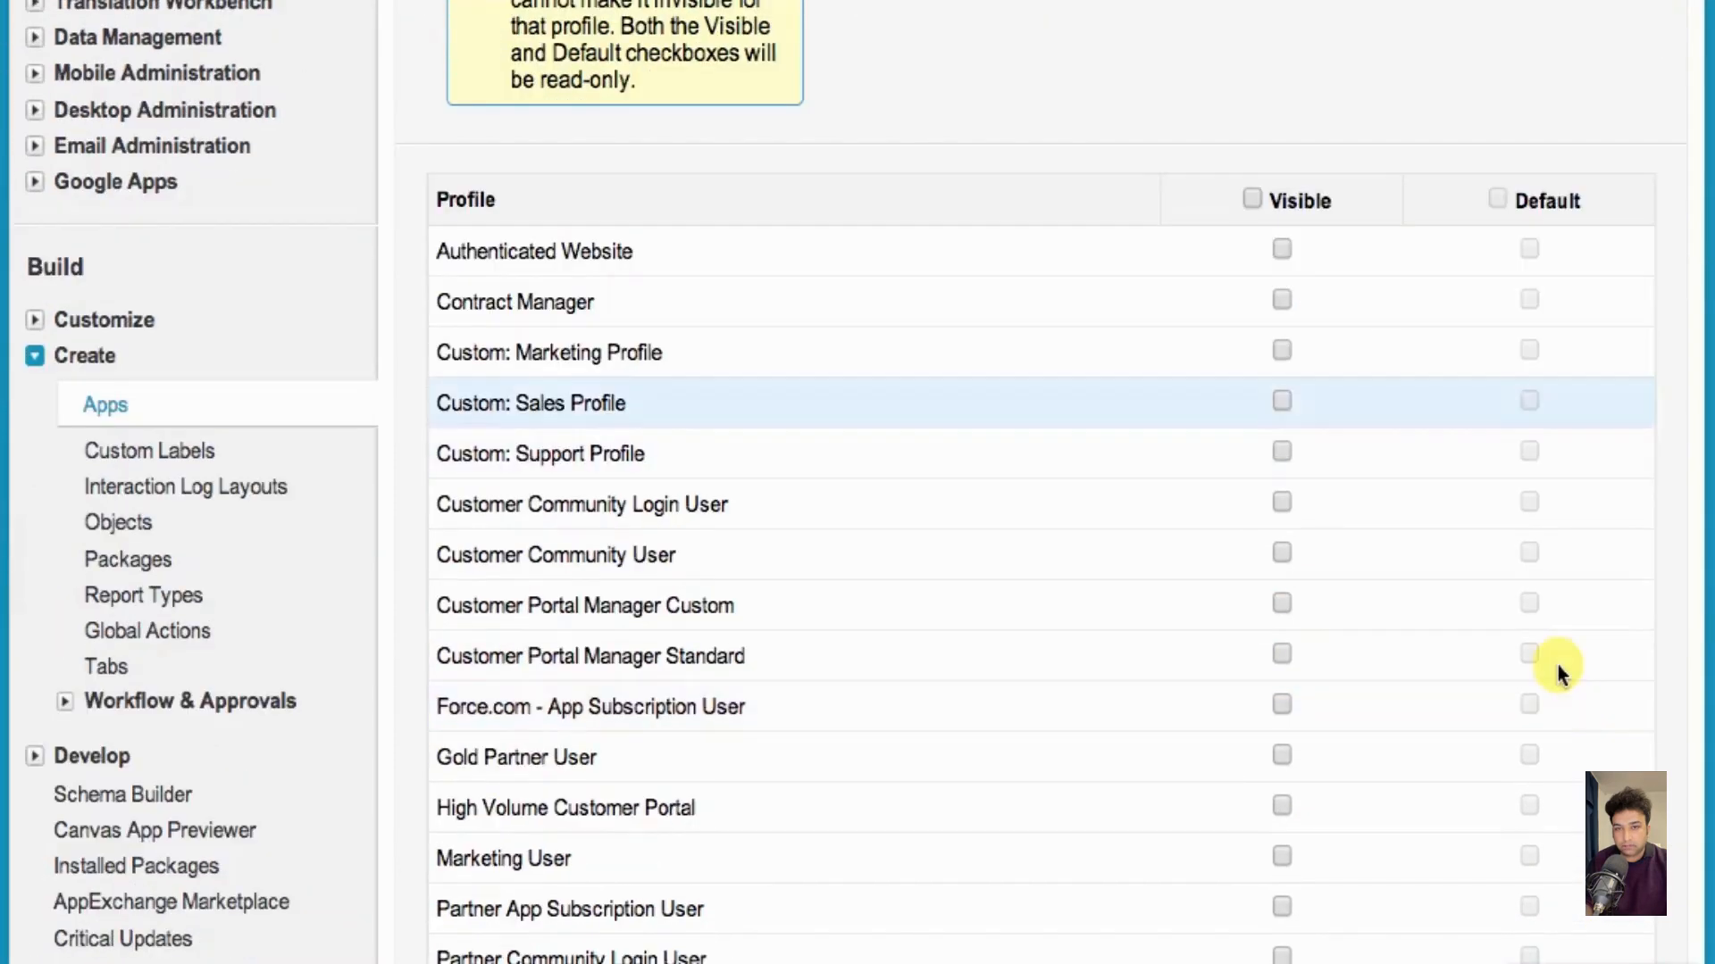
pyautogui.click(1253, 198)
pyautogui.scroll(-7, 1358, 651)
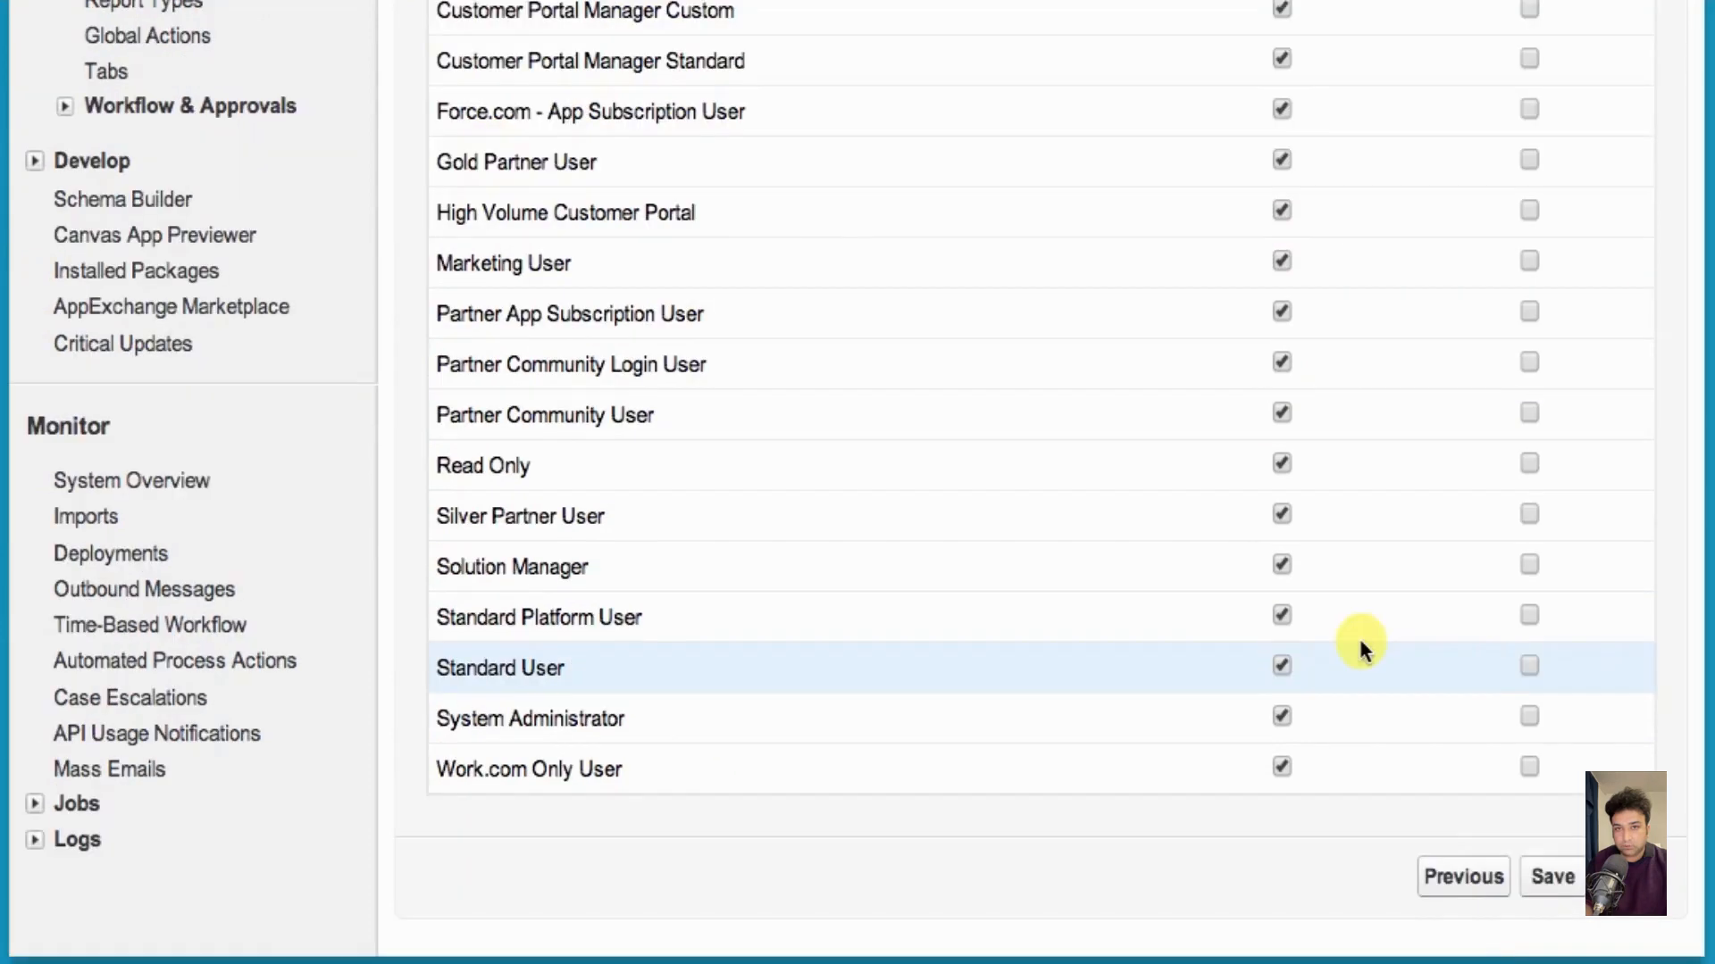
pyautogui.click(1553, 878)
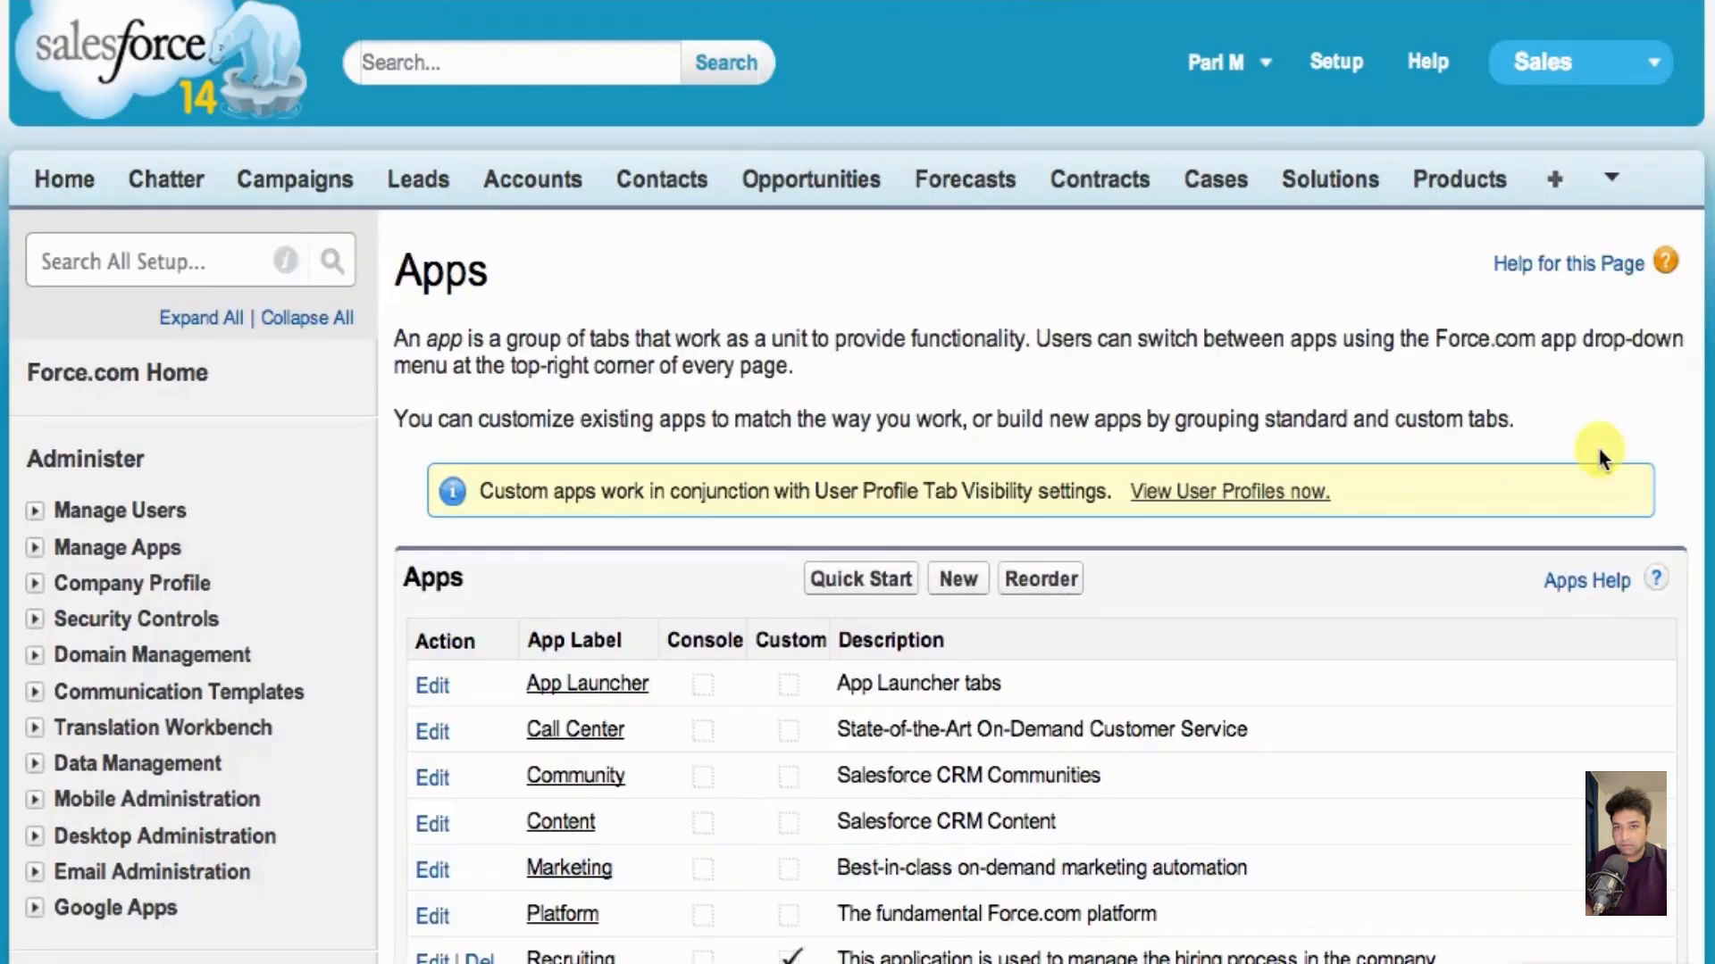
# Step: Switch to the Recruiting app and start a new Position record
pyautogui.click(1645, 72)
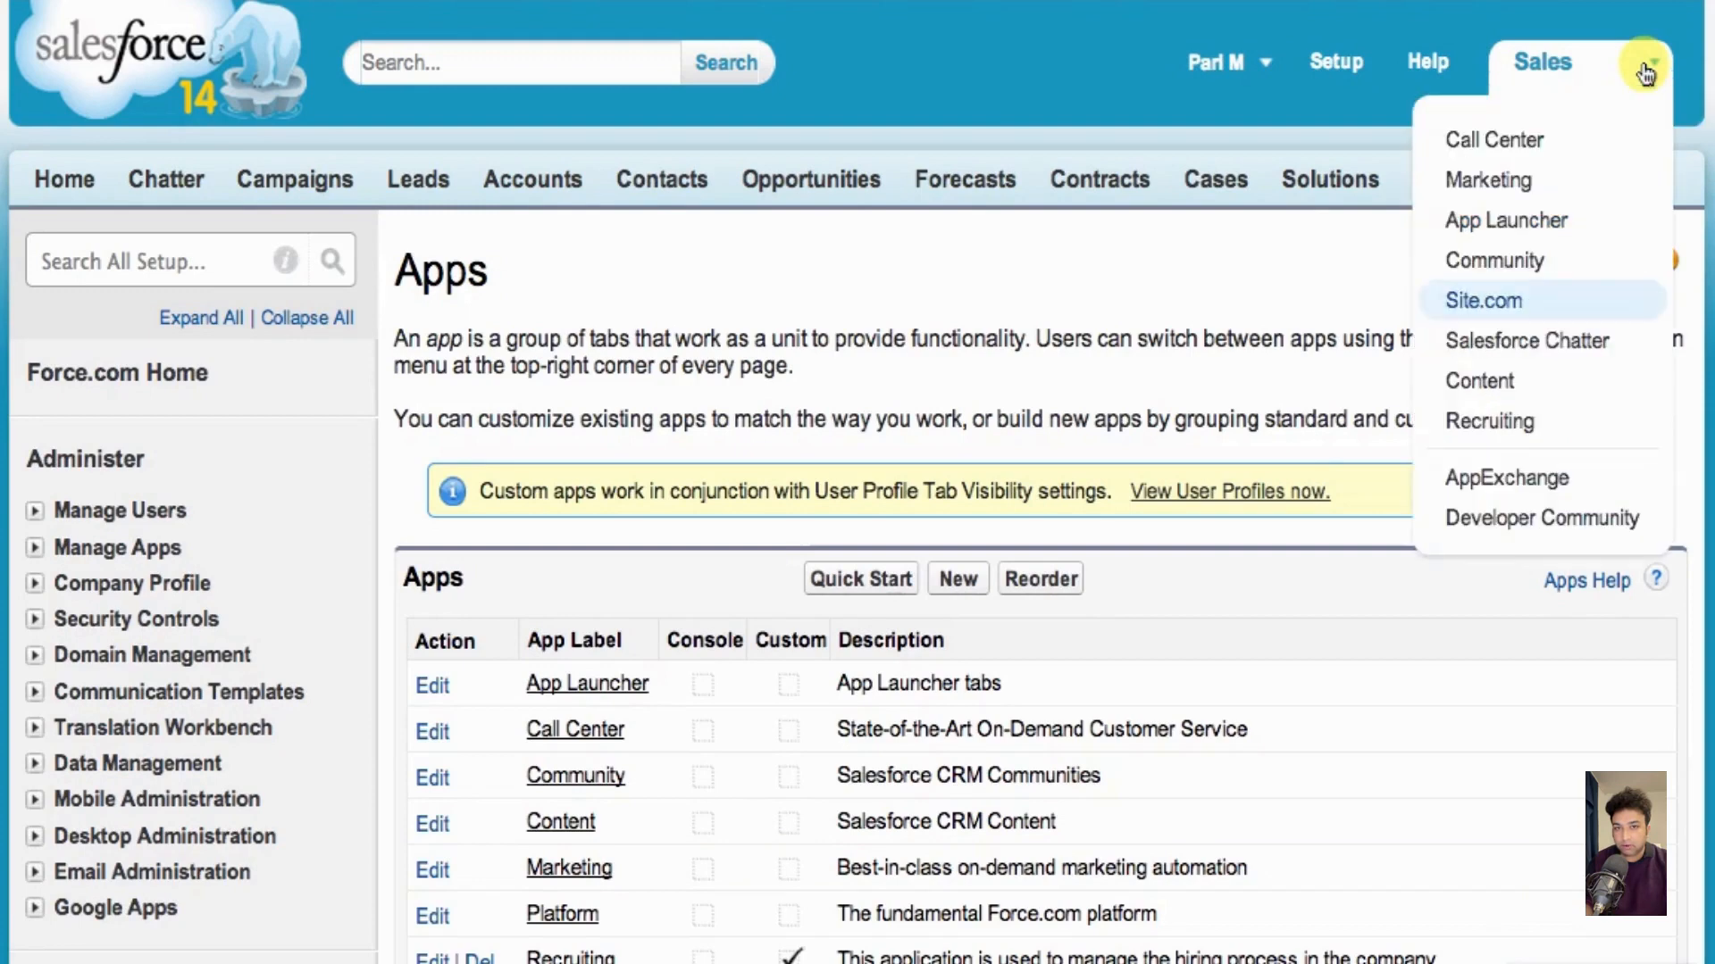
pyautogui.click(1507, 437)
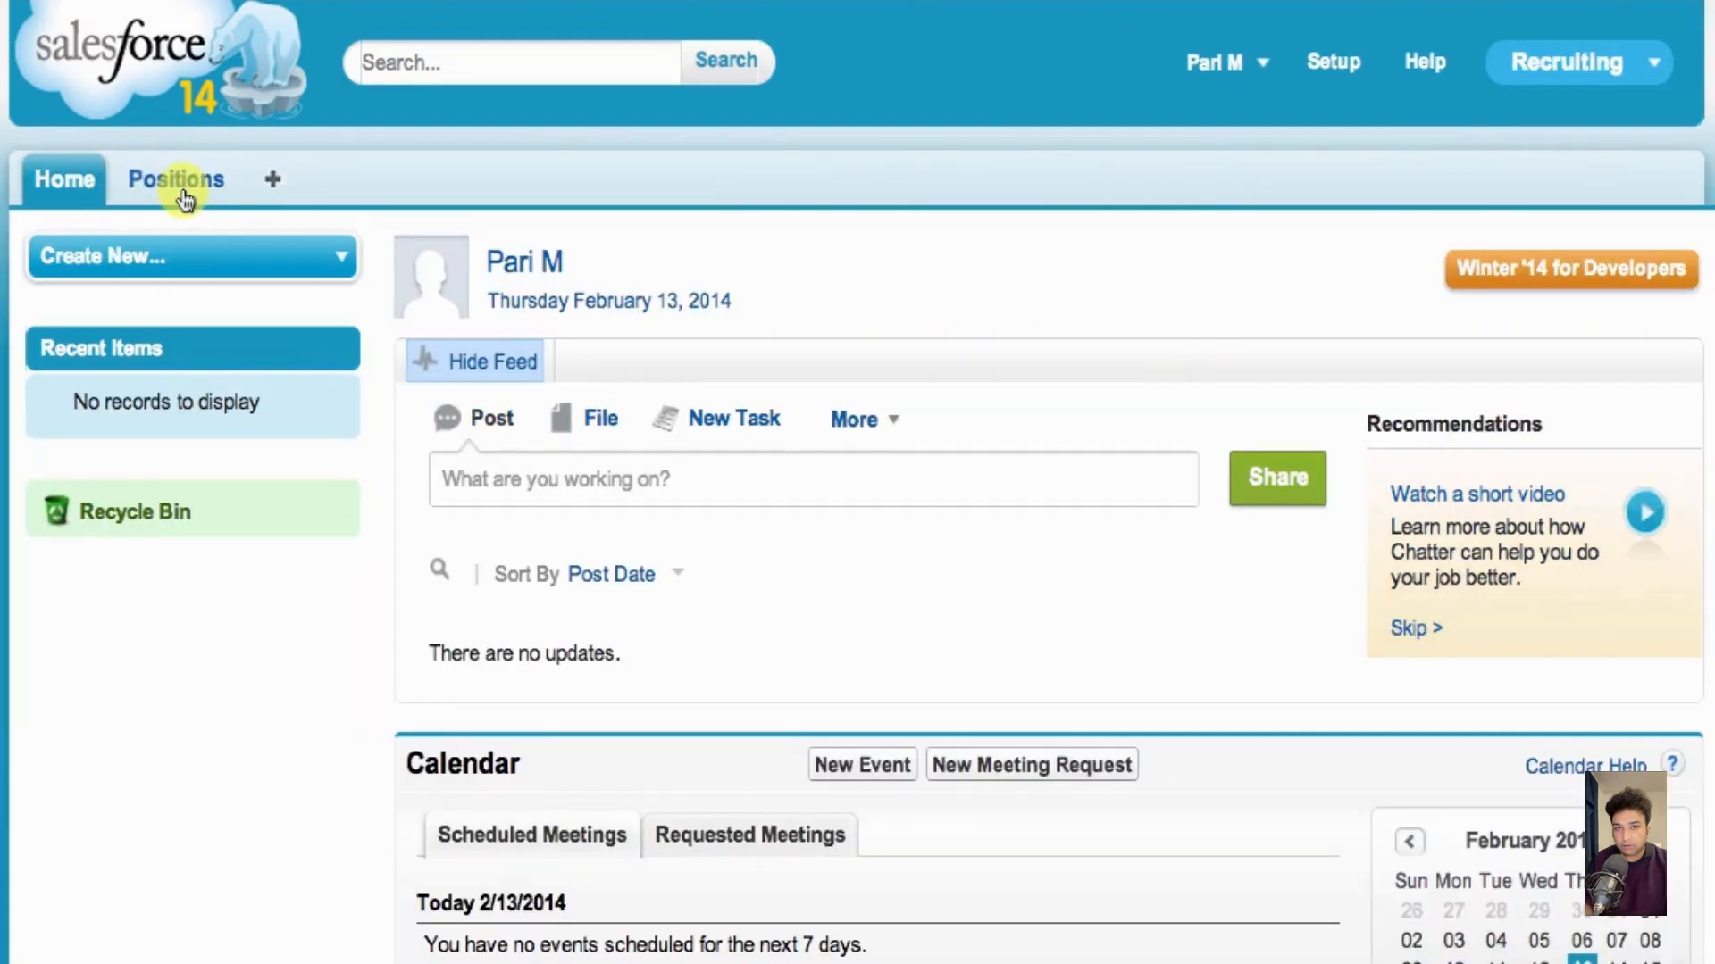
pyautogui.click(176, 183)
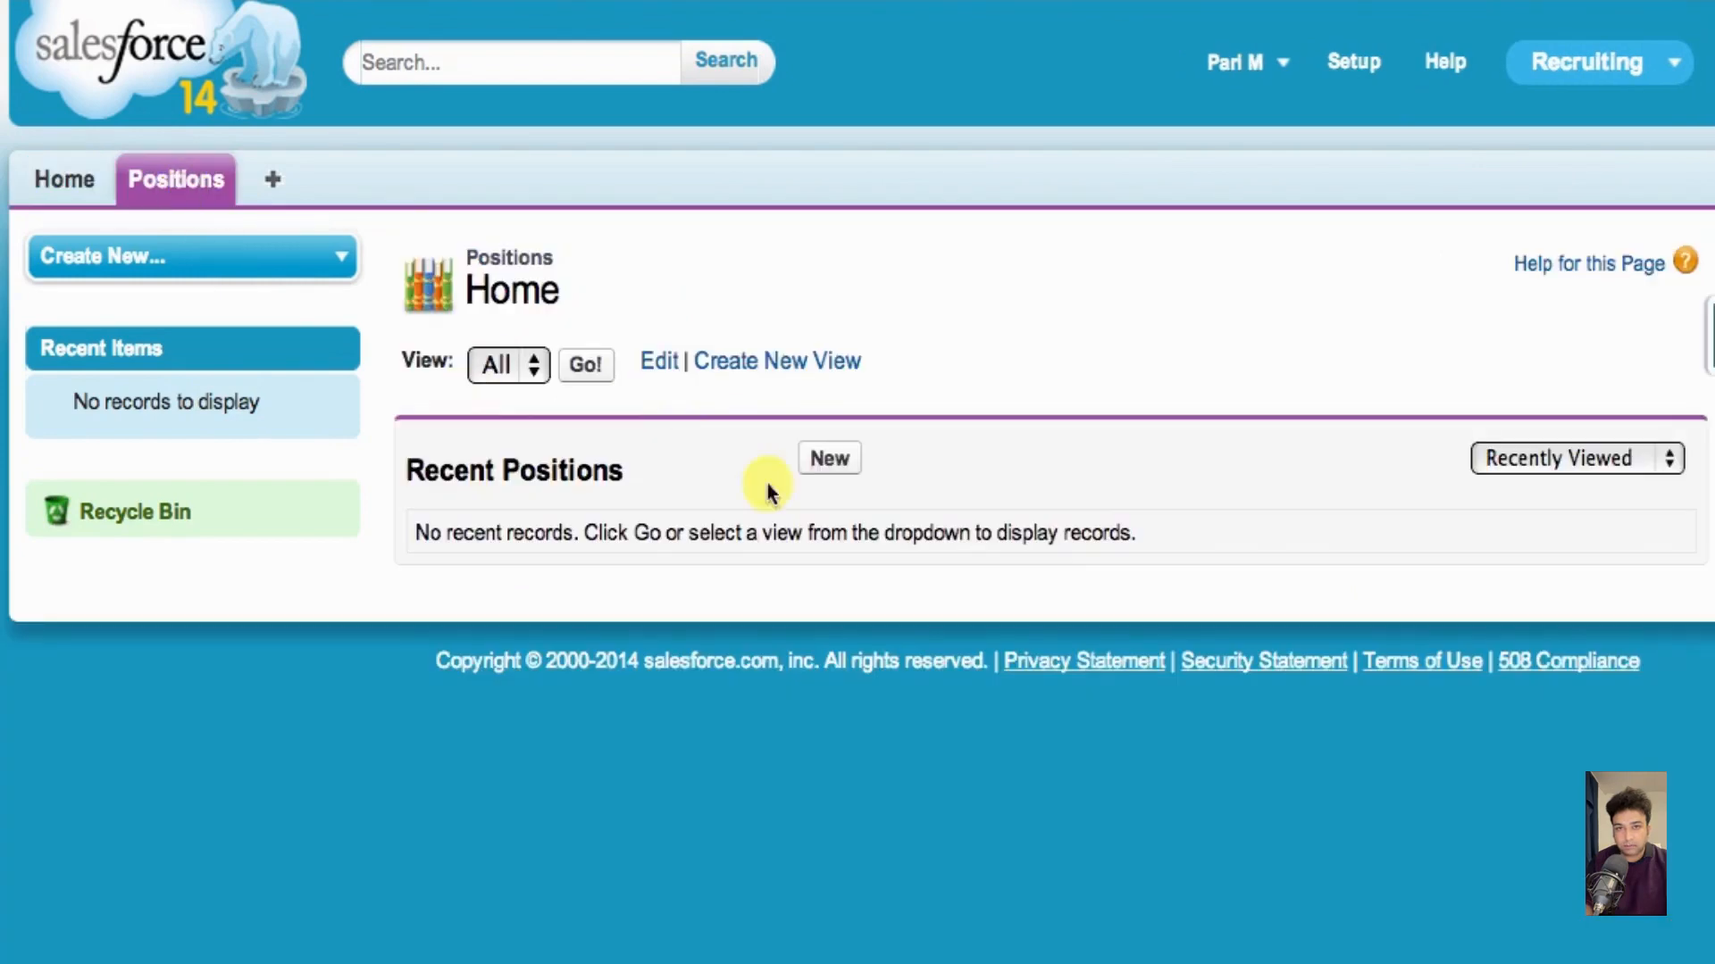
pyautogui.click(829, 459)
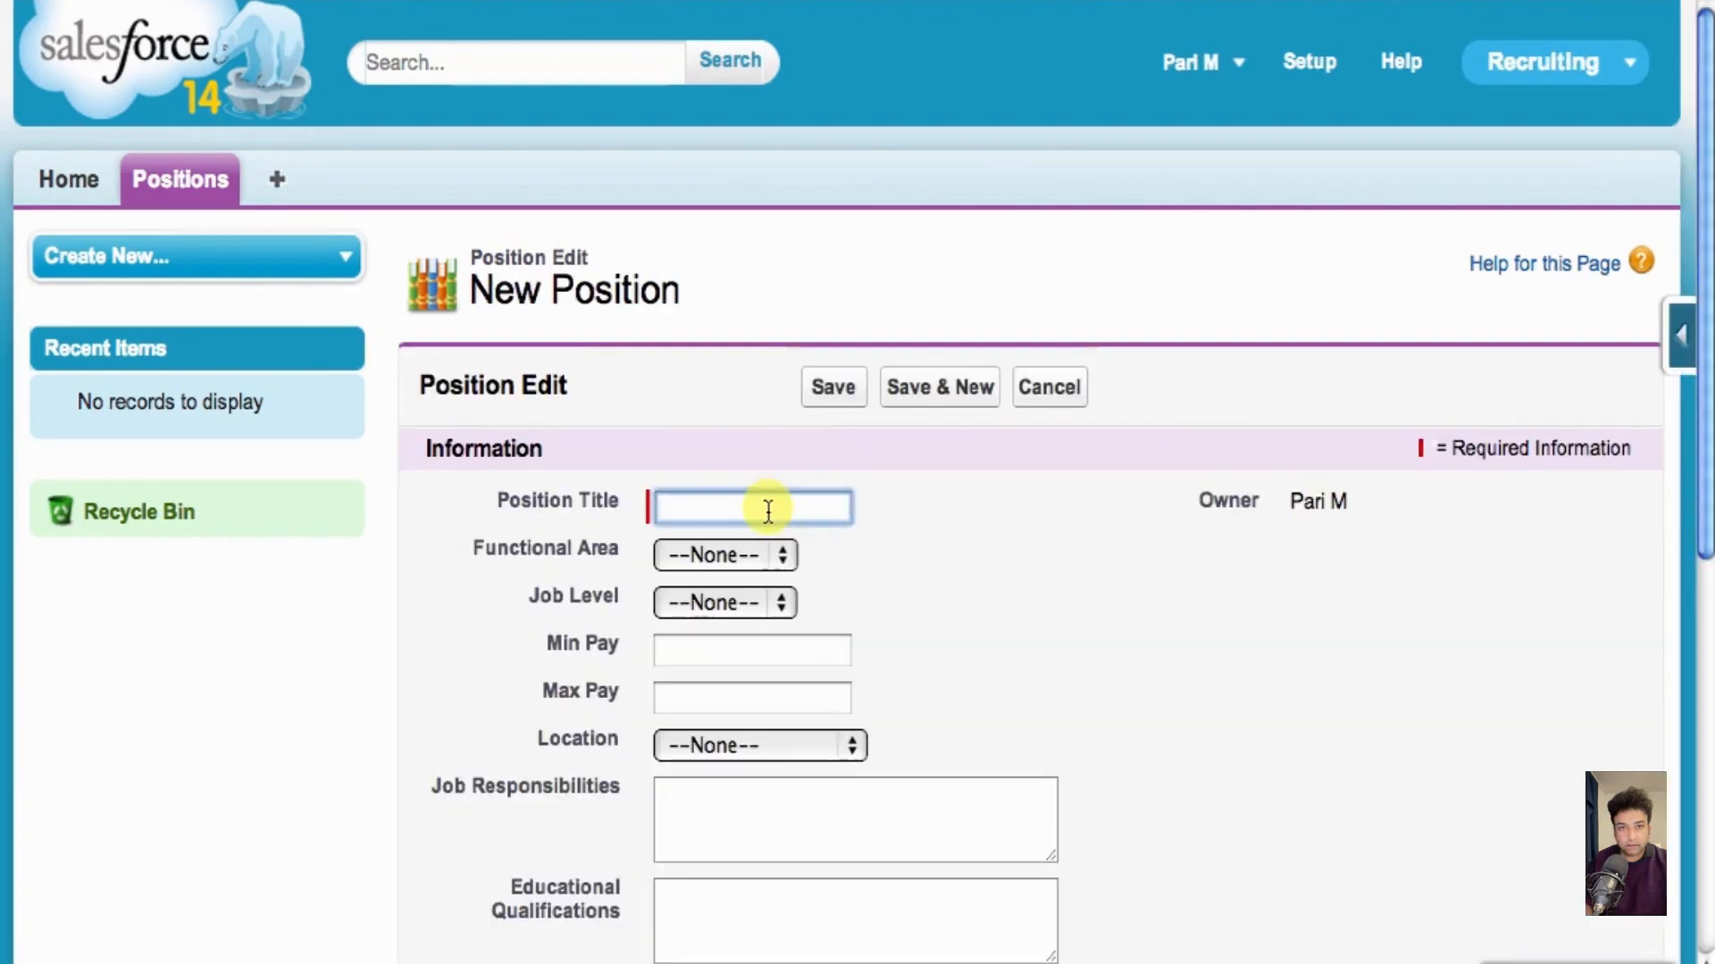
# Step: Enter title Marketing Intern, Marketing area, job level MK-100, pay 35000 to 40000
pyautogui.write('Marketing Intern')
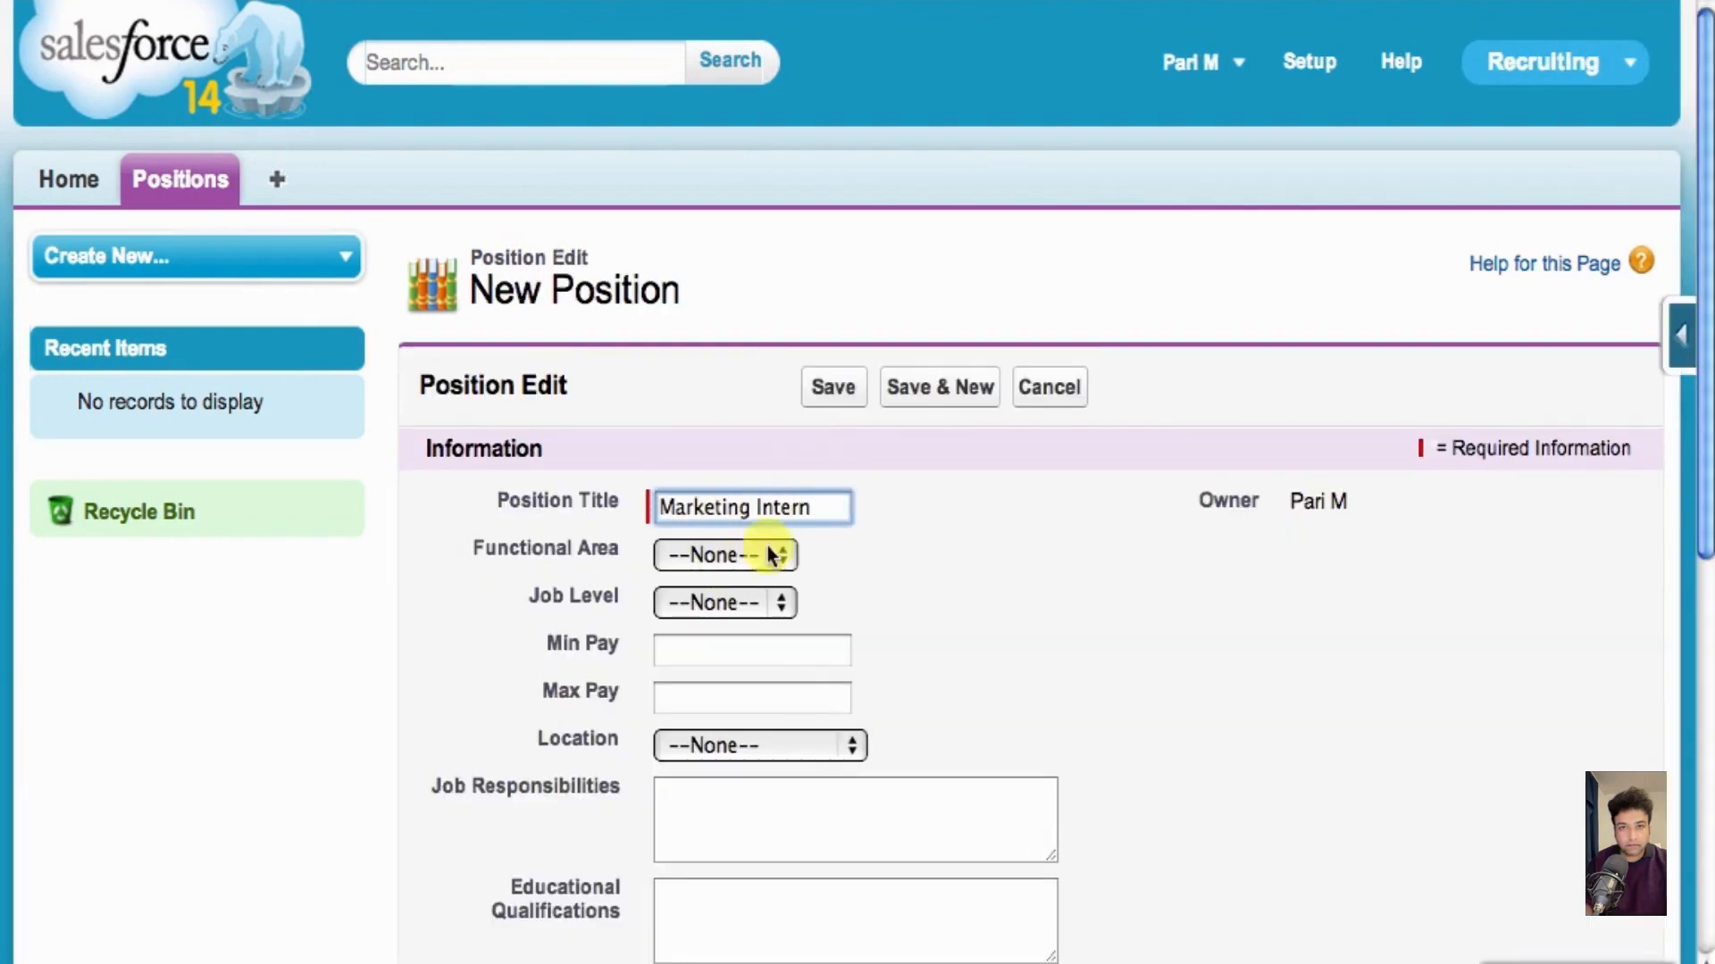
pyautogui.click(770, 554)
pyautogui.click(754, 600)
pyautogui.click(747, 604)
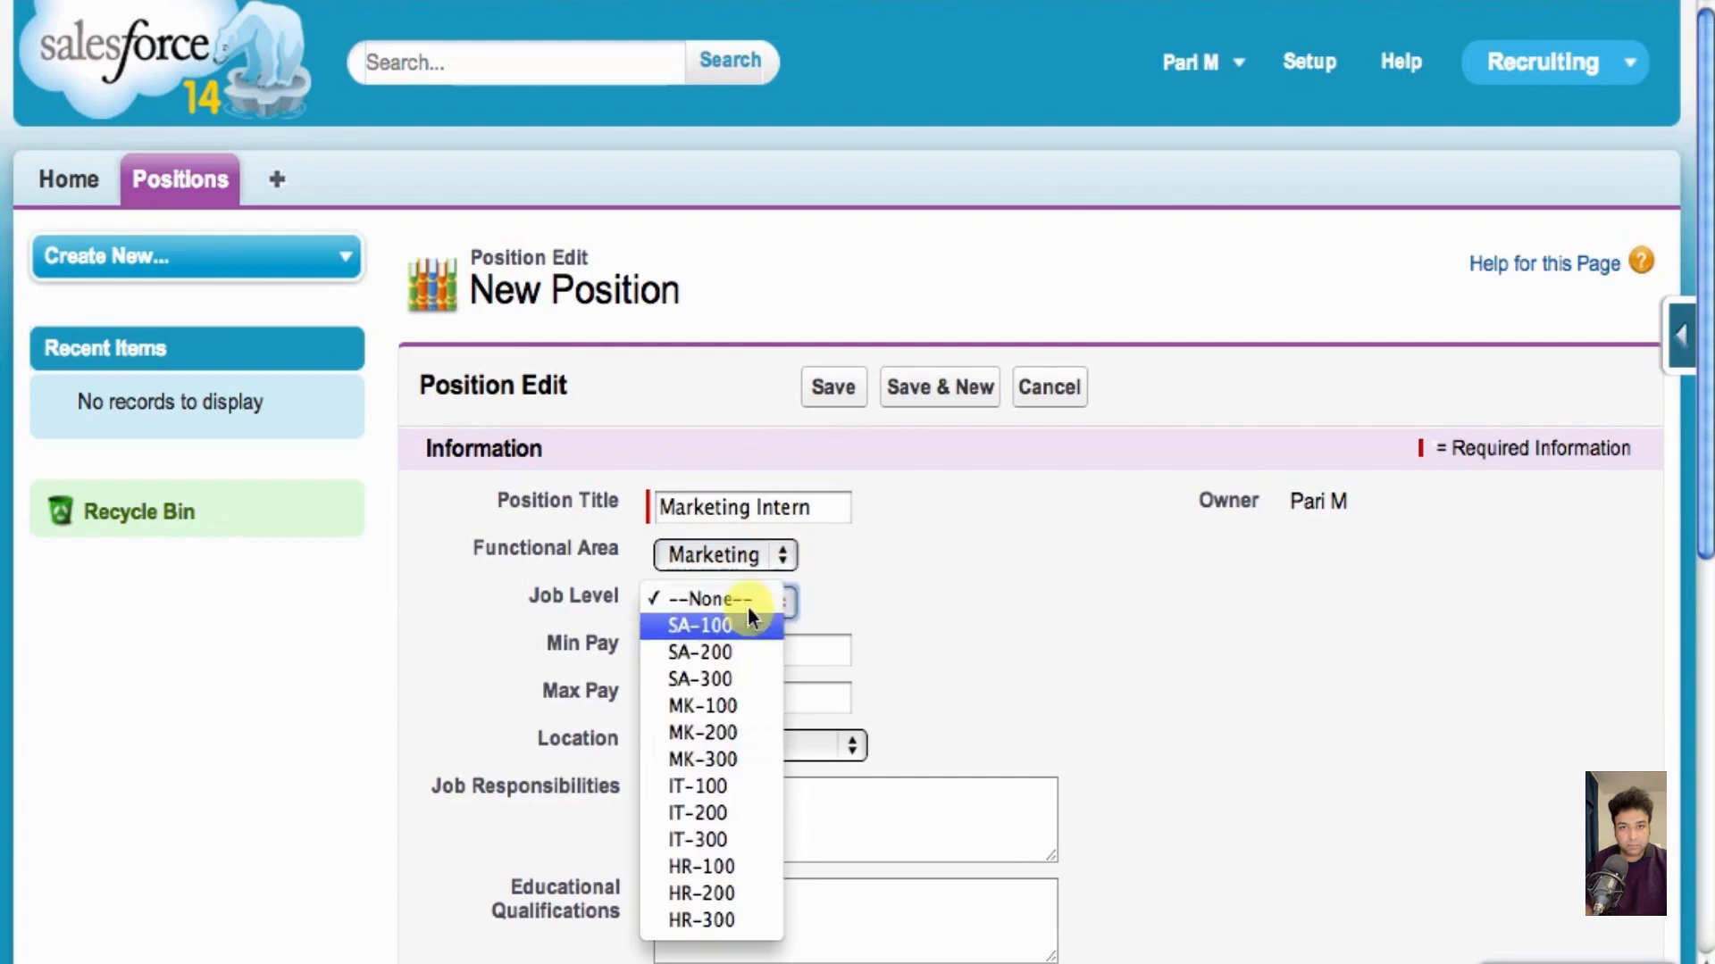
pyautogui.click(718, 708)
pyautogui.click(707, 653)
pyautogui.write('3')
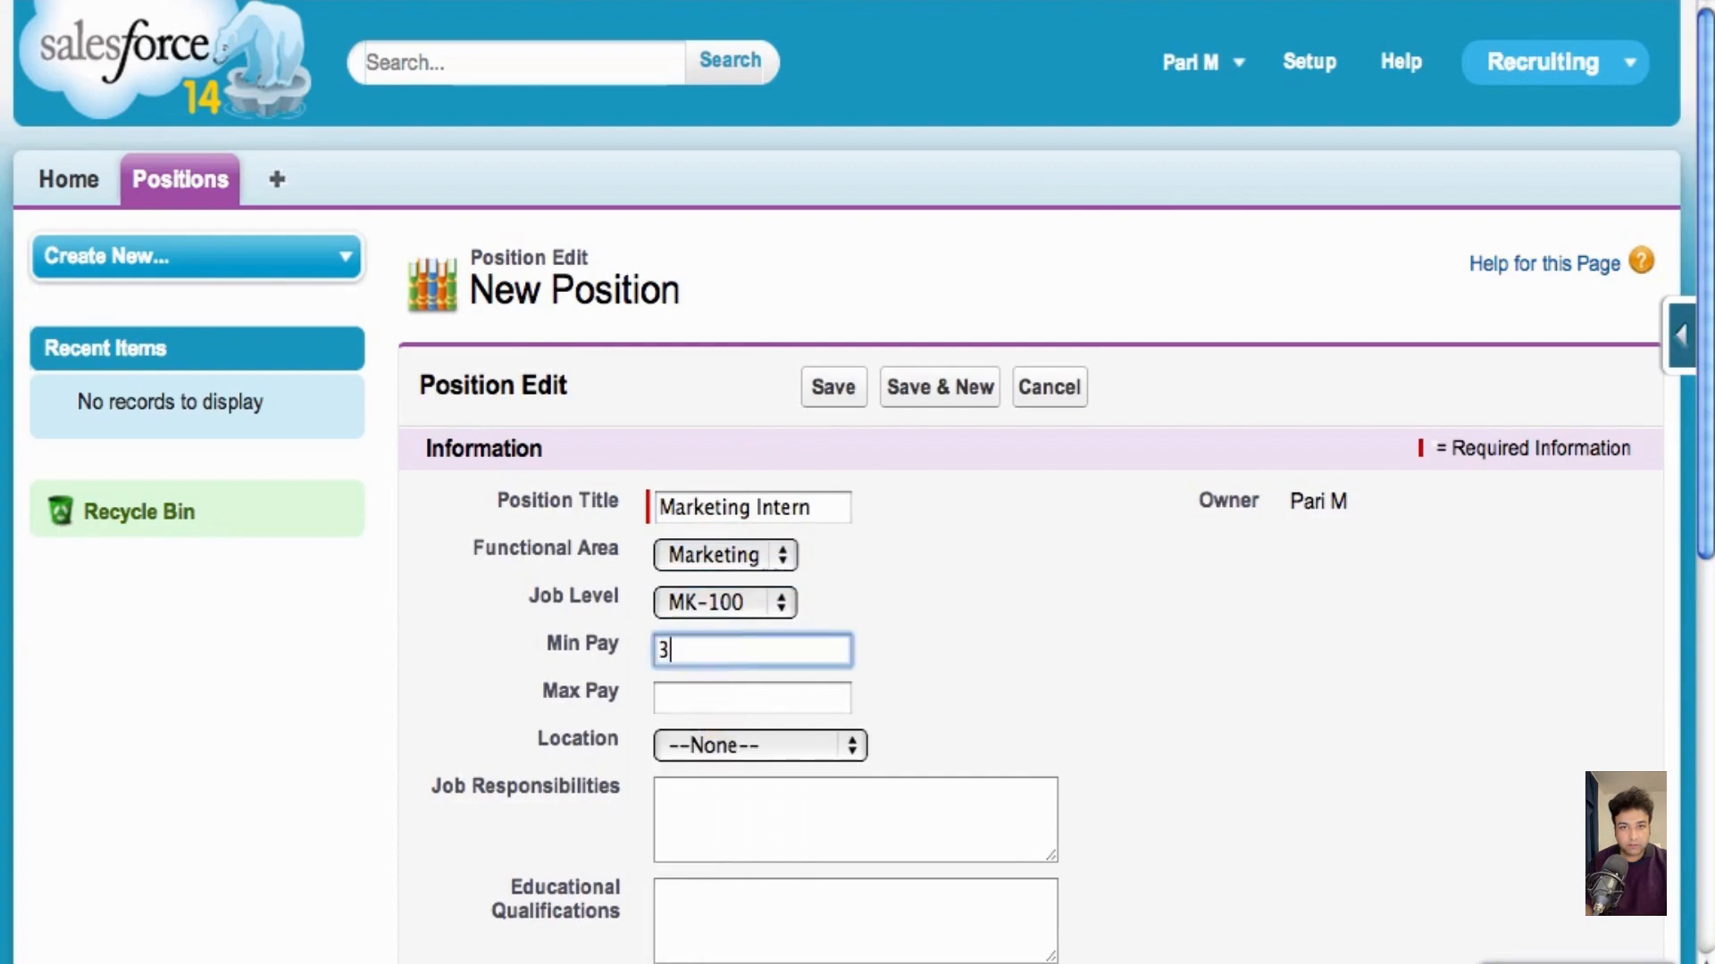
pyautogui.write('5000')
pyautogui.press('Tab')
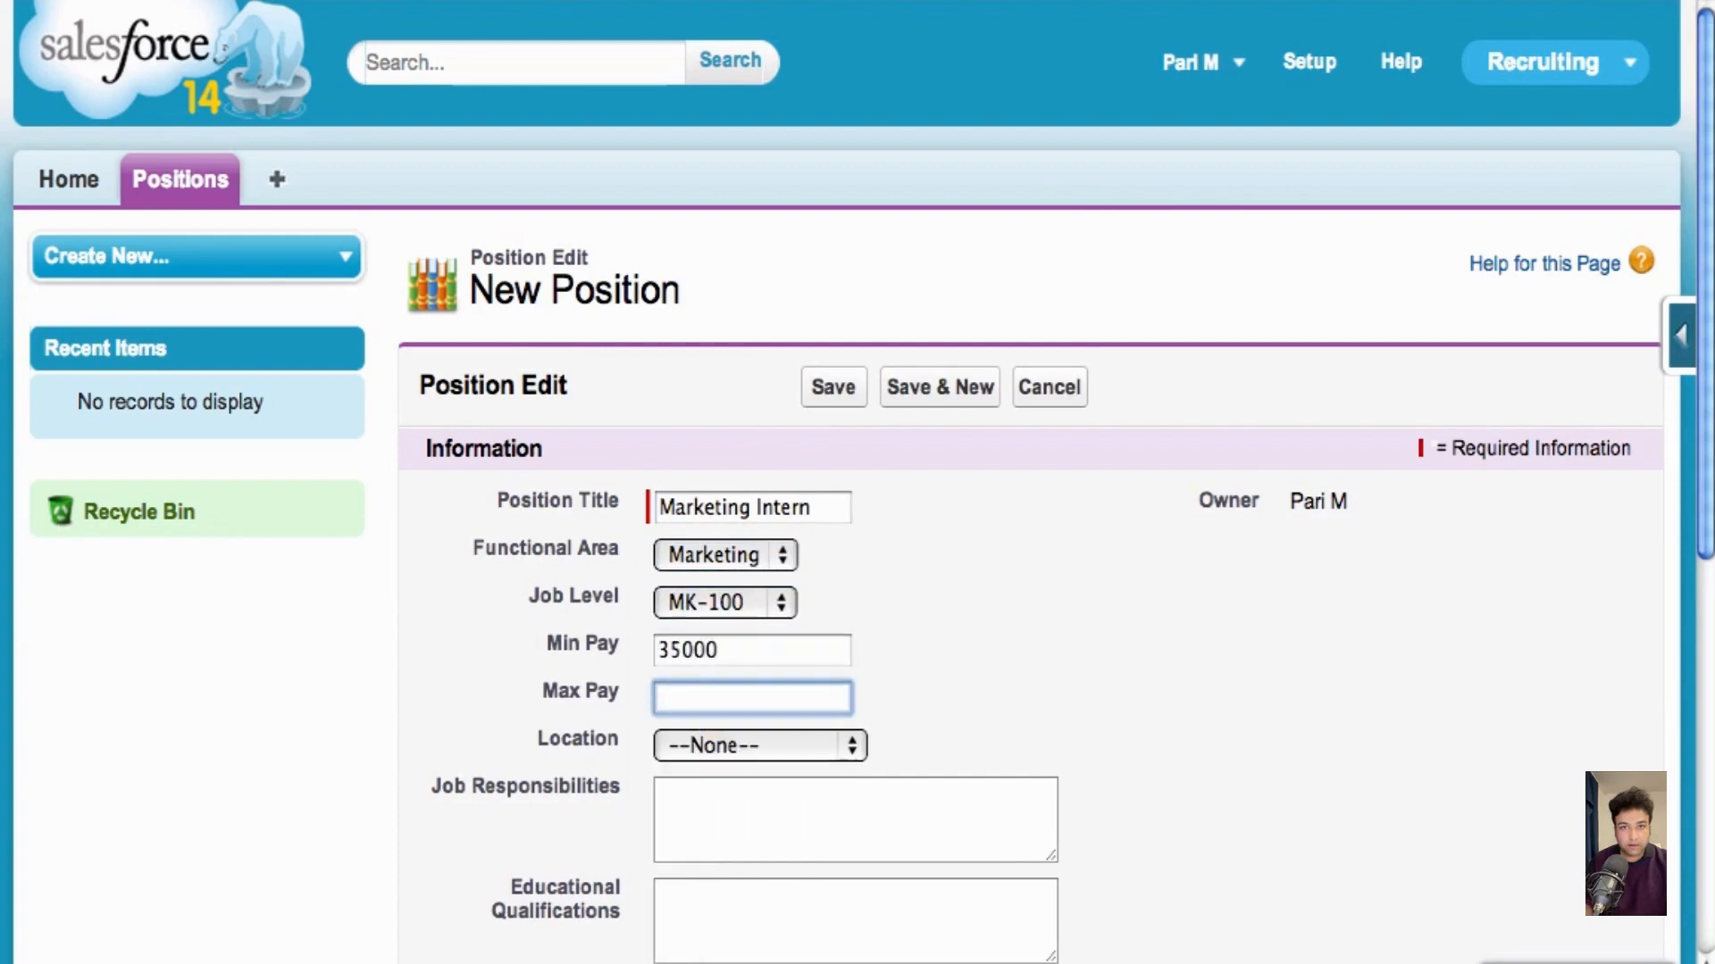
pyautogui.write('40000')
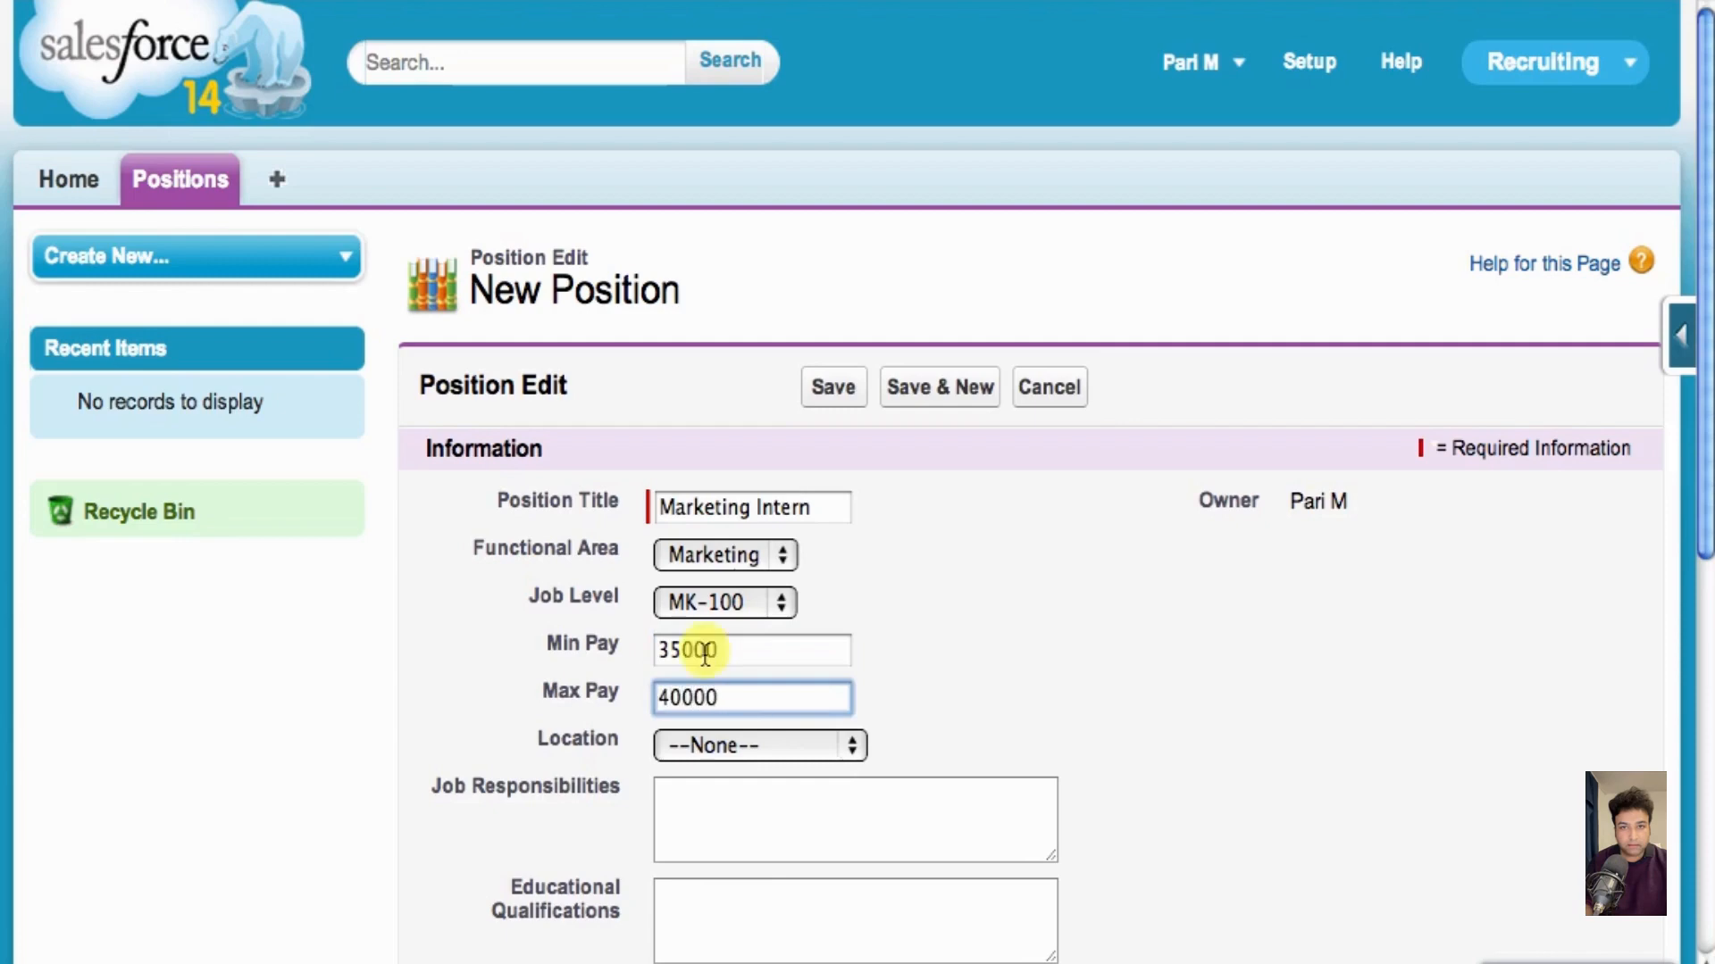
# Step: Set location Austin, TX, and fill in the responsibilities and 'MBA marketing' qualifications
pyautogui.click(748, 745)
pyautogui.click(744, 789)
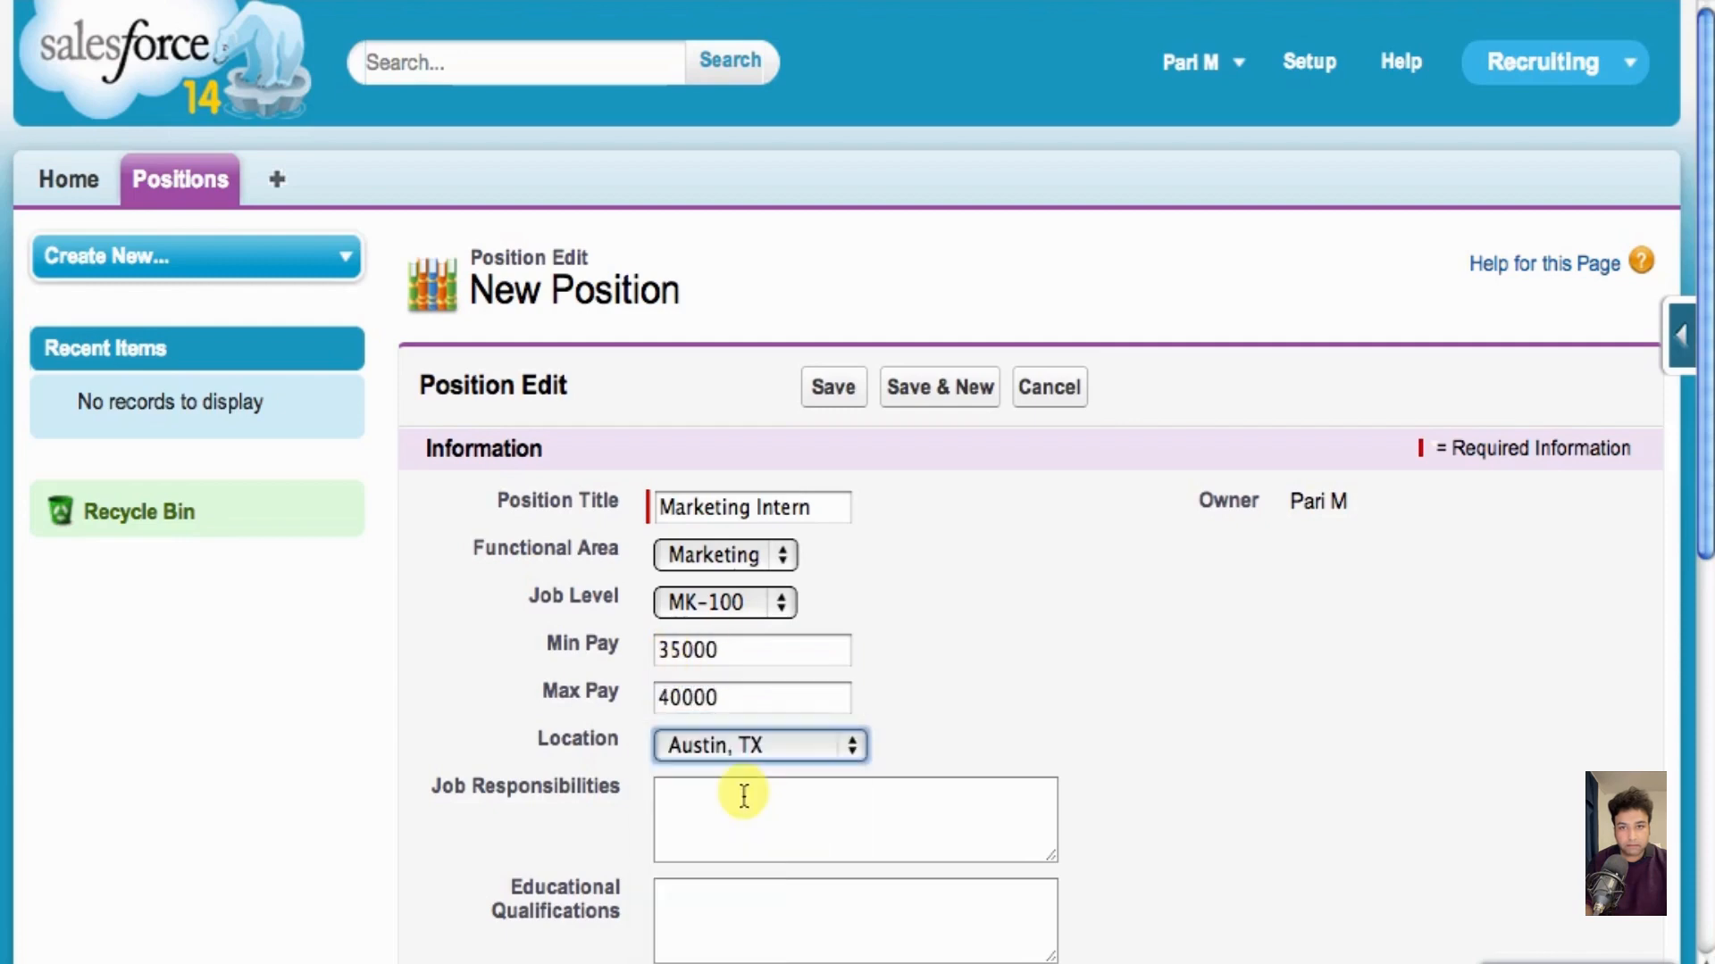
pyautogui.click(742, 807)
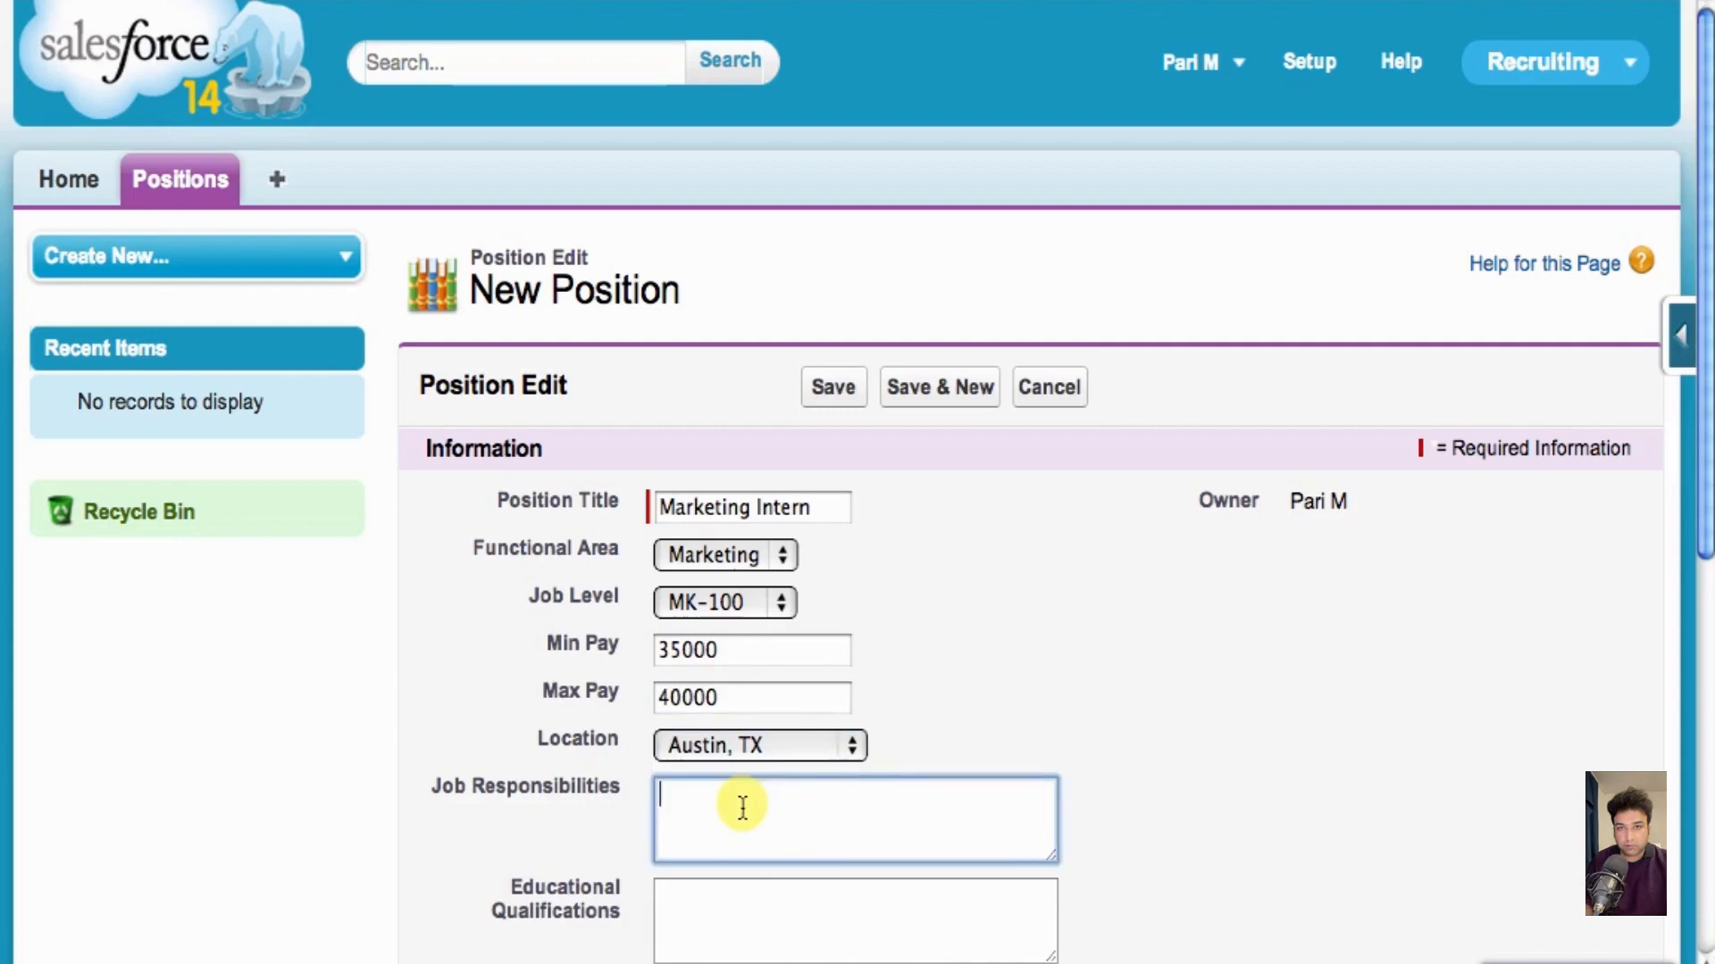
pyautogui.write('Work with designers, cre')
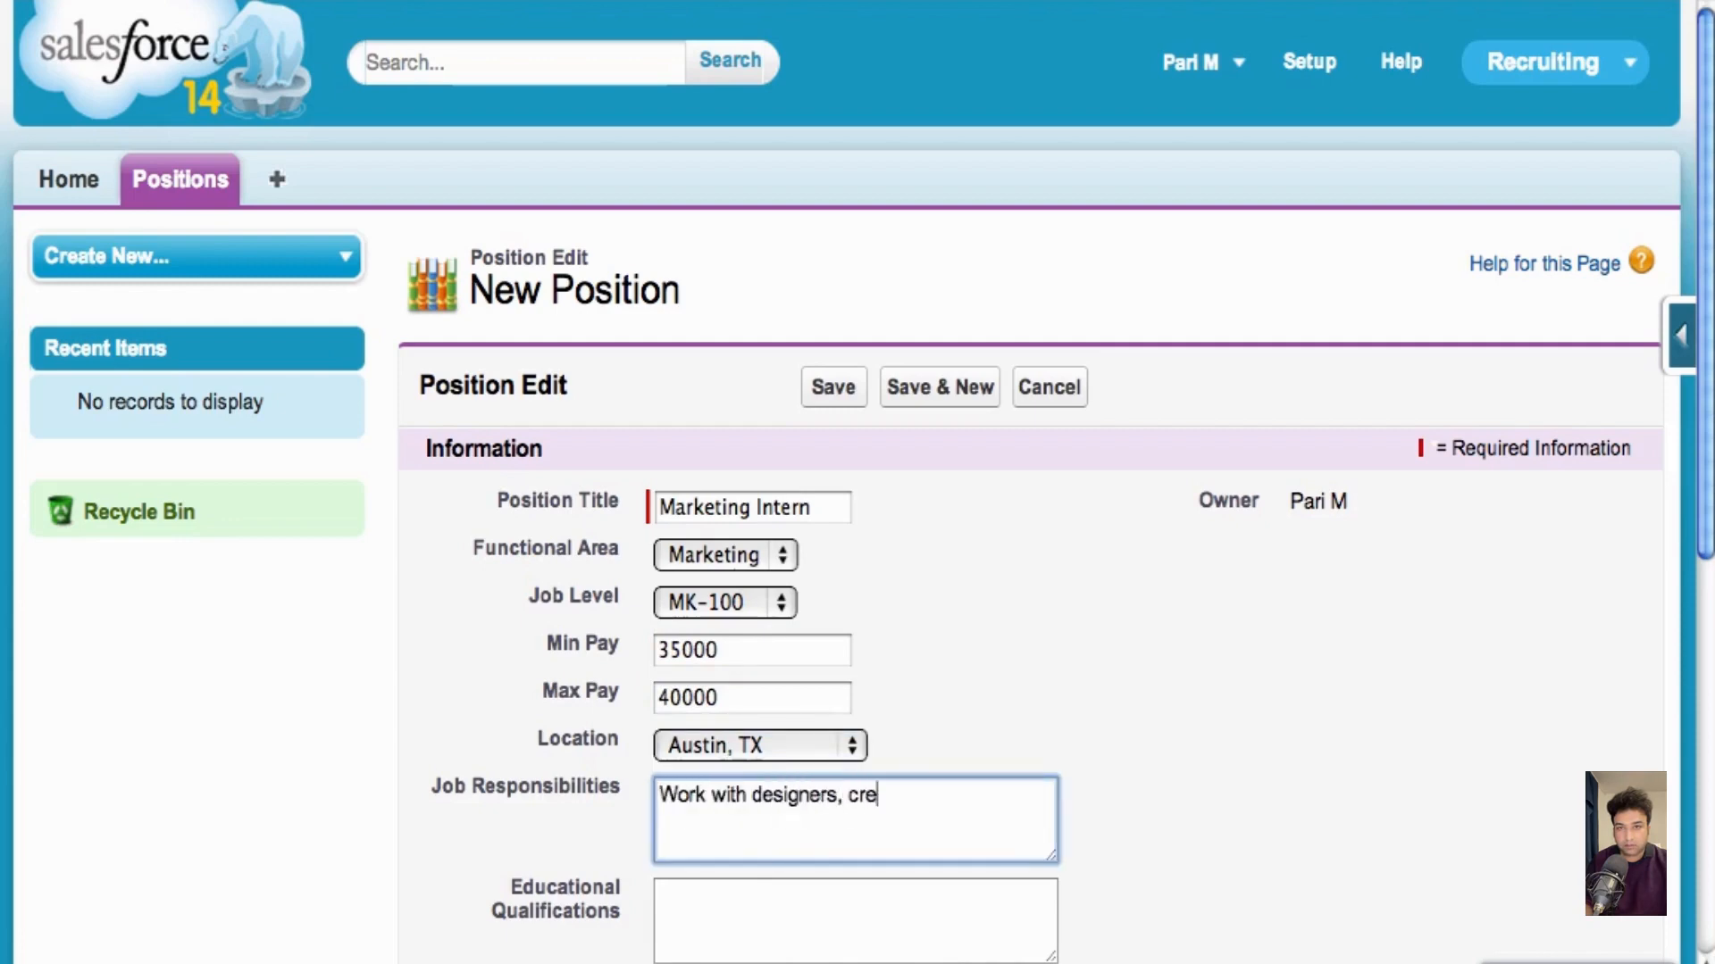
pyautogui.write('ate content, Manage s')
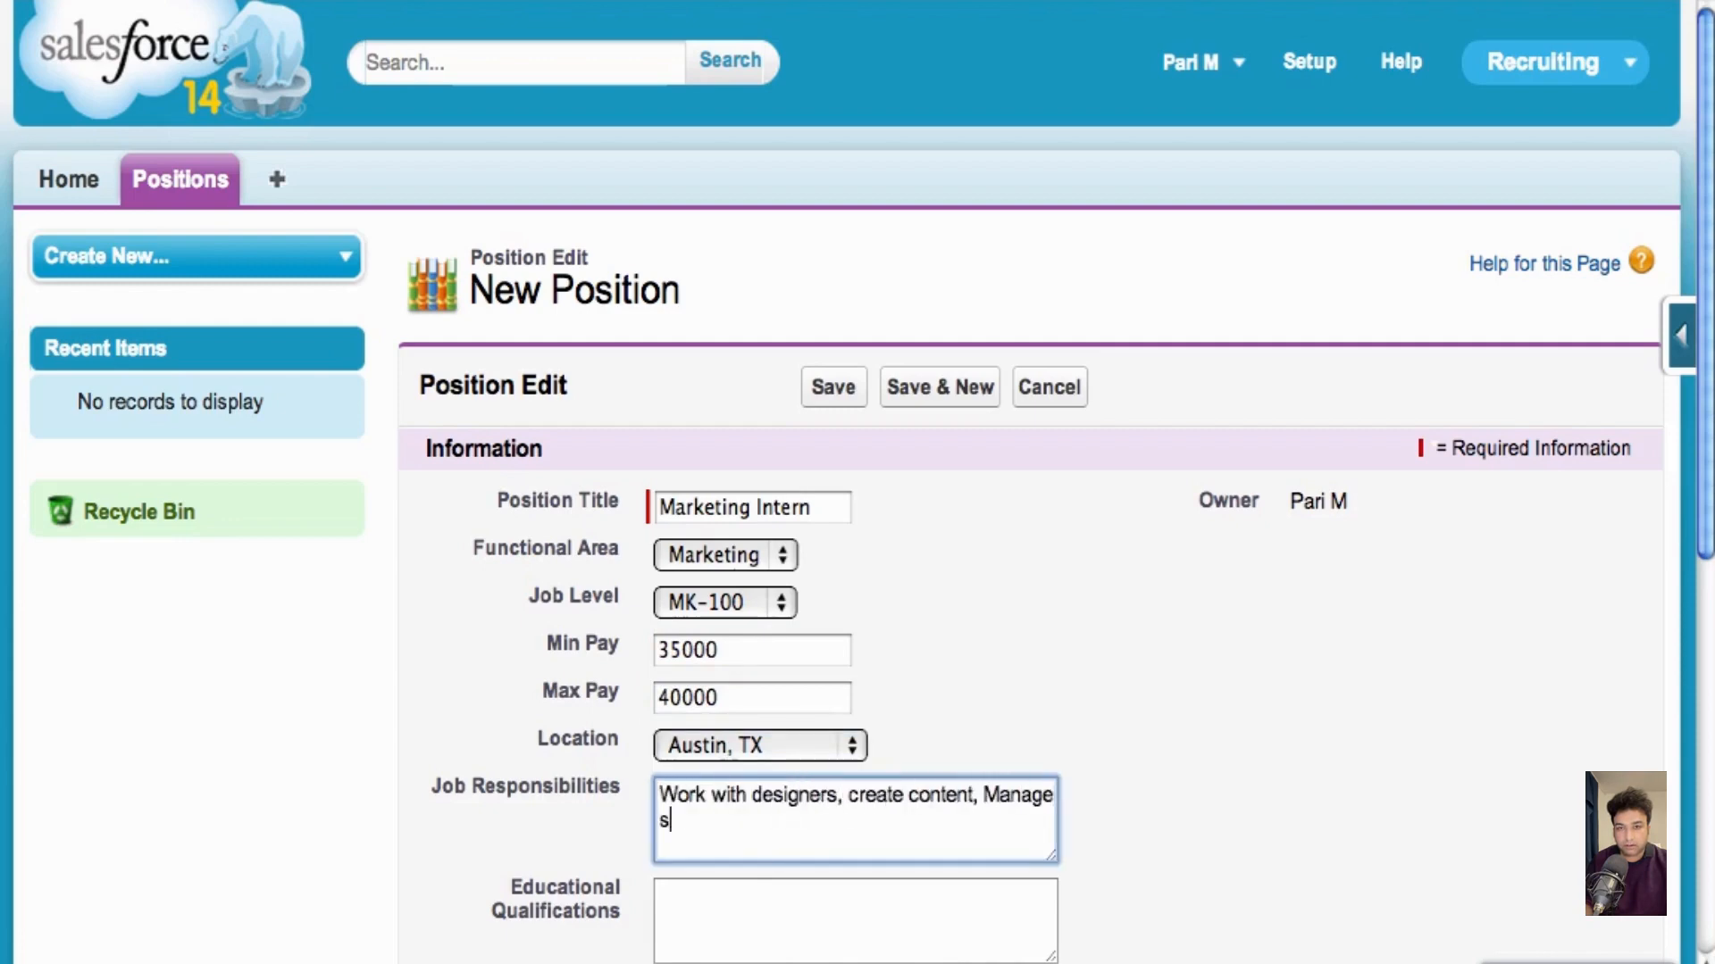
pyautogui.write('ocial media marketing str')
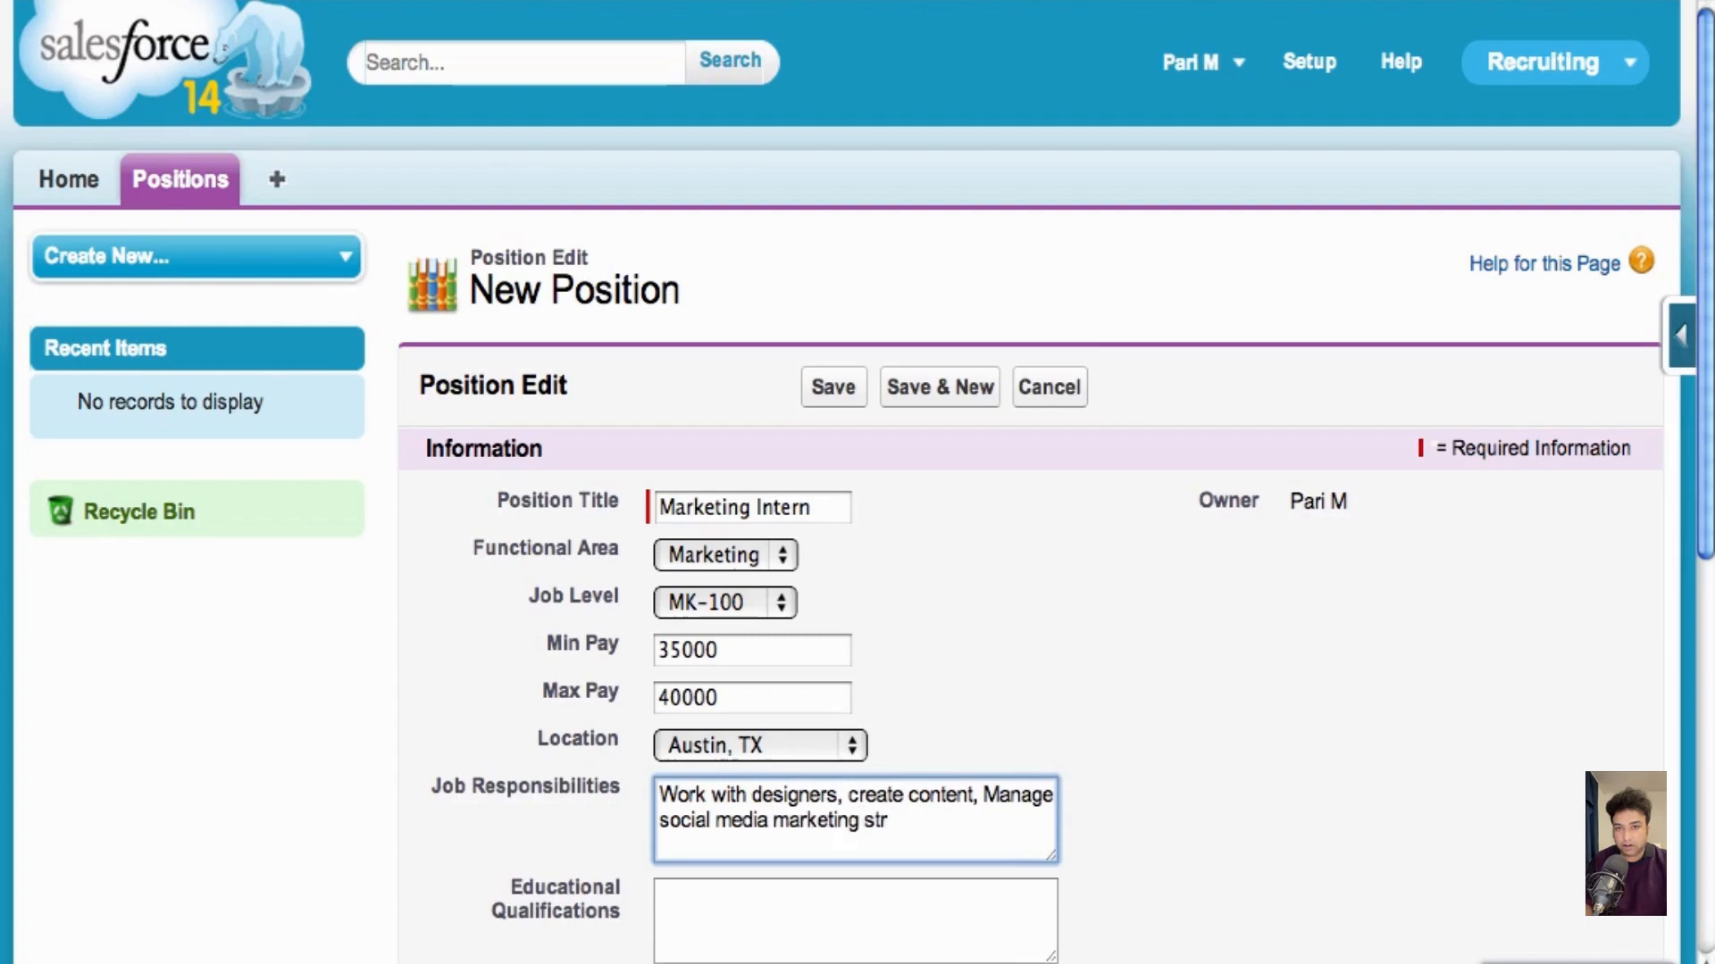
pyautogui.write('ategy within the company')
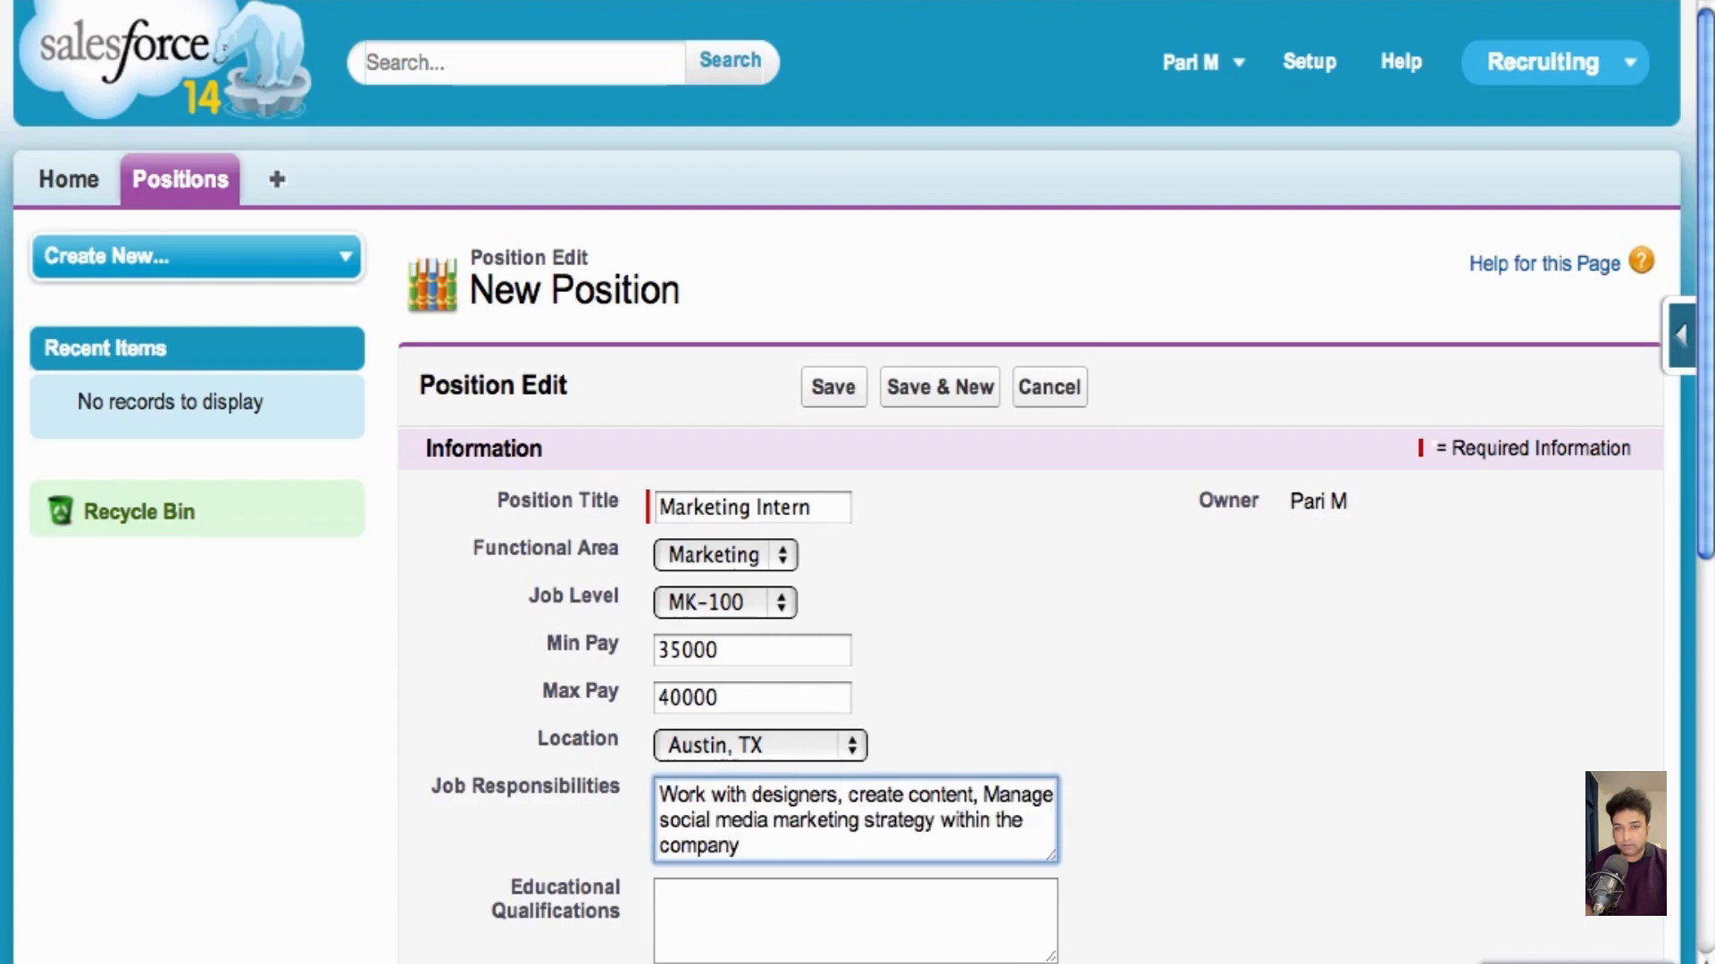
pyautogui.click(742, 885)
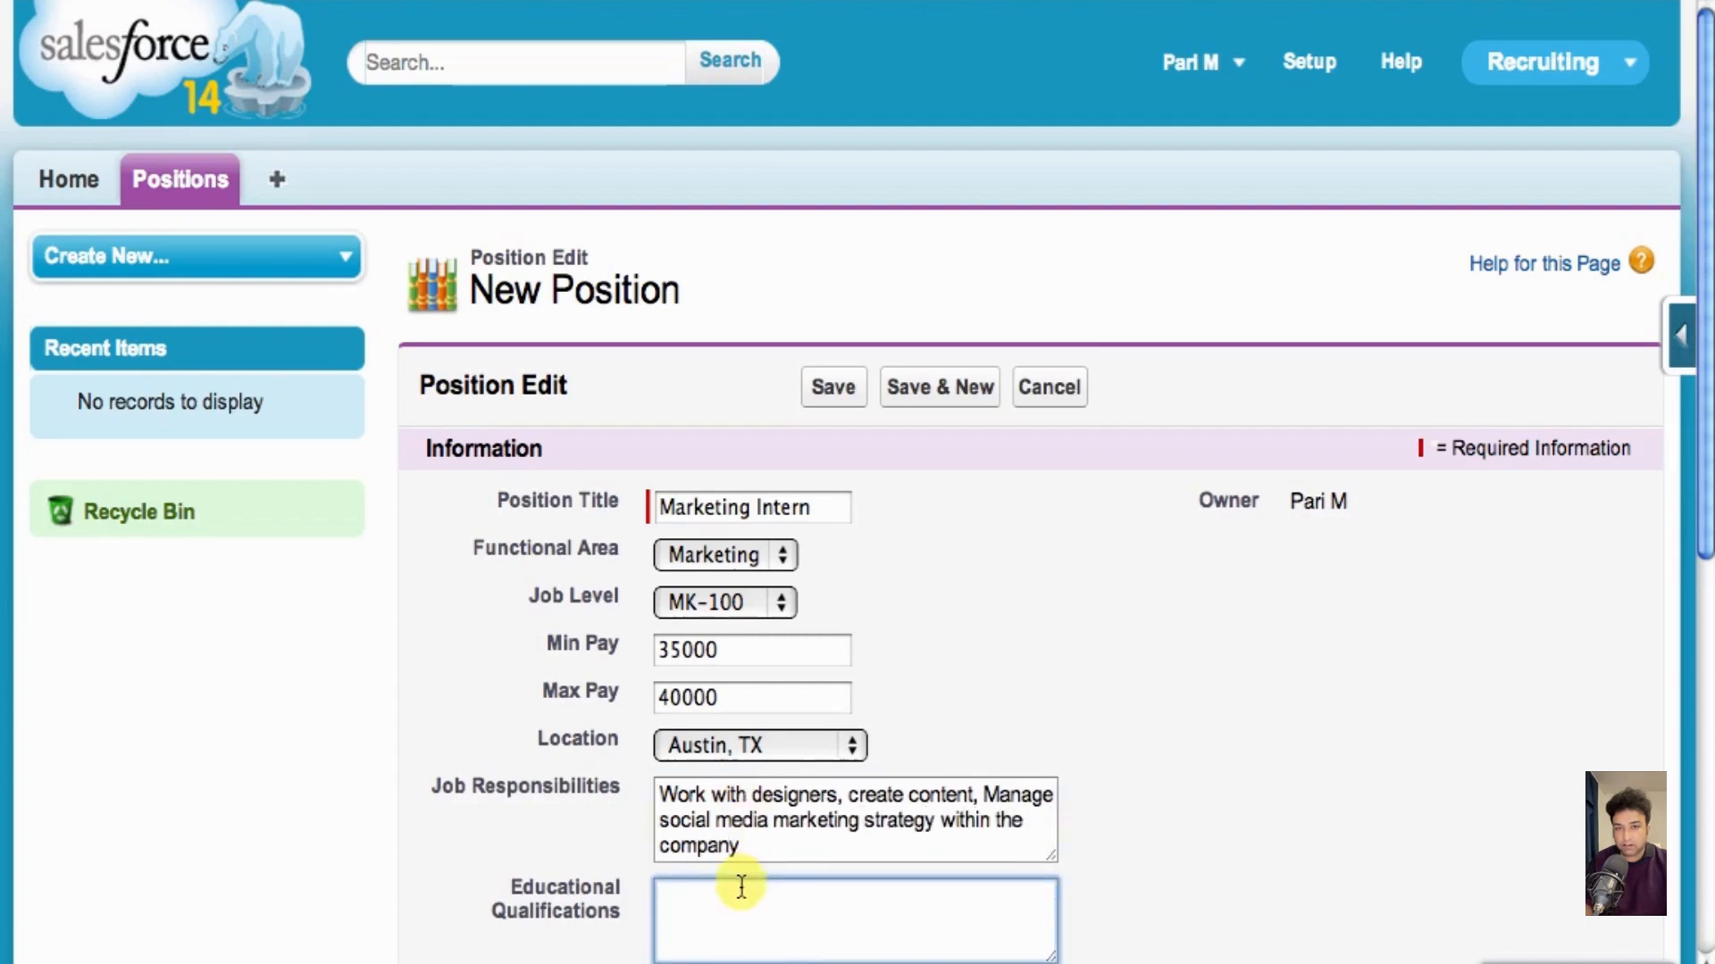
pyautogui.write('MBA ma')
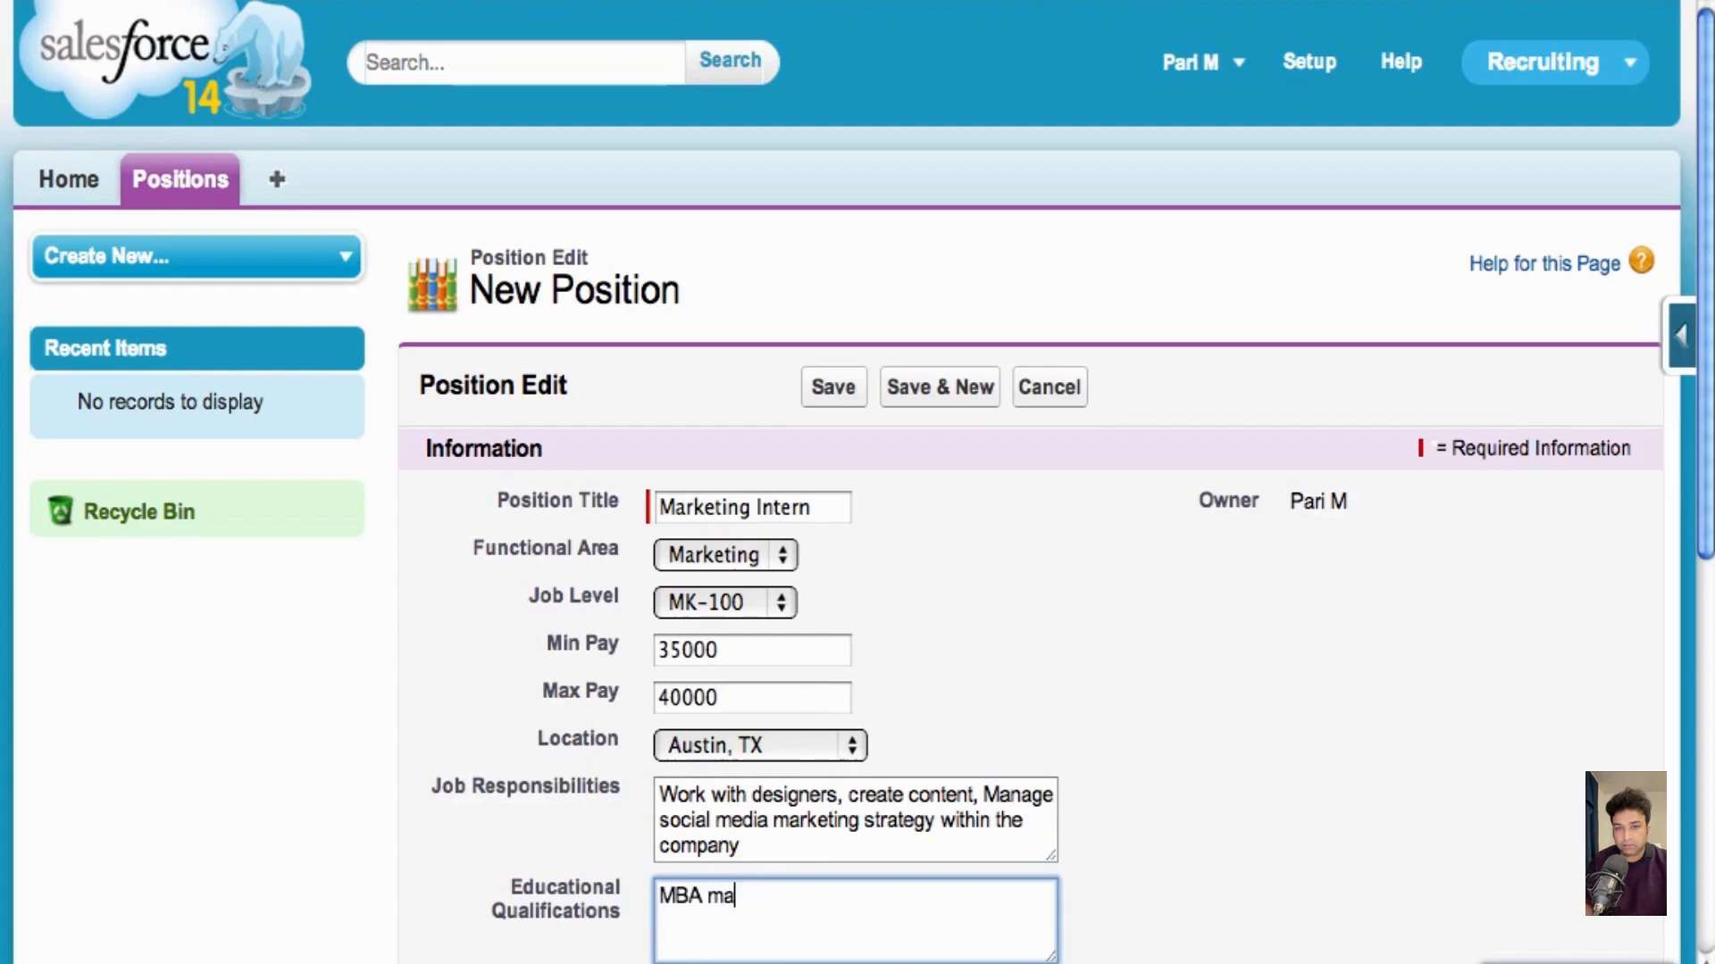
pyautogui.write('rketing')
pyautogui.scroll(-10, 1269, 684)
pyautogui.scroll(-3, 1270, 685)
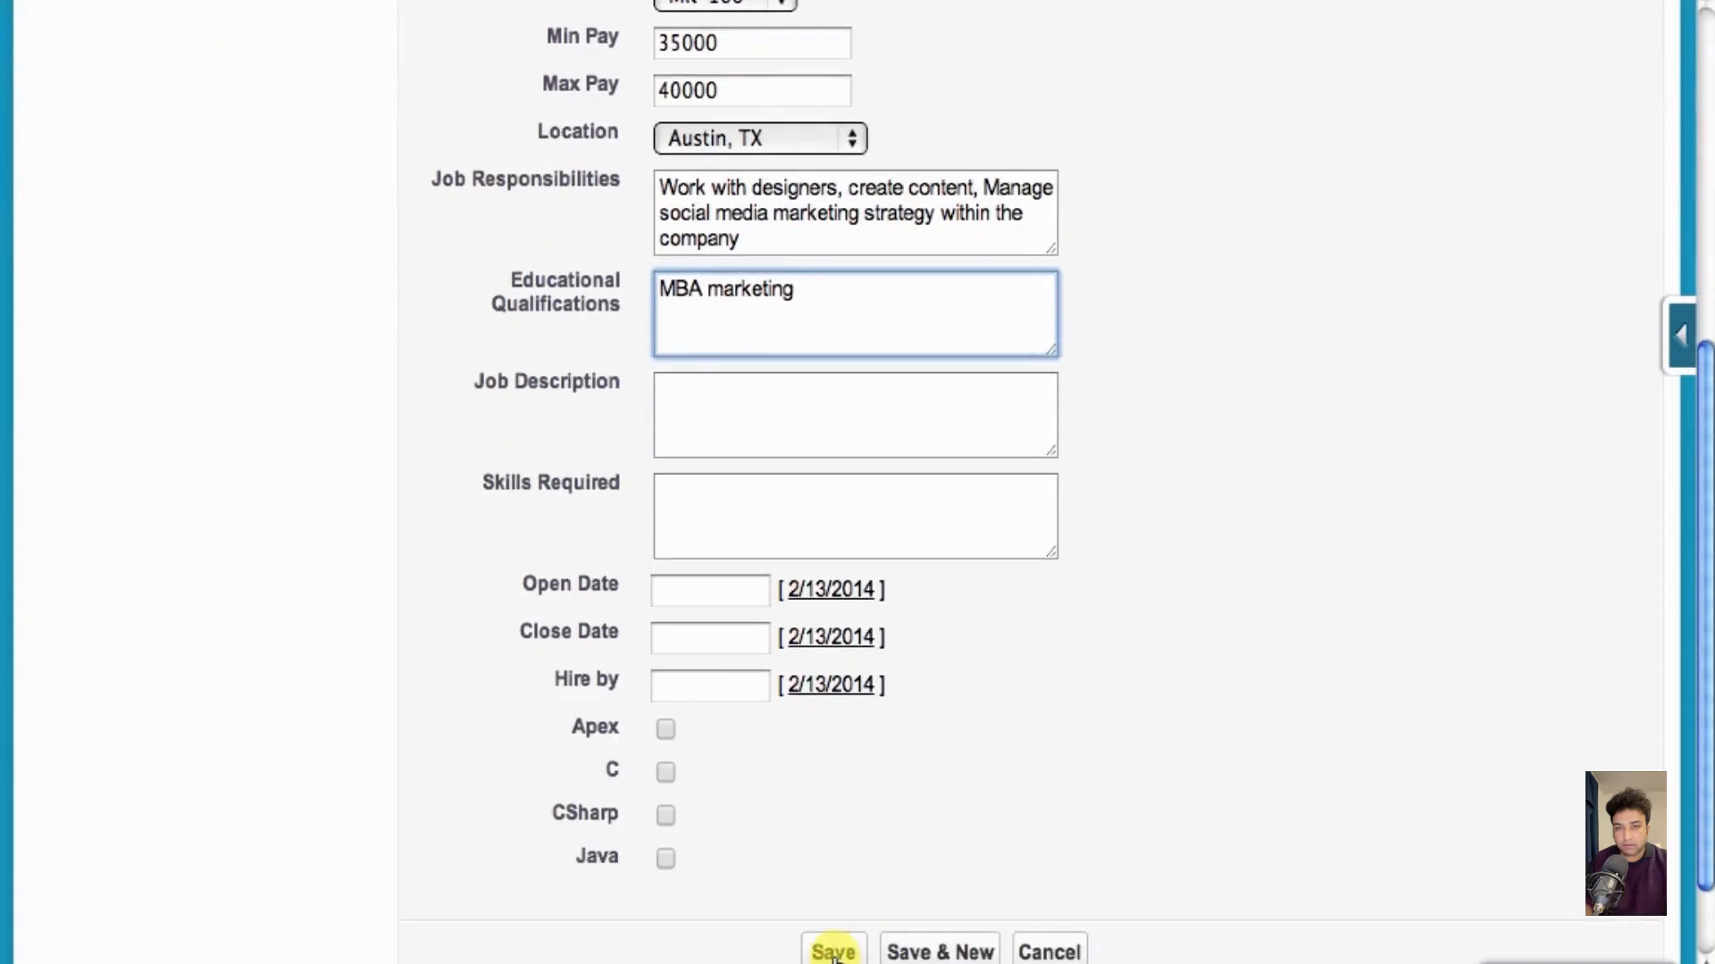
# Step: Save the Marketing Intern position and review its detail page showing $35,000–$40,000 pay
pyautogui.click(833, 954)
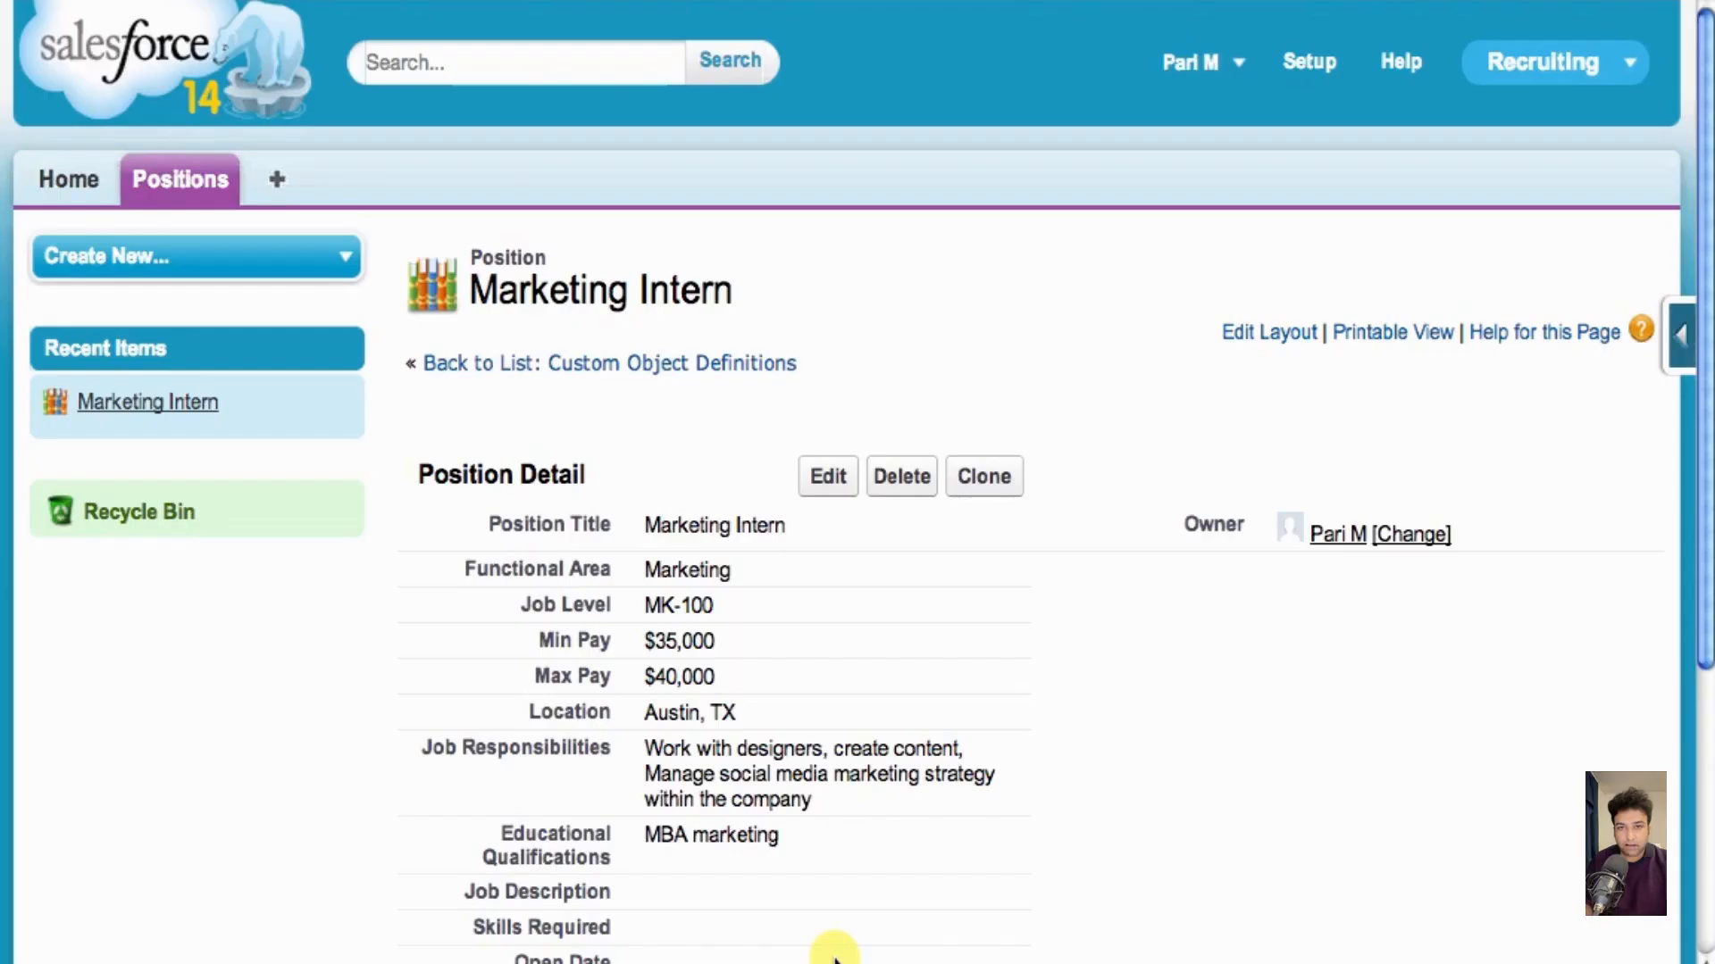
pyautogui.scroll(-3, 1391, 647)
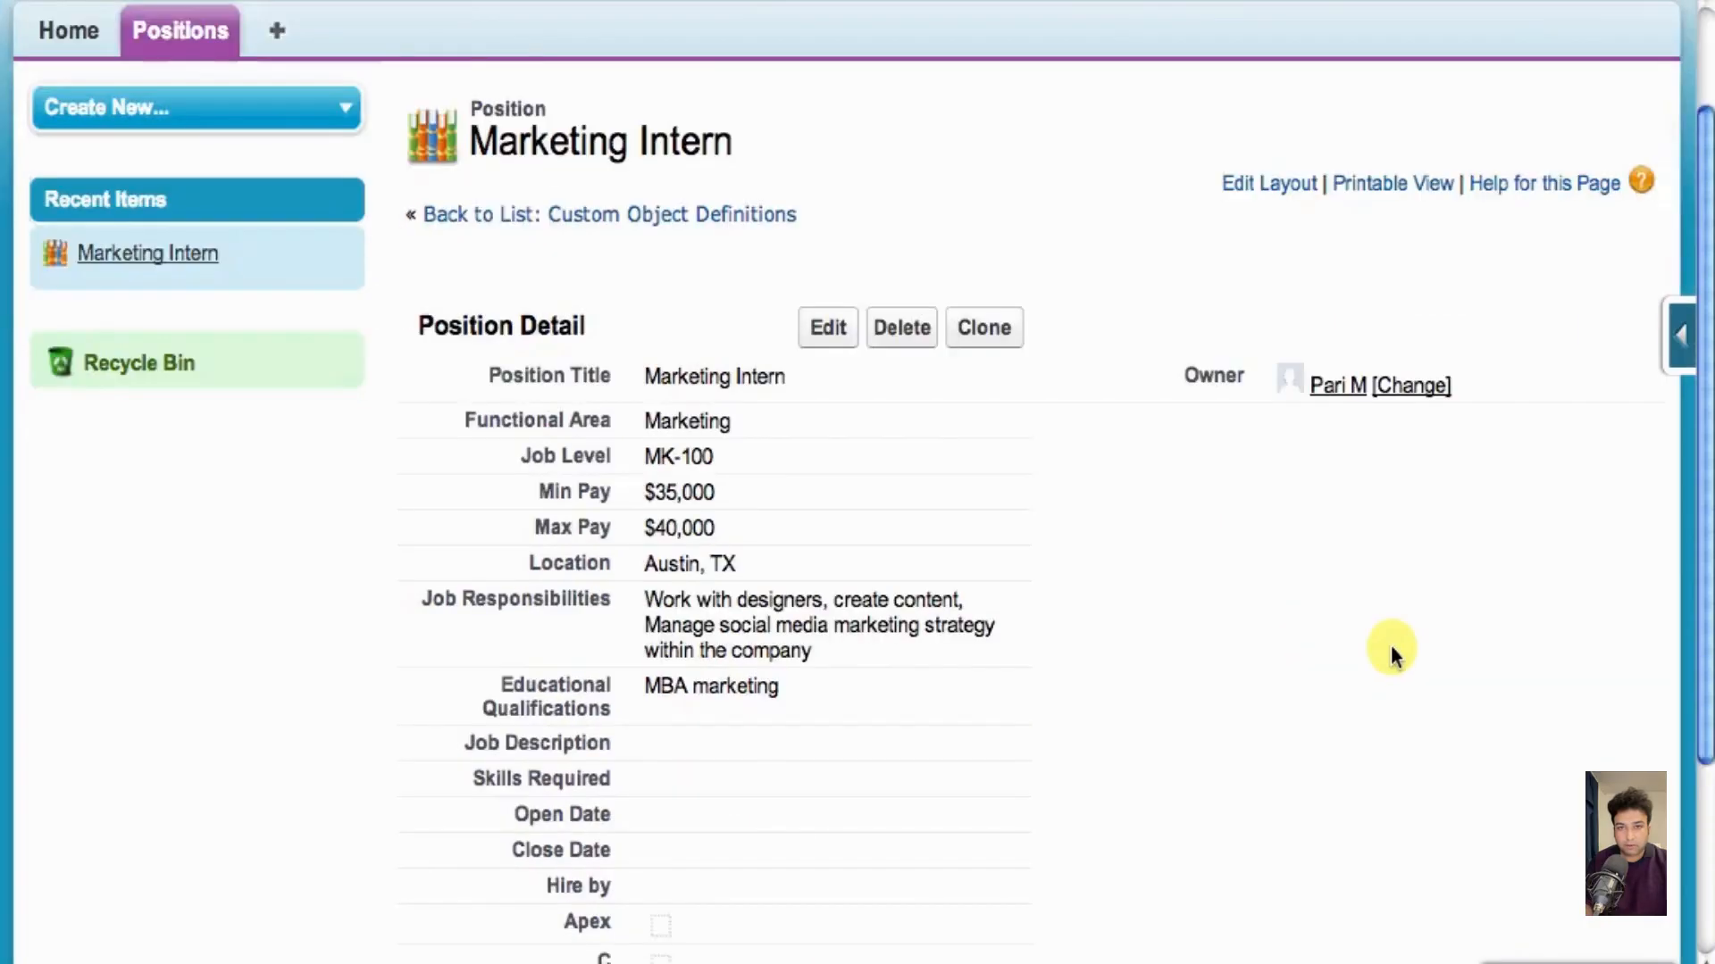
pyautogui.scroll(-2, 1391, 651)
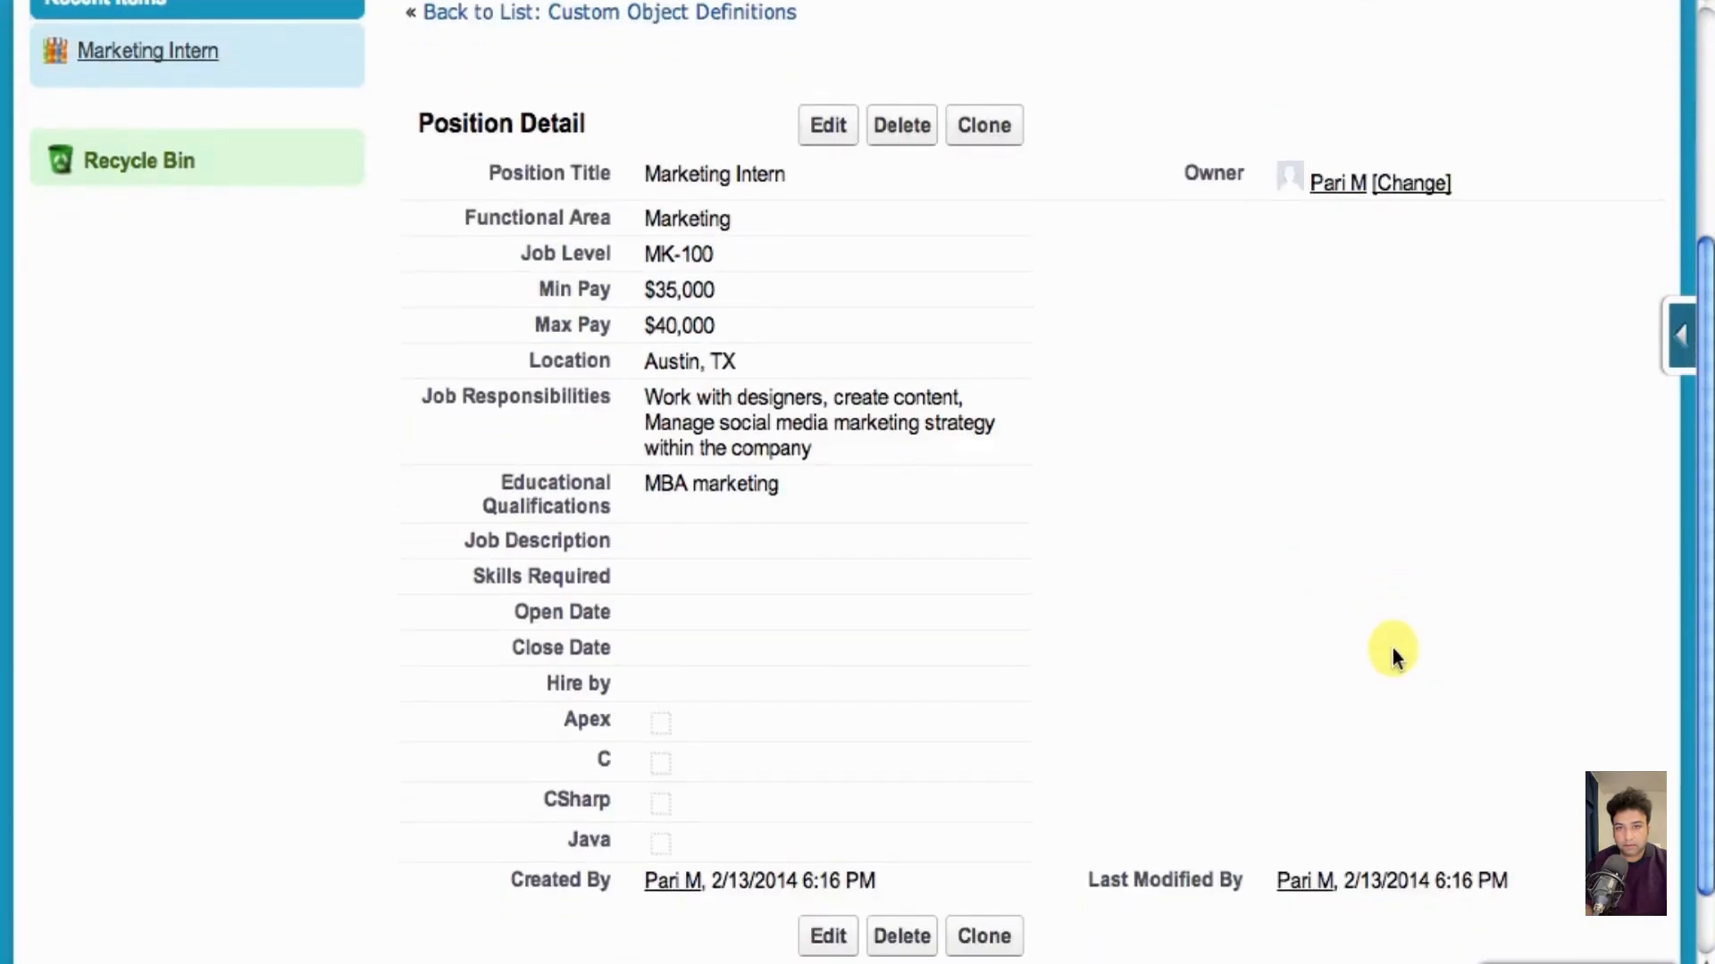
pyautogui.scroll(5, 1252, 189)
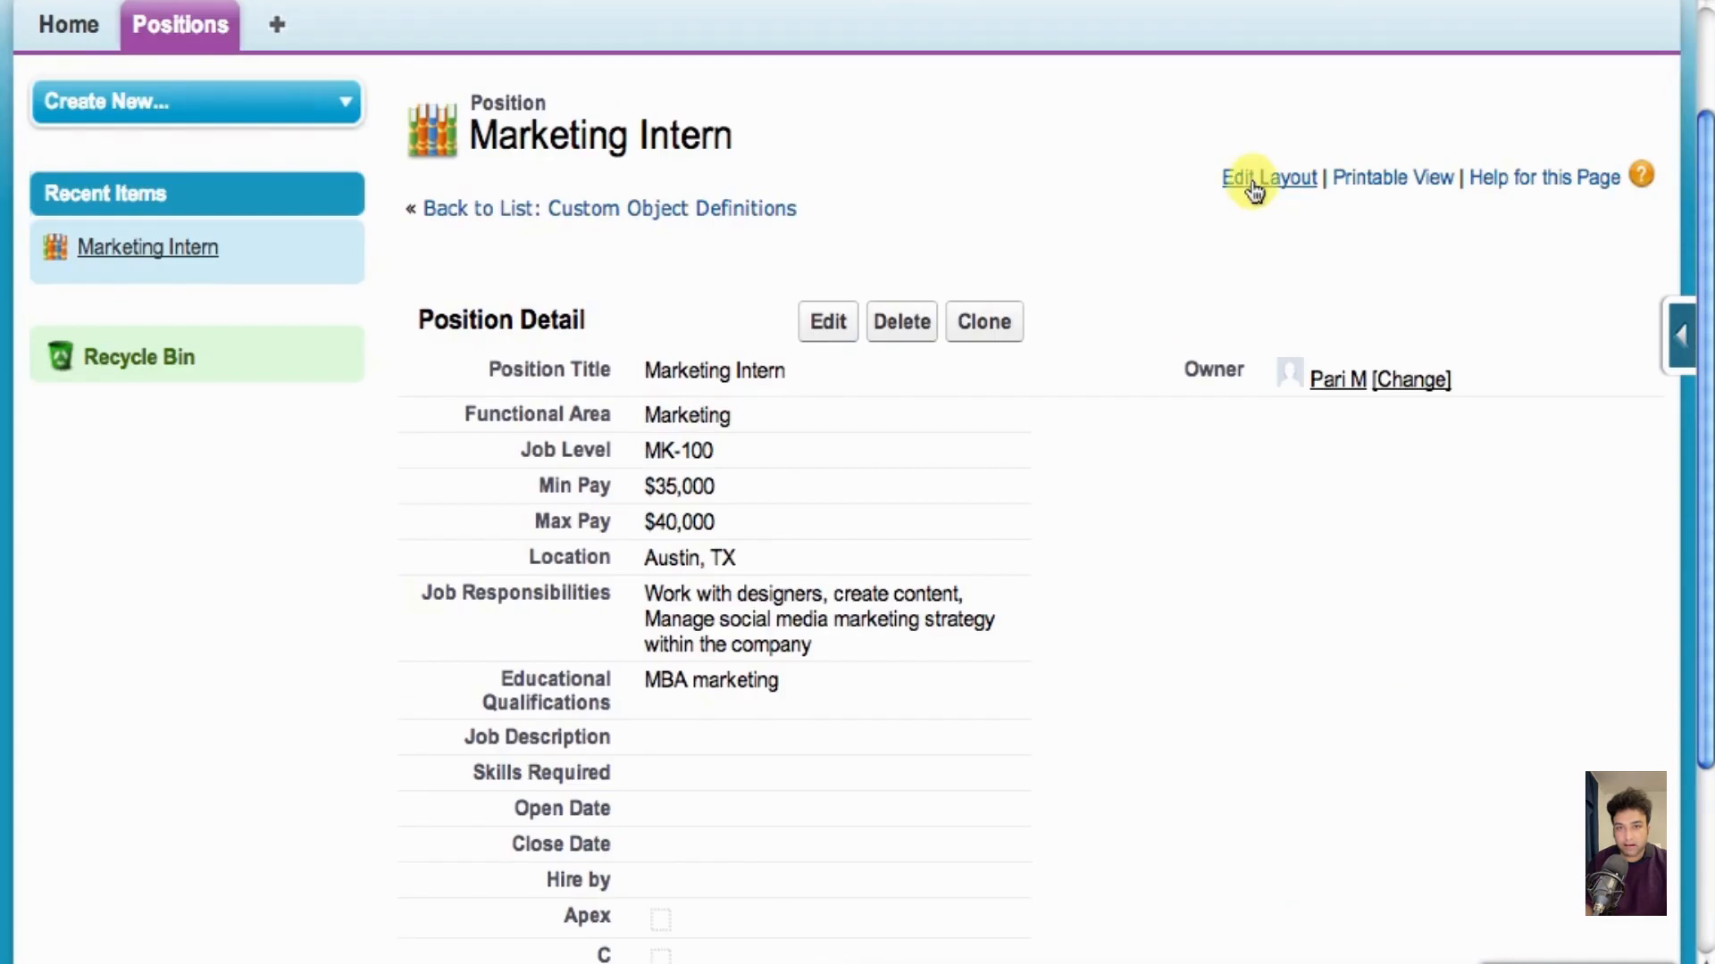
# Step: Add a Compensation section to the Position layout holding Min Pay and Max Pay
pyautogui.click(1255, 190)
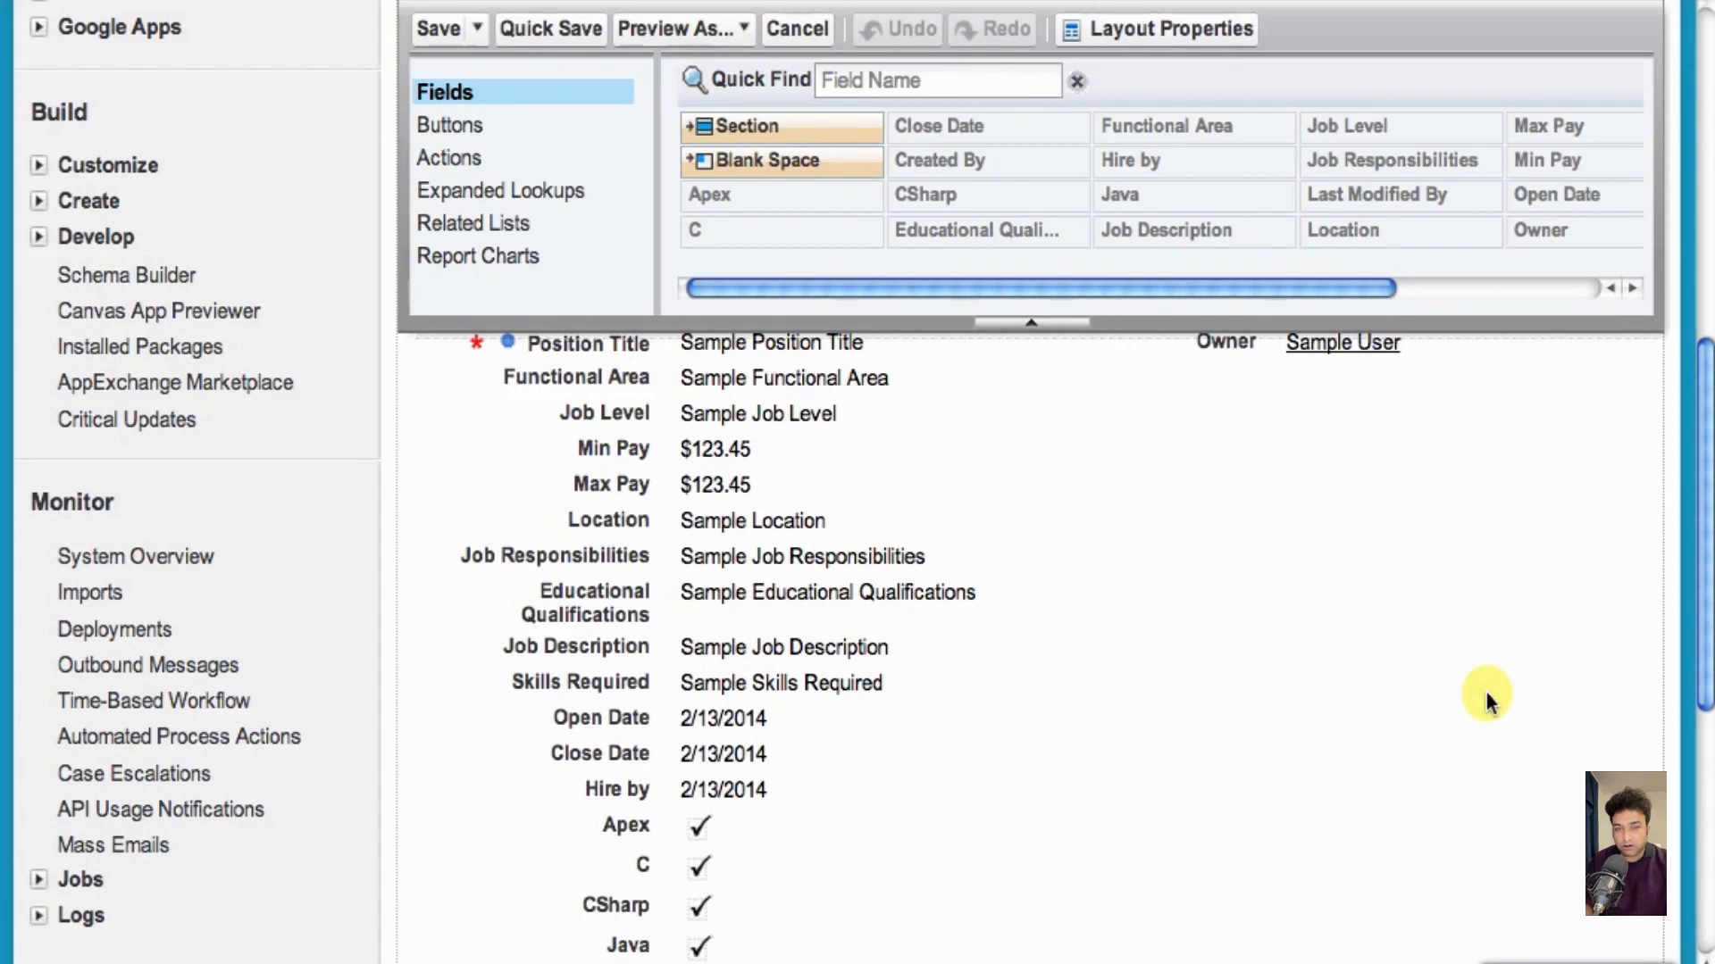
pyautogui.moveTo(745, 126); pyautogui.dragTo(648, 893)
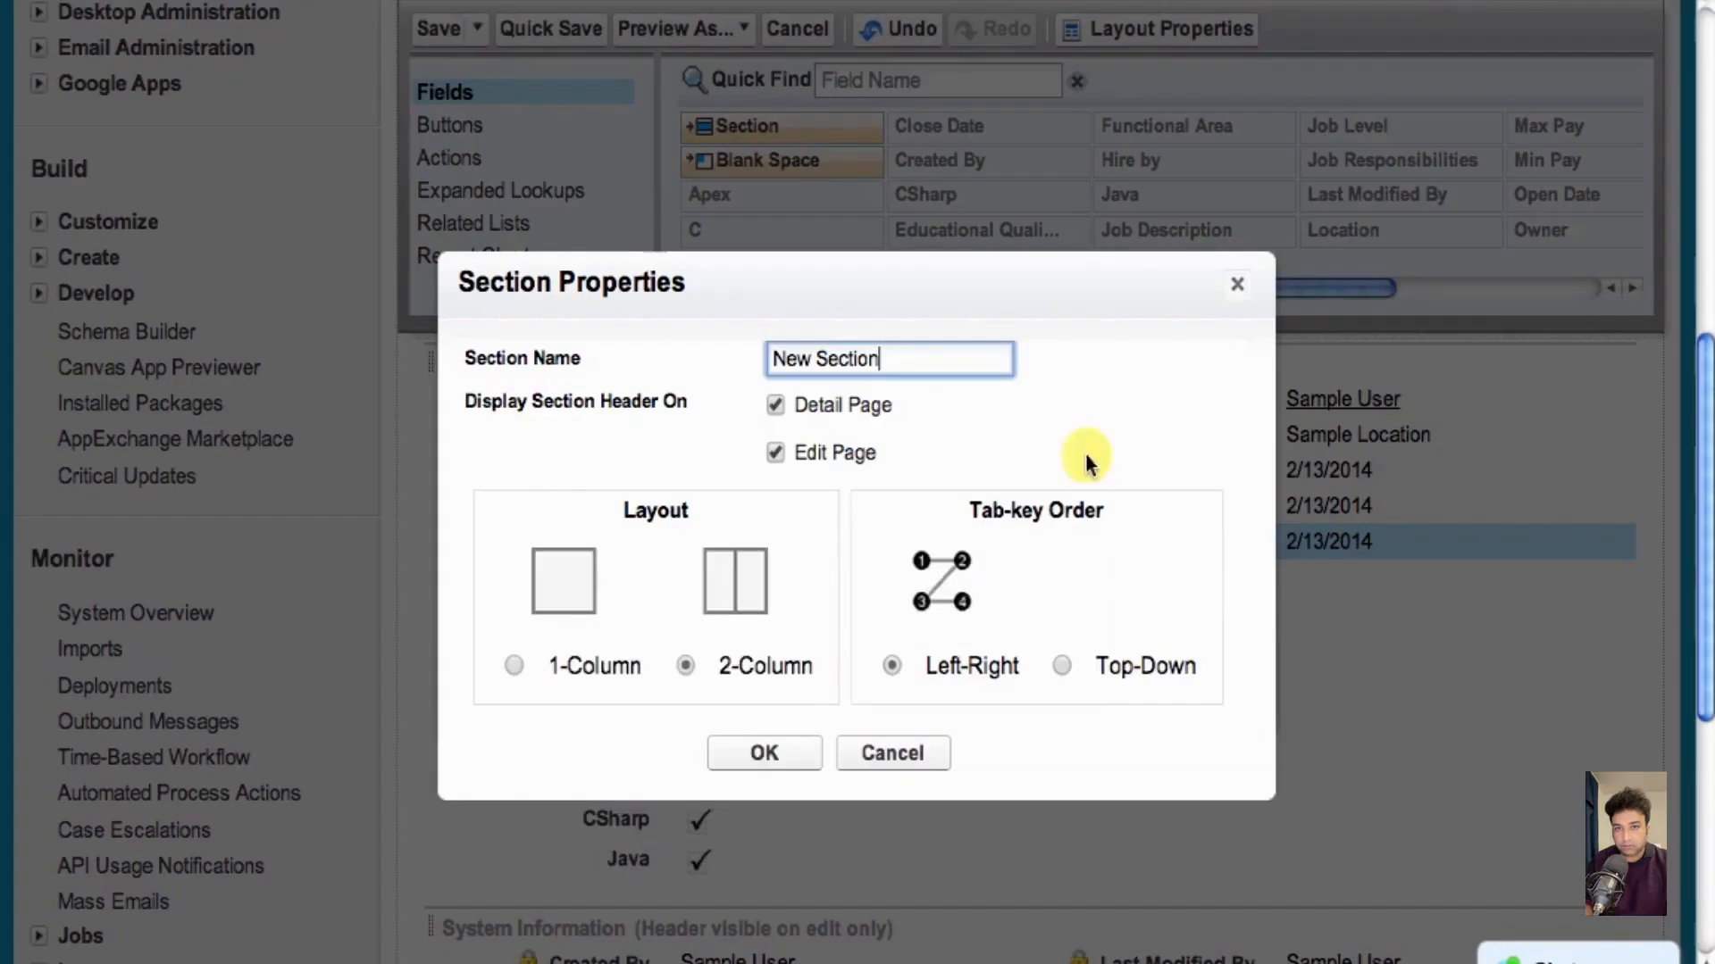
pyautogui.moveTo(907, 356); pyautogui.dragTo(662, 325)
pyautogui.write('Com')
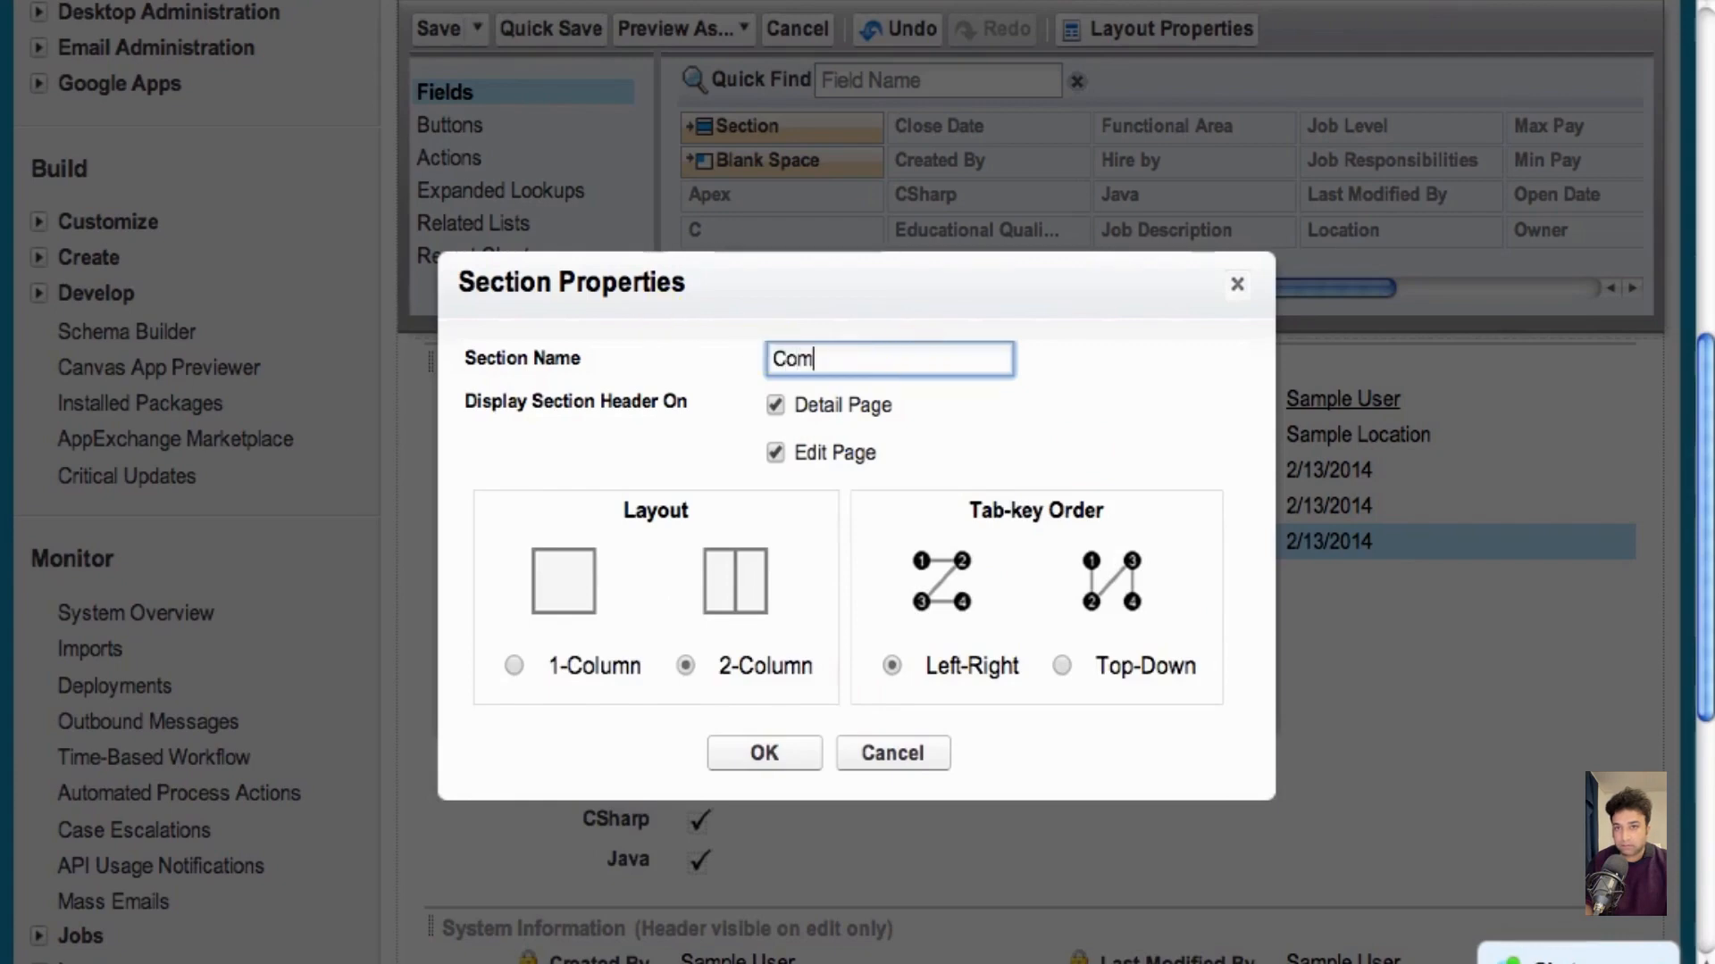
pyautogui.write('pensation')
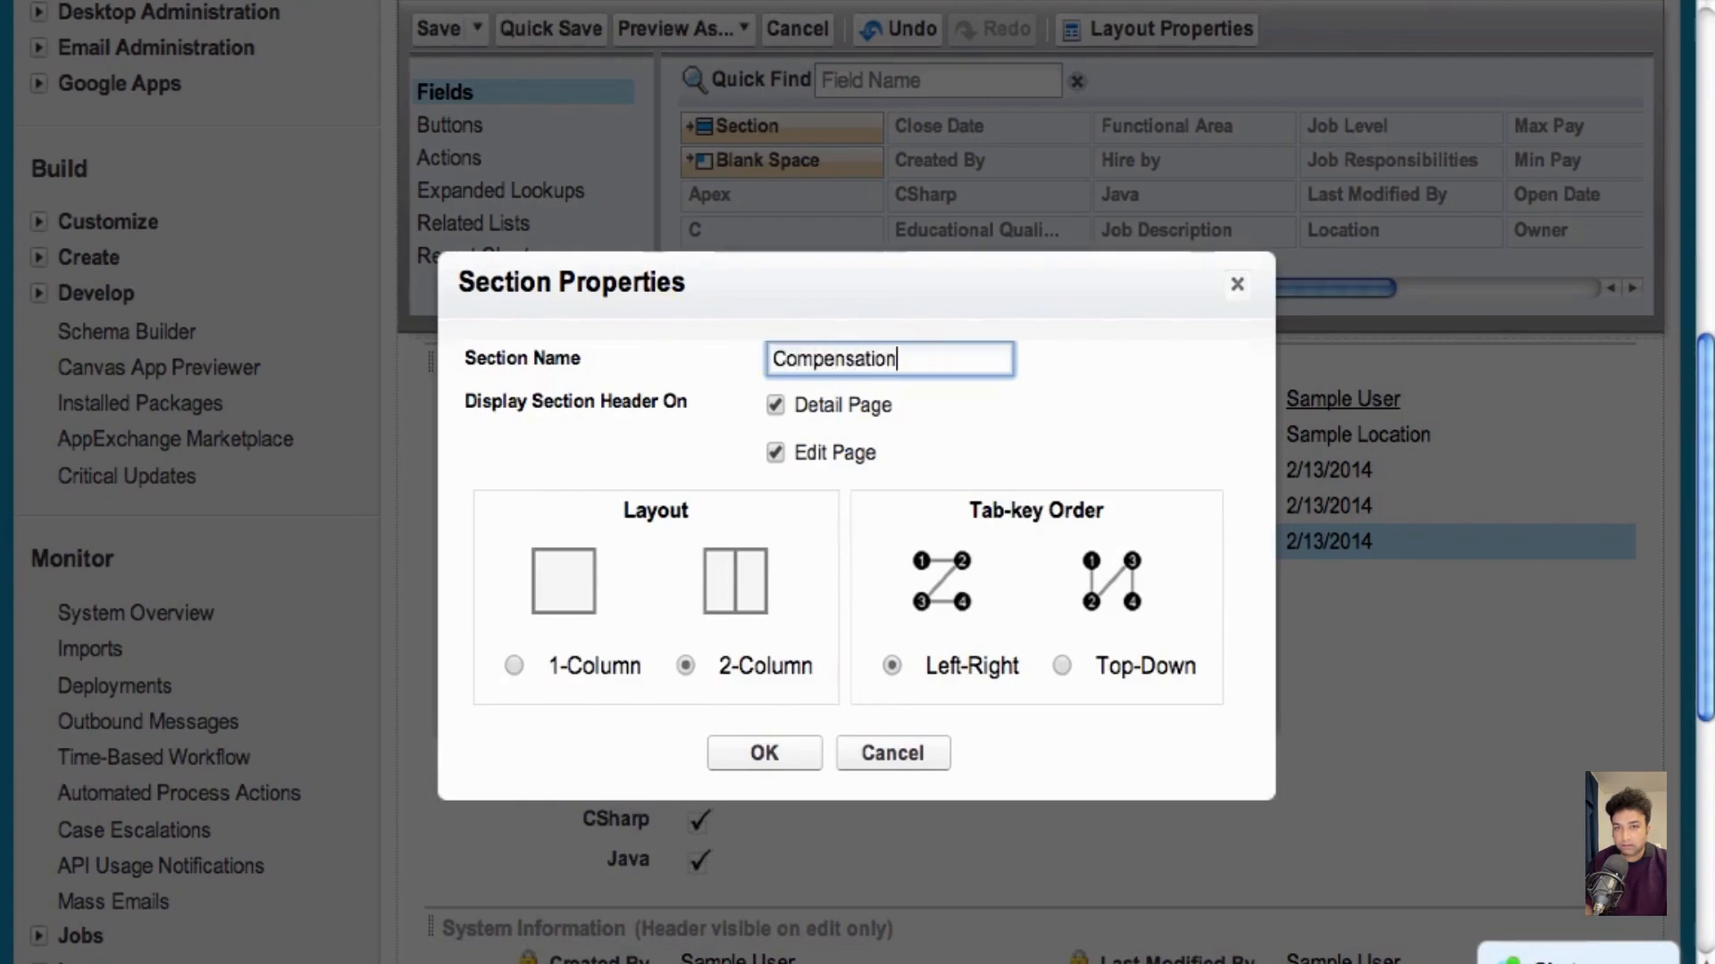
pyautogui.click(763, 753)
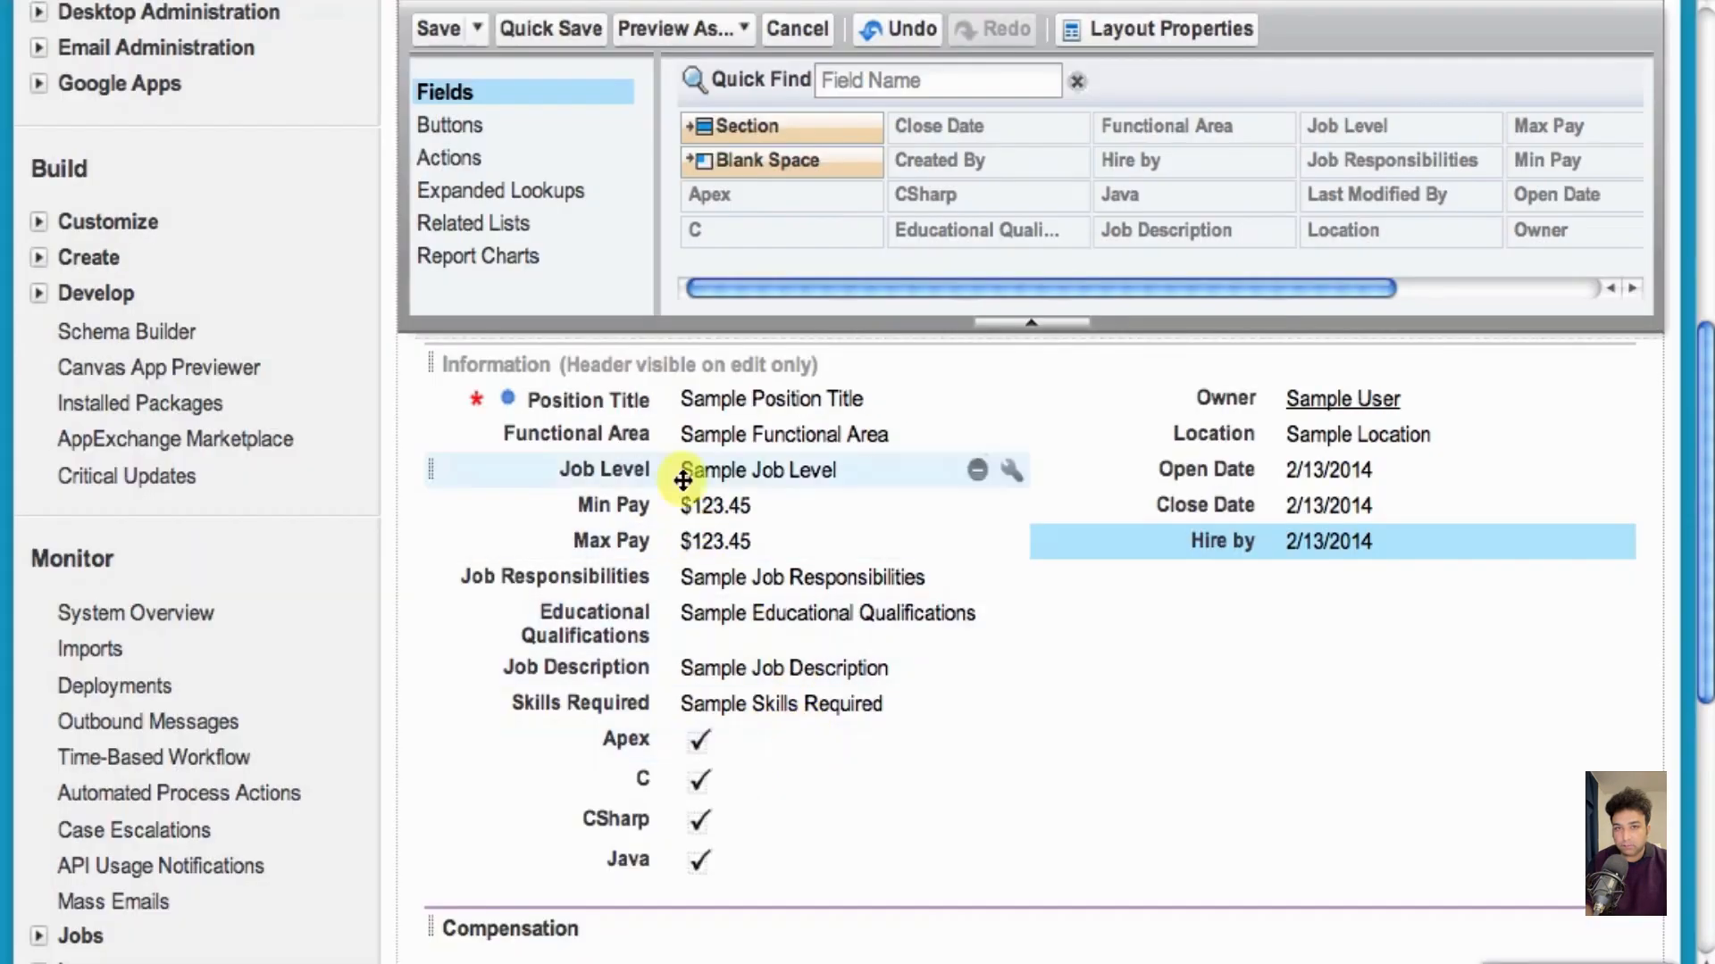
pyautogui.moveTo(682, 503); pyautogui.dragTo(628, 929)
pyautogui.moveTo(759, 505); pyautogui.dragTo(1127, 910)
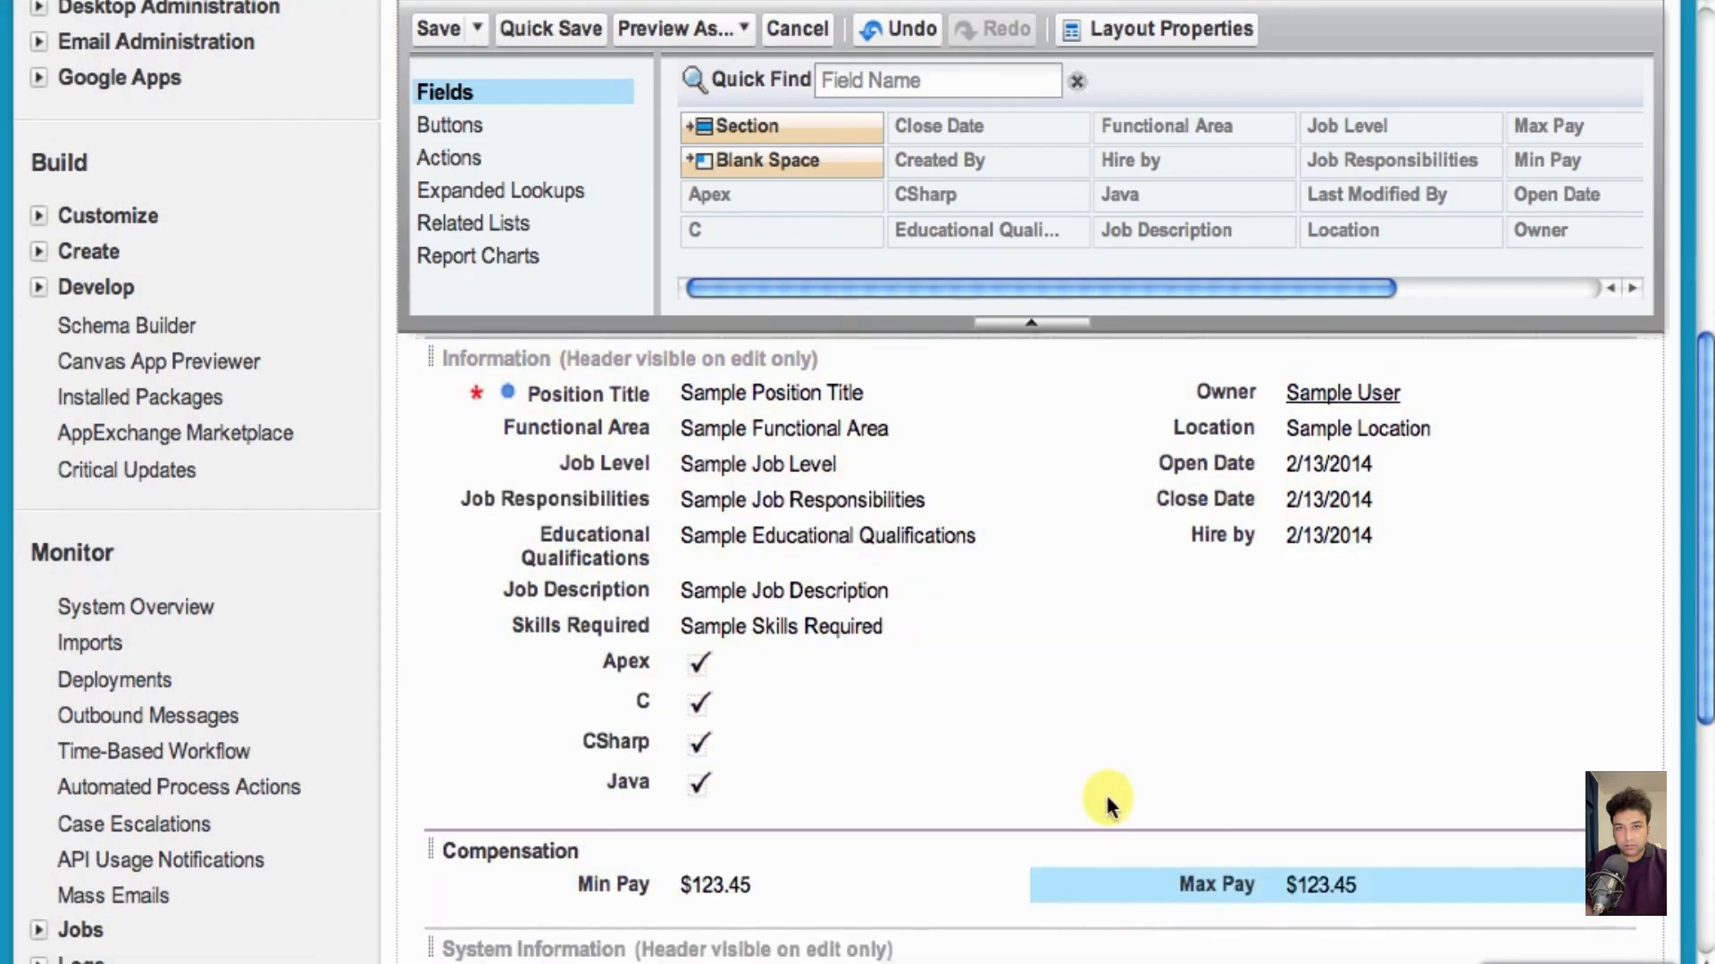
# Step: Add a single-column Job Details section with Job Description, Skills Required and Educational Qualifications
pyautogui.scroll(-1, 1107, 797)
pyautogui.moveTo(746, 126); pyautogui.dragTo(754, 840)
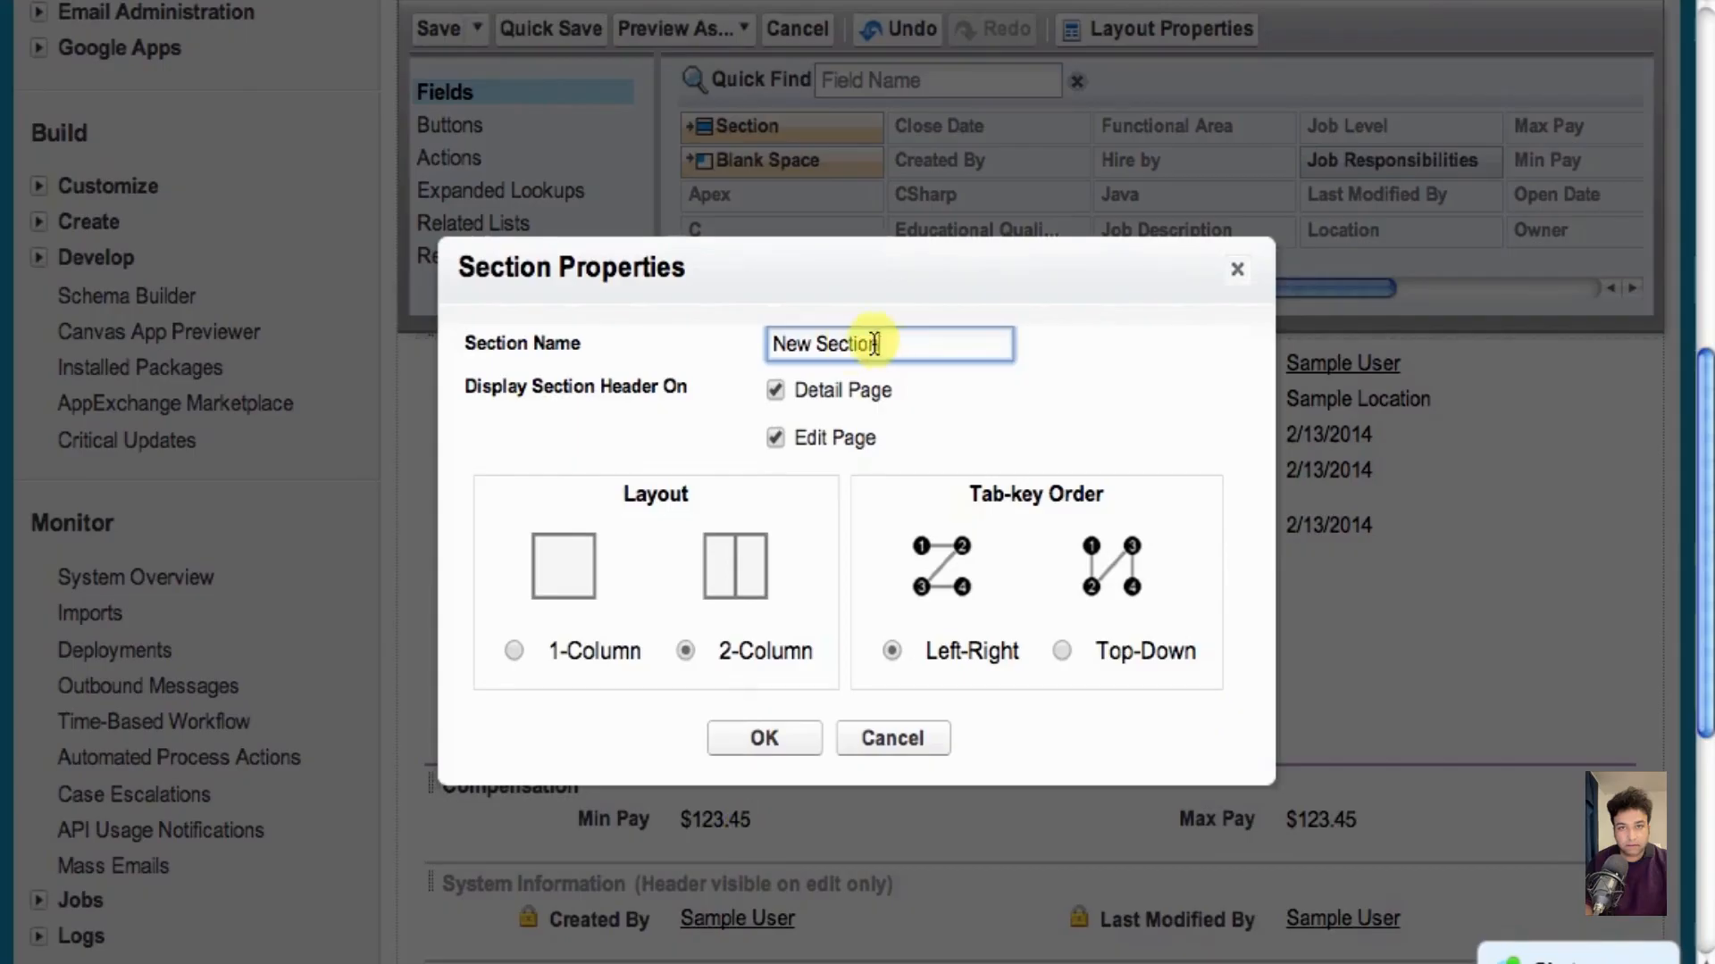
pyautogui.write('Job Details')
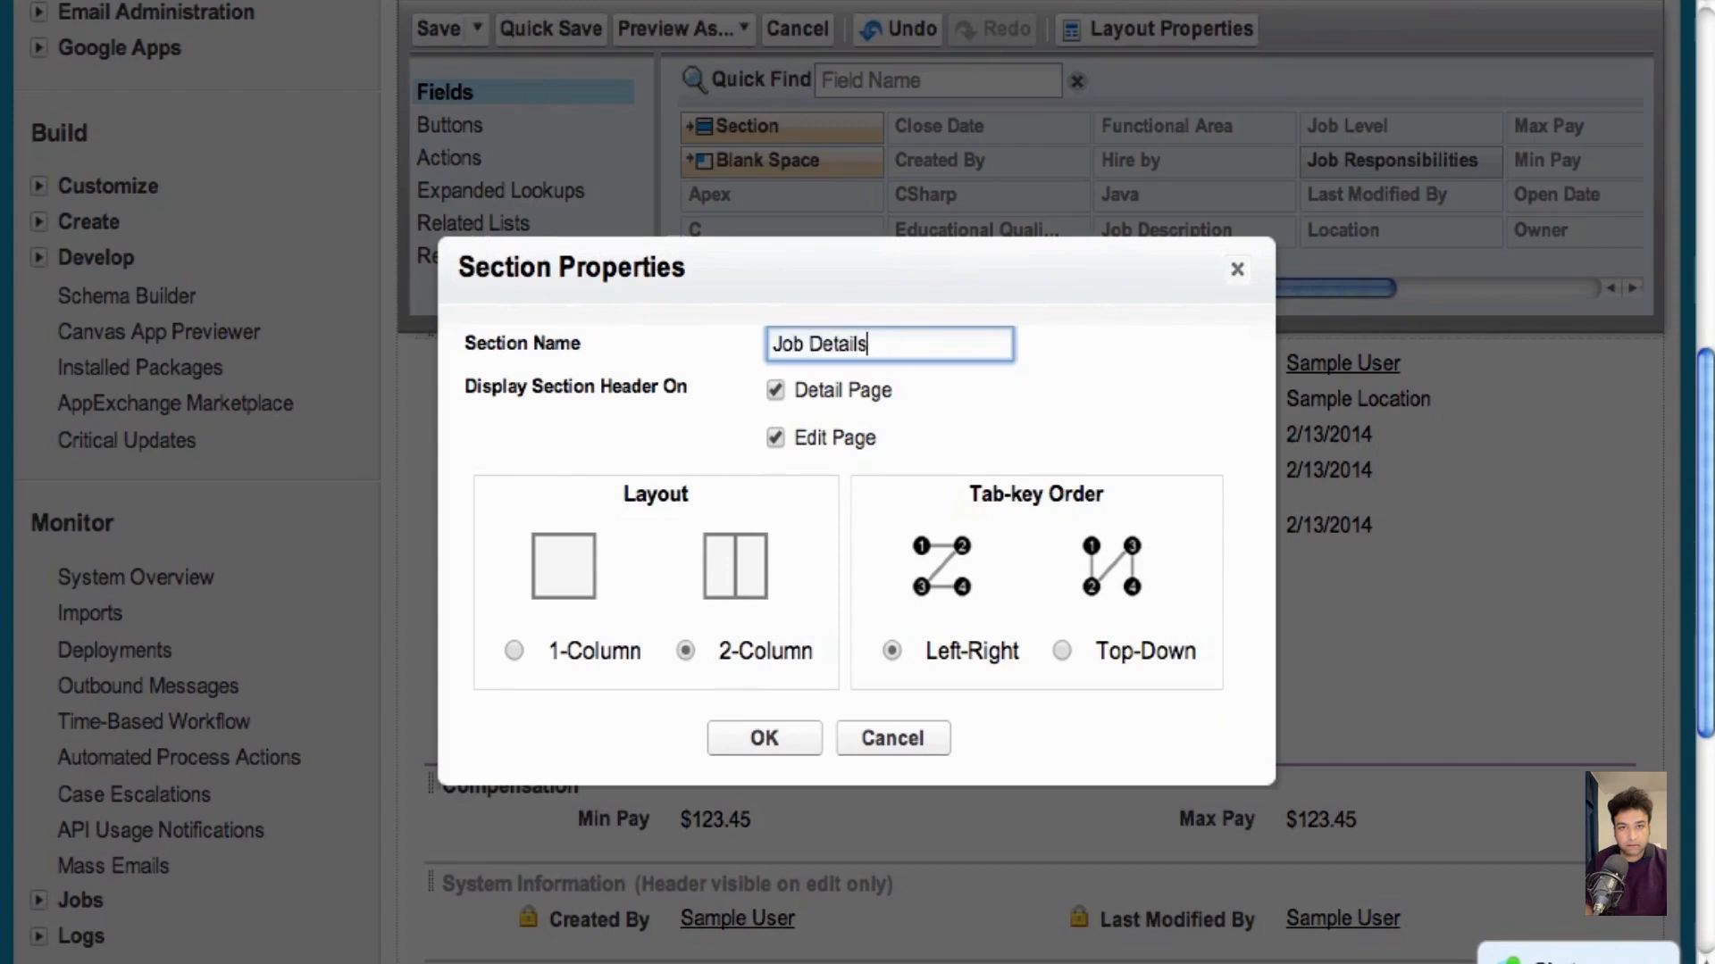
pyautogui.click(513, 651)
pyautogui.click(764, 739)
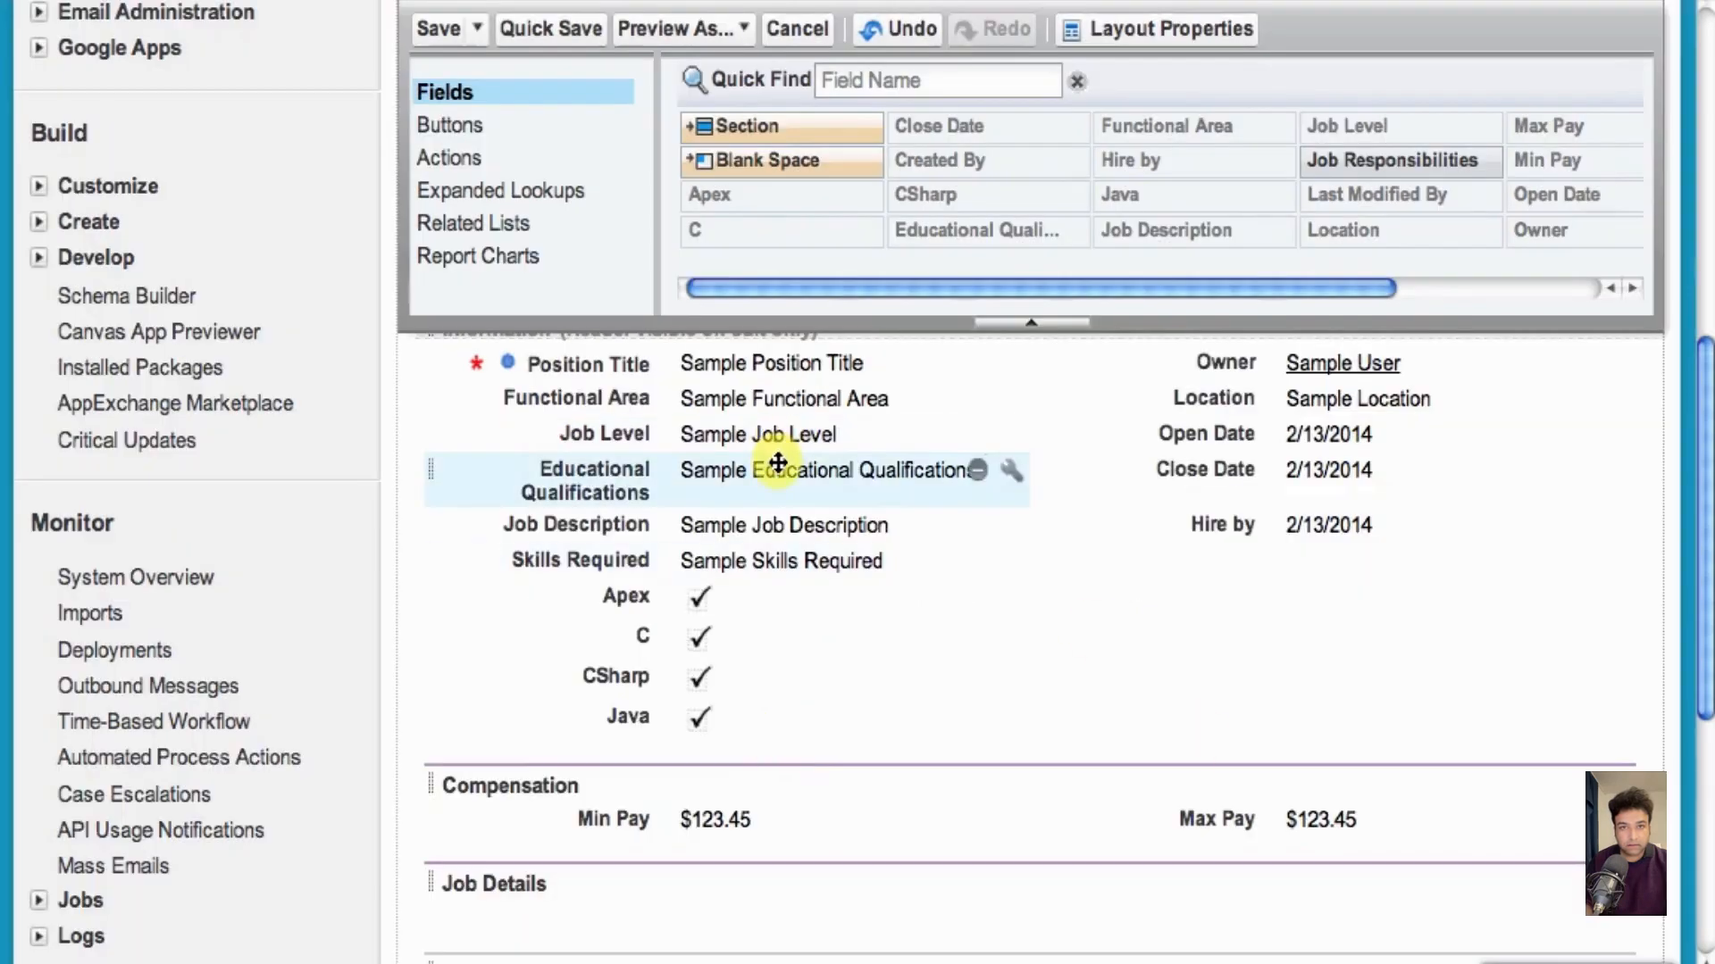
pyautogui.moveTo(785, 528); pyautogui.dragTo(774, 929)
pyautogui.moveTo(804, 525); pyautogui.dragTo(798, 886)
pyautogui.moveTo(969, 474); pyautogui.dragTo(737, 915)
# Step: Add a Programming Languages section with the C, Java, CSharp and Apex checkboxes and save the layout
pyautogui.moveTo(797, 131); pyautogui.dragTo(735, 776)
pyautogui.write('Programming Languages')
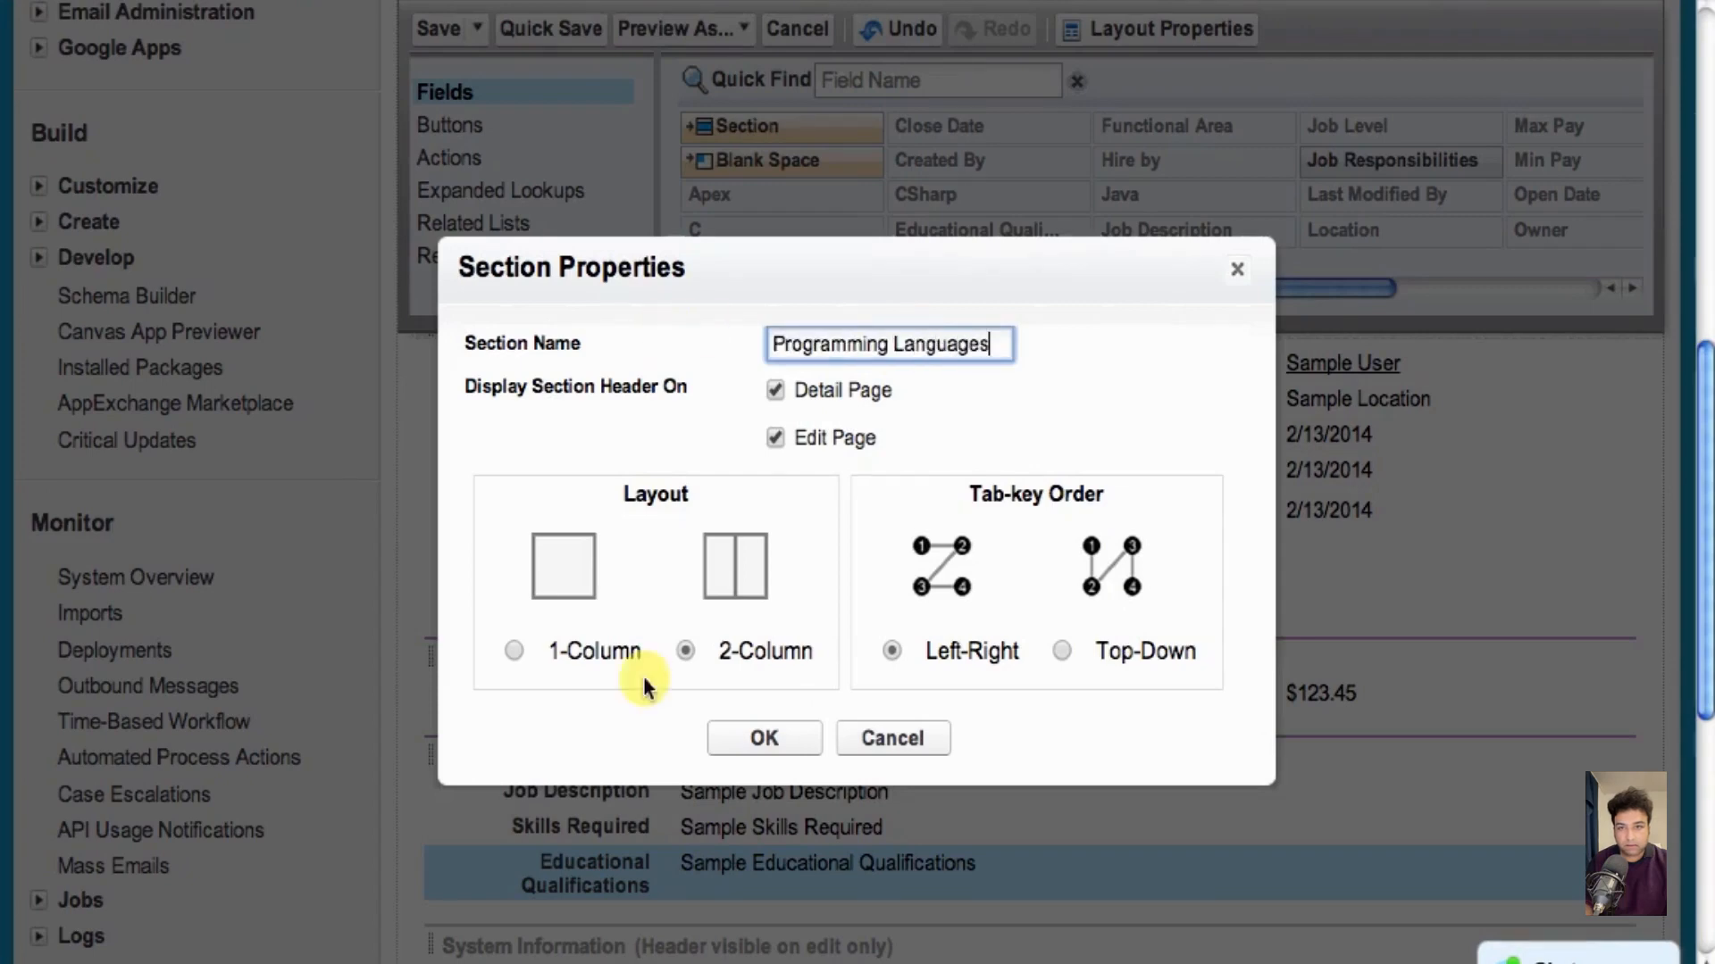
pyautogui.click(764, 738)
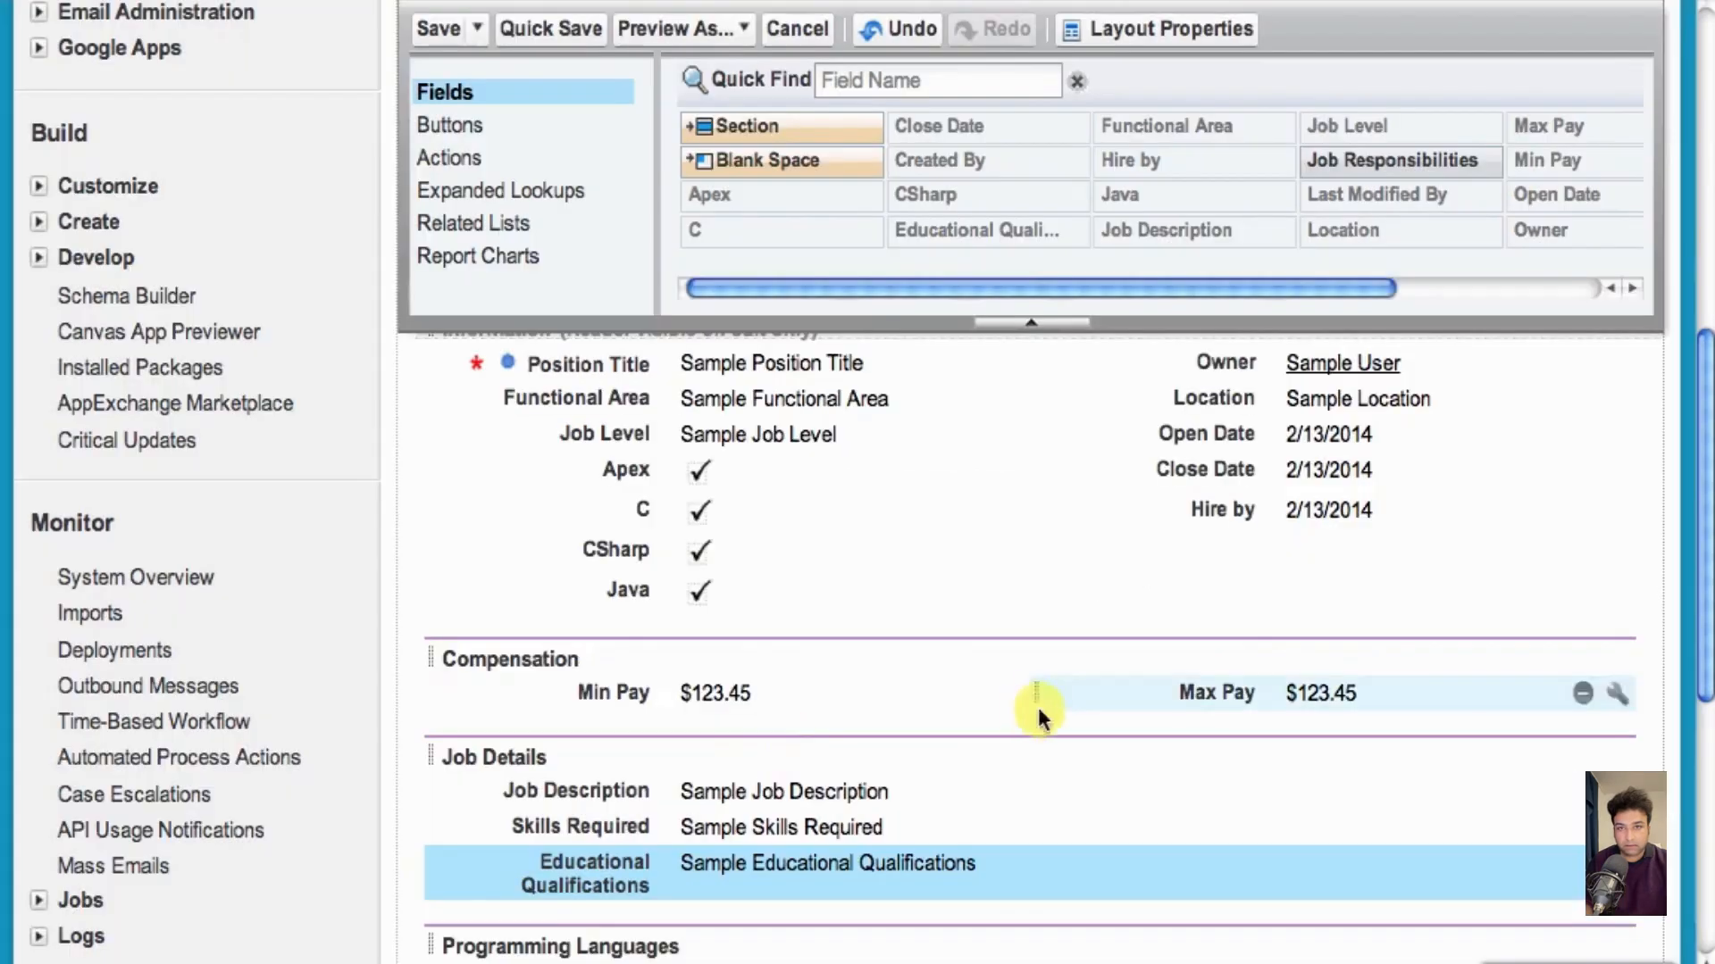
pyautogui.moveTo(679, 502); pyautogui.dragTo(636, 830)
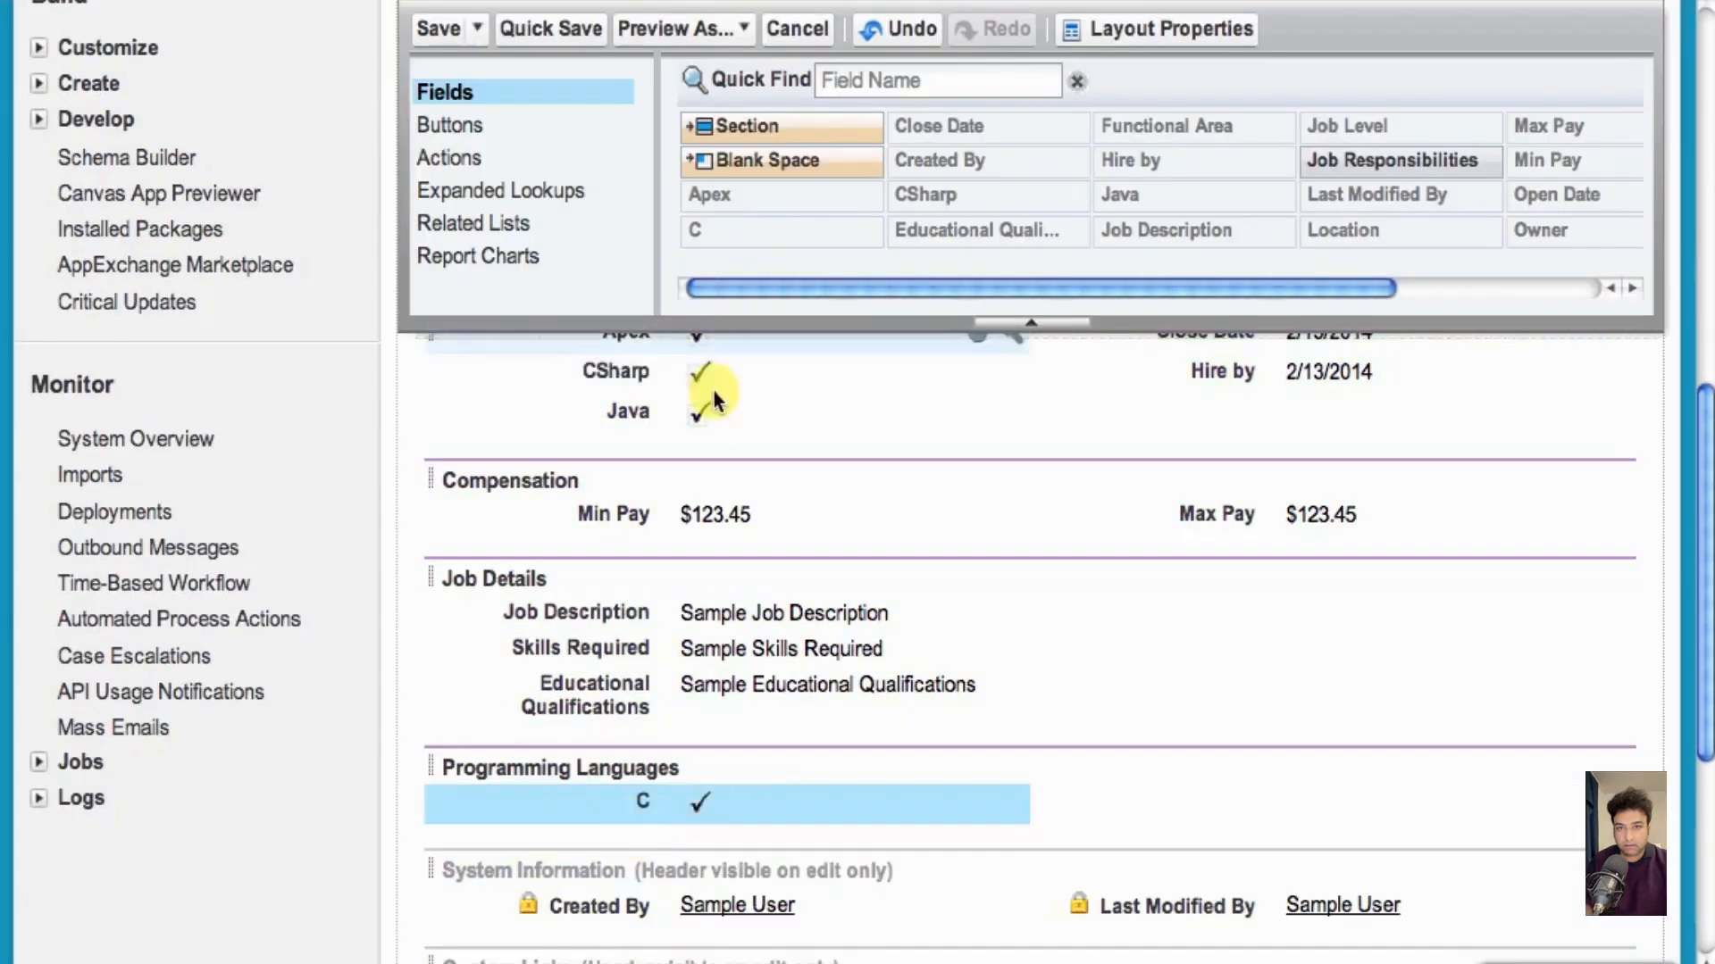
pyautogui.moveTo(700, 389); pyautogui.dragTo(1187, 768)
pyautogui.moveTo(688, 373); pyautogui.dragTo(714, 780)
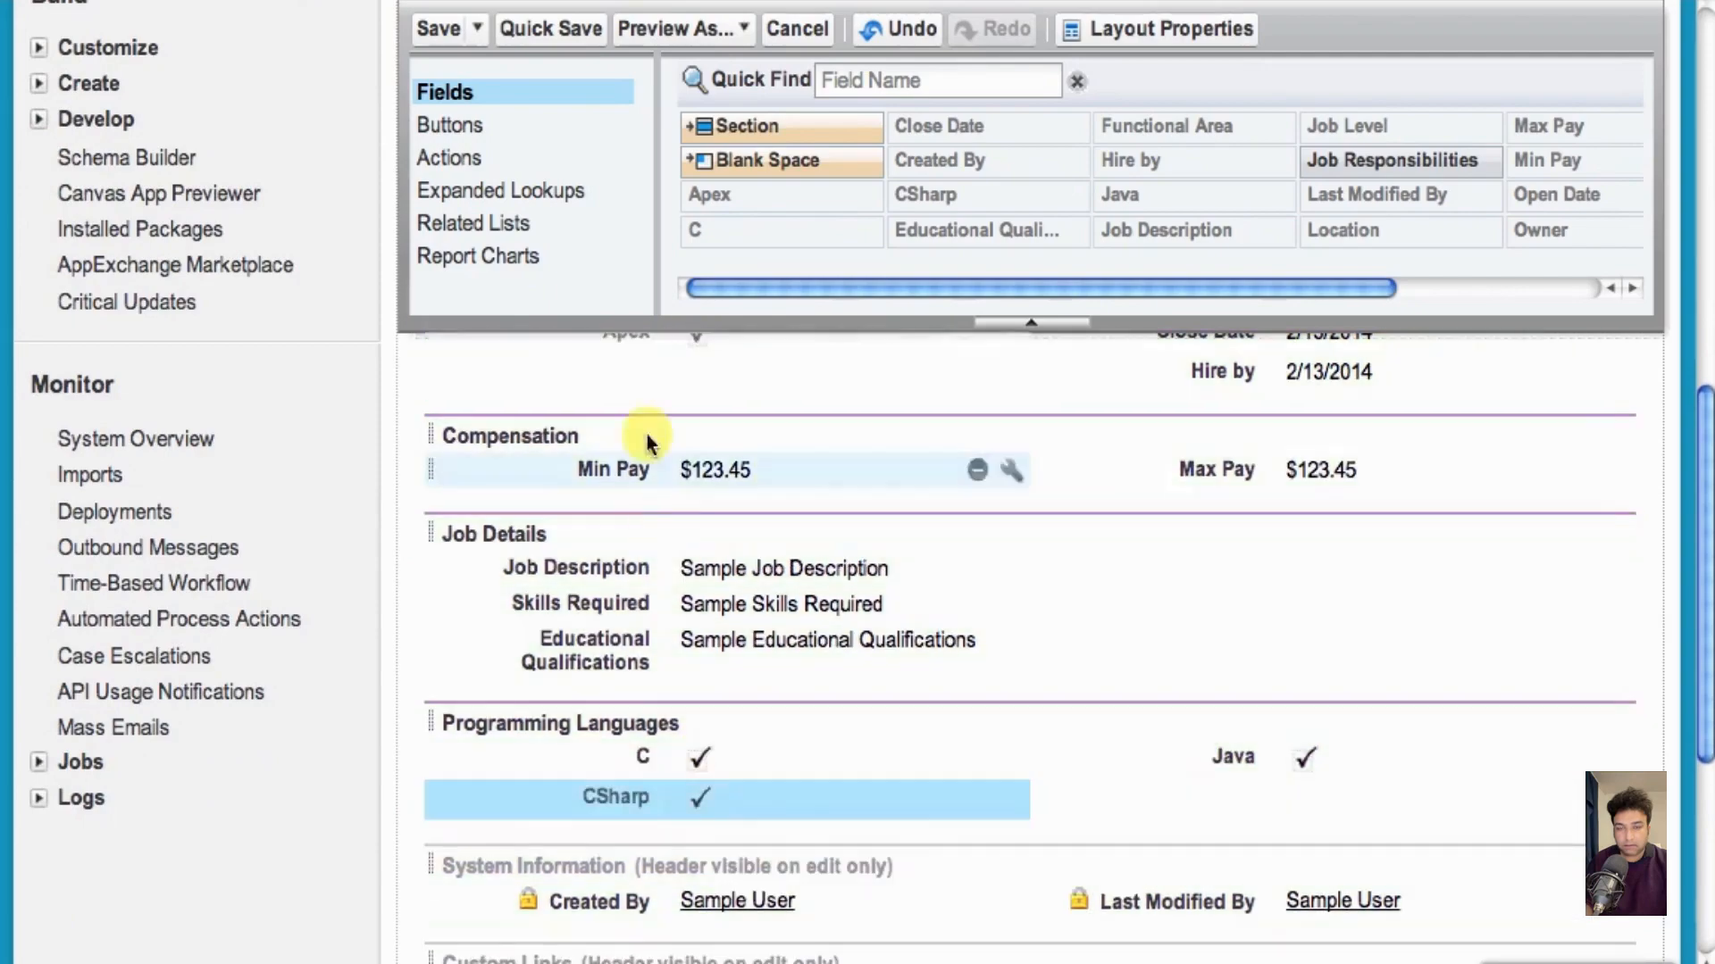
pyautogui.moveTo(668, 343); pyautogui.dragTo(1219, 800)
pyautogui.scroll(1, 734, 777)
pyautogui.scroll(6, 729, 770)
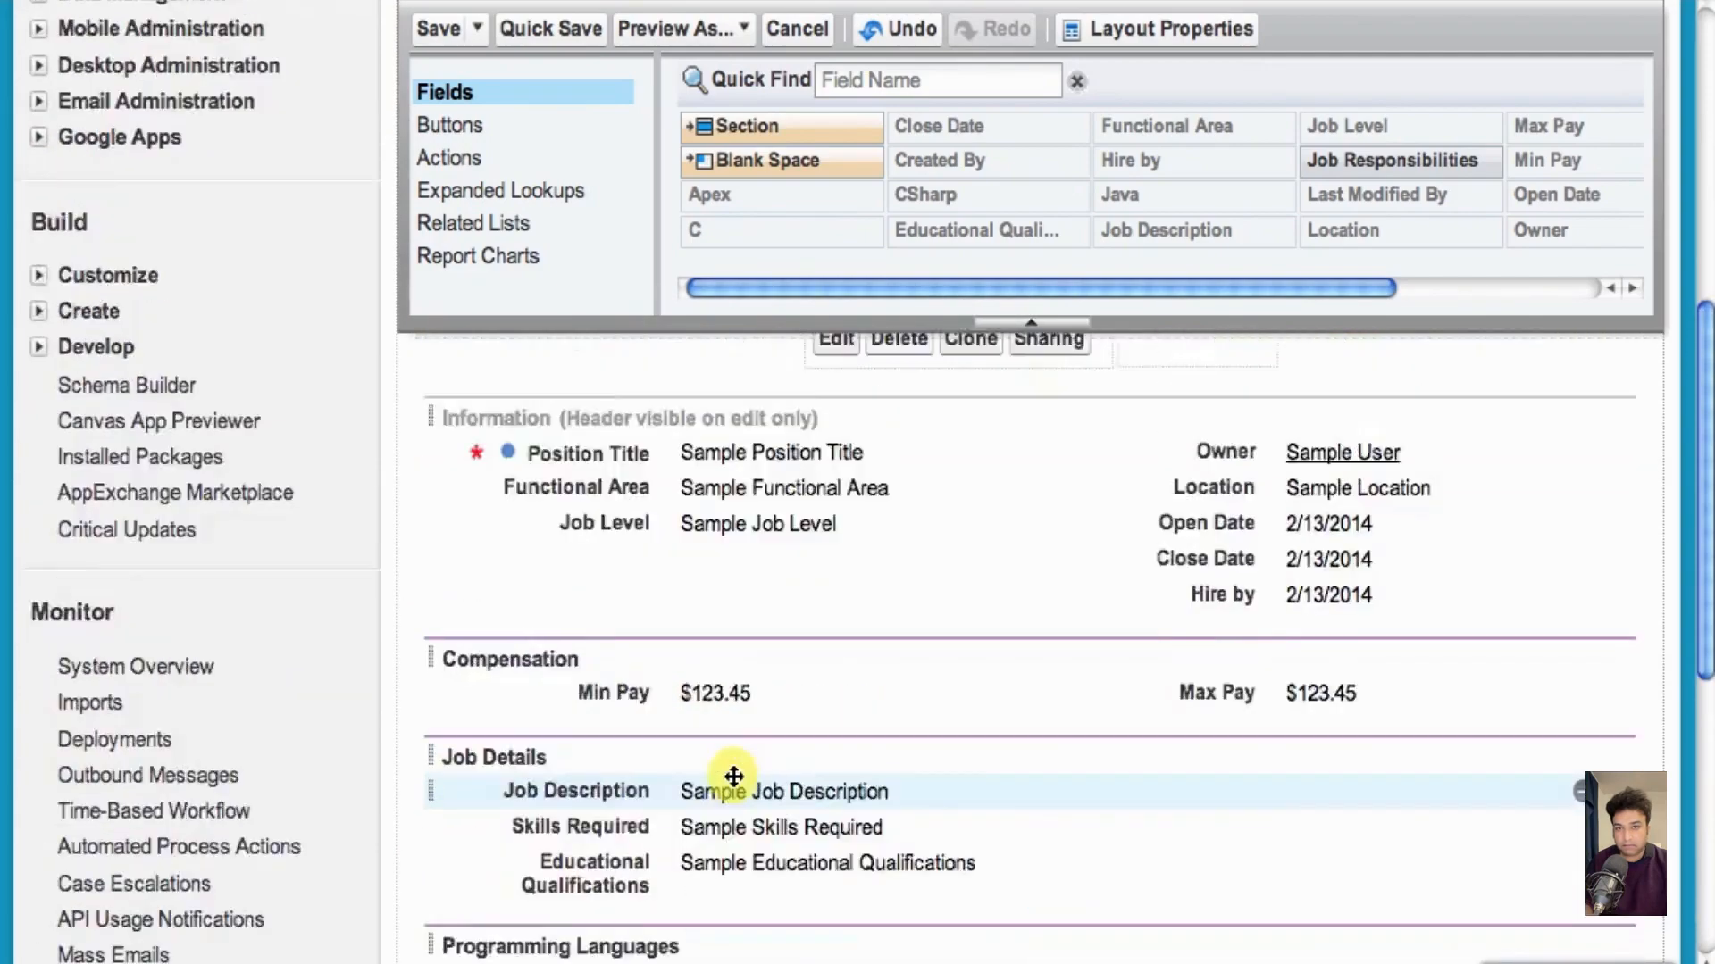
pyautogui.click(438, 36)
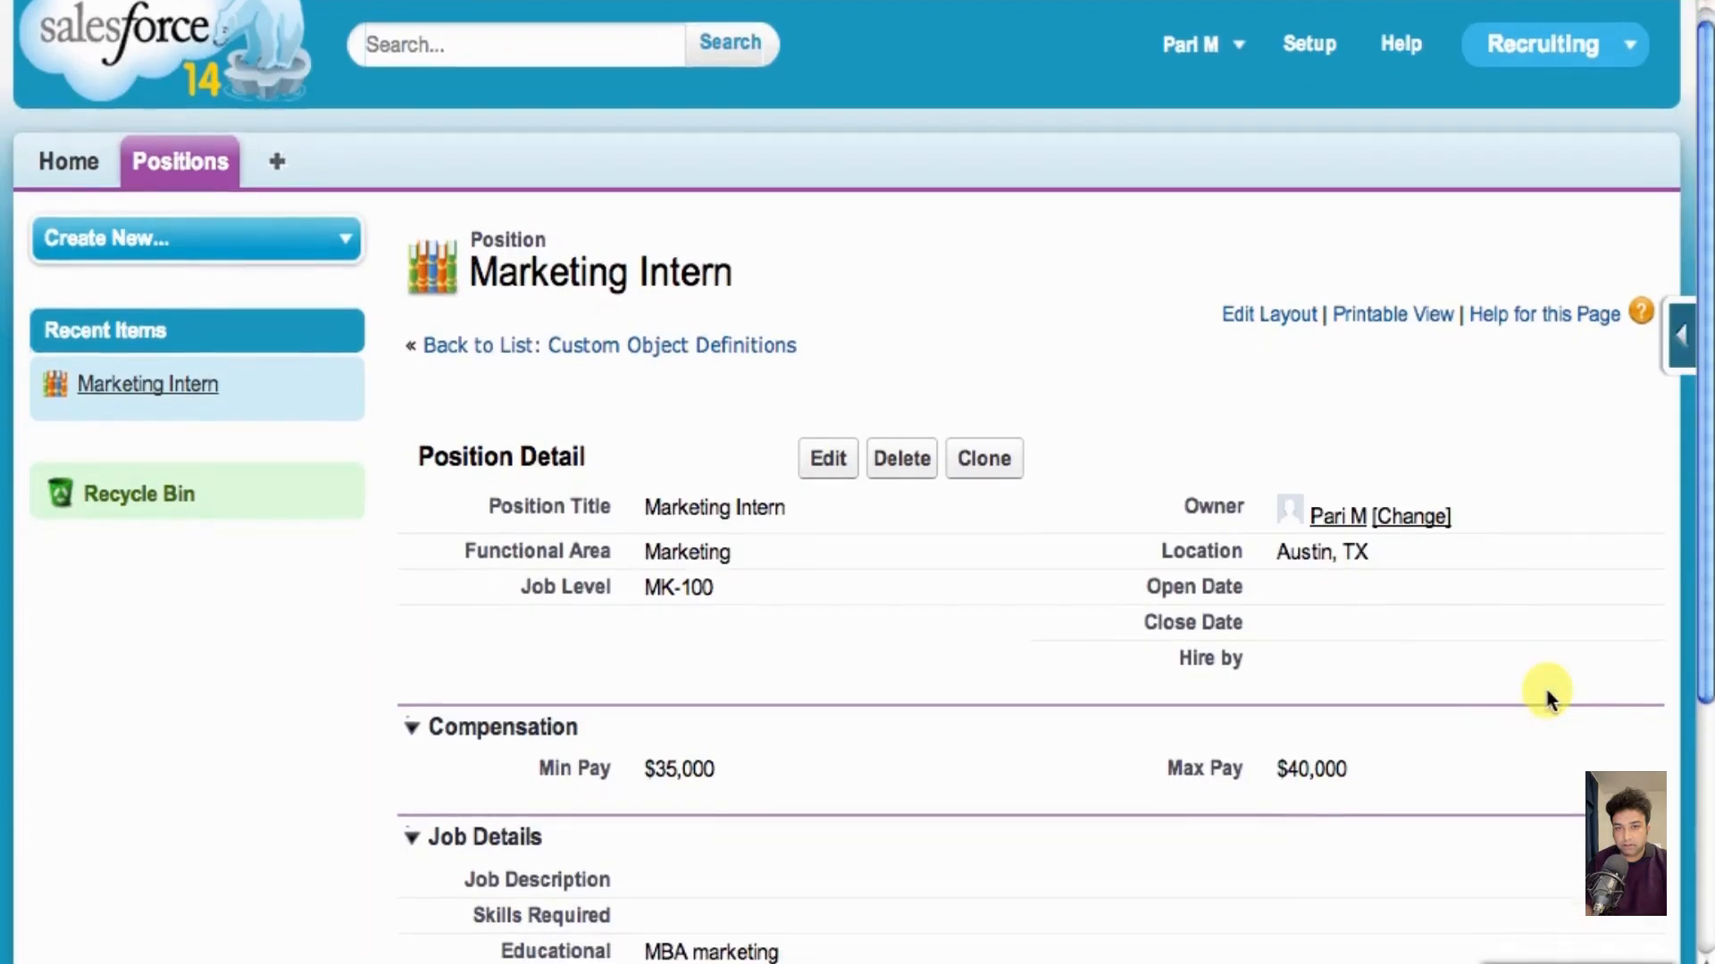
# Step: Scroll the Marketing Intern record down to its Compensation, Job Details and Programming Languages sections
pyautogui.scroll(-3, 1548, 699)
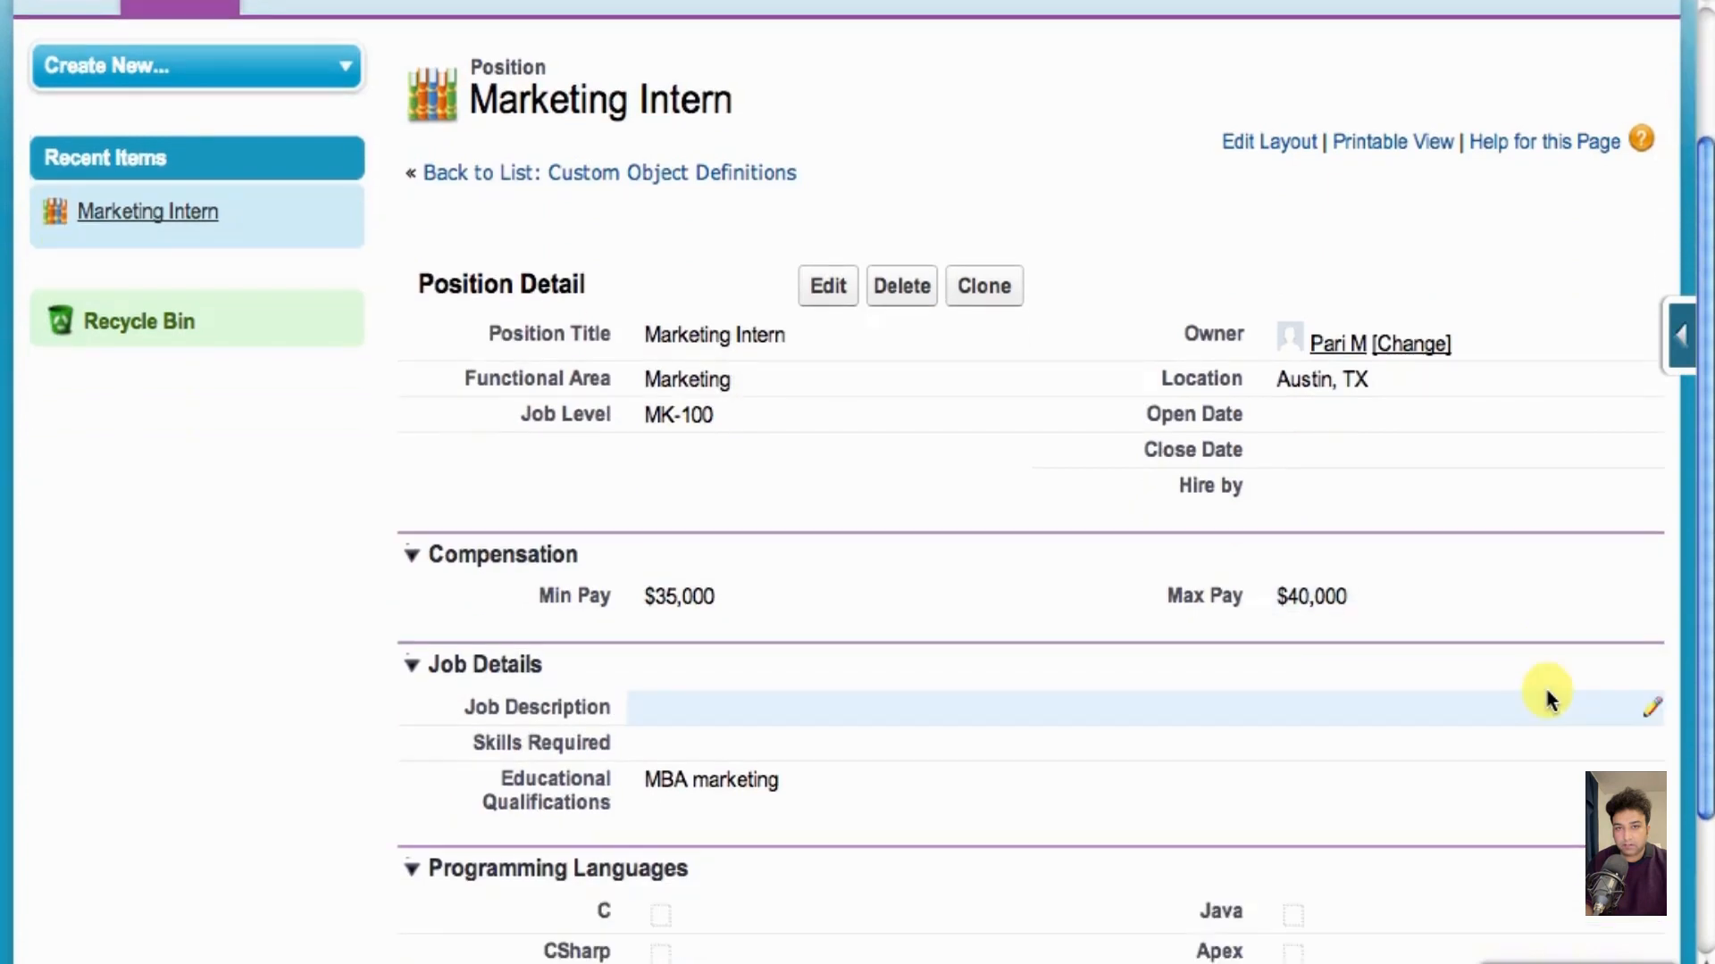
pyautogui.scroll(-2, 1548, 698)
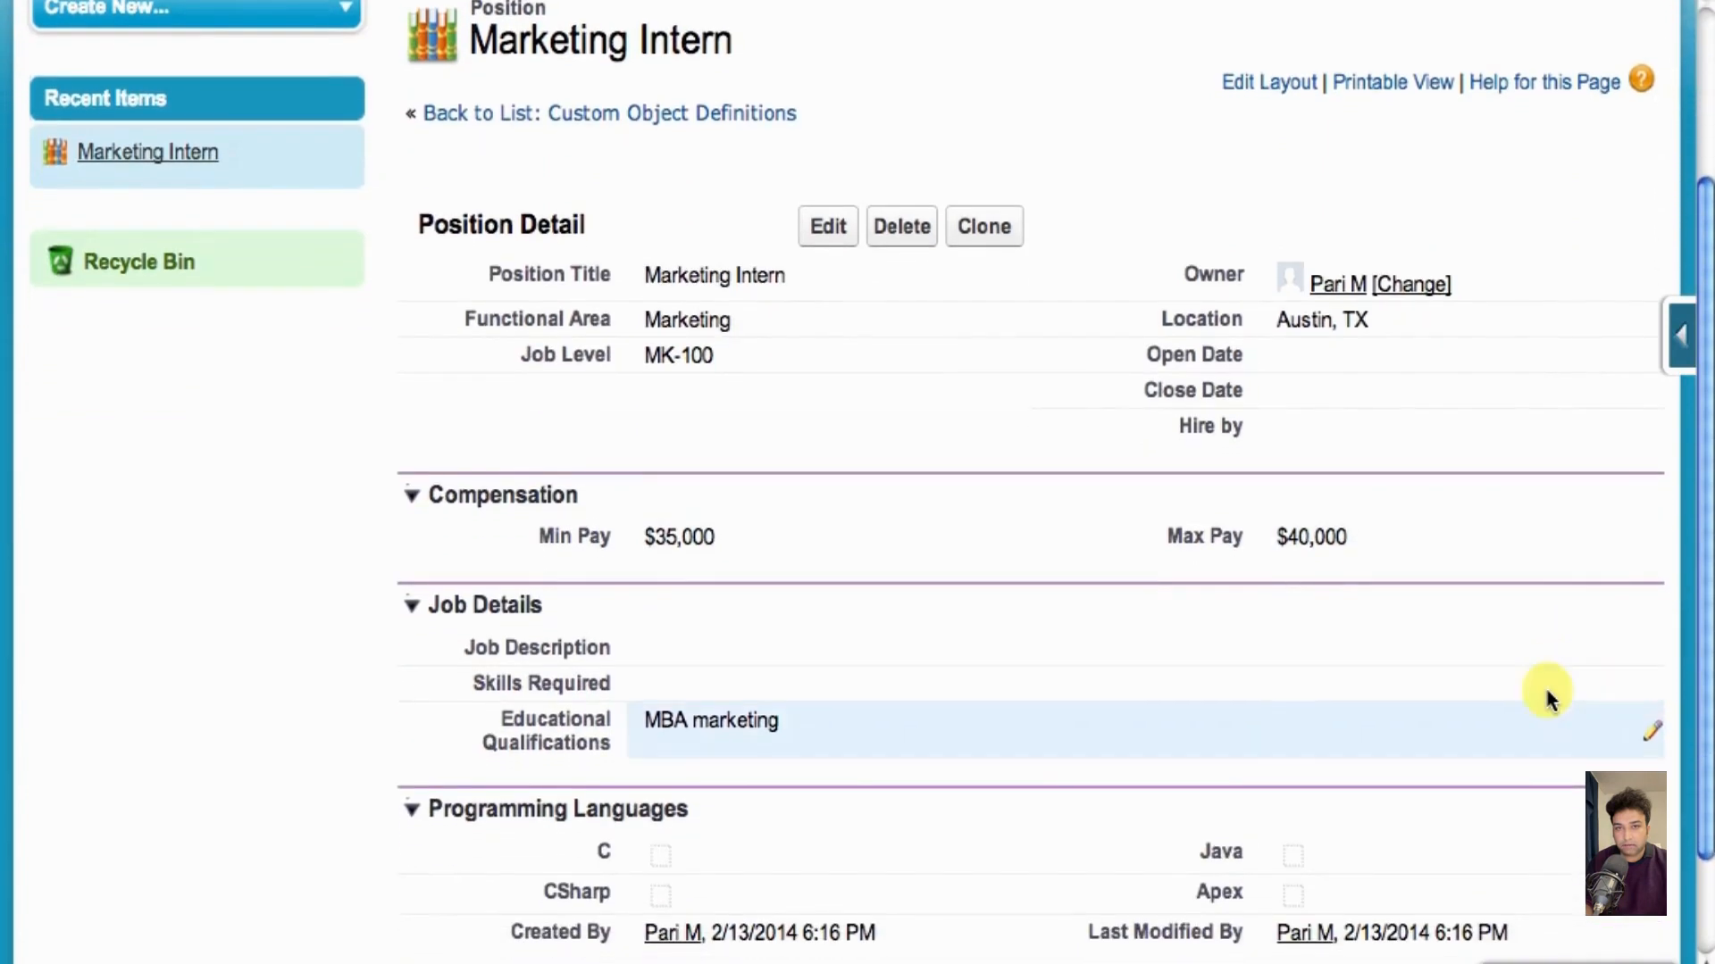
pyautogui.scroll(-1, 1661, 893)
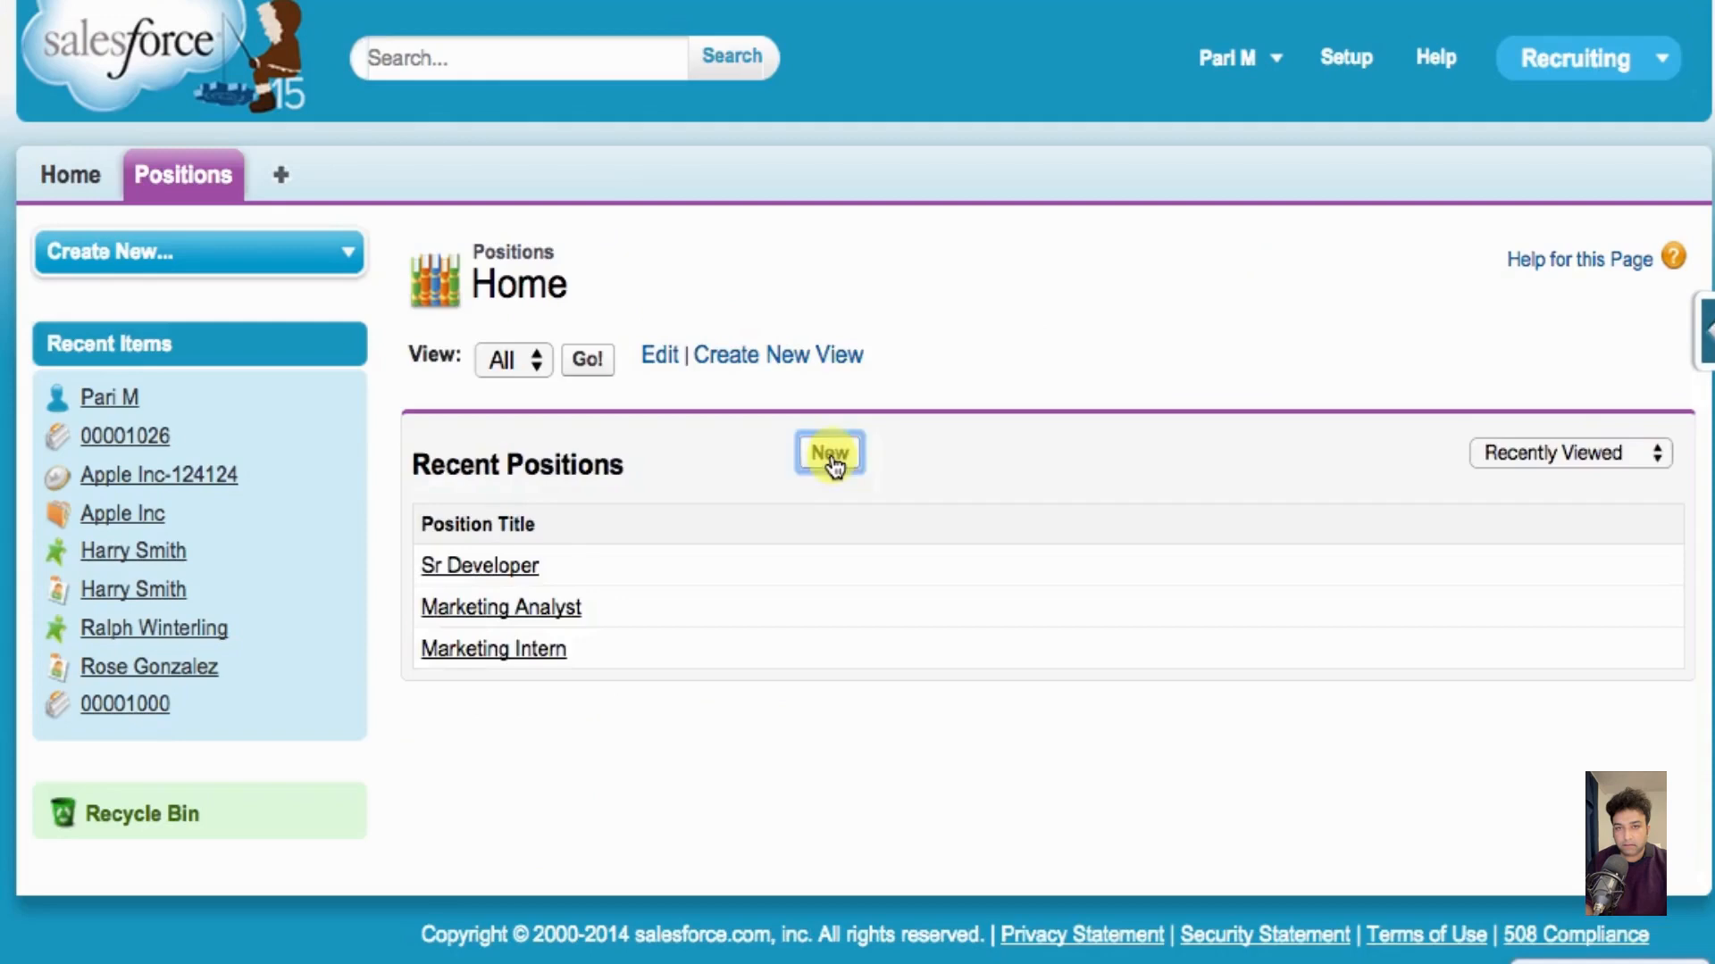
# Step: Start a Marketing Manager position with functional area Marketing and view all Job Level options
pyautogui.click(831, 447)
pyautogui.write('Marketing ')
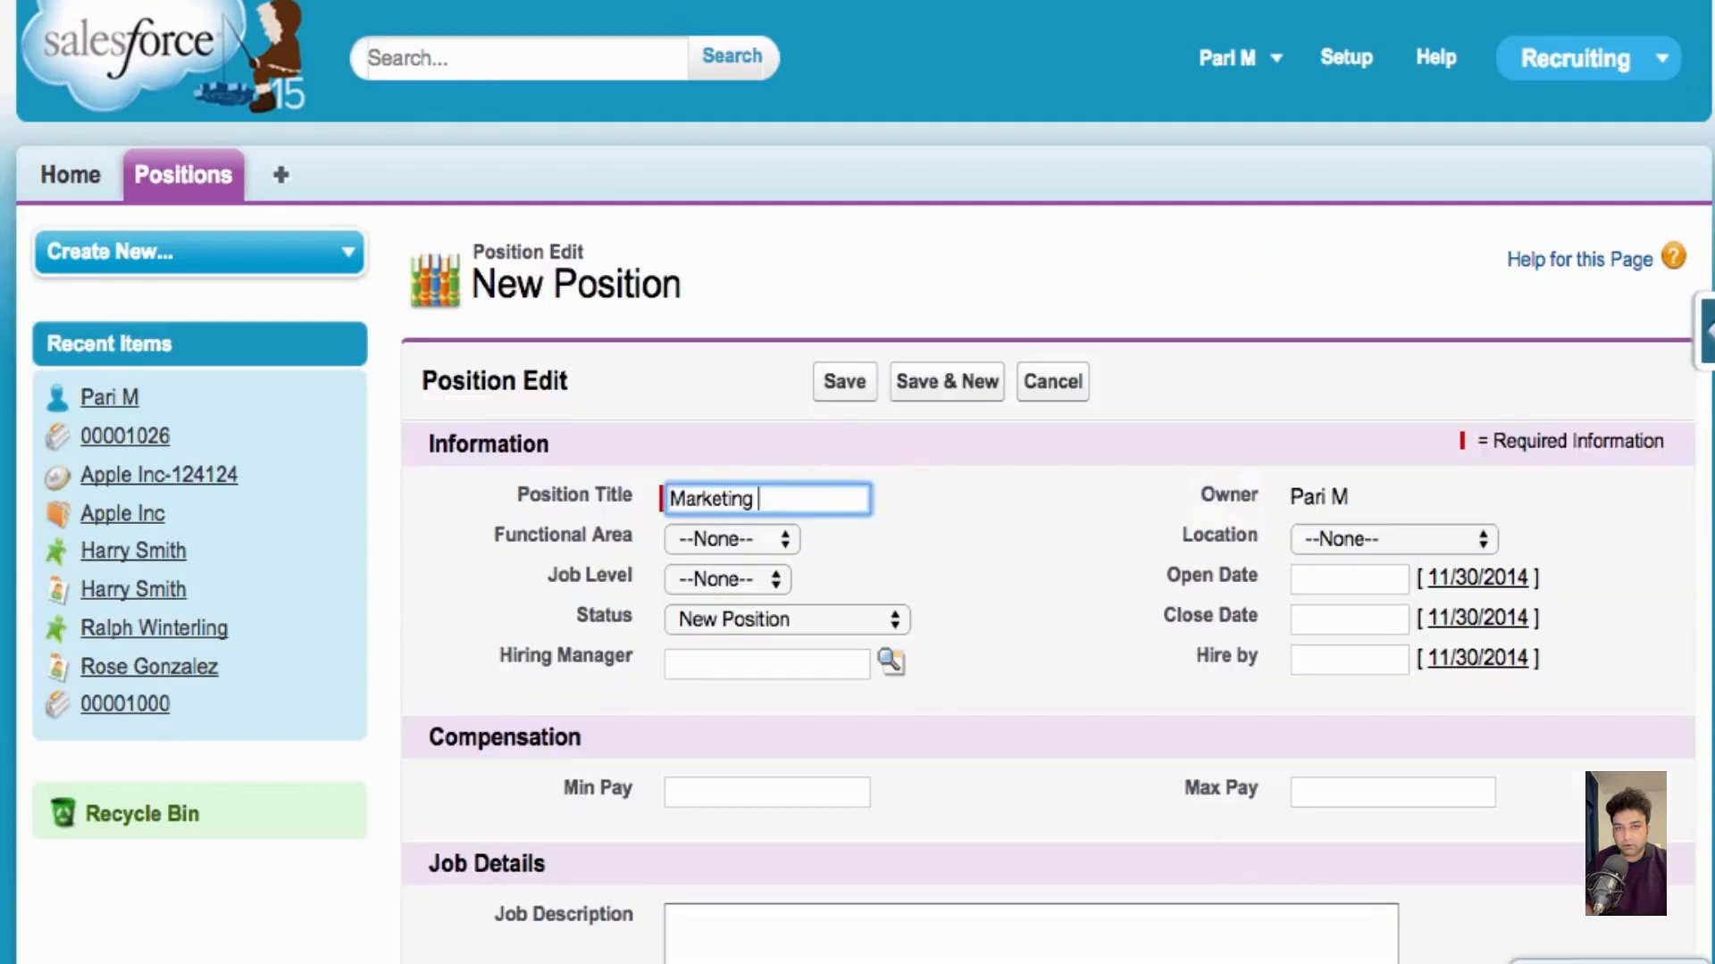
pyautogui.write('Manager')
pyautogui.click(731, 529)
pyautogui.click(729, 585)
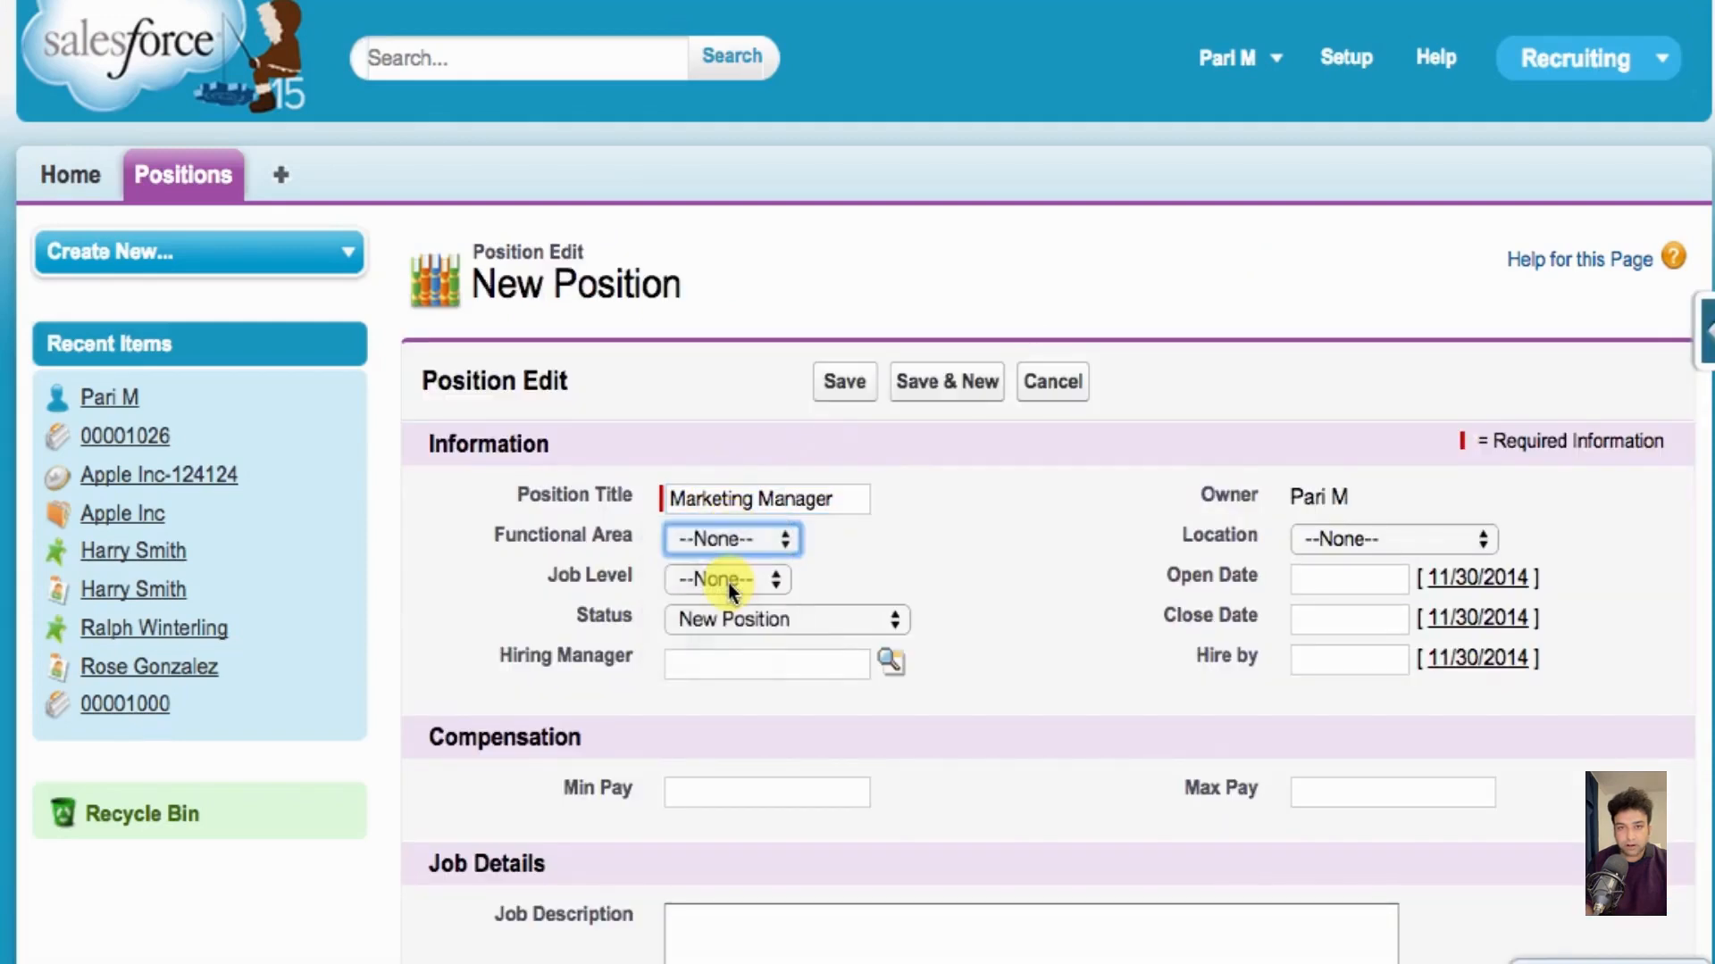
pyautogui.click(730, 582)
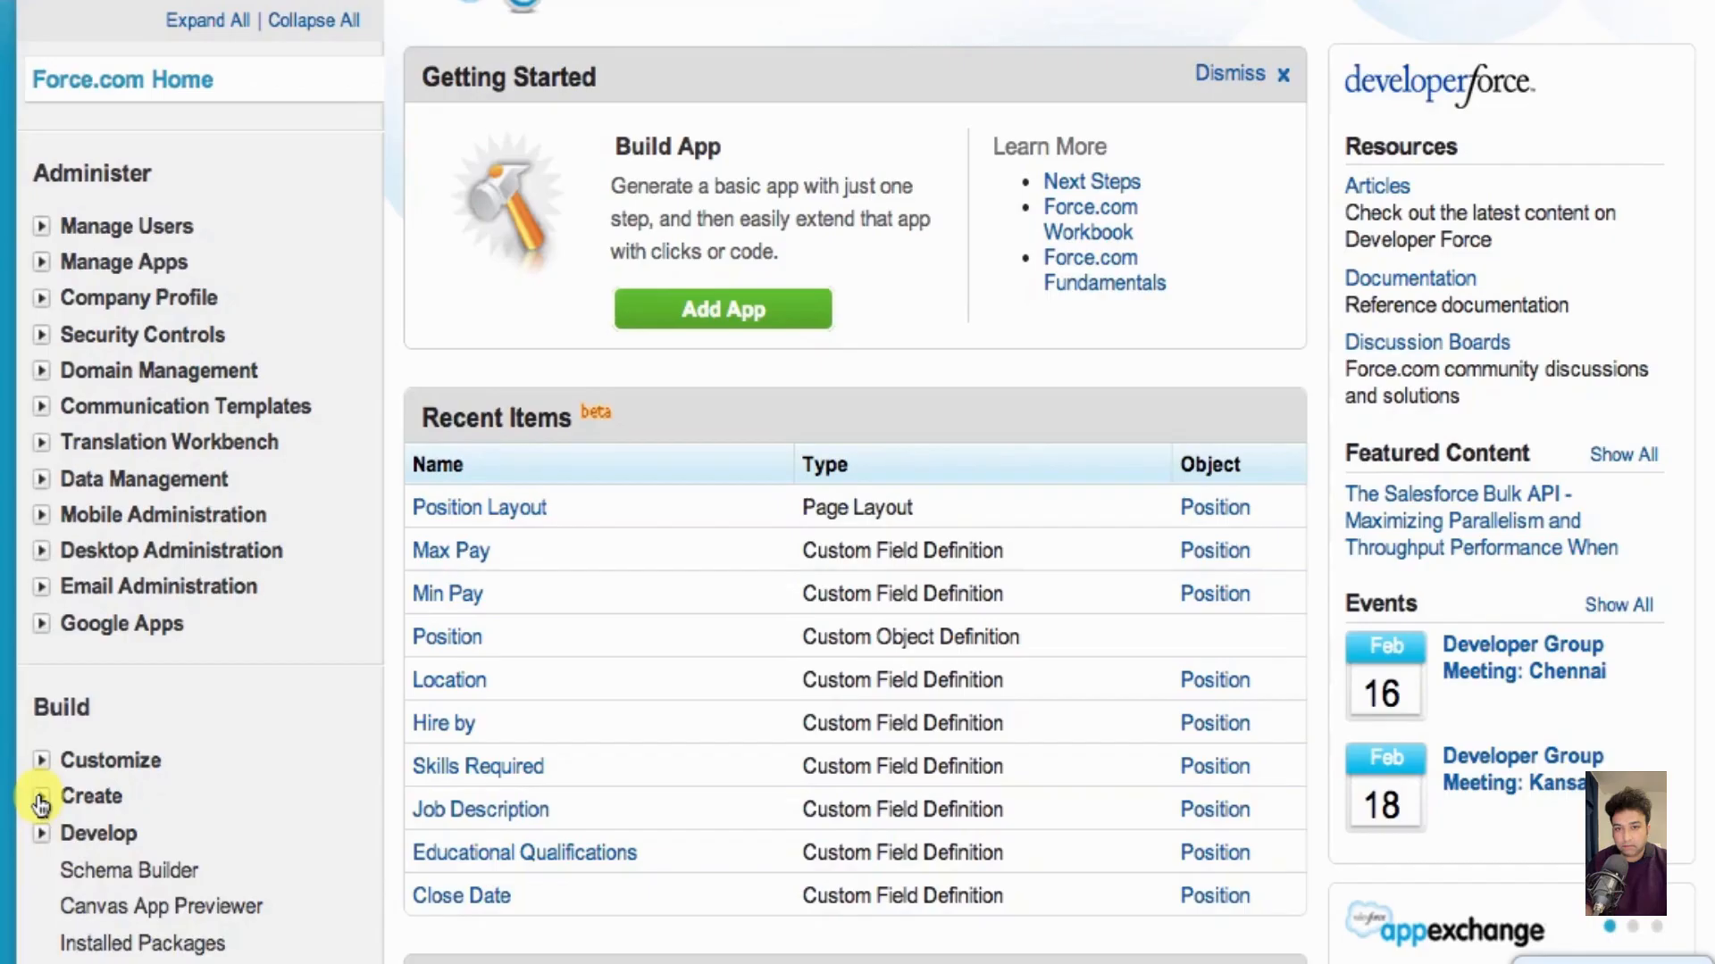
# Step: Go to the Position object's Field Dependencies page in Setup
pyautogui.click(41, 792)
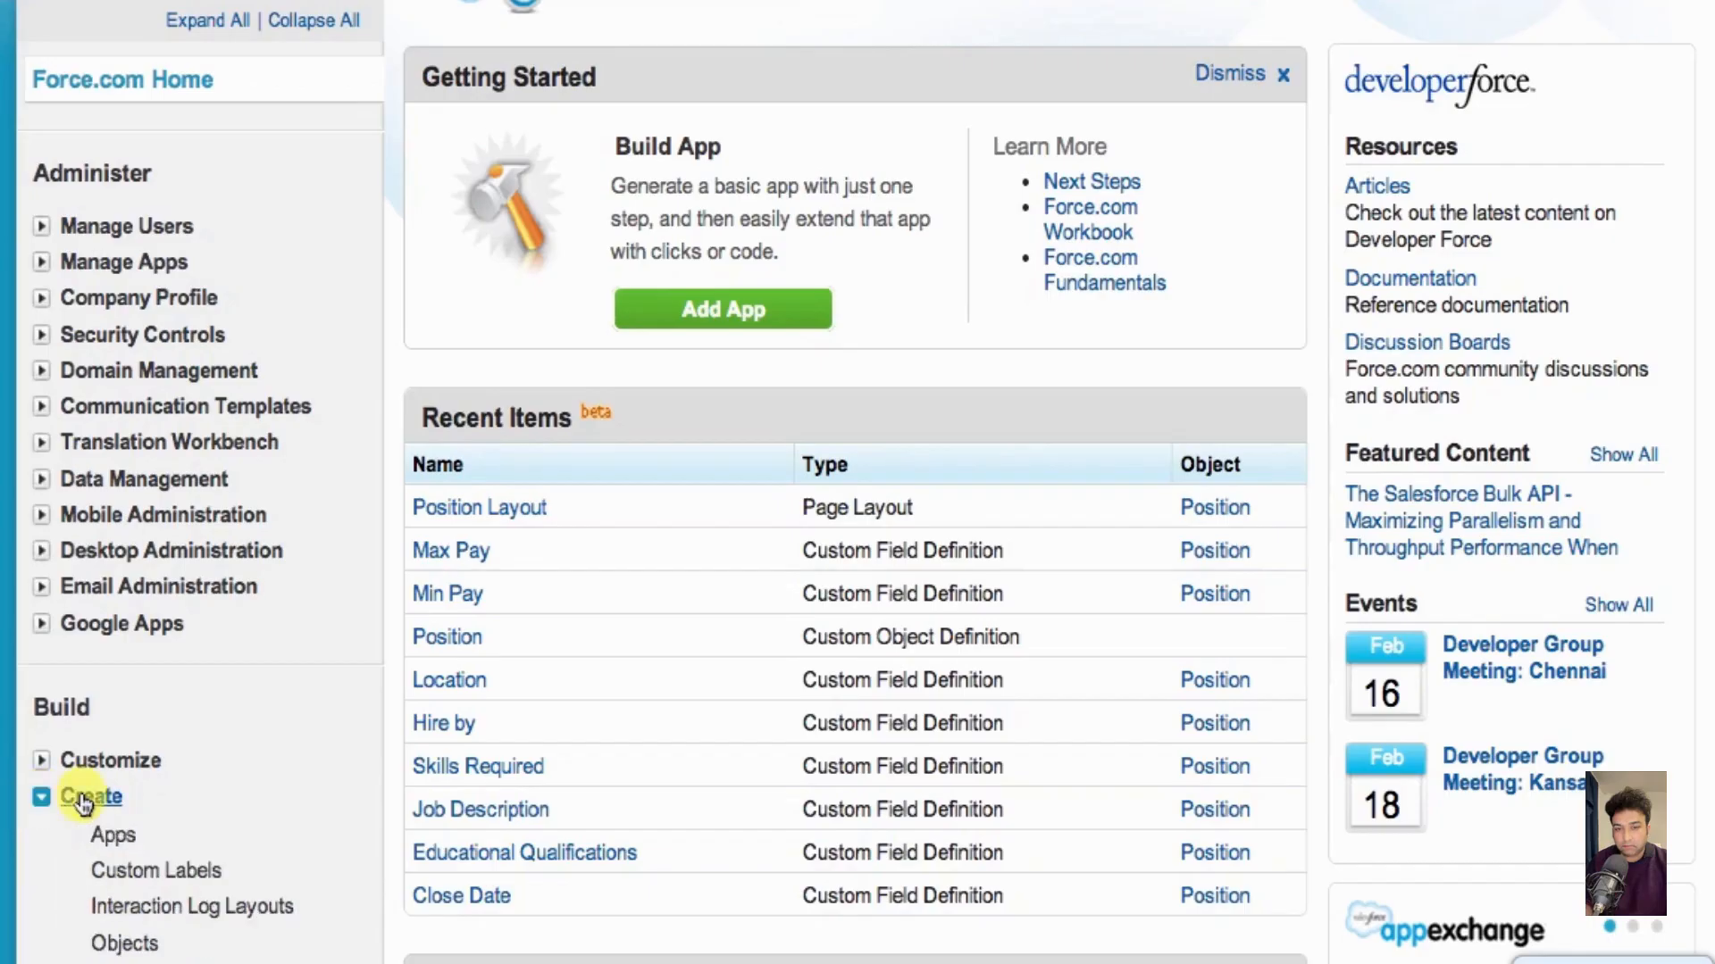
pyautogui.scroll(-2, 88, 790)
pyautogui.scroll(-2, 88, 790)
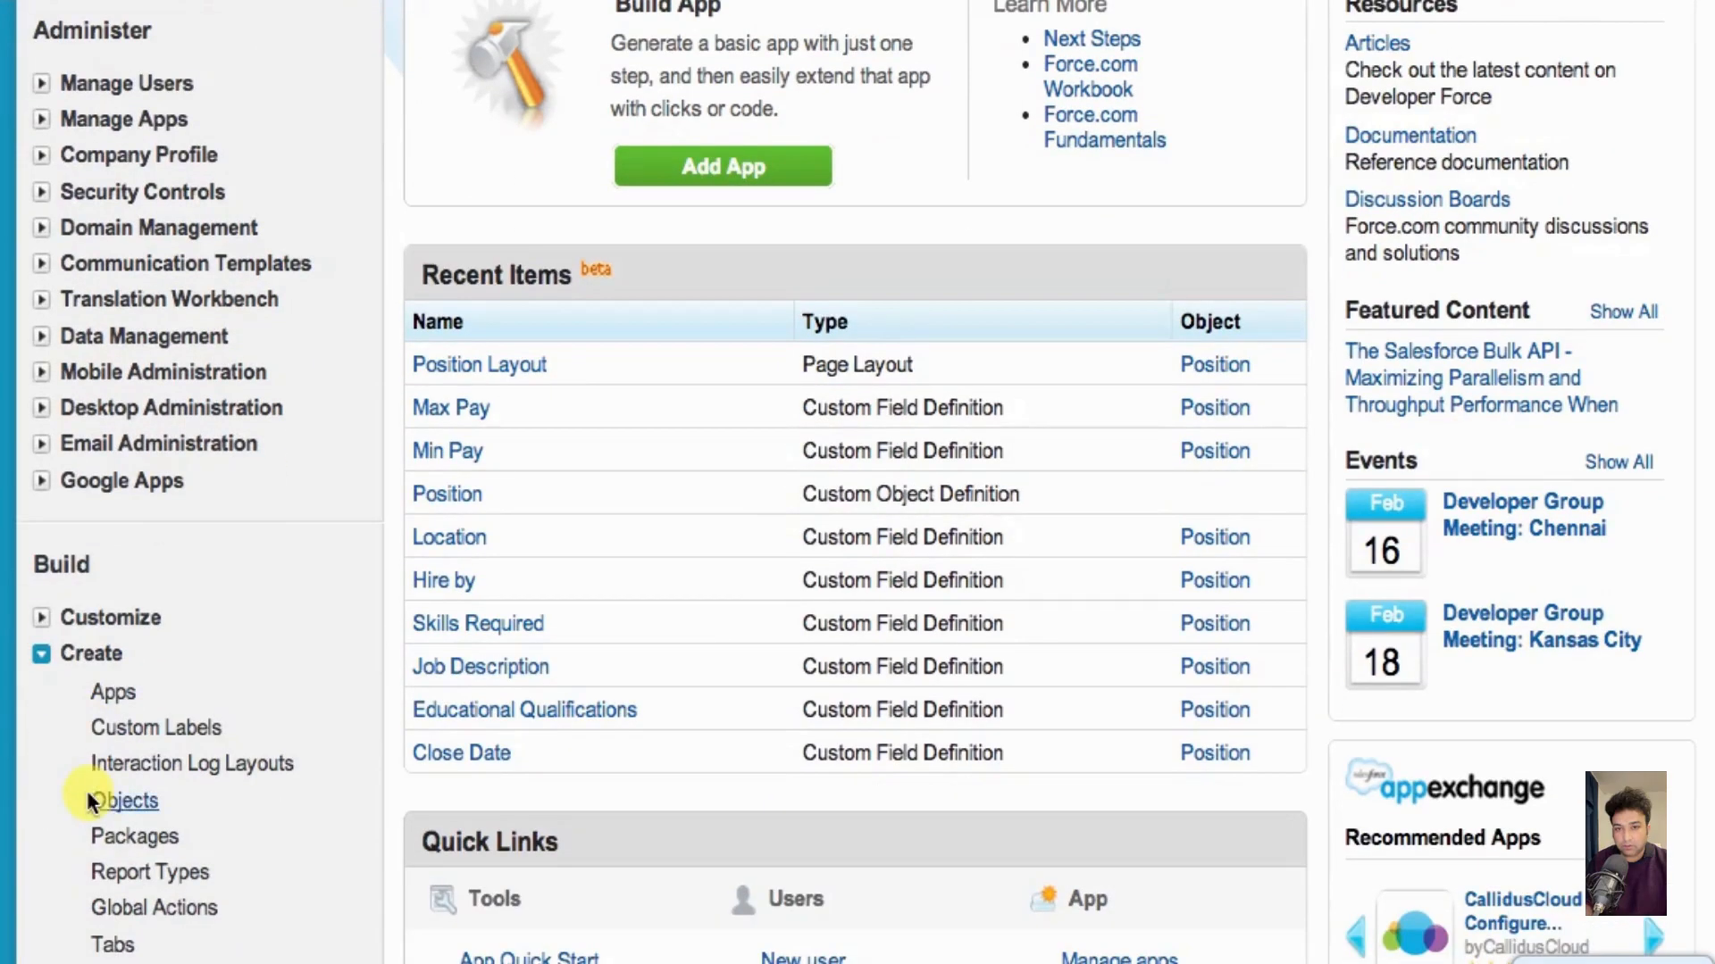
pyautogui.click(133, 802)
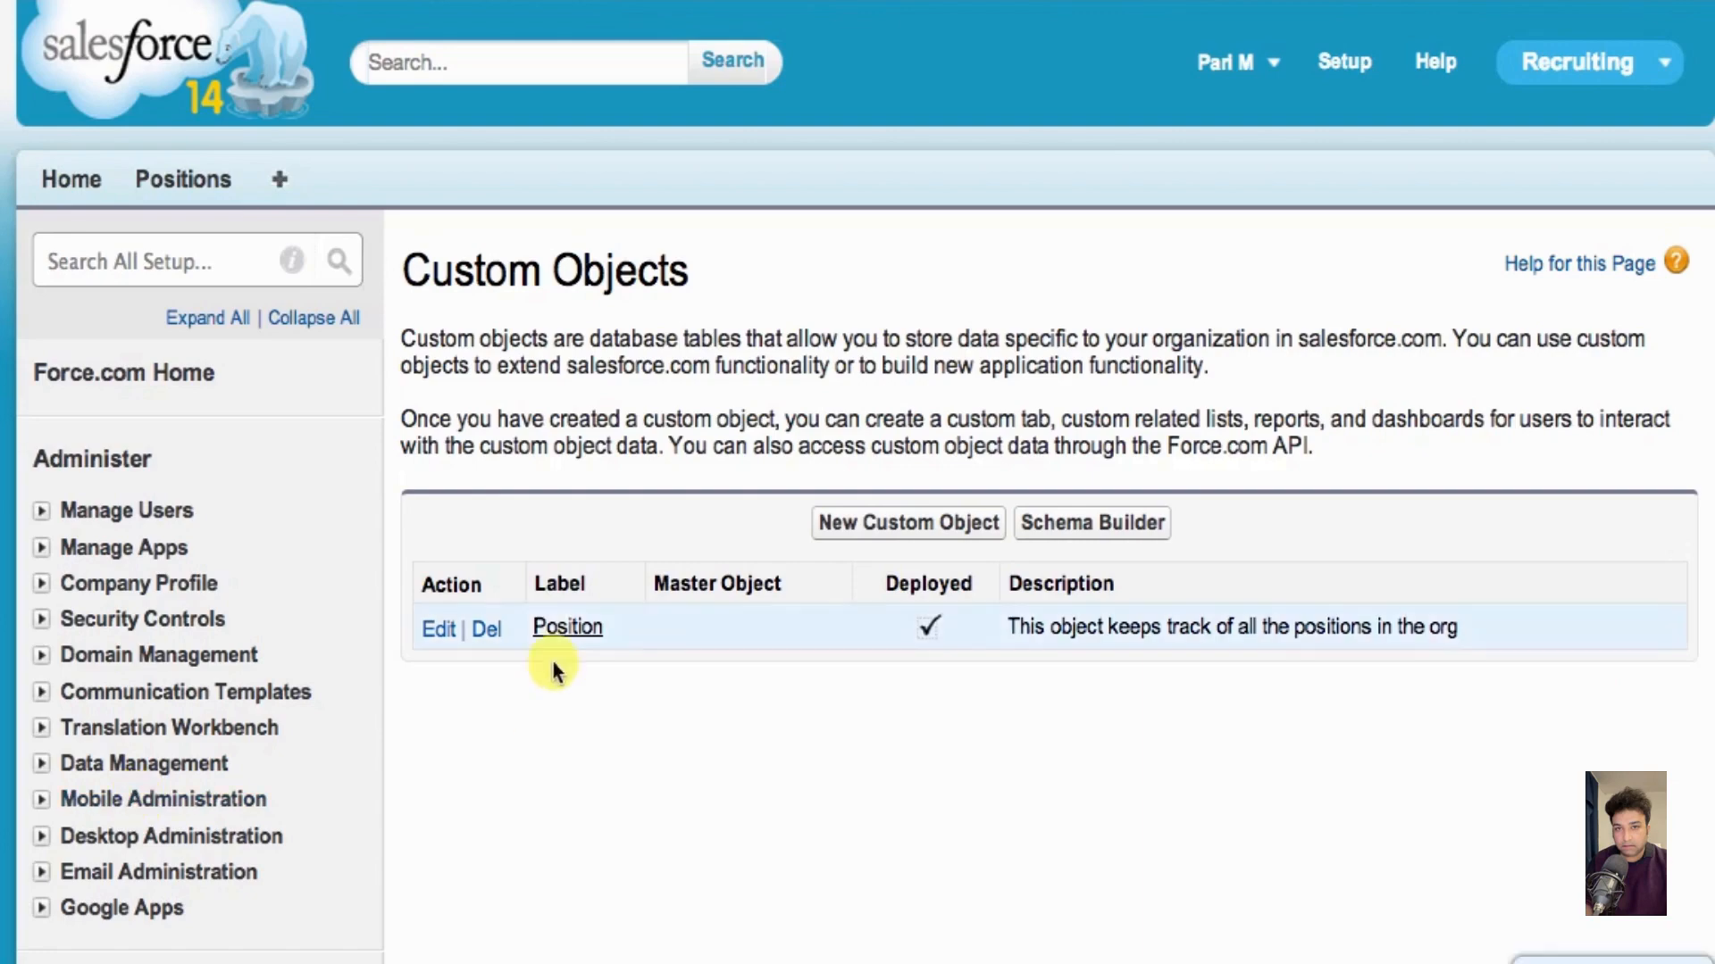
pyautogui.click(562, 630)
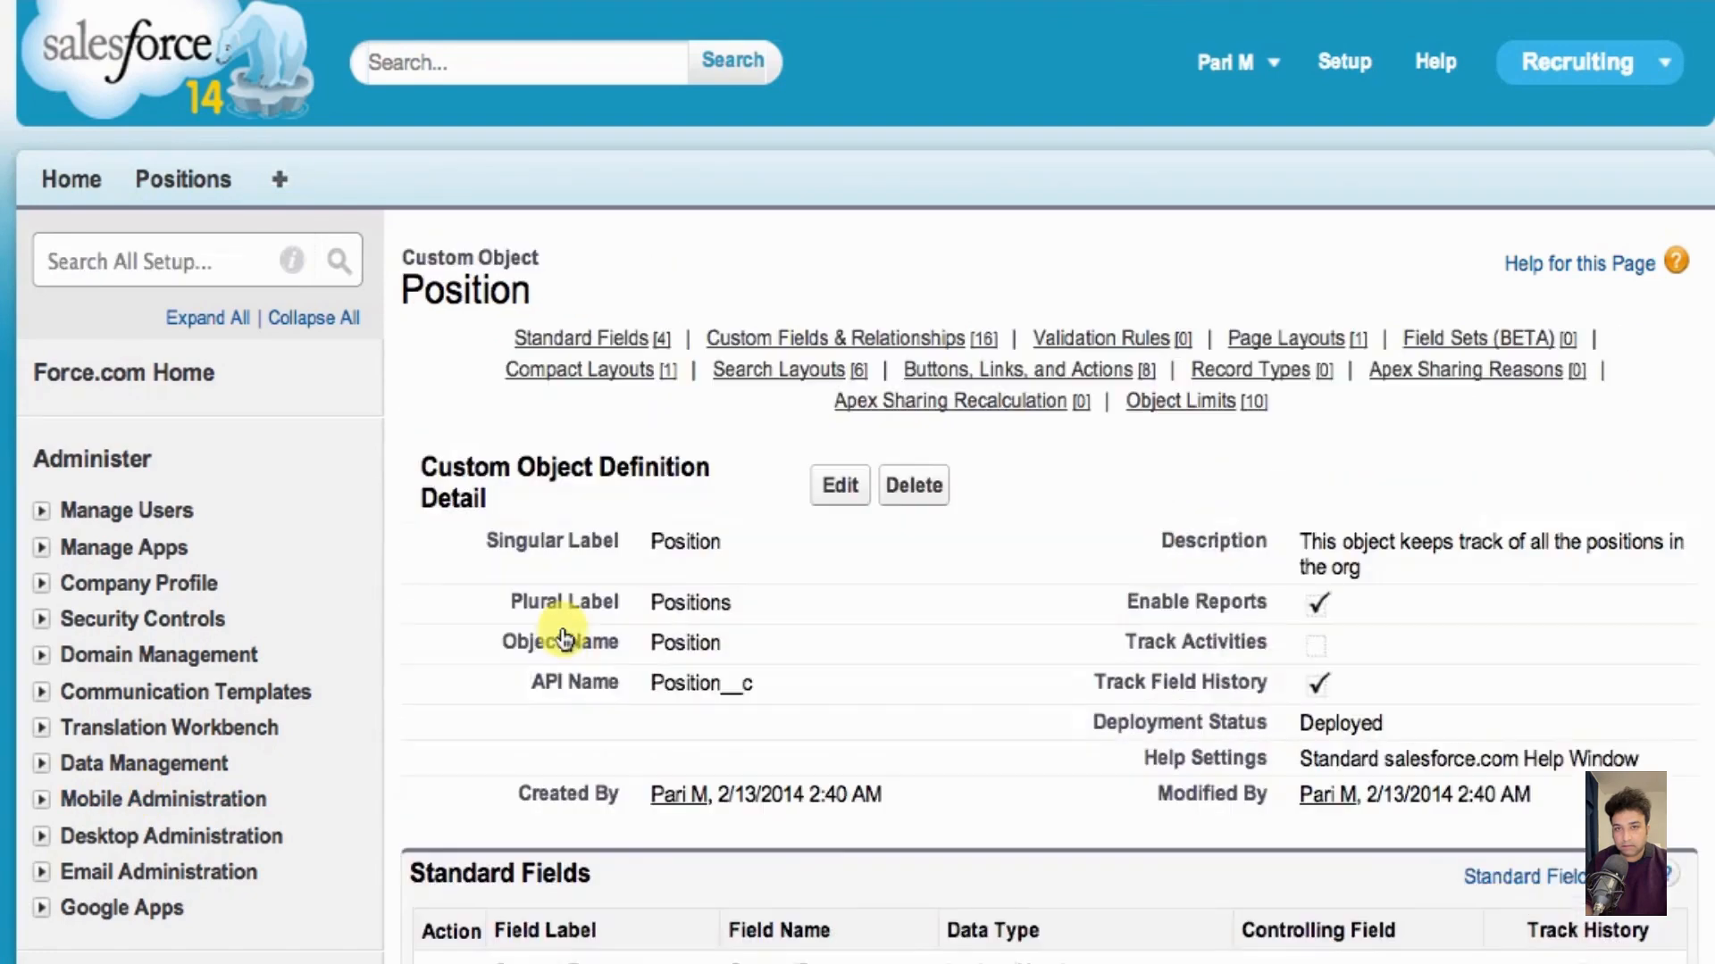
pyautogui.scroll(-5, 997, 584)
pyautogui.scroll(-4, 997, 584)
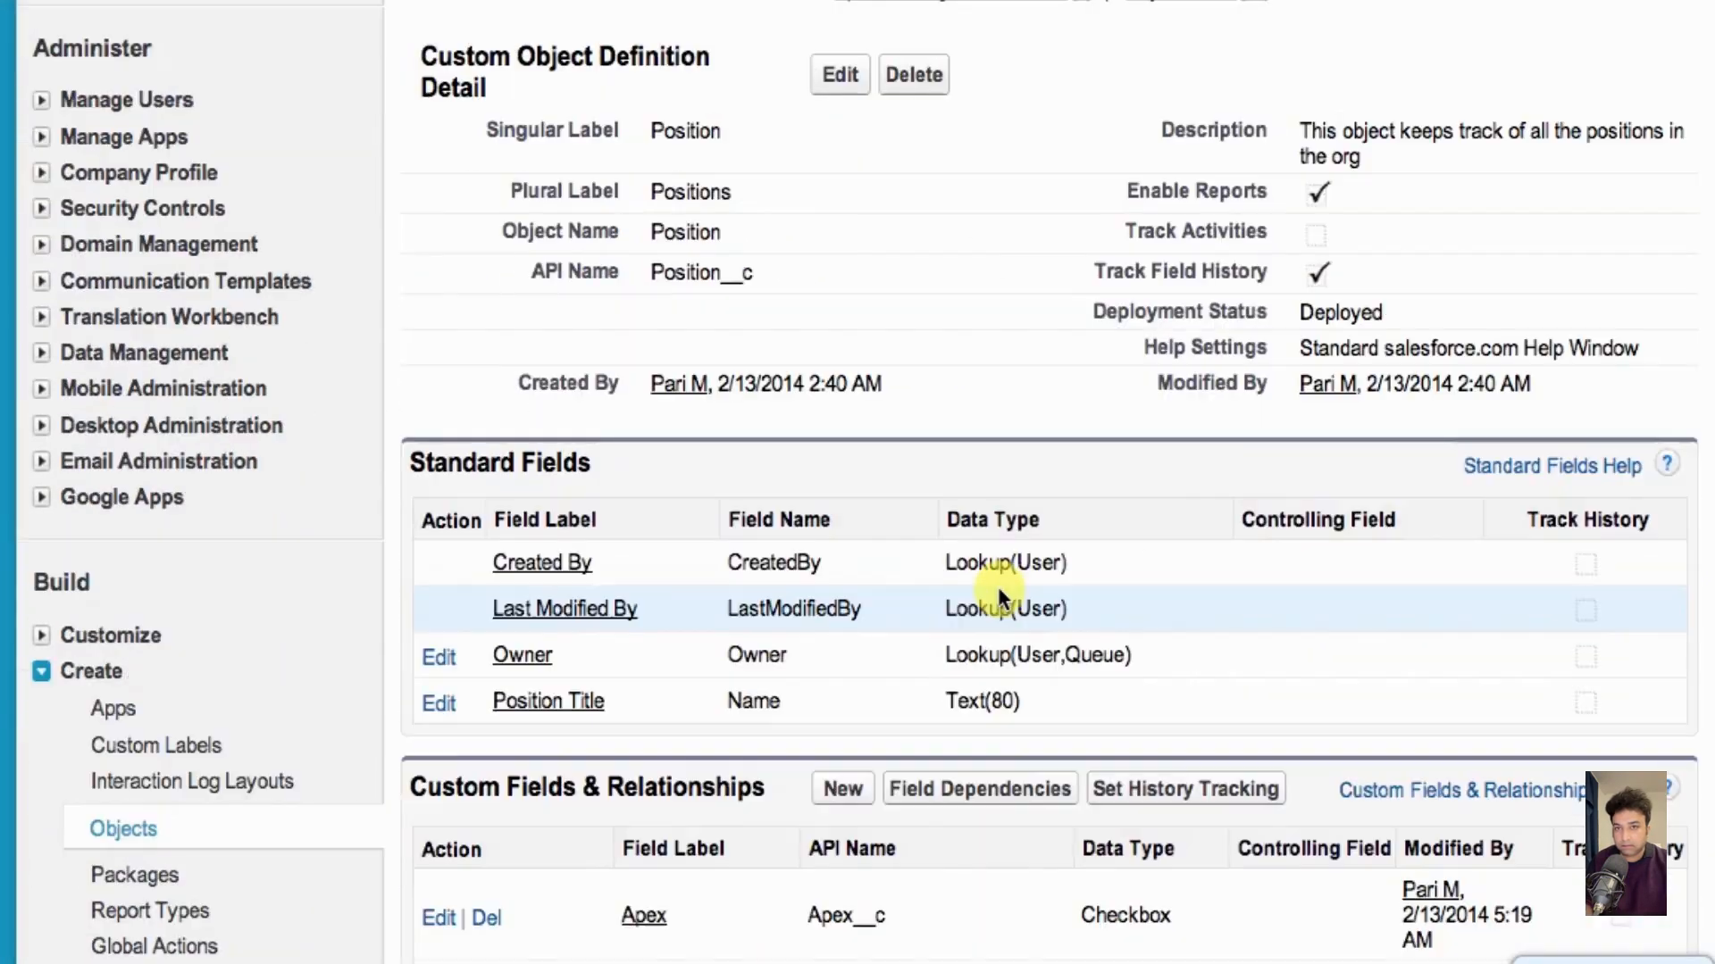
pyautogui.click(973, 799)
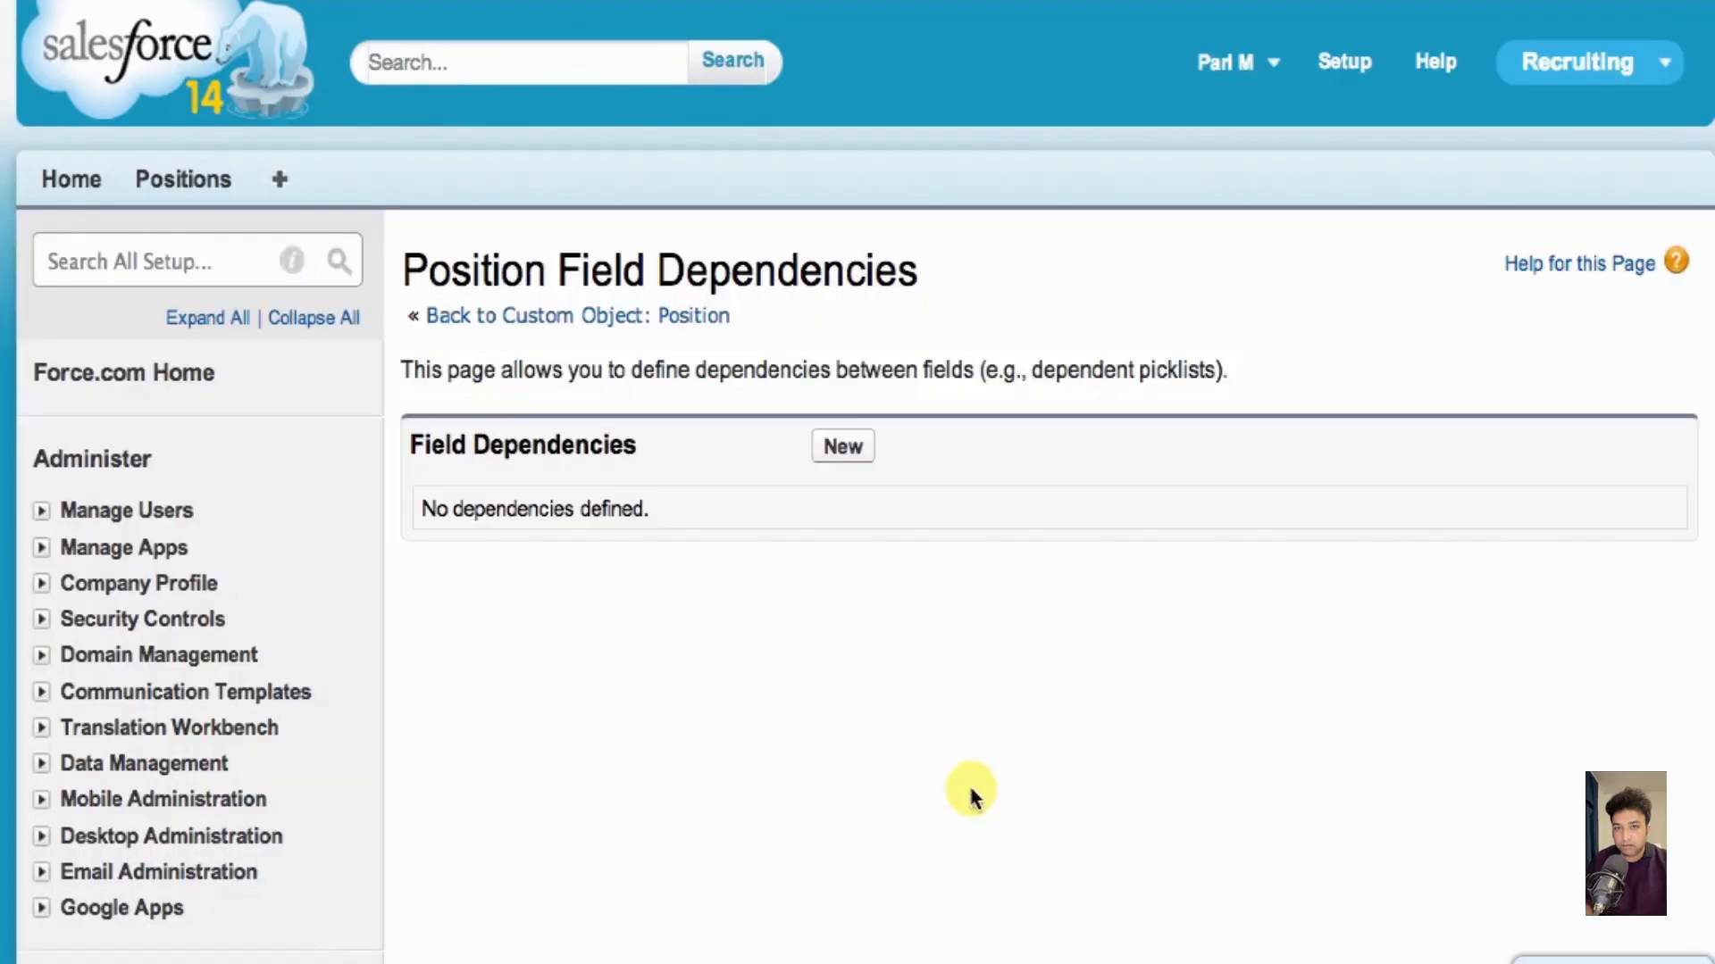
# Step: Create a dependency with Functional Area controlling Job Level and continue to the values matrix
pyautogui.click(843, 448)
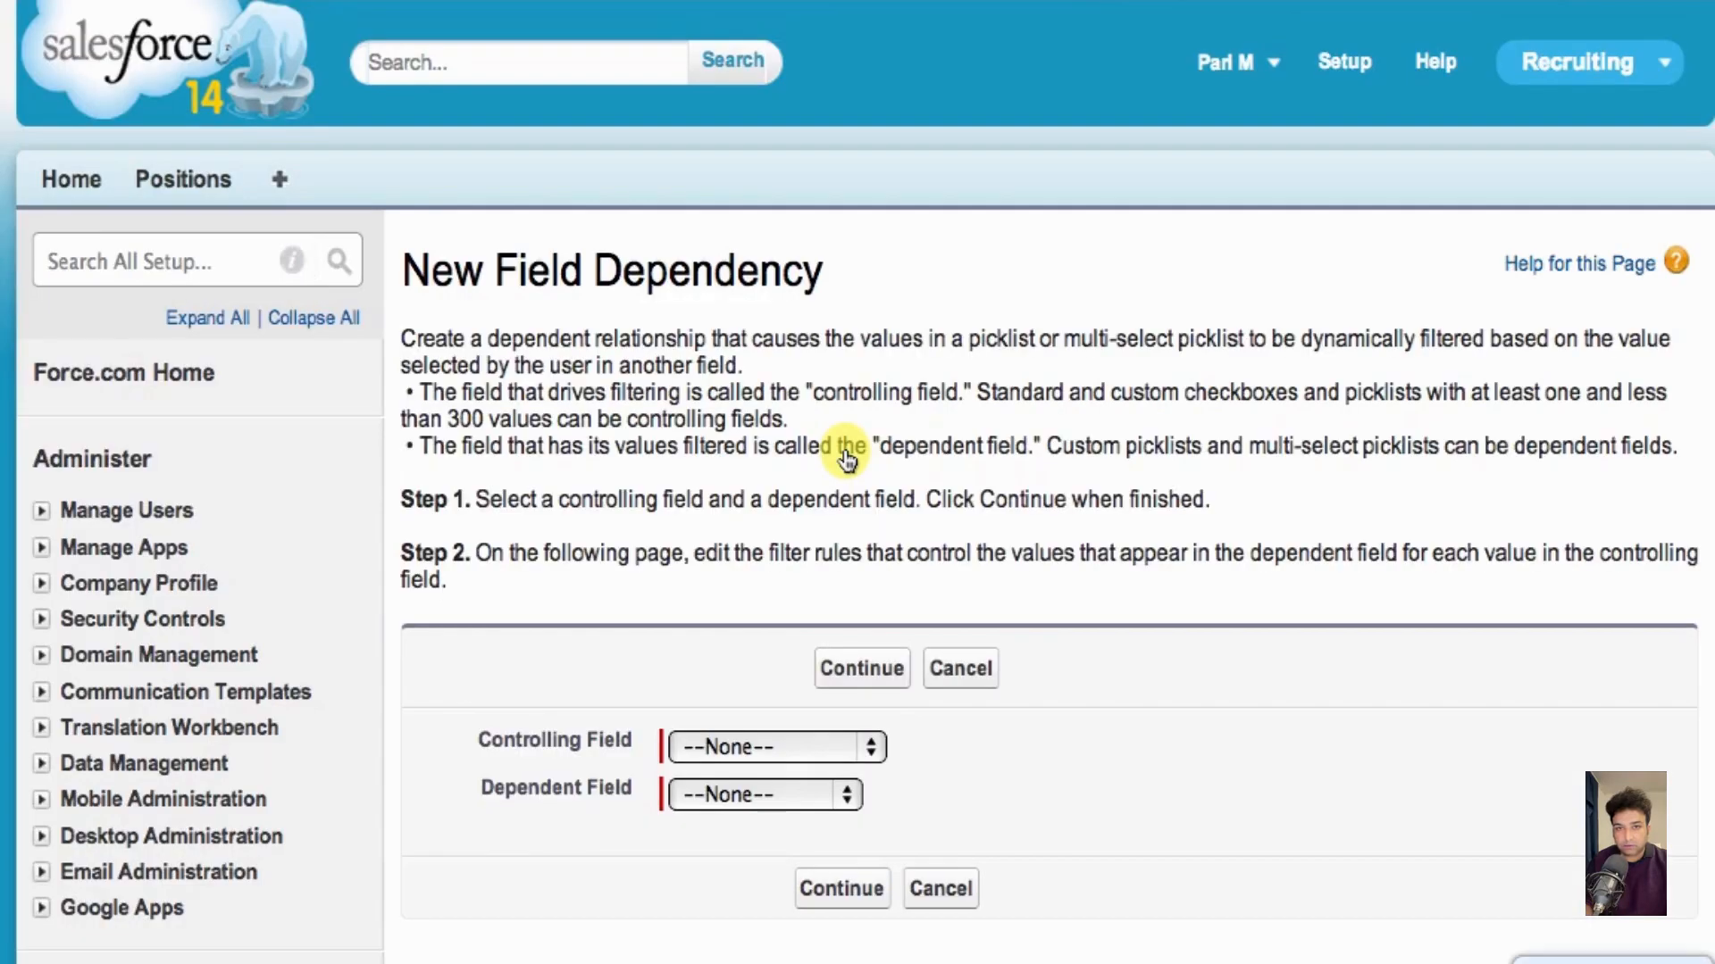
pyautogui.click(871, 747)
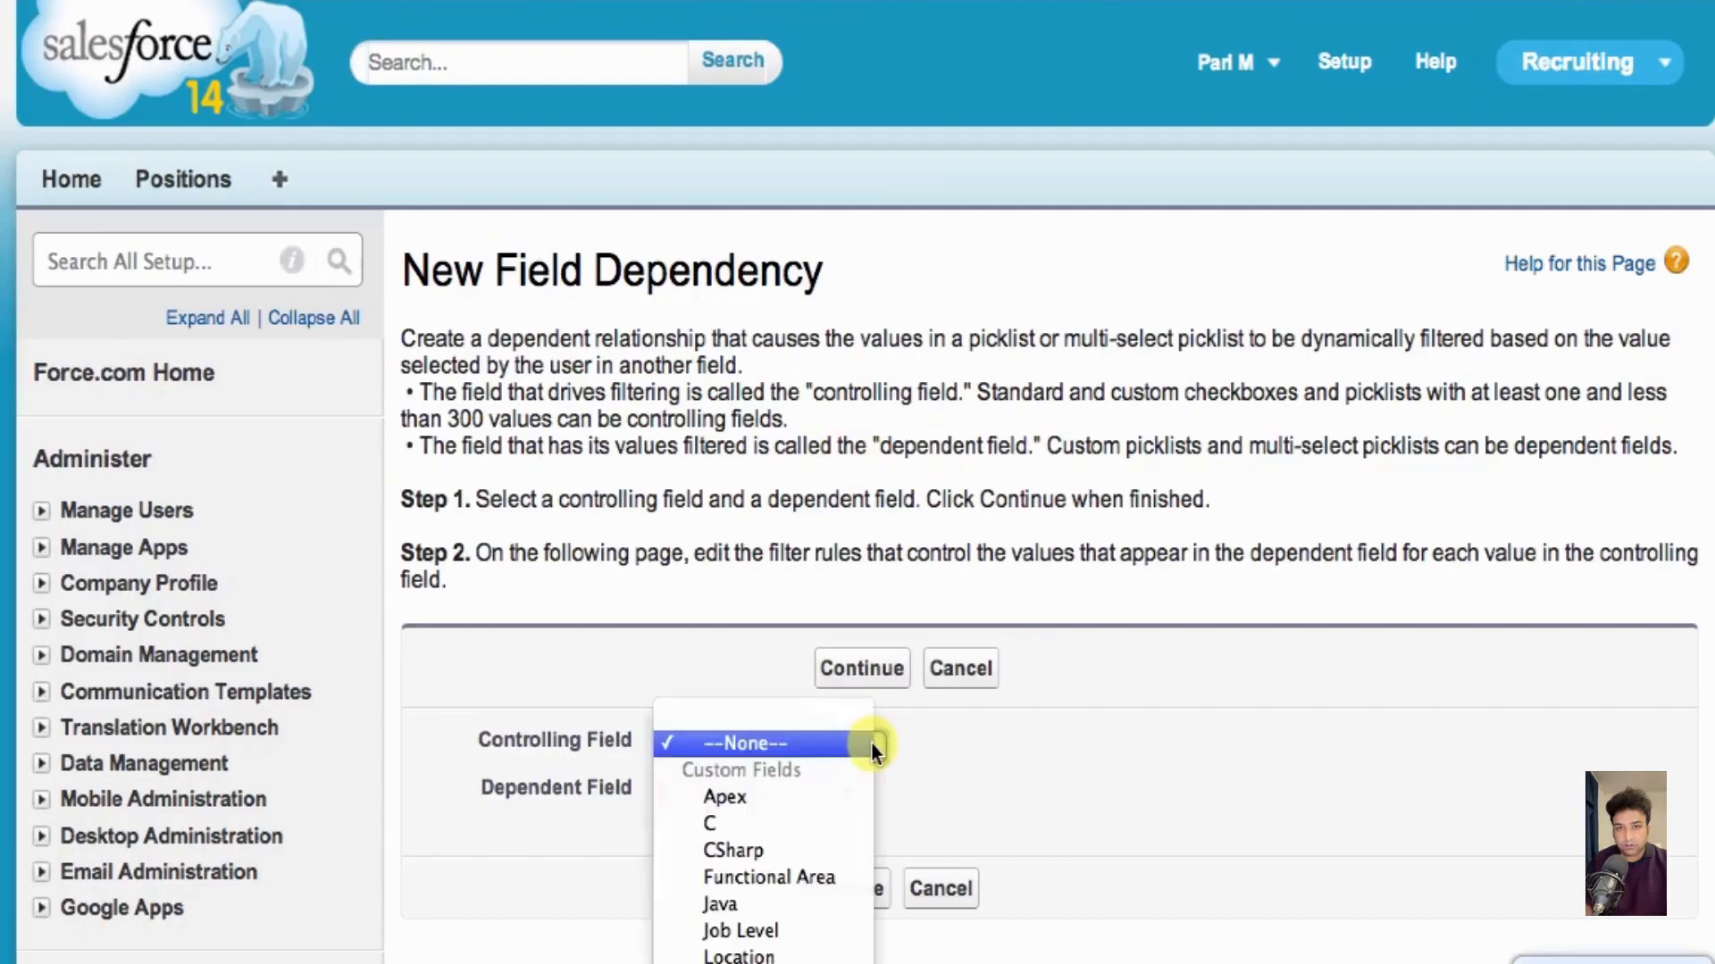
pyautogui.click(838, 876)
pyautogui.click(852, 788)
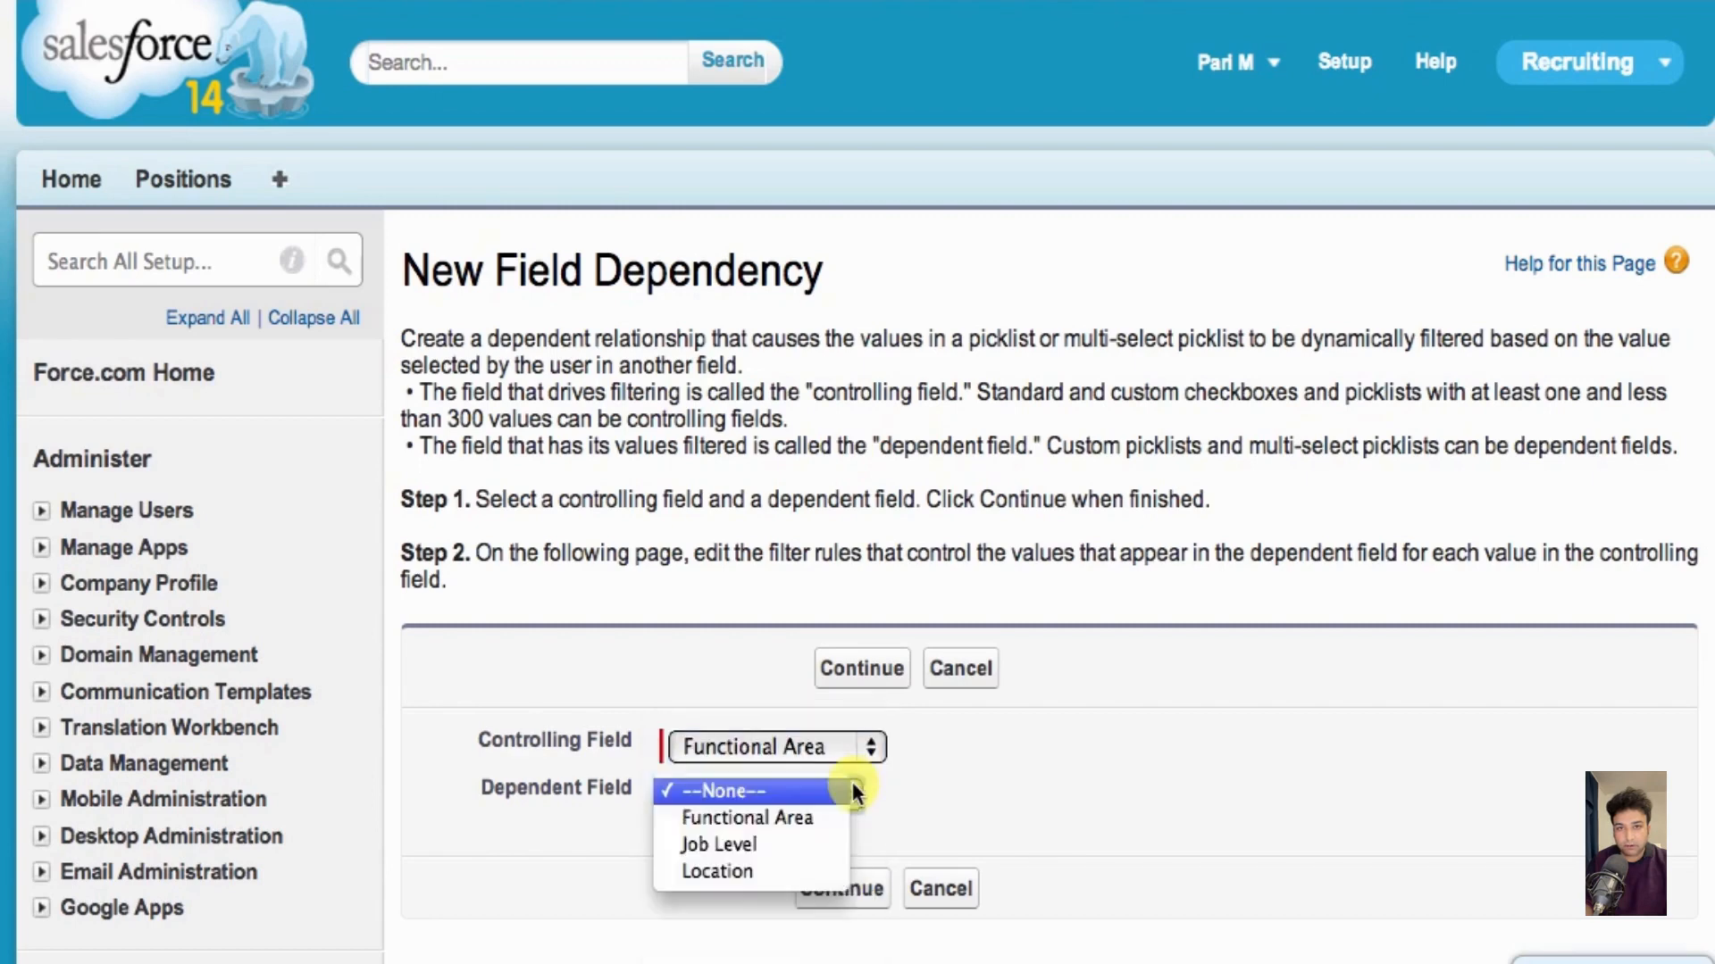
pyautogui.click(825, 843)
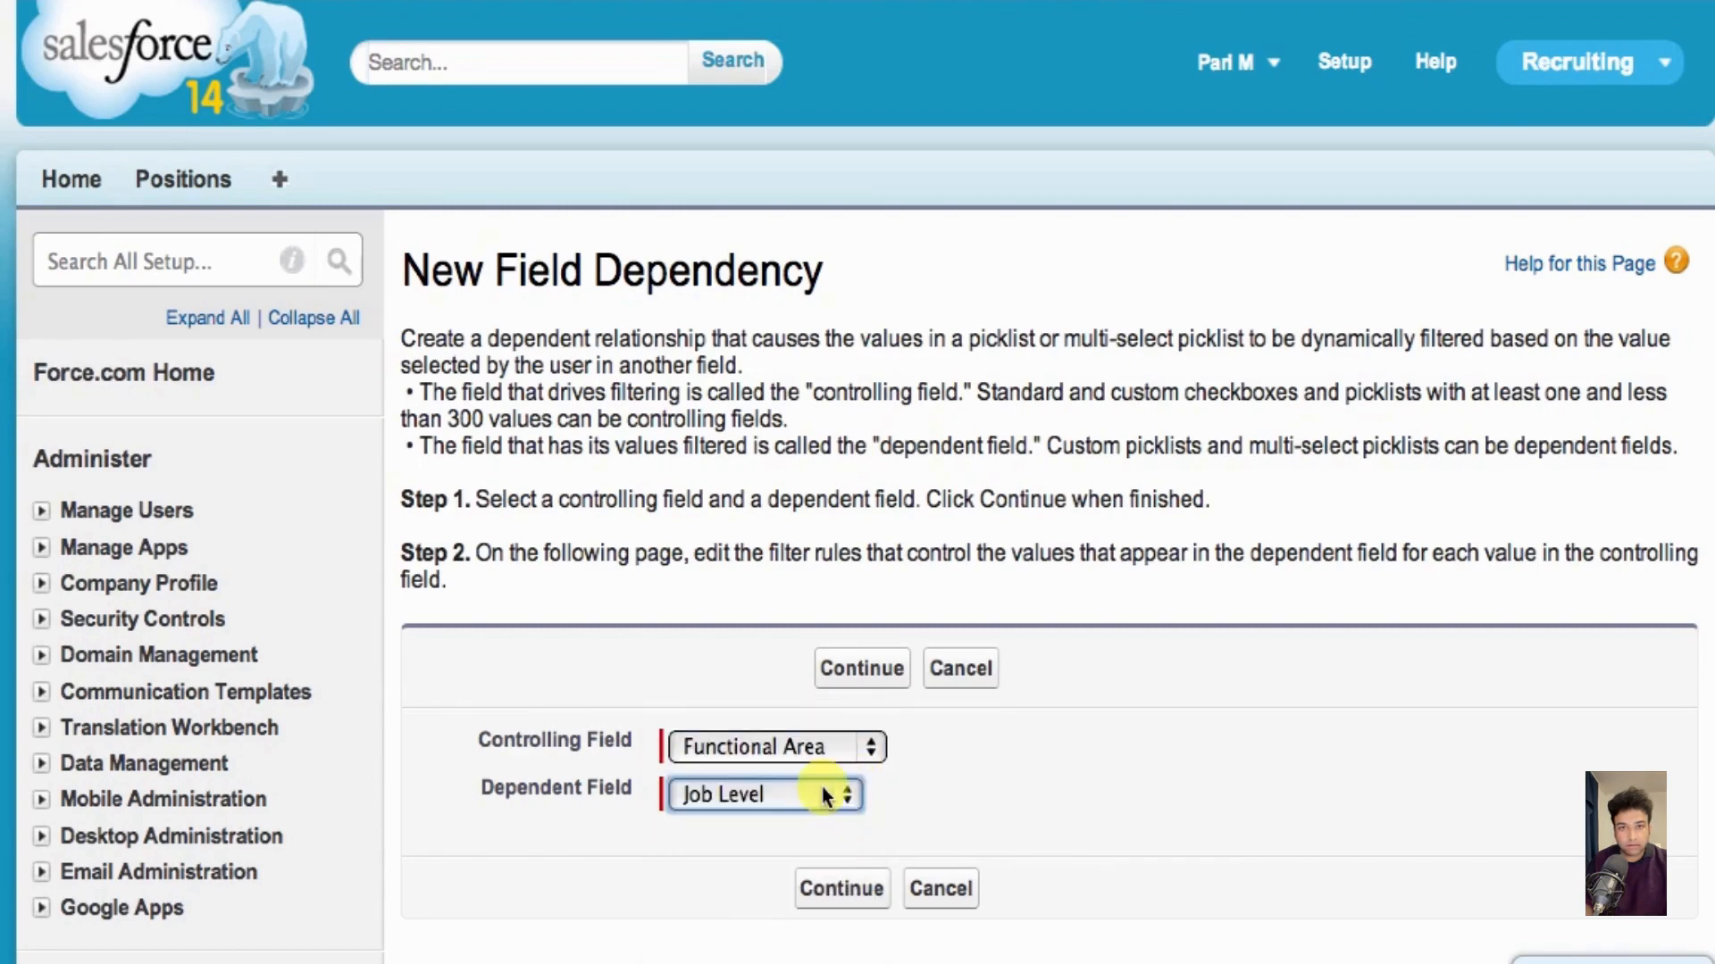
pyautogui.click(854, 891)
# Step: Include job levels SA-100, SA-200 and SA-300 under Sales
pyautogui.scroll(-1, 1293, 512)
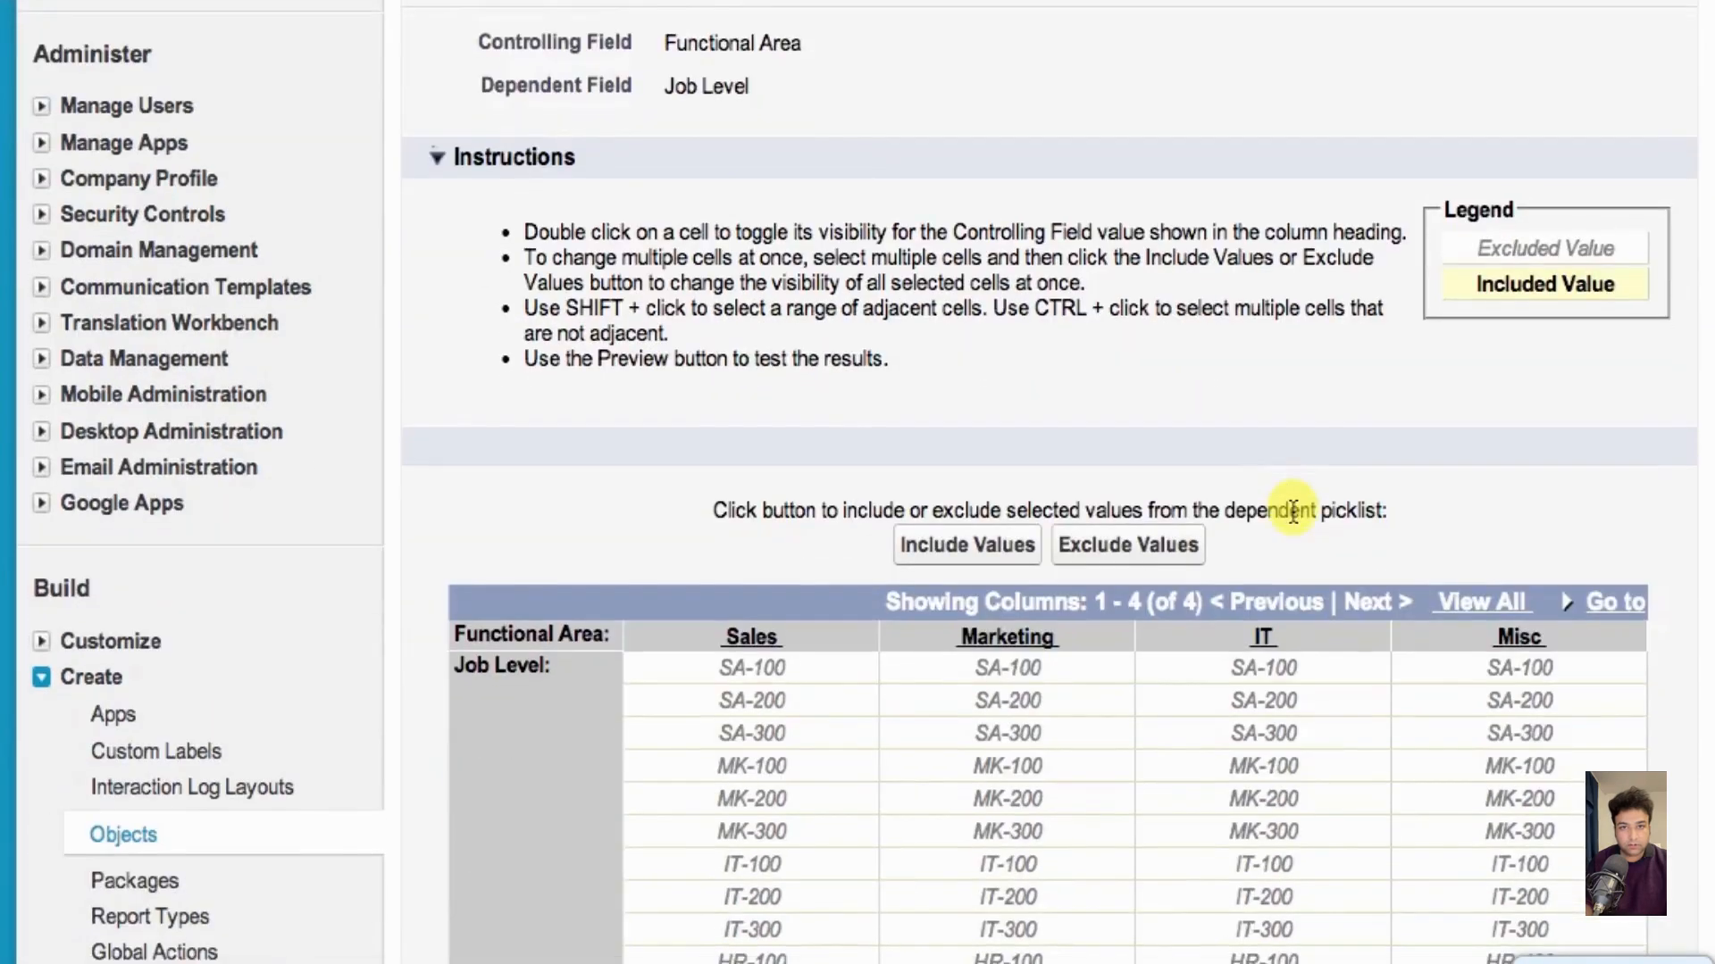
pyautogui.scroll(-4, 1293, 512)
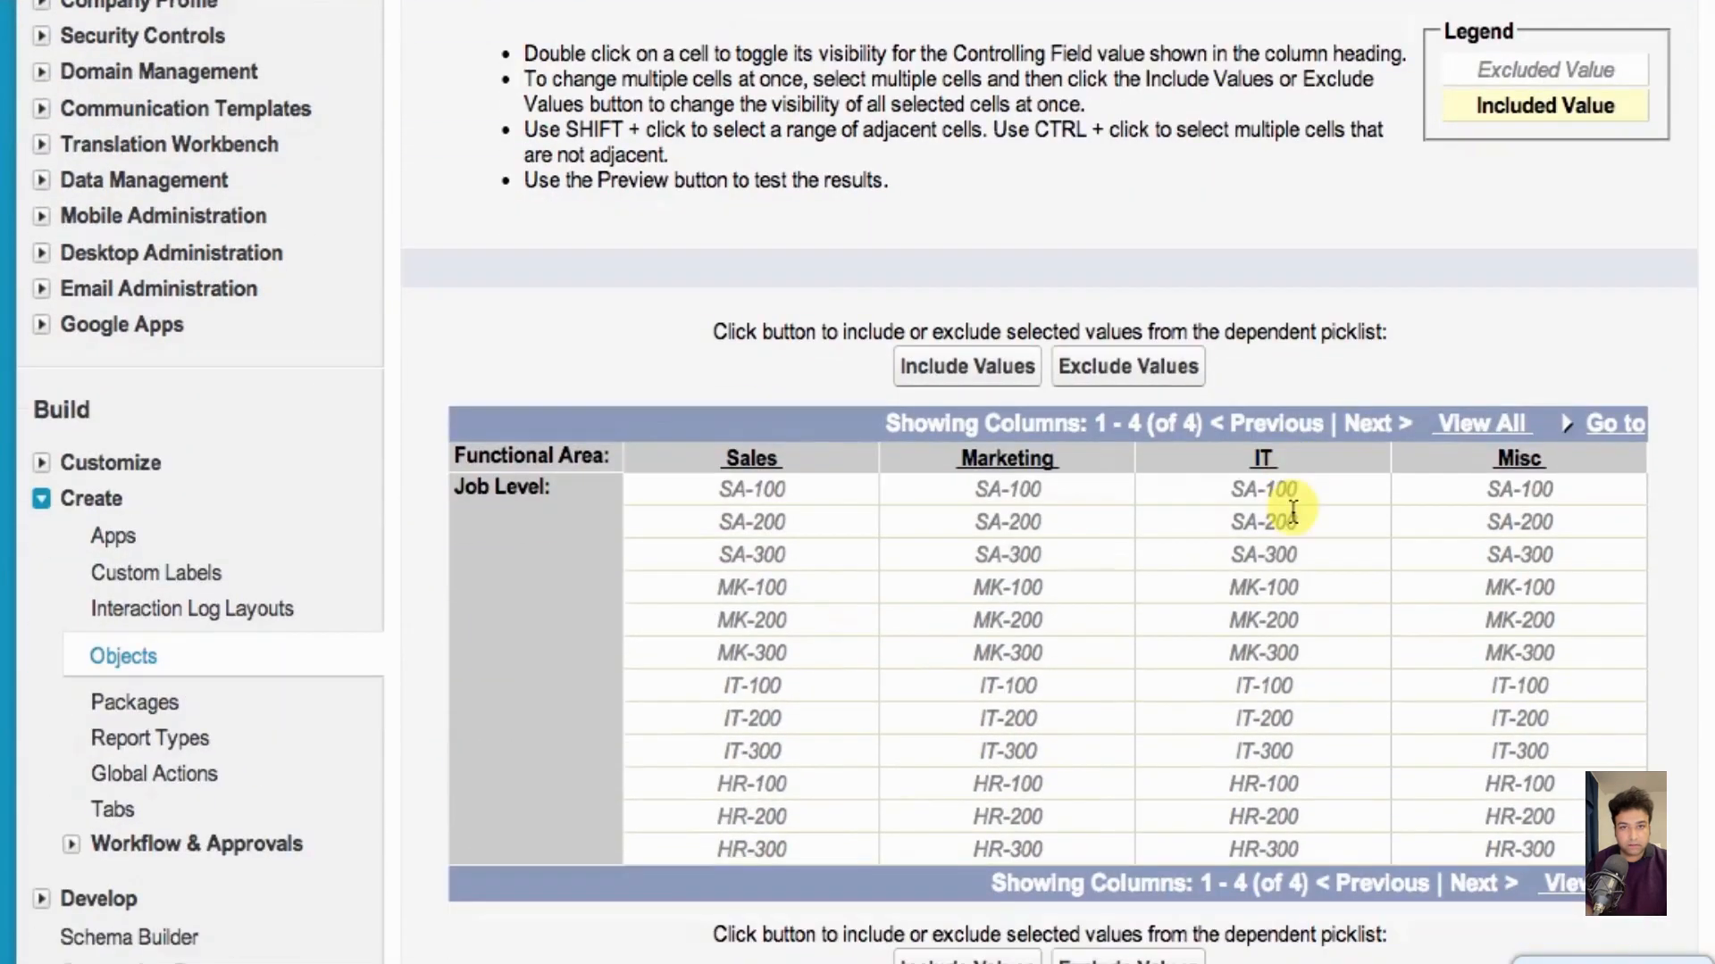
pyautogui.click(780, 483)
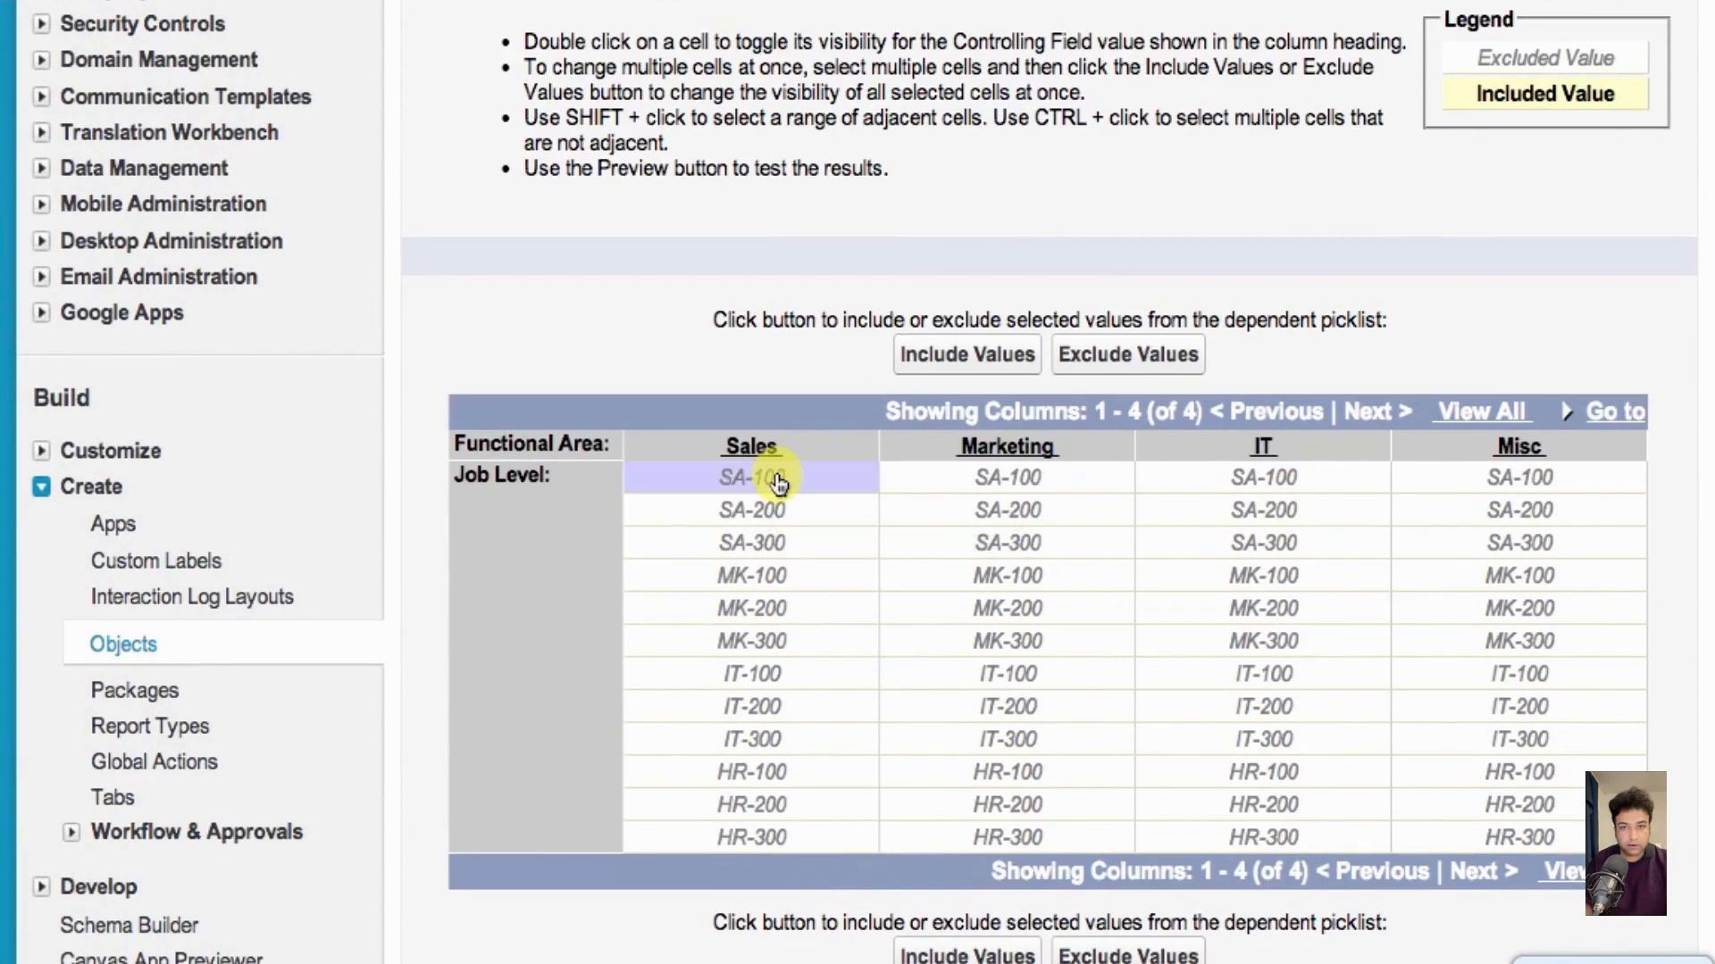
pyautogui.click(777, 510)
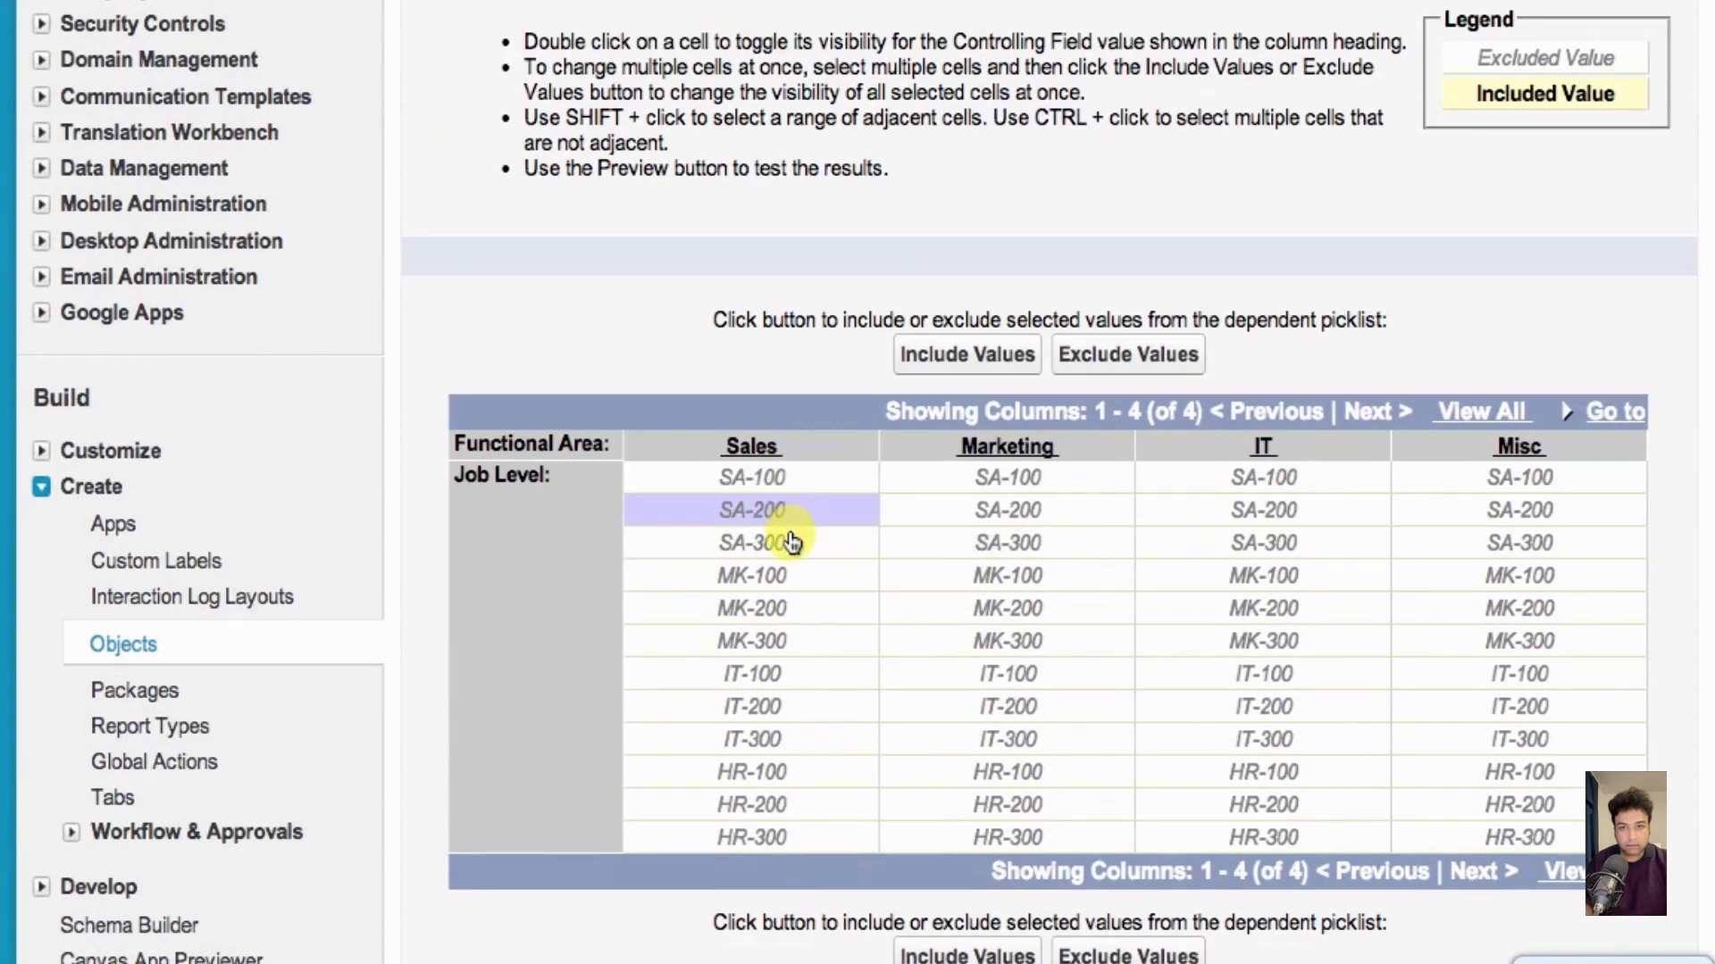
pyautogui.keyDown('ctrl'); pyautogui.click(768, 473); pyautogui.keyUp('ctrl')
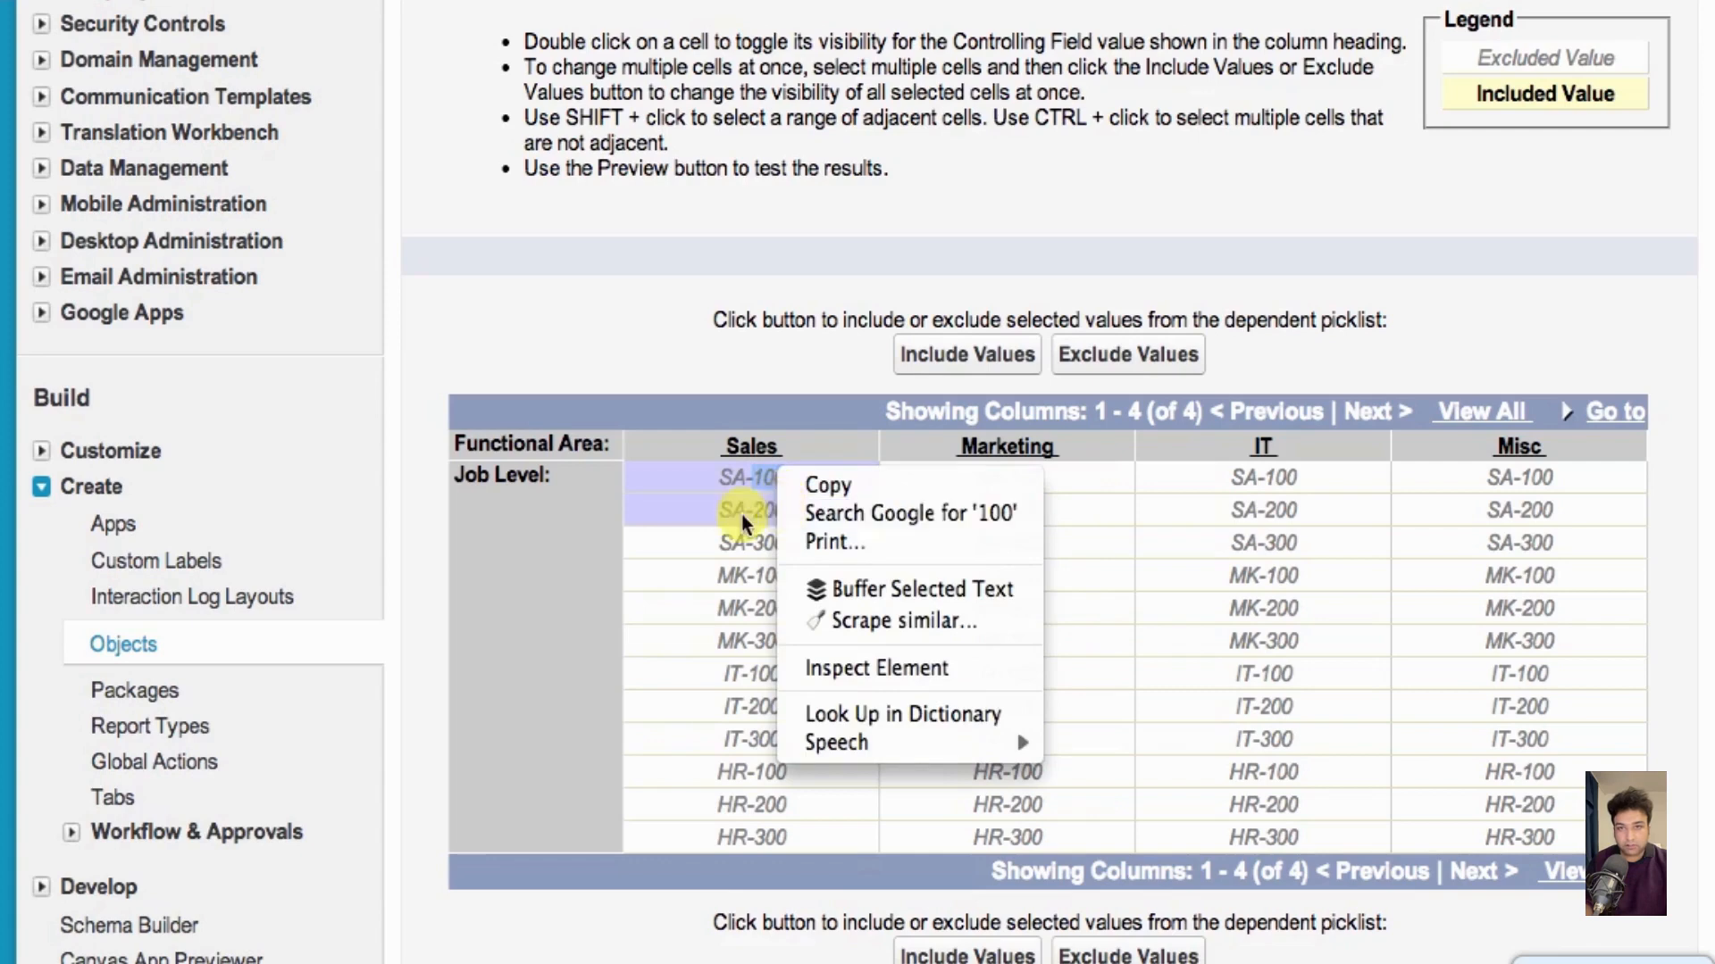
pyautogui.keyDown('ctrl'); pyautogui.click(737, 543); pyautogui.keyUp('ctrl')
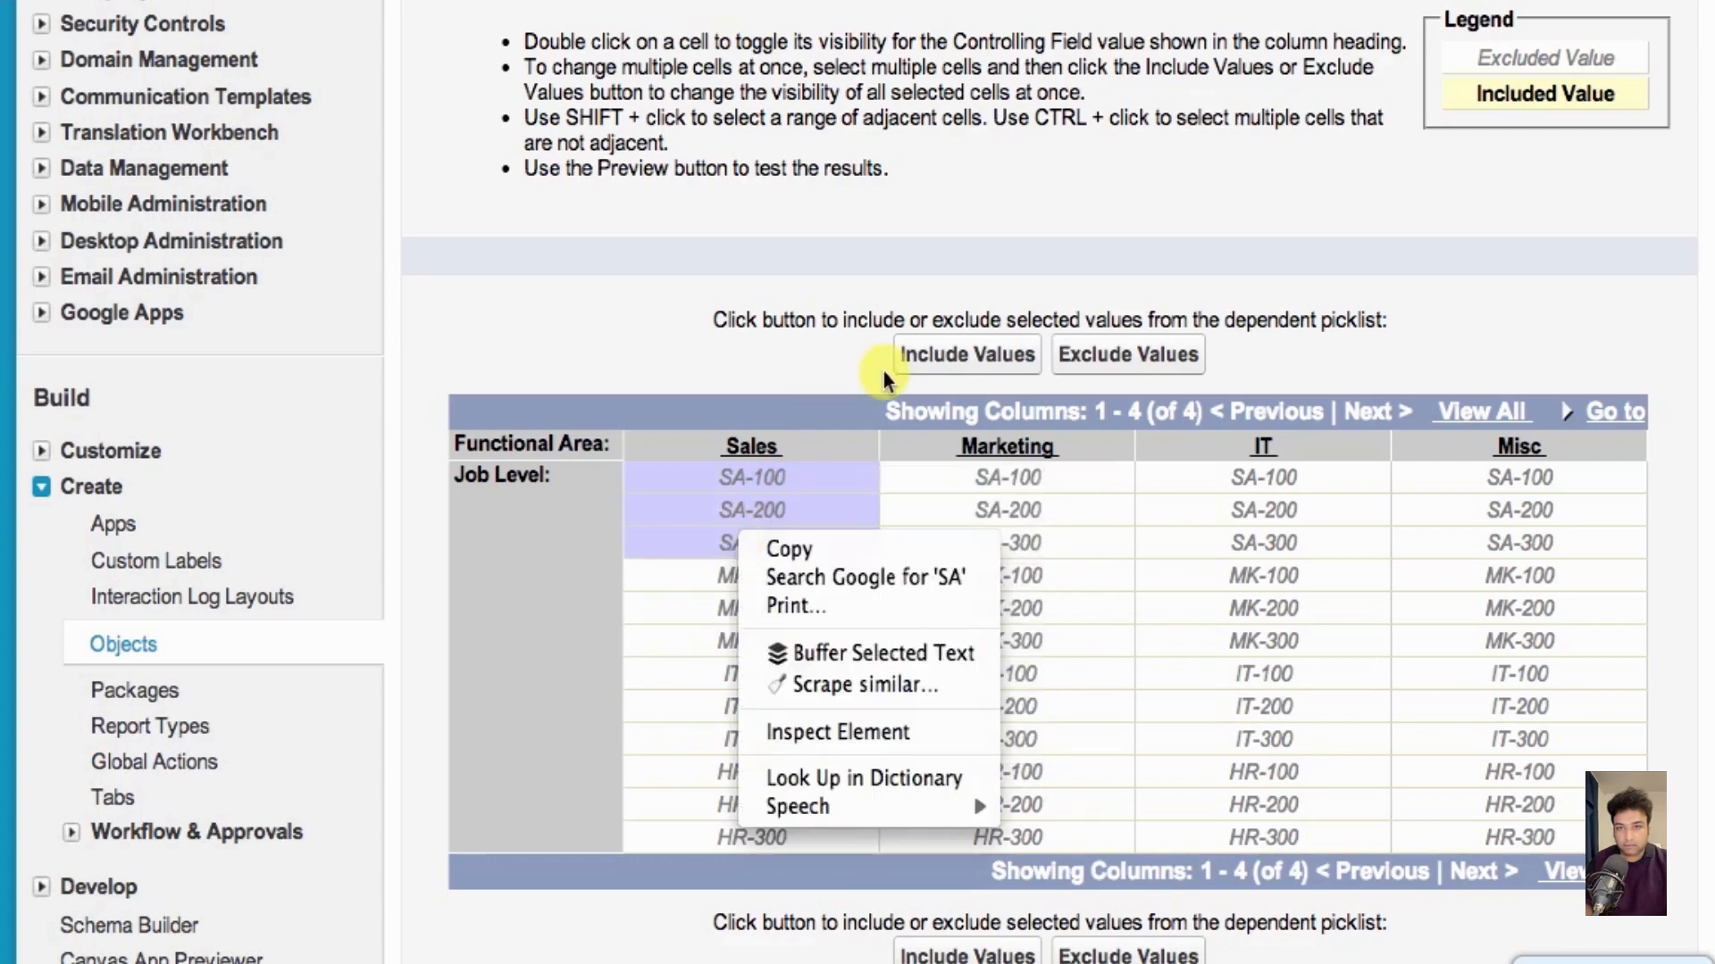
pyautogui.click(917, 357)
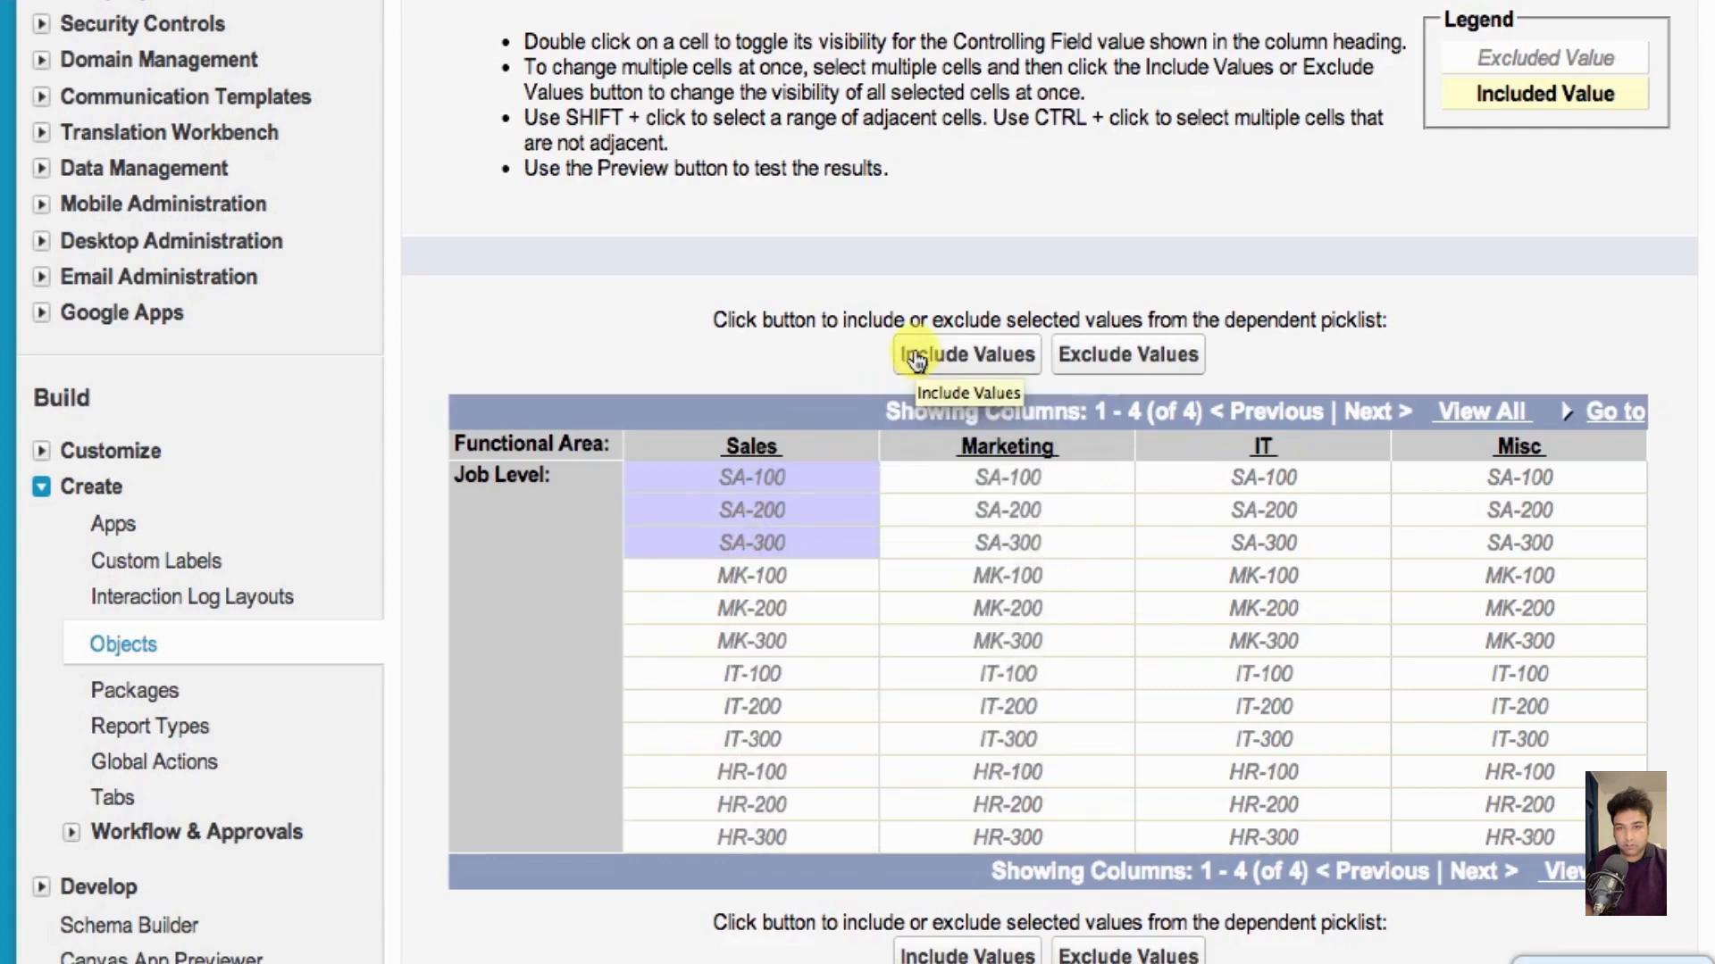
pyautogui.click(917, 357)
# Step: Include job levels MK-100, MK-200 and MK-300 under Marketing
pyautogui.keyDown('ctrl'); pyautogui.click(993, 573); pyautogui.keyUp('ctrl')
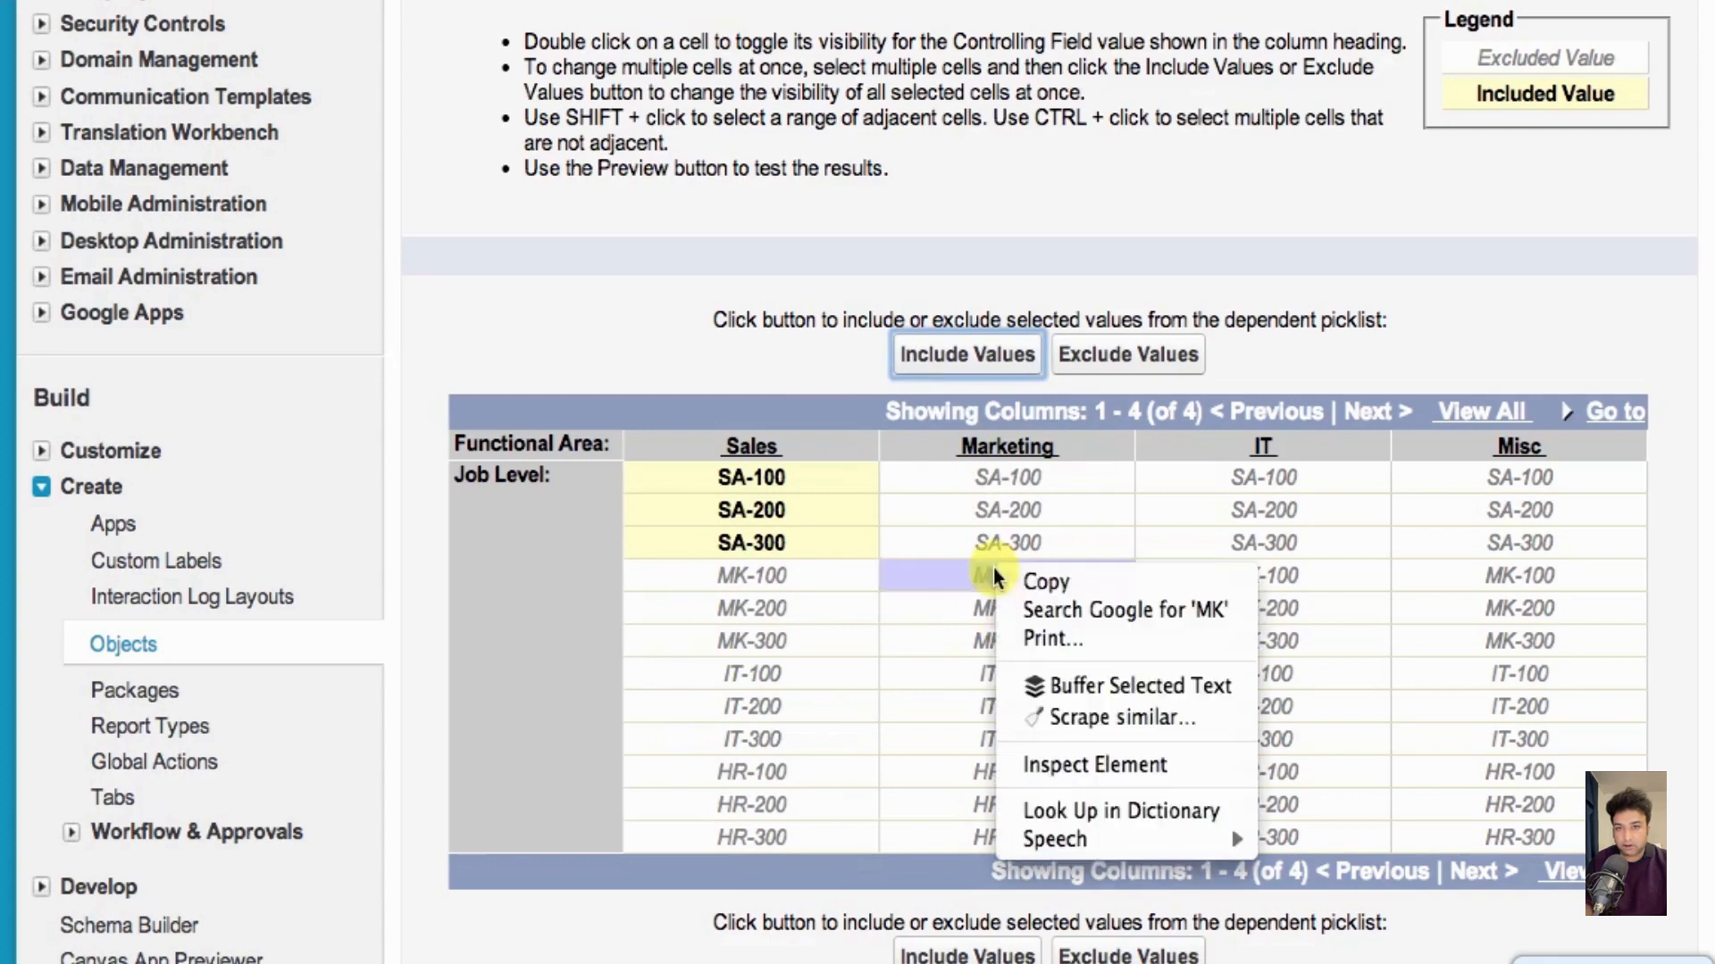
pyautogui.keyDown('ctrl'); pyautogui.click(893, 608); pyautogui.keyUp('ctrl')
pyautogui.keyDown('ctrl'); pyautogui.click(893, 641); pyautogui.keyUp('ctrl')
pyautogui.click(950, 353)
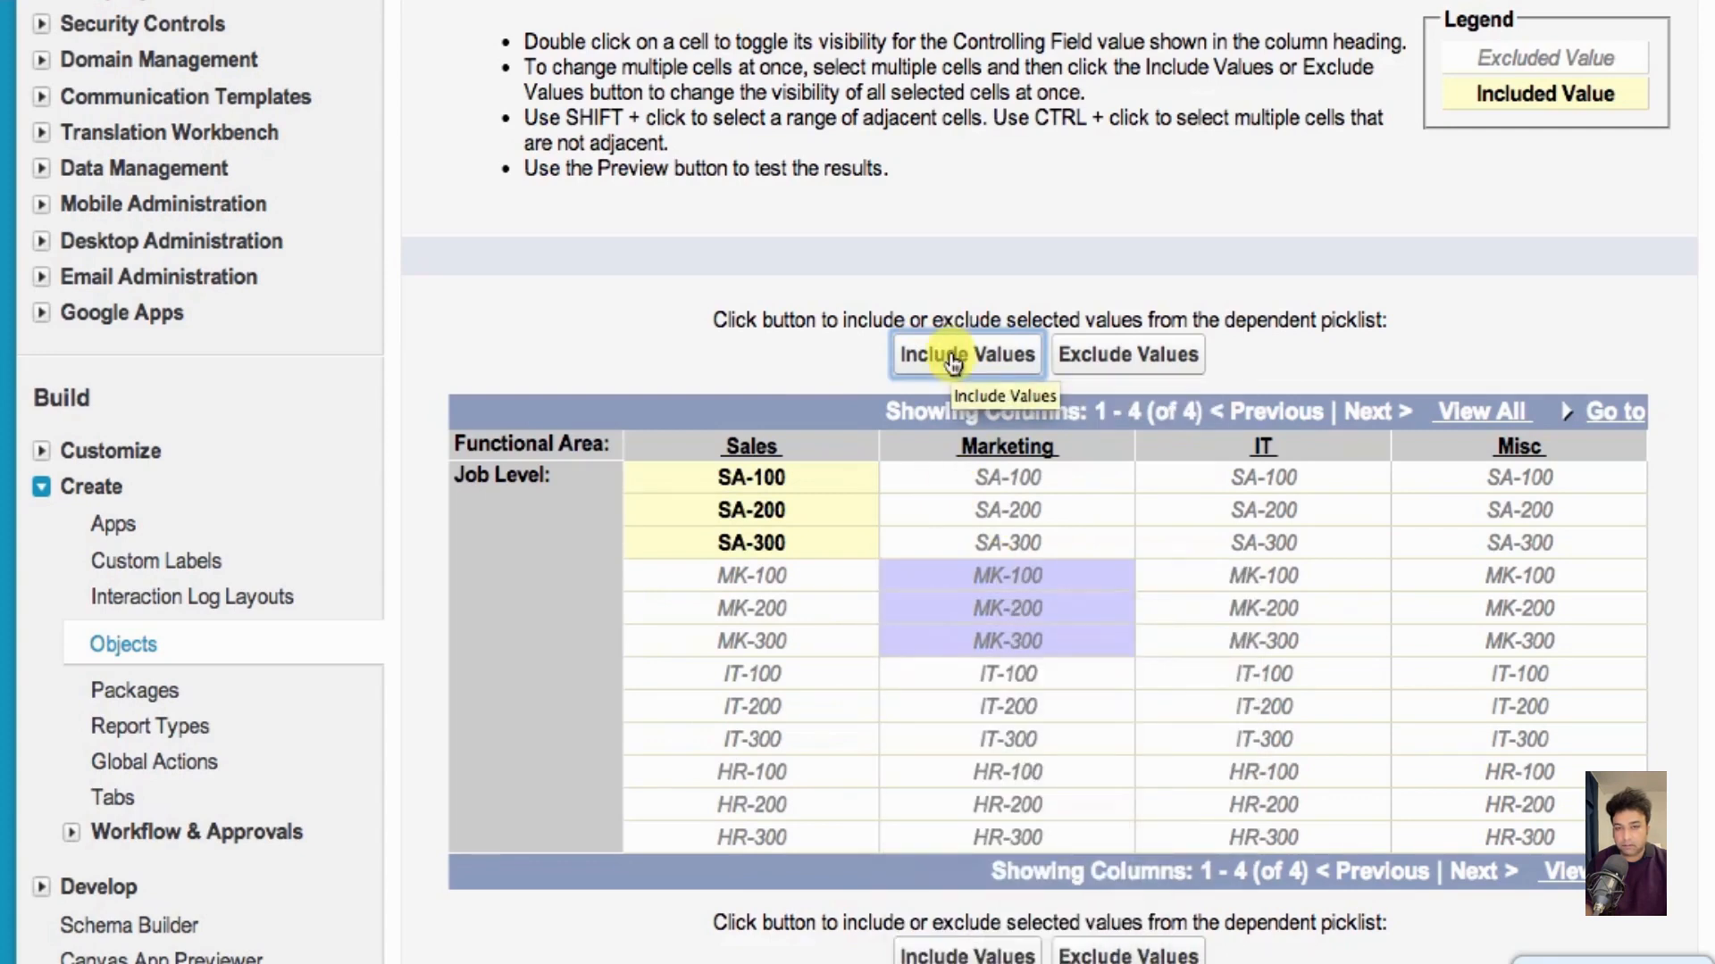
pyautogui.click(954, 357)
# Step: Include job levels IT-100, IT-200 and IT-300 under IT
pyautogui.click(1237, 672)
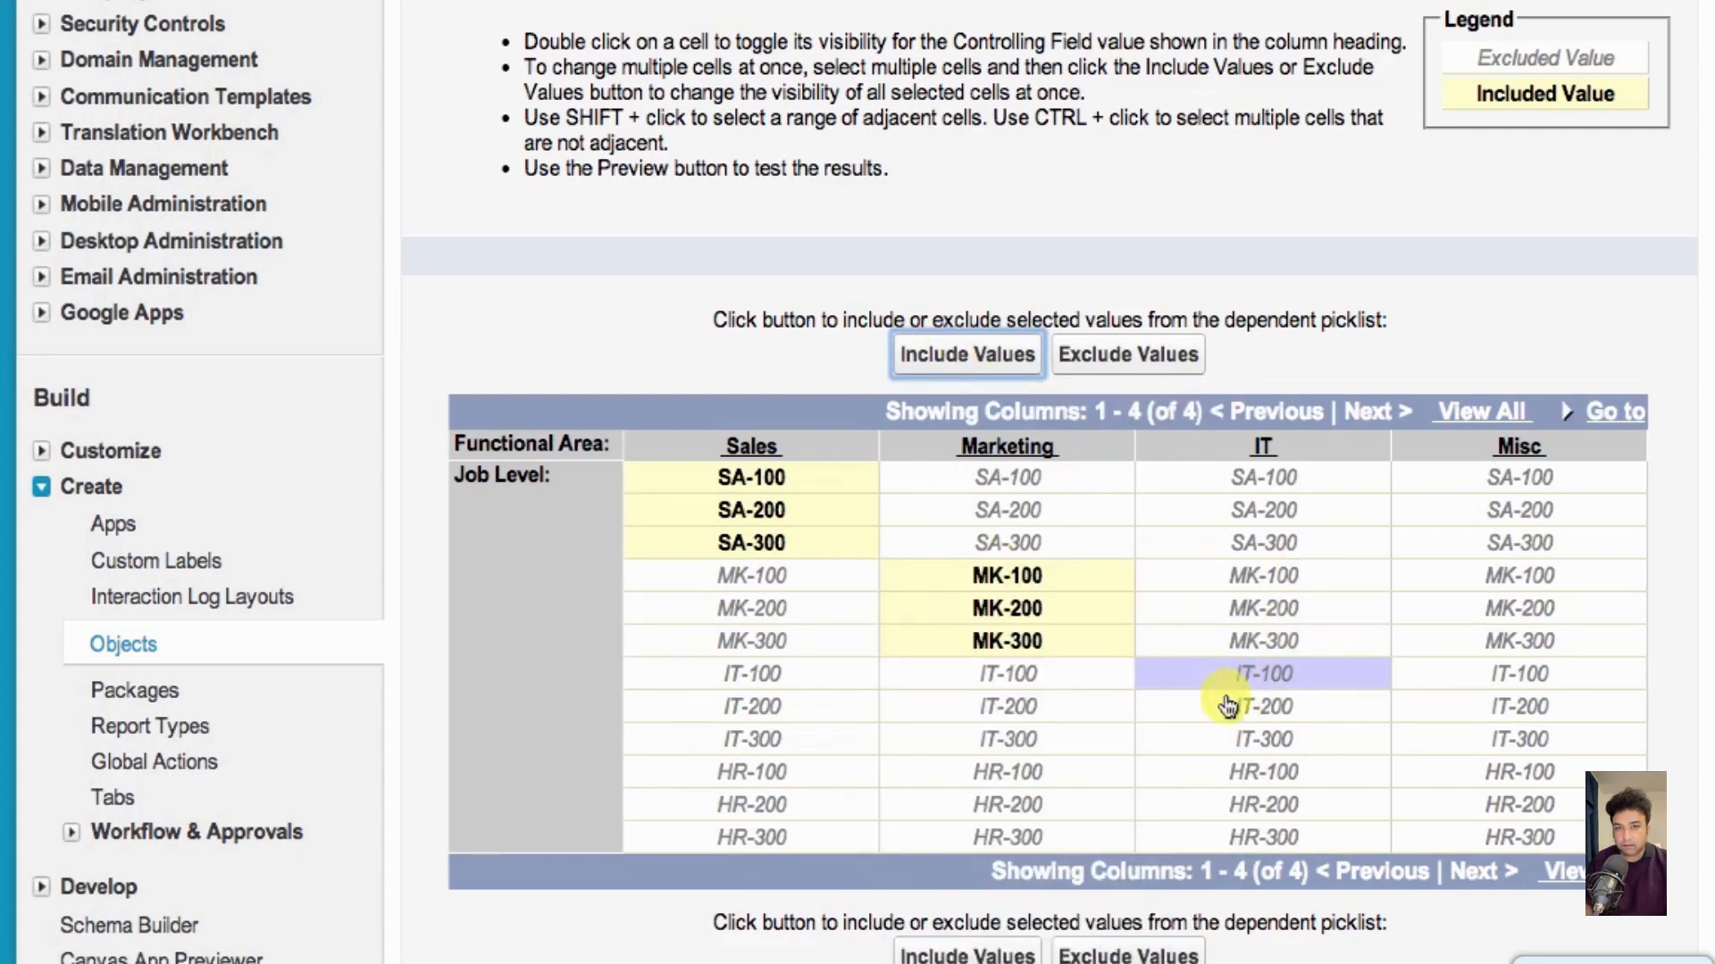
pyautogui.keyDown('ctrl'); pyautogui.click(1228, 706); pyautogui.keyUp('ctrl')
pyautogui.keyDown('ctrl'); pyautogui.click(1190, 730); pyautogui.keyUp('ctrl')
pyautogui.click(963, 357)
# Step: Include HR-100, HR-200 and HR-300 under Misc and save the dependency
pyautogui.click(964, 359)
pyautogui.click(1524, 773)
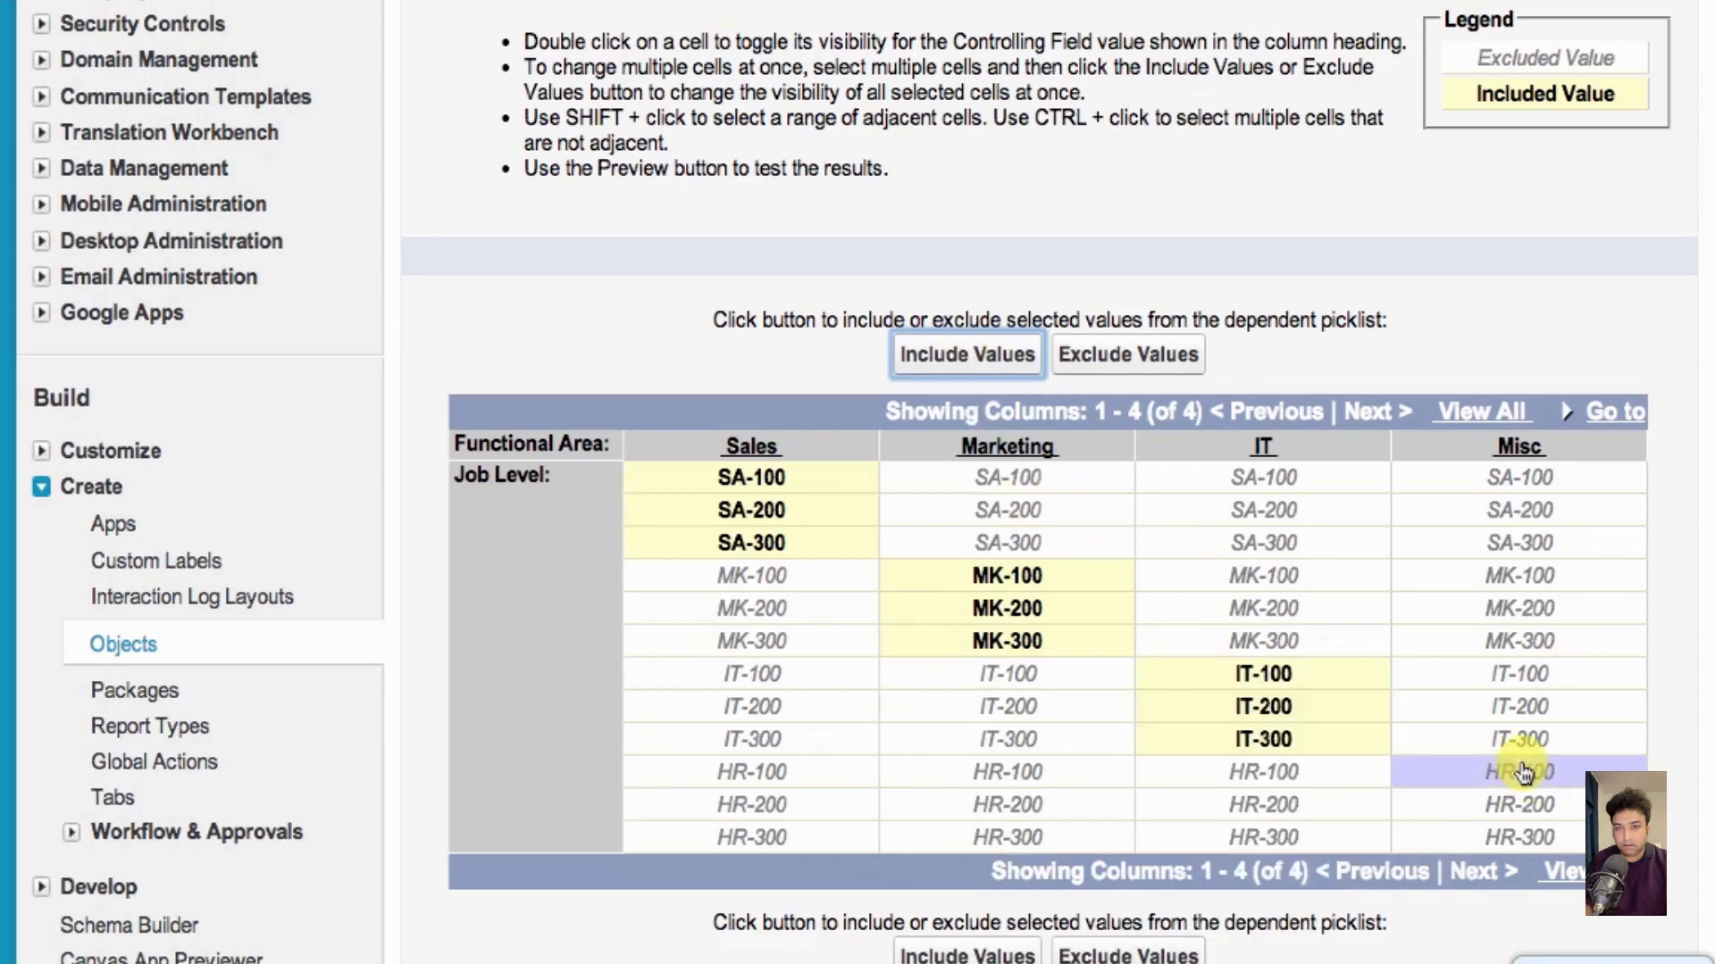
pyautogui.keyDown('ctrl'); pyautogui.click(1519, 805); pyautogui.keyUp('ctrl')
pyautogui.keyDown('ctrl'); pyautogui.click(1518, 838); pyautogui.keyUp('ctrl')
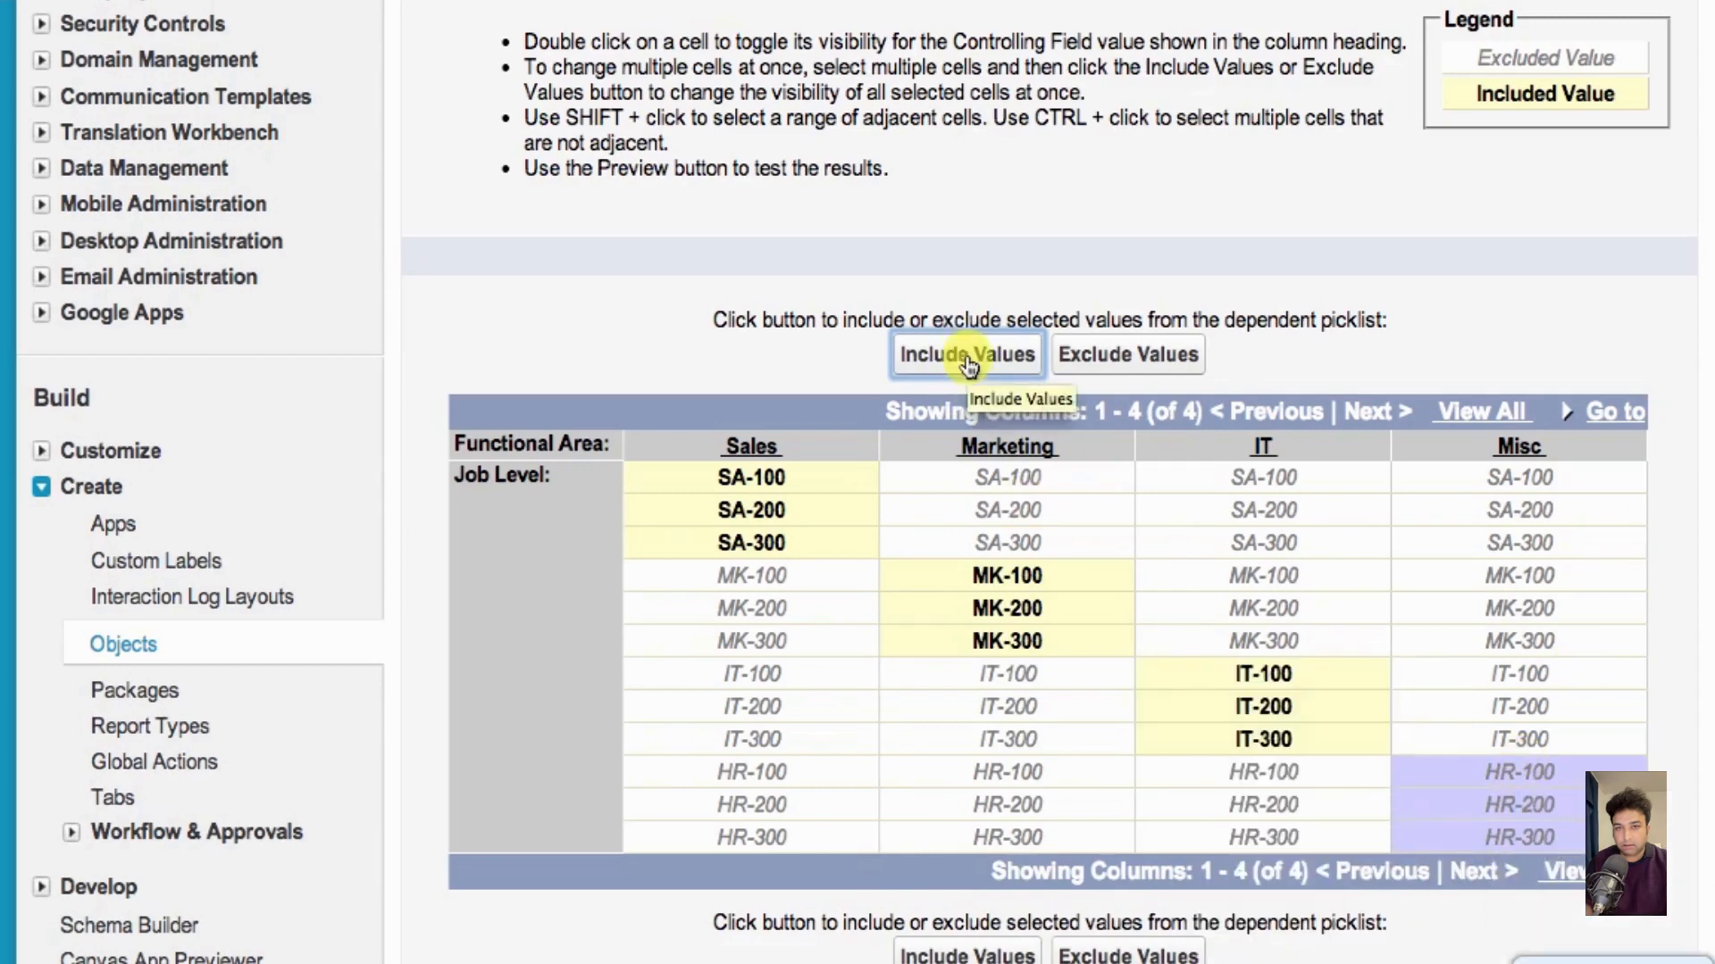
pyautogui.click(967, 358)
pyautogui.scroll(-1, 960, 951)
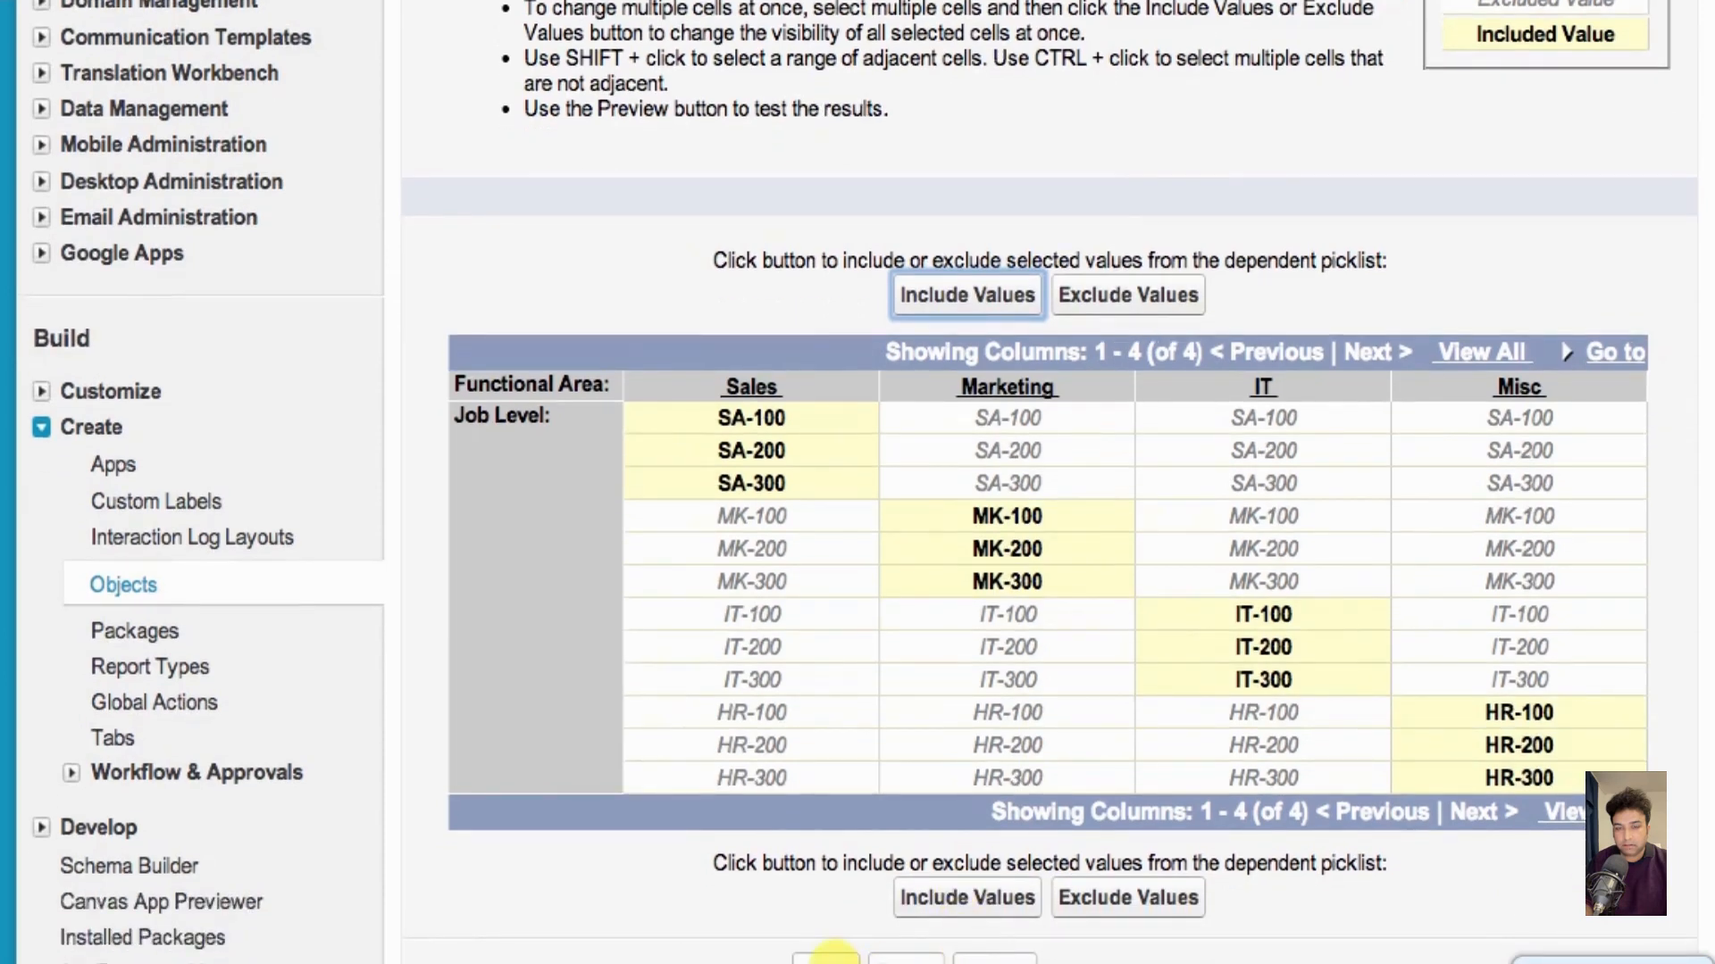
pyautogui.click(826, 955)
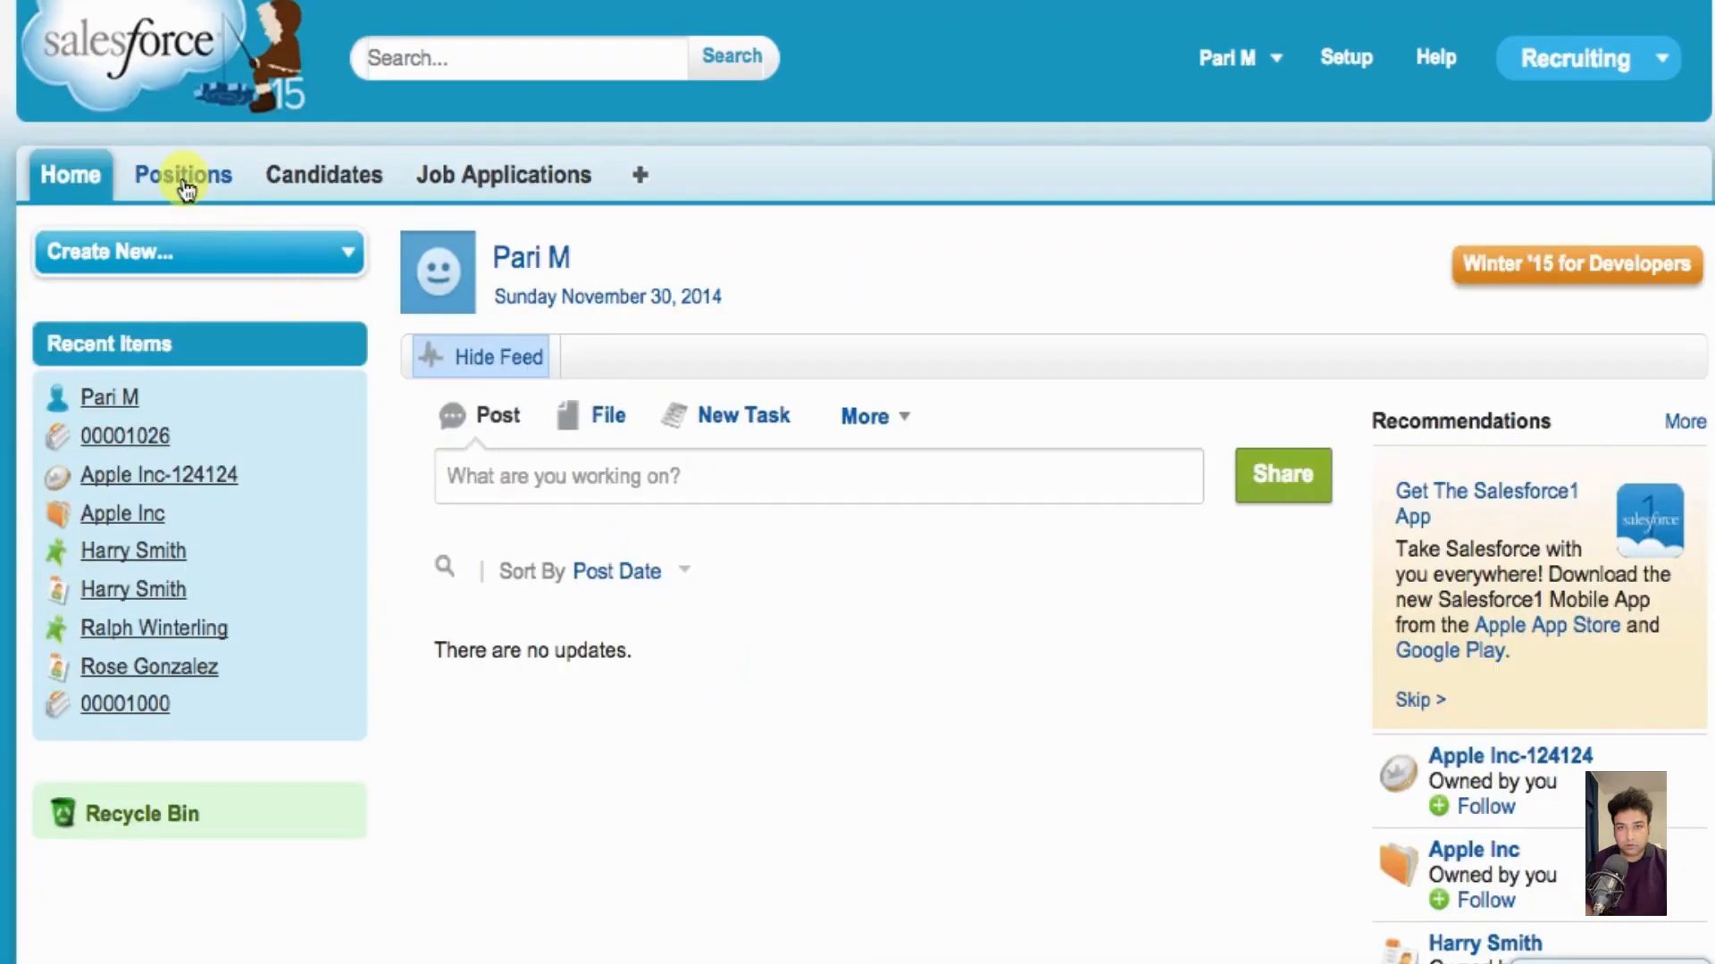
# Step: Start a new Position, set Functional Area to Marketing and check its Job Level options
pyautogui.click(185, 188)
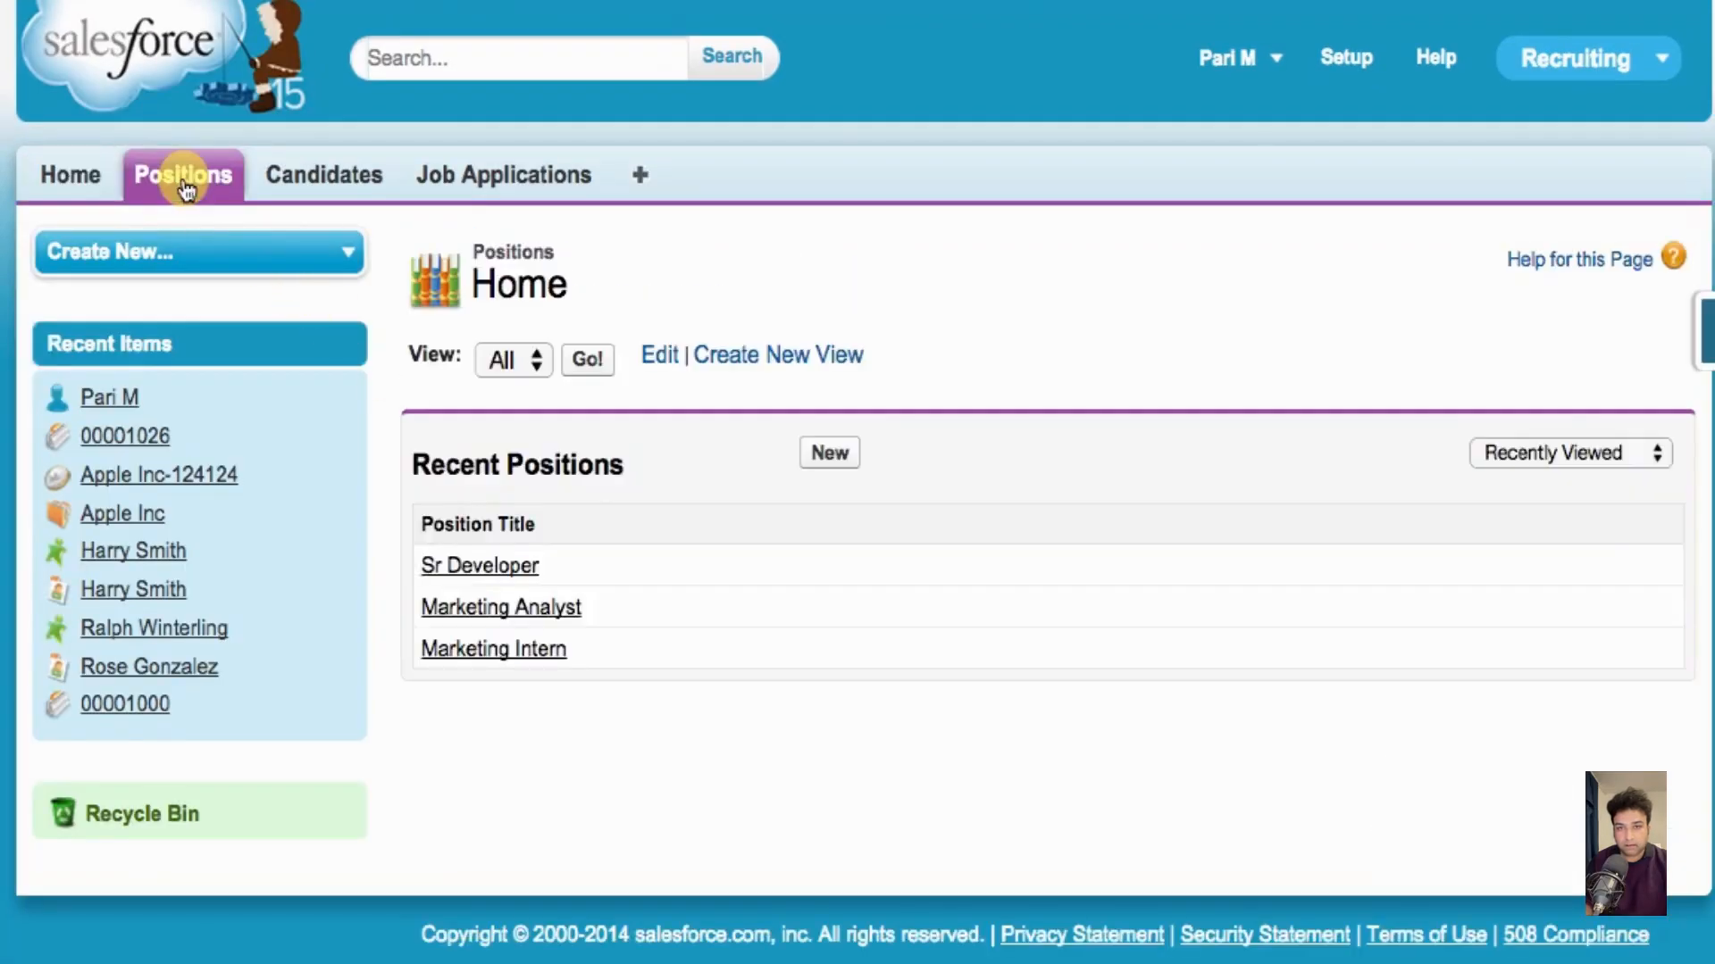
pyautogui.click(830, 453)
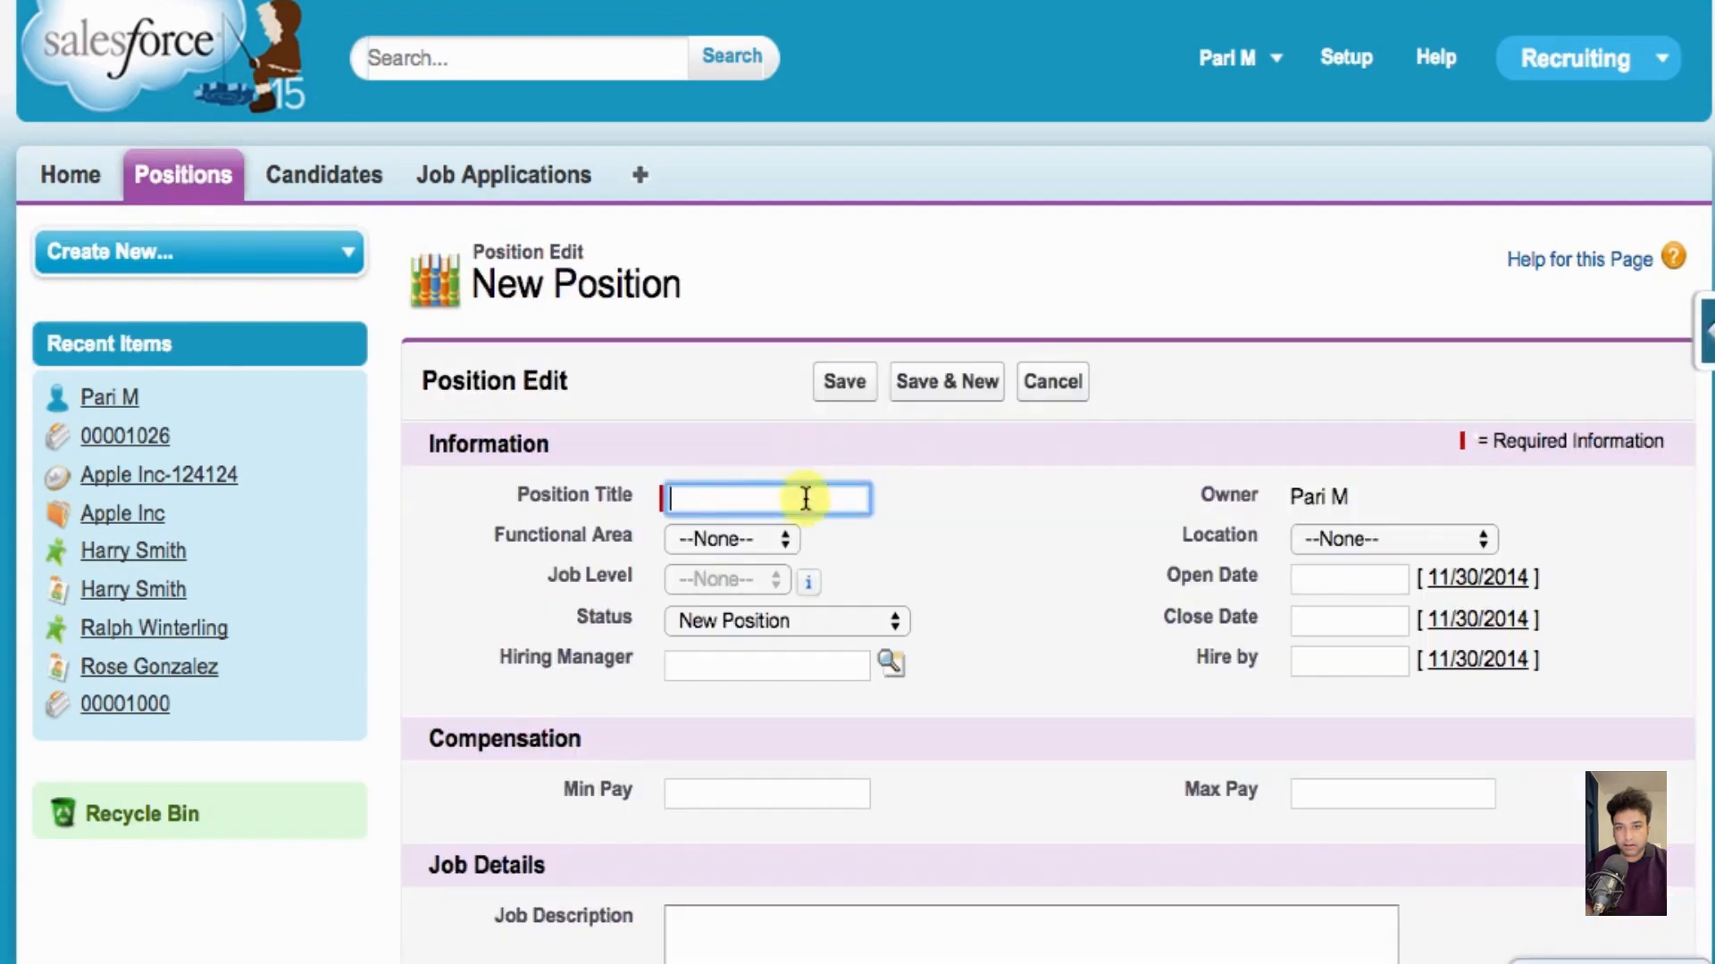
pyautogui.click(785, 542)
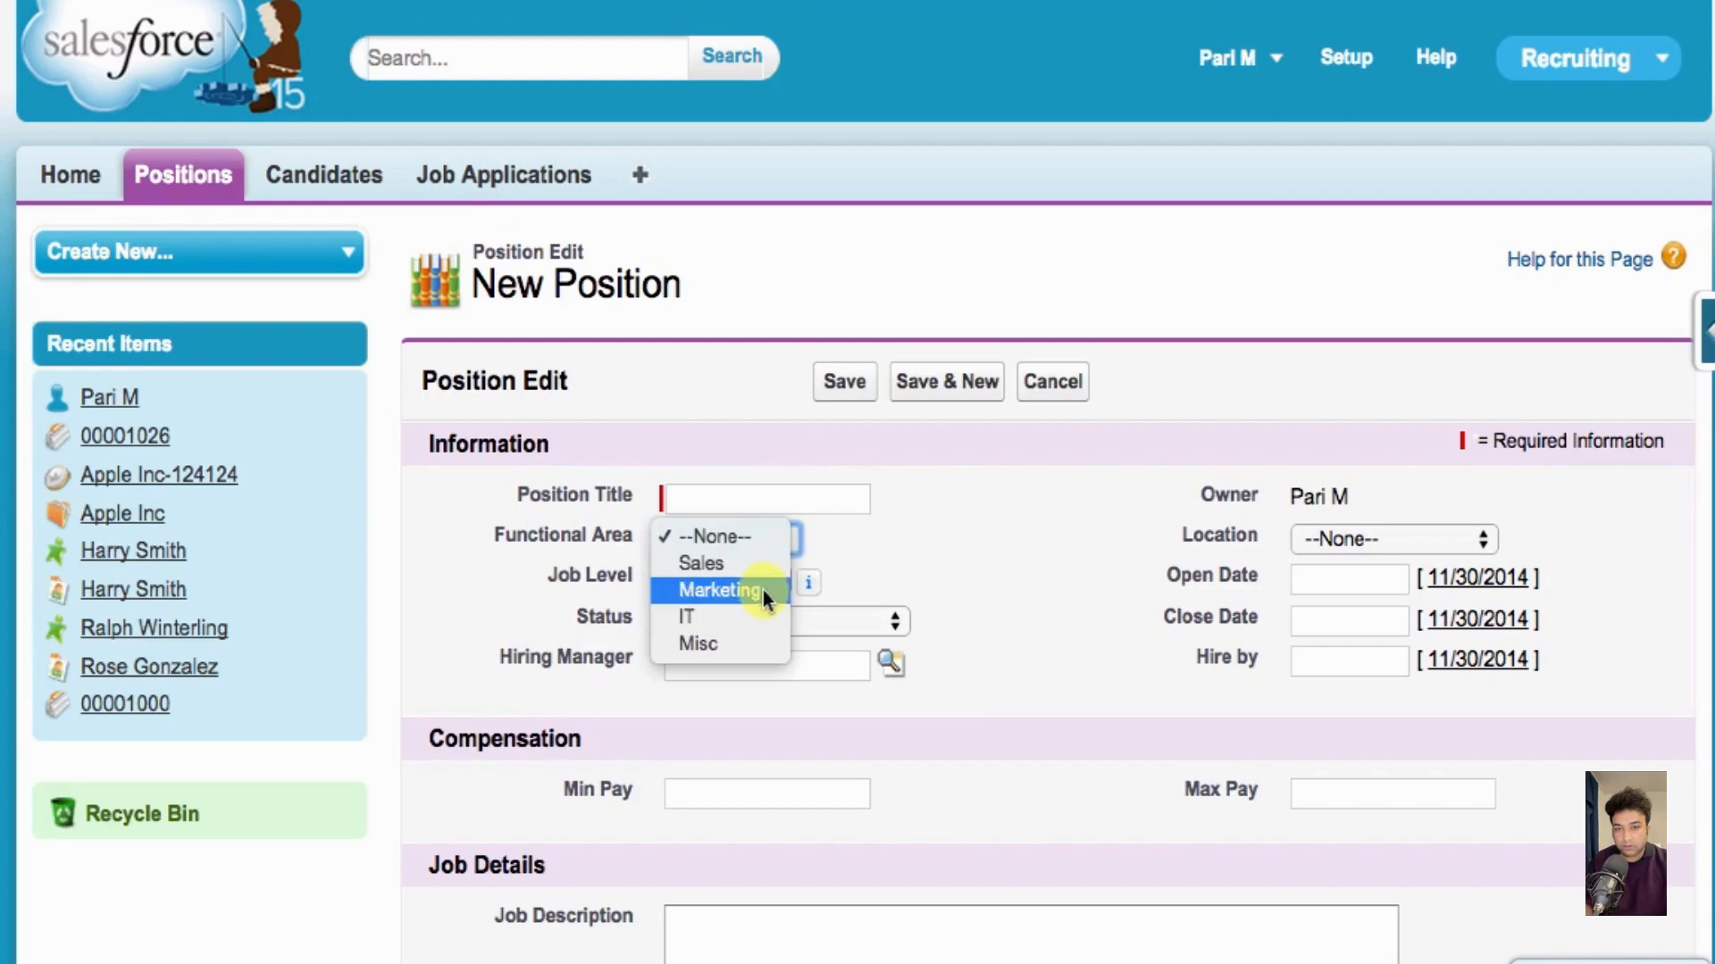
pyautogui.click(762, 591)
pyautogui.click(774, 581)
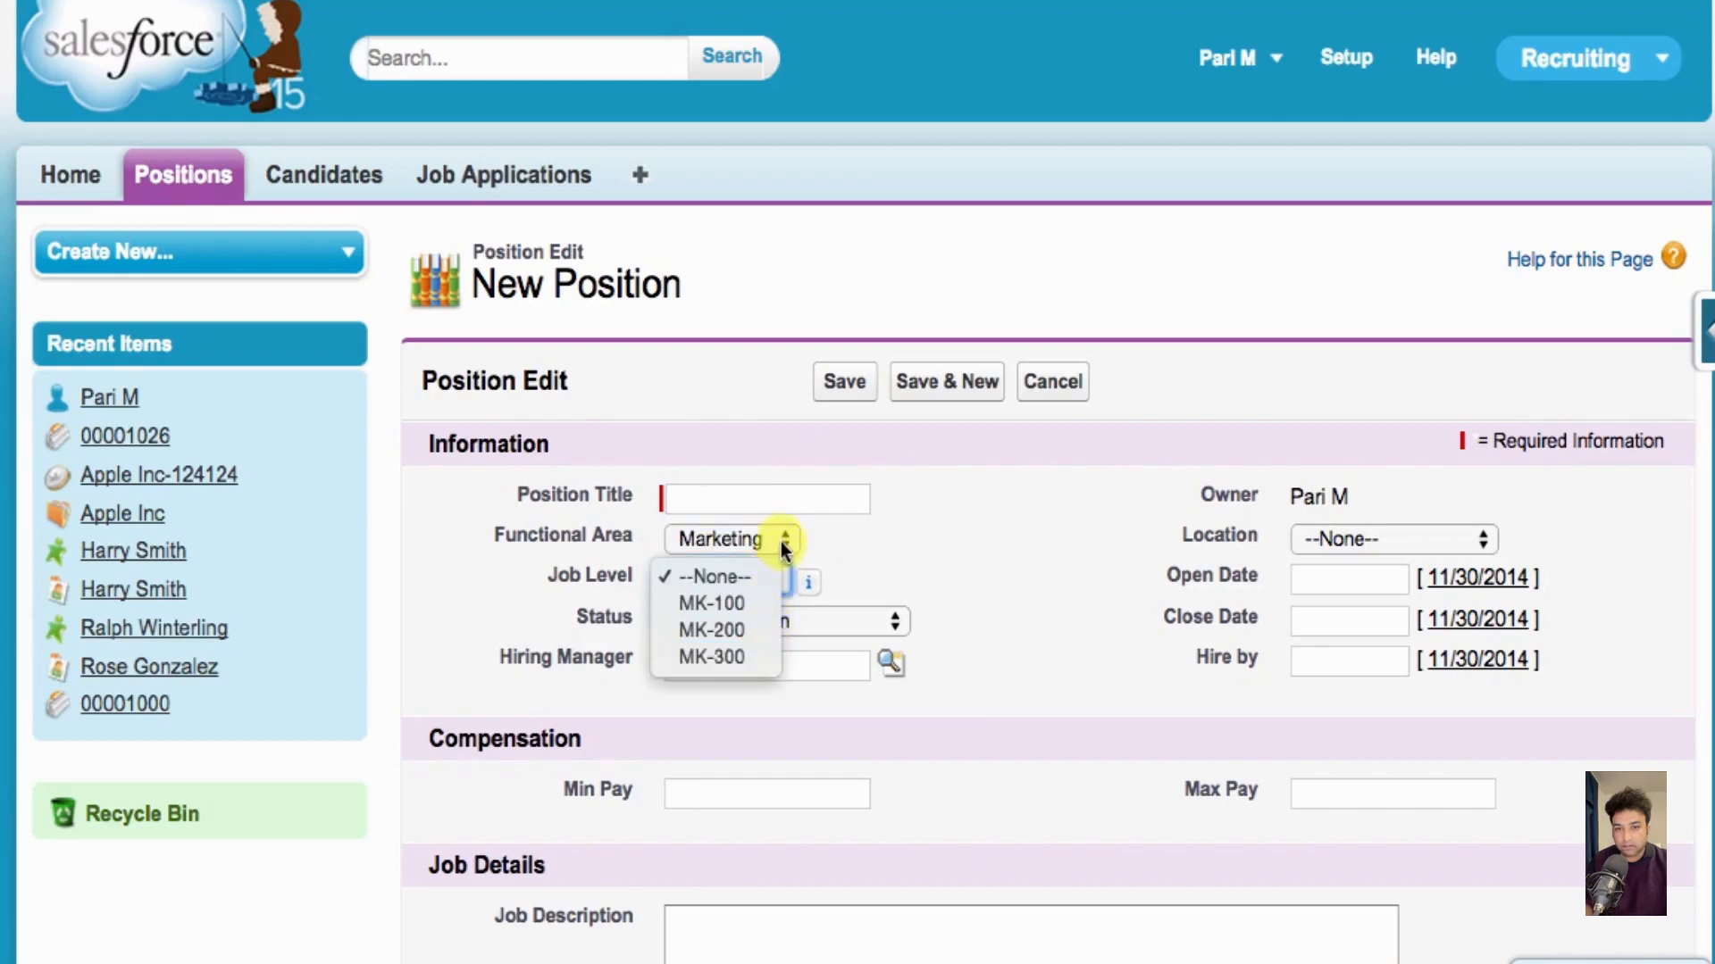
pyautogui.click(783, 546)
# Step: Change Functional Area to IT and check that only IT job levels are offered
pyautogui.click(782, 542)
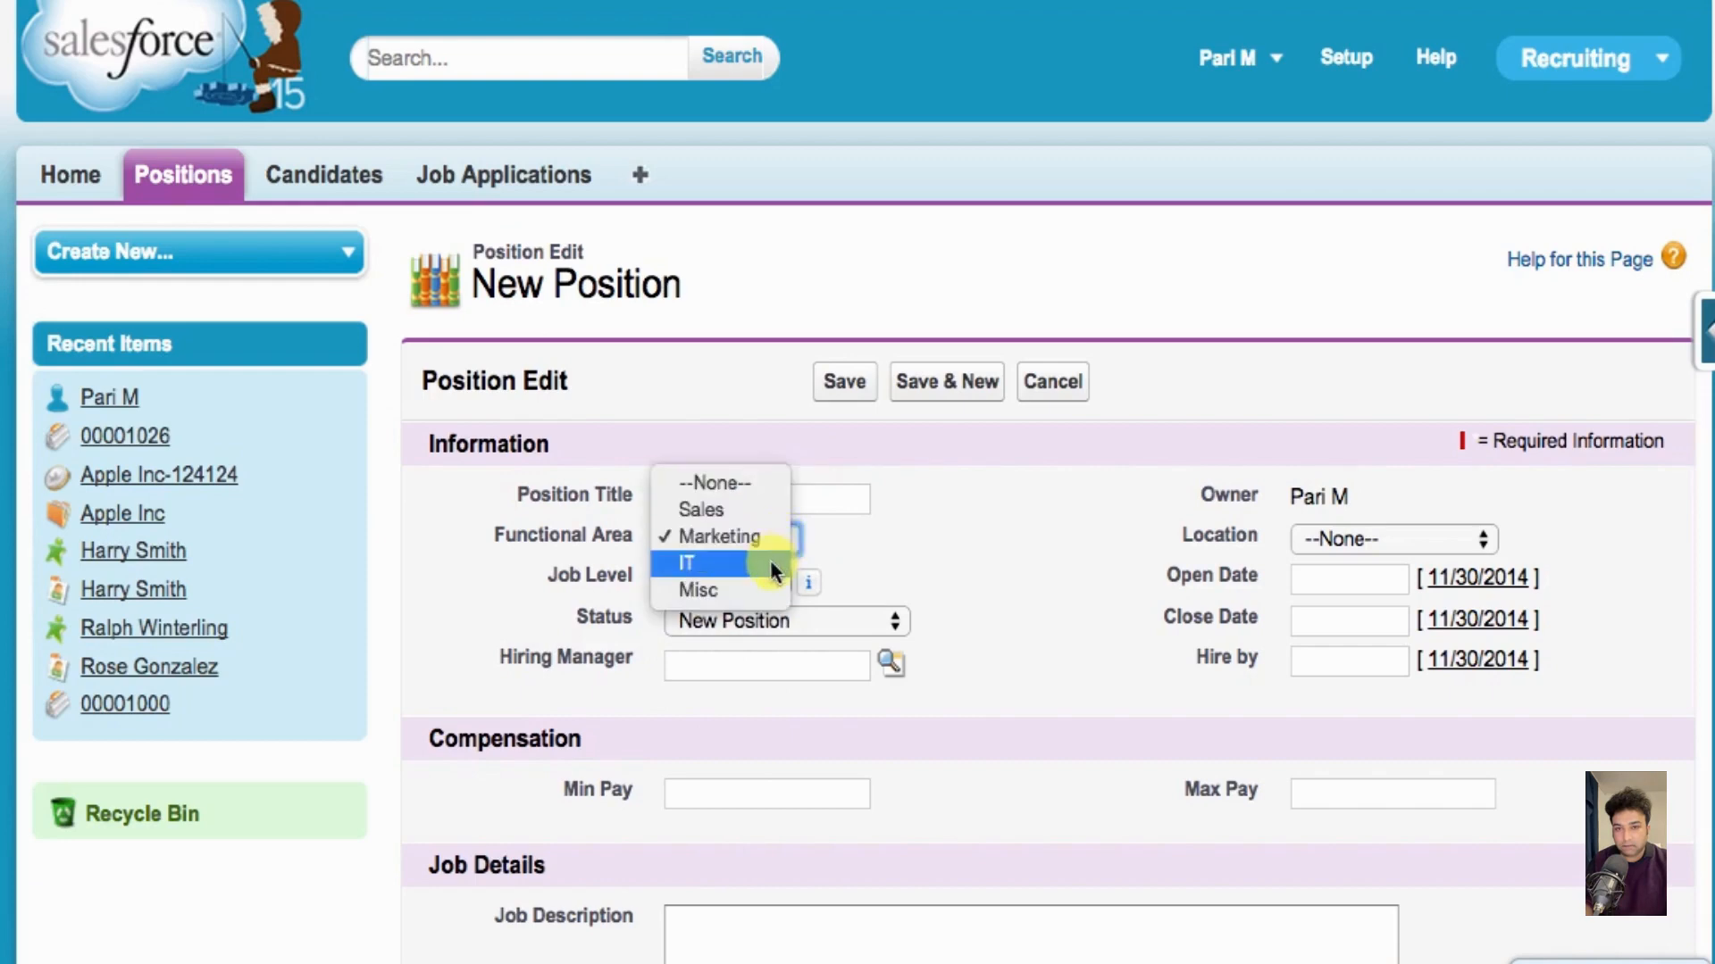
pyautogui.click(772, 565)
pyautogui.click(768, 575)
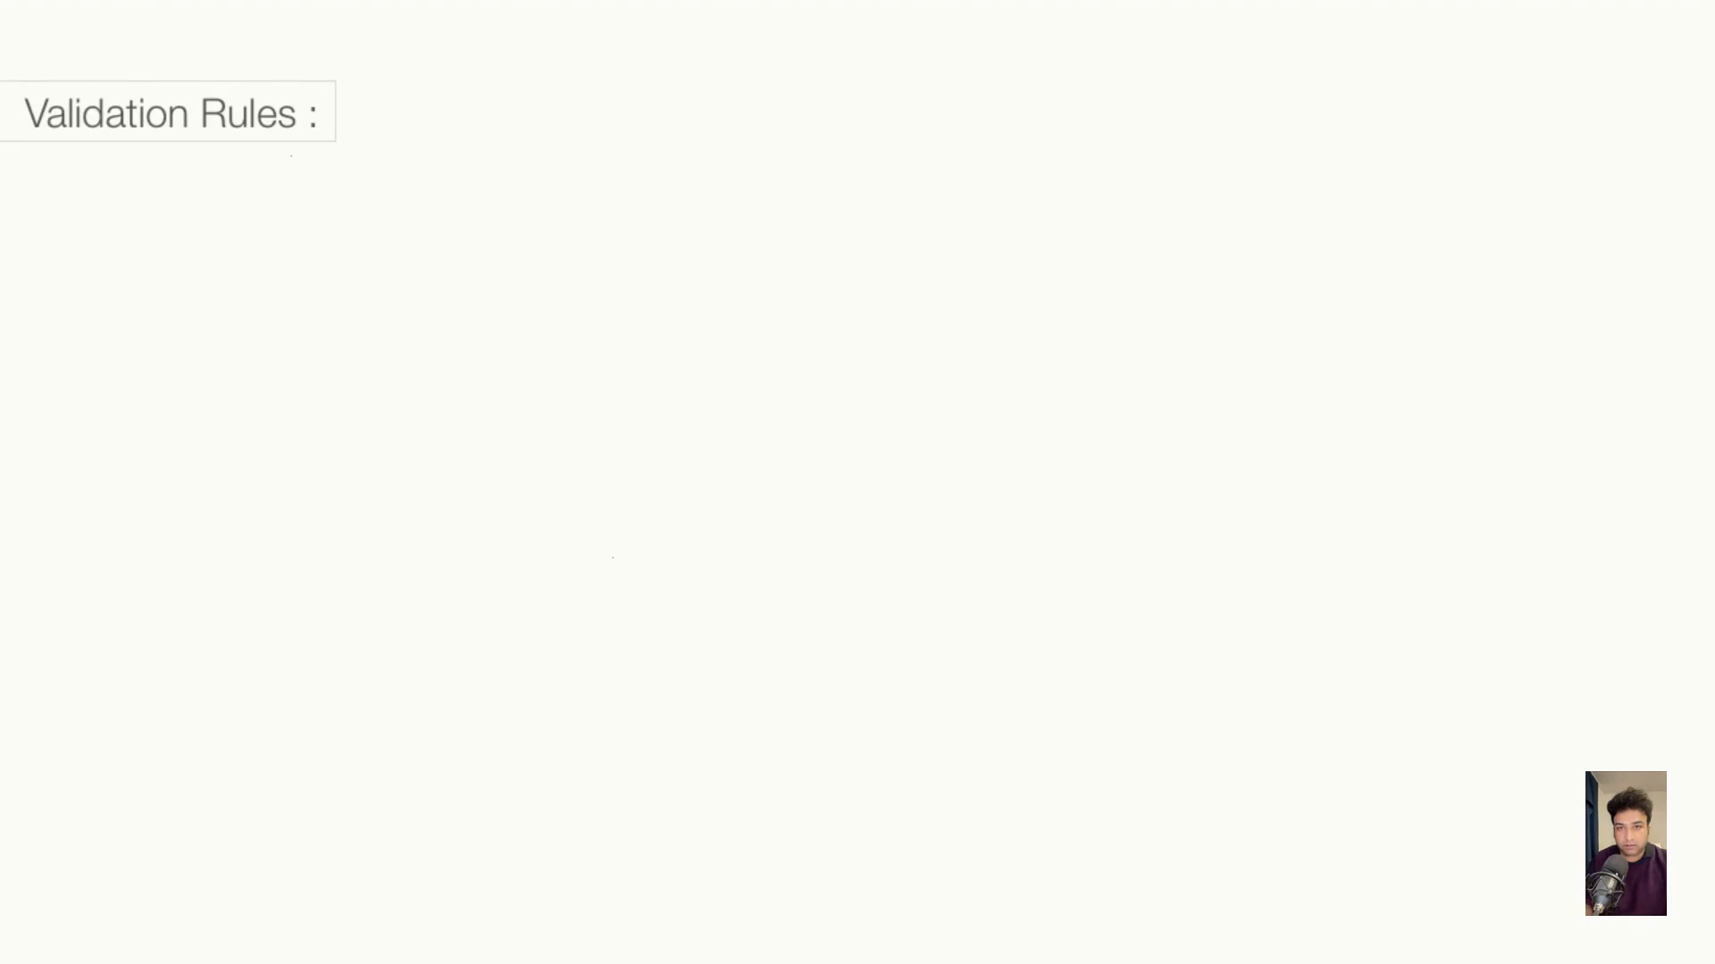
# Step: Reveal the data quality, Validation Rule and Error condition formula bullets on the slide
pyautogui.press('Right')
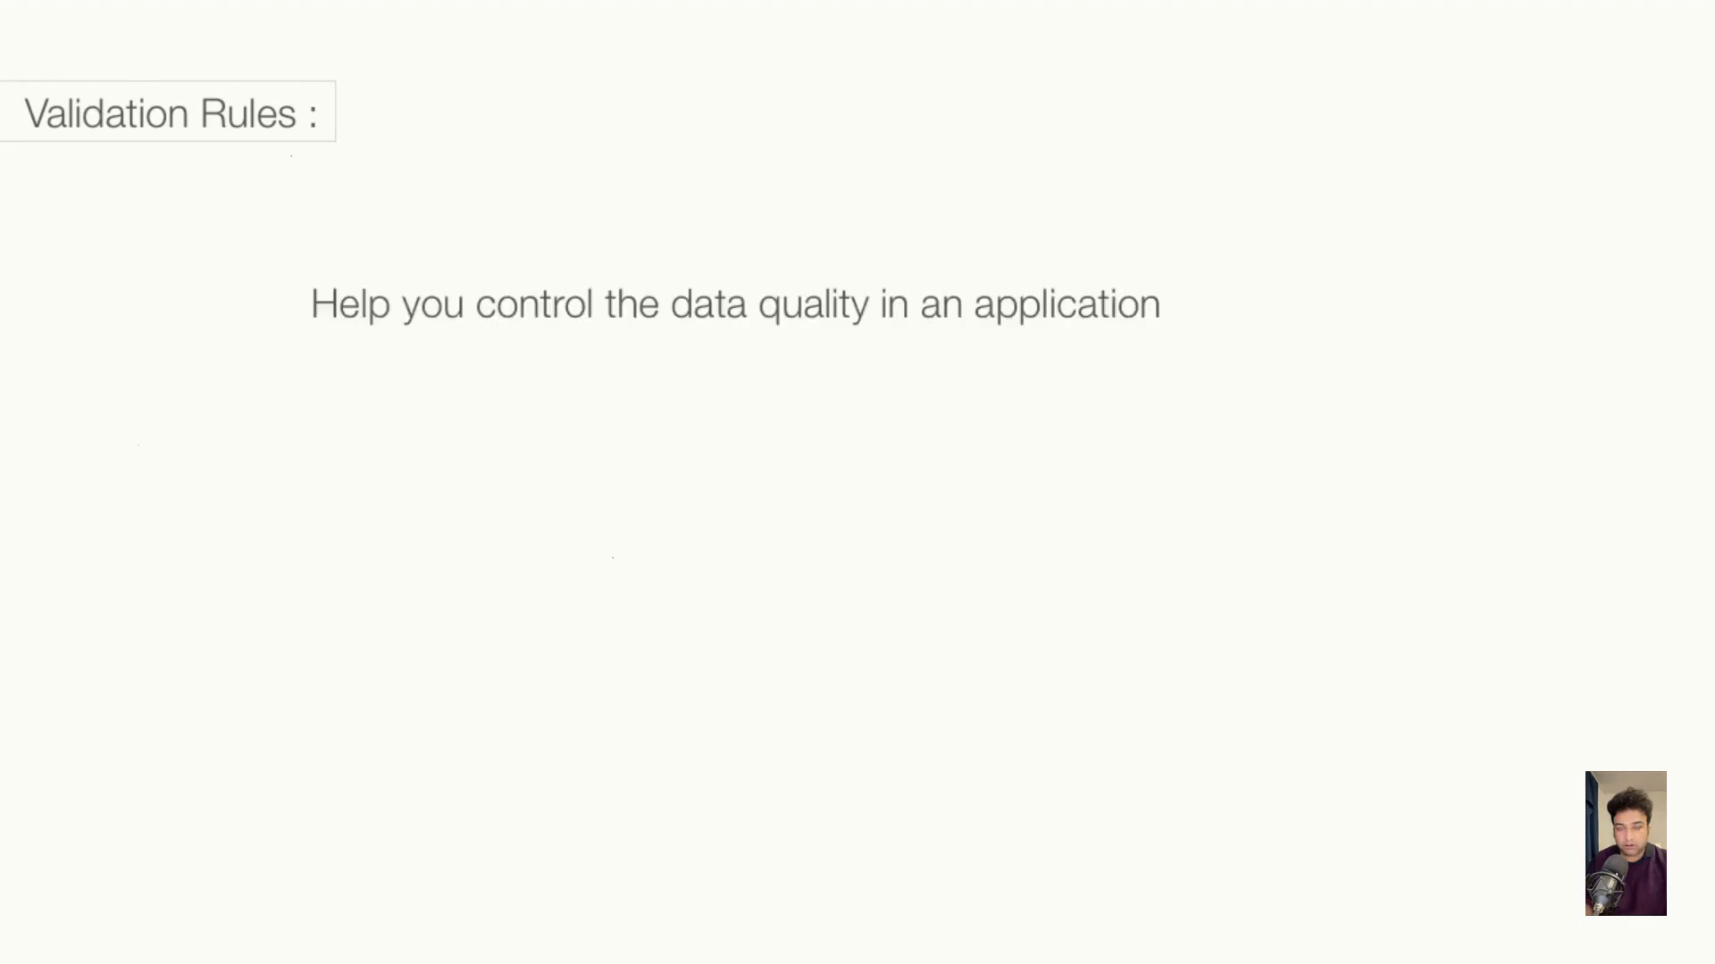
pyautogui.press('Right')
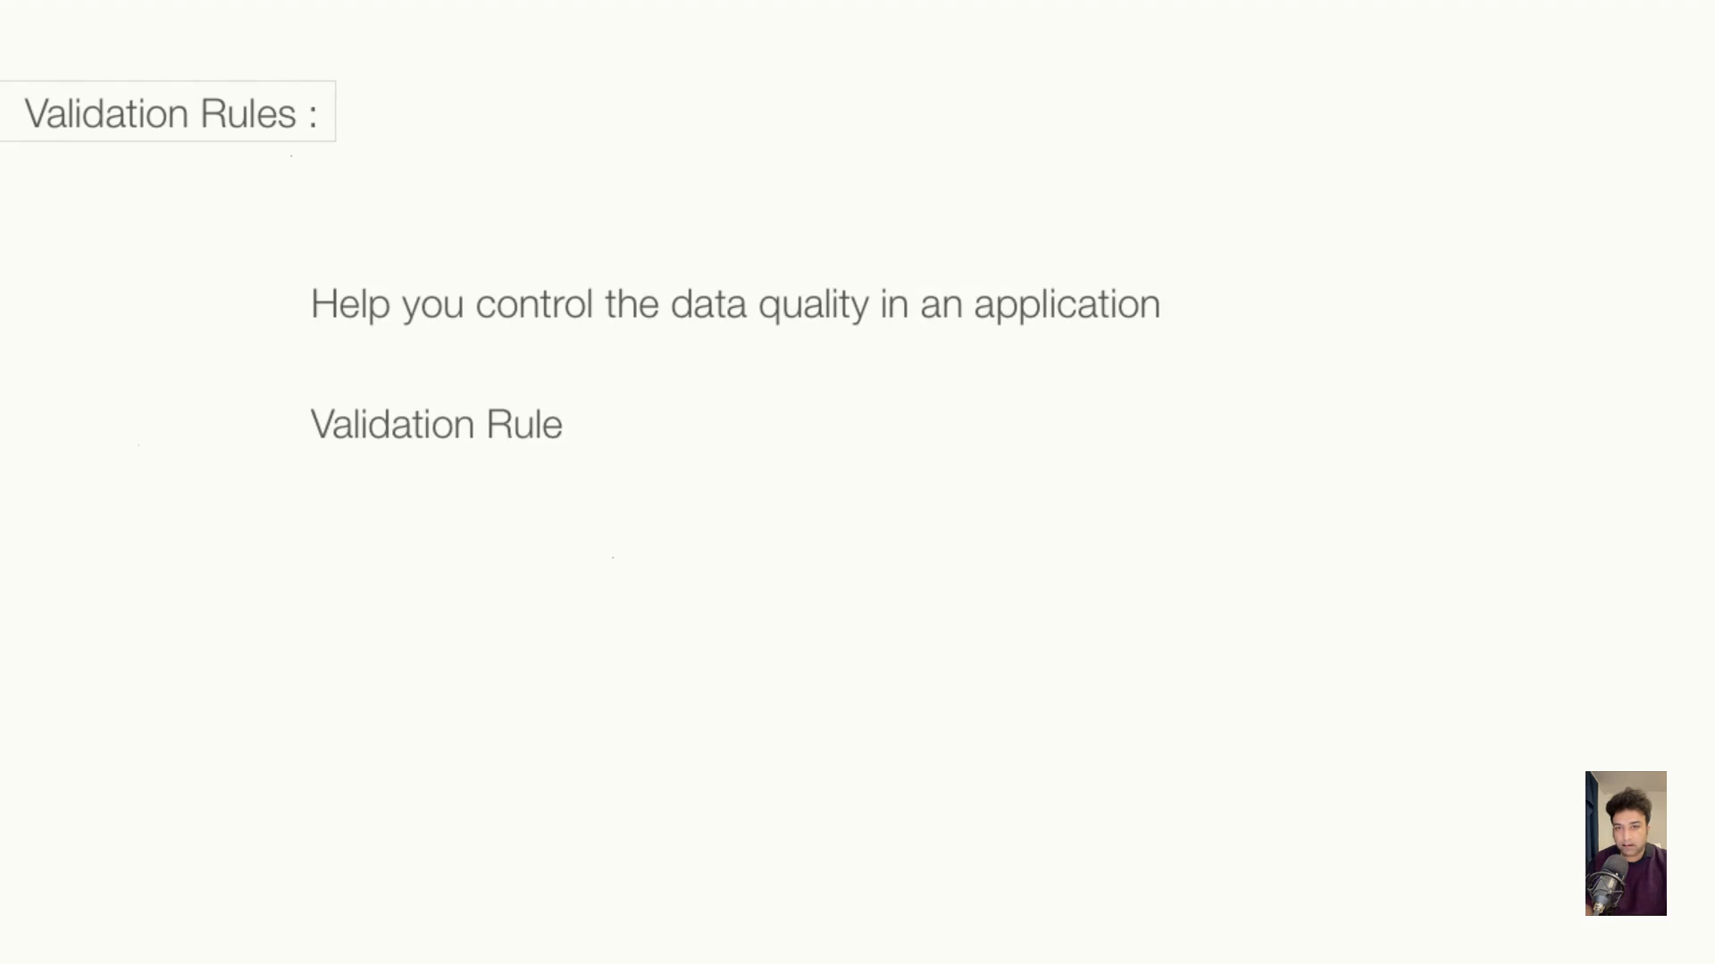
pyautogui.press('Right')
pyautogui.press('Right')
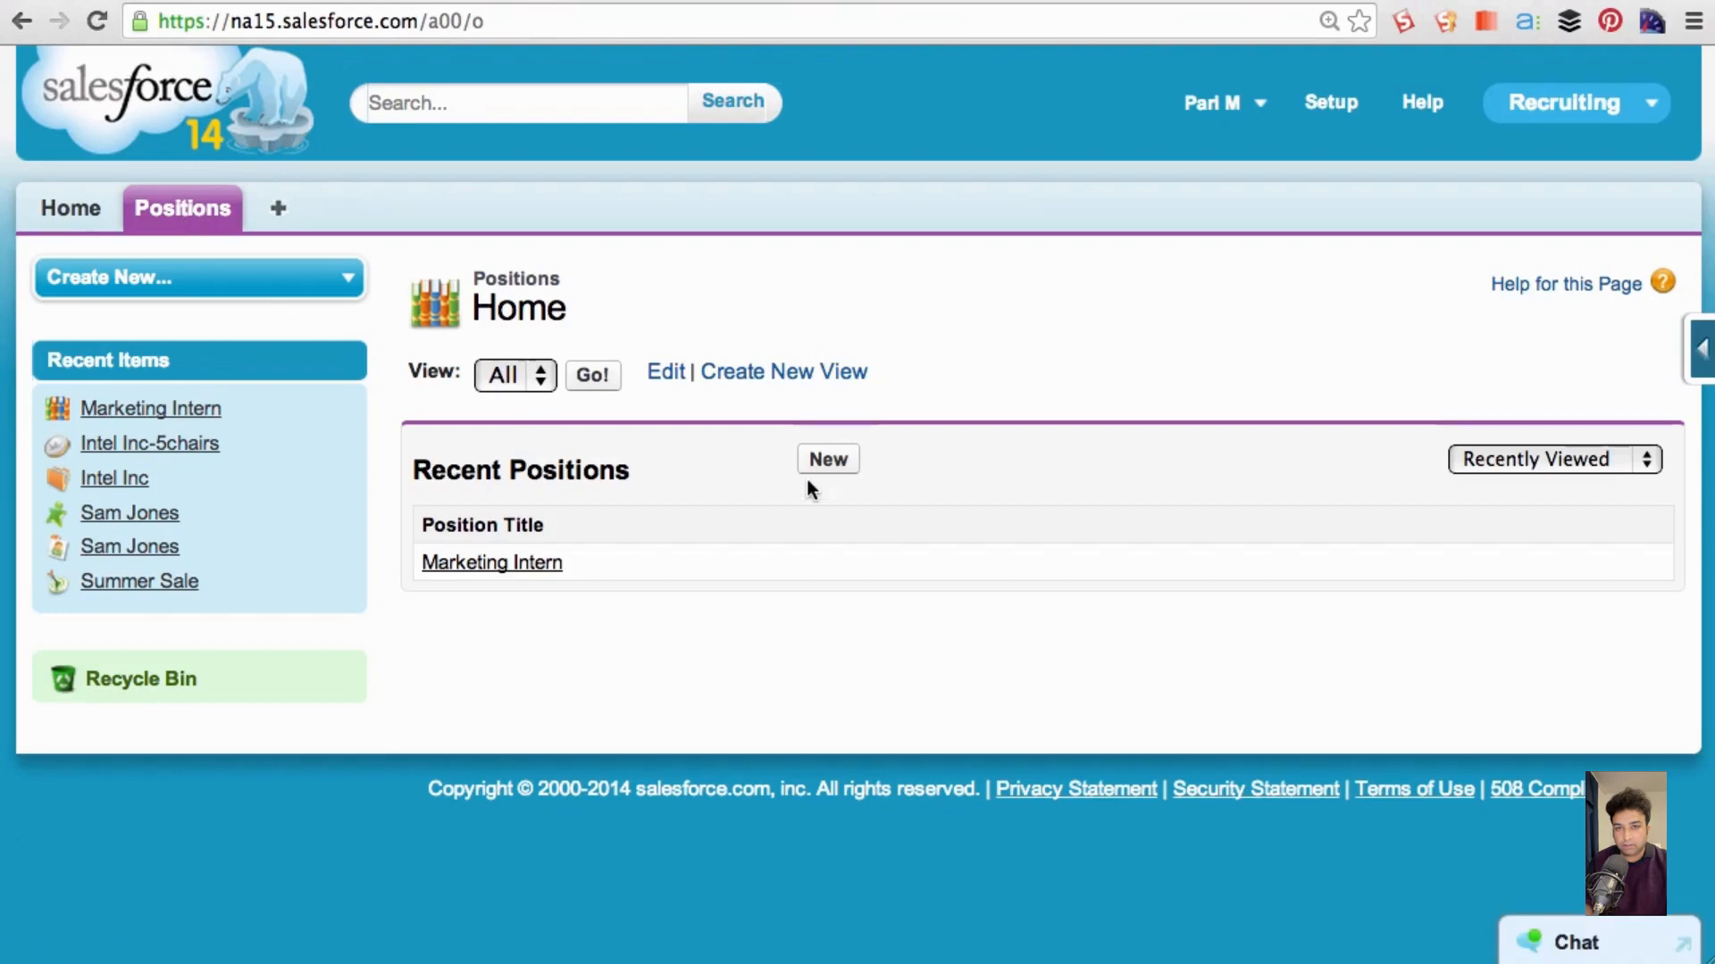
# Step: Open the Marketing Intern position for editing and check its Min Pay value
pyautogui.click(489, 567)
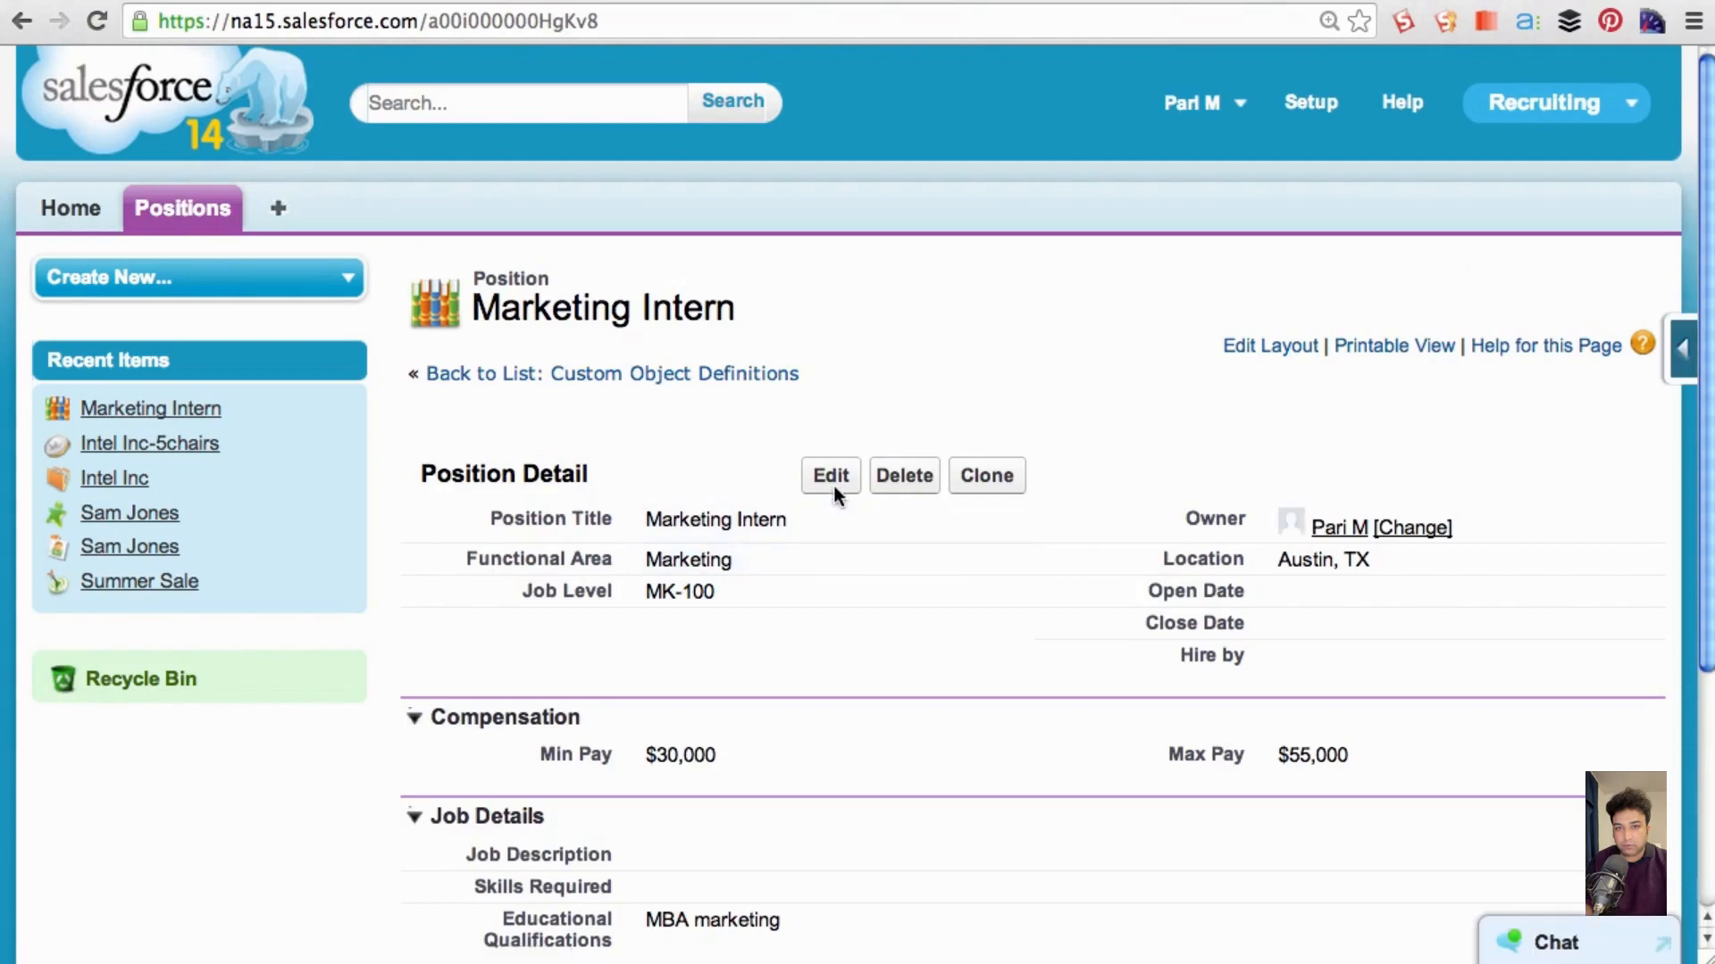
pyautogui.click(832, 481)
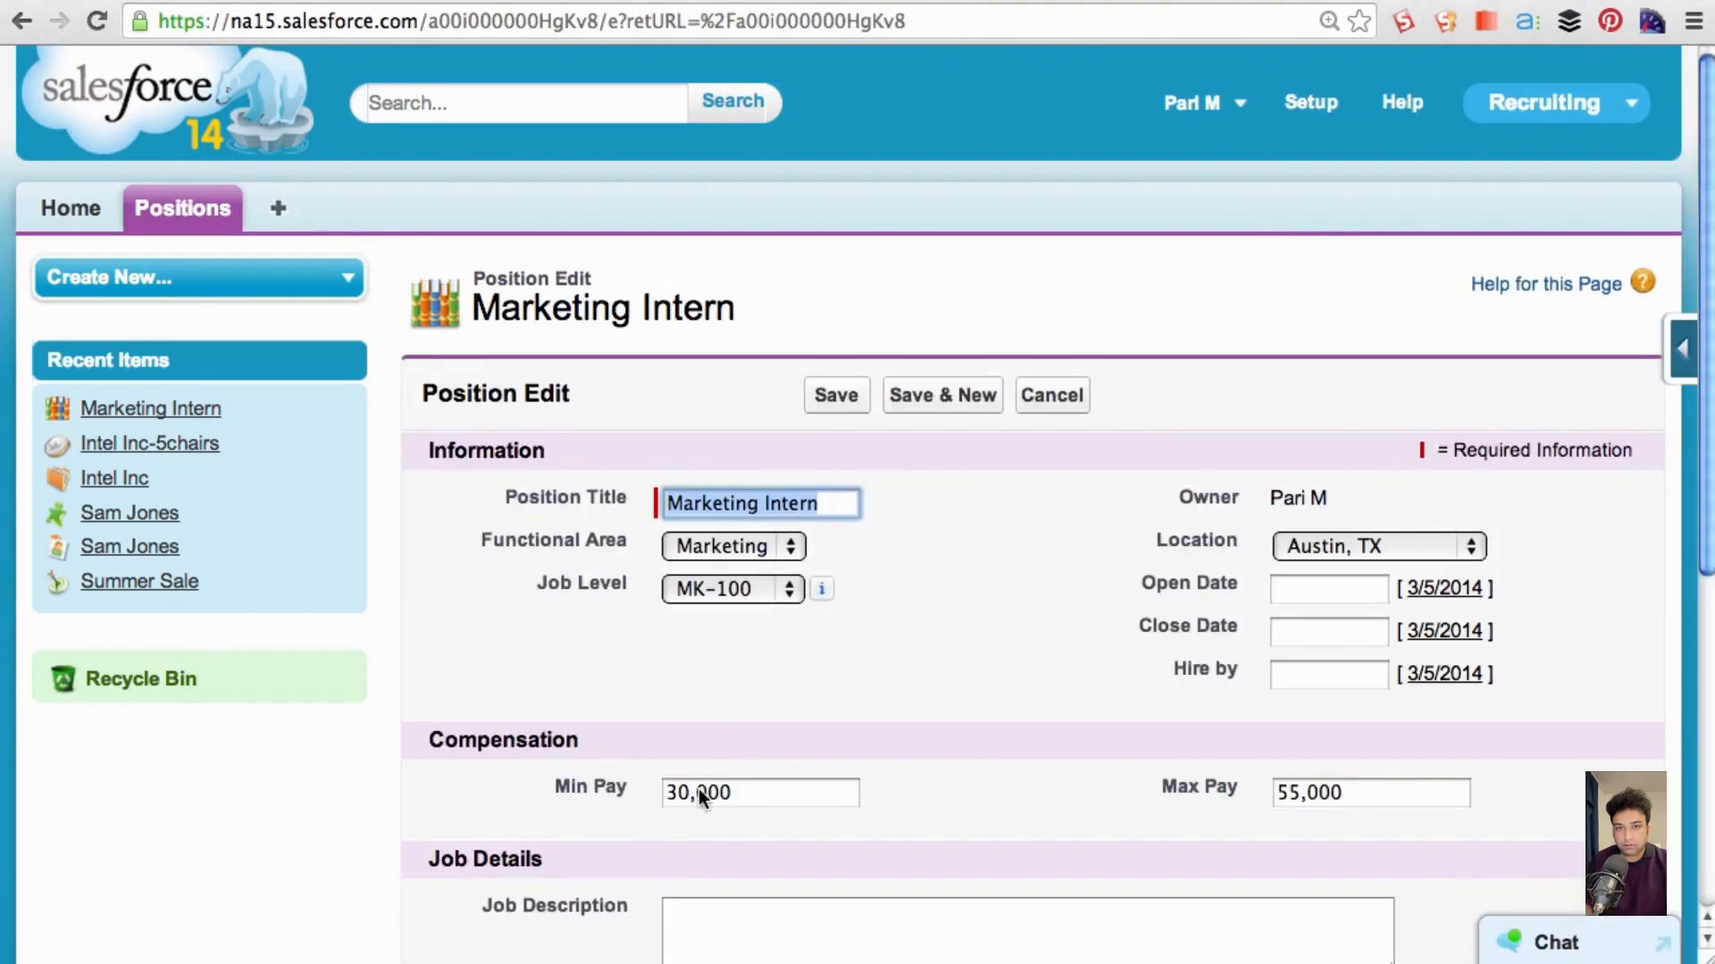
pyautogui.click(719, 792)
# Step: Go to the Position object's definition under Setup > Create > Objects and scroll to Validation Rules
pyautogui.click(1310, 102)
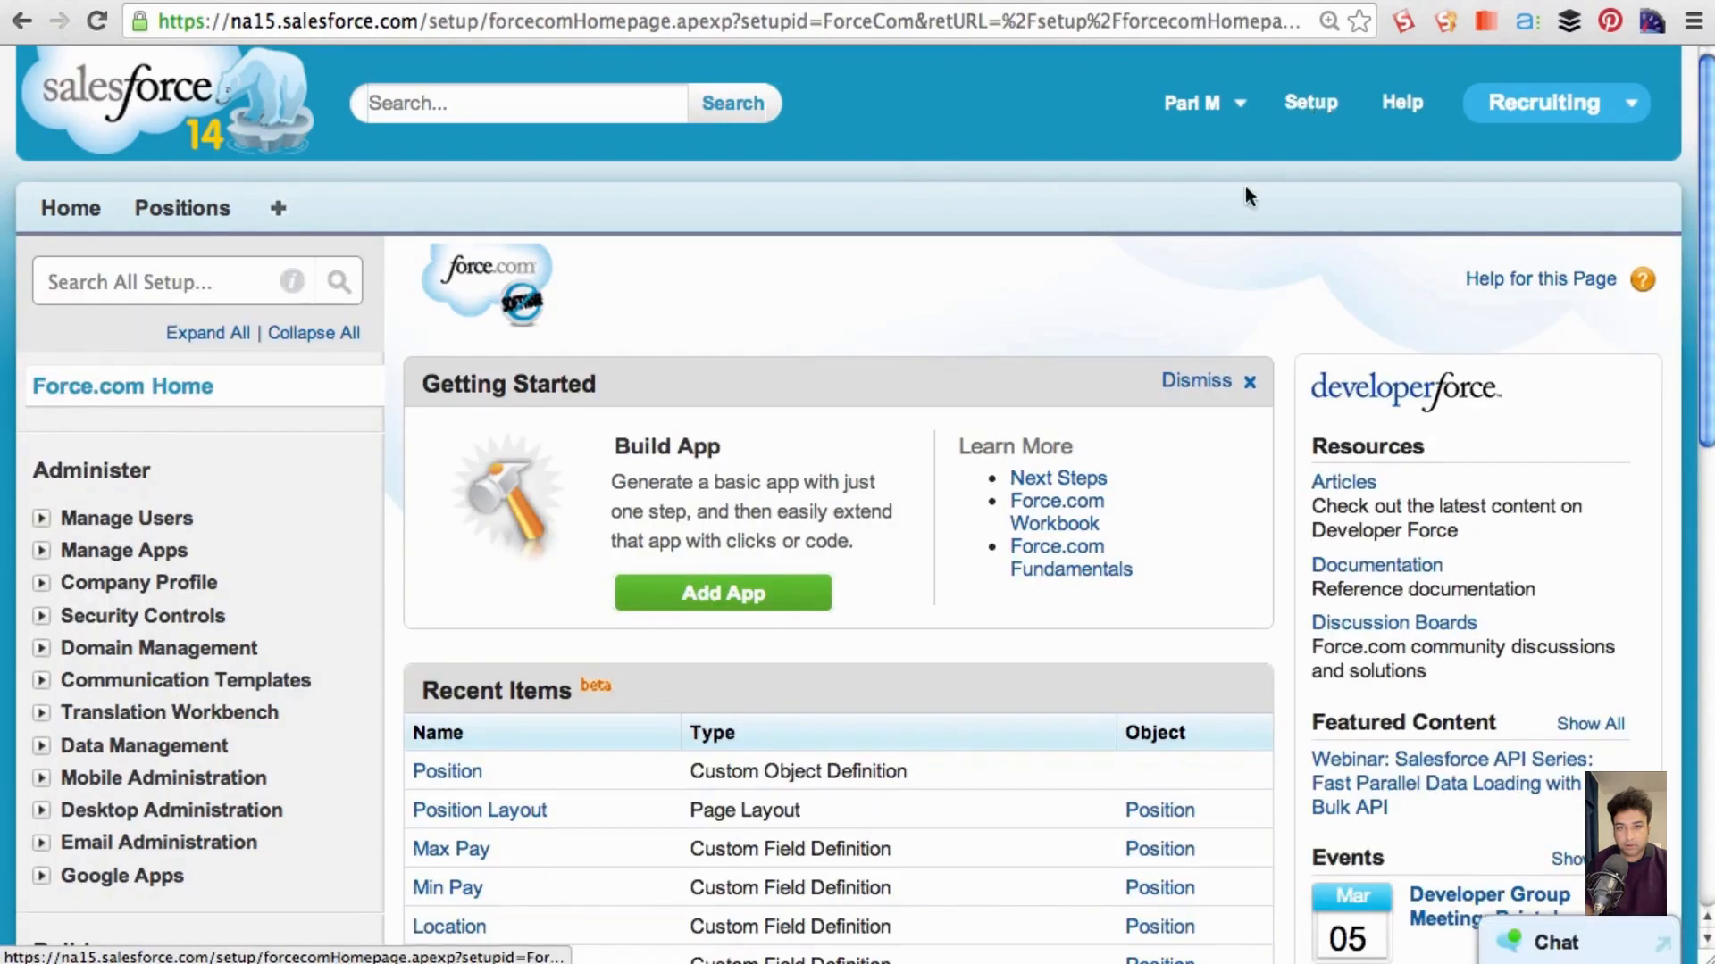
pyautogui.scroll(-1, 704, 412)
pyautogui.scroll(-5, 704, 418)
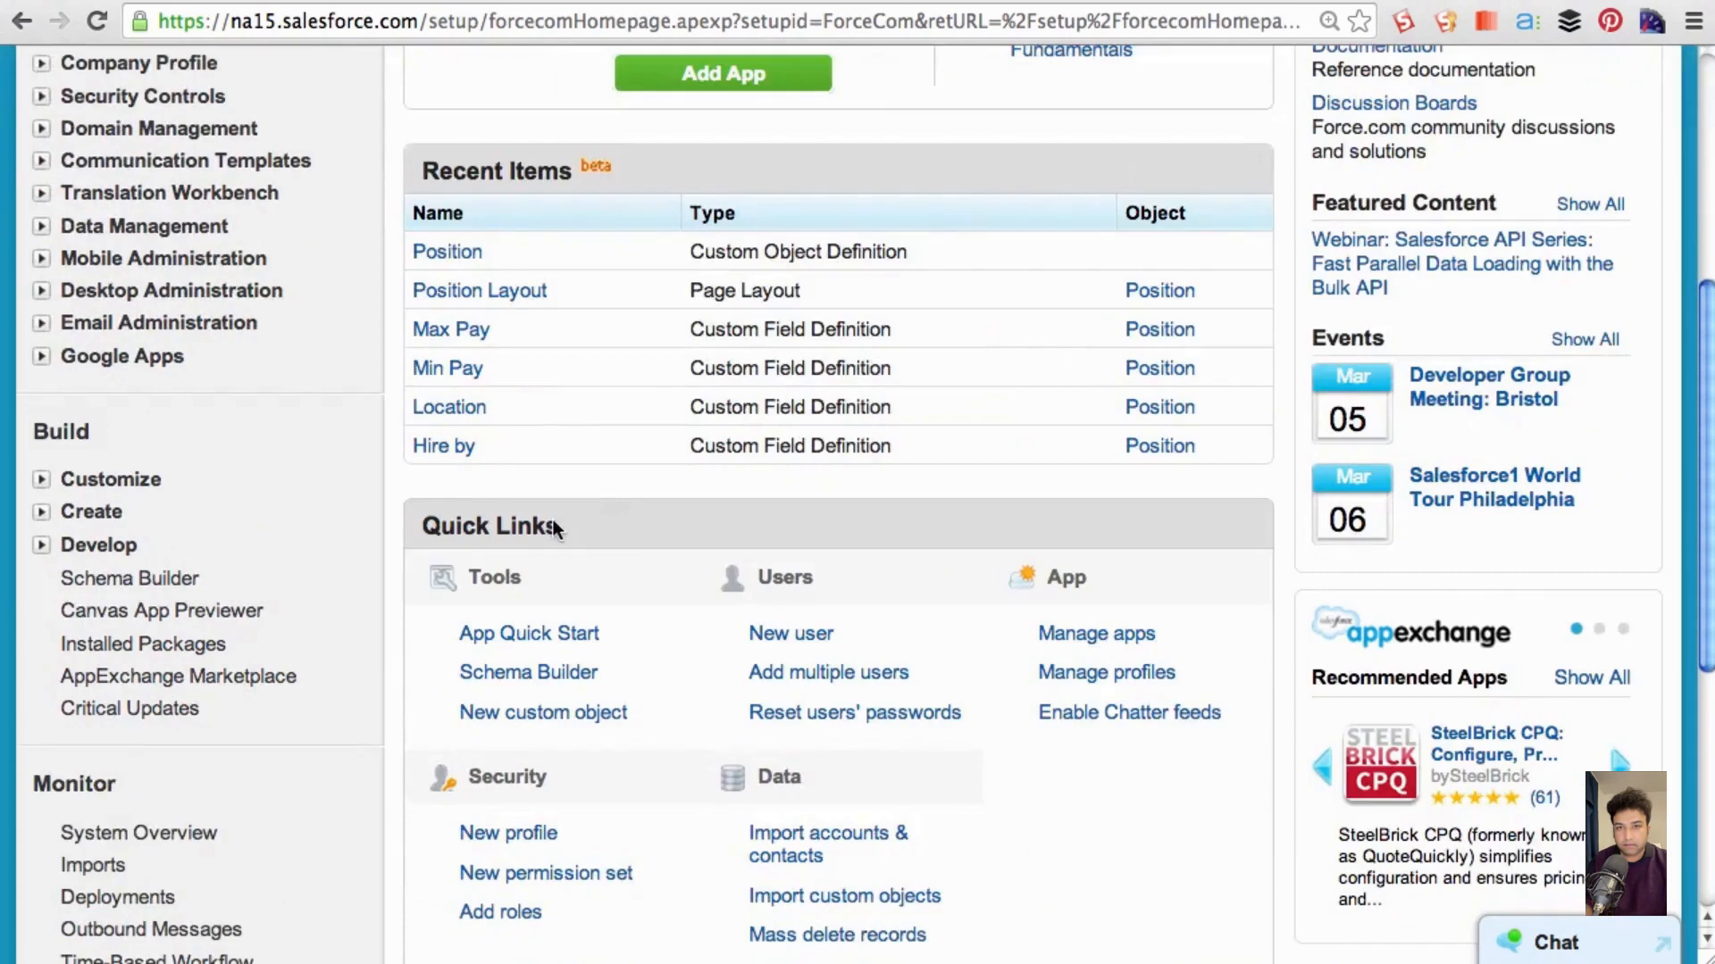
pyautogui.click(41, 511)
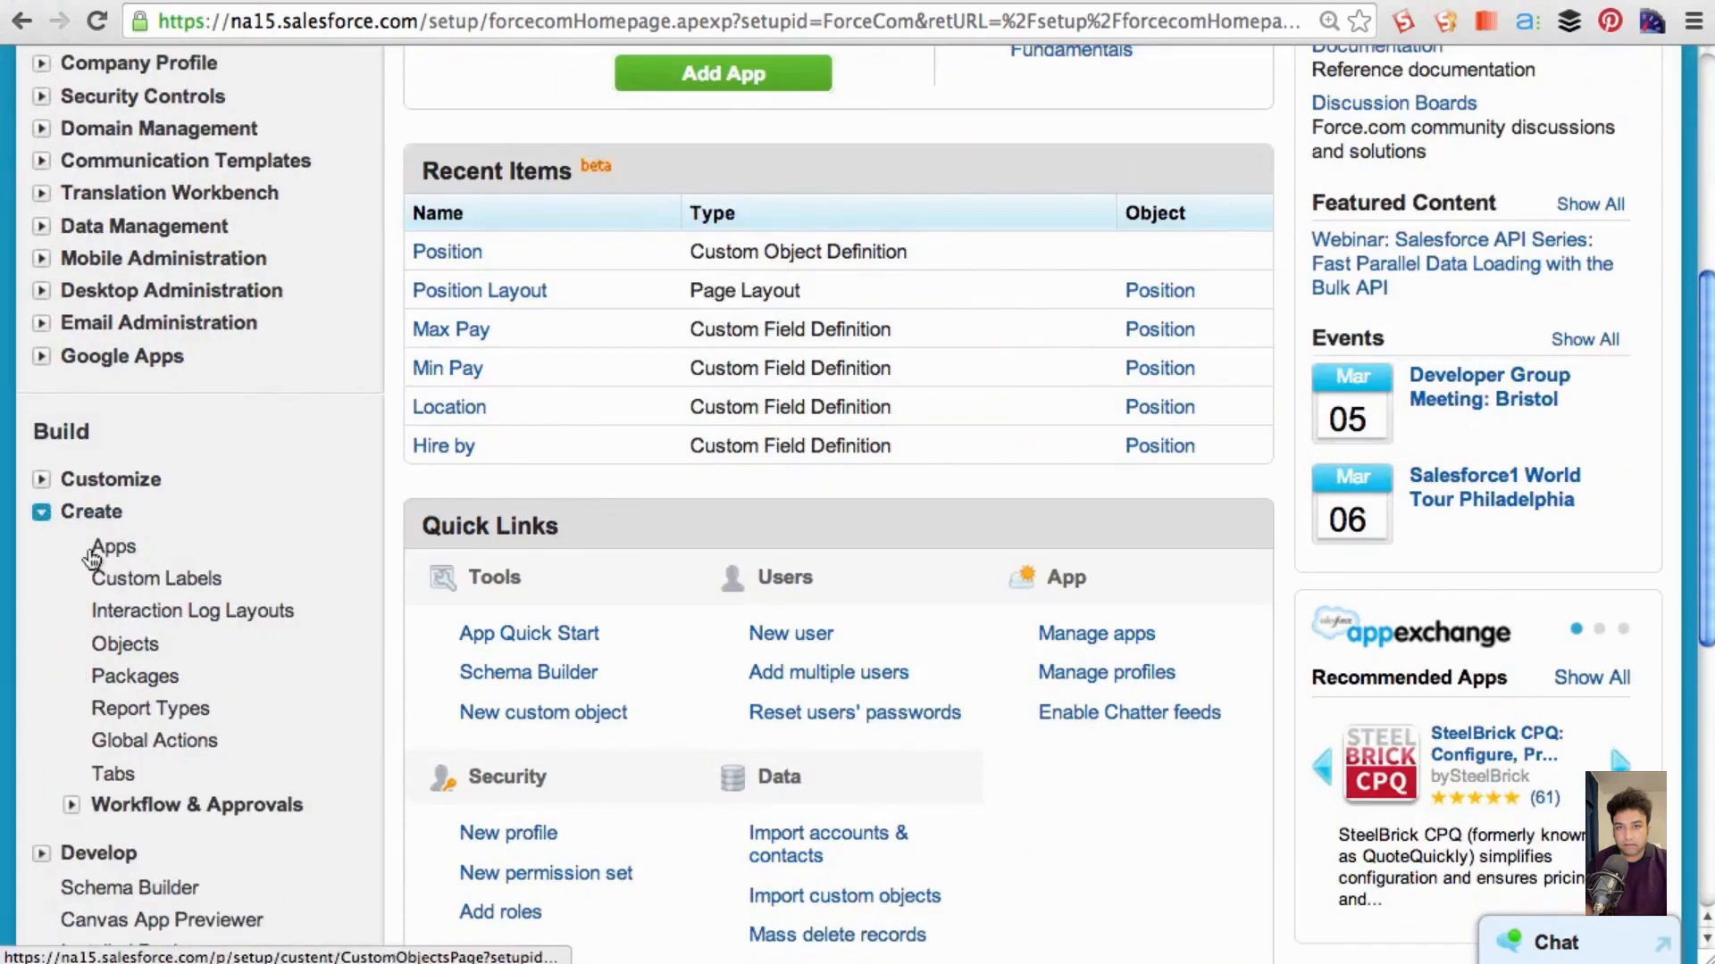
pyautogui.click(136, 656)
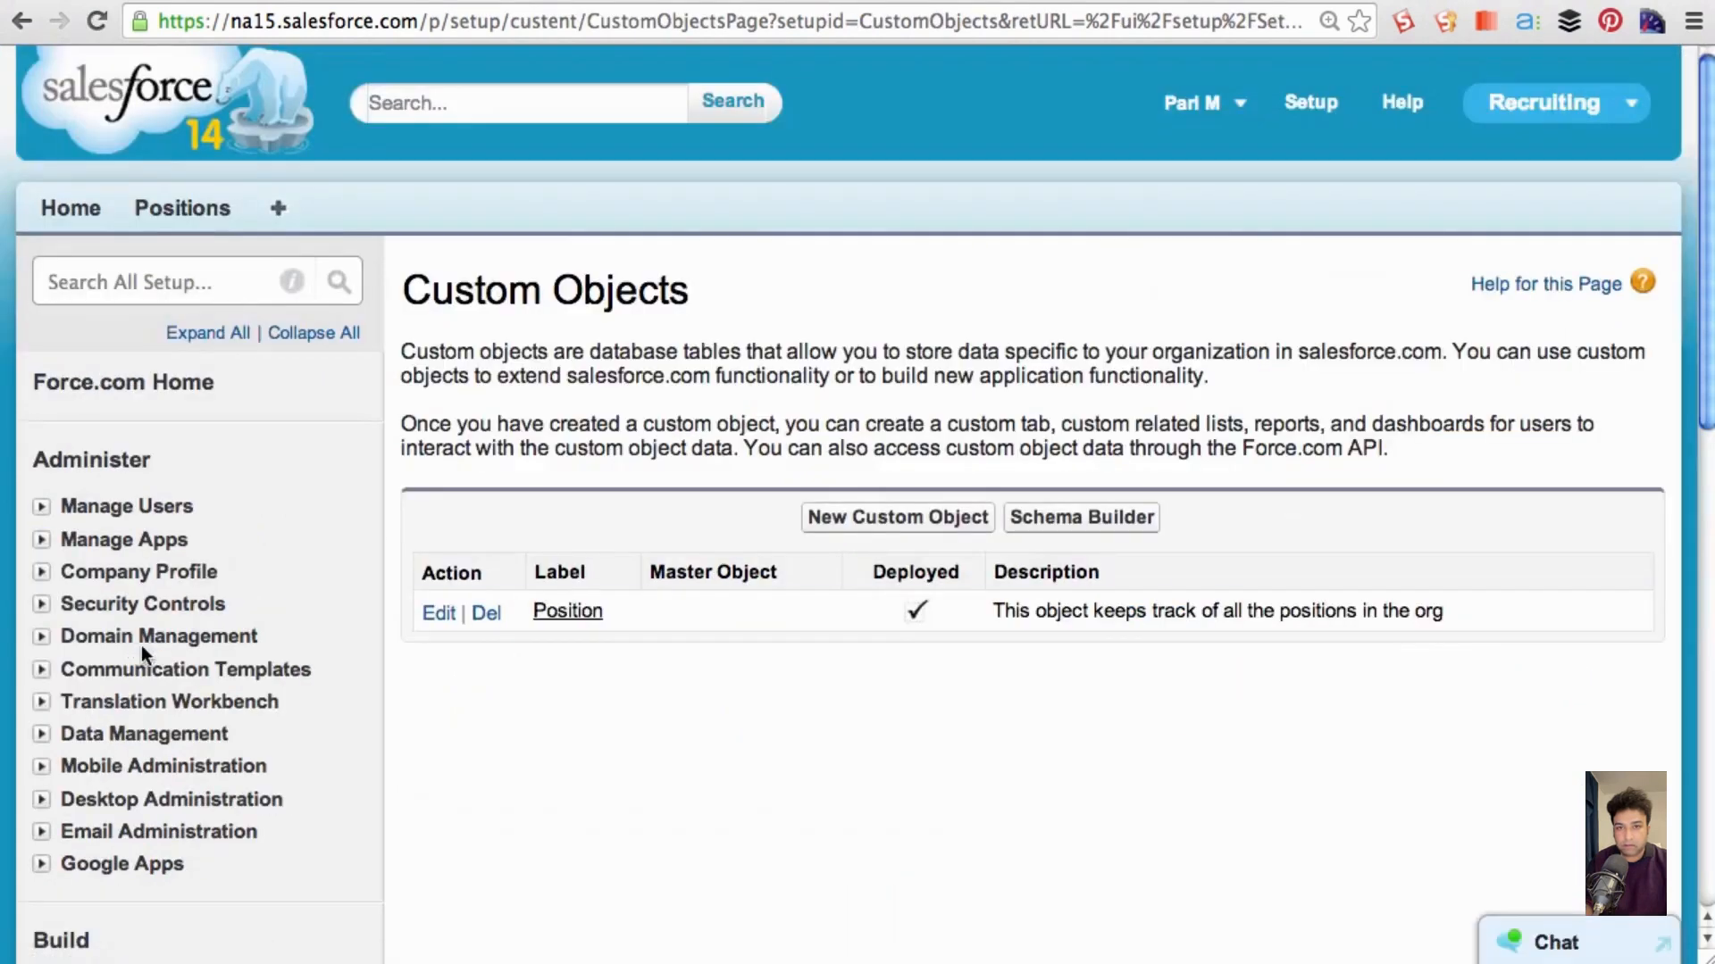
pyautogui.click(568, 618)
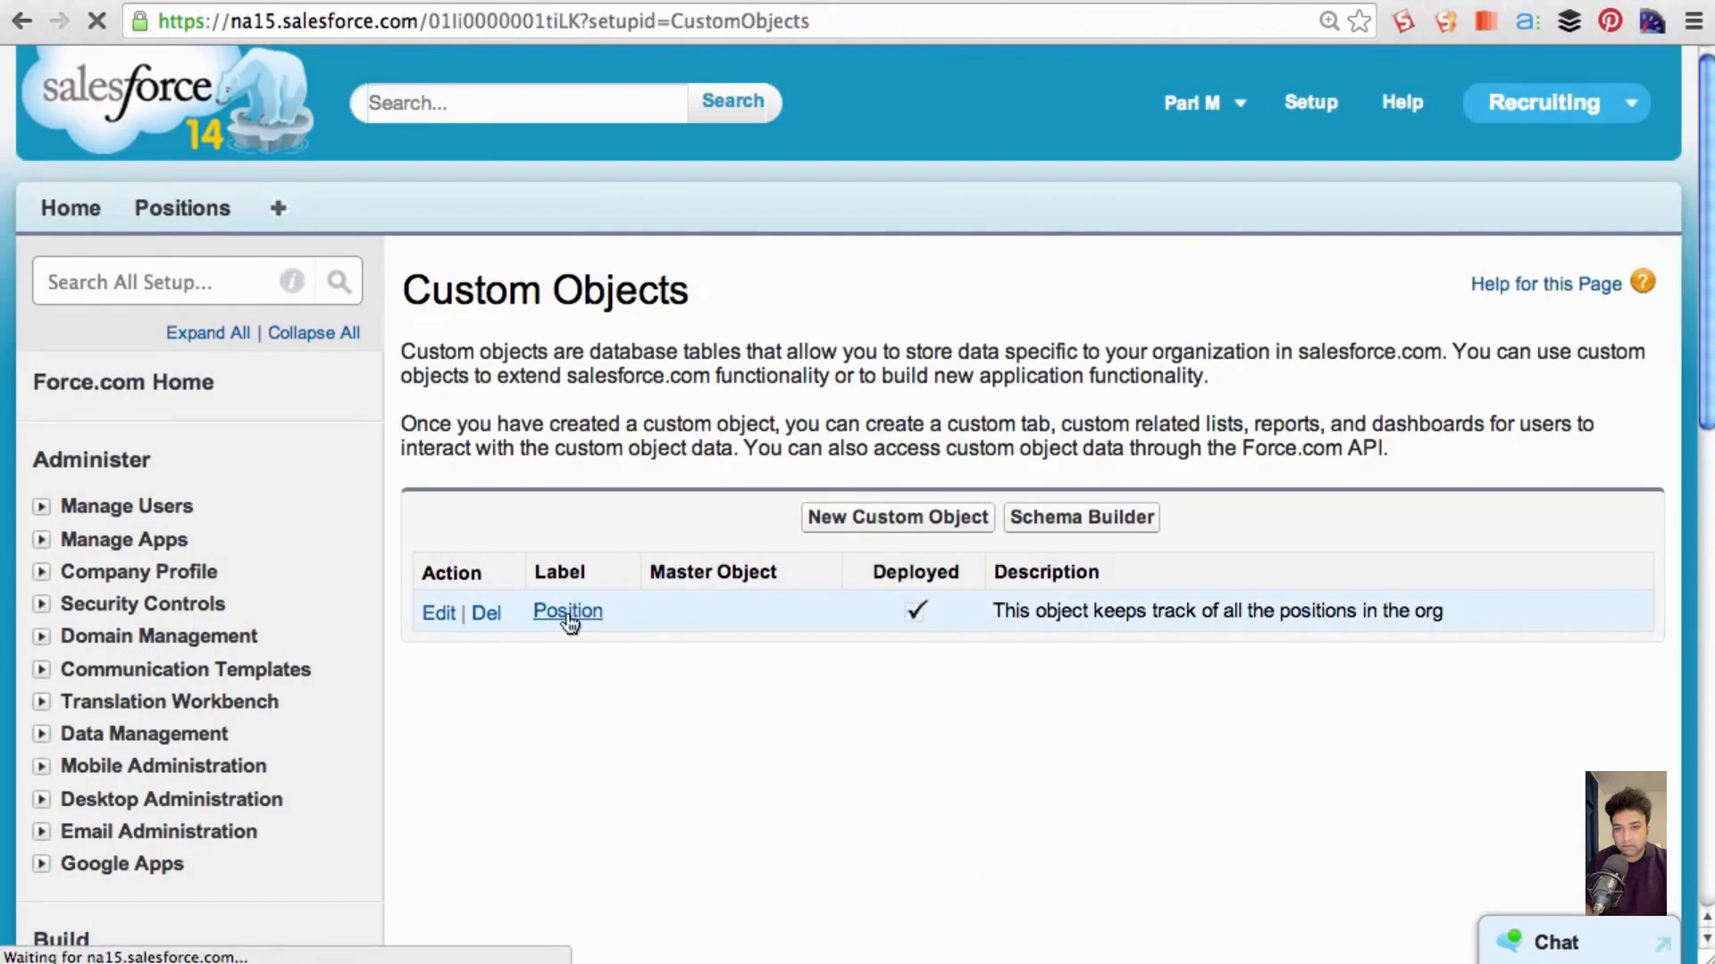
pyautogui.scroll(-10, 695, 629)
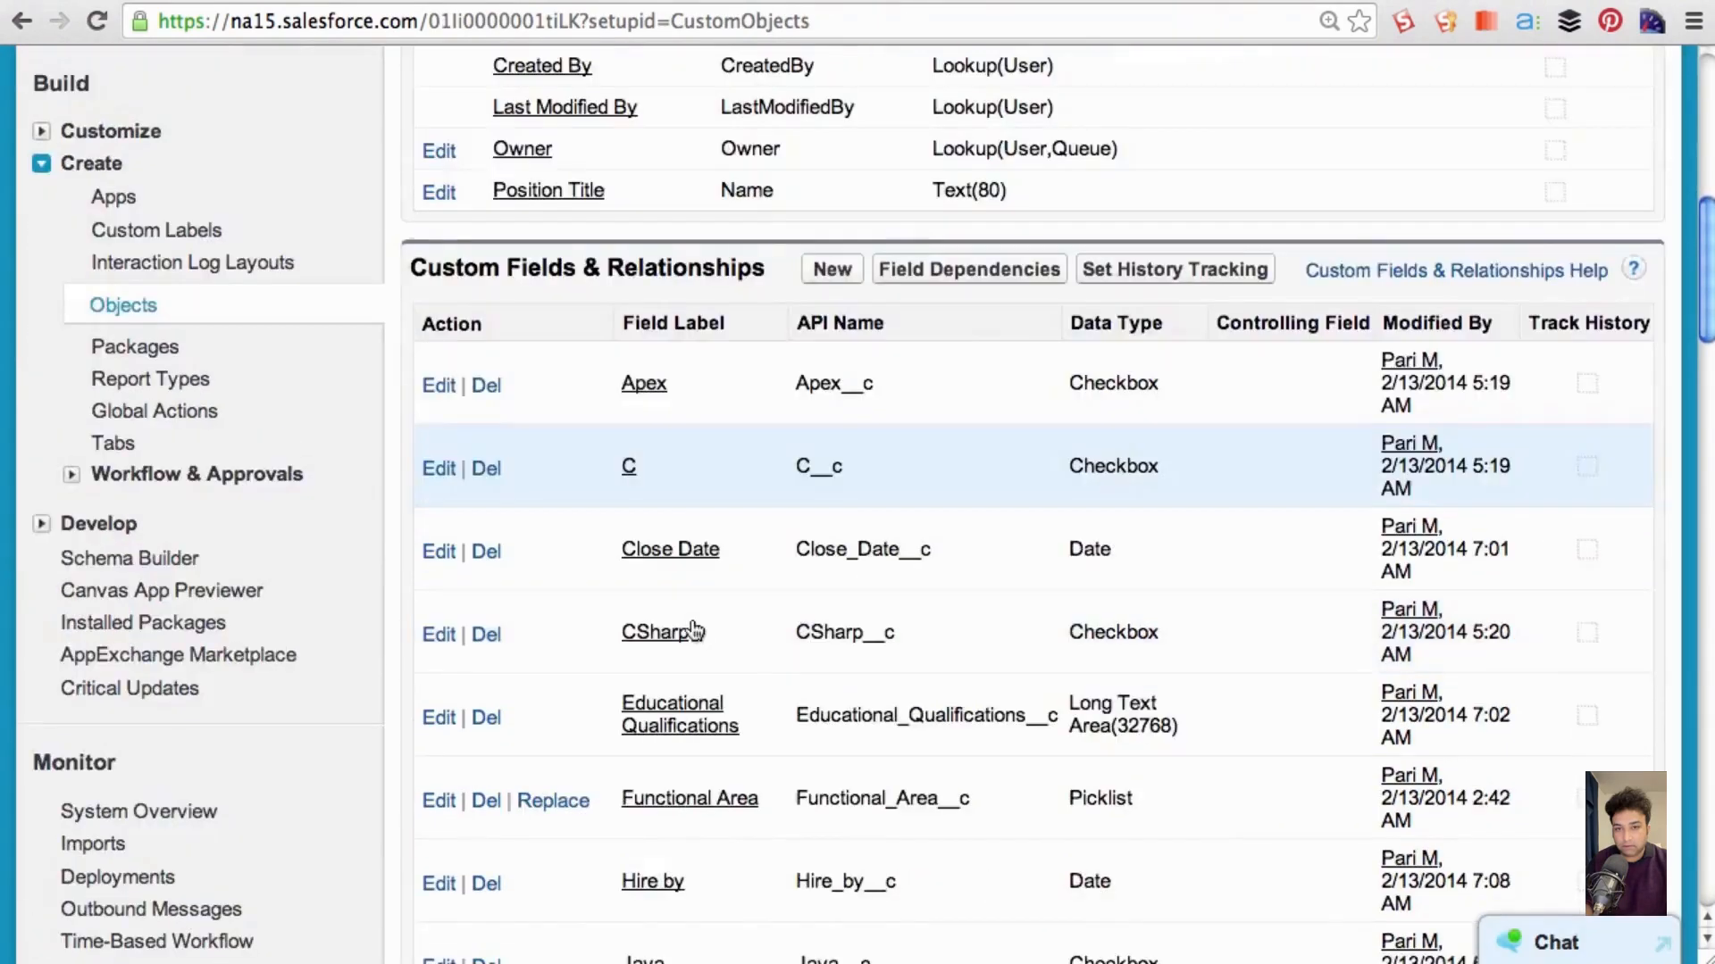
pyautogui.scroll(-15, 694, 630)
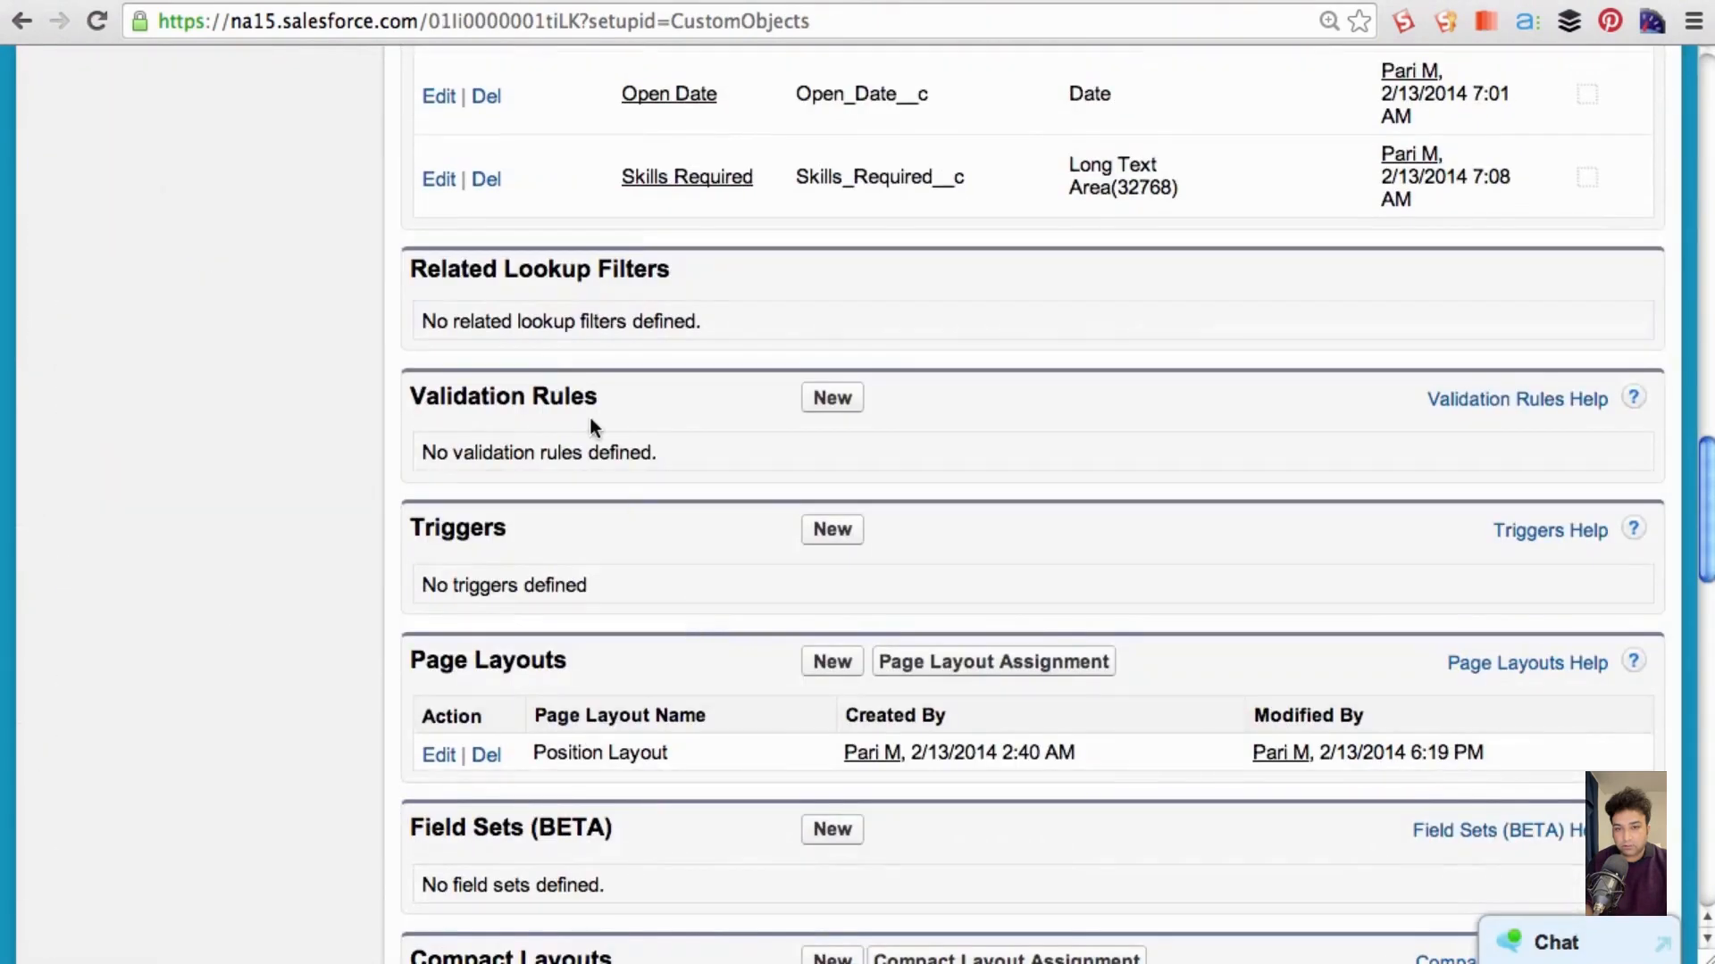
# Step: Create a new rule named Min_Pay_Rule, describing it as preventing saves when min pay is less than 20000
pyautogui.click(813, 402)
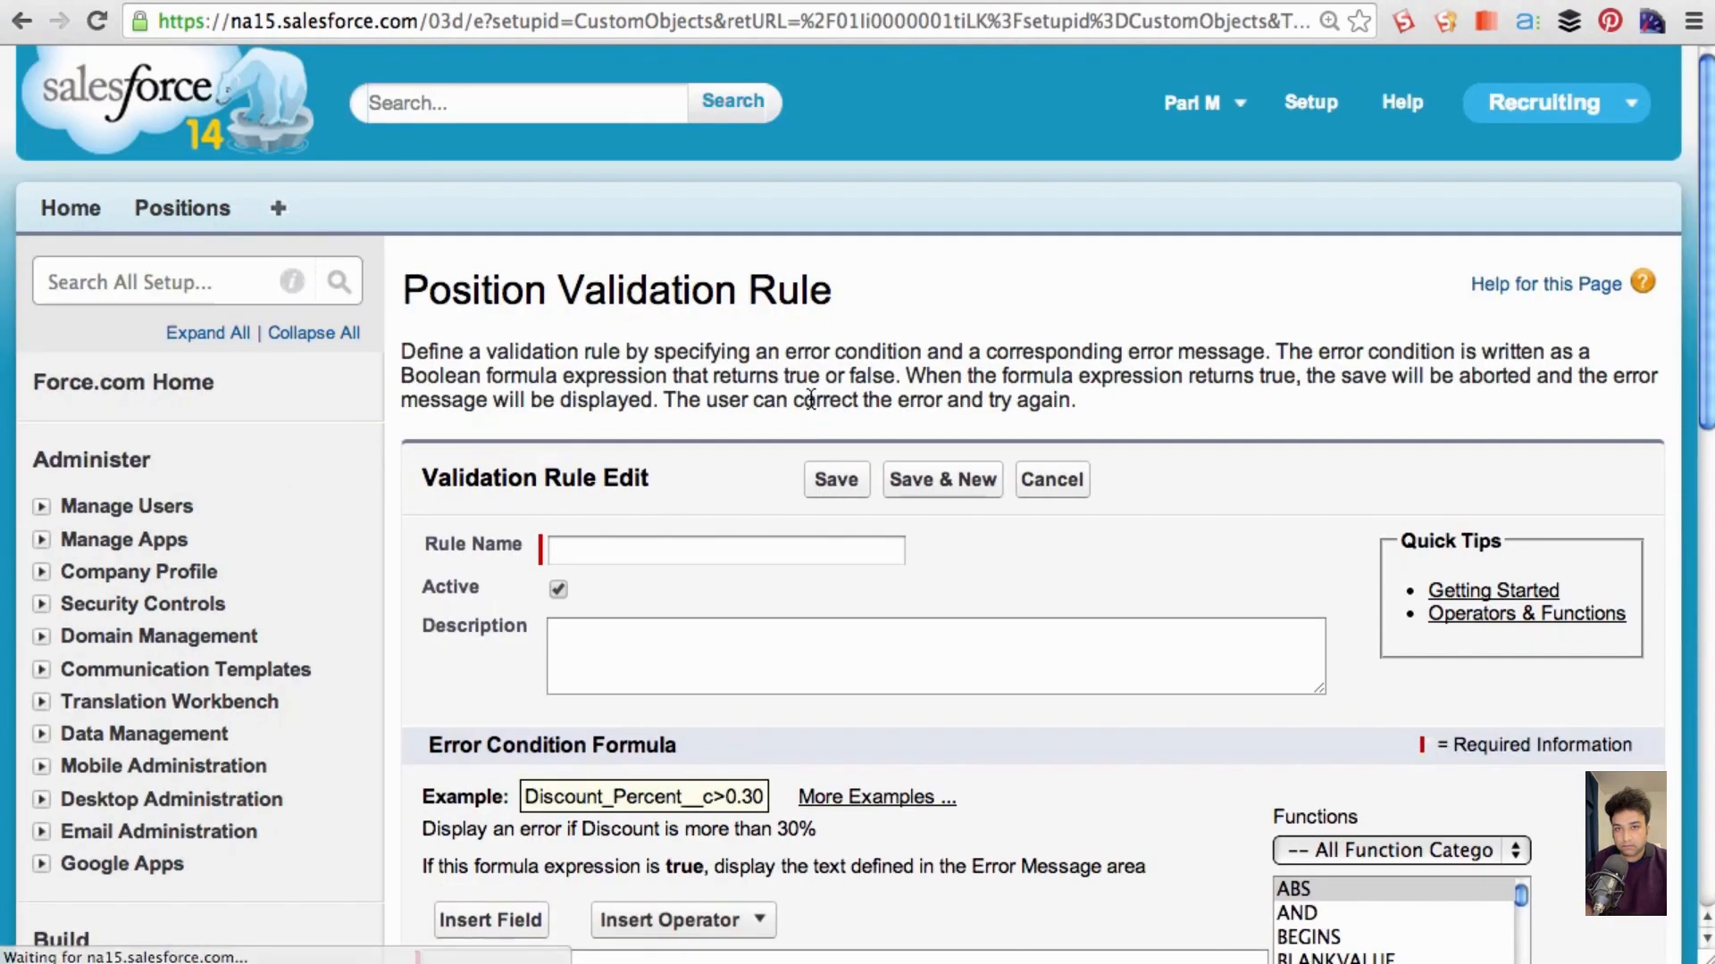
pyautogui.click(685, 554)
pyautogui.write('Min_Pay_Rule')
pyautogui.click(629, 648)
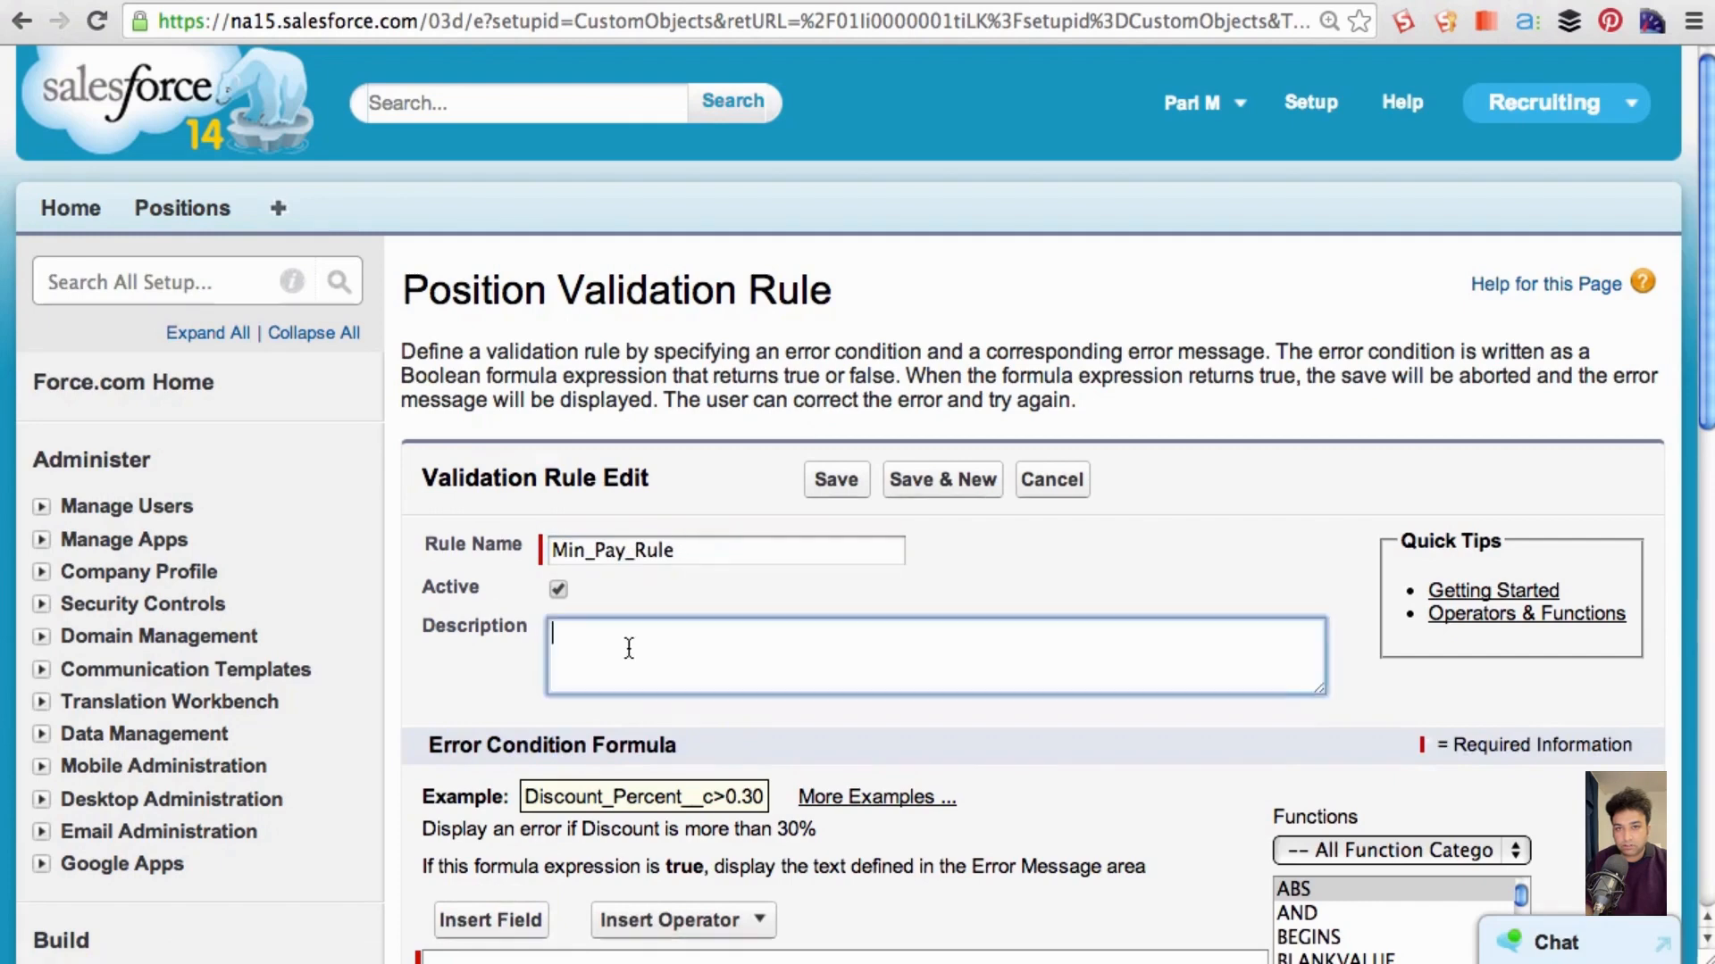
pyautogui.write('Prevent the user from saving a re')
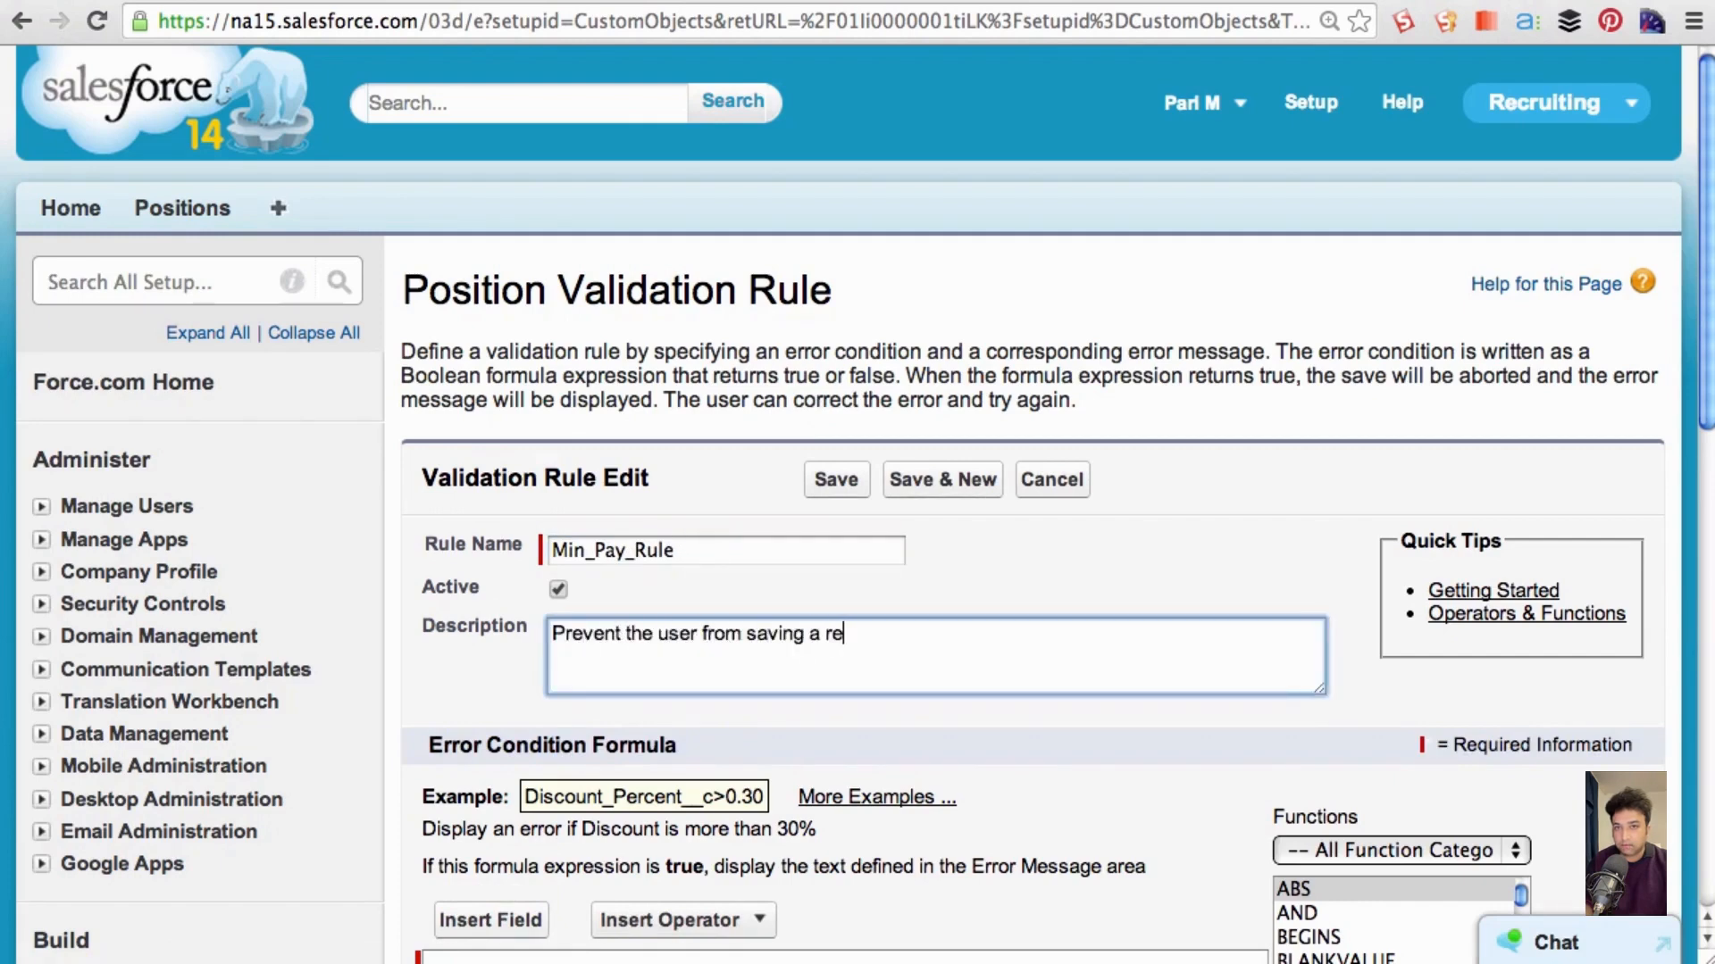
pyautogui.write('cord if the min pay is less than ')
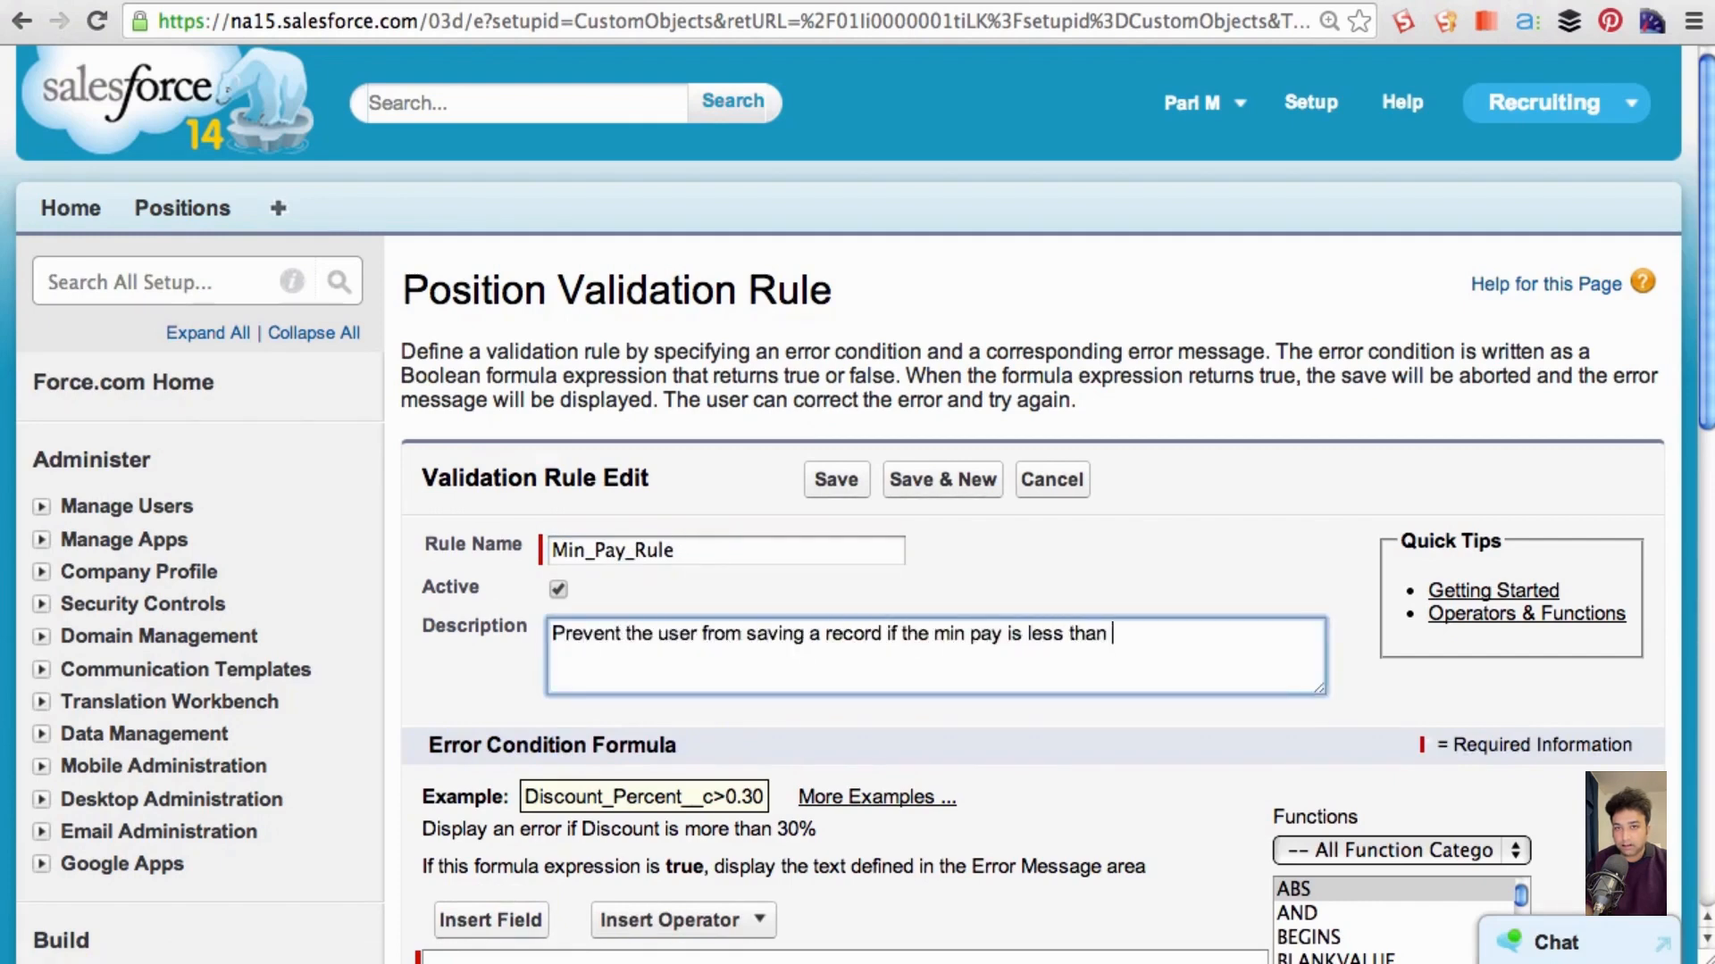
pyautogui.write('20000')
pyautogui.scroll(-3, 527, 678)
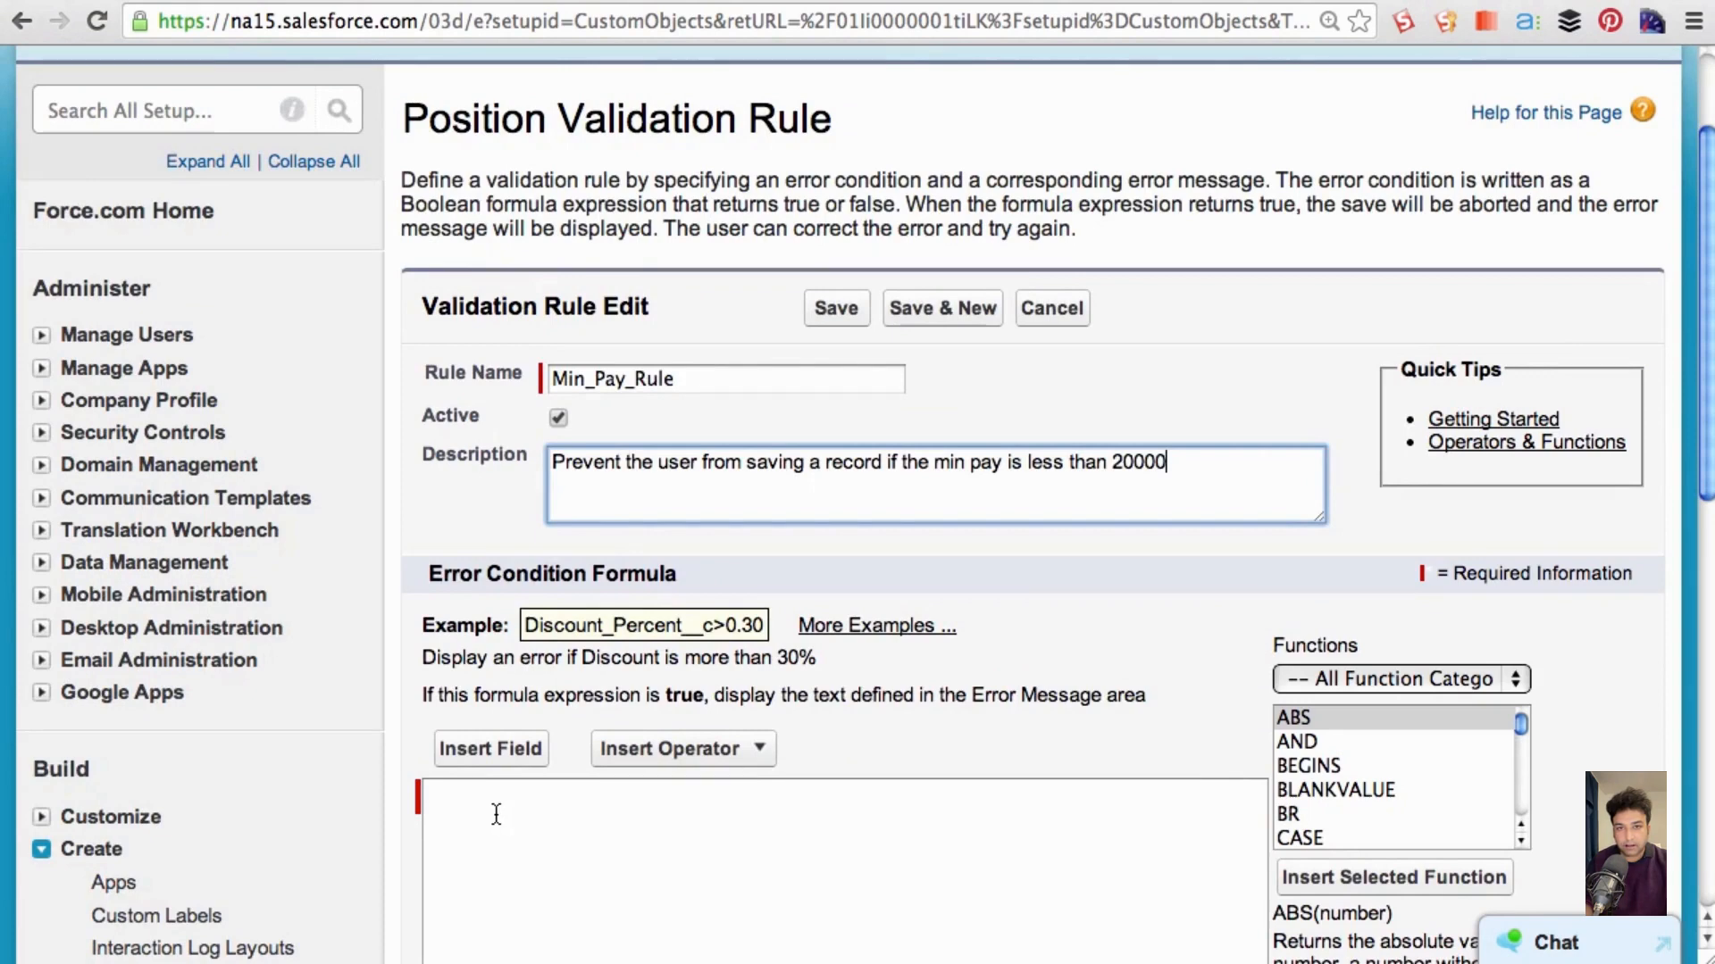
pyautogui.scroll(-2, 496, 814)
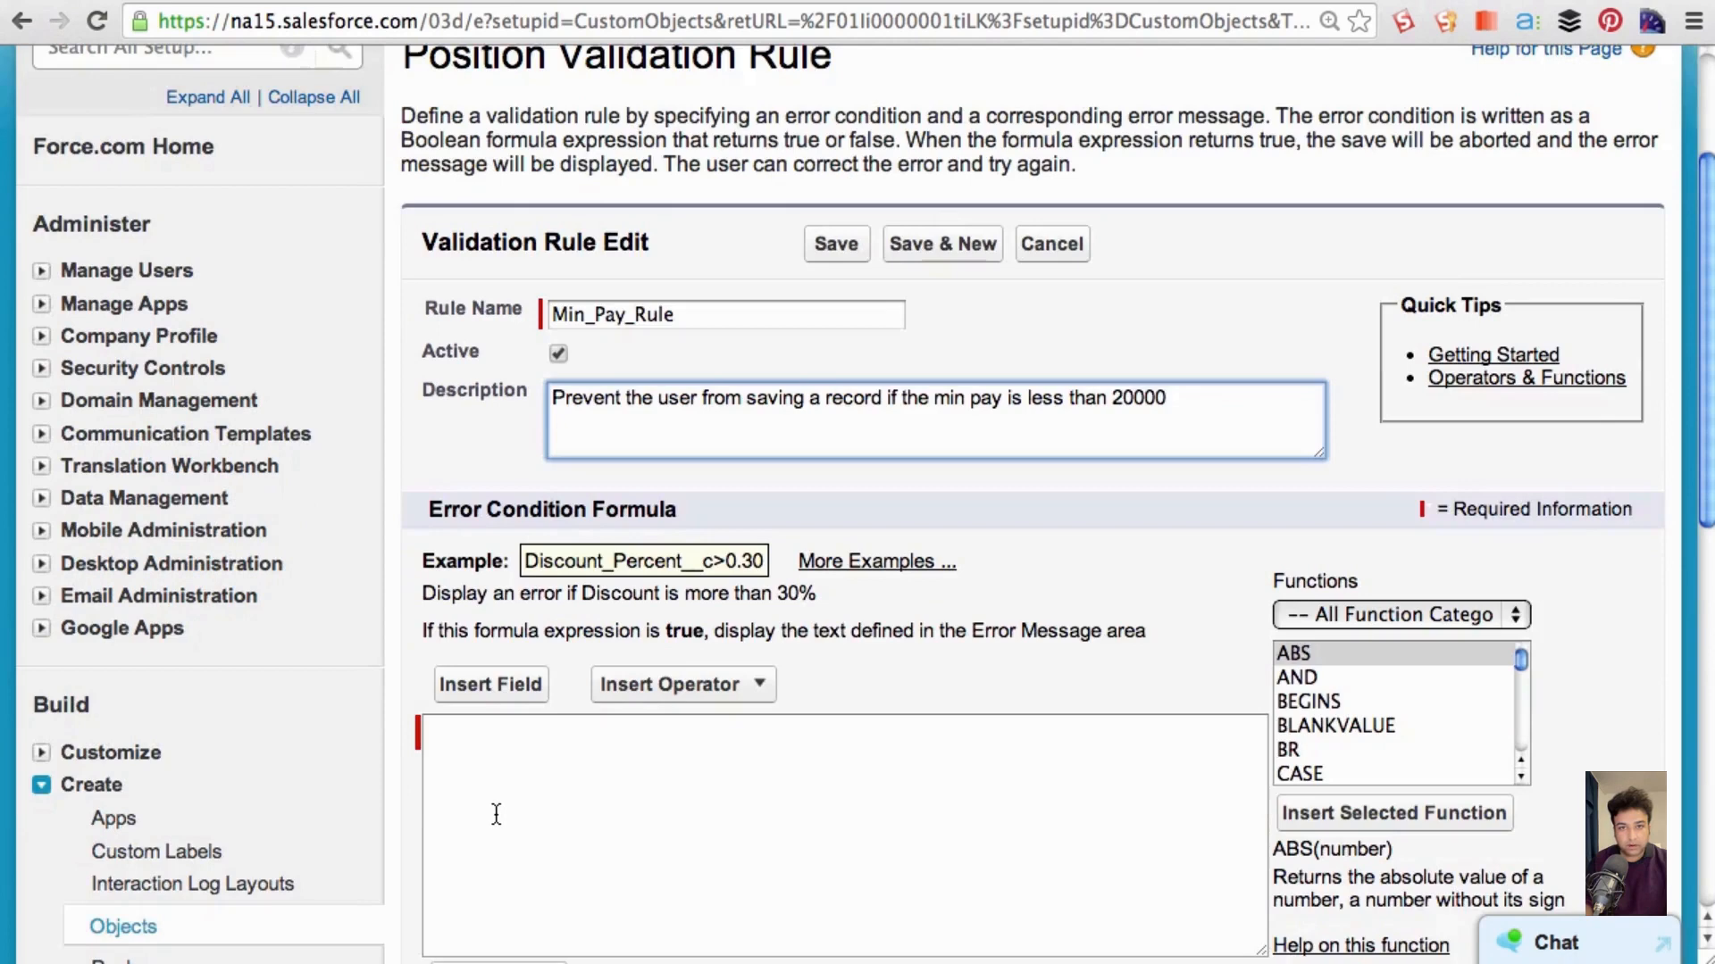
pyautogui.scroll(-2, 496, 814)
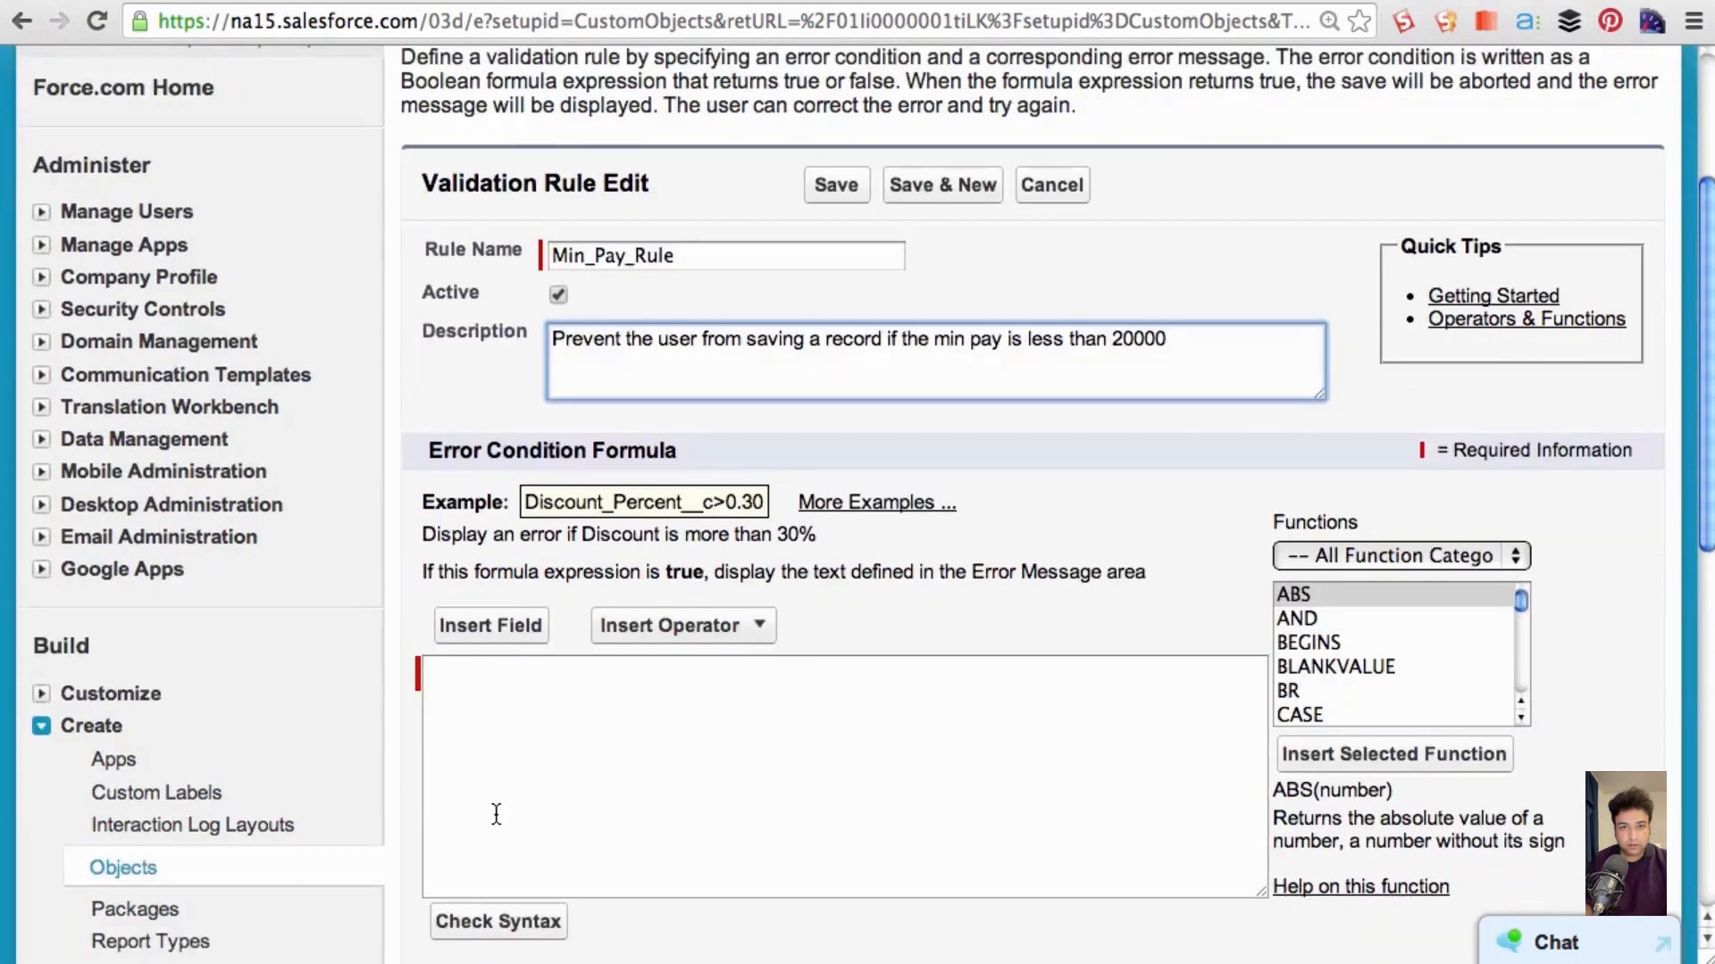
pyautogui.scroll(-1, 497, 814)
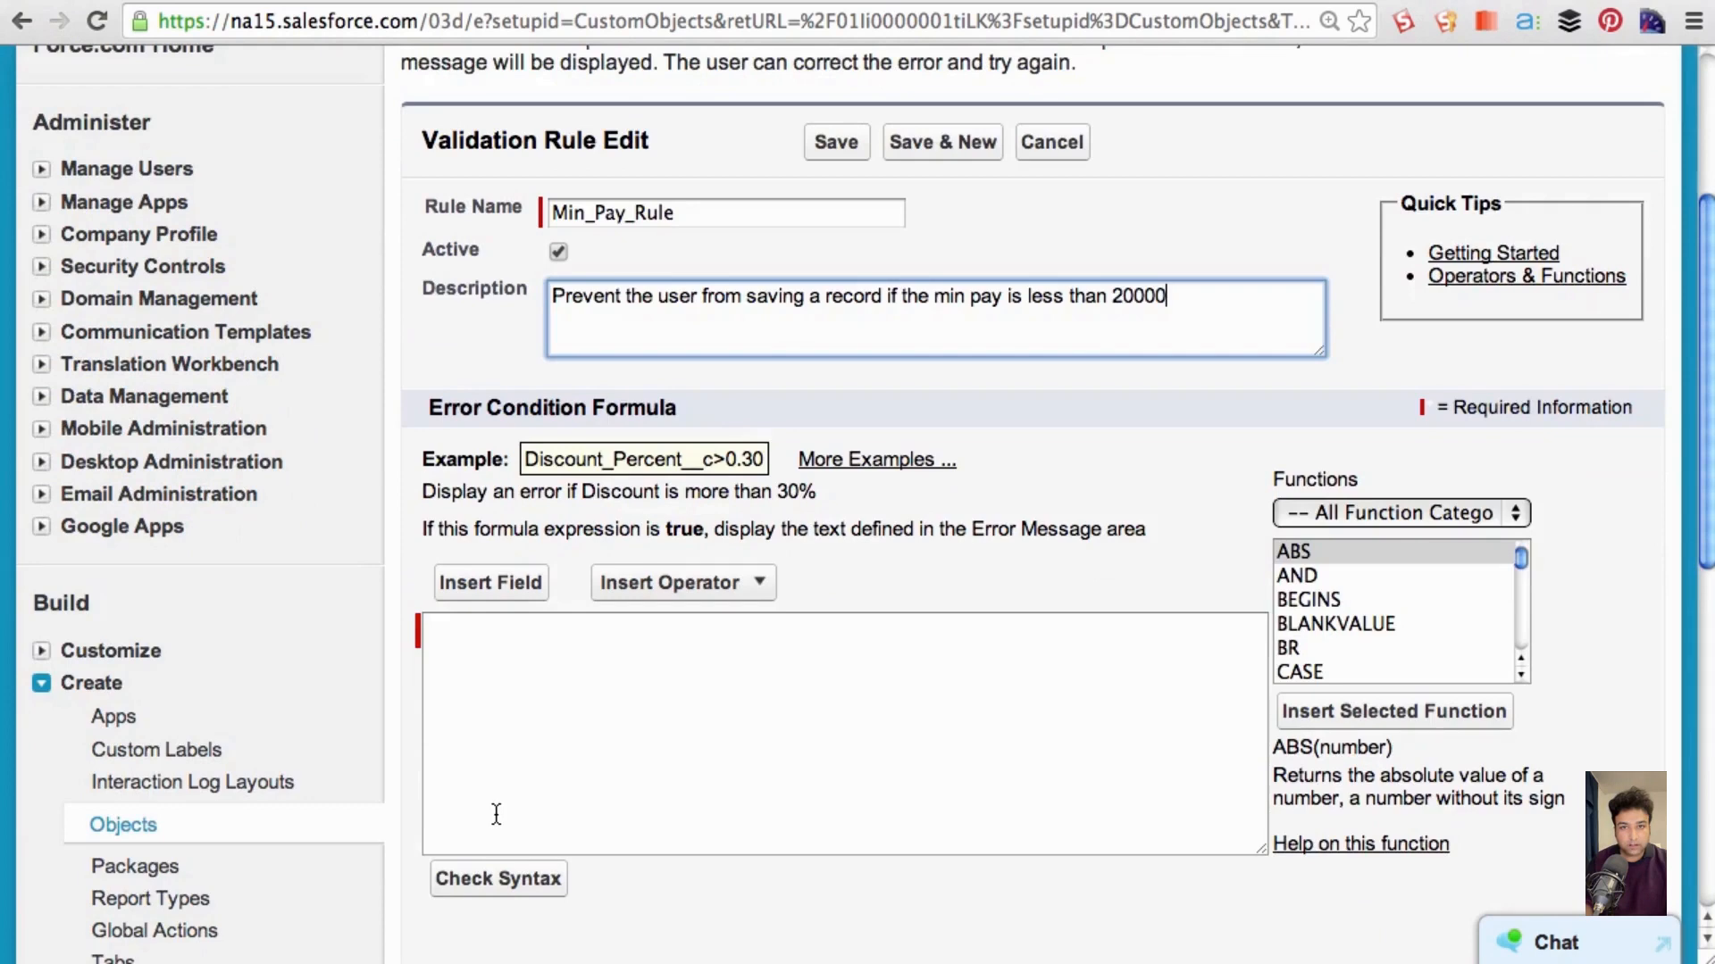
pyautogui.scroll(-2, 496, 814)
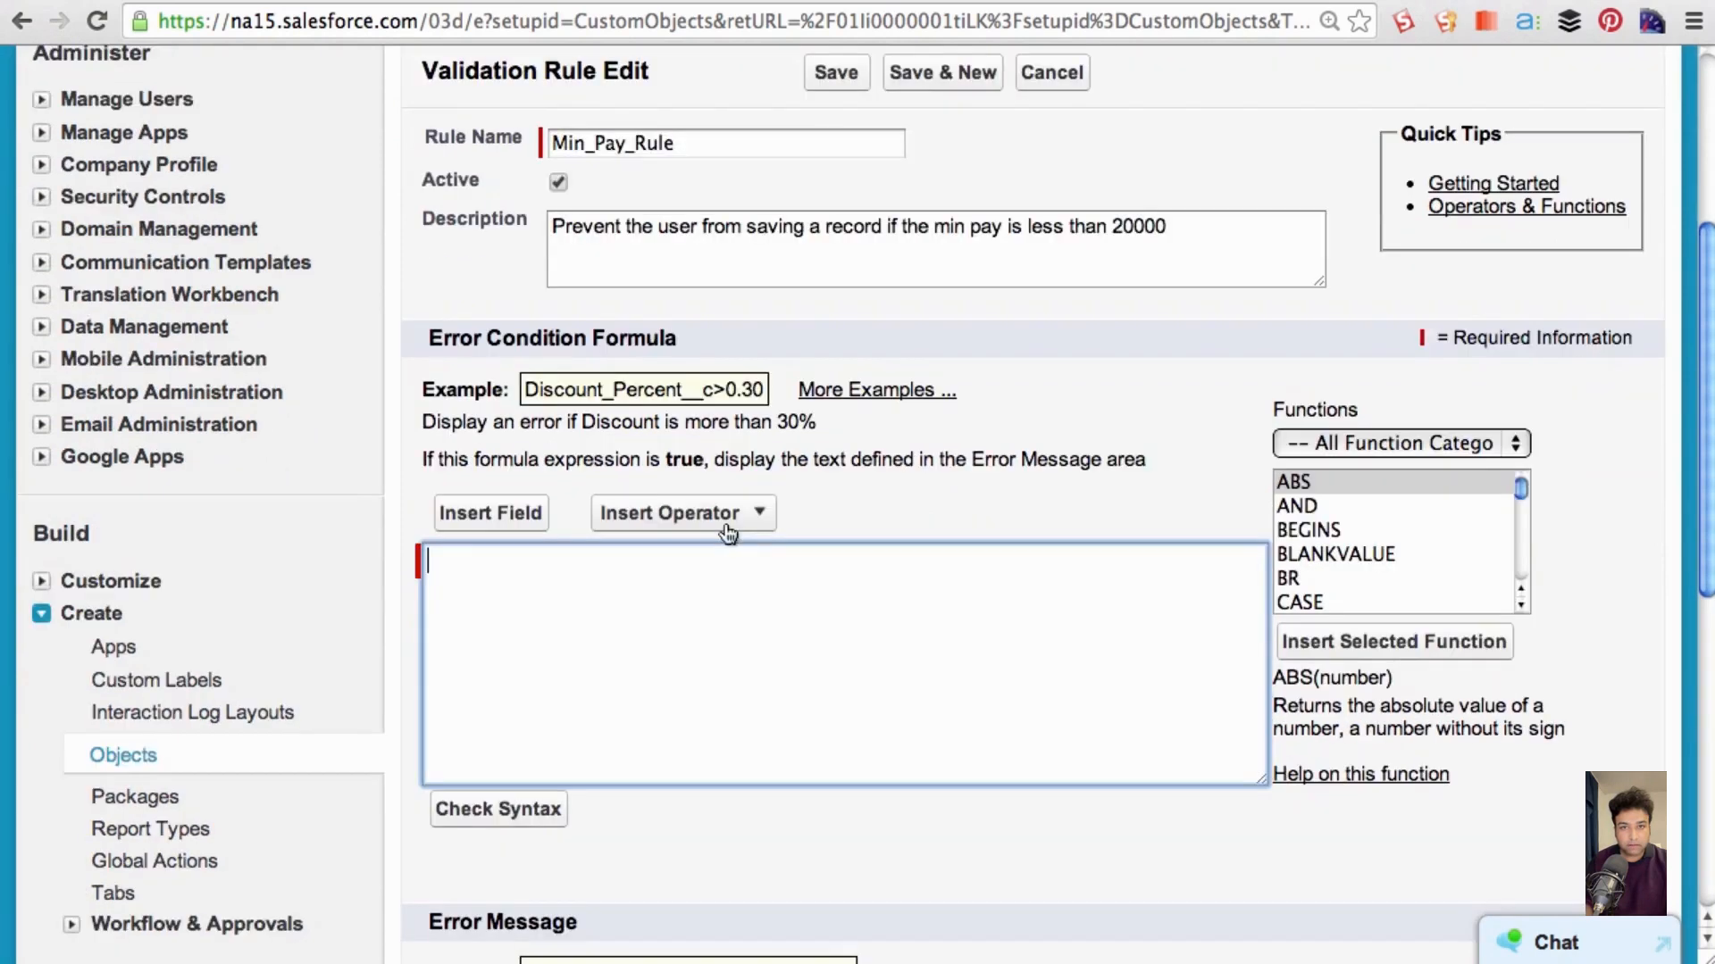
pyautogui.click(741, 518)
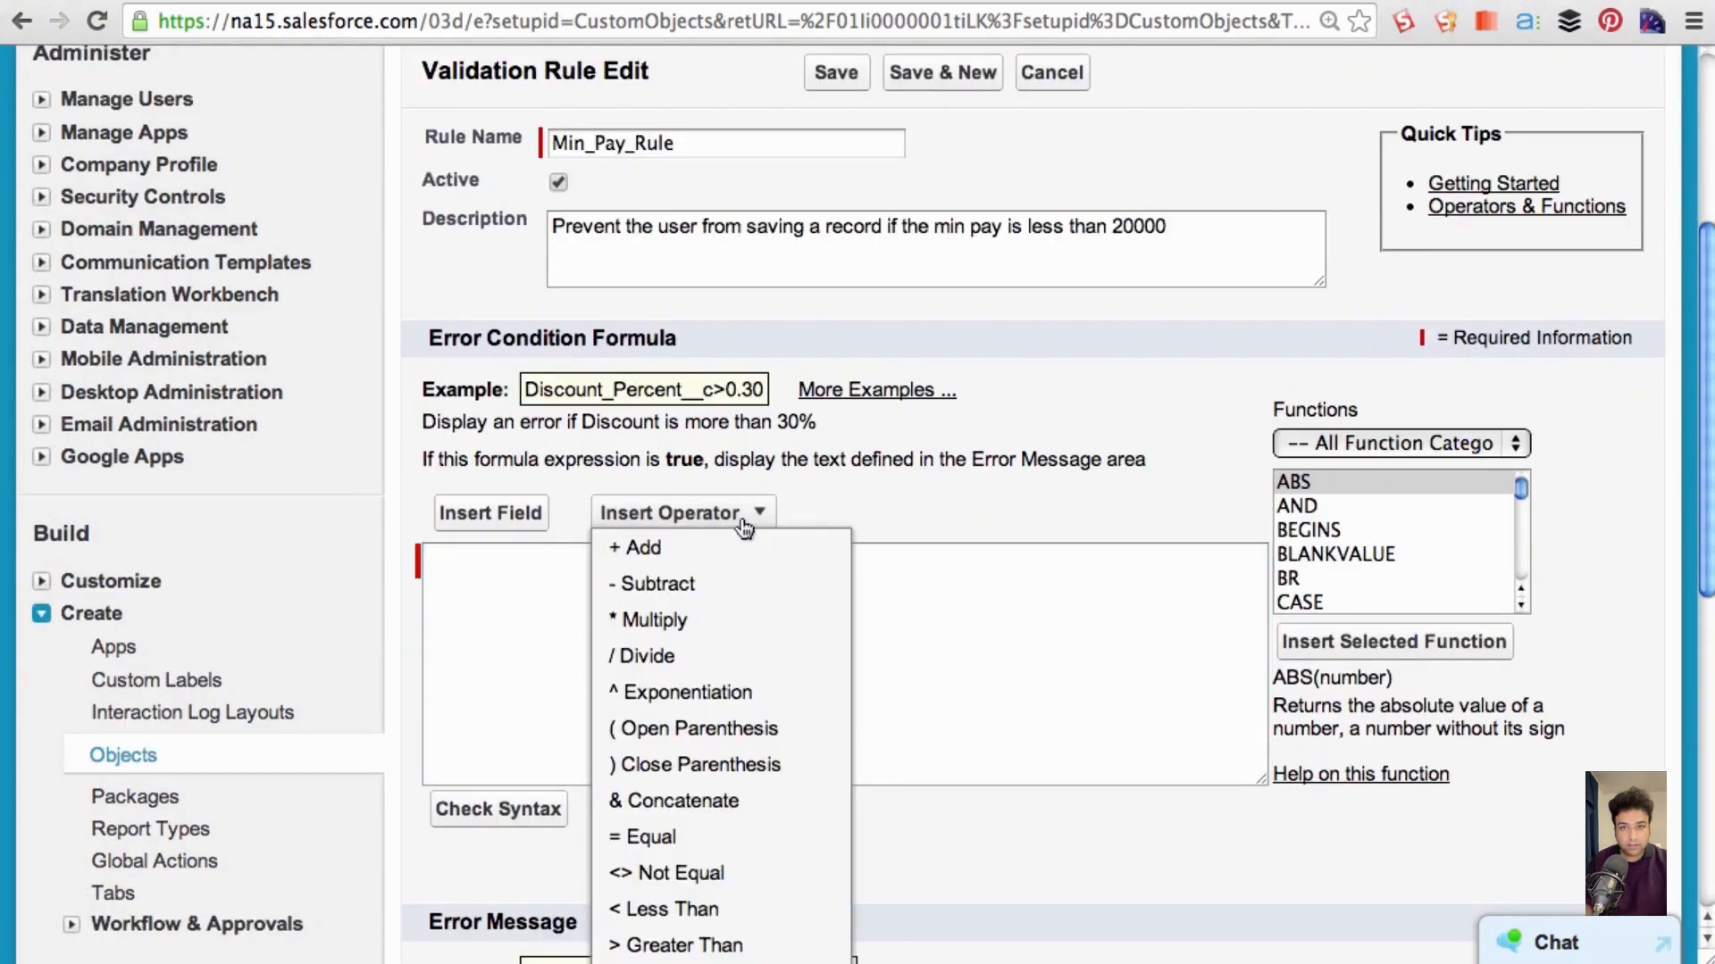
# Step: Build the error condition formula Min_Pay__c < 20000 using the Min Pay field and Less Than operator
pyautogui.click(548, 592)
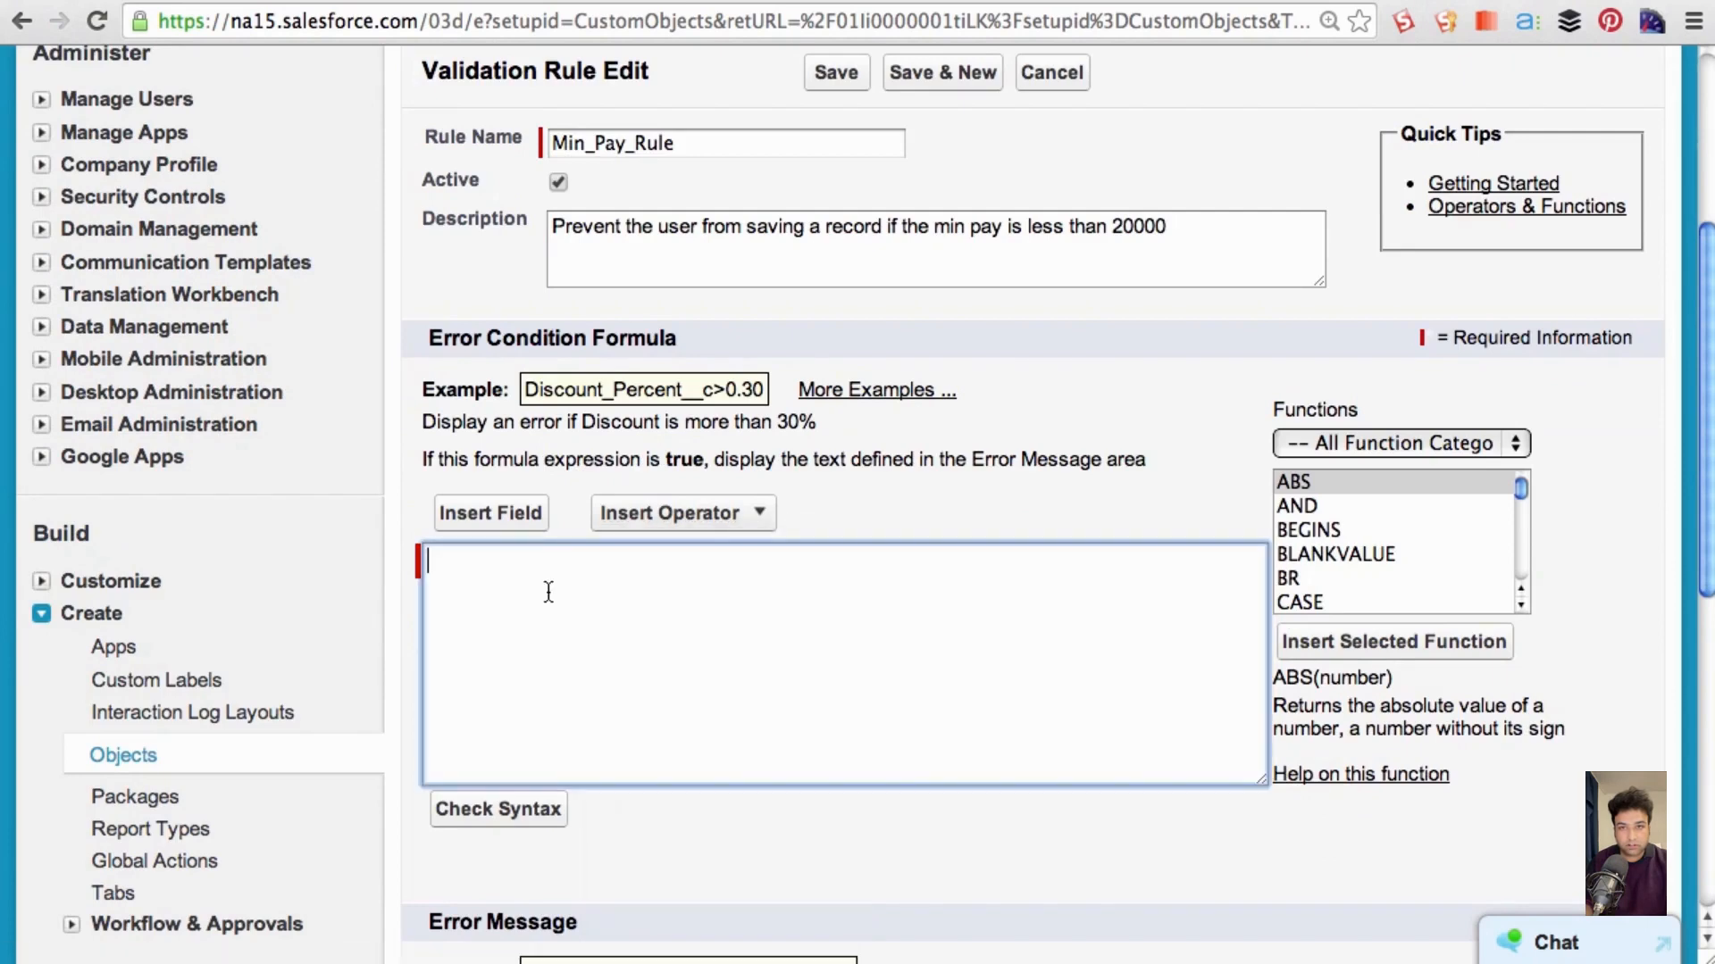
pyautogui.click(510, 531)
pyautogui.scroll(-4, 544, 497)
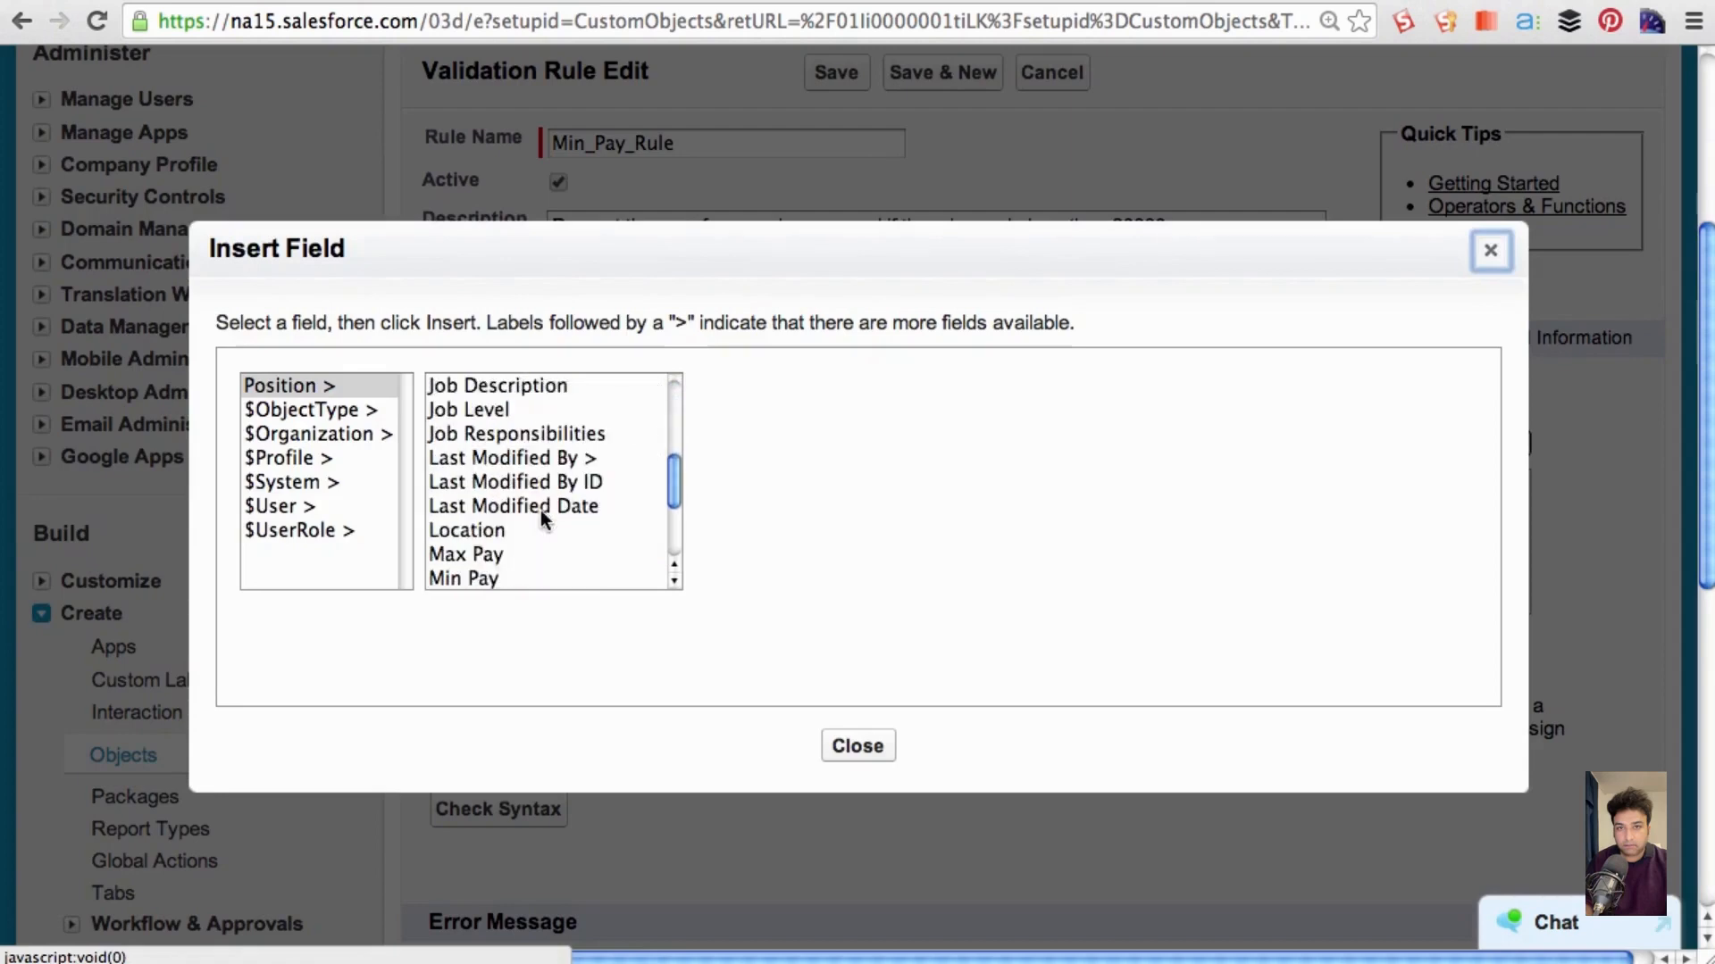
pyautogui.scroll(-1, 539, 511)
pyautogui.click(475, 549)
pyautogui.click(826, 536)
pyautogui.click(750, 518)
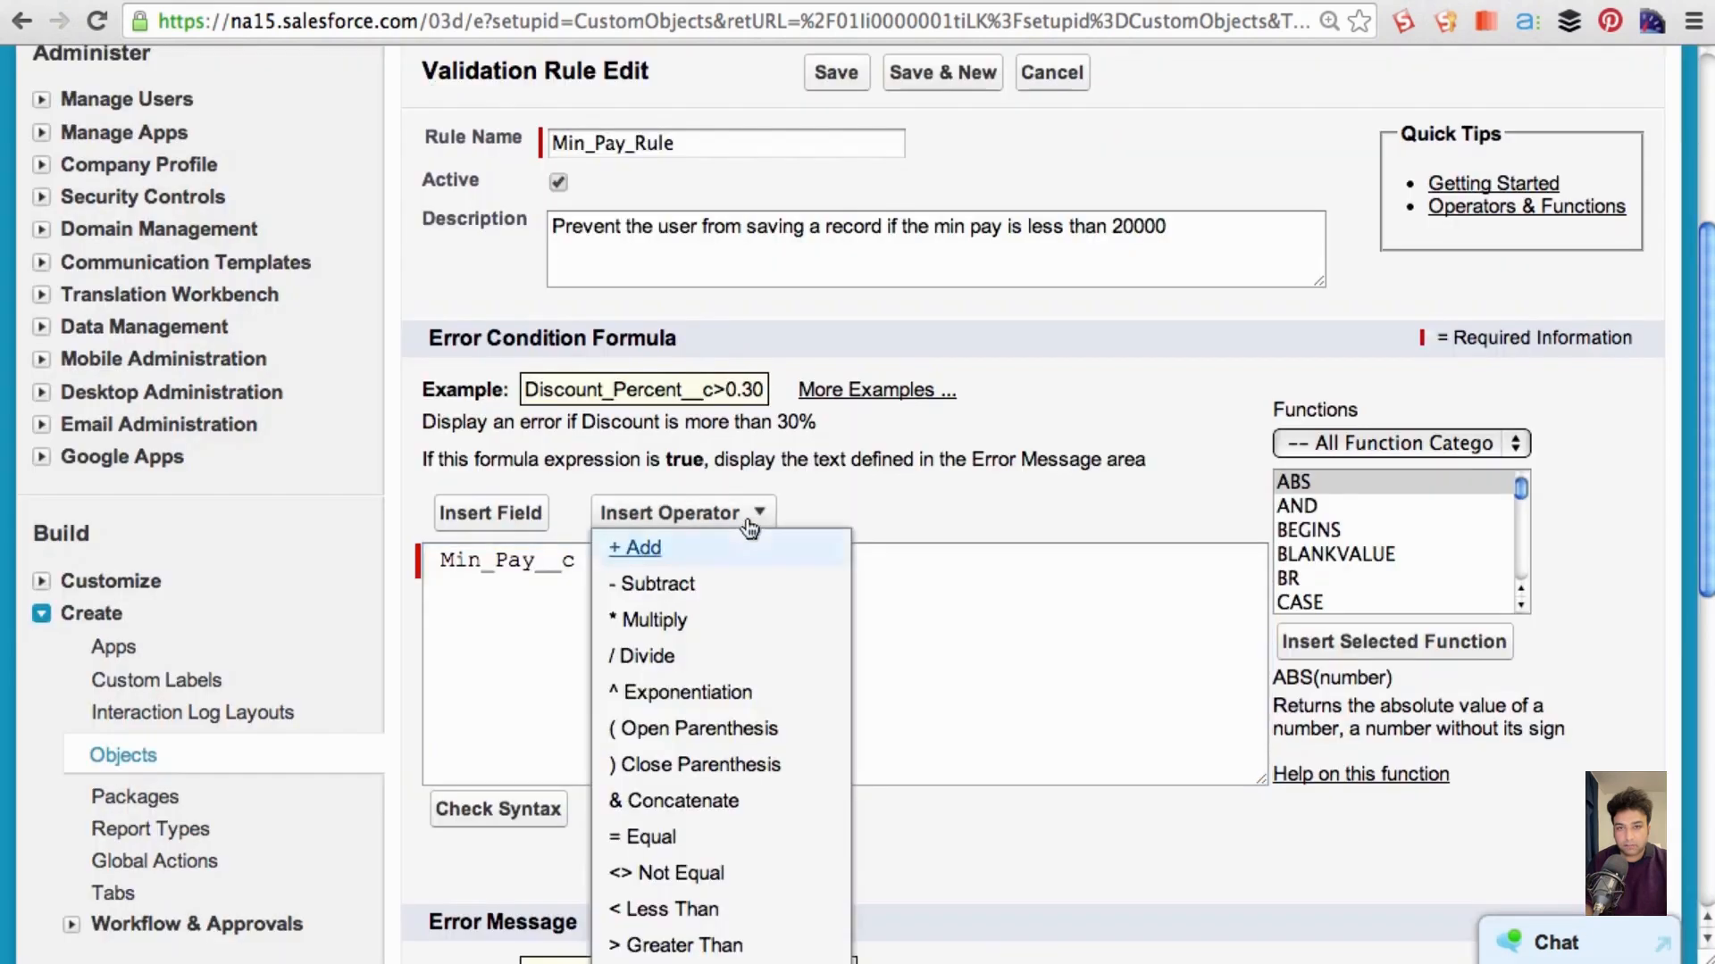
pyautogui.click(741, 908)
pyautogui.write('20')
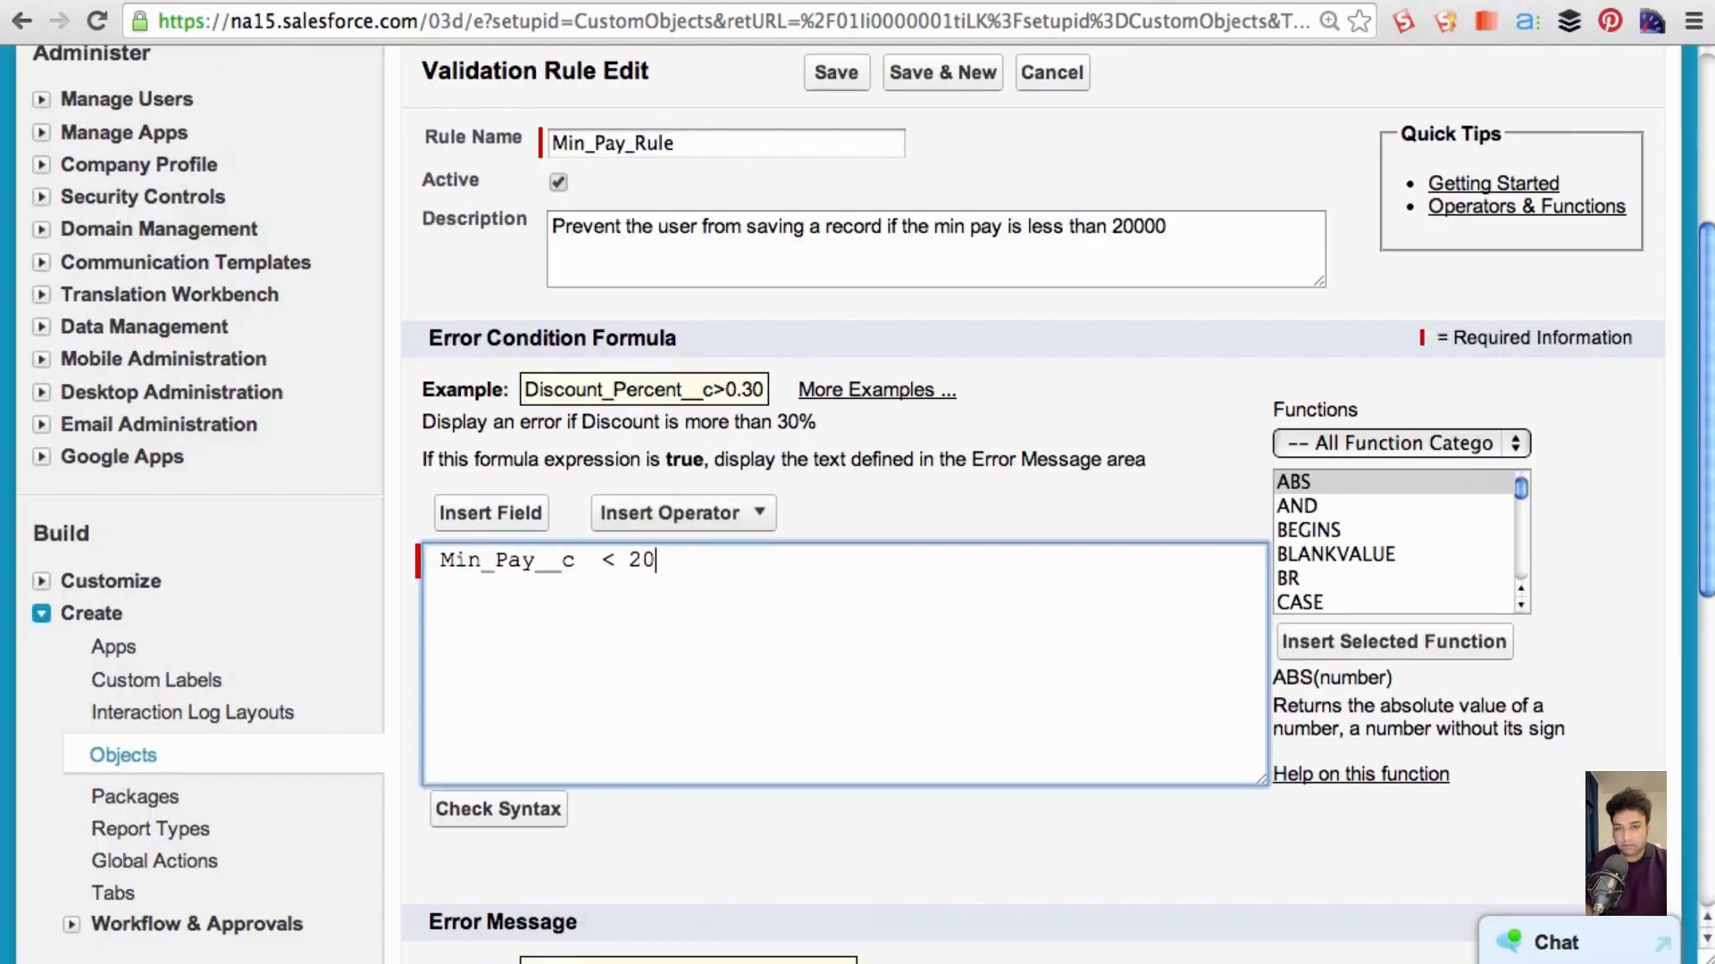
pyautogui.write('000')
pyautogui.press('Left')
pyautogui.press('Left')
pyautogui.press('Left')
pyautogui.press('Left')
pyautogui.press('Left')
pyautogui.press('Left')
pyautogui.press('Left')
pyautogui.press('BackSpace')
pyautogui.click(736, 633)
# Step: Set the error 'Please enter a value greater than or equal to 20000' at the Min Pay field and save
pyautogui.scroll(-5, 736, 633)
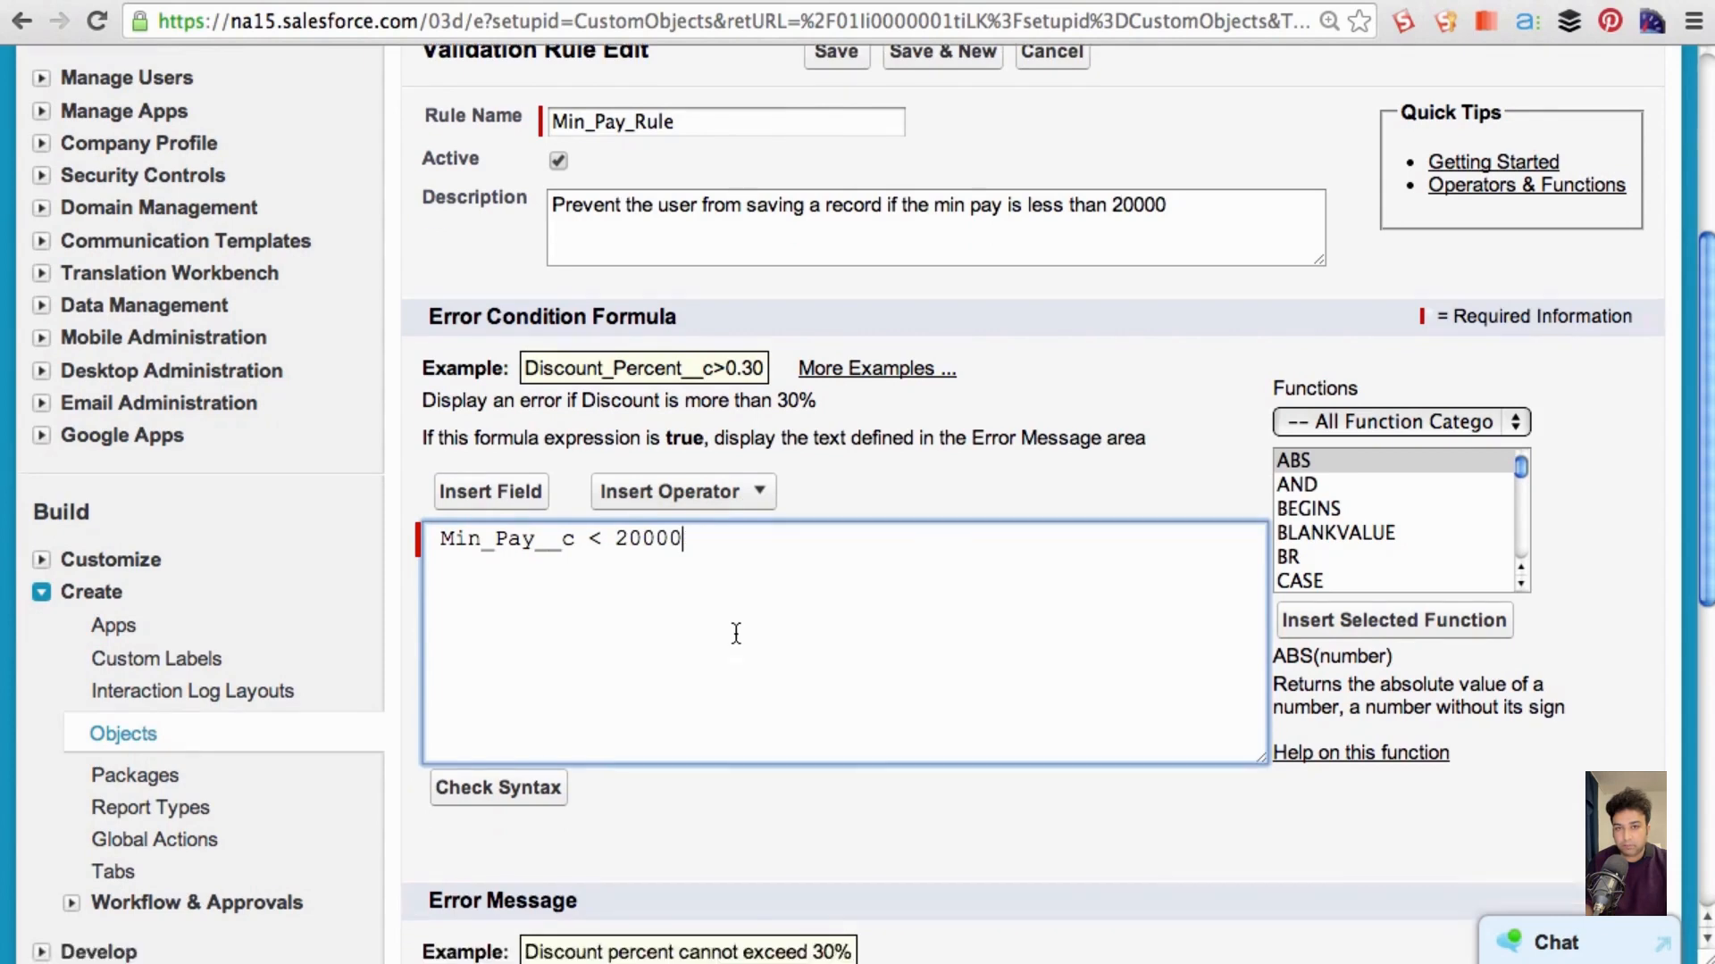
pyautogui.scroll(-2, 728, 639)
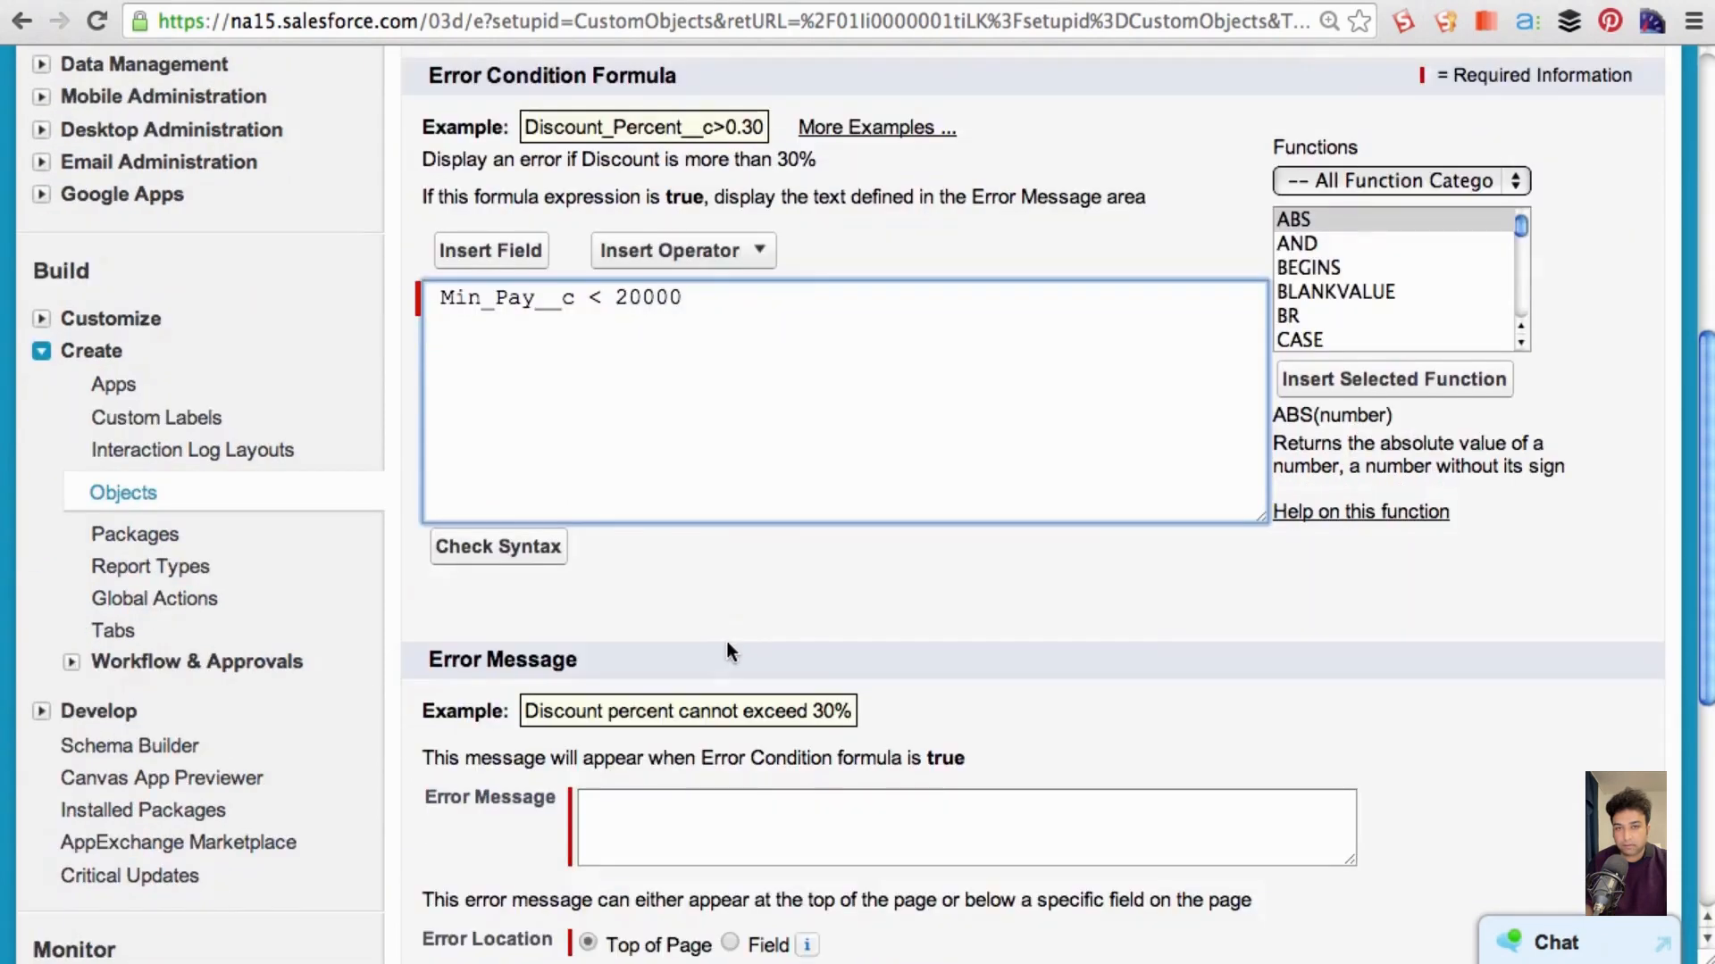
pyautogui.scroll(-1, 725, 645)
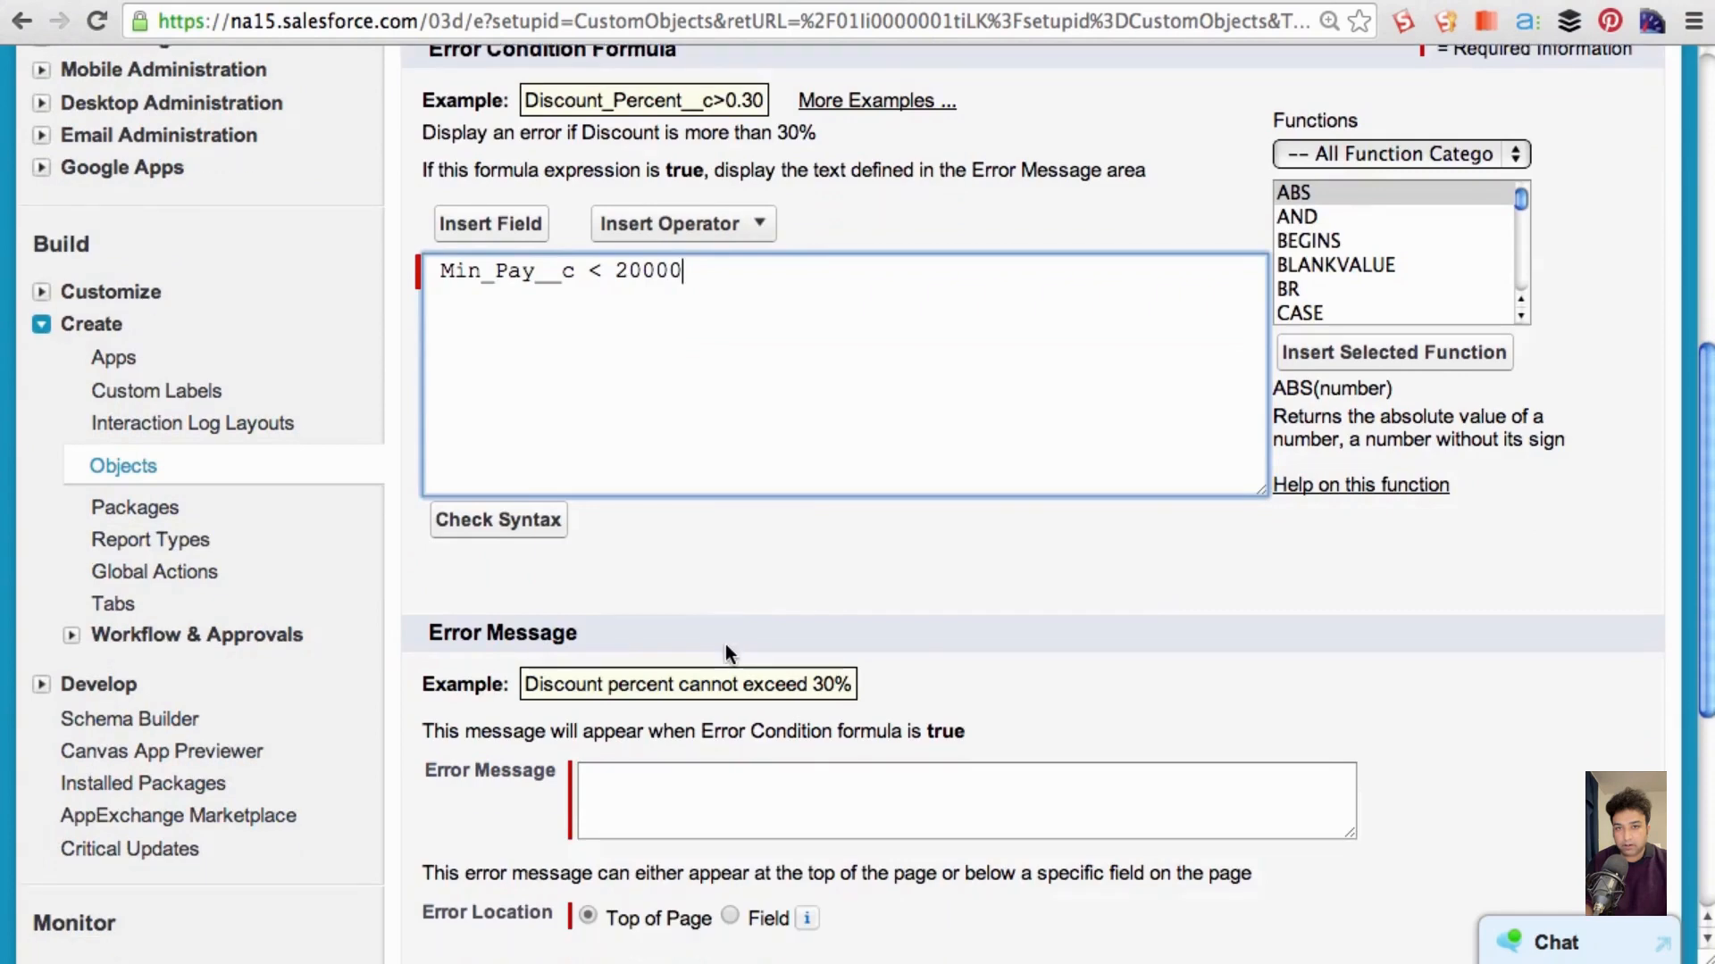
pyautogui.click(781, 803)
pyautogui.write('P')
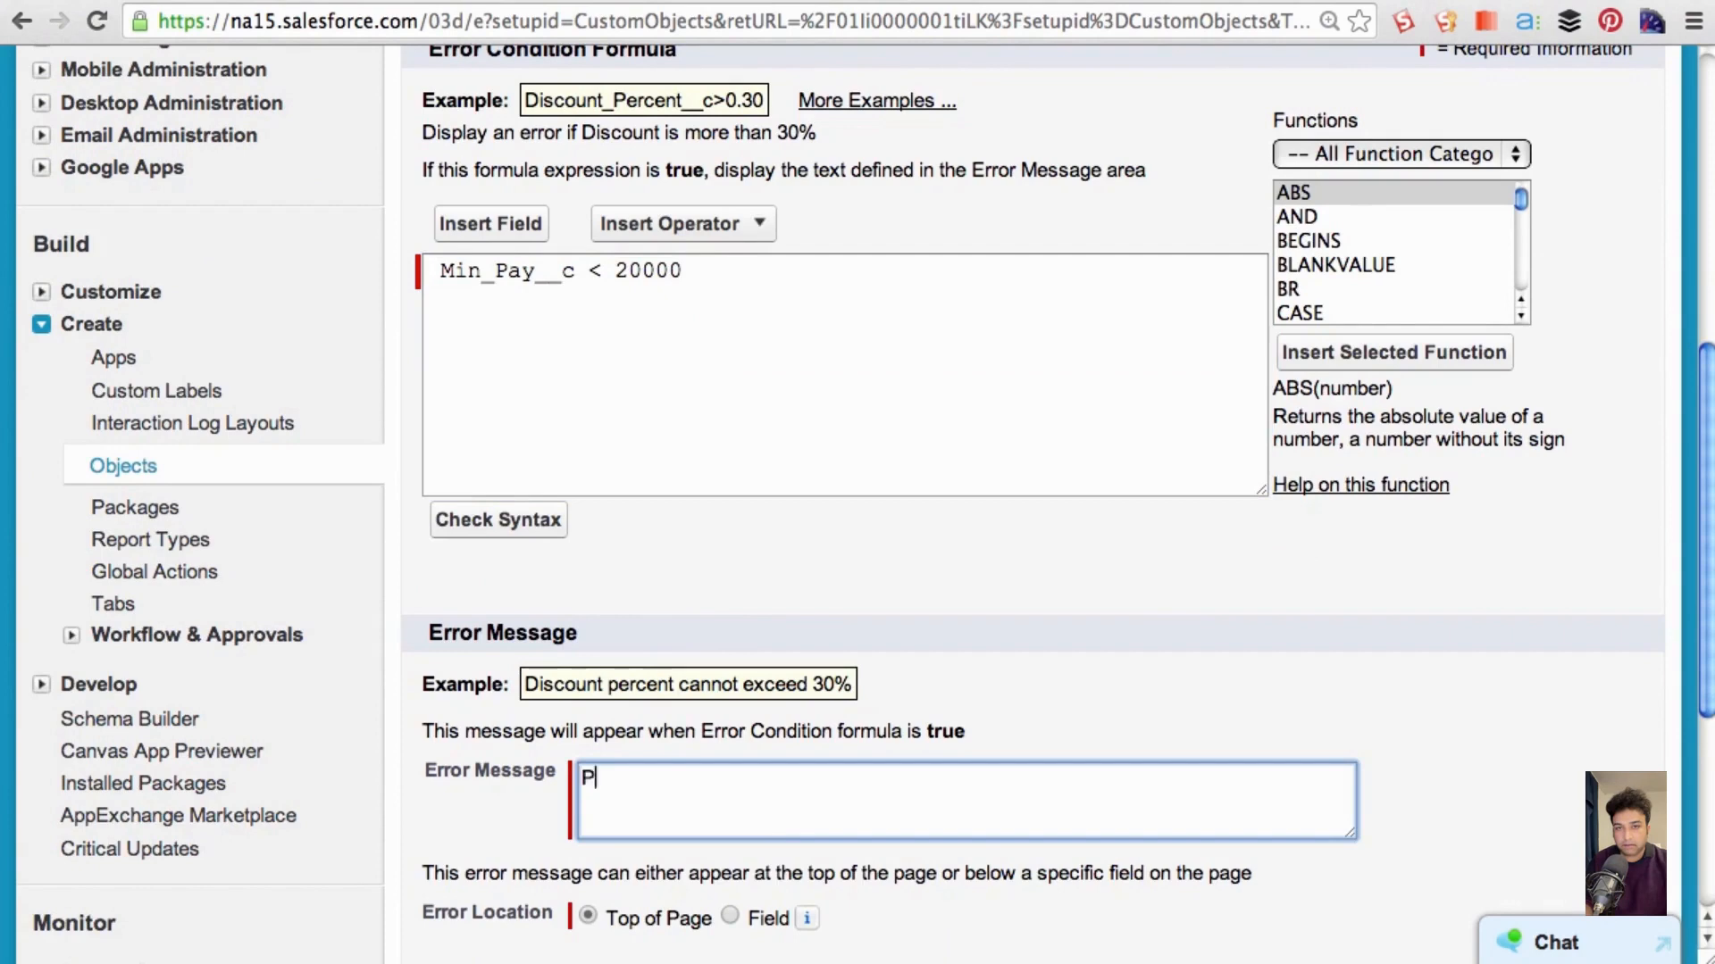
pyautogui.write('lease enter a value greater')
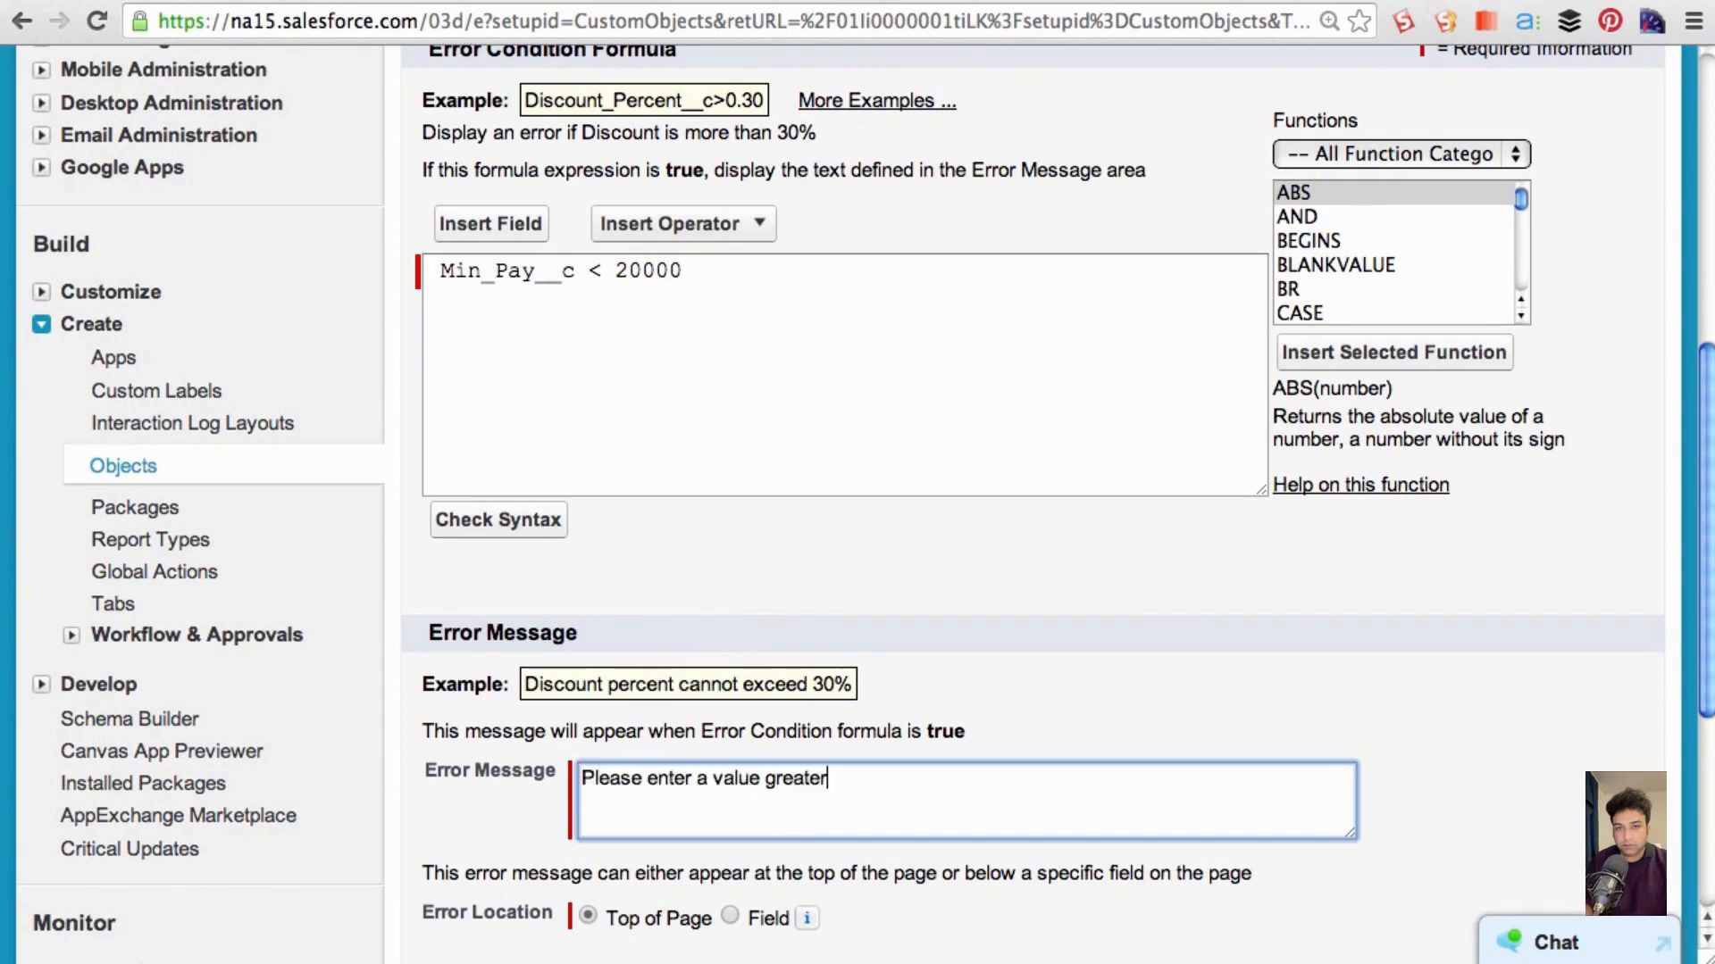
pyautogui.write(' than or equal to 20000')
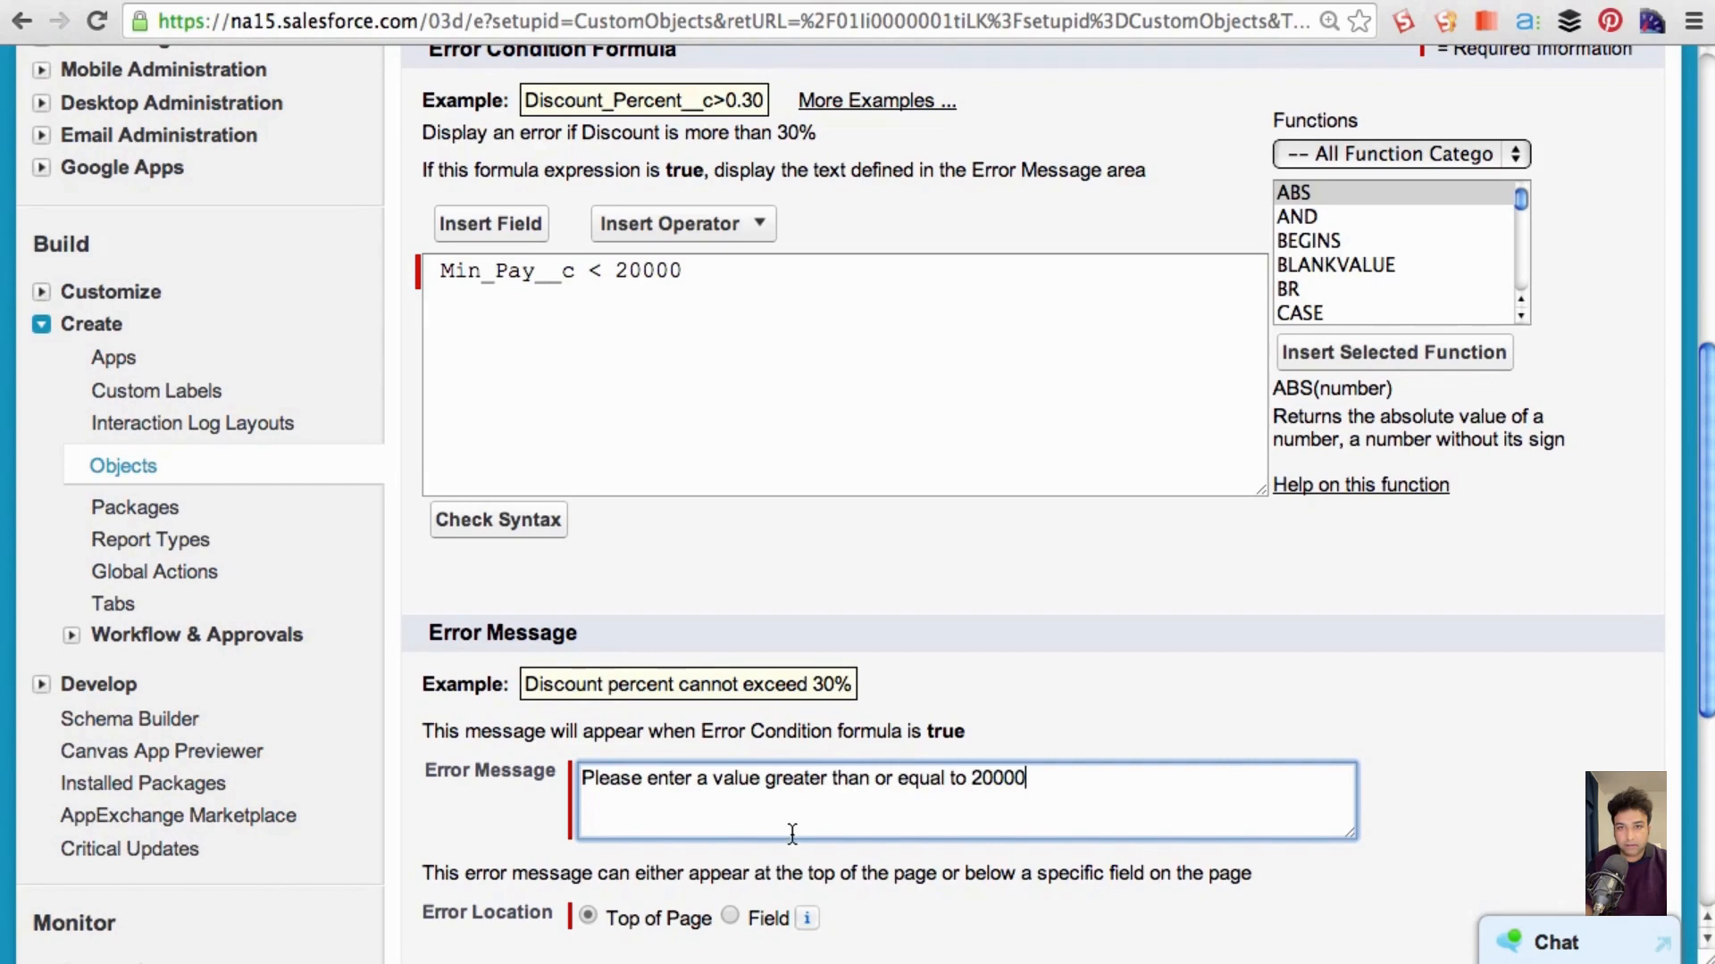
pyautogui.scroll(-3, 792, 833)
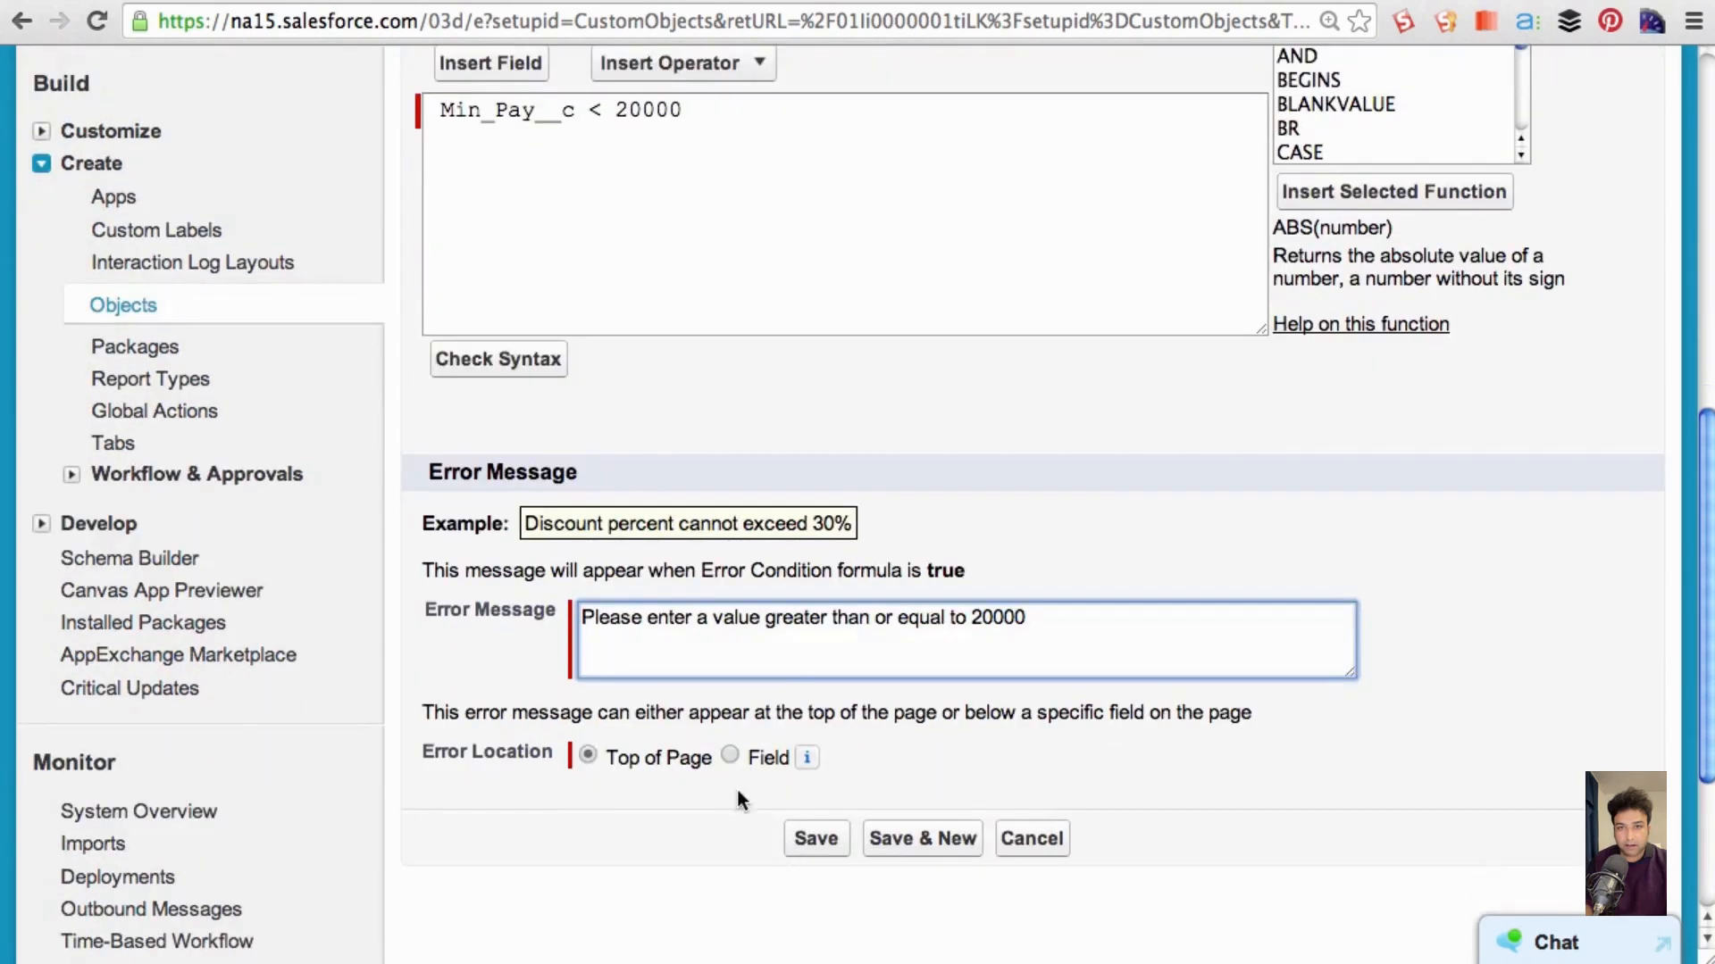
pyautogui.click(729, 756)
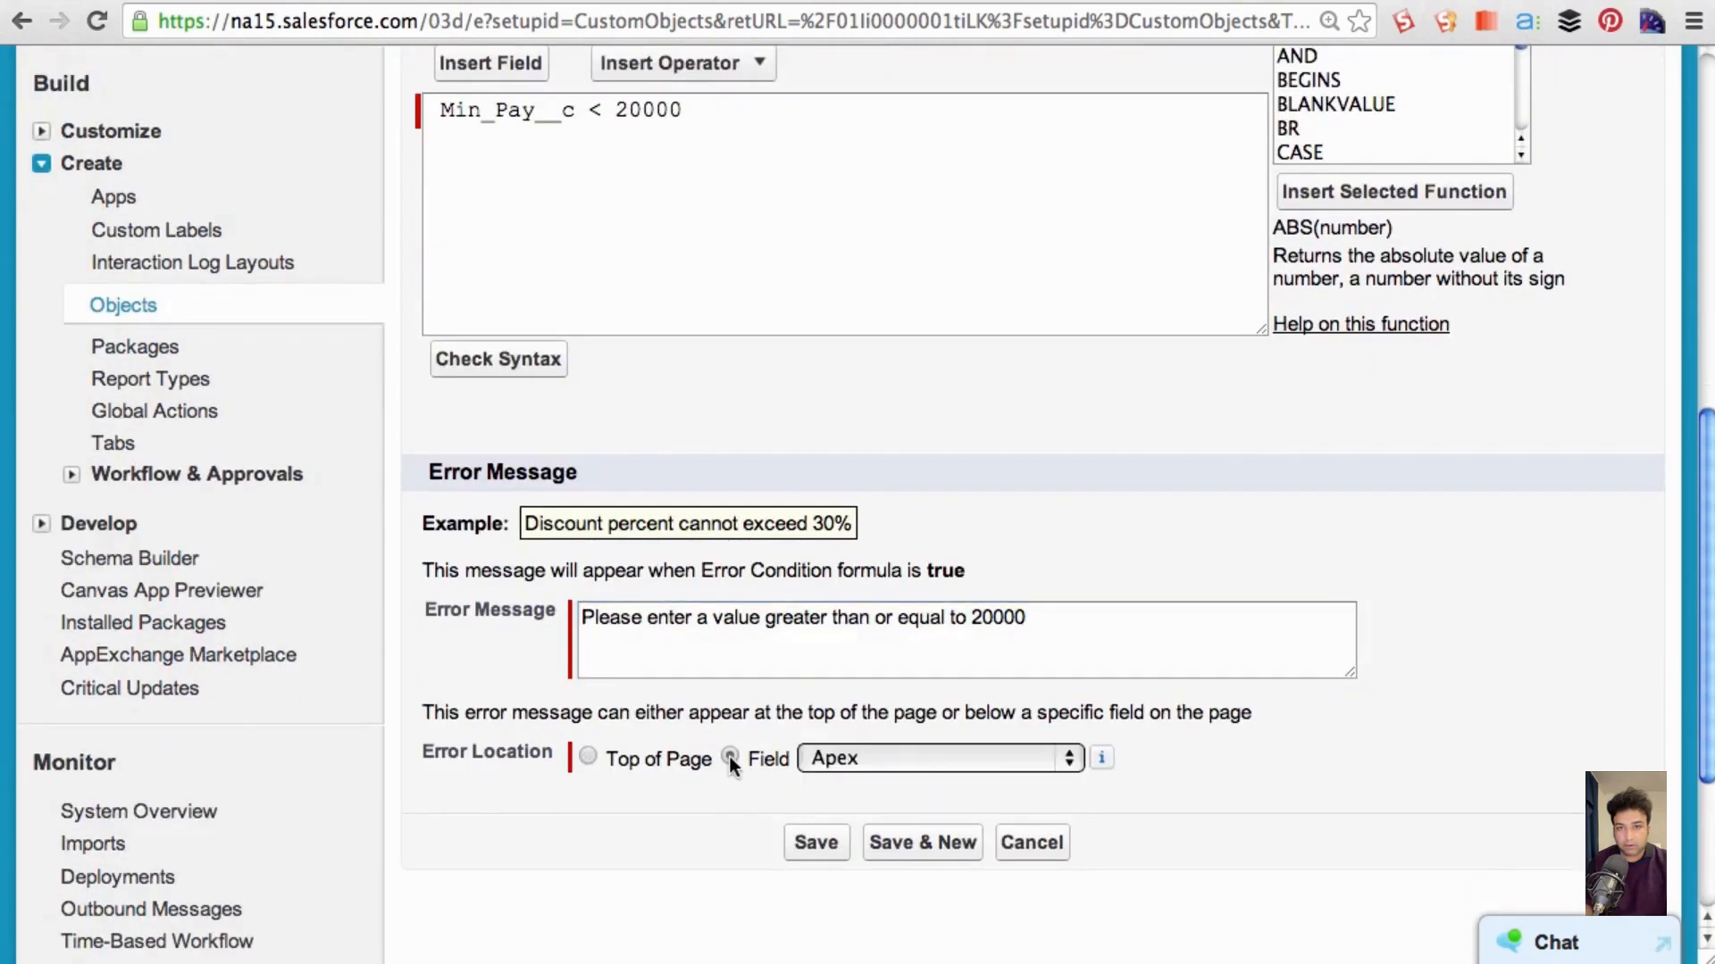
pyautogui.click(900, 753)
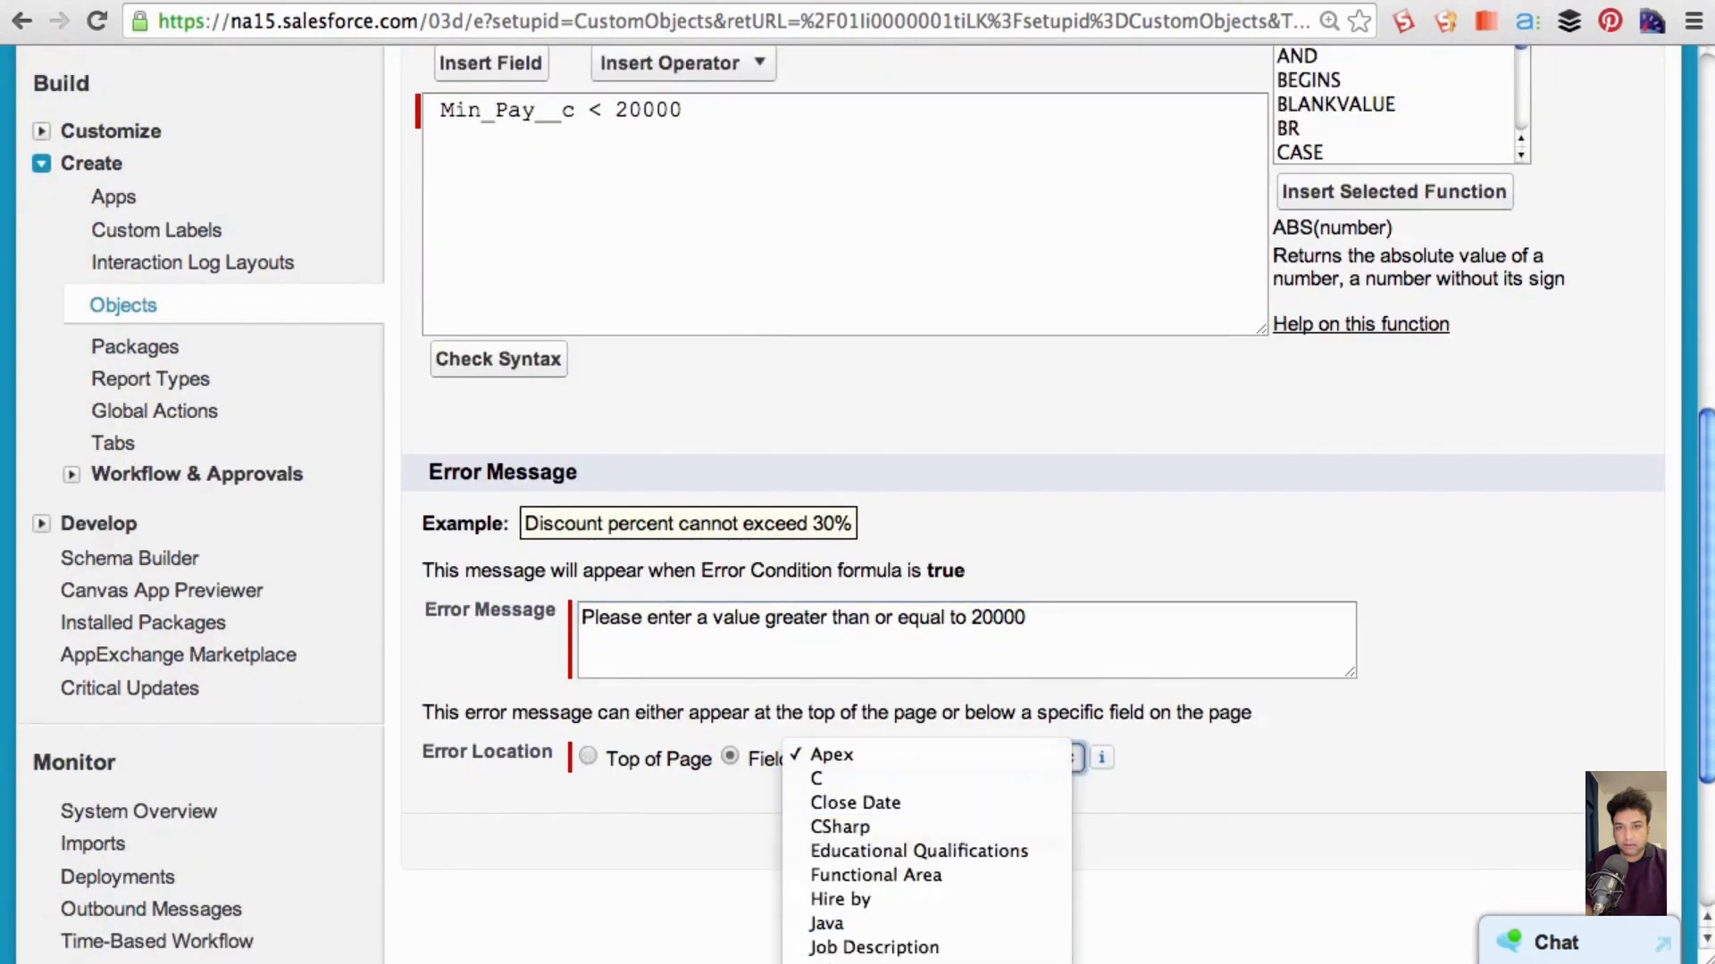
pyautogui.click(880, 963)
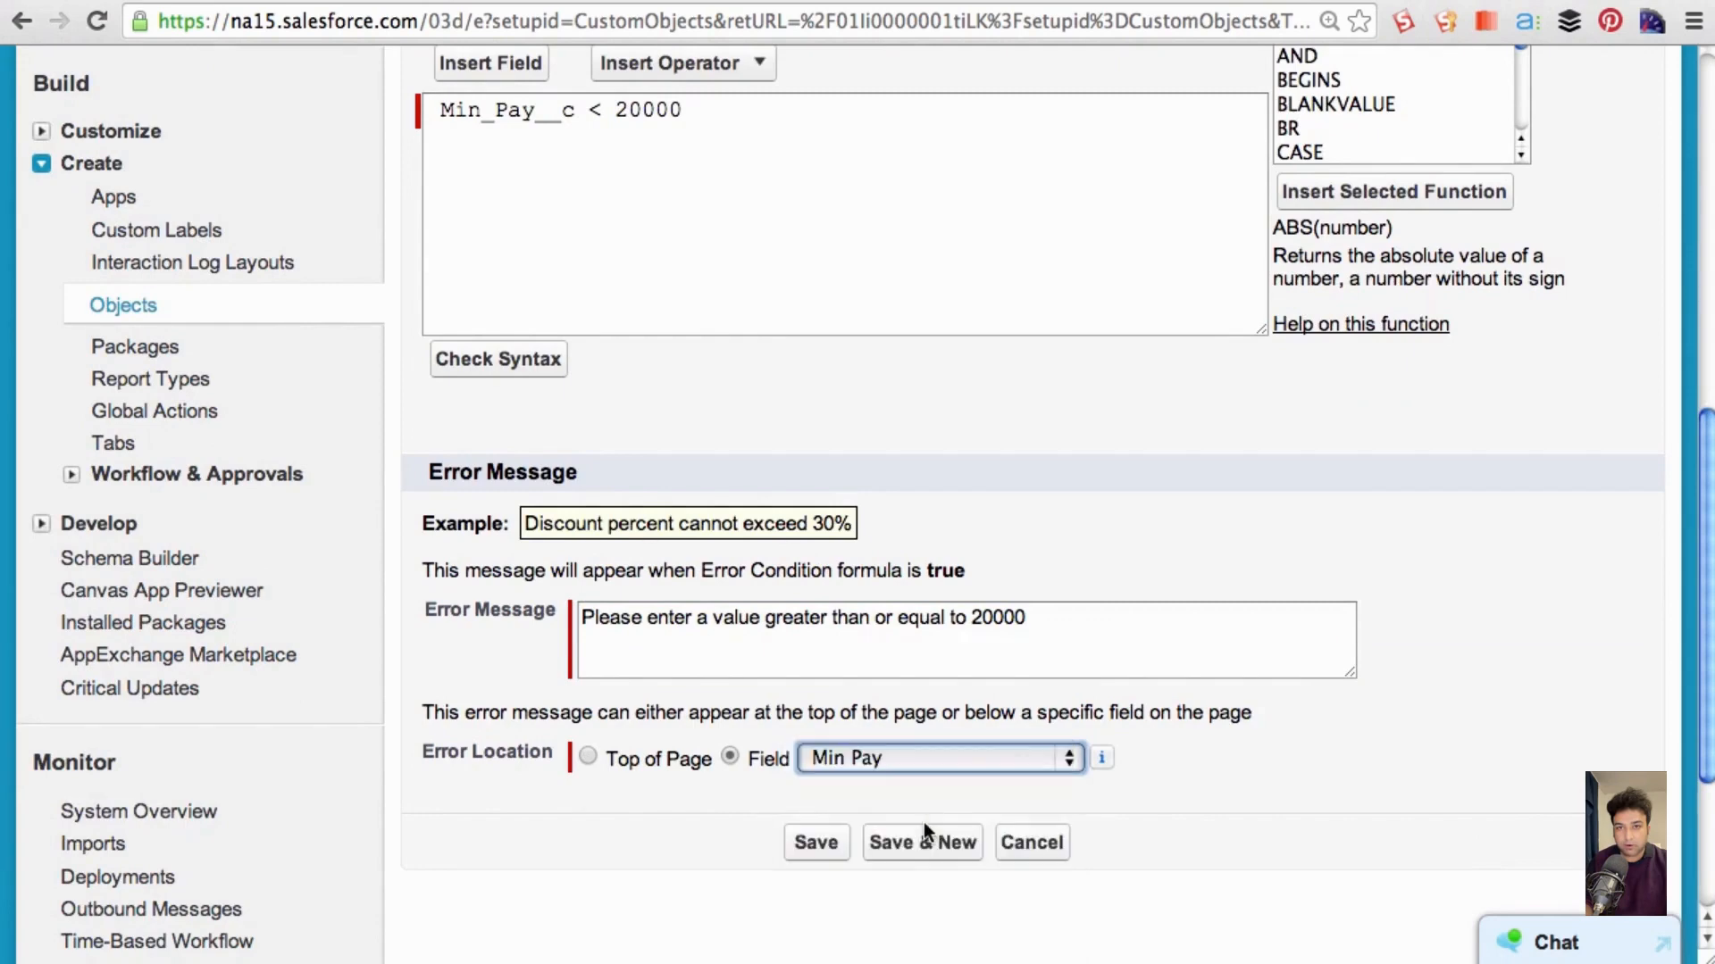
pyautogui.click(818, 845)
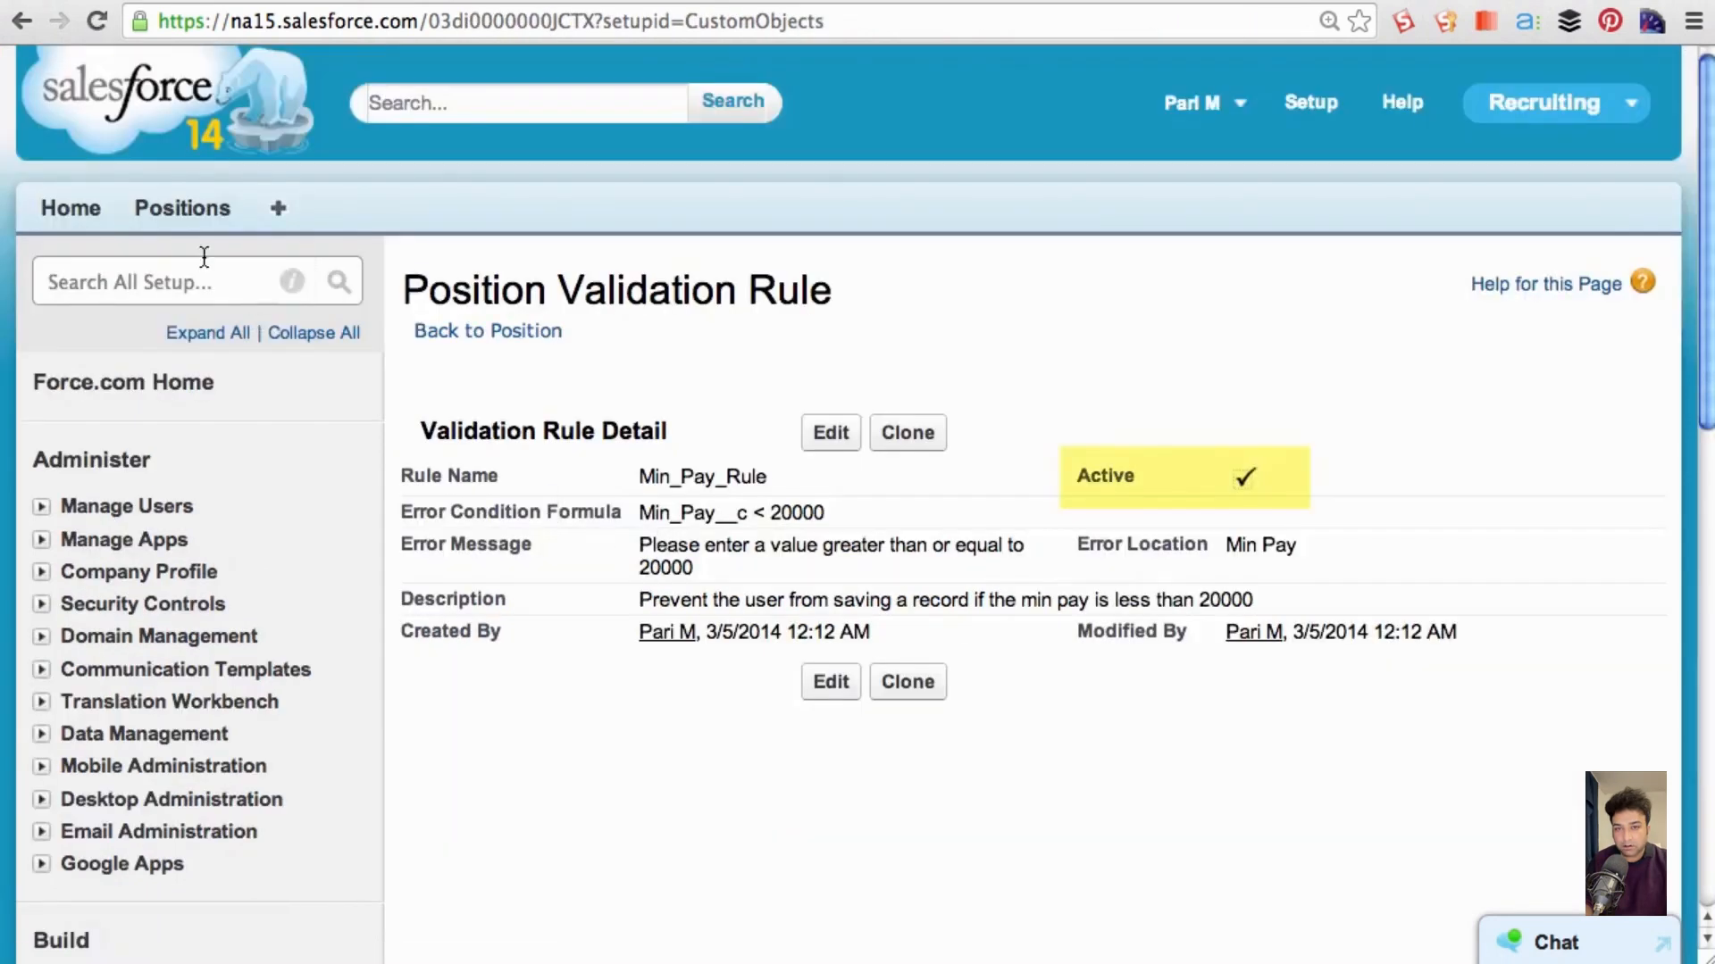
# Step: Set Marketing Intern's Min Pay to 5000 and save, triggering the Min Pay validation error
pyautogui.click(192, 215)
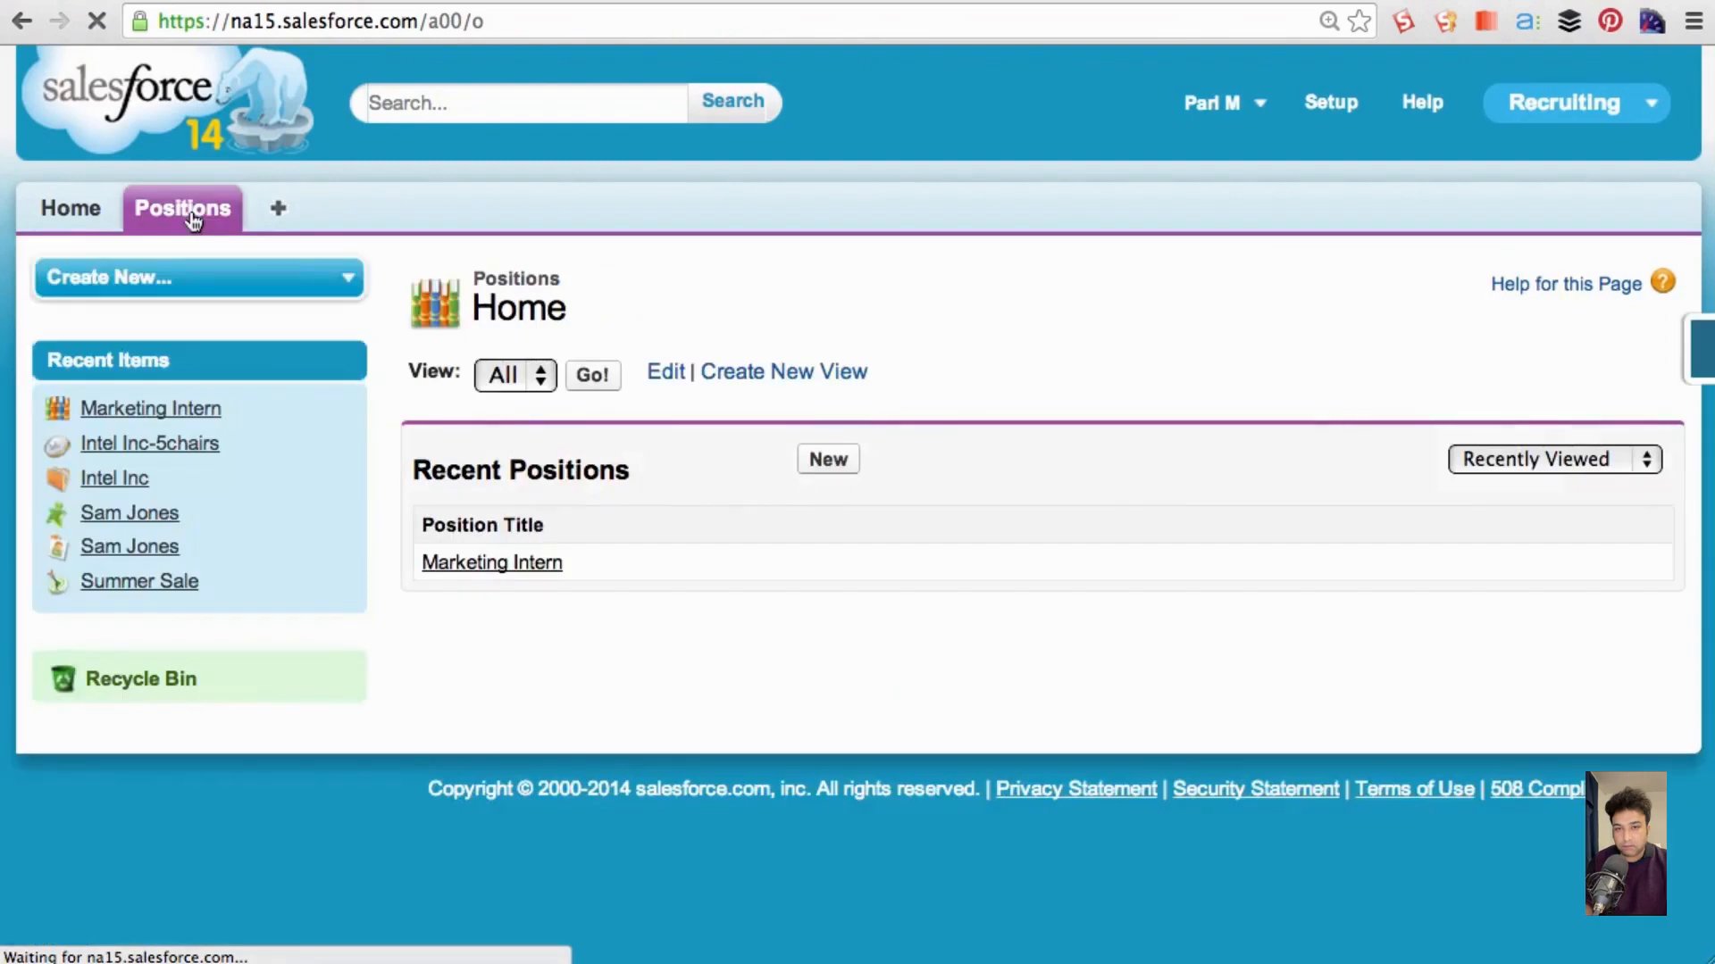
pyautogui.click(491, 567)
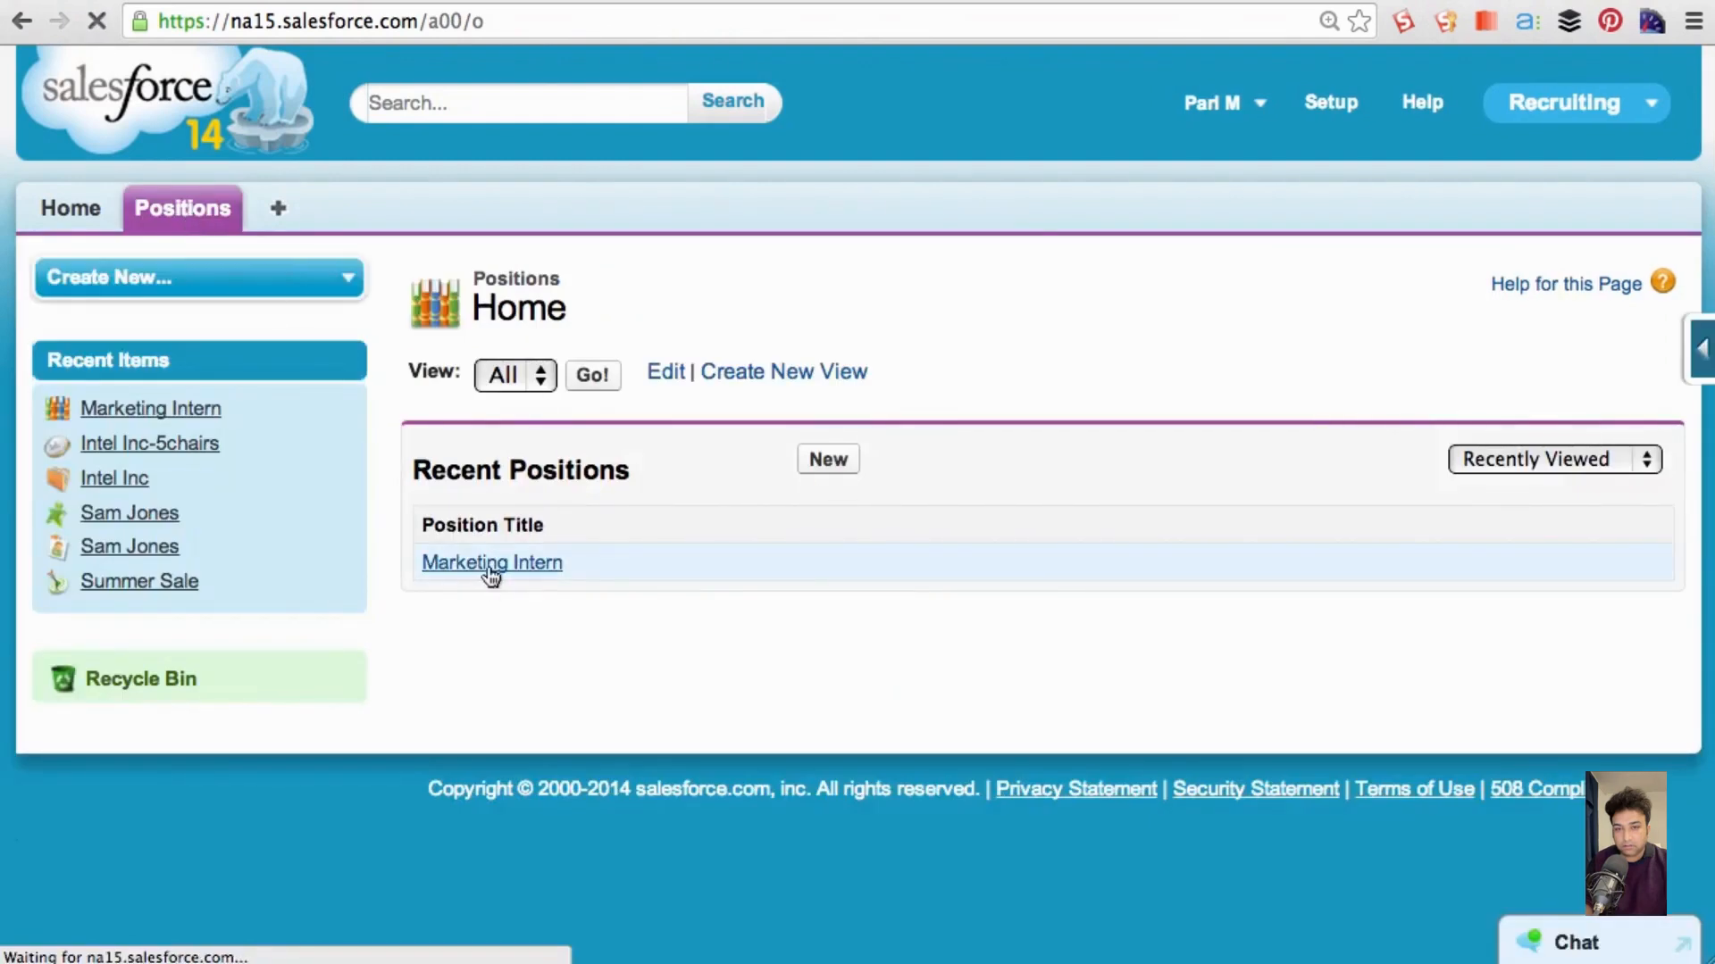
pyautogui.click(830, 480)
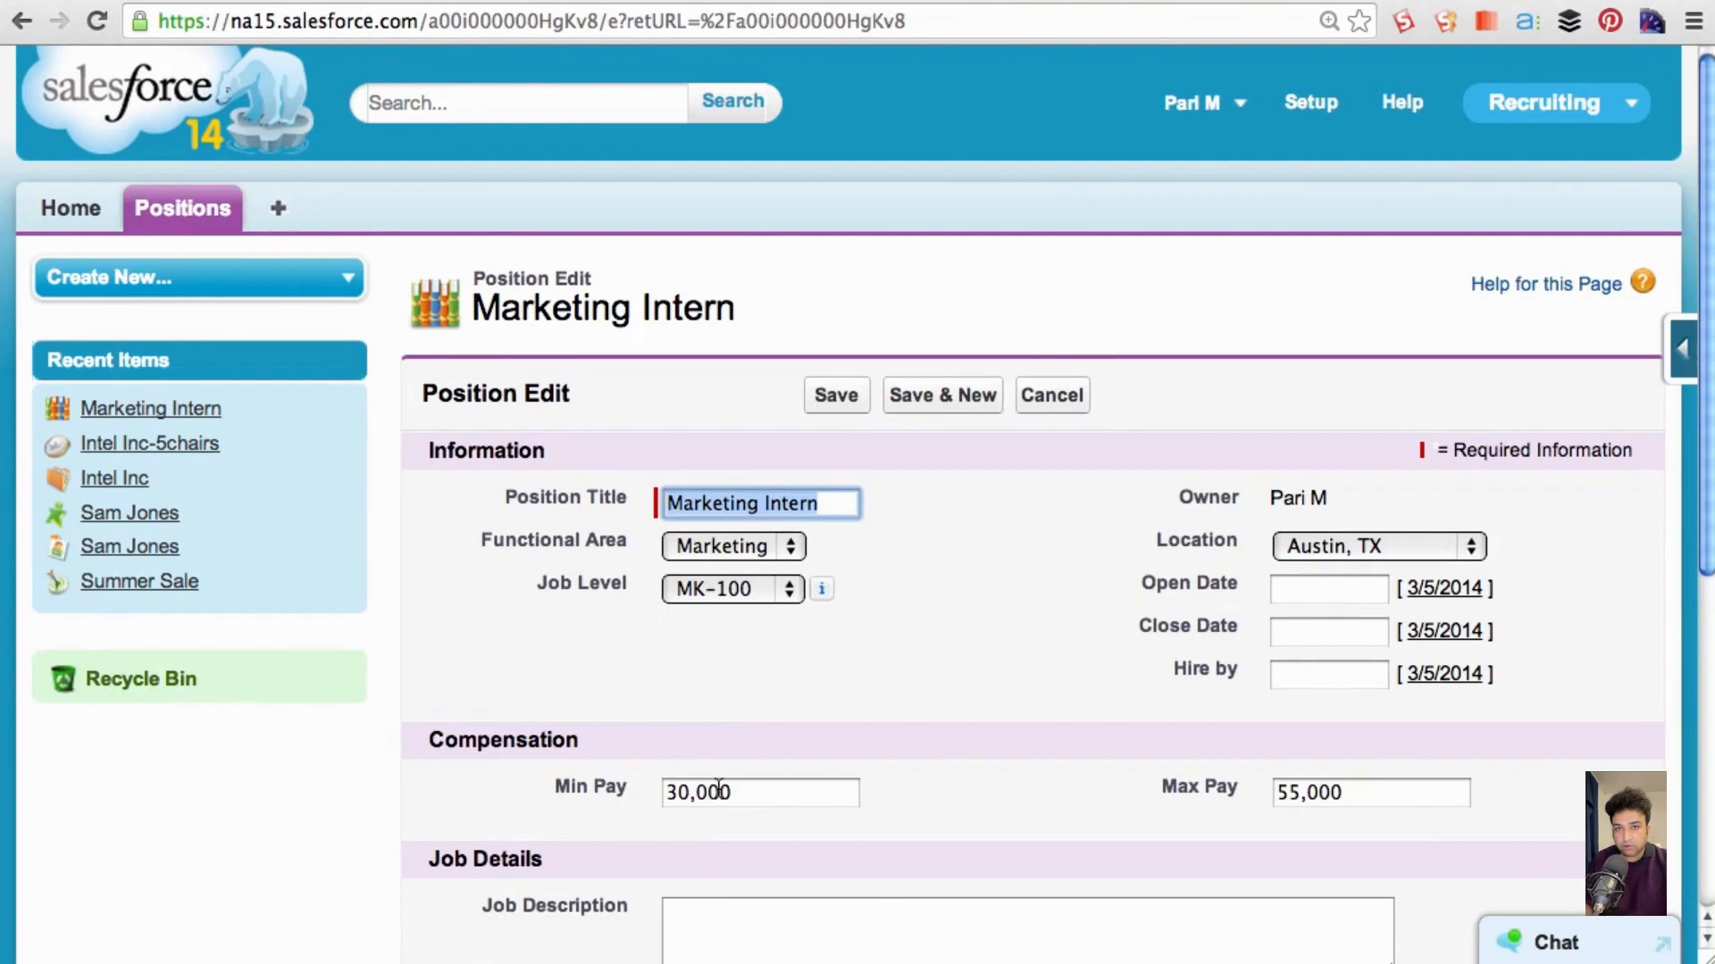
pyautogui.doubleClick(714, 792)
pyautogui.write('5000')
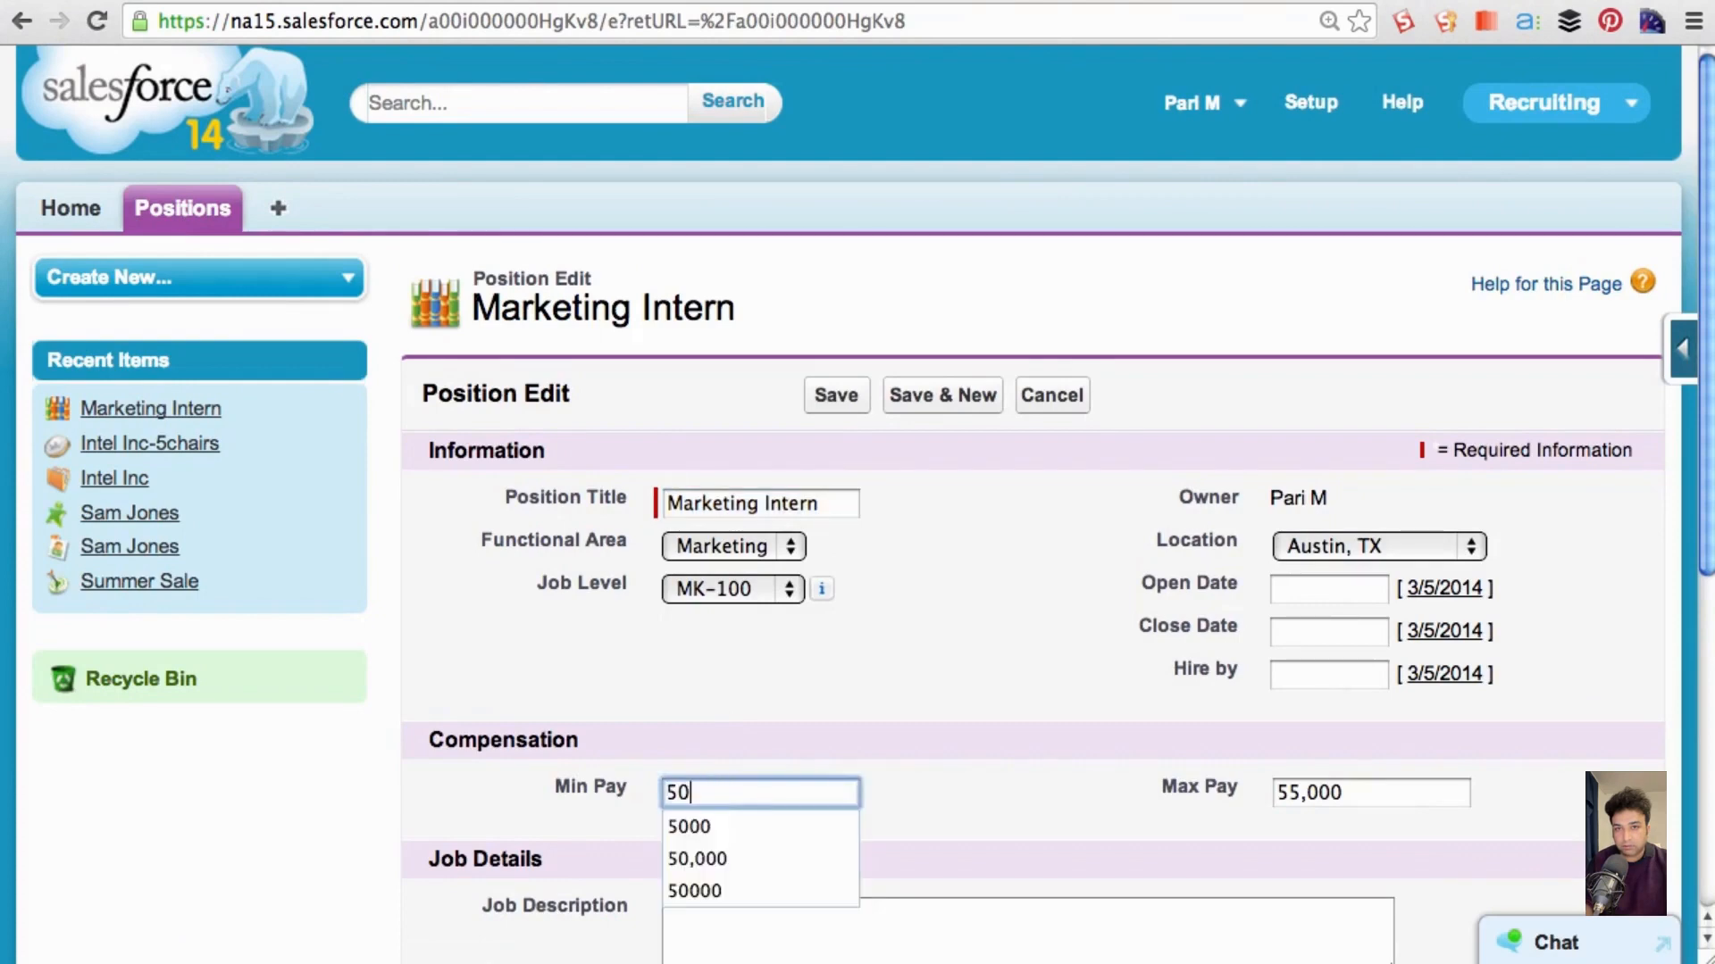
pyautogui.click(791, 640)
pyautogui.click(836, 395)
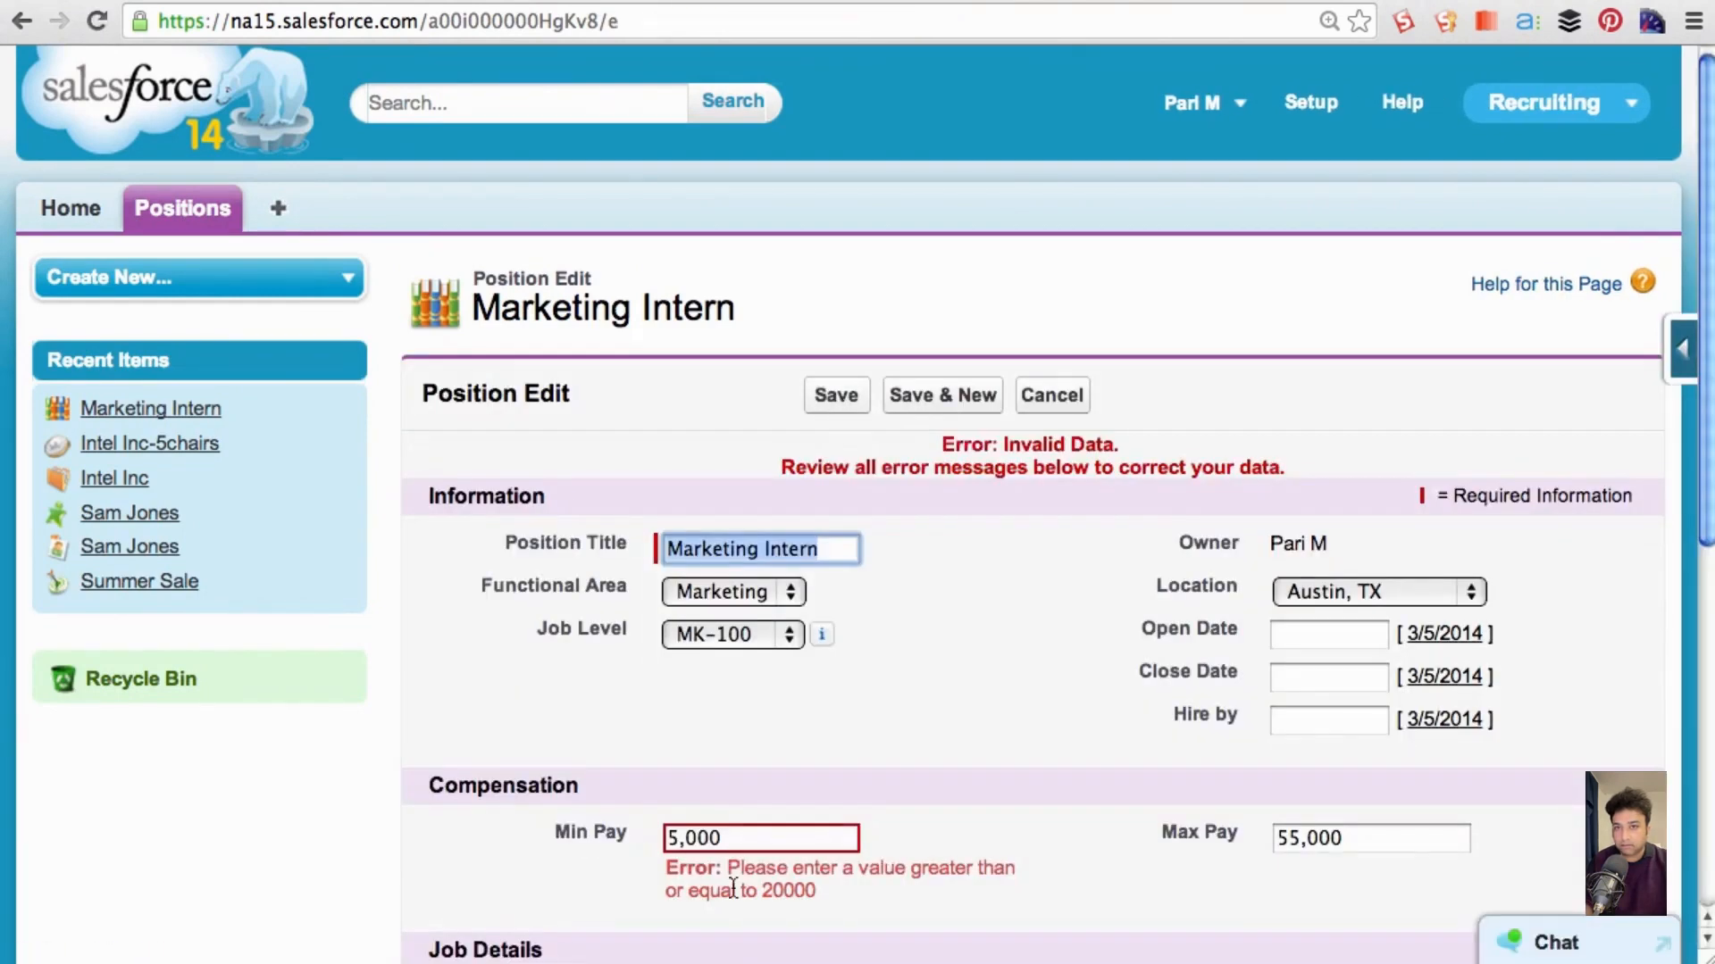
pyautogui.moveTo(728, 871); pyautogui.dragTo(848, 896)
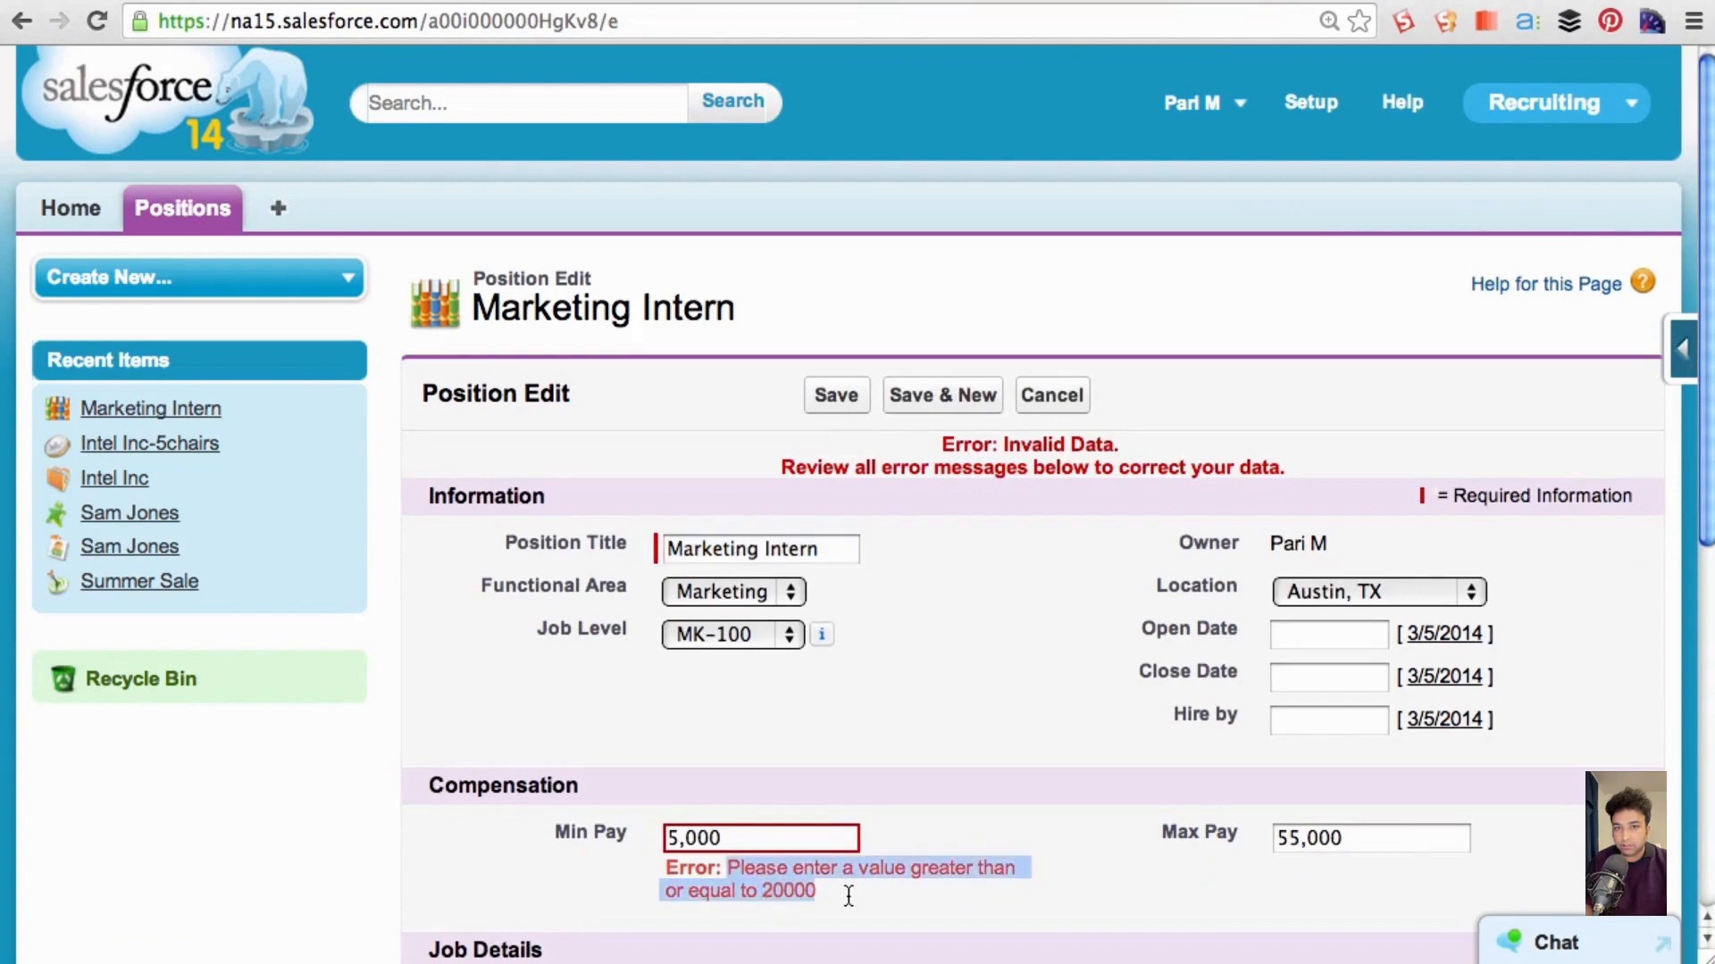
# Step: Change Min Pay to 30000 and save the position successfully
pyautogui.doubleClick(705, 838)
pyautogui.write('30')
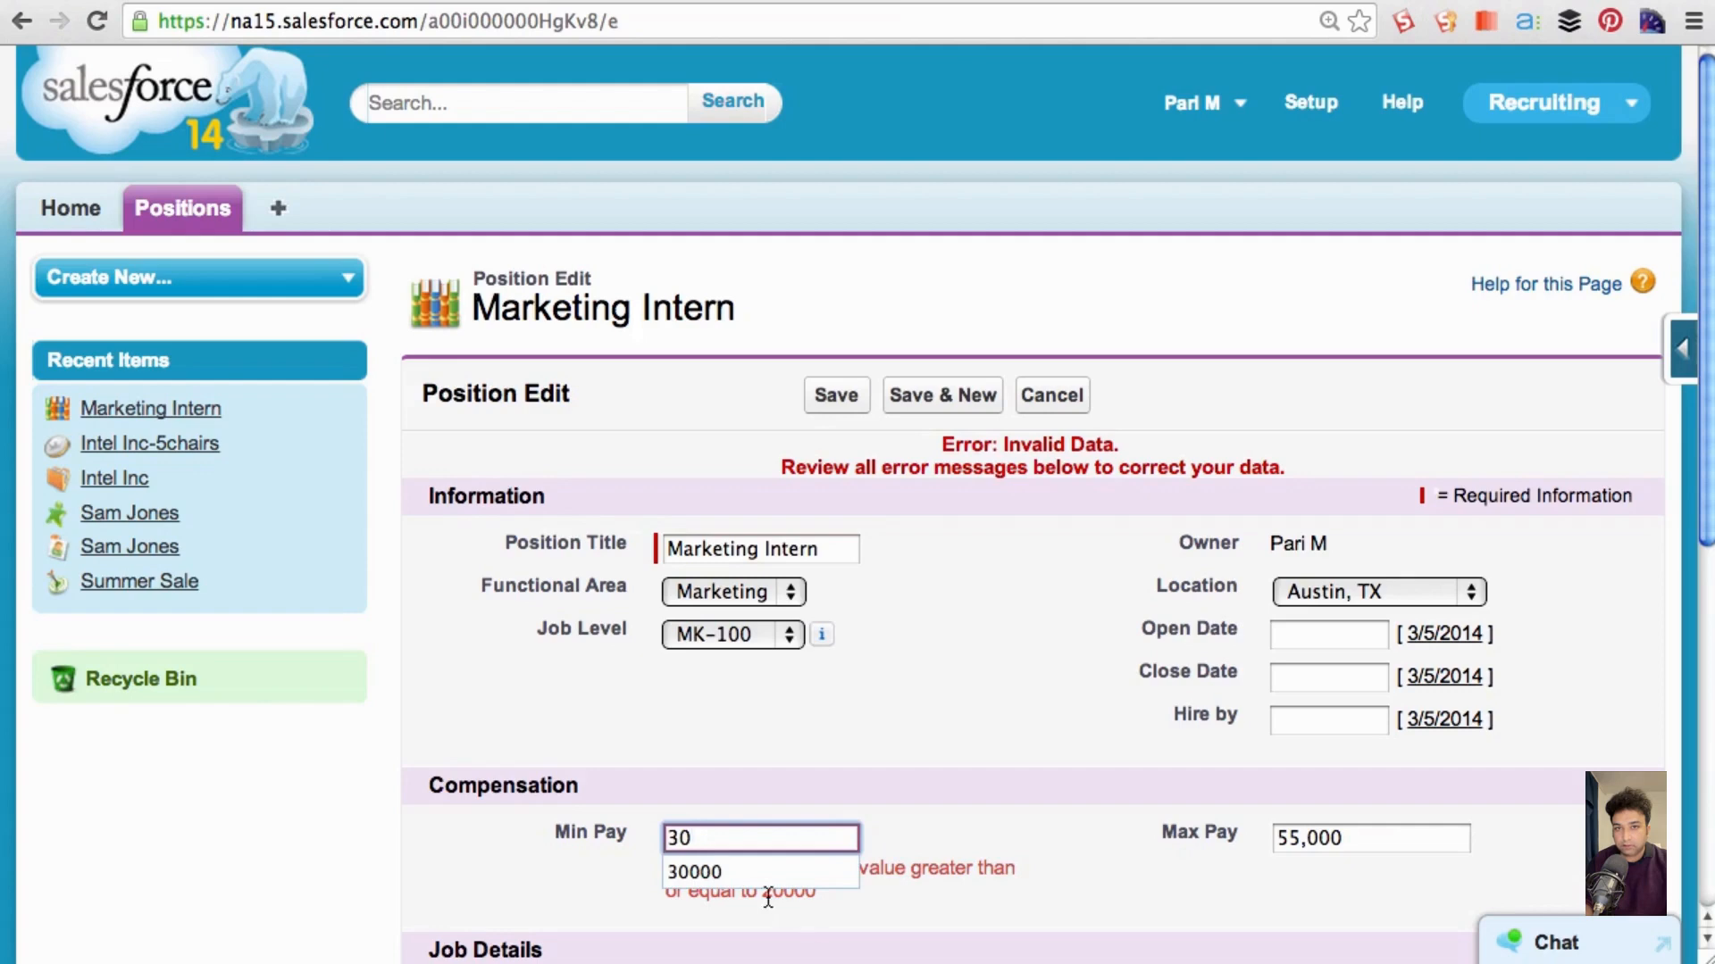
pyautogui.write('000')
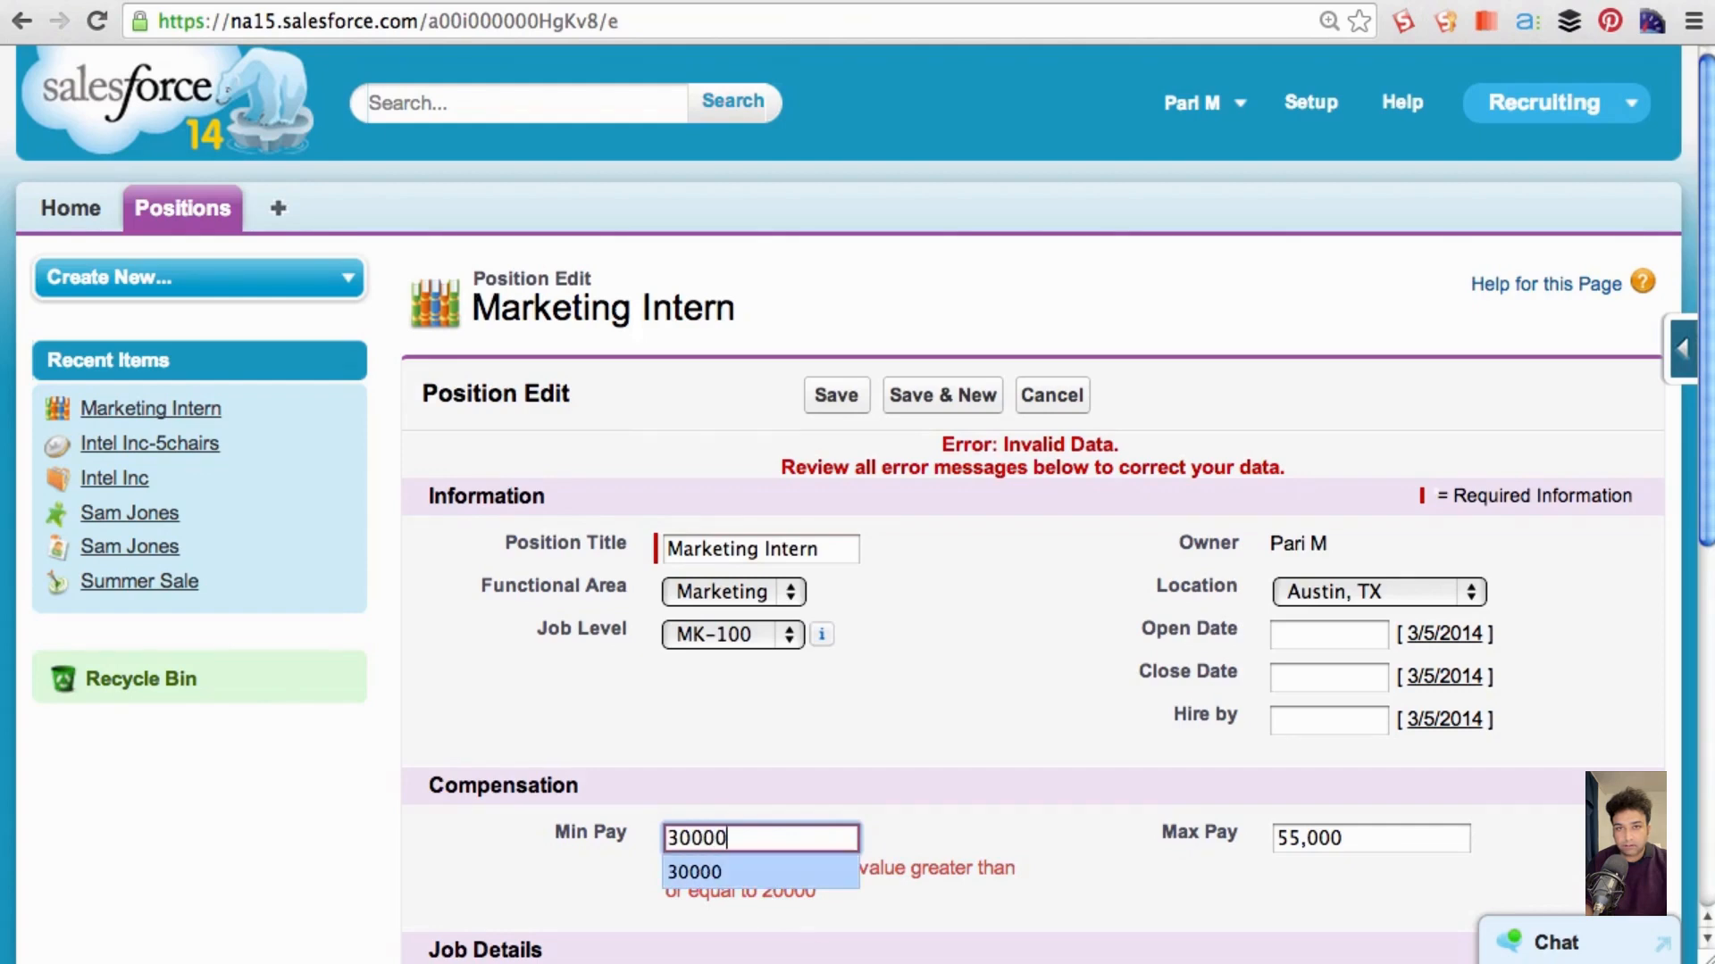
pyautogui.click(899, 688)
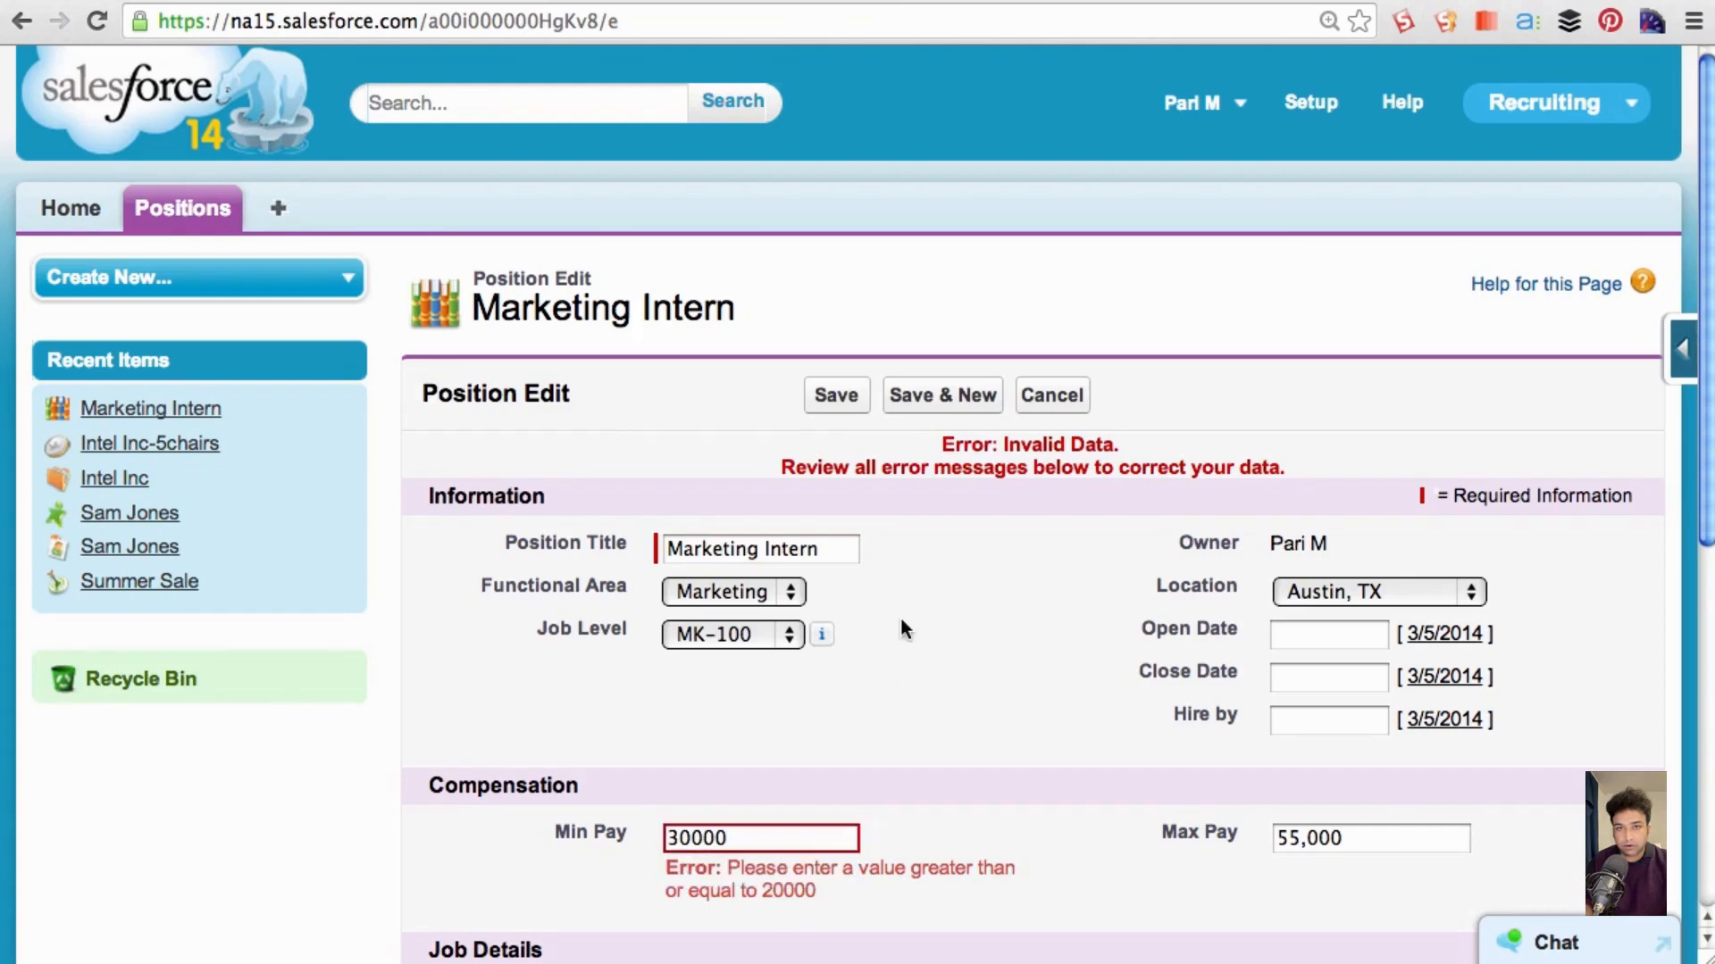
pyautogui.click(839, 402)
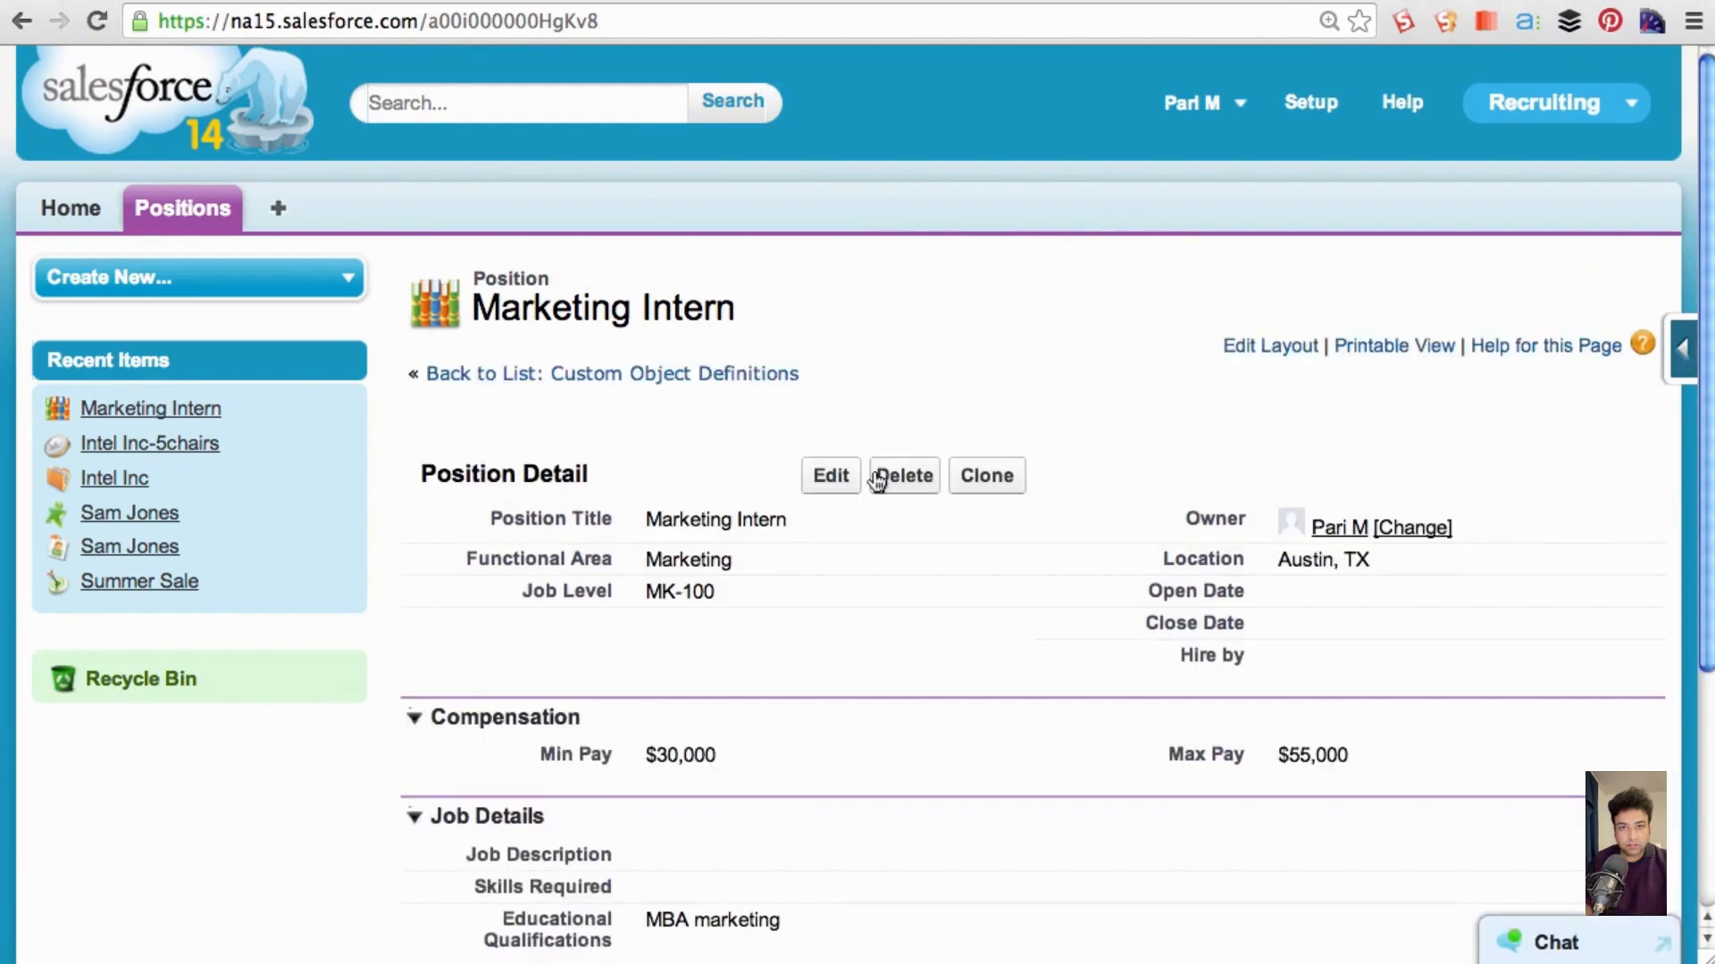
# Step: Review the saved Min and Max Pay, then start a new validation rule on the Position object
pyautogui.moveTo(540, 754); pyautogui.dragTo(752, 754)
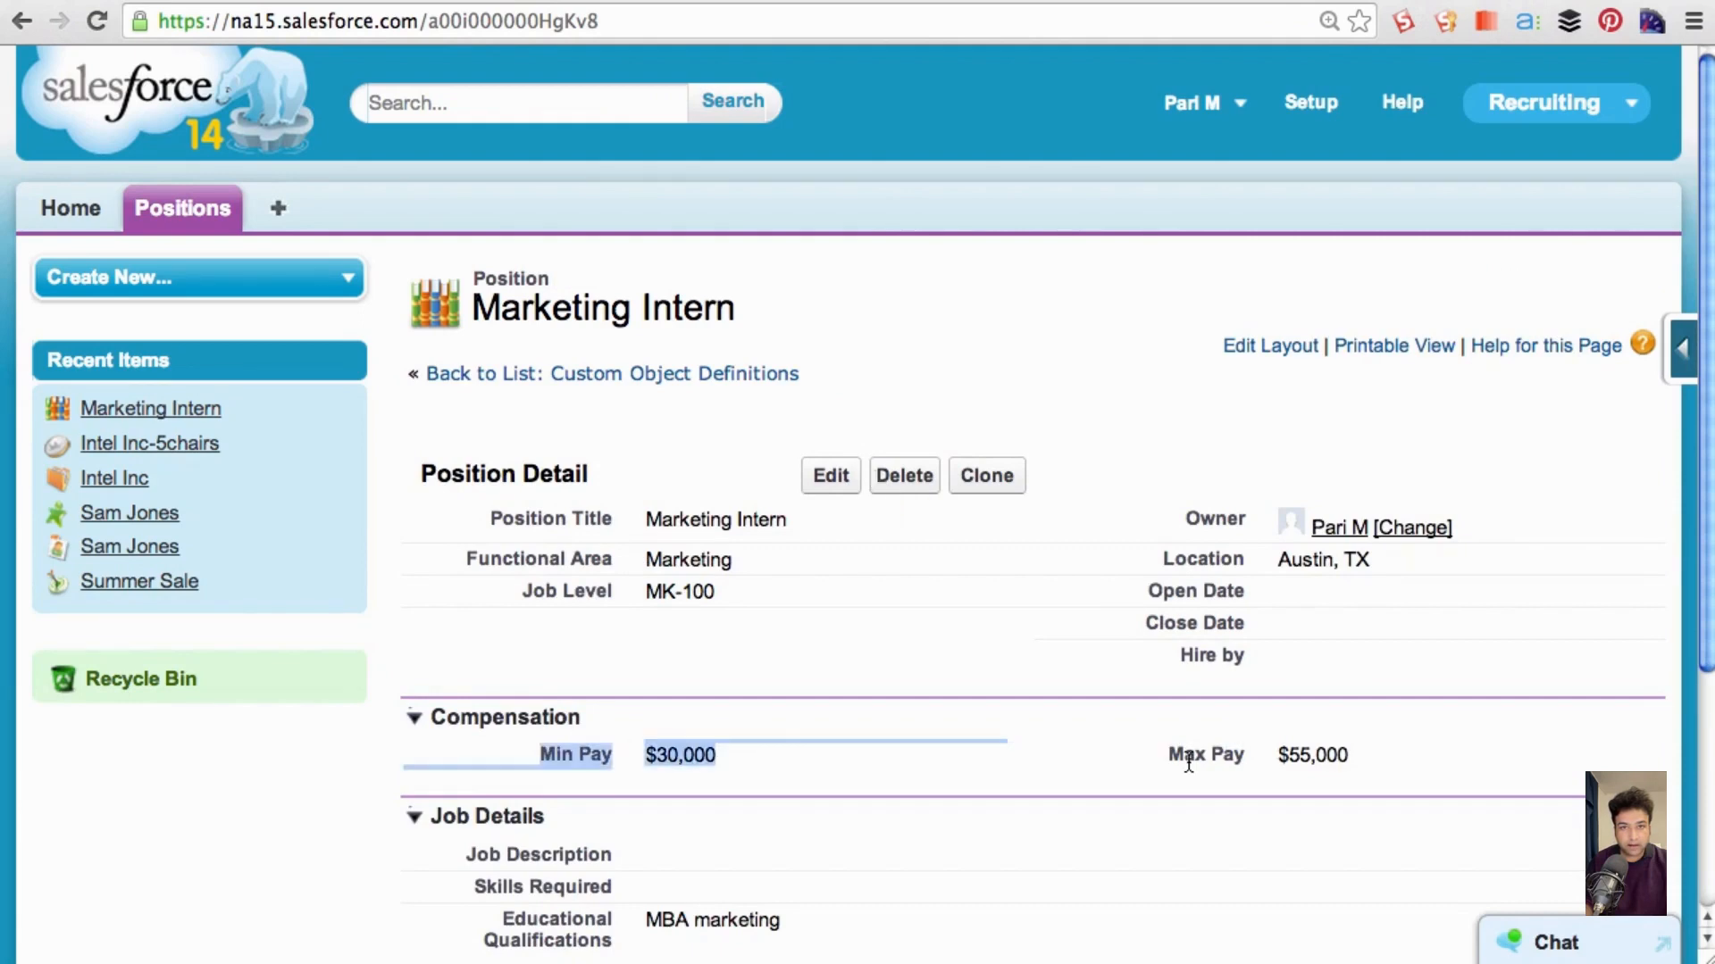
pyautogui.moveTo(1172, 757); pyautogui.dragTo(1344, 748)
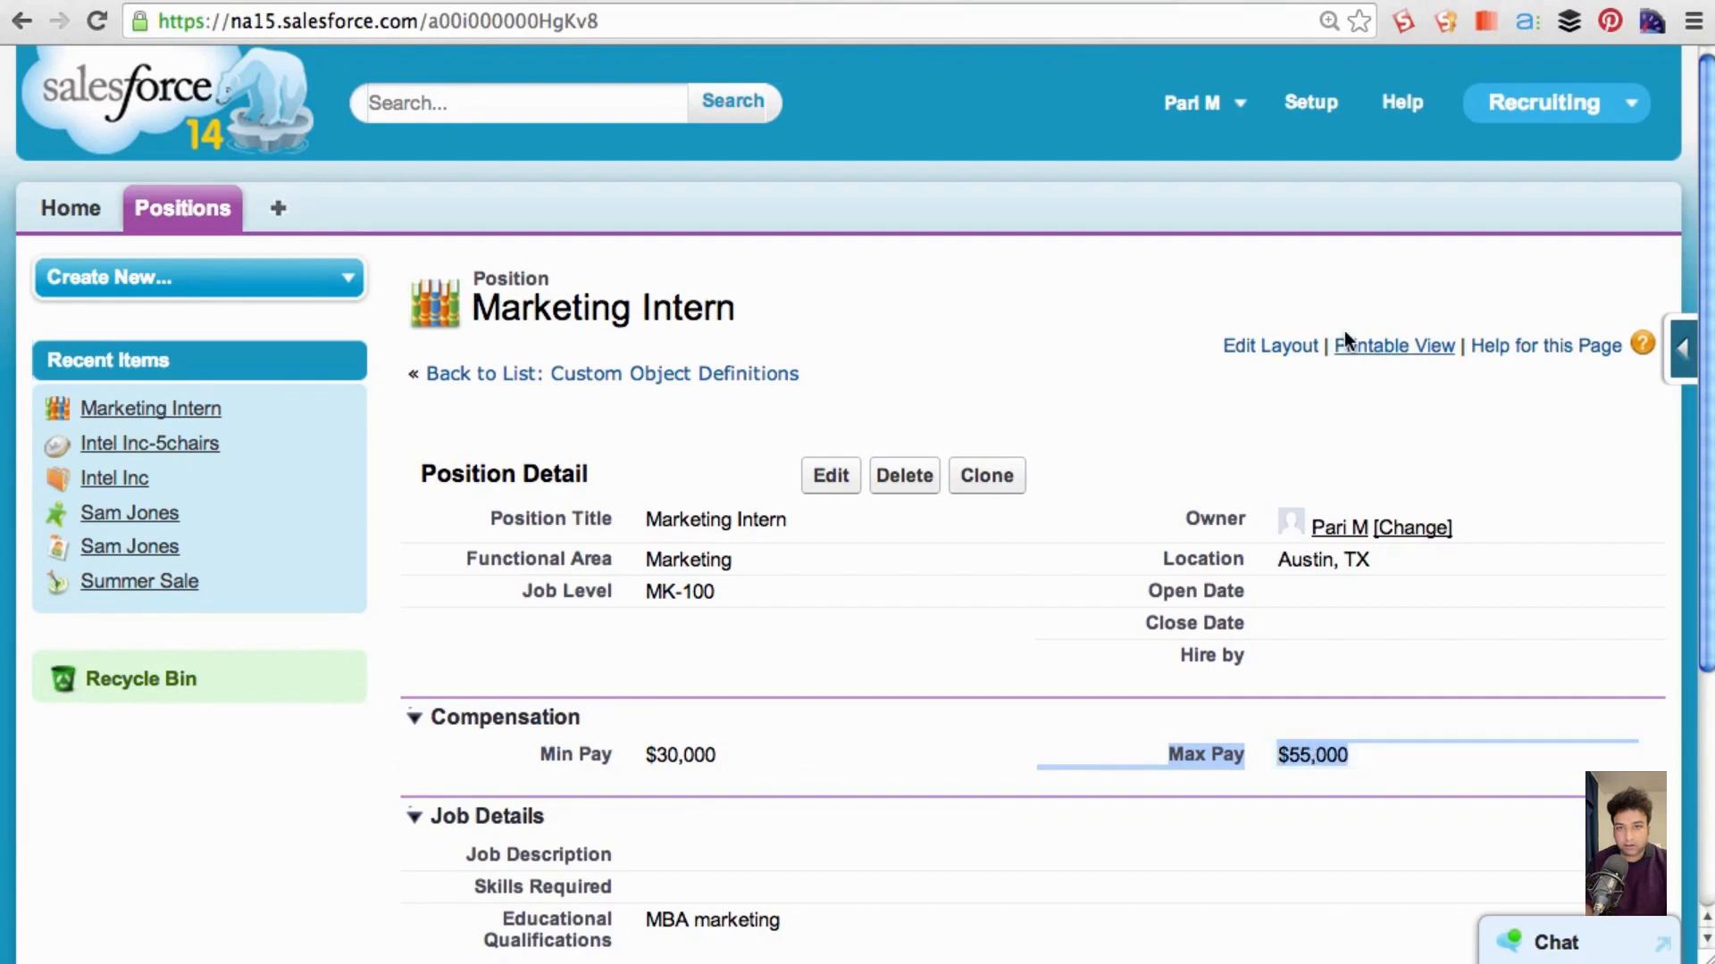
pyautogui.click(1315, 109)
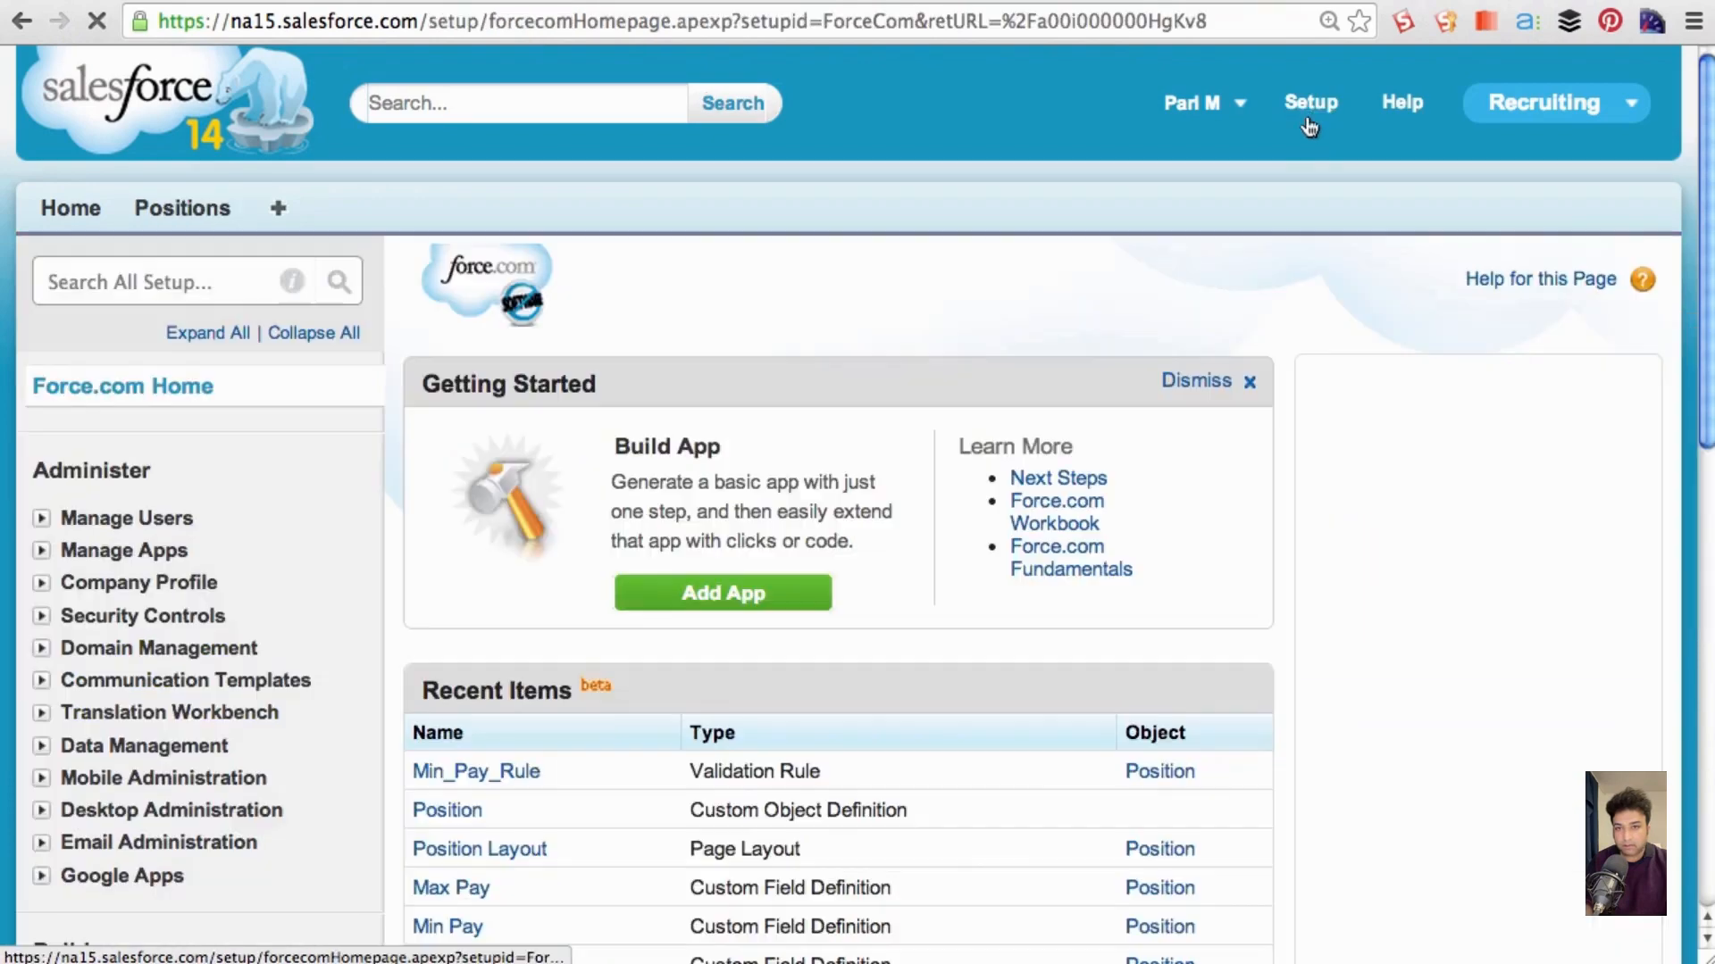
pyautogui.scroll(-5, 295, 784)
pyautogui.click(42, 791)
pyautogui.scroll(-2, 89, 801)
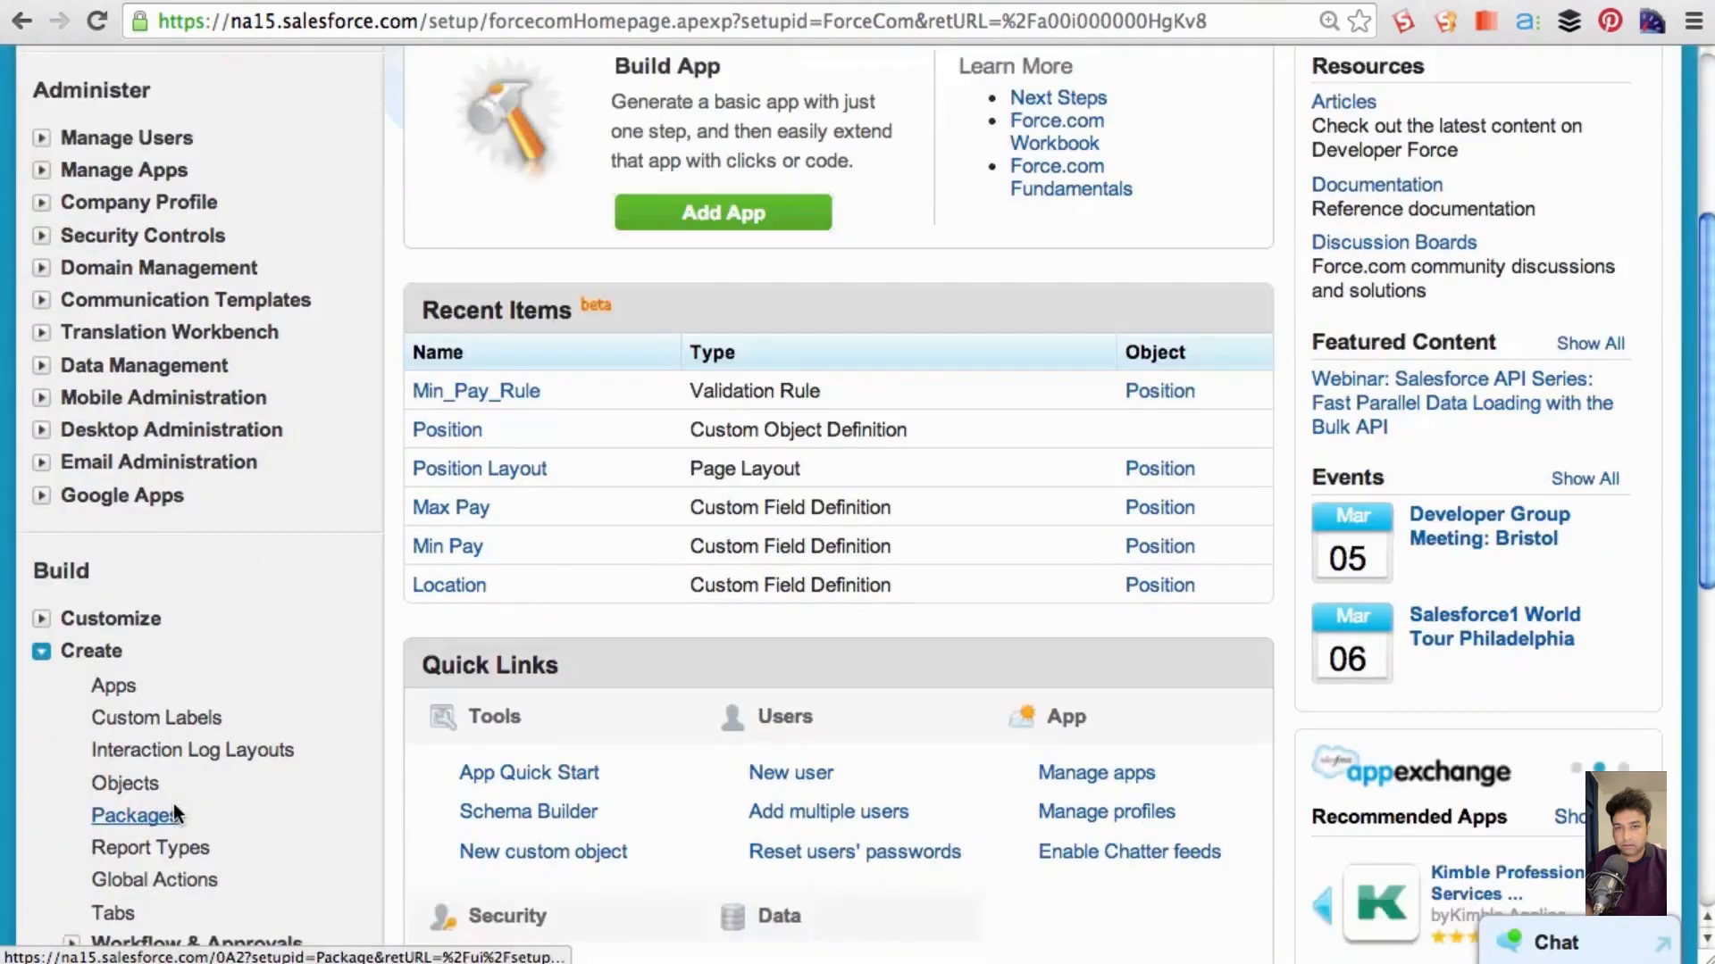
pyautogui.click(134, 781)
pyautogui.click(568, 614)
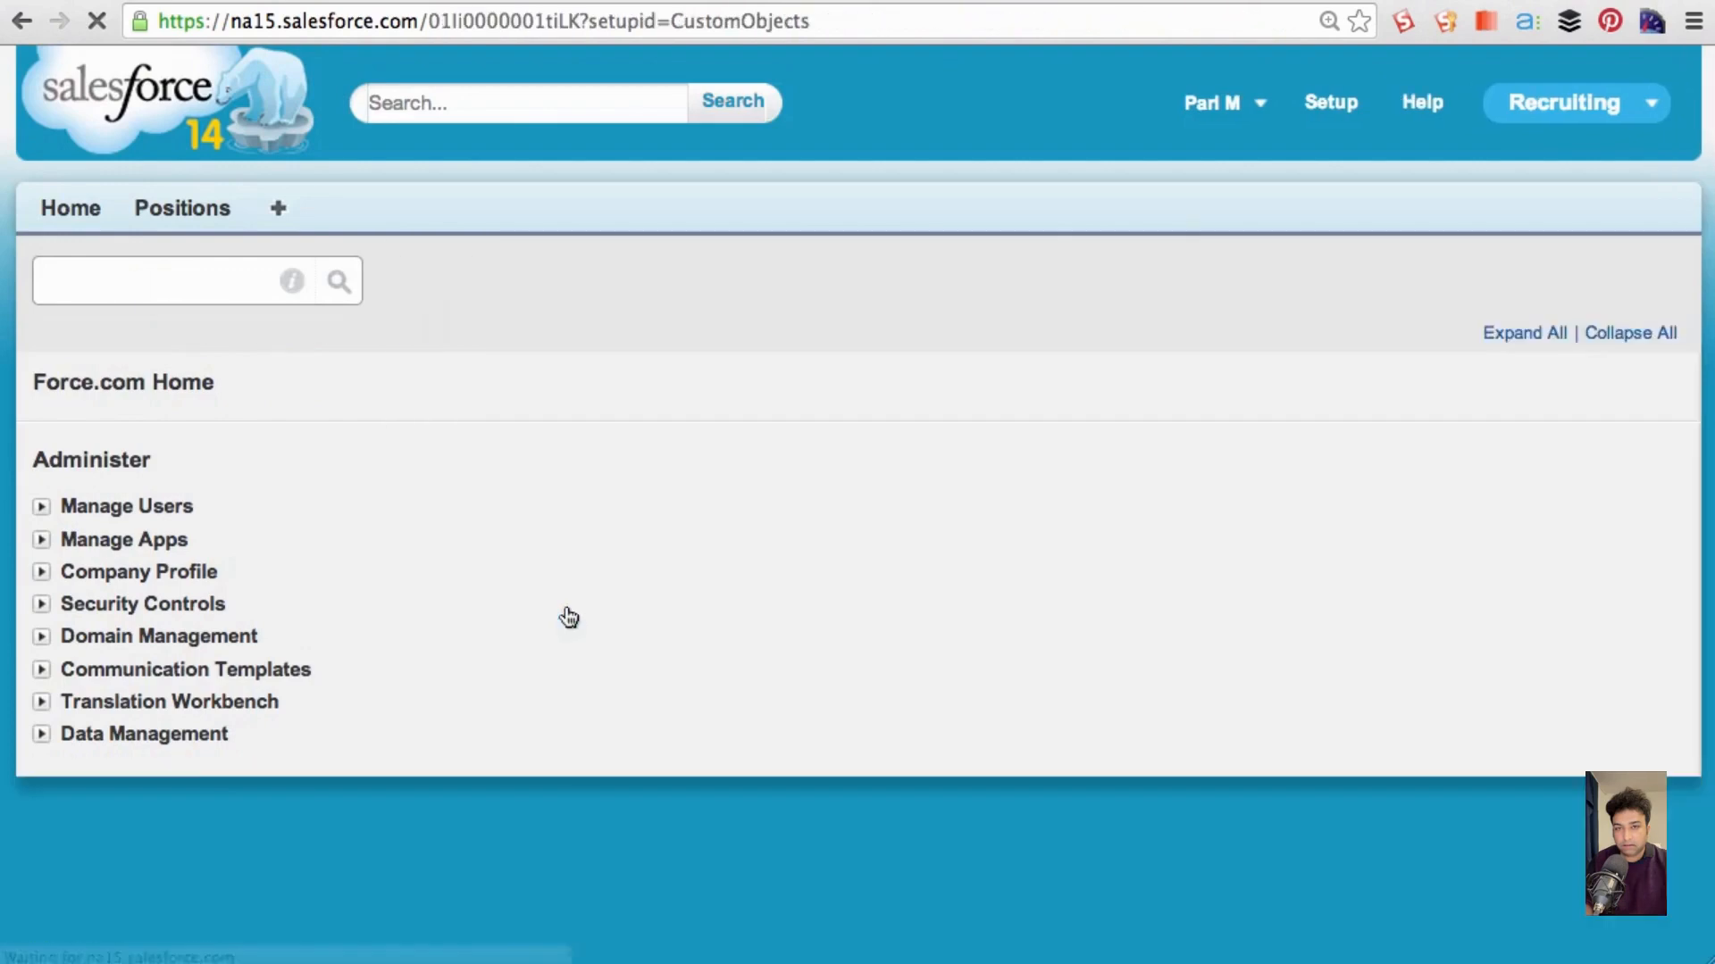
pyautogui.scroll(-4, 652, 675)
pyautogui.scroll(-20, 655, 668)
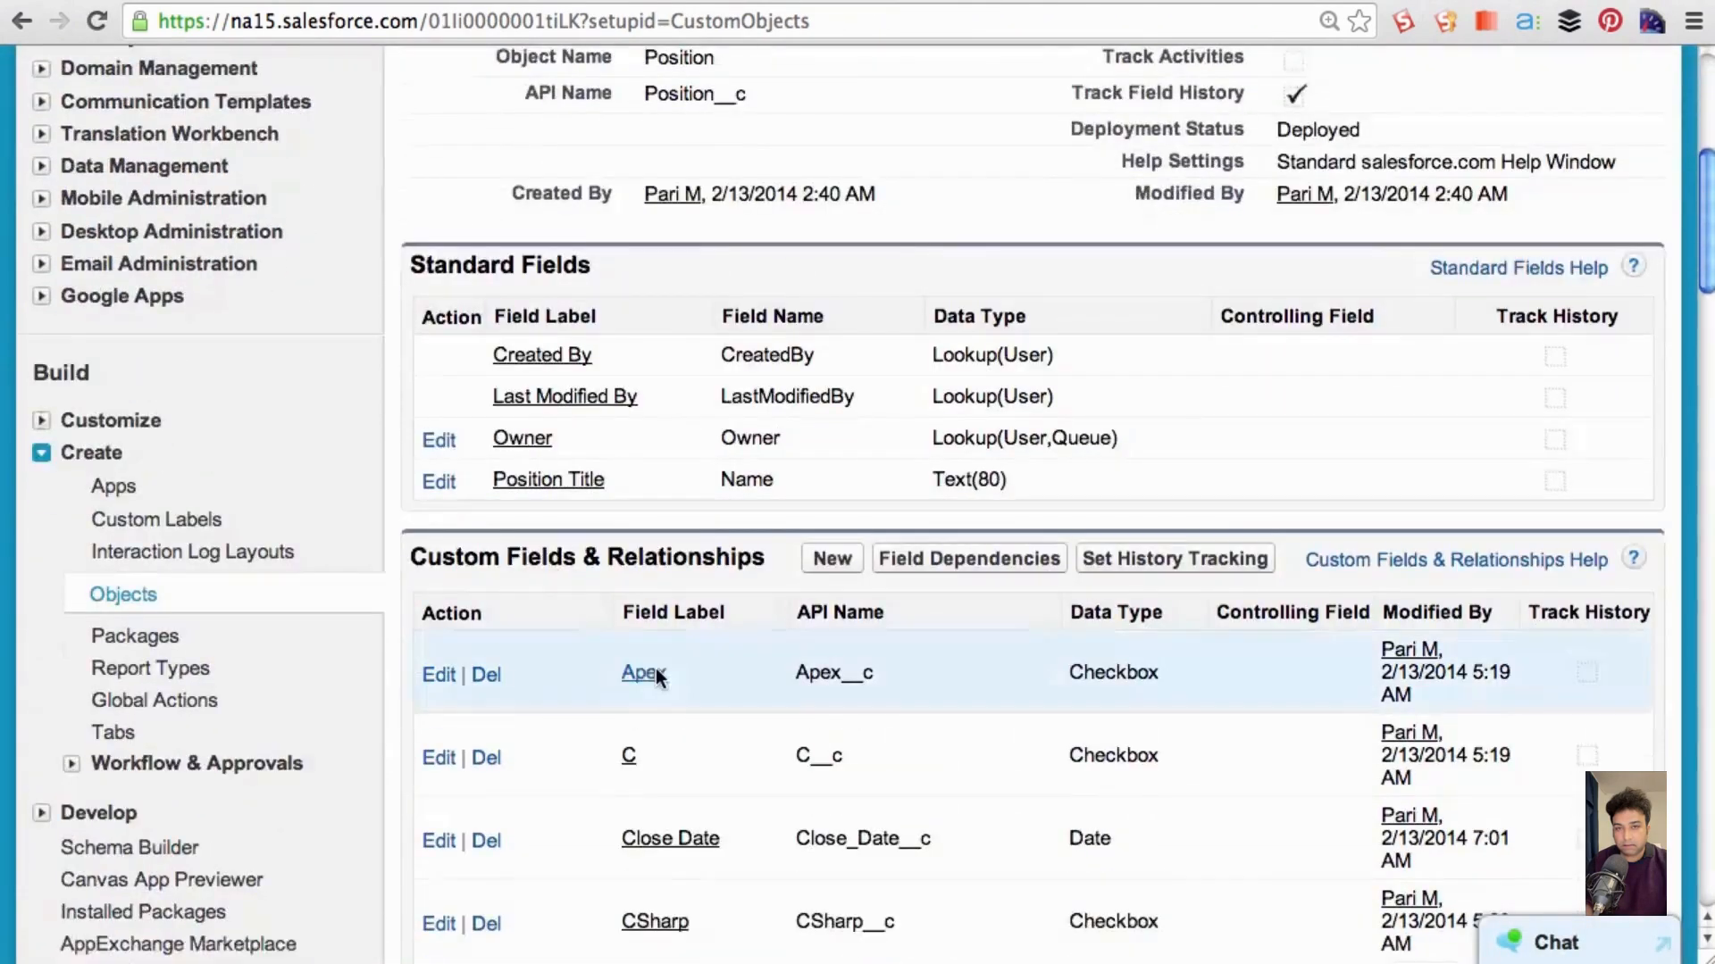
pyautogui.scroll(-2, 657, 671)
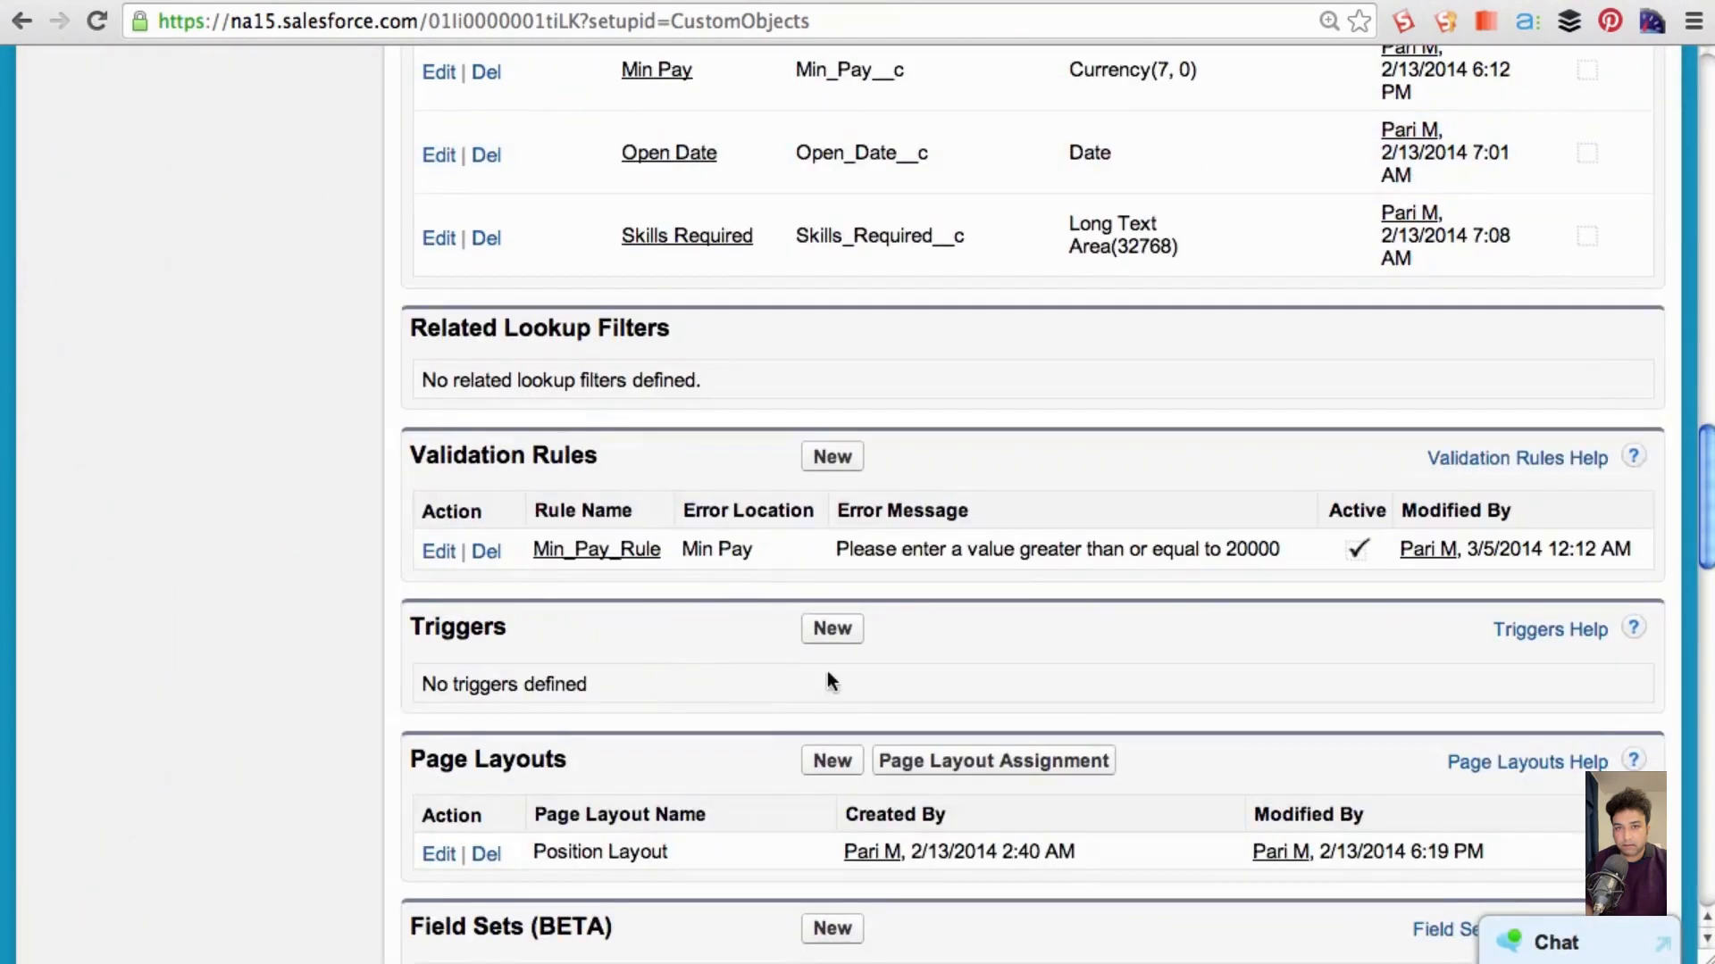
pyautogui.click(831, 456)
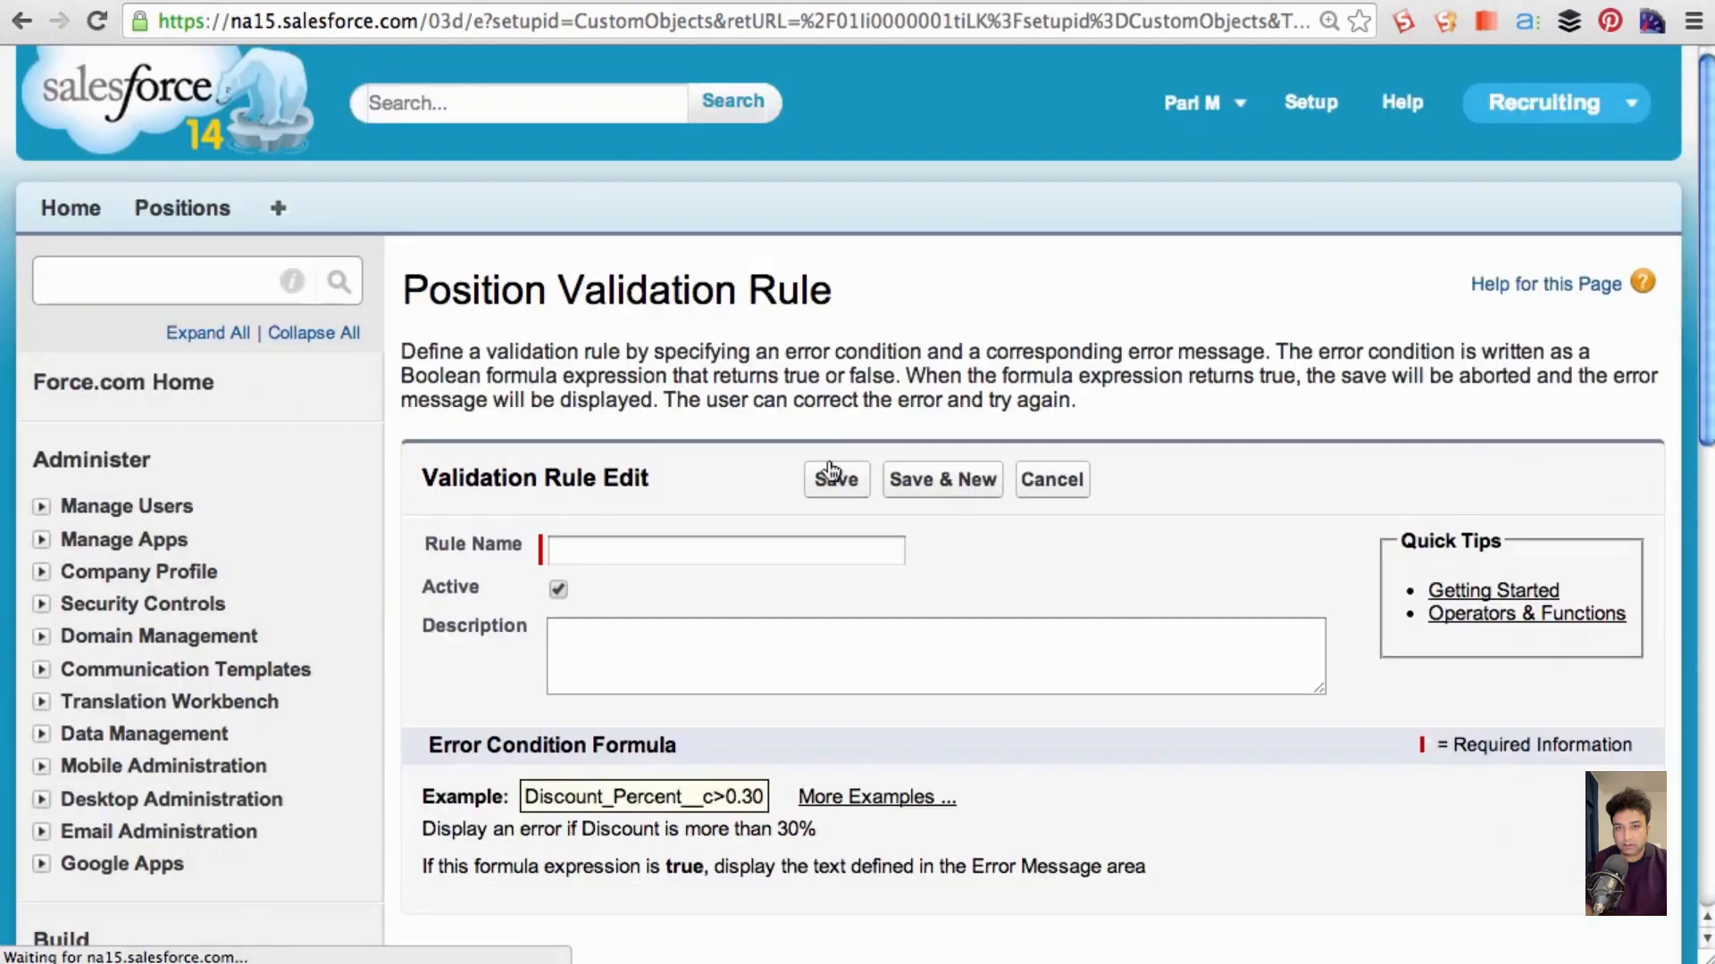
# Step: Name the rule Max_Pay_Rule with description 'The Max Pay should be greater than or equal to Min Pay'
pyautogui.click(807, 549)
pyautogui.write('Max_Pay_Rule')
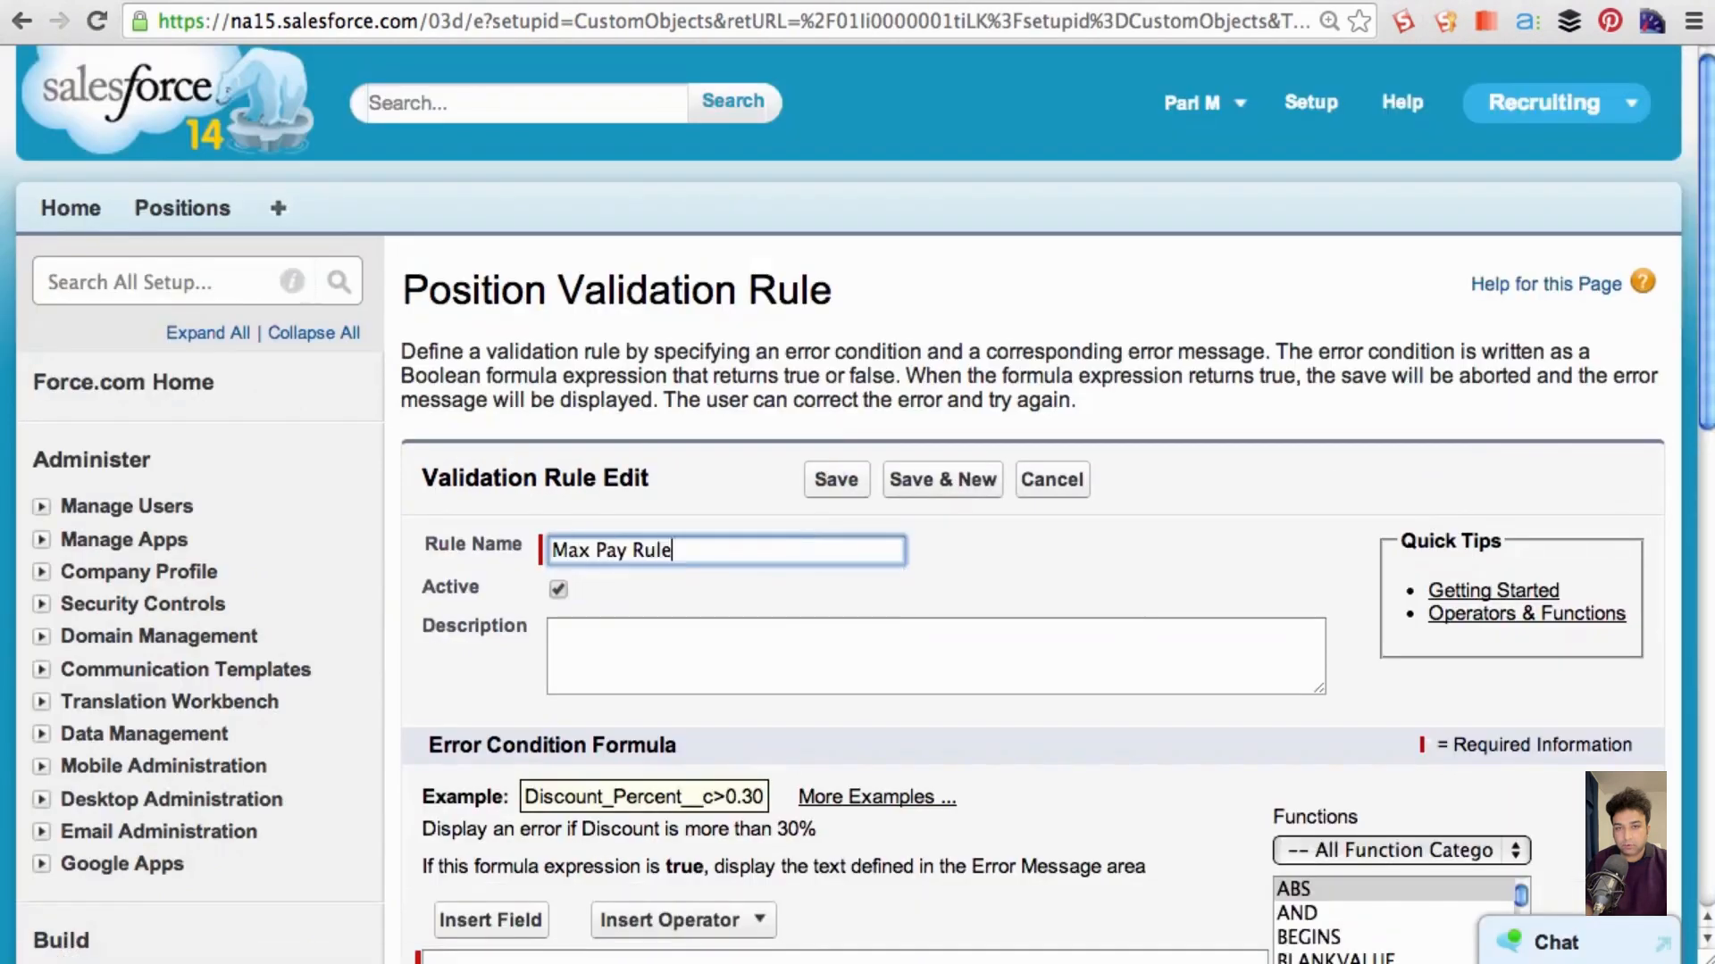
pyautogui.press('Tab')
pyautogui.press('Tab')
pyautogui.write('The Max Pay should be greater than or equal to Min Pay')
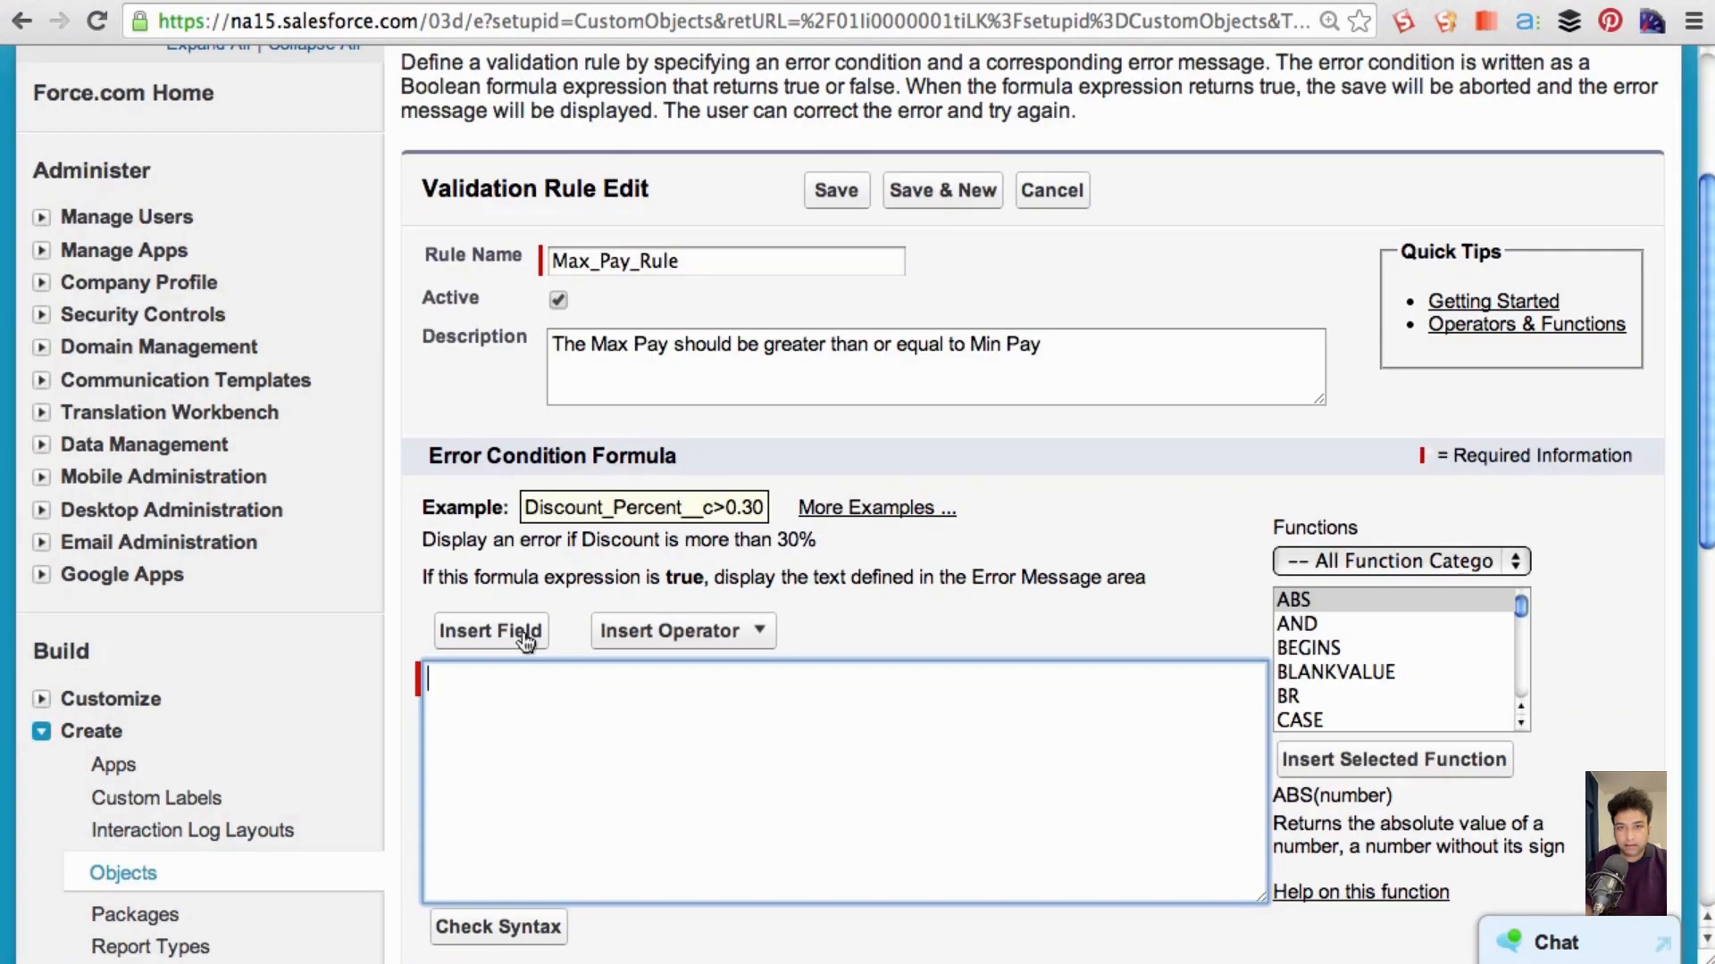
# Step: Build the error condition formula Min_Pay__c > Max_Pay__c from the inserted fields
pyautogui.click(490, 631)
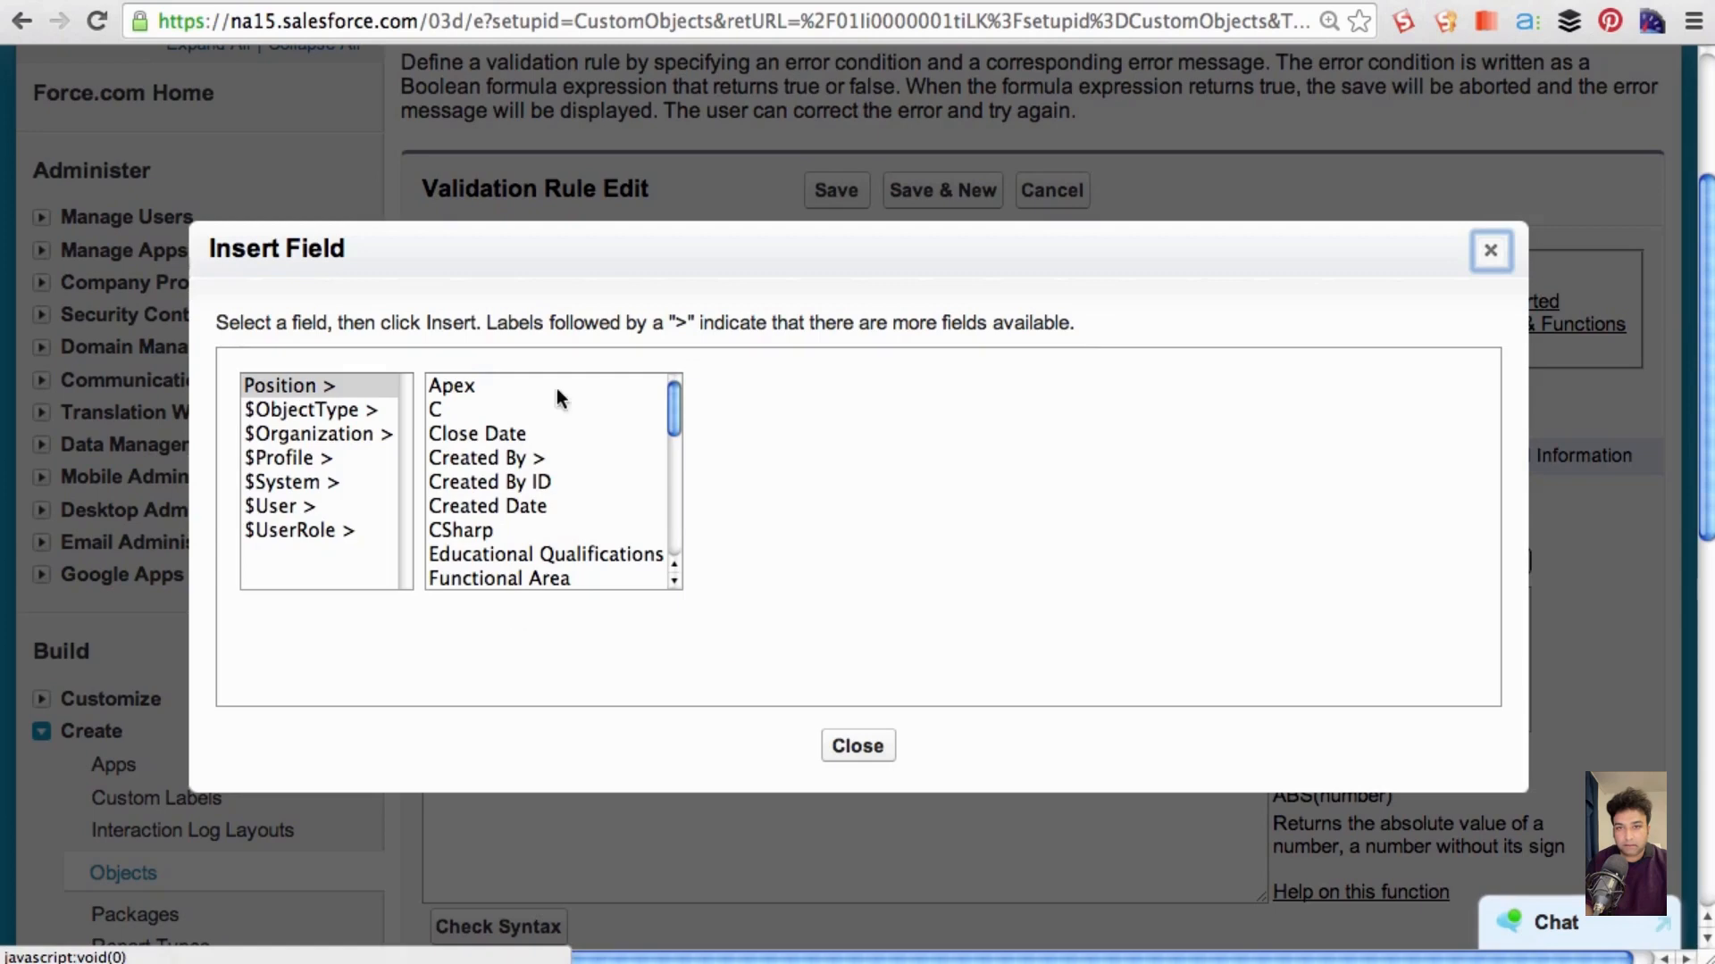
pyautogui.scroll(-5, 554, 464)
pyautogui.click(482, 409)
pyautogui.click(795, 548)
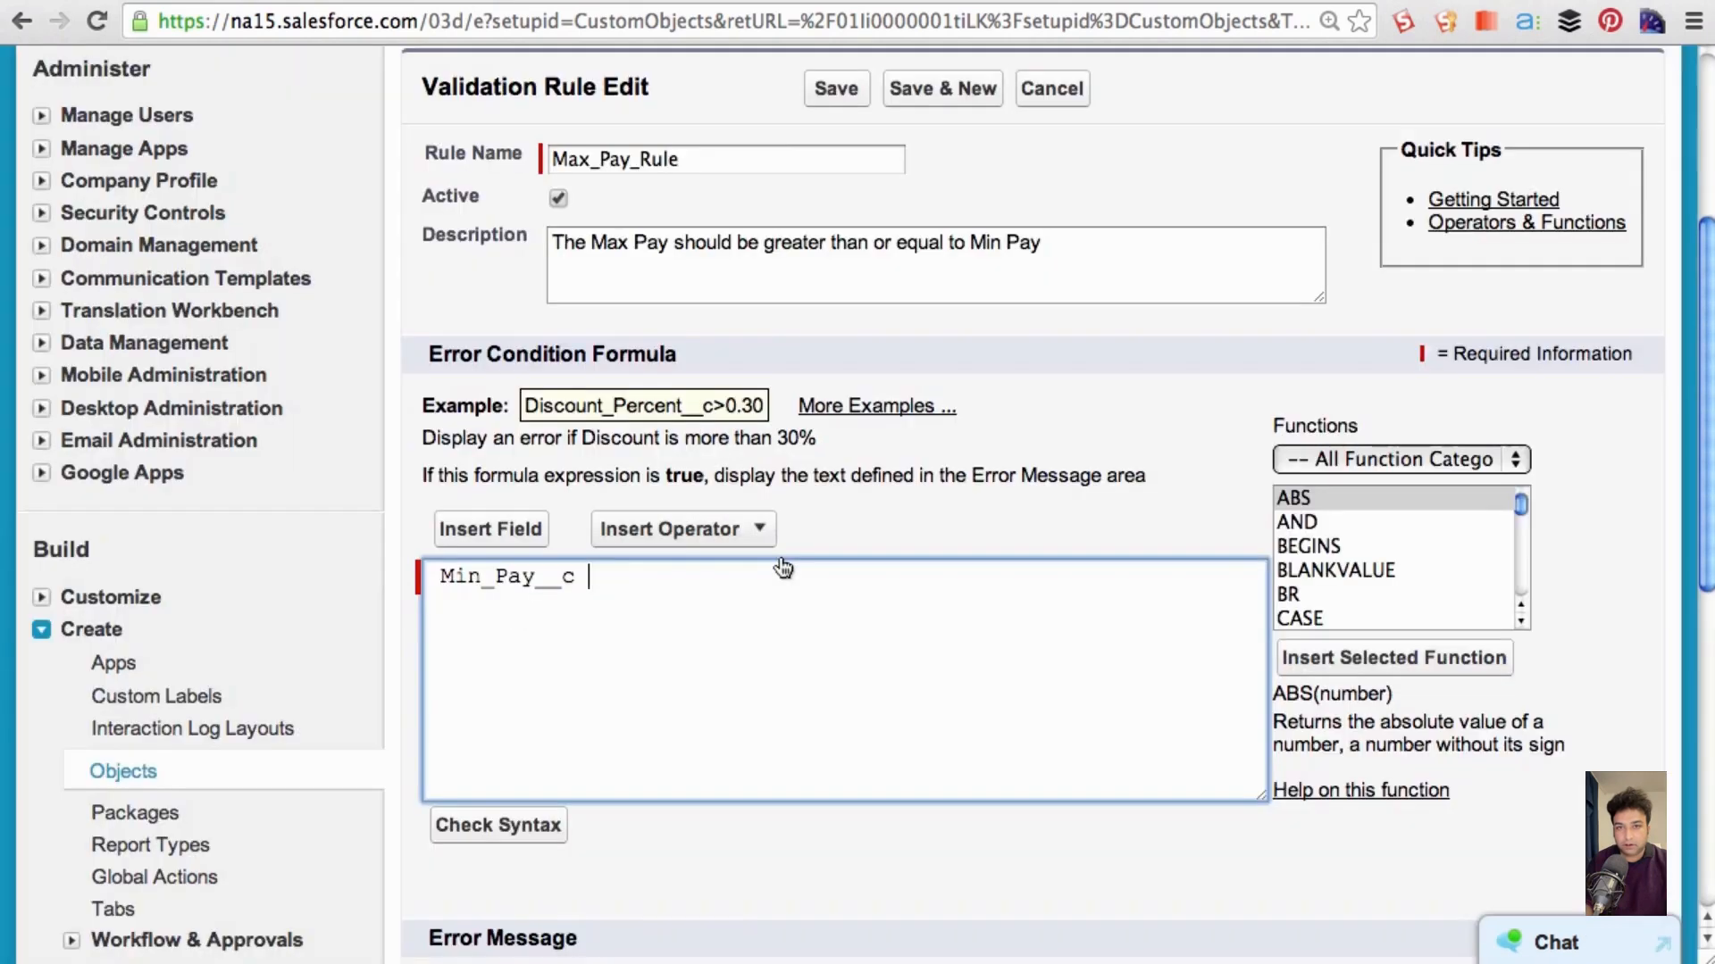
pyautogui.click(752, 530)
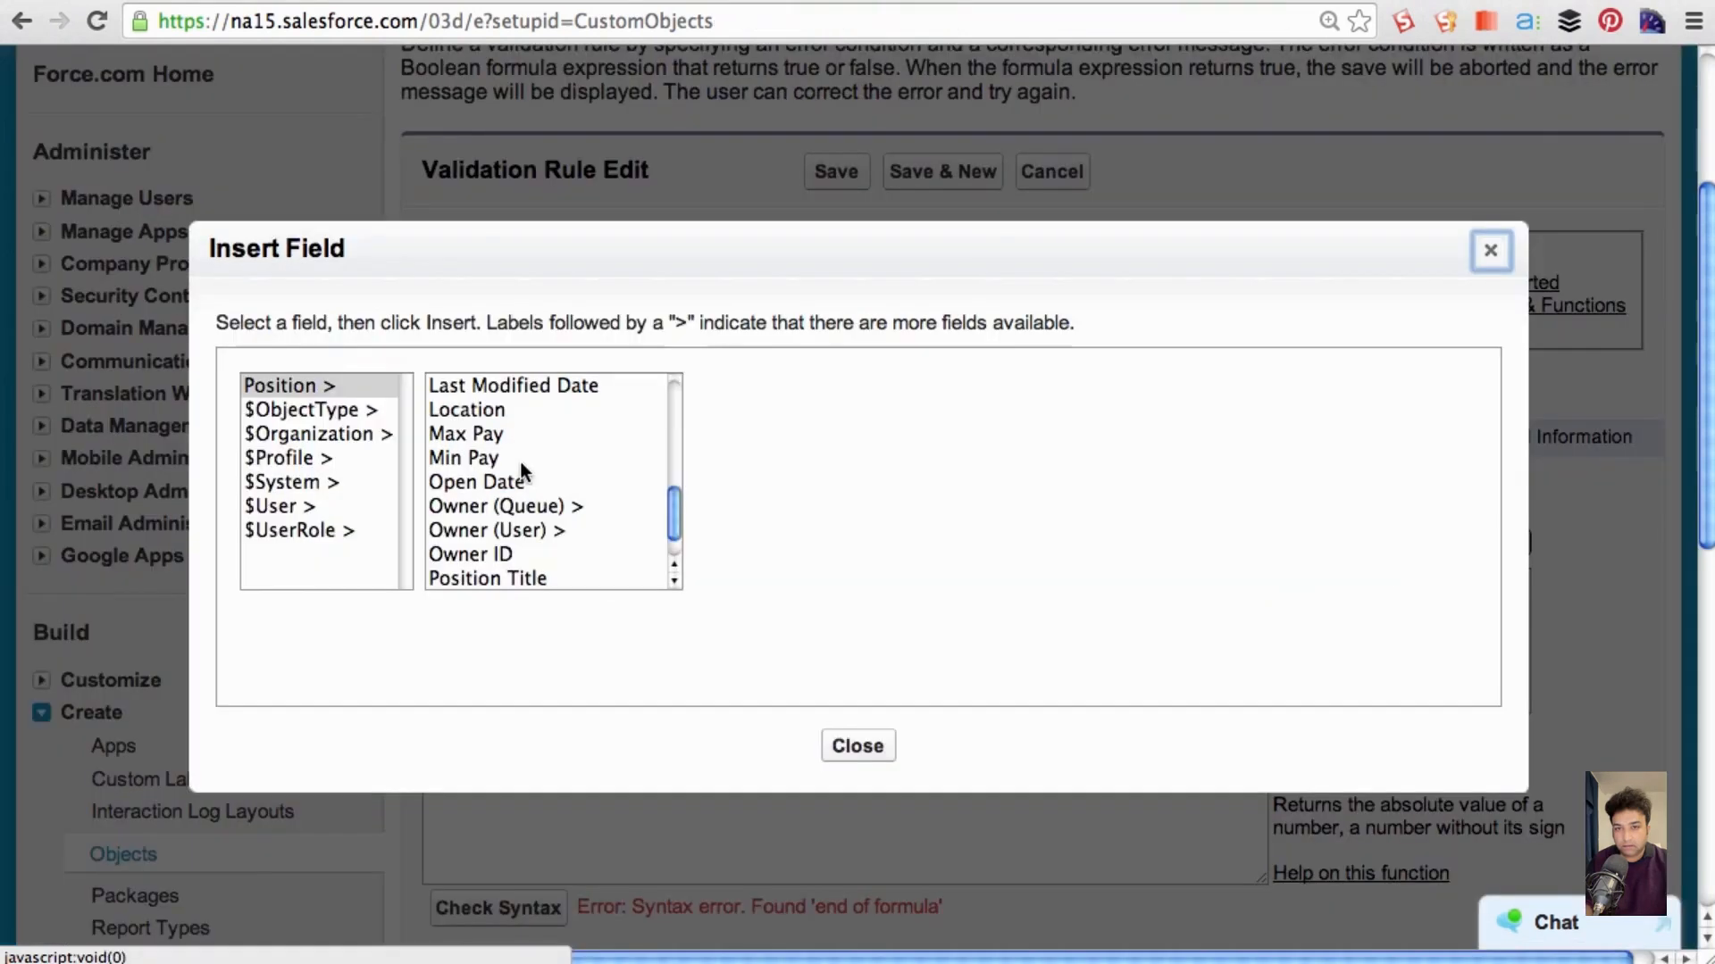
pyautogui.click(486, 436)
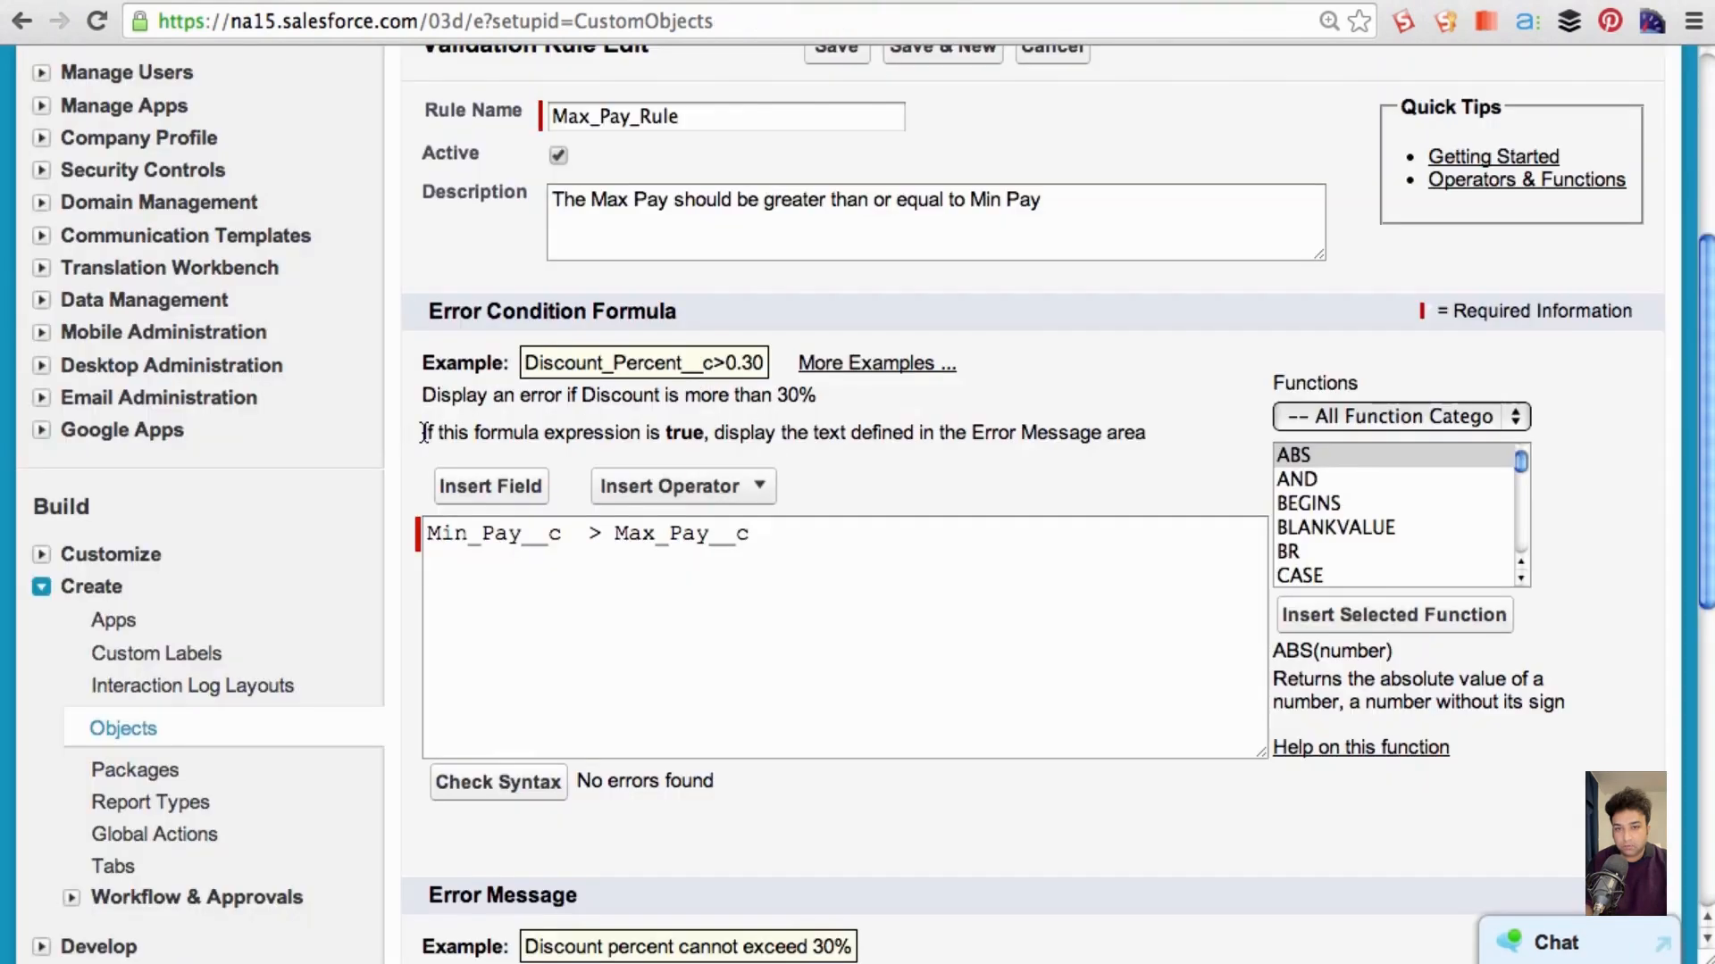
pyautogui.moveTo(421, 434); pyautogui.dragTo(1168, 439)
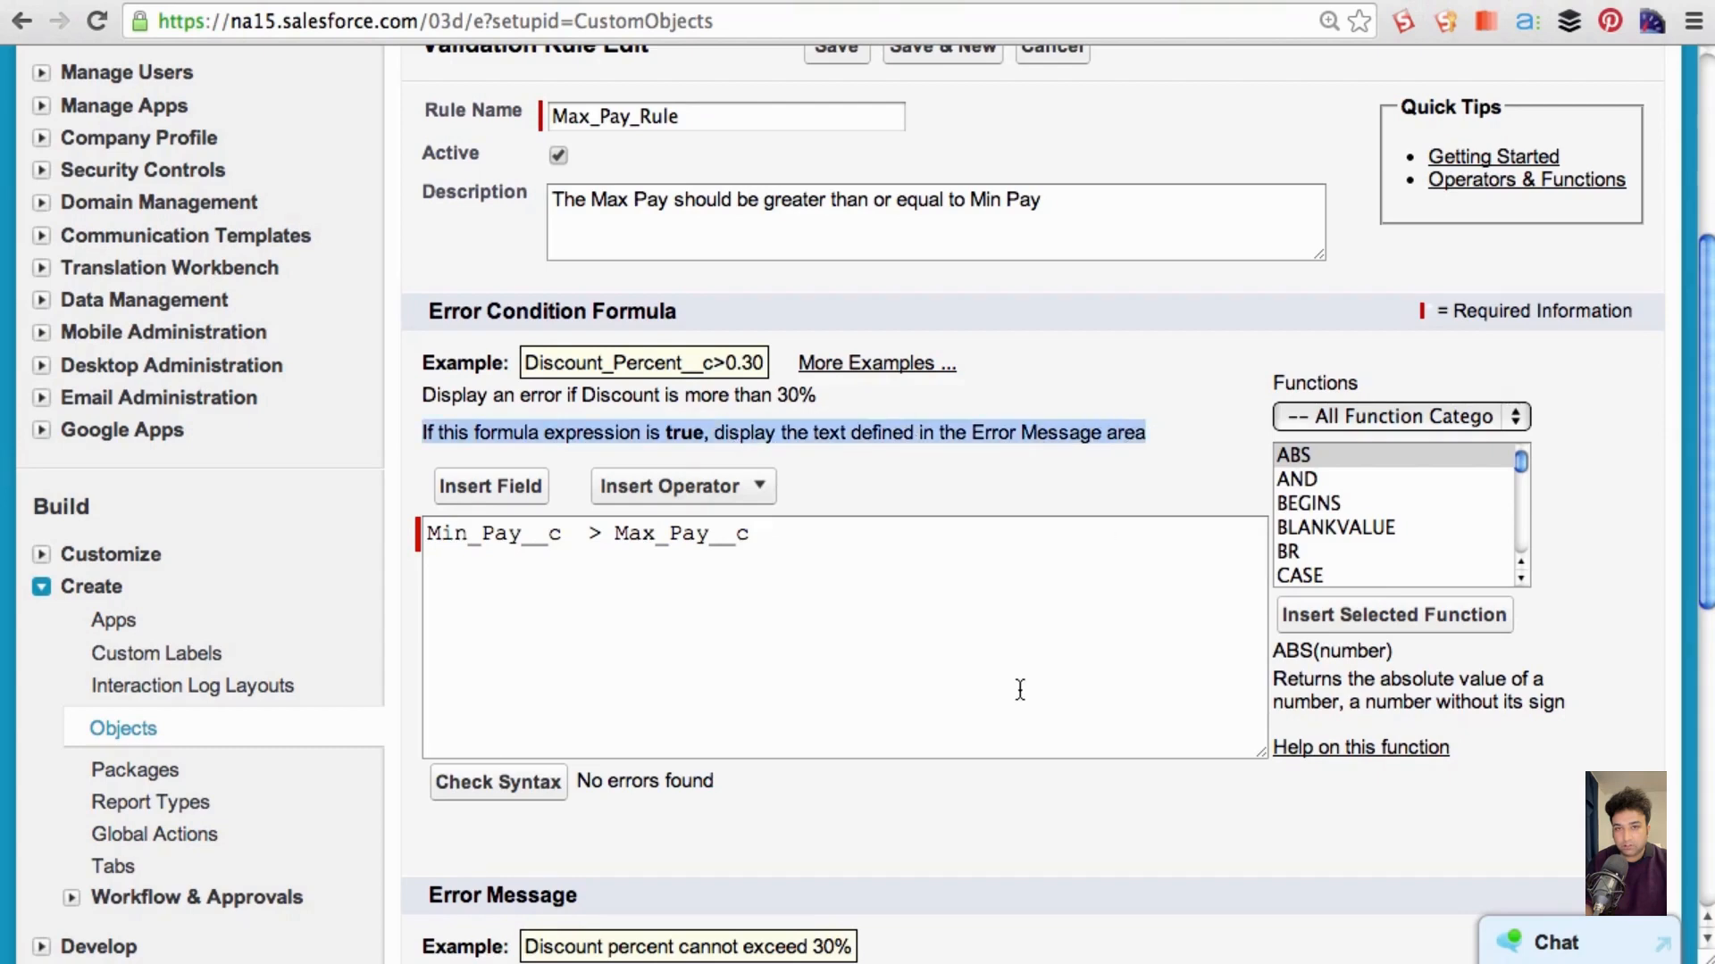
# Step: Set the error 'The Max Pay cannot be less than Min Pay' at the Max Pay field and save
pyautogui.scroll(-5, 1020, 689)
pyautogui.click(736, 775)
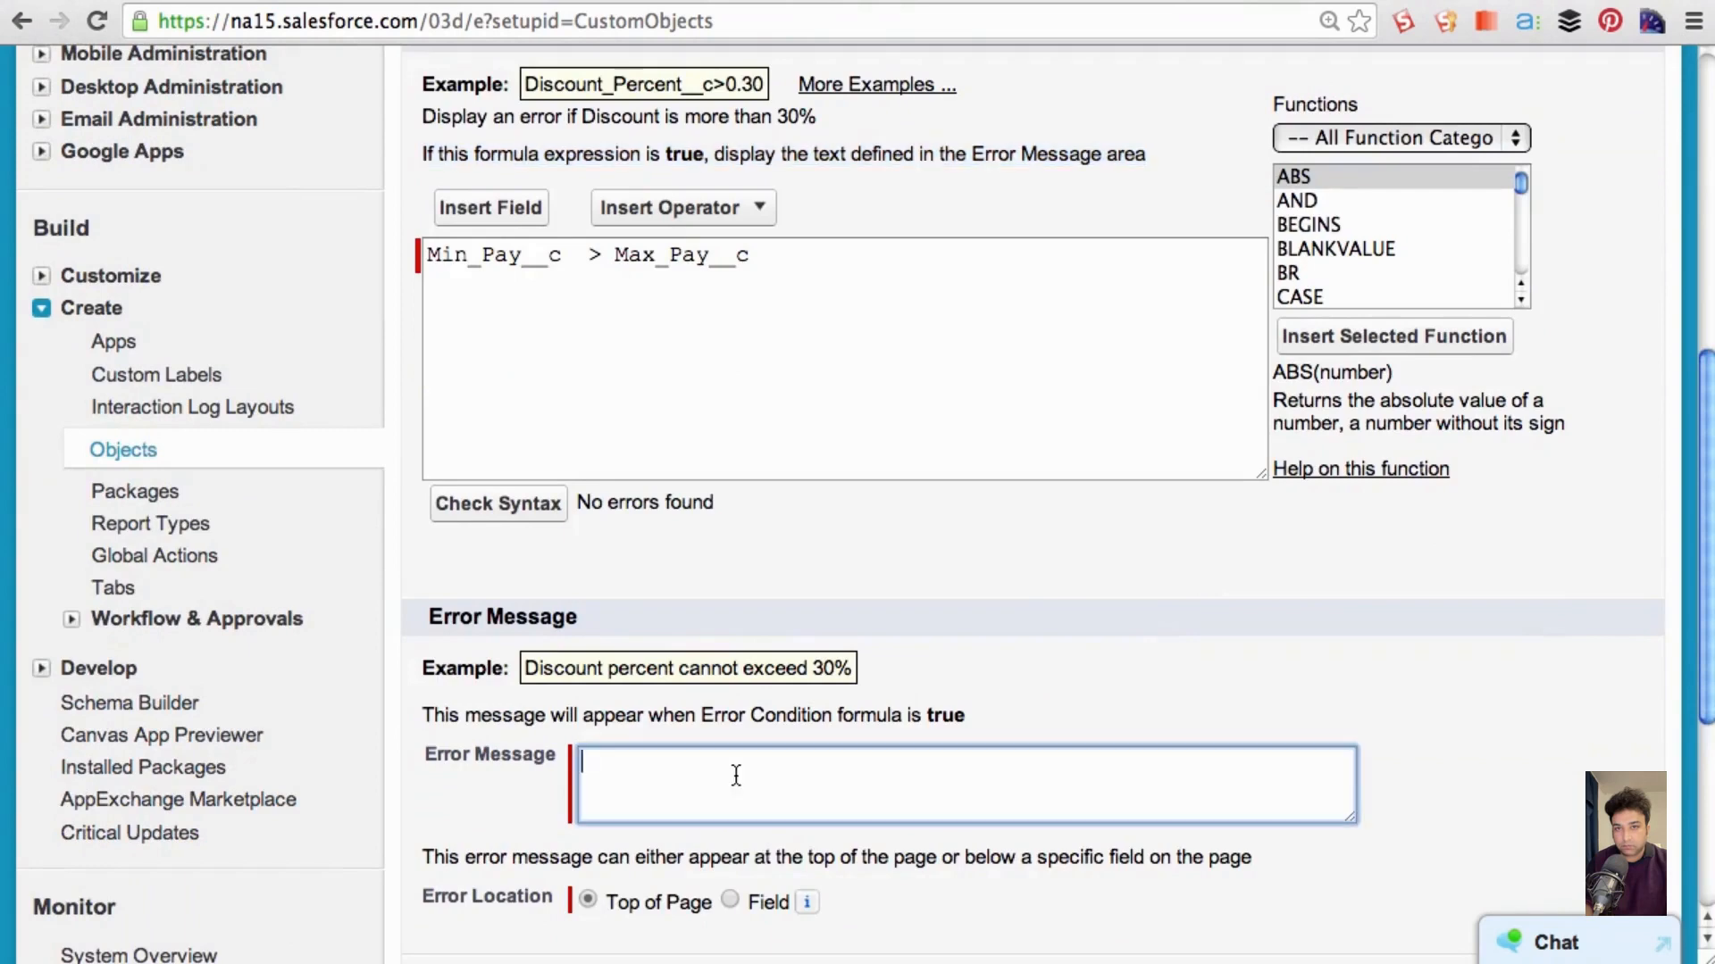
pyautogui.write('The Max Pay cannot be less than ')
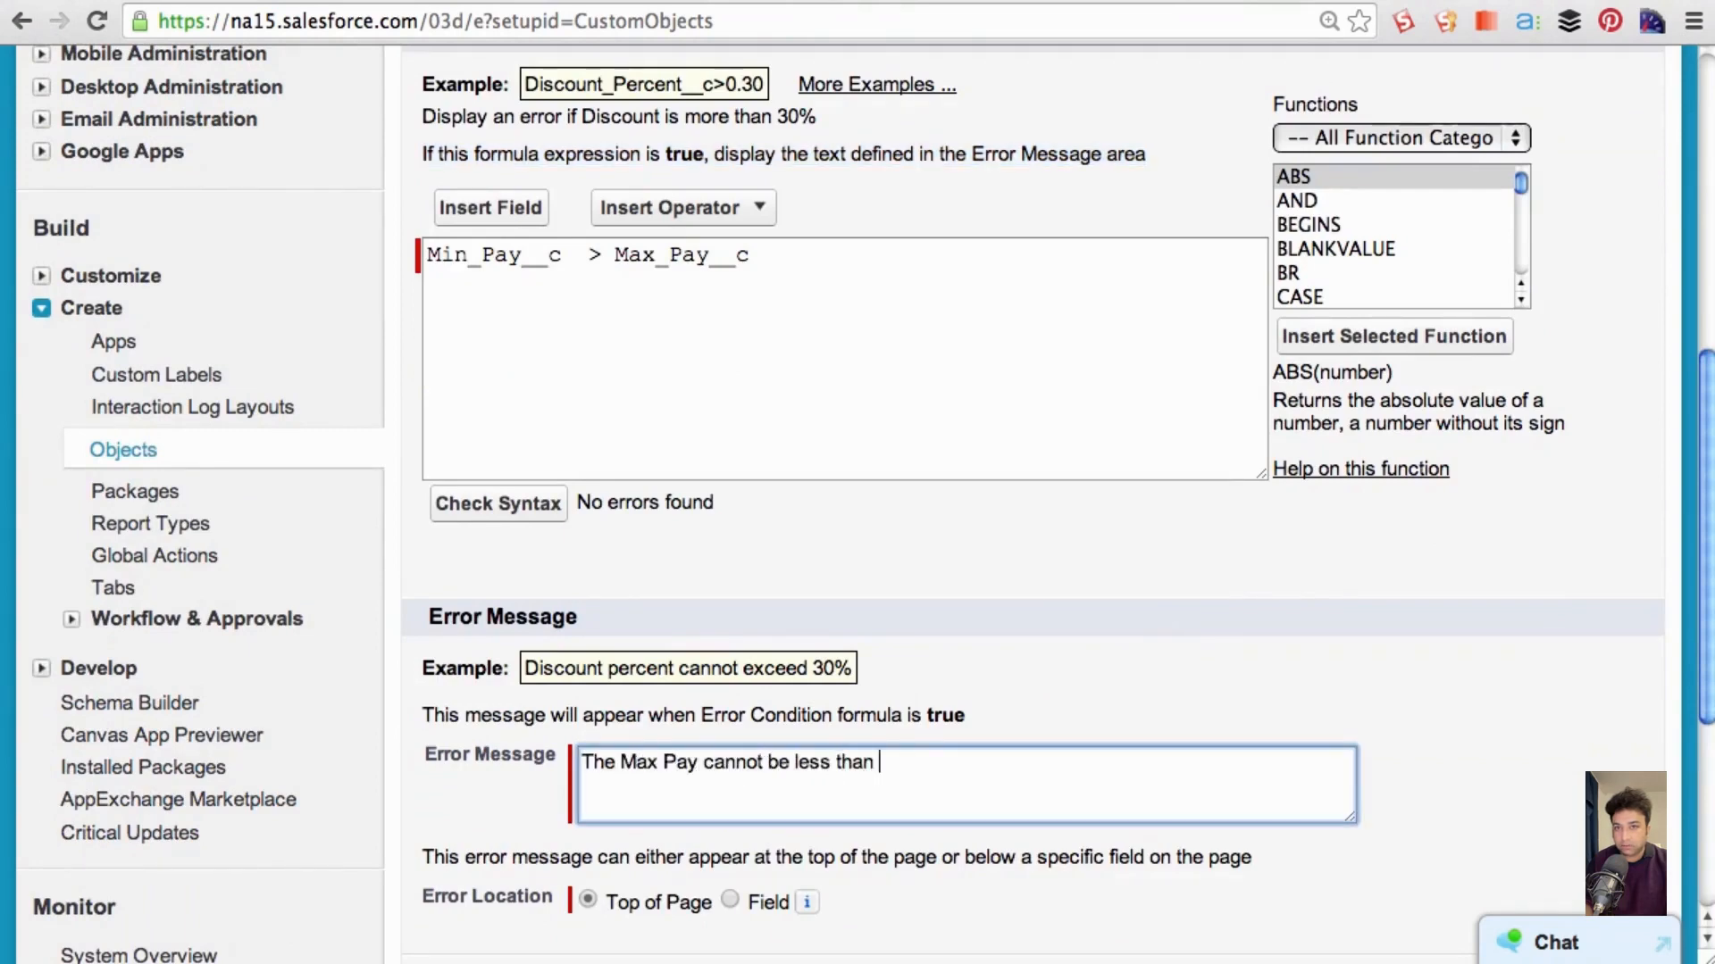
pyautogui.write('Min Pay')
pyautogui.scroll(-1, 732, 822)
pyautogui.click(729, 901)
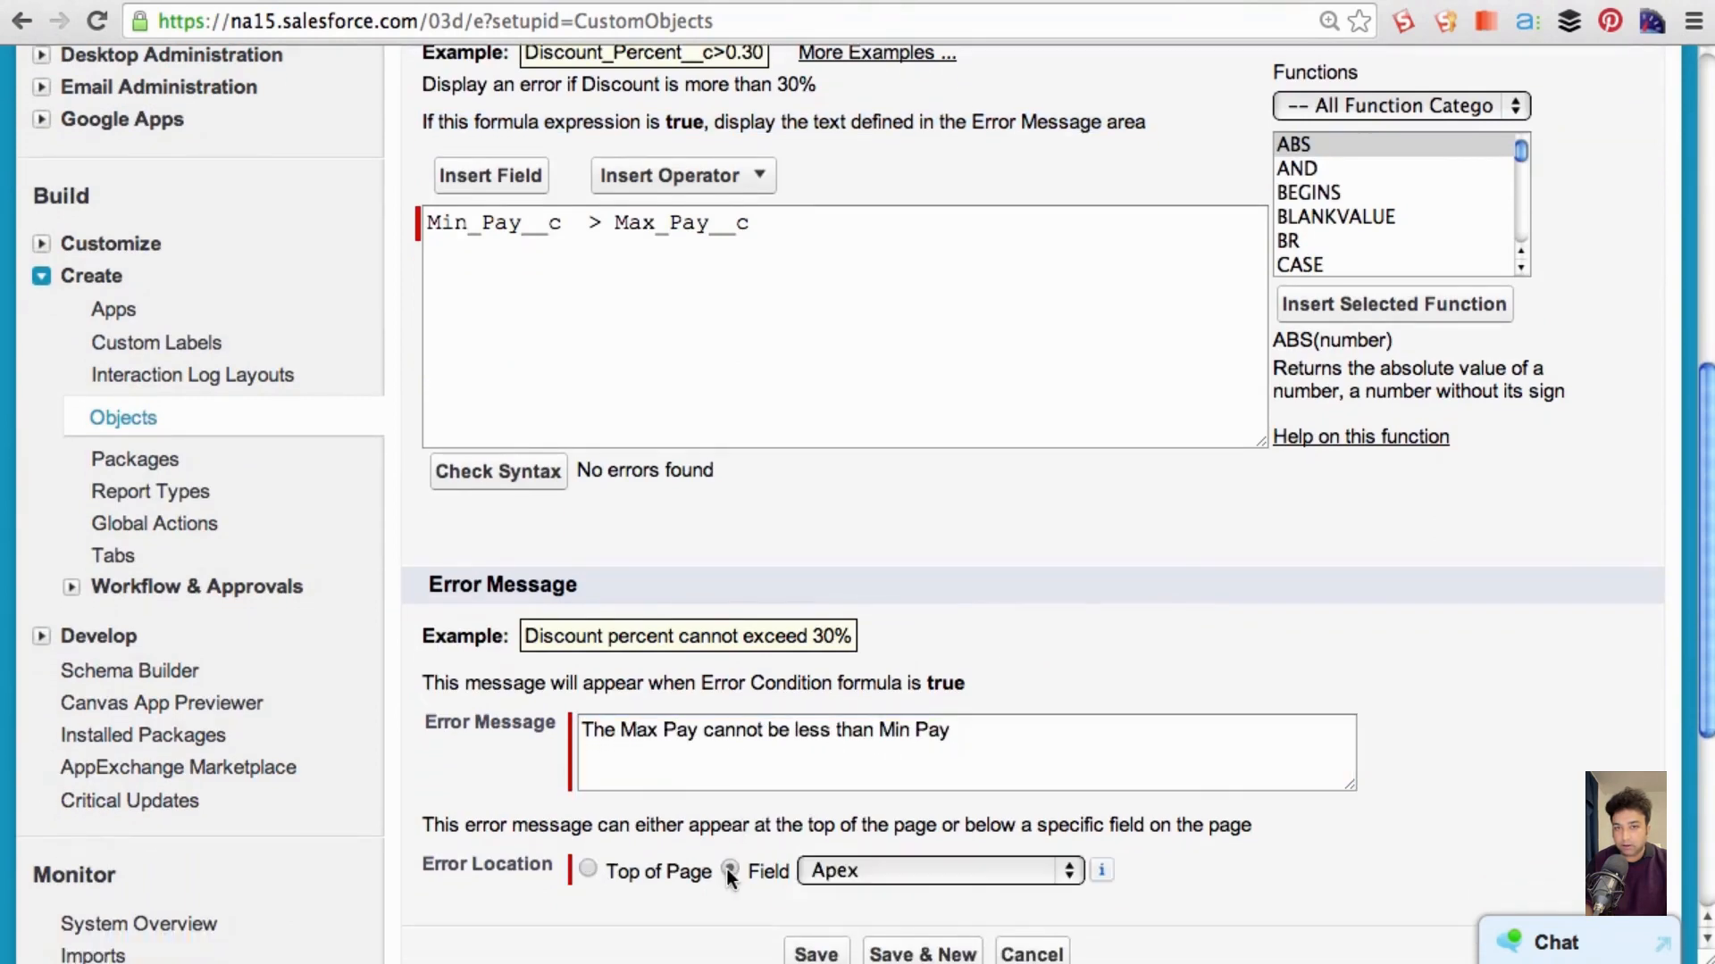
pyautogui.click(938, 873)
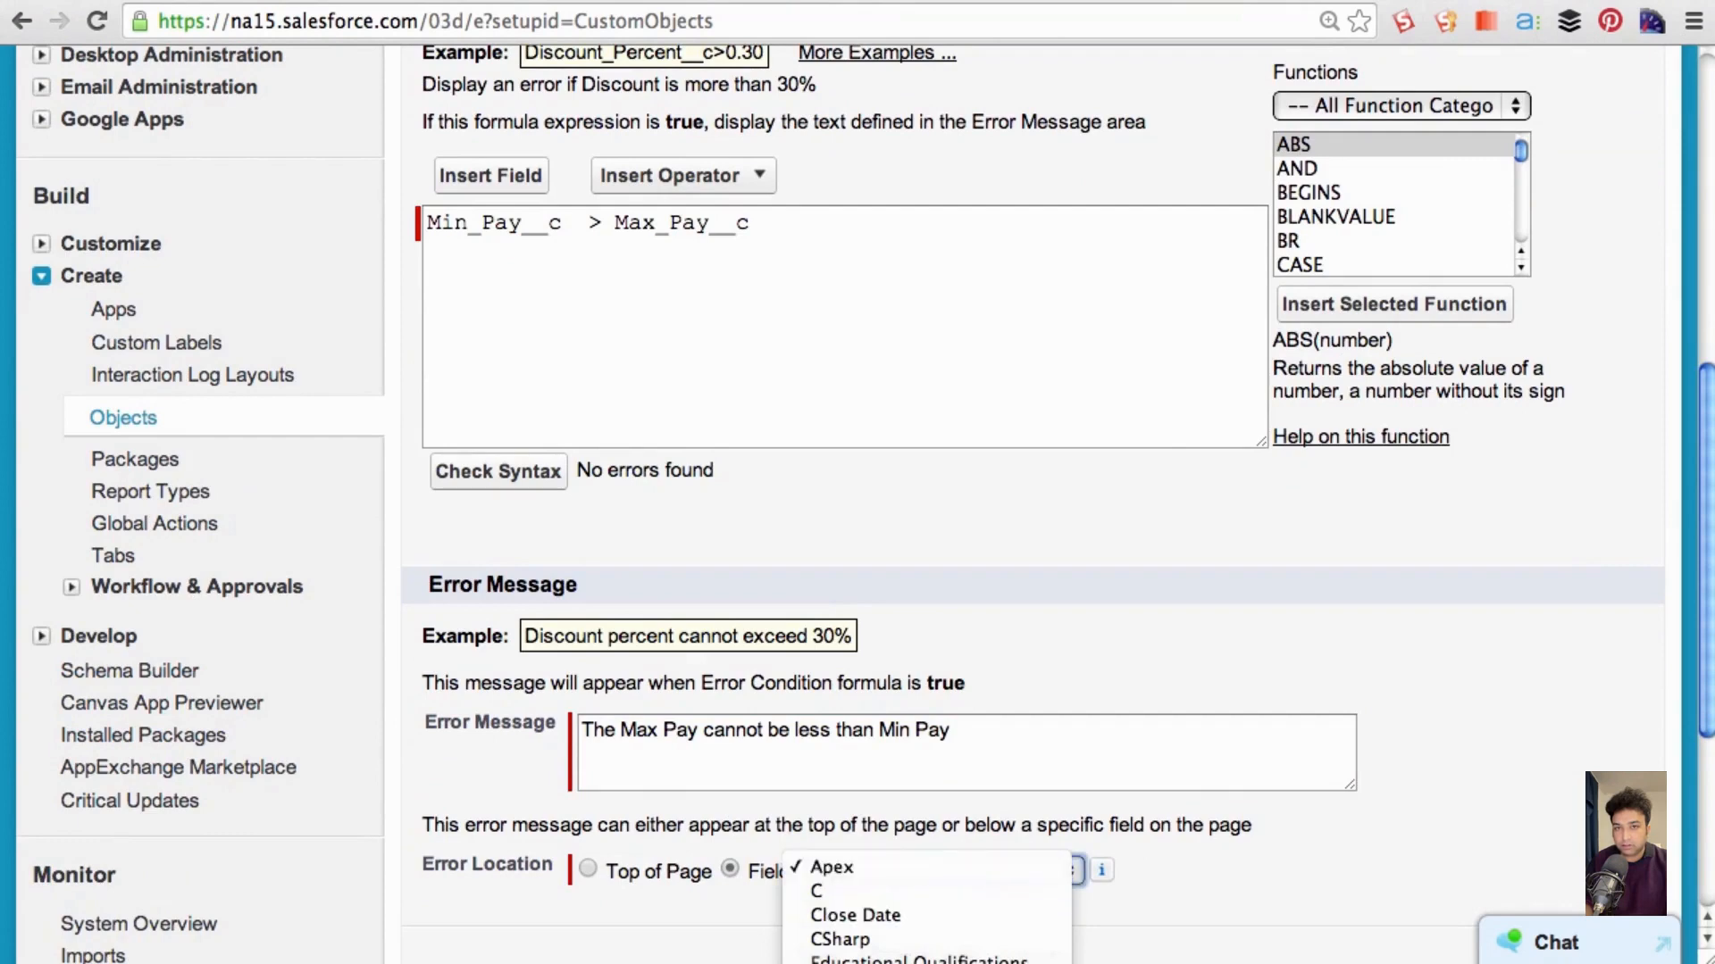
pyautogui.click(896, 962)
pyautogui.scroll(-1, 895, 952)
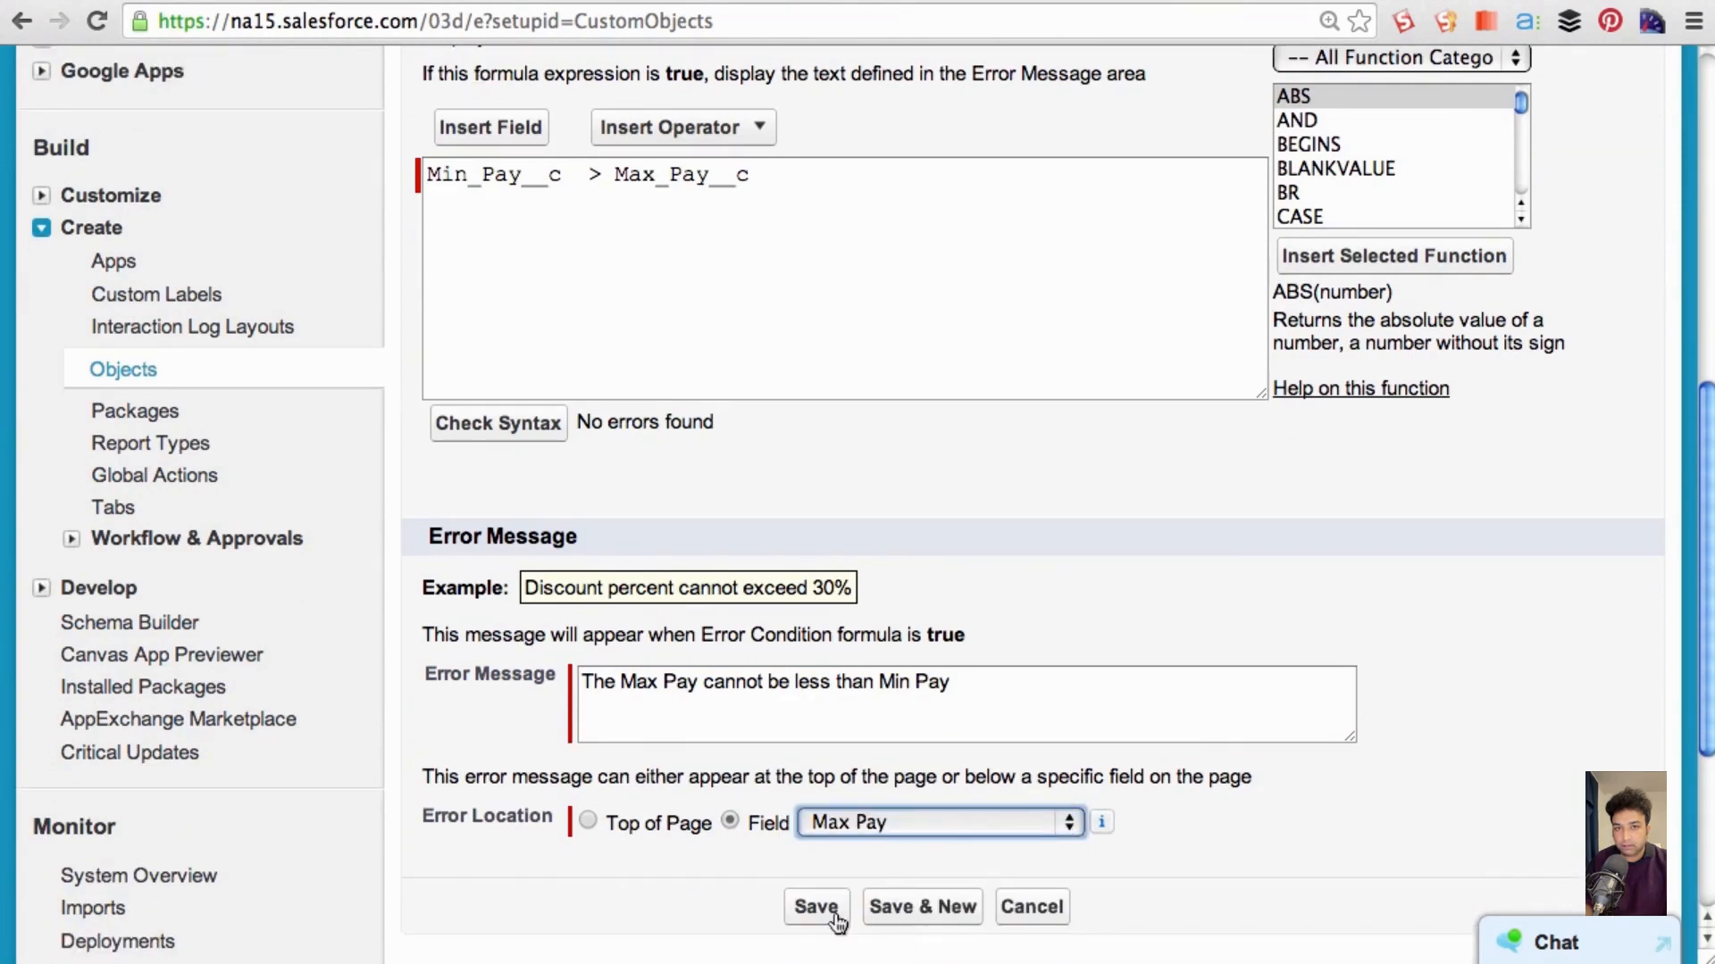
pyautogui.click(815, 908)
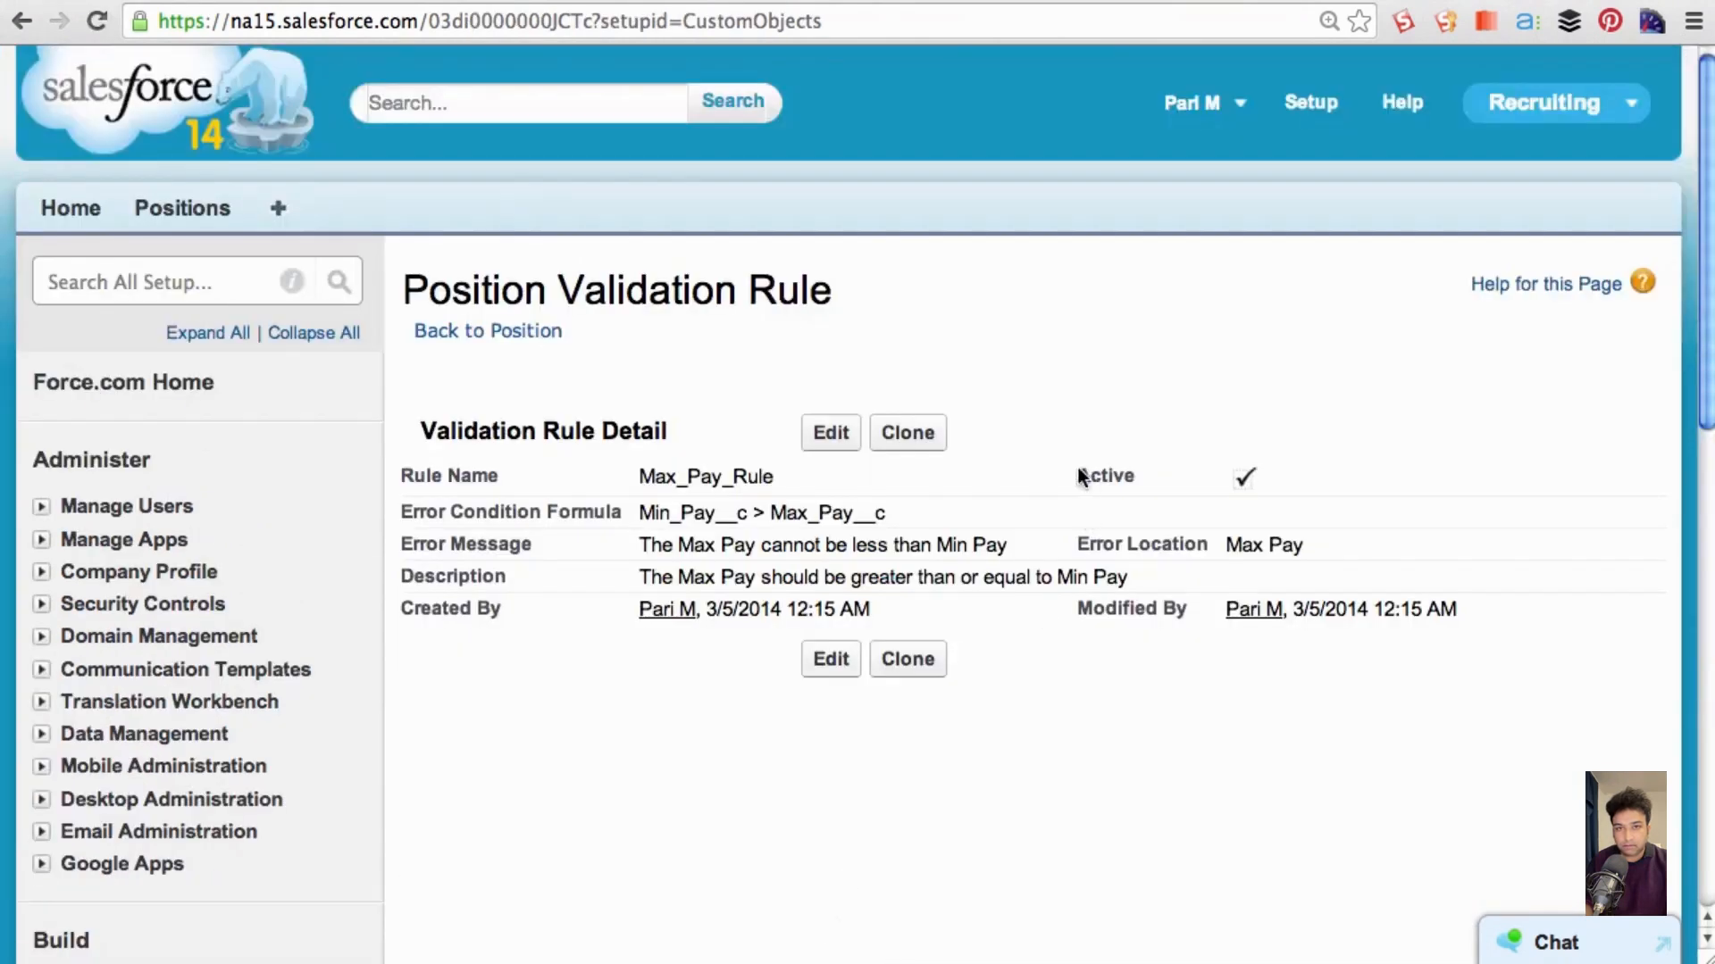
# Step: Confirm Max_Pay_Rule is active and return to the Positions home page
pyautogui.moveTo(1079, 472); pyautogui.dragTo(1268, 479)
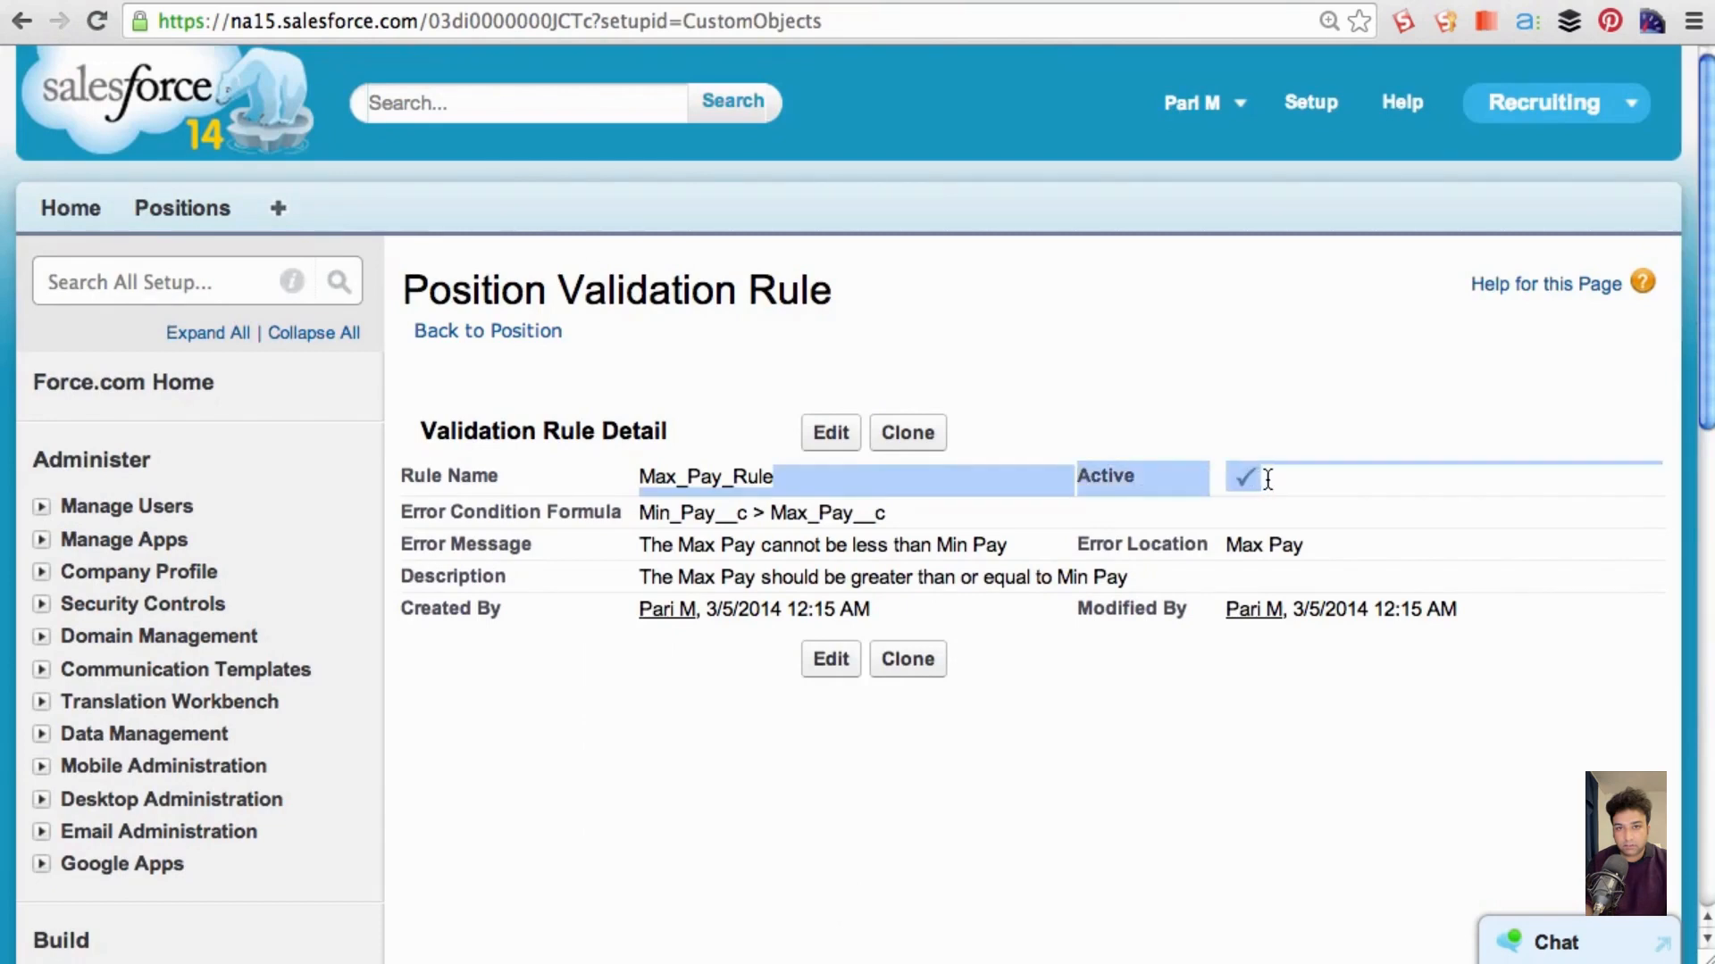
pyautogui.click(1135, 395)
pyautogui.click(191, 208)
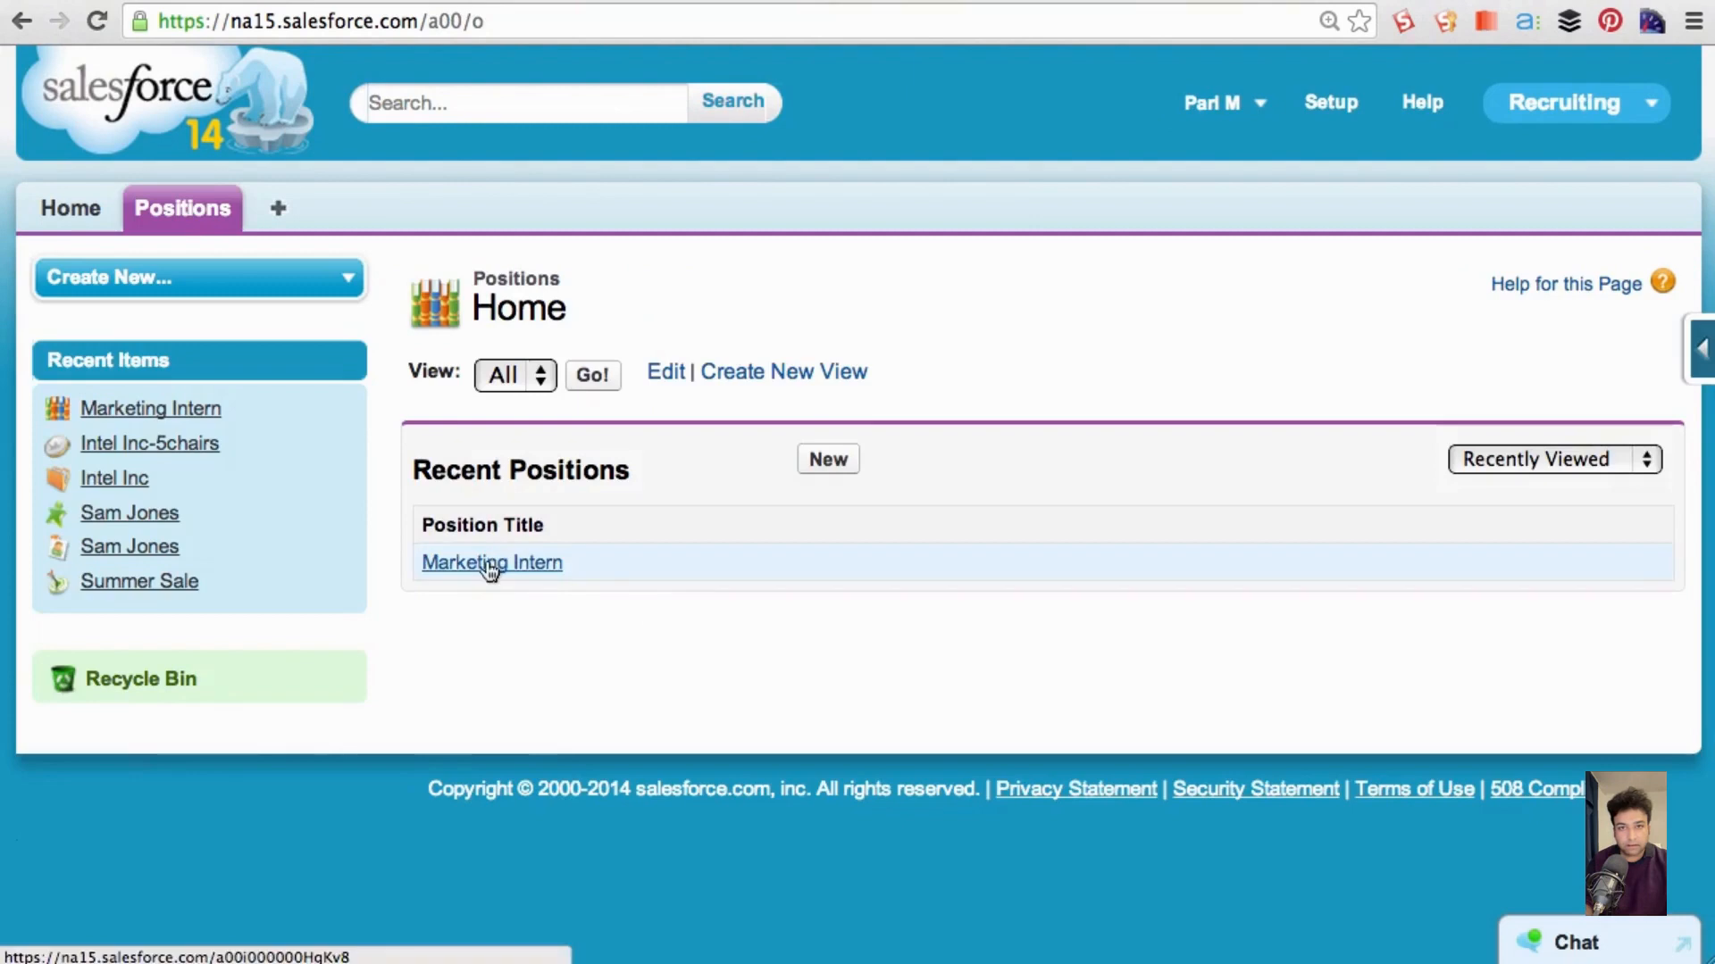
# Step: Set Marketing Intern's Max Pay to 25000 and save, triggering the Max Pay error
pyautogui.click(487, 565)
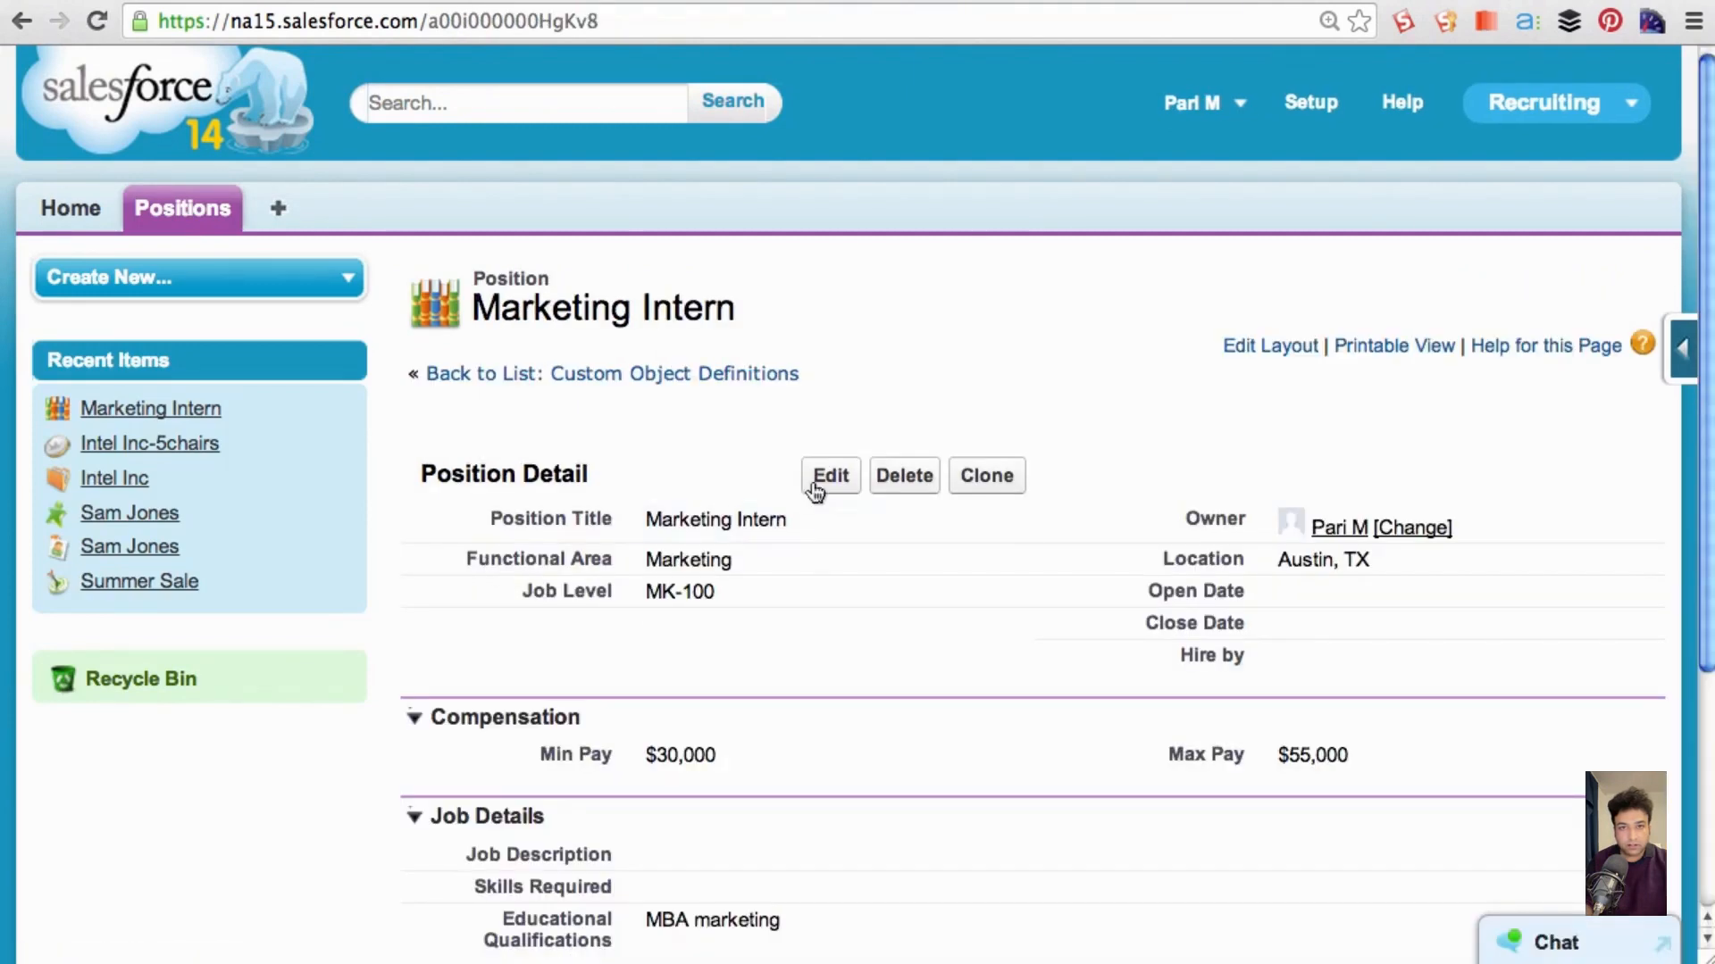
pyautogui.click(817, 482)
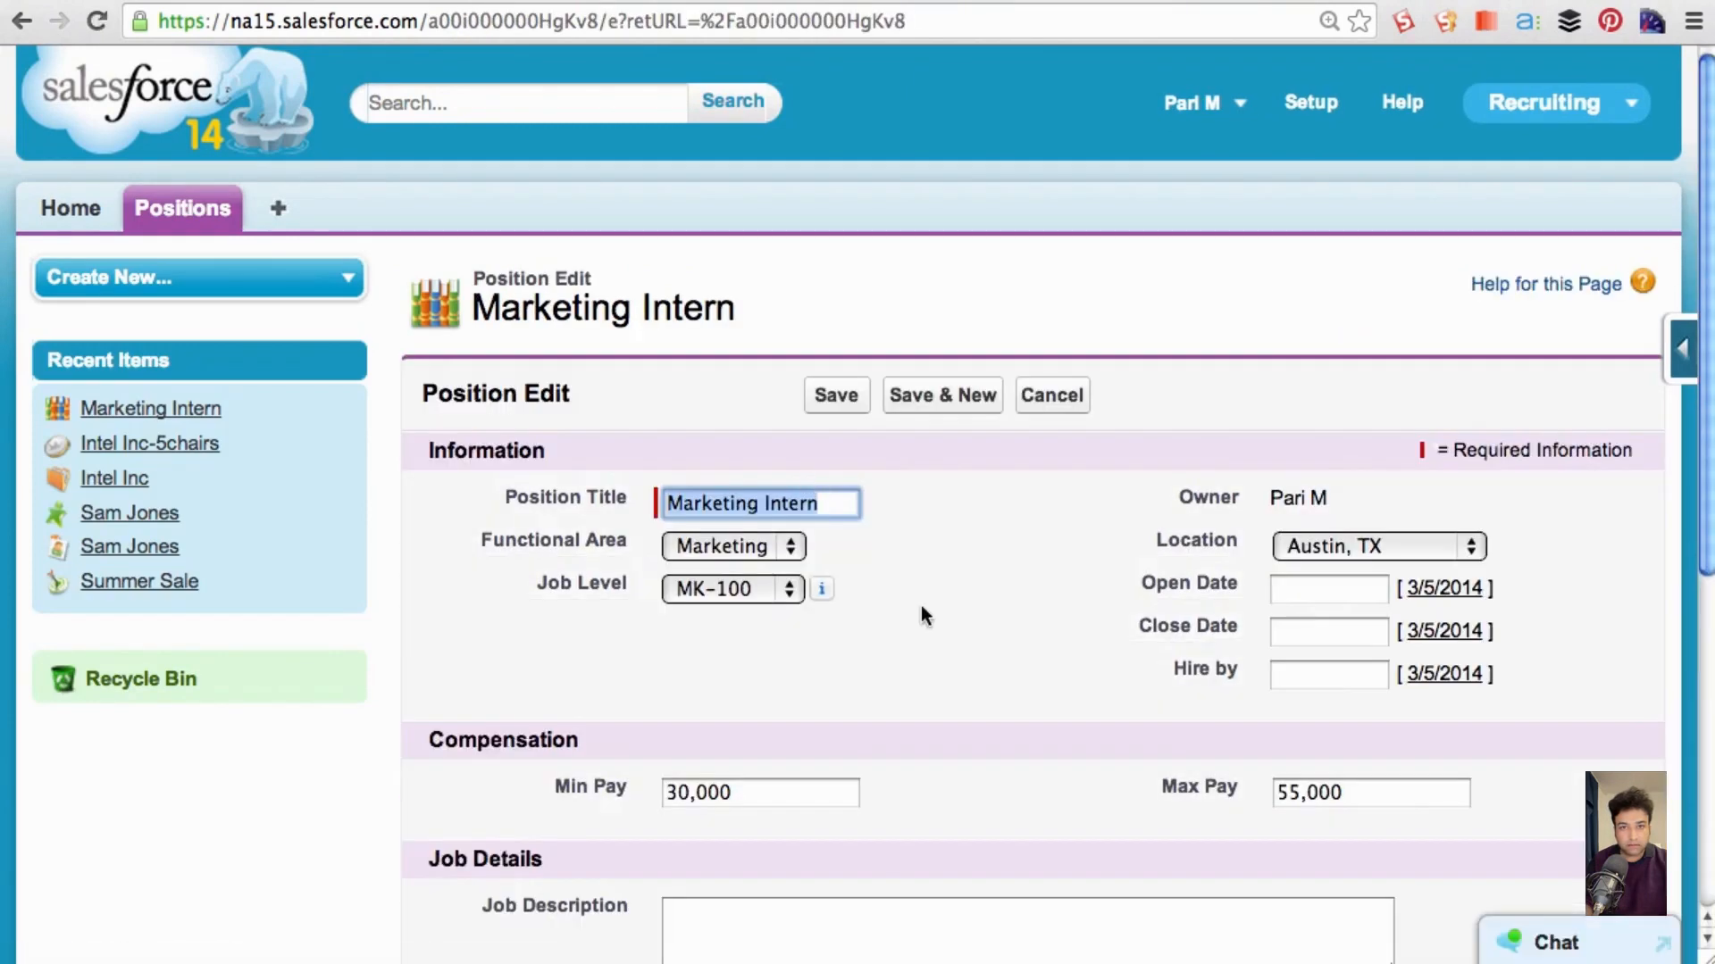
pyautogui.click(1339, 792)
pyautogui.write('25000')
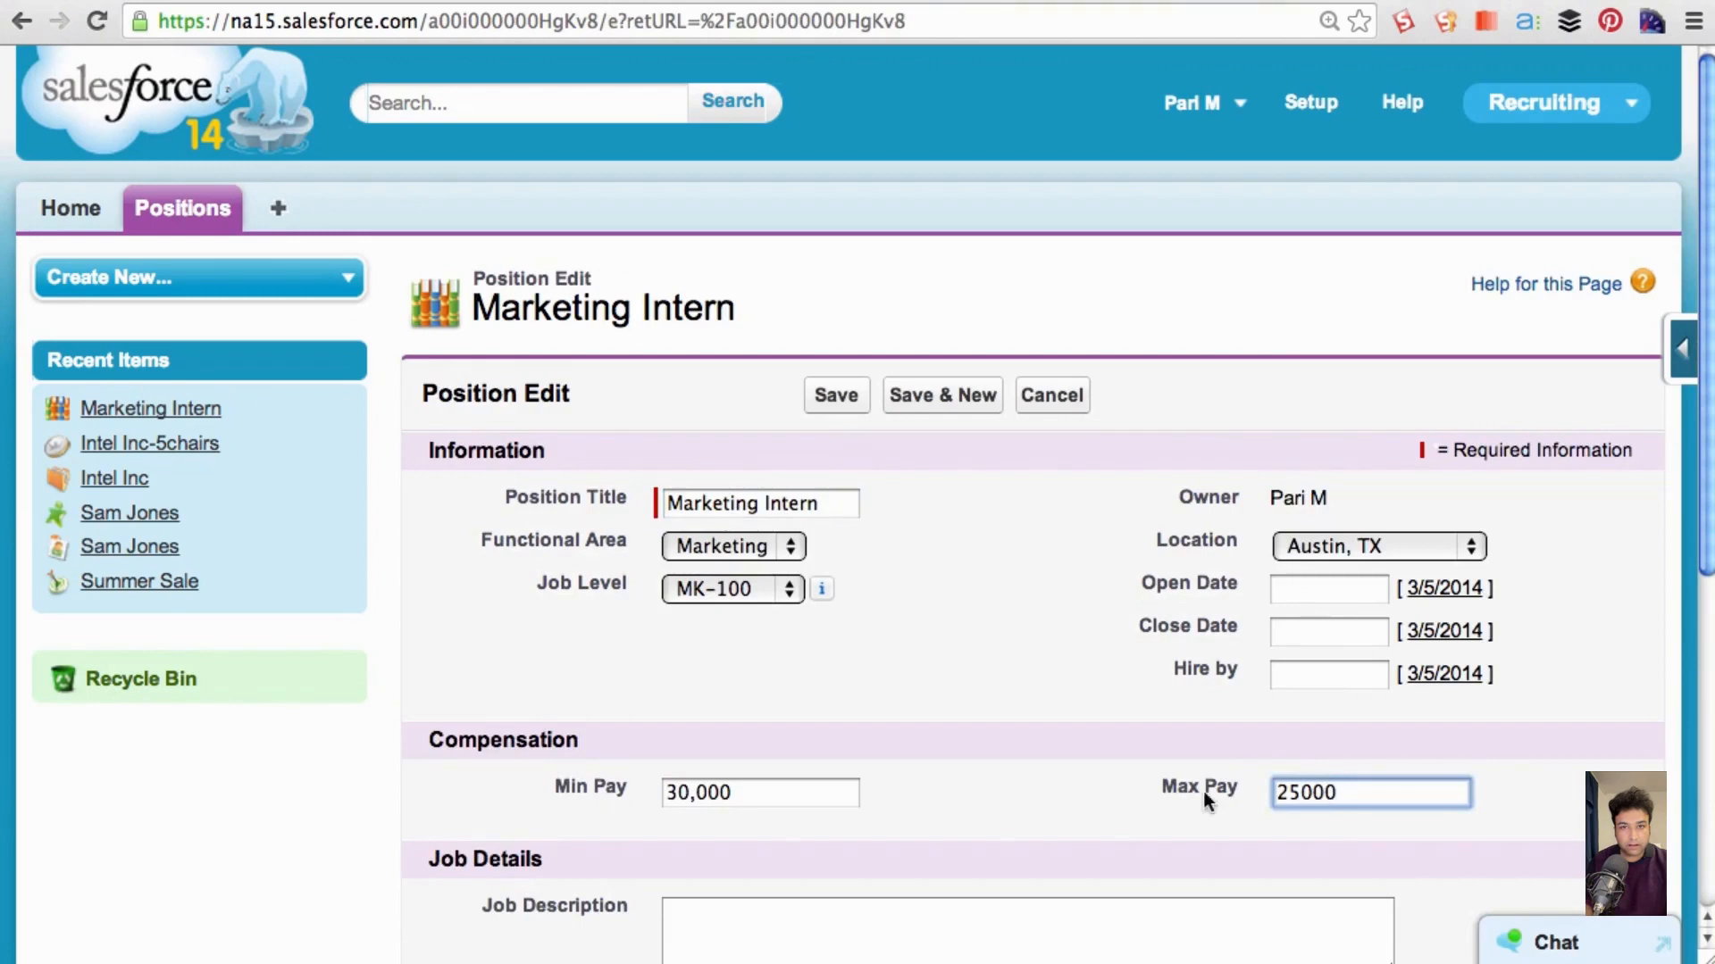
pyautogui.click(831, 393)
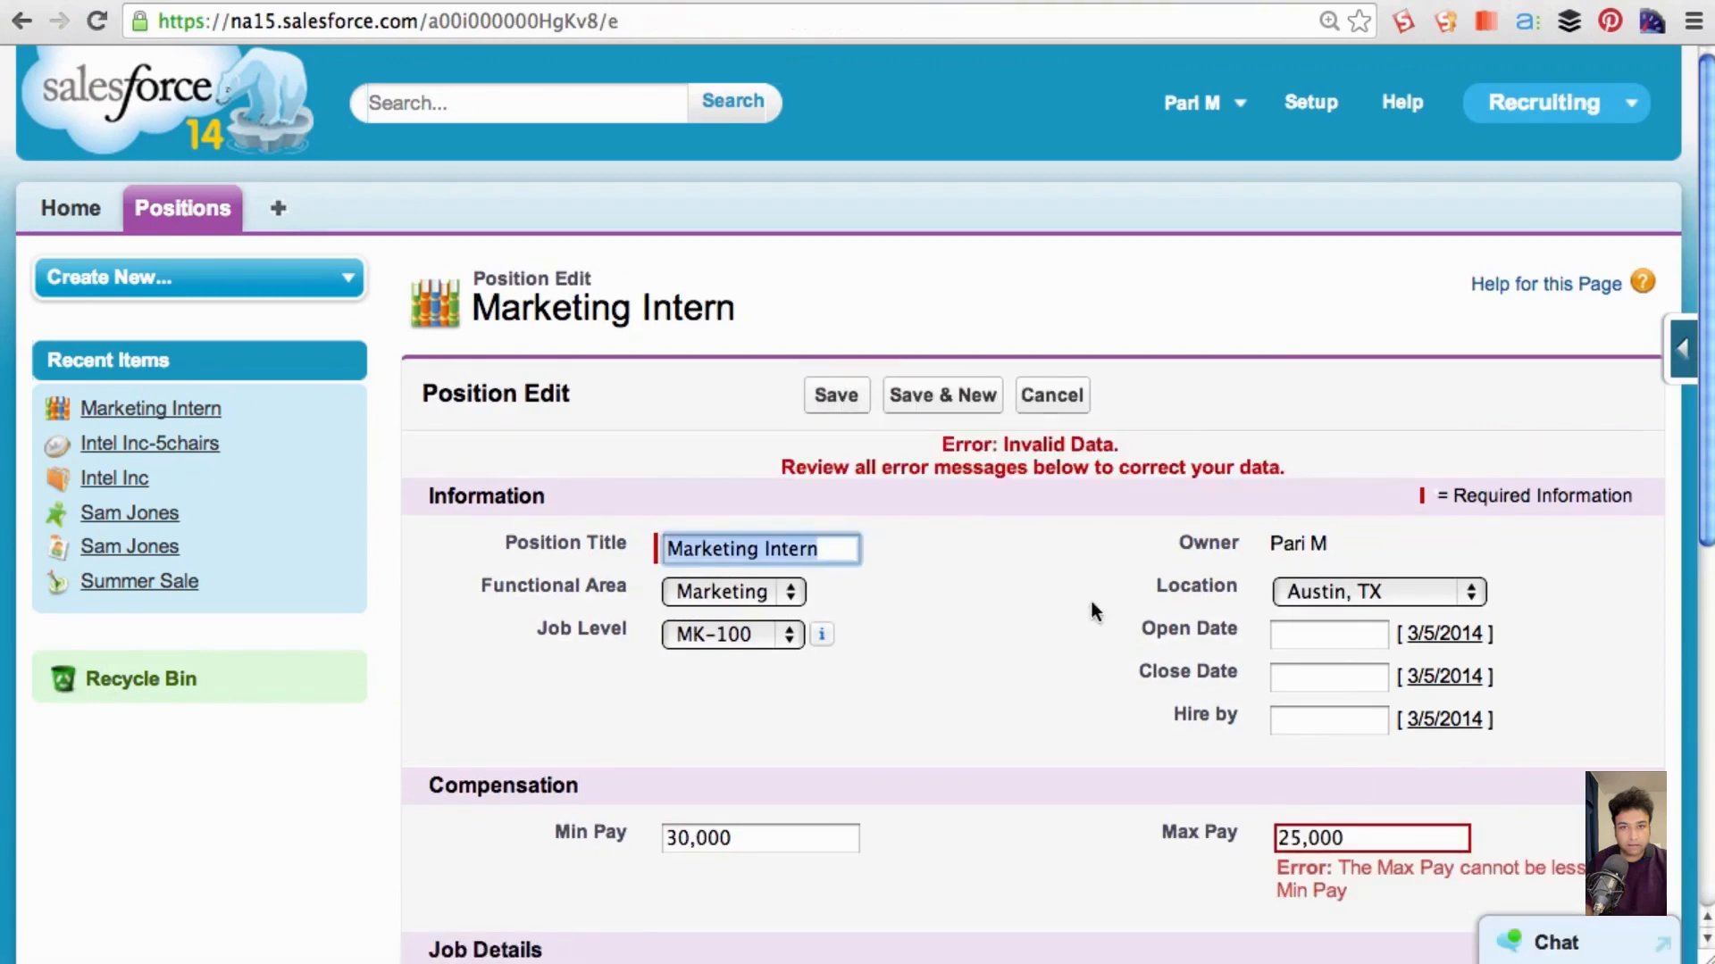
pyautogui.moveTo(1338, 868); pyautogui.dragTo(1377, 898)
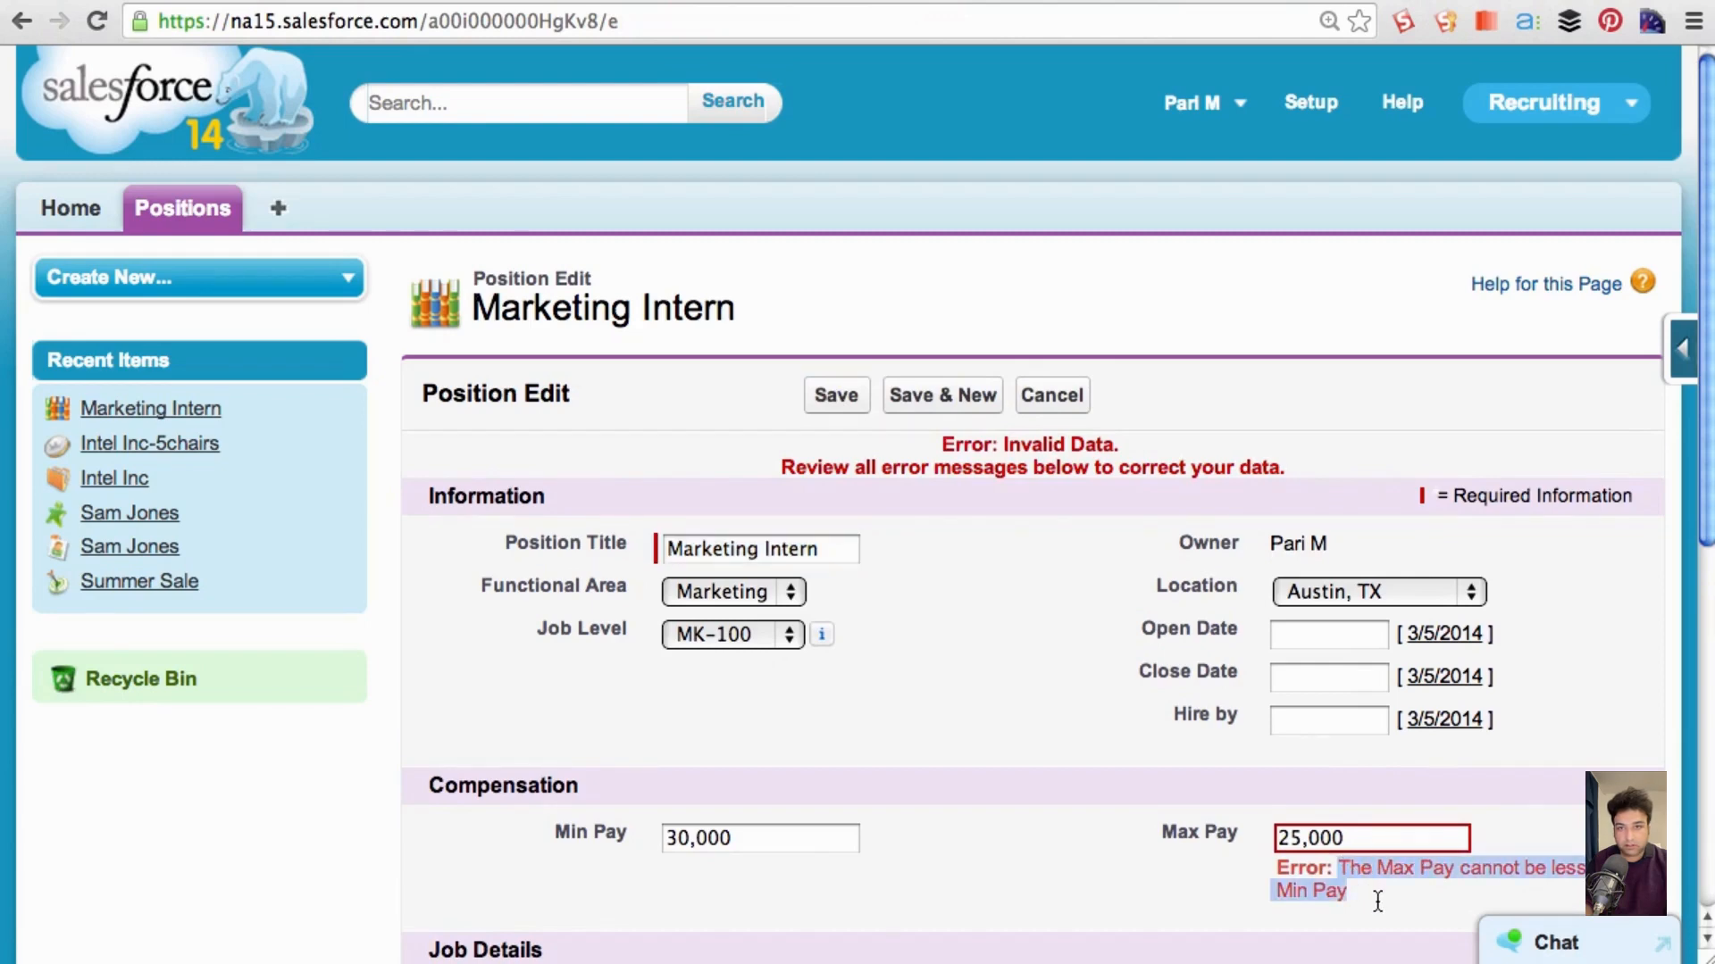
# Step: Change Max Pay to 35,000 and save the position
pyautogui.moveTo(1359, 837); pyautogui.dragTo(1244, 812)
pyautogui.write('35')
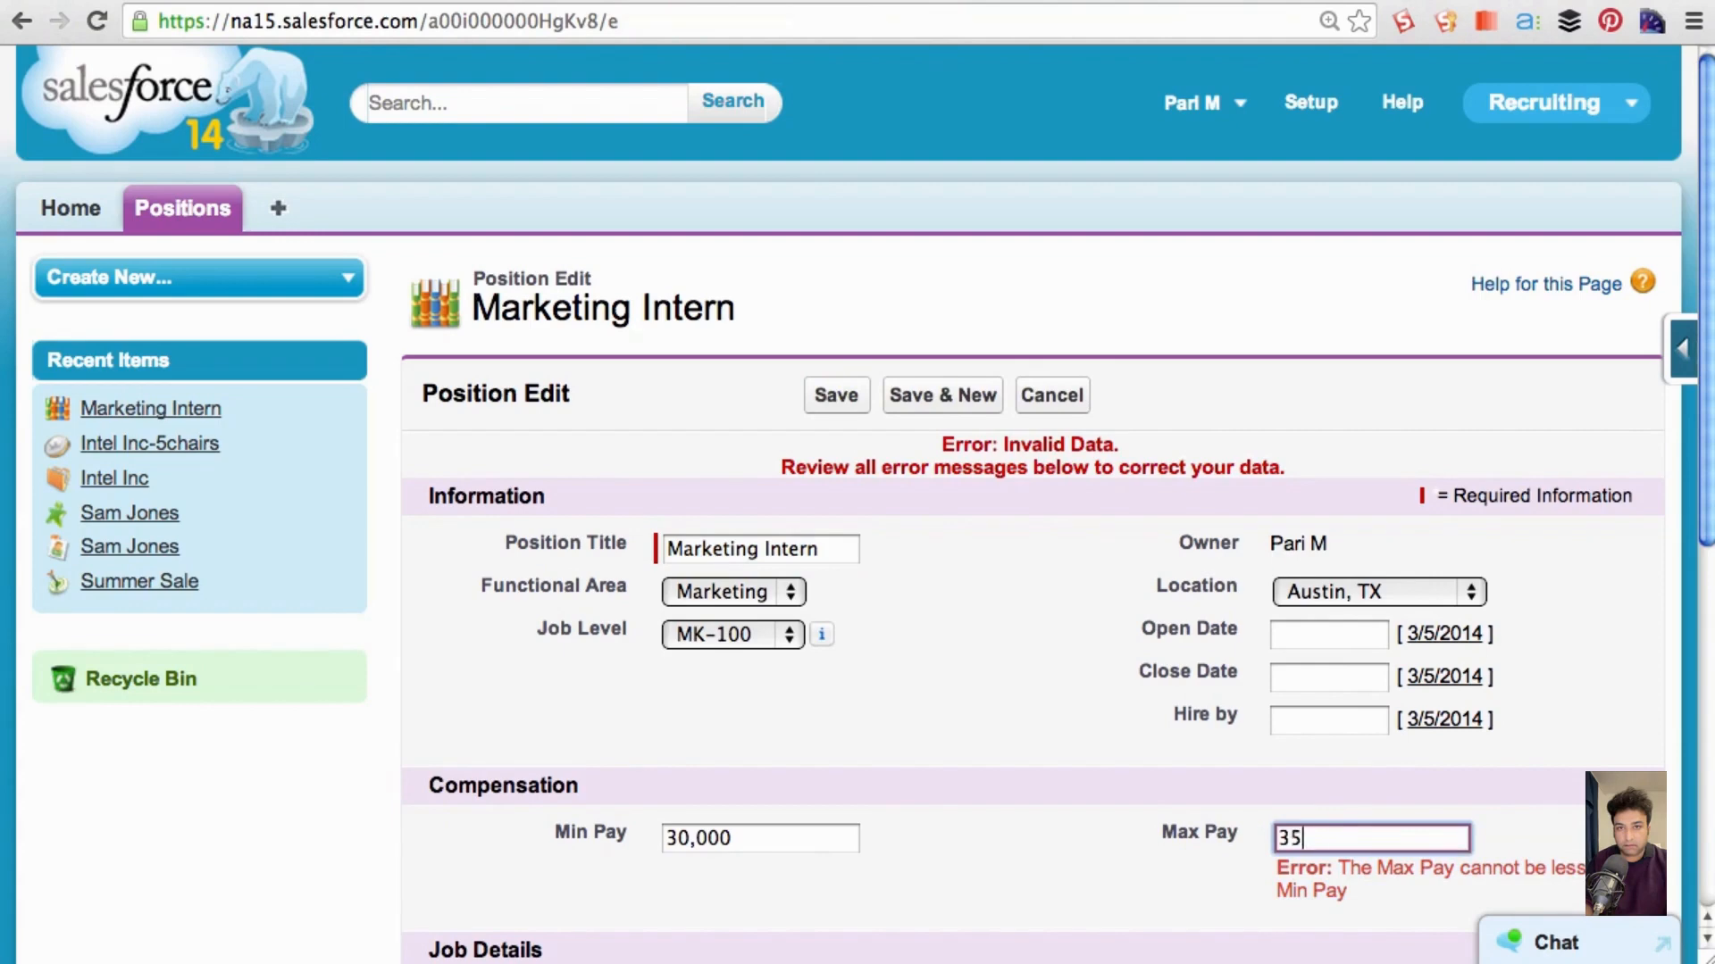
pyautogui.write(',000')
pyautogui.click(840, 394)
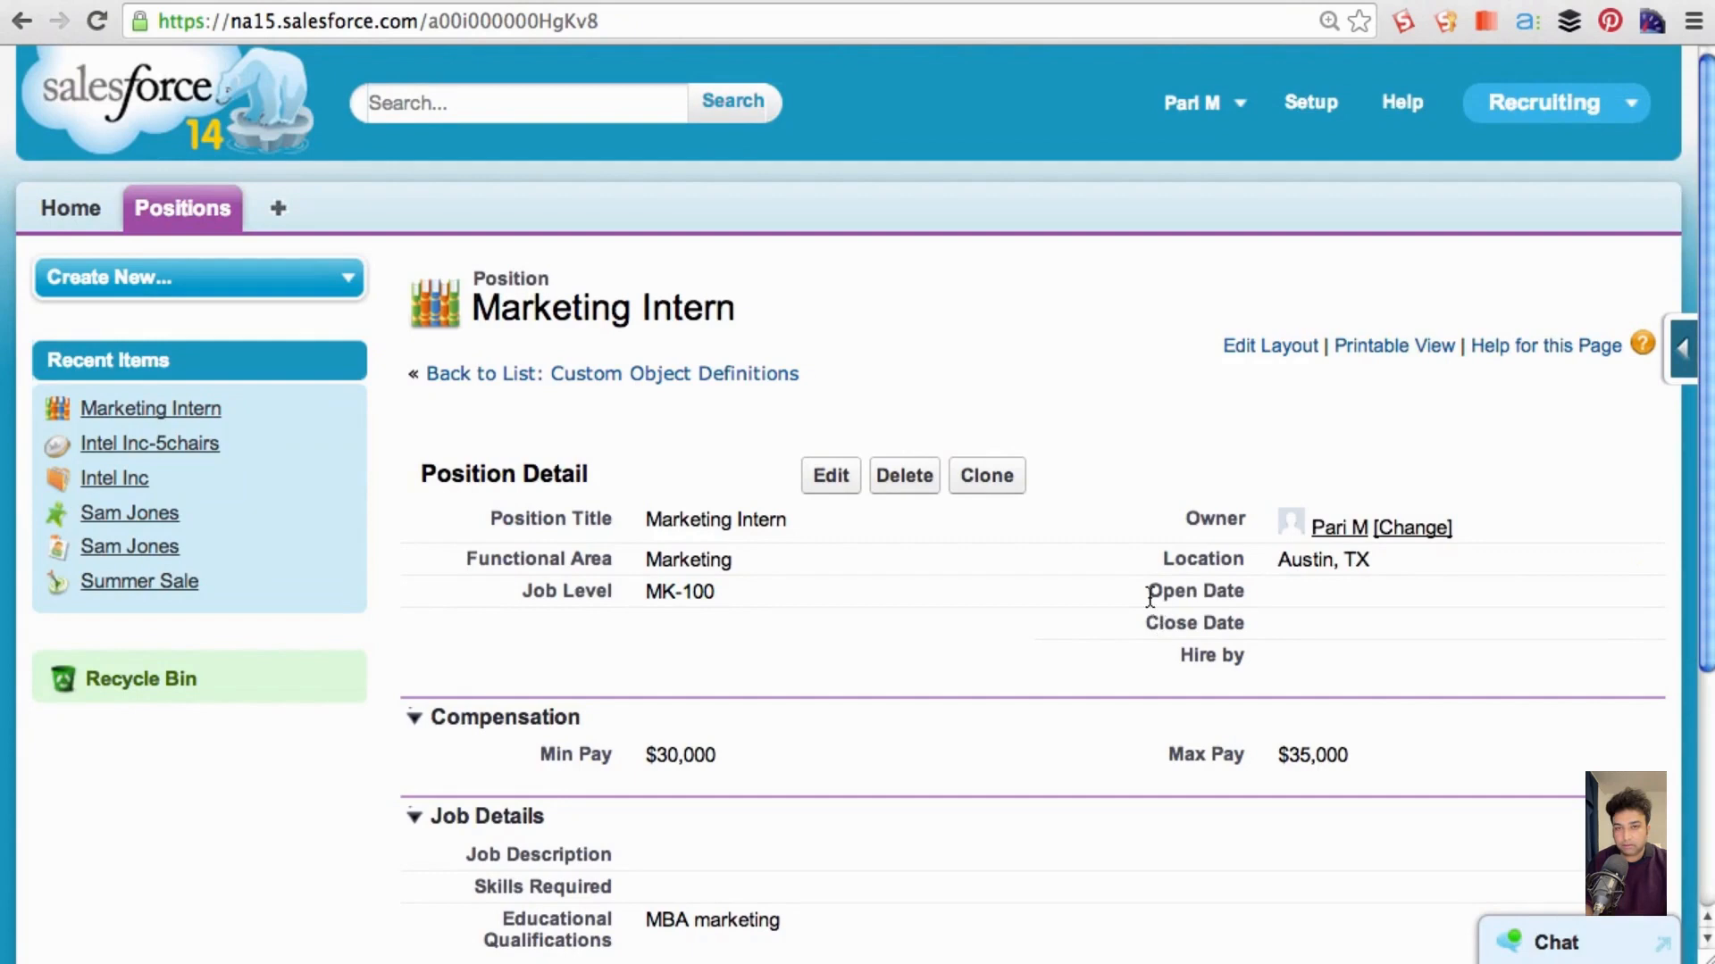
pyautogui.moveTo(1147, 589); pyautogui.dragTo(1248, 592)
pyautogui.click(1313, 106)
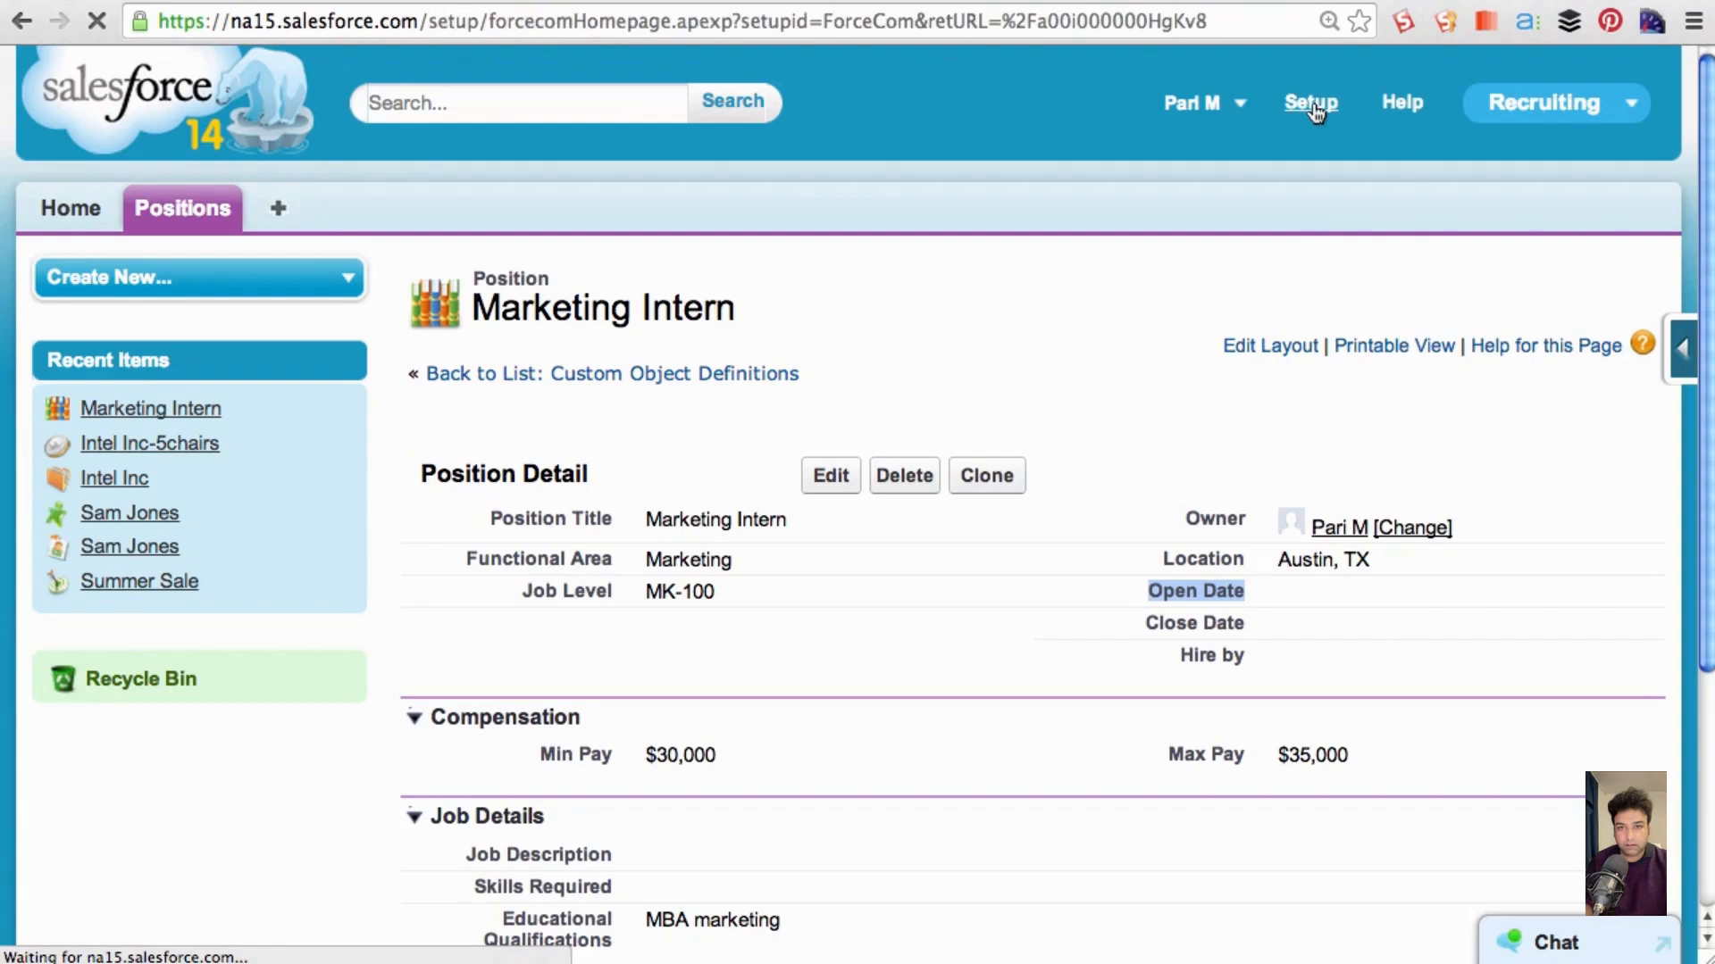
# Step: Start a new rule named Open_Date_Rule, described as requiring the current or a future Open Date
pyautogui.click(832, 511)
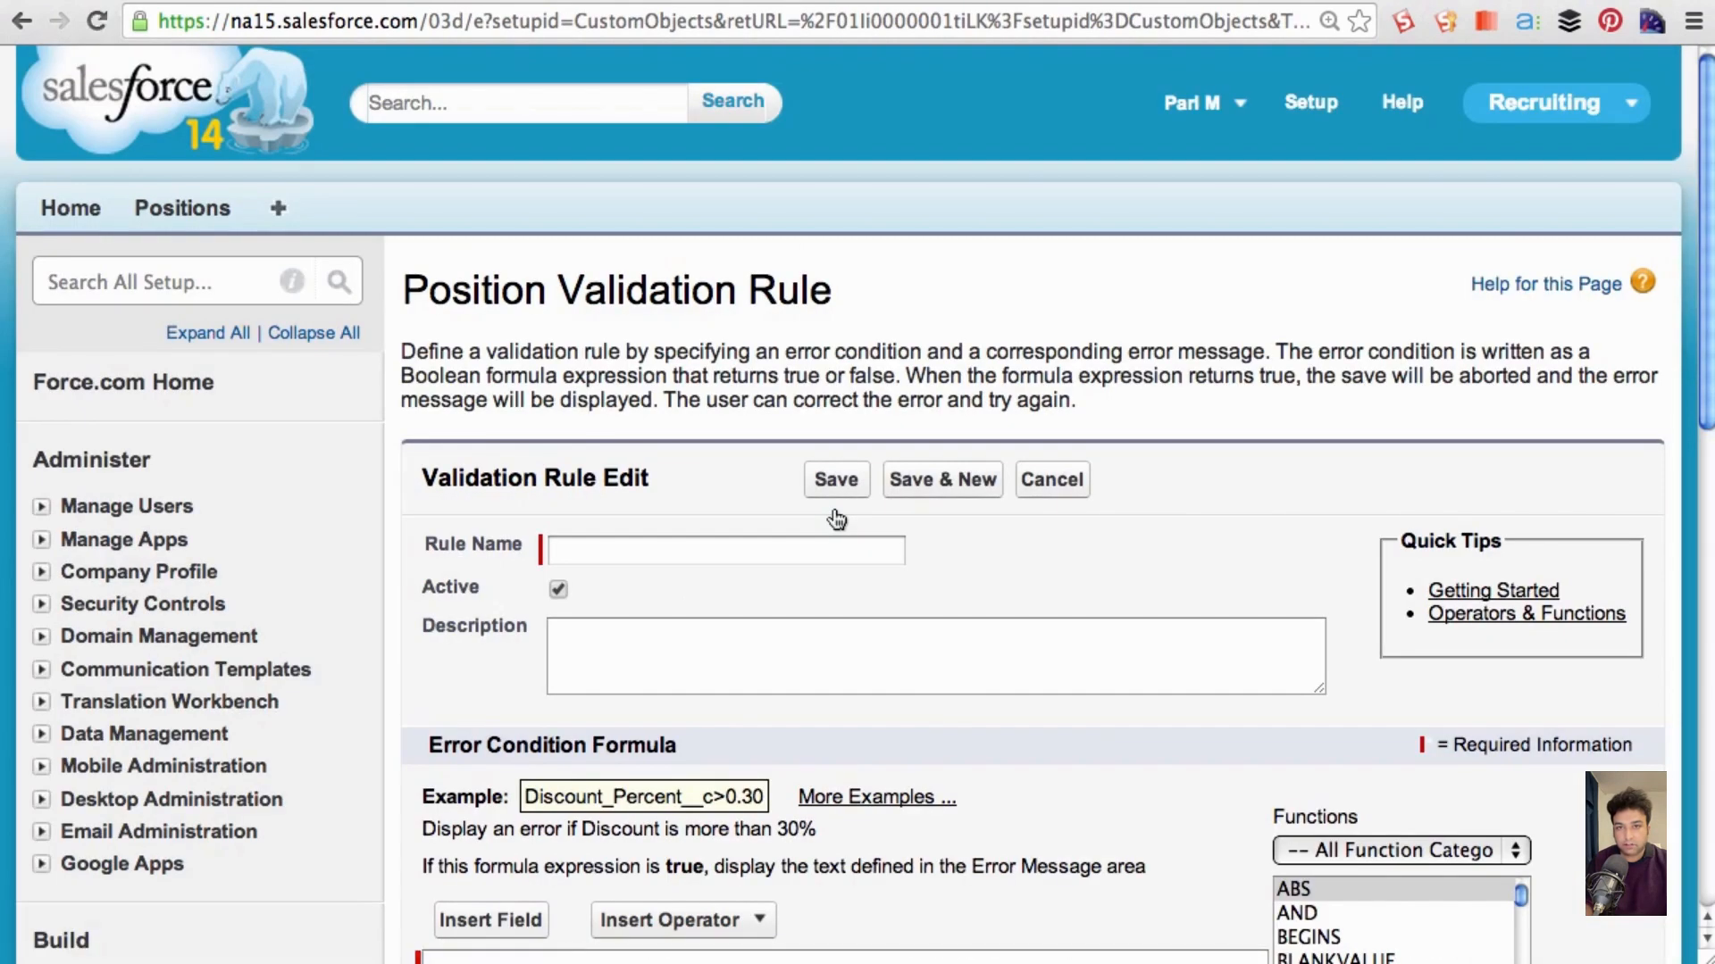
pyautogui.write('Open_Date_Rule')
pyautogui.press('Tab')
pyautogui.write('The Open Dat')
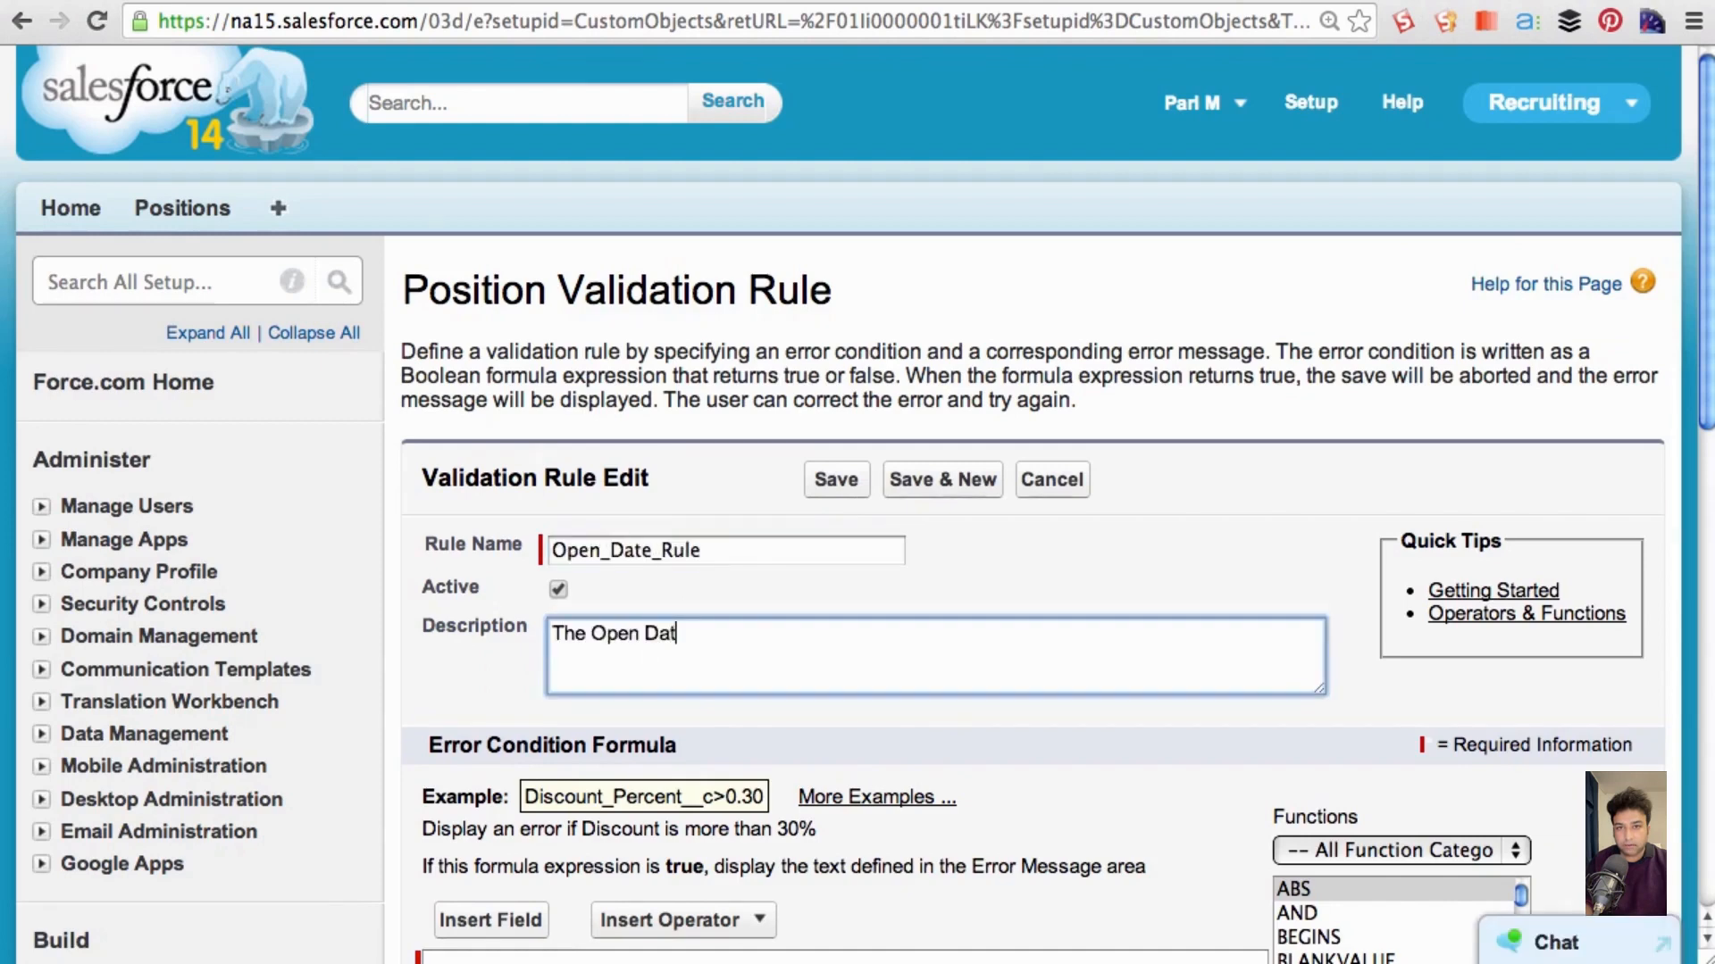
pyautogui.write('e should be the current date or any date in the futu')
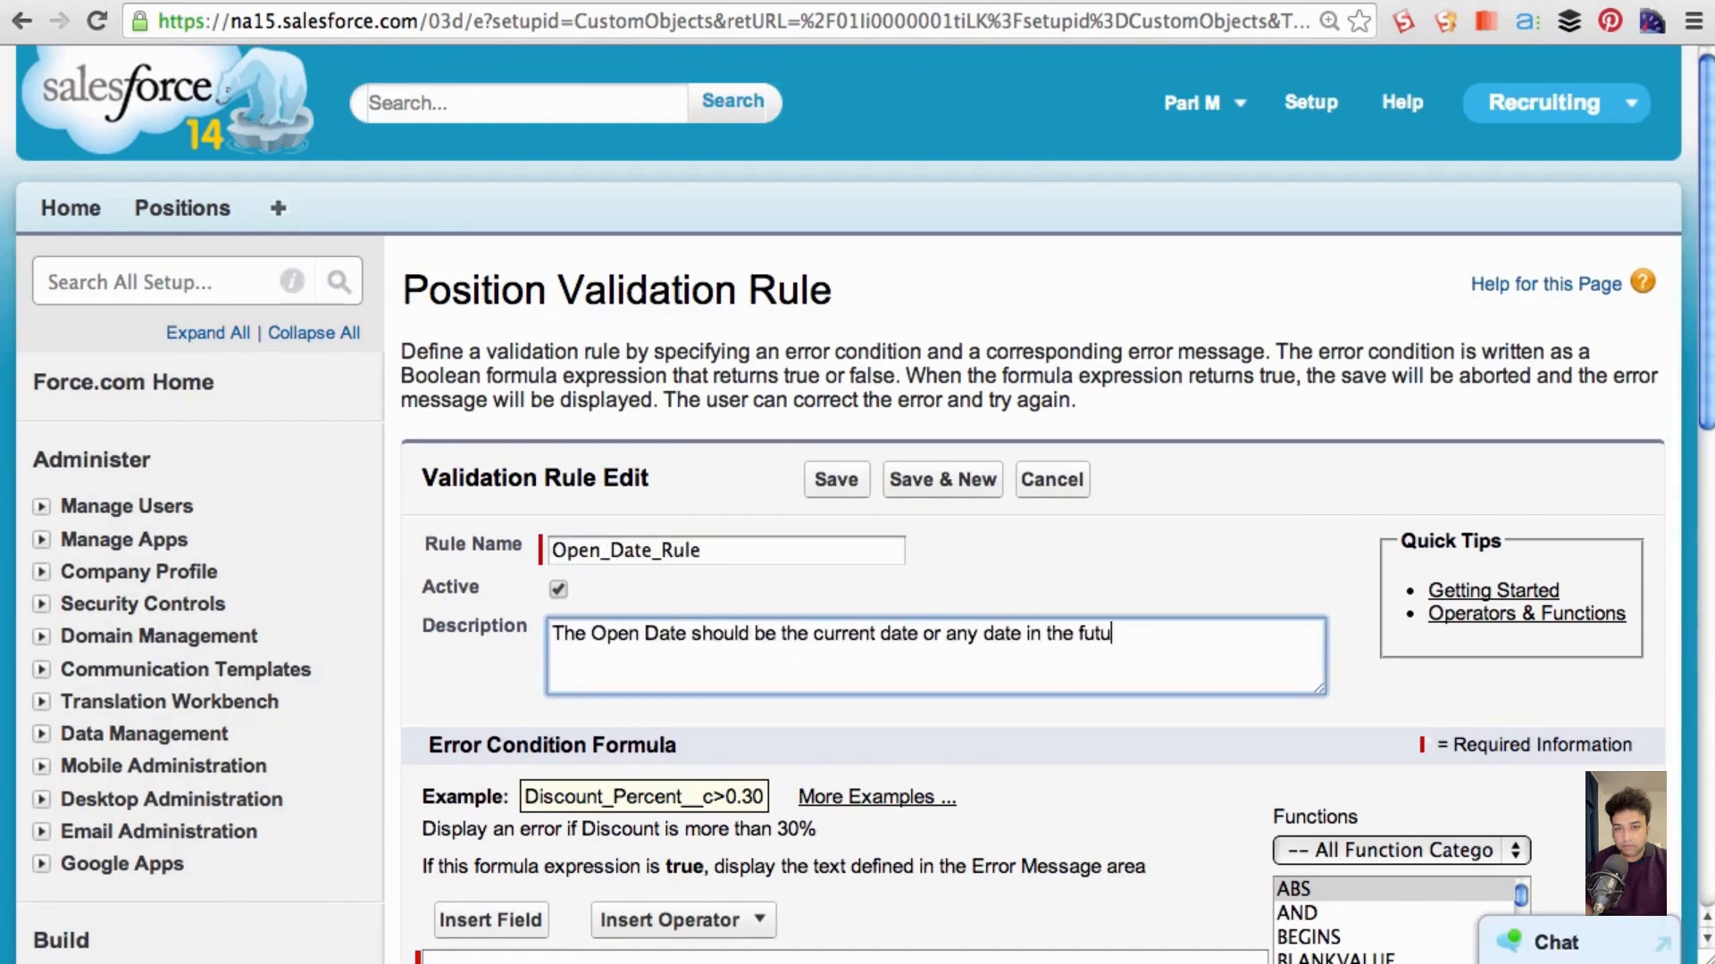
pyautogui.write('re')
# Step: Build the formula Open_Date__c < TODAY() using the Date & Time TODAY function
pyautogui.scroll(-3, 780, 552)
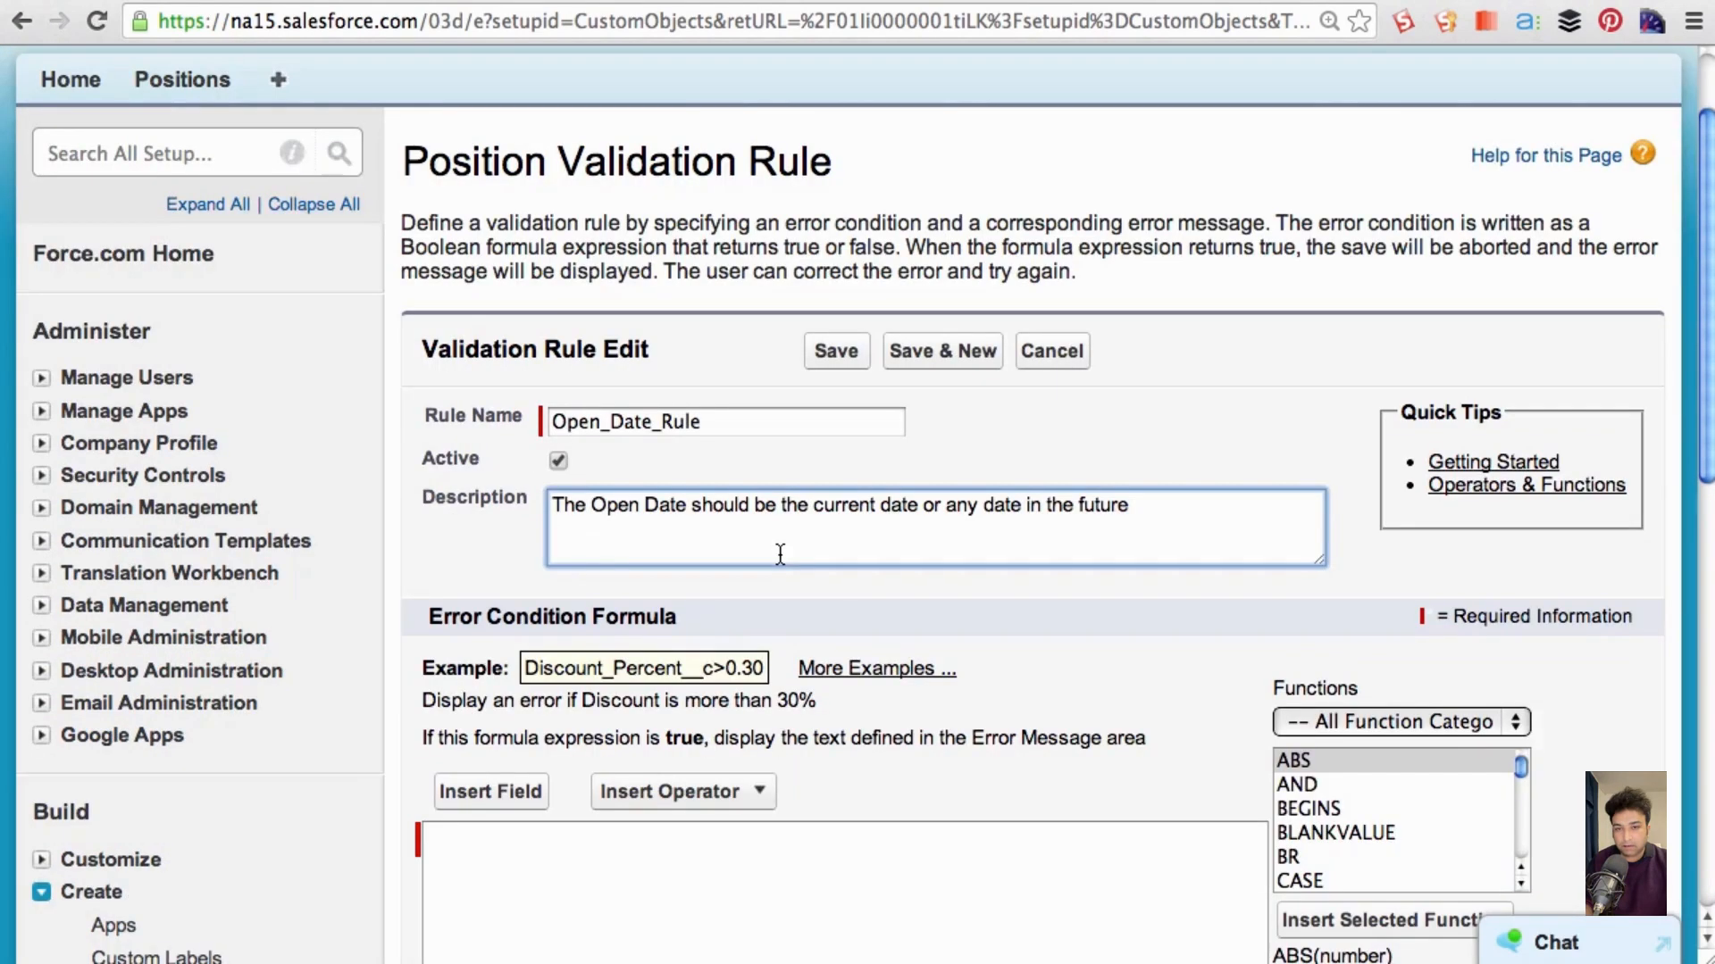
pyautogui.scroll(-5, 768, 590)
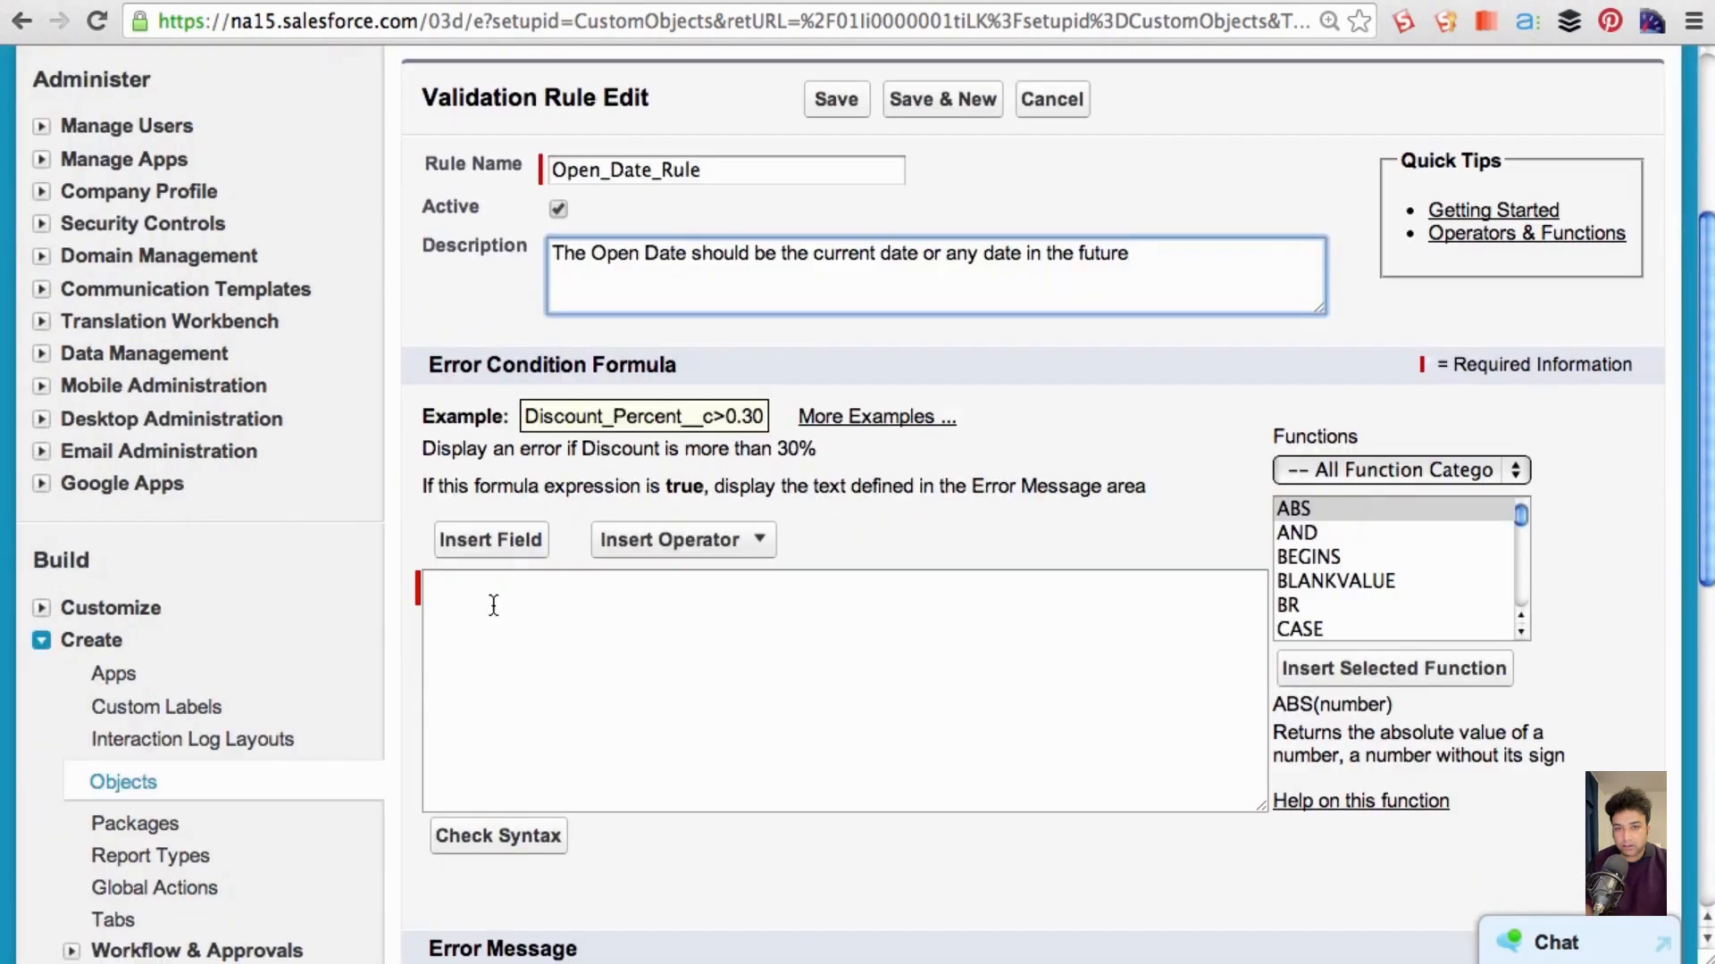
pyautogui.scroll(-3, 521, 568)
pyautogui.click(1444, 471)
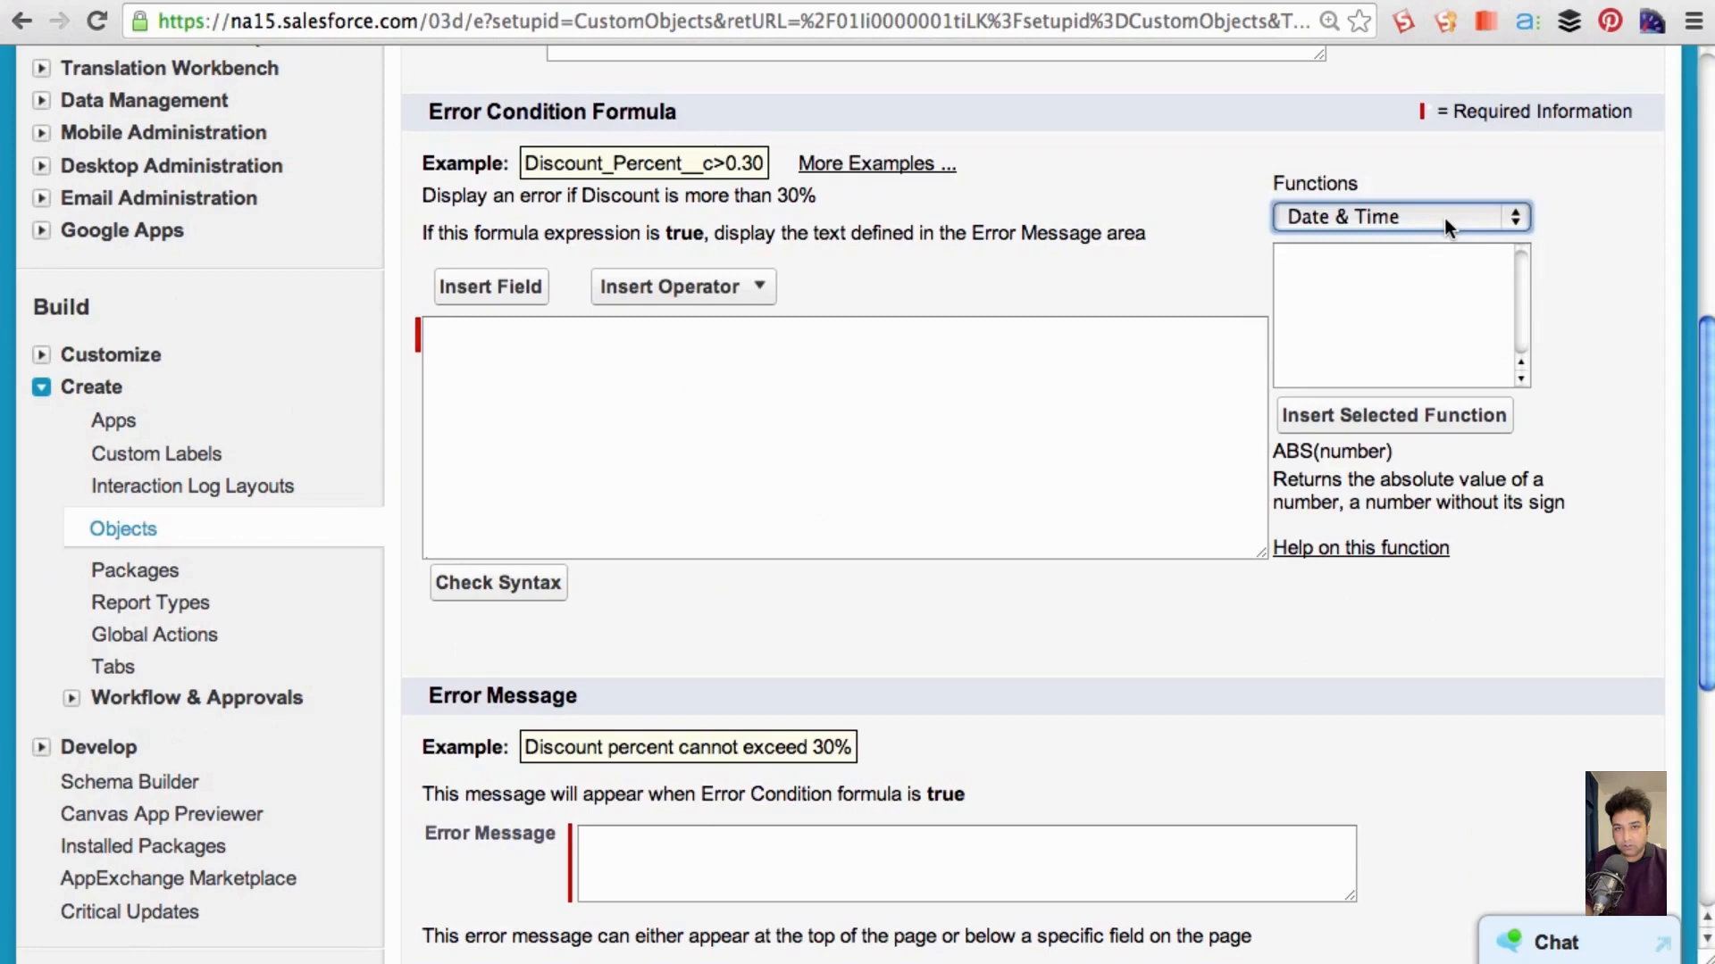
pyautogui.click(1444, 218)
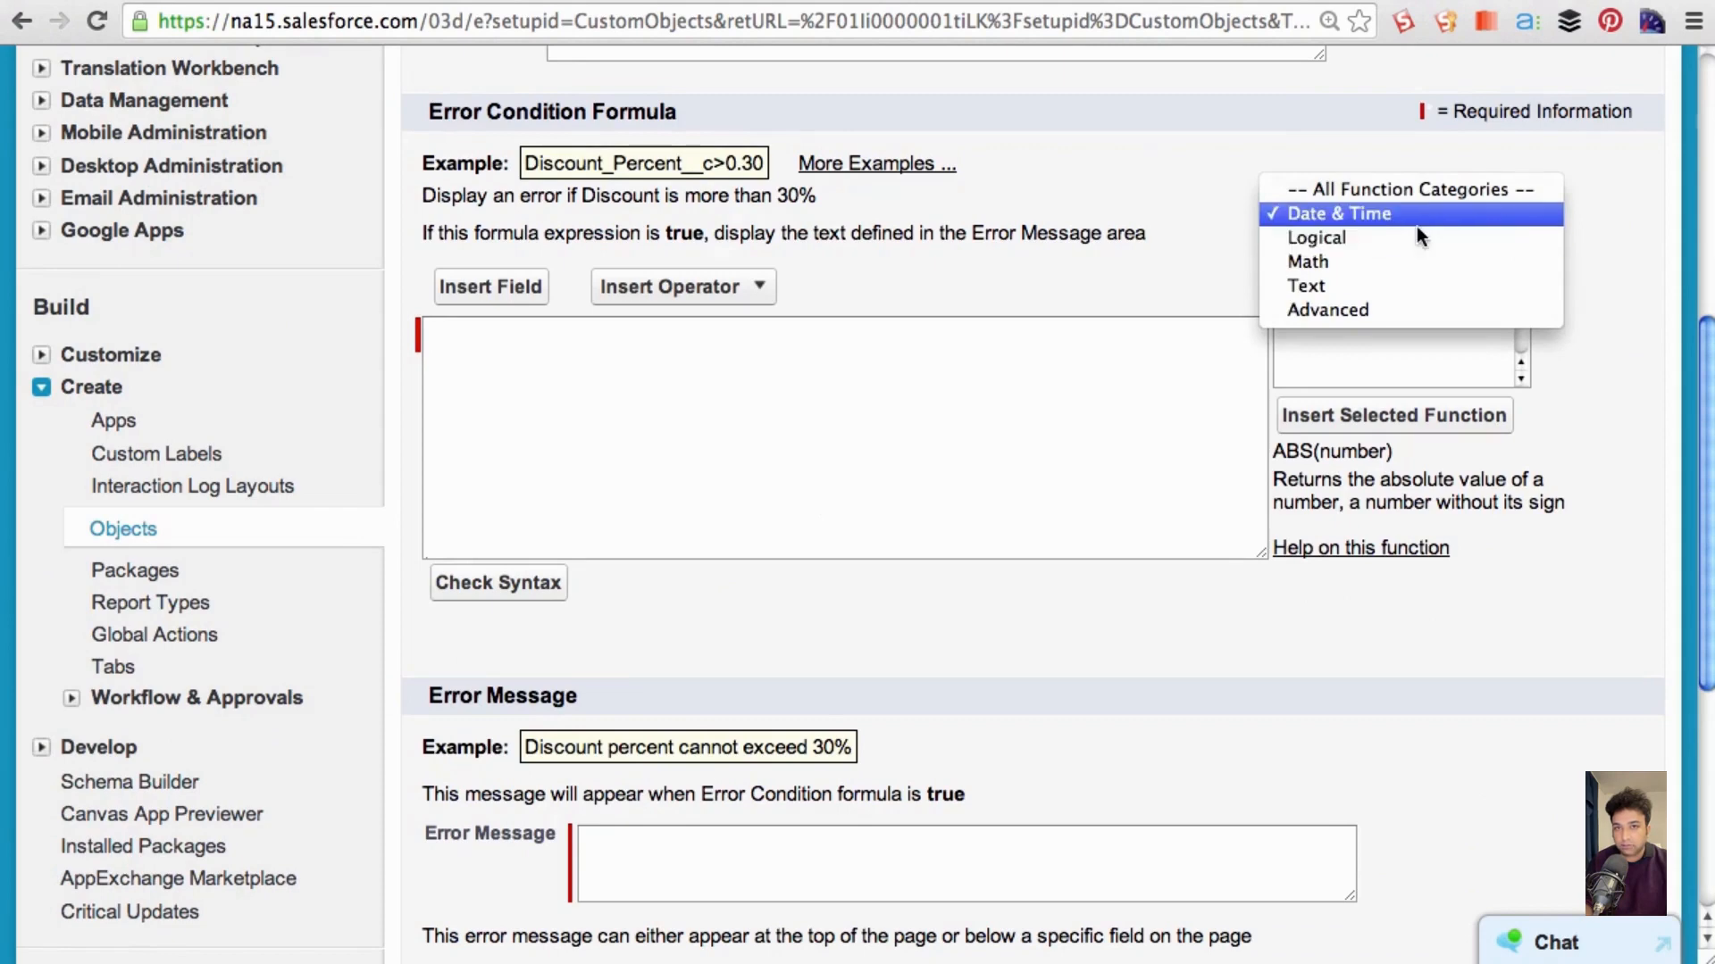
pyautogui.click(1420, 222)
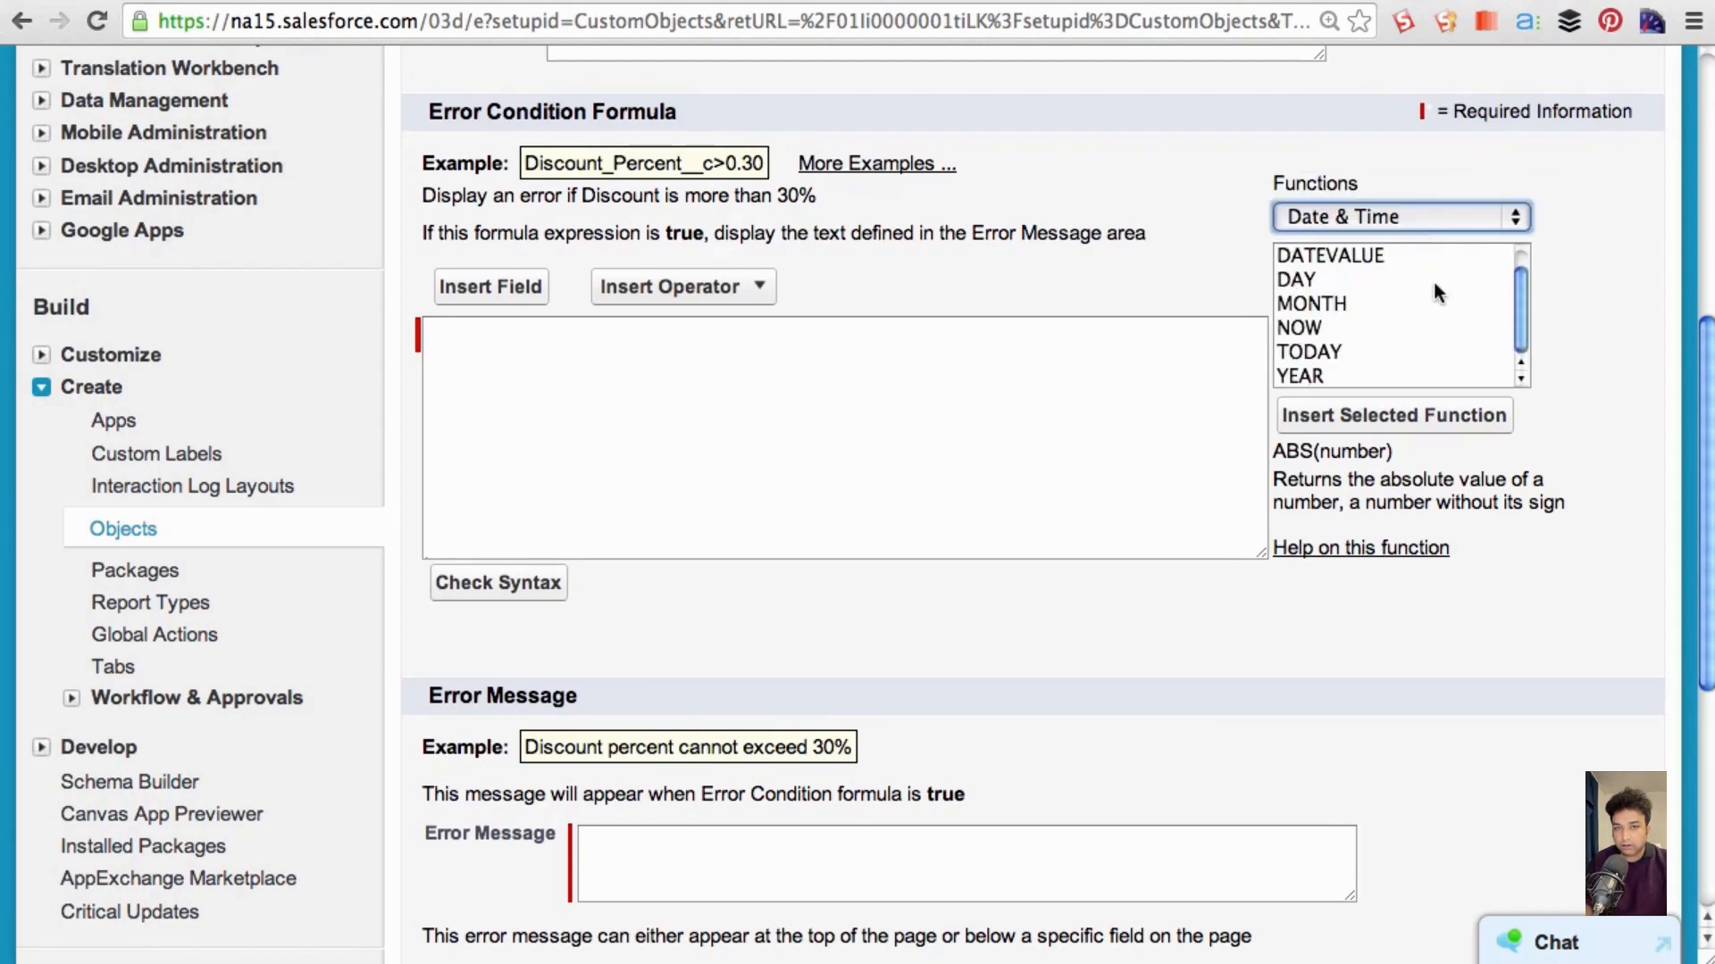
pyautogui.scroll(-1, 1433, 277)
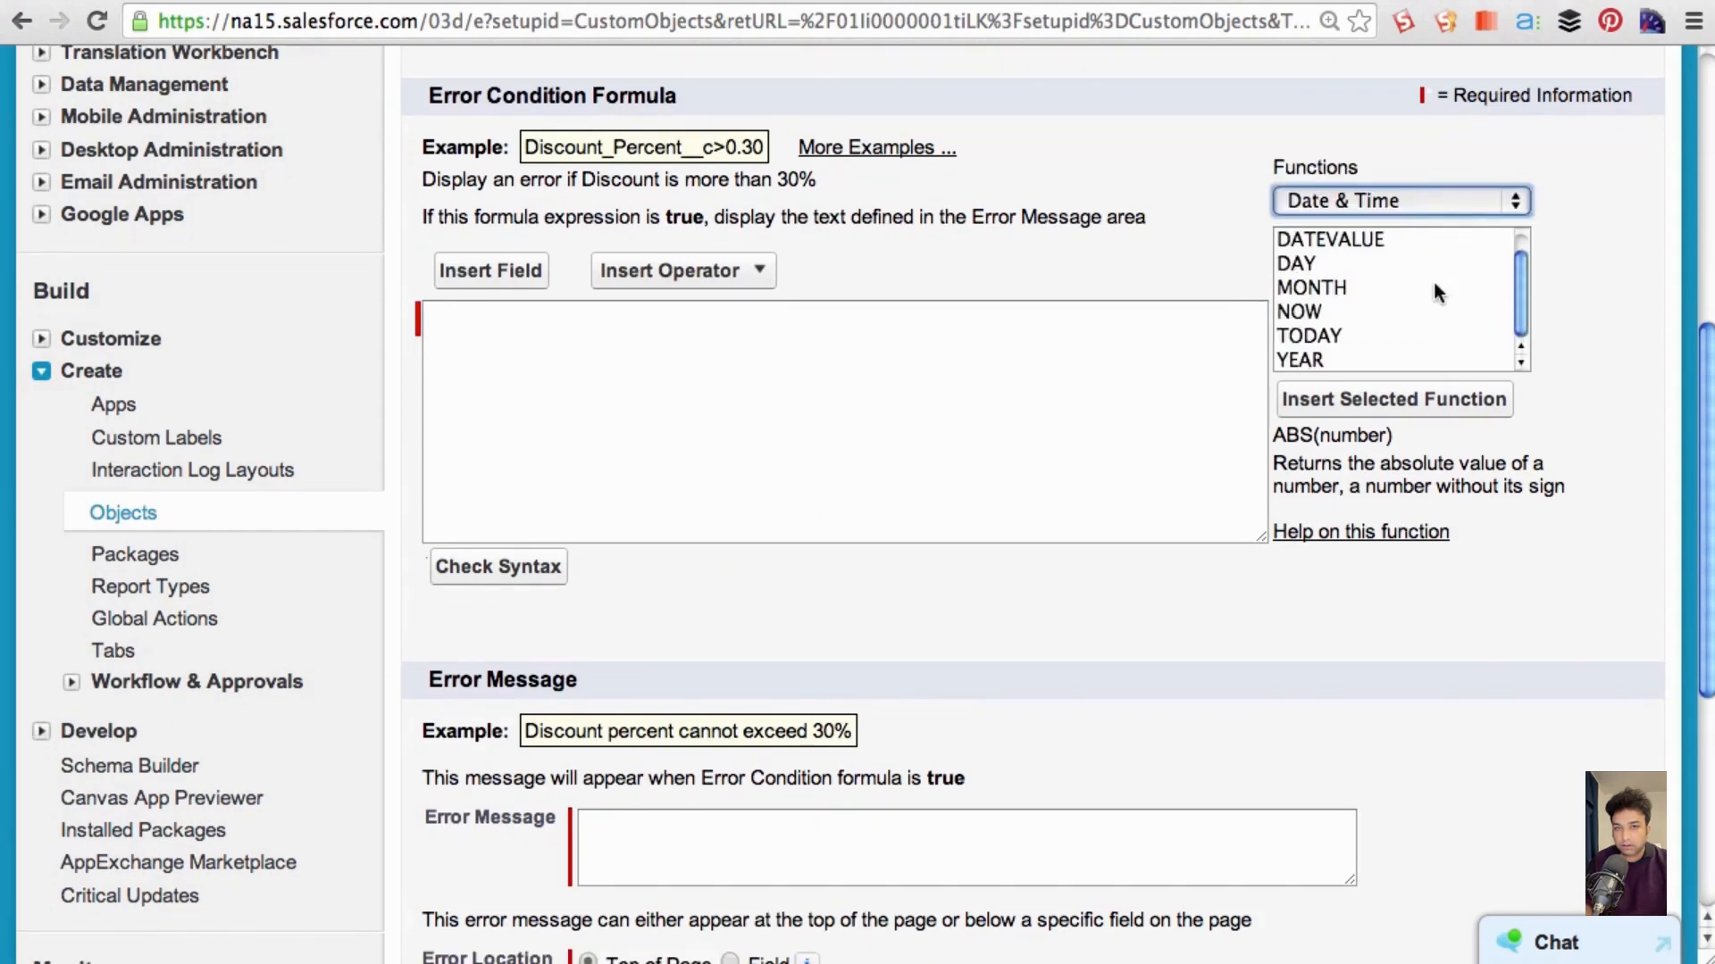
pyautogui.click(1315, 335)
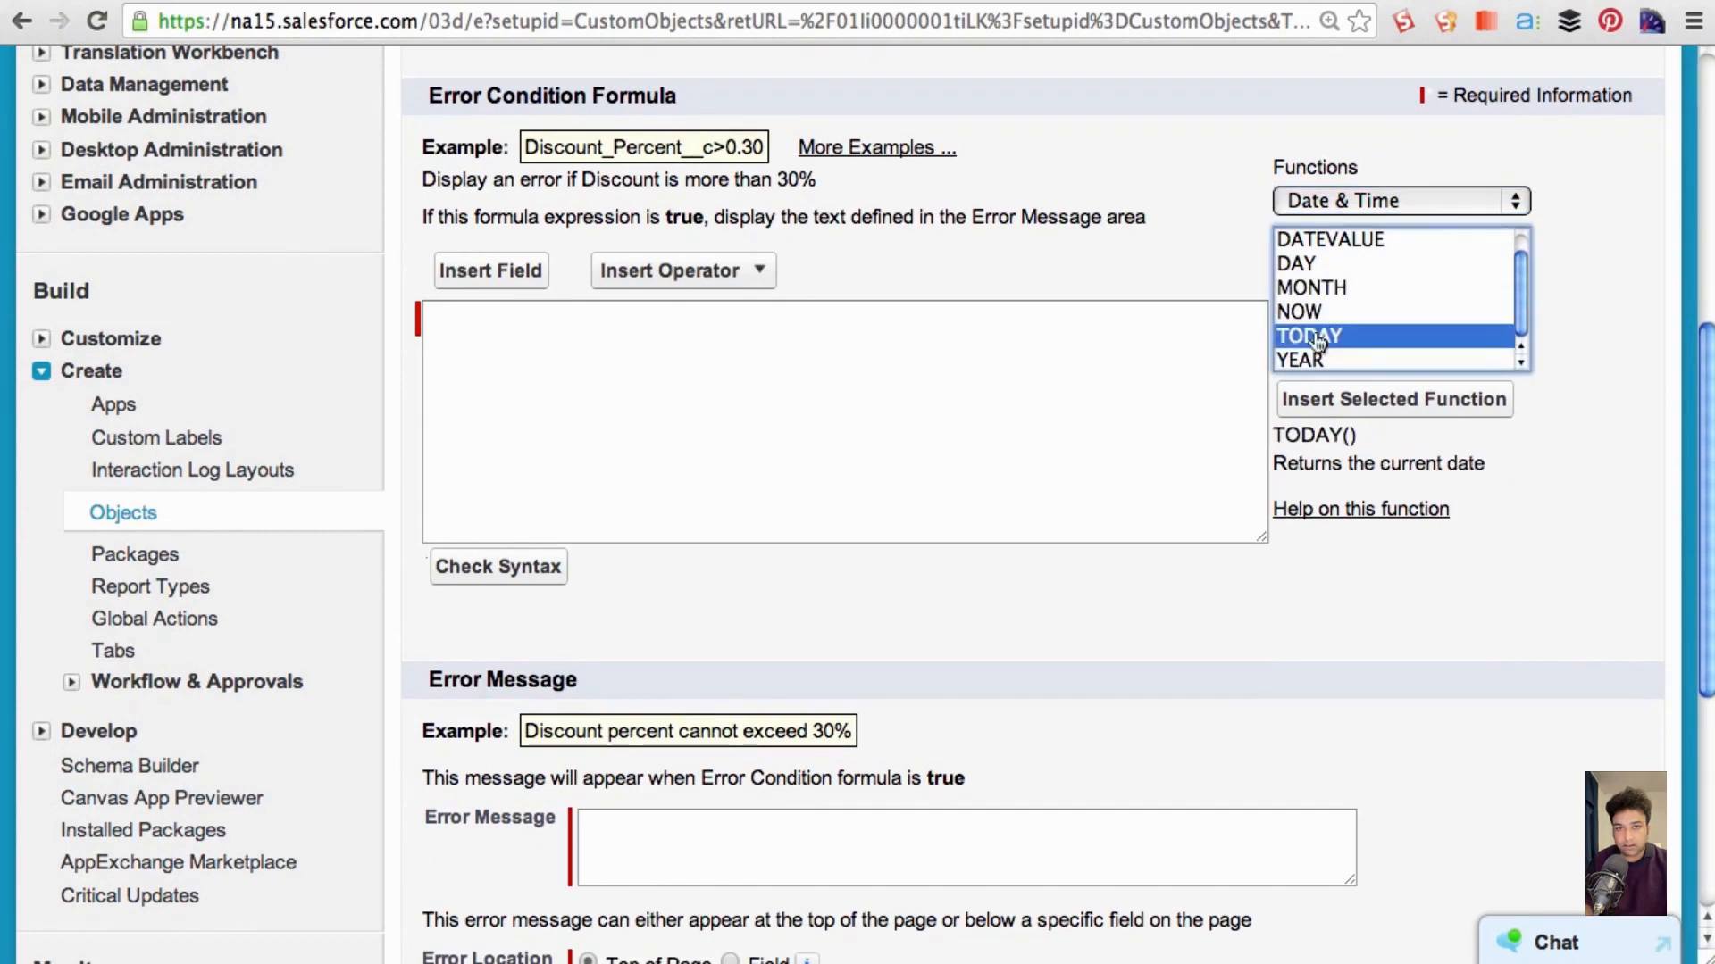
pyautogui.click(1333, 406)
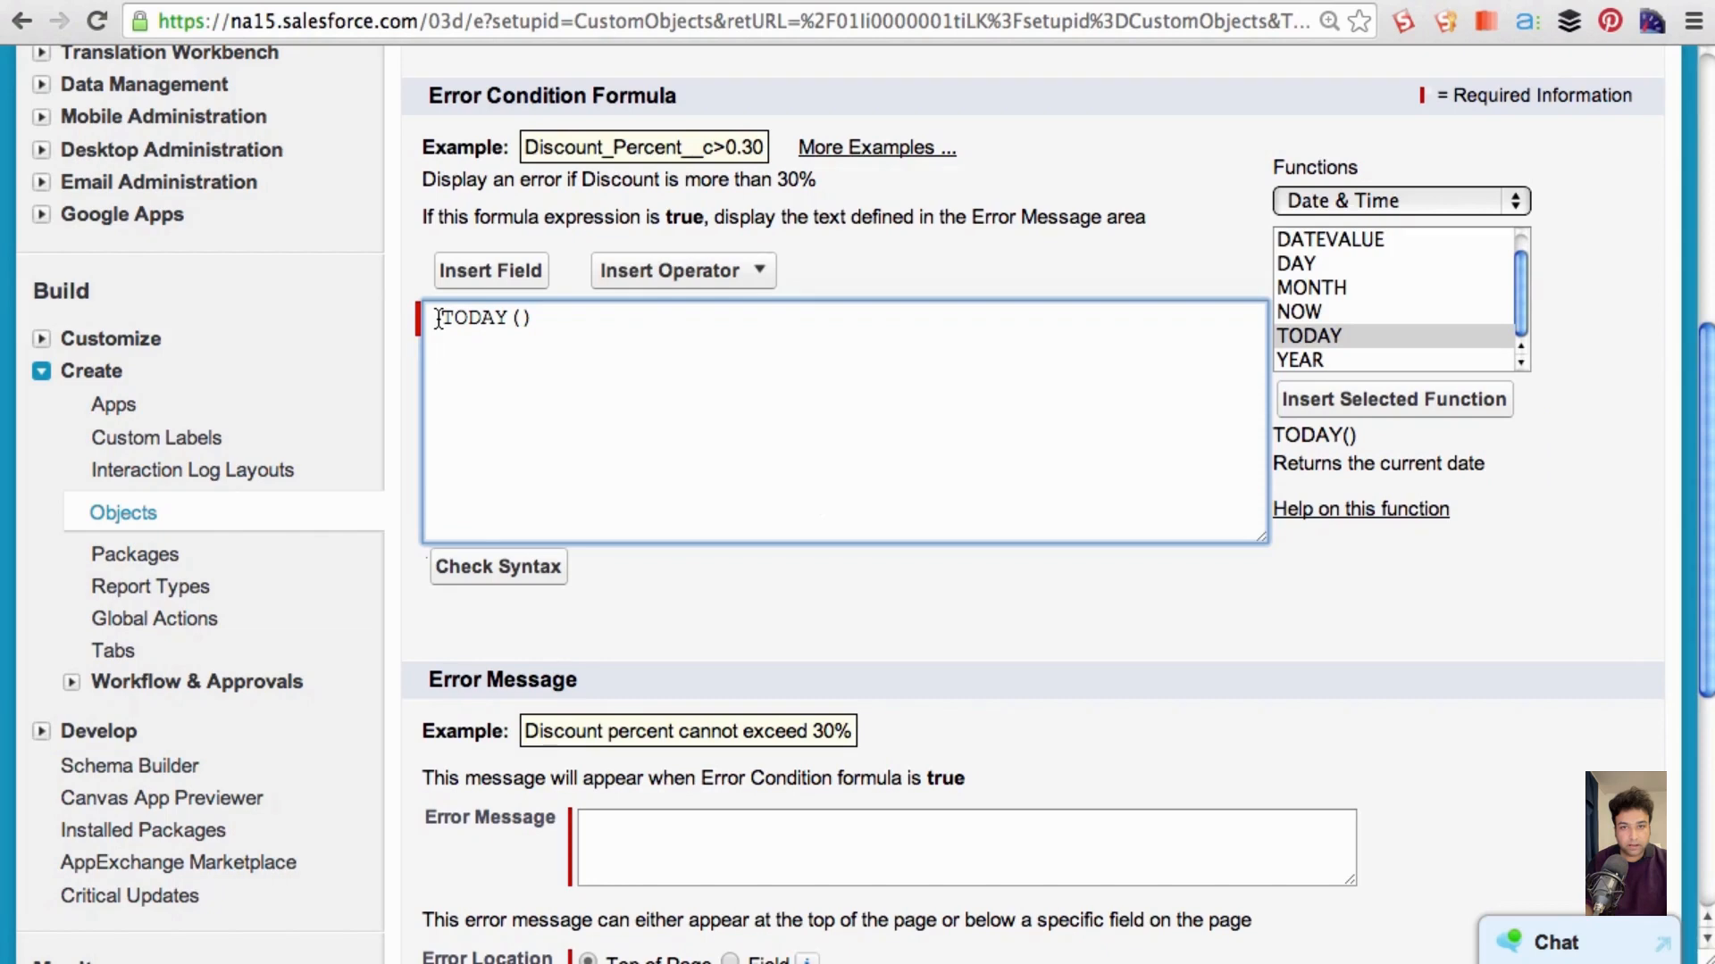
pyautogui.write('Open_')
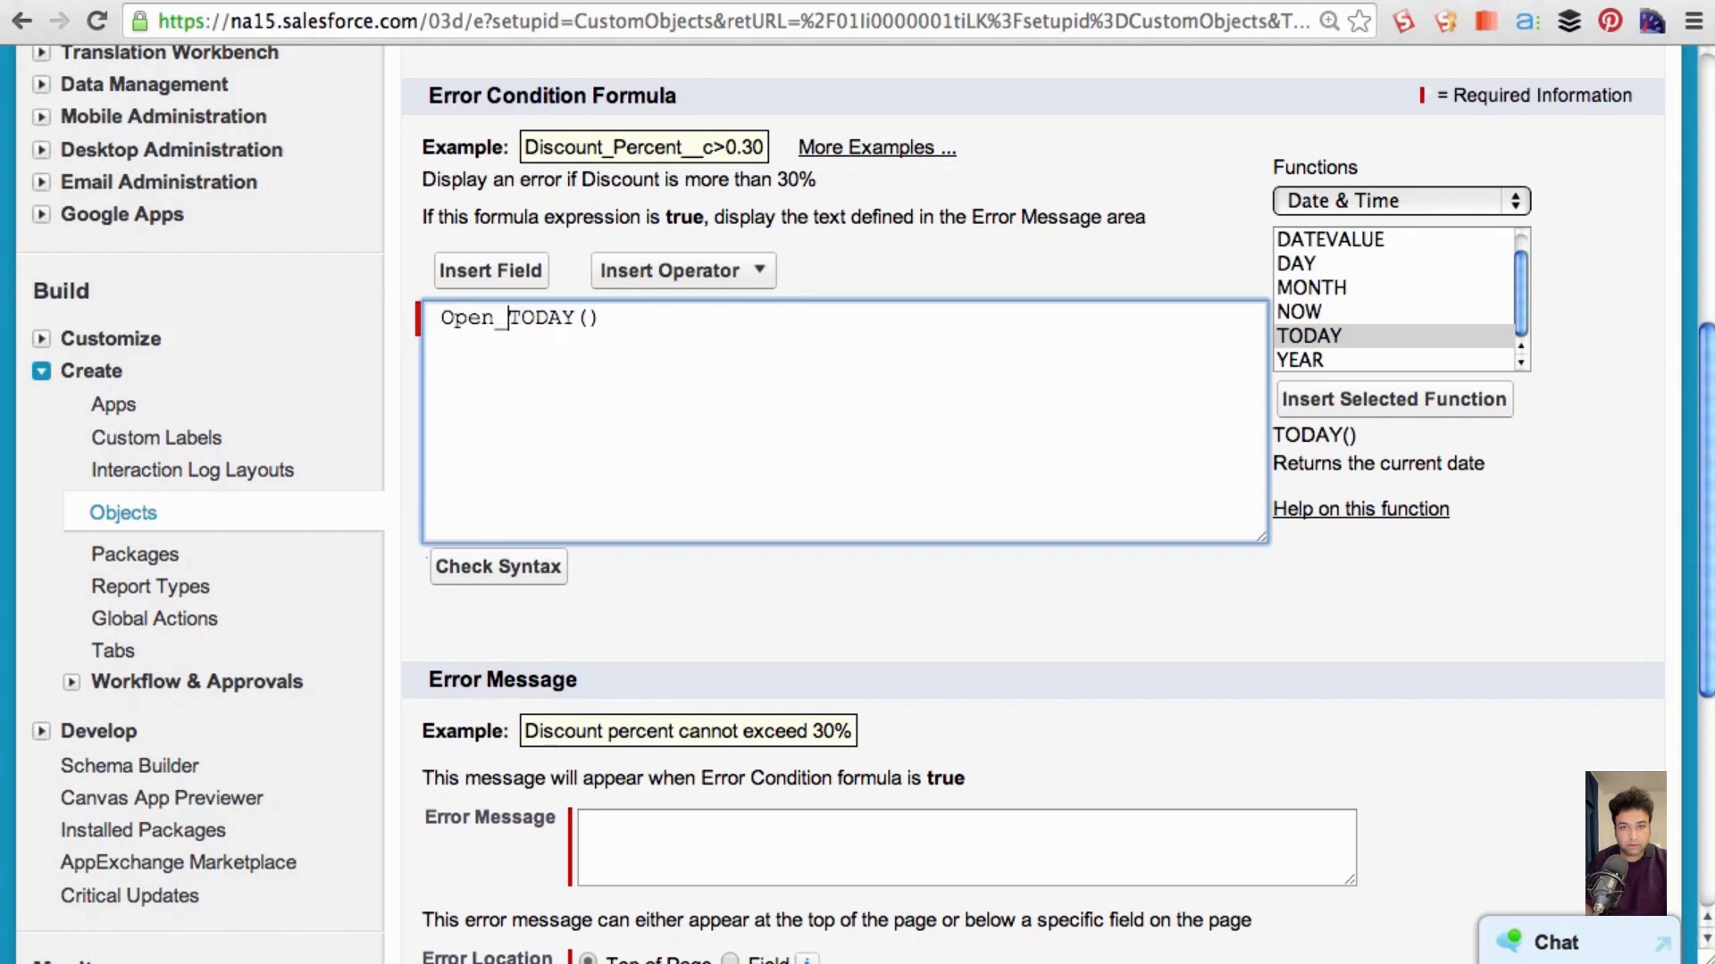
pyautogui.write('Date__c  <')
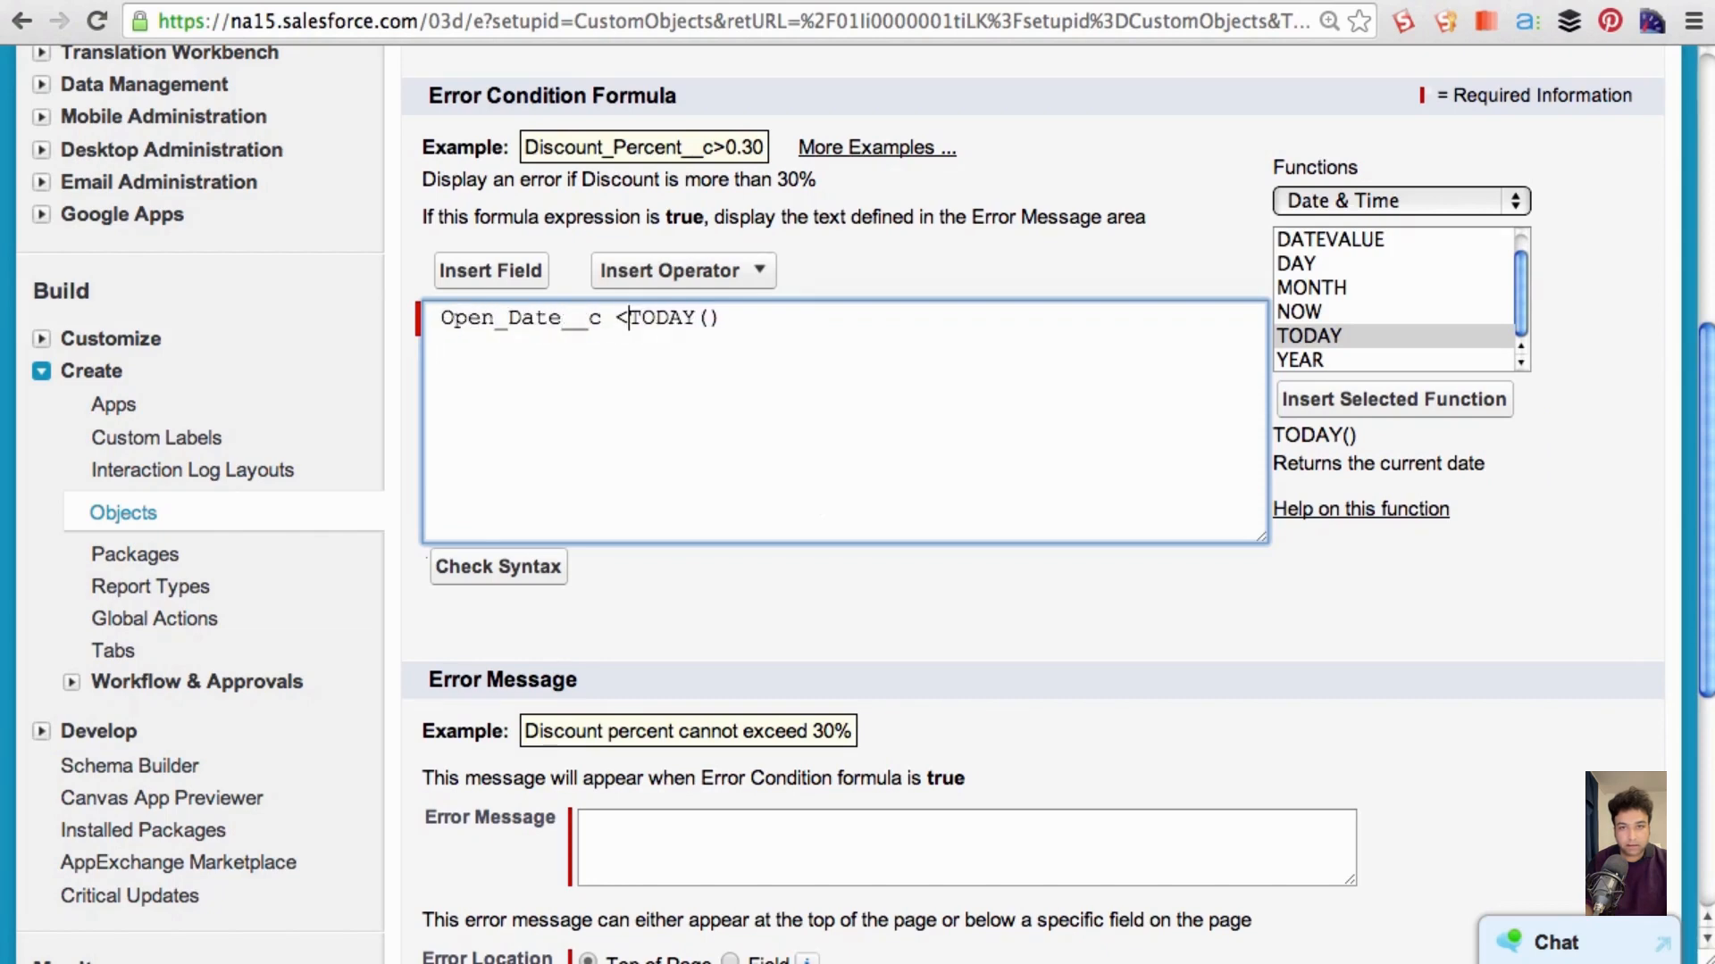
# Step: Set the error 'Please enter current date or any date in the future' at the Open Date field
pyautogui.scroll(-1, 670, 791)
pyautogui.click(670, 791)
pyautogui.write('Please enter ')
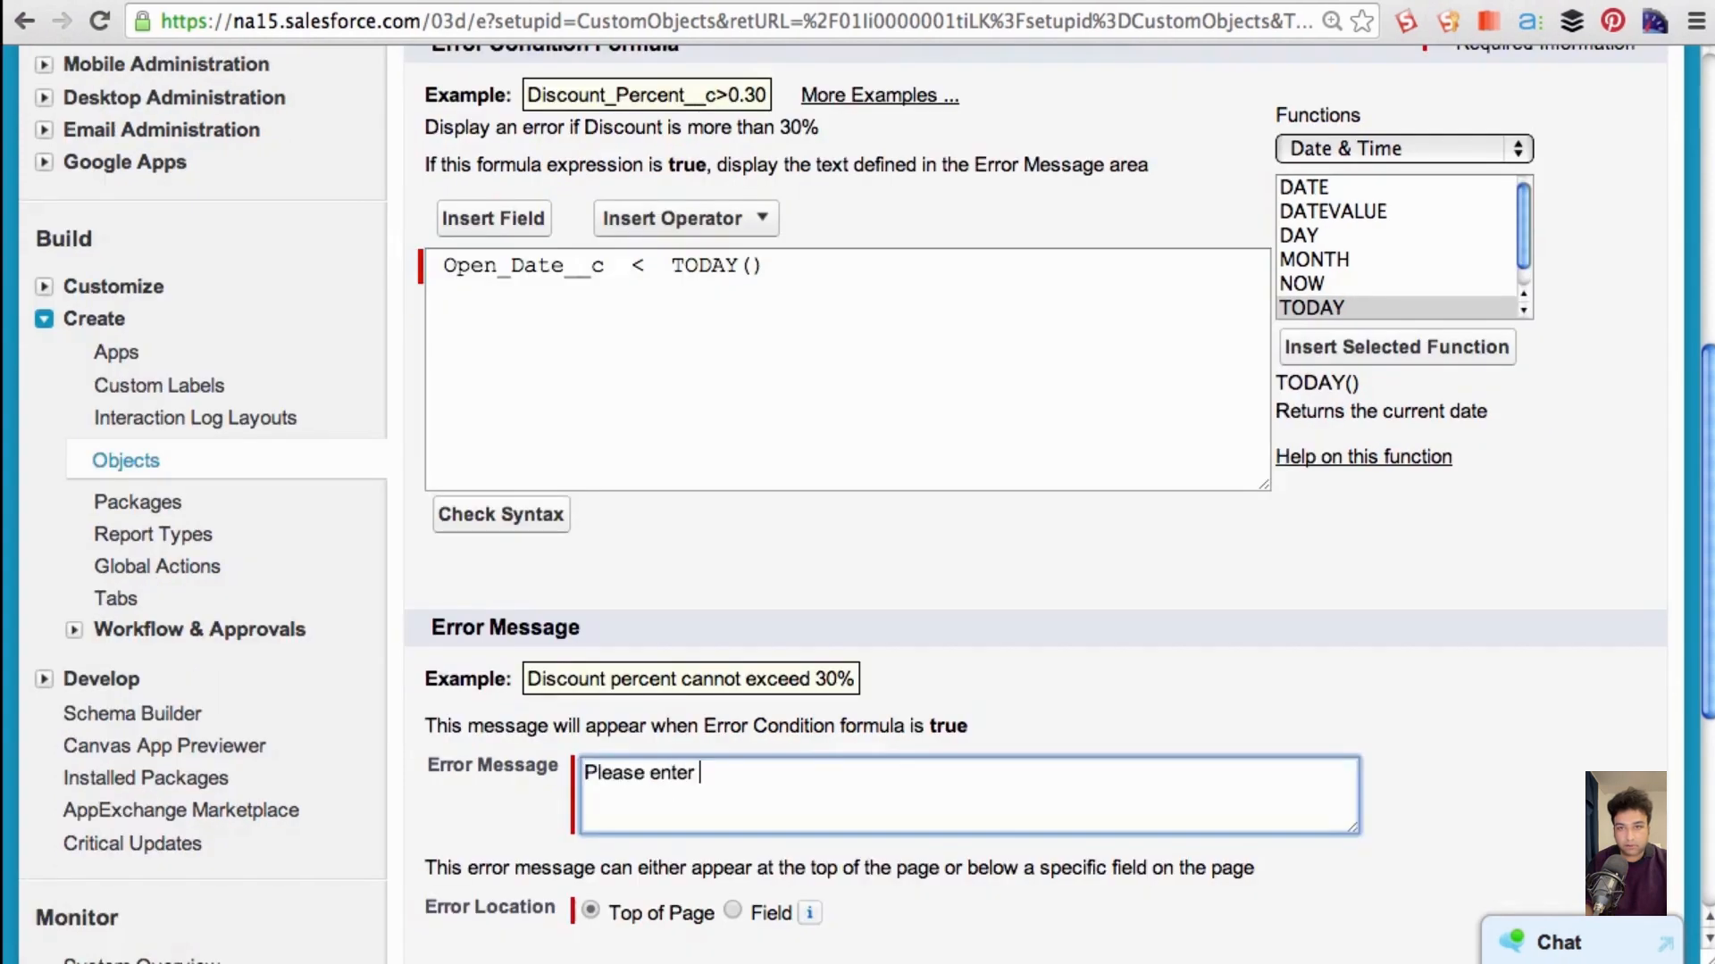
pyautogui.write('current date or any date in the f')
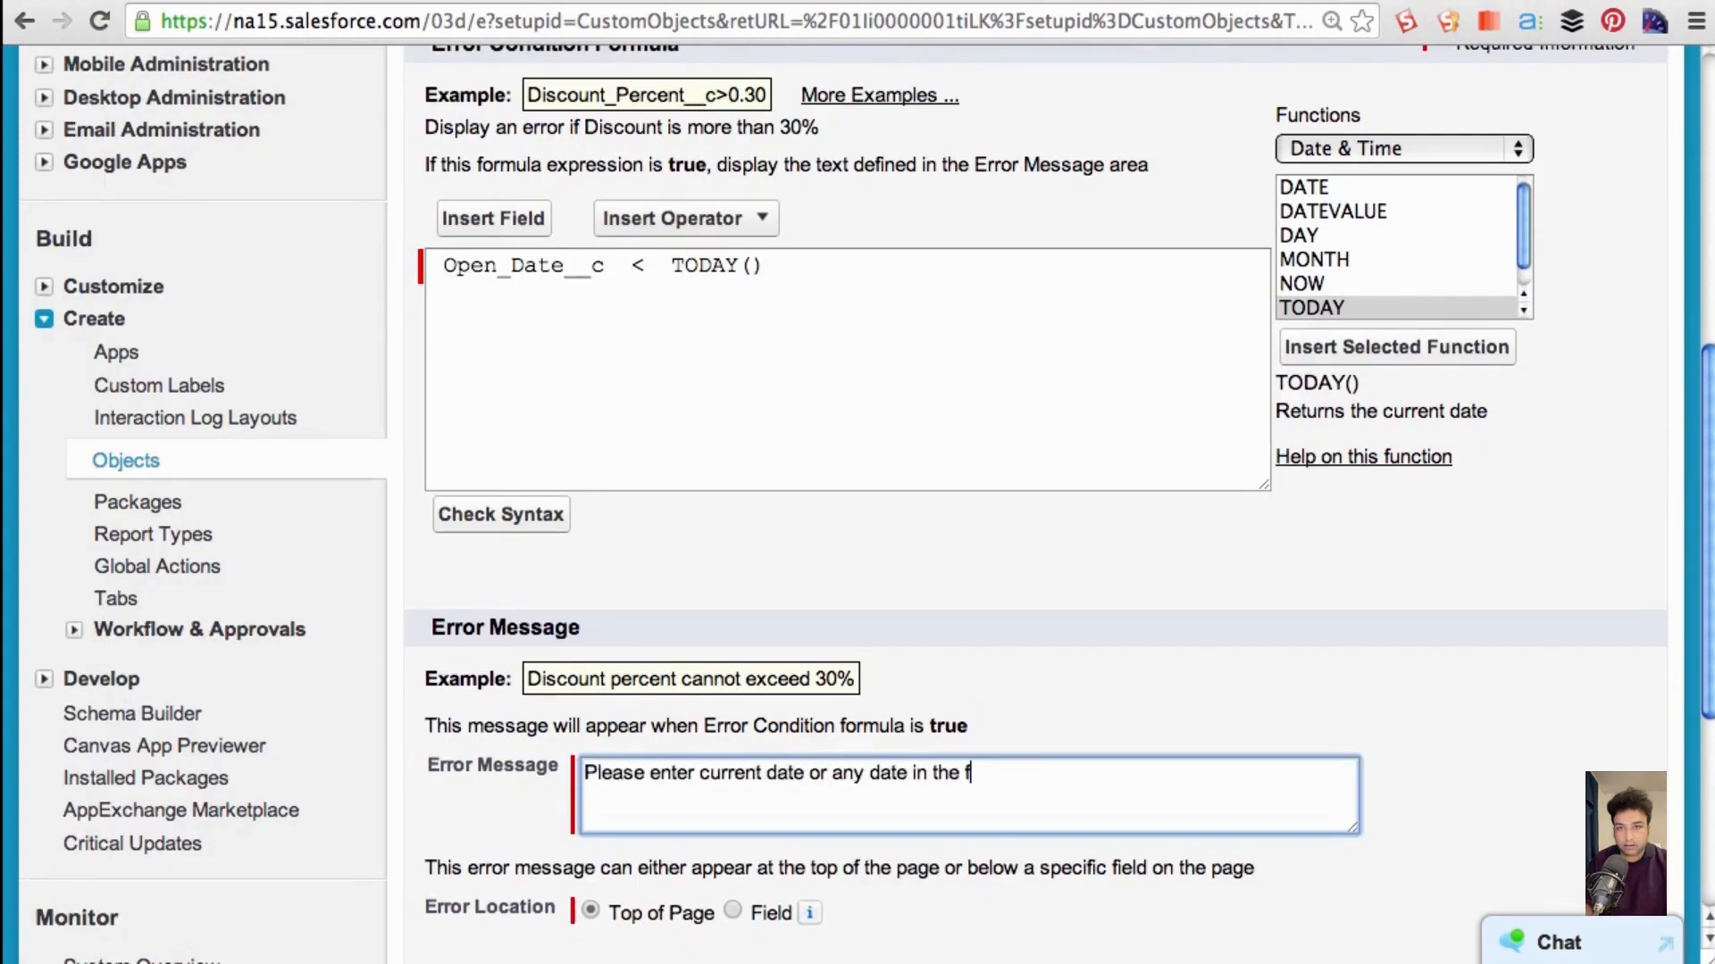
pyautogui.write('uture')
pyautogui.scroll(-1, 714, 877)
pyautogui.click(733, 853)
pyautogui.click(879, 848)
pyautogui.click(859, 962)
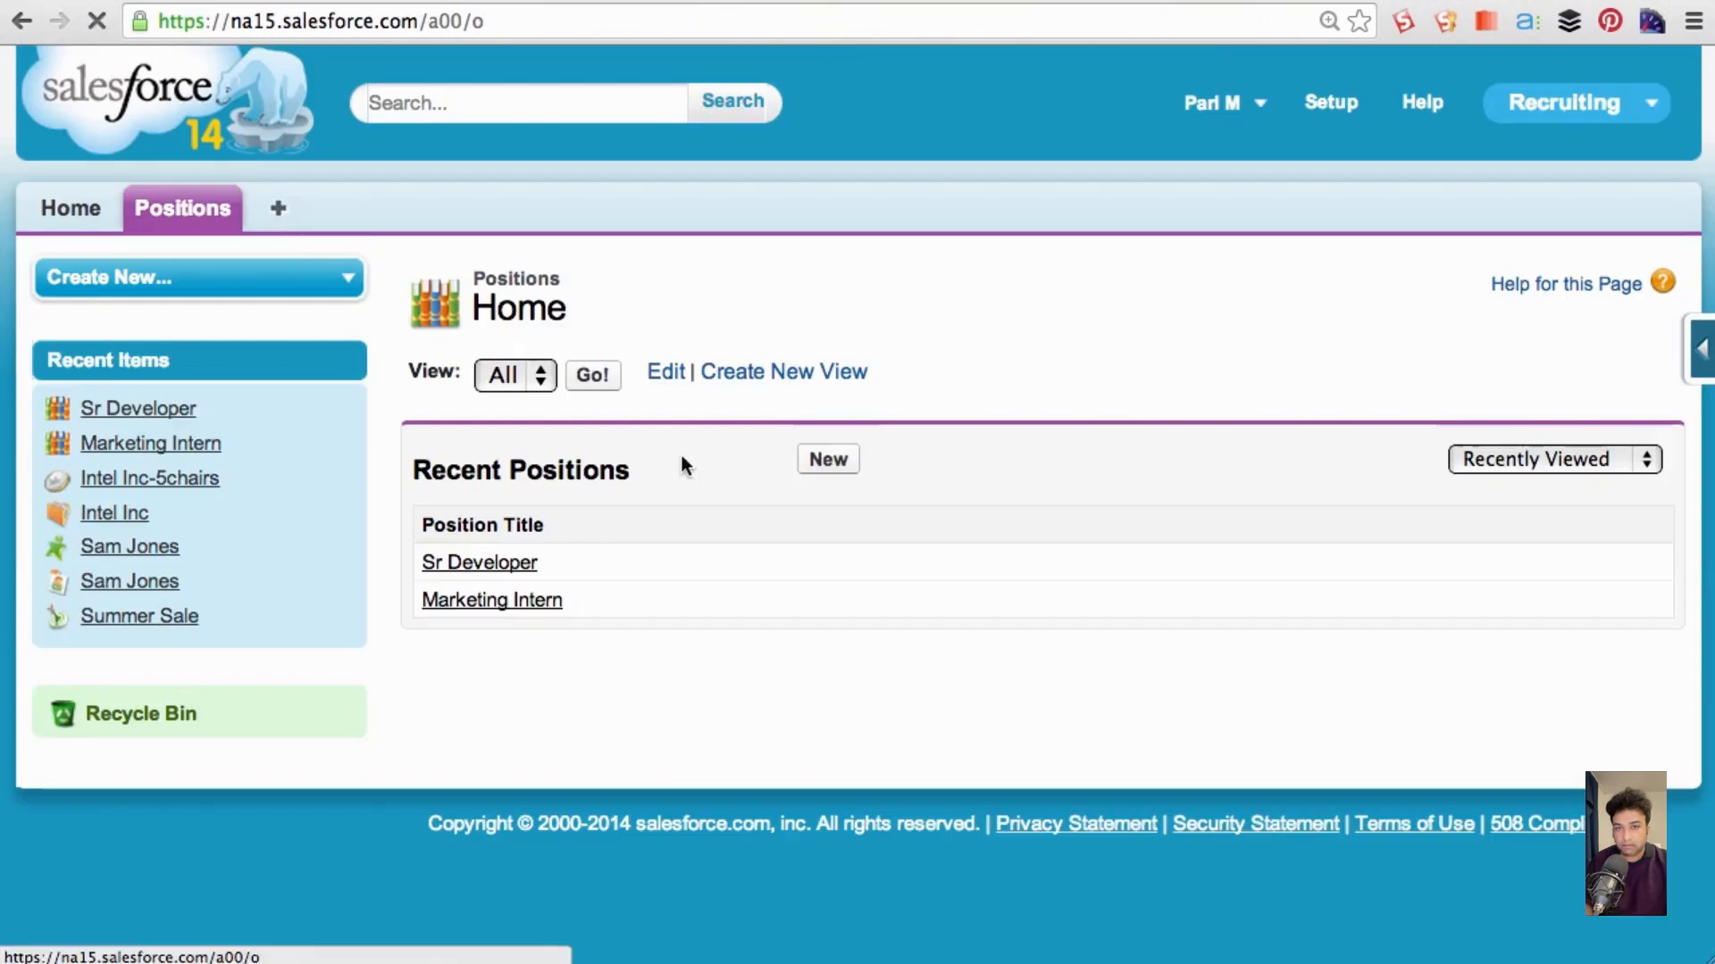
# Step: Start a new position titled Marketing Analyst, functional area Marketing, job level MK-200, status New Position
pyautogui.click(817, 461)
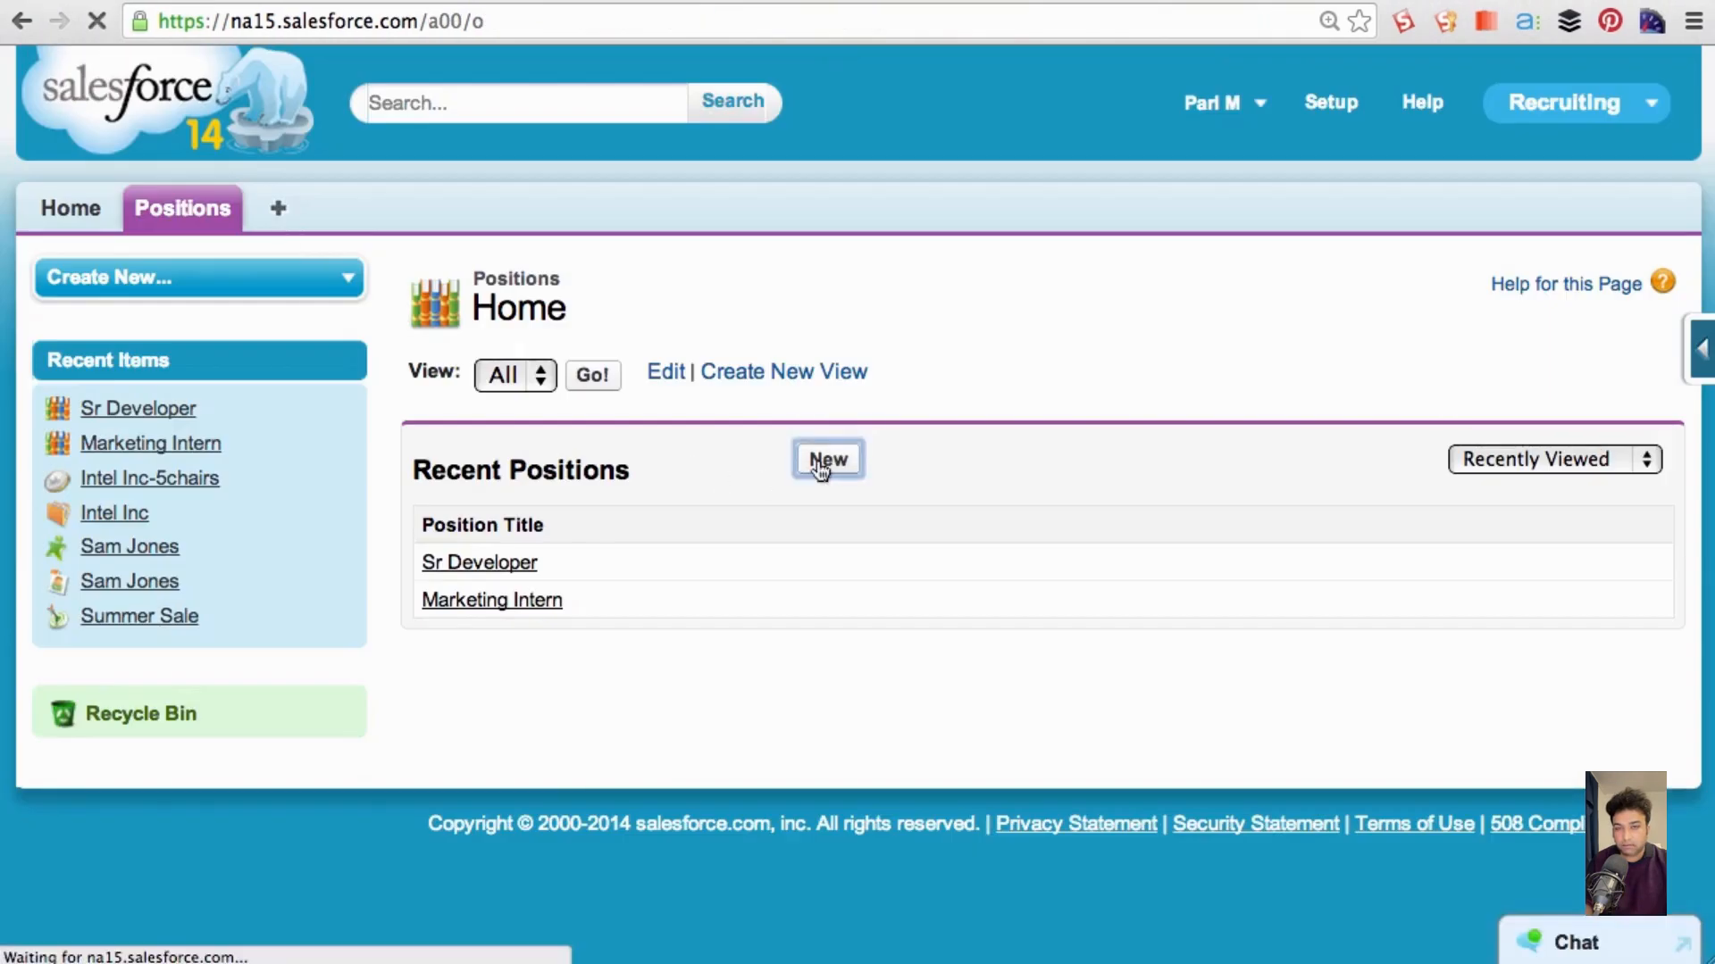
pyautogui.click(803, 506)
pyautogui.write('Marketing Analyst')
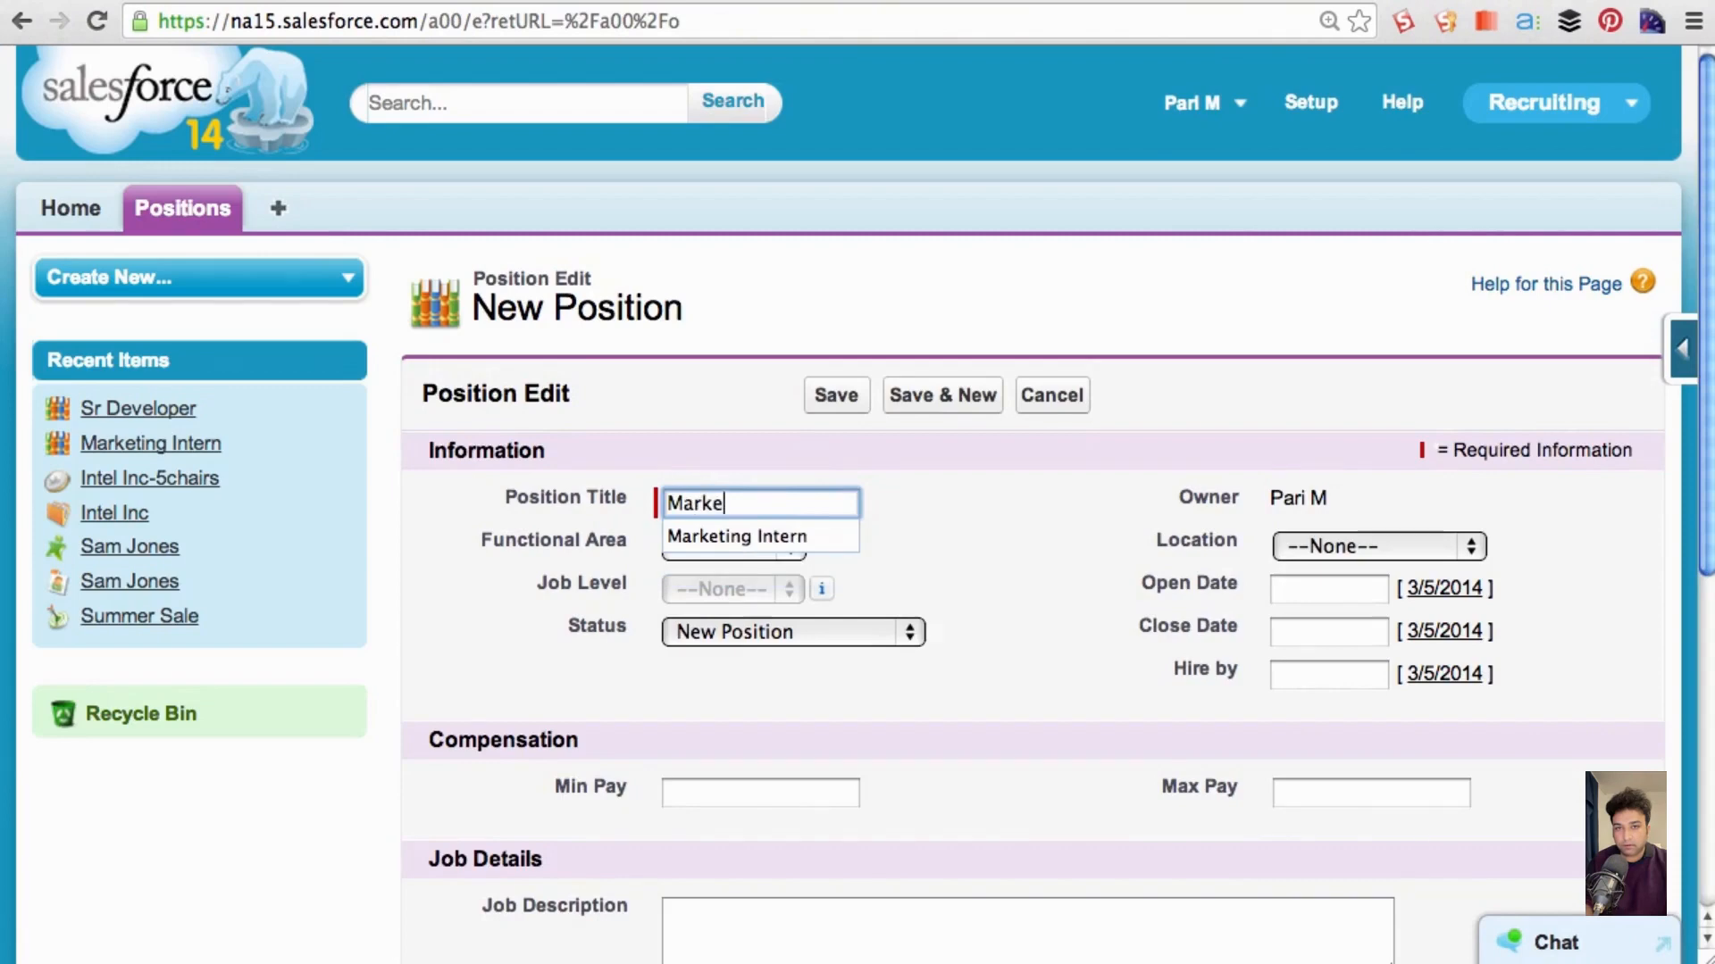
pyautogui.press('Tab')
pyautogui.click(736, 549)
pyautogui.click(732, 592)
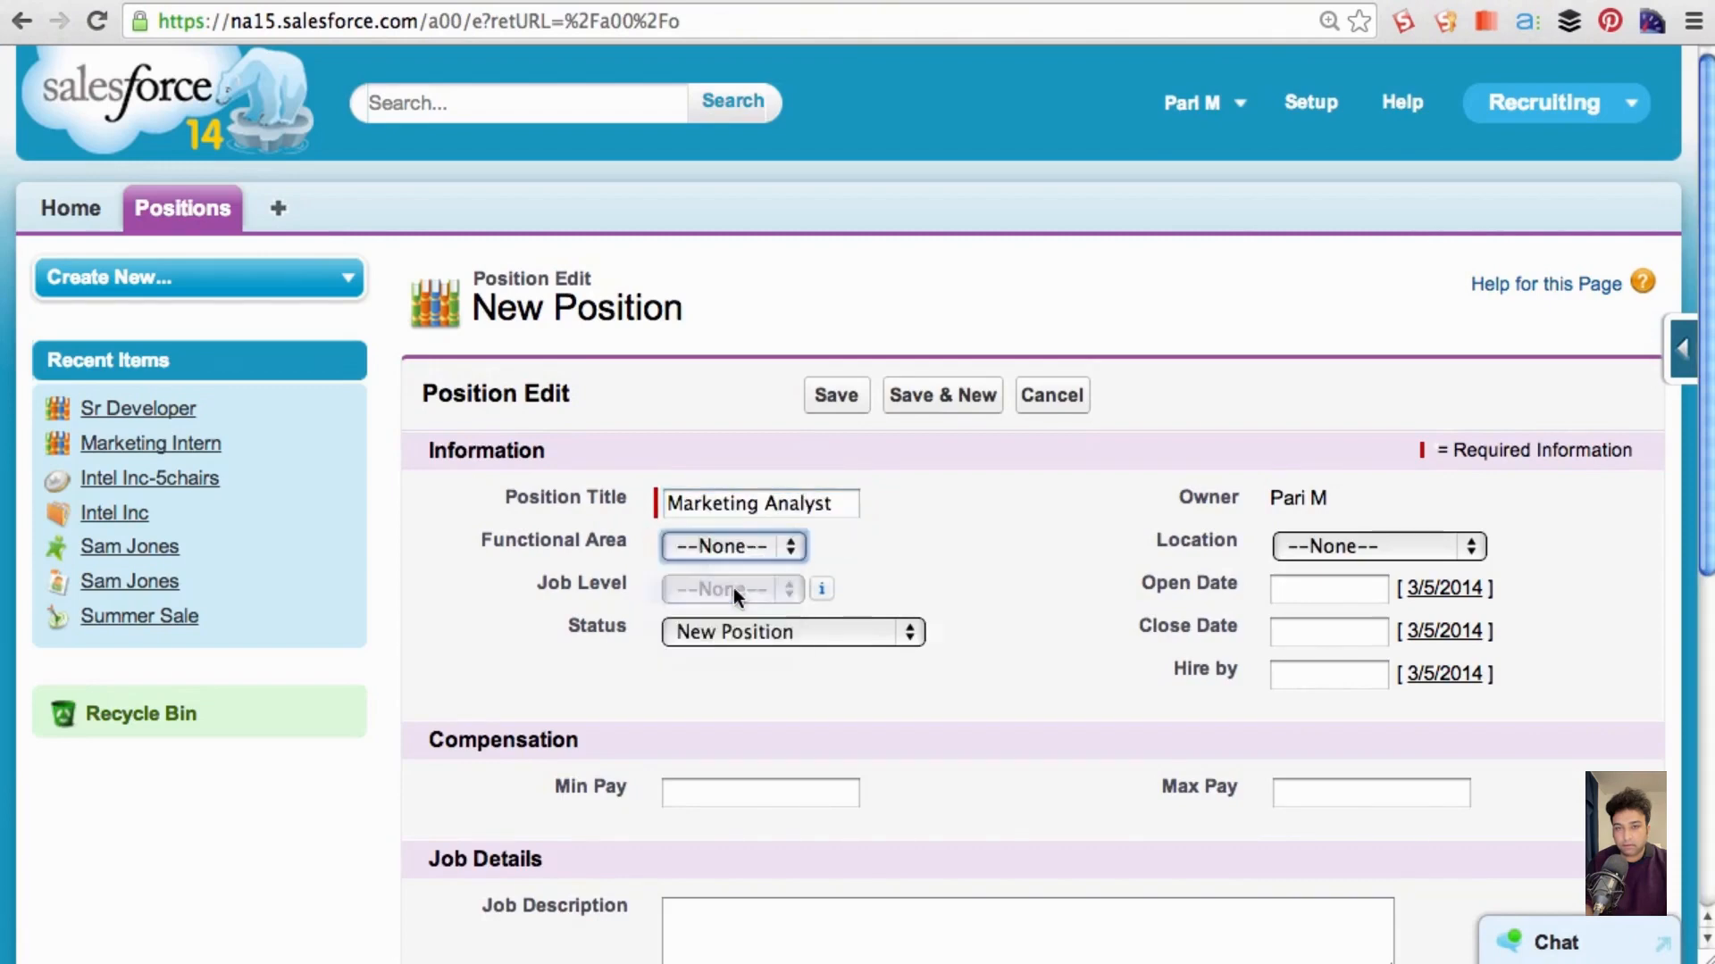
pyautogui.click(728, 588)
pyautogui.click(734, 634)
pyautogui.click(732, 635)
pyautogui.click(731, 632)
# Step: Set Open Date to 1/6/2014 and save, triggering the Open Date error message
pyautogui.click(1331, 590)
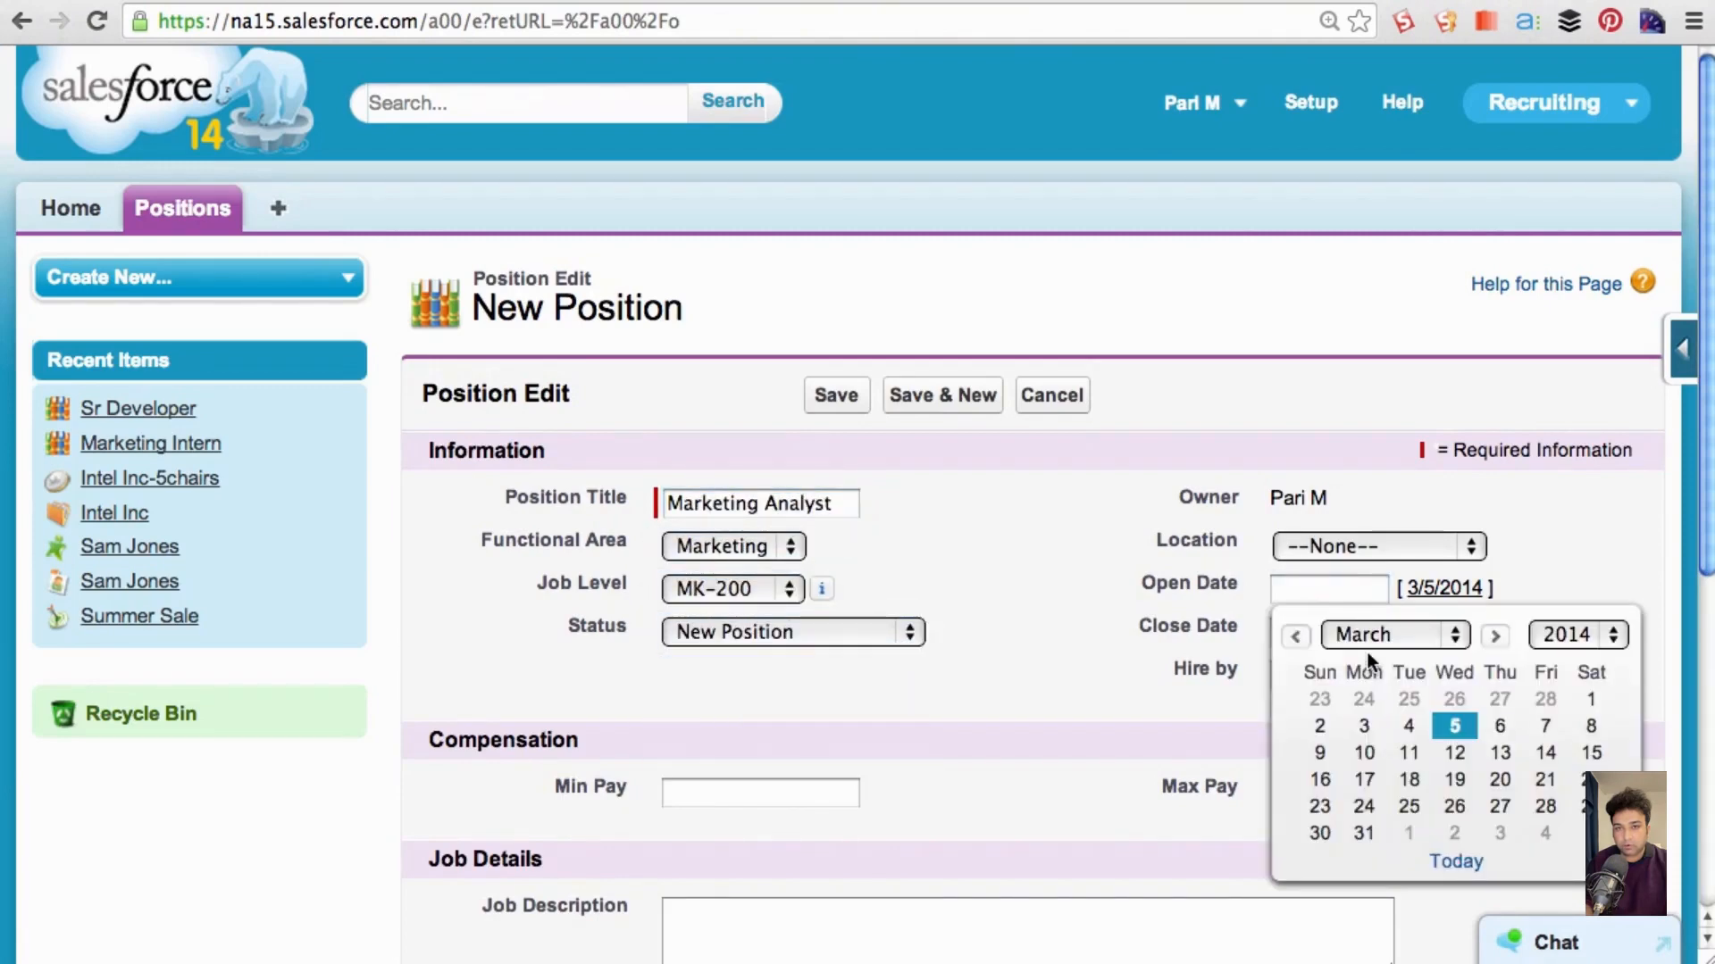
pyautogui.click(1366, 639)
pyautogui.click(1373, 586)
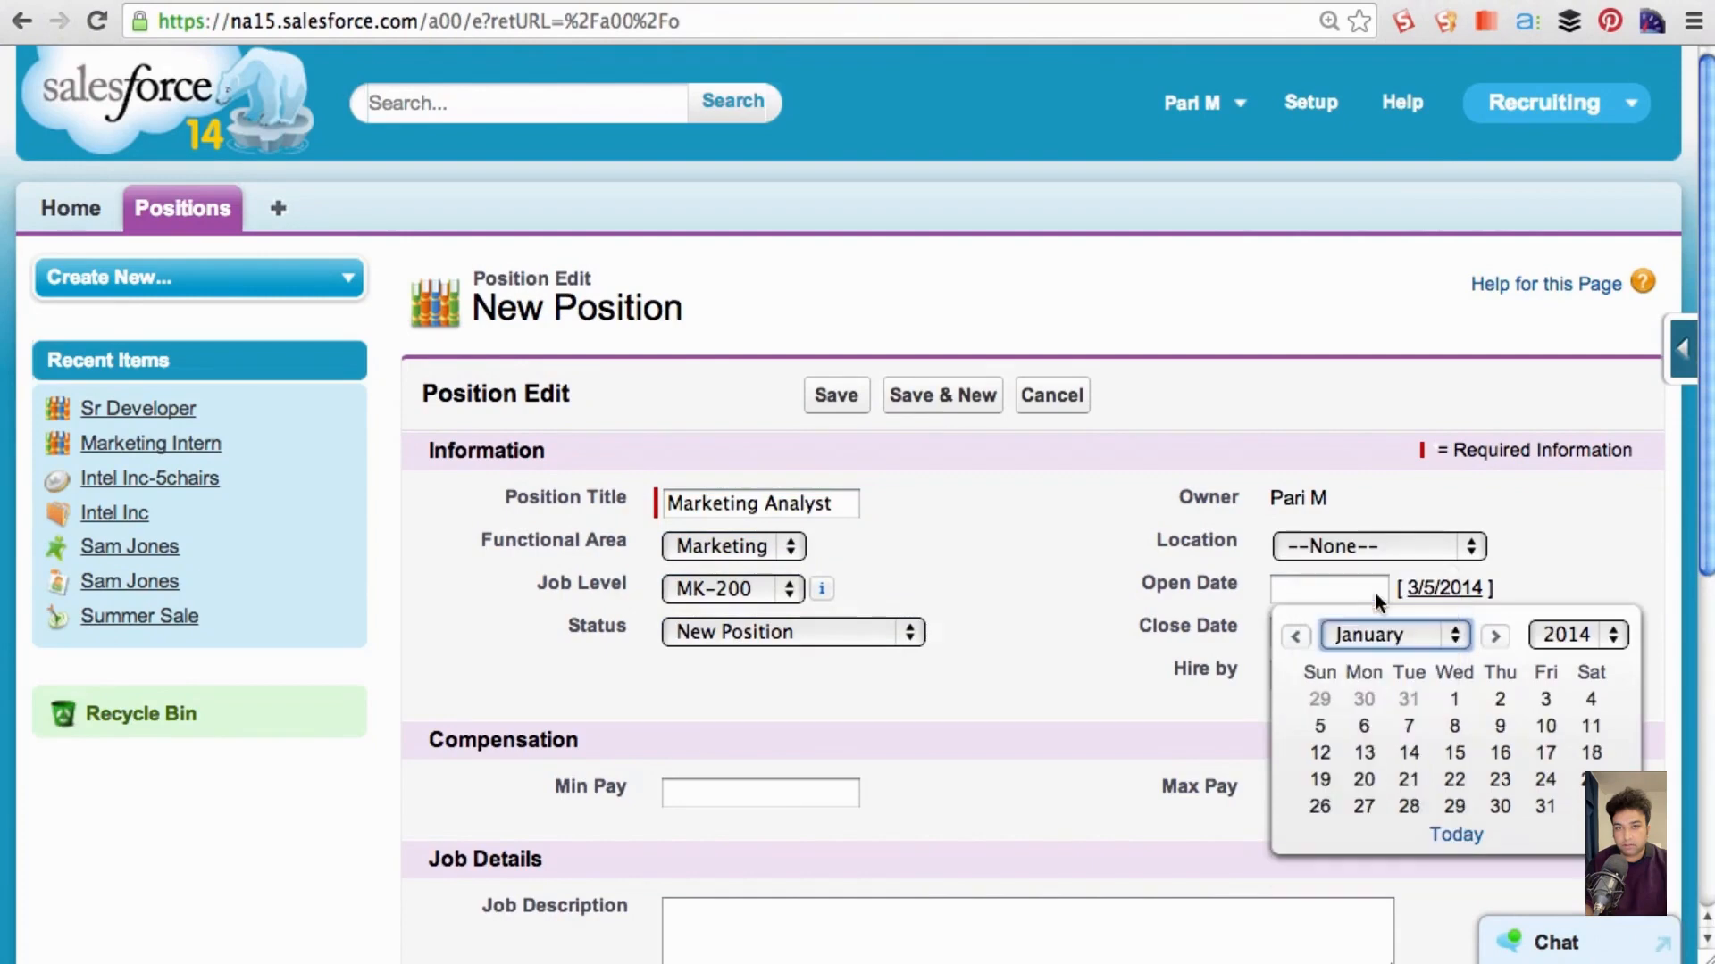
pyautogui.click(1362, 724)
pyautogui.click(845, 393)
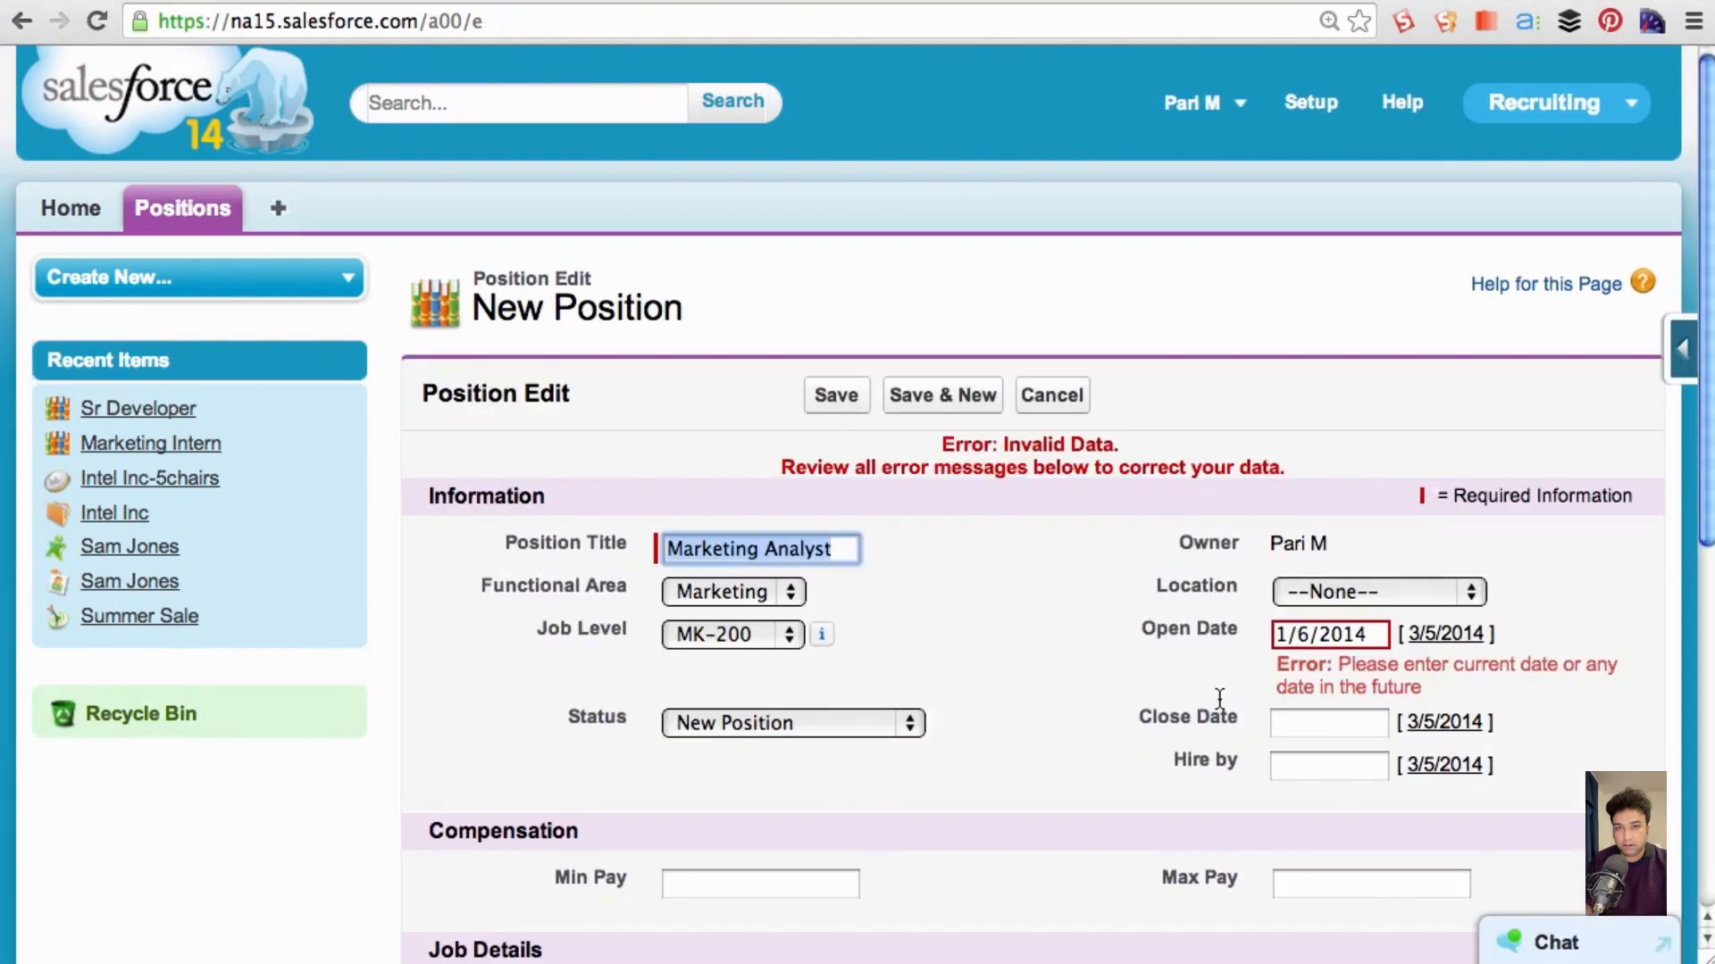
pyautogui.moveTo(1337, 665); pyautogui.dragTo(1420, 689)
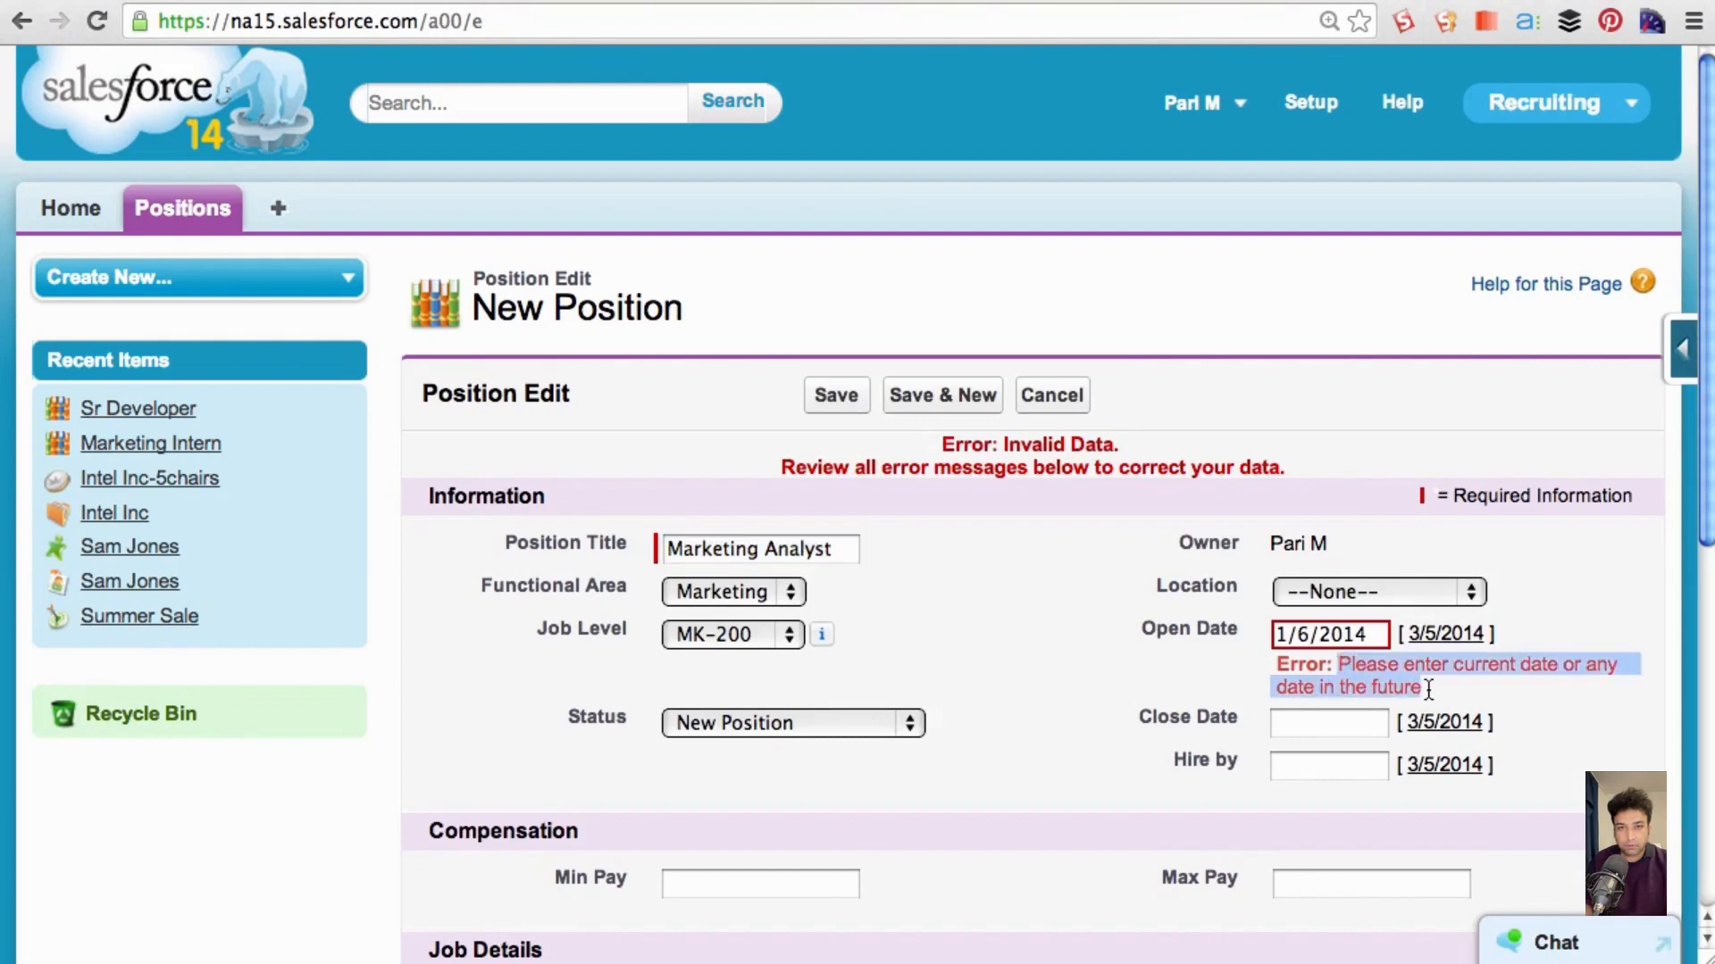
# Step: Change Open Date to today's date and save the Marketing Analyst position
pyautogui.doubleClick(1369, 633)
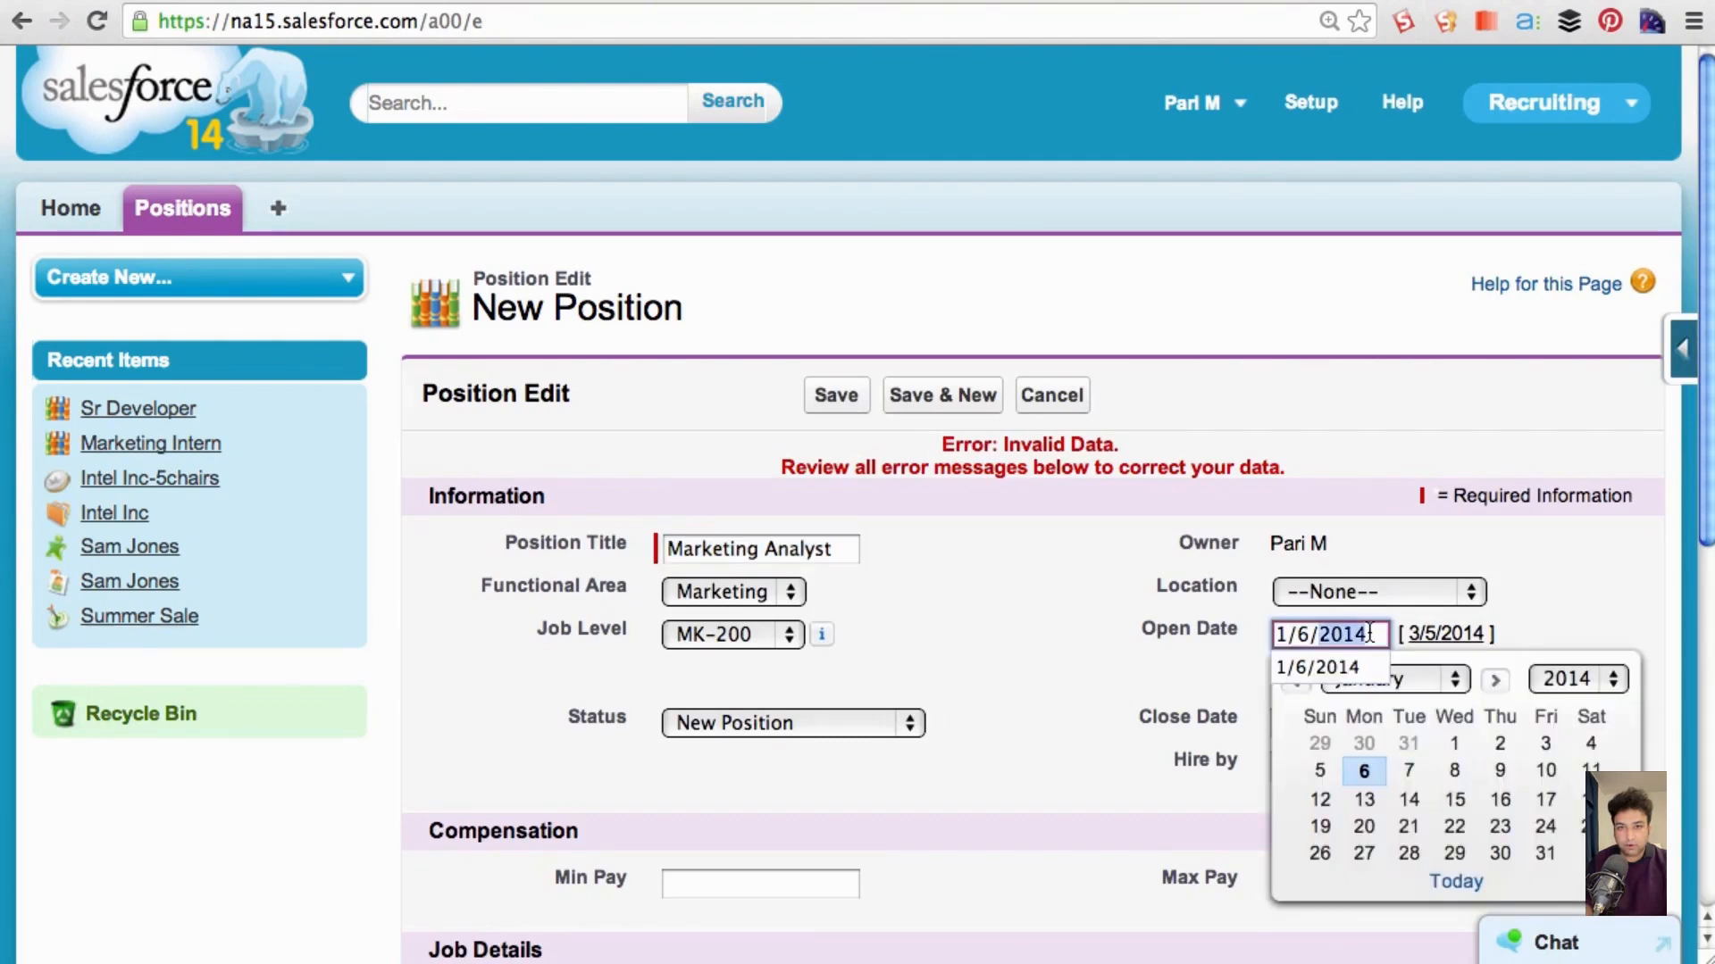
pyautogui.click(1456, 882)
pyautogui.click(847, 407)
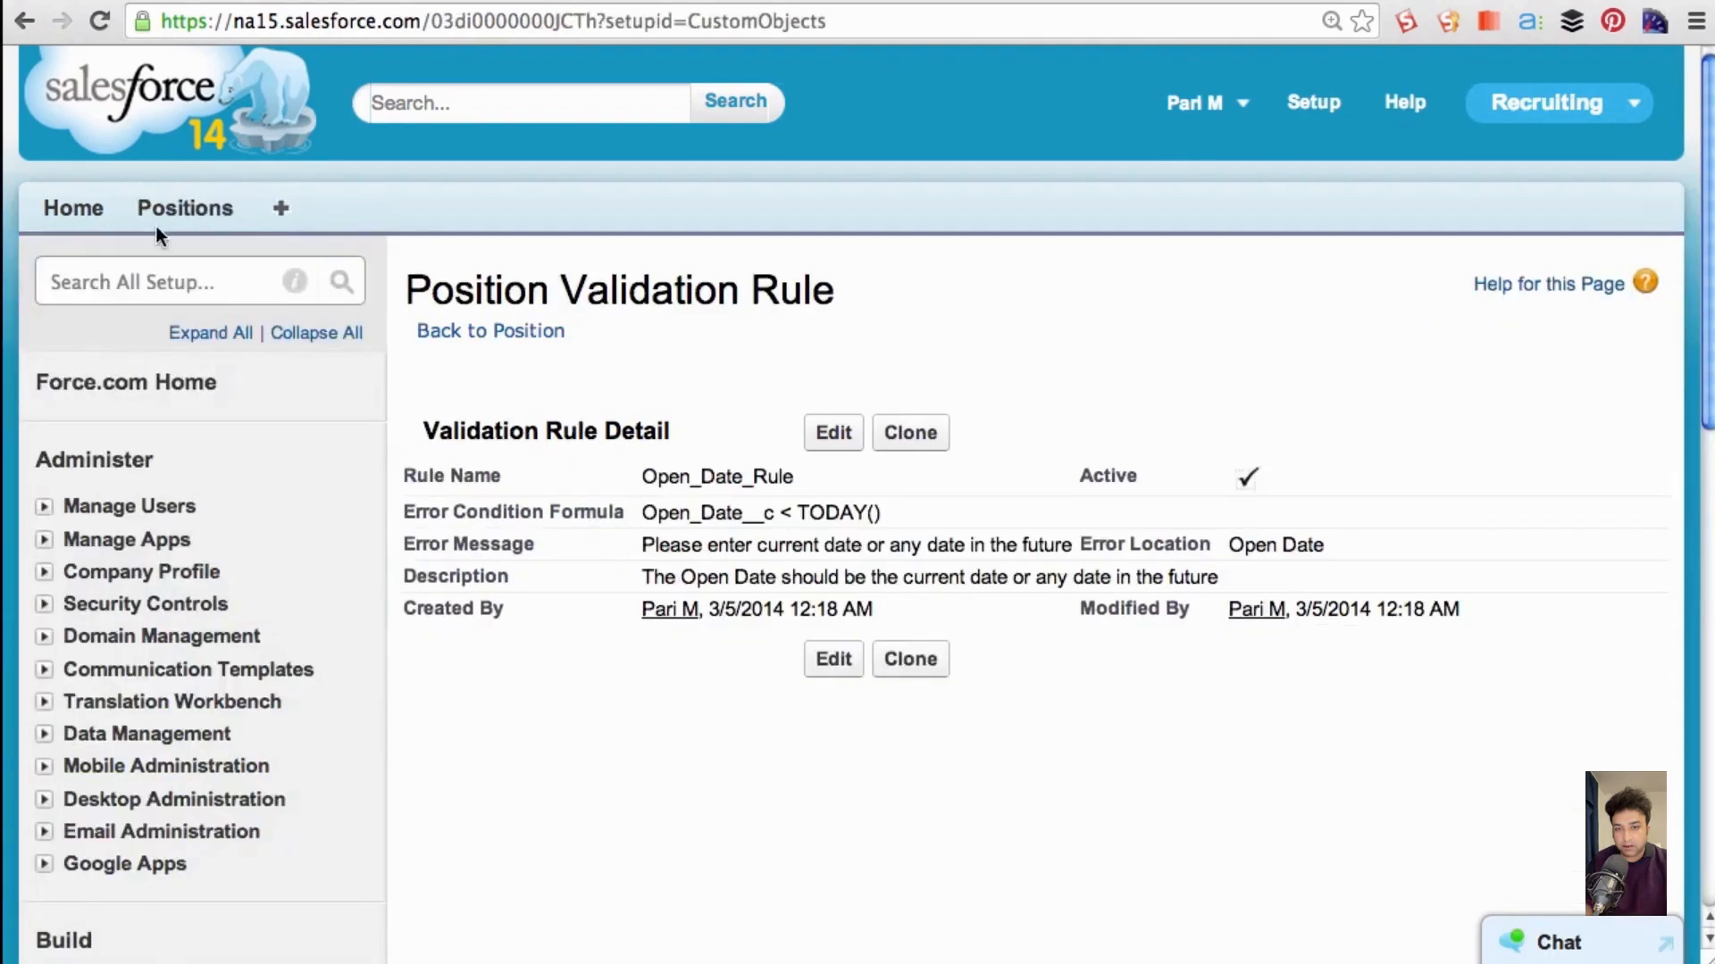
# Step: From Positions, review Marketing Intern's status options without changing them, then open the Close Date picker
pyautogui.click(161, 214)
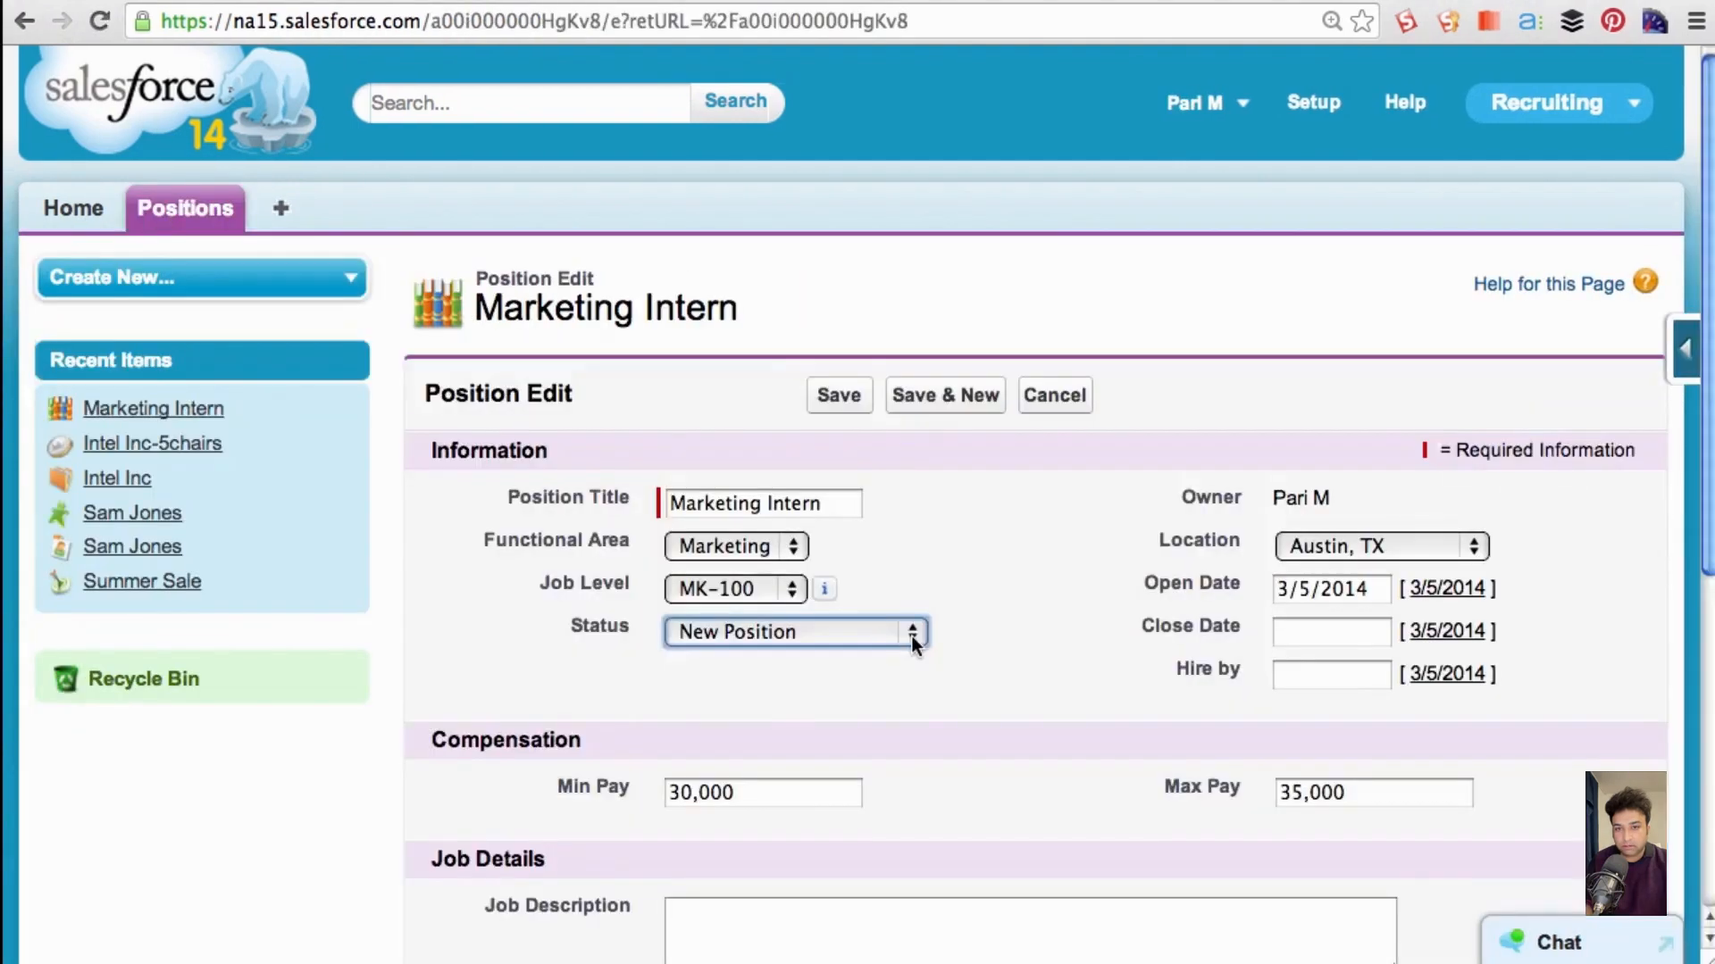
pyautogui.click(911, 636)
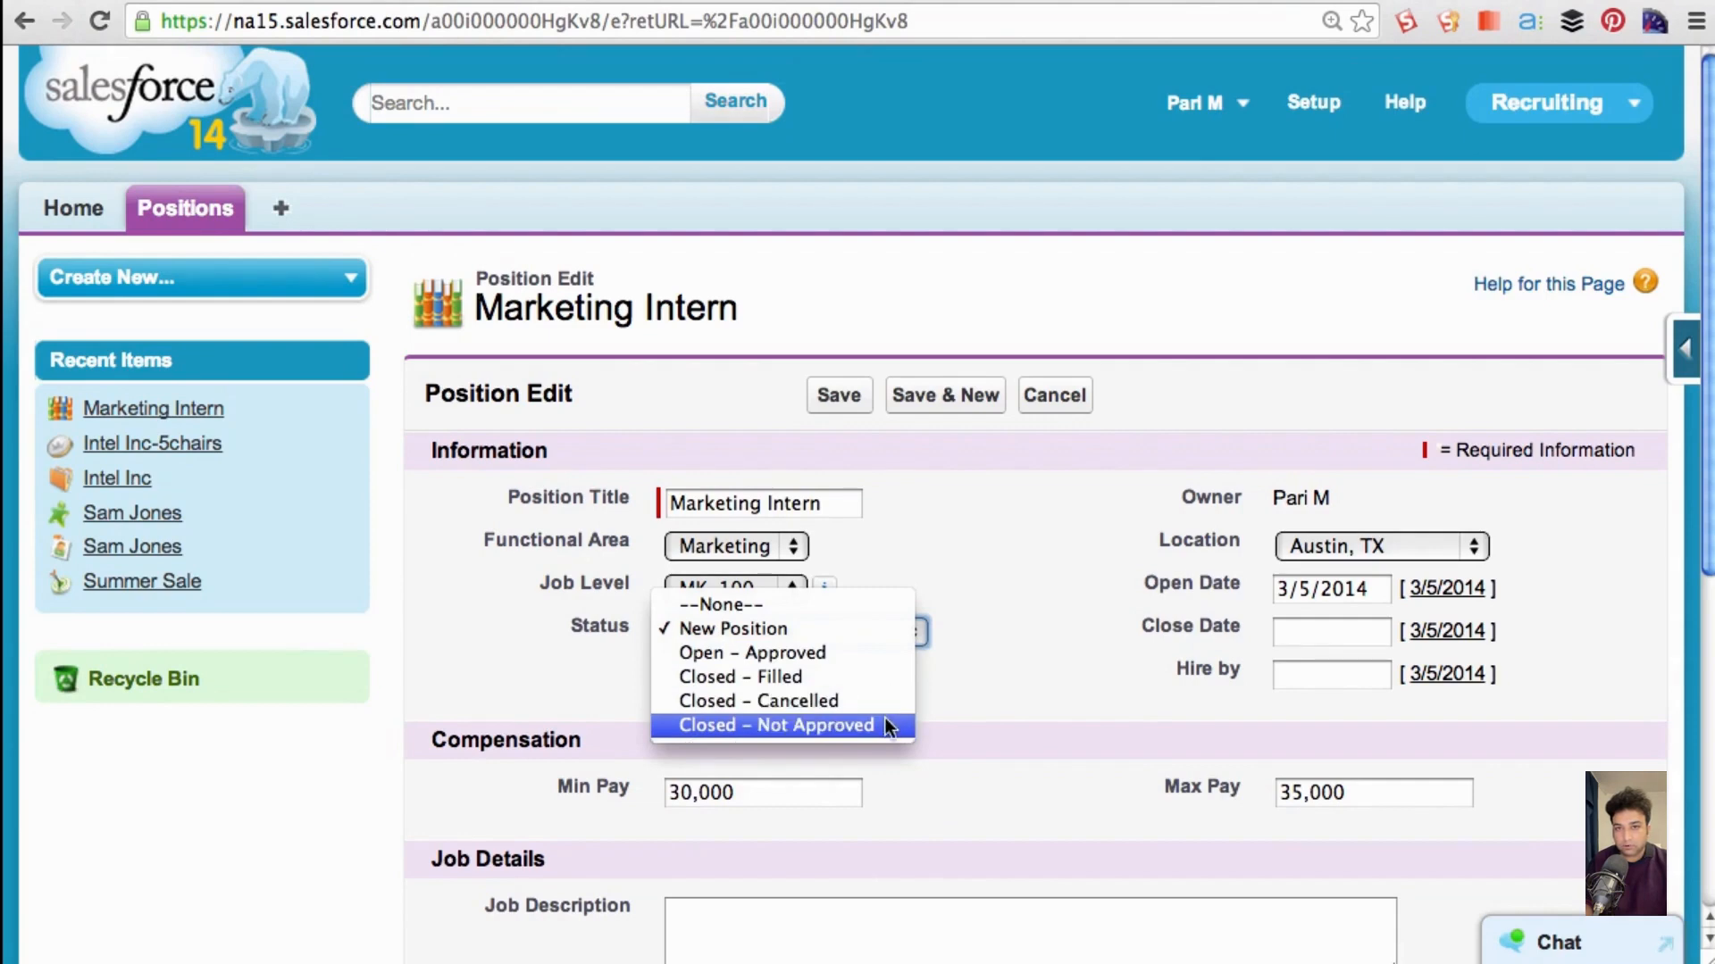
pyautogui.press('Escape')
pyautogui.click(1330, 632)
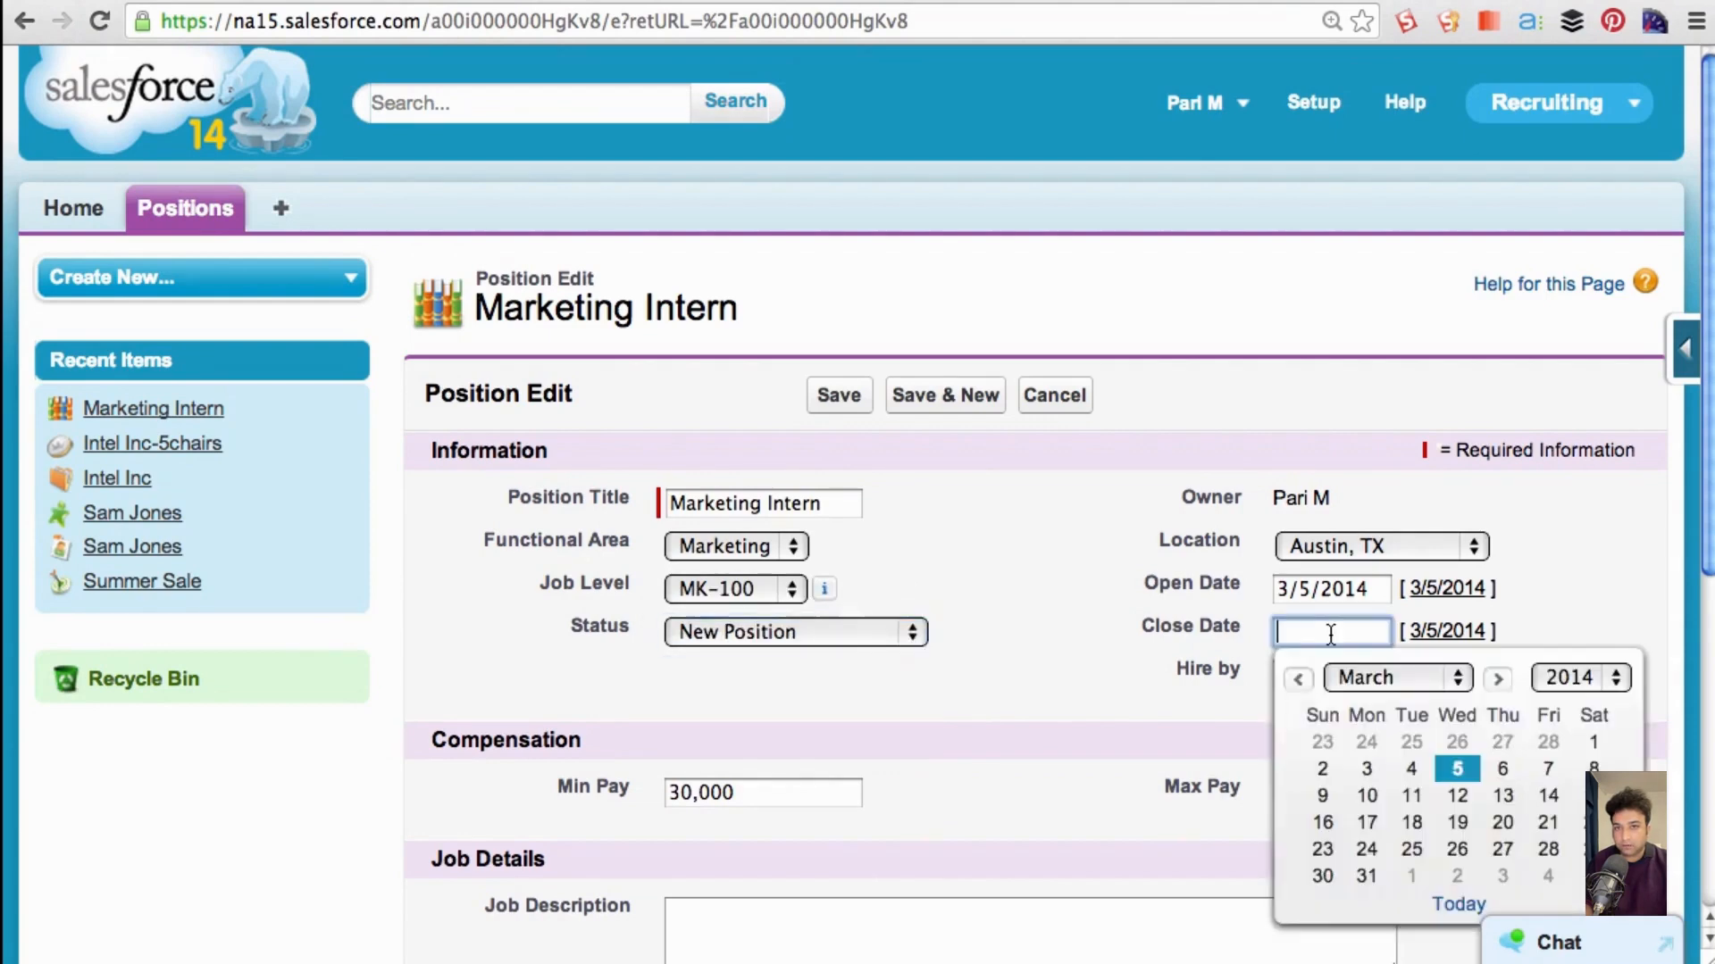
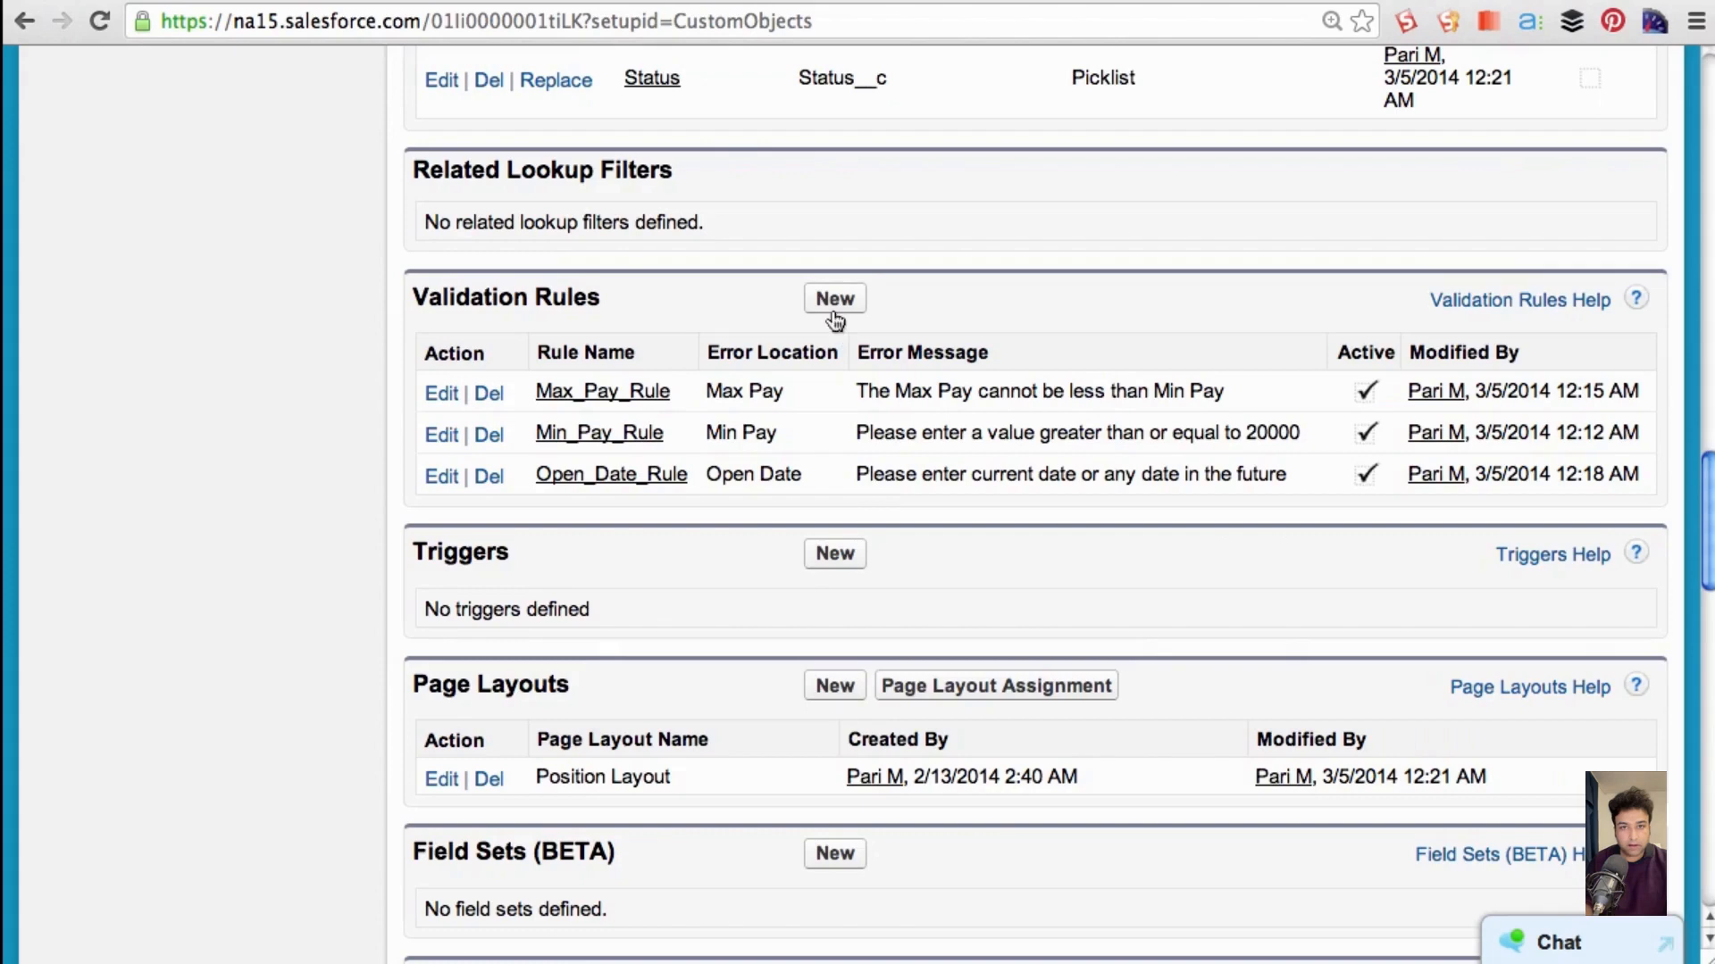
# Step: Start a new validation rule on the Position object
pyautogui.click(833, 302)
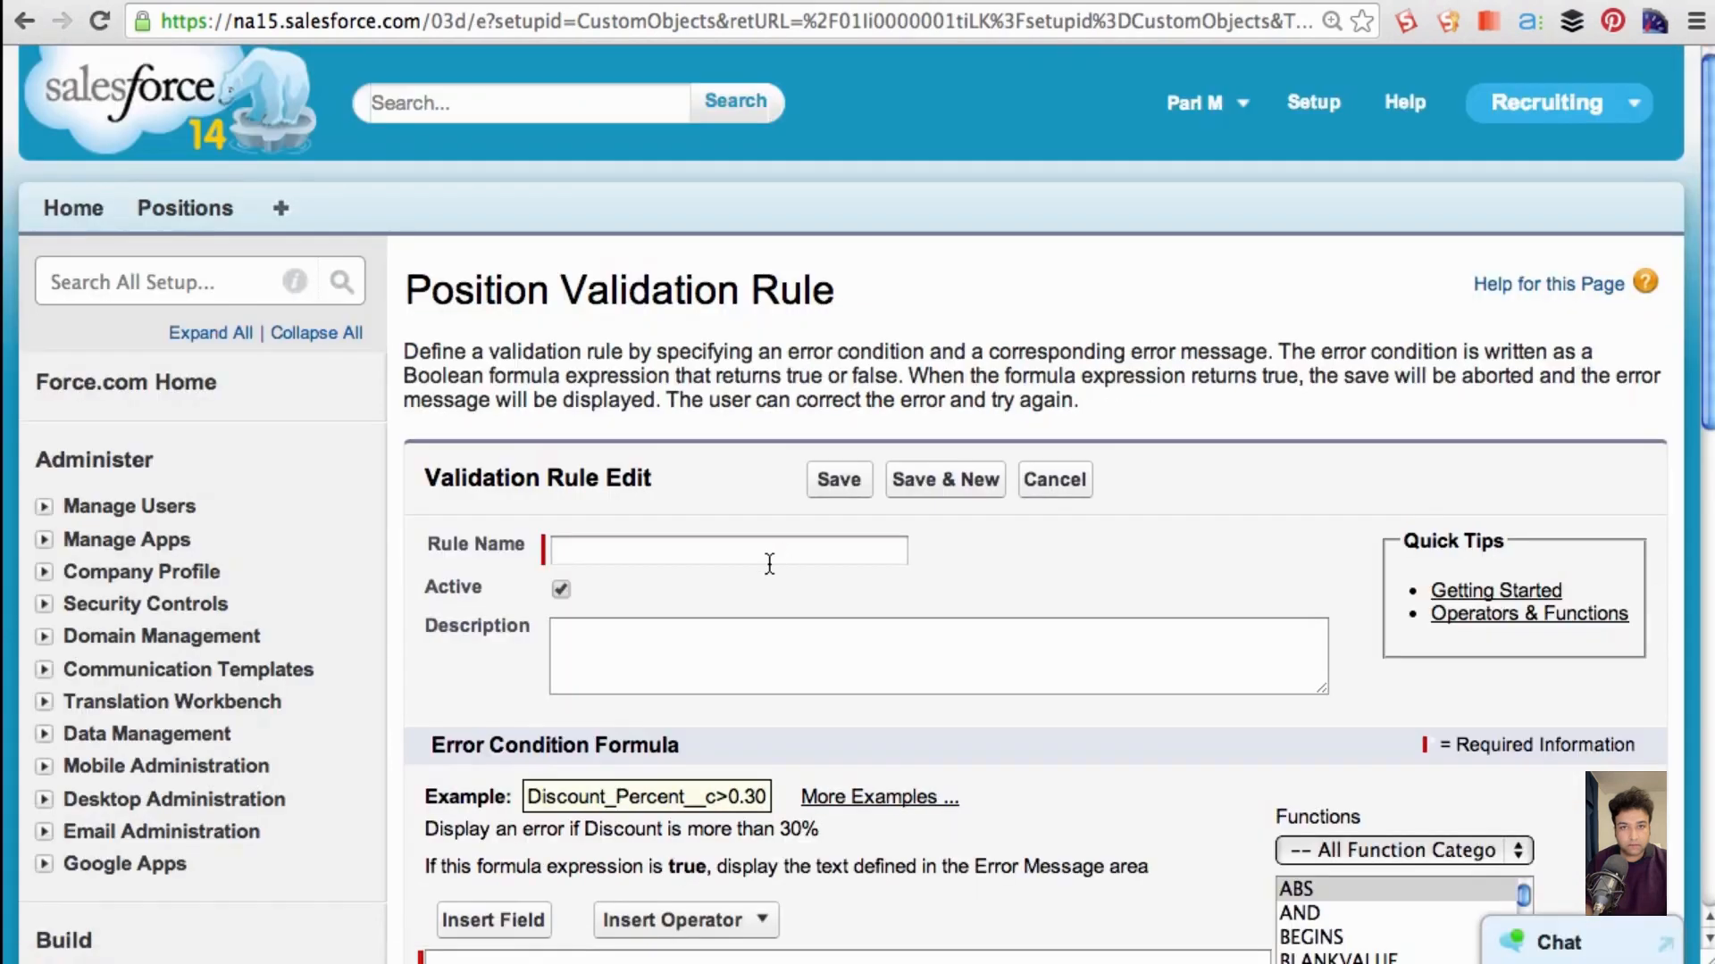
# Step: Enter 'Close Date Rule' as the rule name
pyautogui.click(771, 552)
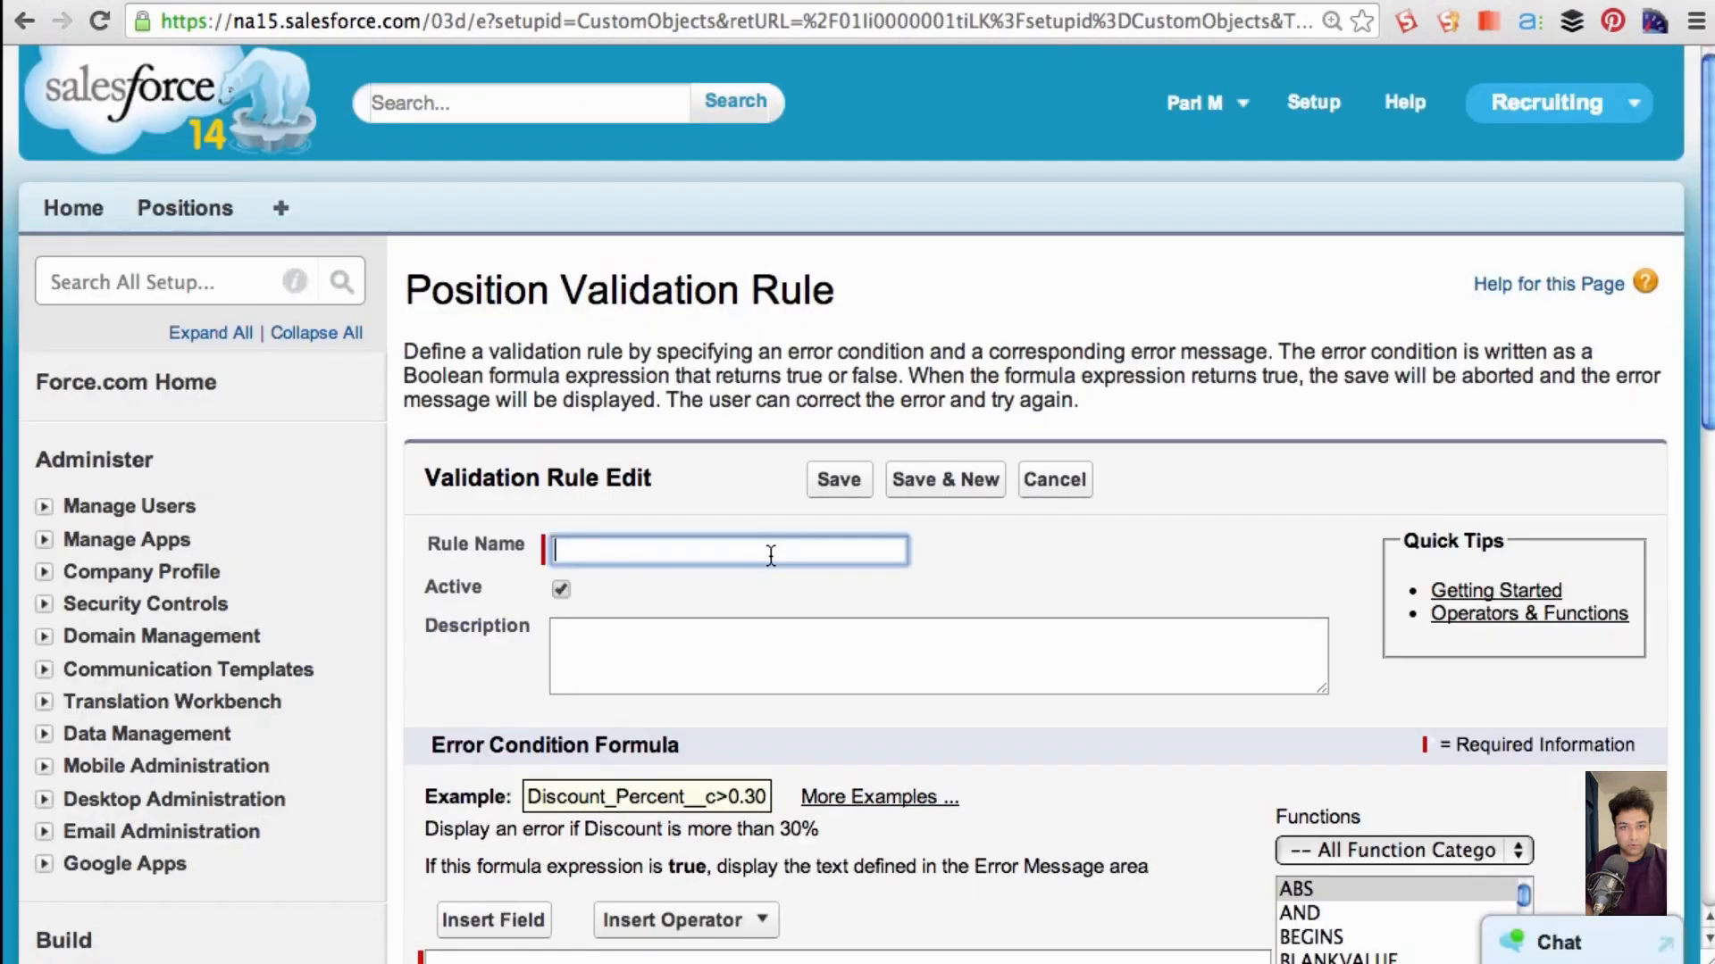
pyautogui.write('Close Date Rule')
pyautogui.press('Tab')
# Step: Describe the rule as blocking saves of closed positions without a close date, starting the formula with Status__c = "Closed - Filled"
pyautogui.click(739, 651)
pyautogui.write('If t')
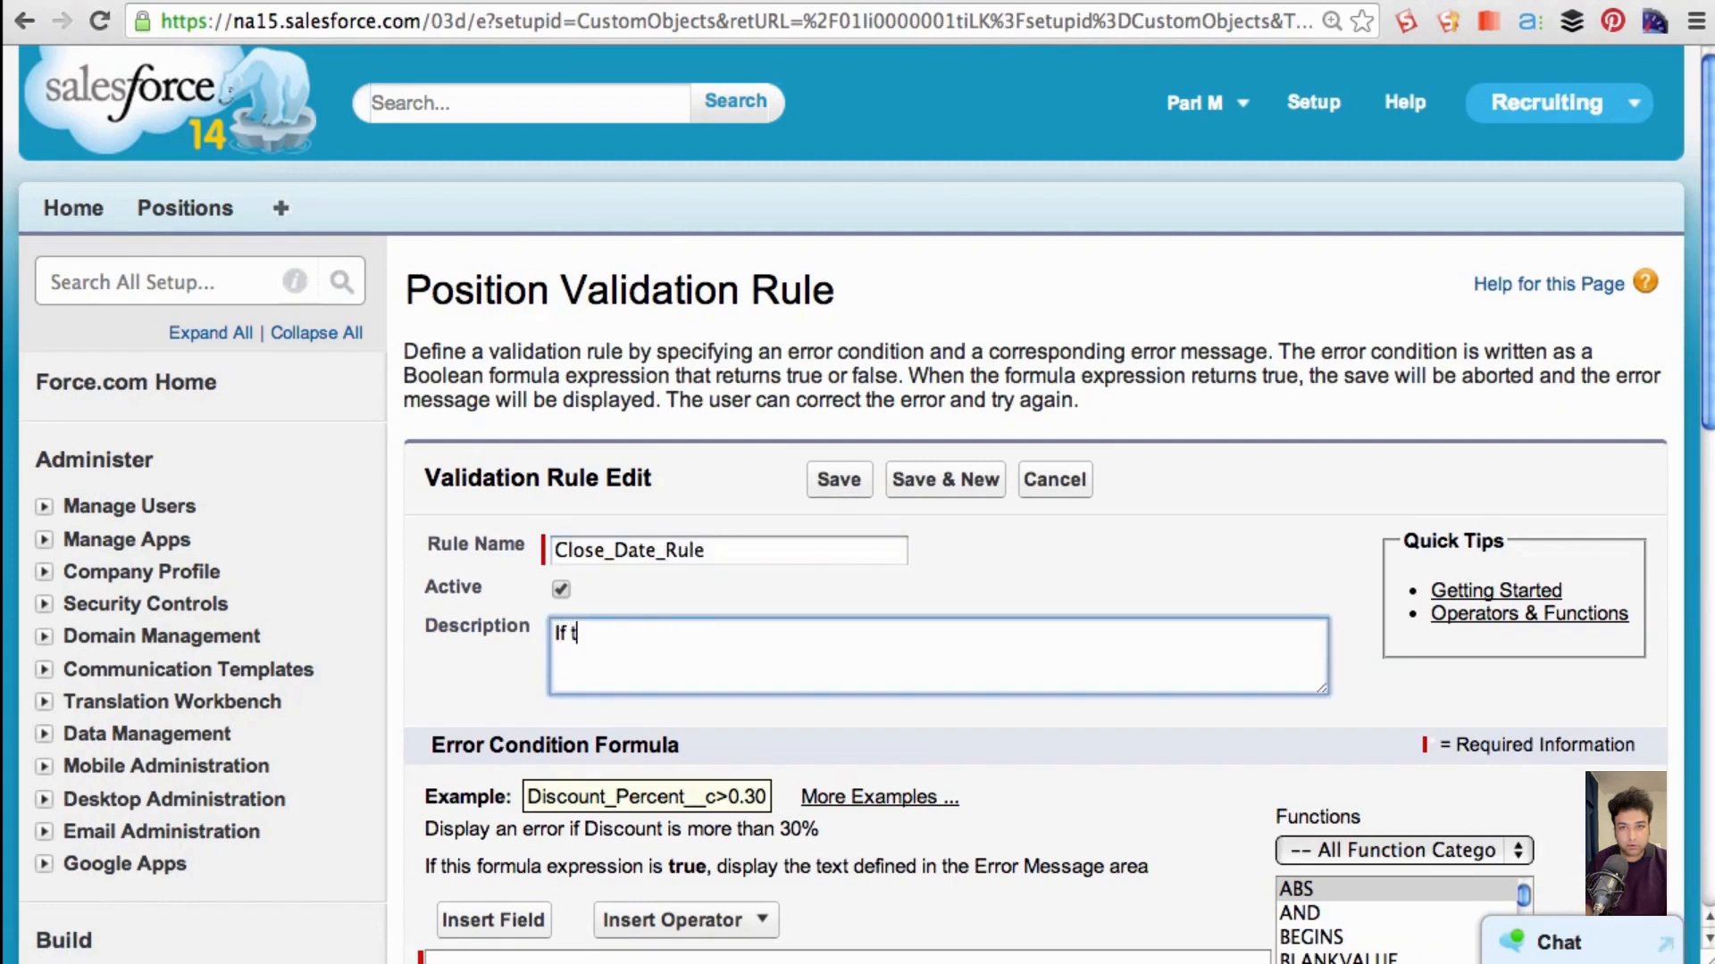
pyautogui.write('he Status of the Position is')
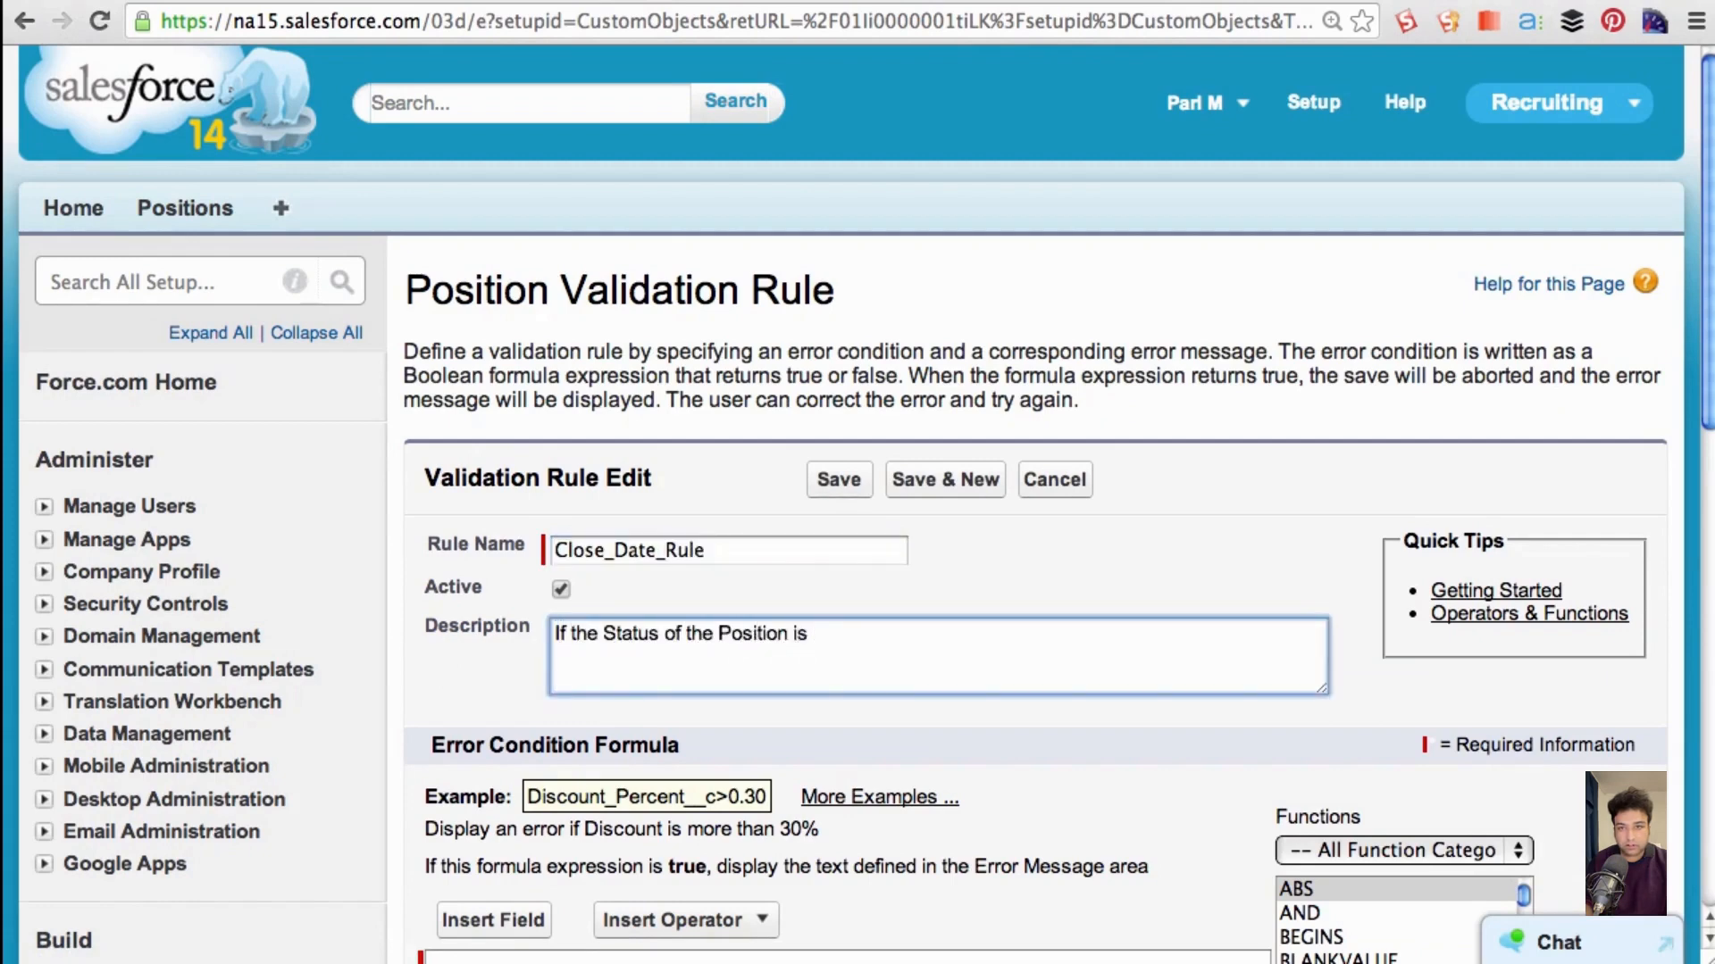
pyautogui.write(' "Closed - Filled" or "Closed ')
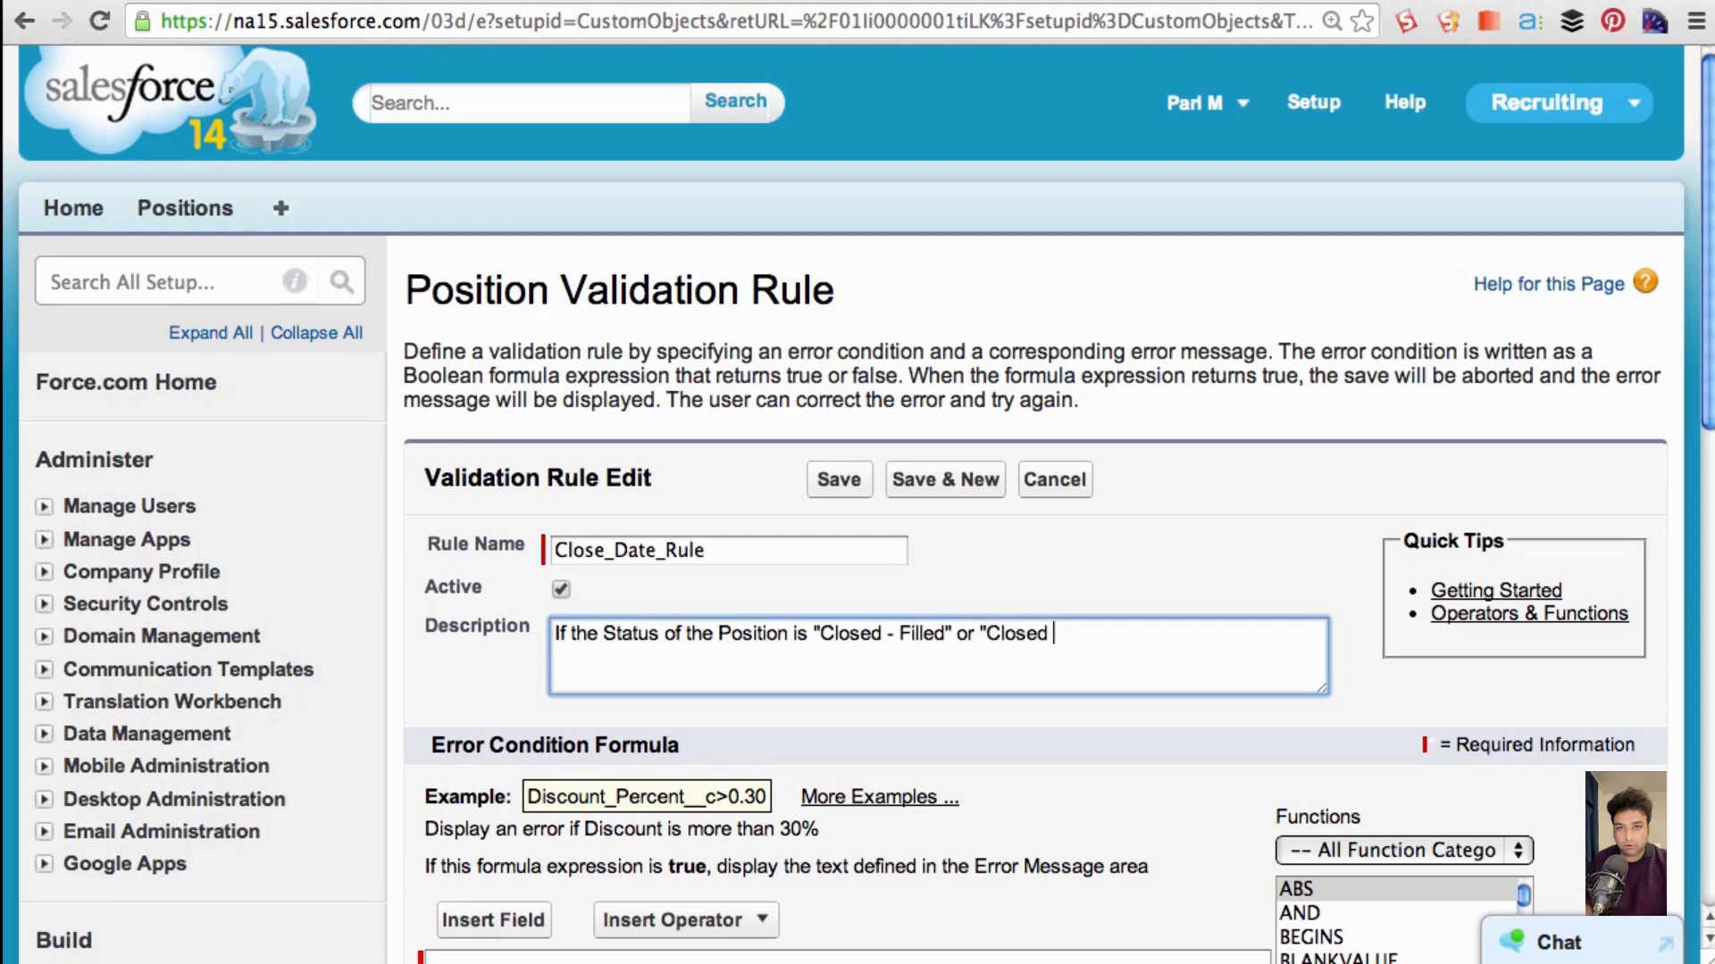
pyautogui.write('- Cancelled" or "Closed - Not A')
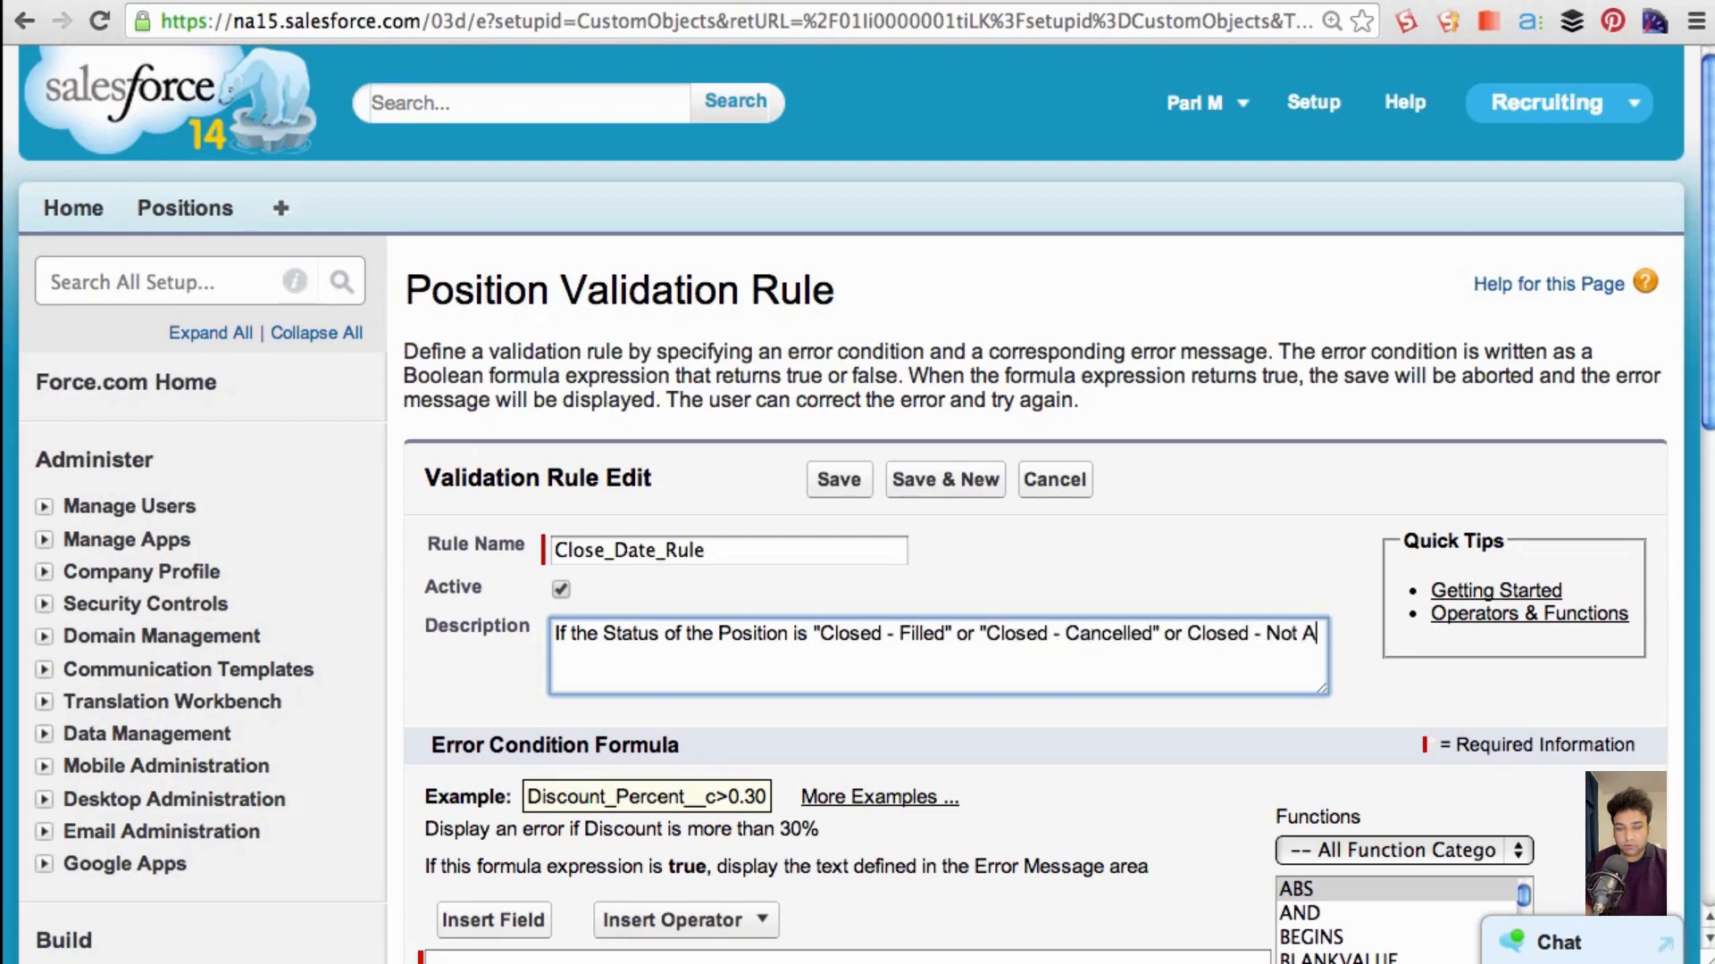
pyautogui.write('pproved"')
pyautogui.click(1187, 634)
pyautogui.write('"')
pyautogui.click(652, 657)
pyautogui.write('AND the closed date is not filled')
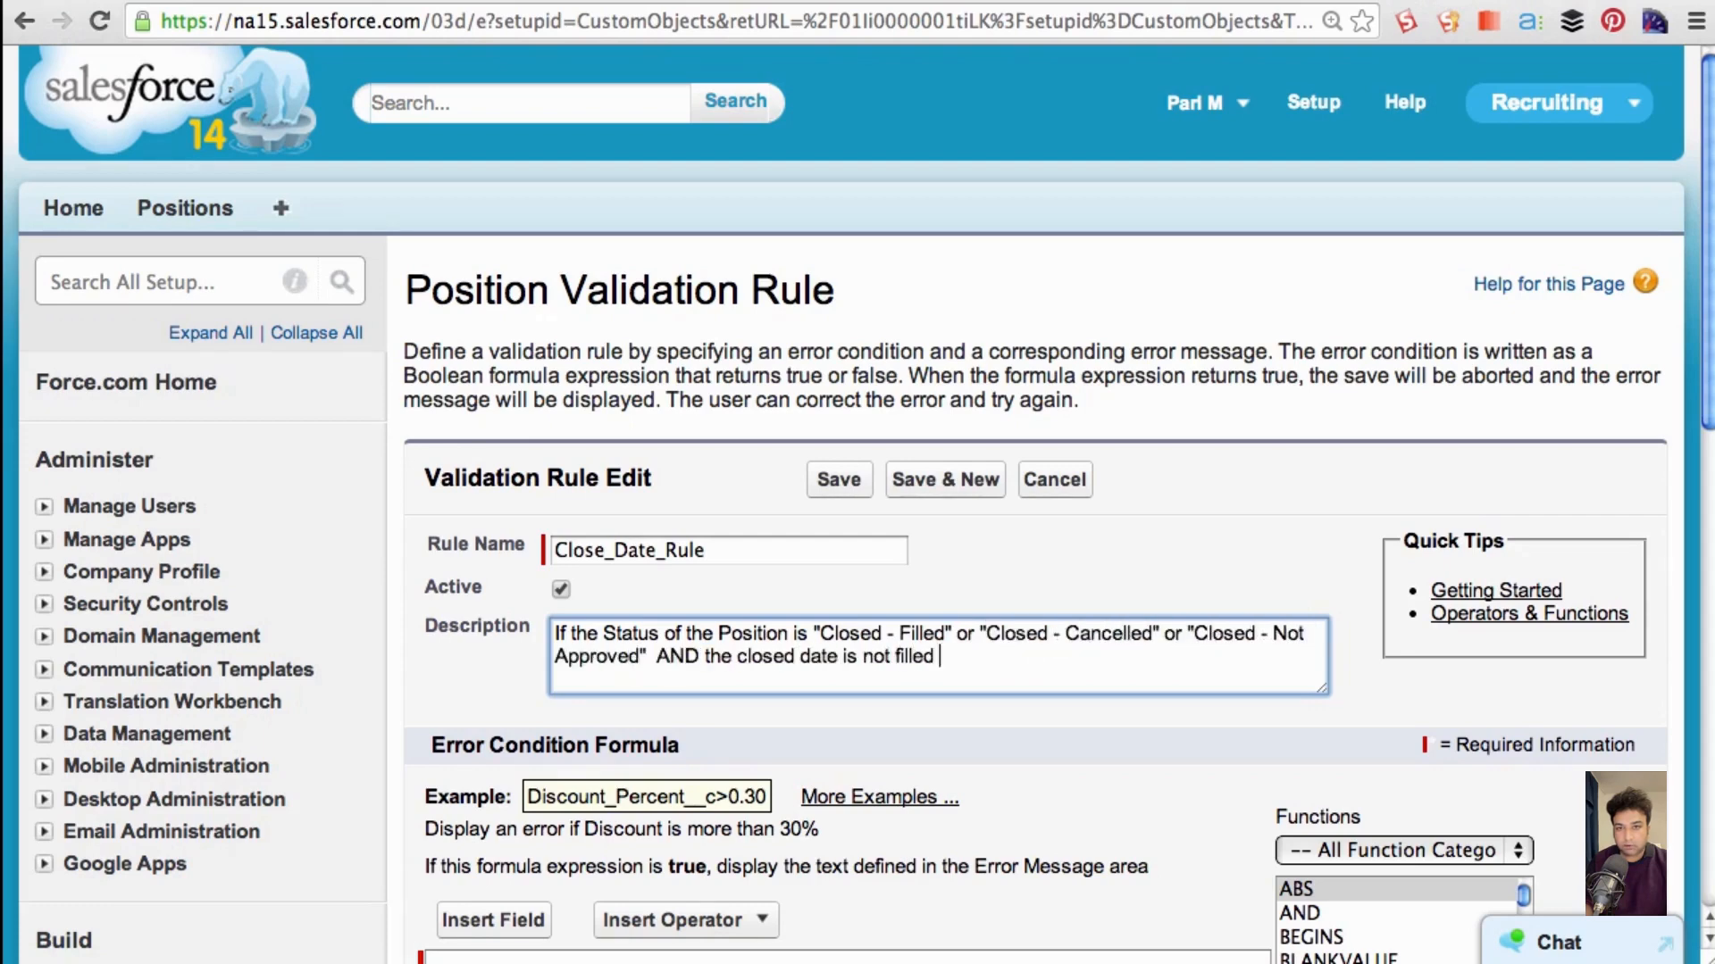
pyautogui.write(', then pre')
pyautogui.click(934, 656)
pyautogui.write(',')
pyautogui.click(1060, 652)
pyautogui.write('vent the user from saving the record')
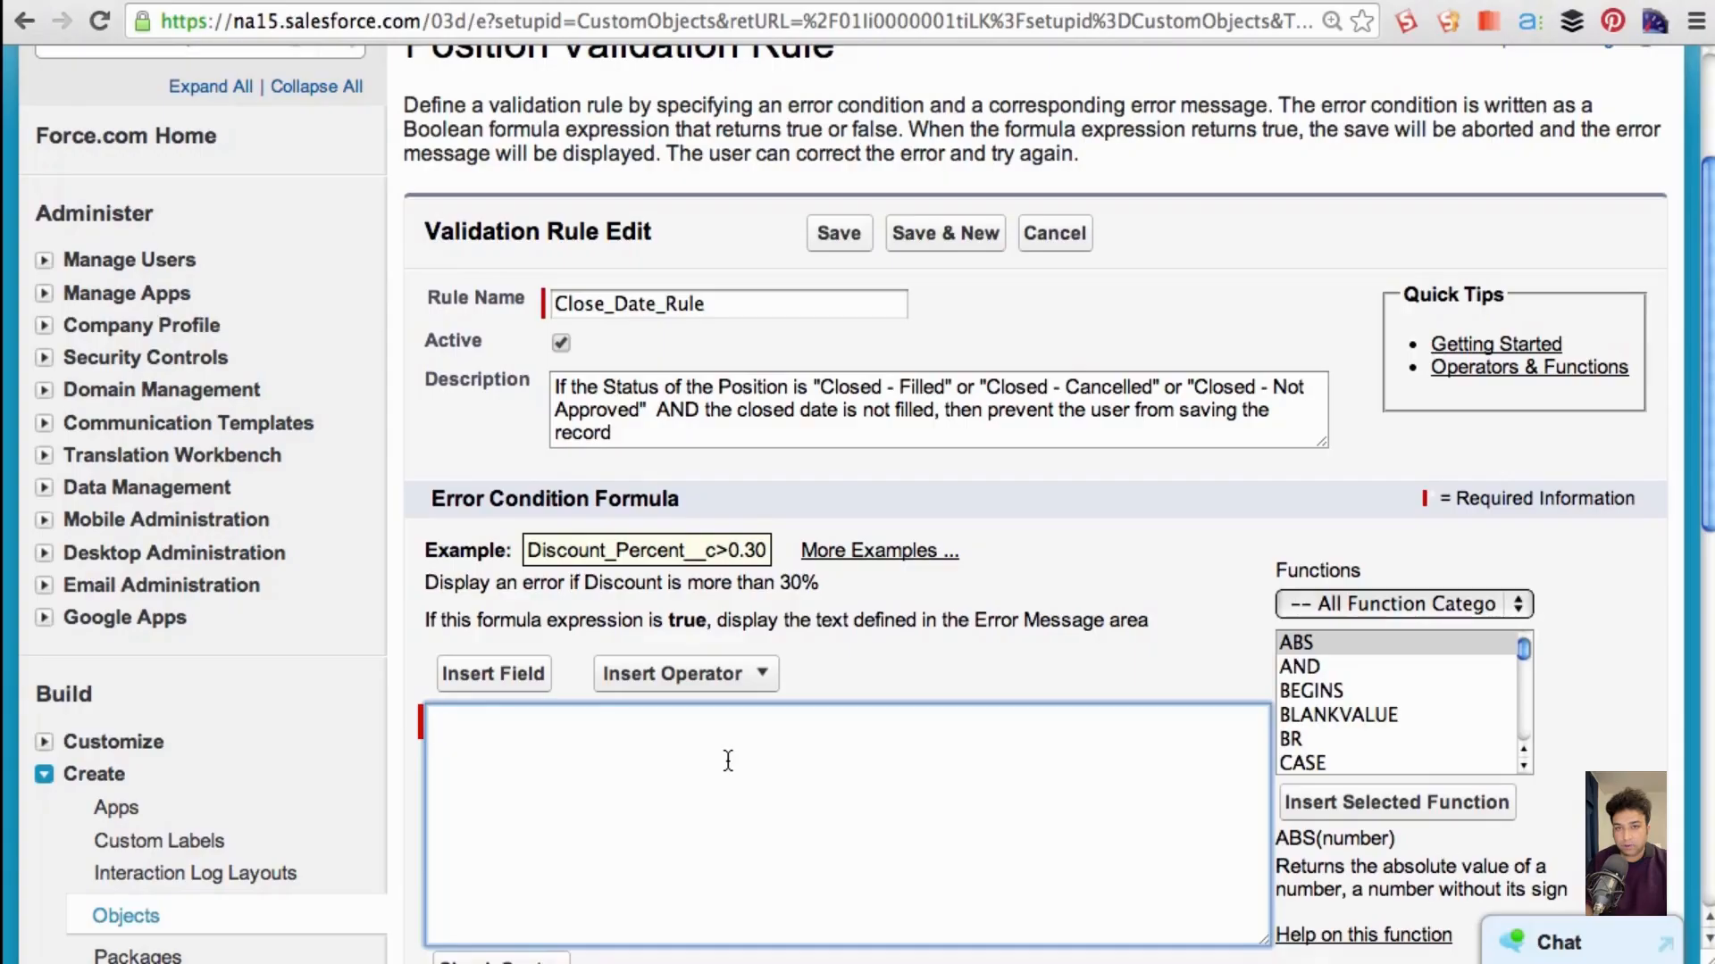
pyautogui.write('Status')
pyautogui.write('__c = "Closed - Filled')
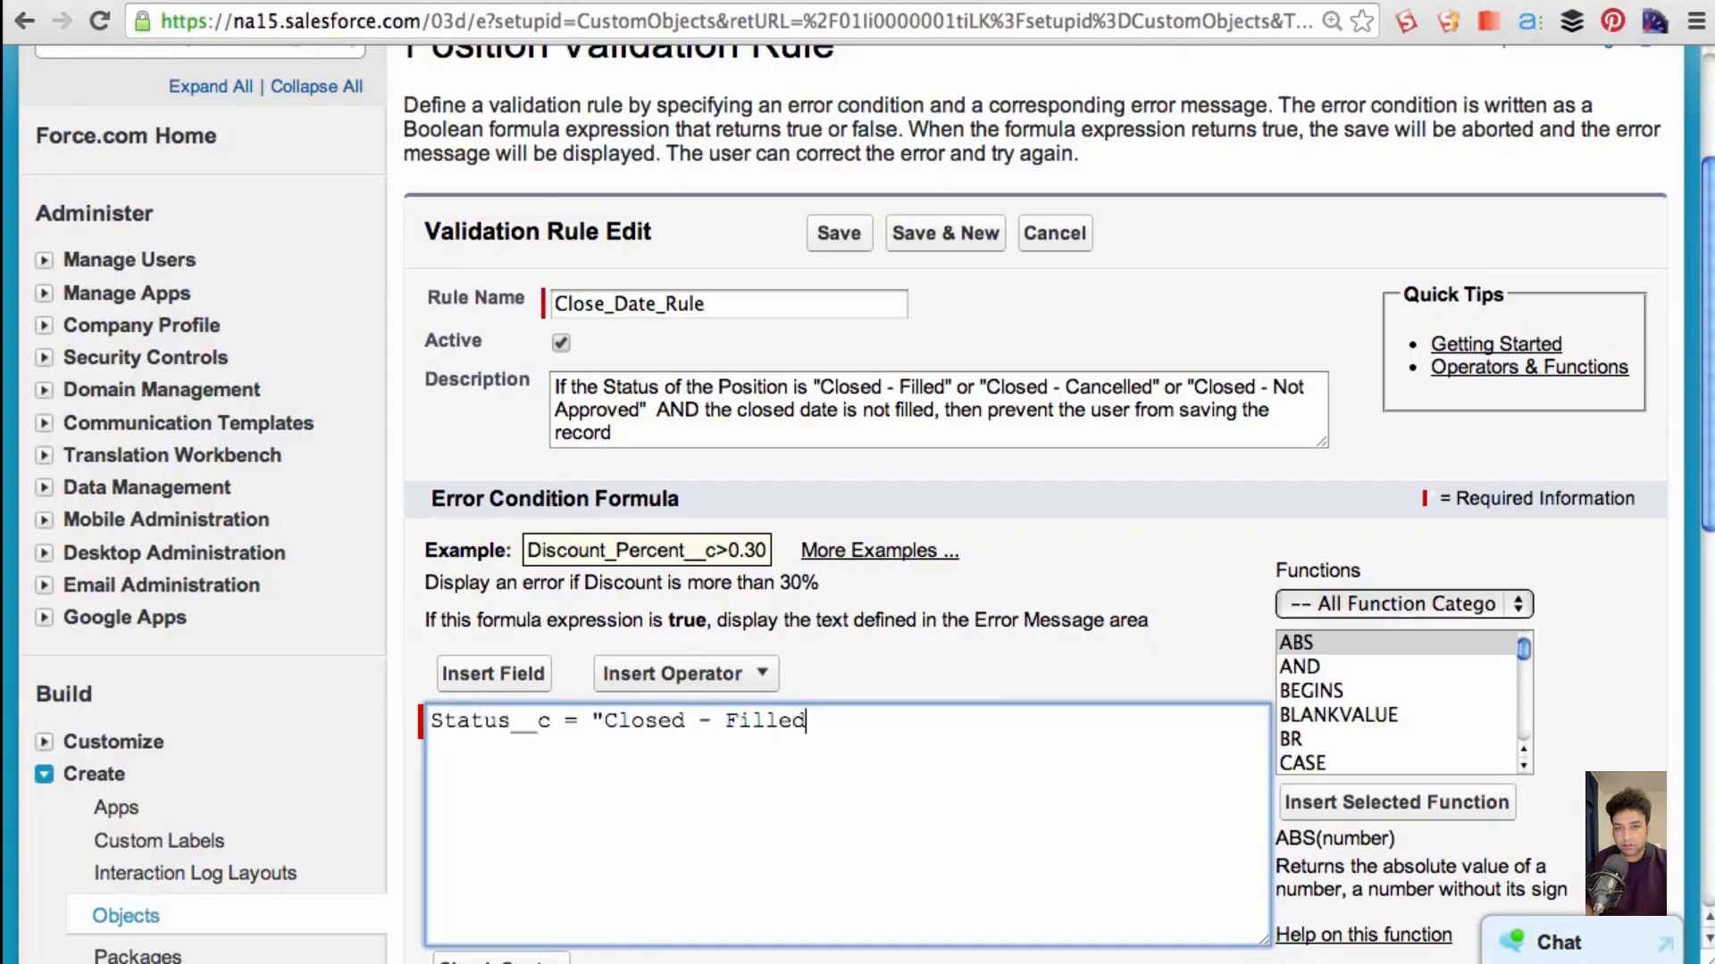
pyautogui.write('"')
# Step: Join Closed - Filled, Closed - Cancelled and Closed - Not Approved status checks with ||, then add &&
pyautogui.click(429, 720)
pyautogui.write('(')
pyautogui.click(685, 674)
pyautogui.scroll(-3, 691, 793)
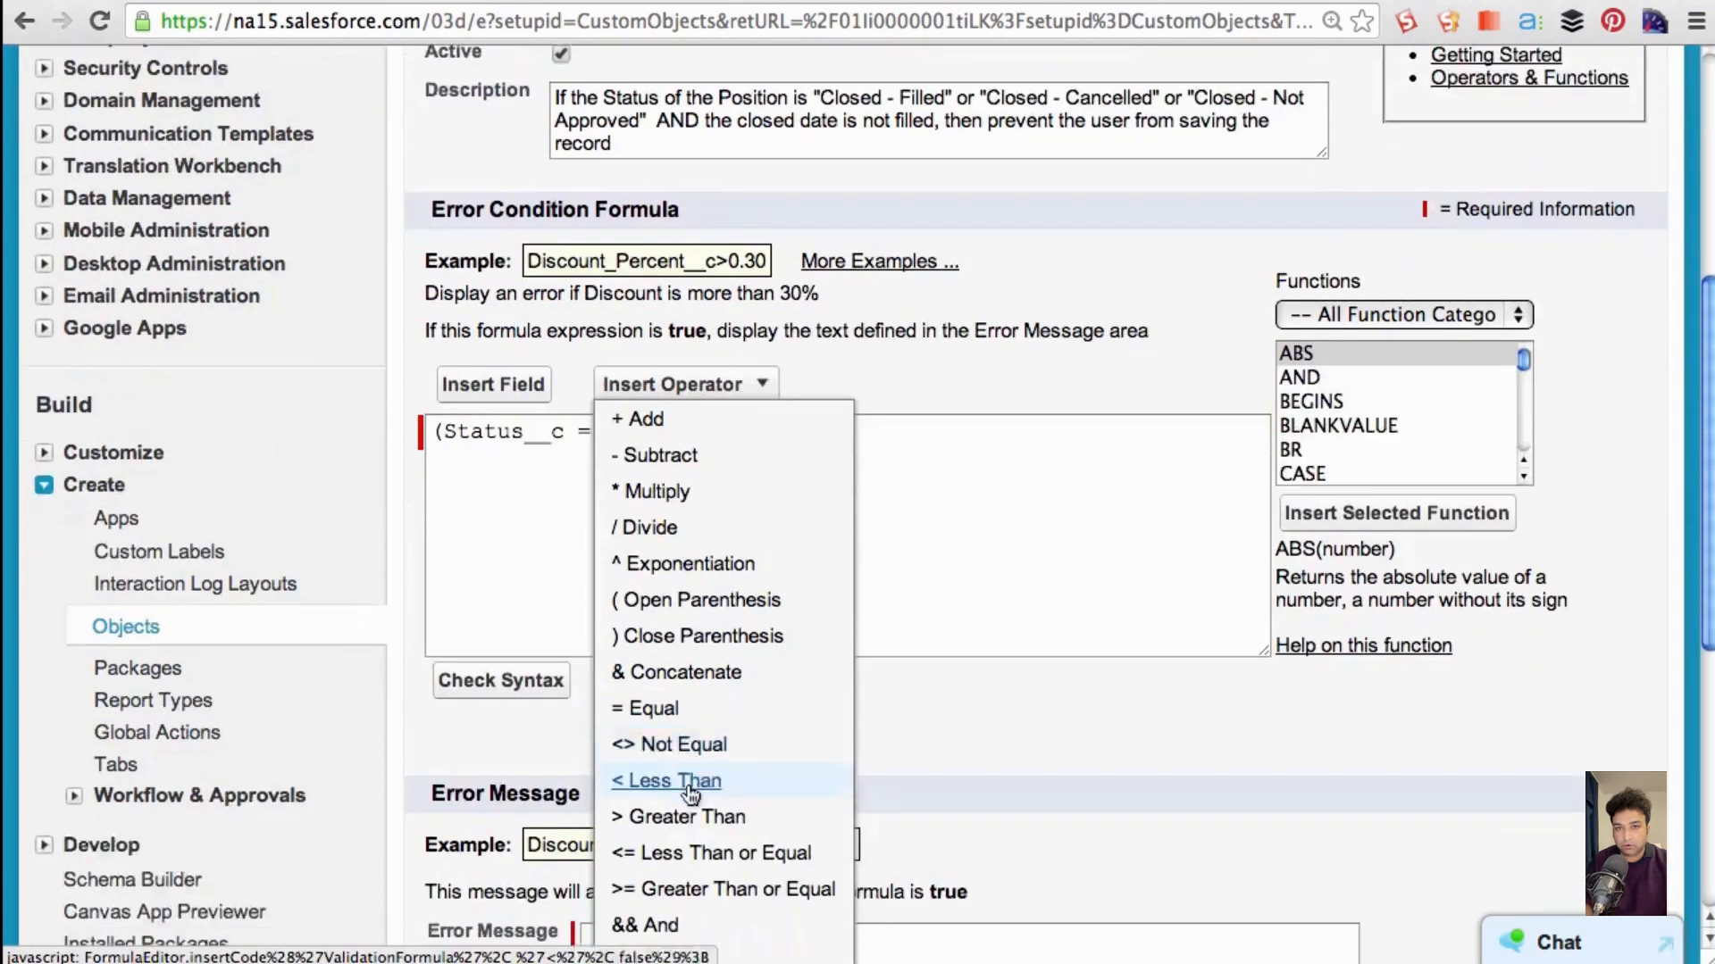
pyautogui.scroll(-1, 690, 793)
pyautogui.click(652, 908)
pyautogui.write('(Status__c = "')
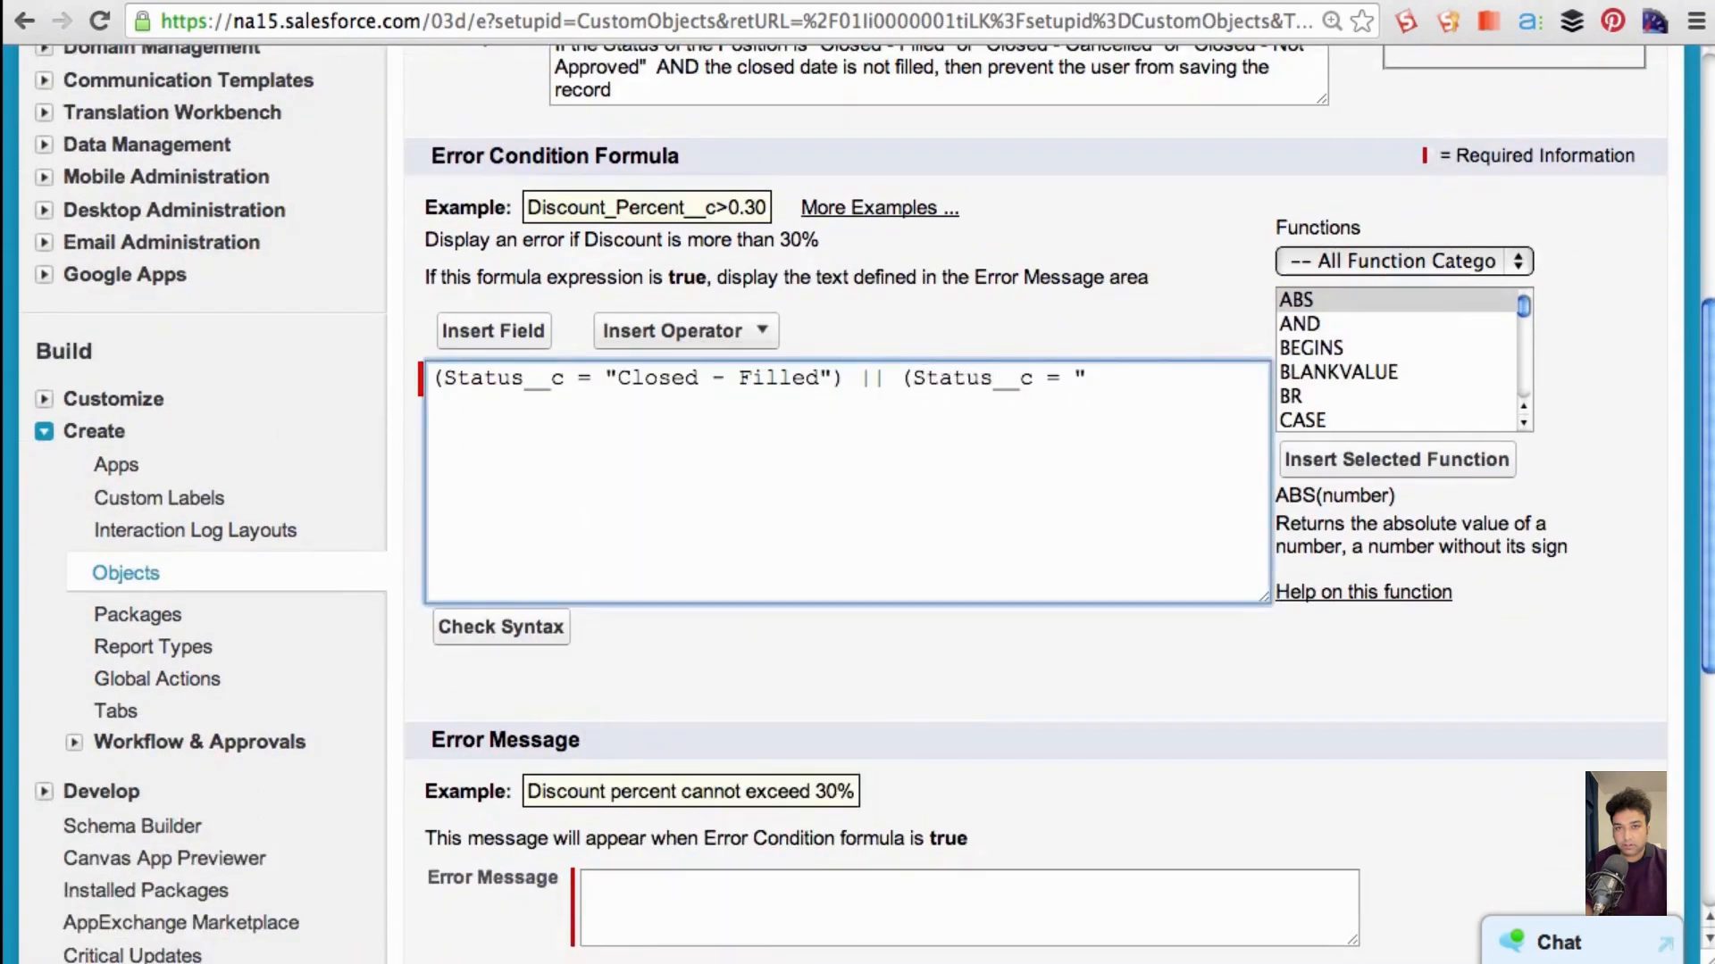
pyautogui.write('Closed - Cancelled") |')
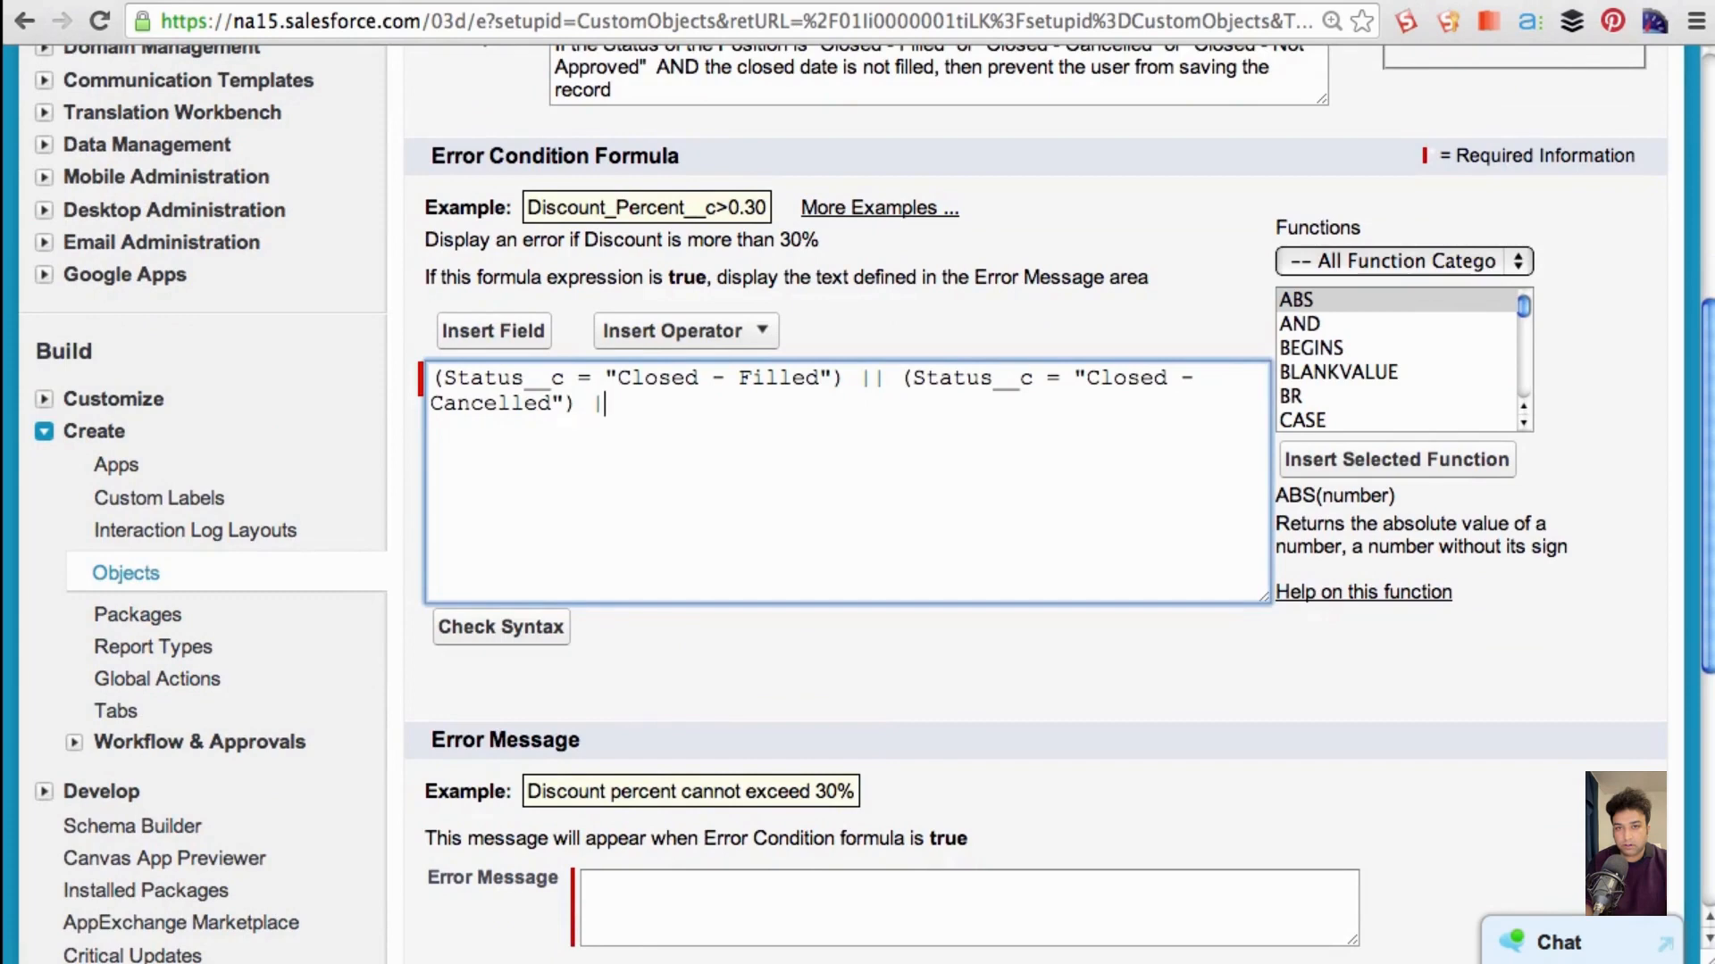
pyautogui.write('| (Status__c ="Closed ')
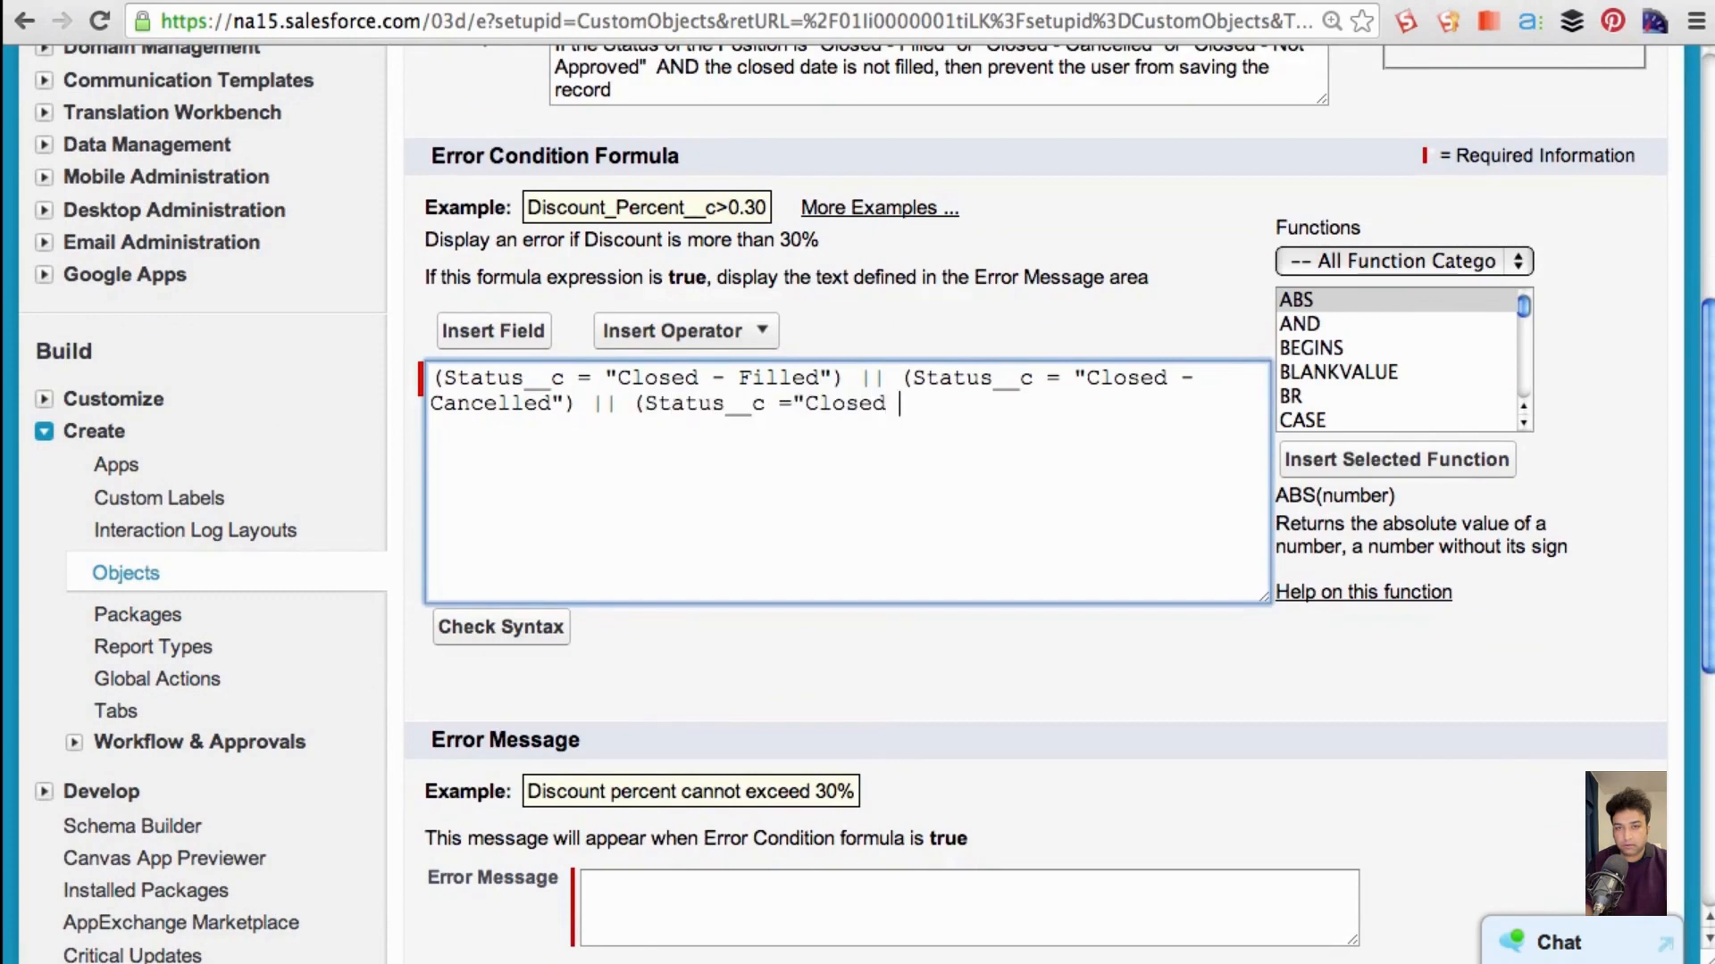
pyautogui.write('- Not Approved")')
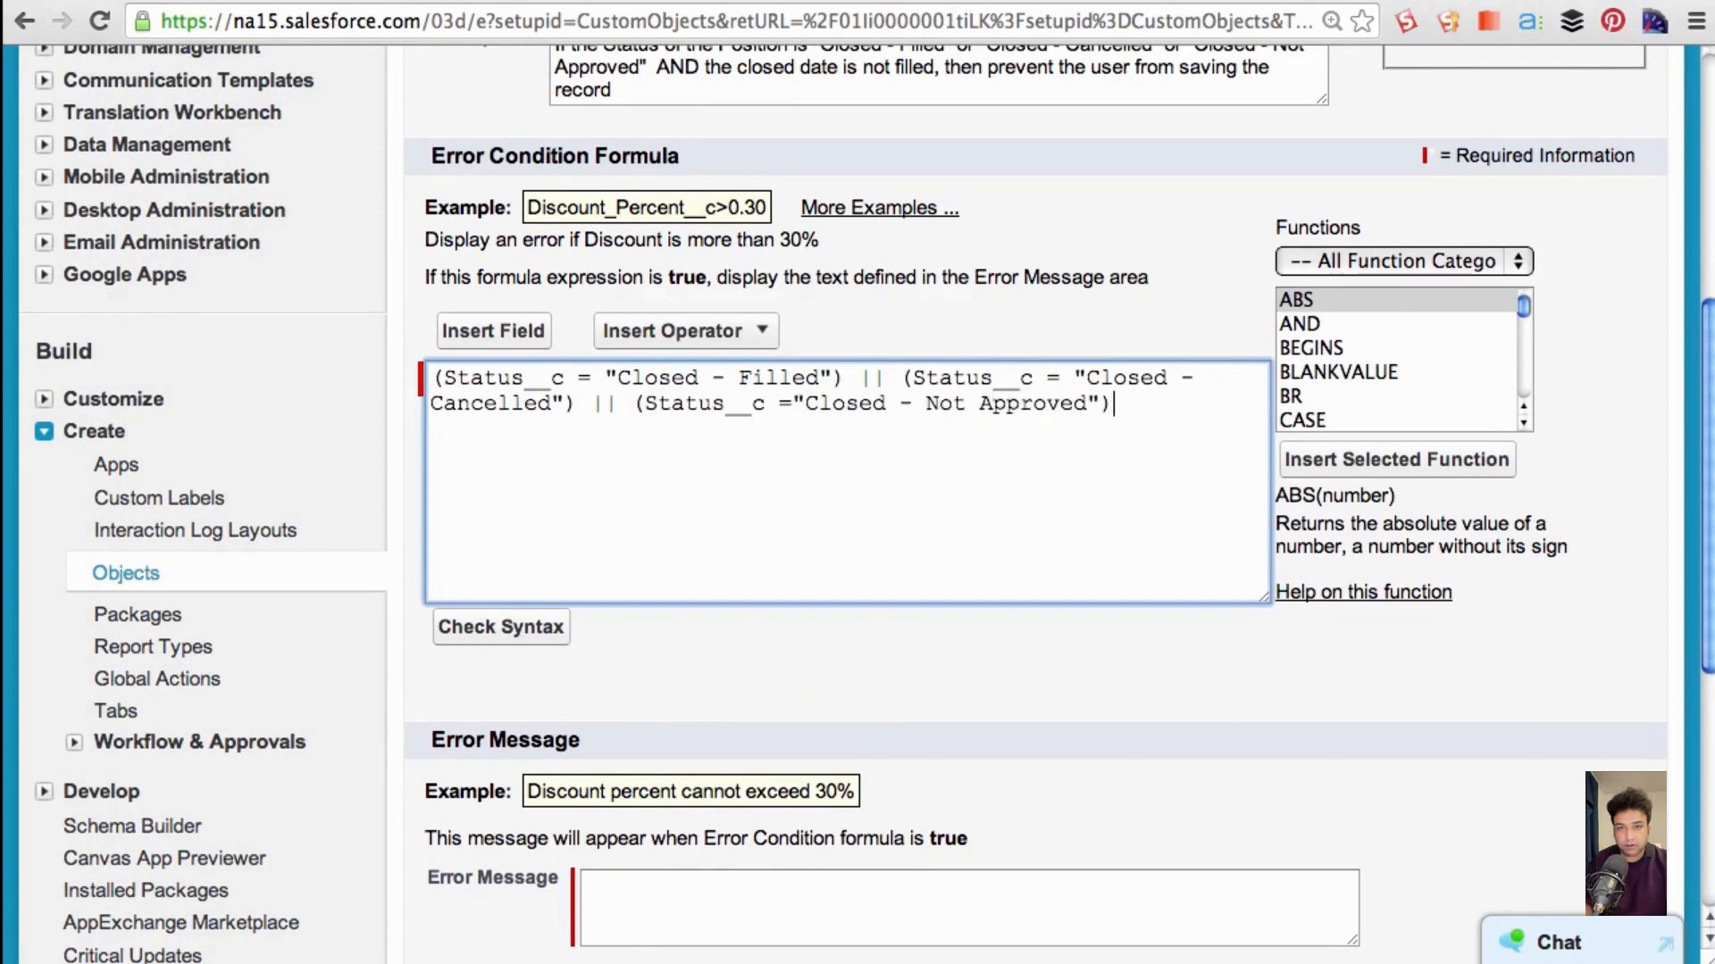
pyautogui.press('Return')
pyautogui.press('Return')
pyautogui.write('&&')
pyautogui.press('Return')
pyautogui.press('Return')
pyautogui.write('close date is blank')
# Step: Insert ISBLANK(Close_Date__c) in place of the 'close date is blank' placeholder
pyautogui.scroll(-8, 1448, 295)
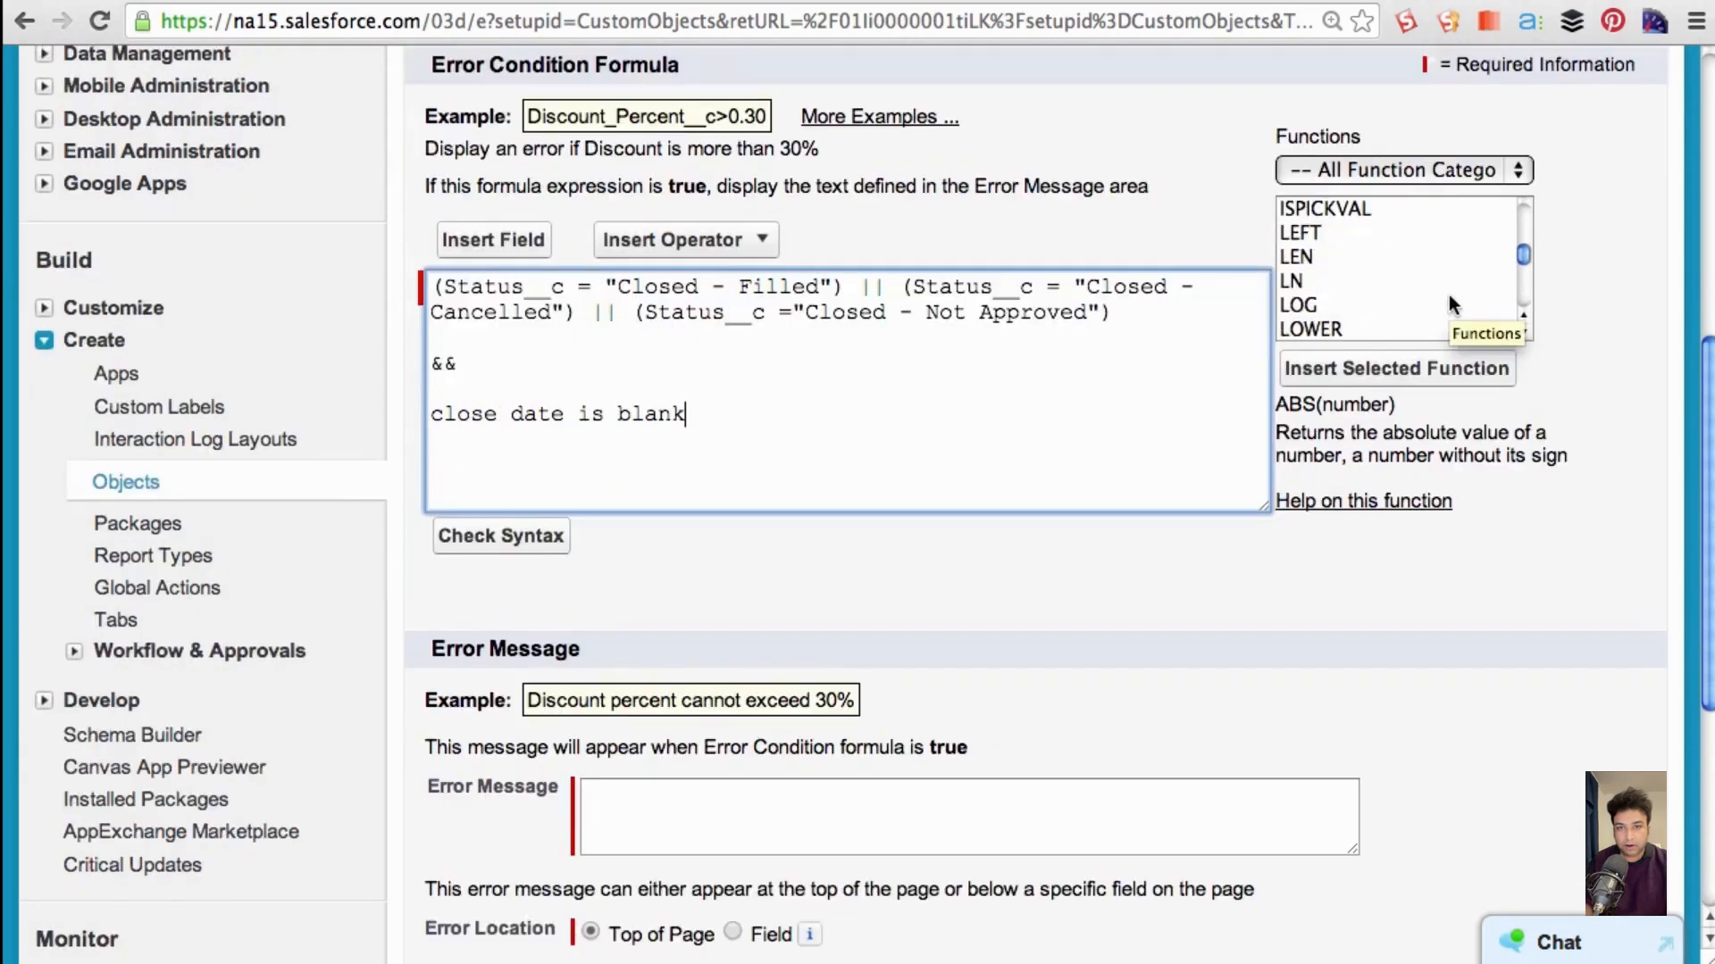
pyautogui.scroll(1, 1446, 239)
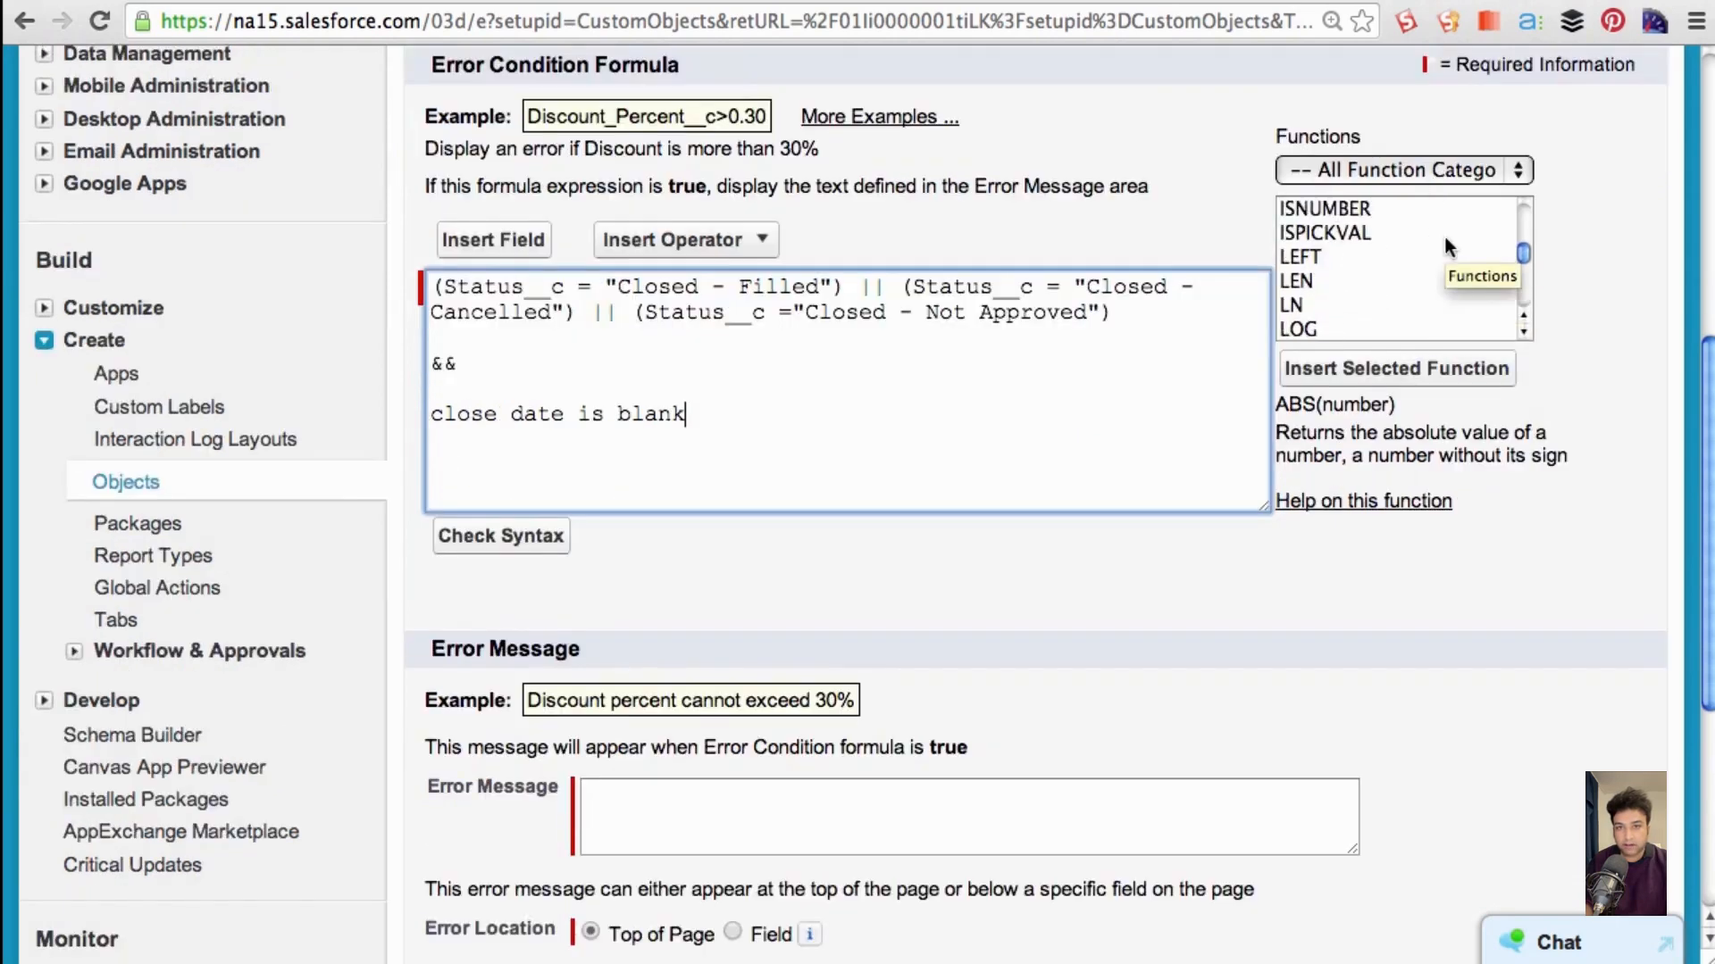
pyautogui.scroll(5, 1444, 233)
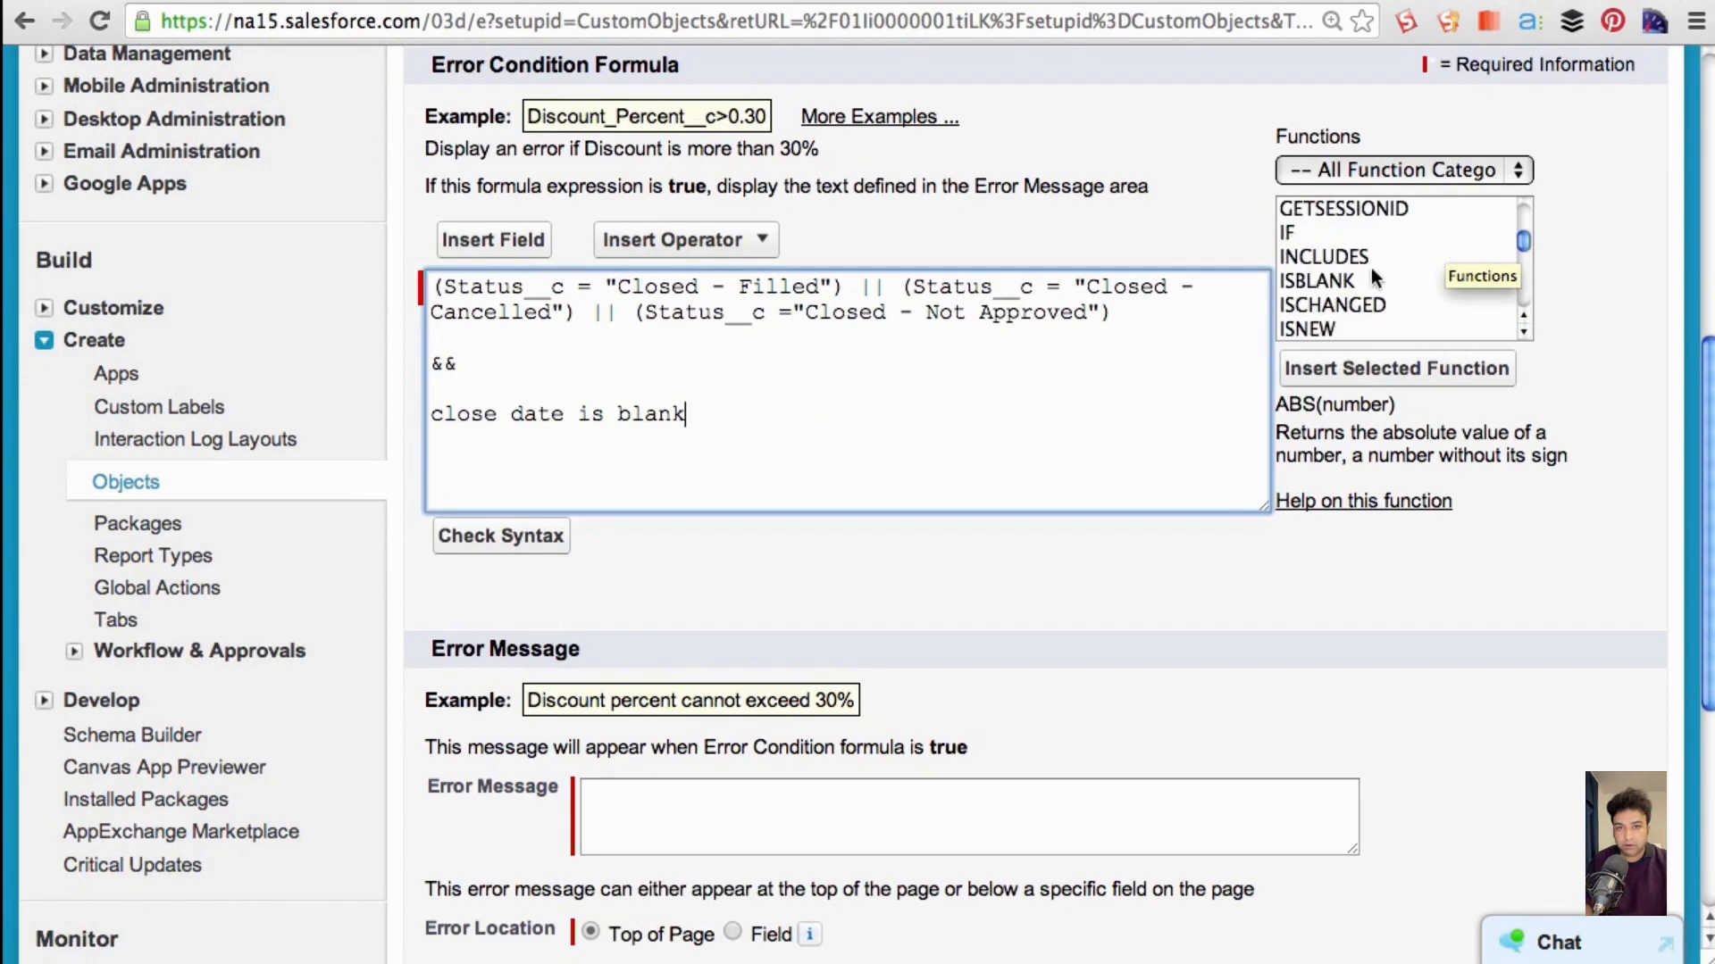
pyautogui.click(1299, 280)
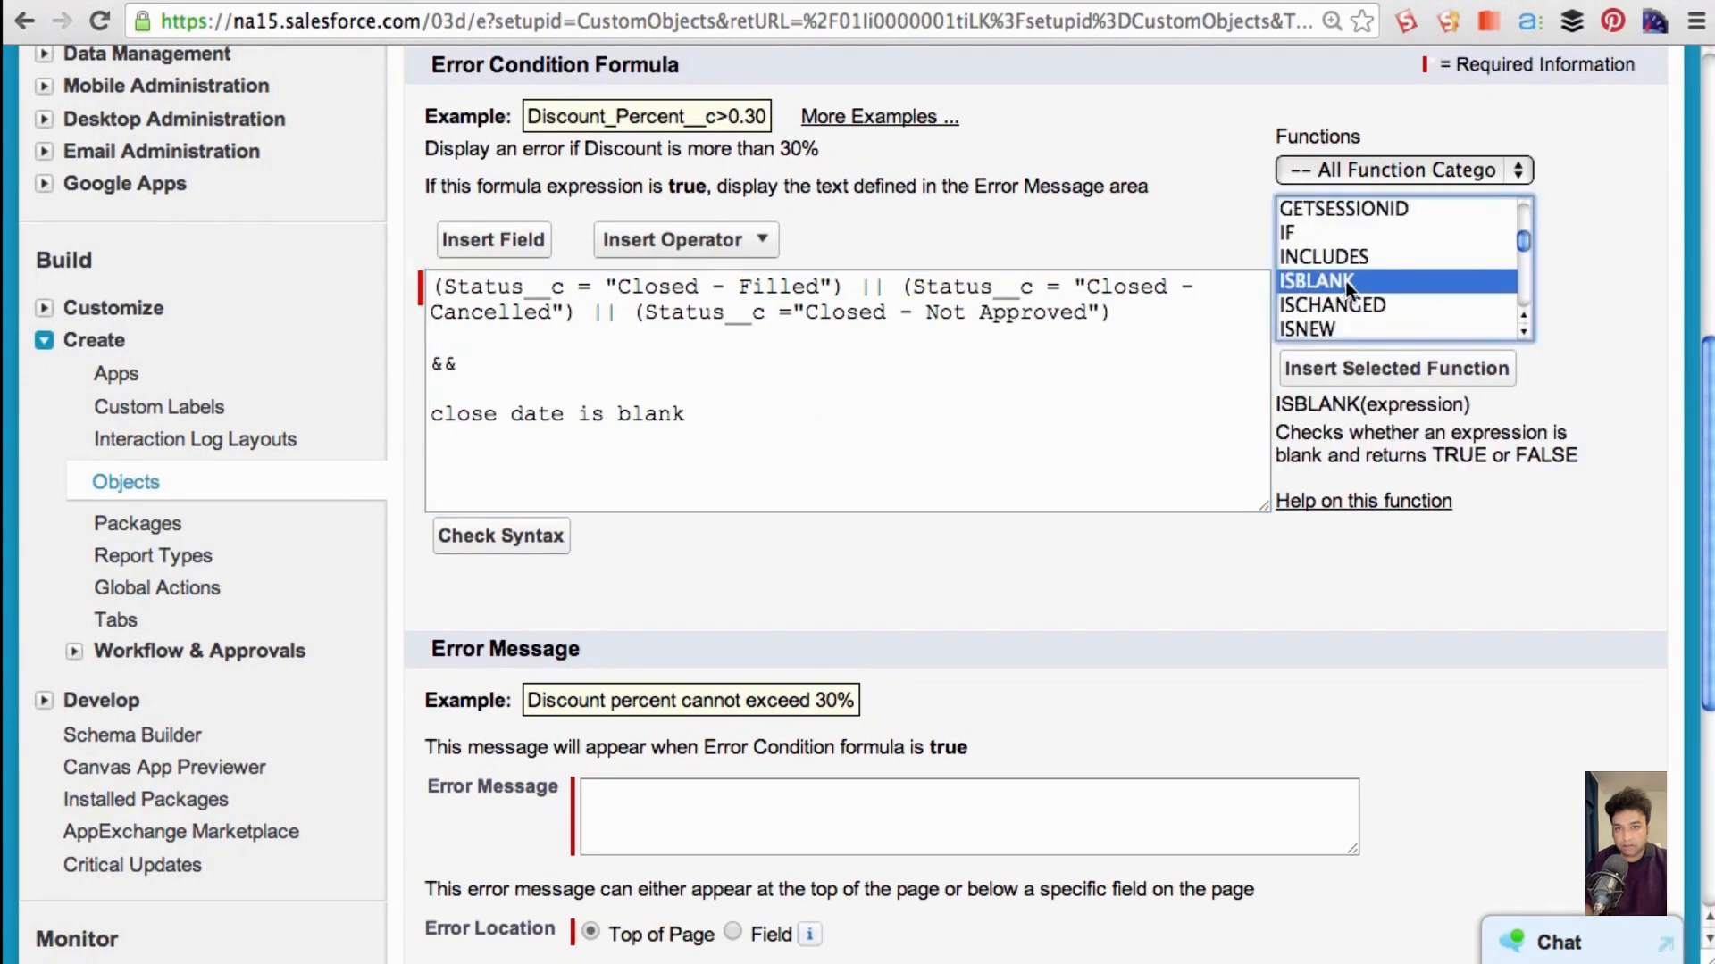
pyautogui.click(1345, 367)
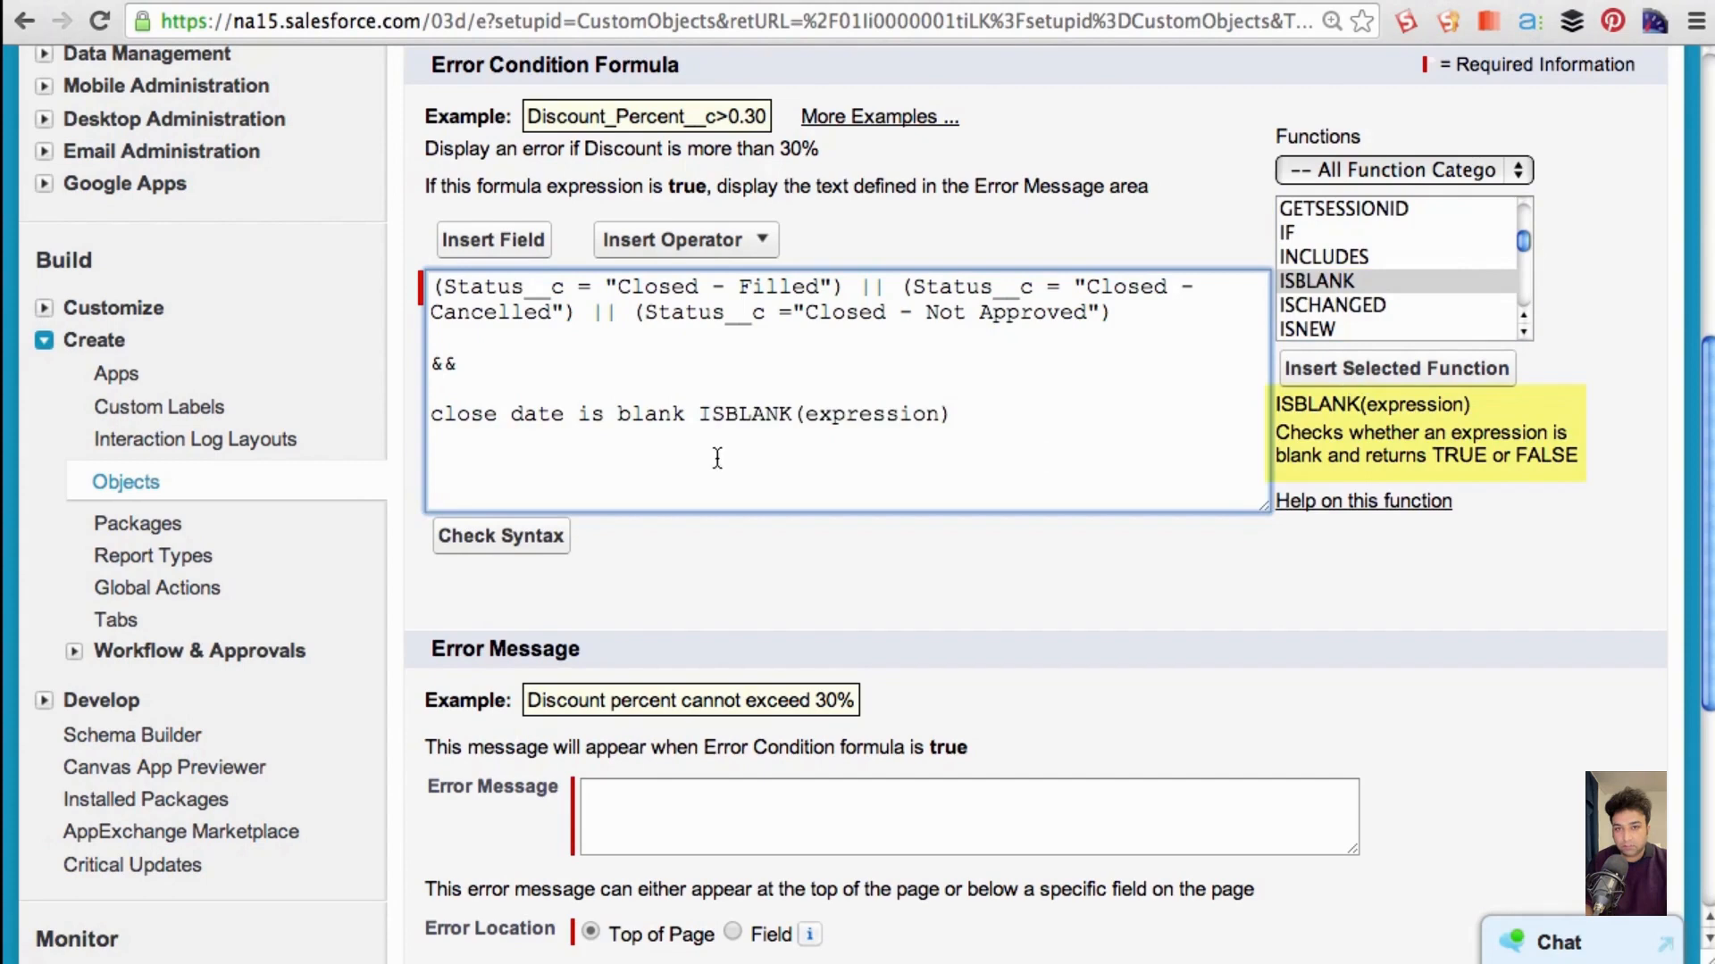
pyautogui.moveTo(698, 414); pyautogui.dragTo(429, 417)
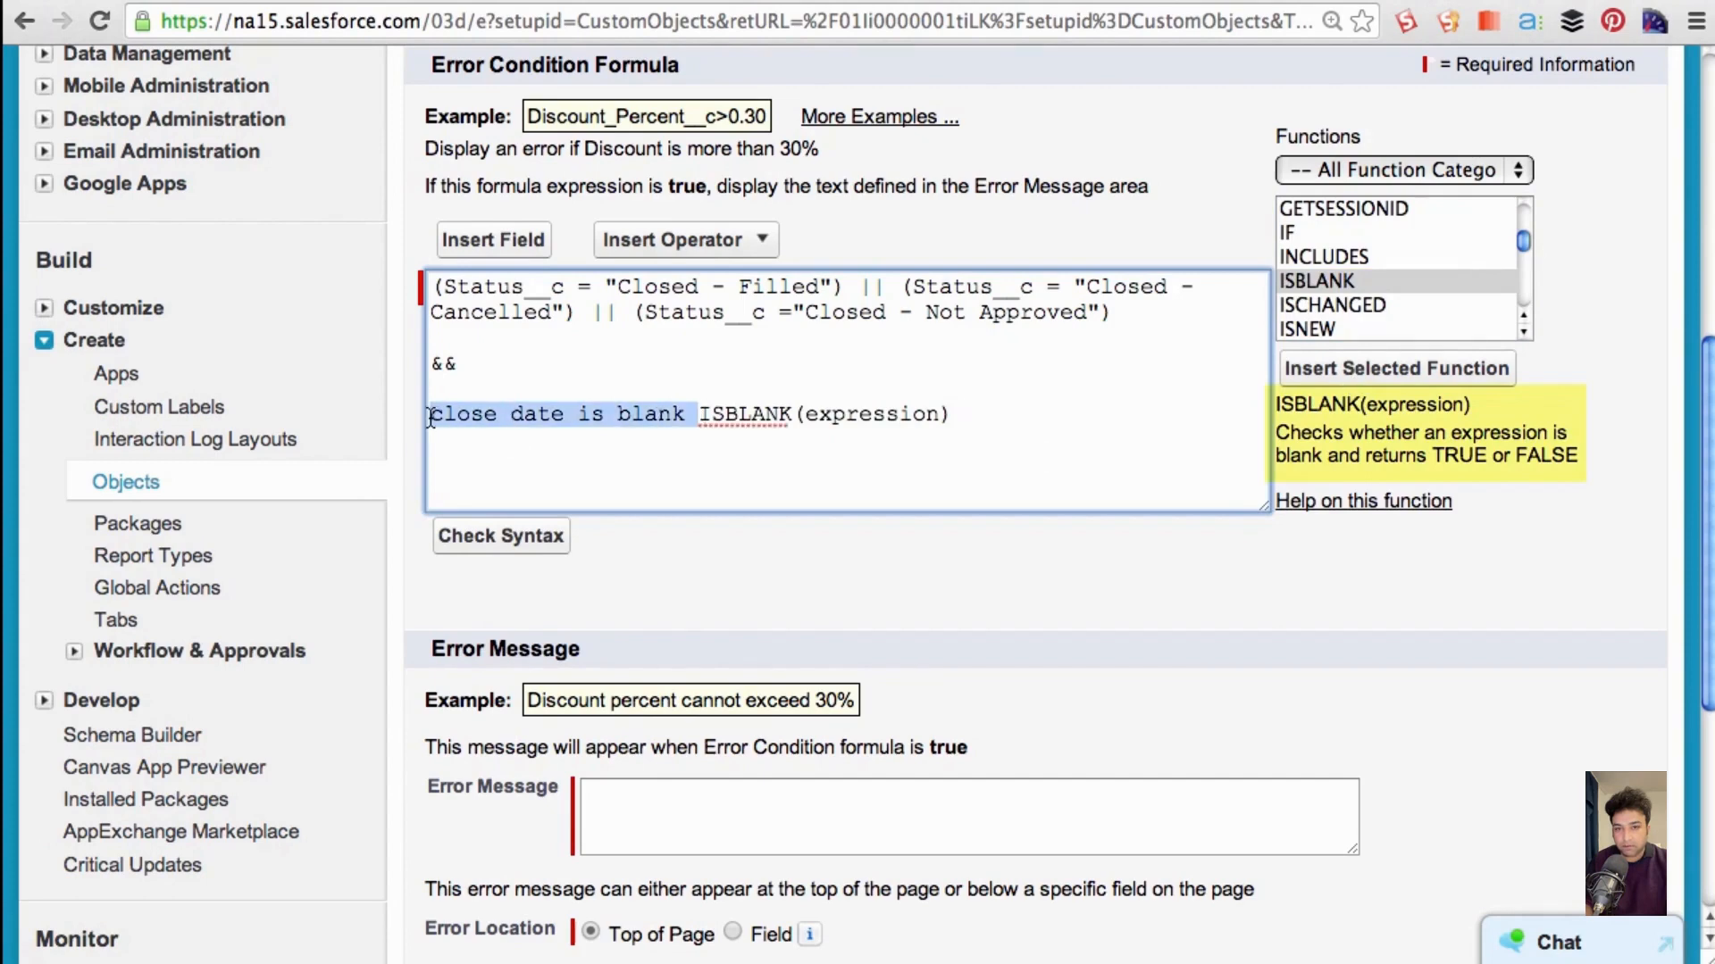
pyautogui.press('BackSpace')
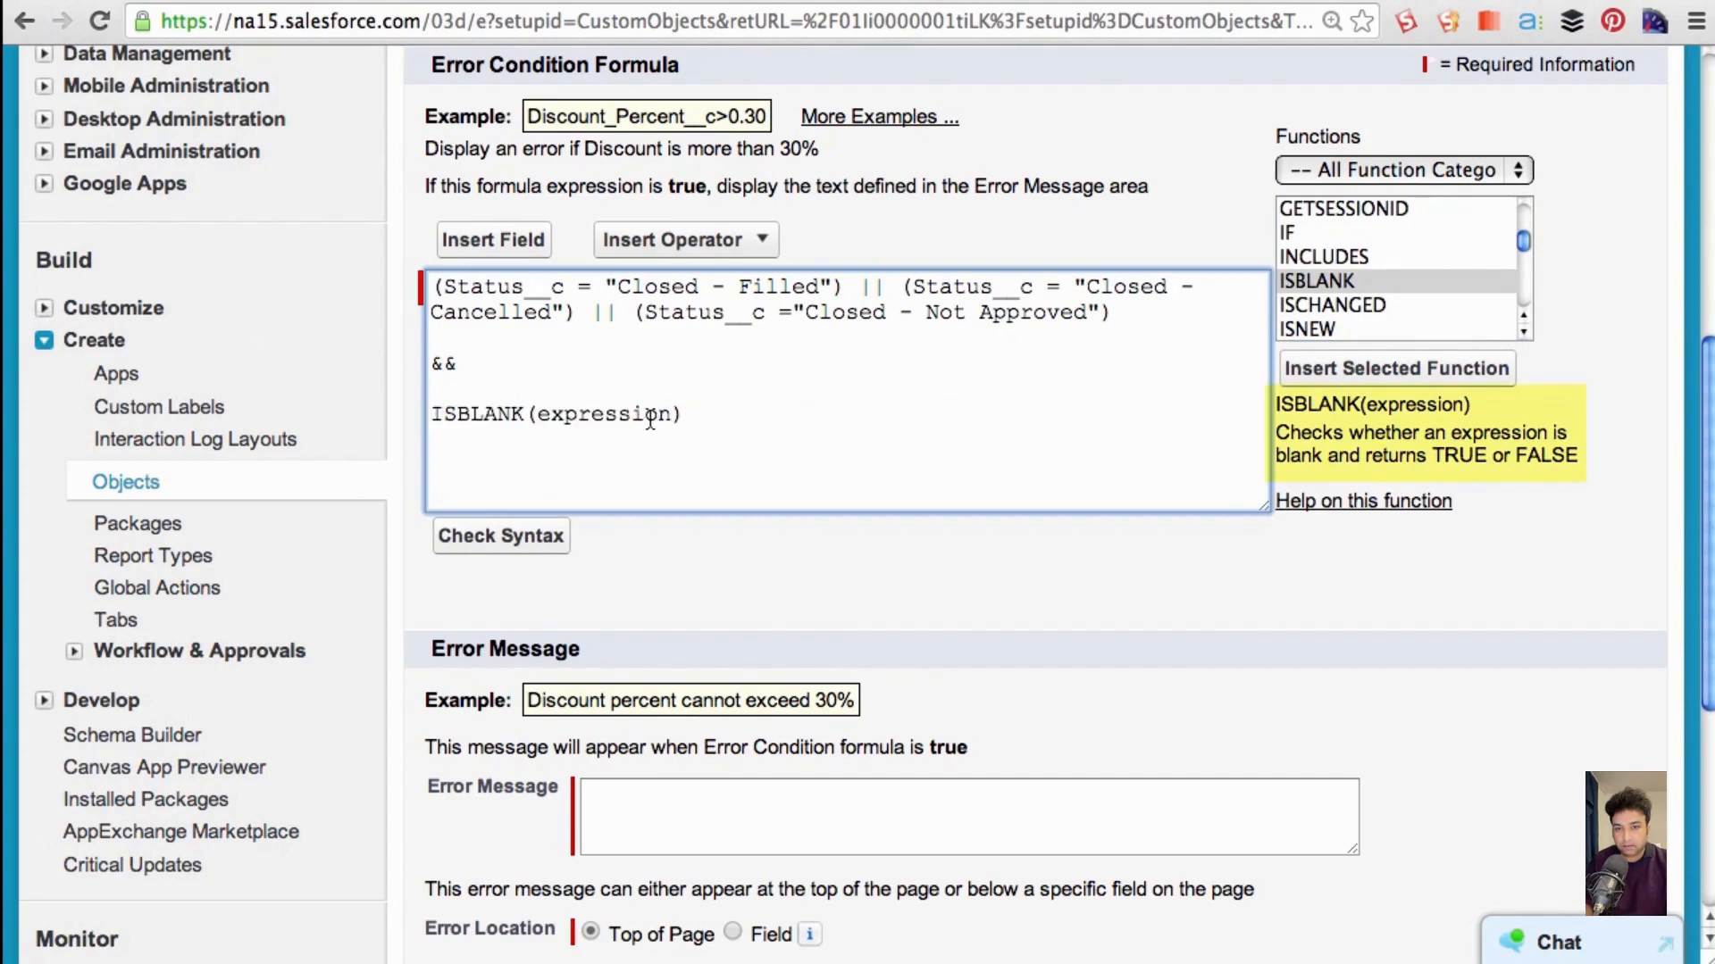
pyautogui.moveTo(671, 415); pyautogui.dragTo(543, 427)
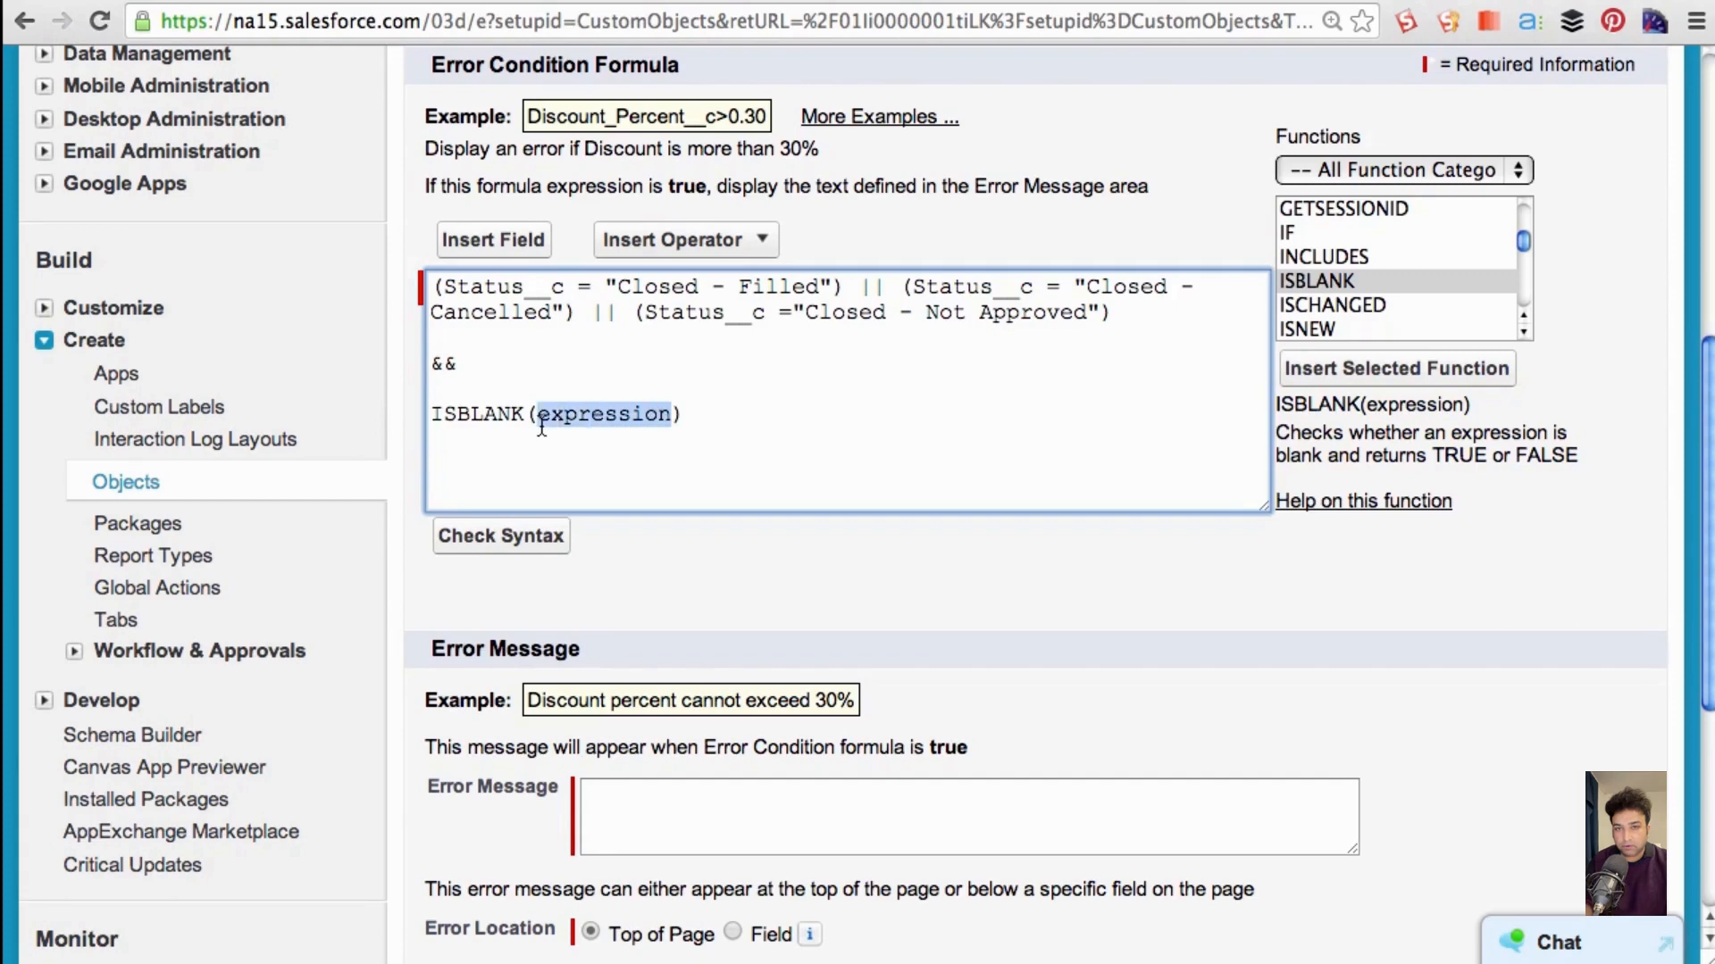
pyautogui.press('BackSpace')
pyautogui.write('Close')
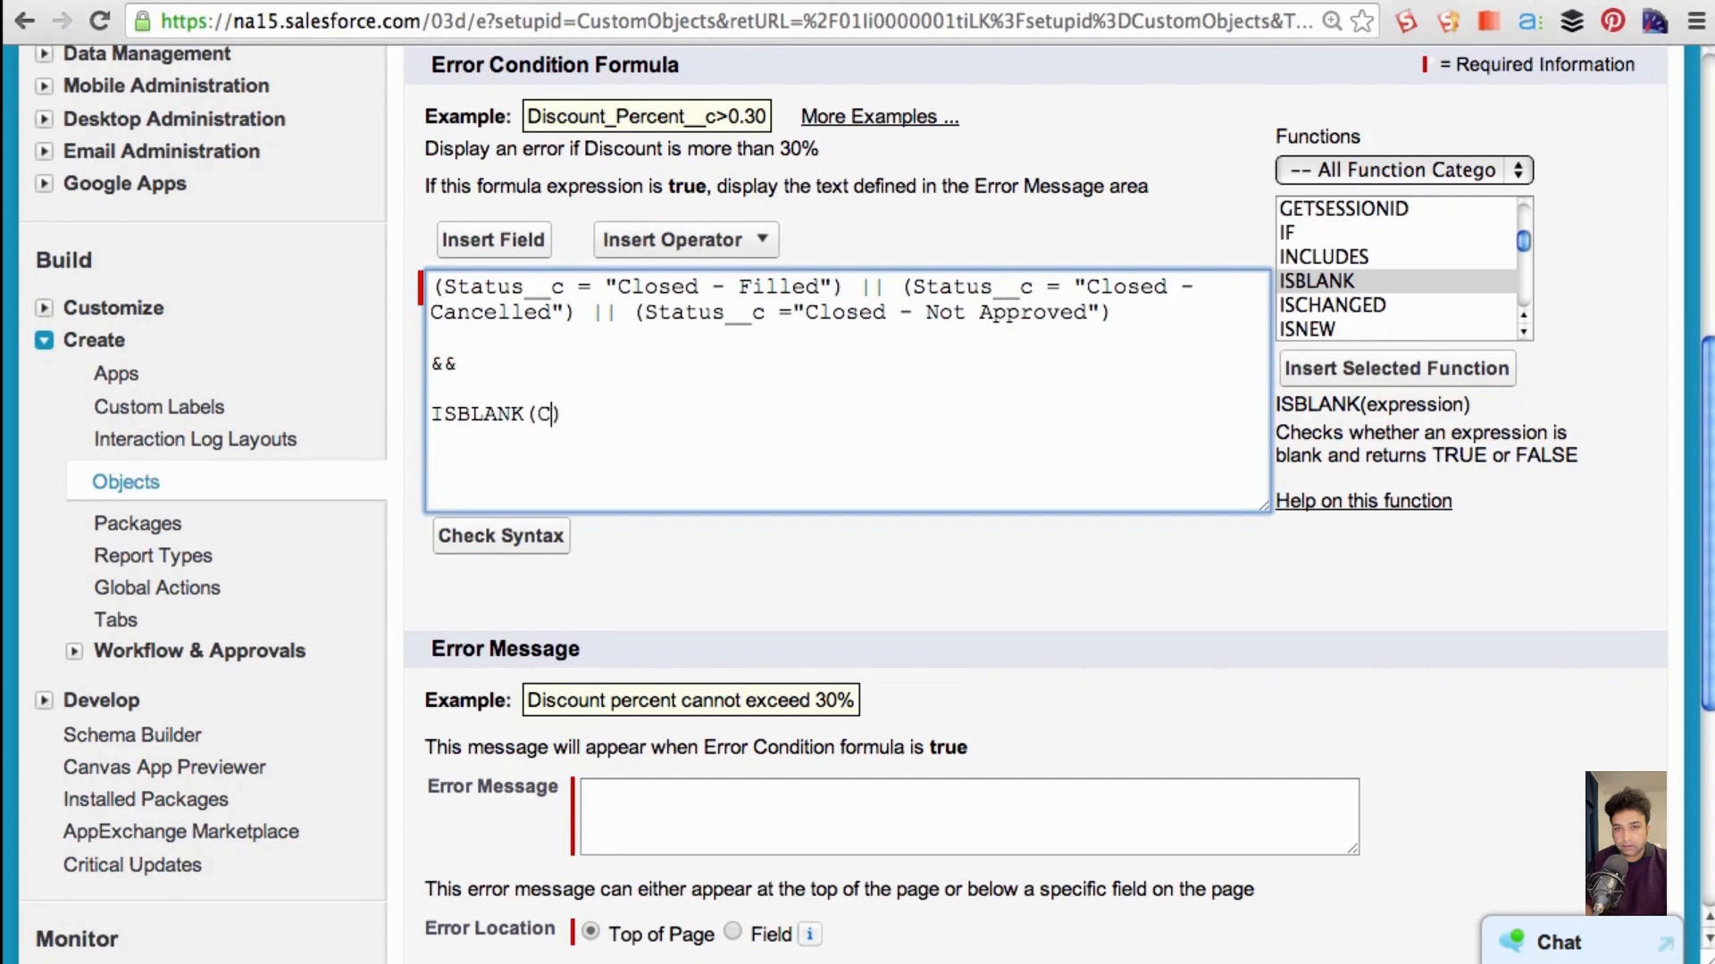
pyautogui.write('_Date')
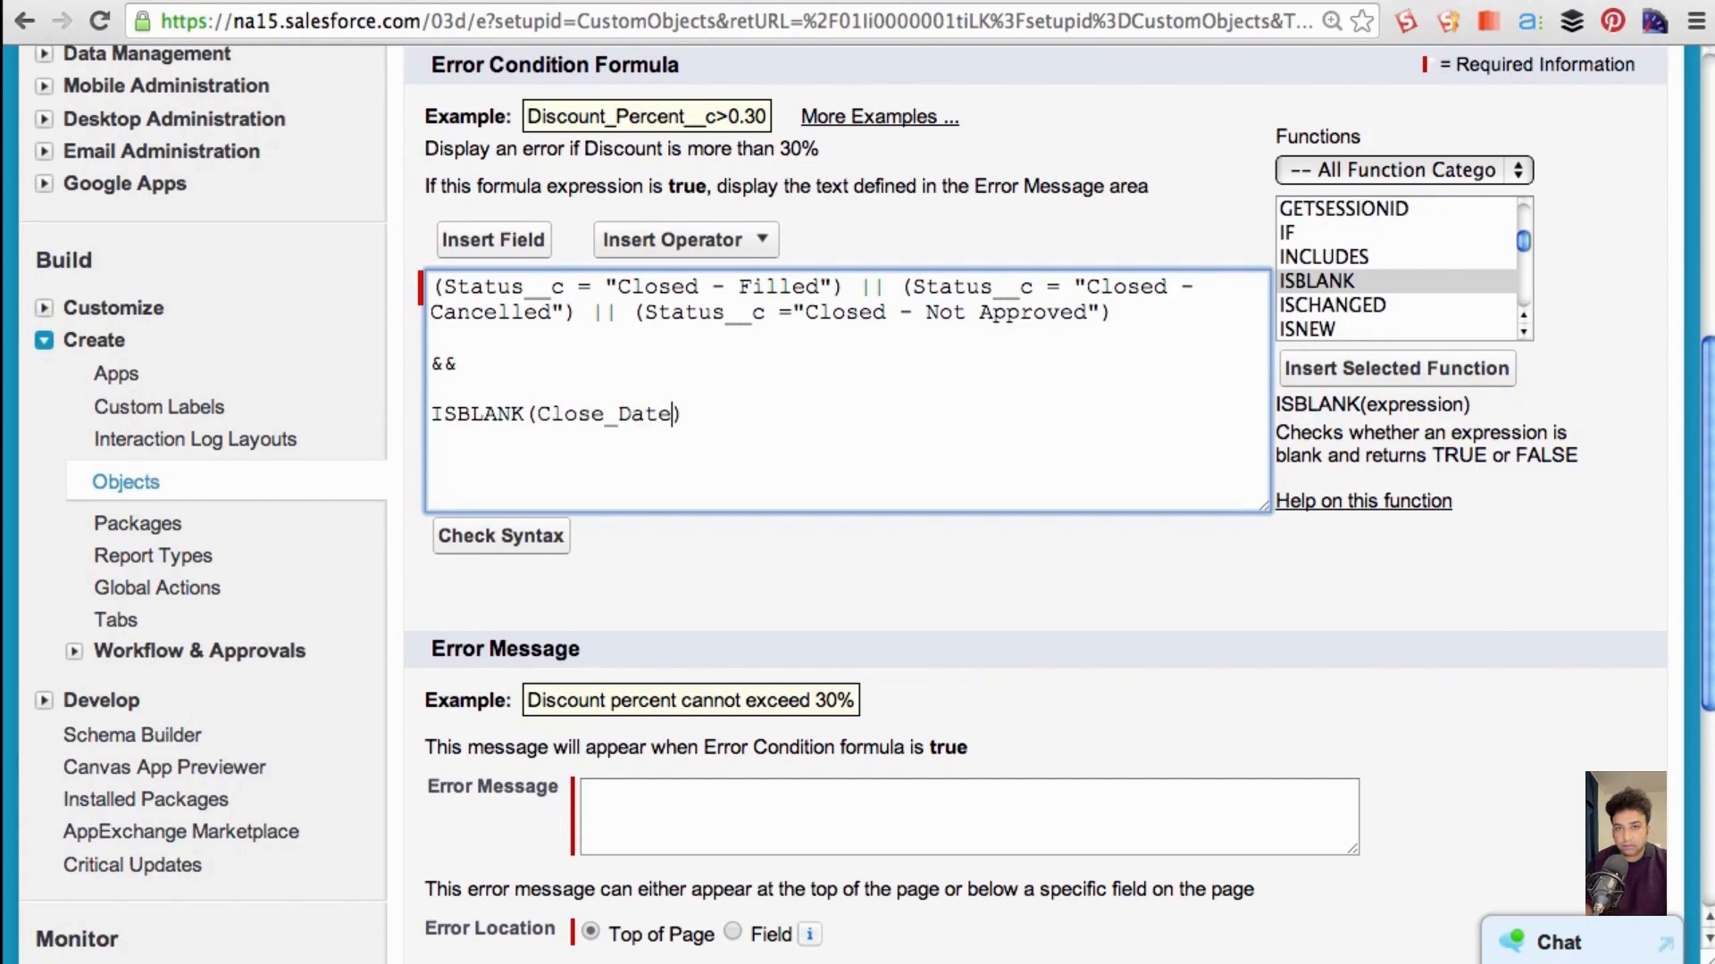
pyautogui.write('__c')
pyautogui.moveTo(444, 290); pyautogui.dragTo(564, 295)
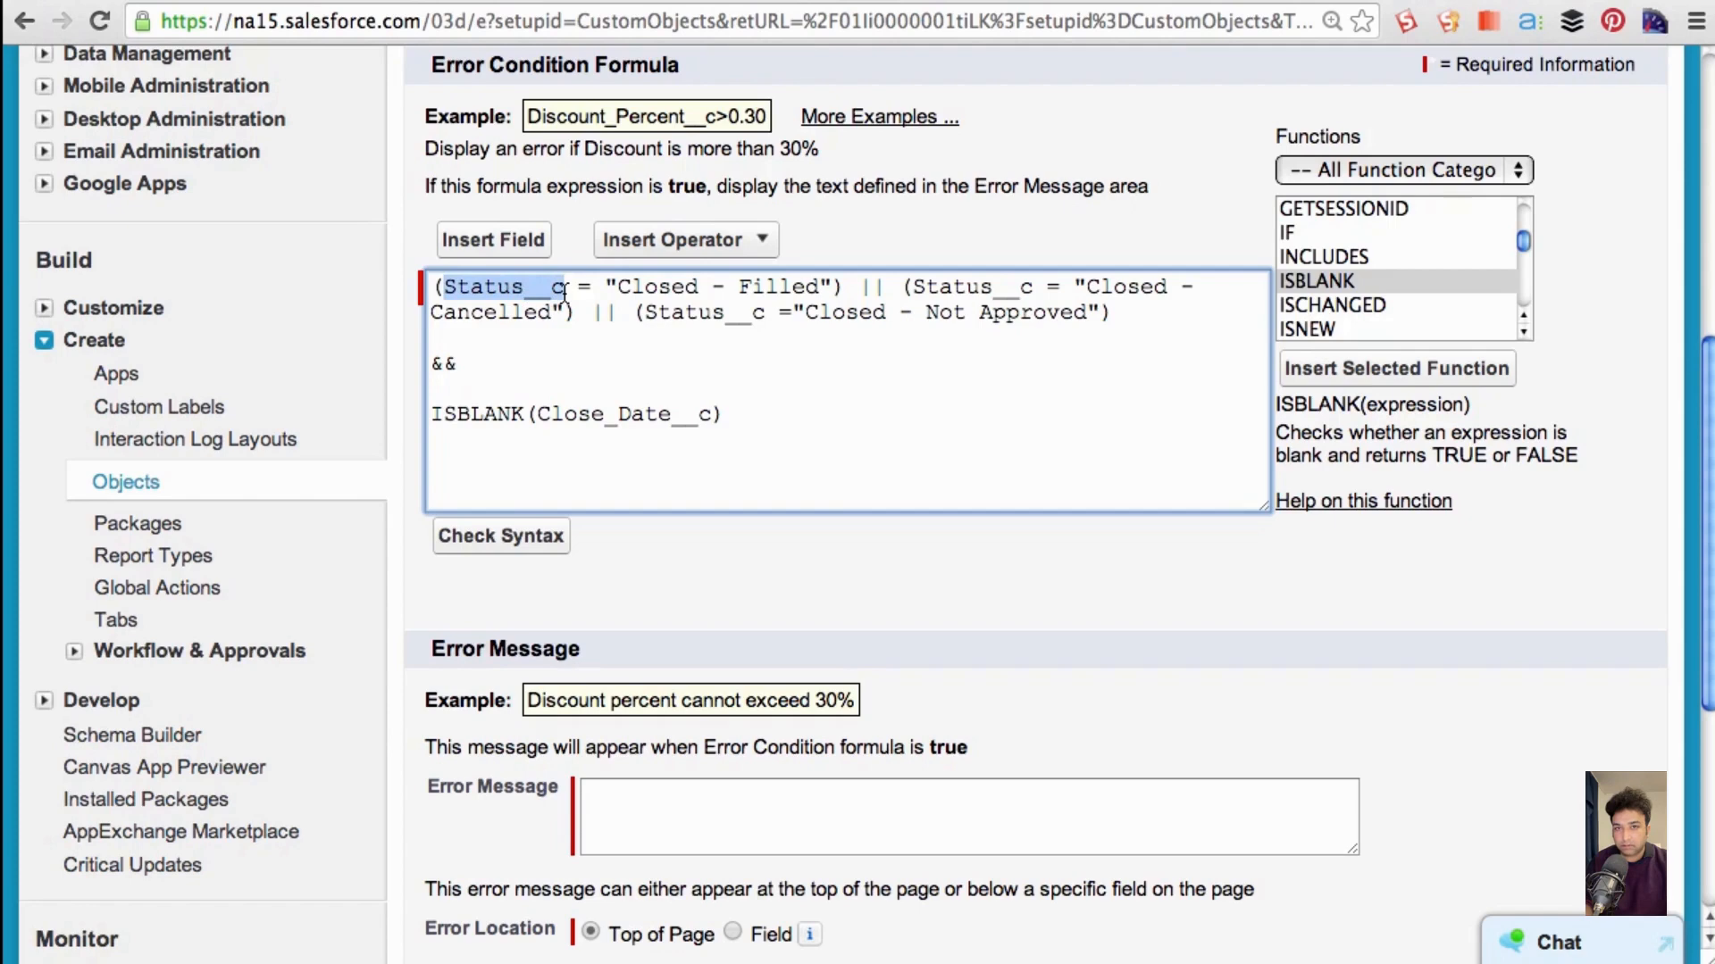
# Step: Look up and copy the ISPICKVAL usage template from the Functions list
pyautogui.click(684, 371)
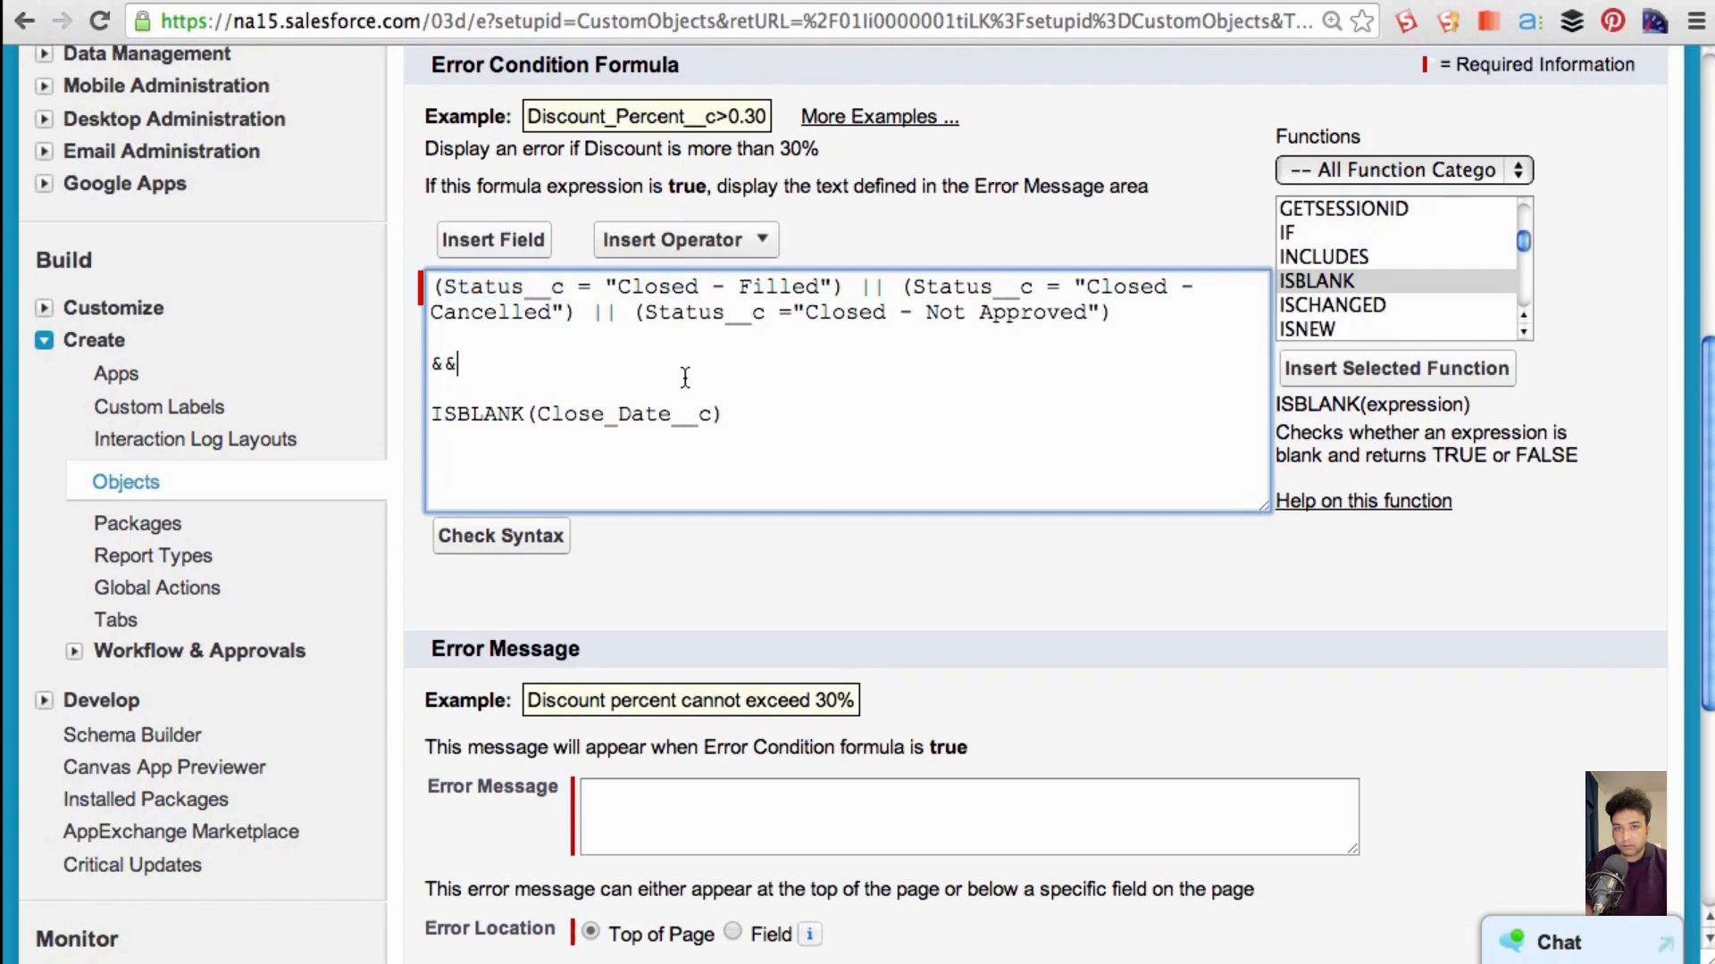
pyautogui.click(1522, 243)
pyautogui.scroll(-2, 1519, 239)
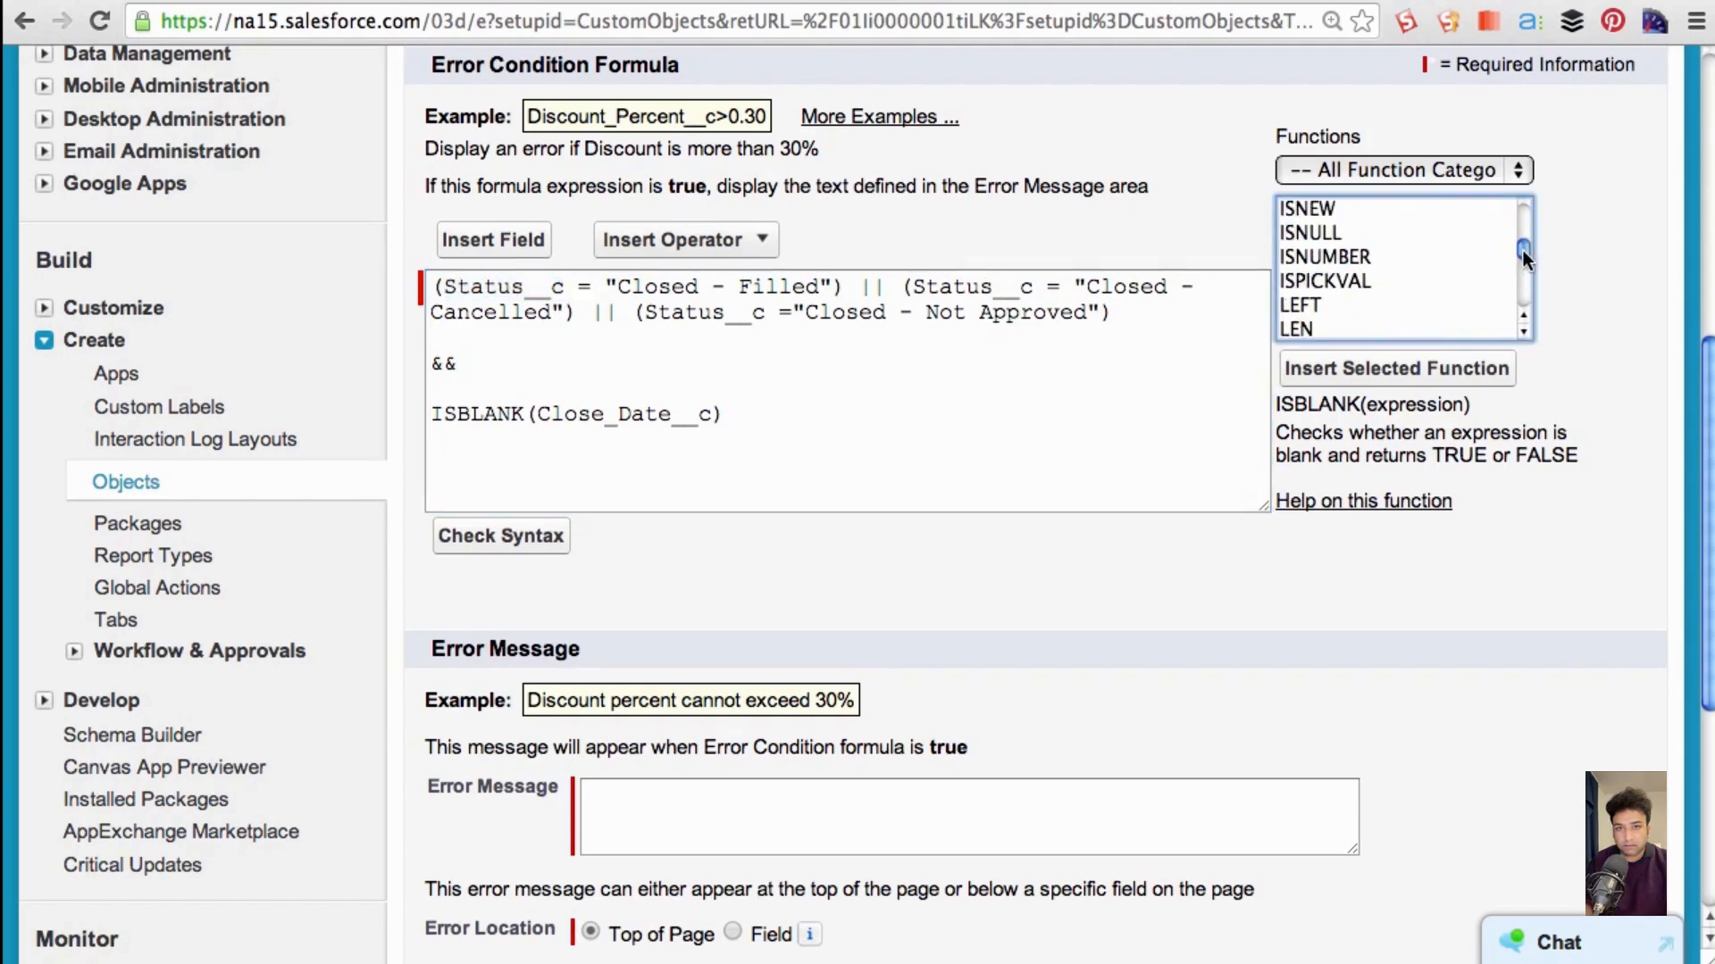
pyautogui.click(1355, 280)
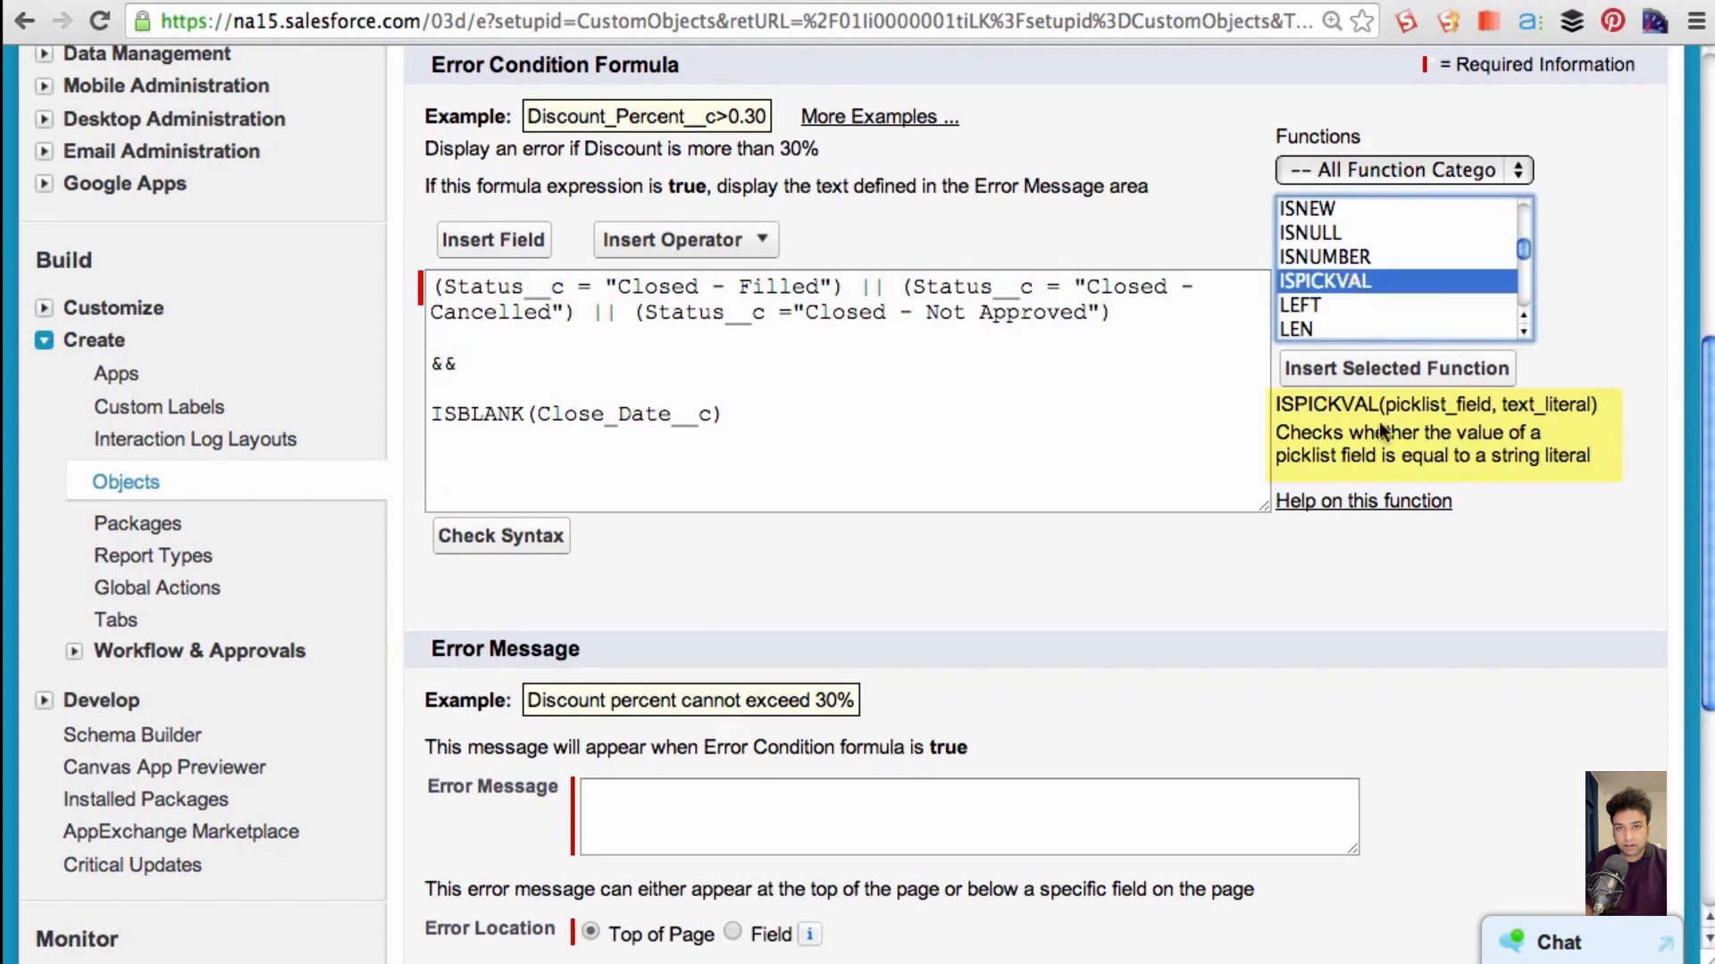
pyautogui.moveTo(1279, 406); pyautogui.dragTo(1445, 412)
pyautogui.click(604, 366)
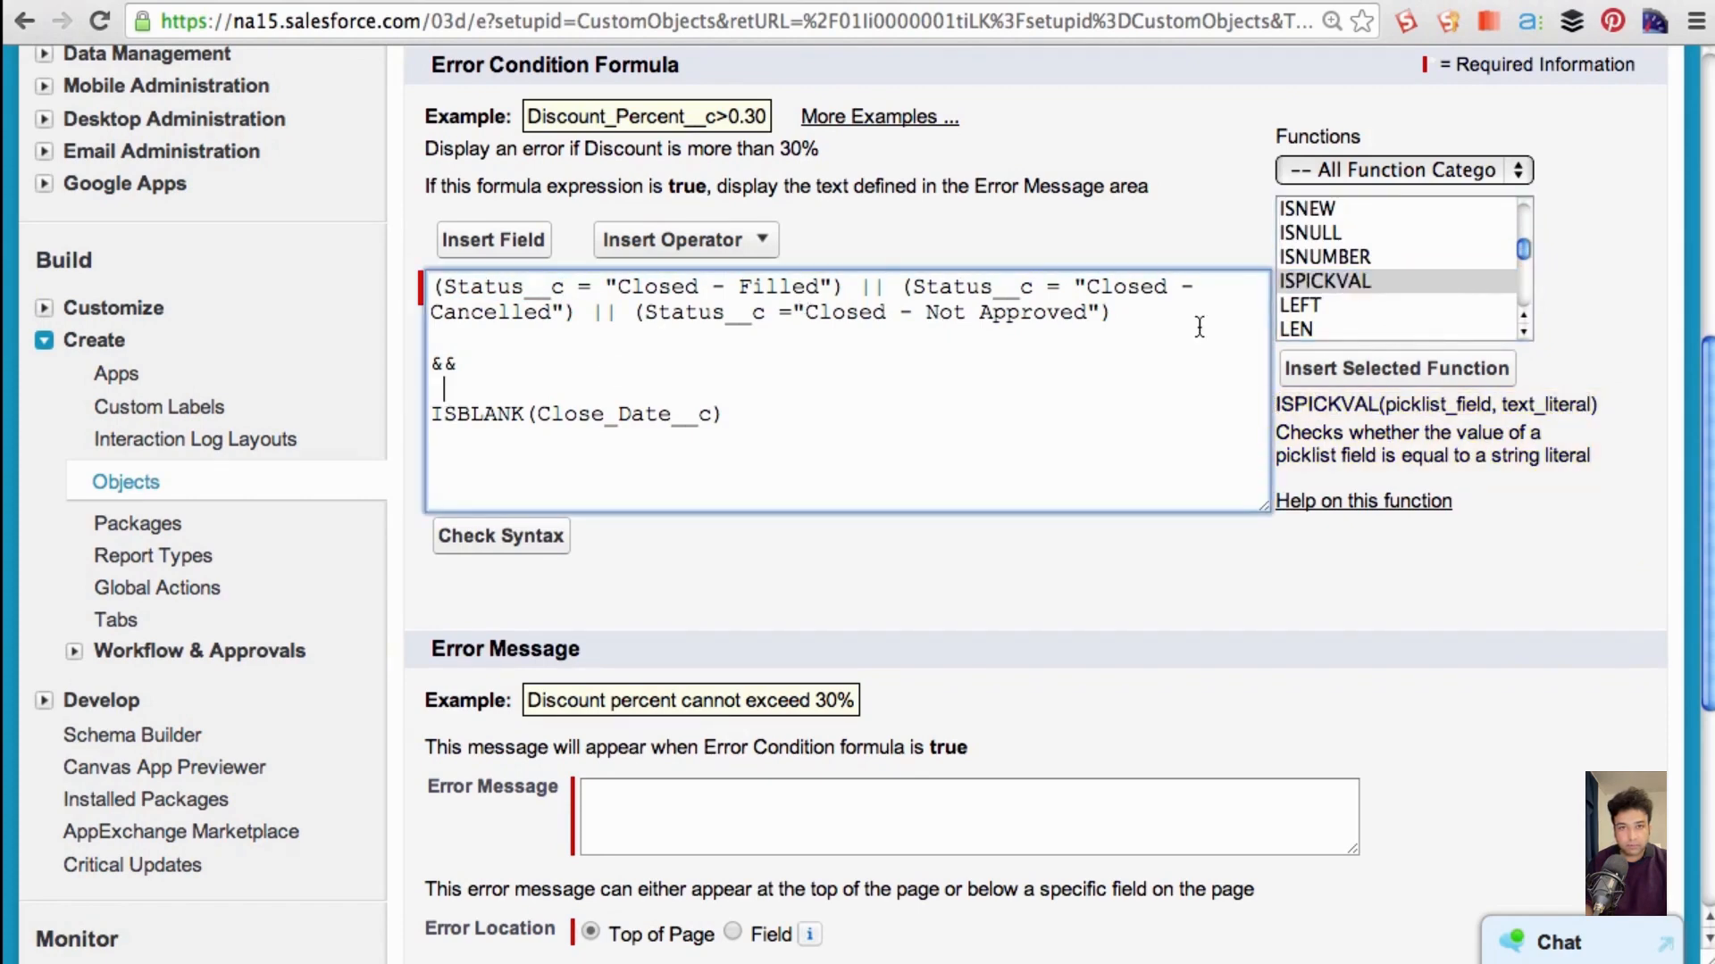
# Step: Replace the status comparisons with ISPICKVAL(Status__c, "Closed - Filled") followed by ||
pyautogui.moveTo(1150, 315); pyautogui.dragTo(310, 284)
pyautogui.press('BackSpace')
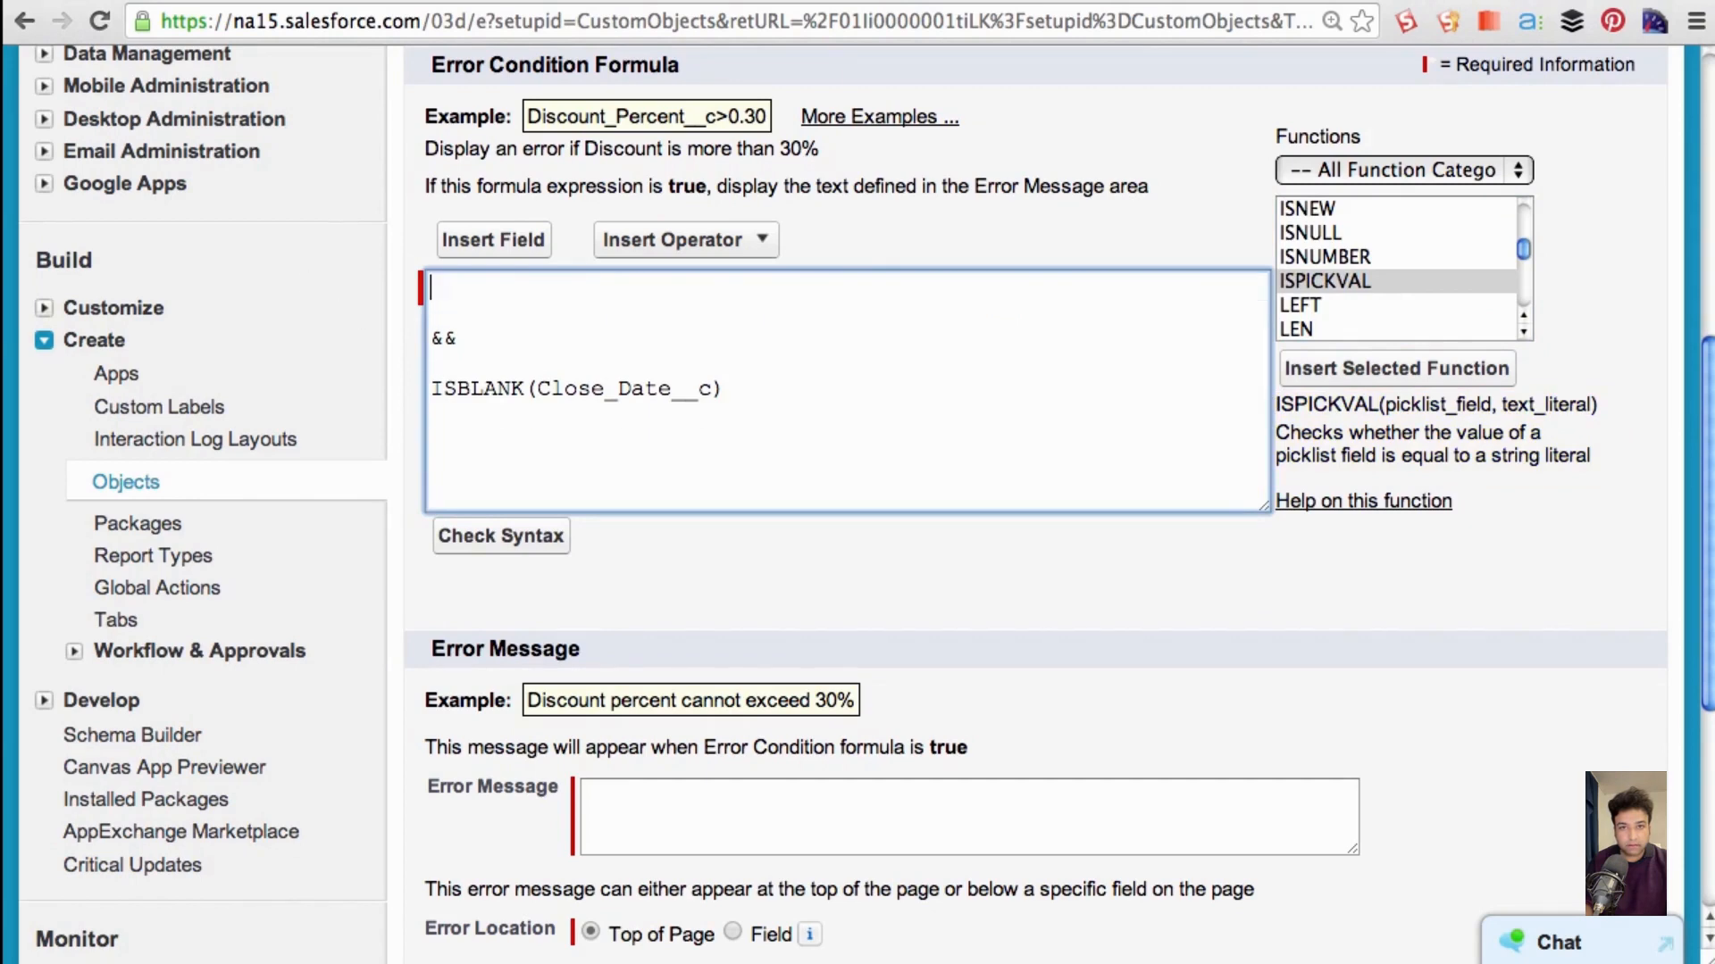
pyautogui.write('ISPICKVAL(picklist_field, text_literal)')
pyautogui.moveTo(753, 287); pyautogui.dragTo(564, 288)
pyautogui.write('Status__c')
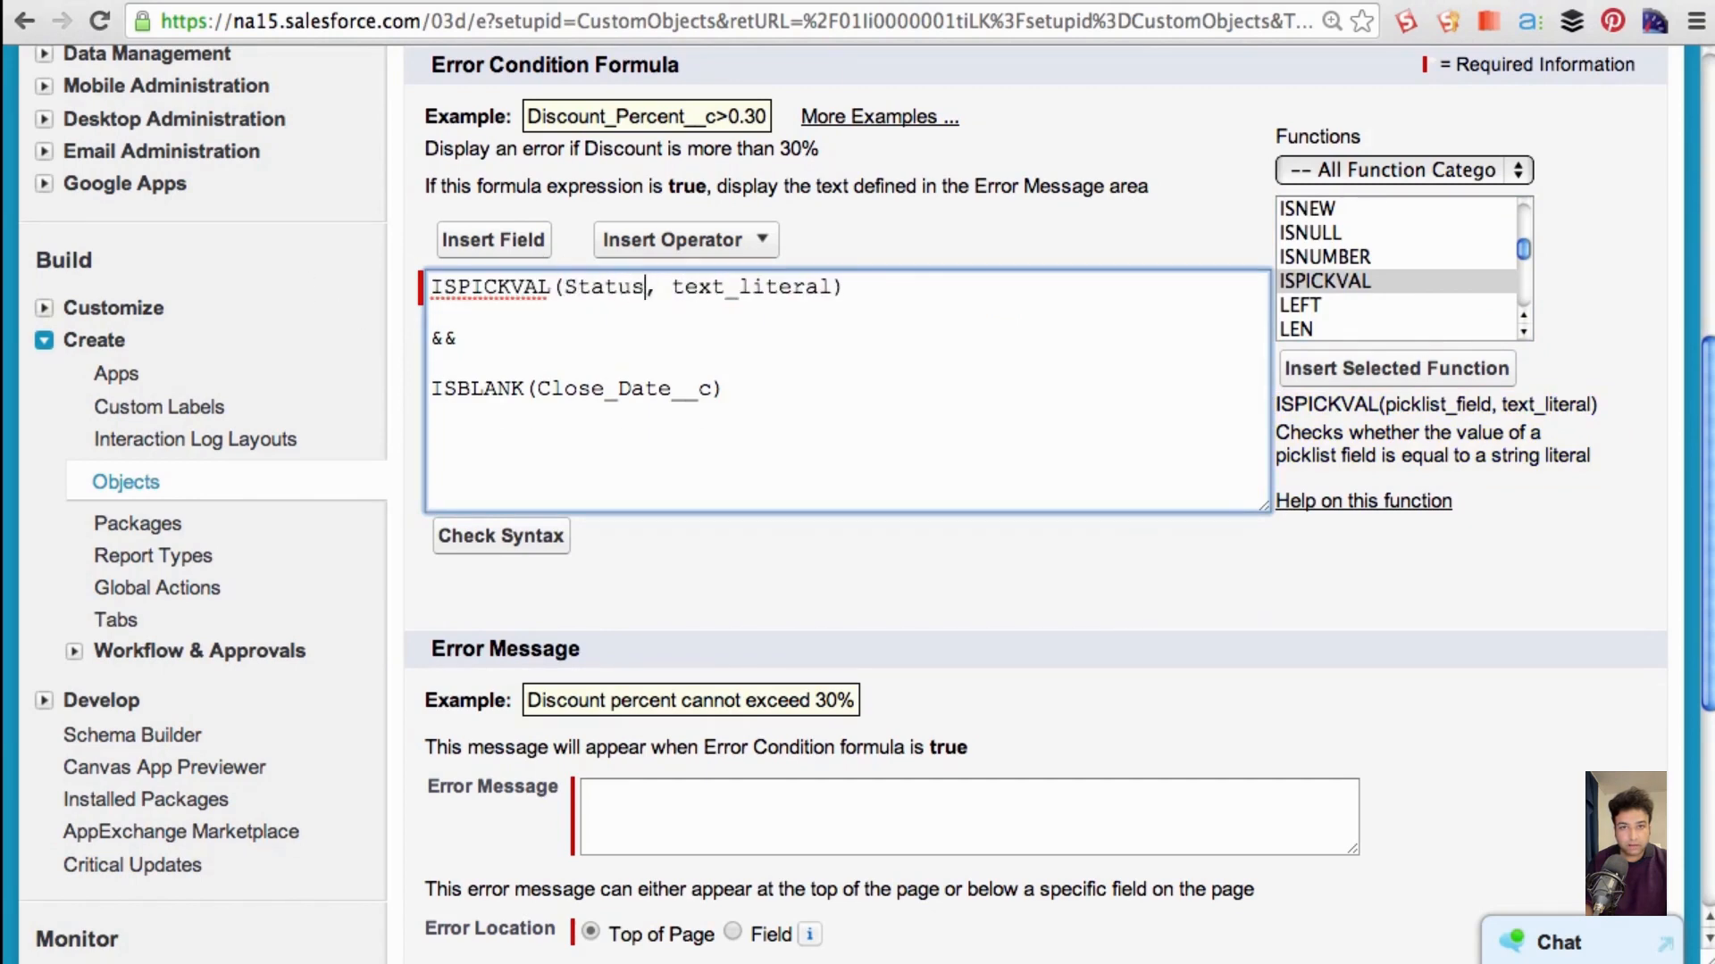
pyautogui.moveTo(872, 287); pyautogui.dragTo(712, 286)
pyautogui.press('BackSpace')
pyautogui.write('"Closed - Filled"')
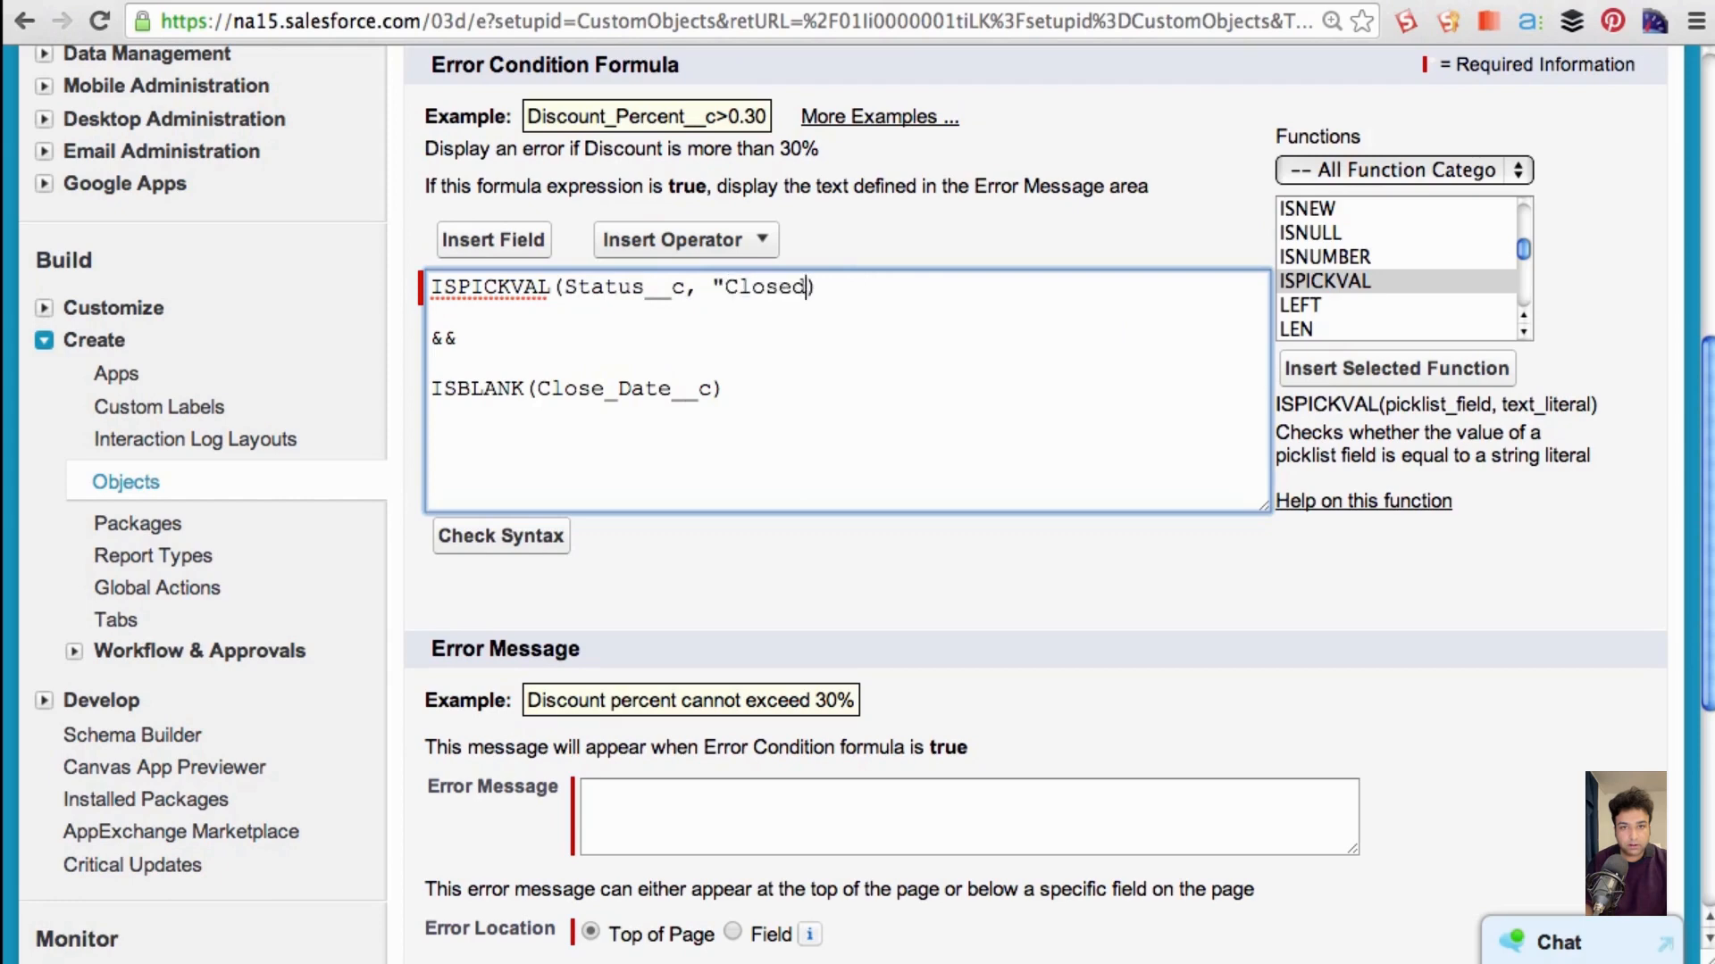
pyautogui.click(974, 286)
pyautogui.write('||')
pyautogui.press('Return')
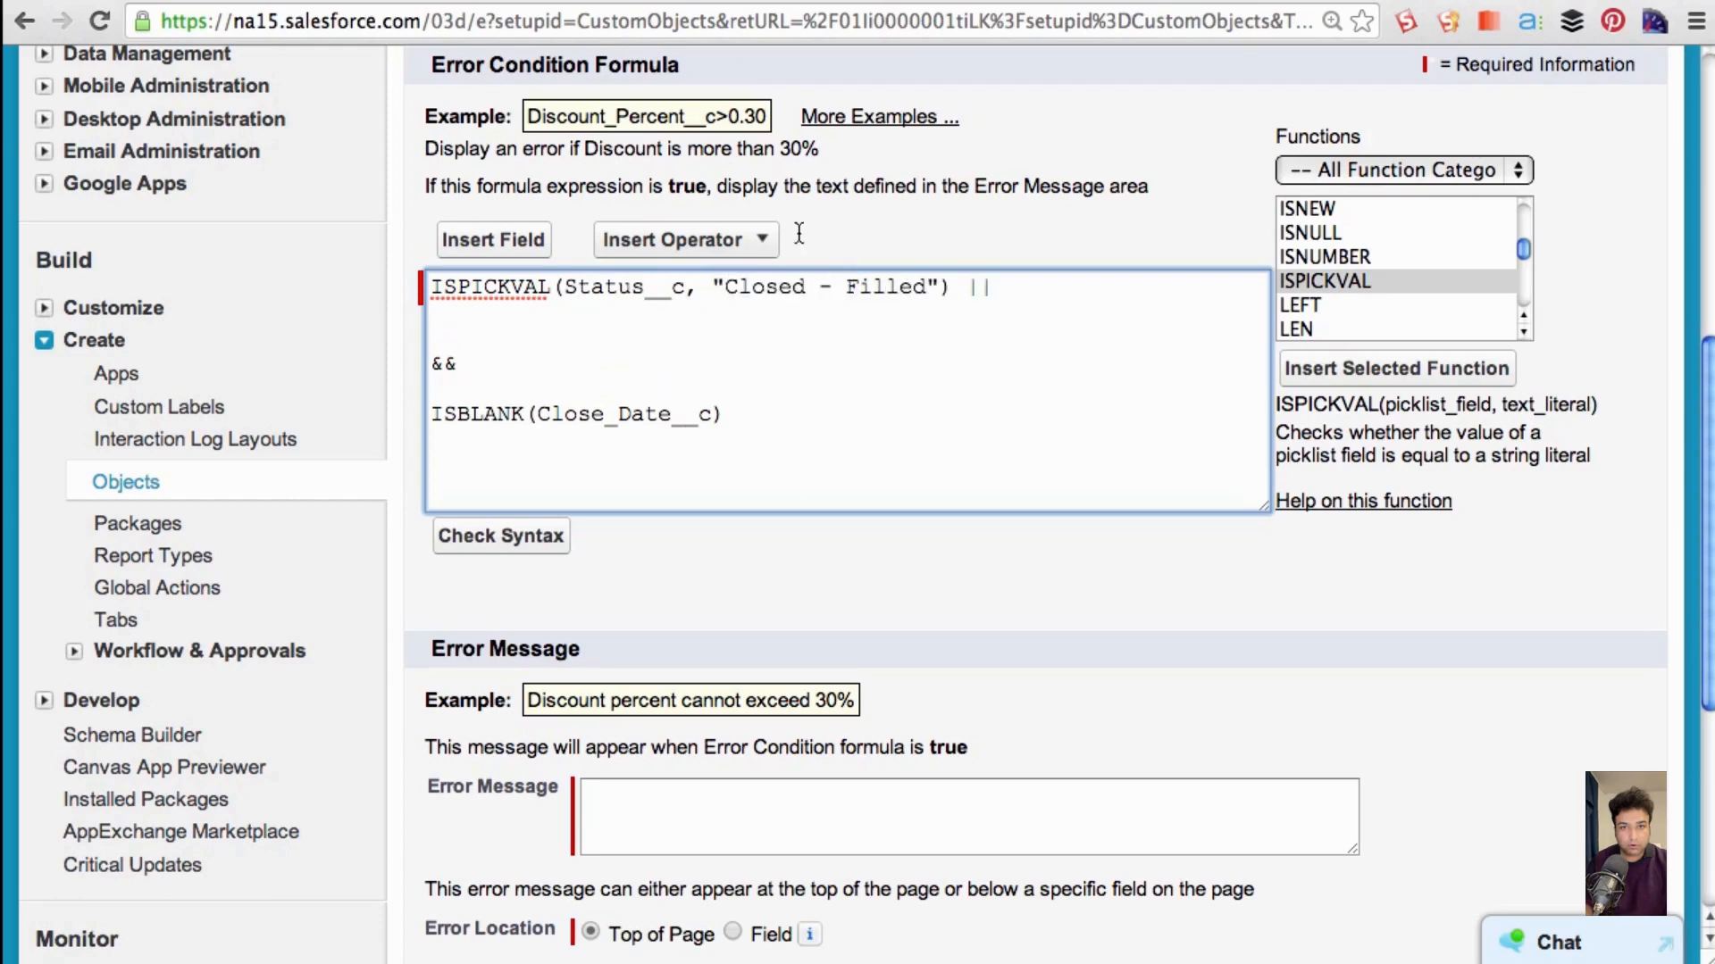
# Step: Add ISPICKVAL lines for Closed - Cancelled and Closed - Not Approved, joined by ||
pyautogui.moveTo(958, 287); pyautogui.dragTo(375, 288)
pyautogui.press('super+c')
pyautogui.click(445, 322)
pyautogui.press('super+v')
pyautogui.doubleClick(920, 314)
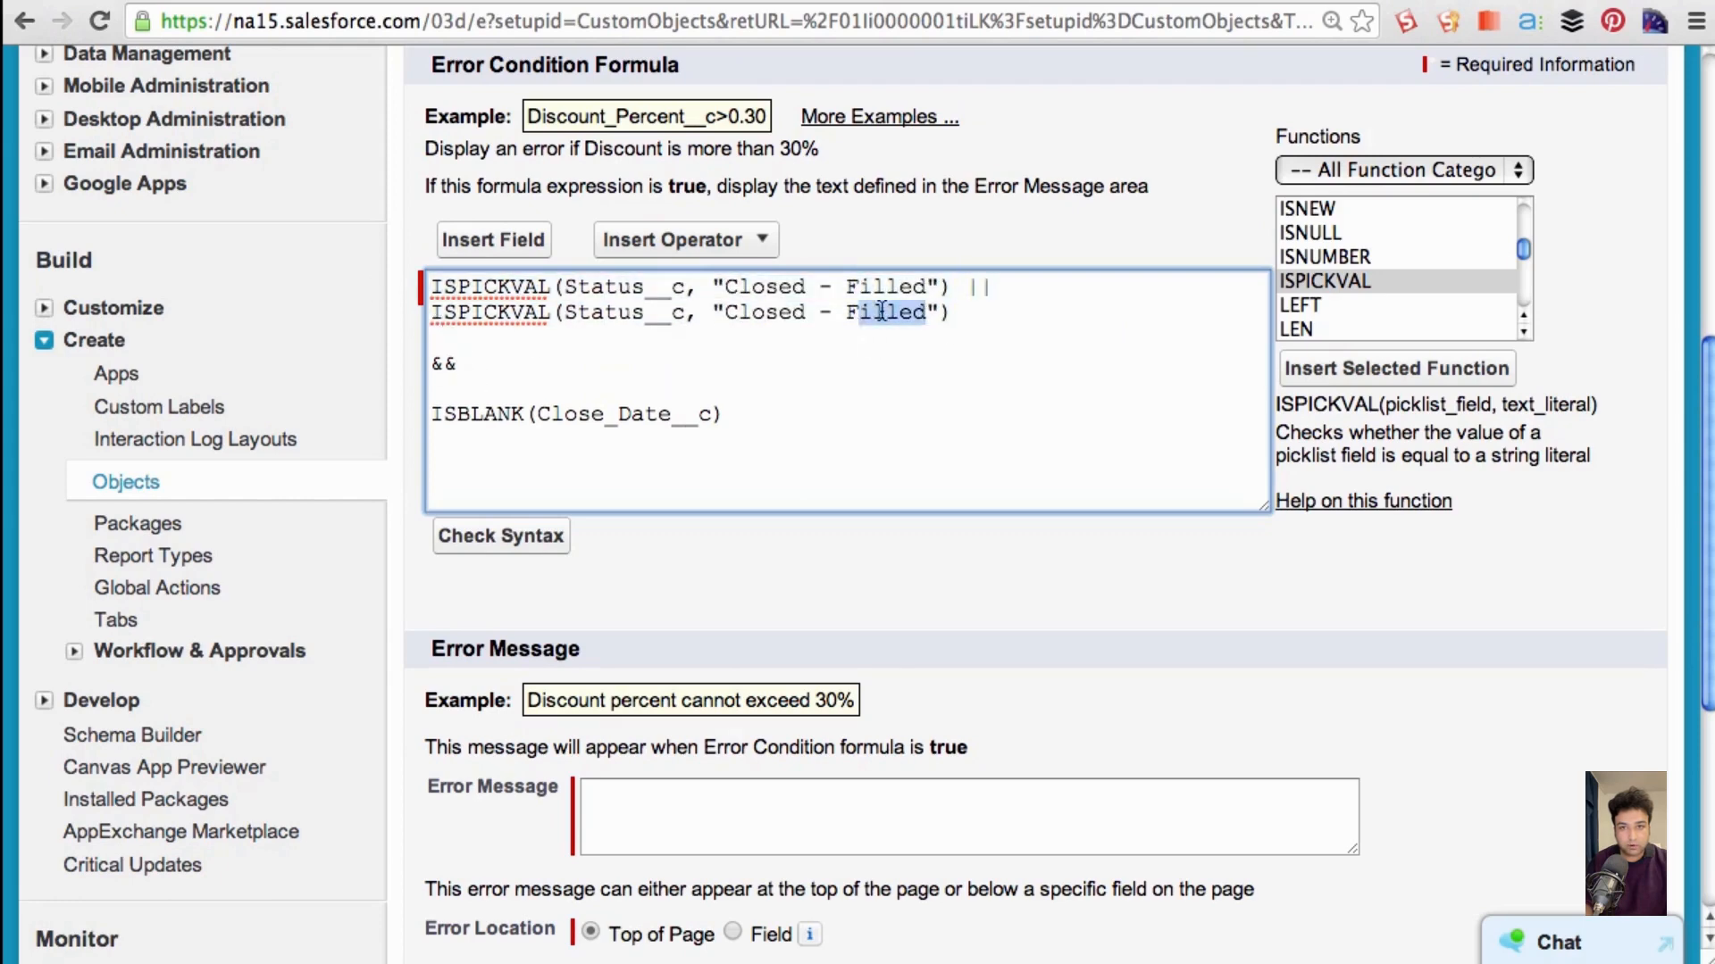
pyautogui.write('Cancelled')
pyautogui.click(1011, 312)
pyautogui.write('||')
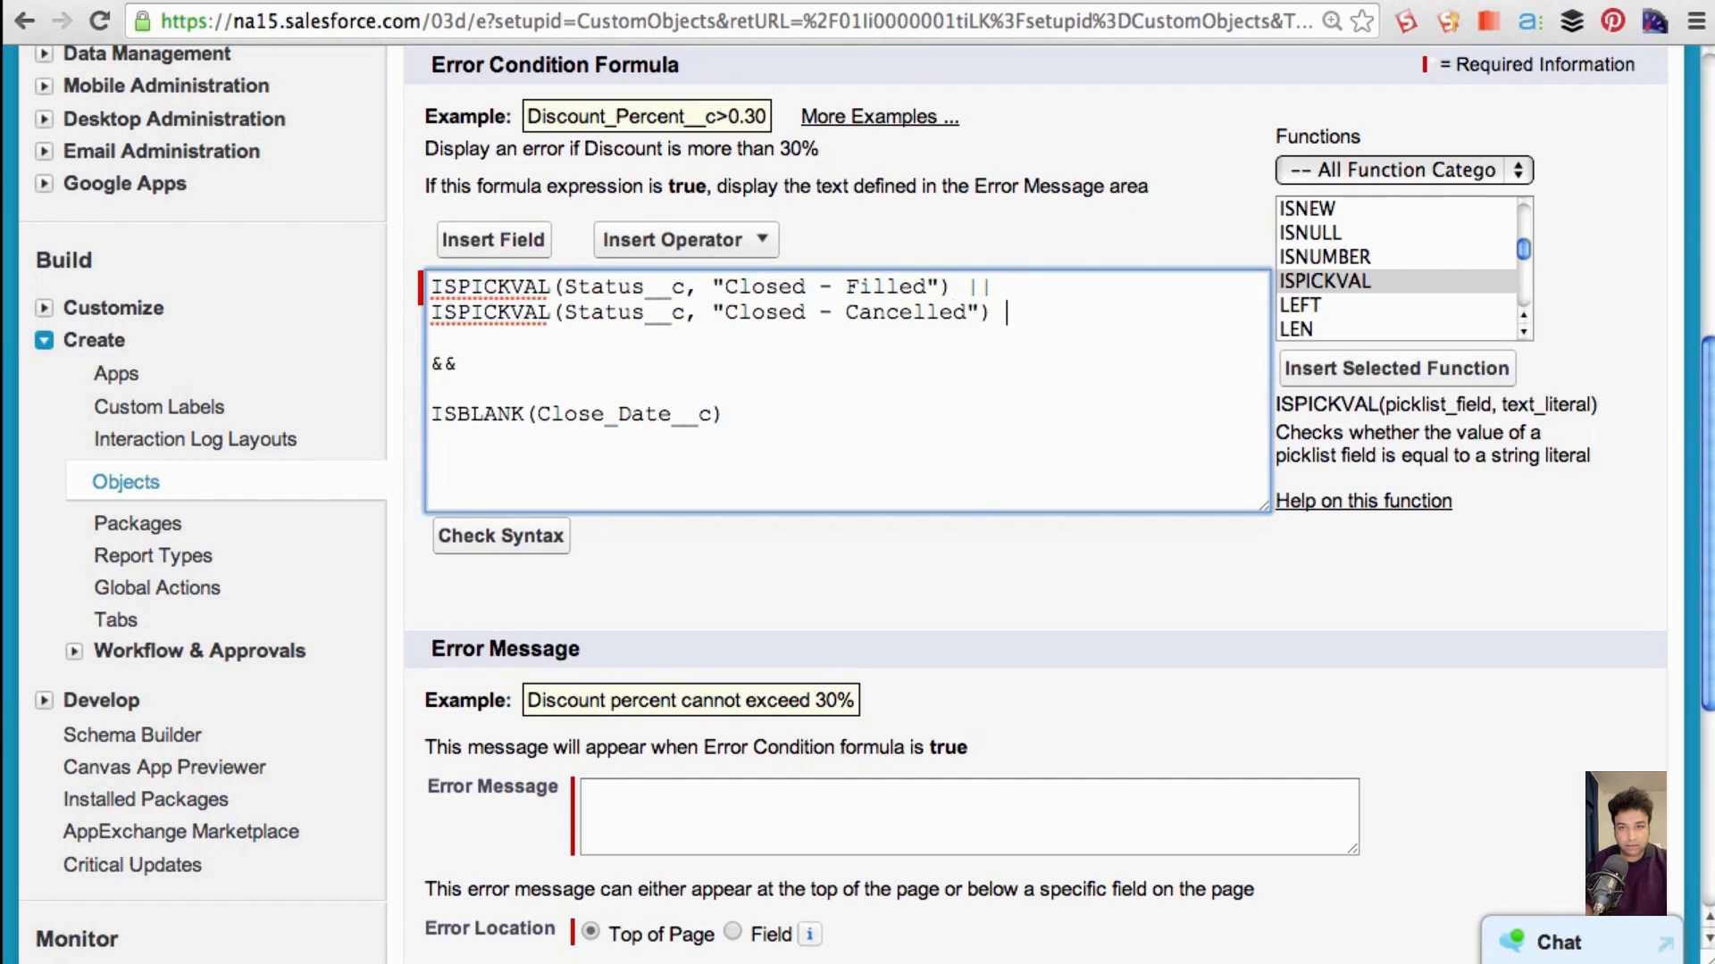
pyautogui.press('Return')
pyautogui.press('super+v')
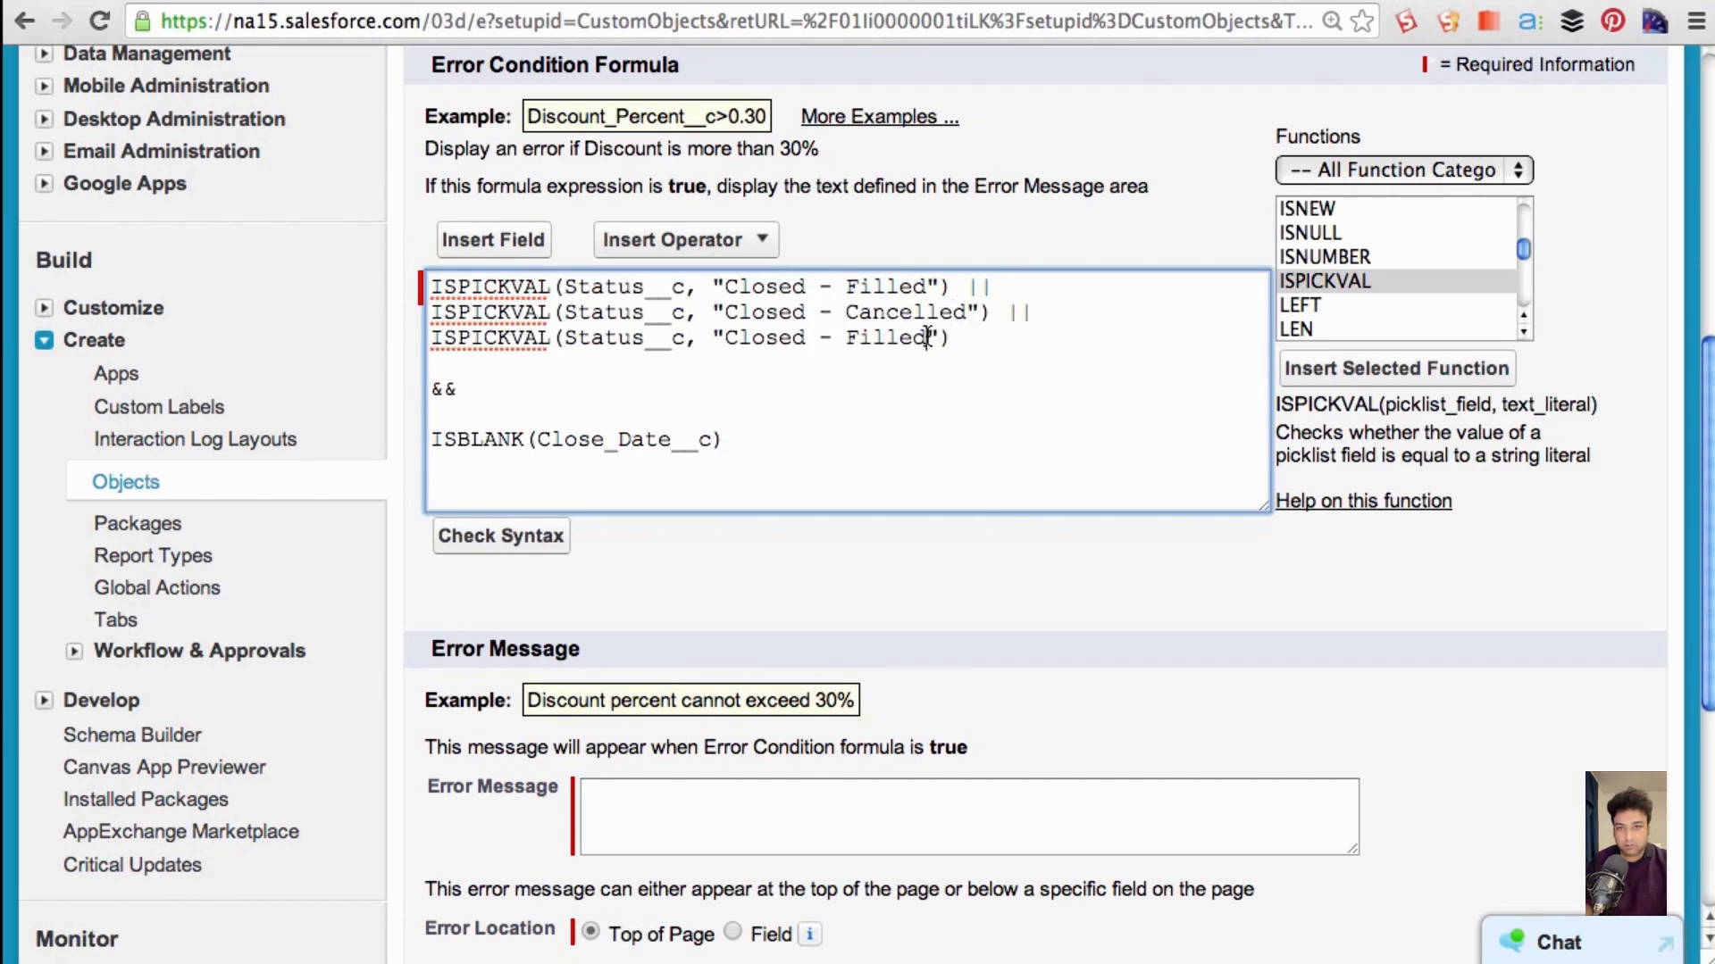
pyautogui.moveTo(929, 338); pyautogui.dragTo(845, 337)
pyautogui.write('Not Approved')
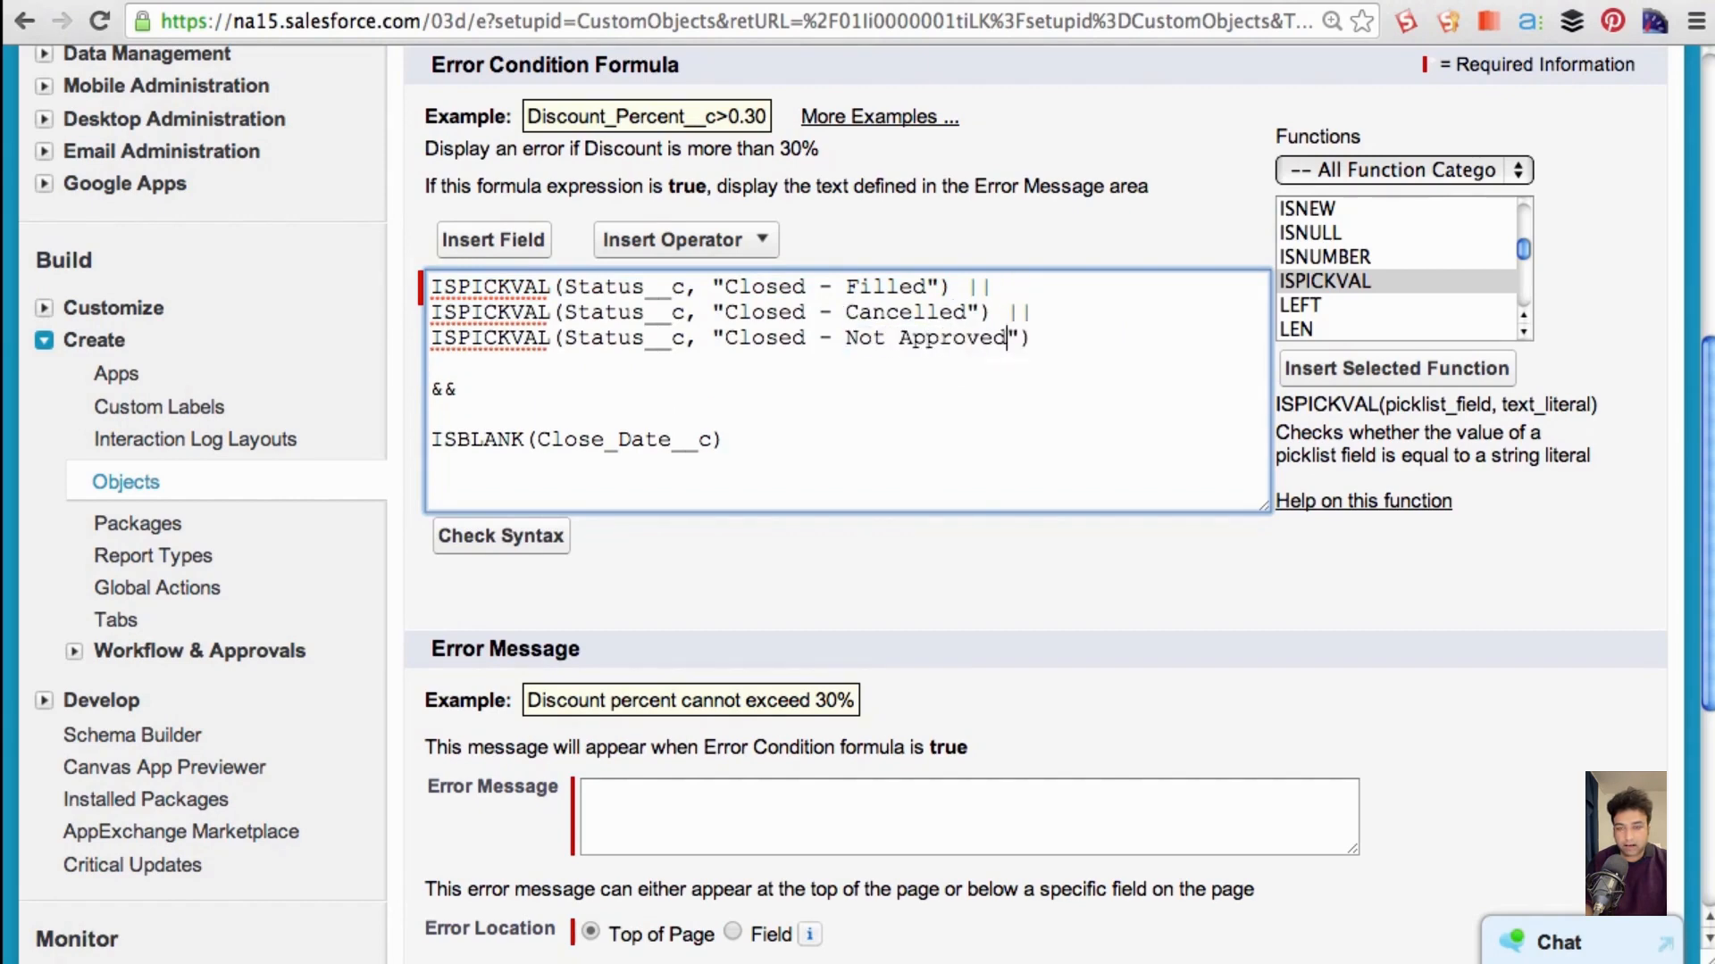
pyautogui.click(430, 287)
pyautogui.press('Return')
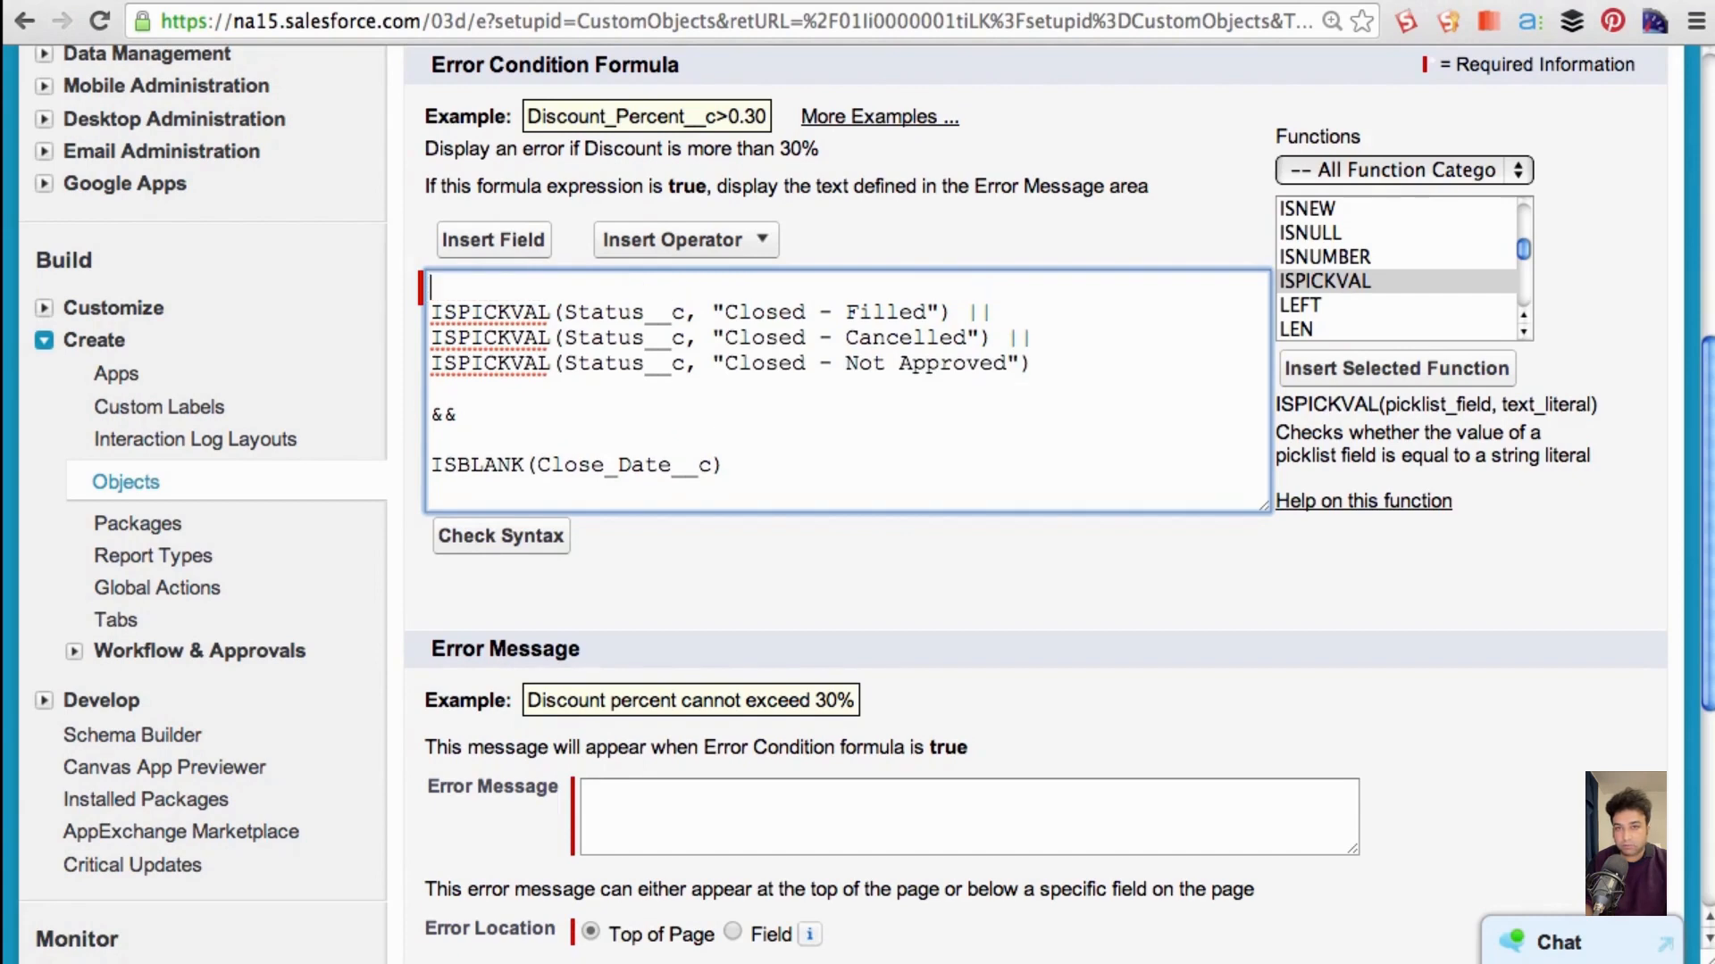
# Step: Wrap the three ISPICKVAL checks in an OR( ) with commas instead of ||
pyautogui.write('OR')
pyautogui.click(980, 304)
pyautogui.press('BackSpace')
pyautogui.press('BackSpace')
pyautogui.press('BackSpace')
pyautogui.write(',')
pyautogui.click(1030, 365)
pyautogui.press('Return')
pyautogui.write(')')
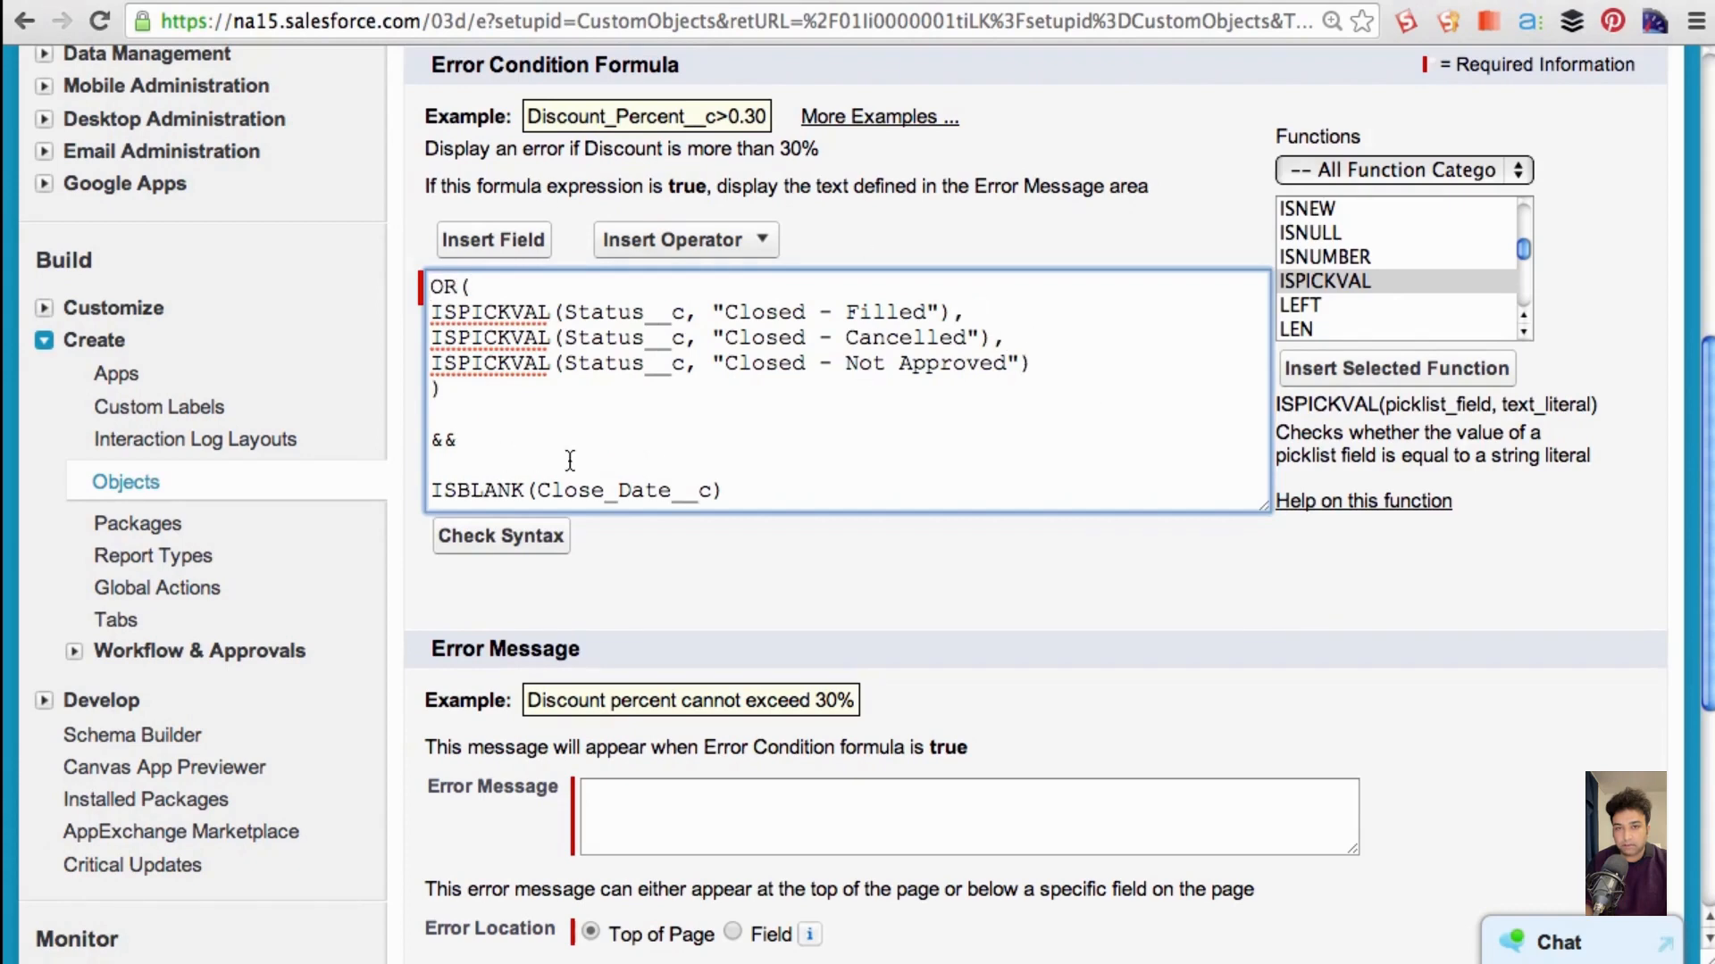
# Step: Replace && by wrapping the OR and ISBLANK(Close_Date__c) in AND( ), tidying the indentation
pyautogui.moveTo(471, 439); pyautogui.dragTo(388, 437)
pyautogui.press('BackSpace')
pyautogui.press('Up')
pyautogui.press('Up')
pyautogui.press('Up')
pyautogui.press('Up')
pyautogui.press('Up')
pyautogui.press('Up')
pyautogui.press('Return')
pyautogui.press('Return')
pyautogui.press('Up')
pyautogui.press('Up')
pyautogui.write('AND')
pyautogui.press('Down')
pyautogui.press('Down')
pyautogui.press('Down')
pyautogui.press('Down')
pyautogui.press('Down')
pyautogui.press('Down')
pyautogui.write(',')
pyautogui.press('Down')
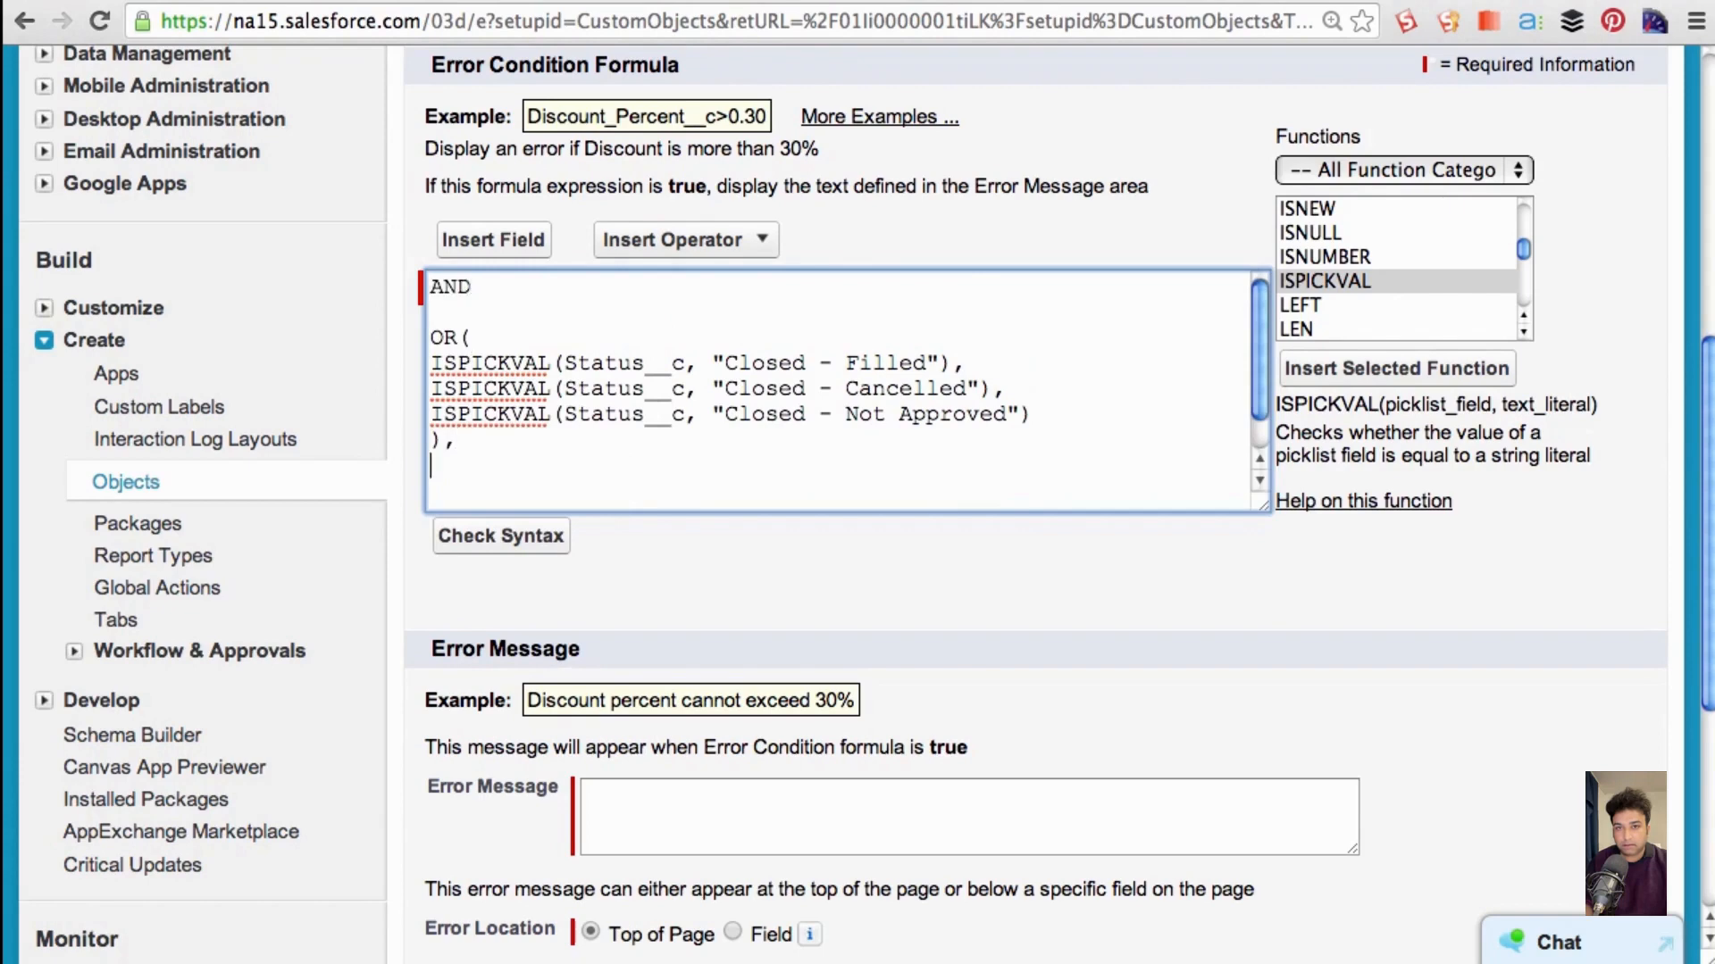
pyautogui.press('Delete')
pyautogui.press('Delete')
pyautogui.press('Down')
pyautogui.press('Left')
pyautogui.press('Left')
pyautogui.press('Left')
pyautogui.press('Left')
pyautogui.press('Left')
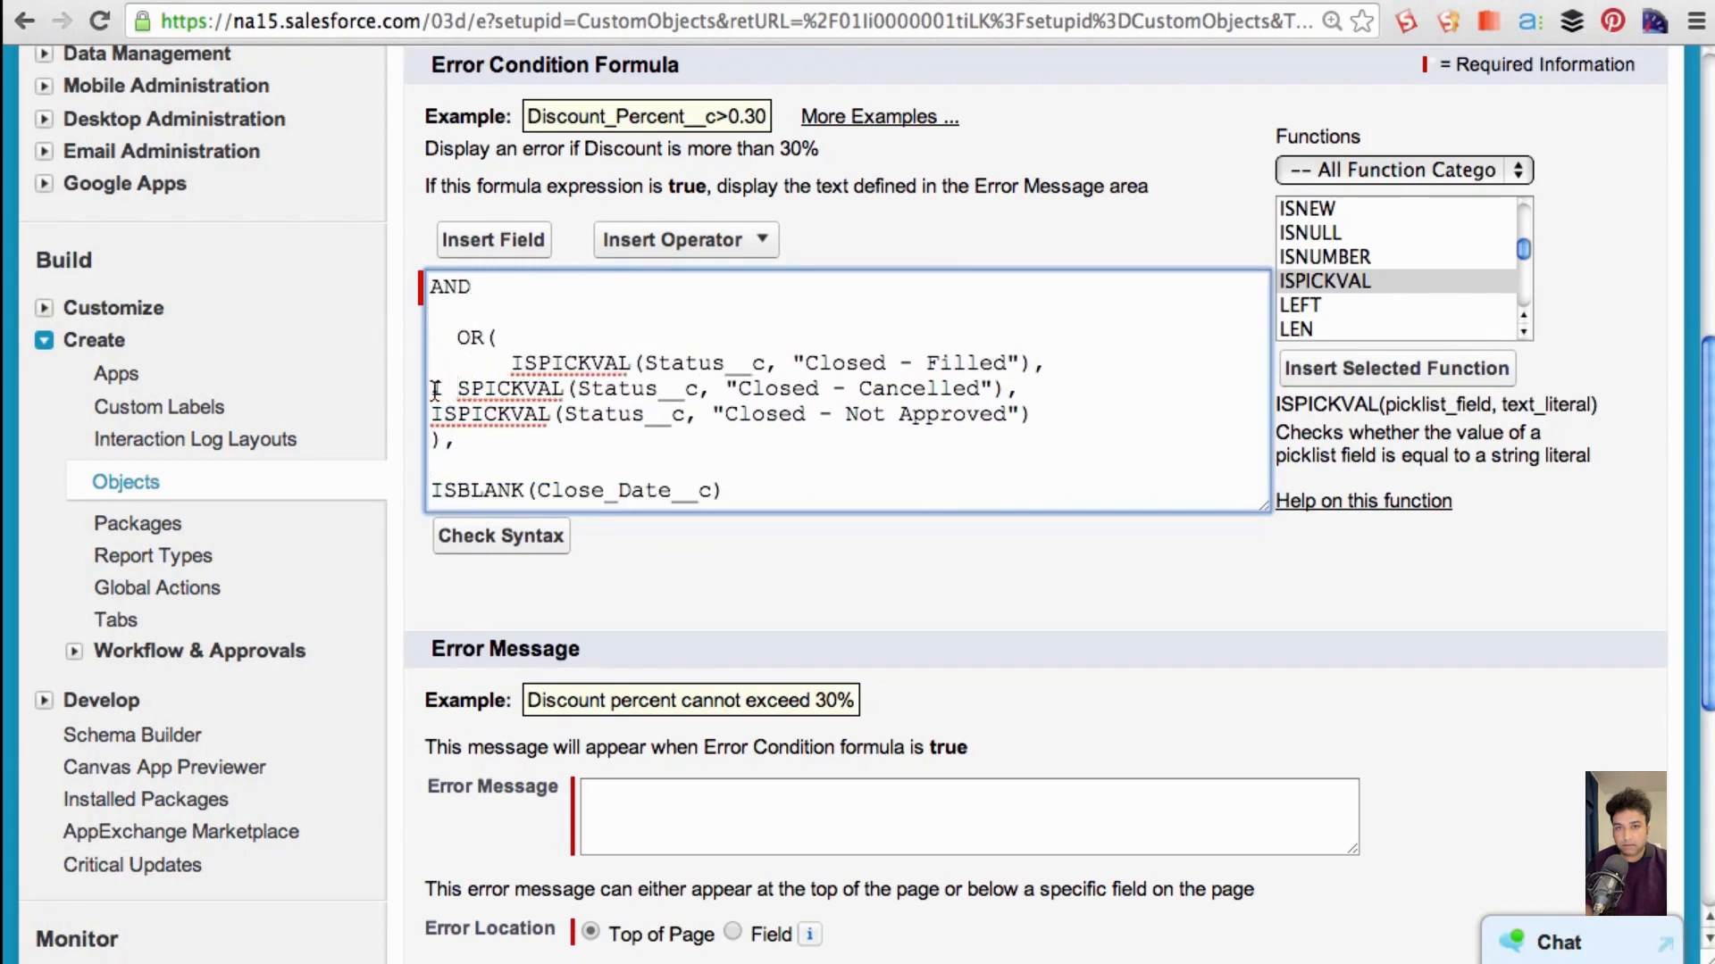
pyautogui.press('BackSpace')
pyautogui.press('Left')
pyautogui.press('Down')
pyautogui.press('Left')
pyautogui.press('Left')
pyautogui.press('Left')
pyautogui.press('Left')
pyautogui.press('Left')
pyautogui.press('Left')
pyautogui.press('Down')
pyautogui.press('Left')
pyautogui.press('Left')
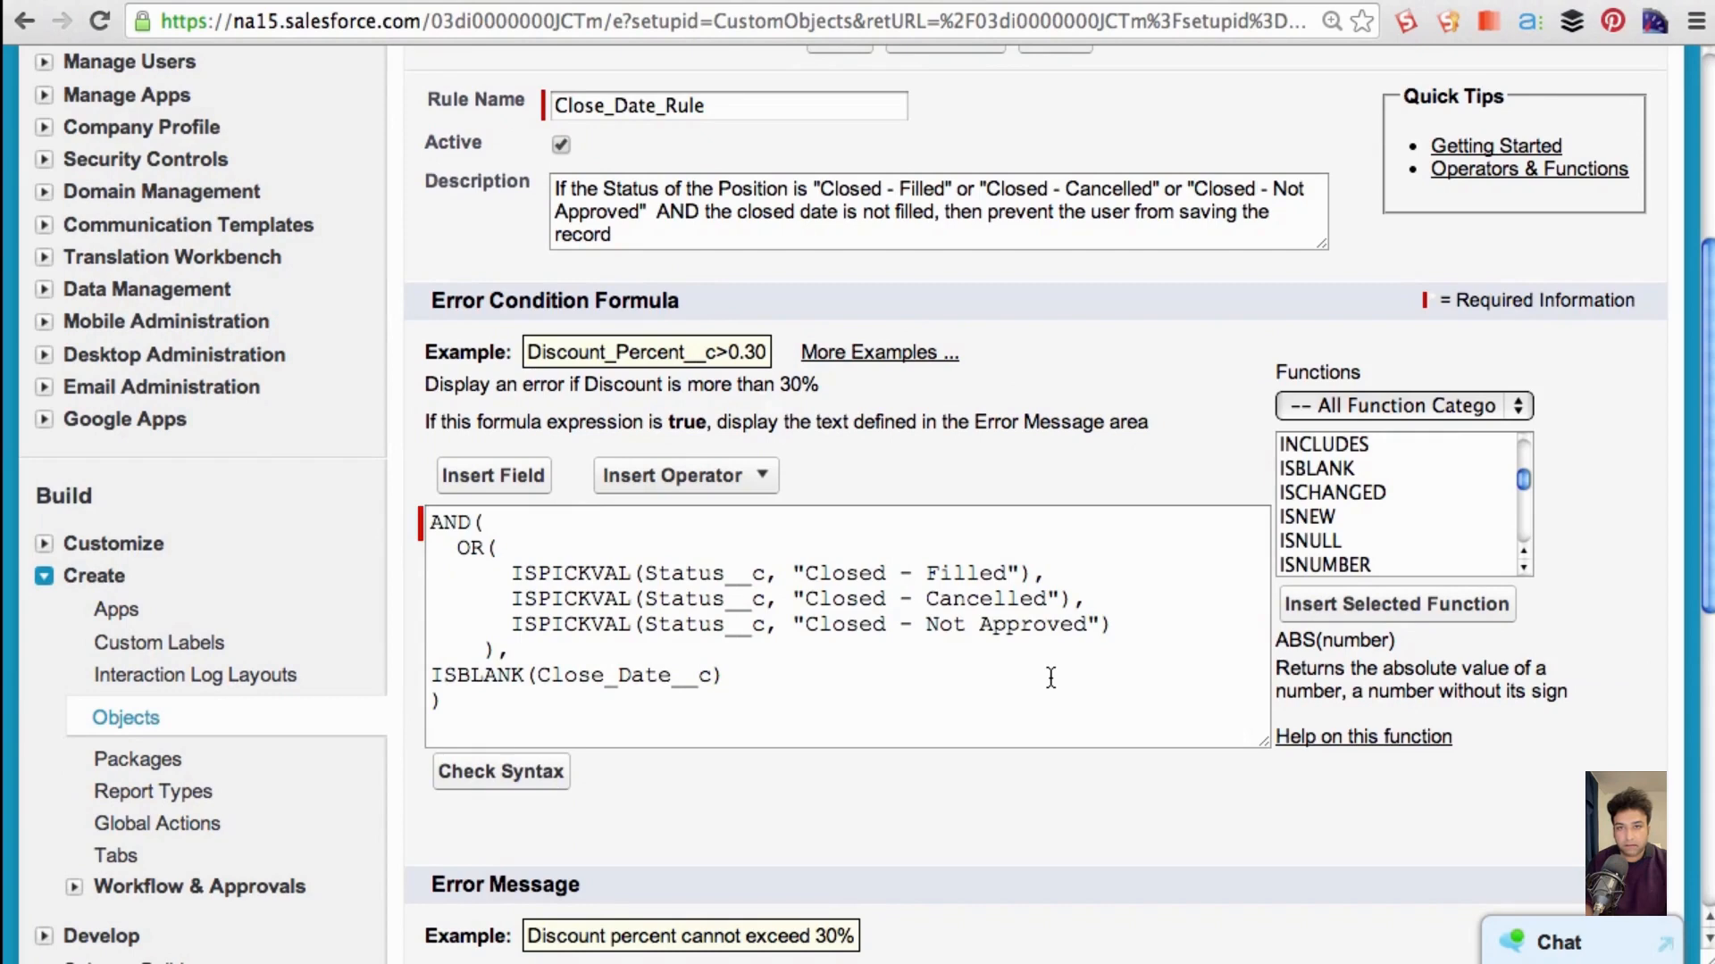
# Step: Set error 'Please fill in the close date' on the Close Date field, save, and return to Positions
pyautogui.press('Tab')
pyautogui.write('Please fill n')
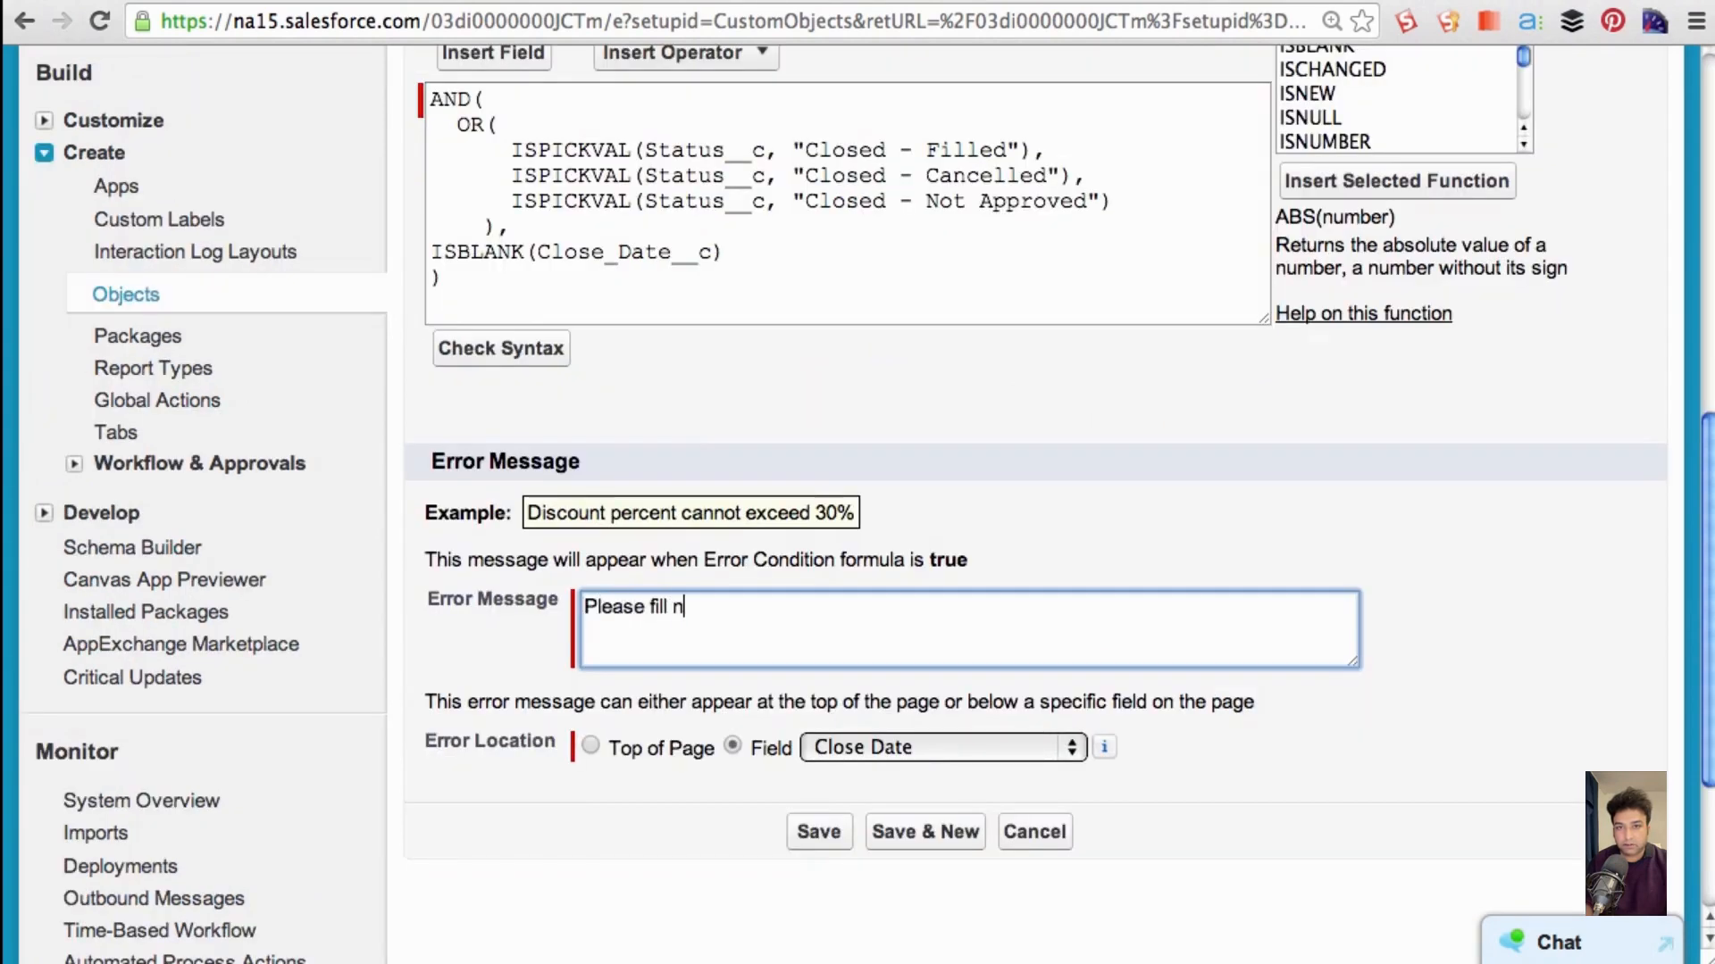
pyautogui.press('BackSpace')
pyautogui.write('in the close date')
pyautogui.click(732, 746)
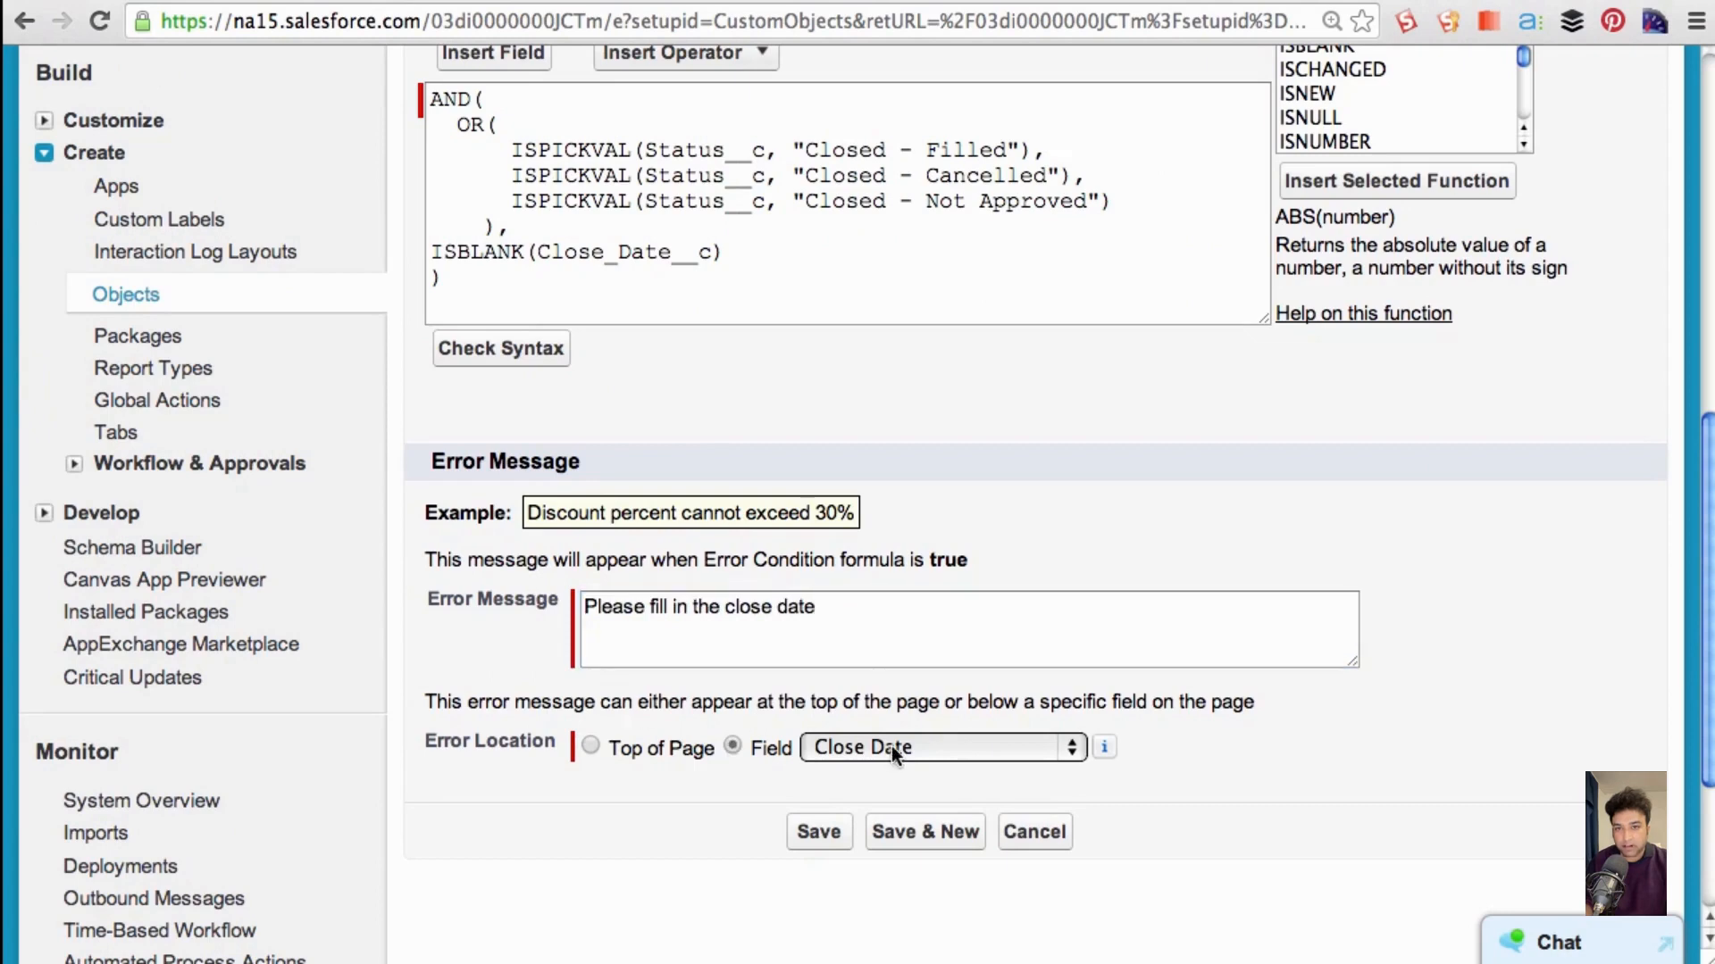
pyautogui.click(834, 830)
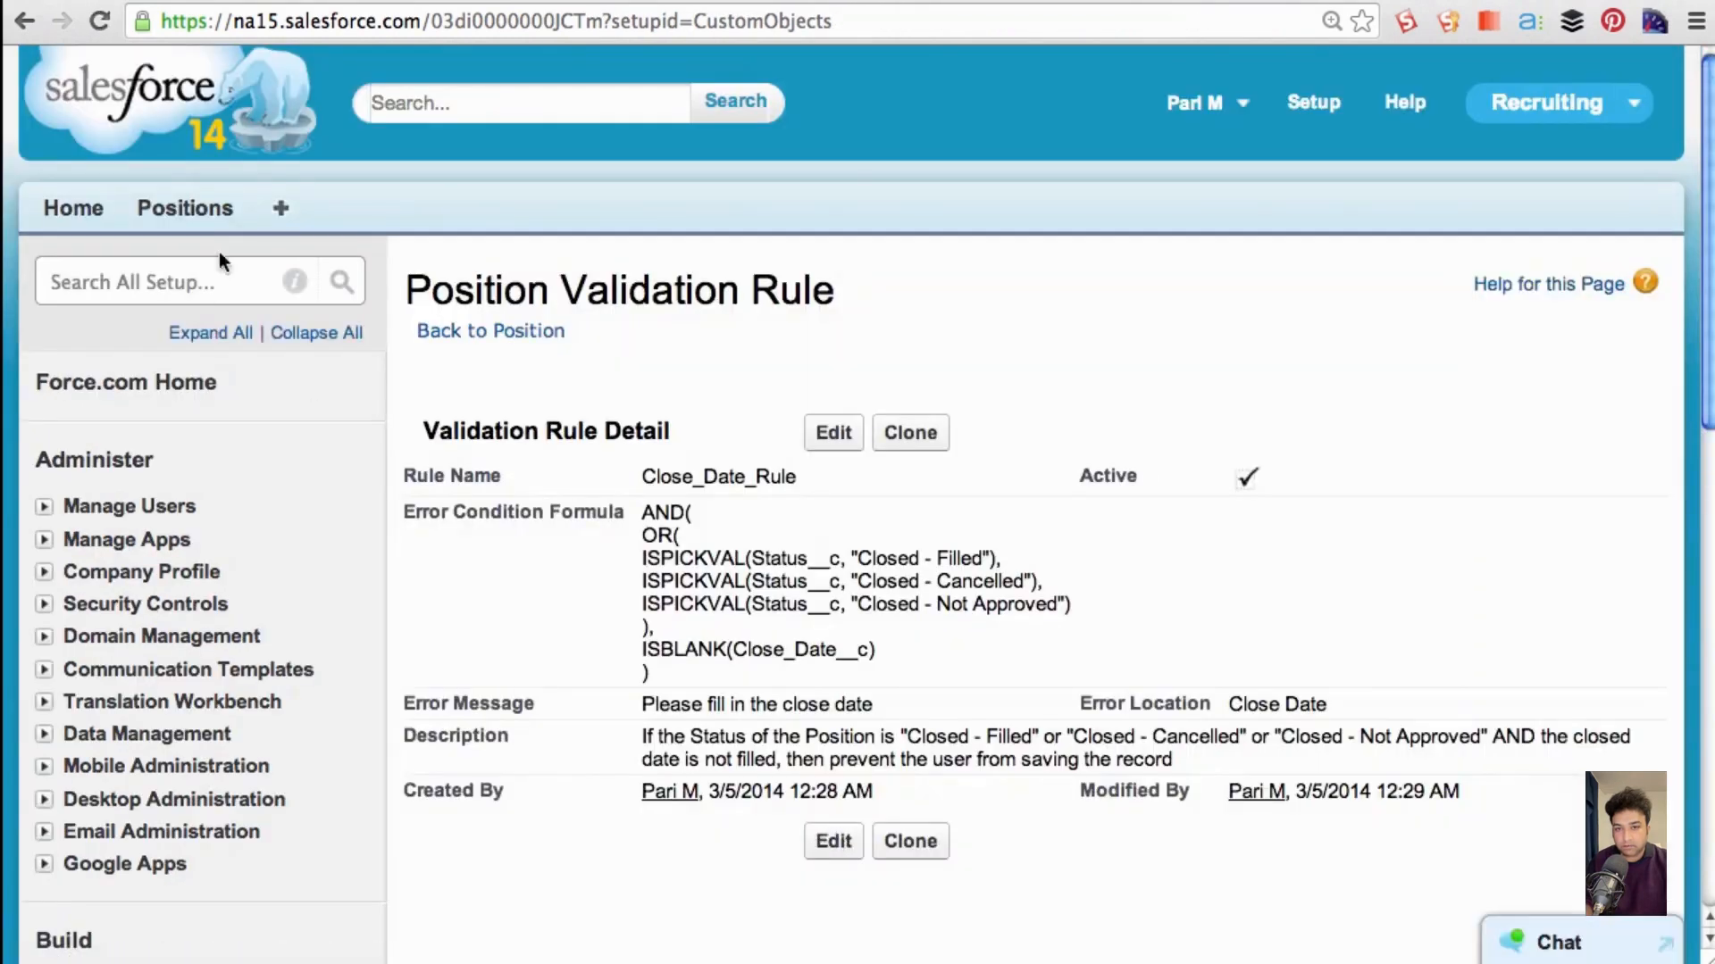
pyautogui.click(204, 214)
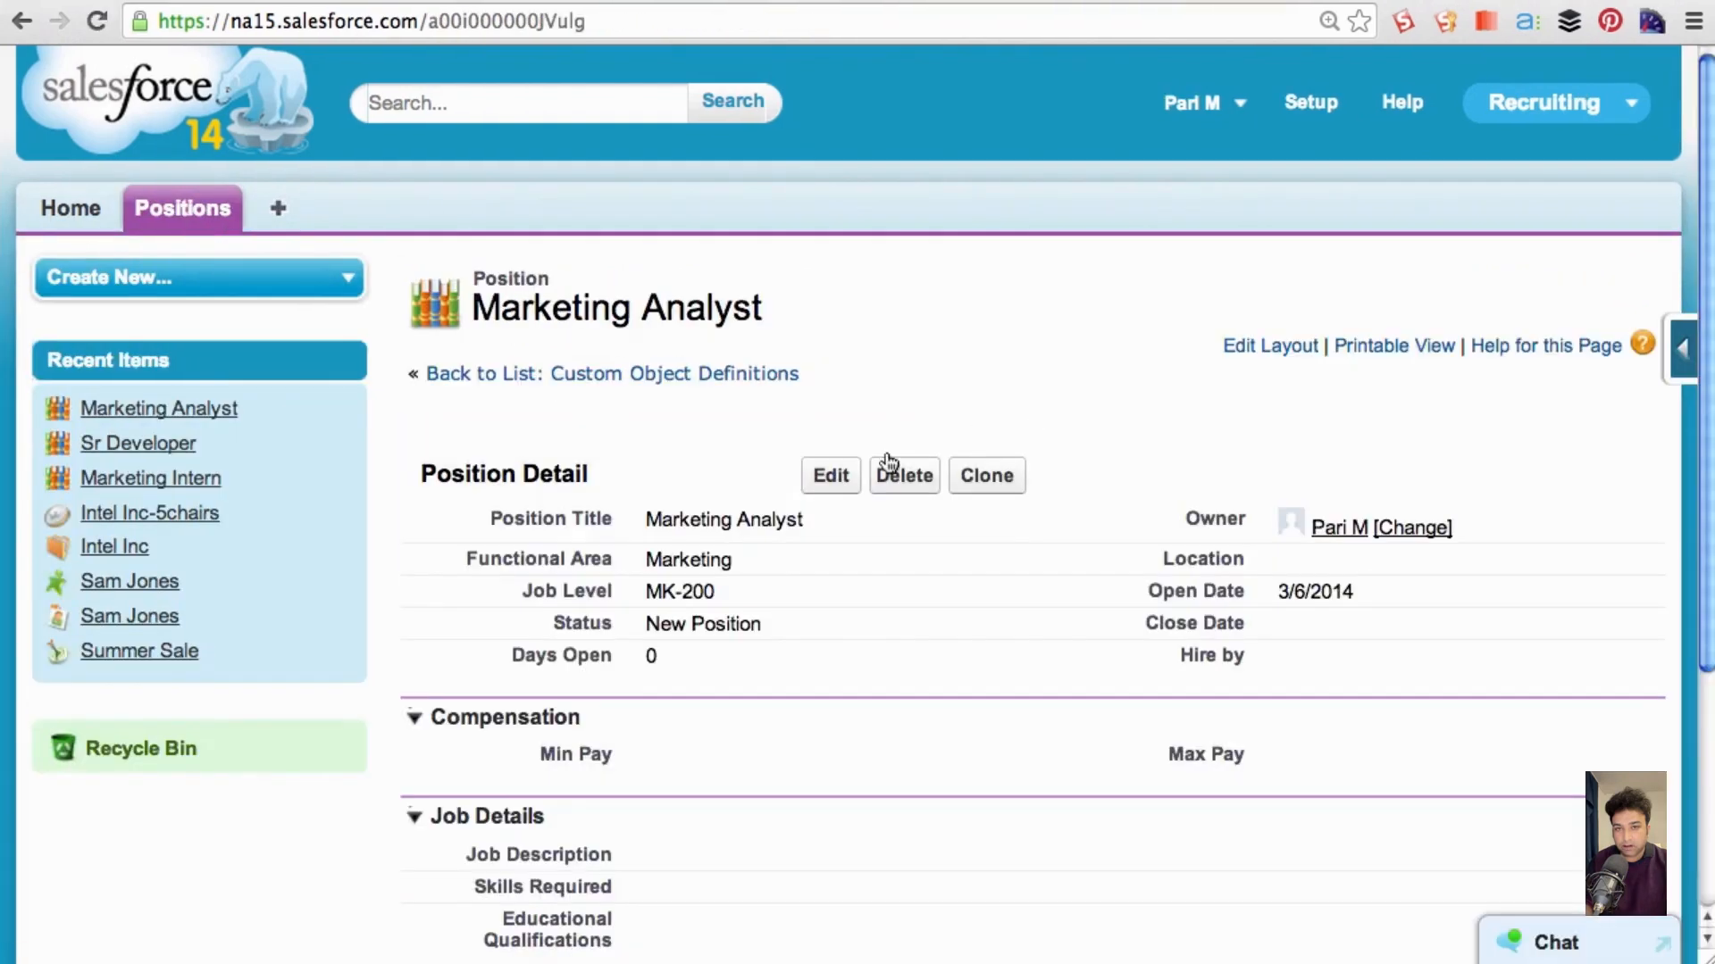
# Step: Set Marketing Analyst to Closed - Cancelled, trigger the close date error, then save with Close Date 3/21/2014
pyautogui.click(837, 476)
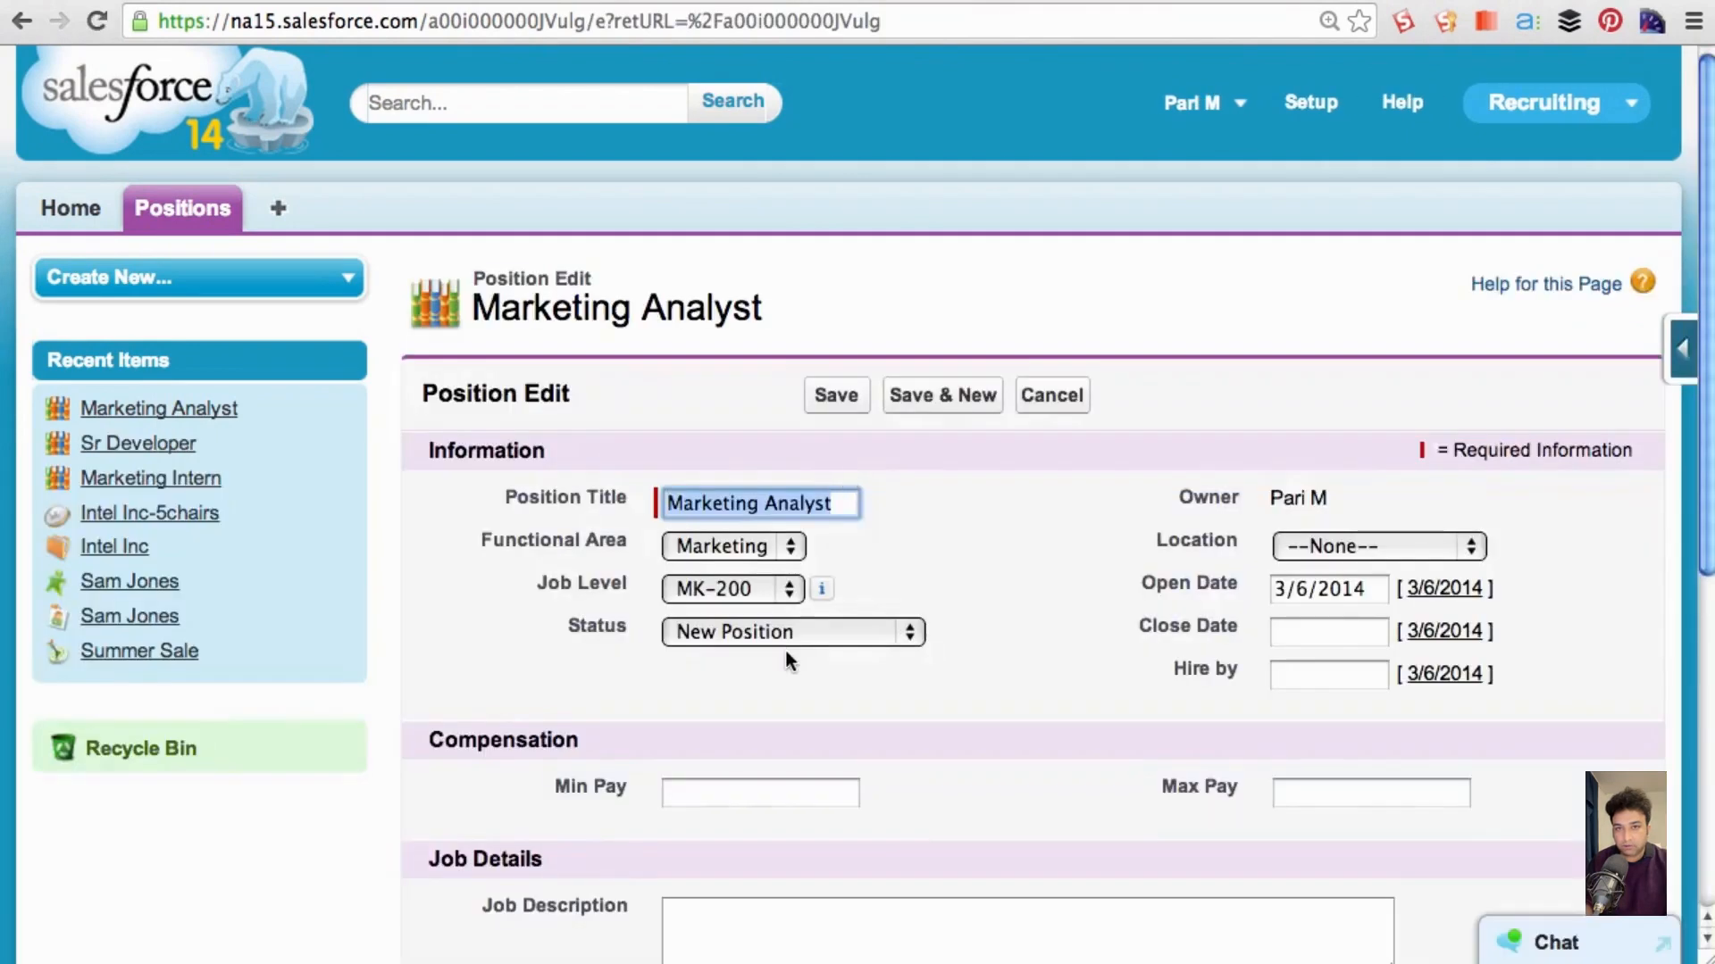
pyautogui.click(785, 631)
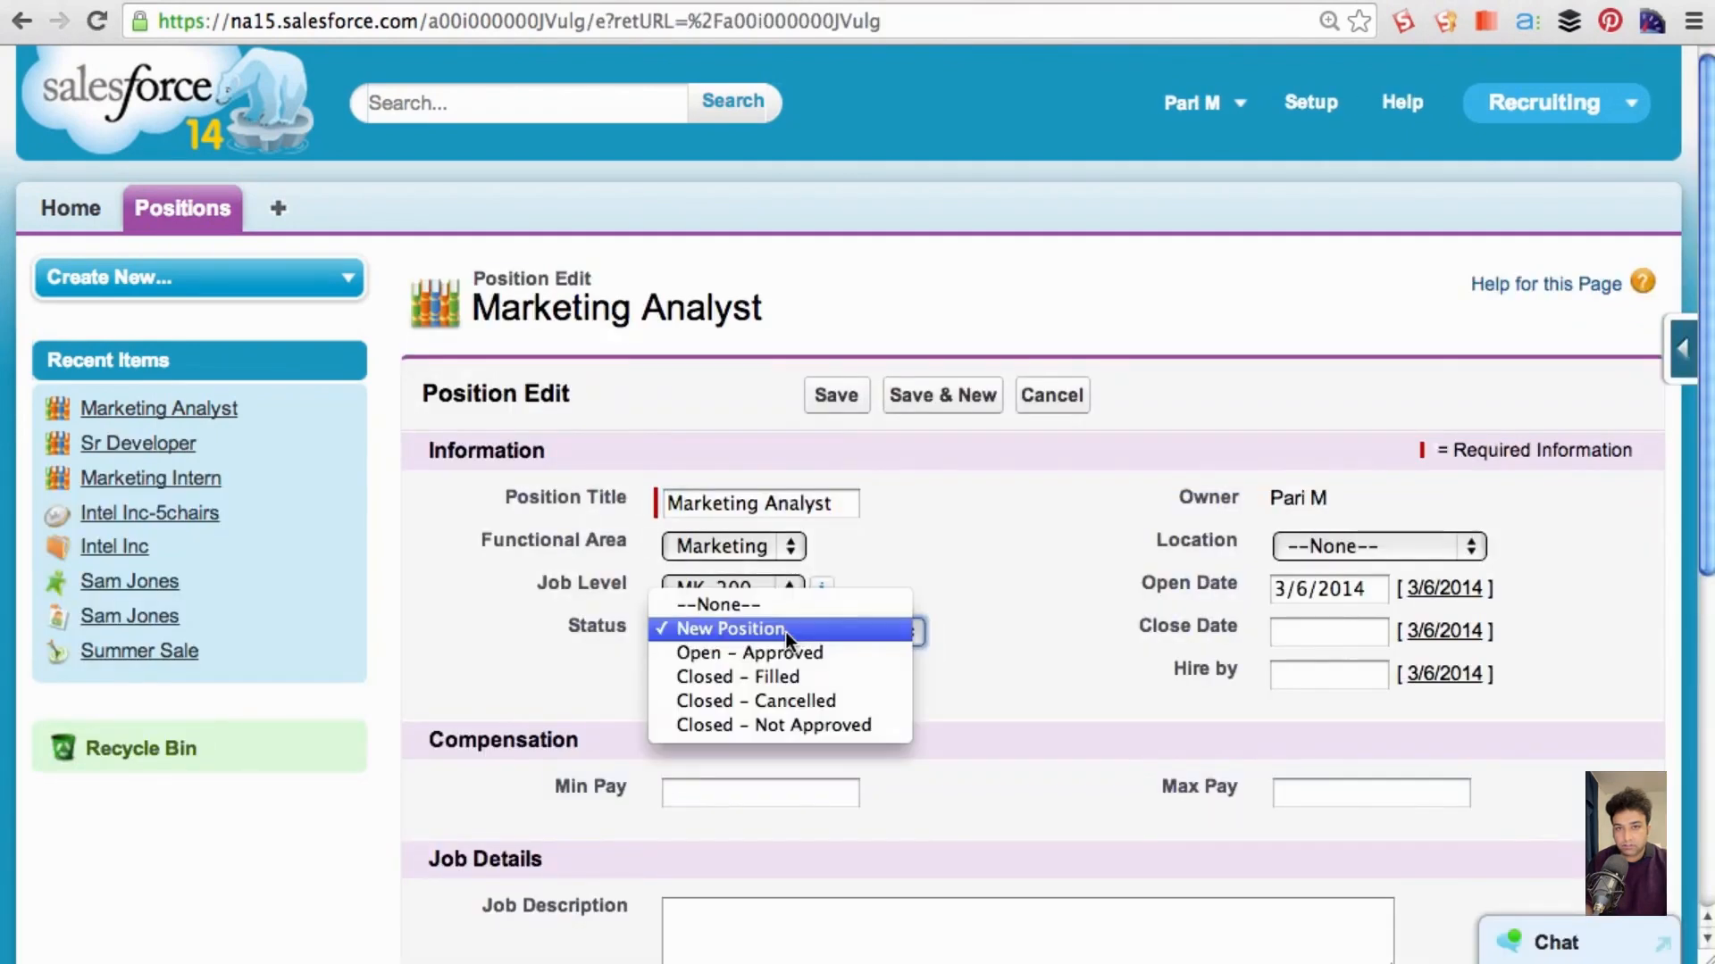
pyautogui.click(780, 702)
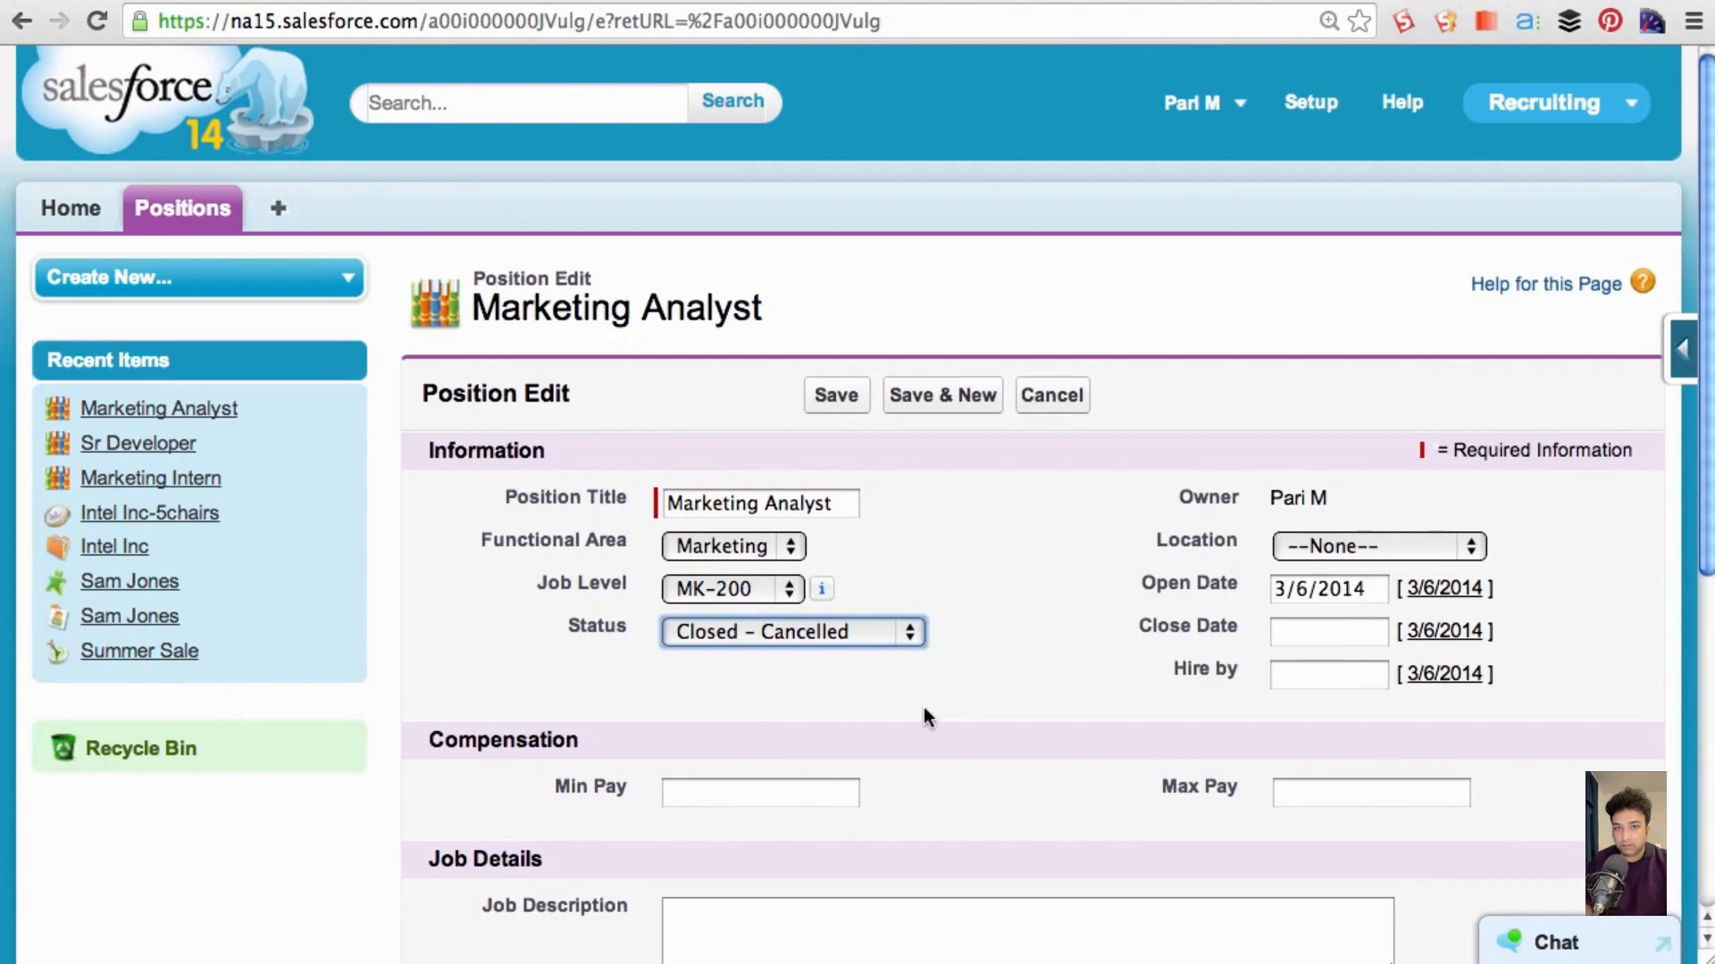
pyautogui.click(827, 397)
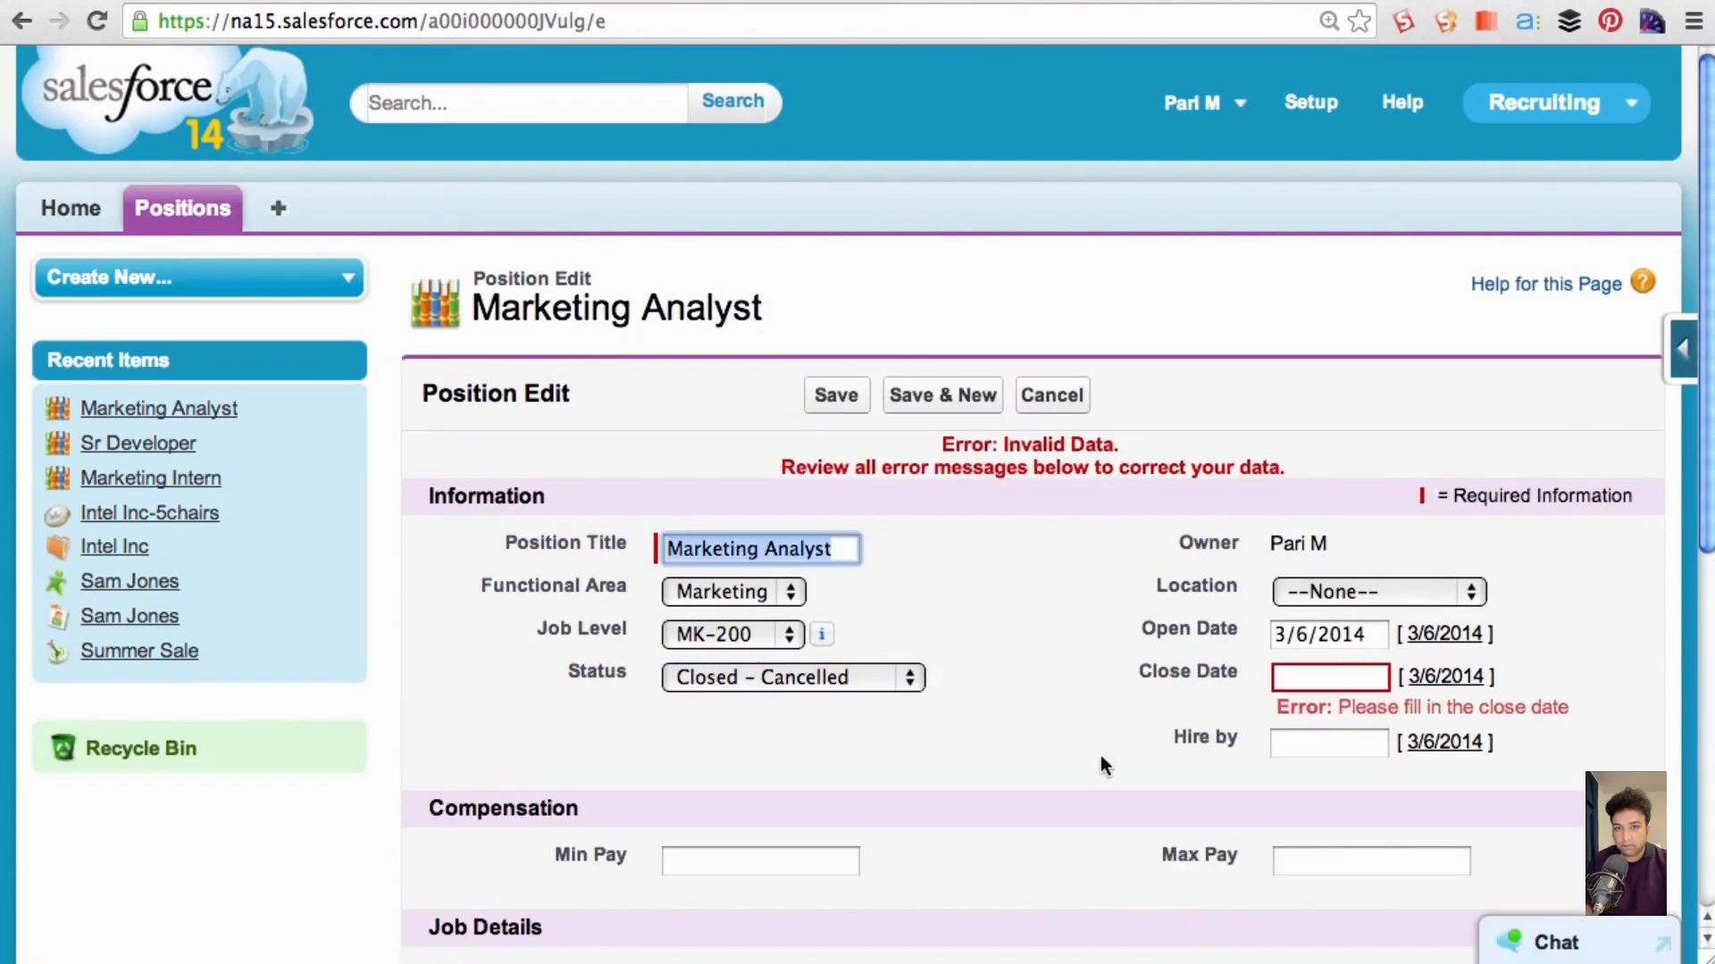
pyautogui.moveTo(1337, 707); pyautogui.dragTo(1568, 710)
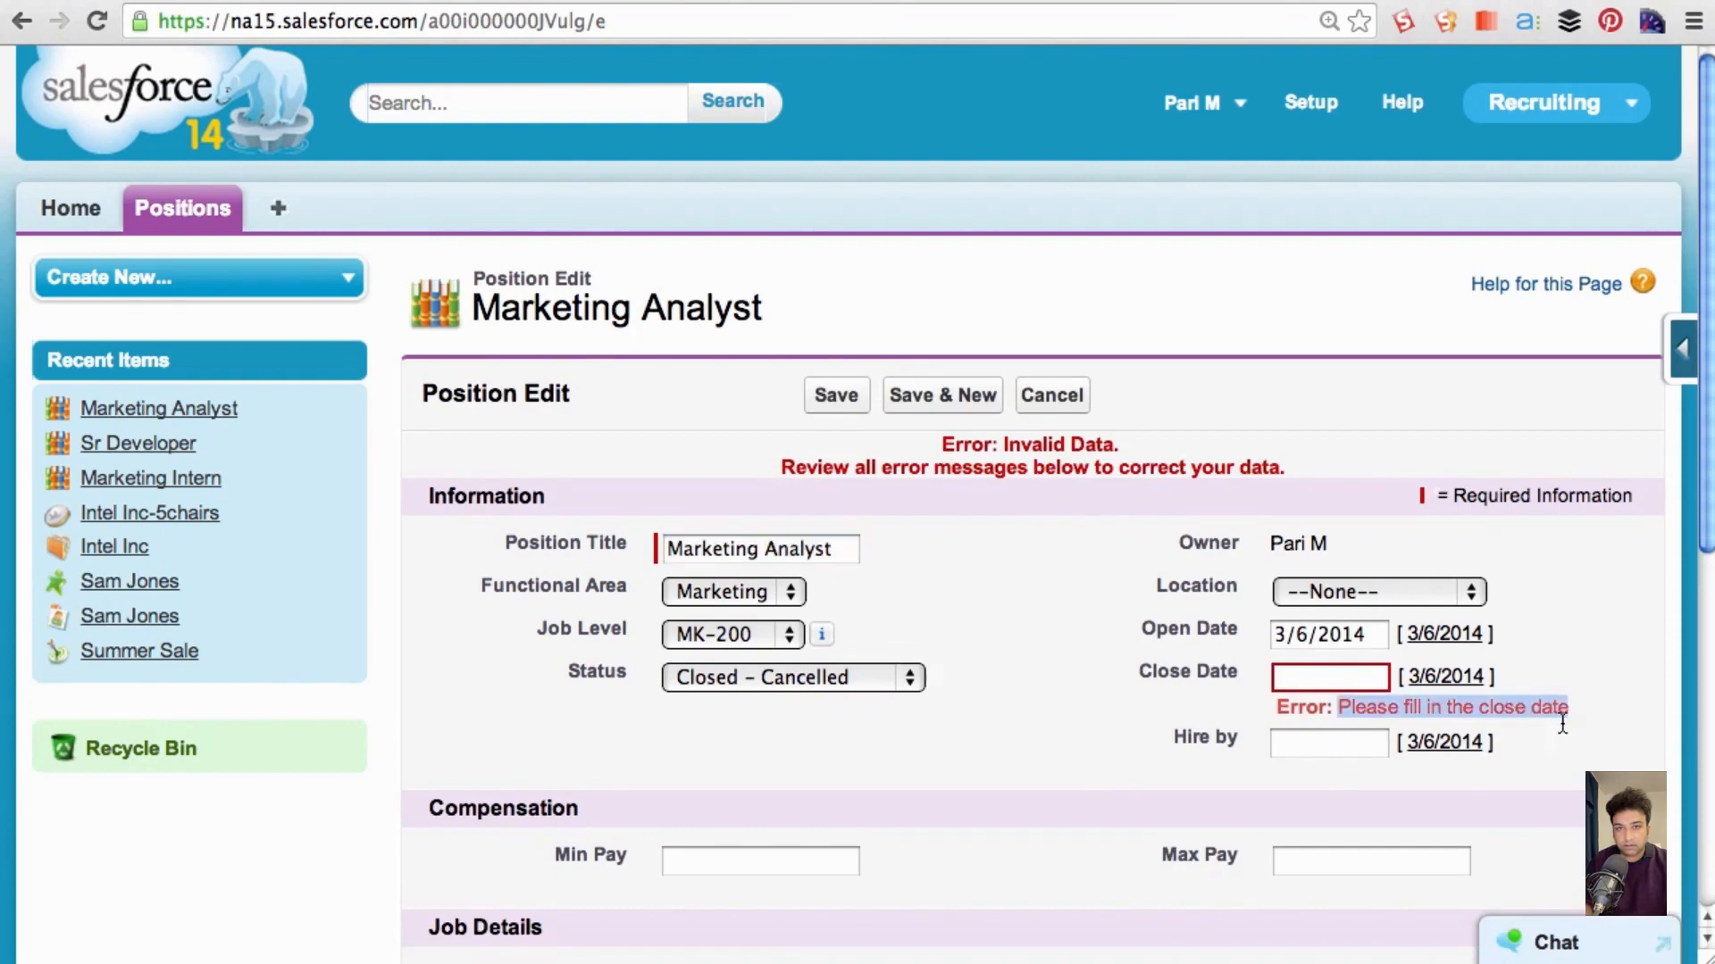
pyautogui.click(1325, 678)
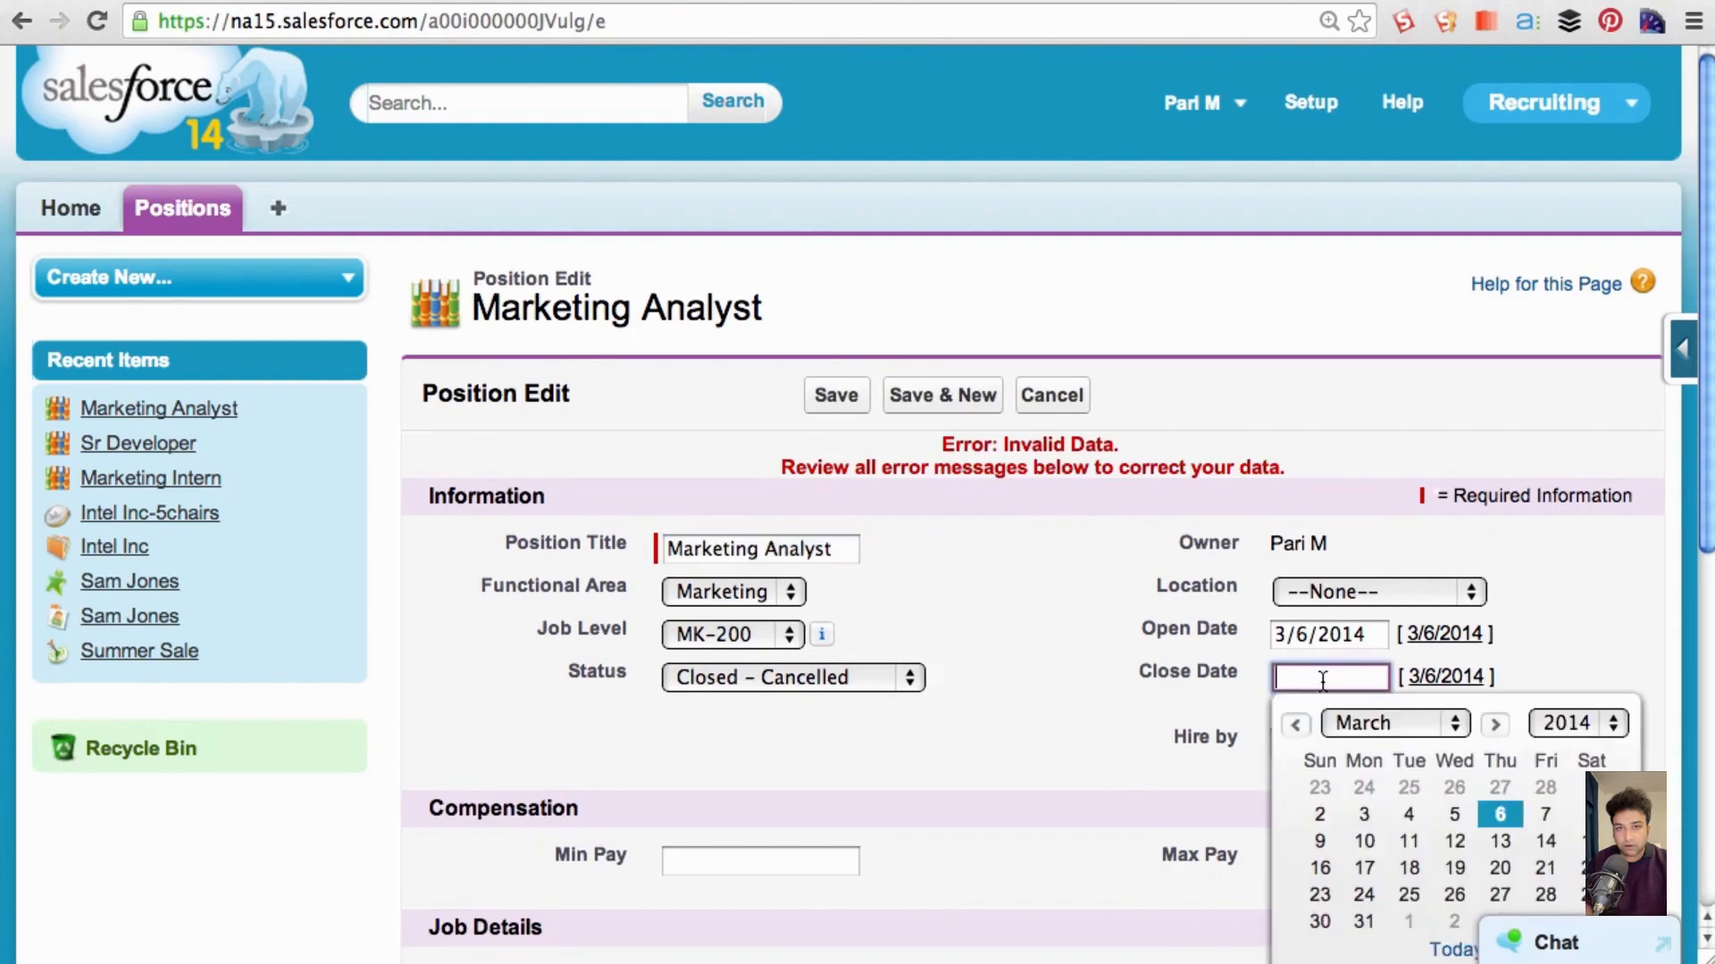
pyautogui.click(1544, 868)
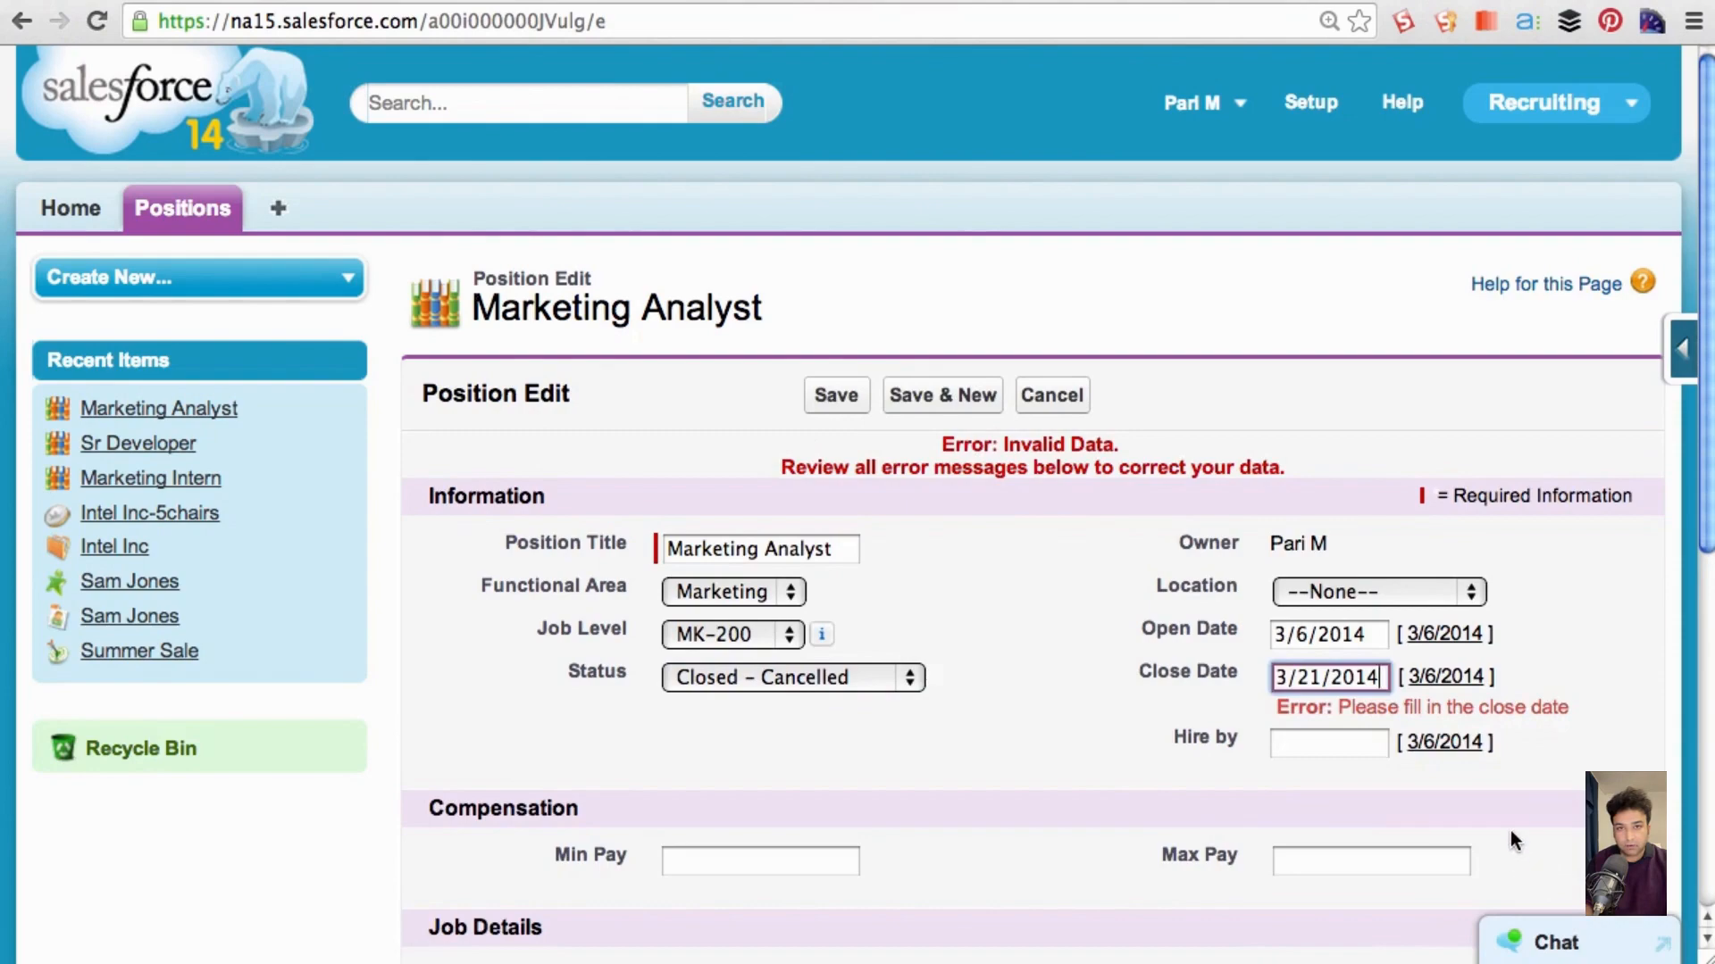
pyautogui.click(828, 395)
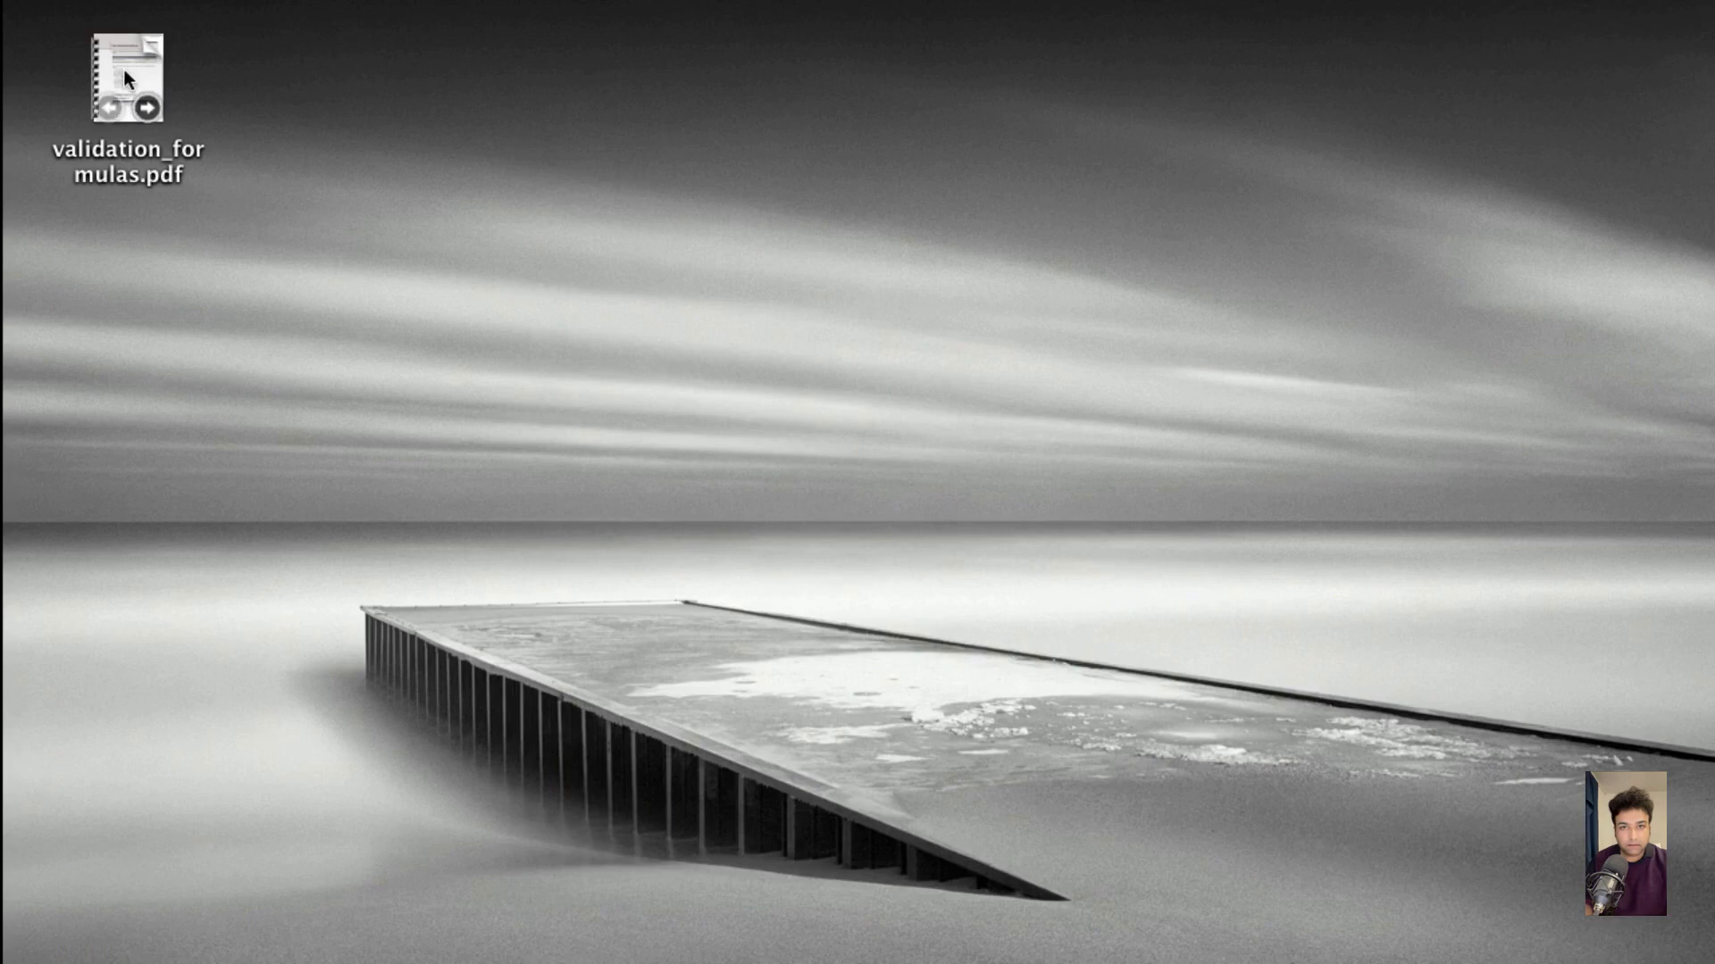
# Step: Open validation_formulas.pdf and scroll down to the Account Address Validation Rules samples
pyautogui.click(125, 79)
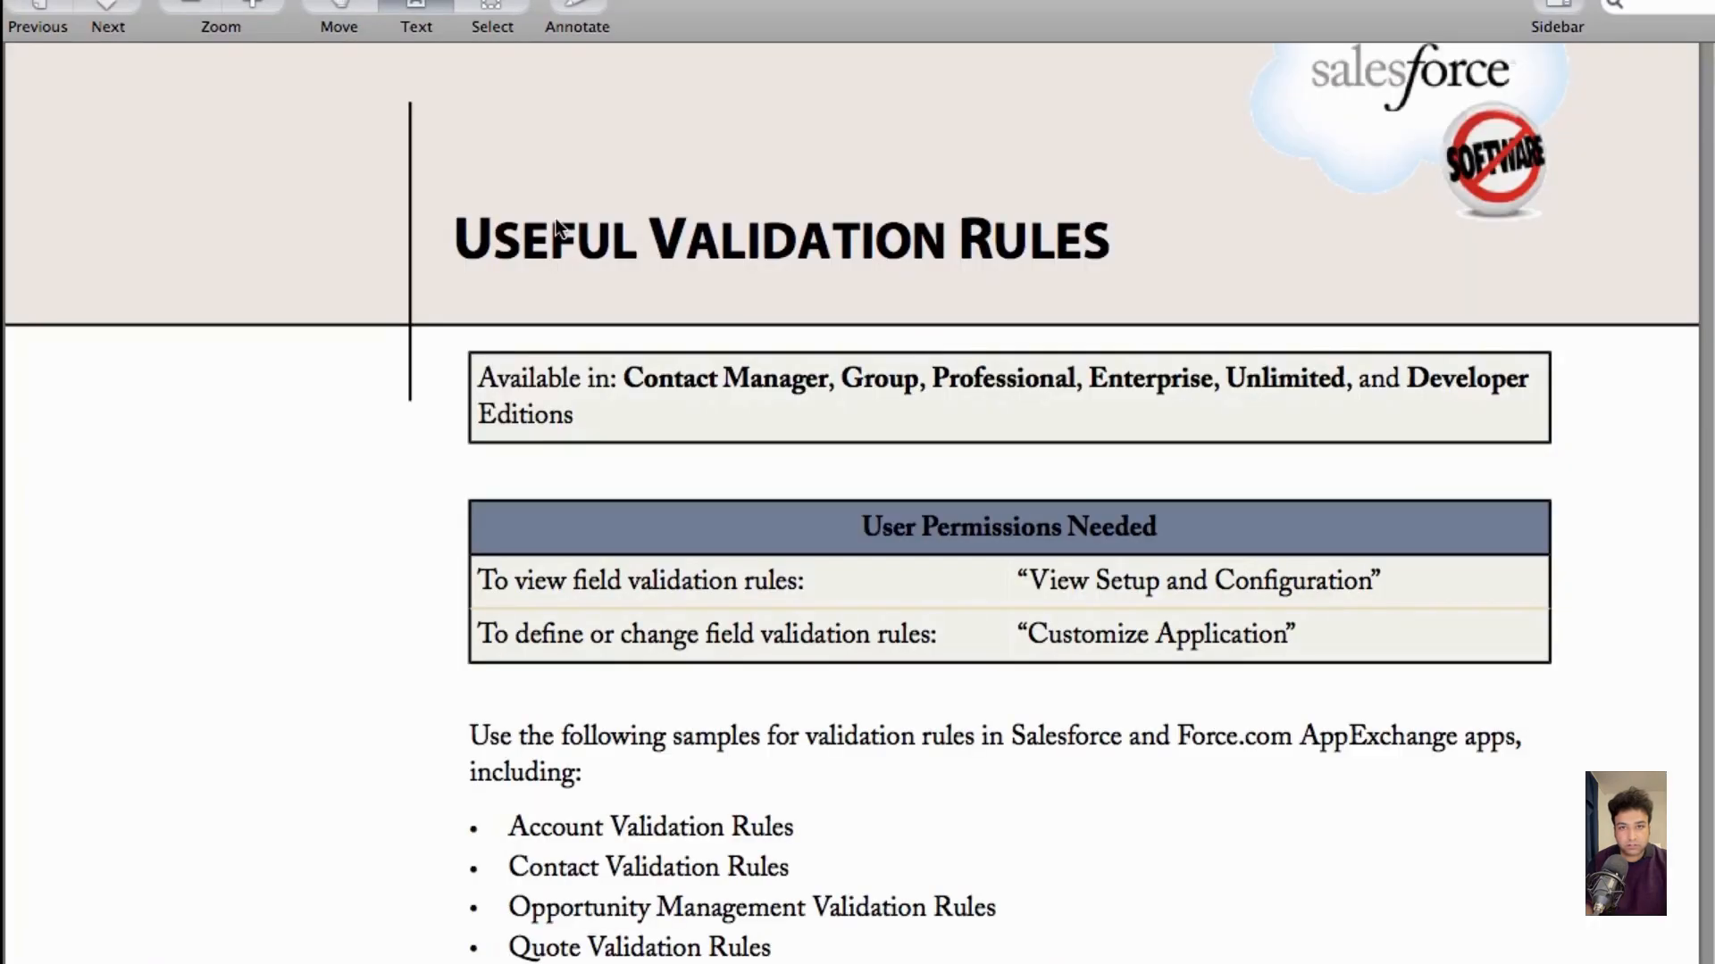
pyautogui.scroll(-5, 942, 329)
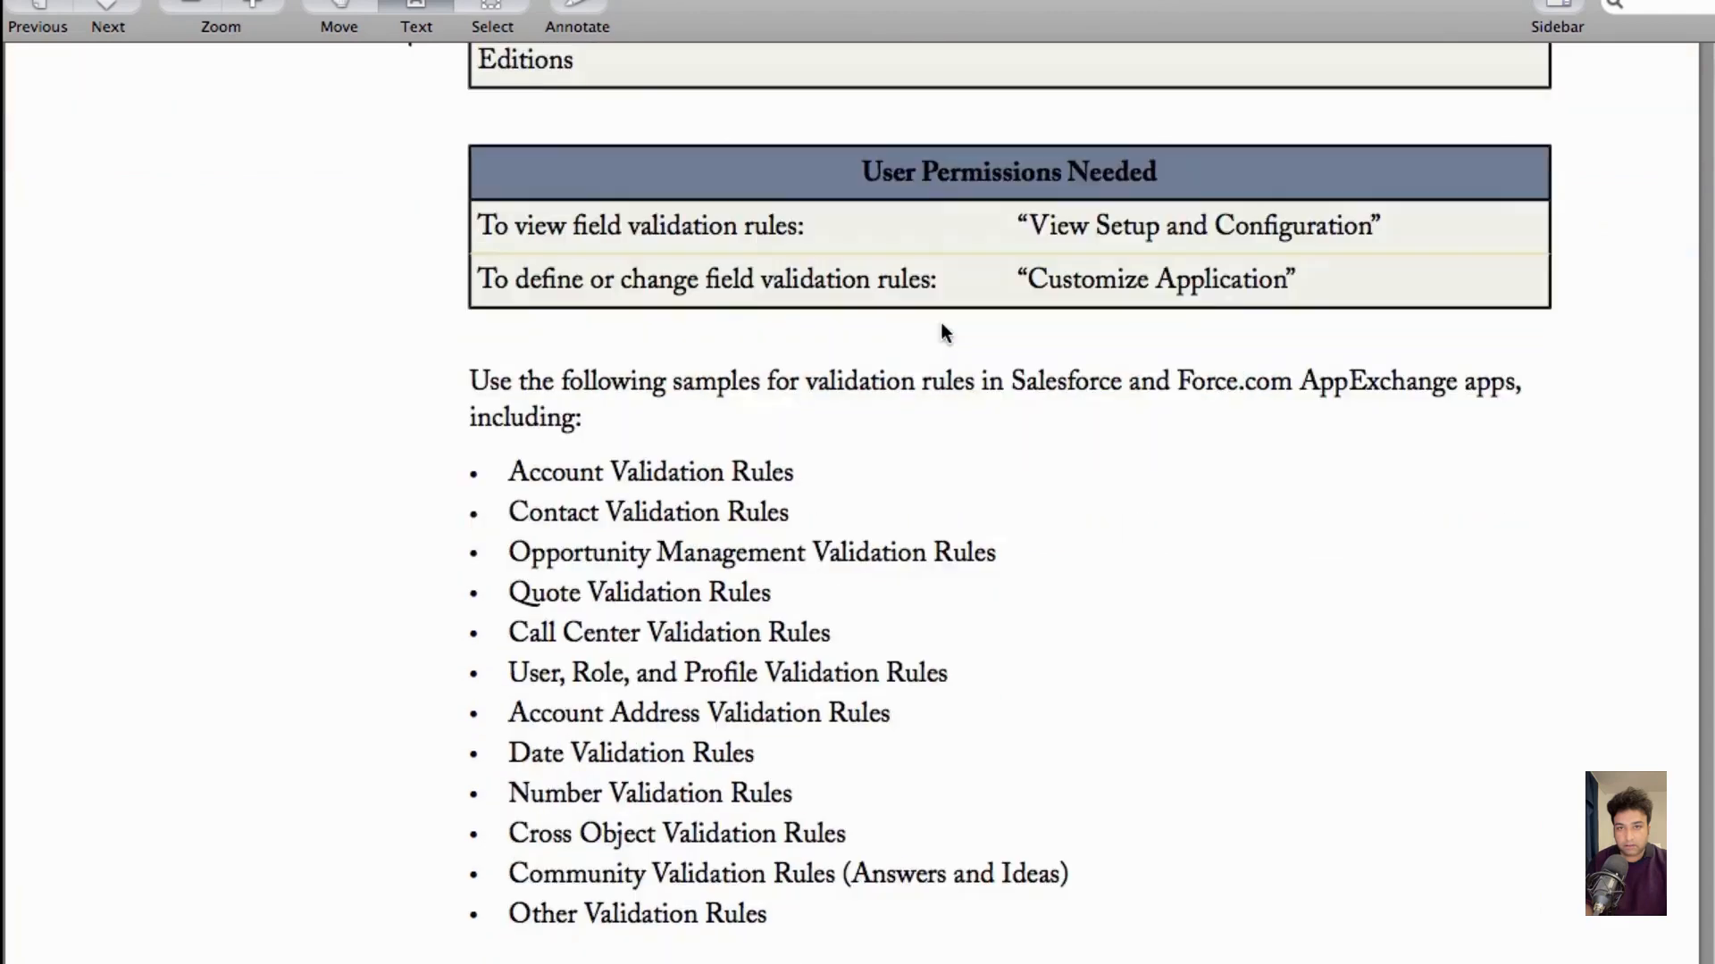
pyautogui.scroll(-3, 942, 331)
pyautogui.scroll(-5, 942, 330)
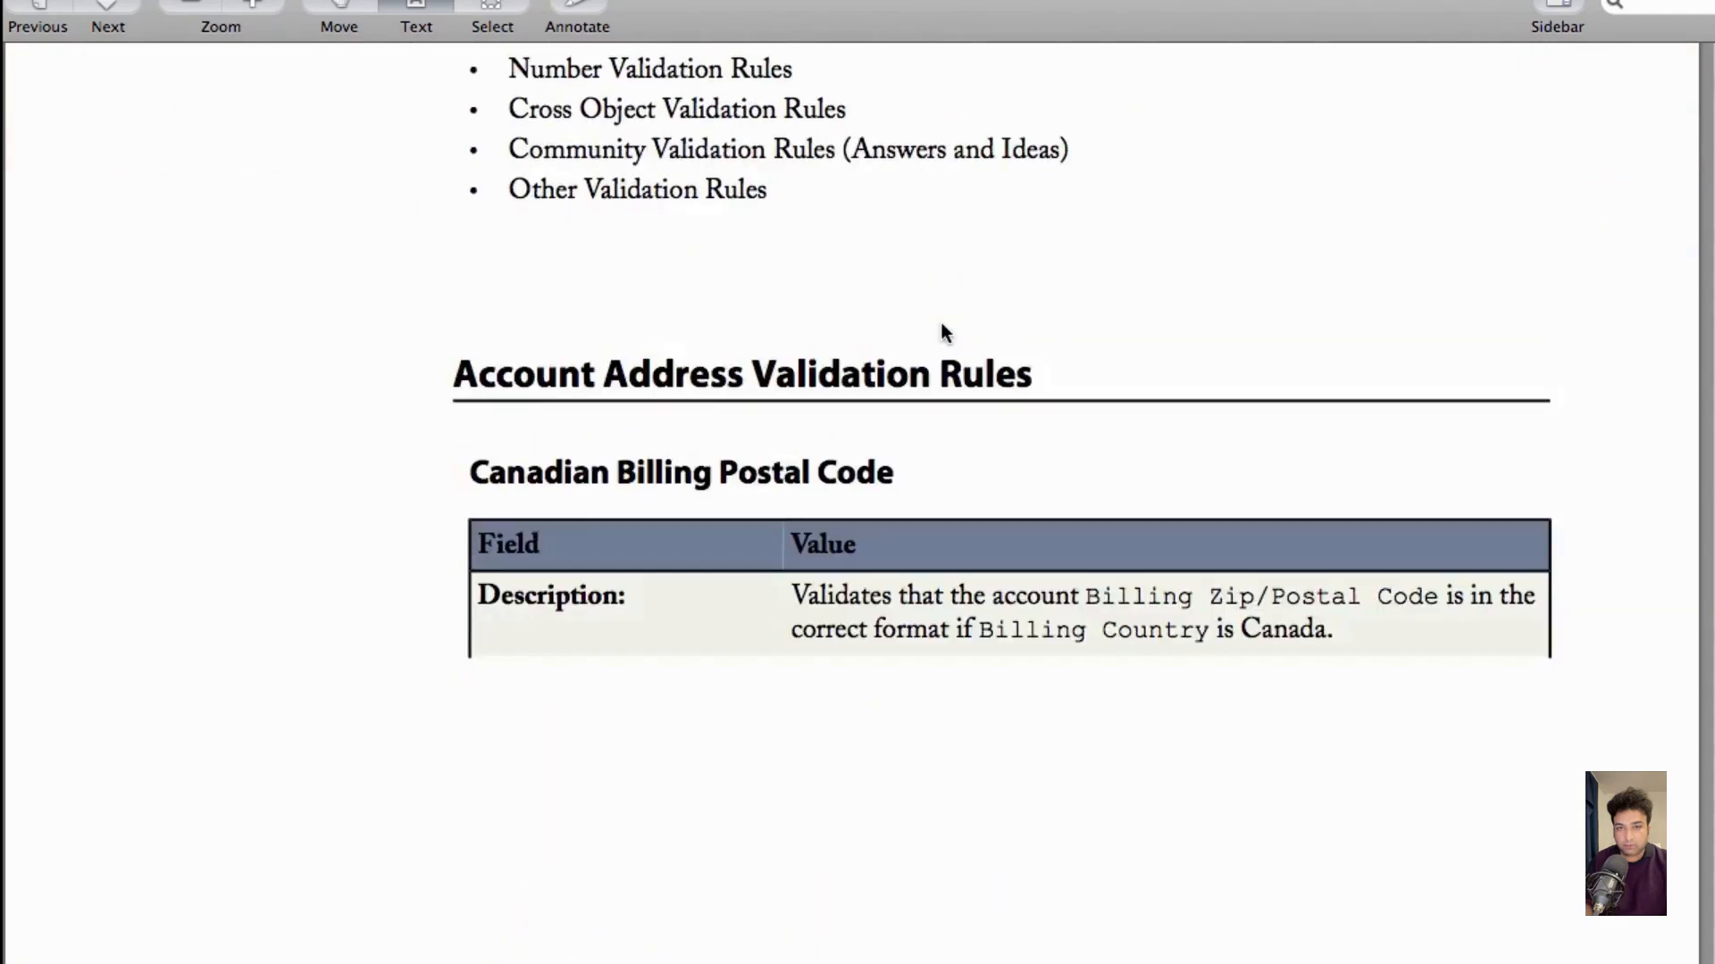
pyautogui.scroll(-15, 942, 330)
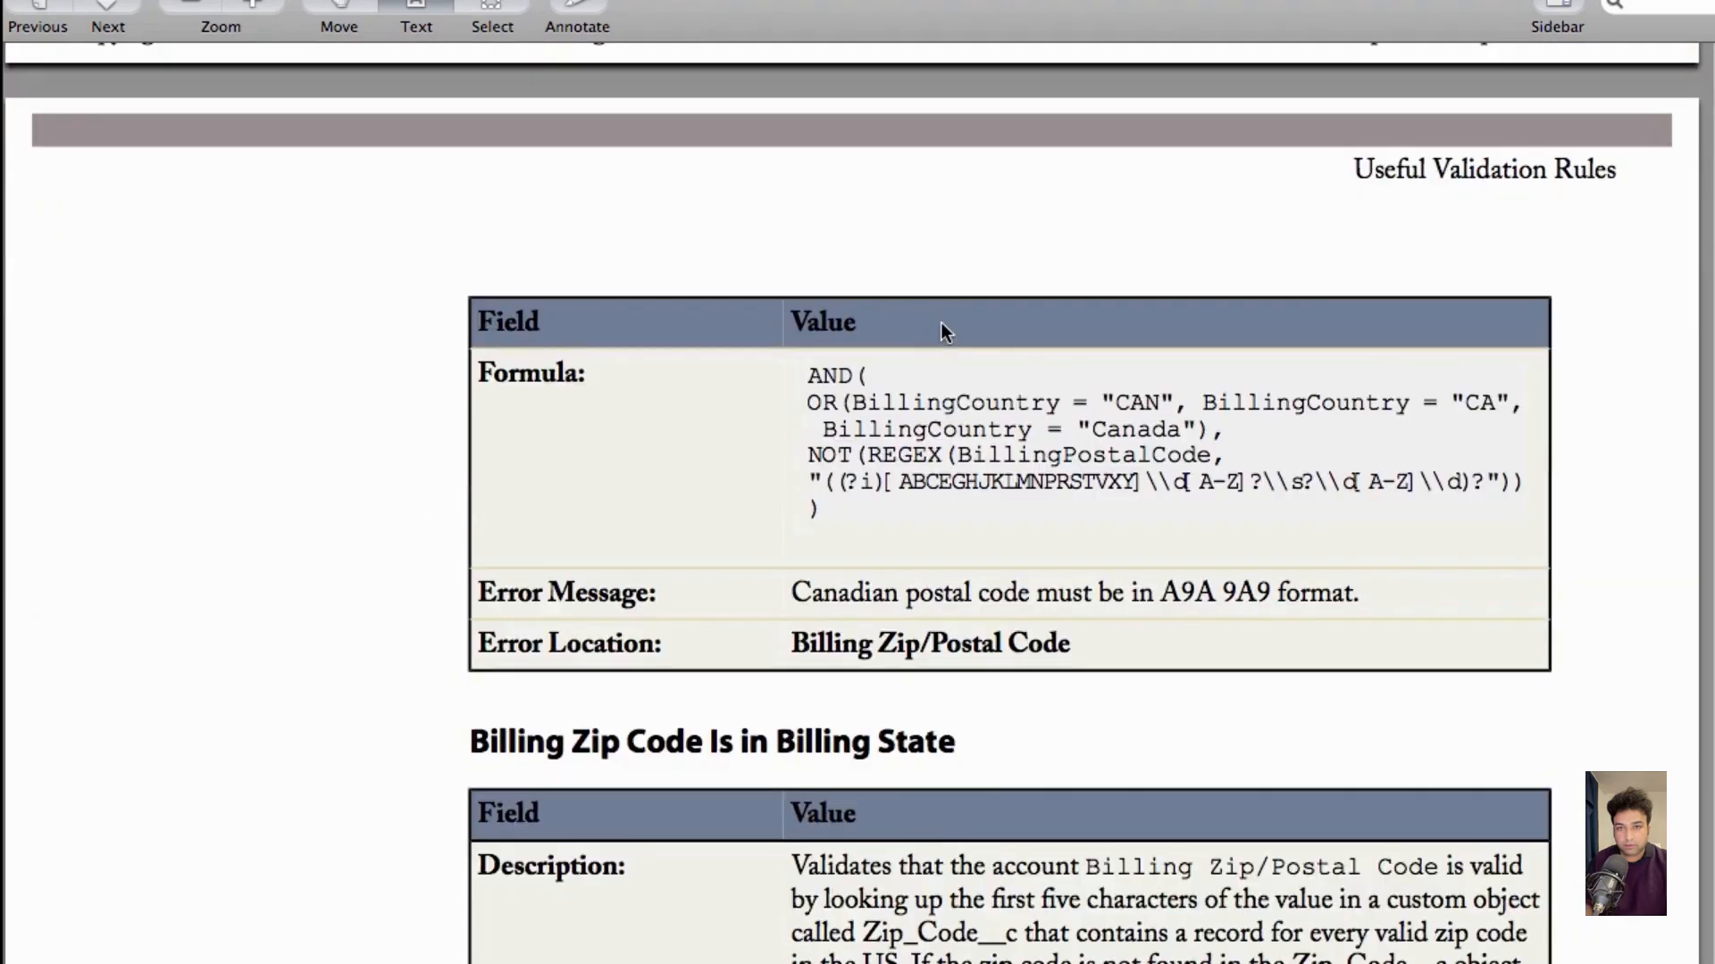
pyautogui.scroll(-12, 941, 323)
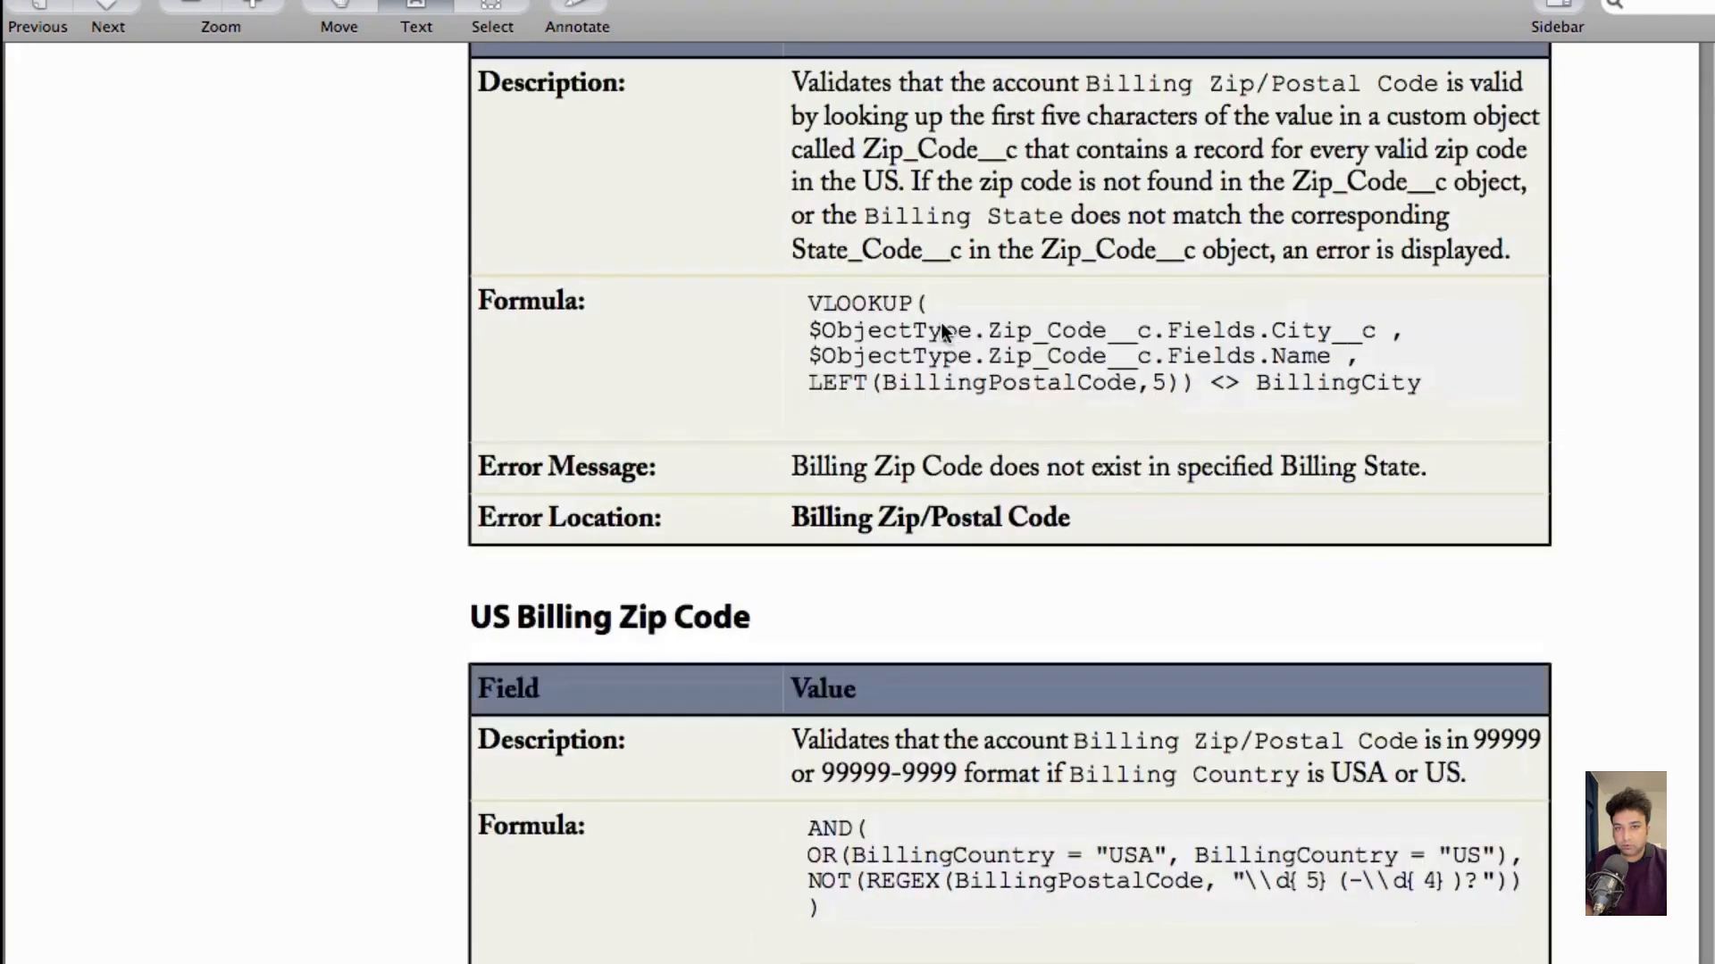
pyautogui.scroll(-5, 940, 323)
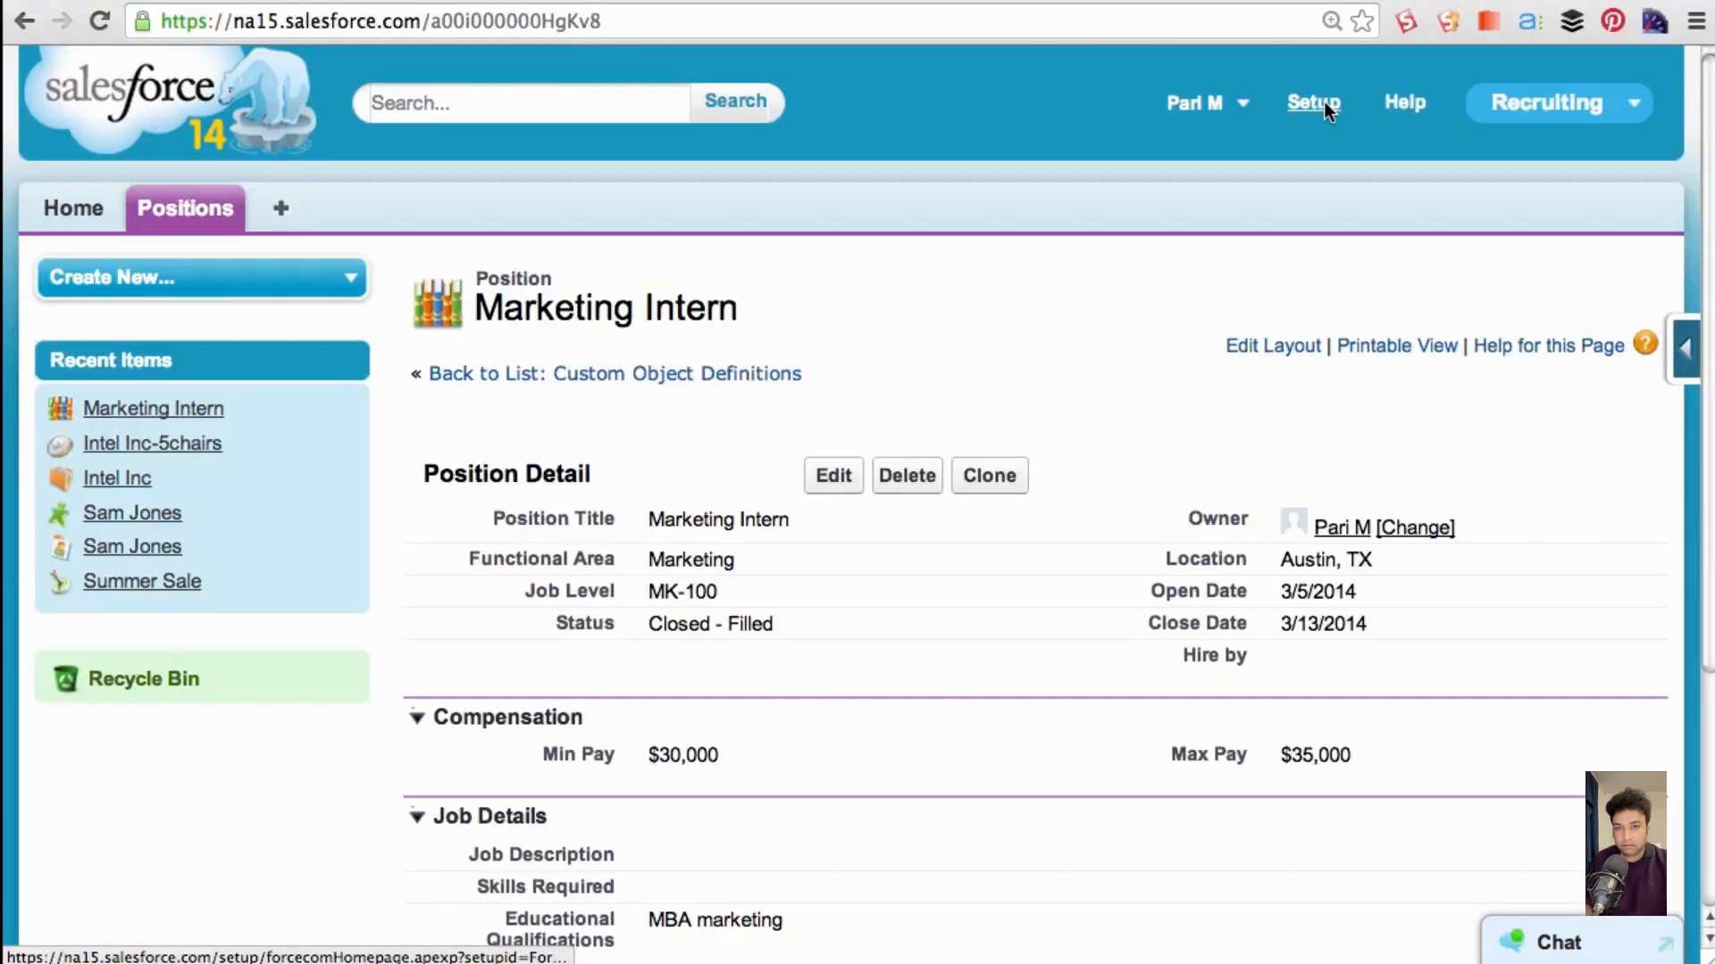
# Step: From Setup, begin a new Formula-type custom field on the Position object
pyautogui.click(1312, 102)
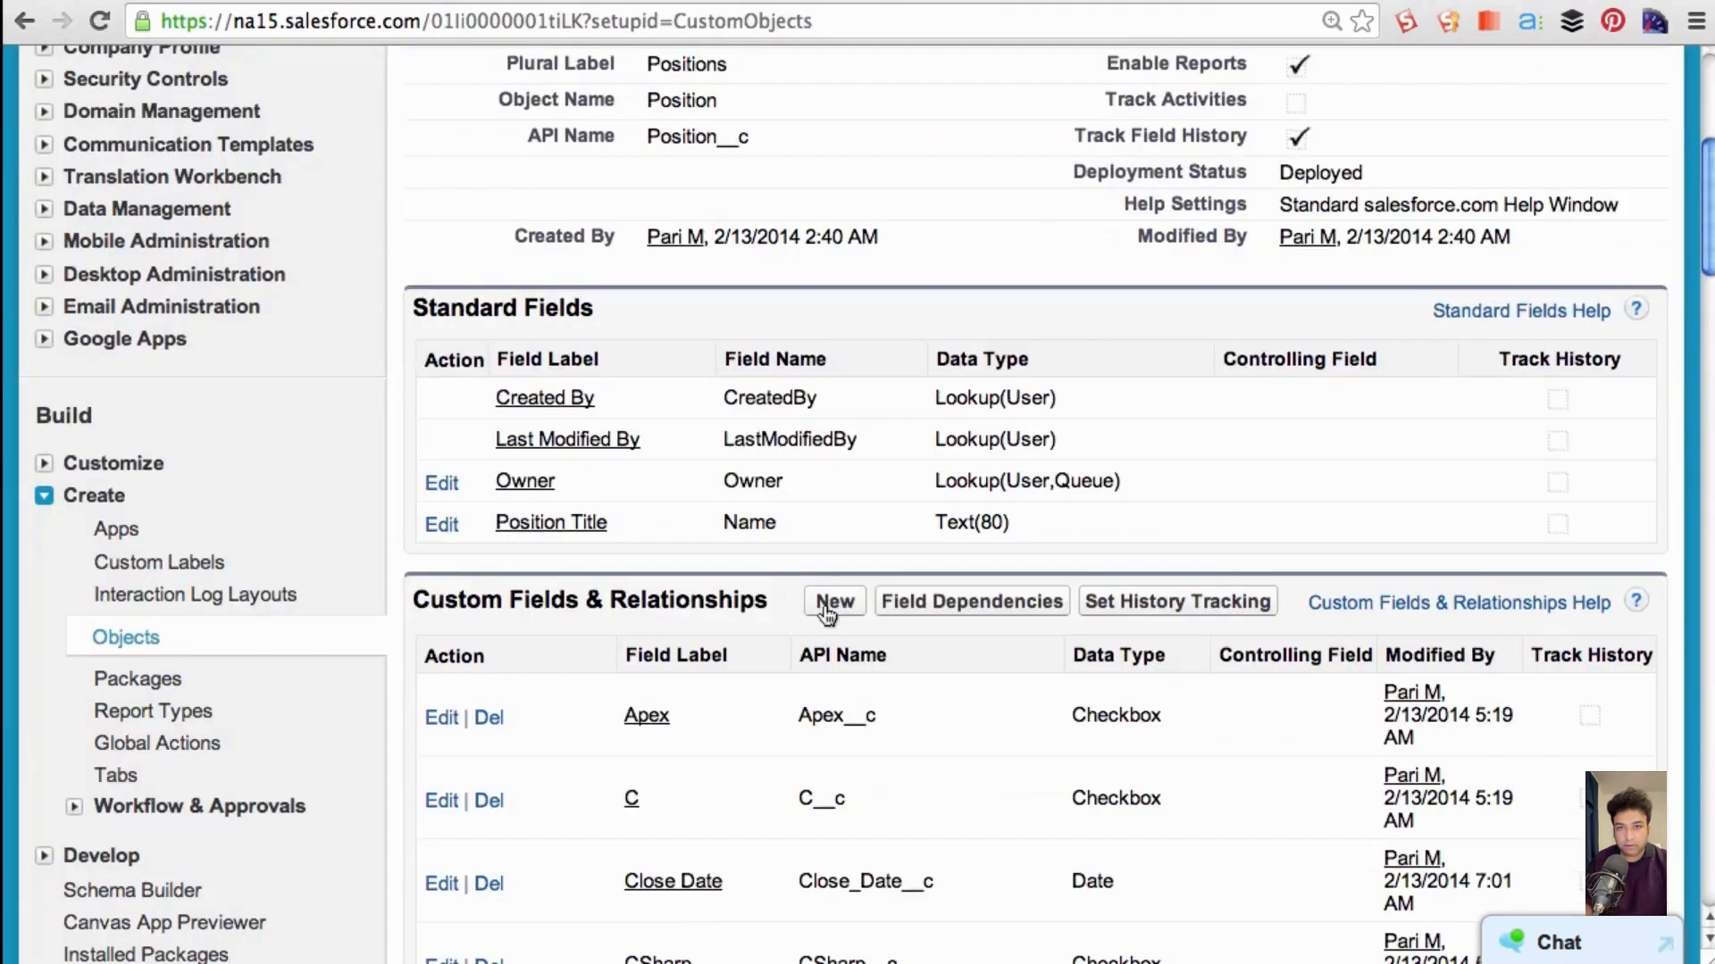
pyautogui.click(828, 607)
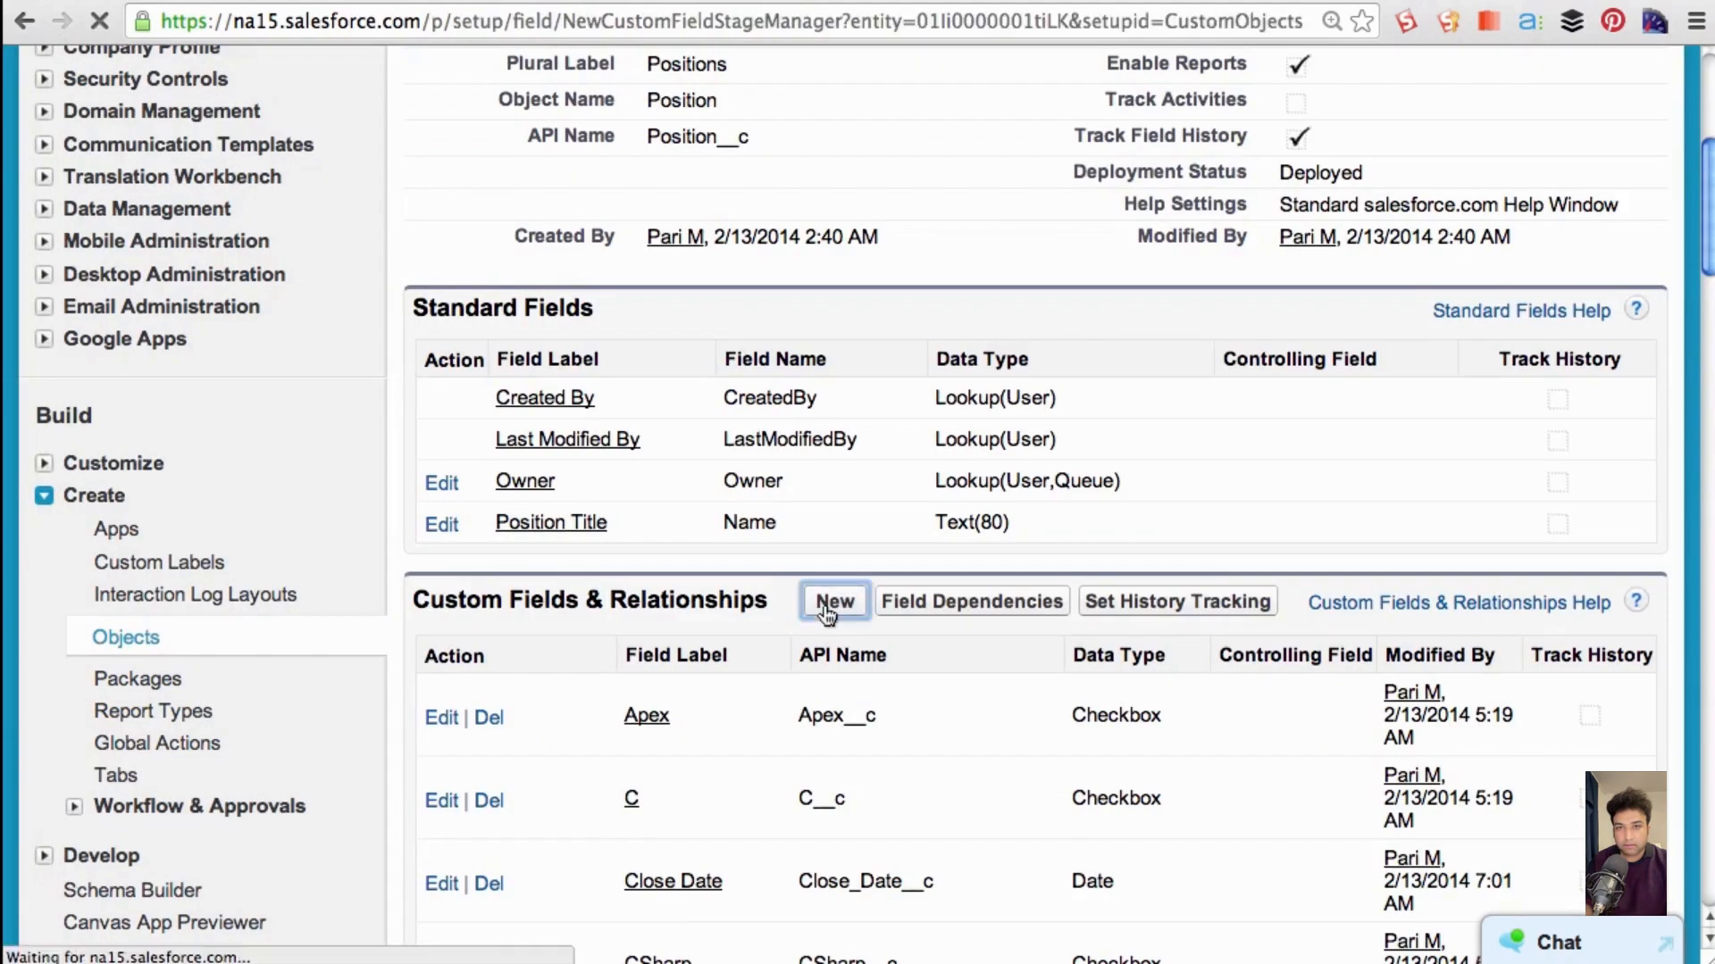
pyautogui.scroll(-2, 823, 607)
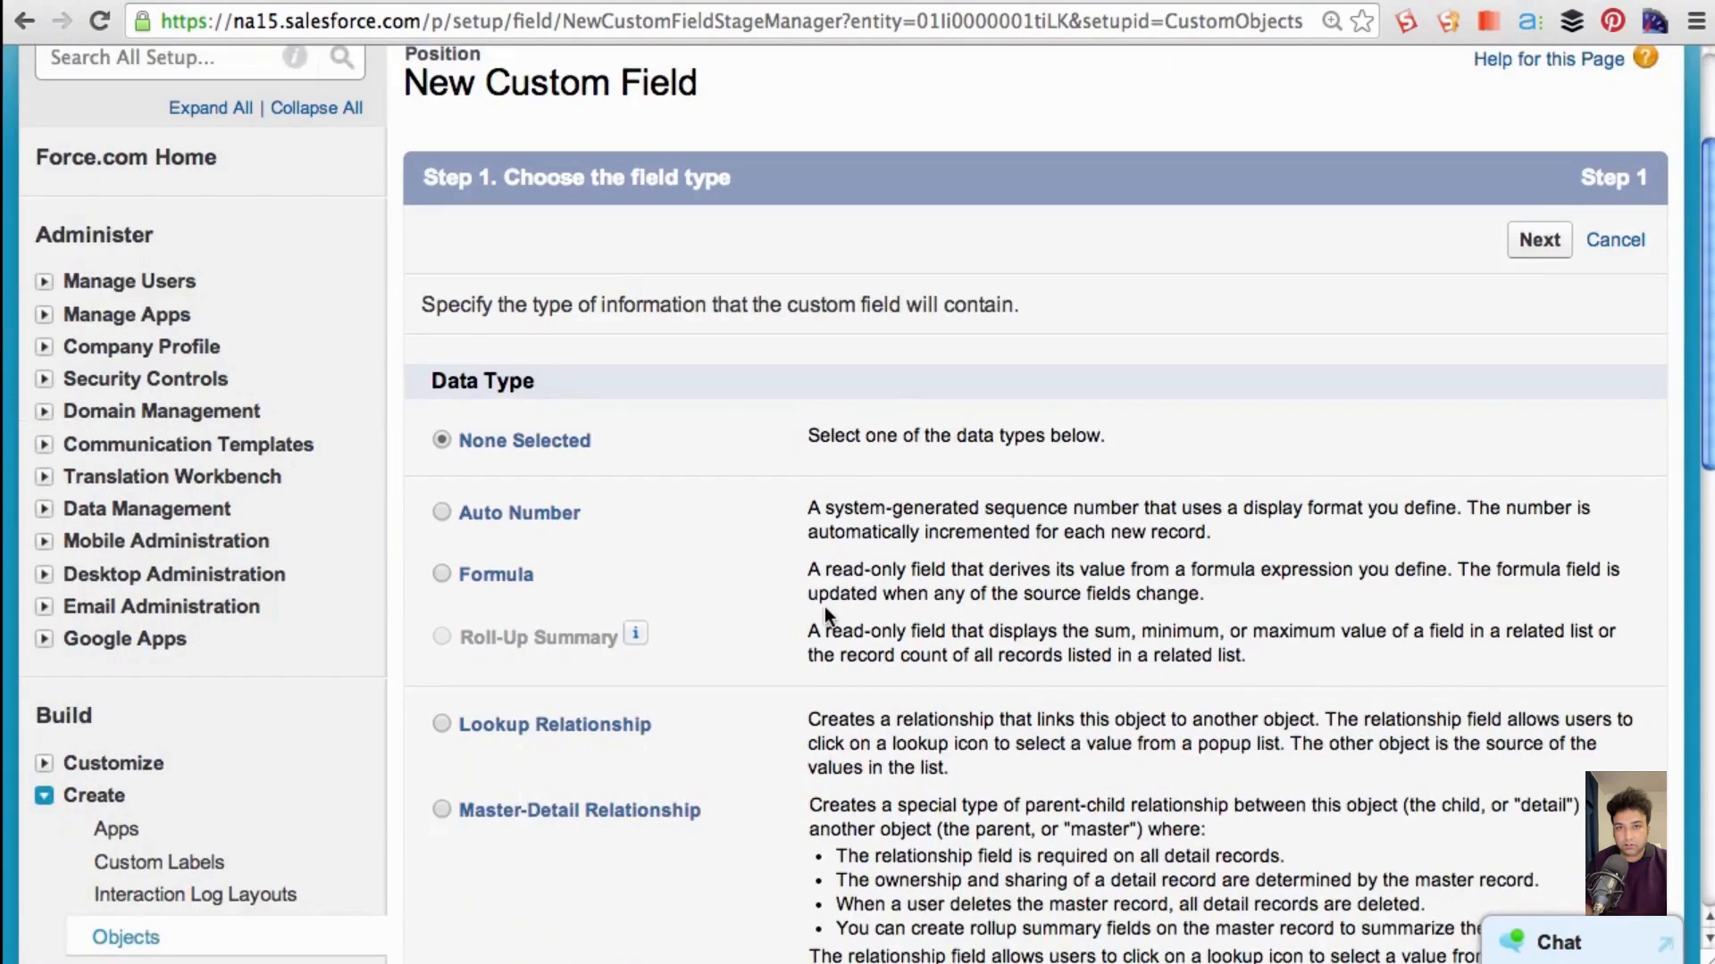
pyautogui.scroll(-4, 823, 608)
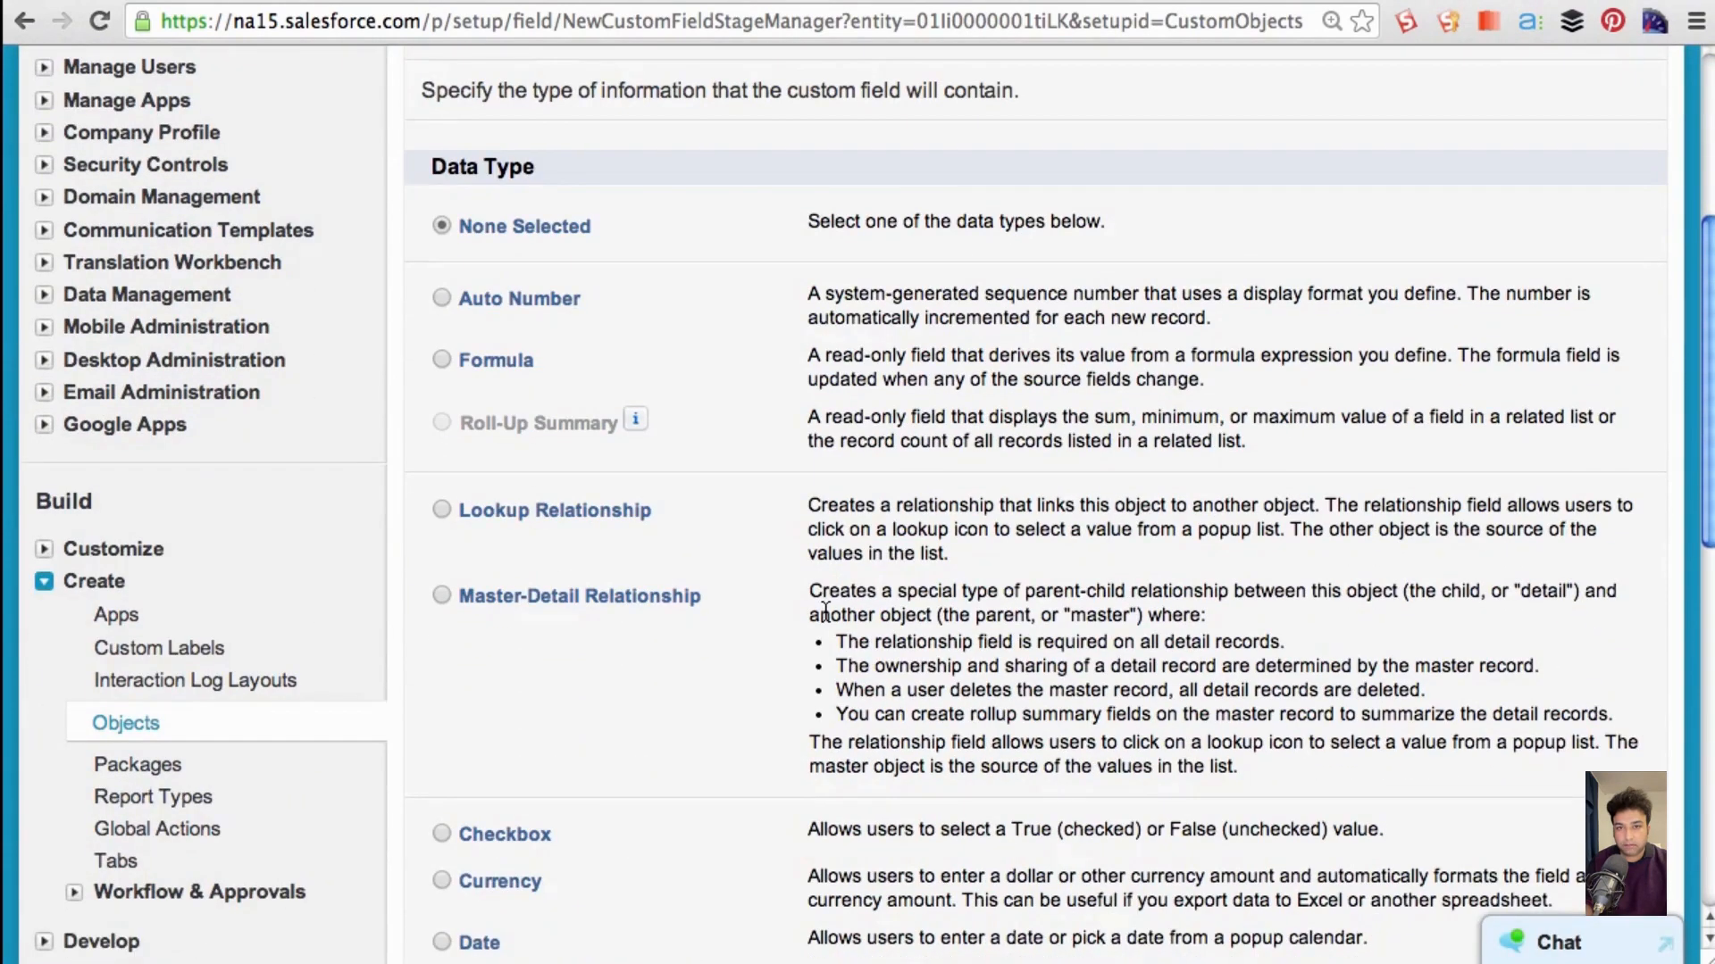
pyautogui.click(441, 360)
pyautogui.scroll(-12, 970, 564)
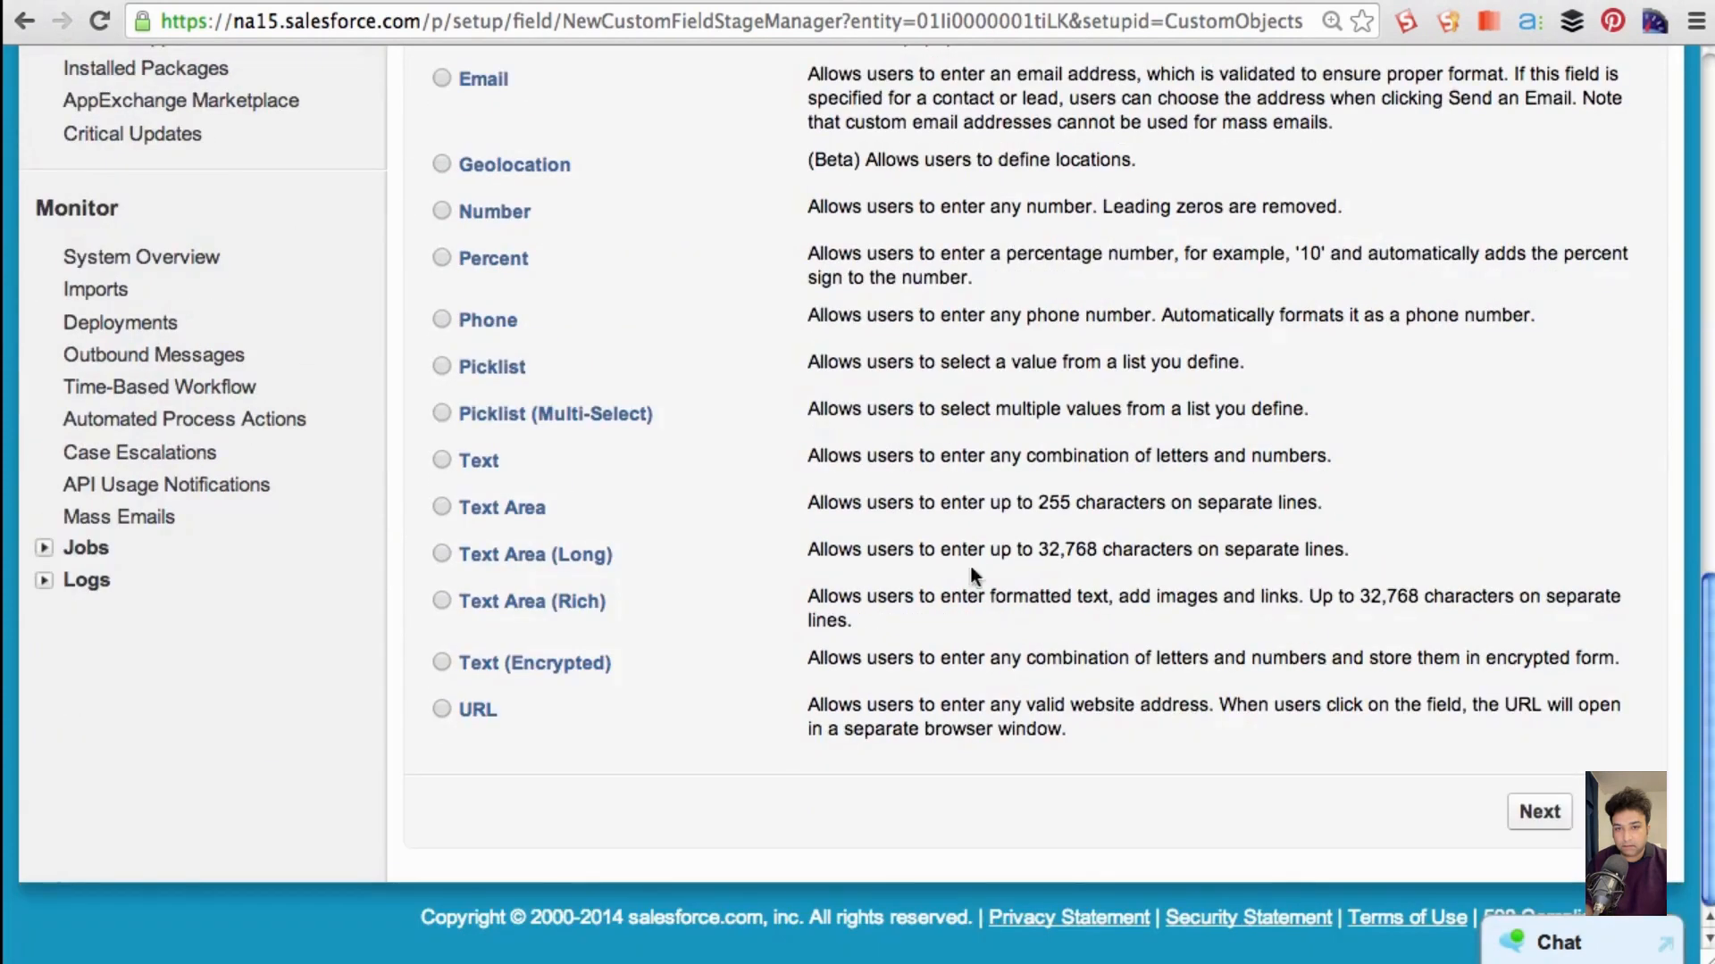
pyautogui.click(1568, 817)
# Step: Label the field Days Open with a Number return type and 0 decimal places
pyautogui.click(774, 546)
pyautogui.write('Days Open')
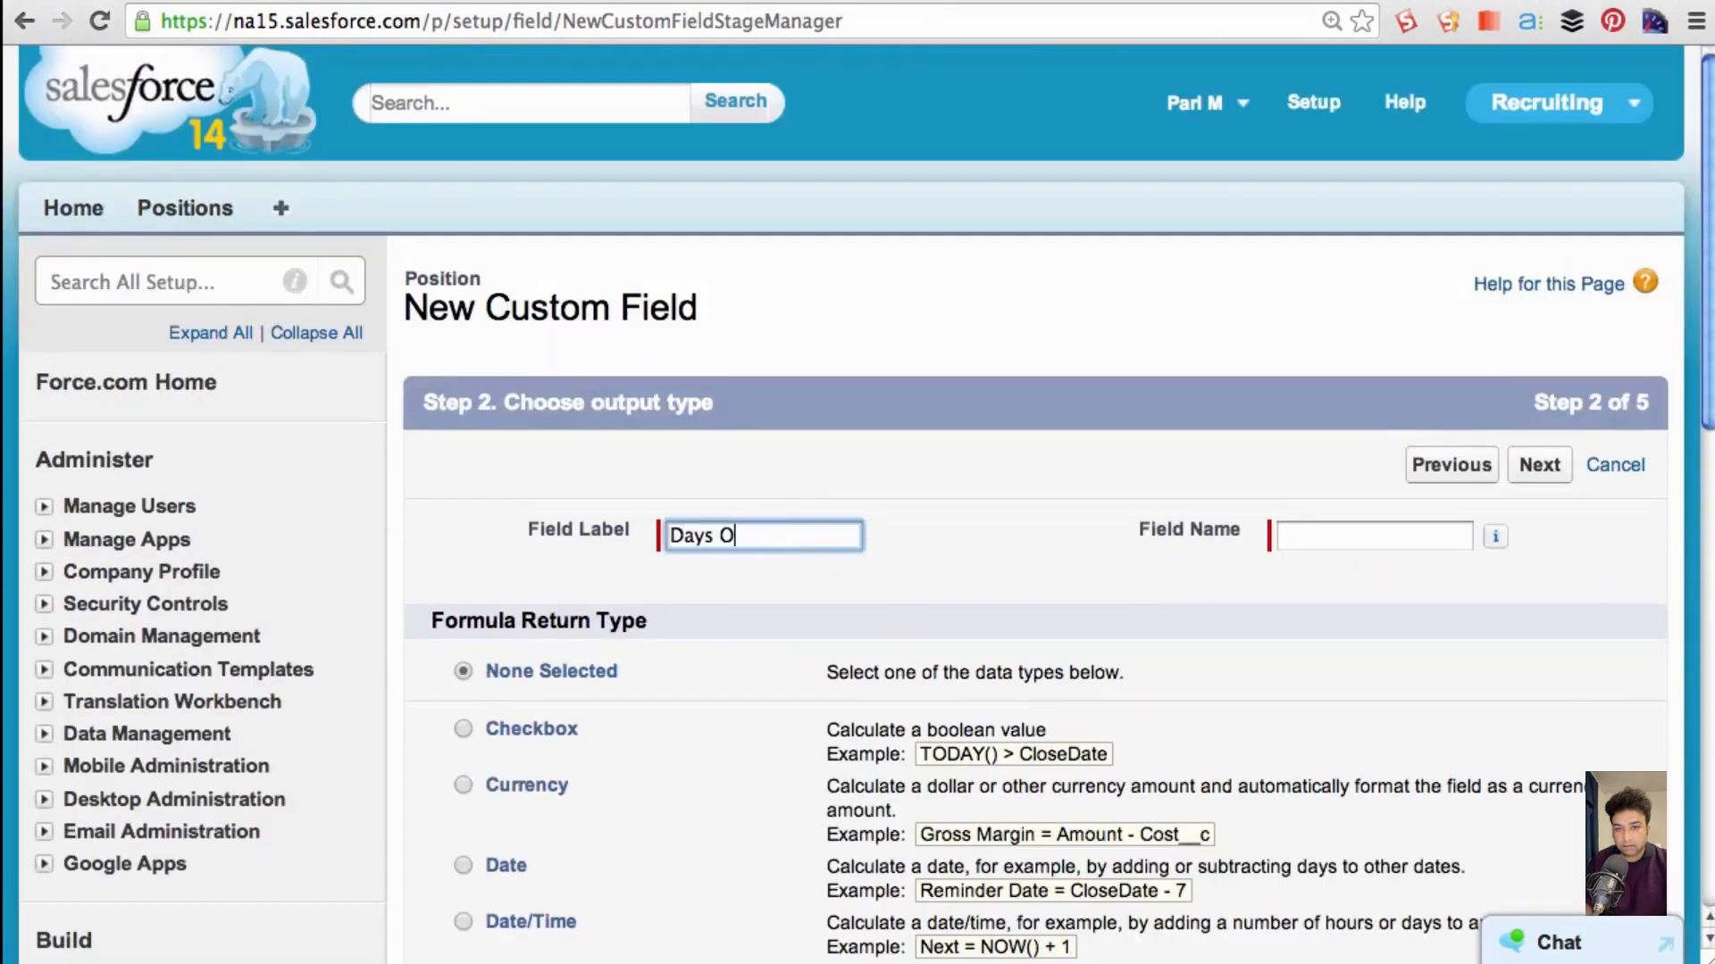
pyautogui.press('Tab')
pyautogui.scroll(-3, 759, 575)
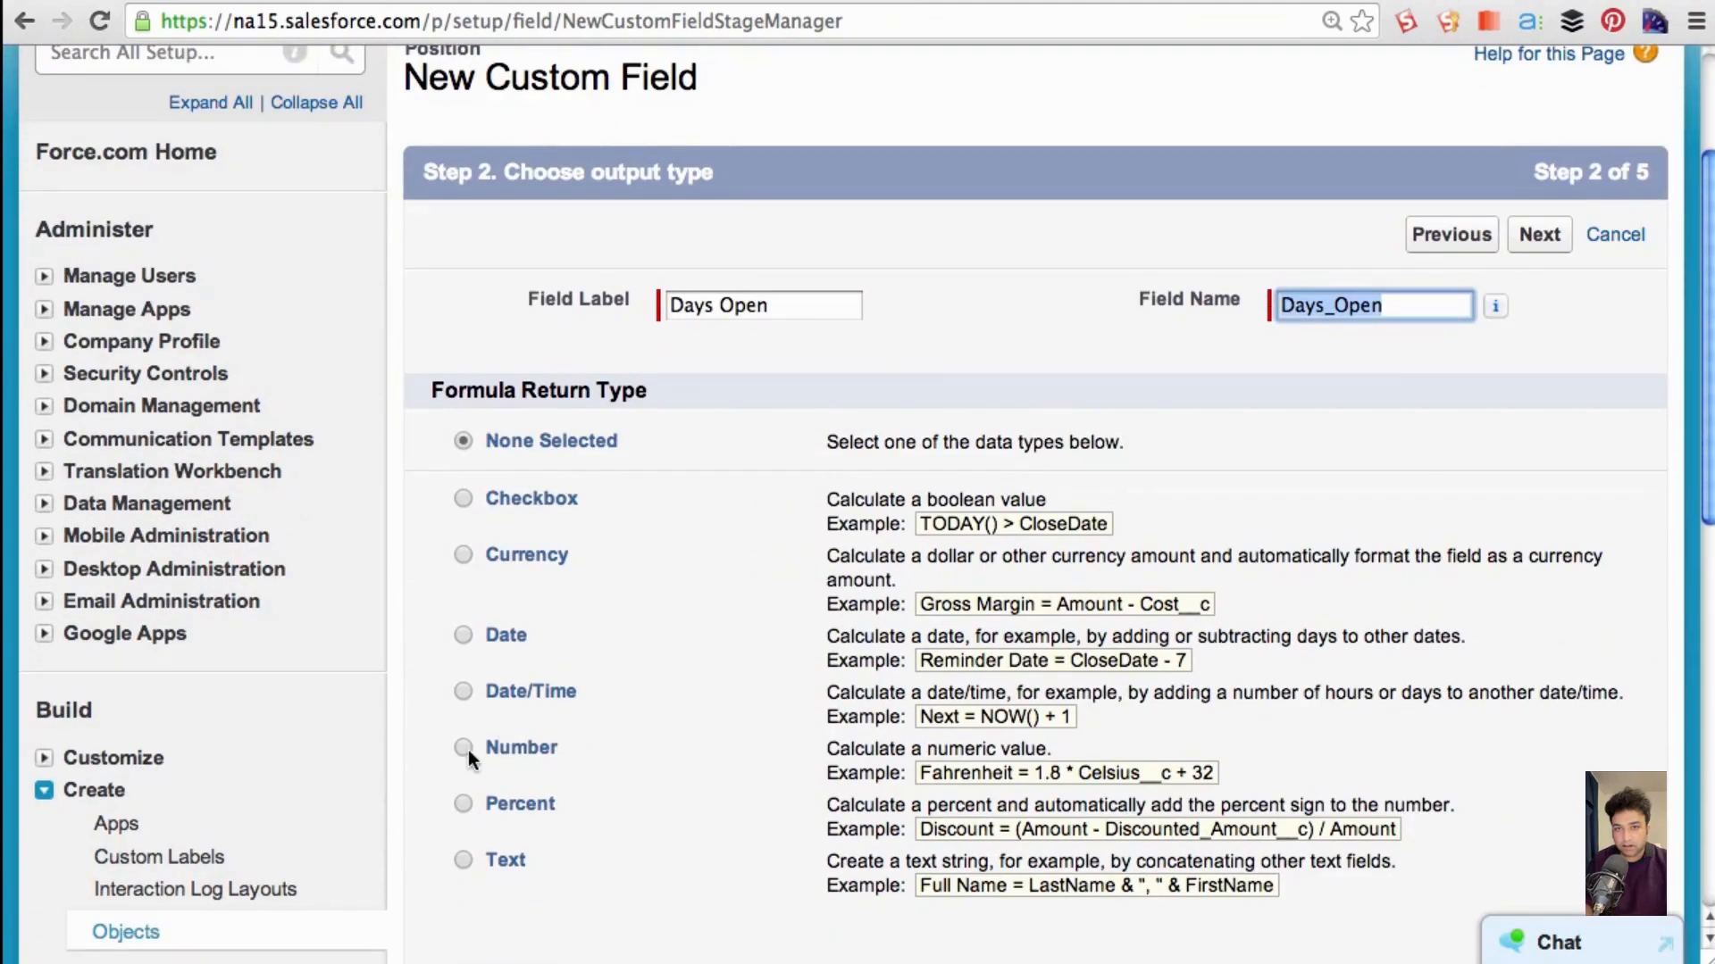
pyautogui.click(464, 748)
pyautogui.scroll(-4, 779, 734)
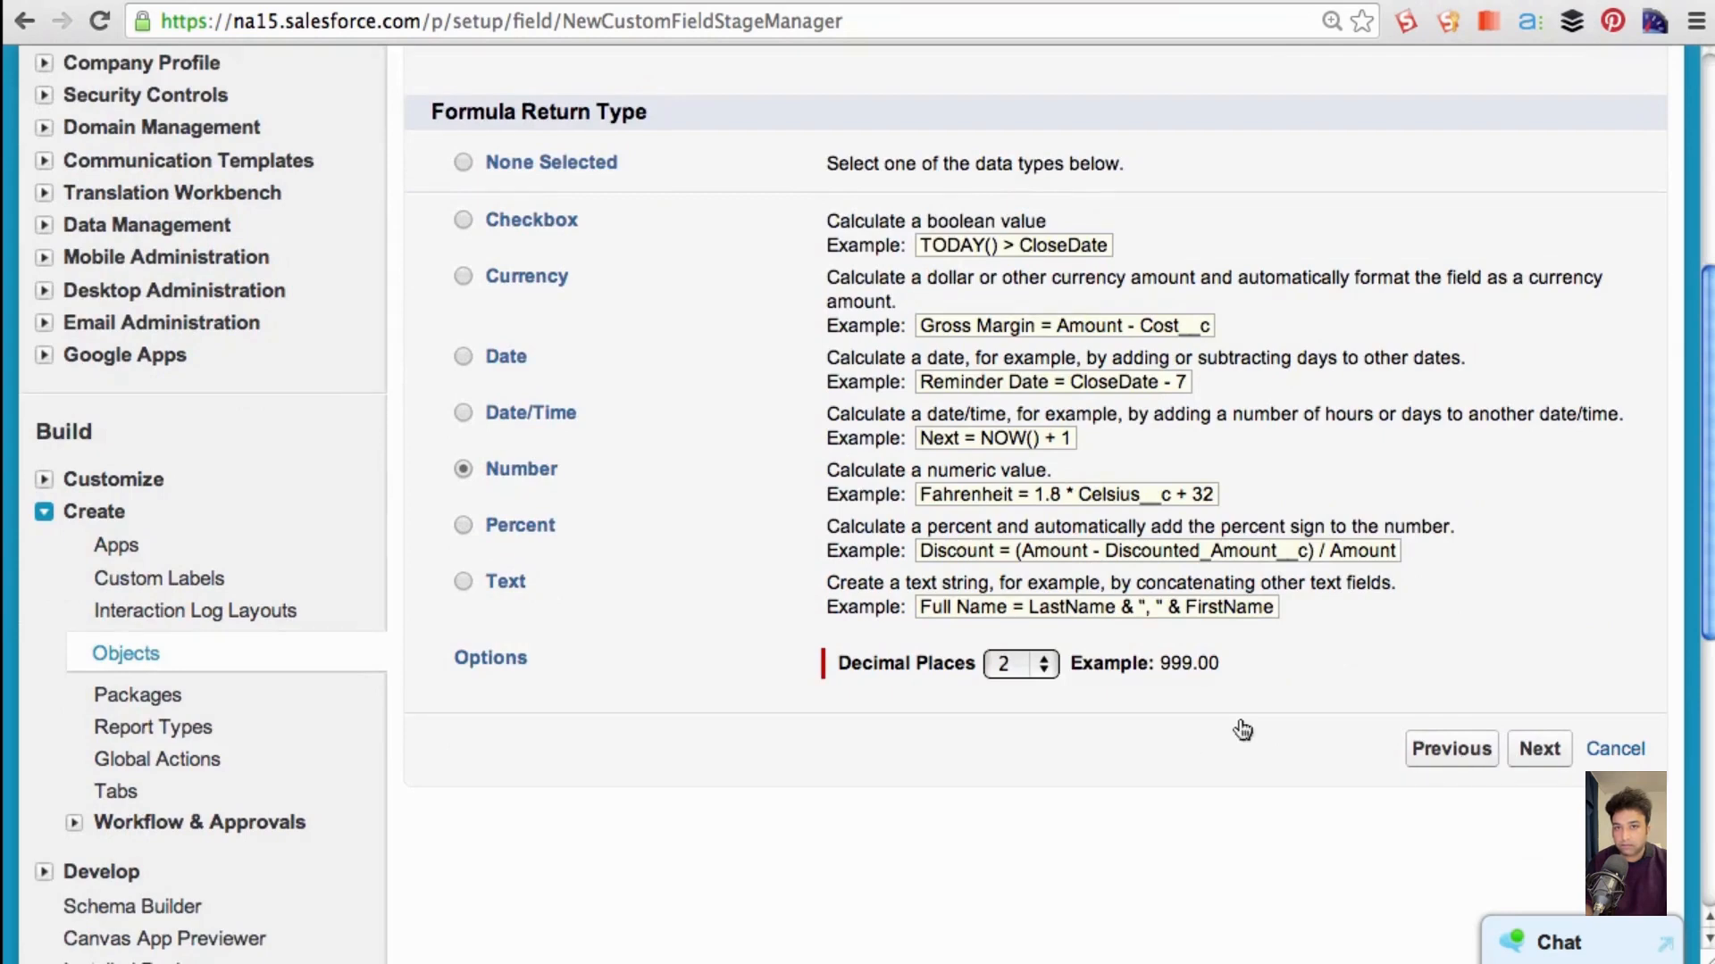
pyautogui.click(1042, 666)
pyautogui.click(1032, 611)
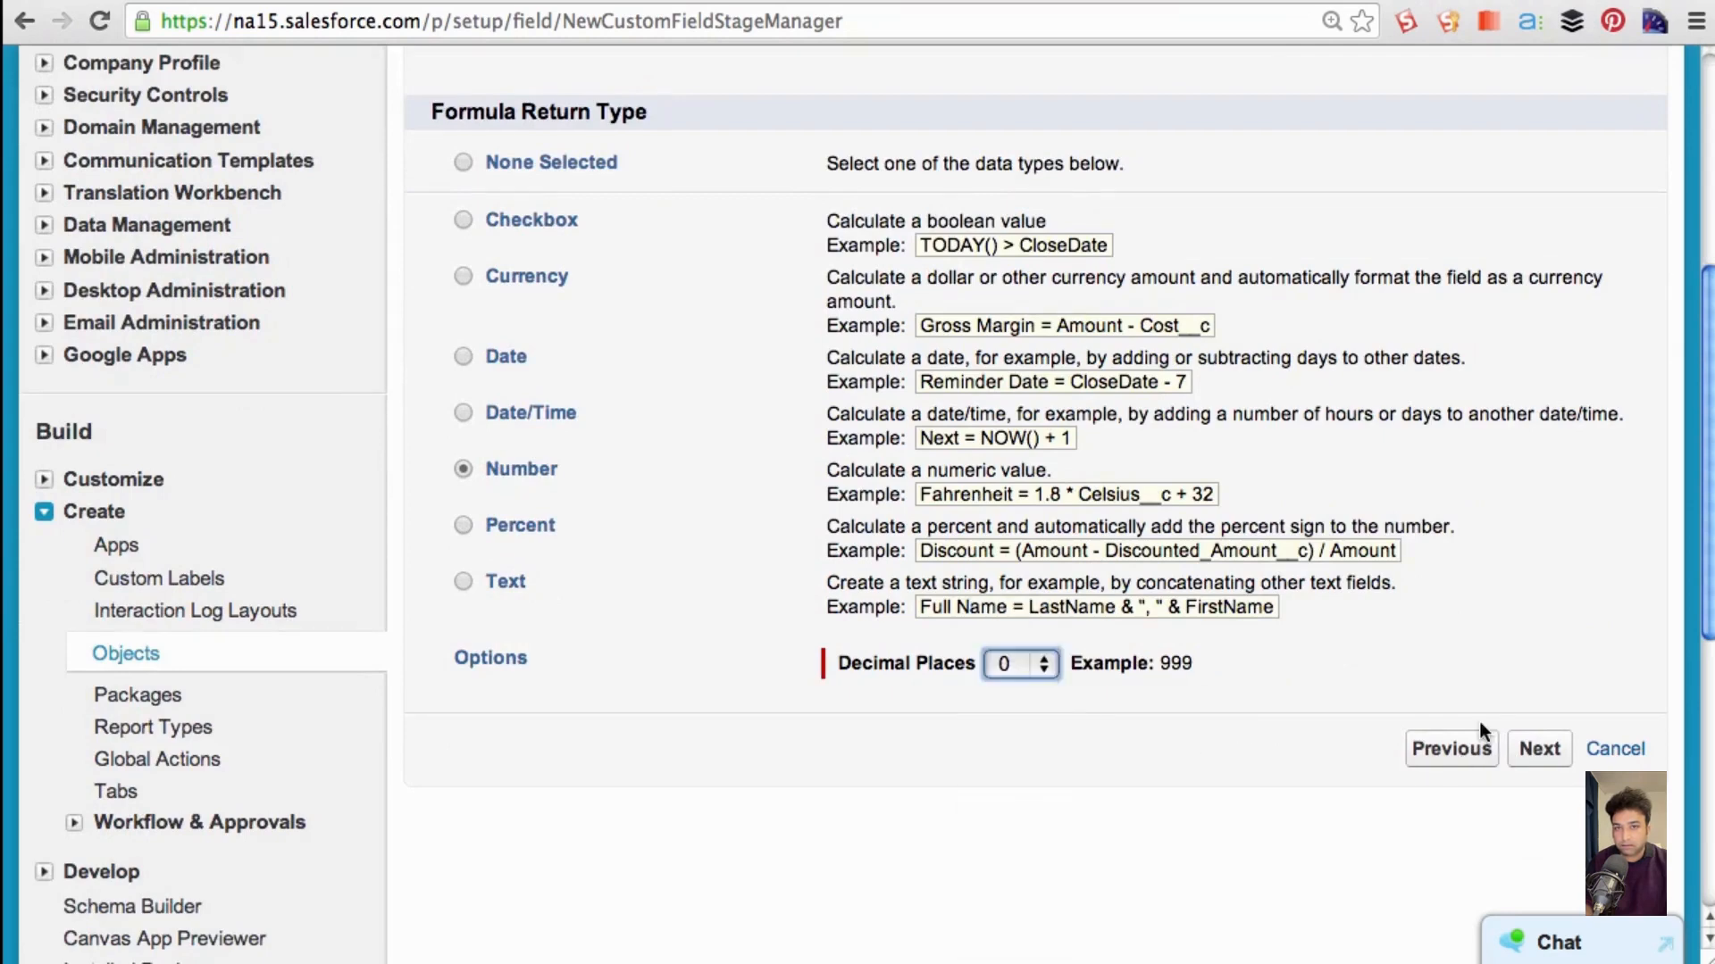
pyautogui.click(1540, 751)
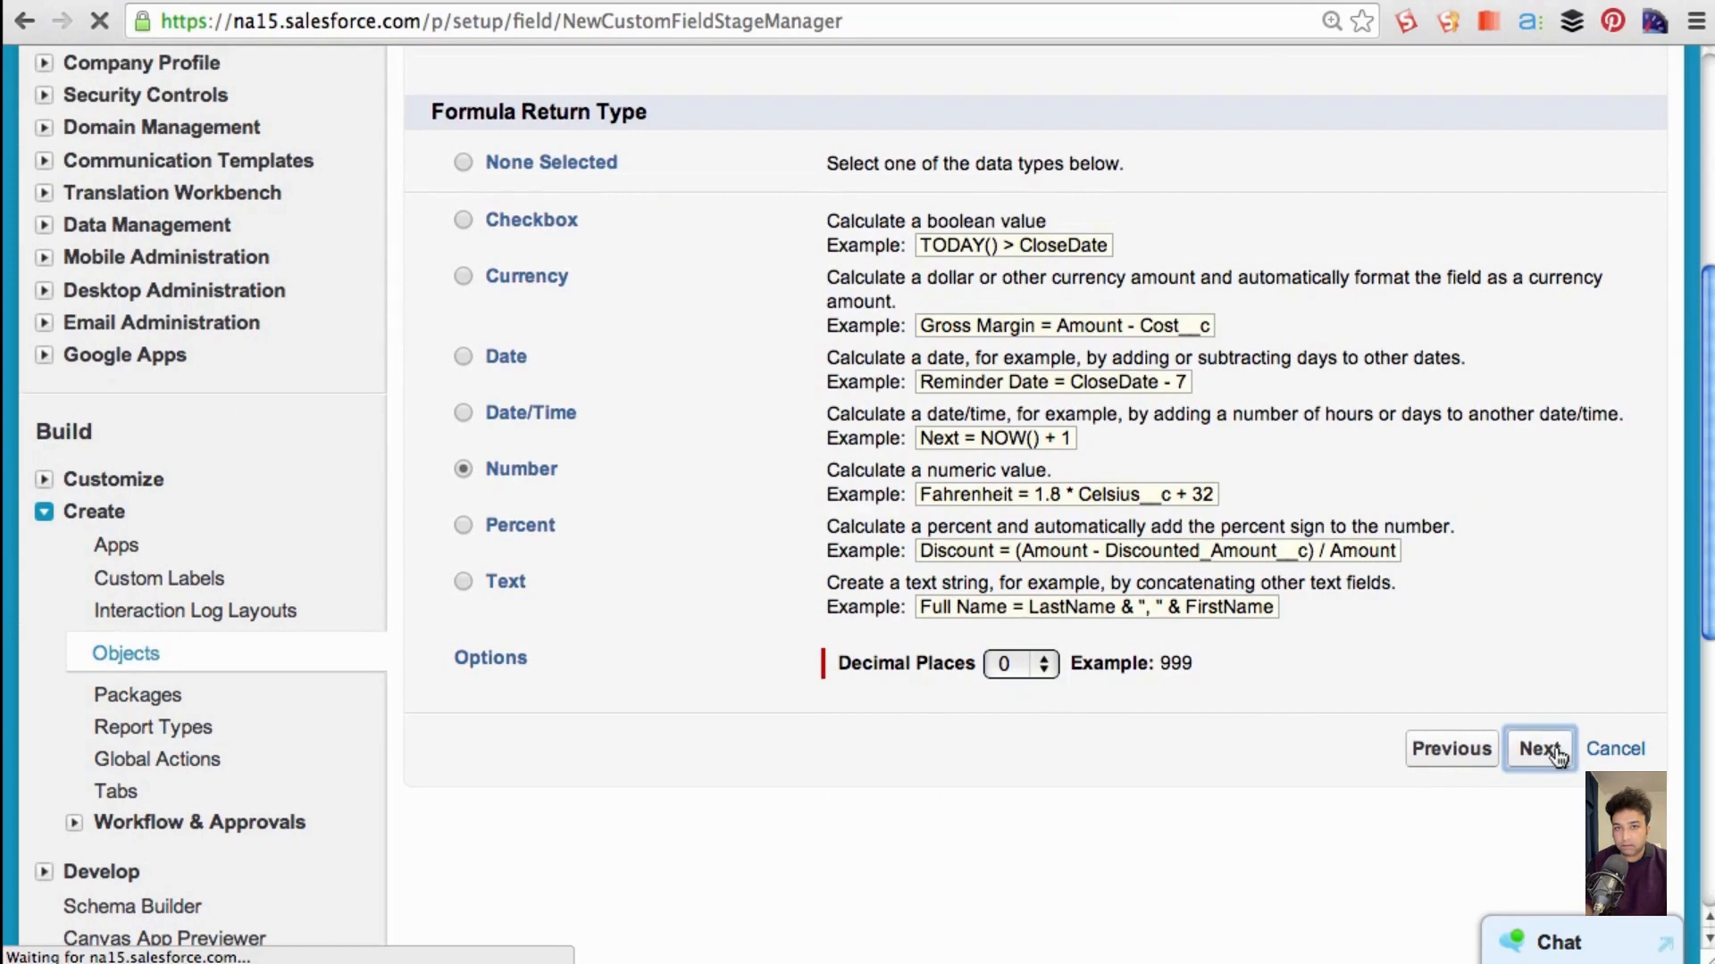
# Step: Enter the formula Close_Date__c - Open_Date__c
pyautogui.scroll(-2, 1450, 733)
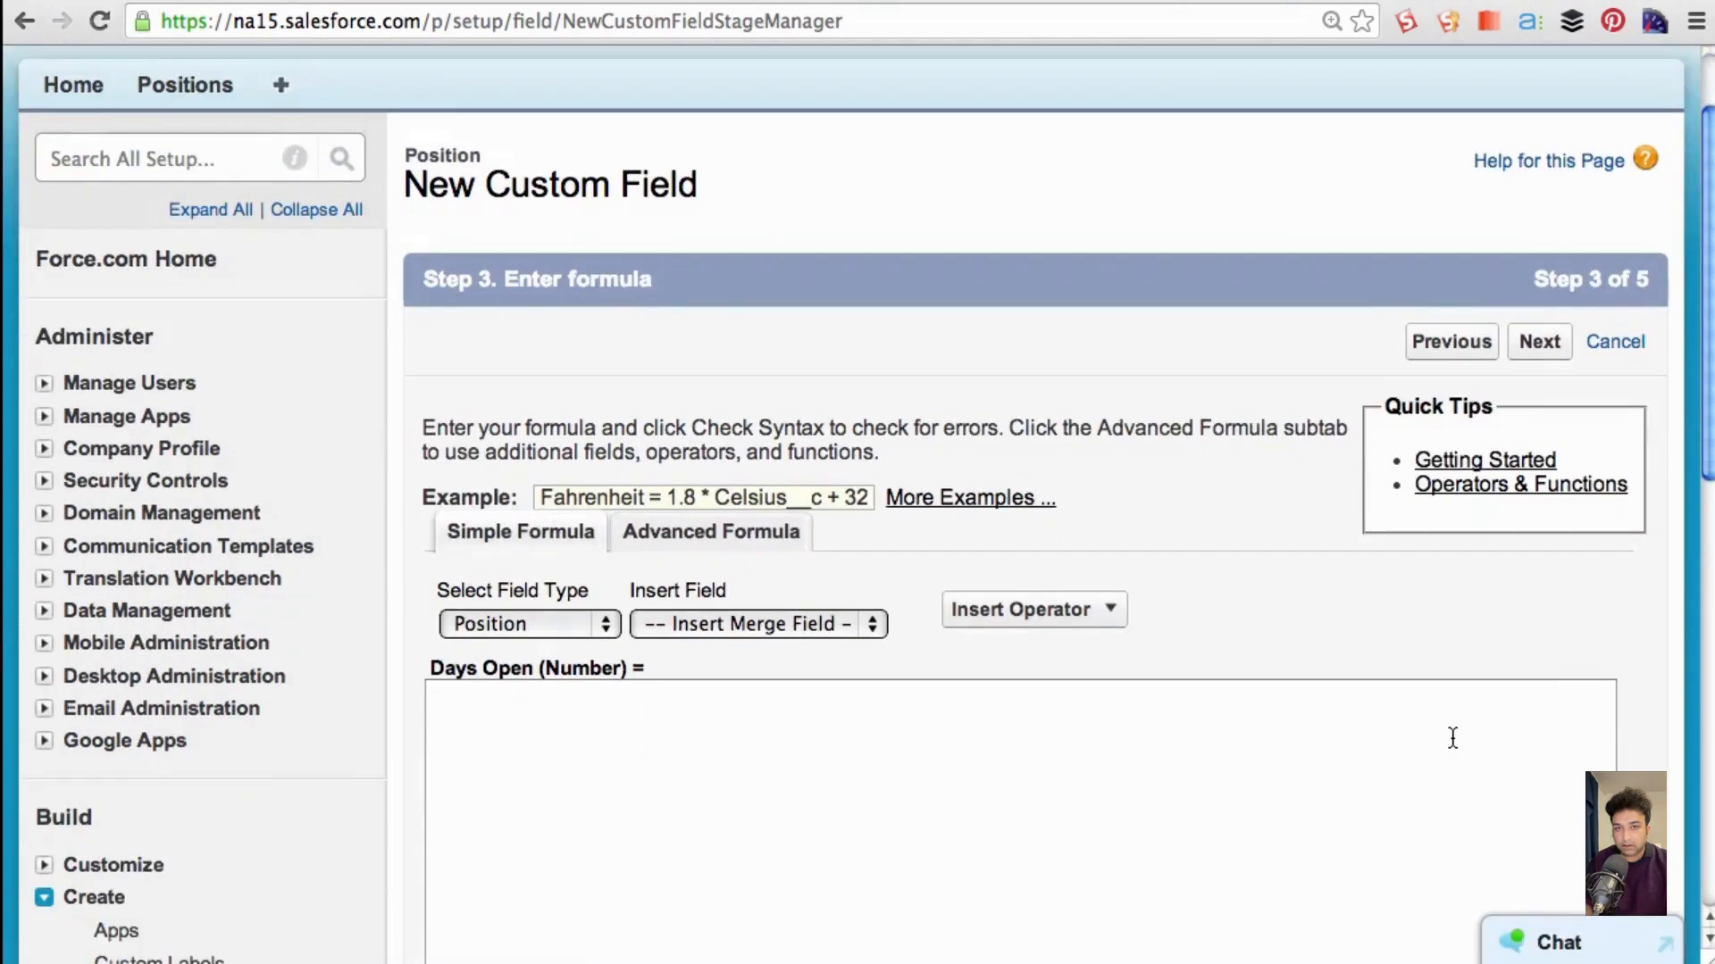
pyautogui.scroll(-2, 1452, 738)
pyautogui.click(517, 636)
pyautogui.write('Close')
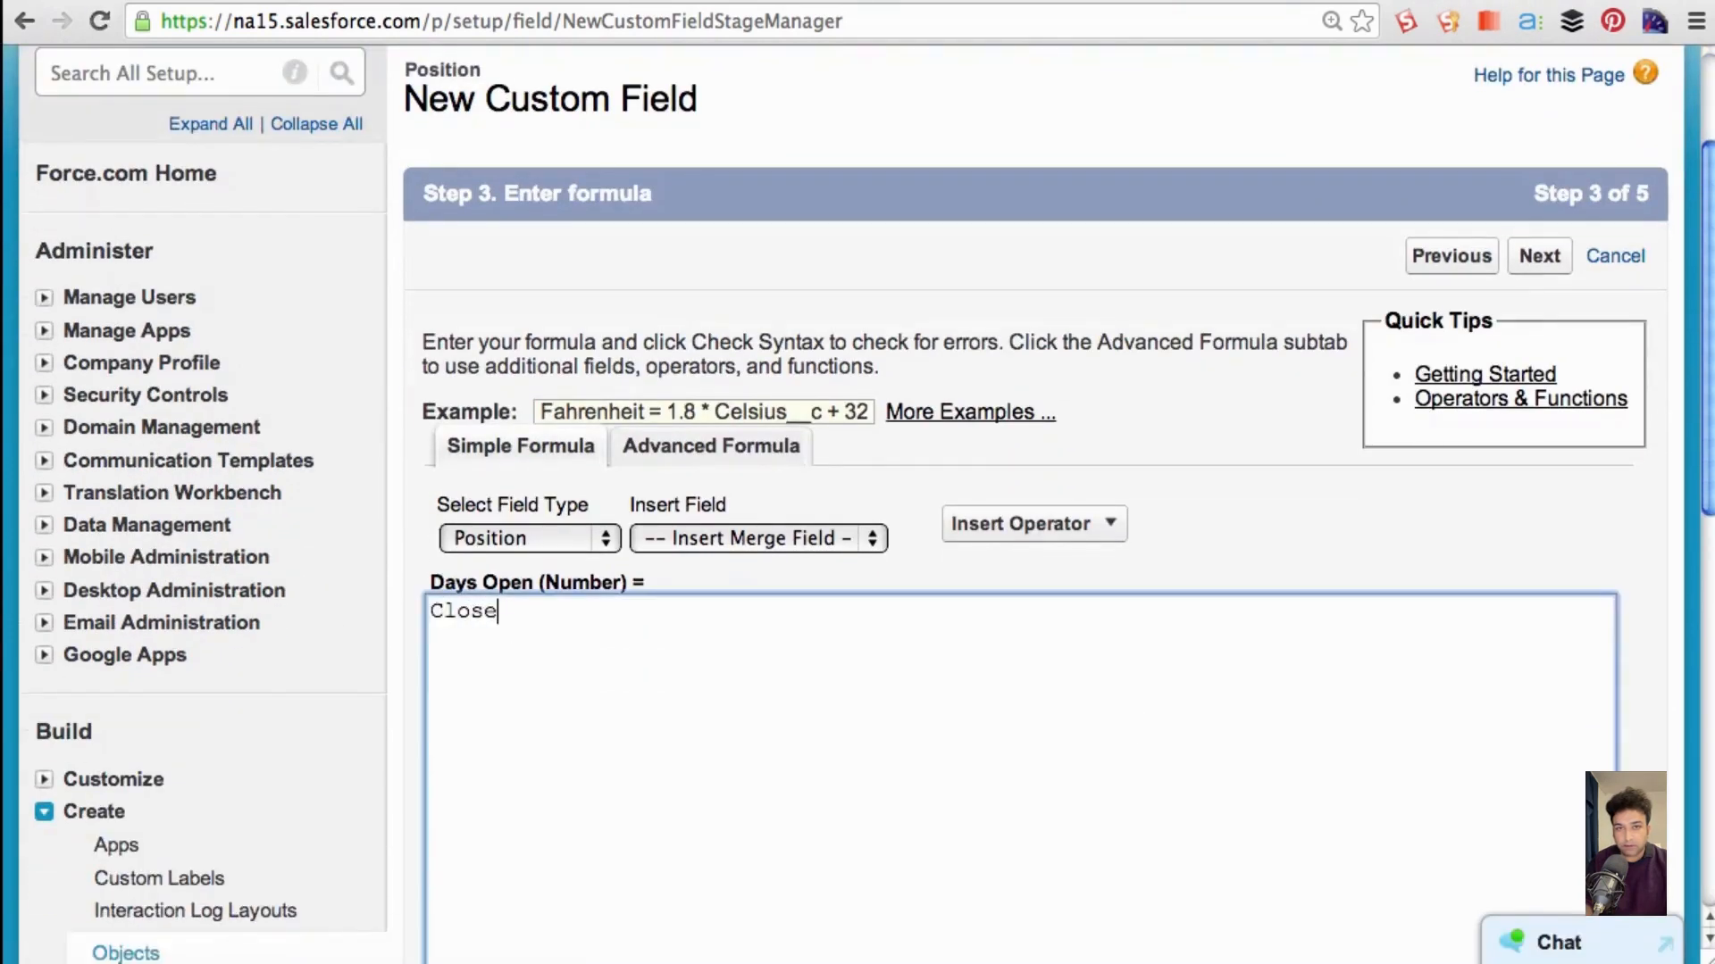
pyautogui.write('_Date__c - Open_Date_')
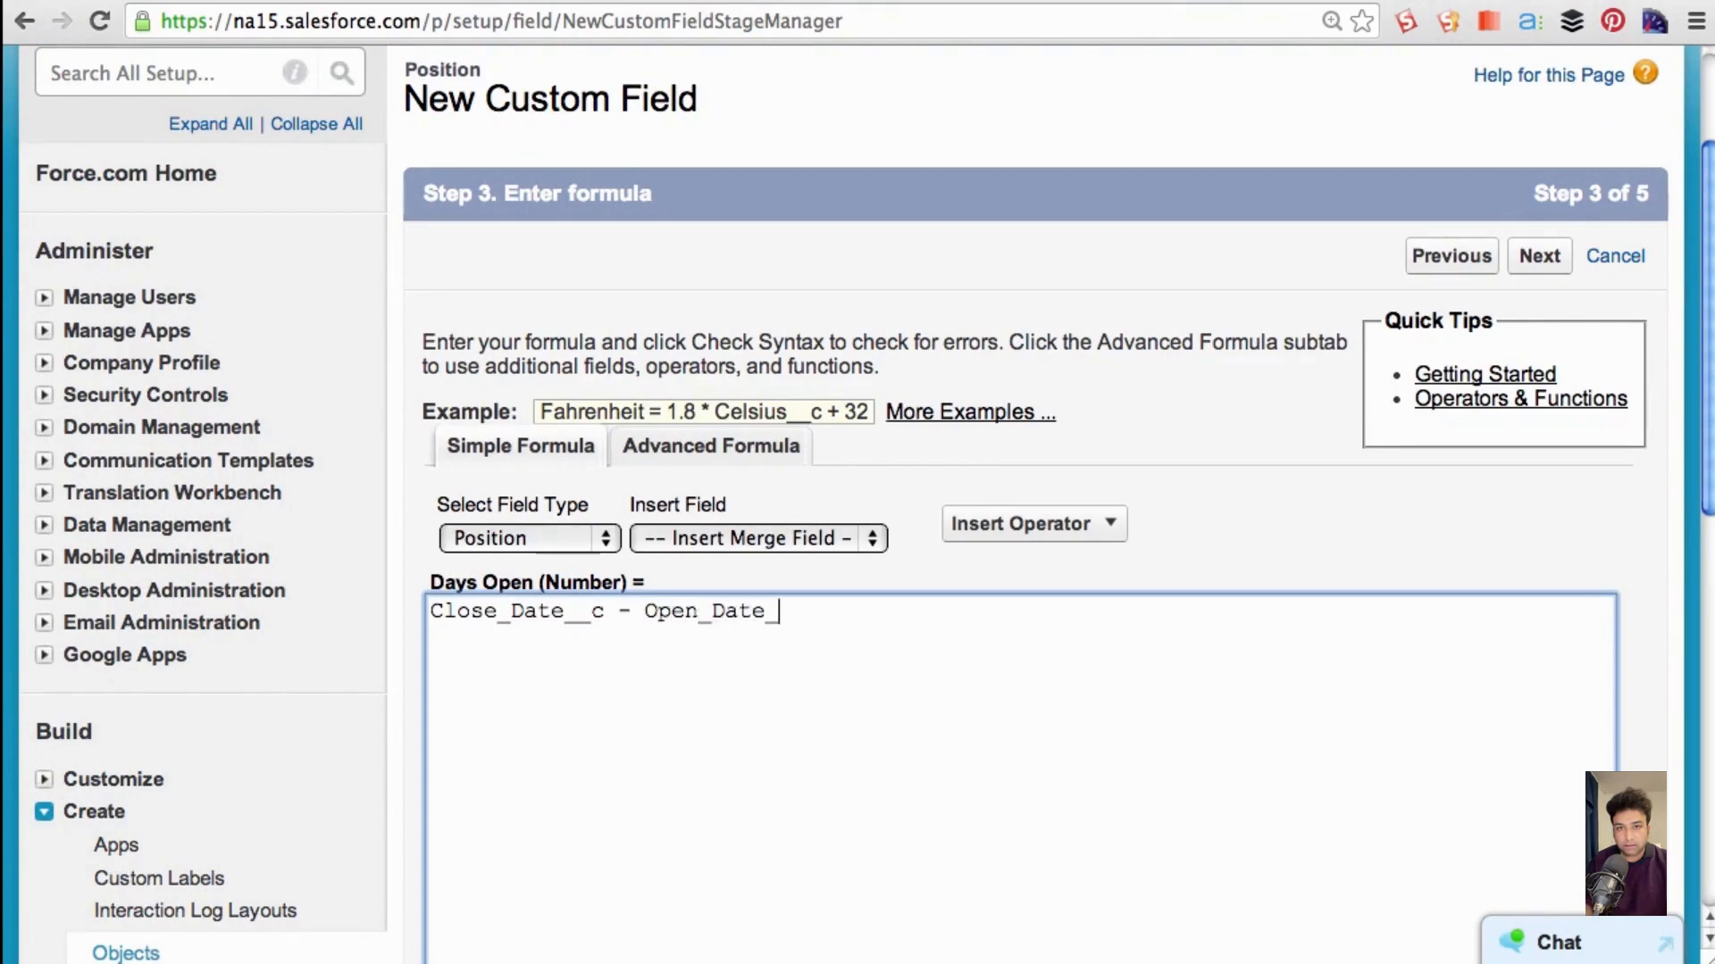
pyautogui.write('_c')
# Step: Replace it with Today() - Open_Date__c, then delete the formula entirely
pyautogui.moveTo(822, 614); pyautogui.dragTo(432, 606)
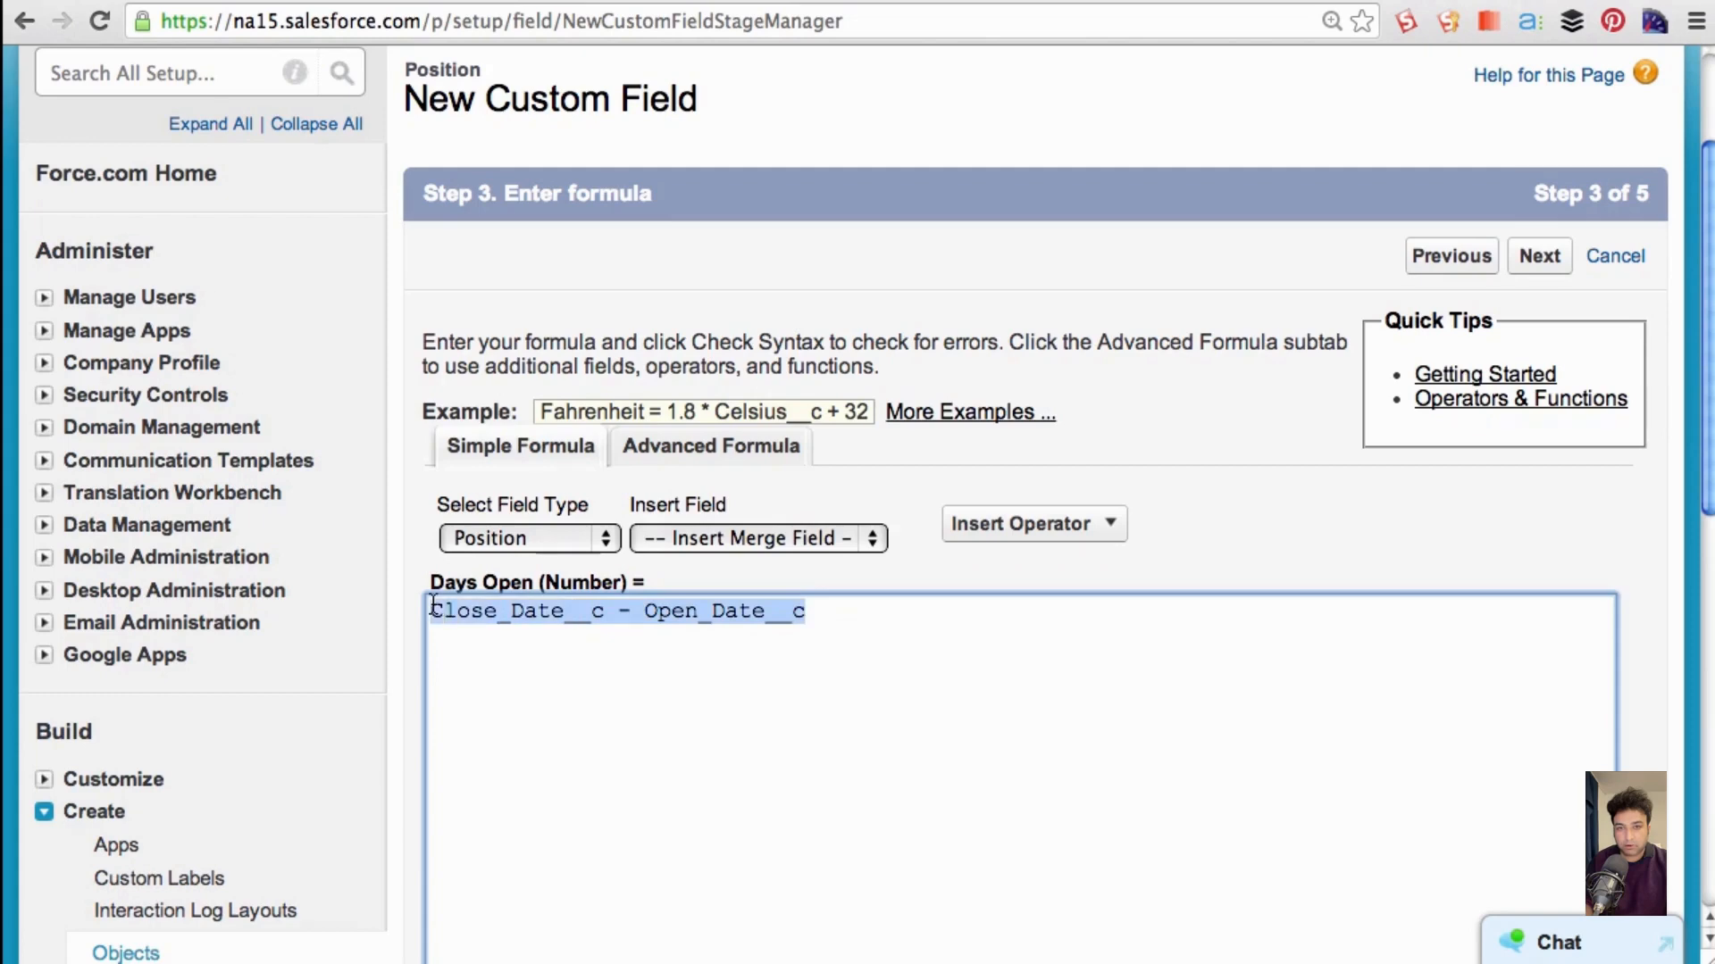
pyautogui.press('BackSpace')
pyautogui.write('Today()')
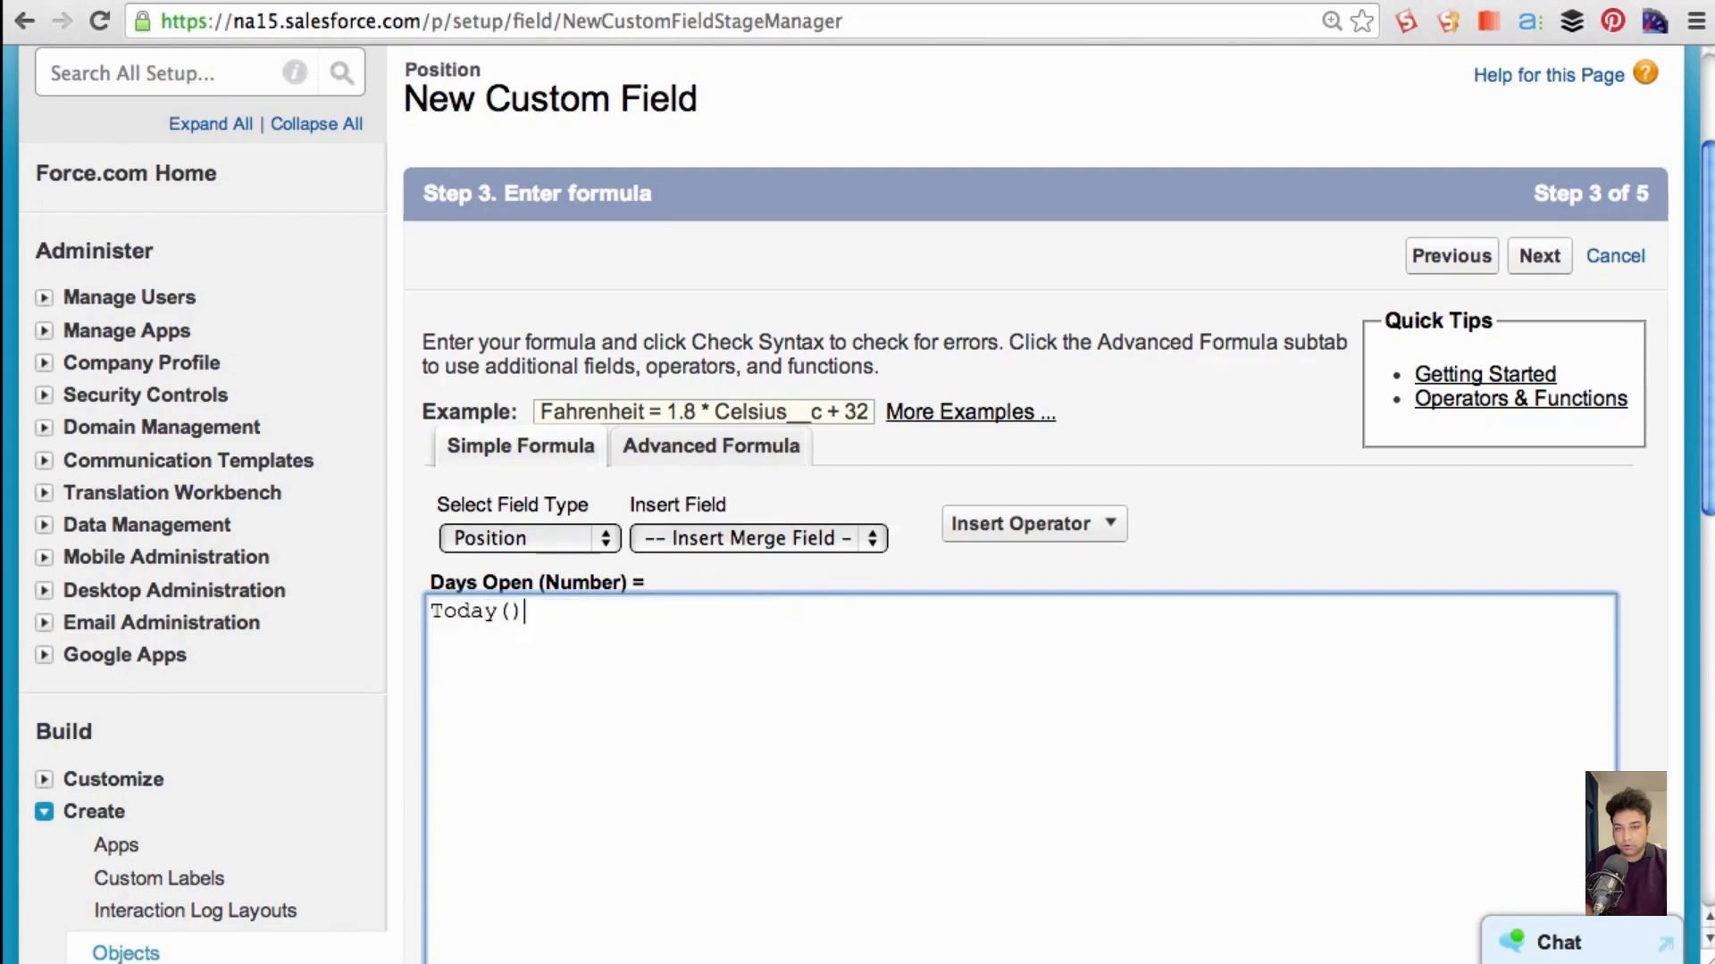
pyautogui.write(' - Open_Date__c')
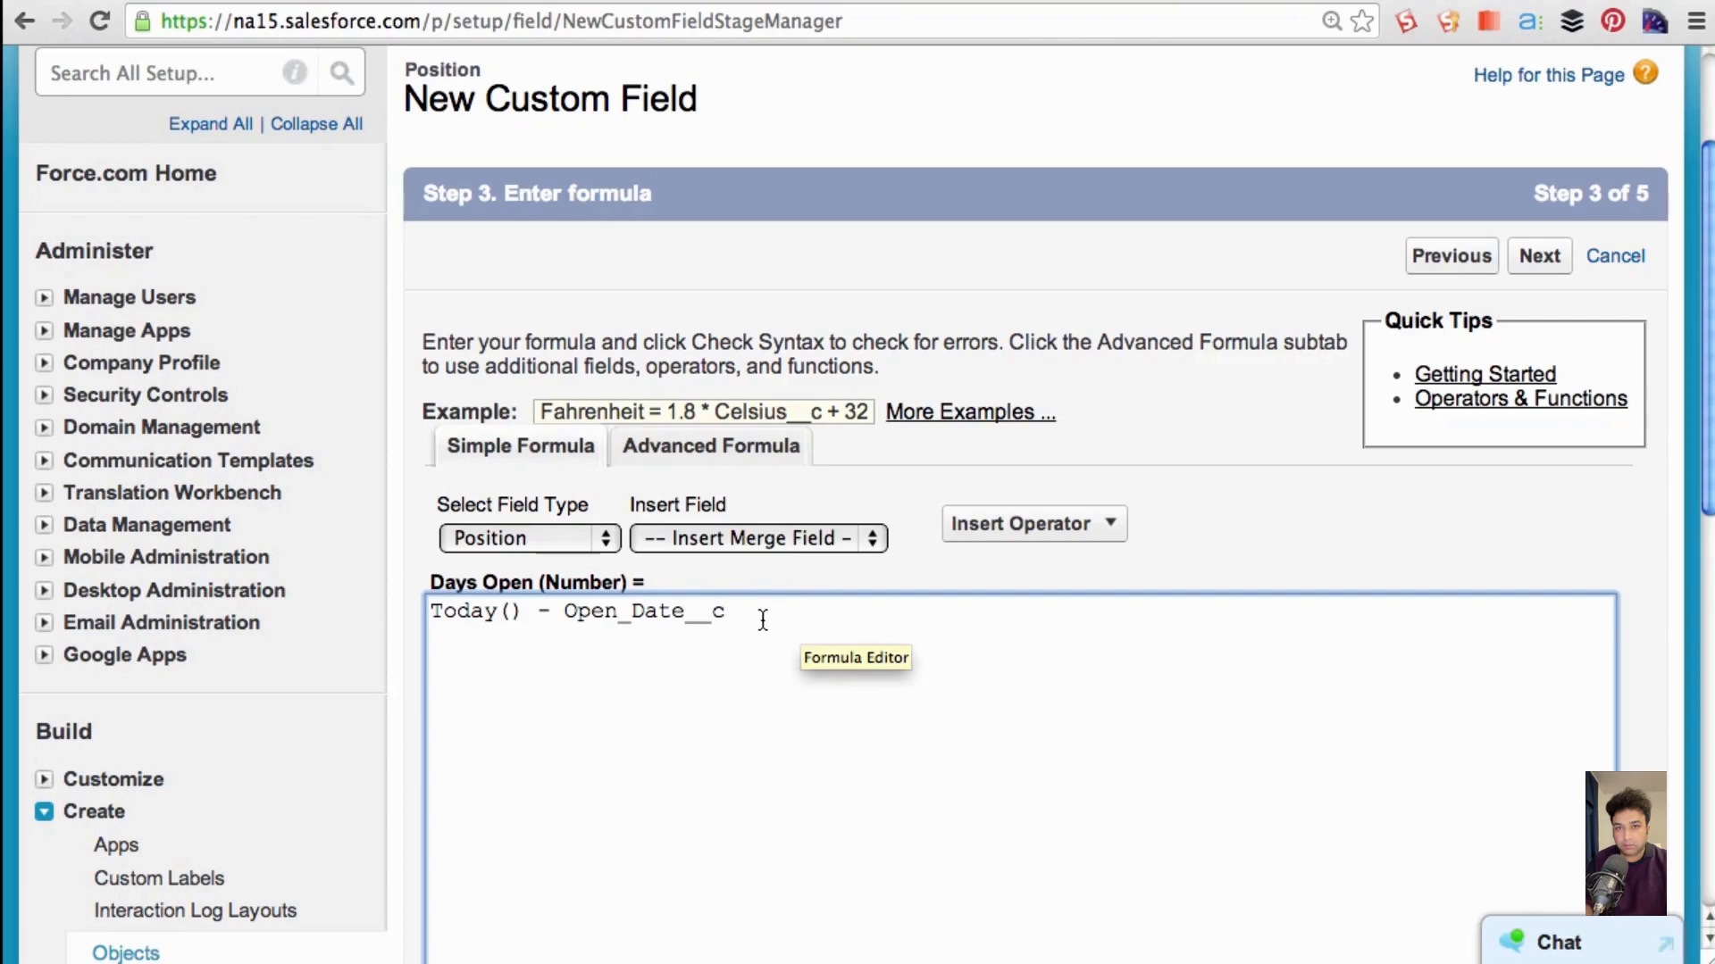
pyautogui.moveTo(728, 613); pyautogui.dragTo(375, 606)
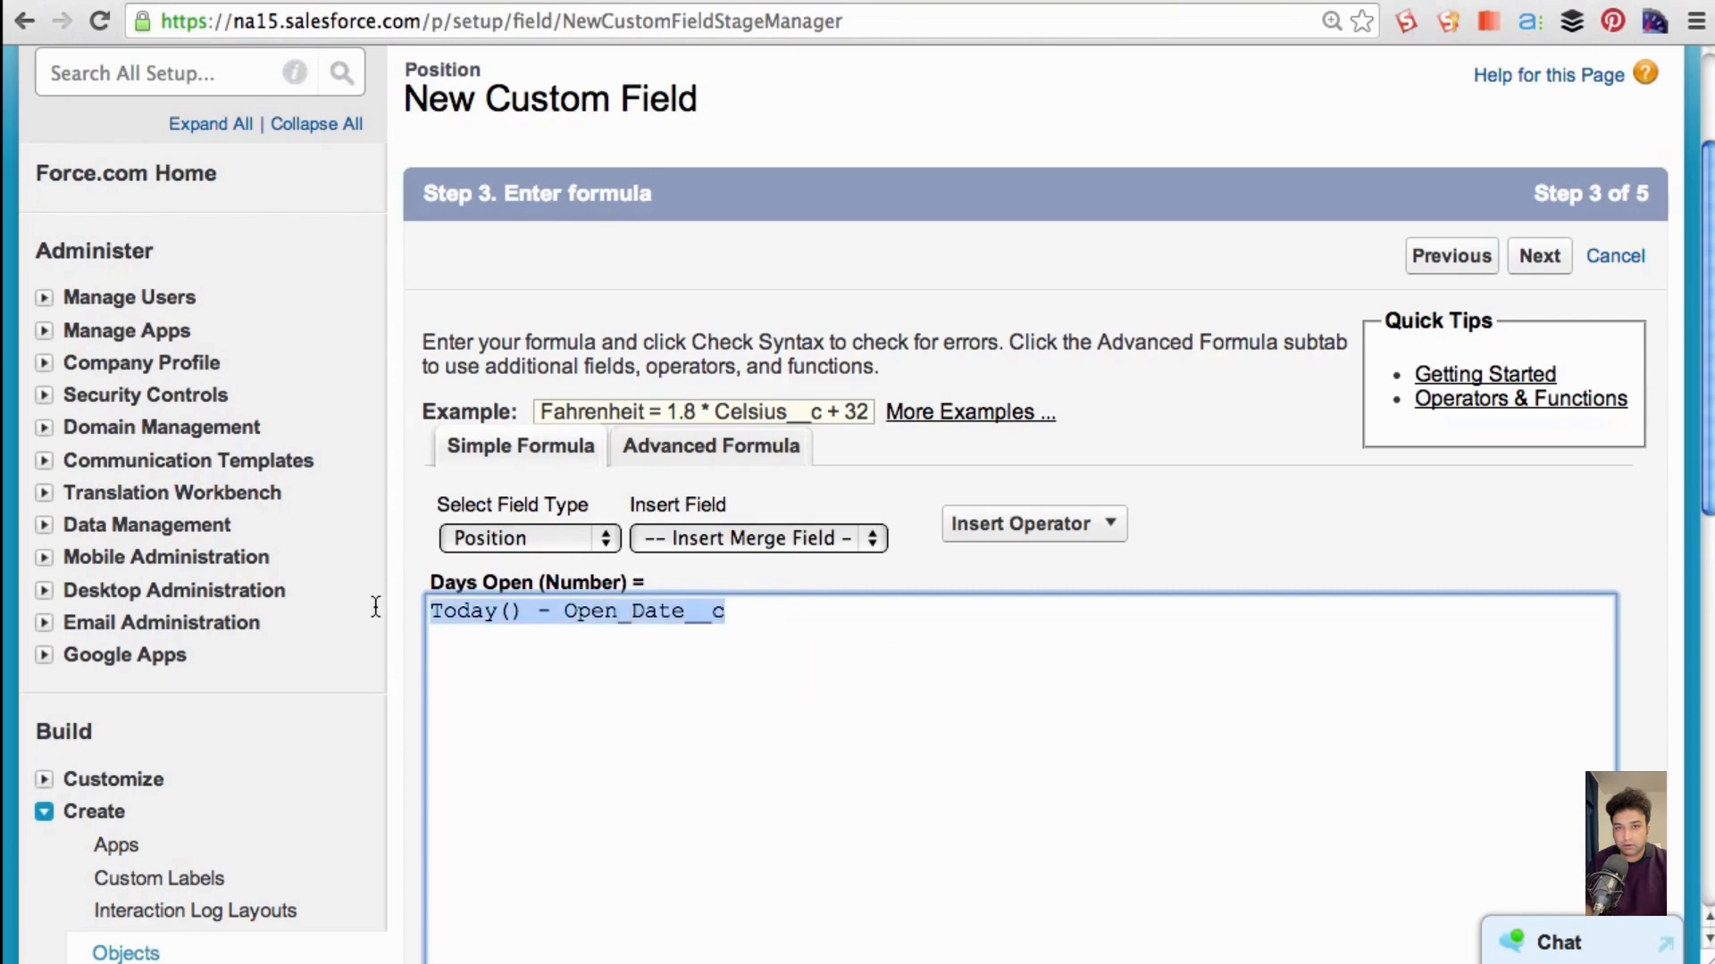
pyautogui.press('BackSpace')
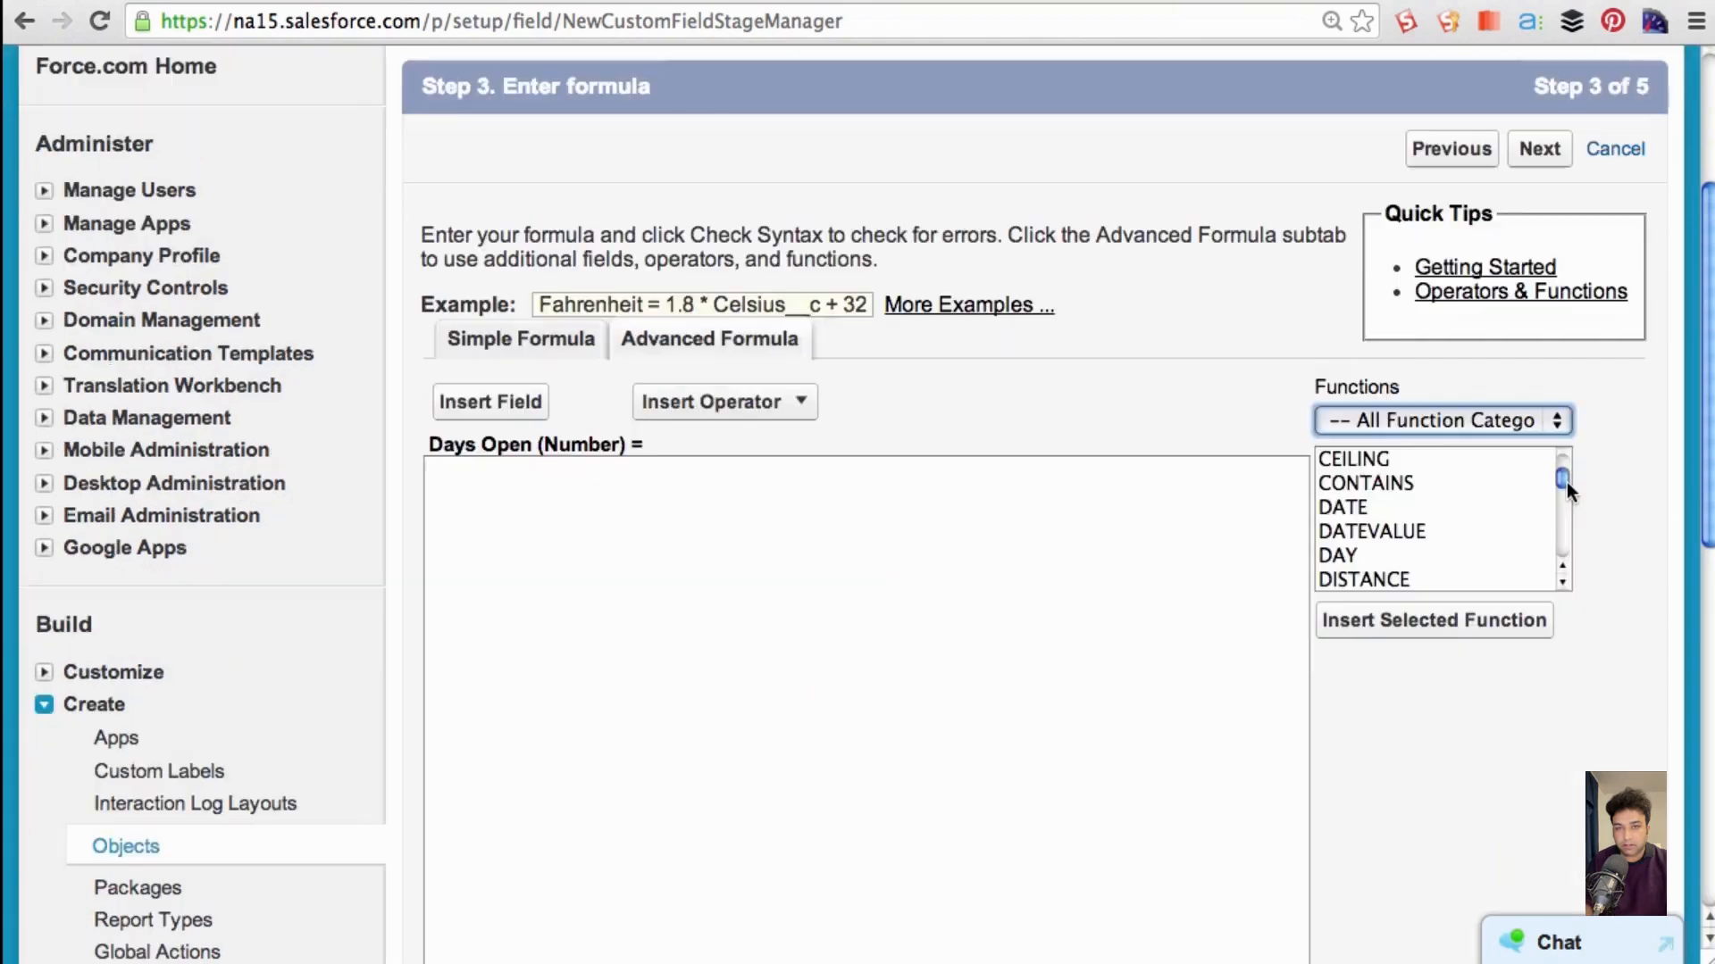
# Step: Enter the Days Open formula IF(ISBLANK(Close_Date__c), Today() - Open_Date__c, Close_Date__c - Open_Date__c) and continue
pyautogui.moveTo(1566, 482); pyautogui.dragTo(1567, 503)
pyautogui.click(1359, 525)
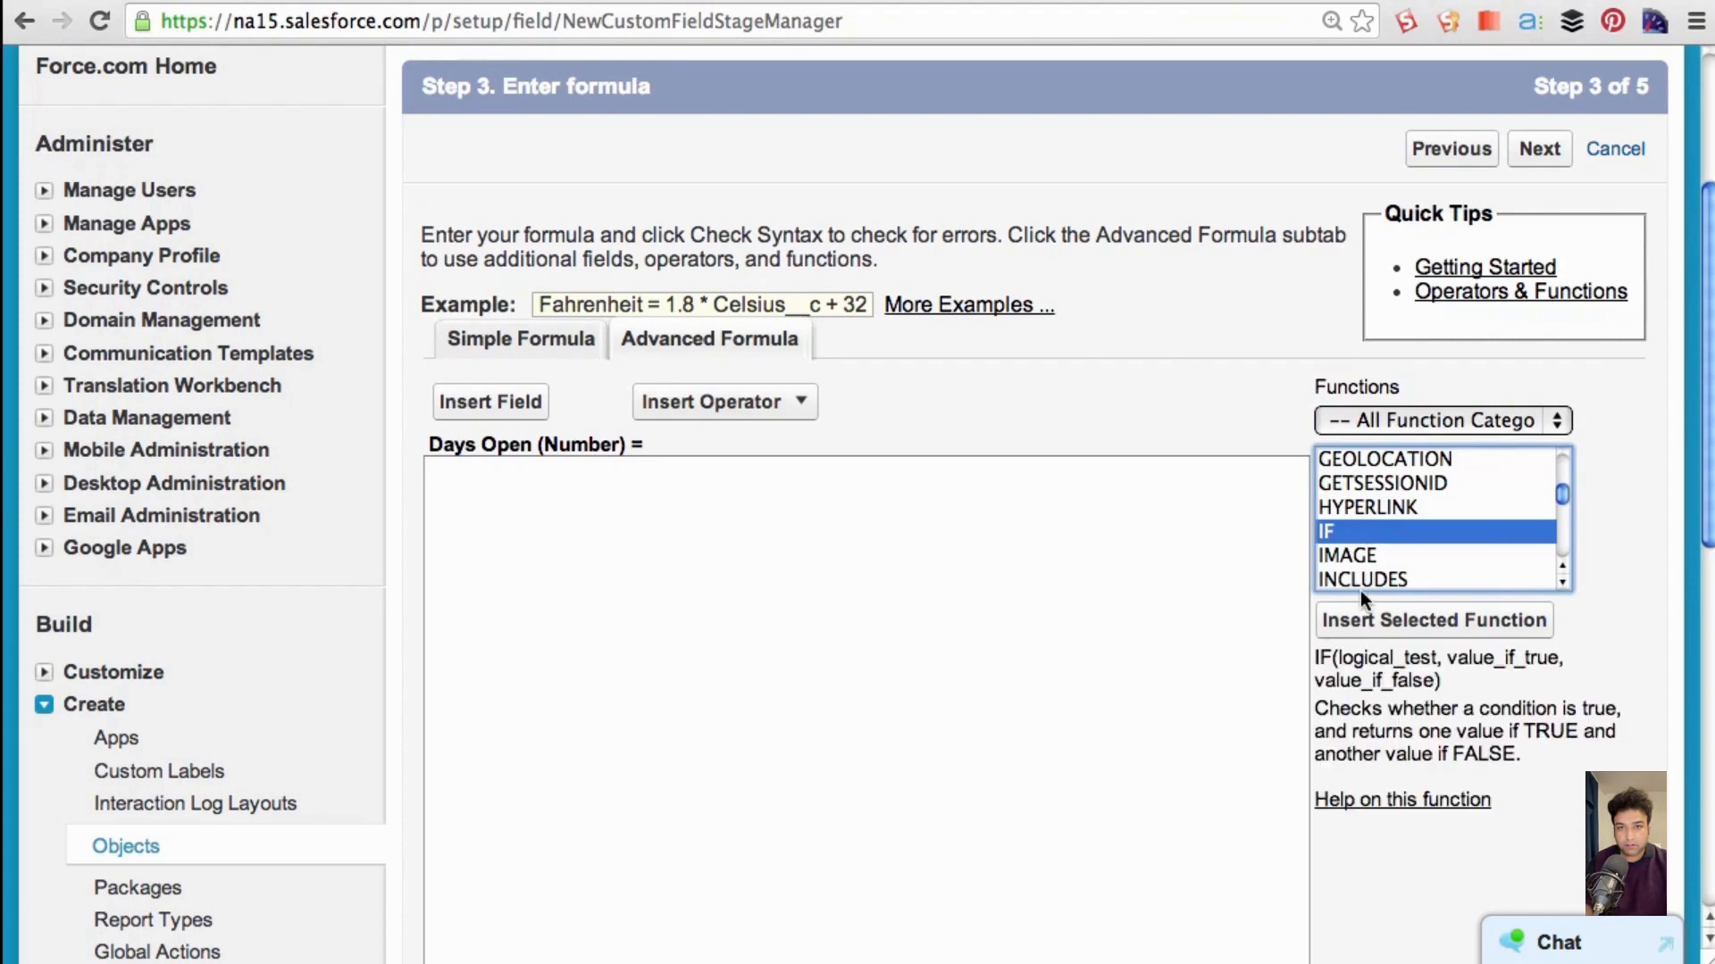
pyautogui.click(1363, 616)
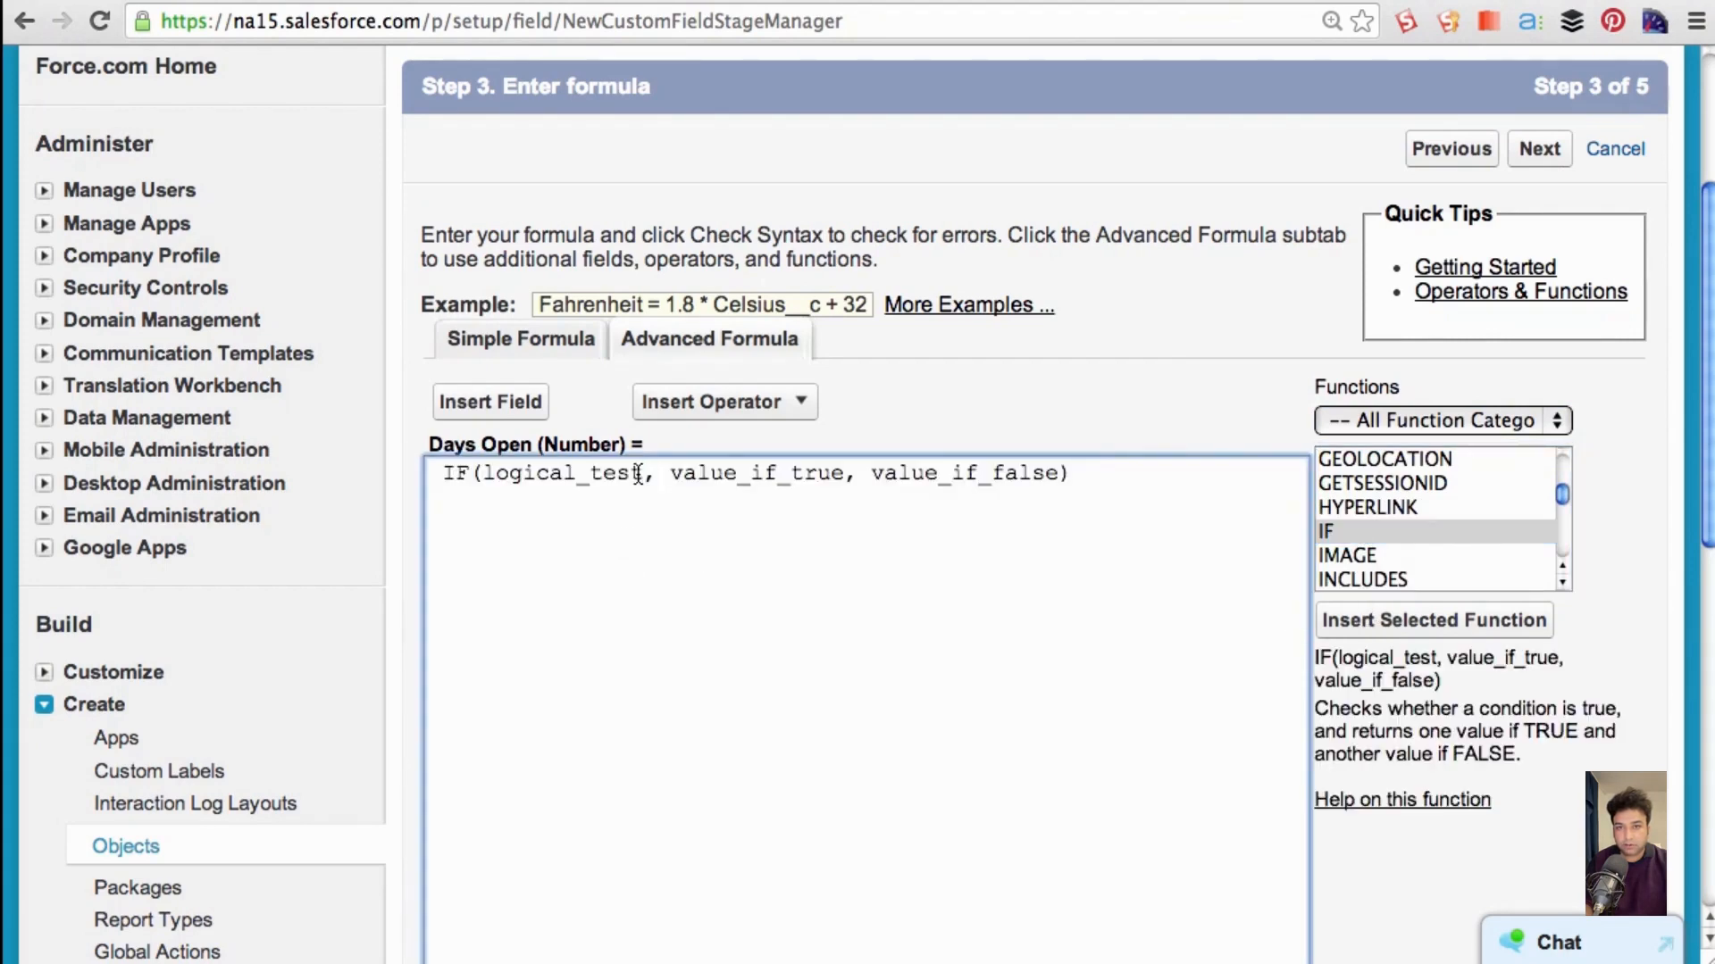
pyautogui.moveTo(639, 474); pyautogui.dragTo(473, 480)
pyautogui.write('(ISBLANK(CL')
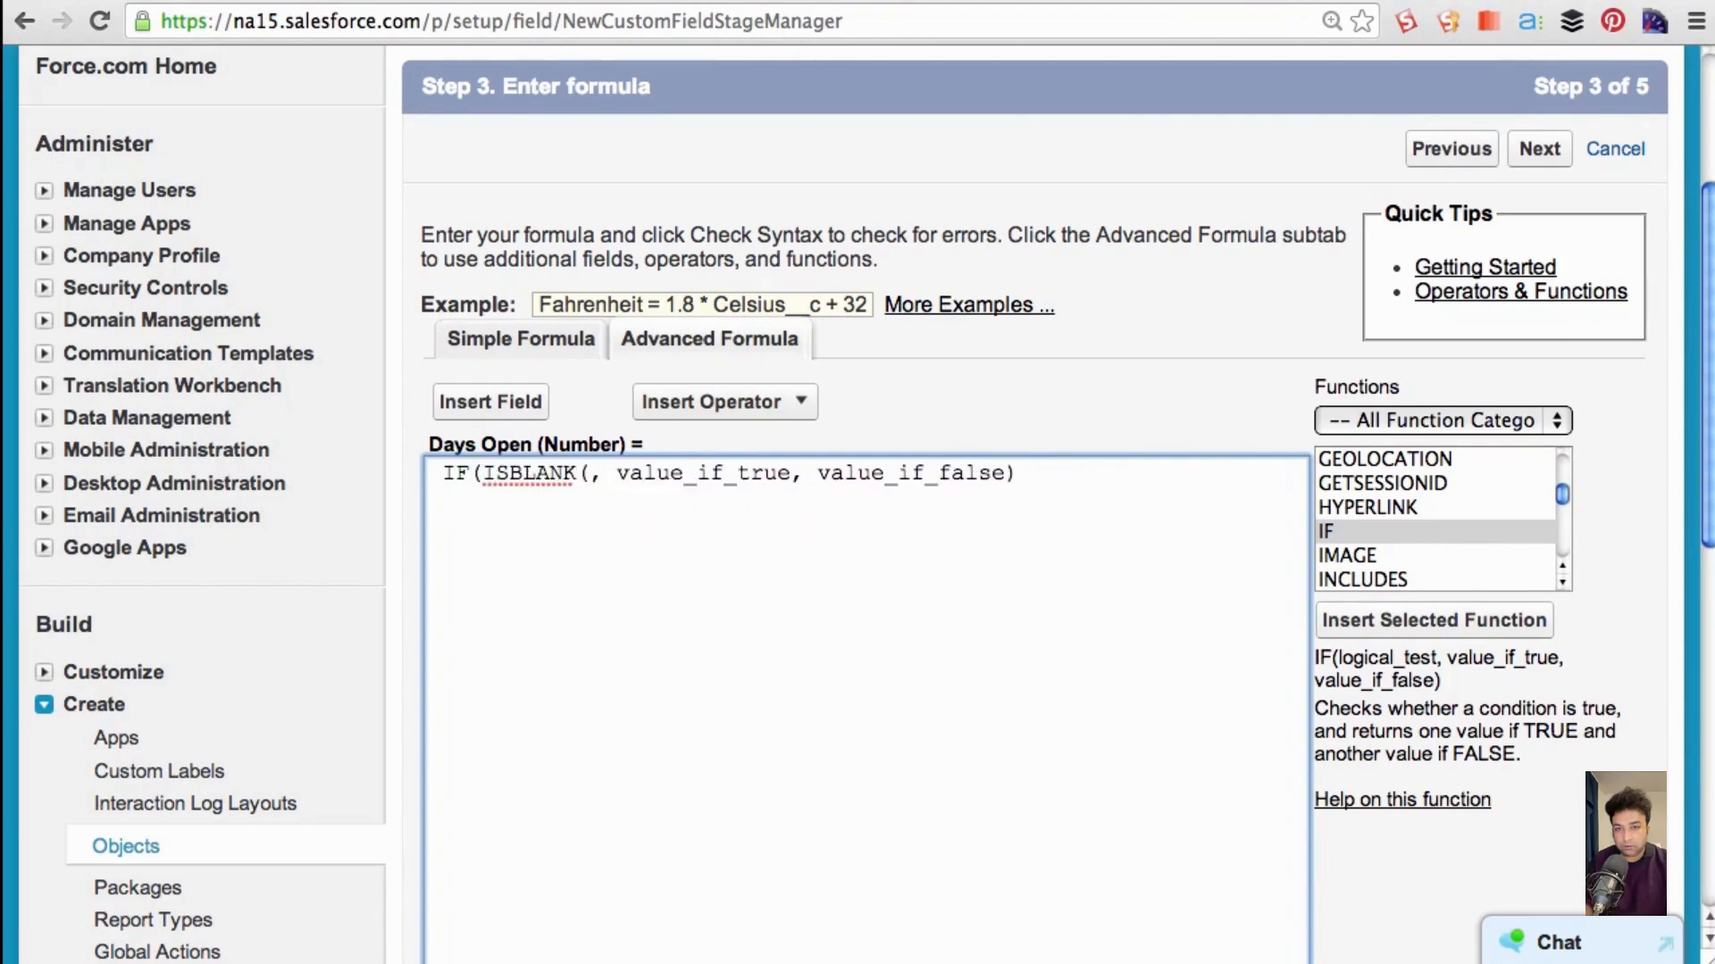
pyautogui.write('ose_Date__c')
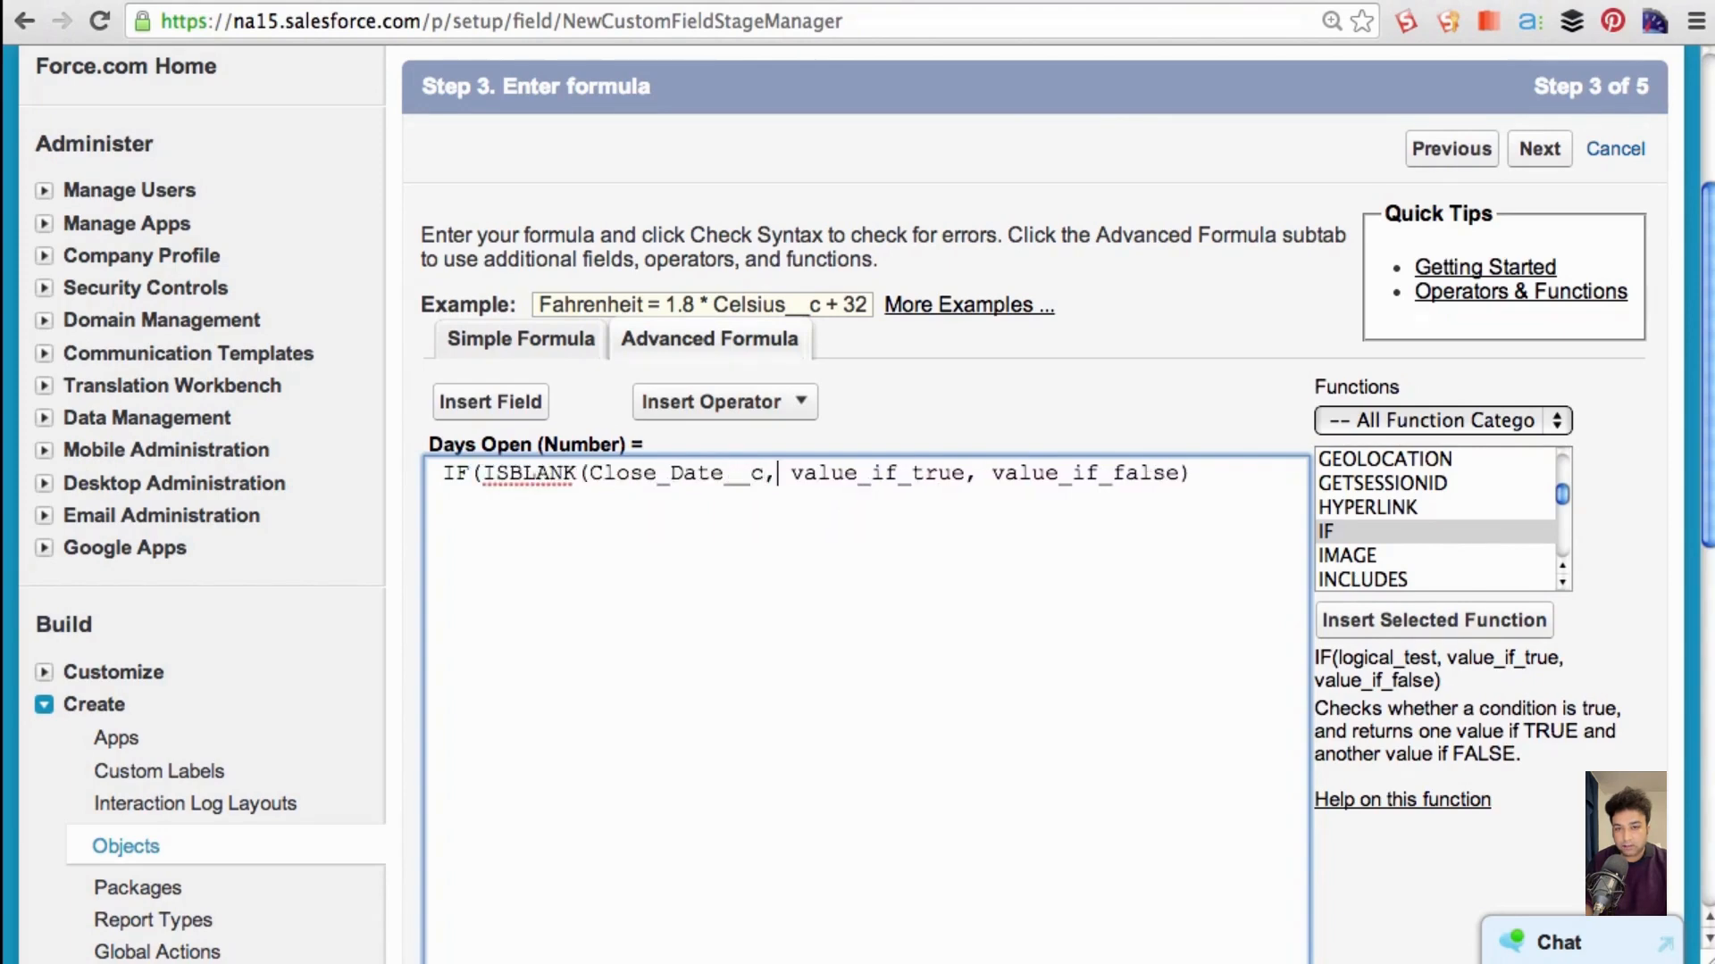
pyautogui.moveTo(964, 473); pyautogui.dragTo(791, 475)
pyautogui.write('Today')
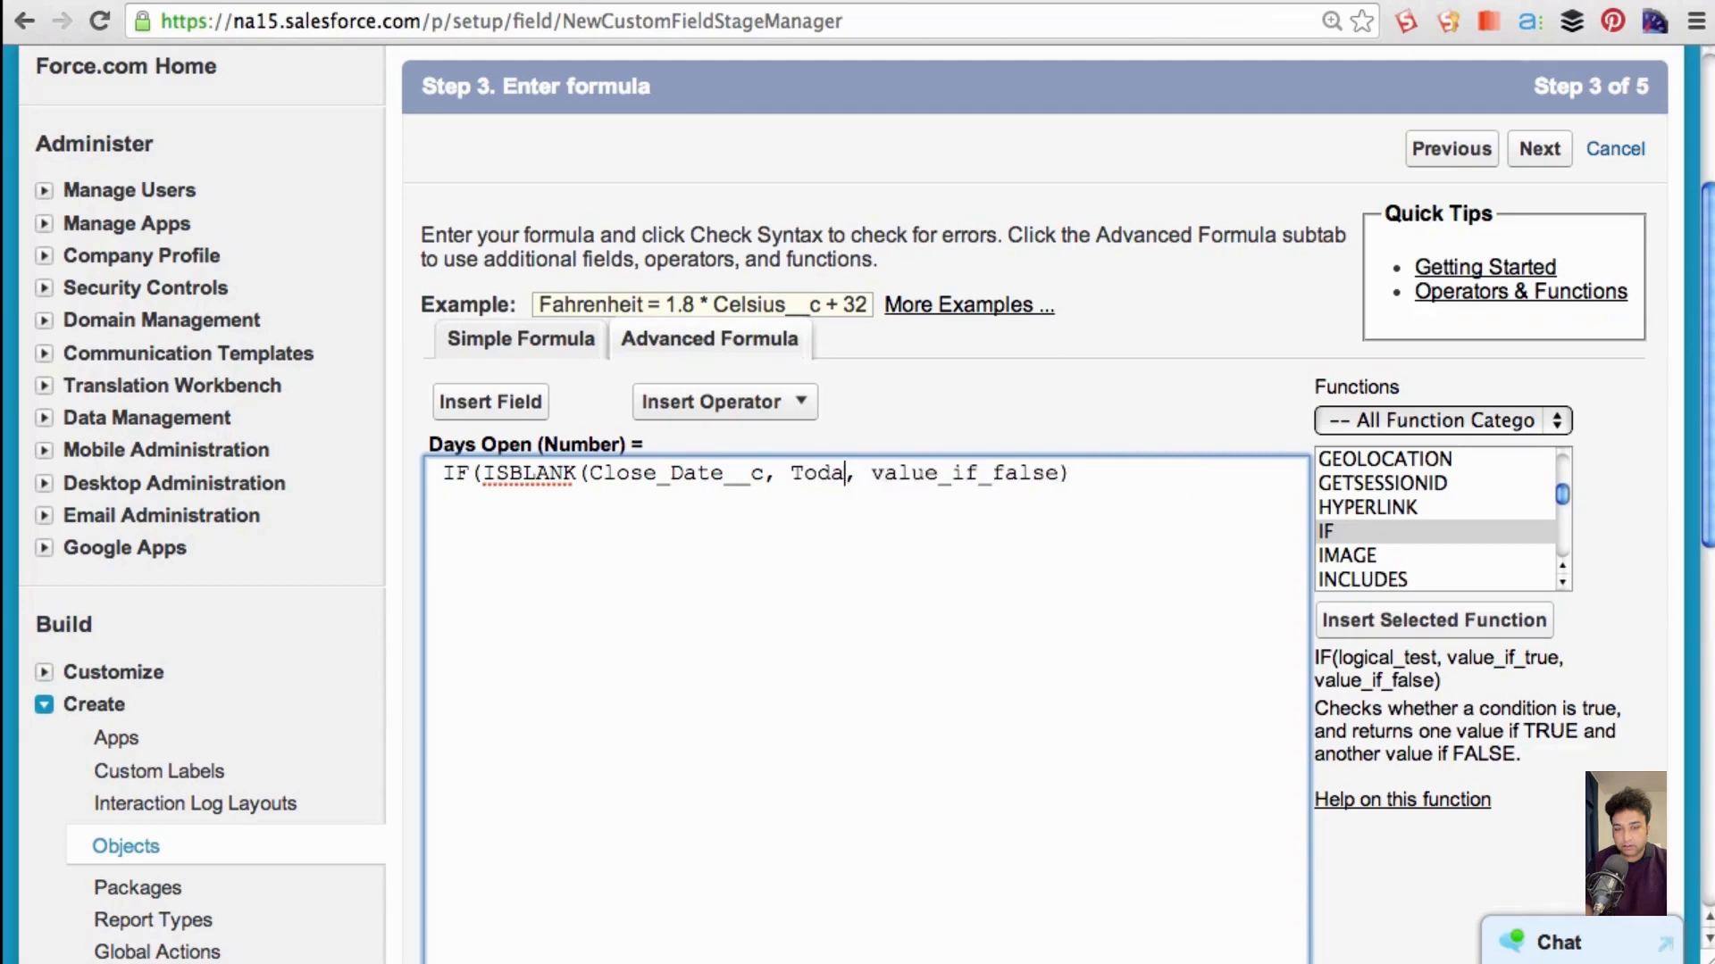
pyautogui.write('() - Open_D')
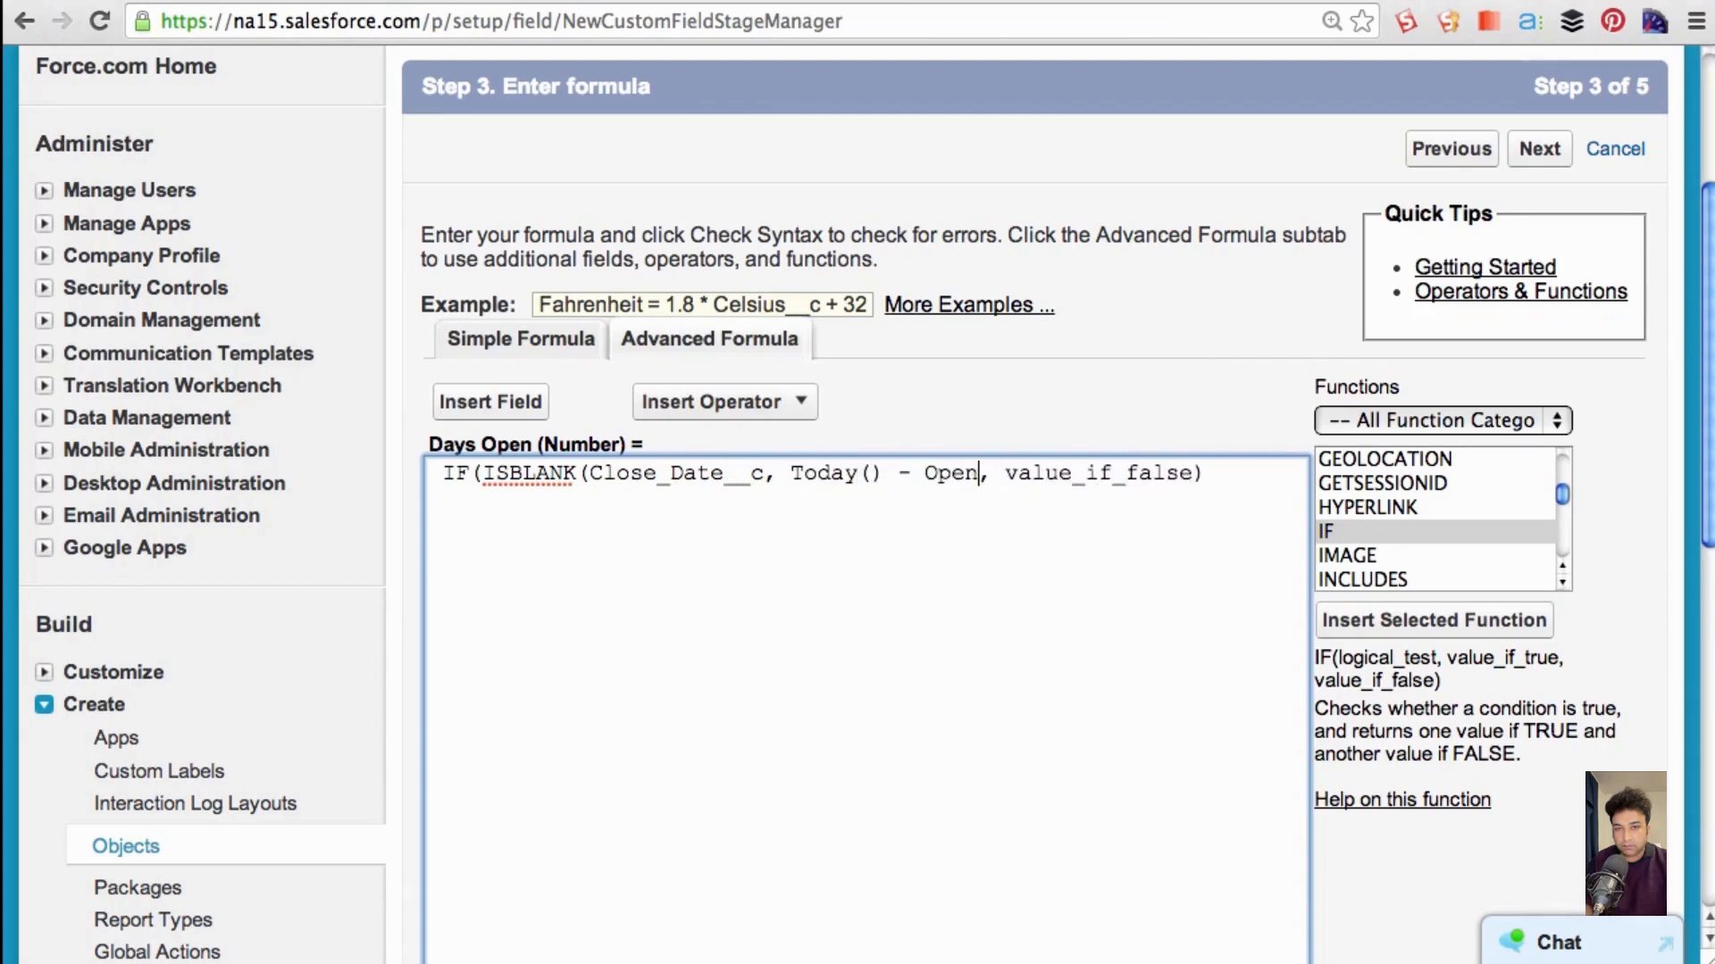
pyautogui.write('ate__c')
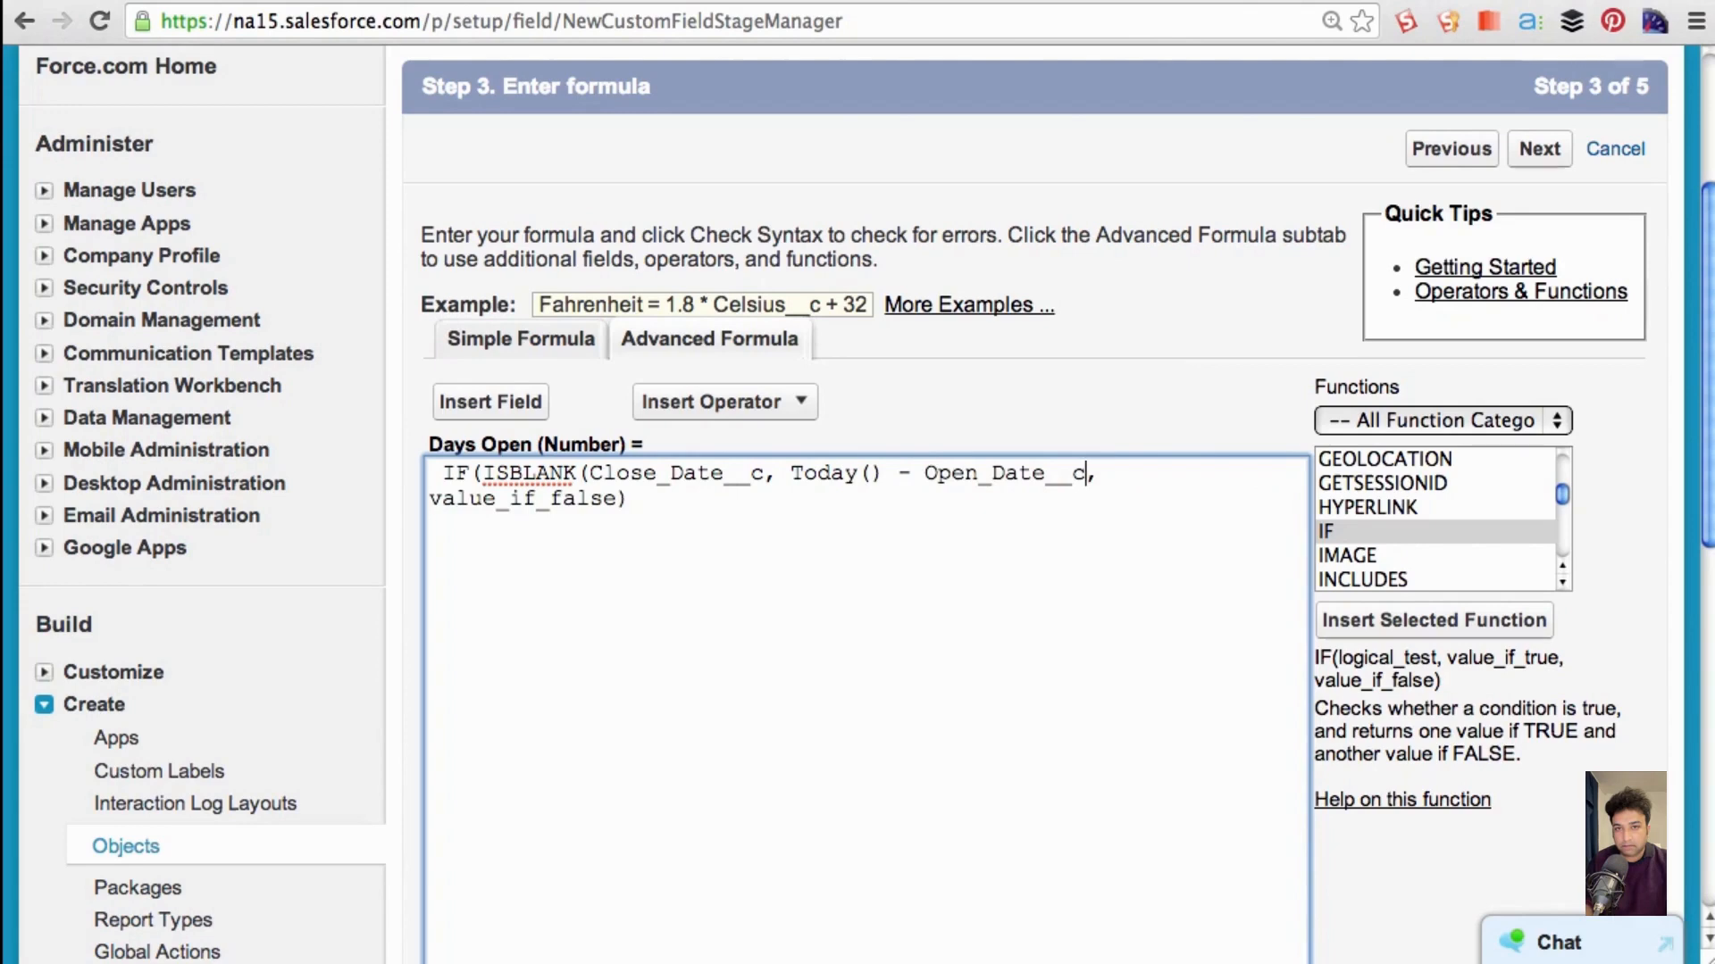
pyautogui.moveTo(613, 502); pyautogui.dragTo(1116, 475)
pyautogui.write('Close')
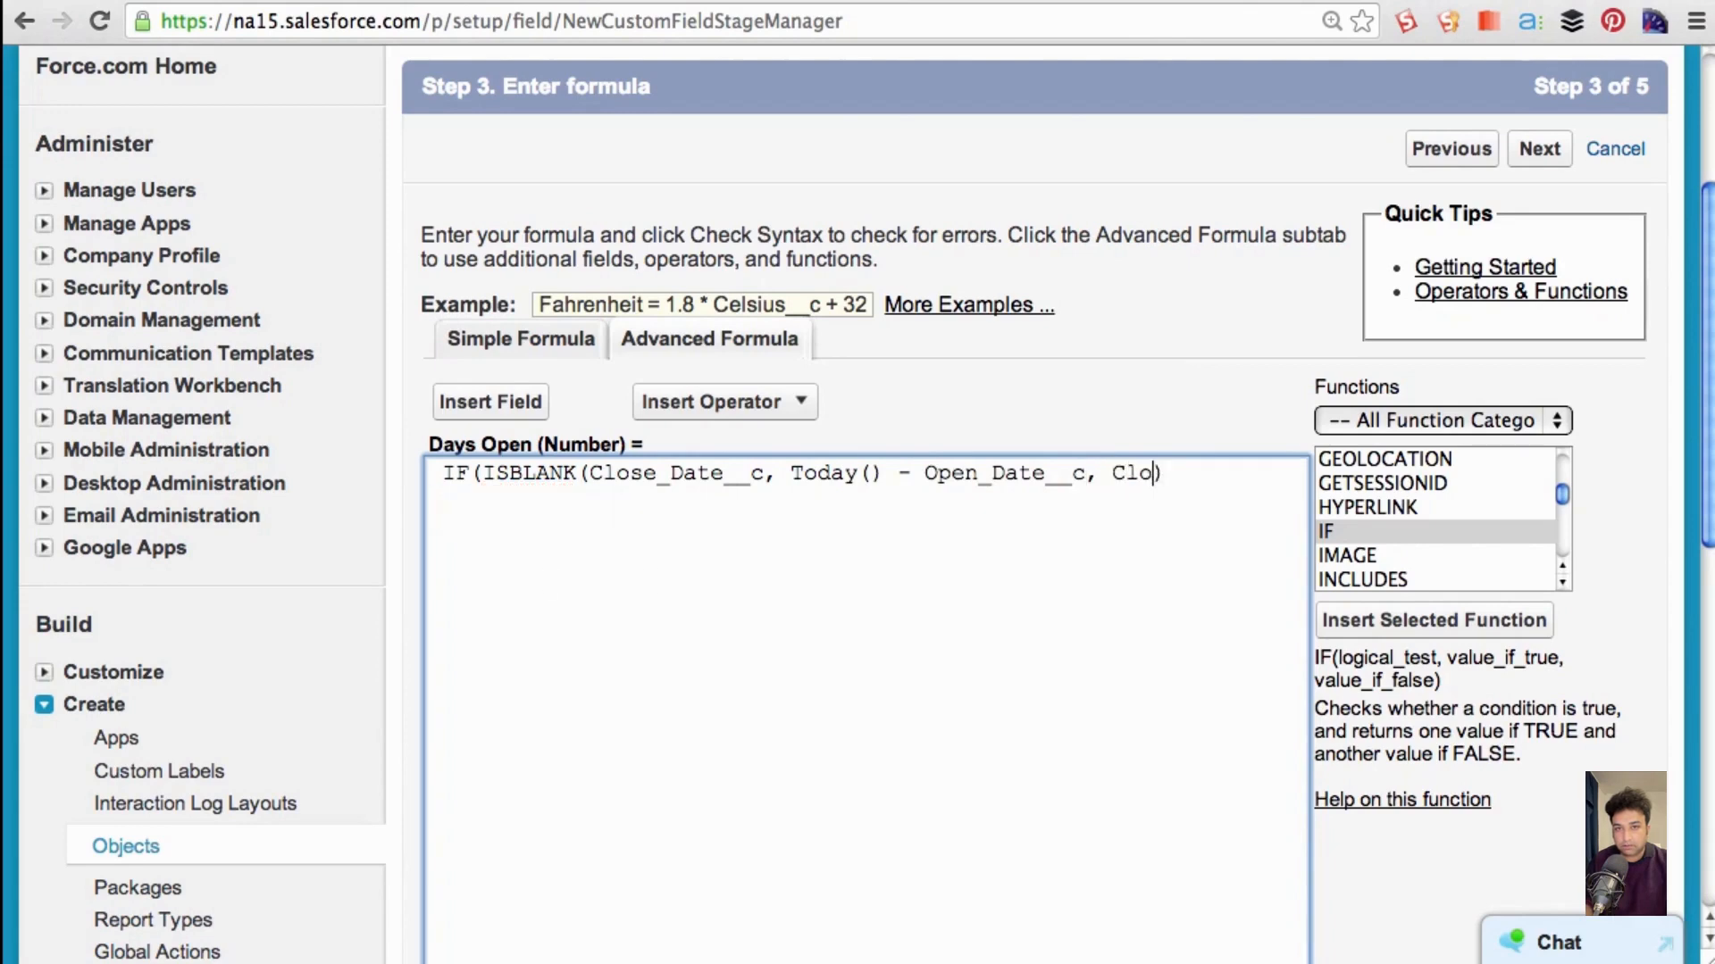
pyautogui.write('_Date__c - Open_D')
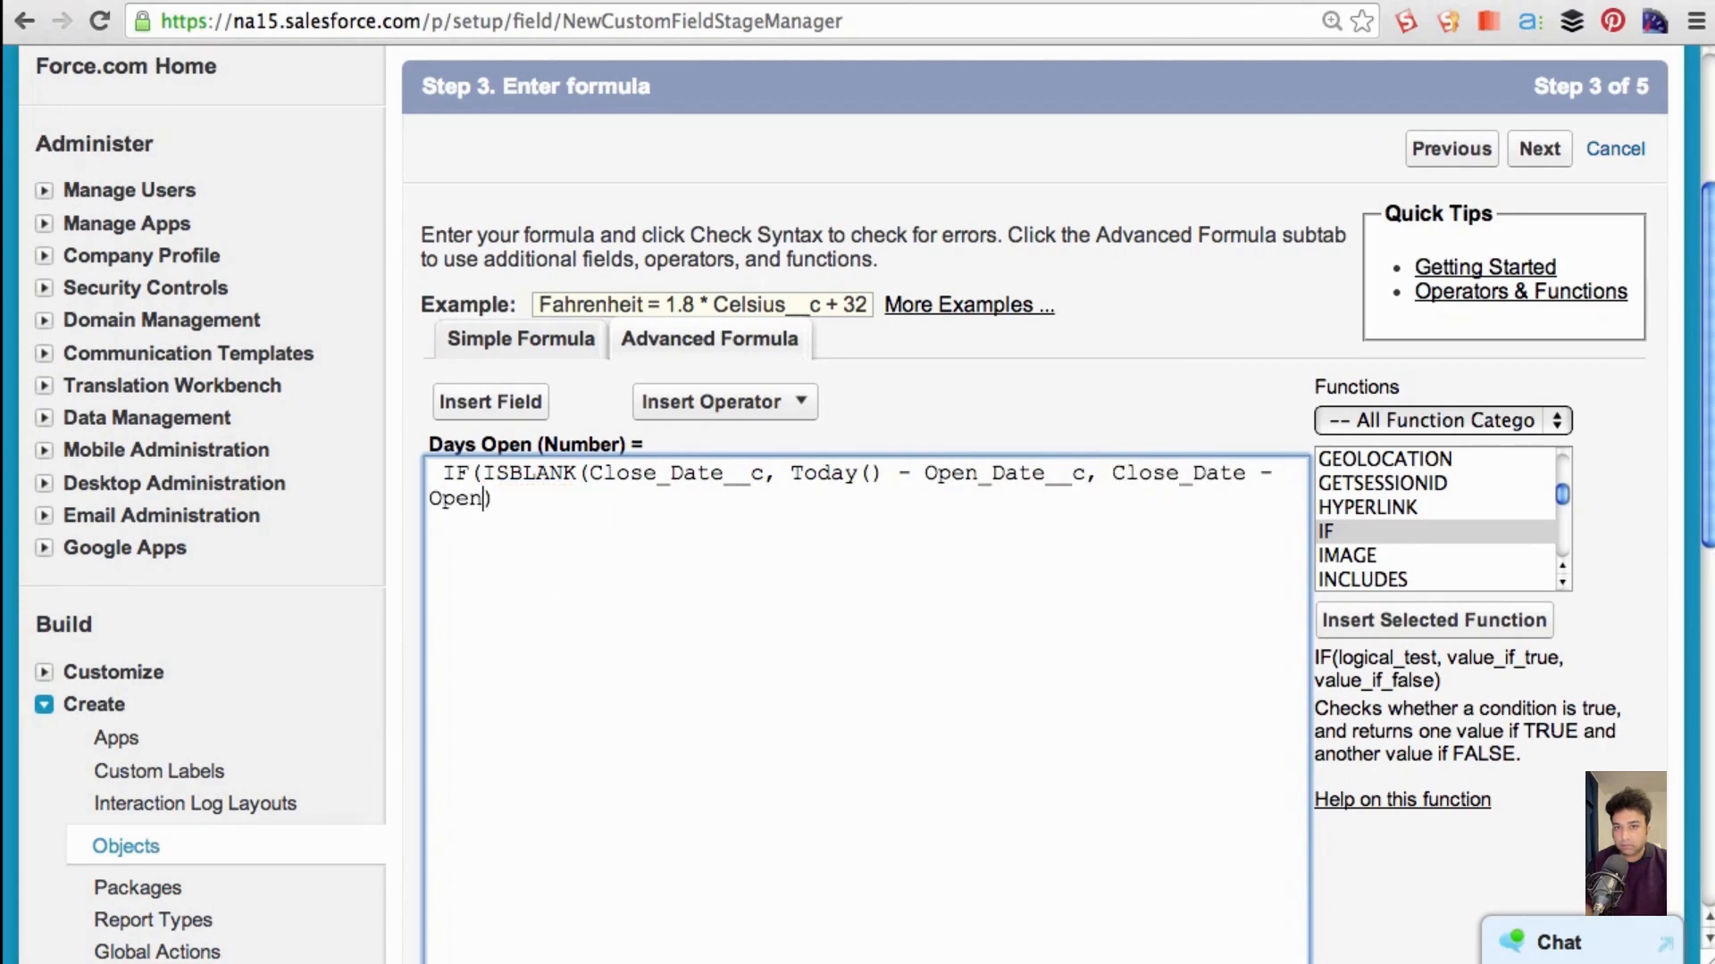
pyautogui.write('ate__c')
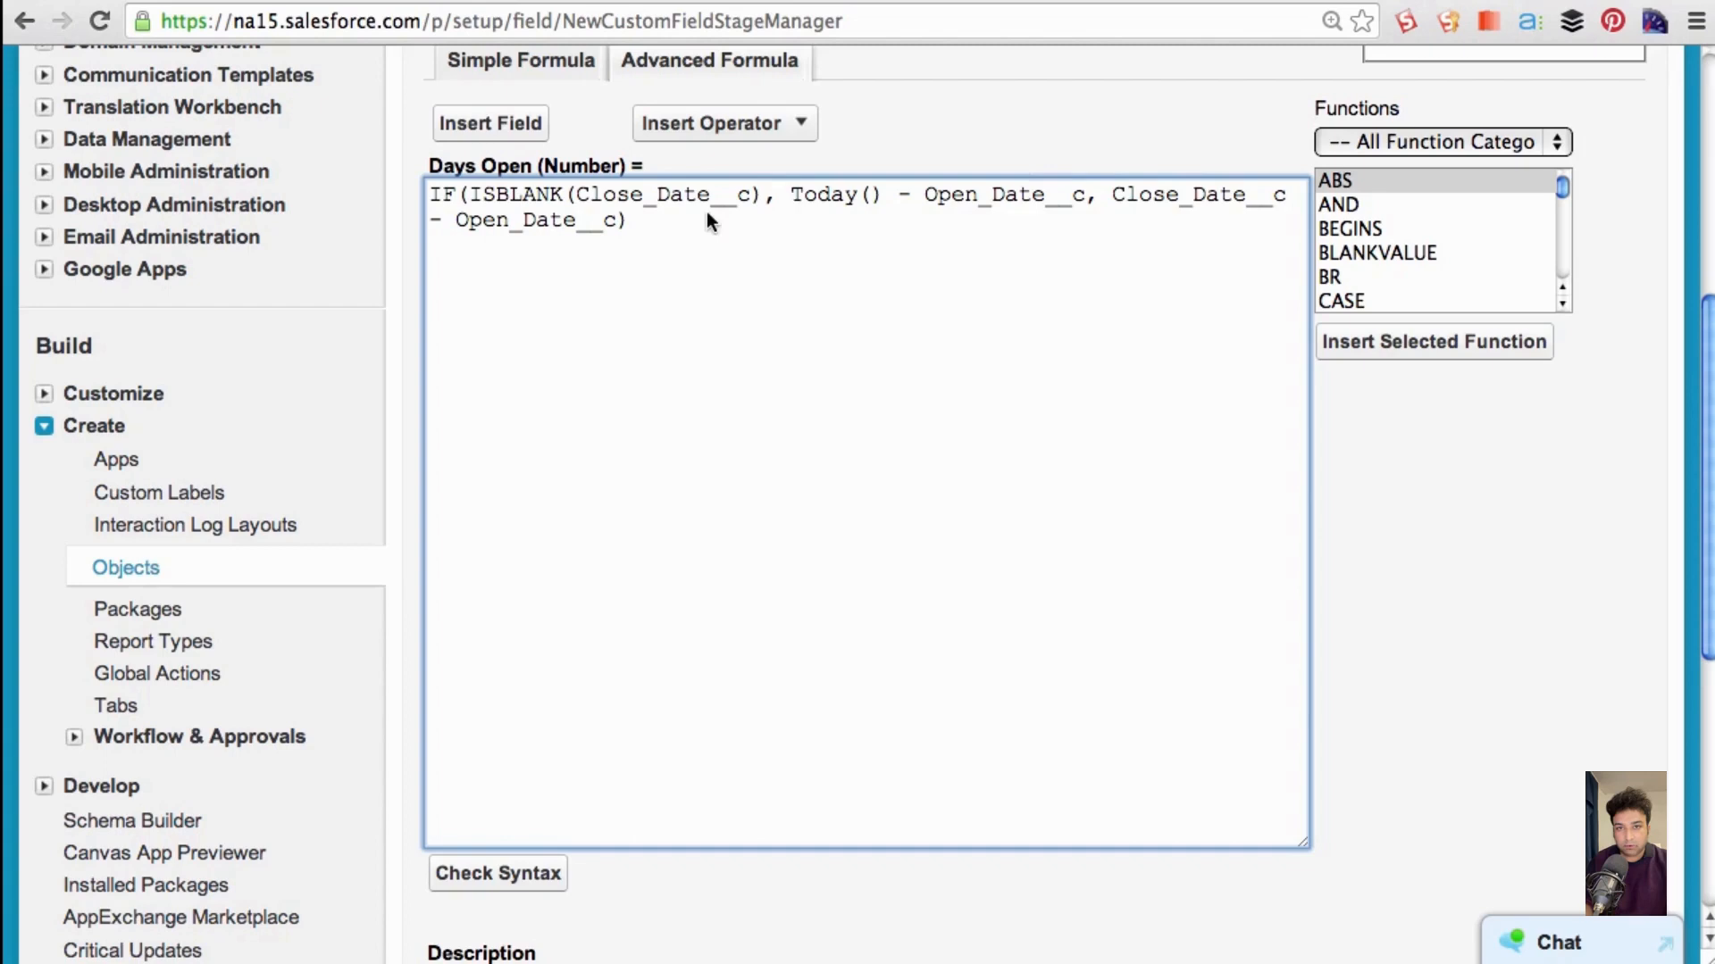
pyautogui.click(1539, 811)
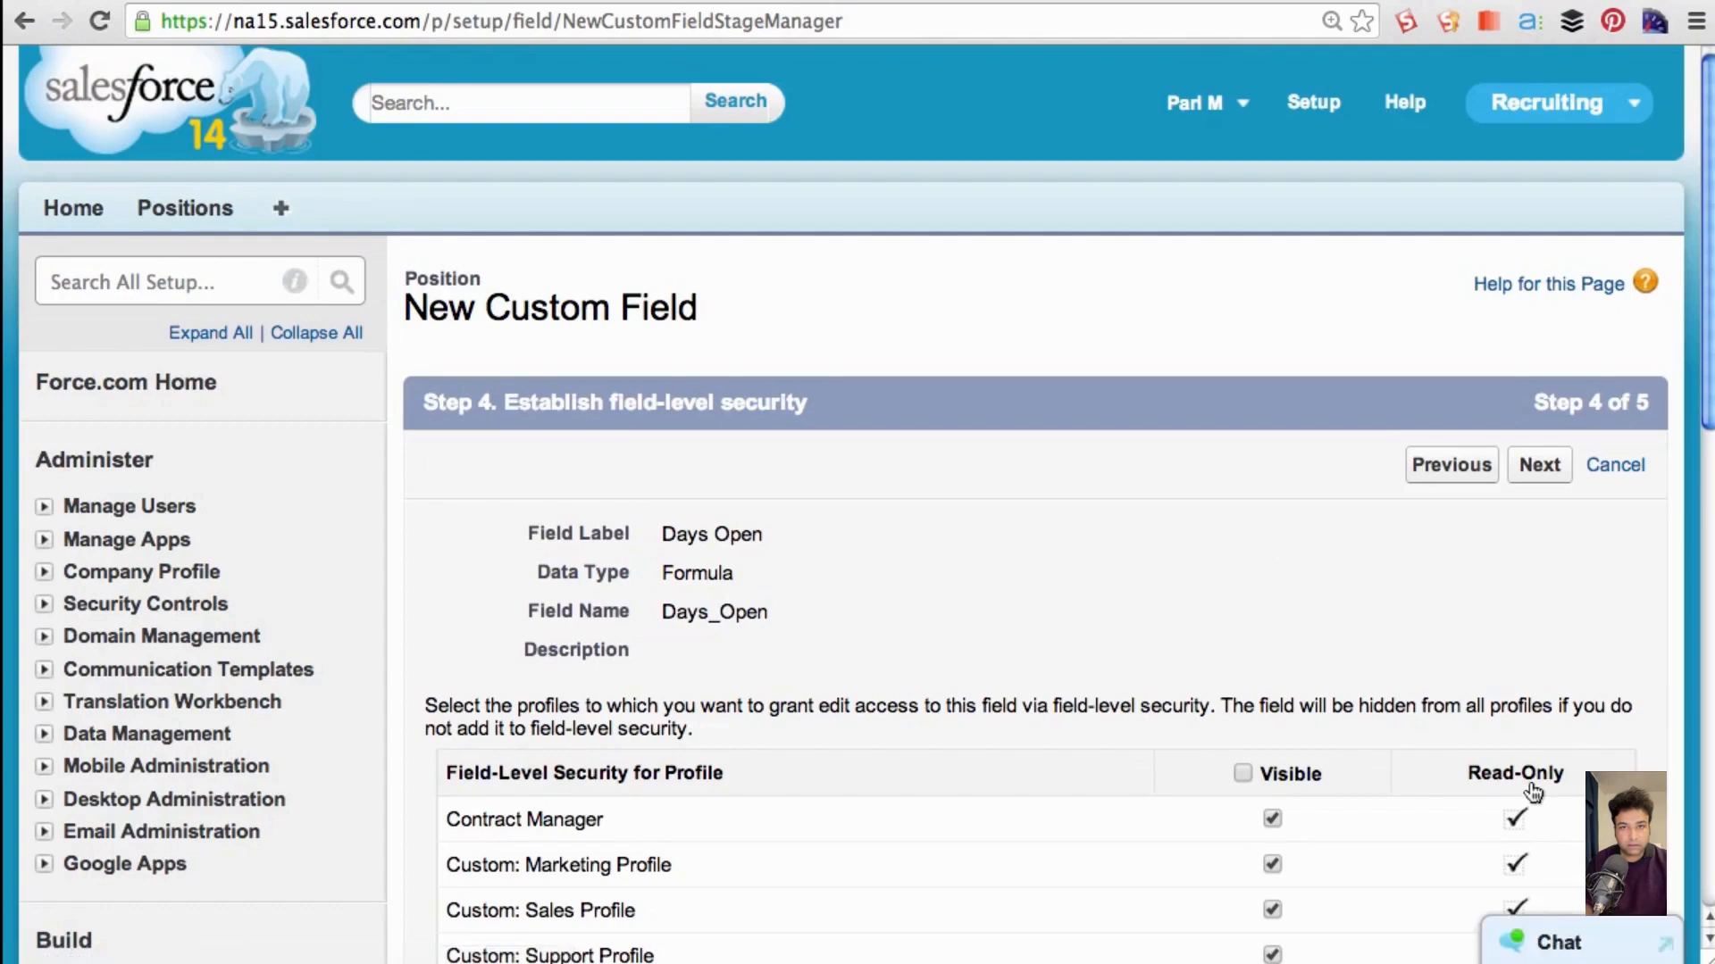
# Step: Finish the Days Open field wizard, then open the Marketing Analyst position record
pyautogui.scroll(-3, 1489, 665)
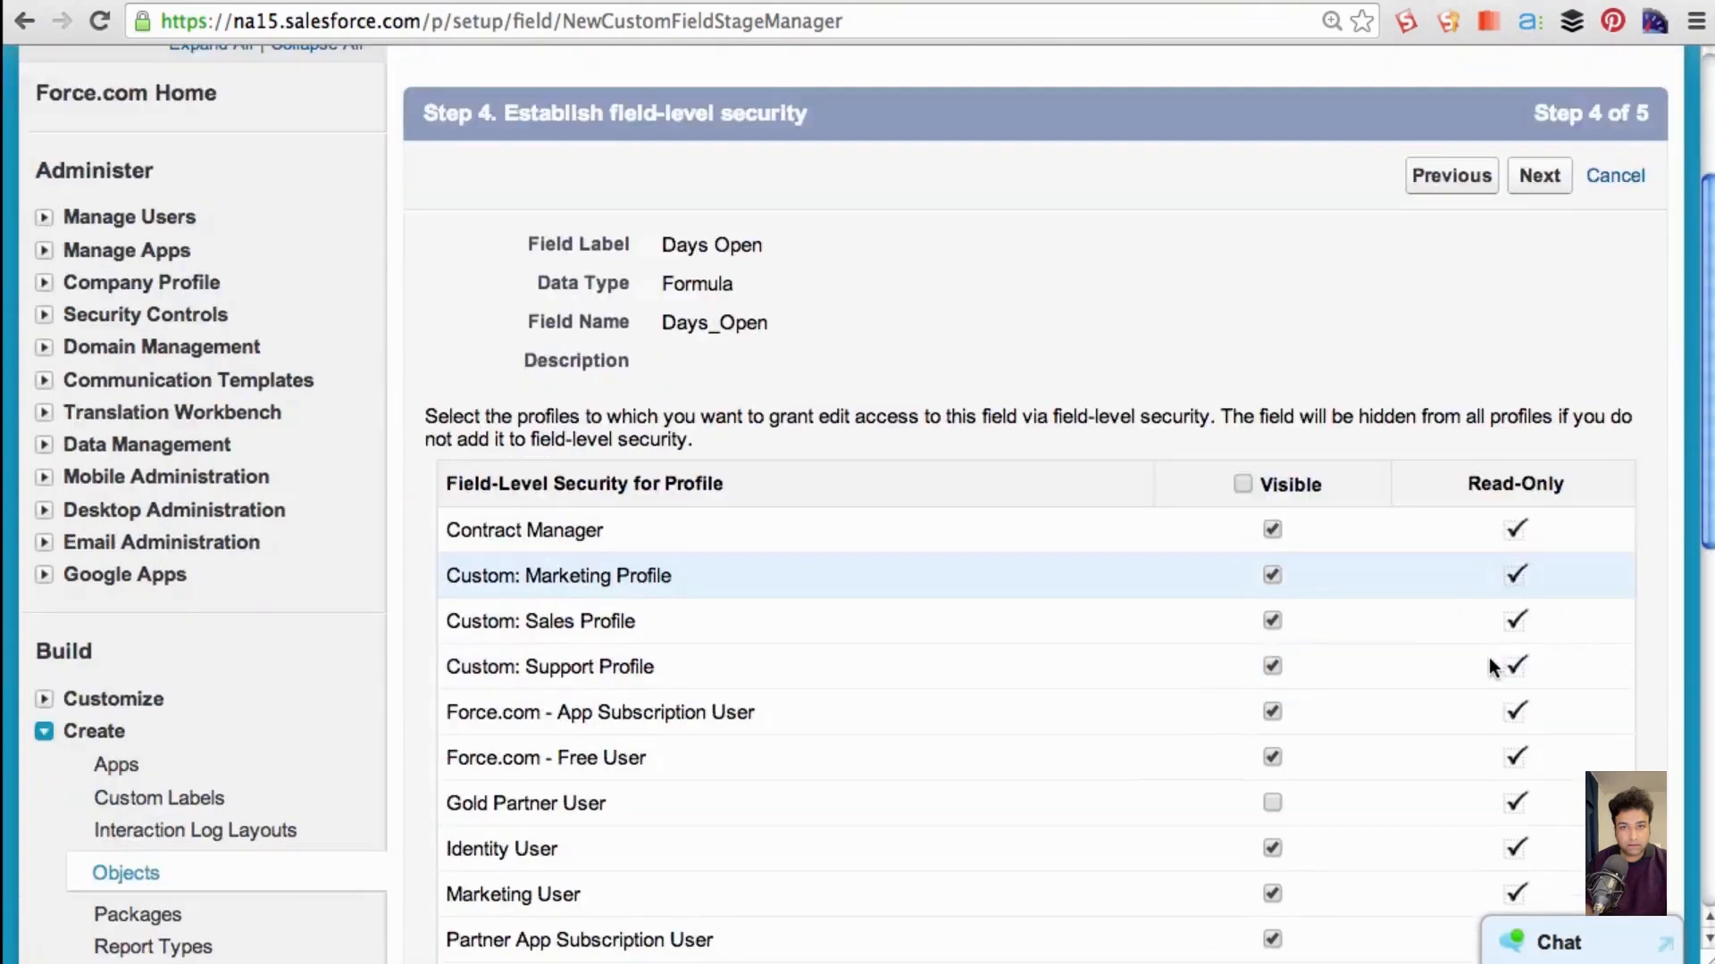
pyautogui.scroll(-3, 1488, 665)
pyautogui.scroll(-4, 1487, 665)
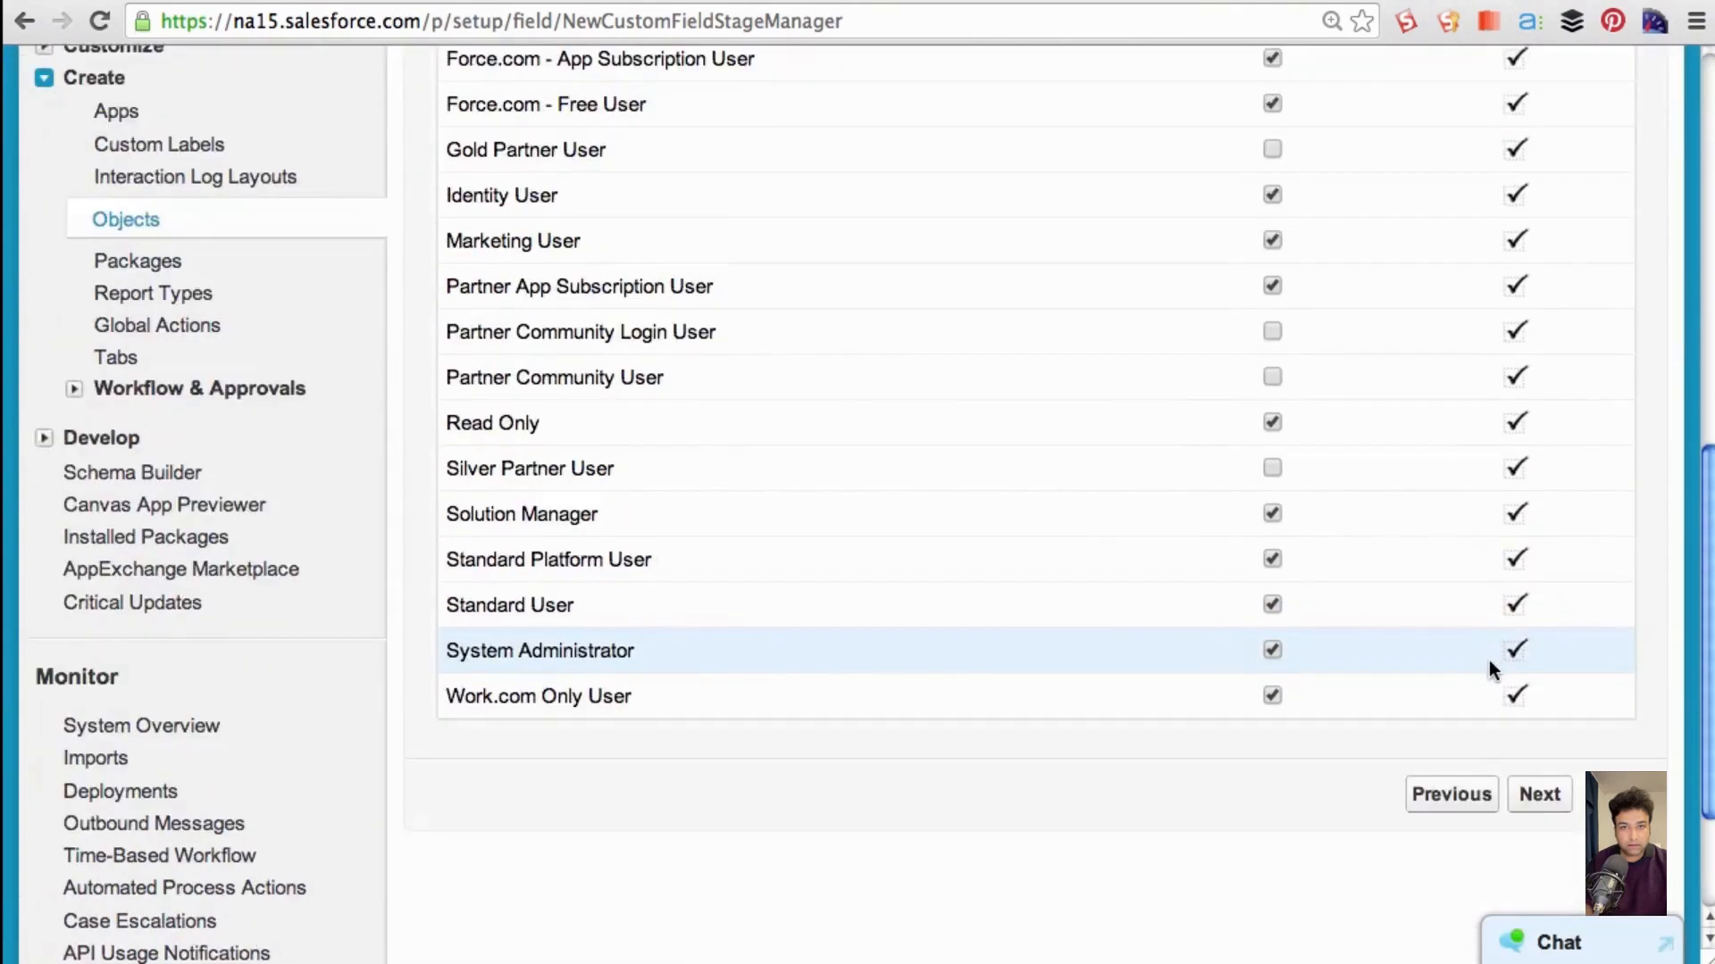
pyautogui.scroll(-1, 1488, 660)
pyautogui.click(1540, 714)
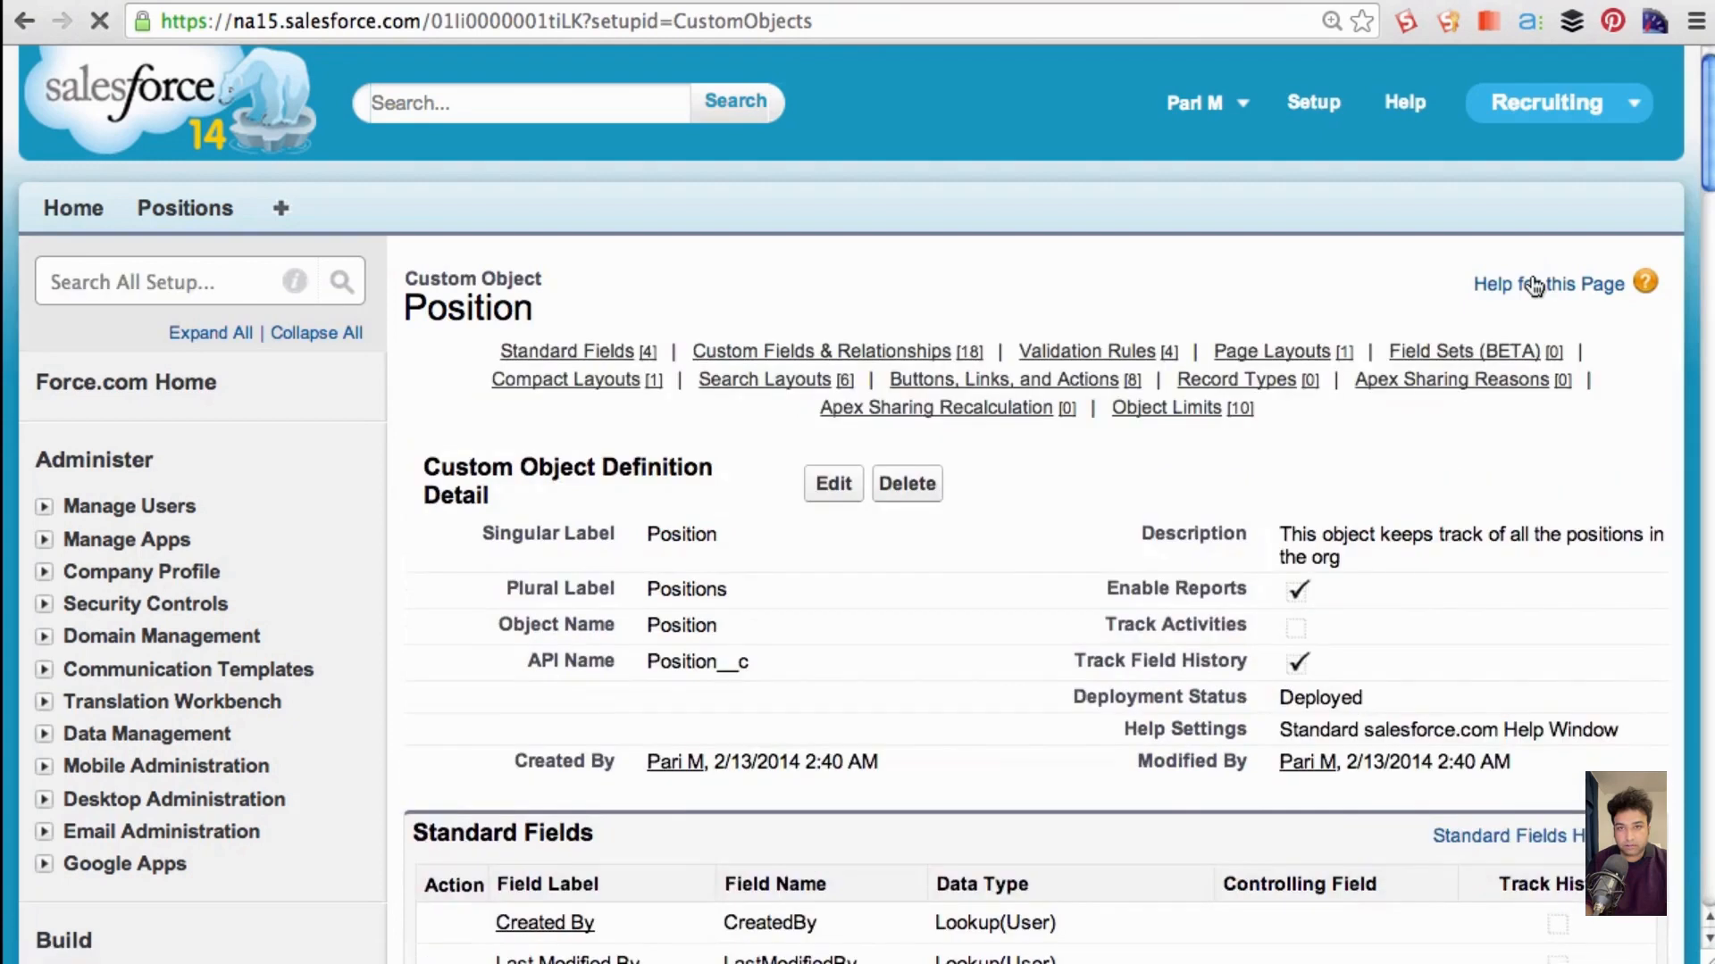
pyautogui.click(187, 208)
pyautogui.click(489, 574)
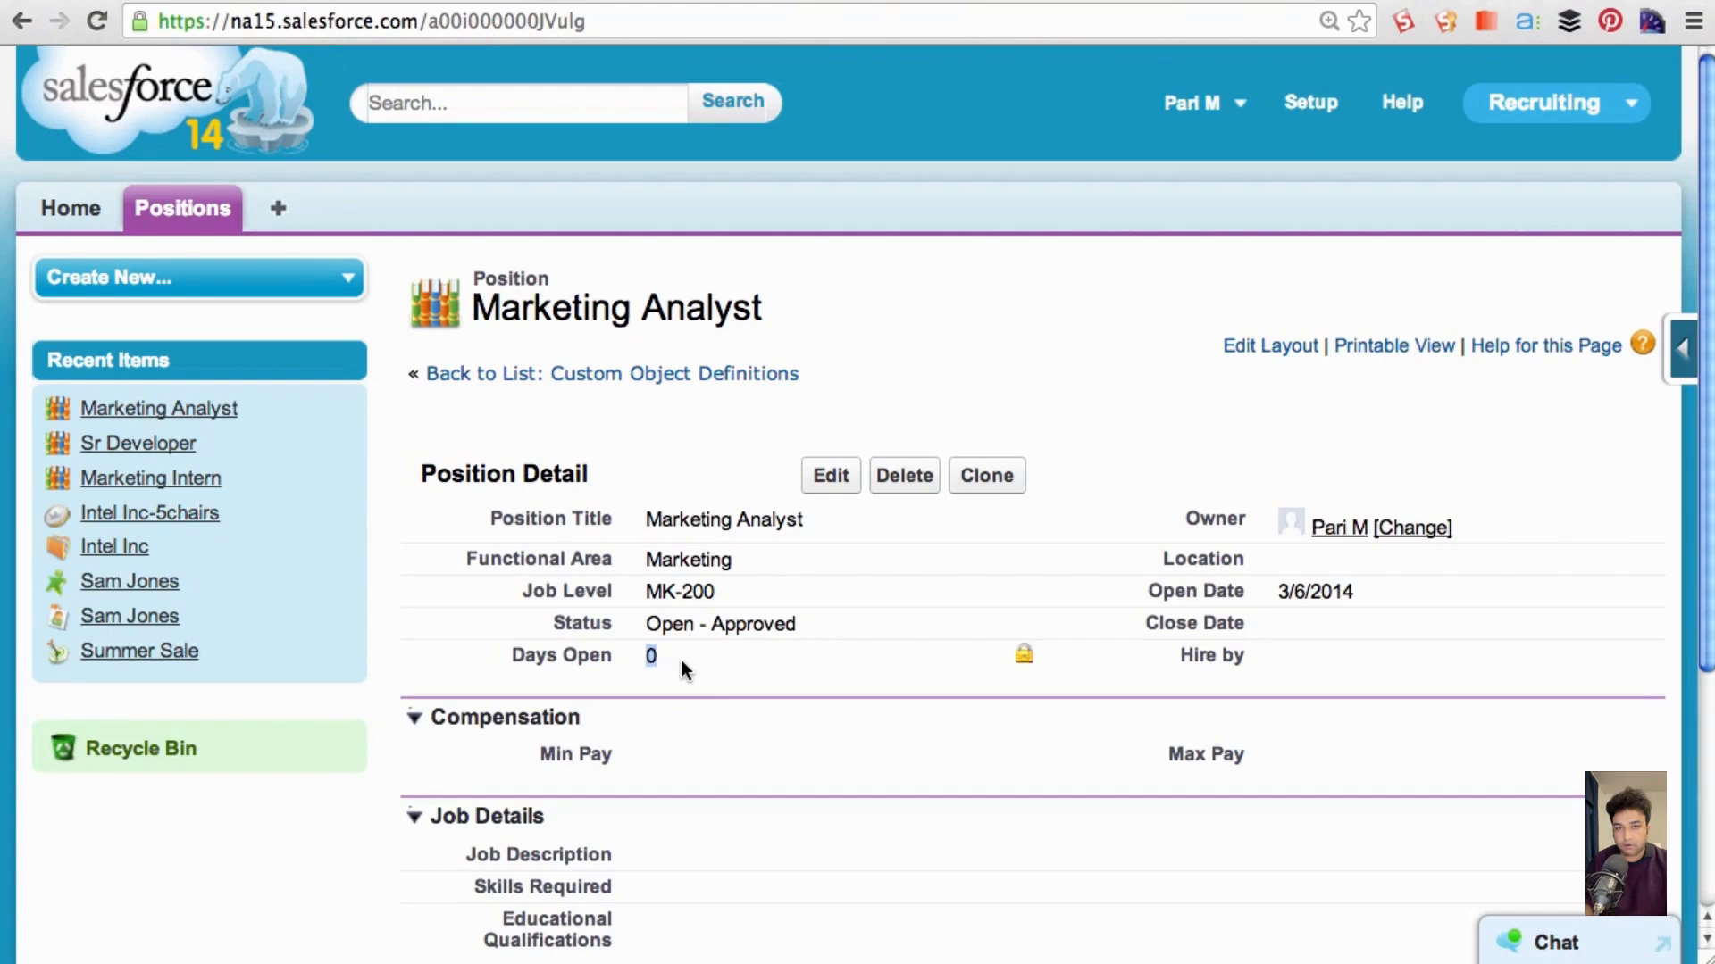
# Step: Edit Marketing Analyst to Status Closed - Filled with Close Date 3/7/2014, and save
pyautogui.click(835, 477)
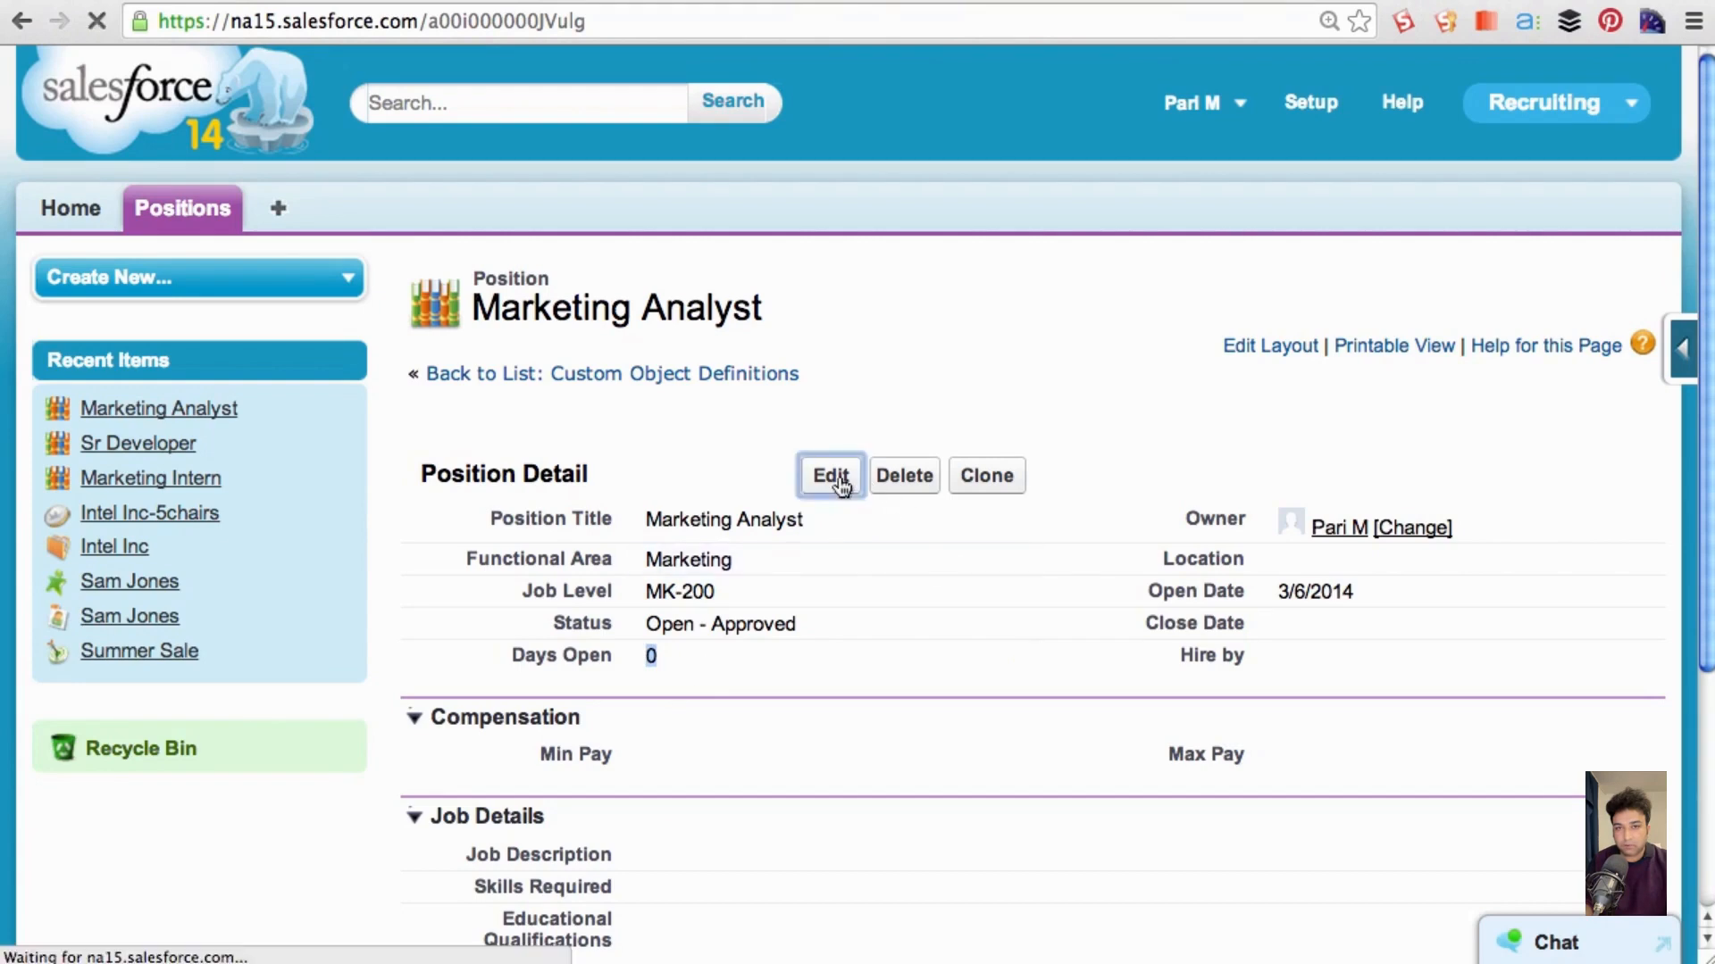
pyautogui.click(843, 636)
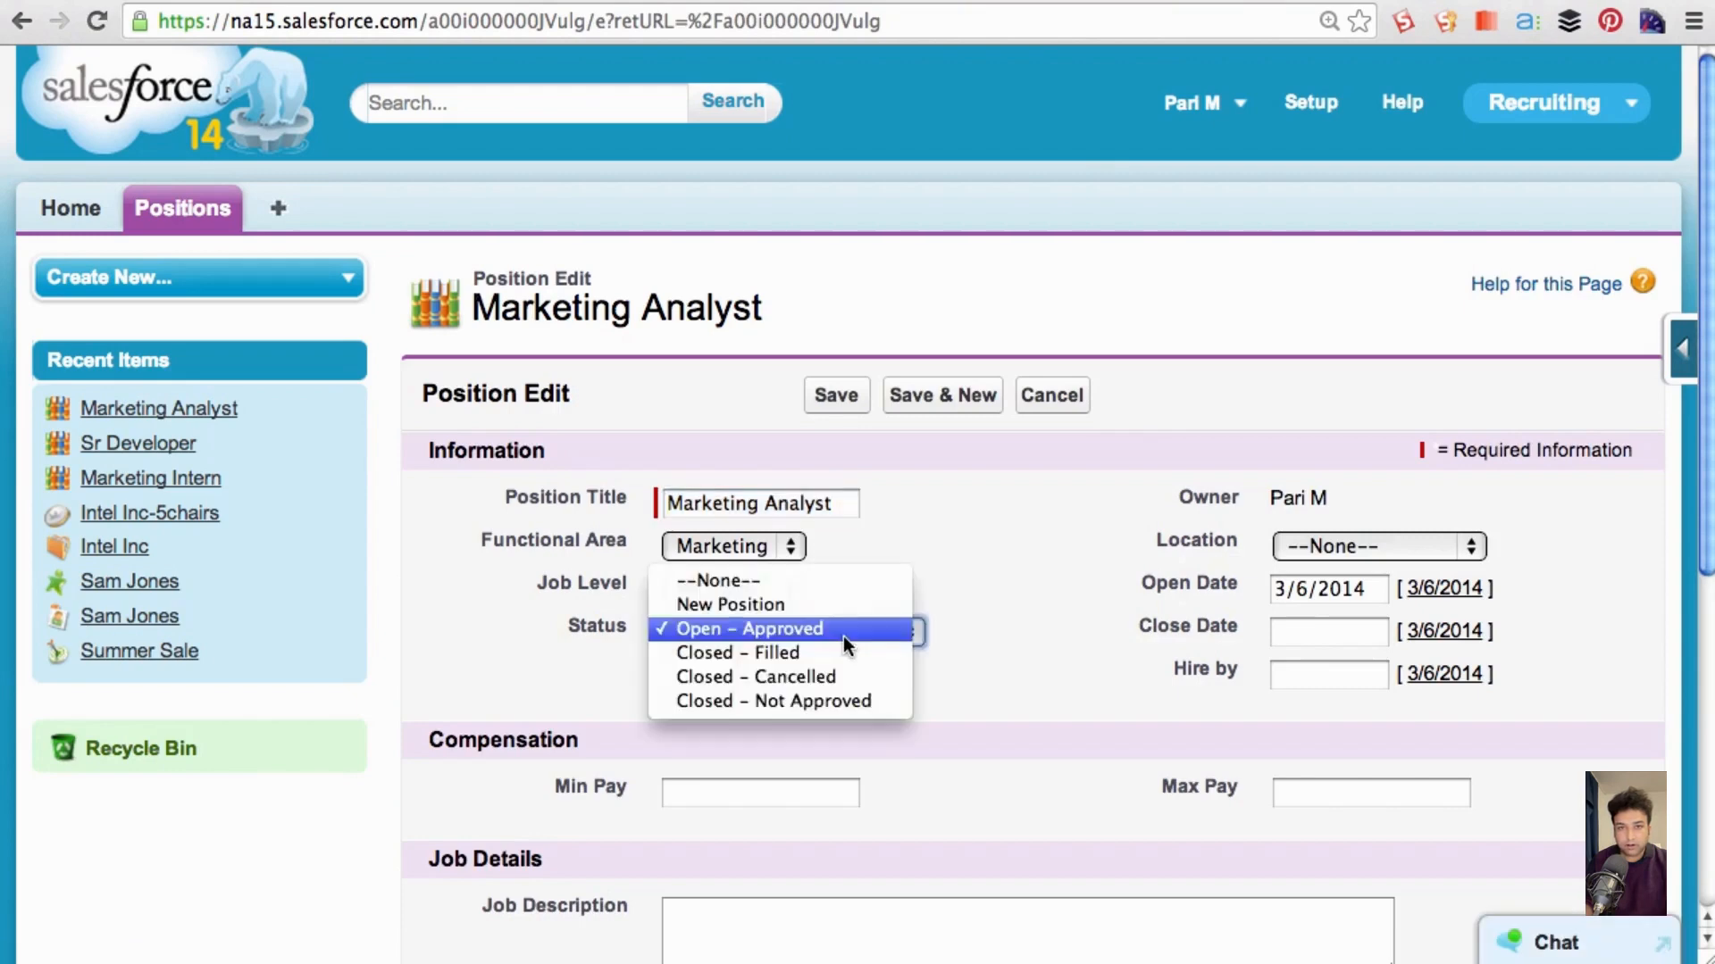
pyautogui.click(838, 652)
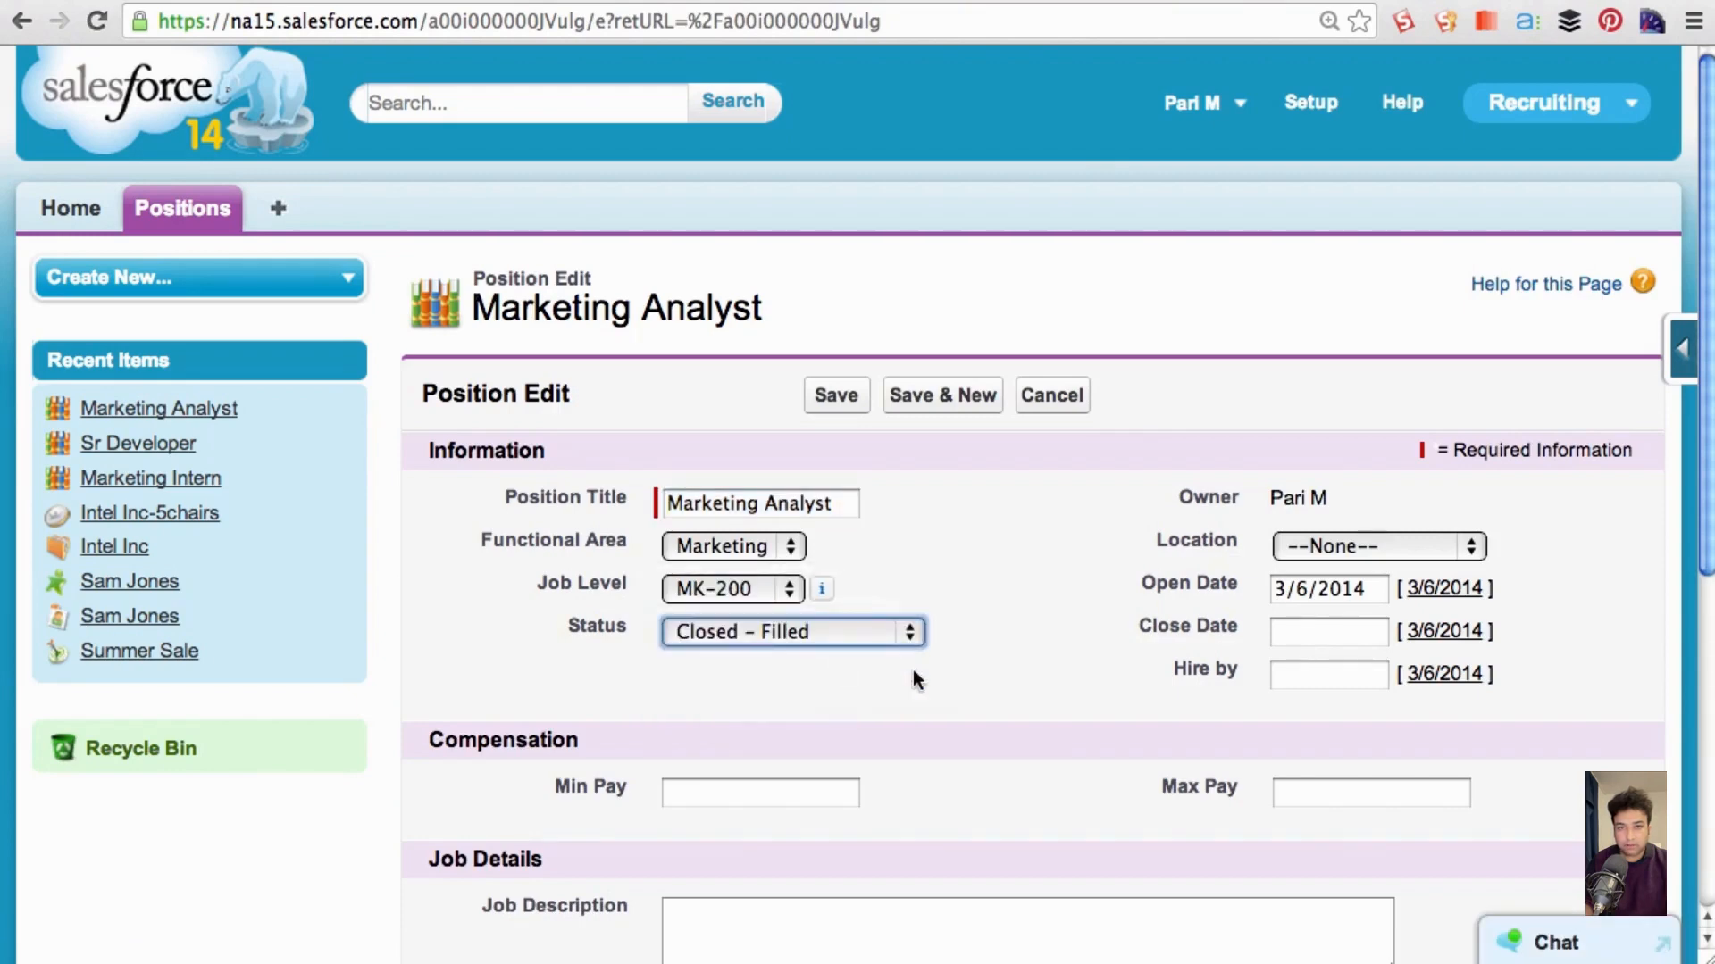
pyautogui.click(1294, 629)
pyautogui.click(1551, 764)
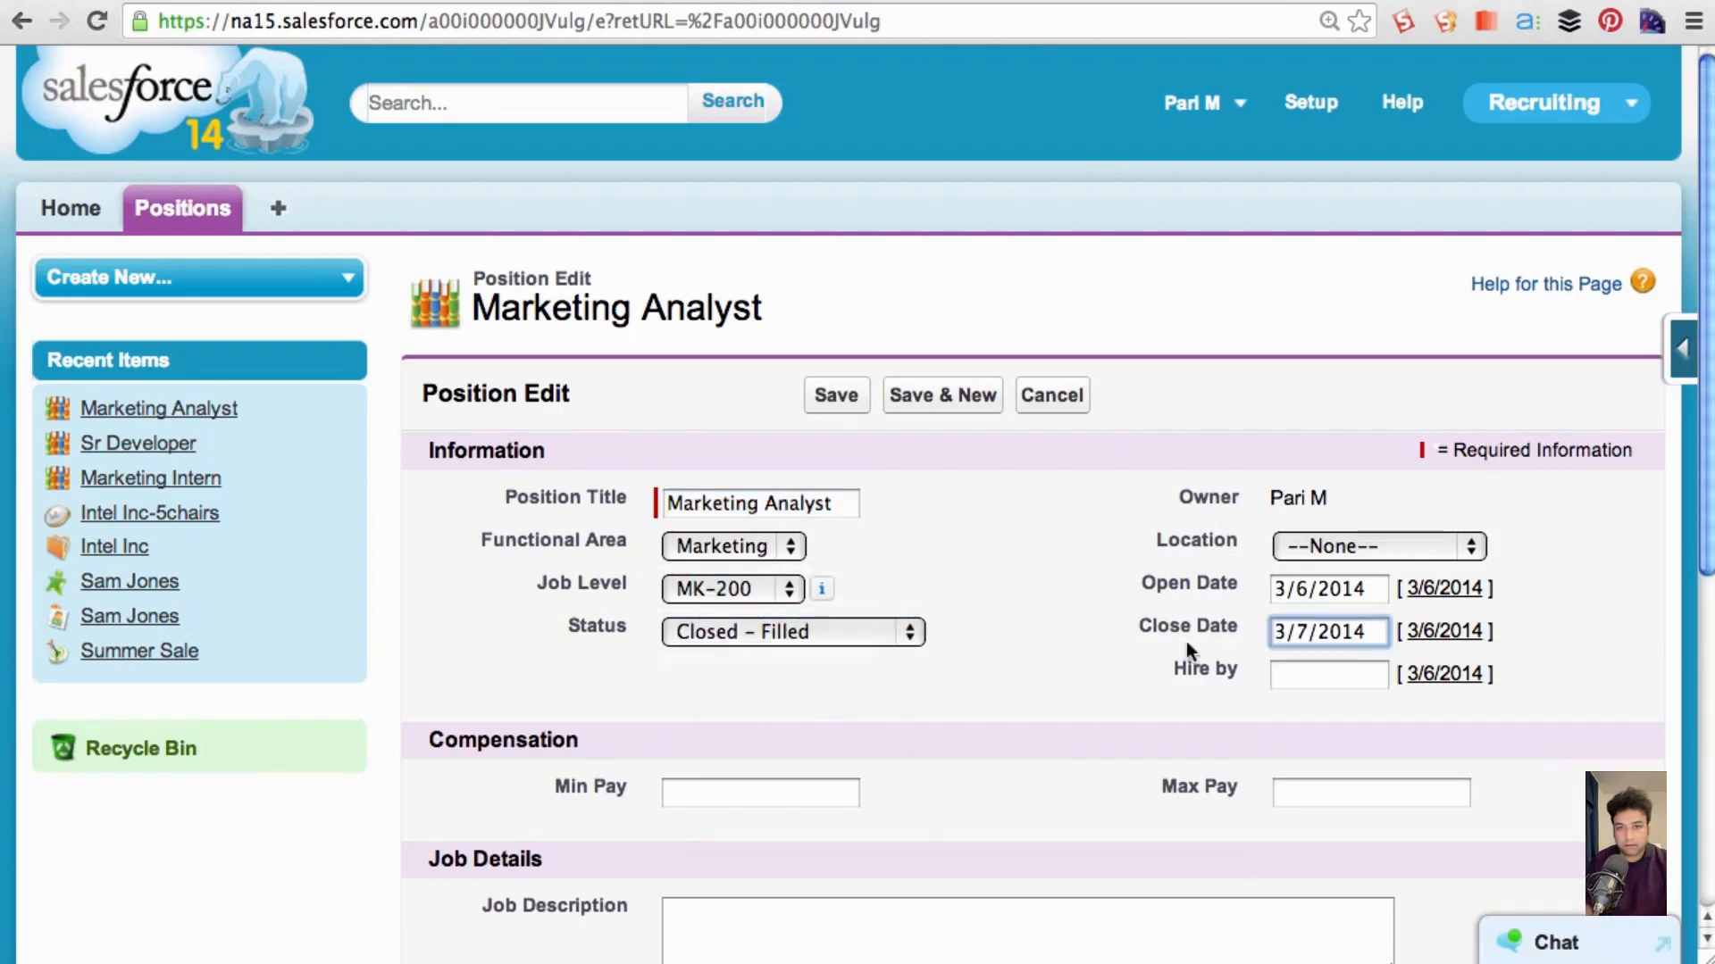
pyautogui.click(835, 397)
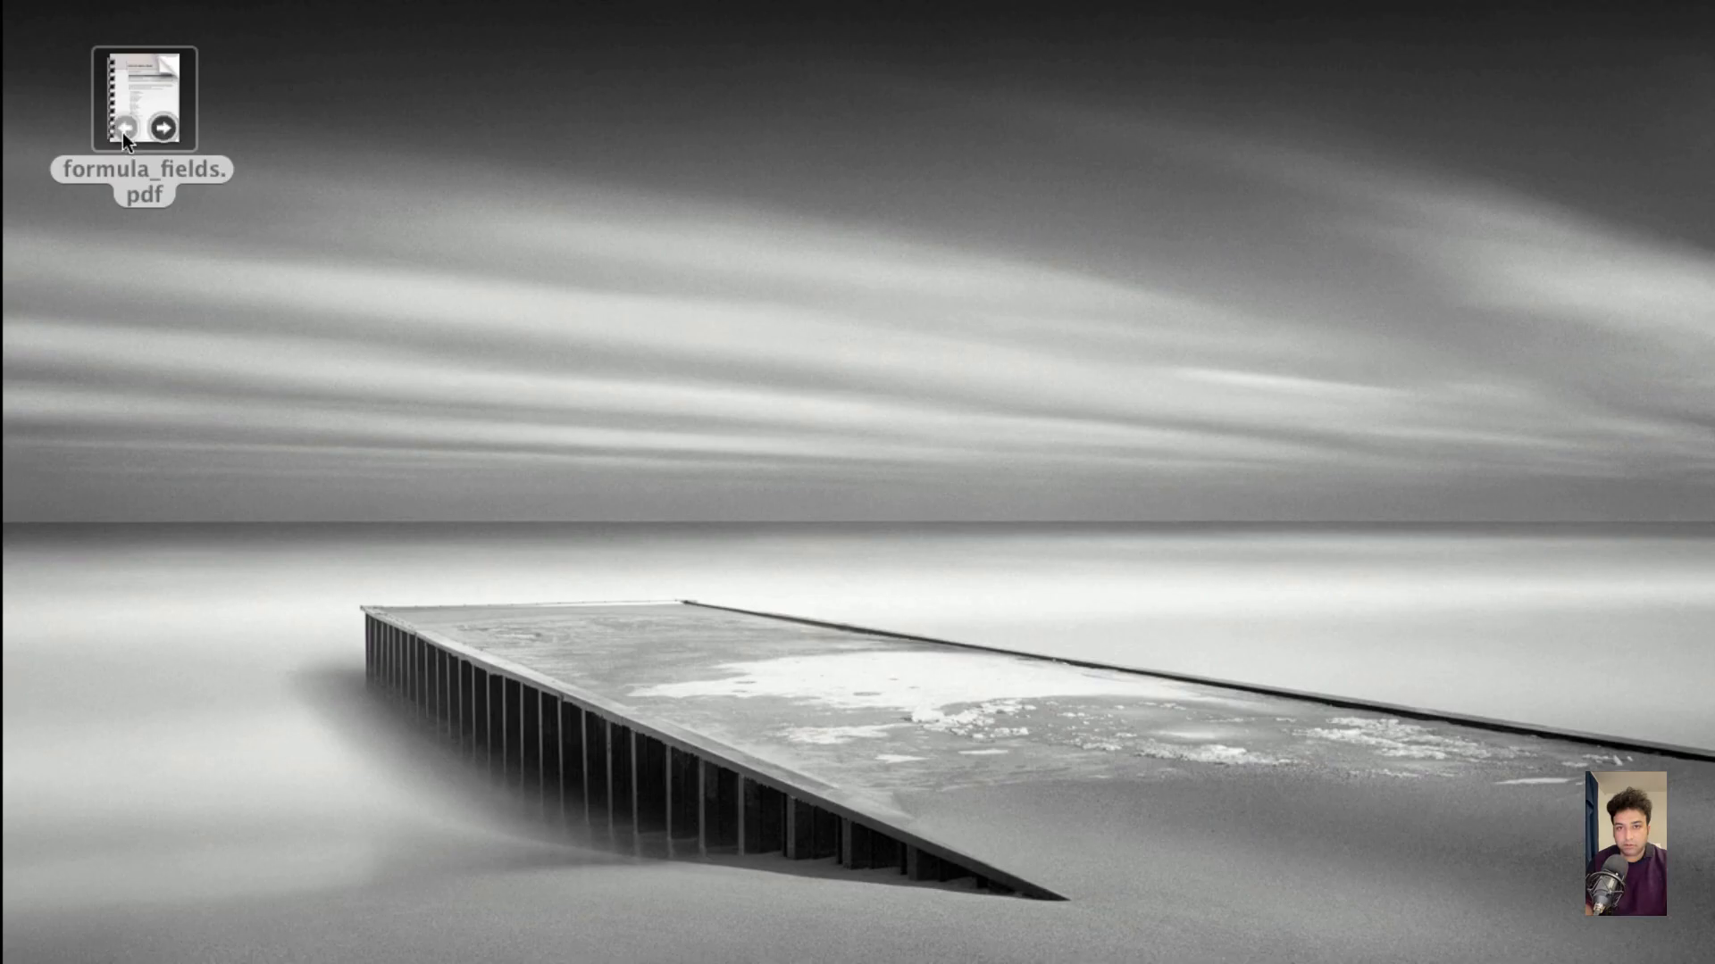
# Step: Open formula_fields.pdf in Preview and scroll through its formula examples
pyautogui.doubleClick(138, 147)
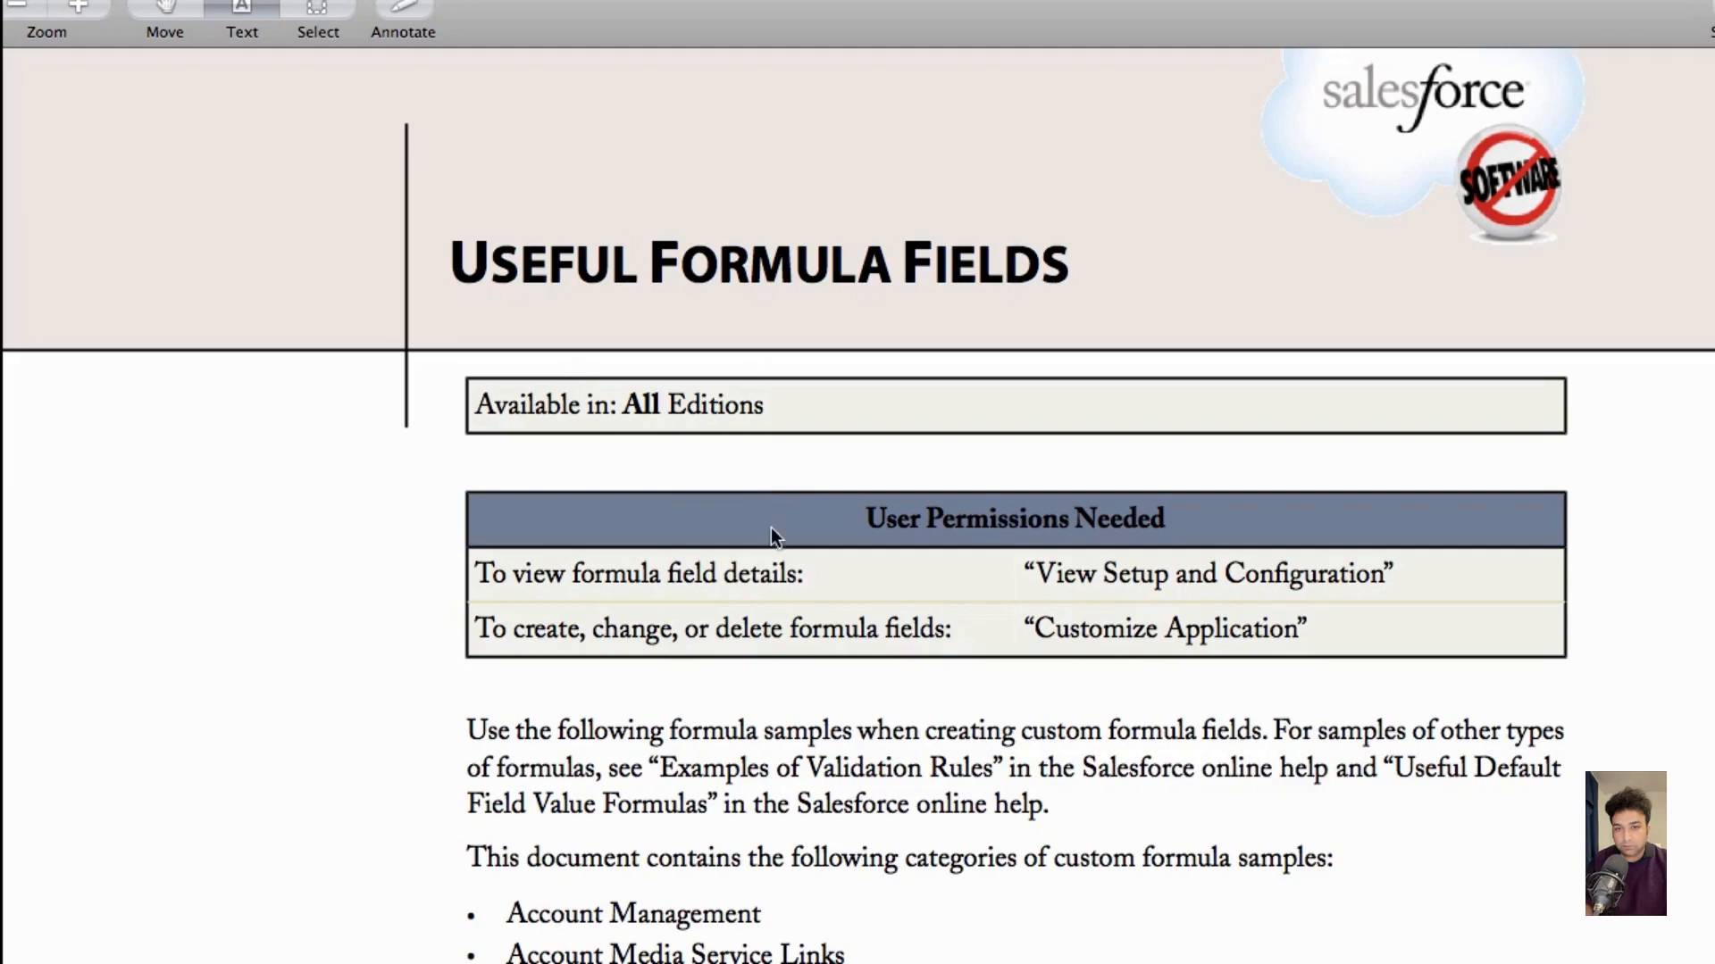
pyautogui.scroll(-10, 773, 536)
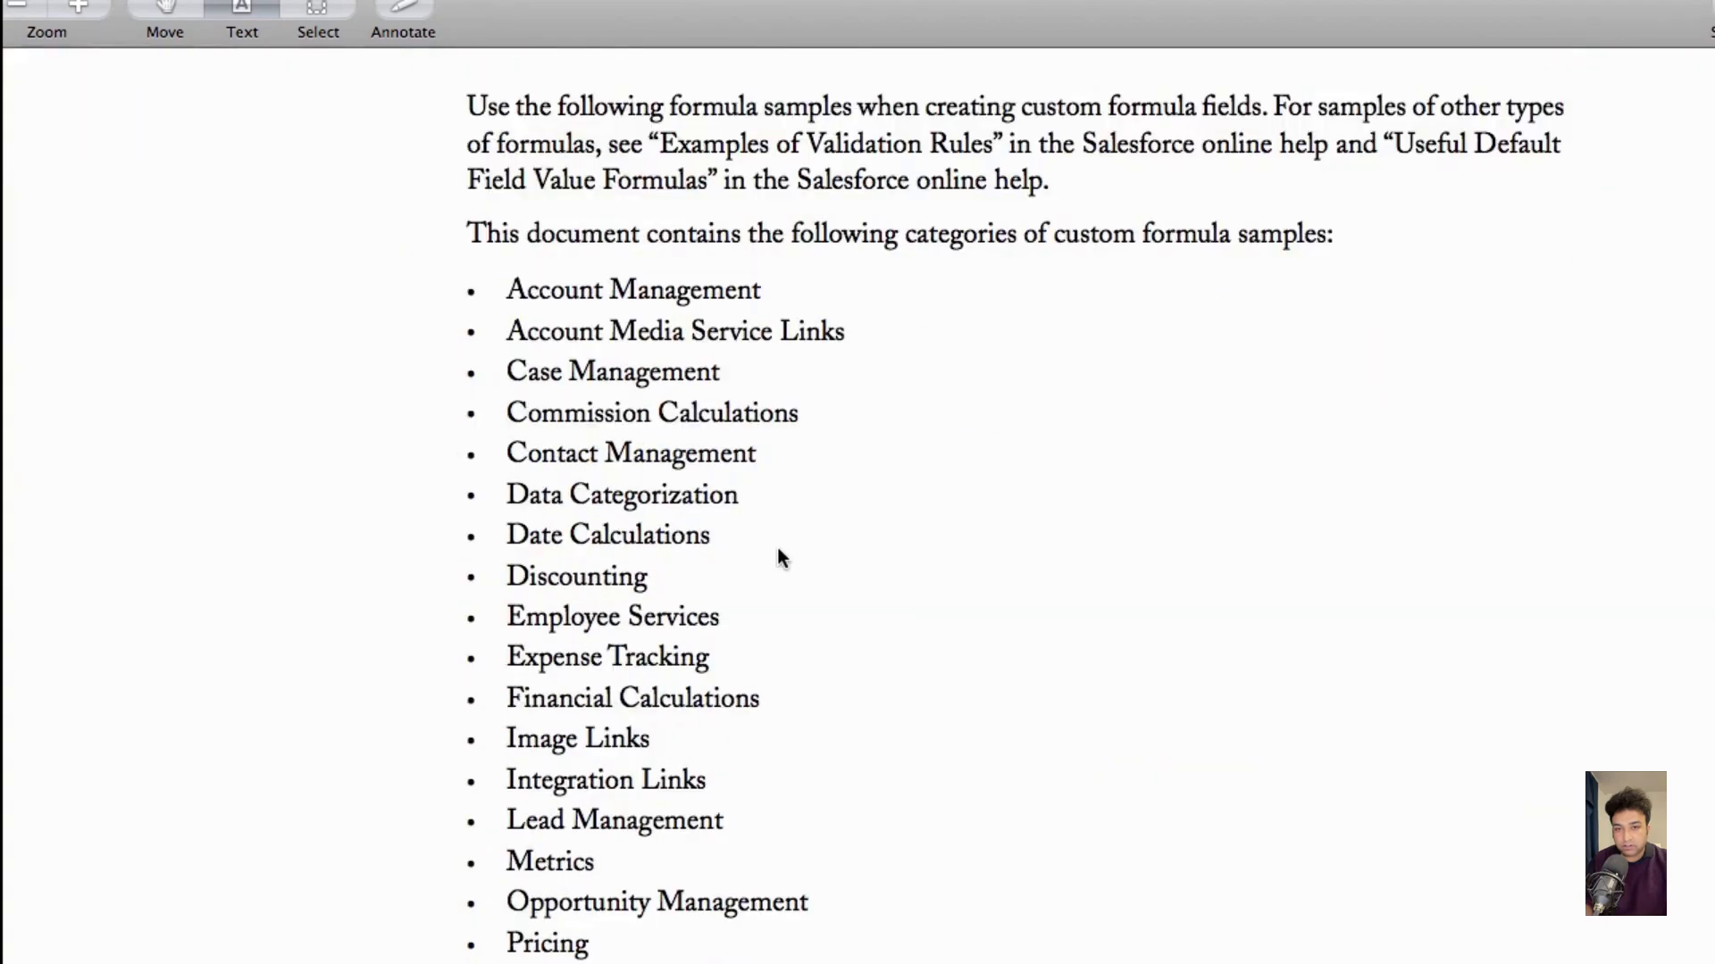
pyautogui.scroll(-5, 778, 550)
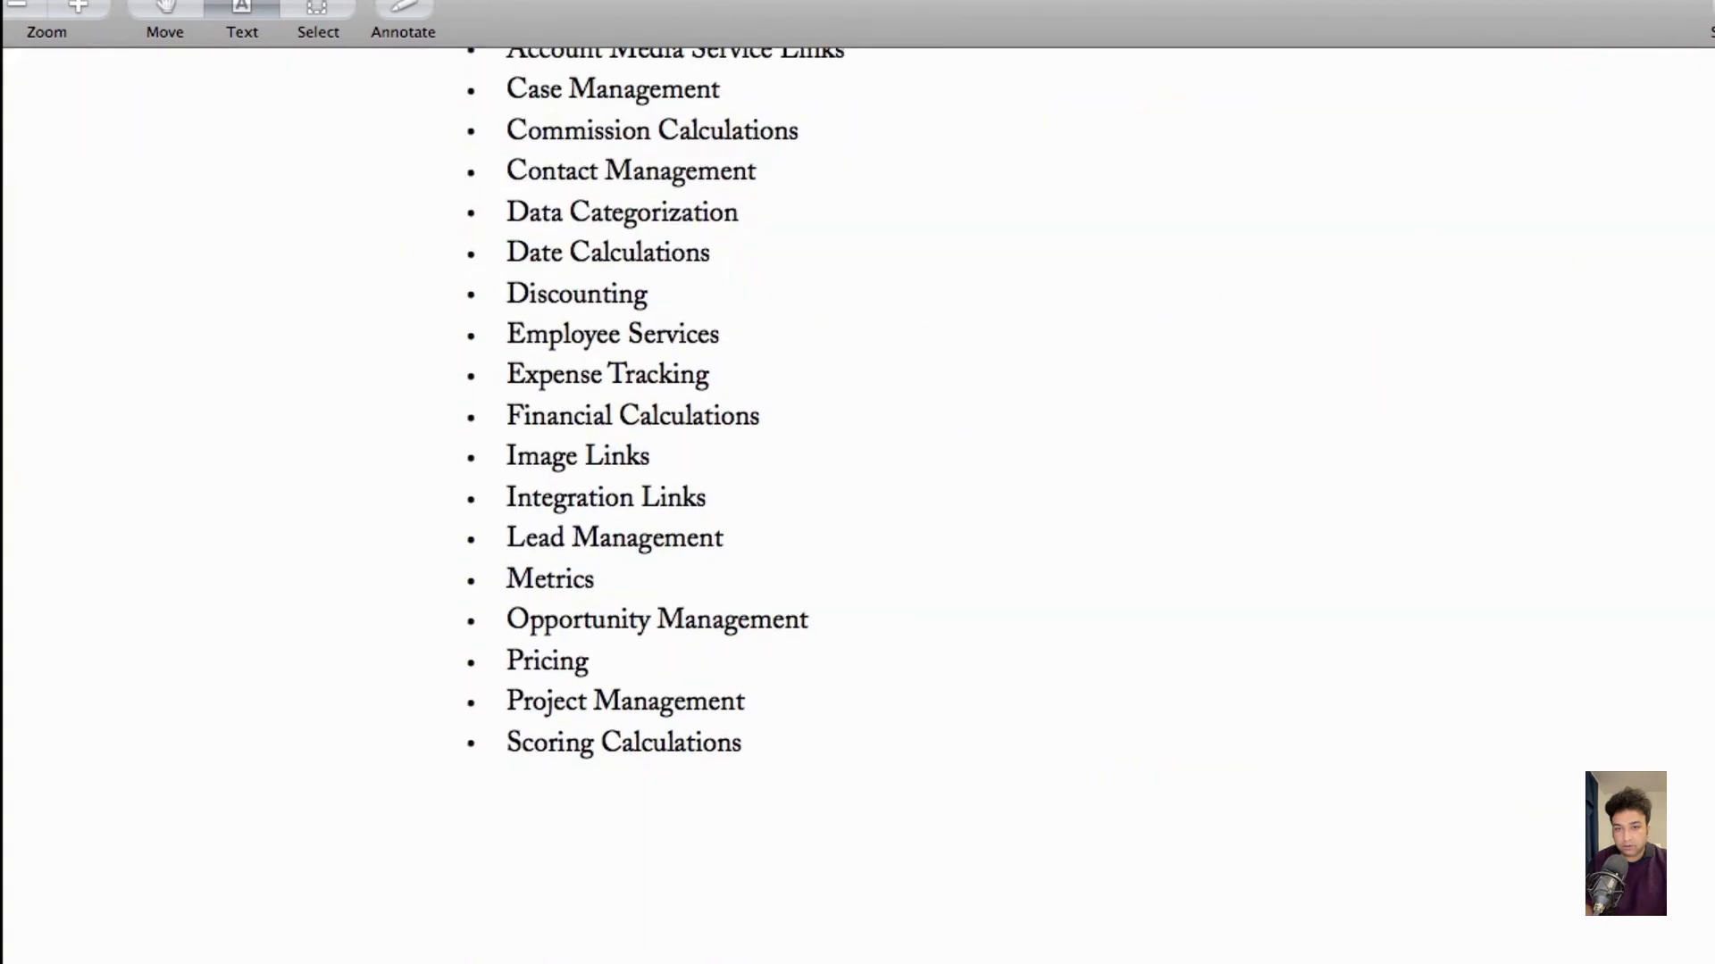
pyautogui.scroll(-20, 1007, 500)
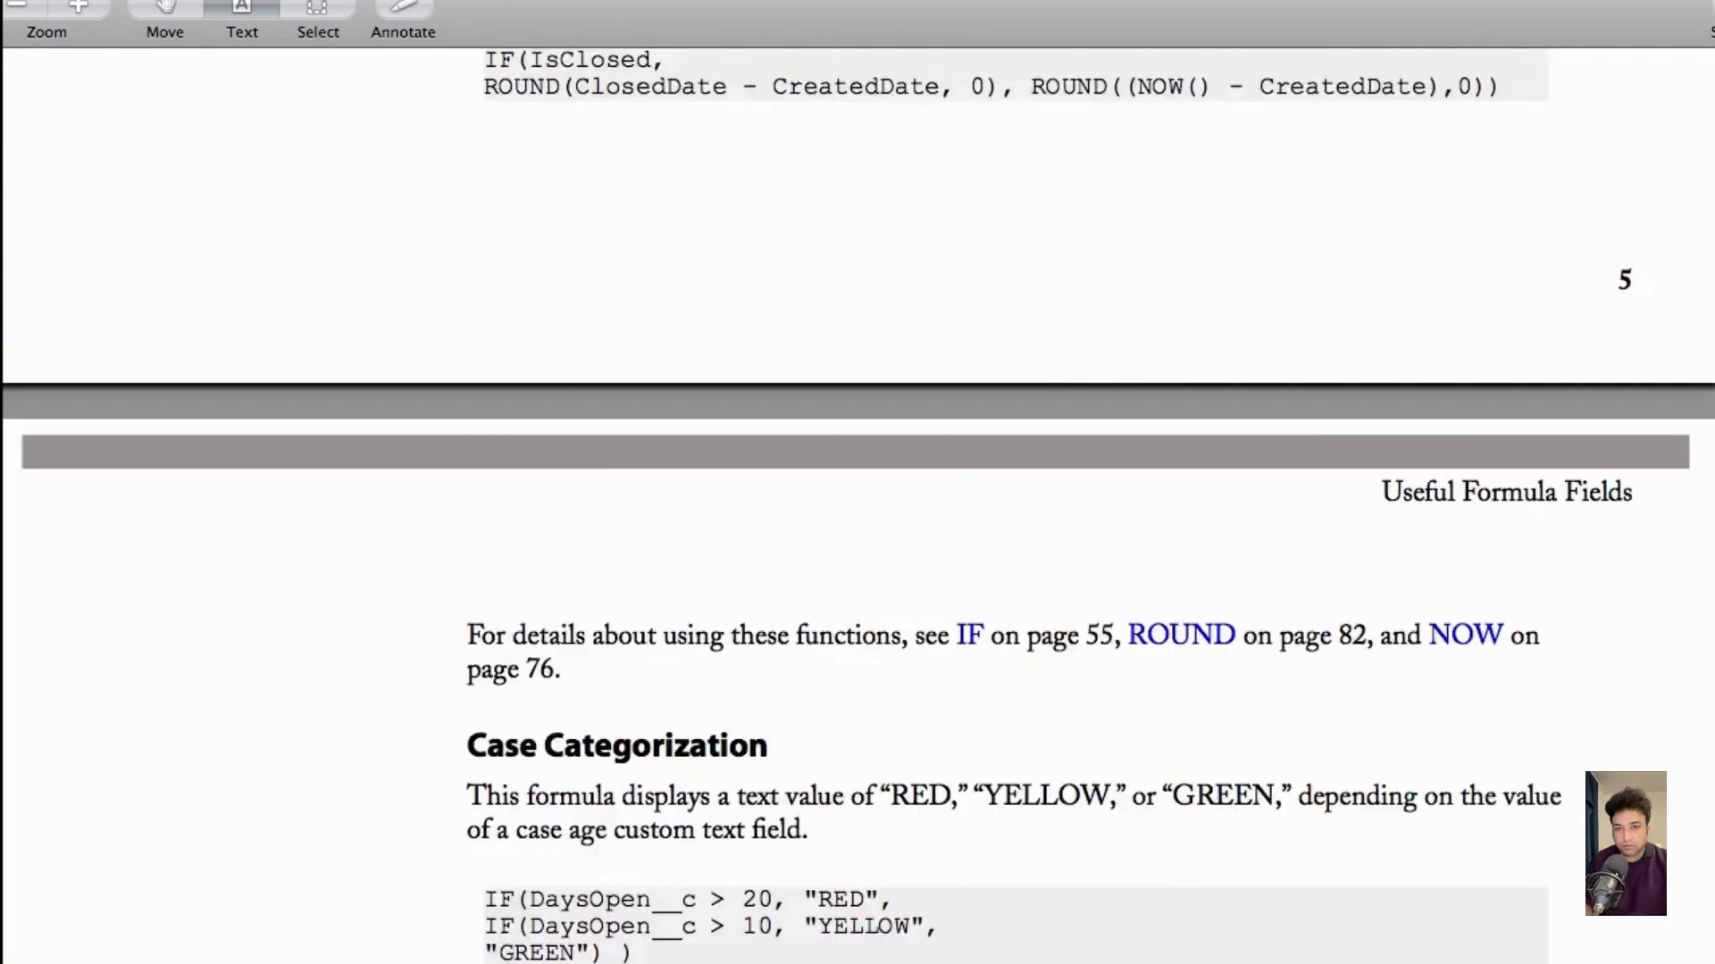
pyautogui.scroll(-15, 1007, 500)
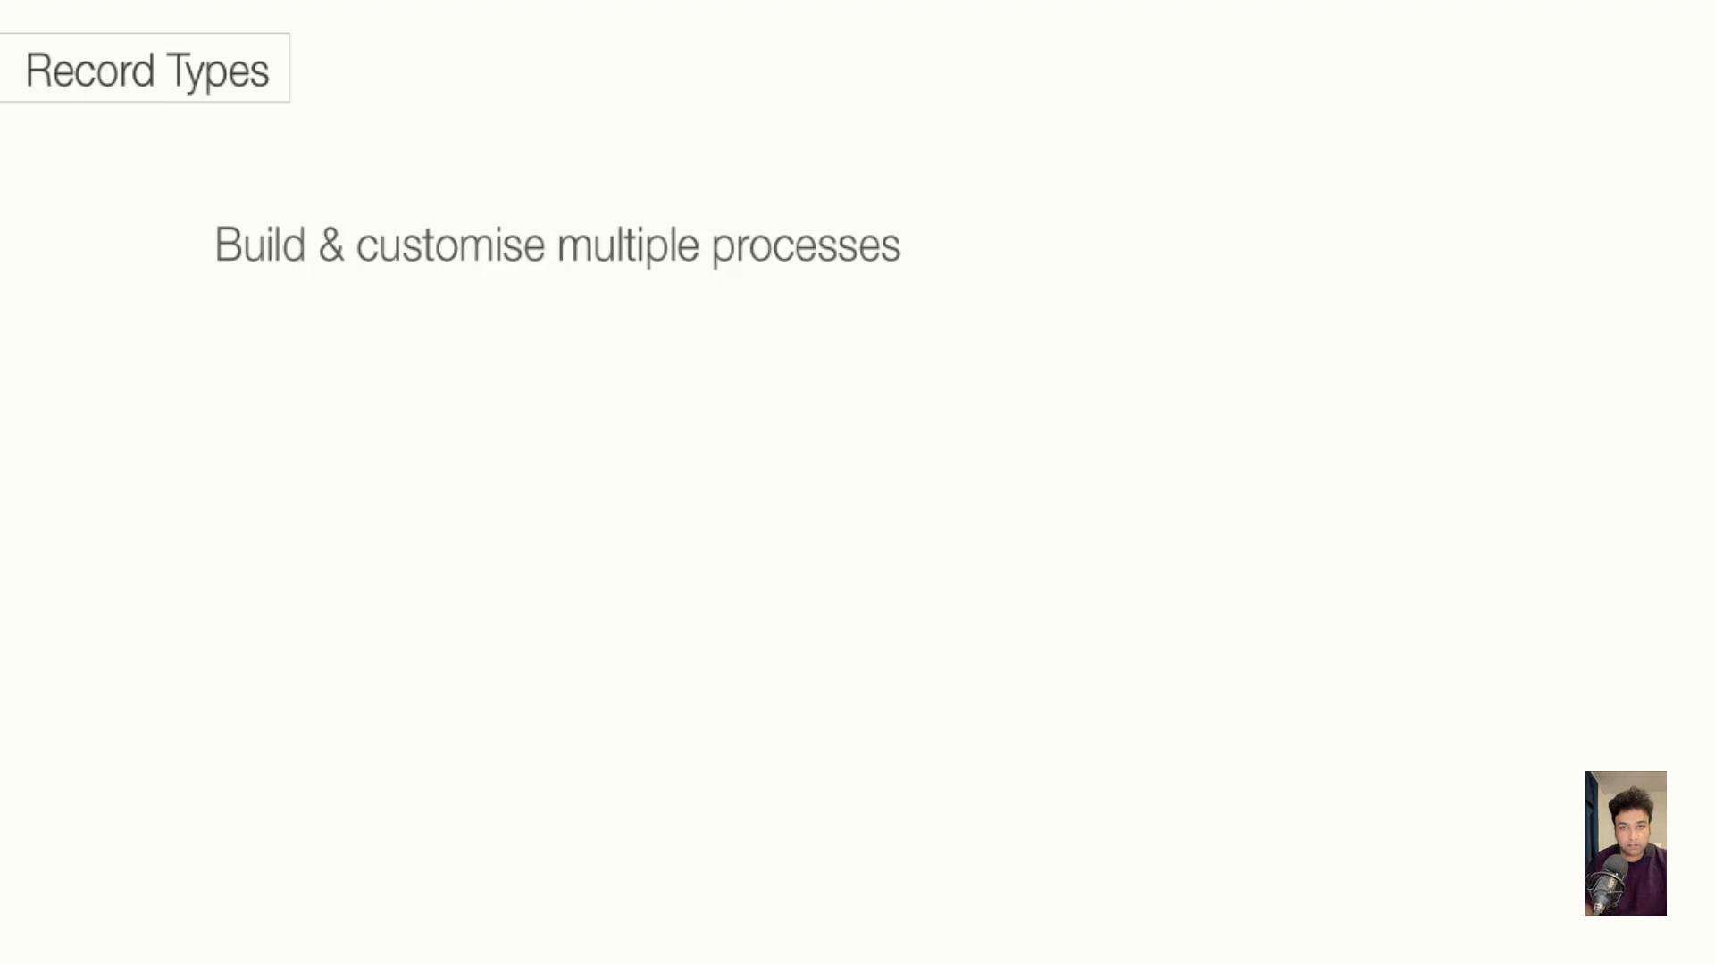
# Step: Advance the Record Types slide to reveal its next points
pyautogui.press('Right')
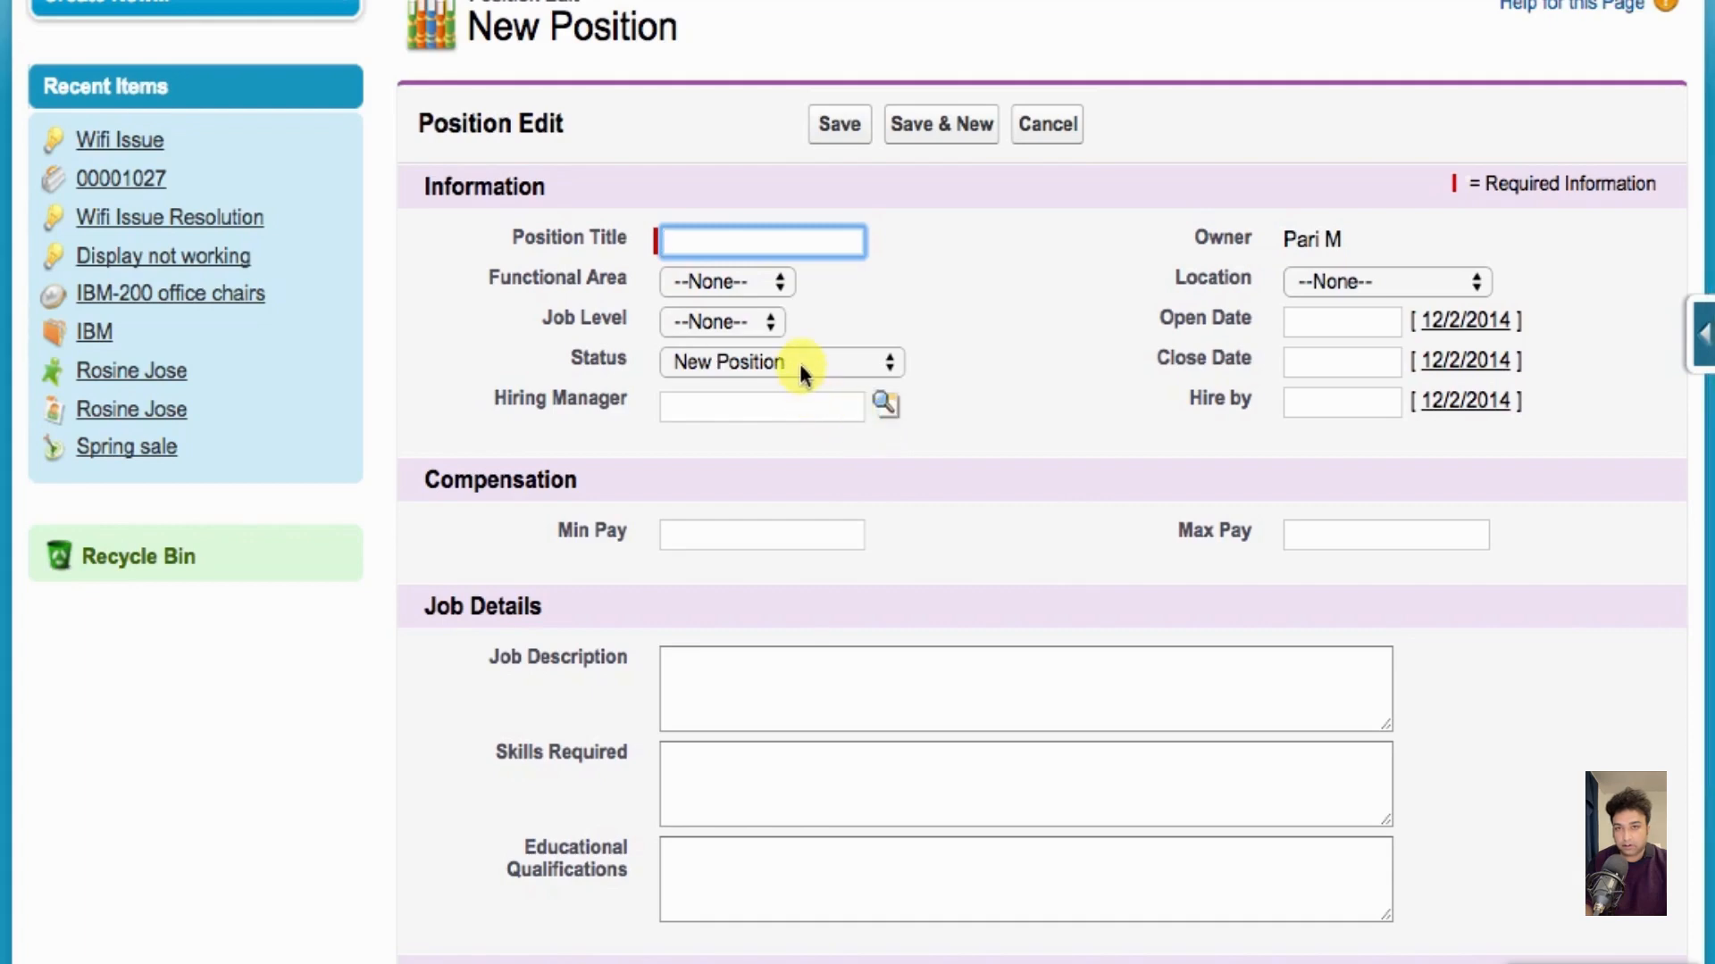
# Step: Choose IT as the new position's Functional Area, then begin writing IT on the whiteboard
pyautogui.scroll(-5, 841, 500)
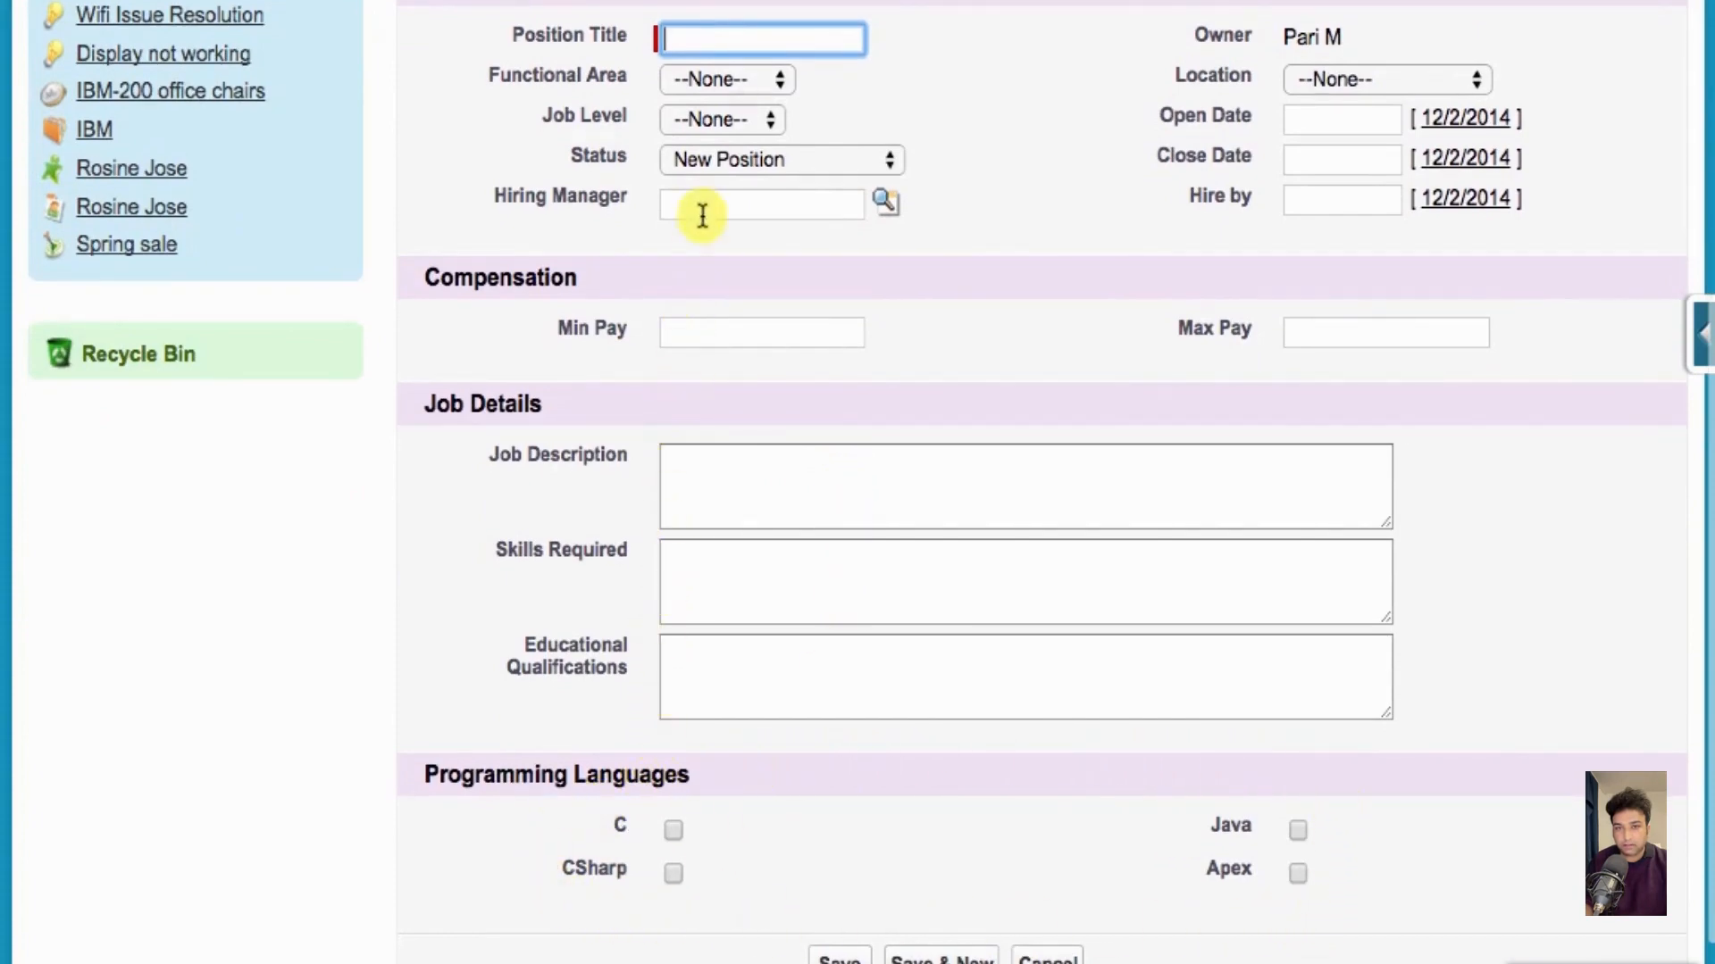
pyautogui.click(726, 81)
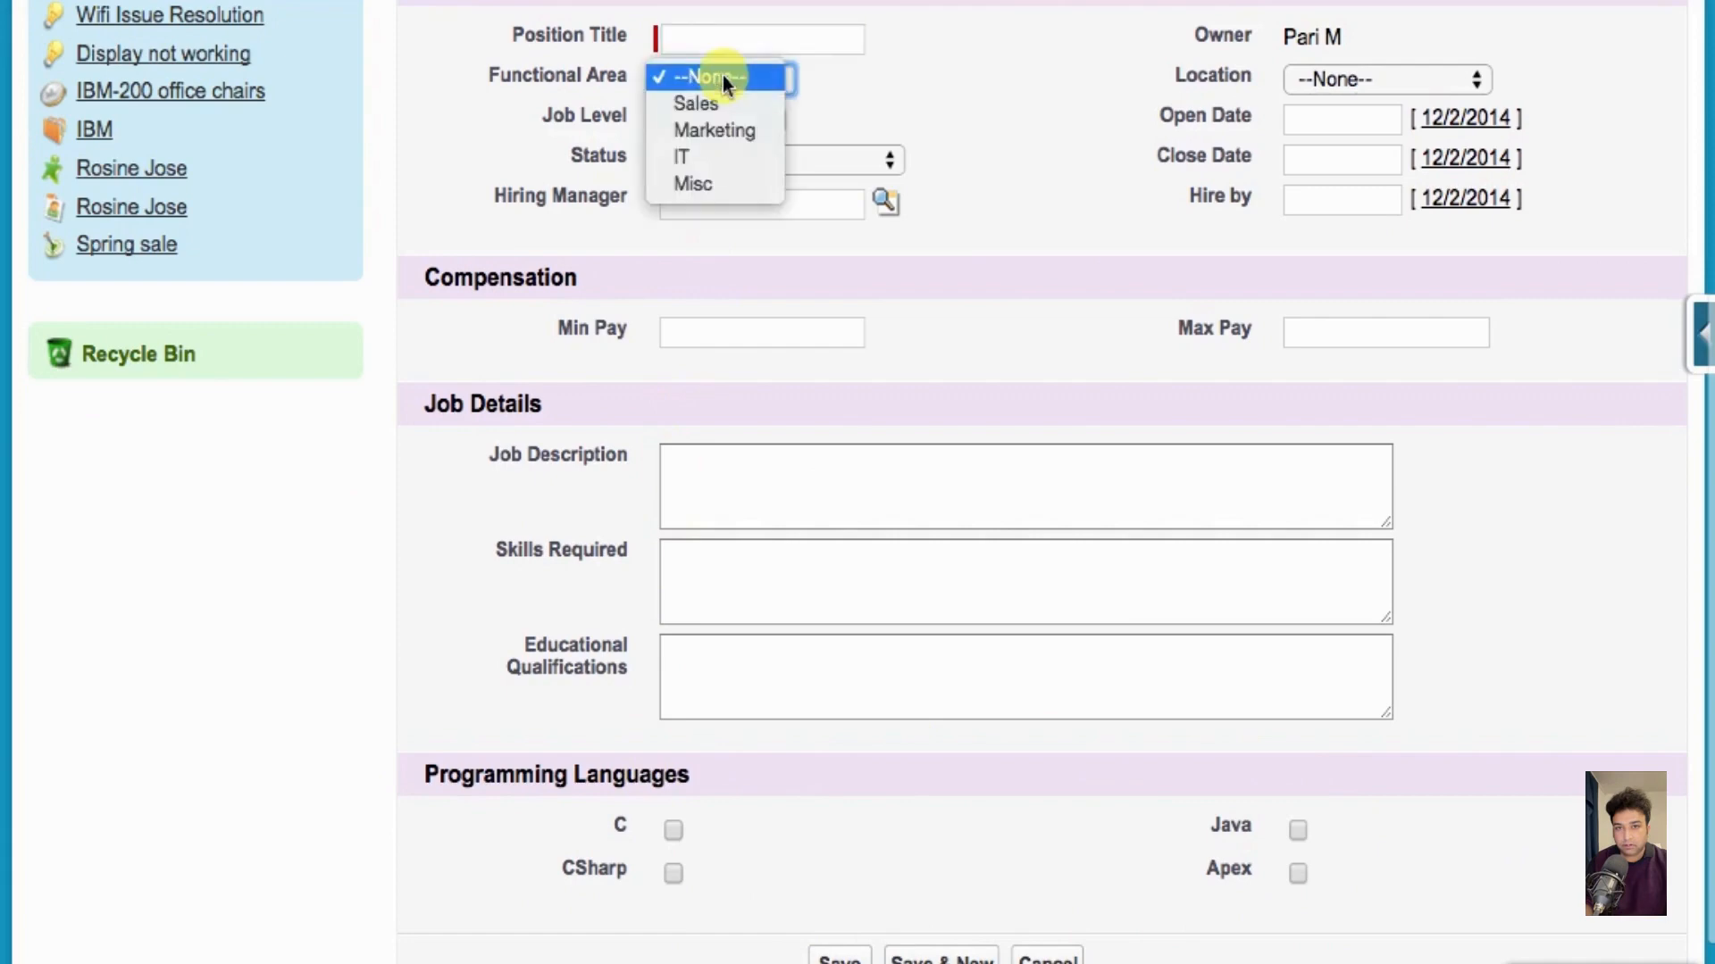
pyautogui.click(732, 130)
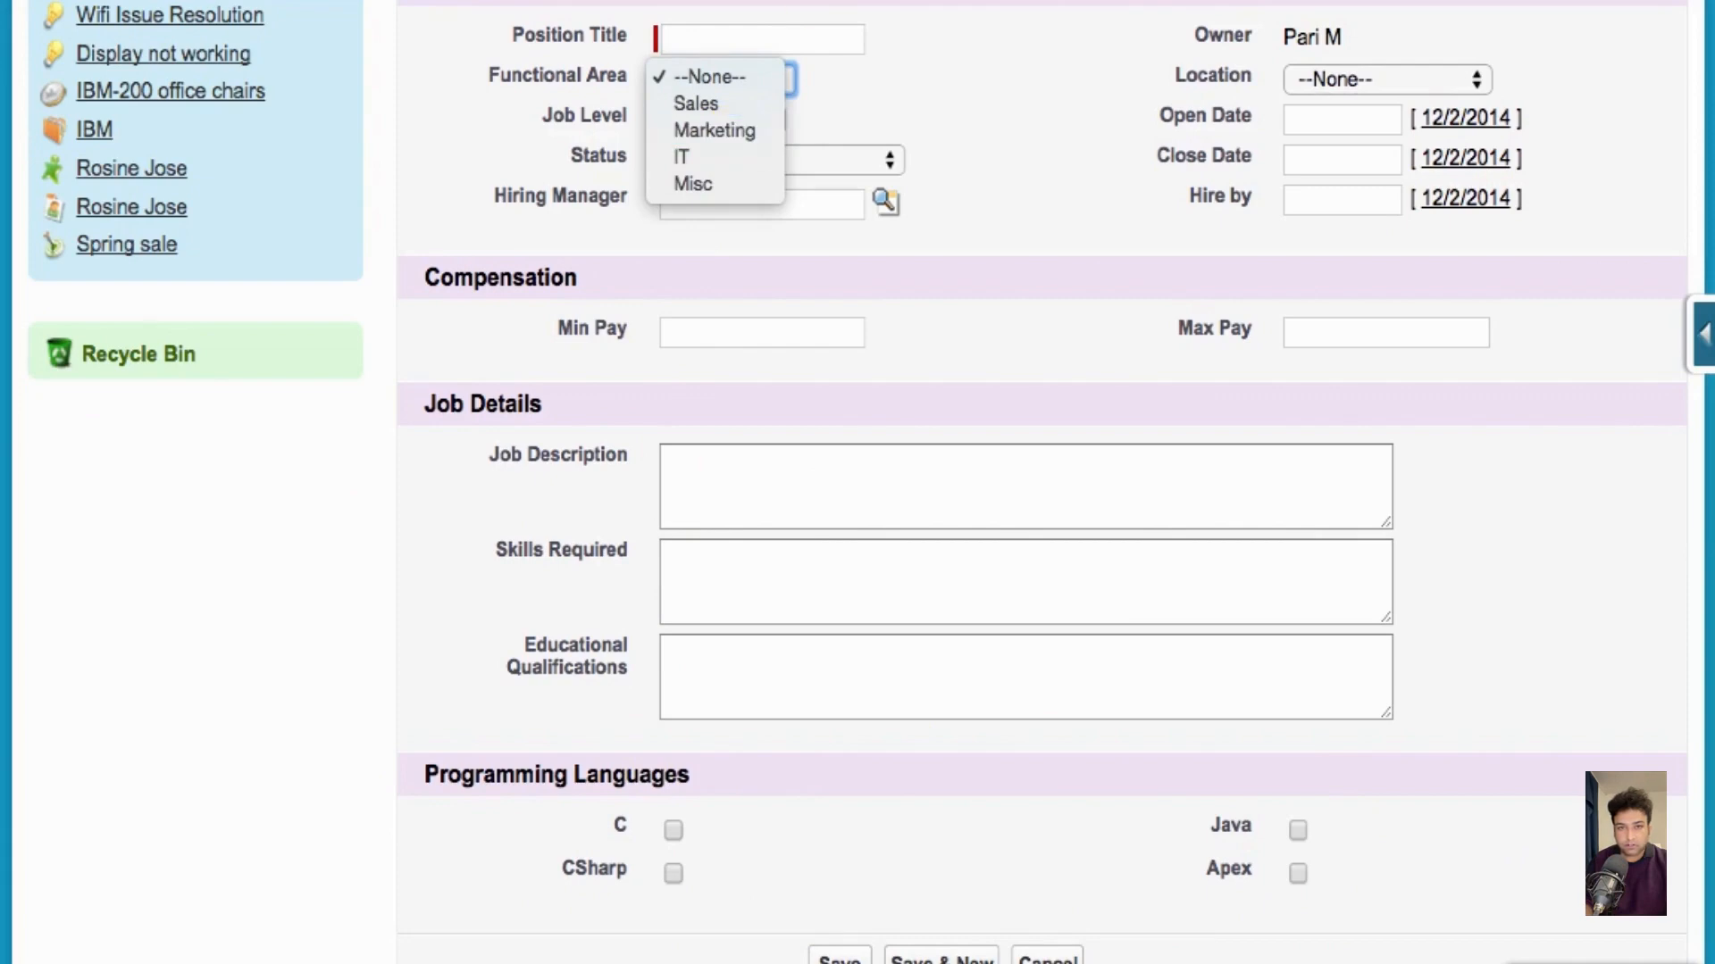
pyautogui.press('Escape')
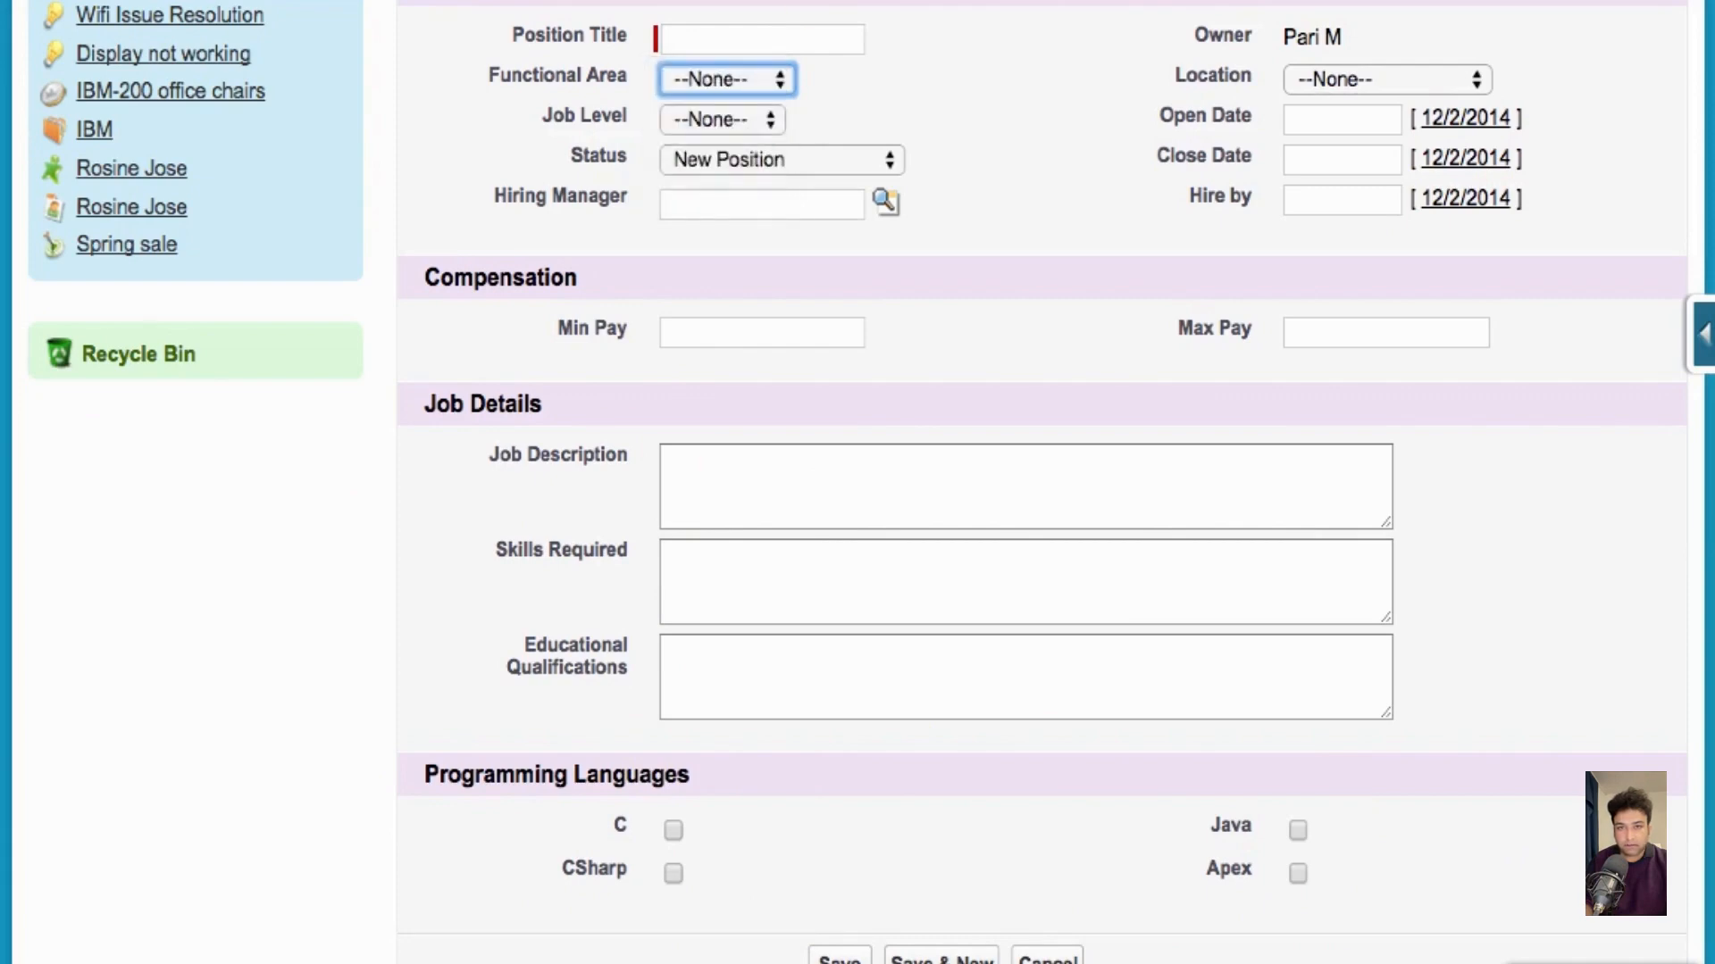
pyautogui.press('i')
pyautogui.scroll(-2, 954, 629)
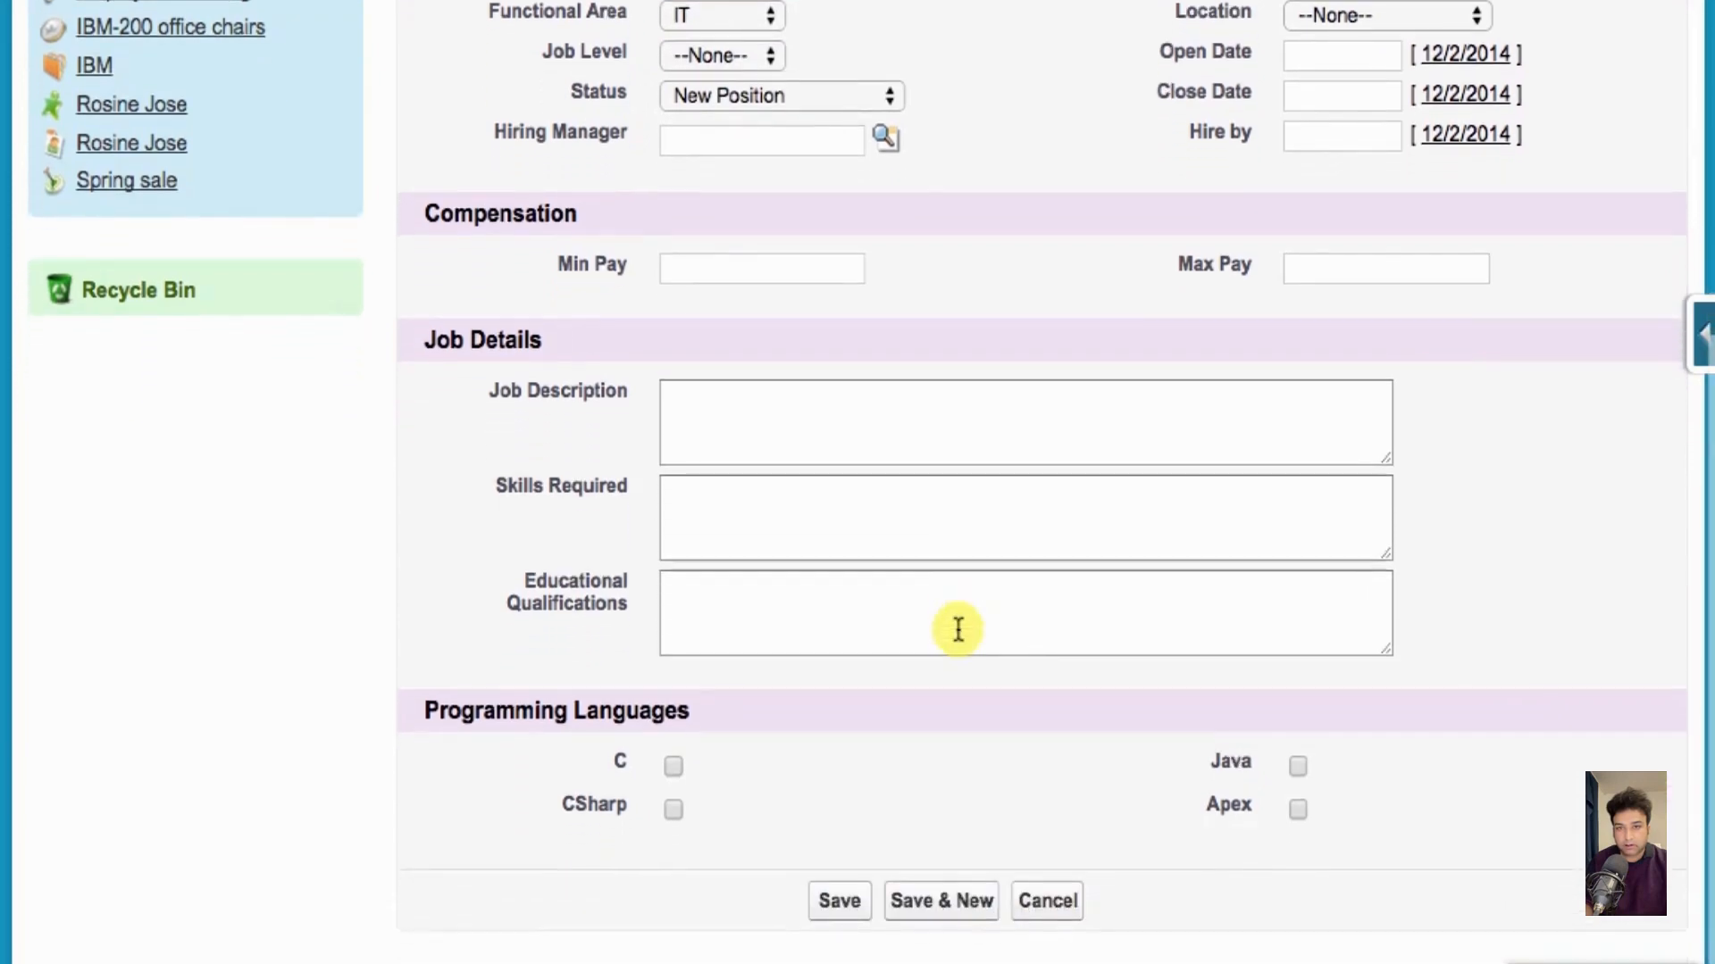
pyautogui.scroll(-1, 958, 630)
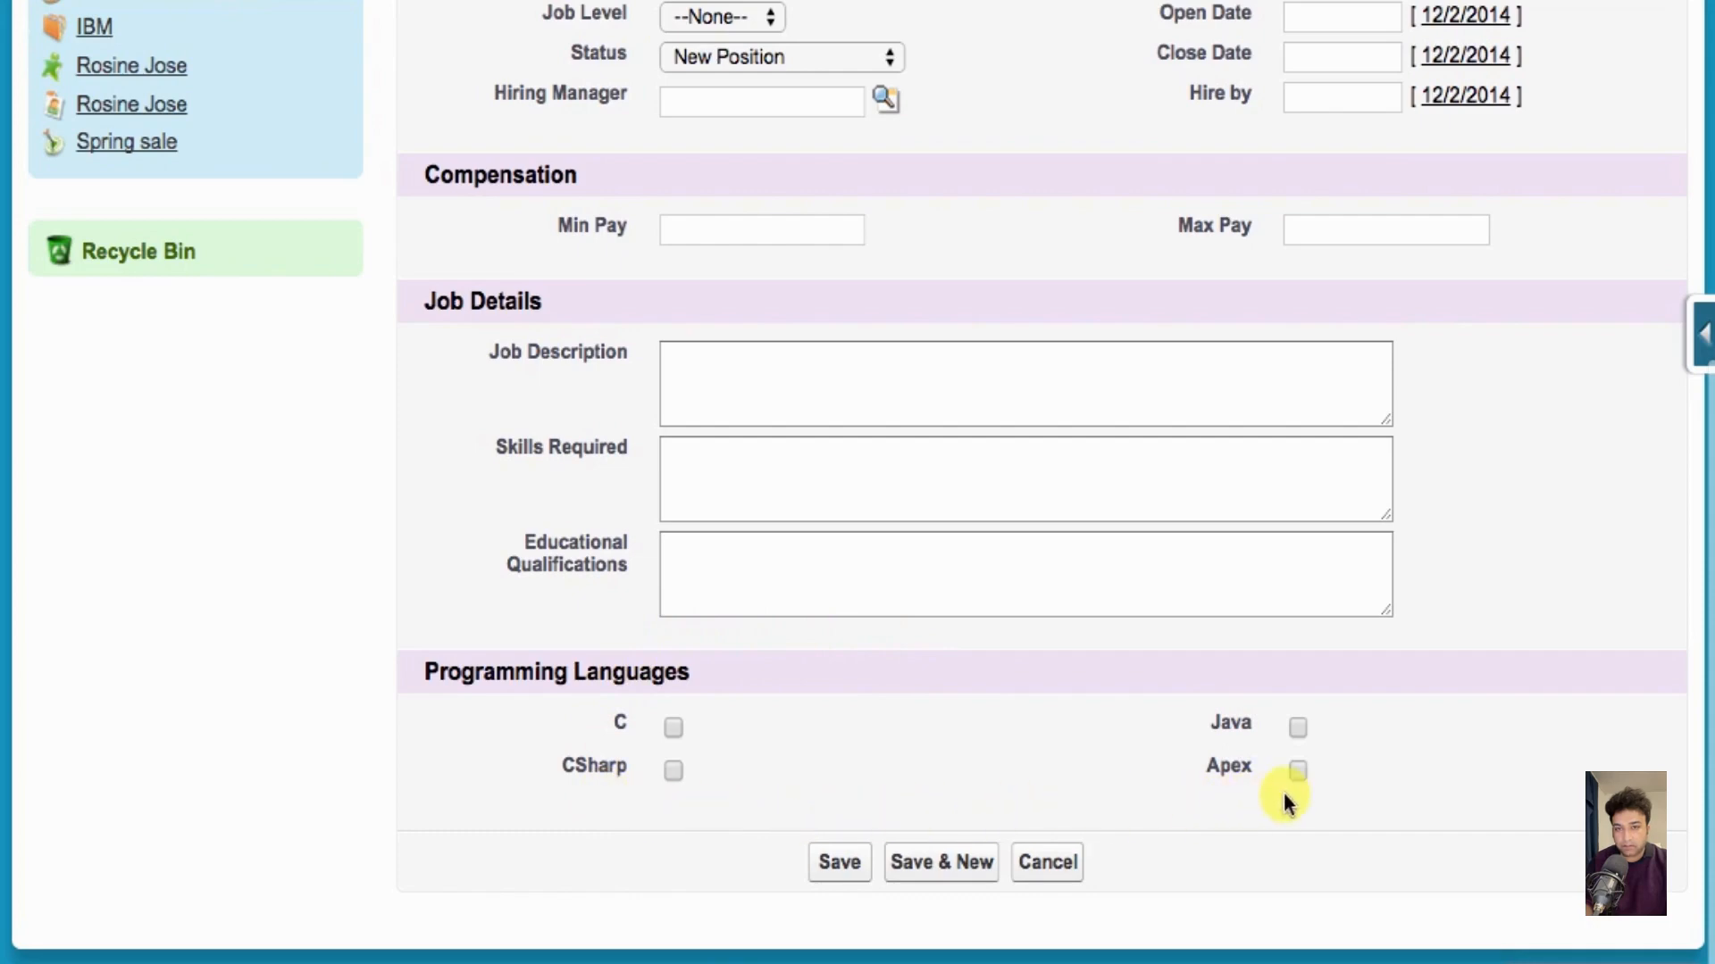
pyautogui.moveTo(204, 166); pyautogui.dragTo(238, 161)
pyautogui.moveTo(217, 169)
pyautogui.mouseDown()
pyautogui.moveTo(215, 225)
pyautogui.moveTo(250, 227)
pyautogui.mouseUp()
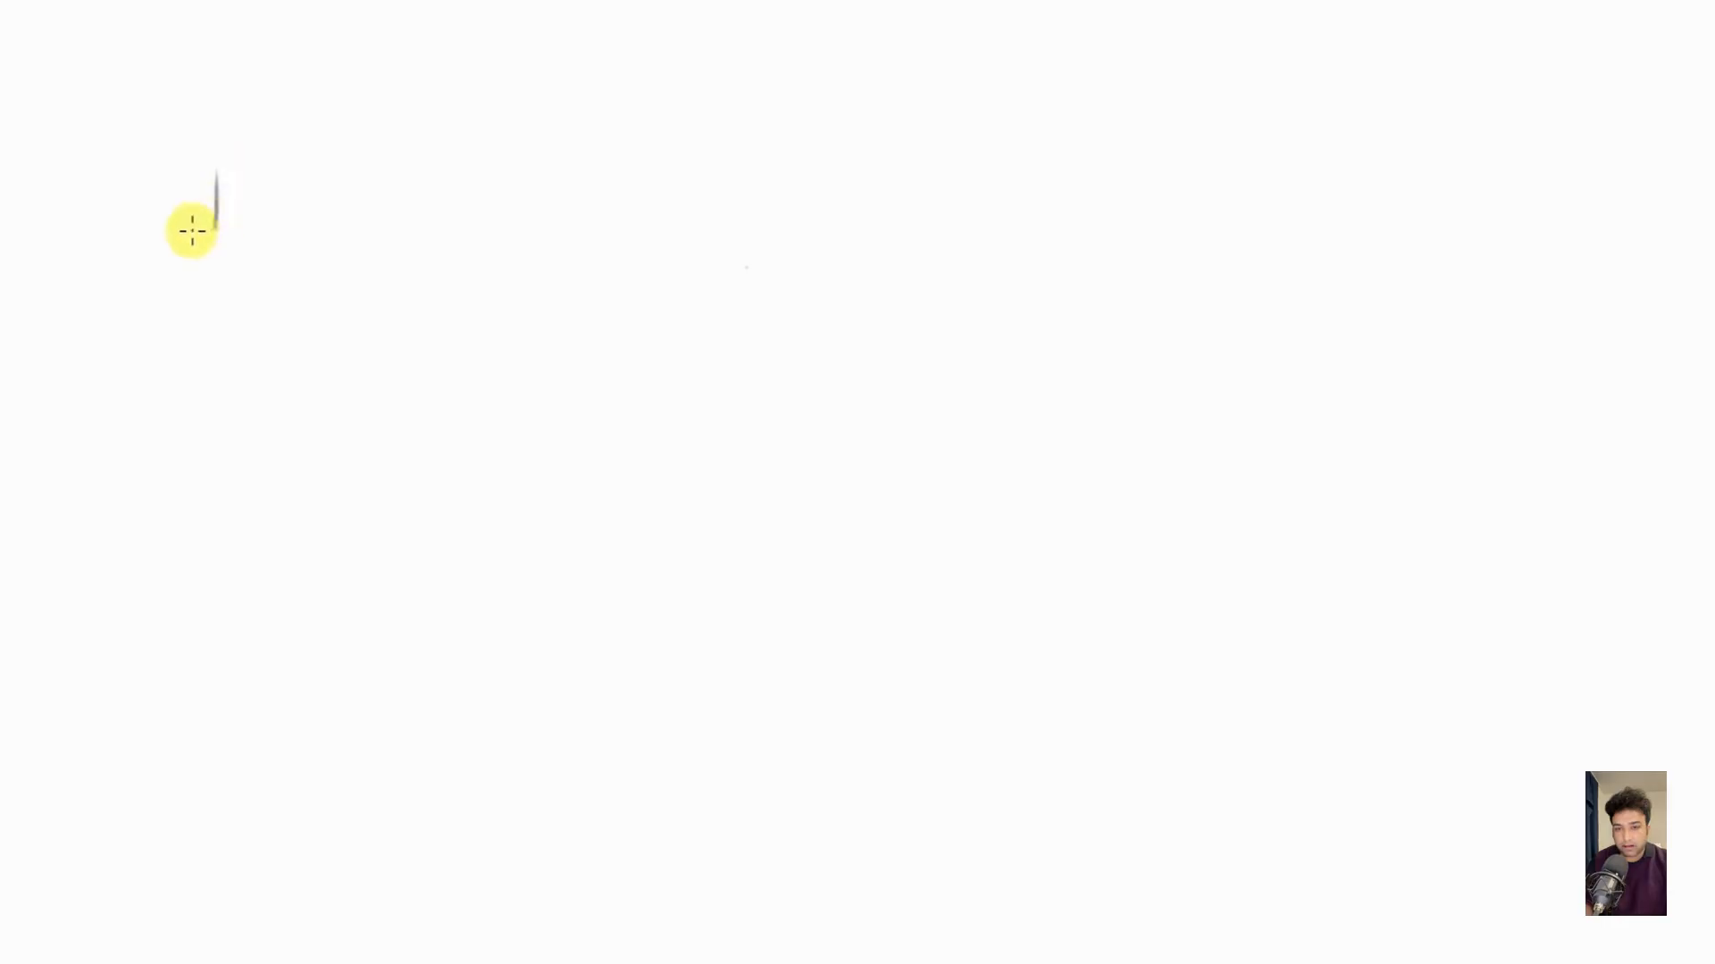
# Step: Sketch IT Position and Non-IT Position on the whiteboard, each linked to its own layout box
pyautogui.moveTo(255, 168); pyautogui.dragTo(311, 158)
pyautogui.moveTo(281, 170); pyautogui.dragTo(279, 225)
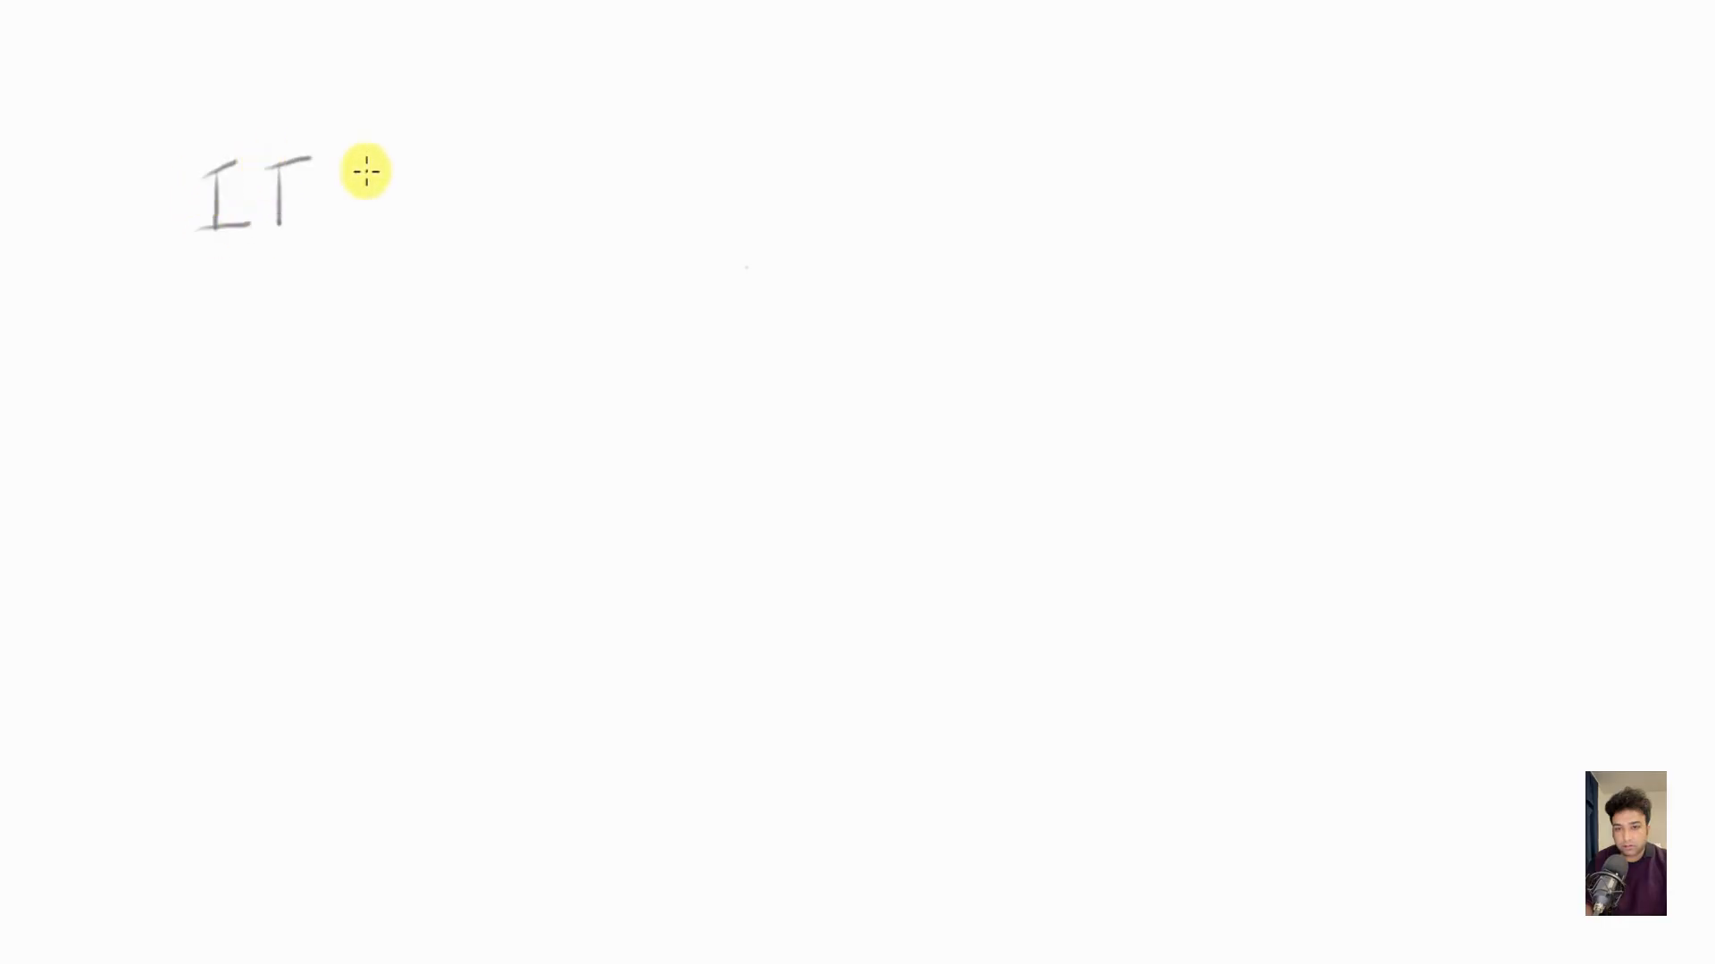
pyautogui.moveTo(373, 166)
pyautogui.mouseDown()
pyautogui.moveTo(394, 214)
pyautogui.moveTo(596, 192)
pyautogui.mouseUp()
pyautogui.moveTo(163, 464)
pyautogui.mouseDown()
pyautogui.moveTo(266, 449)
pyautogui.moveTo(356, 394)
pyautogui.moveTo(348, 444)
pyautogui.moveTo(432, 413)
pyautogui.moveTo(528, 427)
pyautogui.moveTo(524, 387)
pyautogui.moveTo(949, 187)
pyautogui.moveTo(1301, 322)
pyautogui.moveTo(1098, 52)
pyautogui.mouseUp()
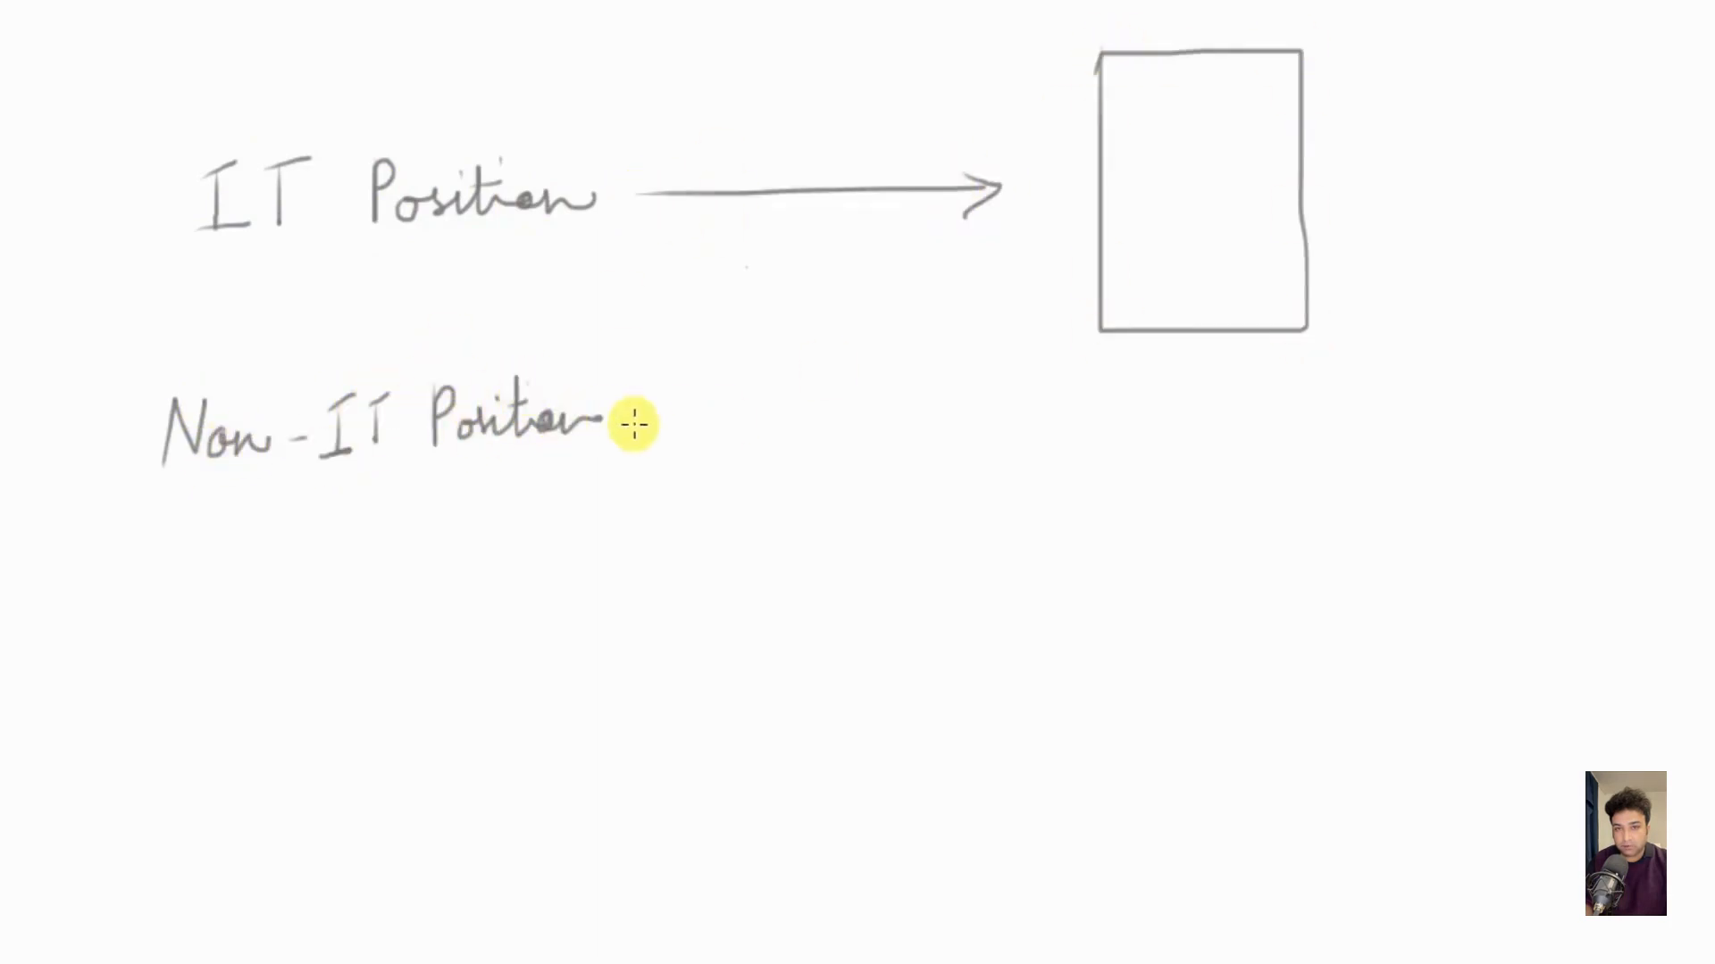
pyautogui.moveTo(634, 424)
pyautogui.mouseDown()
pyautogui.moveTo(1107, 575)
pyautogui.moveTo(1133, 283)
pyautogui.moveTo(1198, 611)
pyautogui.moveTo(1122, 3)
pyautogui.moveTo(1366, 5)
pyautogui.moveTo(1248, 406)
pyautogui.moveTo(1597, 391)
pyautogui.moveTo(1634, 362)
pyautogui.mouseUp()
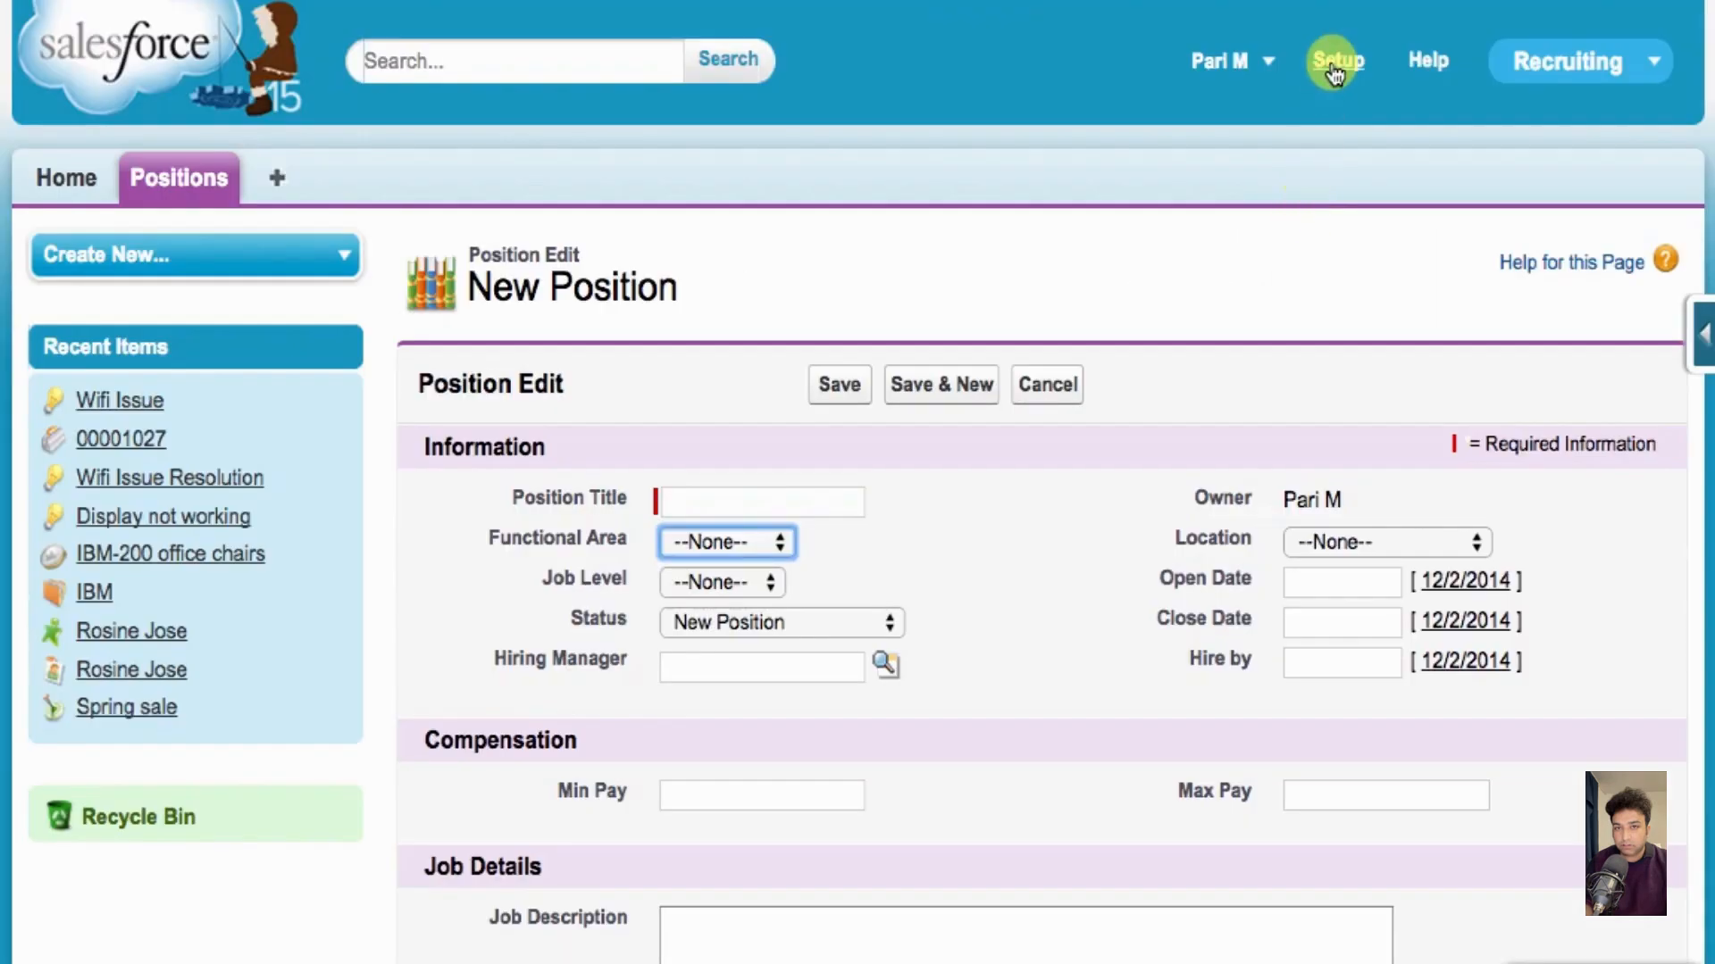
# Step: Go to Setup and open the Position object's definition page
pyautogui.click(1335, 74)
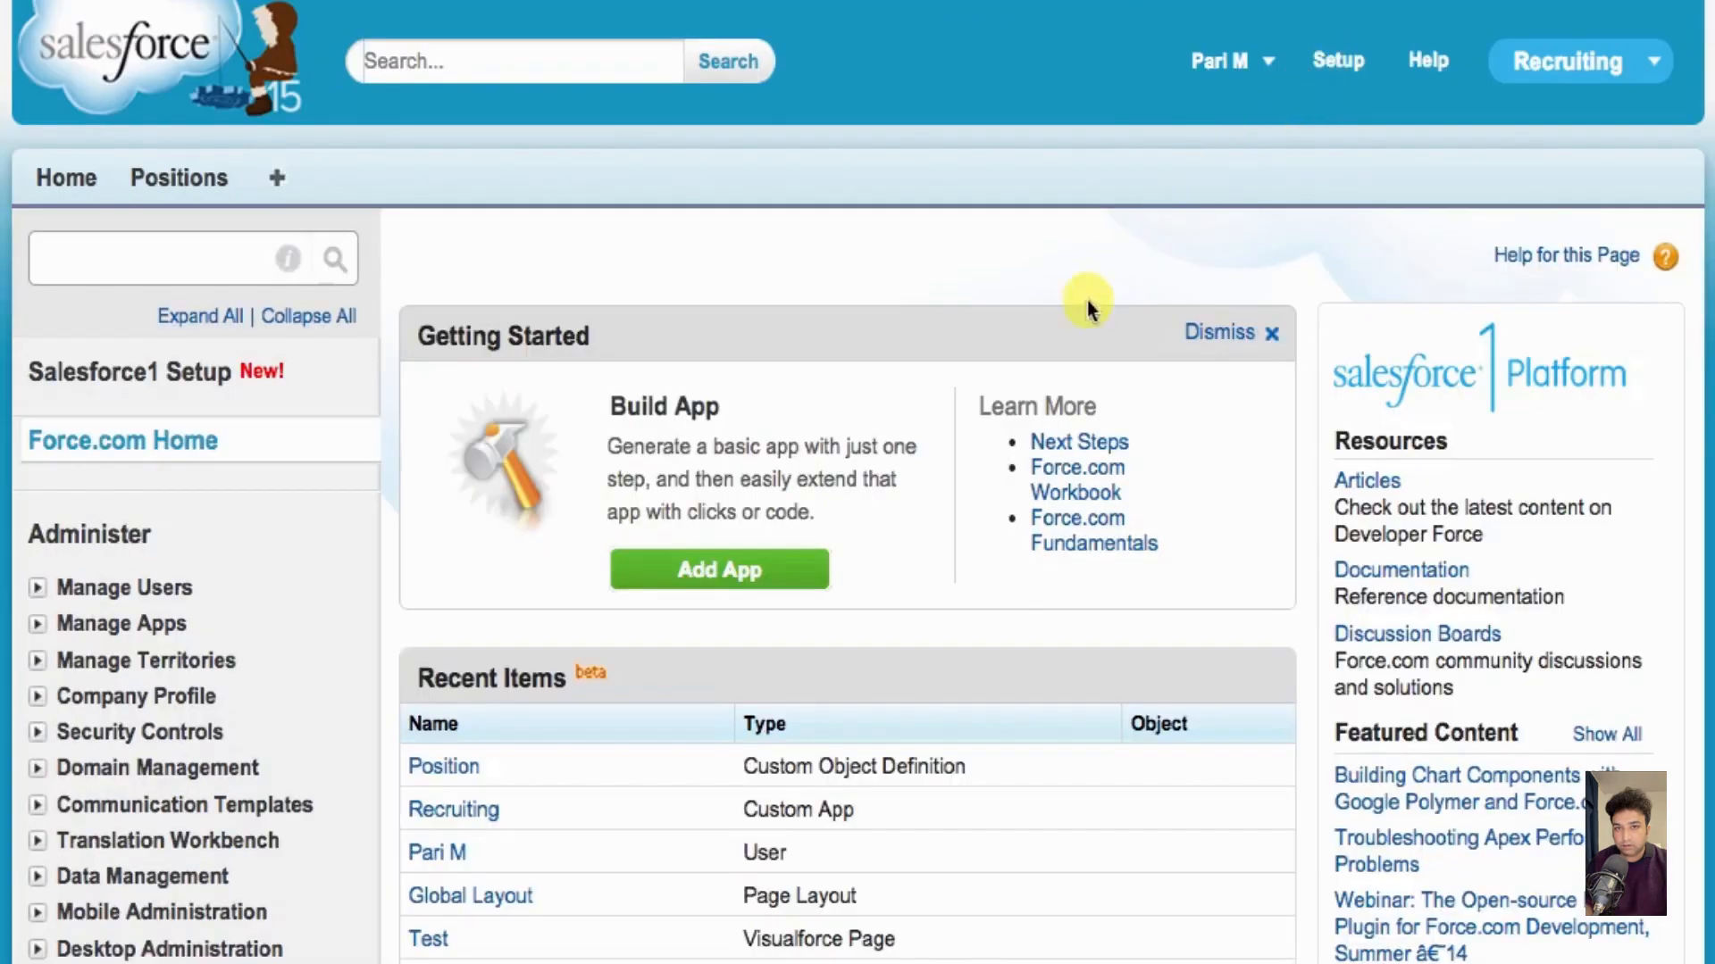
pyautogui.scroll(-3, 1014, 436)
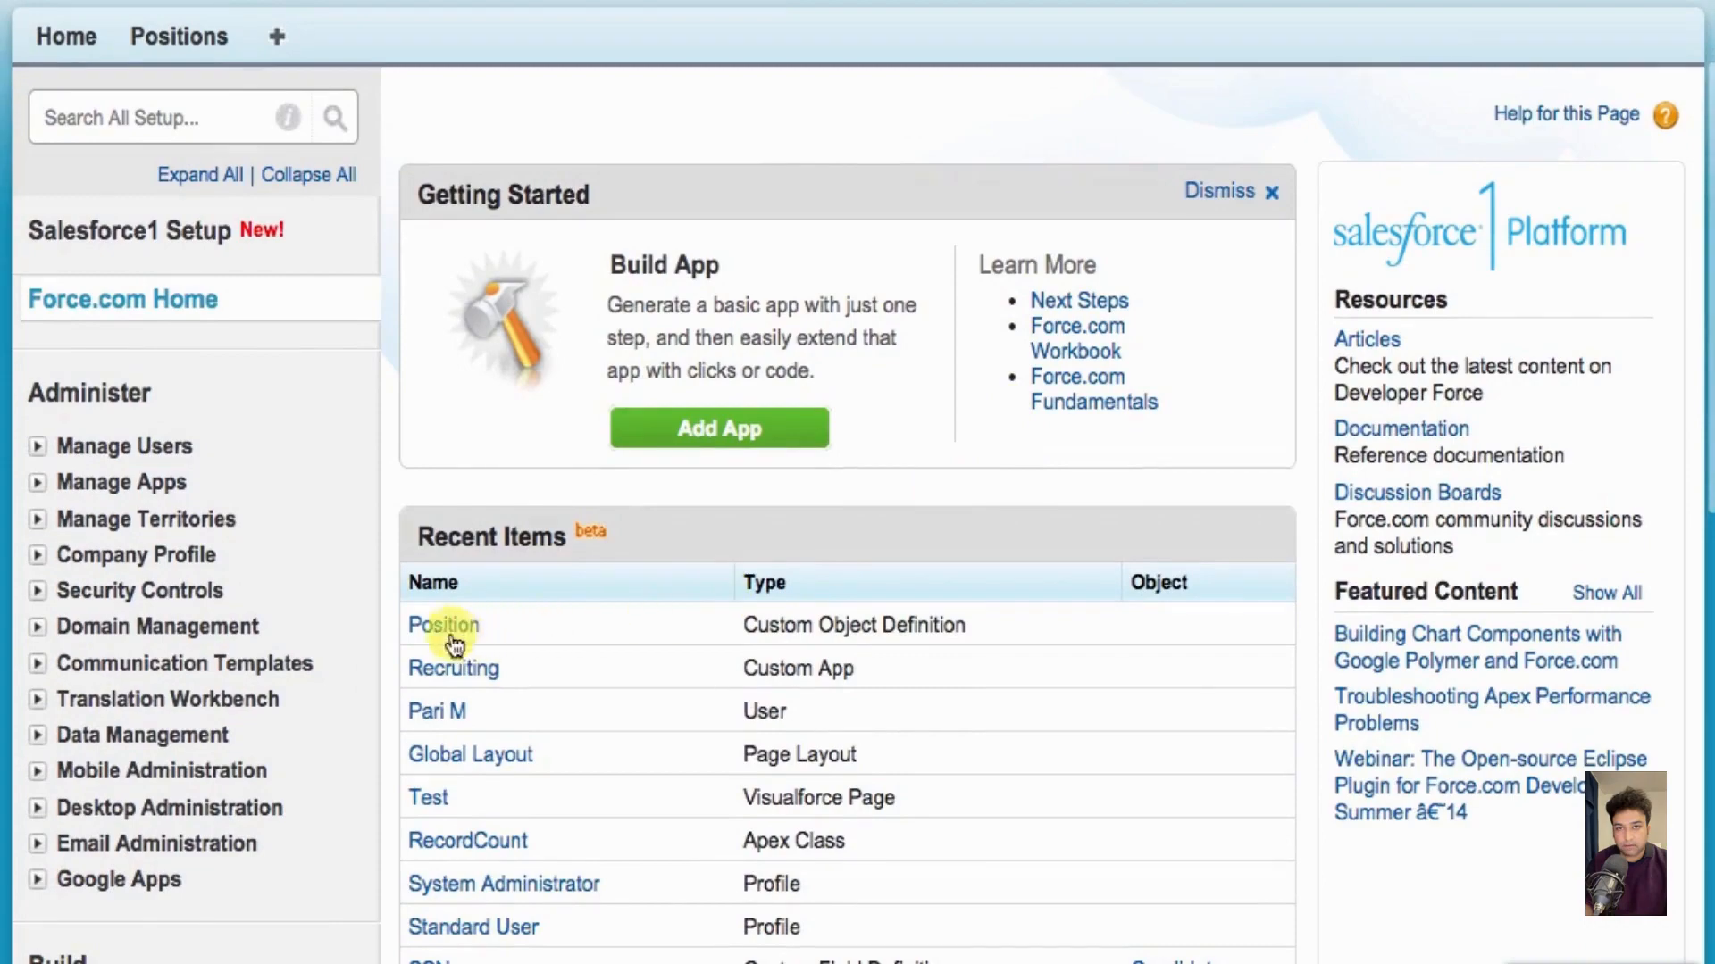
pyautogui.click(444, 628)
pyautogui.scroll(-10, 652, 619)
pyautogui.scroll(-15, 652, 619)
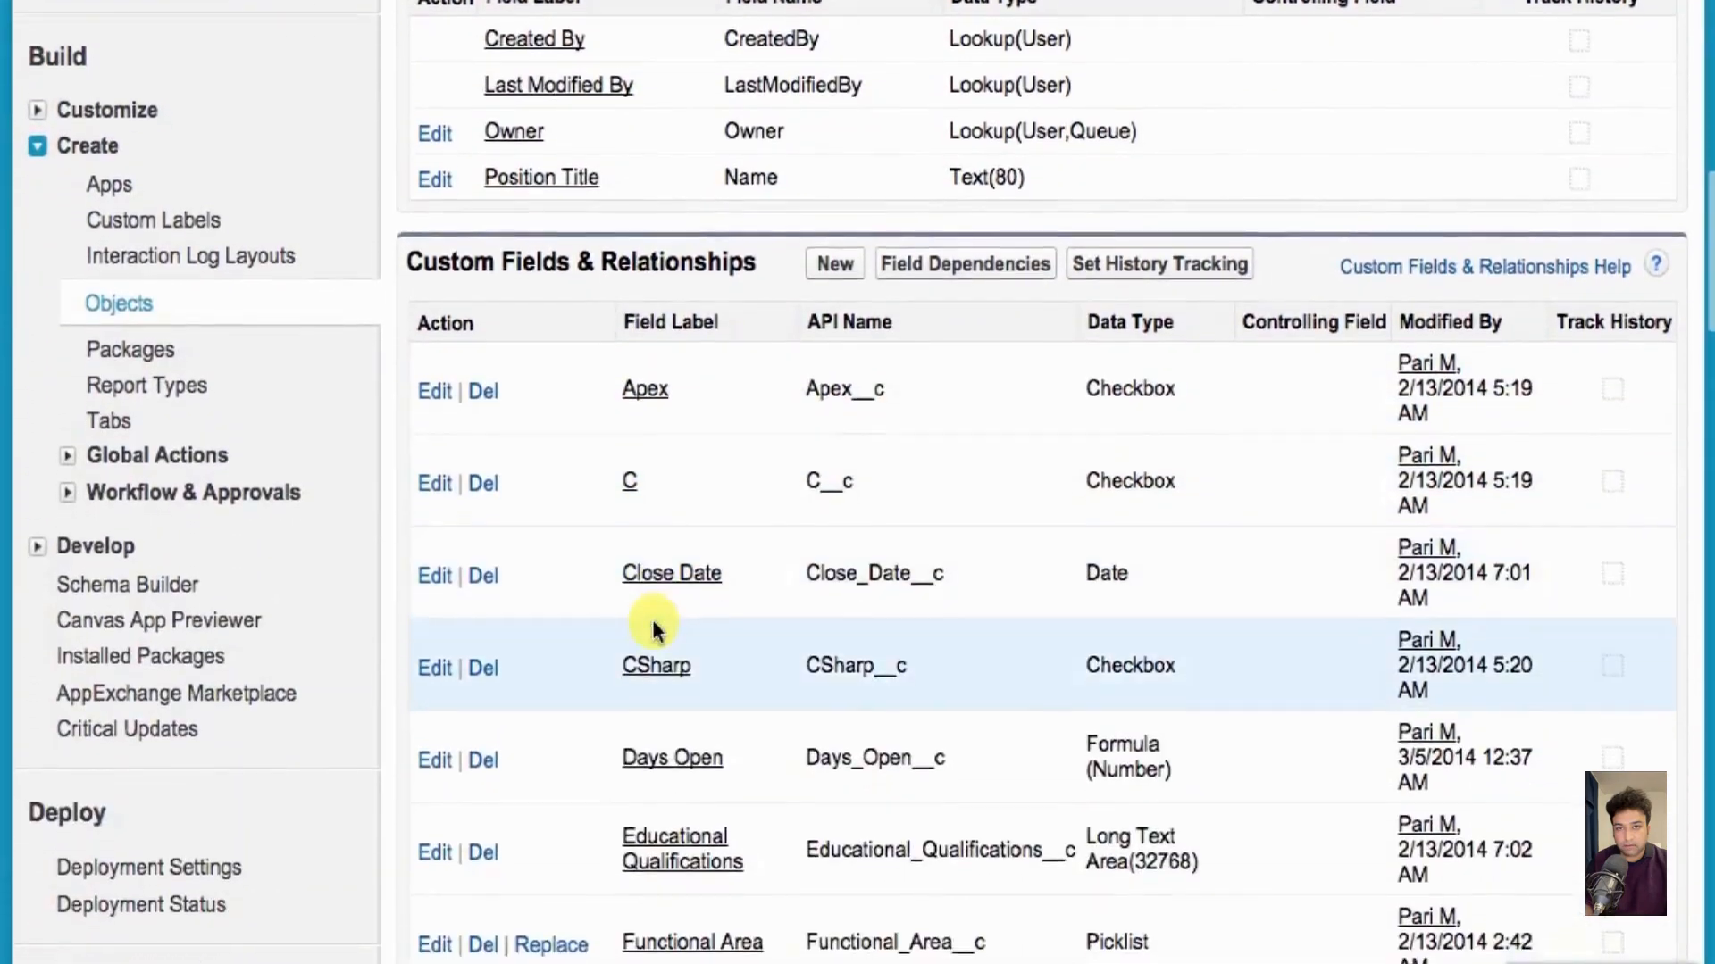
pyautogui.scroll(-12, 652, 618)
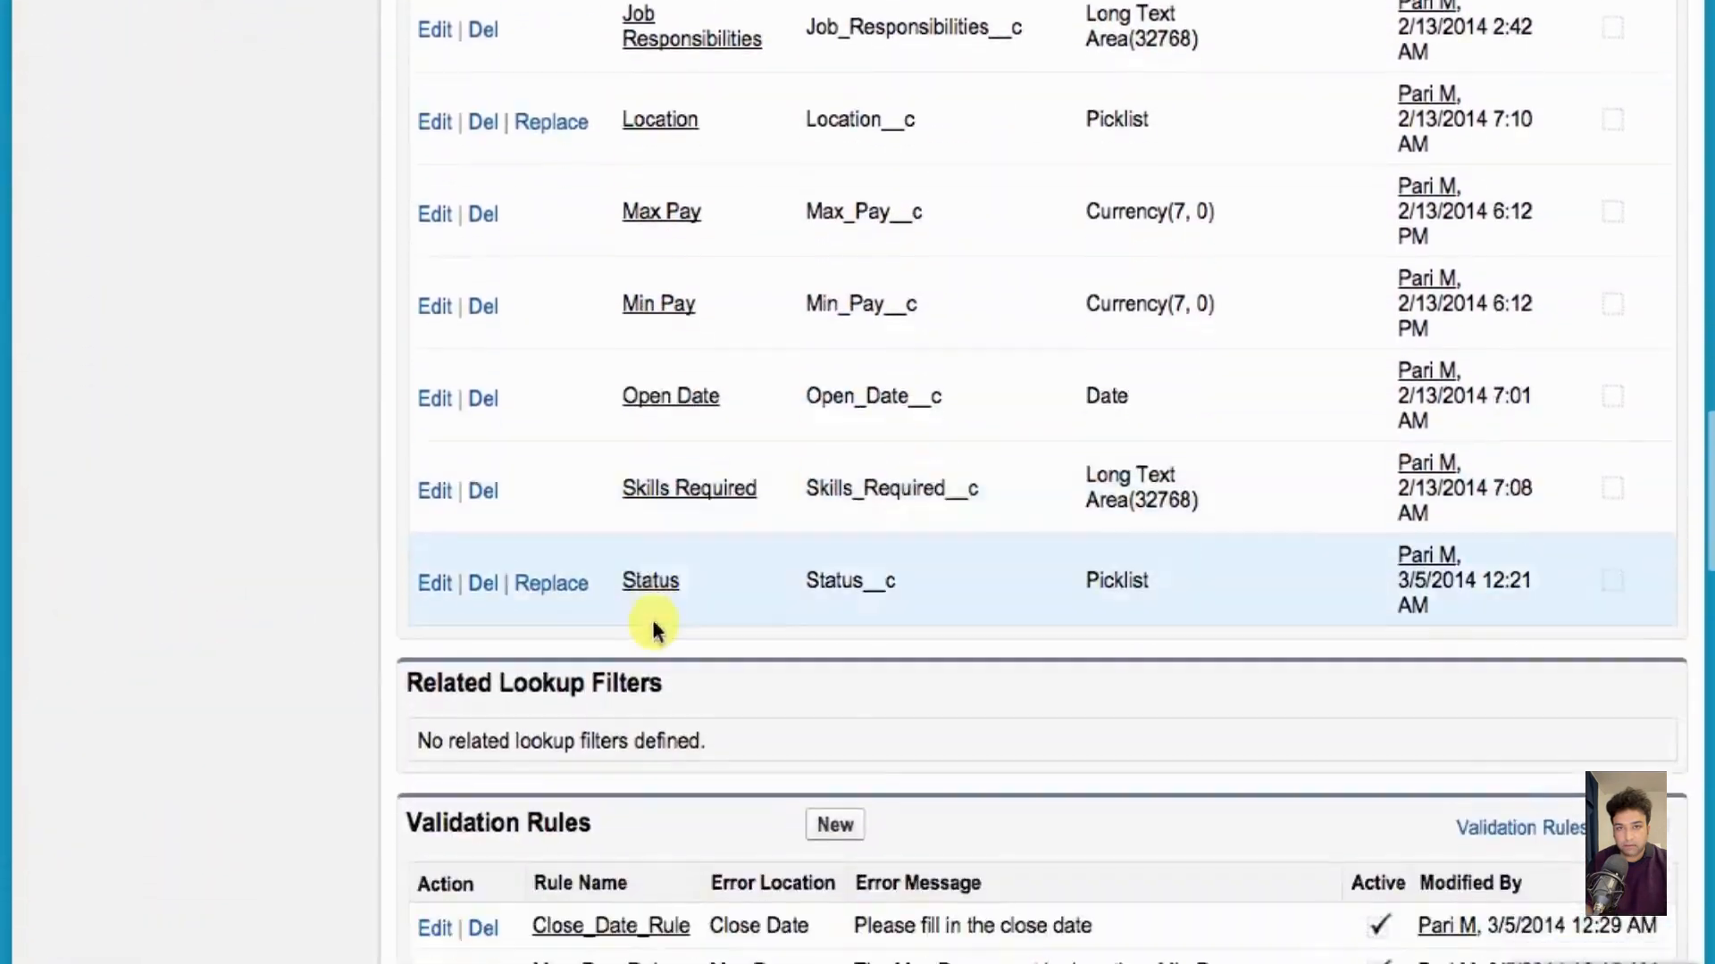
pyautogui.scroll(-3, 652, 619)
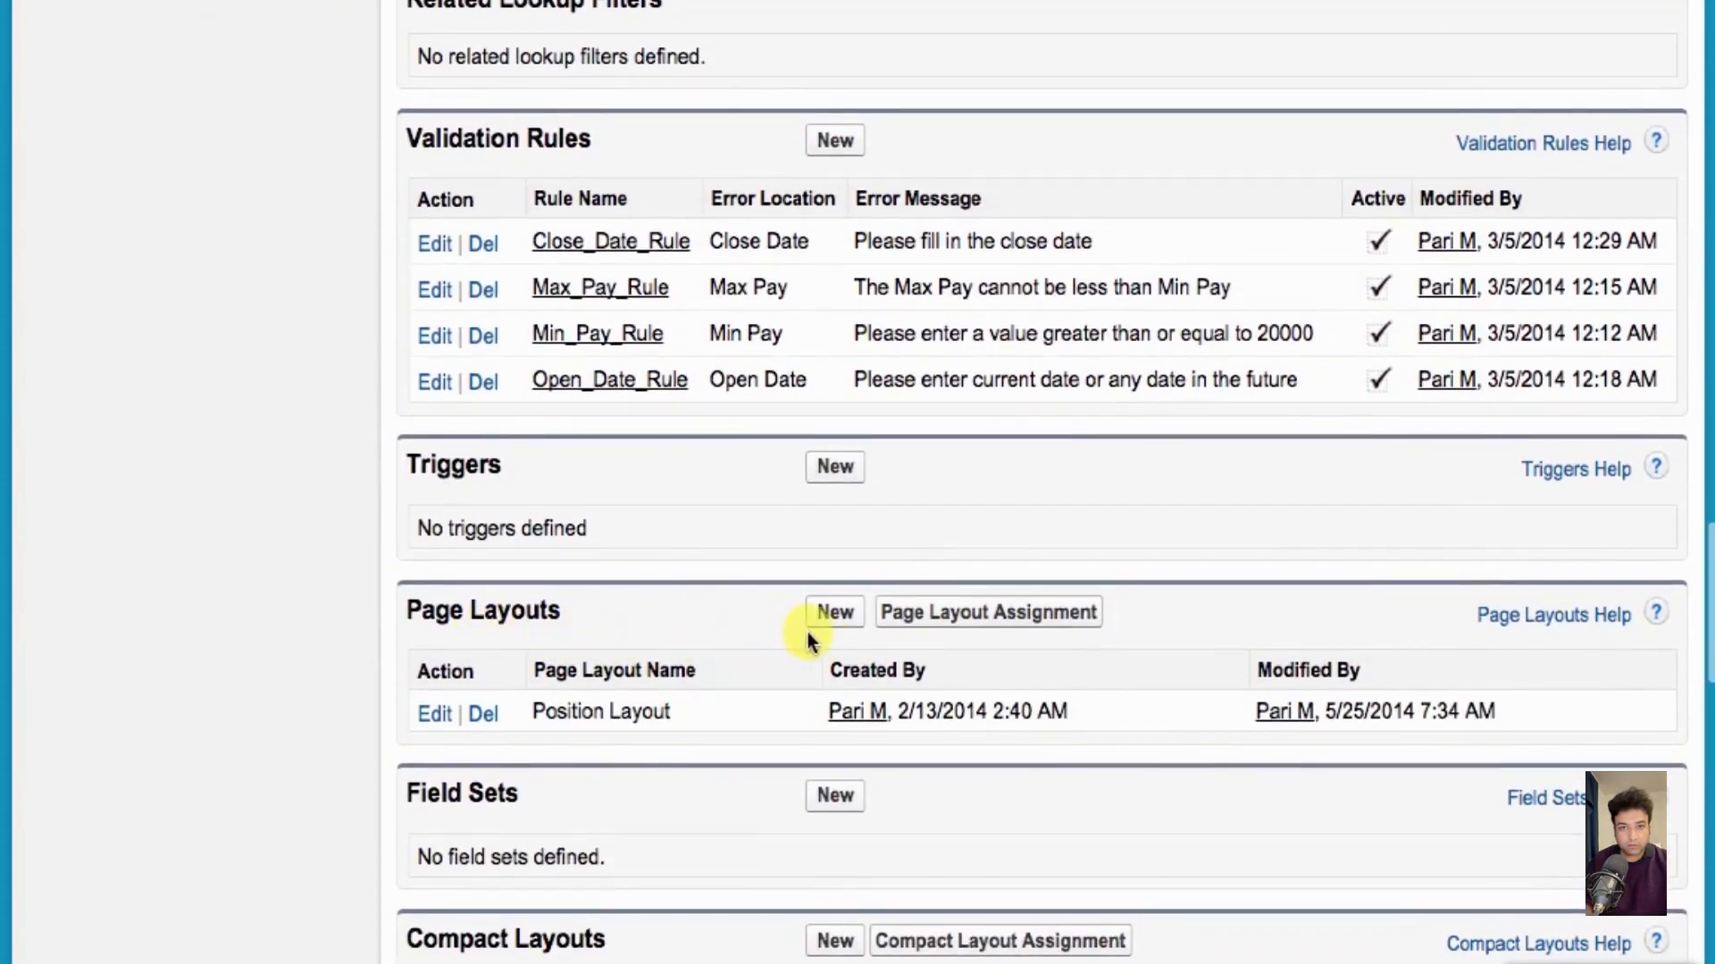
# Step: Create a new page layout cloned from Position Layout, named 'Non-IT Position Layout'
pyautogui.click(835, 614)
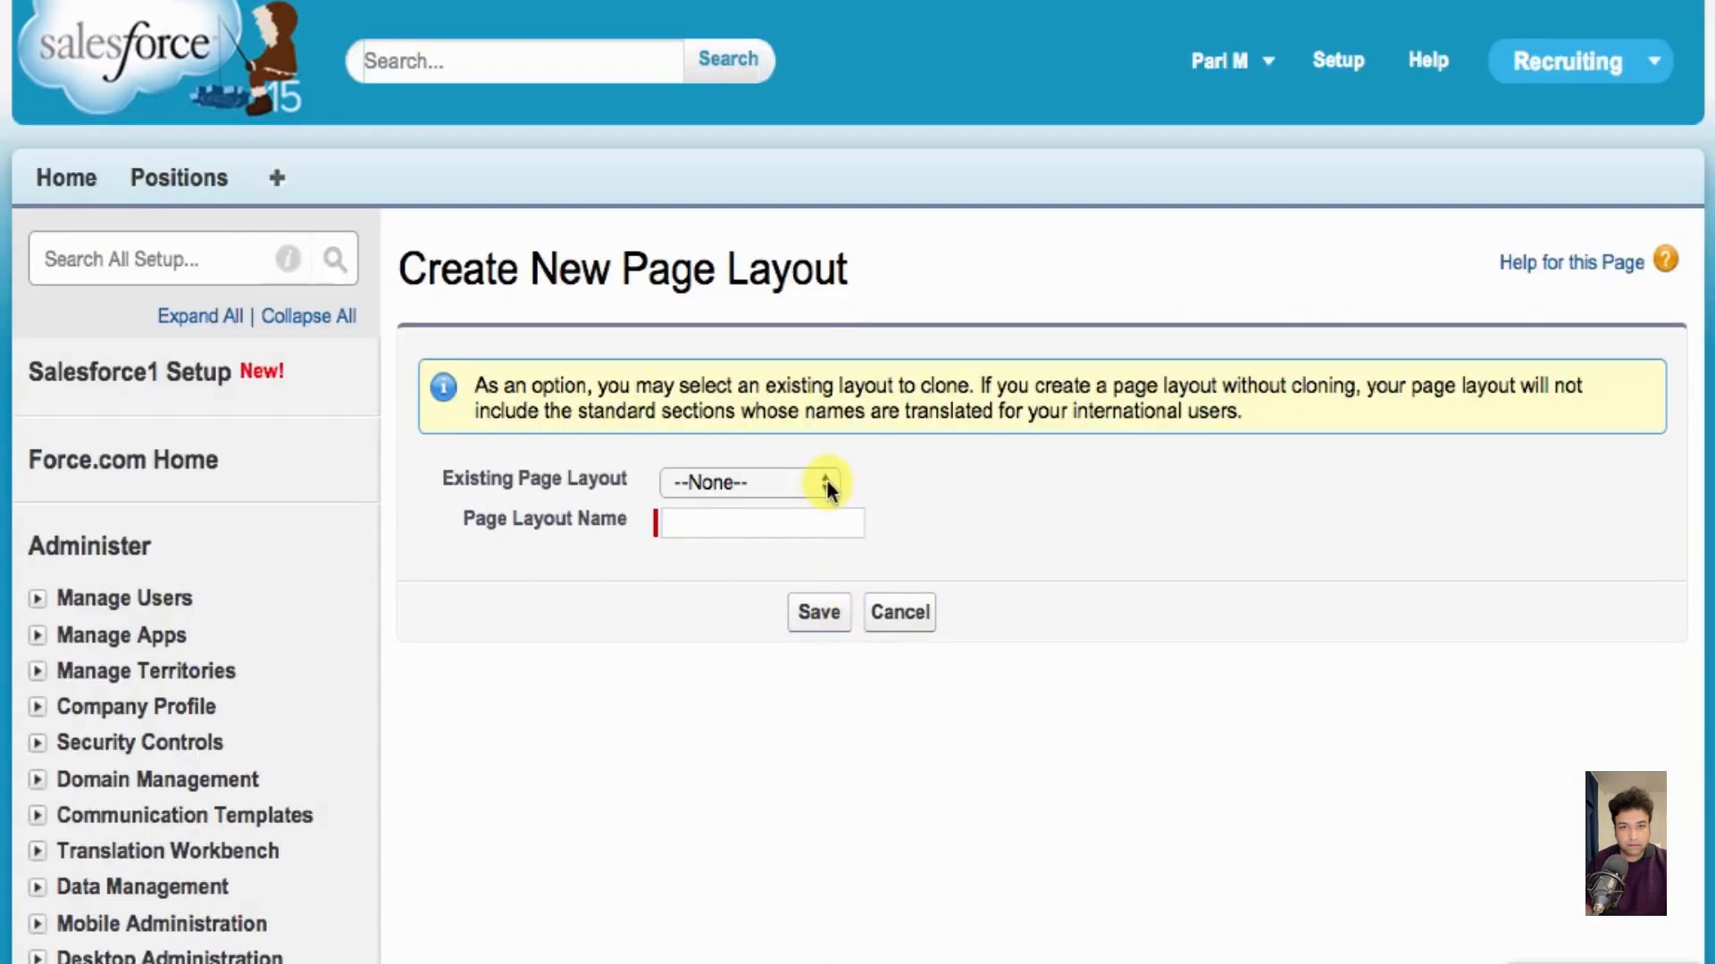
pyautogui.click(827, 482)
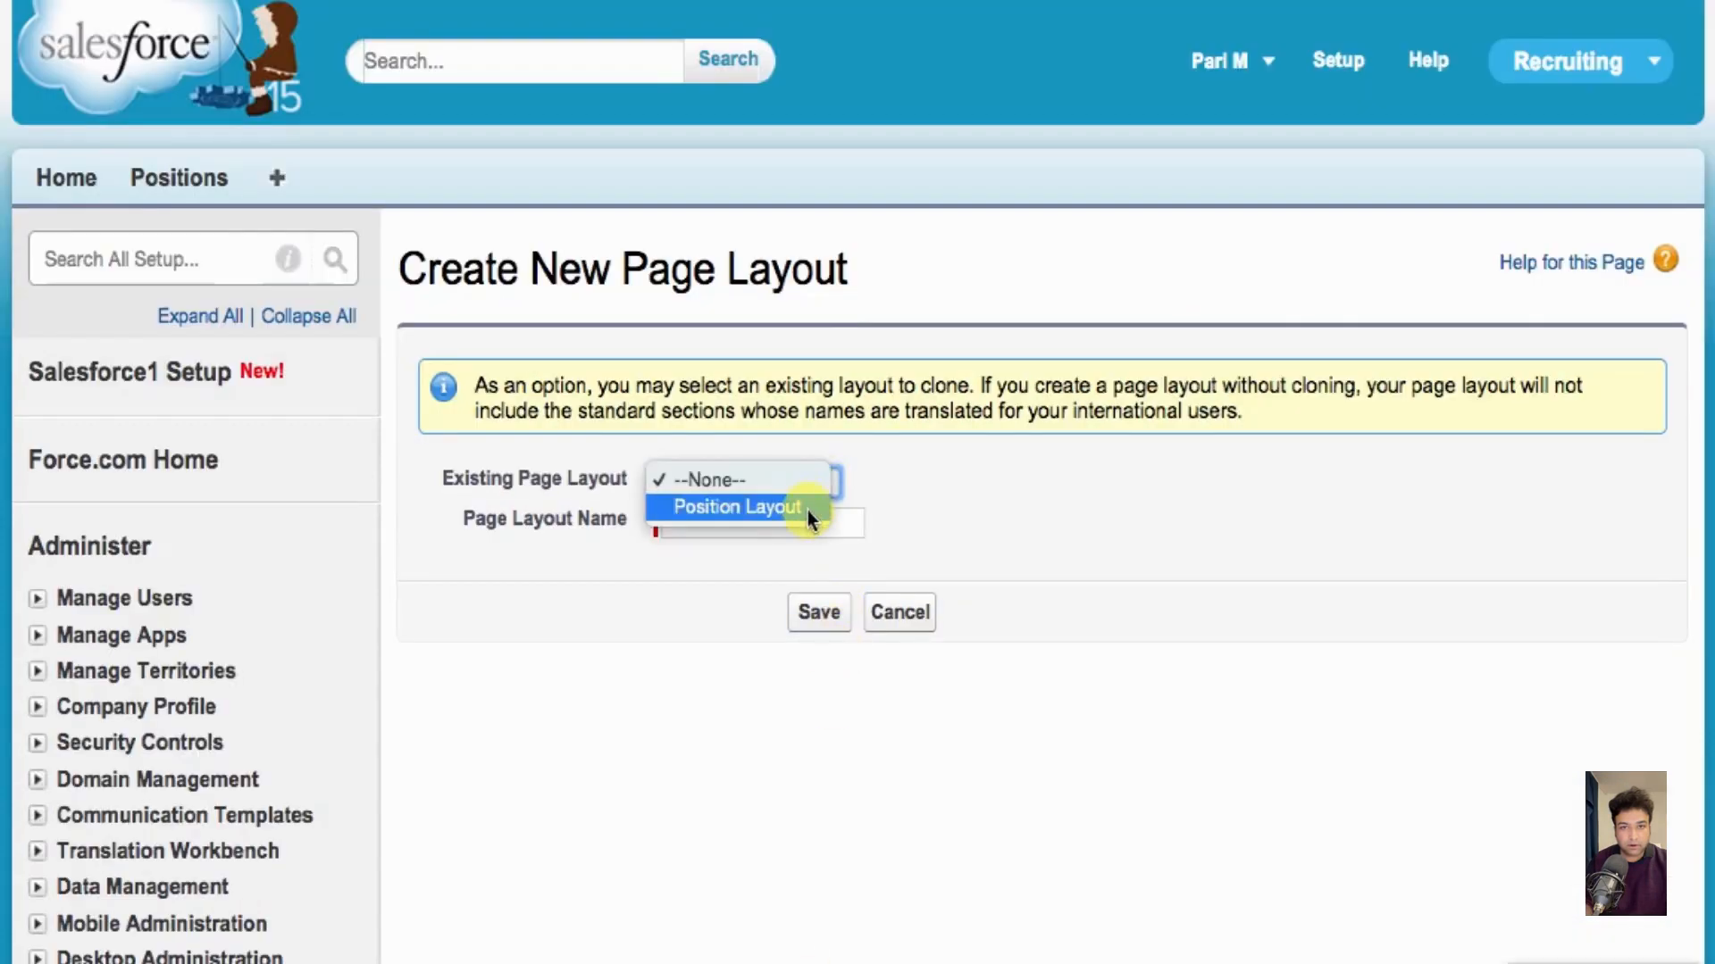
pyautogui.click(807, 511)
pyautogui.click(787, 518)
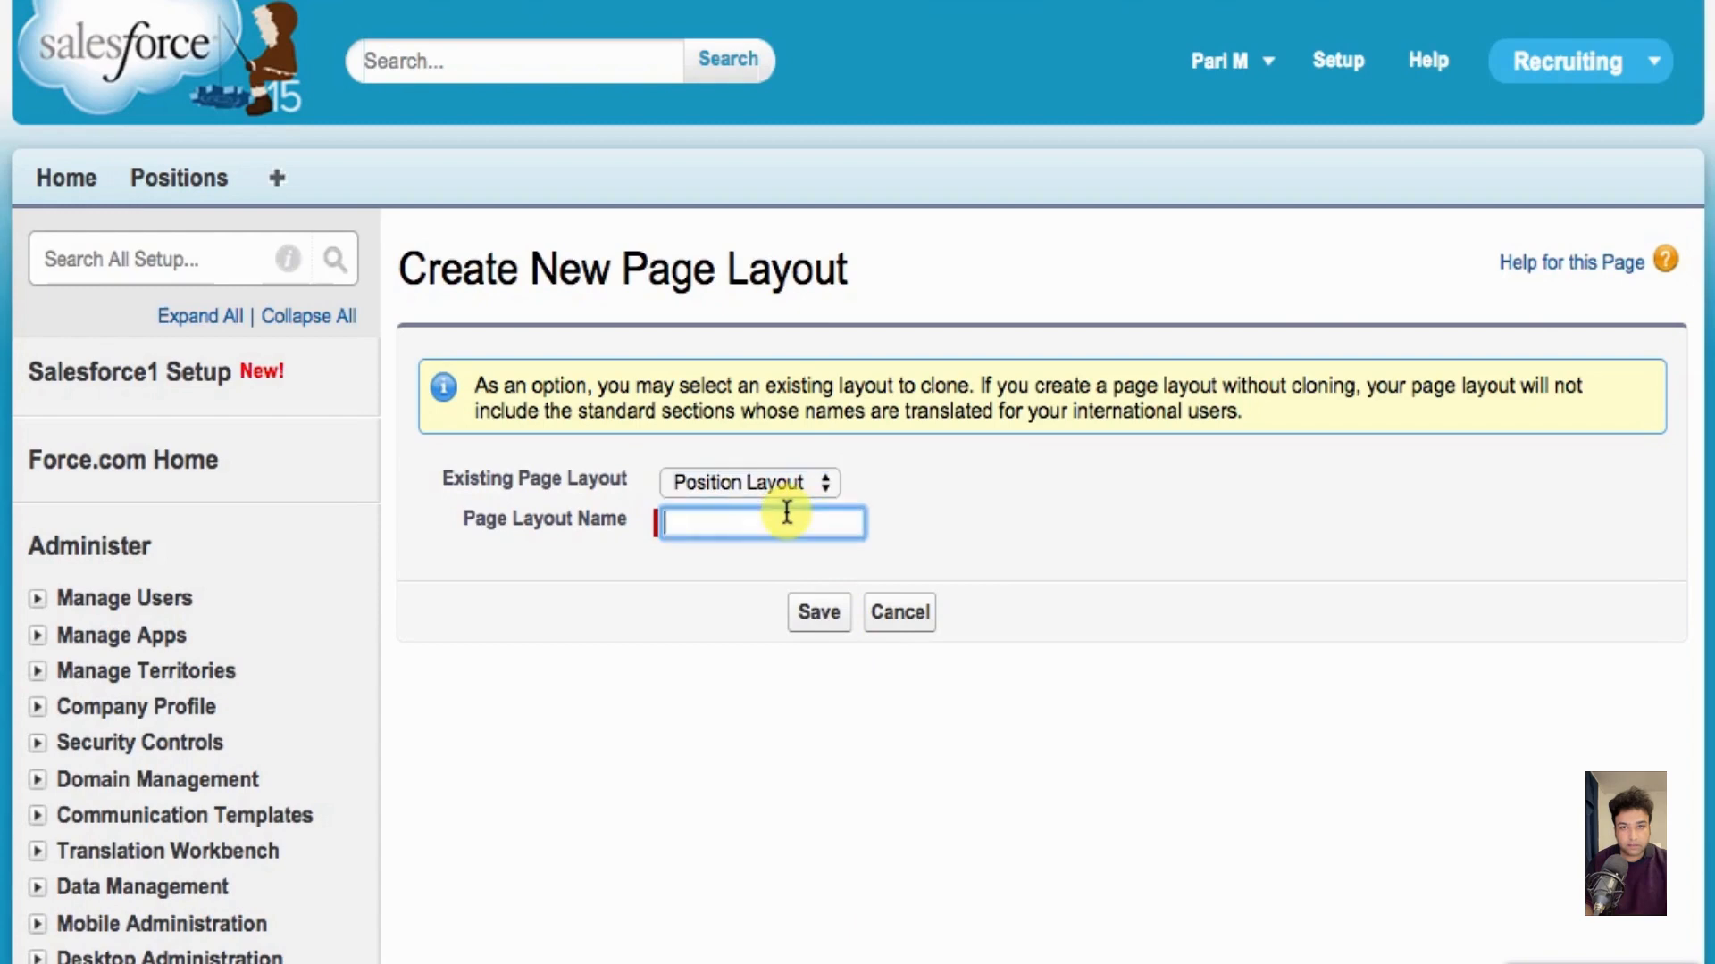
pyautogui.write('Non-IT Posi')
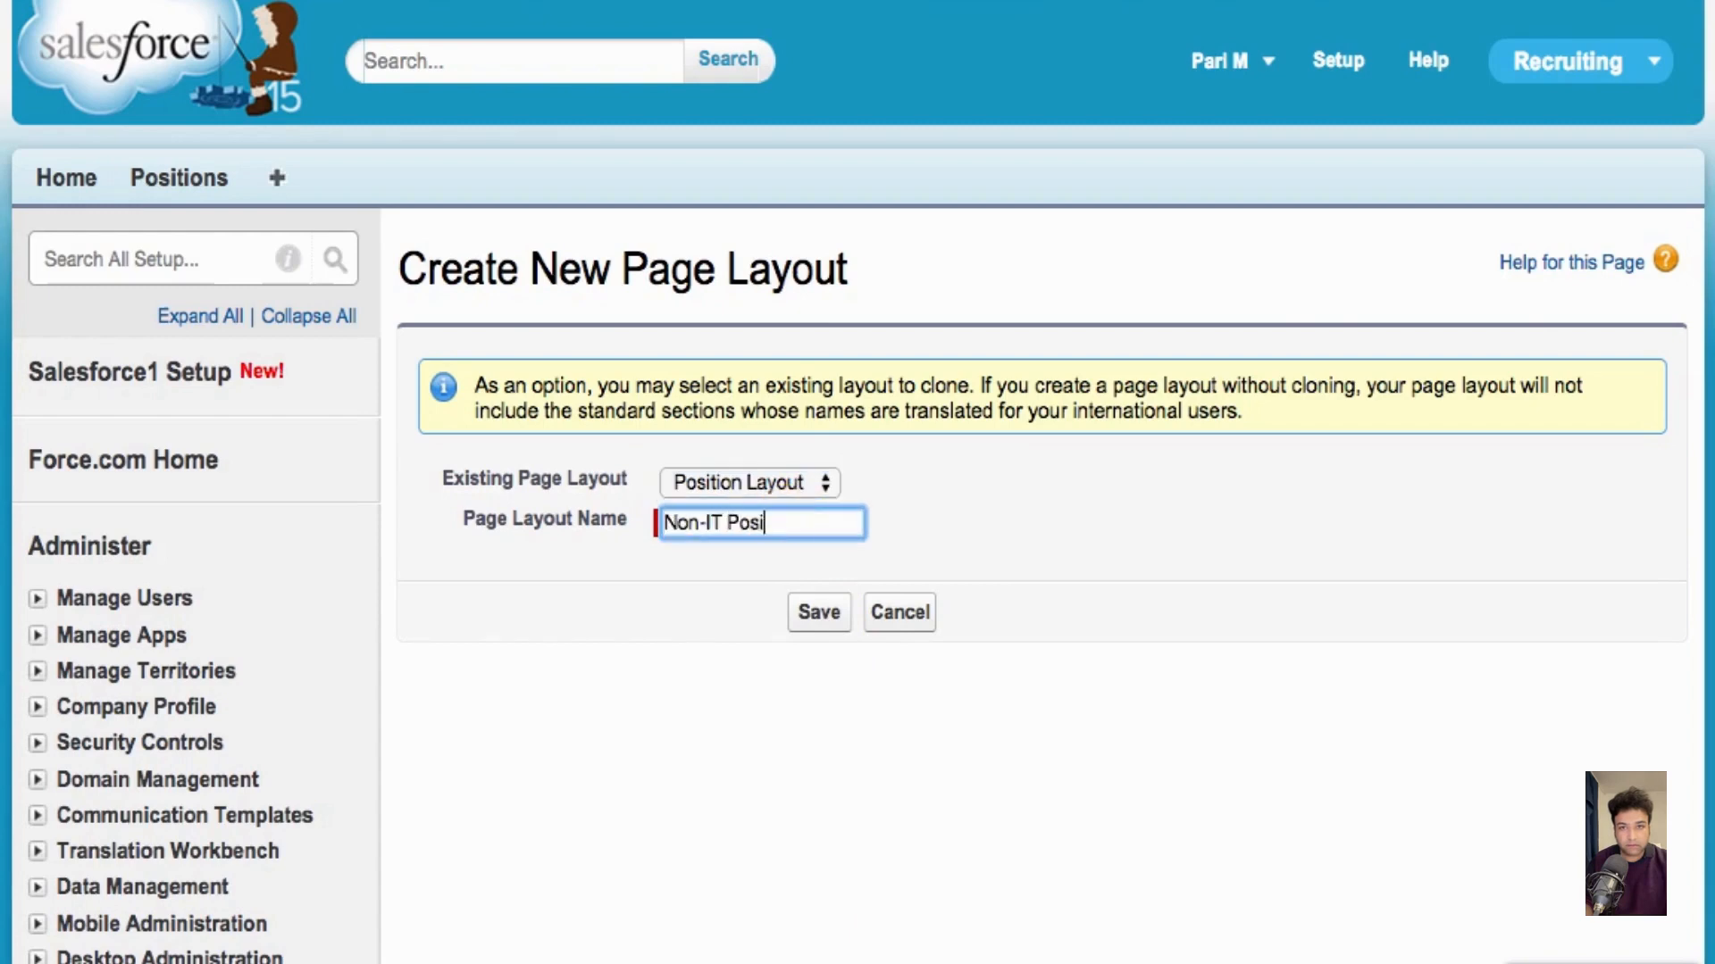
pyautogui.write('tion Layout')
pyautogui.click(816, 614)
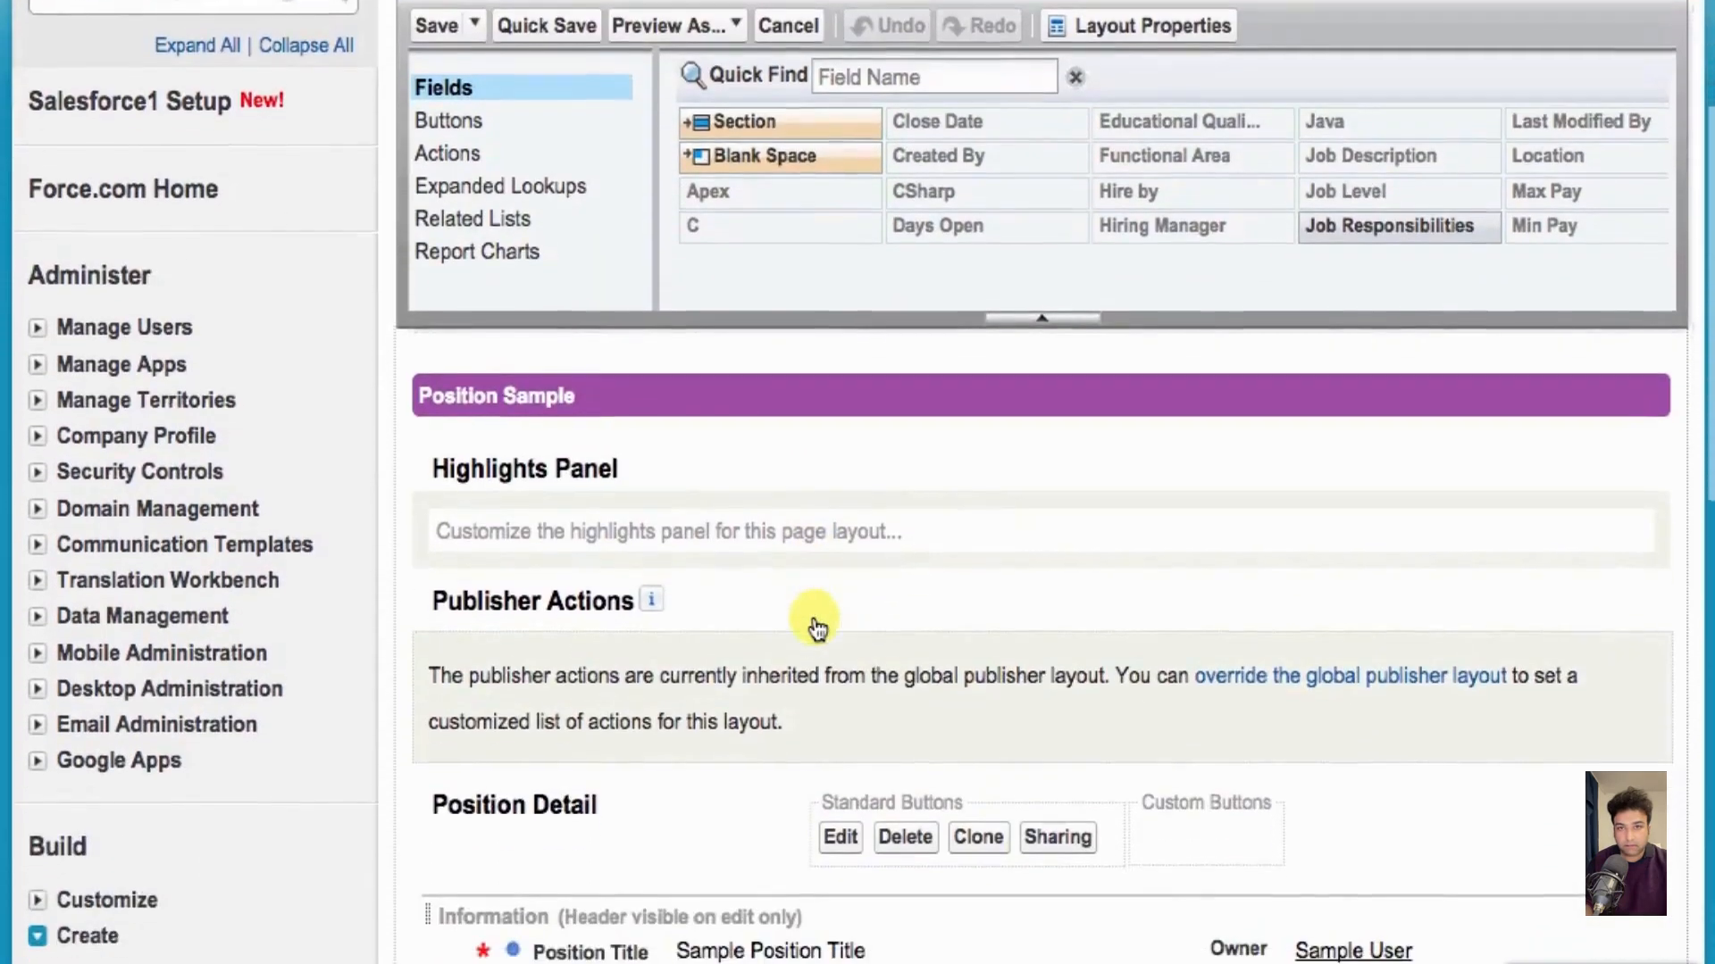
# Step: Remove Programming Languages from Non-IT Position Layout, save, and open Position Layout for editing
pyautogui.scroll(-10, 817, 628)
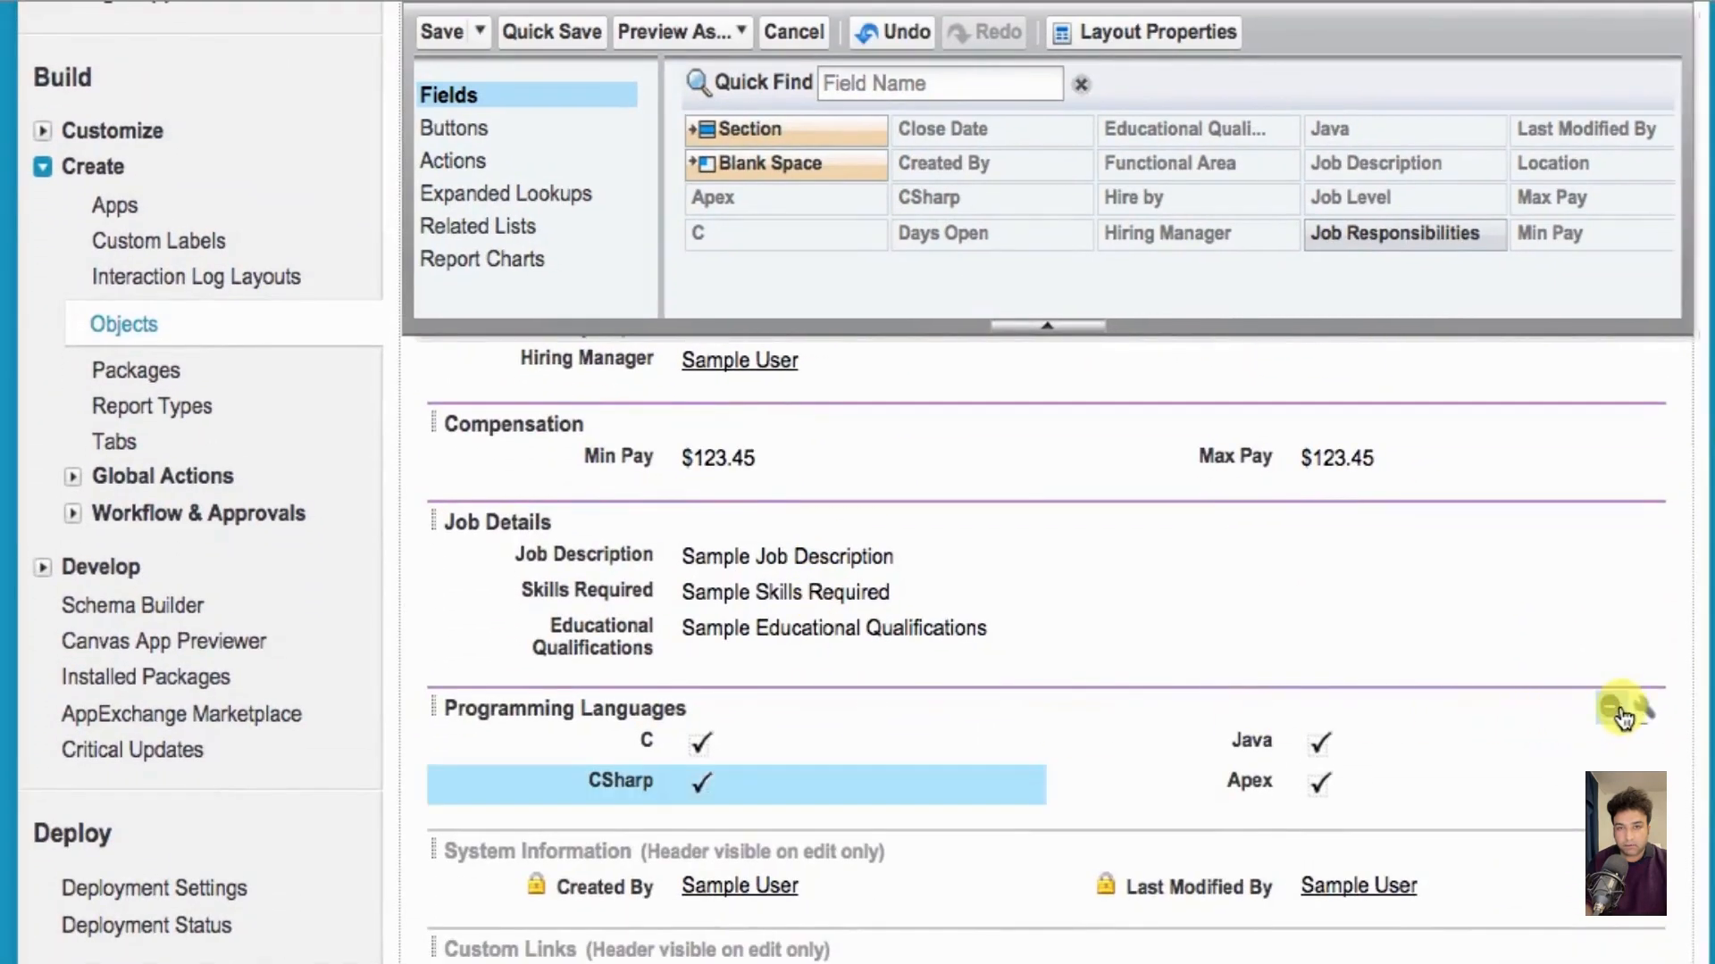
pyautogui.click(1623, 717)
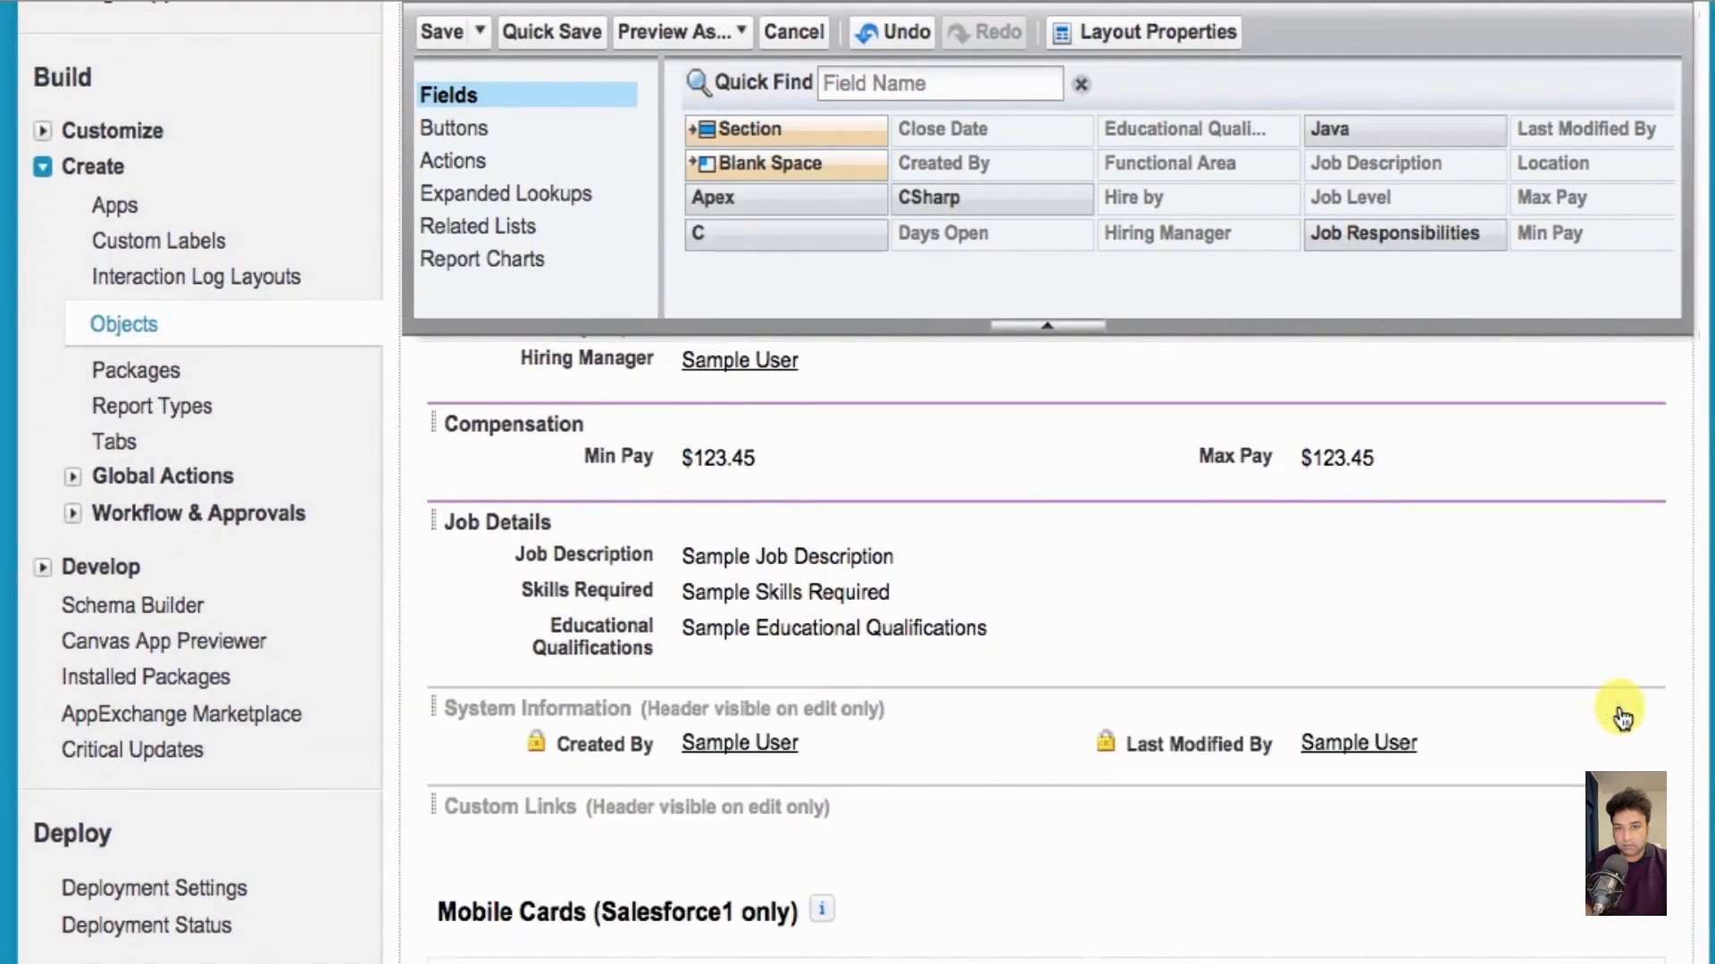
pyautogui.click(441, 39)
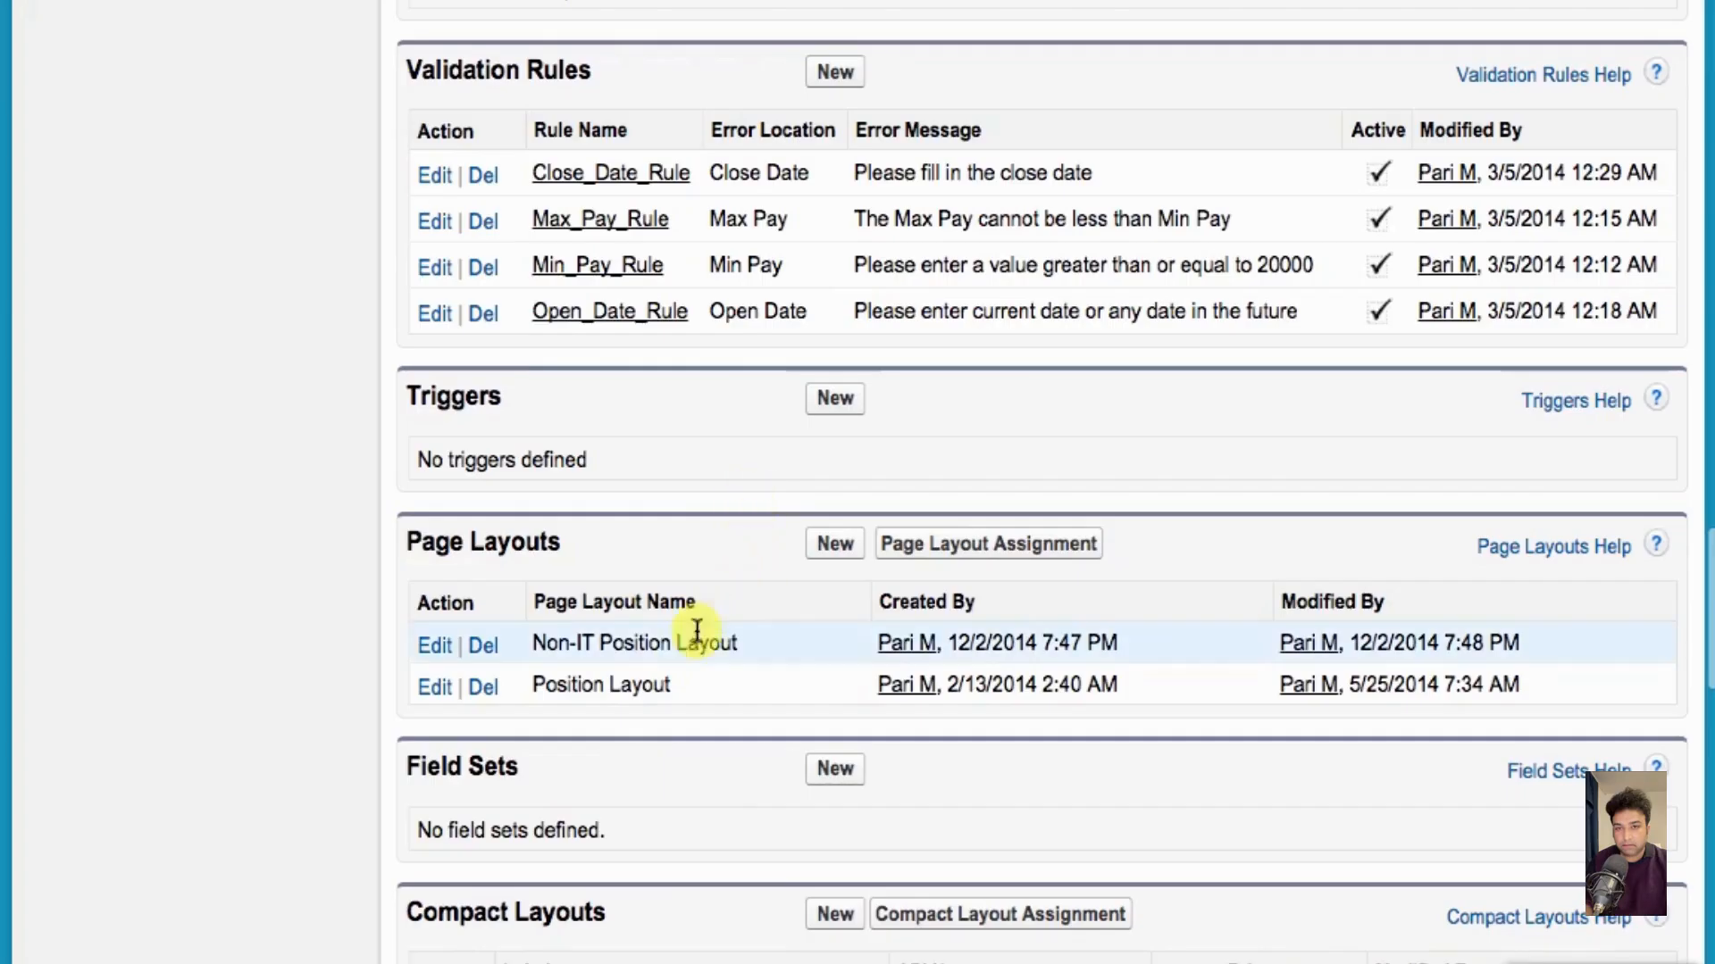
pyautogui.click(438, 694)
pyautogui.click(580, 241)
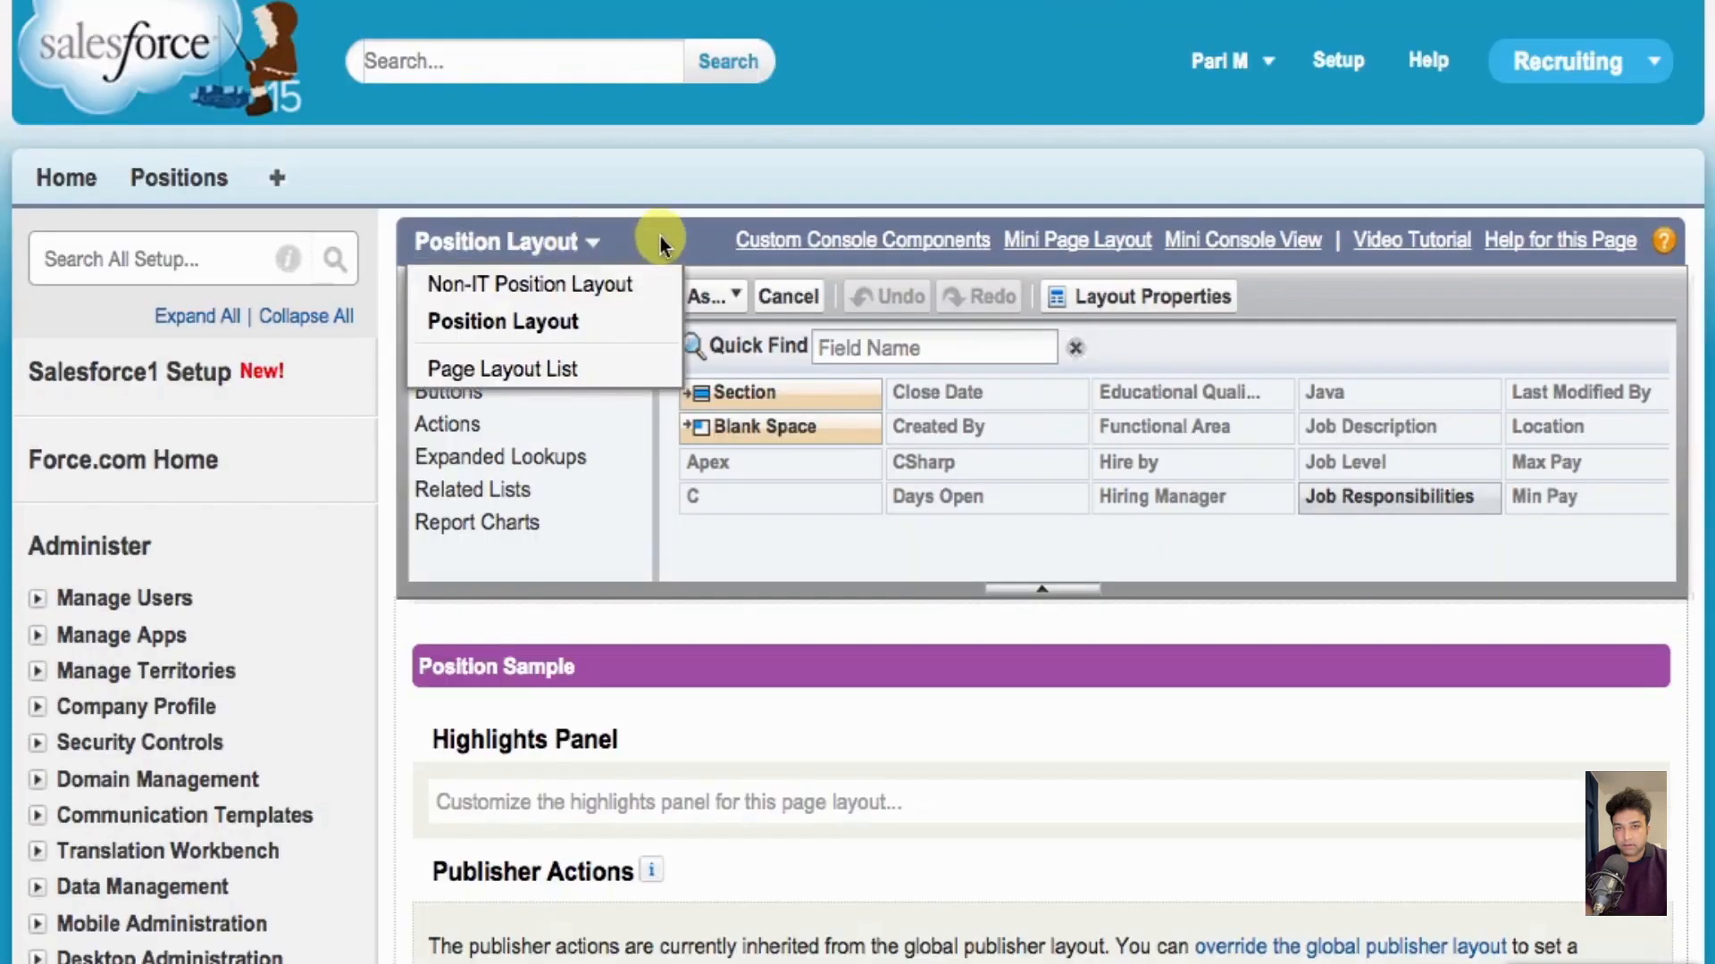
# Step: Rename Position Layout to 'IT-Position Layout' in Layout Properties and save it
pyautogui.click(1188, 303)
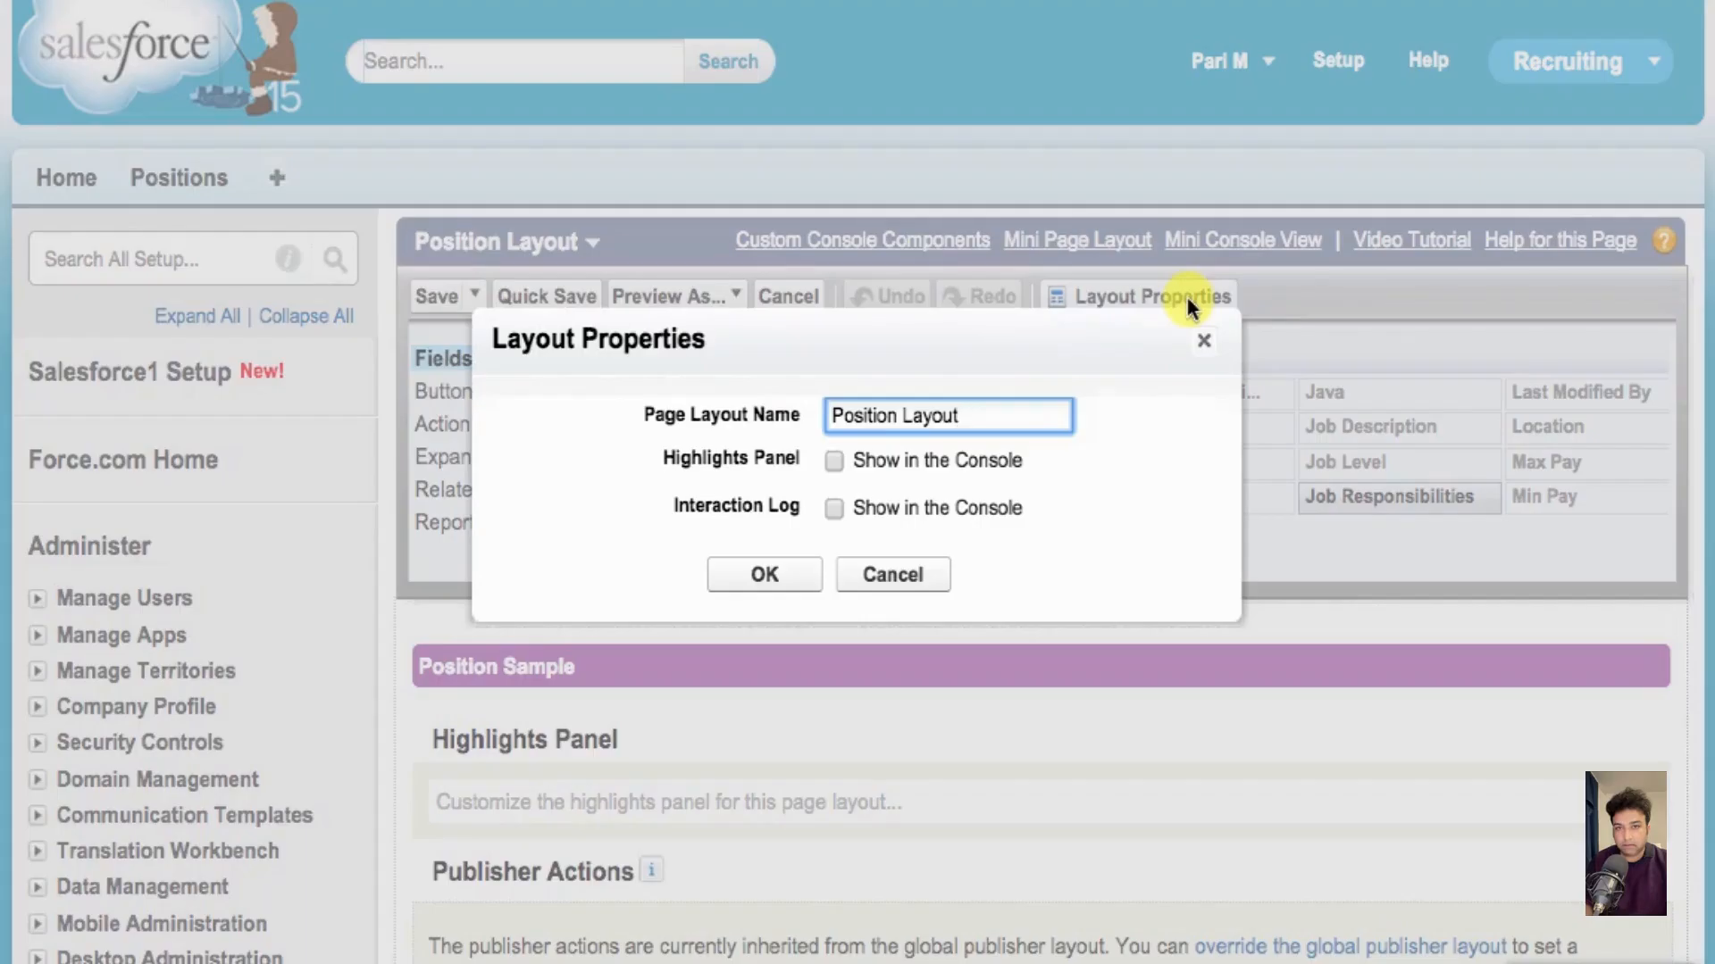
pyautogui.click(832, 415)
pyautogui.write('IT')
pyautogui.press('BackSpace')
pyautogui.write('-')
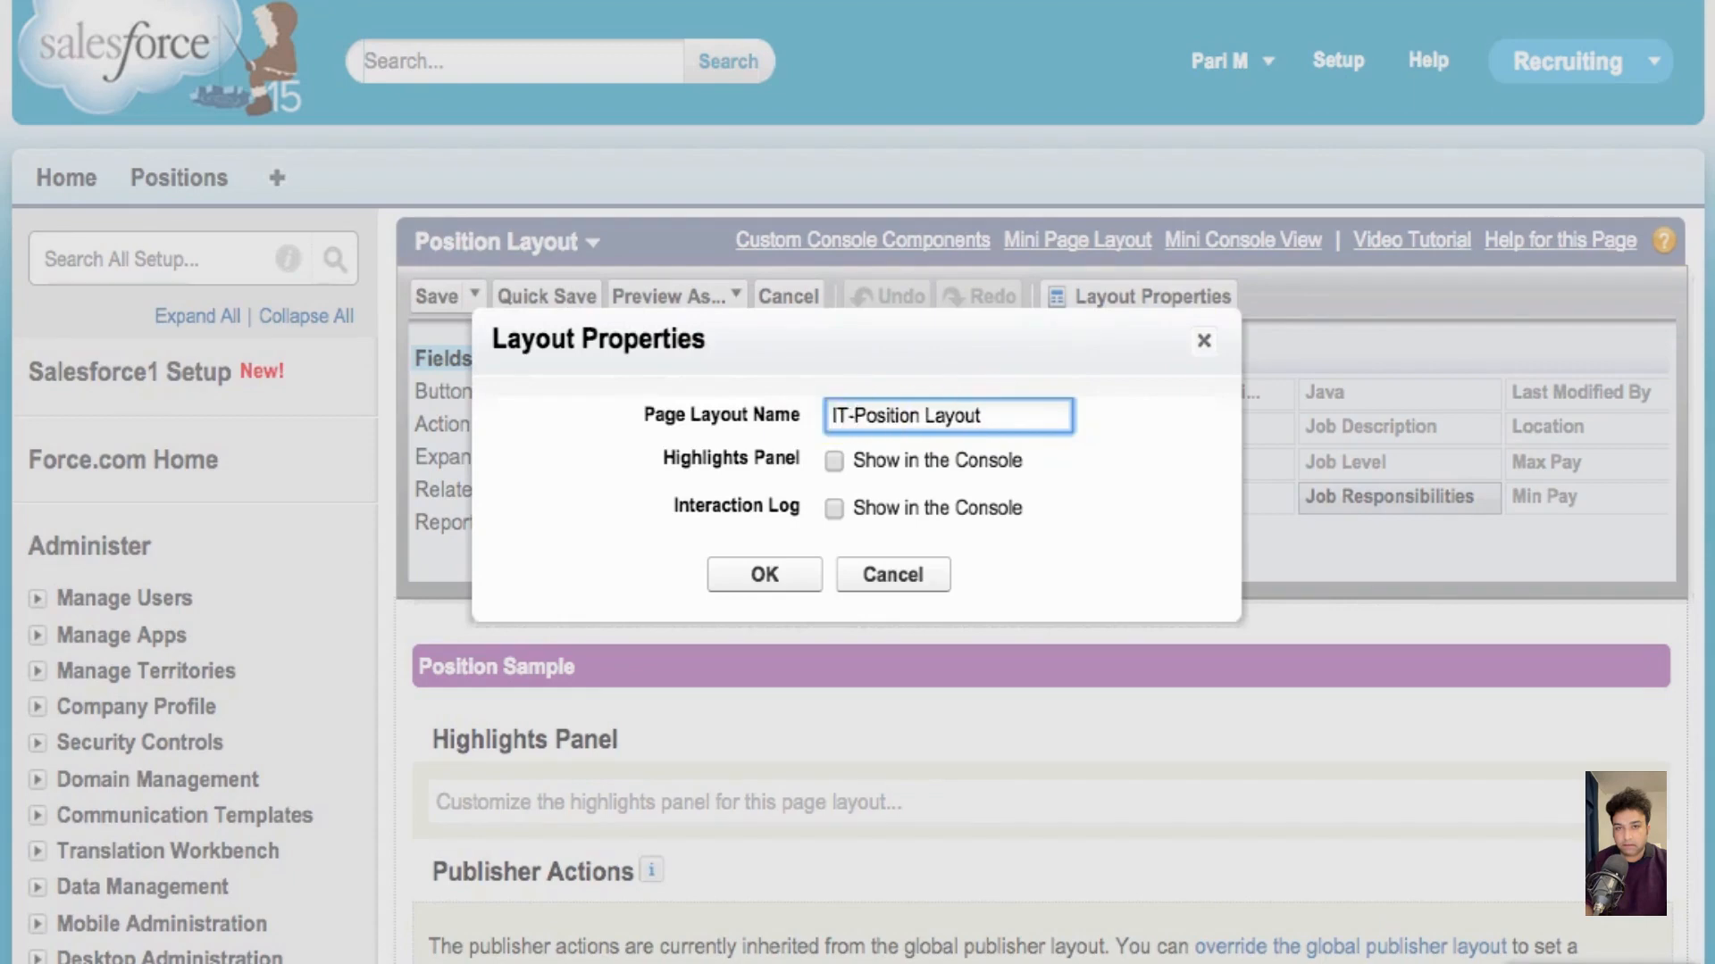
pyautogui.click(768, 576)
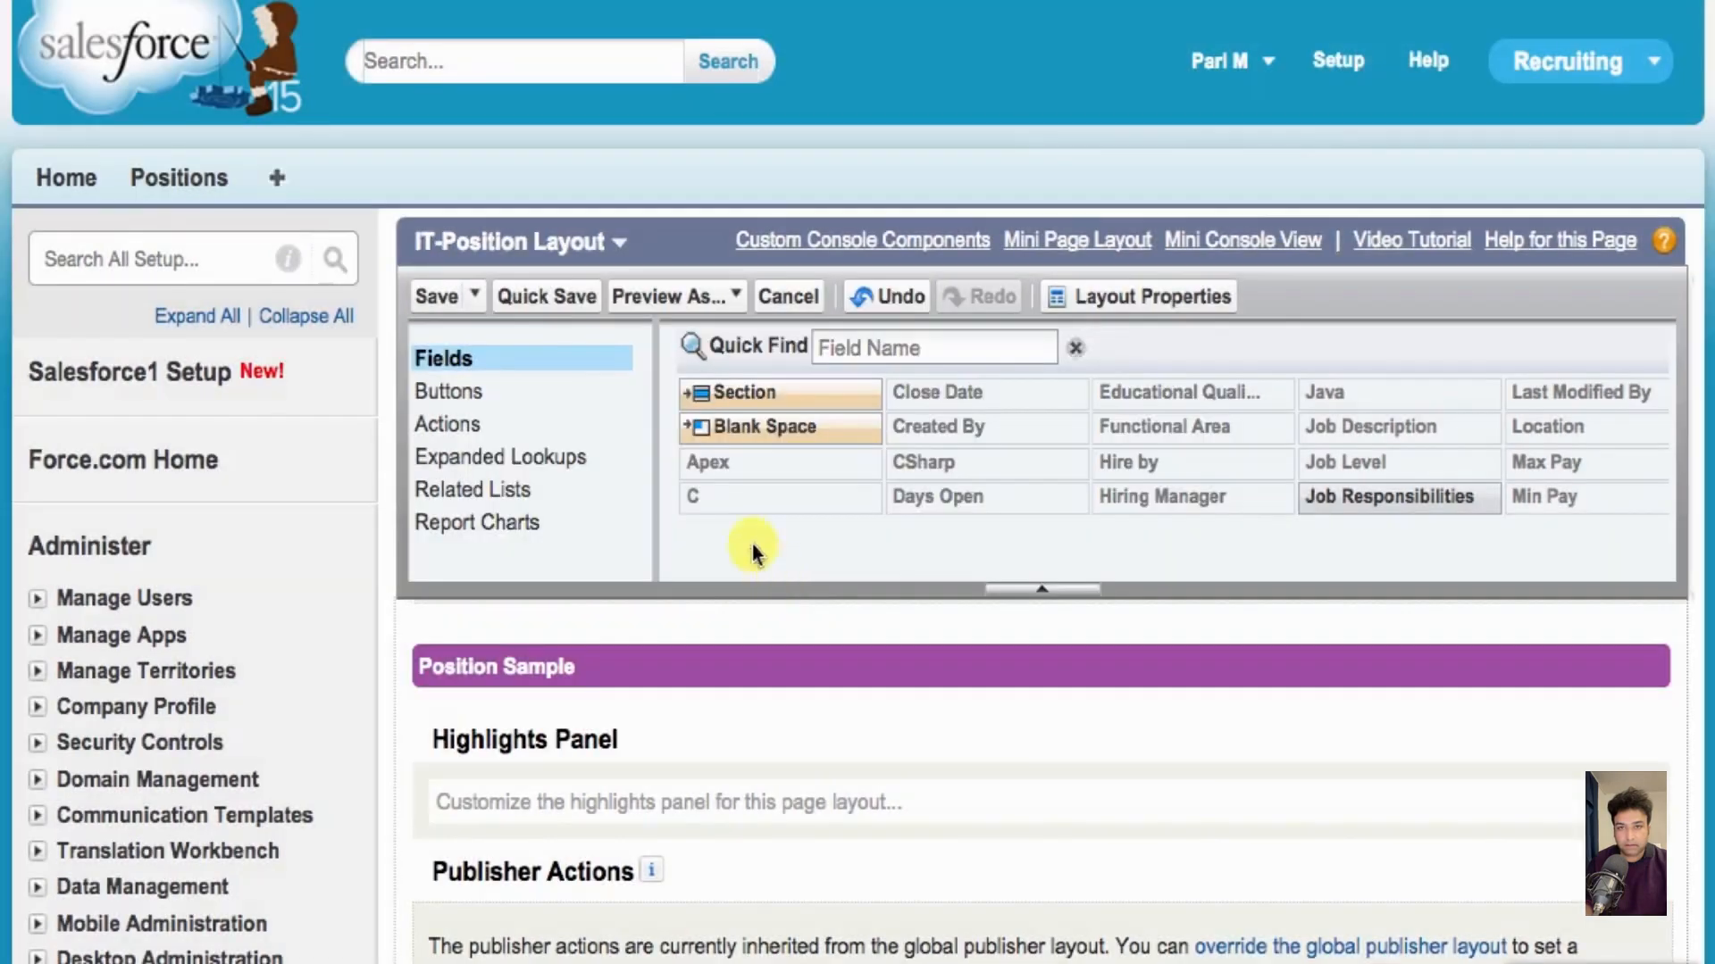
pyautogui.click(436, 296)
pyautogui.scroll(-2, 529, 365)
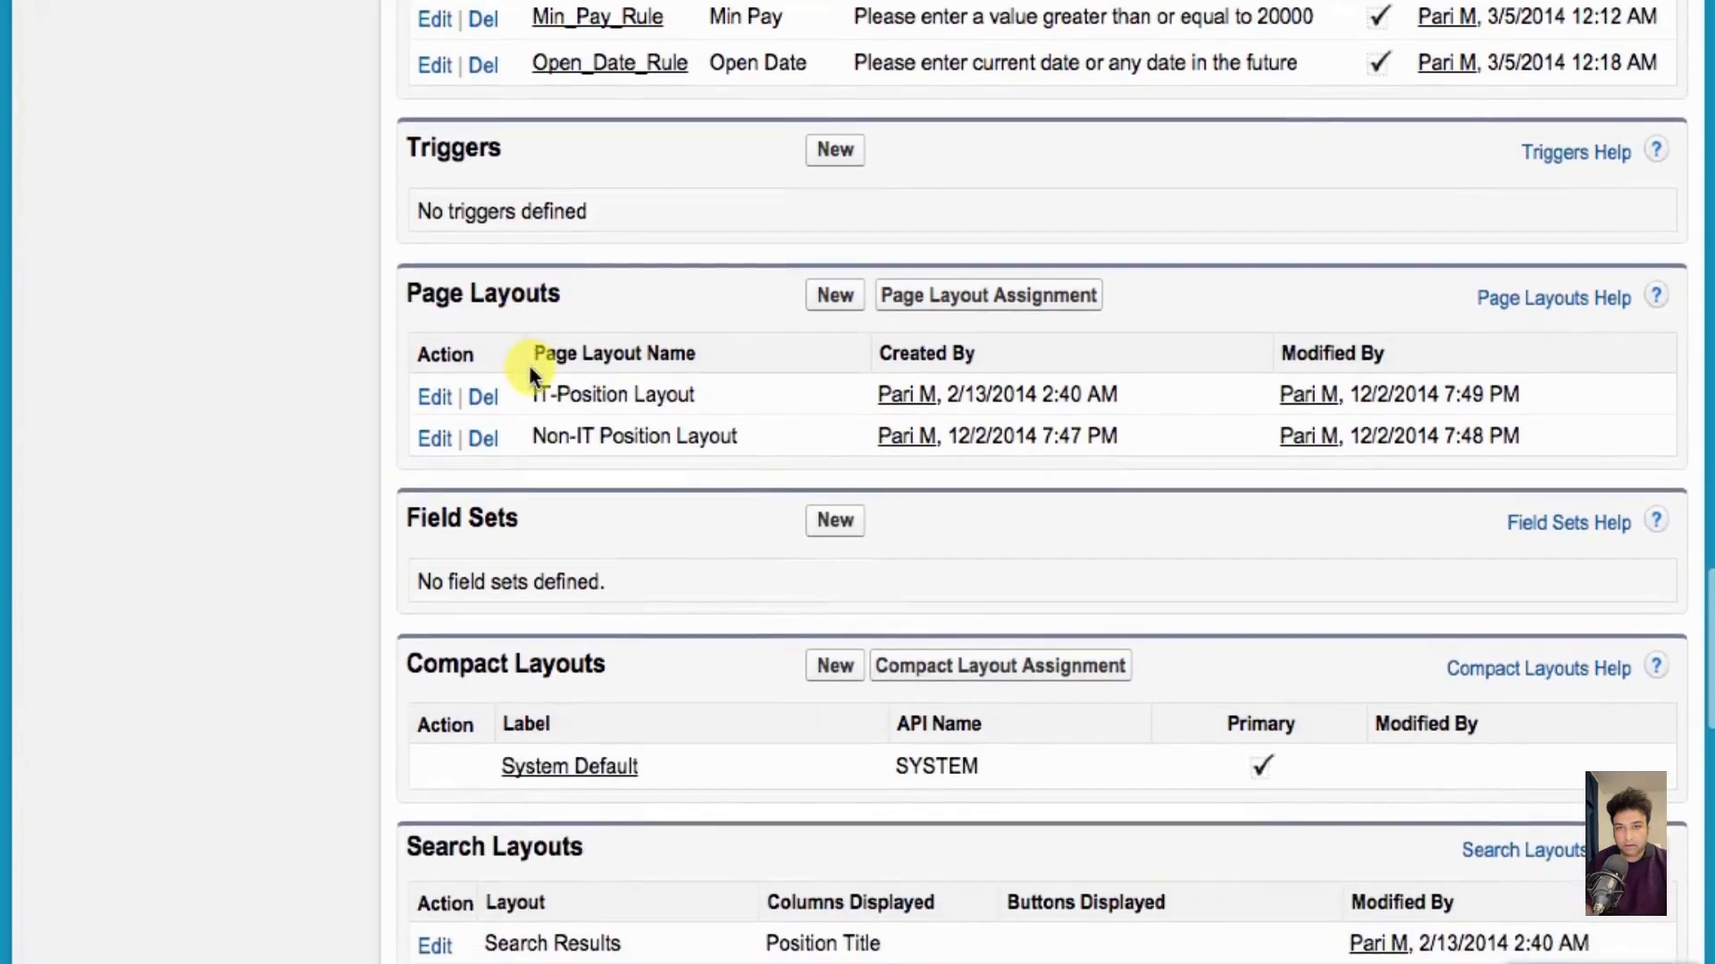
# Step: Start a new Position record type labelled 'IT Position' with the auto-filled name IT_Position
pyautogui.scroll(-3, 529, 371)
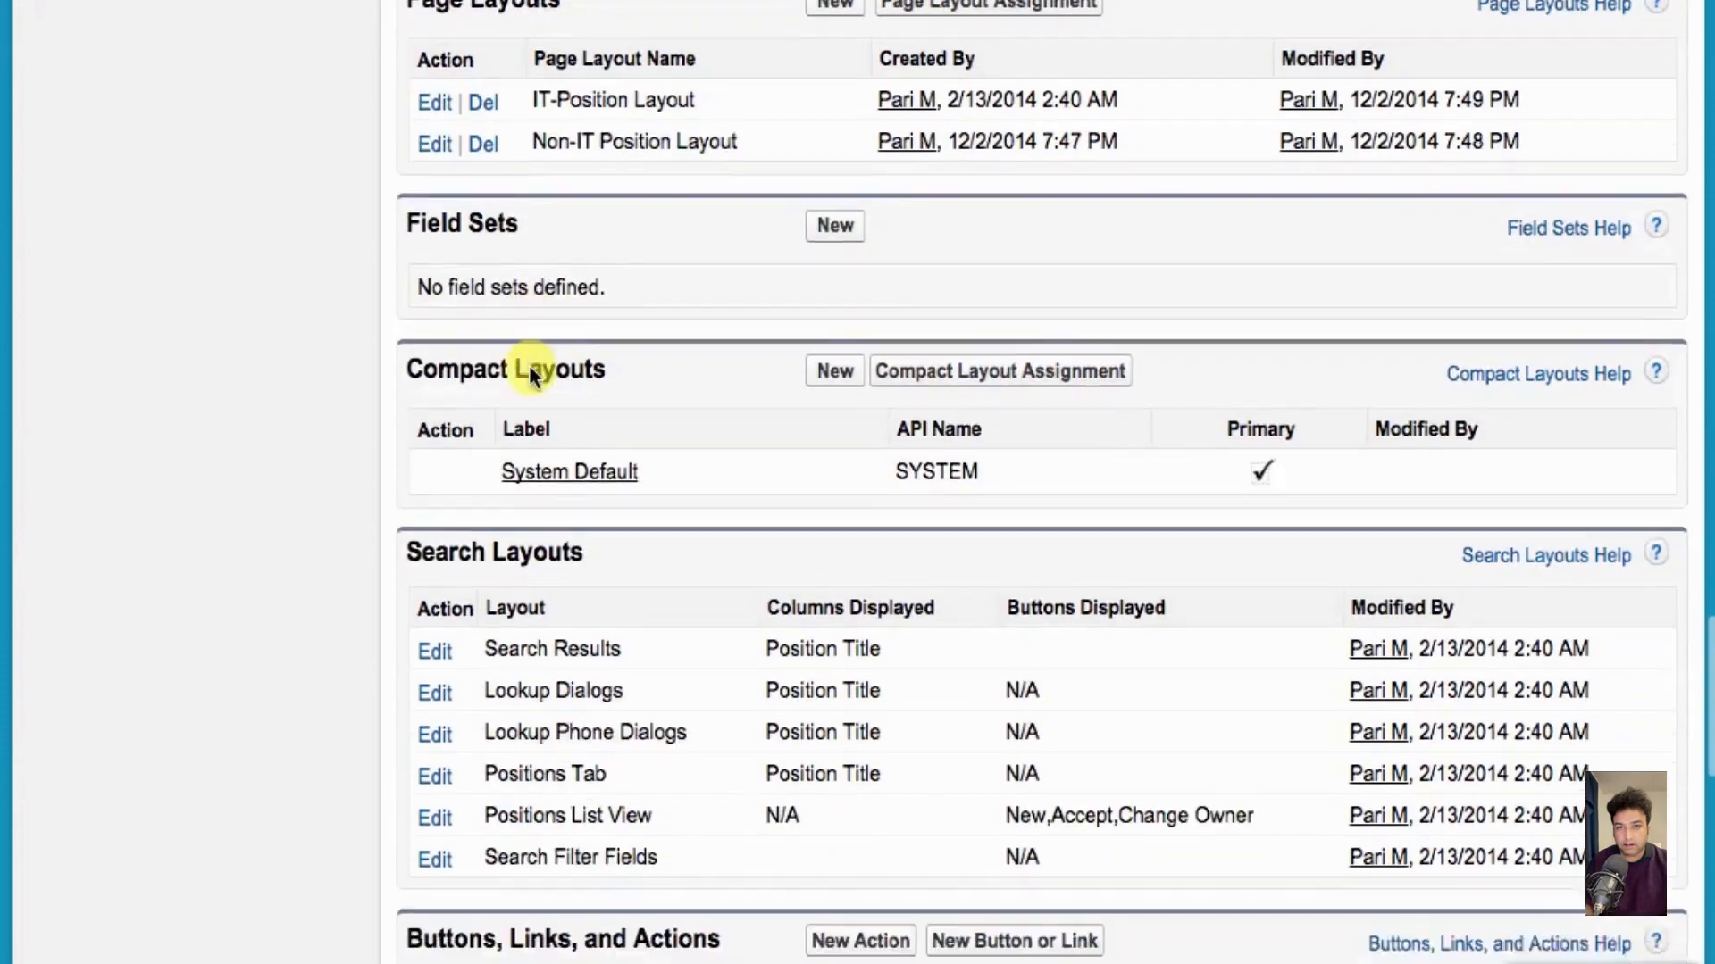
pyautogui.scroll(-3, 529, 368)
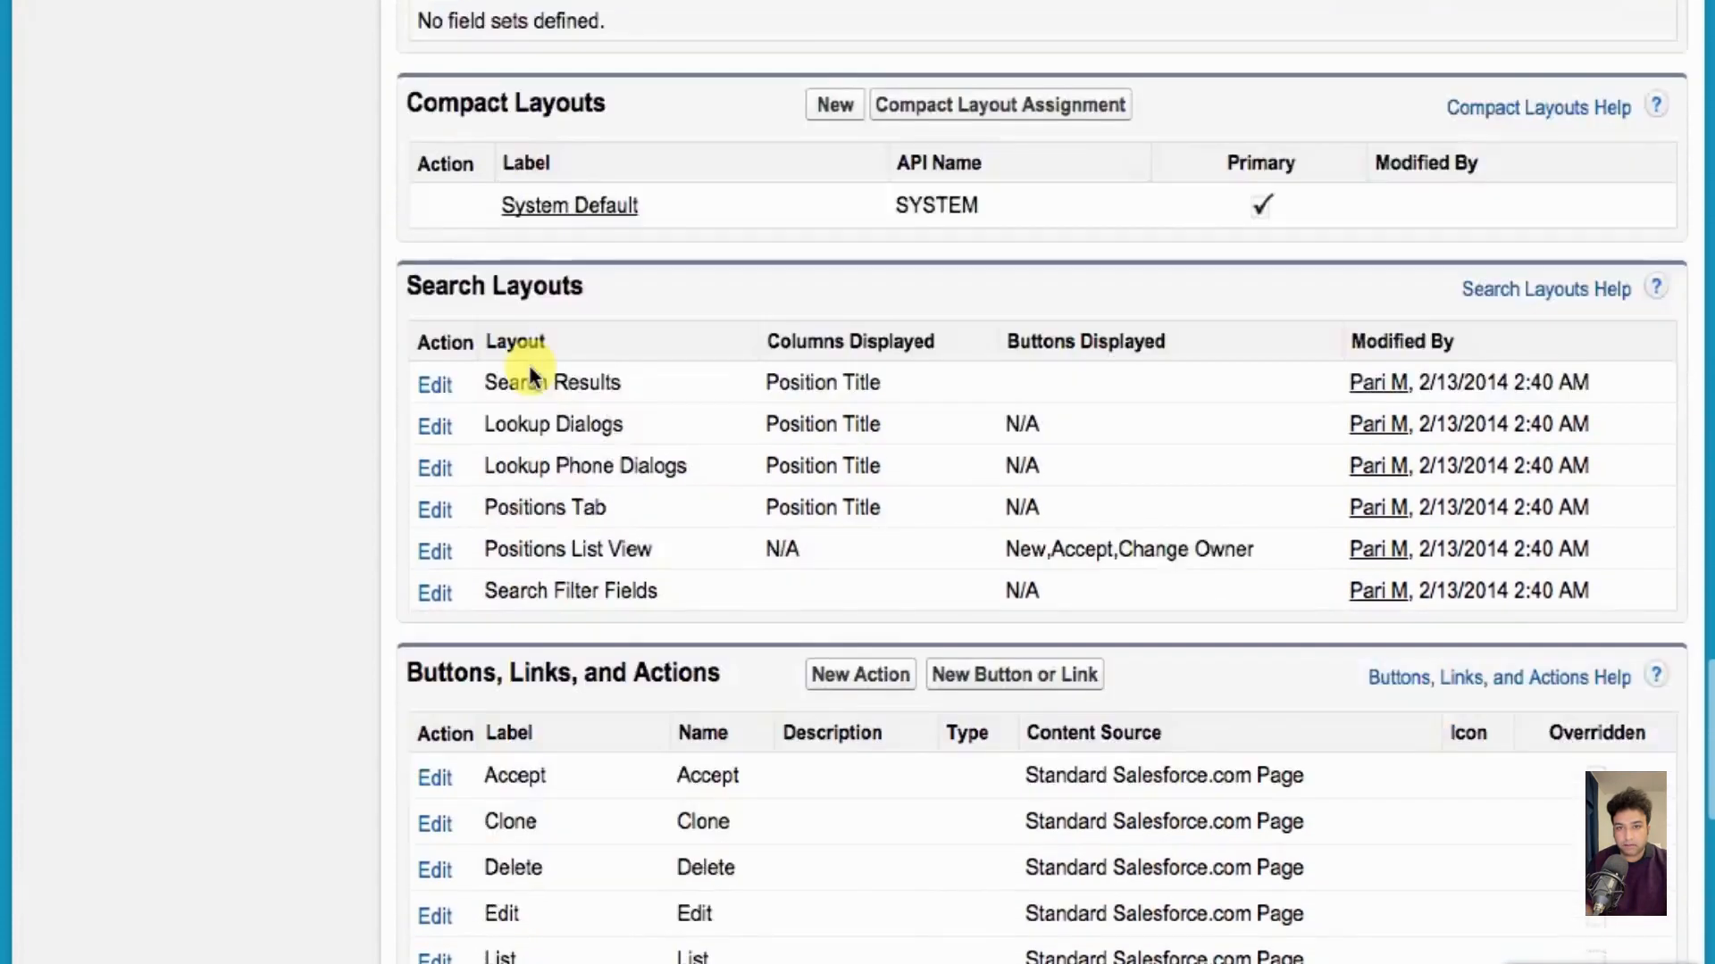
pyautogui.scroll(-5, 529, 364)
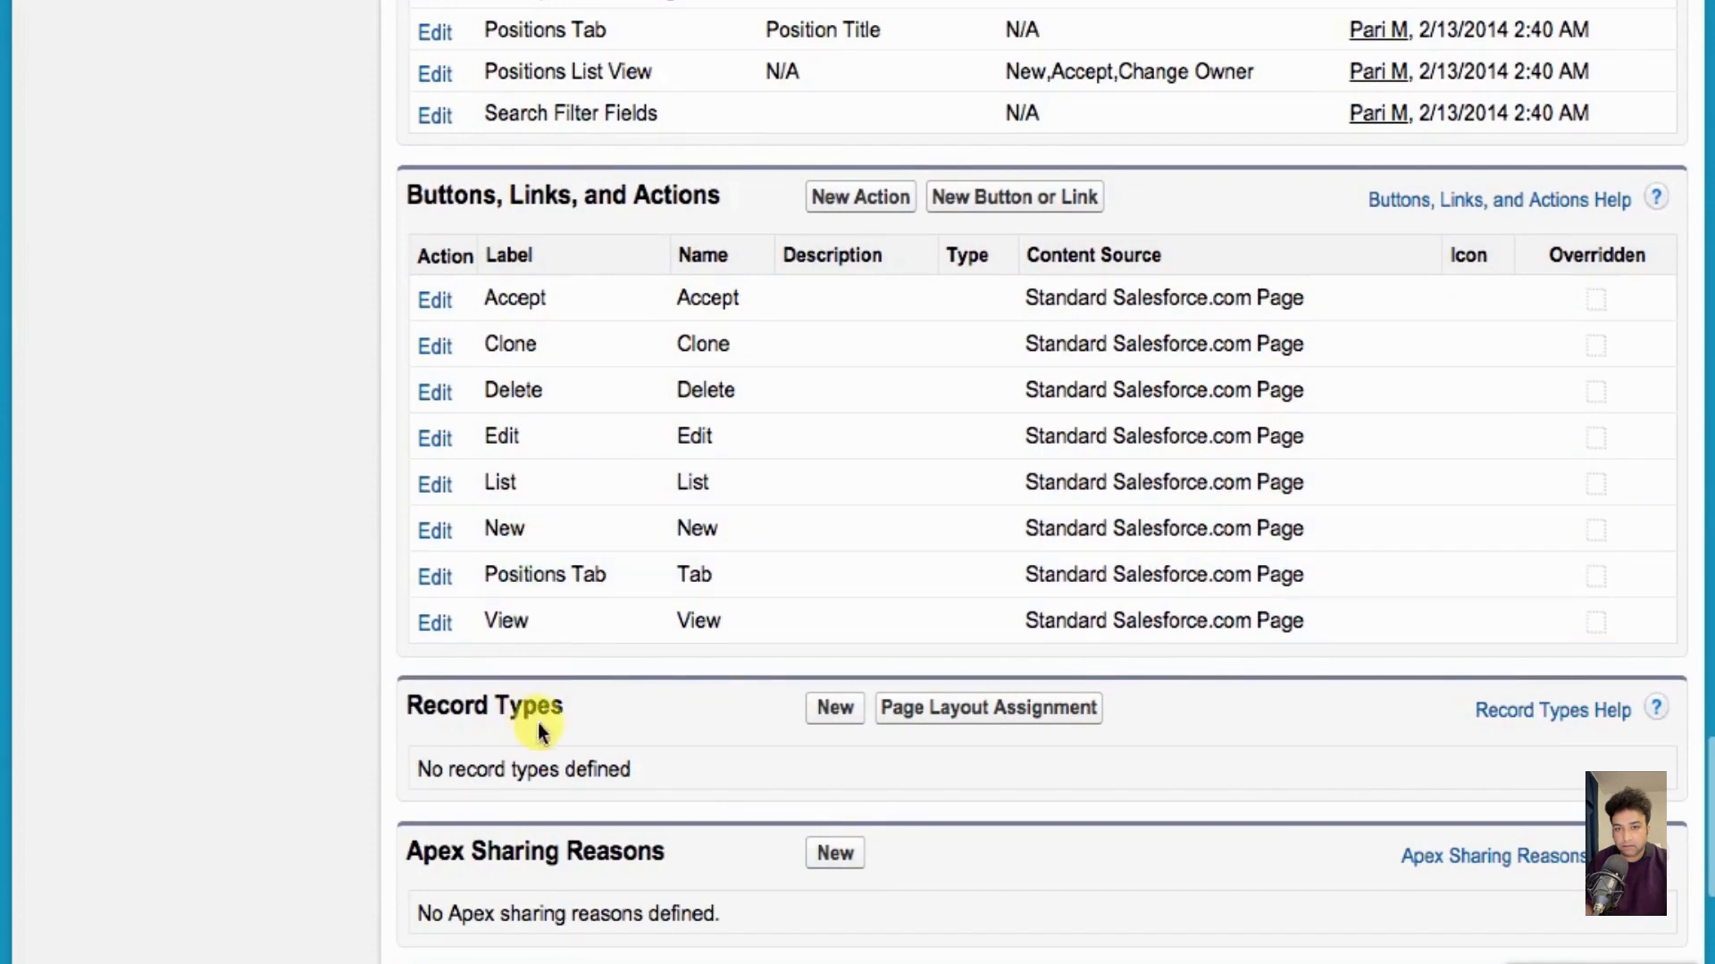
pyautogui.click(834, 708)
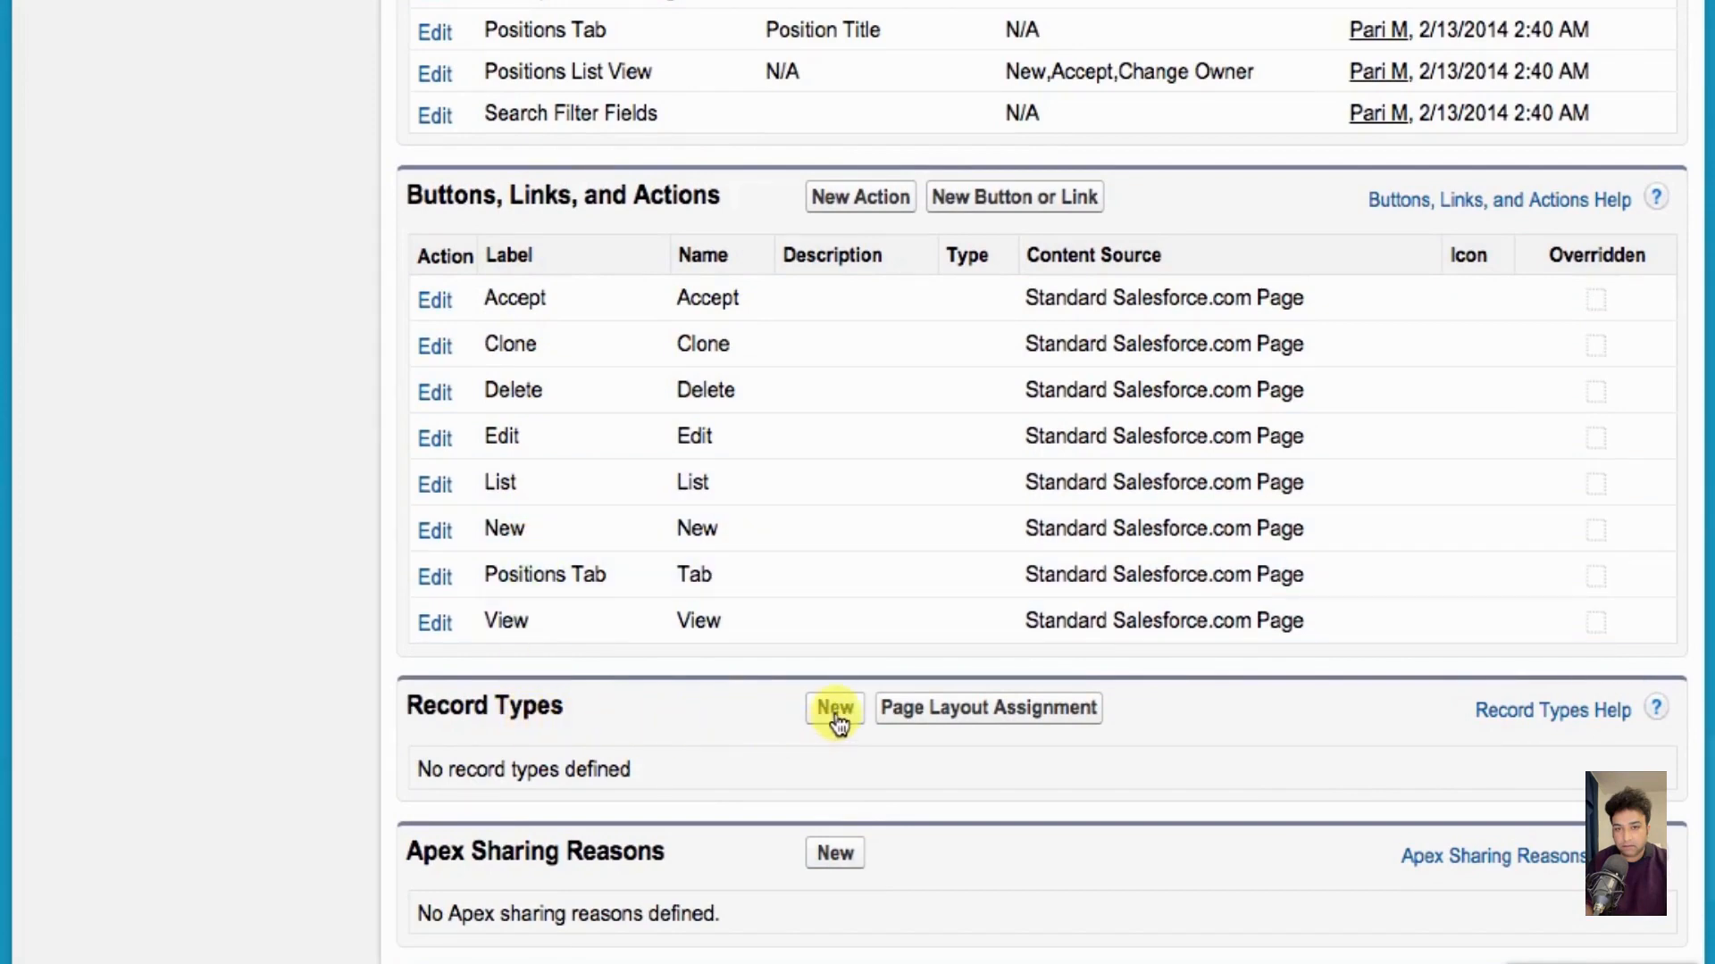
pyautogui.write('IT ')
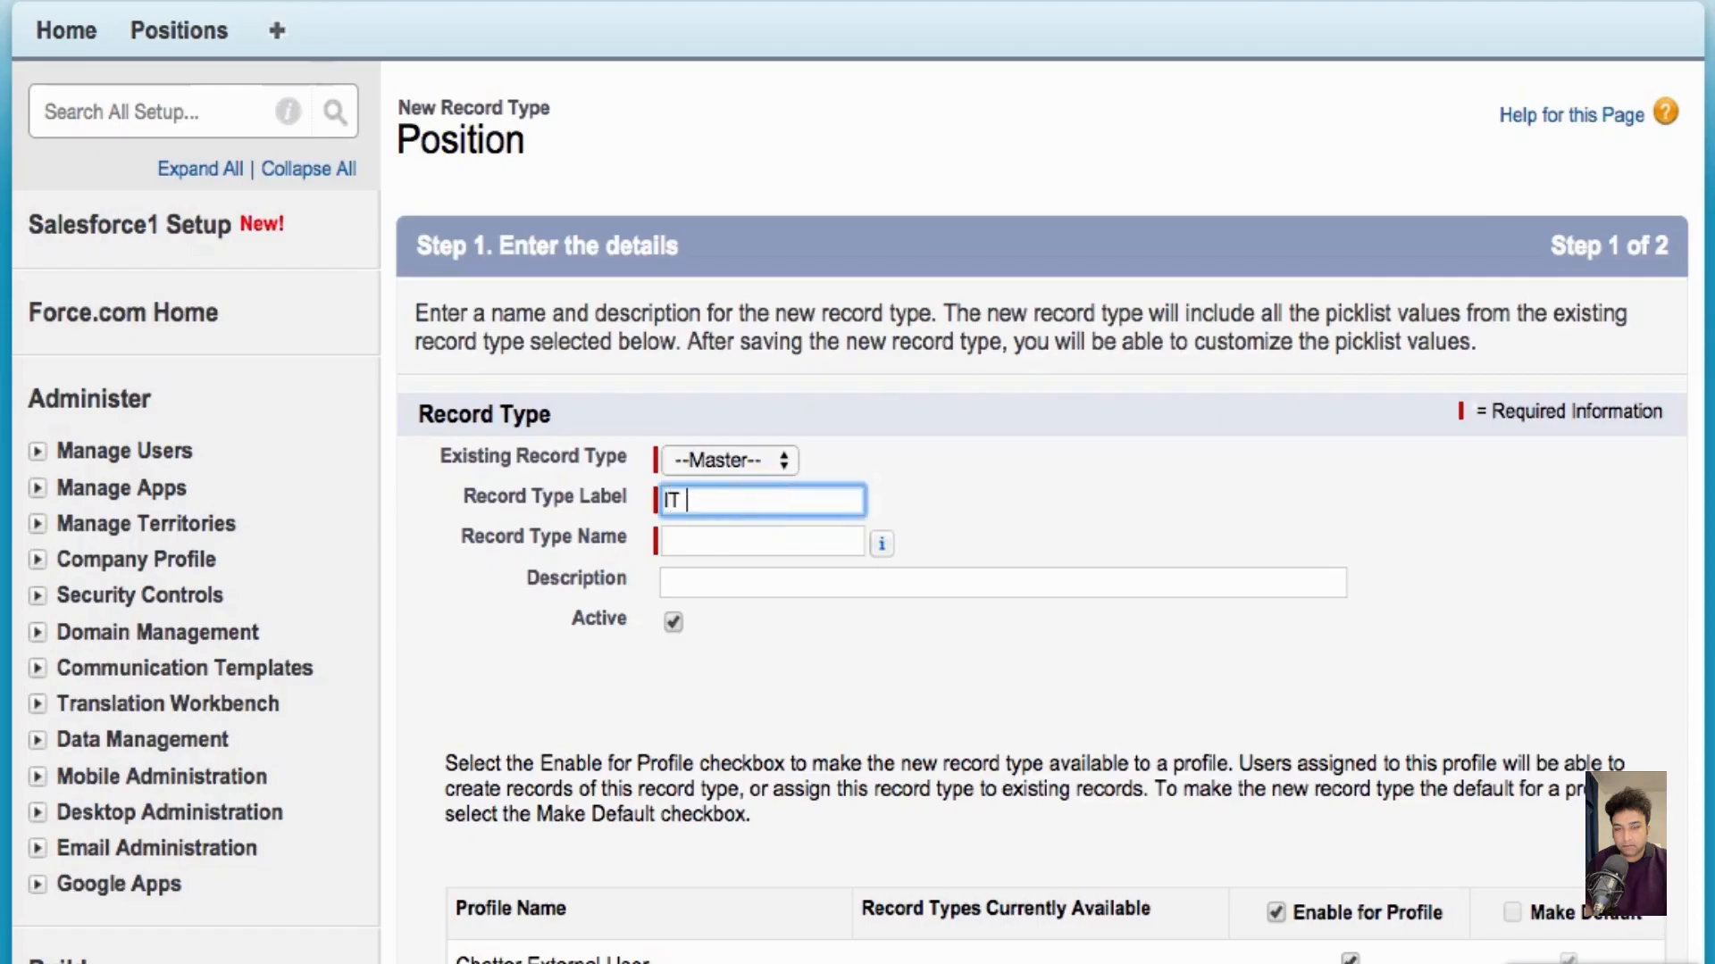
pyautogui.write('Position')
pyautogui.press('Tab')
pyautogui.press('Tab')
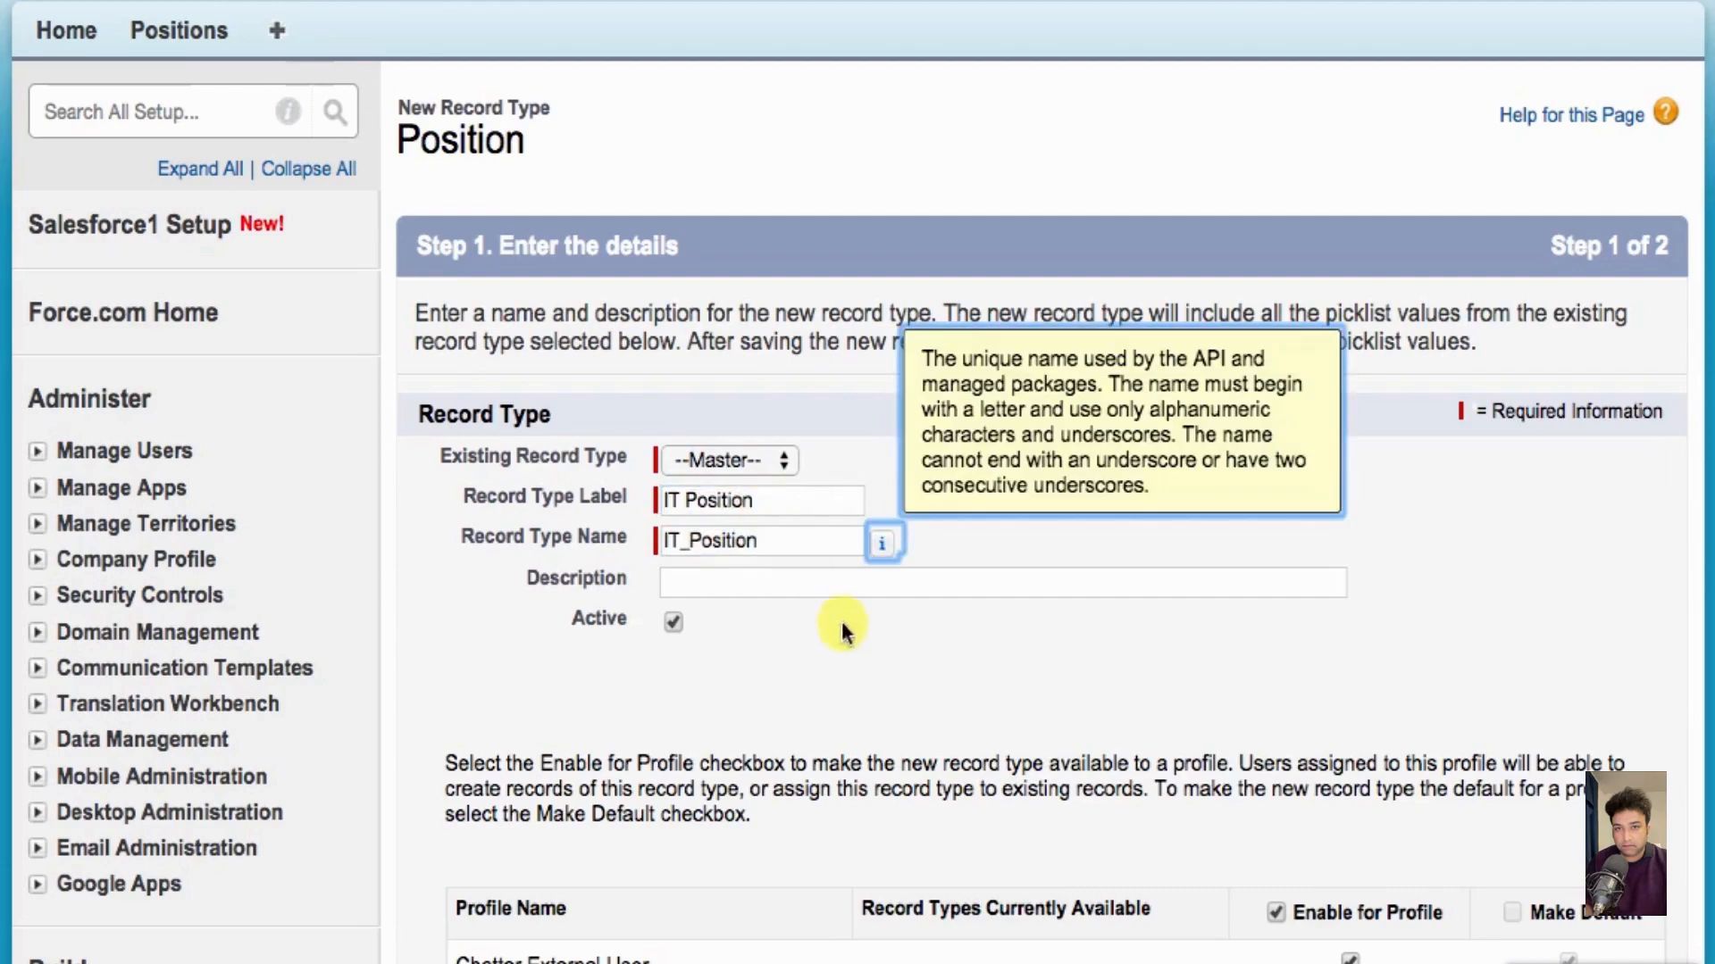
pyautogui.scroll(-10, 844, 640)
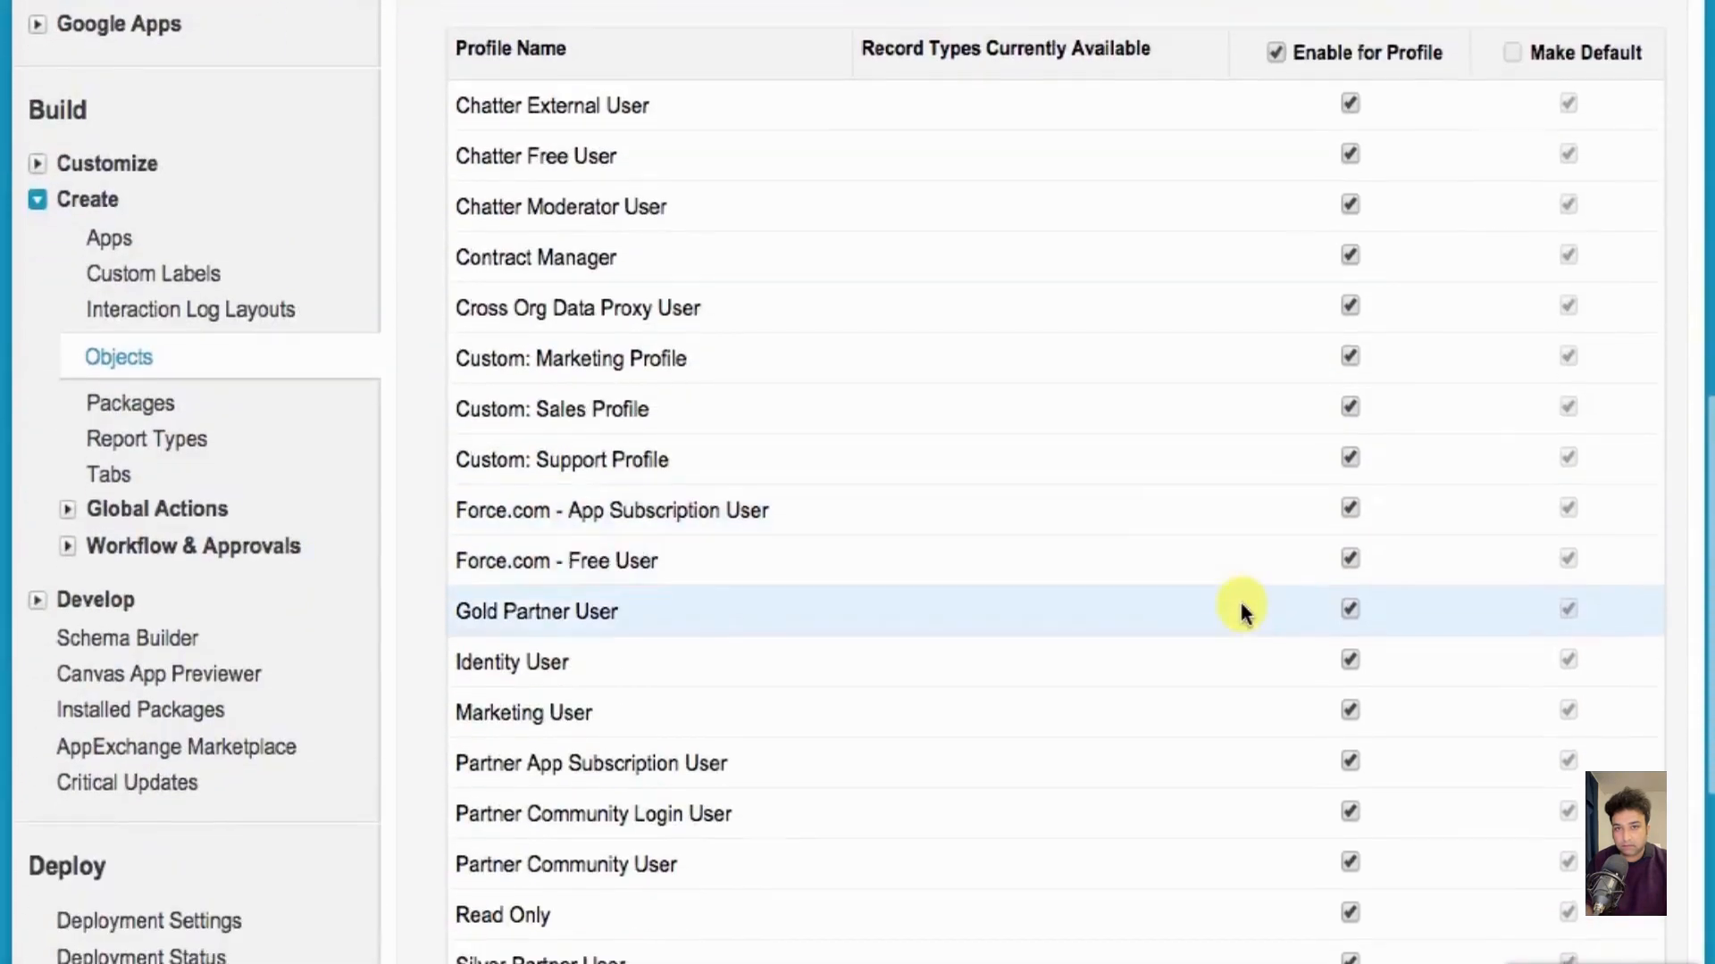
pyautogui.scroll(-7, 1239, 607)
pyautogui.click(1565, 839)
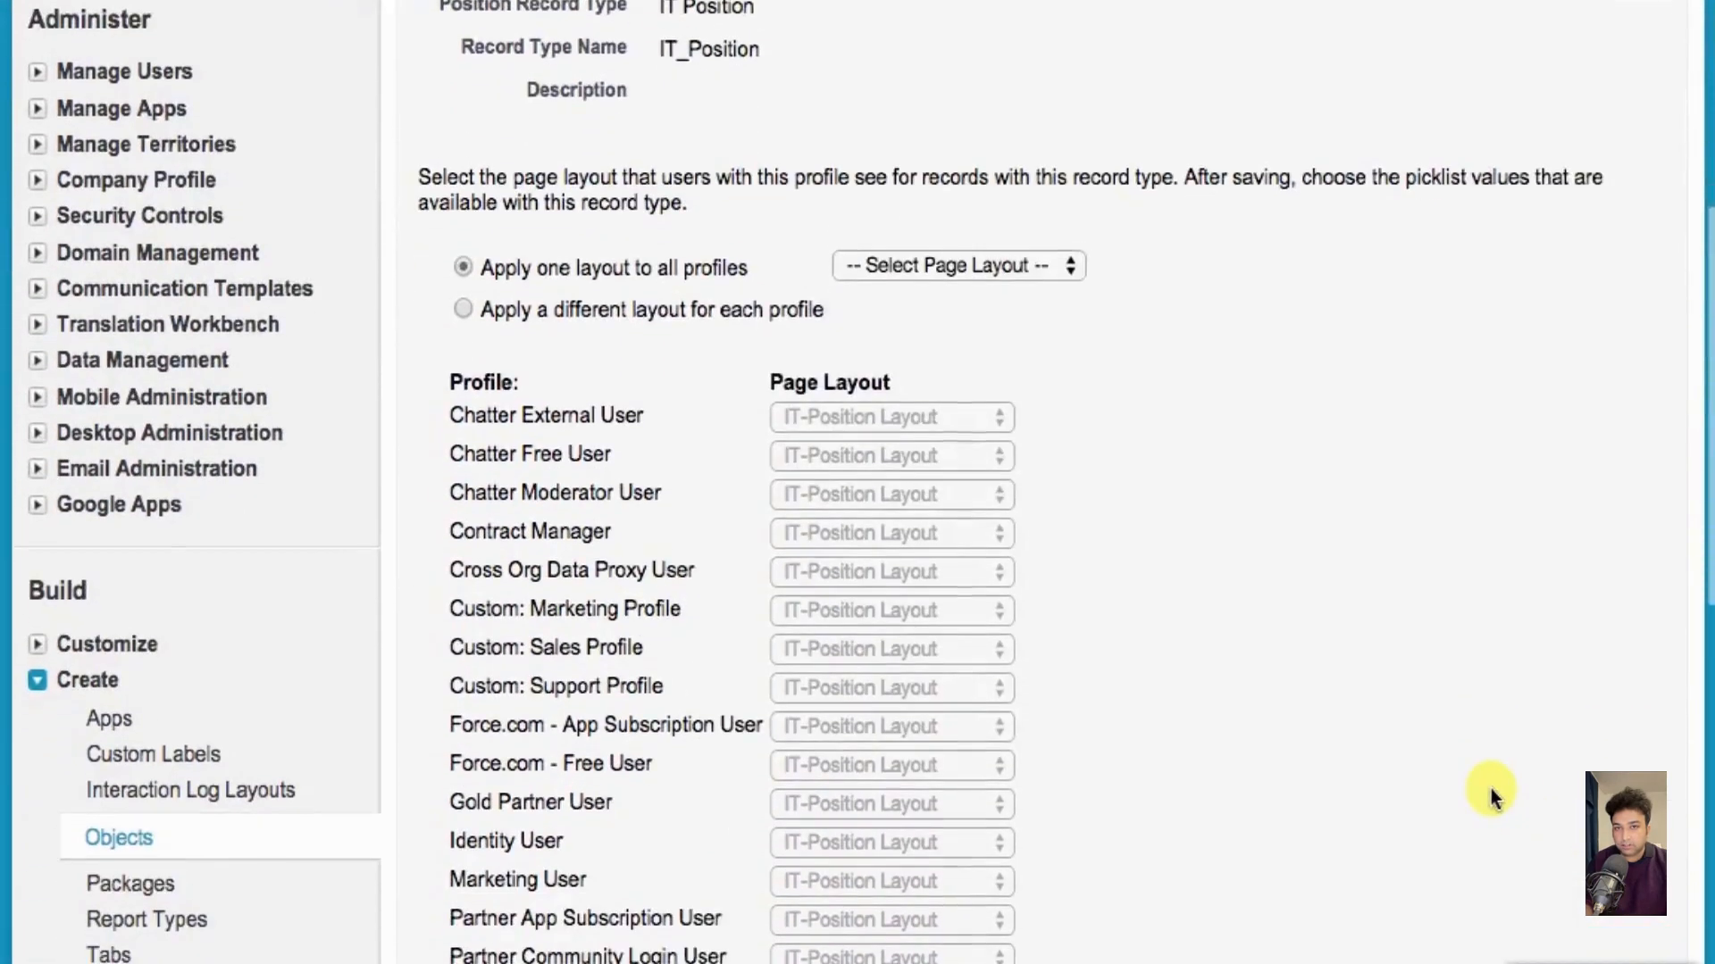
# Step: Assign IT-Position Layout to all profiles and save the record type
pyautogui.scroll(-2, 1491, 795)
pyautogui.click(1062, 201)
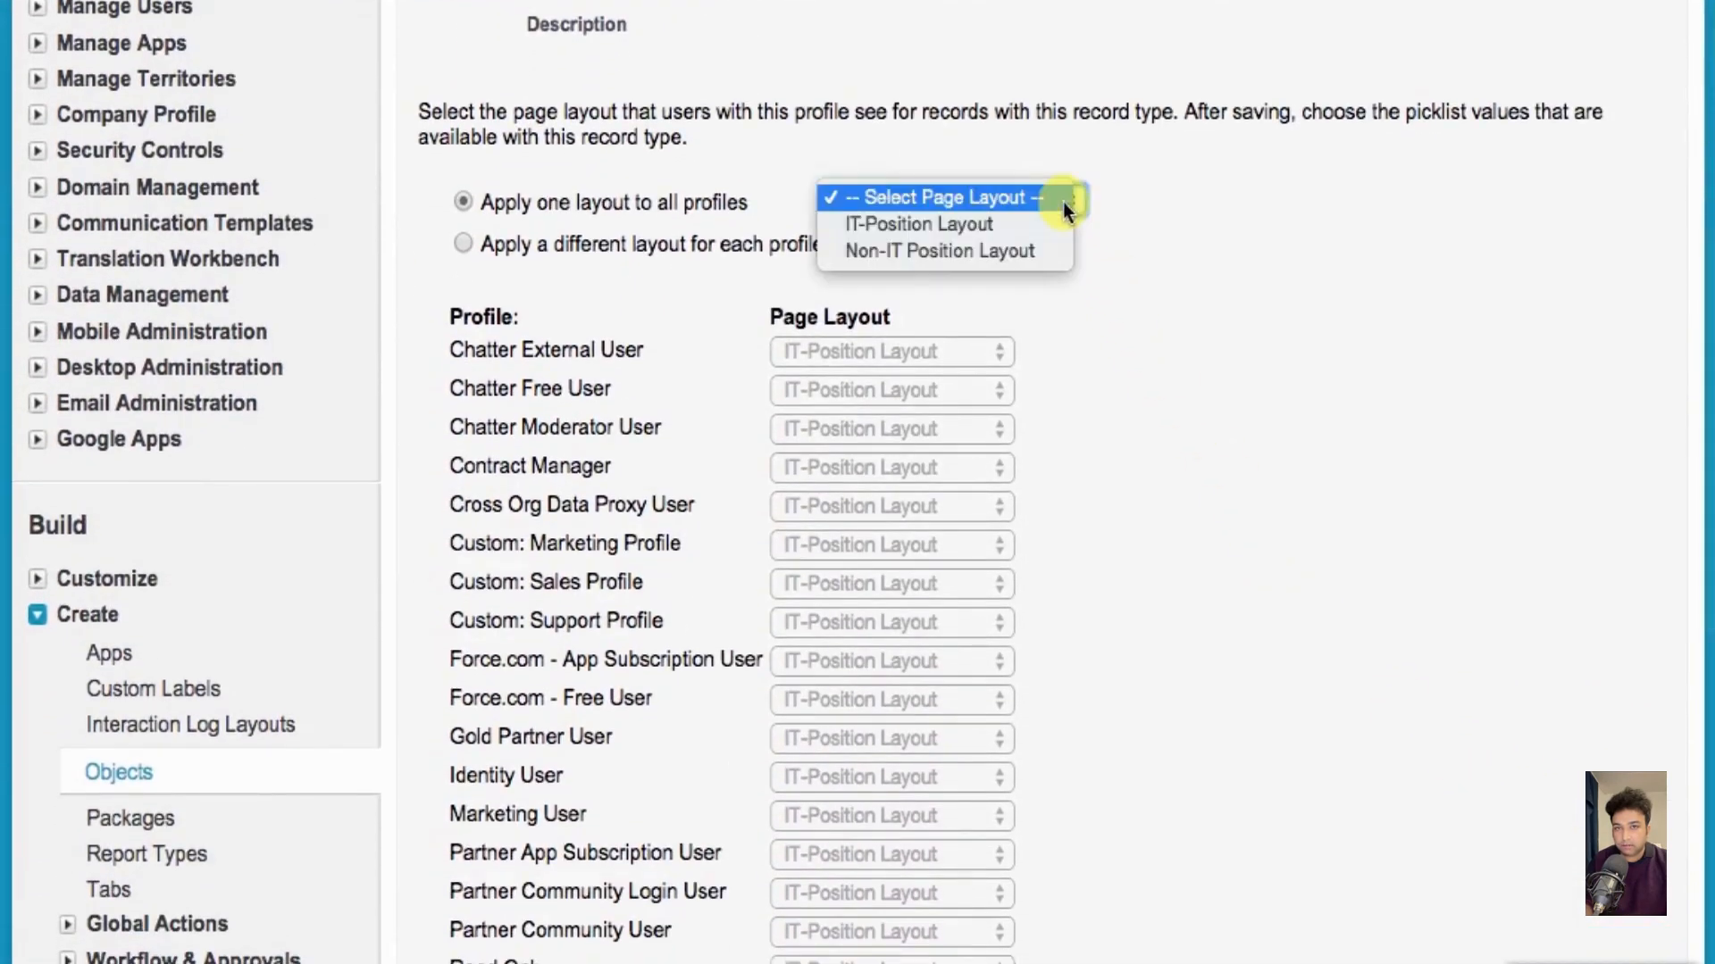
pyautogui.click(1053, 230)
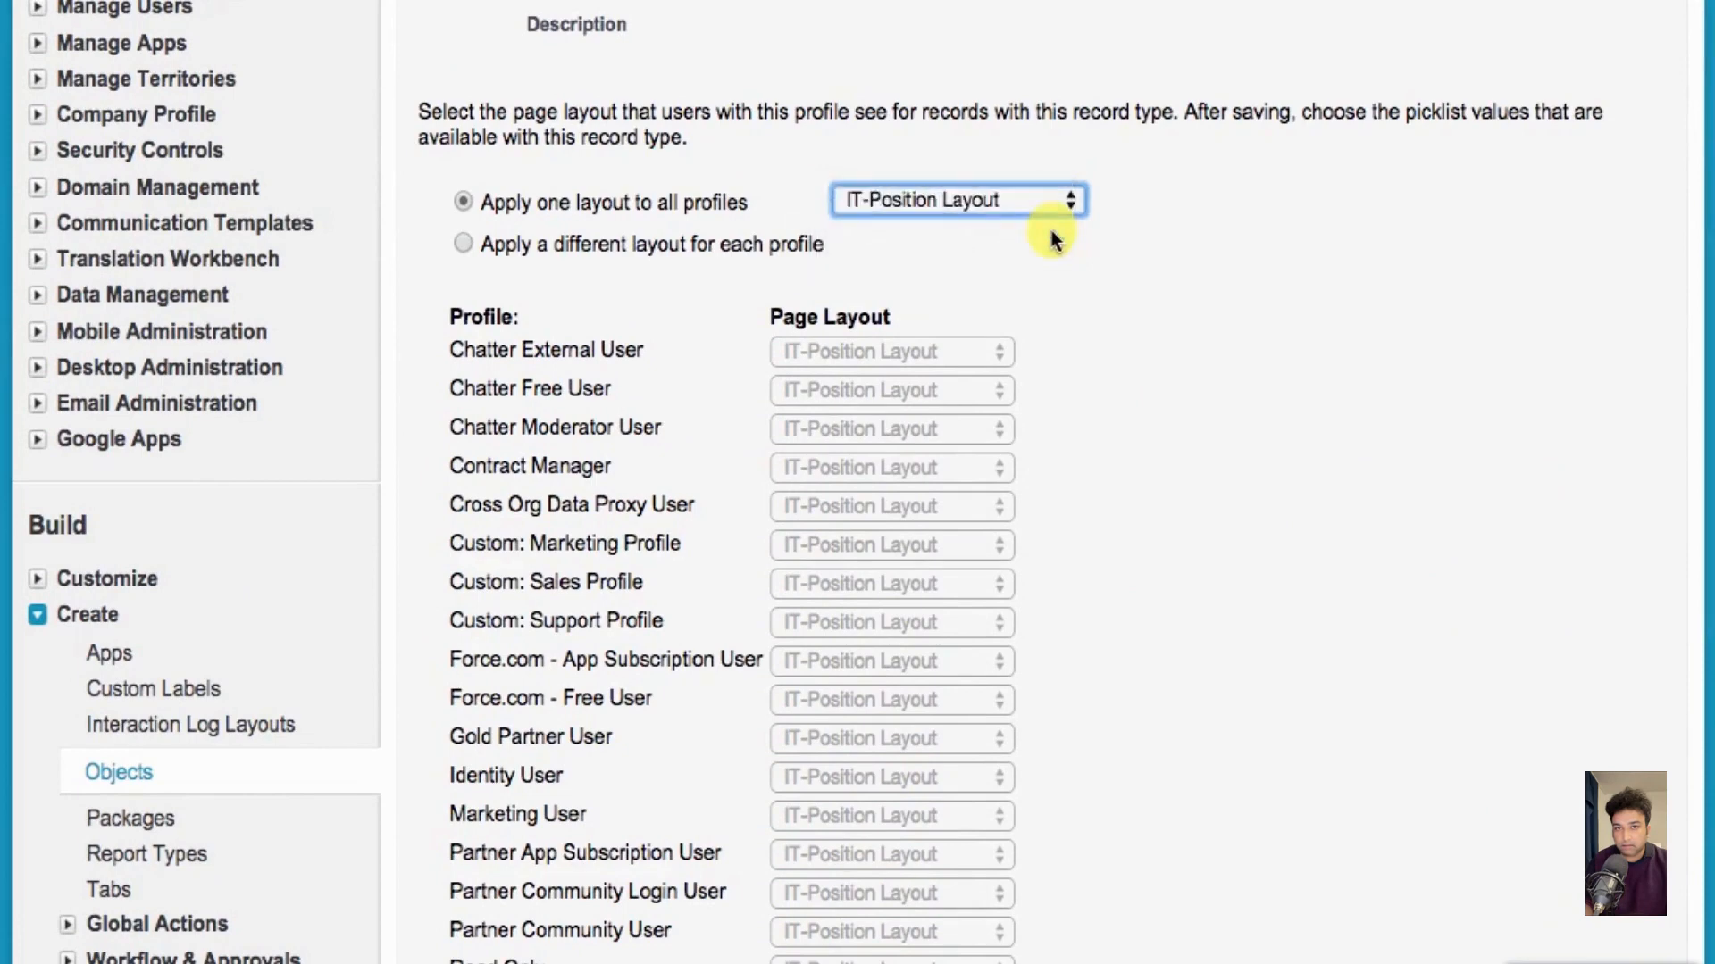
pyautogui.scroll(-5, 1087, 329)
pyautogui.scroll(-1, 1078, 308)
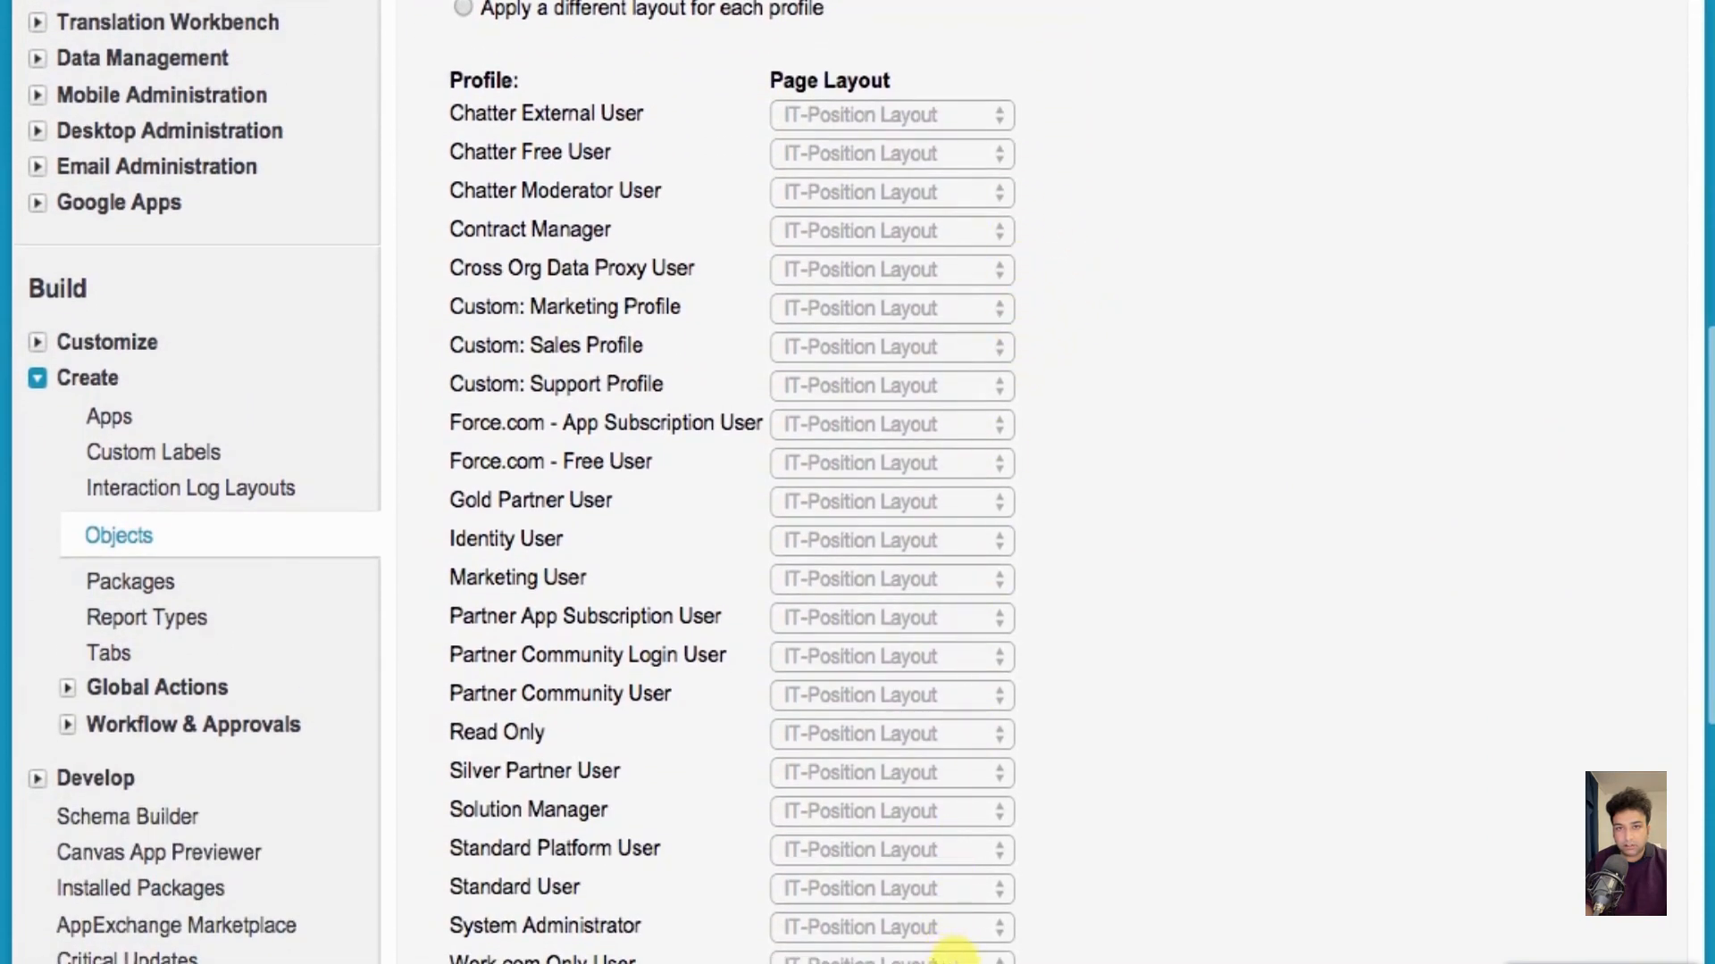
pyautogui.scroll(-4, 953, 951)
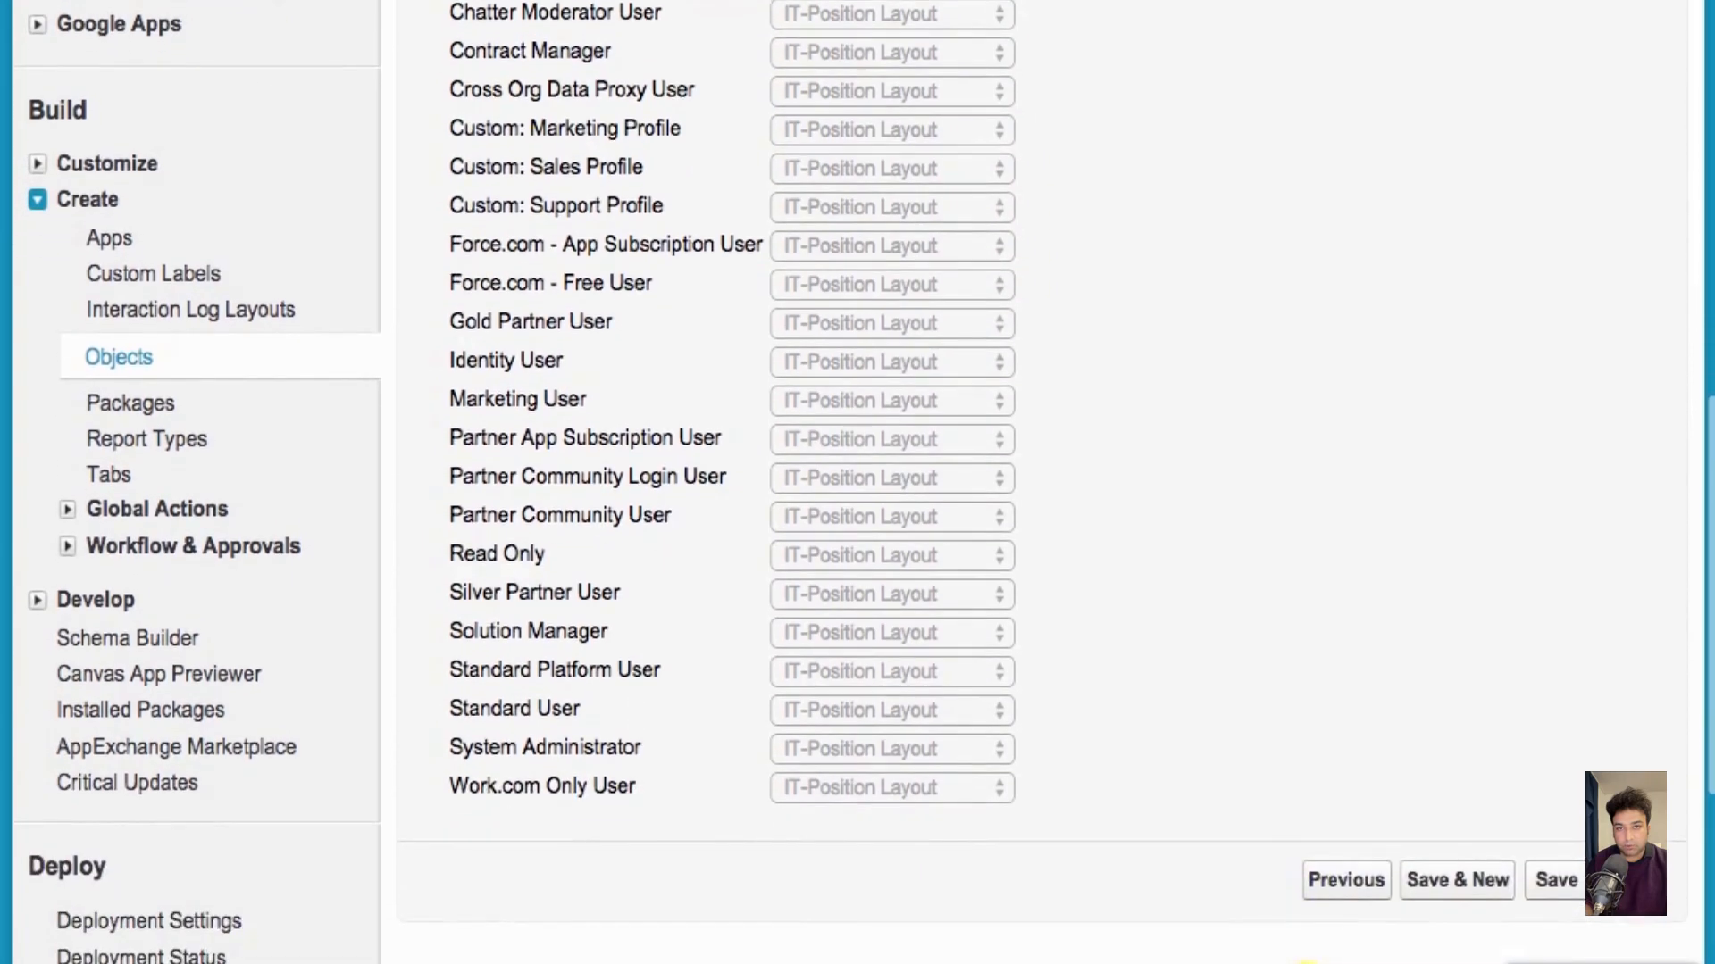
pyautogui.click(1475, 888)
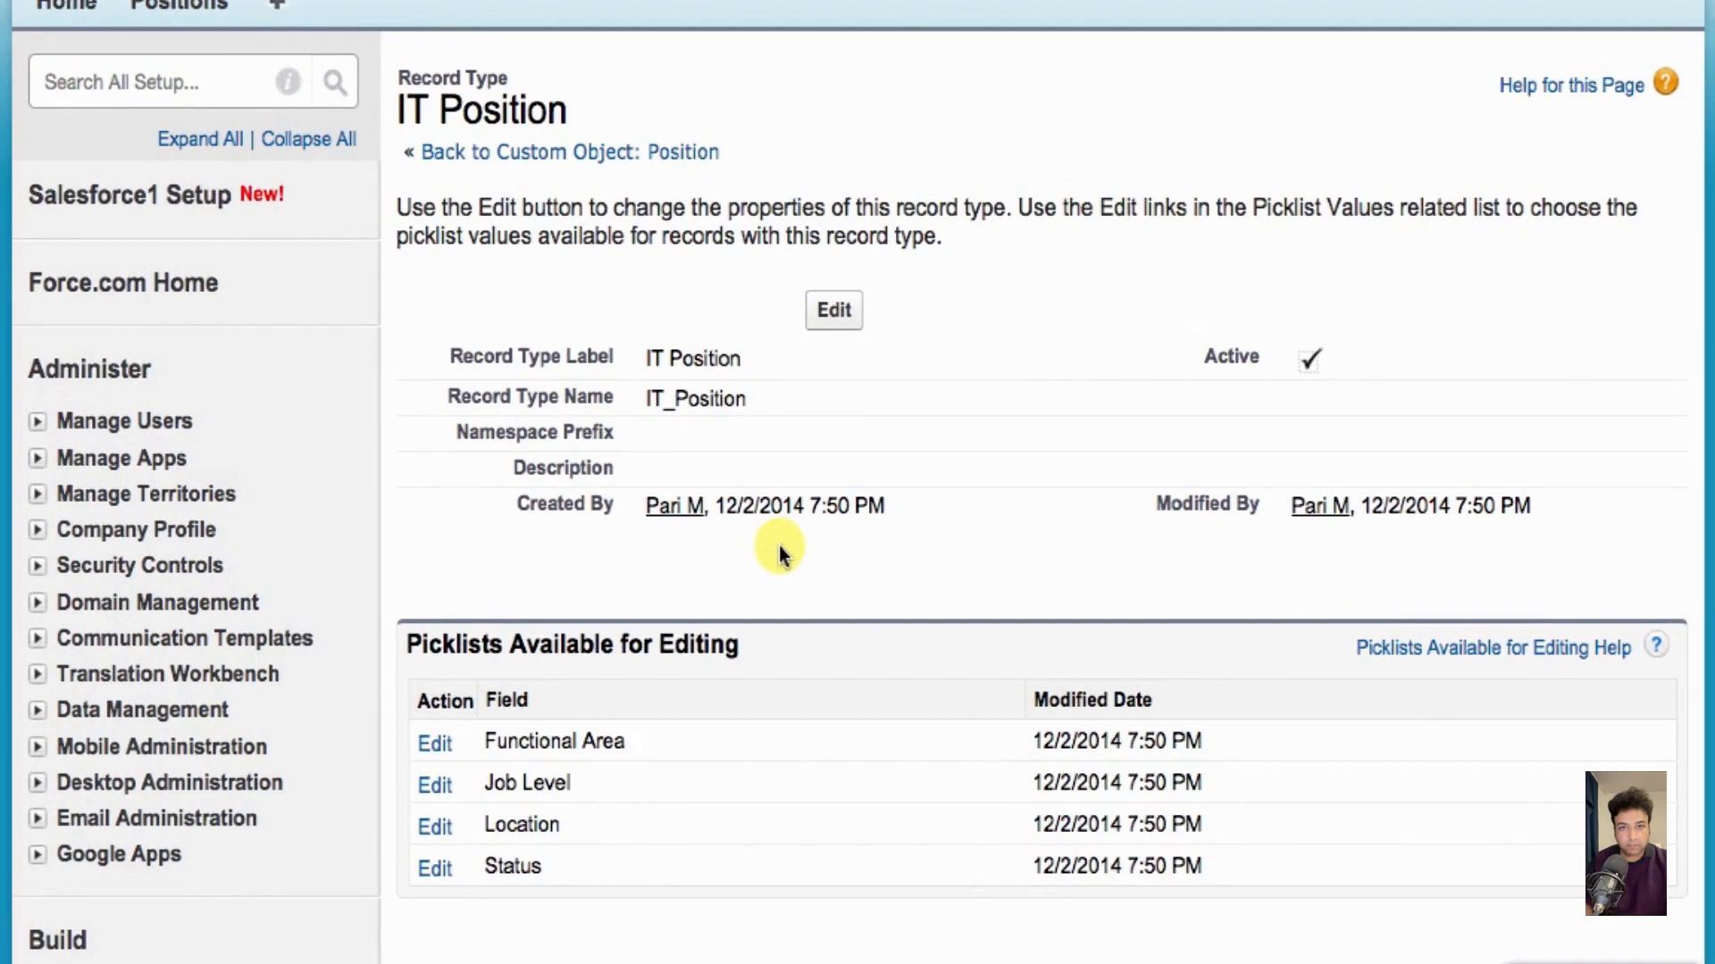
# Step: Remove Marketing, Sales and Misc from IT Position's Functional Area values, leaving only IT
pyautogui.click(435, 744)
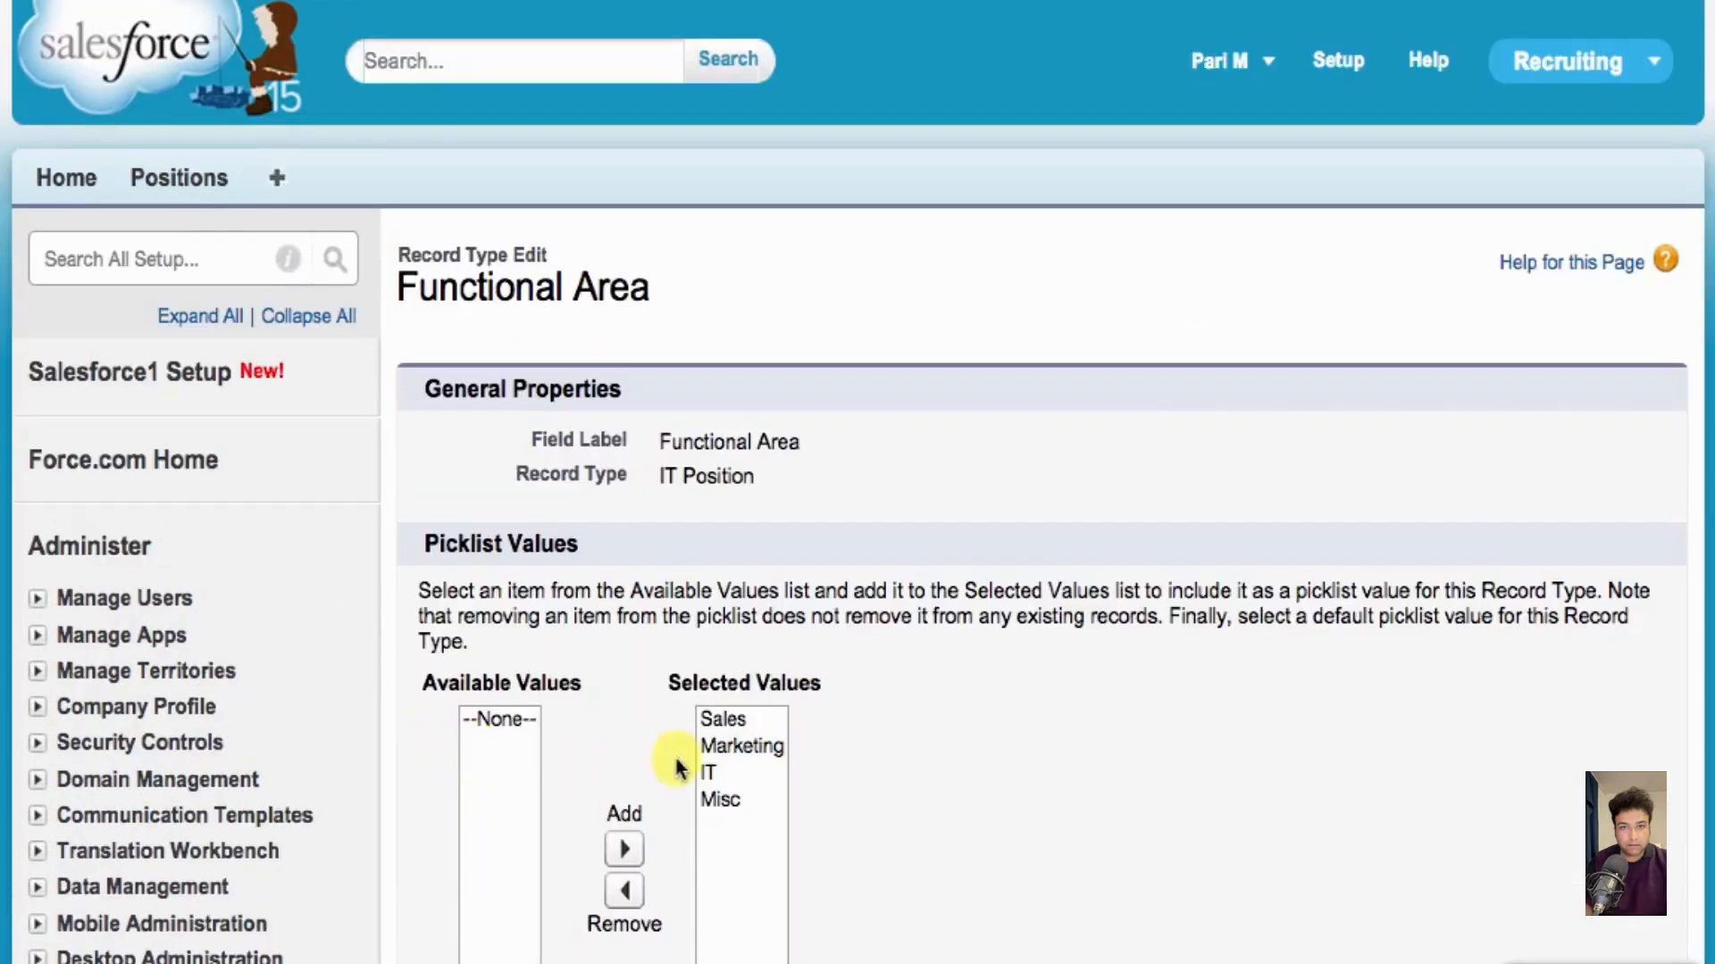
pyautogui.click(747, 747)
pyautogui.scroll(-1, 747, 747)
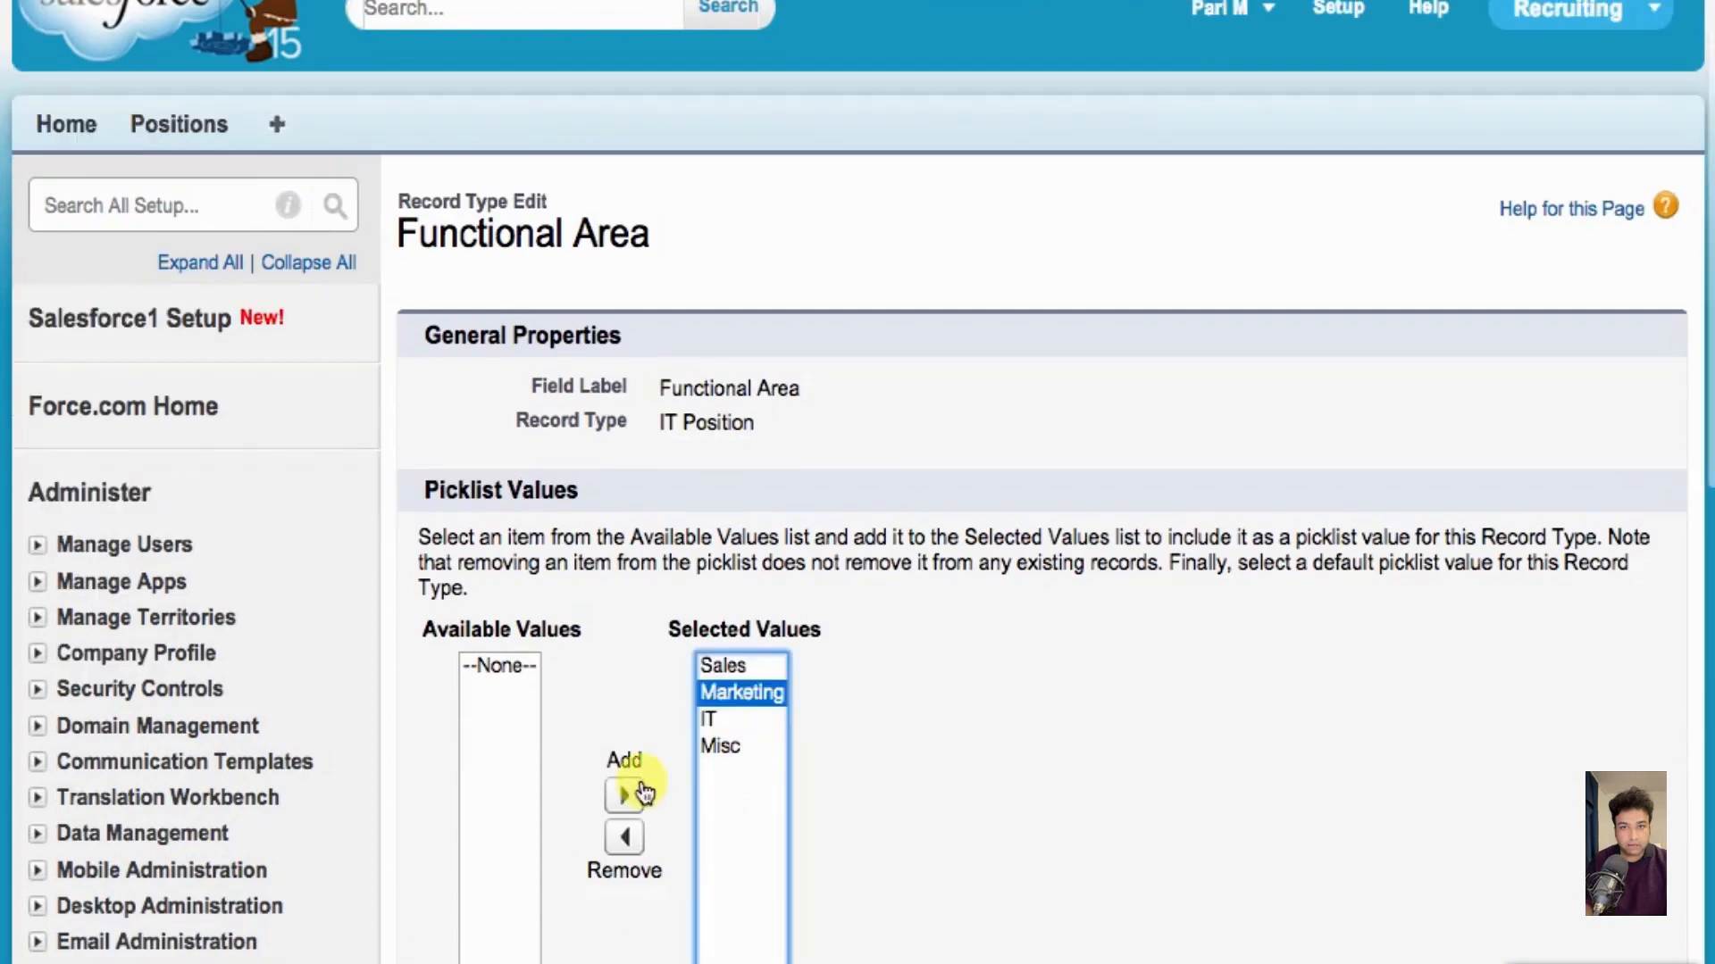
pyautogui.click(625, 890)
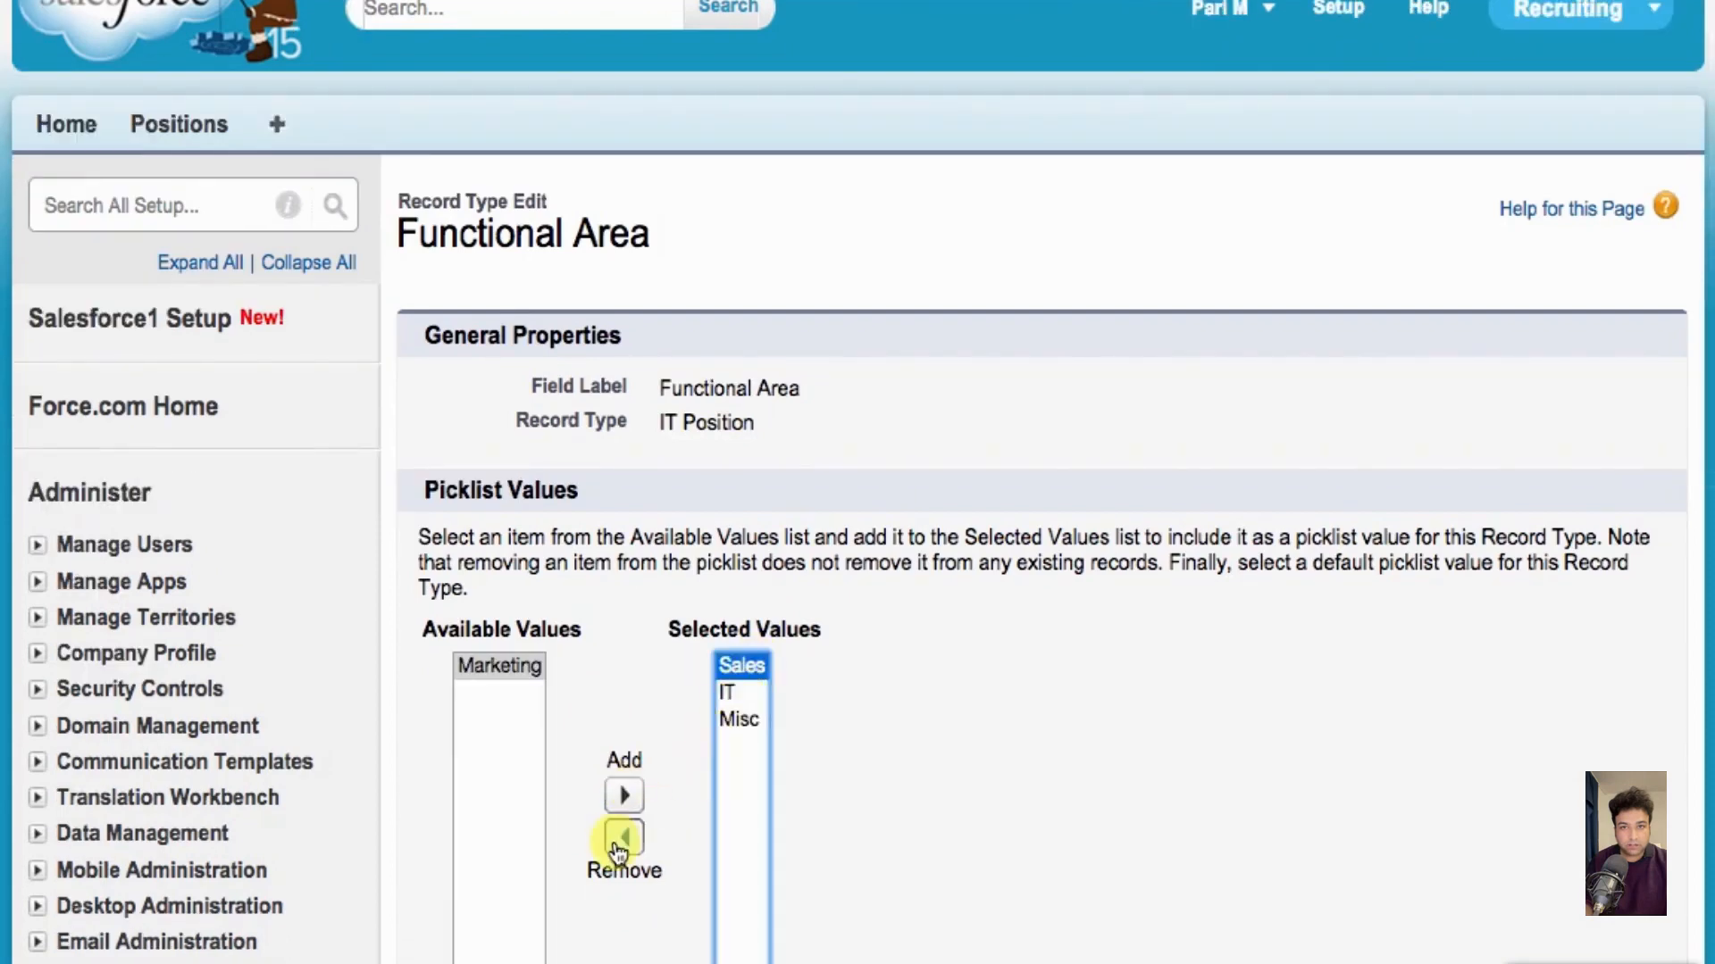
pyautogui.click(624, 837)
pyautogui.click(741, 693)
pyautogui.click(625, 837)
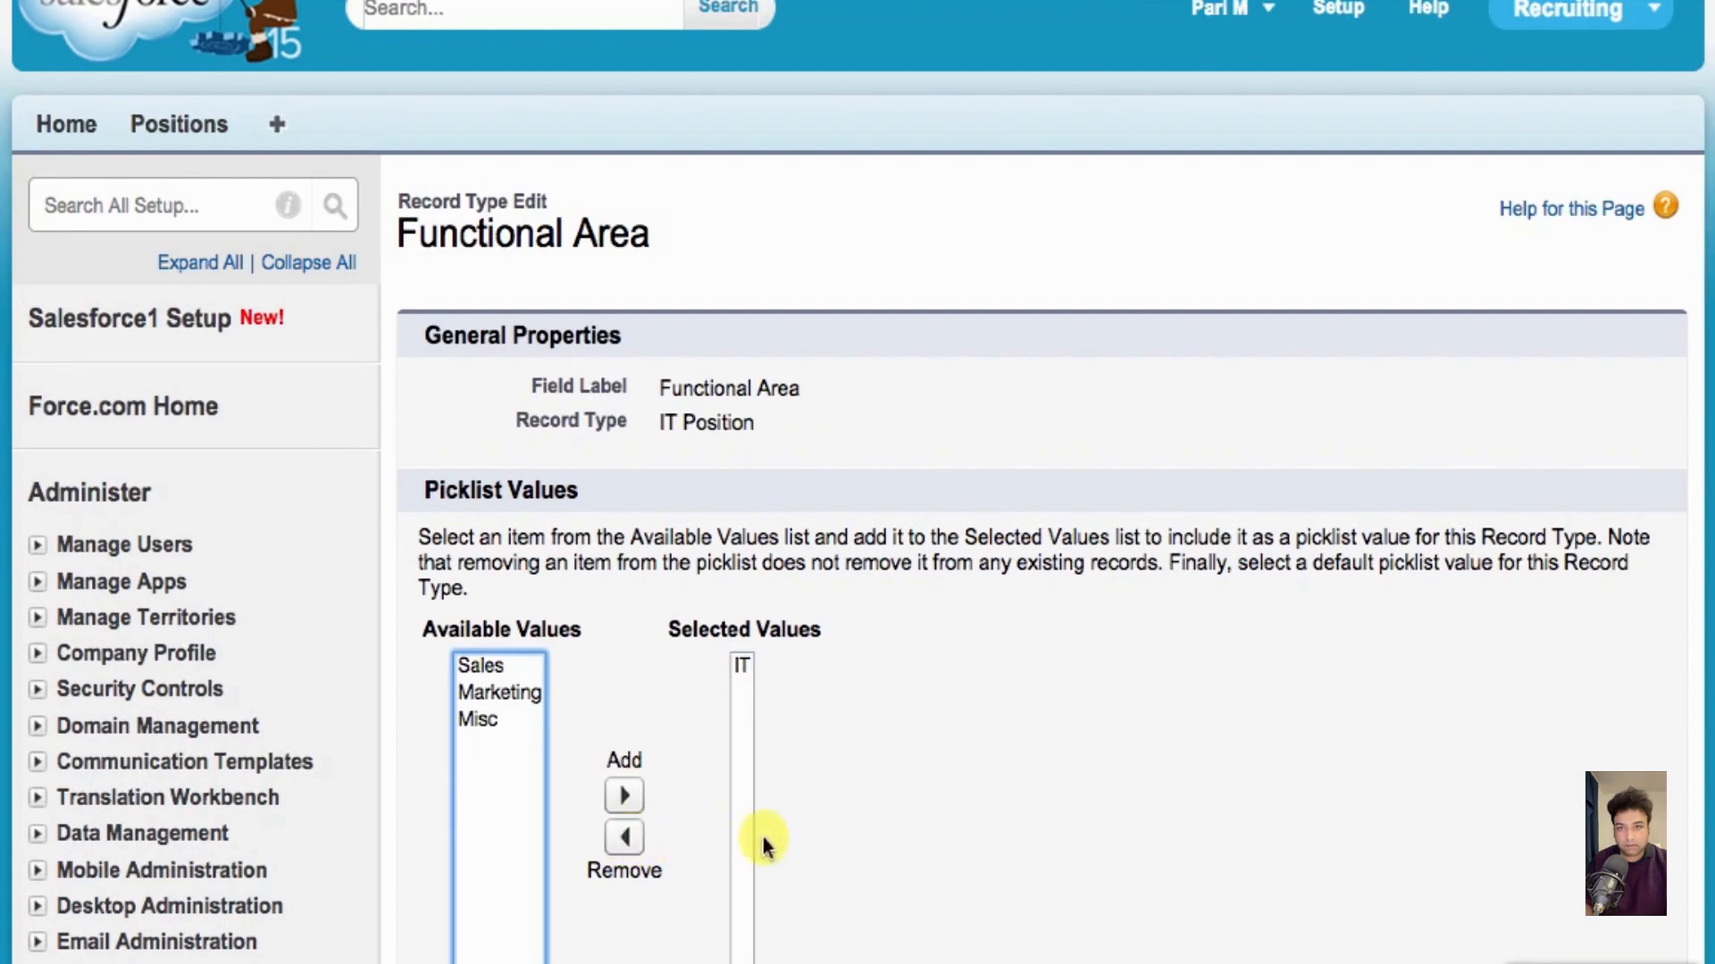
# Step: Make IT the default Functional Area value and save the settings
pyautogui.scroll(-5, 921, 801)
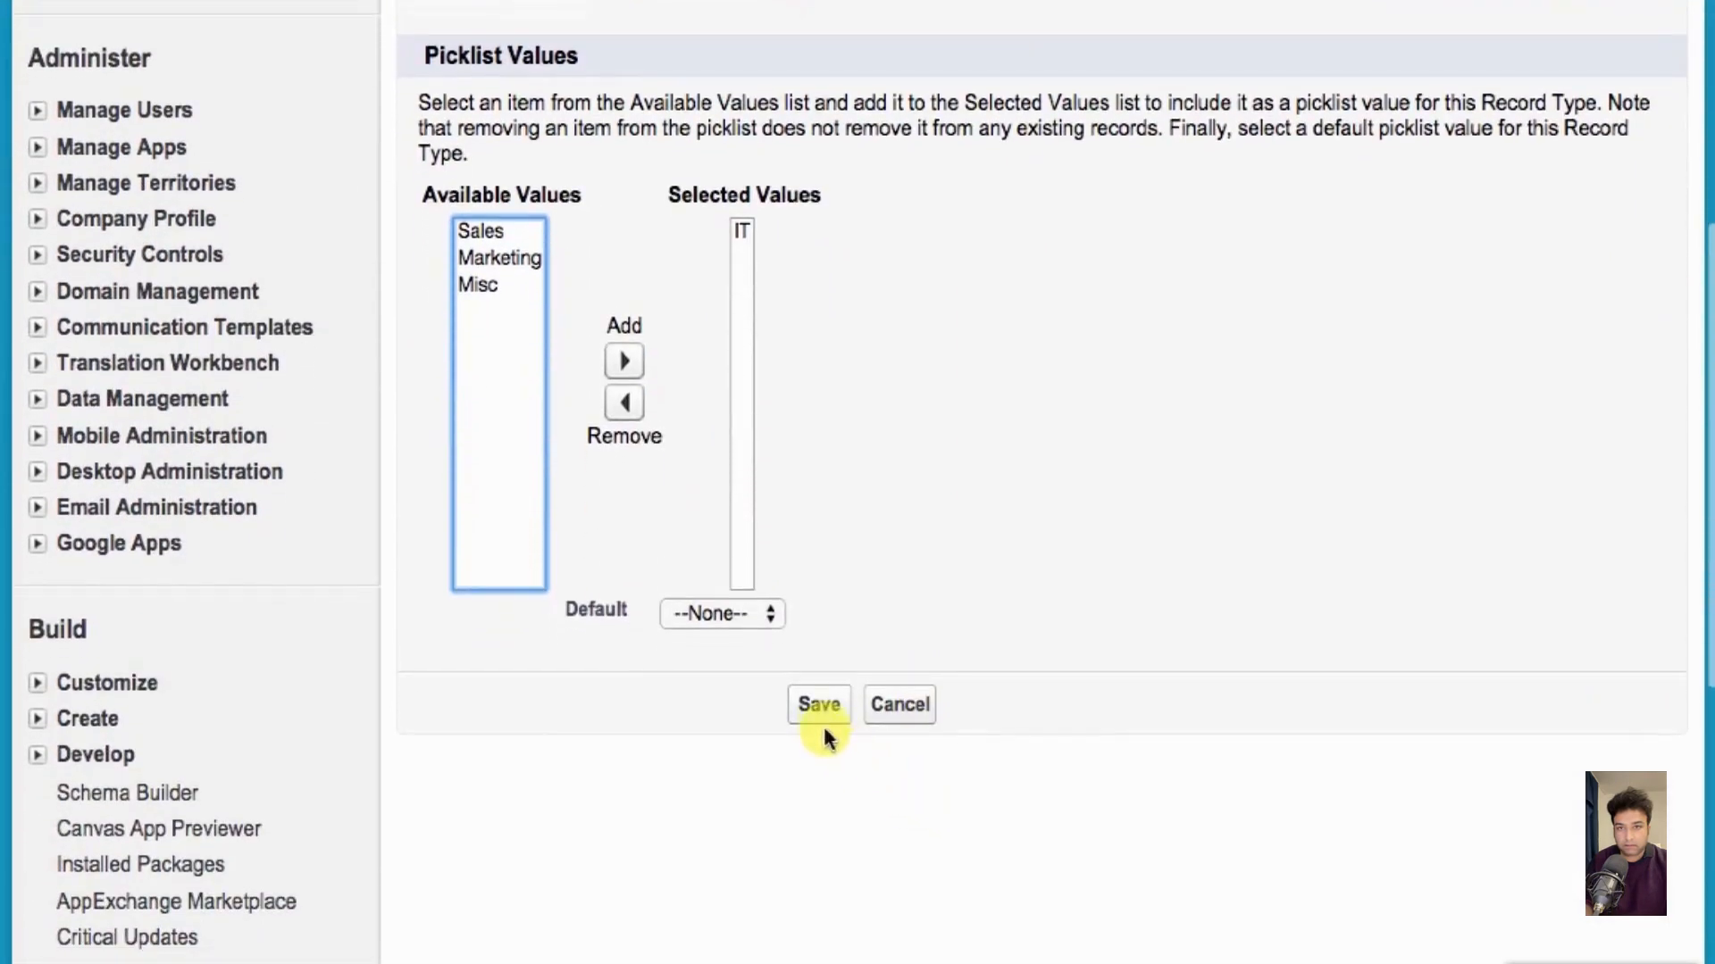
pyautogui.click(745, 615)
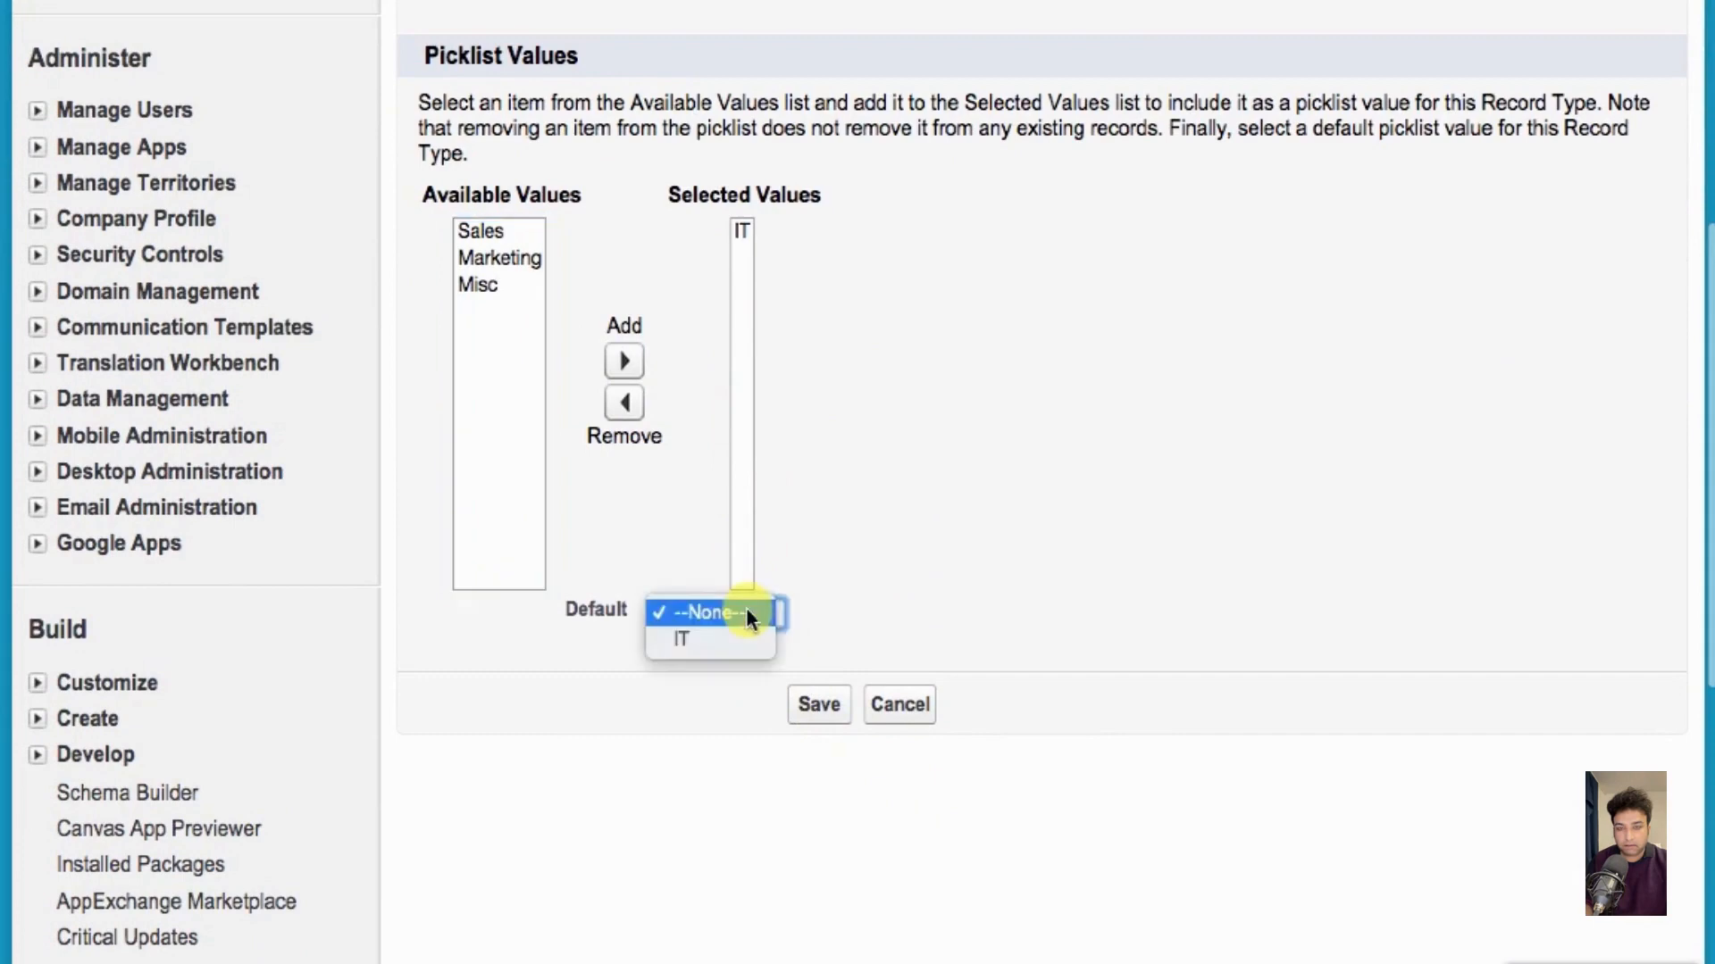
pyautogui.click(682, 639)
pyautogui.click(815, 706)
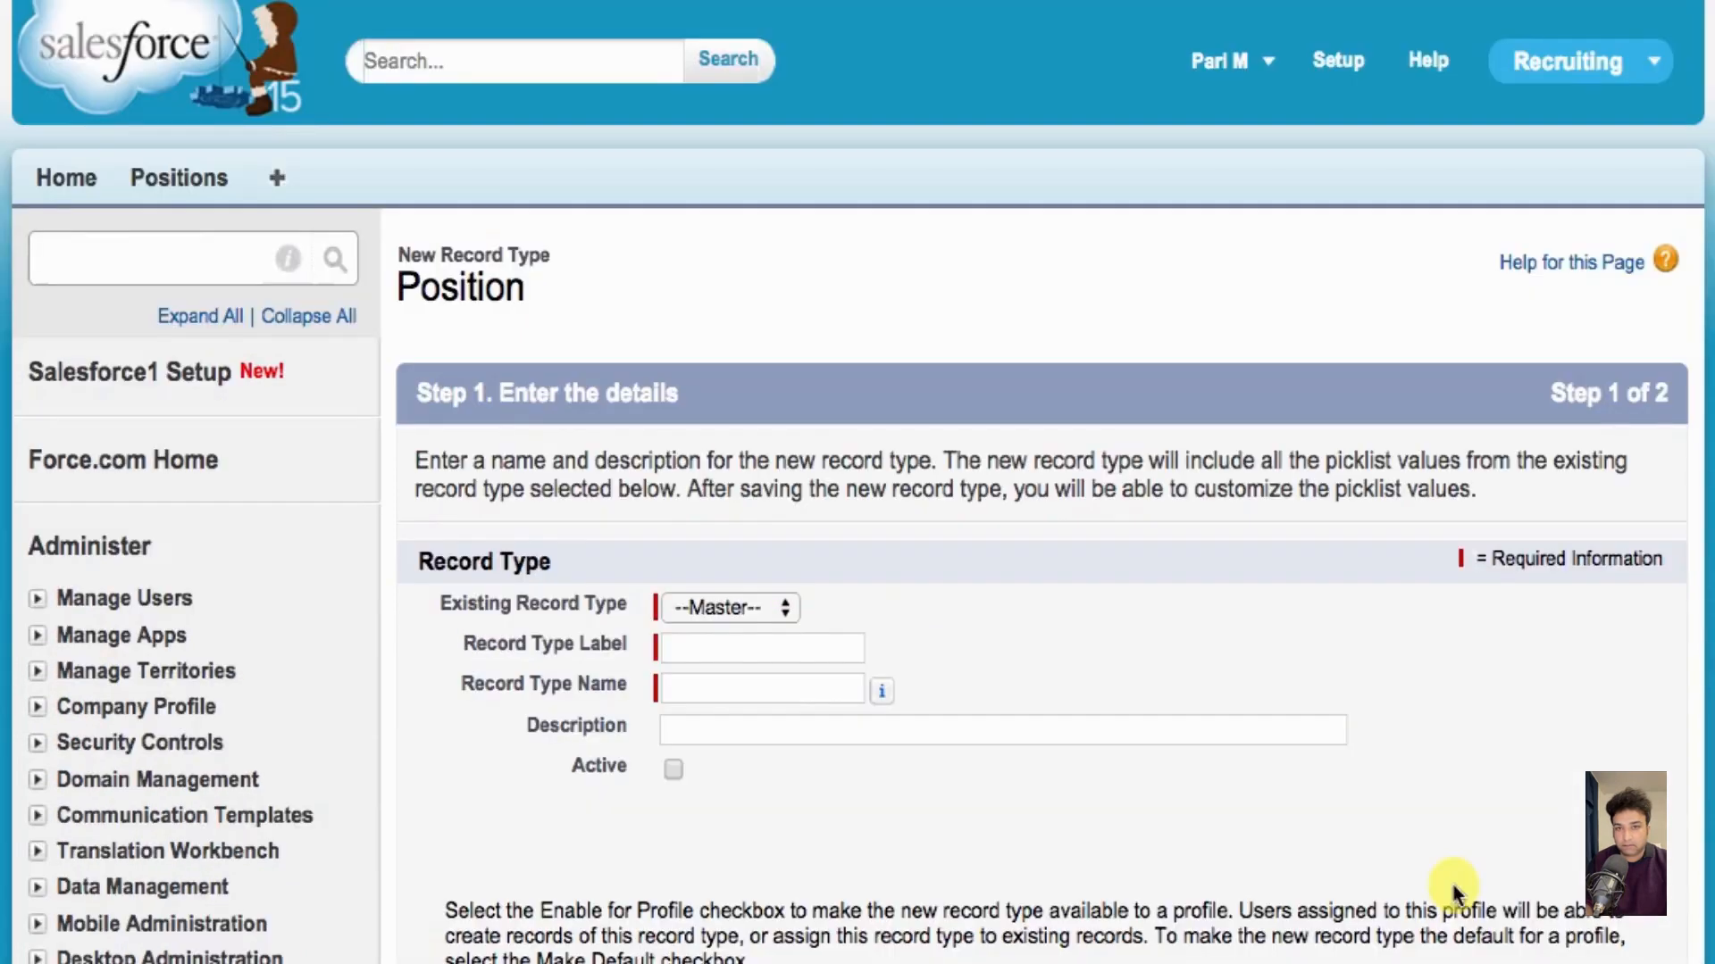
# Step: Label a new record type 'Non-IT Position', make it active and enable it for every profile
pyautogui.click(766, 648)
pyautogui.write('Non-IT')
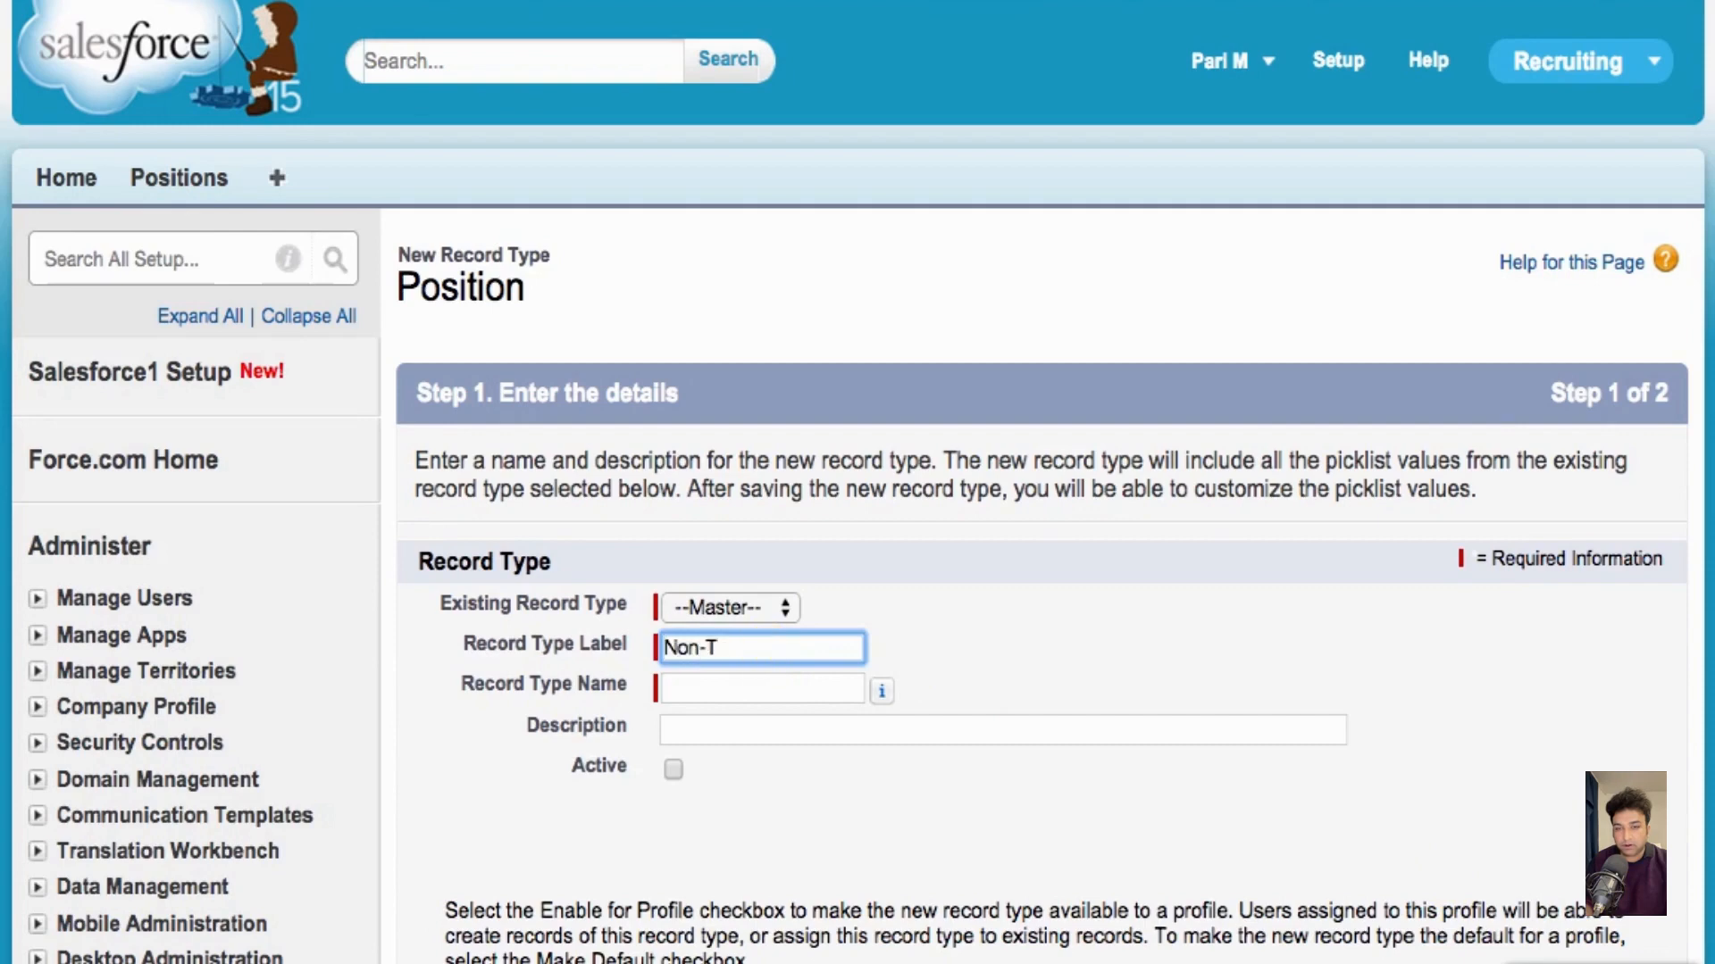
pyautogui.write(' Position')
pyautogui.press('Tab')
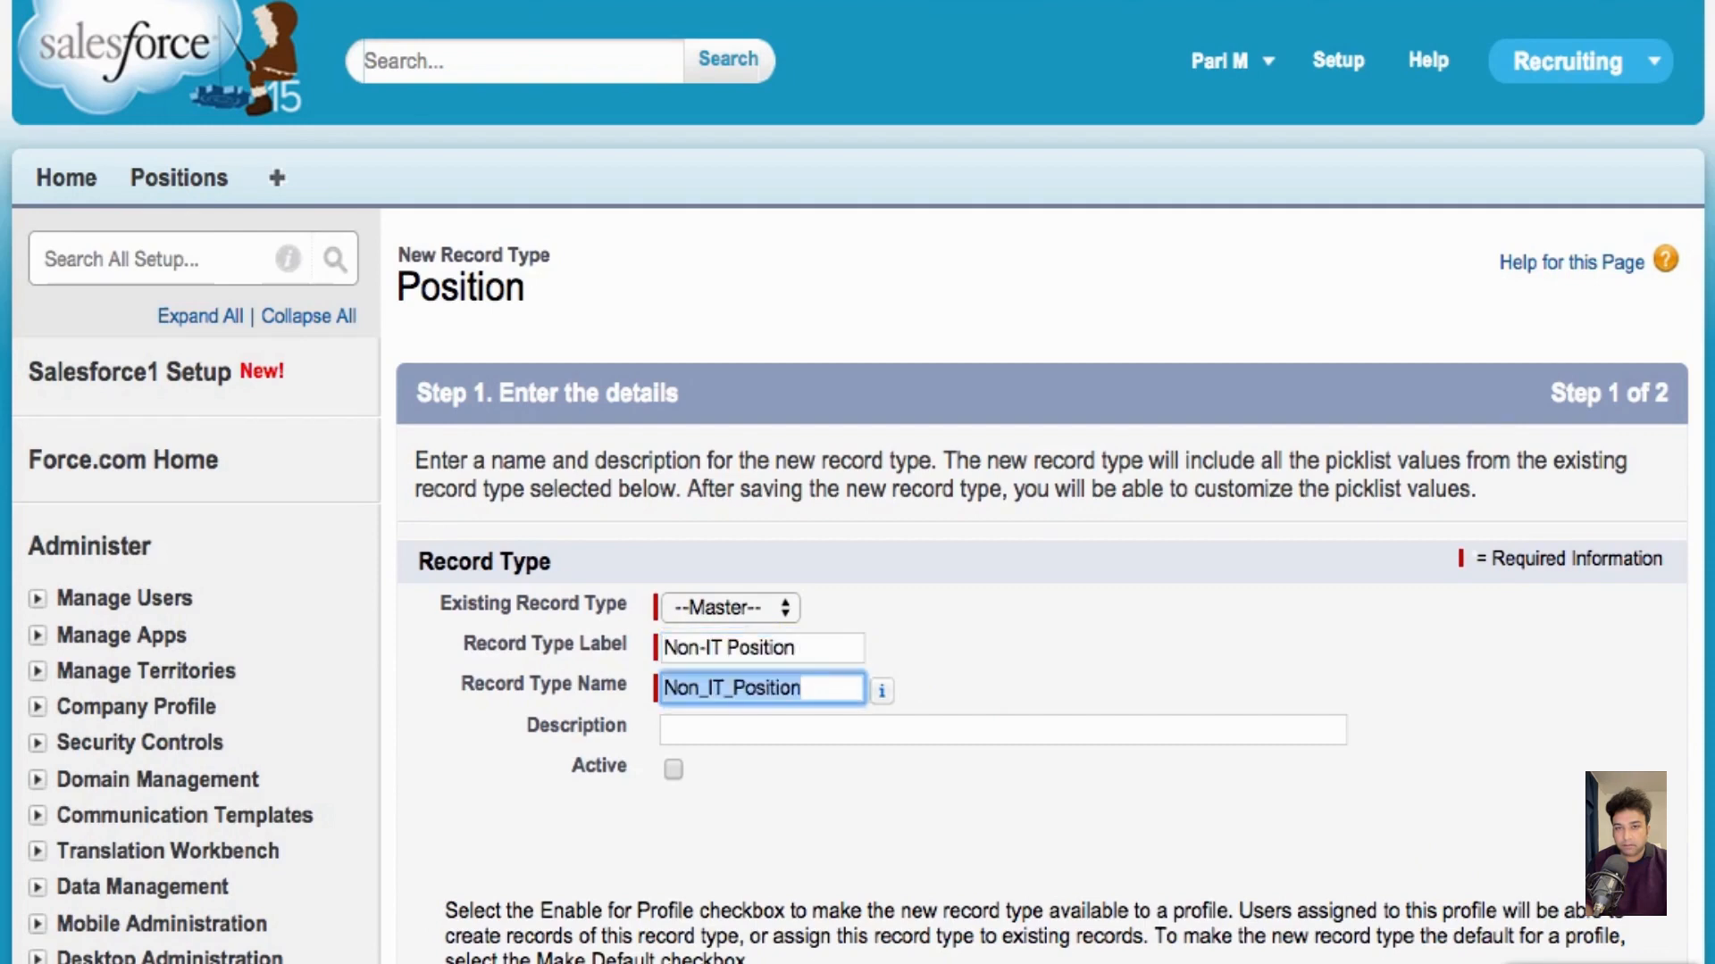
pyautogui.click(672, 768)
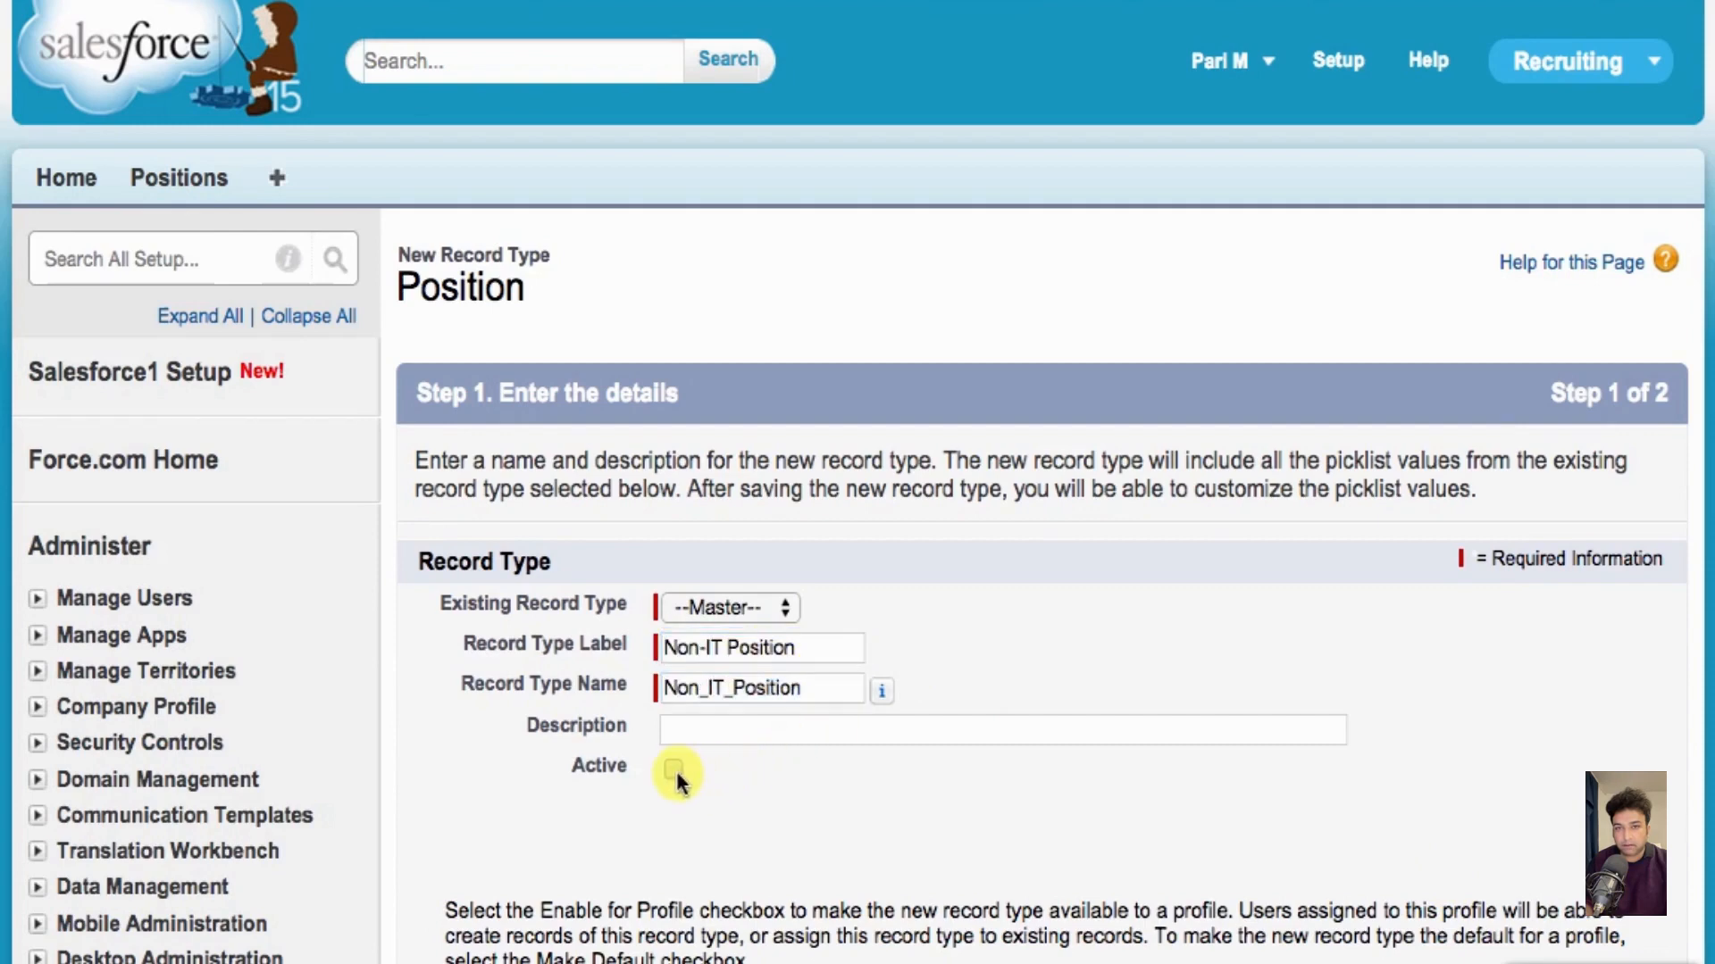
pyautogui.scroll(-5, 1307, 744)
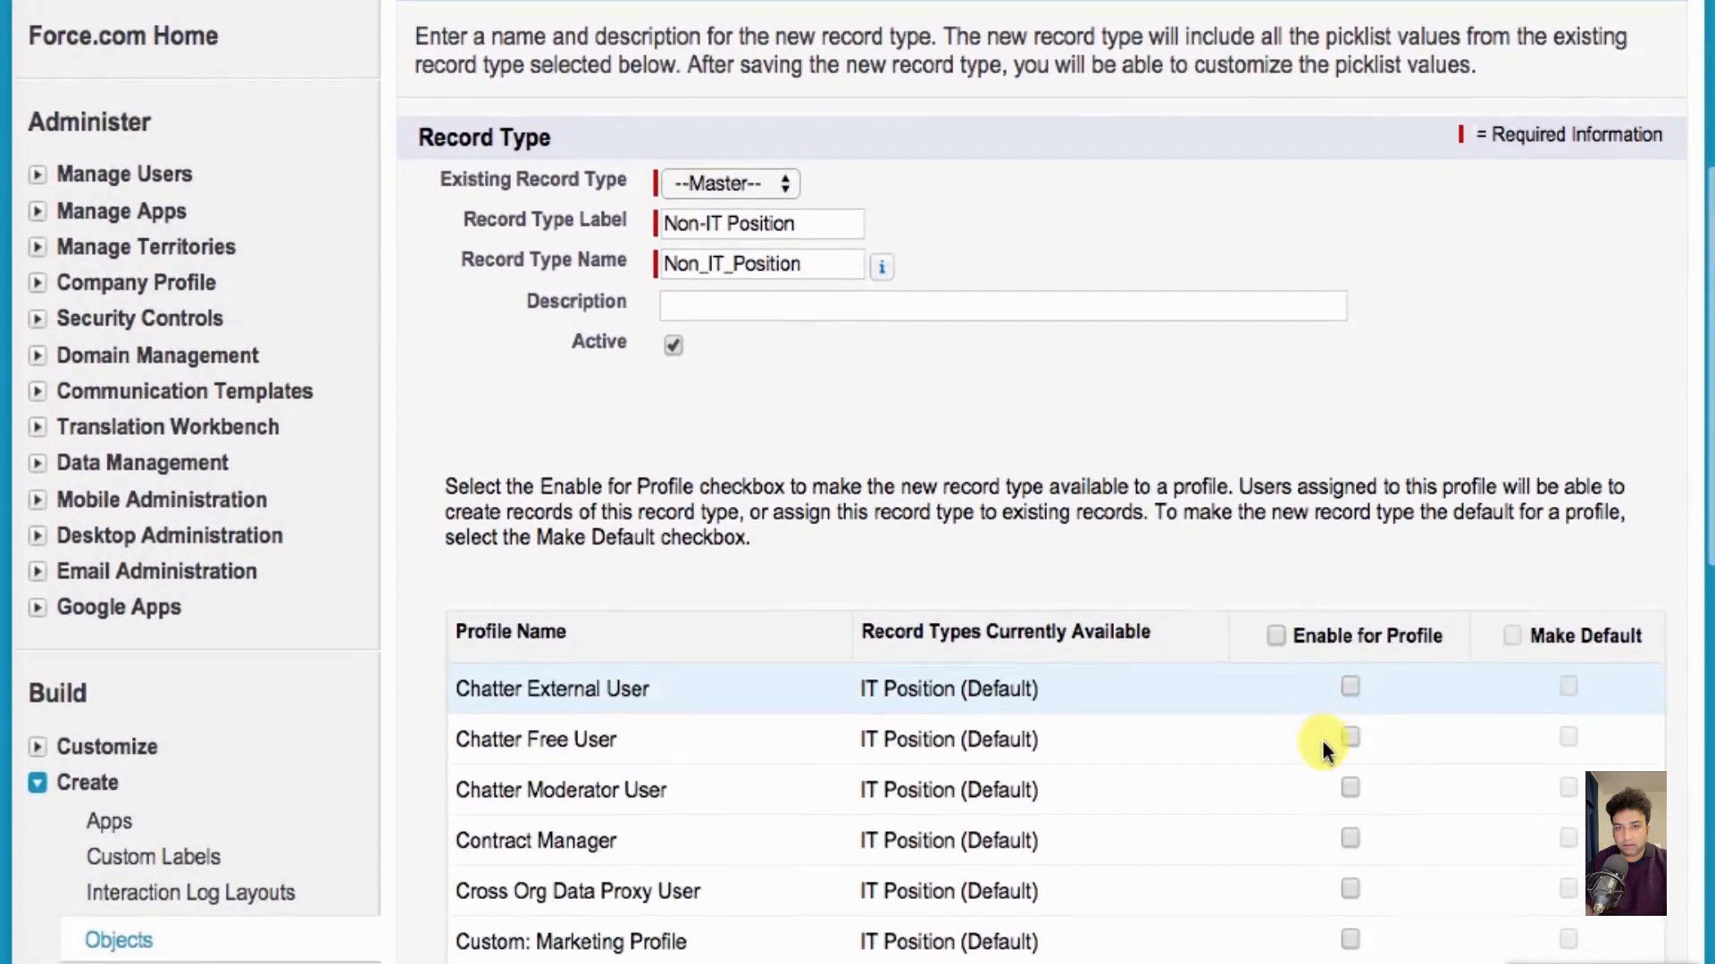
pyautogui.scroll(-6, 1330, 731)
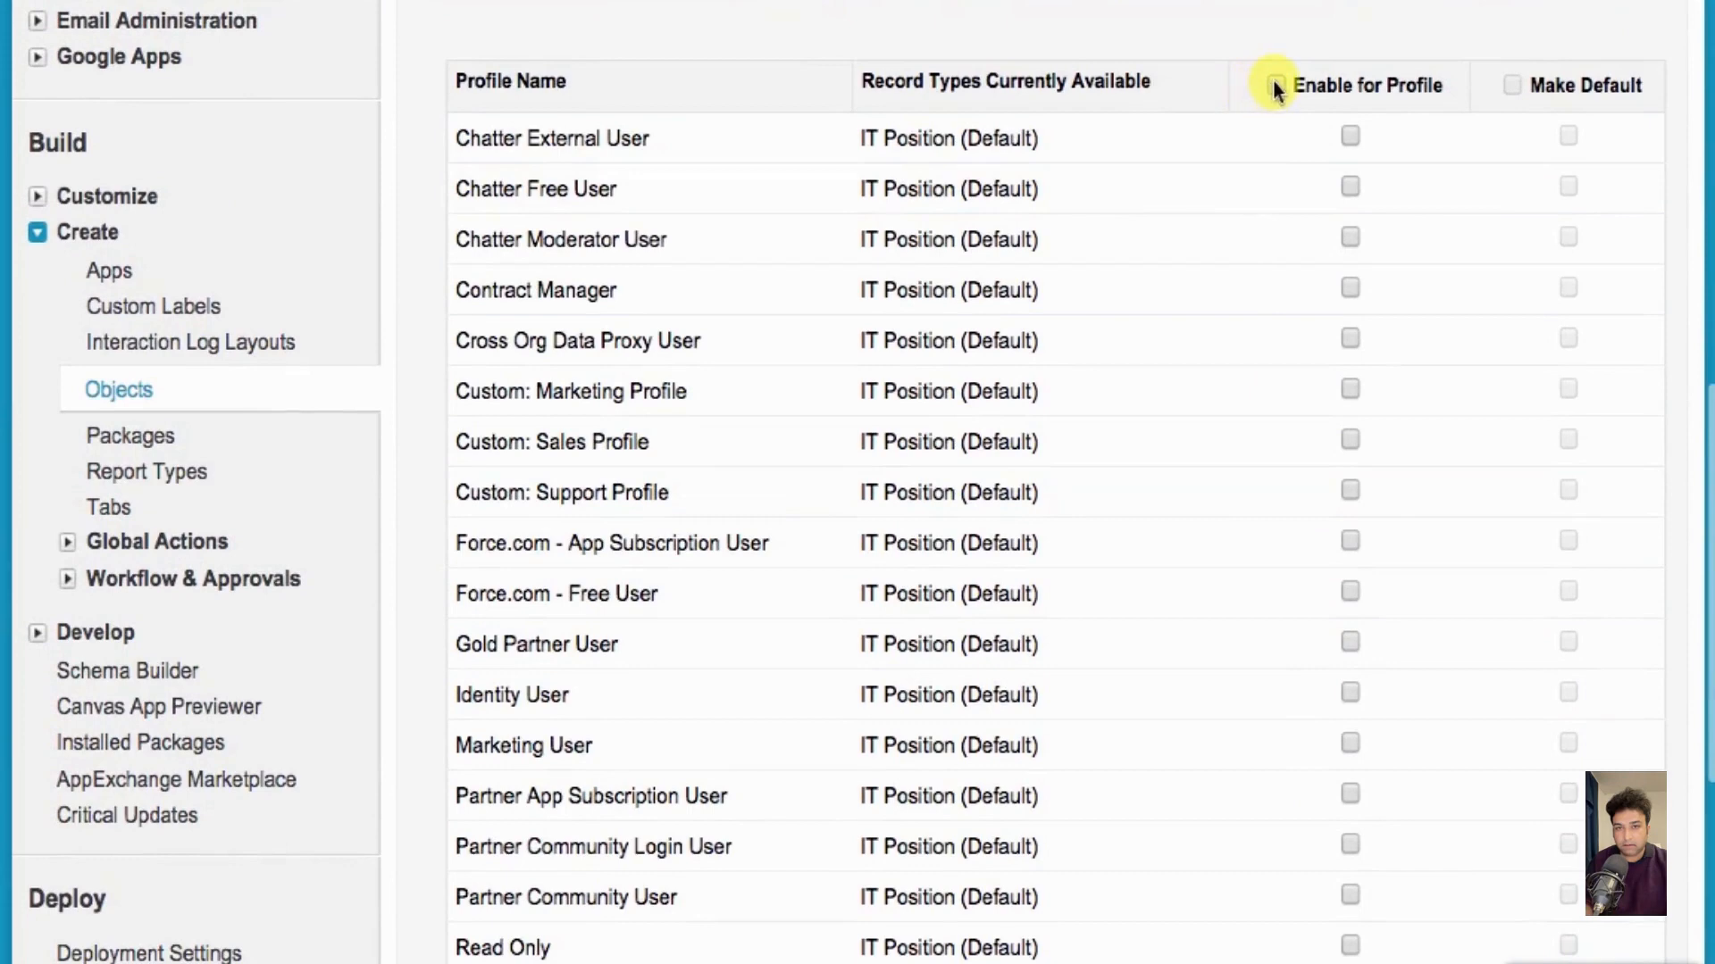
pyautogui.click(1275, 86)
pyautogui.scroll(-4, 1464, 336)
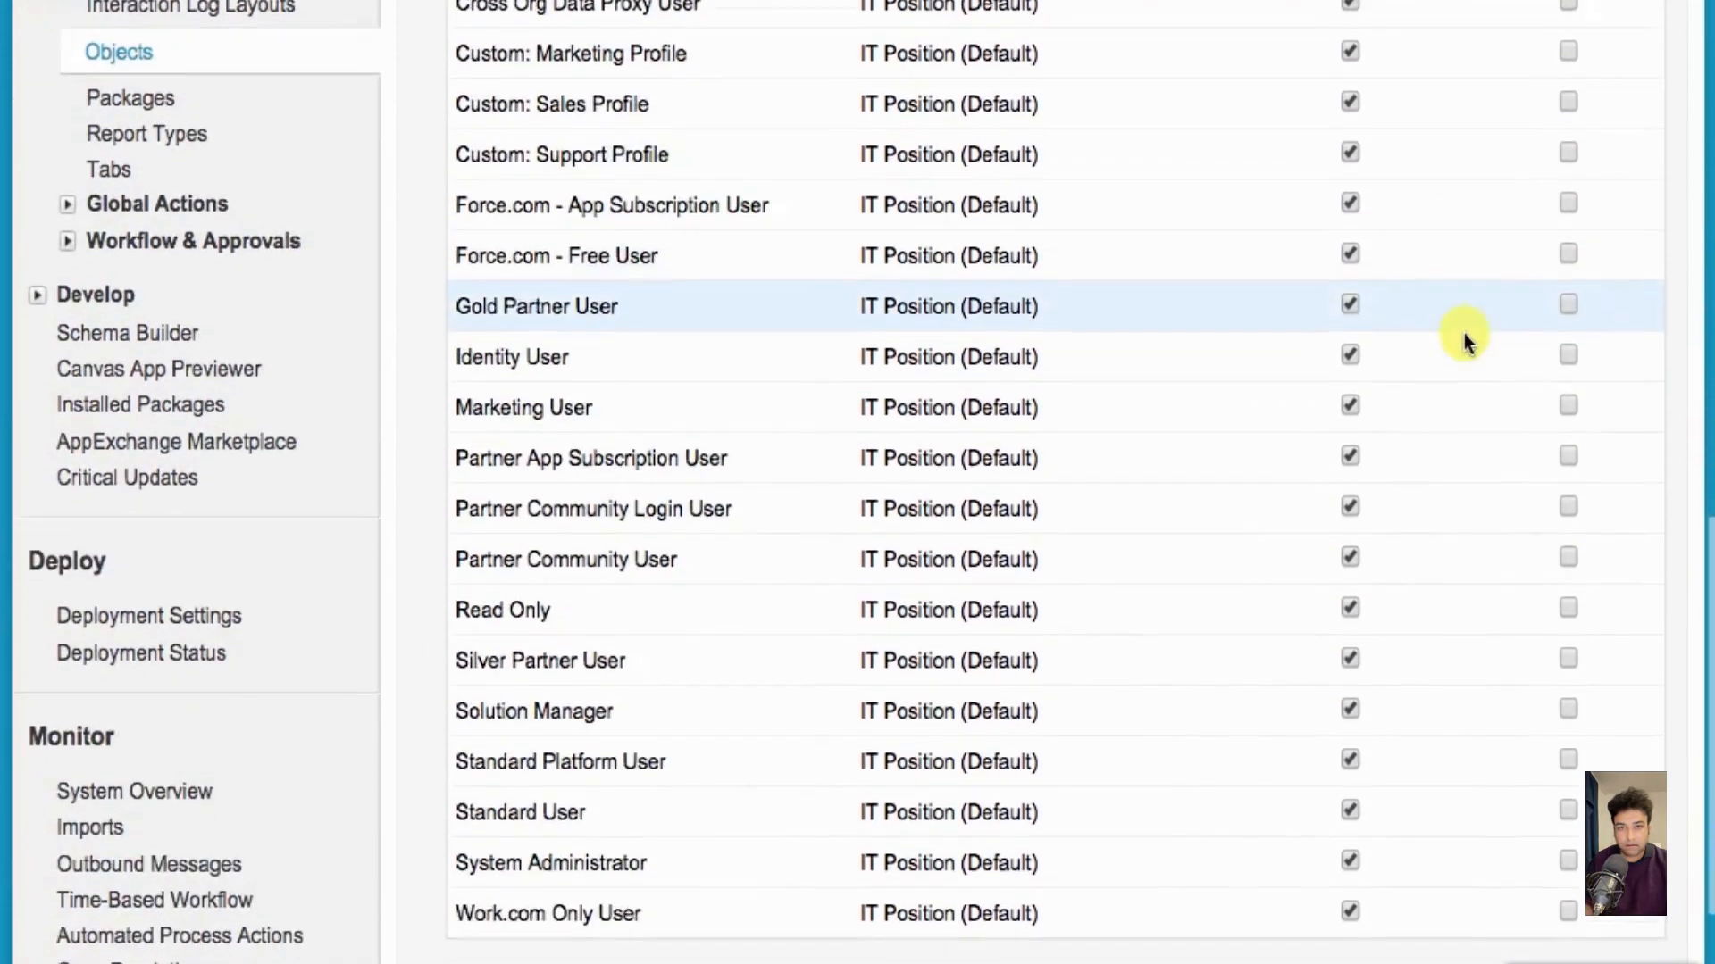
pyautogui.scroll(-3, 1465, 338)
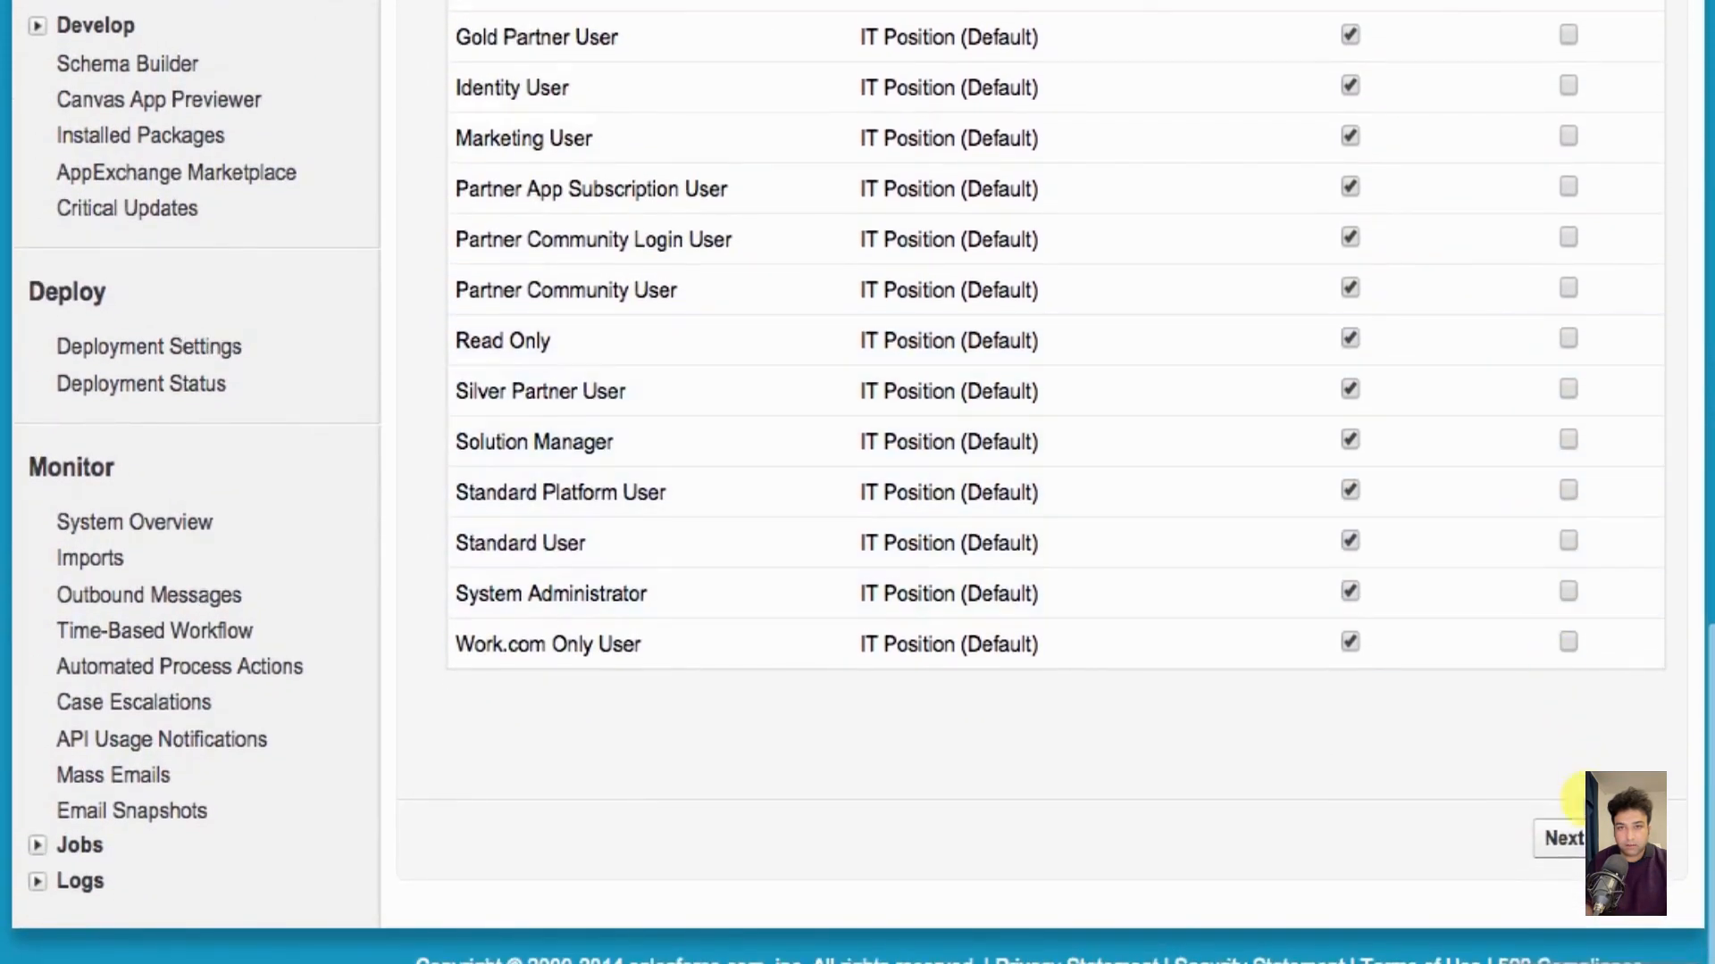
pyautogui.click(1561, 839)
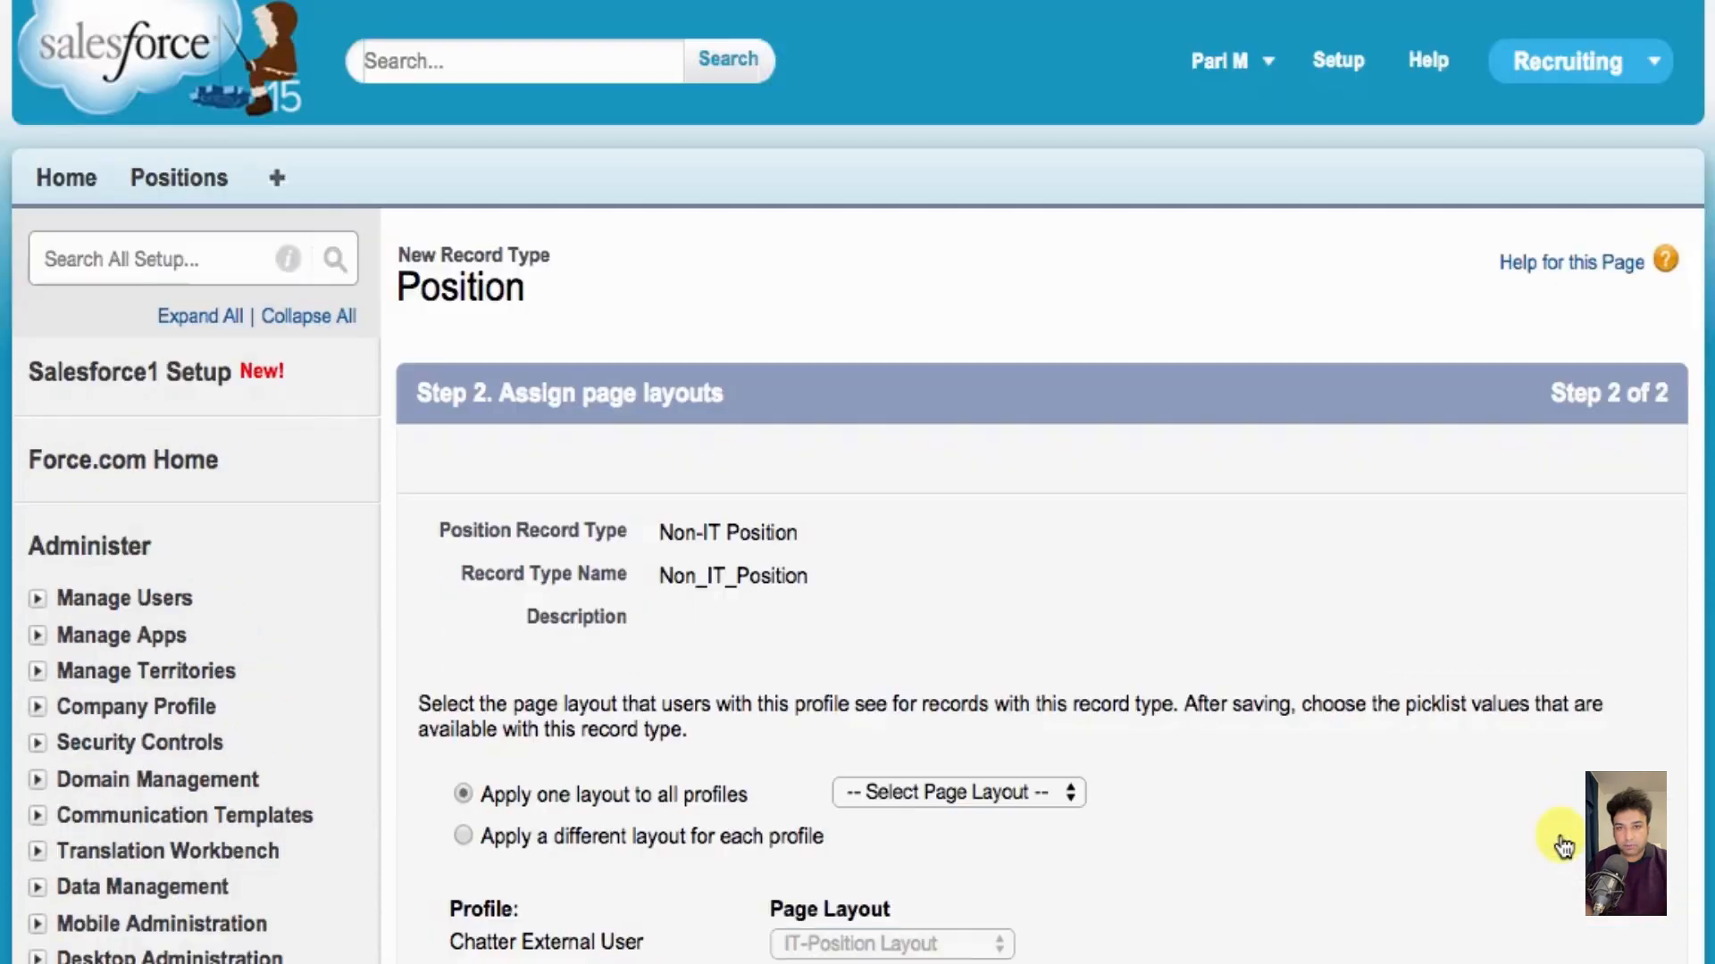
# Step: Assign Non-IT Position Layout to all profiles and save the record type
pyautogui.scroll(-5, 1559, 835)
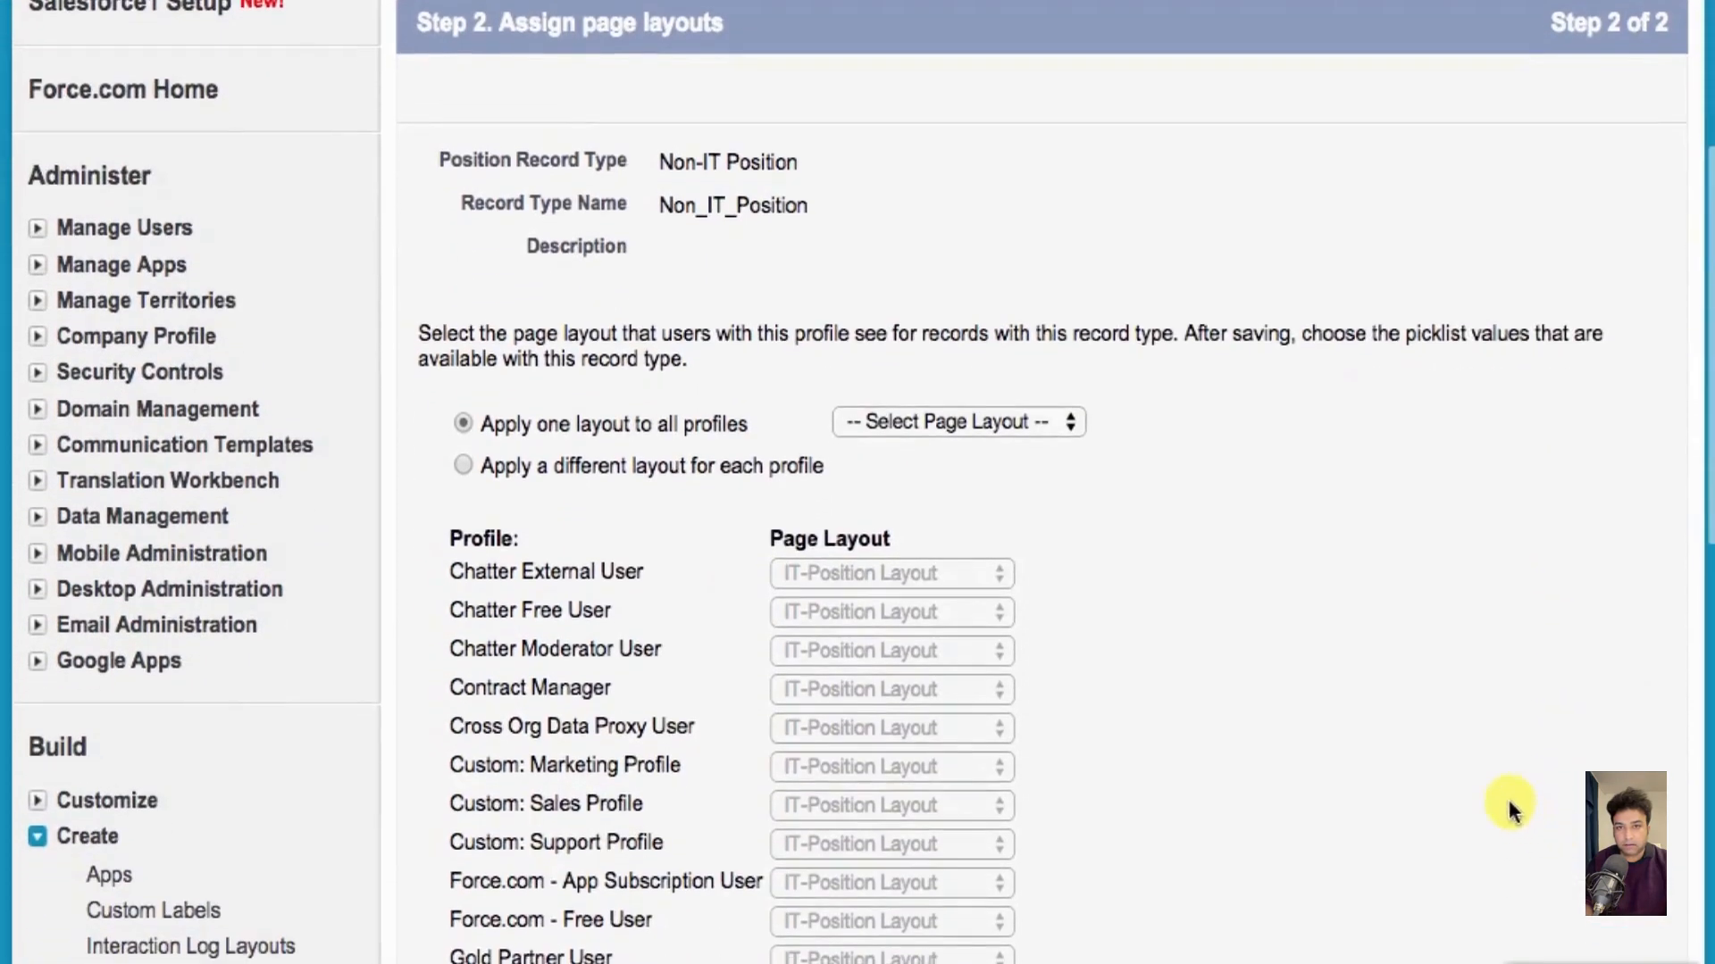
pyautogui.click(1065, 421)
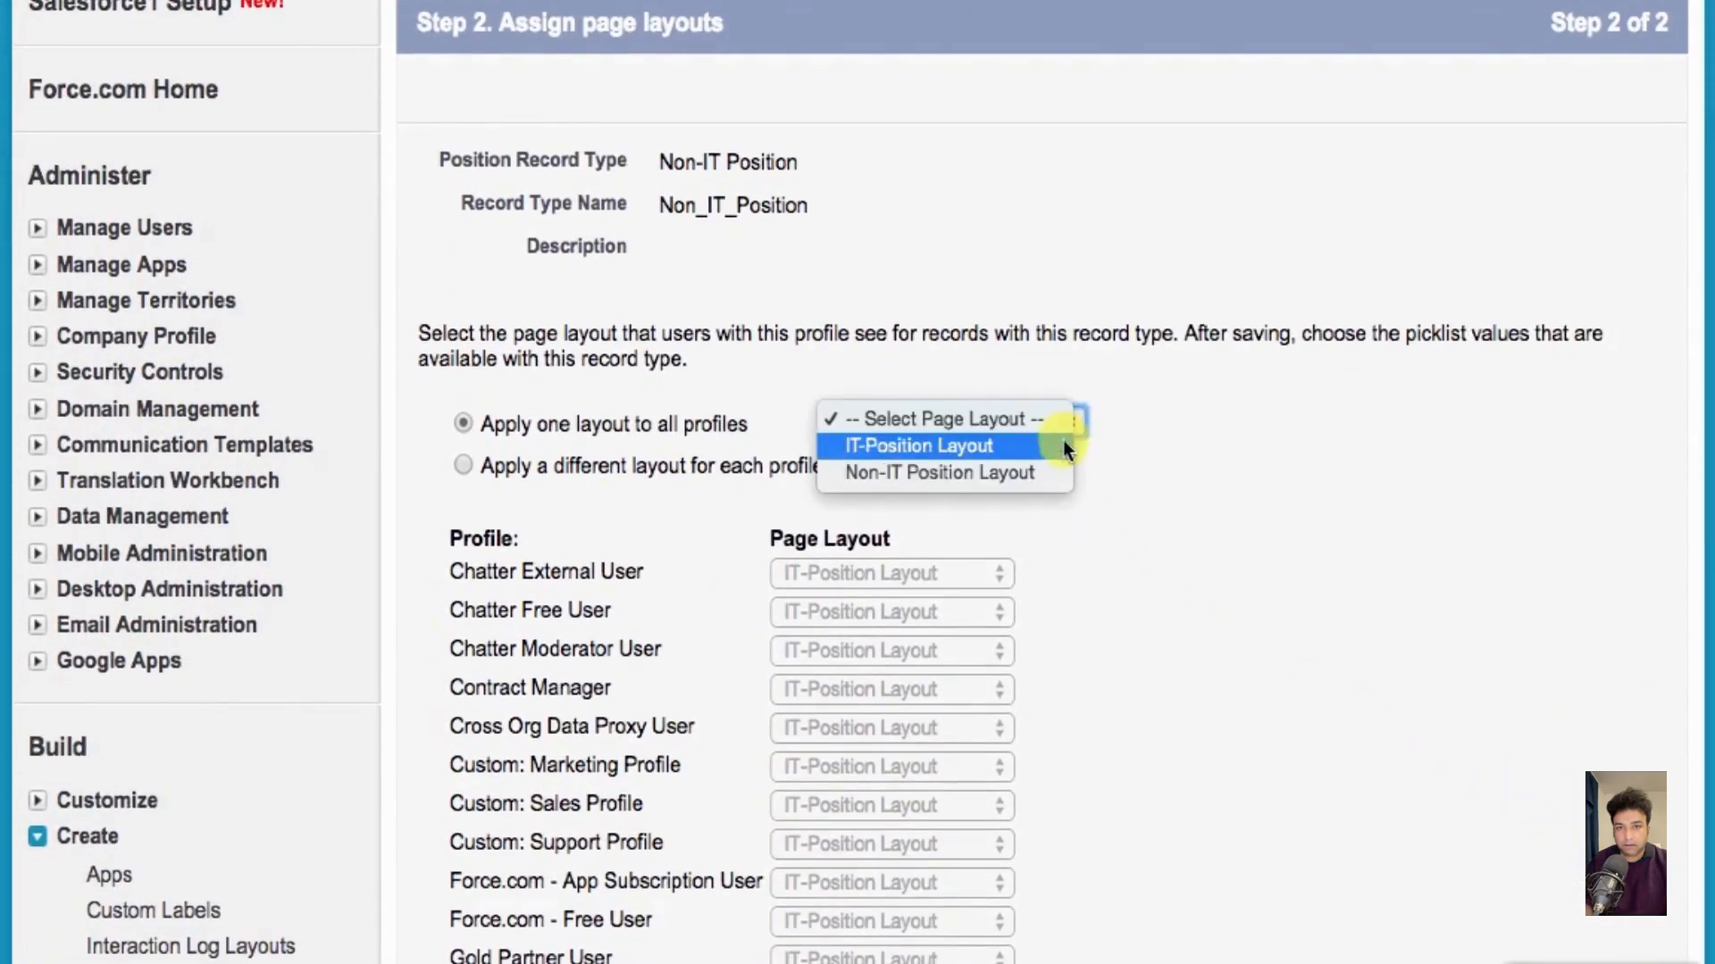
pyautogui.click(1059, 477)
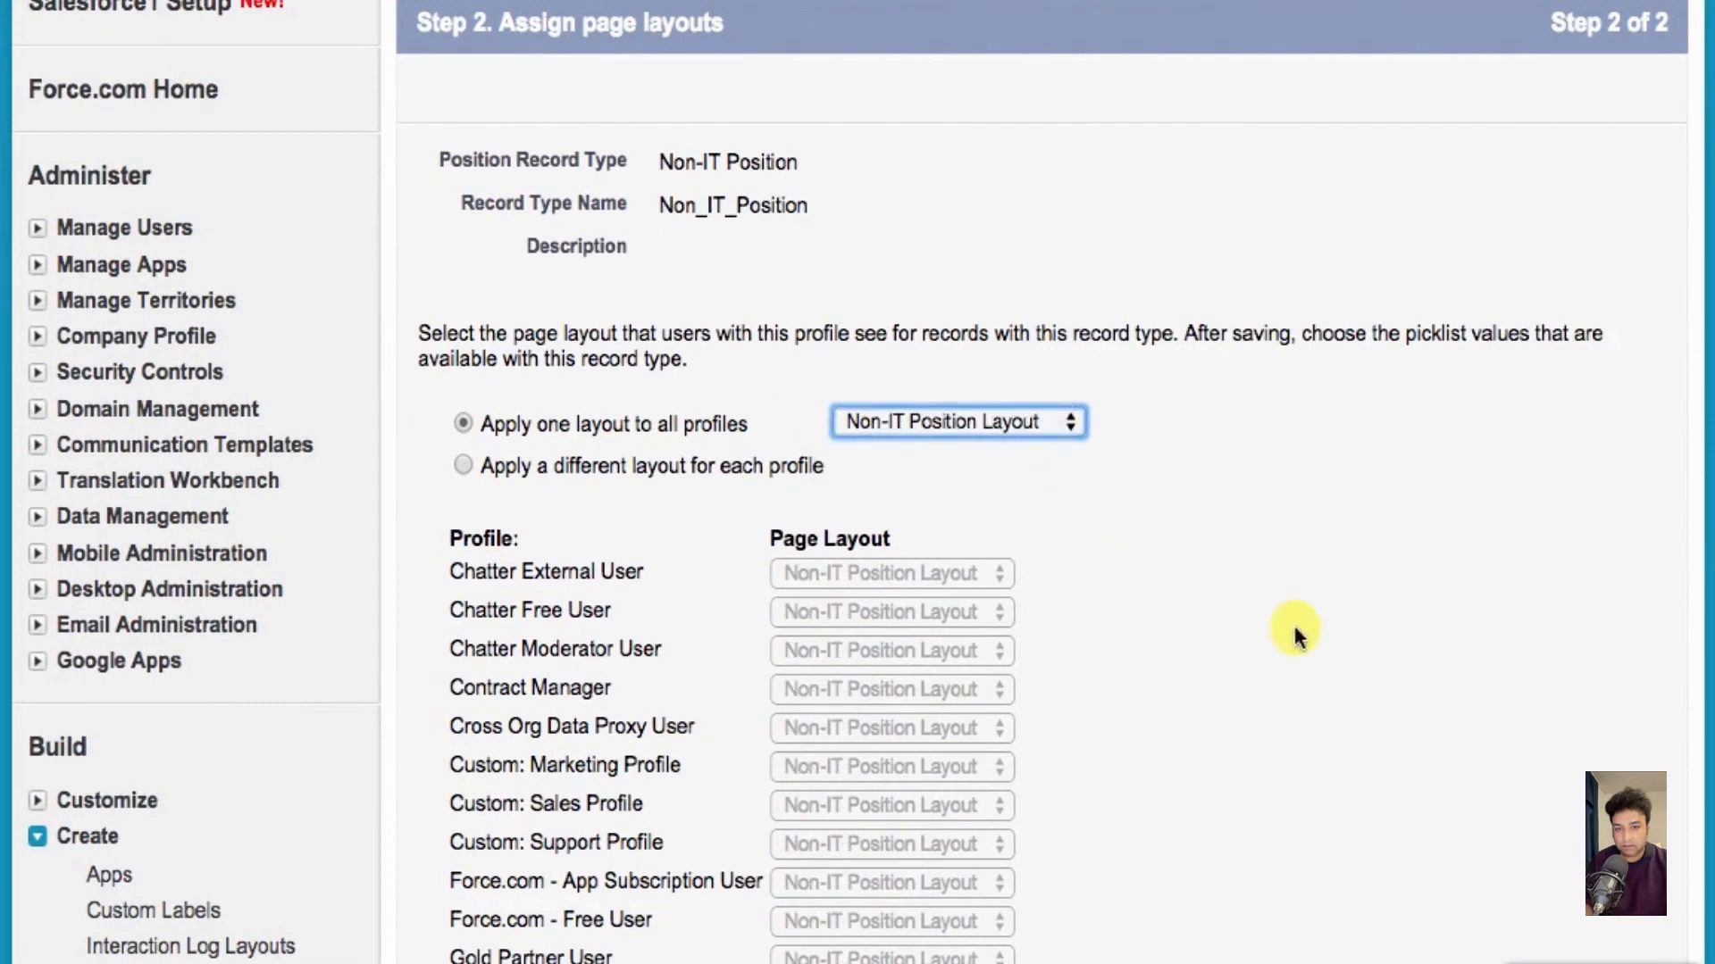
pyautogui.scroll(-10, 1380, 647)
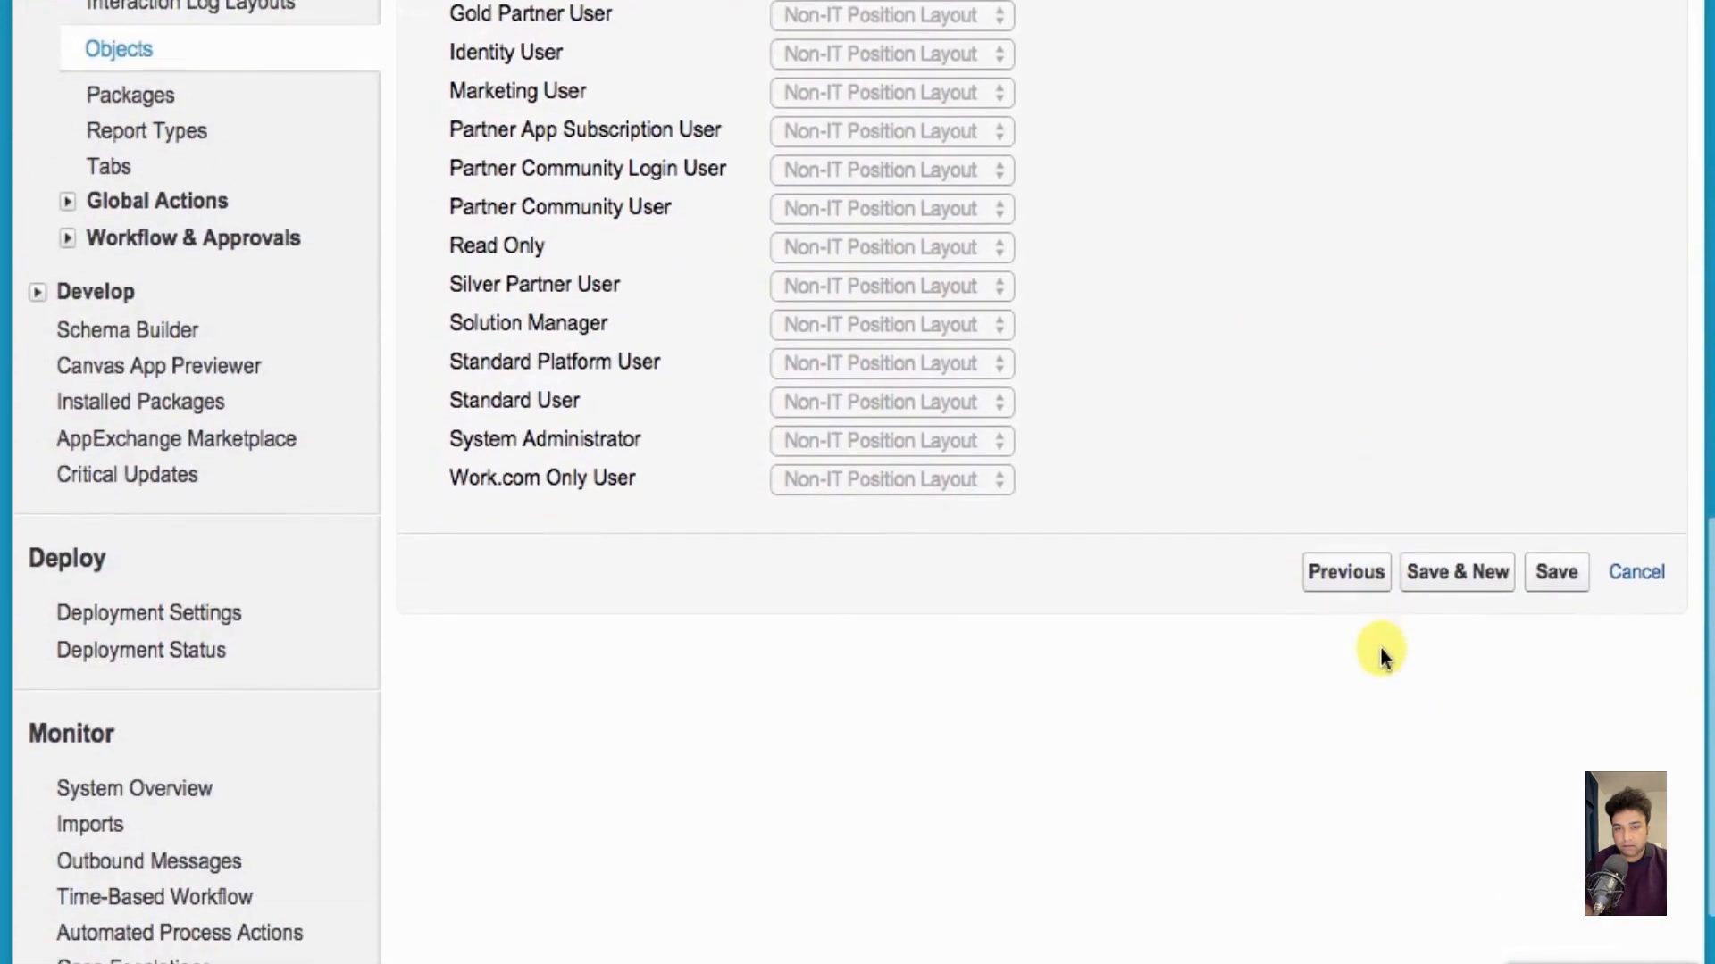
pyautogui.scroll(-1, 1379, 650)
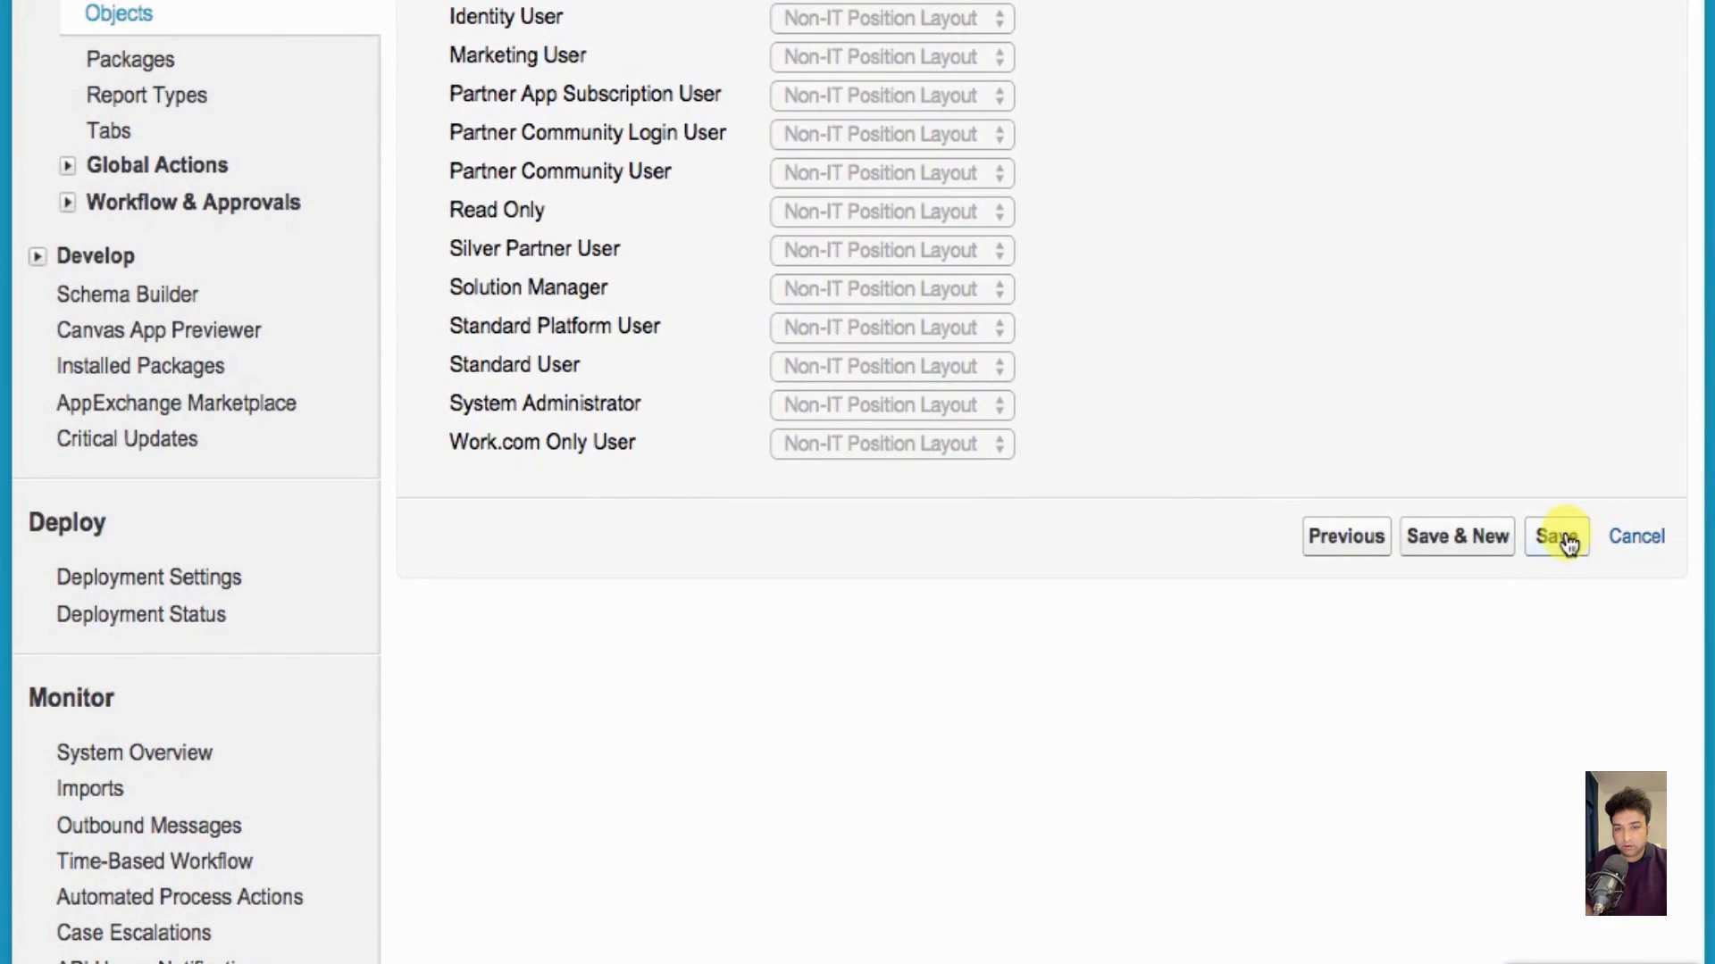
pyautogui.click(1559, 538)
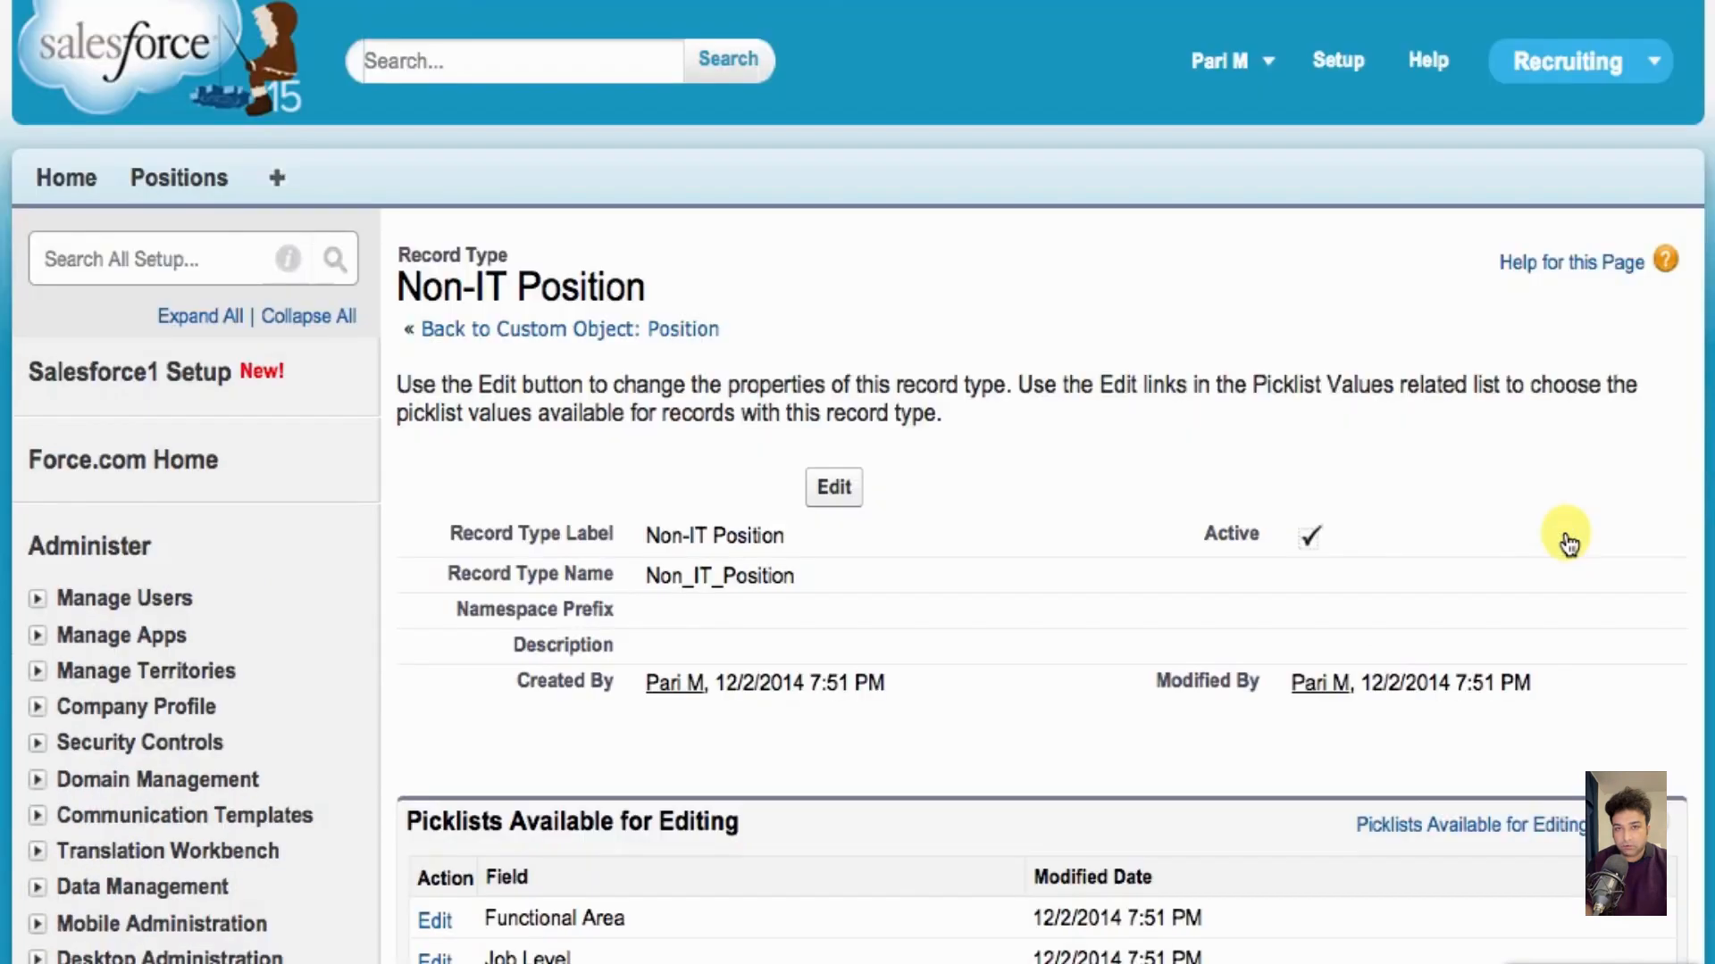
# Step: Drop IT from Non-IT Position's Functional Area values, keeping Sales, Marketing and Misc, and save
pyautogui.scroll(-3, 1541, 539)
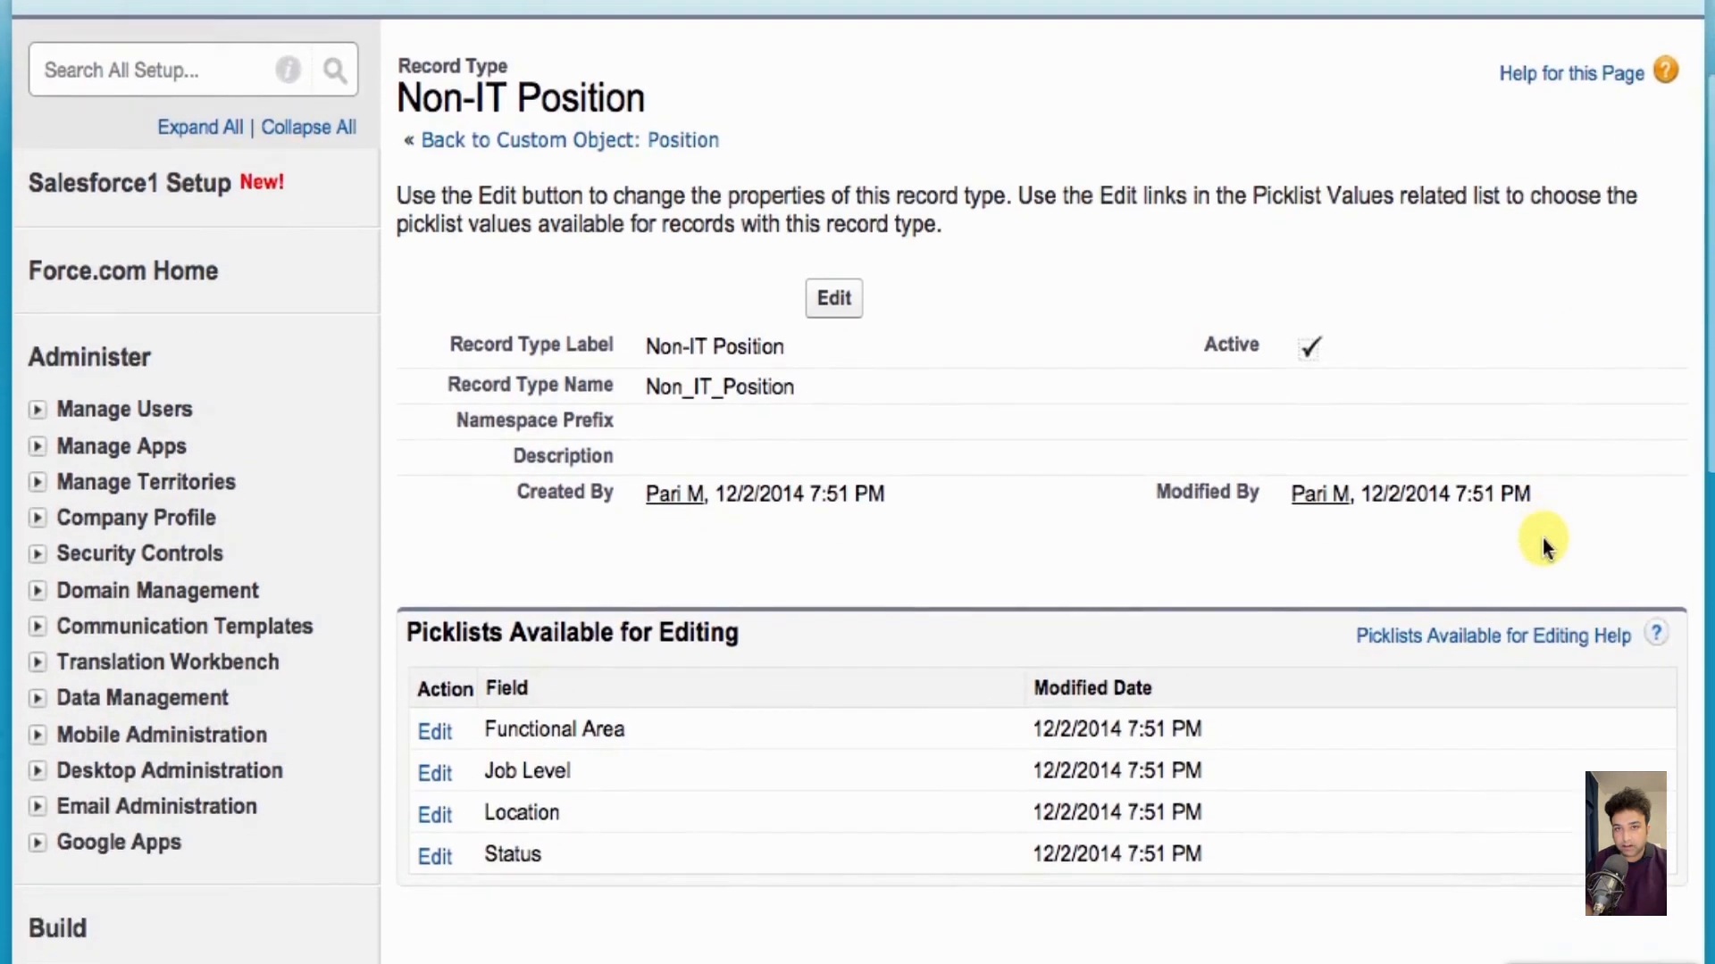
pyautogui.scroll(1, 1482, 546)
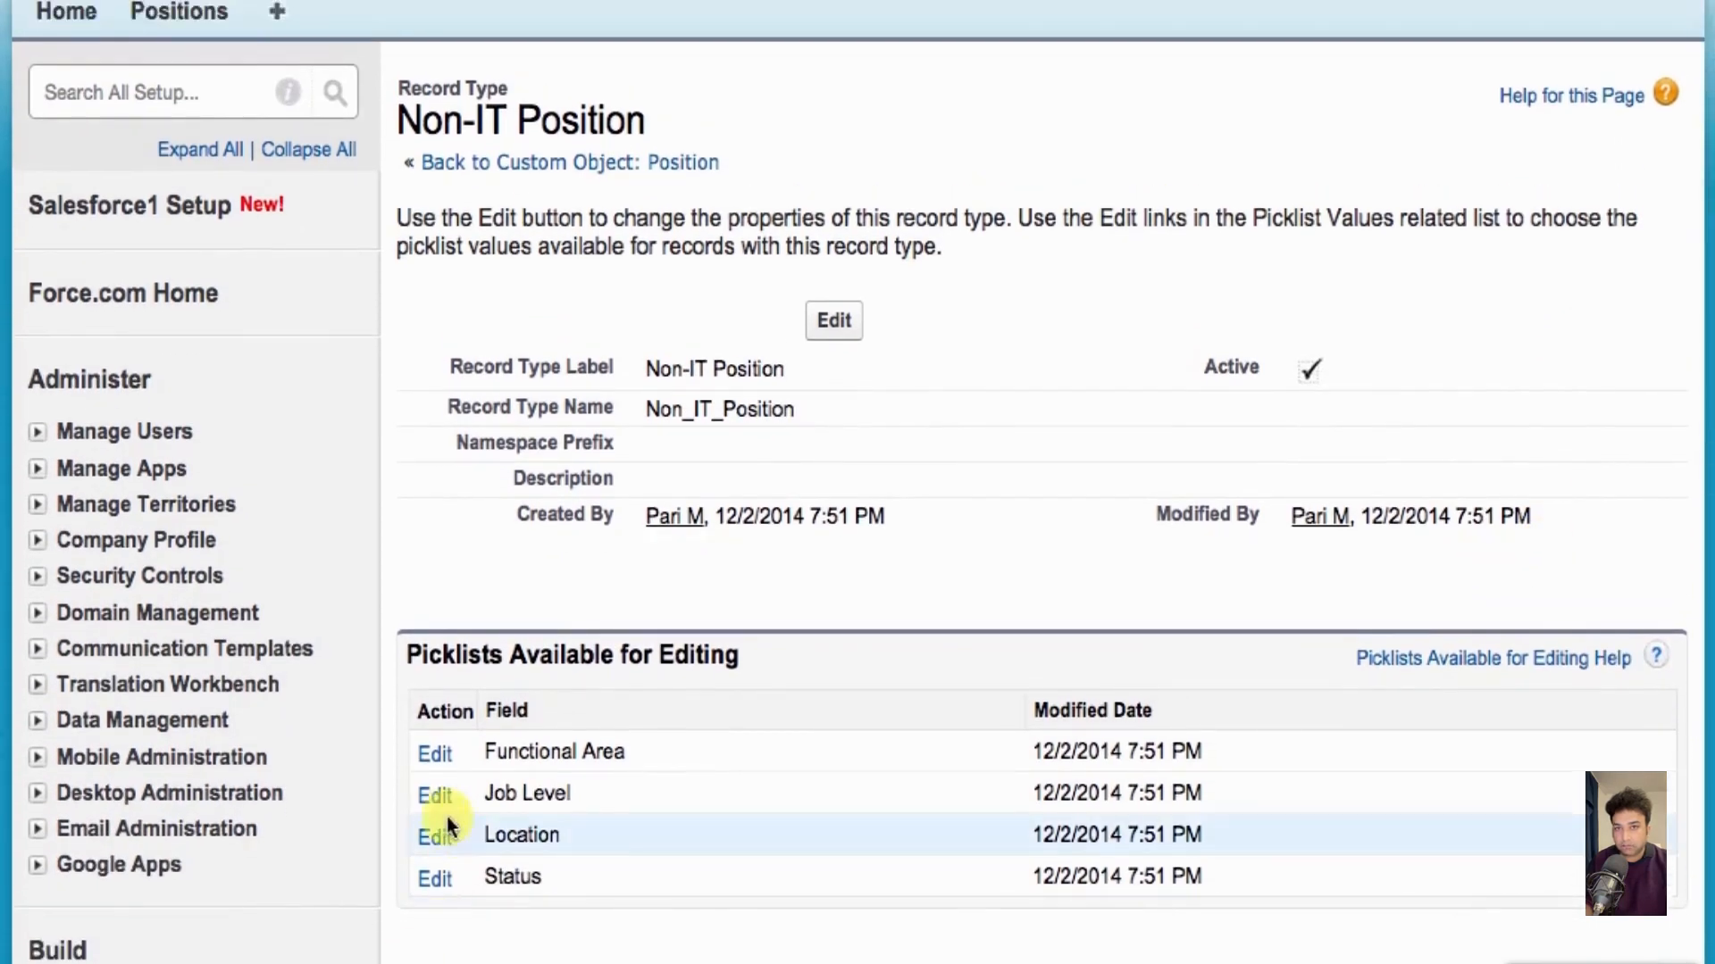
pyautogui.click(437, 755)
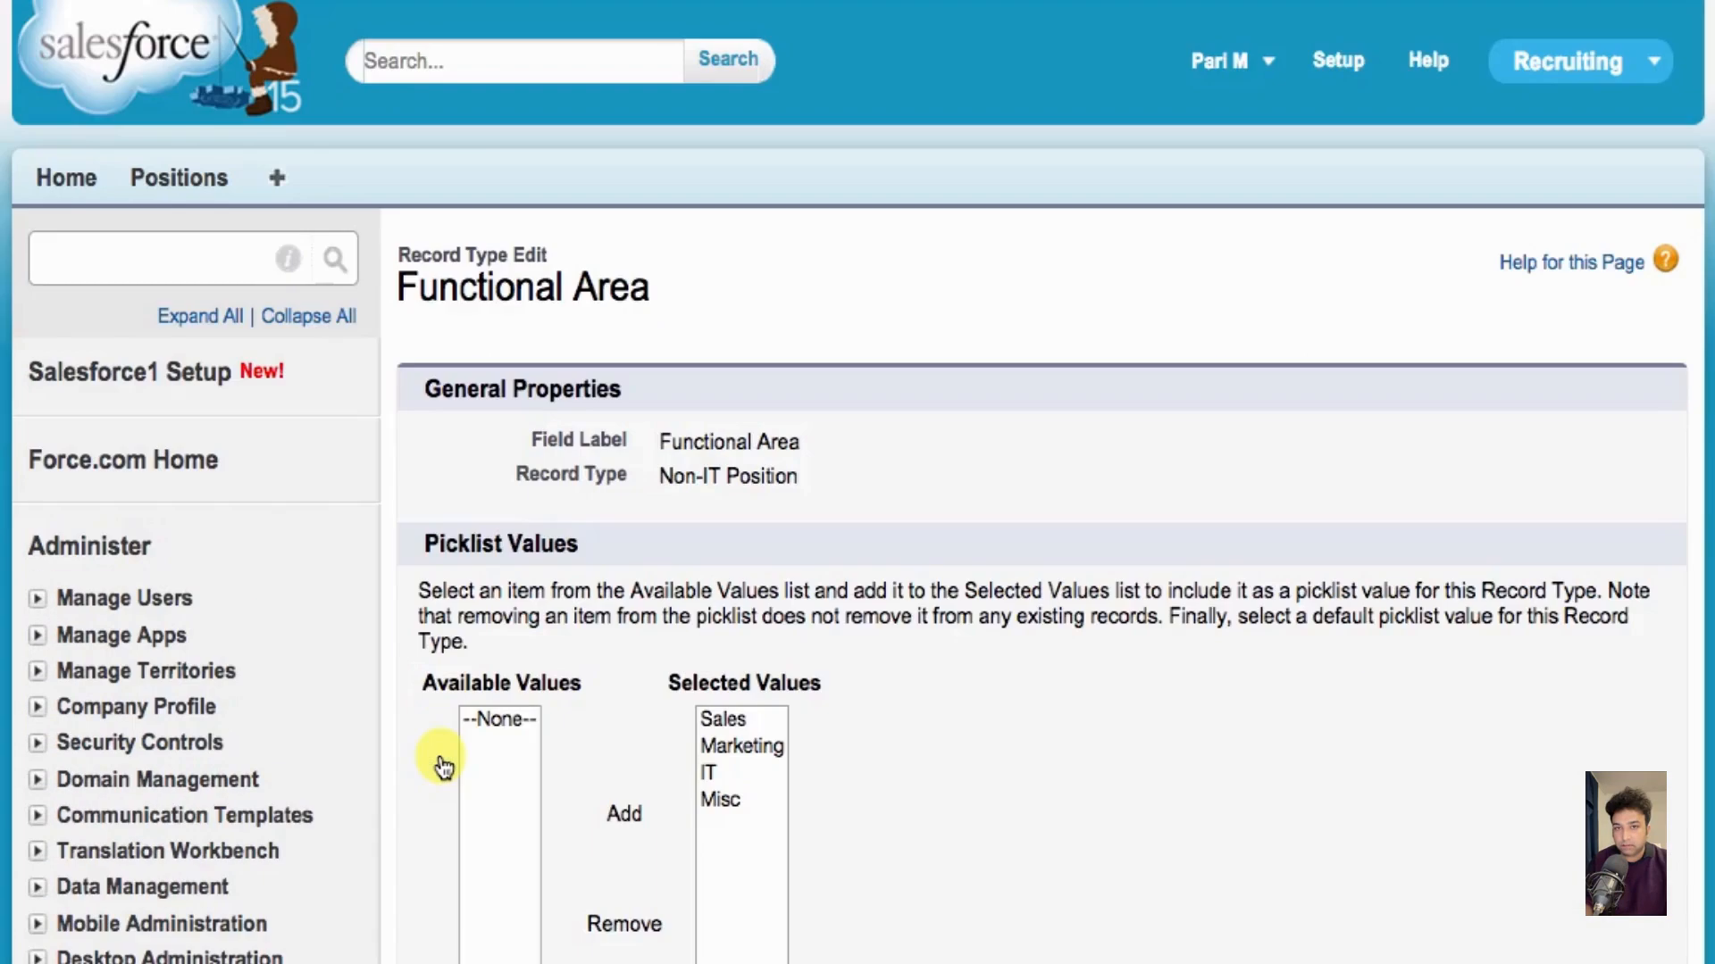
pyautogui.click(709, 774)
pyautogui.scroll(-1, 709, 769)
pyautogui.click(623, 840)
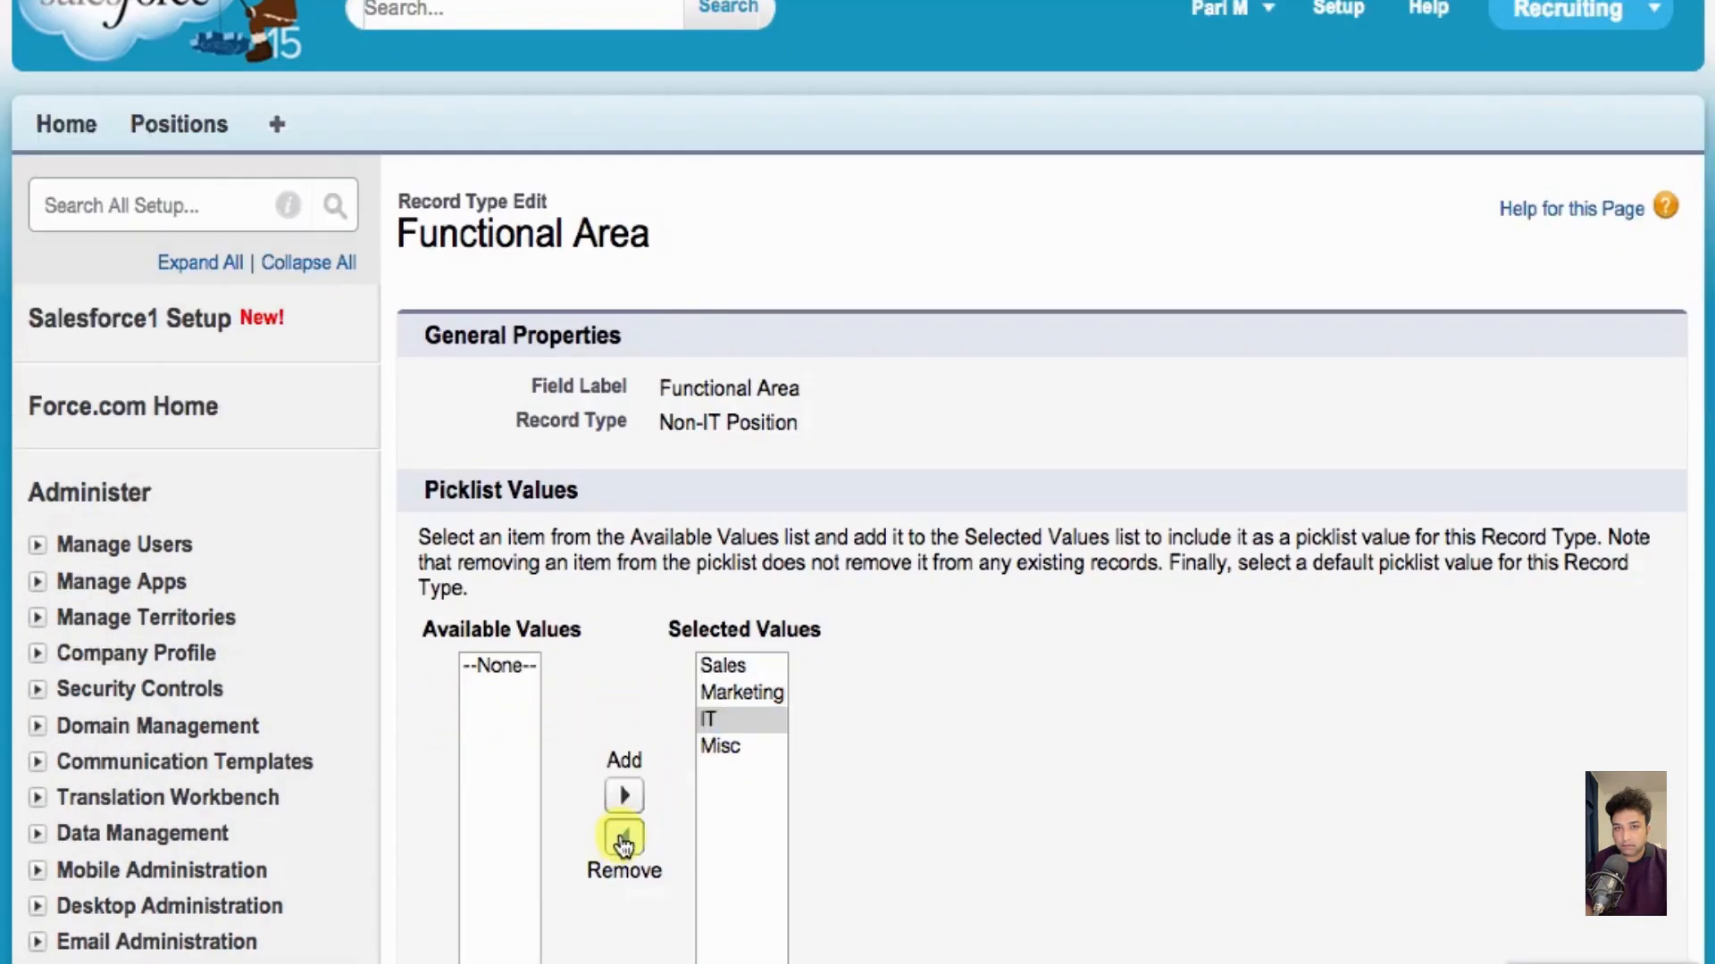
pyautogui.scroll(-5, 932, 821)
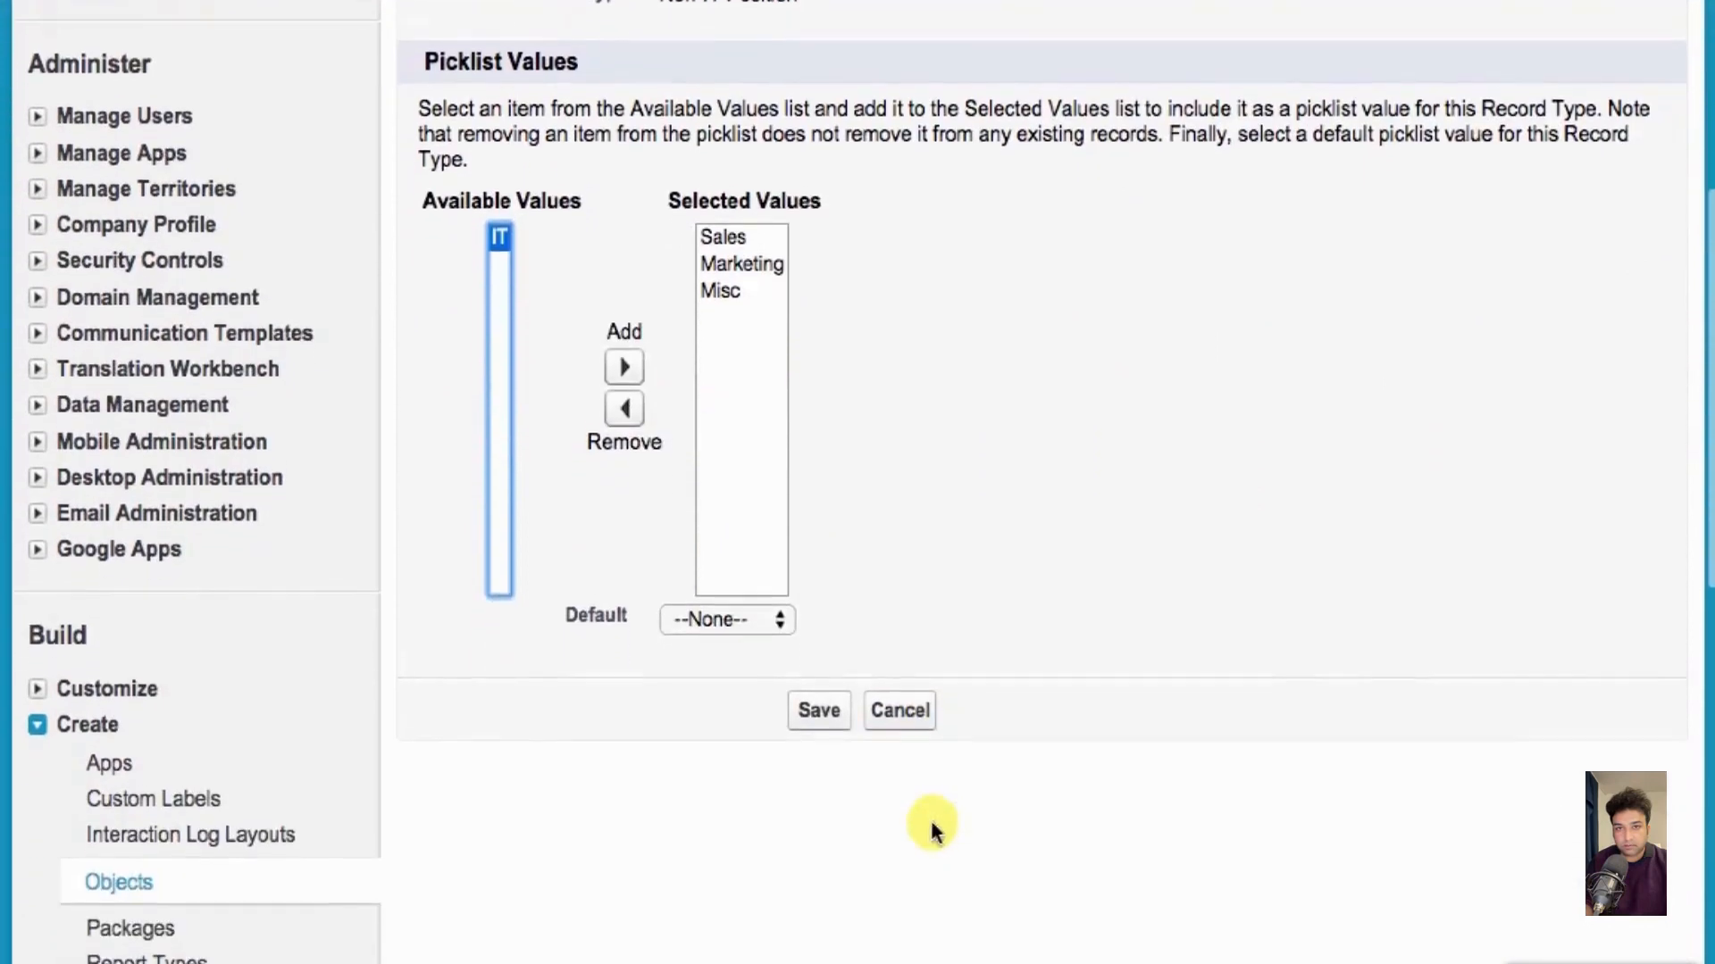
pyautogui.click(816, 705)
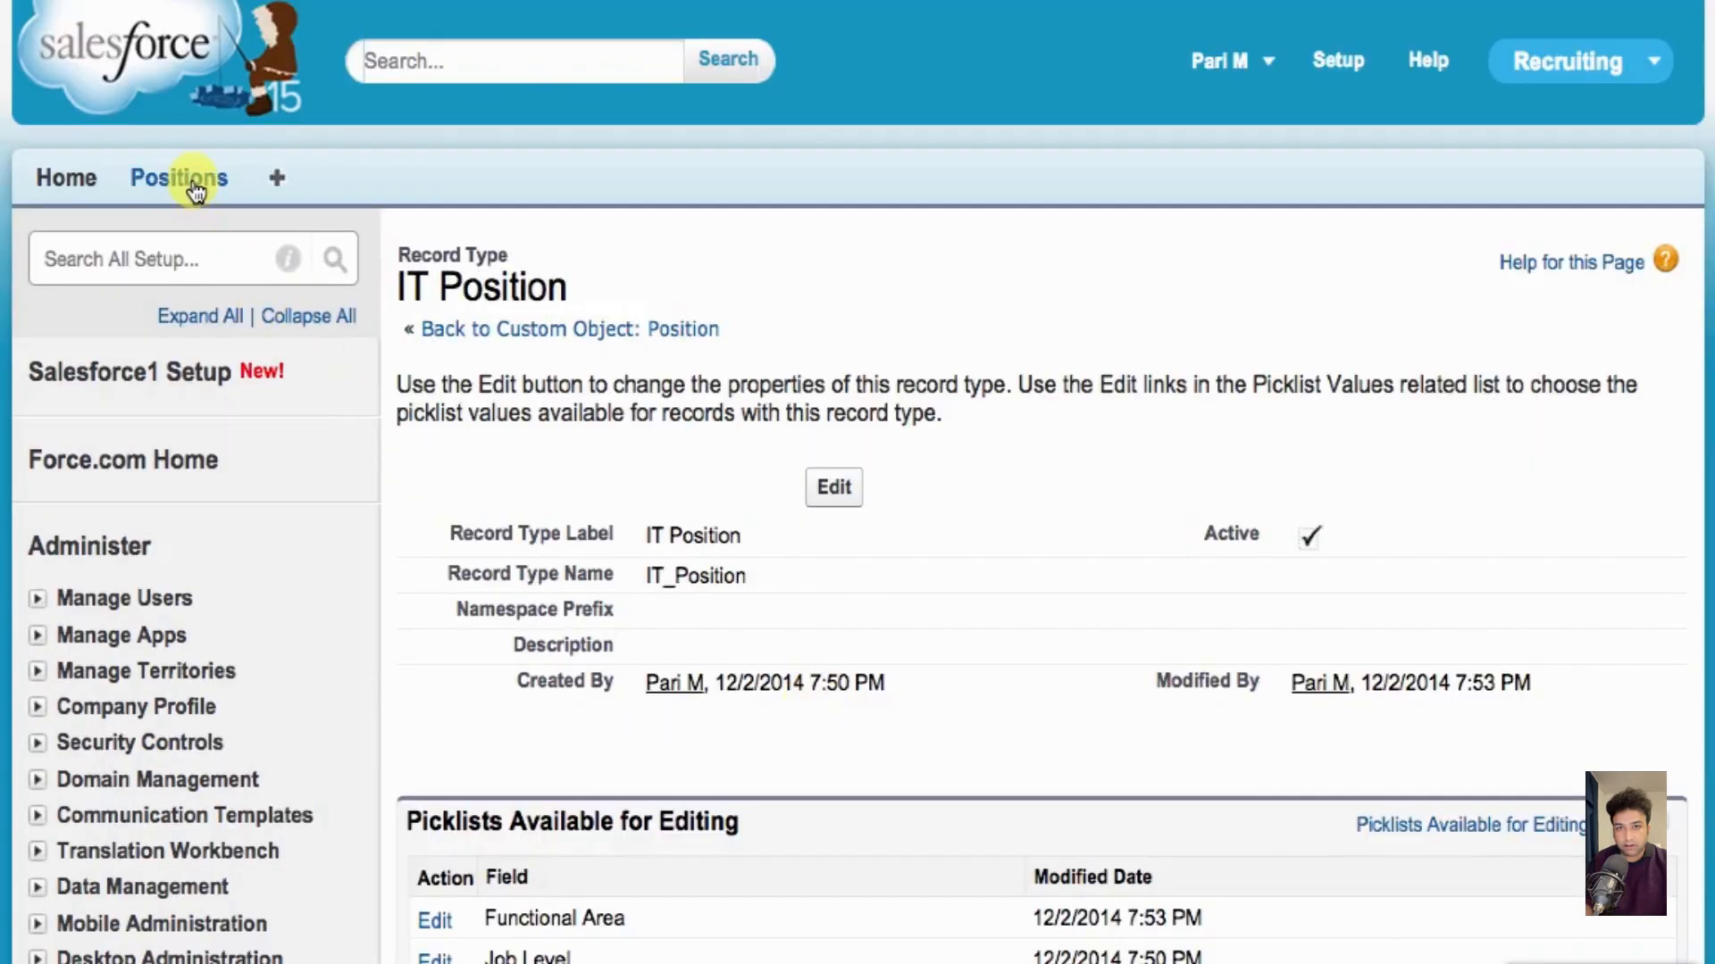
# Step: Start a new Position with the IT Position record type and review its entry form
pyautogui.click(196, 191)
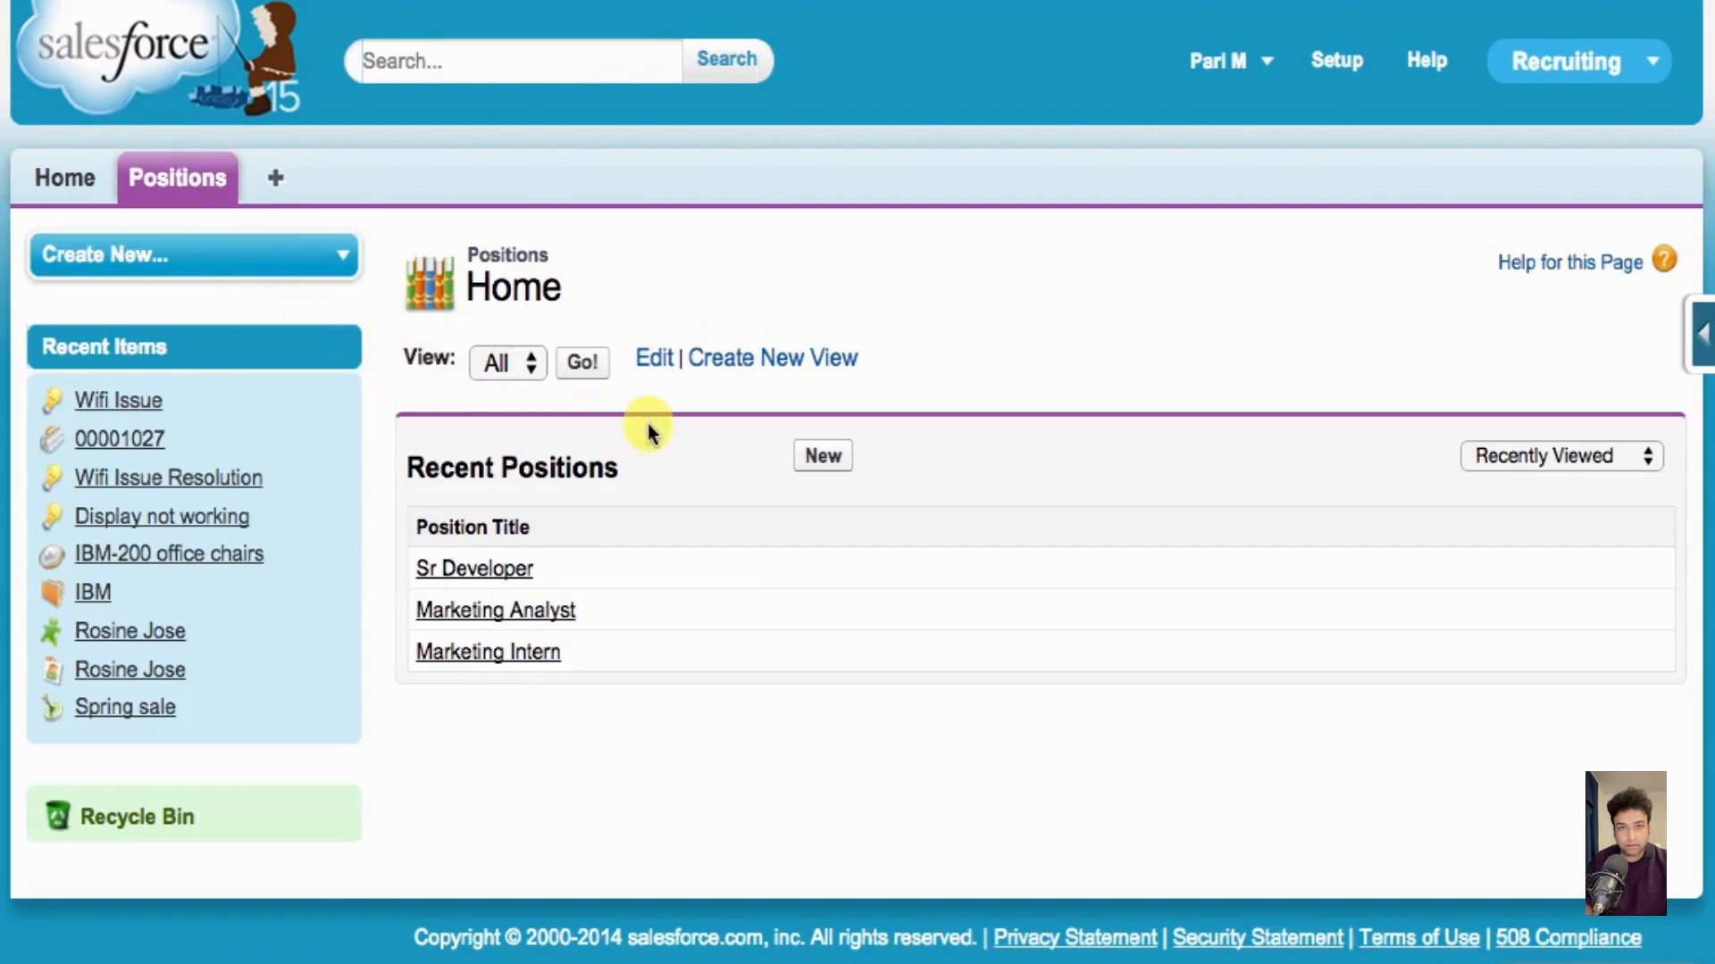
pyautogui.click(822, 455)
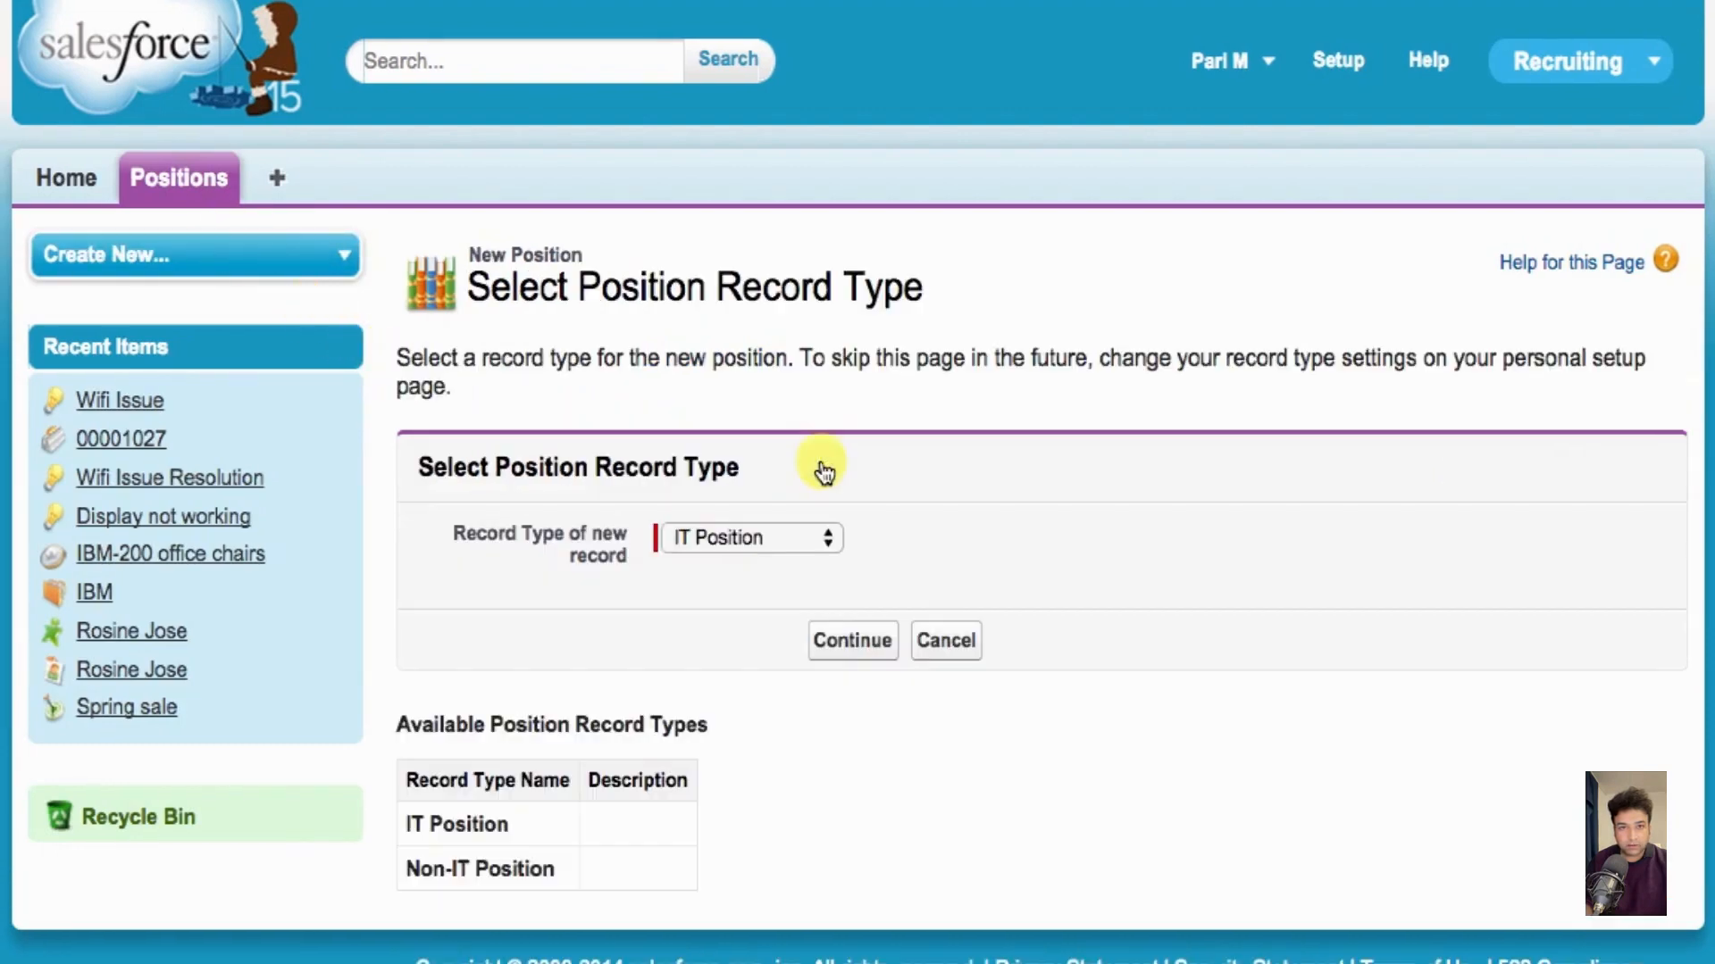
pyautogui.click(821, 545)
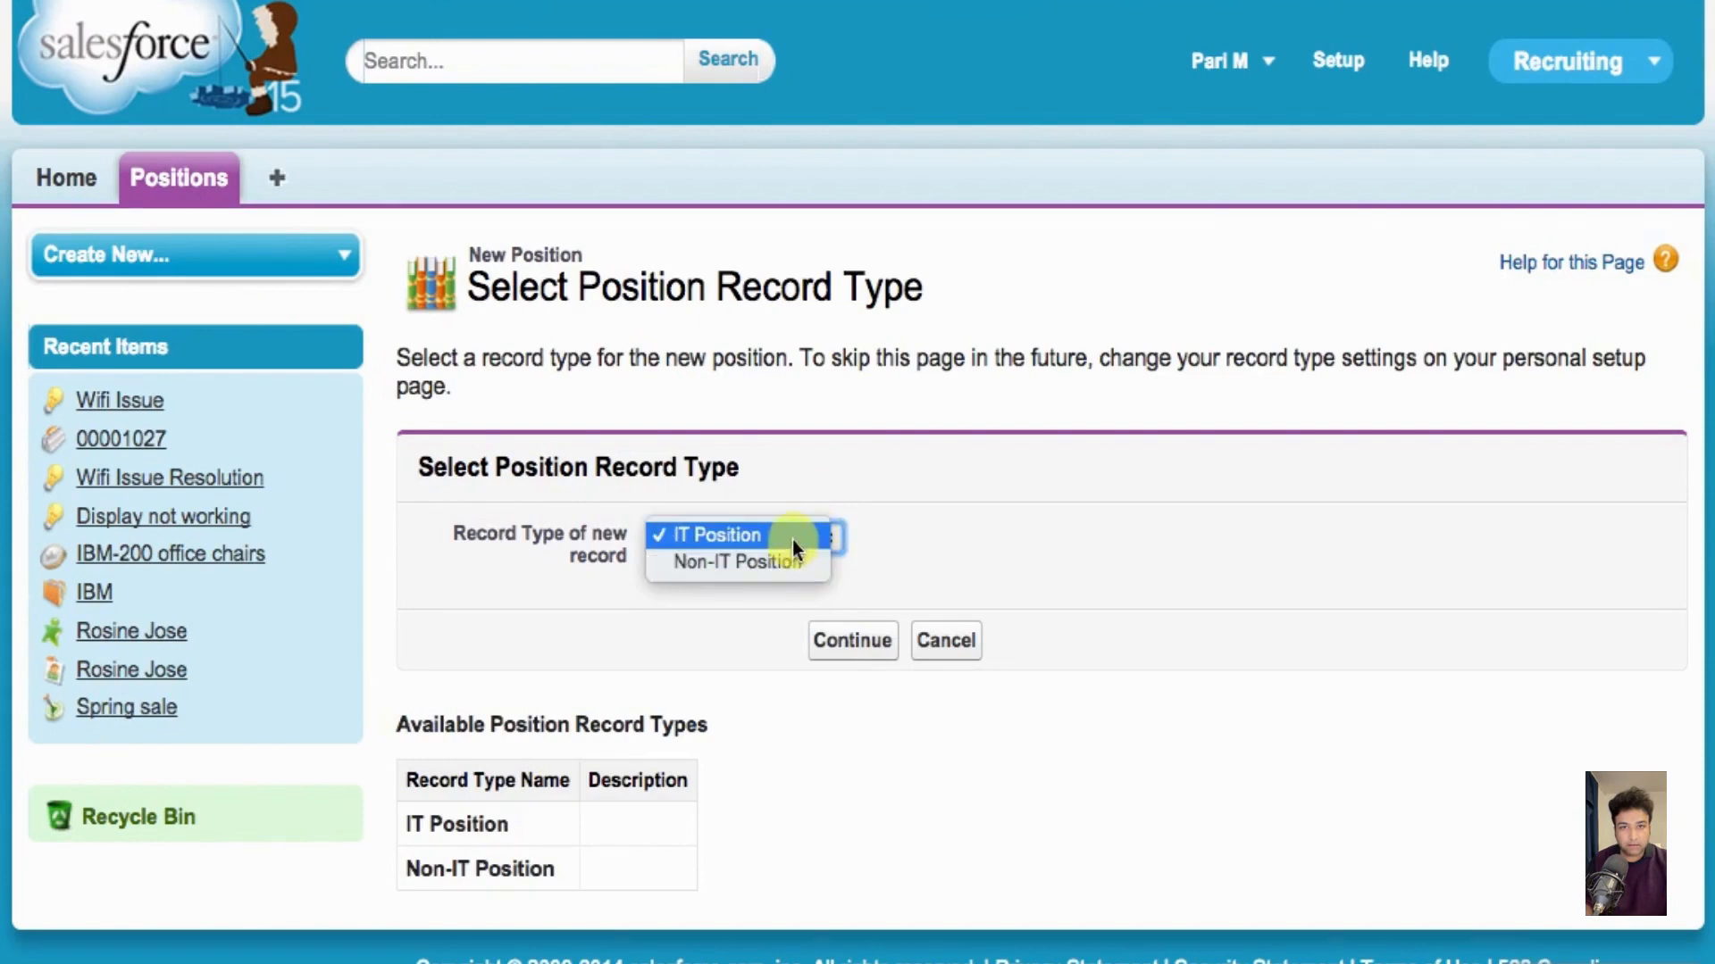
pyautogui.click(792, 539)
pyautogui.click(857, 643)
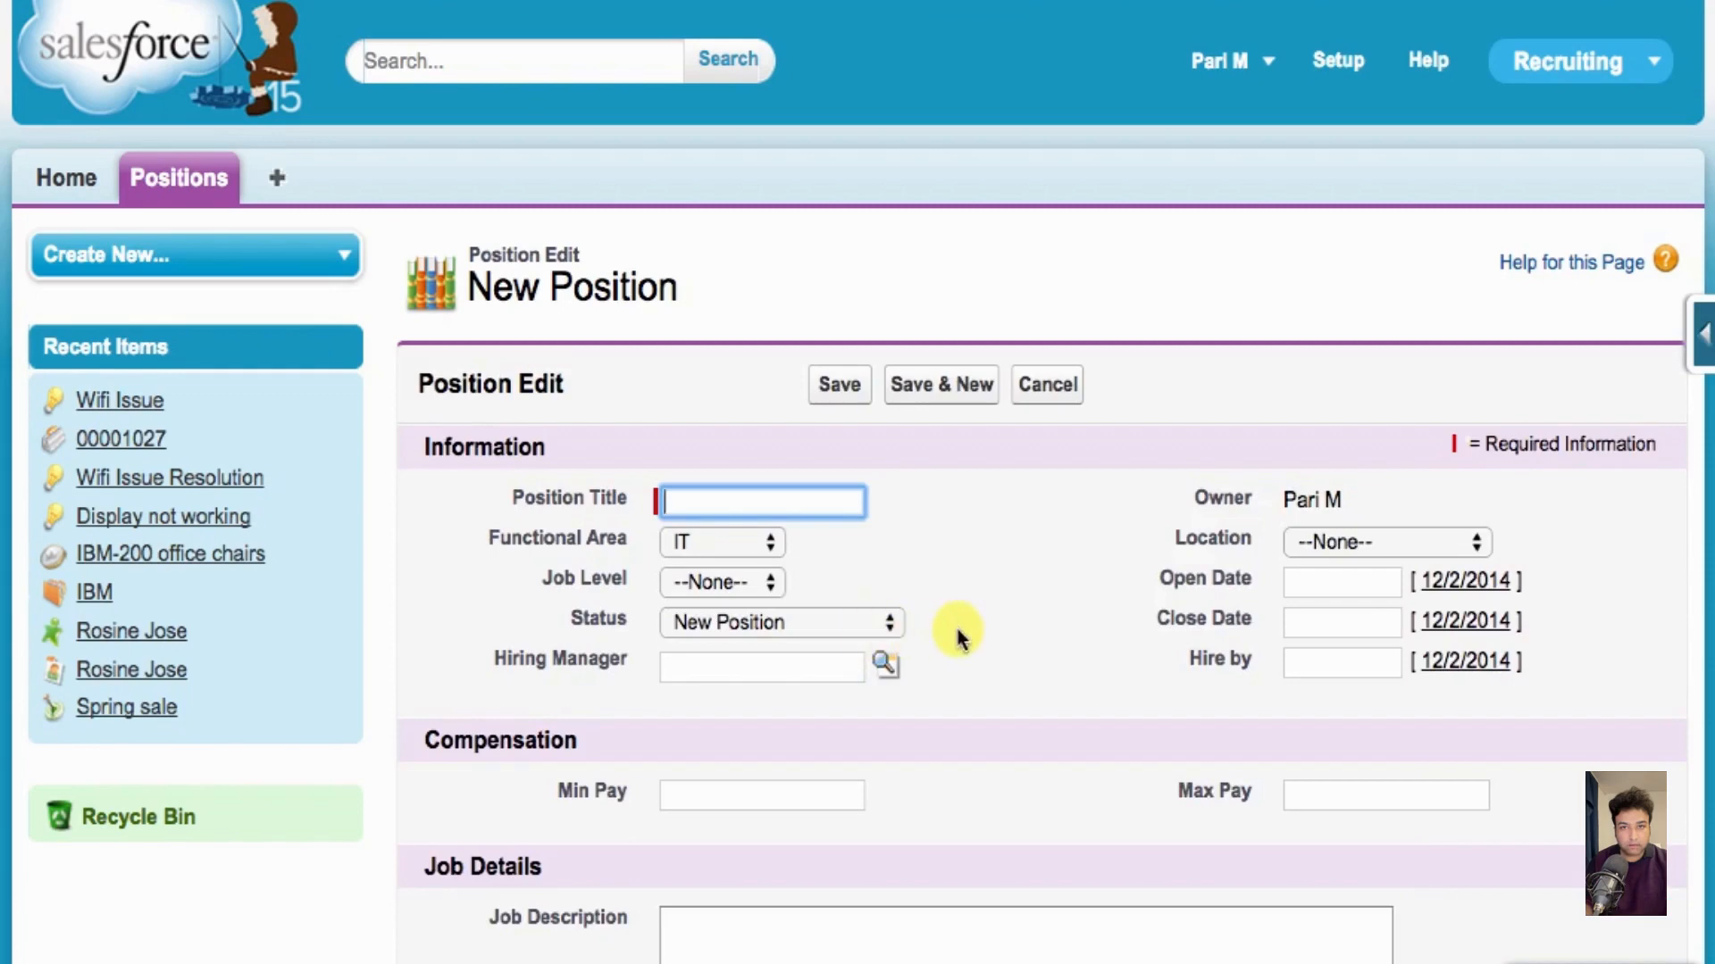
pyautogui.scroll(-3, 956, 623)
pyautogui.scroll(-5, 955, 636)
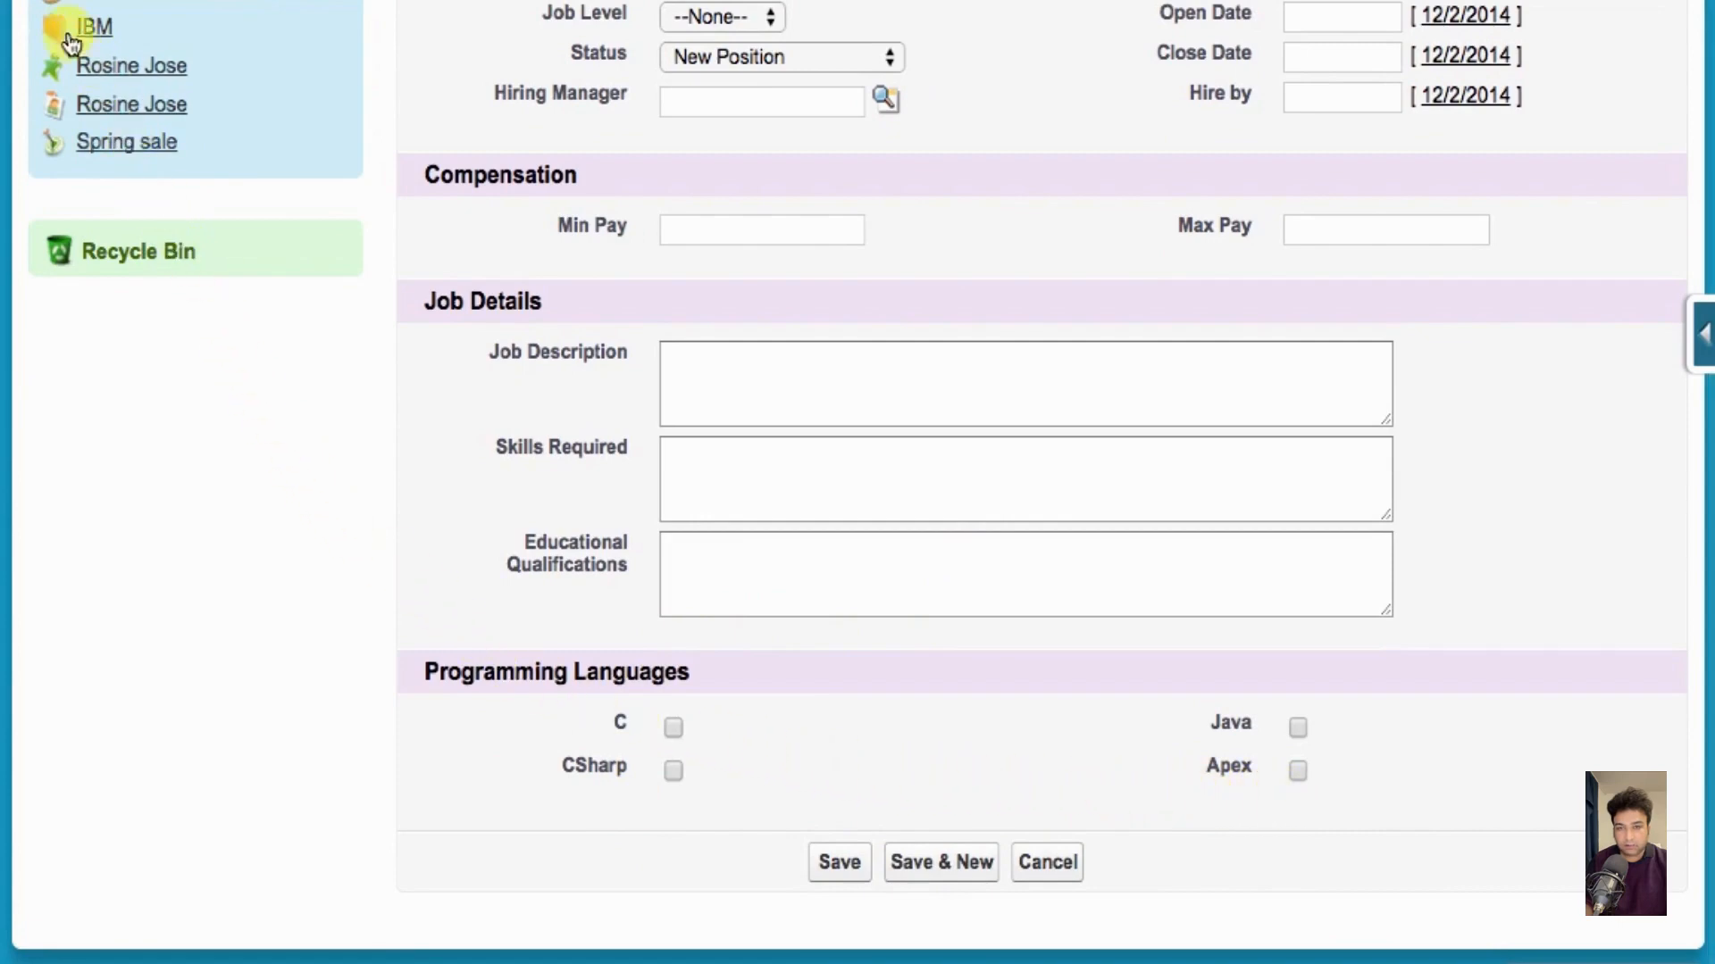
# Step: Switch to the Non-IT Position record type and confirm Functional Area offers no IT option
pyautogui.click(15, 2)
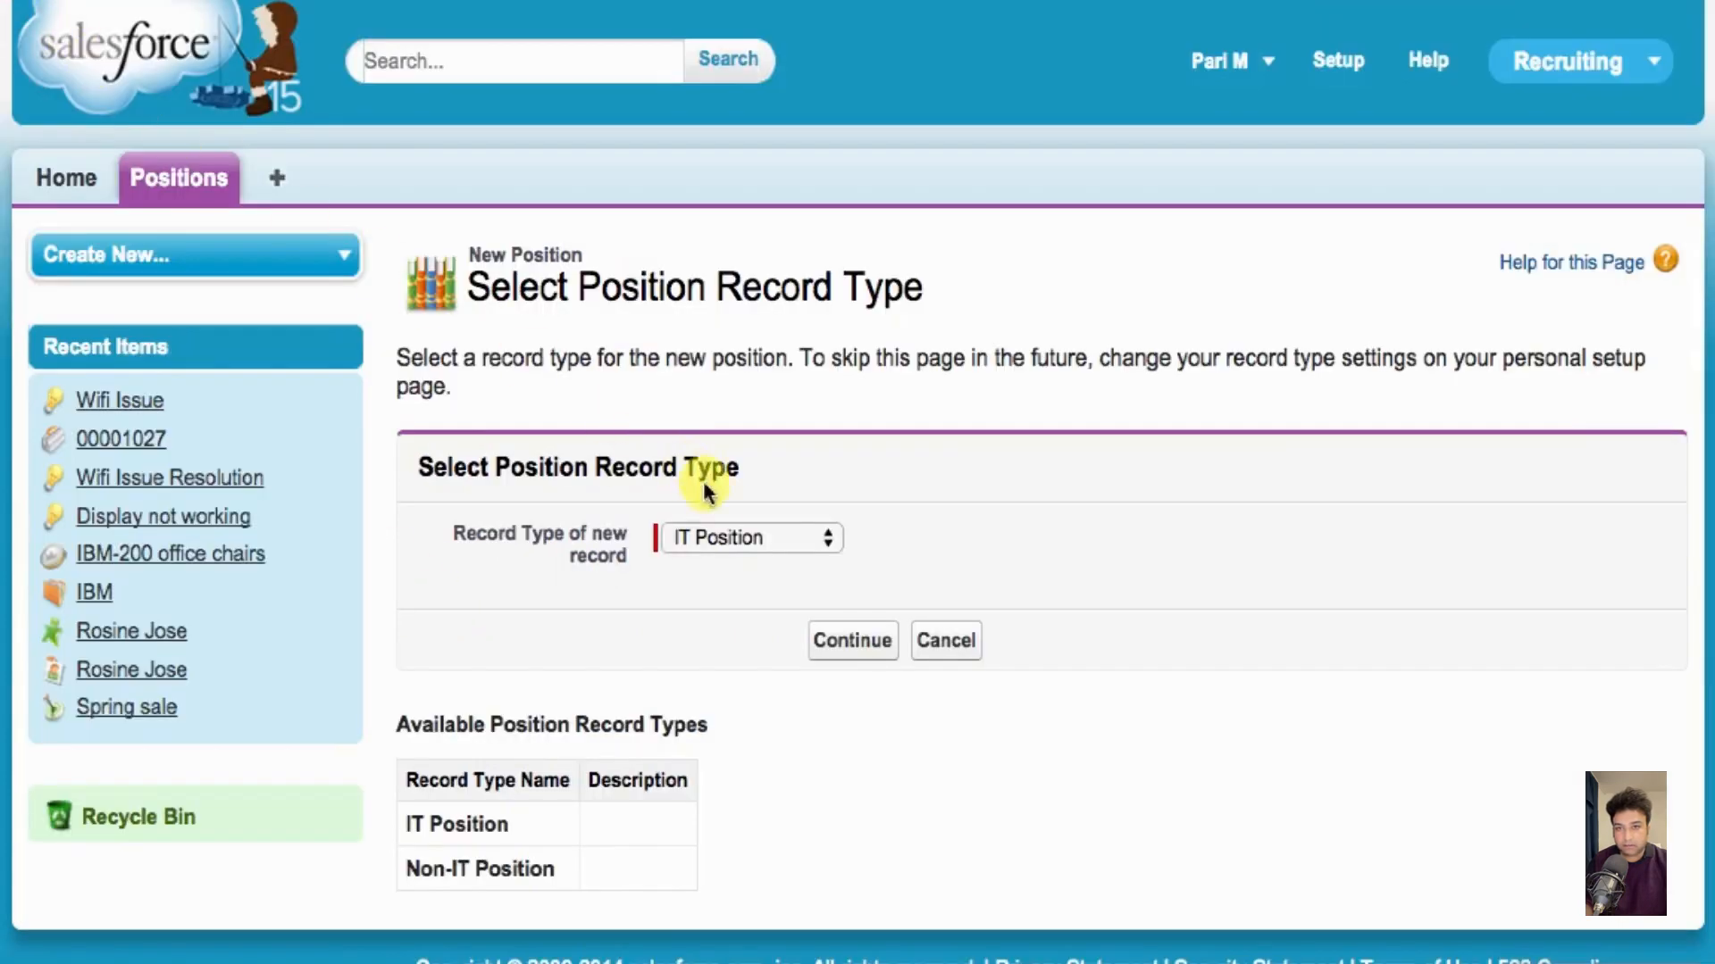
pyautogui.click(727, 534)
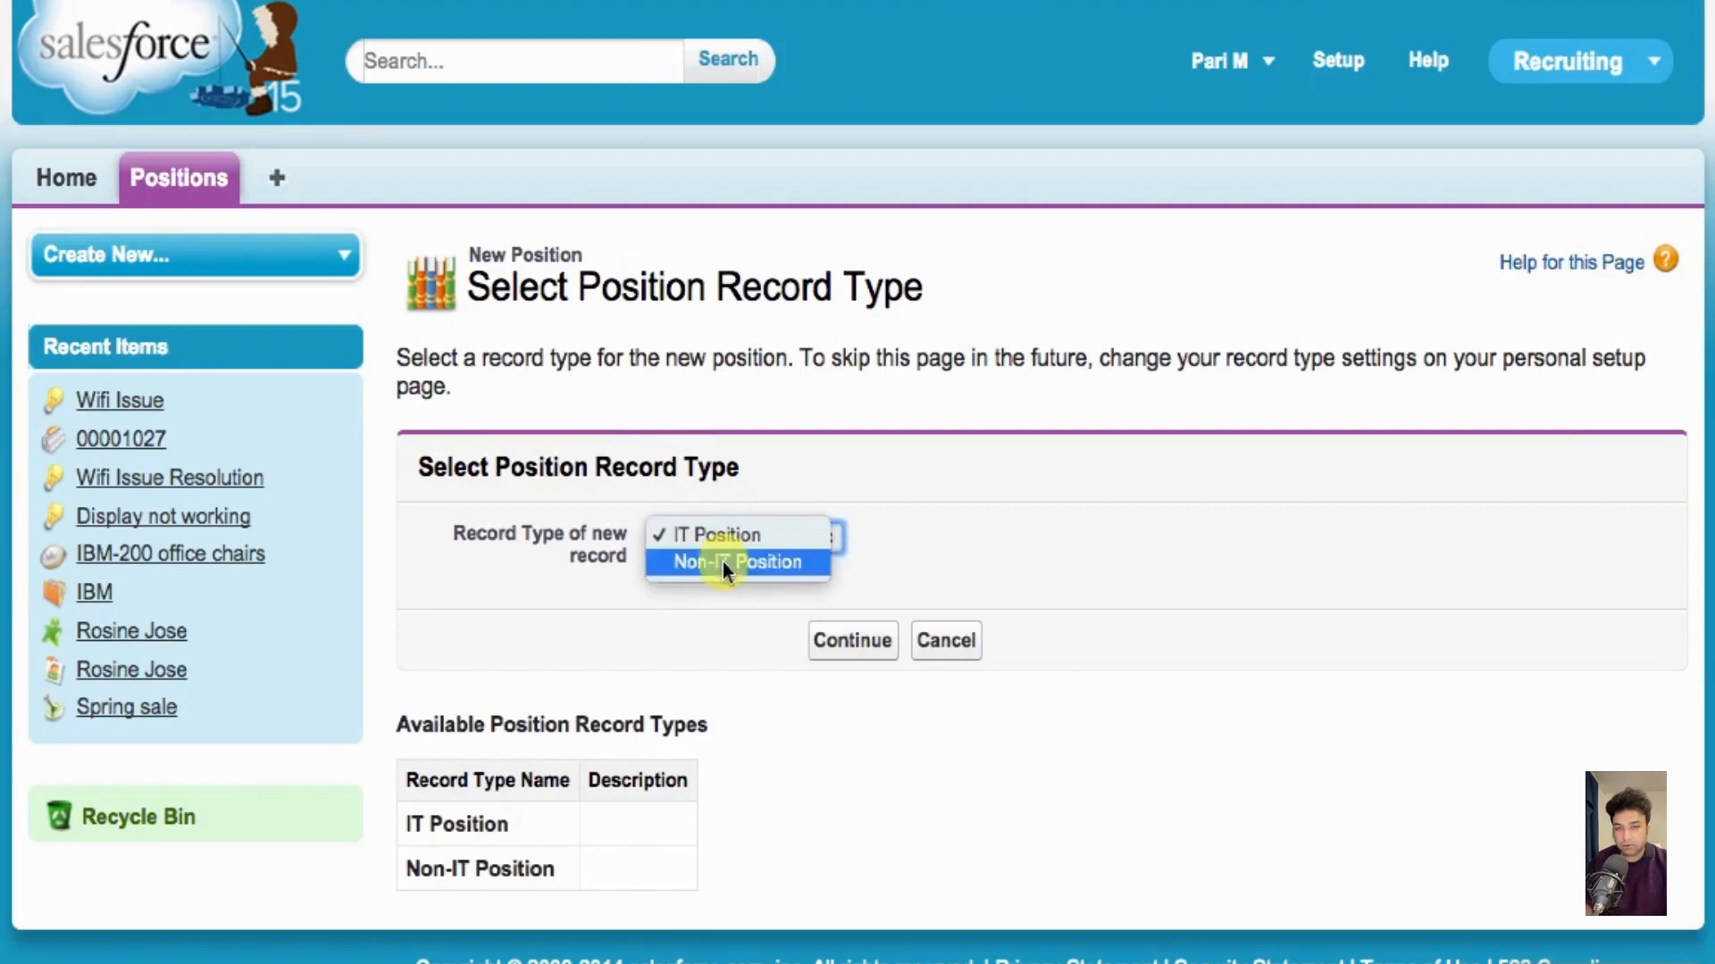
pyautogui.click(721, 561)
pyautogui.click(847, 643)
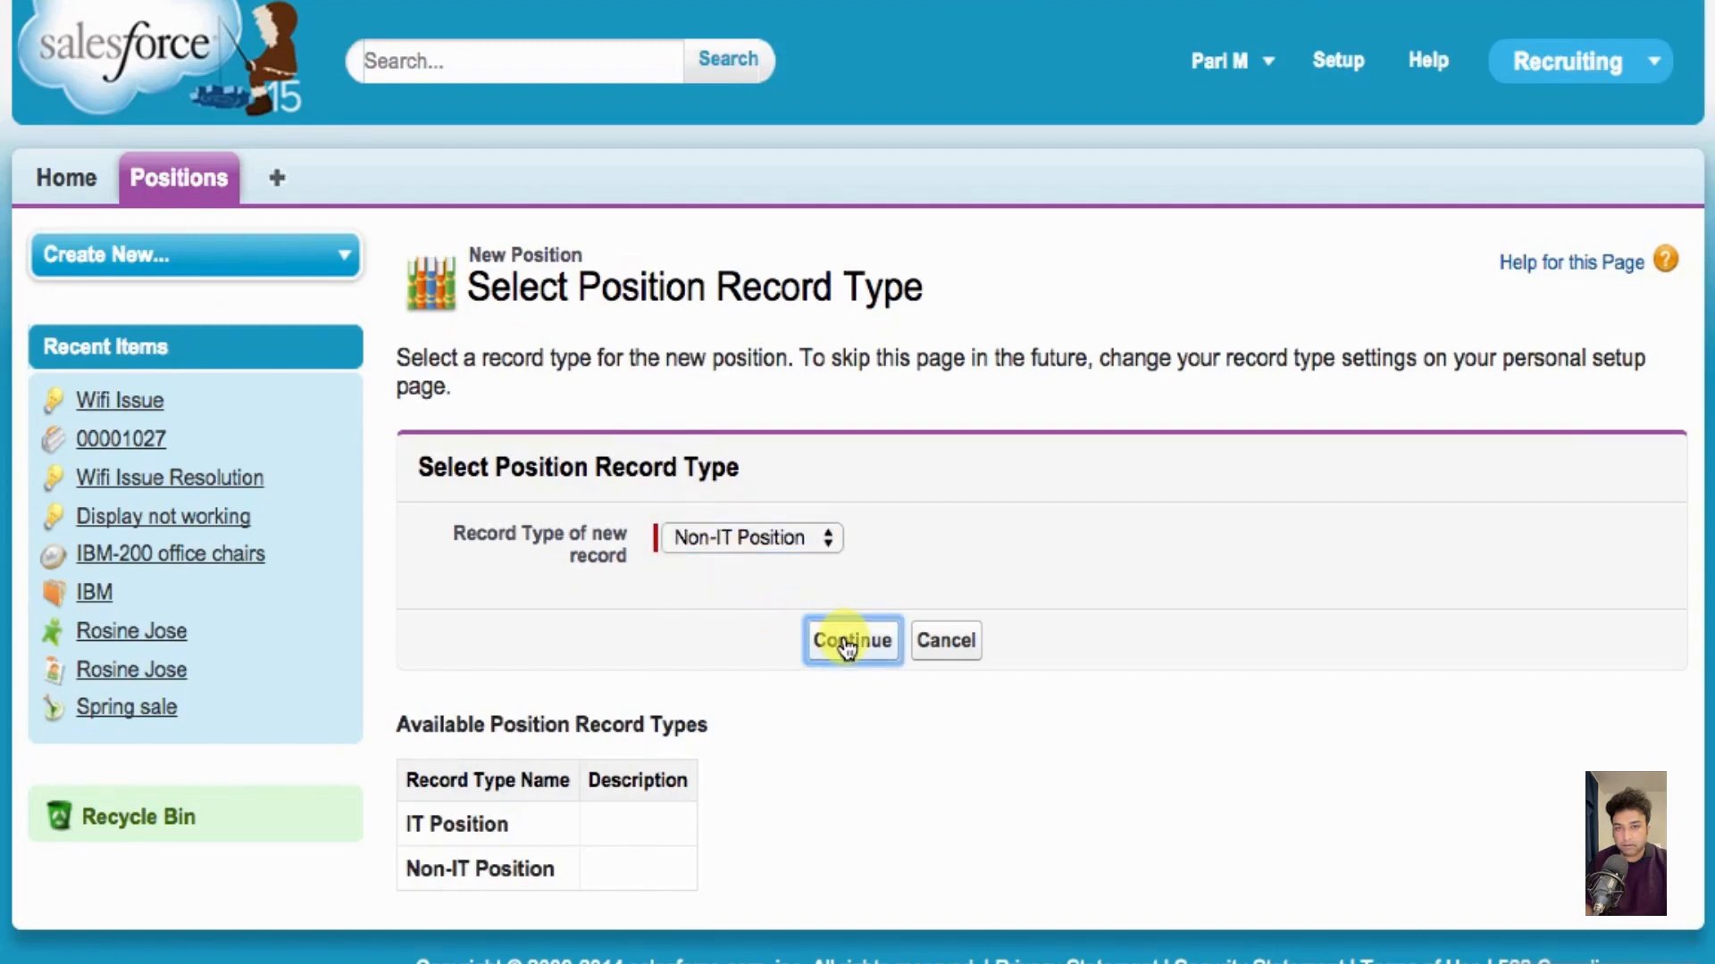
pyautogui.scroll(-5, 704, 797)
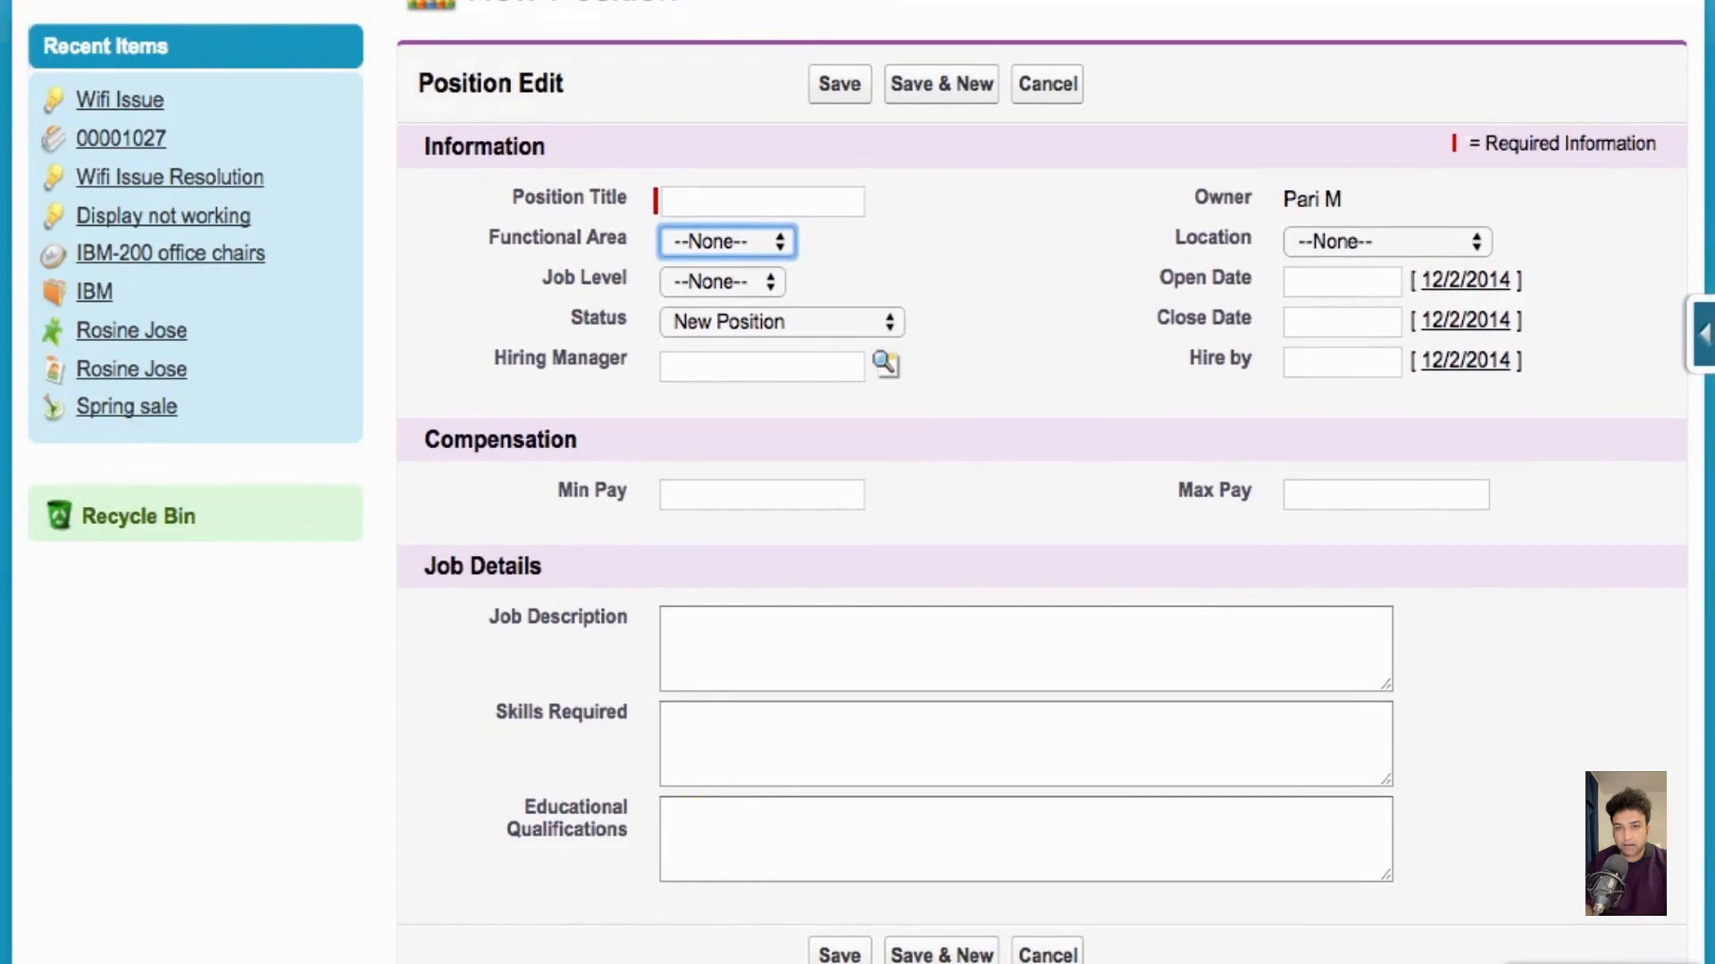
pyautogui.scroll(3, 762, 545)
pyautogui.click(763, 544)
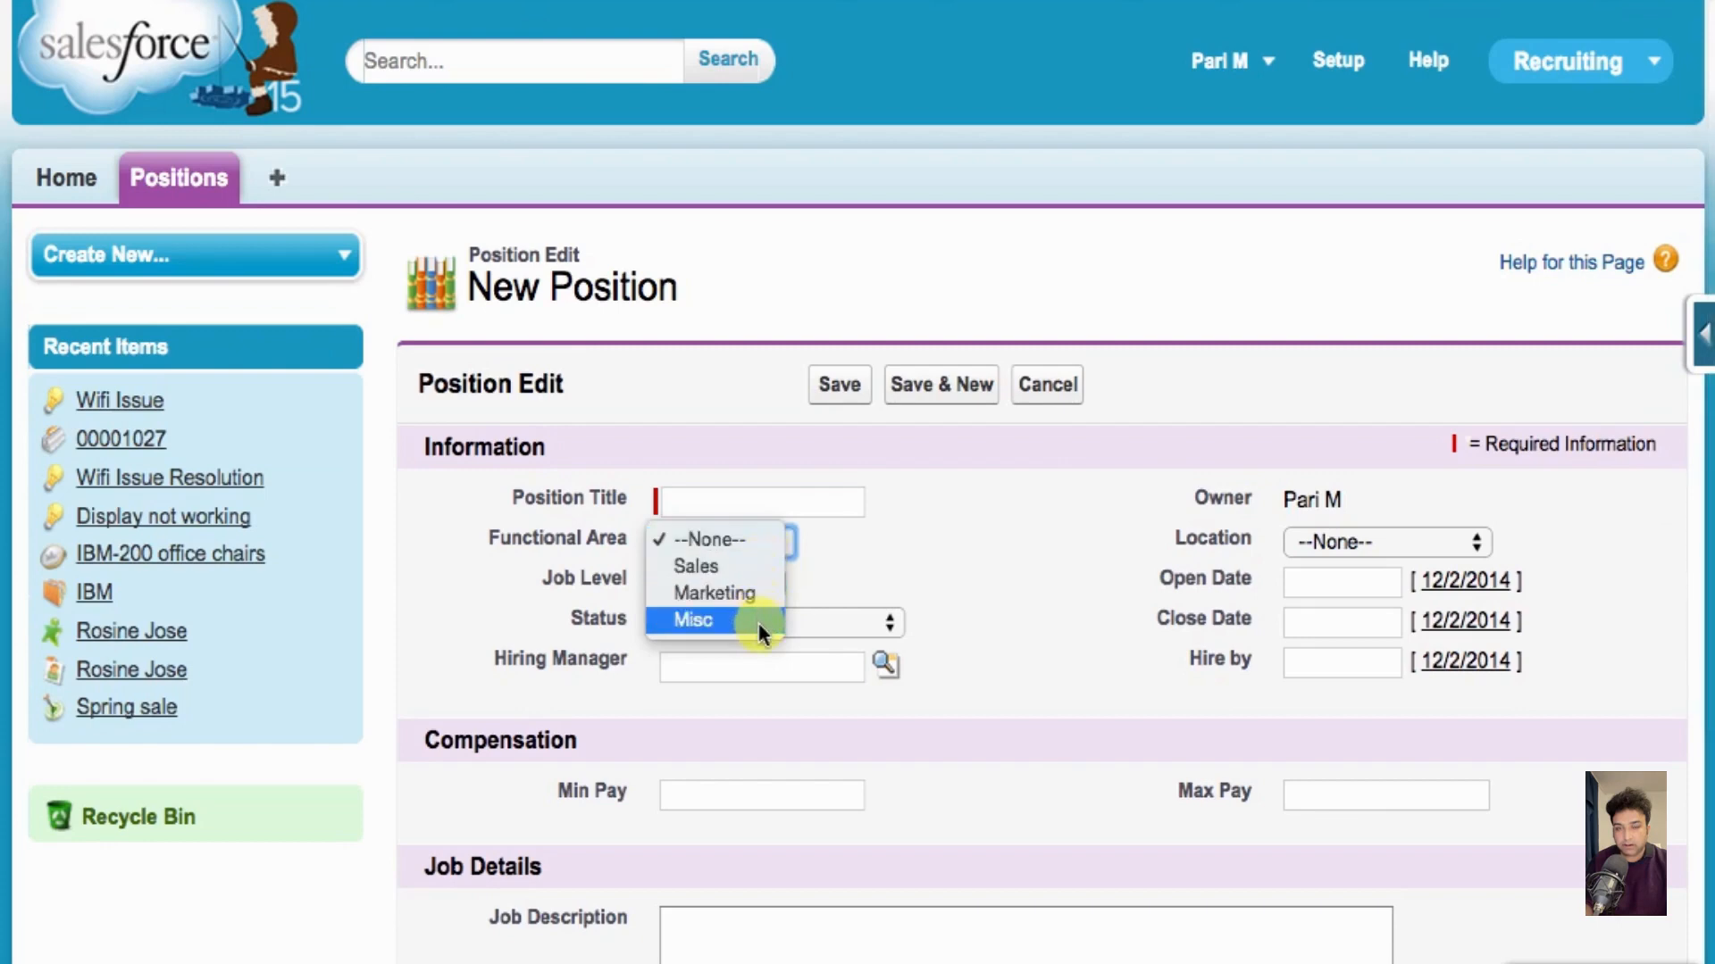
pyautogui.click(906, 570)
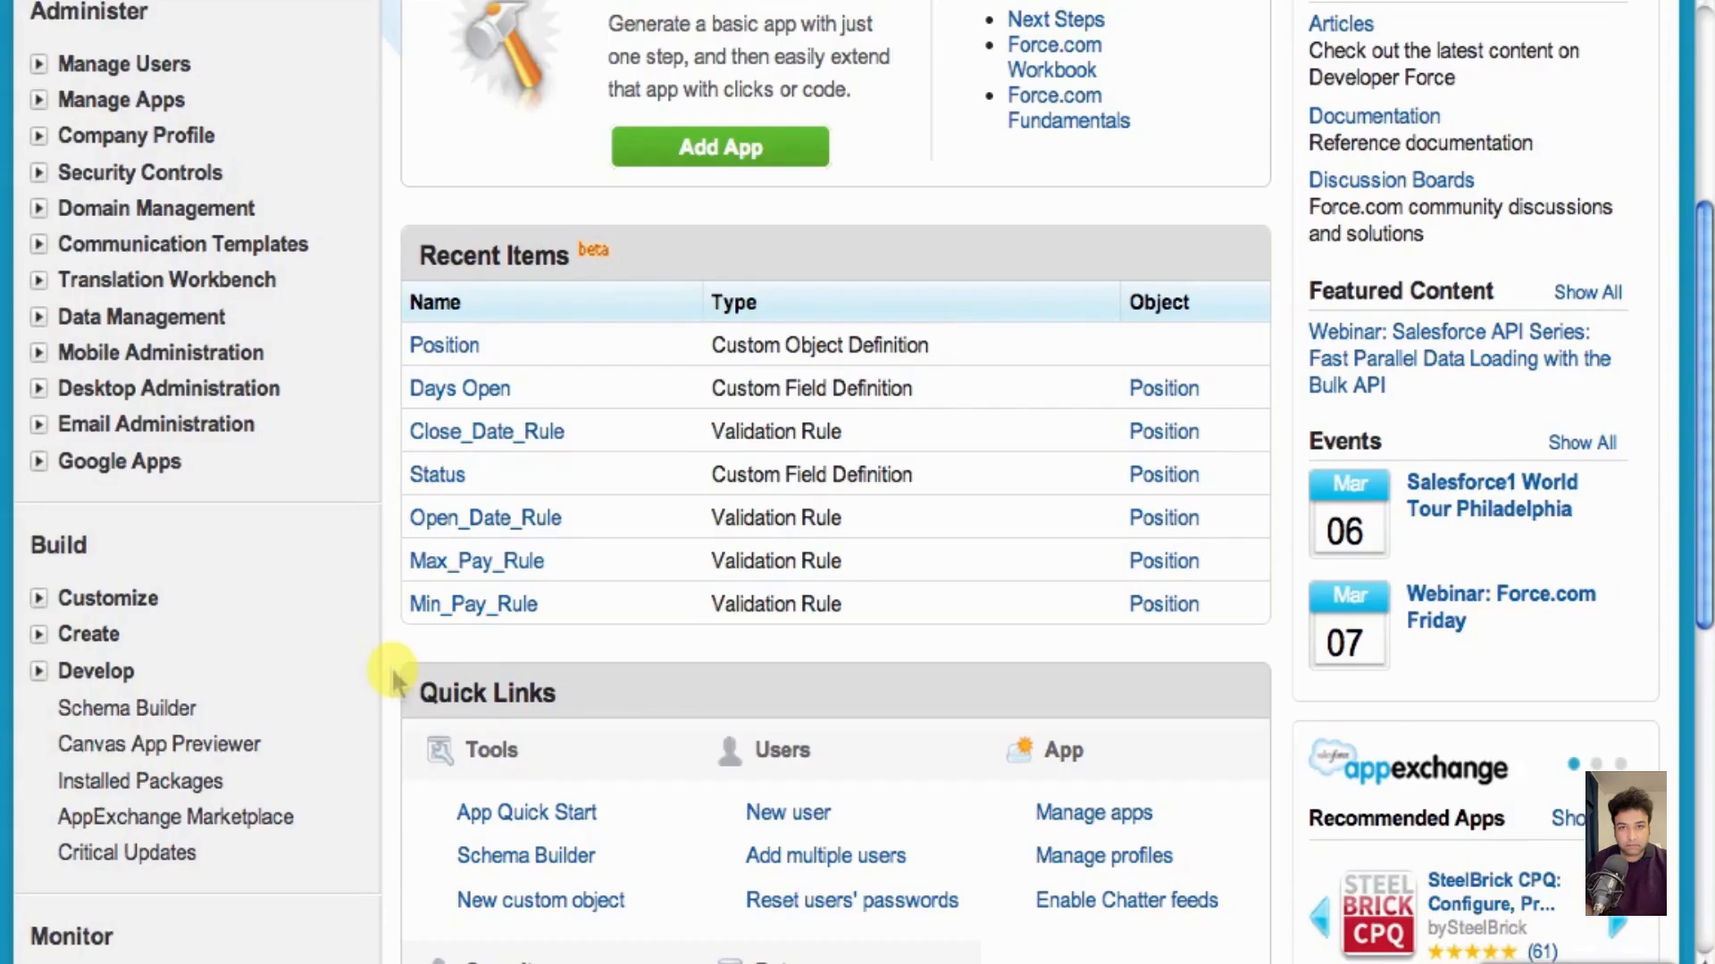
# Step: Open Schema Builder, zoom out and pan across the object diagram, then show the Elements palette
pyautogui.click(160, 708)
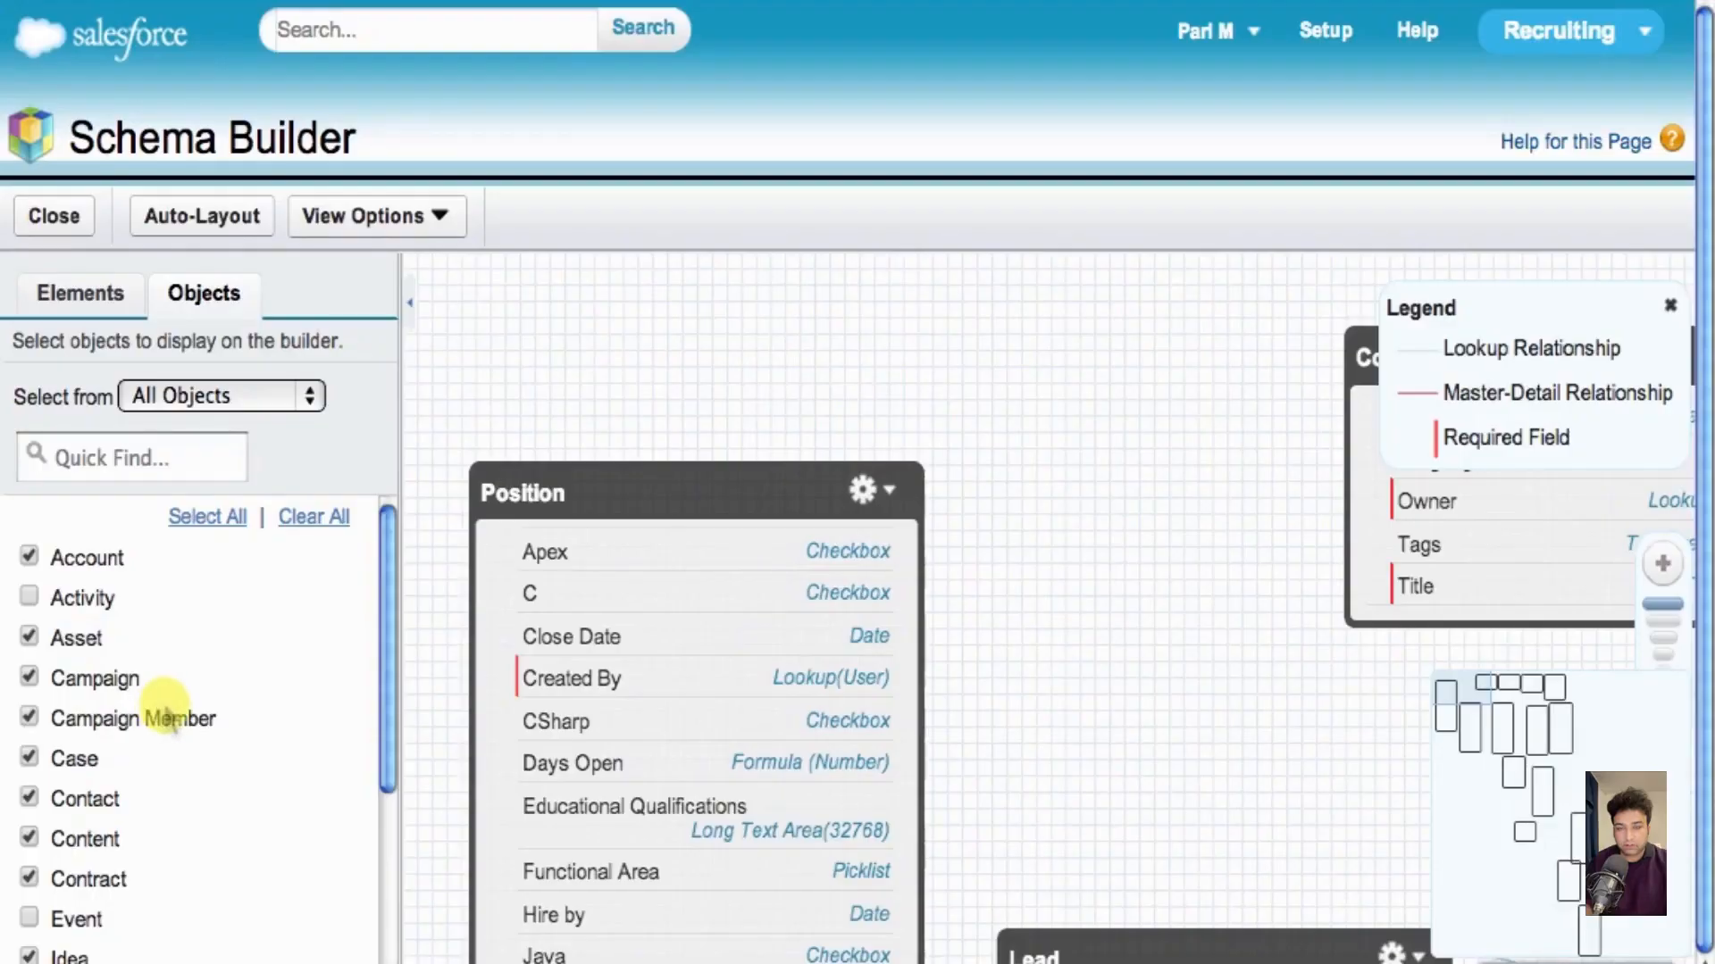
pyautogui.click(1662, 460)
pyautogui.click(1663, 461)
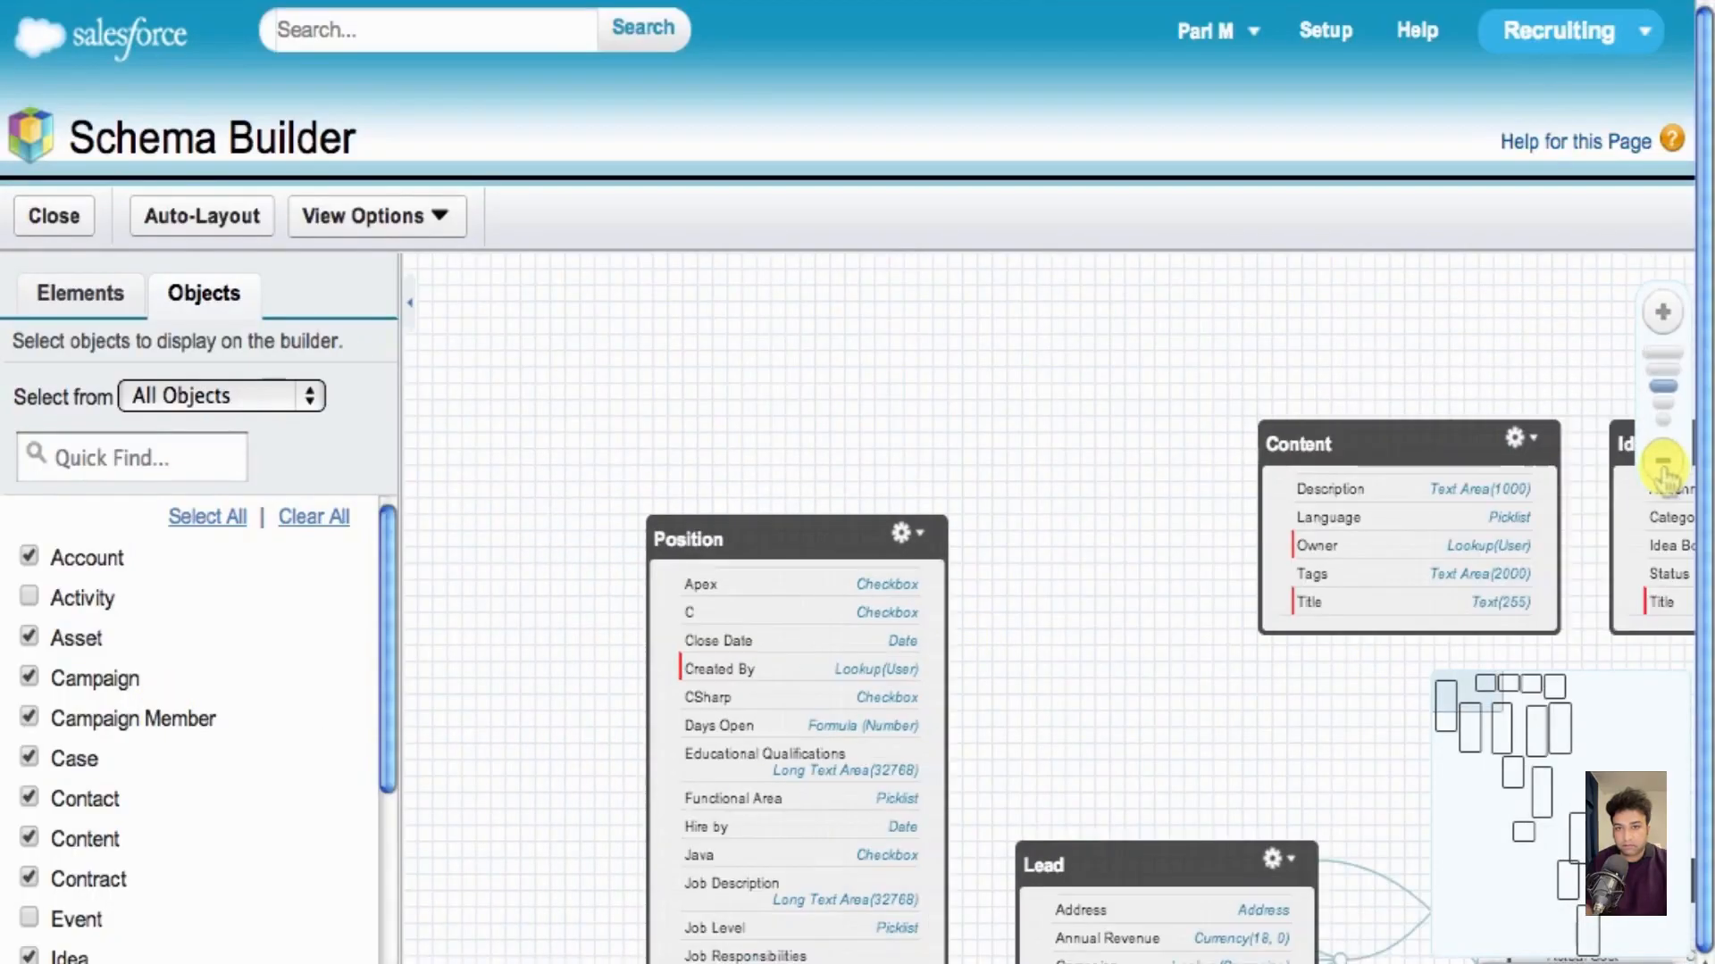
pyautogui.click(1663, 461)
pyautogui.moveTo(1220, 738); pyautogui.dragTo(692, 299)
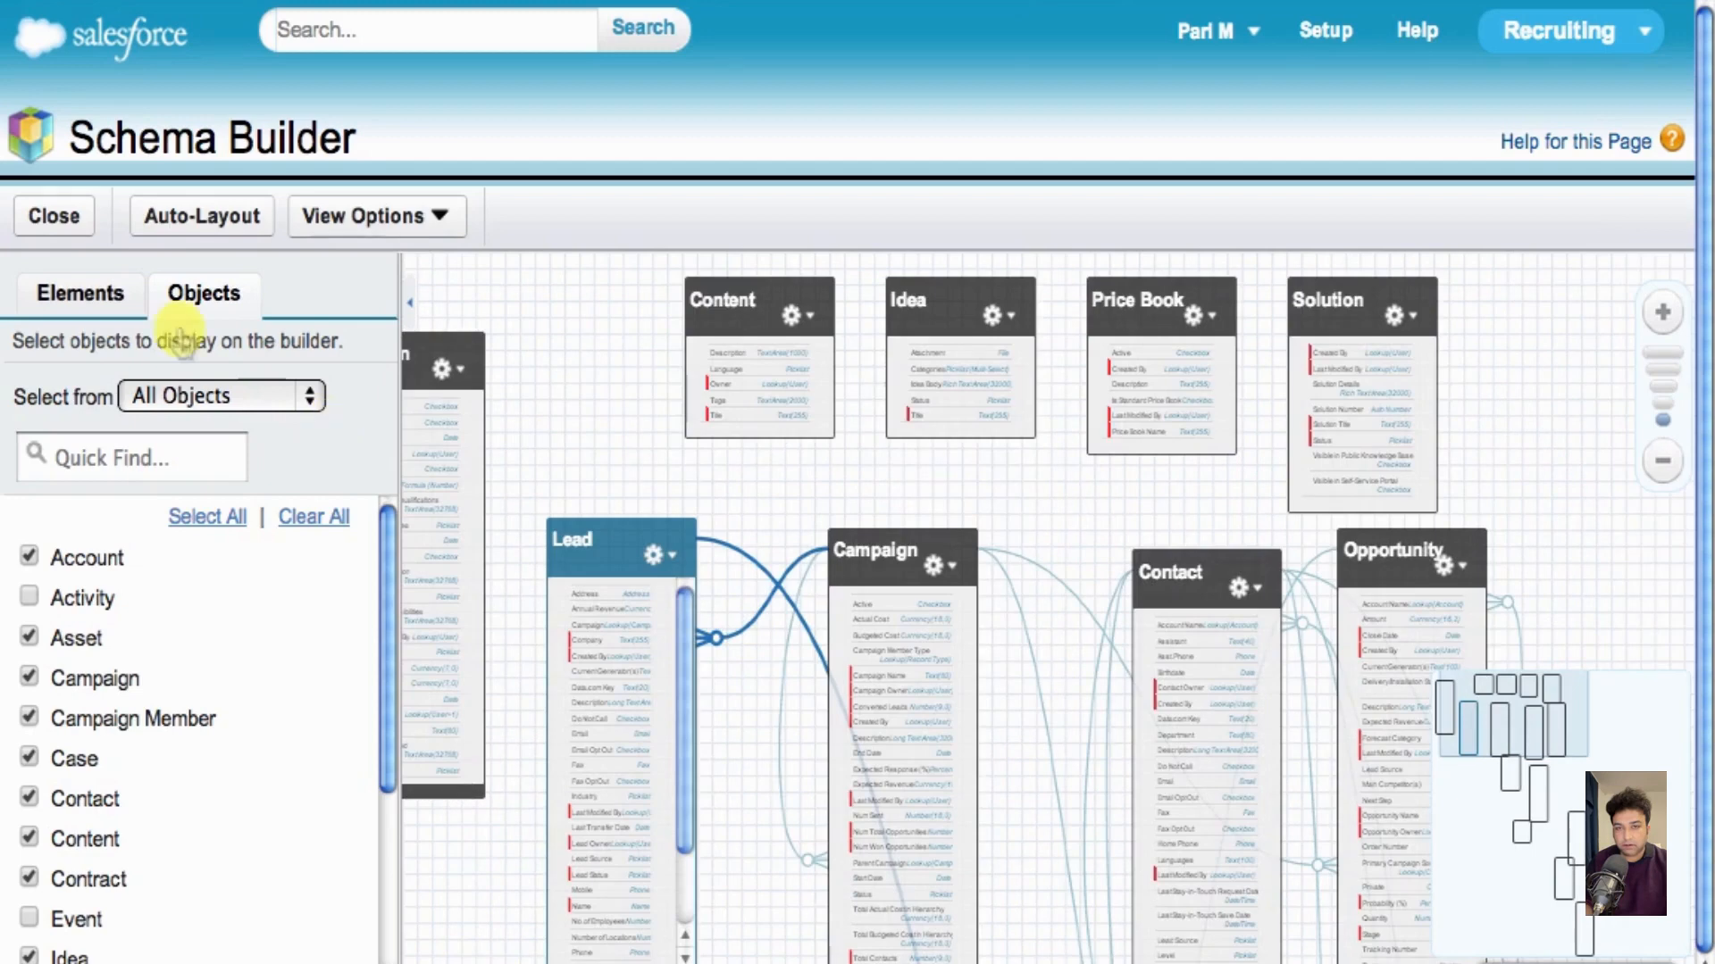
pyautogui.click(107, 299)
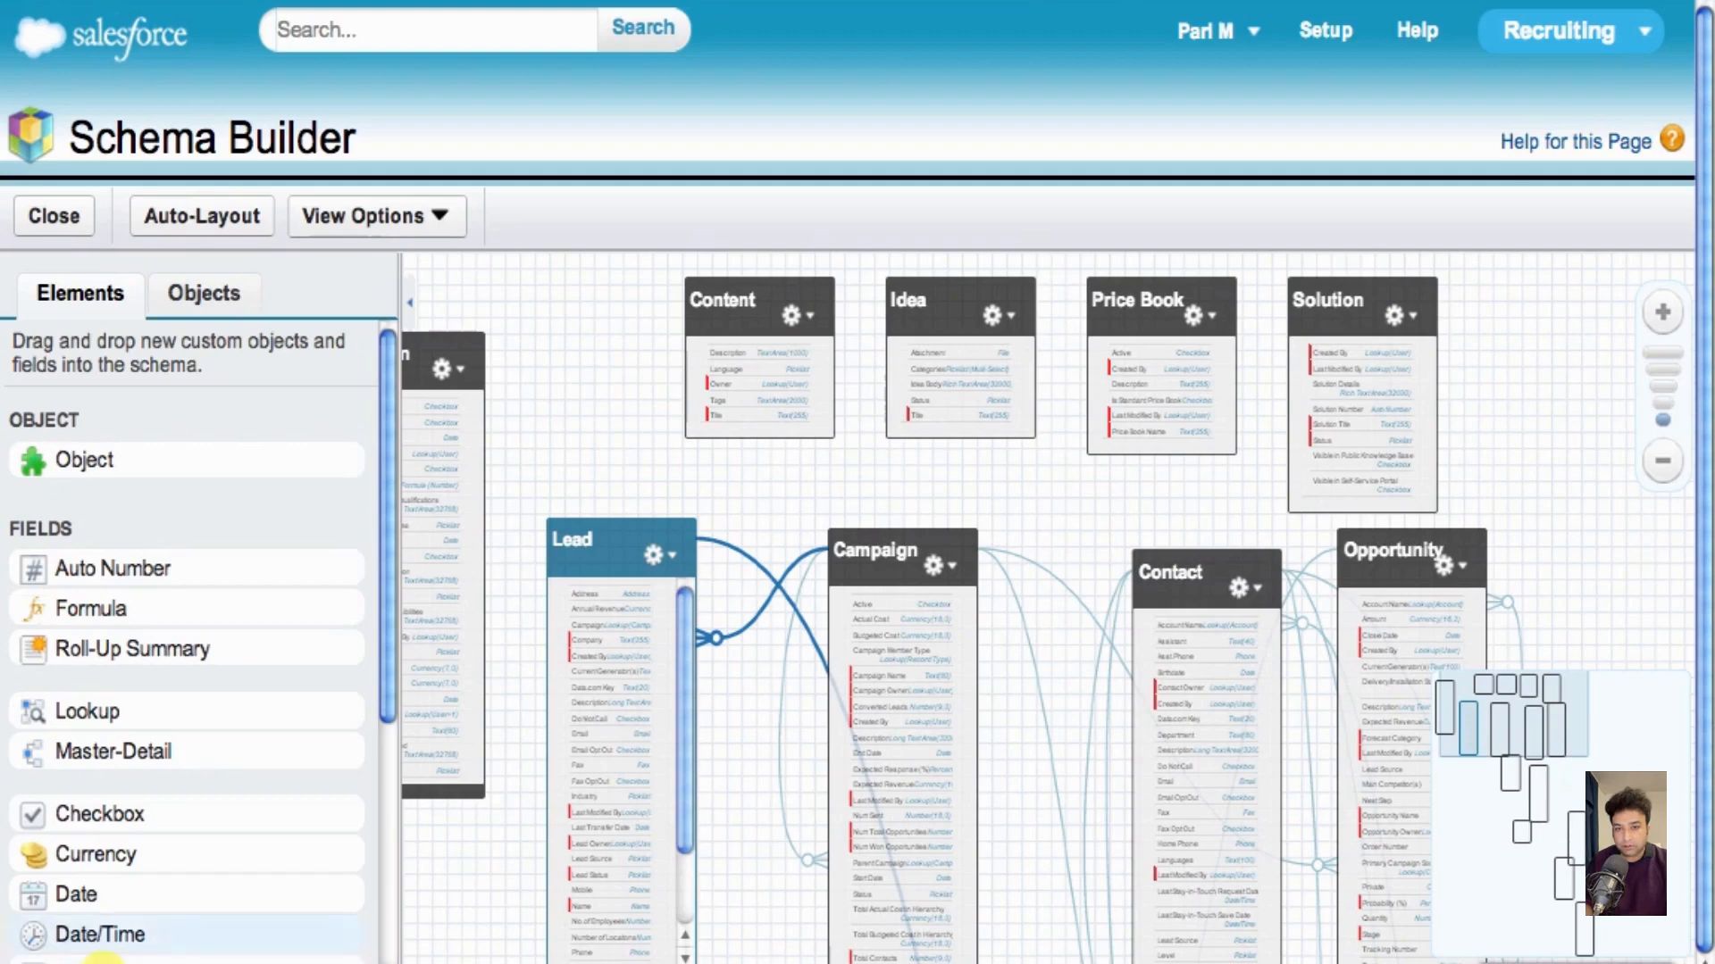
# Step: Place a new object labelled Candidate/Candidates, described 'This object keeps track of candidate information'
pyautogui.moveTo(80, 460); pyautogui.dragTo(592, 382)
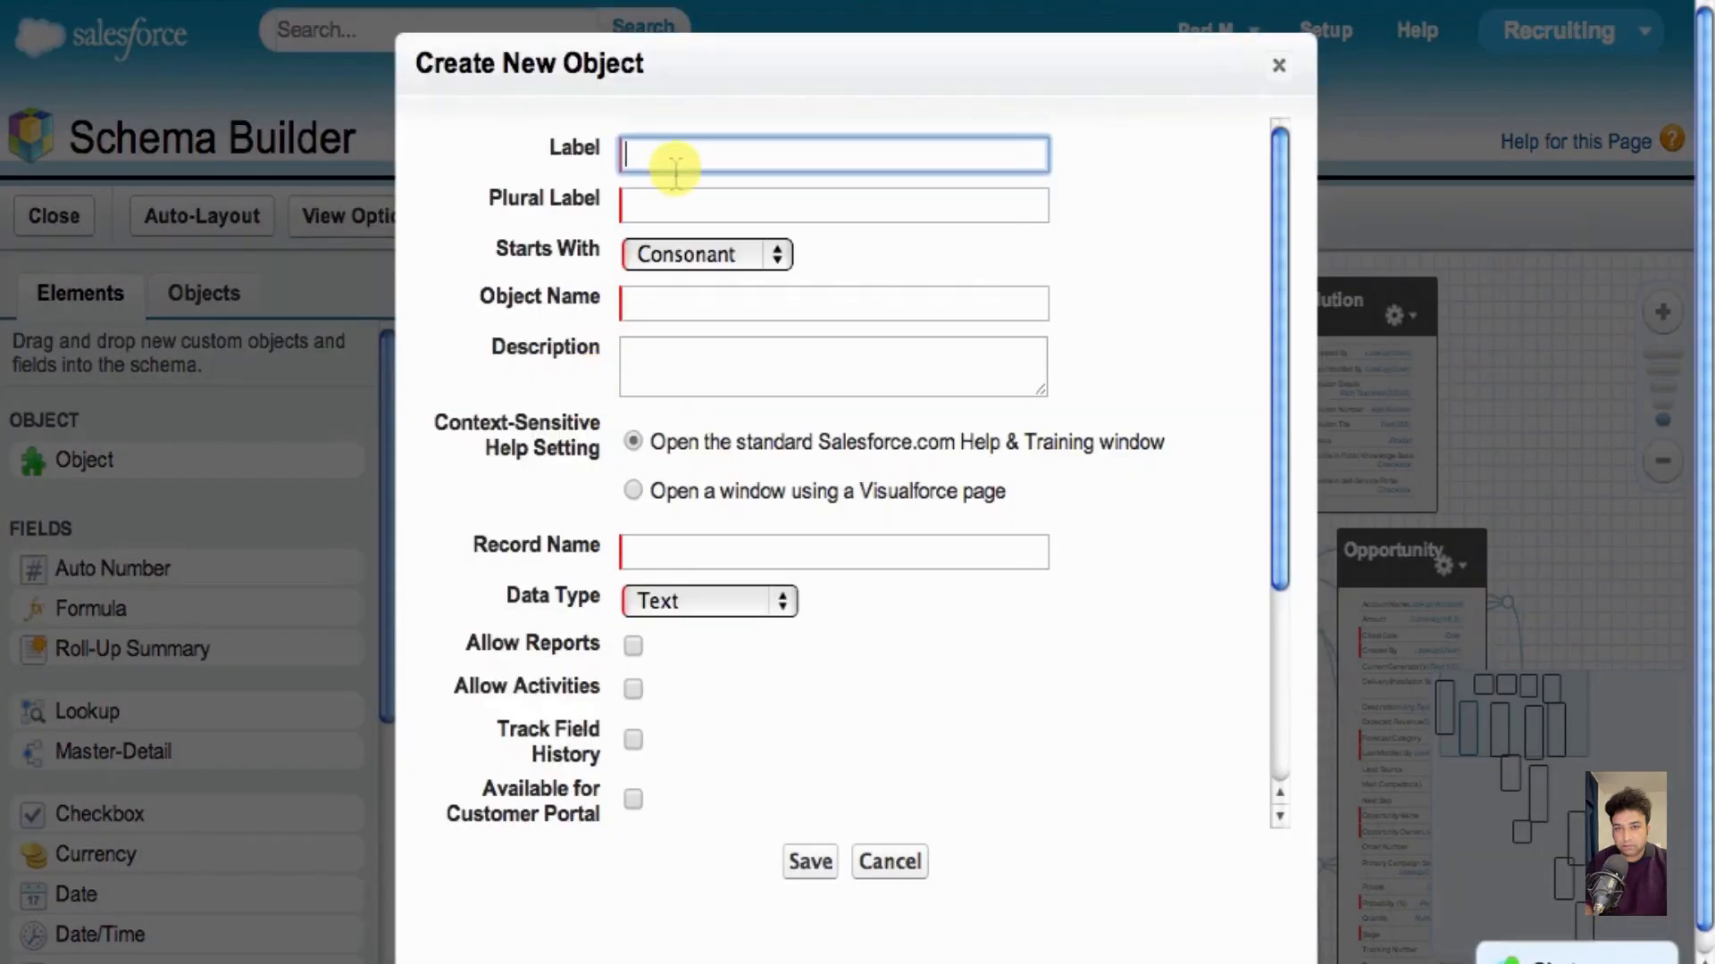
pyautogui.write('Candidate')
pyautogui.press('Tab')
pyautogui.write('Candidates')
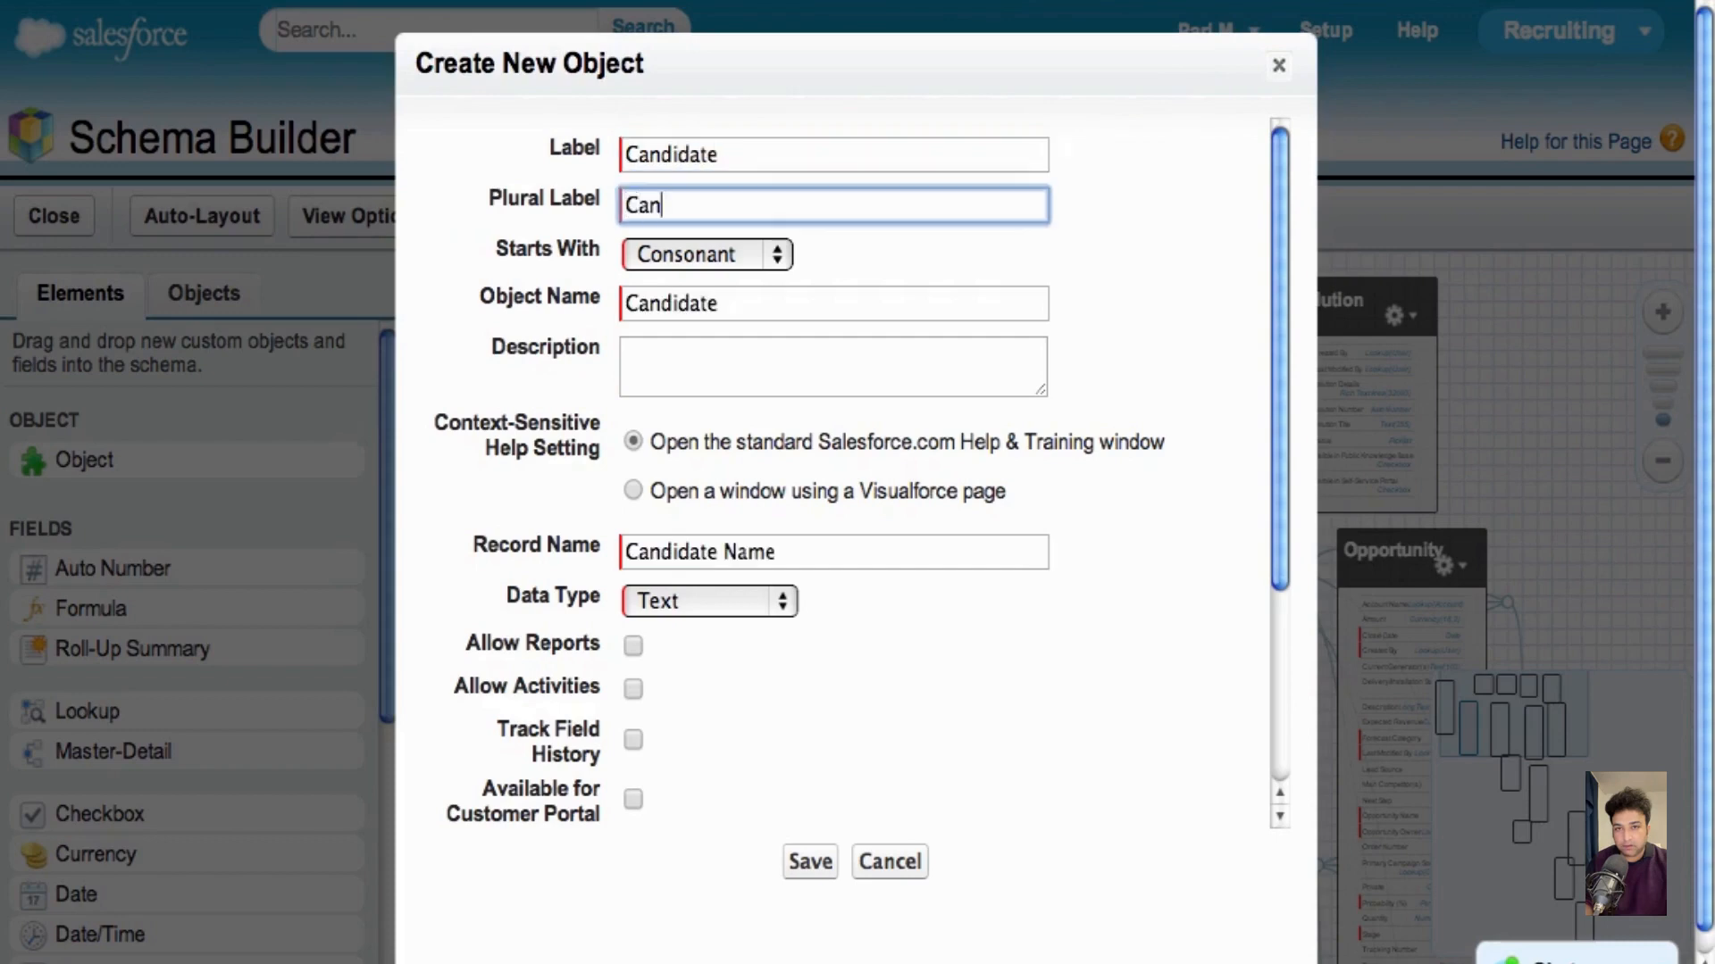
pyautogui.click(659, 352)
pyautogui.write('This')
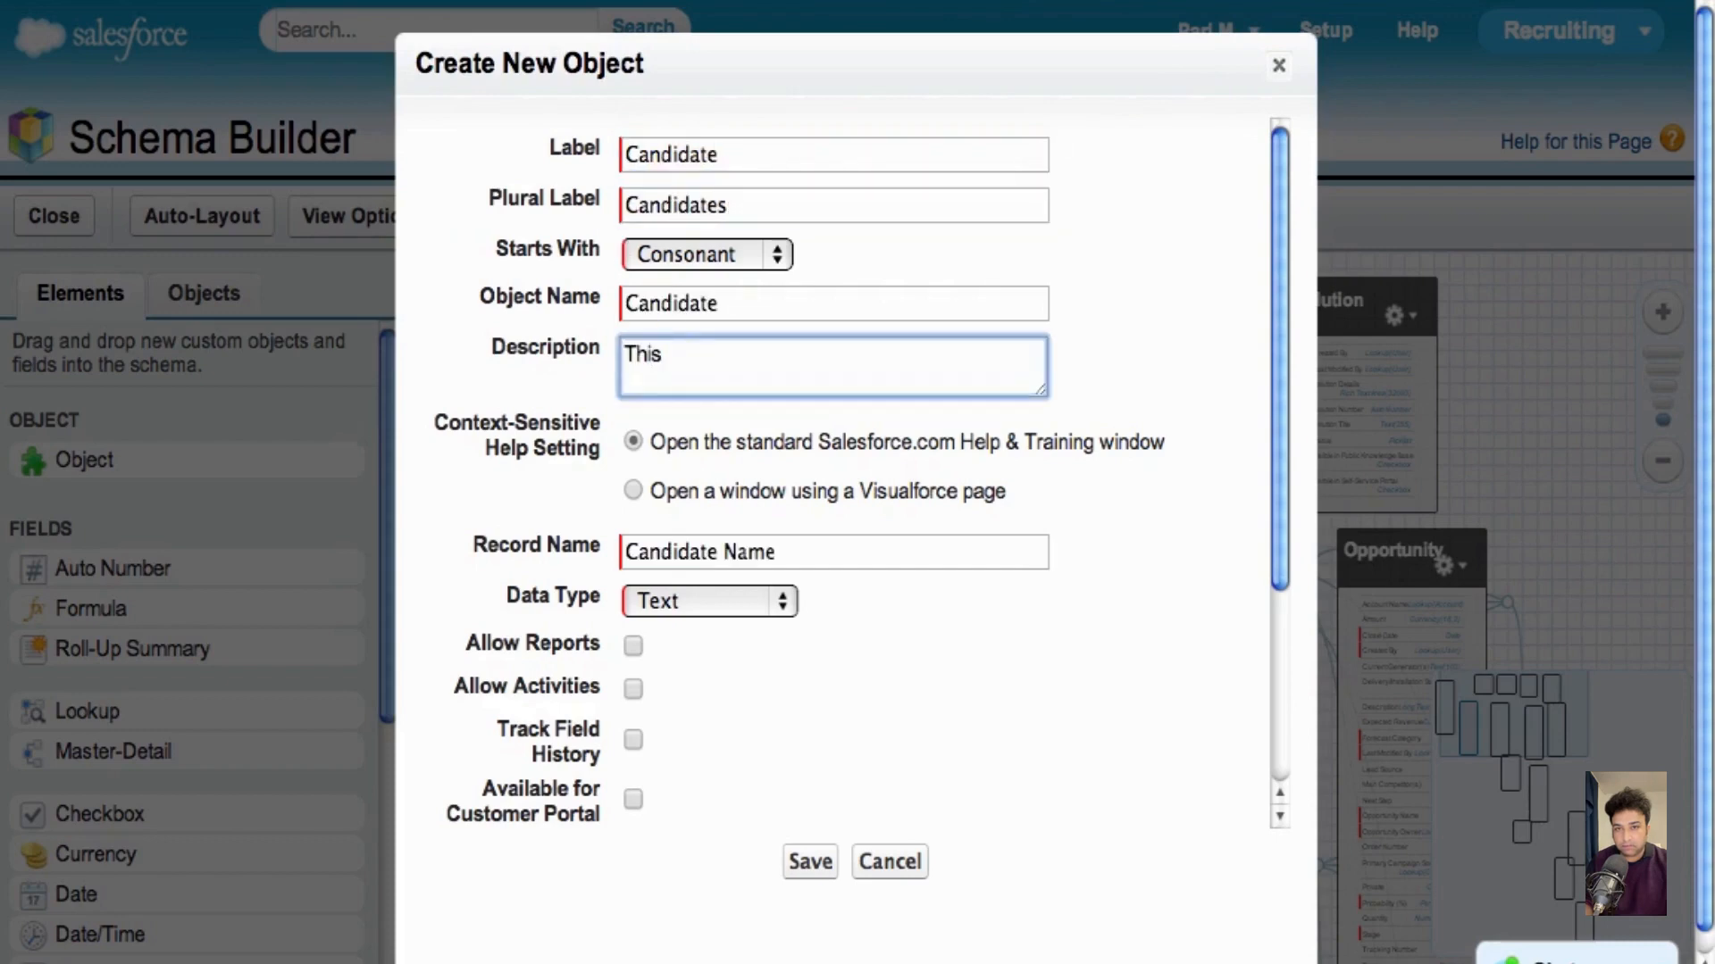
pyautogui.write(' object keeps track of candidate information')
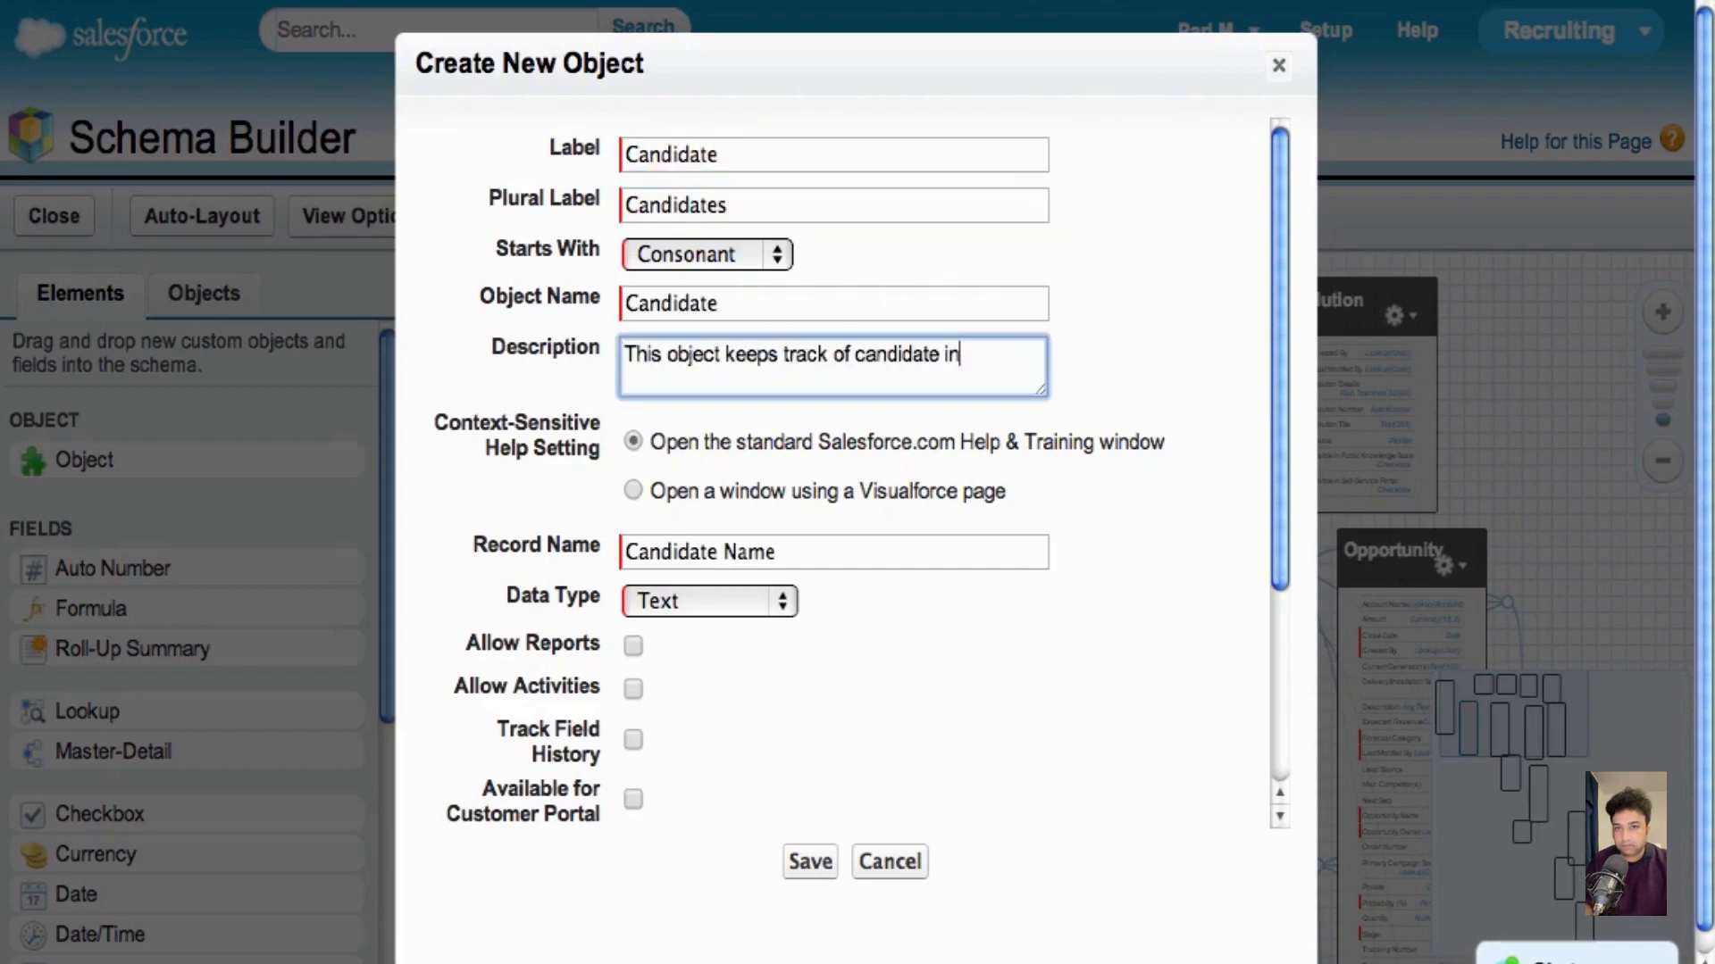
# Step: Rename the record name to Candidate Number and make it an Auto Number
pyautogui.click(775, 552)
pyautogui.press('BackSpace')
pyautogui.press('BackSpace')
pyautogui.press('BackSpace')
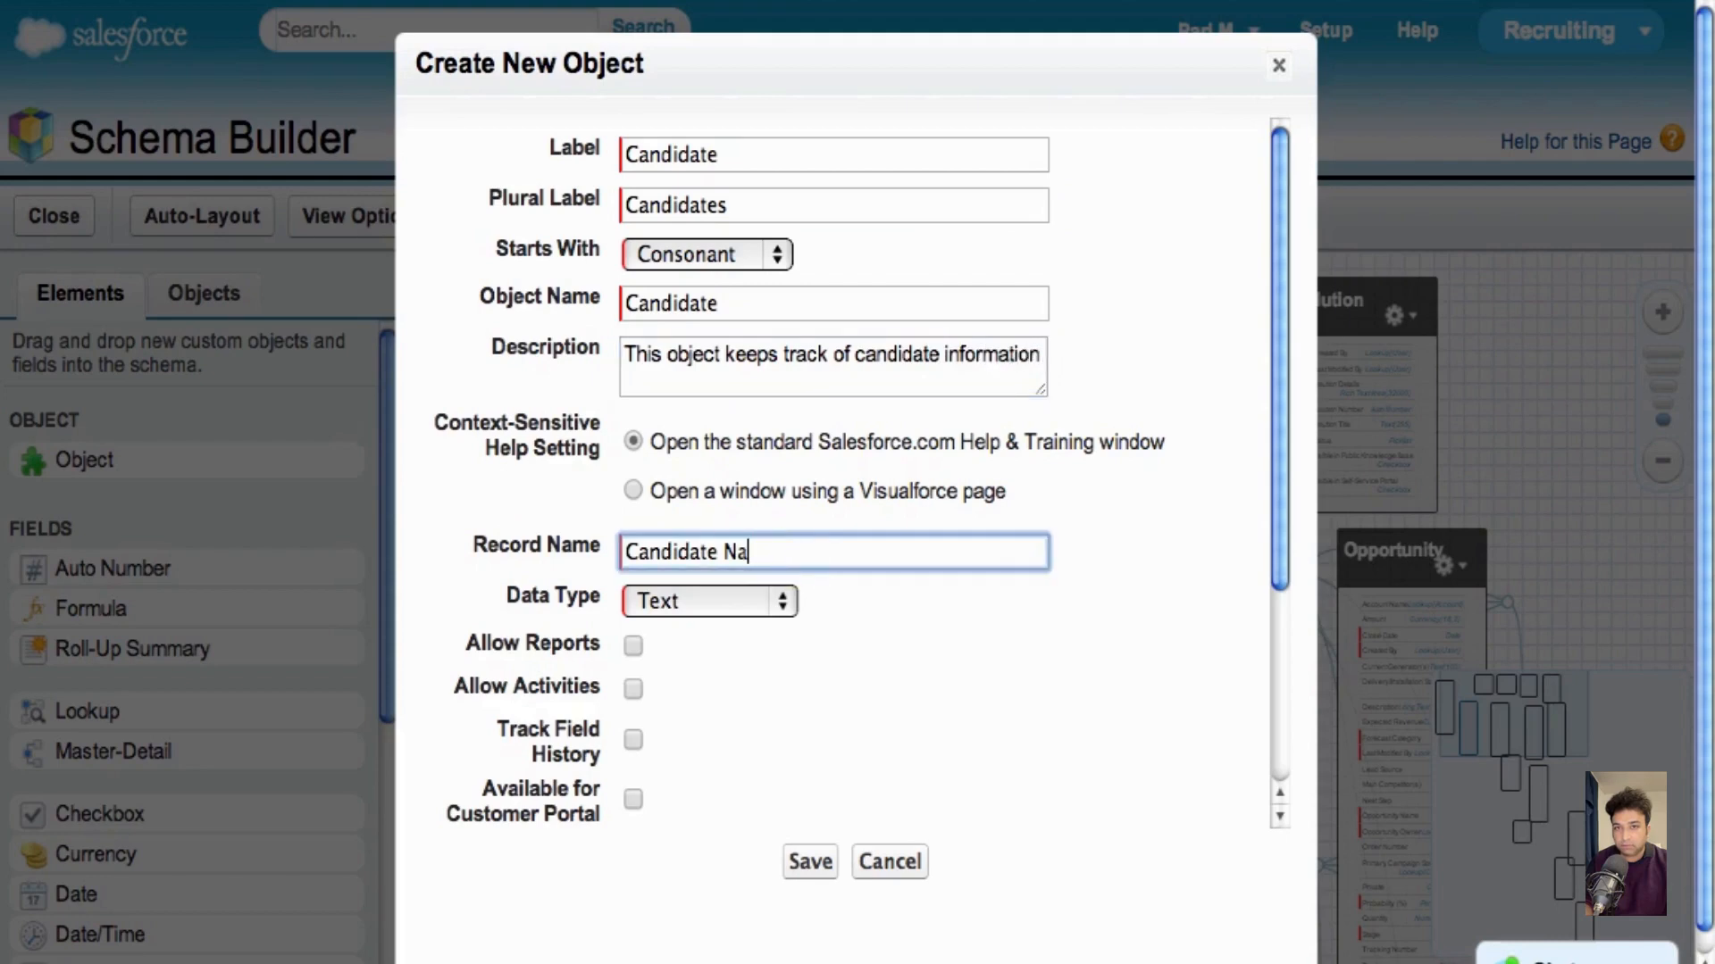
pyautogui.write('umber')
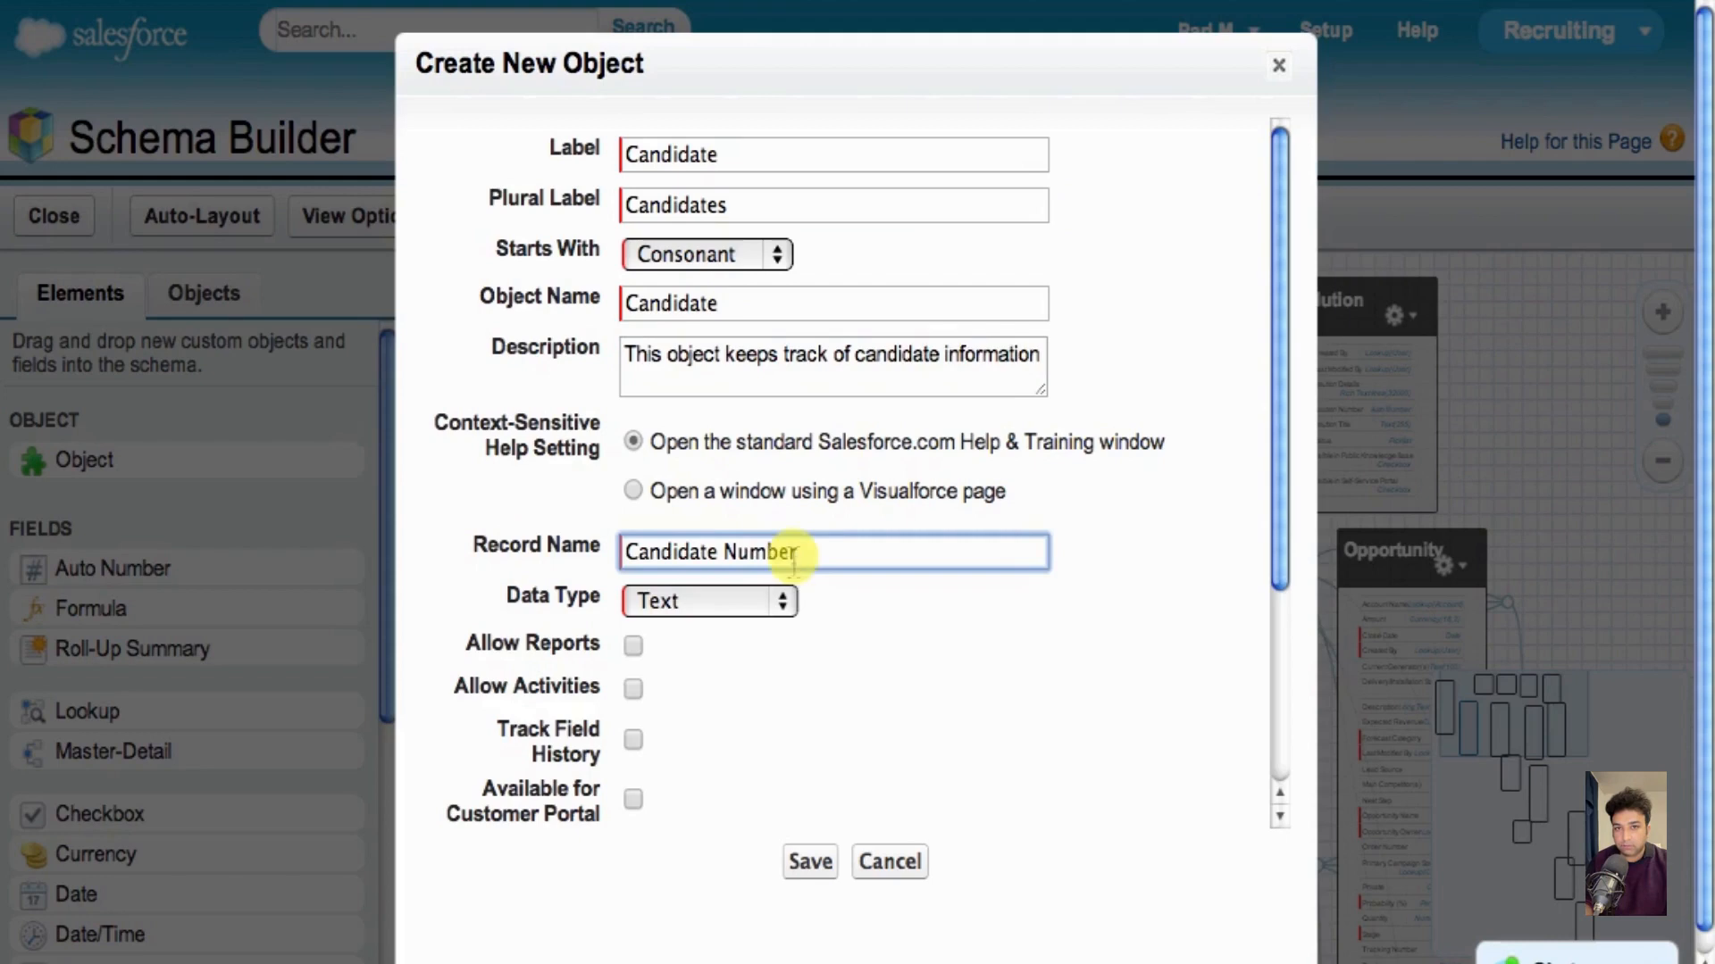
pyautogui.click(688, 600)
pyautogui.click(692, 573)
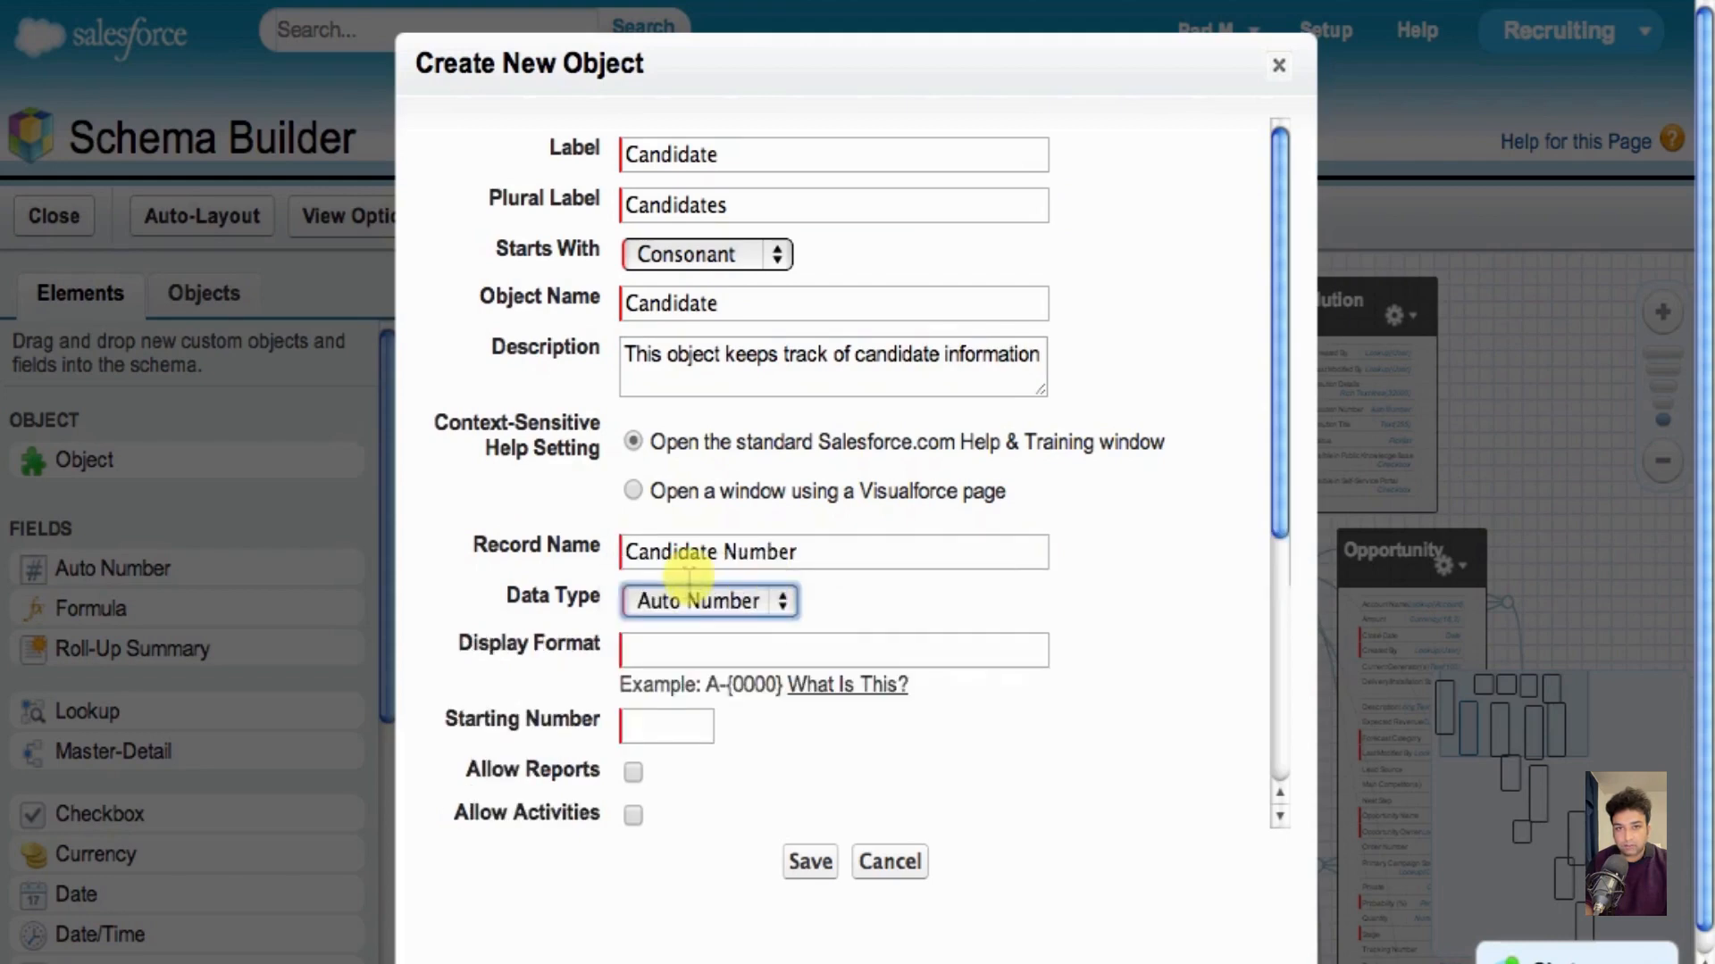
# Step: Set display format C-{00000} starting at 1, allow reports, and save the object
pyautogui.click(660, 650)
pyautogui.write('C-')
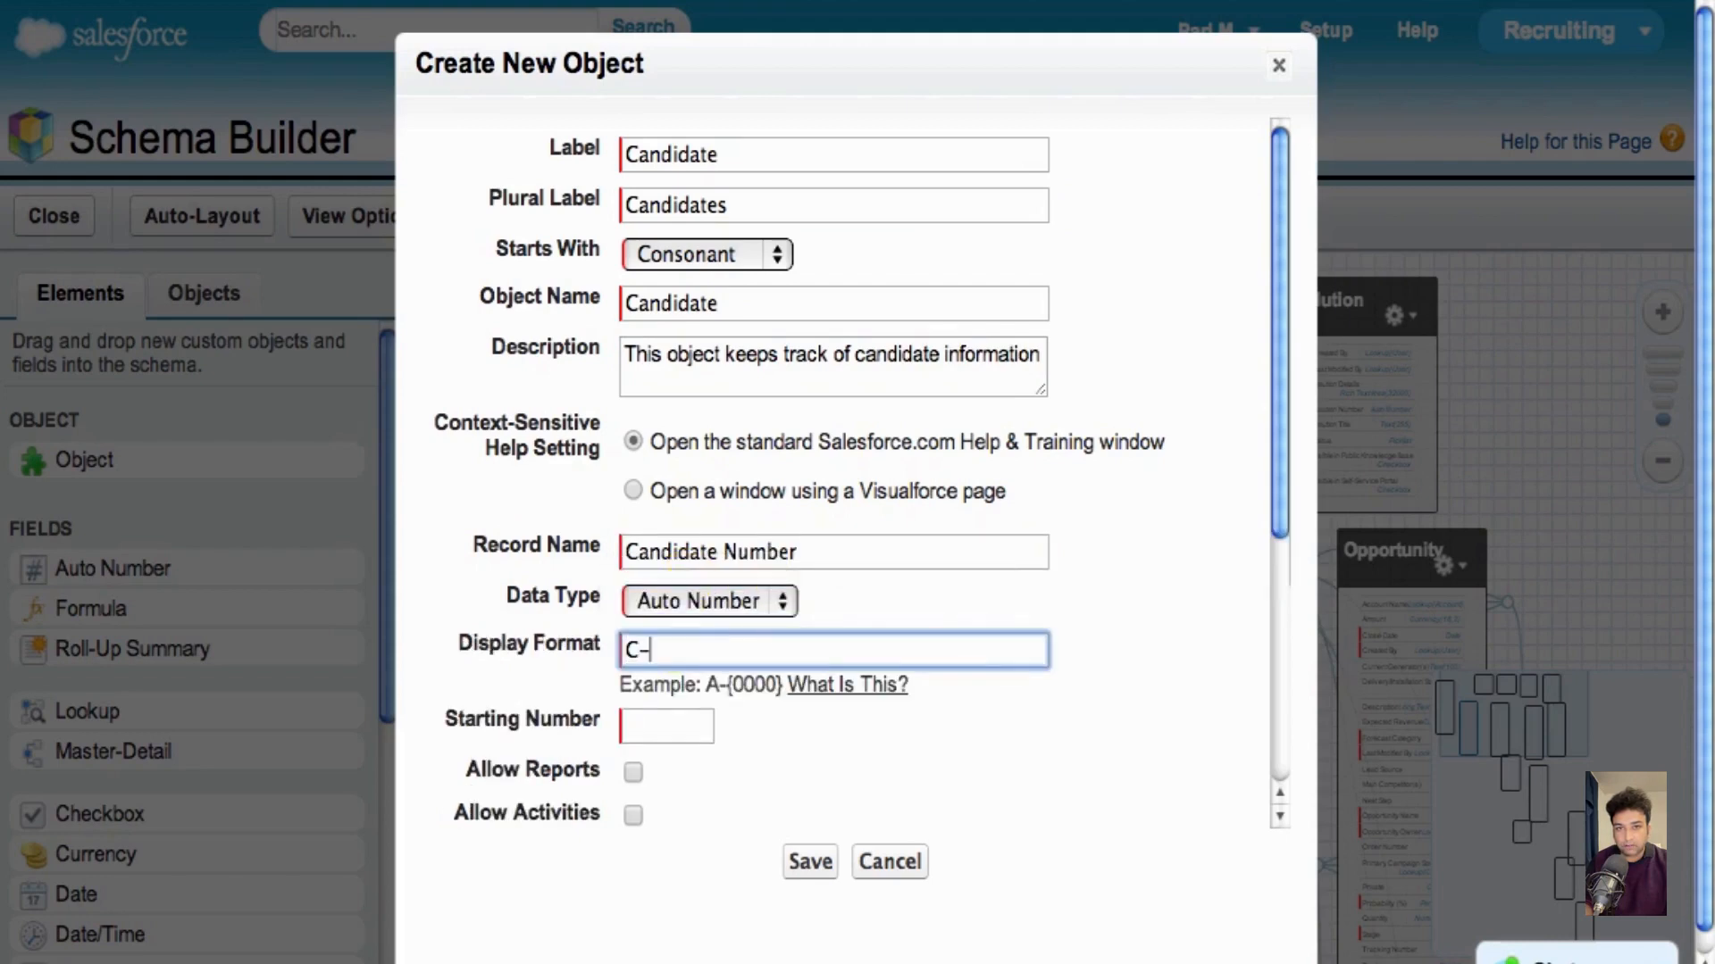
pyautogui.write('{}')
pyautogui.write('00000')
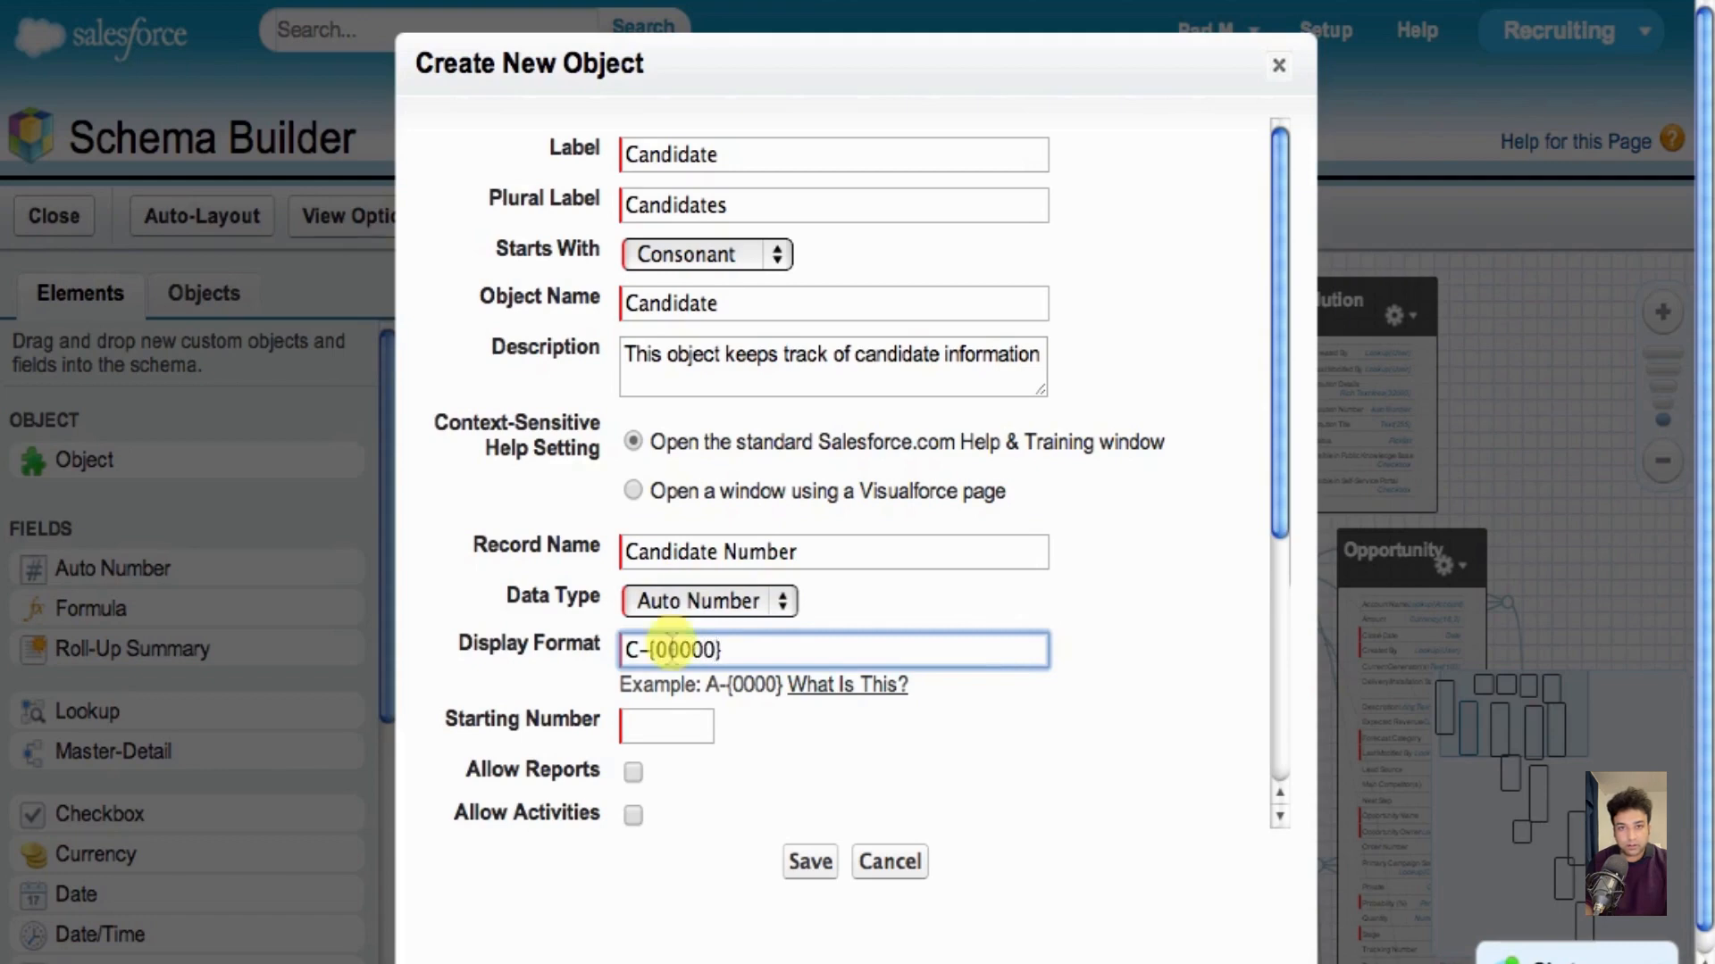
pyautogui.click(667, 725)
pyautogui.write('1')
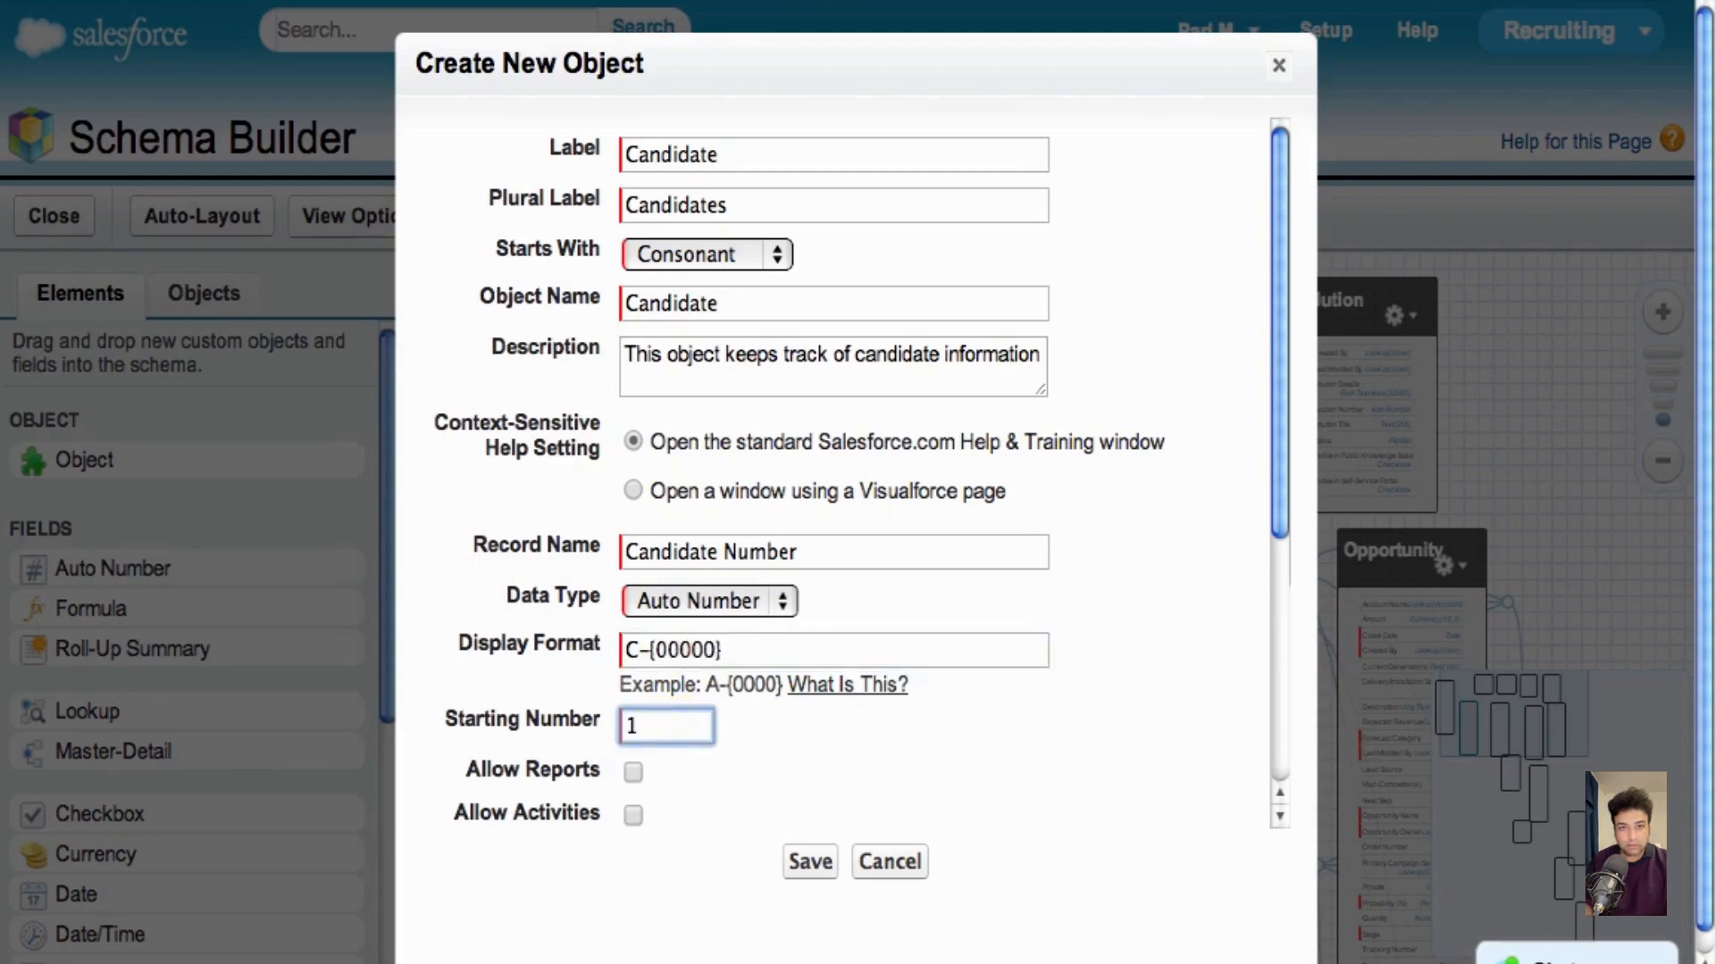
pyautogui.click(669, 723)
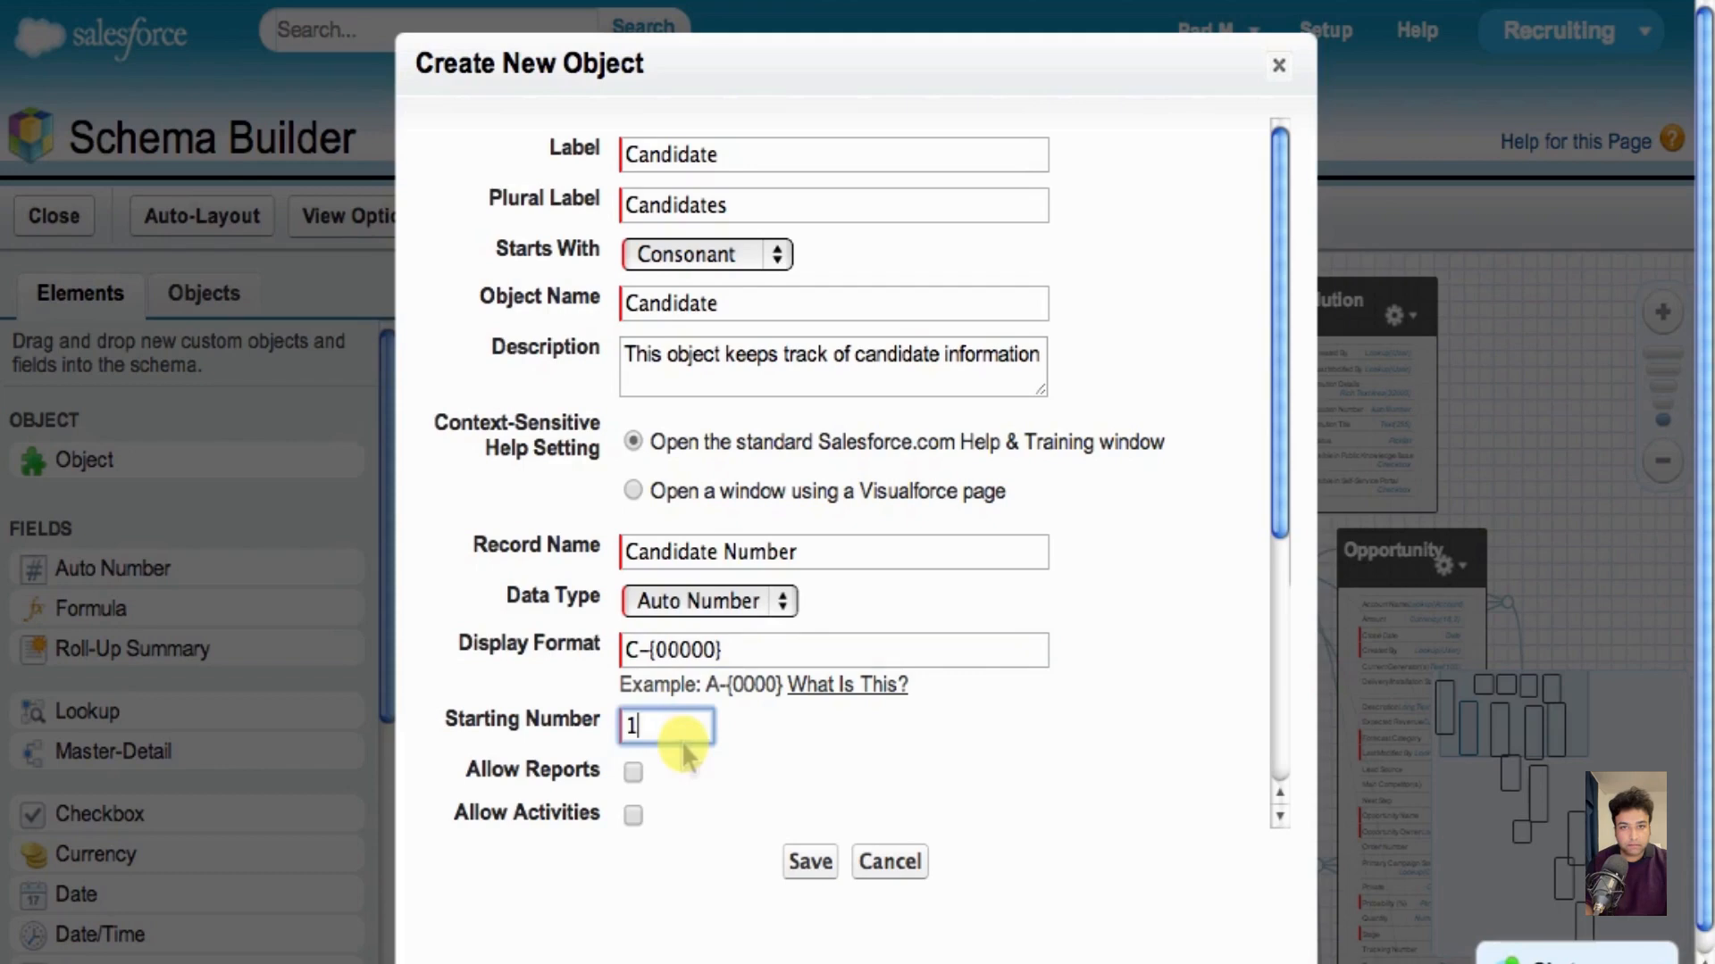
pyautogui.click(633, 772)
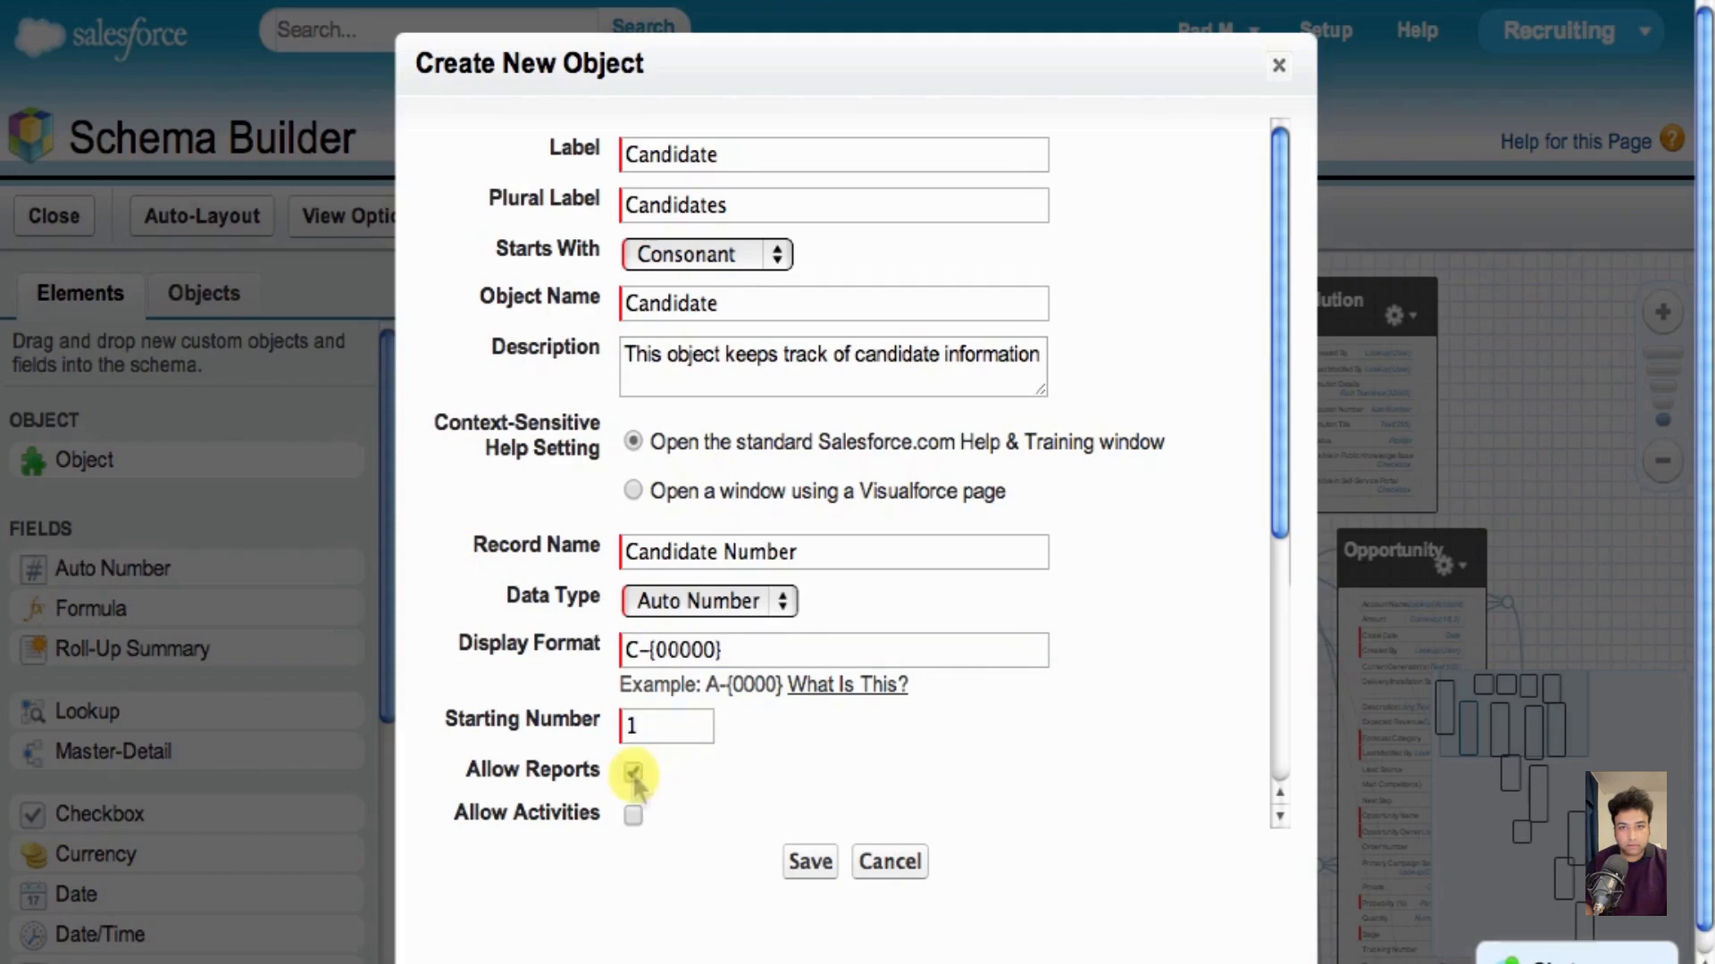
pyautogui.click(810, 862)
pyautogui.scroll(-5, 102, 732)
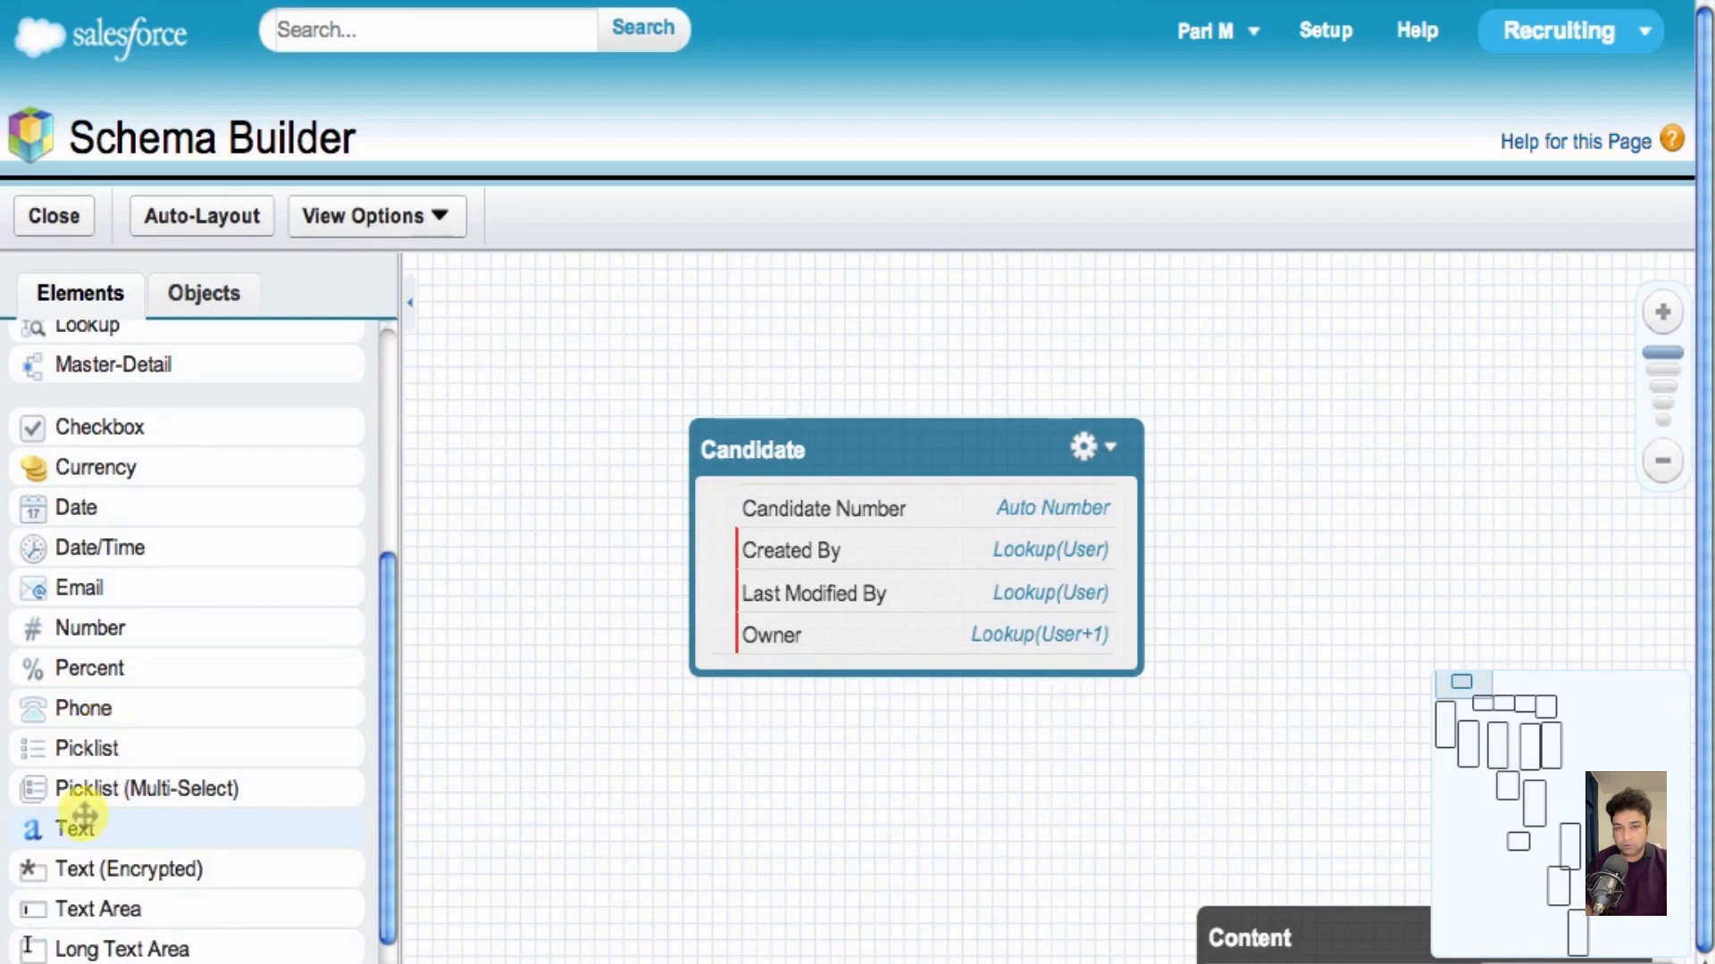
# Step: Add a First Name text field of length 20 to the Candidate object
pyautogui.moveTo(75, 830); pyautogui.dragTo(861, 529)
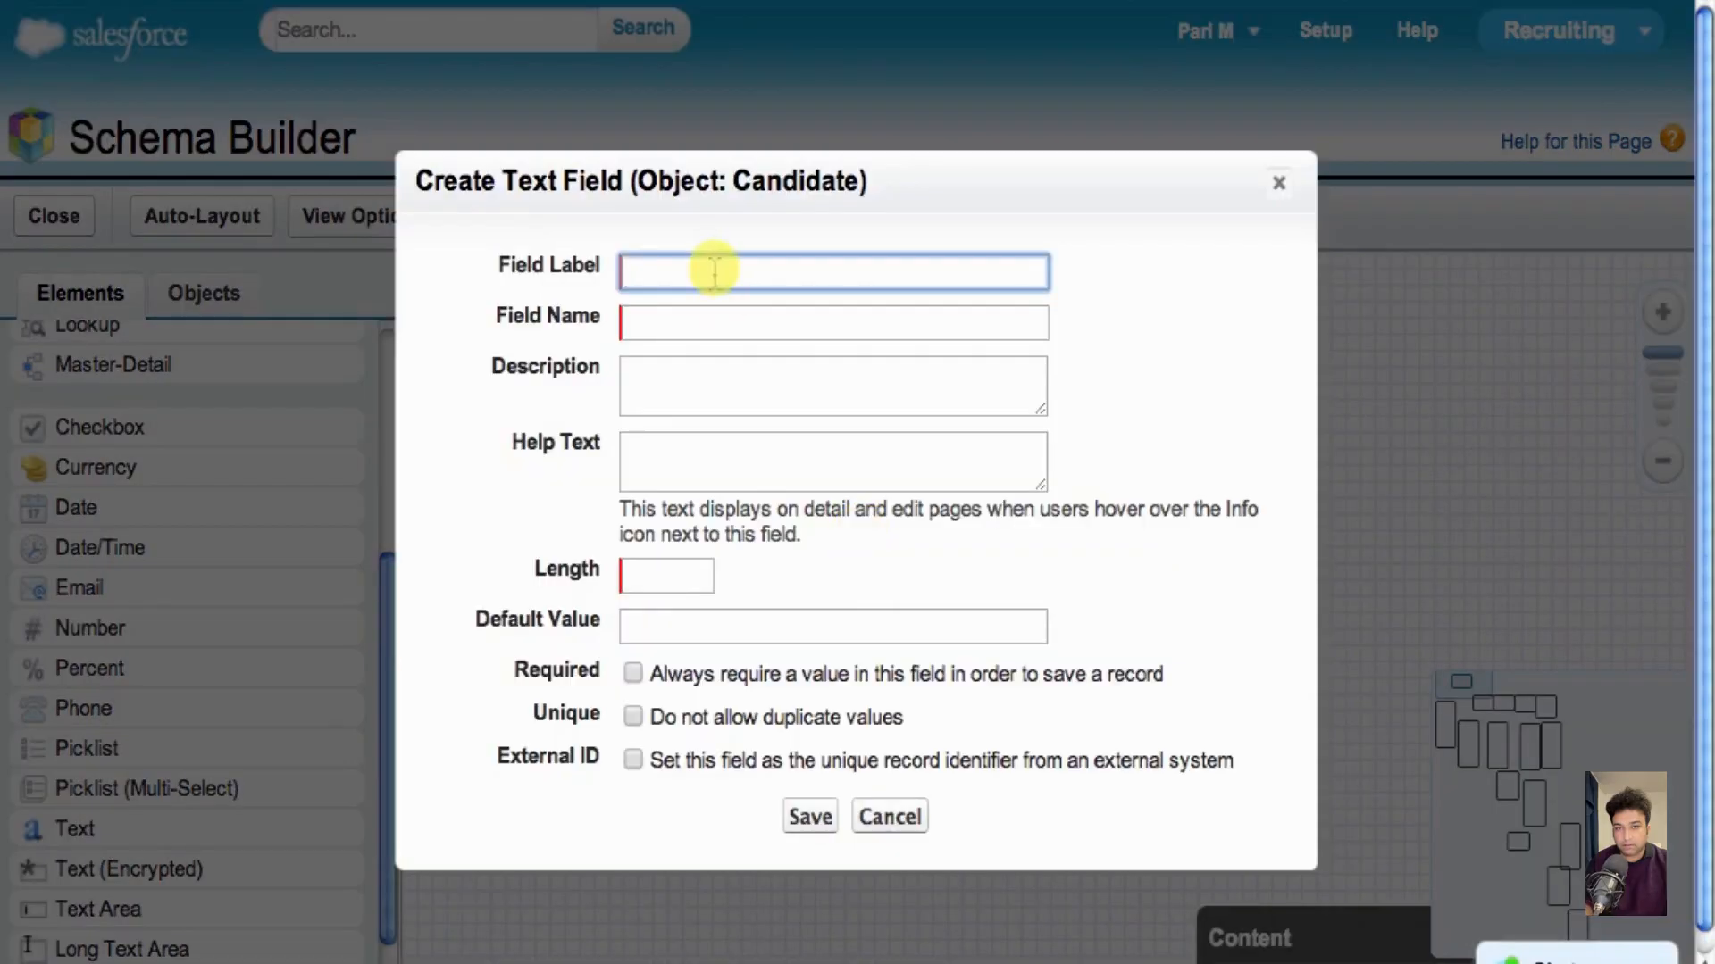
pyautogui.write('First Name')
pyautogui.press('Tab')
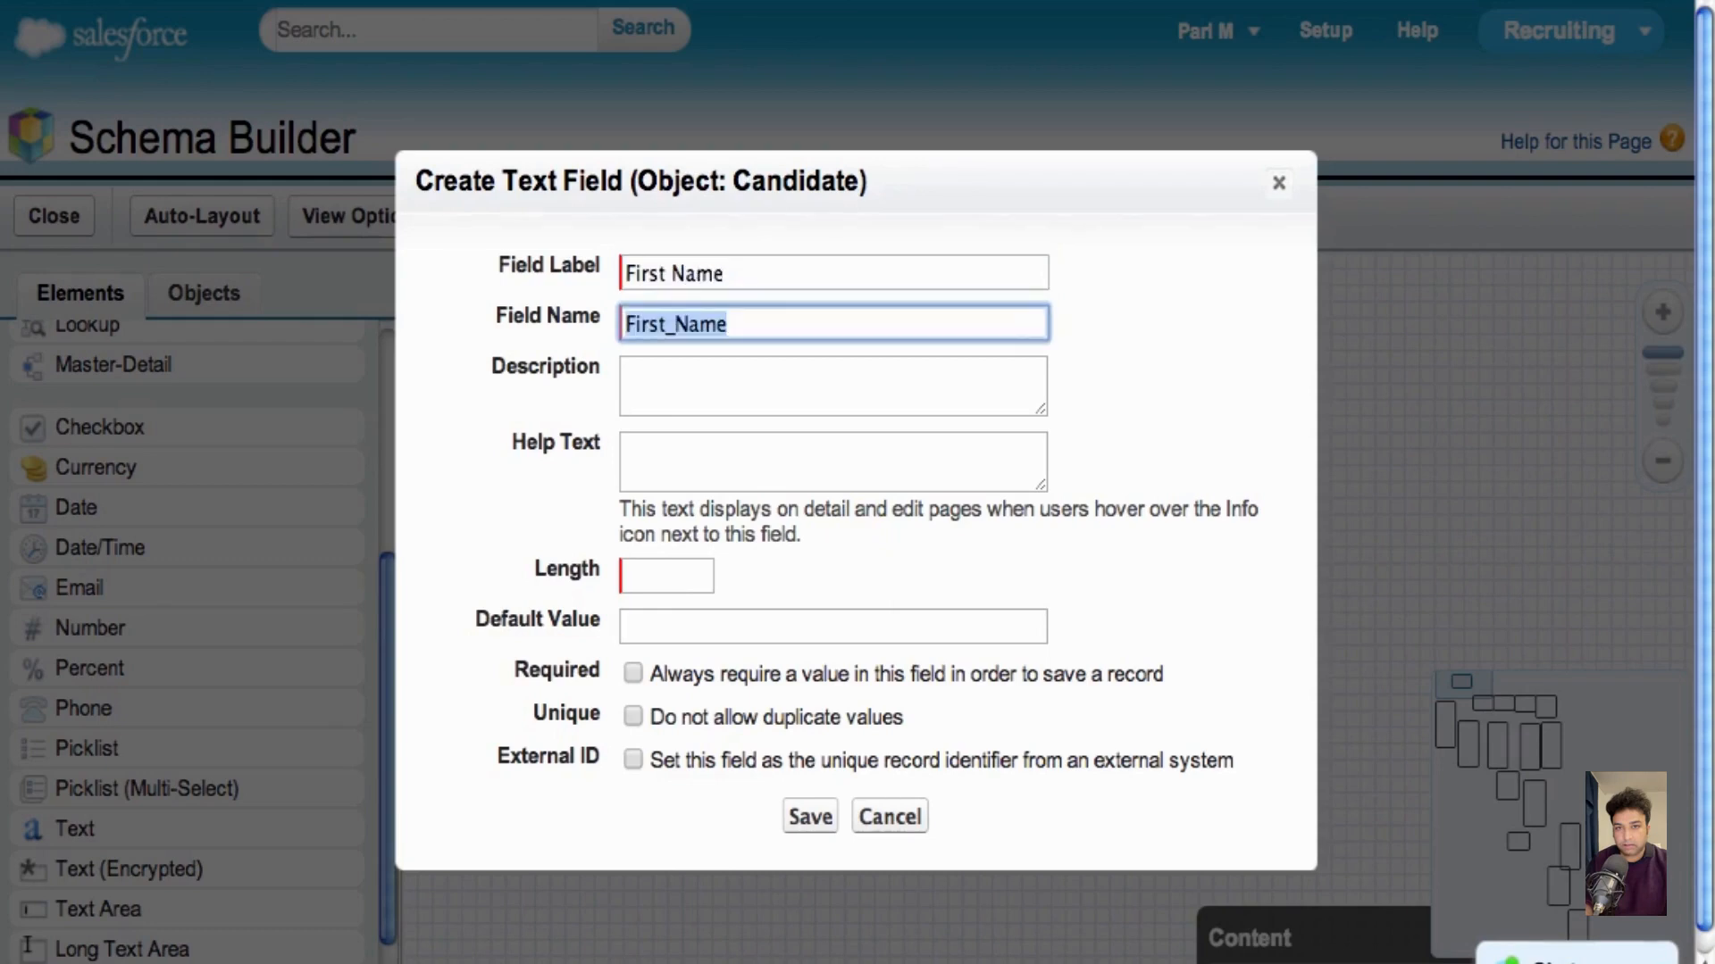
pyautogui.press('Tab')
pyautogui.press('Tab')
pyautogui.press('Tab')
pyautogui.write('20')
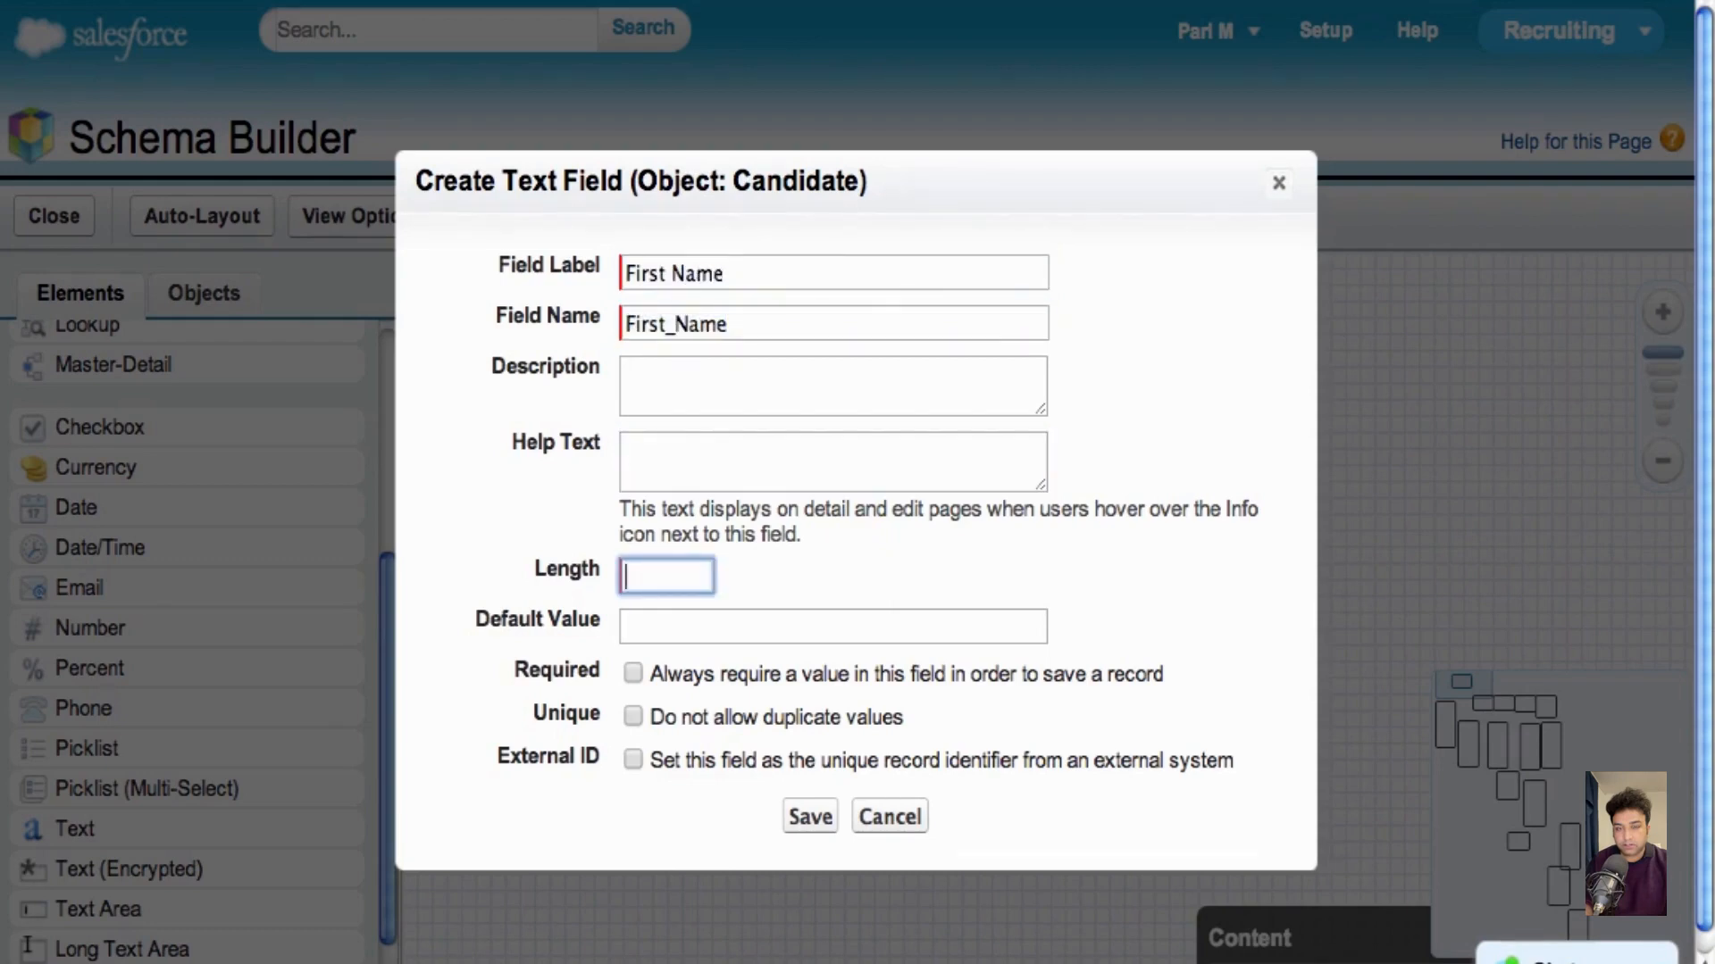
pyautogui.click(815, 823)
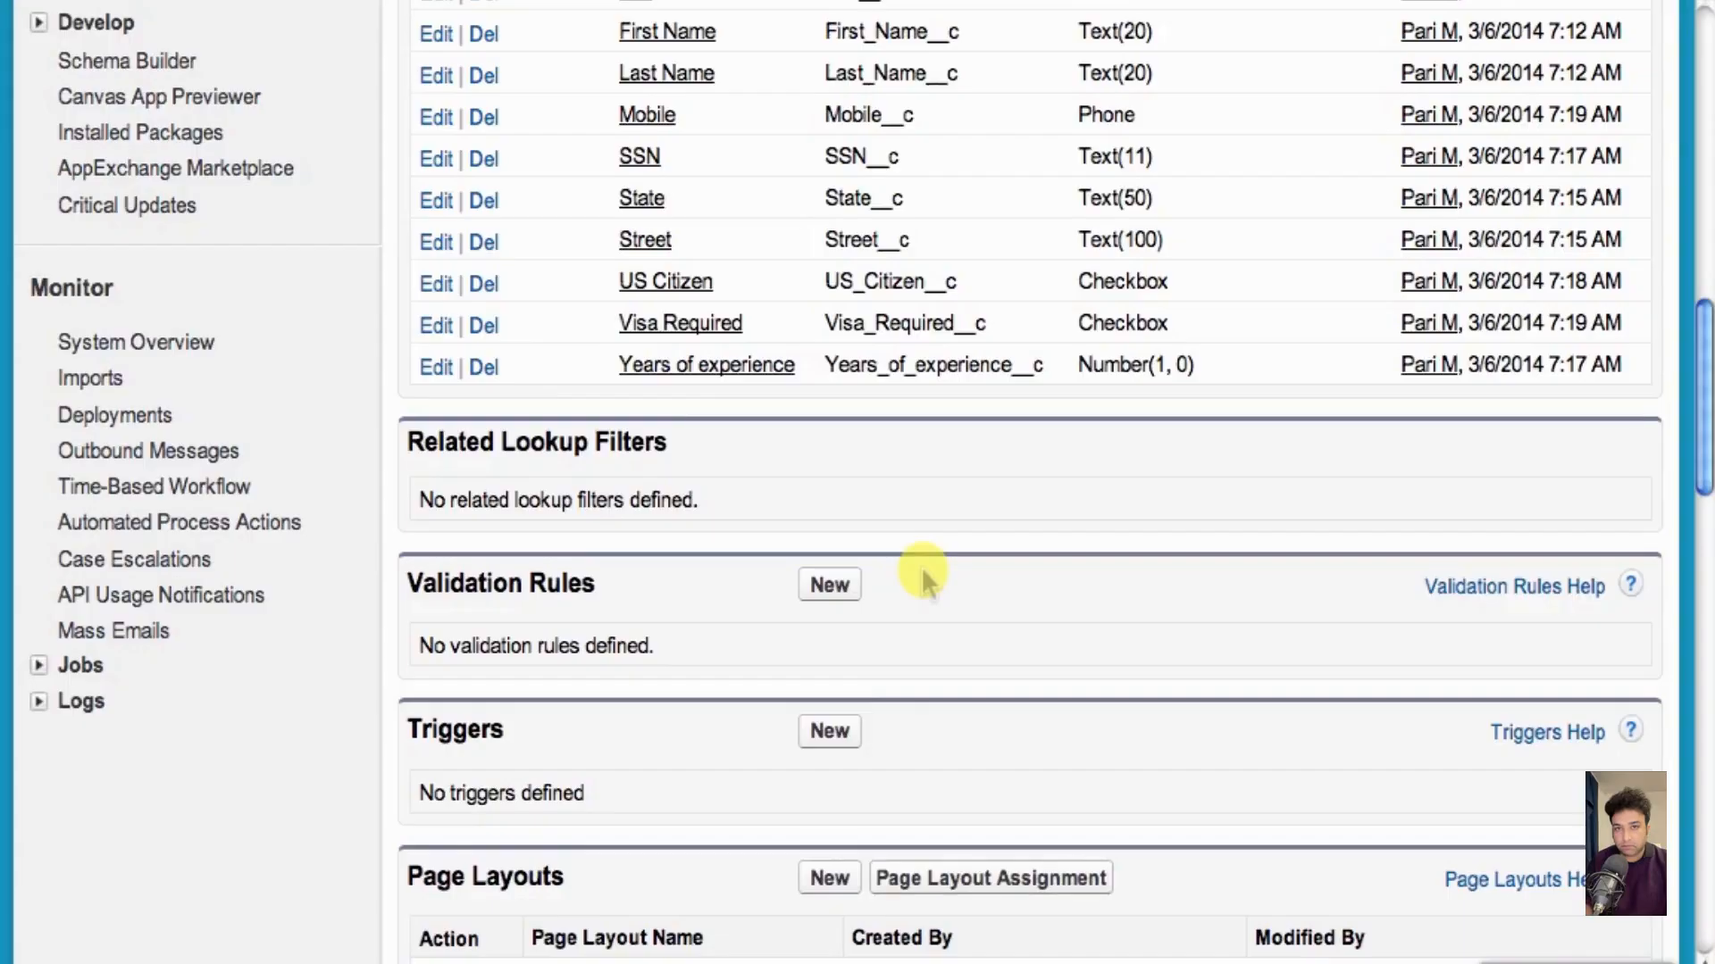
# Step: Place Current Employer, Currently Employed, City and First Name into Candidate Information, then save the layout
pyautogui.scroll(-2, 920, 566)
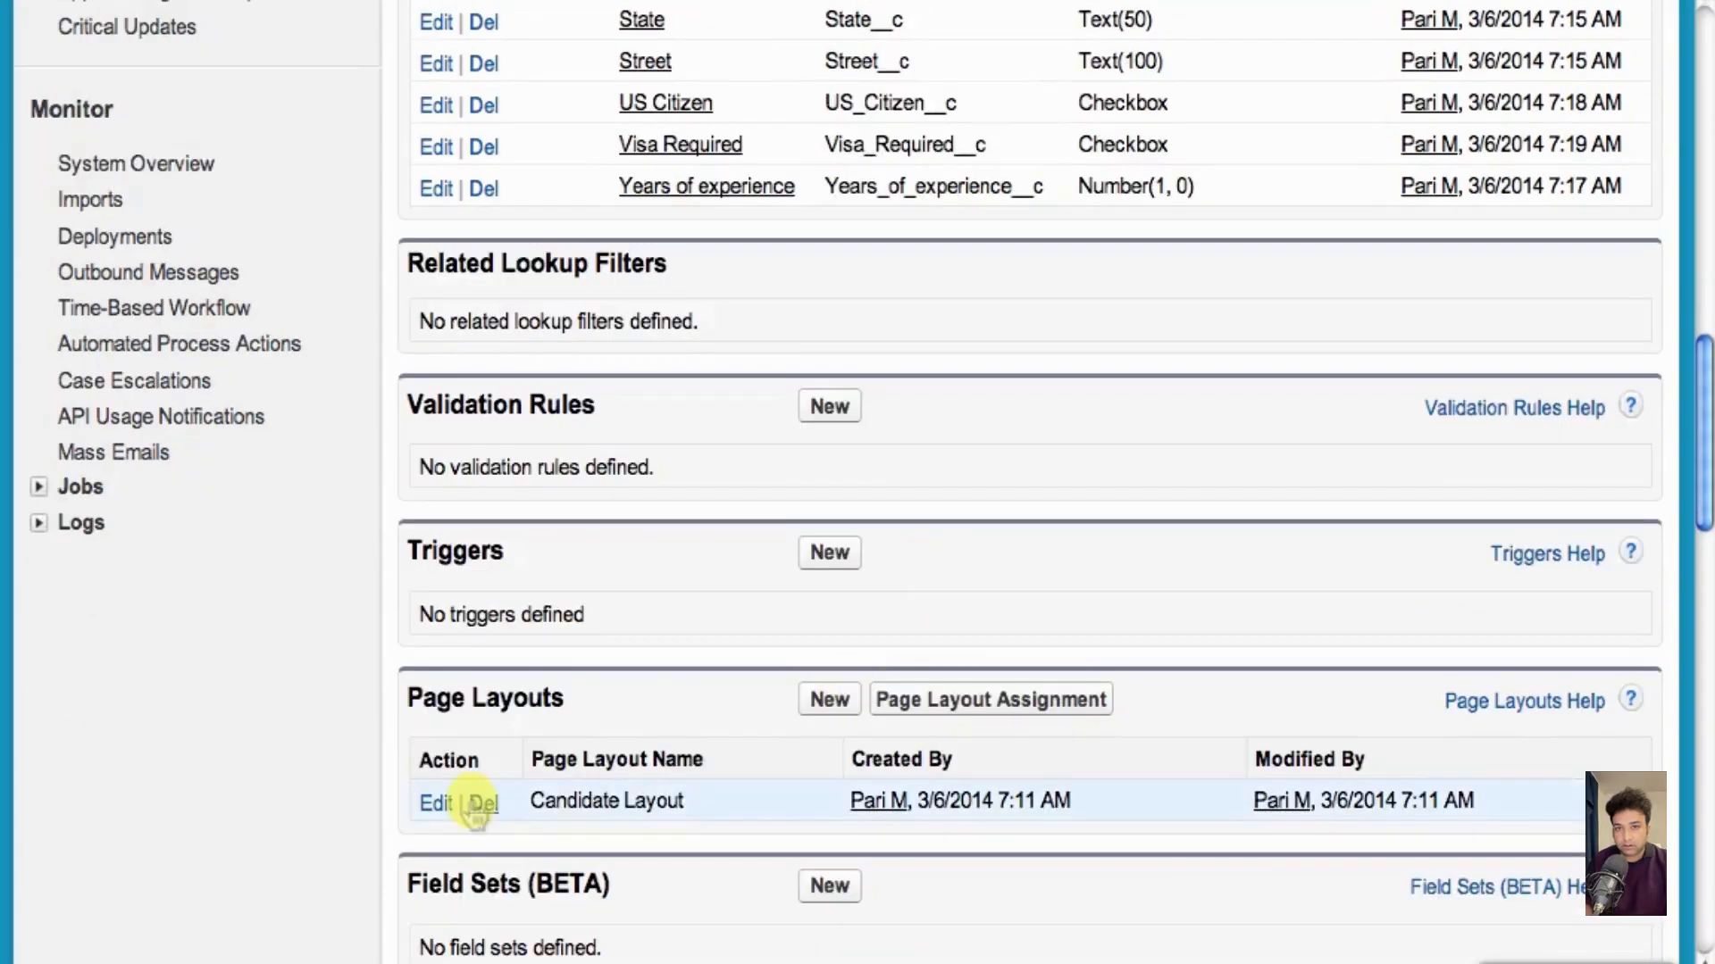
pyautogui.click(435, 802)
pyautogui.moveTo(988, 170); pyautogui.dragTo(1148, 700)
pyautogui.moveTo(1026, 191); pyautogui.dragTo(1161, 759)
pyautogui.moveTo(815, 230); pyautogui.dragTo(679, 768)
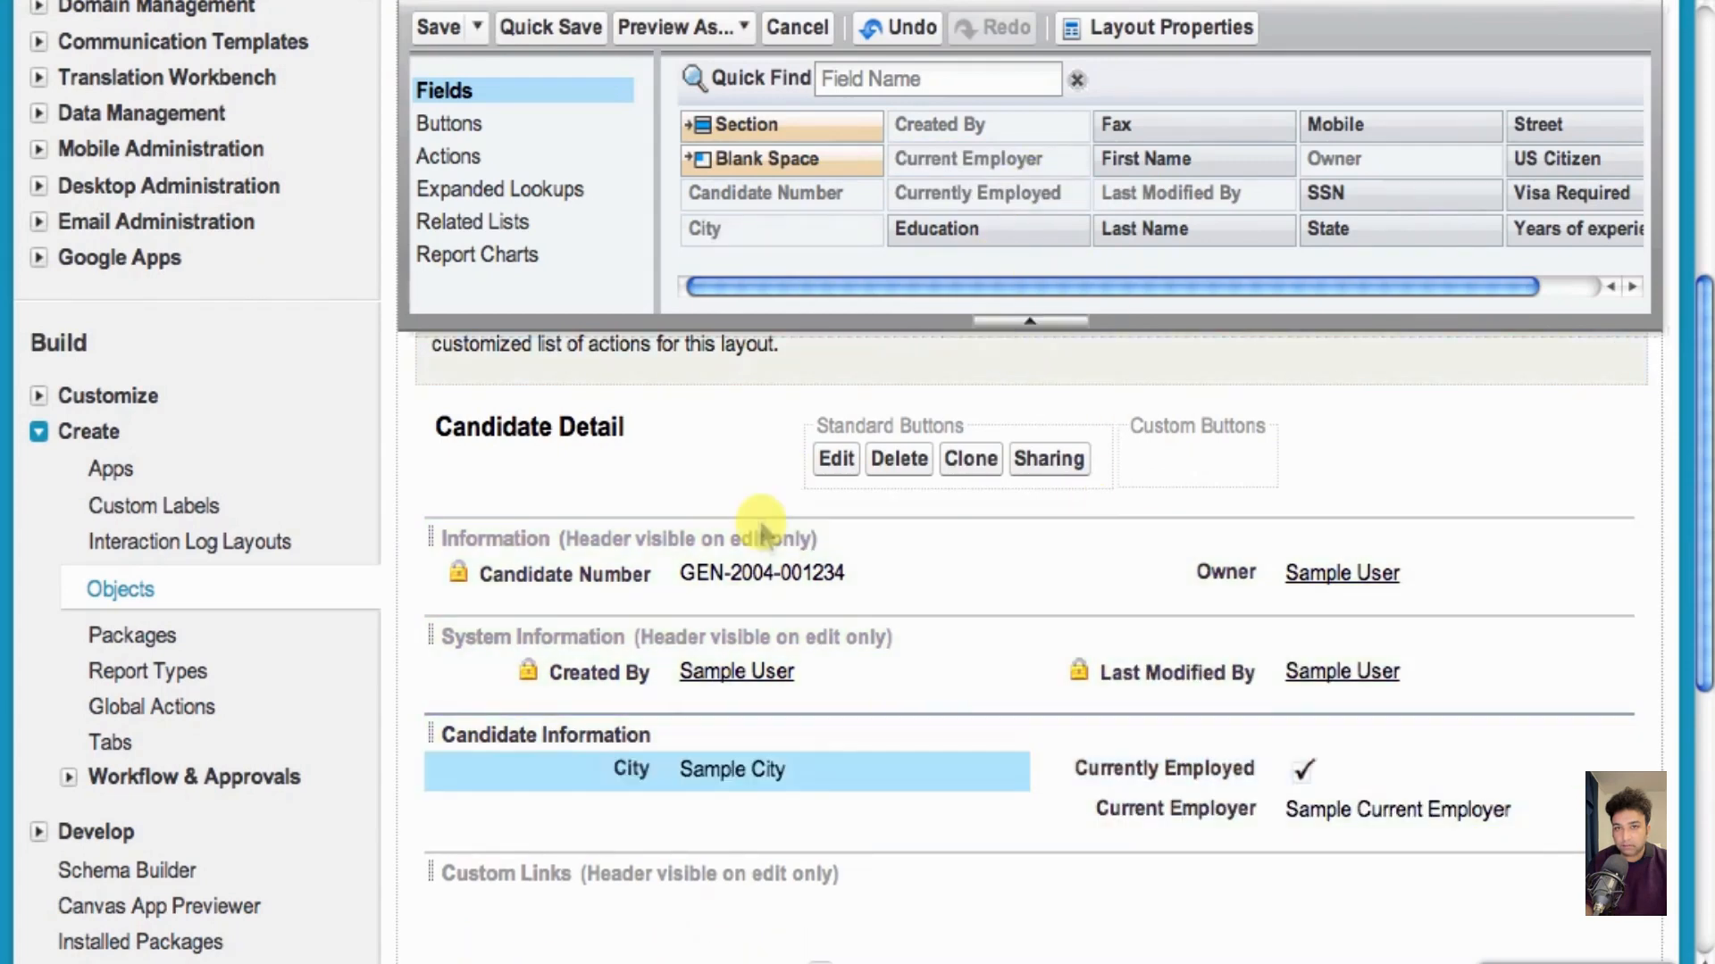
pyautogui.moveTo(1193, 161); pyautogui.dragTo(719, 719)
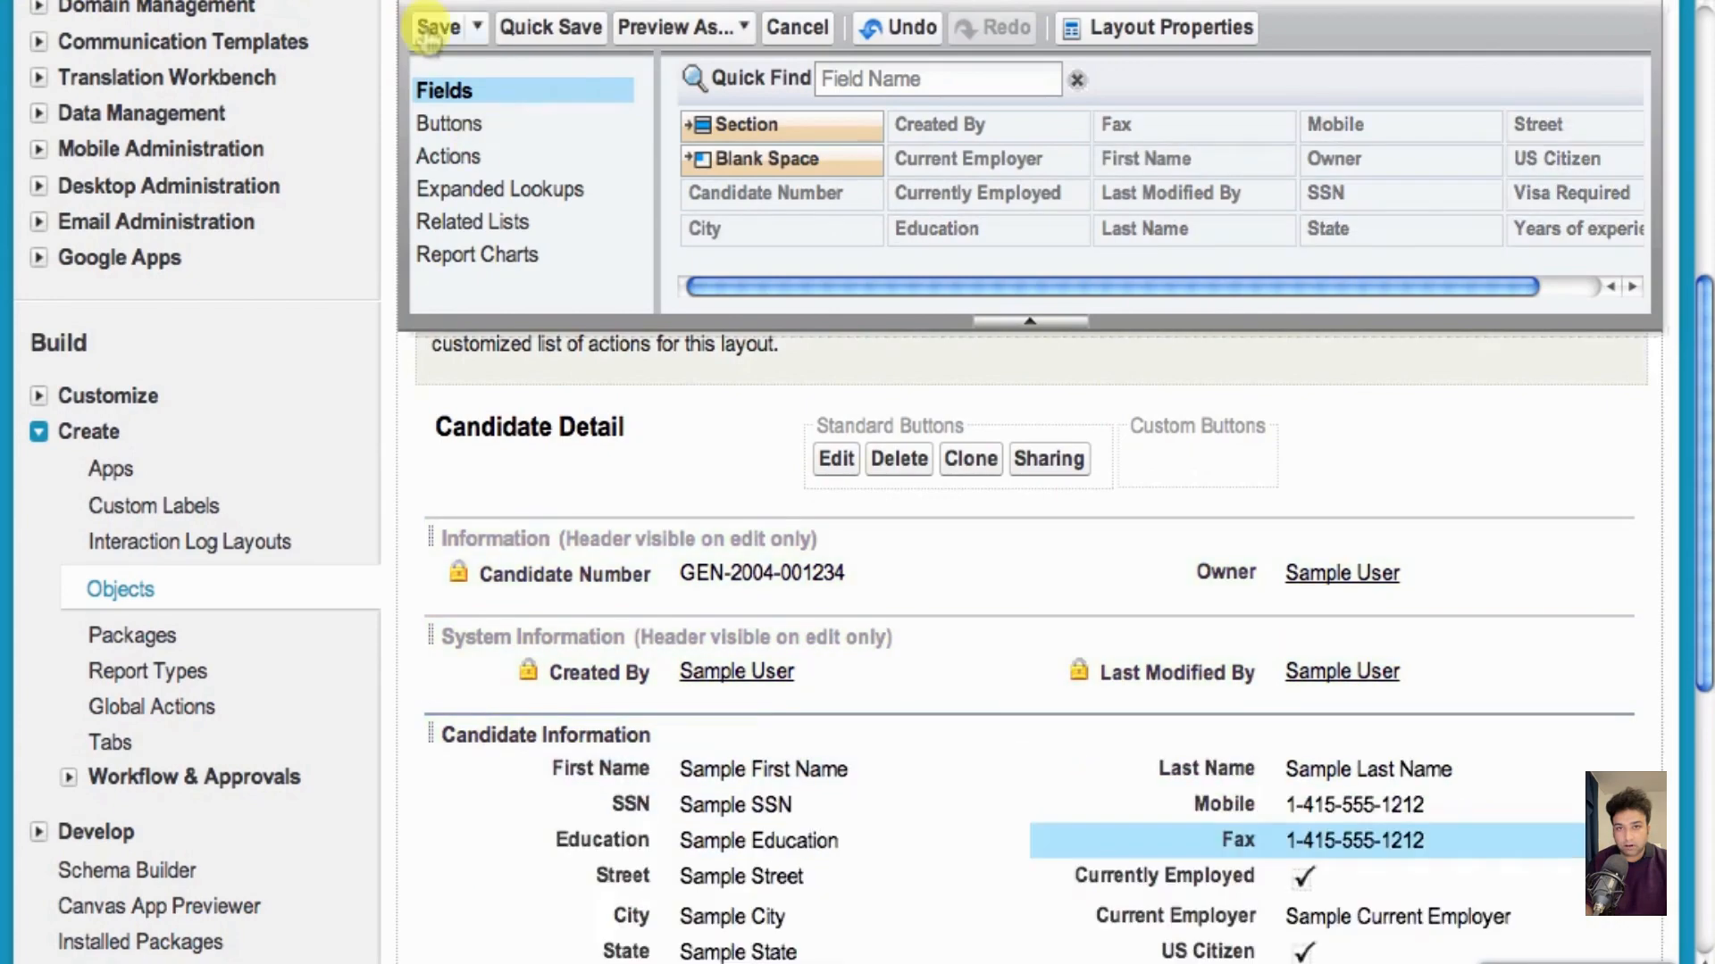
pyautogui.click(431, 29)
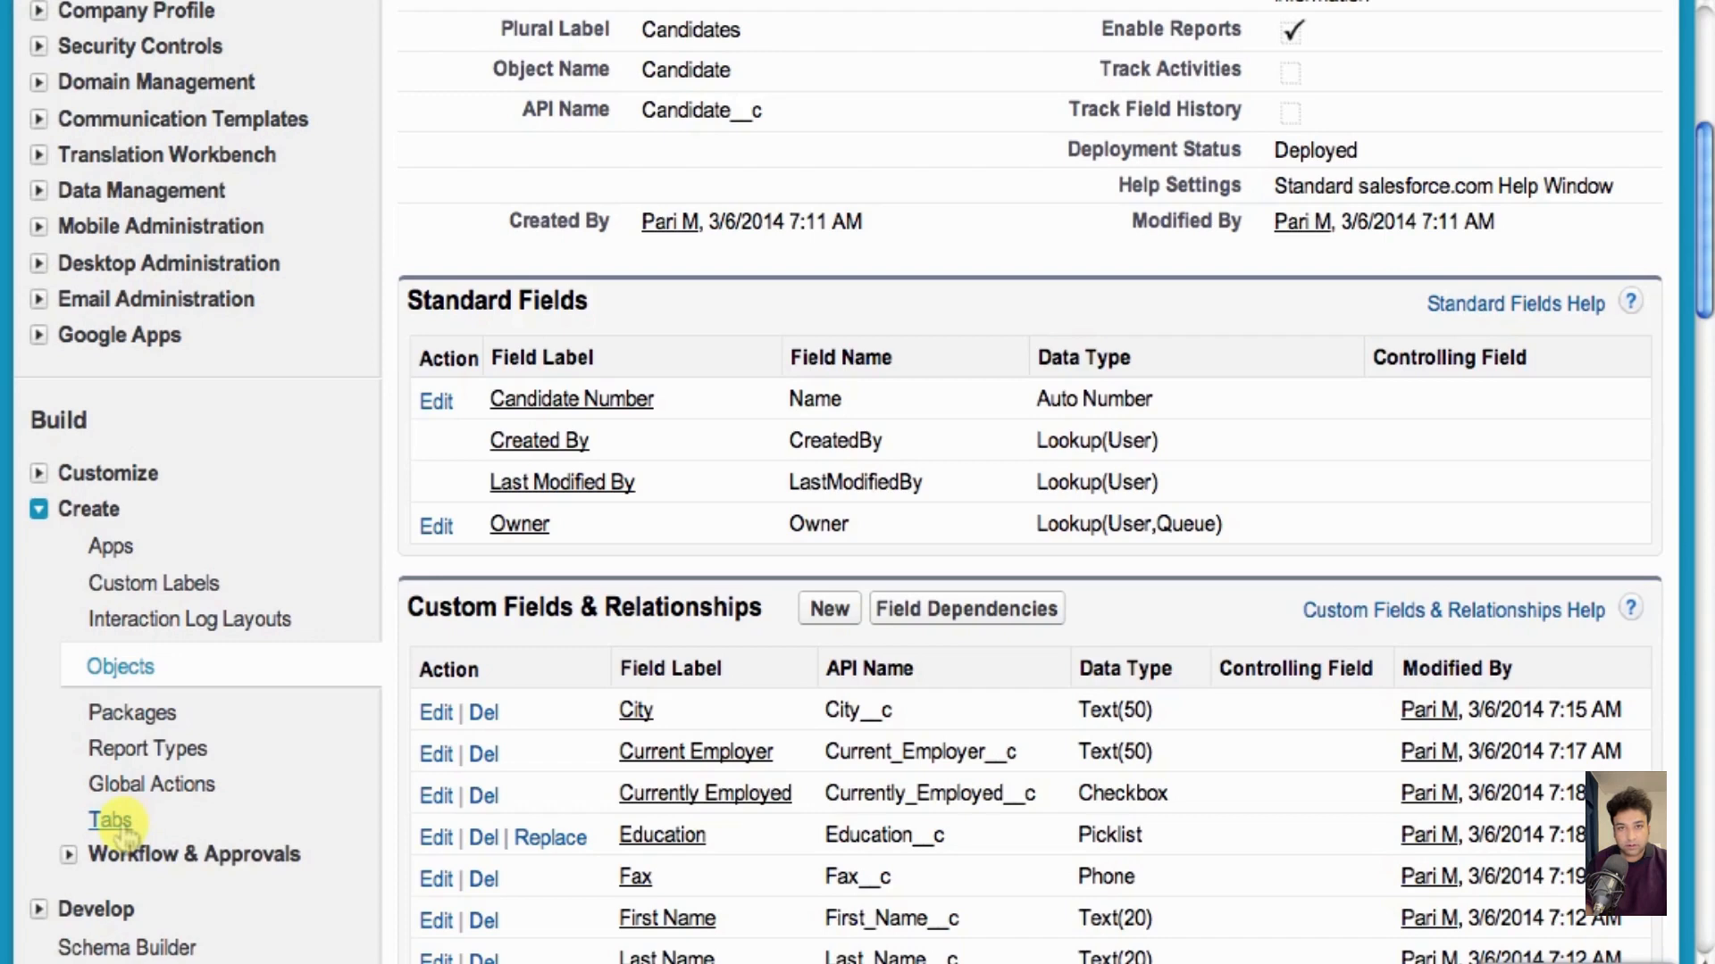
# Step: Begin a new custom tab for the Candidate object with the Caduceus style
pyautogui.click(110, 820)
pyautogui.click(842, 527)
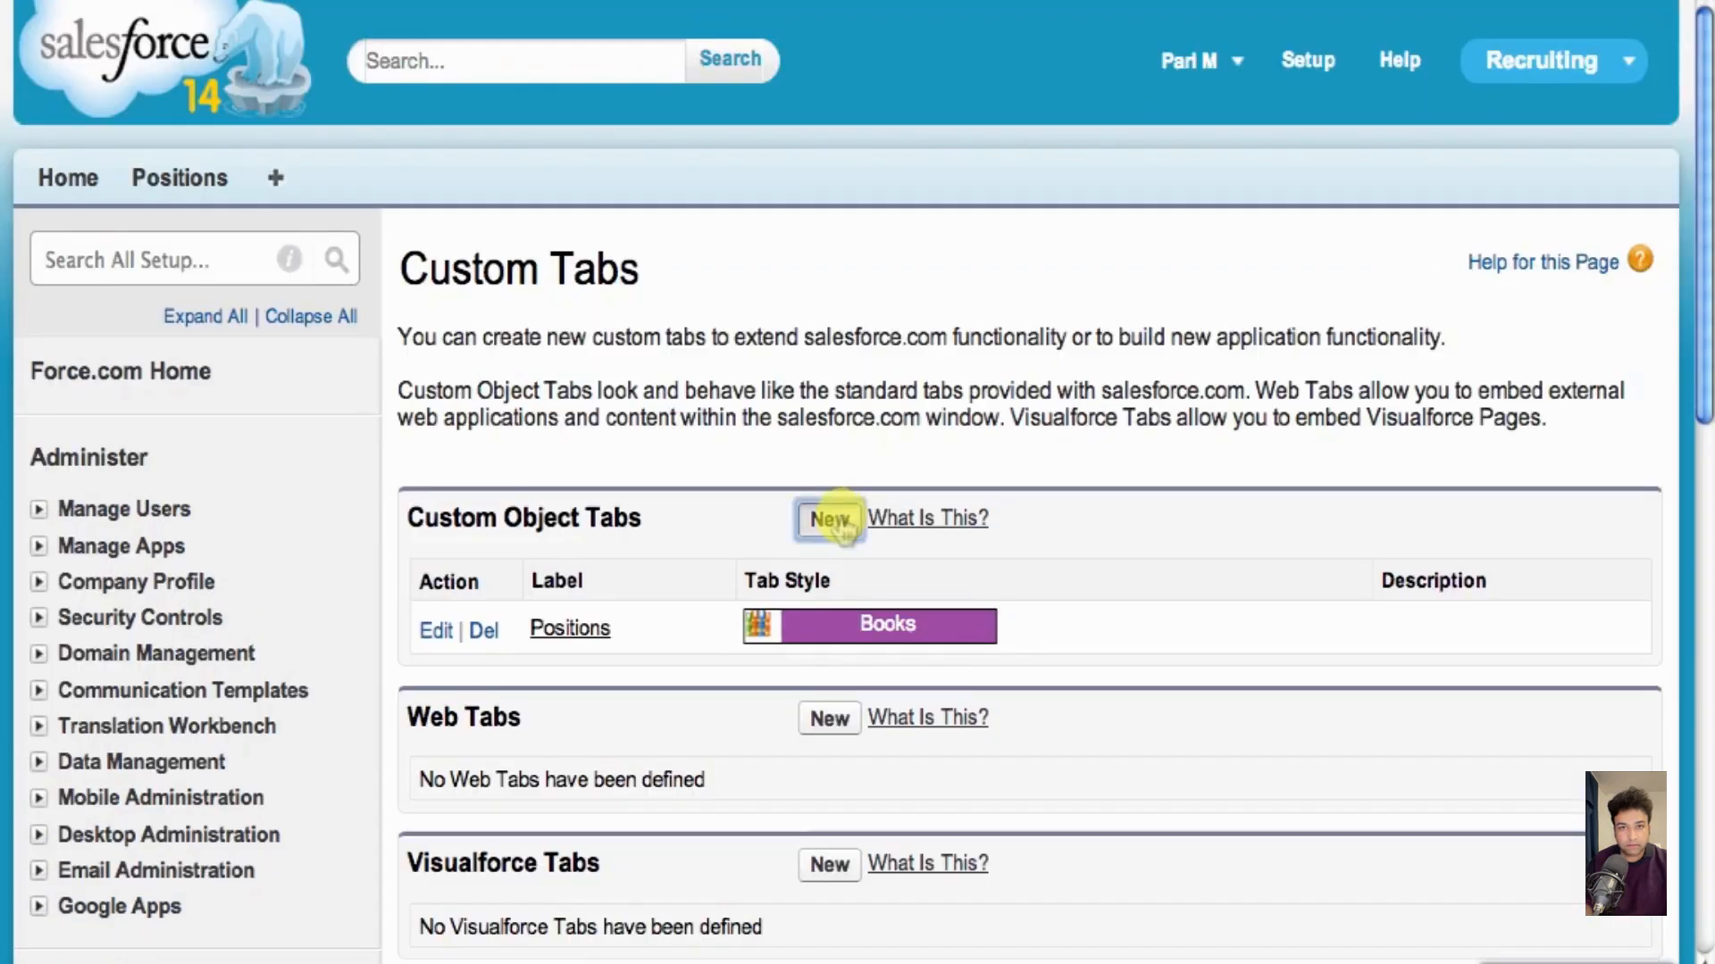
pyautogui.click(792, 566)
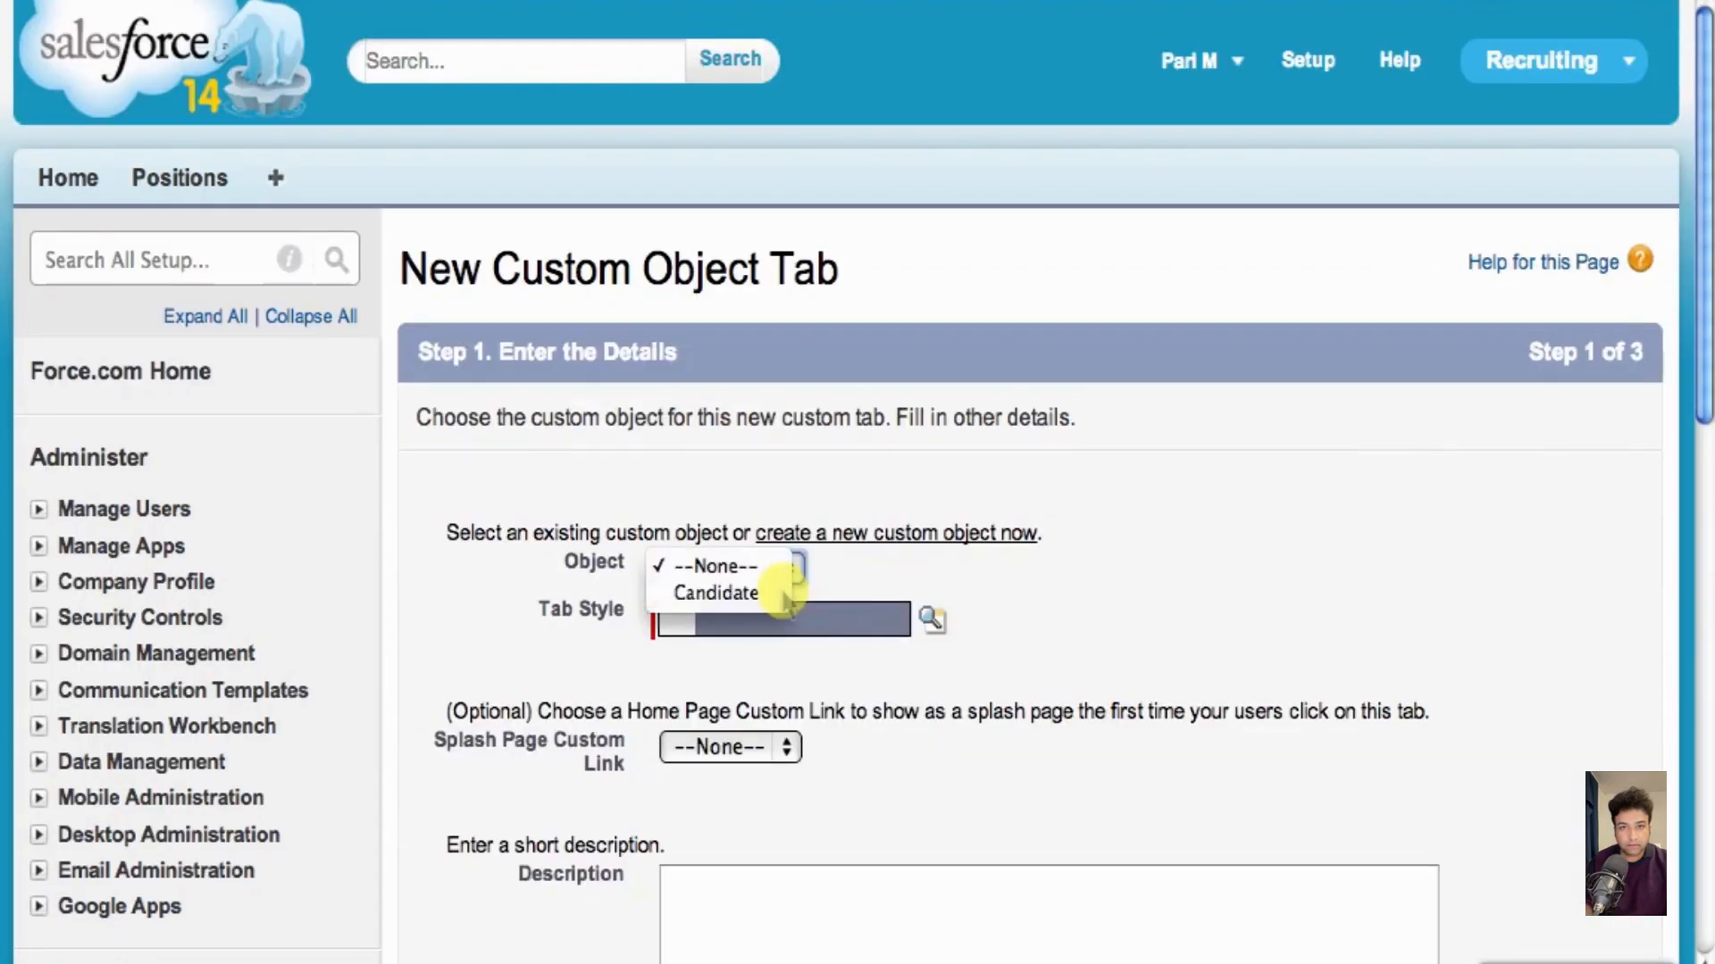
pyautogui.click(777, 592)
pyautogui.click(932, 619)
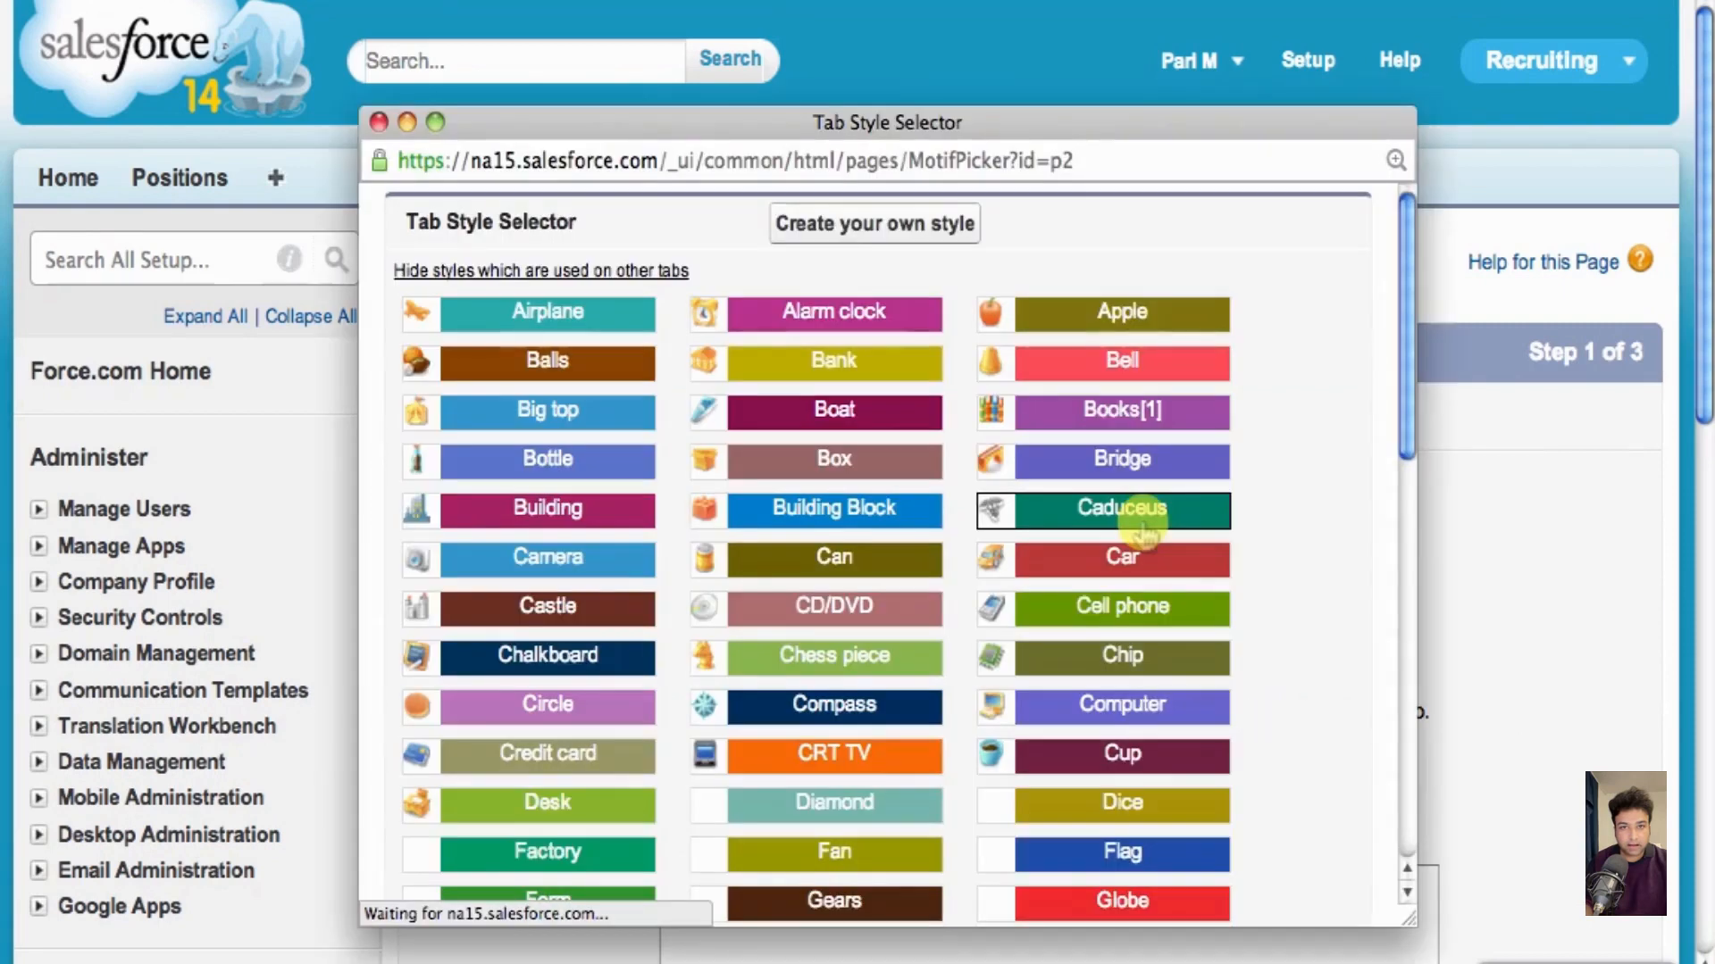
pyautogui.click(1143, 524)
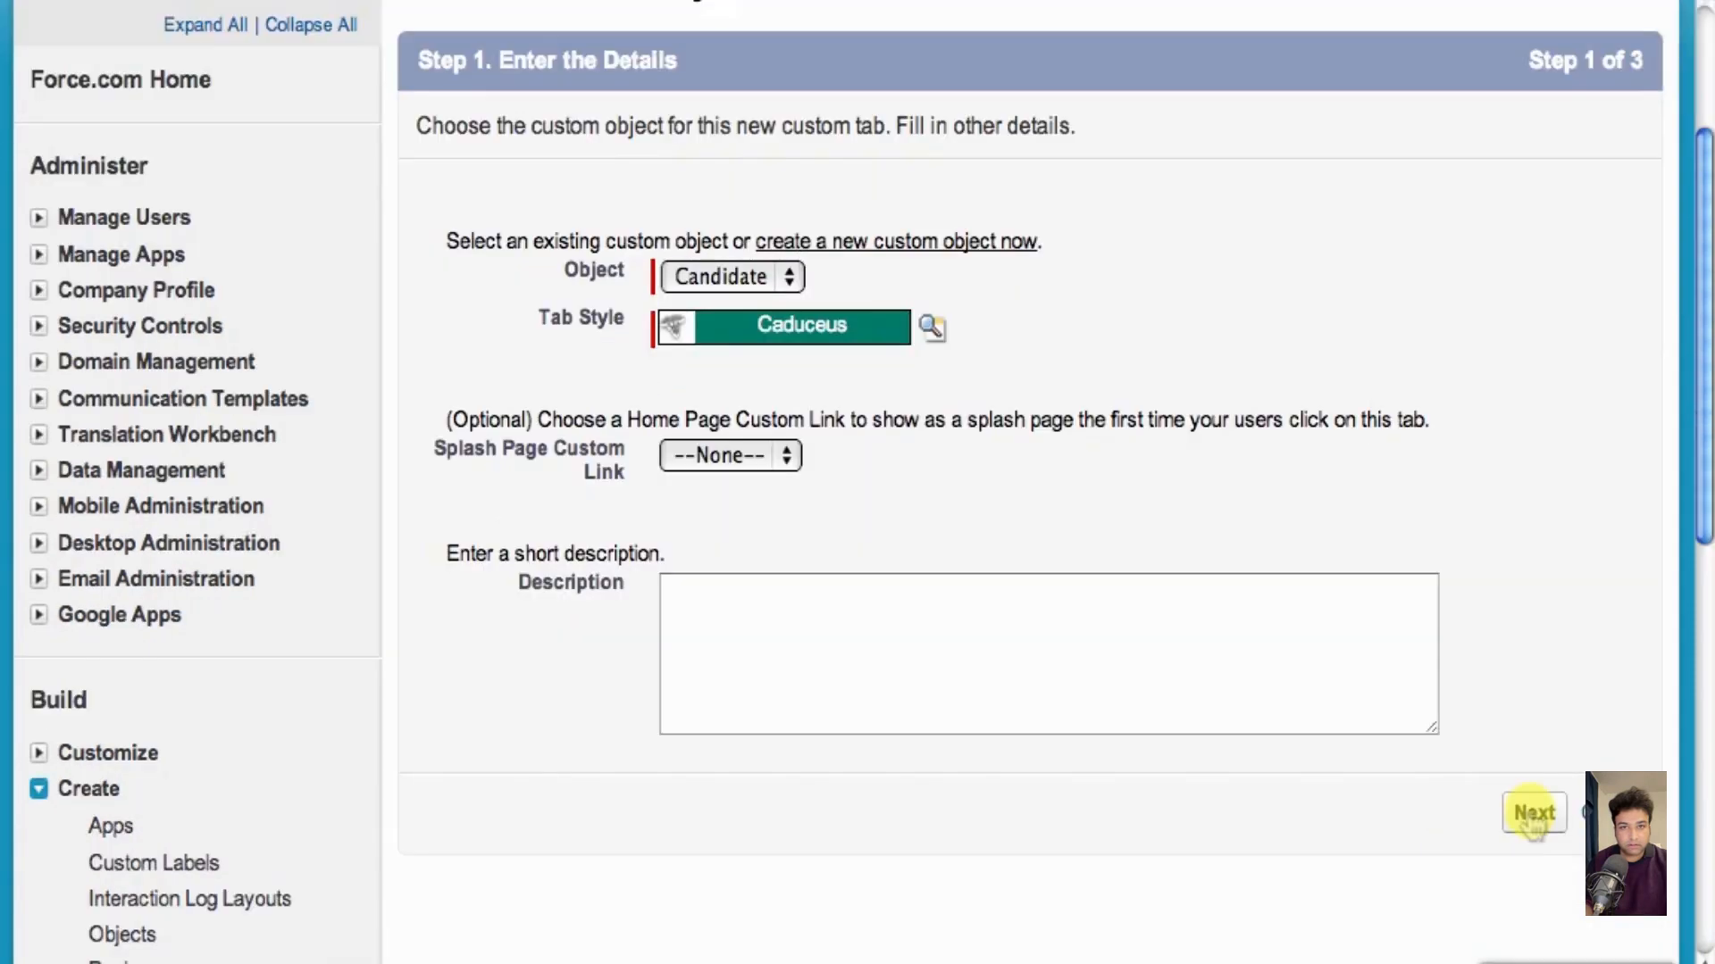
# Step: Include the tab in the Recruiting app, save it, and open a new Candidate form
pyautogui.click(1534, 814)
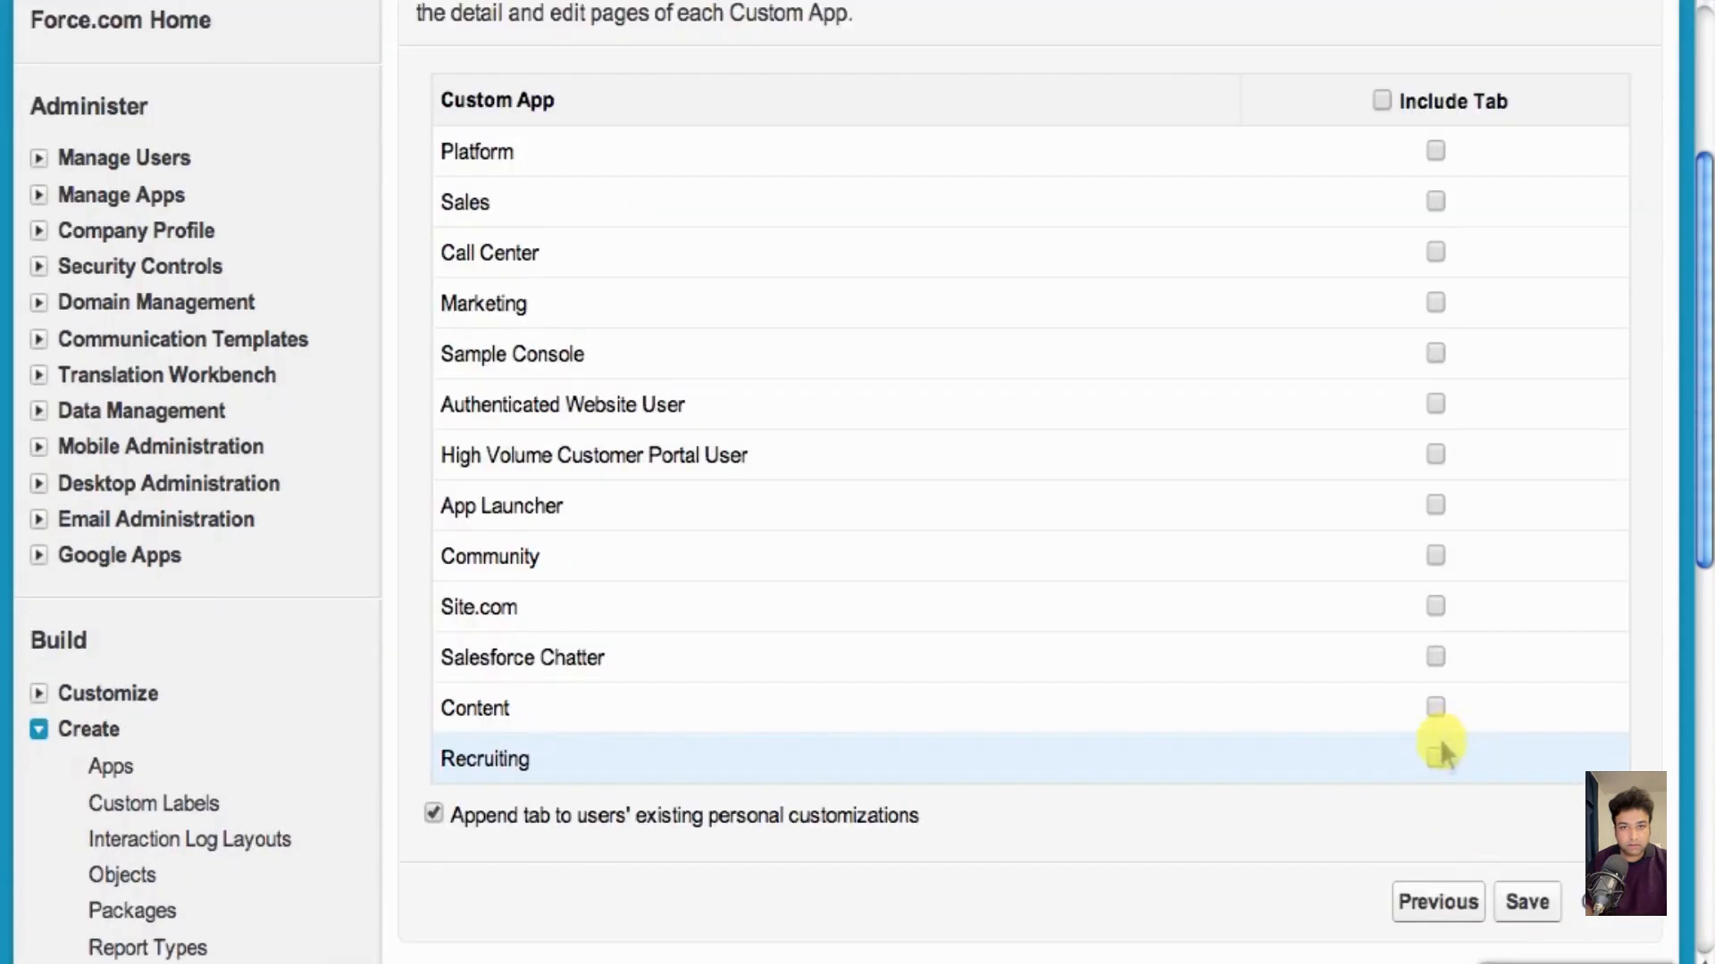
pyautogui.click(1435, 757)
pyautogui.click(1523, 902)
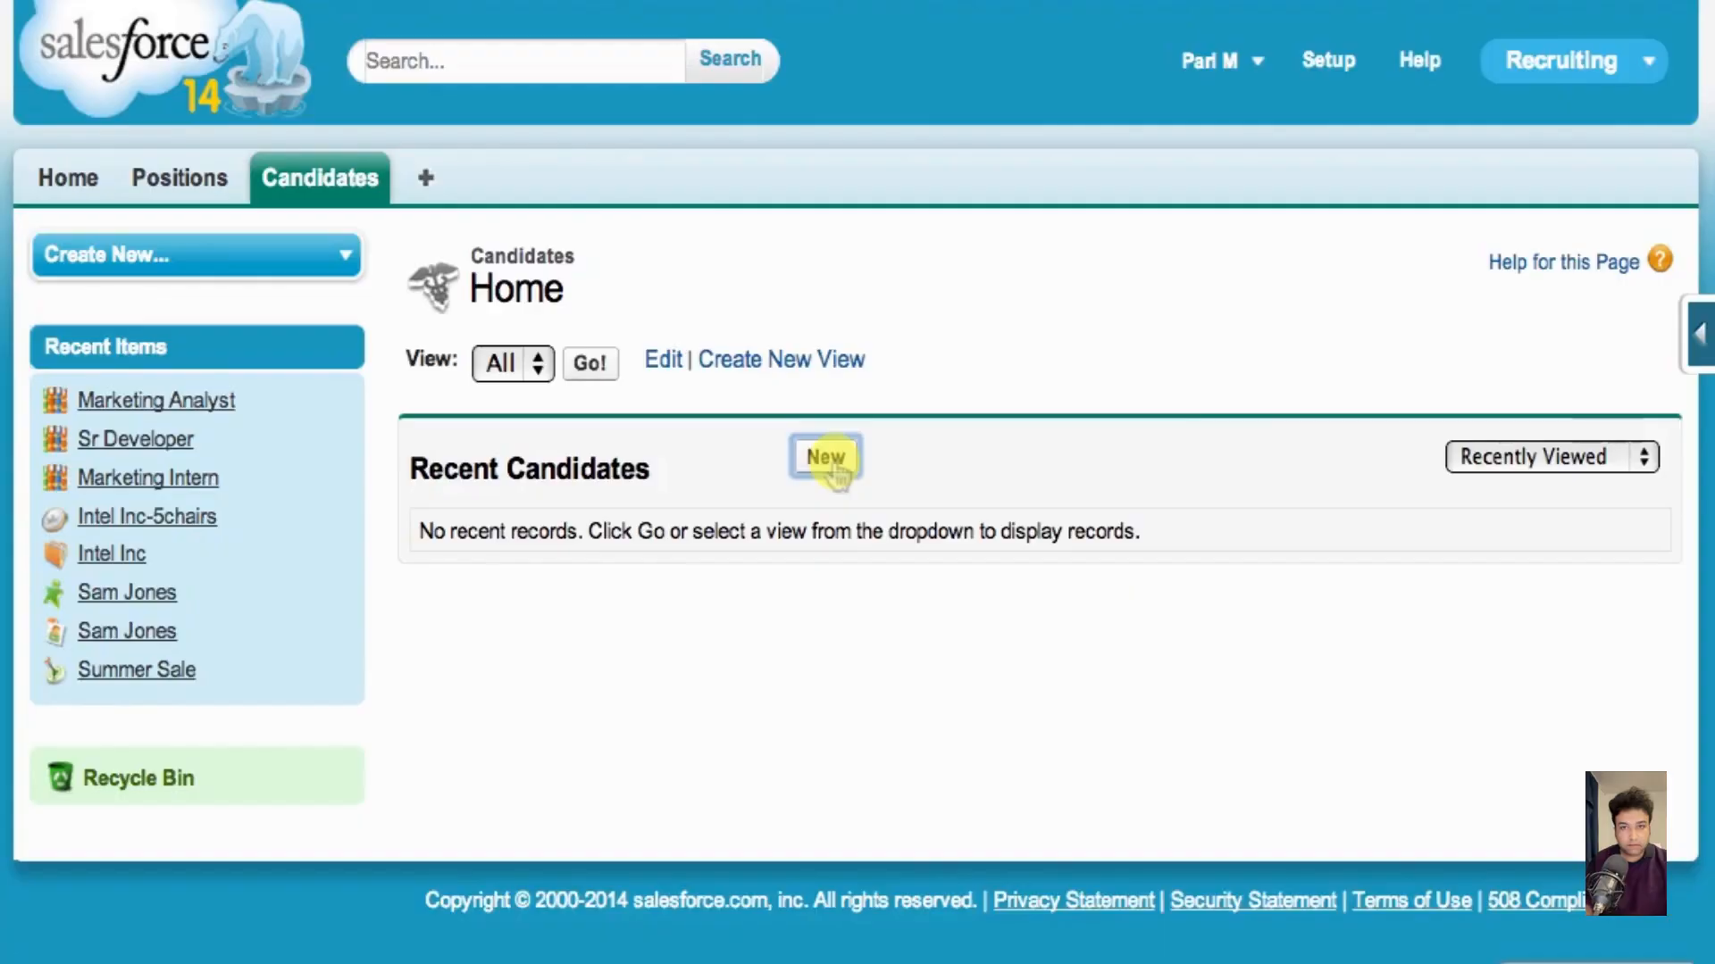
pyautogui.click(826, 453)
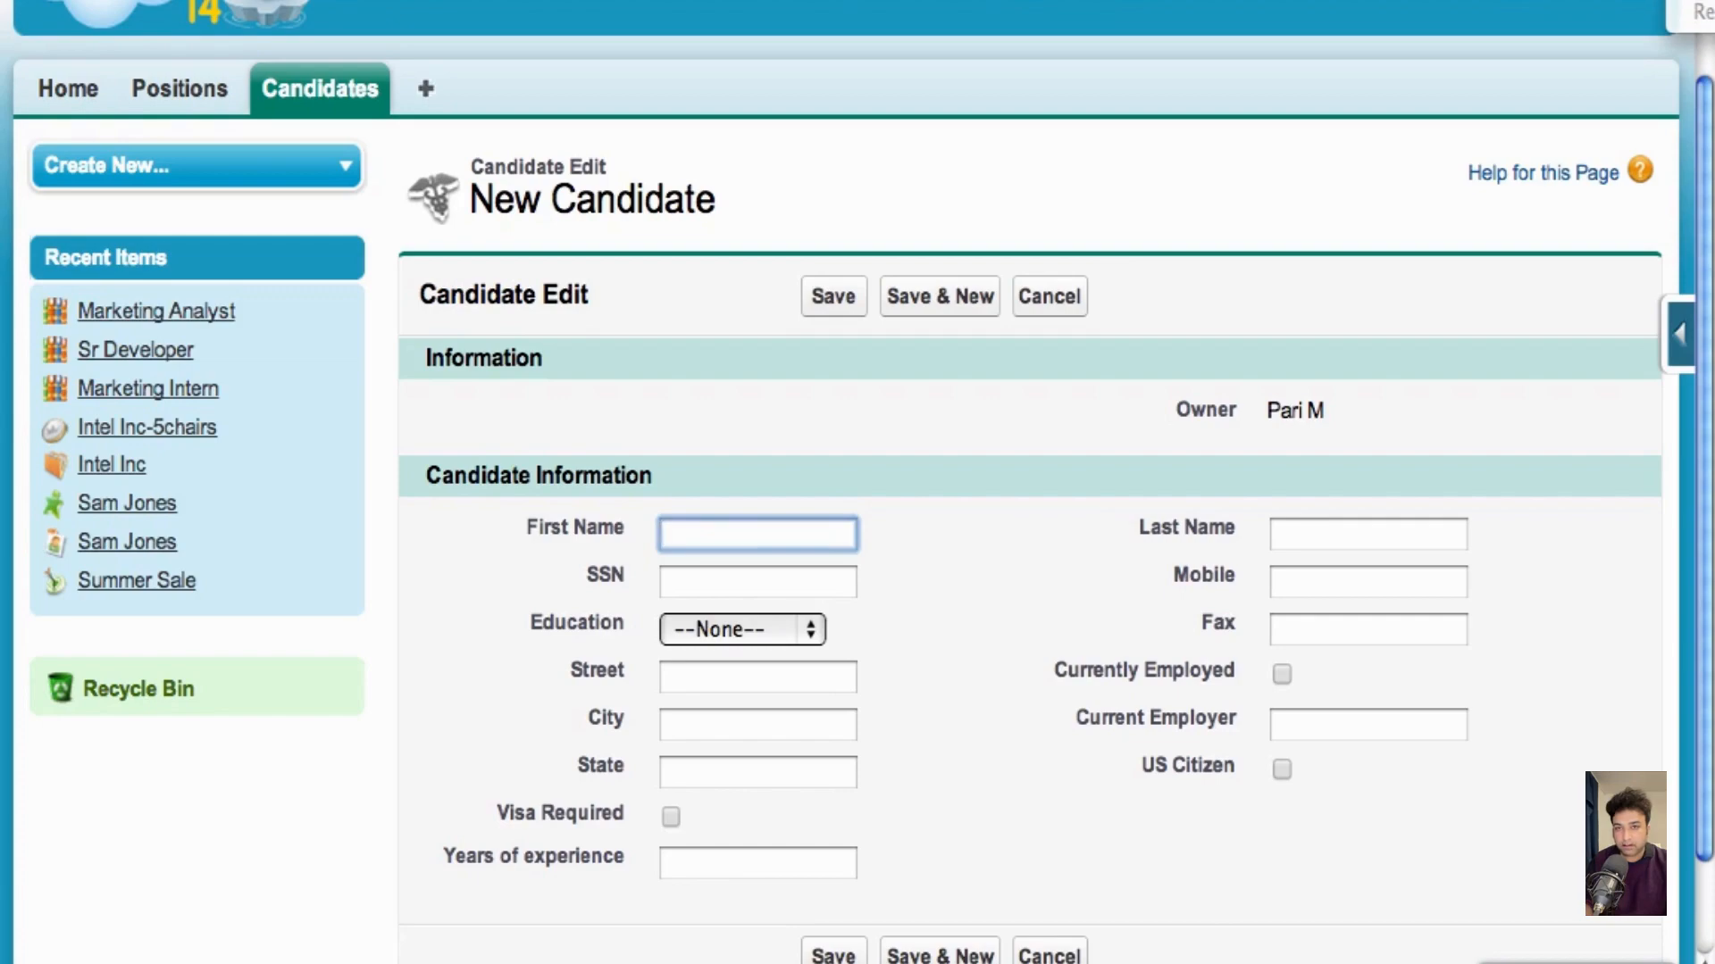
pyautogui.click(1133, 494)
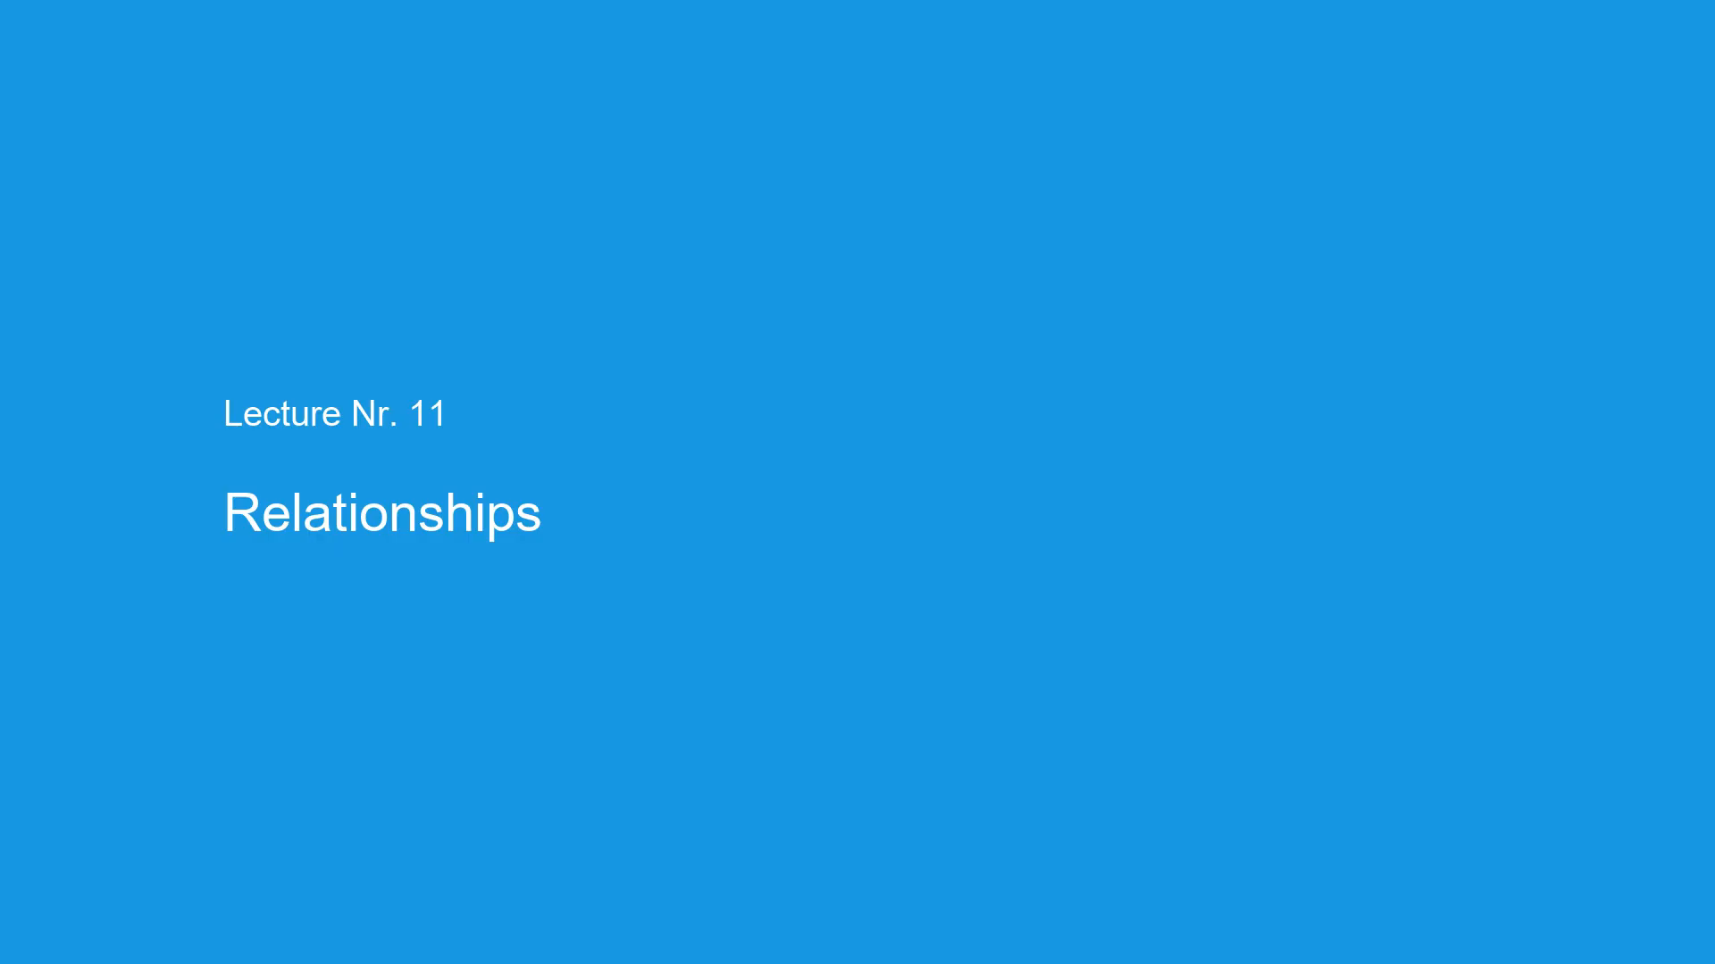
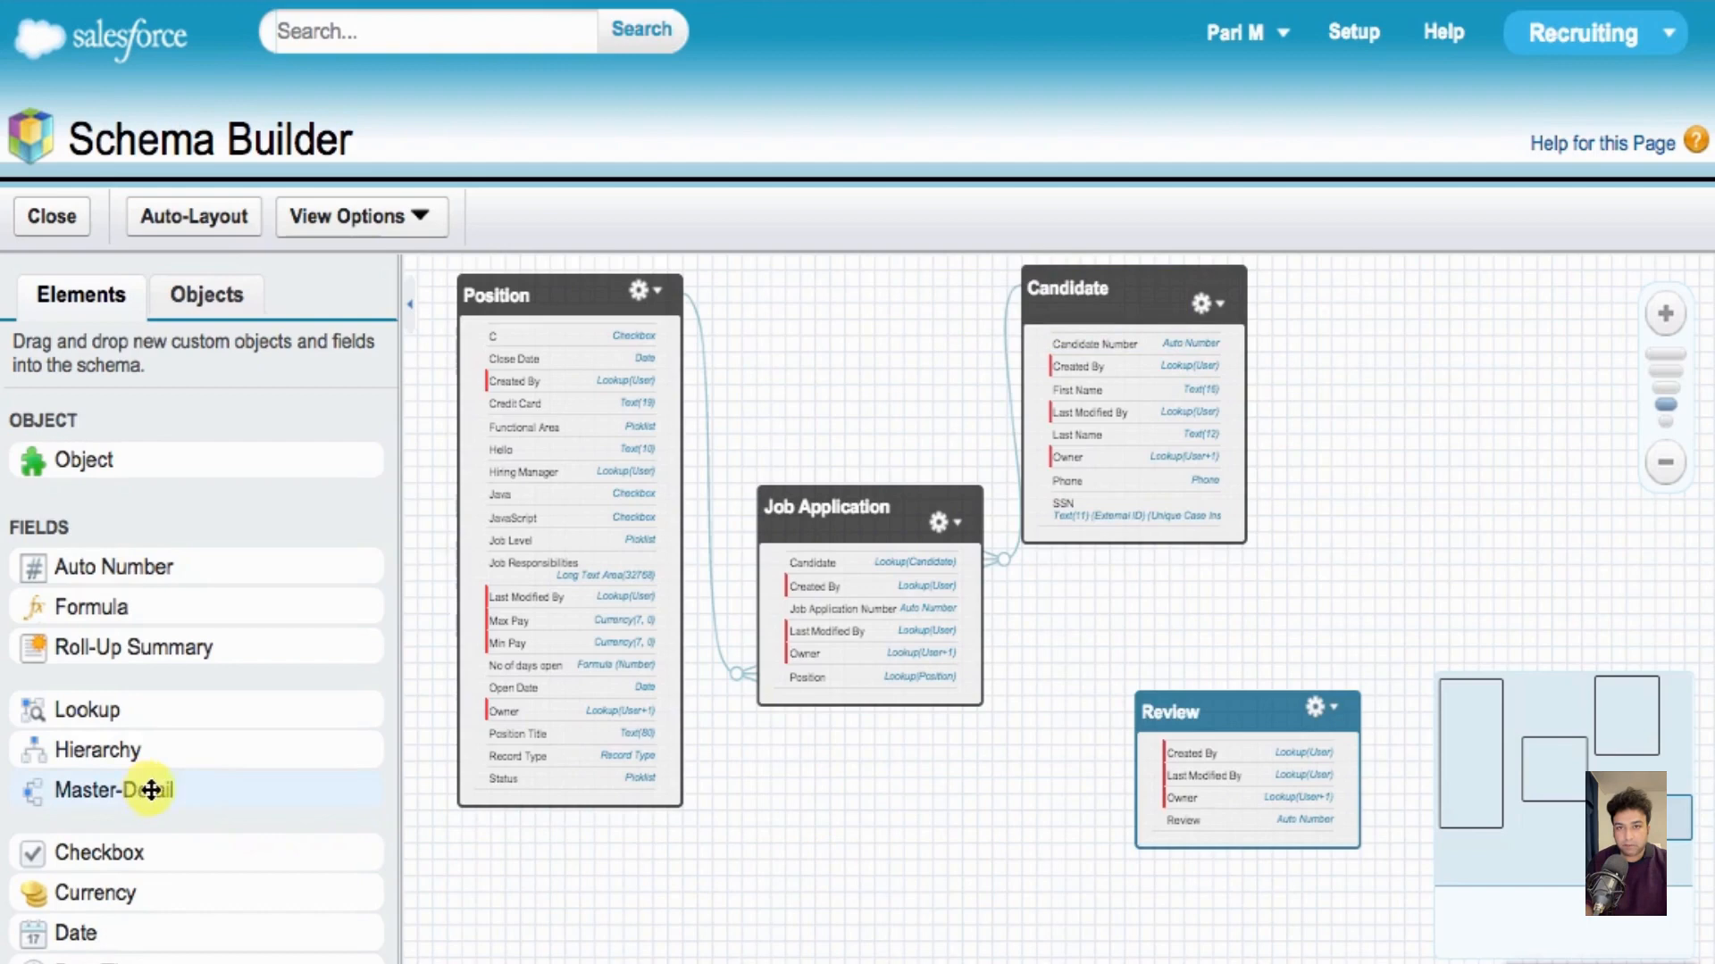
# Step: Add a 'Job Application' master-detail field to Review, related to Job Application, with child relationship 'Reviews'
pyautogui.moveTo(147, 790); pyautogui.dragTo(1281, 766)
pyautogui.write('Job Application')
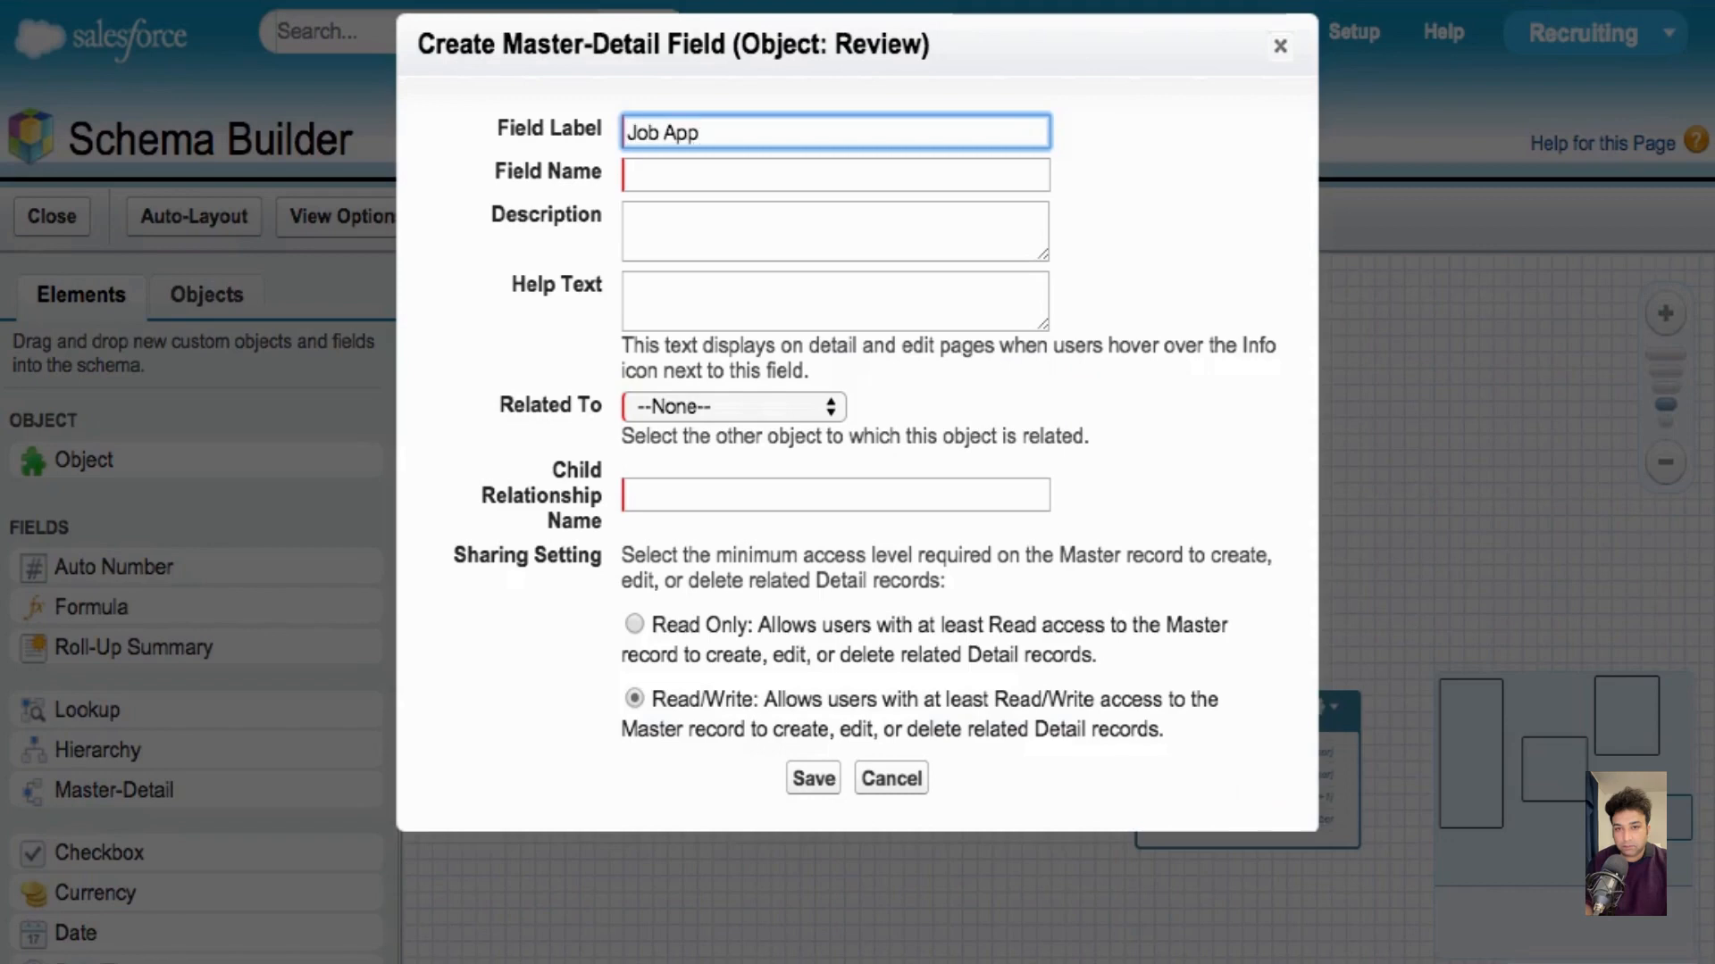
pyautogui.press('Tab')
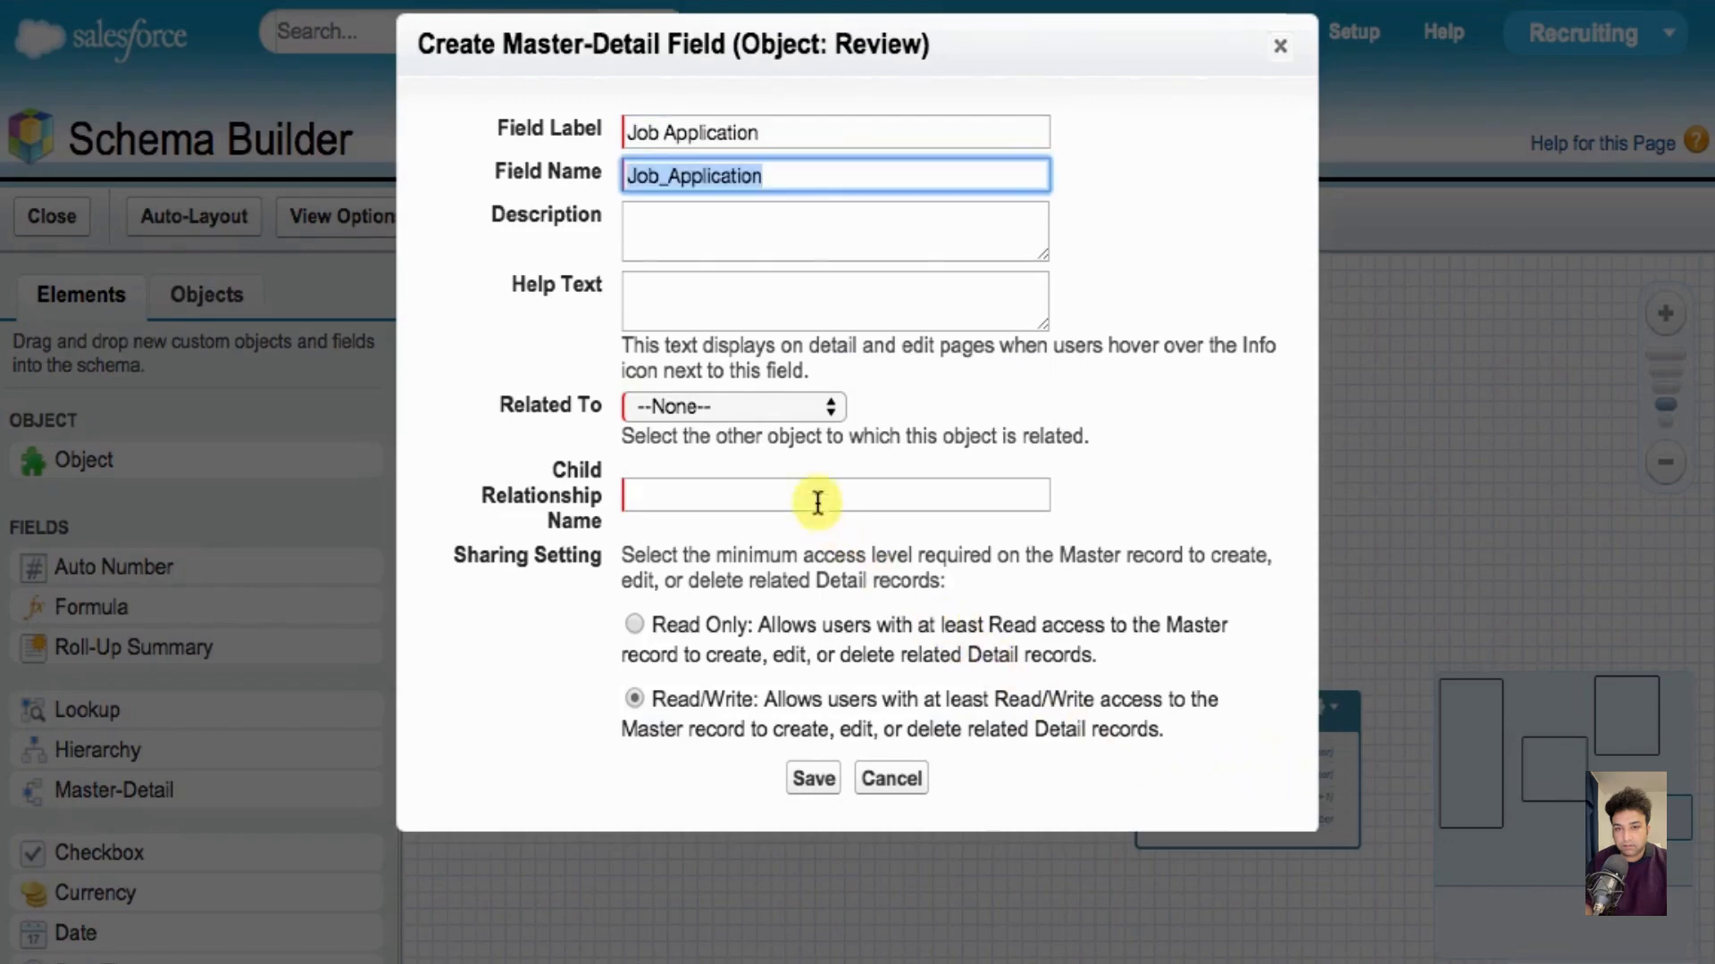
pyautogui.click(795, 412)
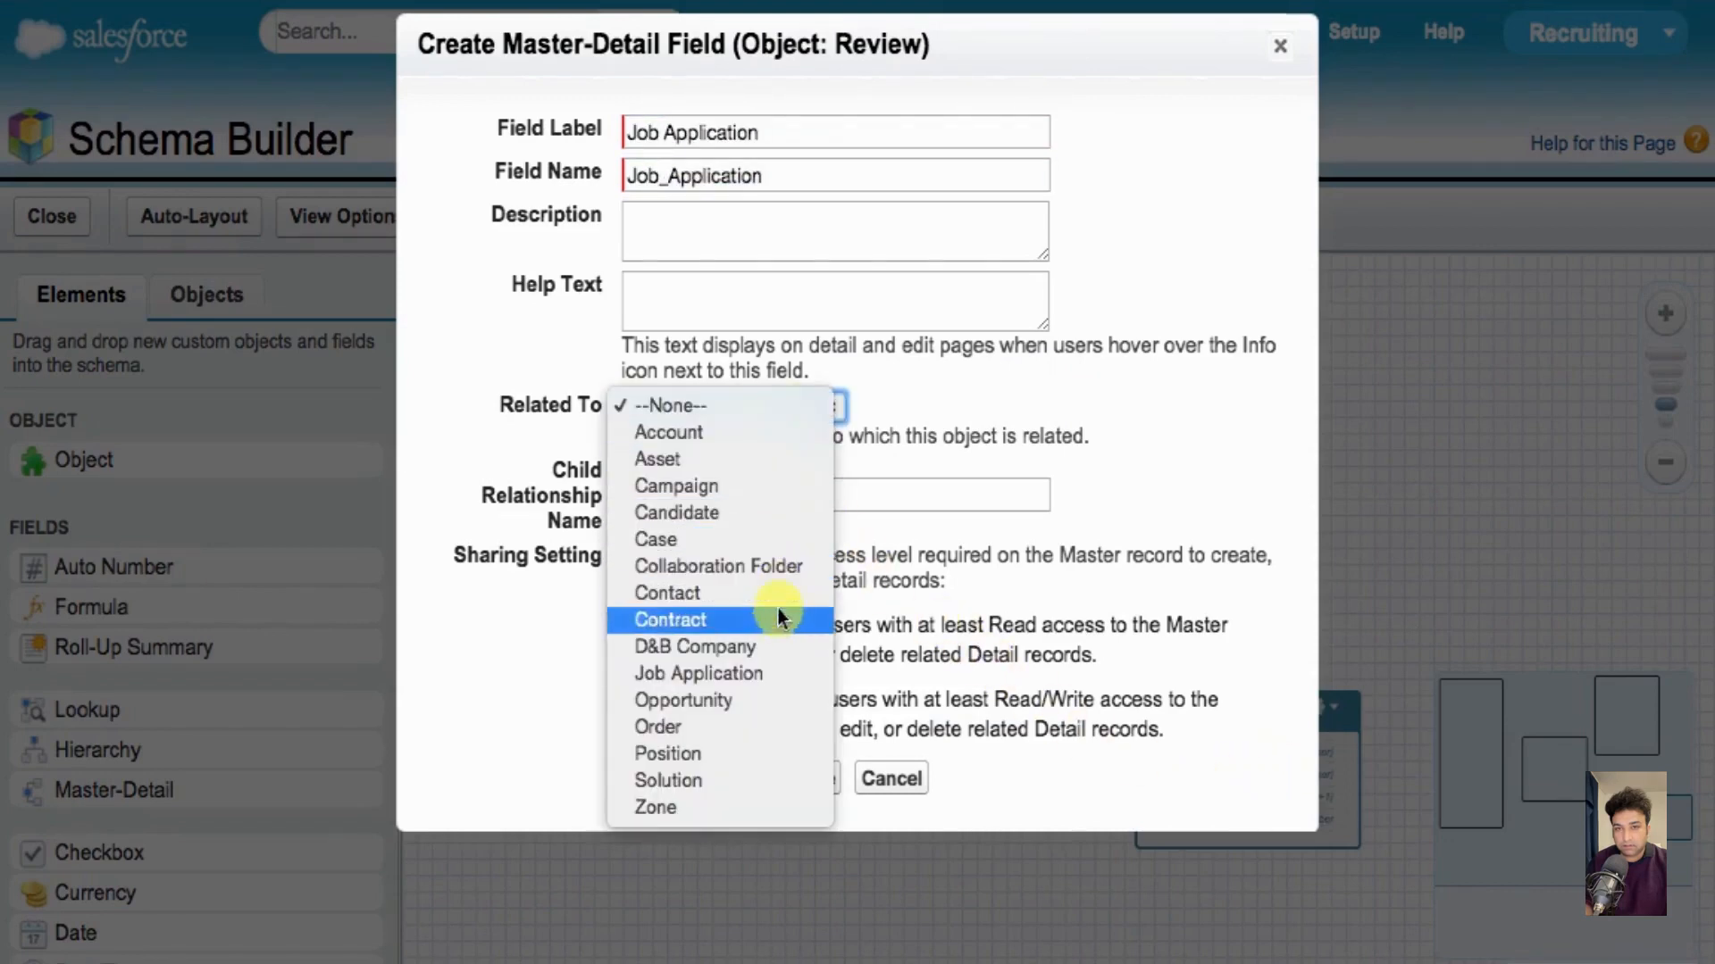
pyautogui.click(775, 672)
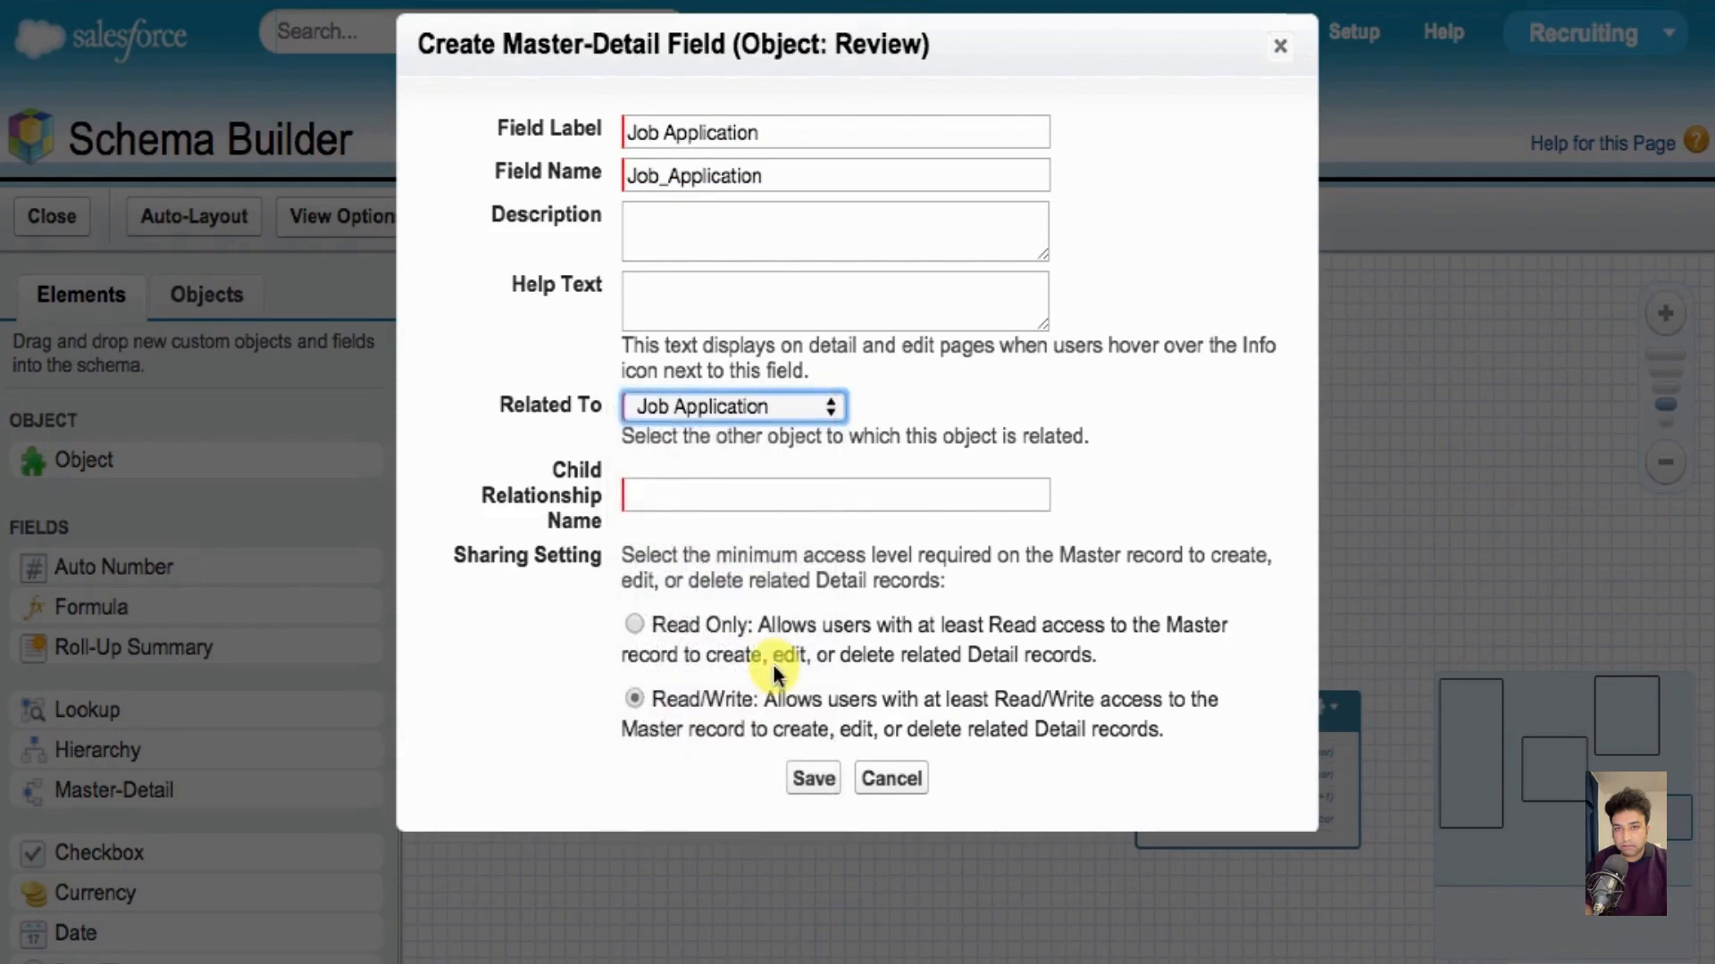
pyautogui.press('Tab')
pyautogui.write('Reviews')
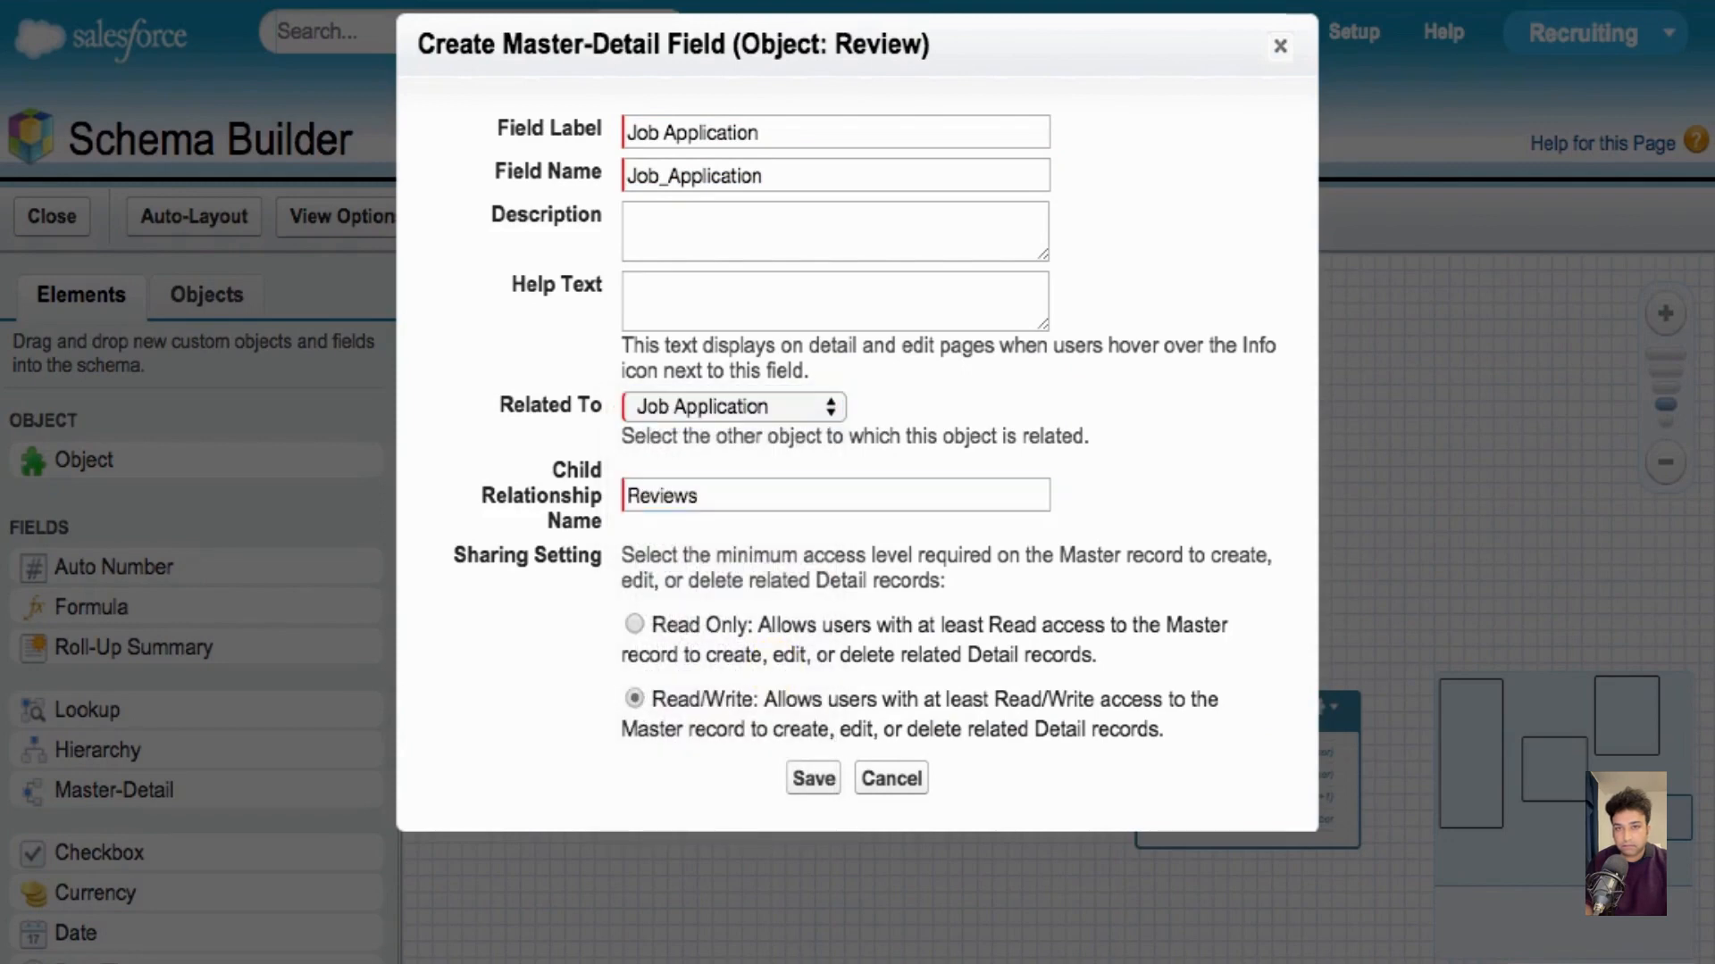
pyautogui.click(813, 779)
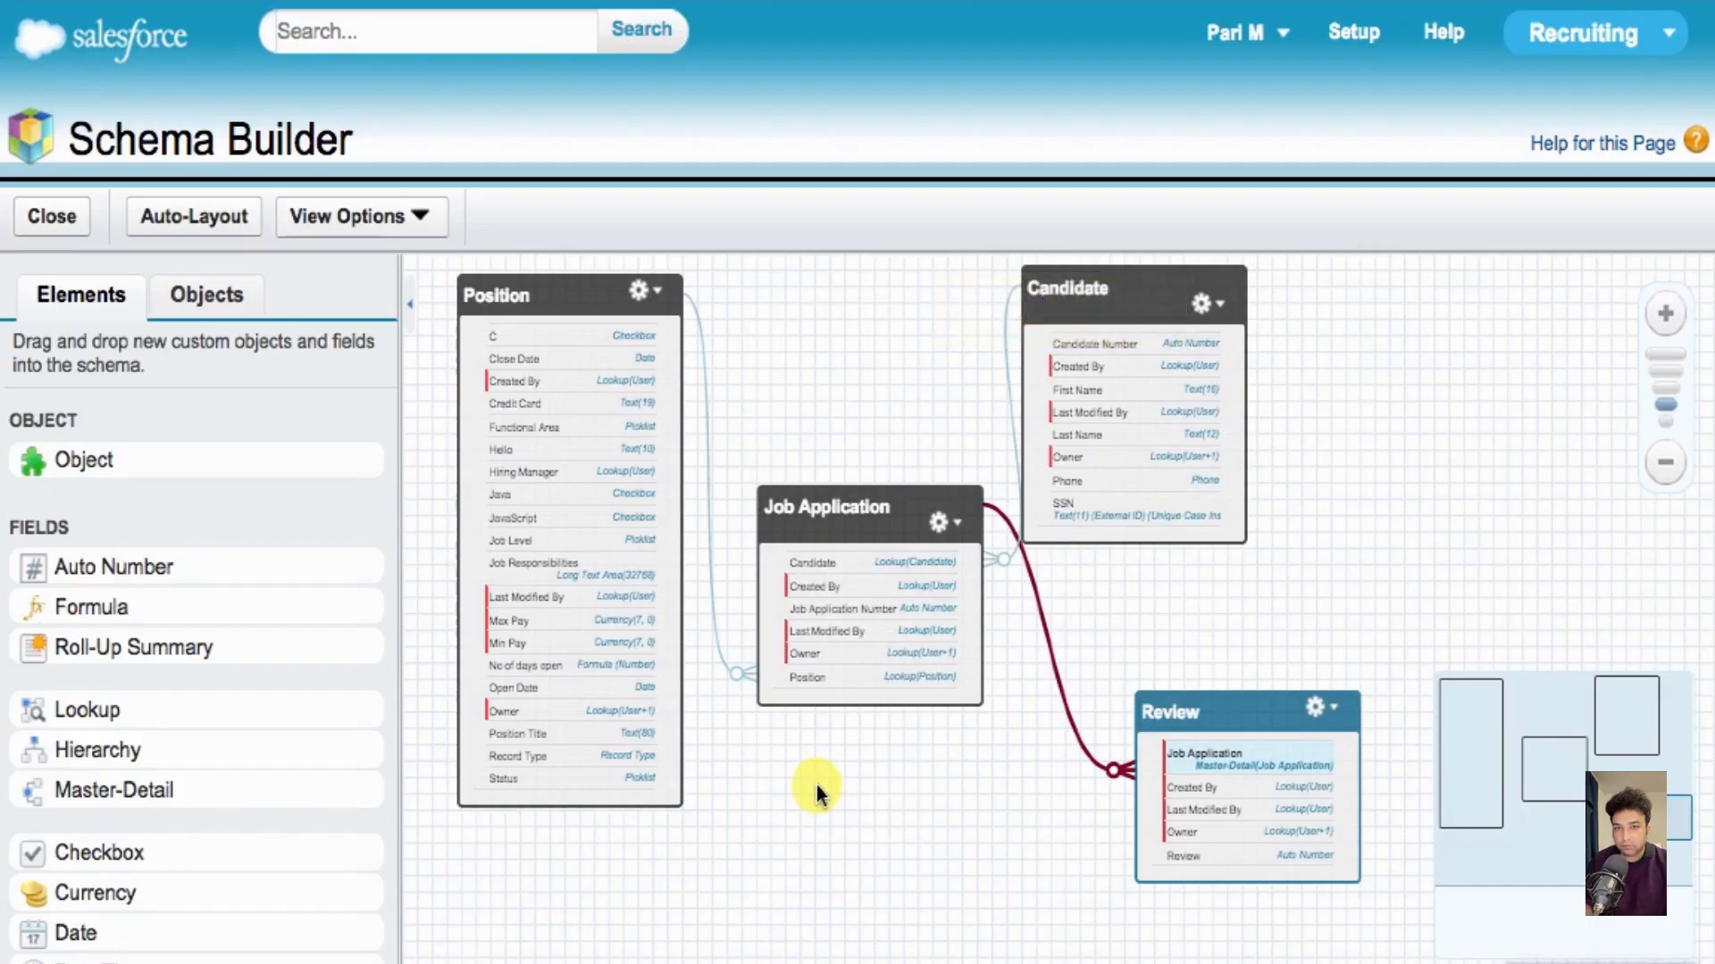
# Step: Add a 'Technical Score' number field with length 1 to Review and save it
pyautogui.scroll(-3, 242, 804)
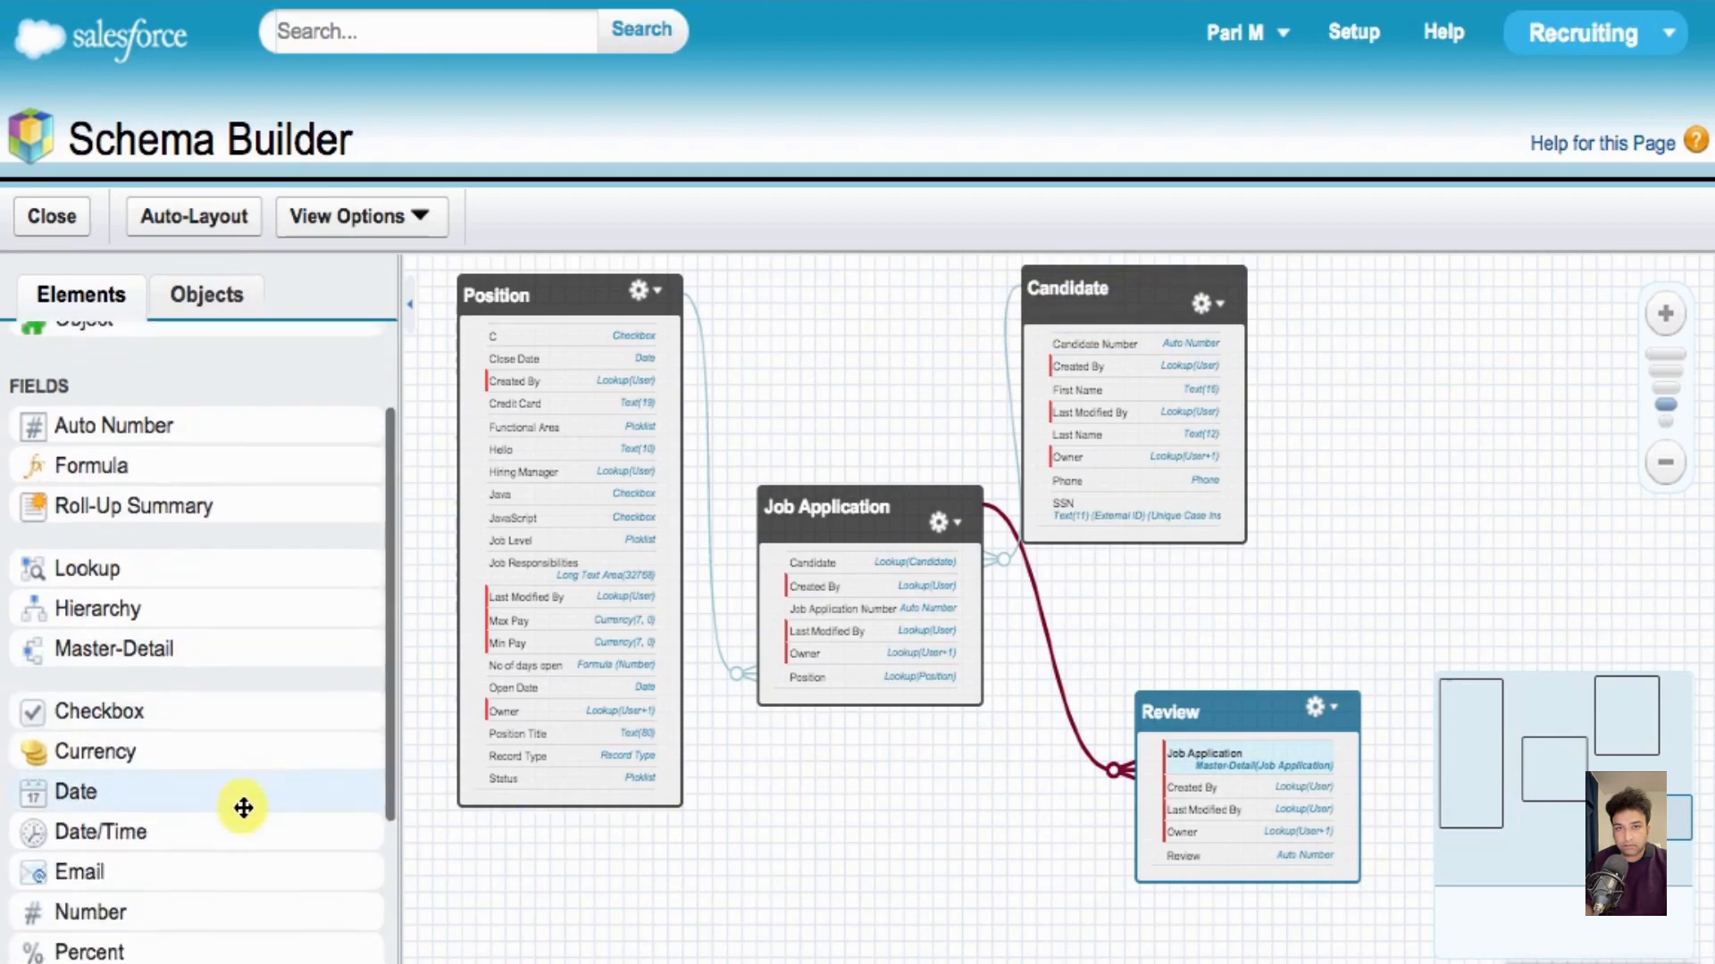
pyautogui.moveTo(108, 849); pyautogui.dragTo(1250, 798)
pyautogui.write('Techni')
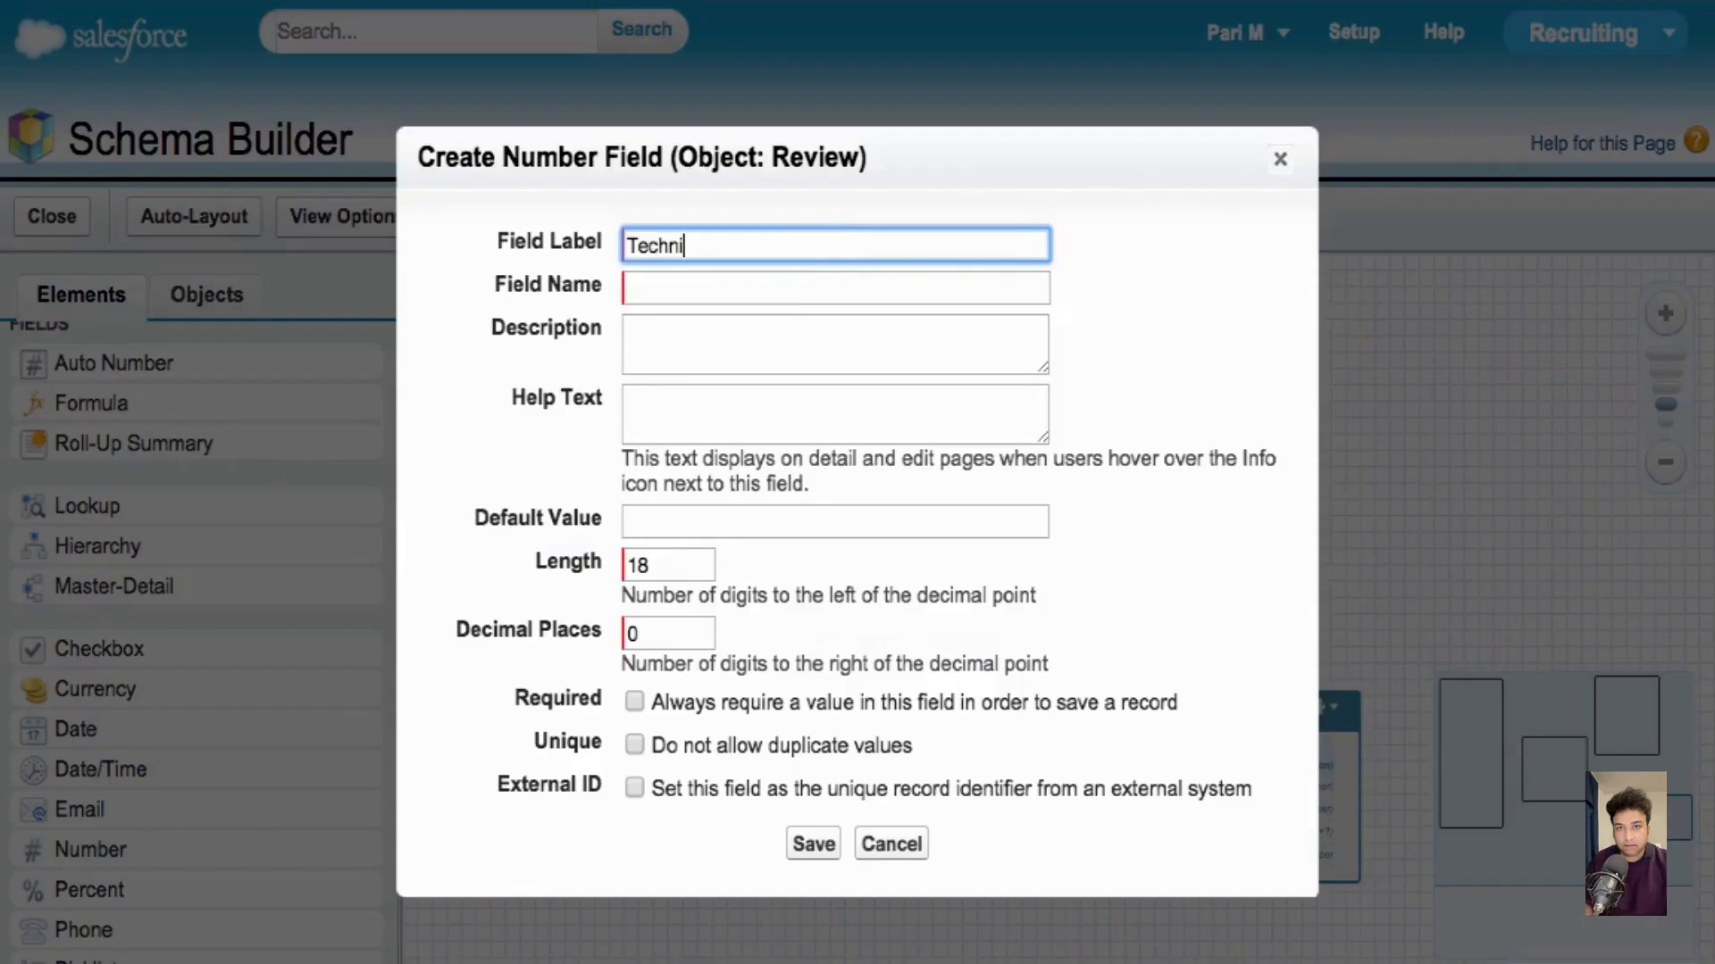
pyautogui.write('cal Score')
pyautogui.press('Tab')
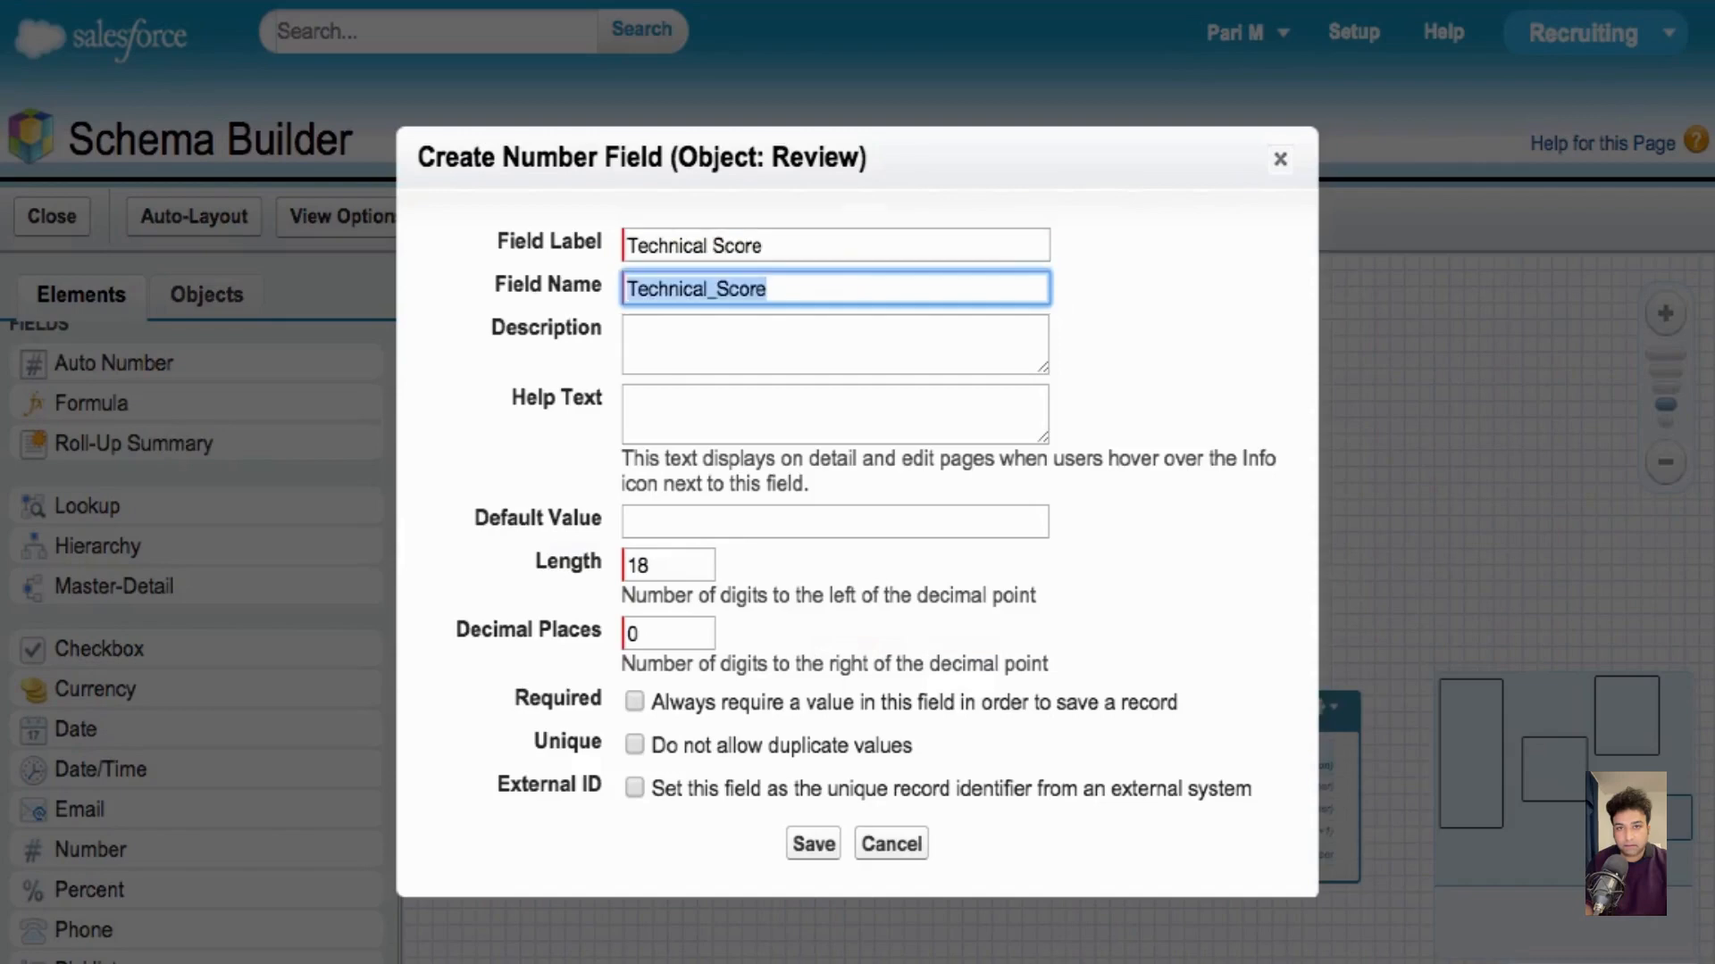
pyautogui.doubleClick(658, 562)
pyautogui.write('1')
pyautogui.press('Tab')
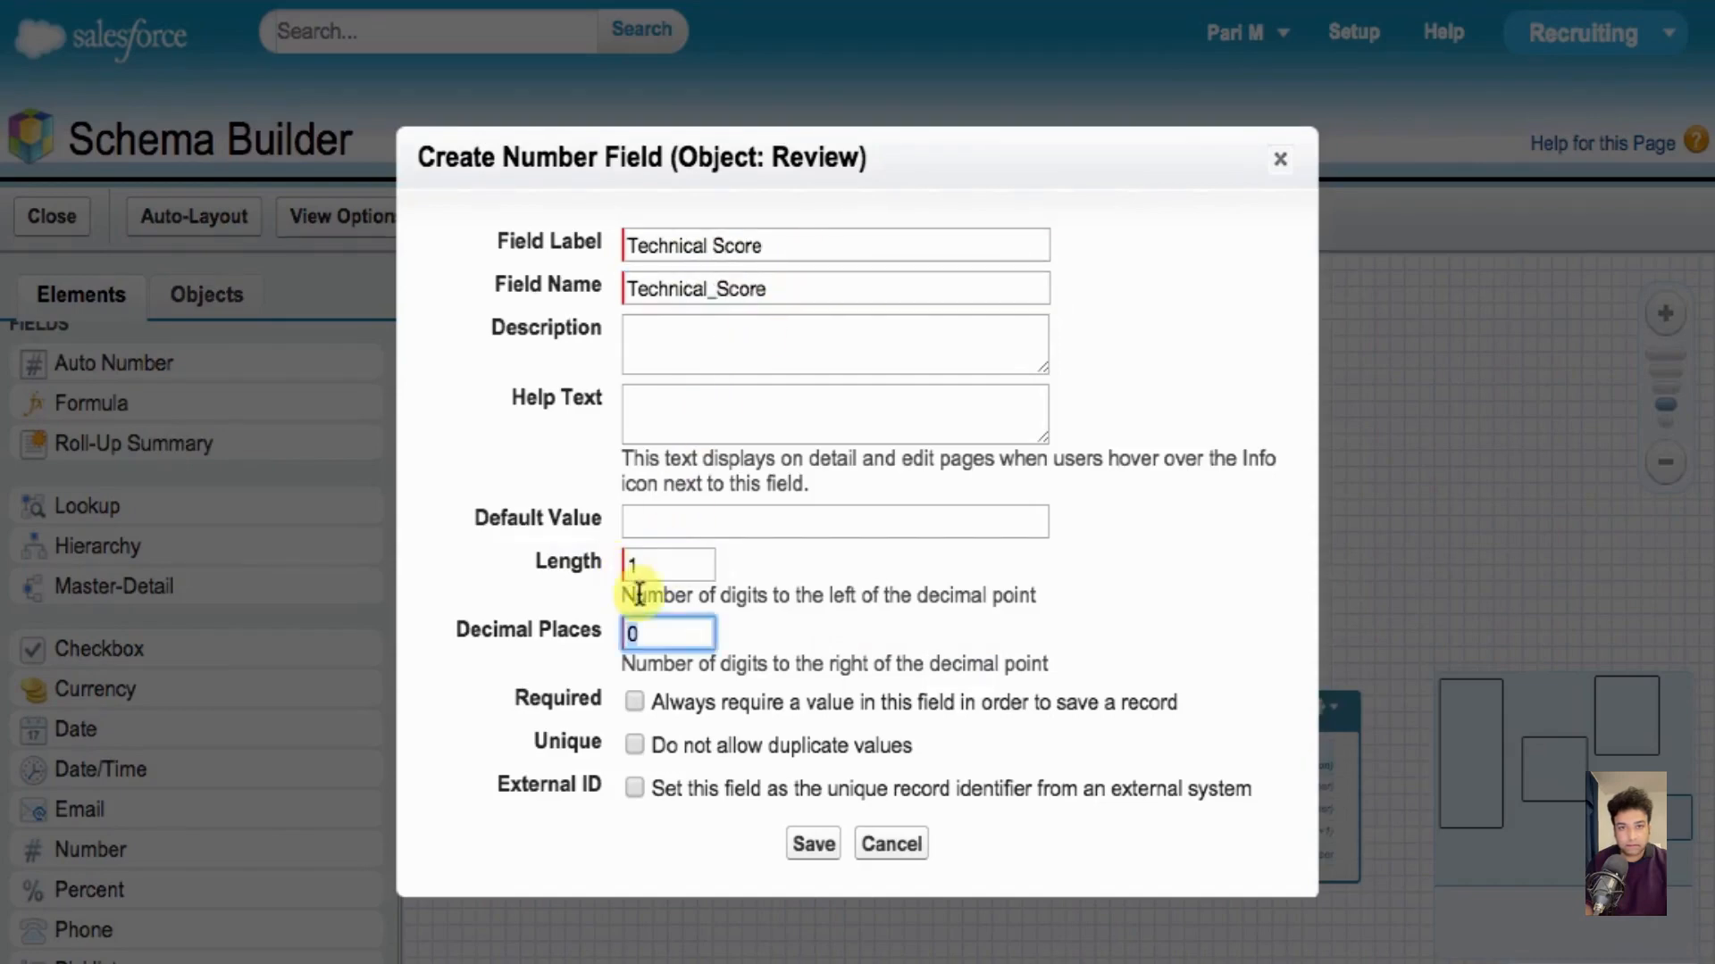
pyautogui.click(811, 844)
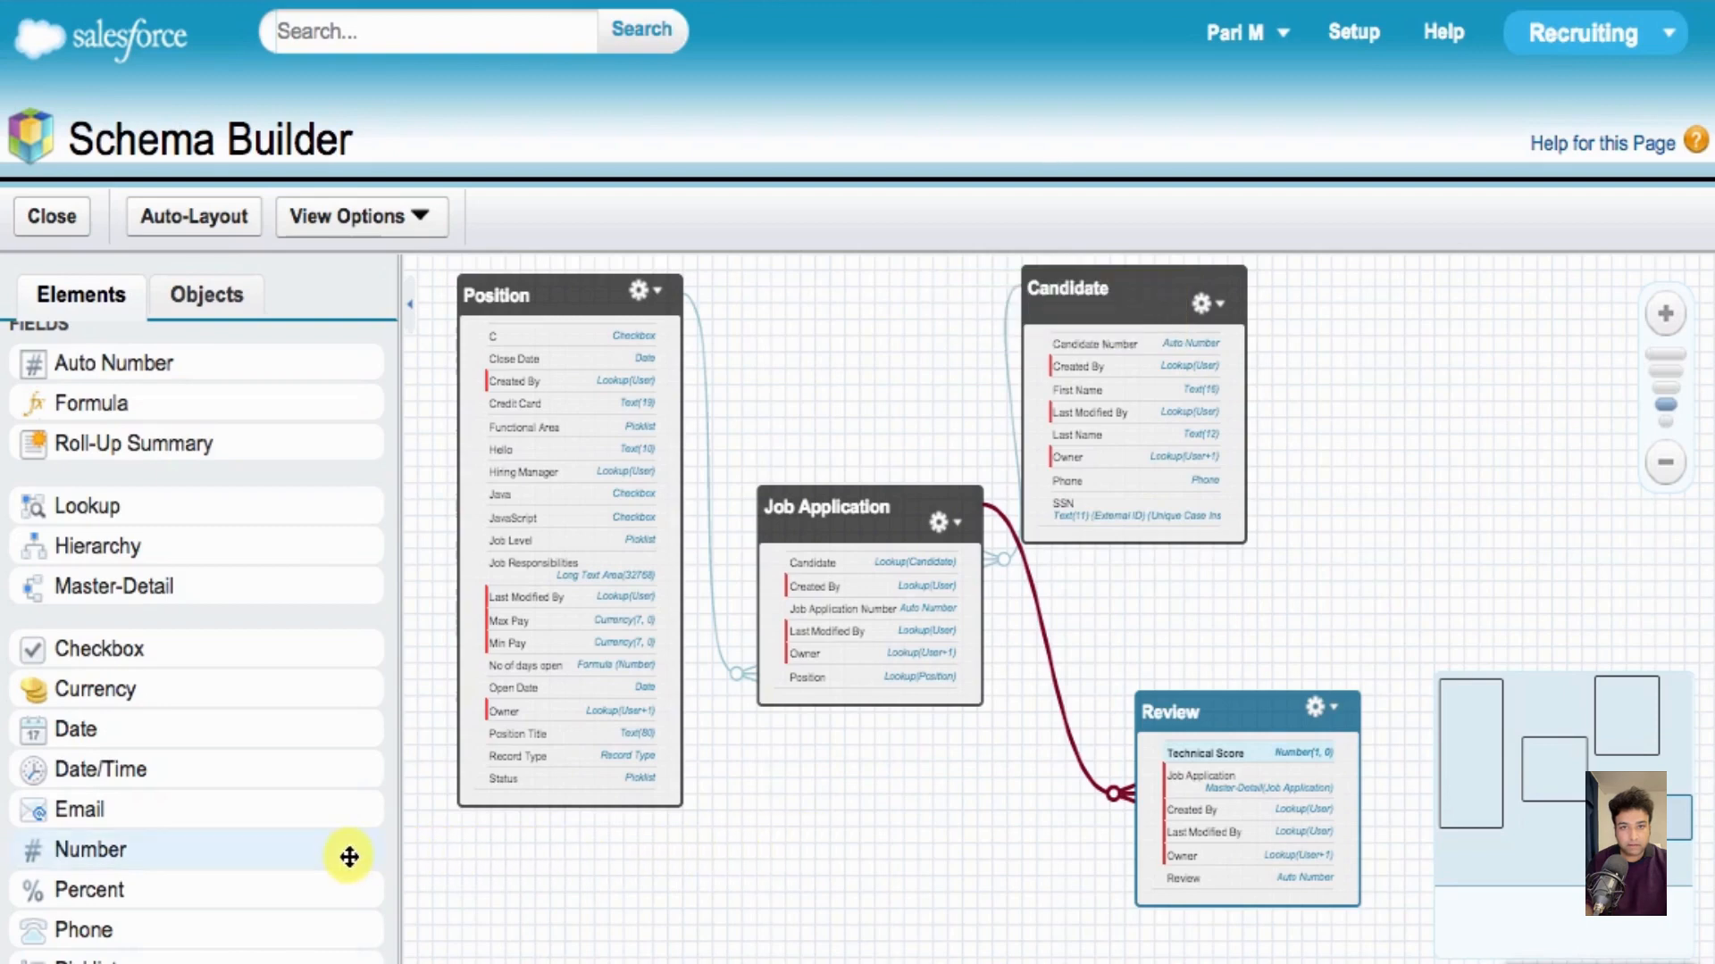
# Step: Add a 'Feedback' text area field to Review and save it
pyautogui.scroll(-6, 345, 857)
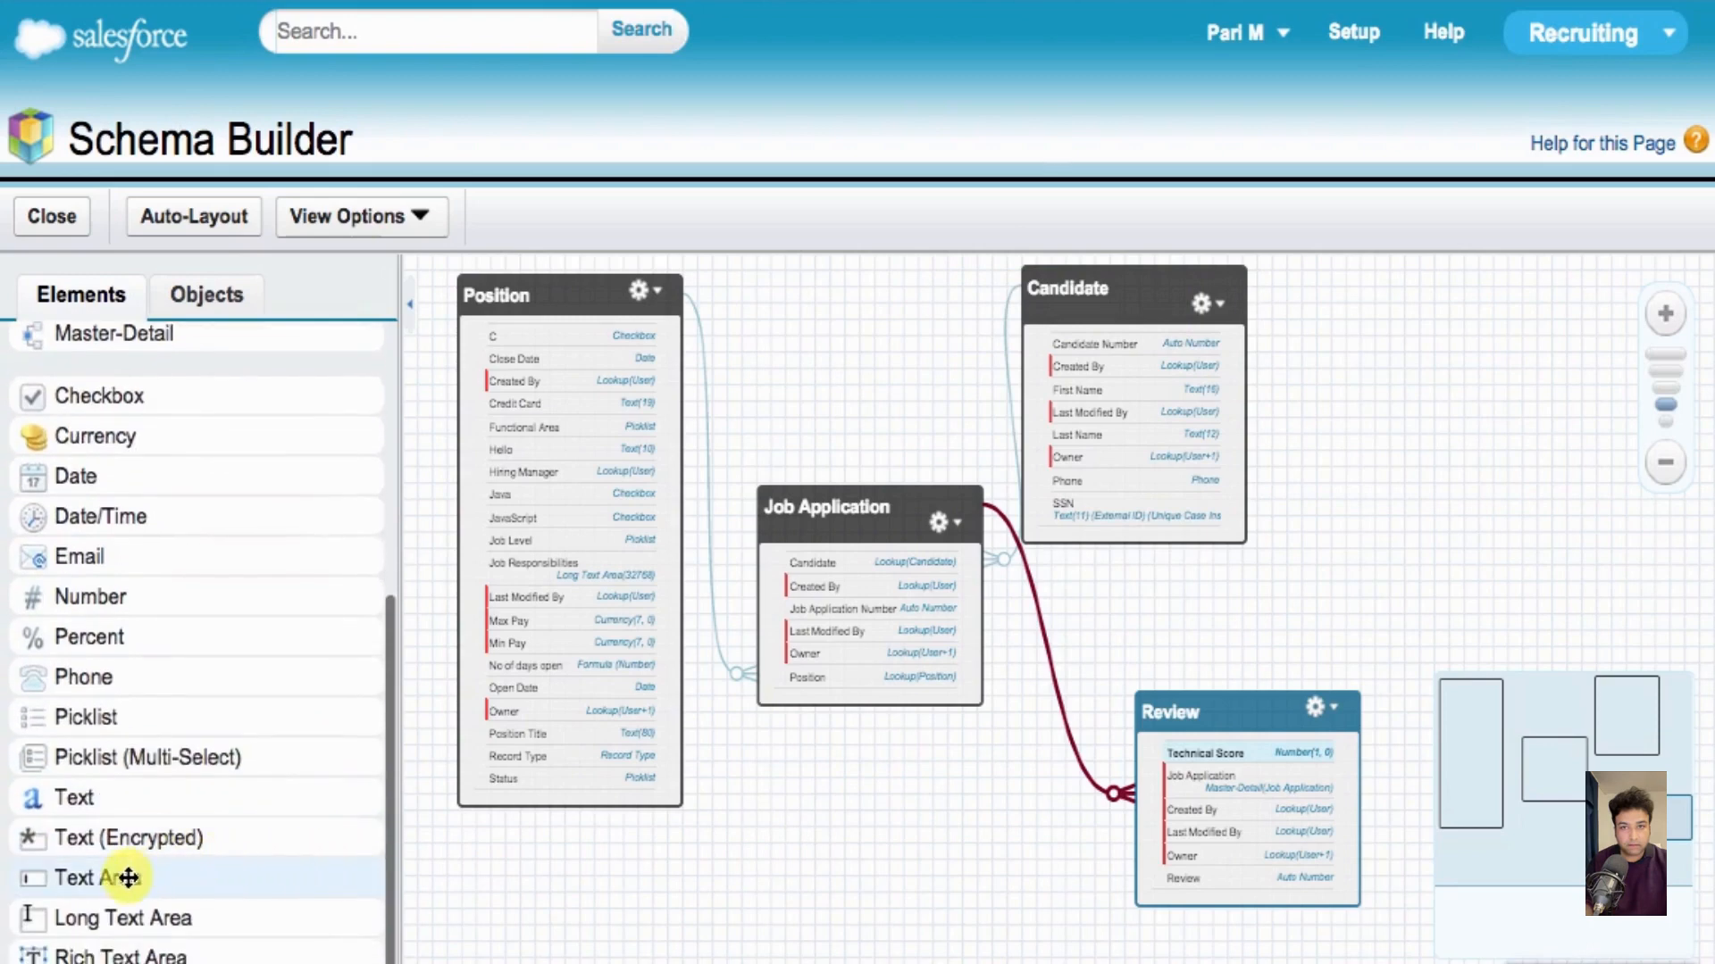
pyautogui.moveTo(126, 876); pyautogui.dragTo(1272, 817)
pyautogui.write('Feedback')
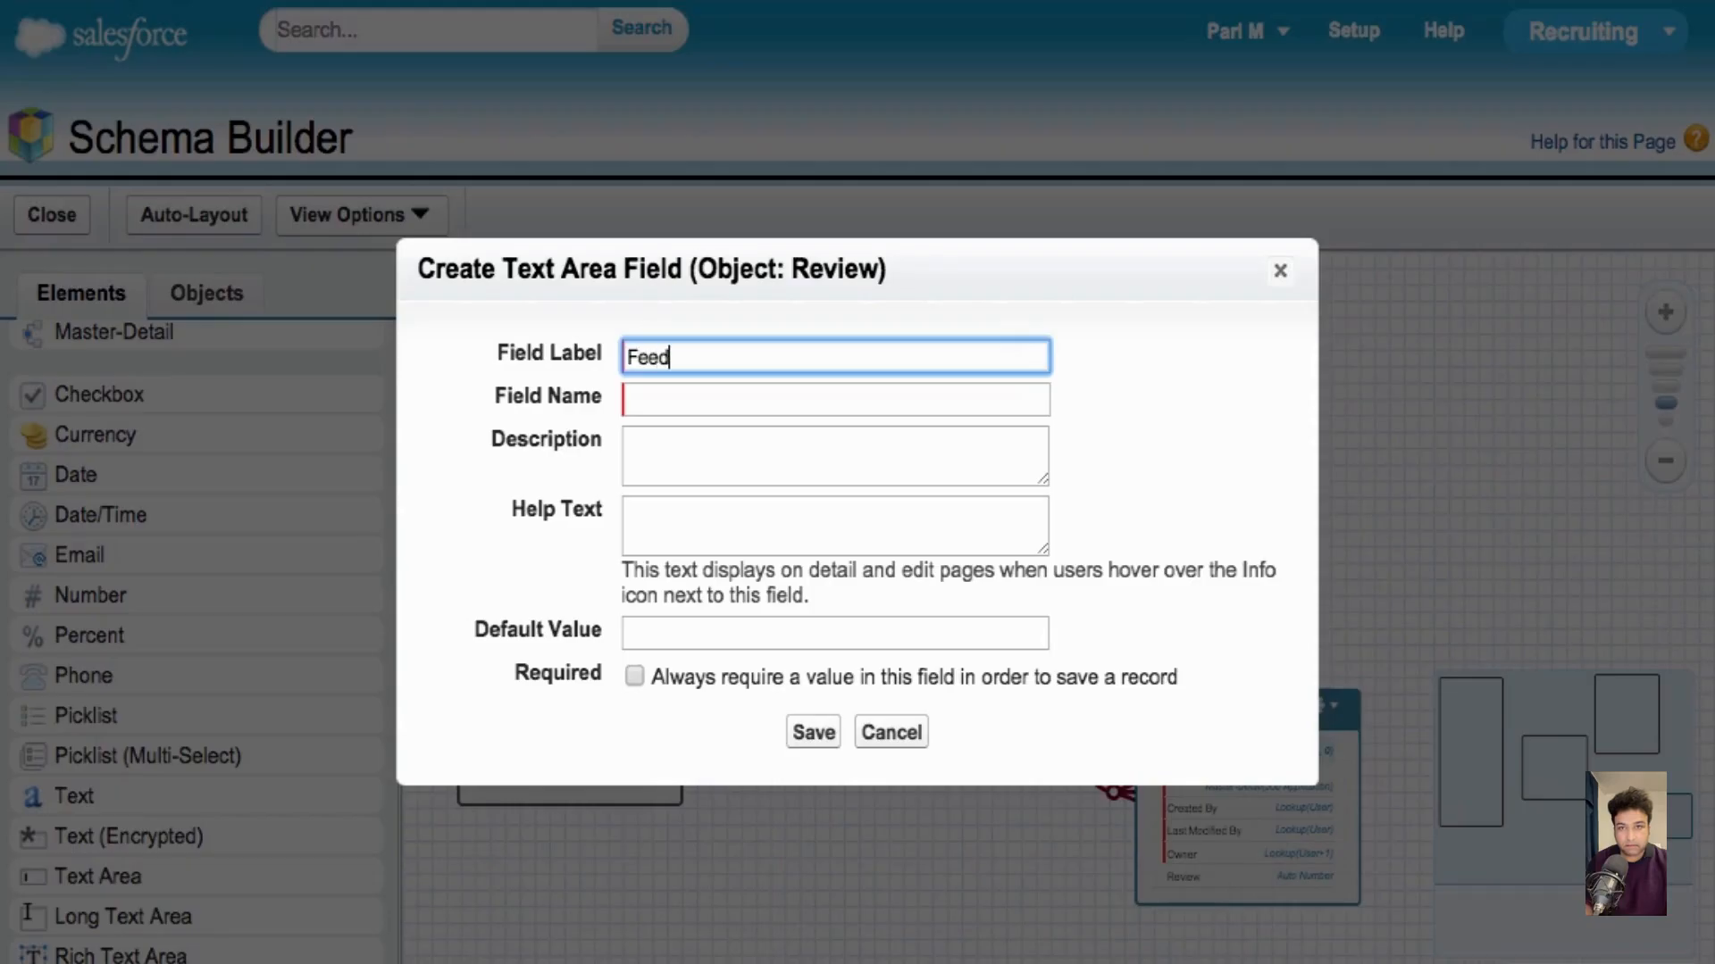
pyautogui.press('Tab')
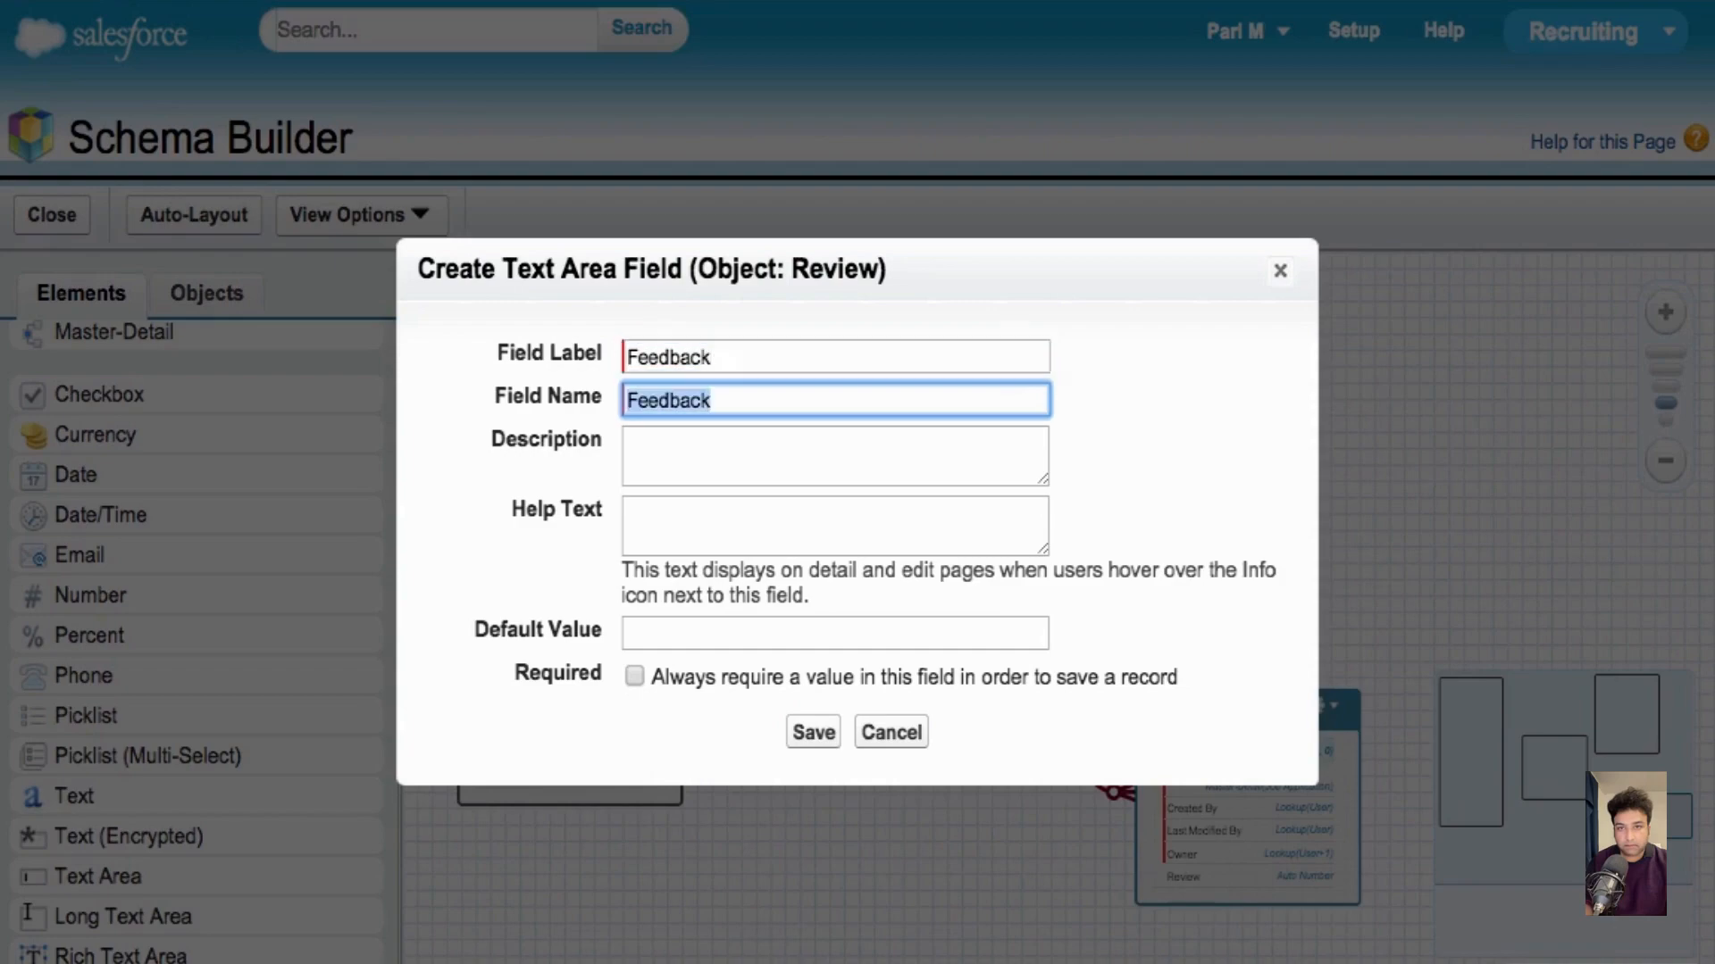
pyautogui.click(813, 732)
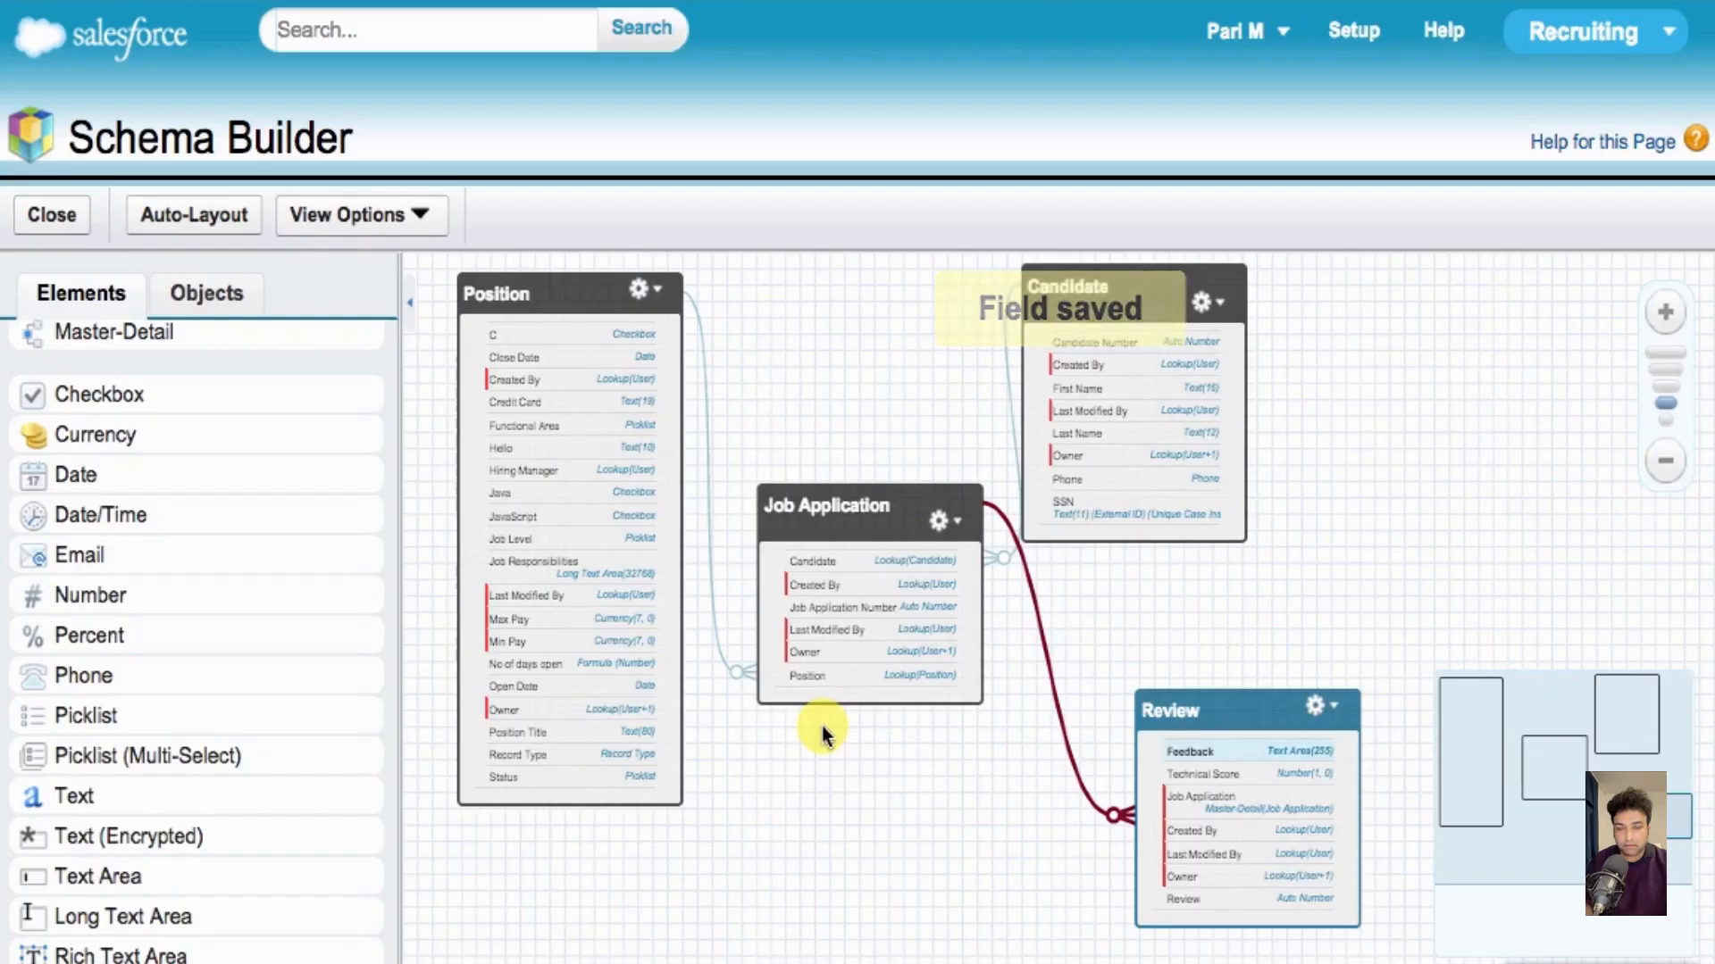
# Step: Place Feedback and Technical Score in the Review layout's Information section and save
pyautogui.click(1332, 714)
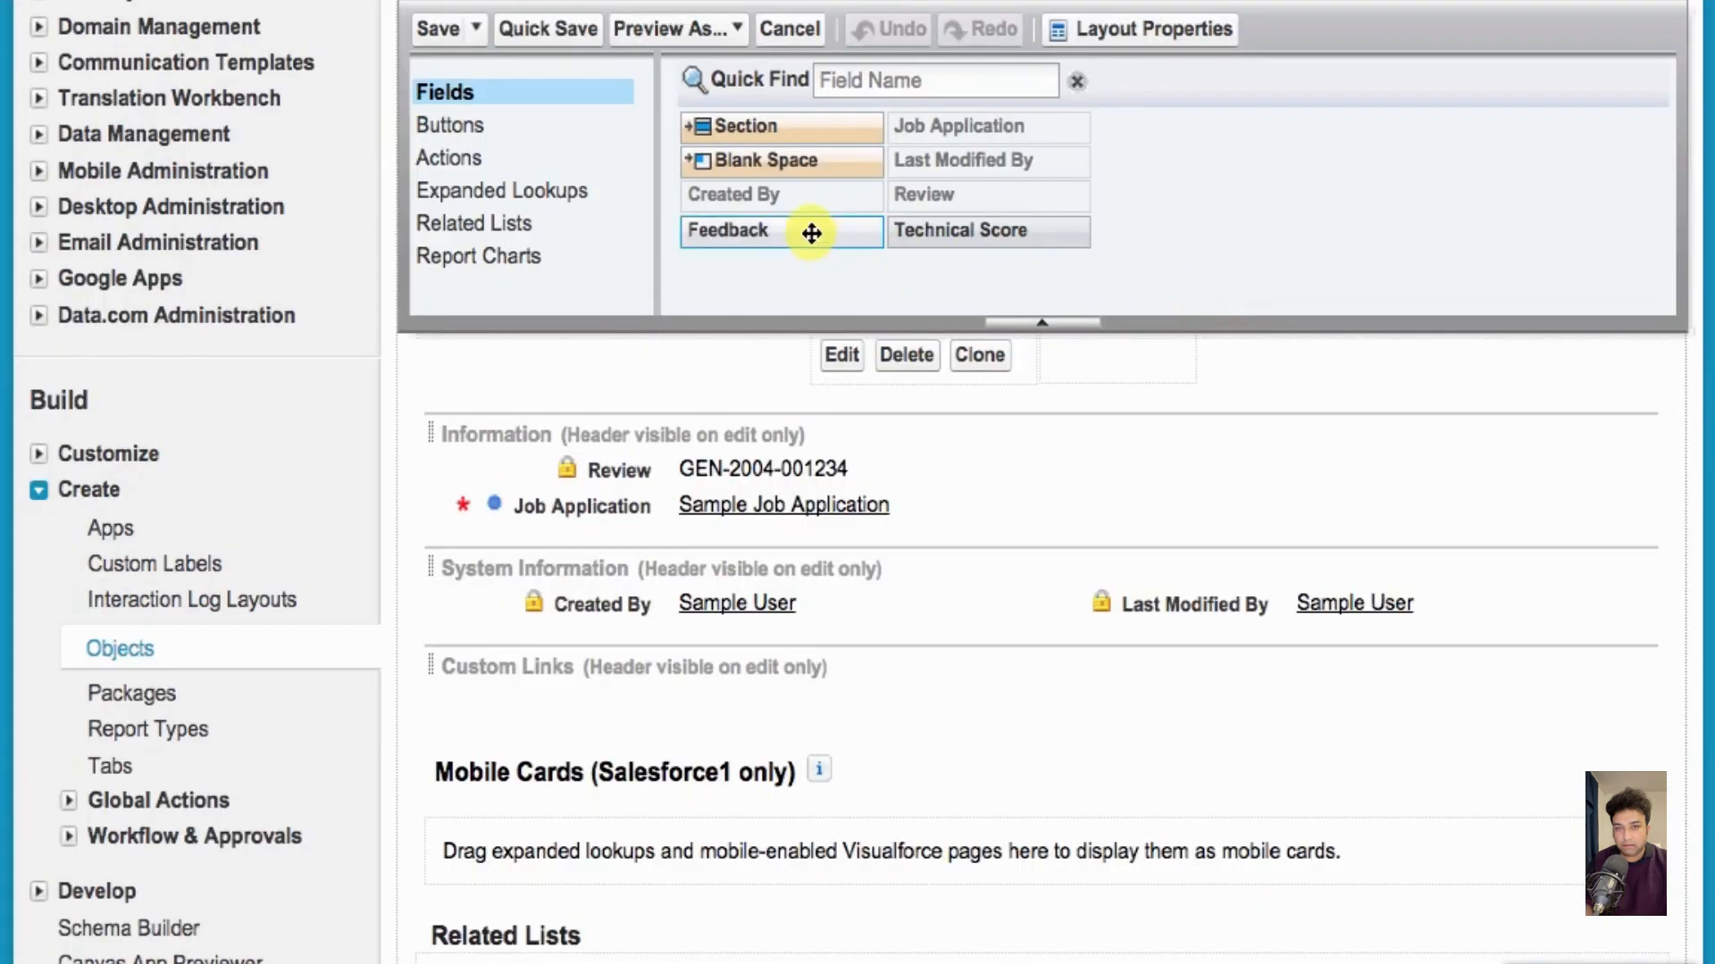
pyautogui.moveTo(799, 234); pyautogui.dragTo(734, 521)
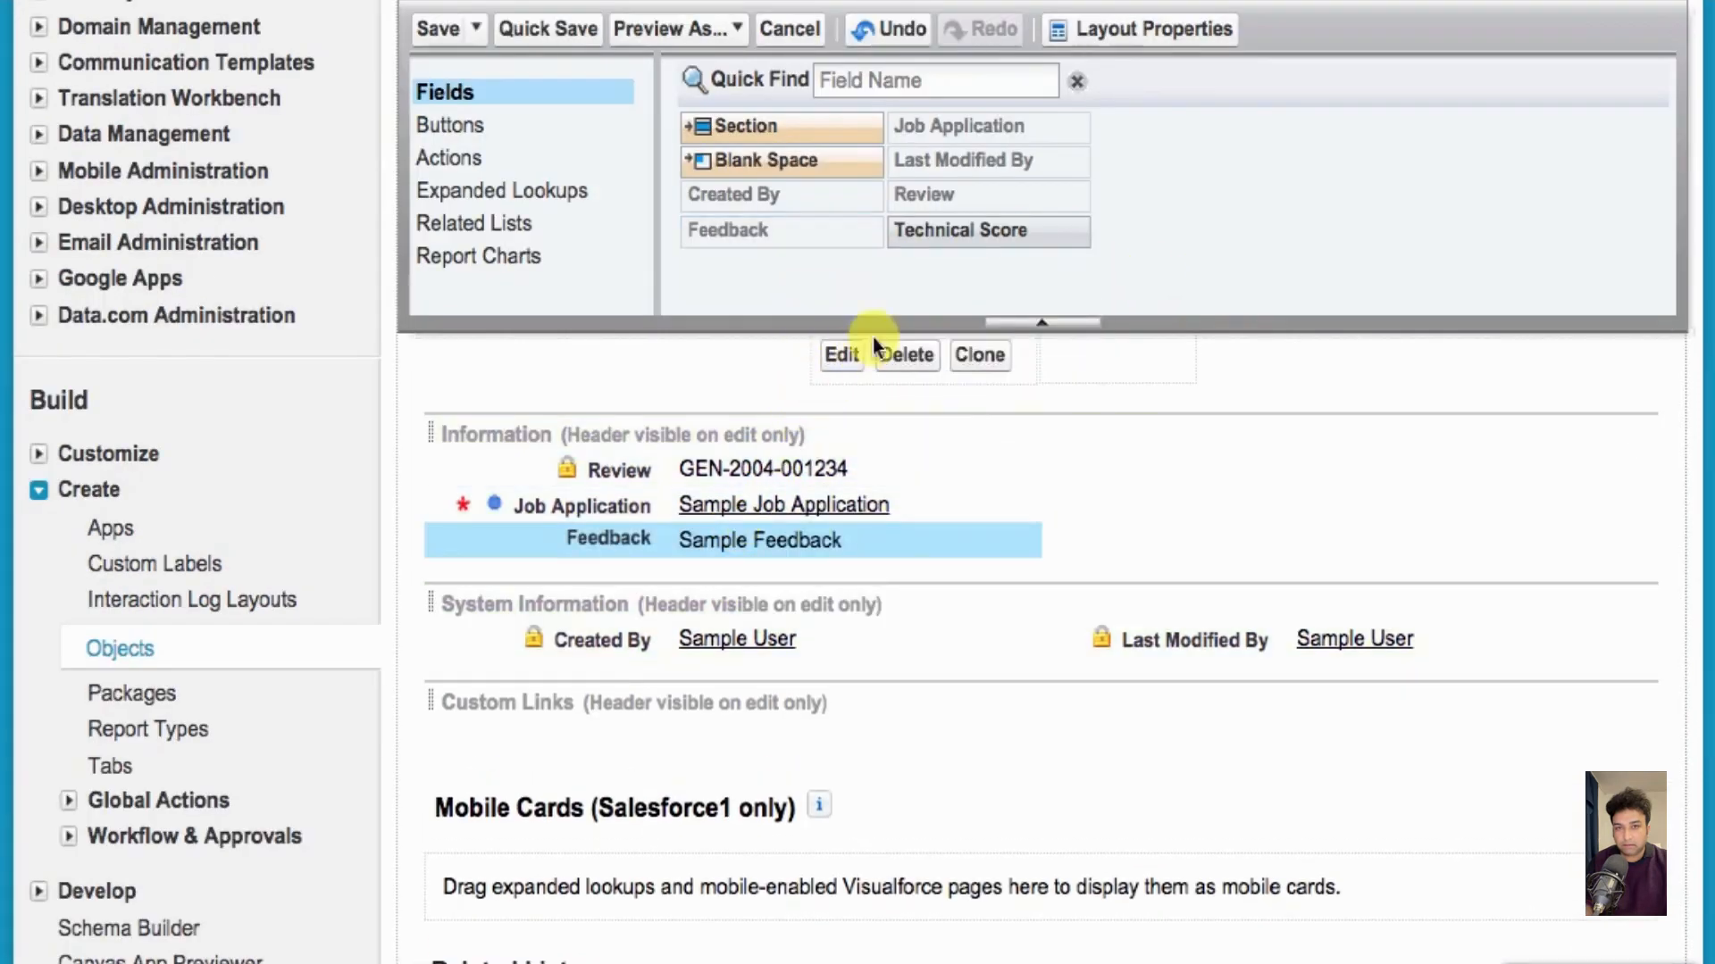
pyautogui.moveTo(944, 233); pyautogui.dragTo(982, 522)
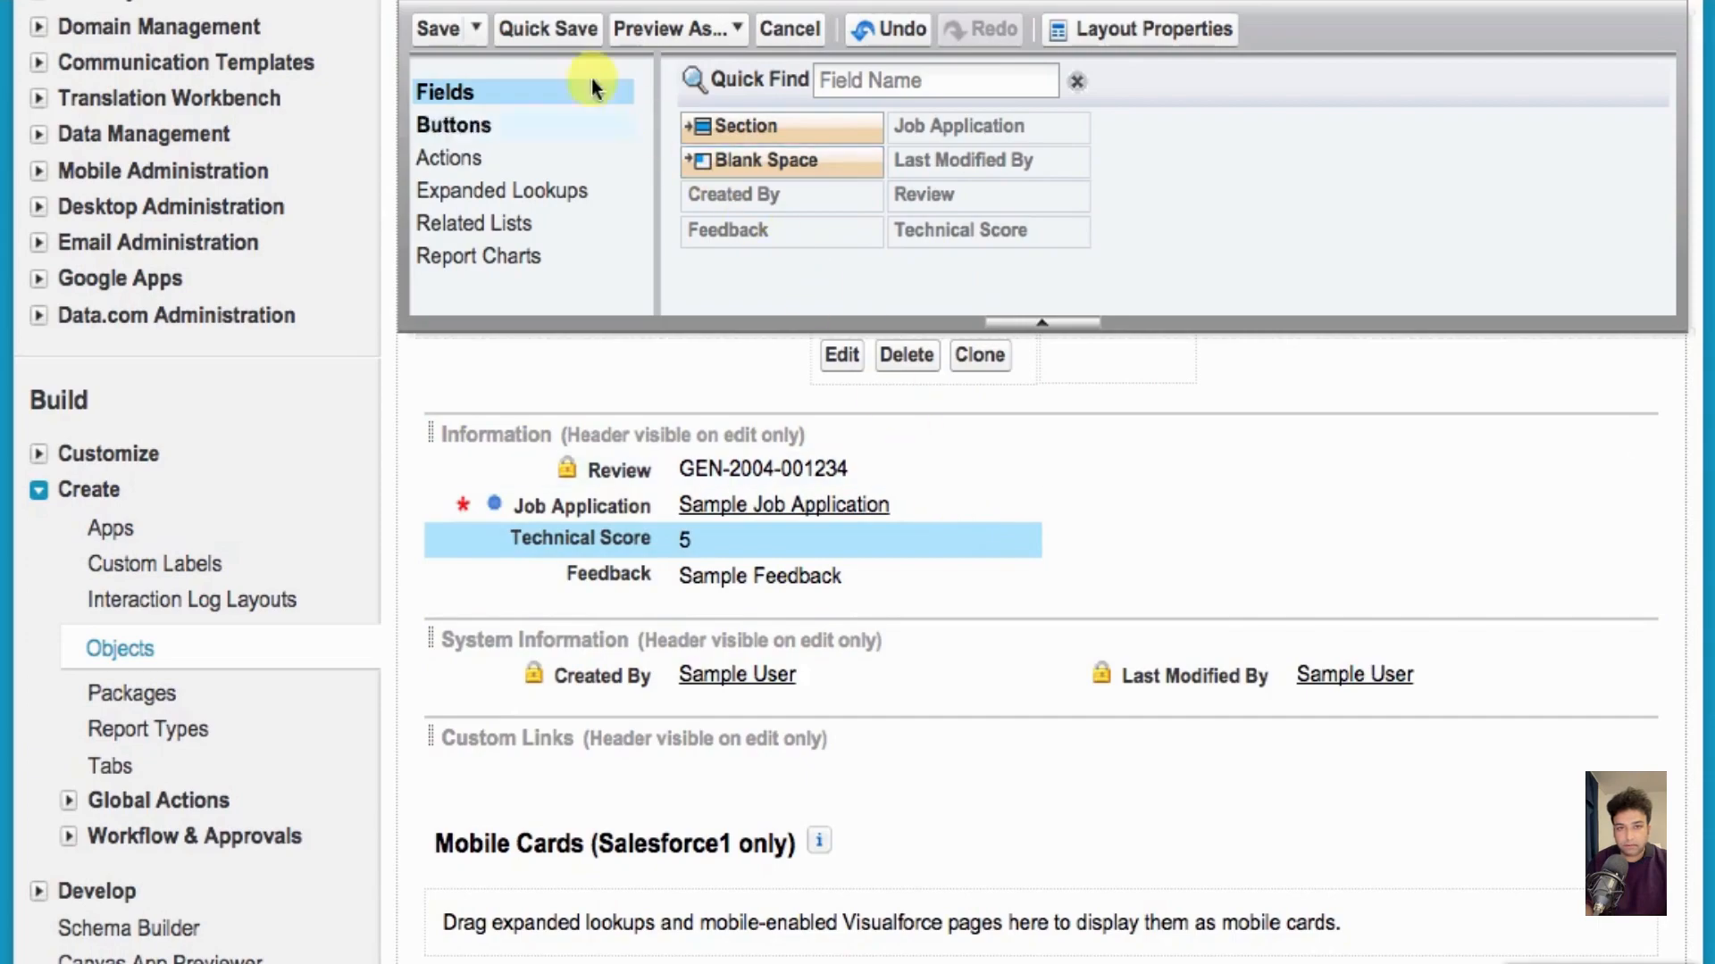
pyautogui.click(438, 27)
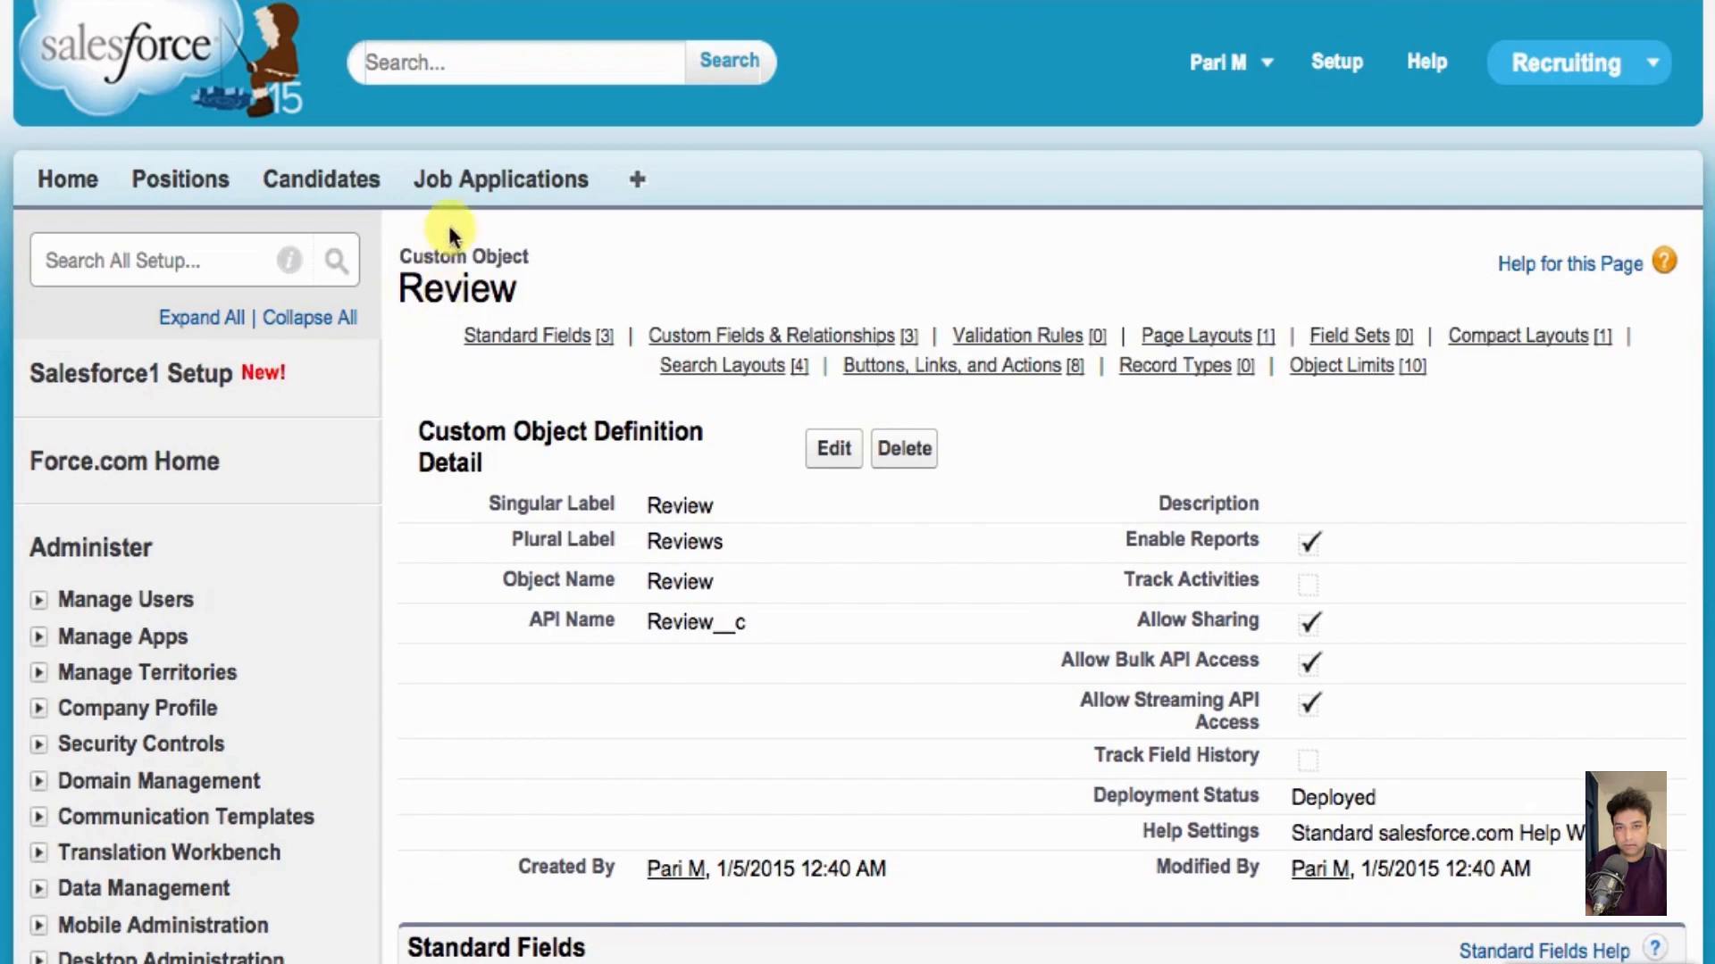
# Step: Open job application JA-0001 from the Job Applications home page
pyautogui.click(459, 189)
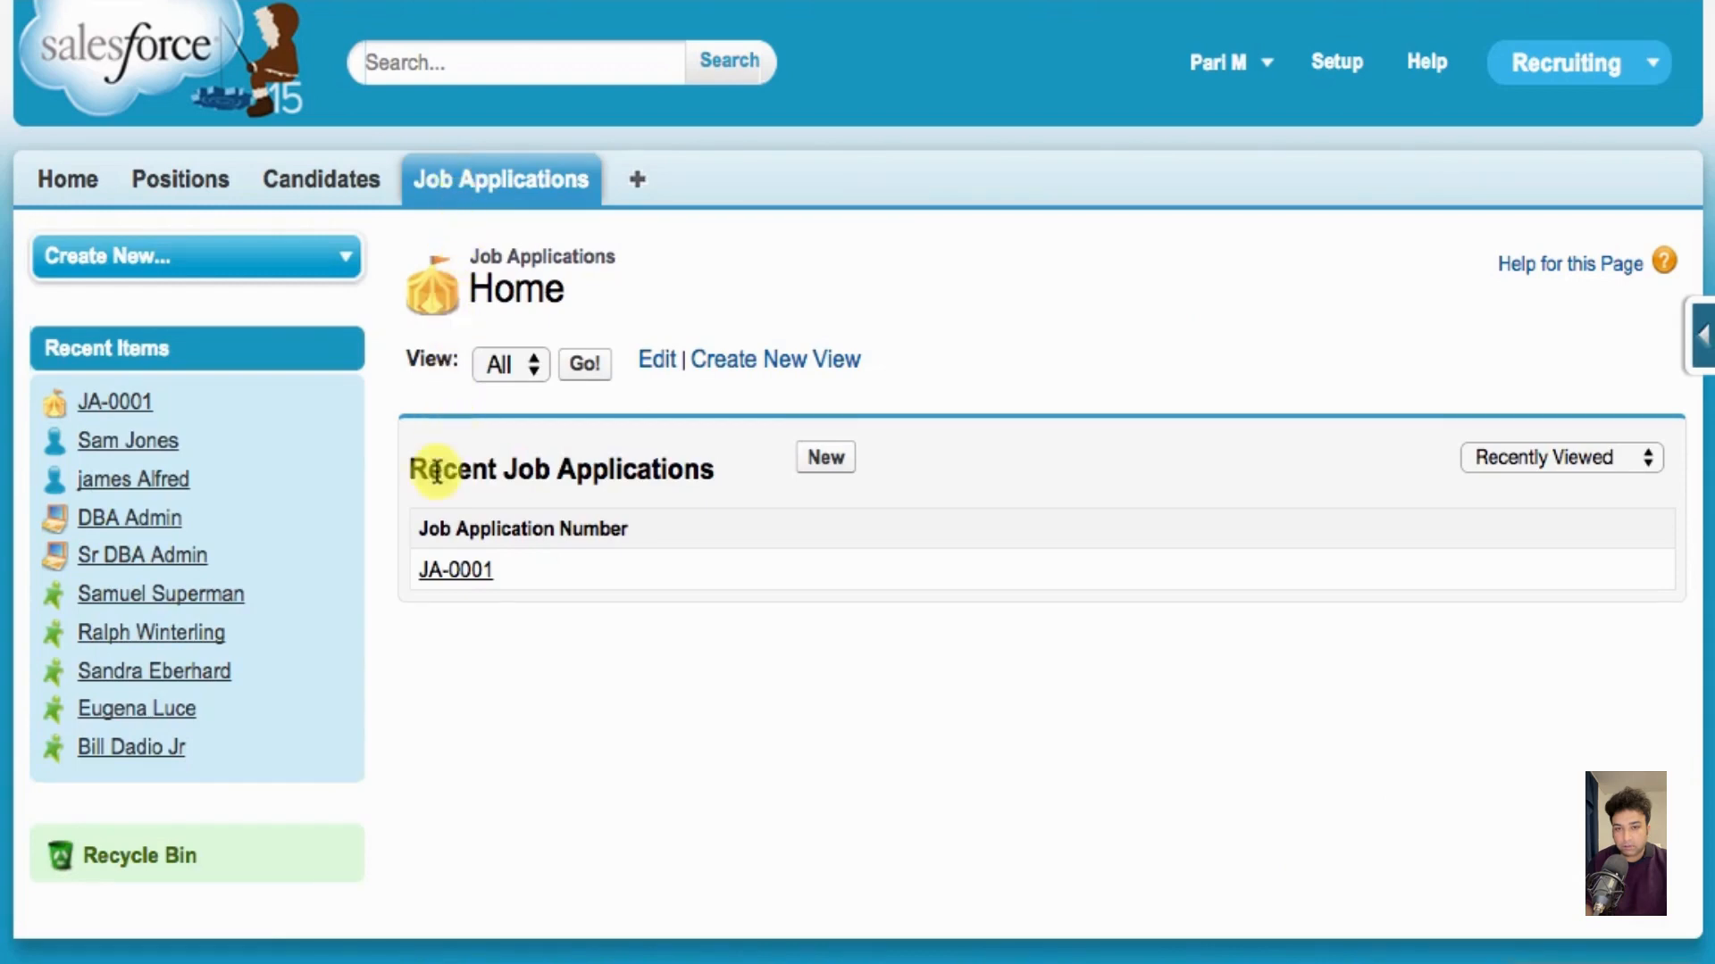
pyautogui.scroll(-1, 433, 518)
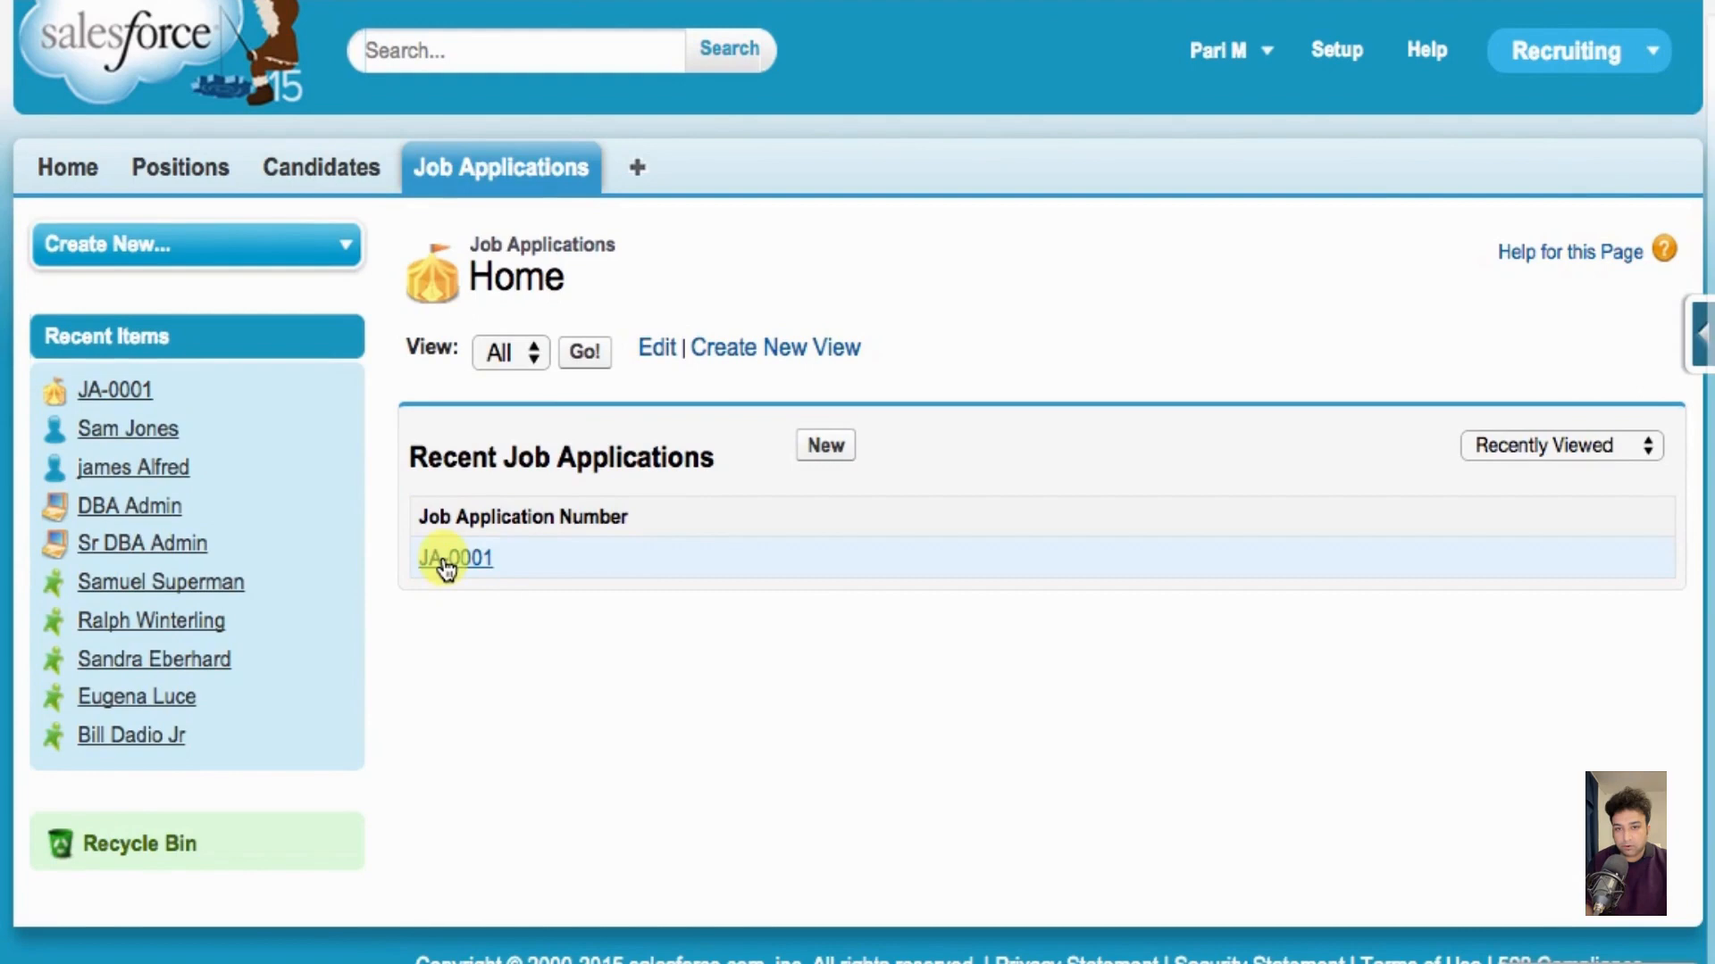
pyautogui.click(446, 560)
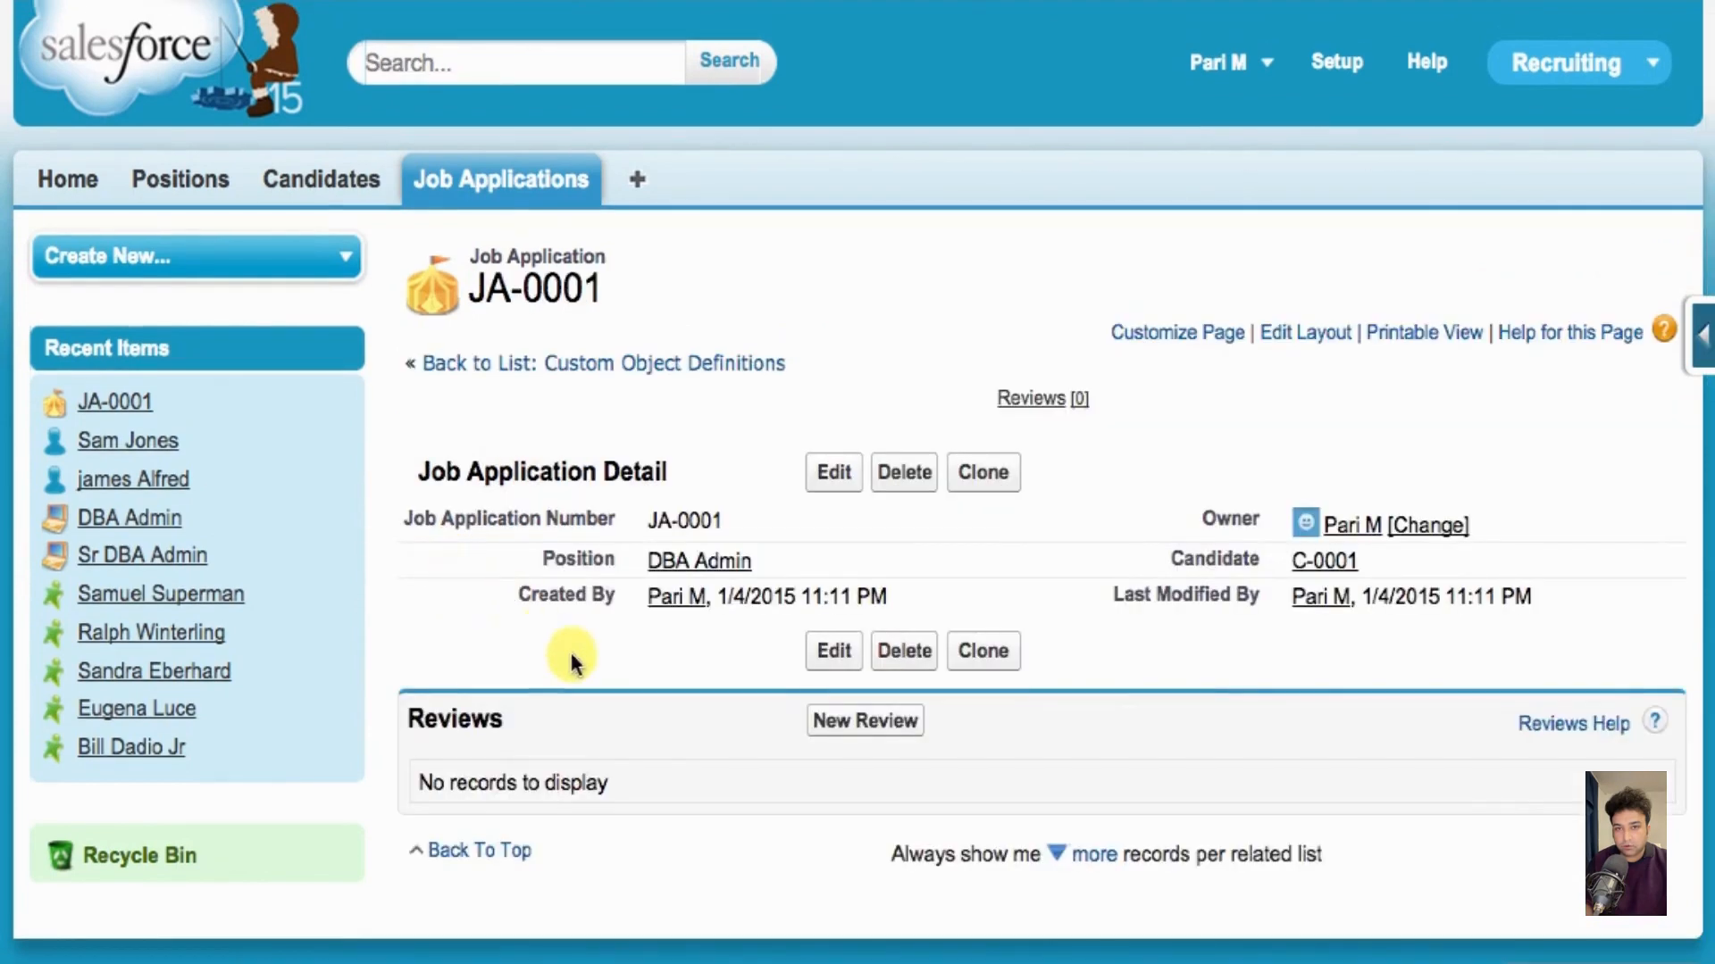
# Step: Save a review with score 3 and feedback 'Technically Sound. Has a proven track record.', then return to JA-0001
pyautogui.click(859, 727)
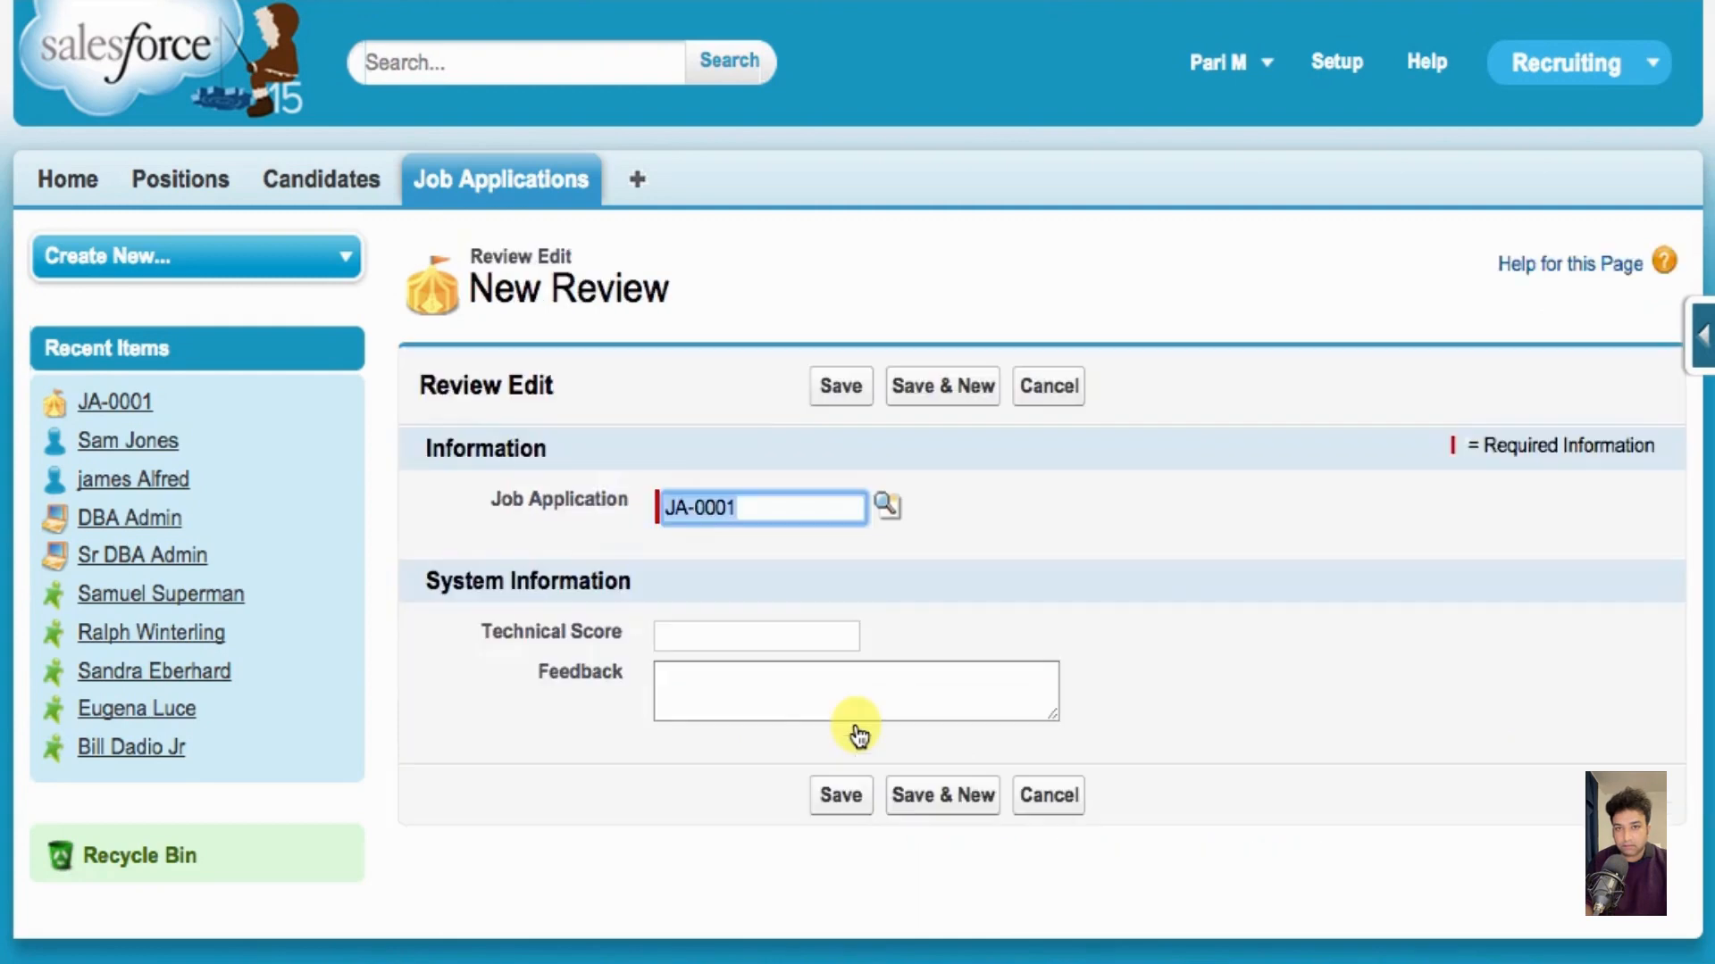
pyautogui.click(743, 639)
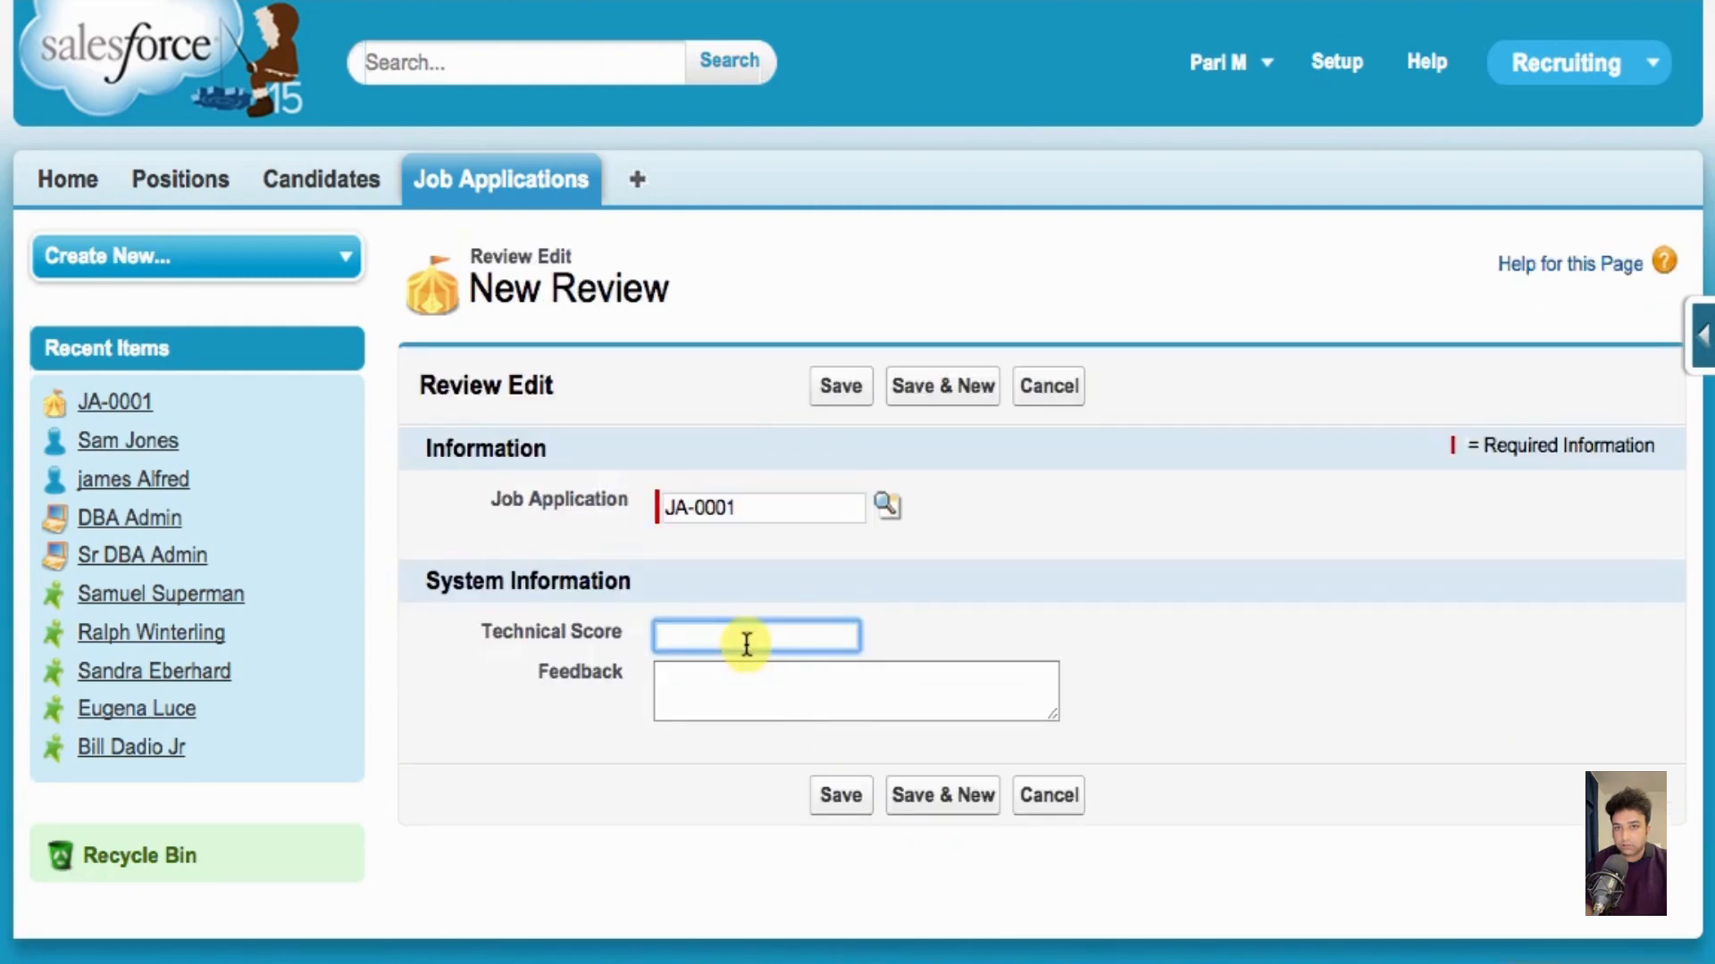
pyautogui.write('3')
pyautogui.press('Tab')
pyautogui.write('Technically Soun')
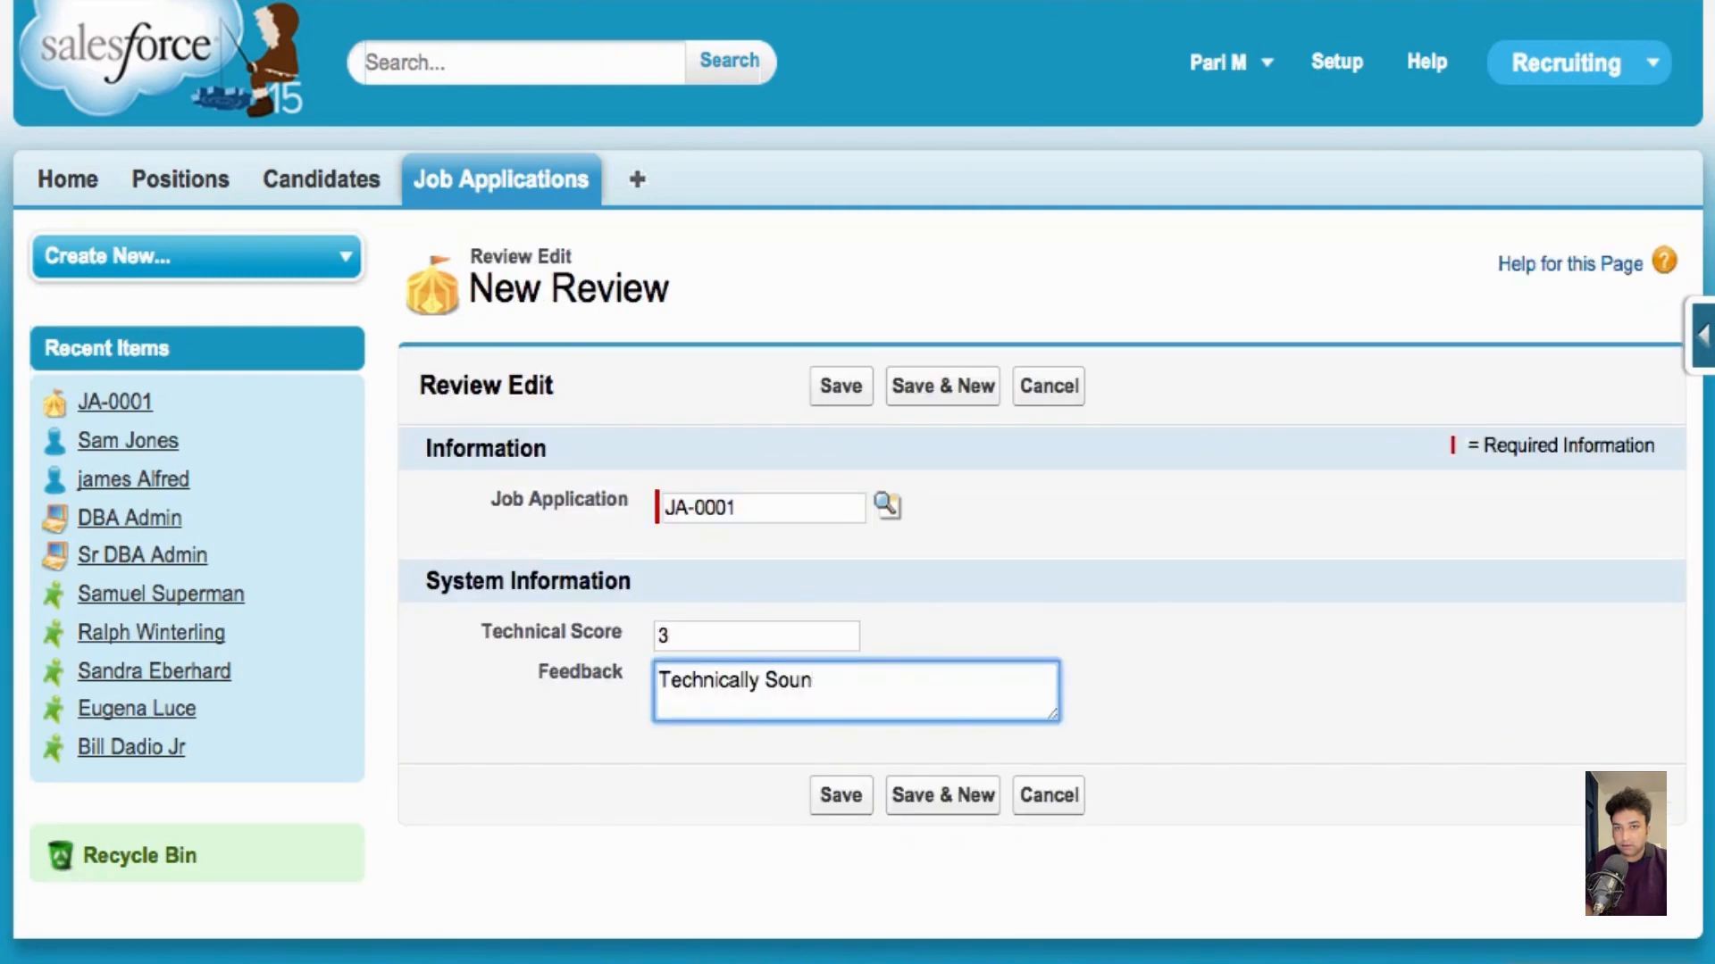
pyautogui.write('d. Has a proven t')
pyautogui.write('rack record.')
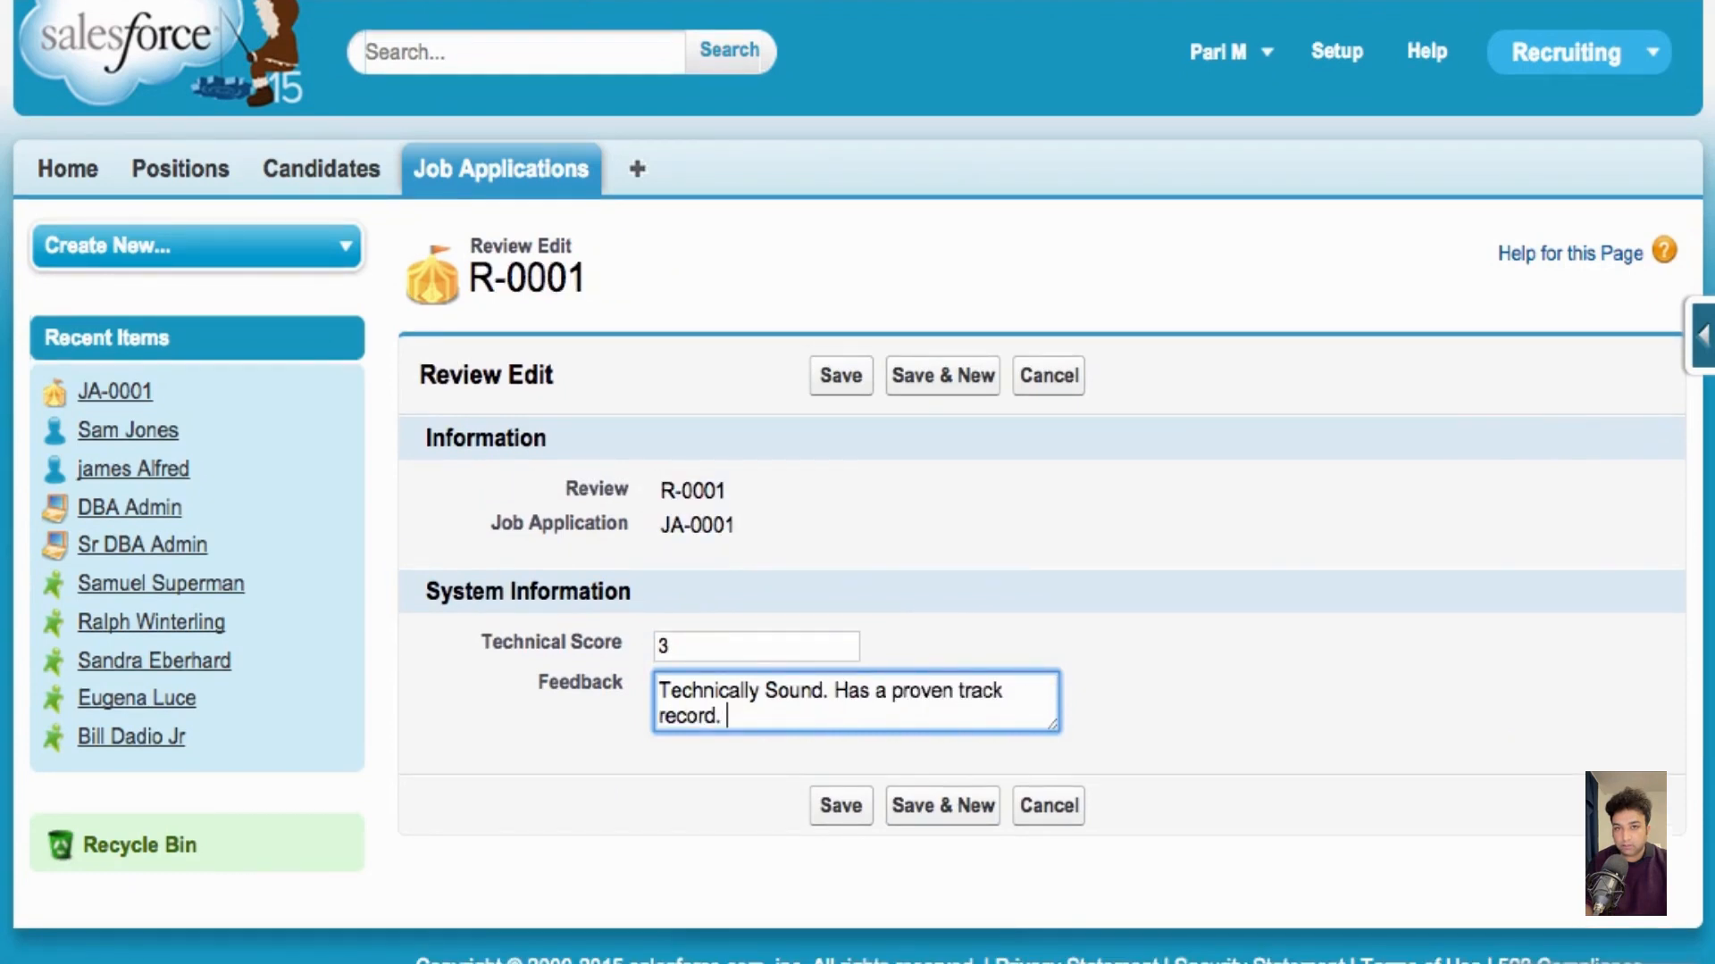
pyautogui.click(848, 806)
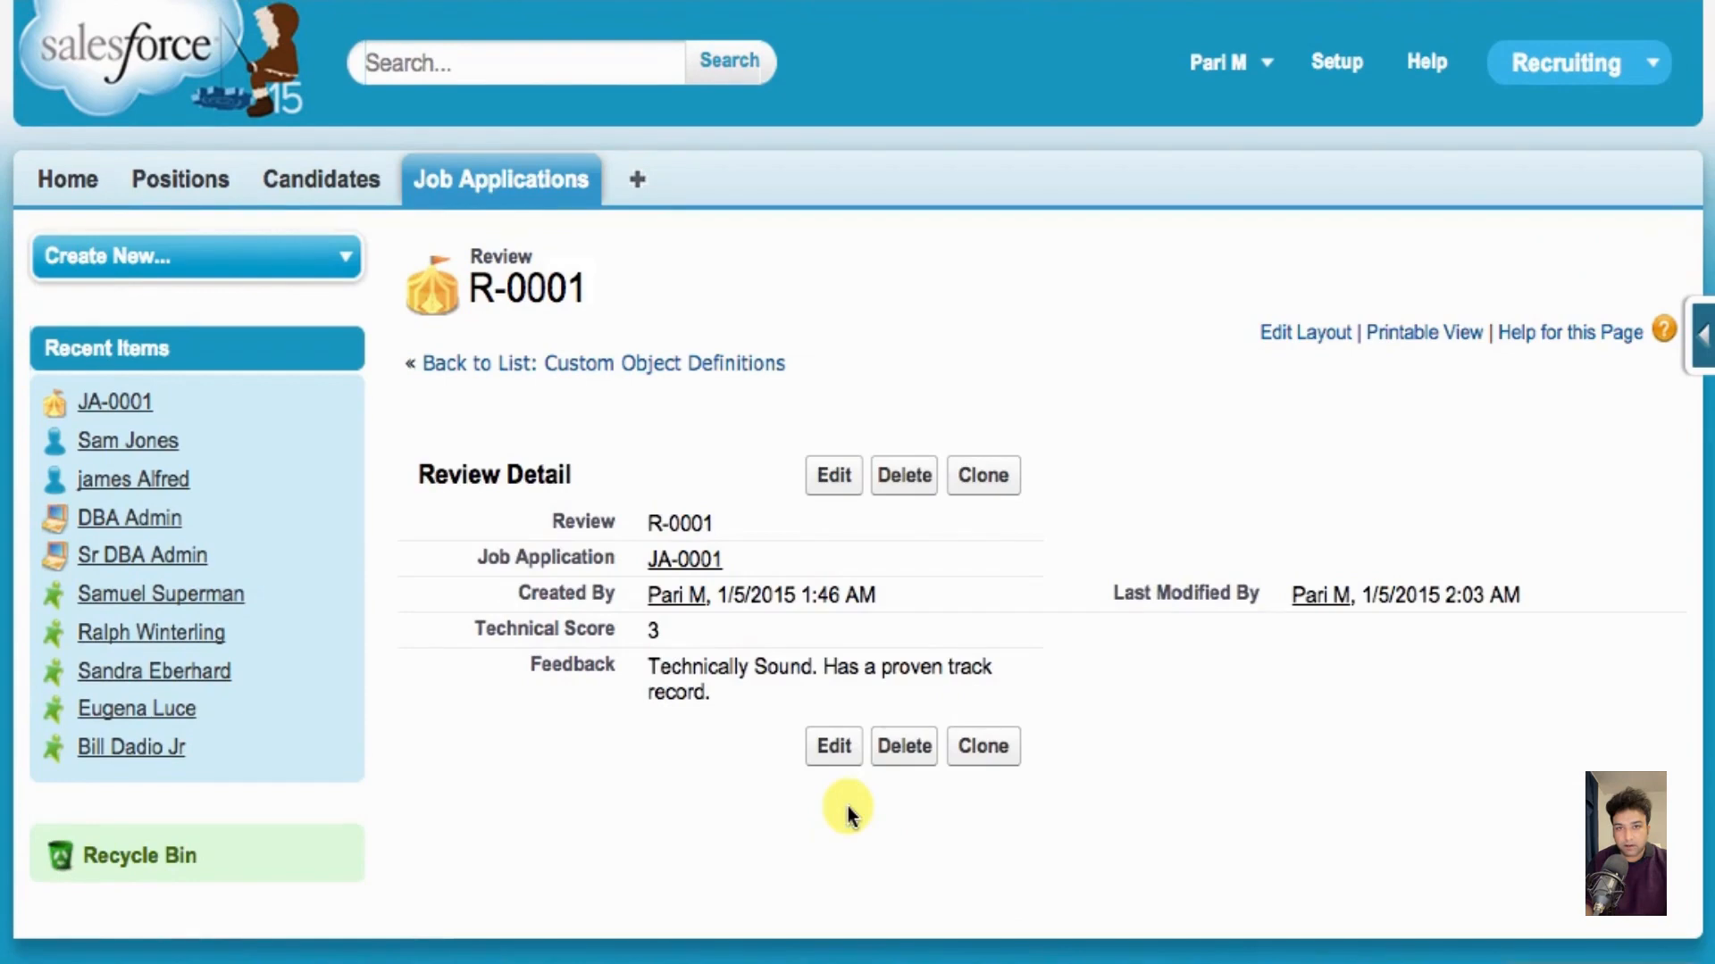
pyautogui.scroll(-1, 766, 755)
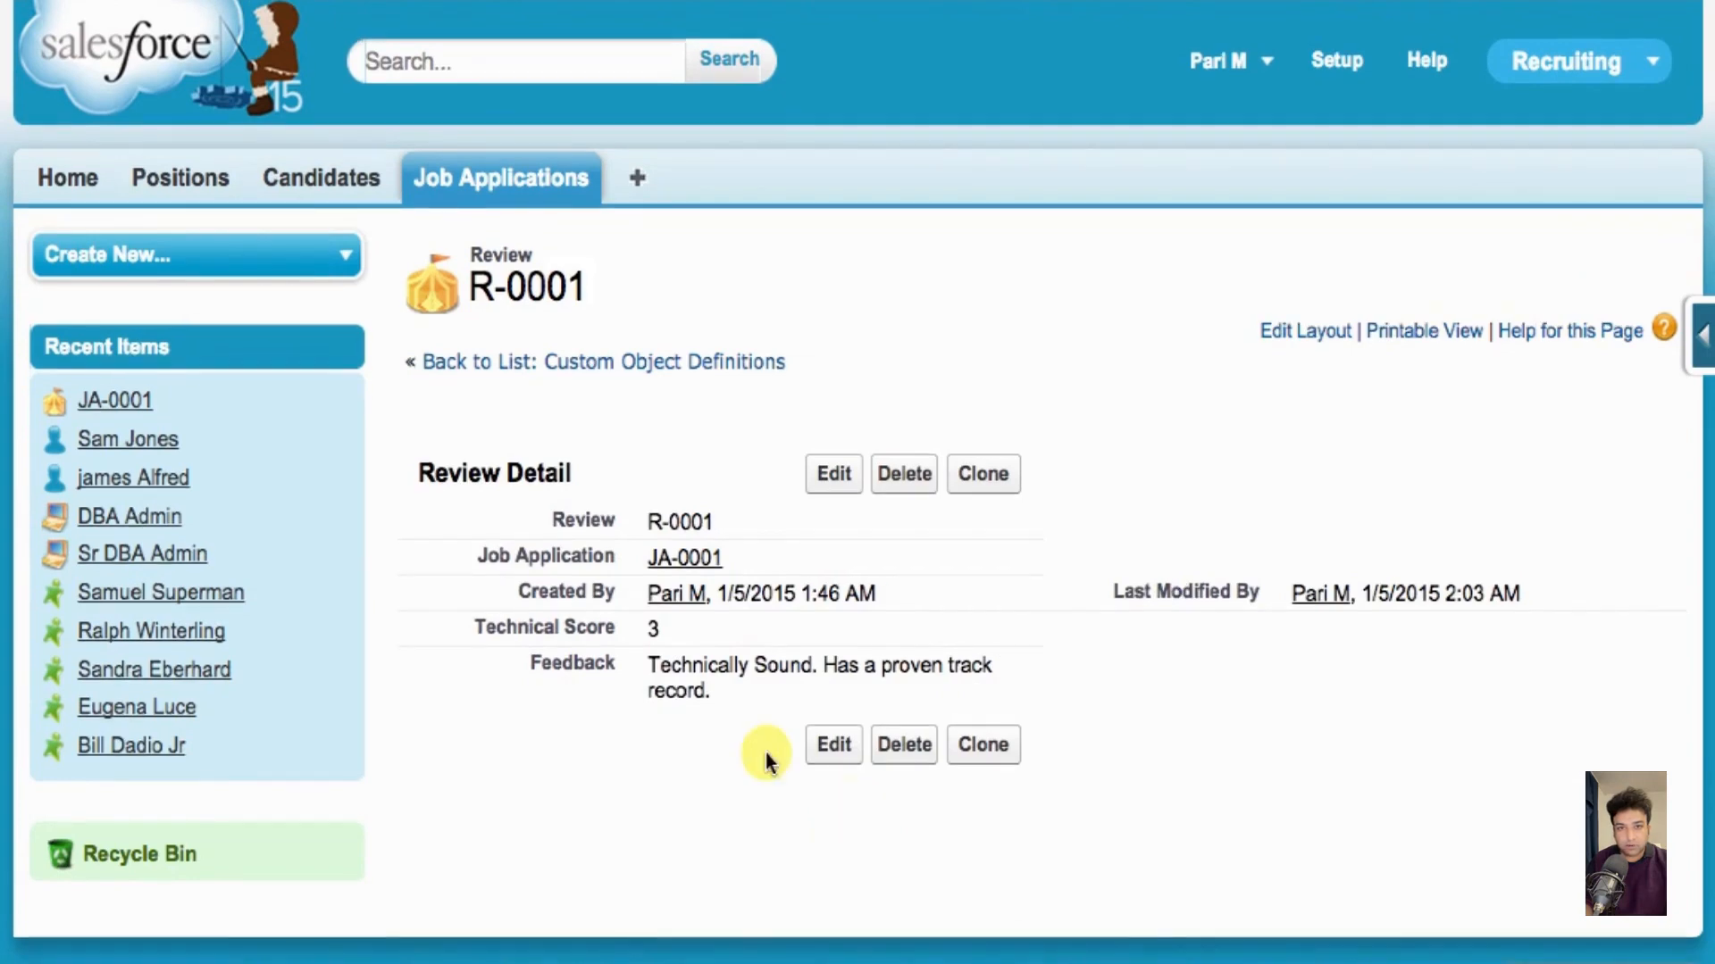
pyautogui.click(692, 561)
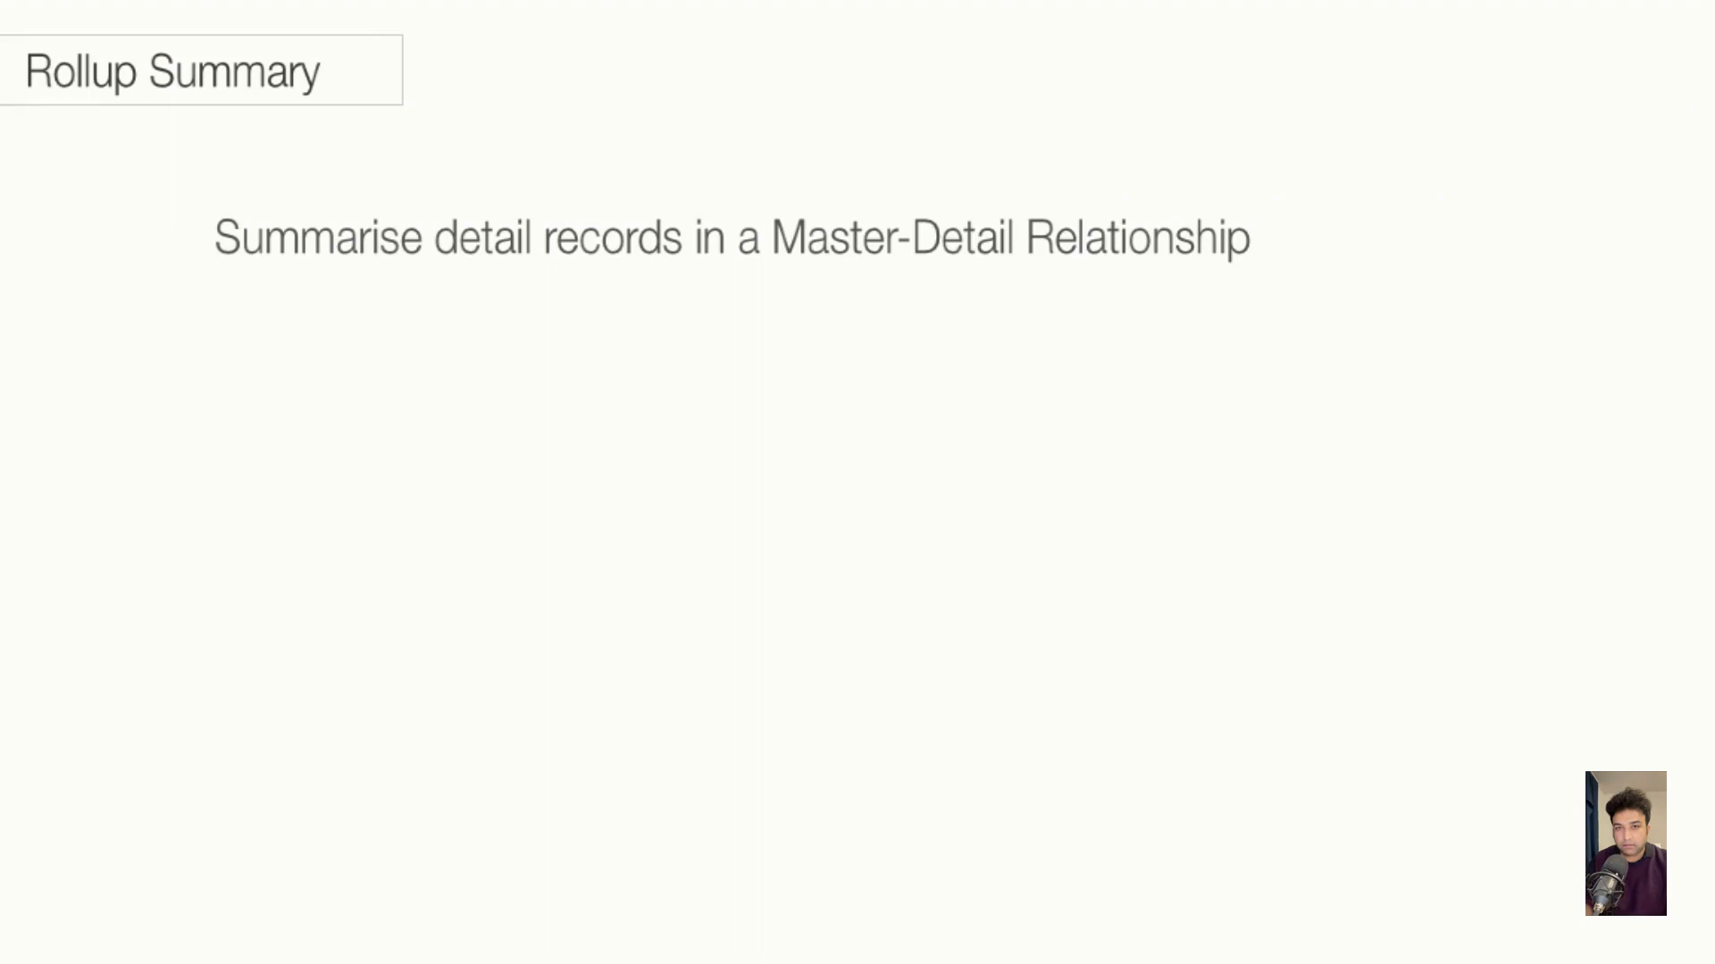
# Step: Step through the slides on rollup operations Count, Sum, Min, Max and the Avg Technical Score formula
pyautogui.press('Right')
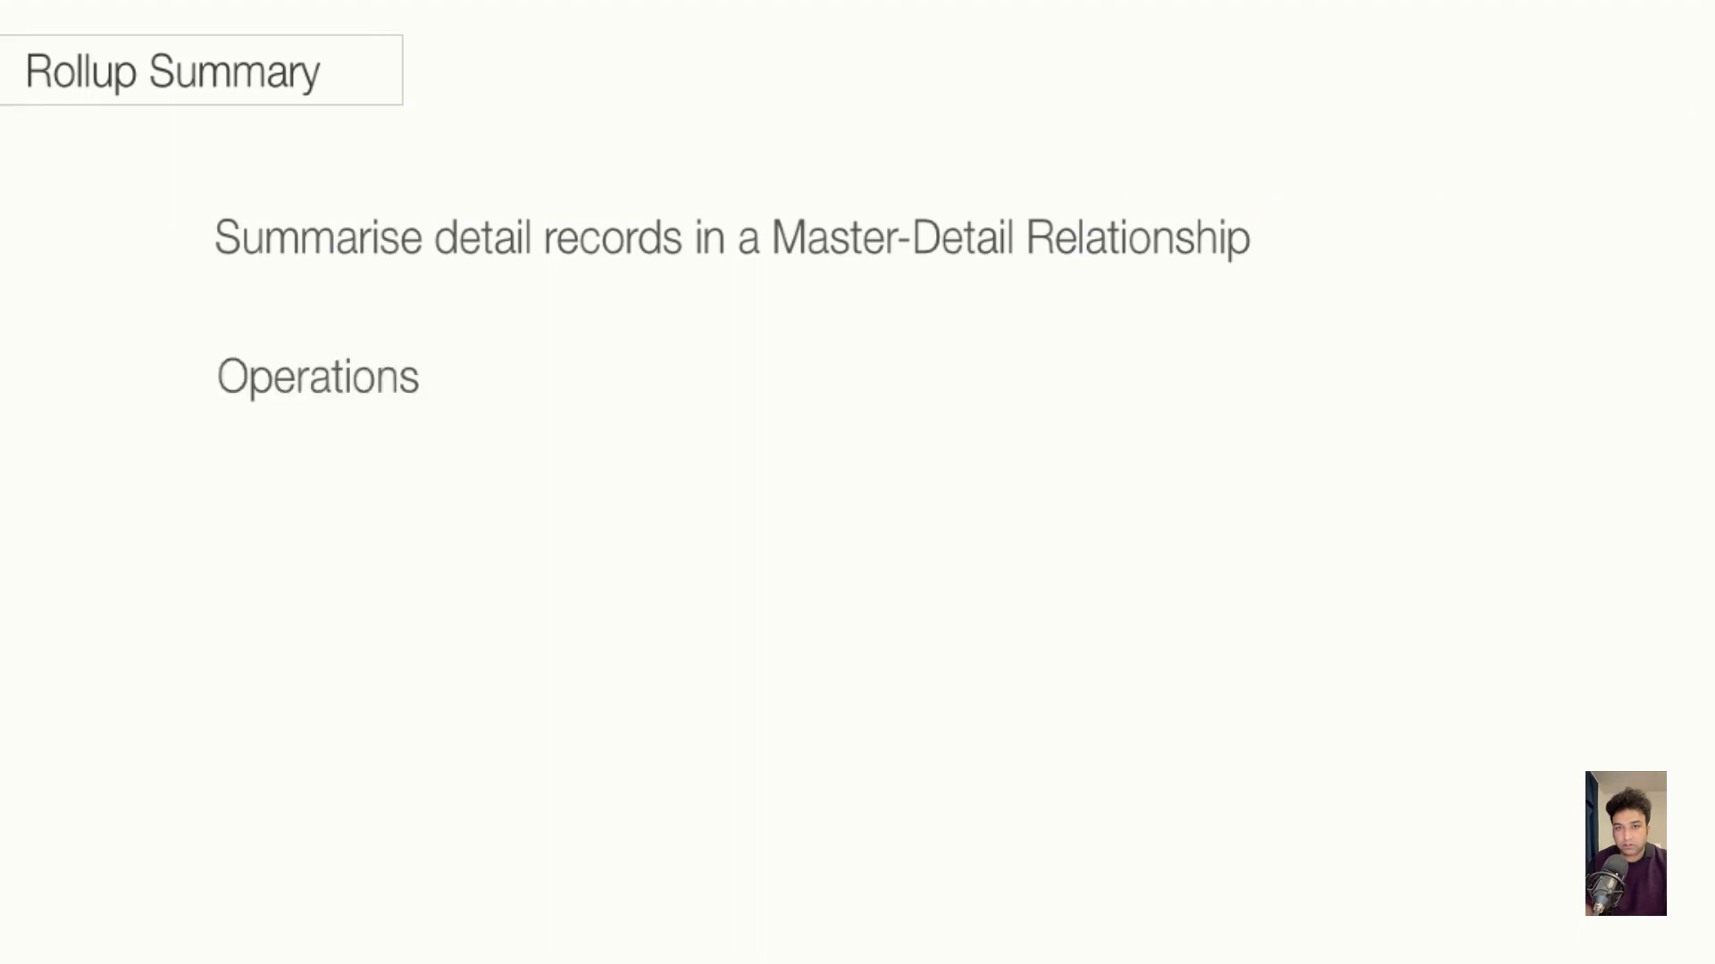
pyautogui.press('Right')
pyautogui.press('Right')
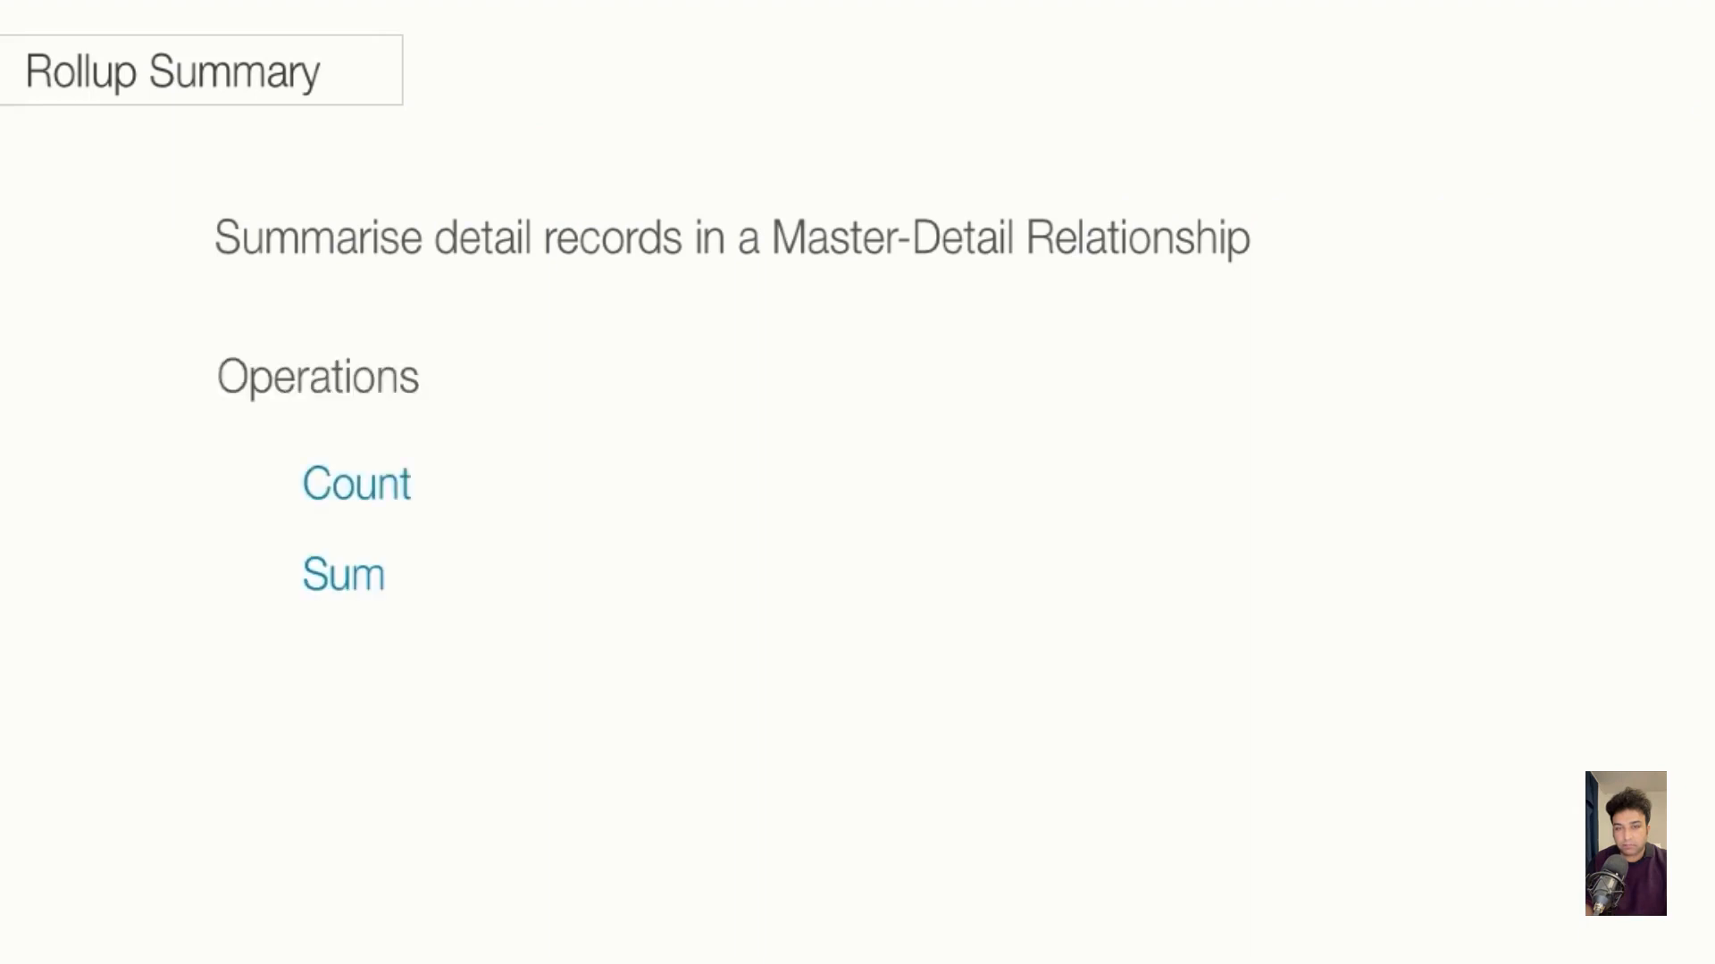
pyautogui.press('Right')
pyautogui.press('Right')
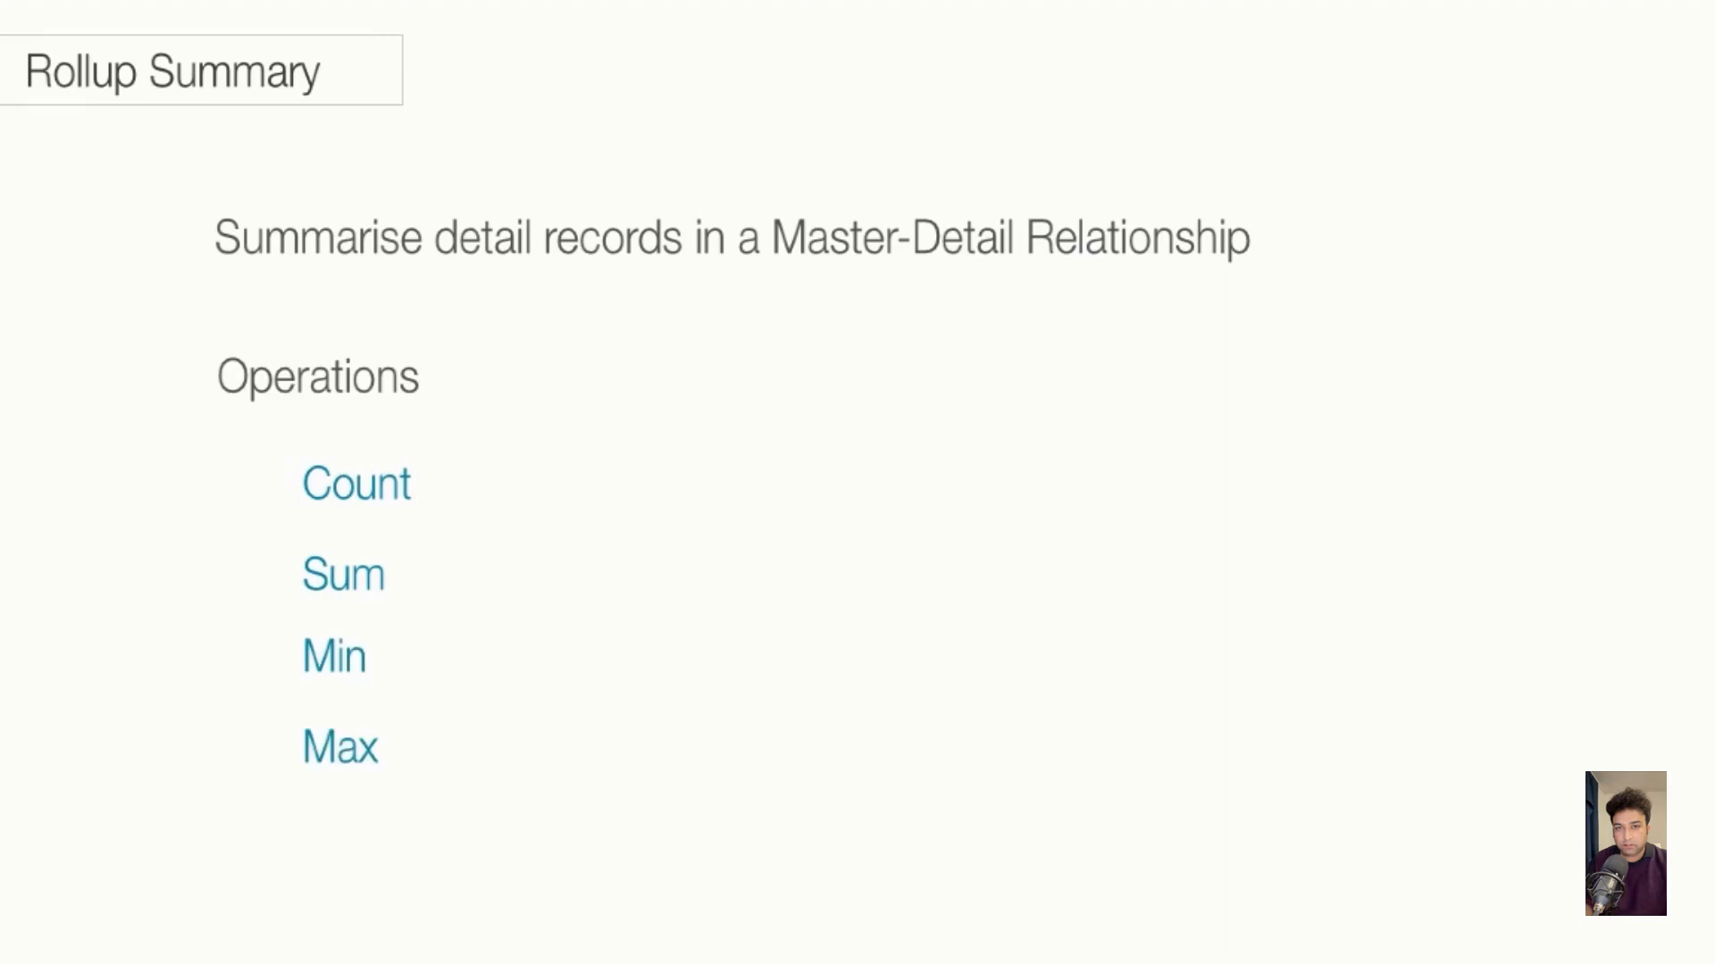
pyautogui.press('Right')
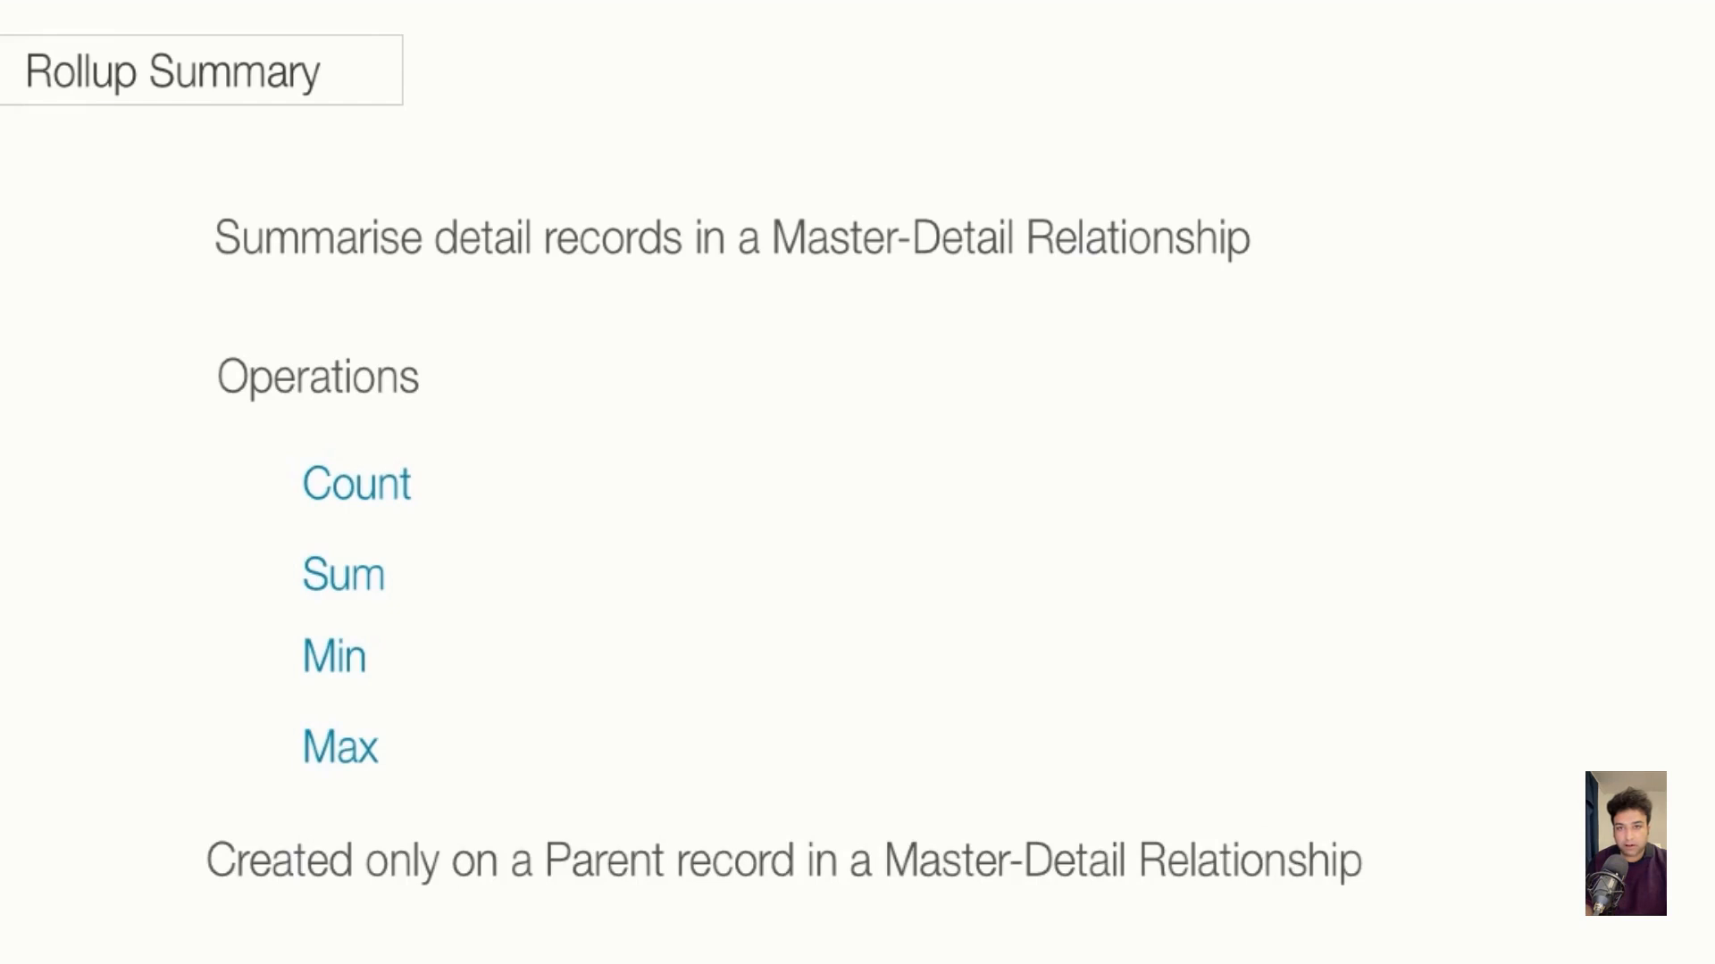
pyautogui.press('Right')
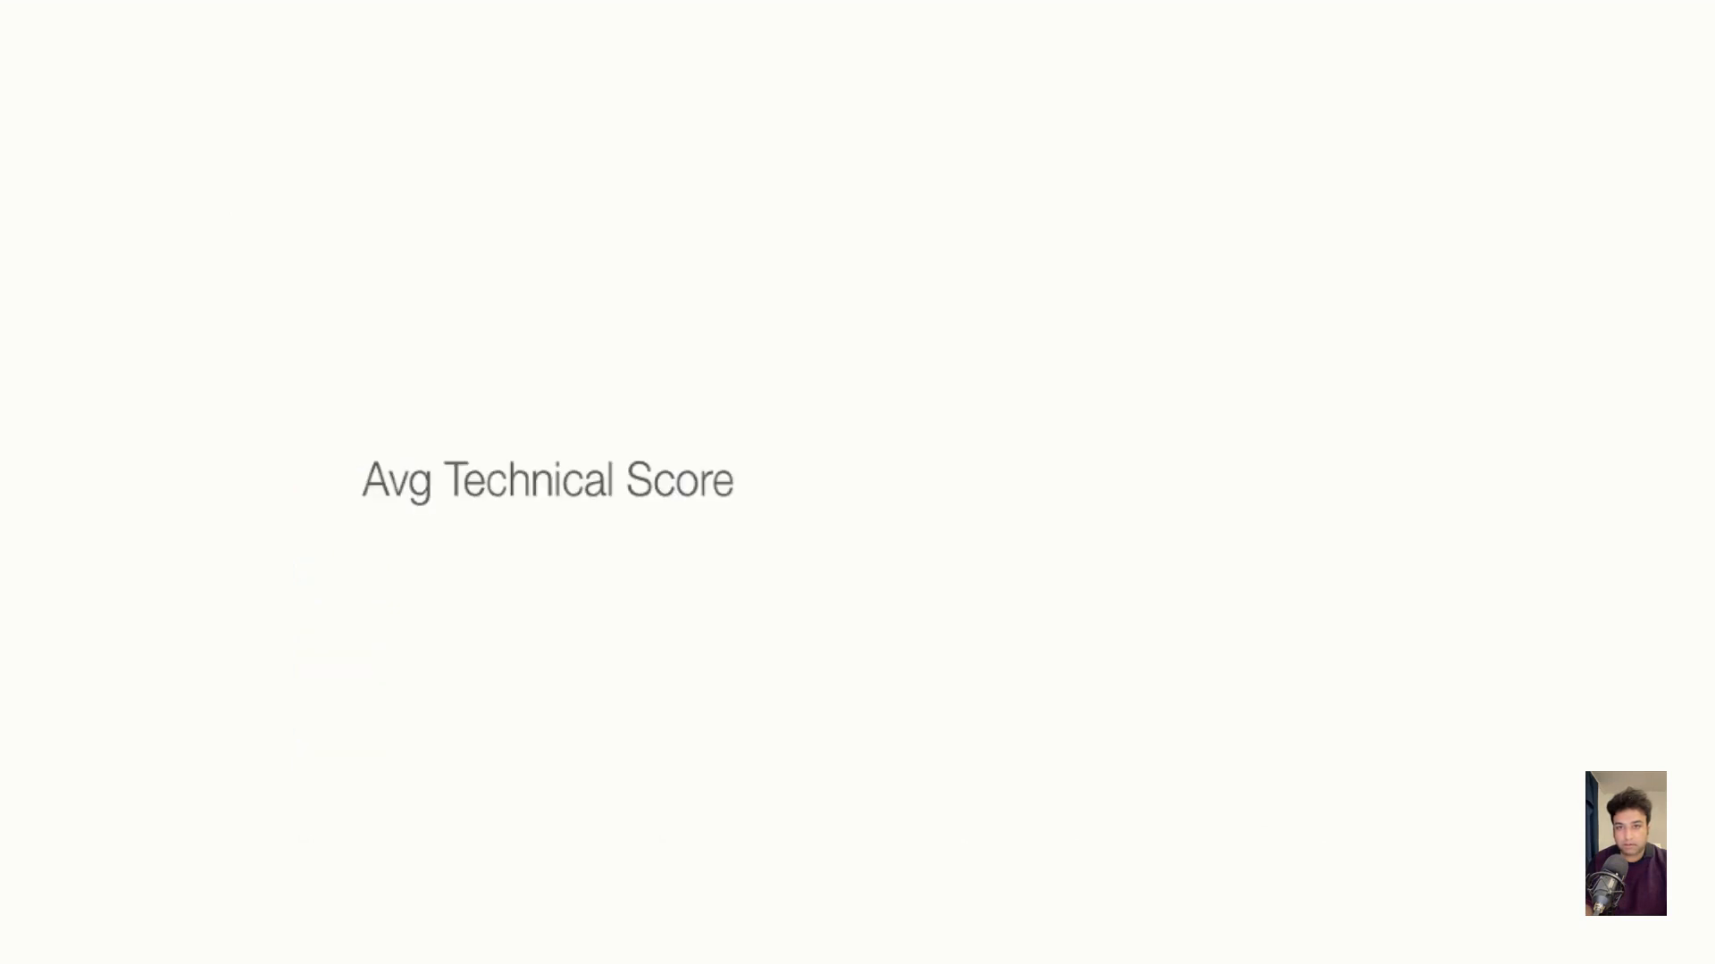
pyautogui.press('Right')
pyautogui.press('Right')
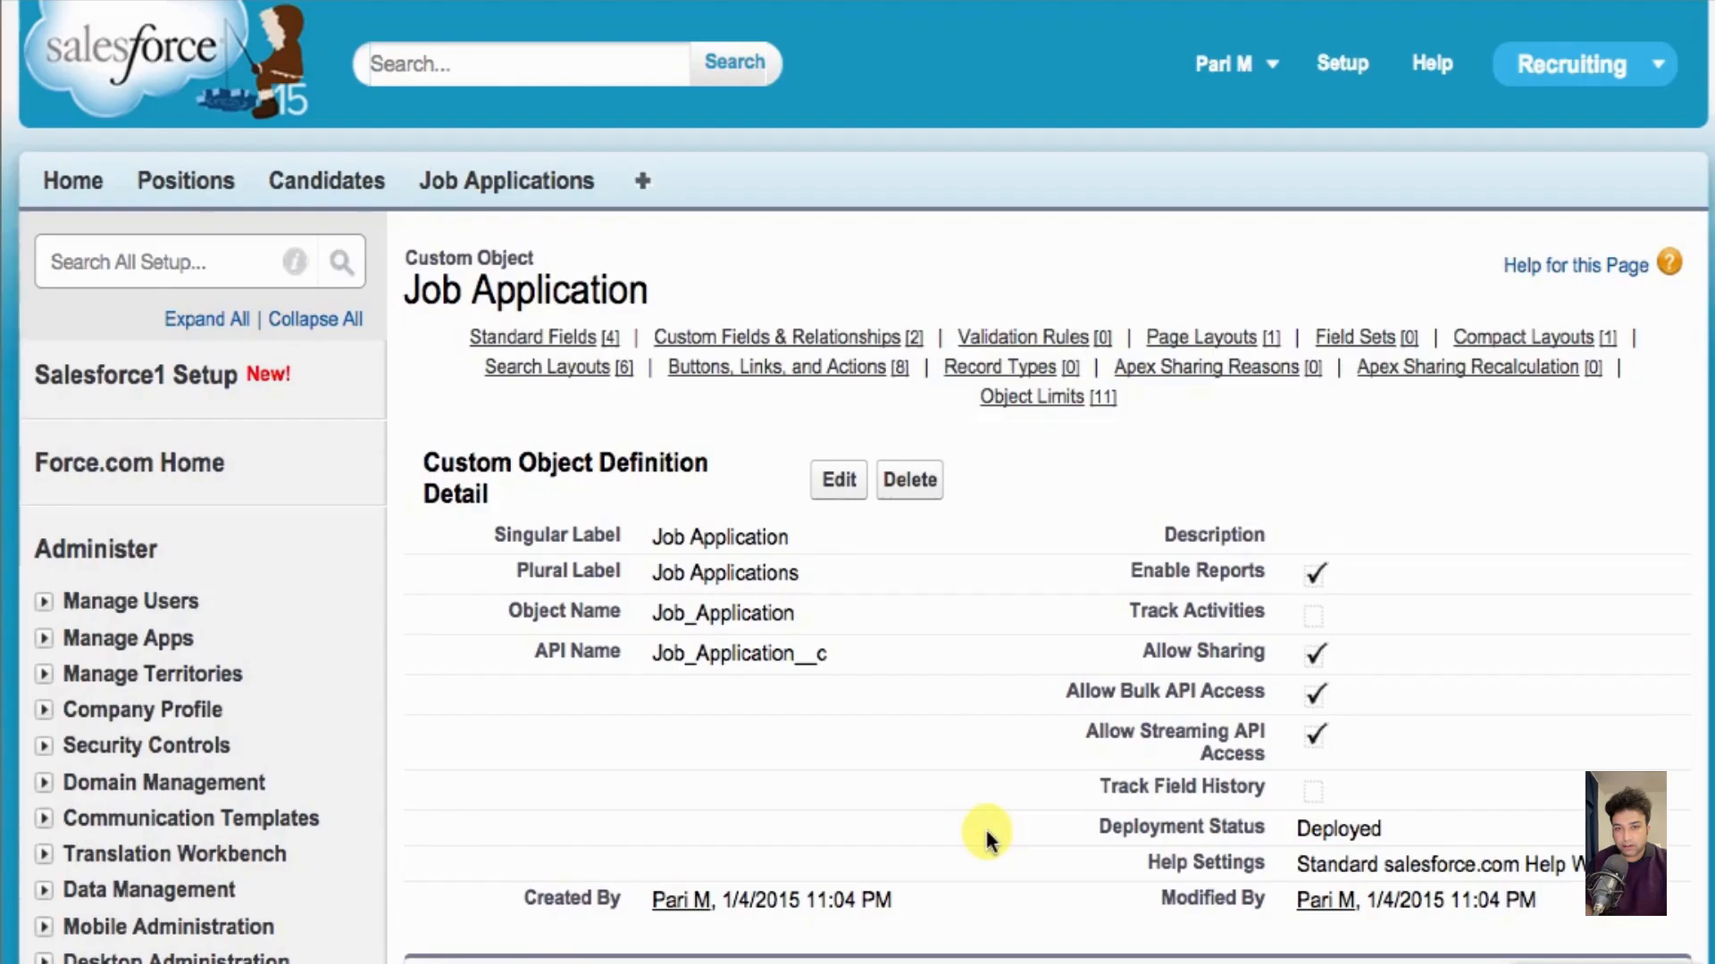
# Step: Start a Roll-Up Summary custom field on Job Application labelled 'Total Technical Score'
pyautogui.scroll(-6, 986, 832)
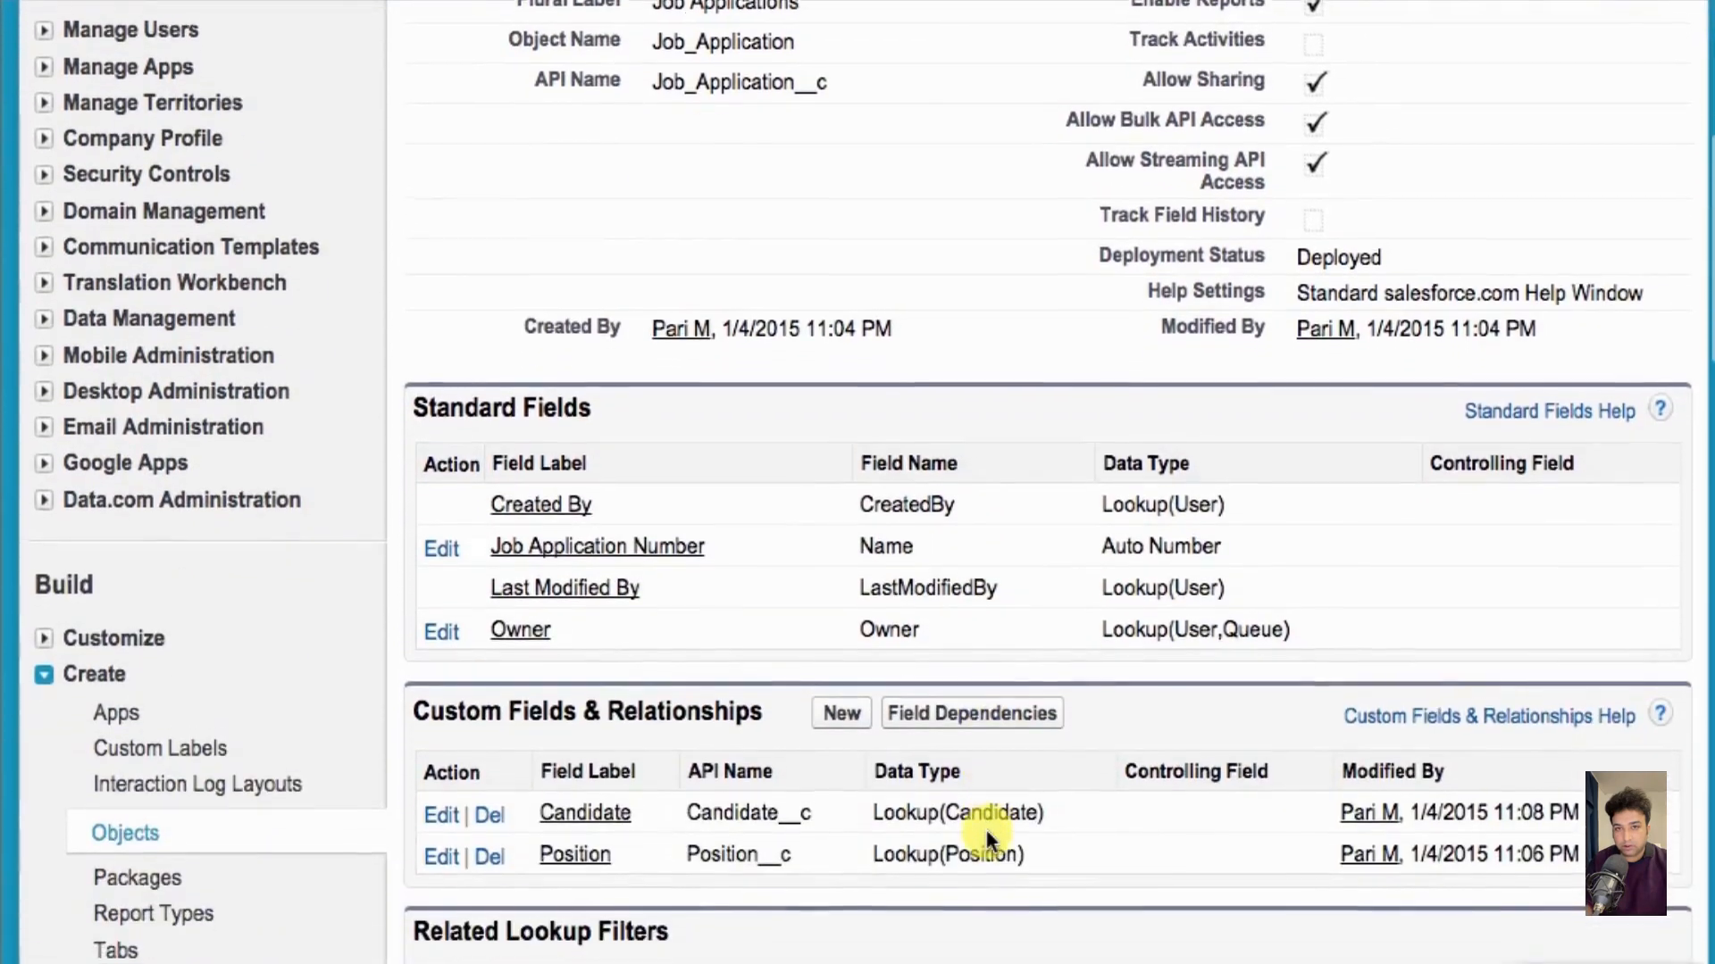
pyautogui.click(844, 713)
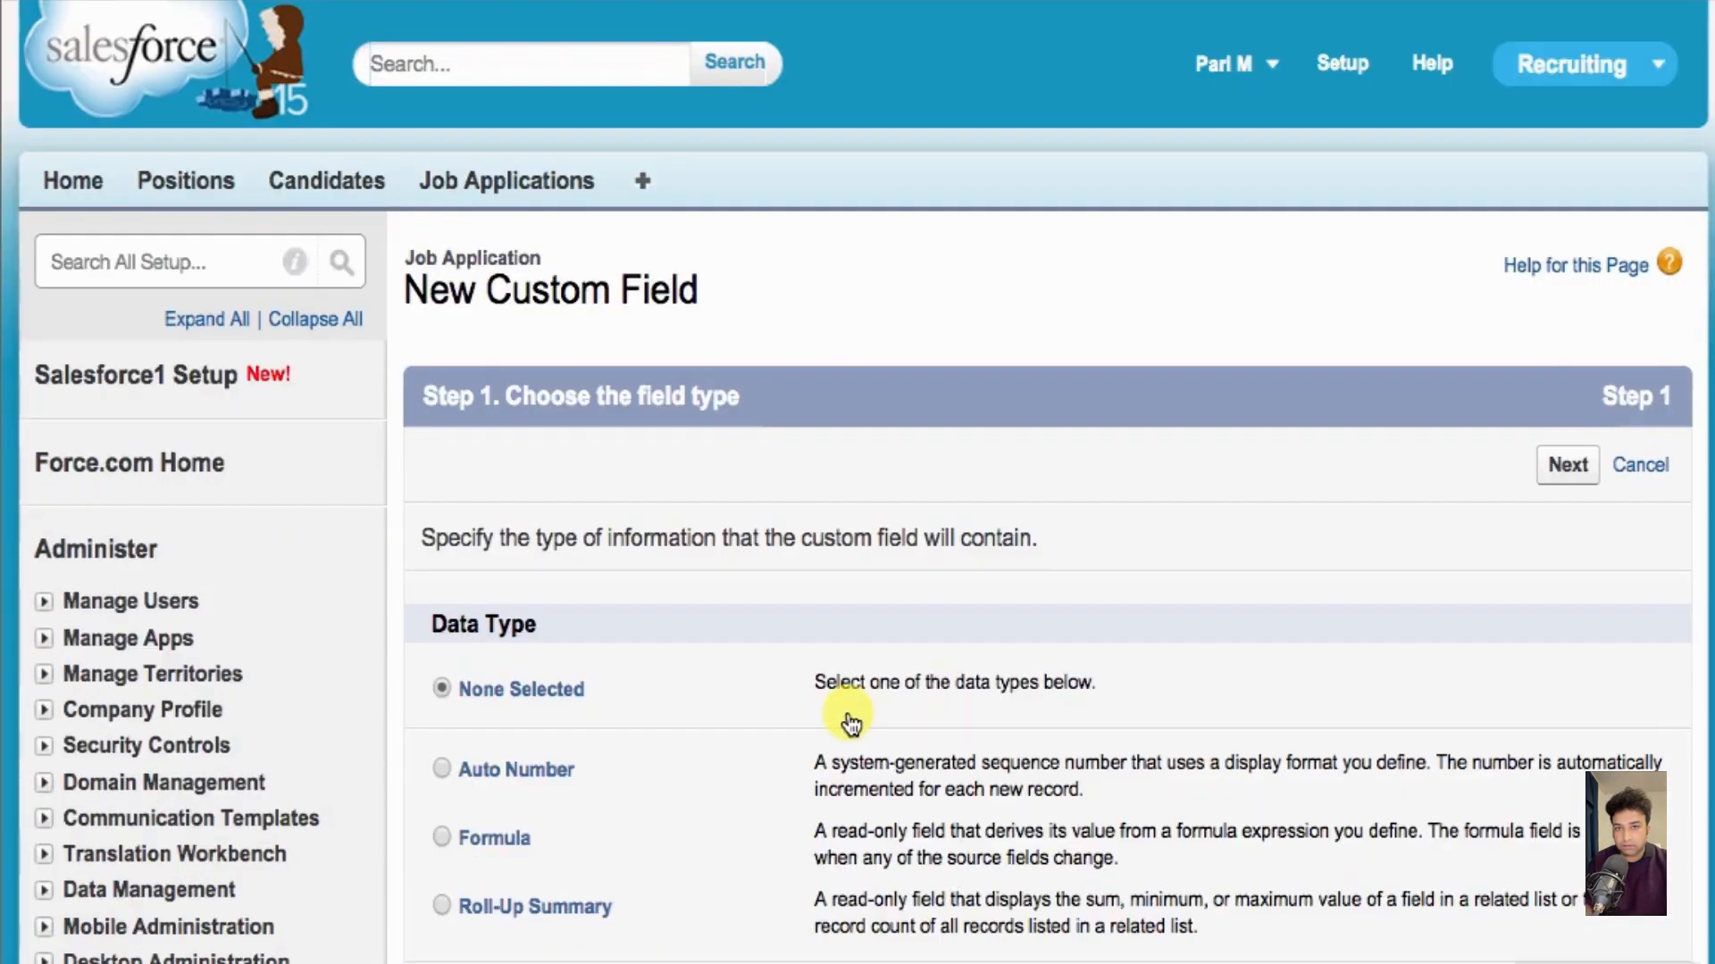
pyautogui.click(442, 905)
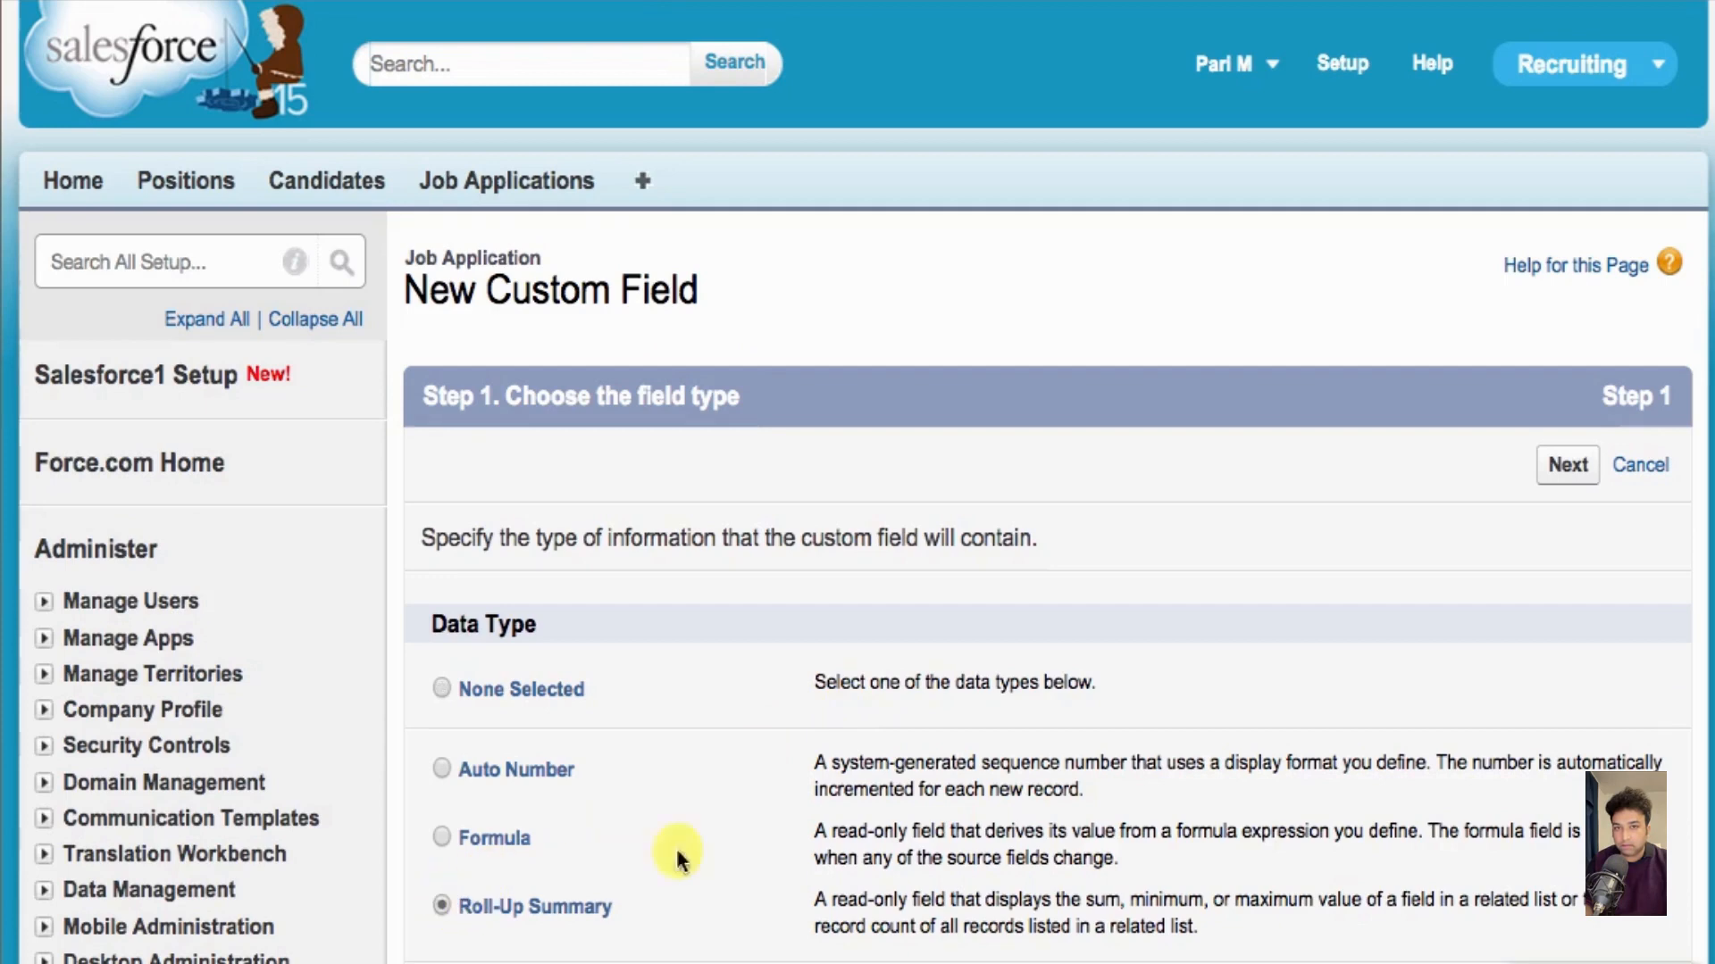
pyautogui.click(1564, 465)
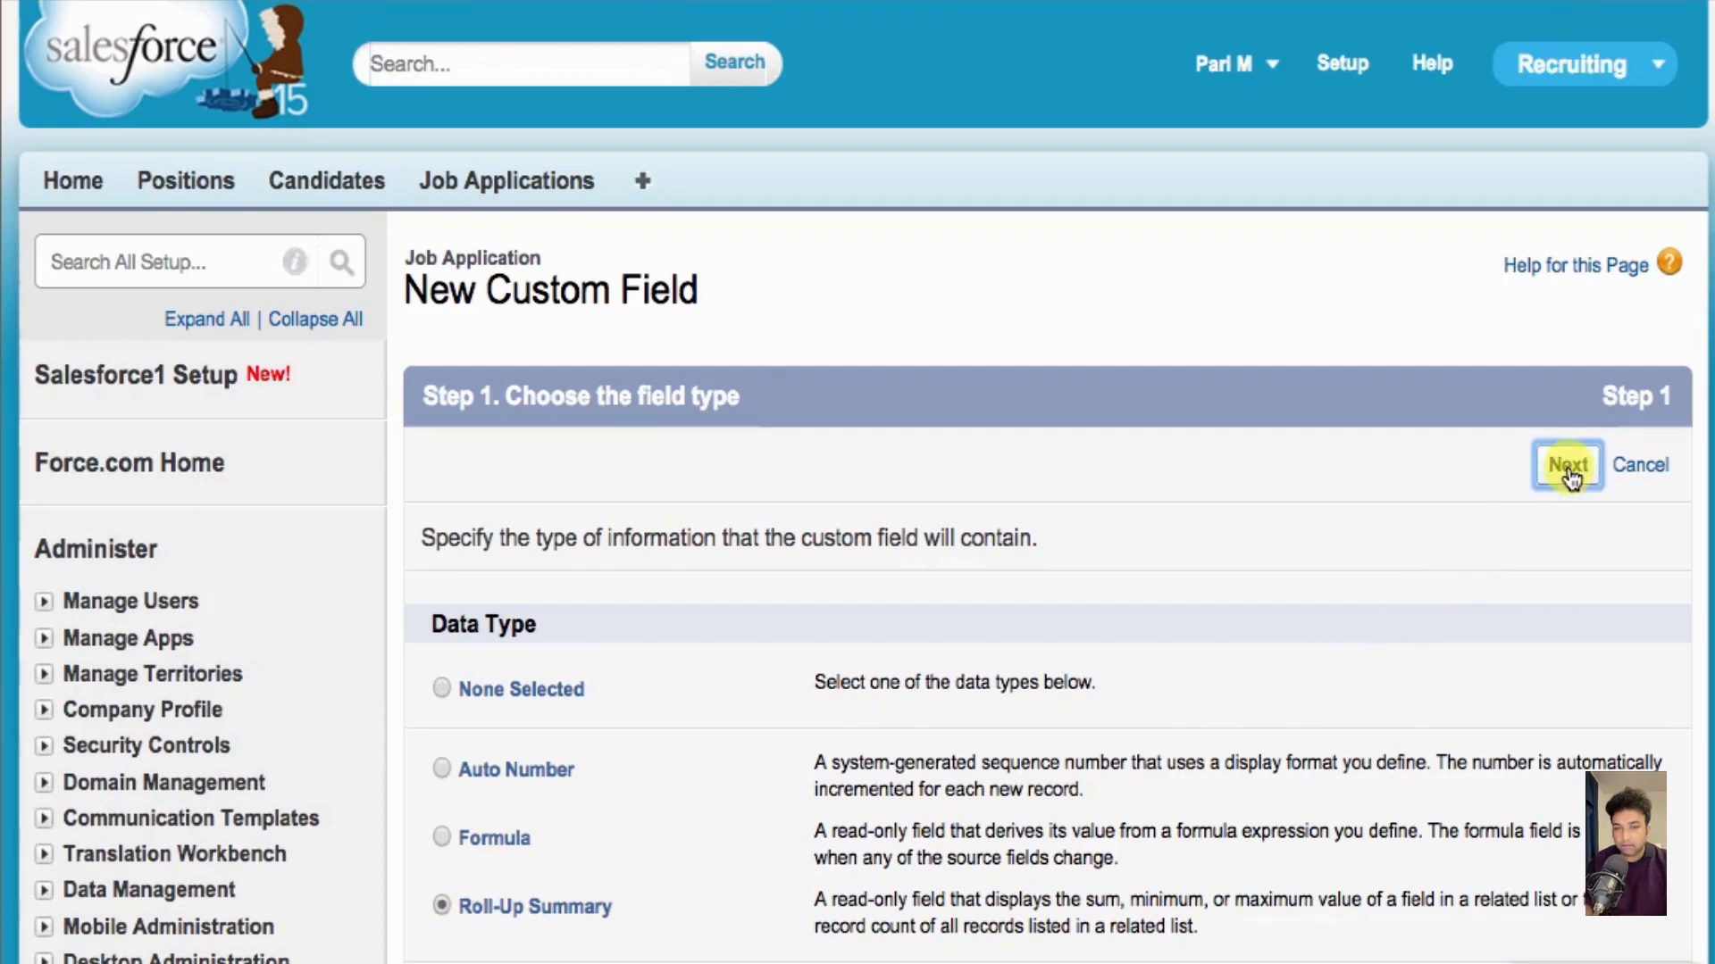
pyautogui.write('Total Technical Score')
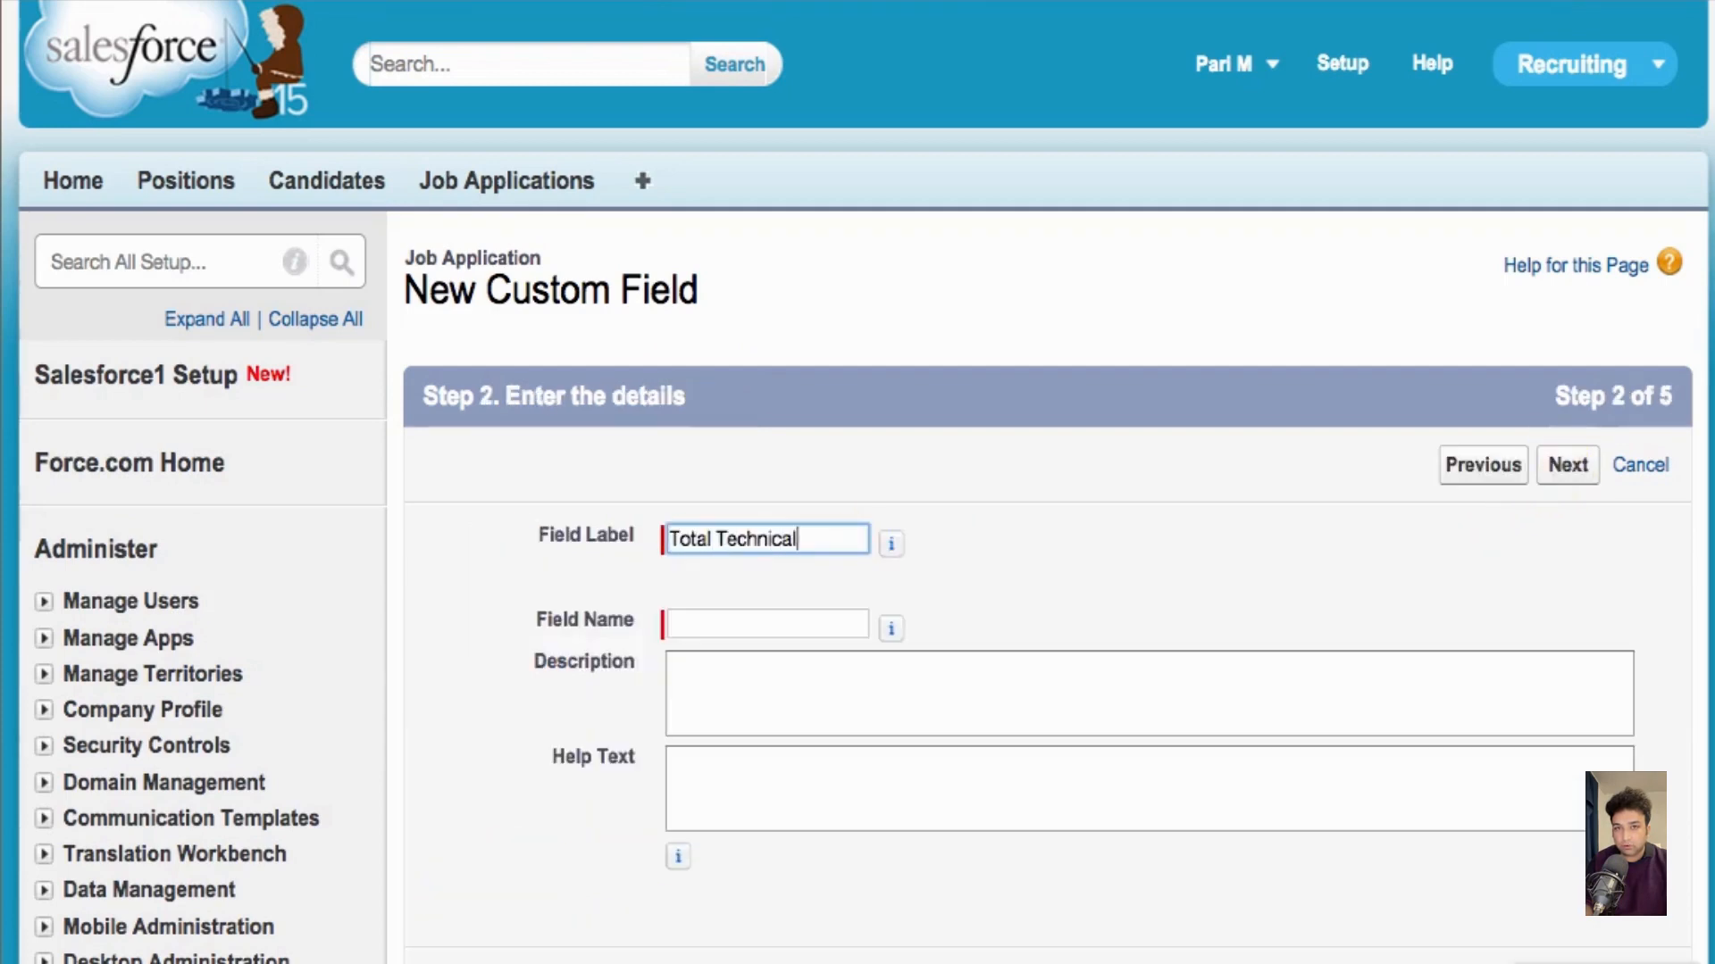
pyautogui.press('Tab')
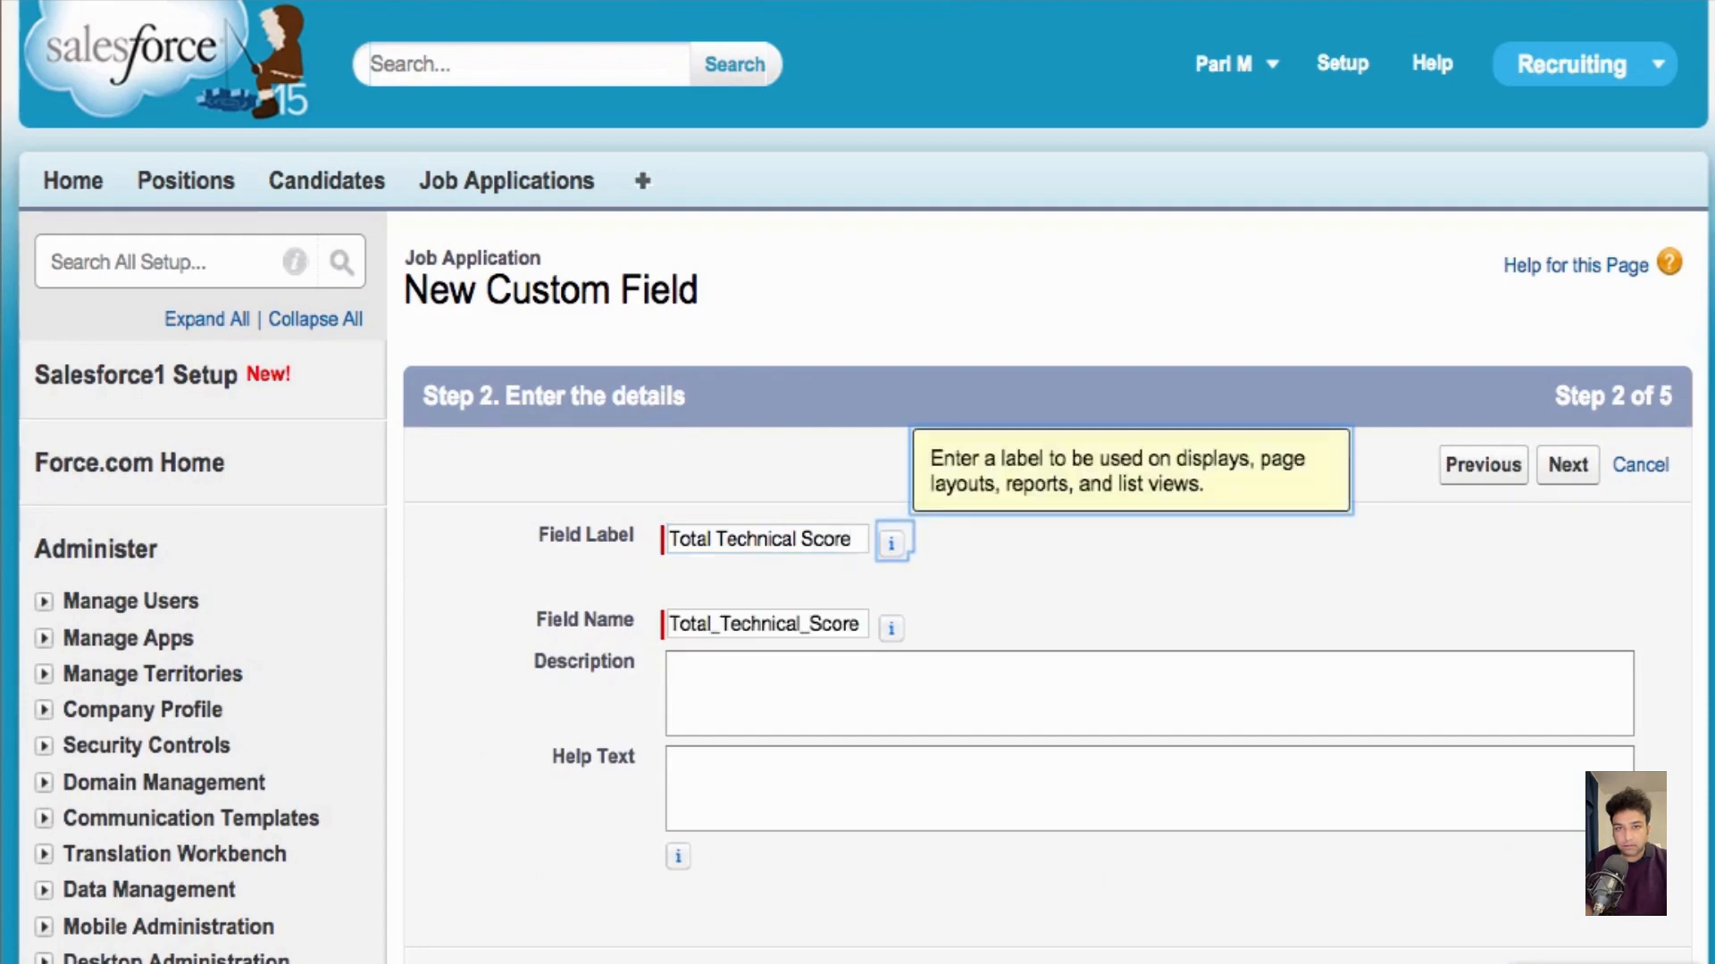
pyautogui.scroll(-3, 1129, 614)
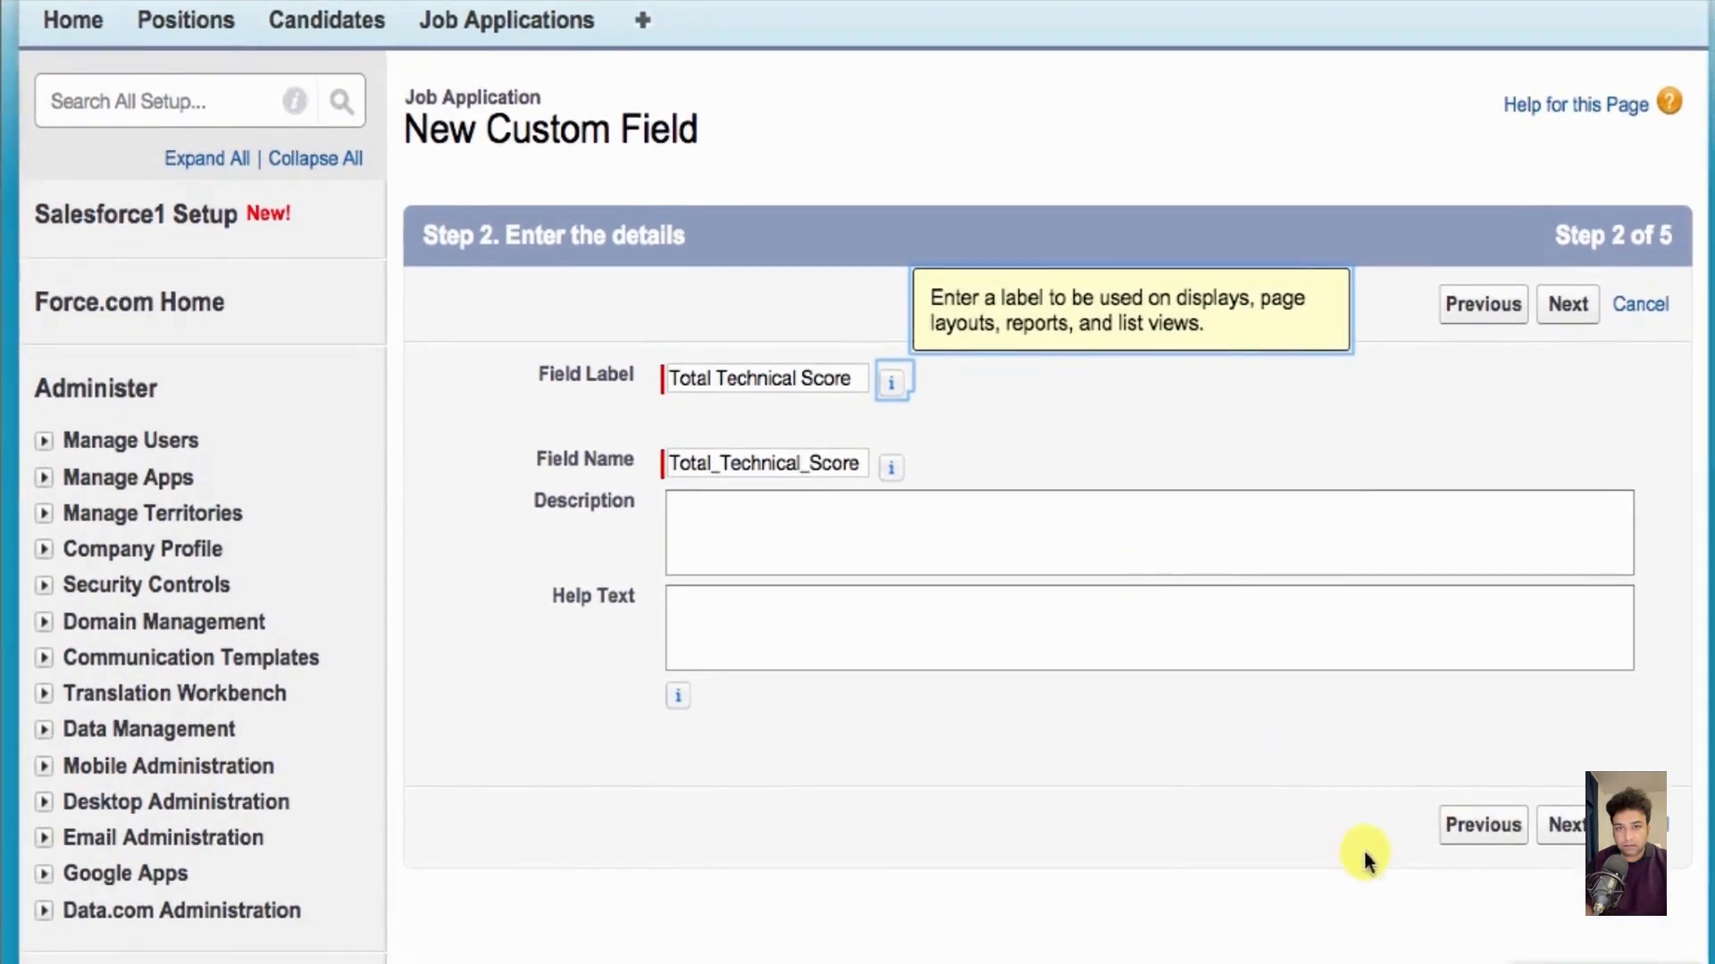
pyautogui.click(1563, 829)
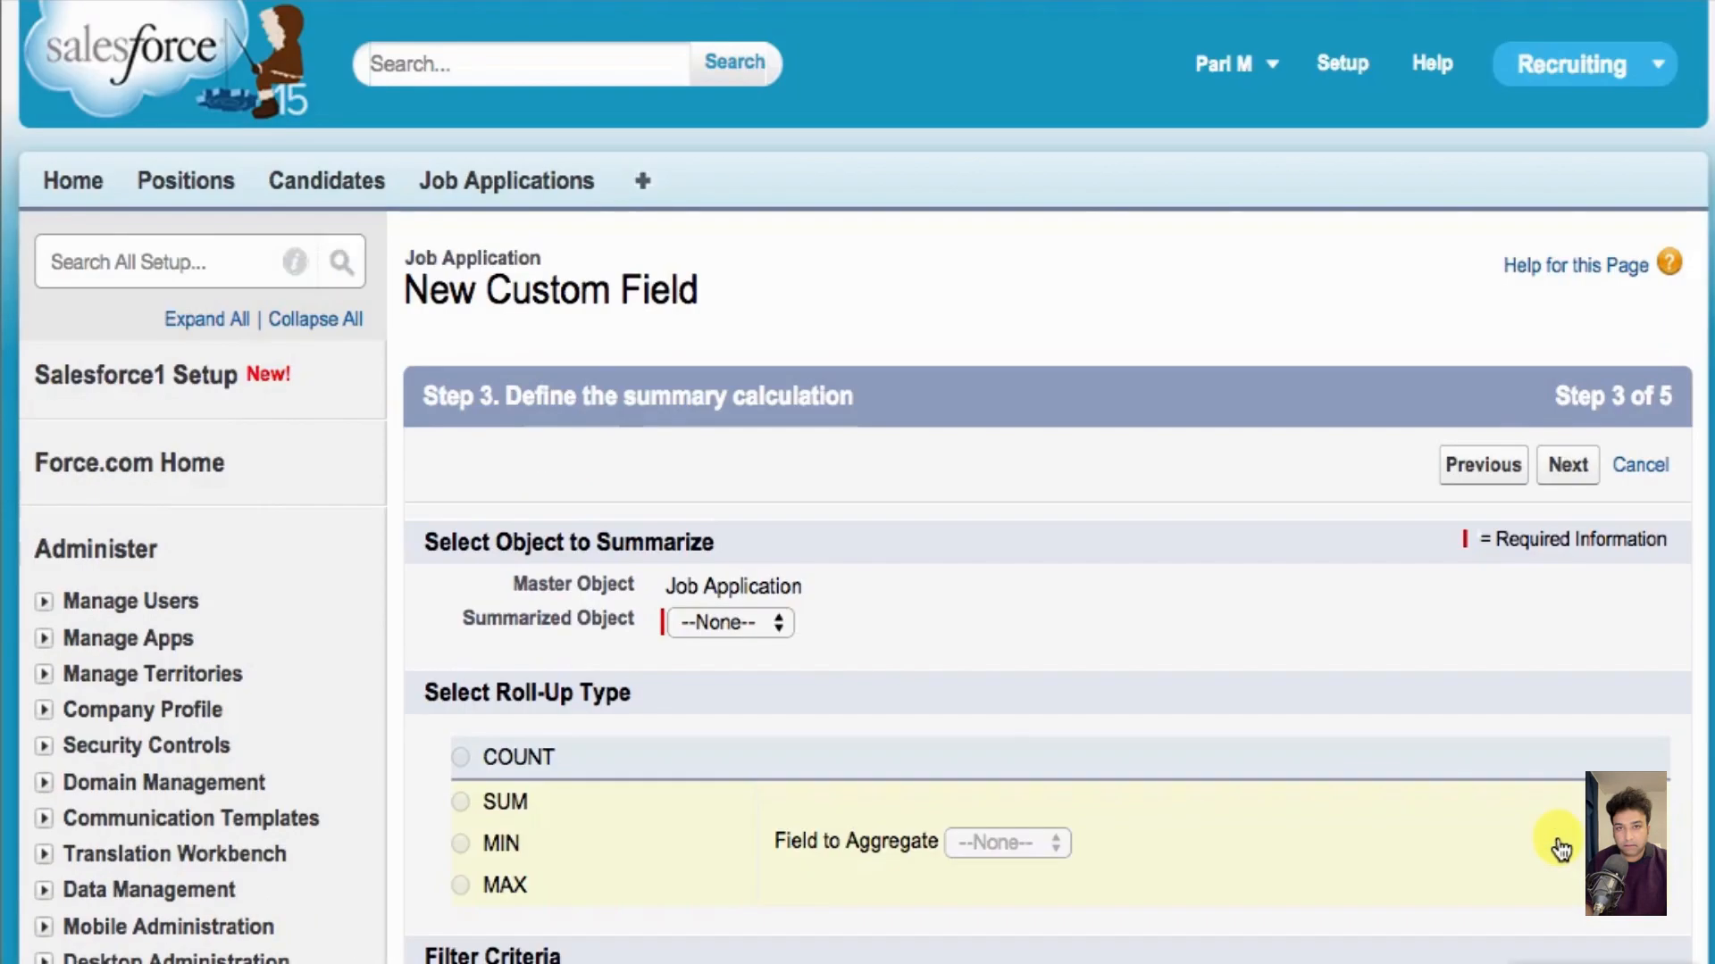
# Step: Make it SUM the Reviews' Technical Score and keep it off the Job Application Layout
pyautogui.click(743, 625)
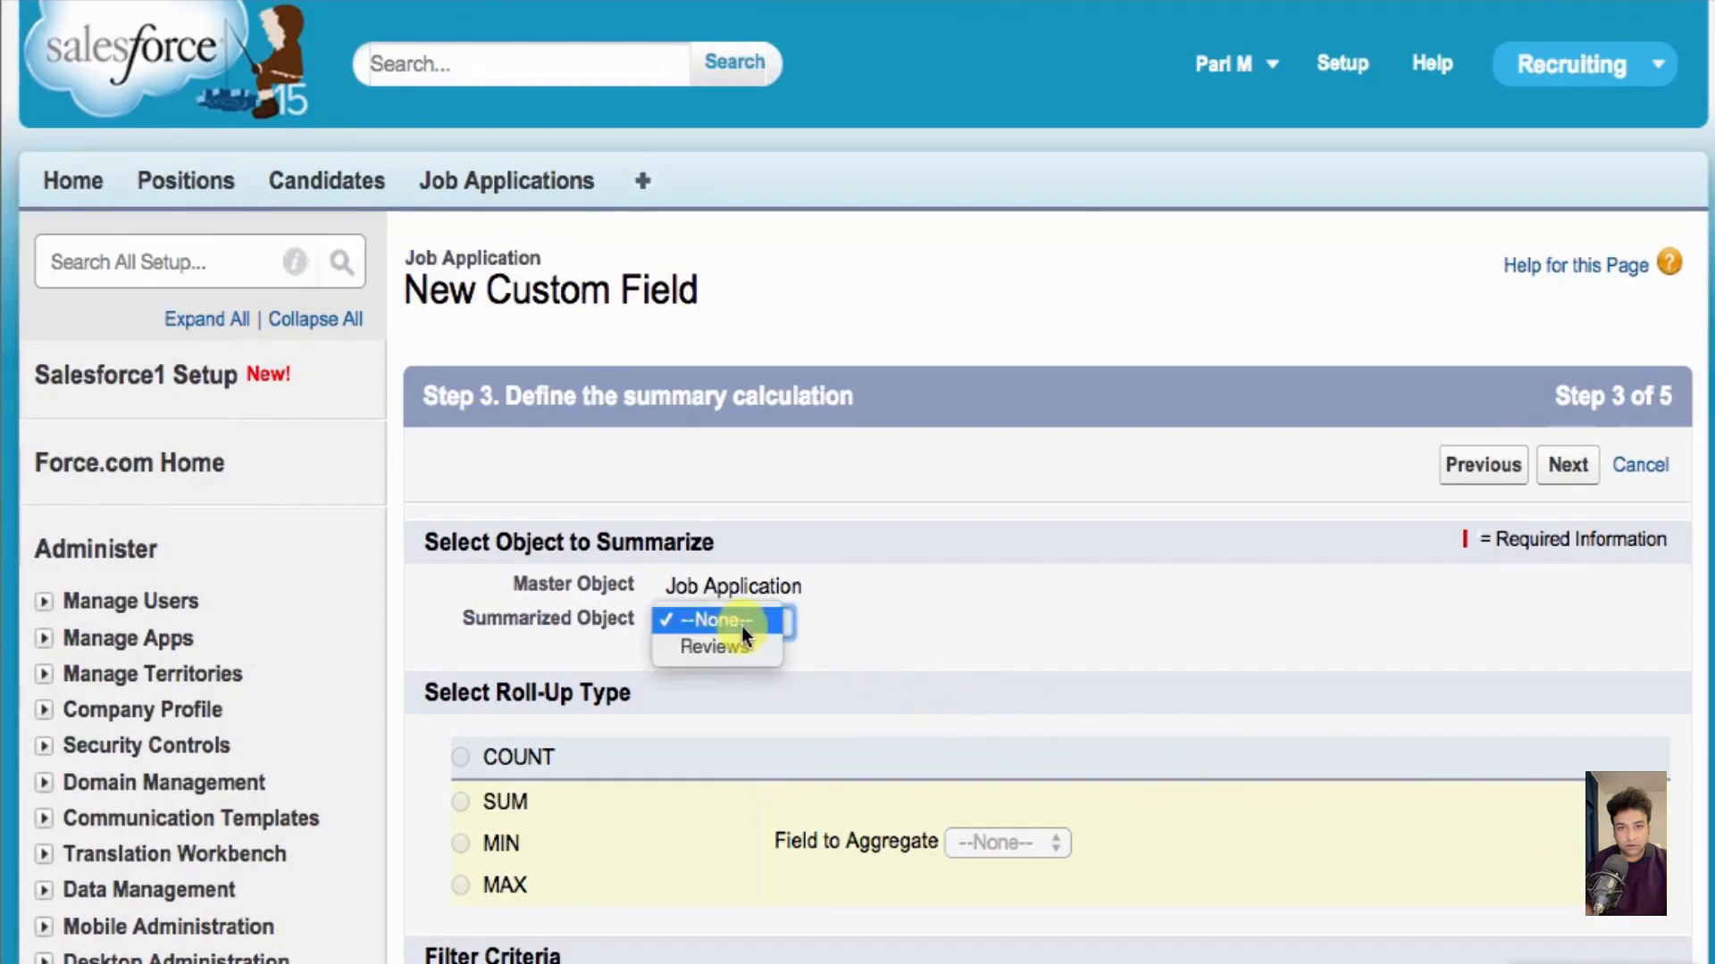
pyautogui.click(734, 647)
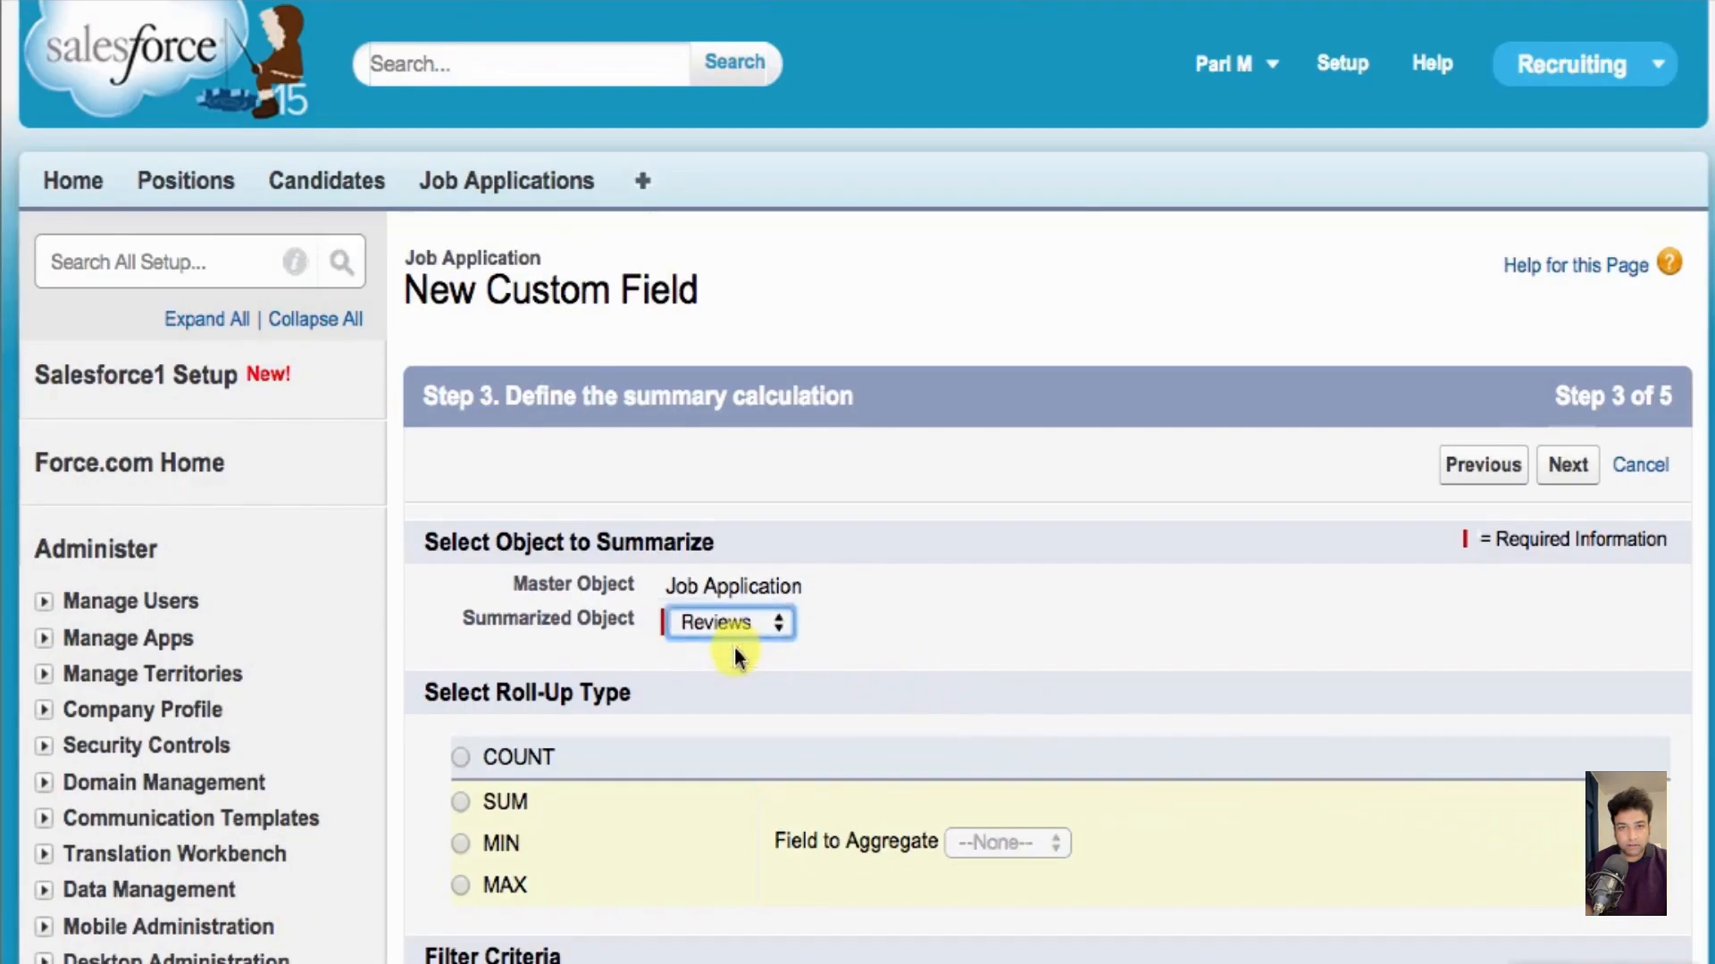
pyautogui.scroll(-5, 734, 658)
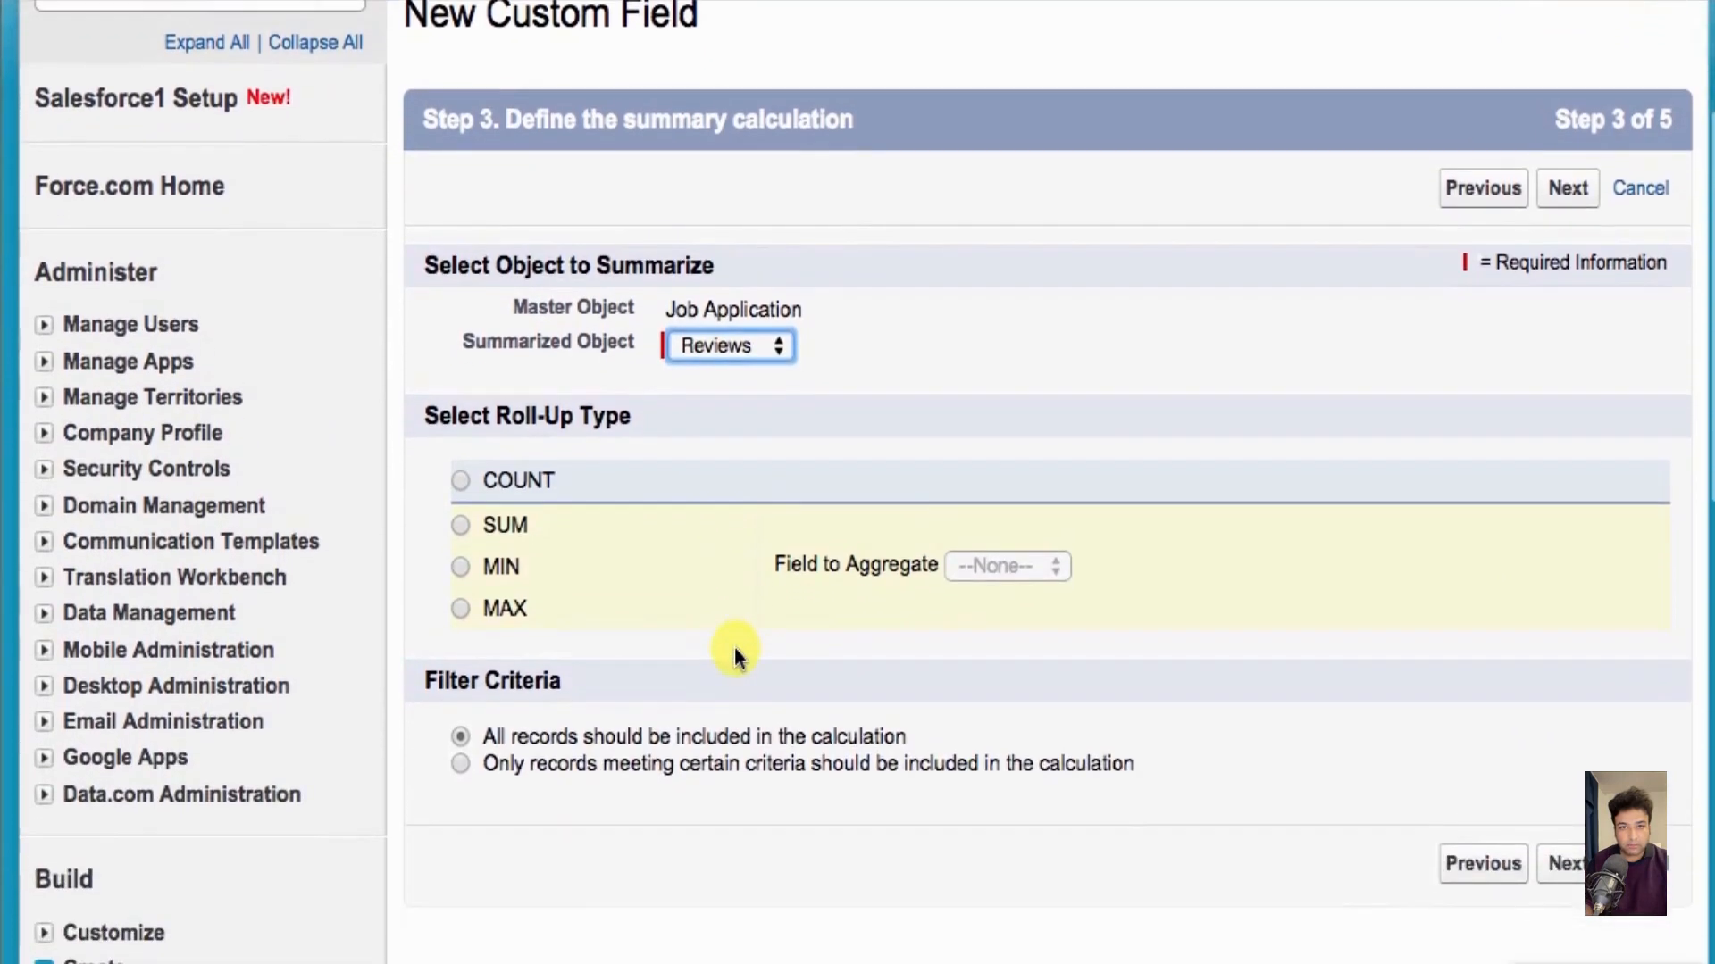
pyautogui.click(459, 529)
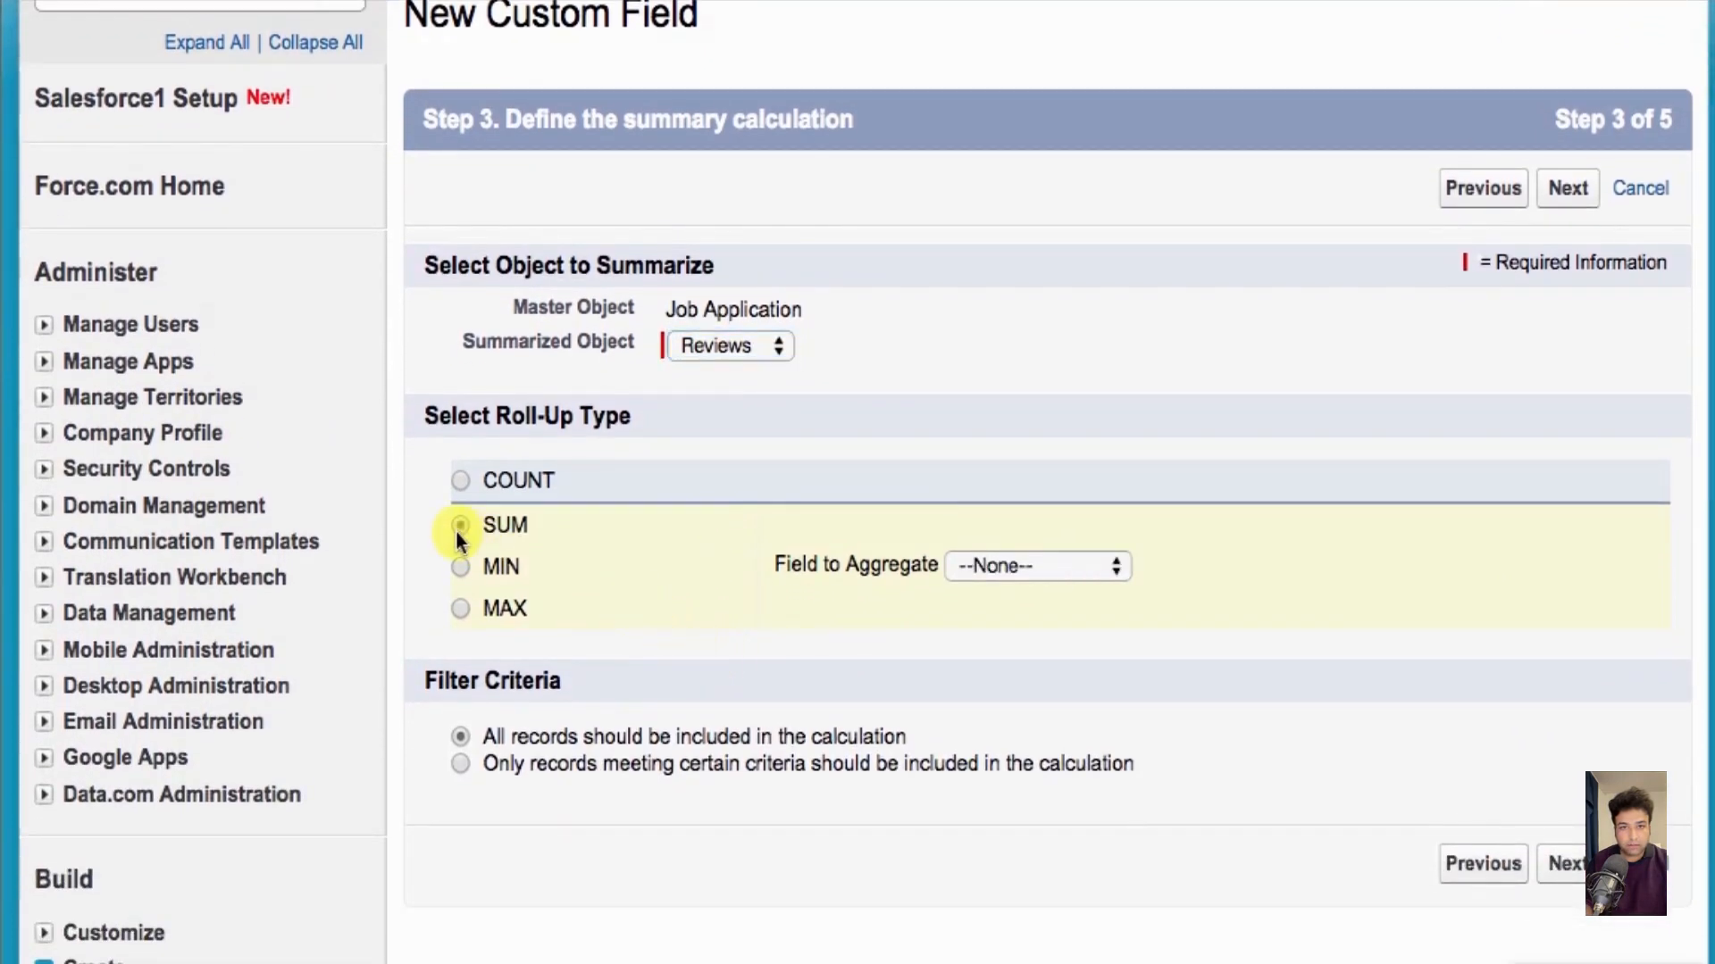
pyautogui.click(1026, 566)
pyautogui.click(1024, 593)
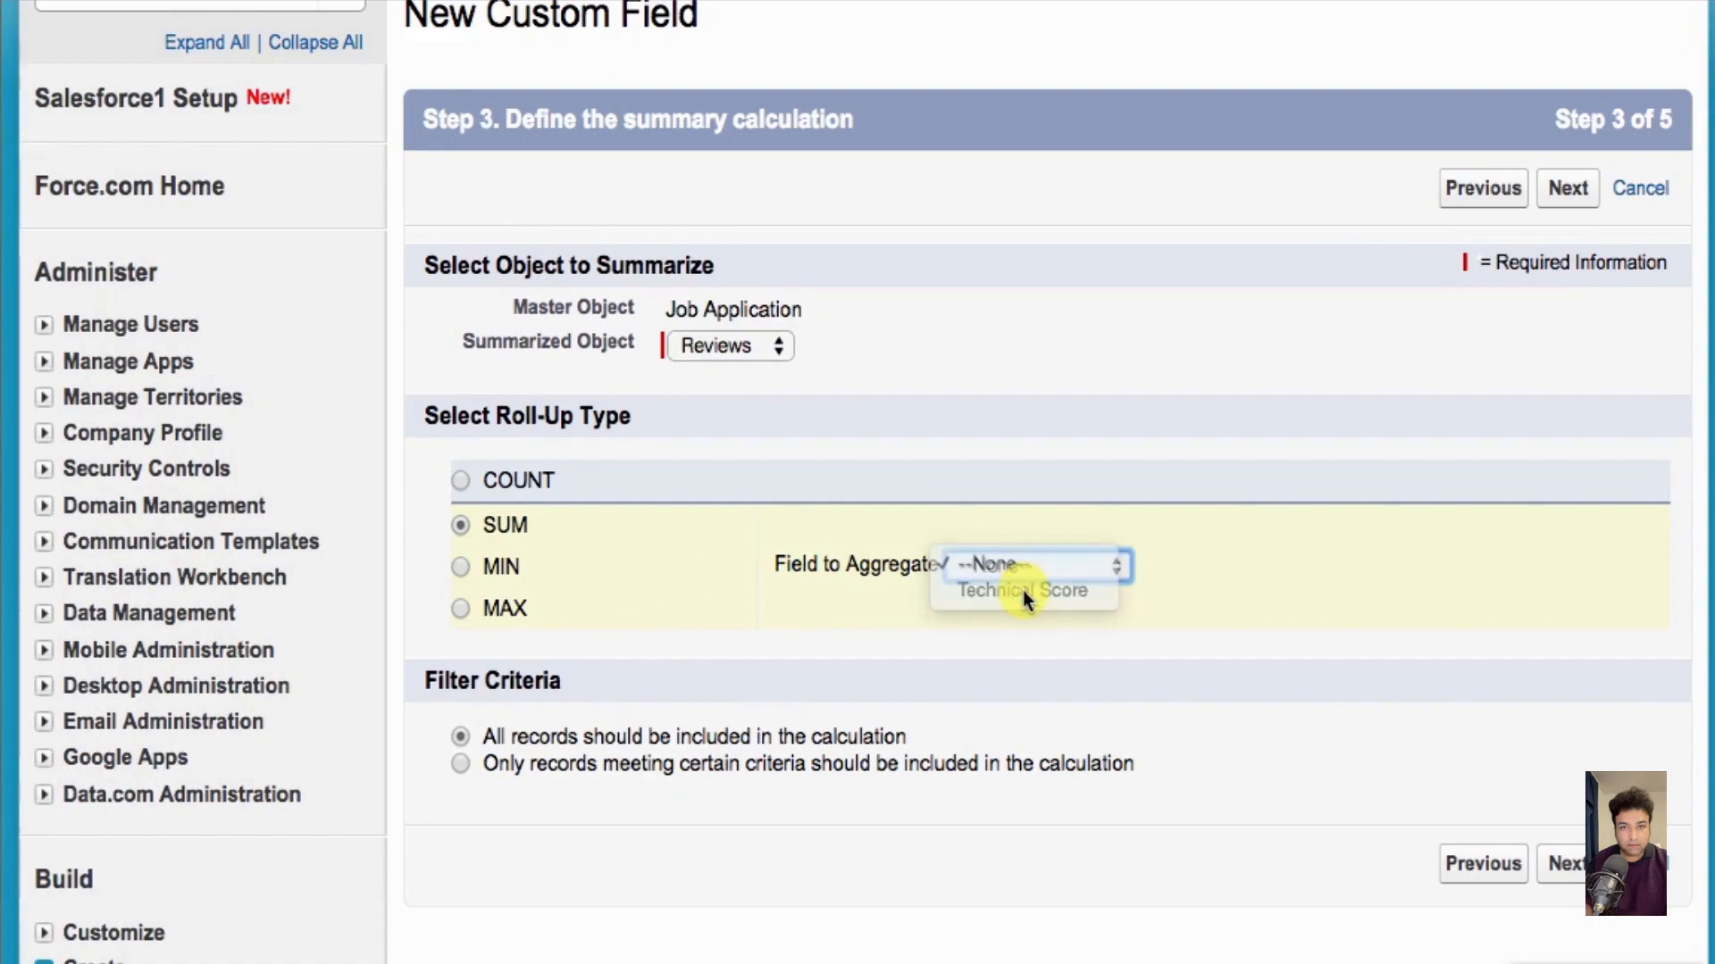
pyautogui.click(1559, 862)
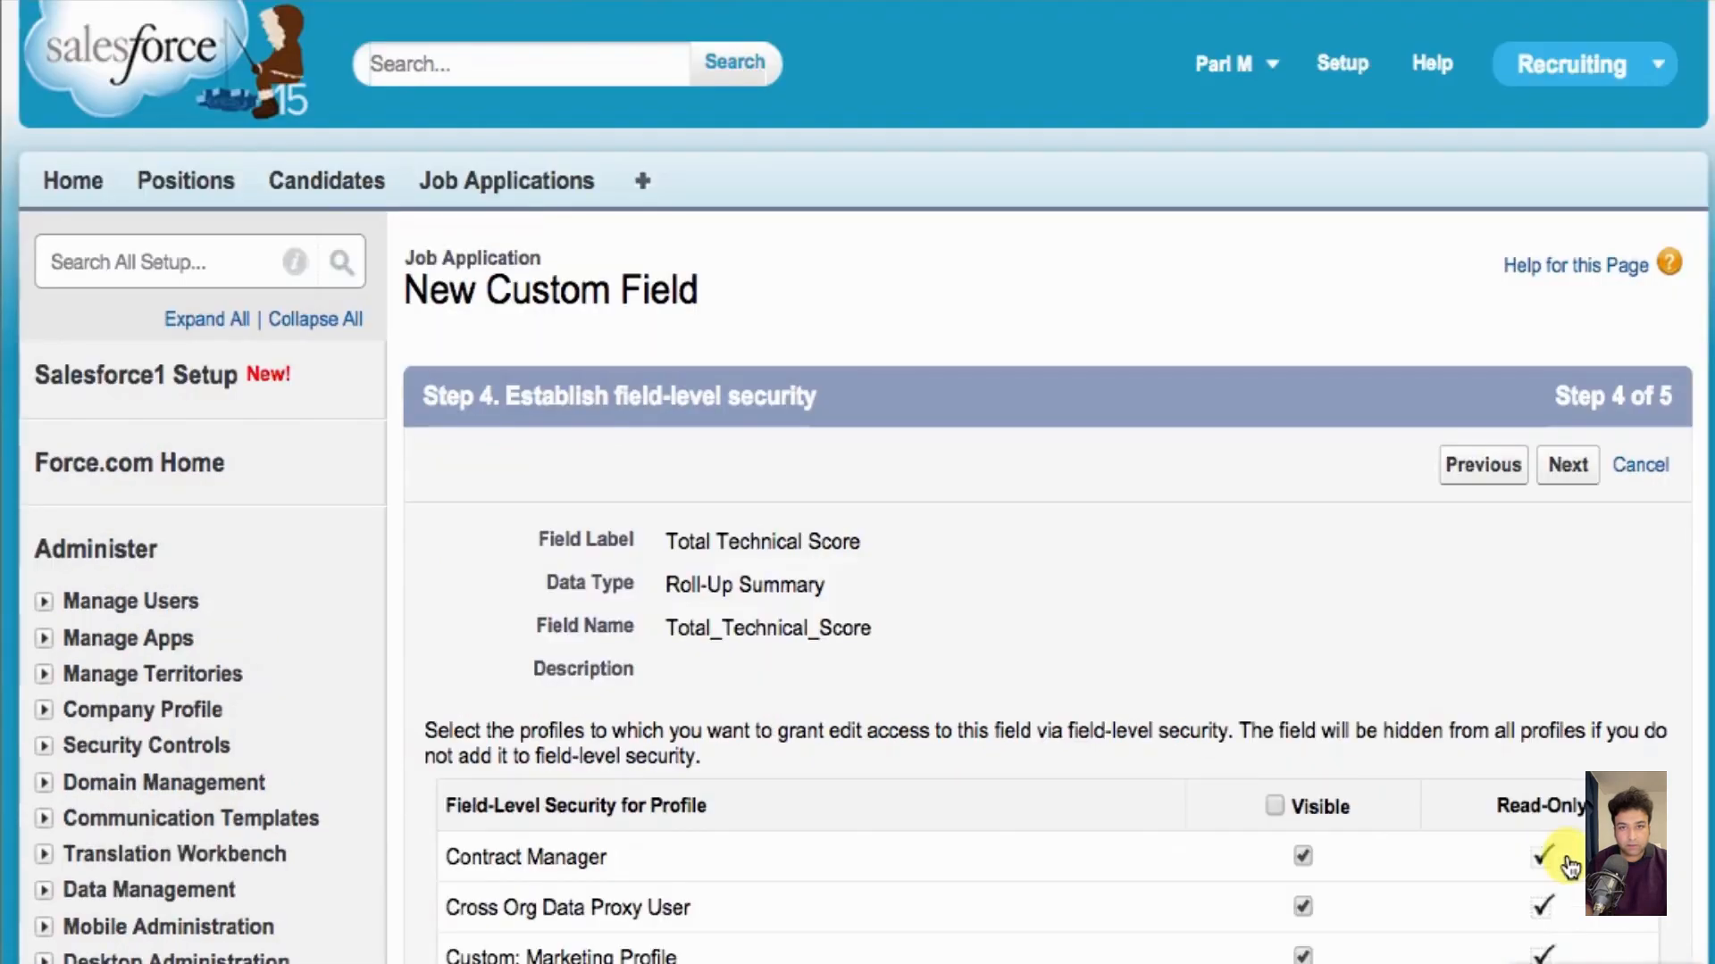
pyautogui.scroll(-10, 1563, 861)
pyautogui.scroll(-8, 1569, 864)
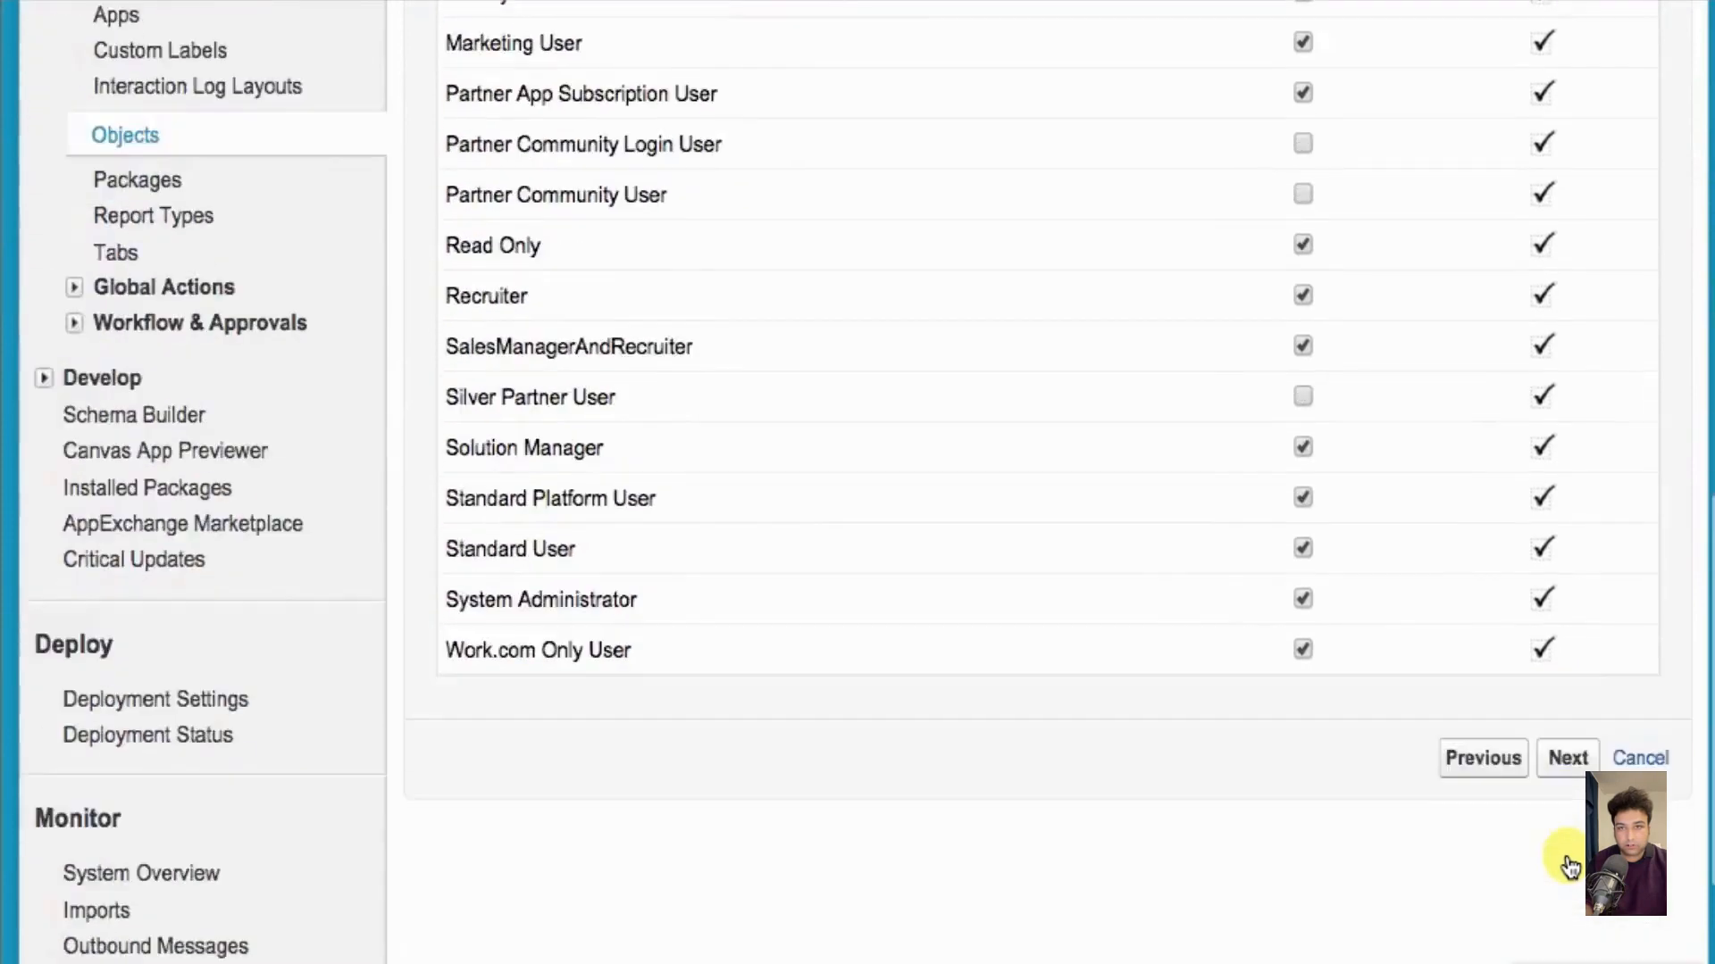
pyautogui.click(1568, 451)
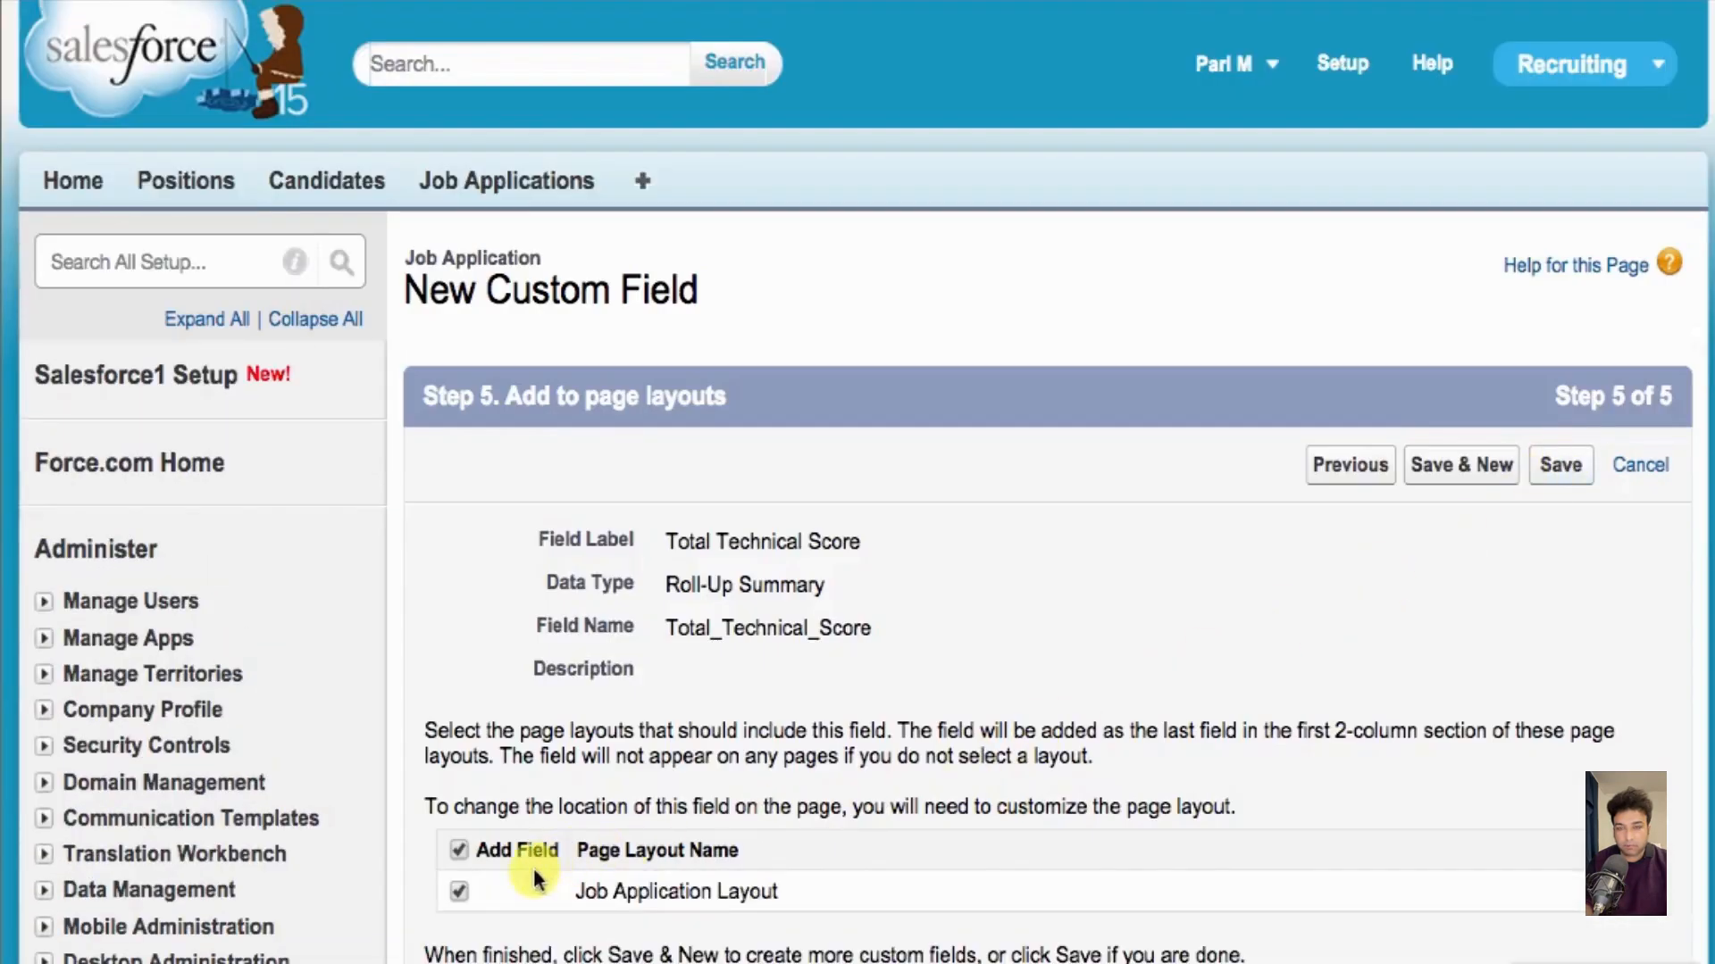
pyautogui.click(458, 850)
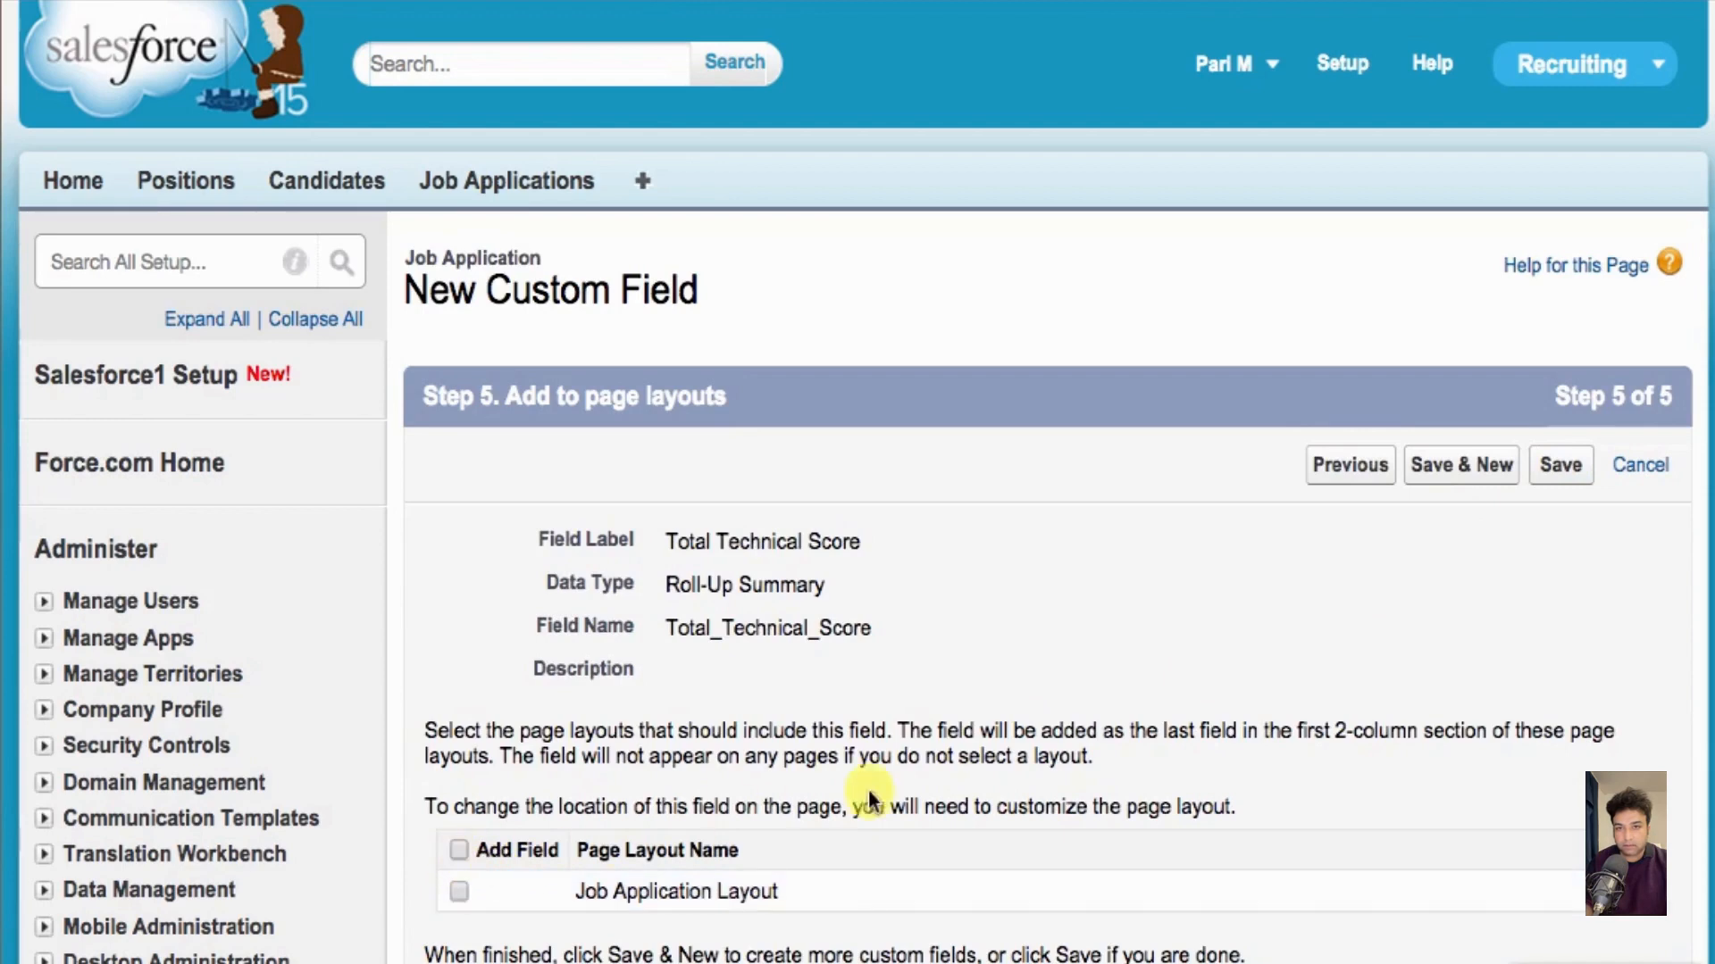
# Step: Save Total Technical Score and start a Roll-Up Summary field labelled 'No of reviews'
pyautogui.click(1466, 465)
pyautogui.scroll(-2, 1420, 478)
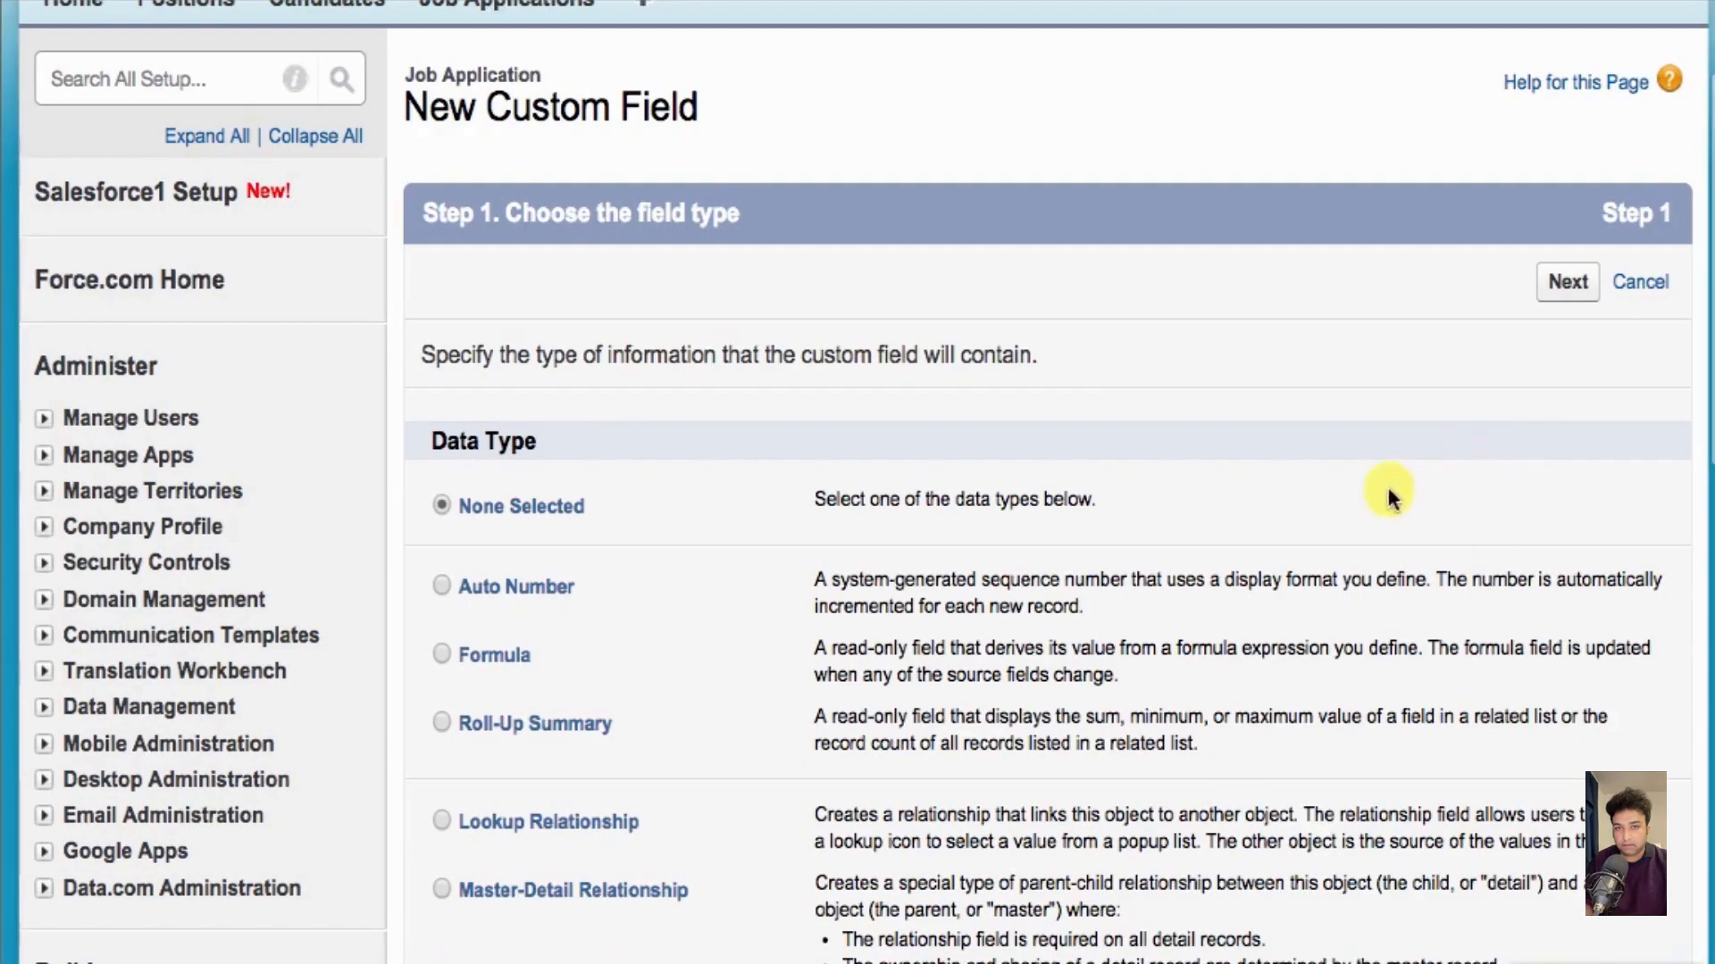
pyautogui.click(441, 721)
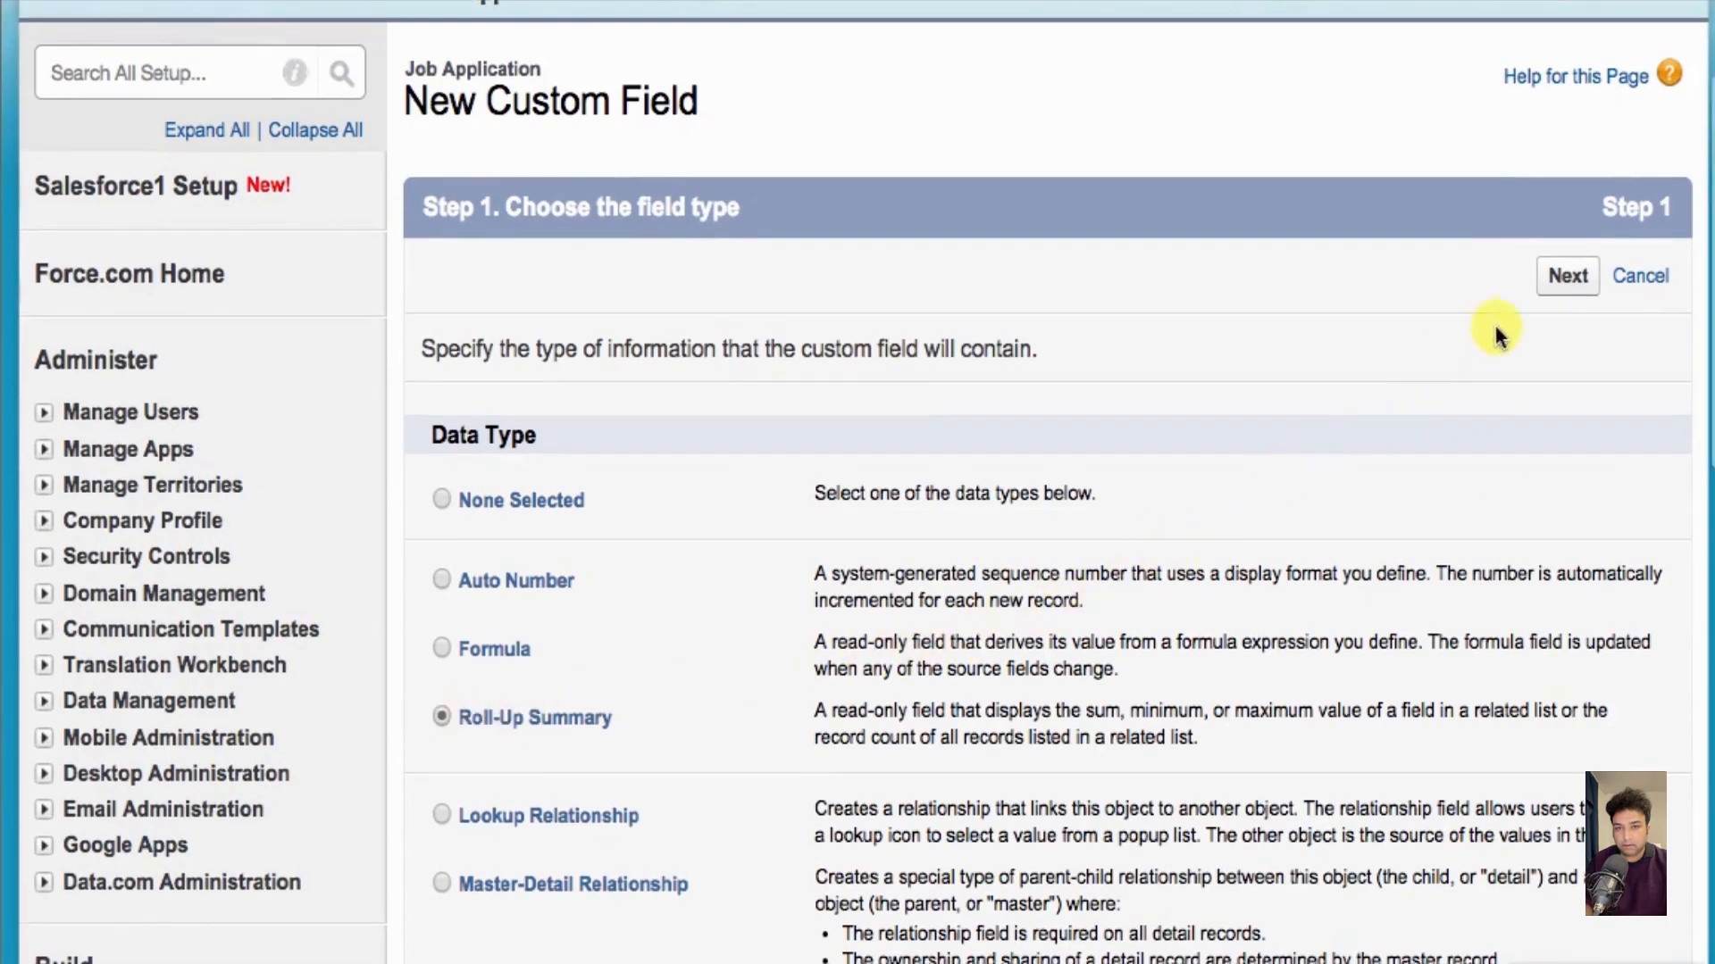
pyautogui.click(1567, 276)
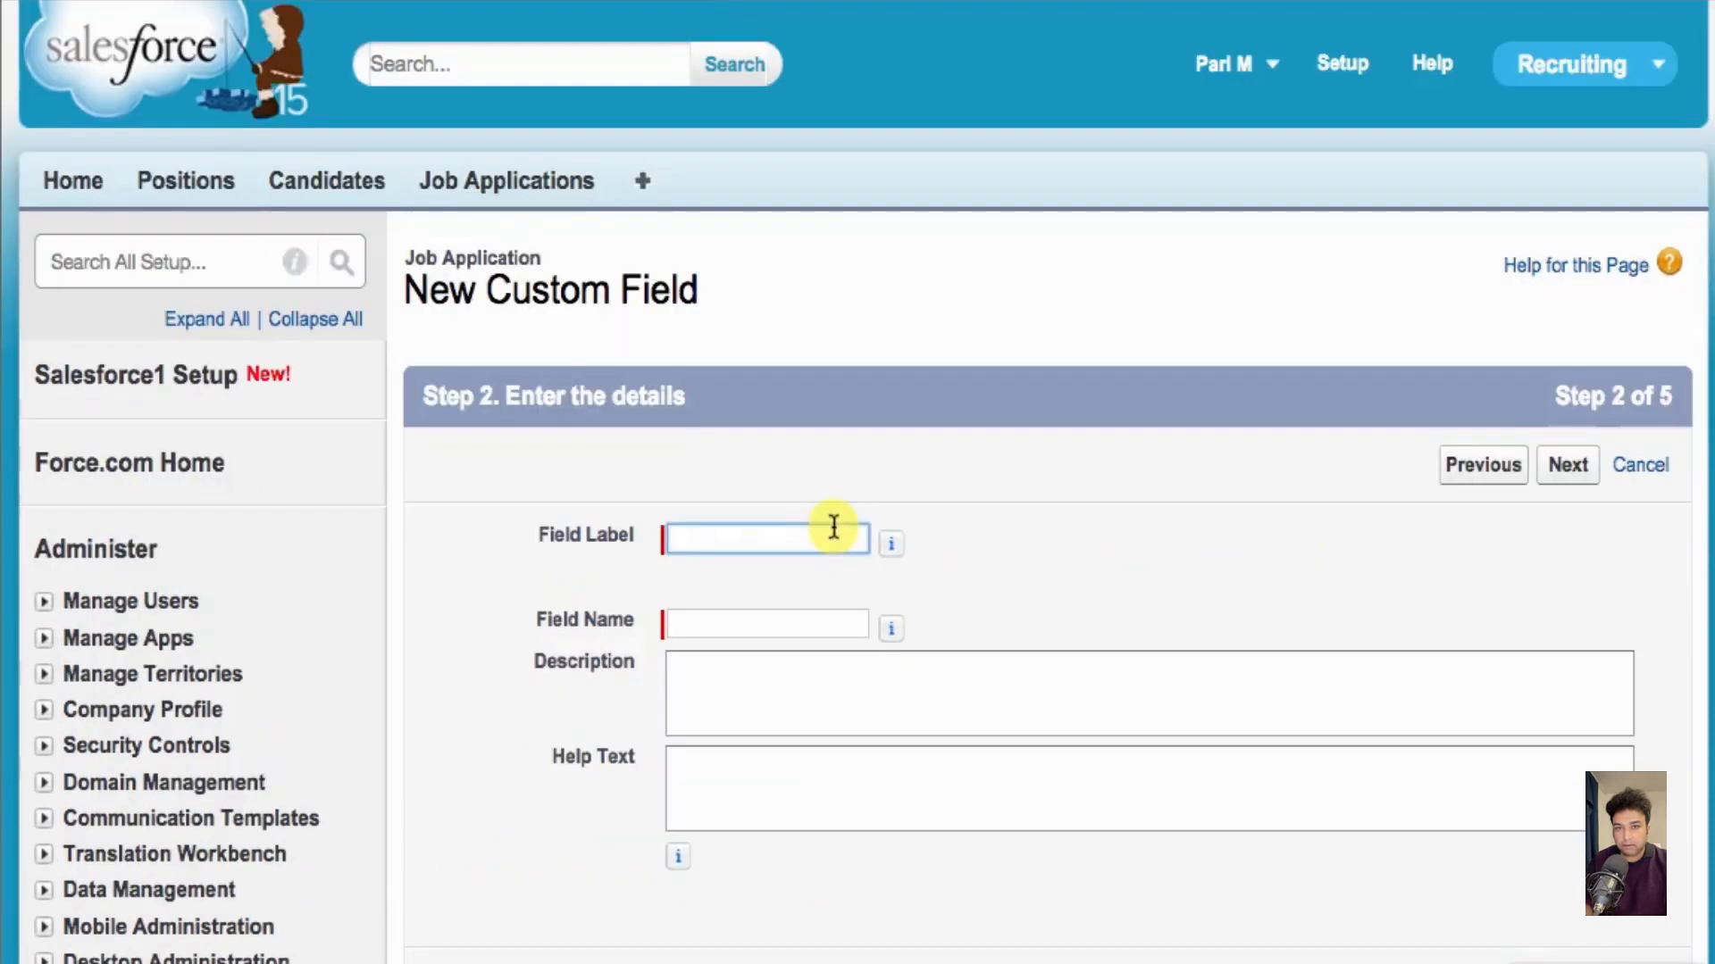
pyautogui.write('No of reviews')
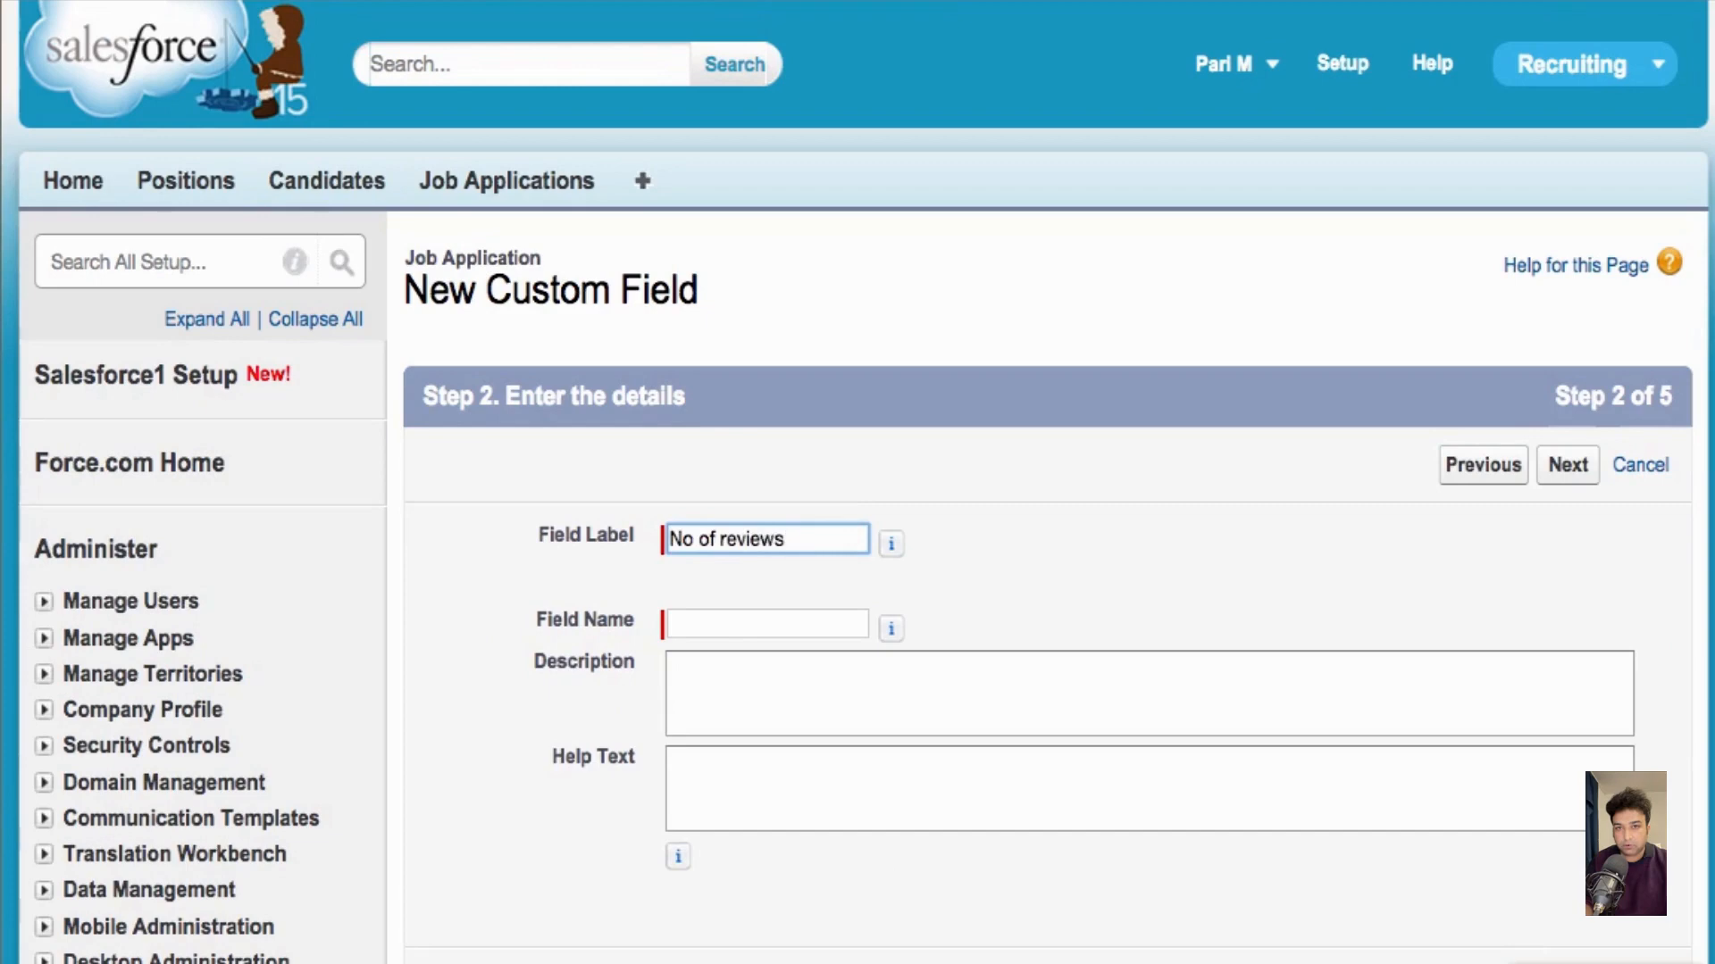
pyautogui.press('Tab')
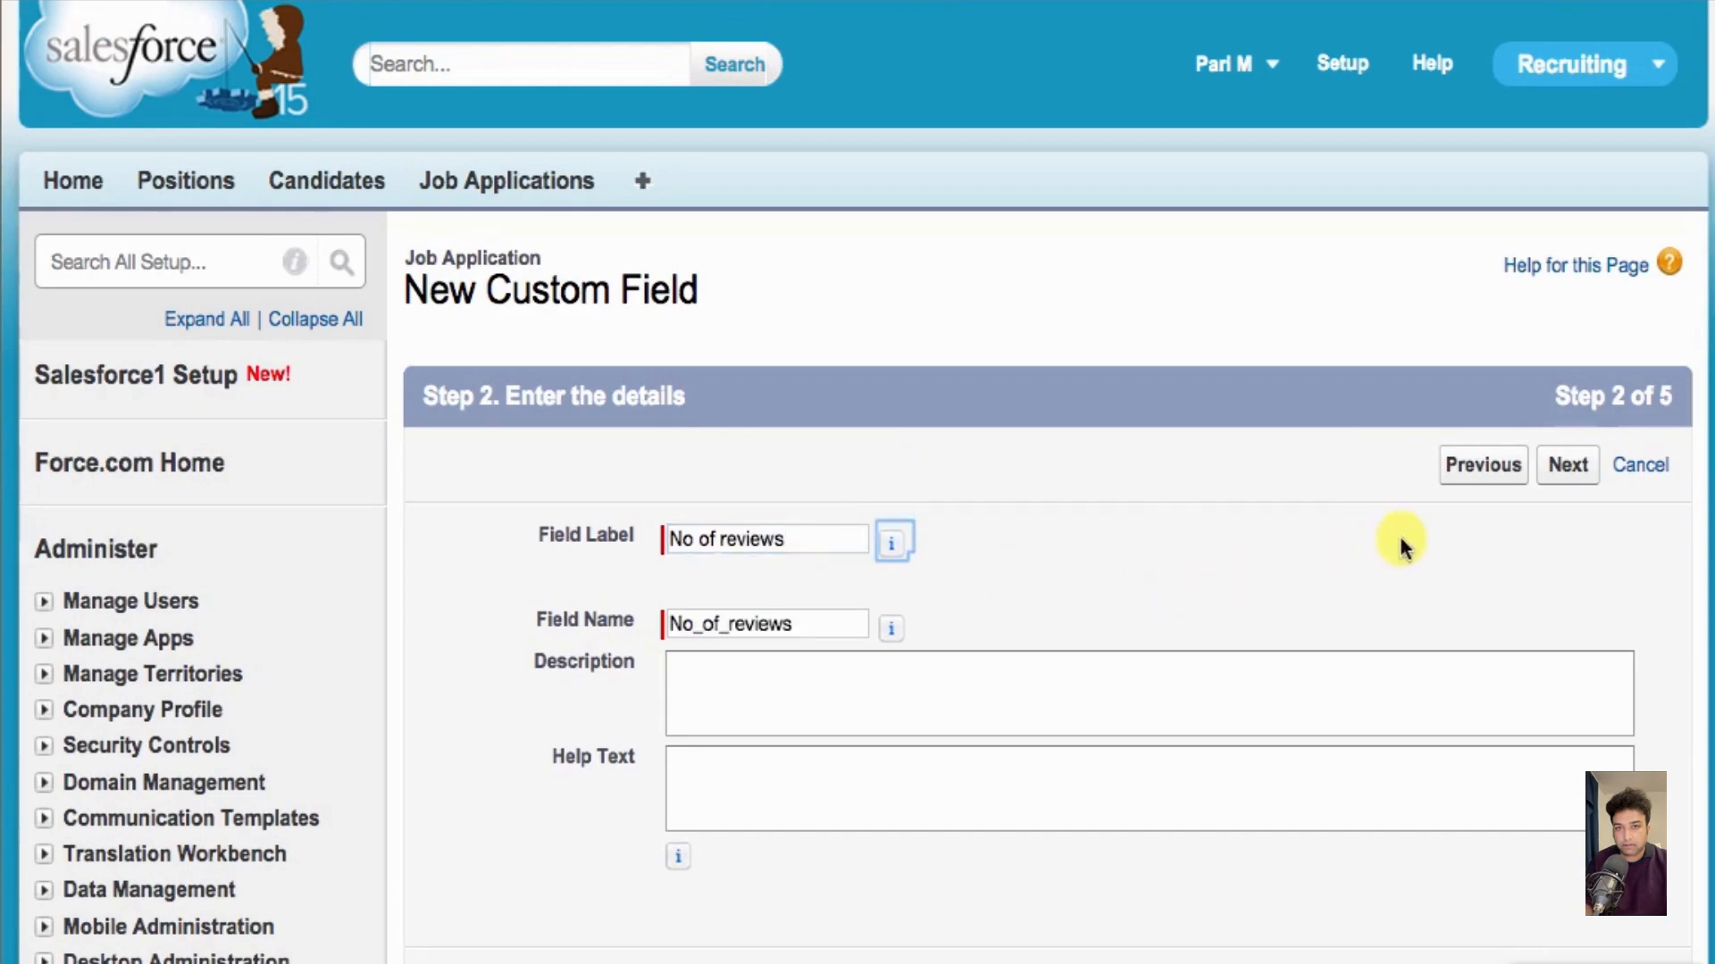
# Step: Make No of reviews COUNT the Reviews records, keep it off page layouts, and save
pyautogui.click(1561, 470)
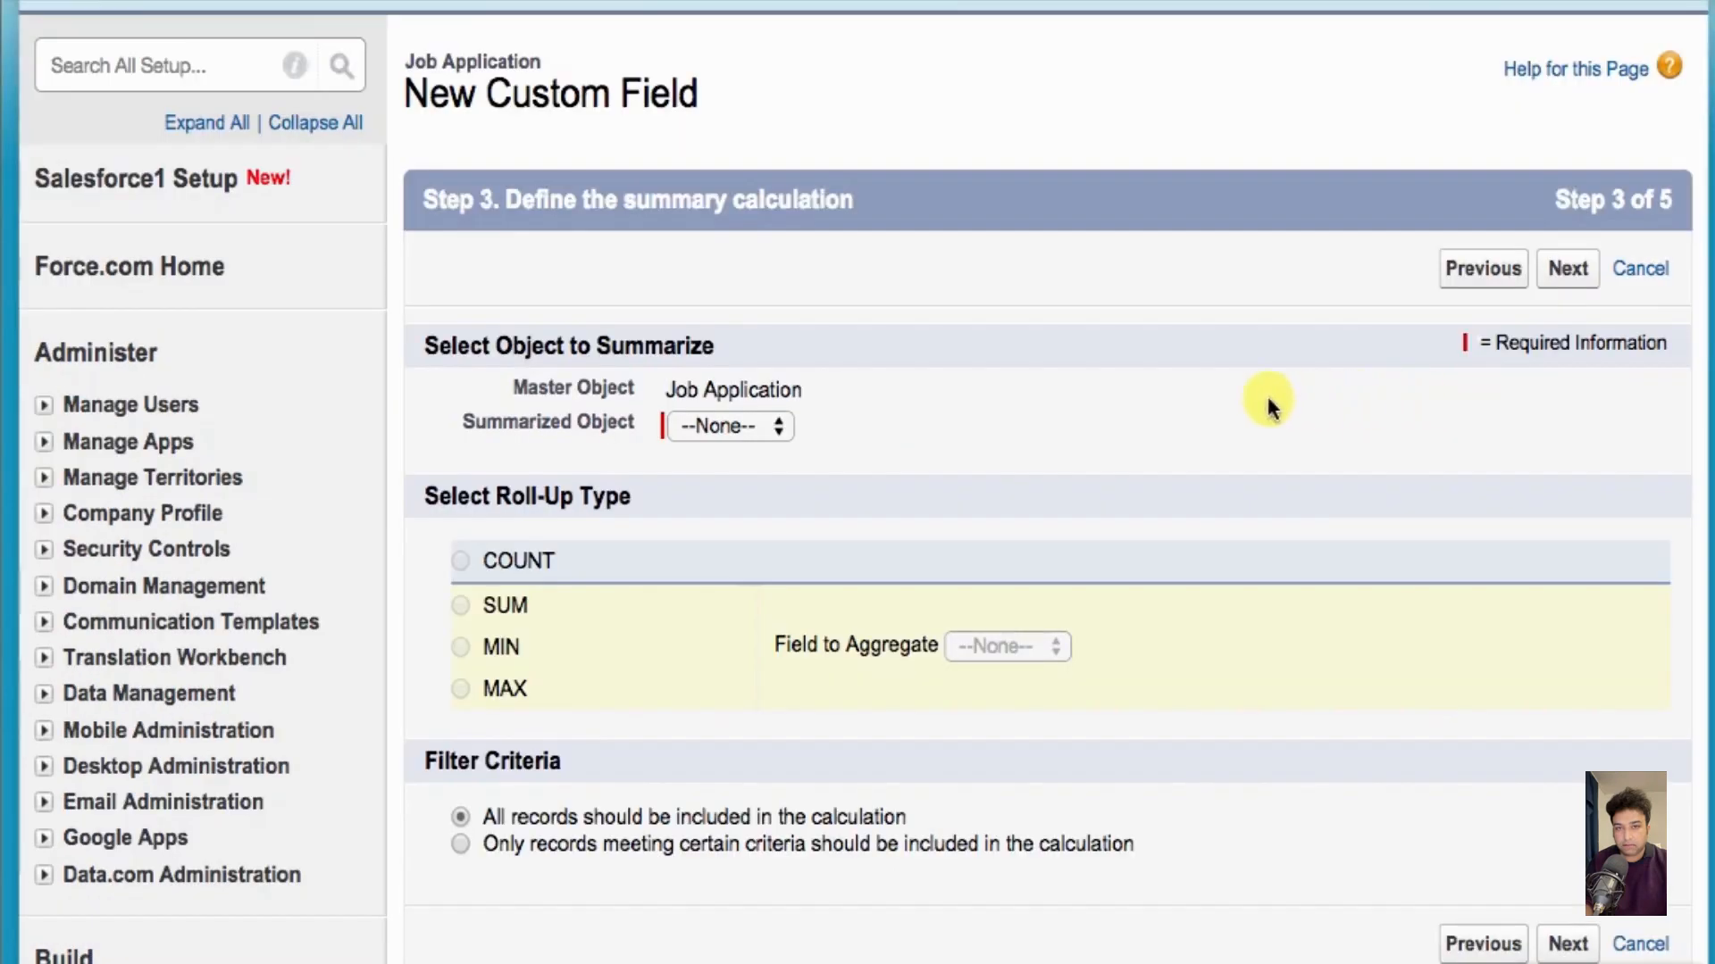
pyautogui.click(778, 422)
pyautogui.click(770, 443)
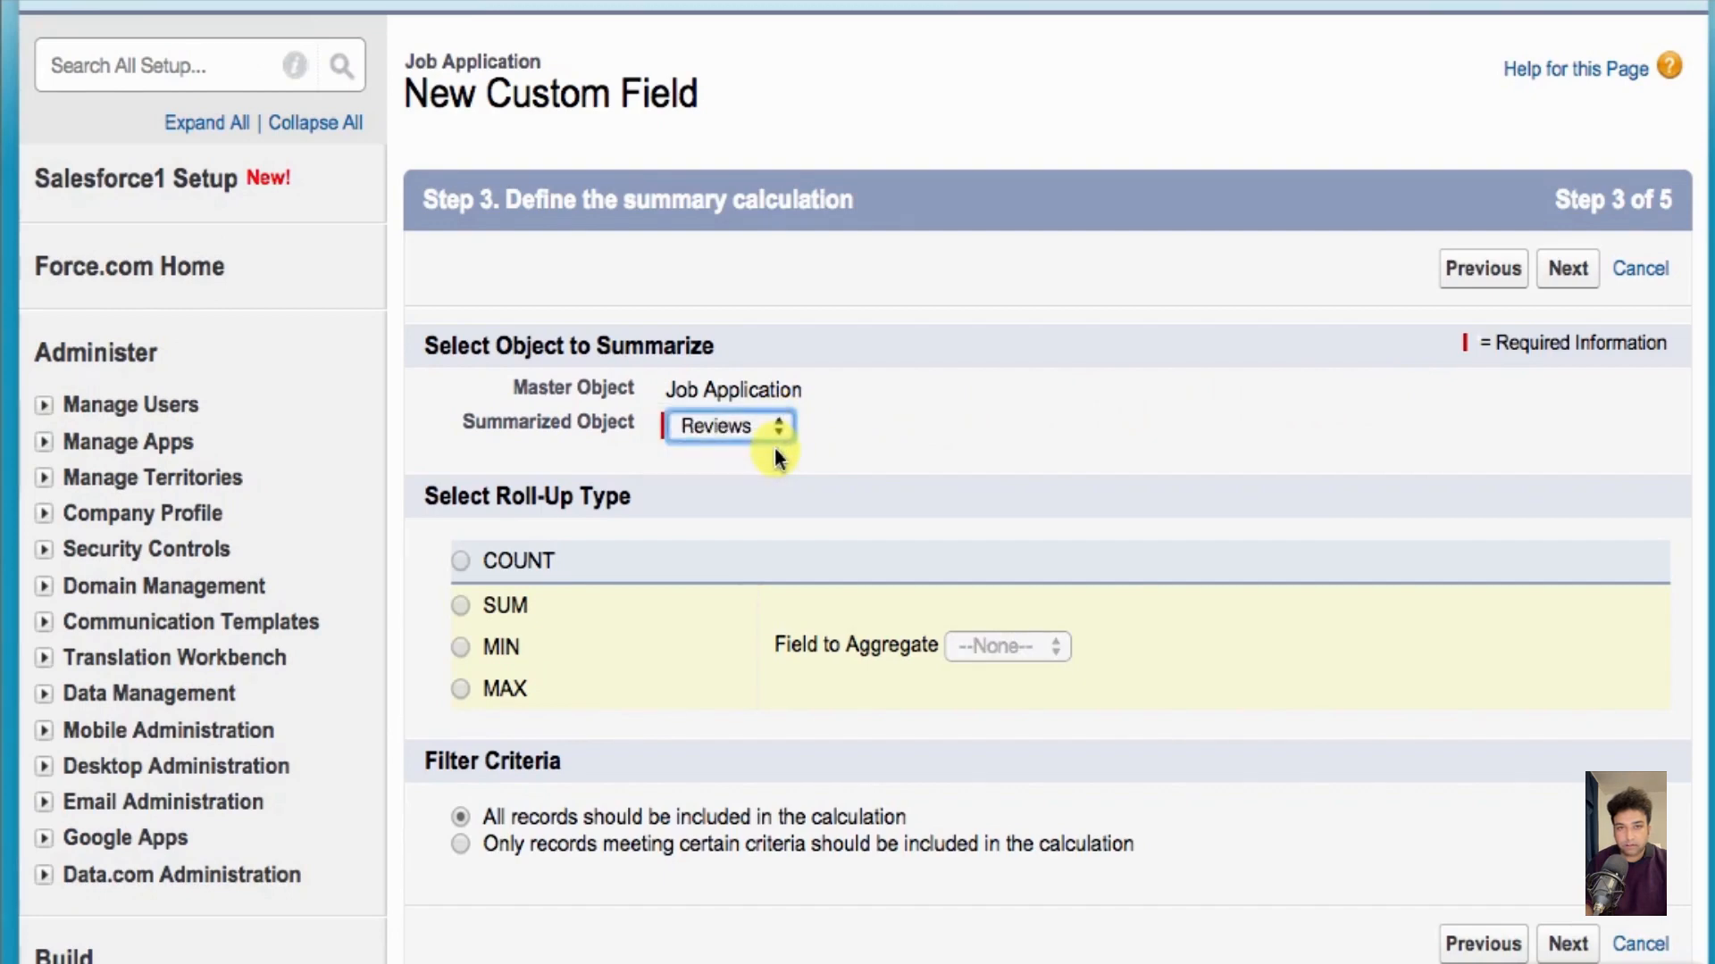
pyautogui.click(460, 561)
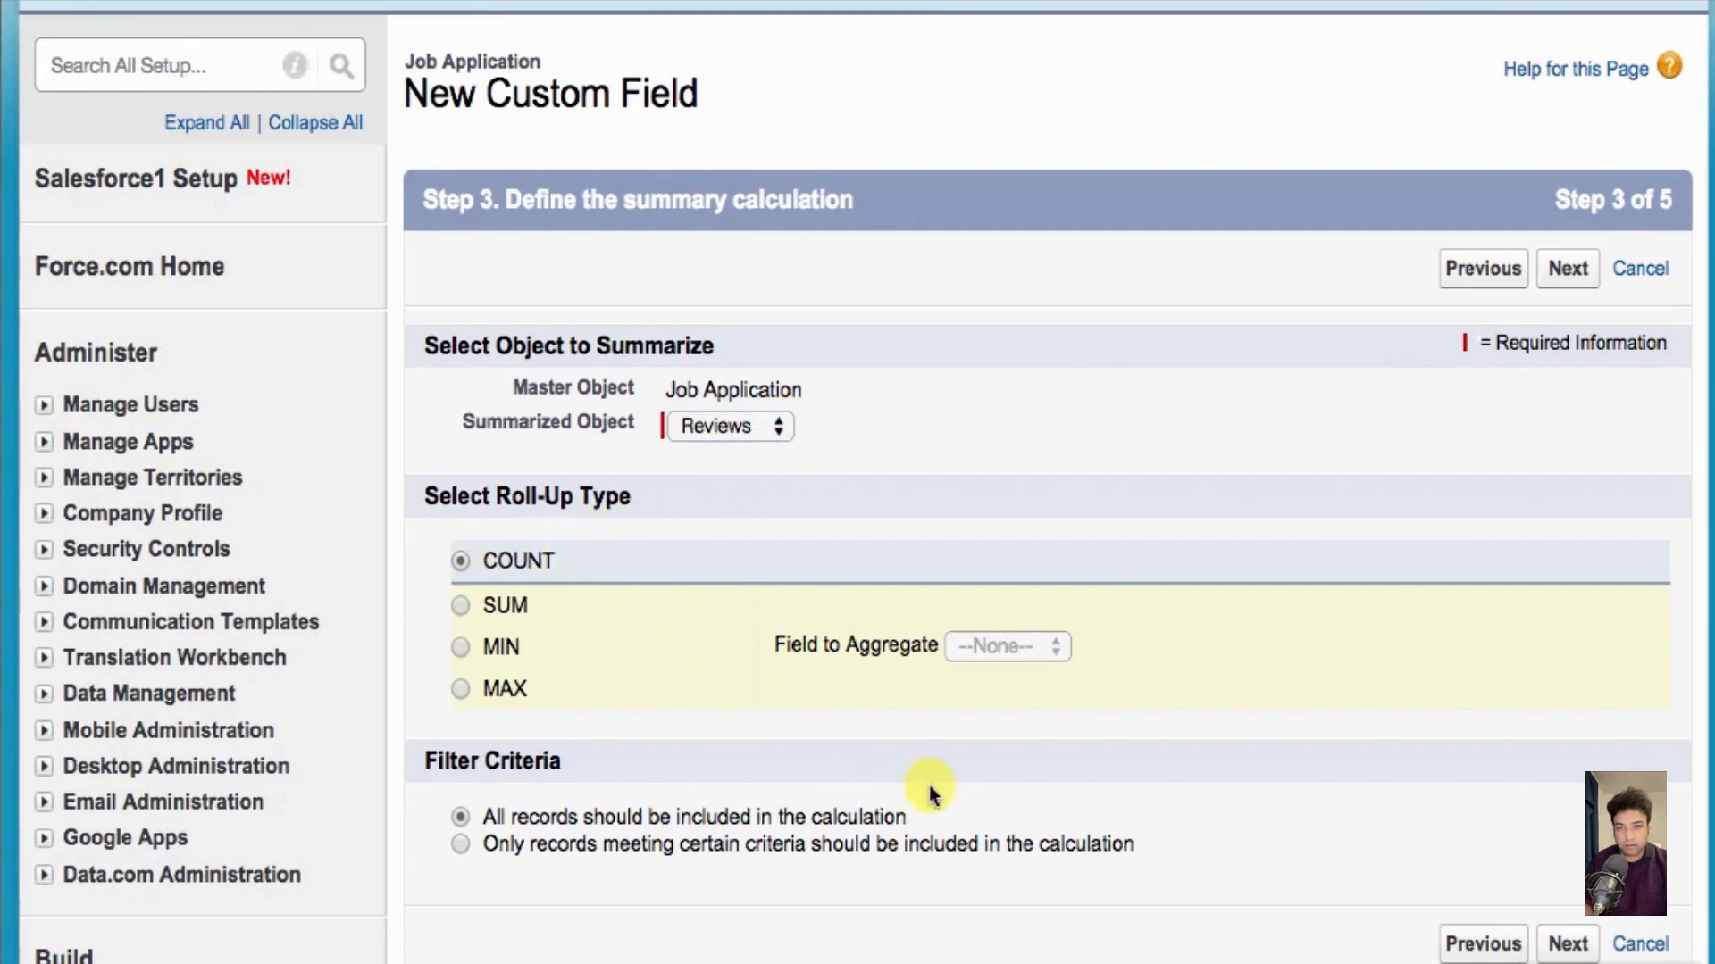
pyautogui.click(1569, 938)
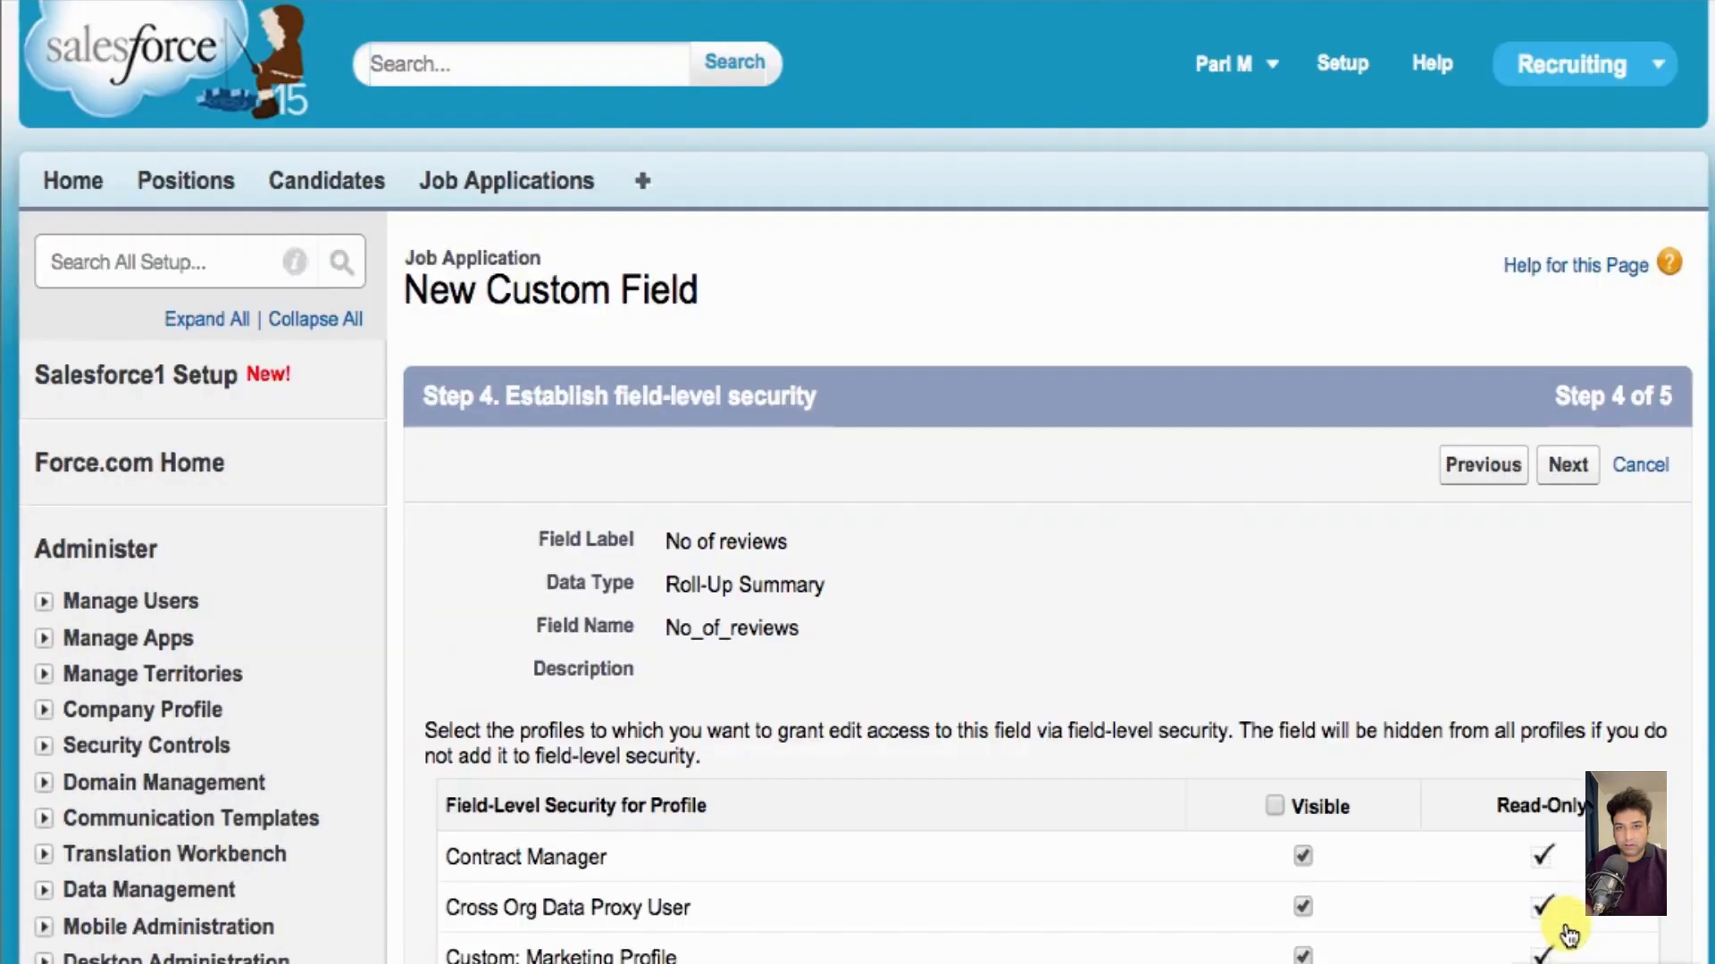
pyautogui.scroll(-15, 1565, 920)
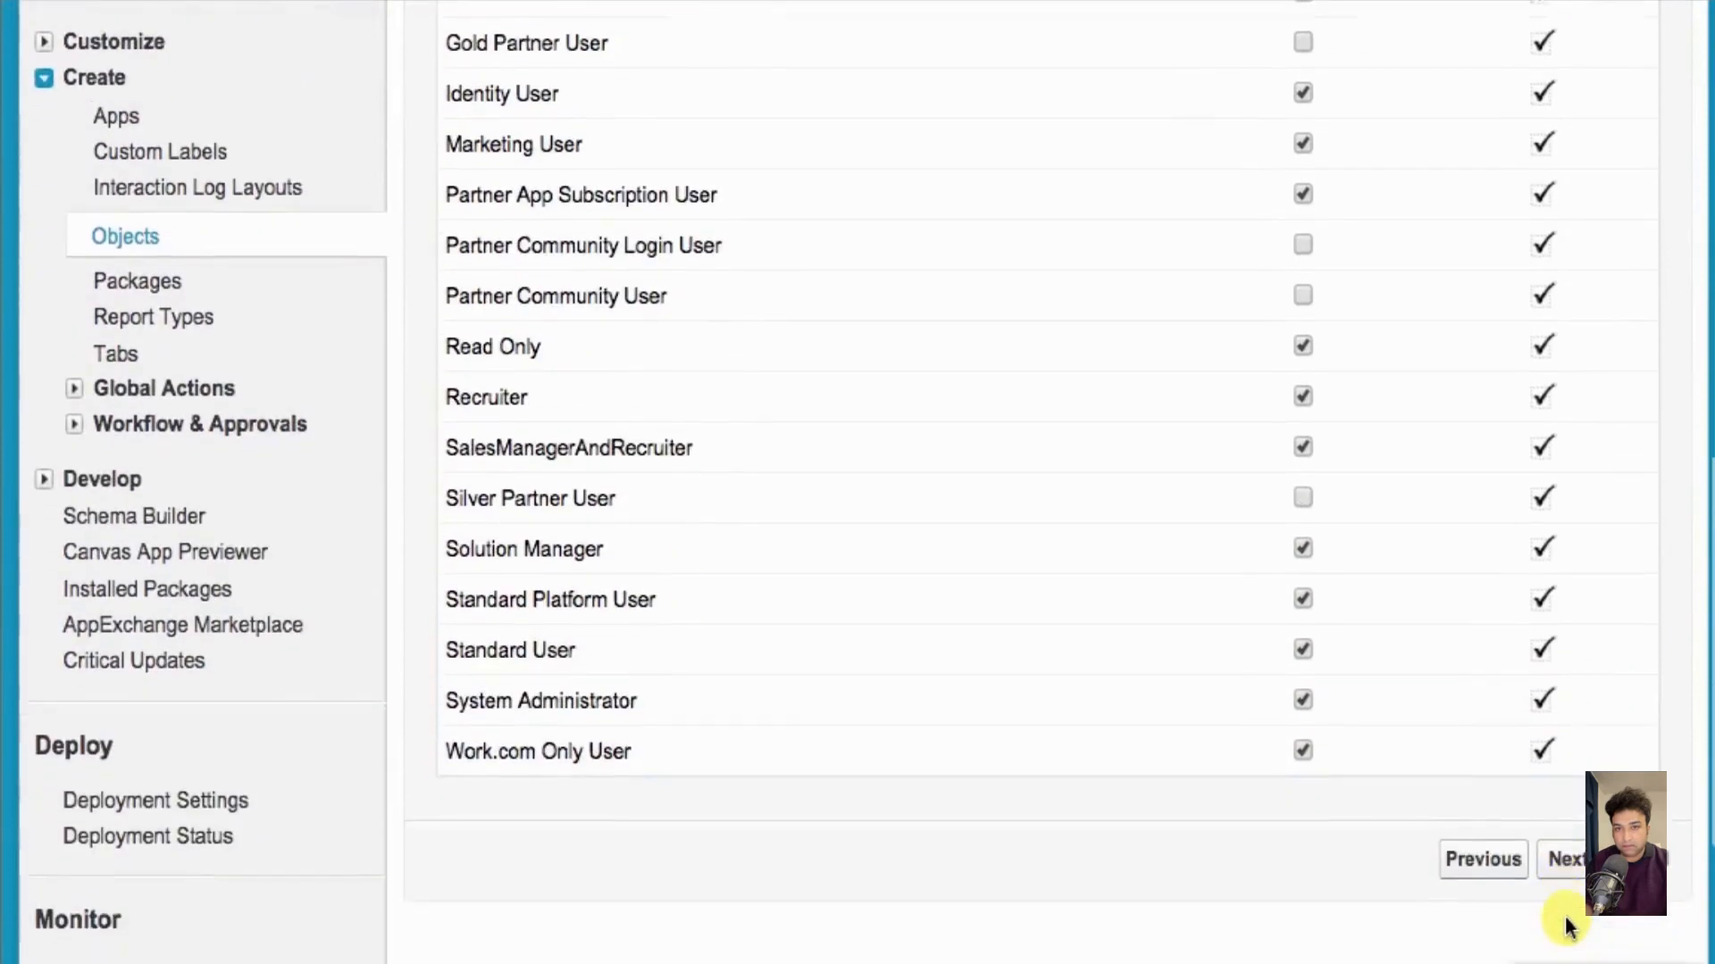
pyautogui.scroll(-2, 1565, 920)
pyautogui.click(1569, 795)
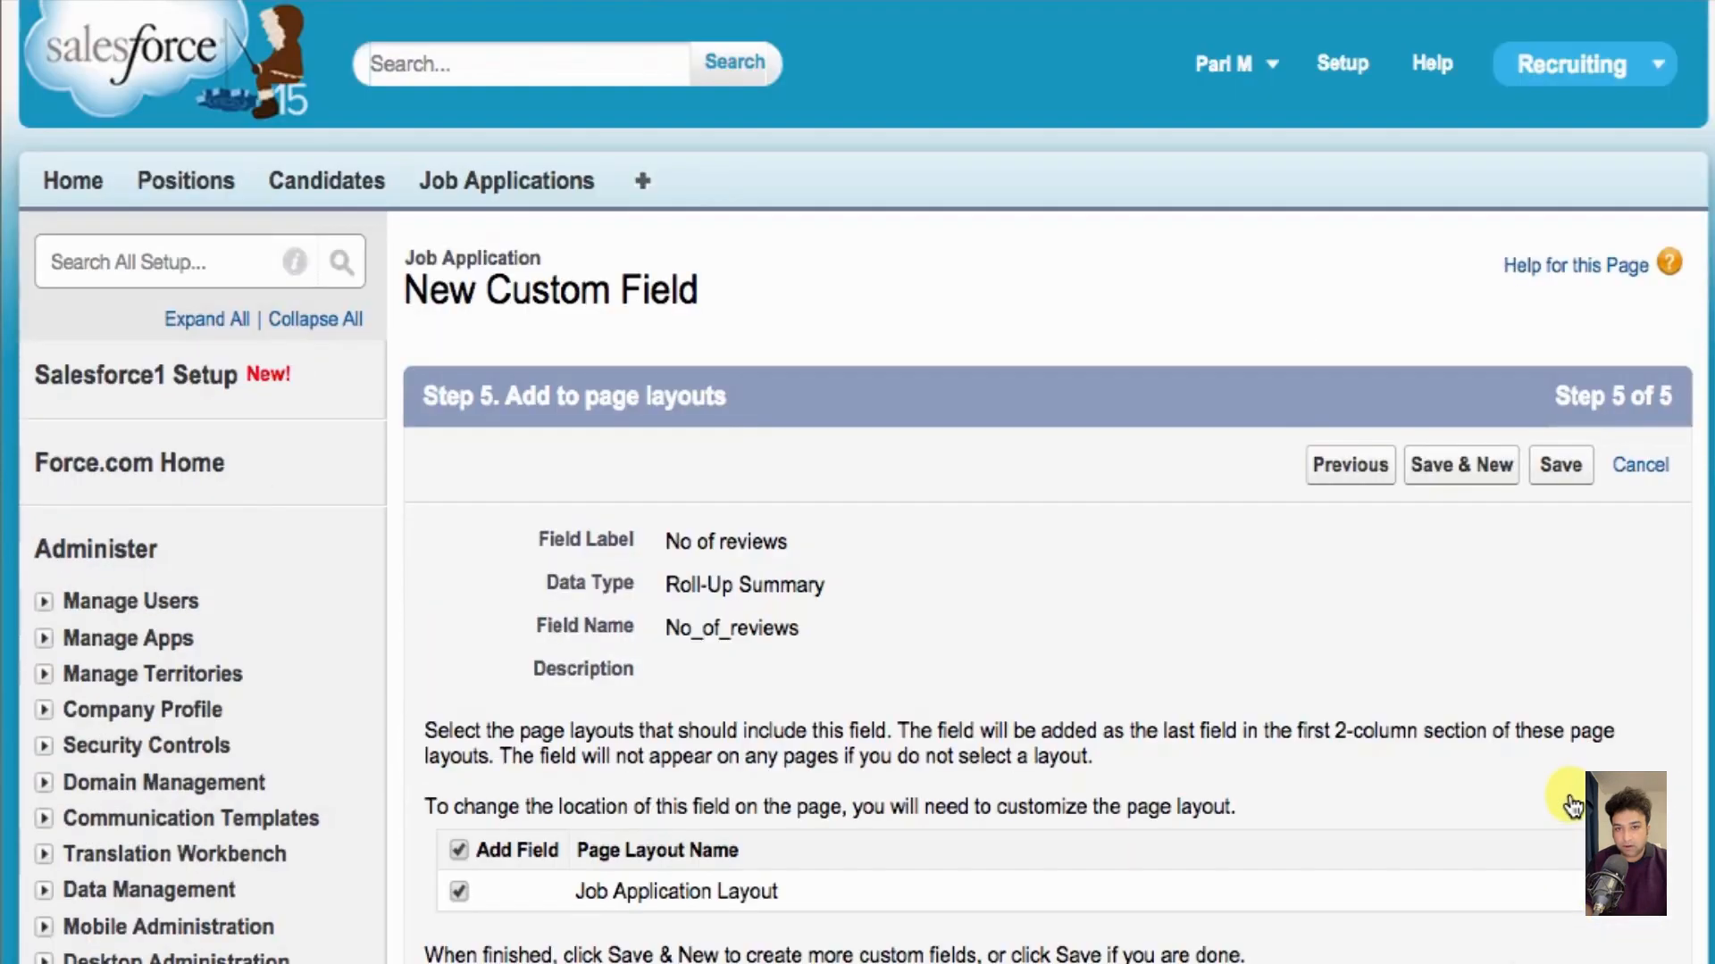
pyautogui.click(457, 852)
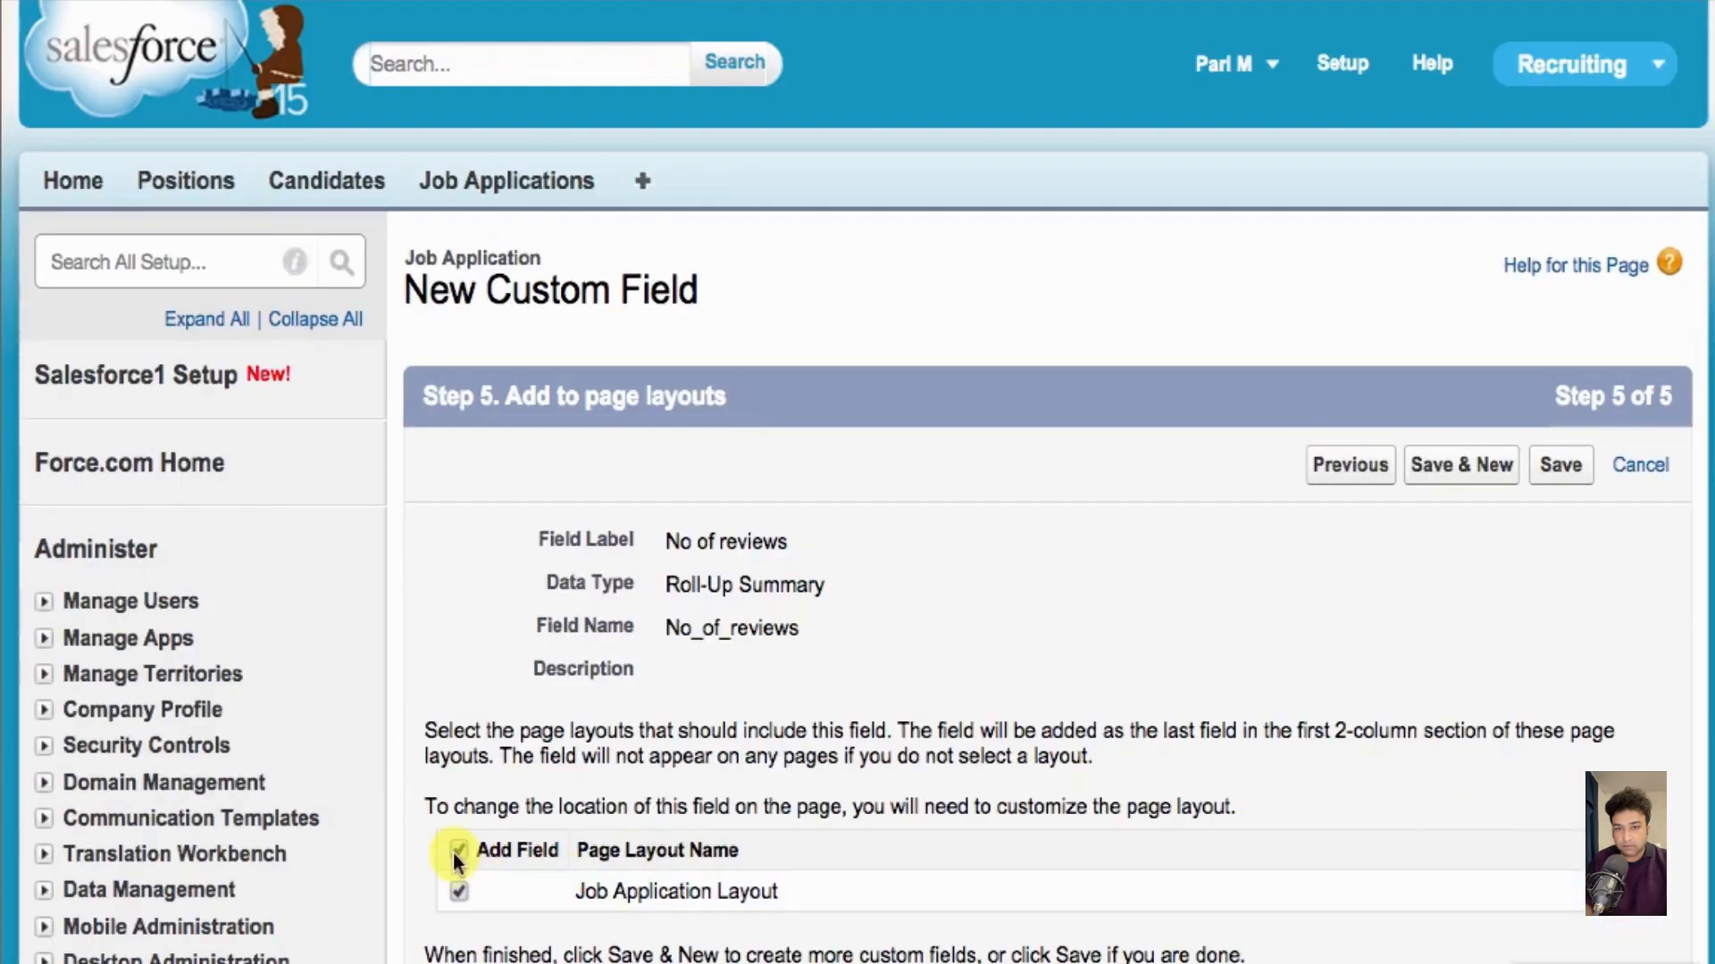
pyautogui.click(1458, 480)
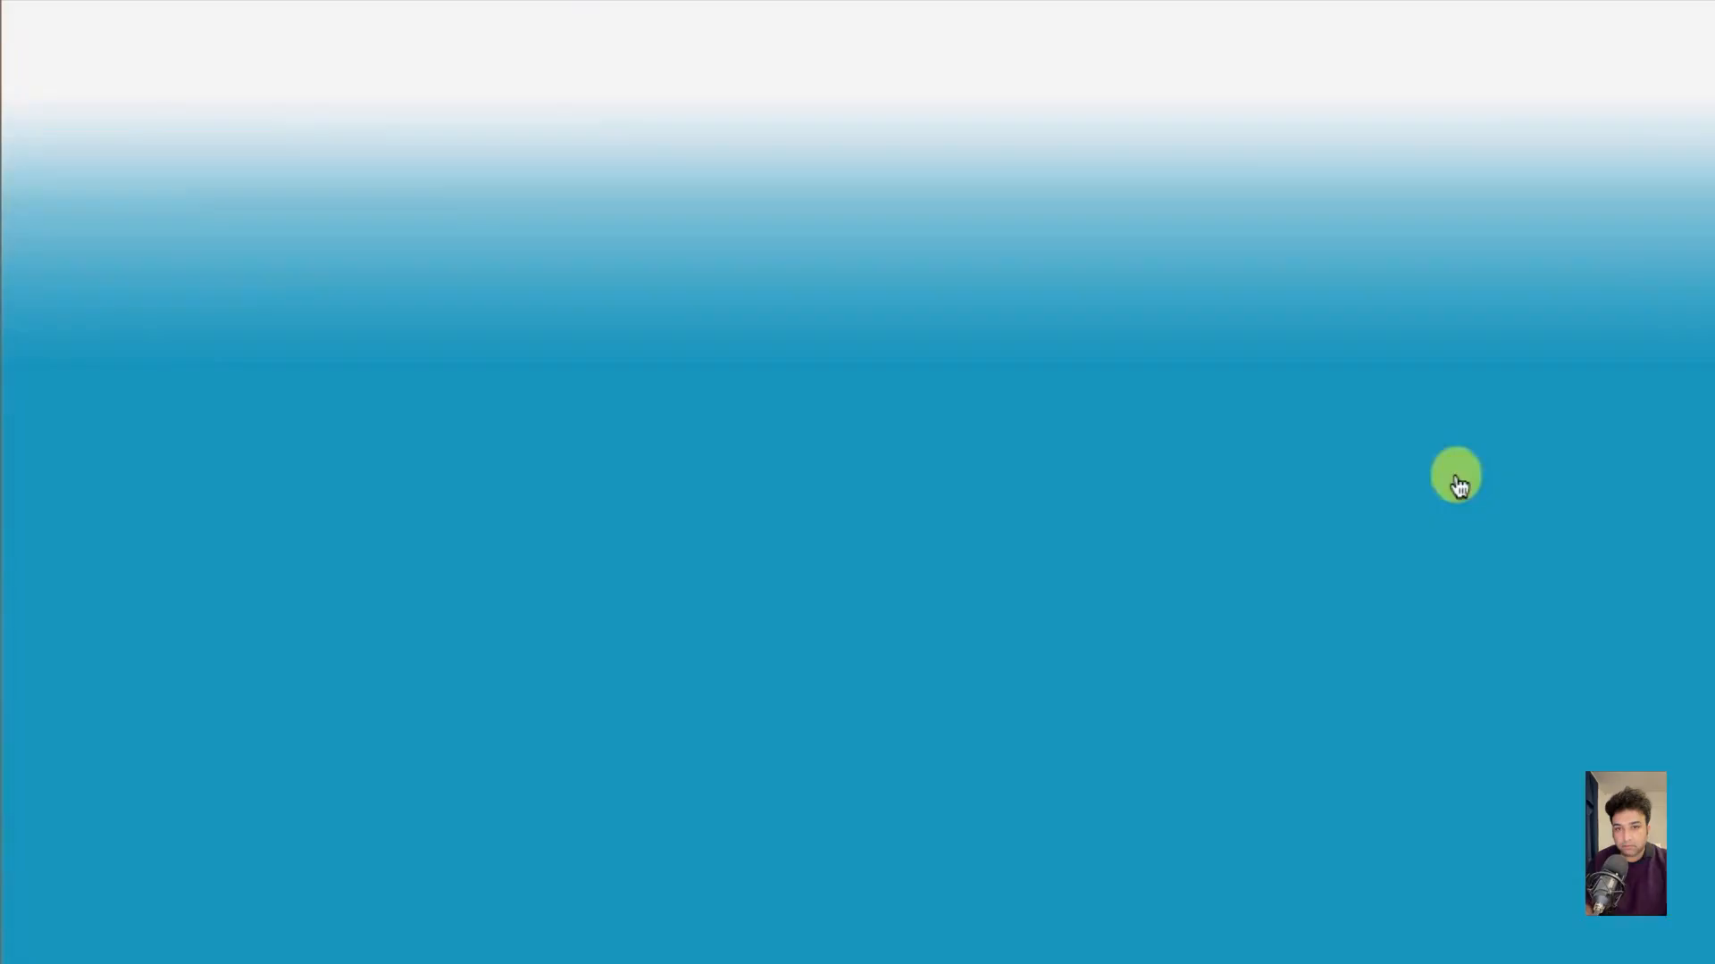
# Step: Start a Formula field labelled 'Avg Technical Score' returning a Number with 1 decimal place
pyautogui.scroll(-5, 1424, 562)
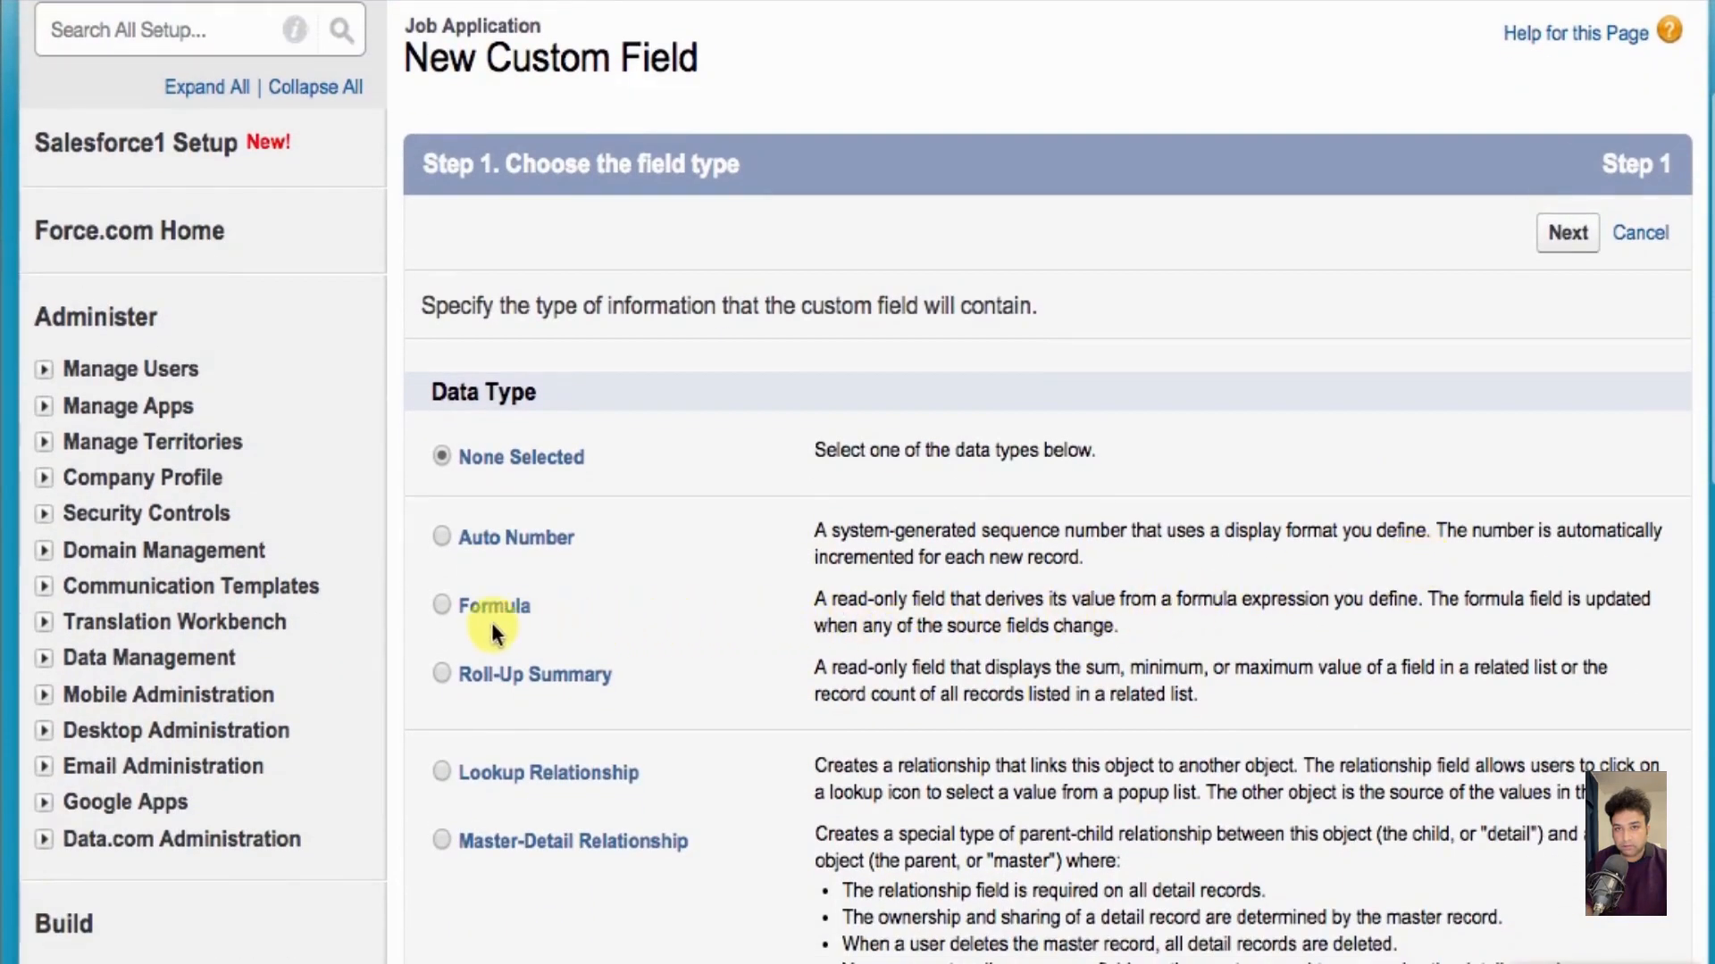
pyautogui.click(441, 607)
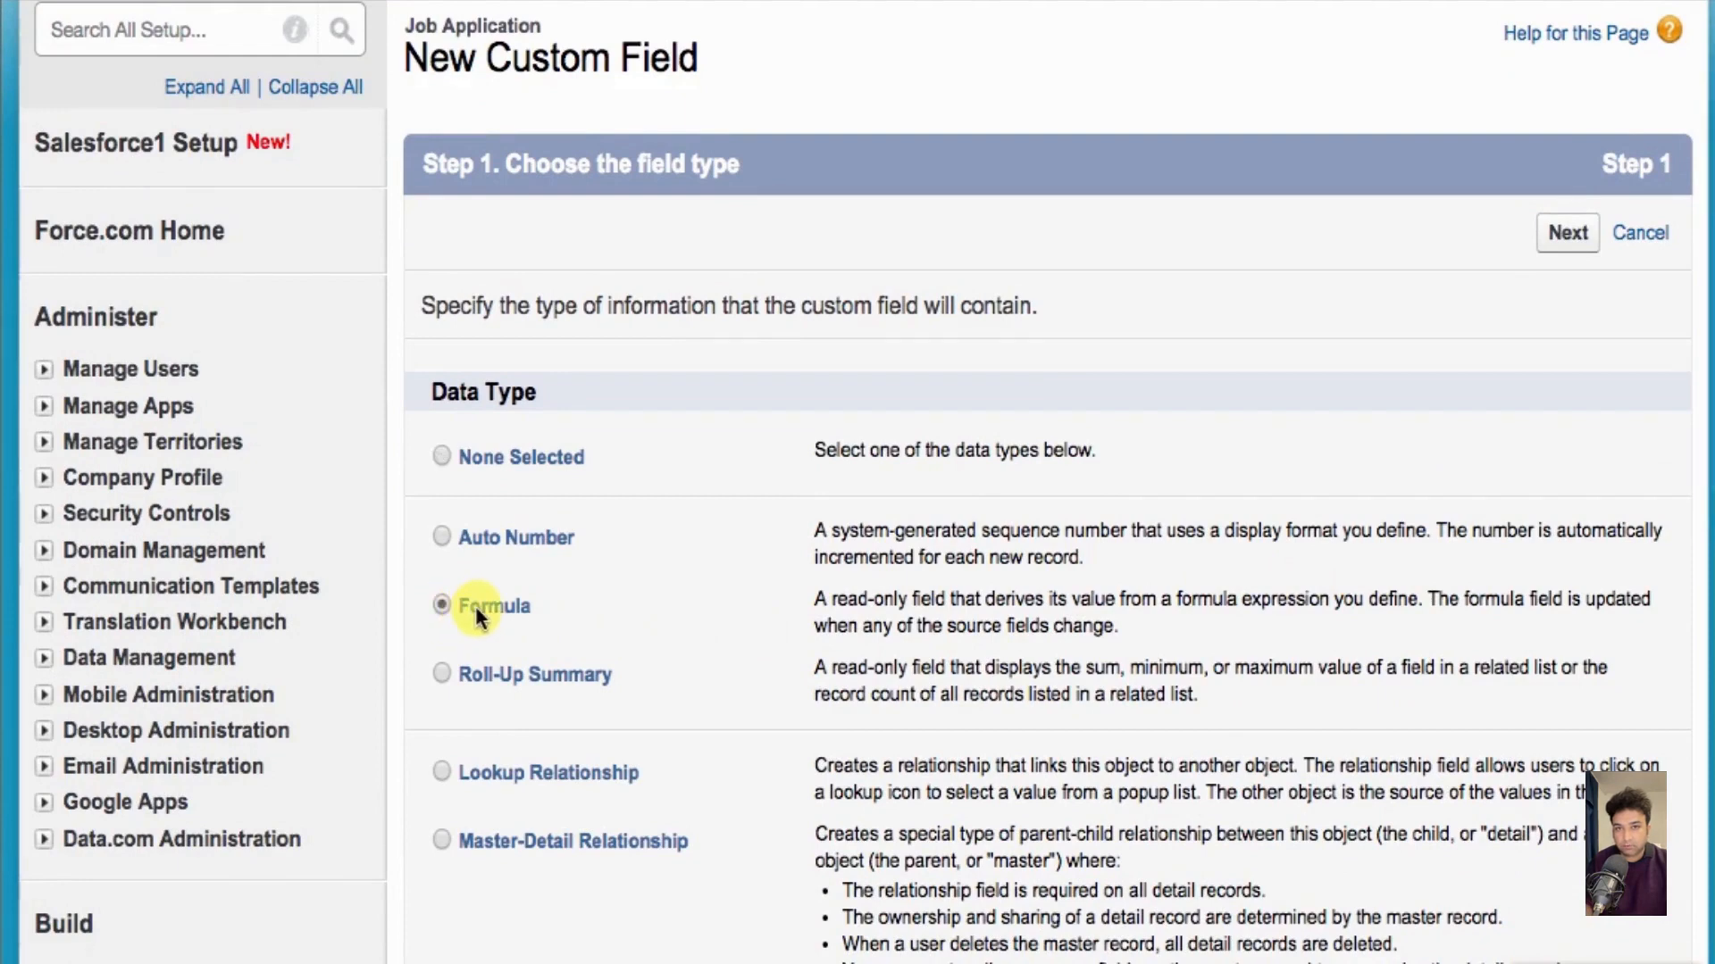
pyautogui.click(1564, 234)
pyautogui.write('Avg Techn')
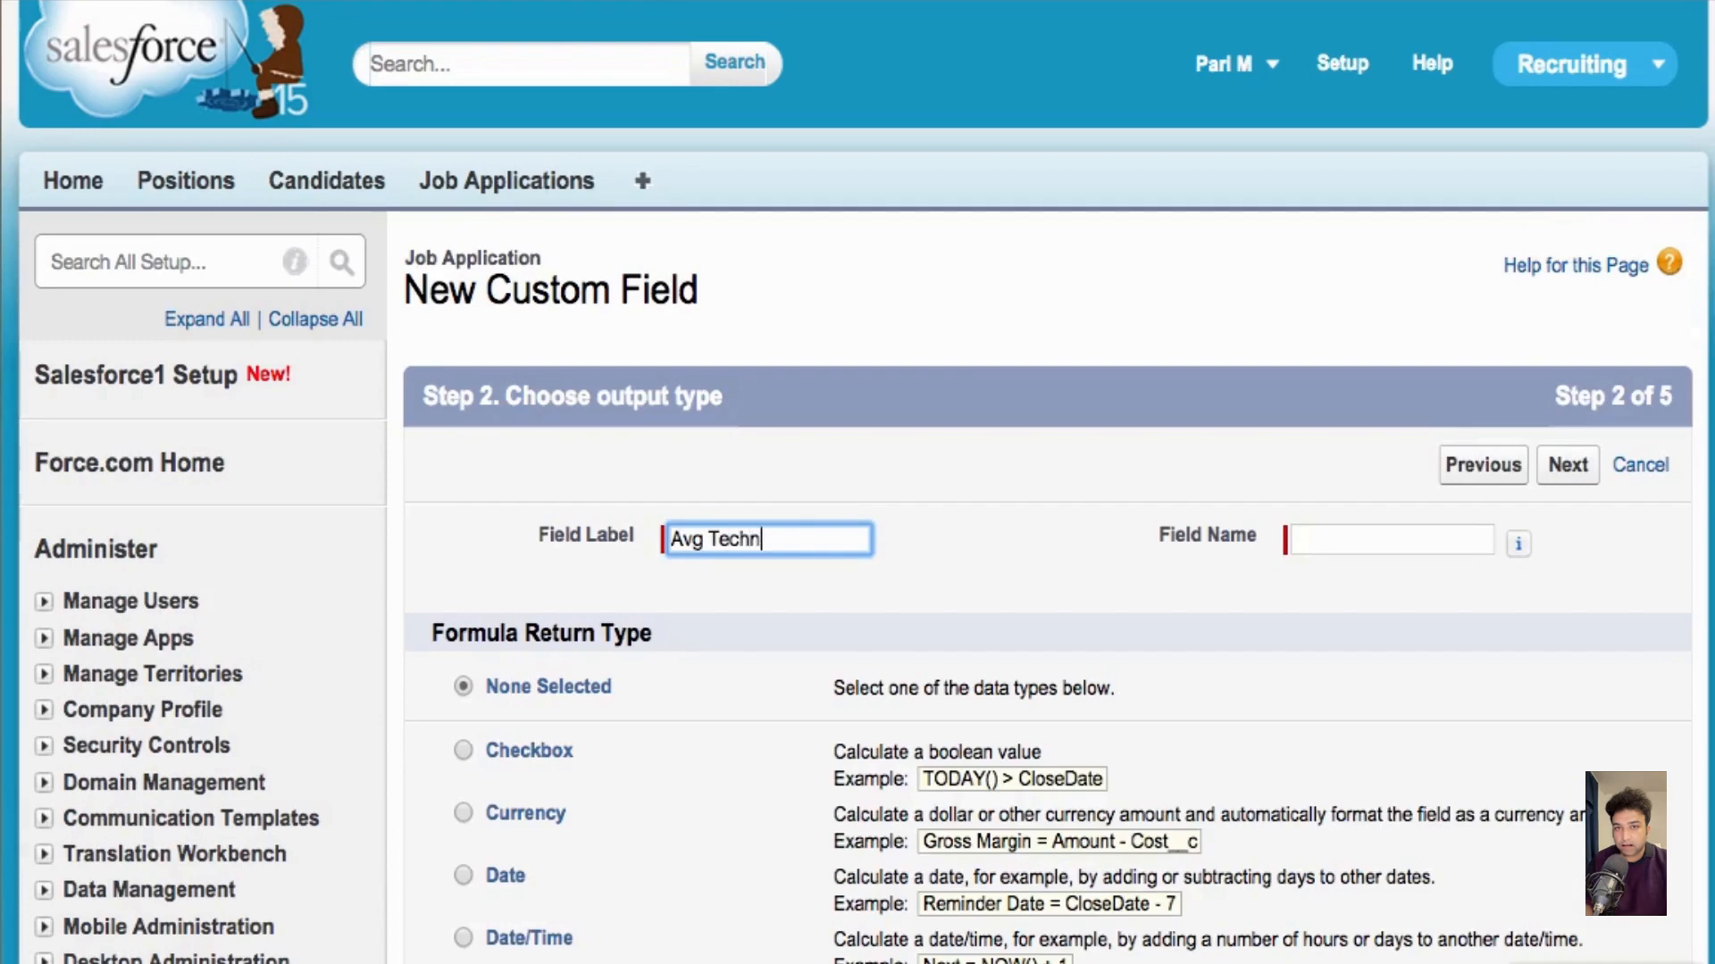
pyautogui.write('ical Score')
pyautogui.press('Tab')
pyautogui.scroll(-3, 817, 540)
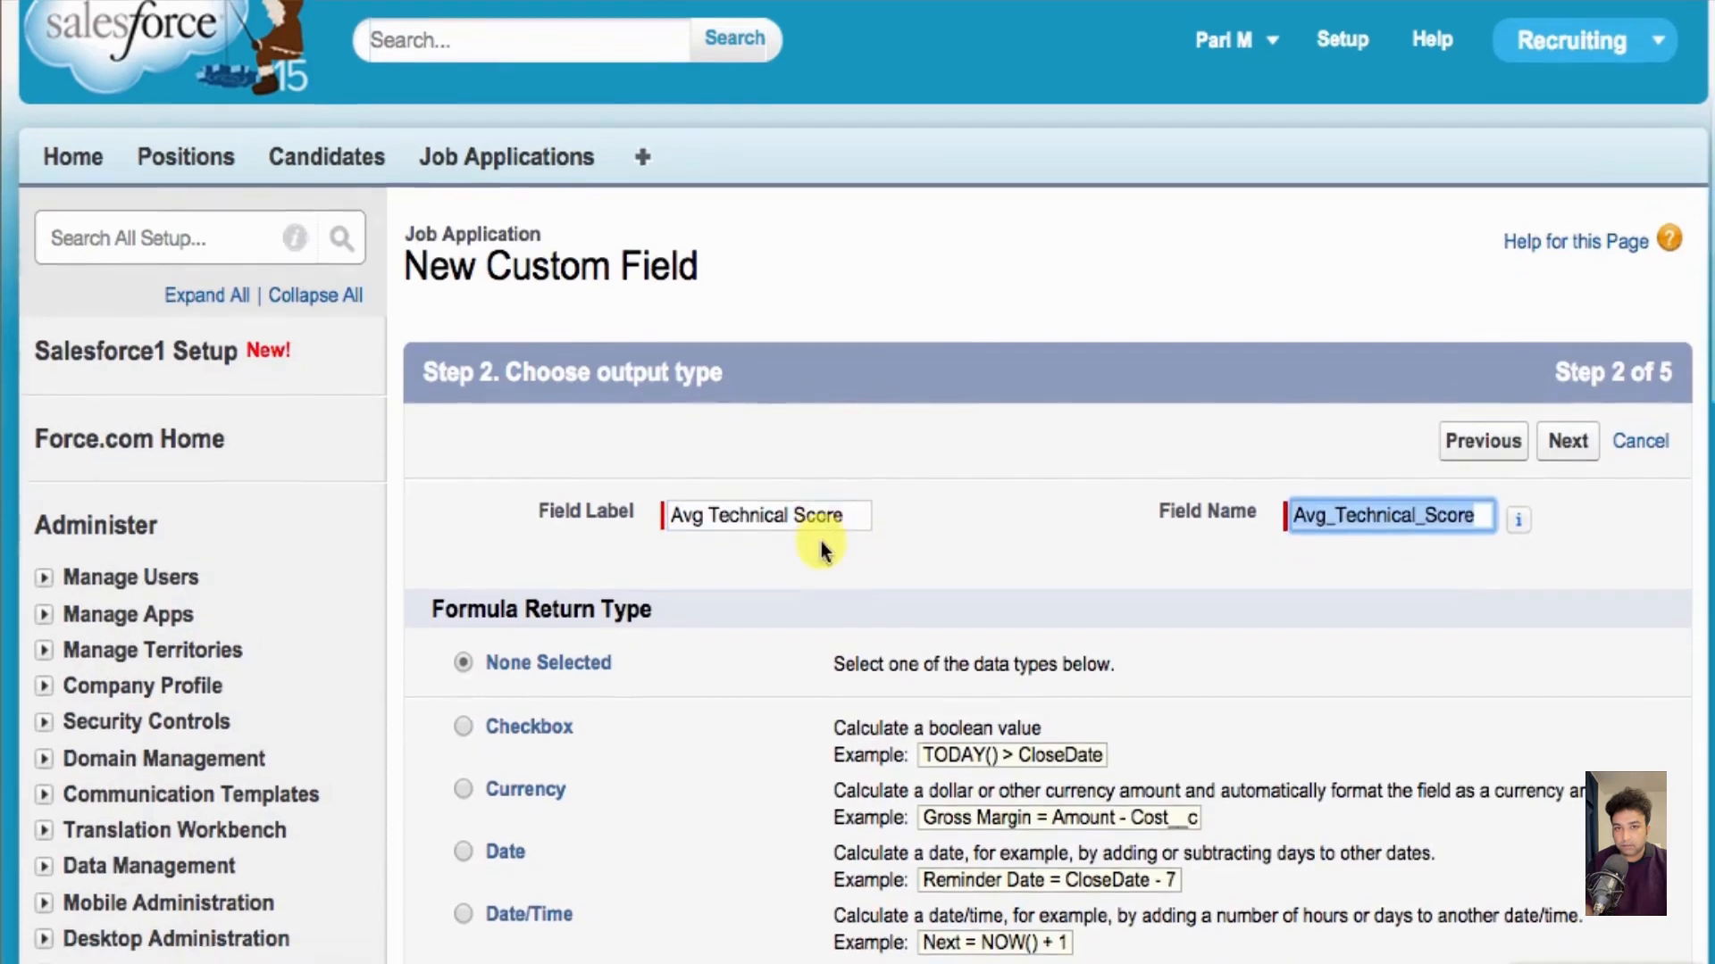
pyautogui.scroll(-4, 822, 541)
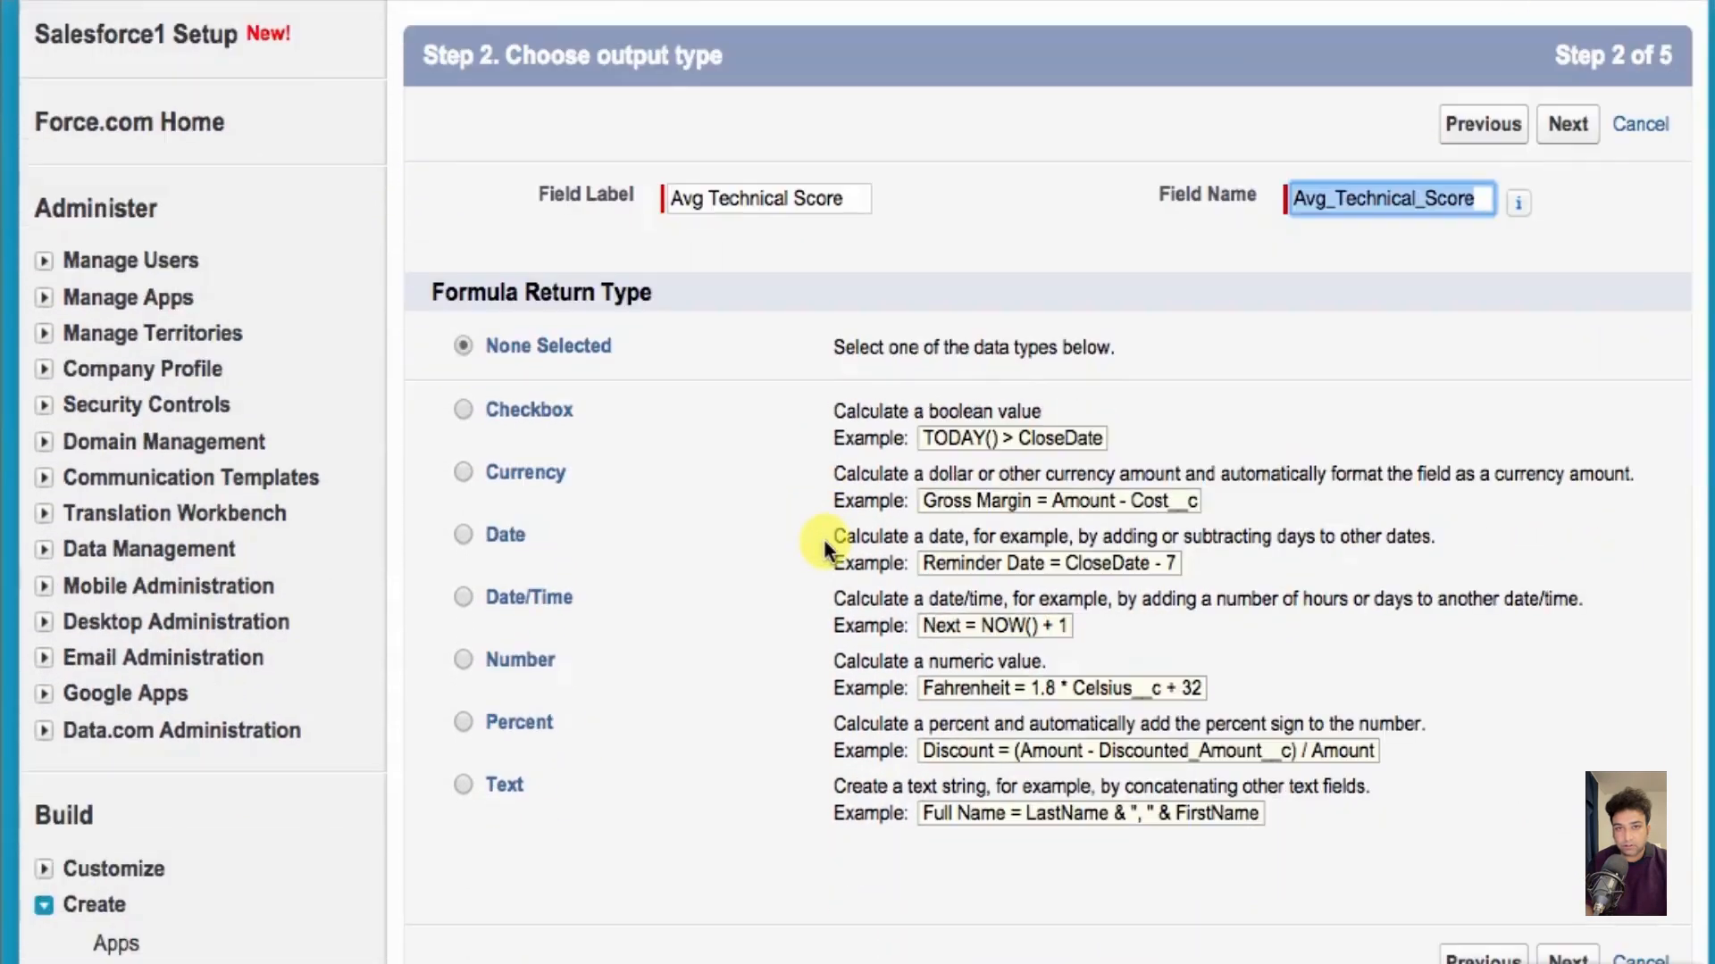
pyautogui.click(463, 659)
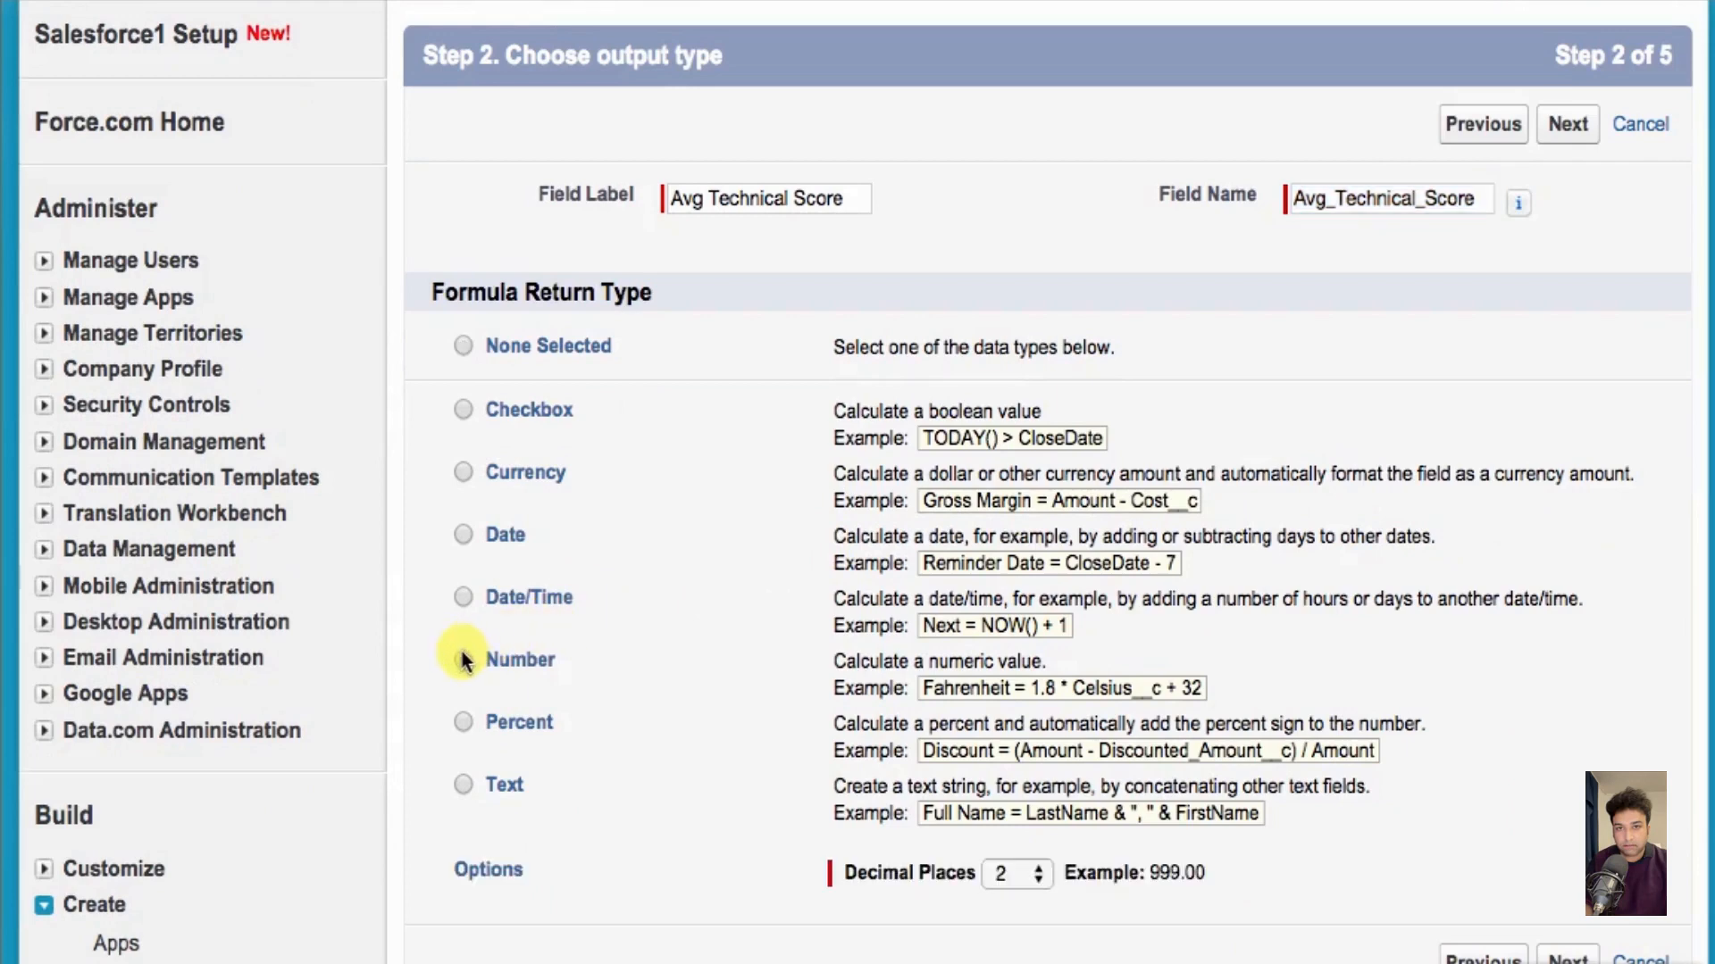
pyautogui.scroll(-5, 656, 717)
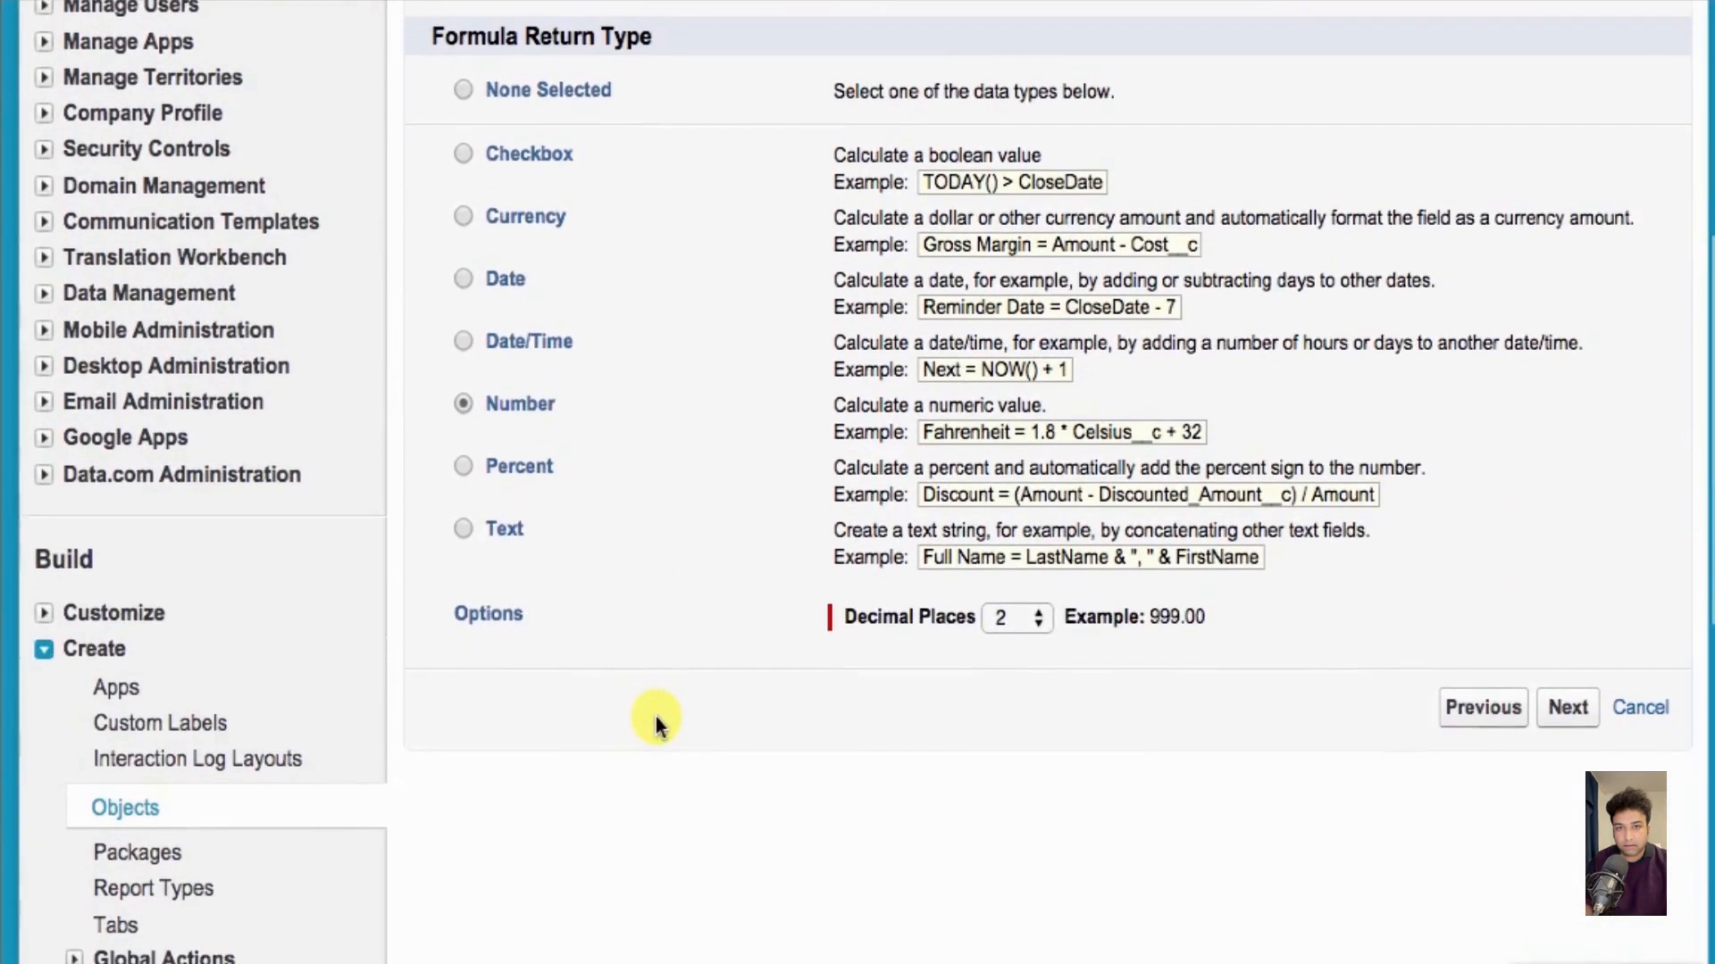
pyautogui.click(1034, 612)
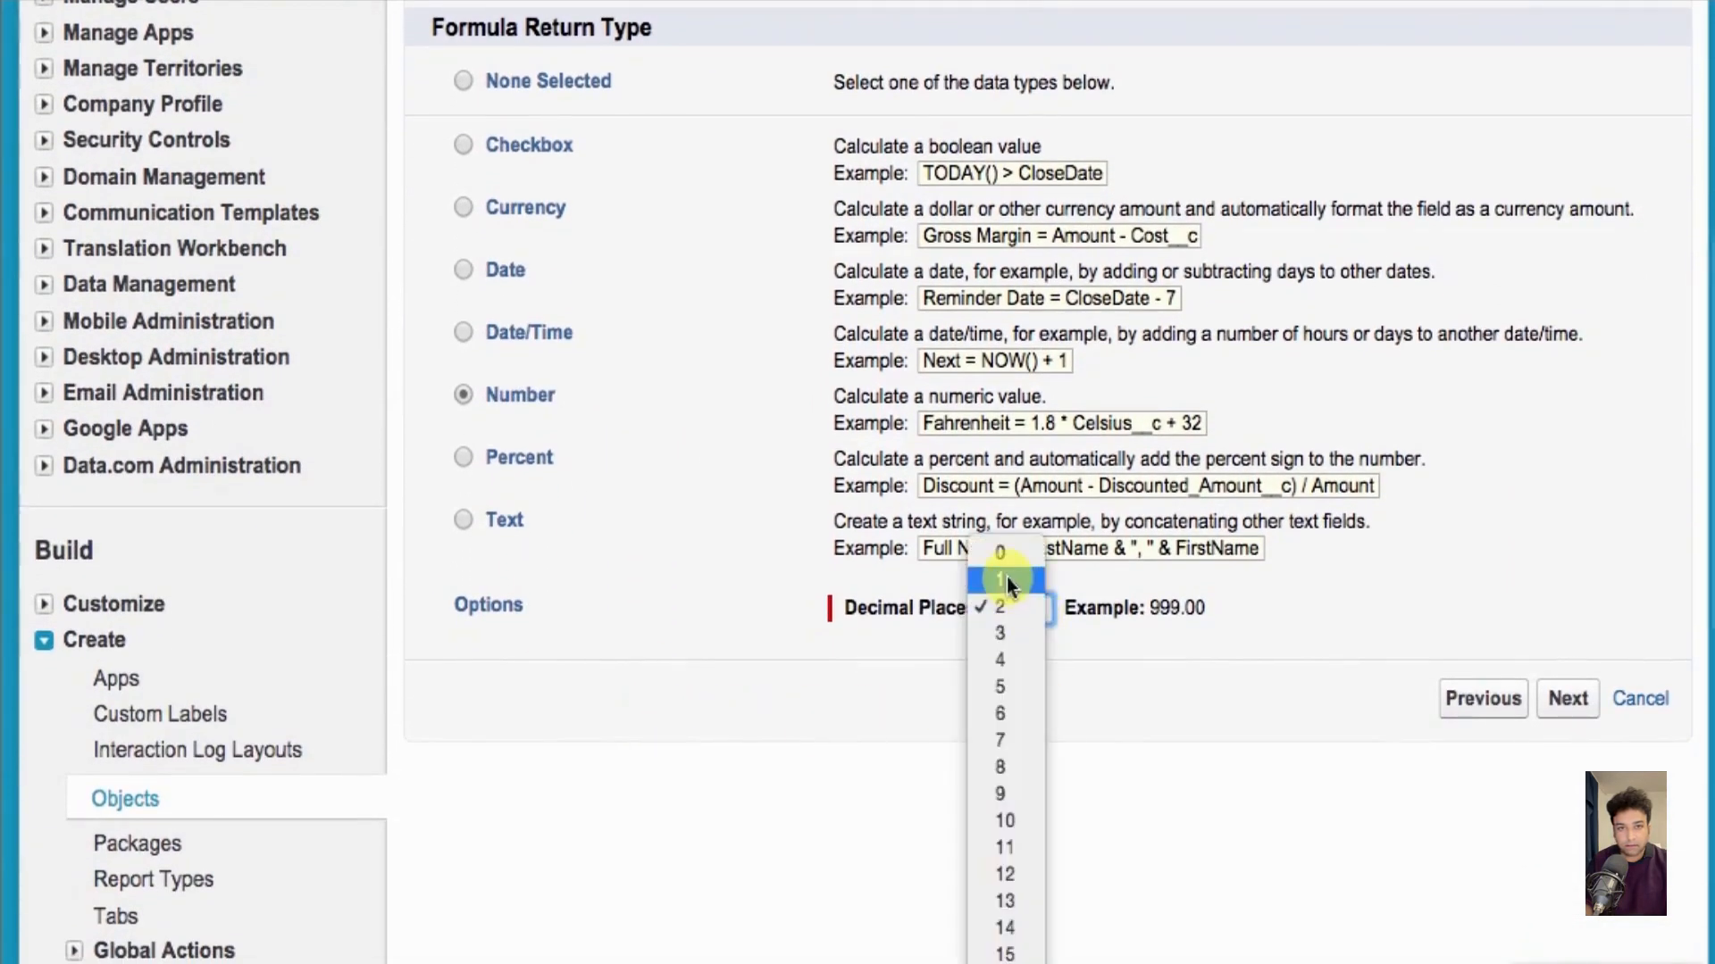
pyautogui.click(1000, 580)
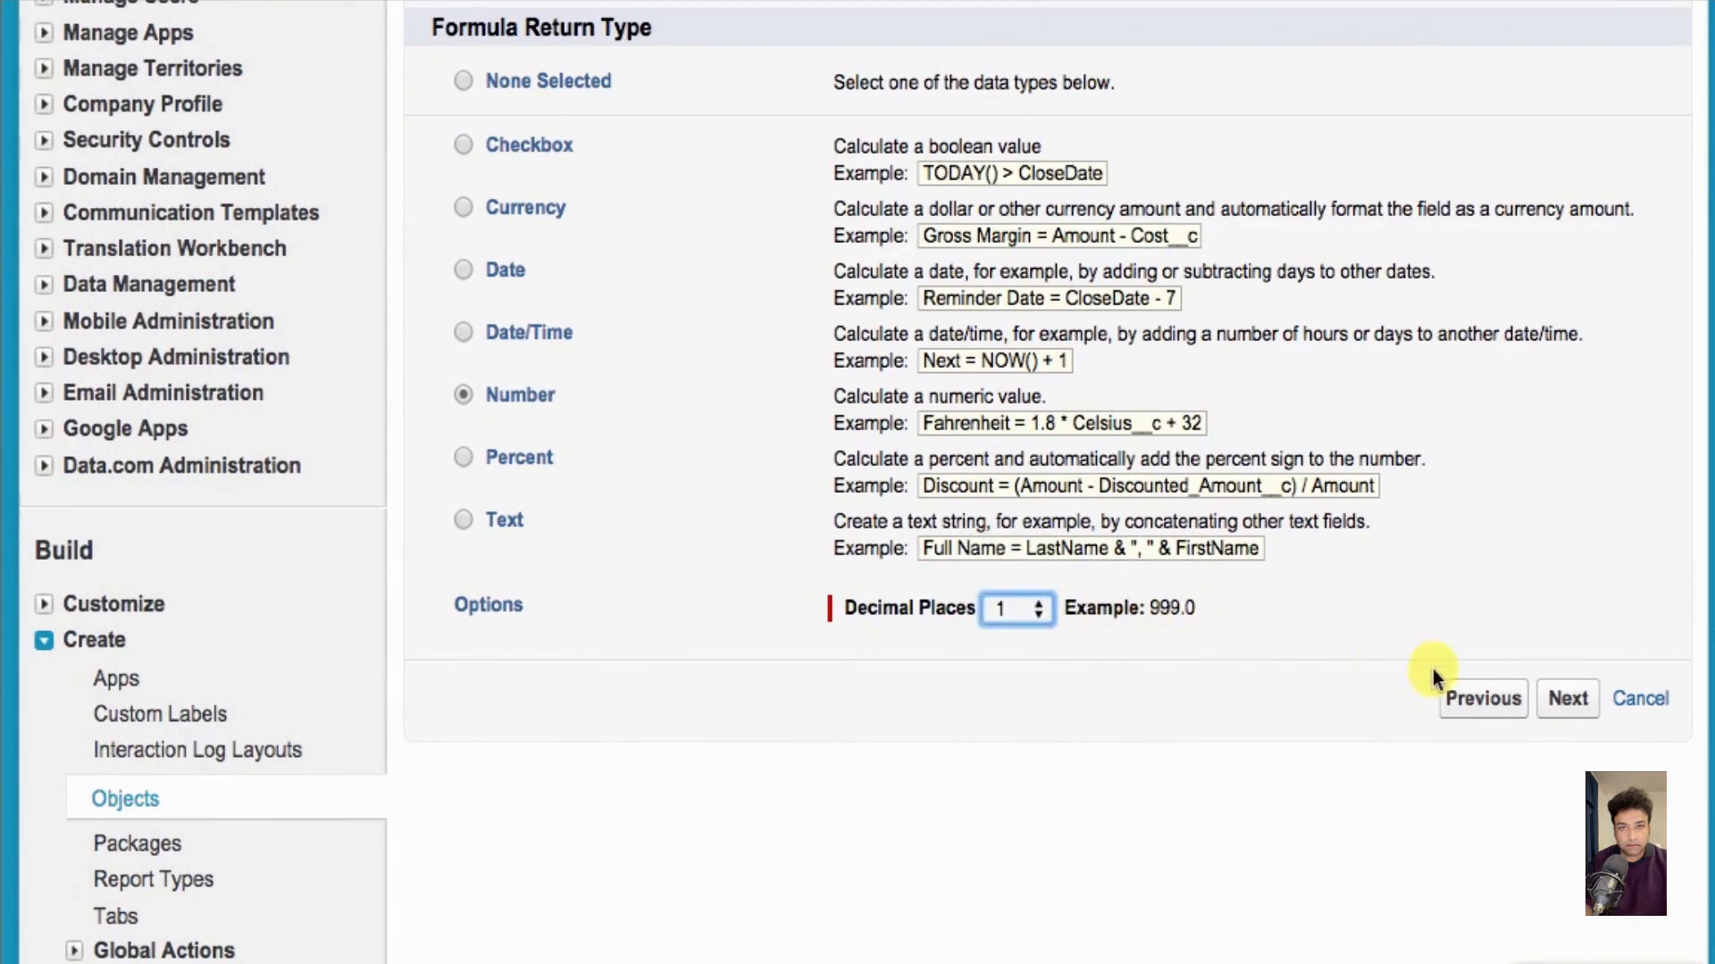
# Step: Enter the formula Total_Technical_Score__c / No_of_reviews__c using inserted fields and the division operator
pyautogui.click(1564, 697)
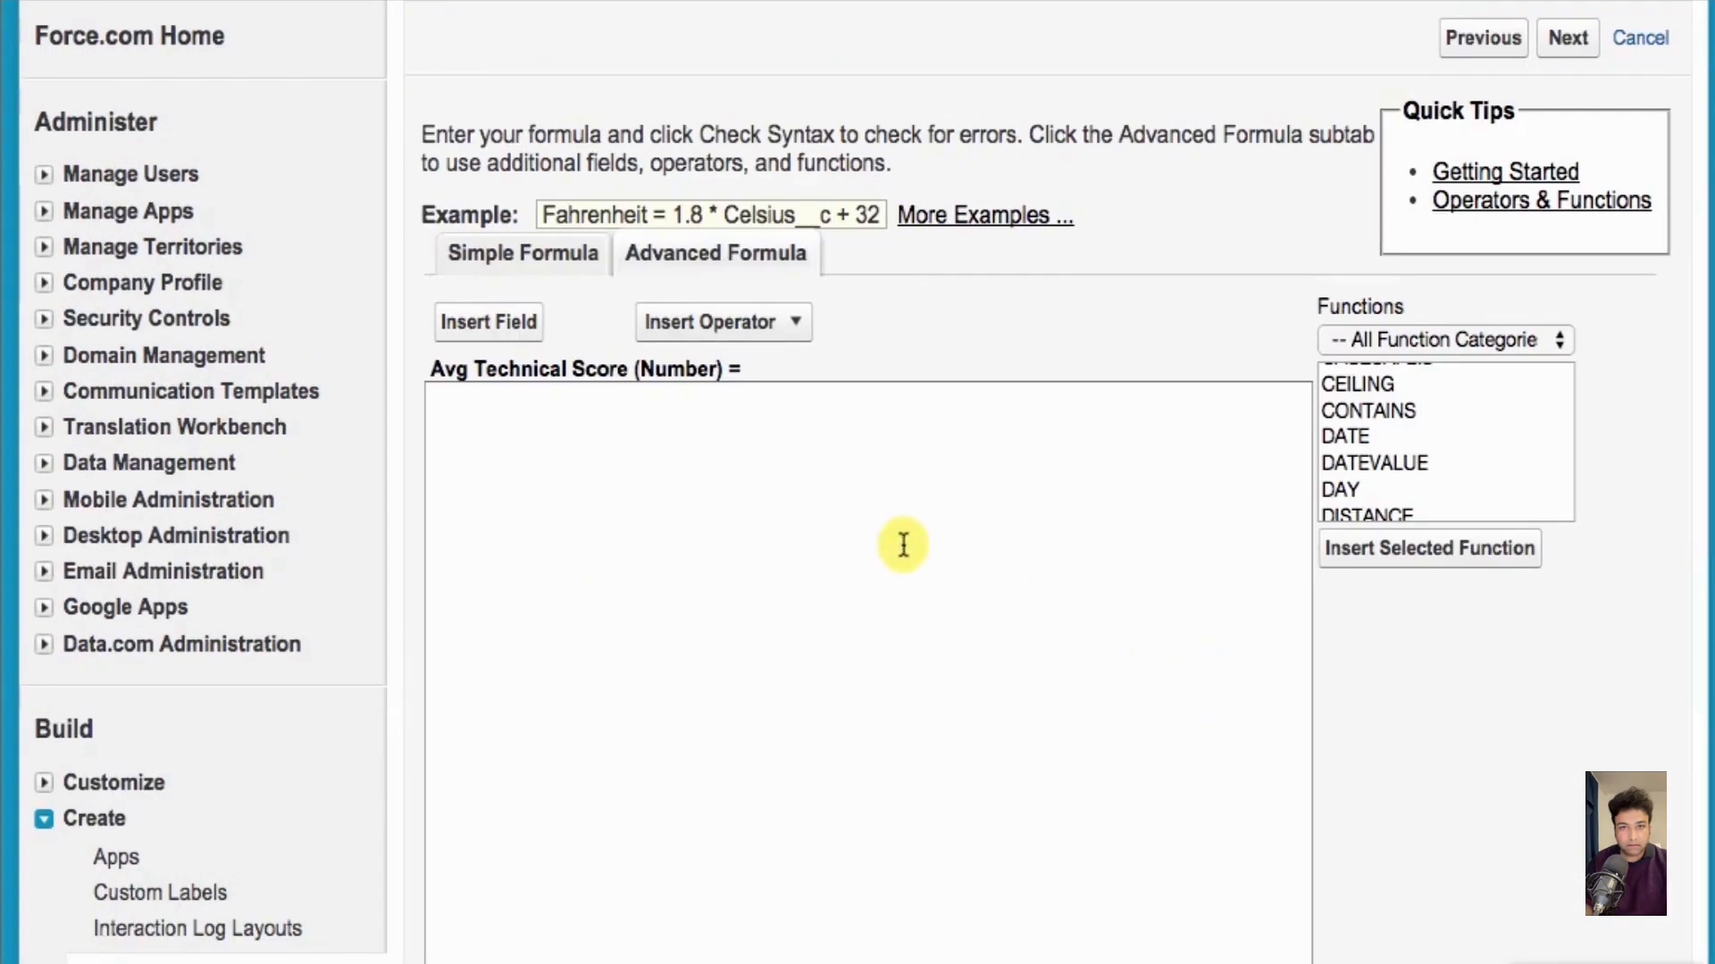
pyautogui.click(758, 473)
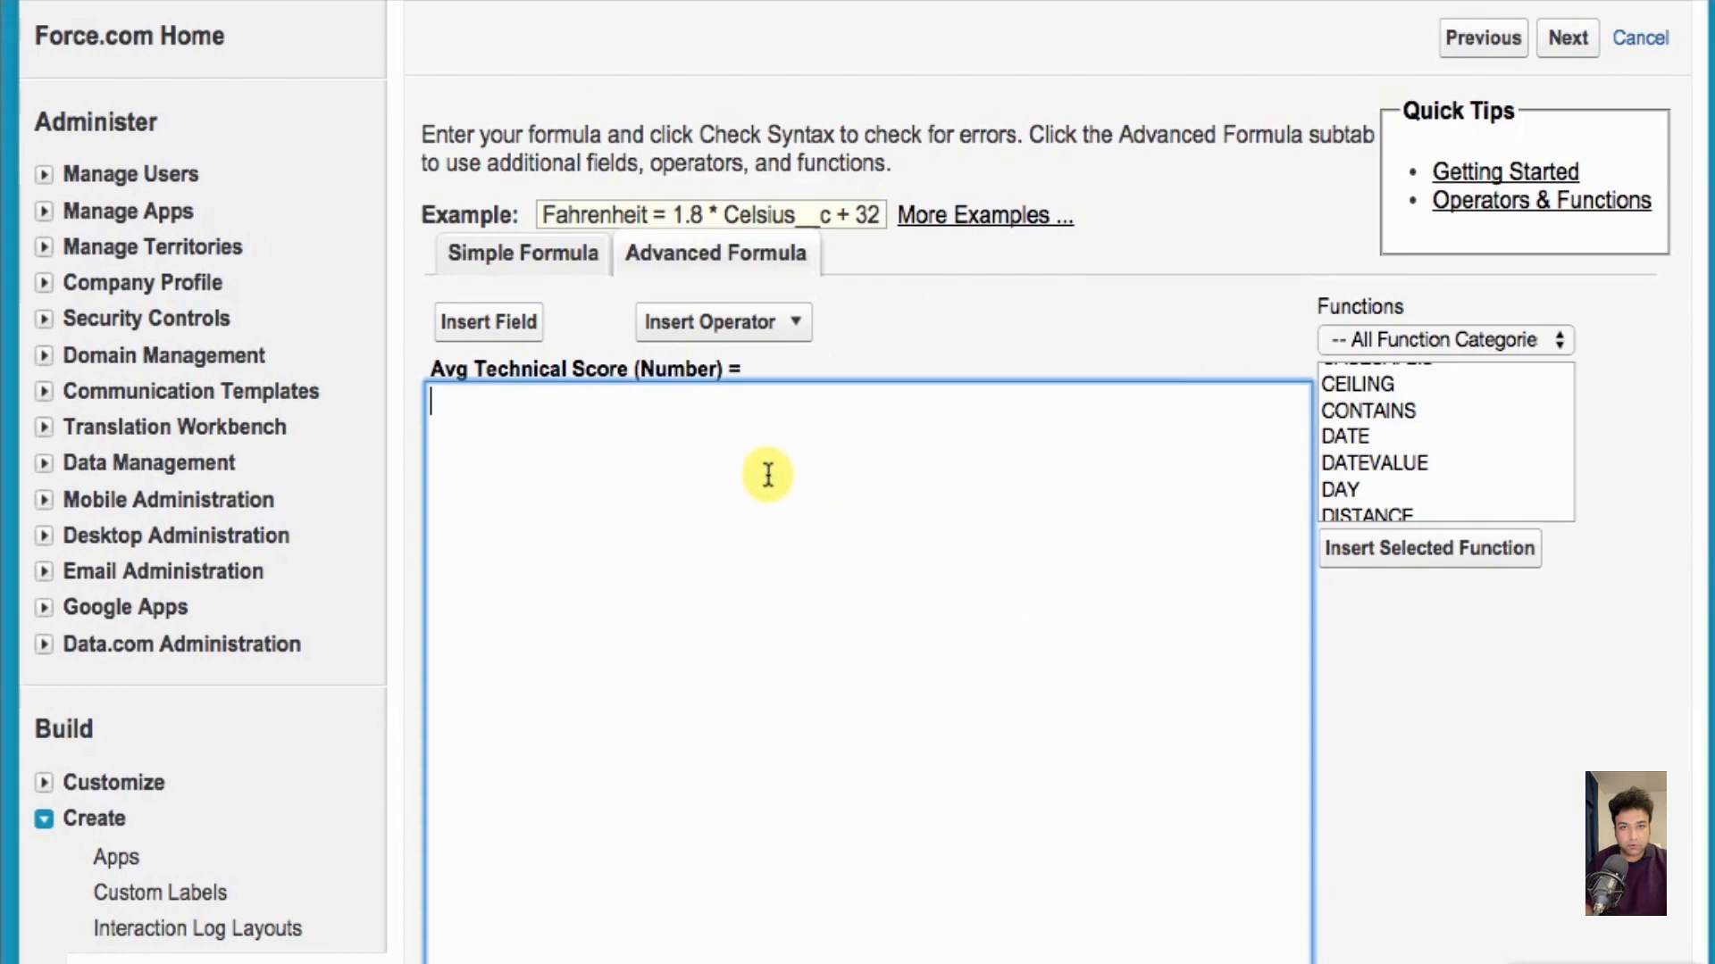
pyautogui.click(489, 323)
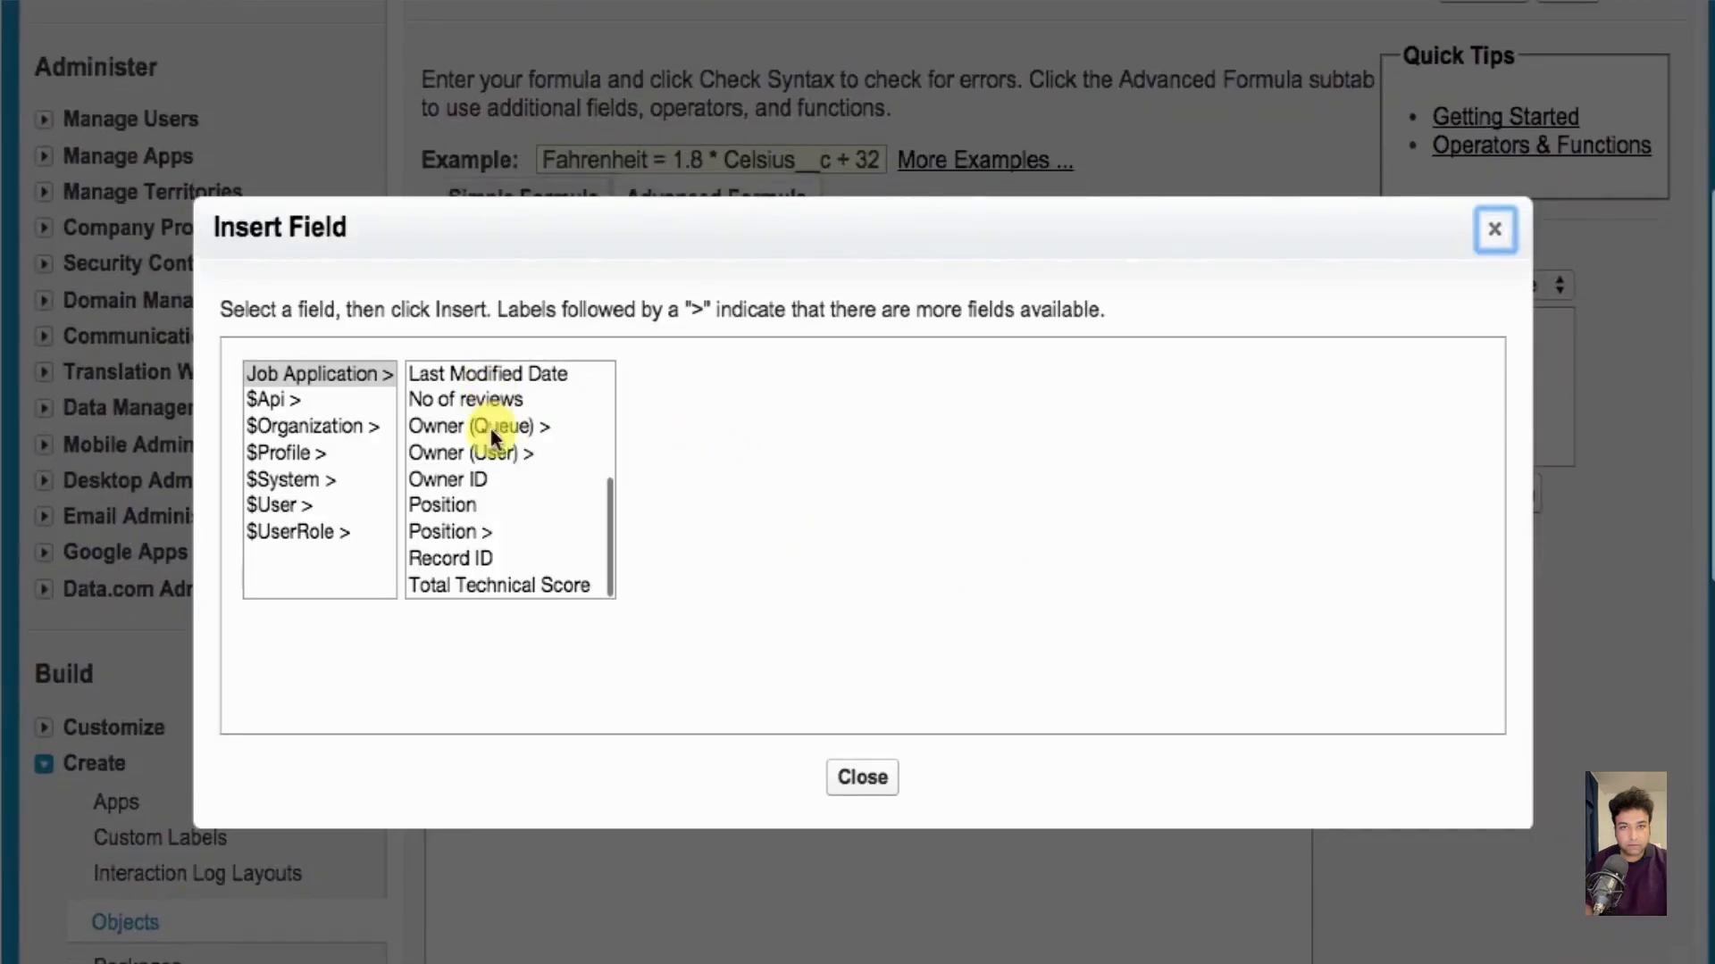
pyautogui.click(496, 582)
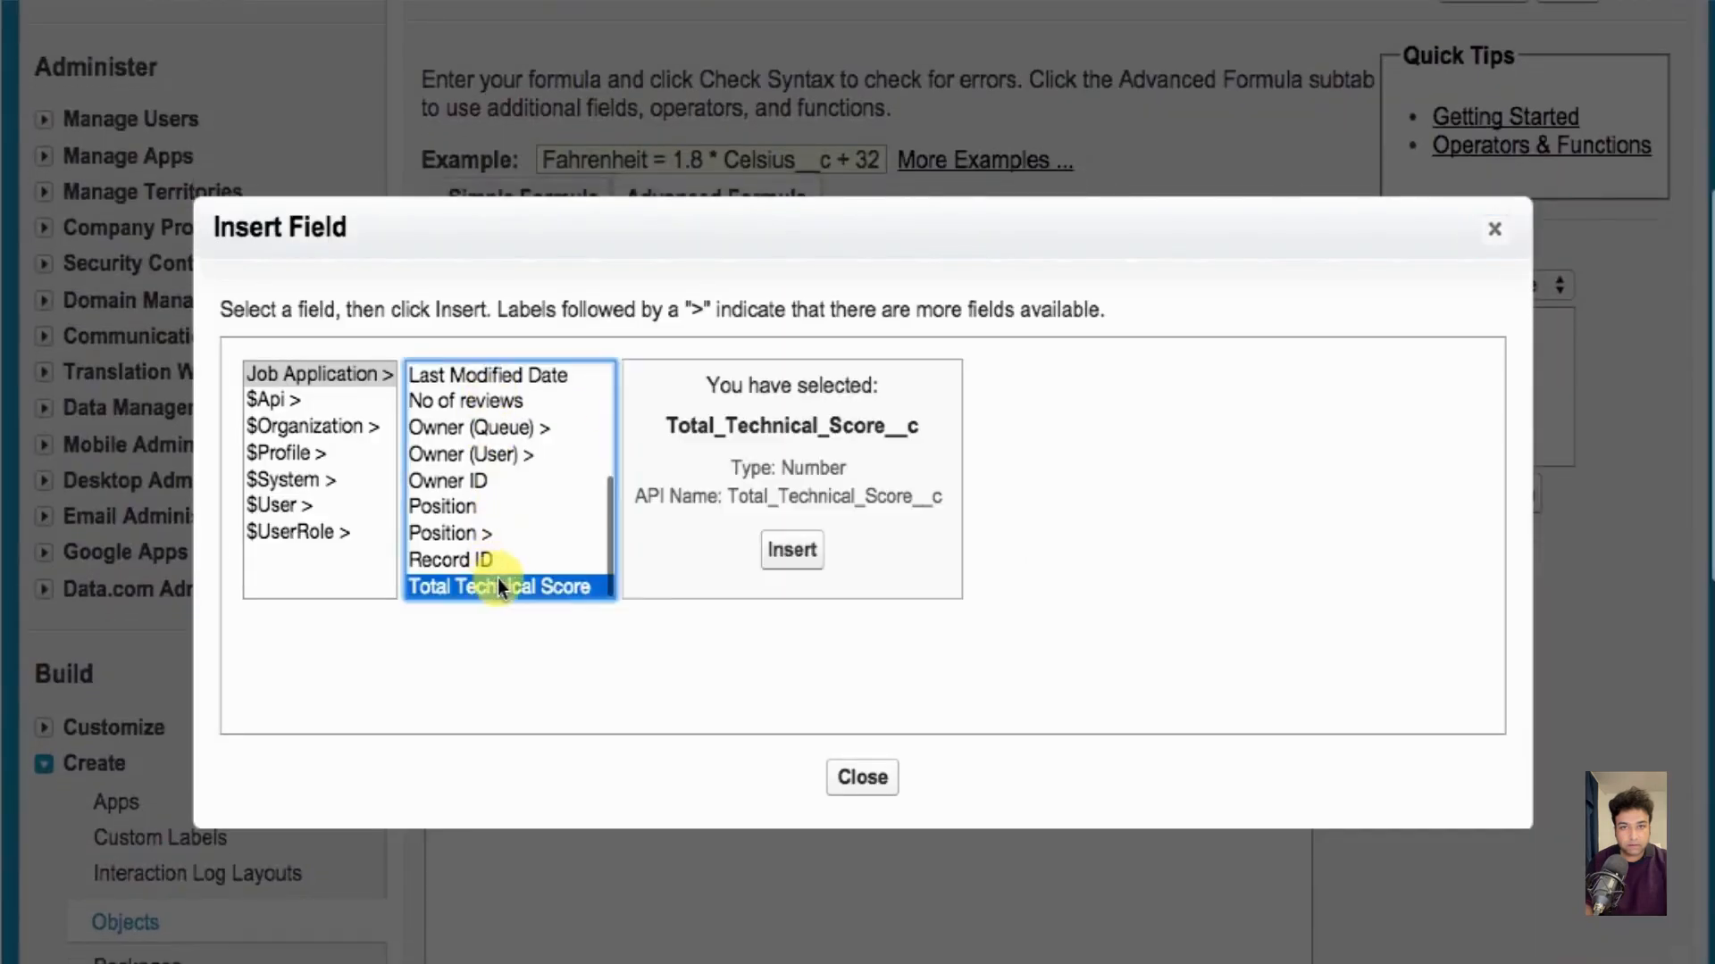
pyautogui.click(793, 551)
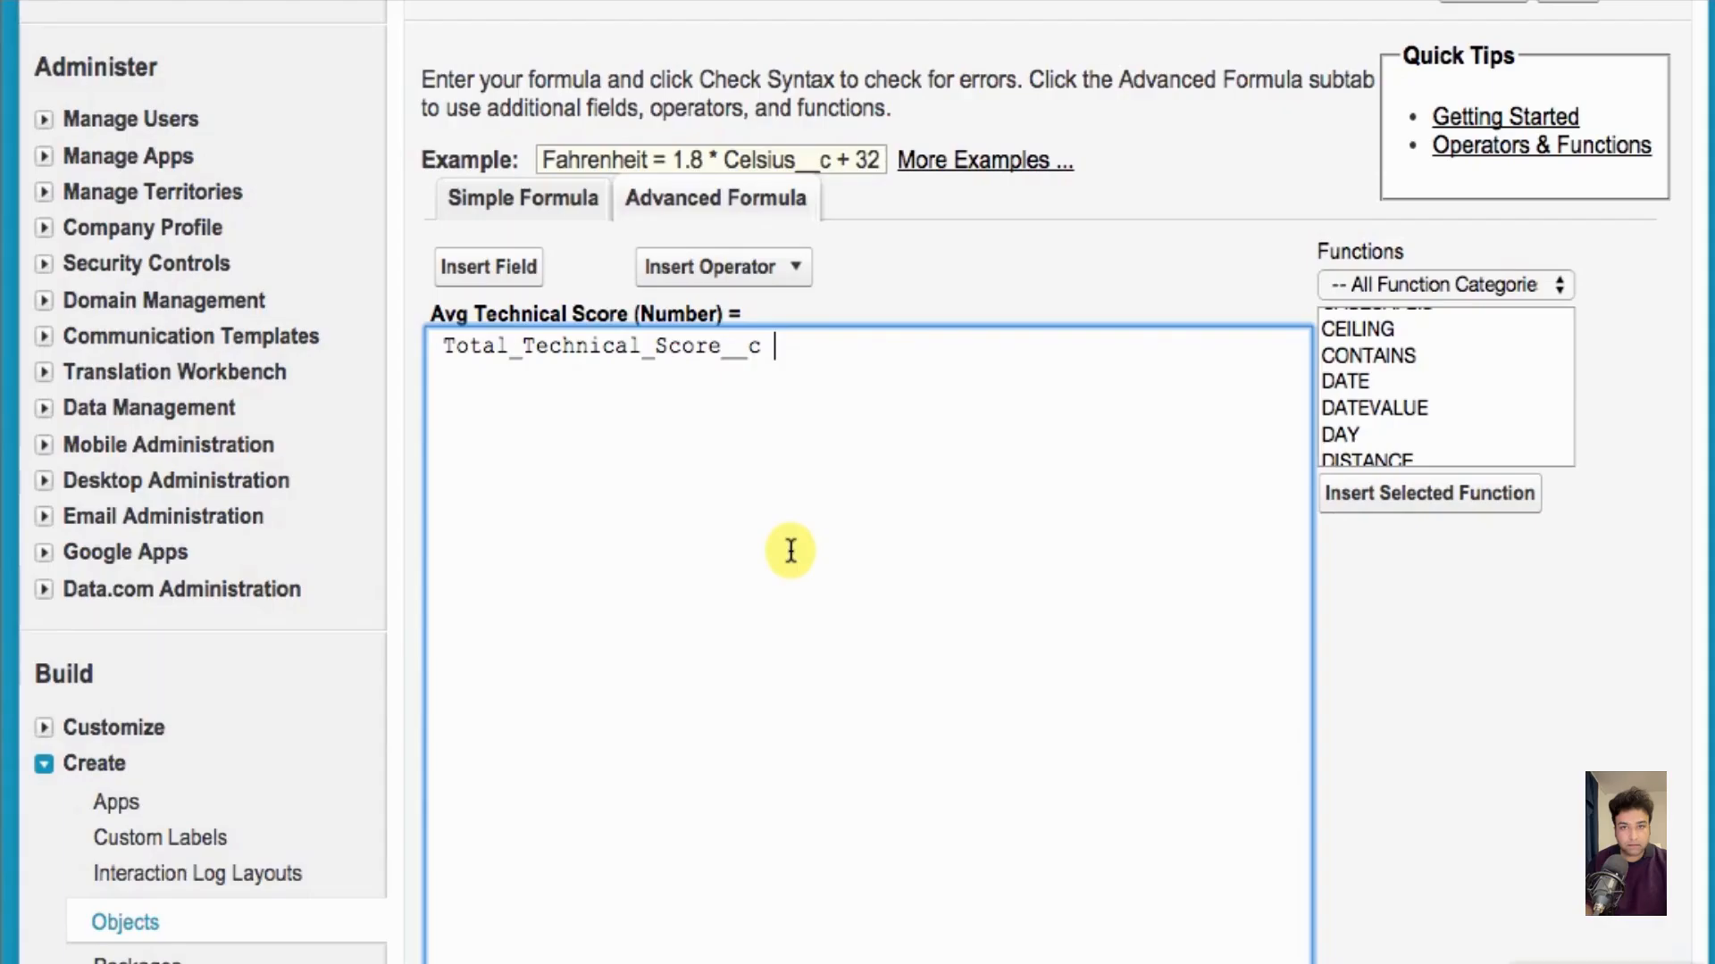
pyautogui.click(772, 279)
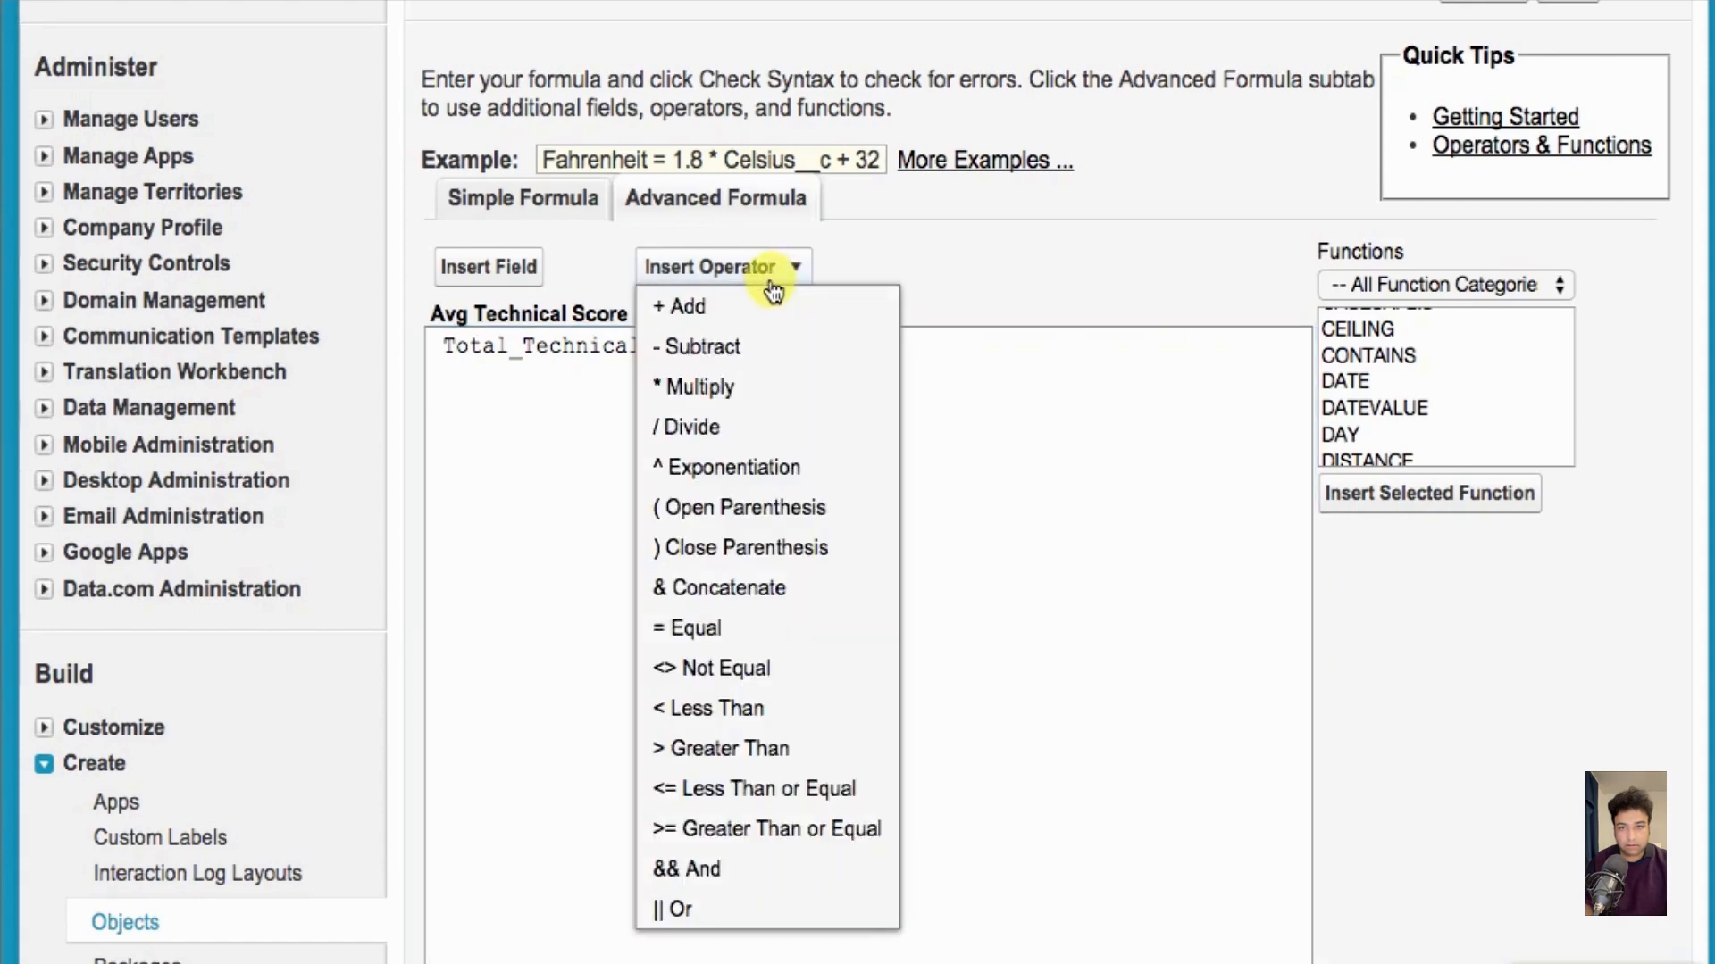
pyautogui.click(759, 426)
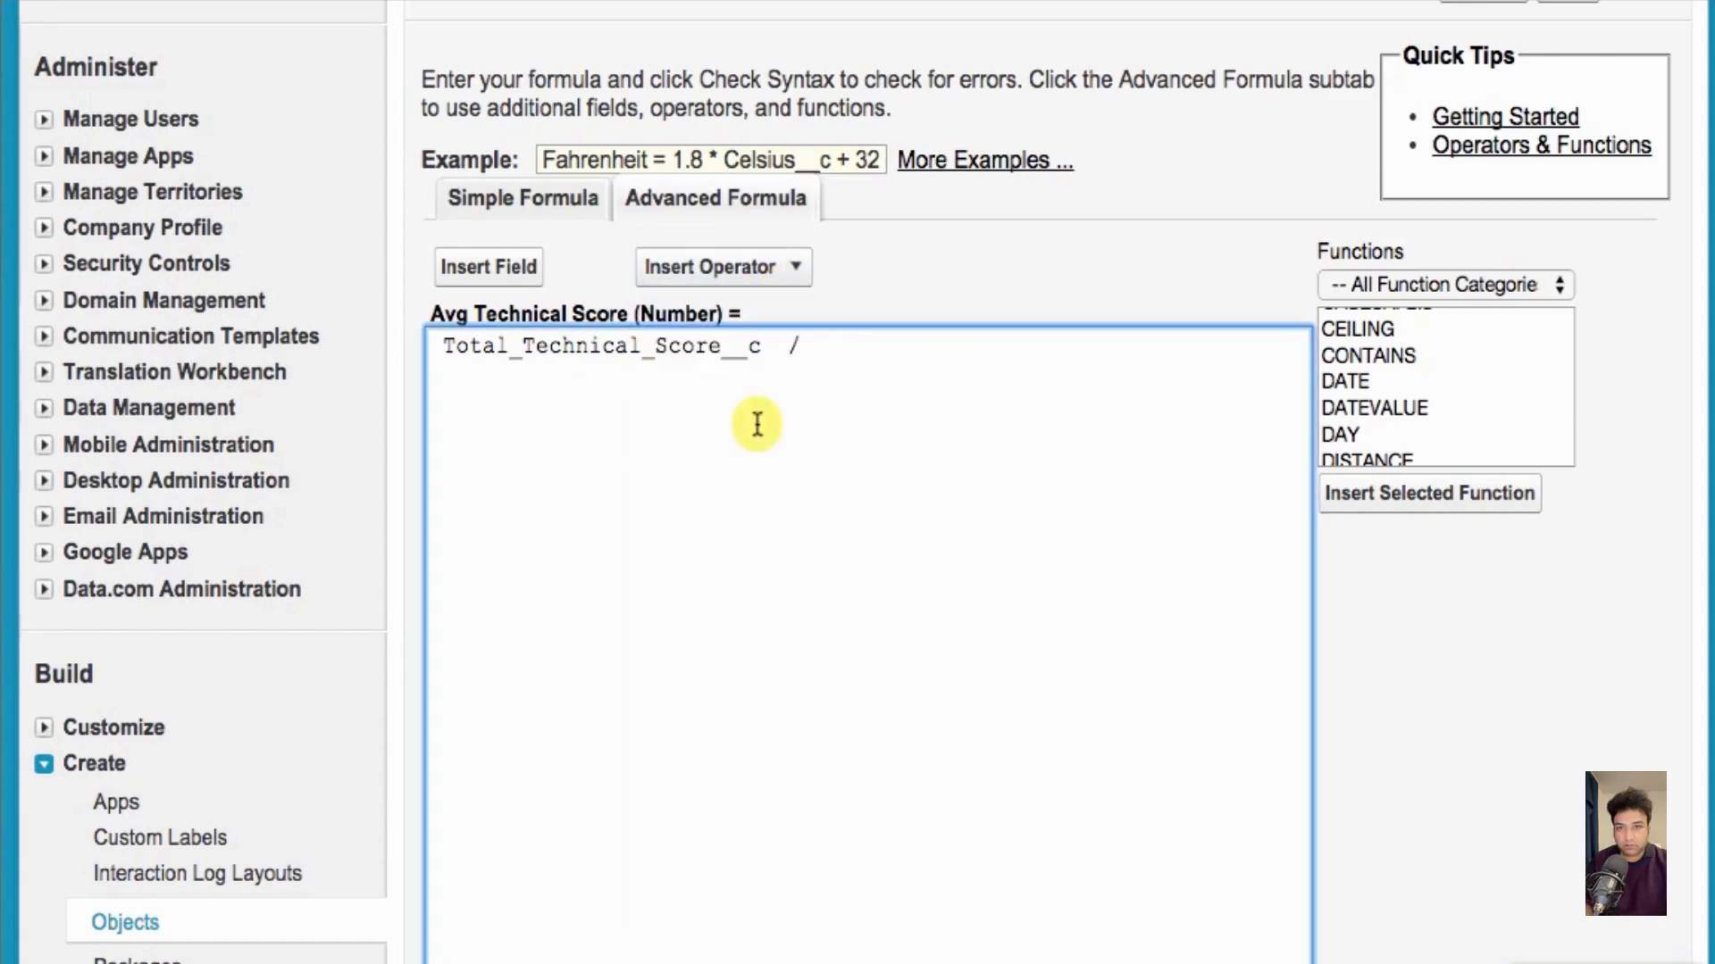
pyautogui.click(488, 270)
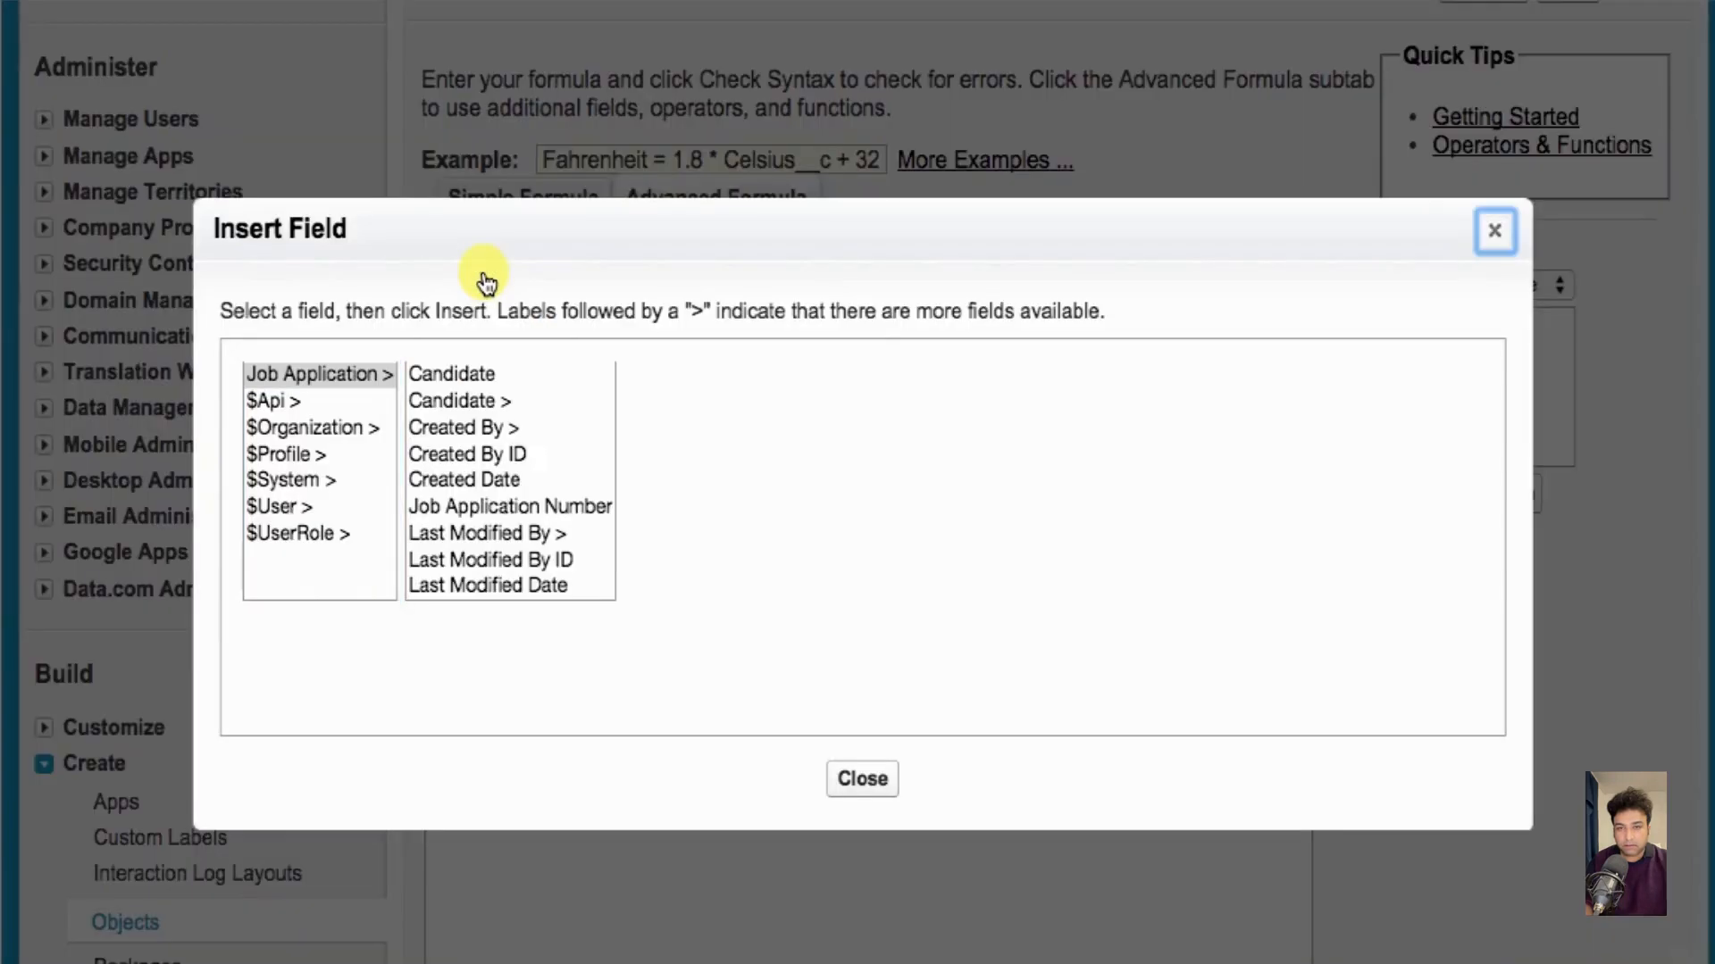
pyautogui.scroll(-5, 510, 437)
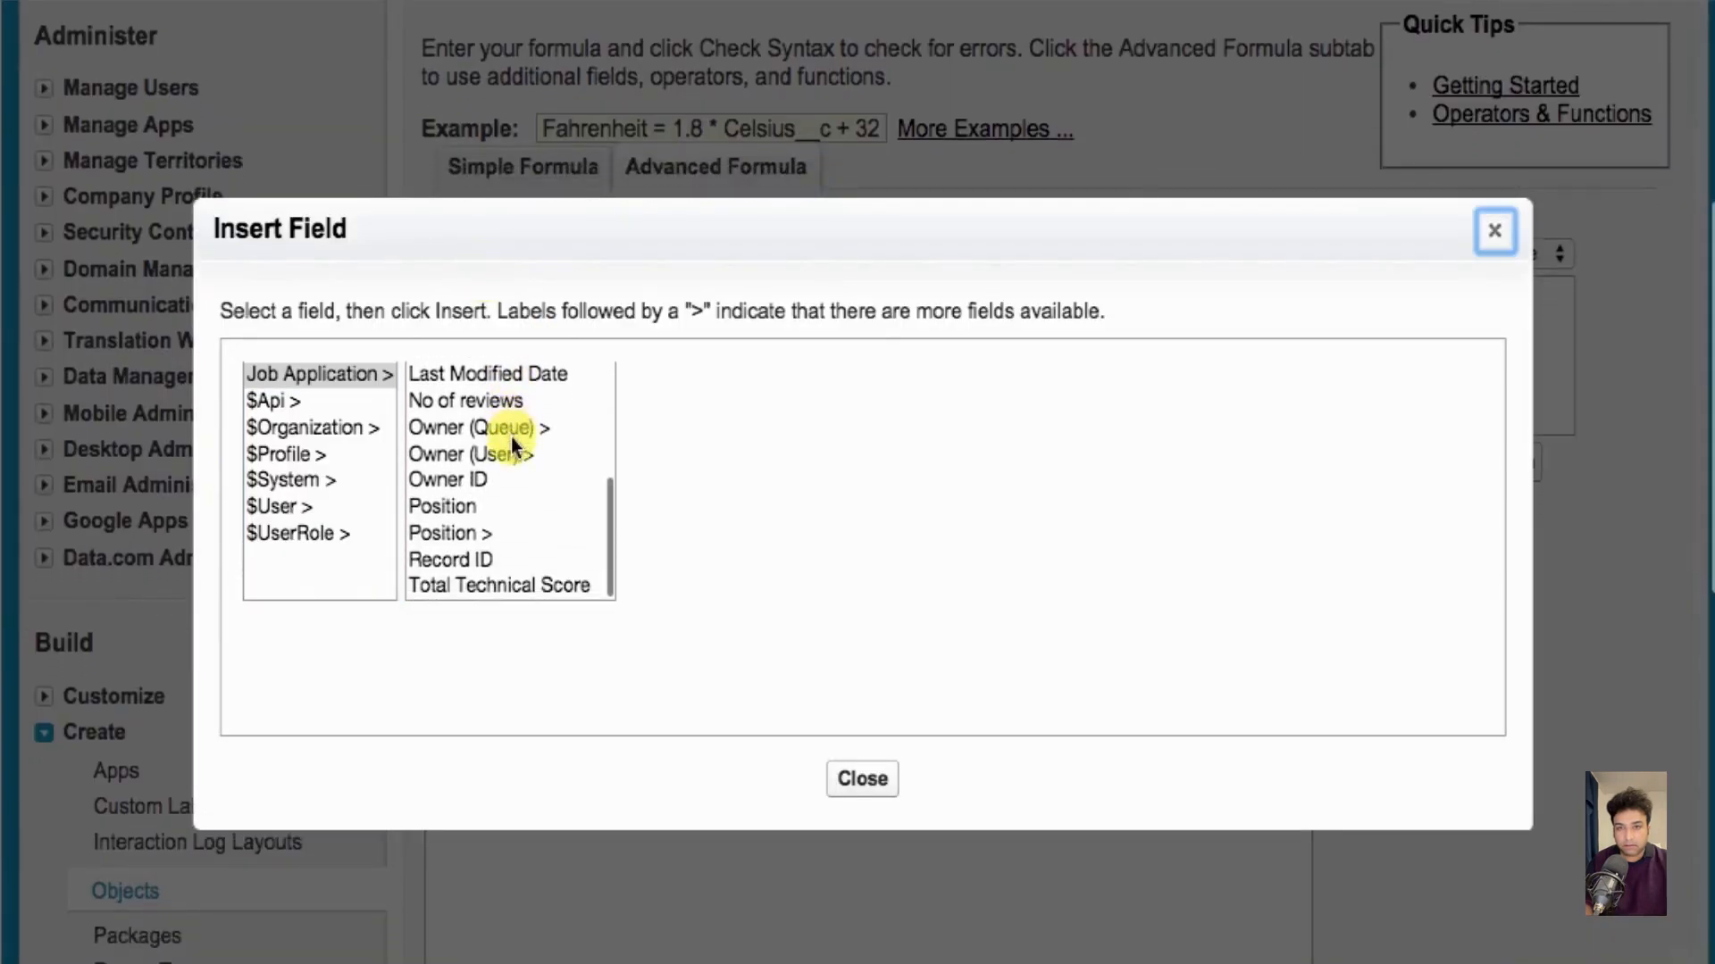
pyautogui.click(509, 399)
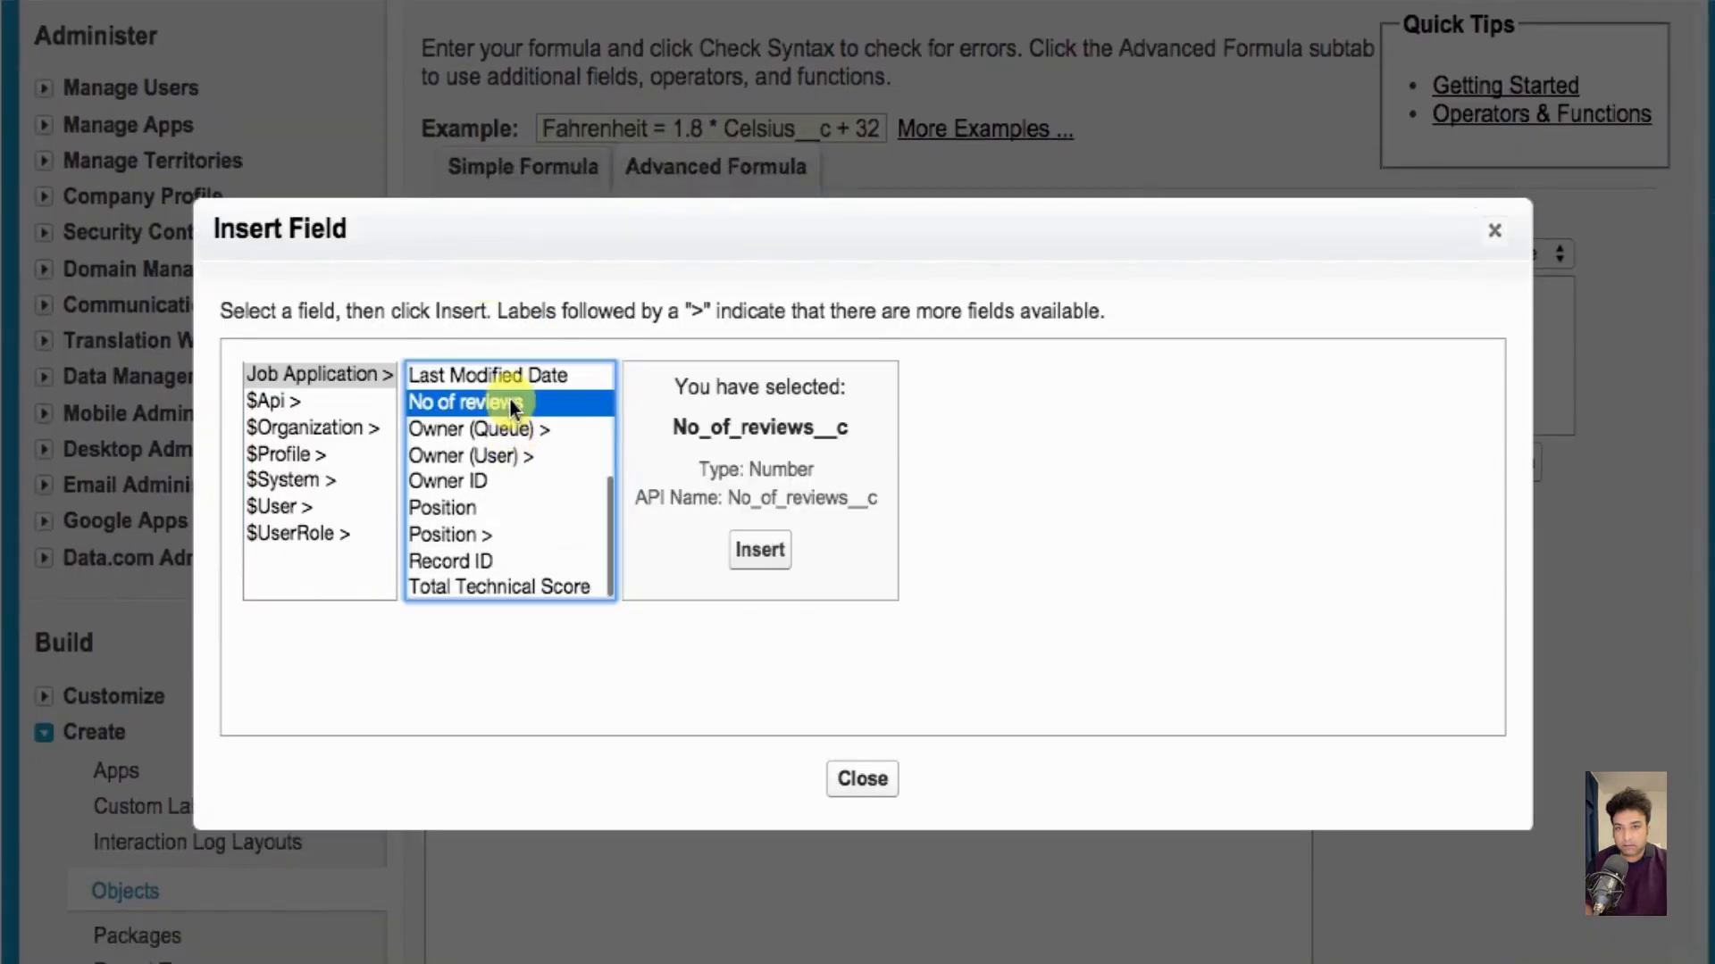
pyautogui.click(759, 550)
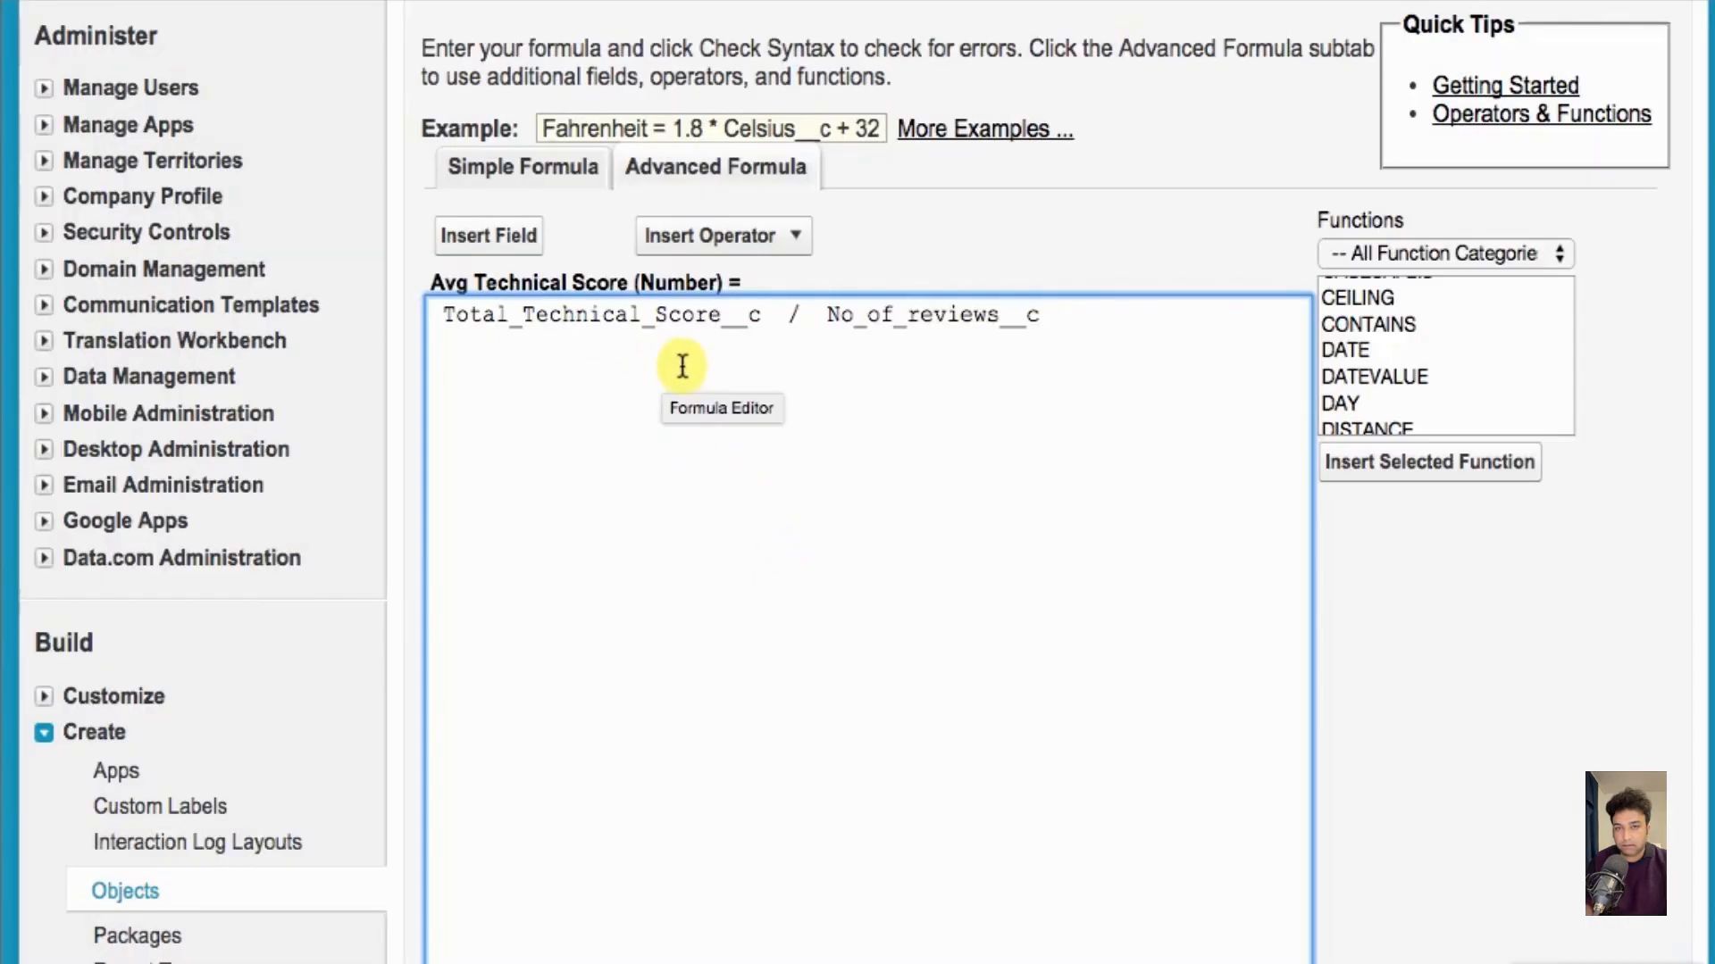
# Step: Advance past the formula and field-level security steps to the page-layout step
pyautogui.scroll(-5, 866, 369)
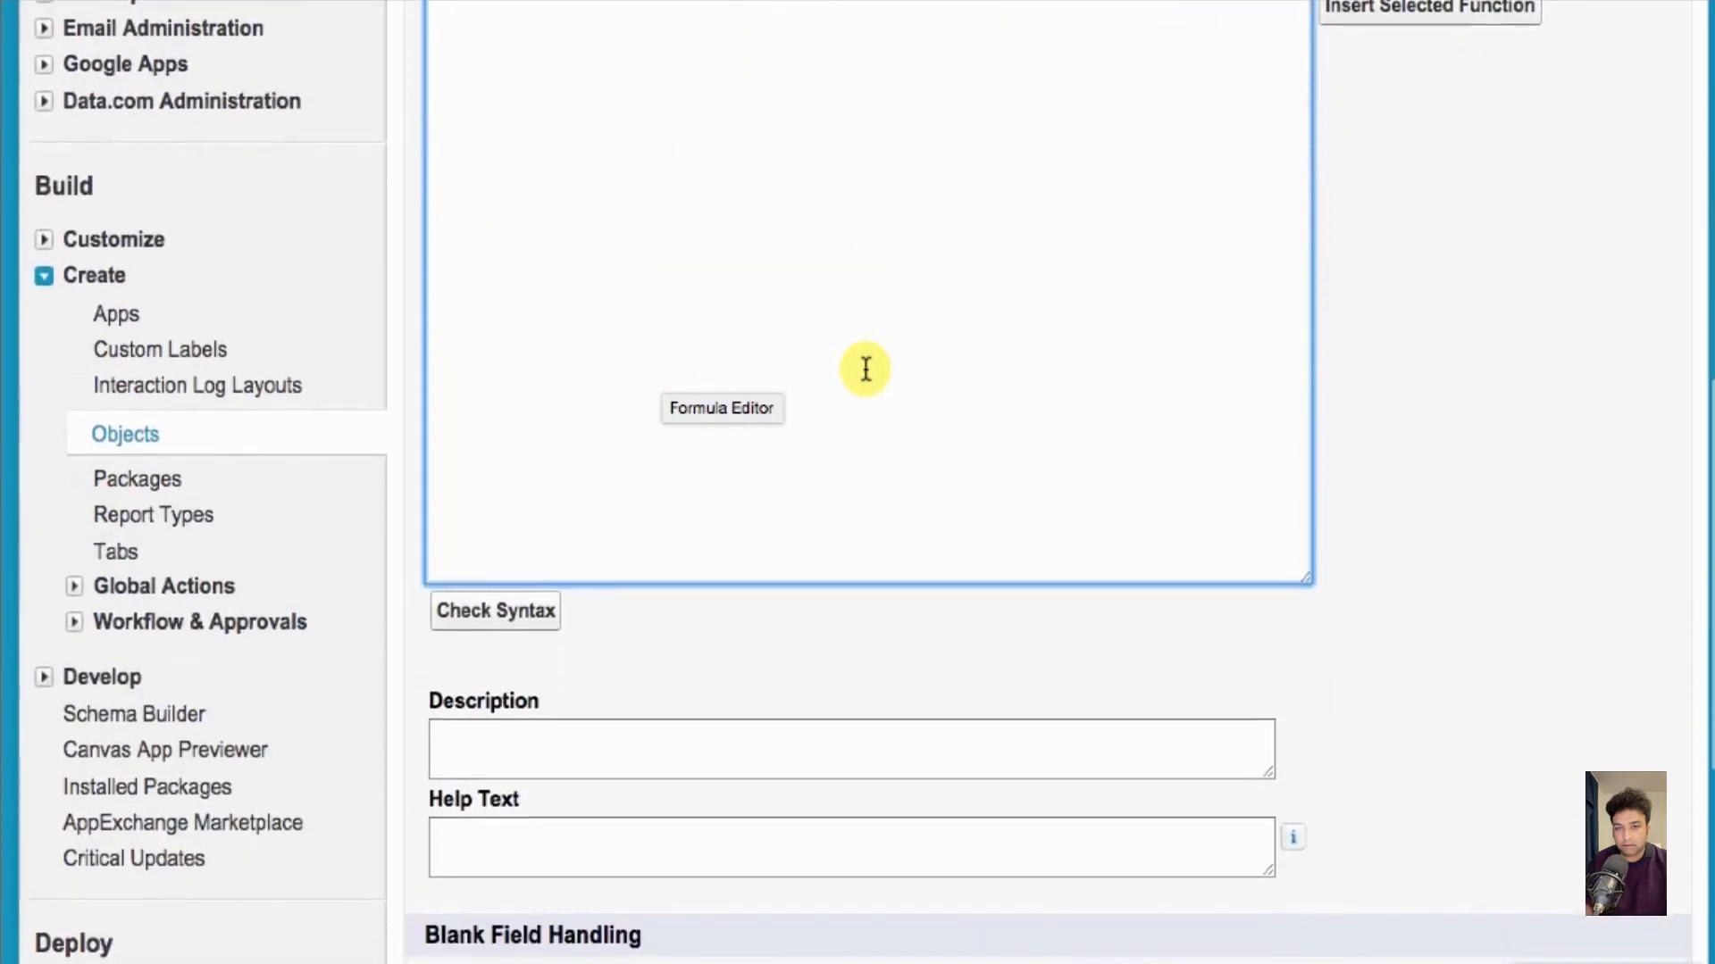
pyautogui.scroll(-6, 865, 369)
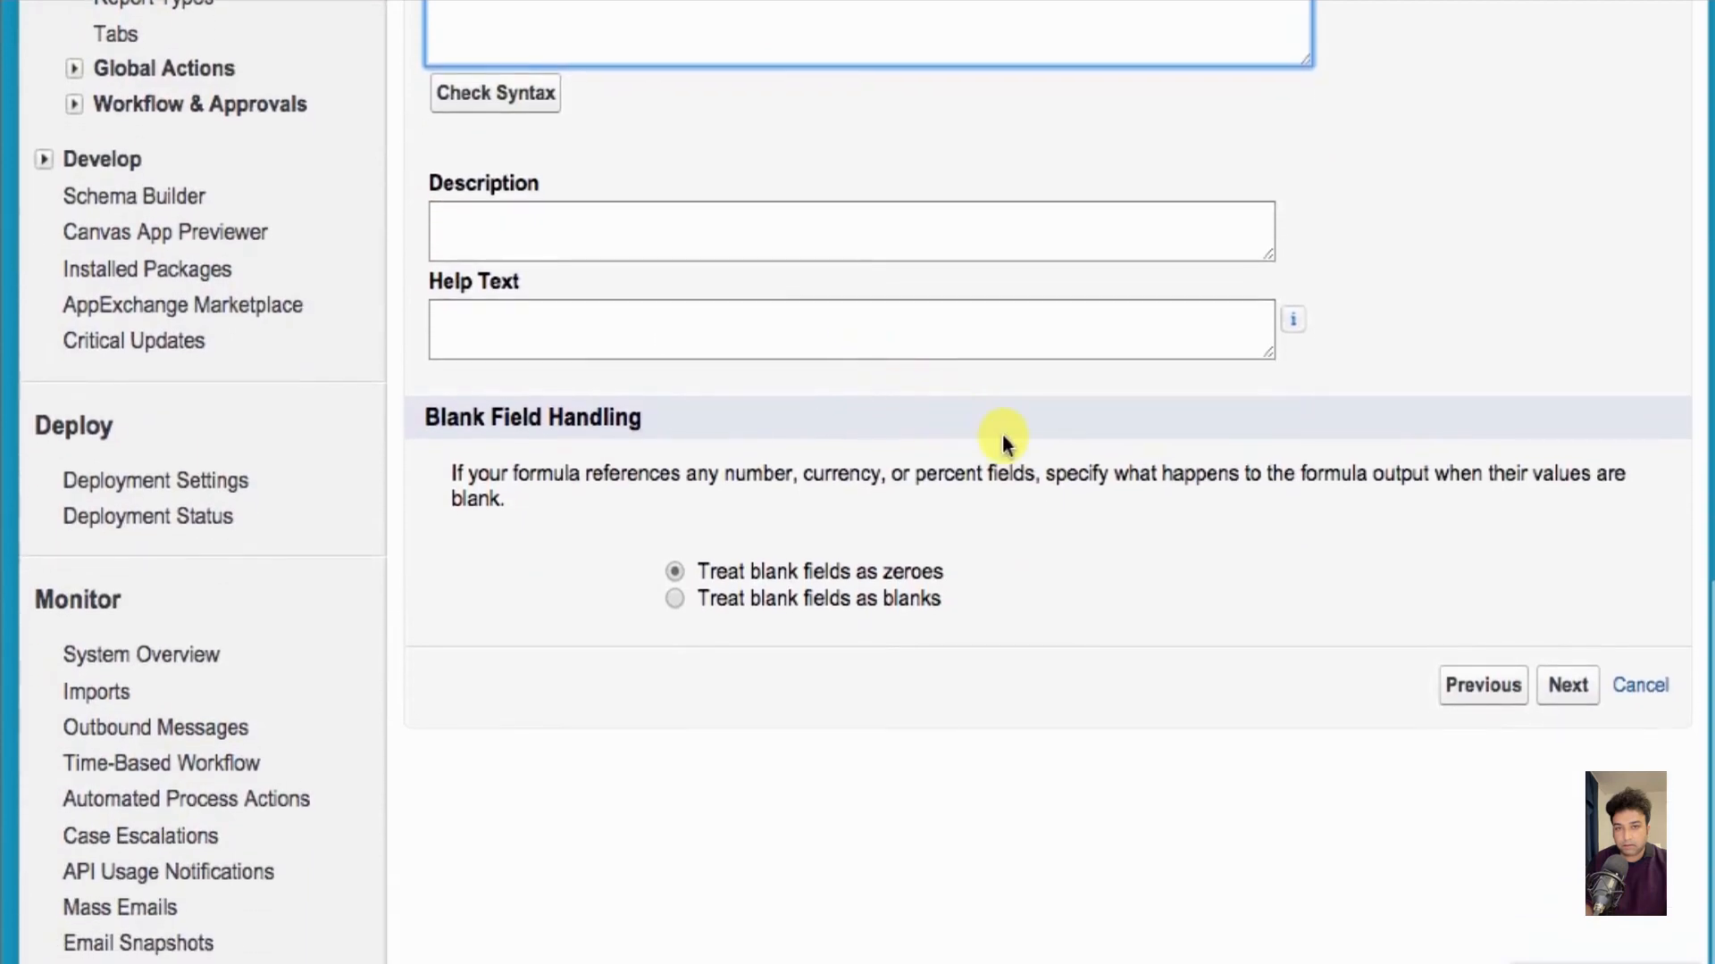
pyautogui.click(1576, 692)
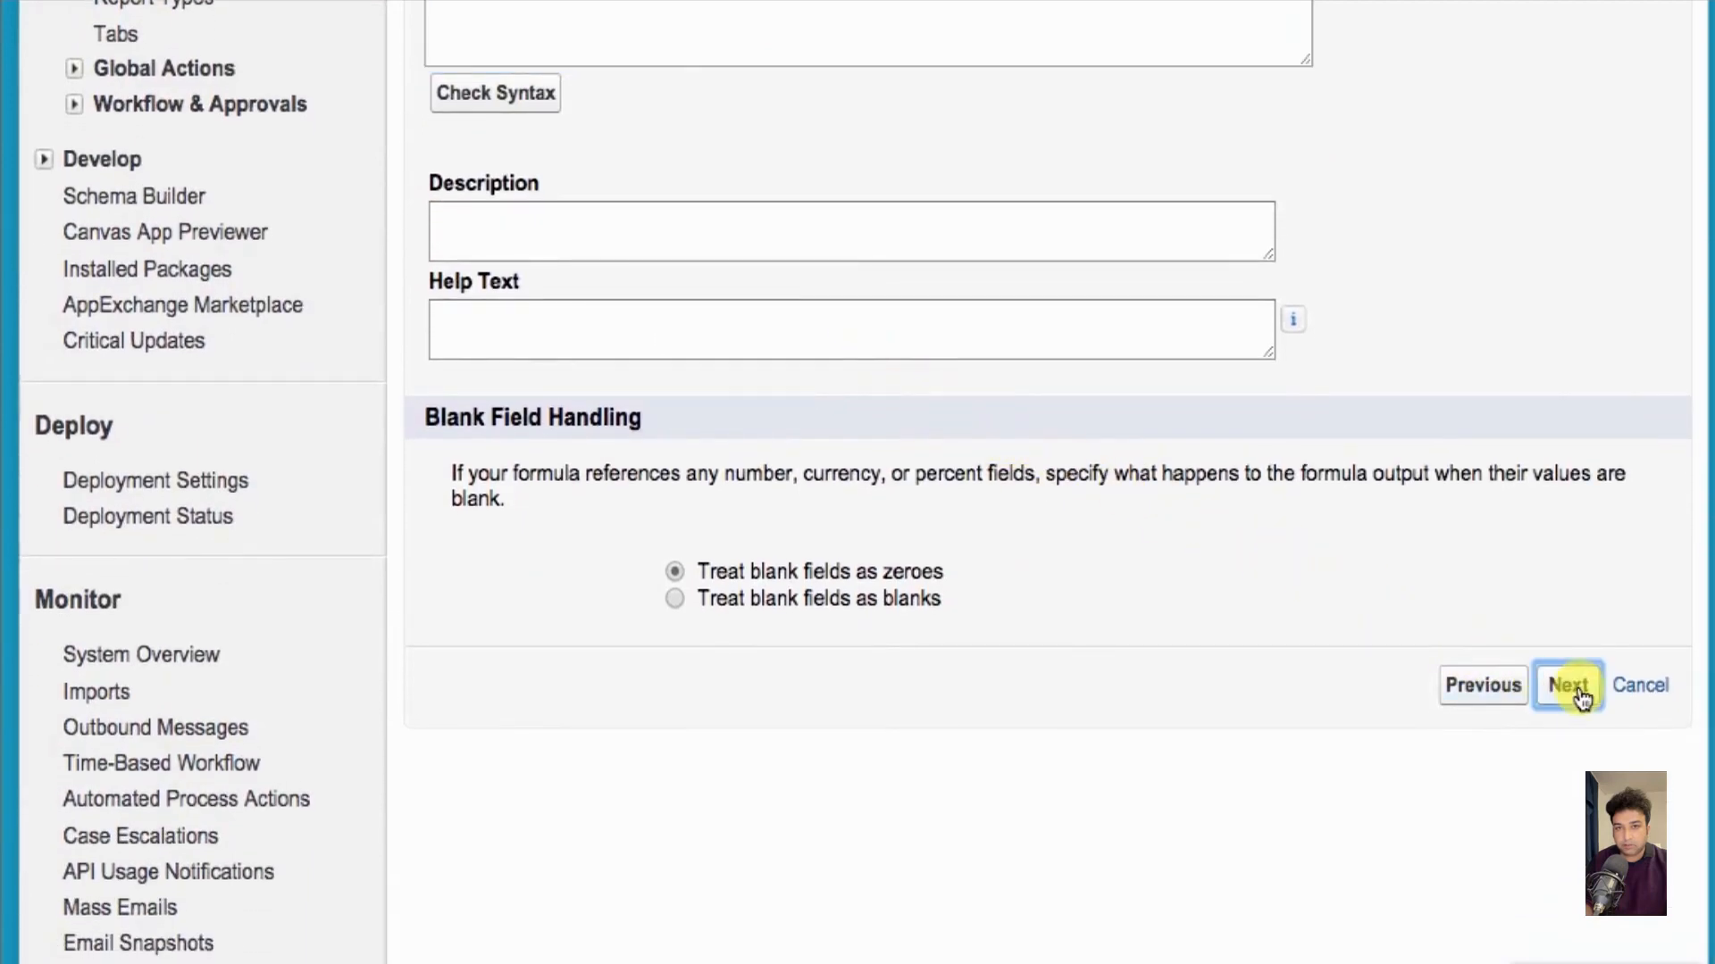
pyautogui.scroll(-7, 1577, 692)
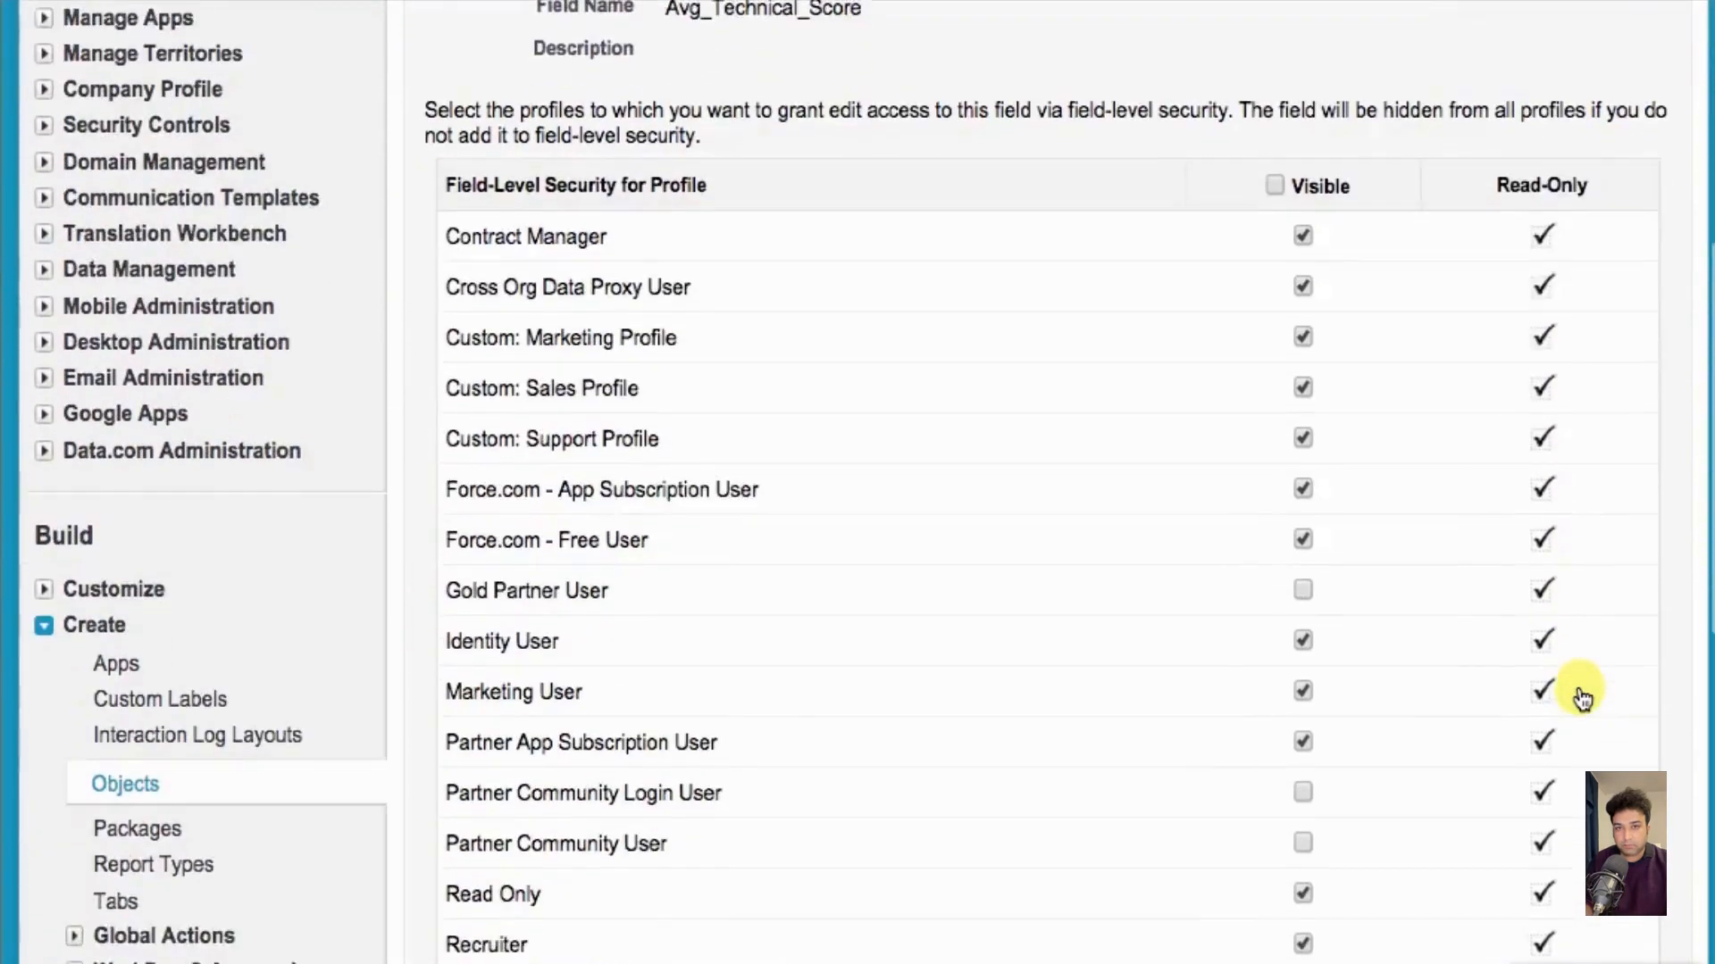
pyautogui.scroll(-8, 1578, 692)
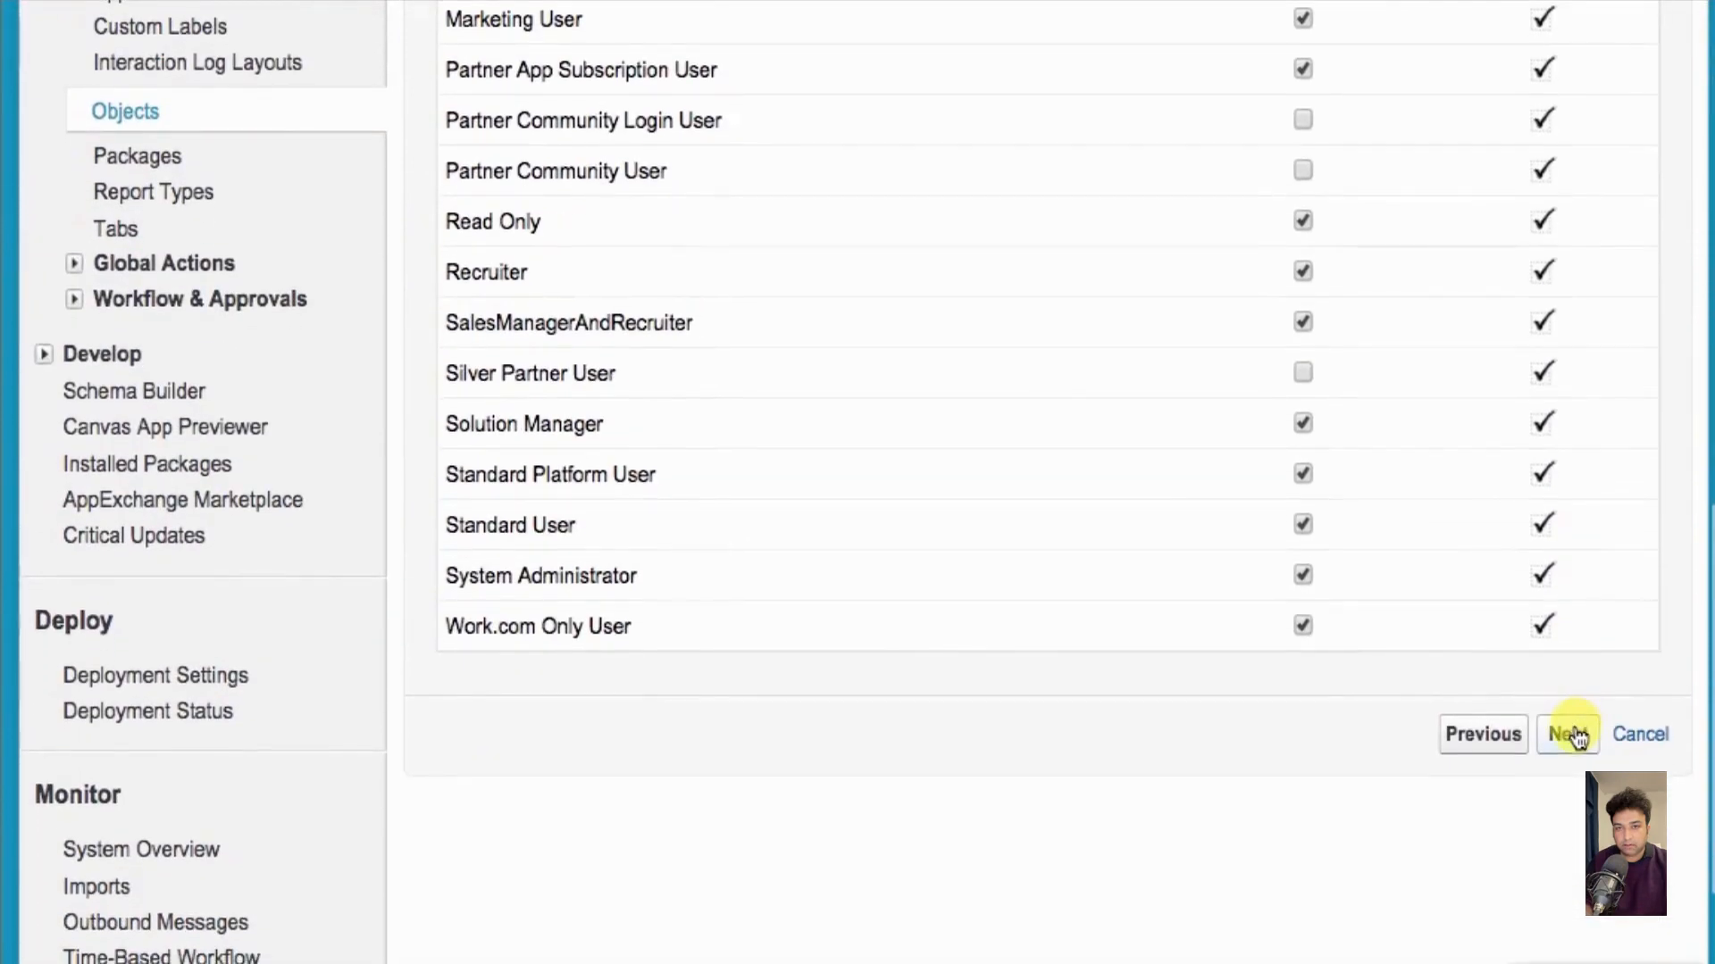
pyautogui.click(1572, 734)
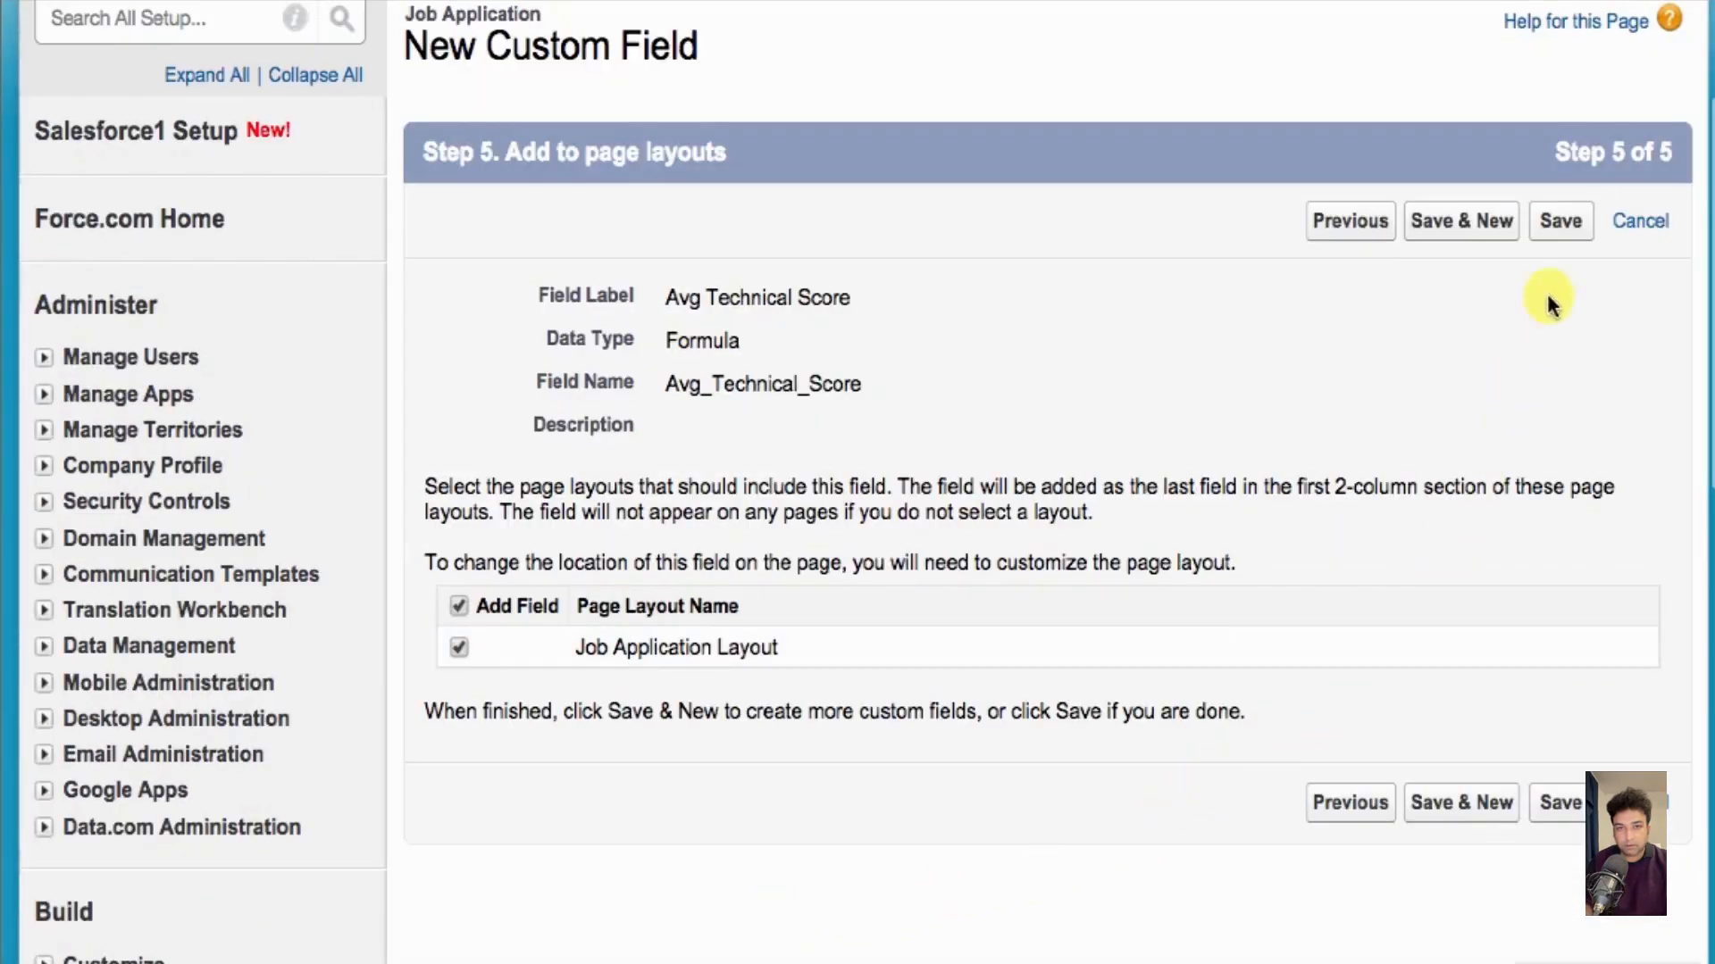
# Step: Save Avg Technical Score, then view JA-0001 showing a 4.0 average across its reviews
pyautogui.click(1563, 228)
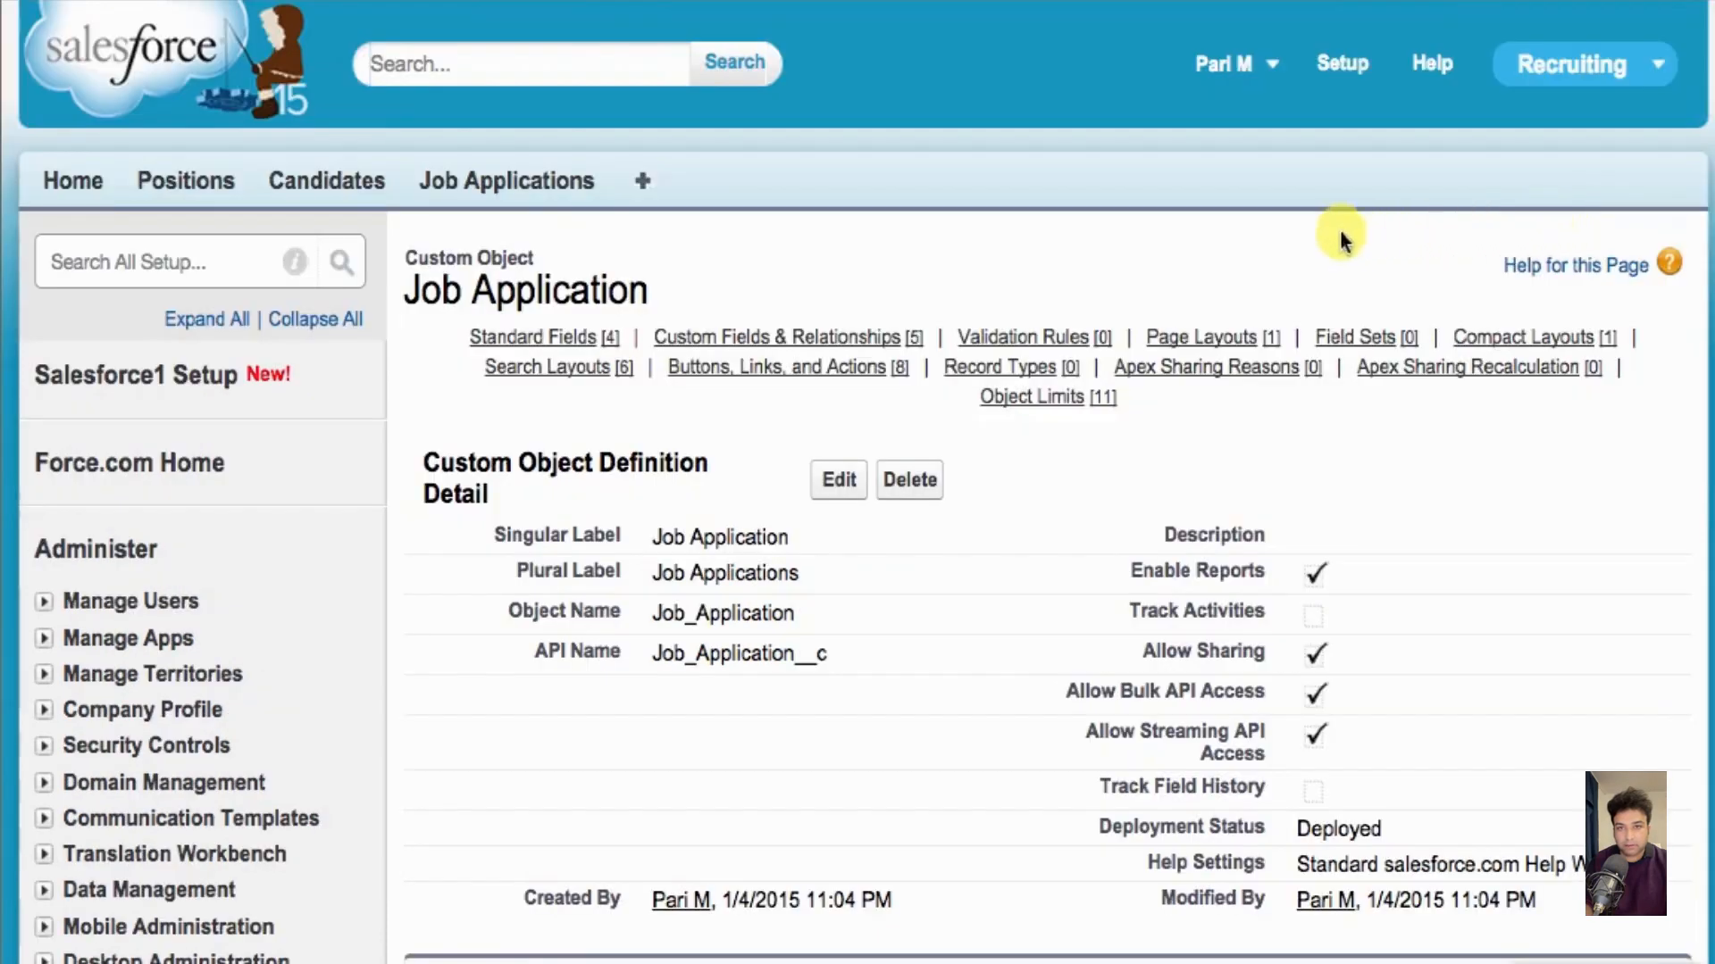
pyautogui.click(532, 184)
pyautogui.click(484, 576)
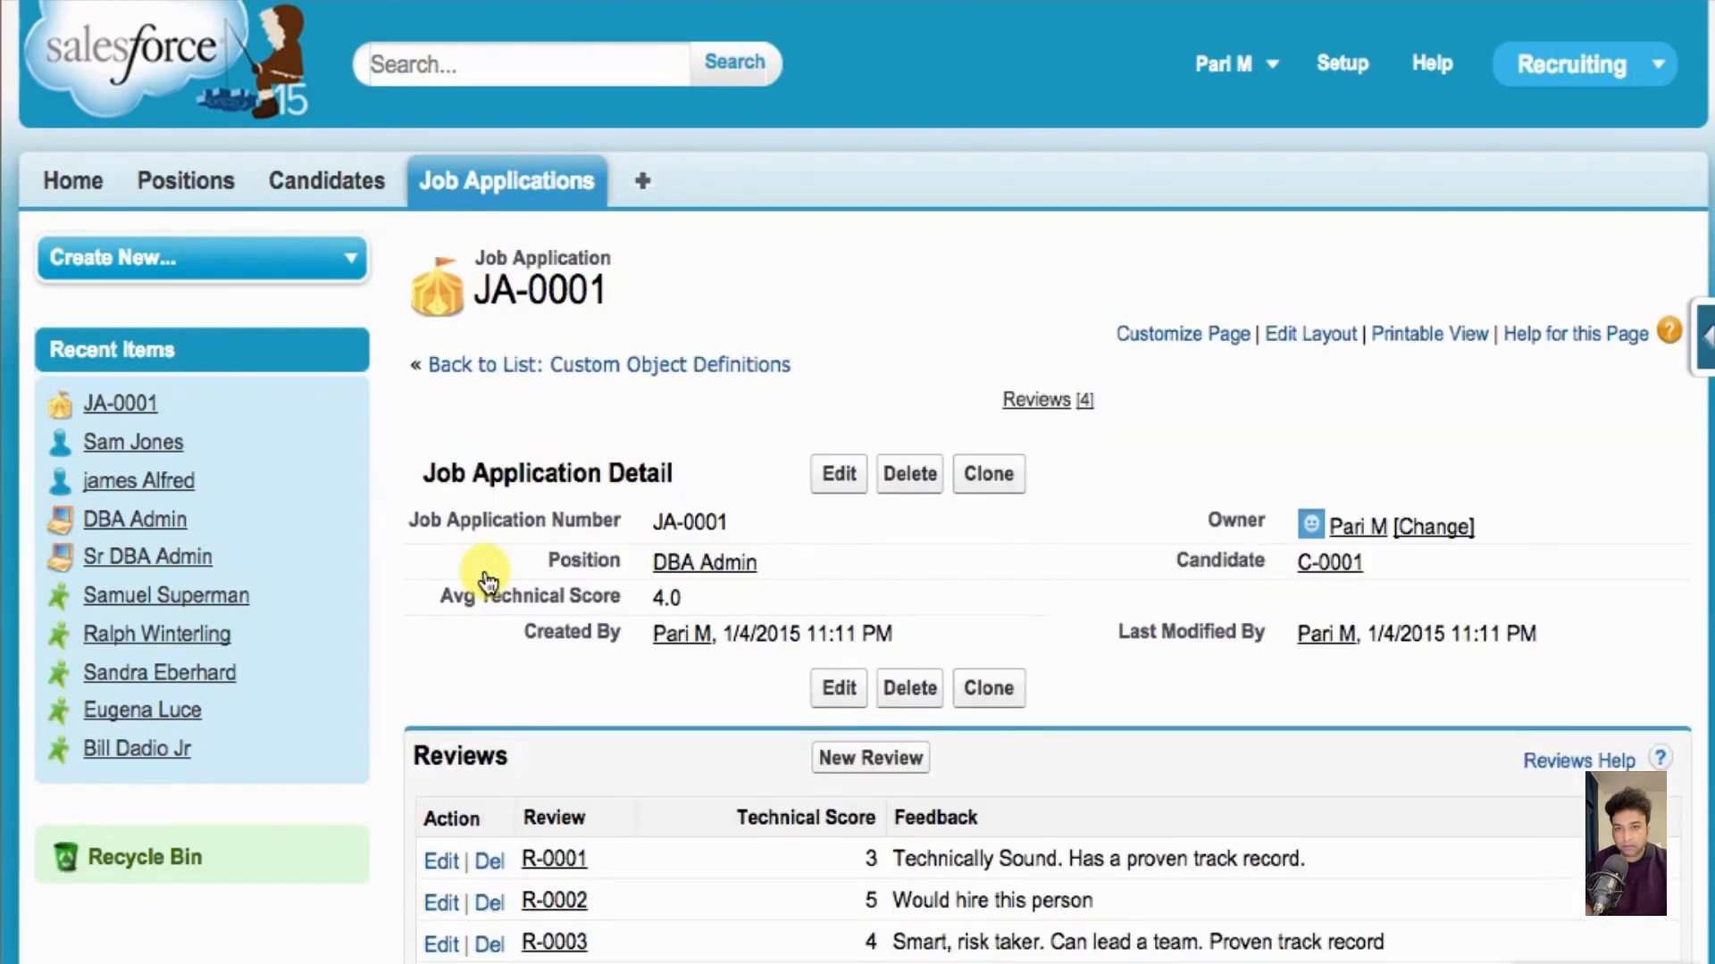
pyautogui.scroll(-3, 487, 576)
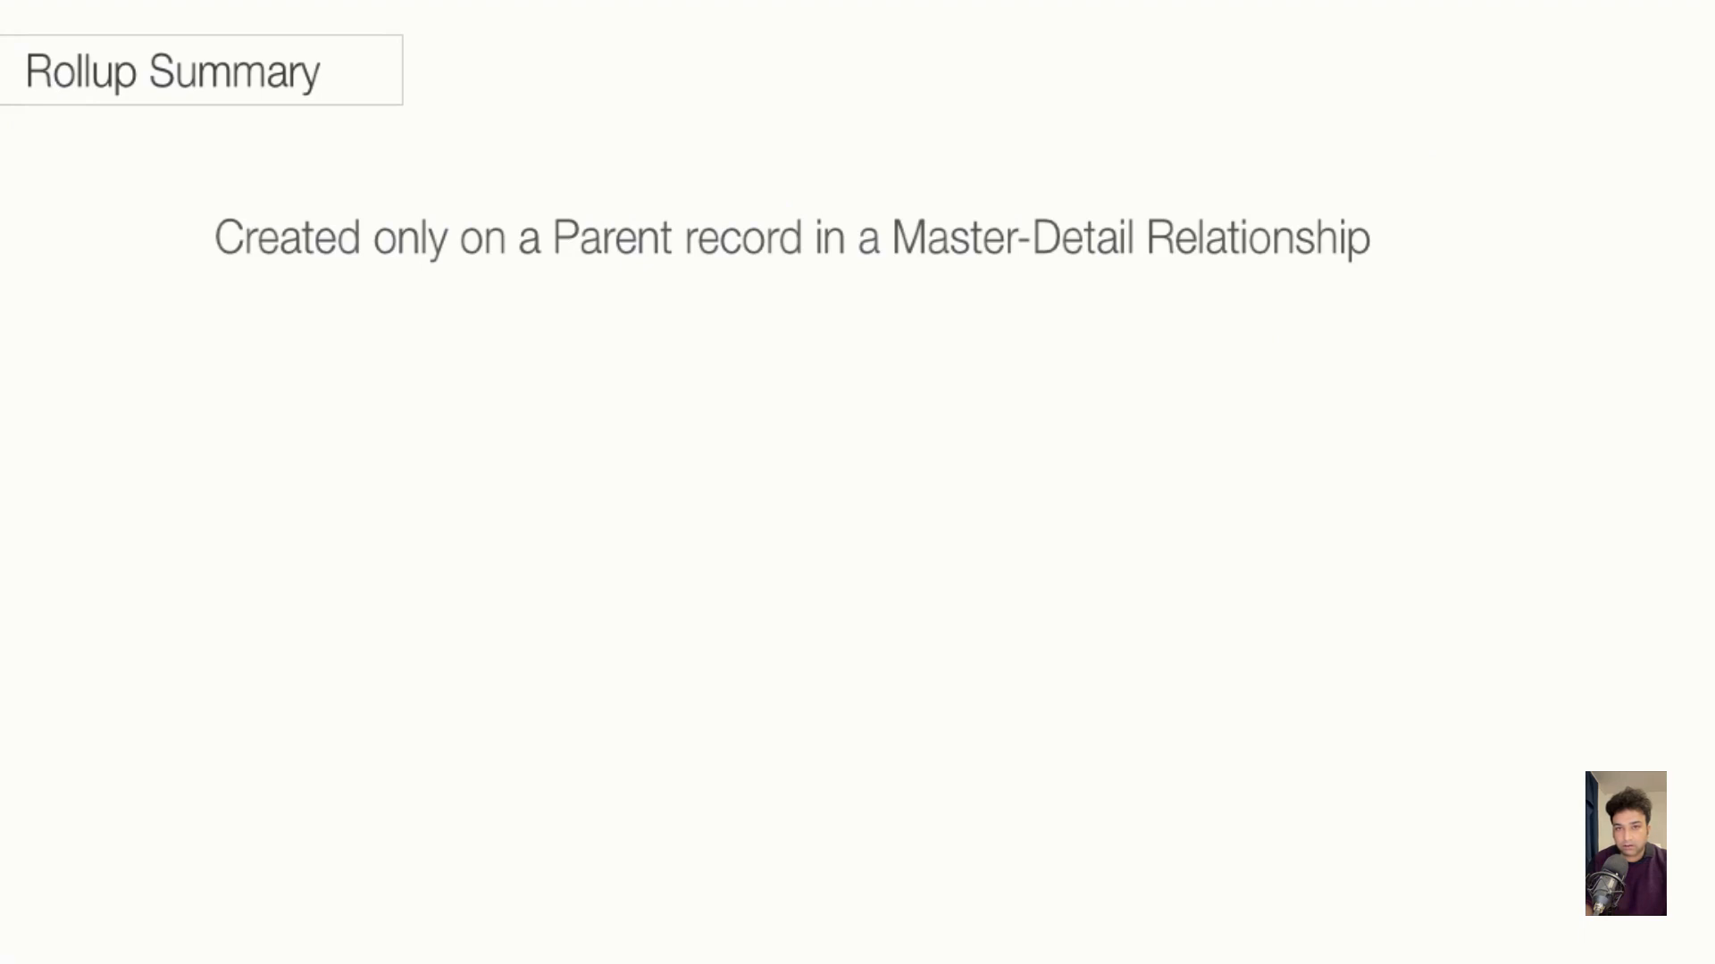
# Step: Advance the Rollup Summary slide to show Operations with Count, Sum, Min and Max
pyautogui.press('Right')
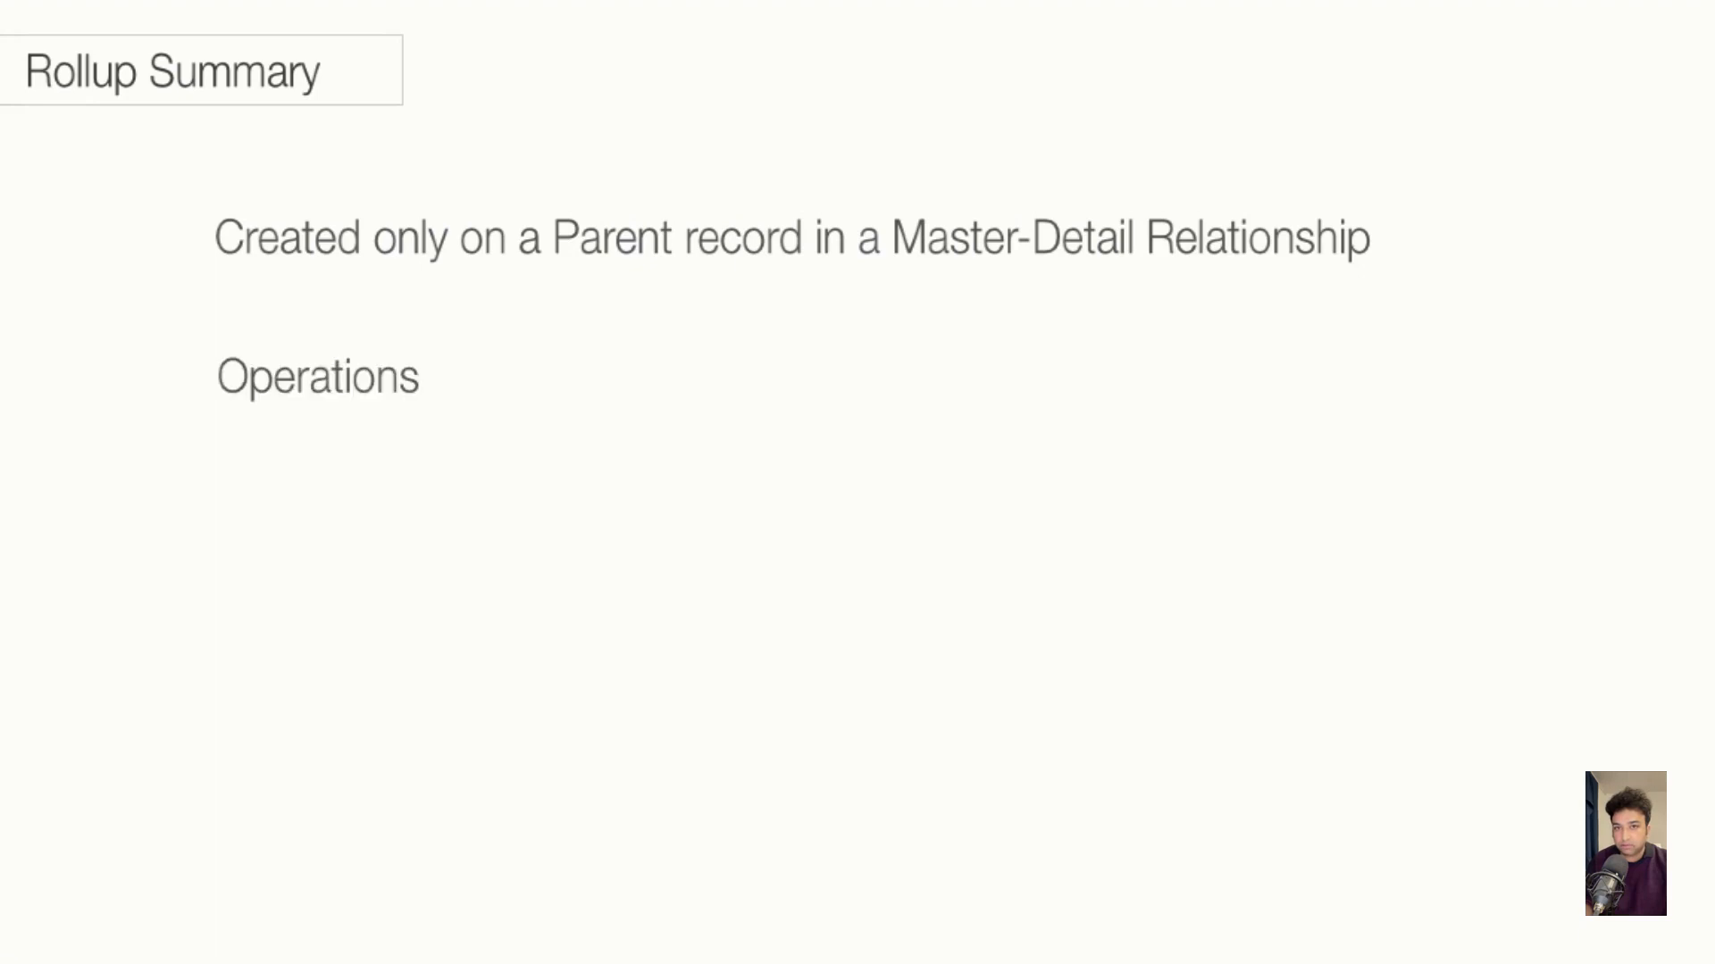
pyautogui.press('Right')
pyautogui.press('Right')
pyautogui.press('Right')
pyautogui.press('Right')
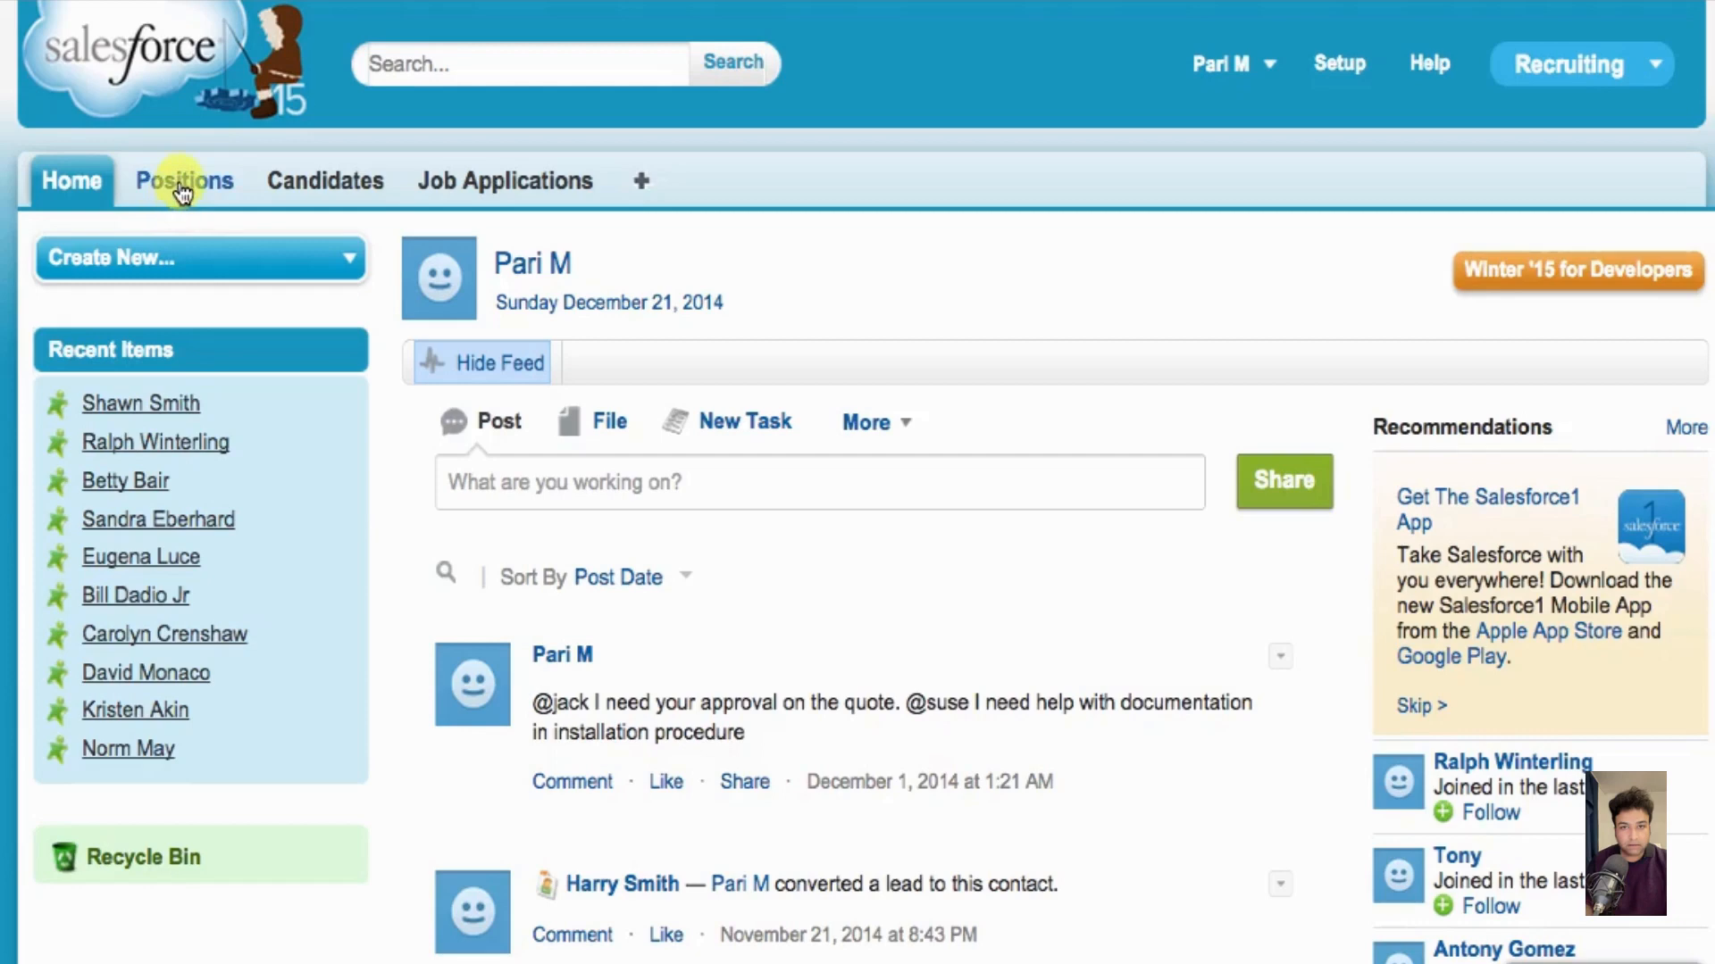
# Step: Open the Position custom object under Setup's Build > Create > Objects and find its Search Layouts
pyautogui.click(182, 192)
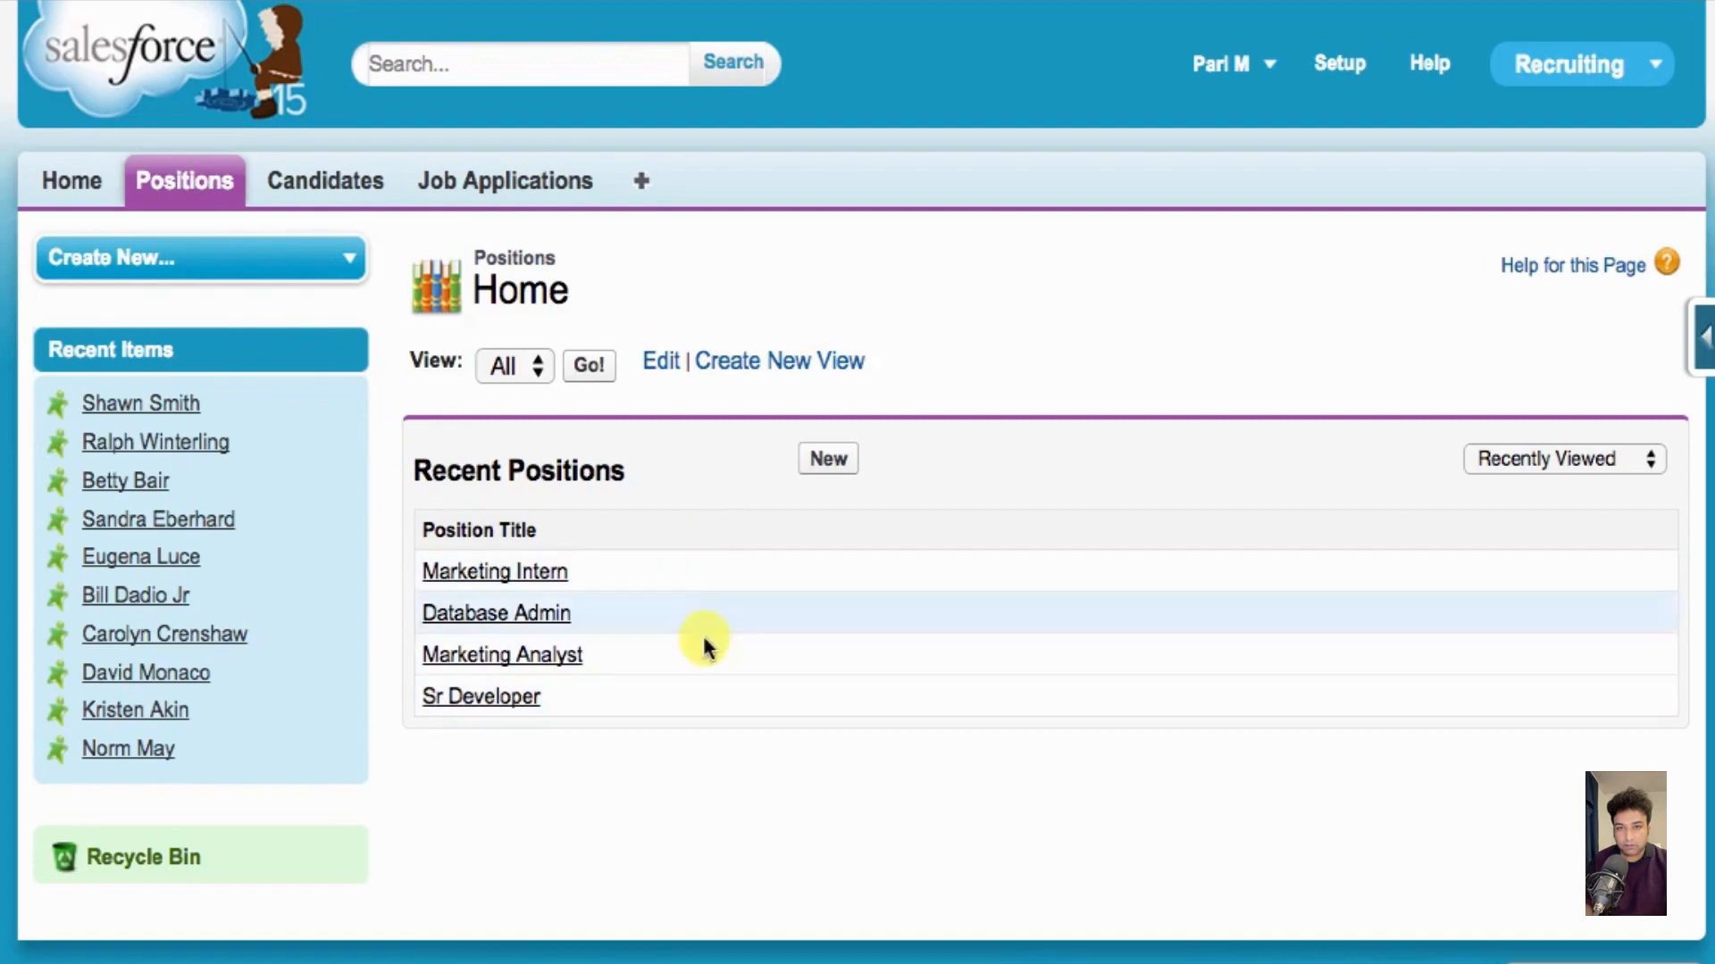
pyautogui.click(1341, 72)
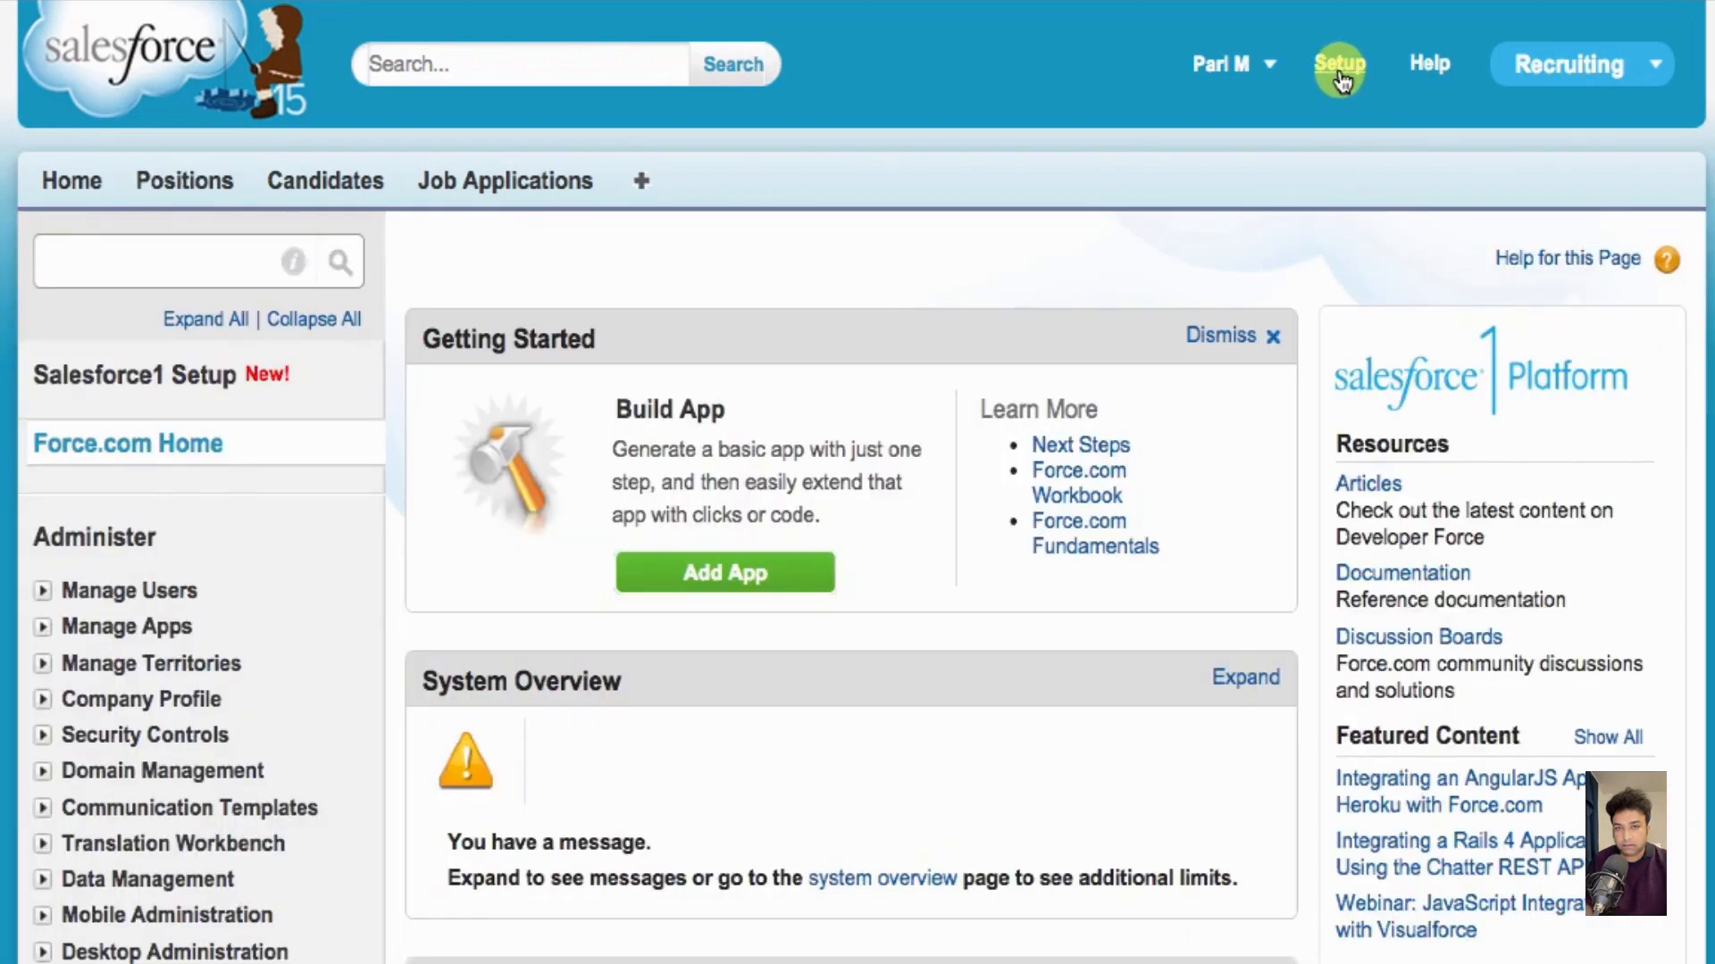
pyautogui.scroll(-3, 1343, 106)
pyautogui.scroll(-4, 1343, 110)
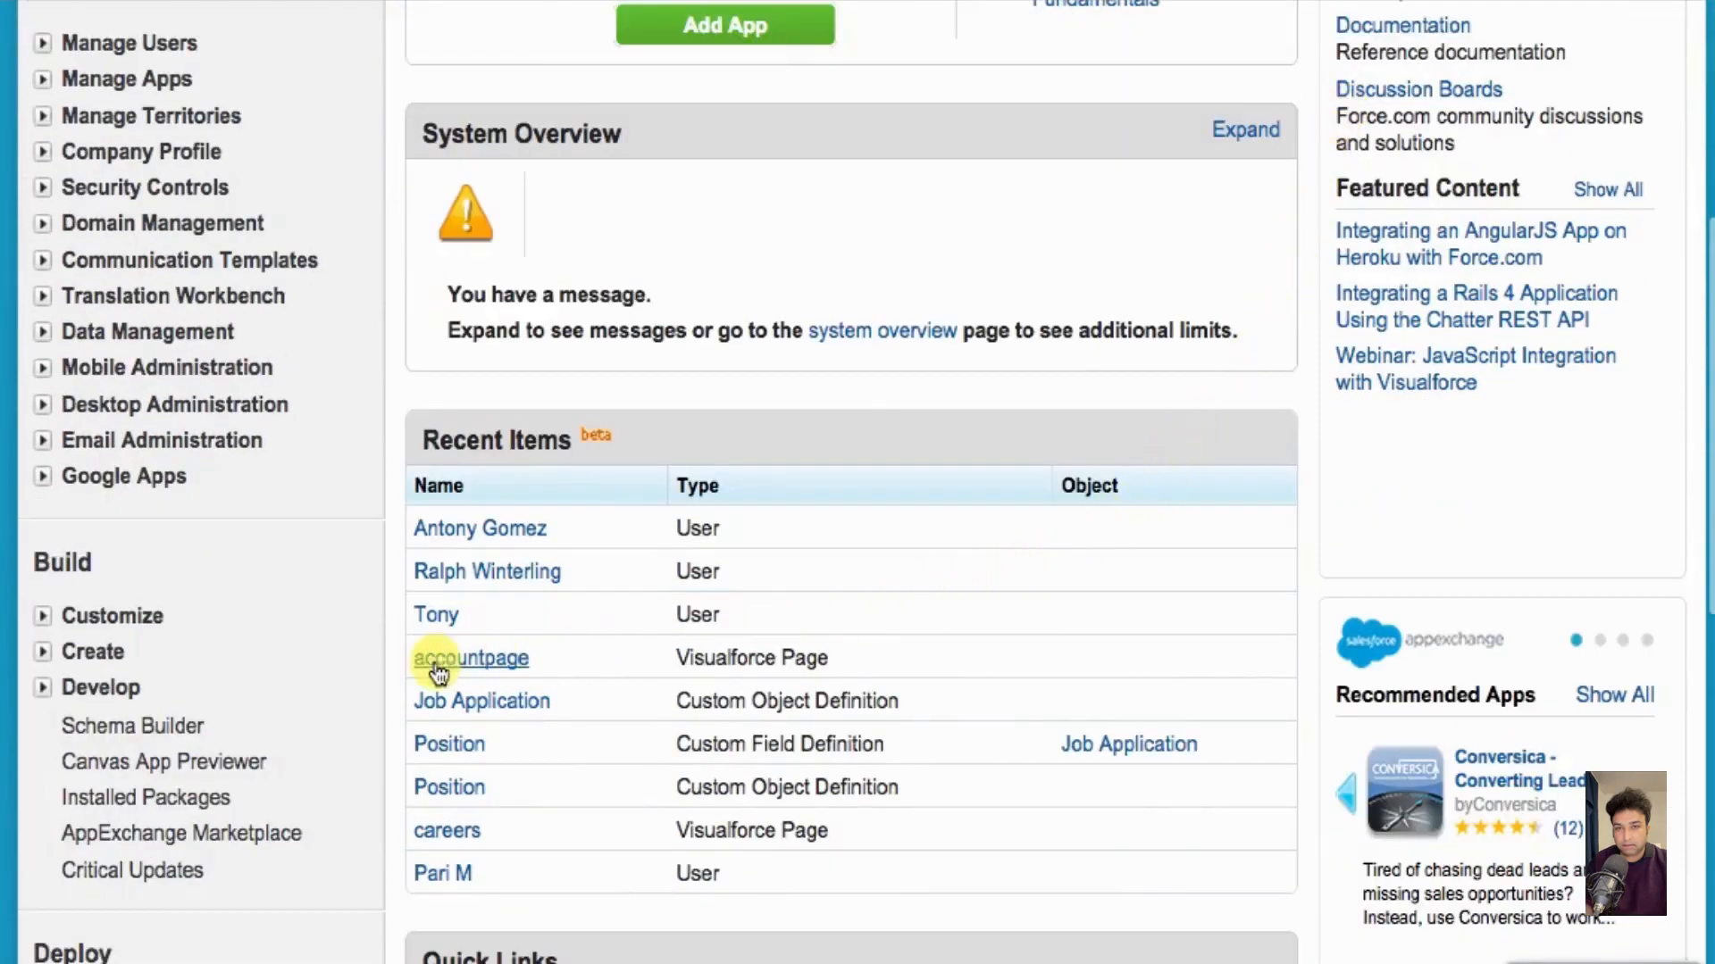
pyautogui.click(45, 656)
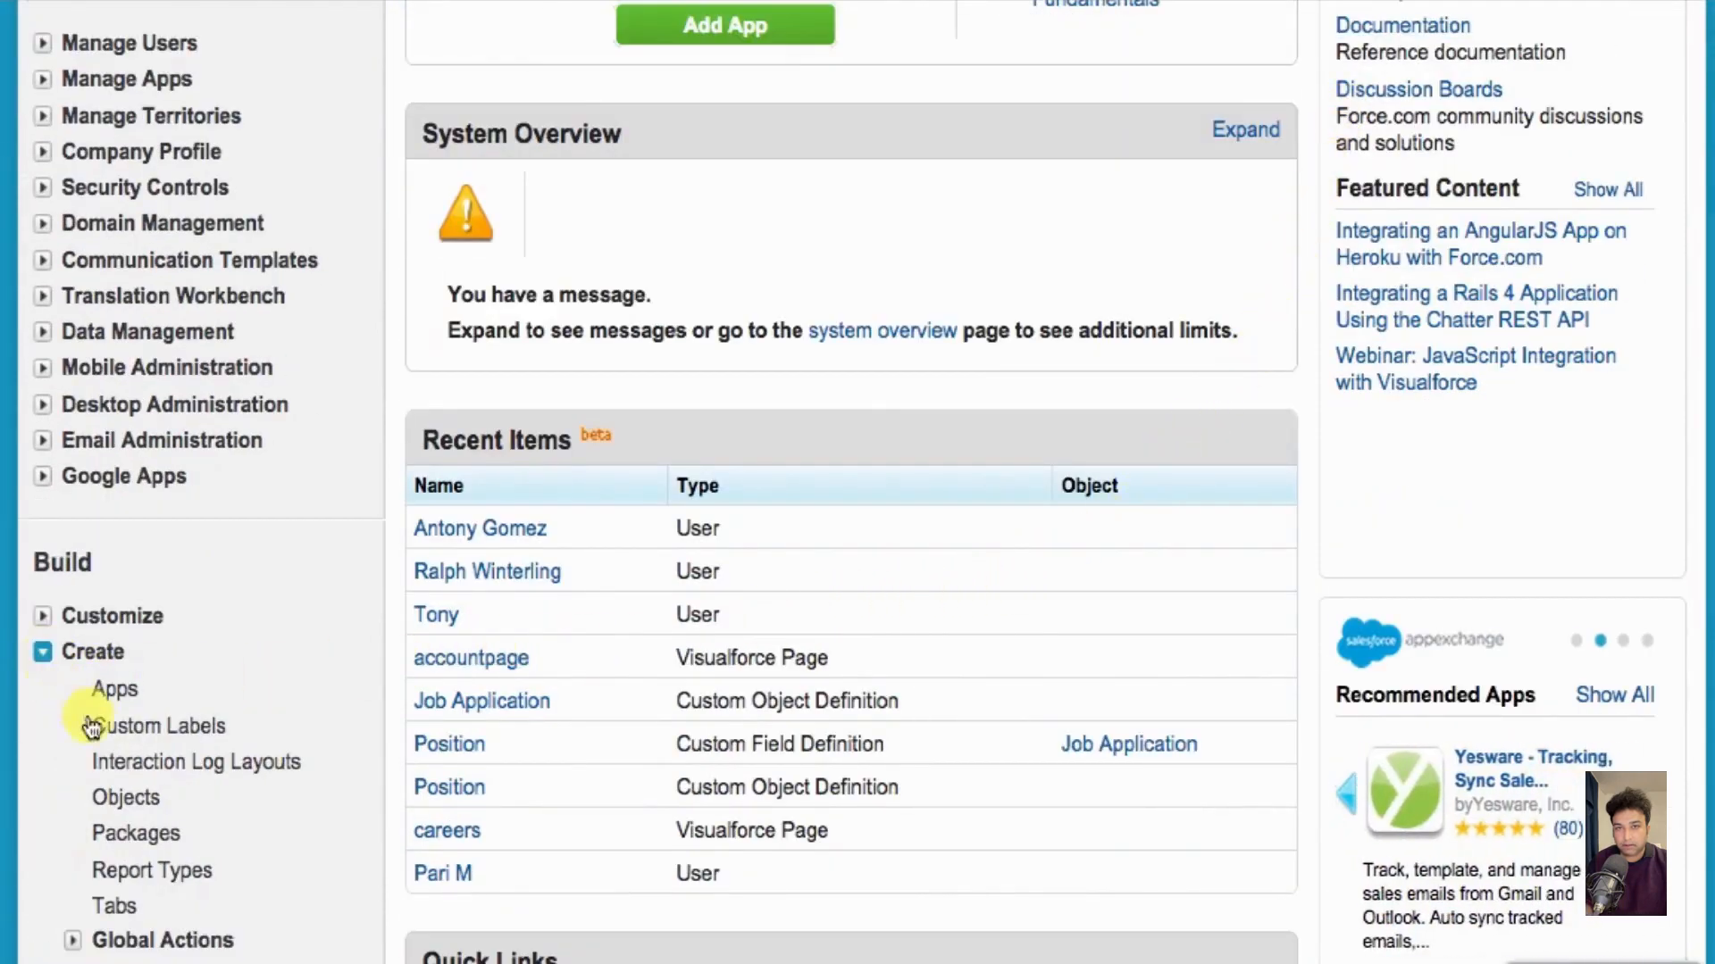
pyautogui.click(126, 798)
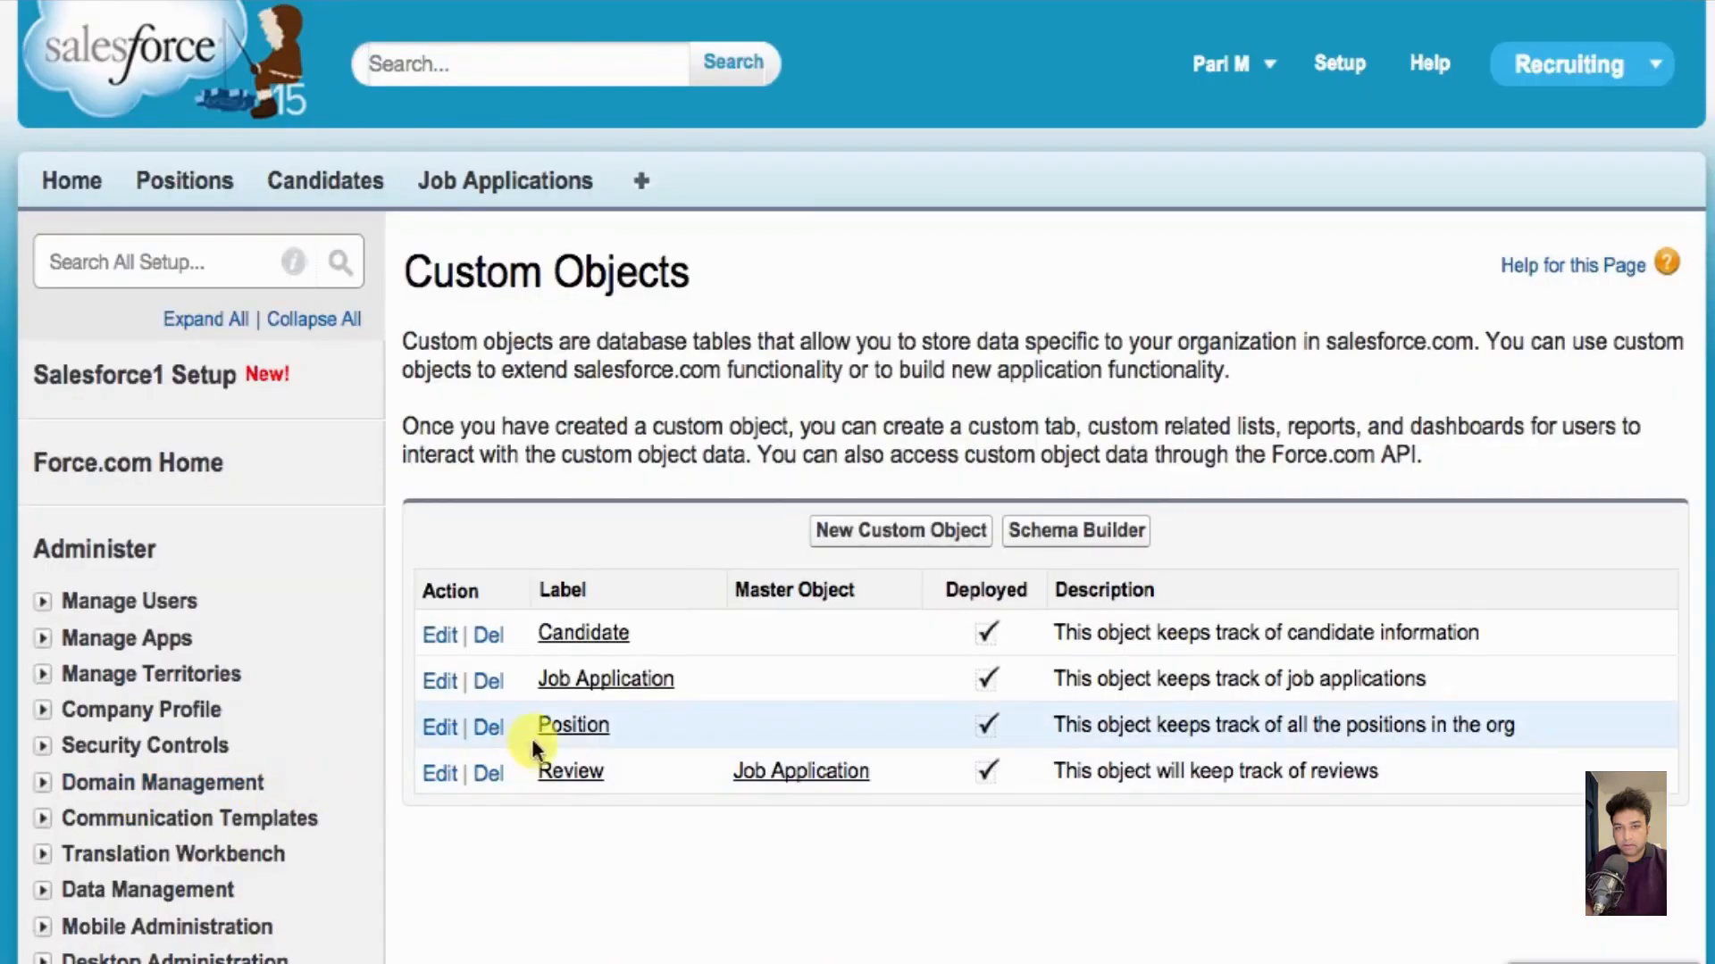
pyautogui.click(572, 726)
pyautogui.scroll(-15, 558, 737)
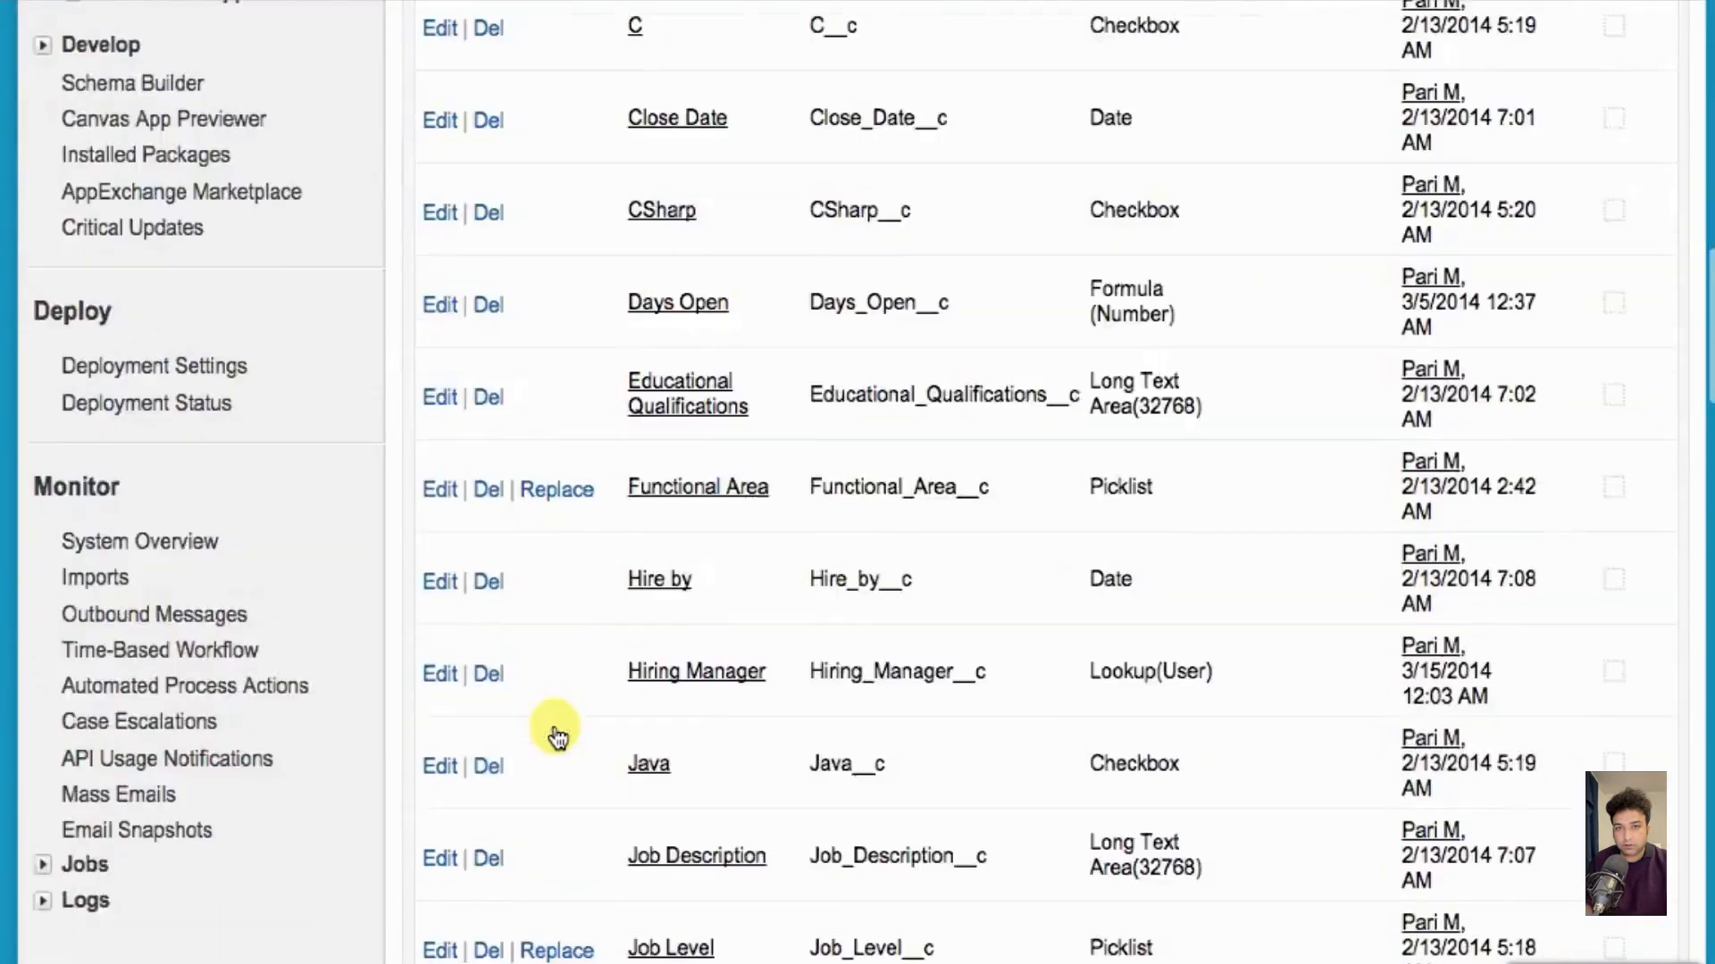
pyautogui.scroll(-15, 558, 737)
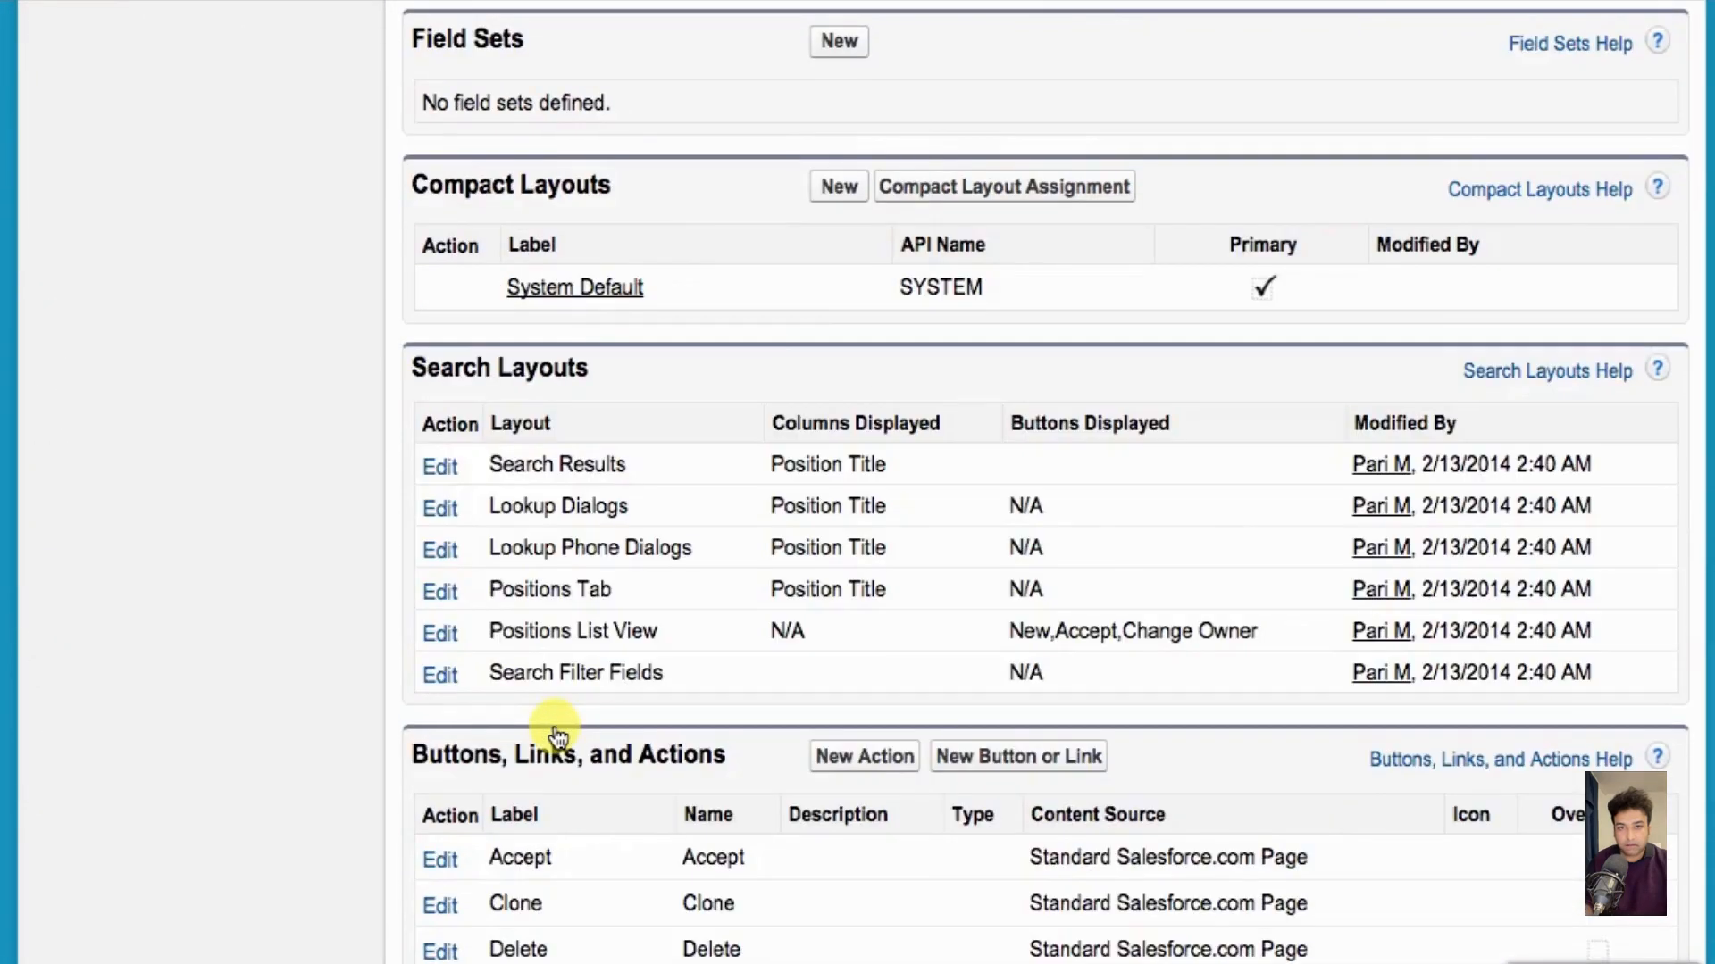
pyautogui.moveTo(412, 369); pyautogui.dragTo(591, 368)
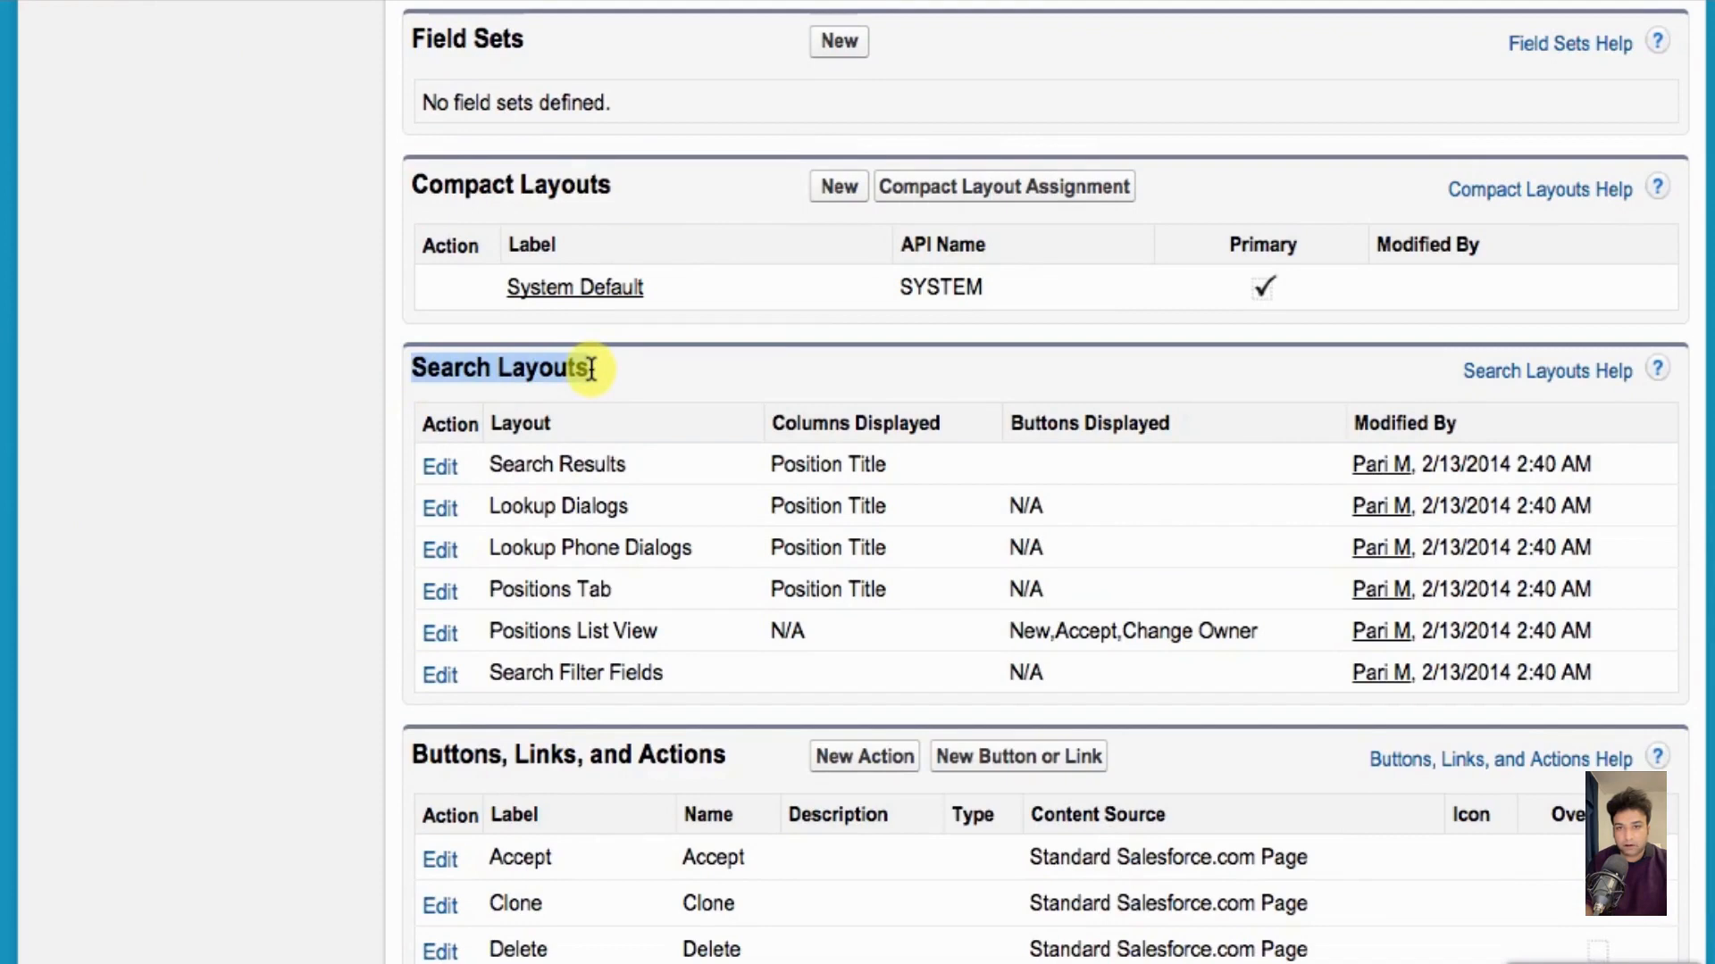
# Step: Add Functional Area, Hiring Manager, Max Pay, Min Pay and Status to the Positions Tab layout and save
pyautogui.click(440, 591)
pyautogui.click(497, 699)
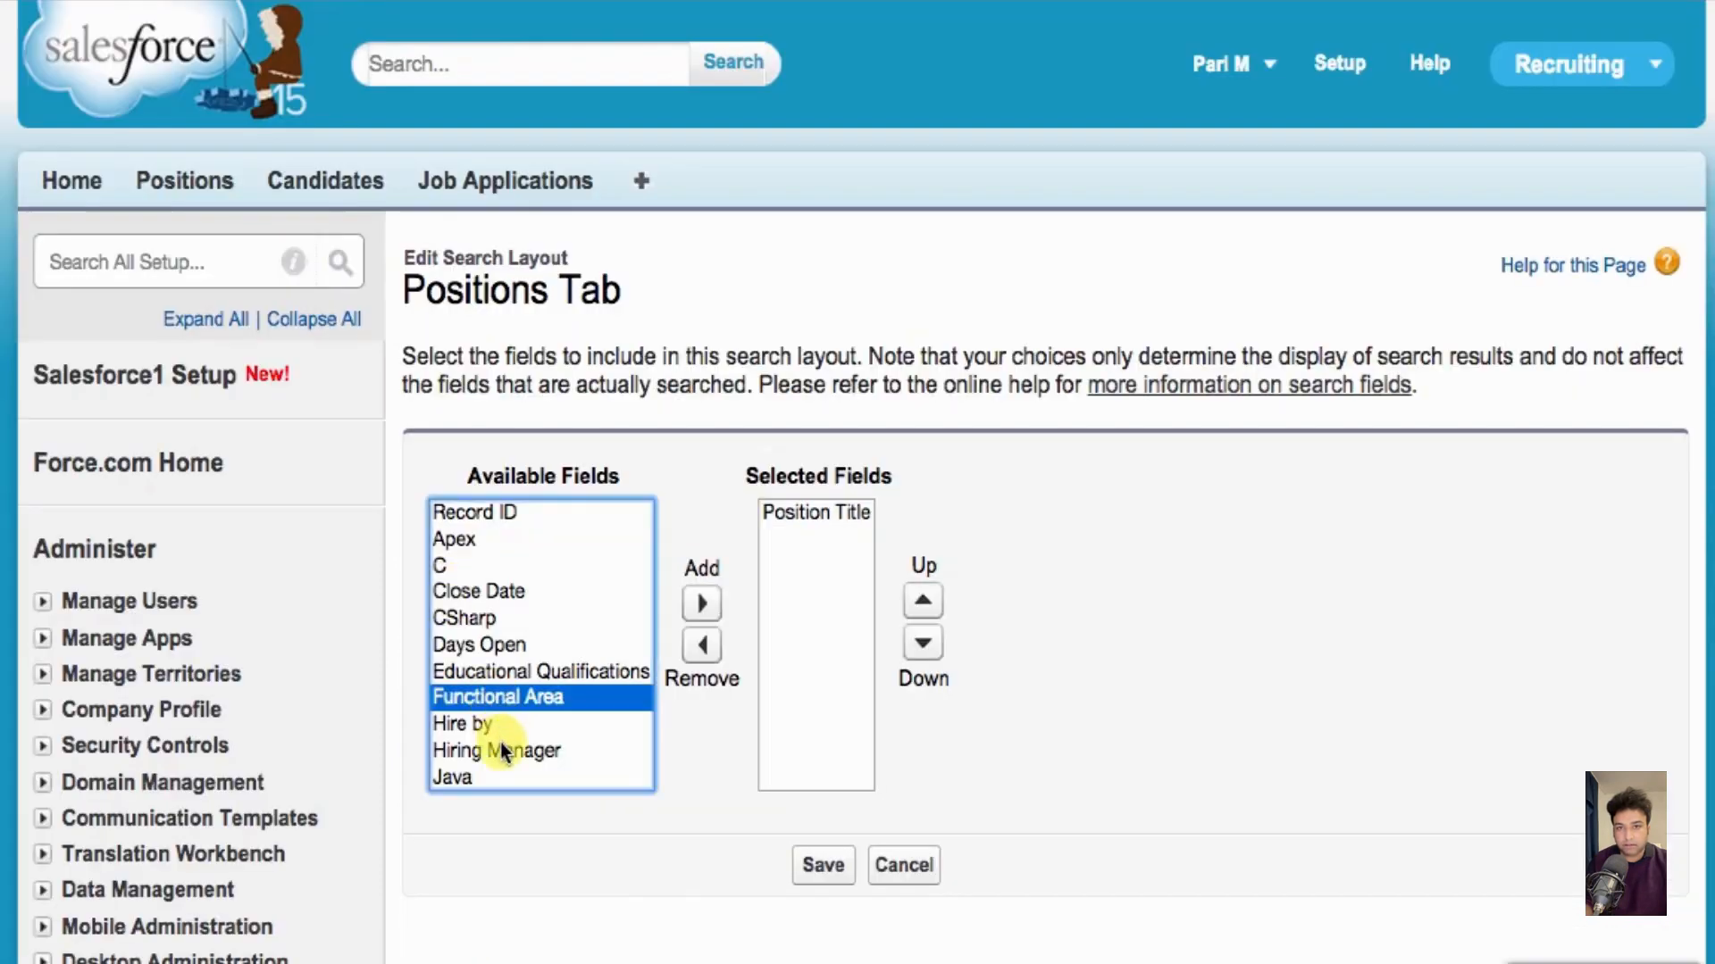
pyautogui.keyDown('super'); pyautogui.click(503, 751); pyautogui.keyUp('super')
pyautogui.scroll(-5, 540, 652)
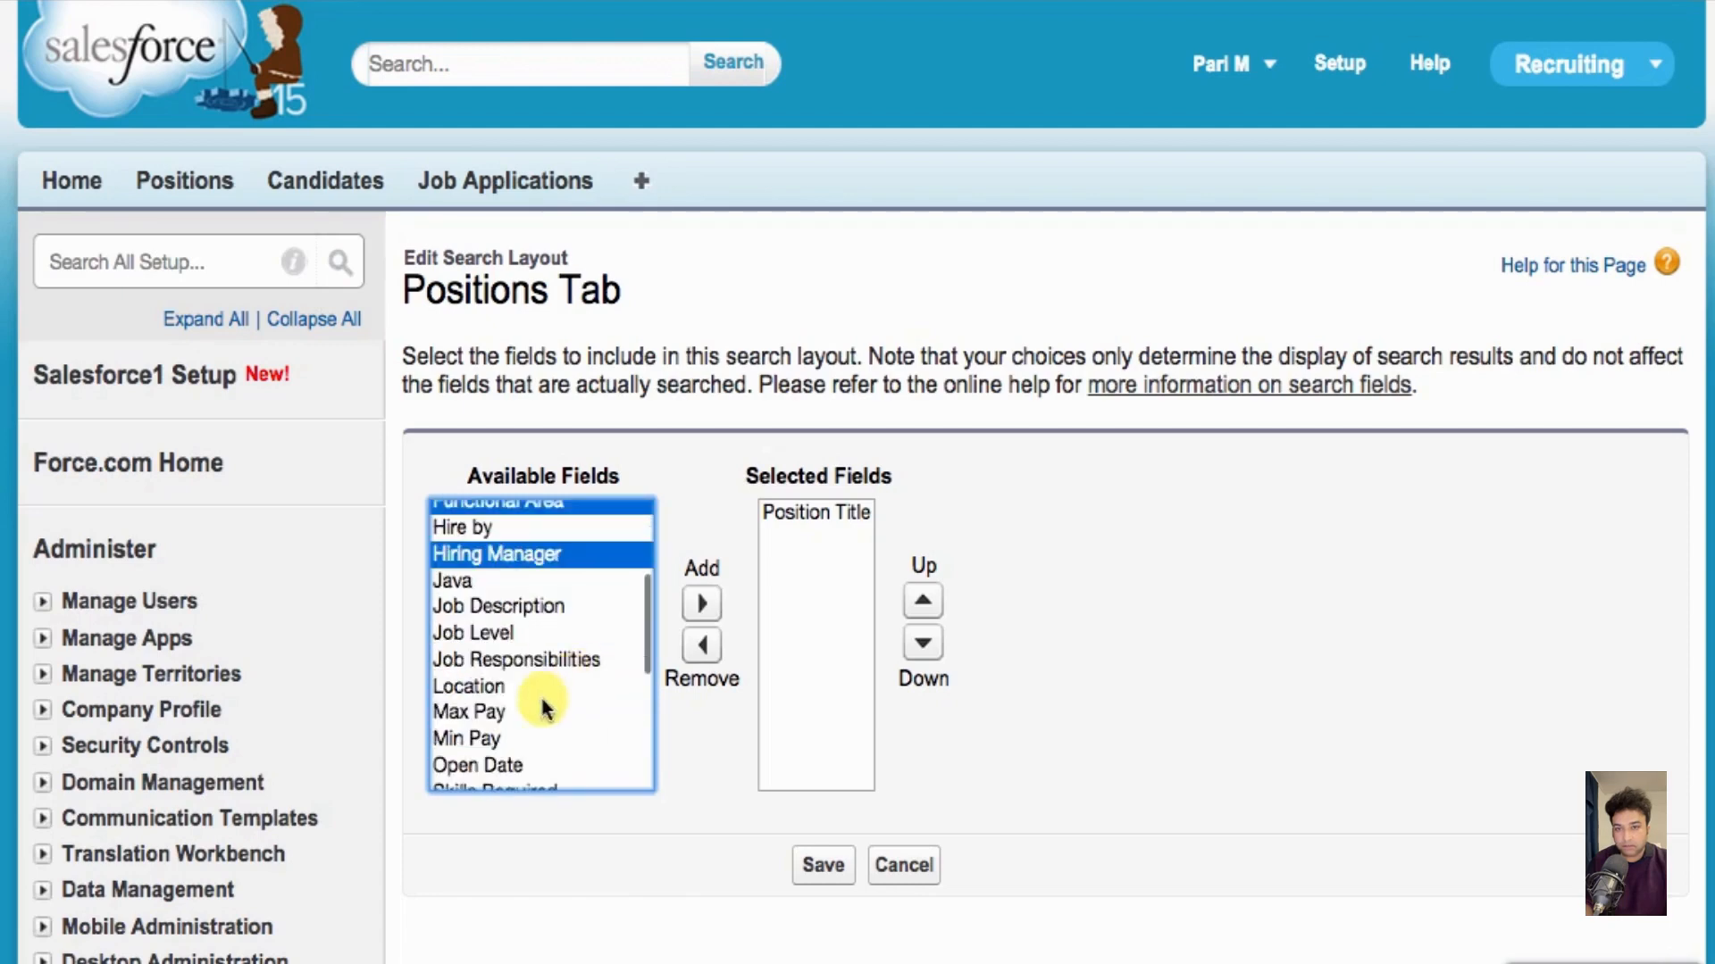
pyautogui.keyDown('super'); pyautogui.click(527, 712); pyautogui.keyUp('super')
pyautogui.keyDown('super'); pyautogui.click(511, 738); pyautogui.keyUp('super')
pyautogui.scroll(-4, 534, 741)
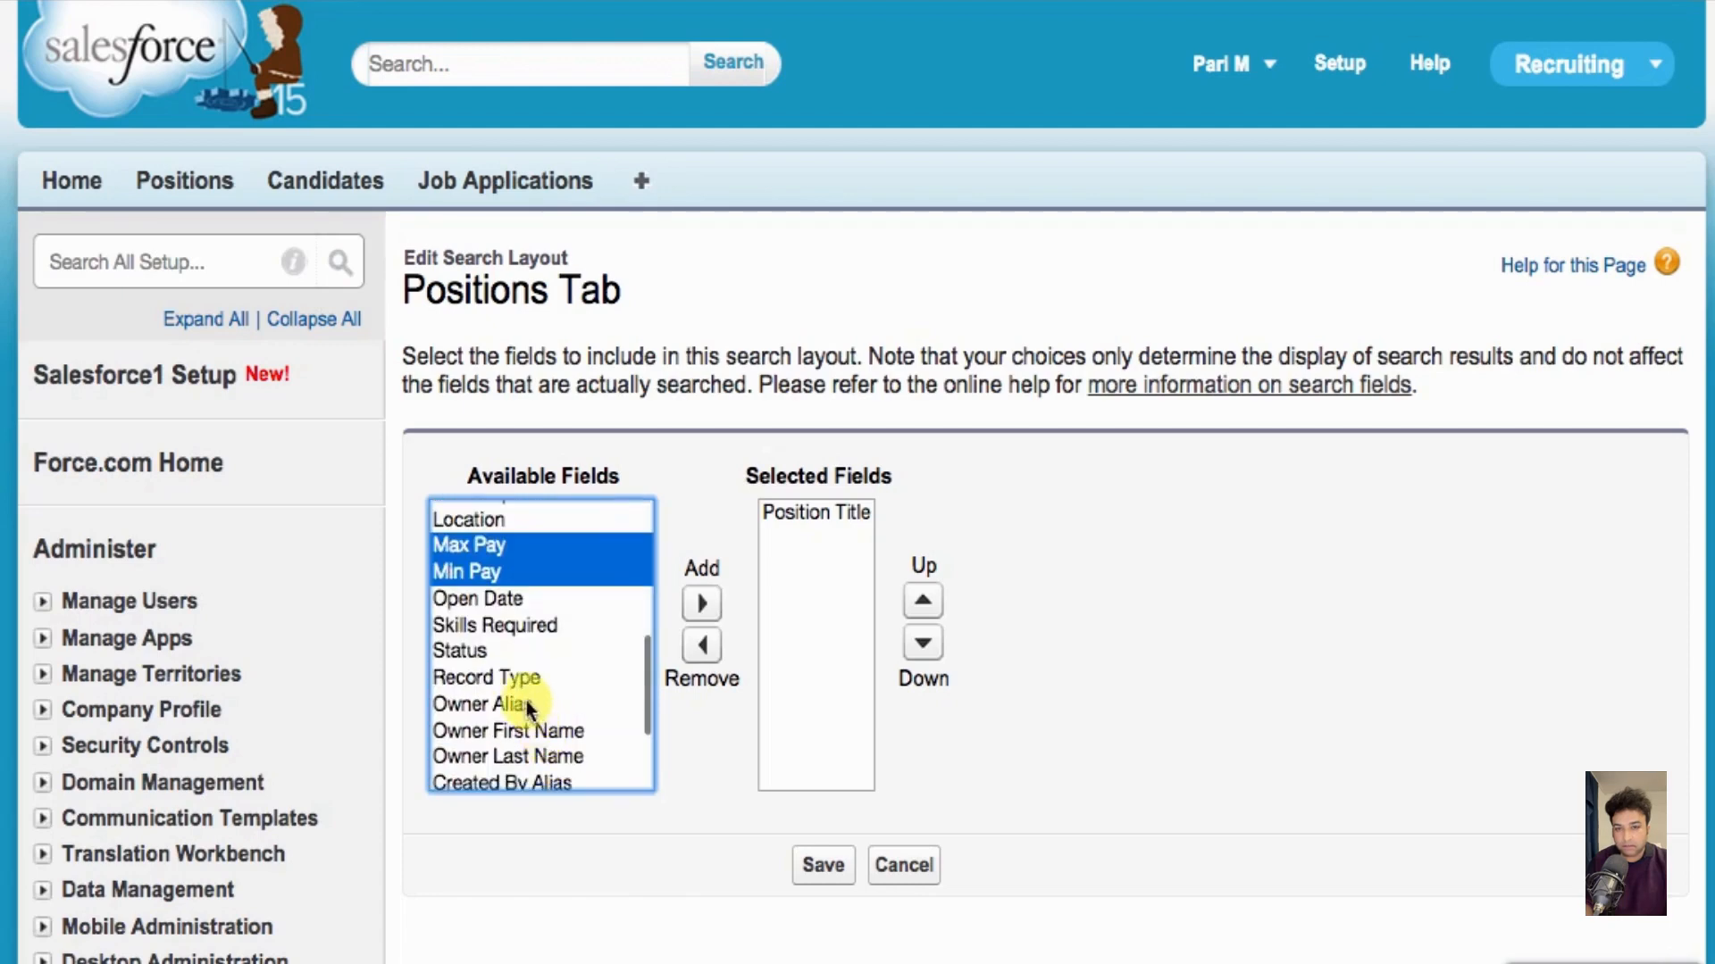
pyautogui.keyDown('super'); pyautogui.click(510, 648); pyautogui.keyUp('super')
pyautogui.click(701, 604)
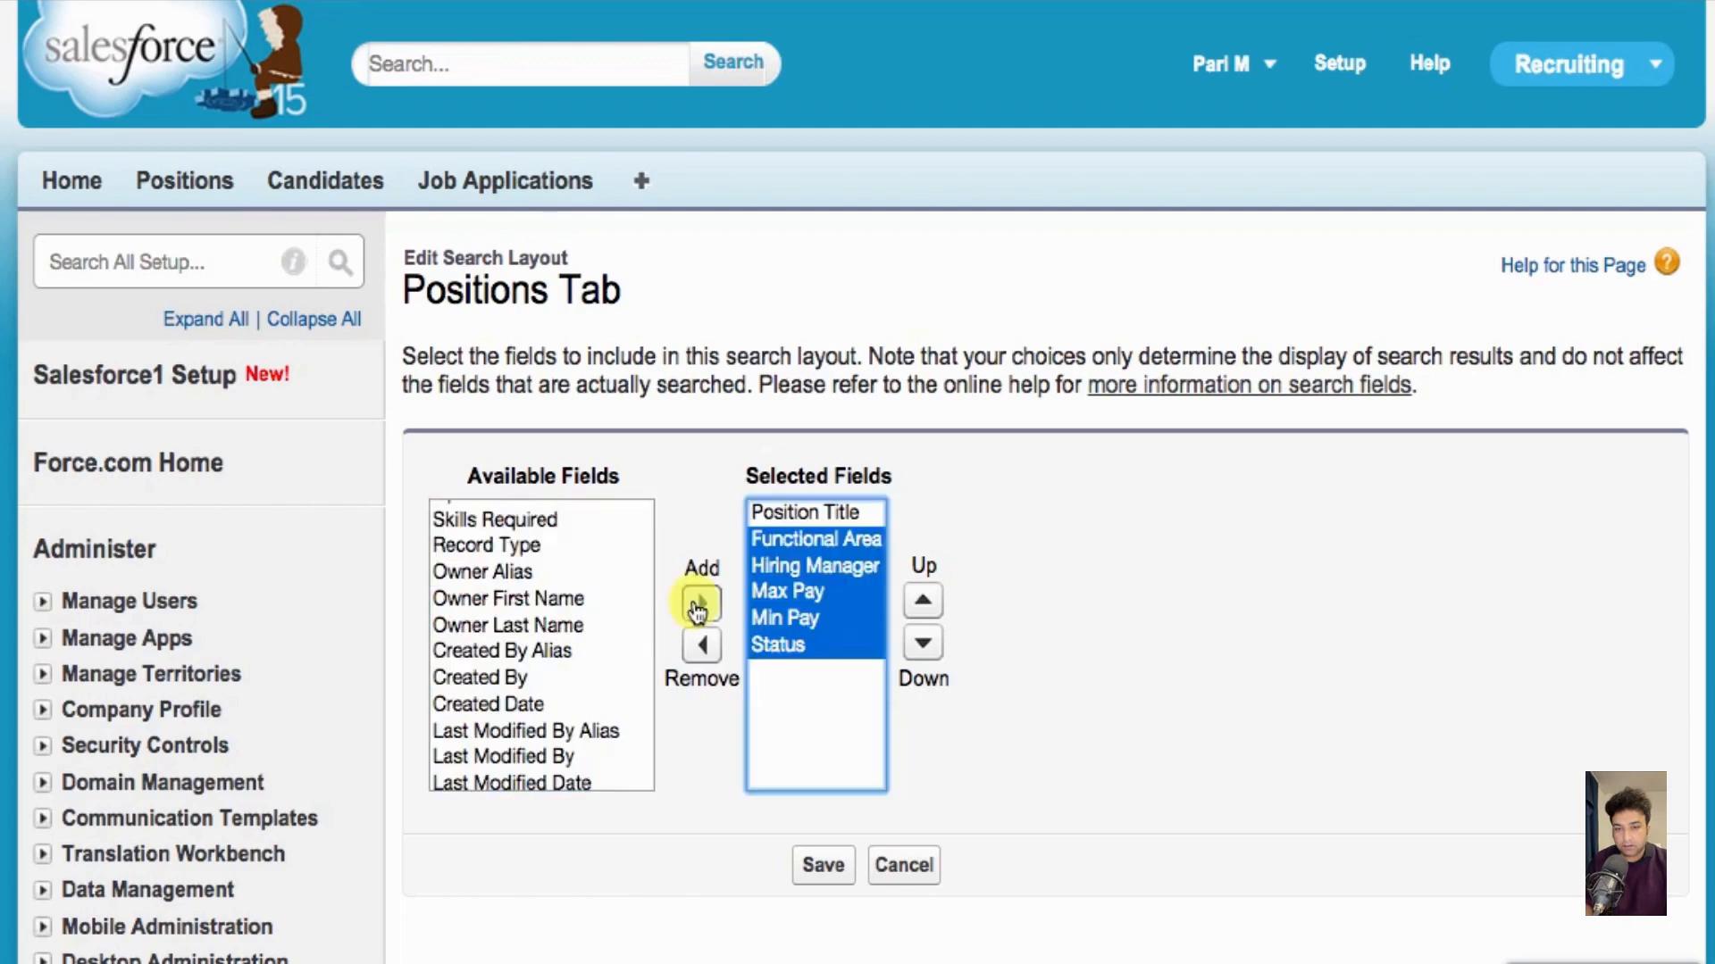
pyautogui.click(820, 873)
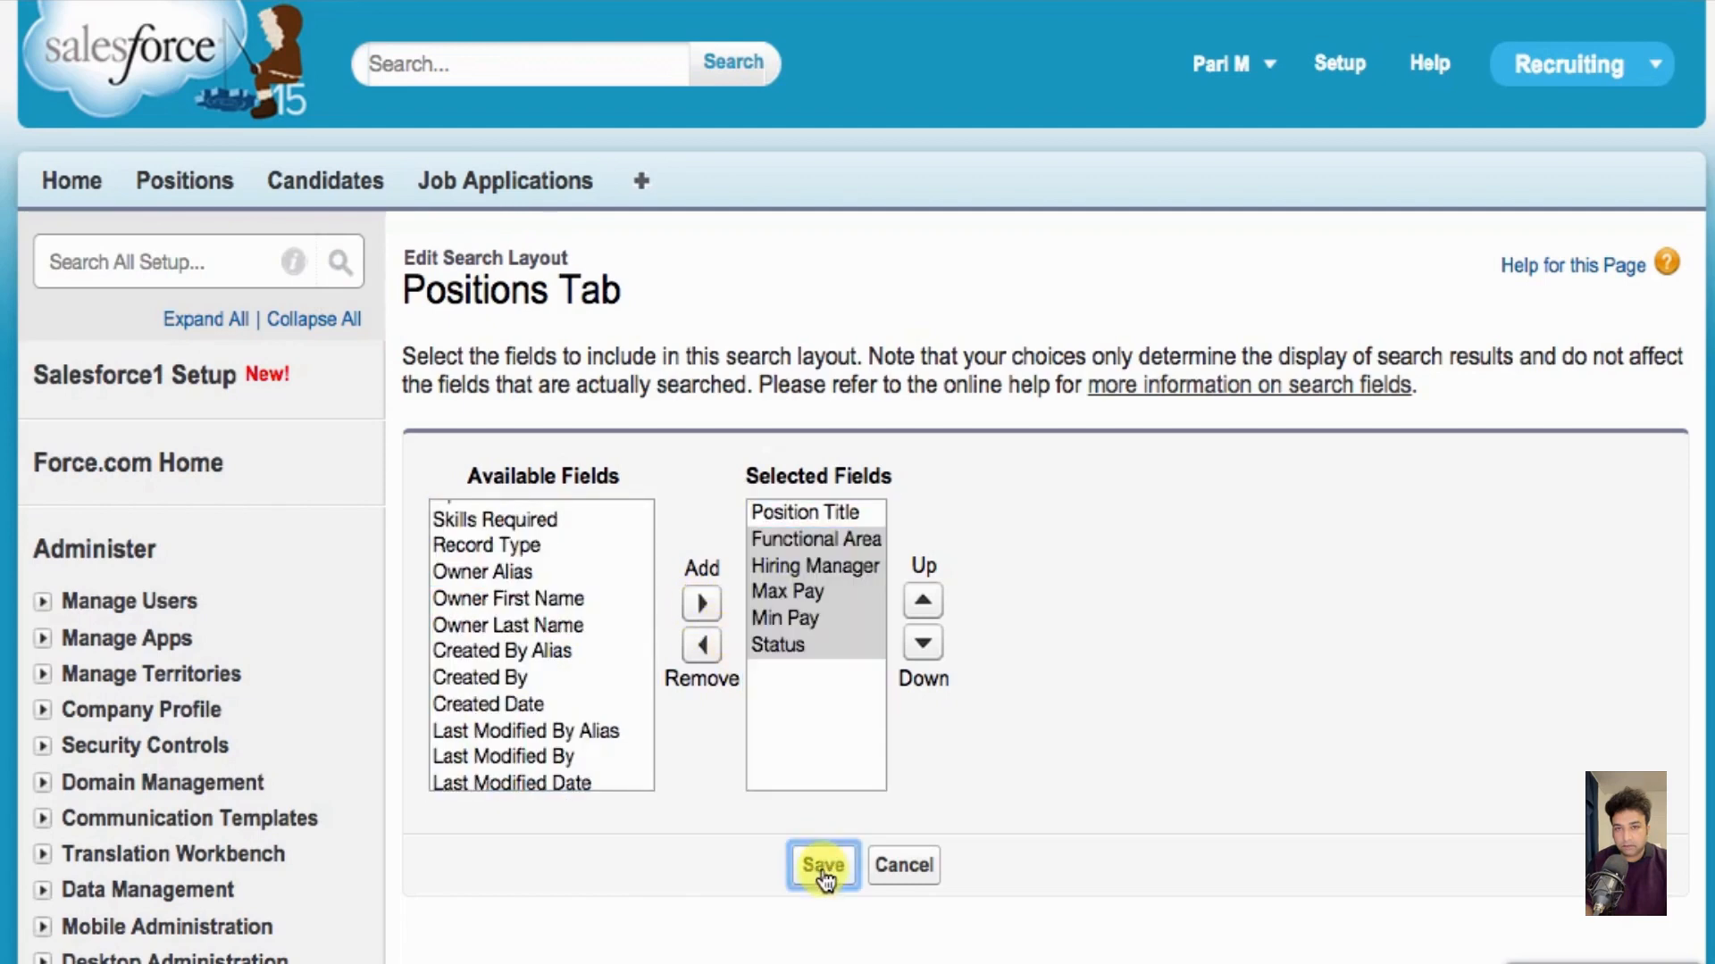
pyautogui.click(189, 199)
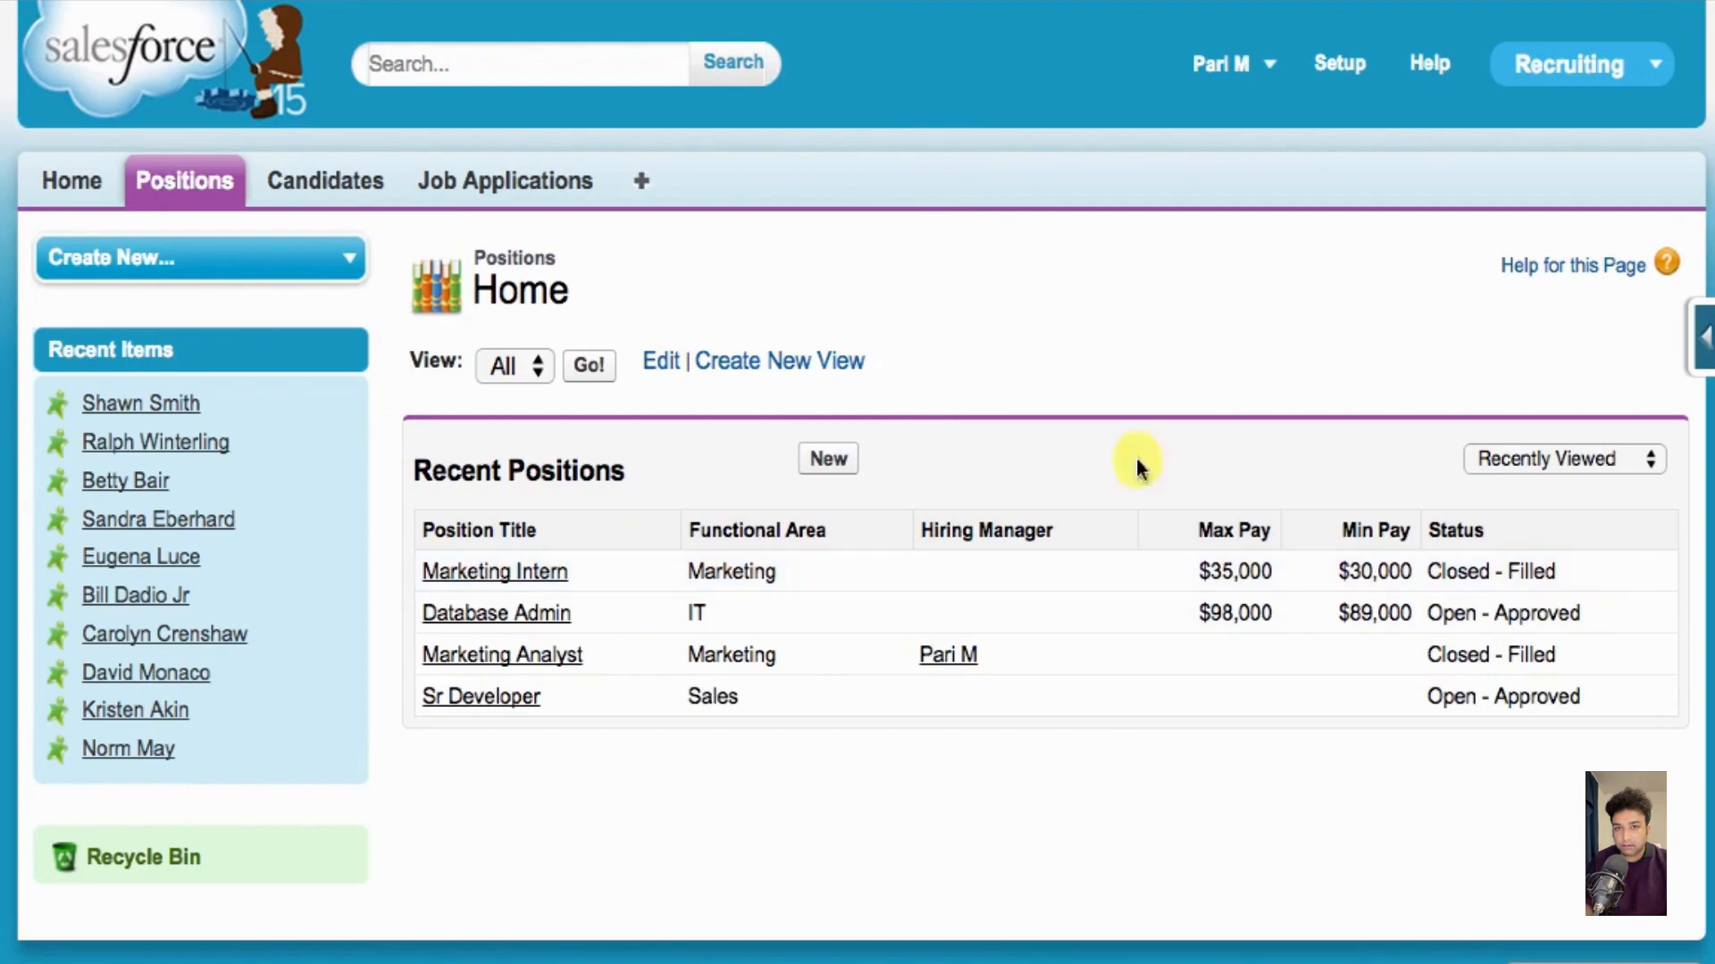
# Step: Start a new Job Application and open its Position lookup window
pyautogui.click(572, 188)
pyautogui.click(832, 464)
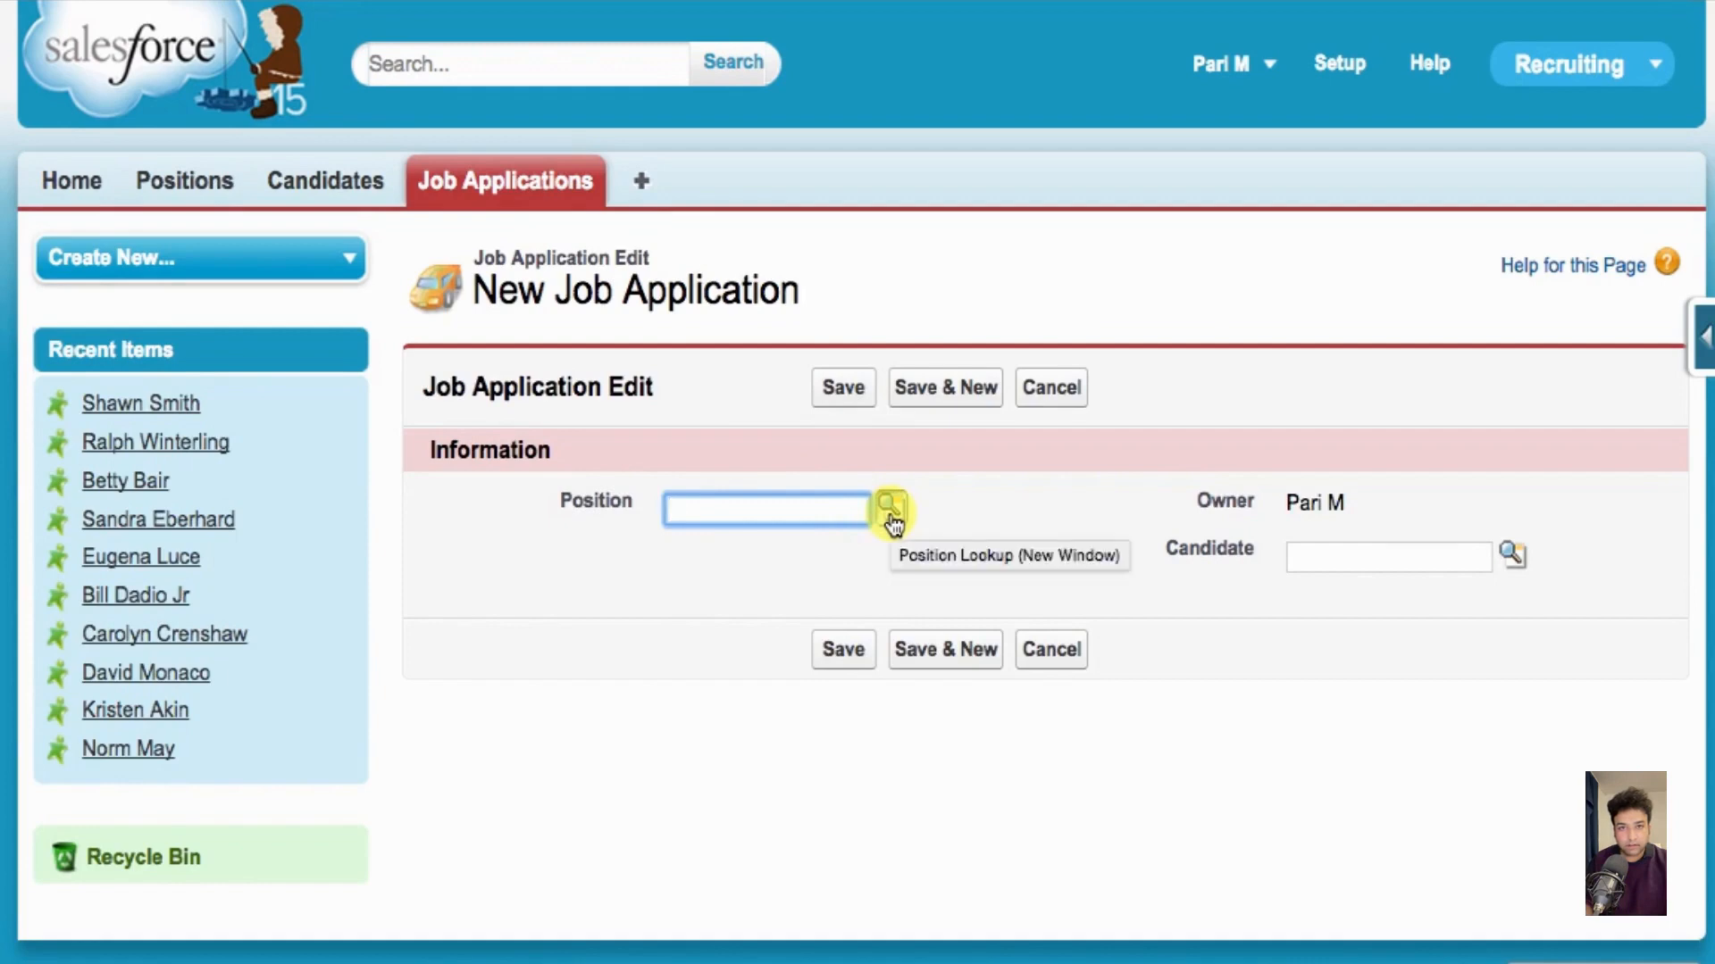
pyautogui.click(890, 513)
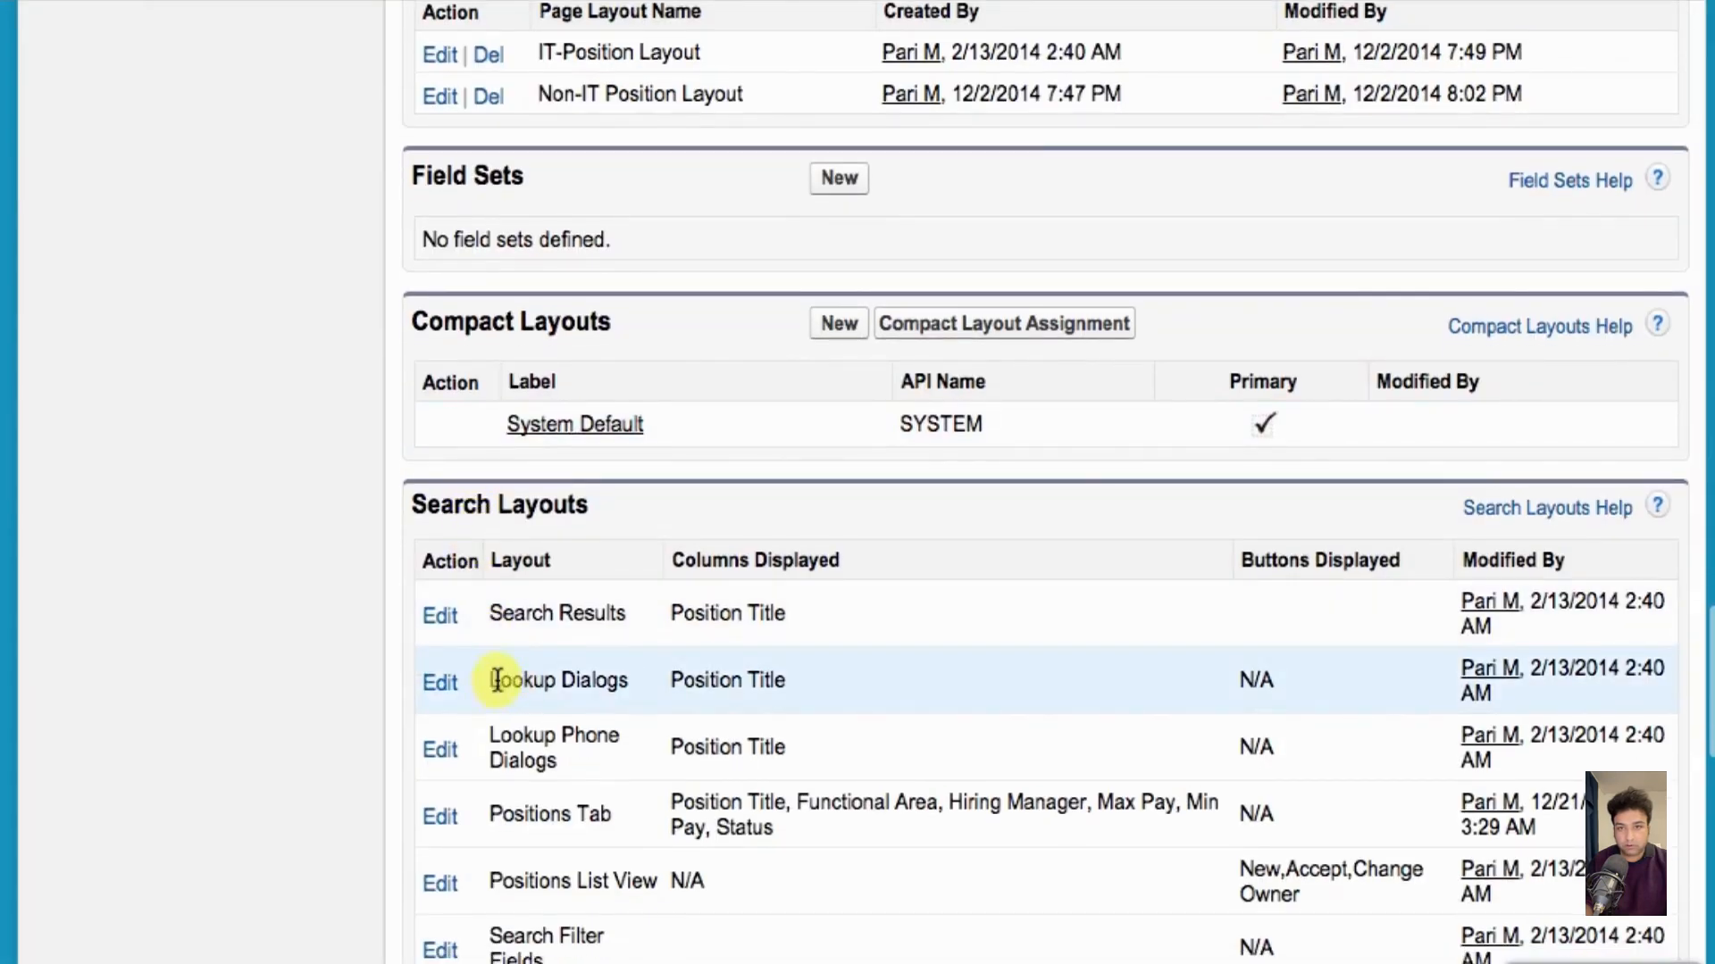
# Step: Add Functional Area, Status, Location and Job Description to the Position Lookup Dialogs layout and save
pyautogui.moveTo(490, 682); pyautogui.dragTo(635, 685)
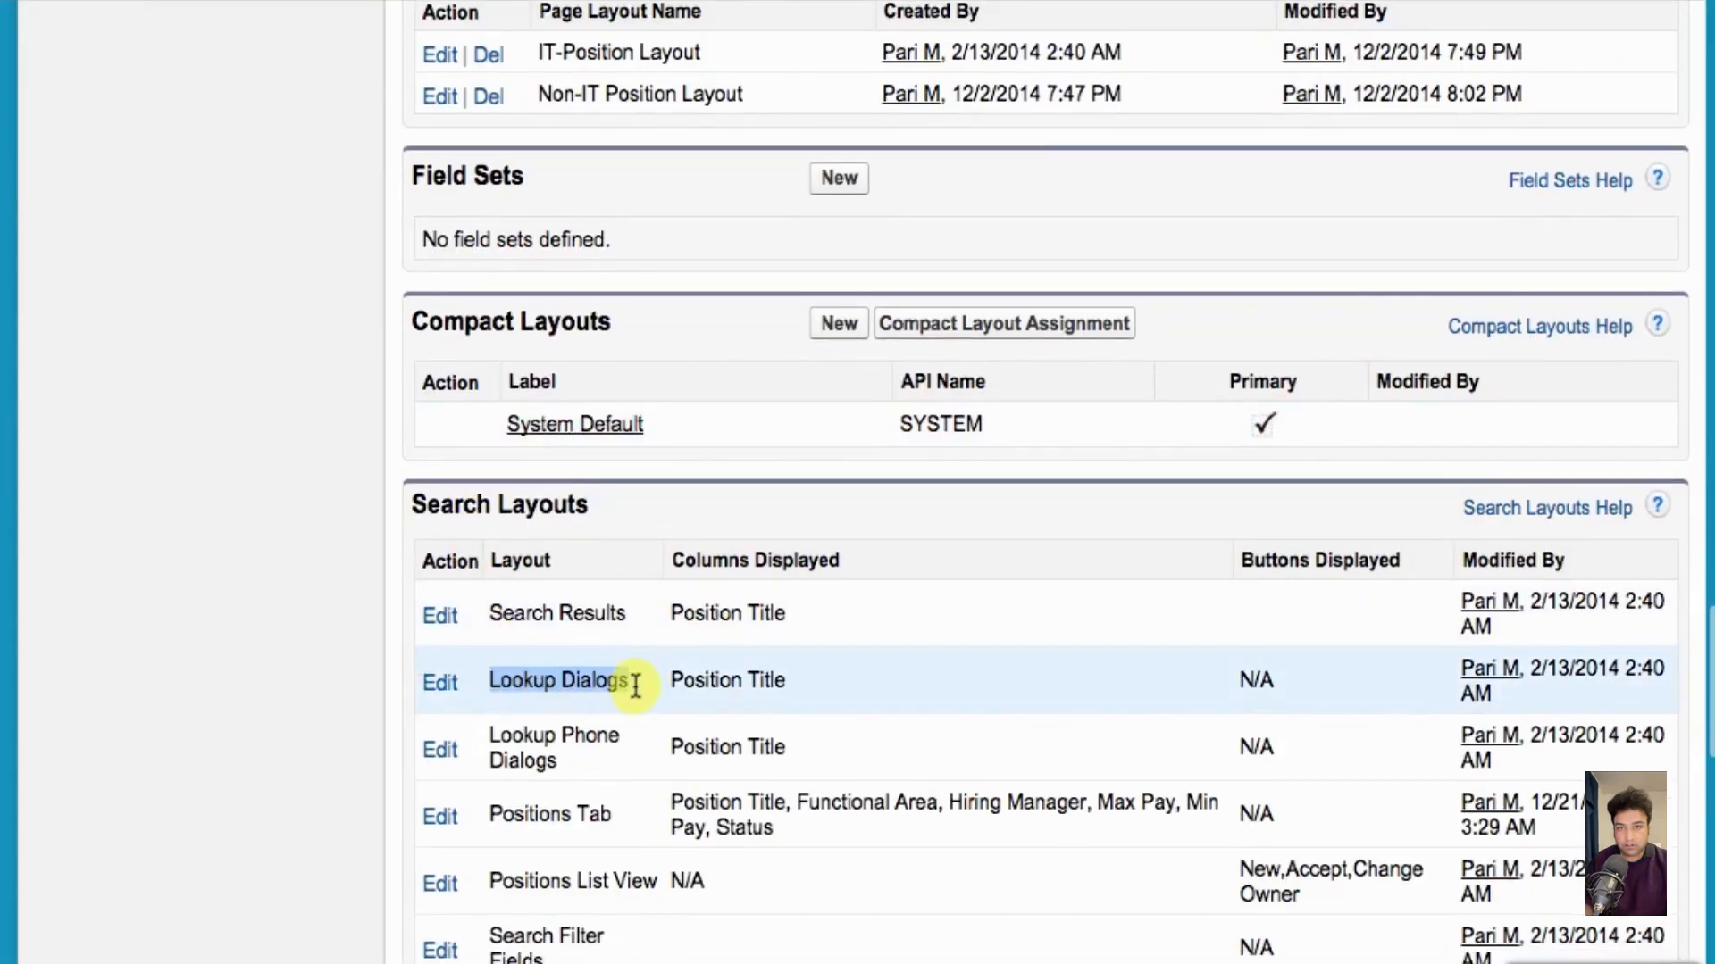
pyautogui.click(437, 684)
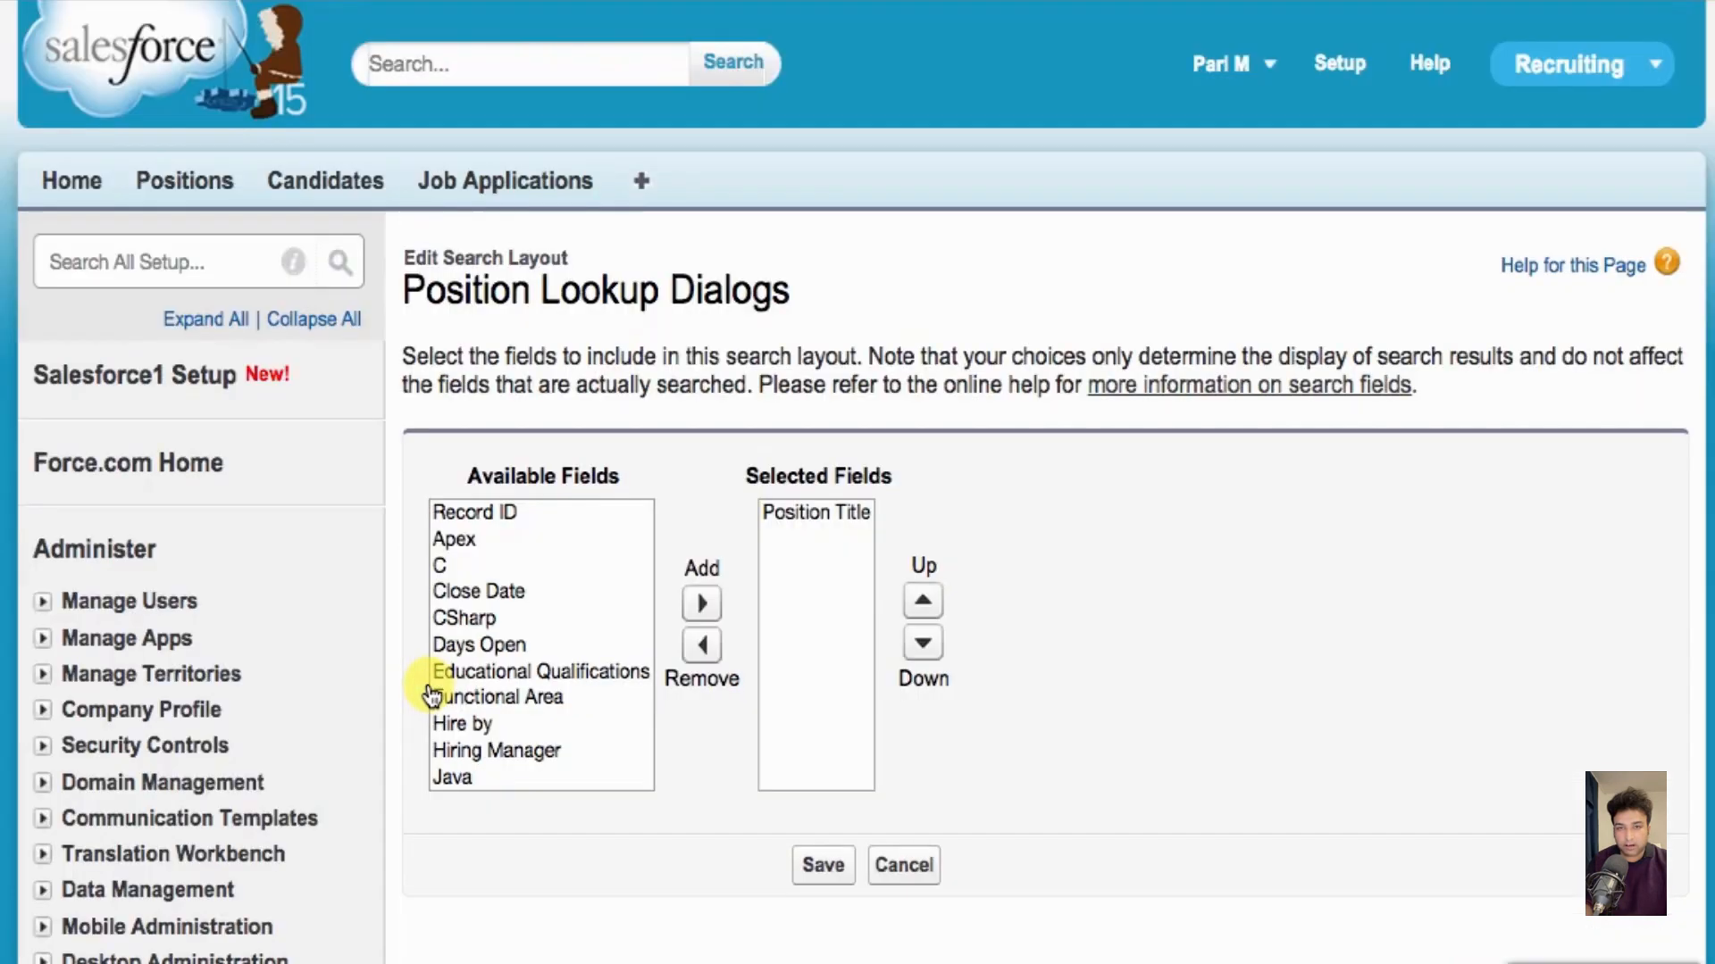
pyautogui.click(590, 696)
pyautogui.click(702, 604)
pyautogui.scroll(-3, 581, 675)
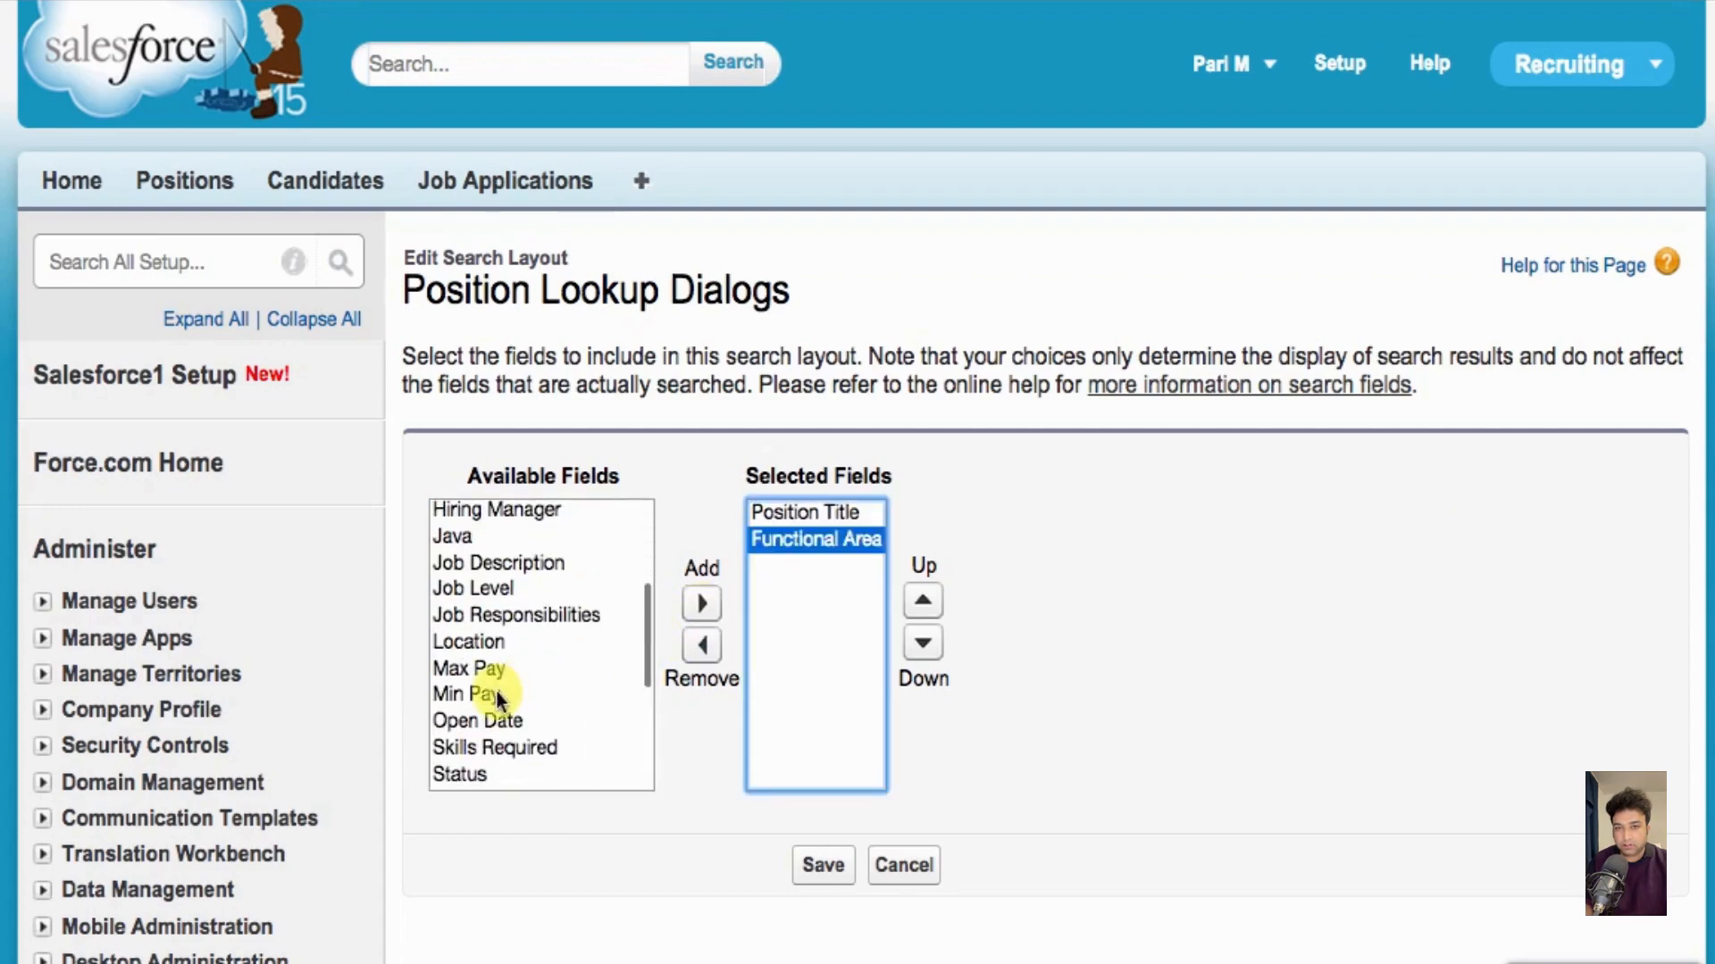
pyautogui.click(482, 773)
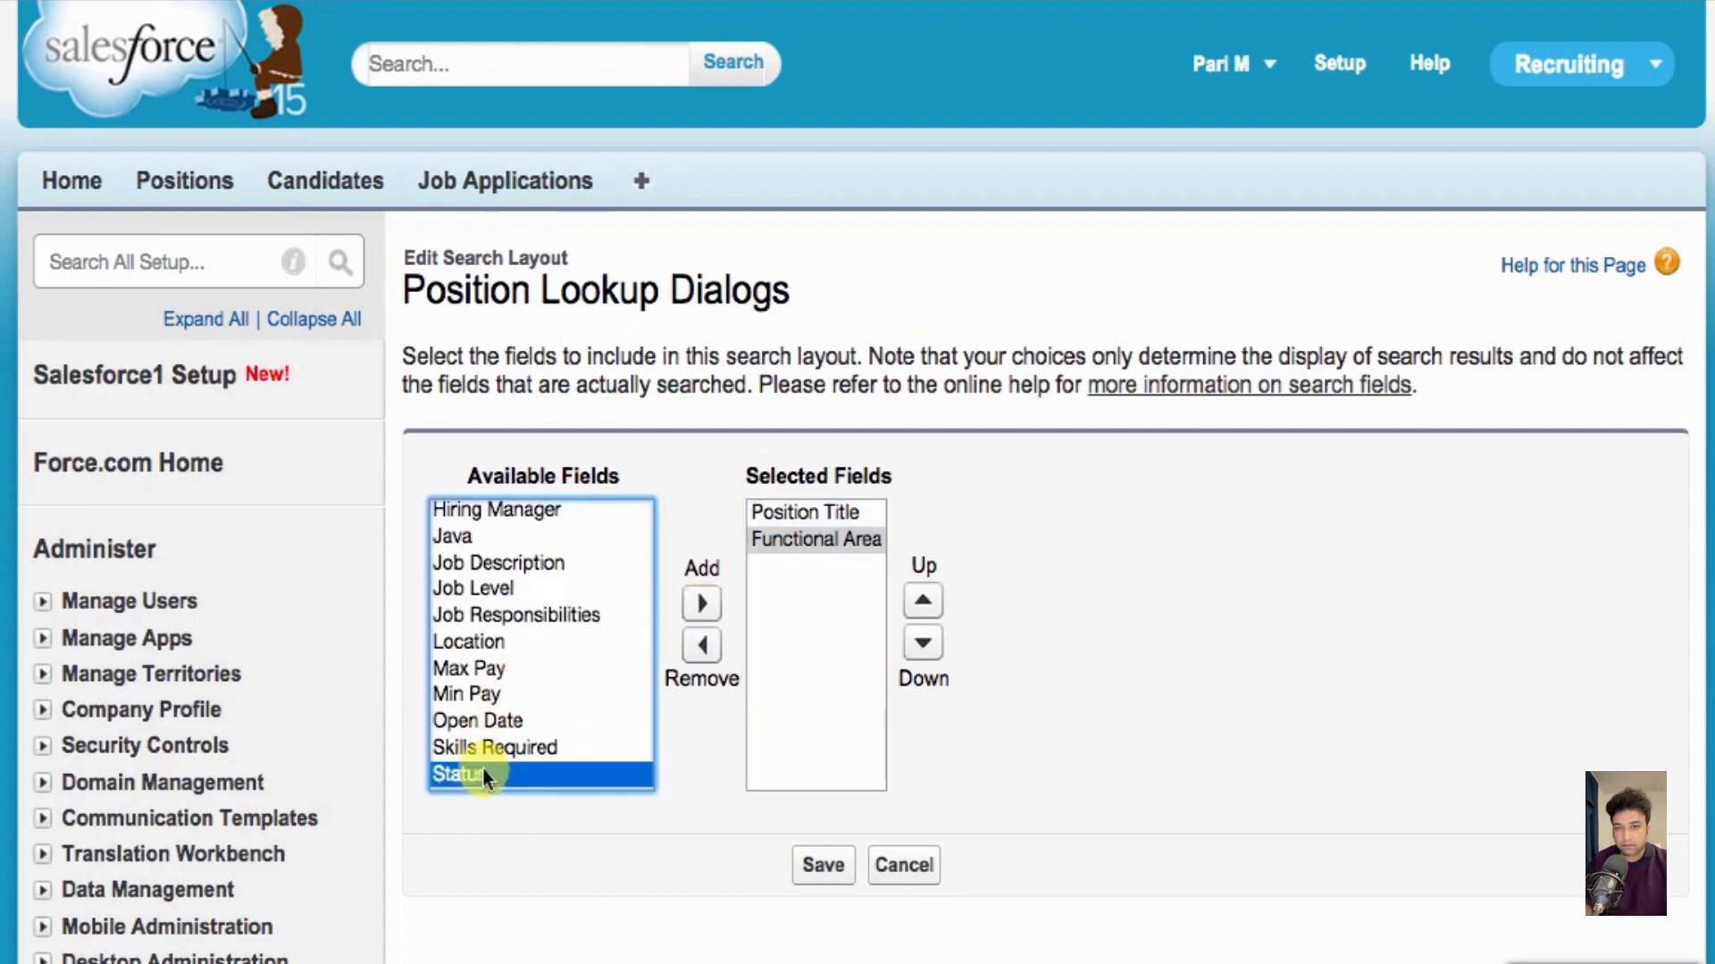
pyautogui.keyDown('super'); pyautogui.click(493, 639); pyautogui.keyUp('super')
pyautogui.keyDown('super'); pyautogui.click(498, 563); pyautogui.keyUp('super')
pyautogui.click(702, 604)
pyautogui.click(822, 865)
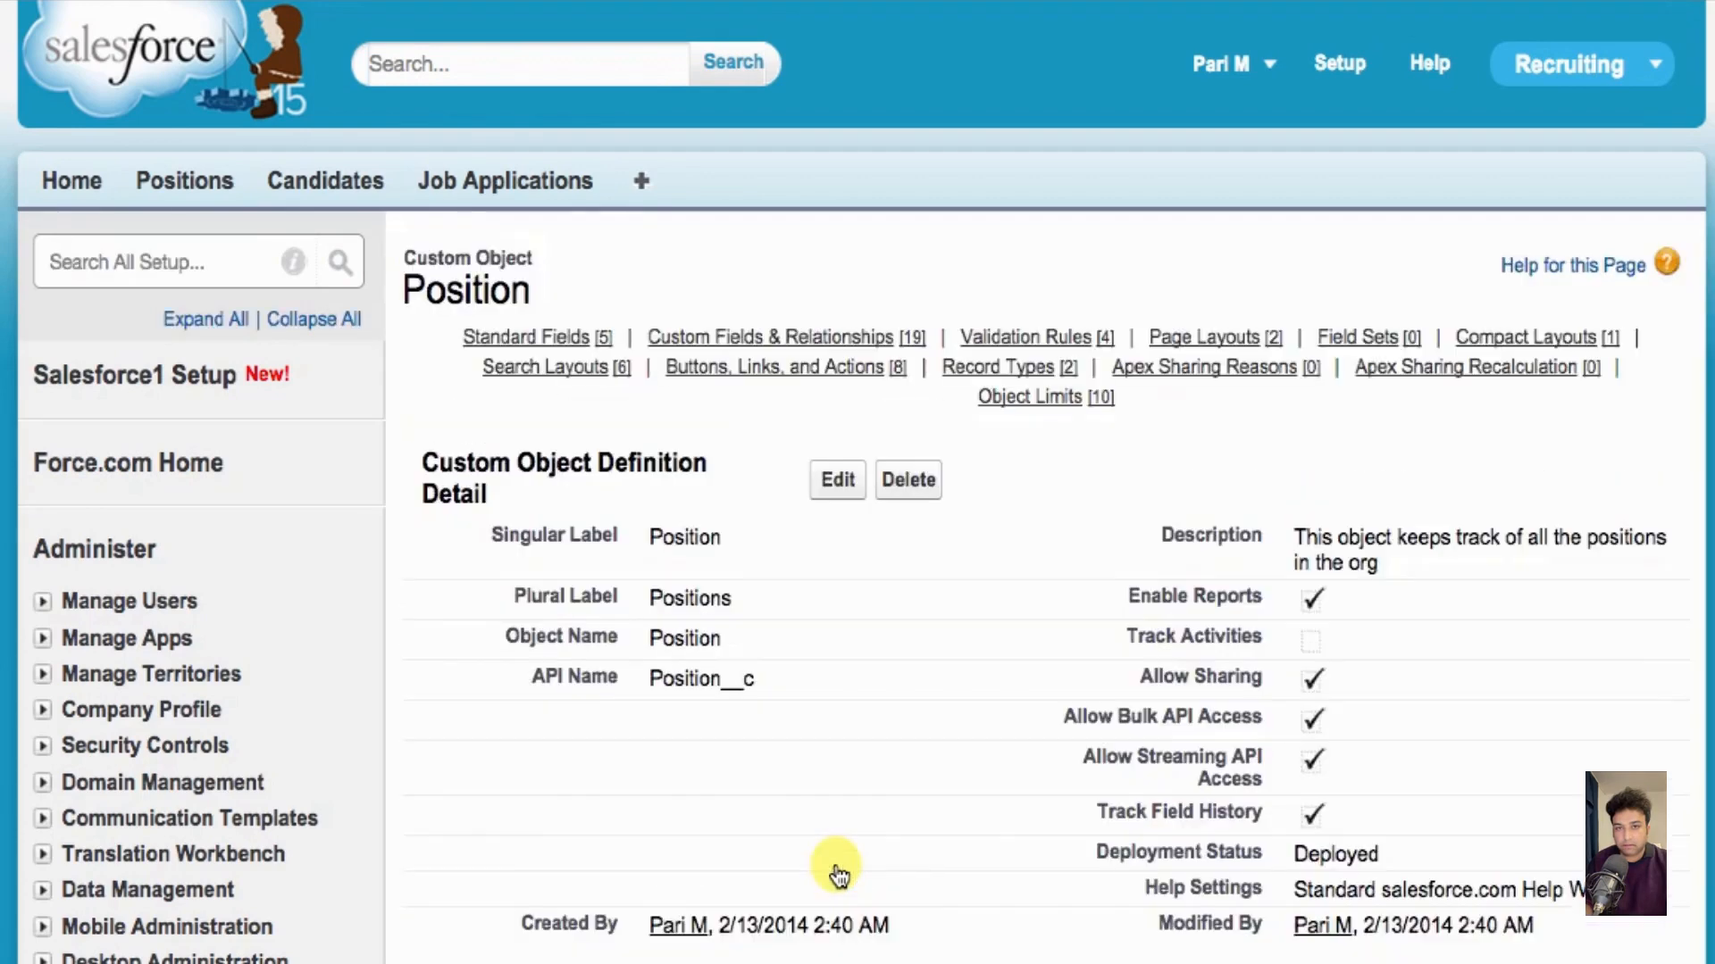
pyautogui.click(540, 190)
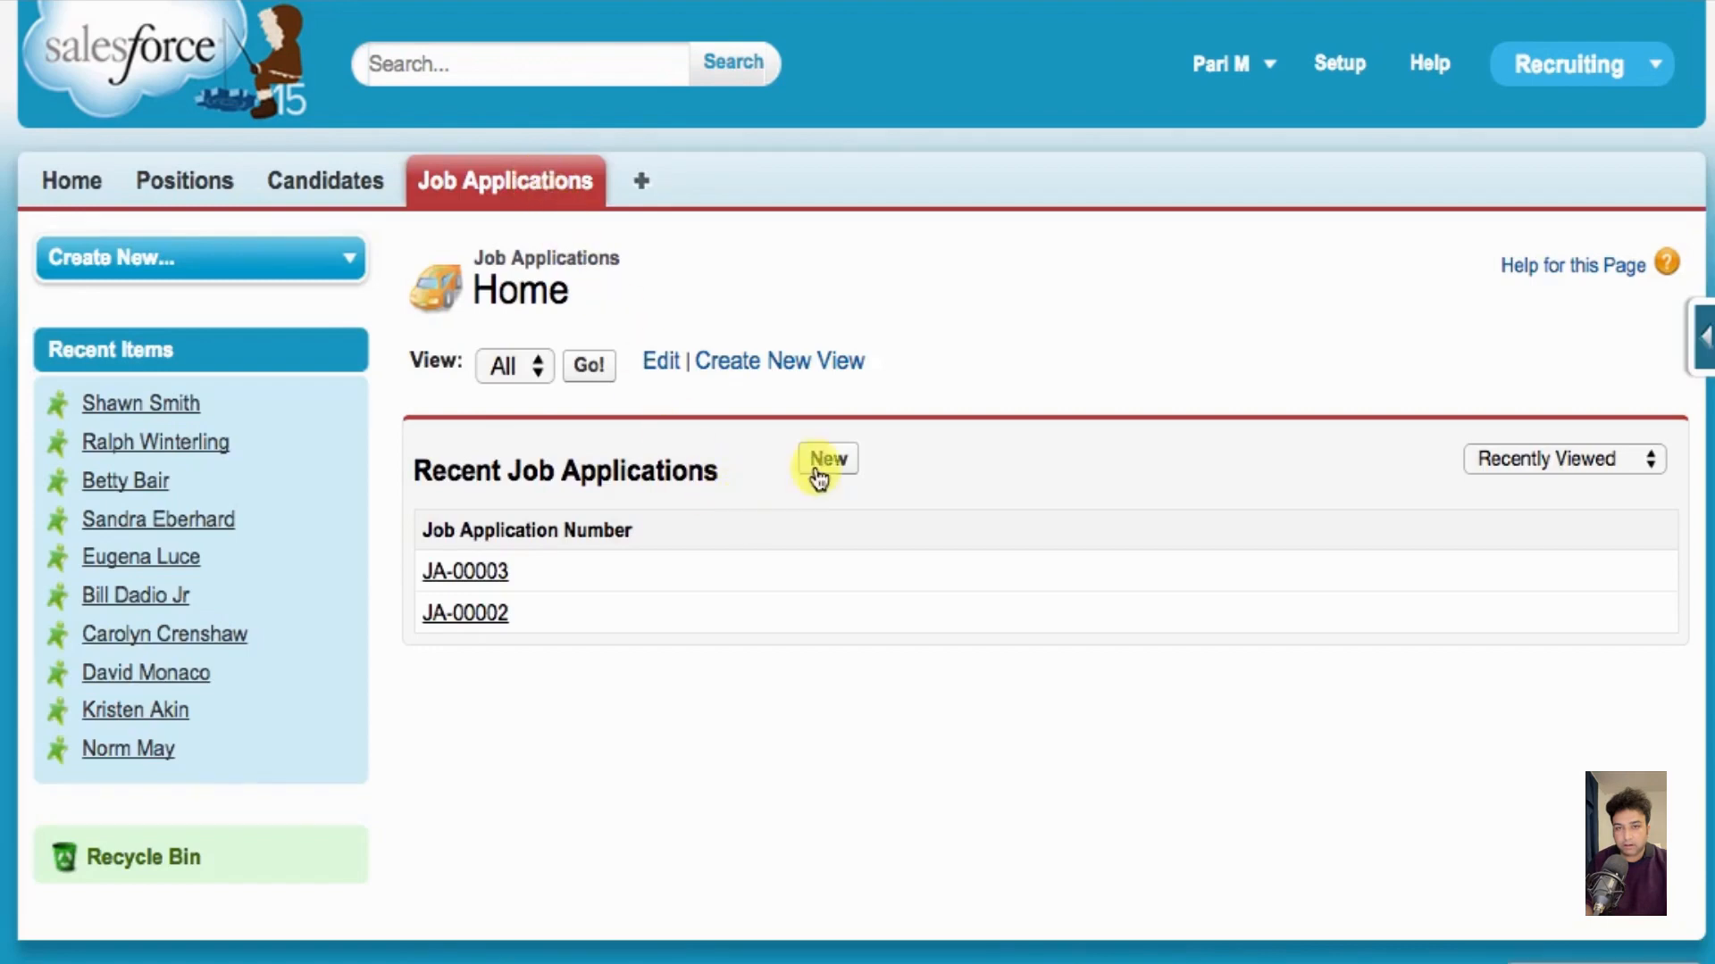
# Step: Start a new job application and open an enlarged Position lookup window
pyautogui.click(823, 460)
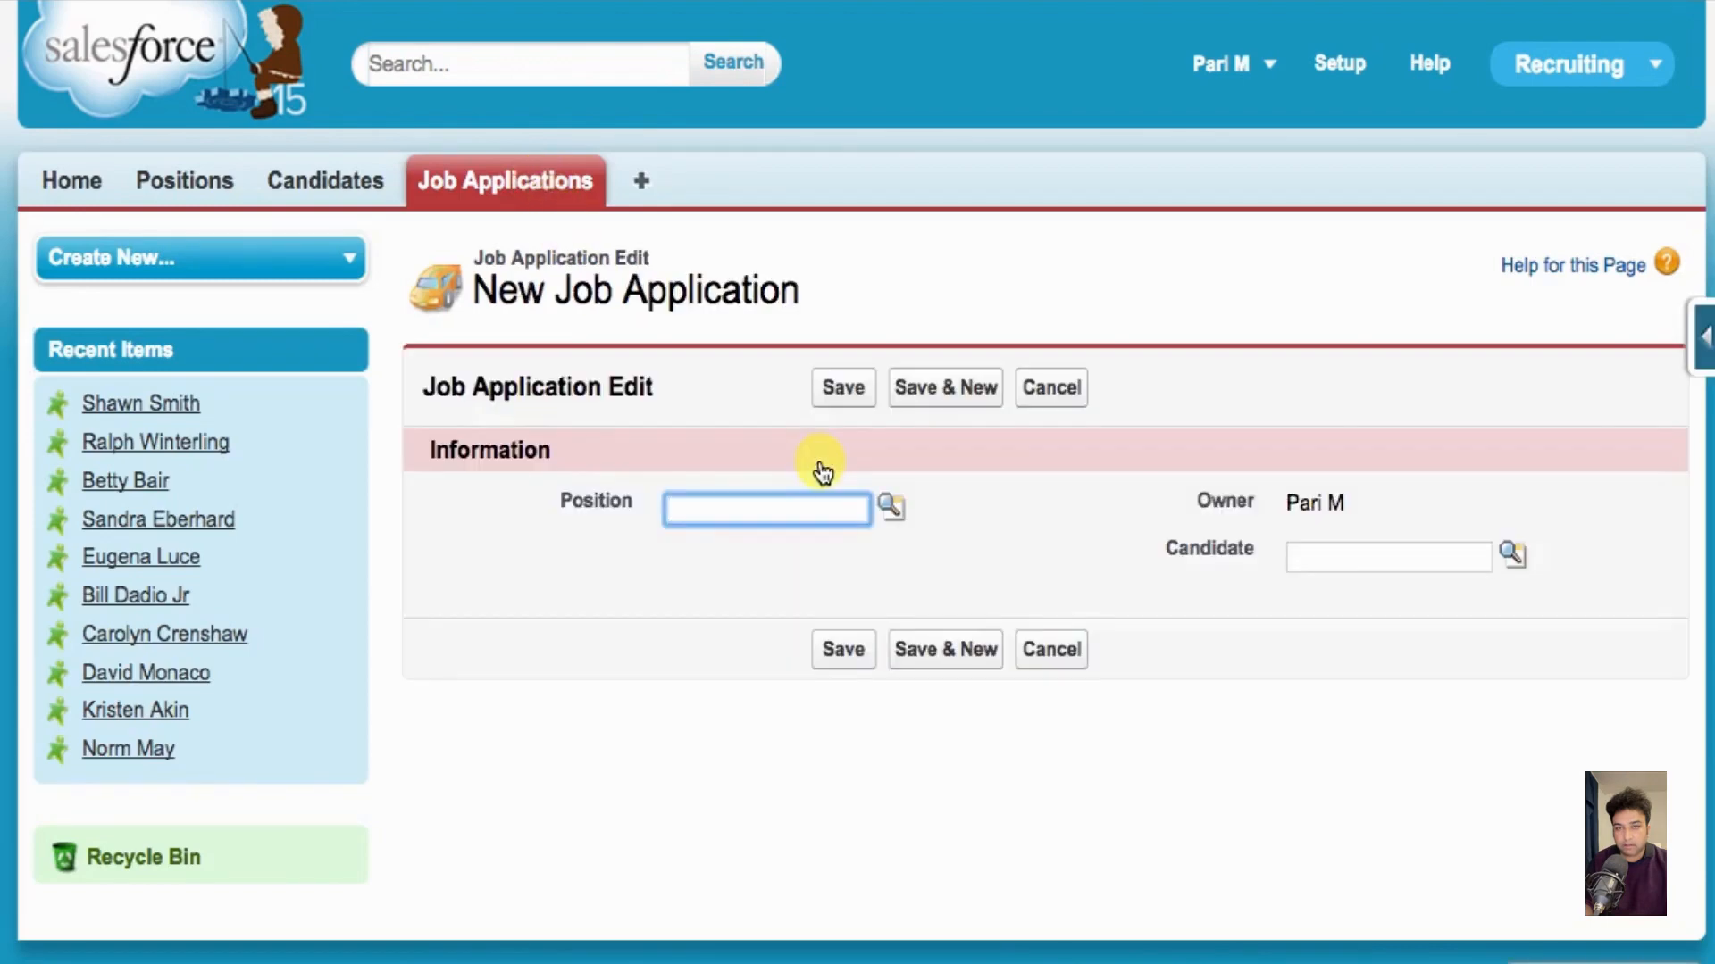
pyautogui.click(892, 509)
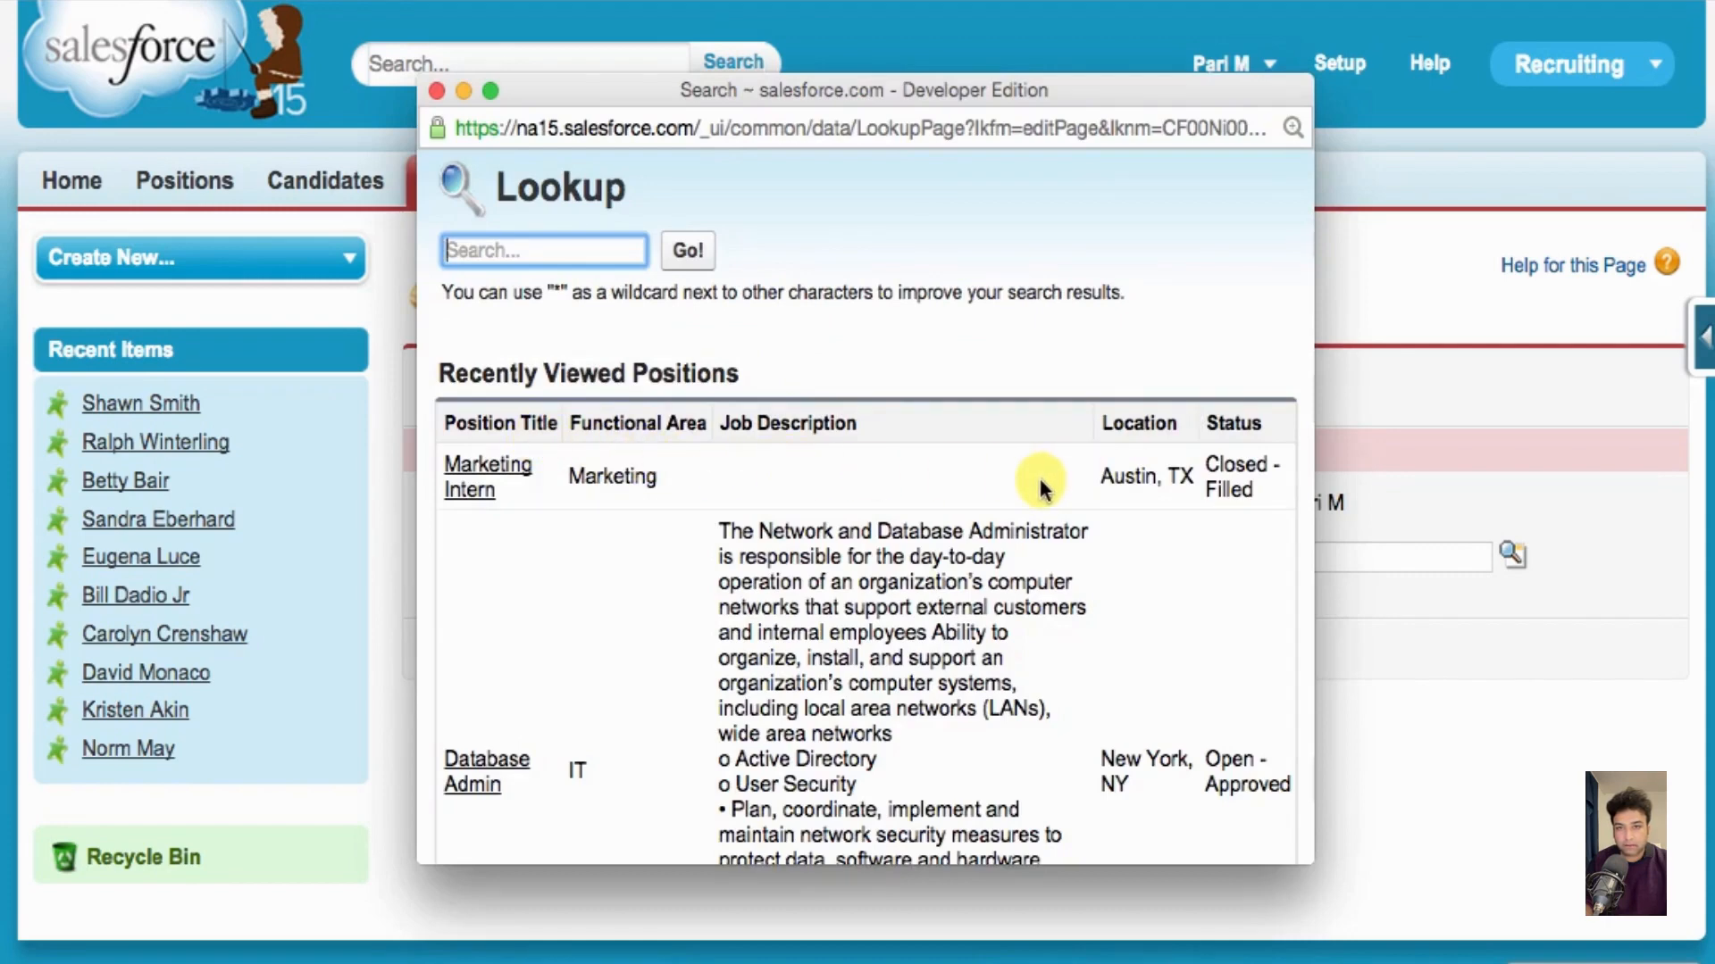
pyautogui.moveTo(1304, 859); pyautogui.dragTo(1565, 812)
# Step: Compare the Closed and Open - Approved position statuses in the lookup, then close it
pyautogui.scroll(-5, 1531, 705)
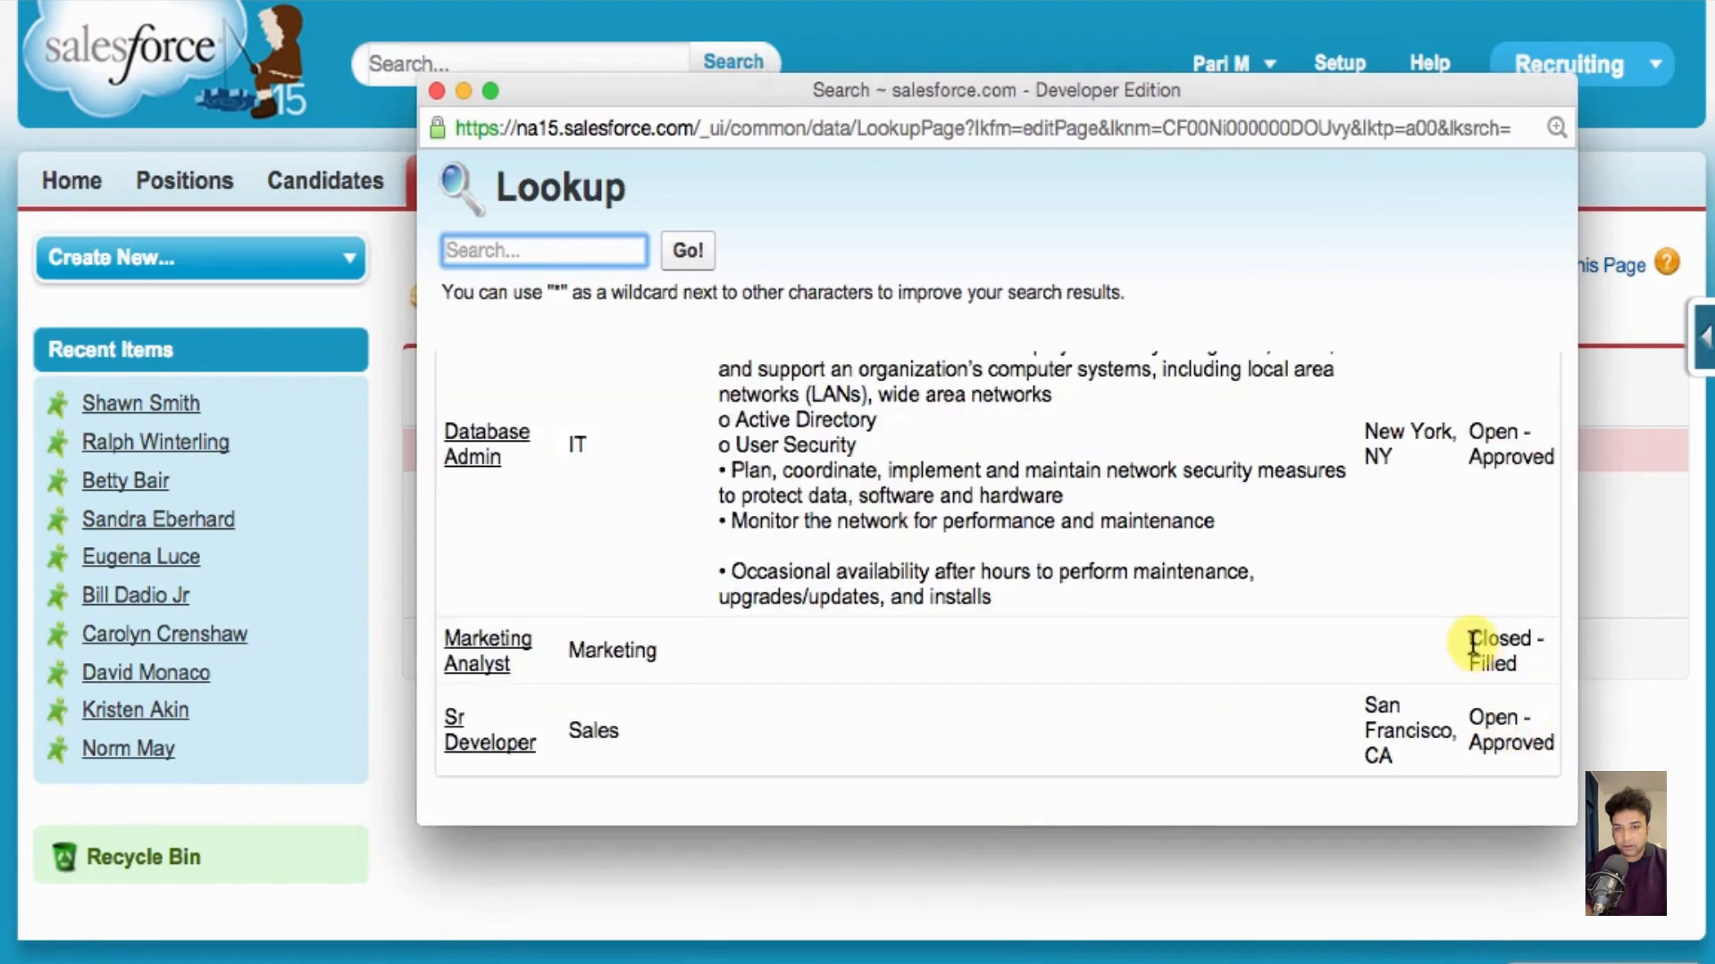
pyautogui.moveTo(1469, 639); pyautogui.dragTo(1530, 648)
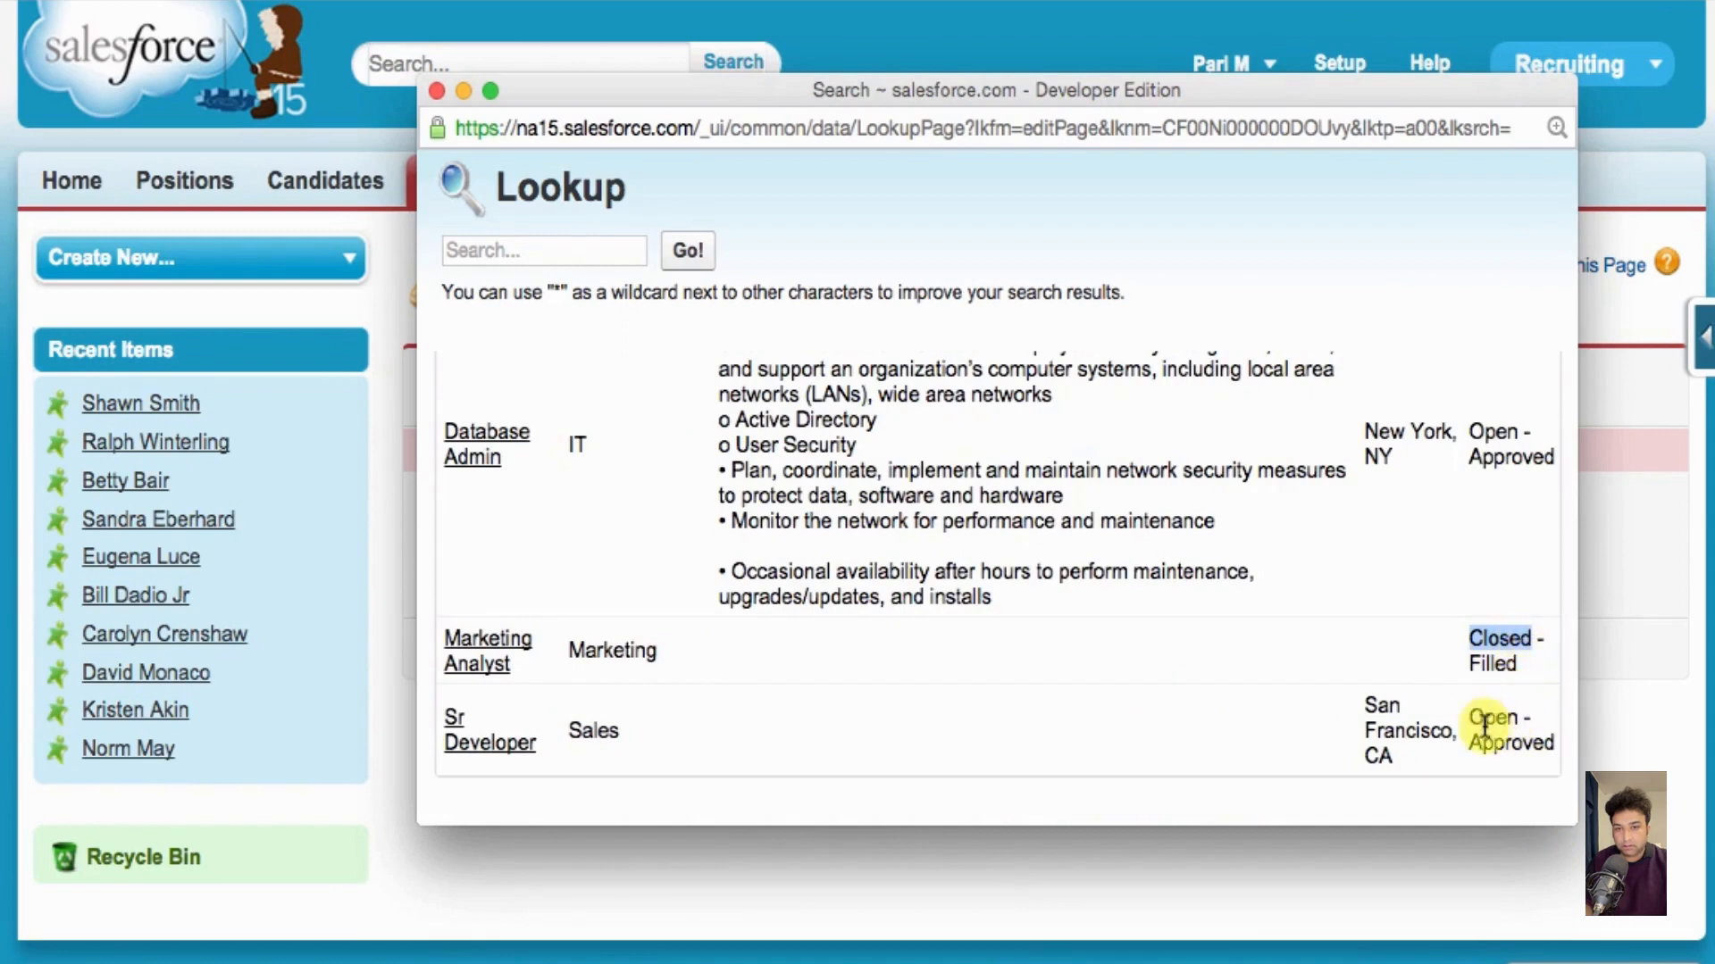
pyautogui.moveTo(1473, 720); pyautogui.dragTo(1552, 741)
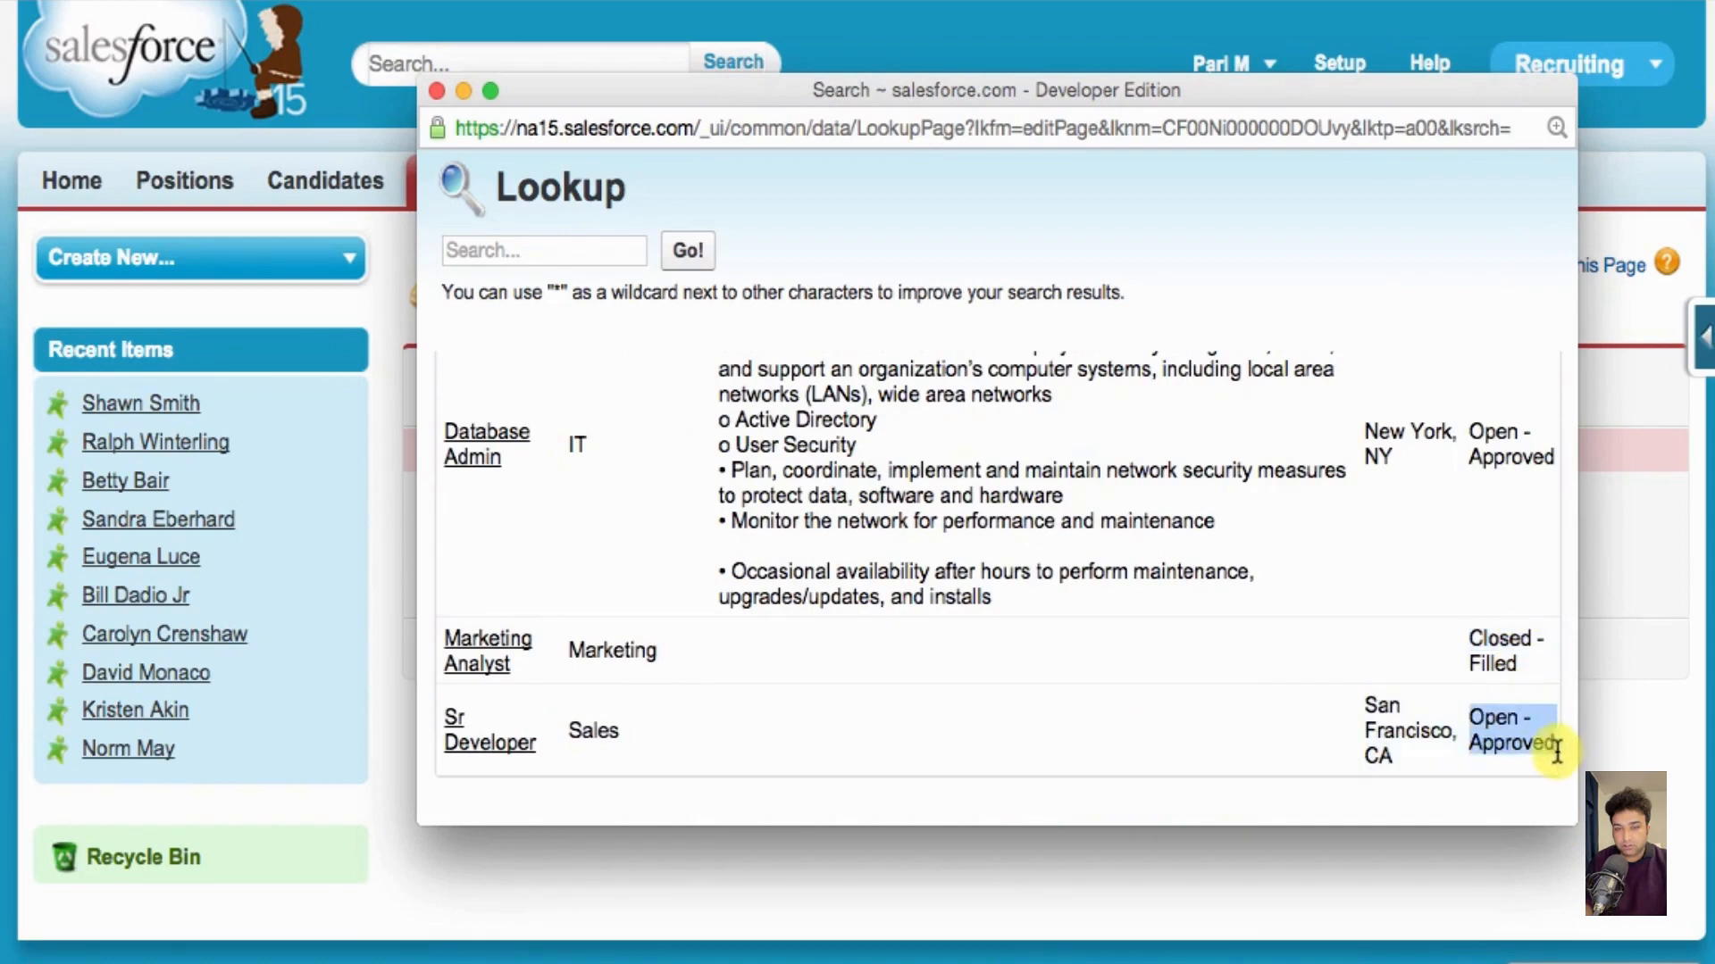
pyautogui.moveTo(1475, 432); pyautogui.dragTo(1555, 468)
pyautogui.moveTo(1474, 720); pyautogui.dragTo(1548, 738)
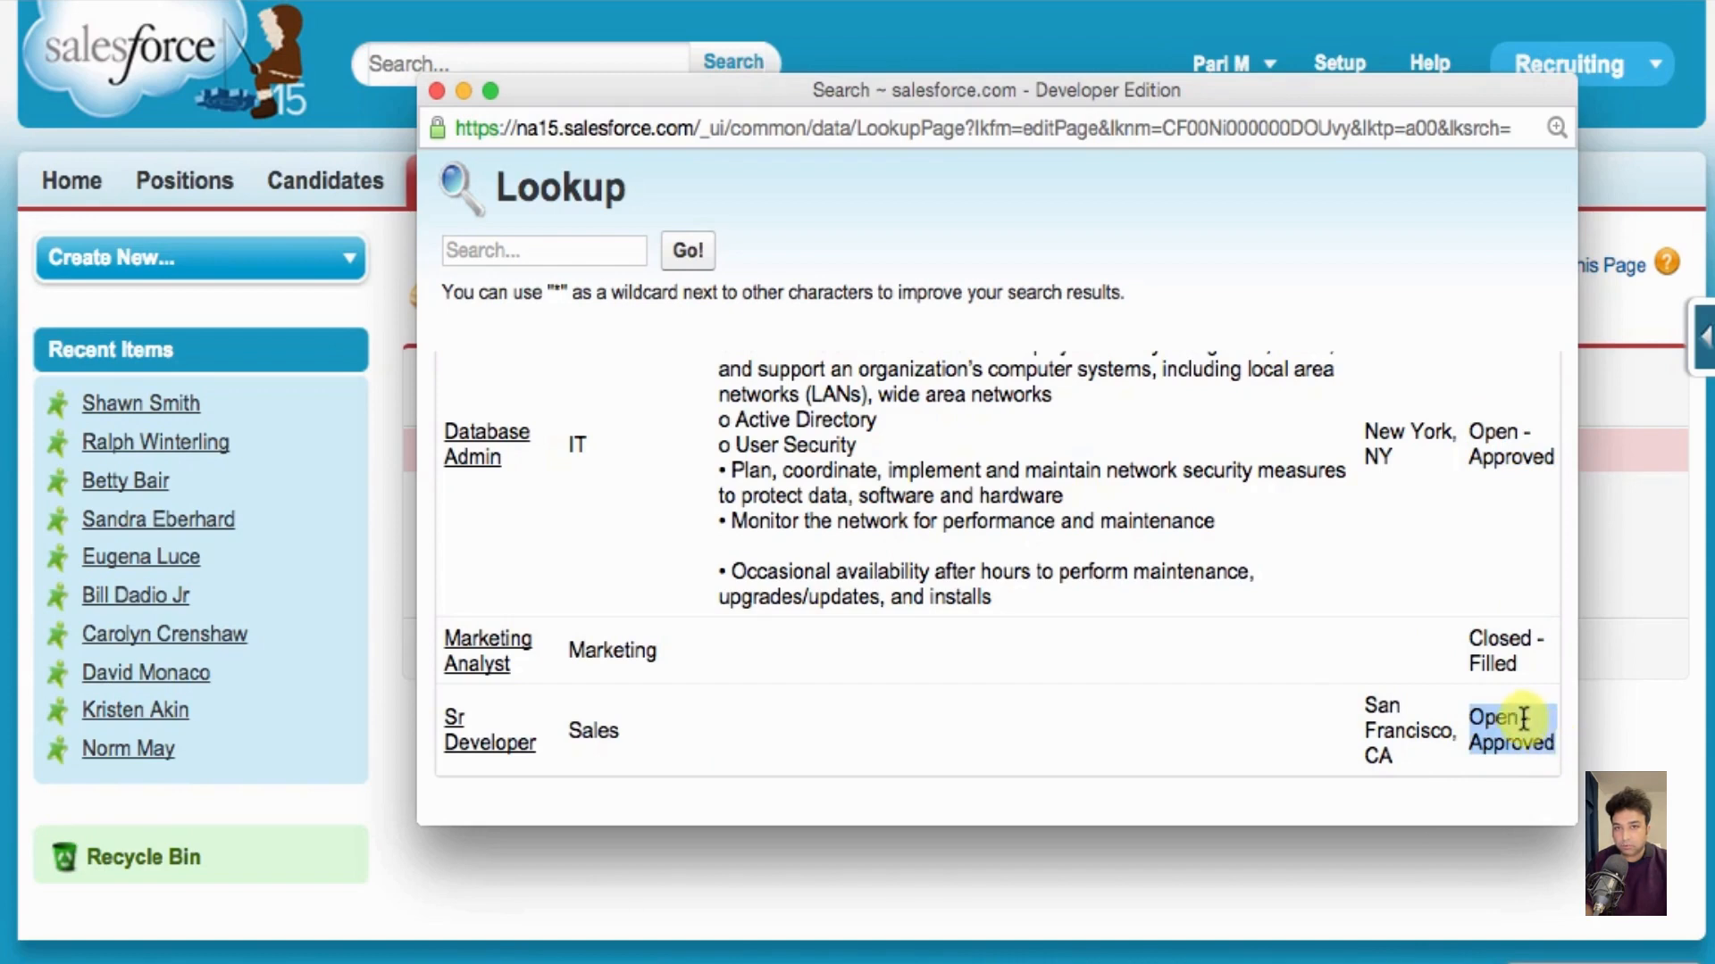
pyautogui.click(439, 92)
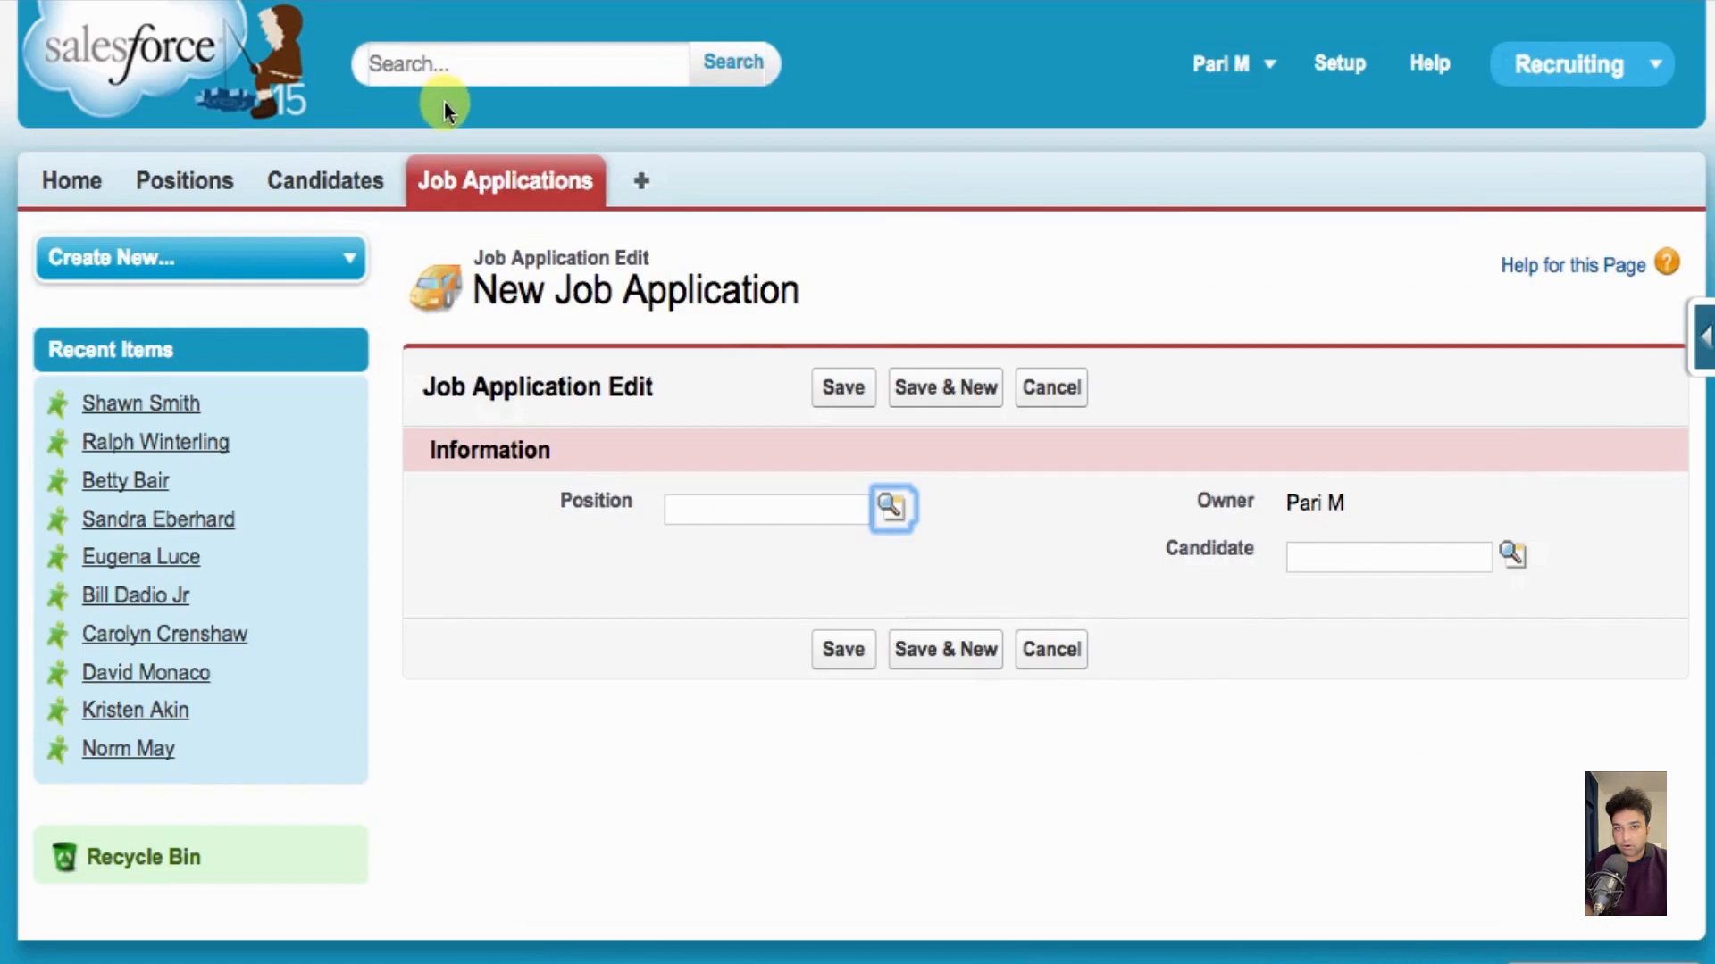
# Step: From Setup, open the Job Application object and edit its Position lookup field
pyautogui.click(1338, 66)
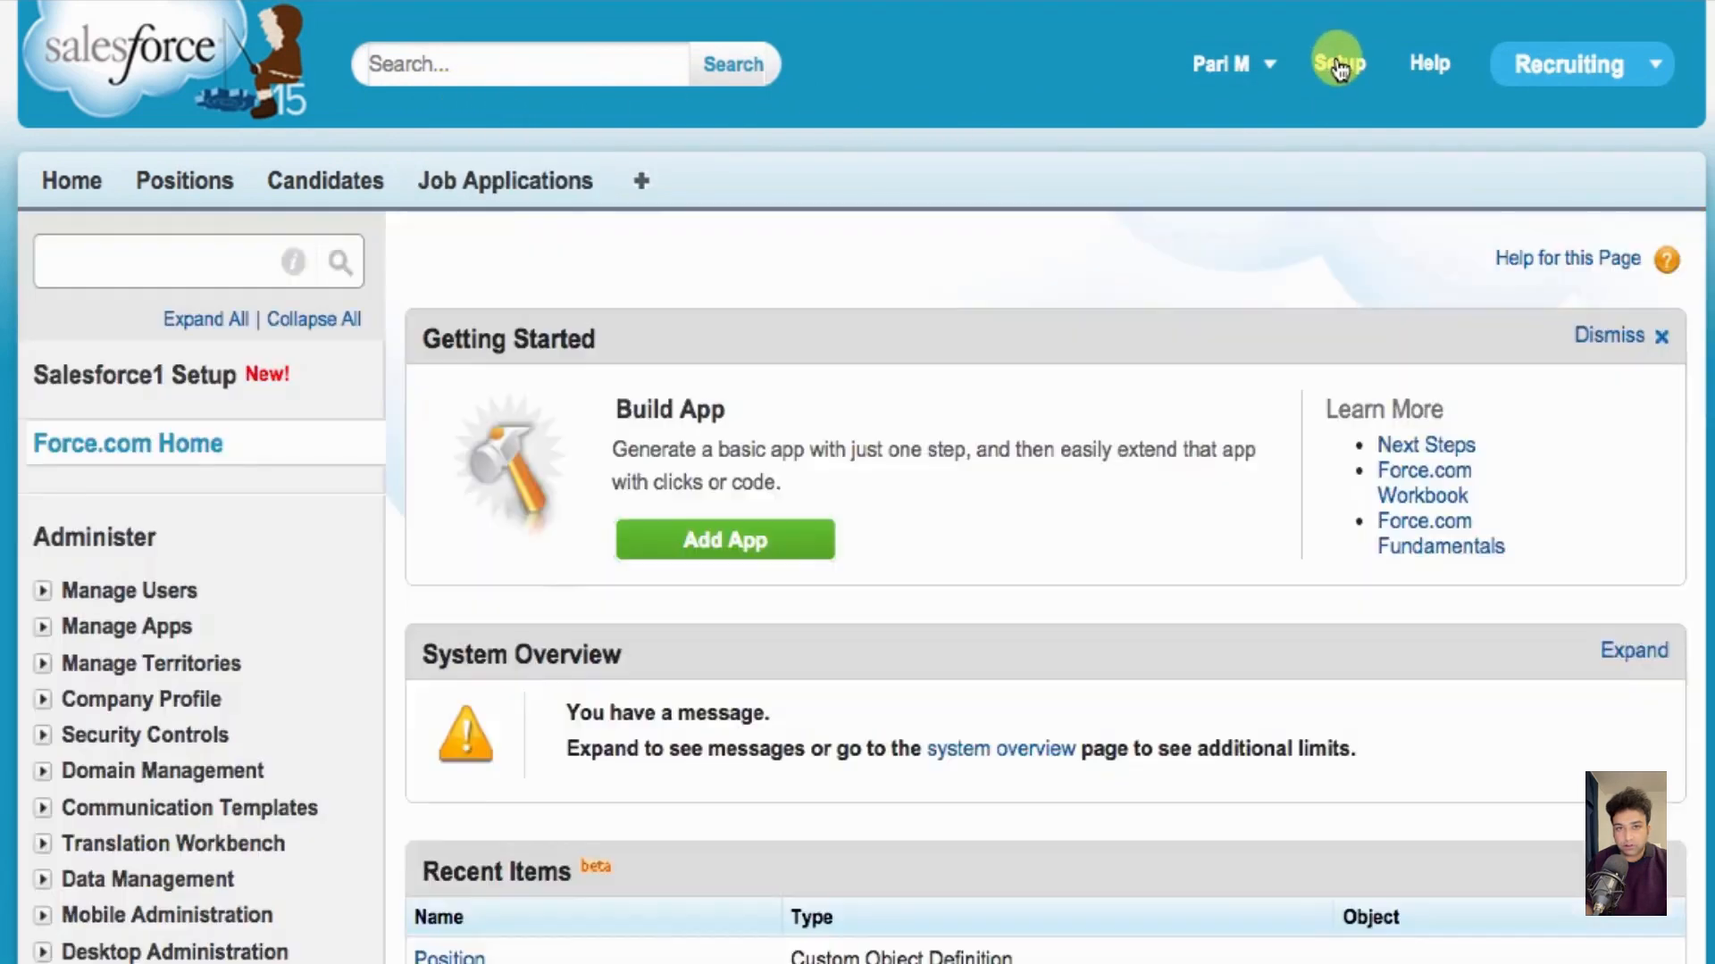
pyautogui.scroll(-5, 1286, 145)
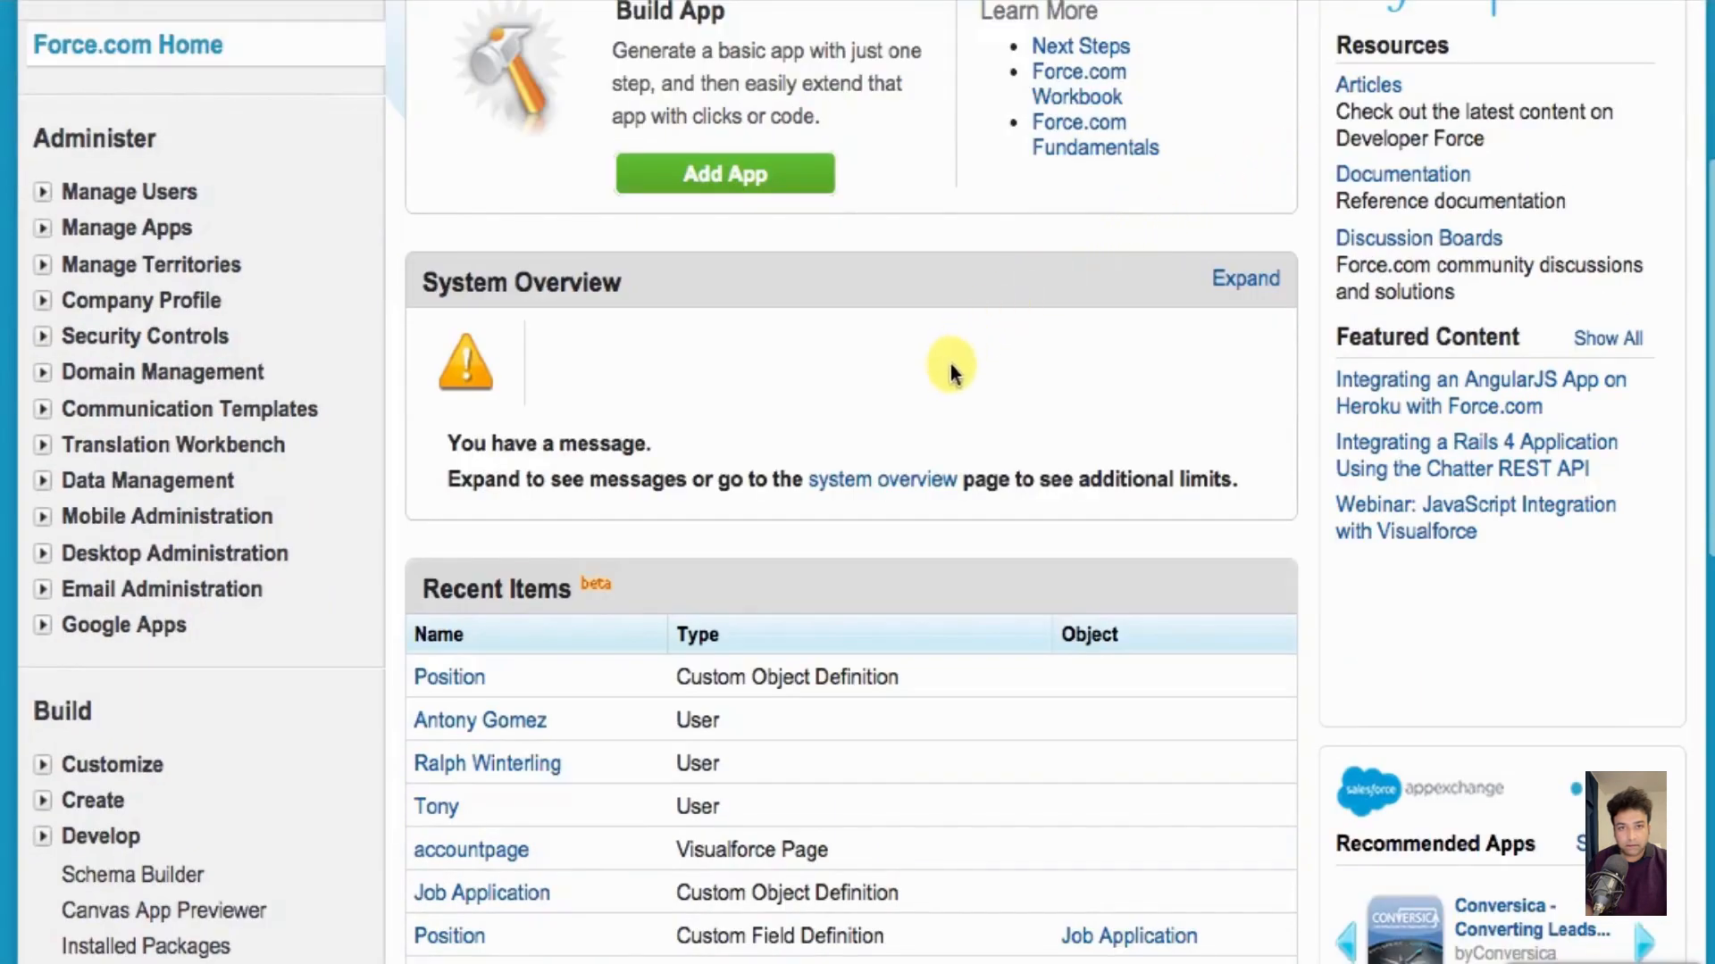
pyautogui.click(506, 895)
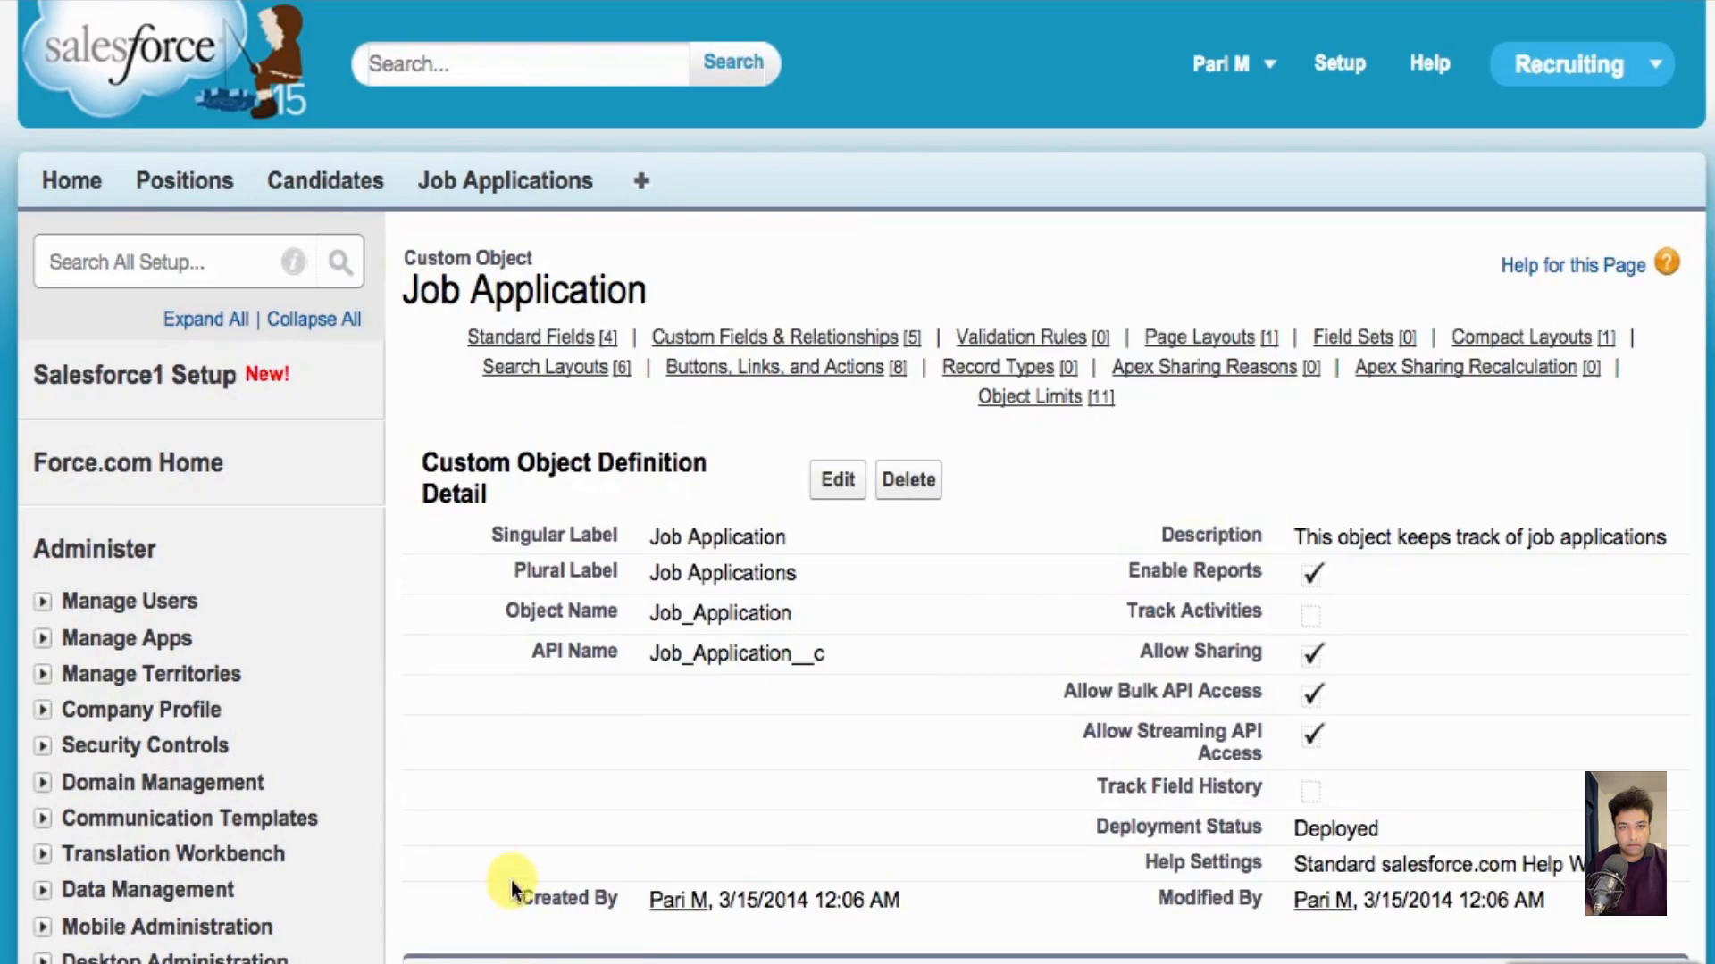
pyautogui.scroll(-10, 511, 880)
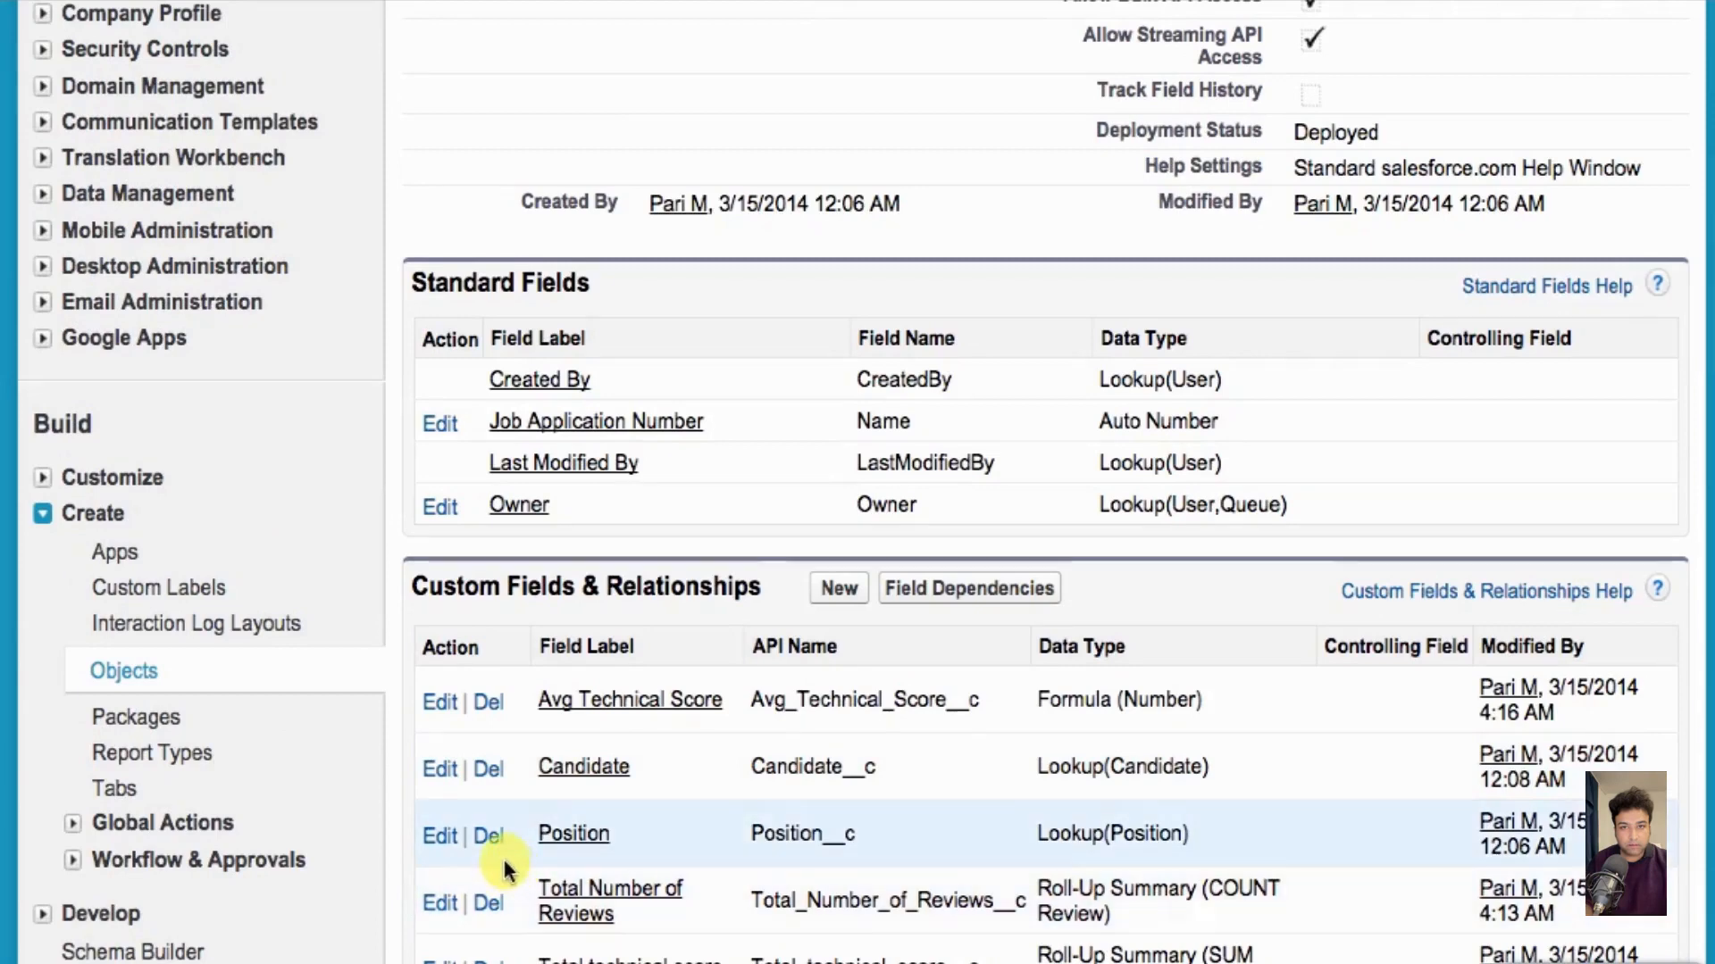
pyautogui.click(440, 839)
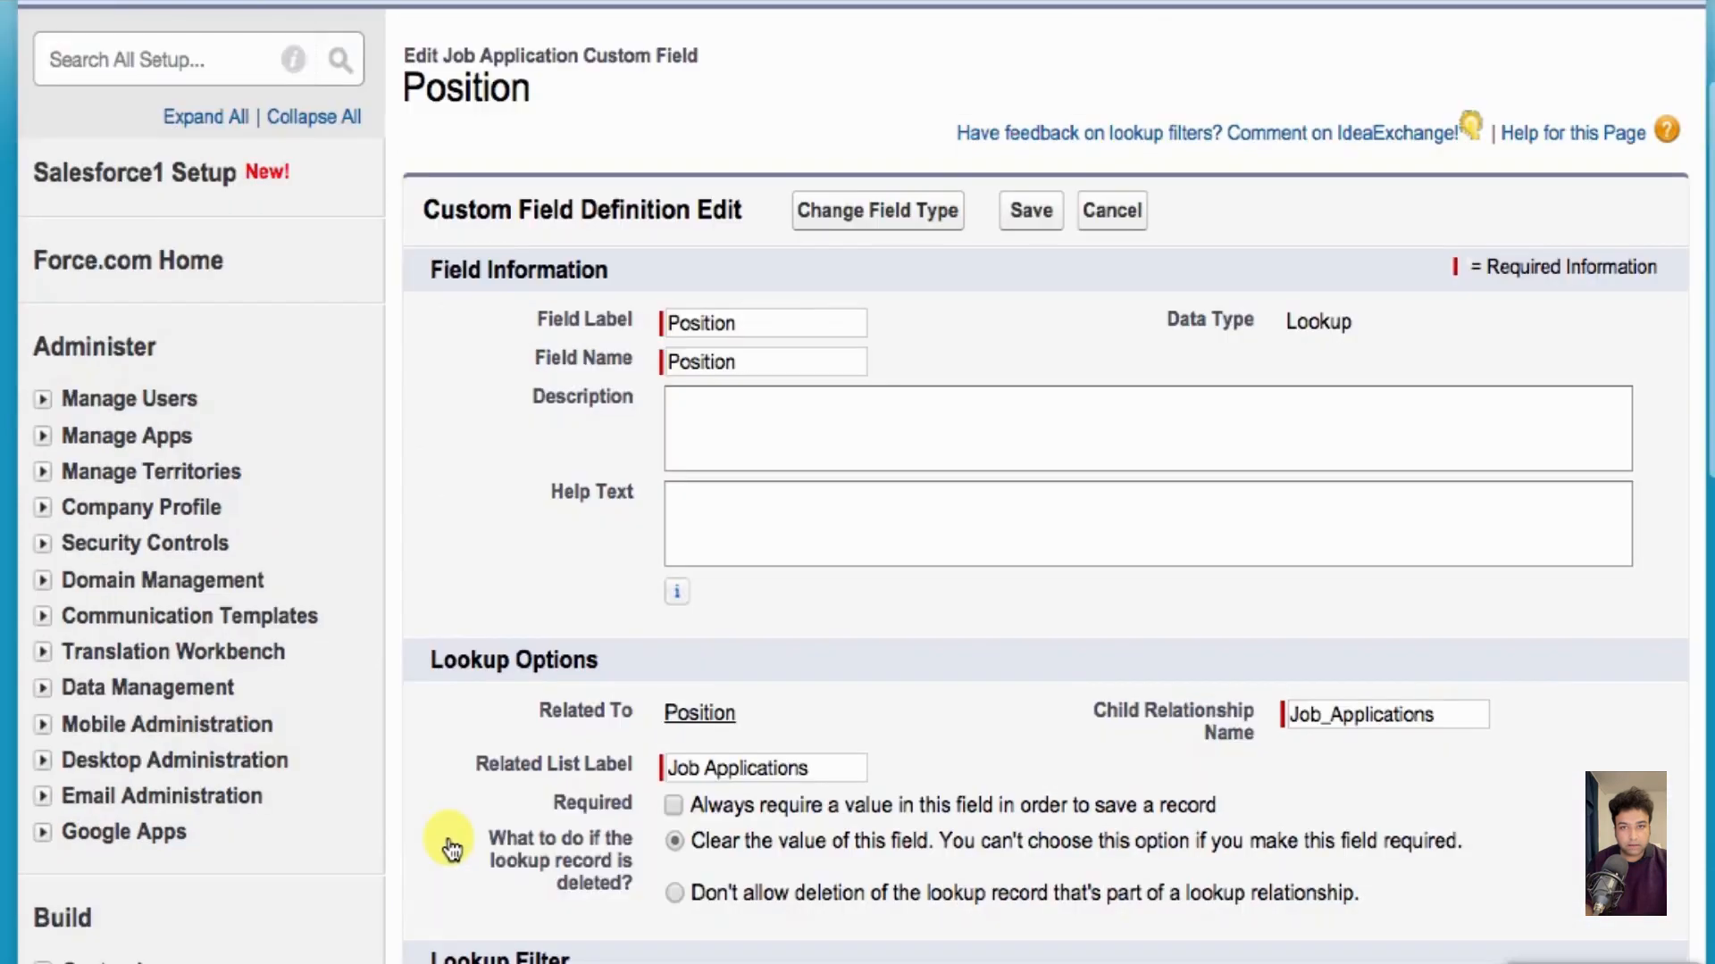
# Step: Show the lookup filter settings and insert Position: Status as the filter field
pyautogui.scroll(-2, 451, 849)
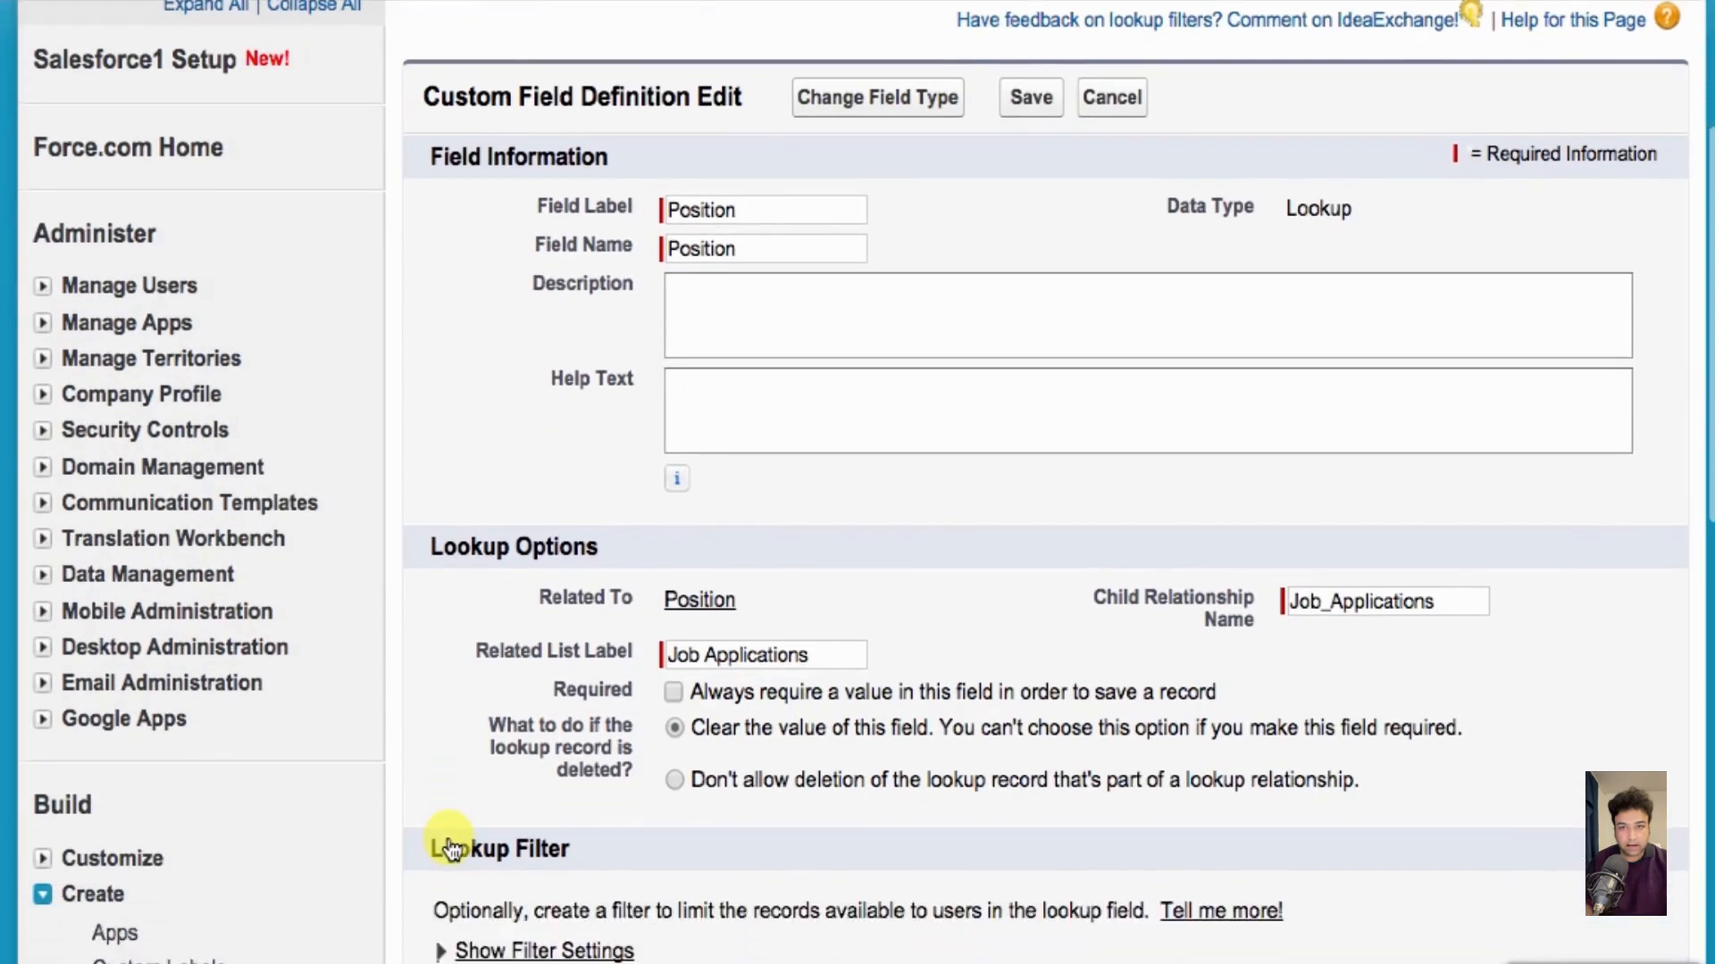
pyautogui.scroll(-4, 450, 848)
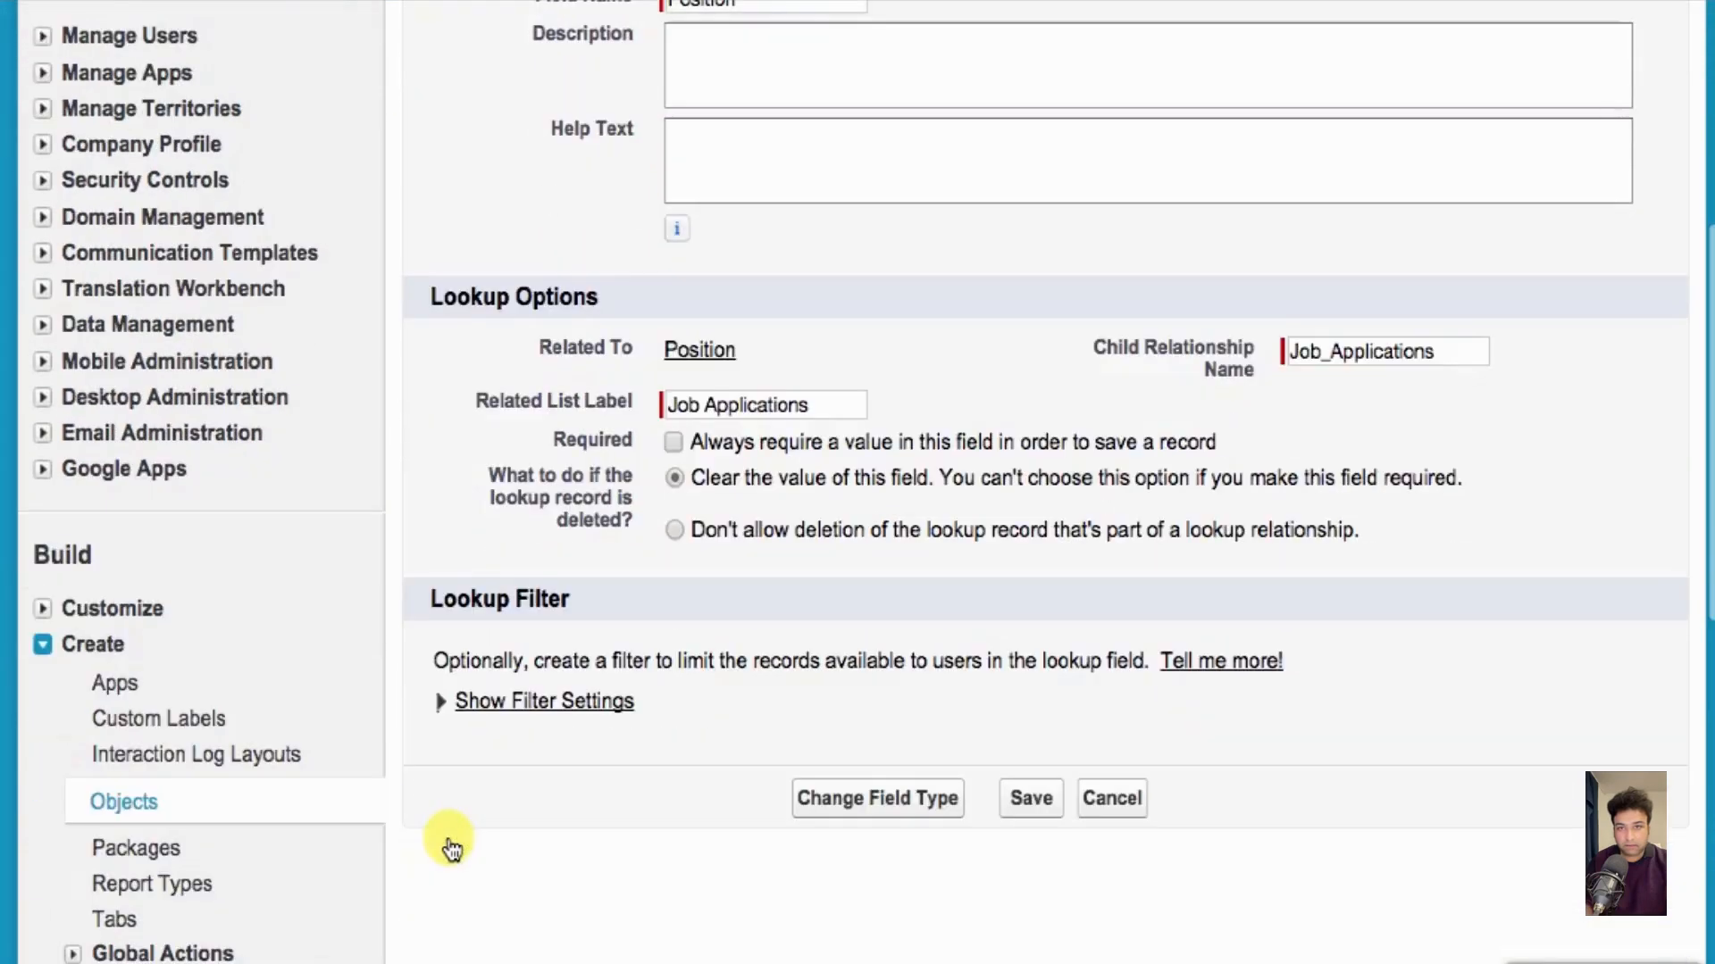
pyautogui.click(441, 705)
pyautogui.scroll(-2, 1050, 618)
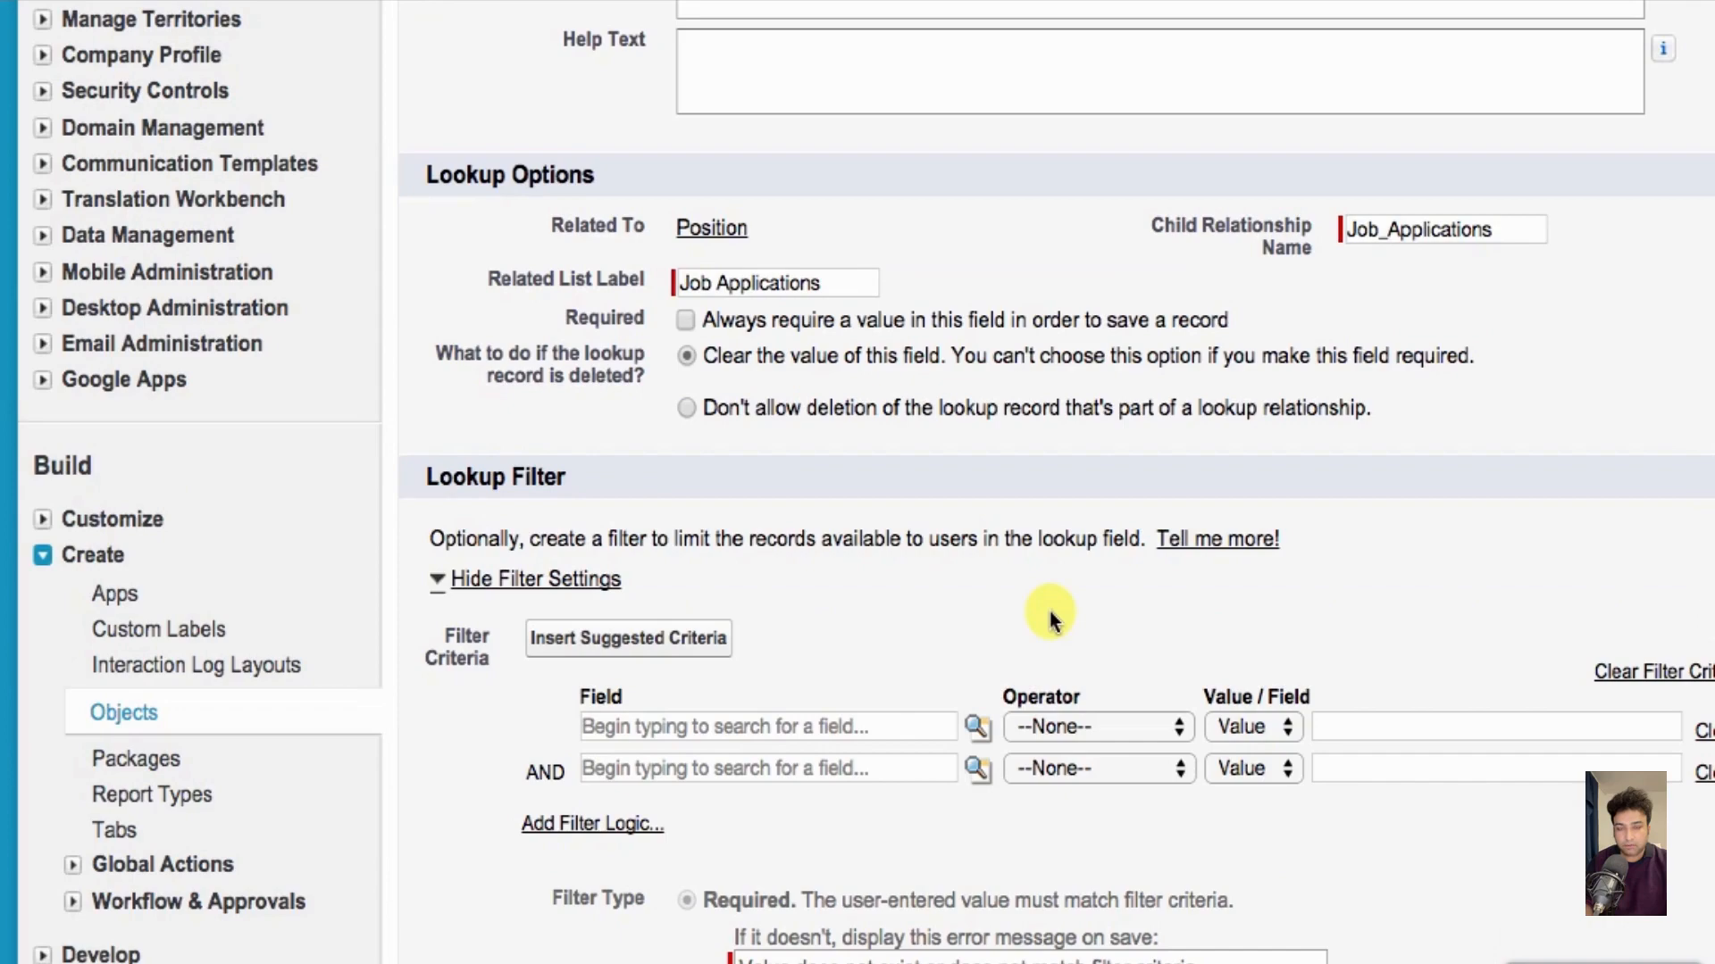
pyautogui.click(978, 730)
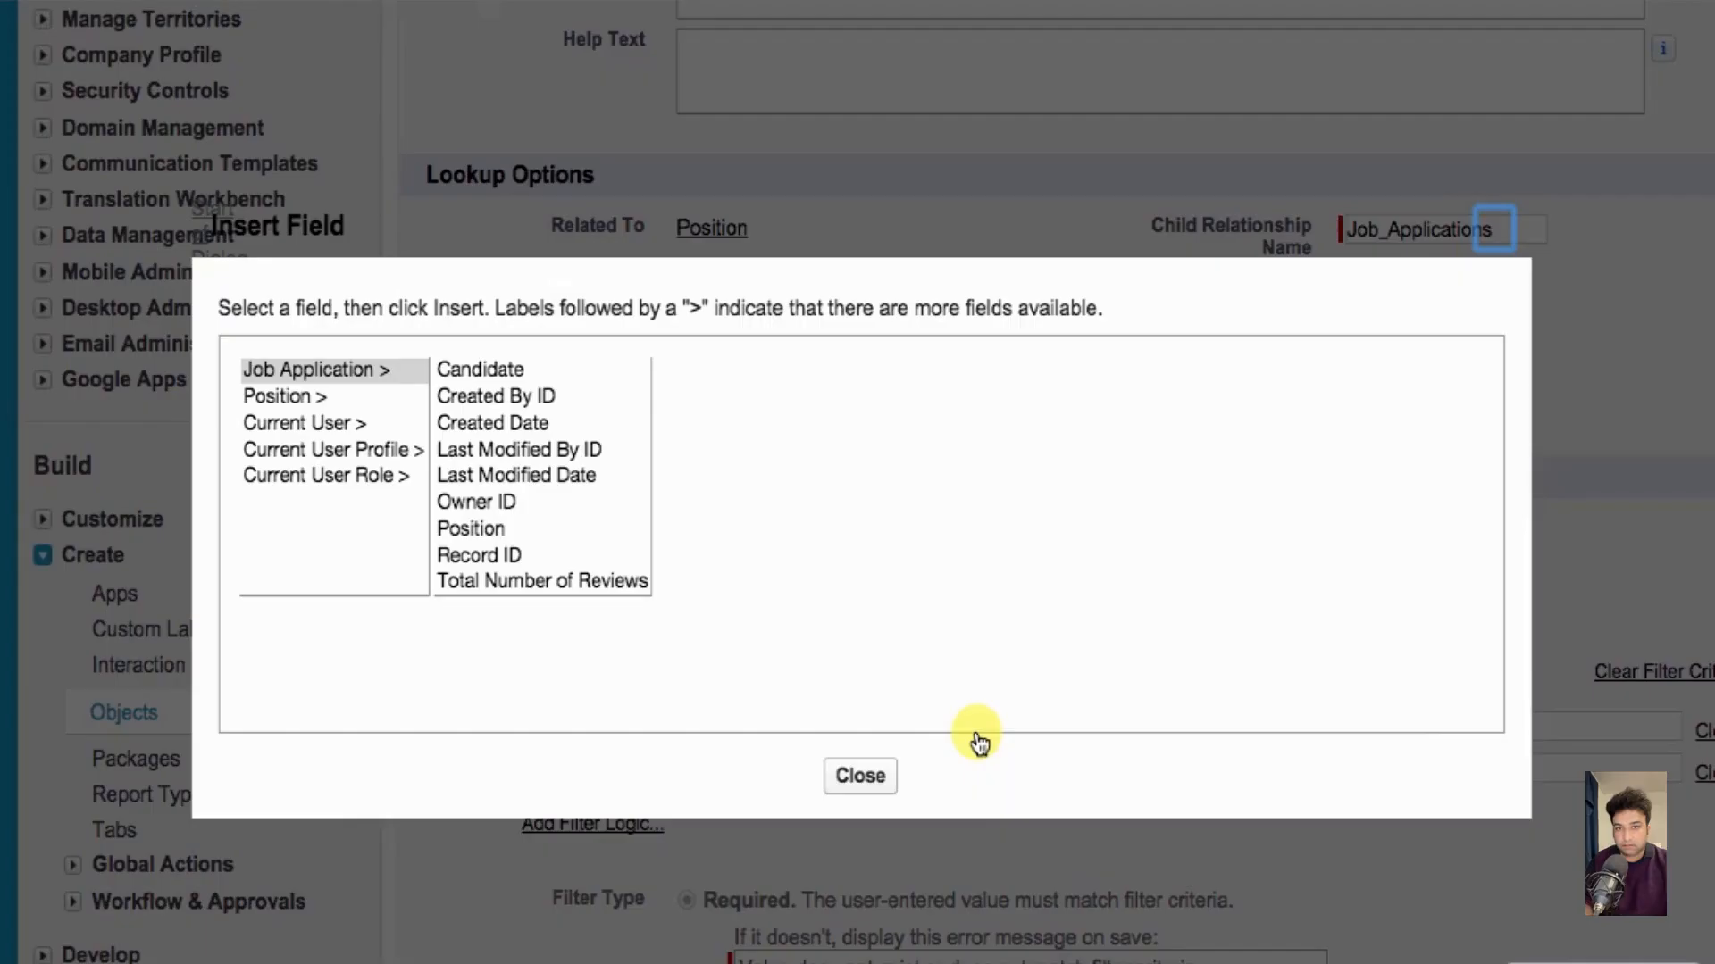
pyautogui.click(375, 398)
pyautogui.click(523, 576)
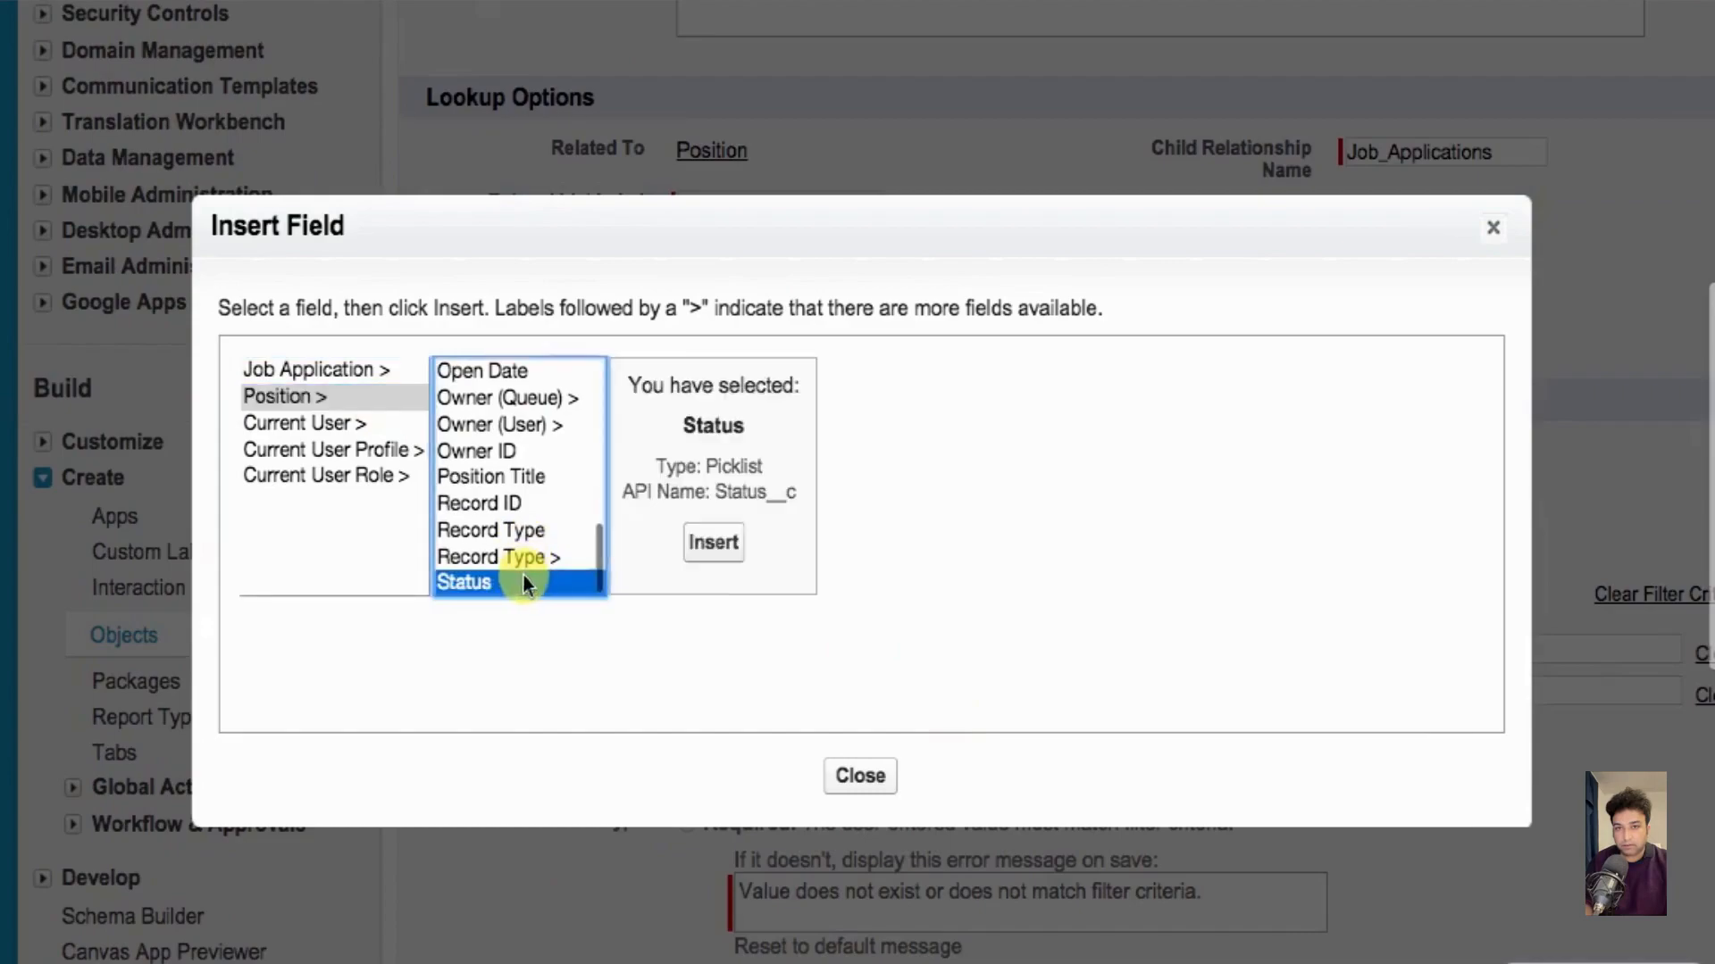
pyautogui.click(710, 545)
# Step: Set the filter to equals Open - Approved, make it optional, and save the field
pyautogui.click(1175, 627)
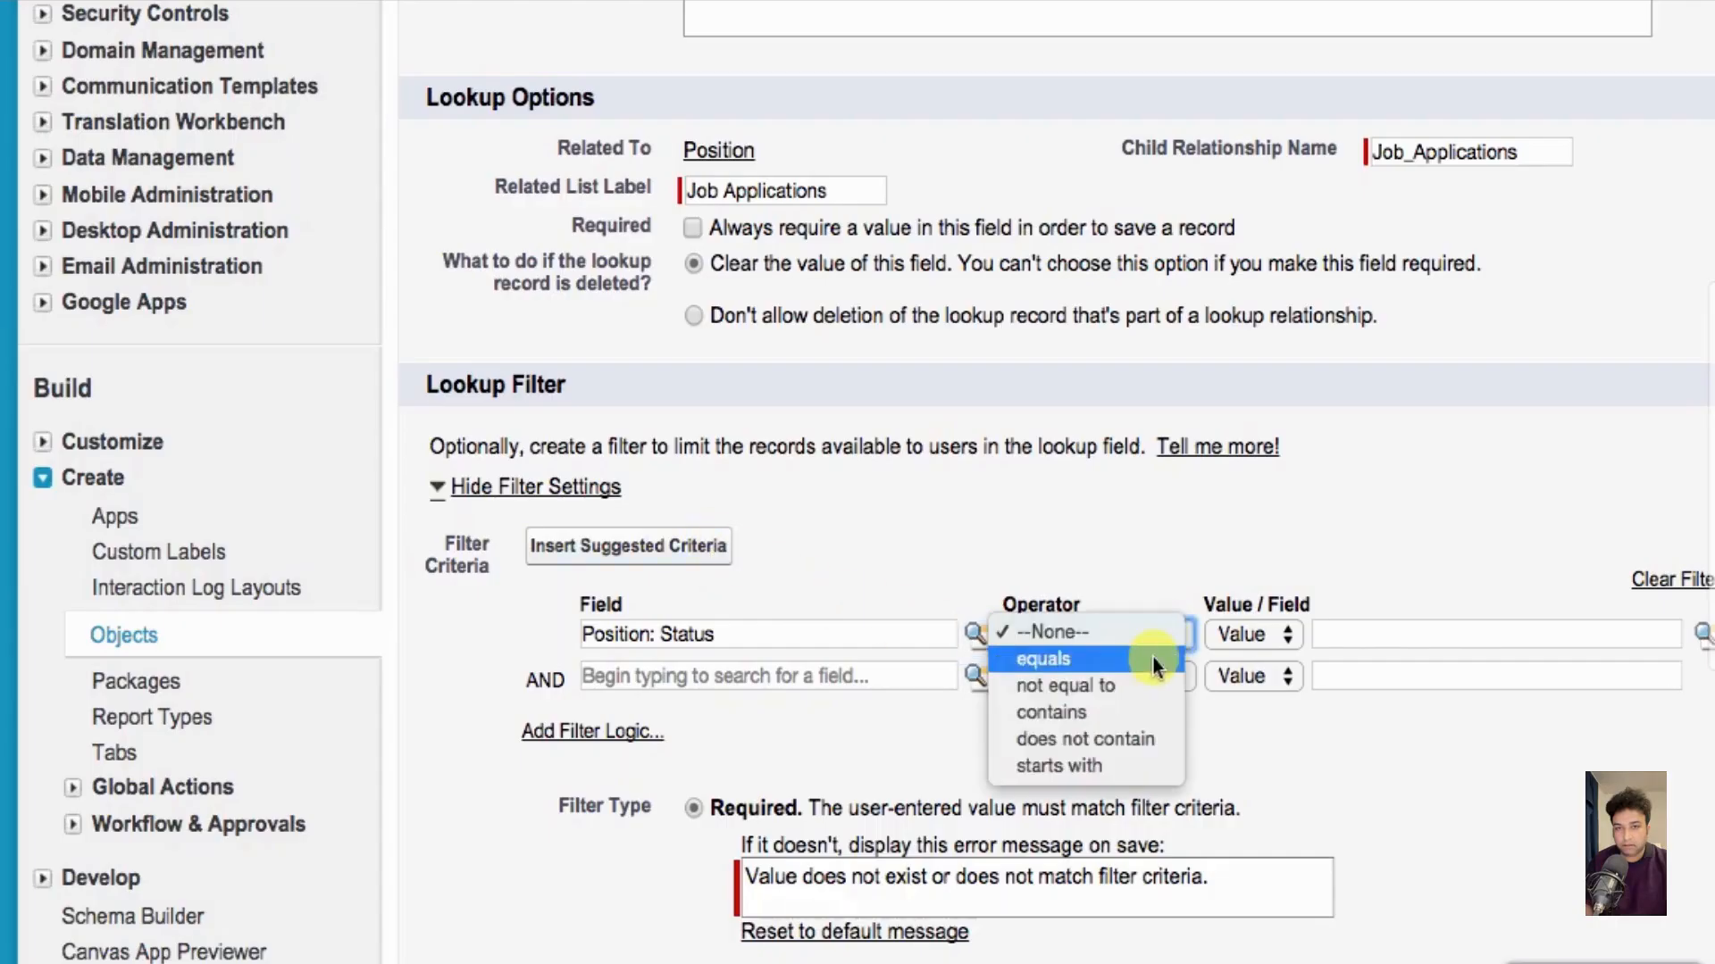
pyautogui.click(1153, 657)
pyautogui.click(1701, 636)
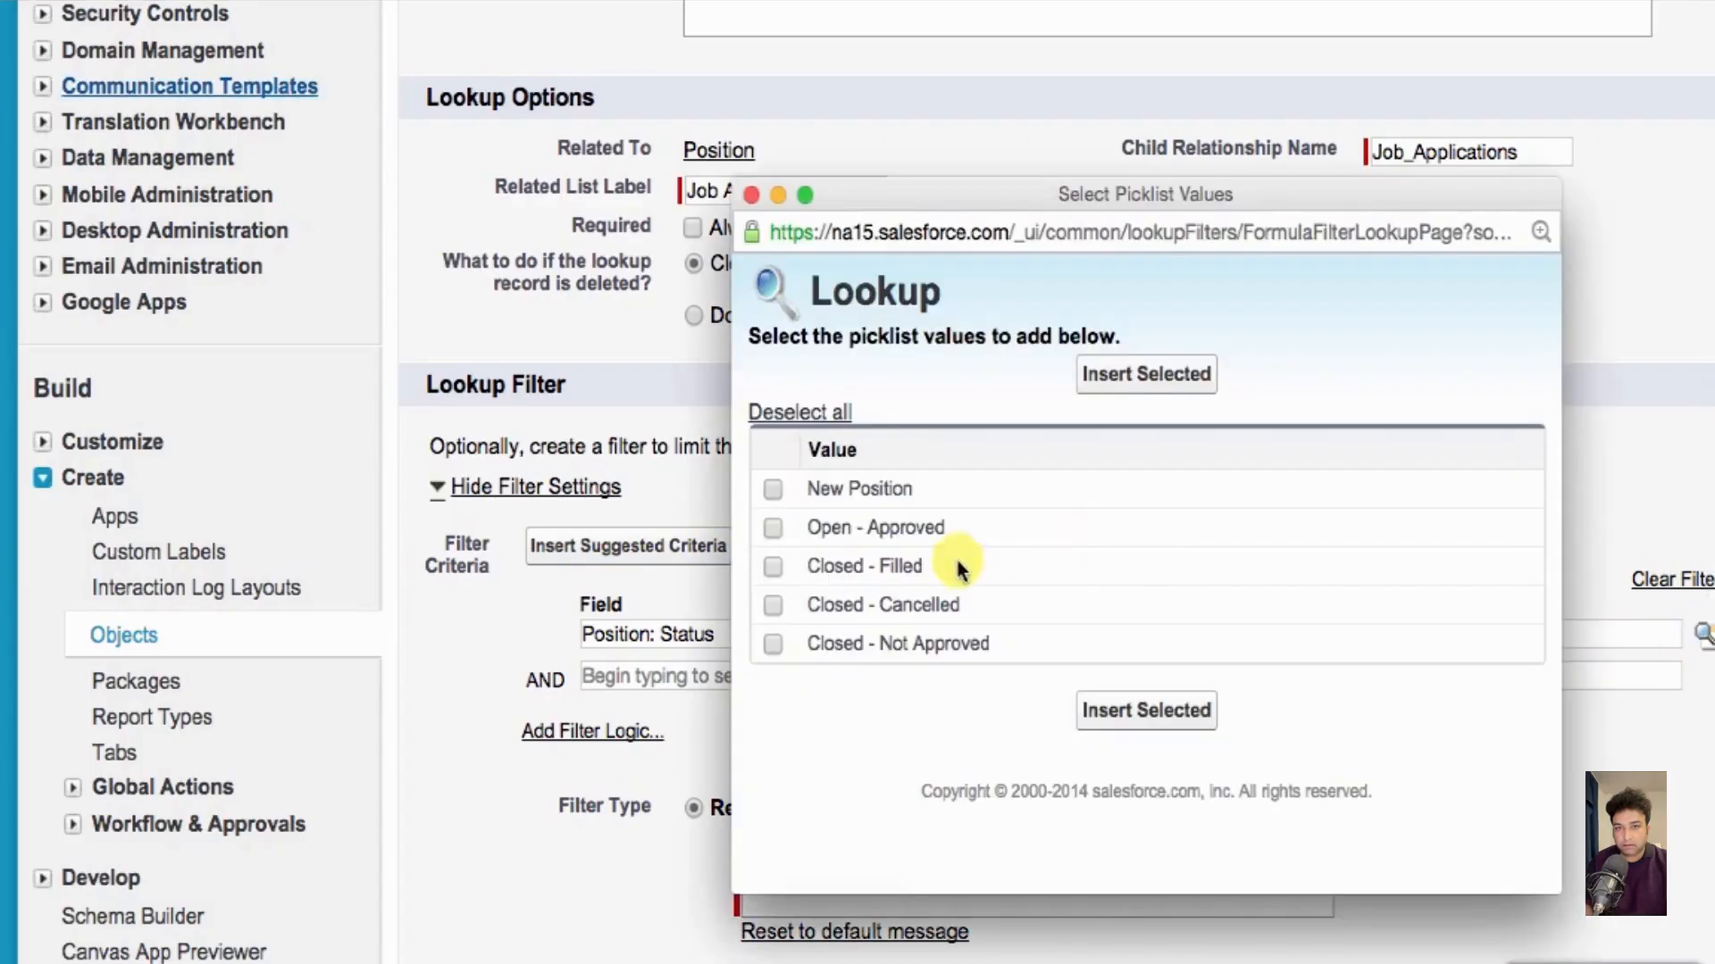
pyautogui.click(773, 528)
pyautogui.click(1112, 710)
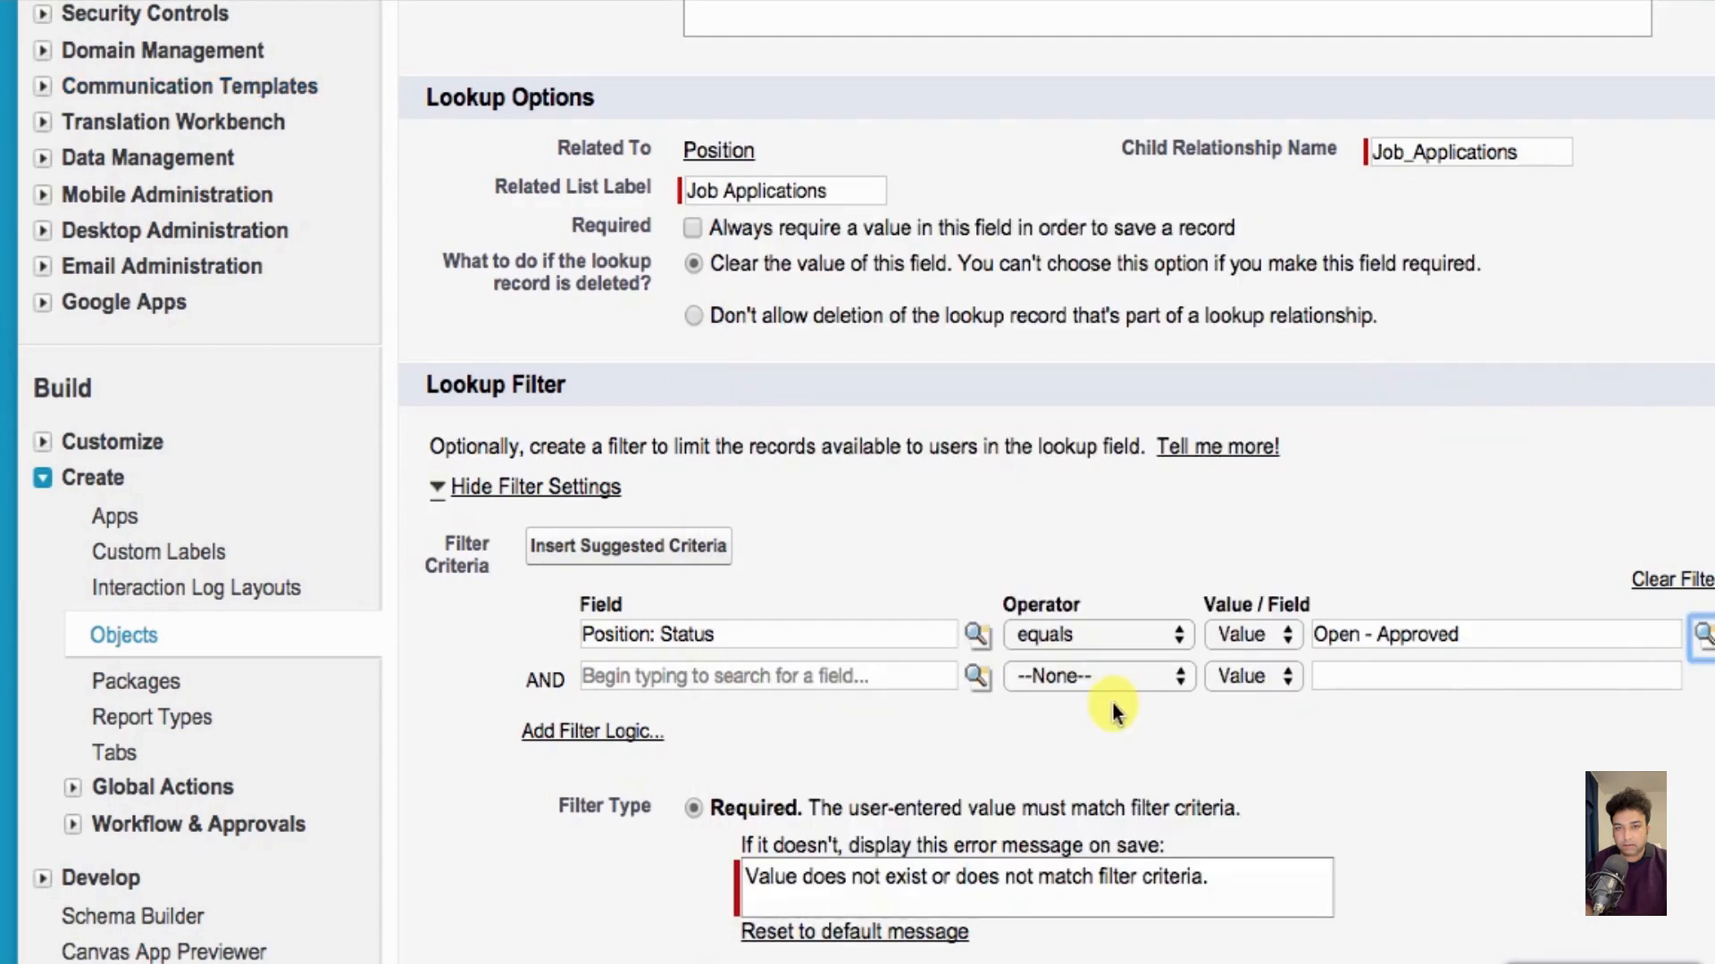
pyautogui.scroll(-4, 1112, 701)
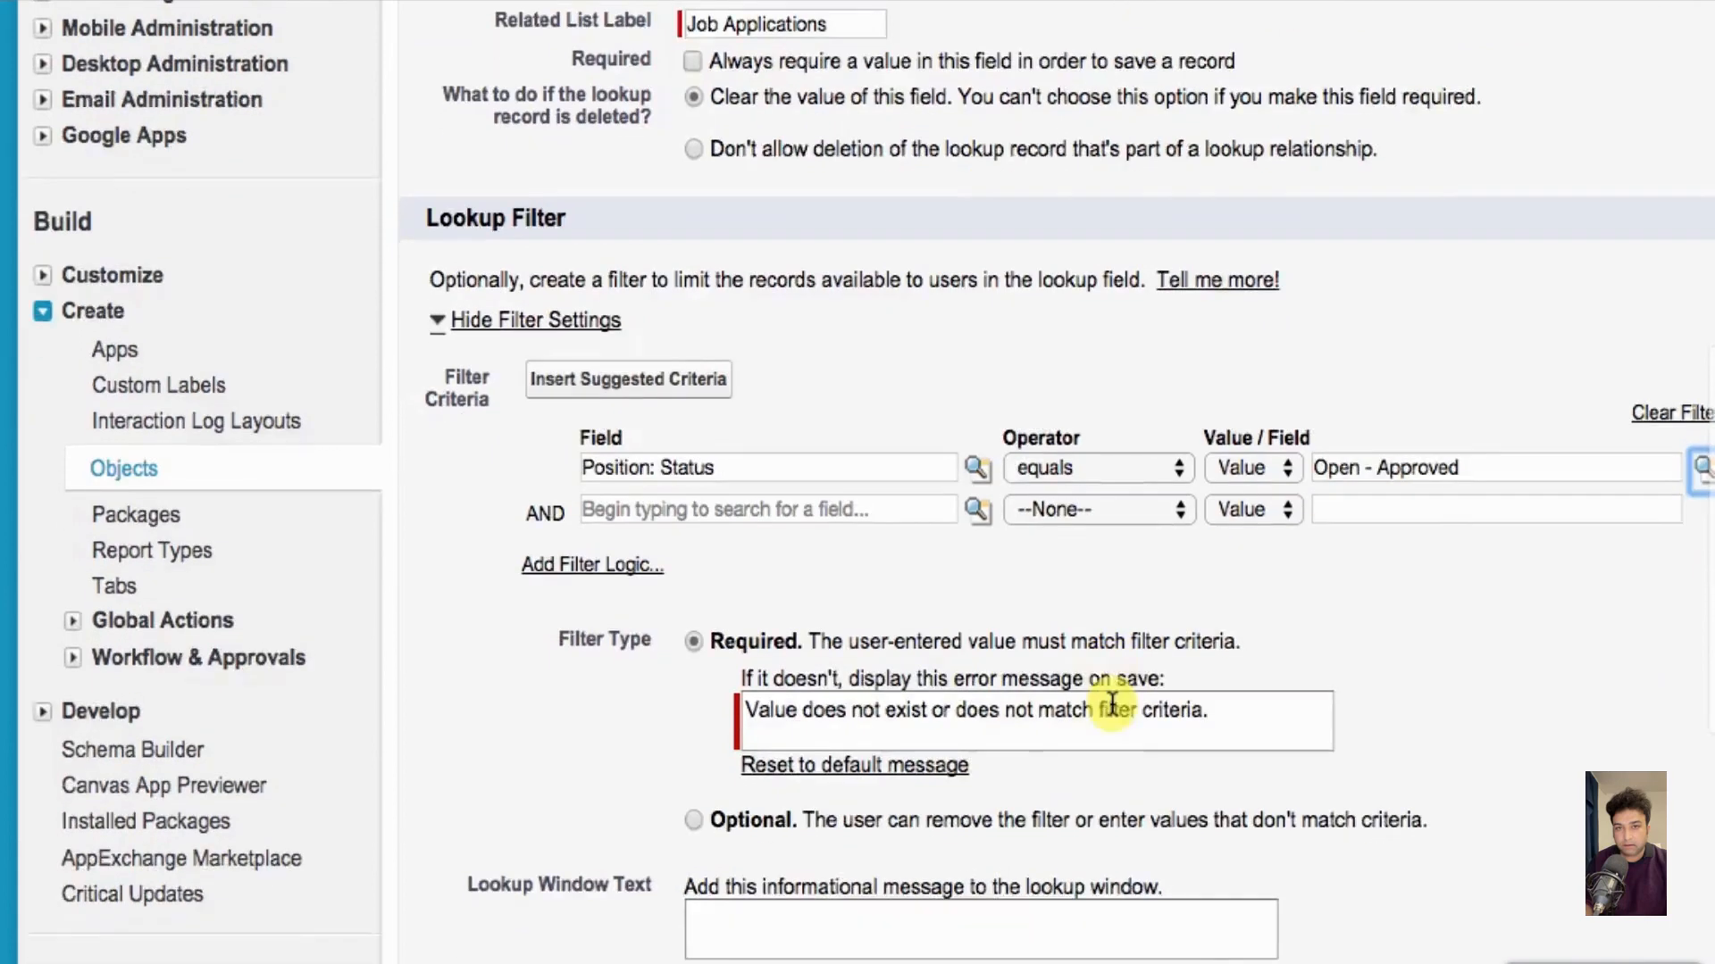
pyautogui.scroll(-2, 1113, 703)
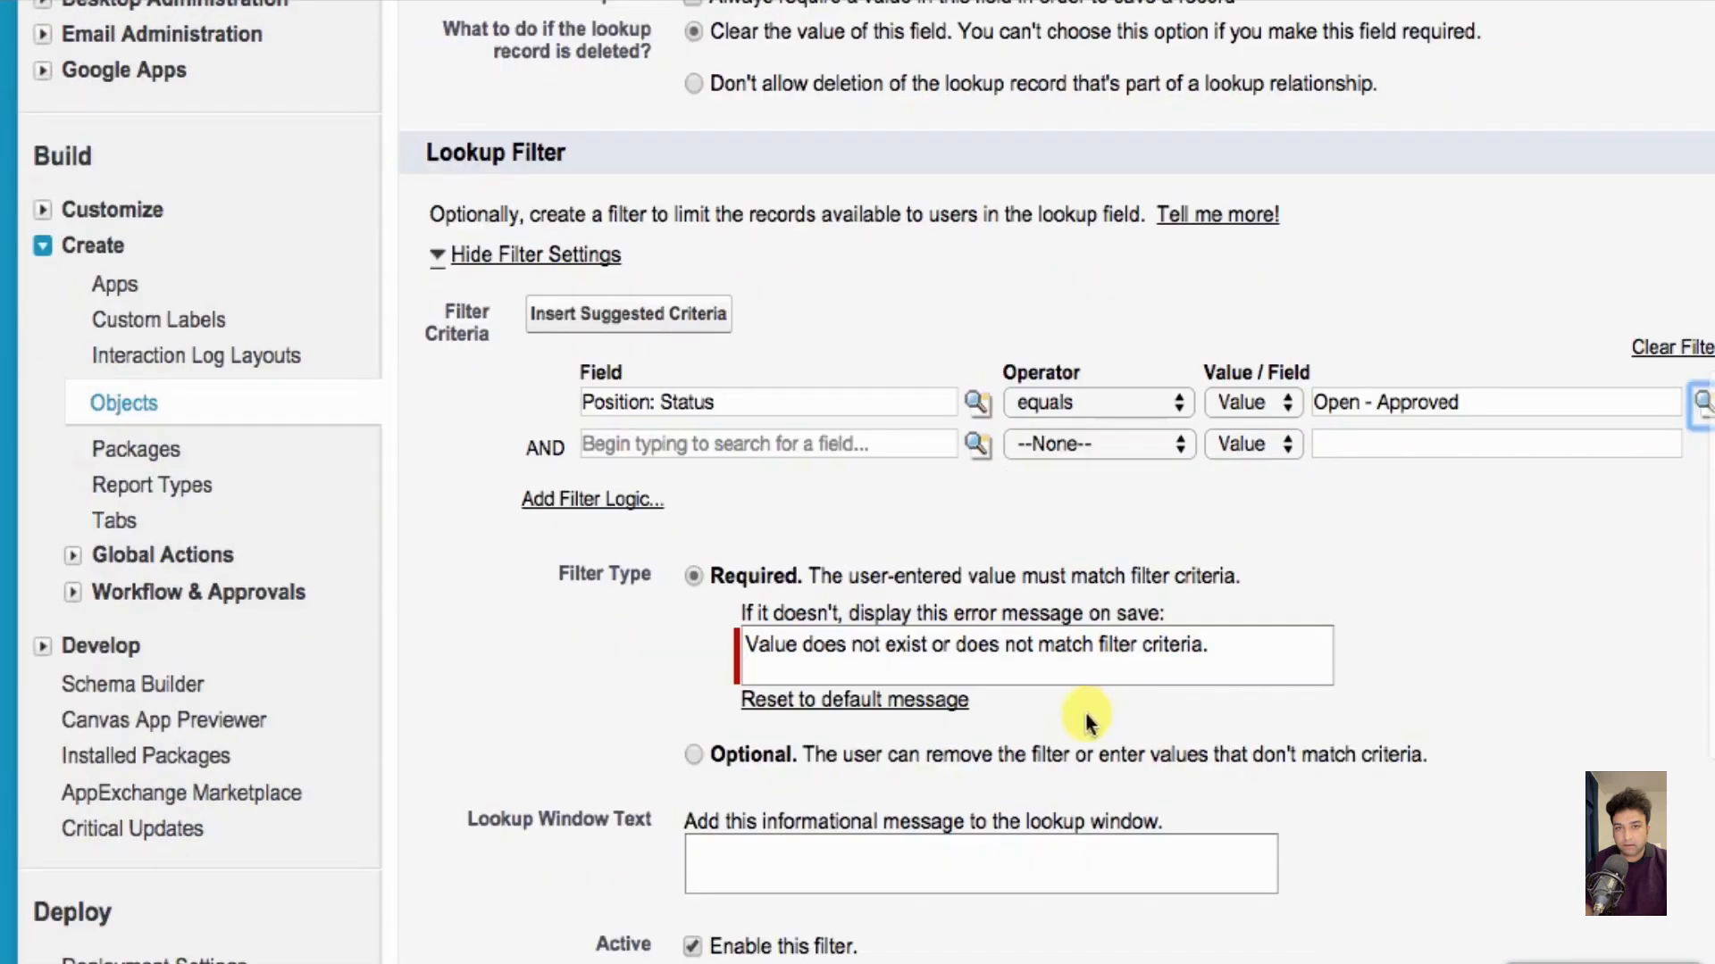
pyautogui.click(694, 754)
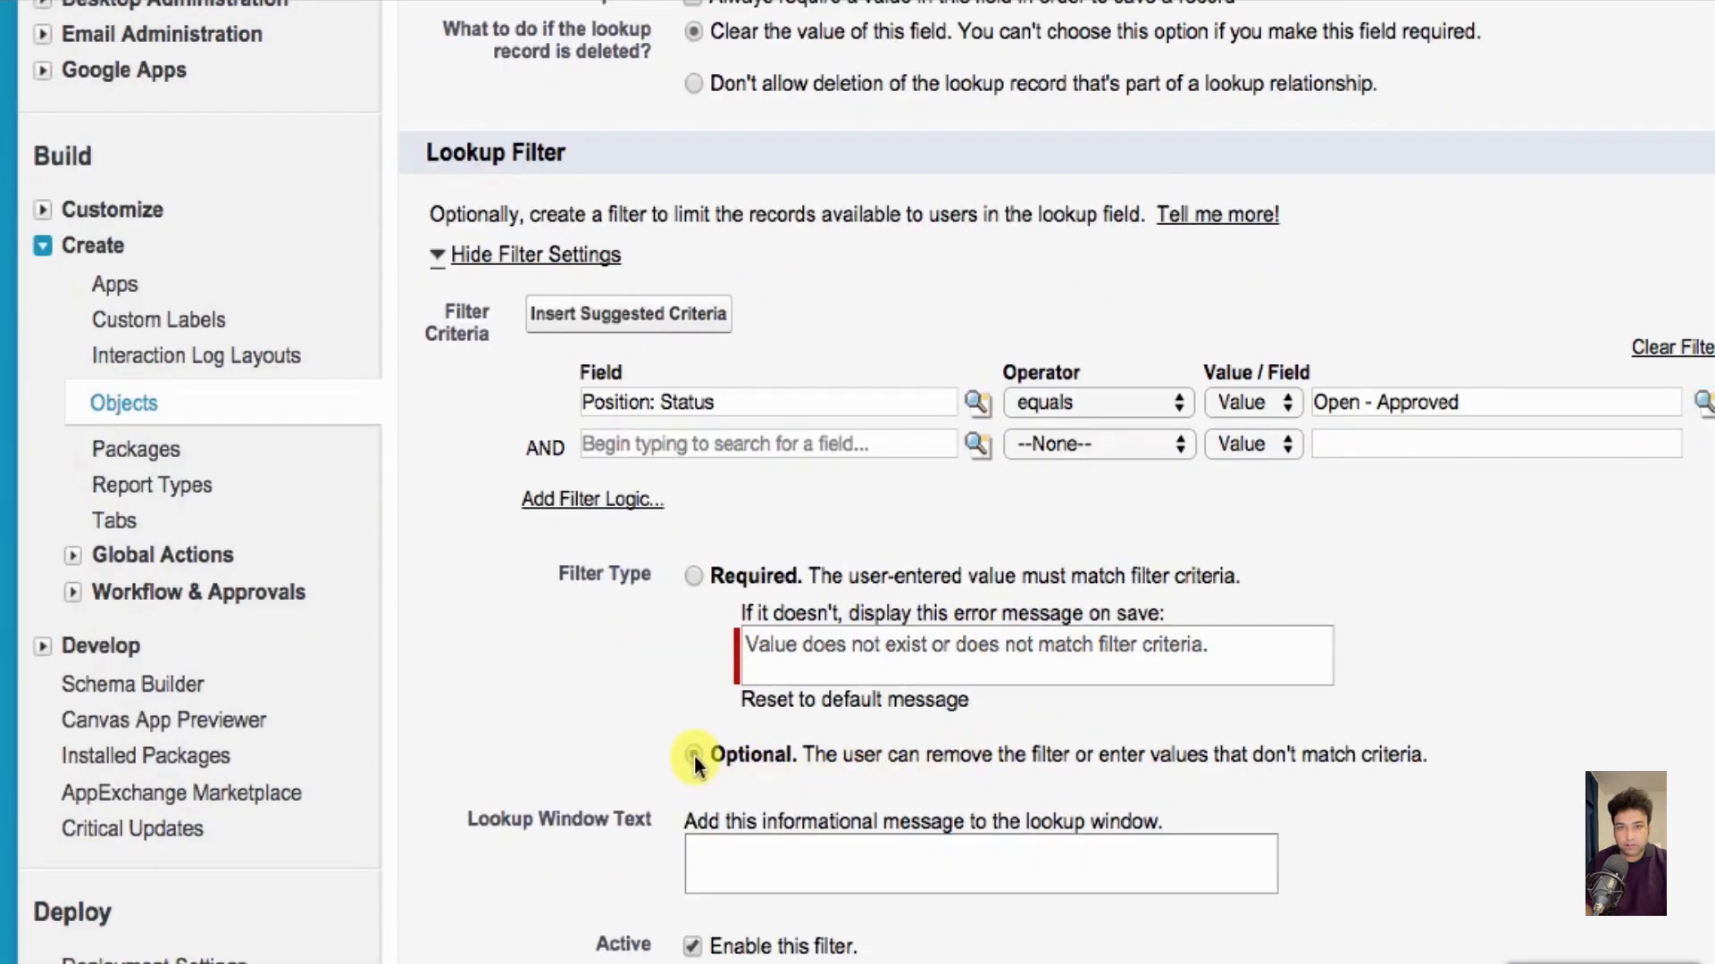
pyautogui.scroll(-8, 694, 754)
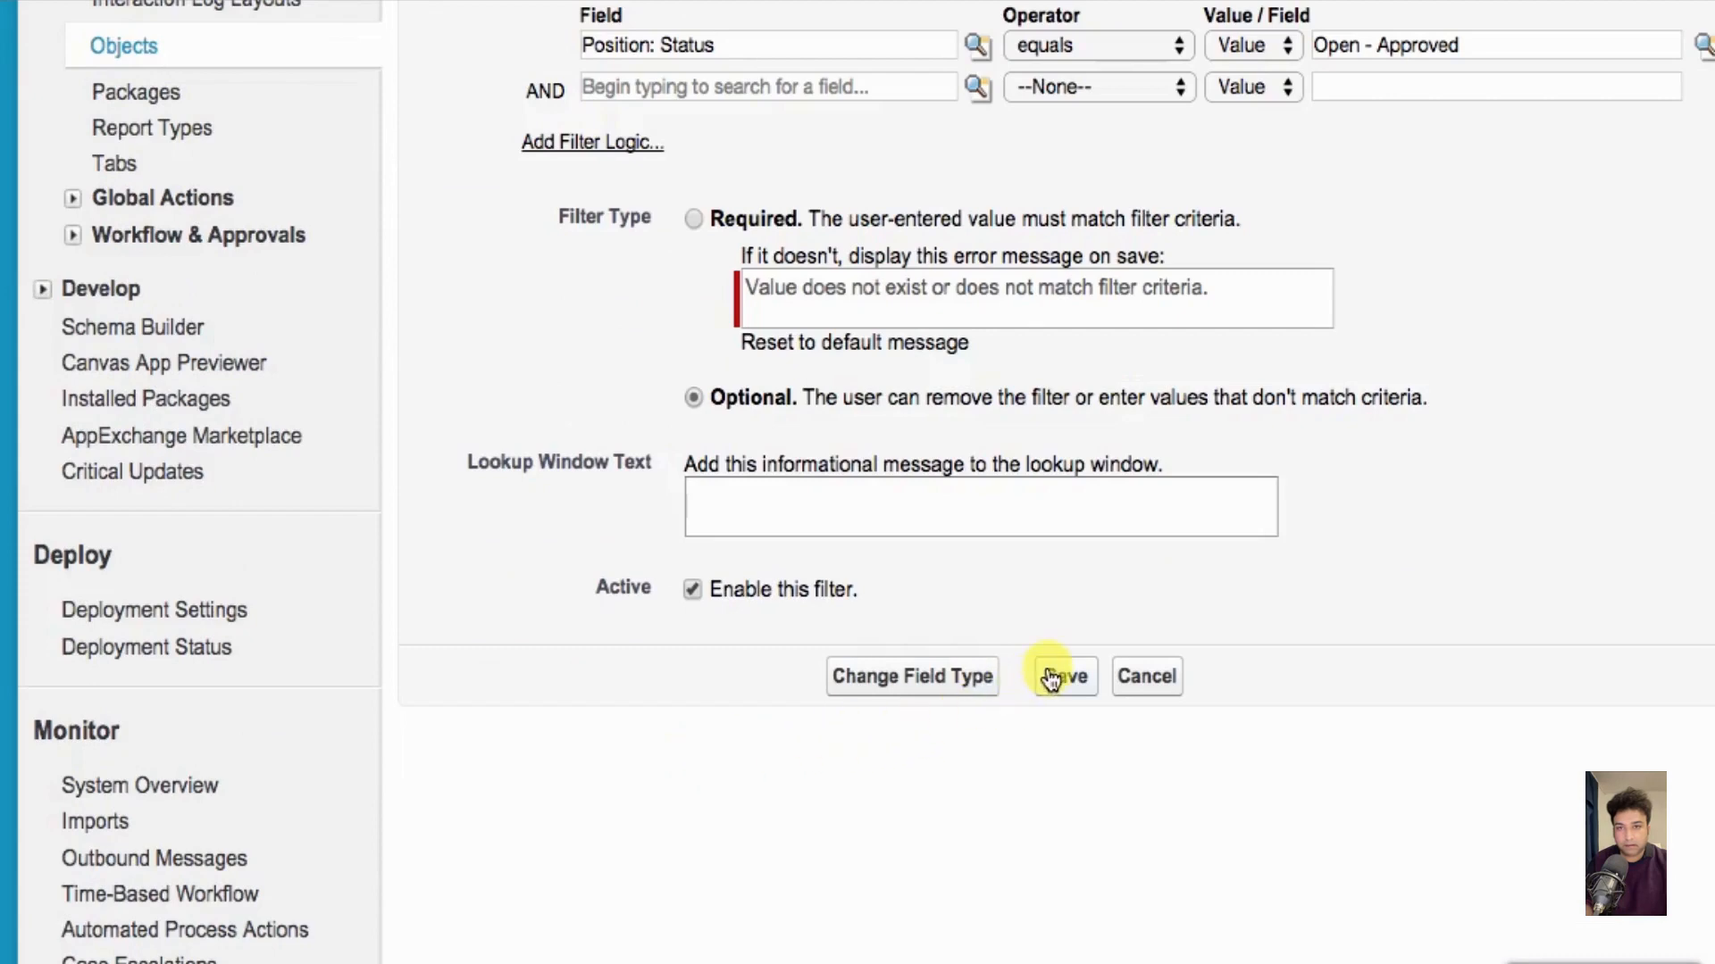
pyautogui.click(1054, 678)
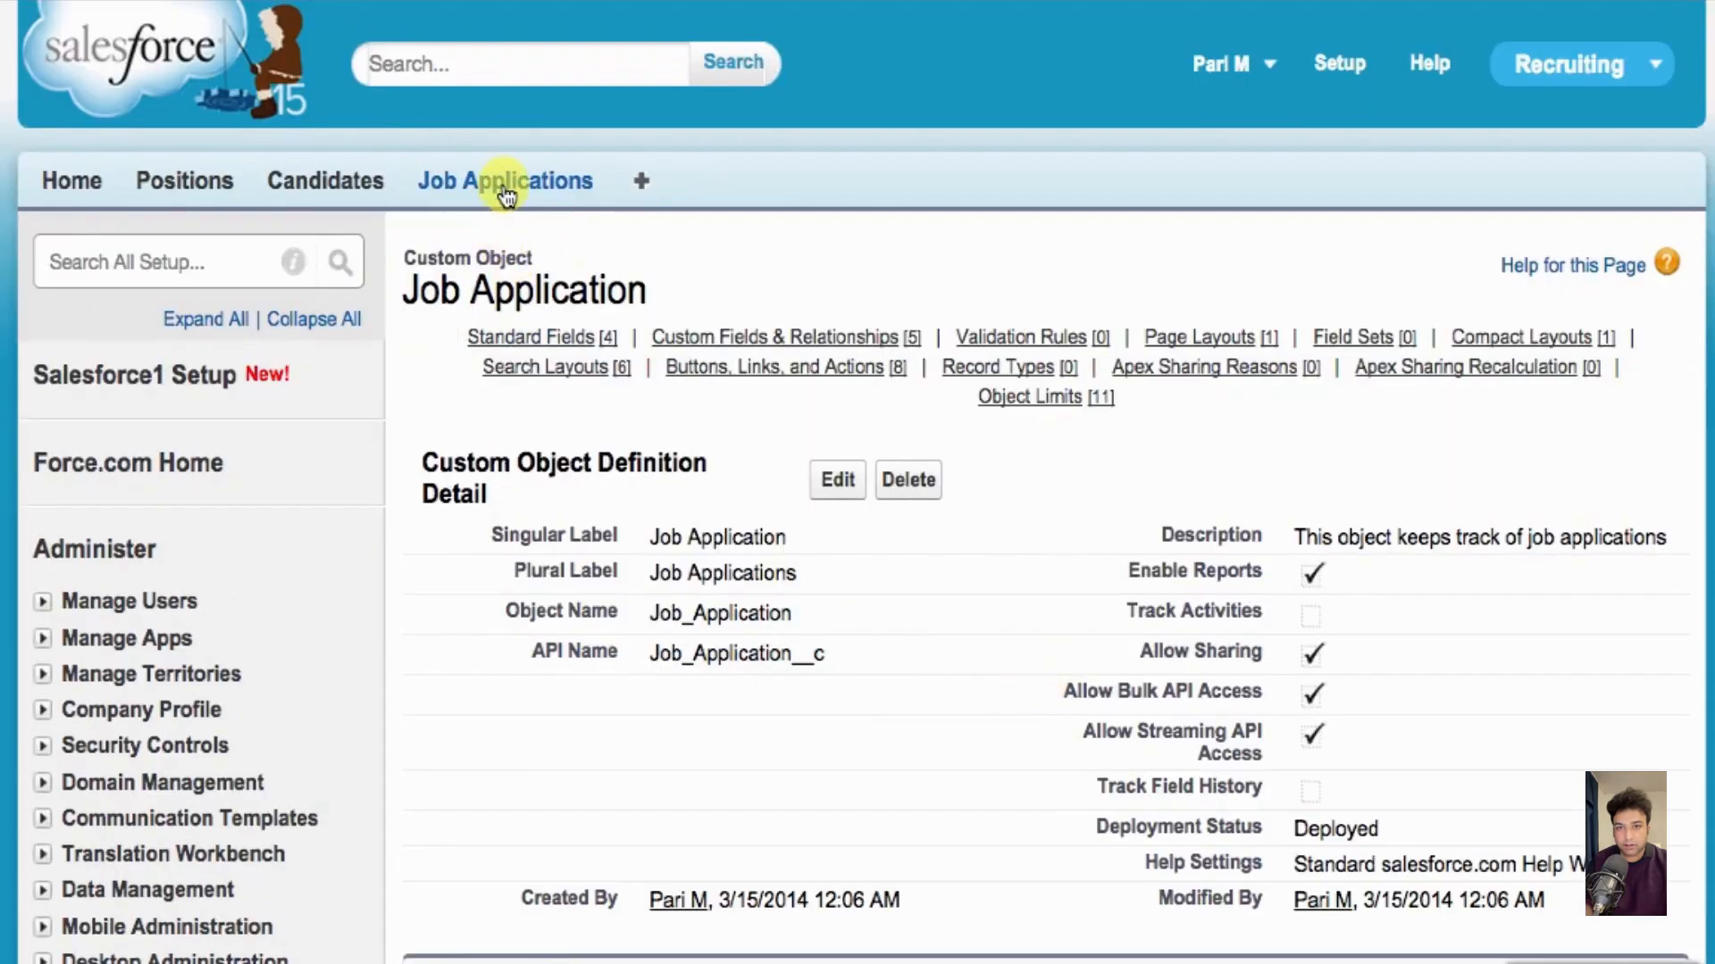
# Step: Open a new job application's Position lookup and check it lists only Open - Approved positions
pyautogui.click(506, 196)
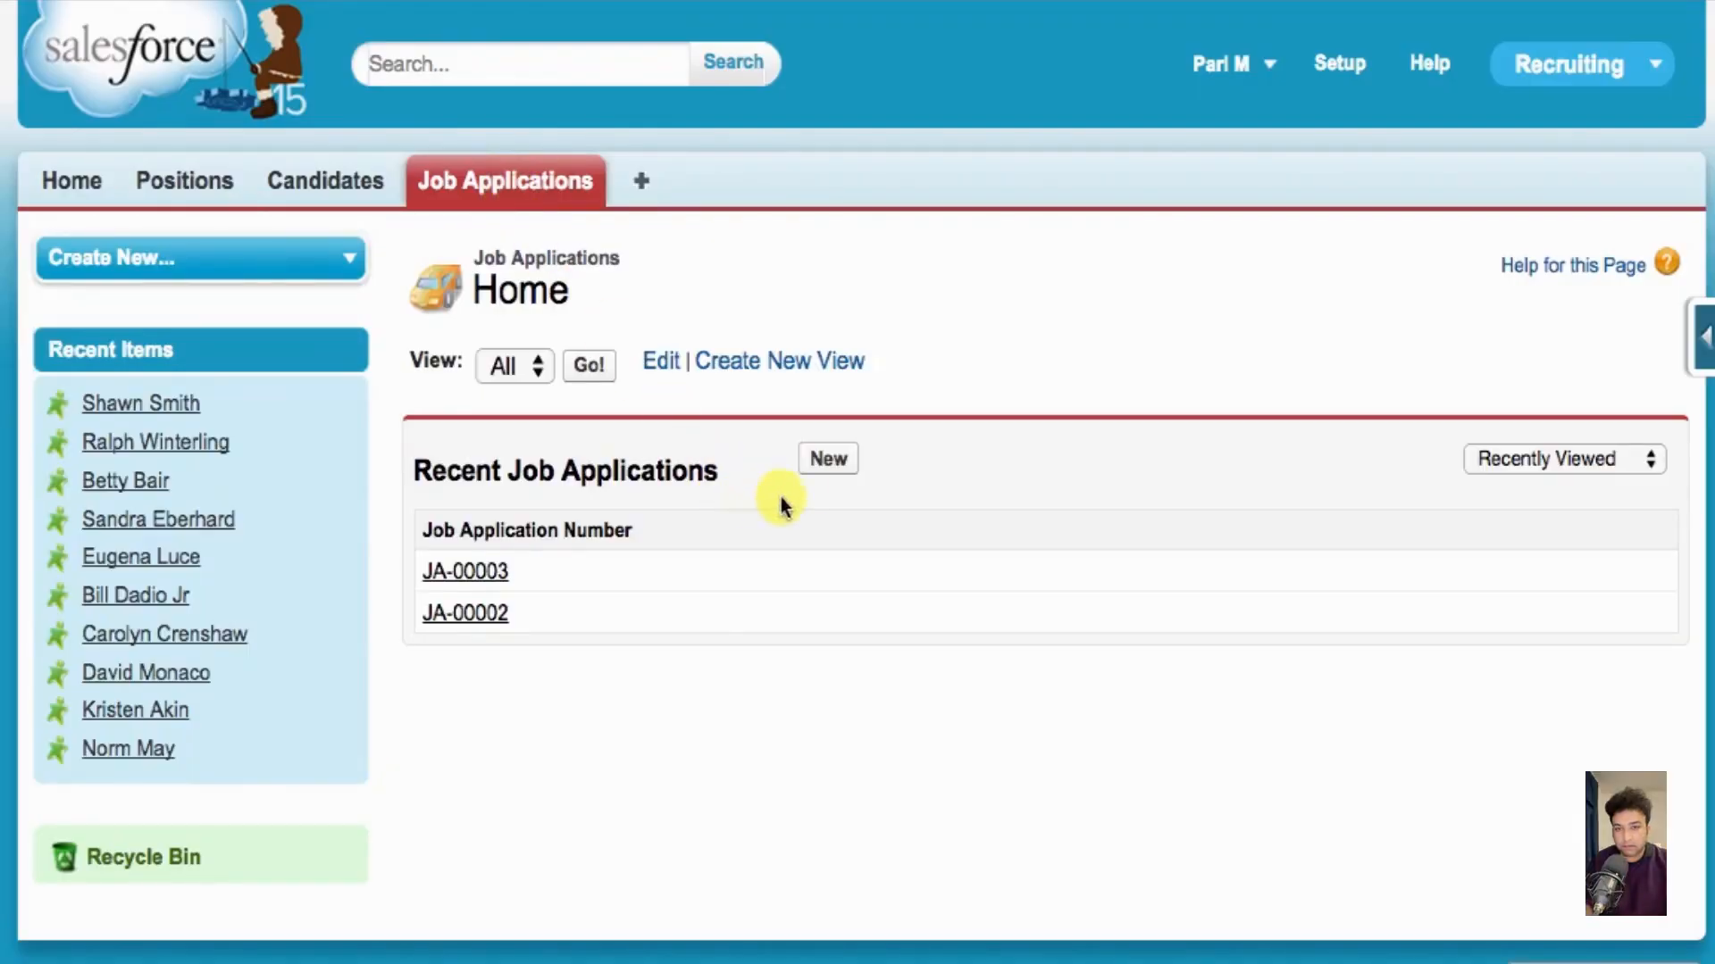
pyautogui.click(828, 460)
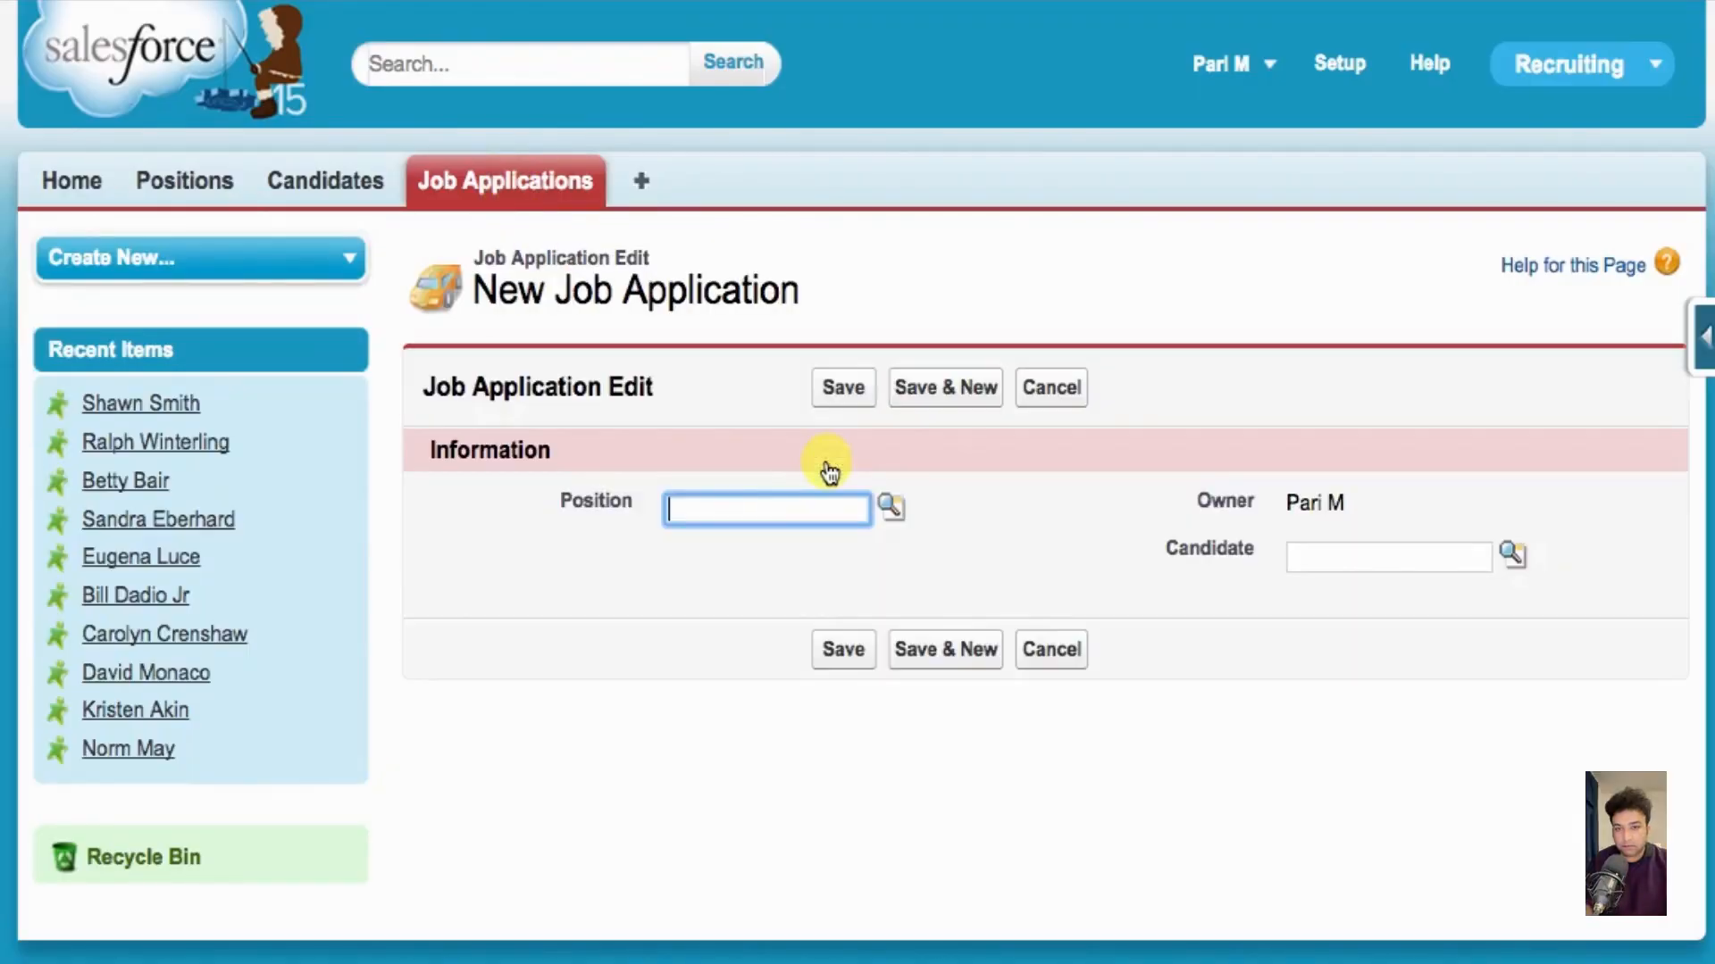
pyautogui.click(886, 522)
pyautogui.scroll(-5, 1076, 566)
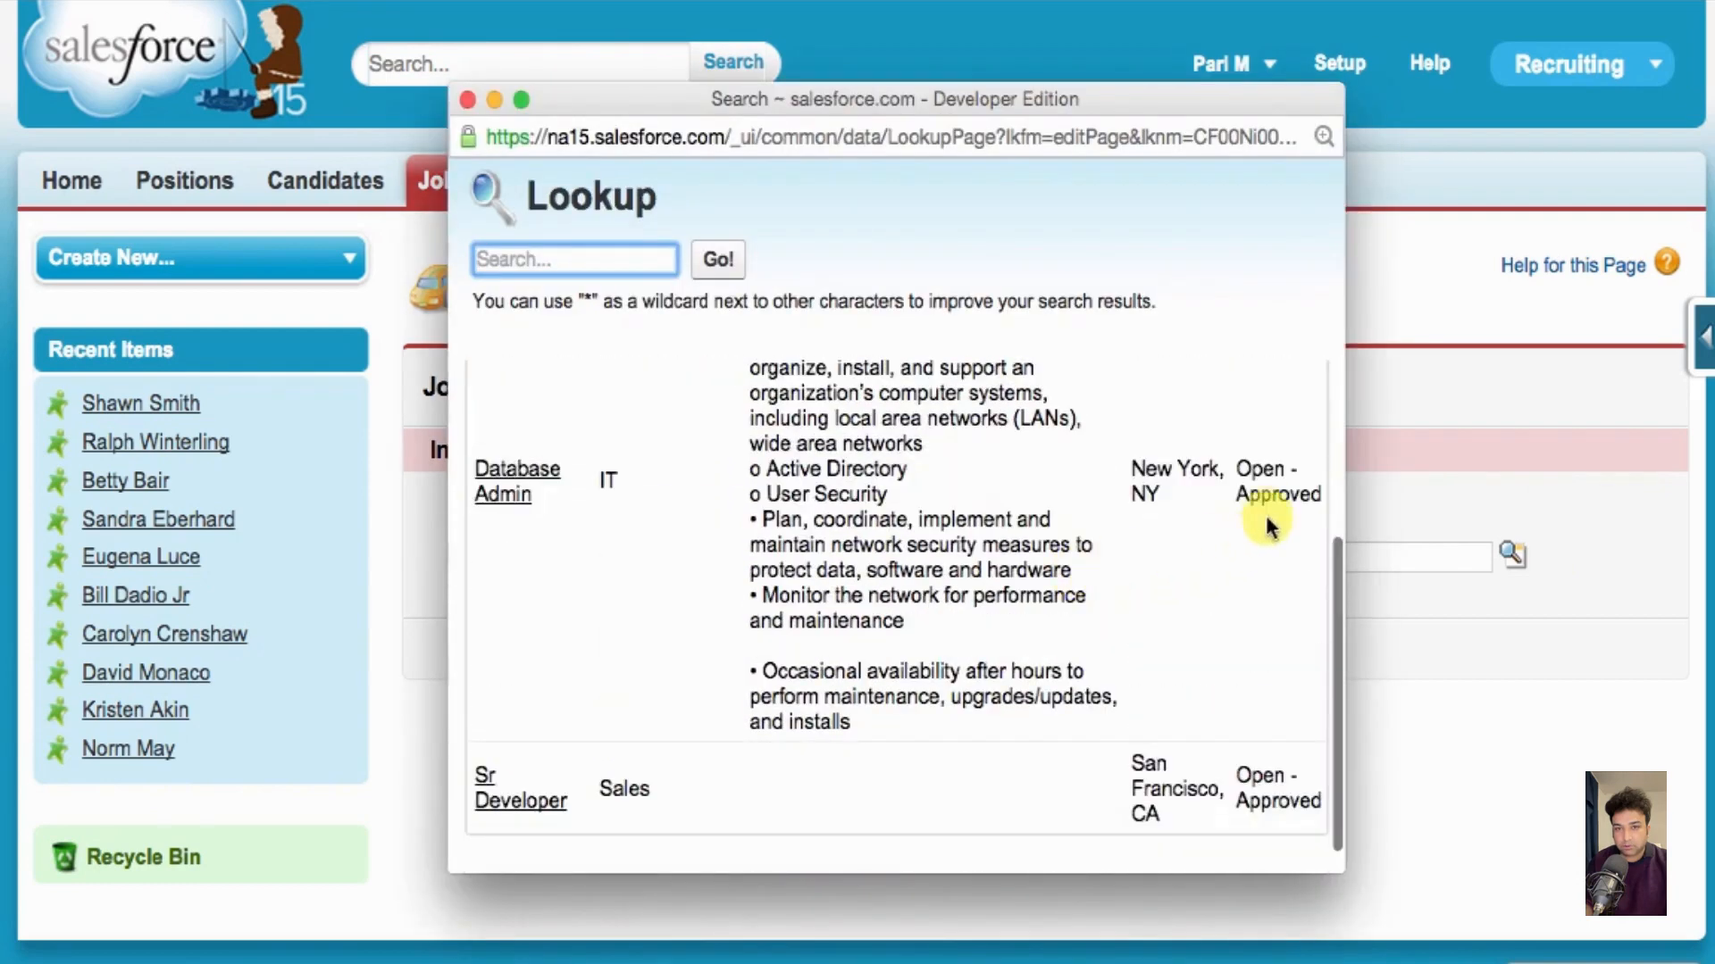
pyautogui.moveTo(1240, 470); pyautogui.dragTo(1297, 471)
pyautogui.moveTo(1233, 775); pyautogui.dragTo(1321, 800)
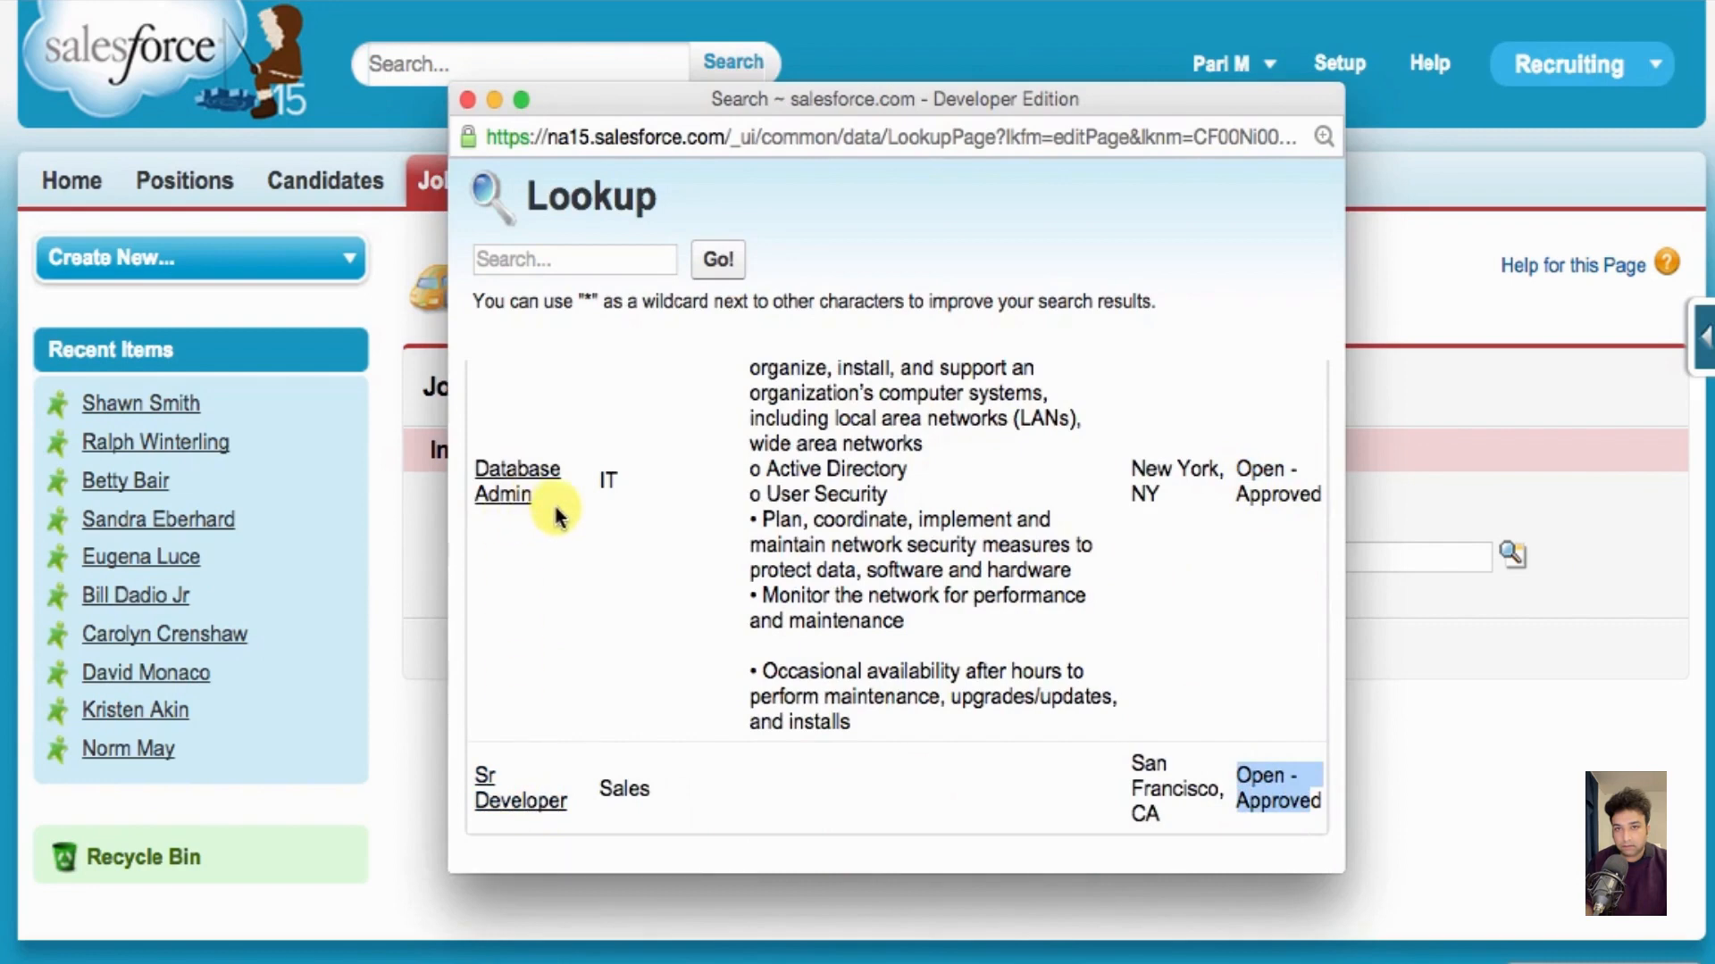
pyautogui.scroll(3, 556, 516)
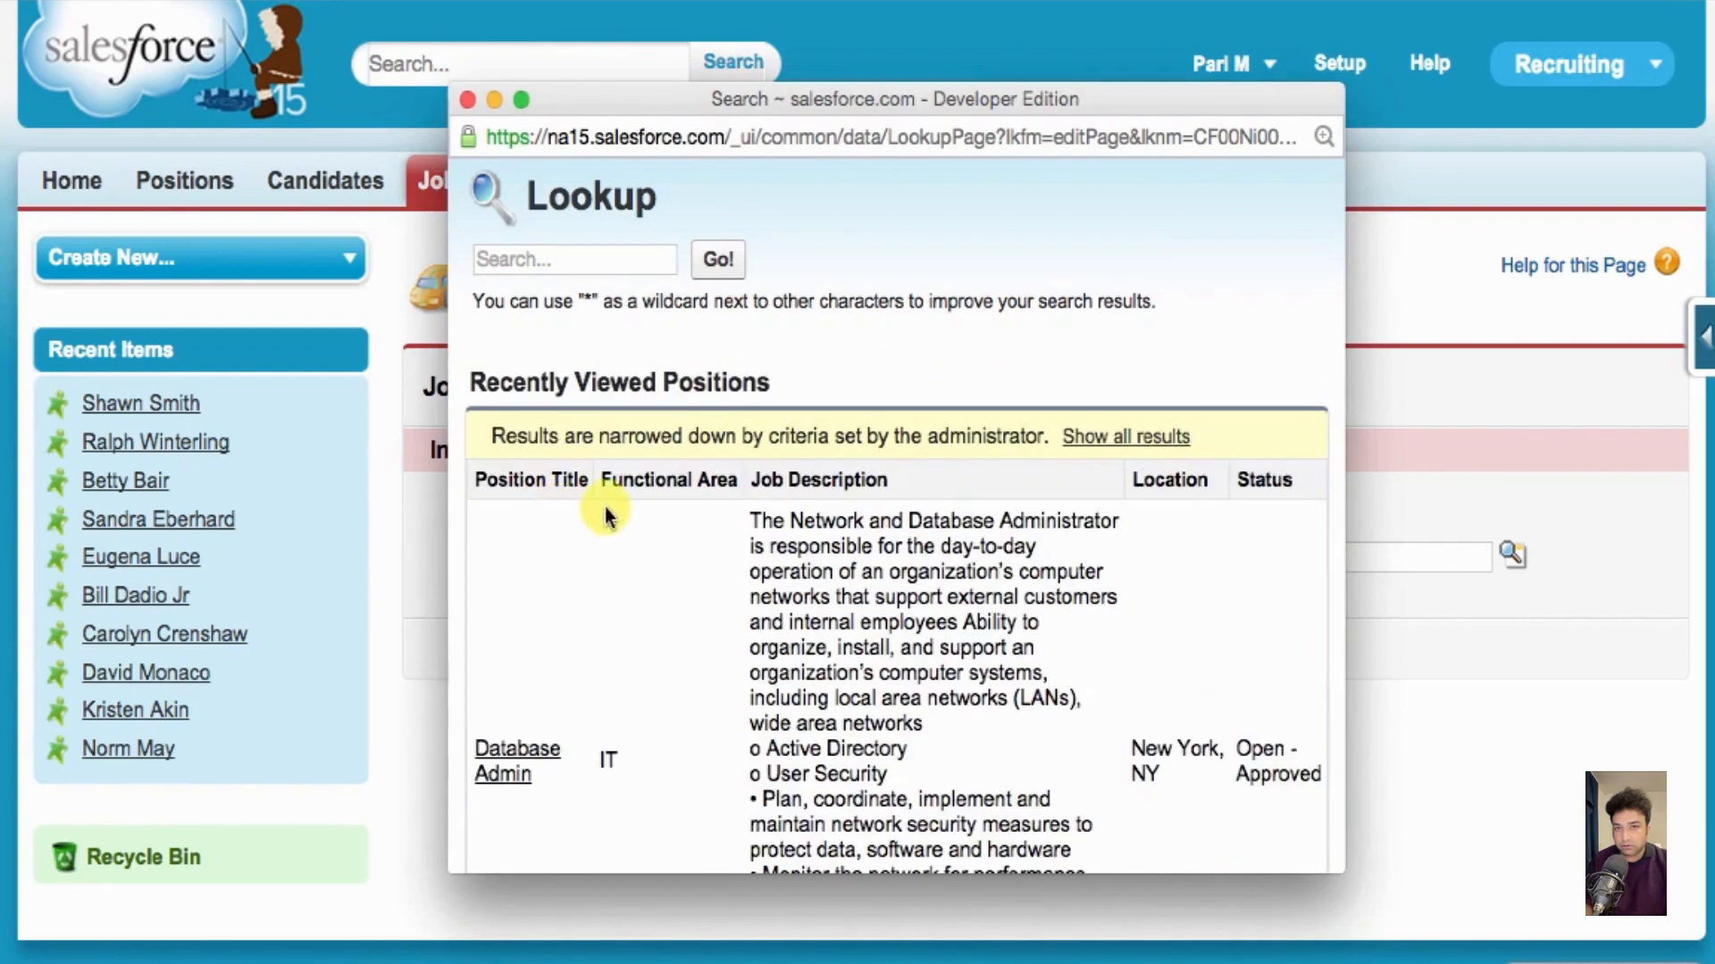
# Step: Show all lookup results ignoring the filter, review them, and close the lookup
pyautogui.click(1121, 445)
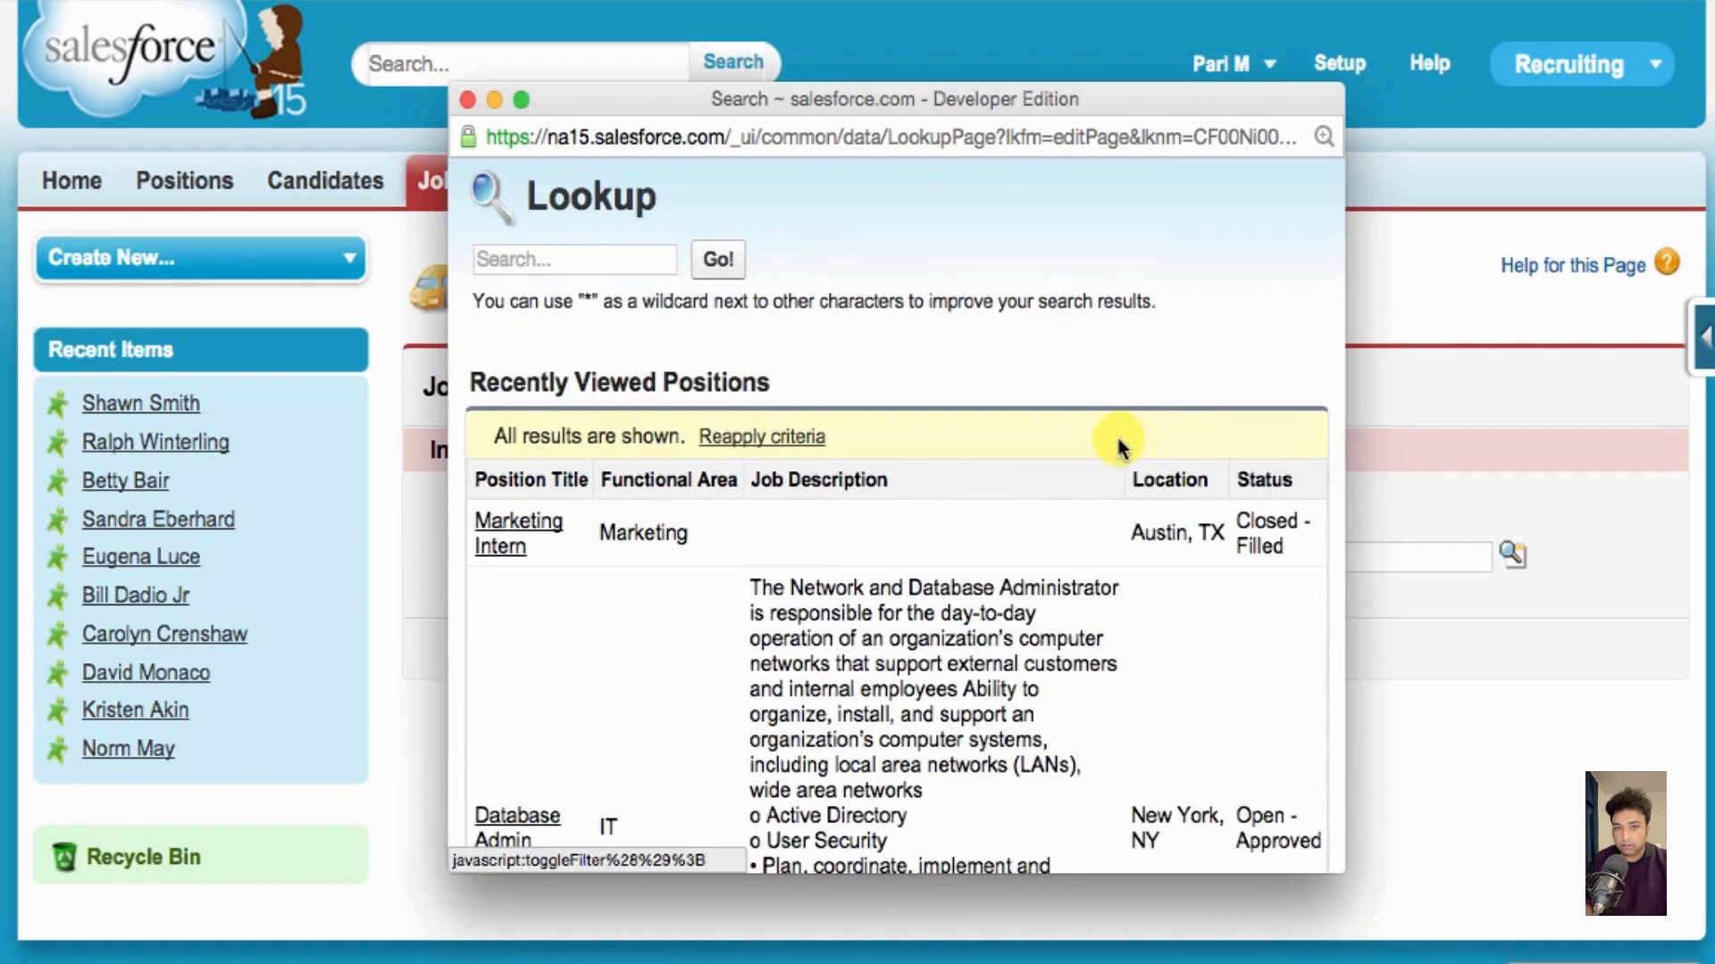
pyautogui.scroll(-1, 1122, 442)
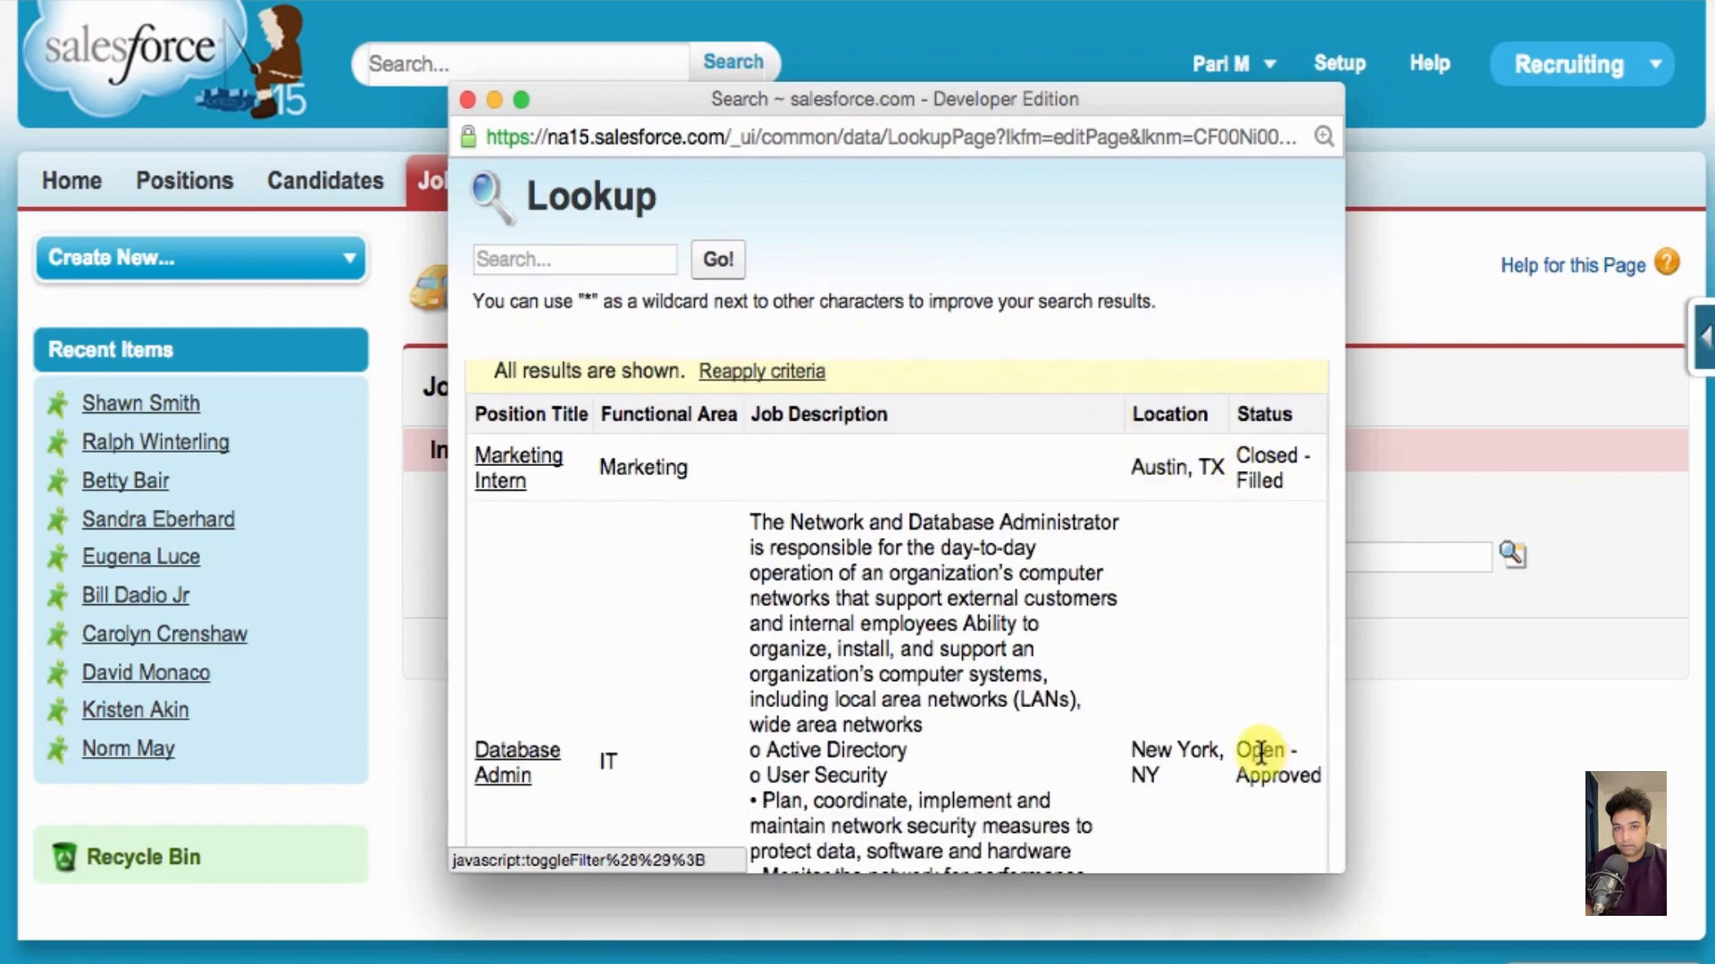
pyautogui.scroll(-5, 1259, 750)
pyautogui.scroll(2, 1244, 739)
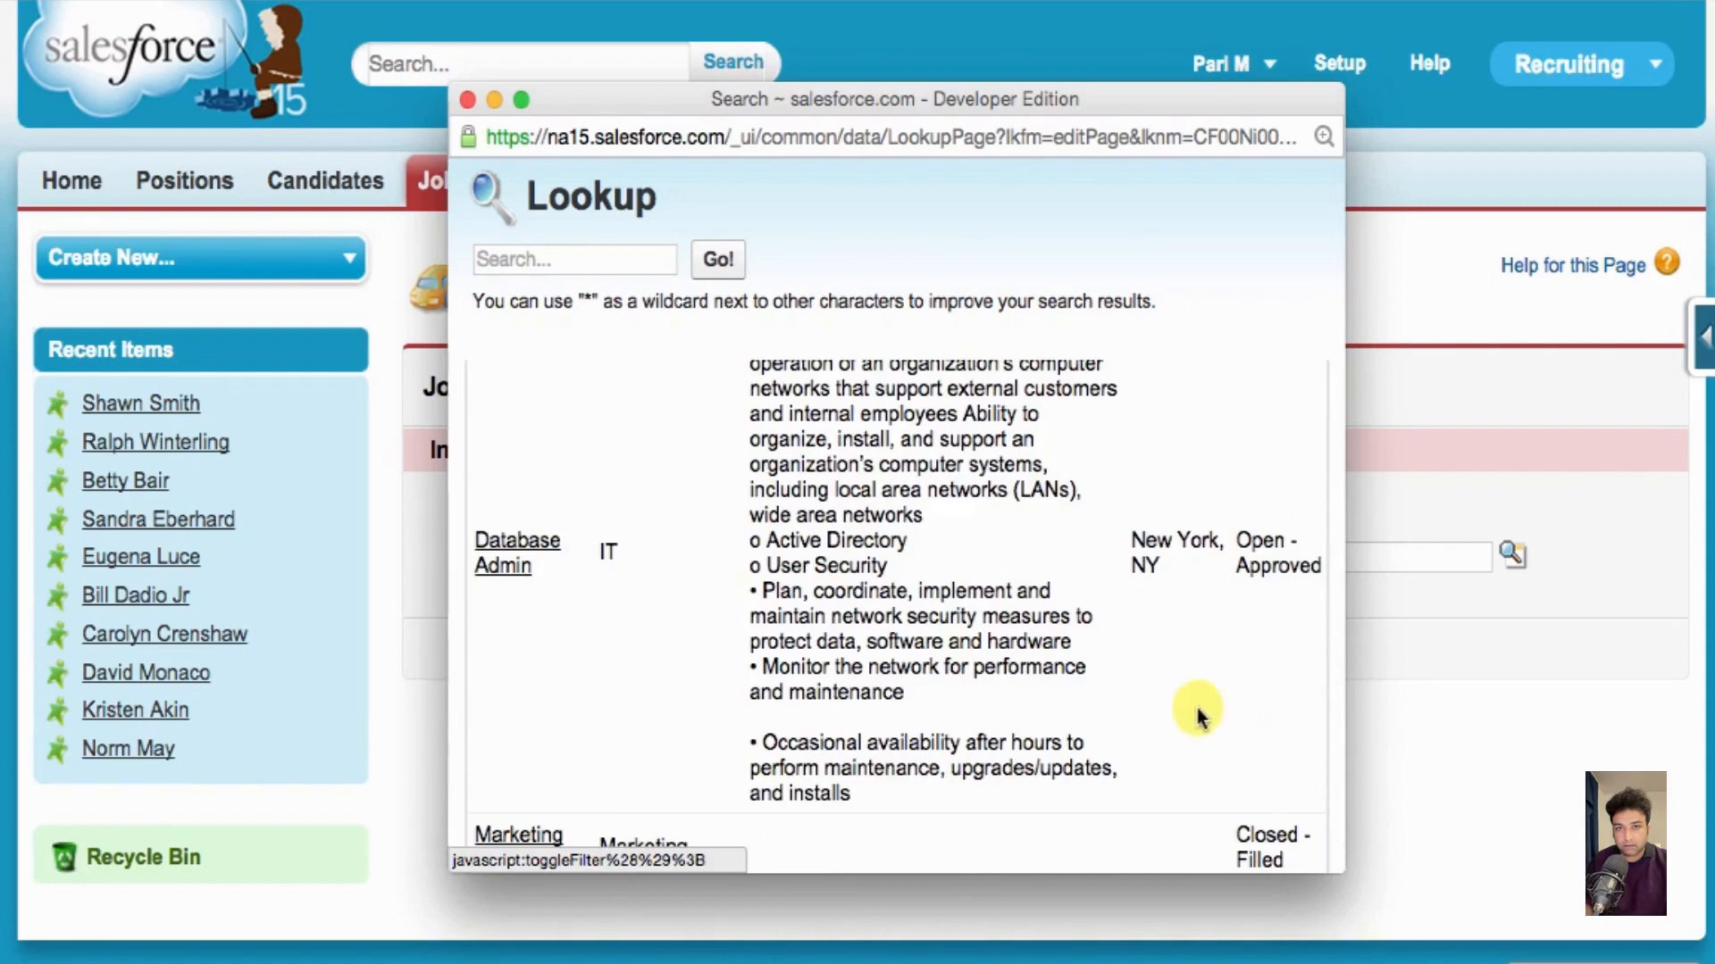
pyautogui.click(466, 100)
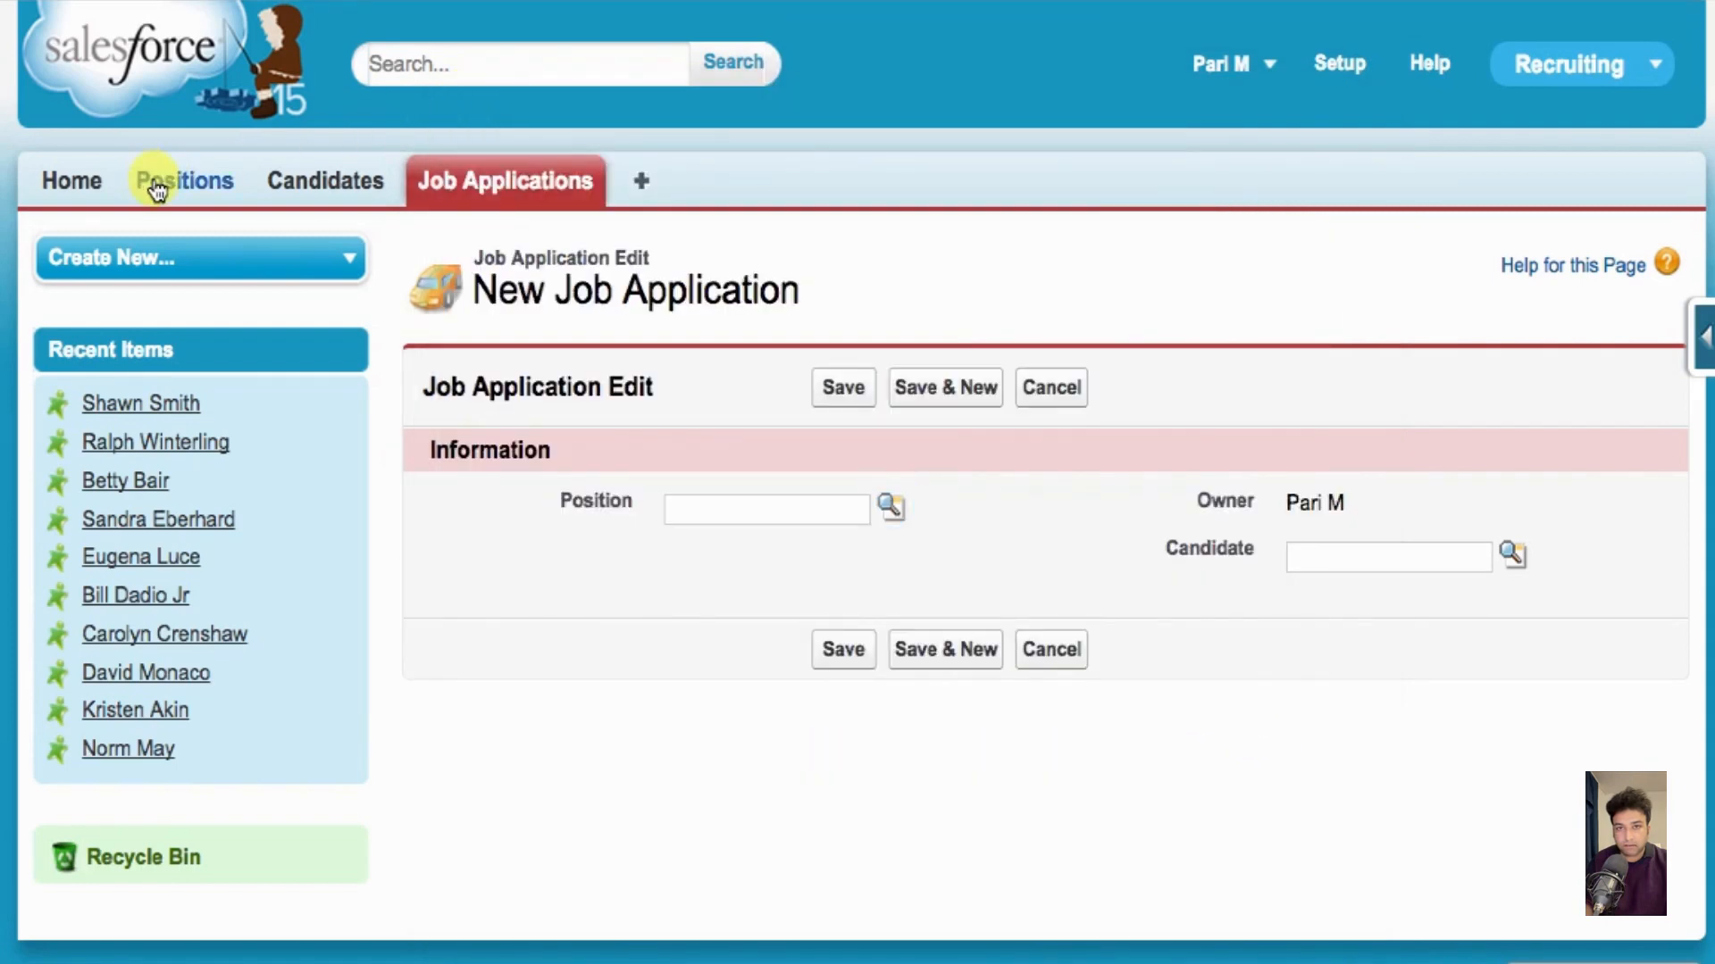
# Step: Go to Positions home and begin creating a new Positions list view
pyautogui.click(158, 189)
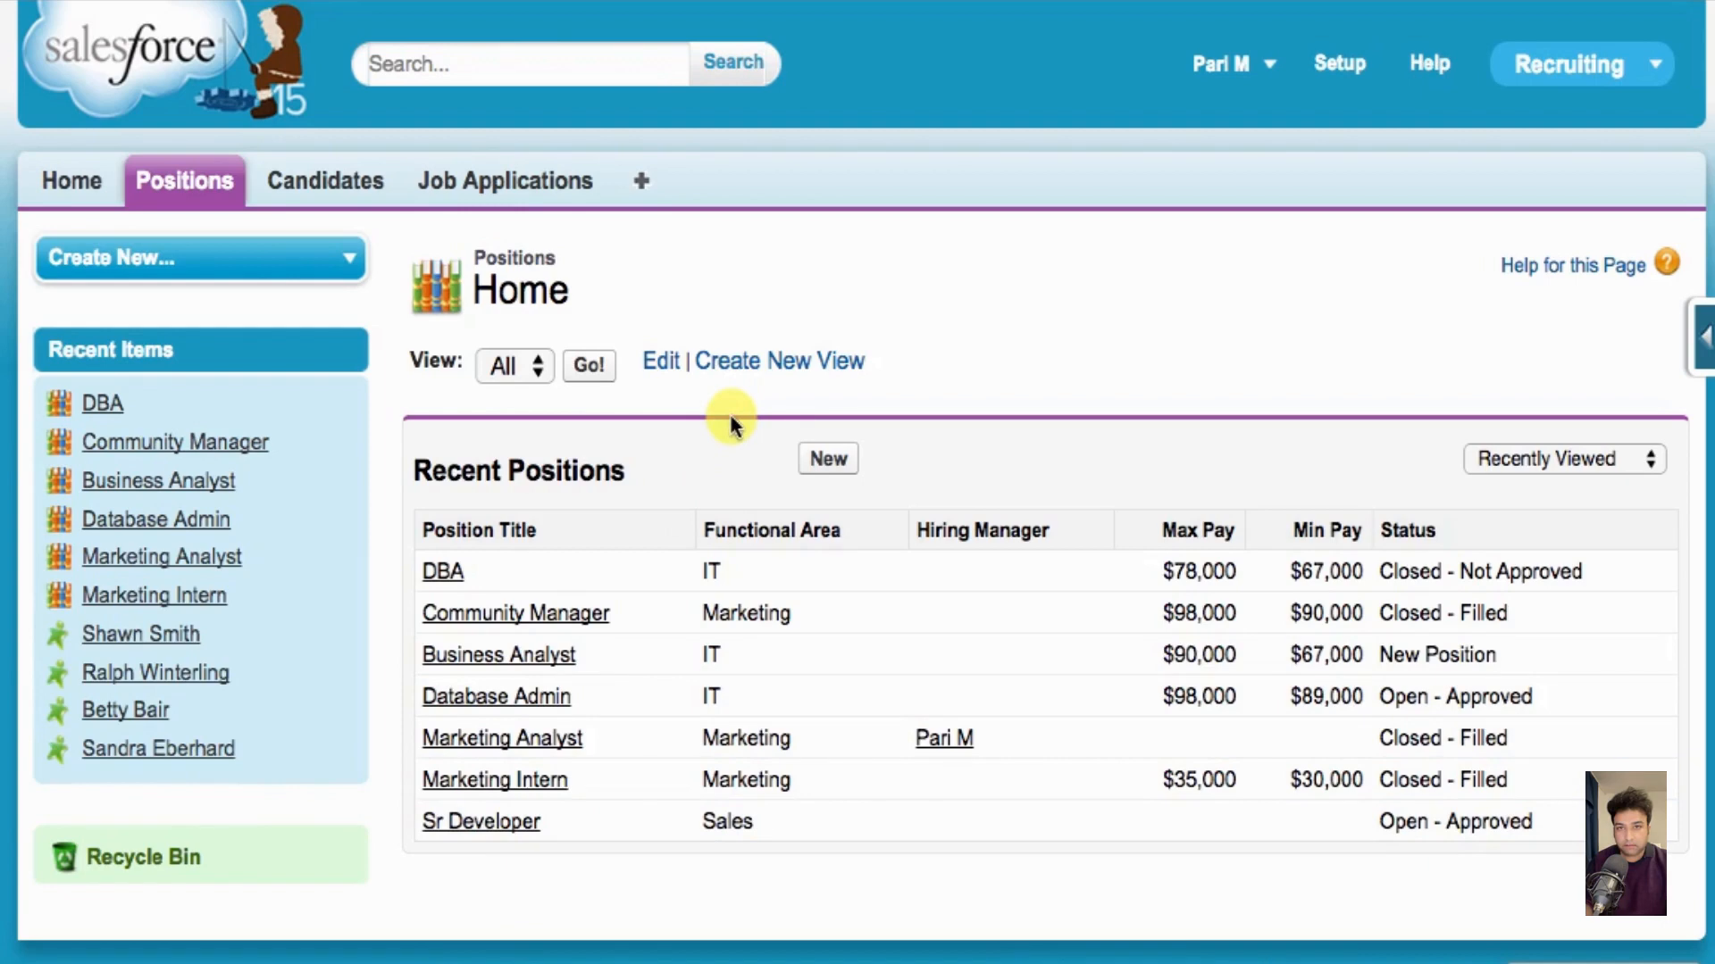
pyautogui.click(753, 365)
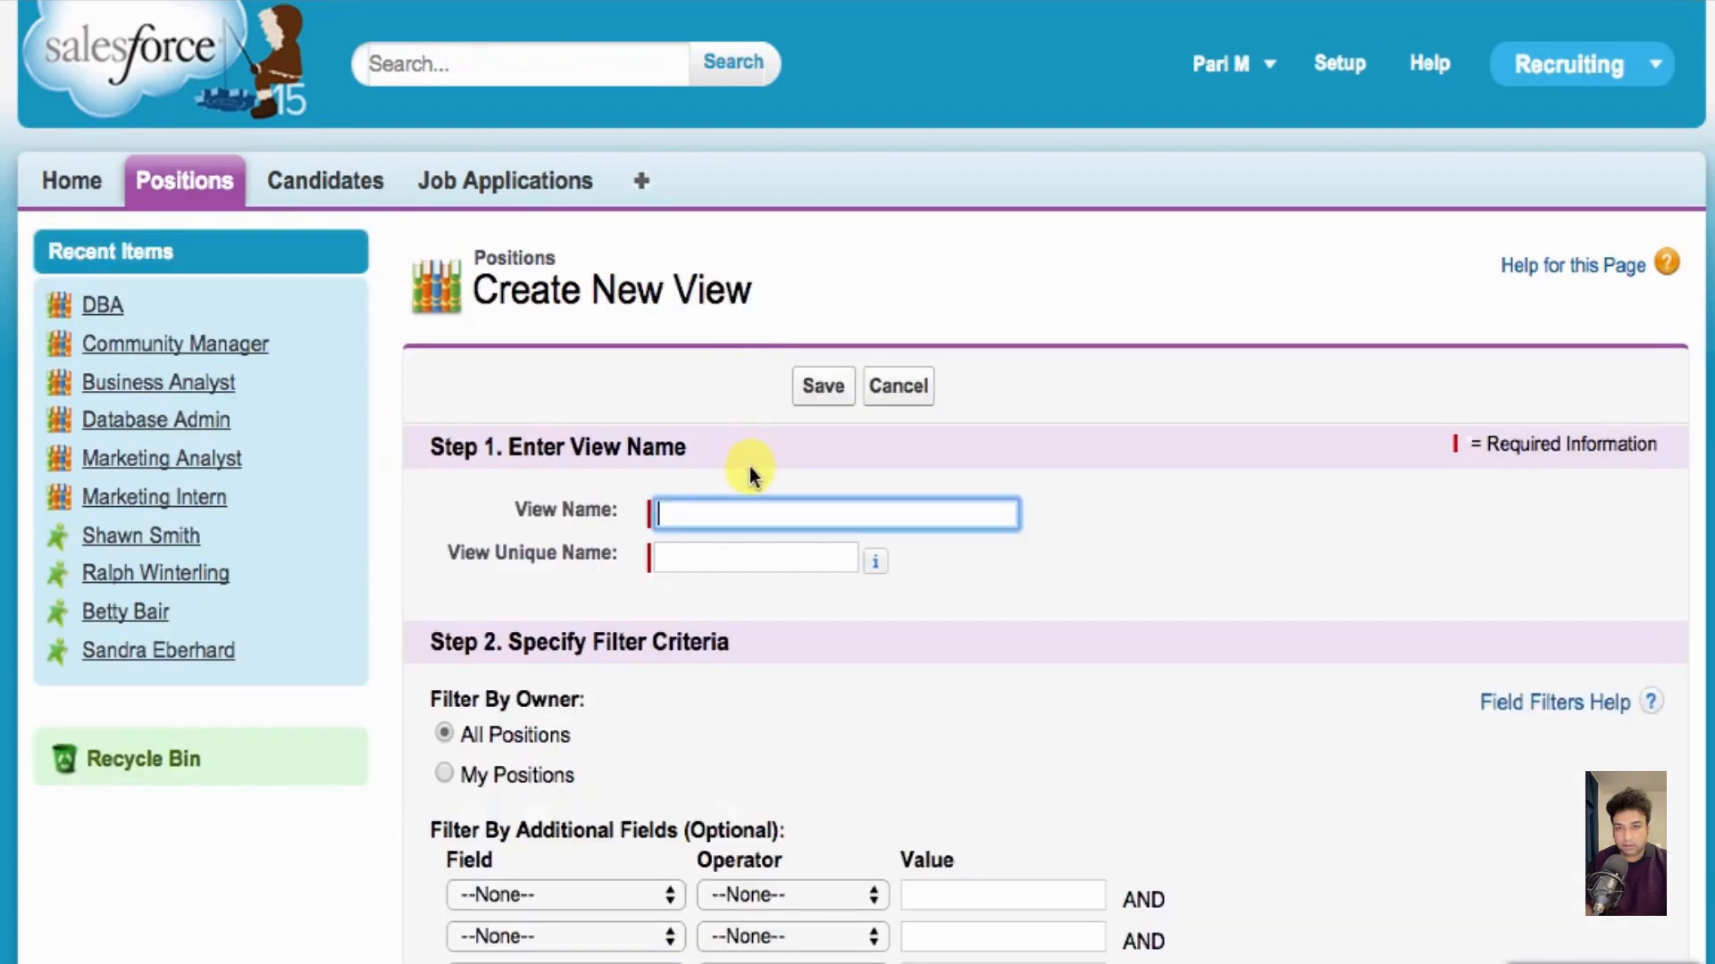
# Step: Enter 'Closed Positions where travel needed' as the view name and auto-fill its unique name
pyautogui.click(741, 510)
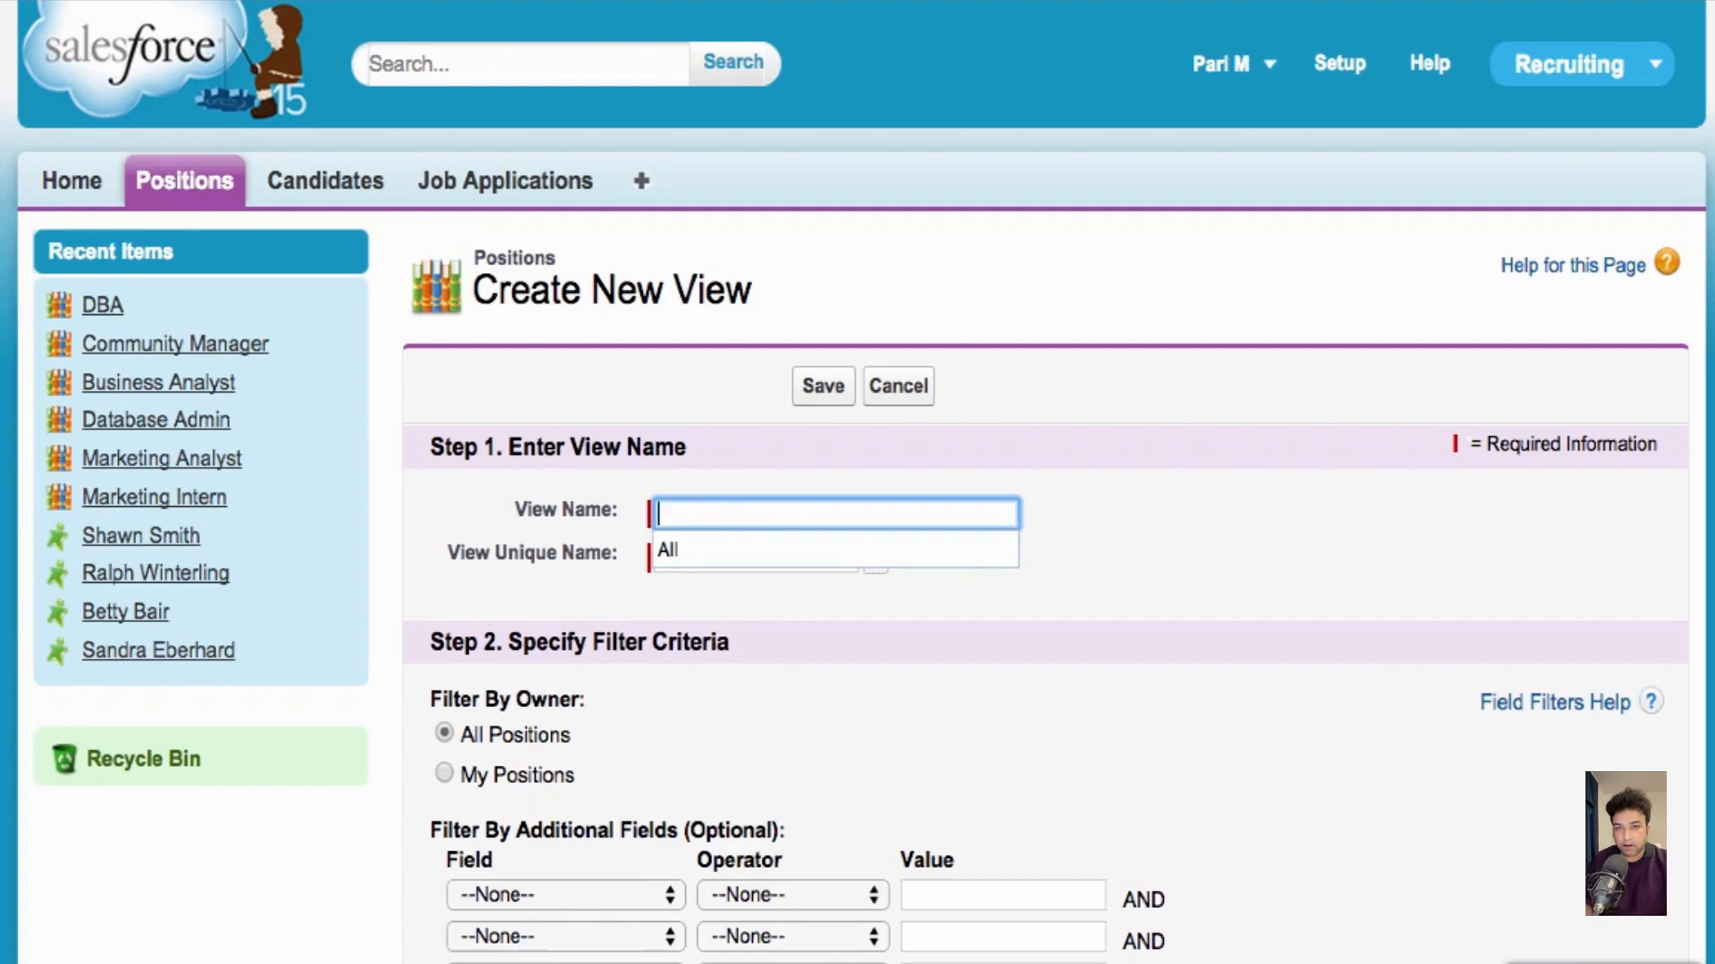
pyautogui.write('Closed Positions ')
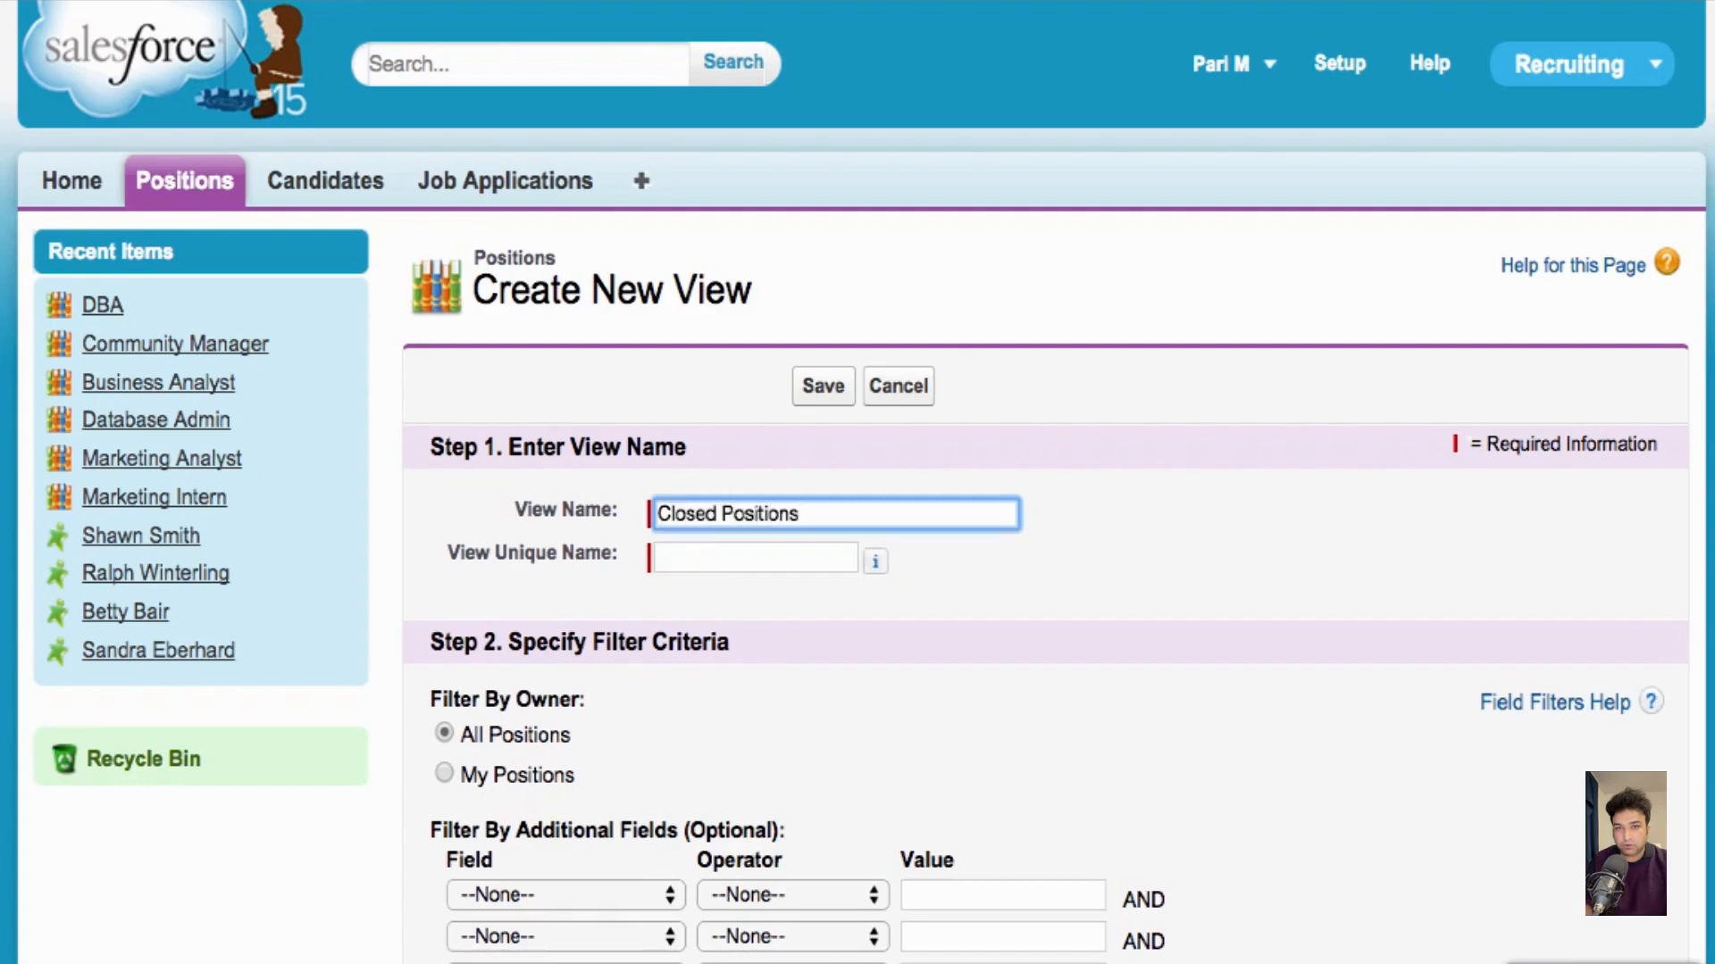
pyautogui.write('where travel needed')
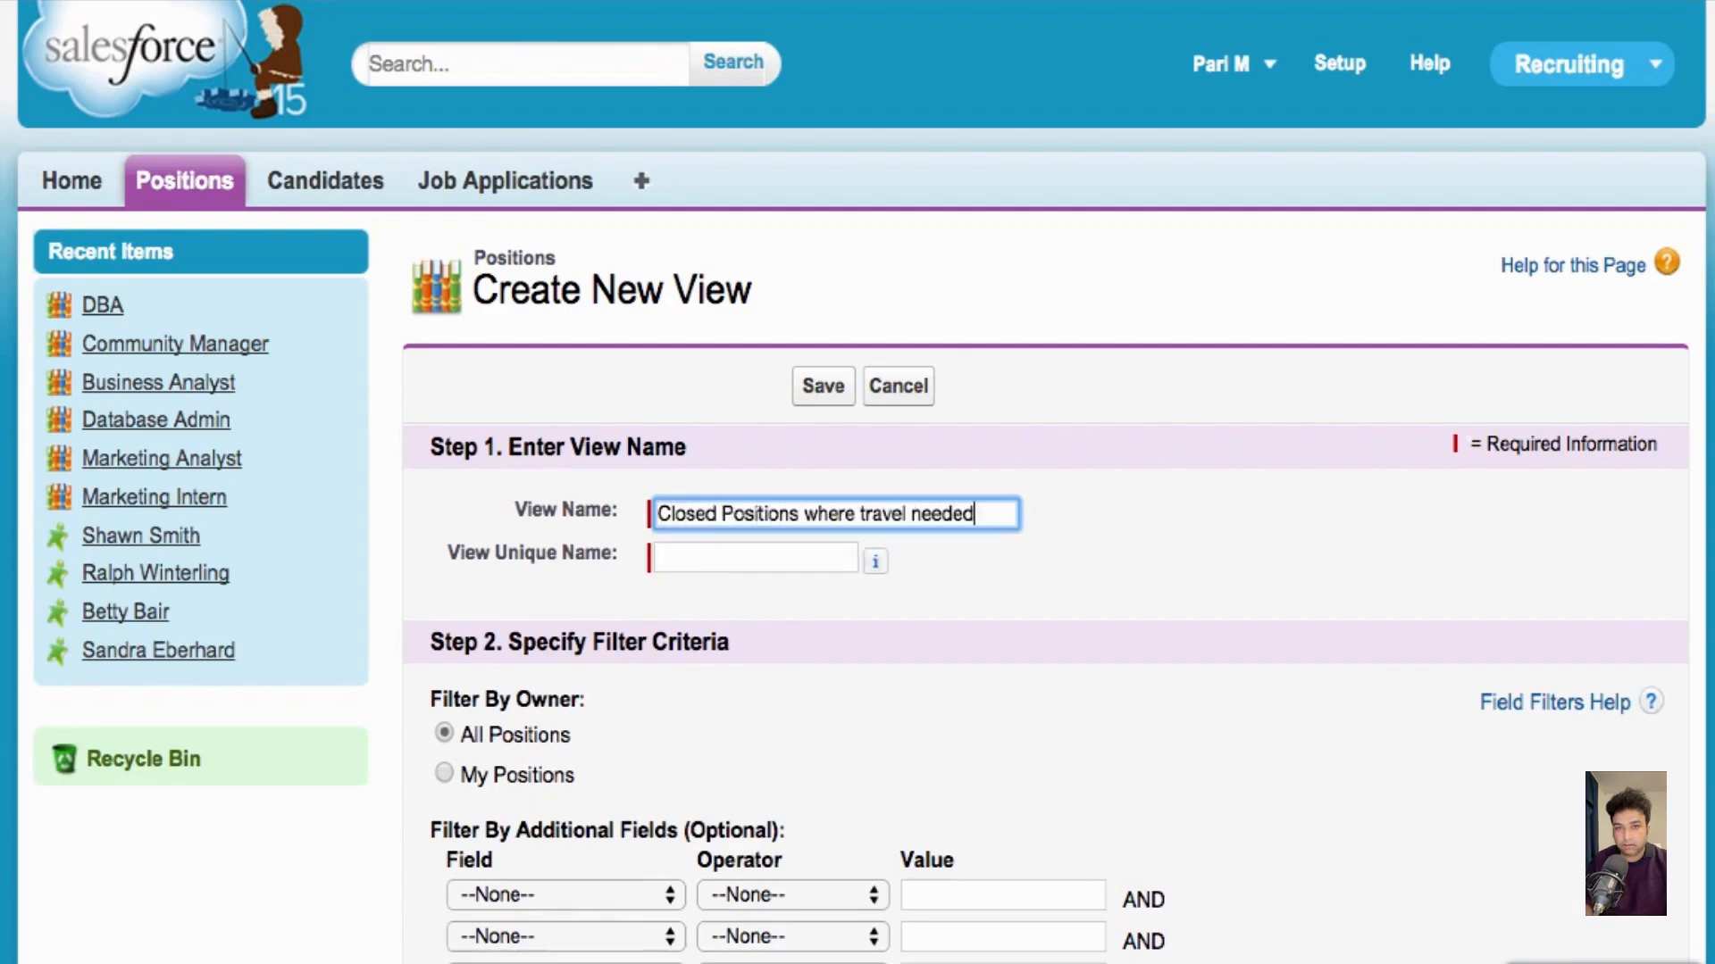
pyautogui.click(700, 560)
pyautogui.scroll(-2, 811, 671)
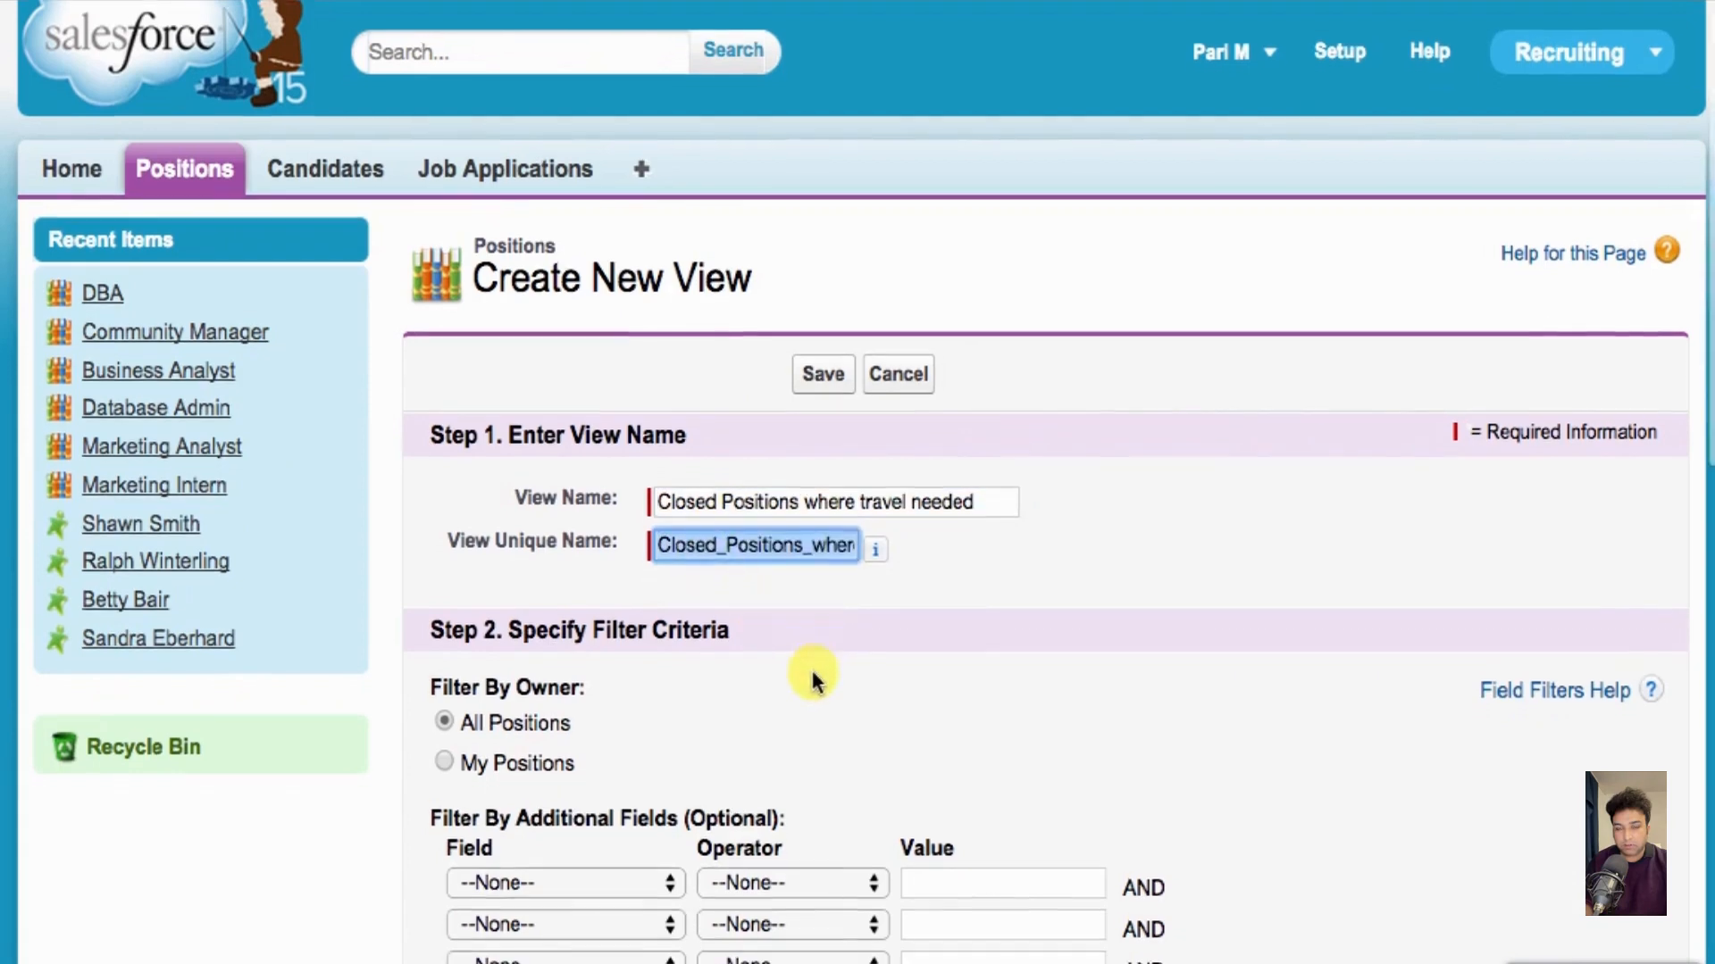
pyautogui.scroll(-3, 811, 669)
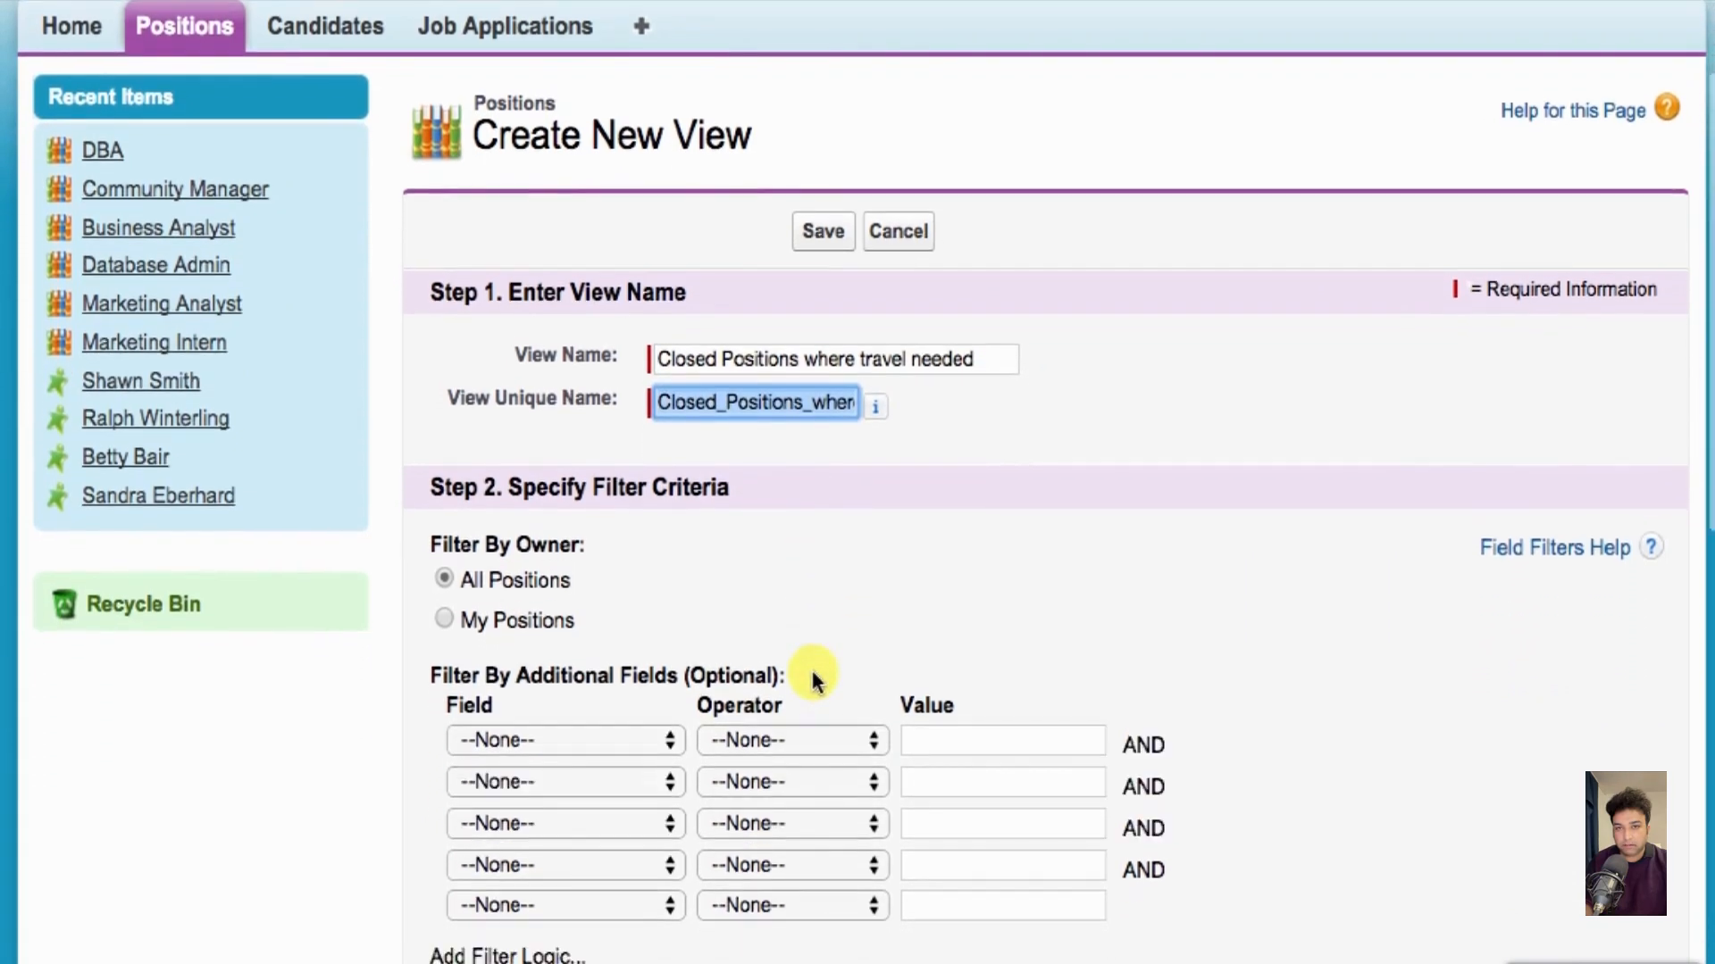
pyautogui.scroll(-2, 811, 670)
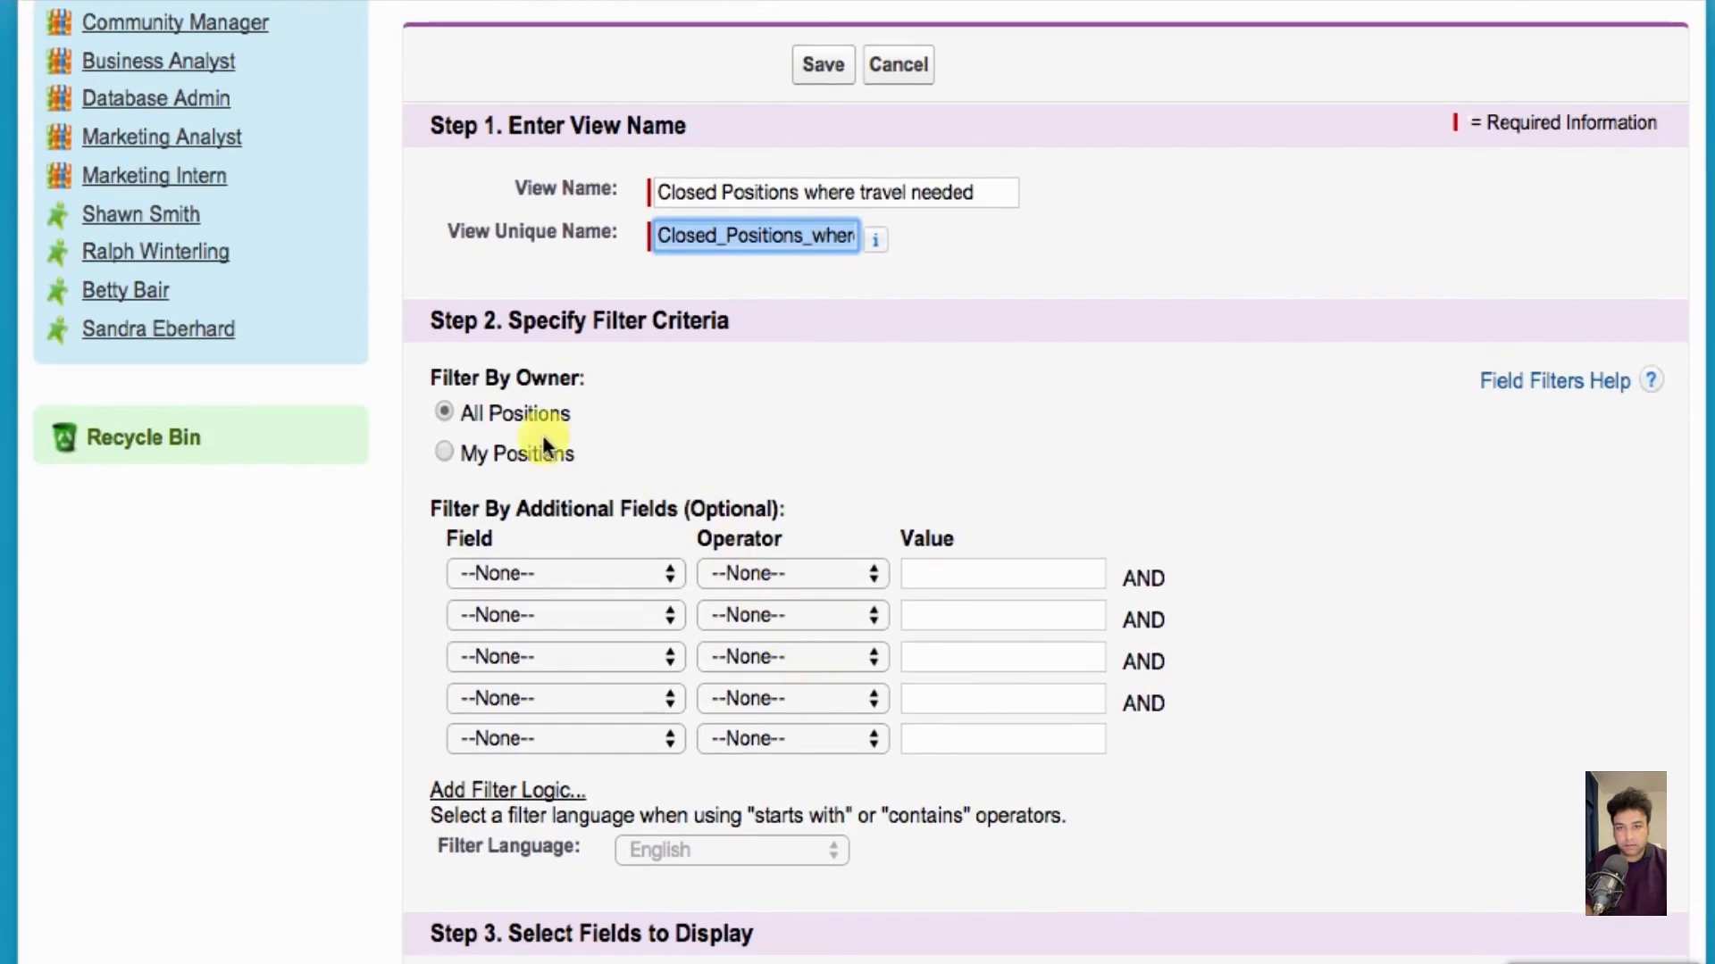
# Step: Keep all positions and add a first filter: Travel Required equals True
pyautogui.click(443, 412)
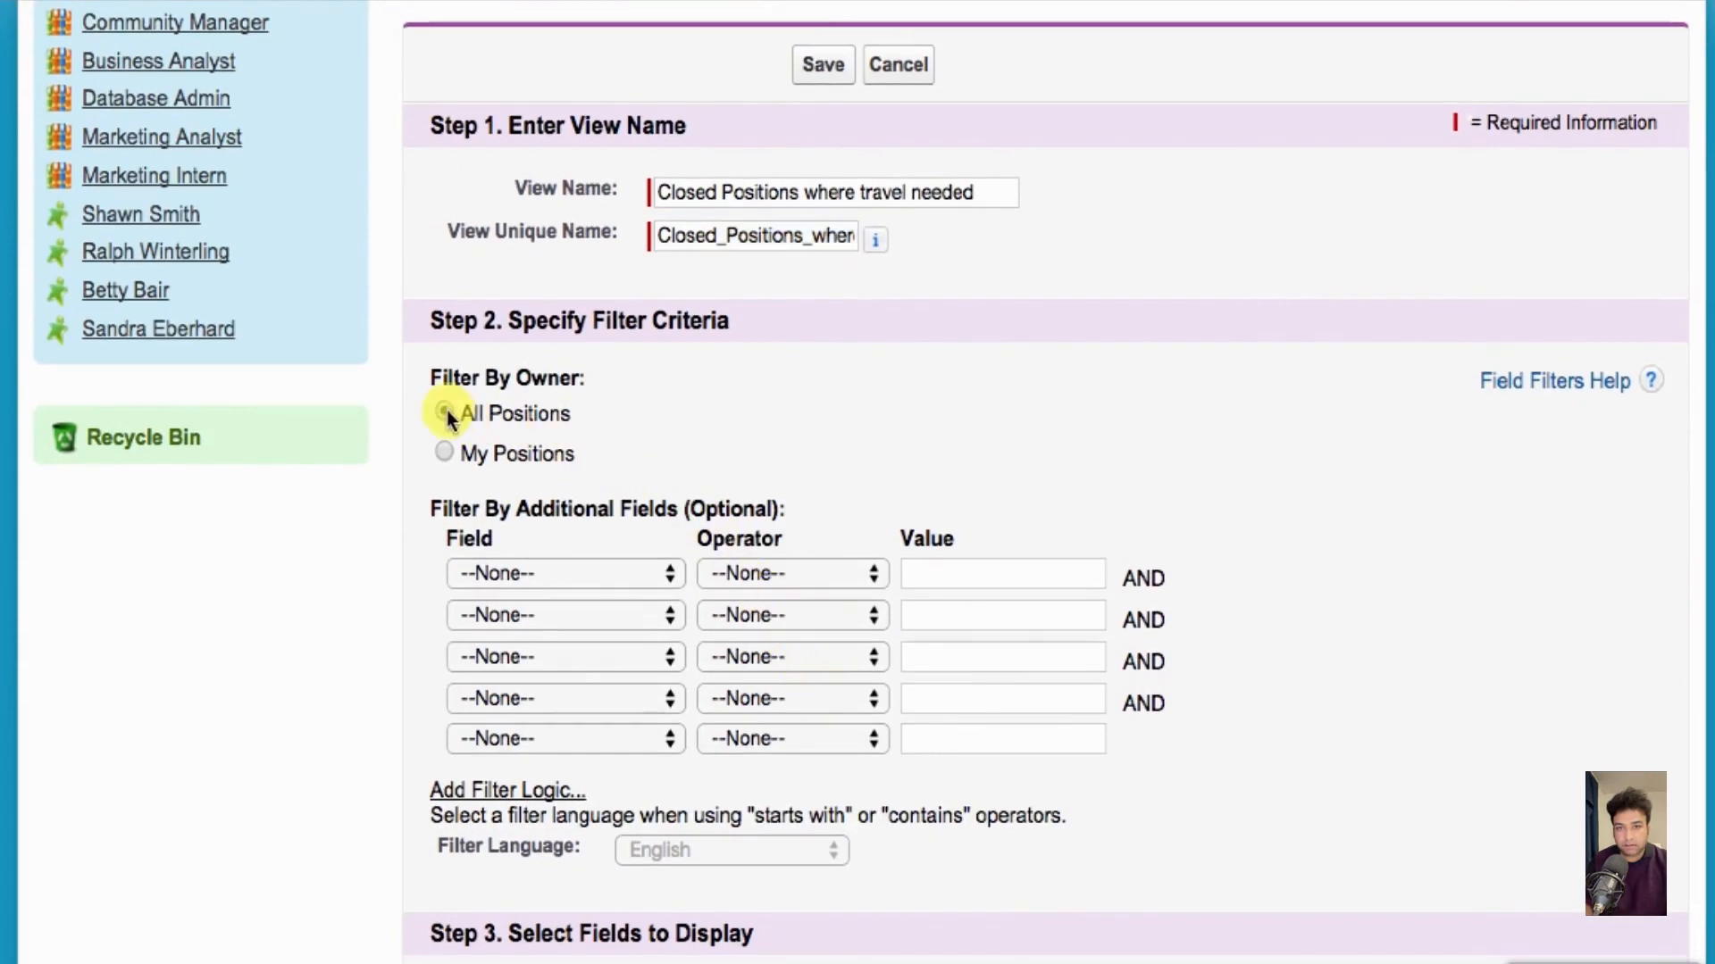
pyautogui.click(603, 570)
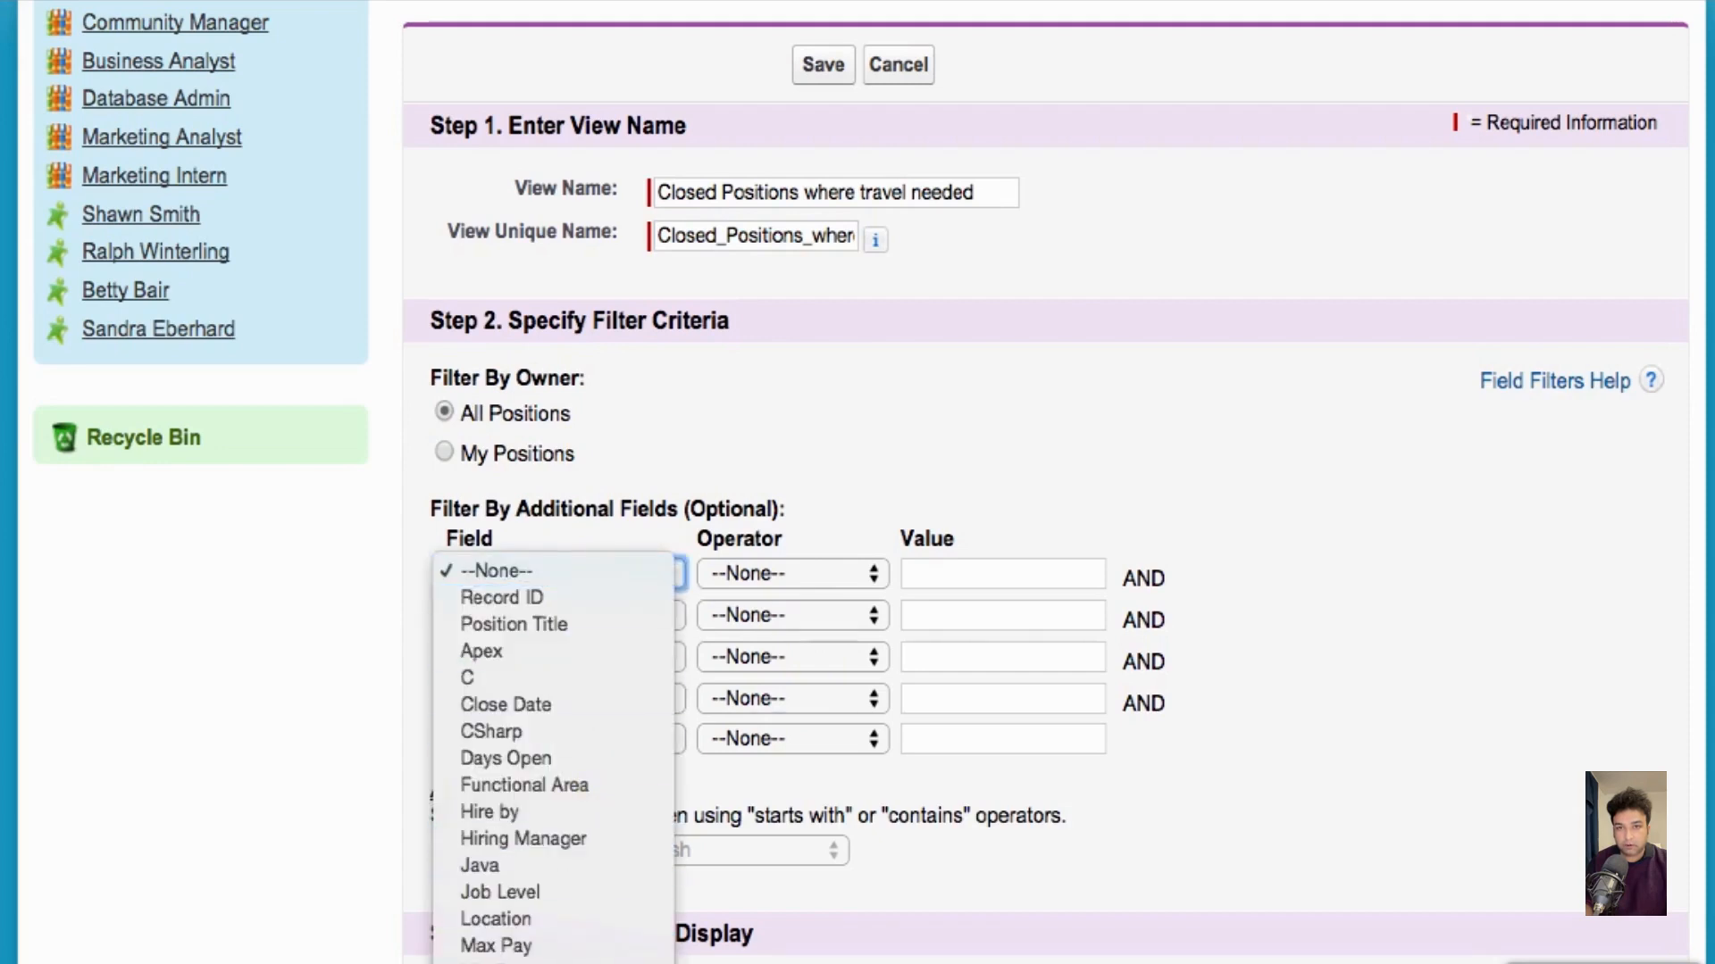
pyautogui.click(652, 854)
pyautogui.click(1097, 577)
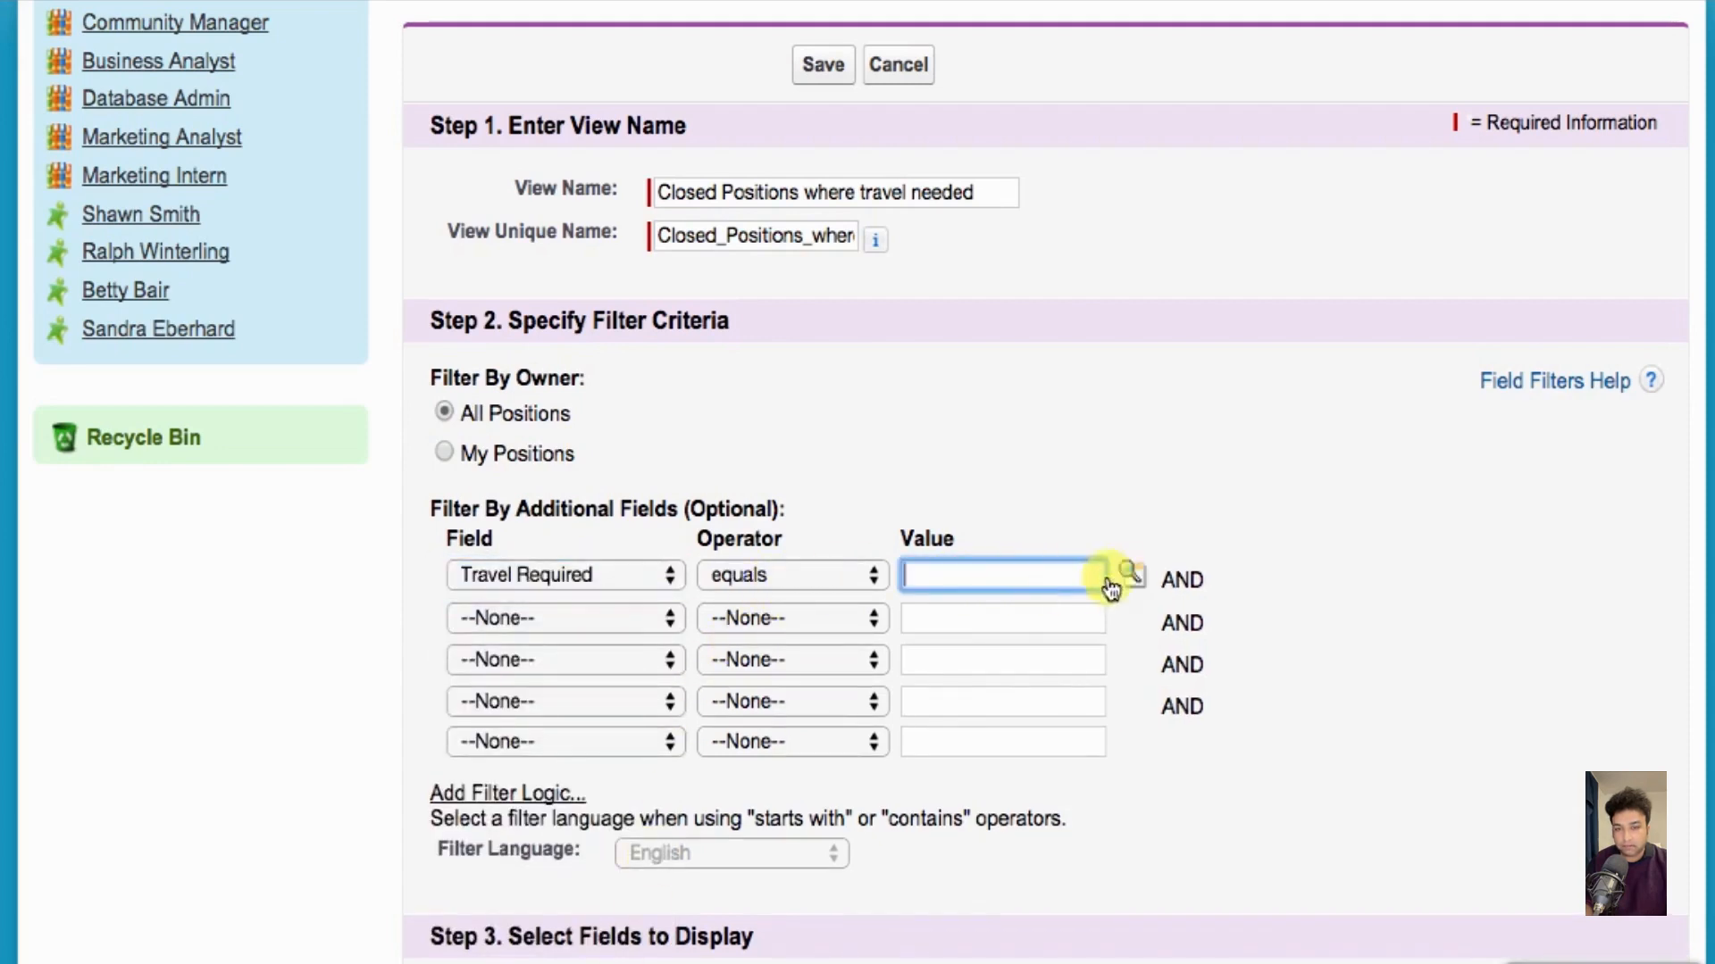
pyautogui.click(1131, 571)
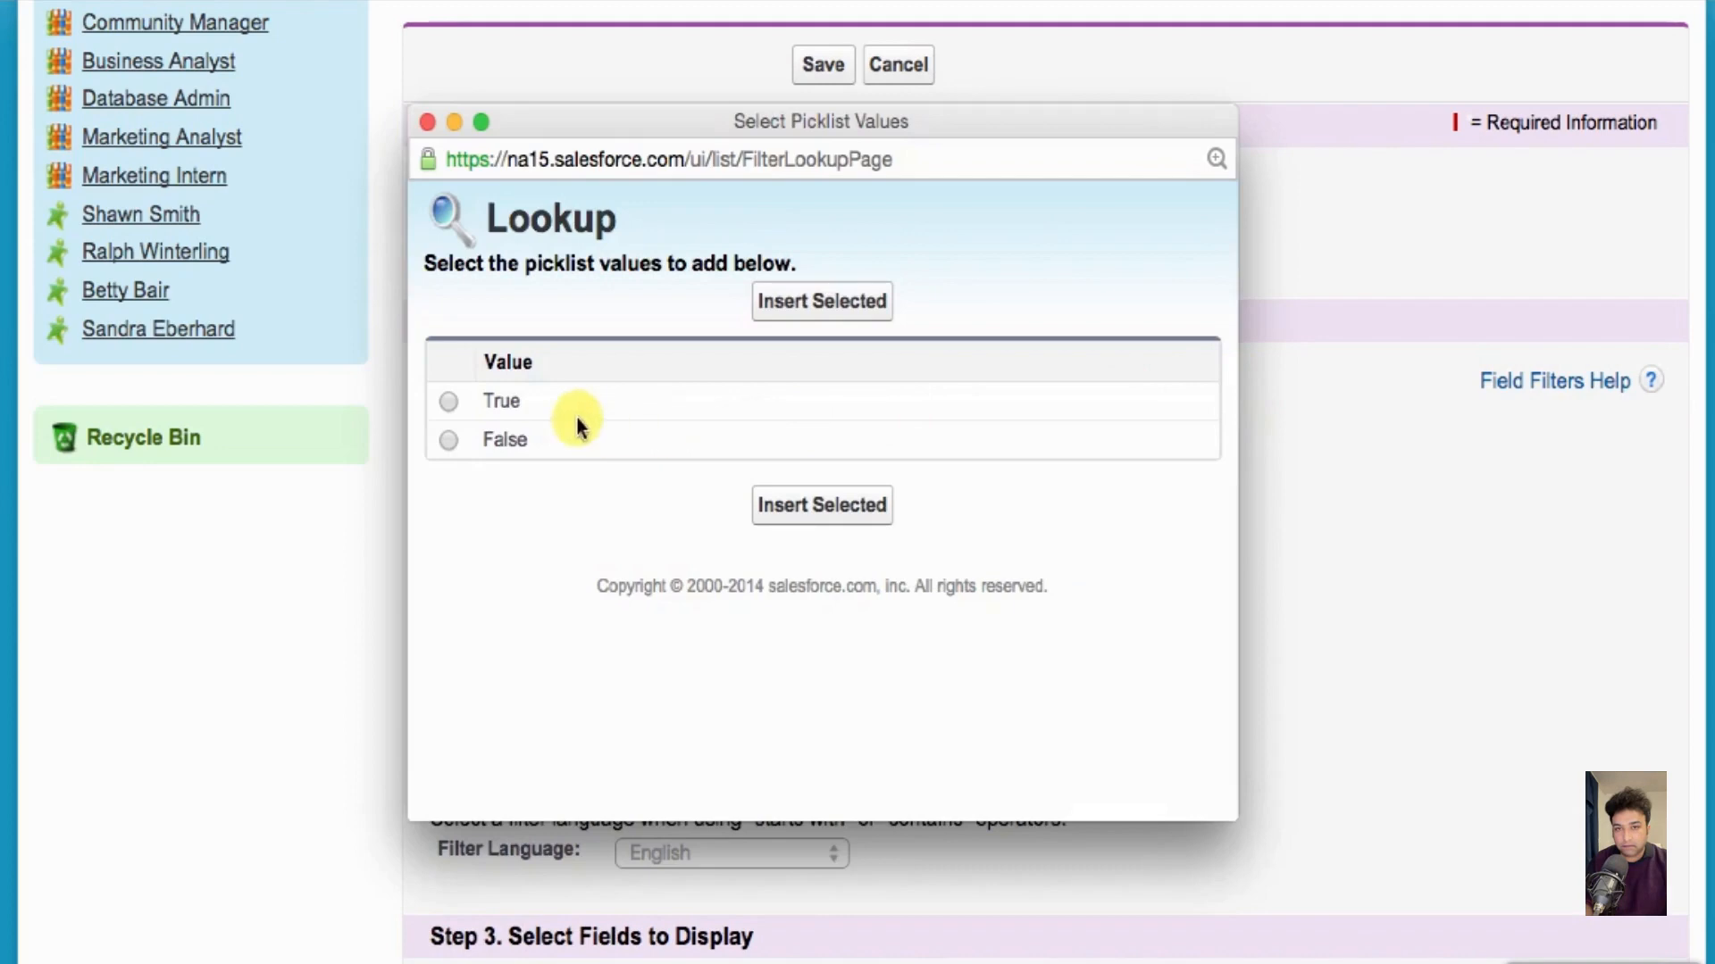
pyautogui.click(449, 404)
pyautogui.click(799, 509)
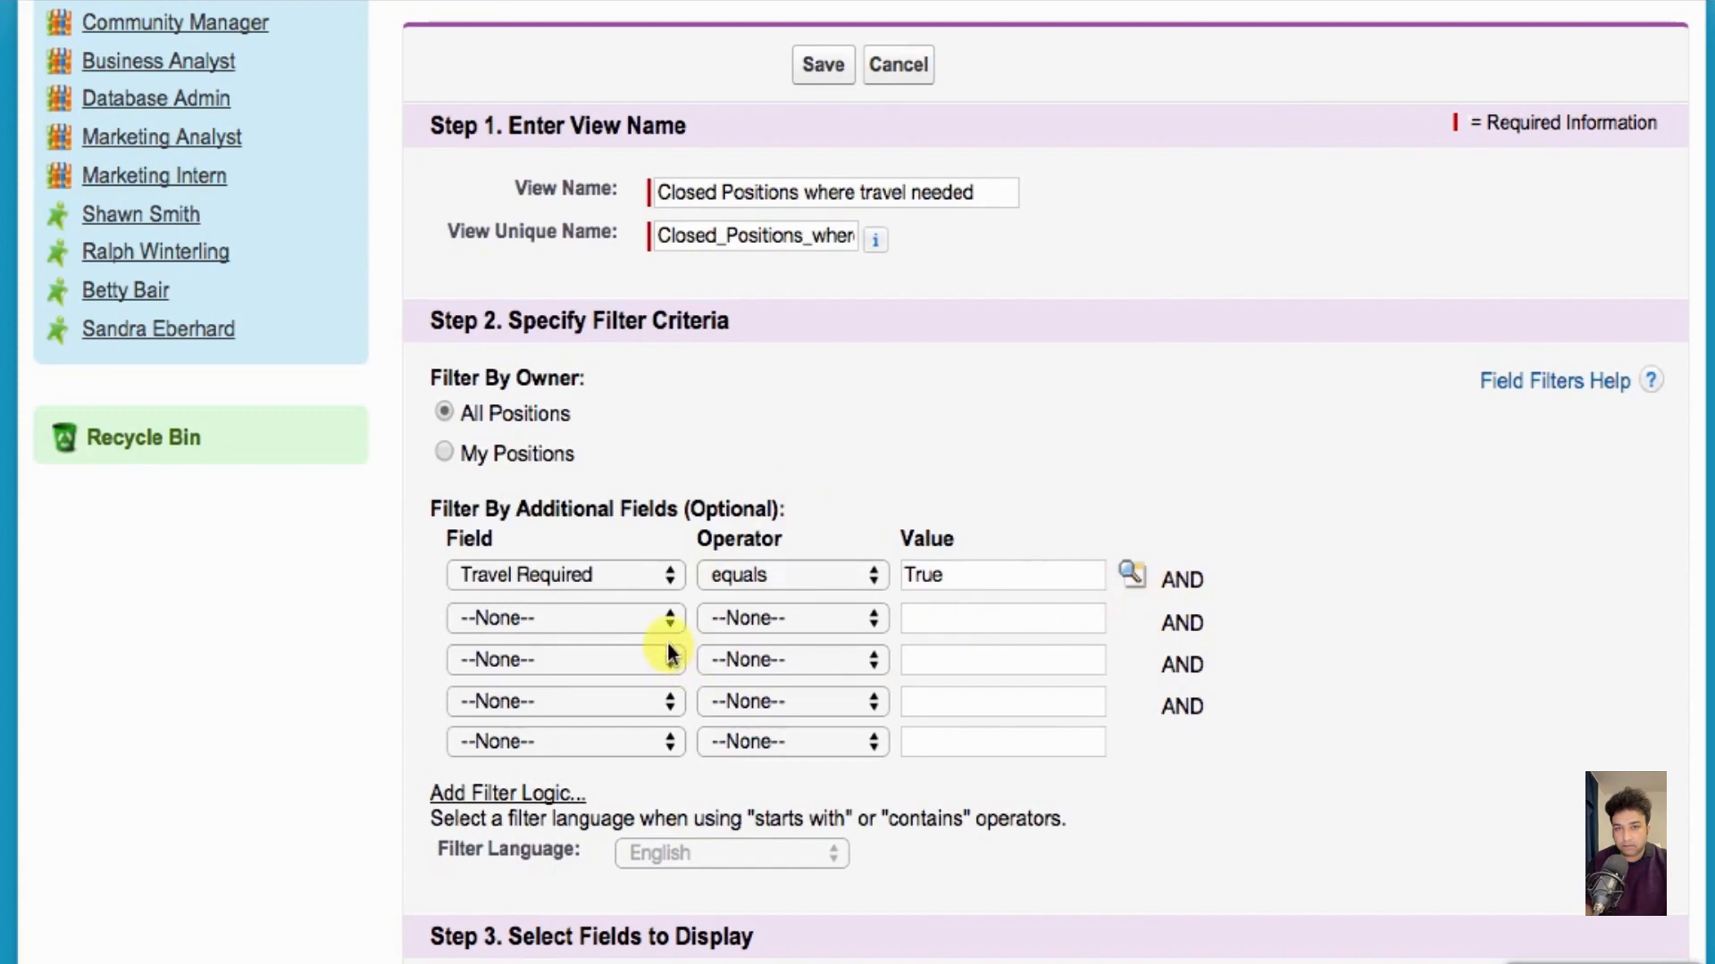
pyautogui.scroll(-1, 670, 650)
pyautogui.scroll(-1, 670, 650)
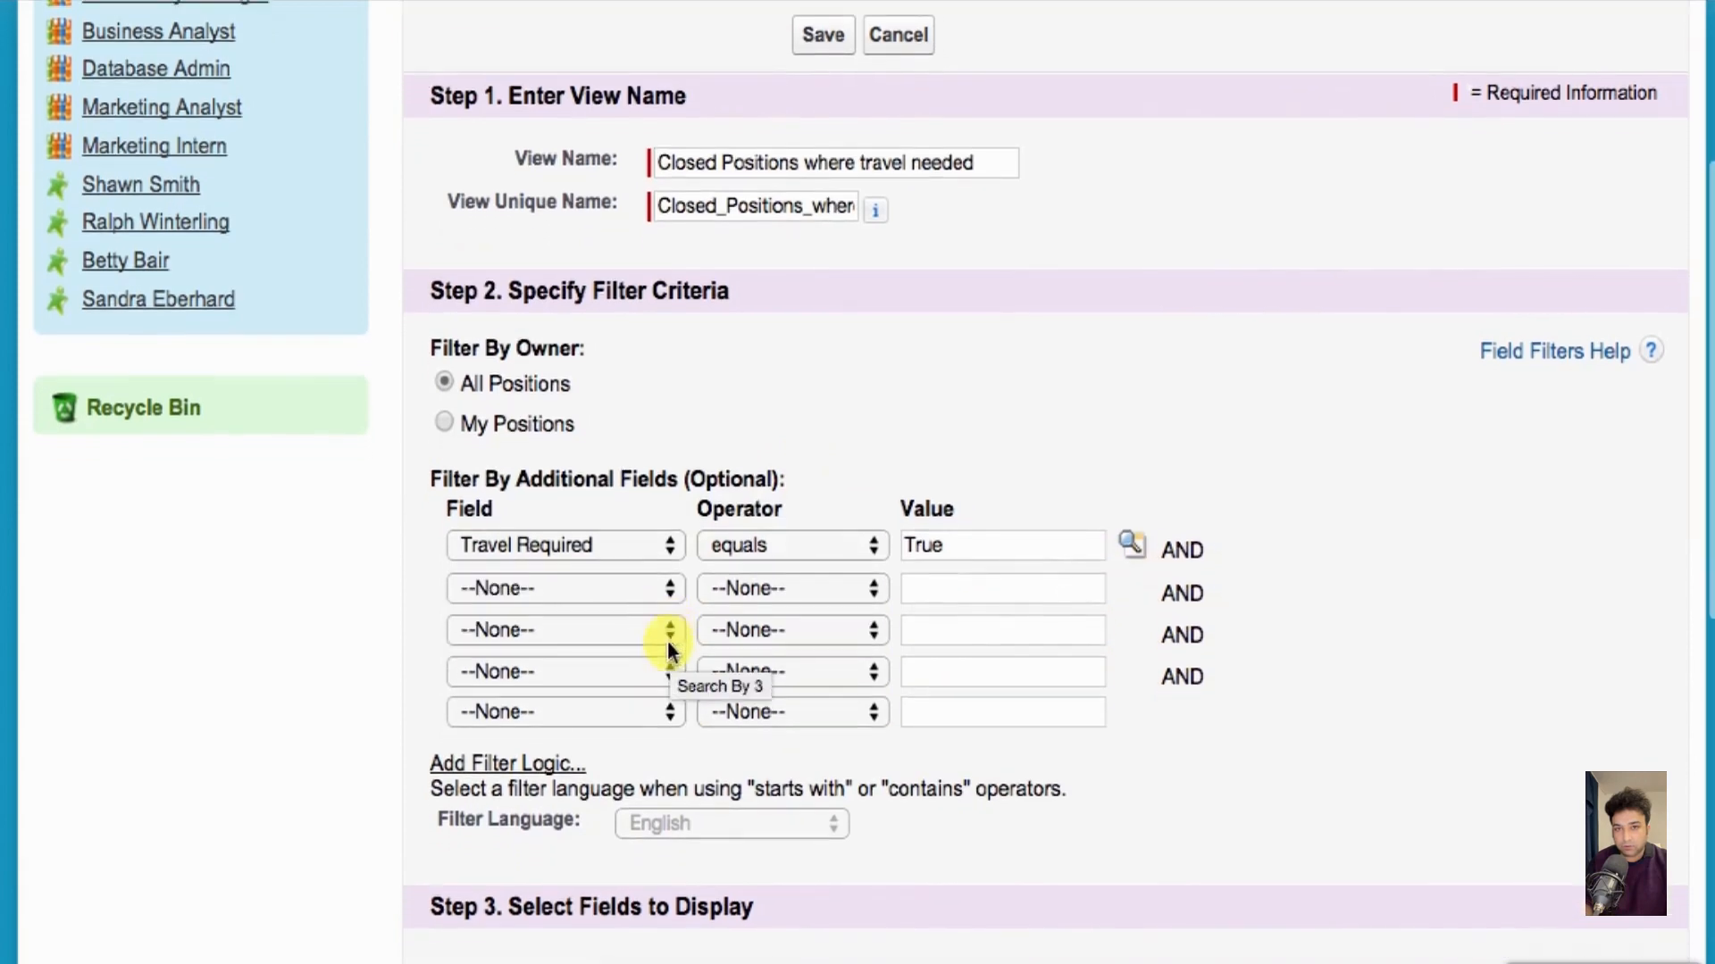
# Step: Add a second filter: Status equals Closed - Filled and the other Closed status
pyautogui.click(670, 587)
pyautogui.click(714, 822)
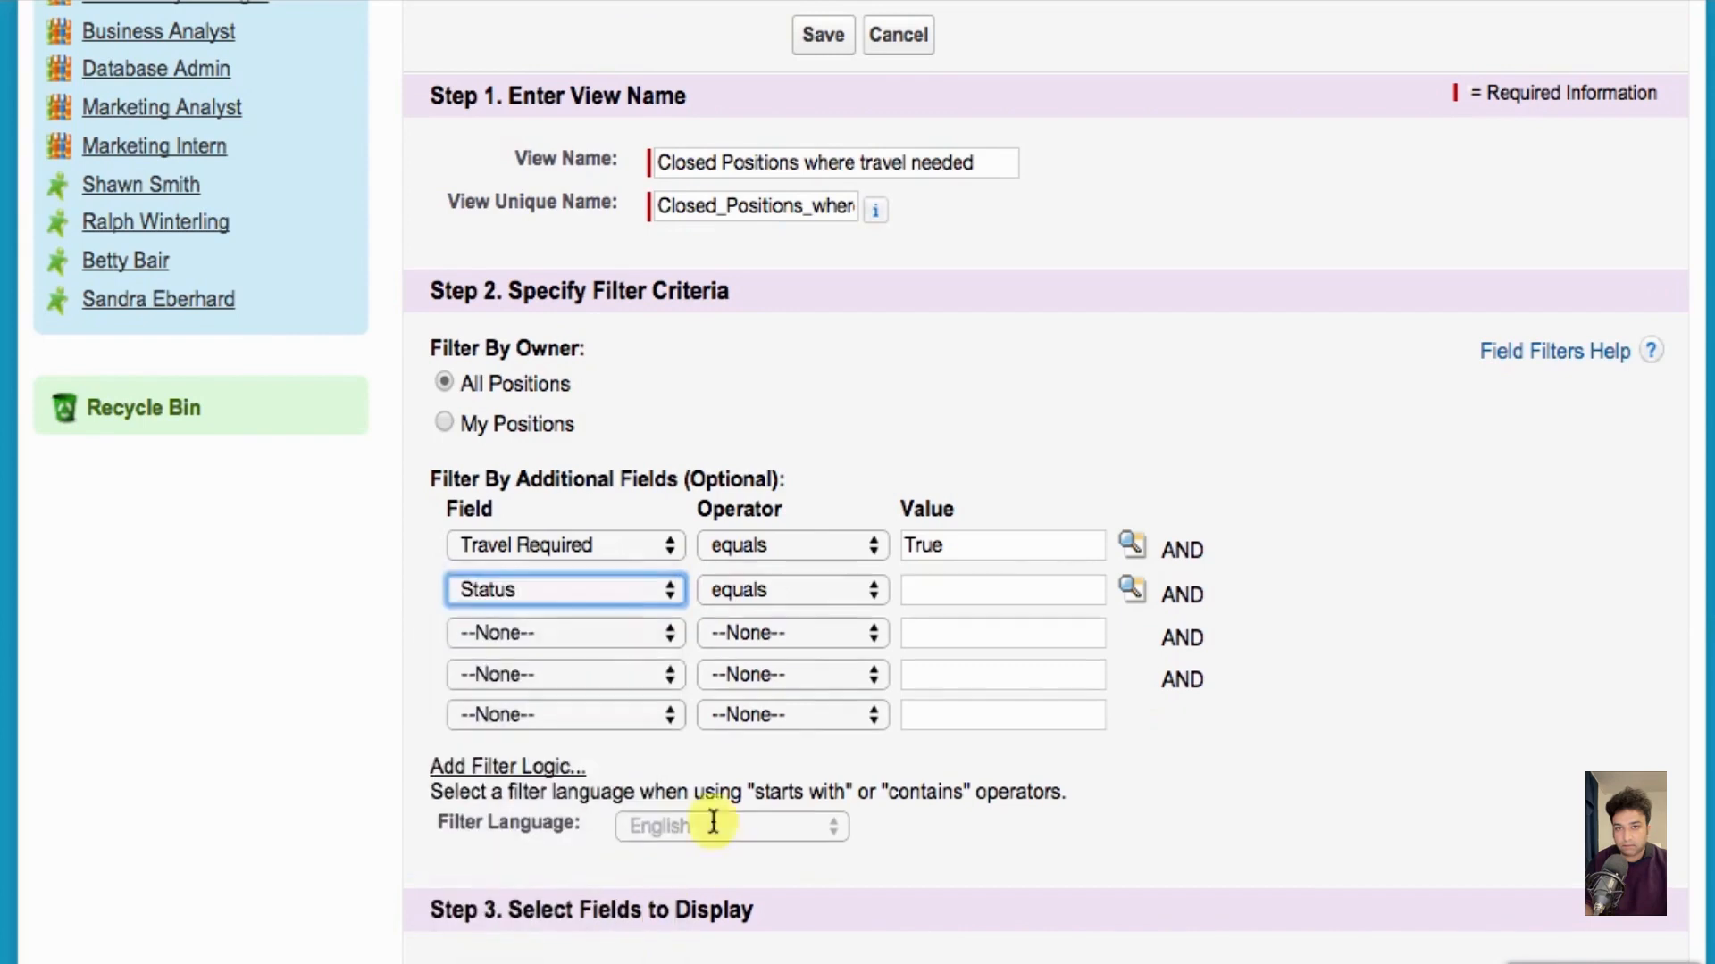
pyautogui.click(988, 589)
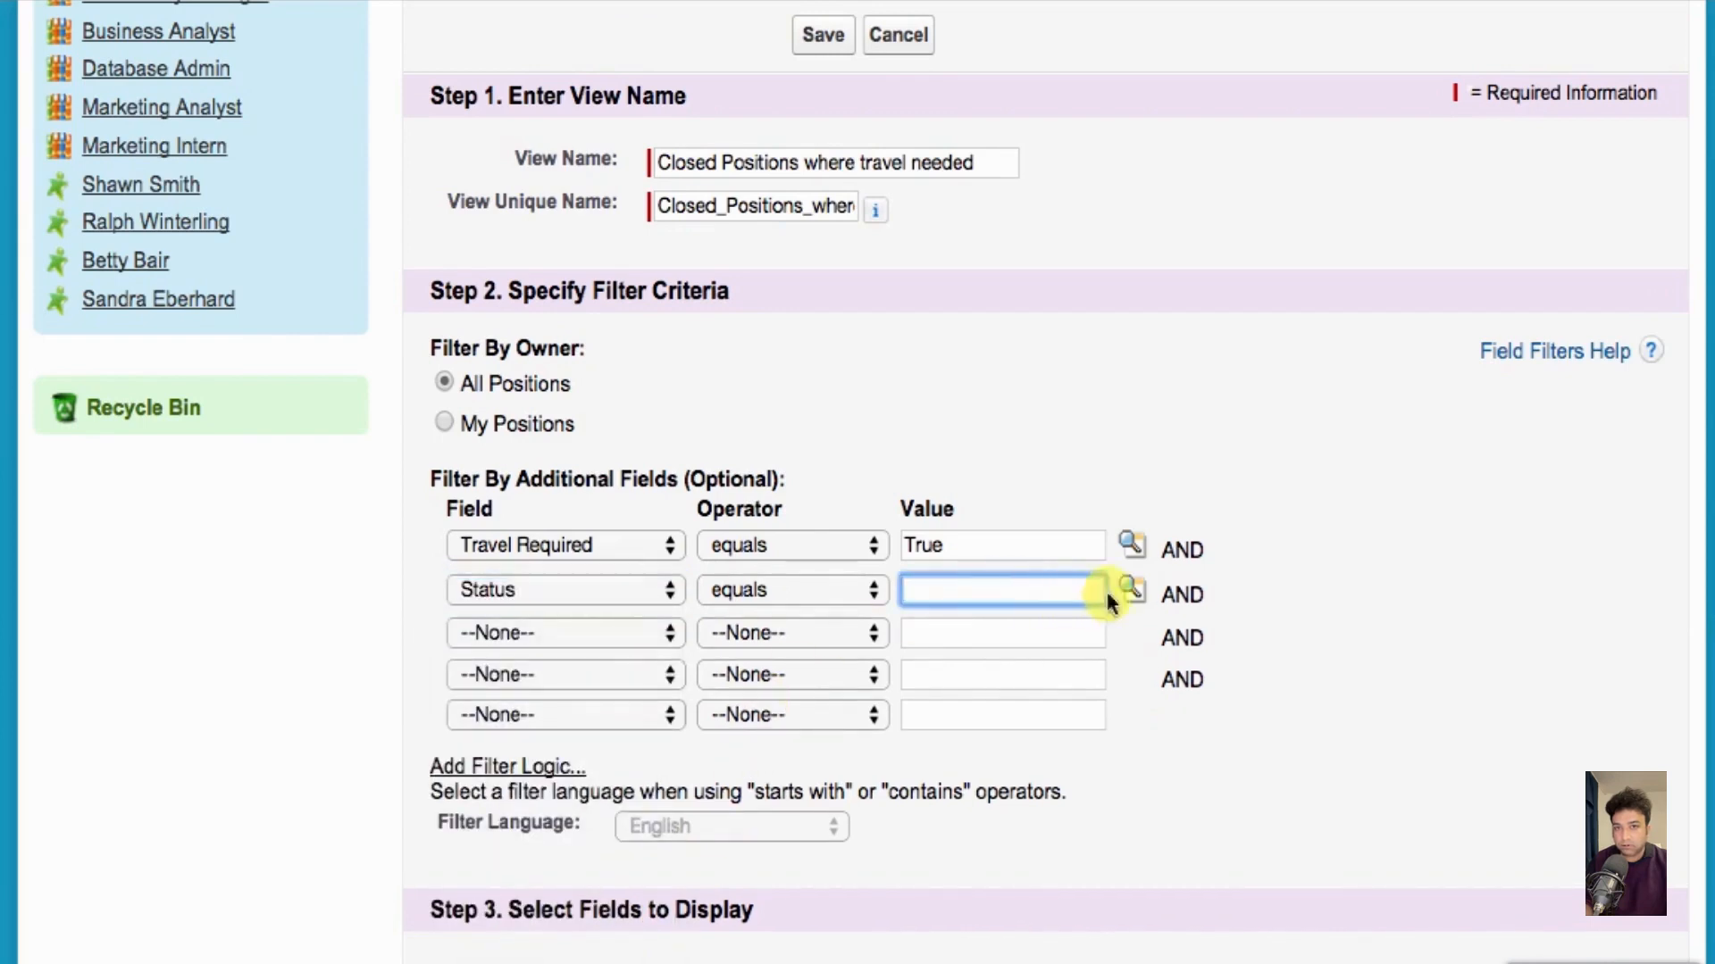
pyautogui.click(1129, 588)
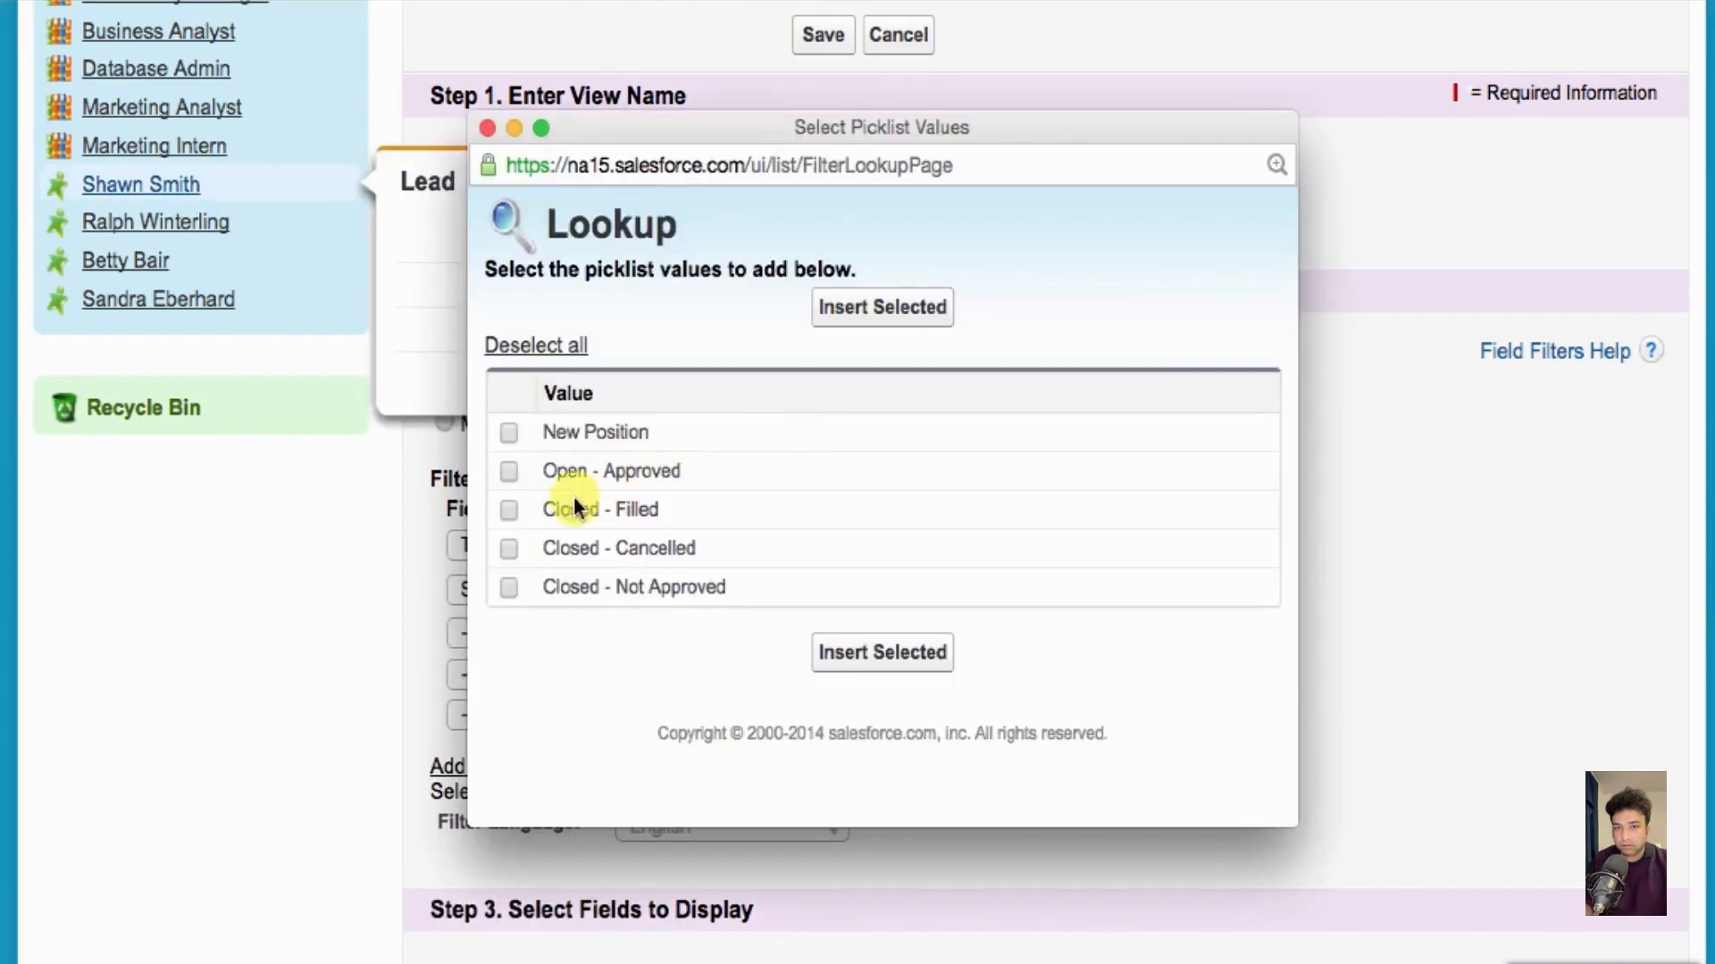
pyautogui.click(508, 511)
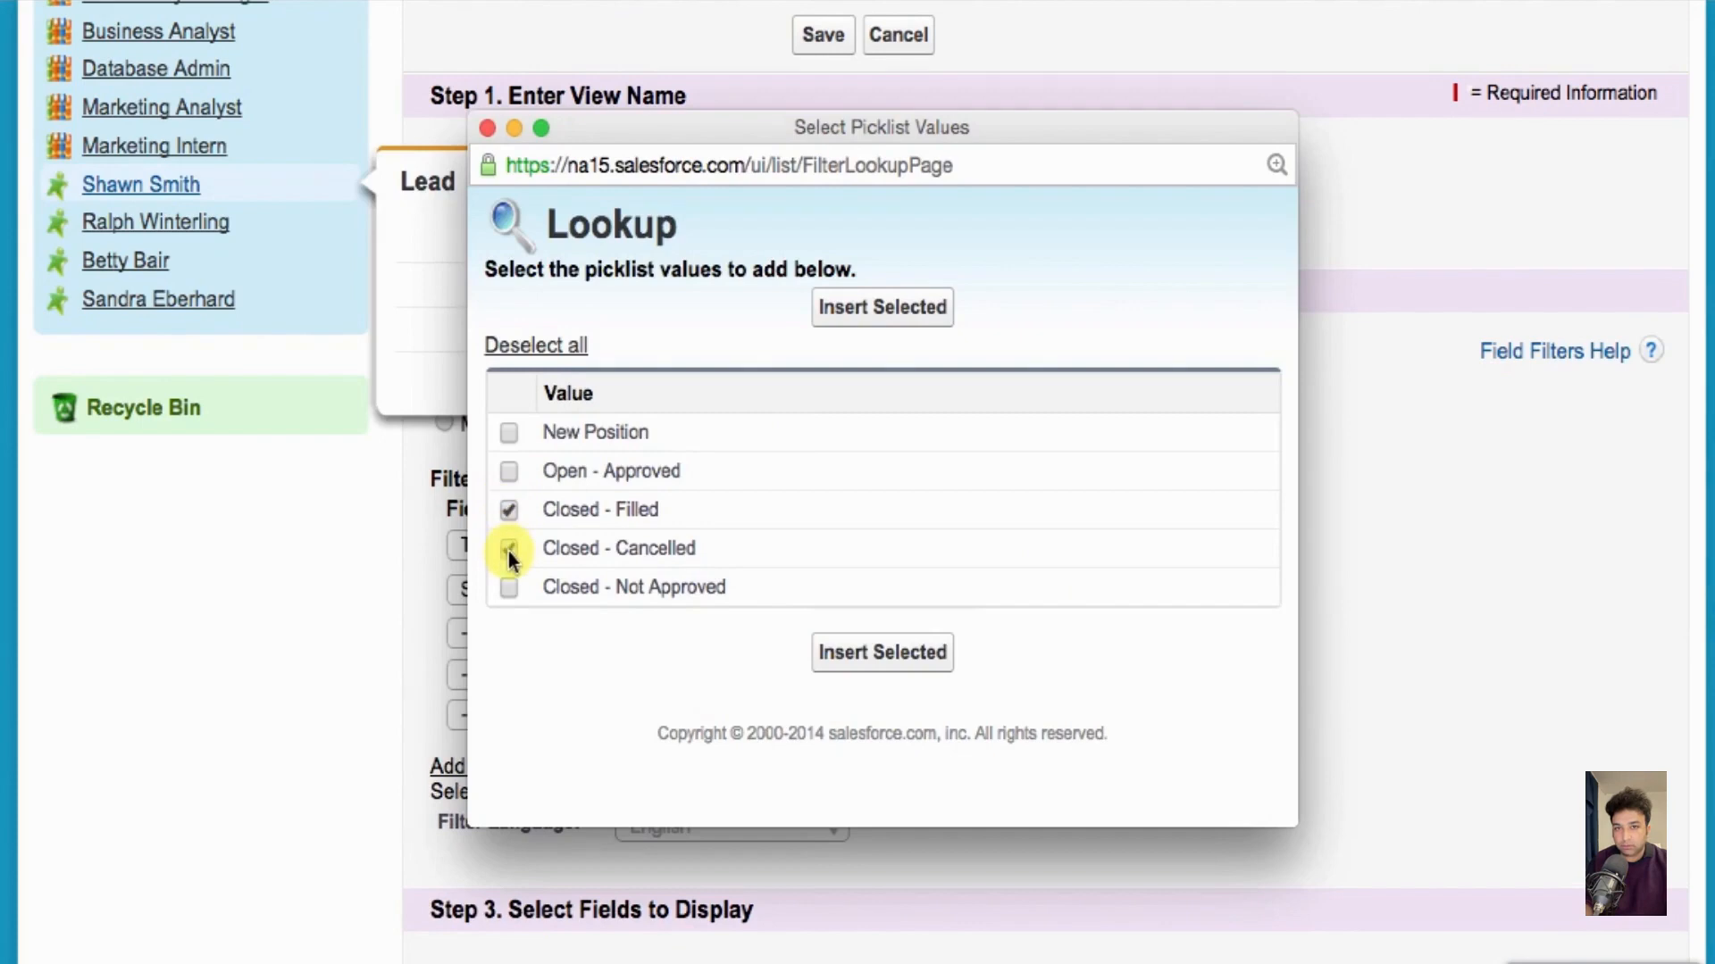
pyautogui.click(509, 588)
pyautogui.click(927, 653)
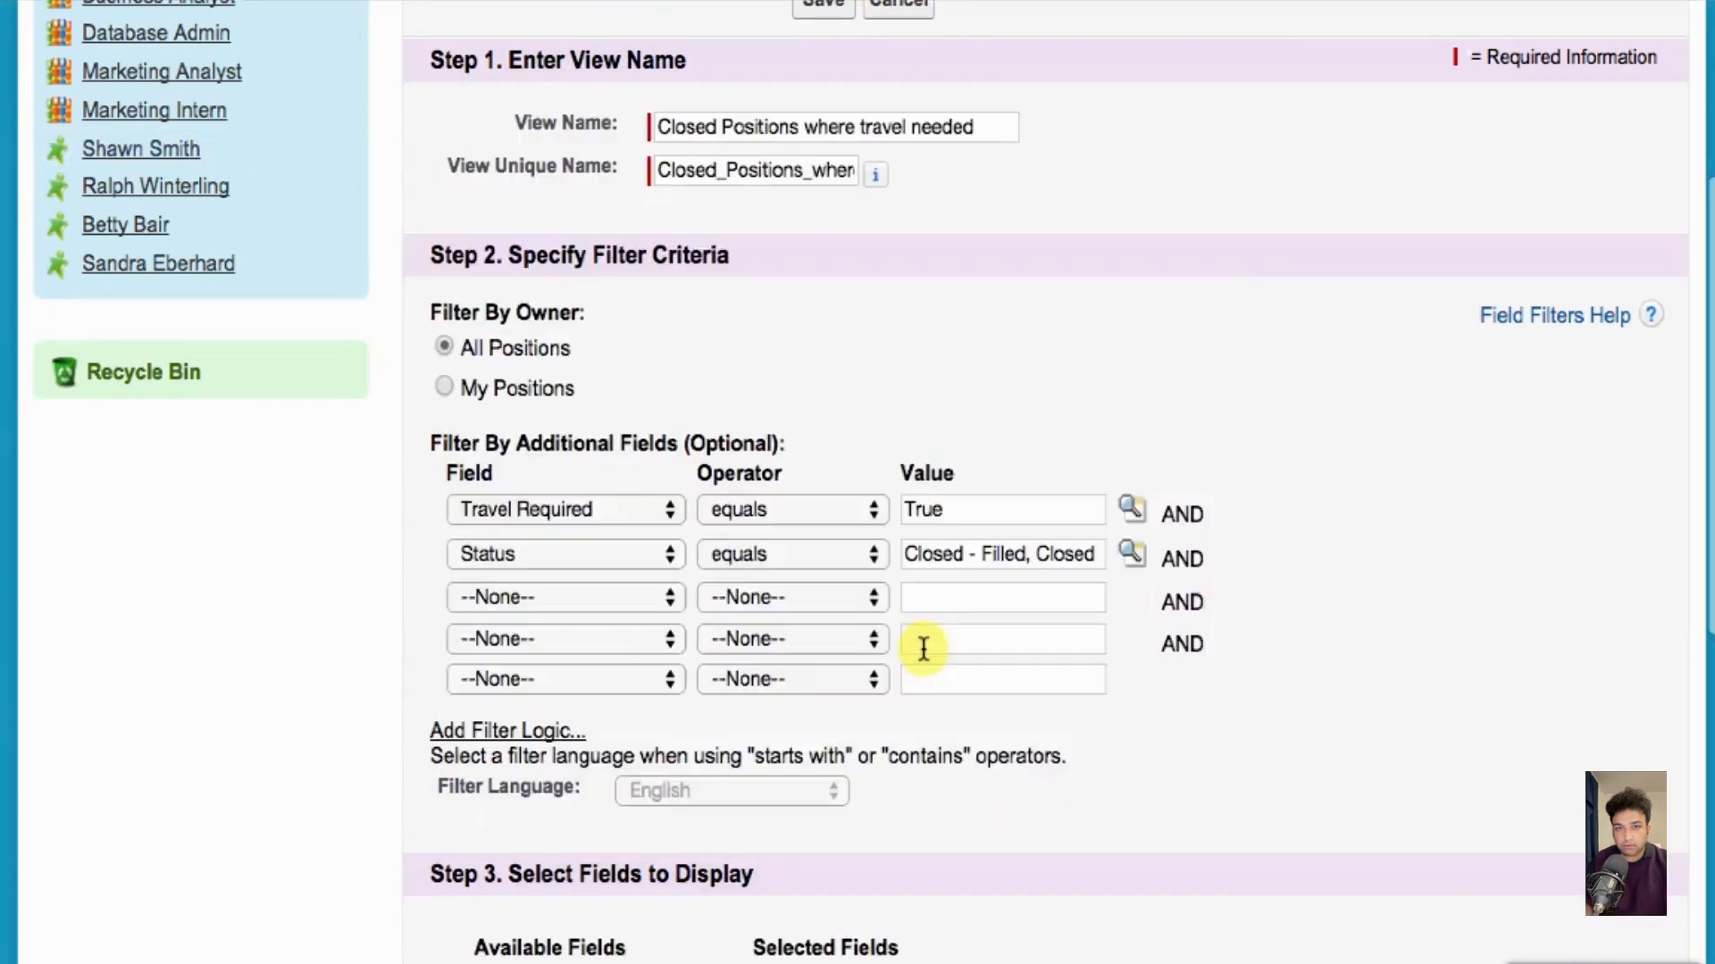
pyautogui.scroll(-2, 922, 646)
pyautogui.scroll(-2, 922, 647)
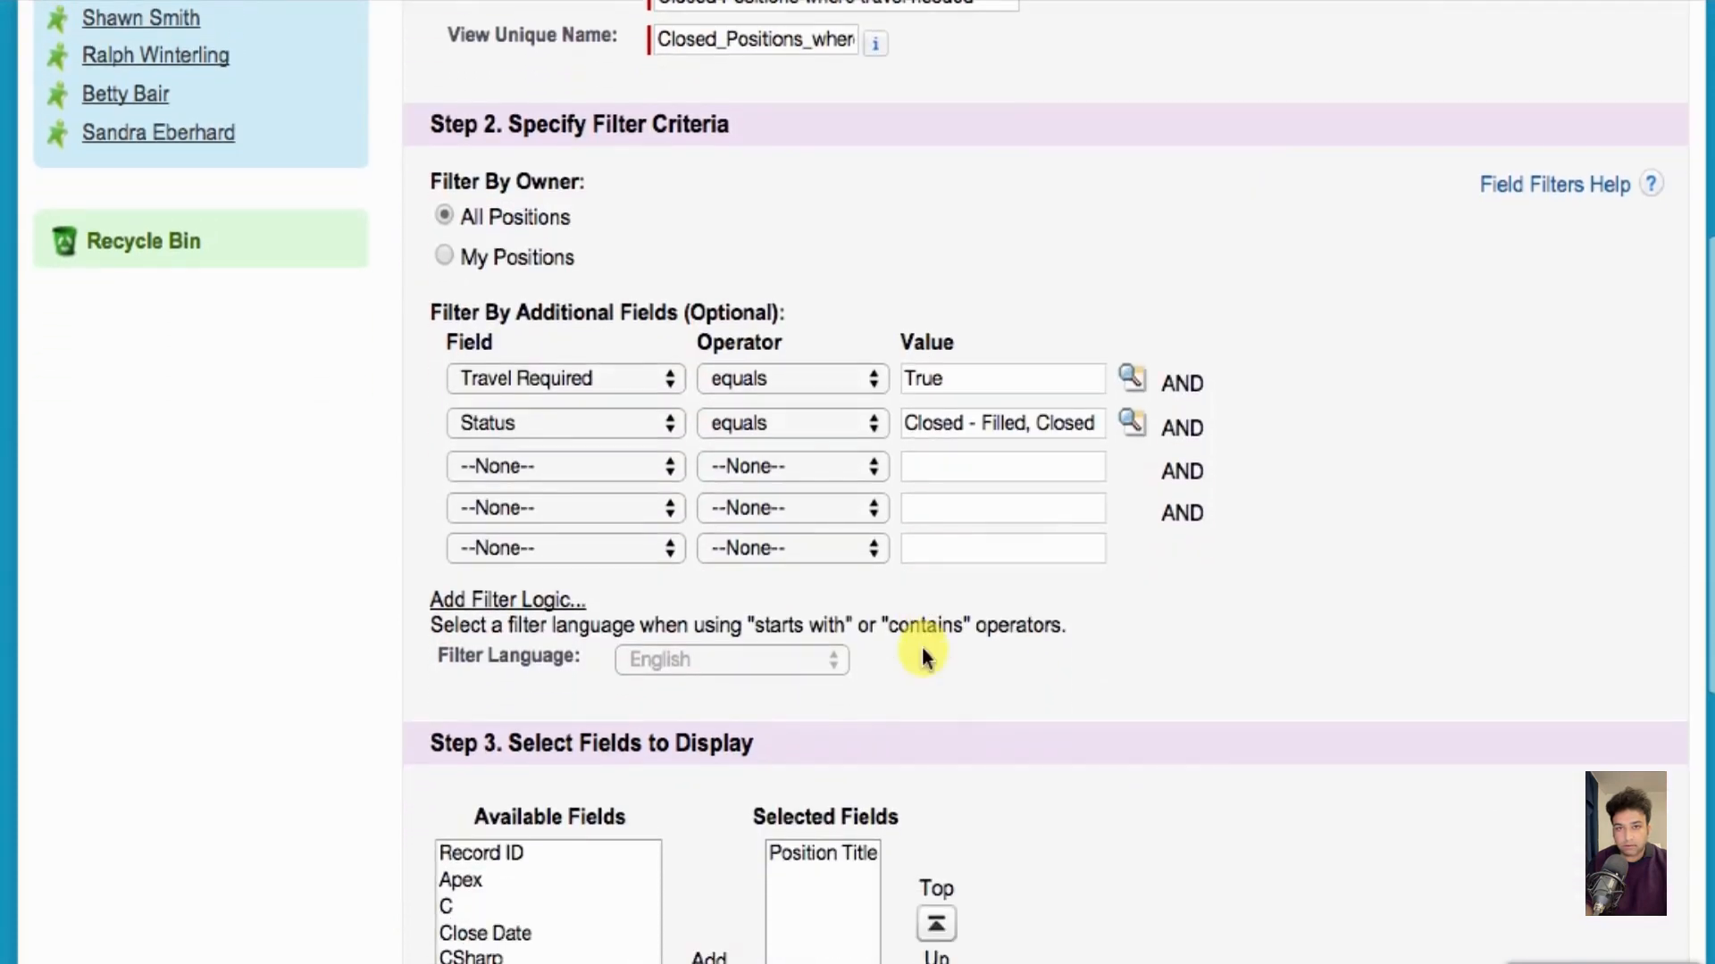
# Step: Add Functional Area, Min Pay, Max Pay, Status and Travel Required columns, with Travel Required third
pyautogui.scroll(-2, 922, 650)
pyautogui.scroll(-5, 922, 650)
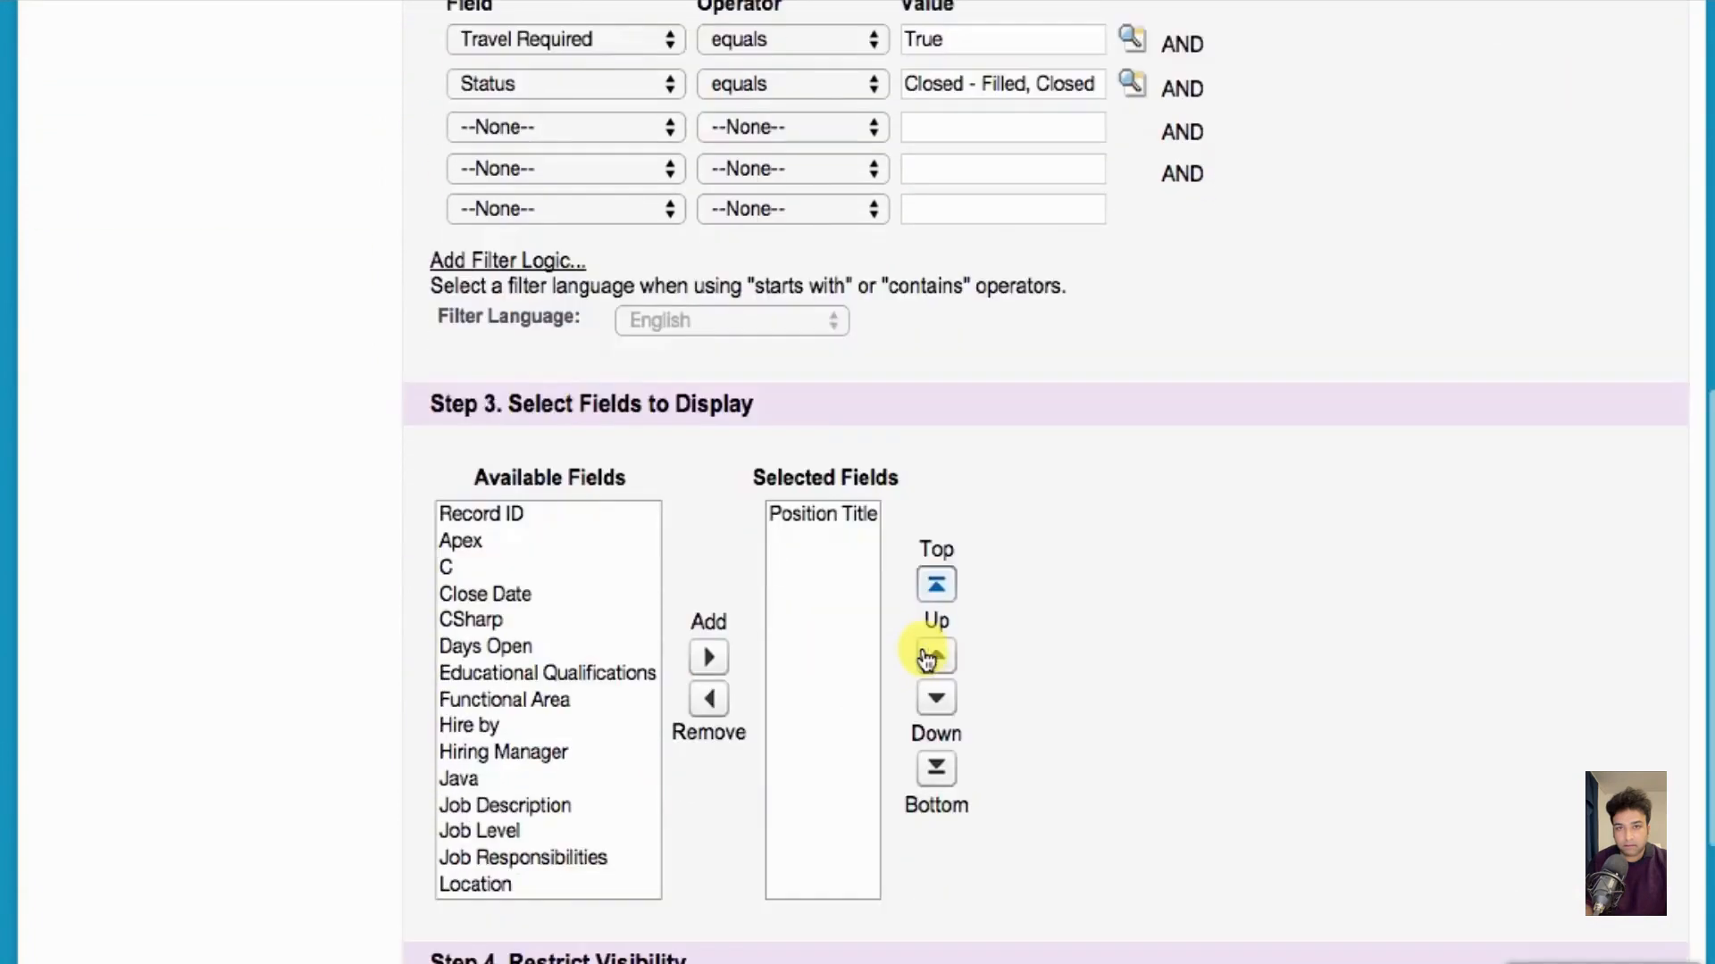
pyautogui.click(562, 584)
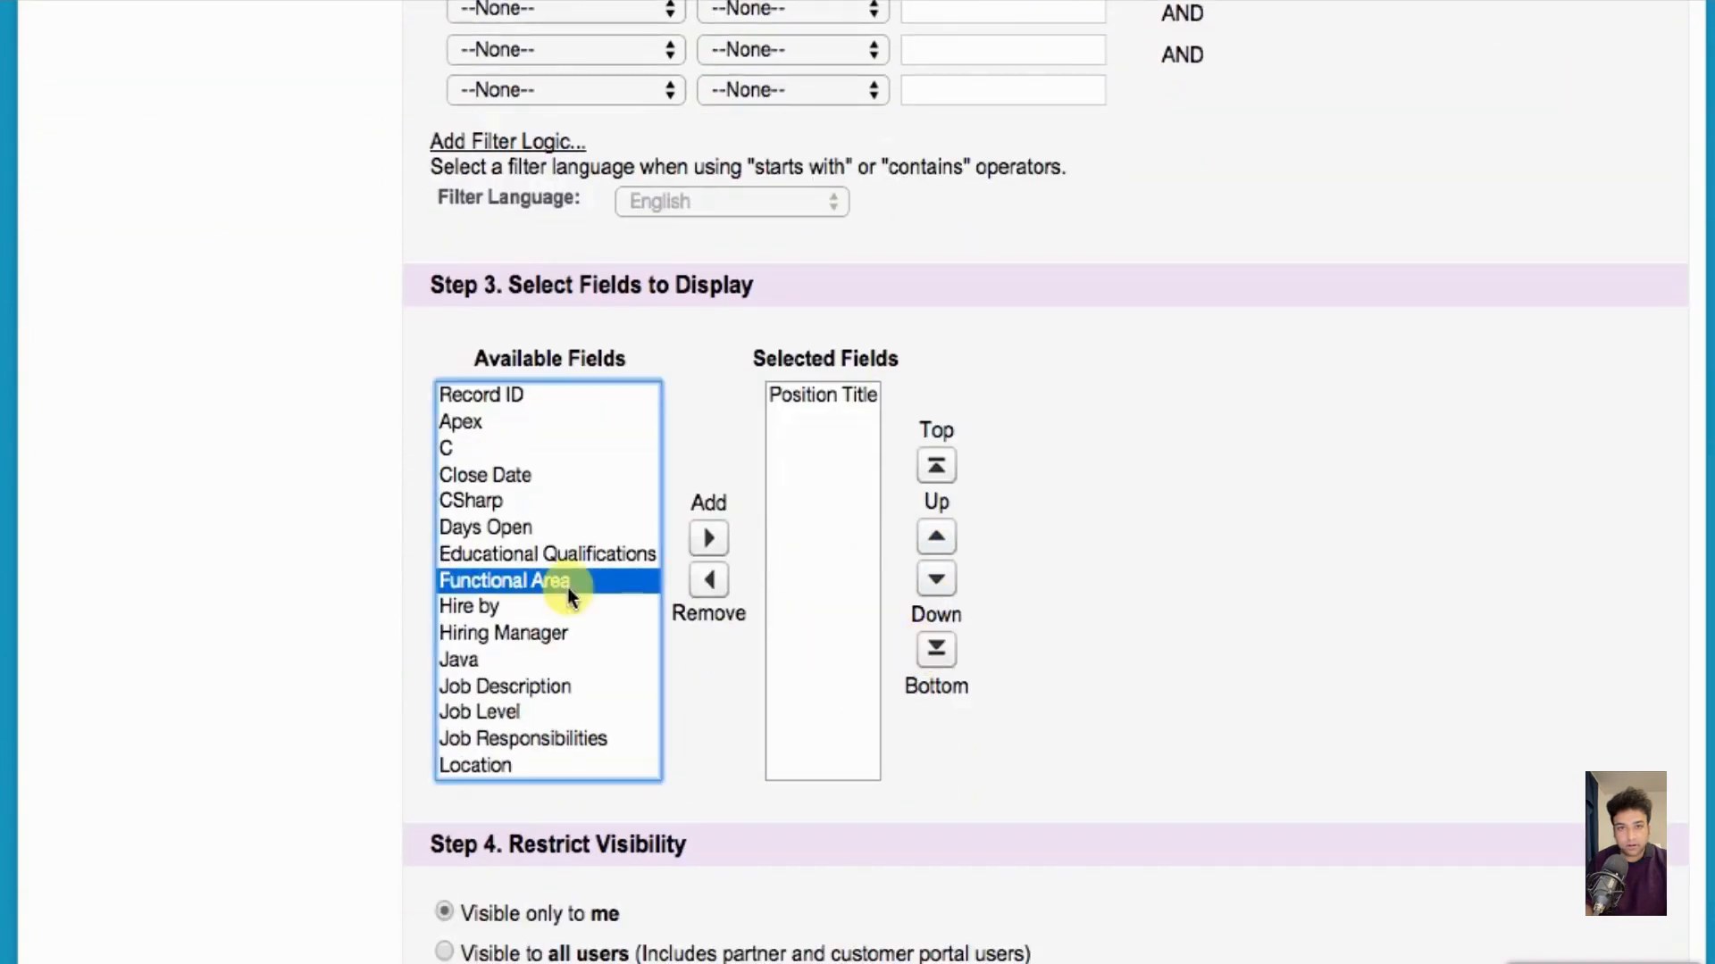
pyautogui.click(711, 538)
pyautogui.scroll(-2, 636, 636)
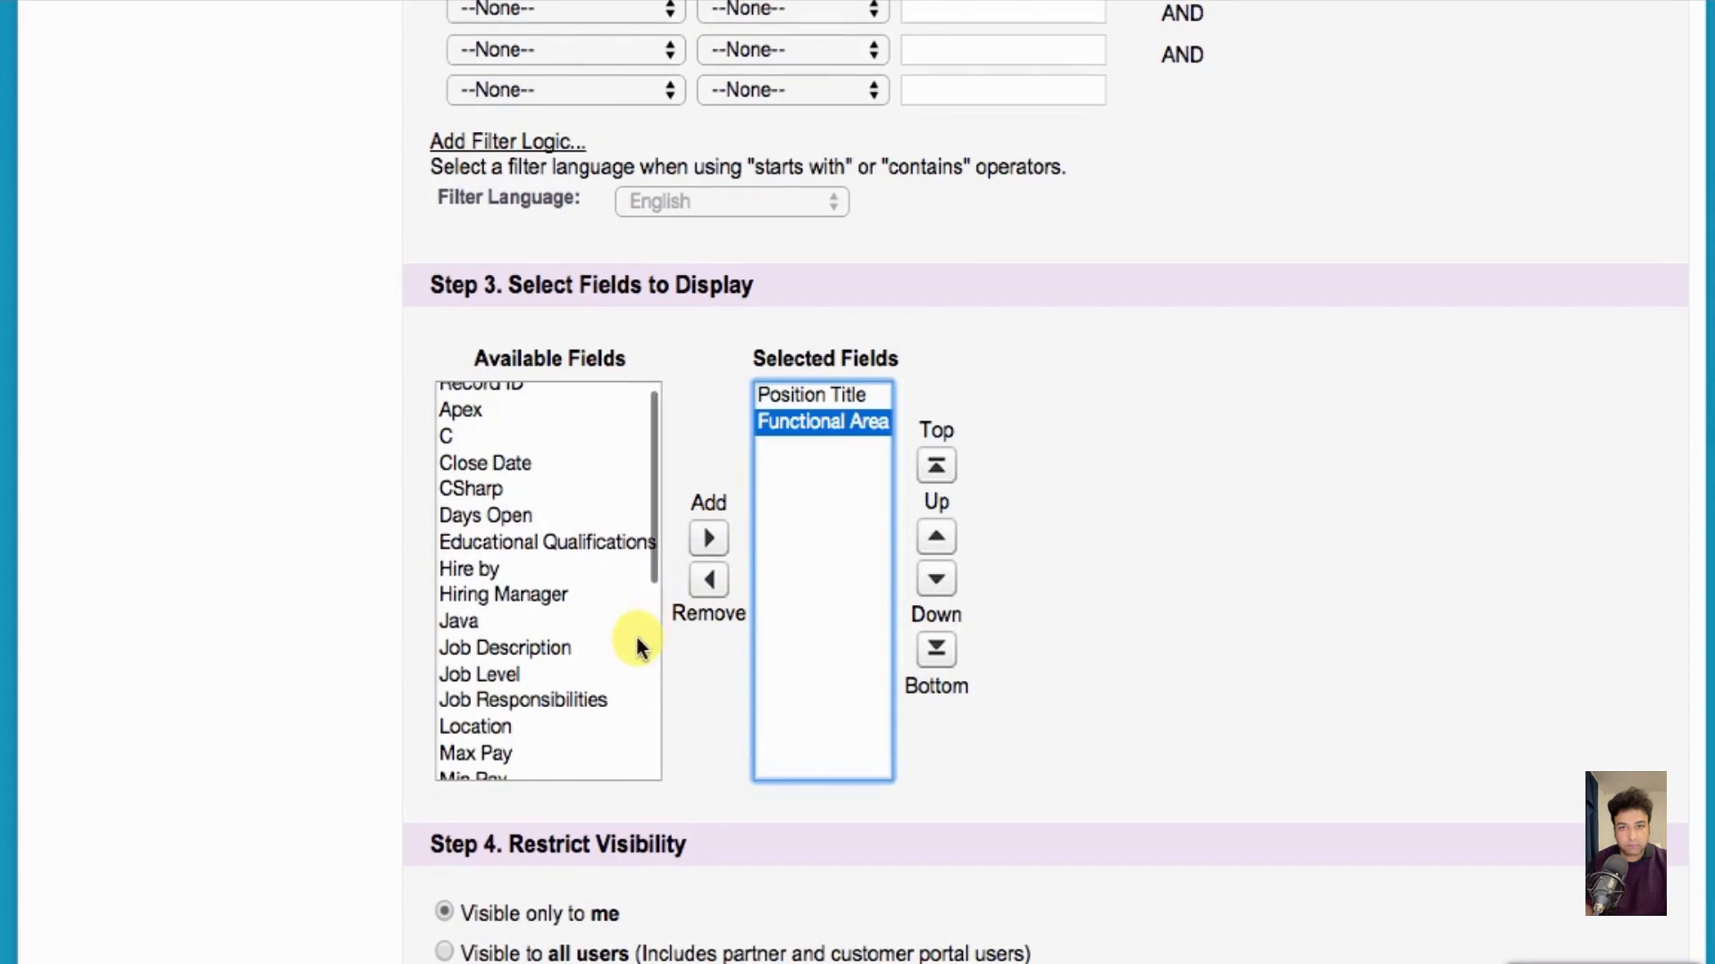
pyautogui.click(478, 720)
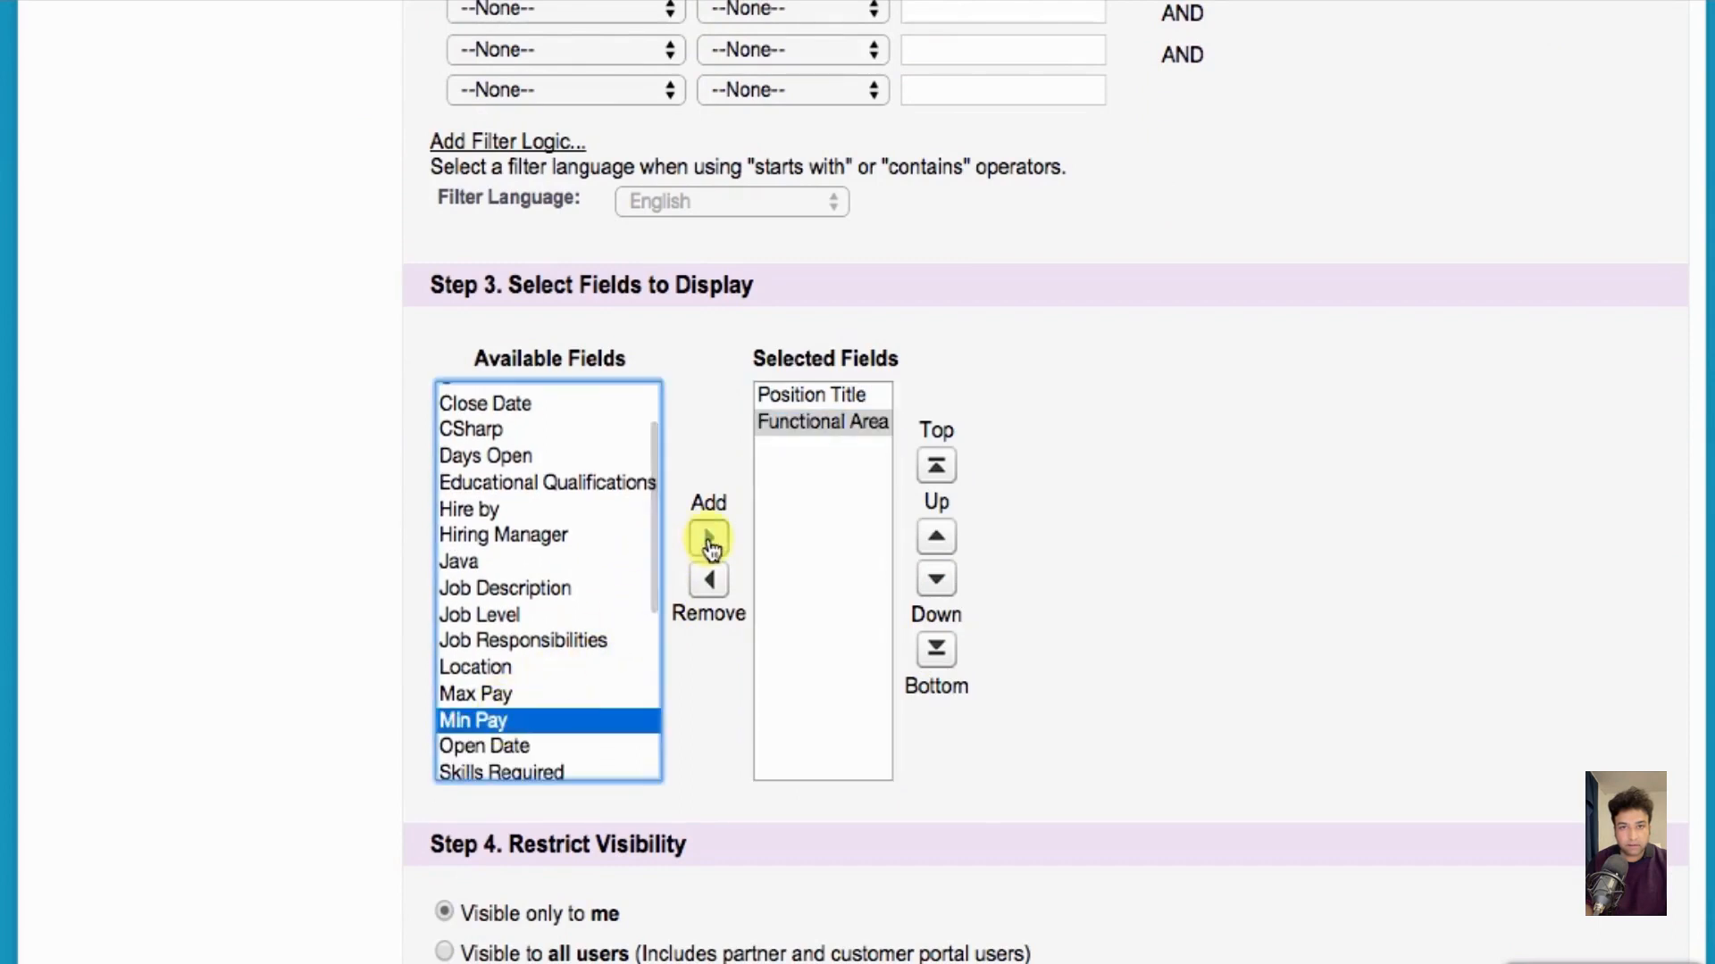
pyautogui.click(708, 538)
pyautogui.click(500, 694)
pyautogui.click(708, 538)
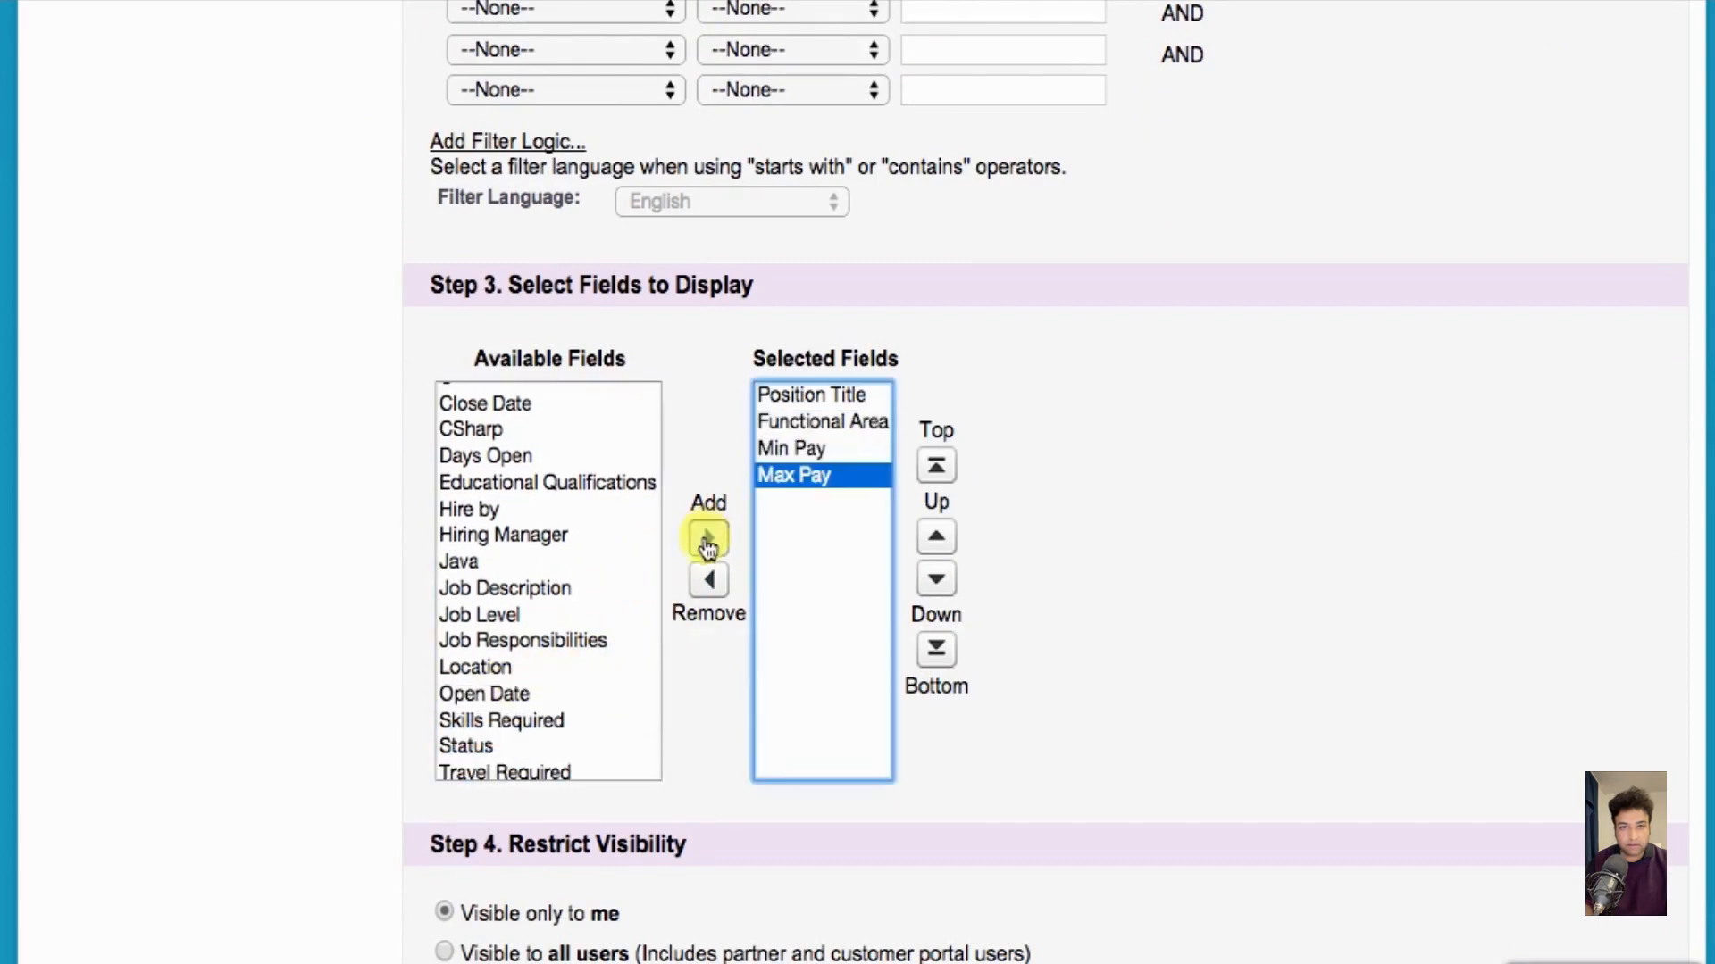
pyautogui.scroll(-2, 624, 576)
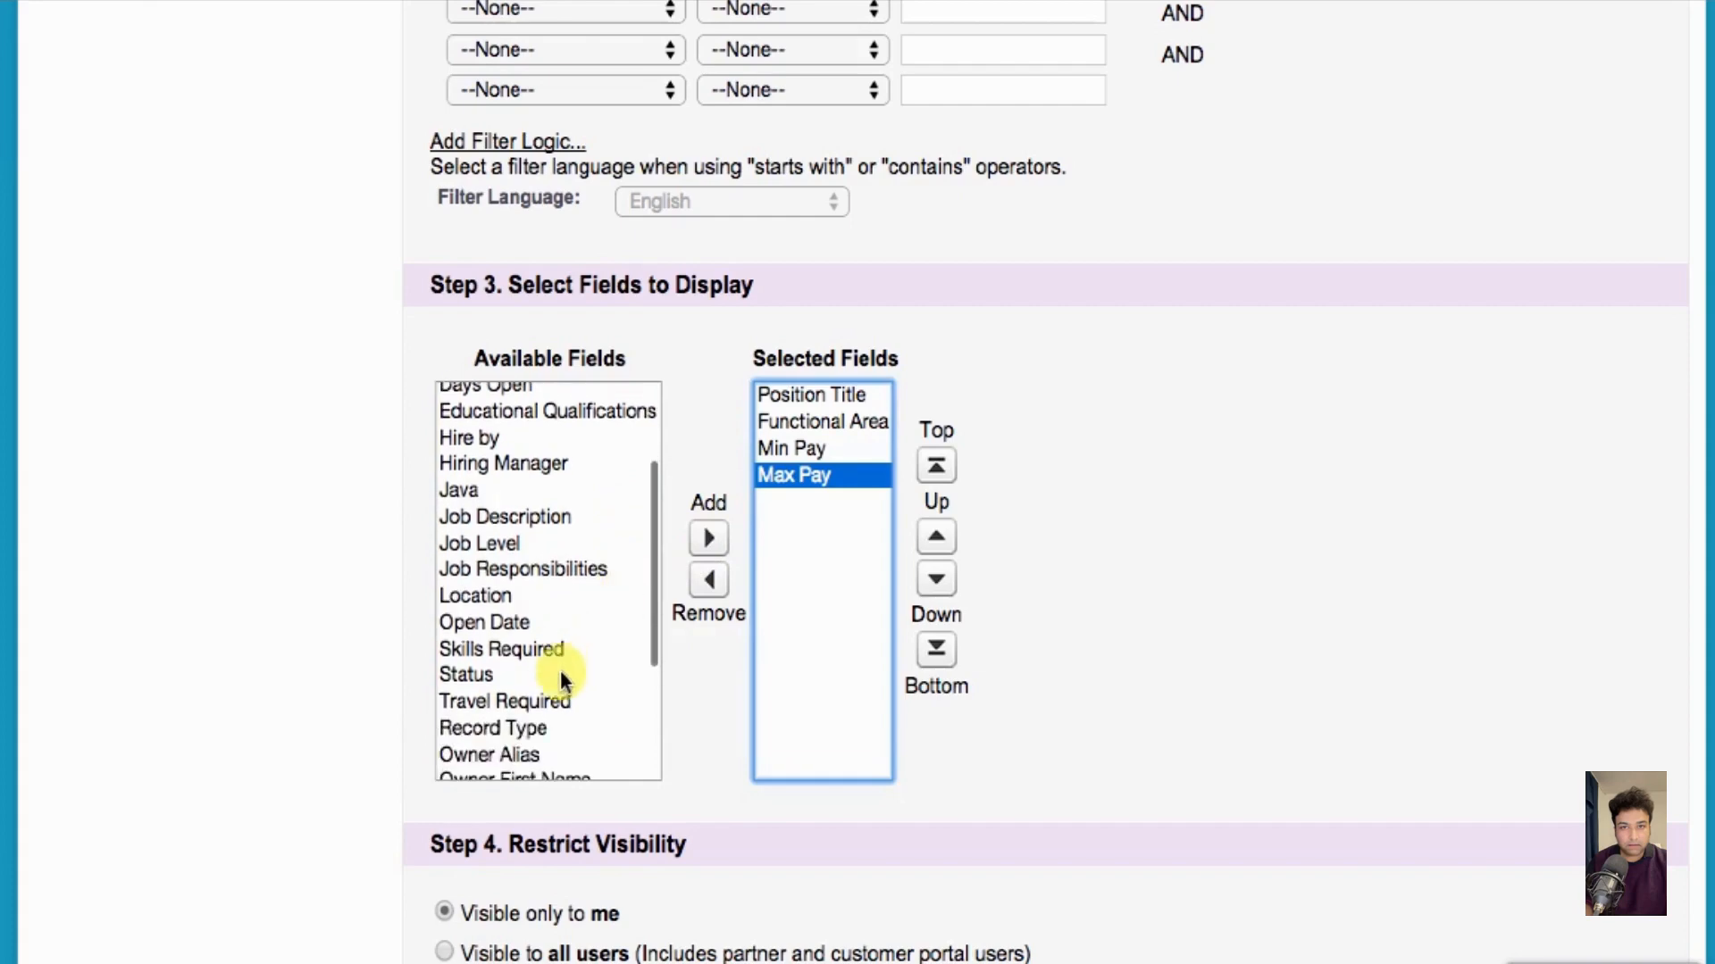
pyautogui.click(559, 674)
pyautogui.click(709, 538)
pyautogui.click(560, 674)
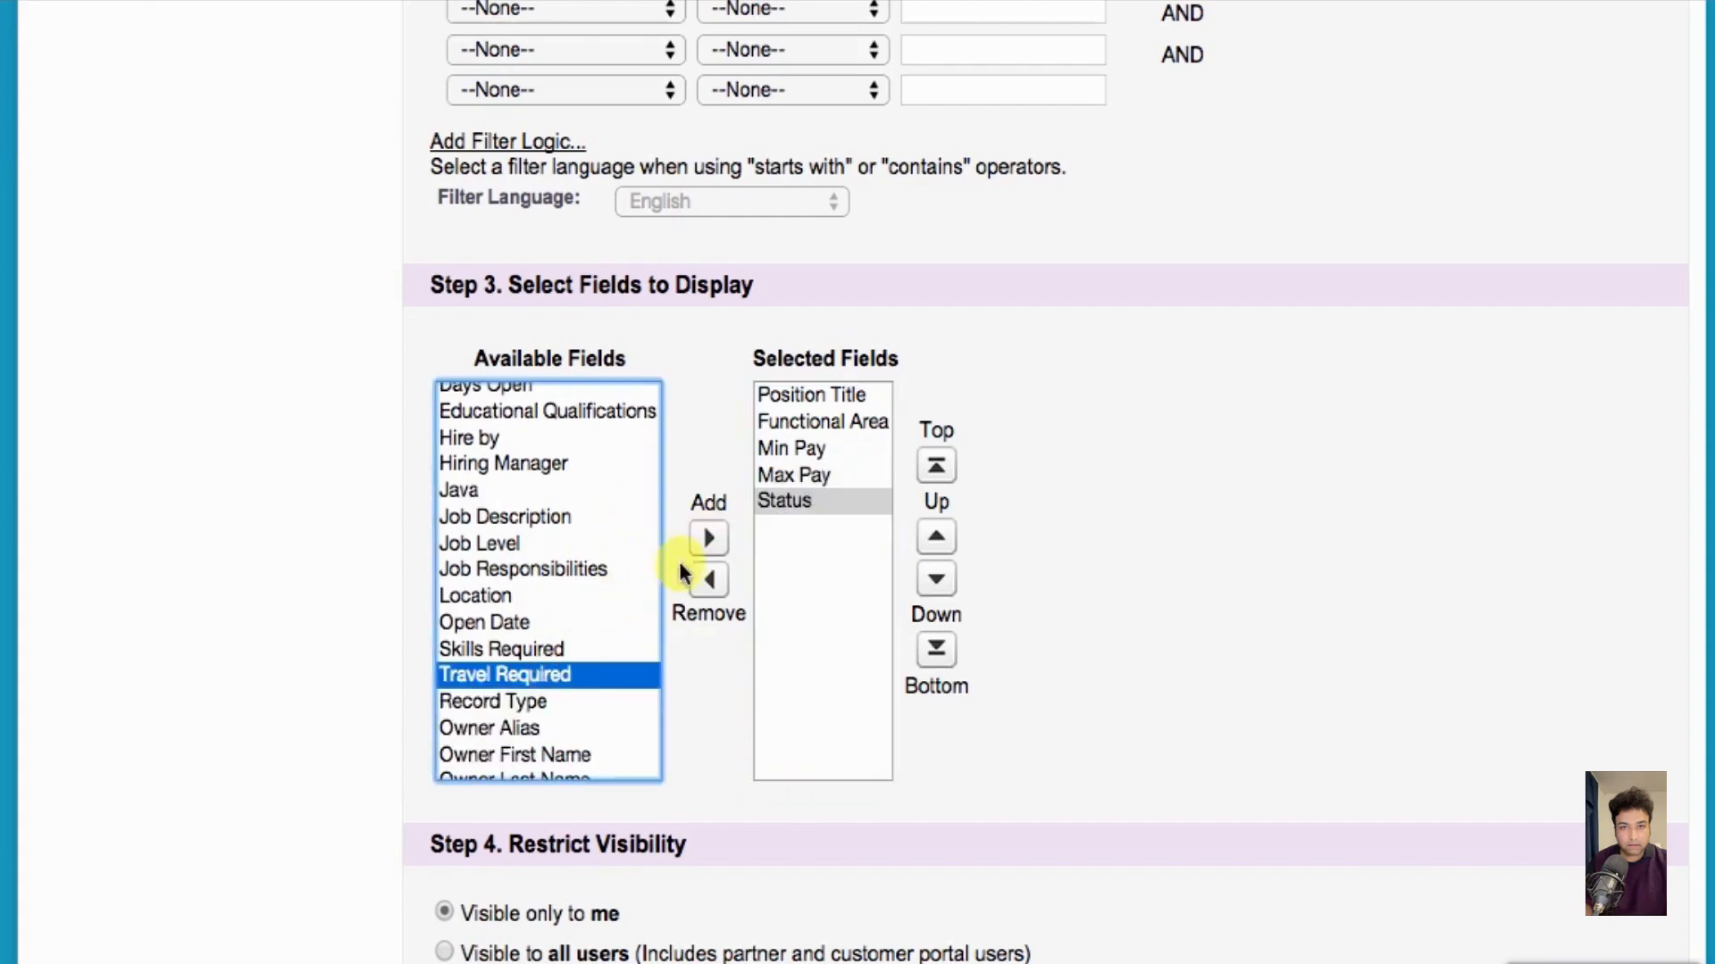
pyautogui.click(708, 540)
pyautogui.click(936, 537)
pyautogui.click(935, 536)
pyautogui.click(936, 537)
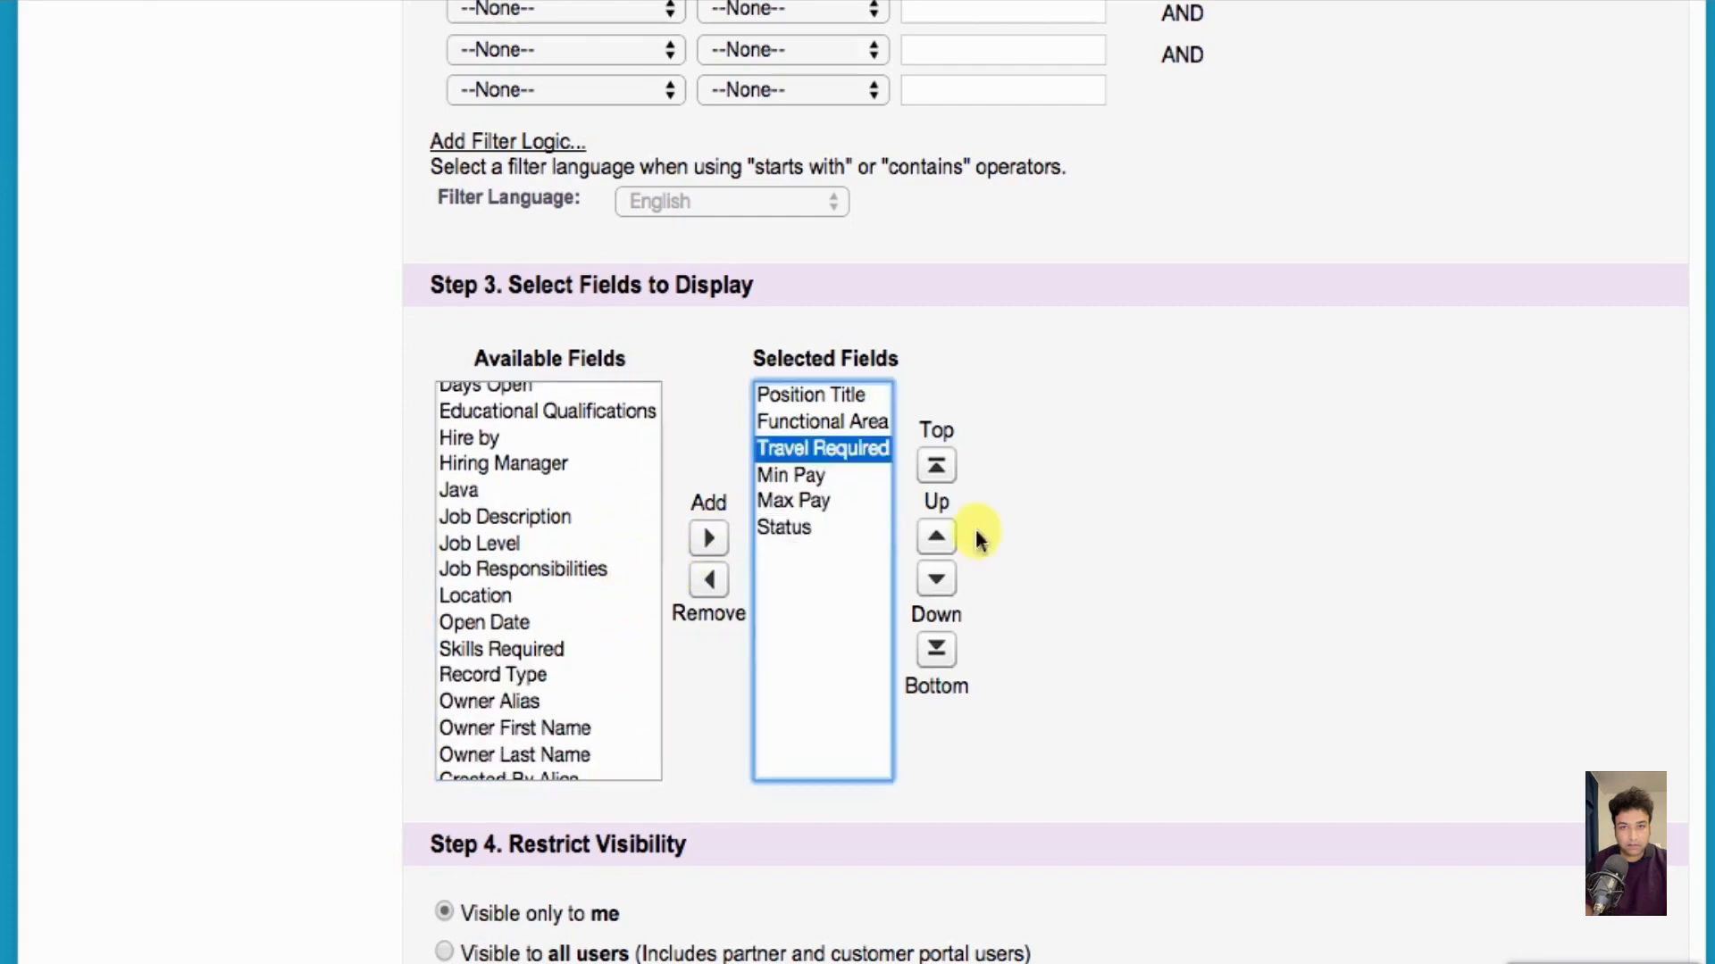
# Step: Make the view visible to all users and save it
pyautogui.scroll(-1, 1119, 512)
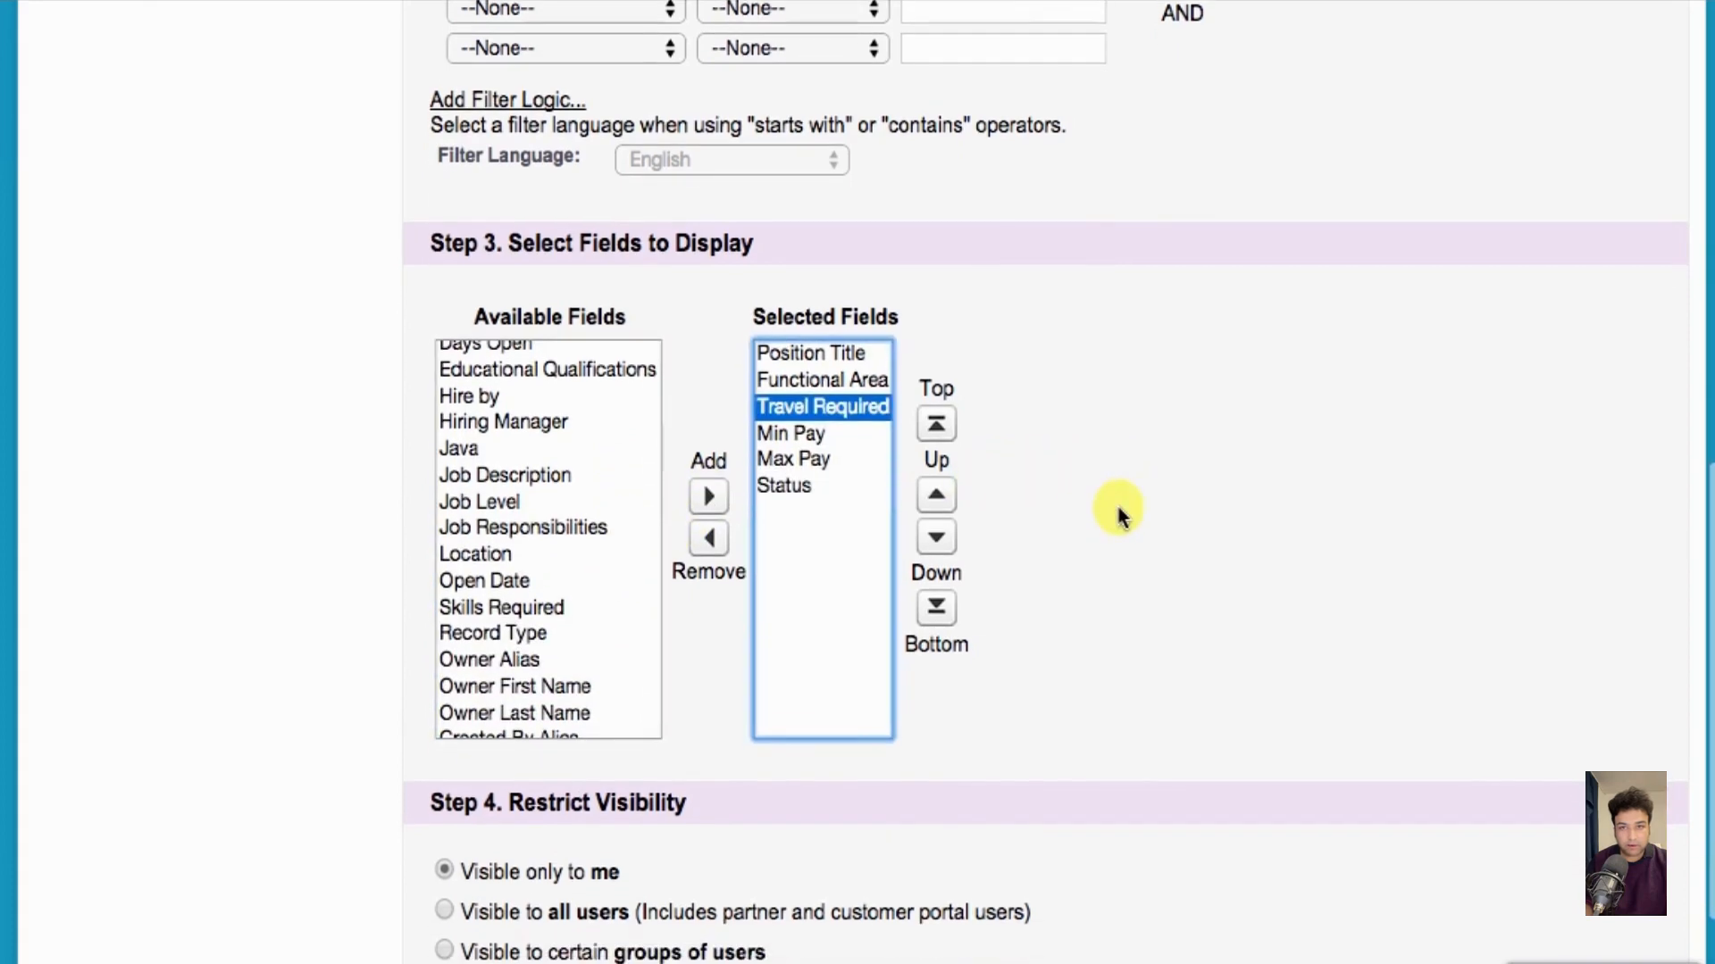
pyautogui.scroll(-1, 1116, 509)
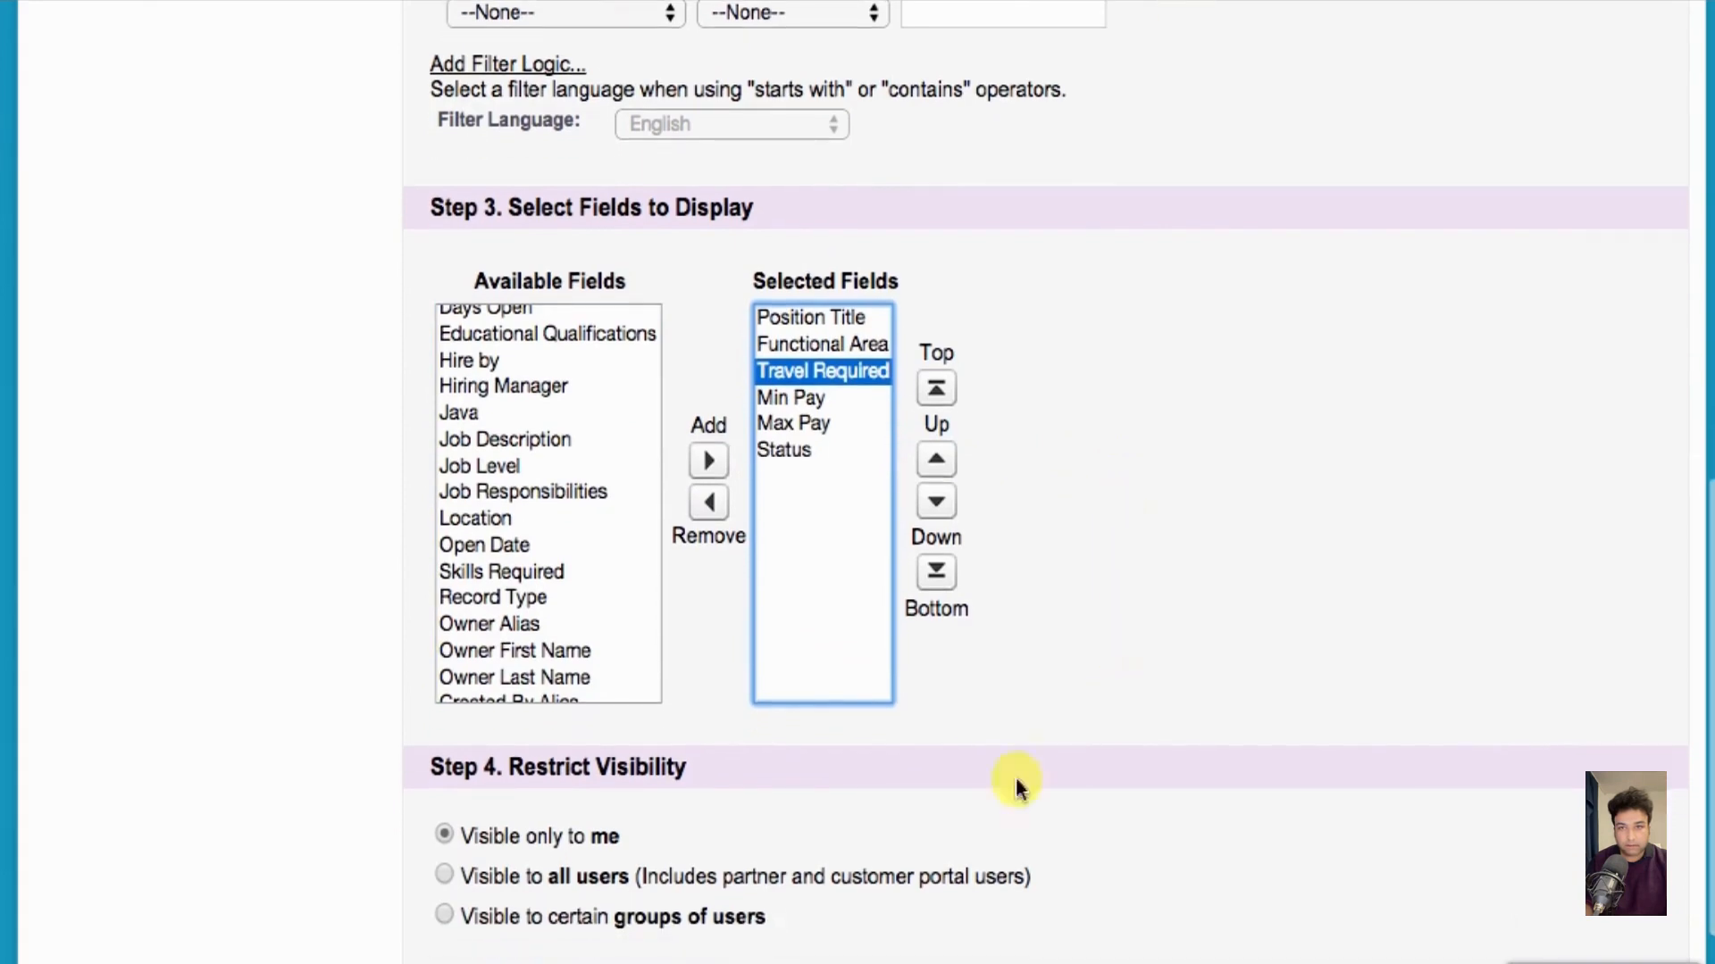
pyautogui.click(444, 876)
pyautogui.scroll(-2, 1411, 643)
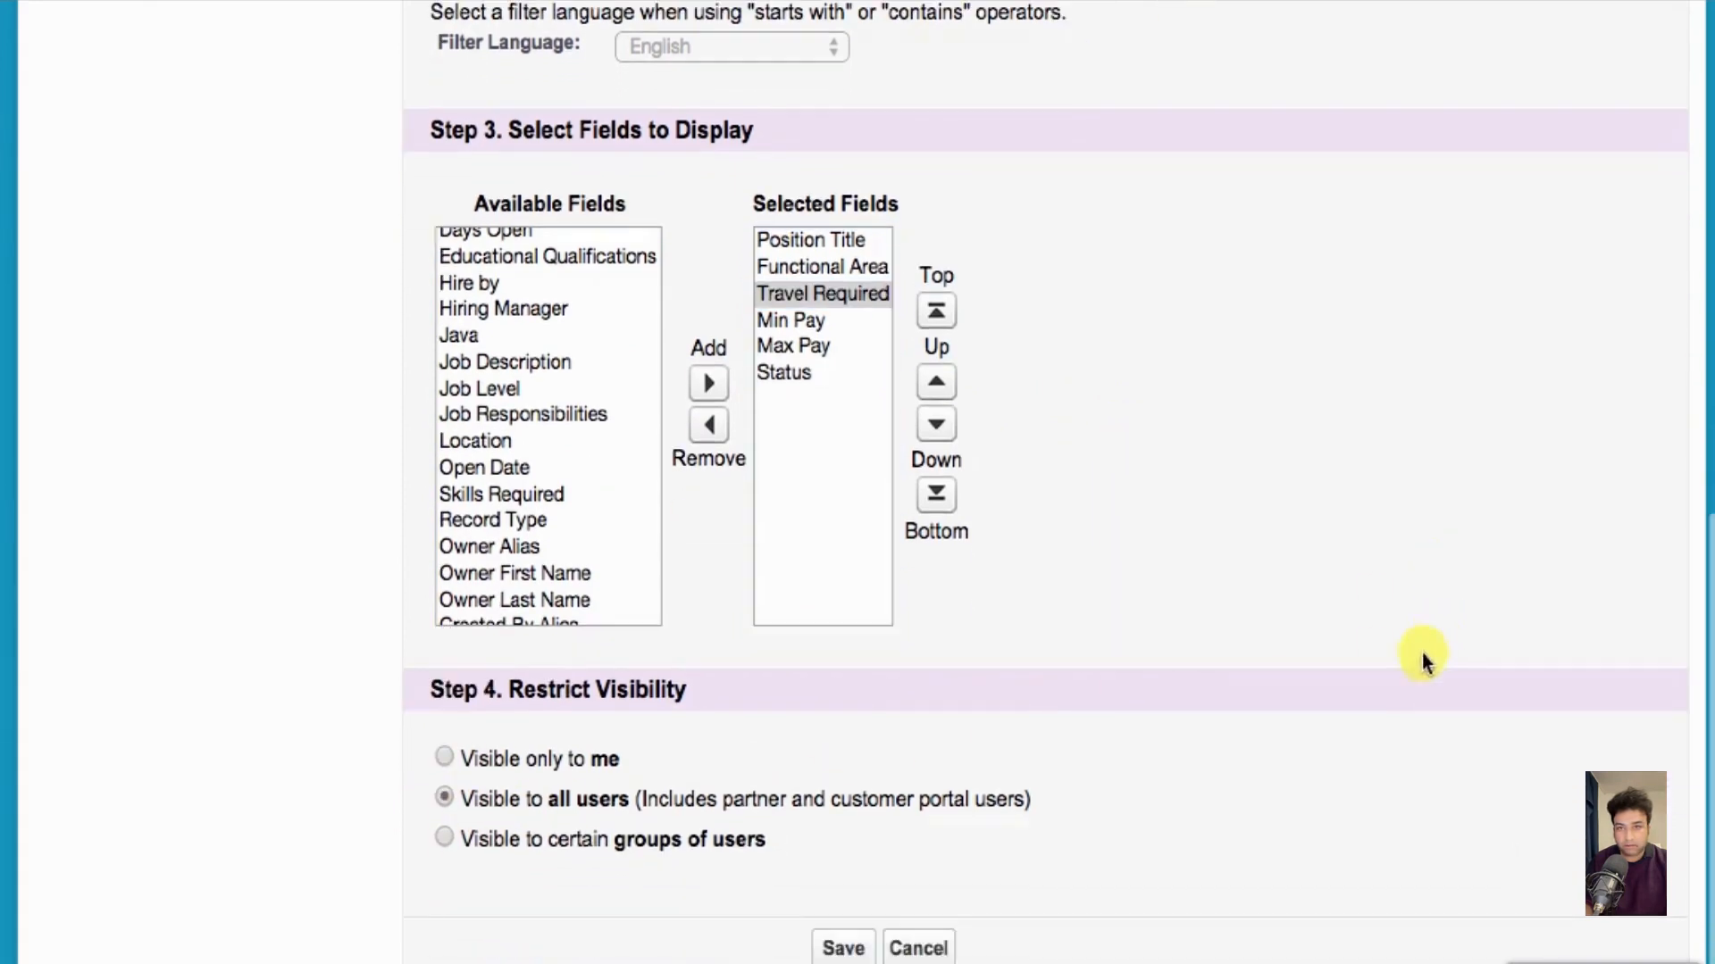
pyautogui.click(848, 951)
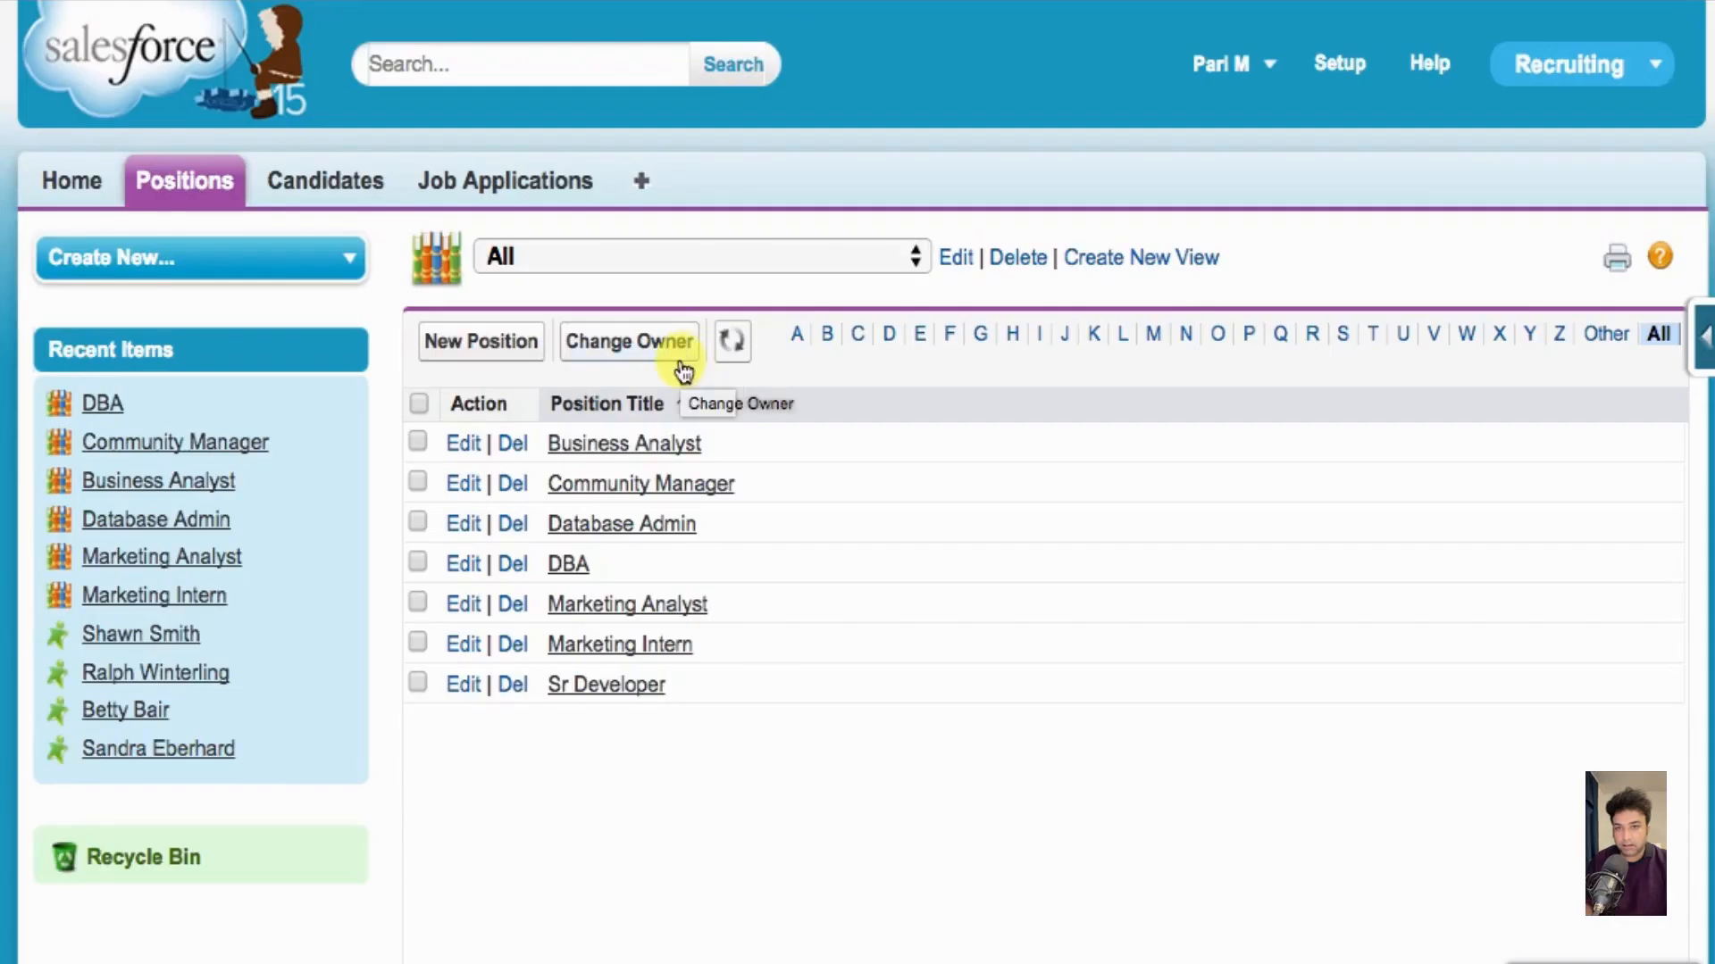
# Step: Switch the Positions list to the 'Closed Positions where travel needed' view
pyautogui.click(915, 259)
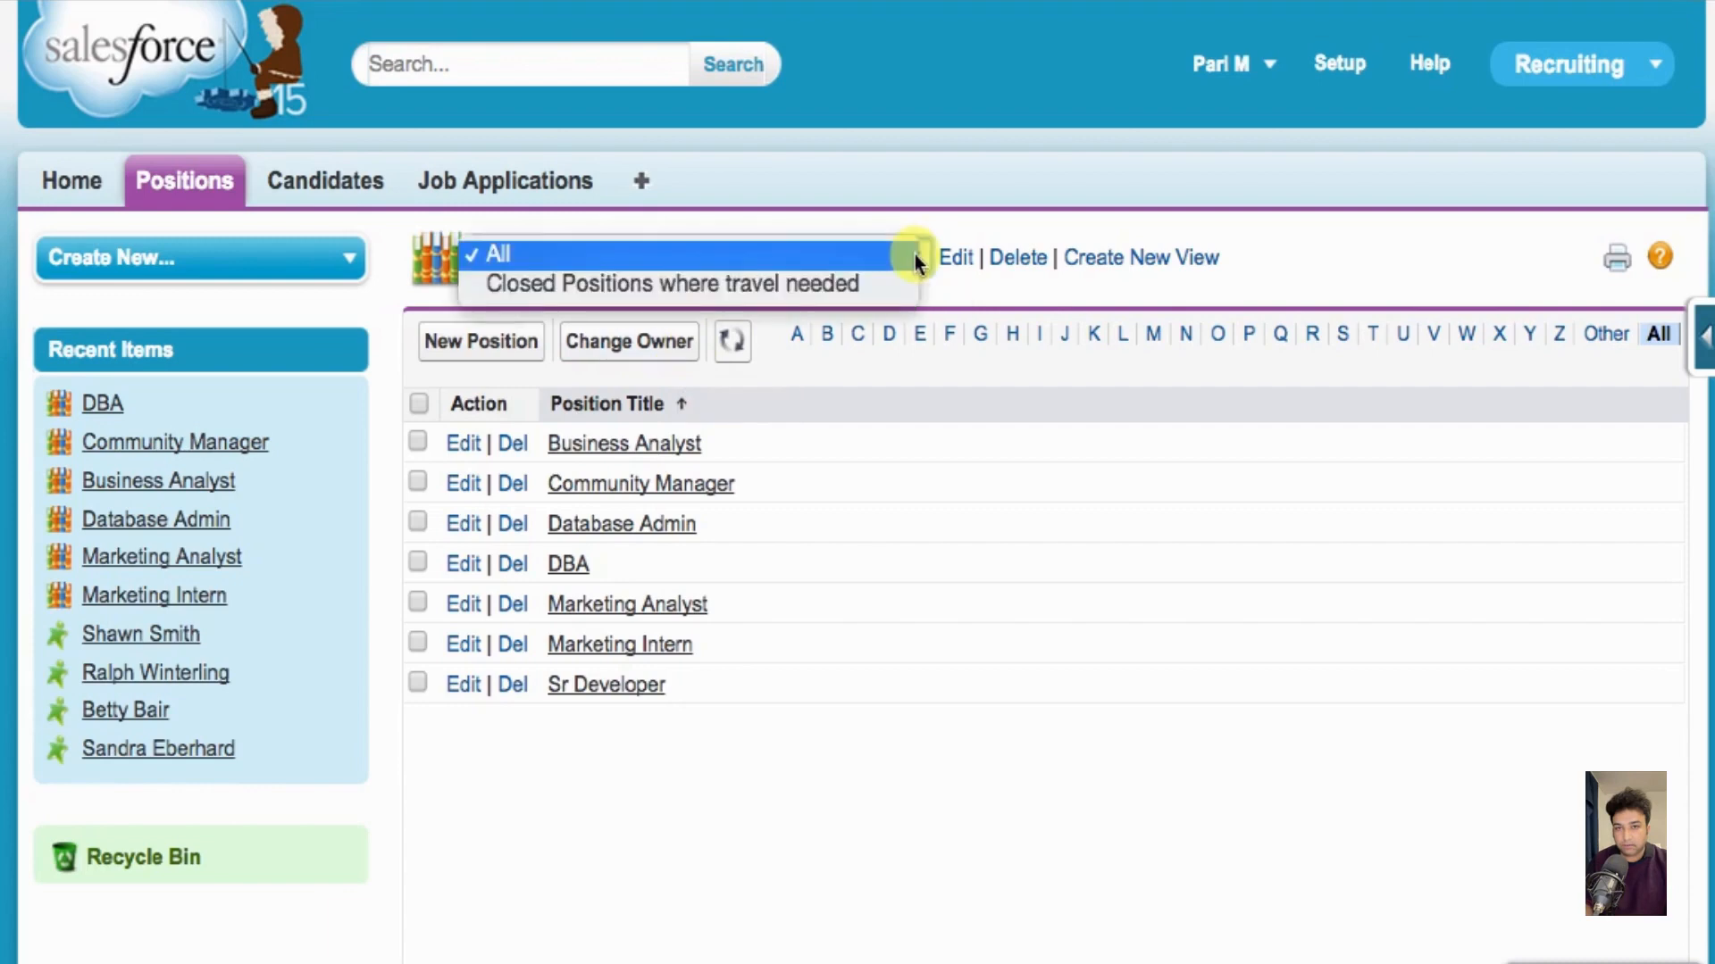
pyautogui.click(866, 282)
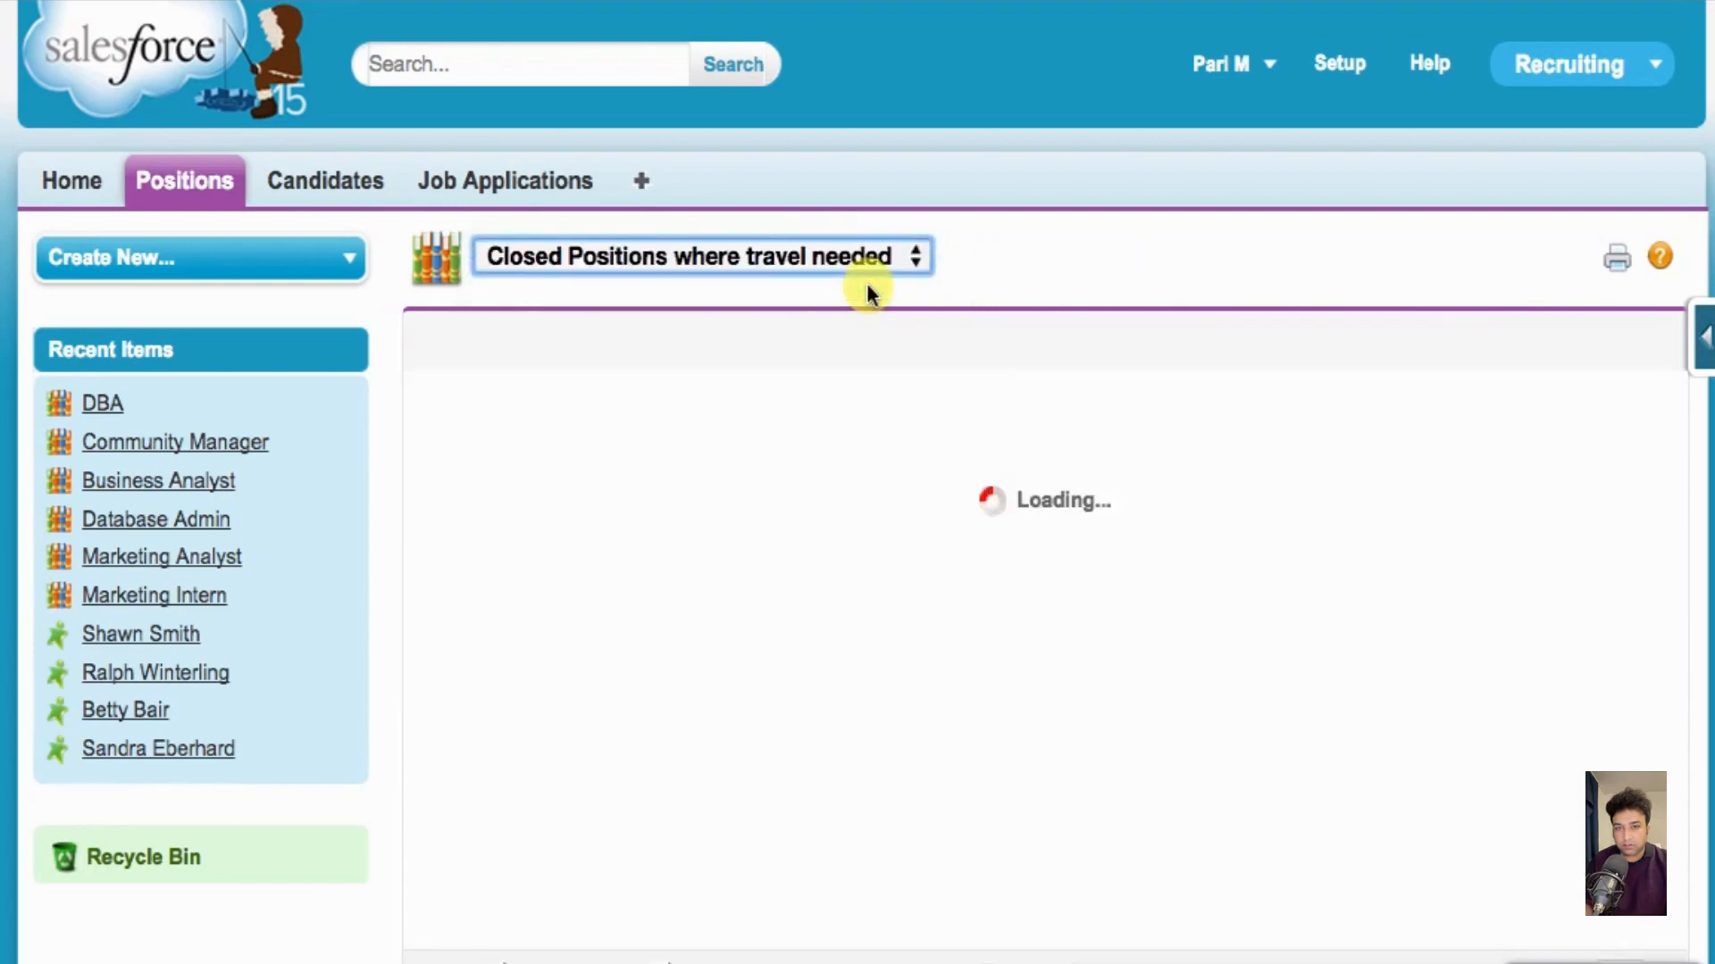
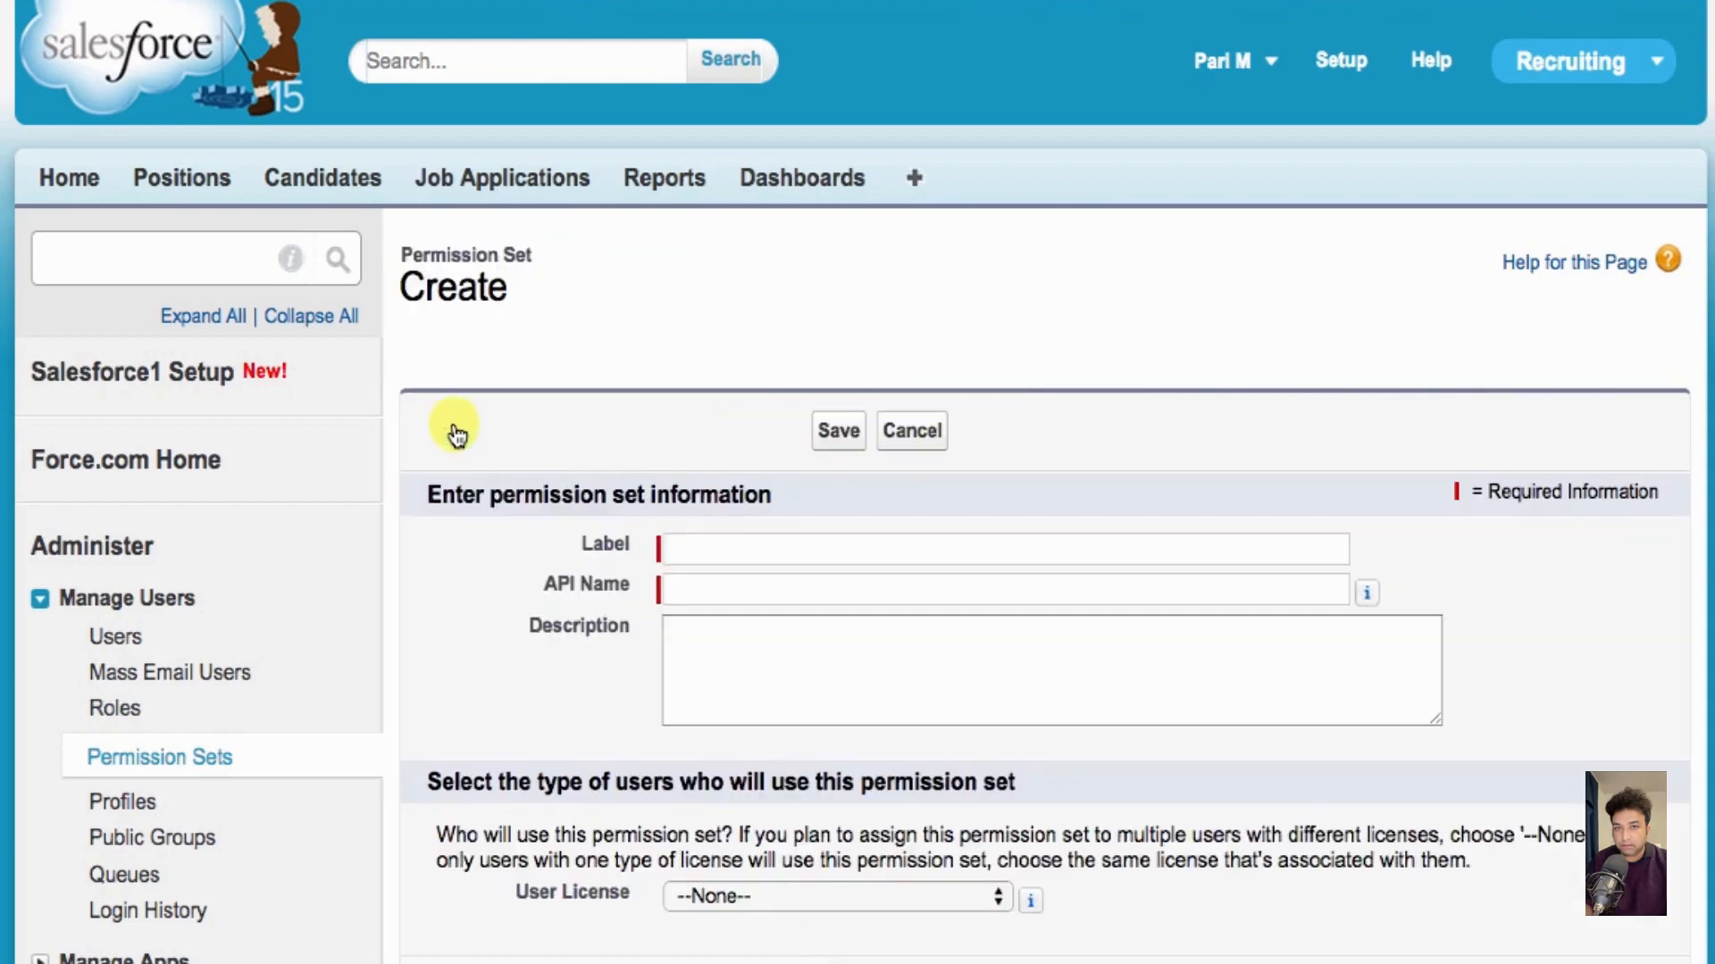
# Step: Create permission set 'Build Reports', description 'Report Builder Access', user license Salesforce Platform, and save
pyautogui.click(693, 546)
pyautogui.write('Build Reports')
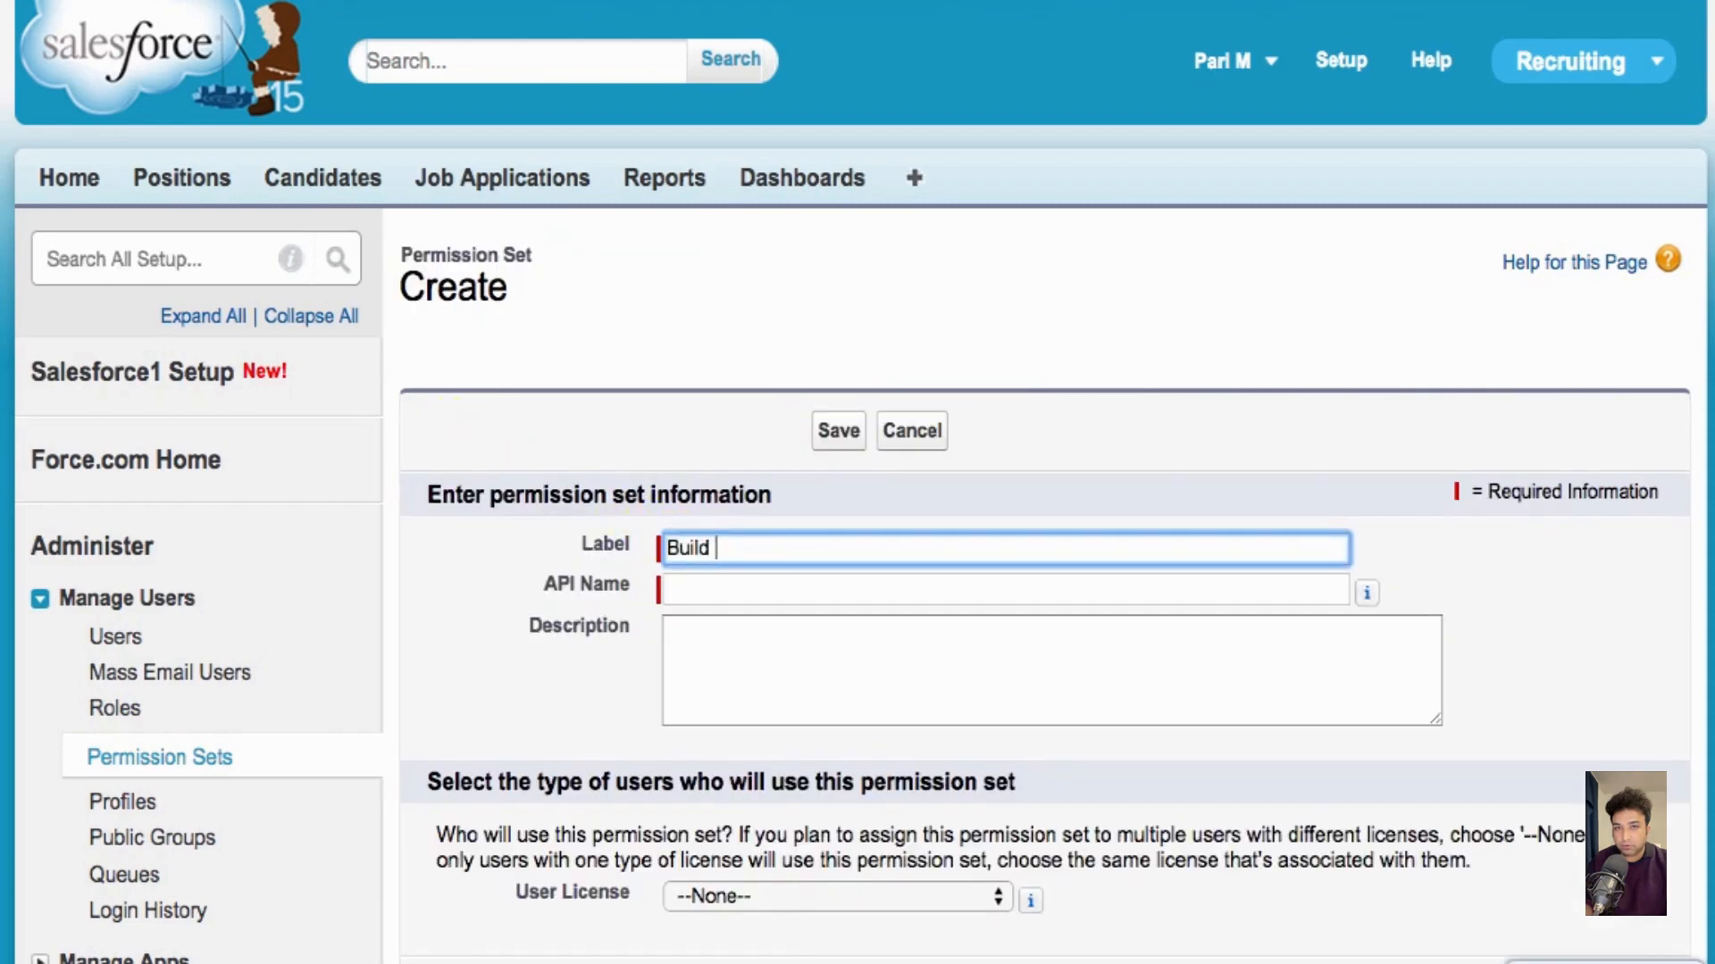
pyautogui.press('Tab')
pyautogui.press('Tab')
pyautogui.write('R')
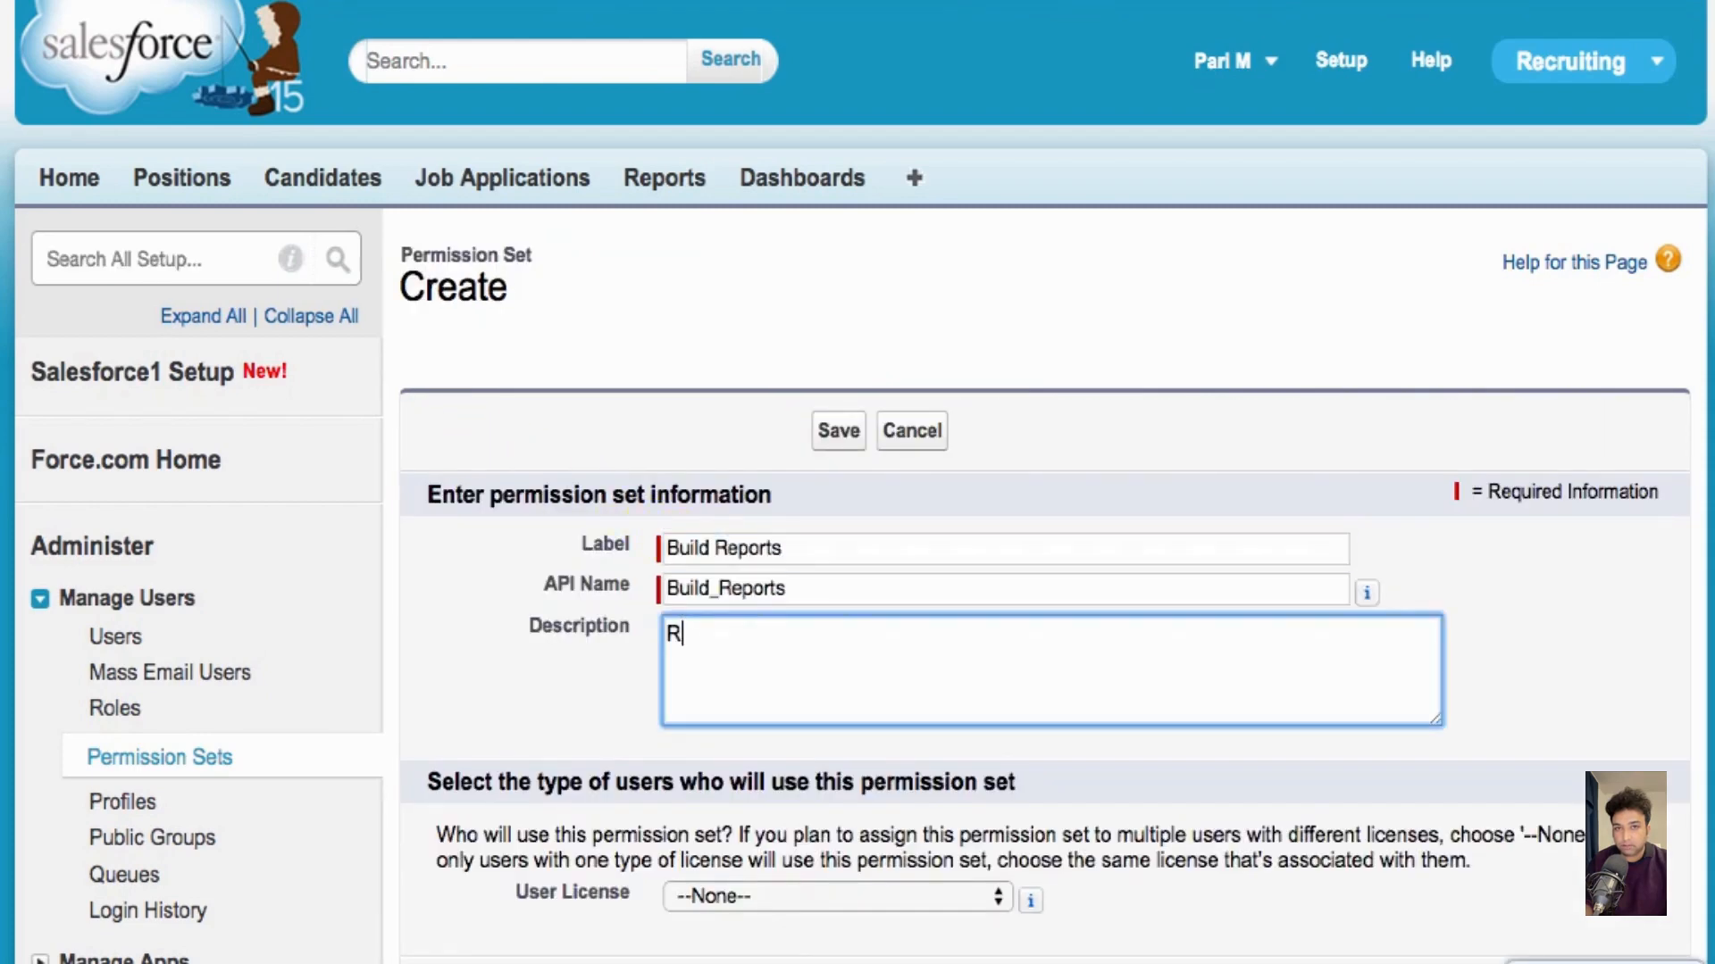
pyautogui.write('eport Builder Access')
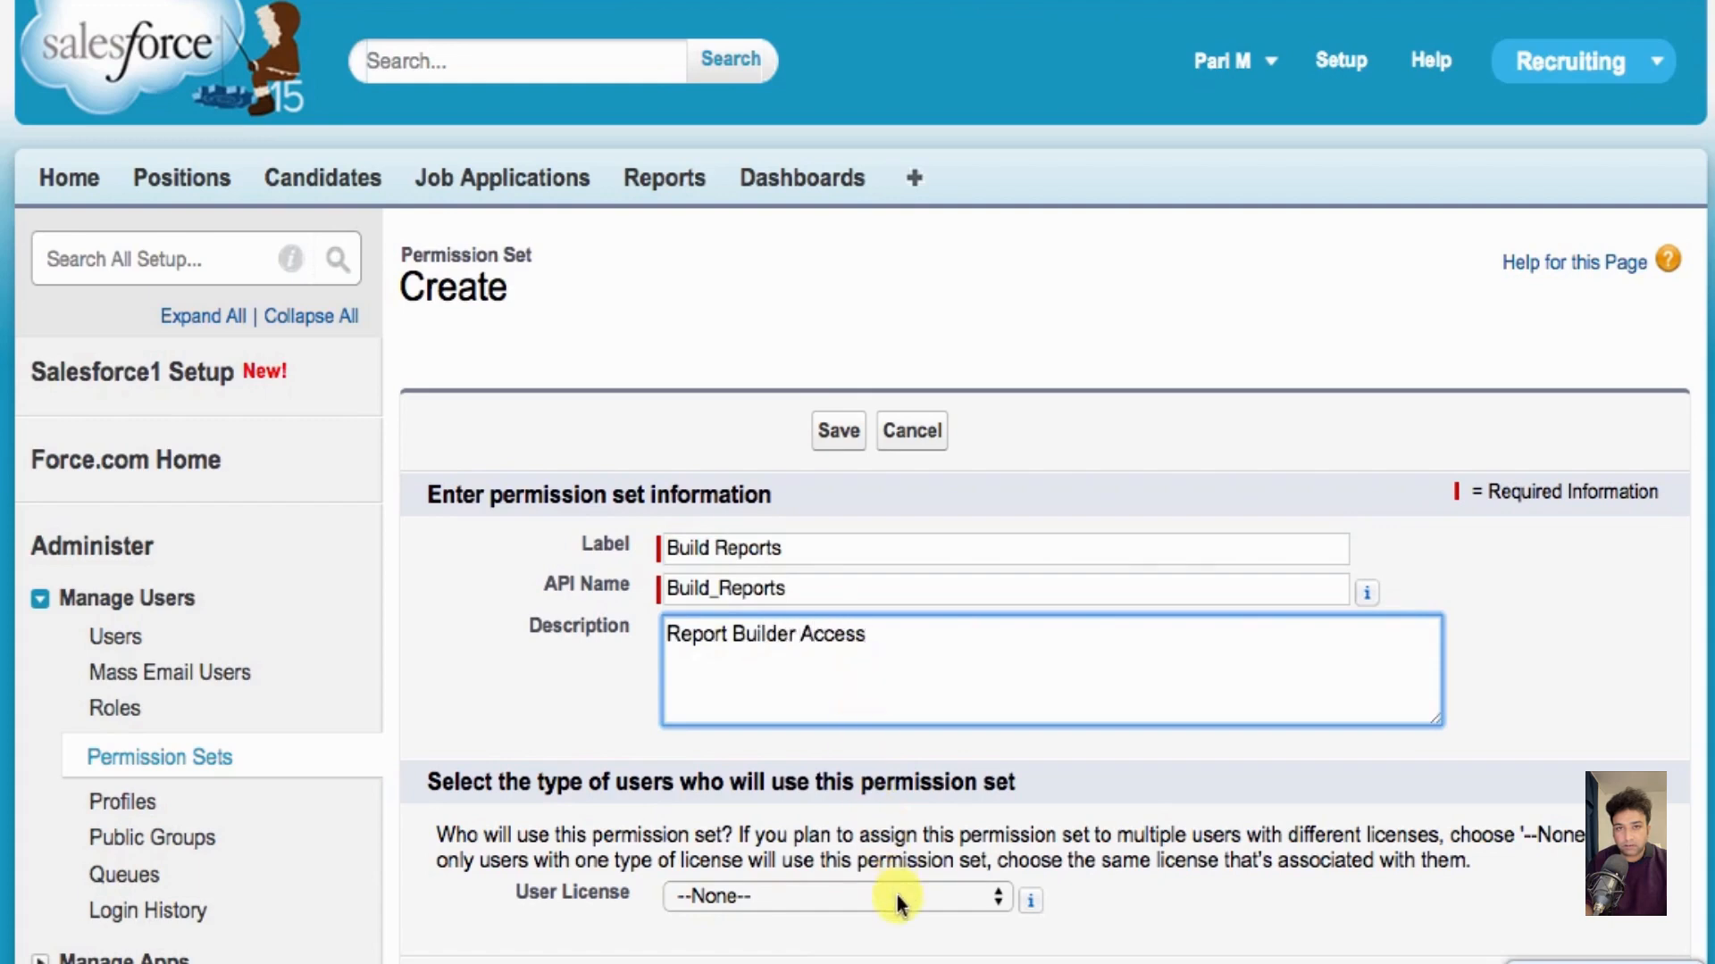
pyautogui.press('Tab')
pyautogui.scroll(-6, 897, 896)
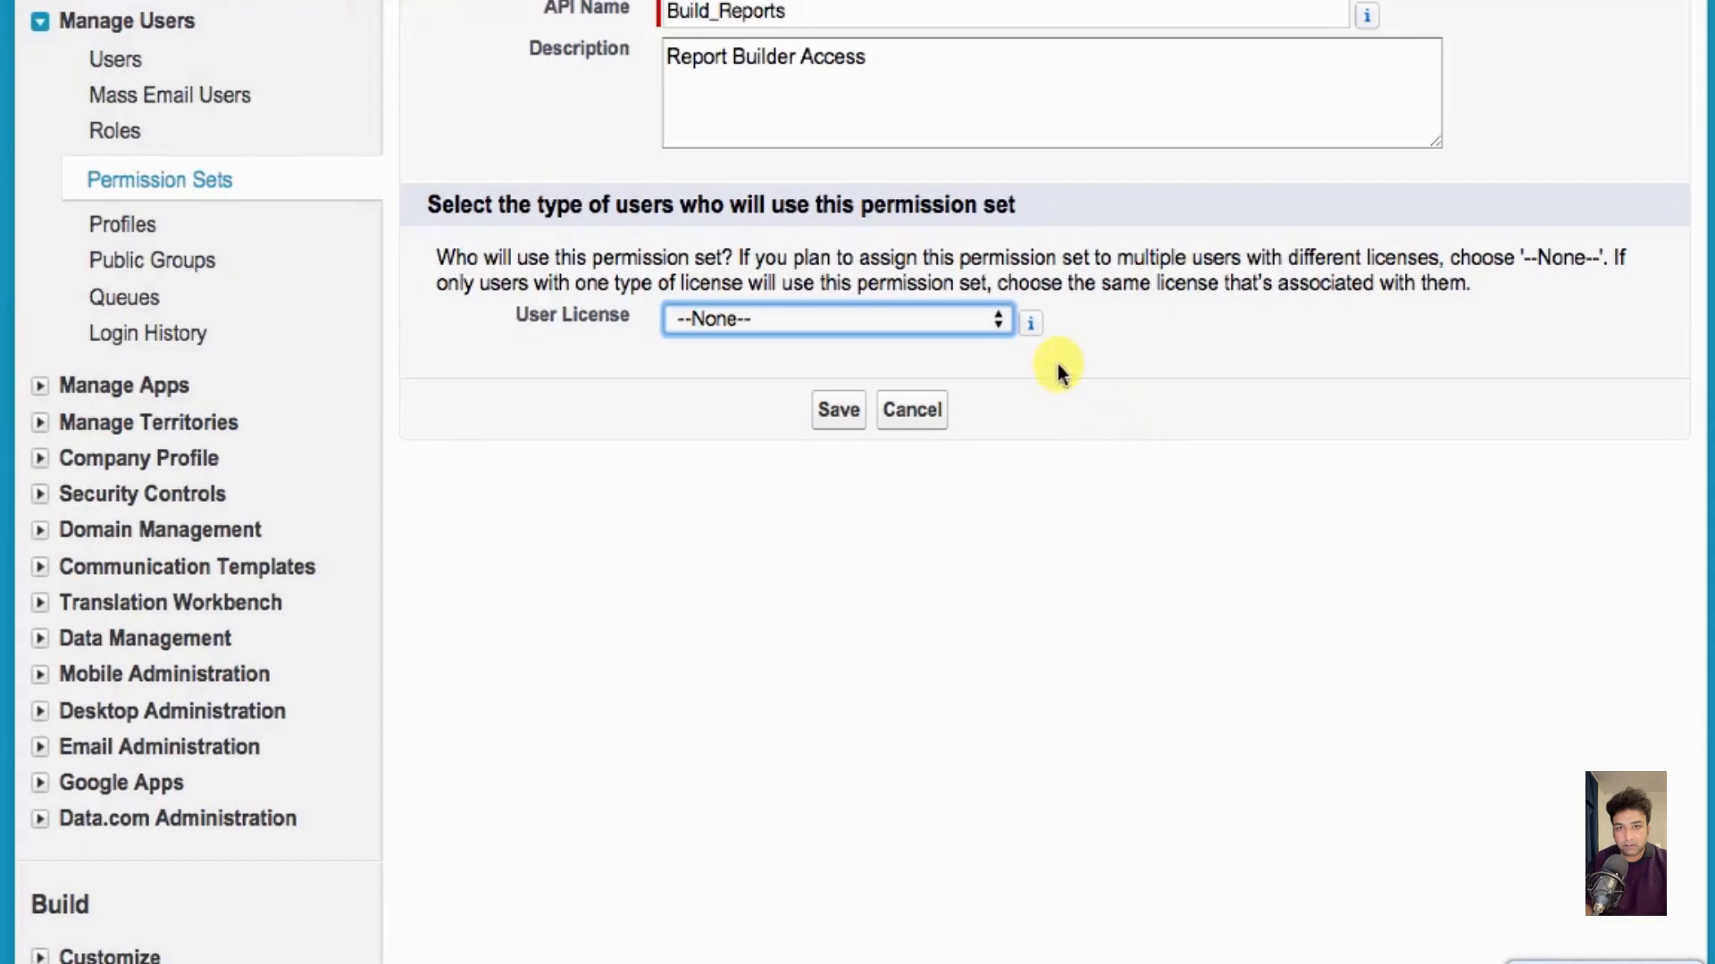
pyautogui.click(997, 323)
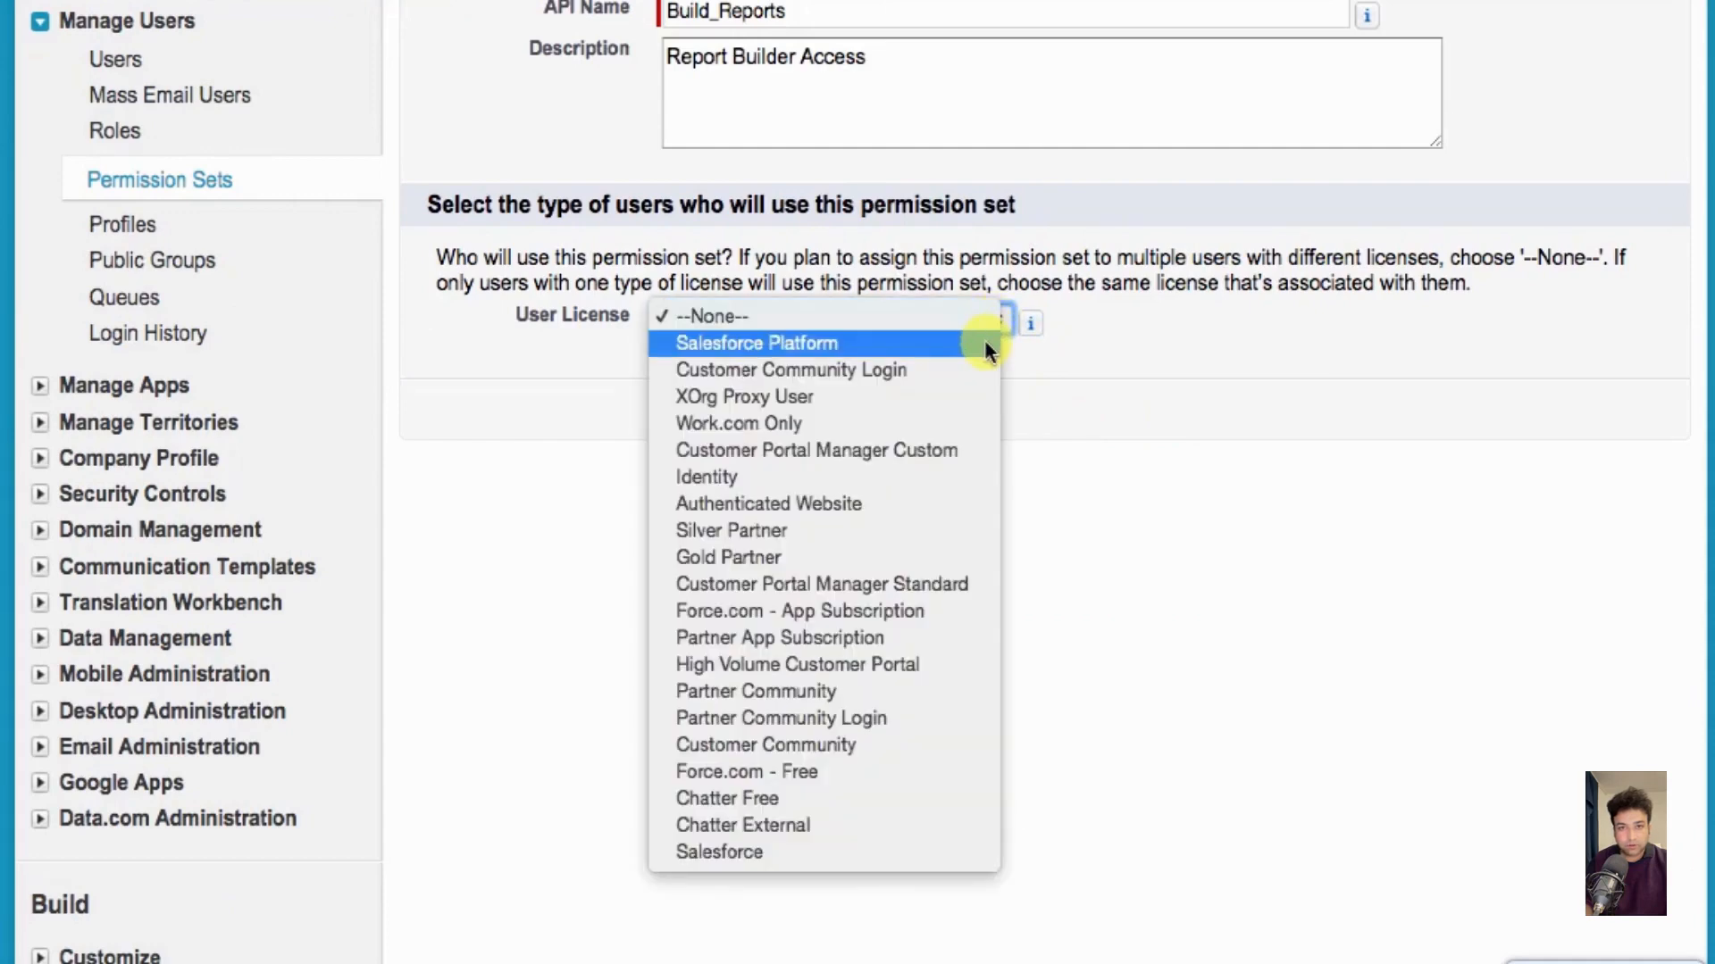
pyautogui.click(984, 339)
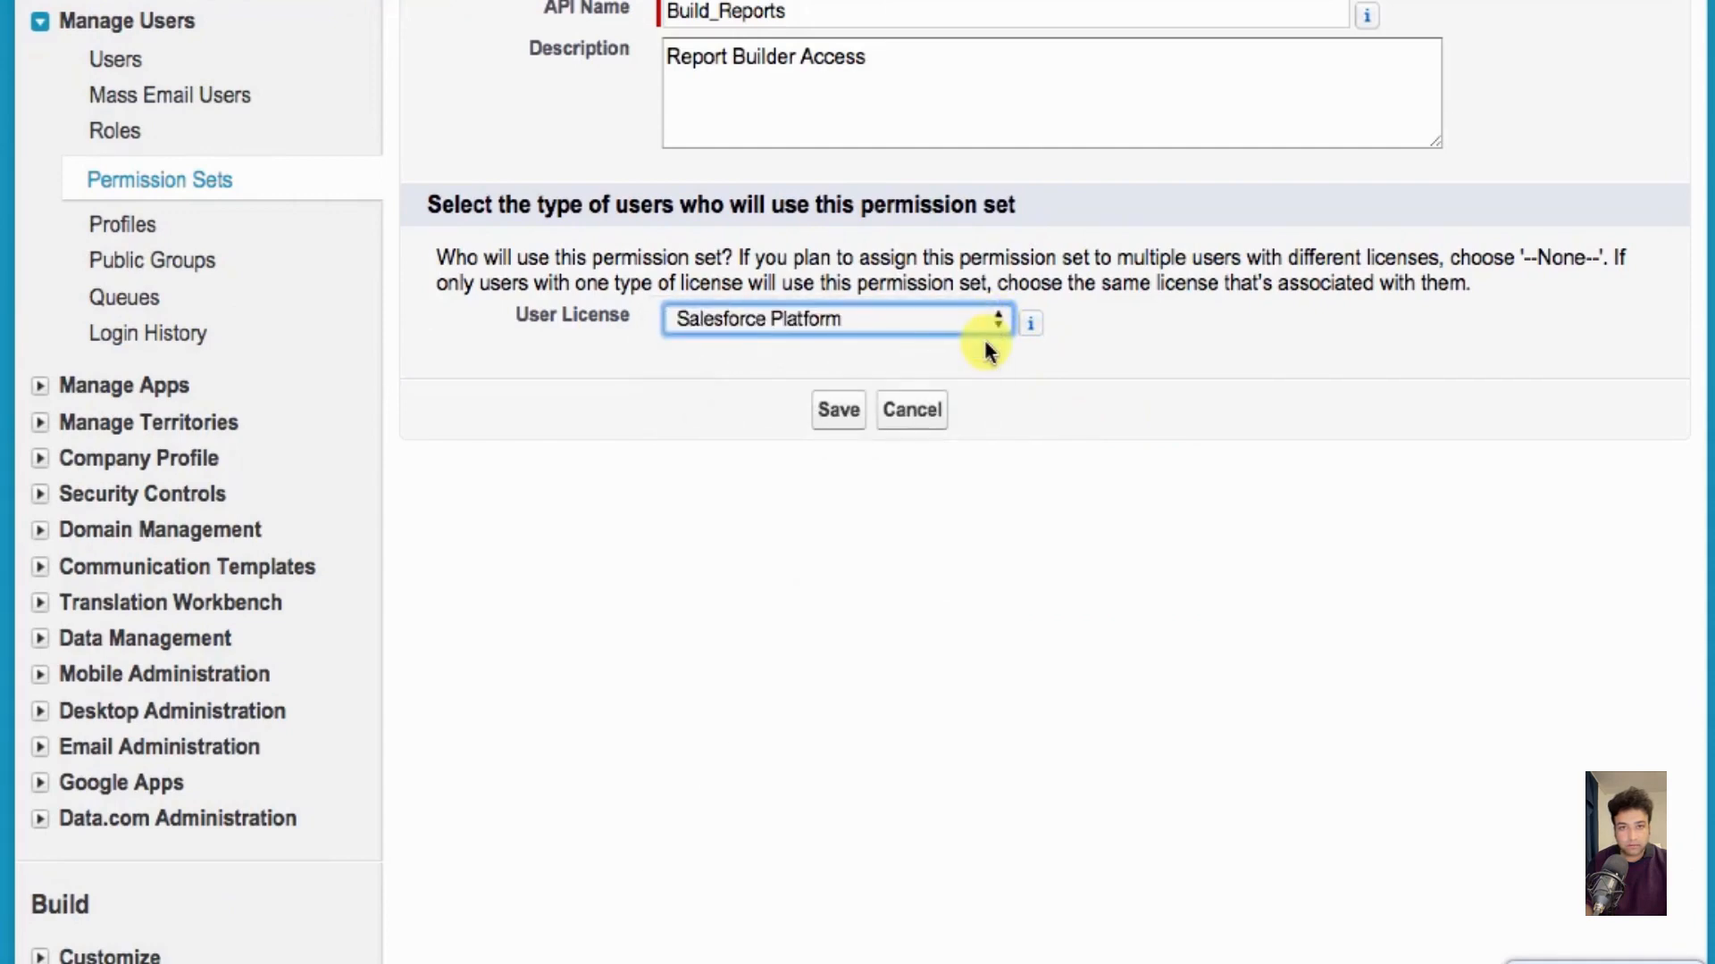
pyautogui.click(850, 413)
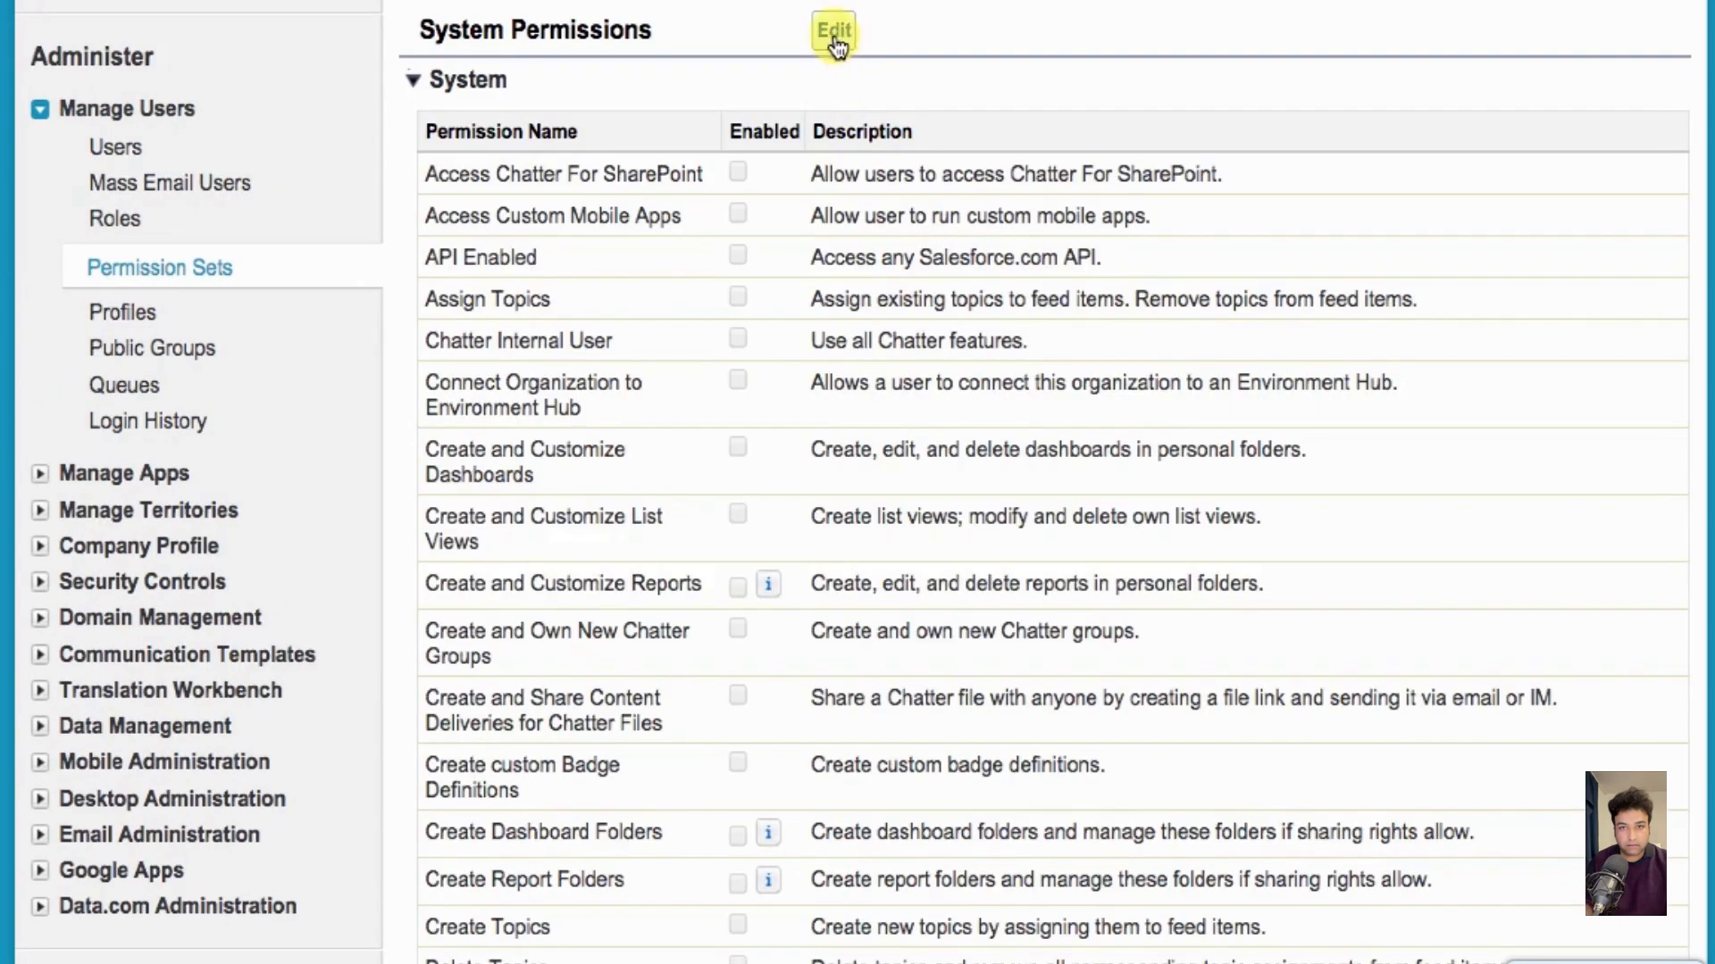
# Step: Enable the report-building system permissions on Build Reports and save the changes
pyautogui.click(833, 31)
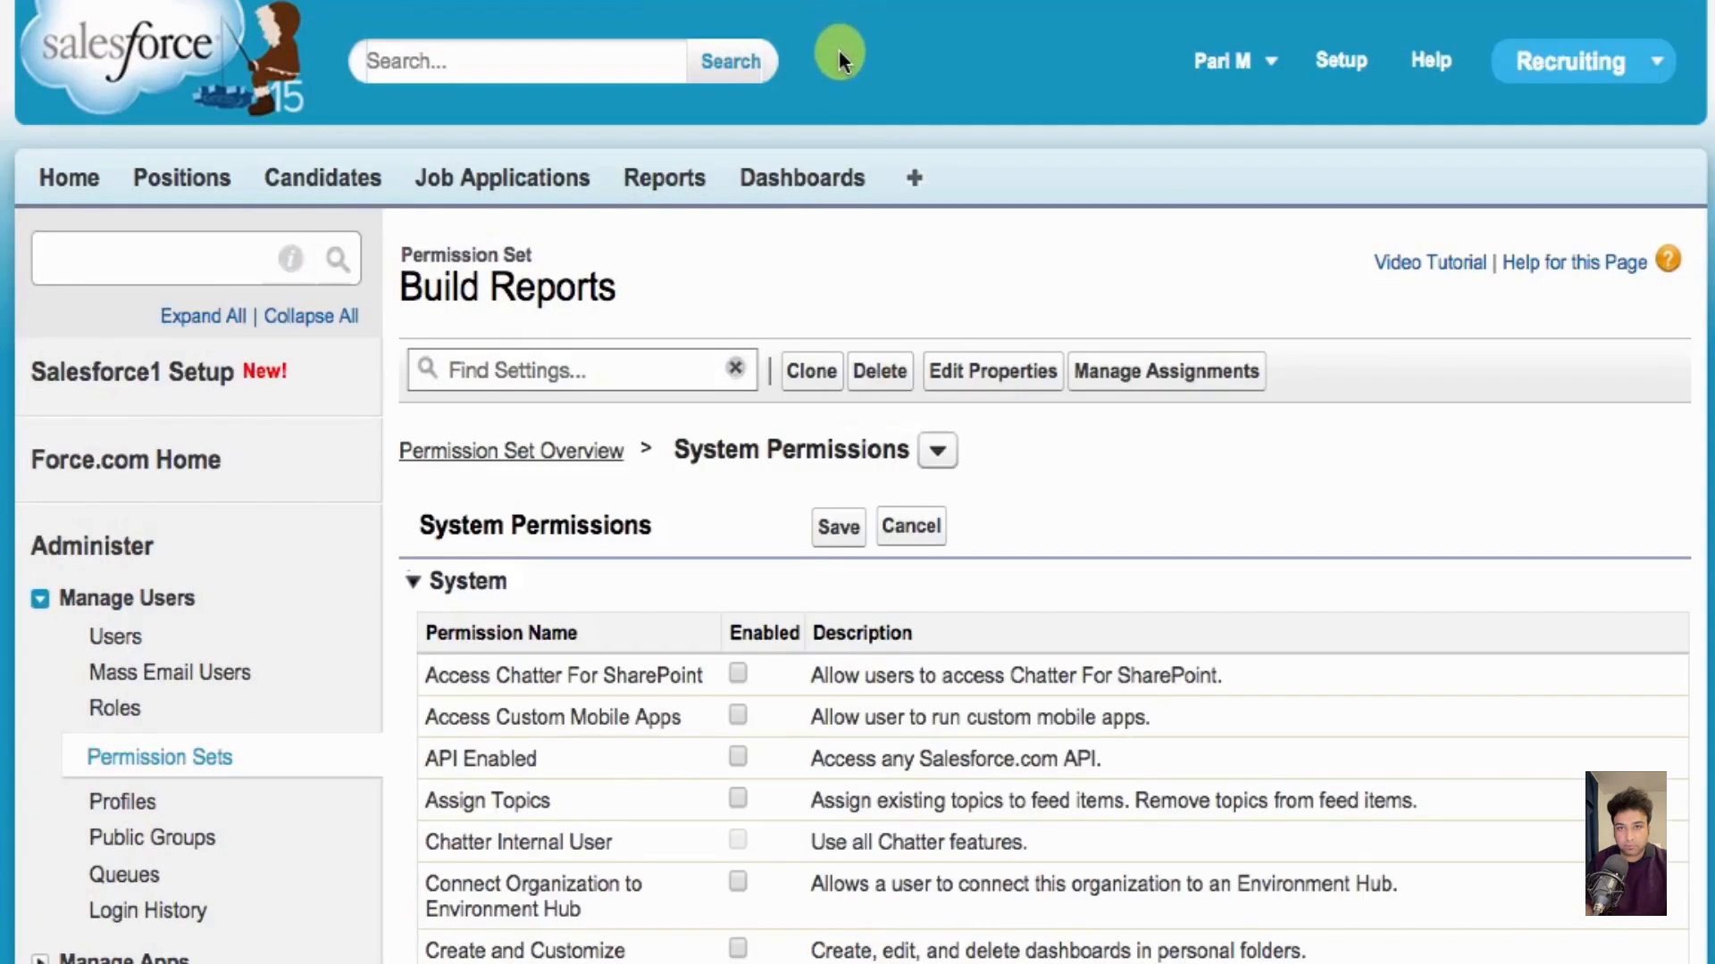
pyautogui.scroll(-20, 727, 468)
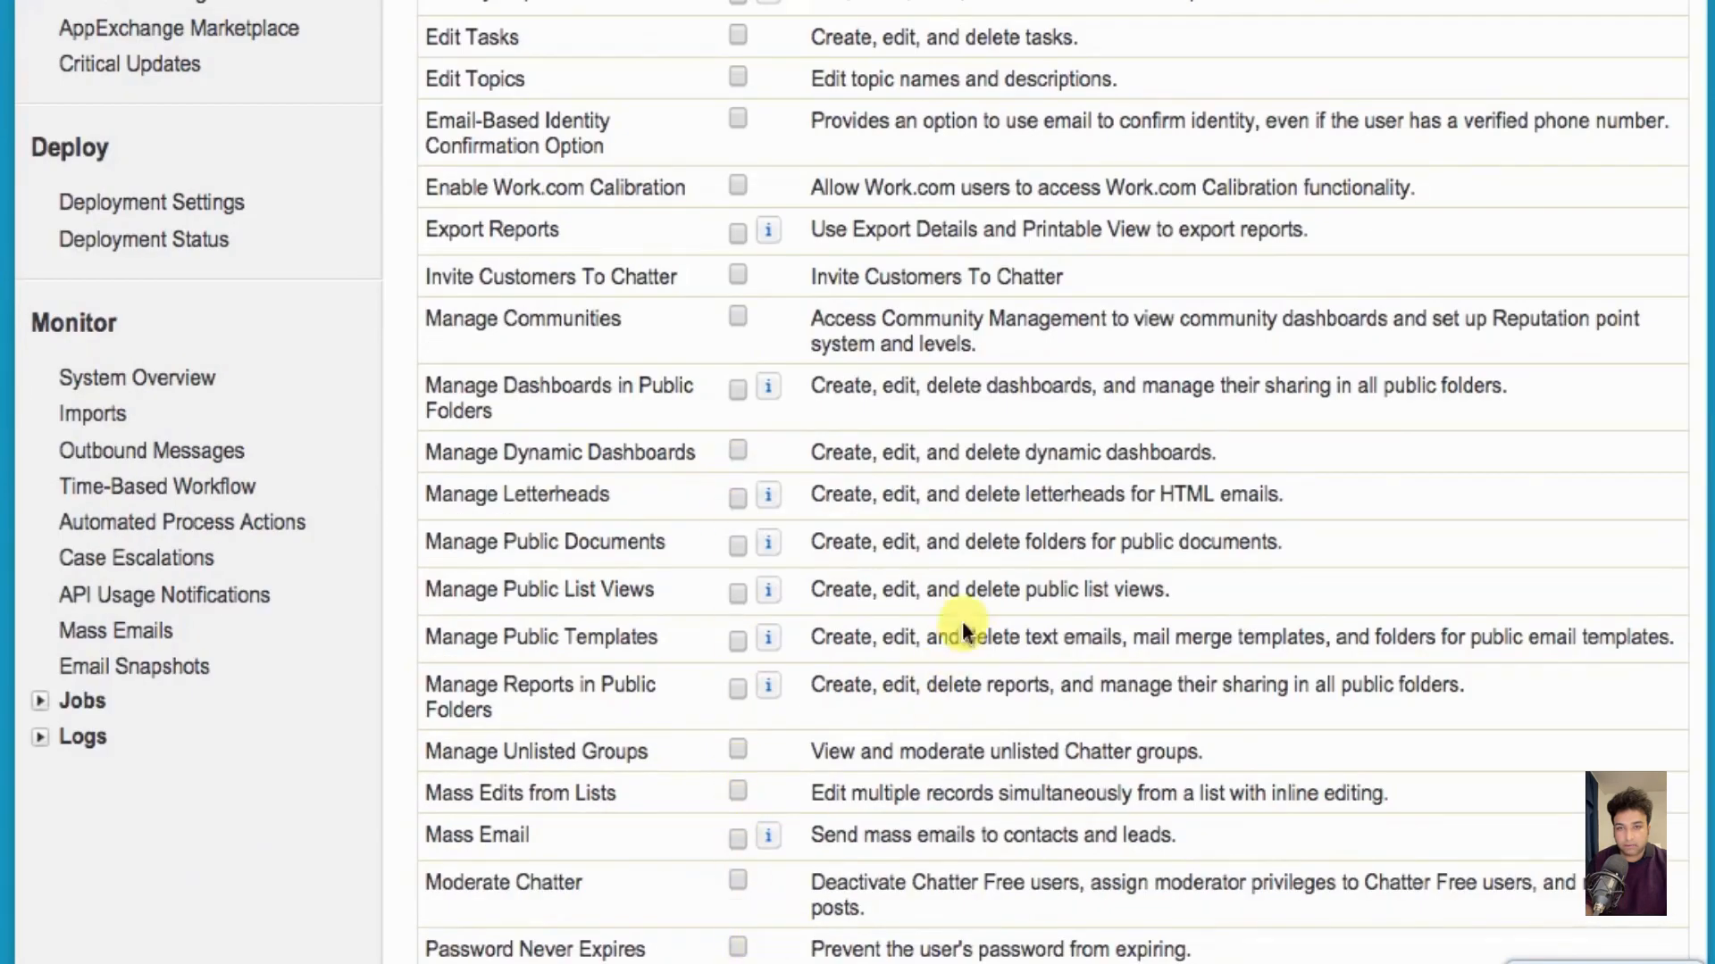
pyautogui.scroll(20, 975, 597)
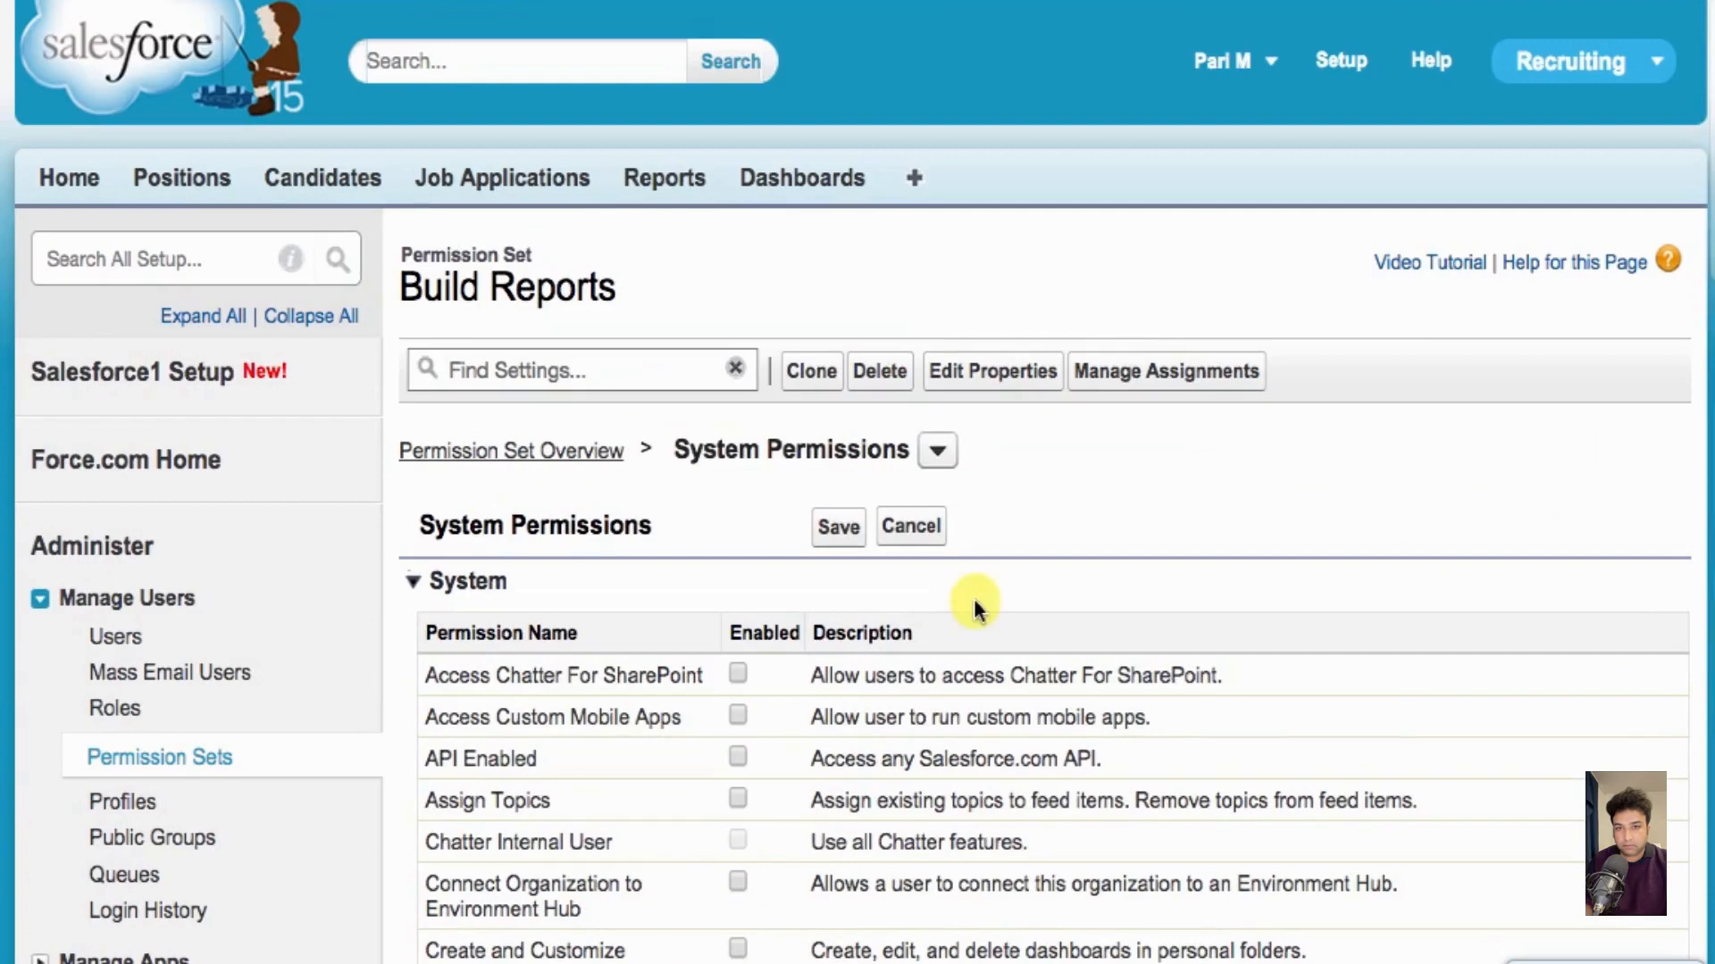
pyautogui.click(839, 528)
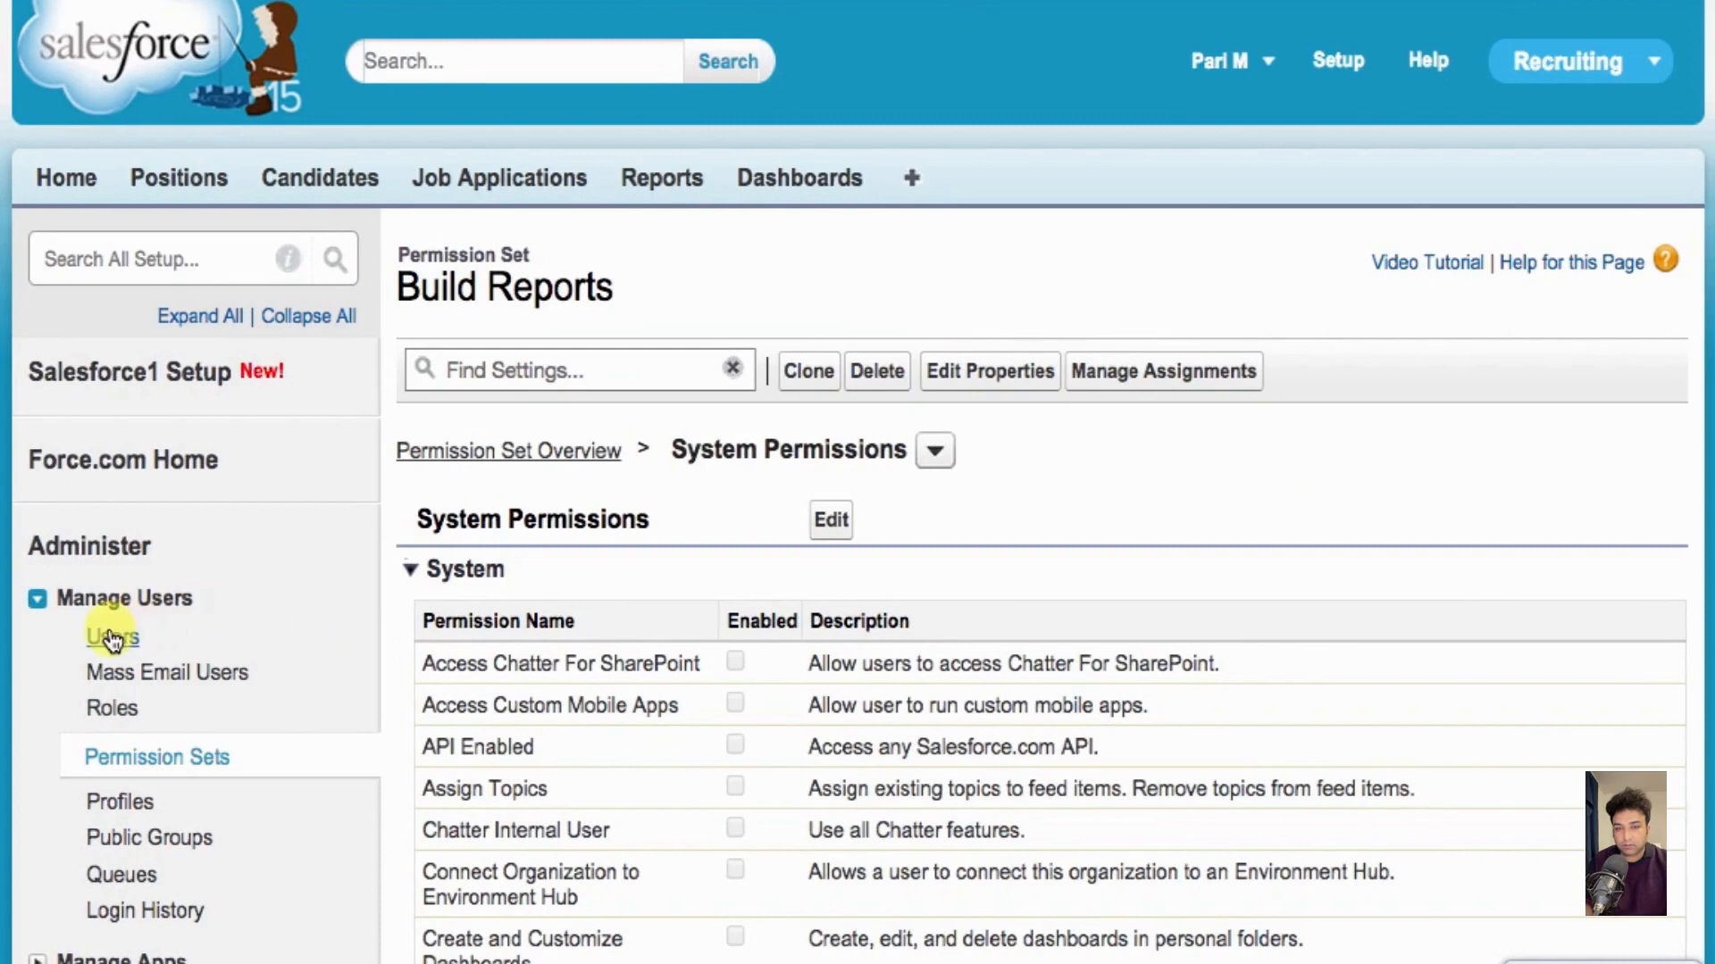
# Step: Open the user's detail page from the list of all users
pyautogui.click(113, 637)
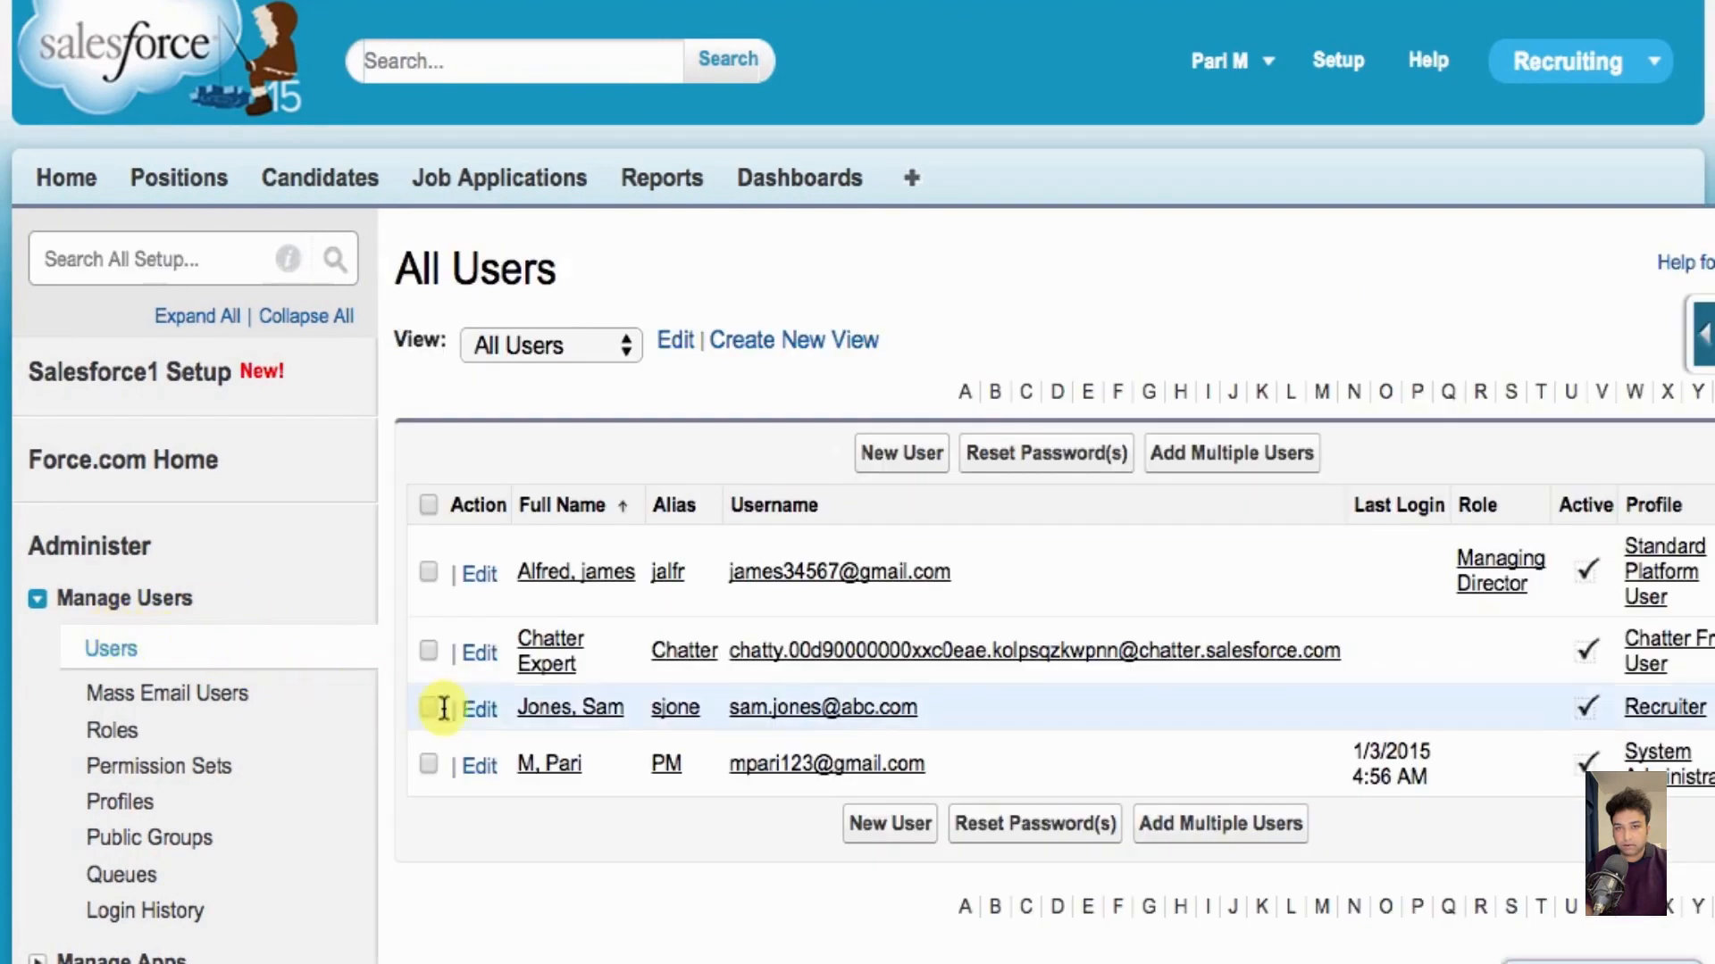
pyautogui.click(572, 709)
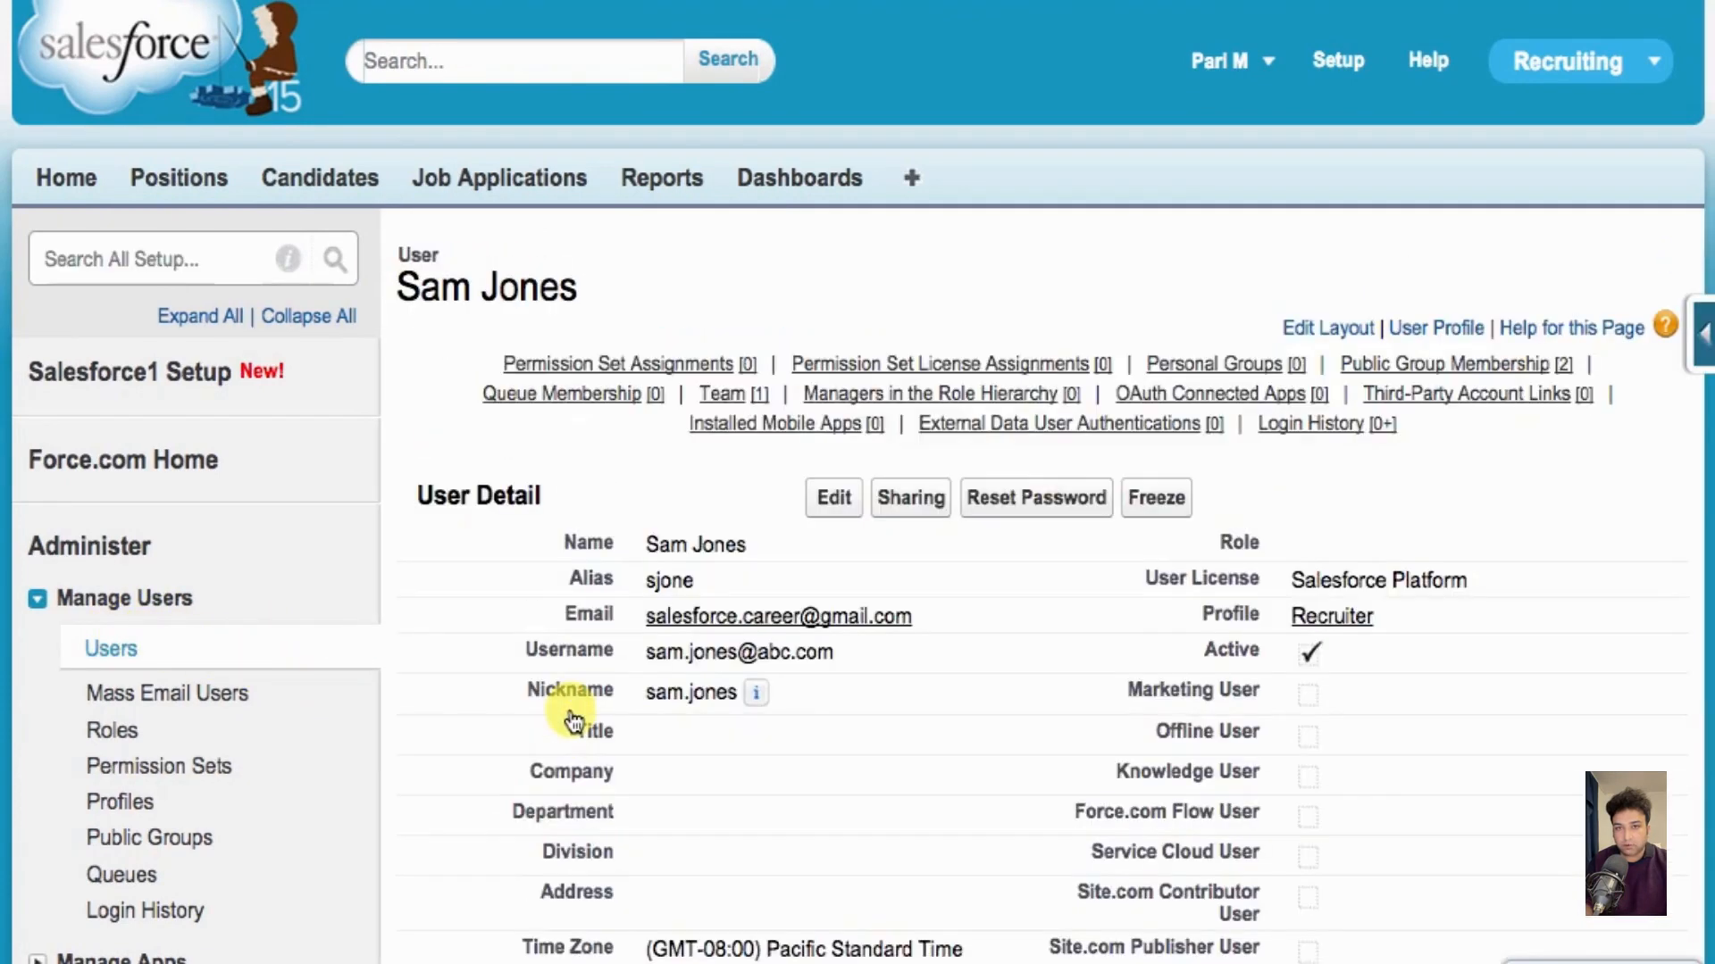
pyautogui.scroll(-10, 576, 707)
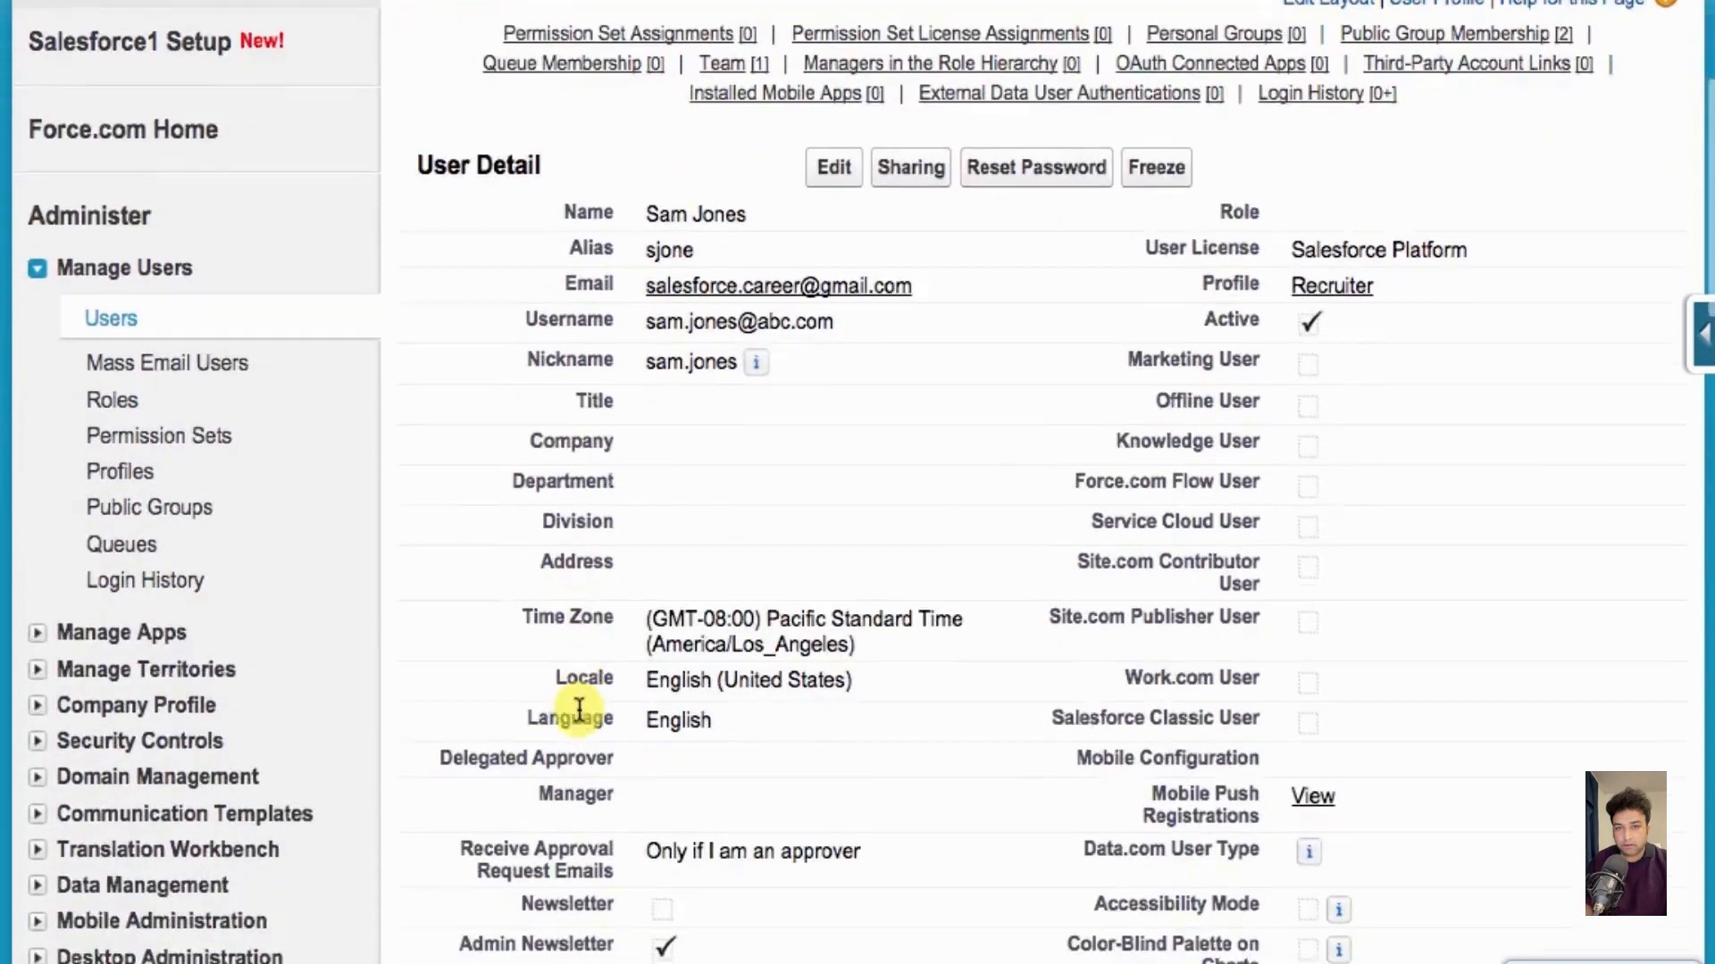
pyautogui.scroll(-9, 577, 709)
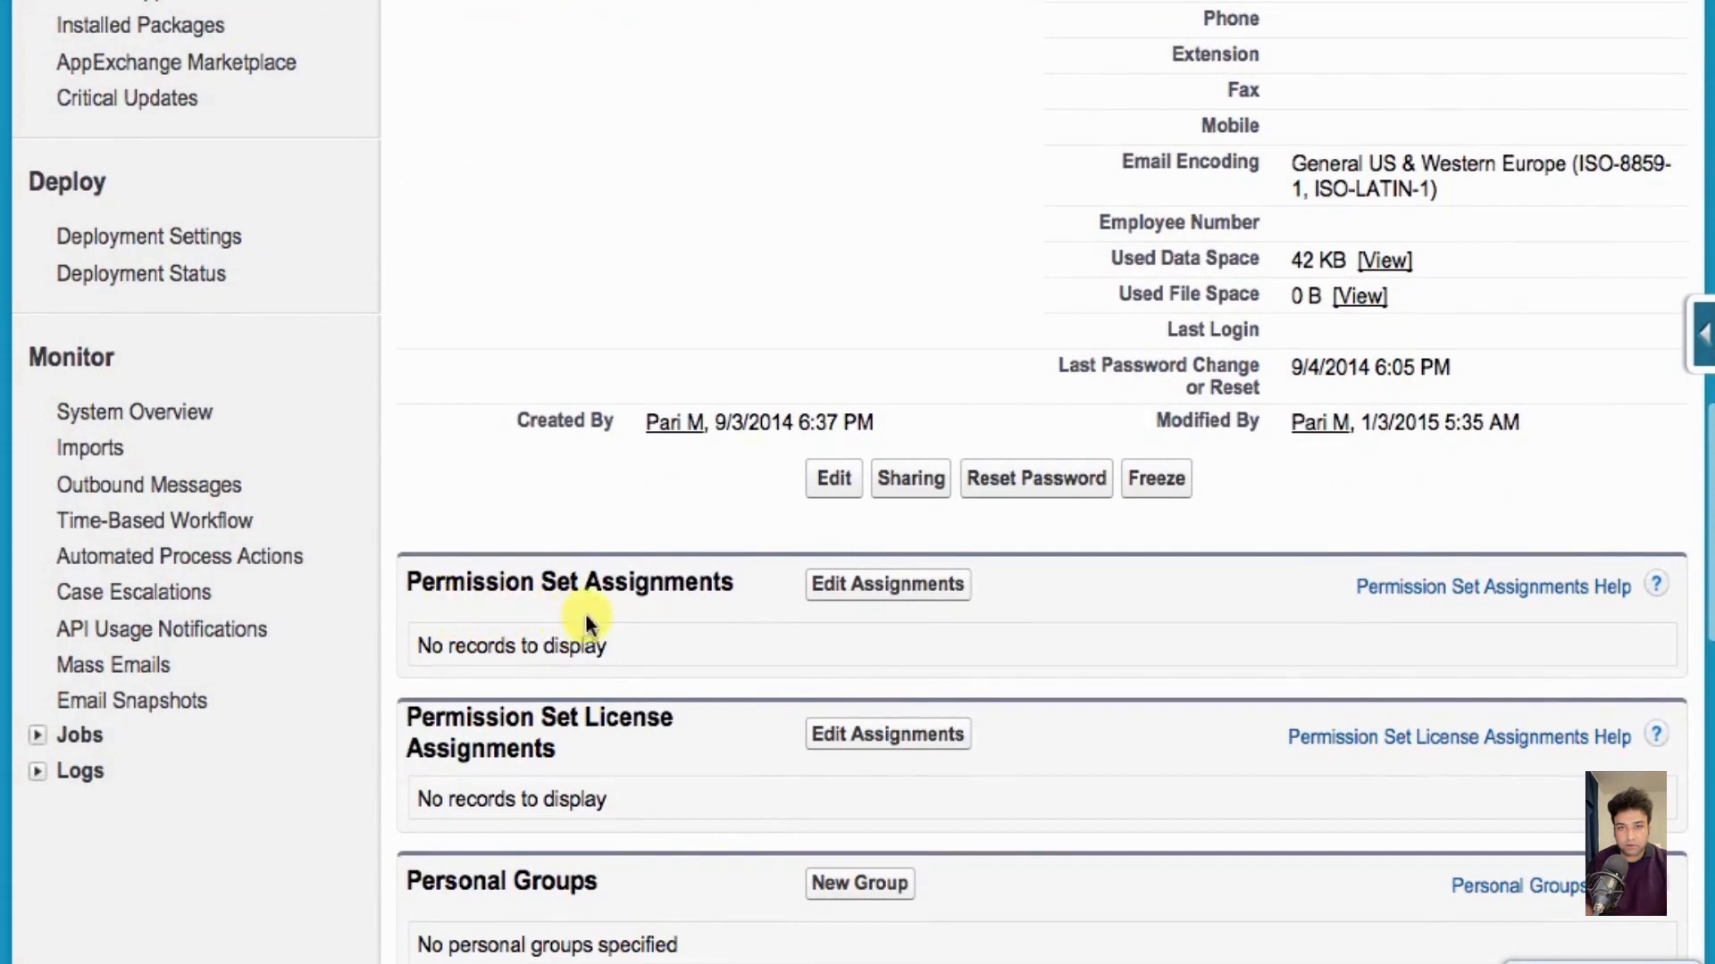
# Step: Add Build Reports to the user's enabled permission sets, save, and check the assignments list
pyautogui.click(884, 586)
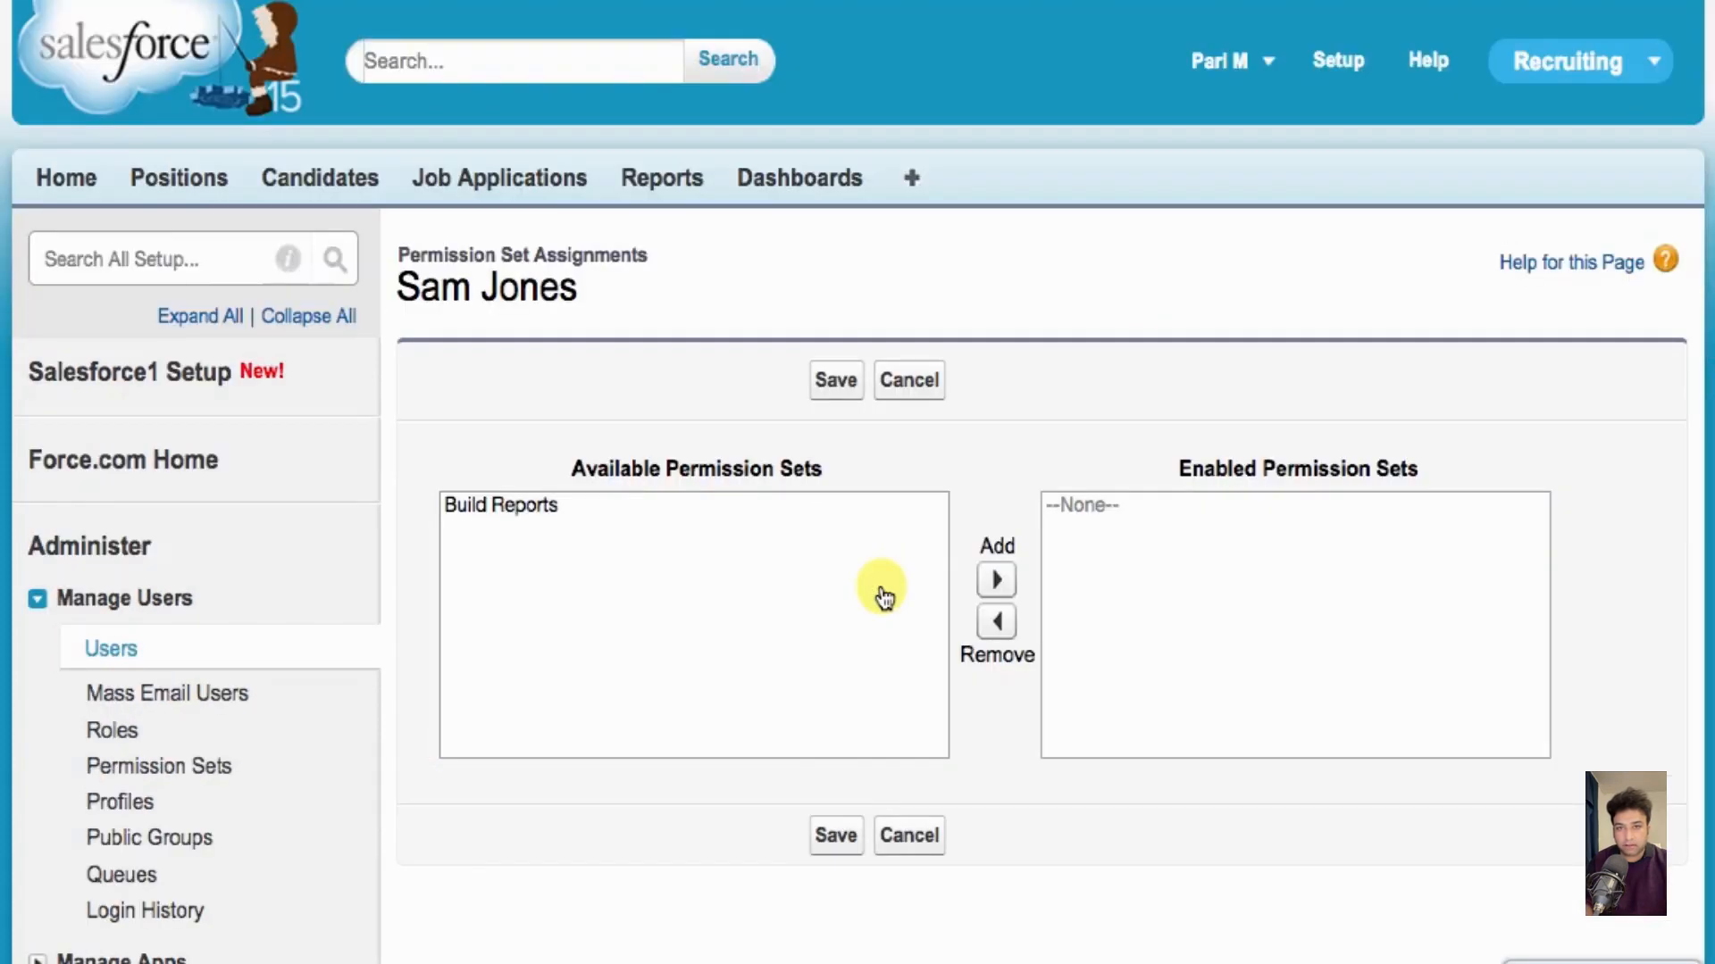
pyautogui.click(536, 506)
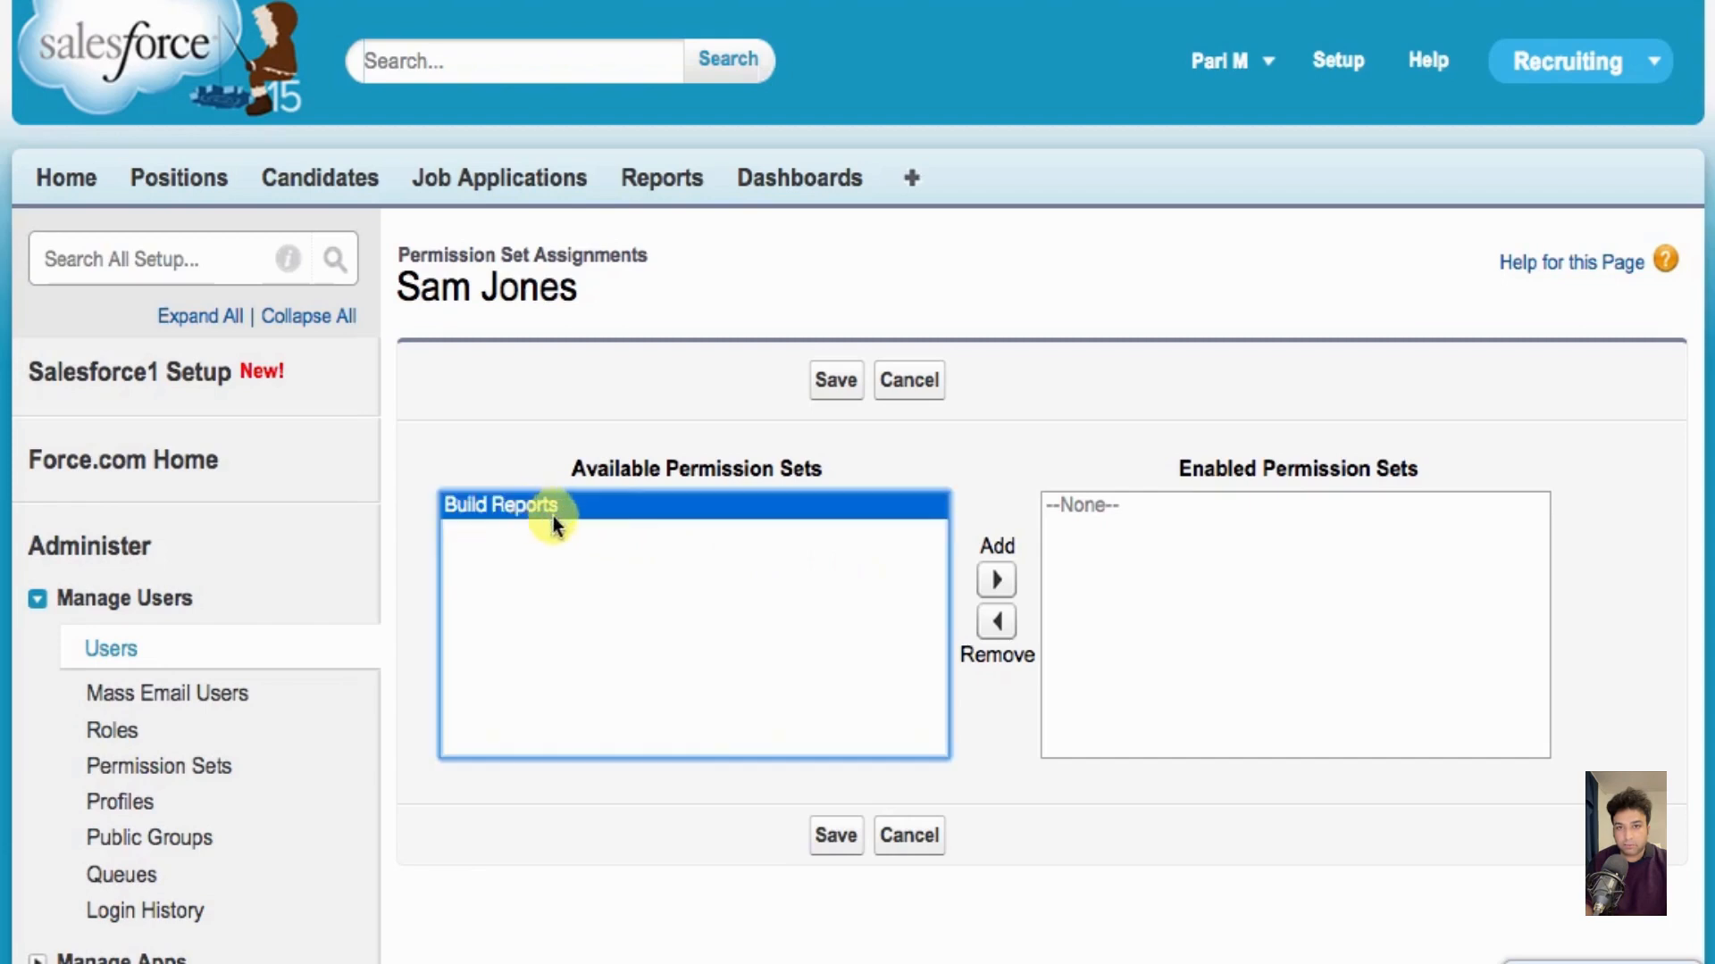
pyautogui.click(1000, 582)
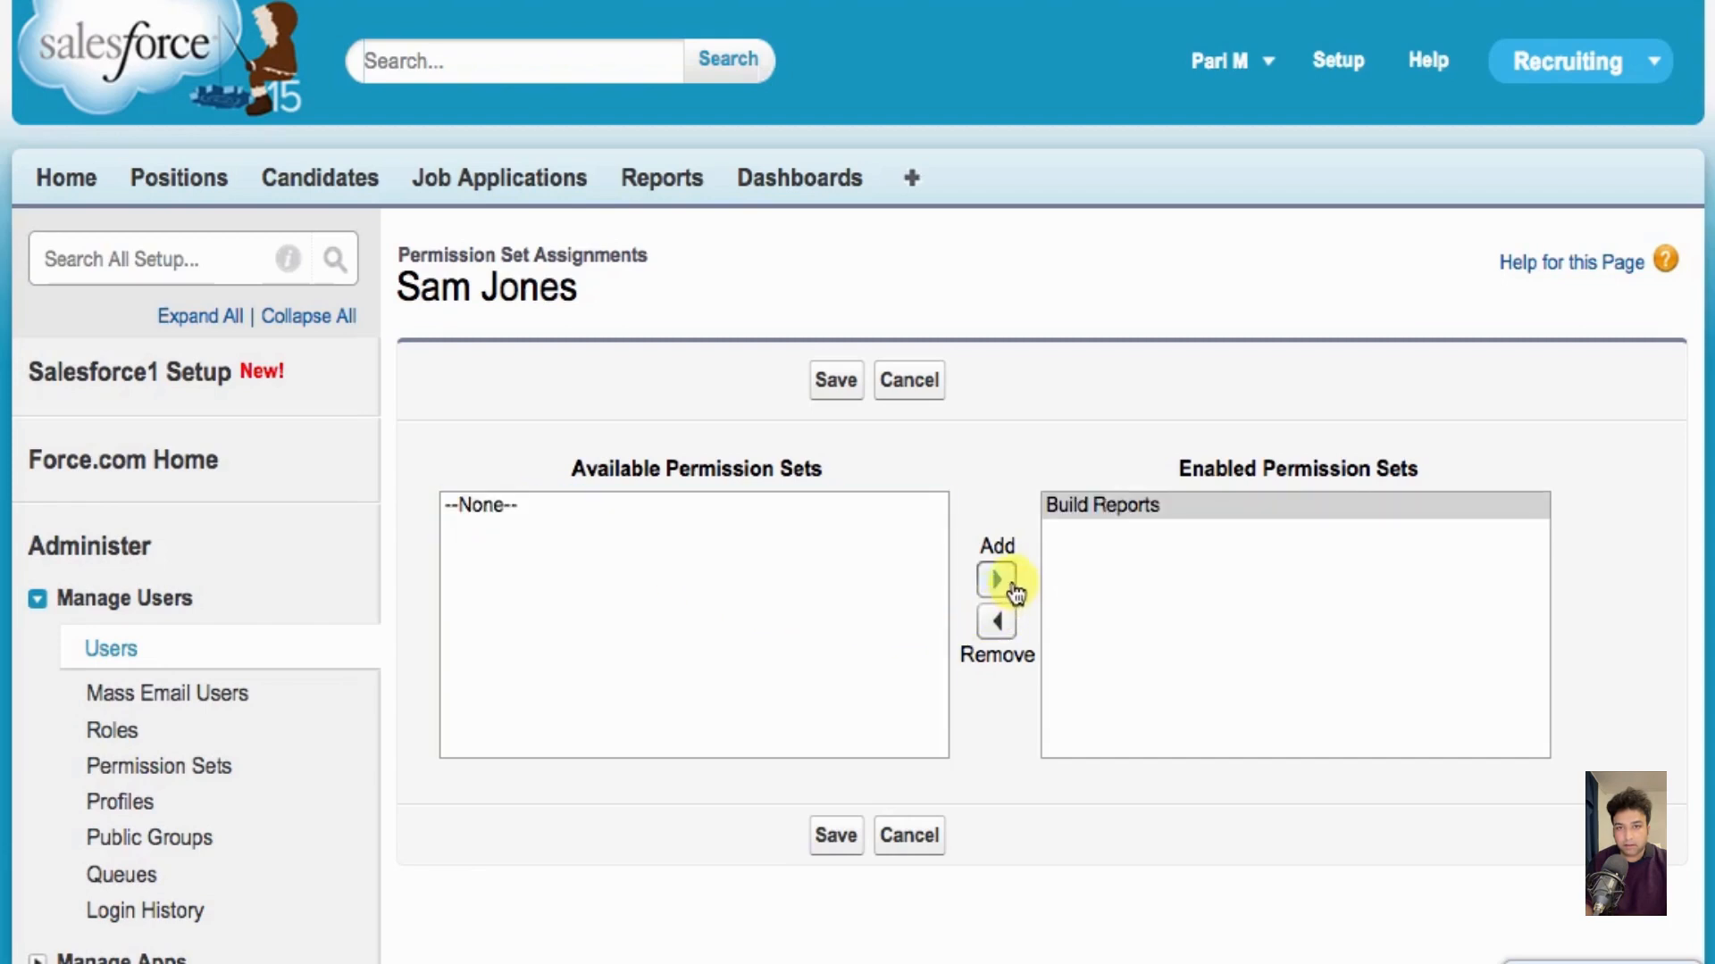
pyautogui.click(836, 837)
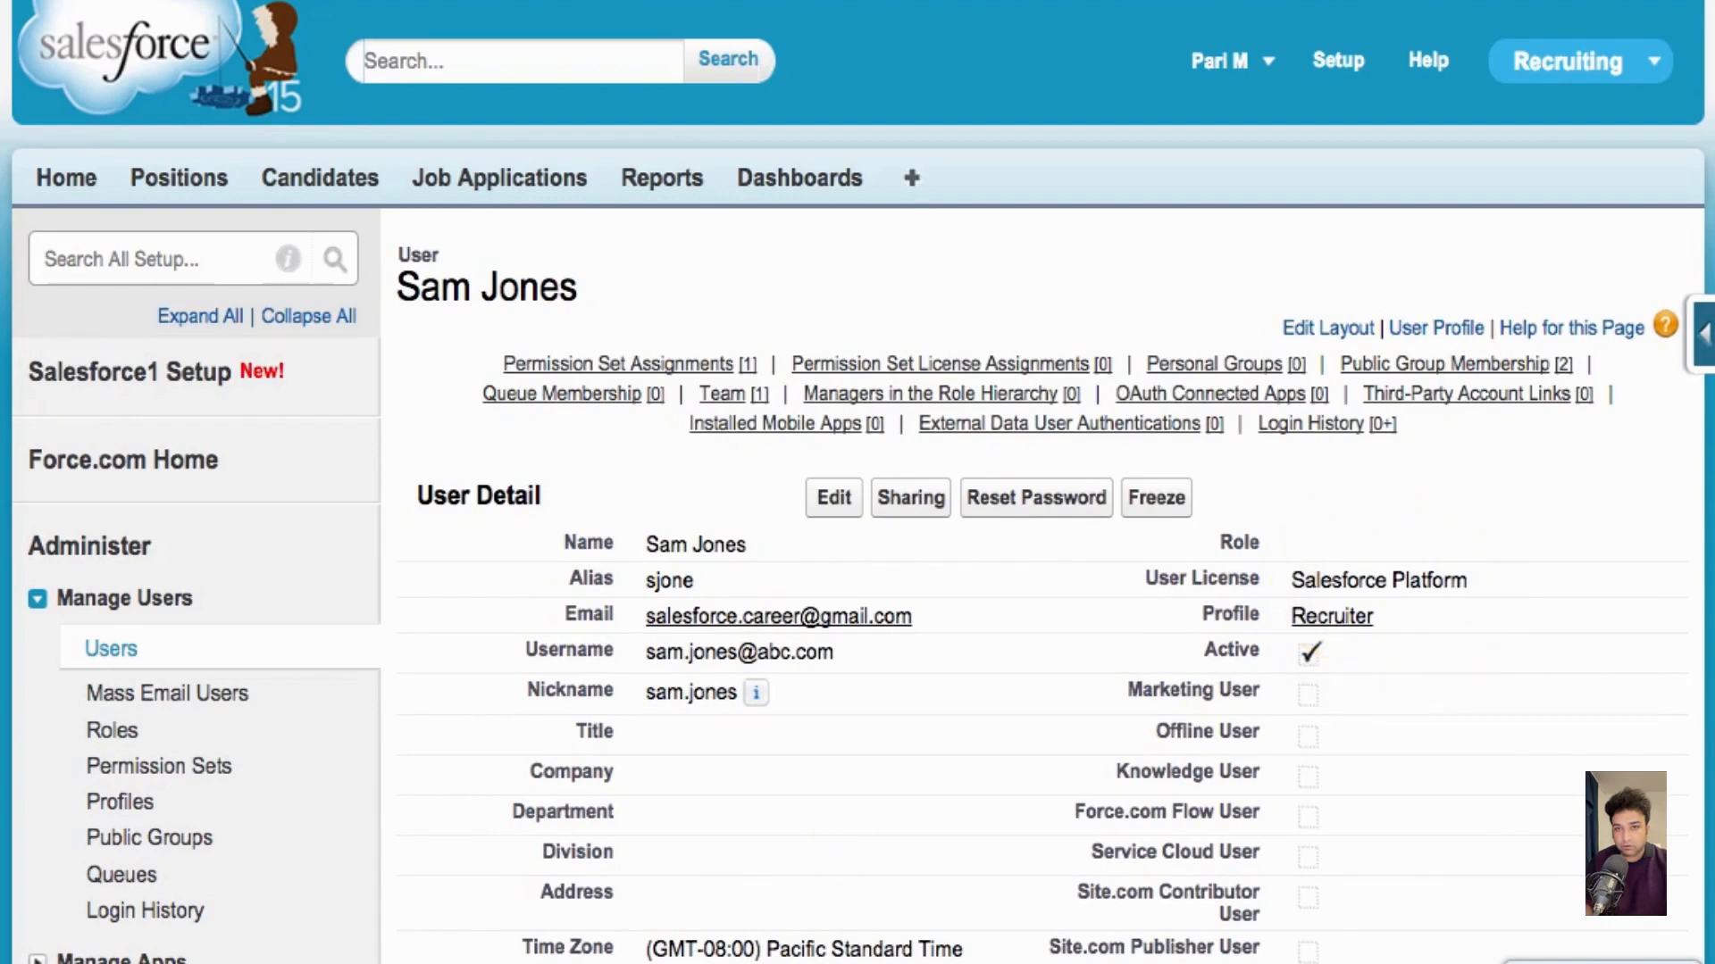
pyautogui.scroll(-15, 1370, 518)
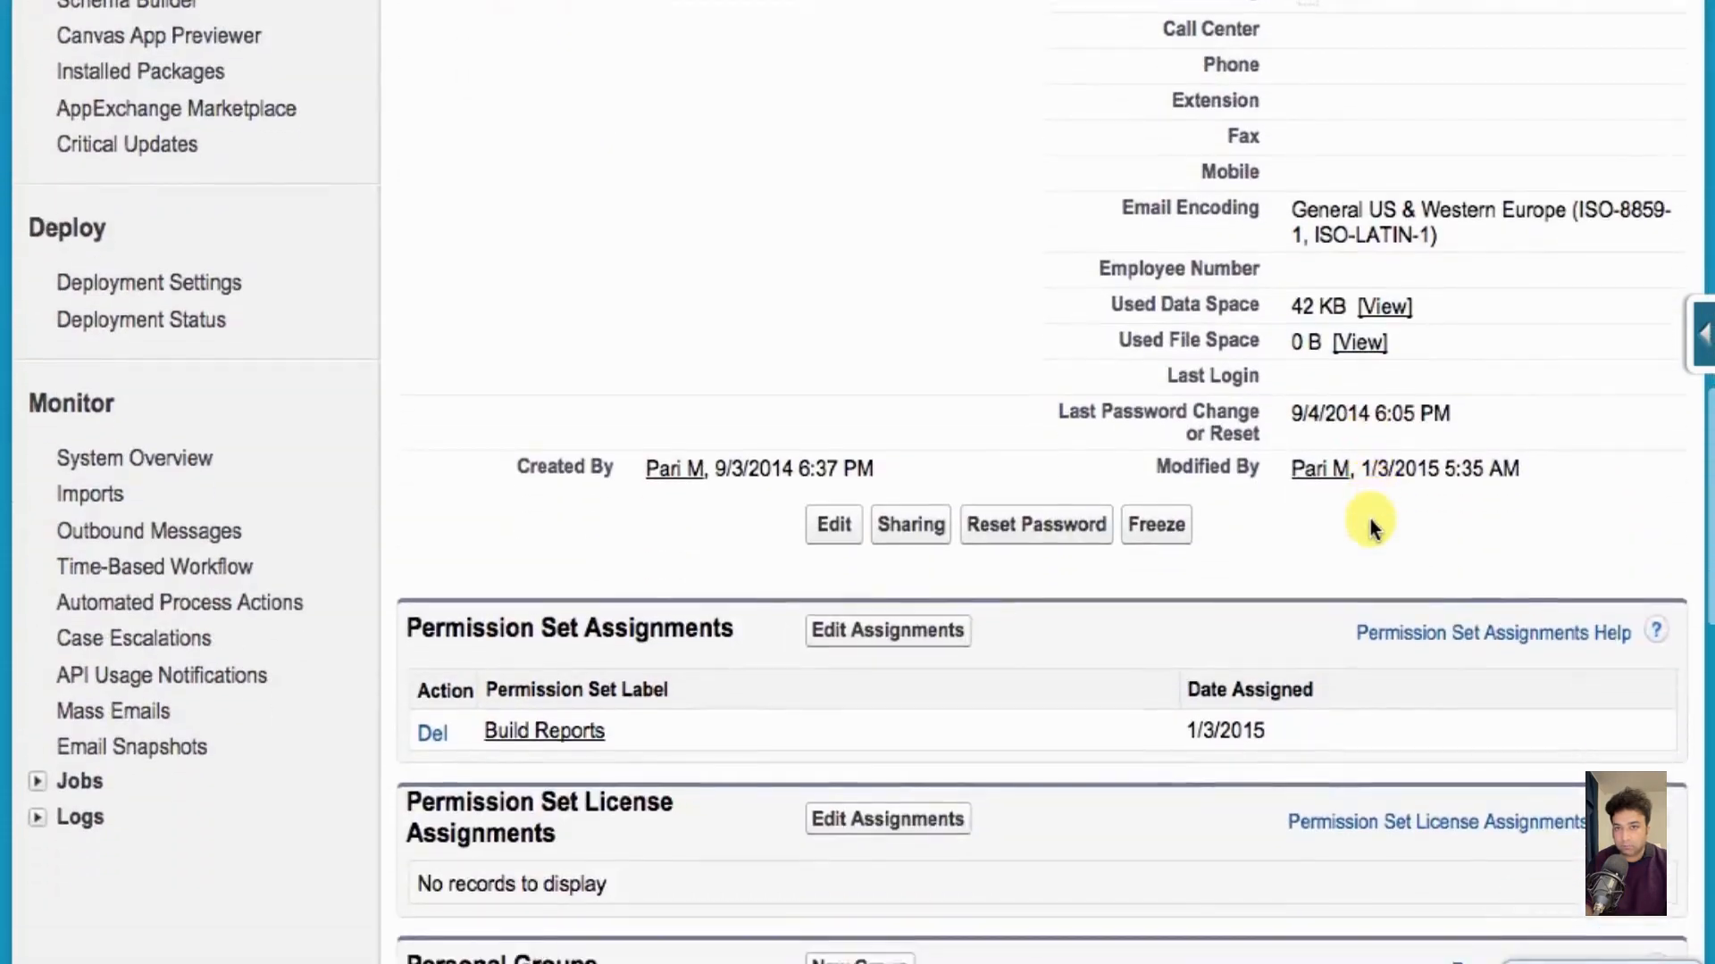
pyautogui.scroll(-2, 1370, 518)
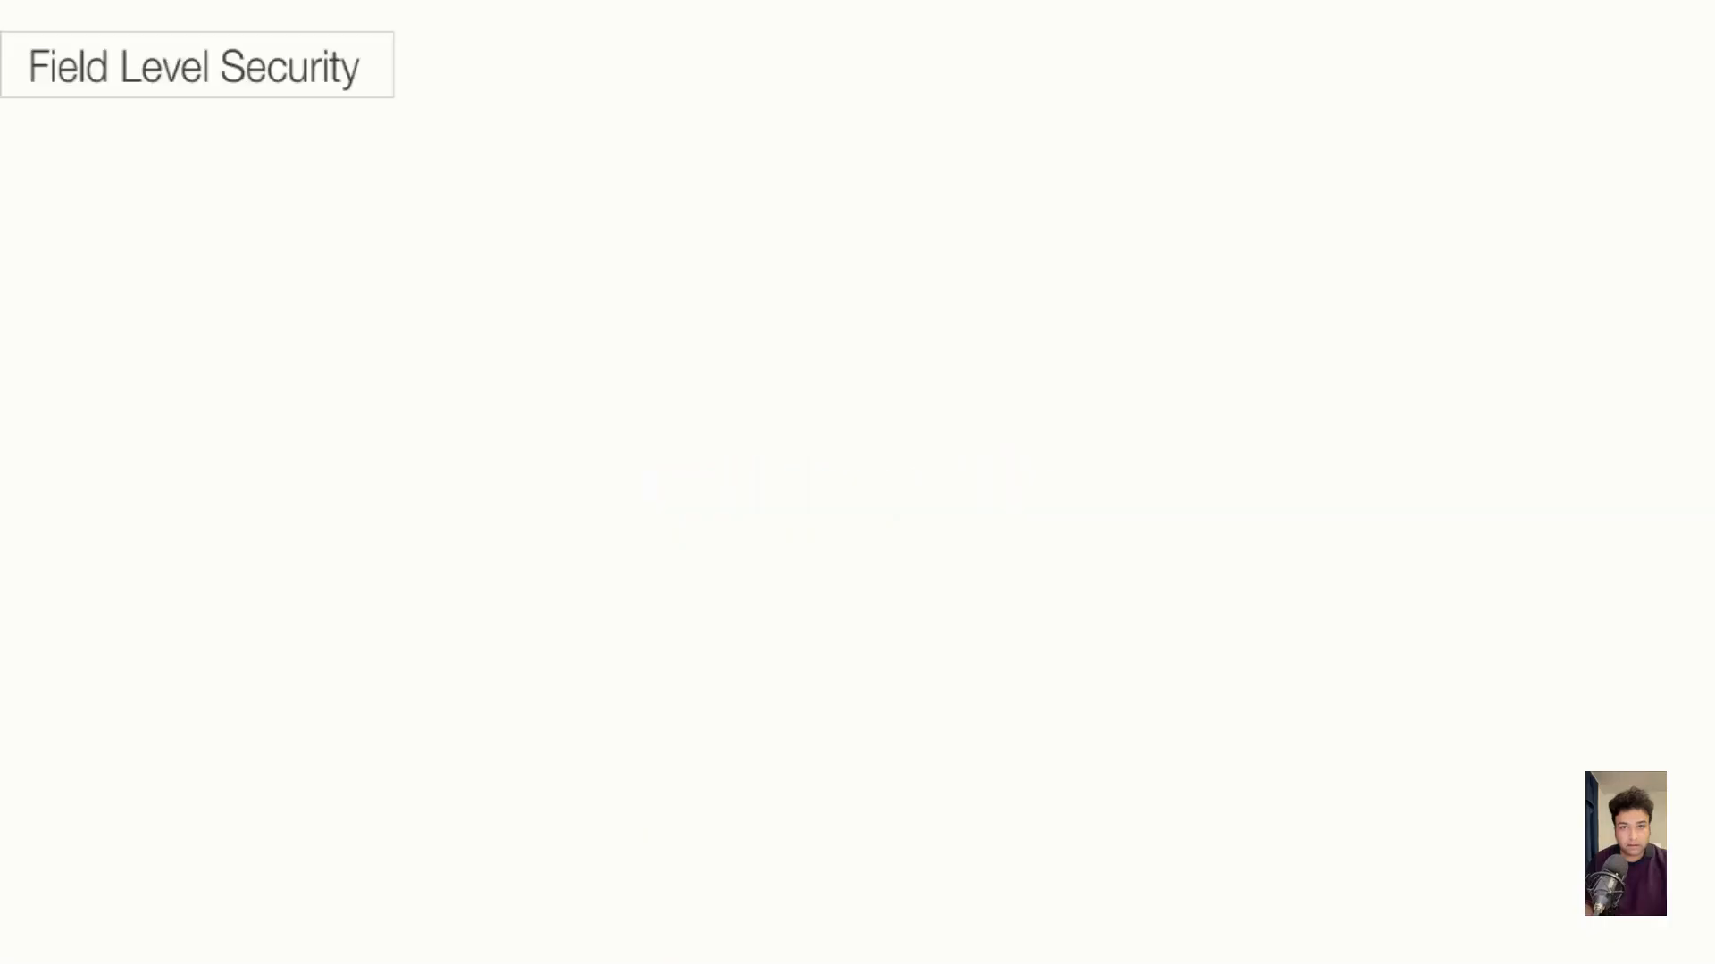
# Step: Reveal the visible, read-only or hidden bullet, then advance to the SSN scenario slide
pyautogui.press('Right')
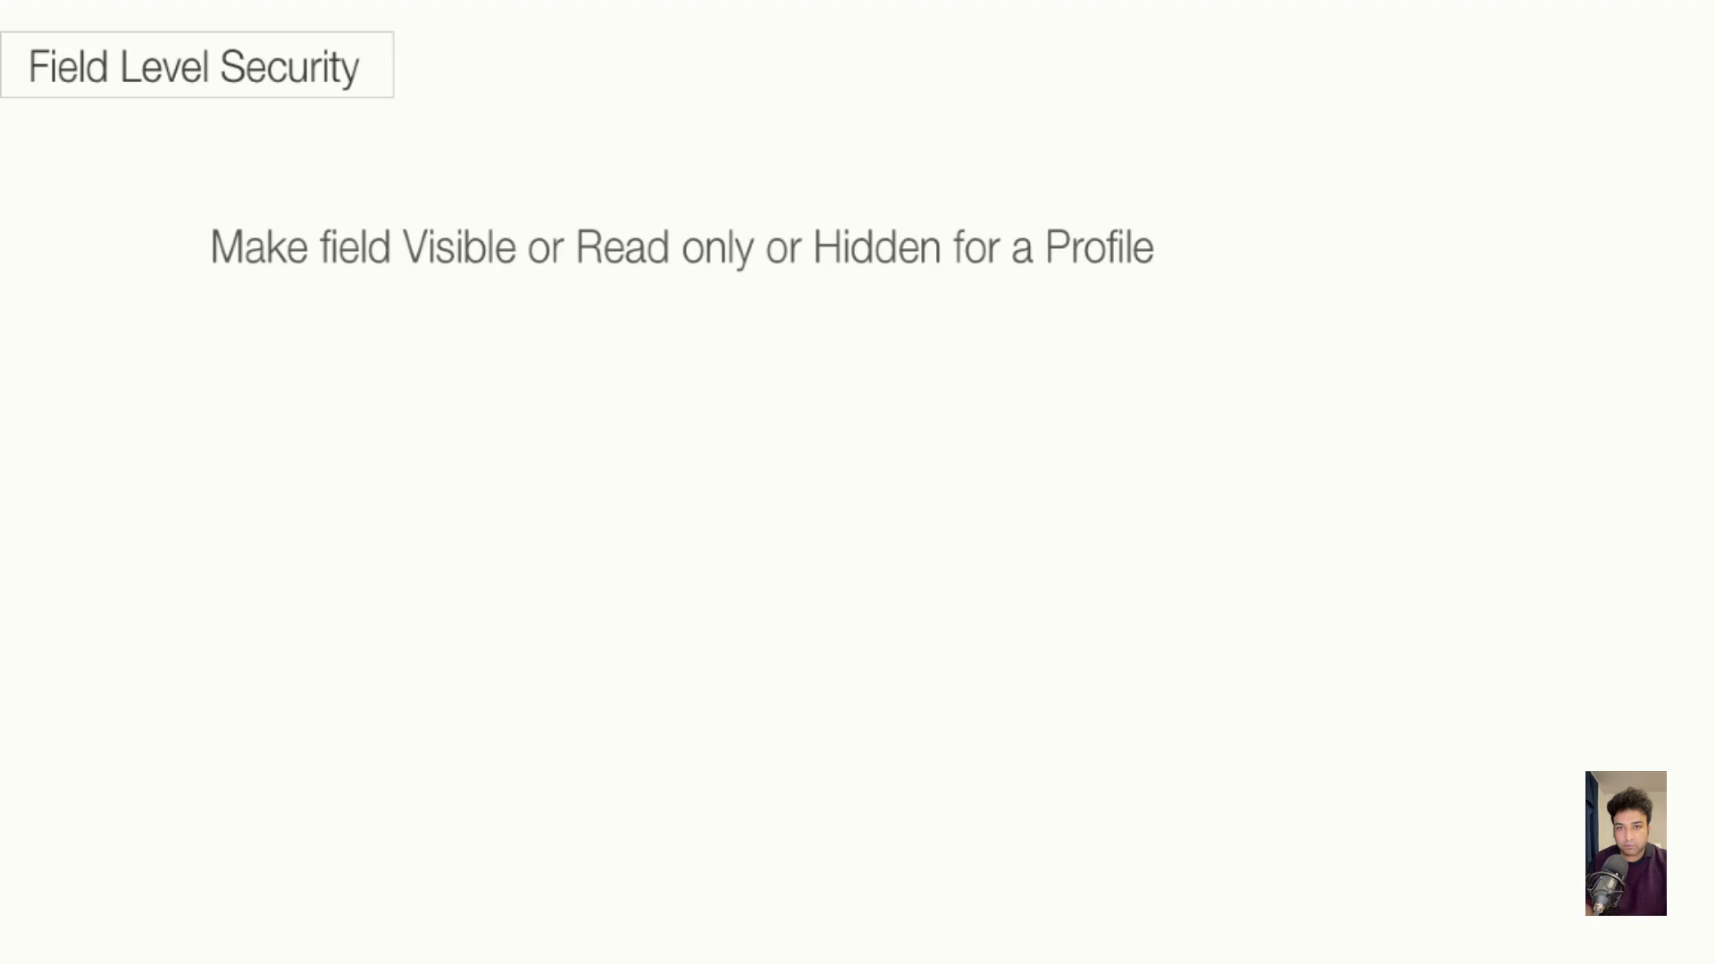
pyautogui.press('Right')
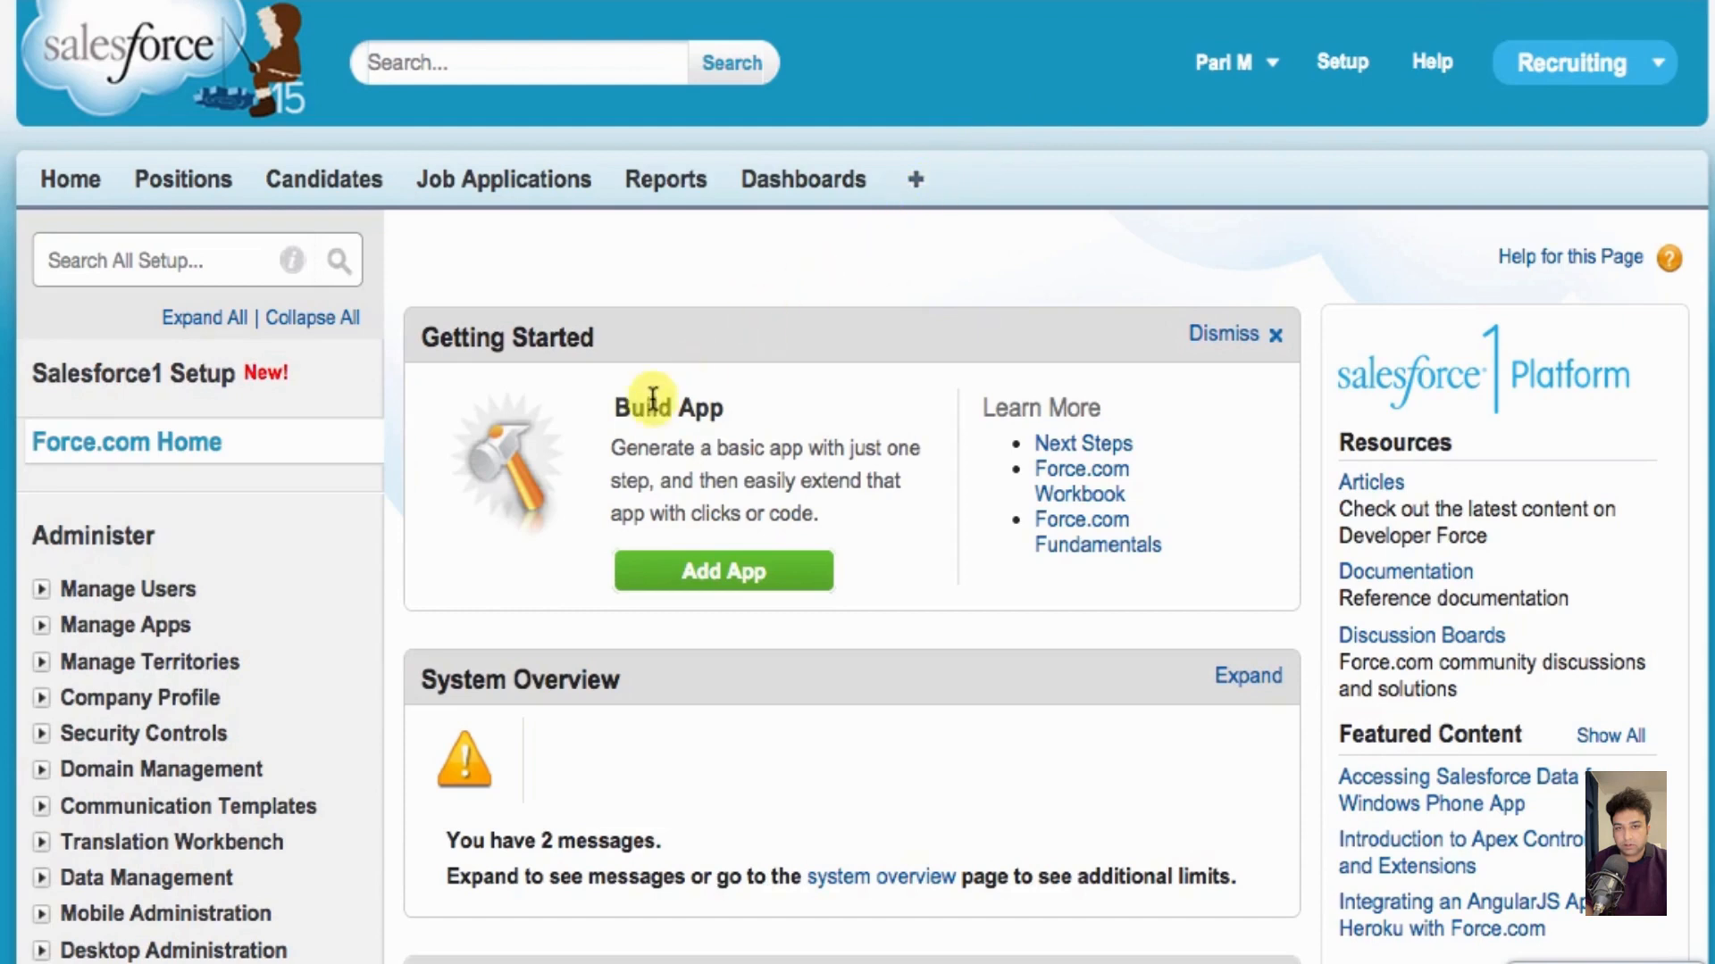
# Step: Show Field Accessibility by field for the Candidate object's SSN field
pyautogui.click(45, 736)
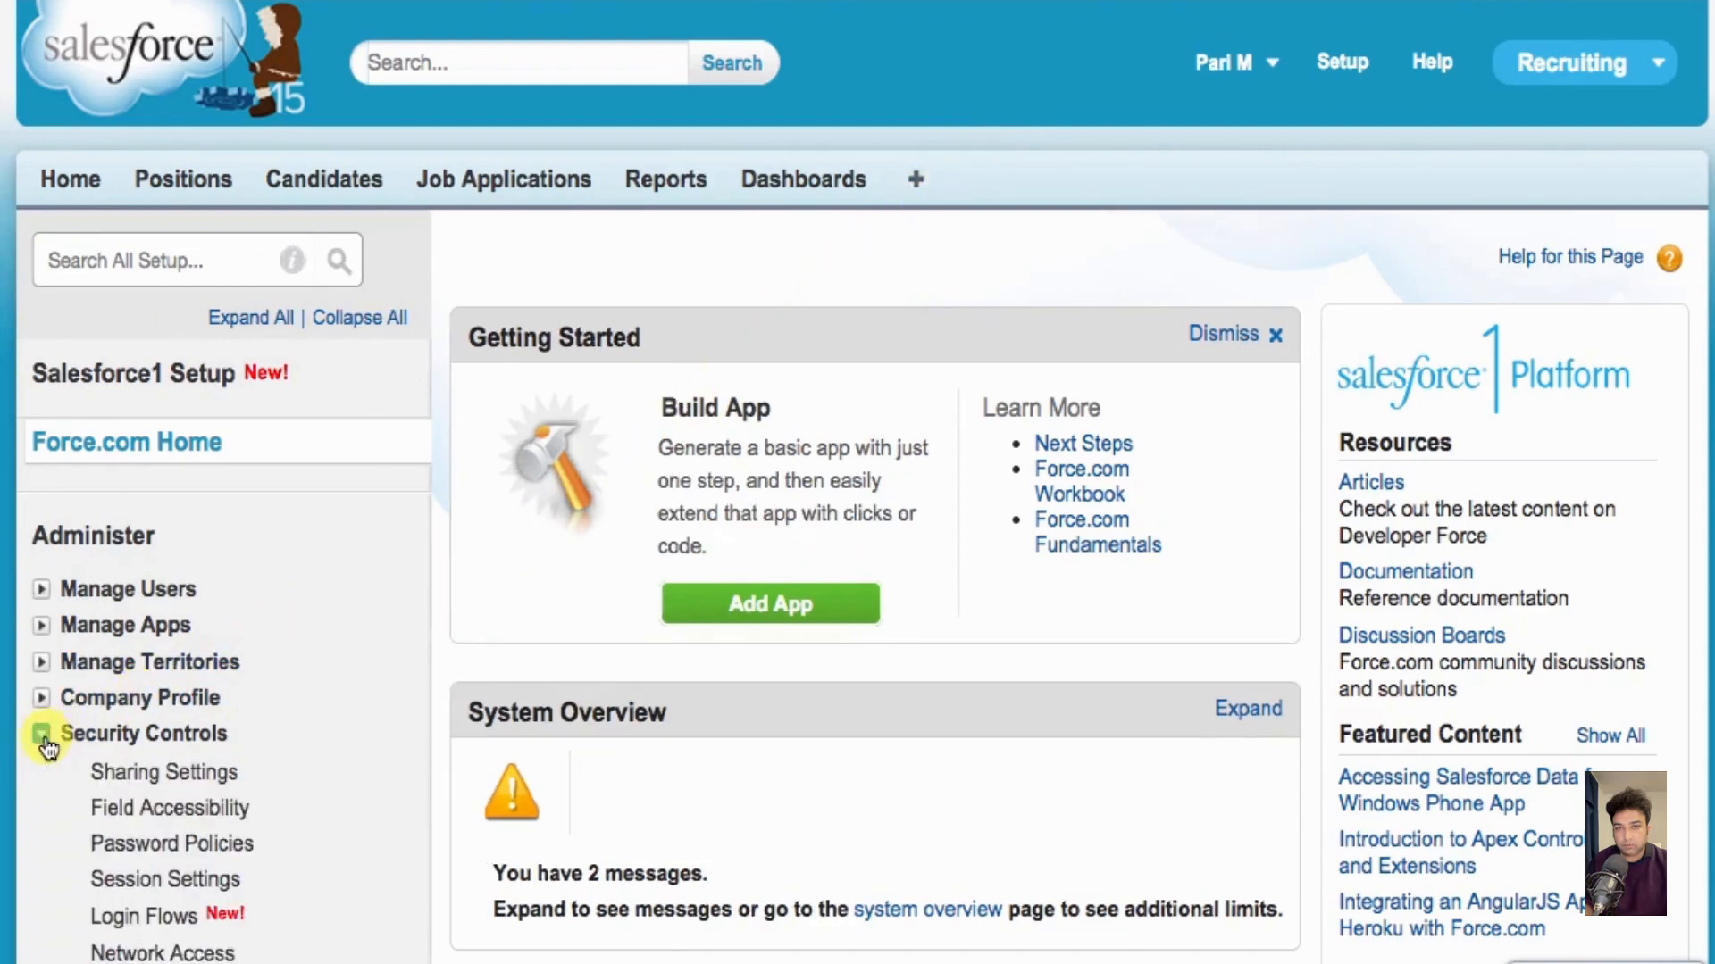
pyautogui.click(125, 811)
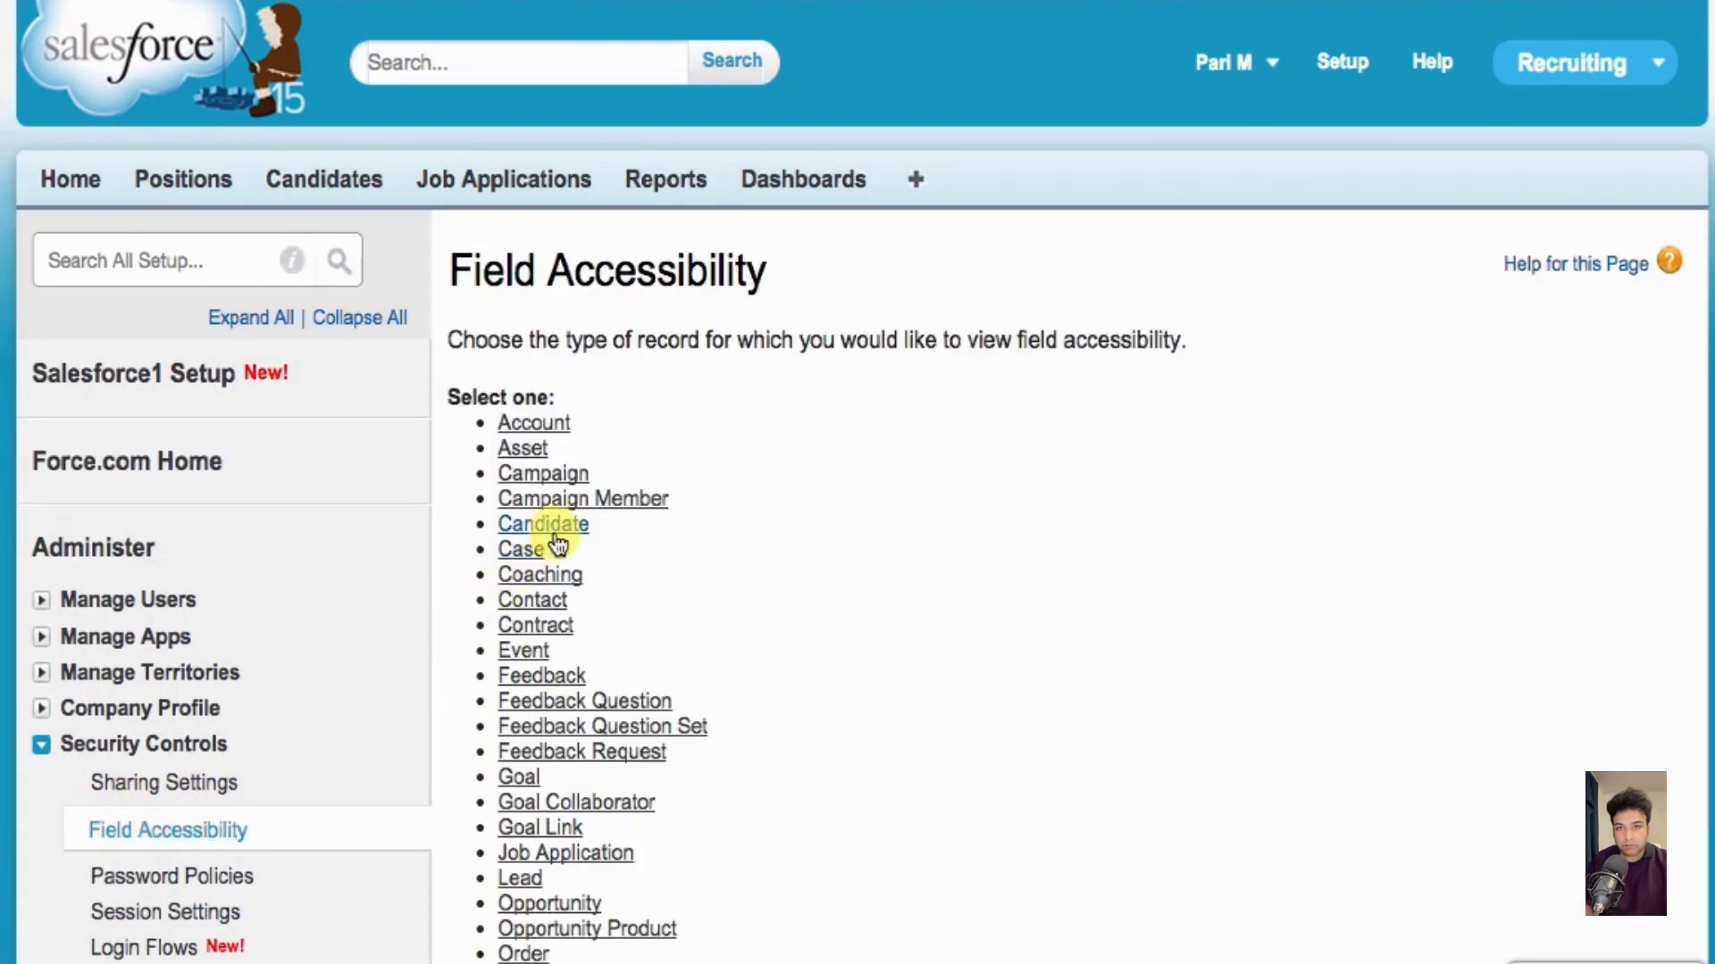
pyautogui.click(543, 525)
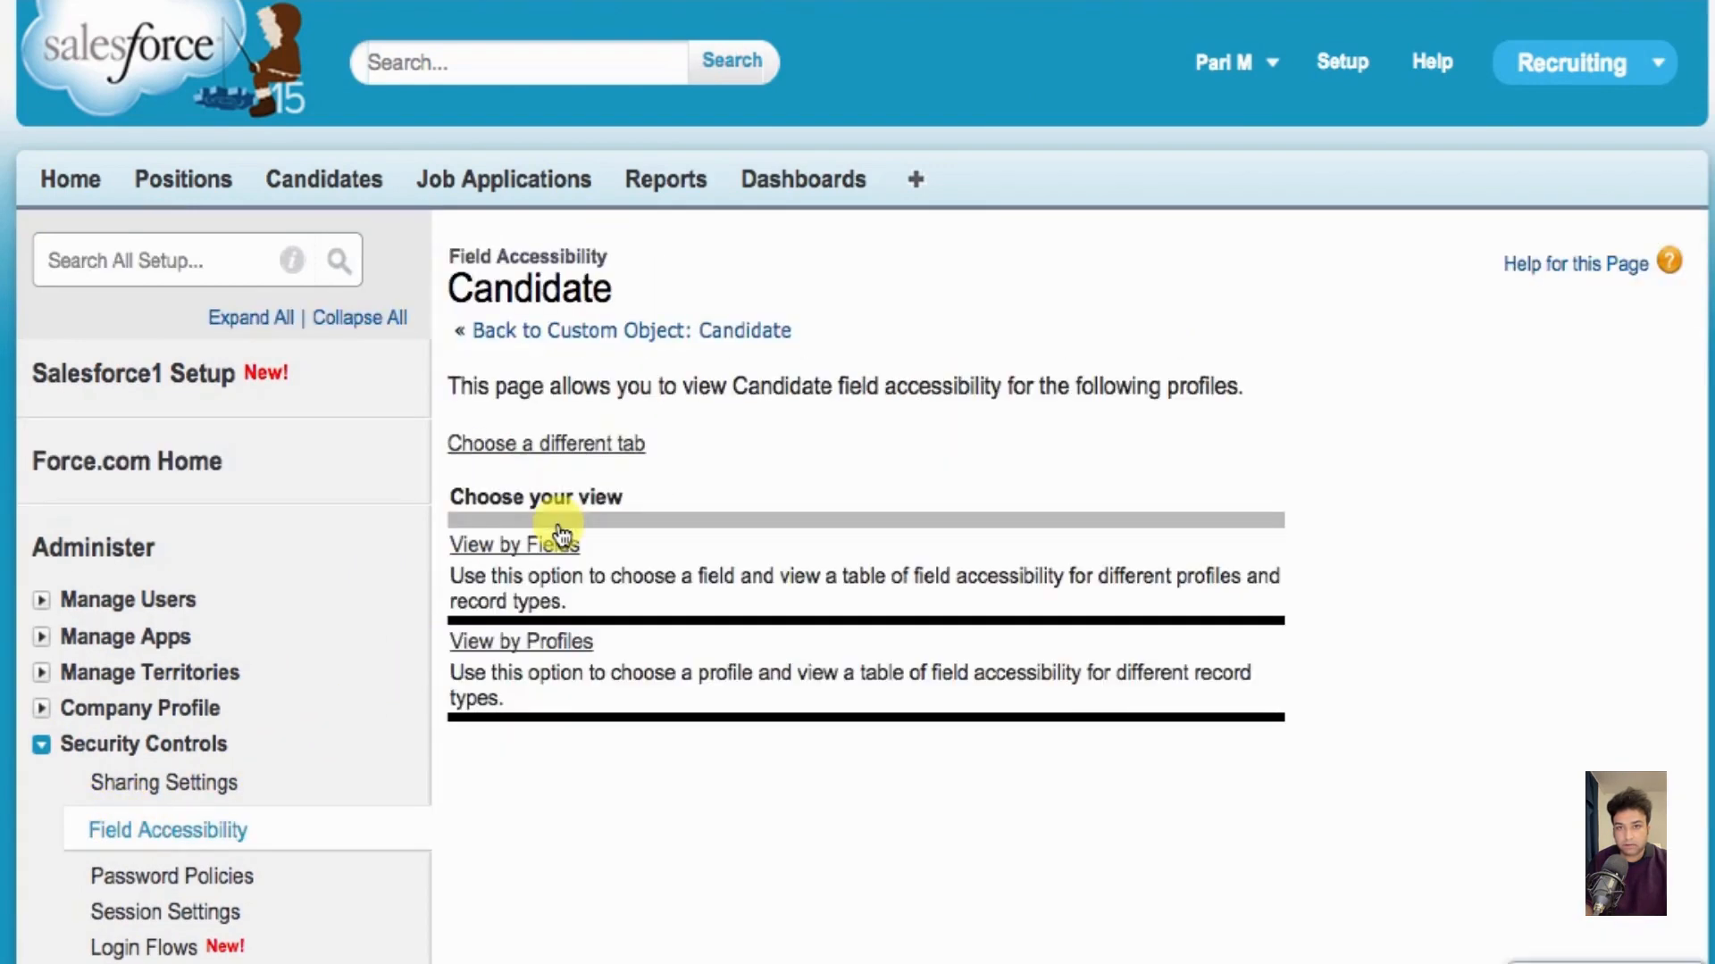
pyautogui.click(567, 543)
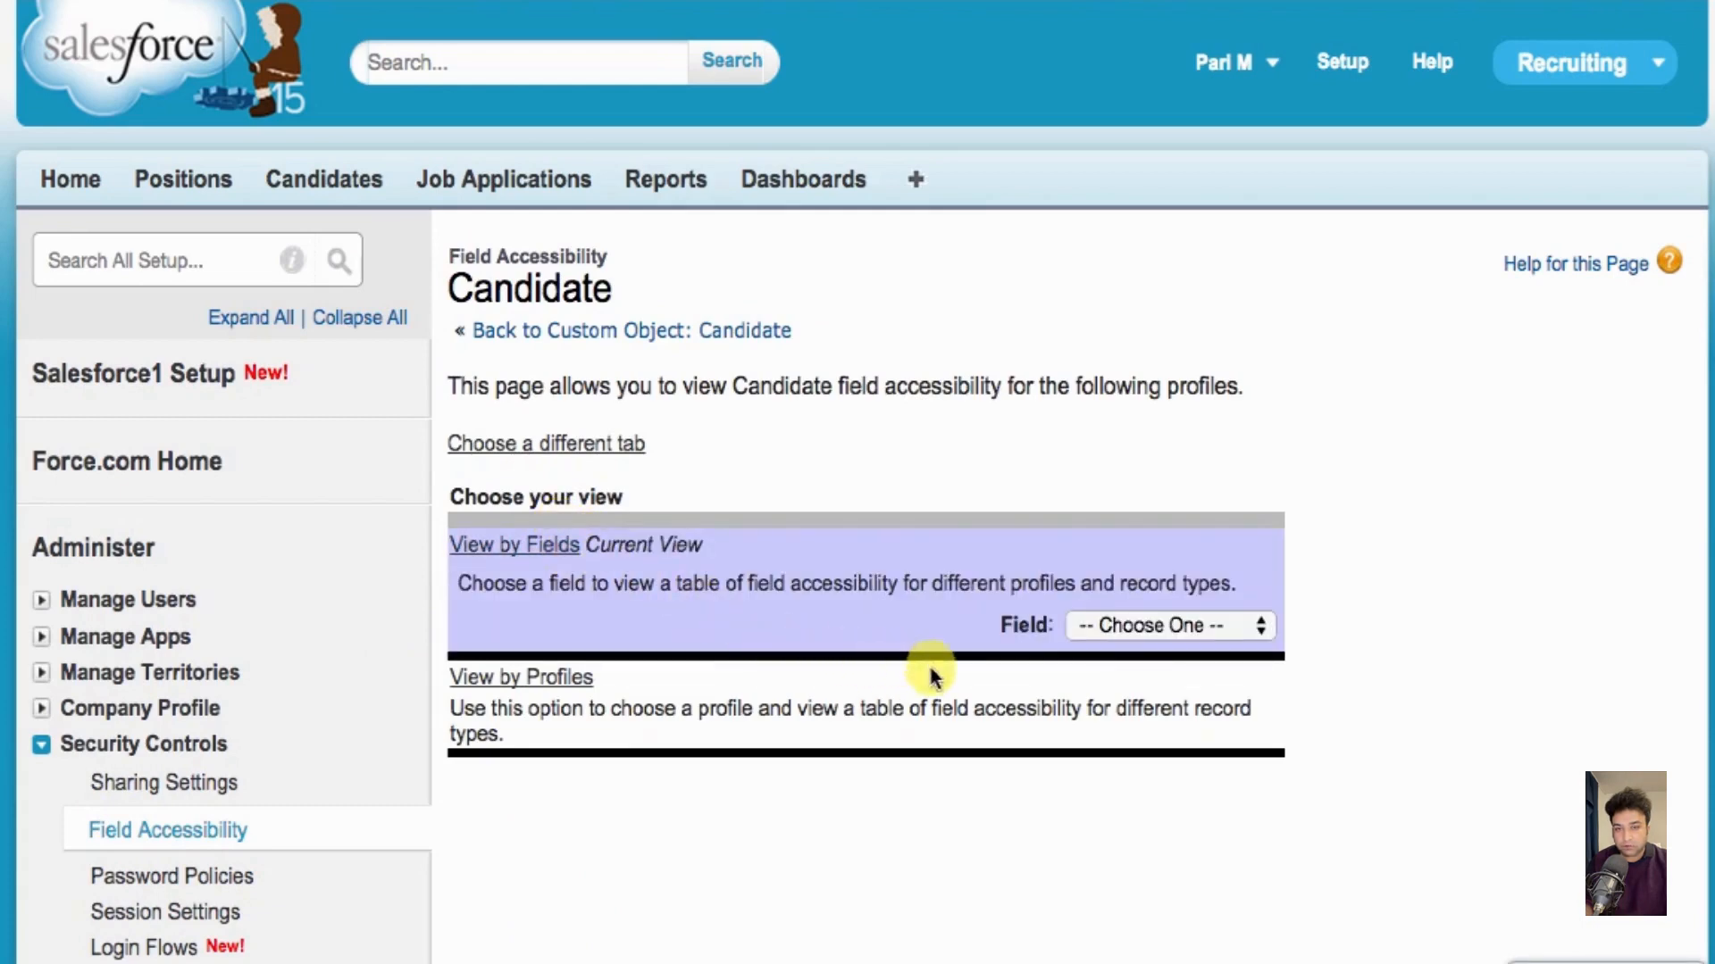
pyautogui.click(1160, 630)
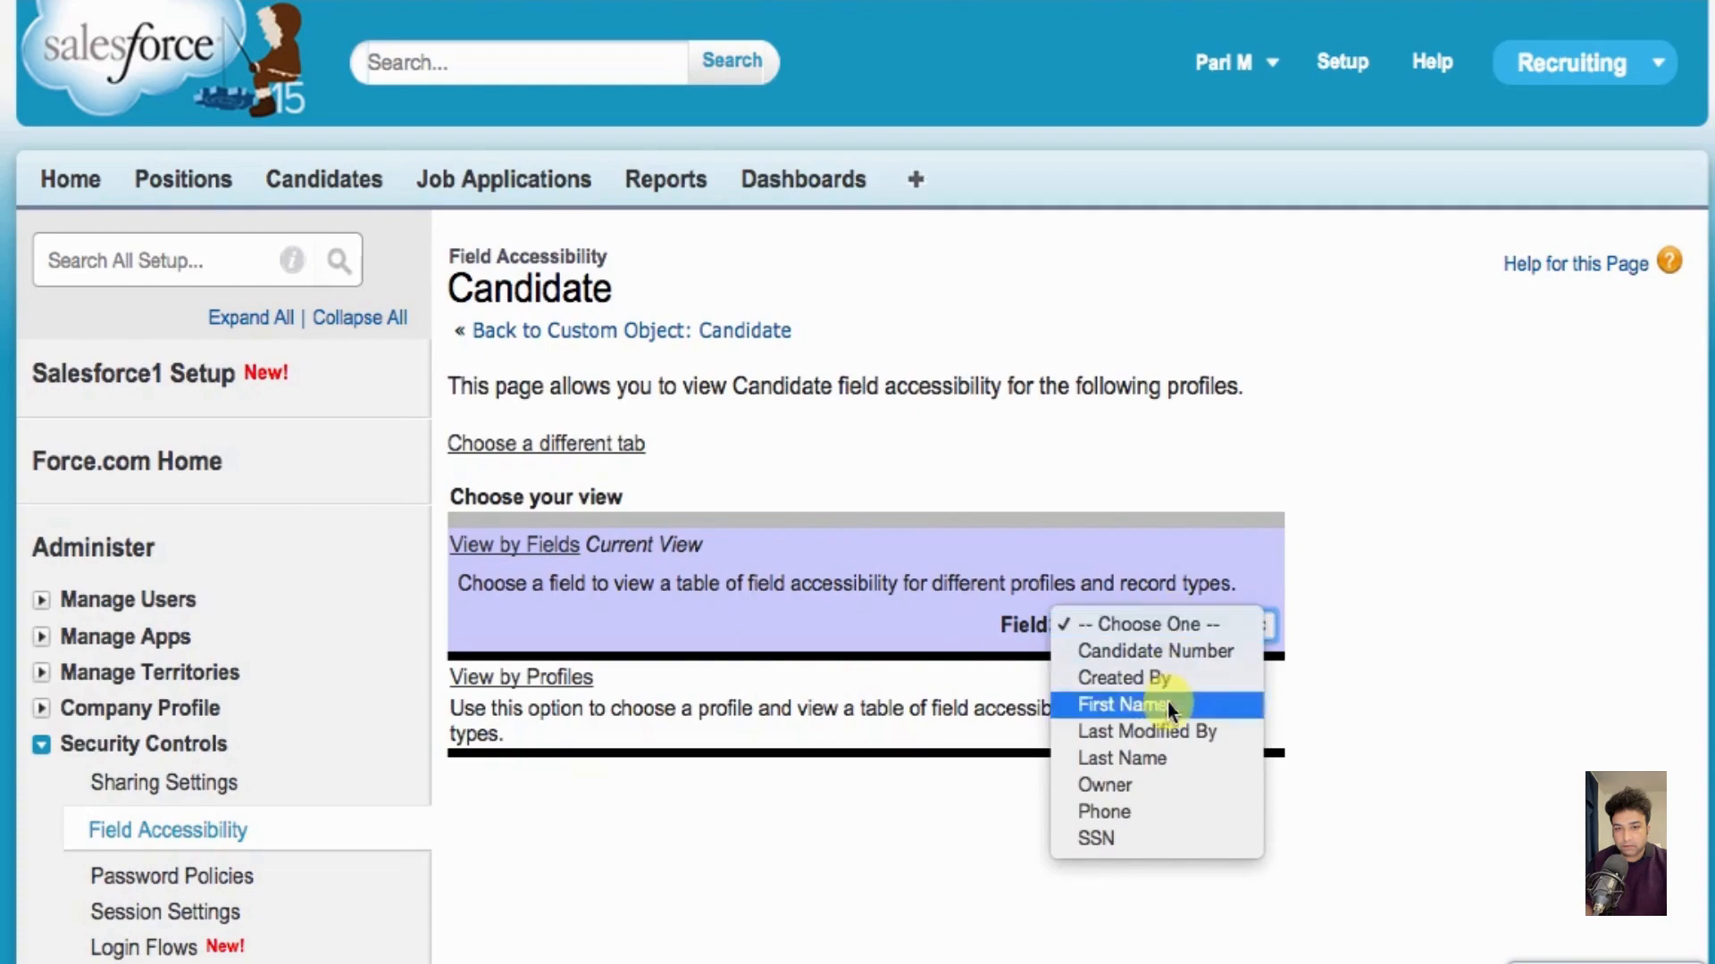
pyautogui.click(1155, 836)
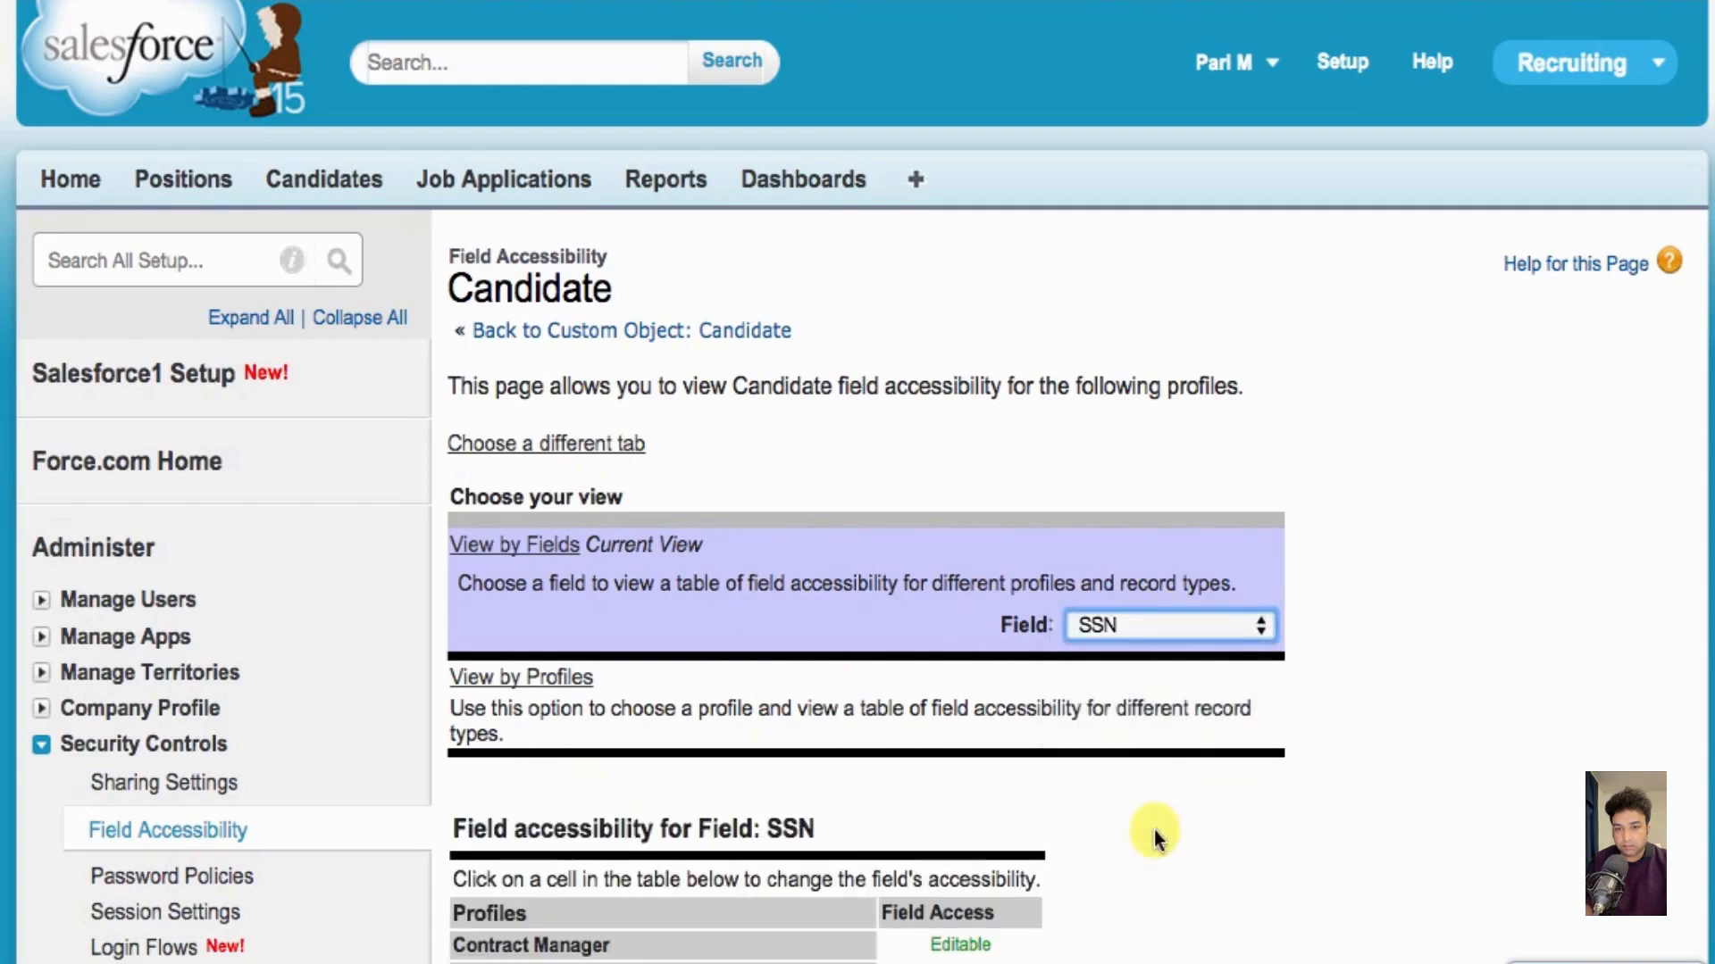
pyautogui.scroll(-5, 1154, 837)
pyautogui.scroll(-3, 1154, 836)
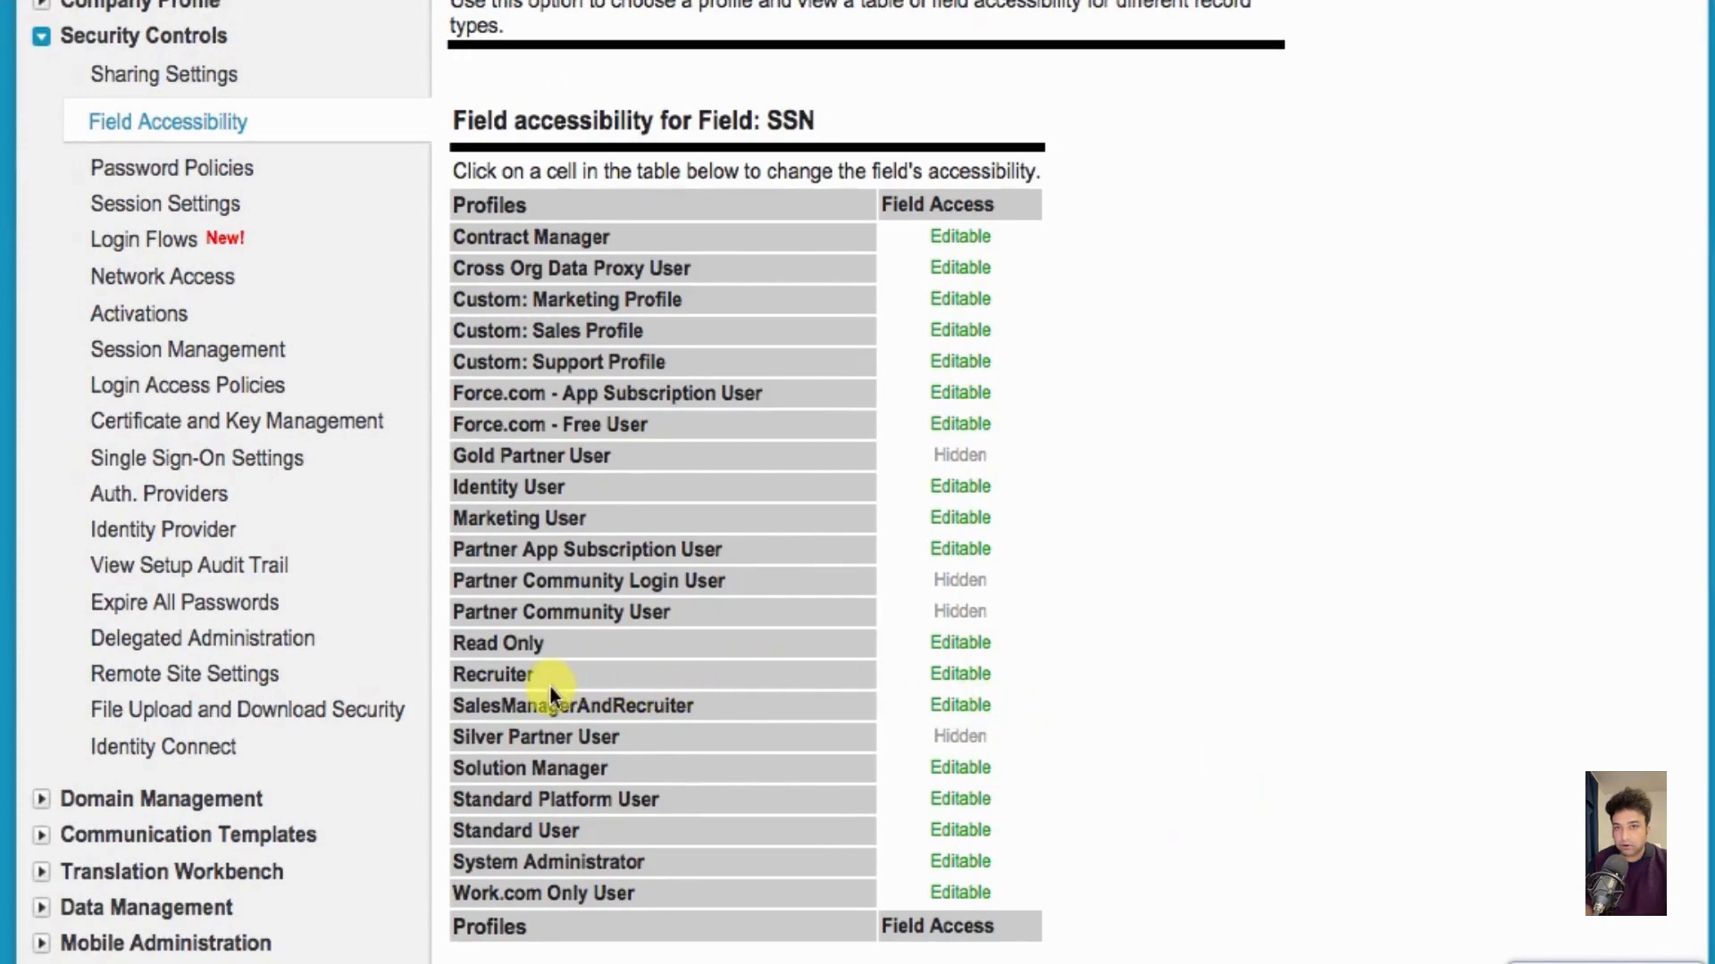
# Step: Uncheck Visible for the Recruiter profile so SSN is hidden, and save
pyautogui.moveTo(952, 681)
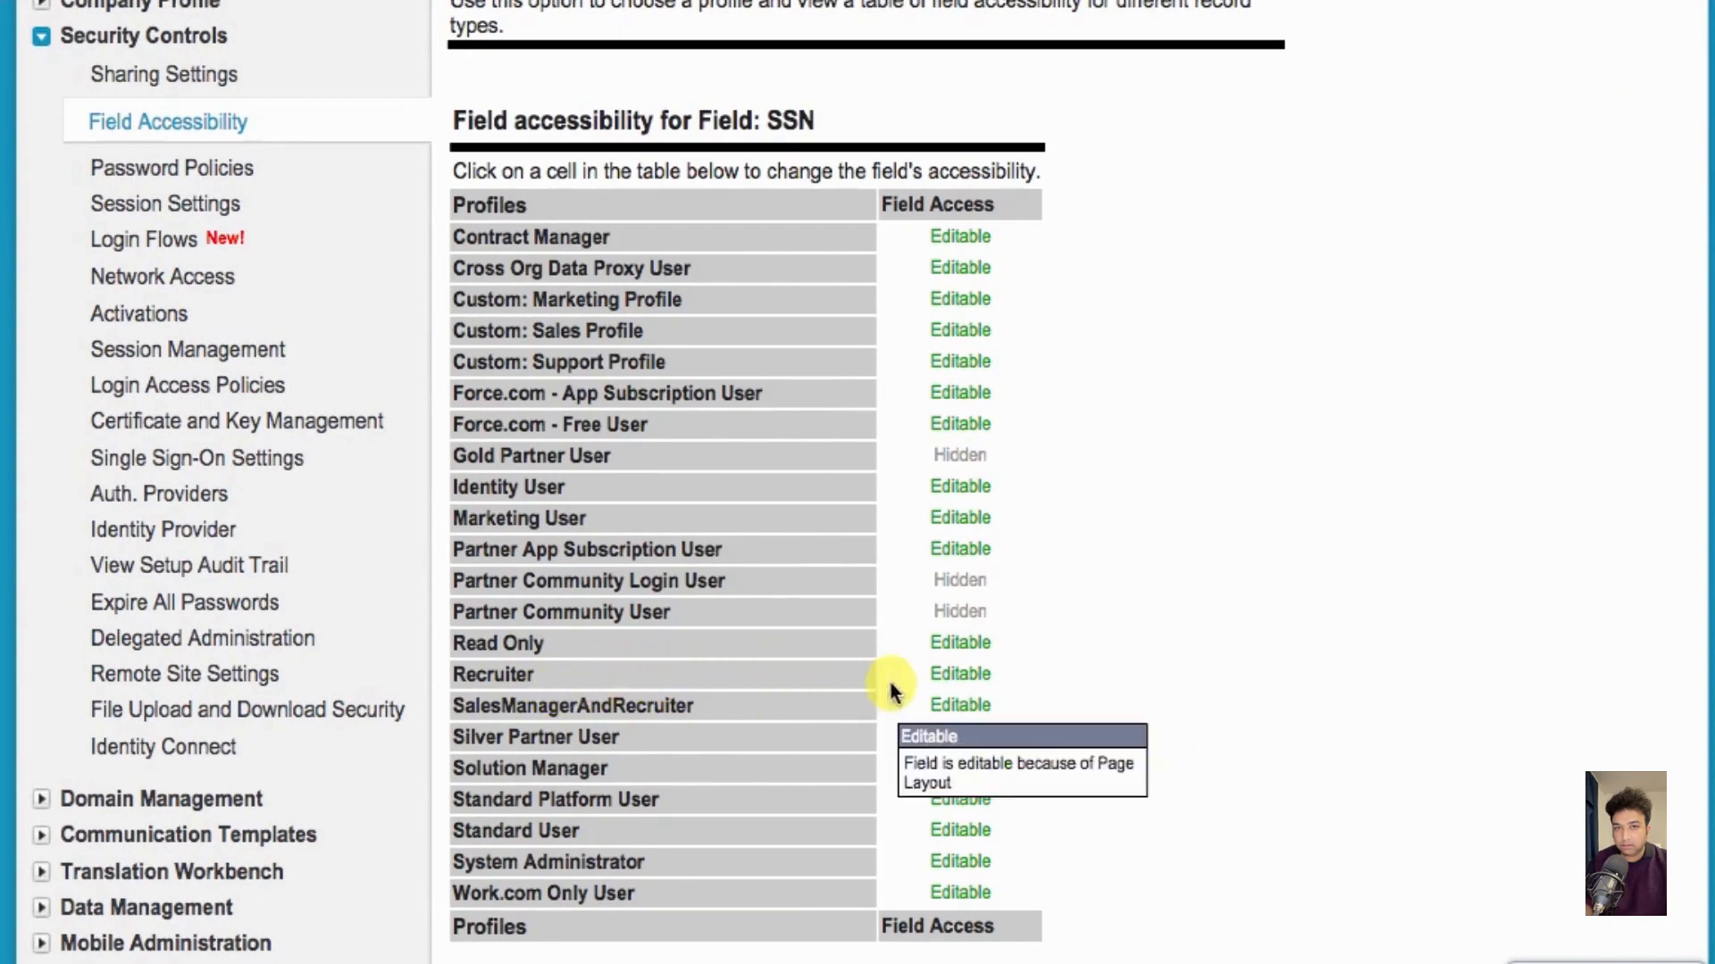
pyautogui.click(952, 681)
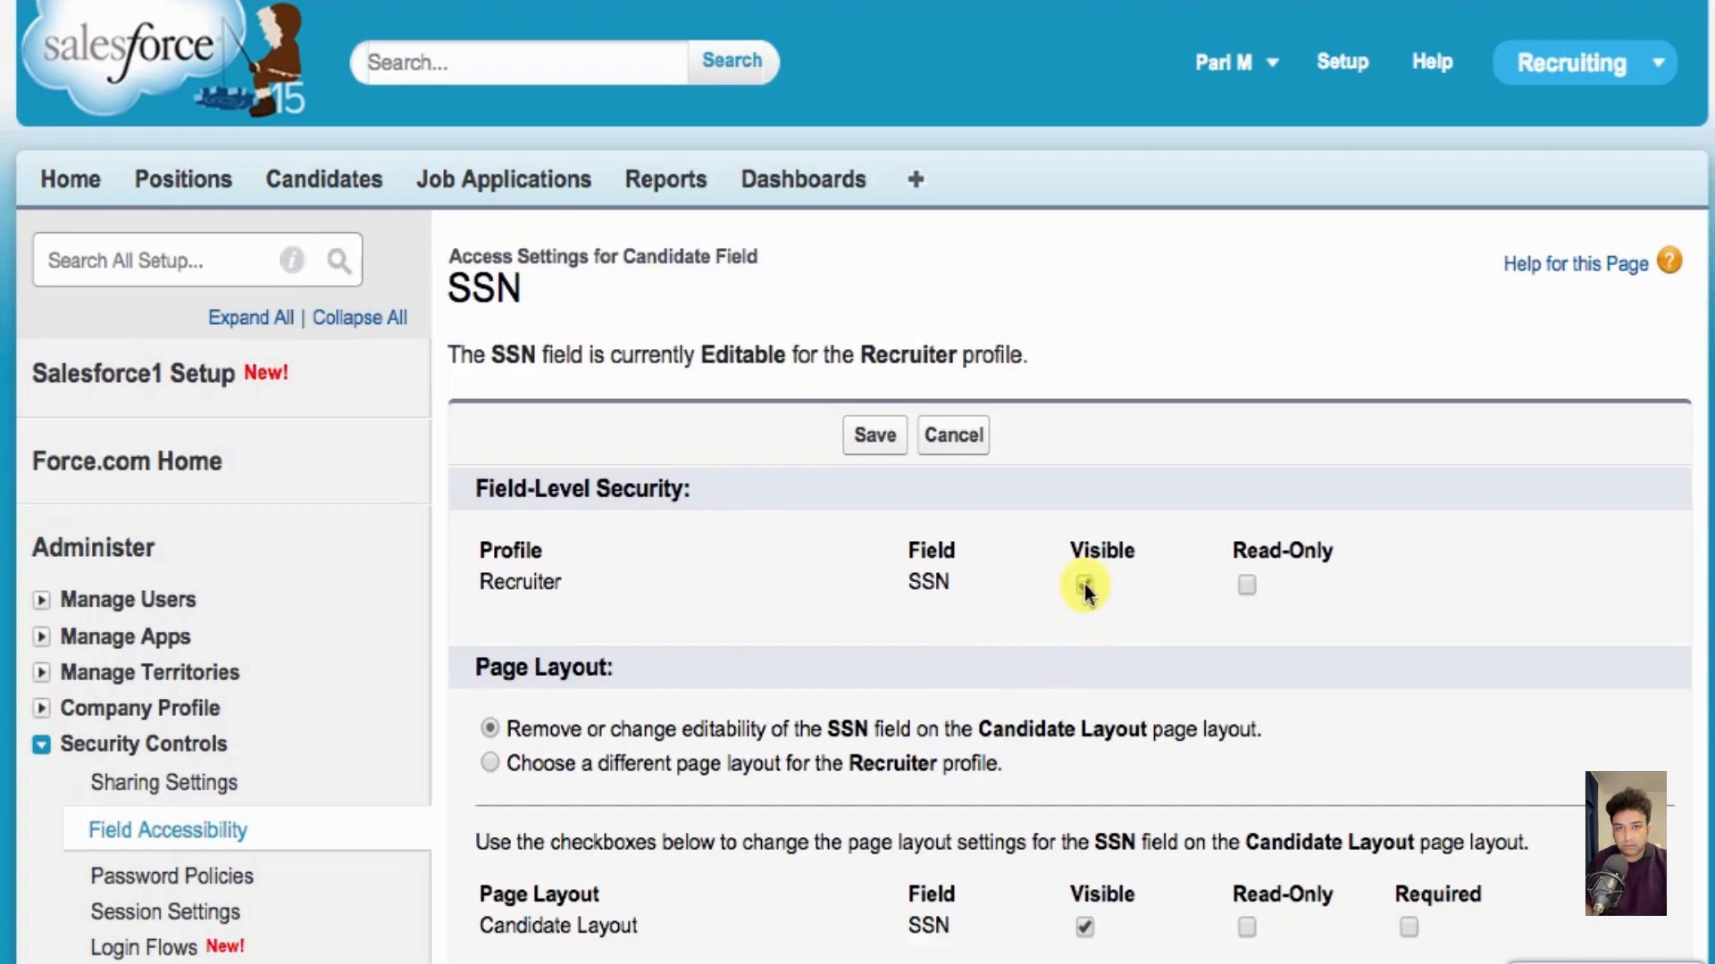
pyautogui.click(868, 437)
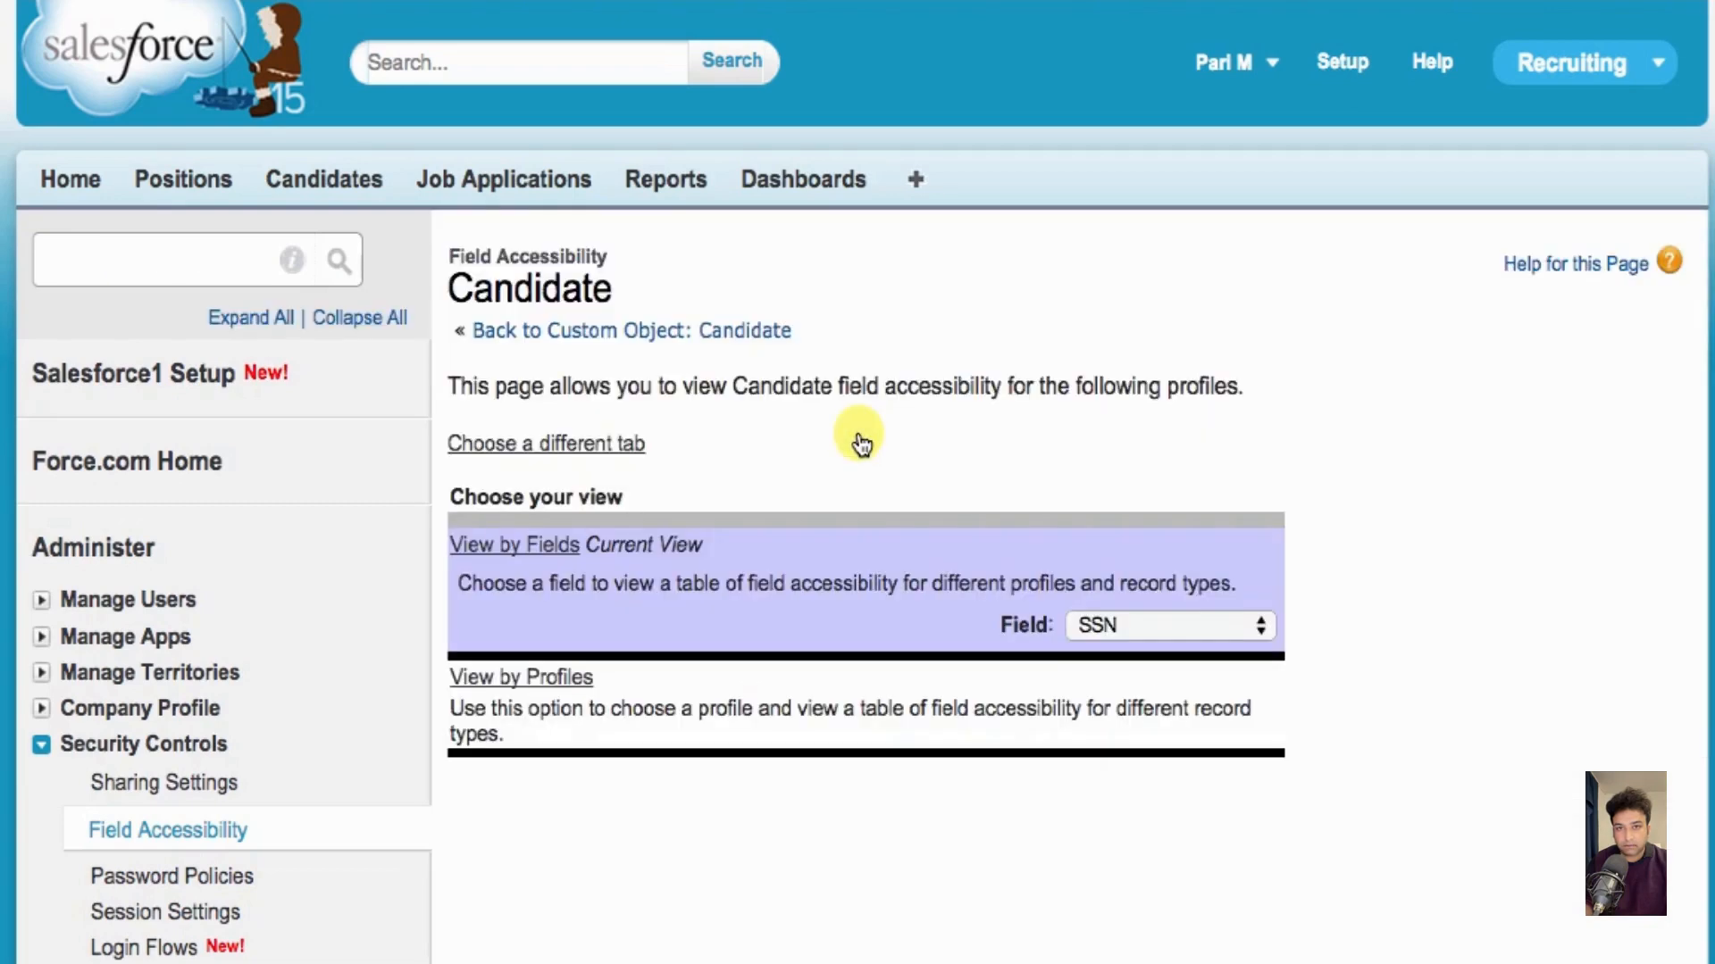
pyautogui.scroll(-5, 862, 442)
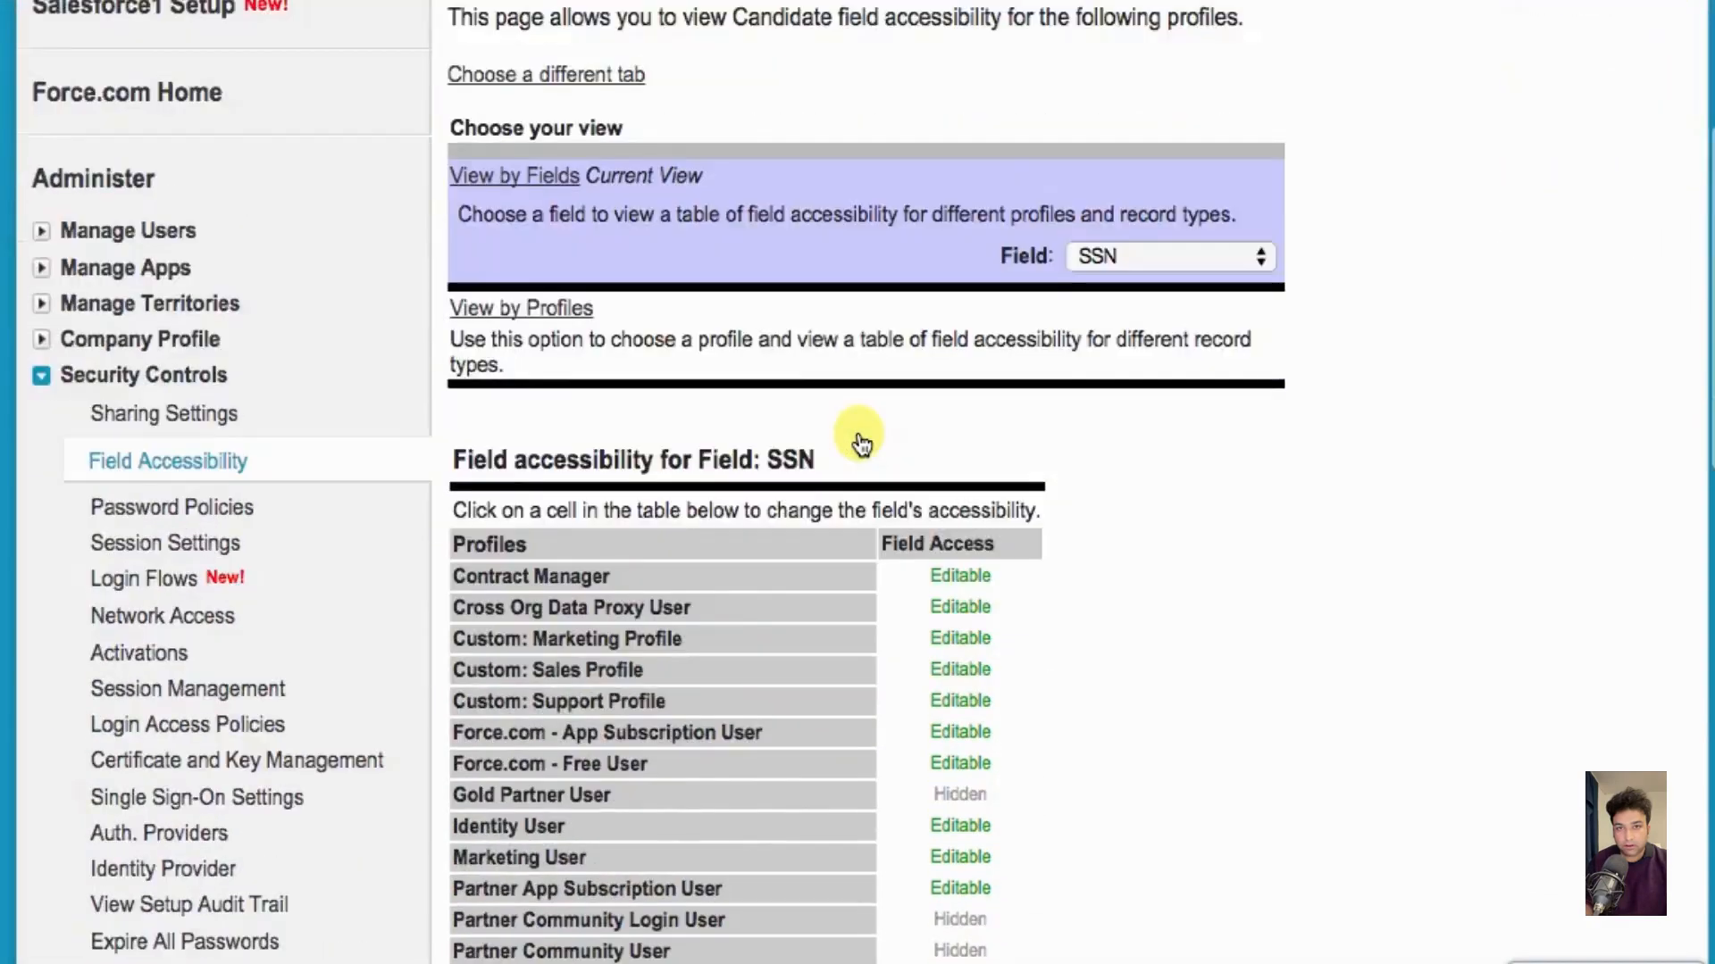
pyautogui.scroll(-2, 861, 443)
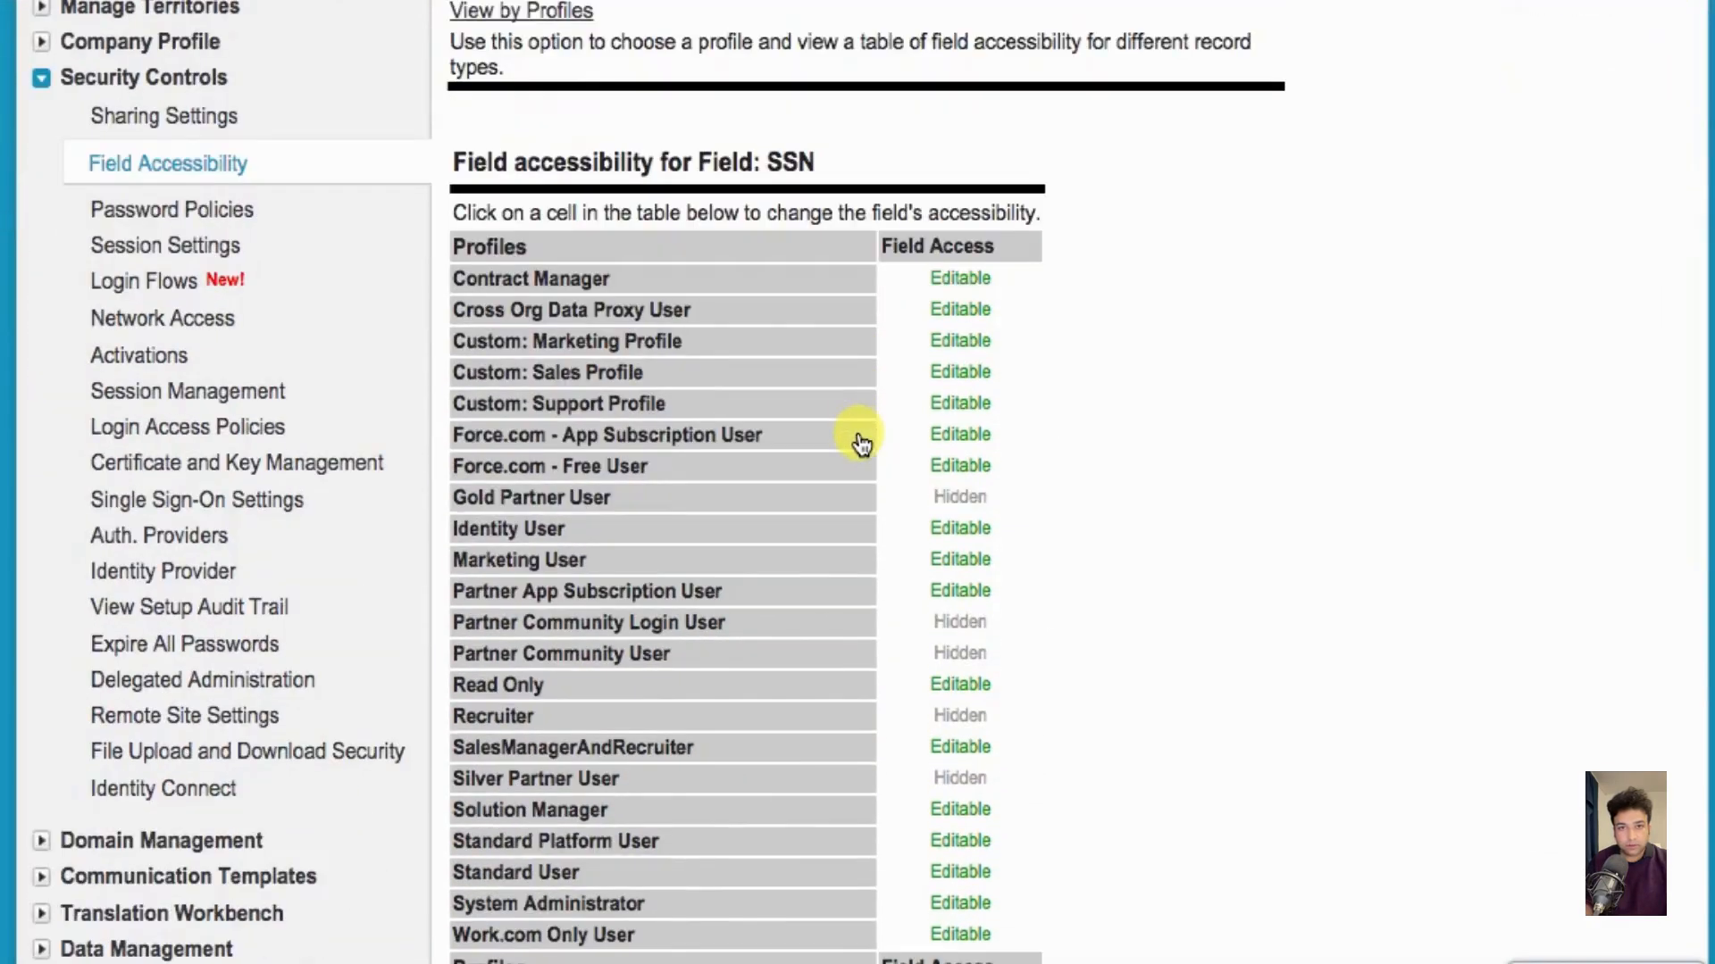
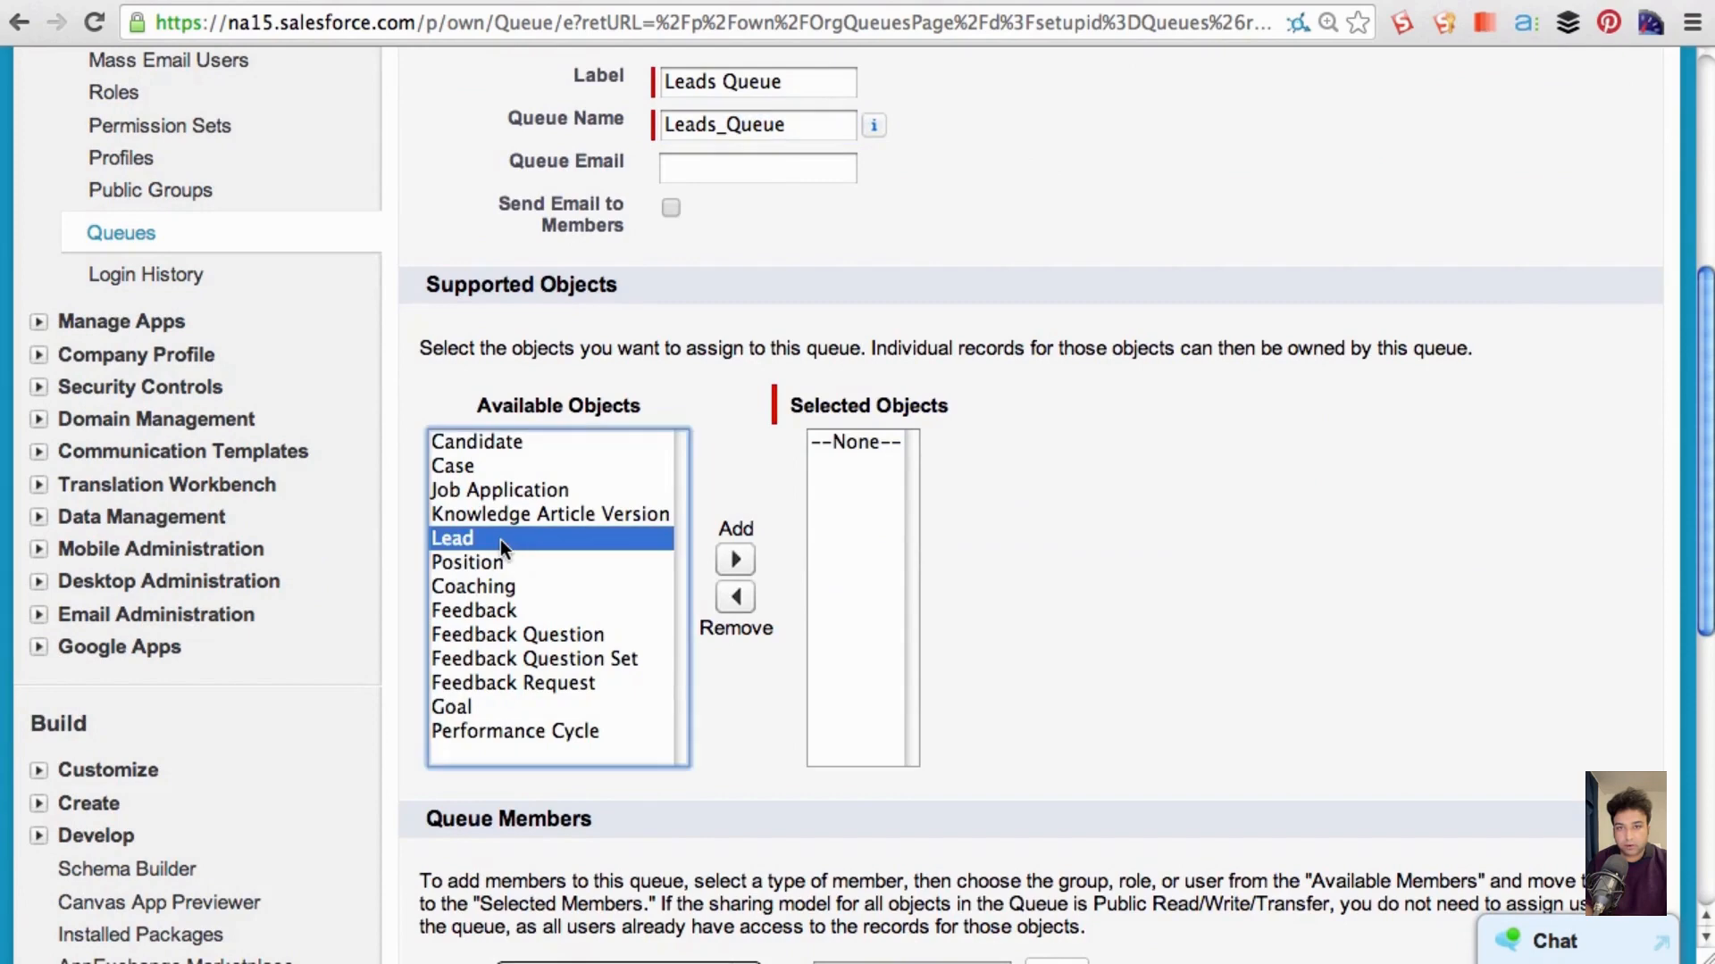
# Step: Give Leads Queue Lead as its supported object and the current user as member, and save it
pyautogui.click(726, 560)
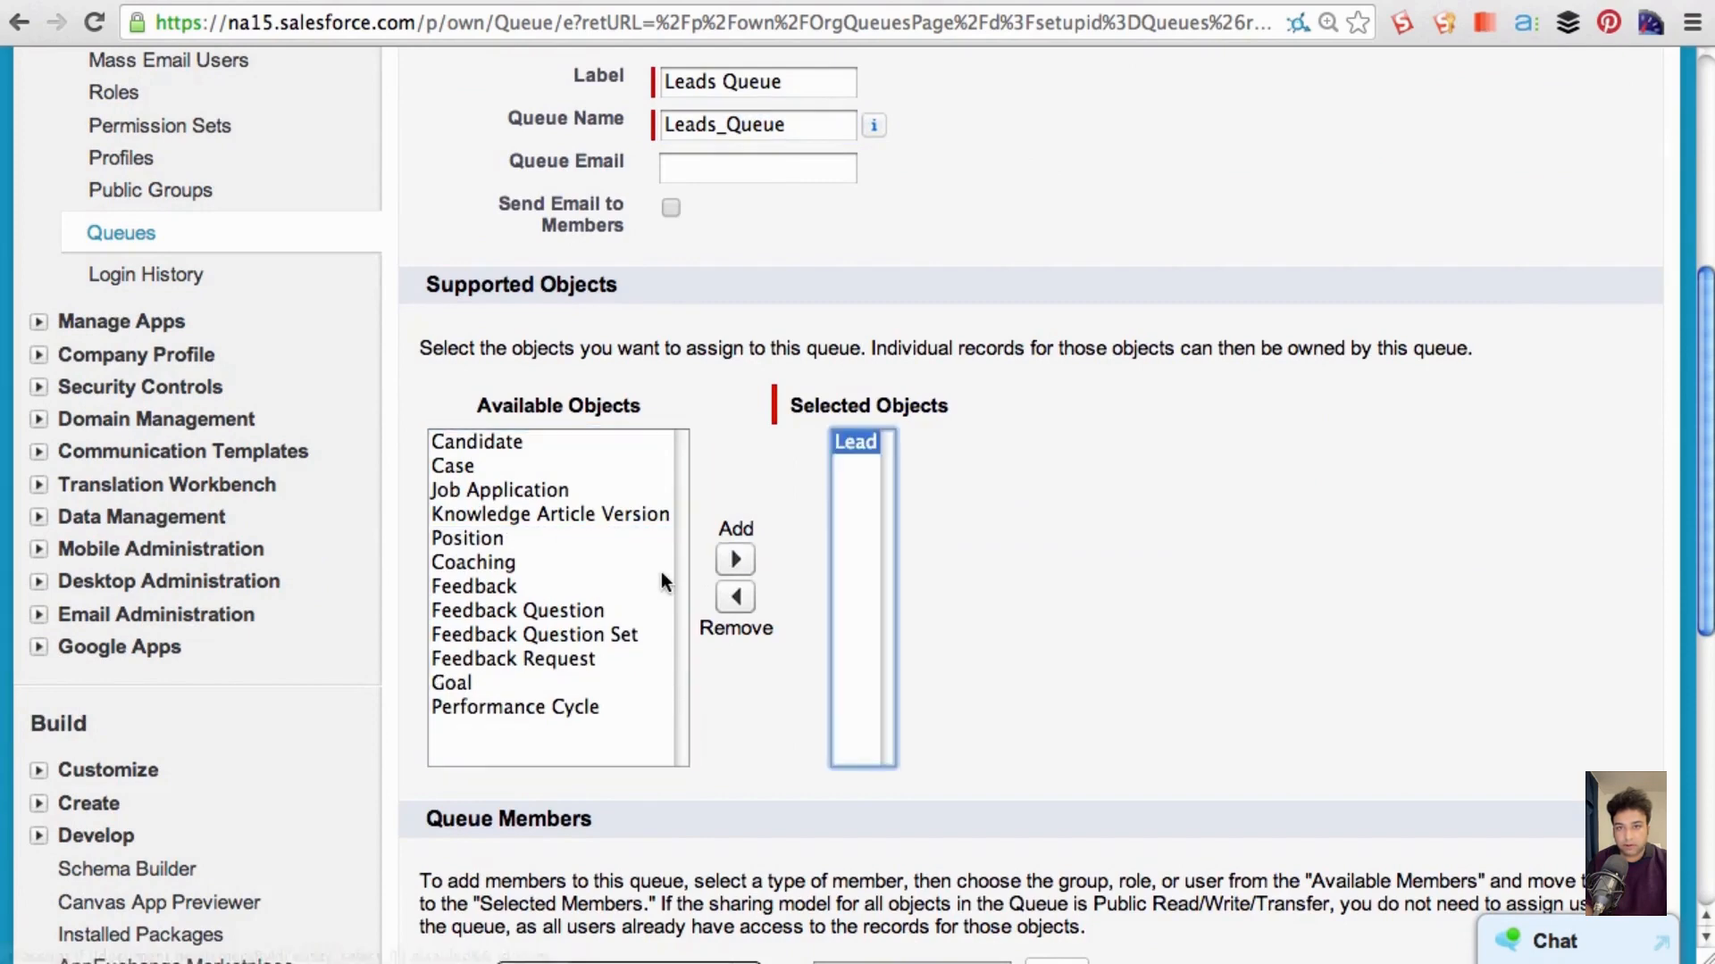
pyautogui.scroll(-7, 660, 572)
pyautogui.click(509, 454)
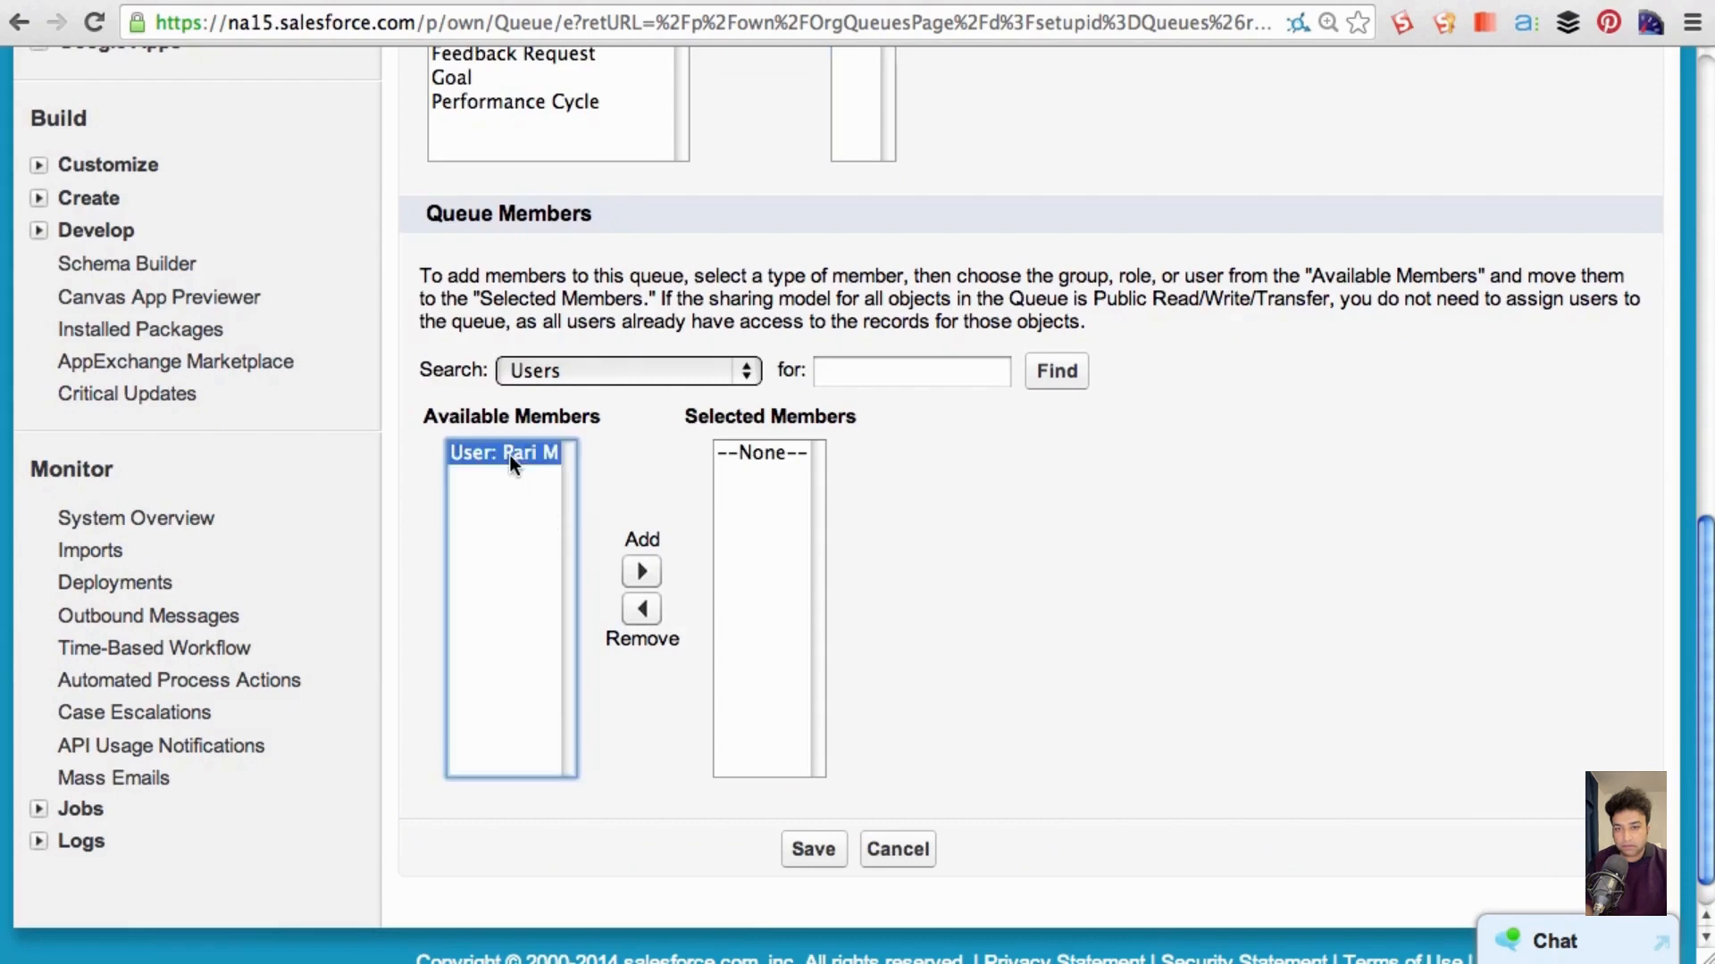
pyautogui.click(654, 576)
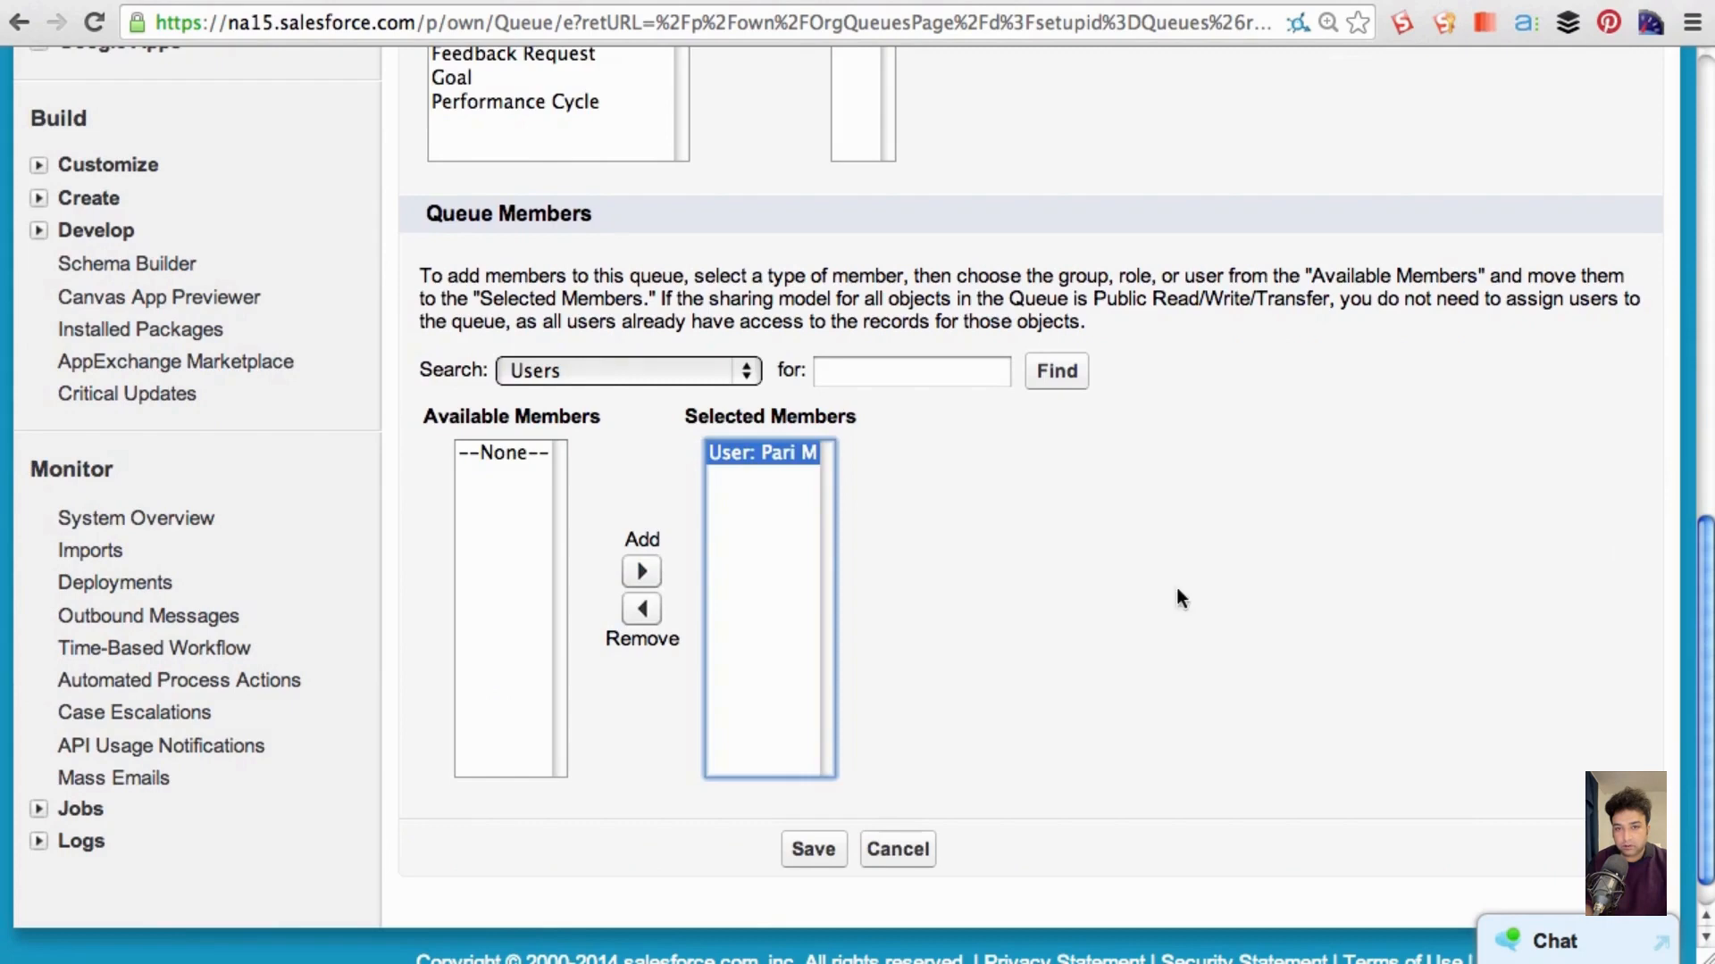
pyautogui.click(1152, 594)
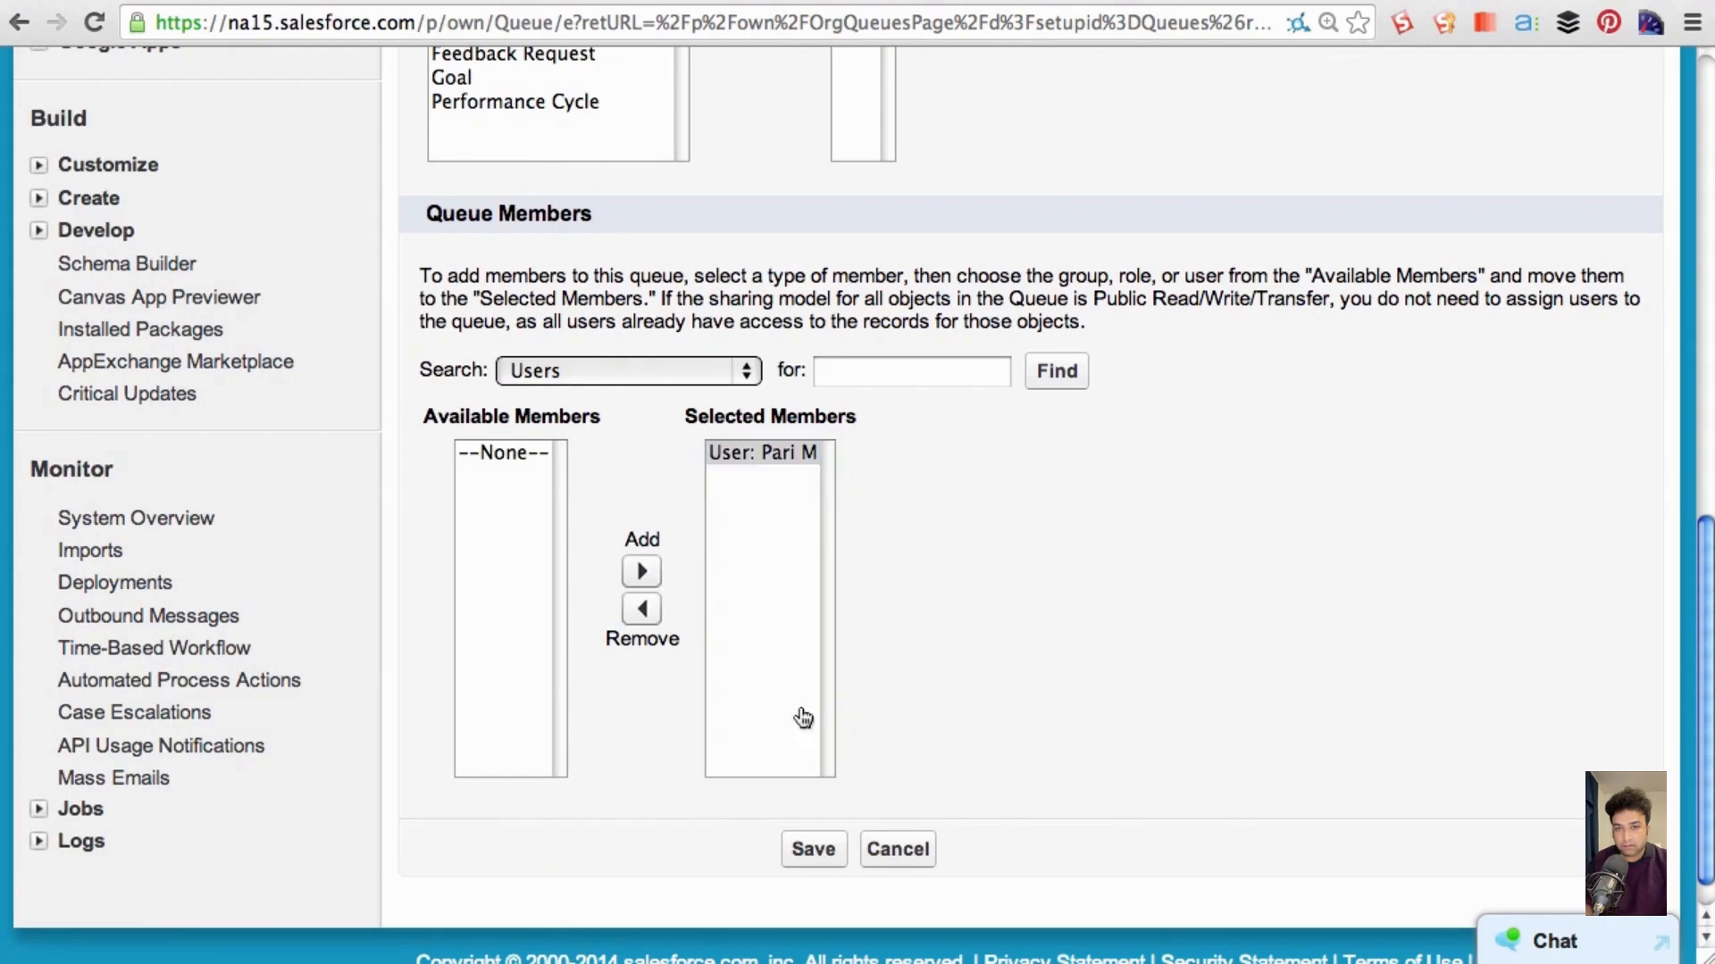
pyautogui.click(811, 851)
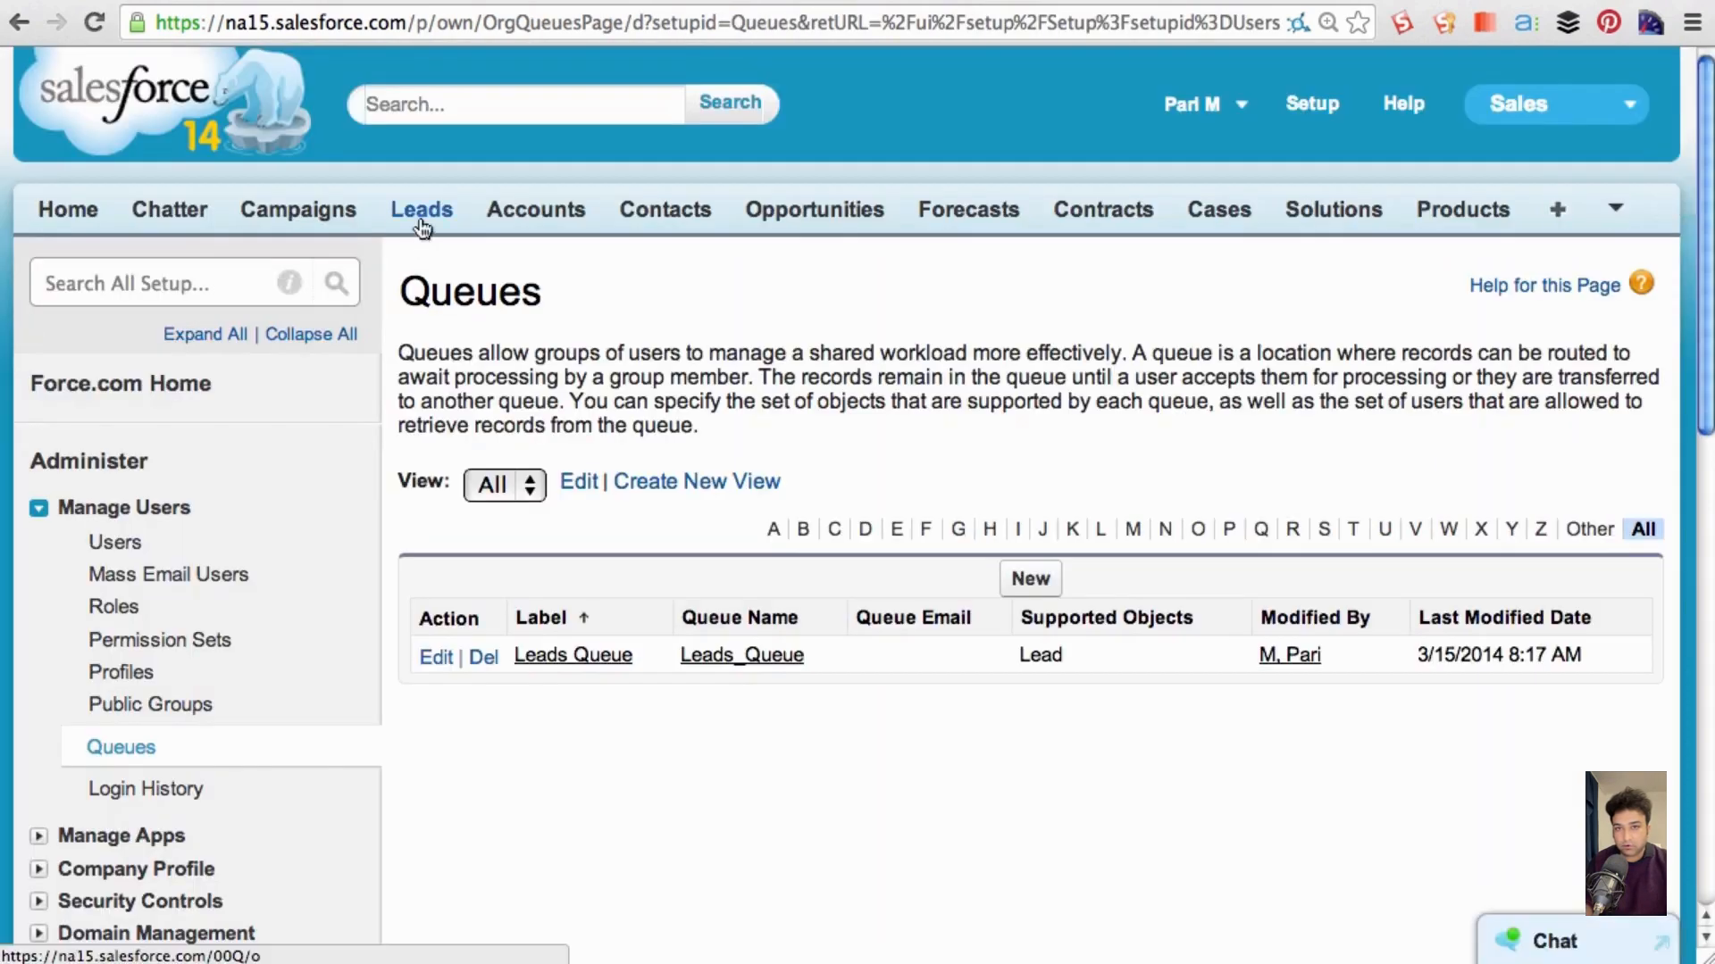
# Step: Create a new lead with the contact's first and last name and company Intel, and save it
pyautogui.click(422, 223)
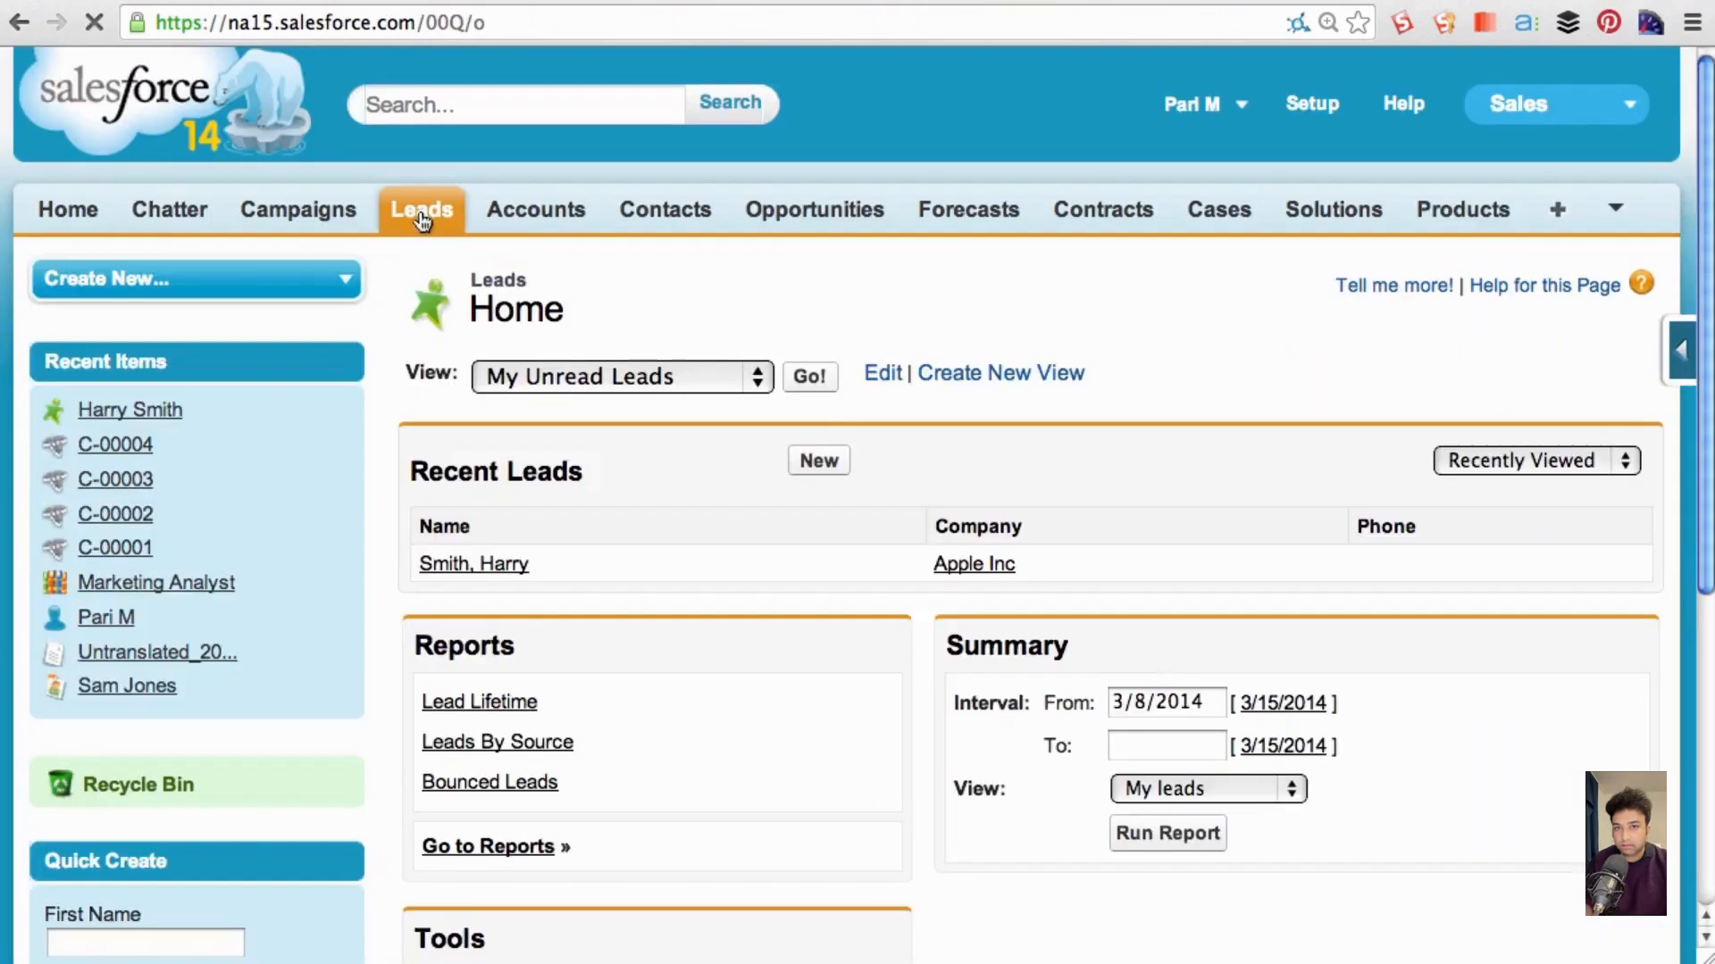
pyautogui.click(827, 460)
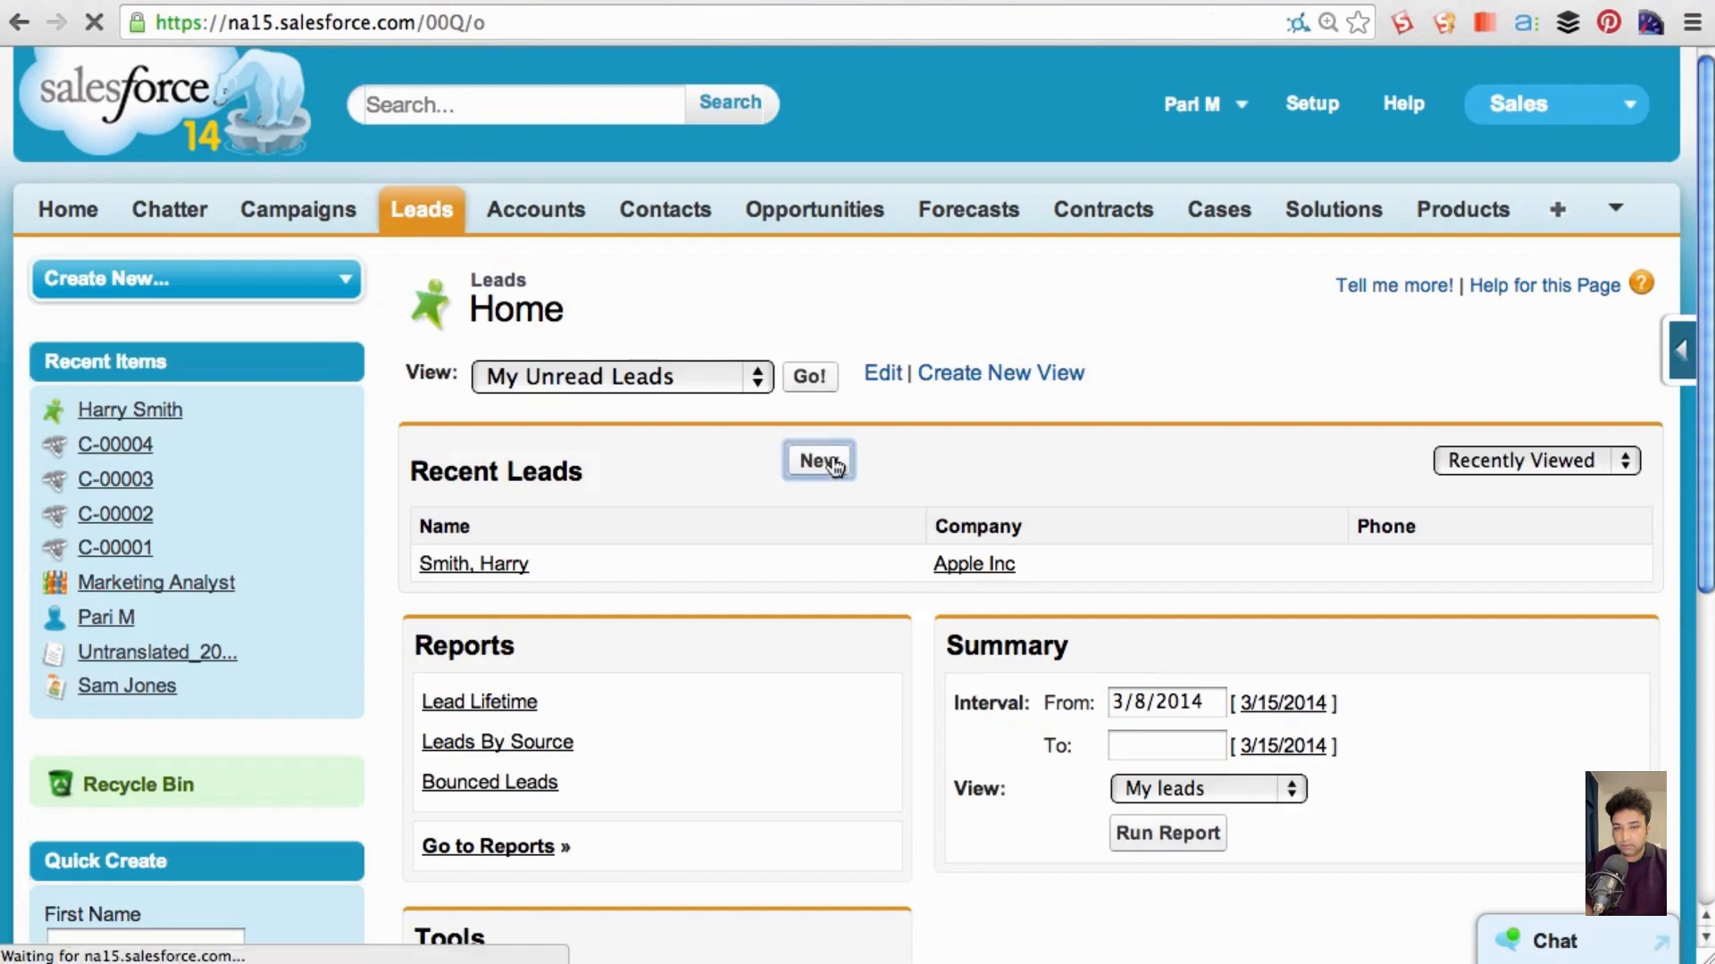
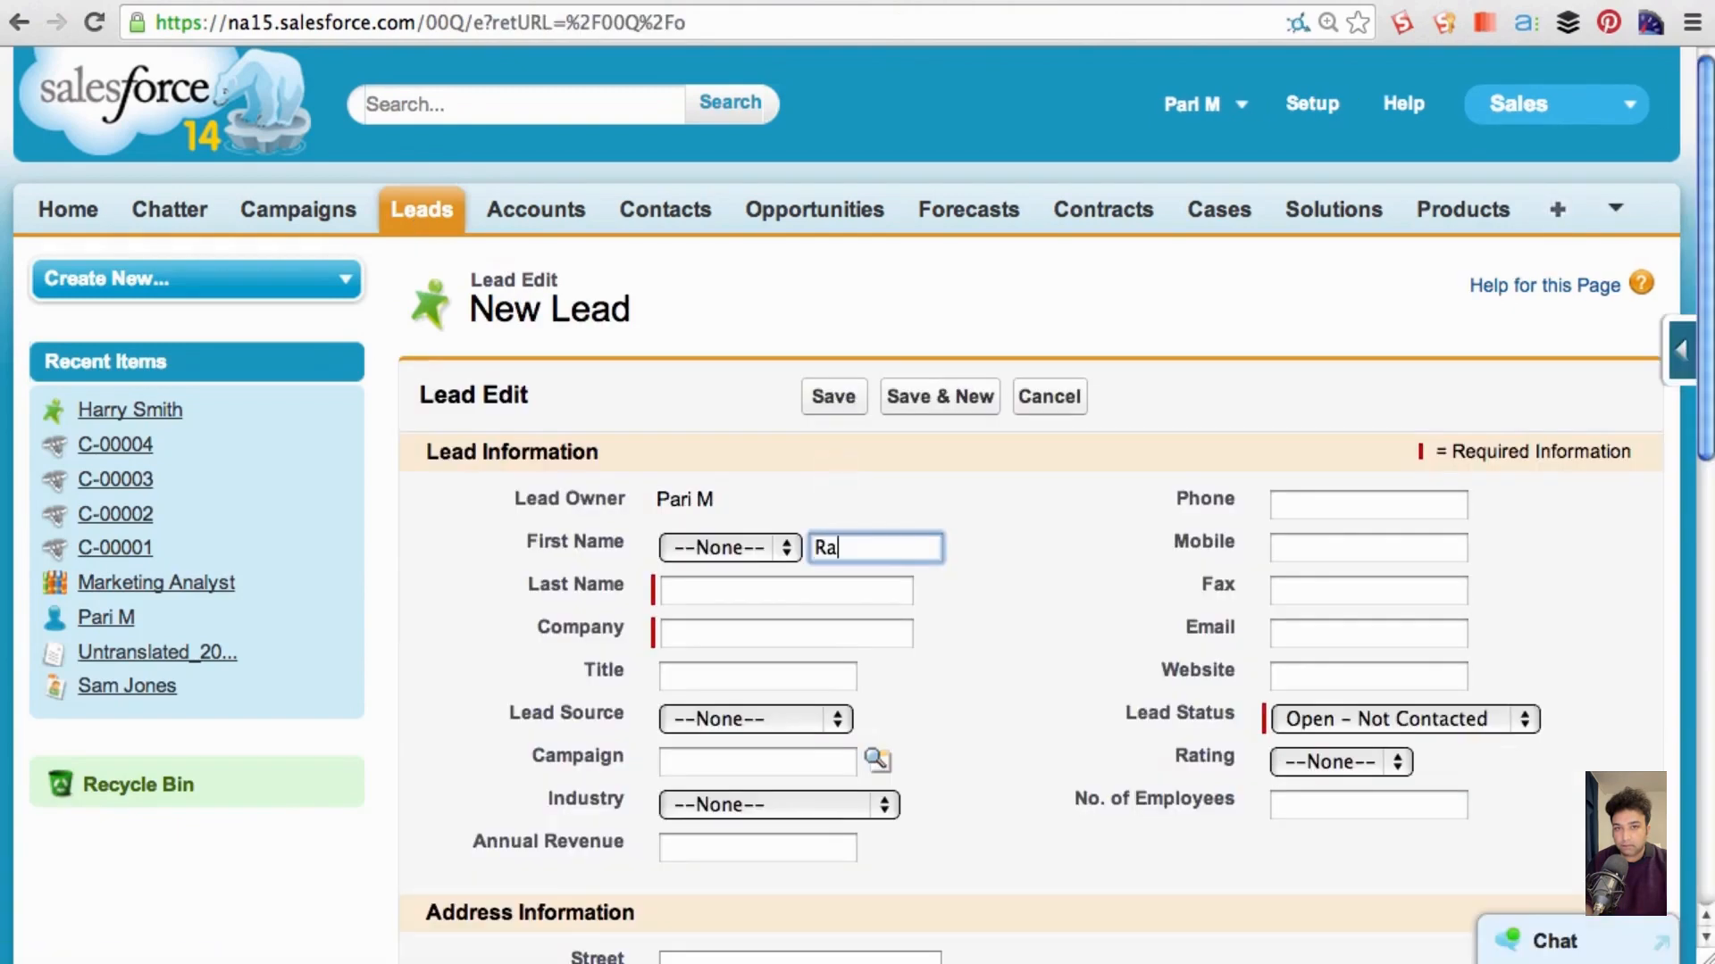
pyautogui.press('Tab')
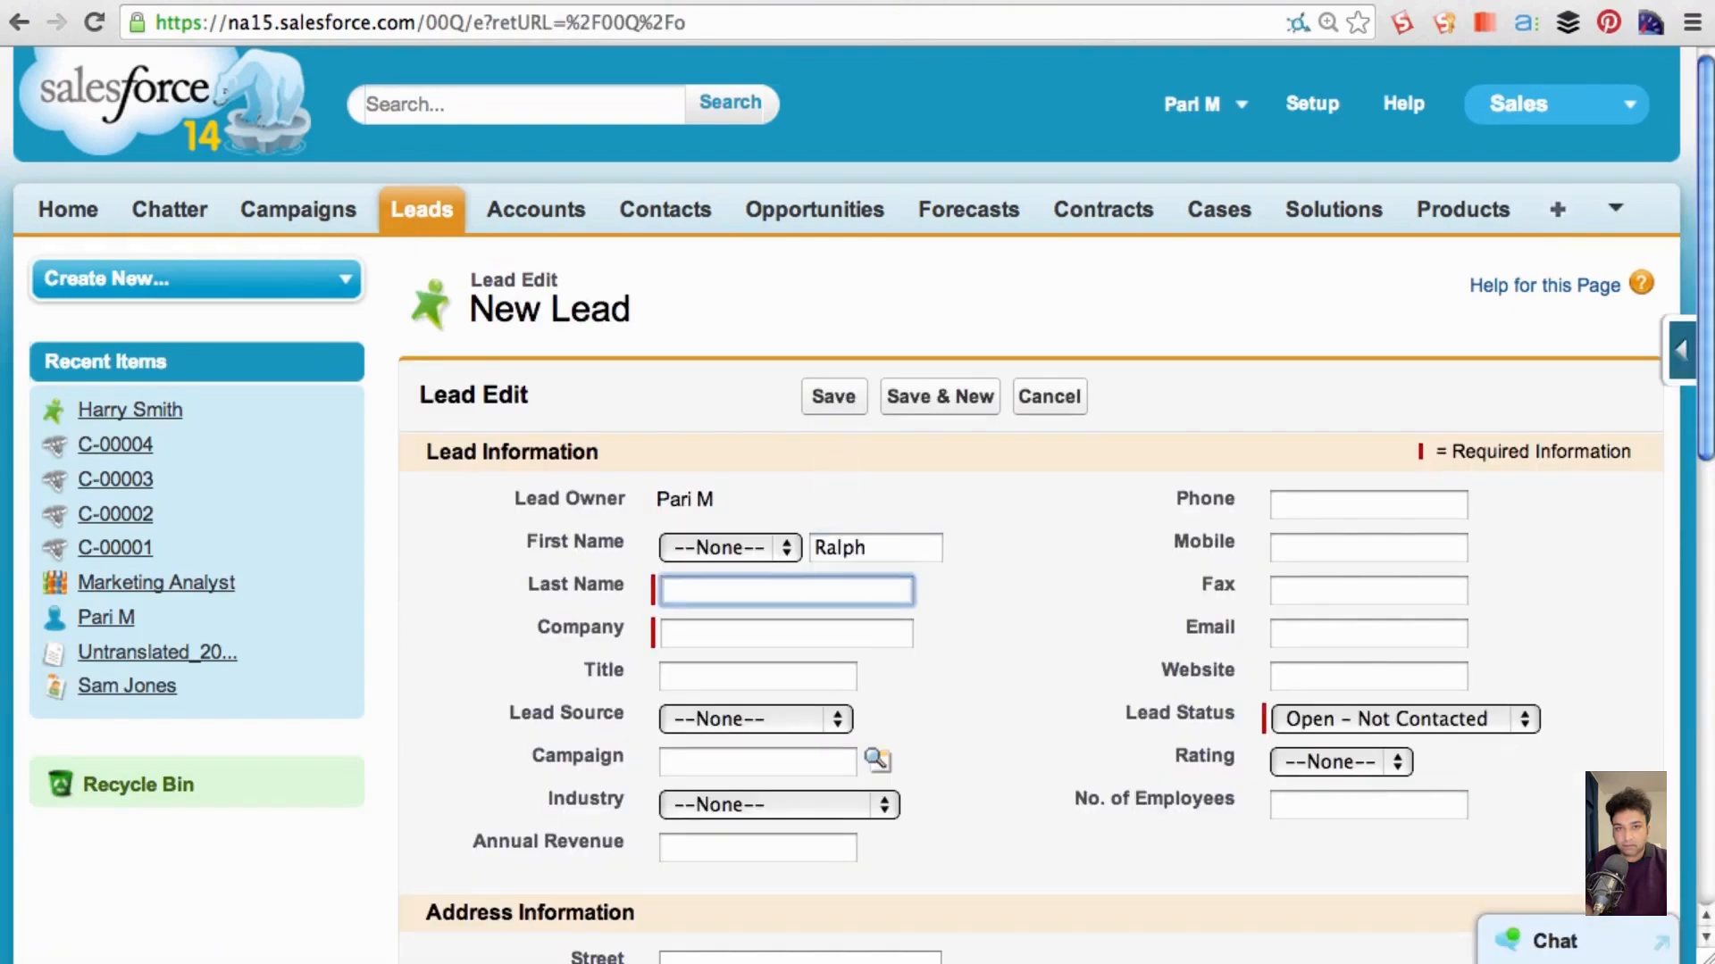
pyautogui.press('Tab')
pyautogui.write('Intel')
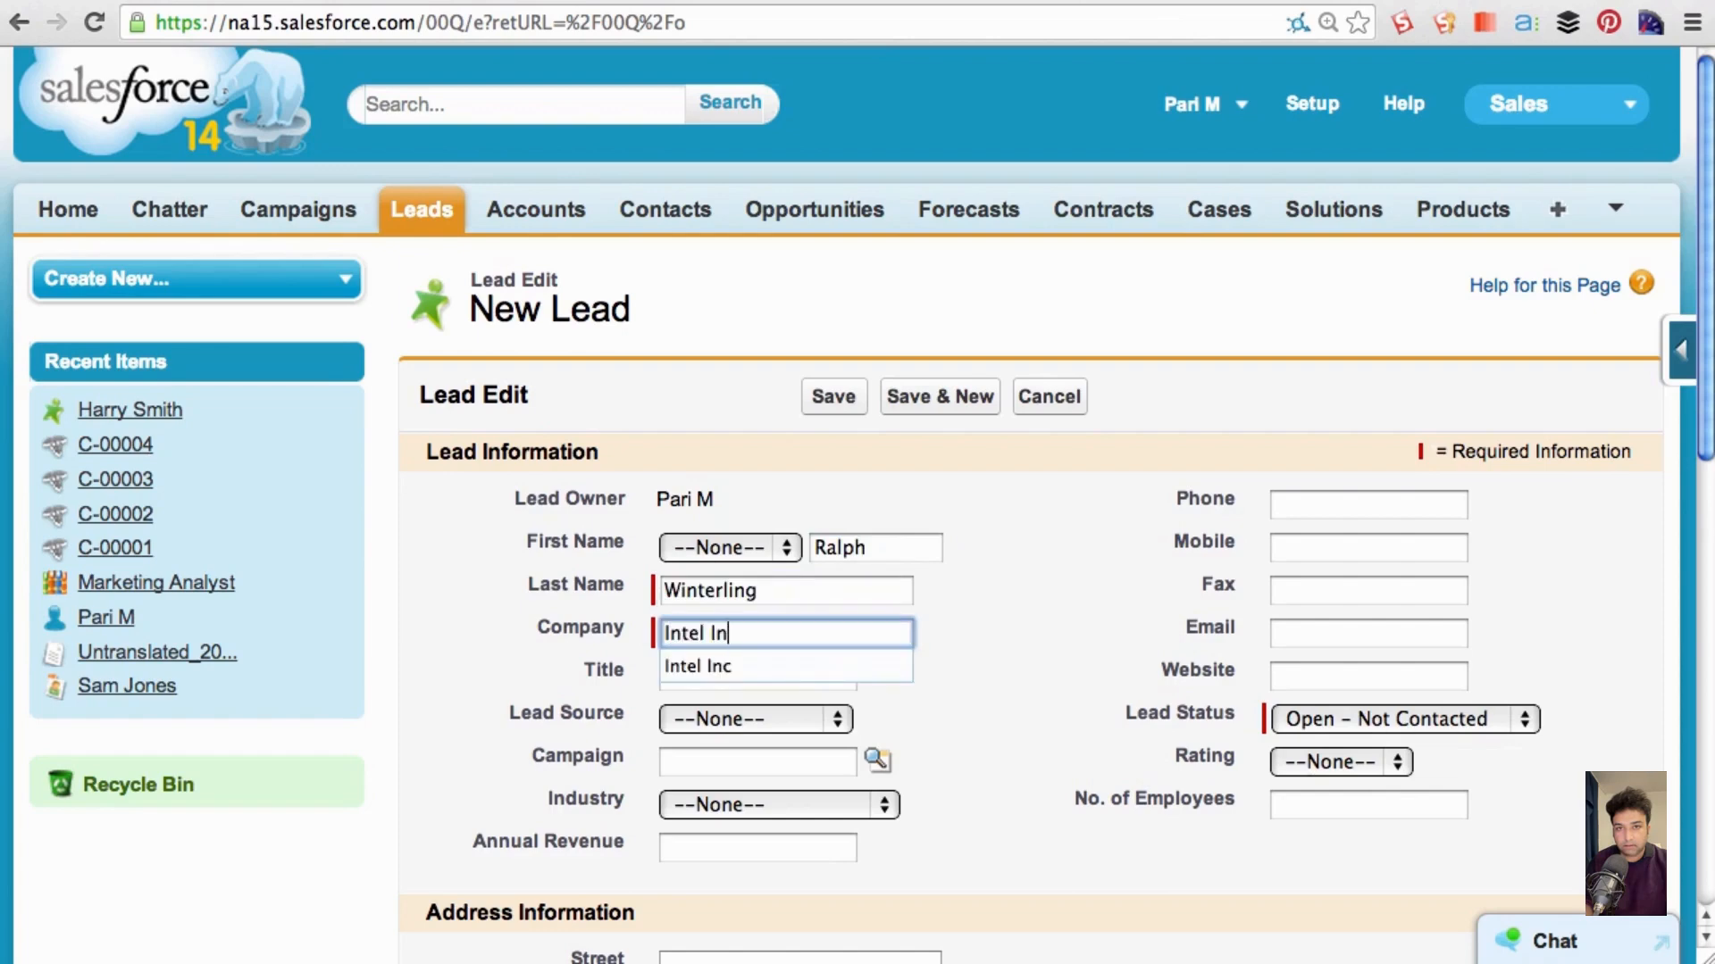
pyautogui.click(841, 404)
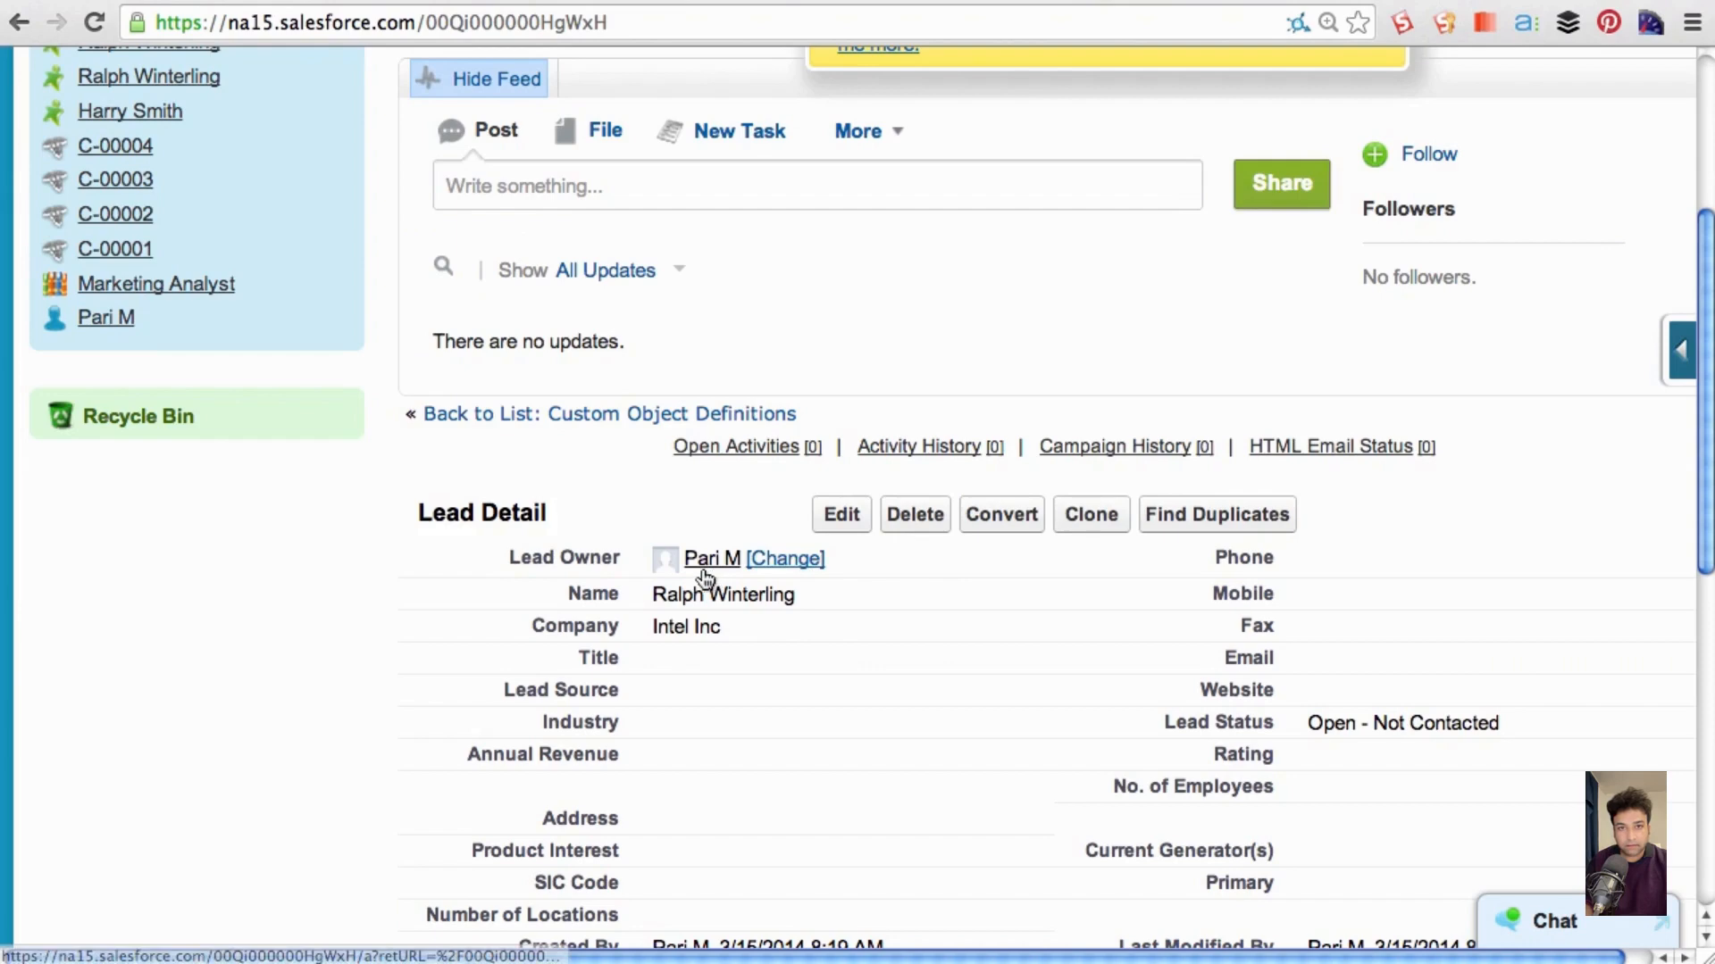
# Step: Change the test lead's owner type to Queue, select Leads Queue, and save
pyautogui.click(762, 565)
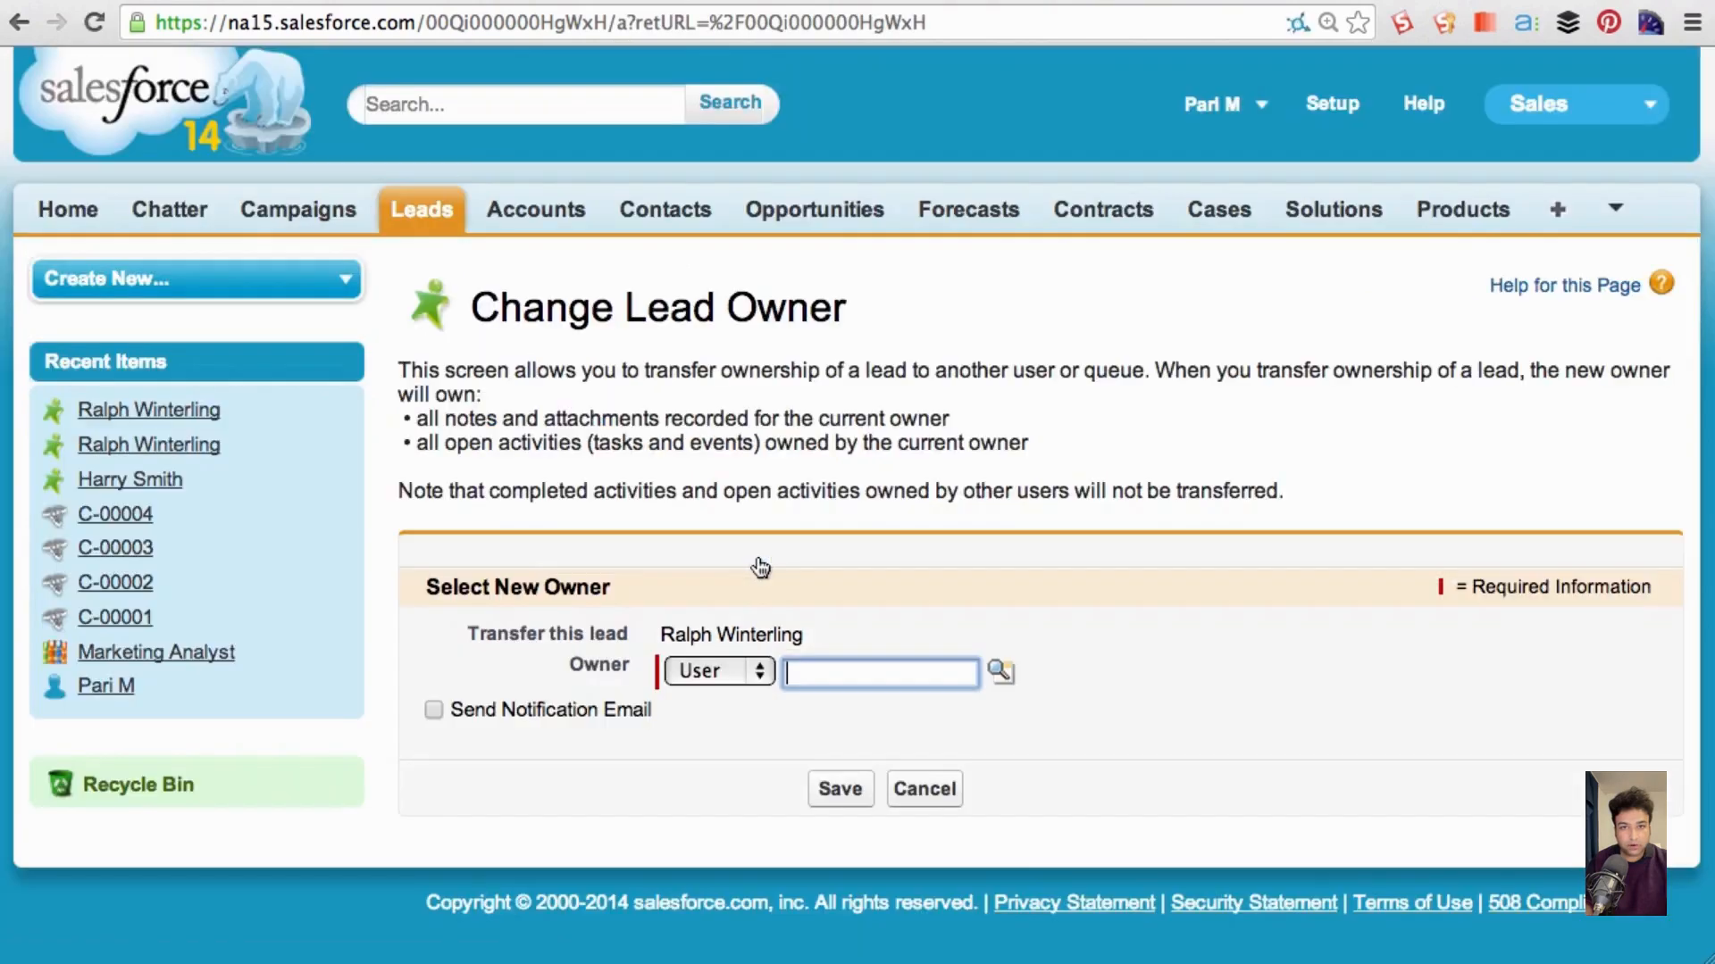
pyautogui.click(760, 671)
pyautogui.click(754, 688)
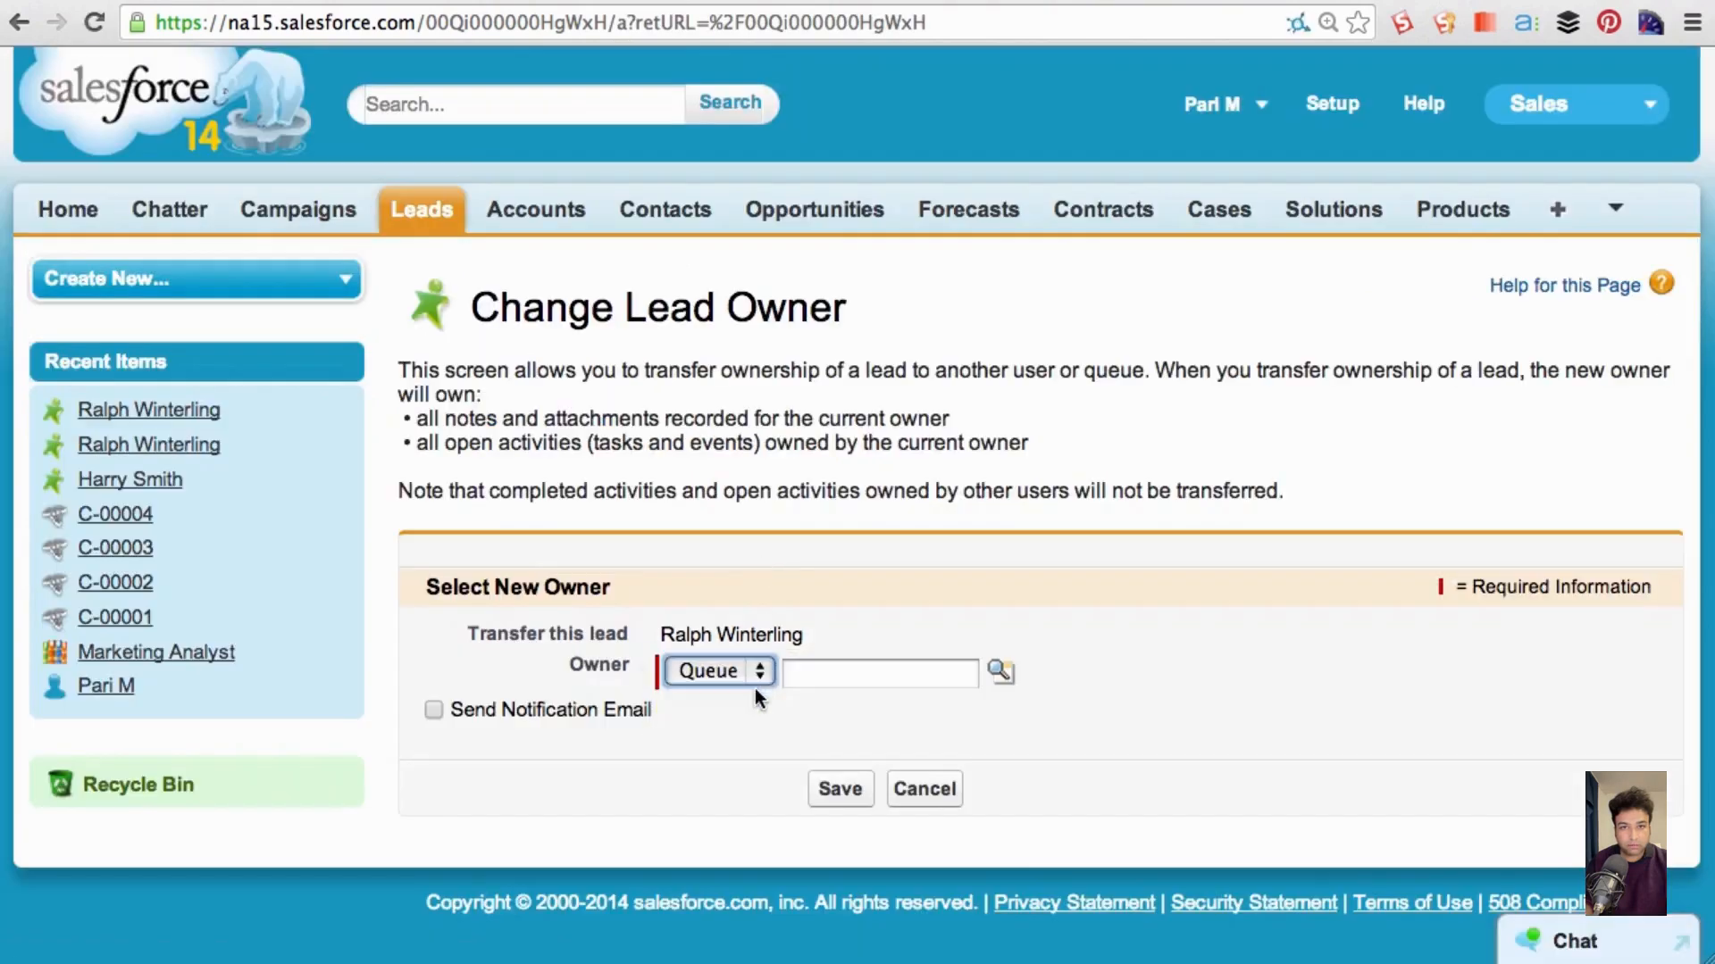
pyautogui.click(982, 699)
pyautogui.click(770, 551)
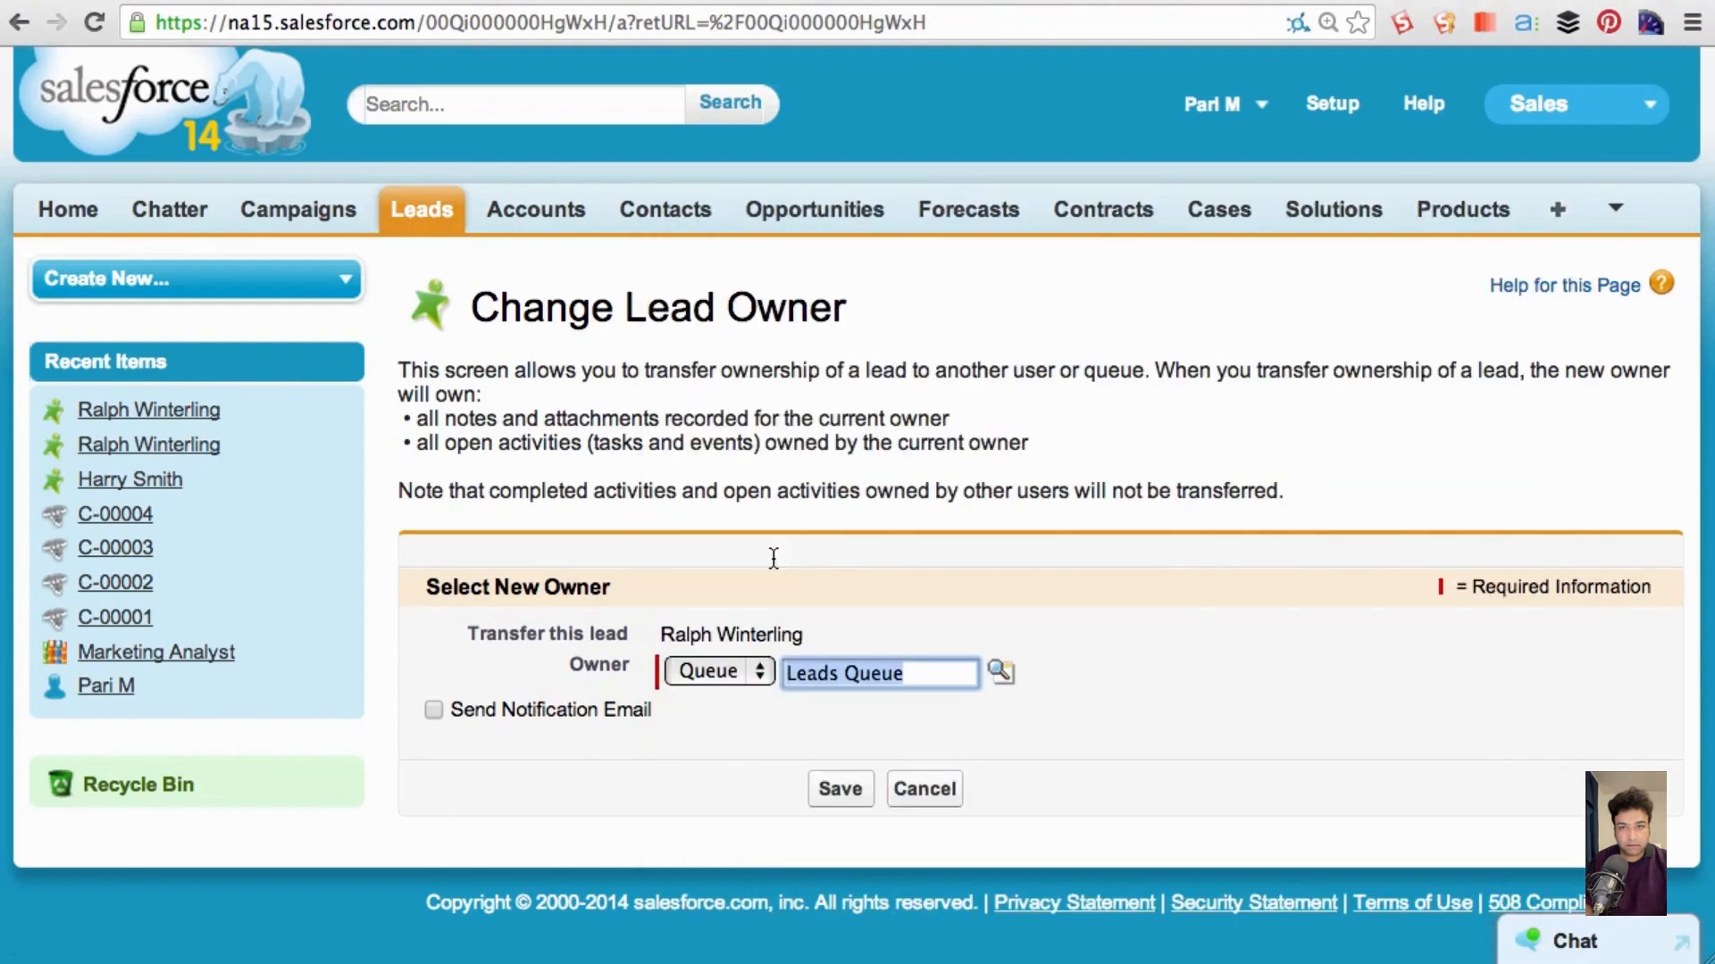
pyautogui.click(837, 789)
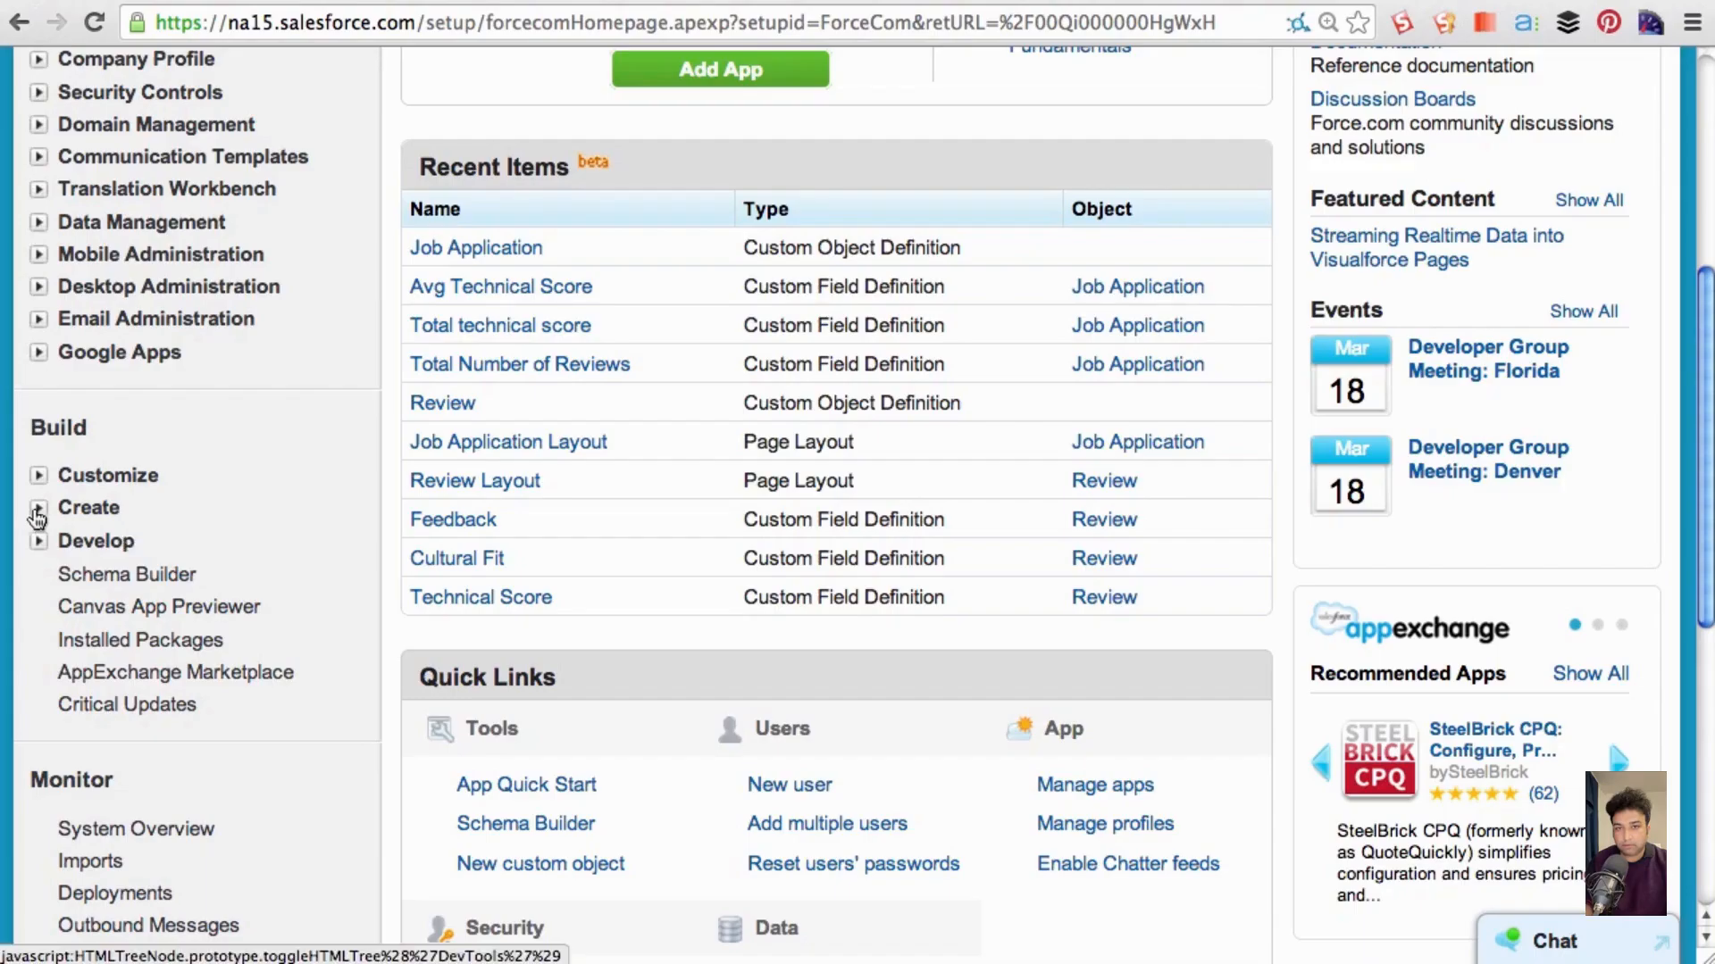
# Step: From Setup's Workflow Rules list, begin a new rule with Lead as its object
pyautogui.click(39, 509)
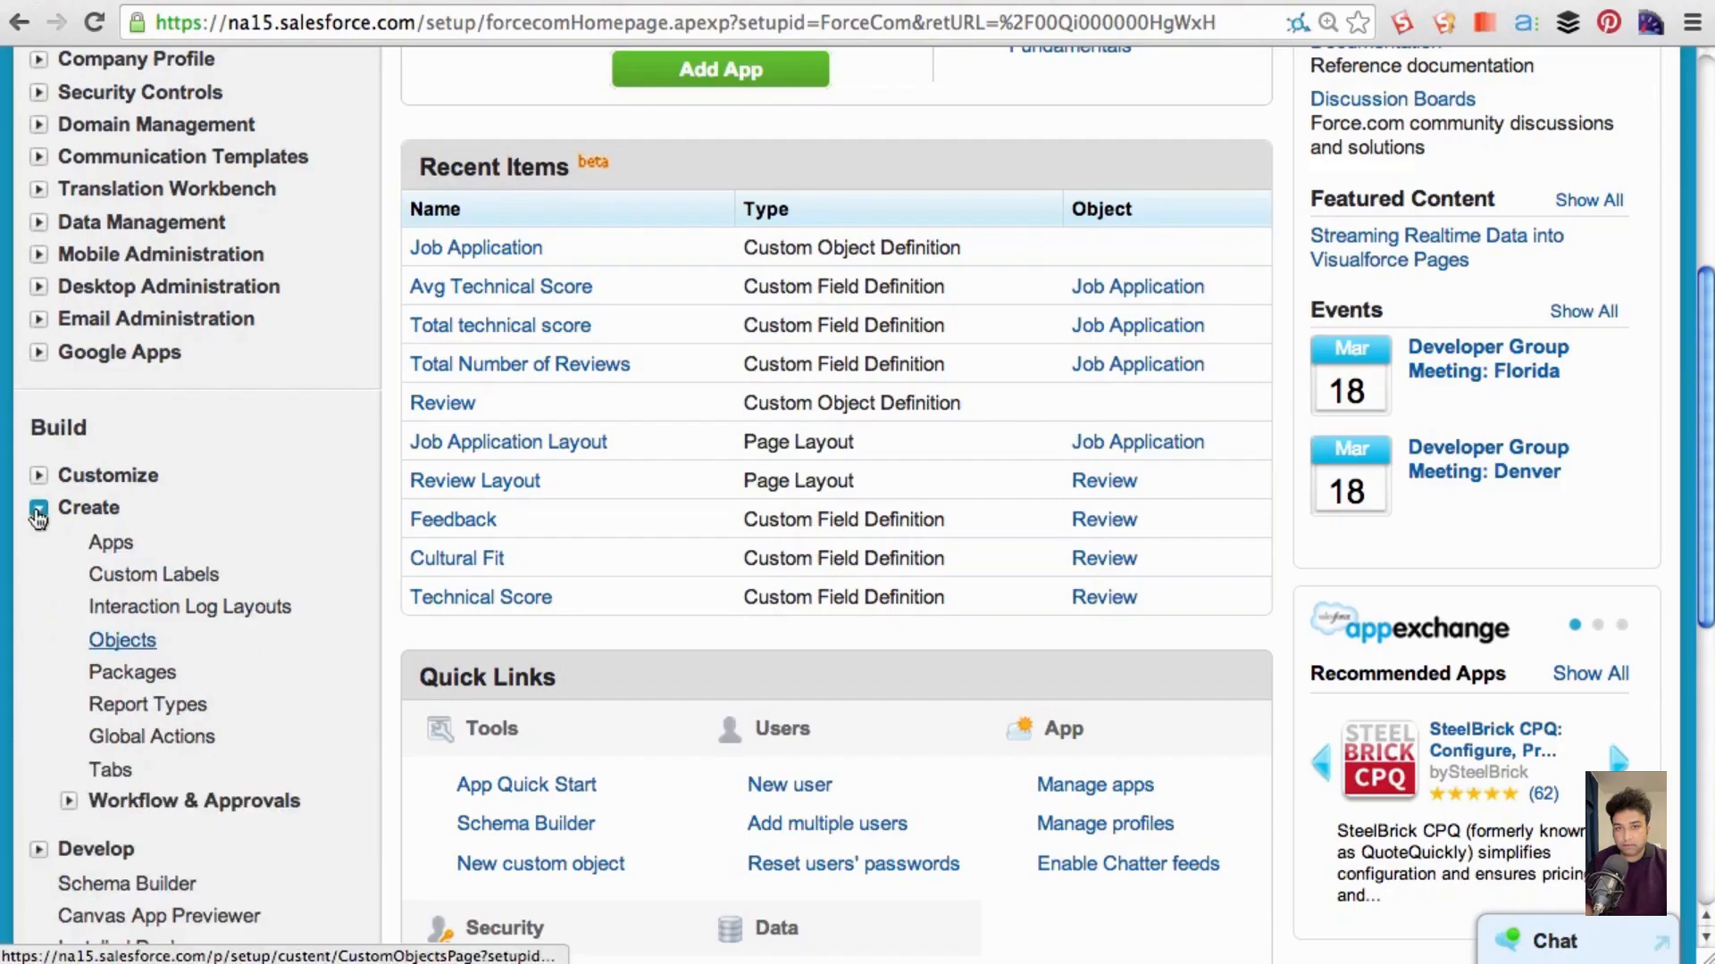
pyautogui.click(69, 801)
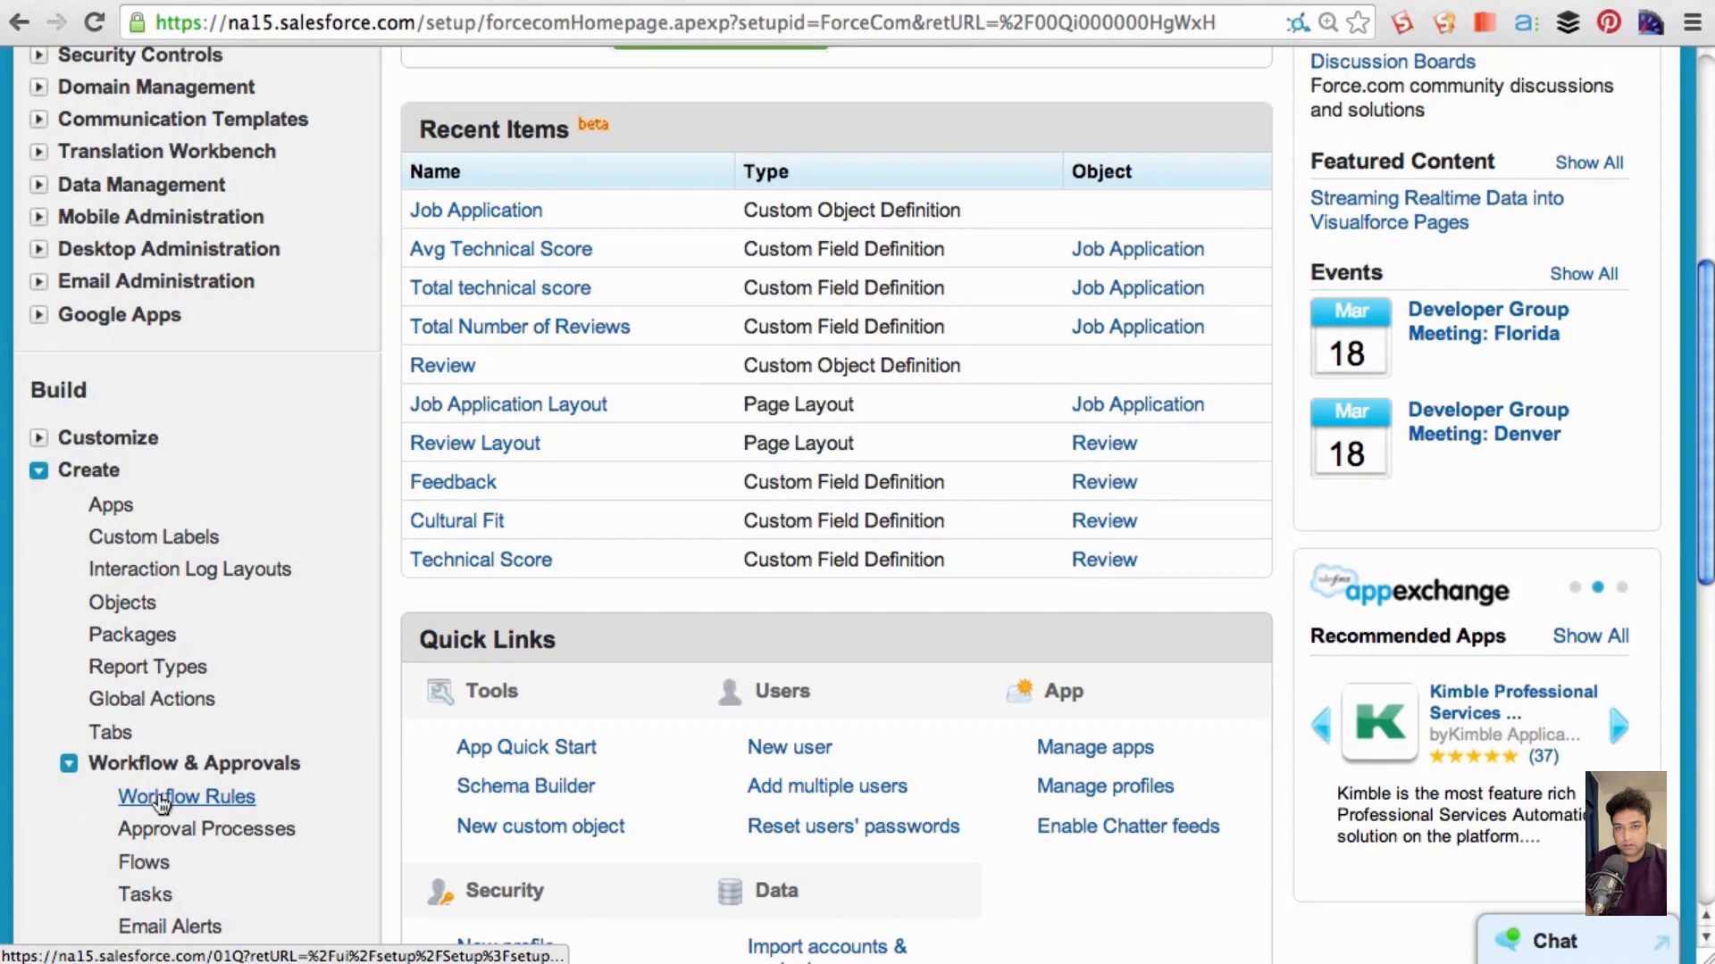
pyautogui.click(160, 799)
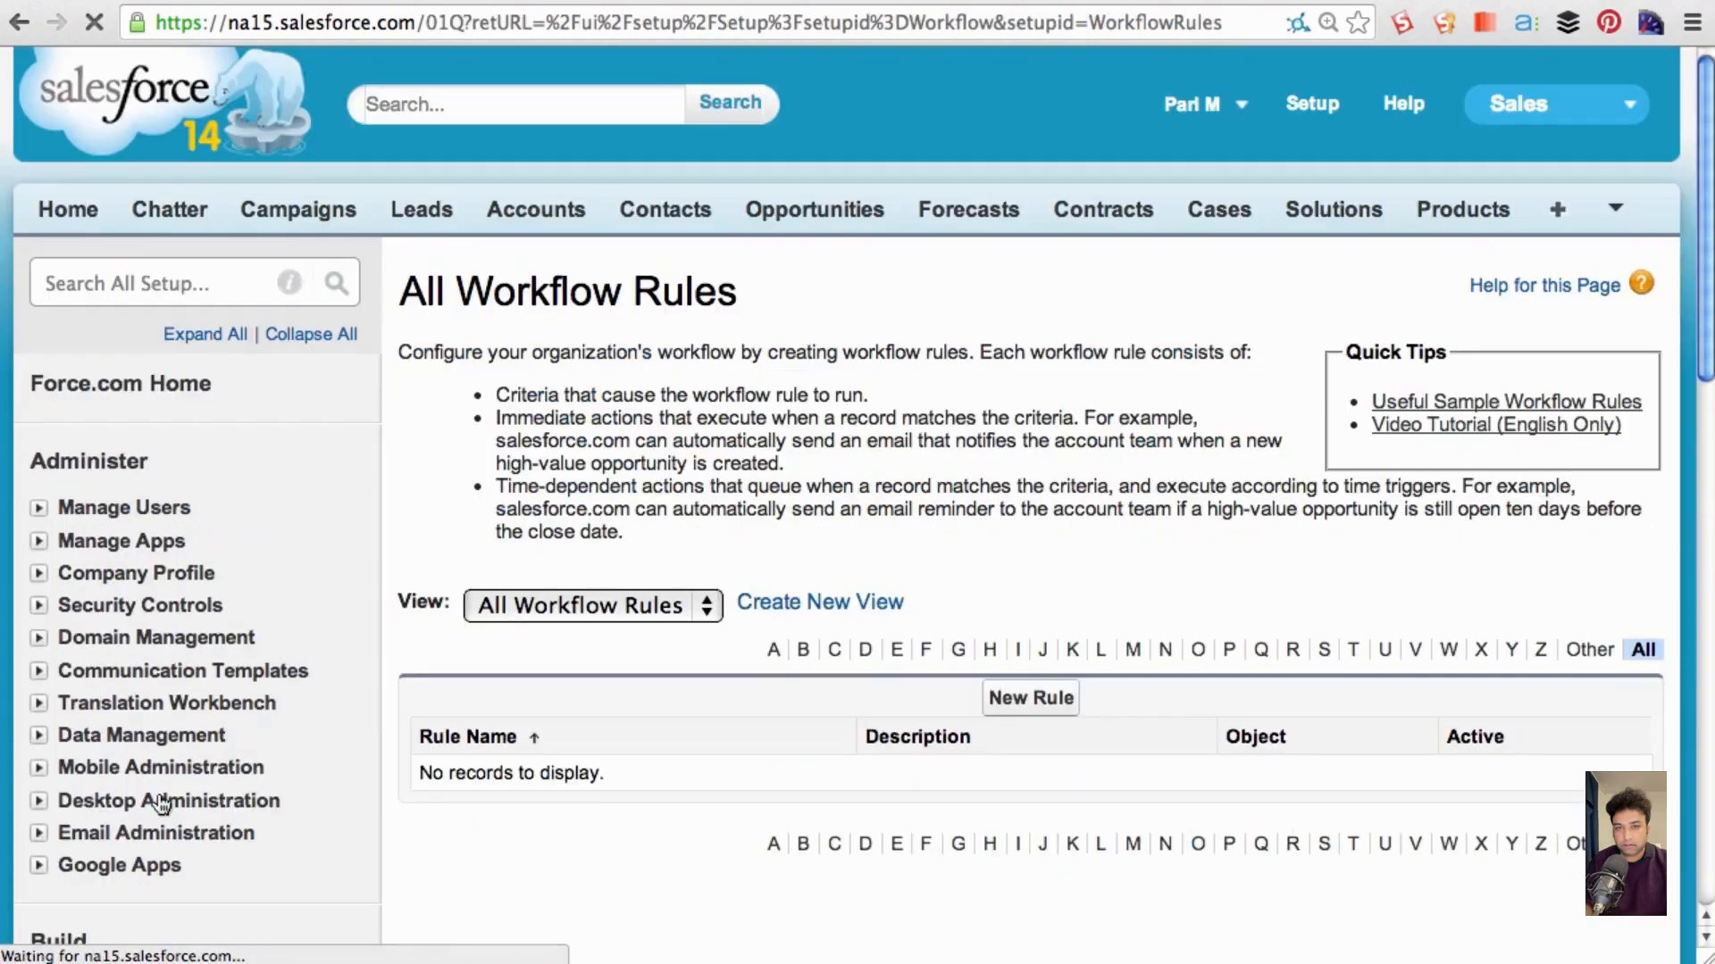
pyautogui.click(1032, 702)
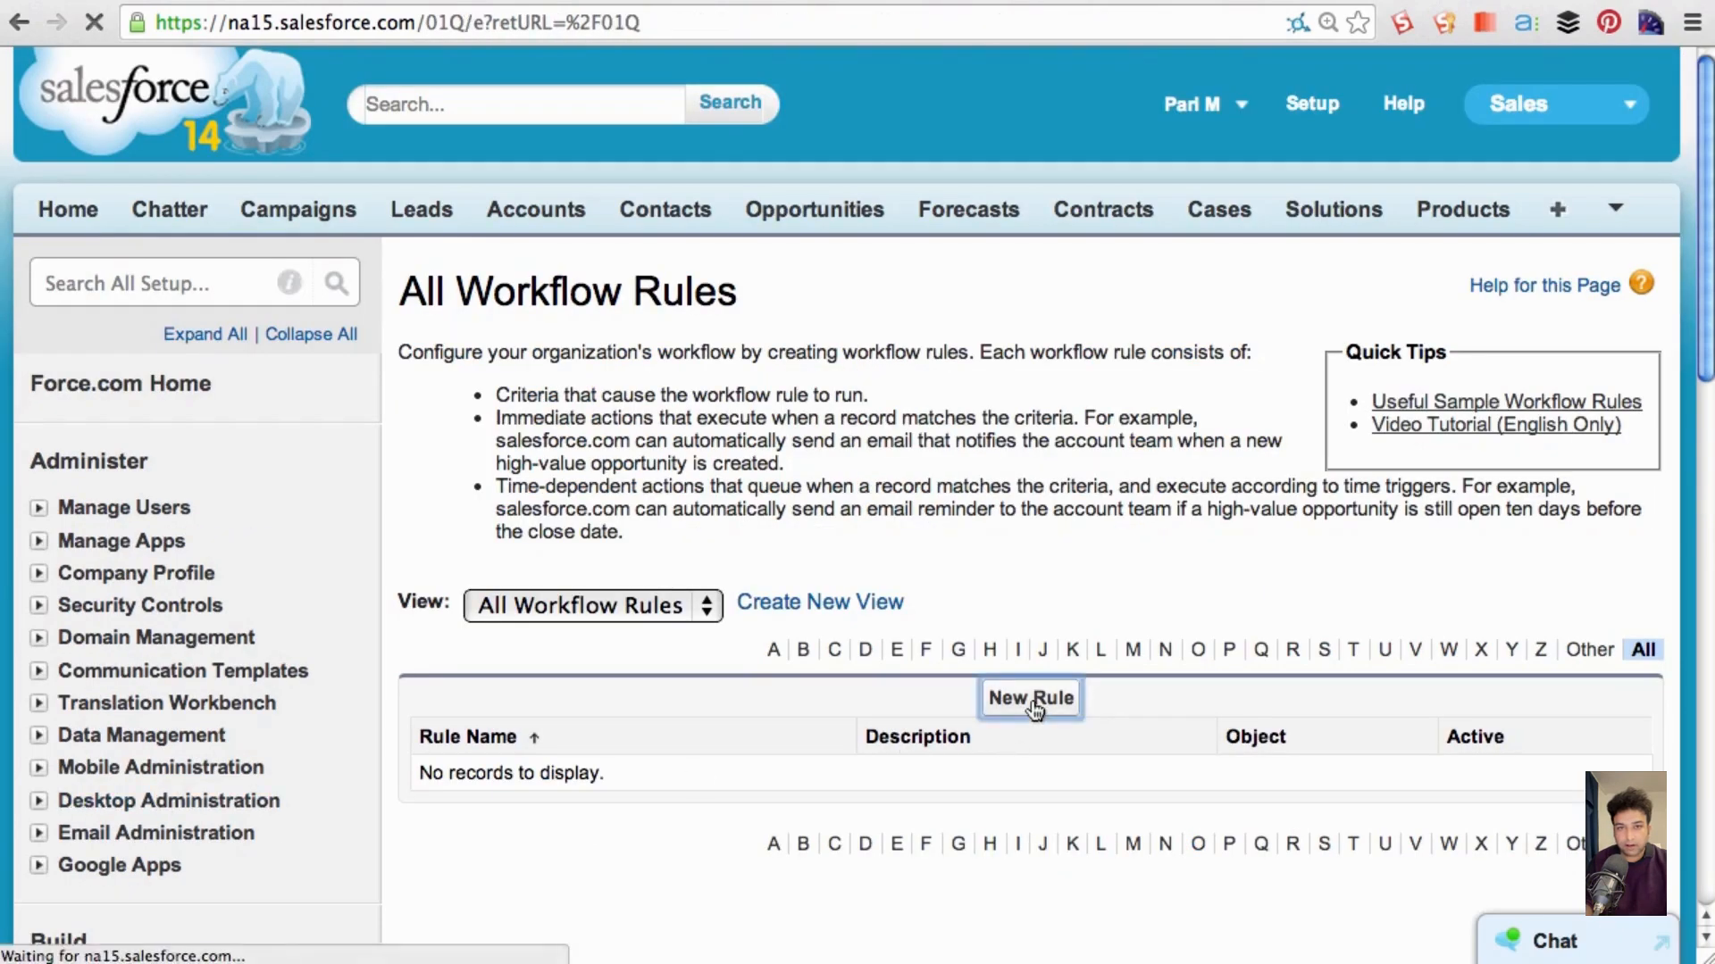
pyautogui.click(882, 598)
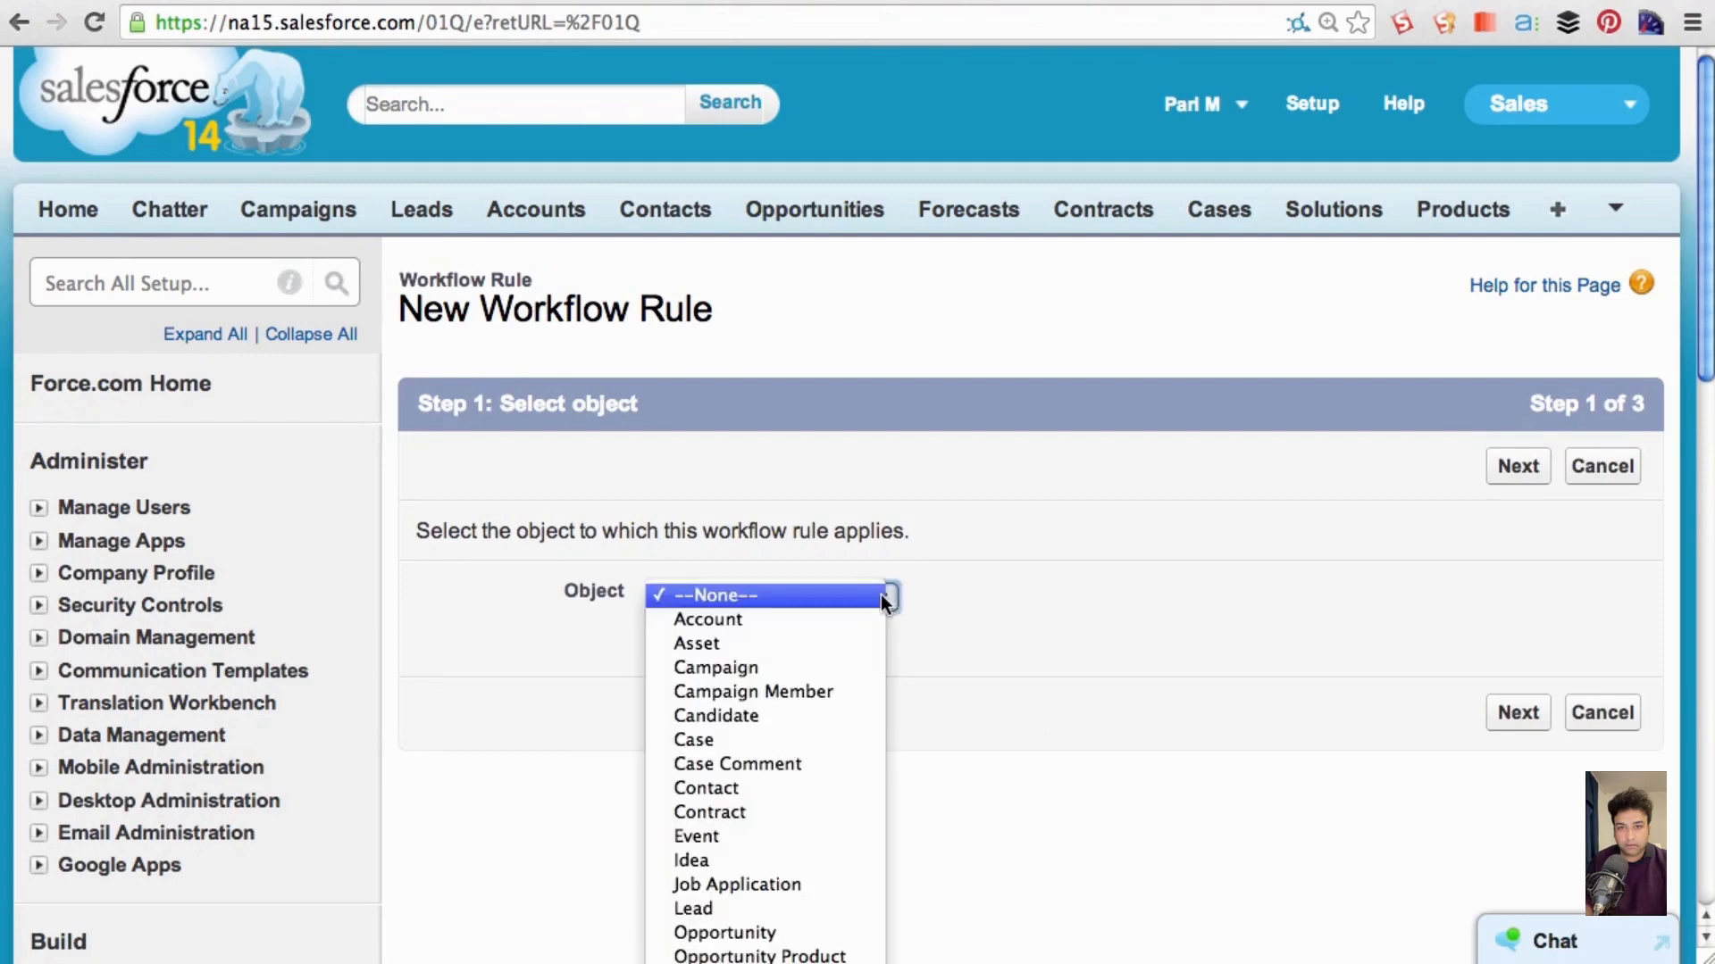
pyautogui.click(811, 908)
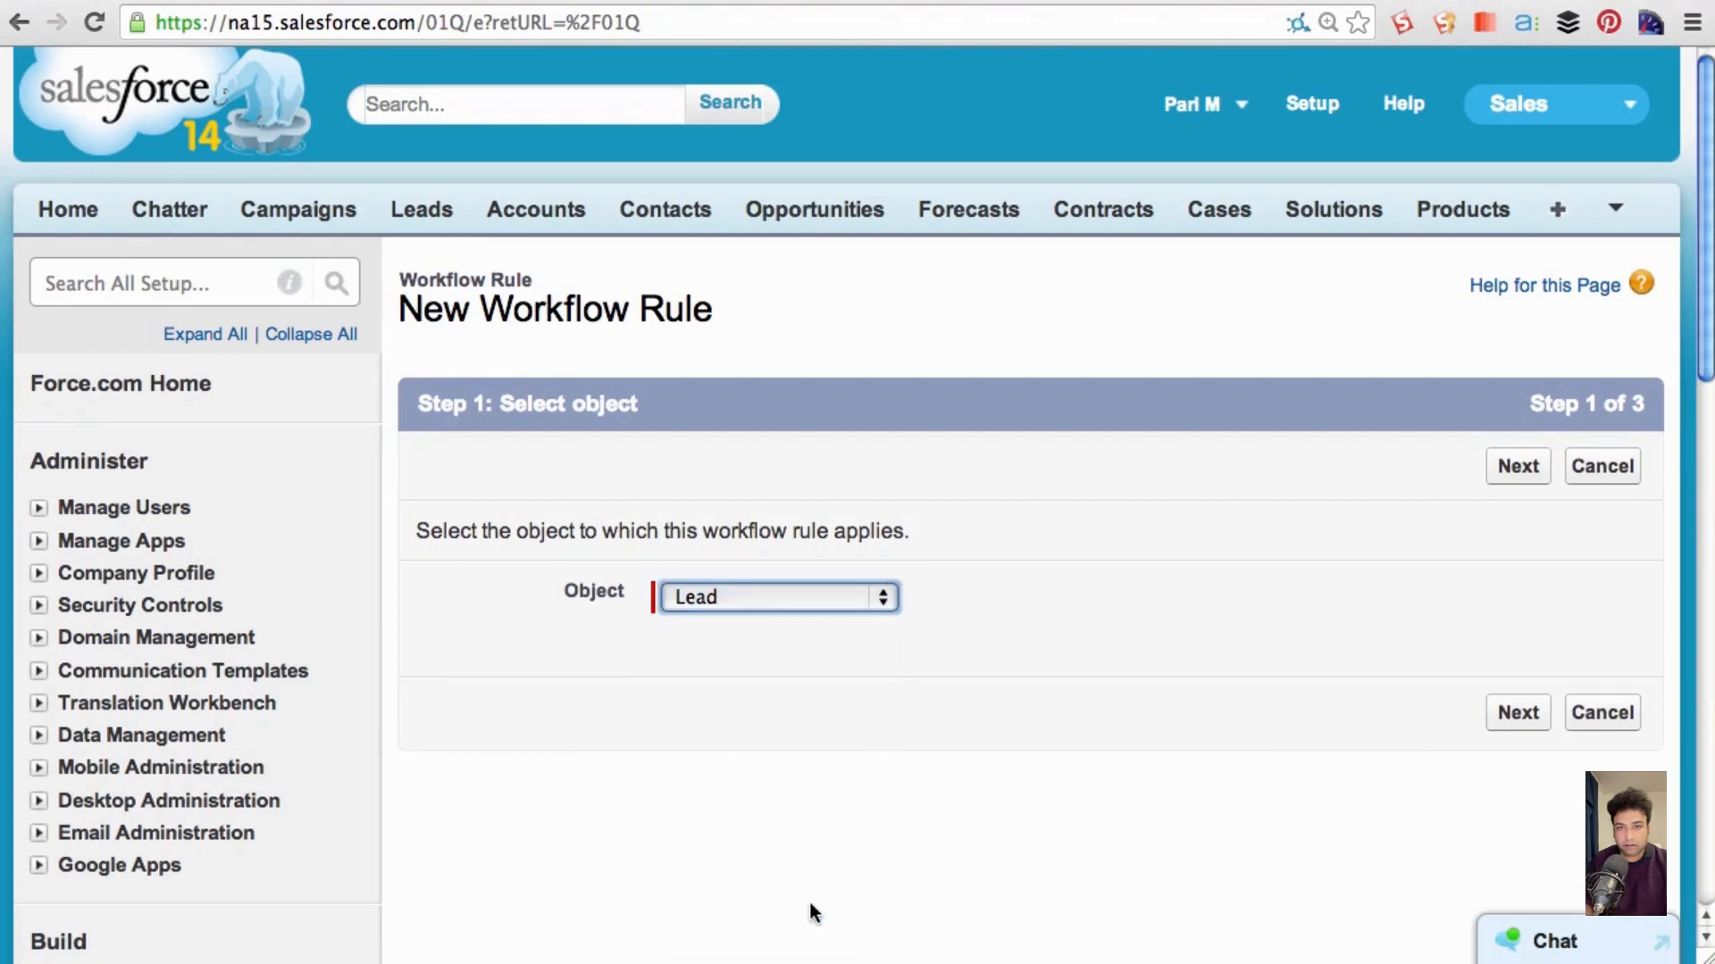
pyautogui.click(1511, 714)
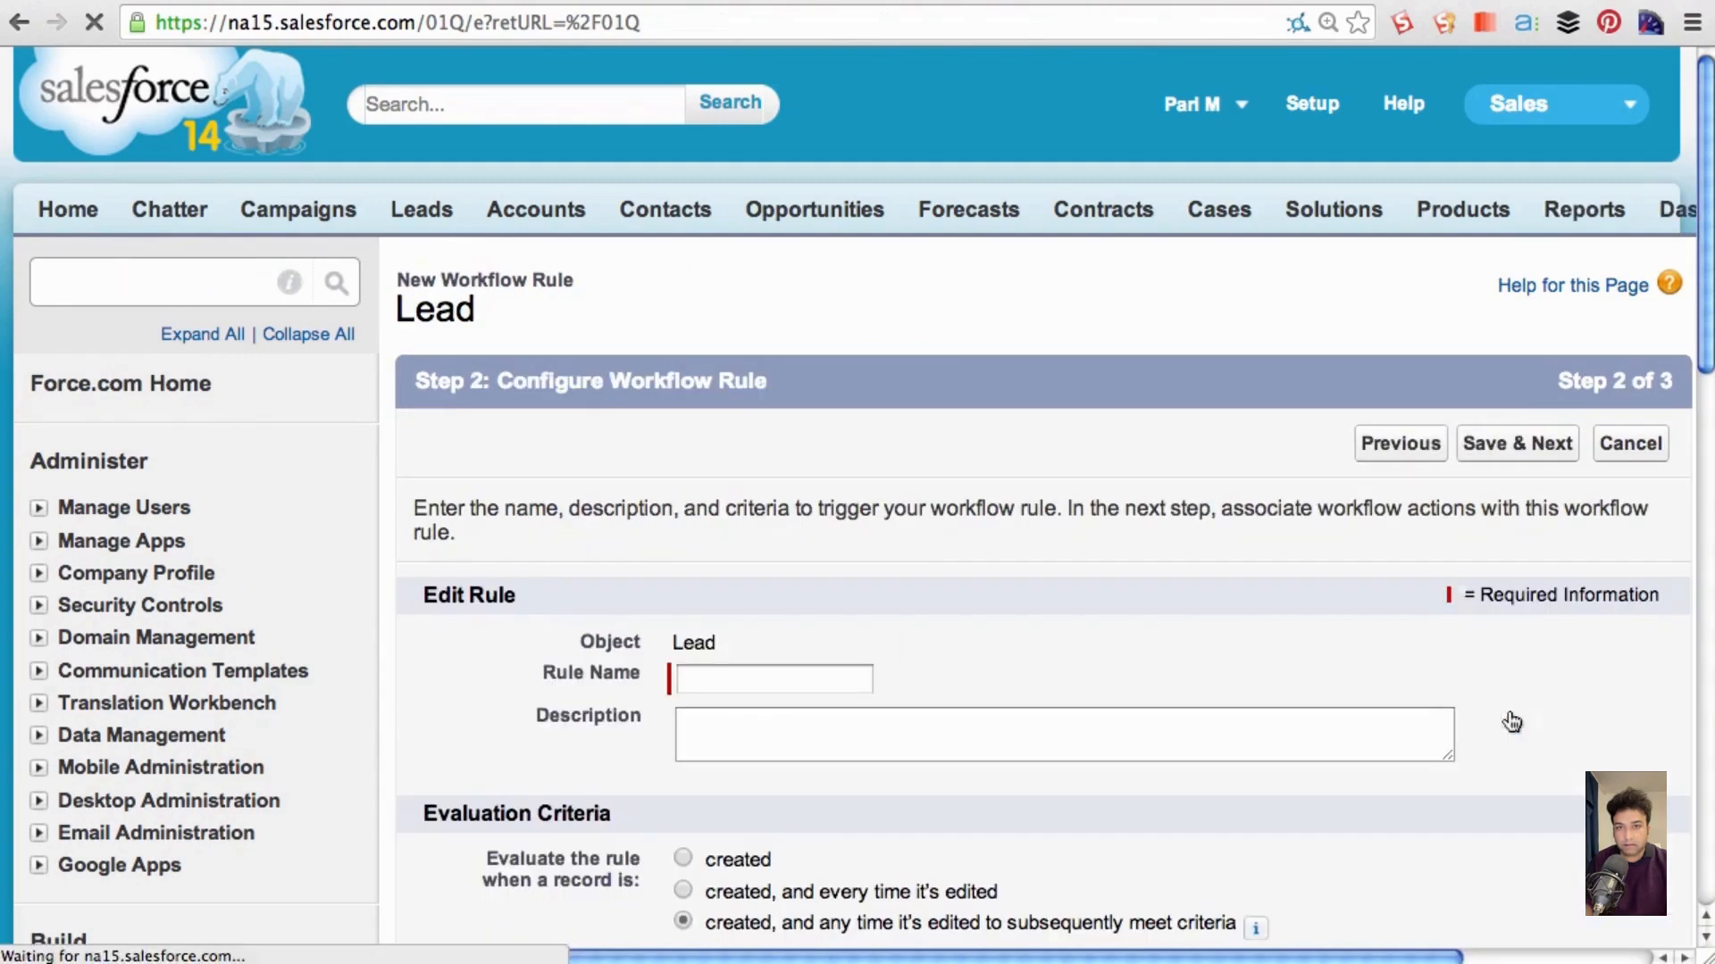
# Step: Name the rule 'Update Ledd Owners', describe the Leads Queue reassignment, and evaluate it only on creation
pyautogui.click(750, 686)
pyautogui.write('Update Led')
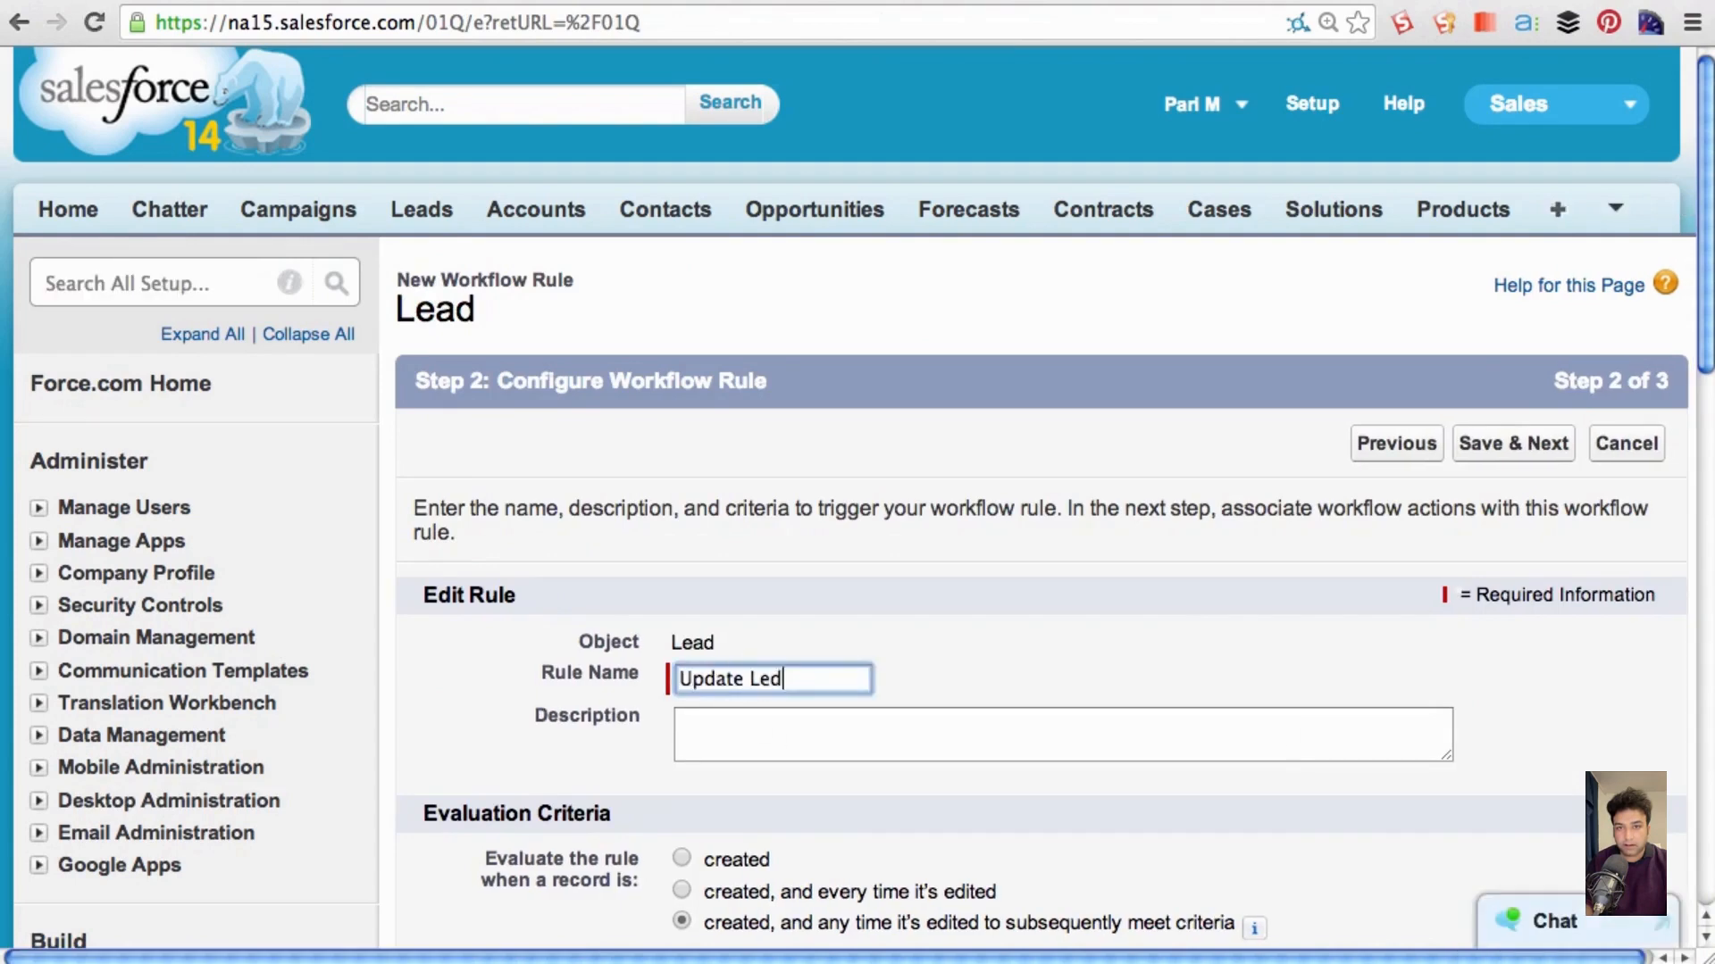
pyautogui.write('d Owners')
pyautogui.press('Tab')
pyautogui.write('Whe')
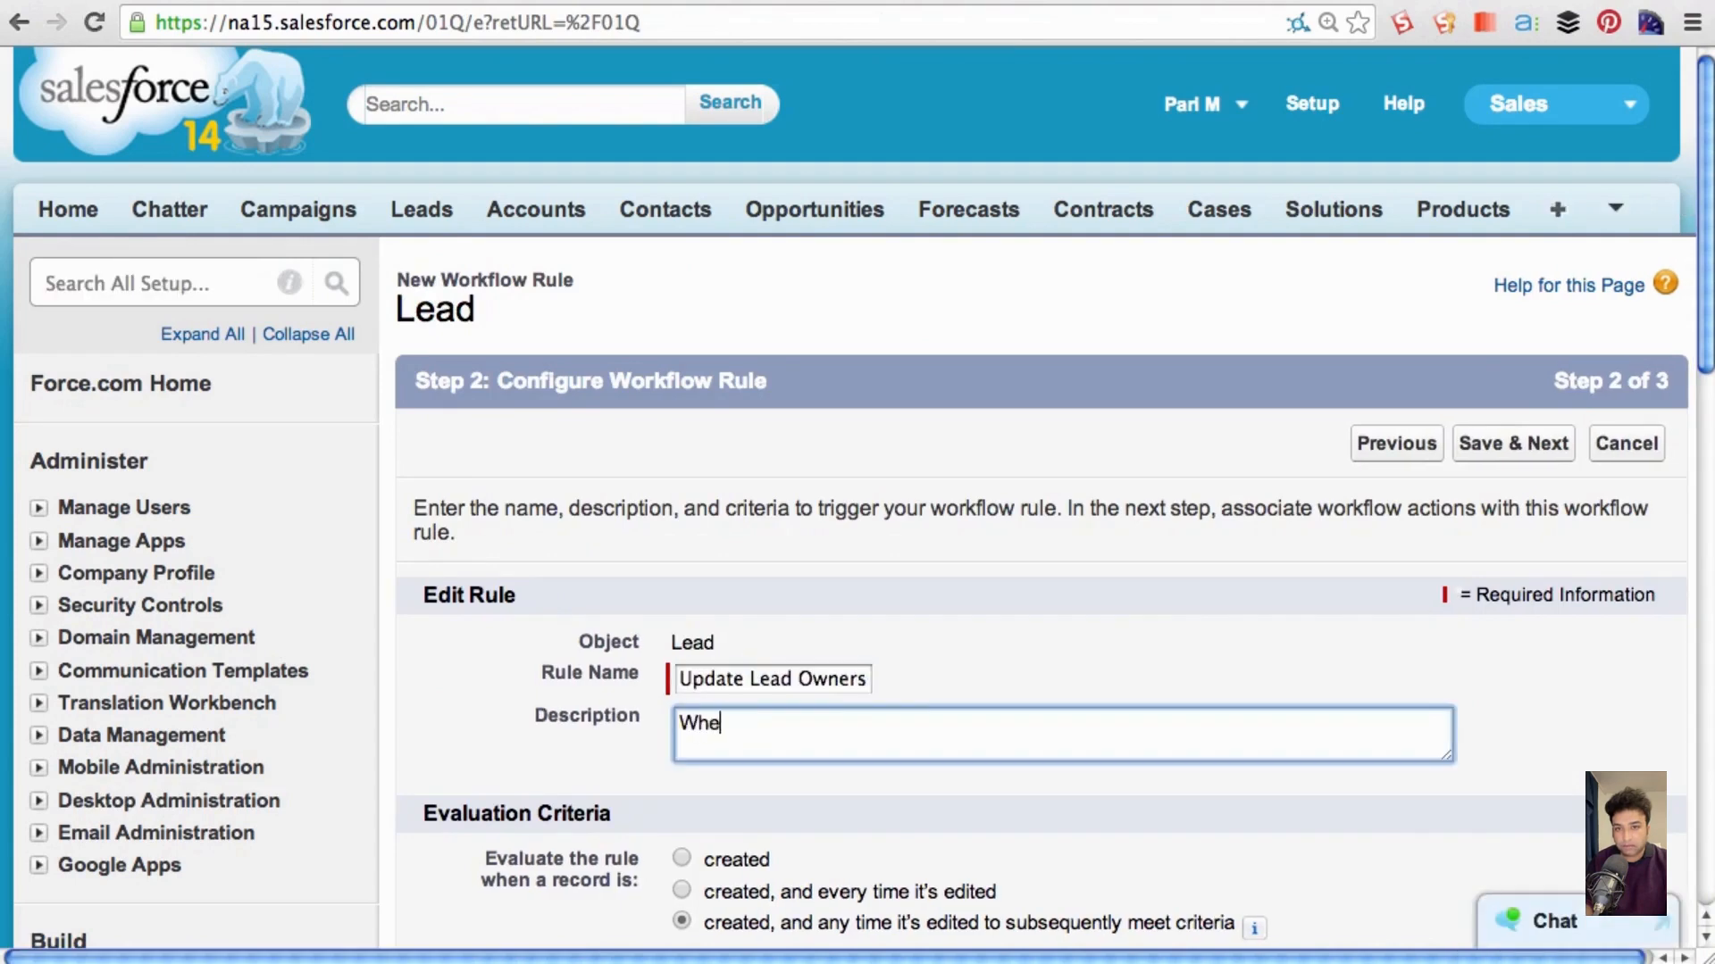
pyautogui.write('n a new lead is created update ')
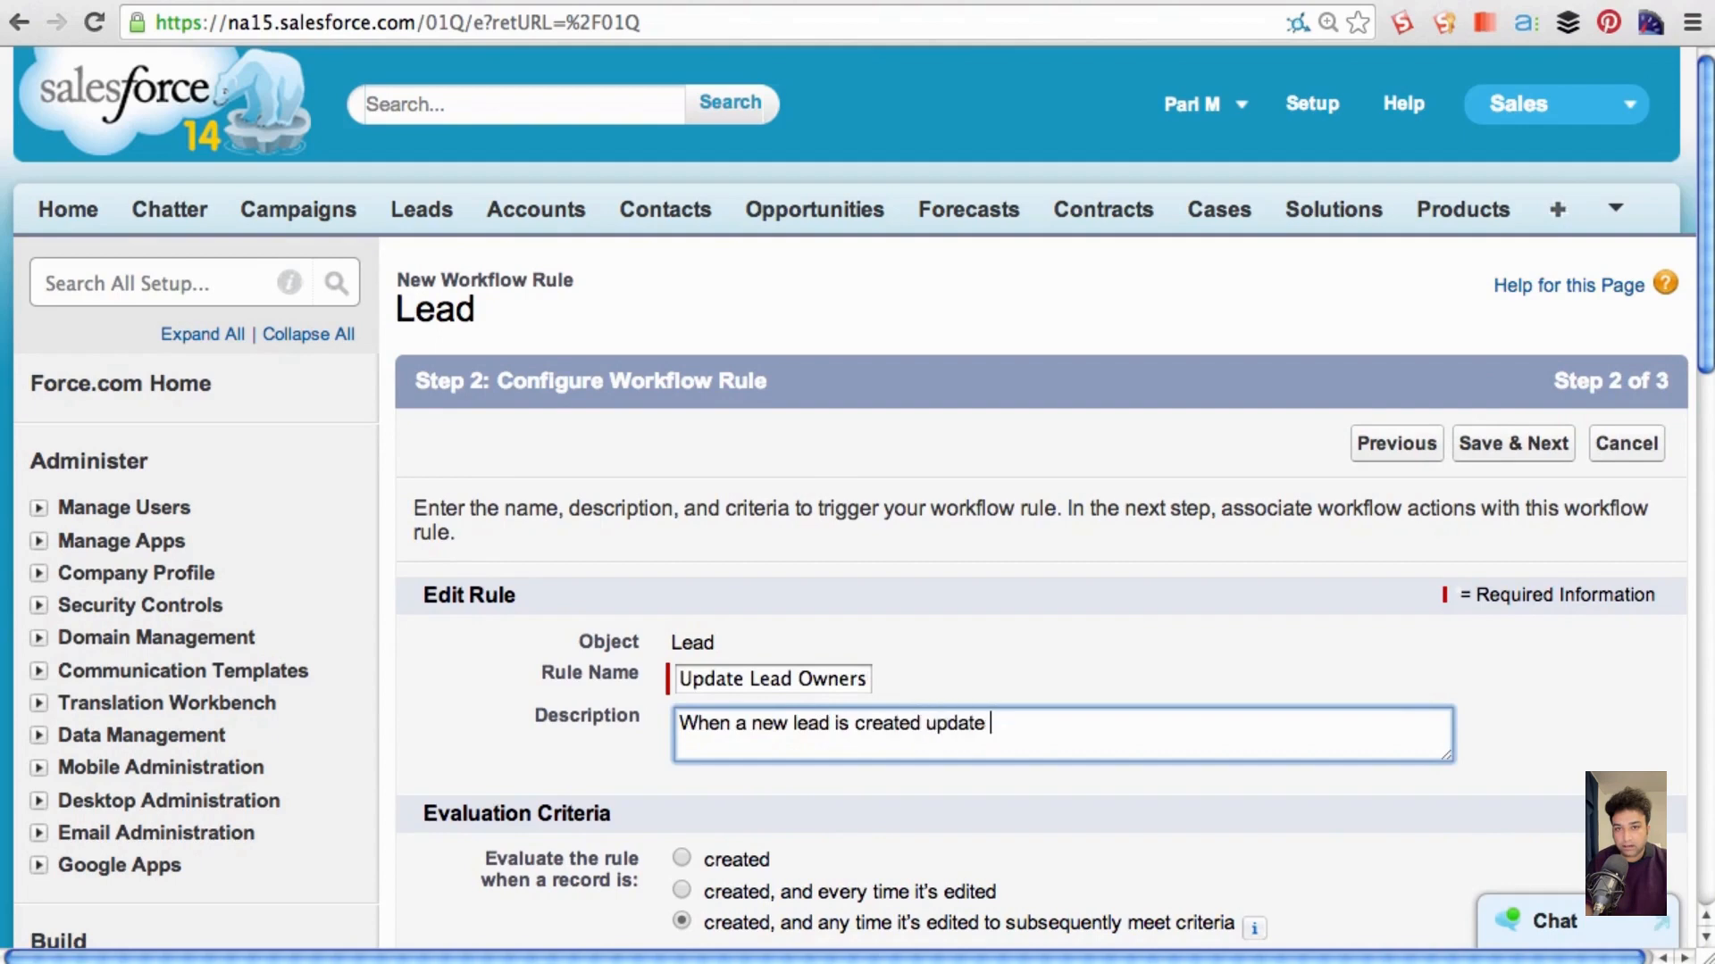
pyautogui.write('the ownership to the Leads Queue')
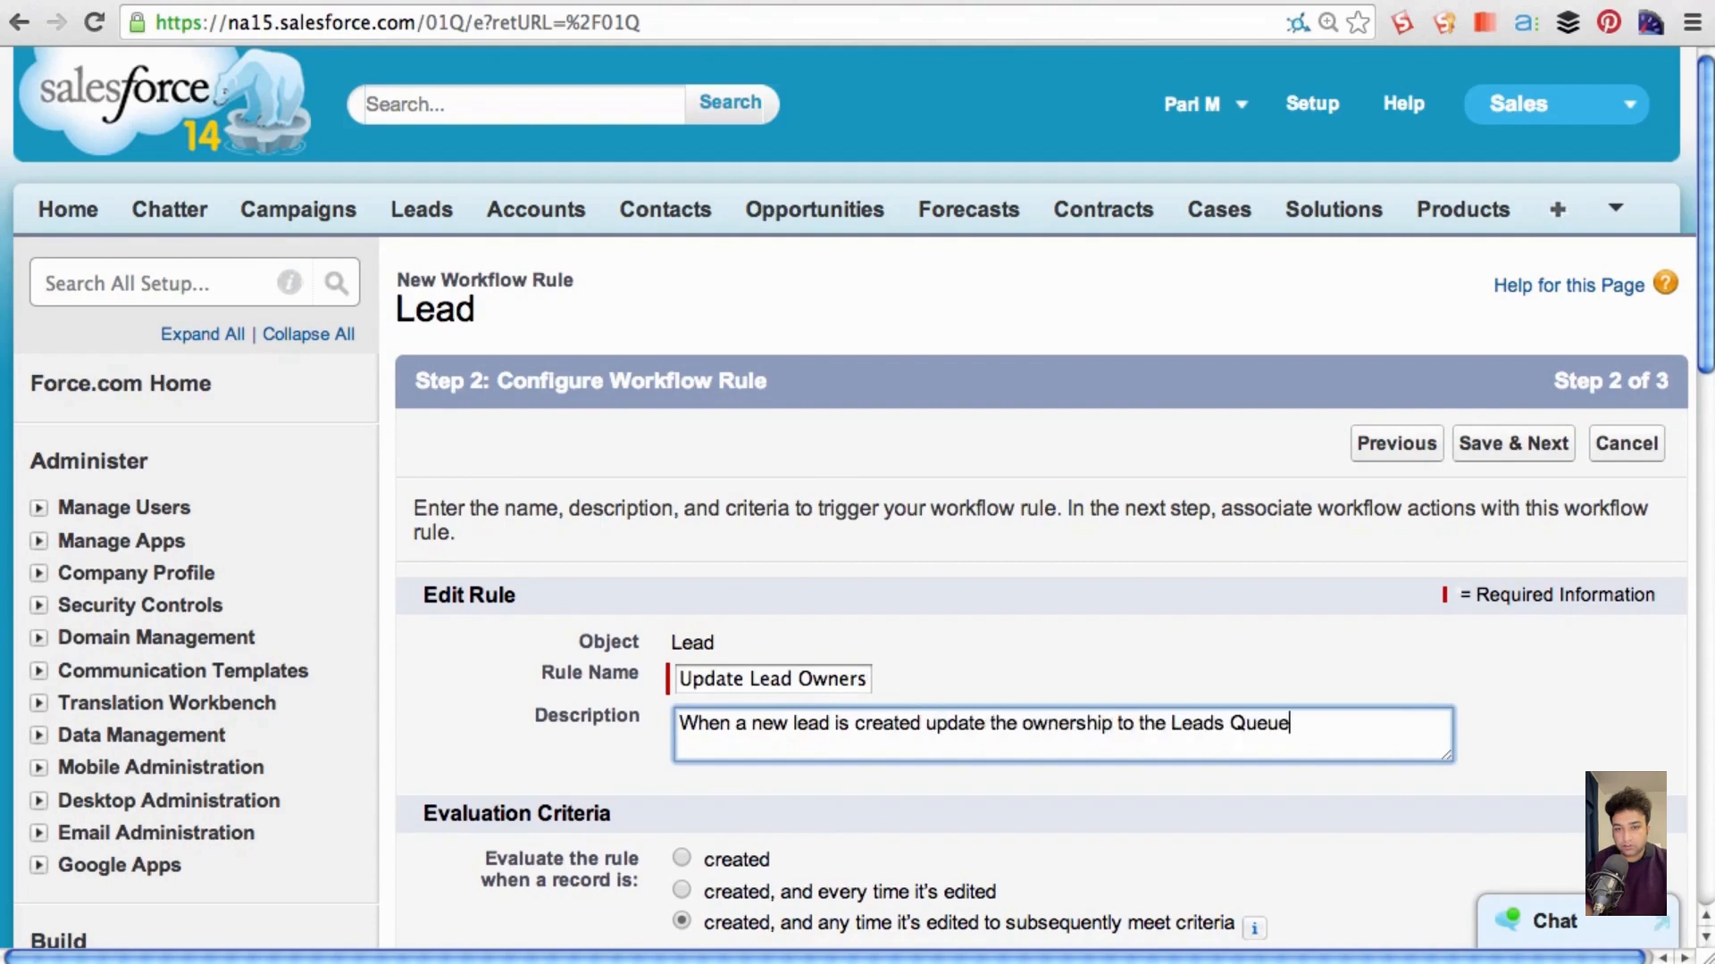
pyautogui.scroll(-3, 679, 634)
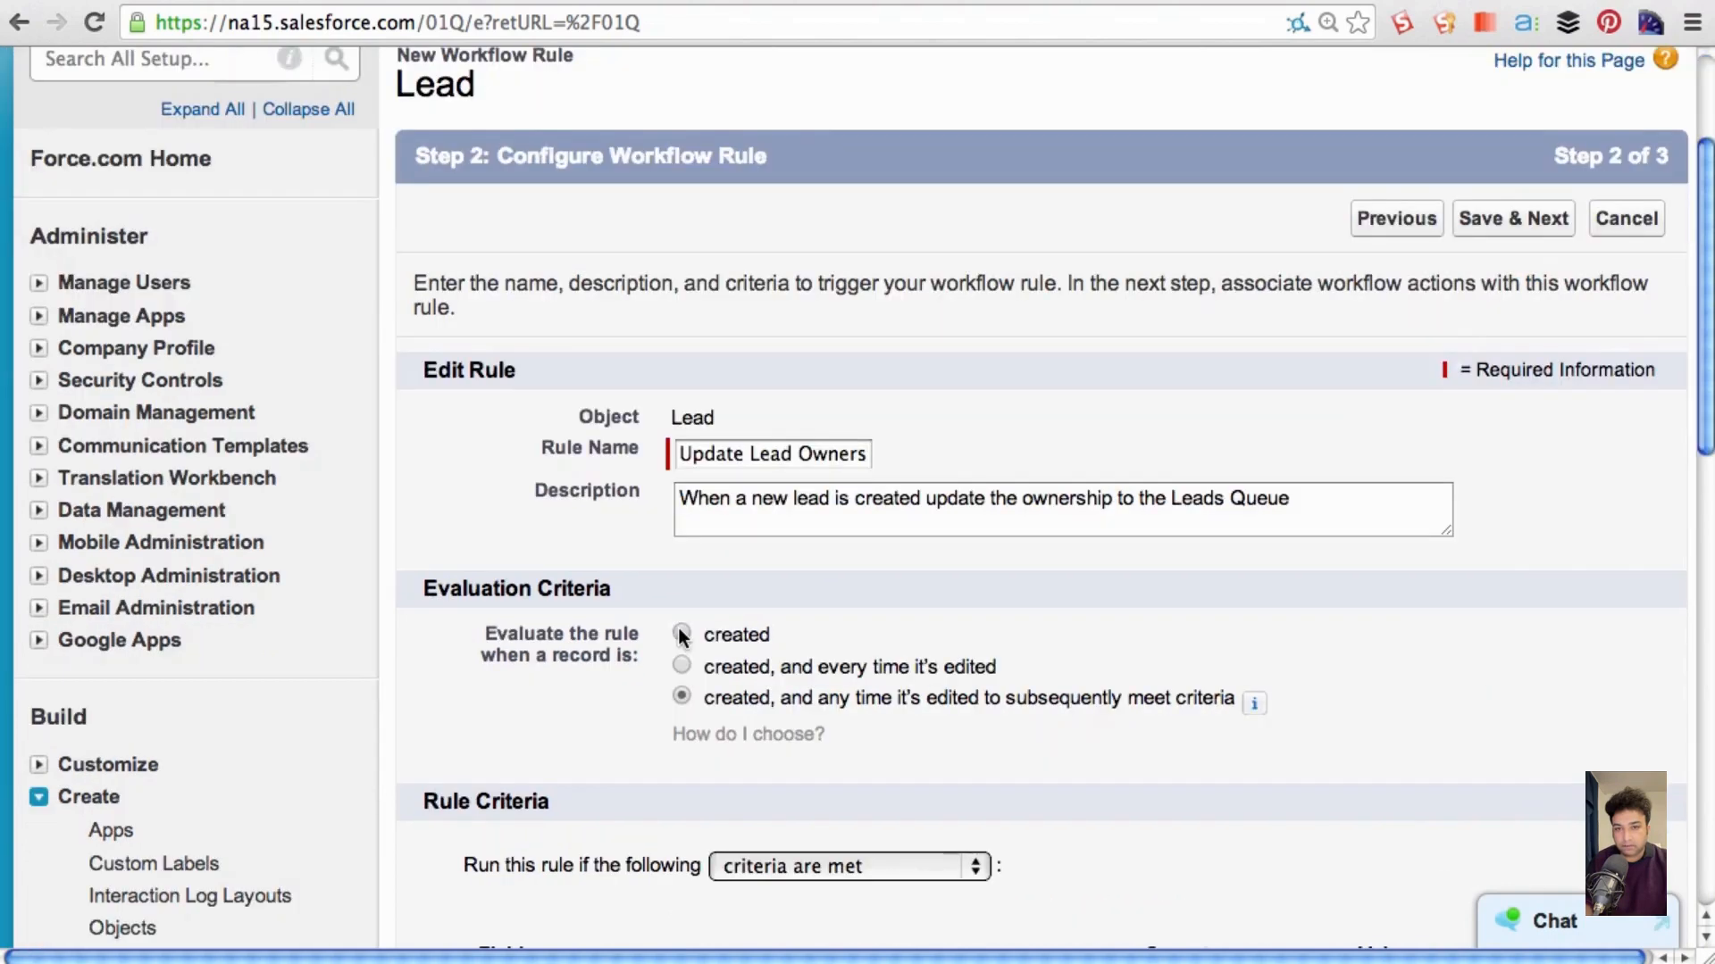
pyautogui.click(678, 629)
# Step: Set the rule criterion to Lead: Created Date not equal to 01/01/1940
pyautogui.scroll(-2, 957, 608)
pyautogui.scroll(-2, 957, 608)
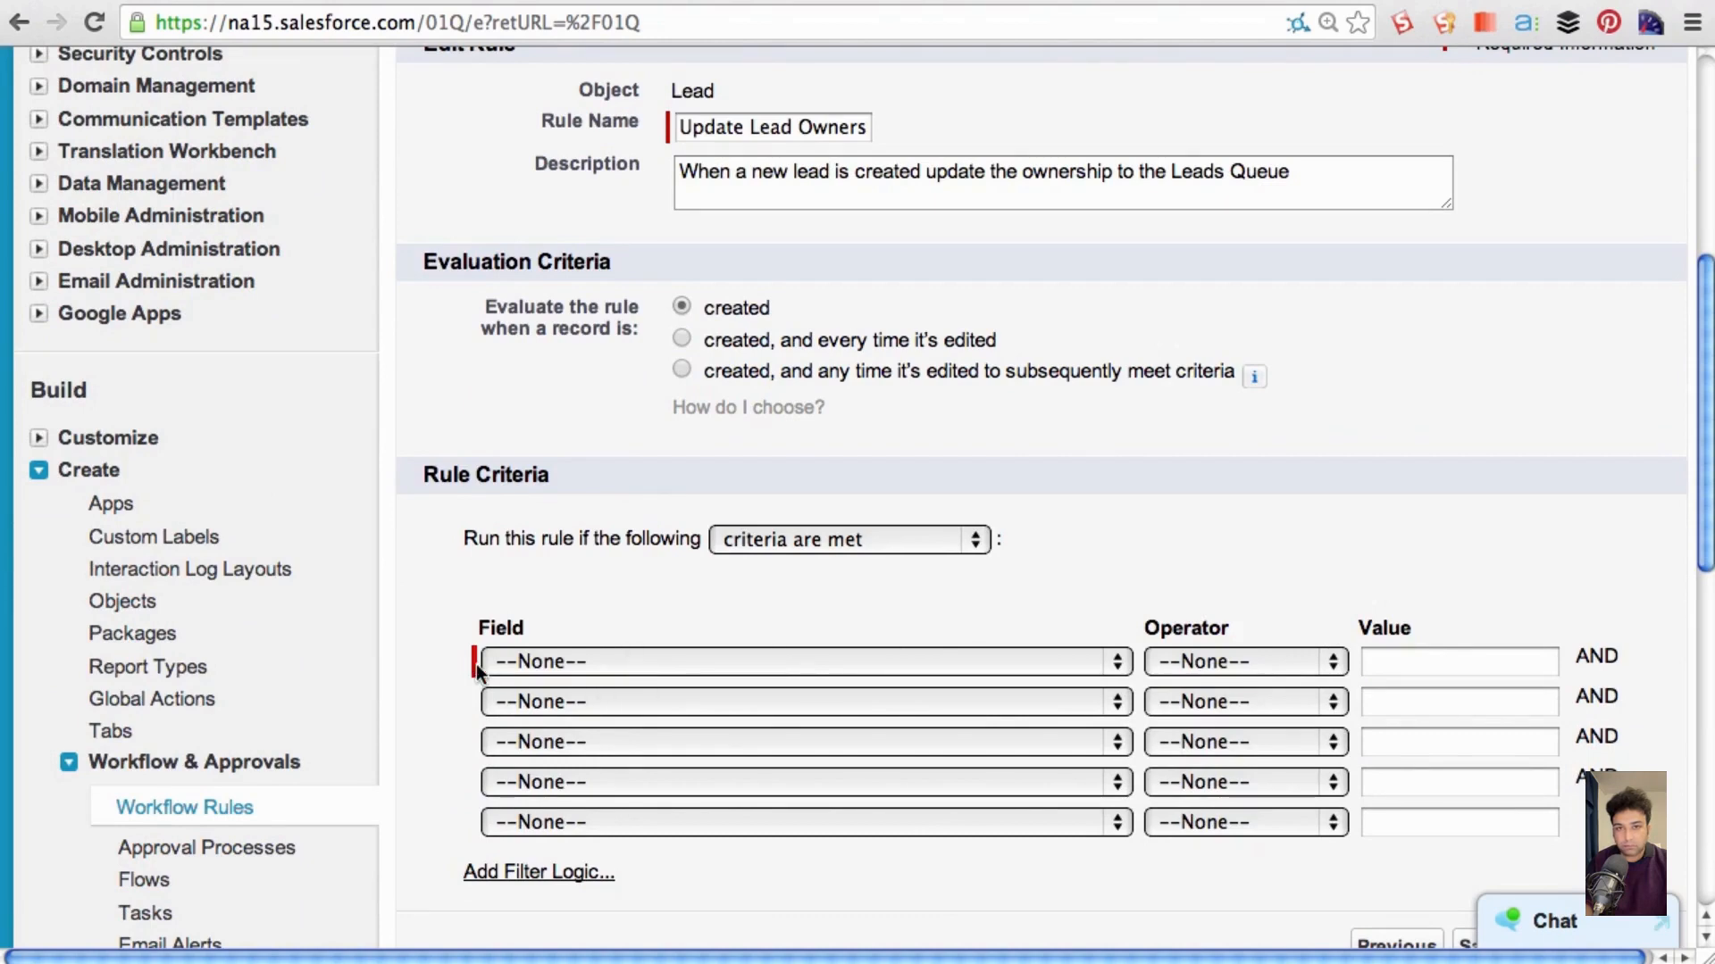
pyautogui.click(565, 668)
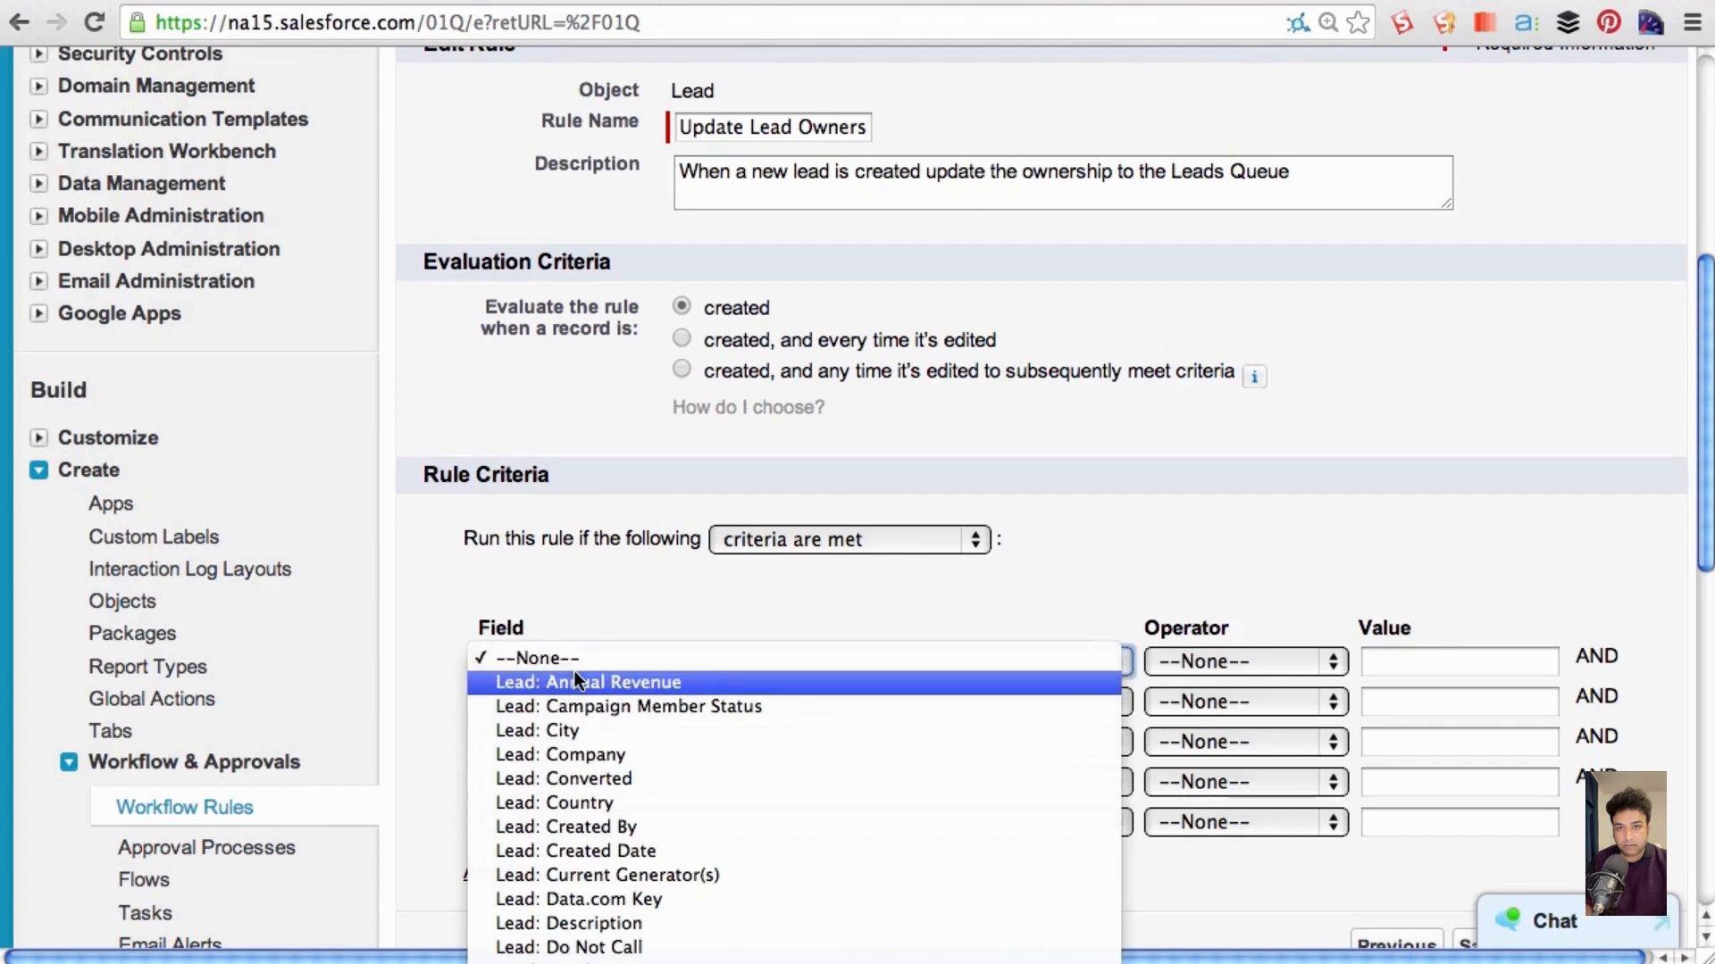
pyautogui.click(596, 802)
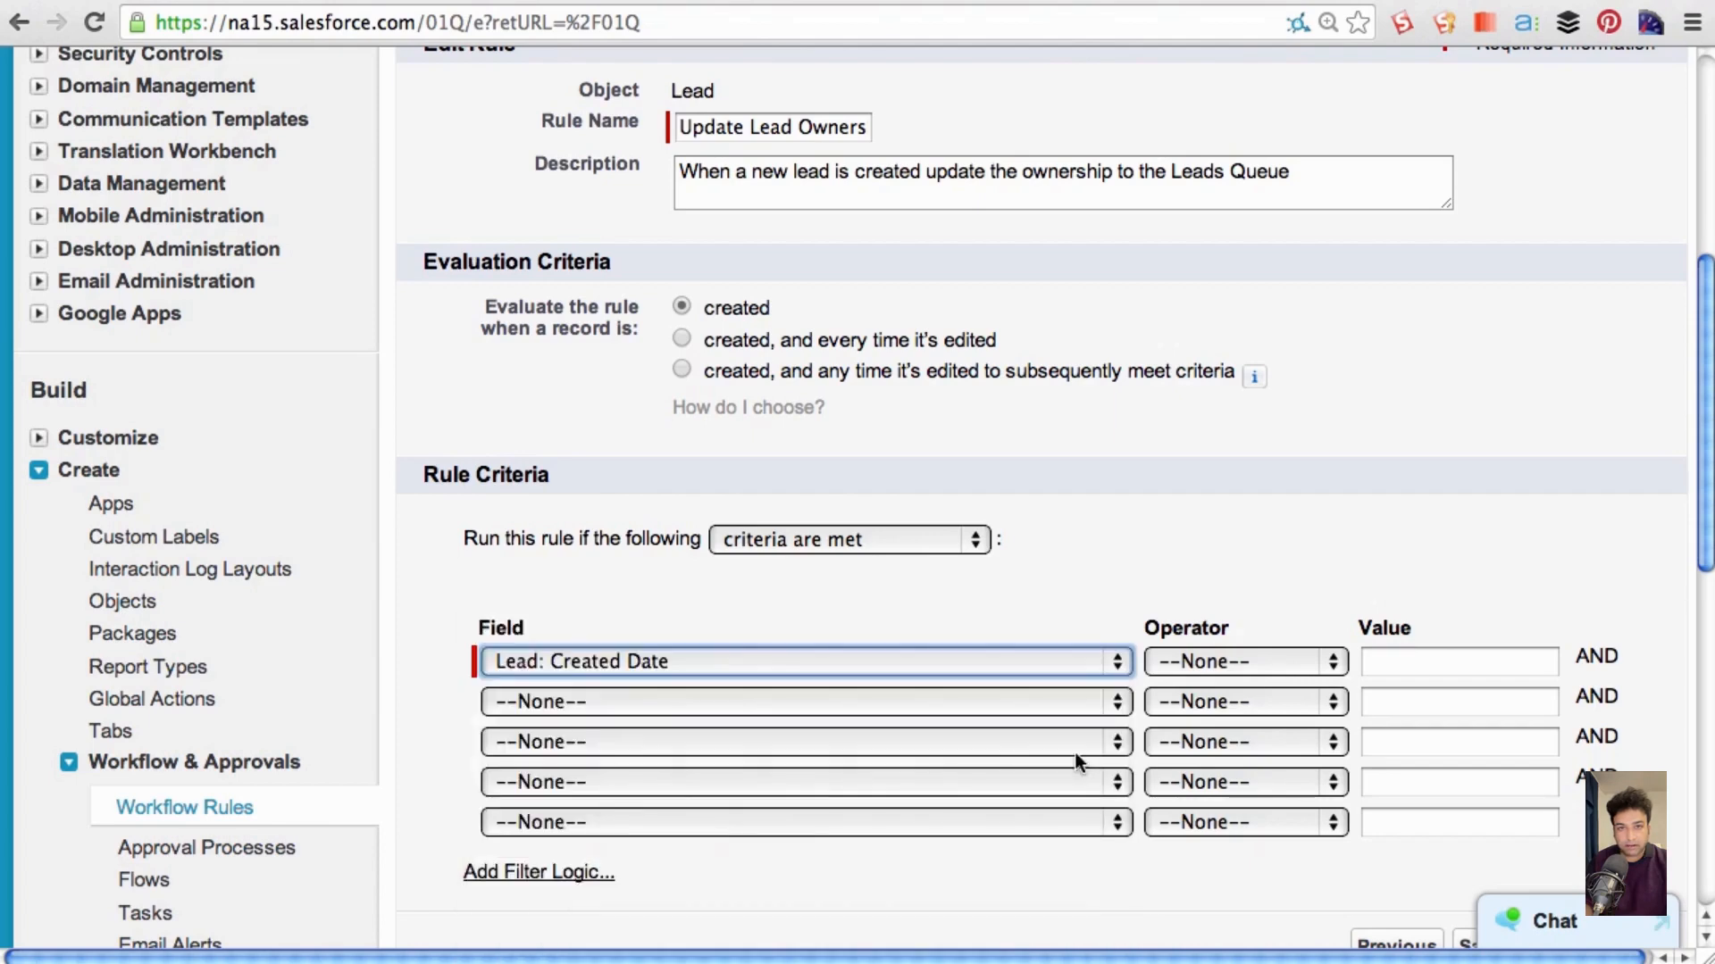
pyautogui.click(1193, 663)
pyautogui.click(1198, 698)
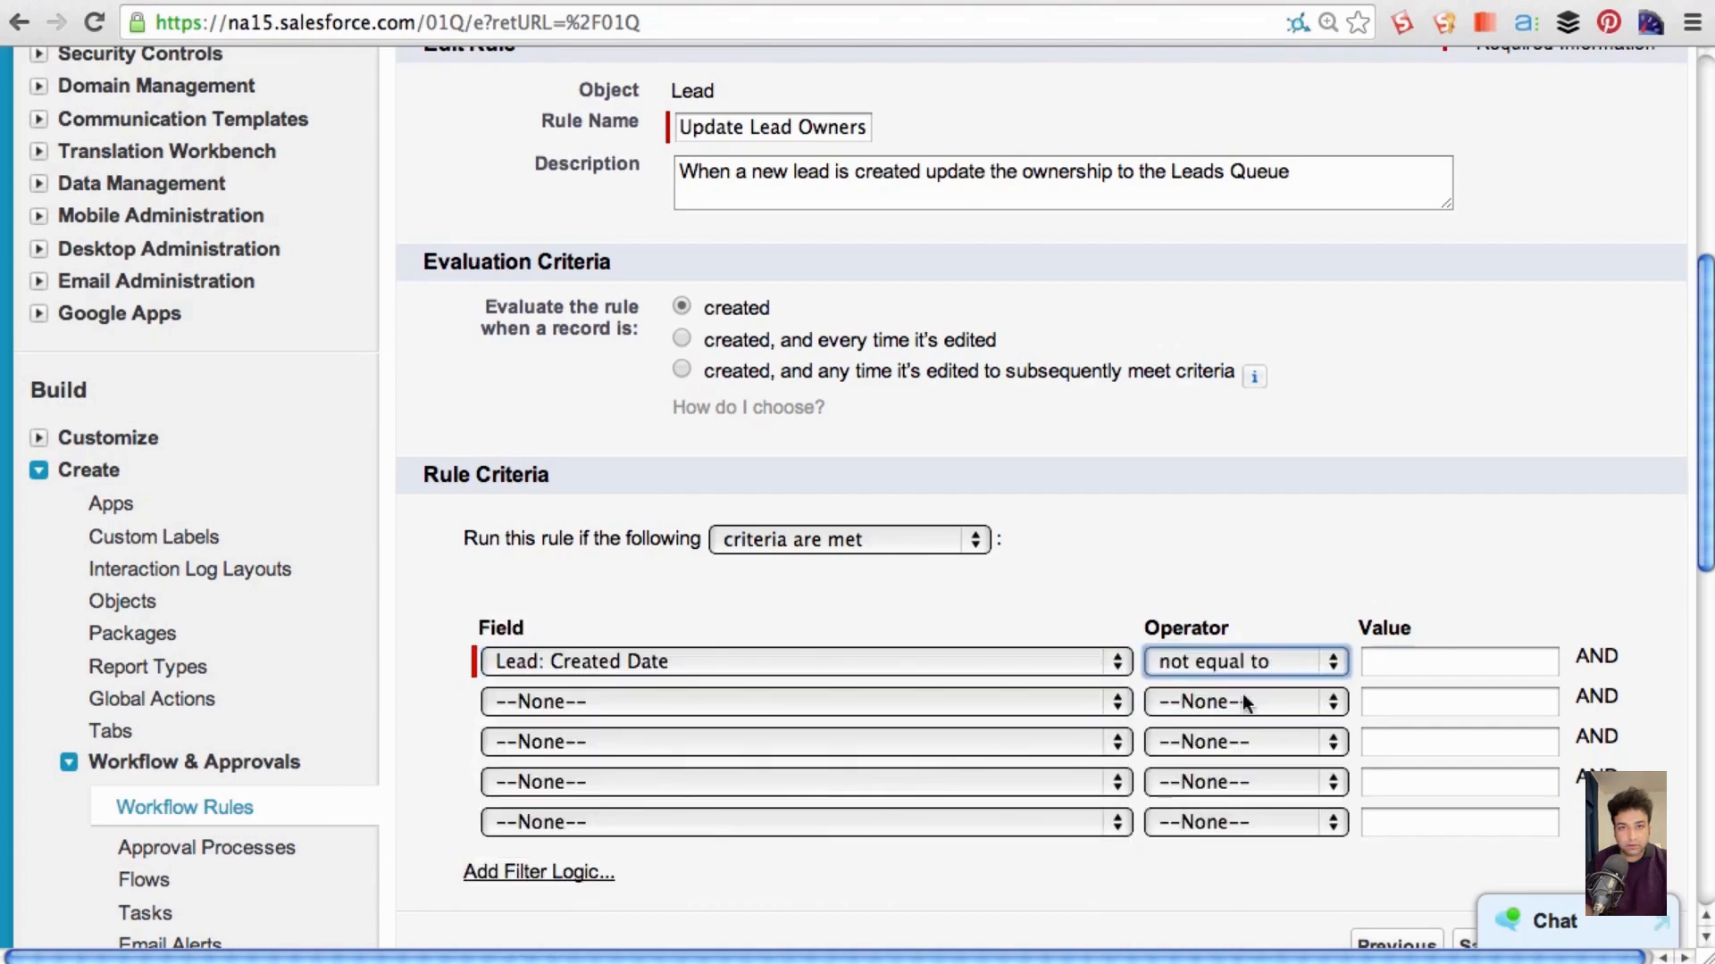
pyautogui.click(1395, 666)
pyautogui.write('01')
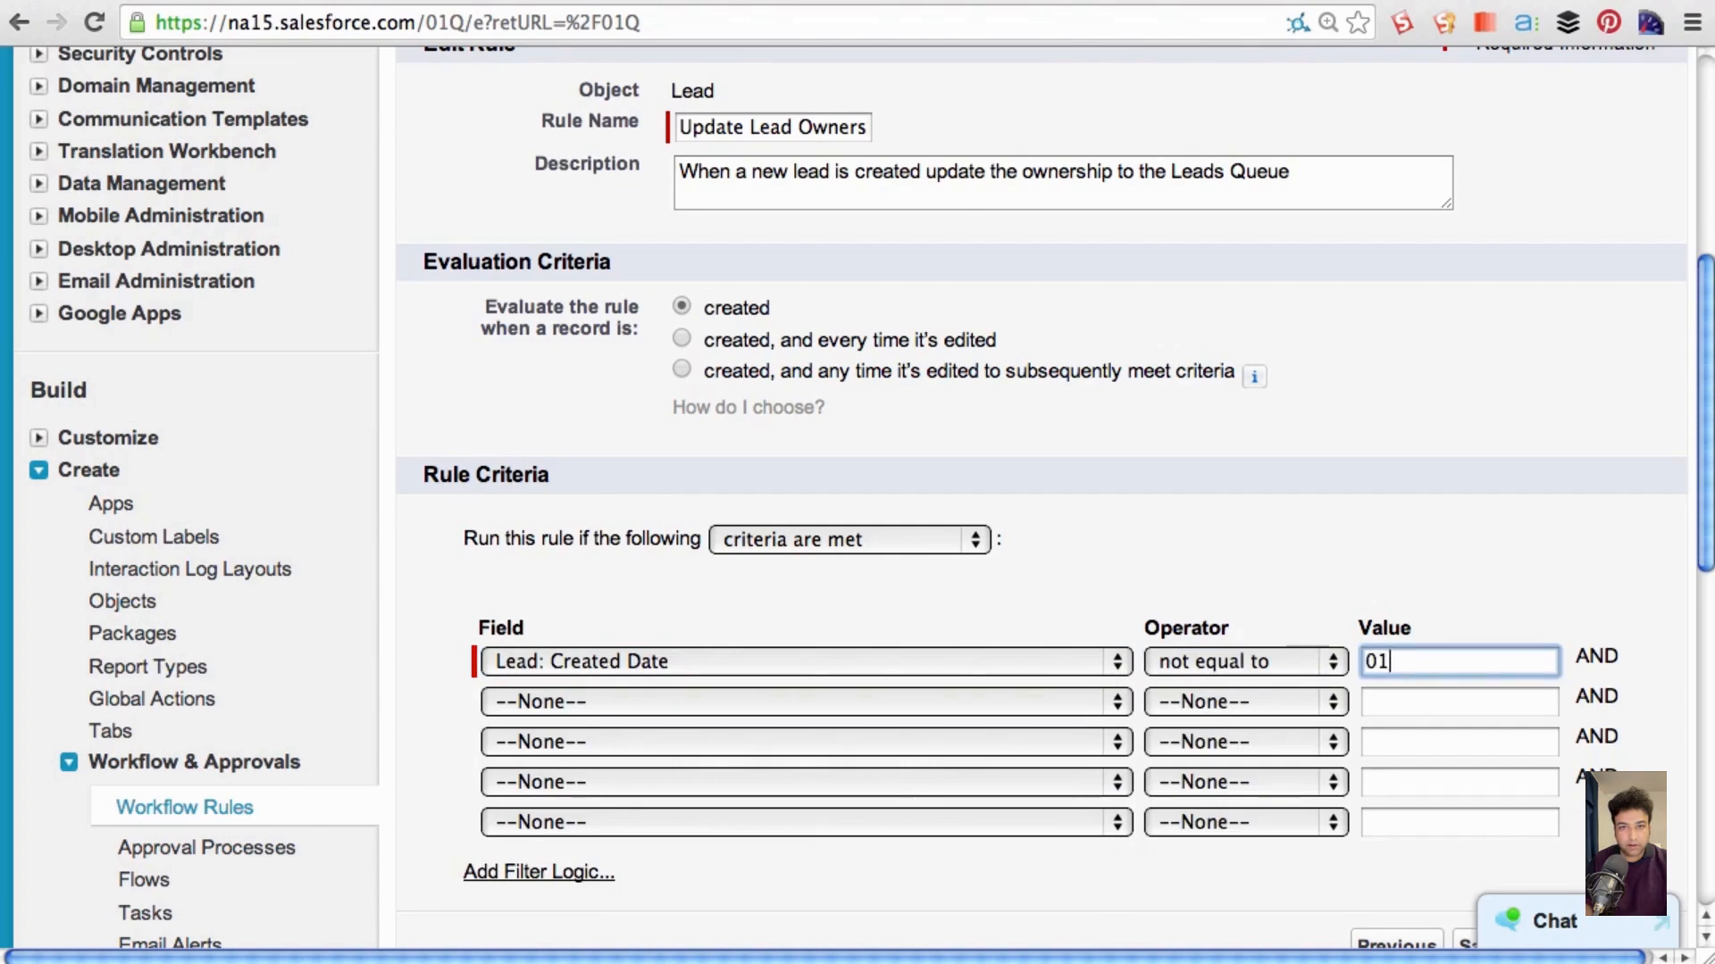
pyautogui.write('/01/1940')
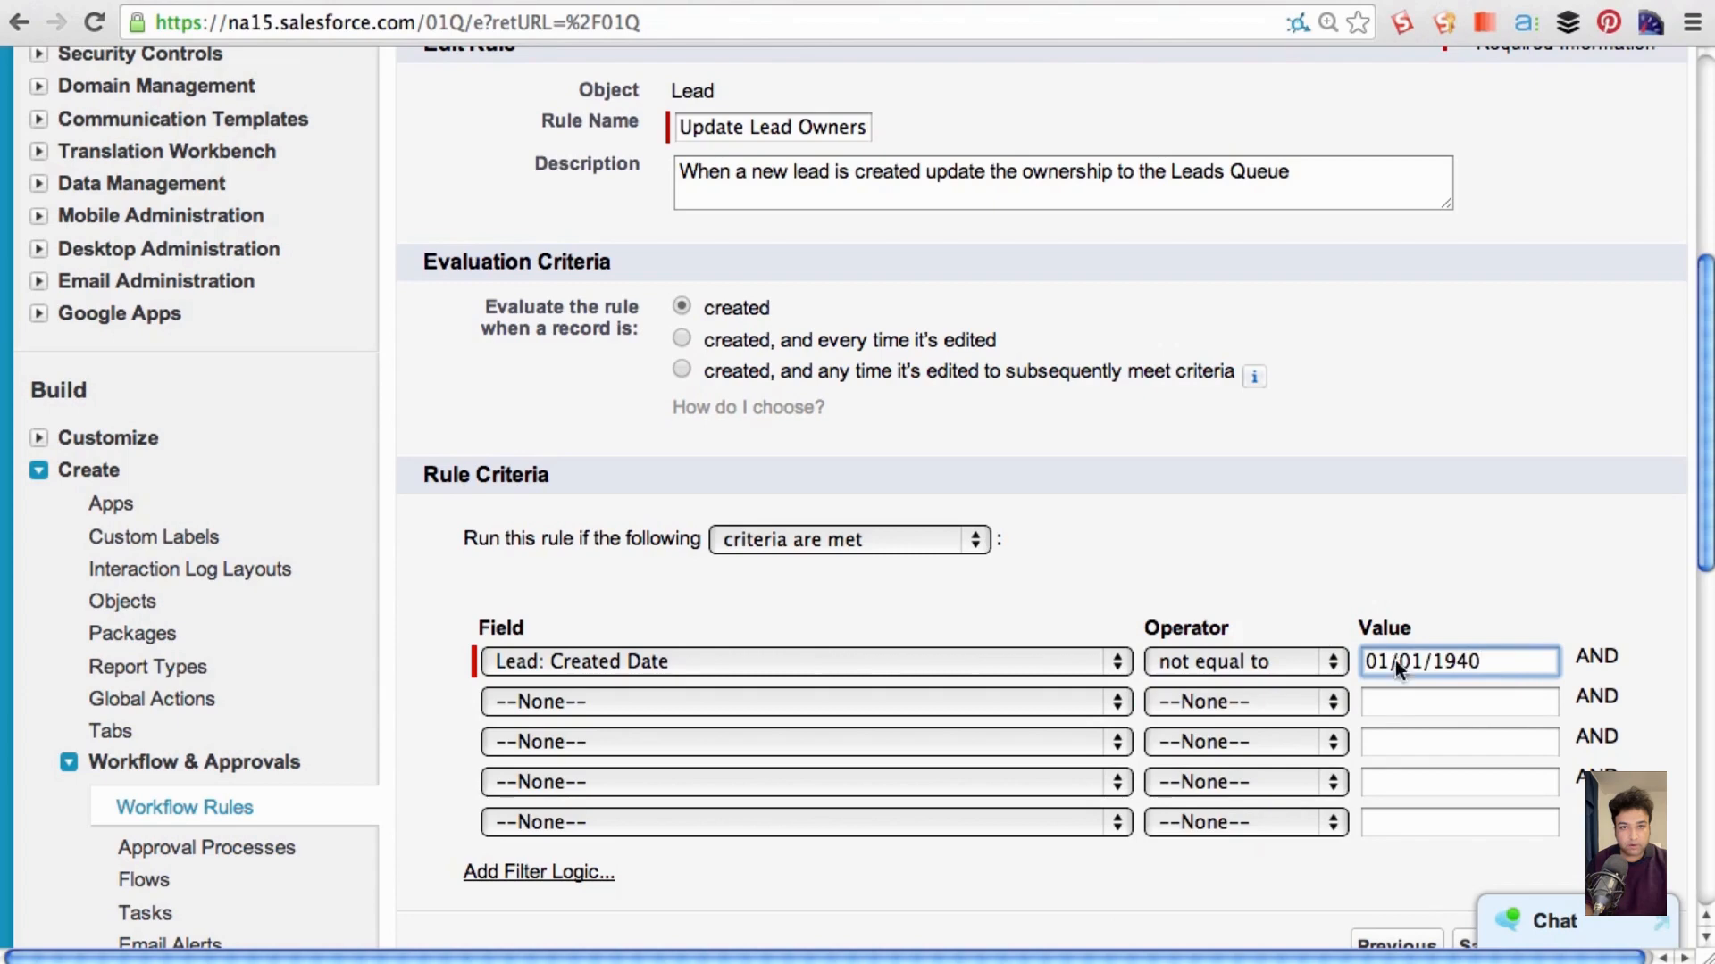
pyautogui.scroll(-1, 1379, 734)
pyautogui.scroll(-3, 1380, 734)
# Step: Save the criteria and start a new field update named 'Update Owner Field' with a description
pyautogui.click(1556, 832)
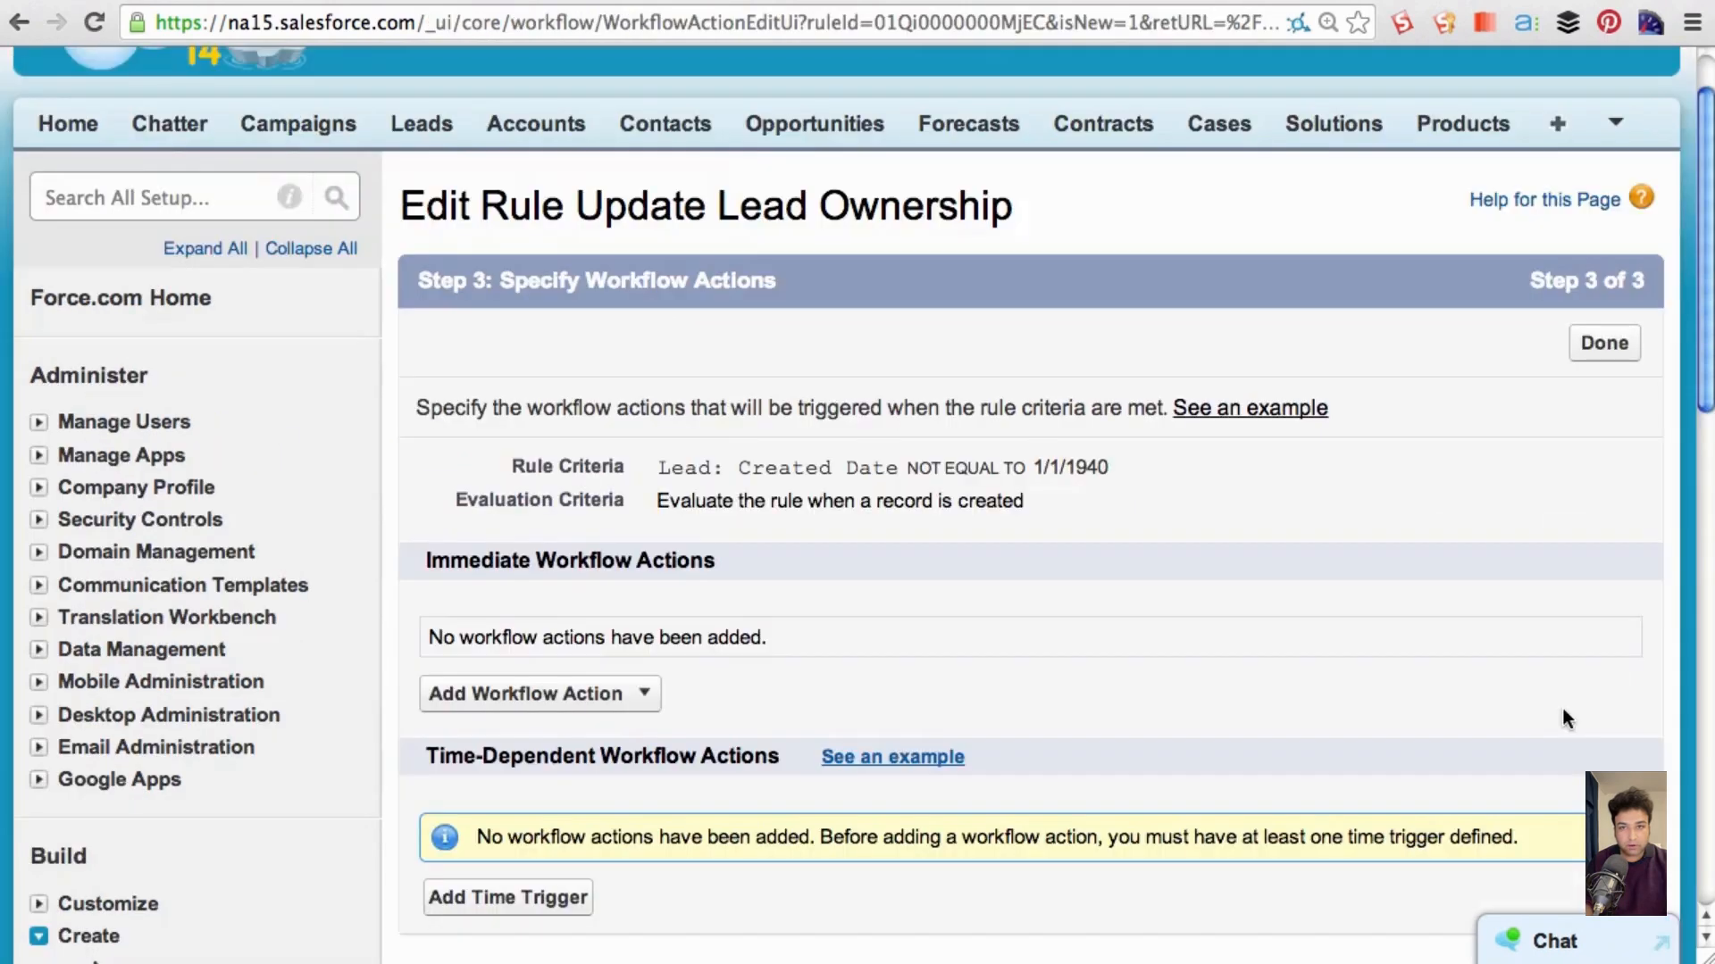
pyautogui.click(632, 707)
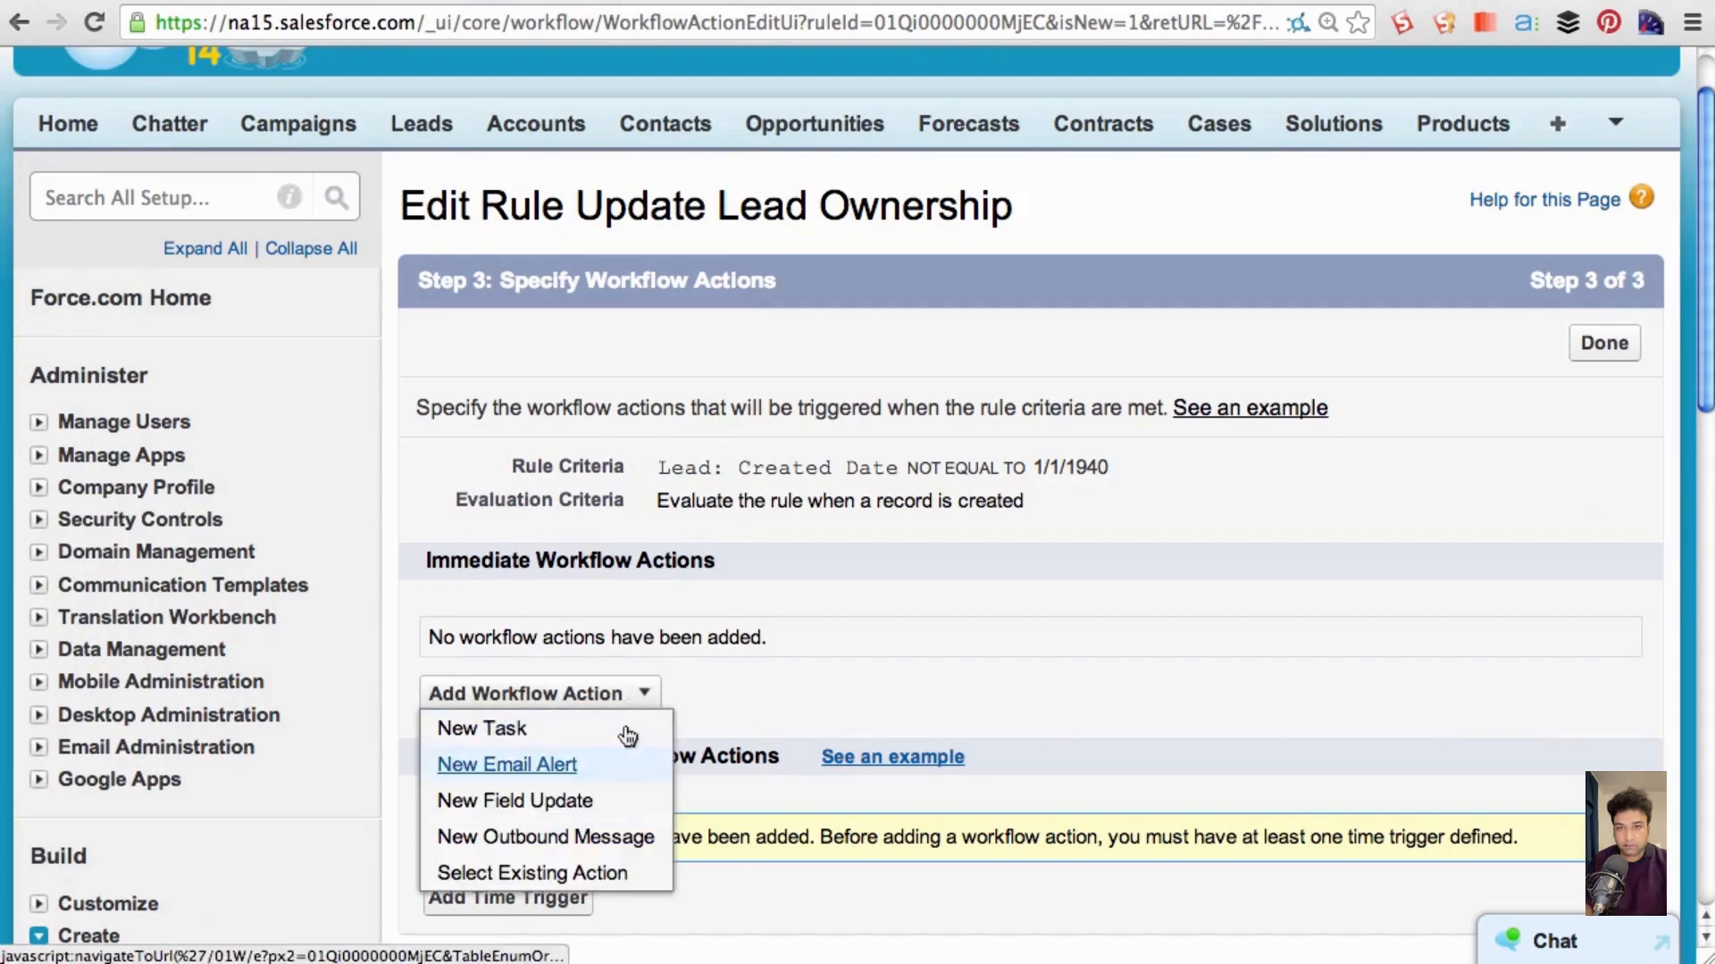
pyautogui.click(554, 801)
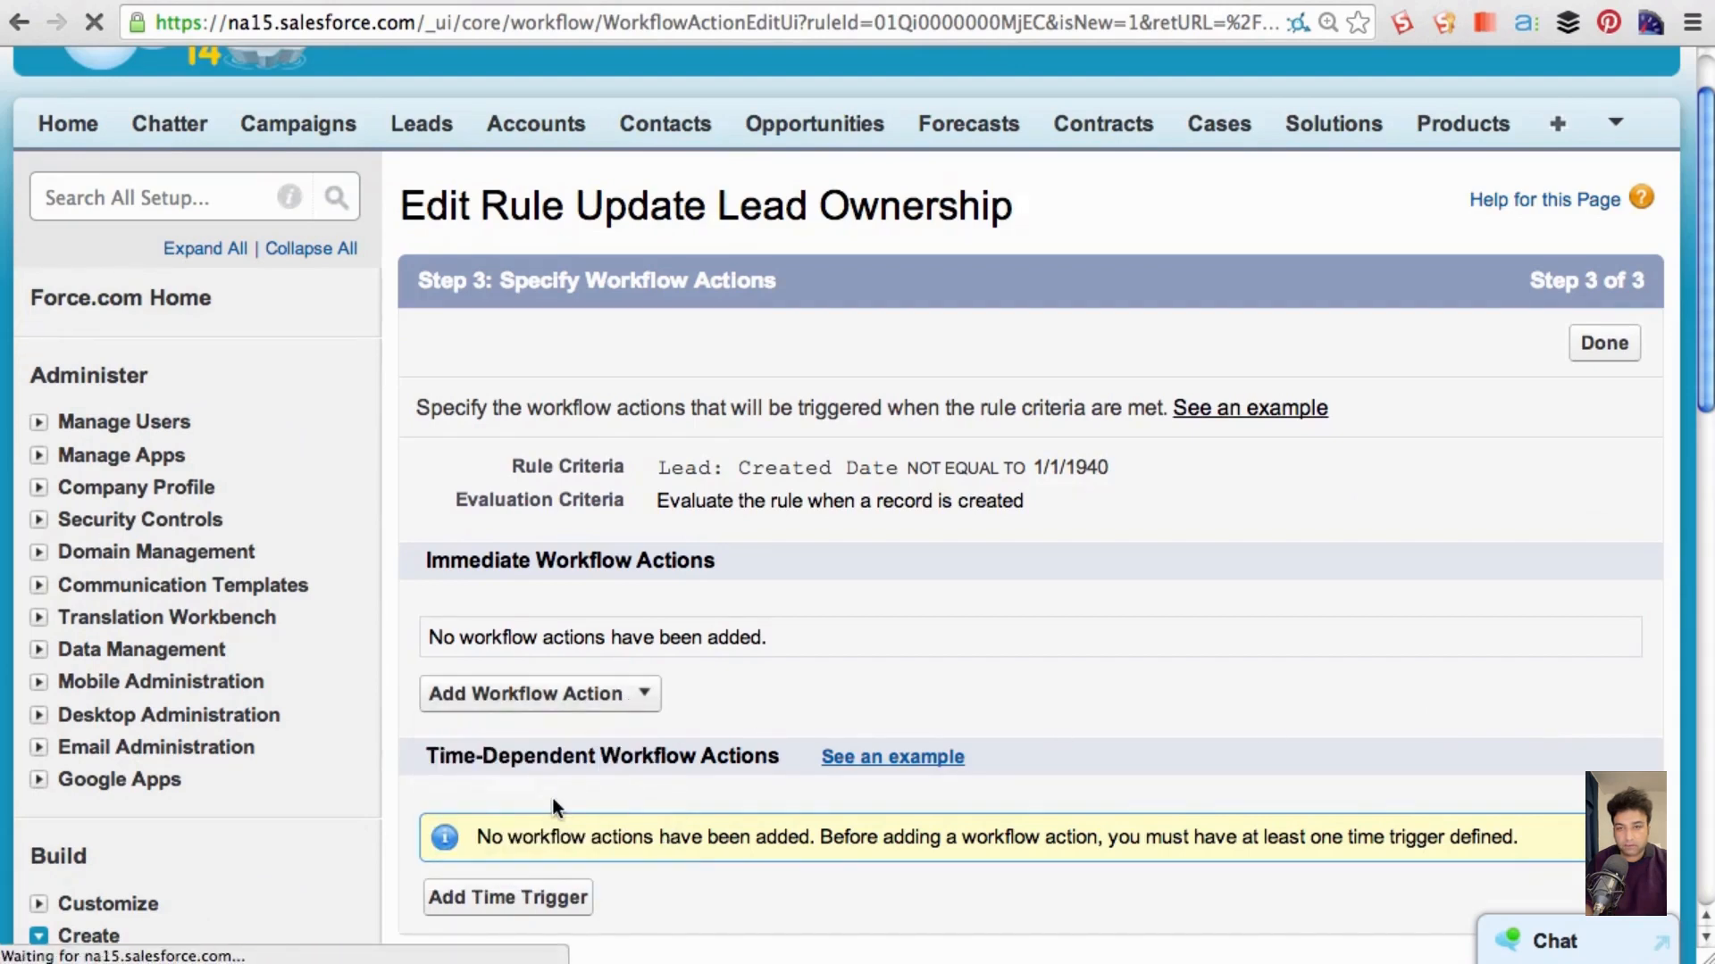
pyautogui.write('Update ')
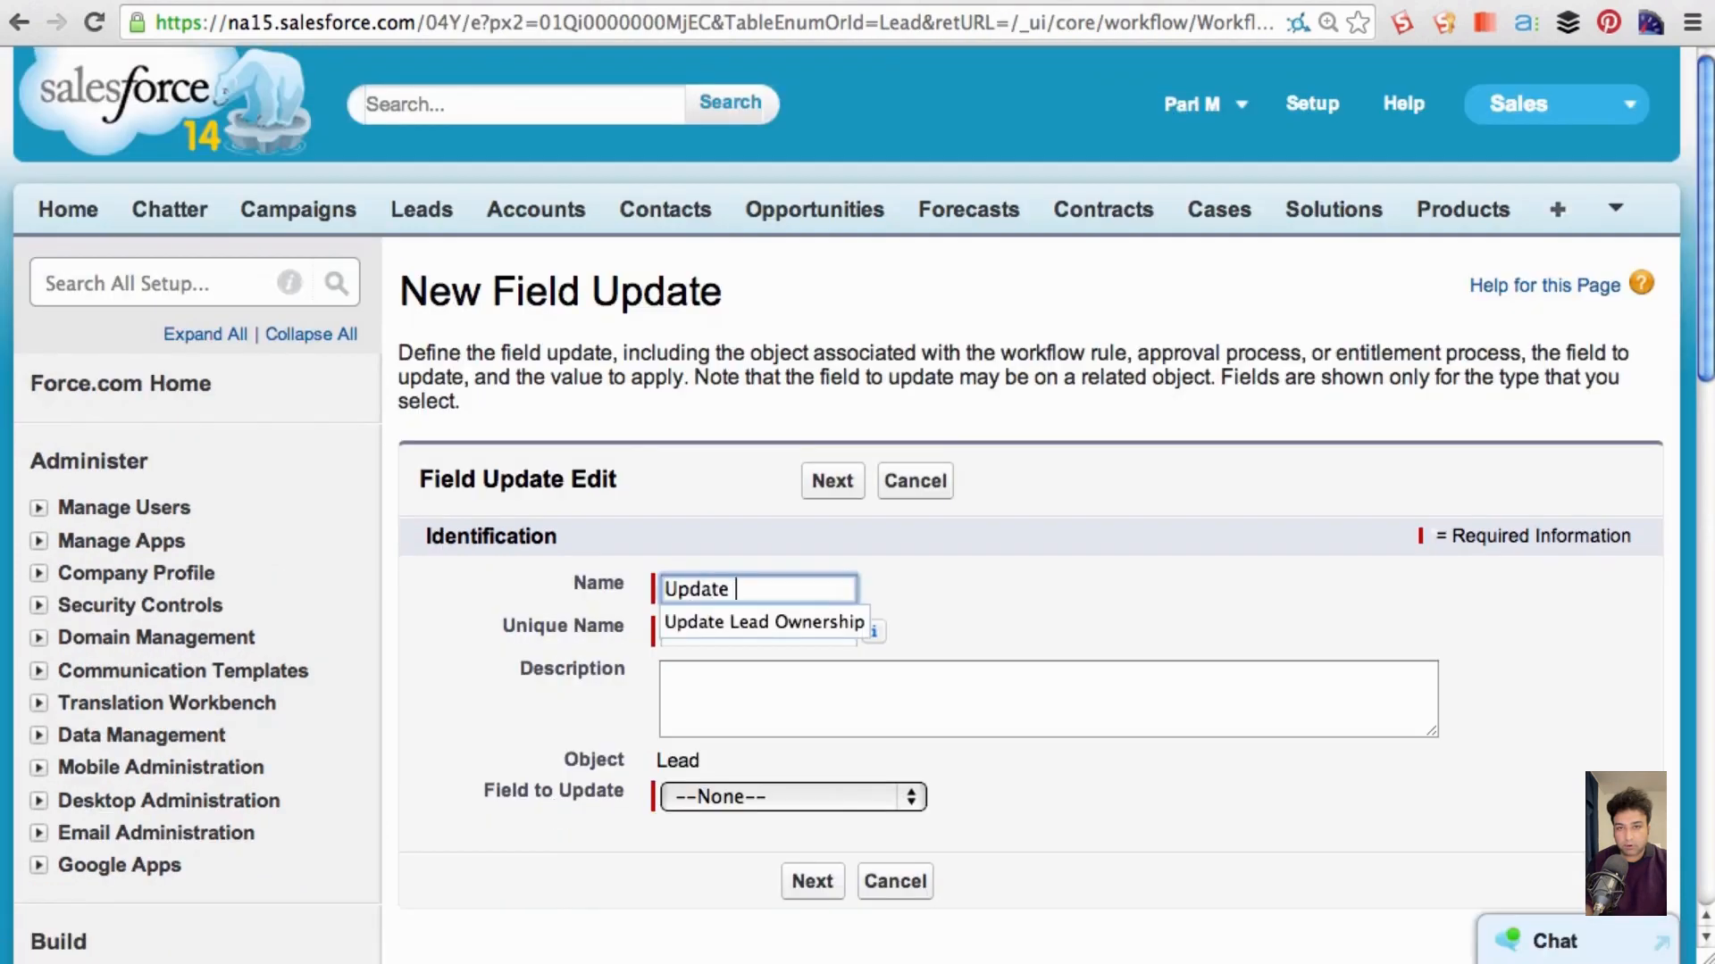
pyautogui.write('Owner Field')
pyautogui.press('Tab')
pyautogui.press('Tab')
pyautogui.write('Update lead')
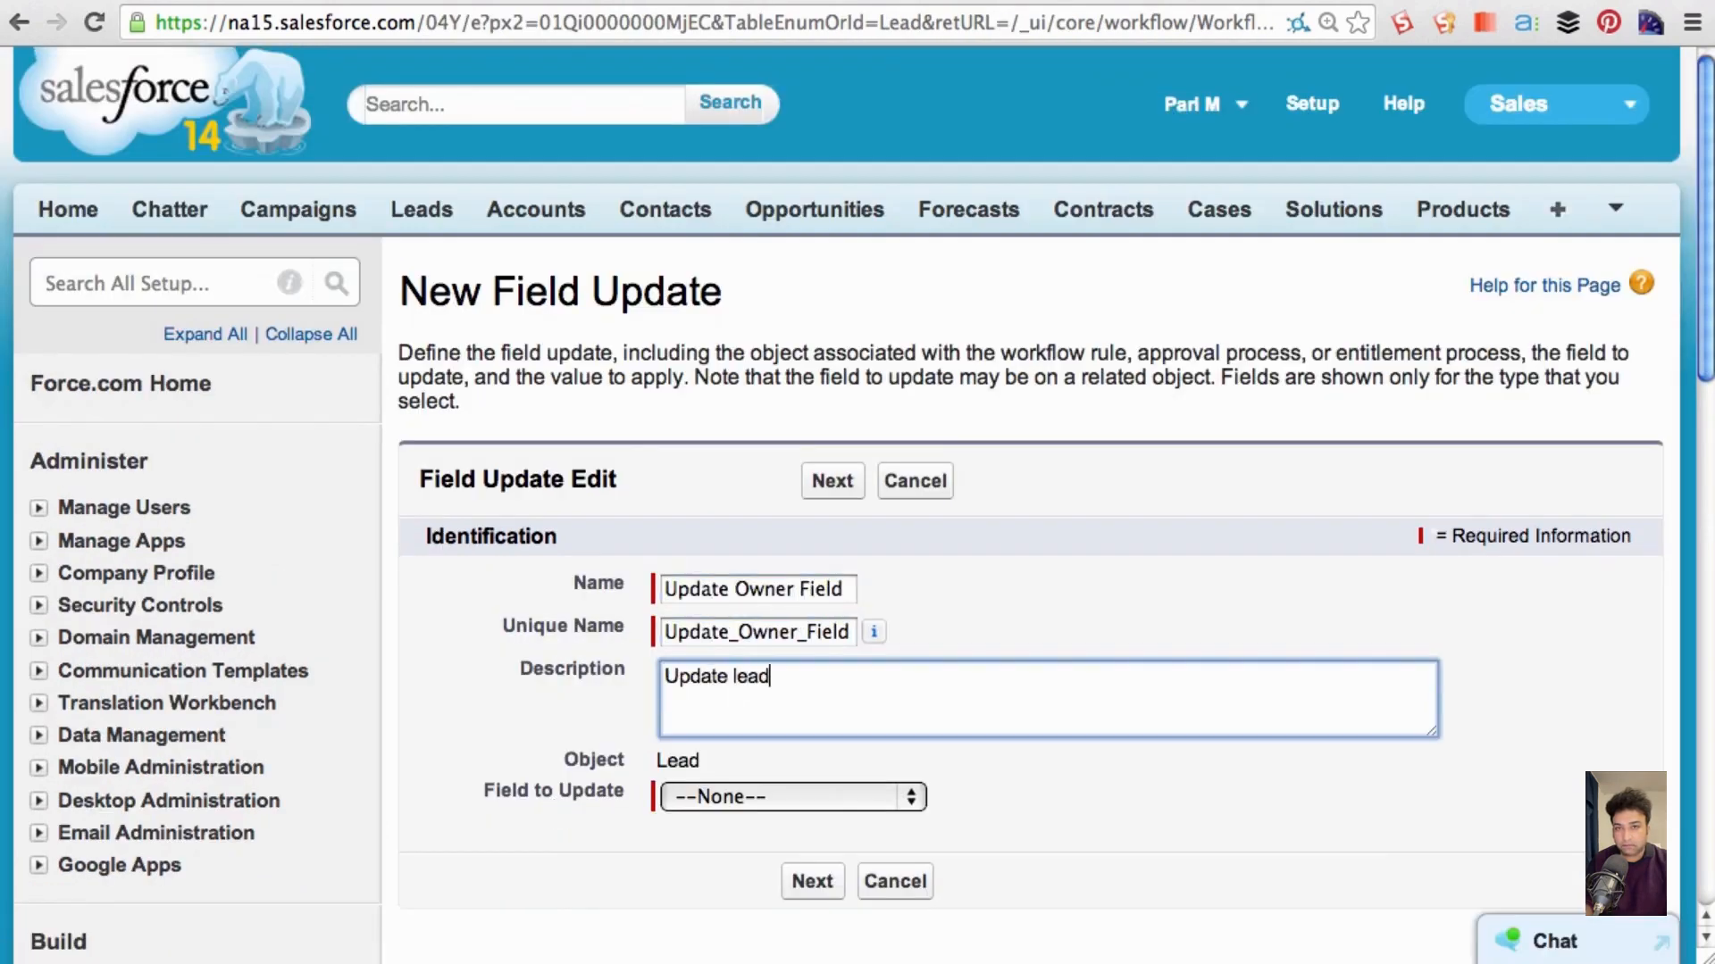
pyautogui.write(' owner to the leads queue')
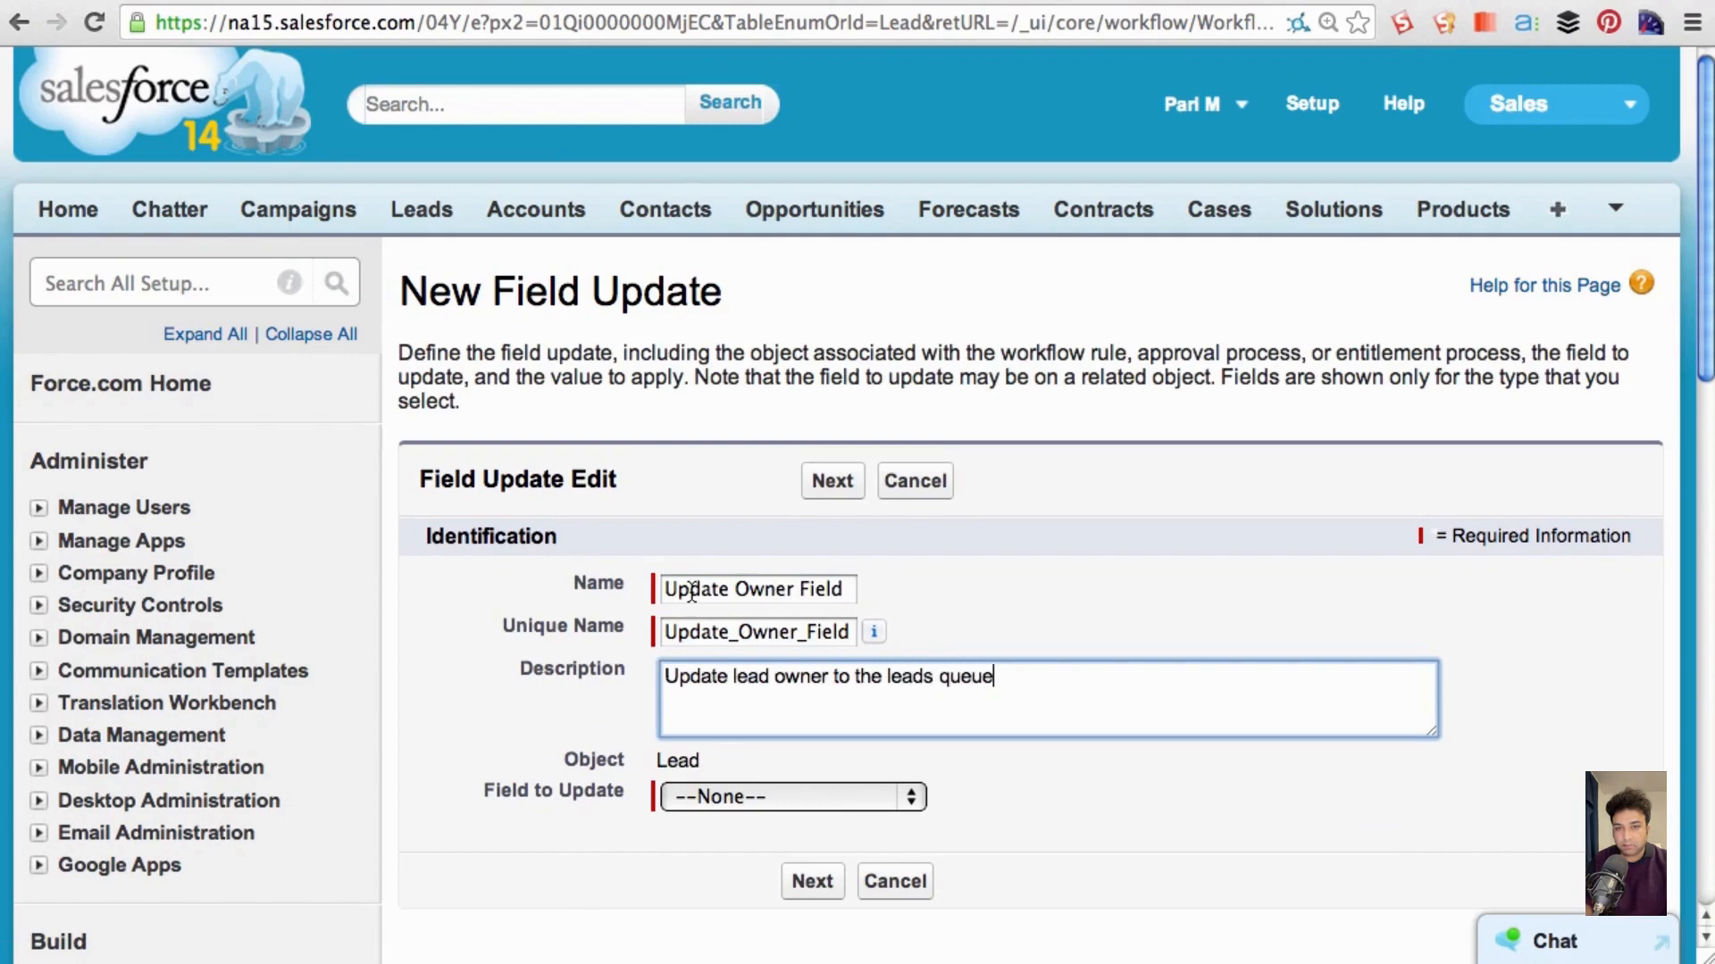
pyautogui.scroll(-1, 684, 688)
# Step: Make the field update set Lead Owner to the queue Leads Queue, and save it
pyautogui.click(753, 748)
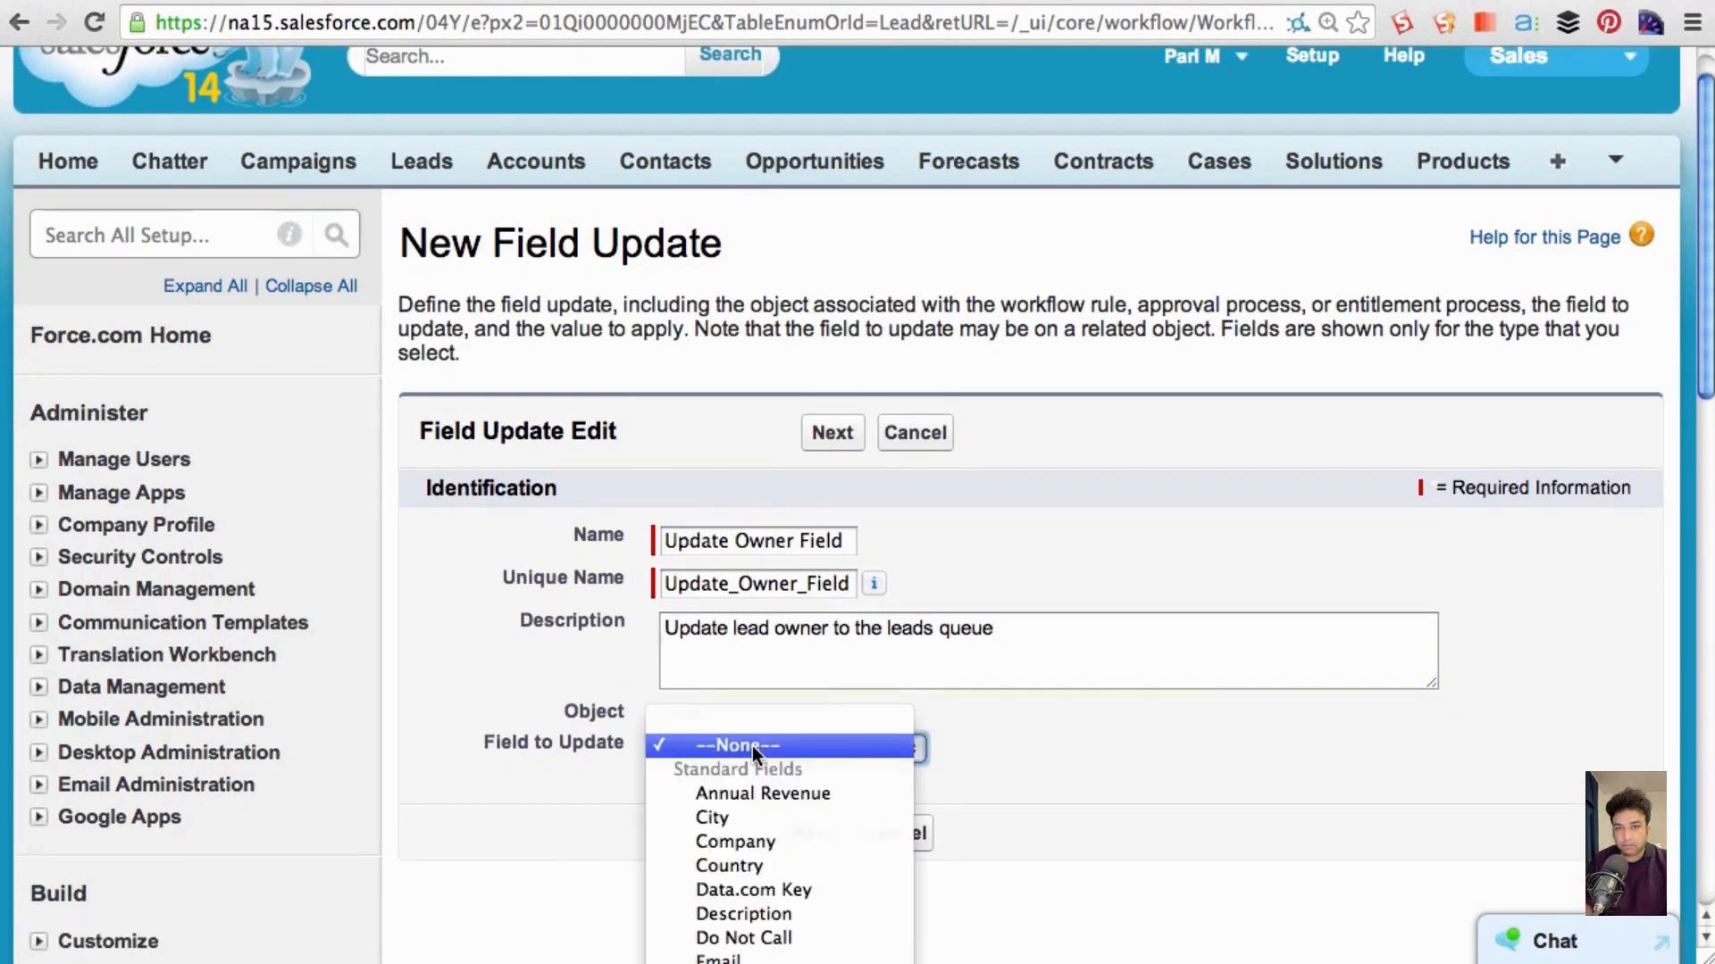
pyautogui.scroll(-5, 752, 747)
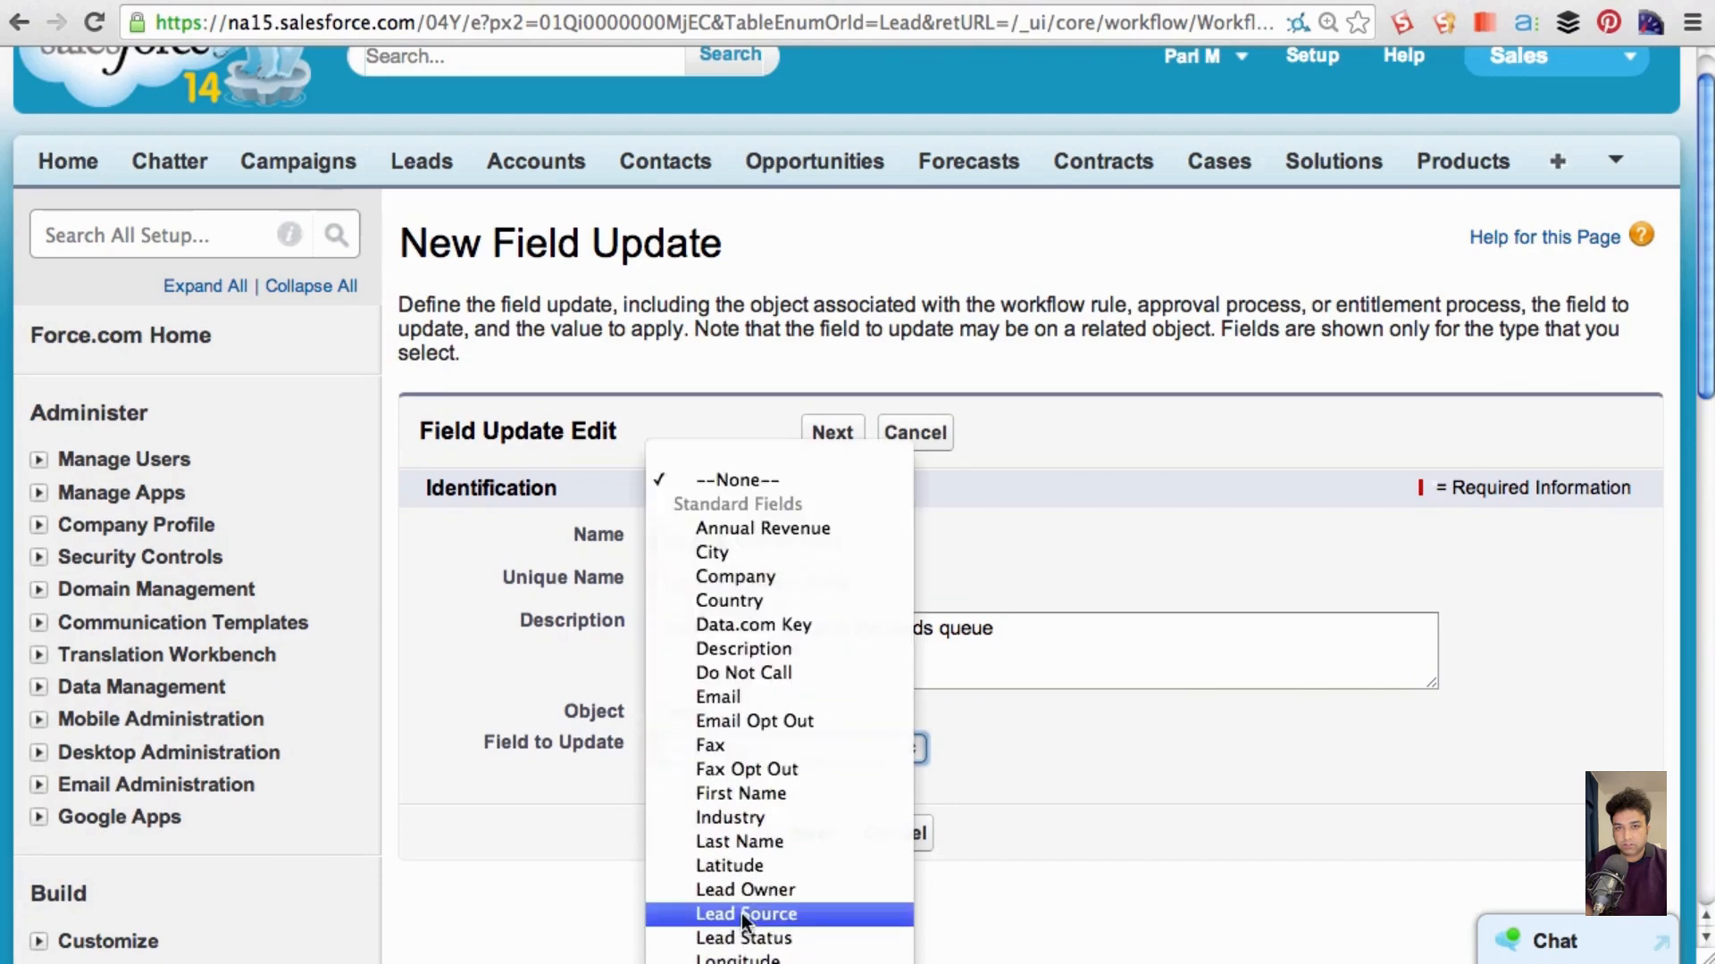
pyautogui.click(746, 893)
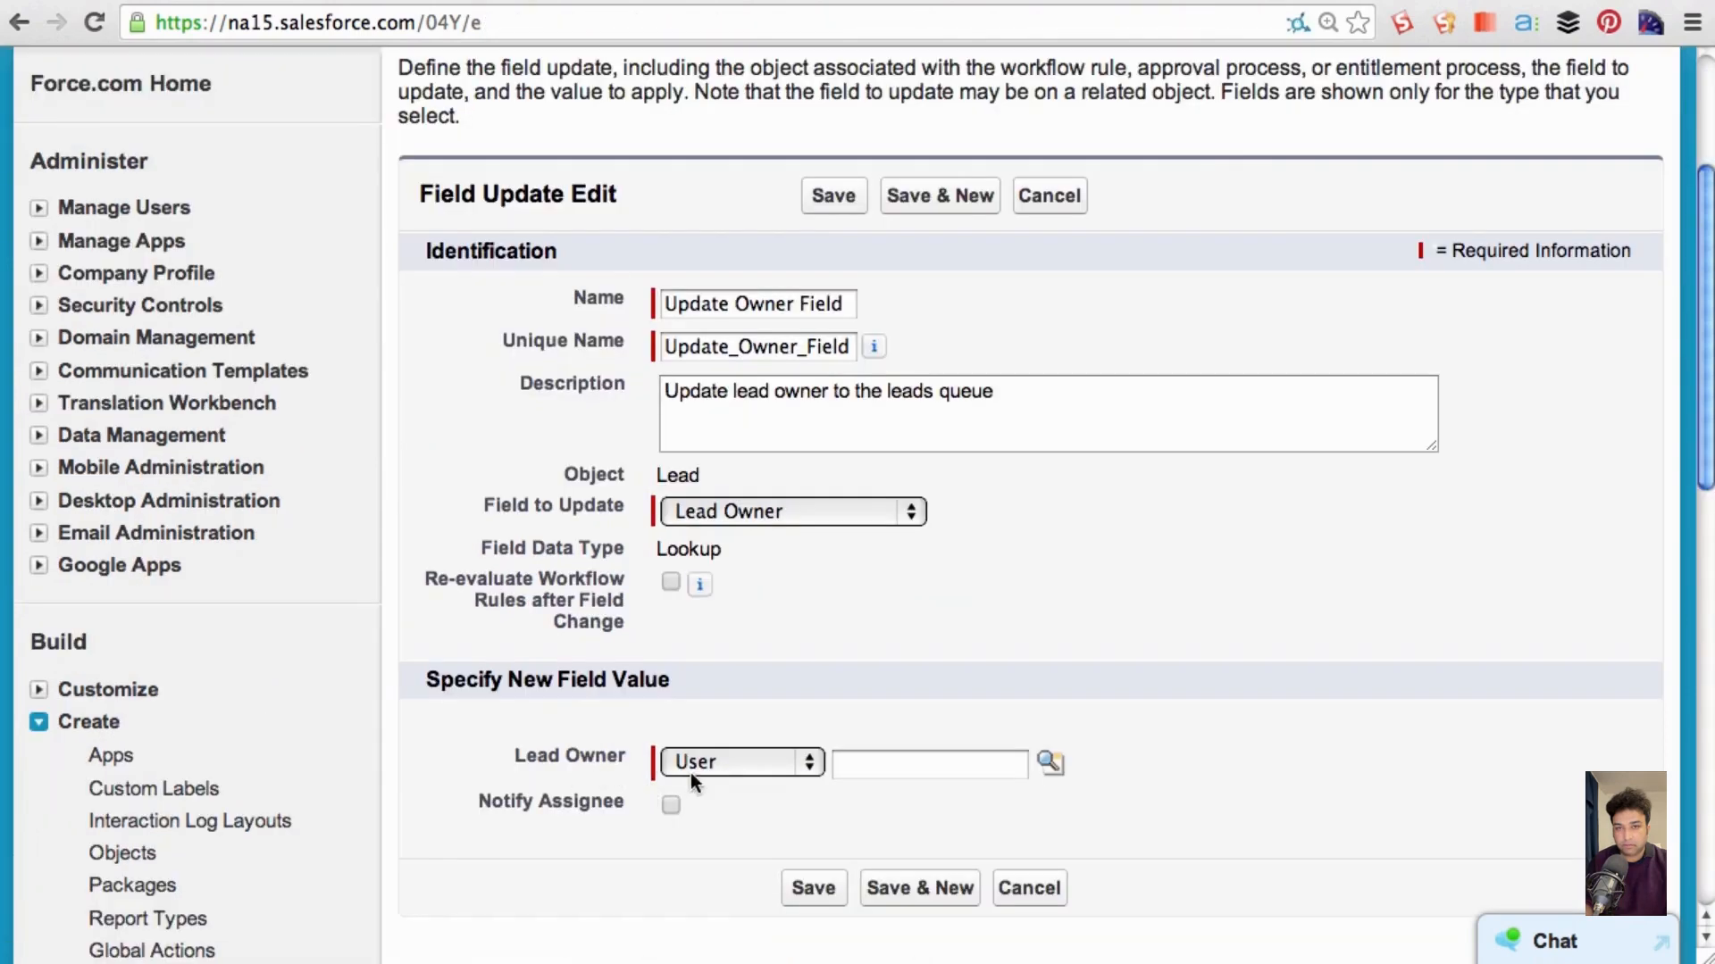
pyautogui.click(763, 770)
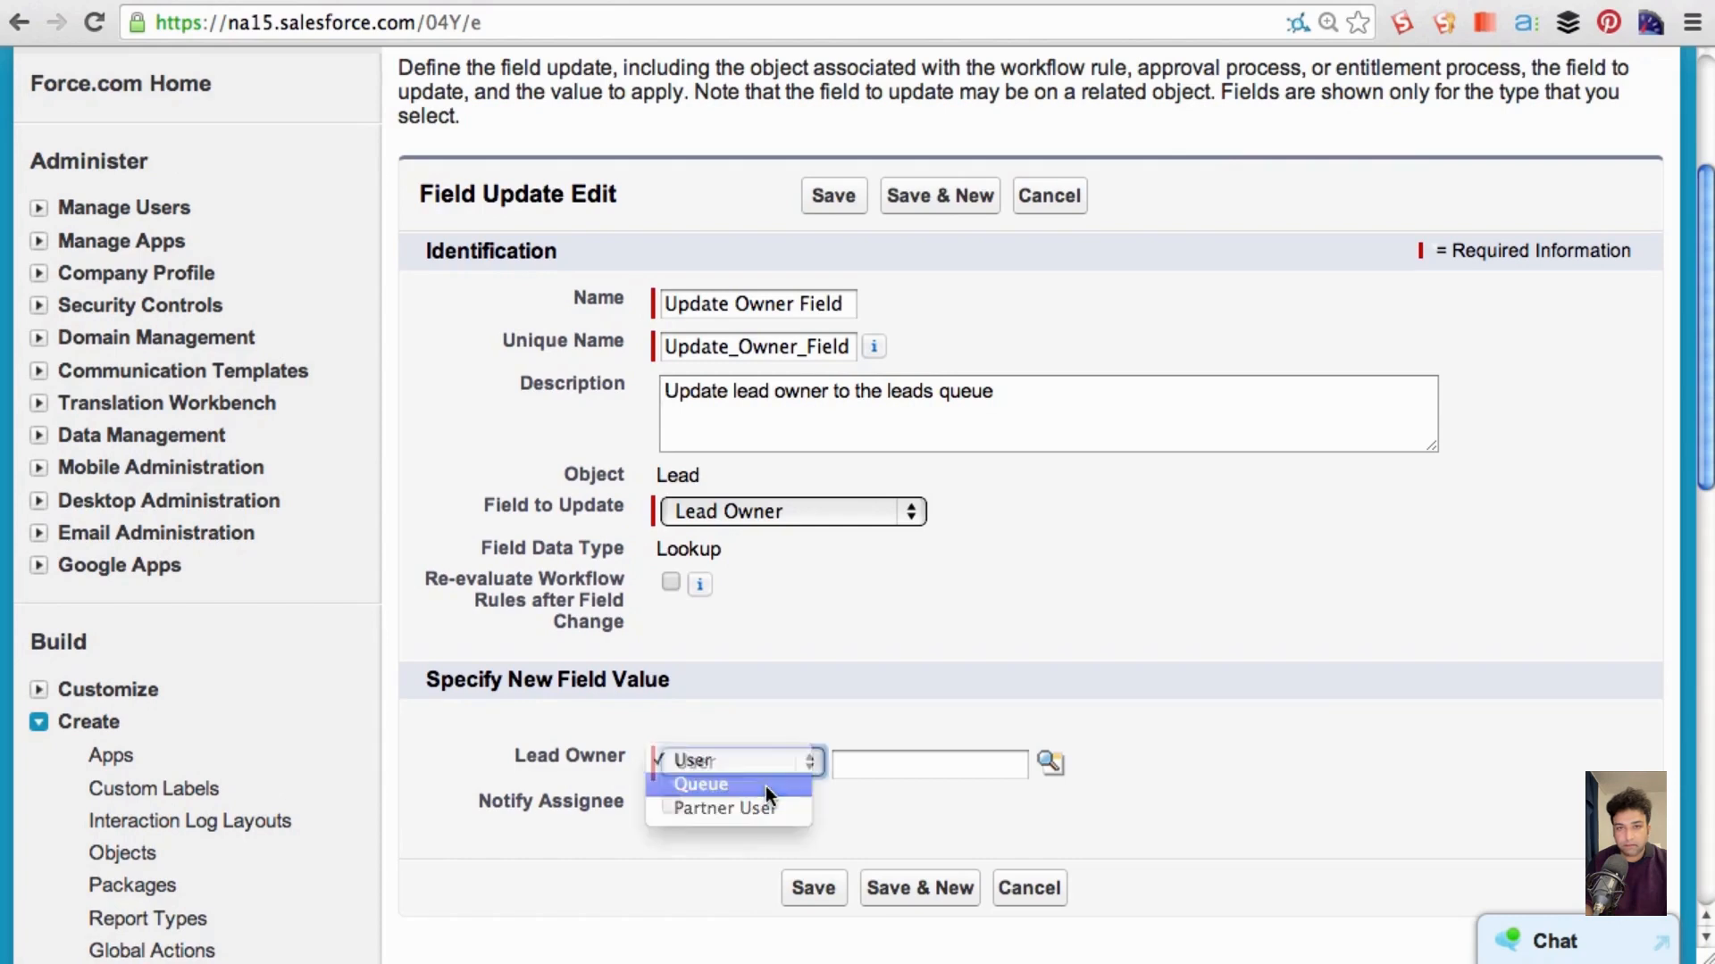
pyautogui.click(764, 785)
pyautogui.click(1050, 763)
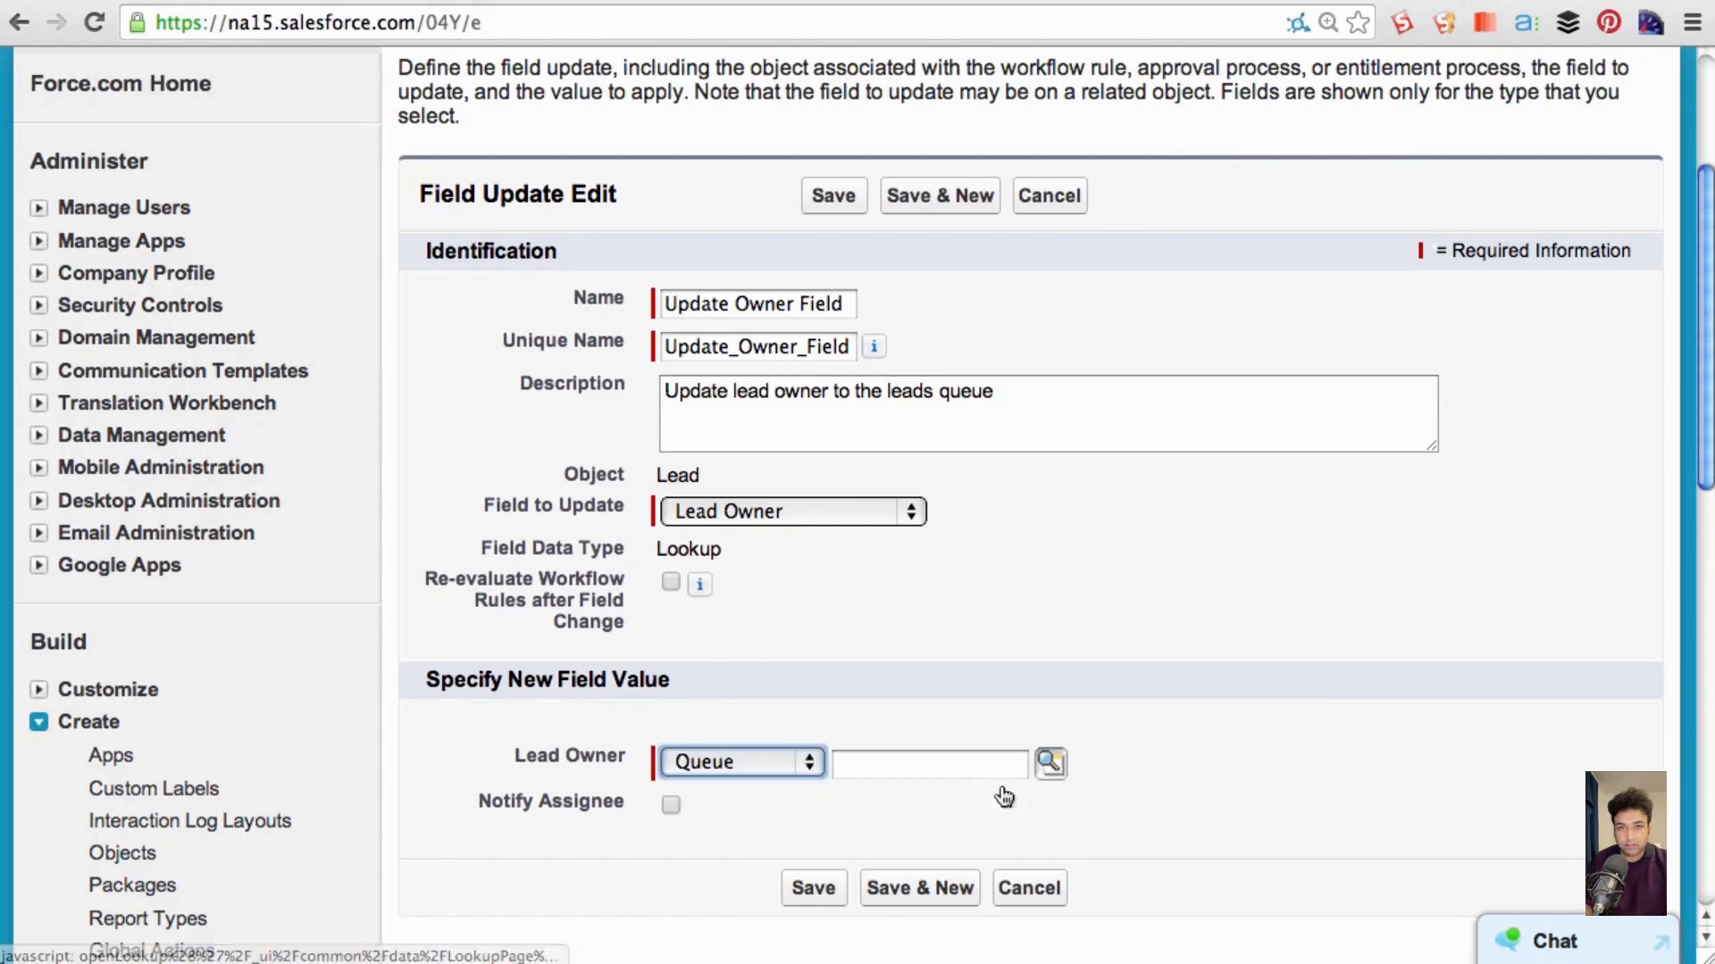
pyautogui.click(748, 886)
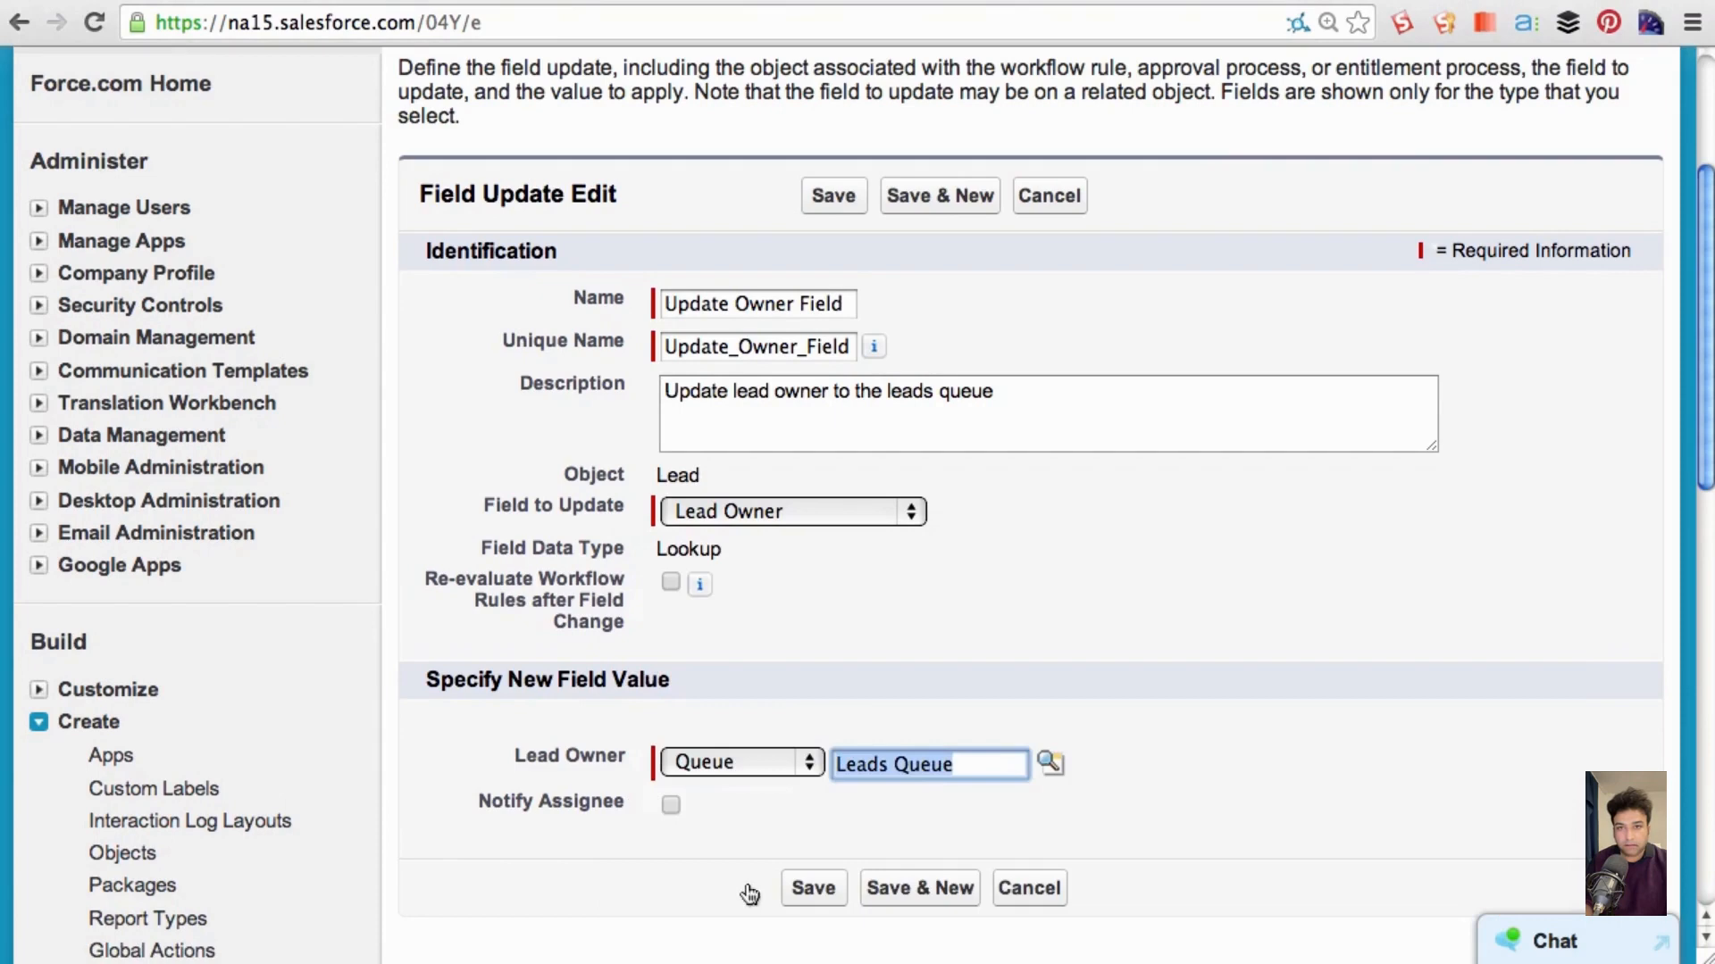
pyautogui.click(814, 888)
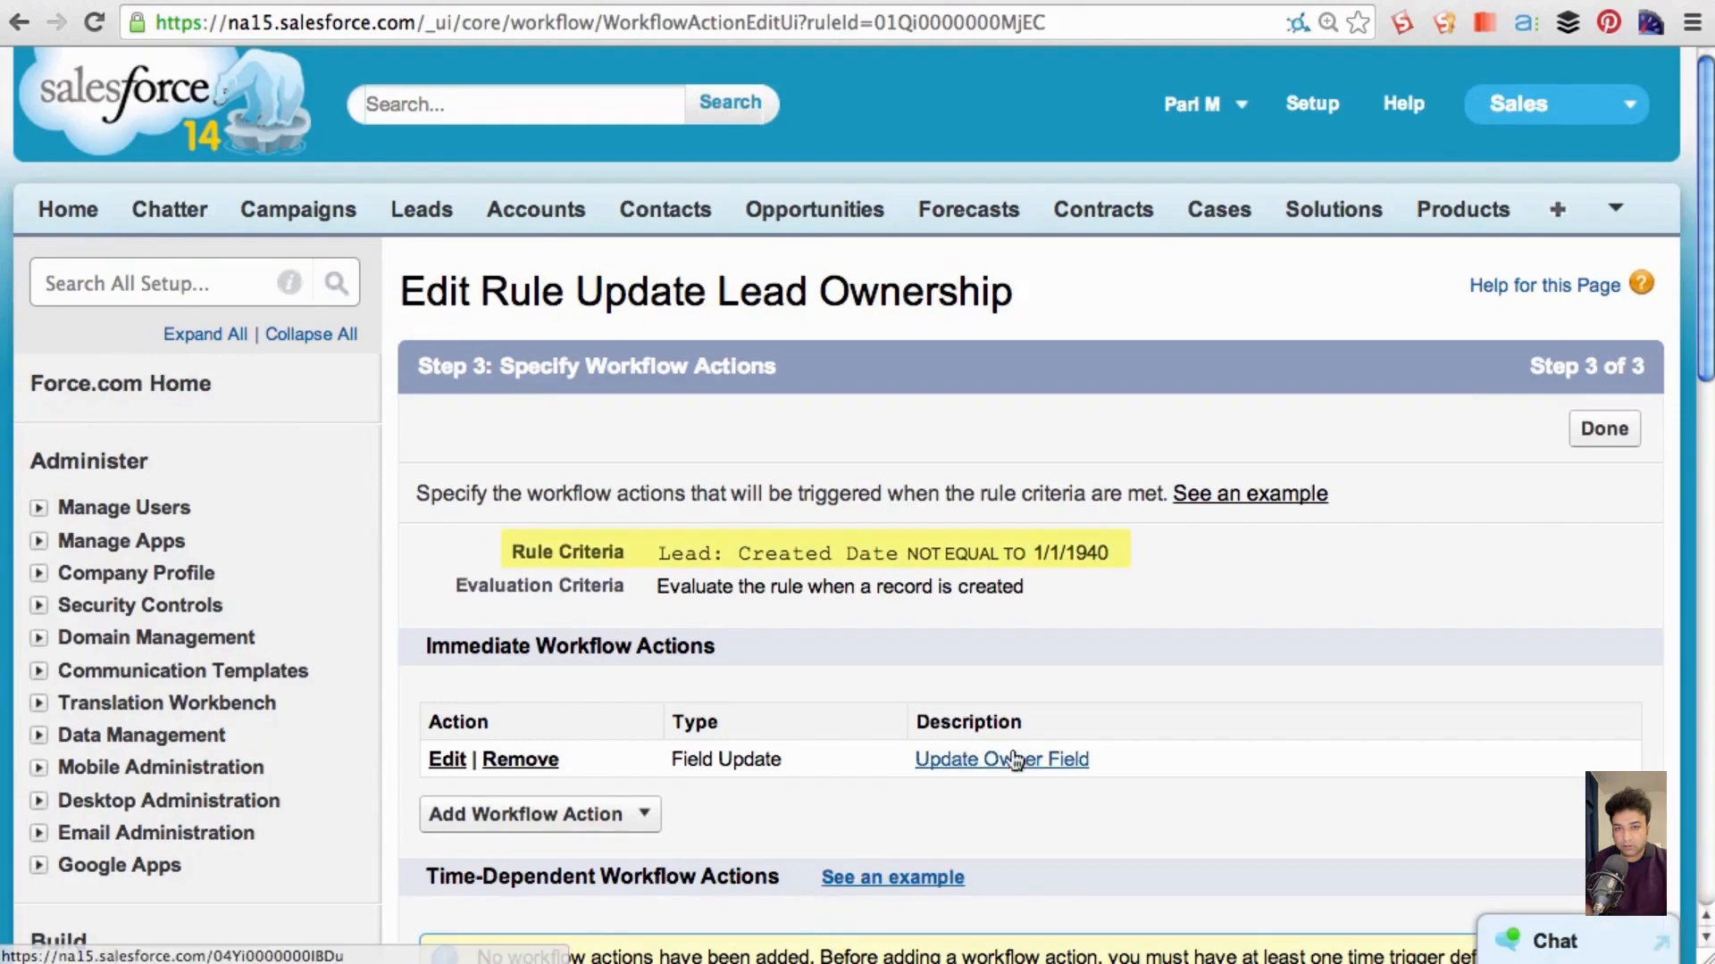
# Step: Finish adding actions, activate the workflow rule, and return to the Leads home page
pyautogui.scroll(-1, 1021, 757)
pyautogui.scroll(-1, 1022, 758)
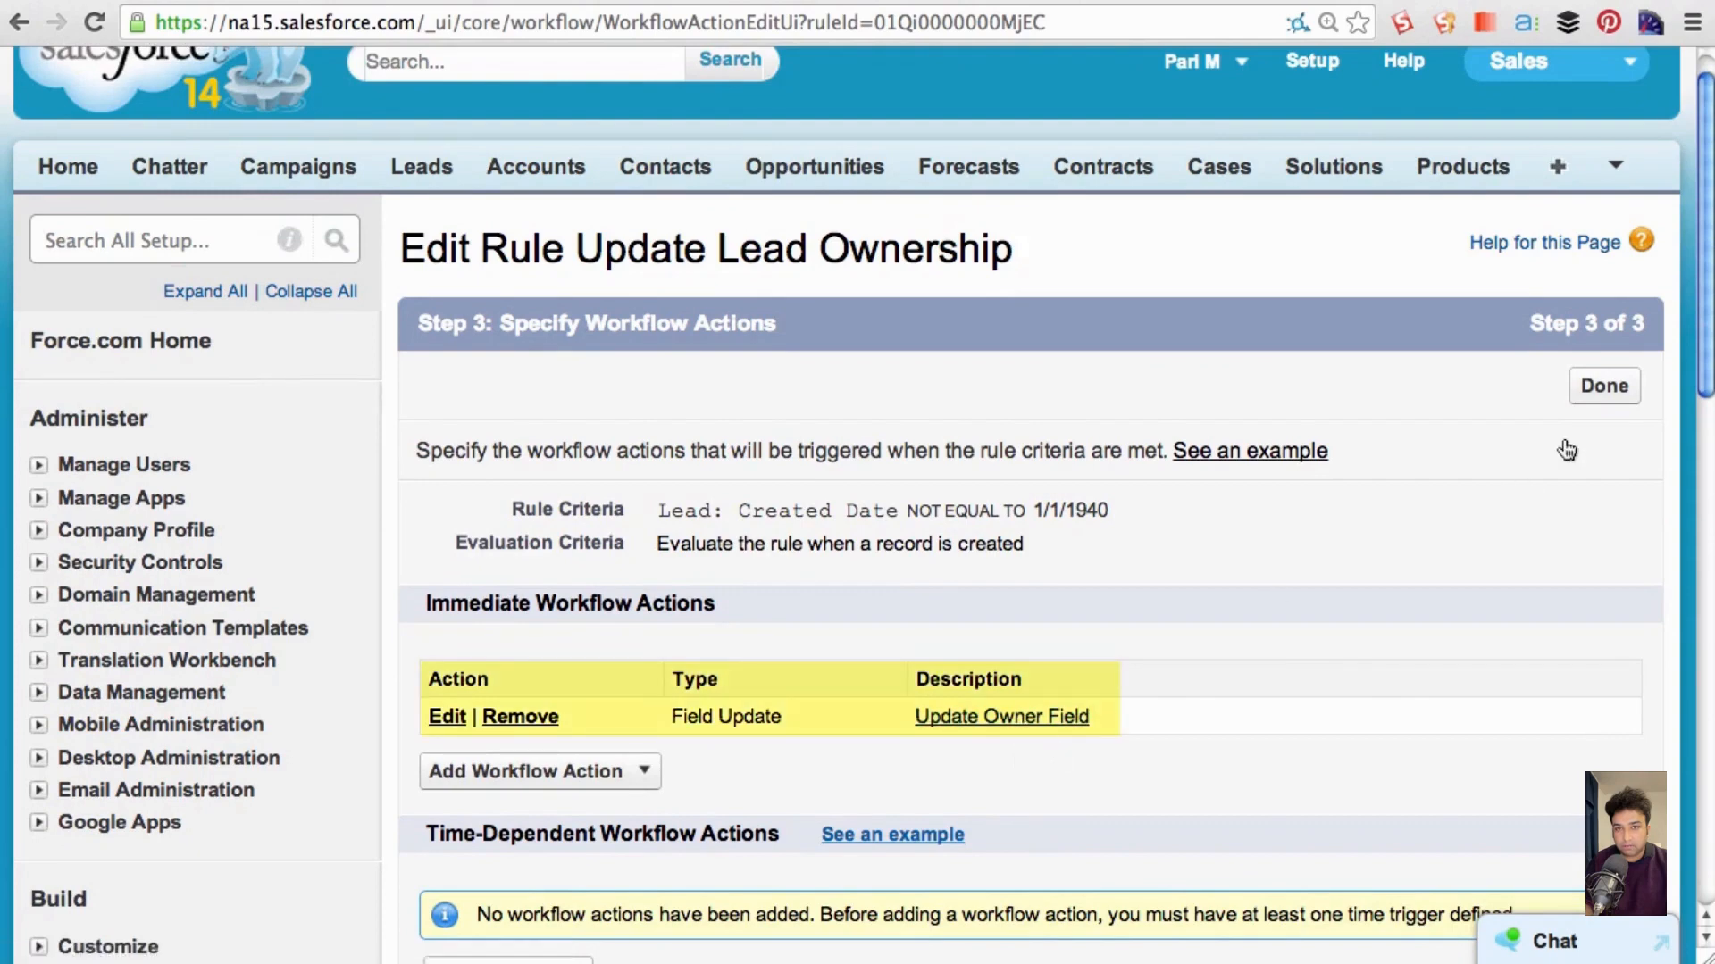
pyautogui.click(1601, 393)
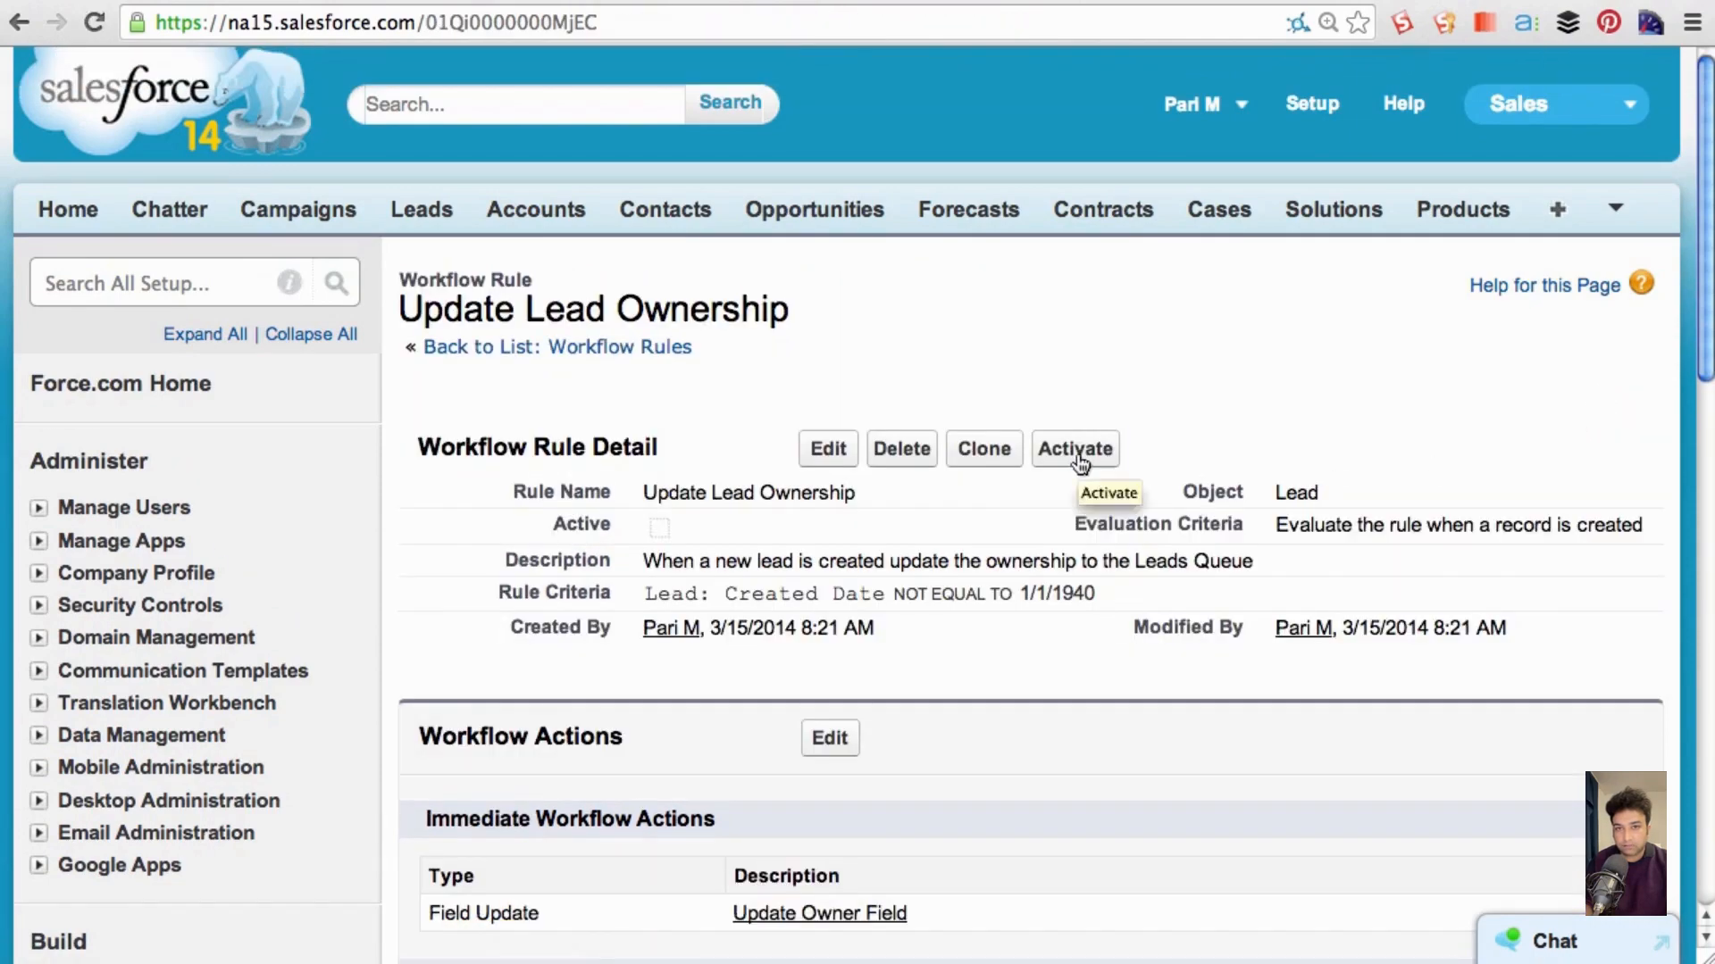
pyautogui.click(1077, 454)
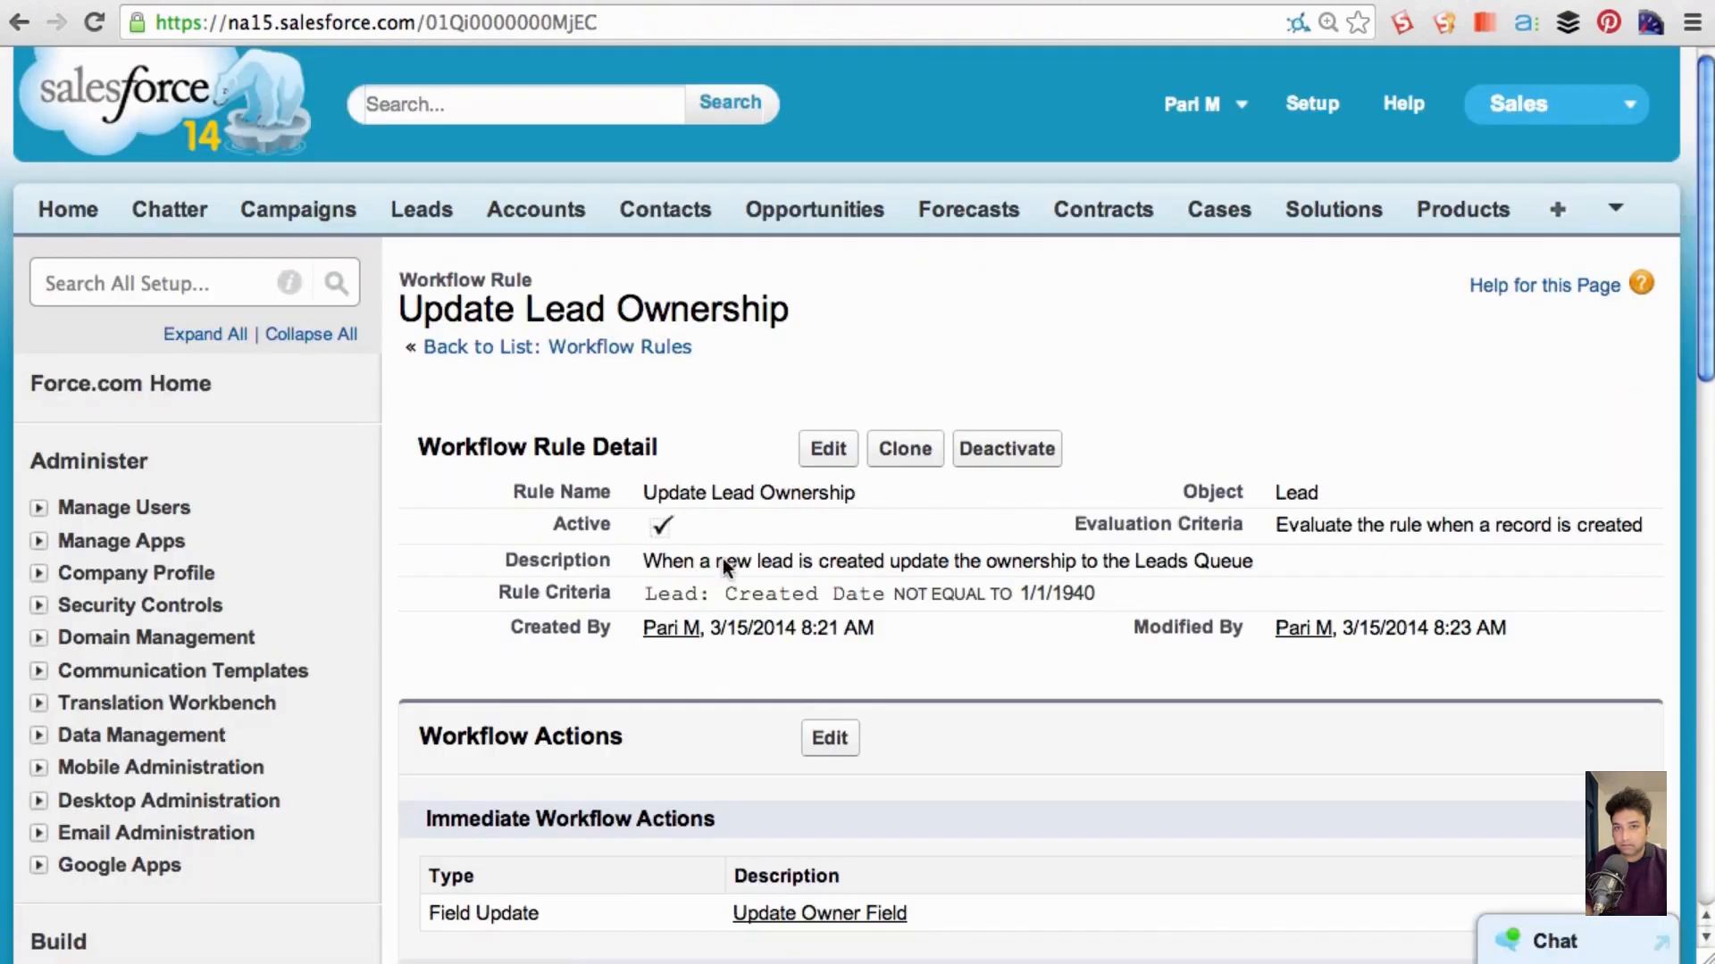
pyautogui.click(423, 210)
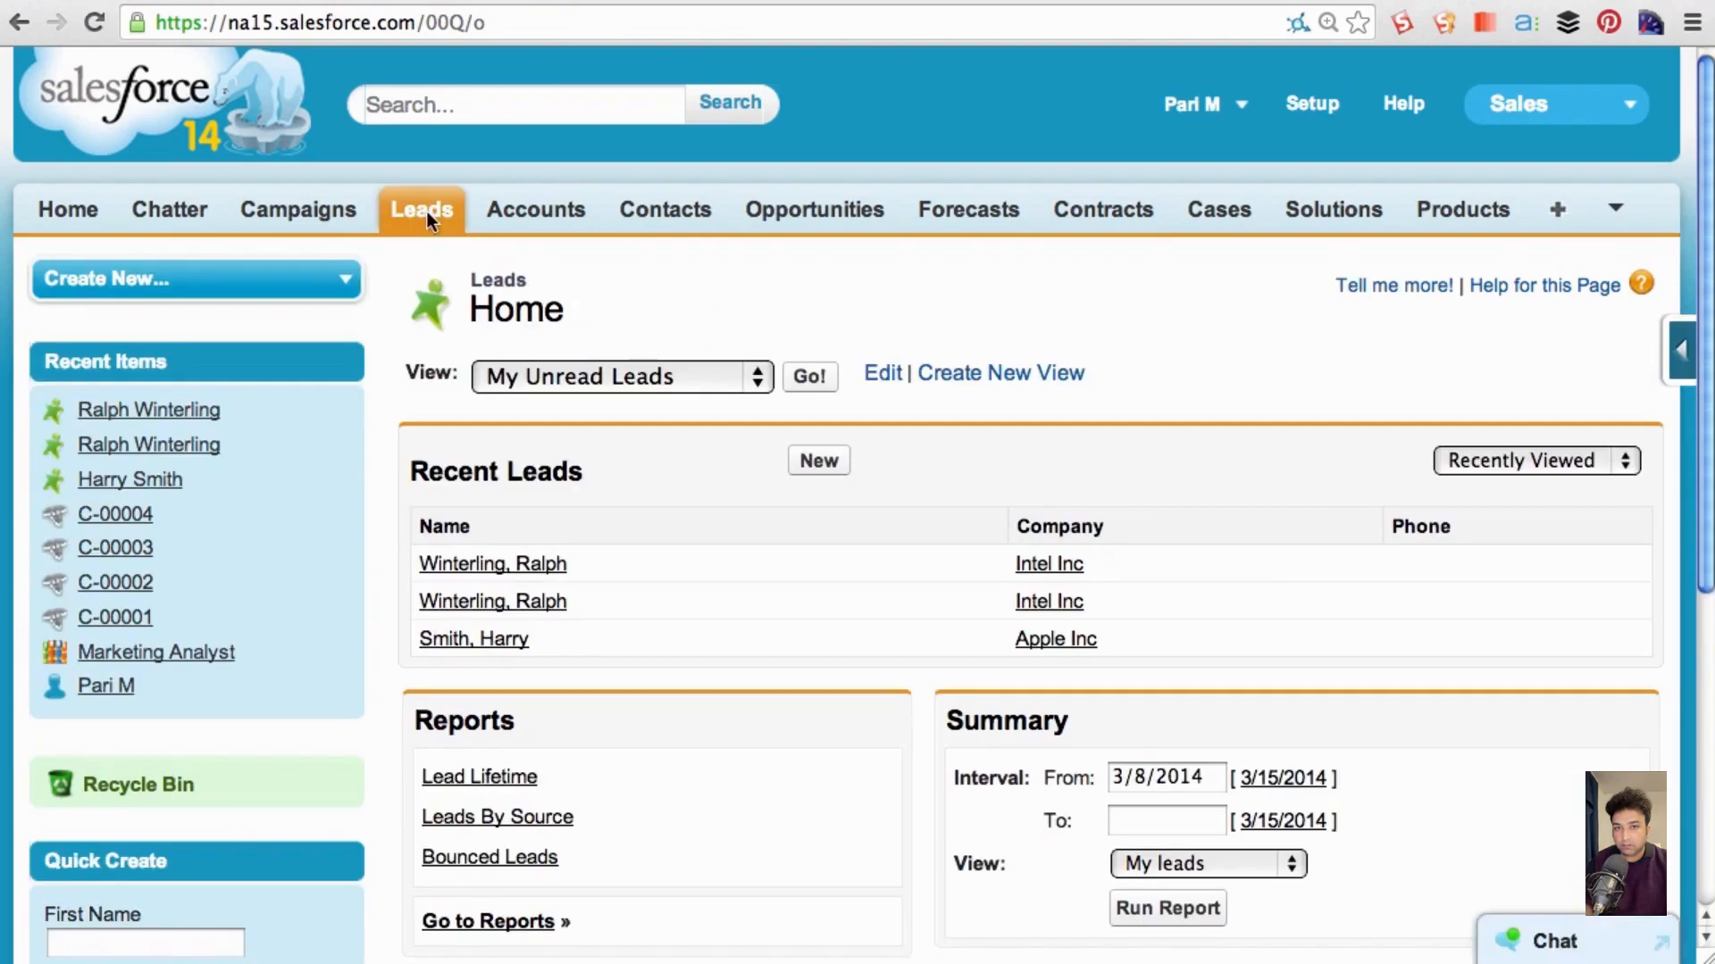
# Step: Save a new test lead with a contact's name and company Nirvana Inc, then check its owner
pyautogui.click(818, 461)
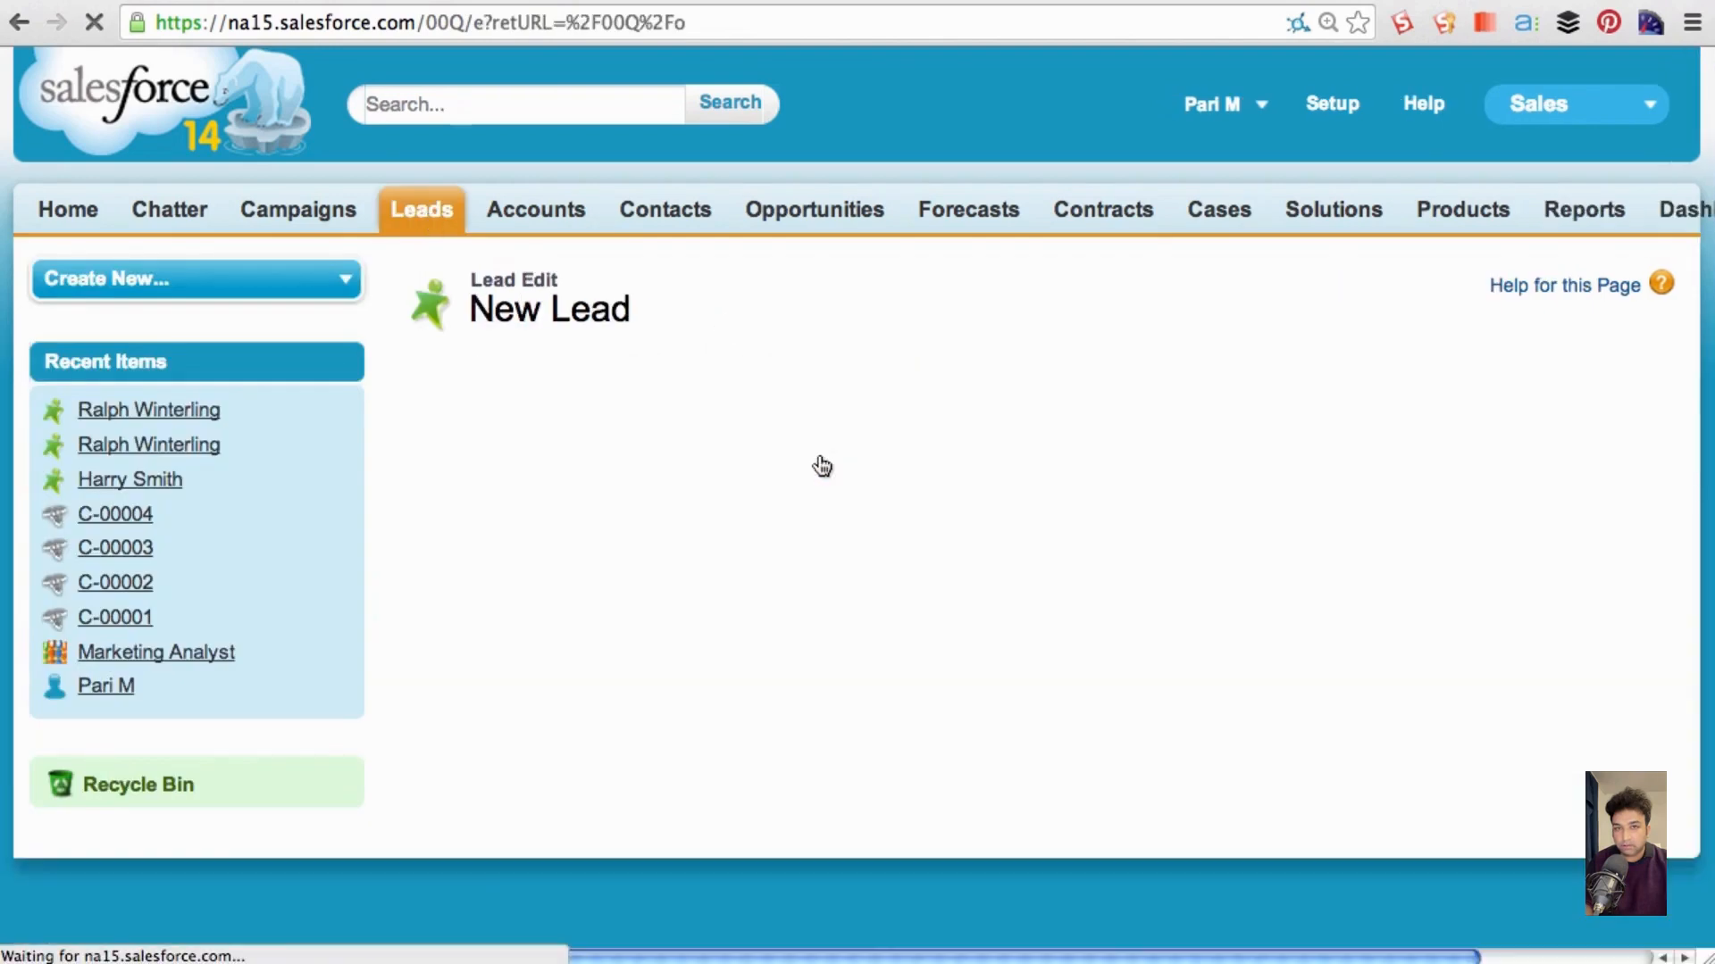
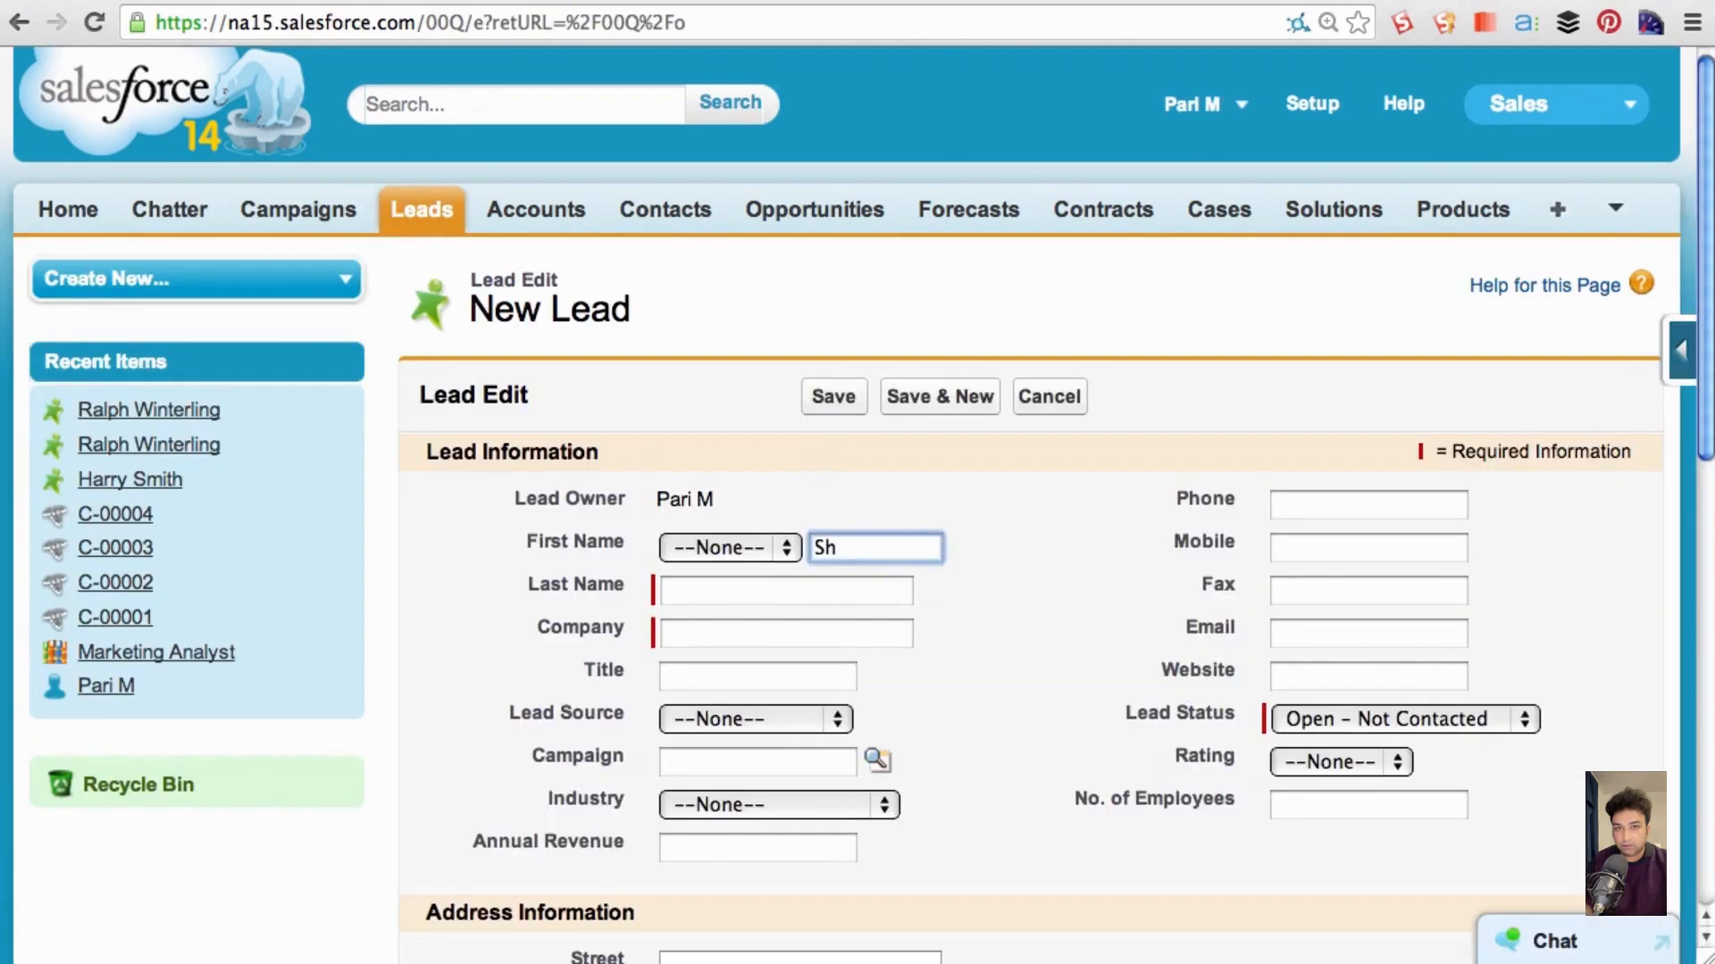
pyautogui.press('Tab')
pyautogui.press('Tab')
pyautogui.write('Ni')
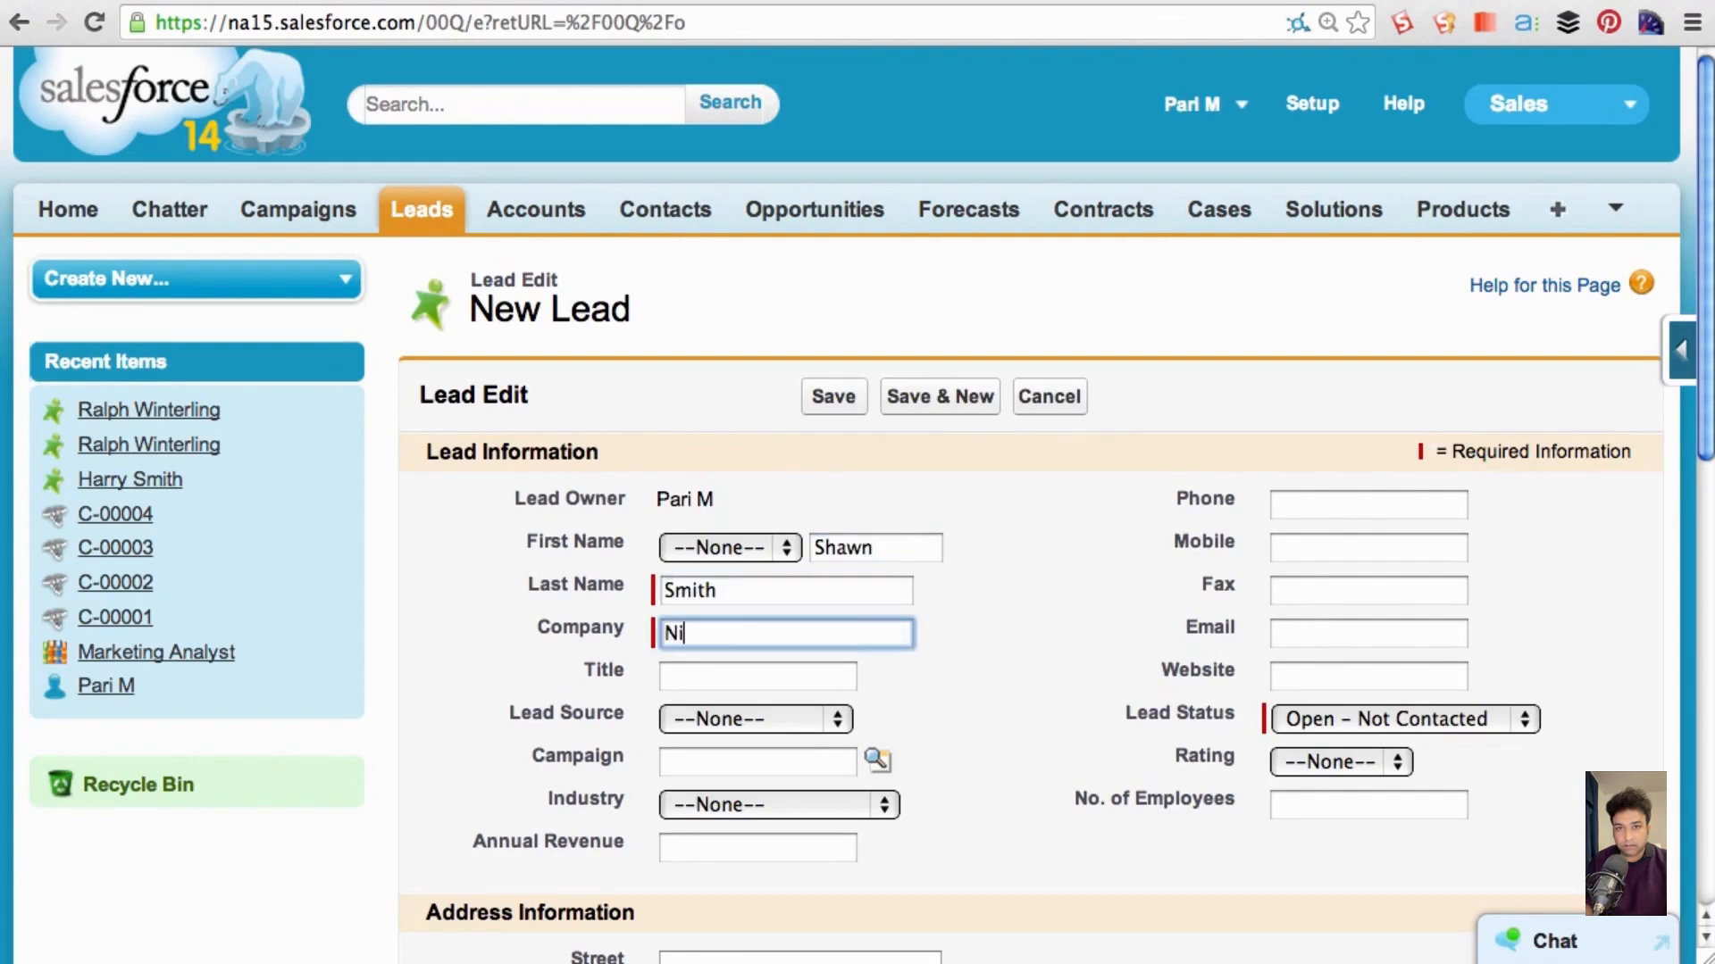
pyautogui.write('rvana Inc')
pyautogui.click(849, 400)
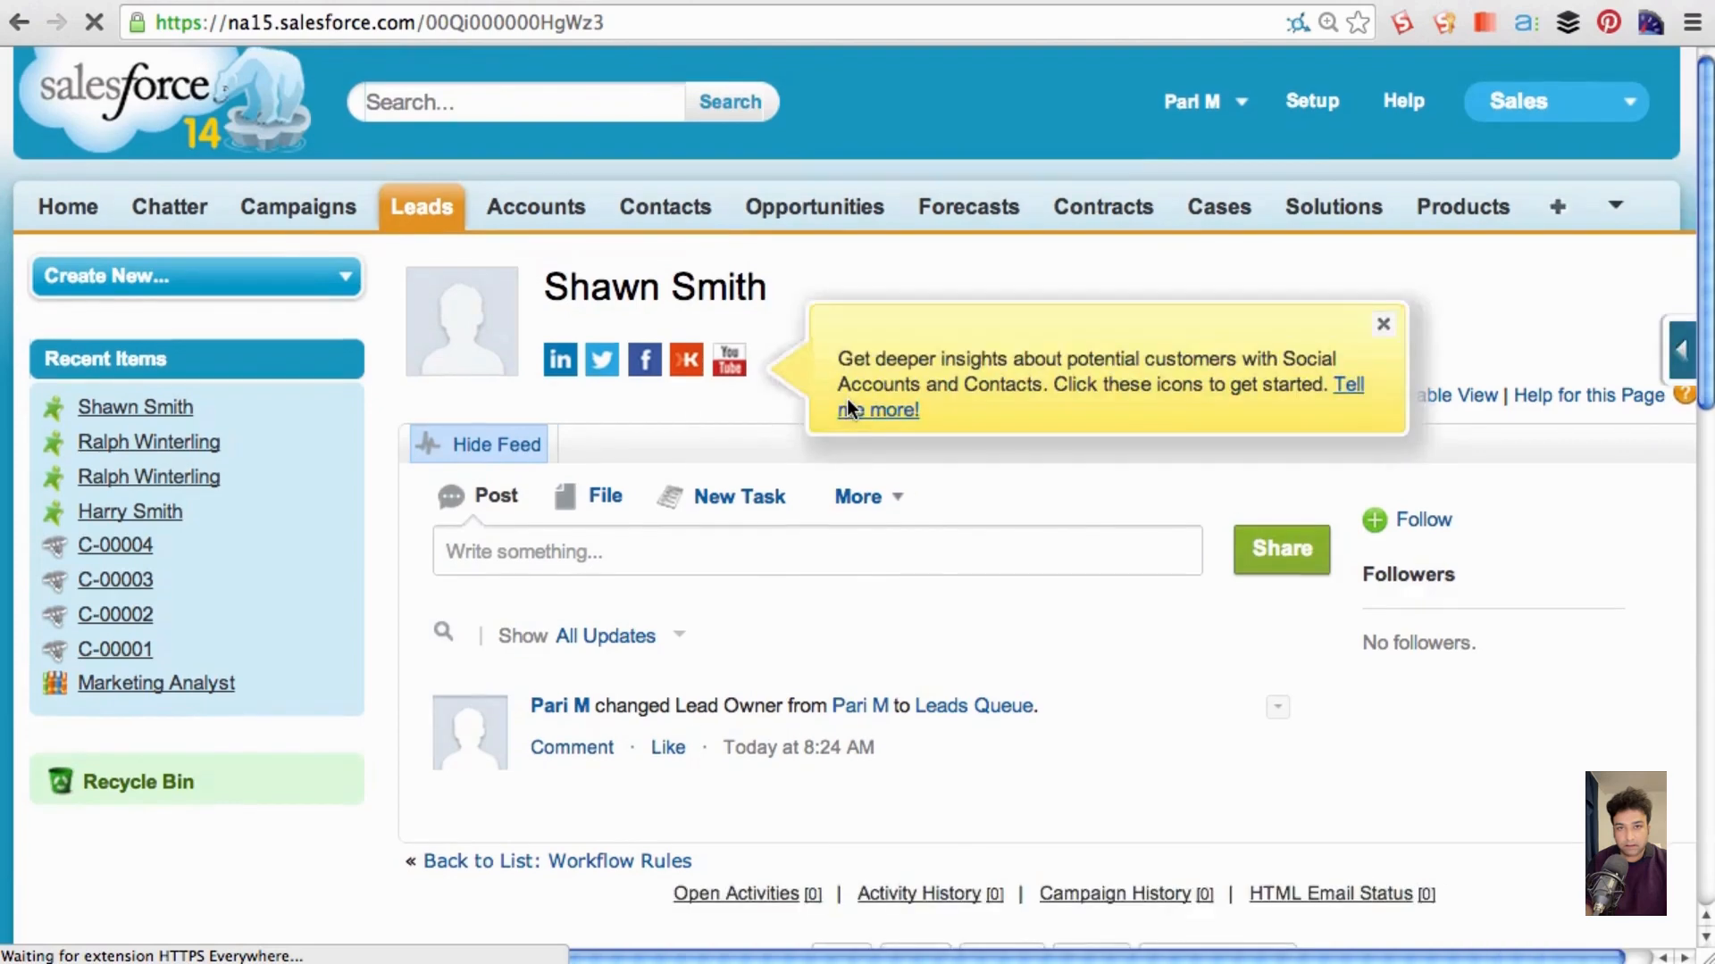
pyautogui.scroll(-5, 847, 398)
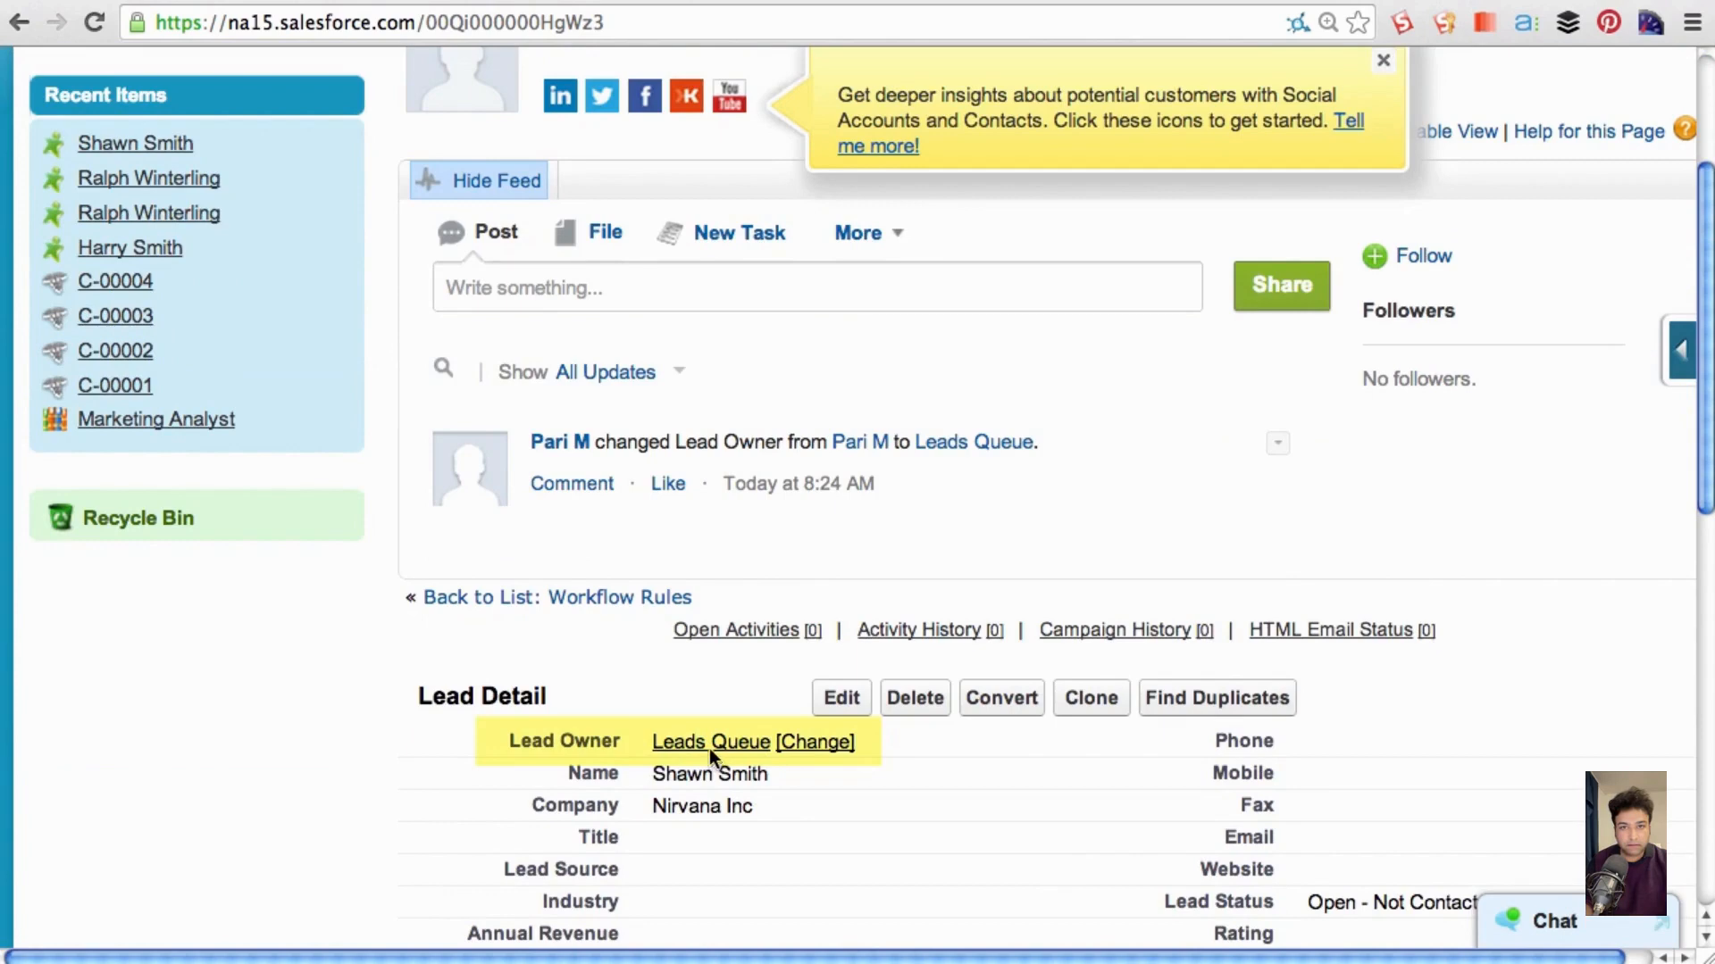
pyautogui.scroll(5, 1095, 538)
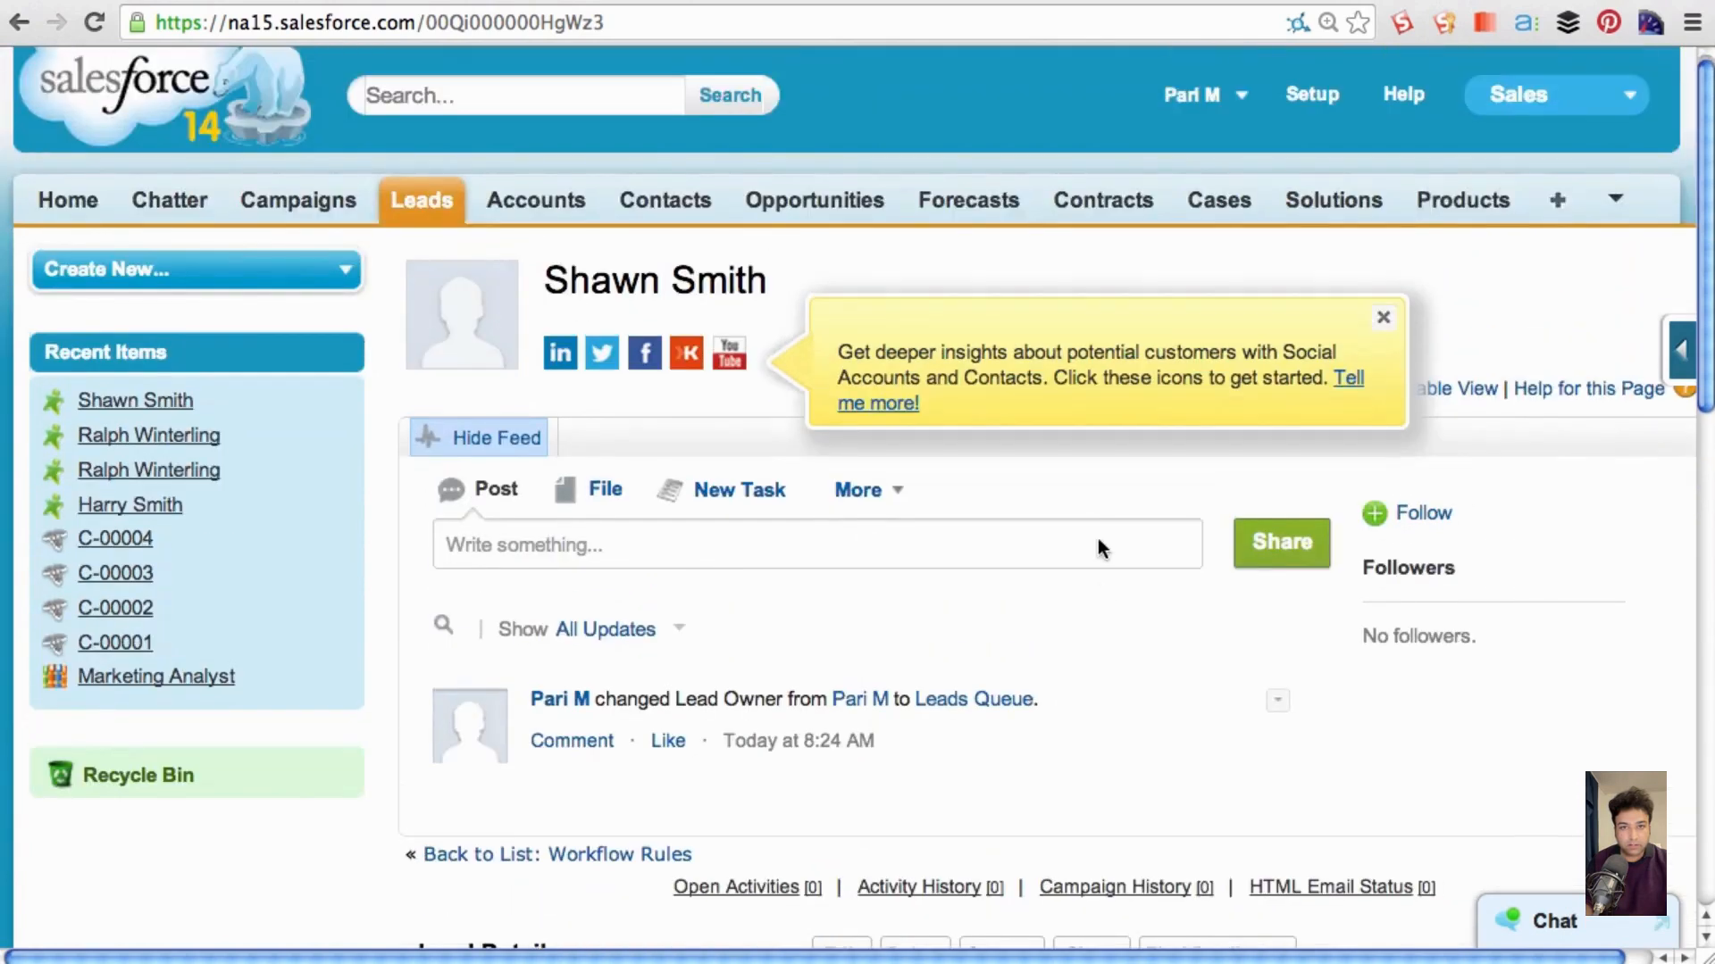
# Step: In the Leads Queue view, accept the Nirvana Inc lead, then reopen it from Recent Leads
pyautogui.click(431, 207)
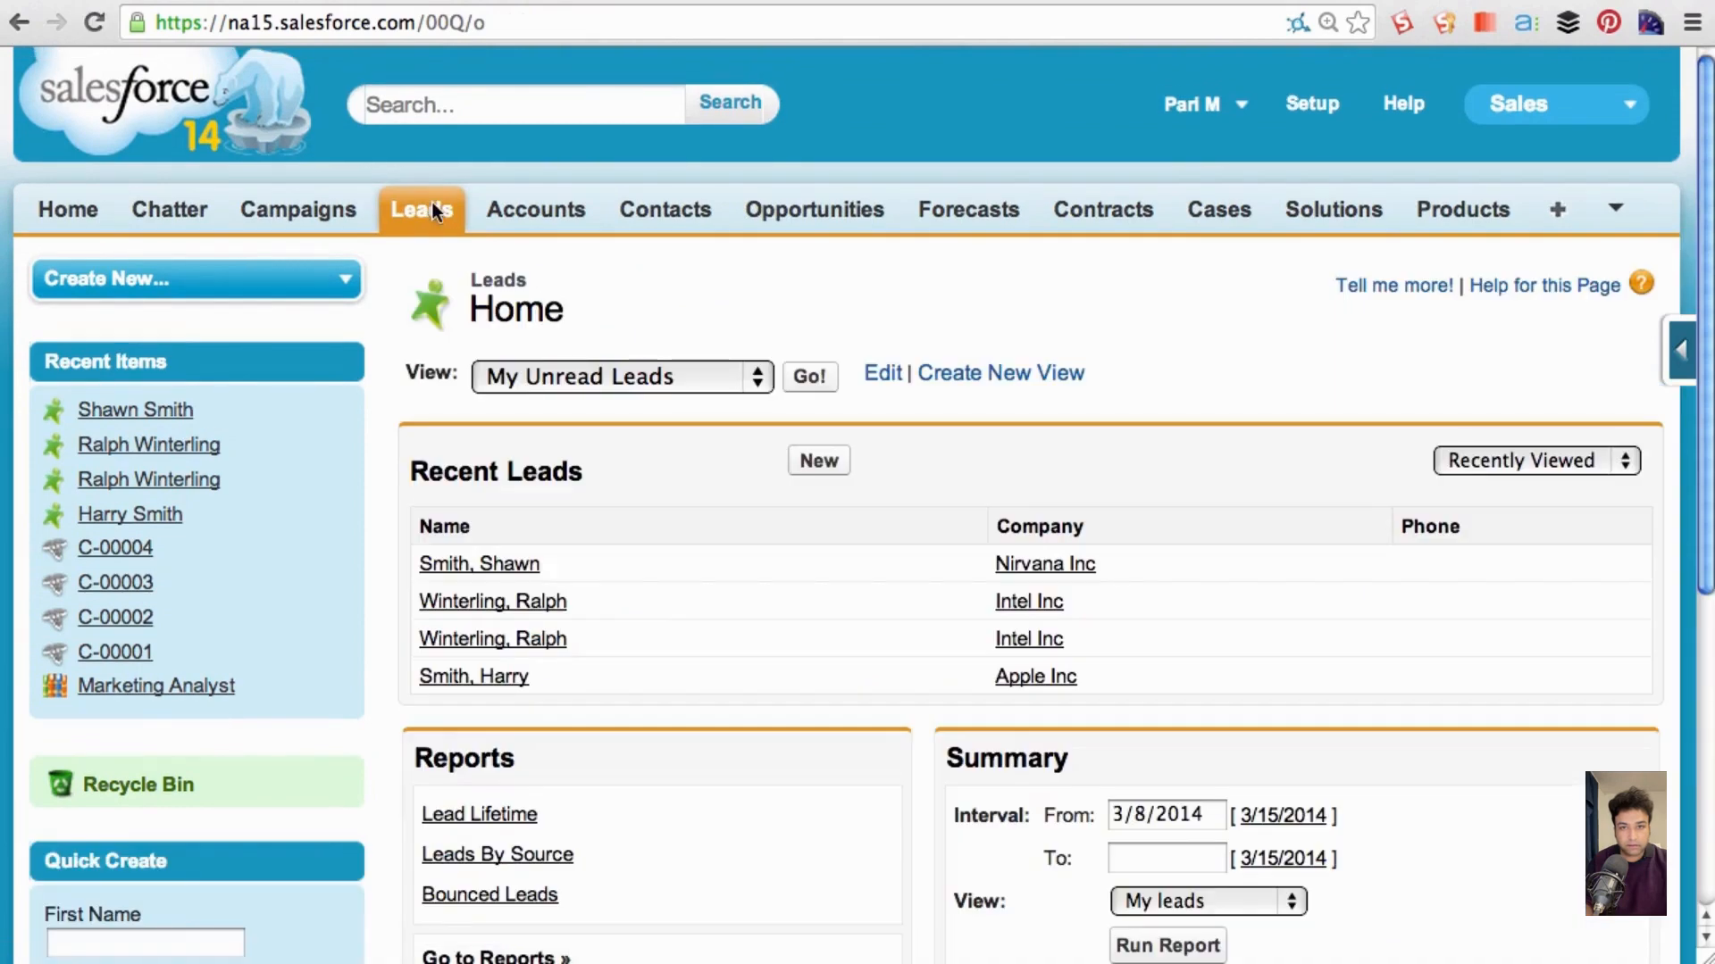
pyautogui.click(629, 383)
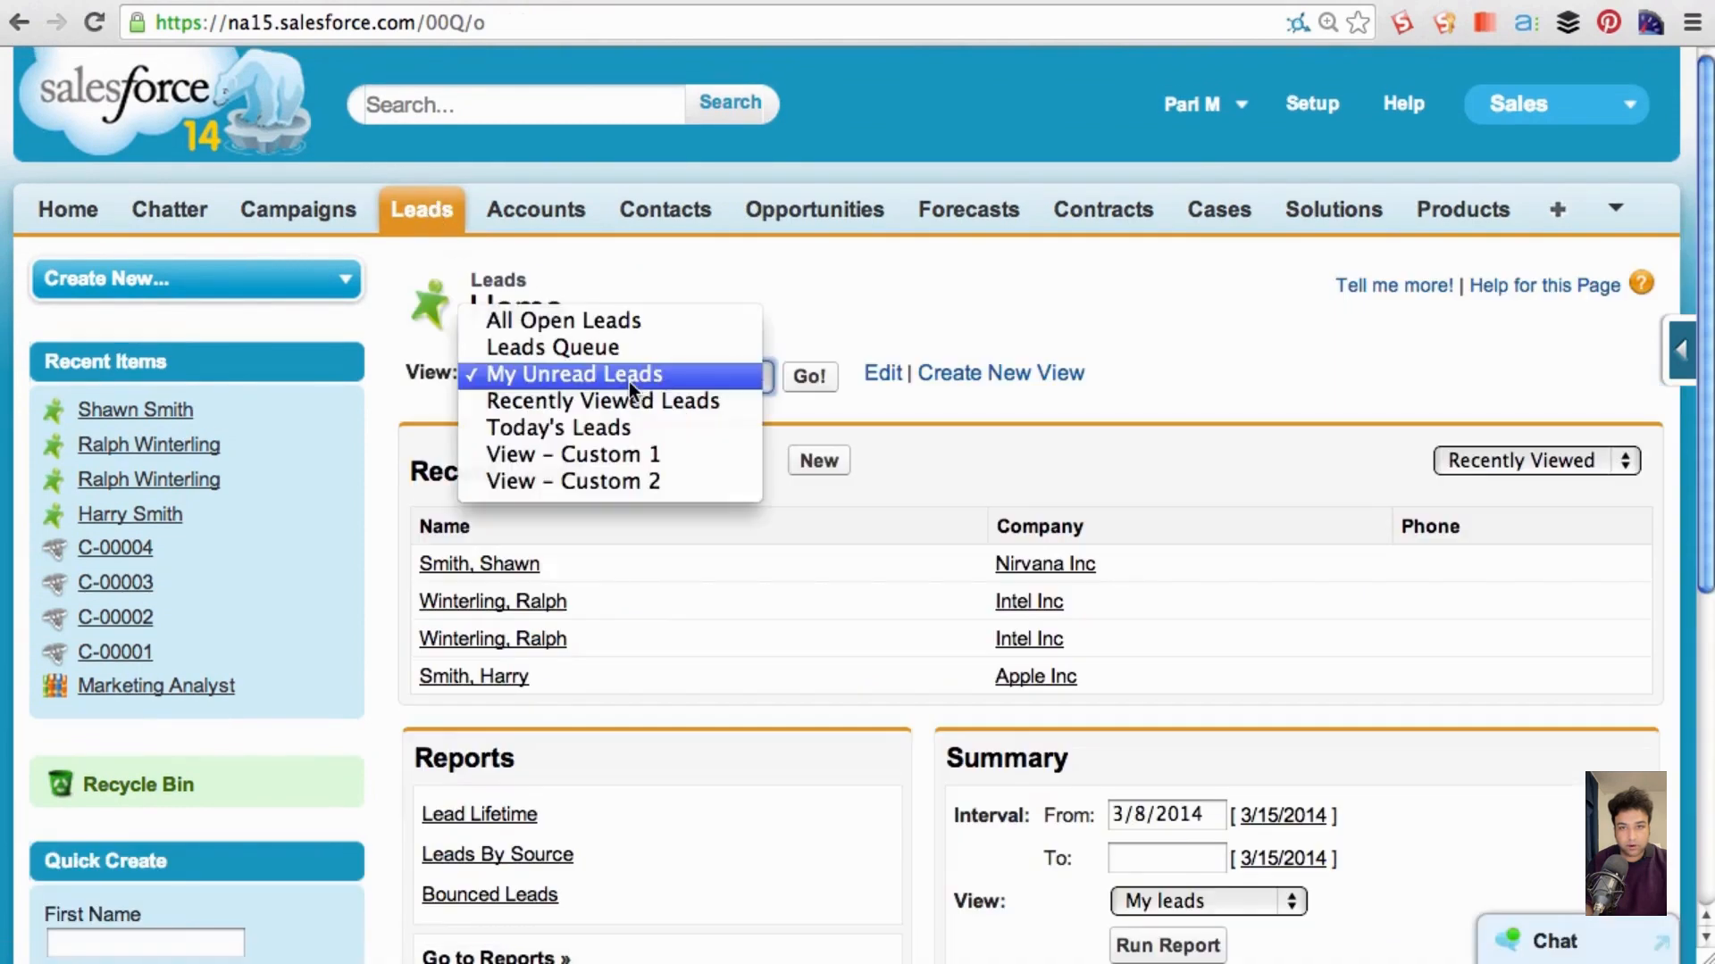
pyautogui.click(563, 348)
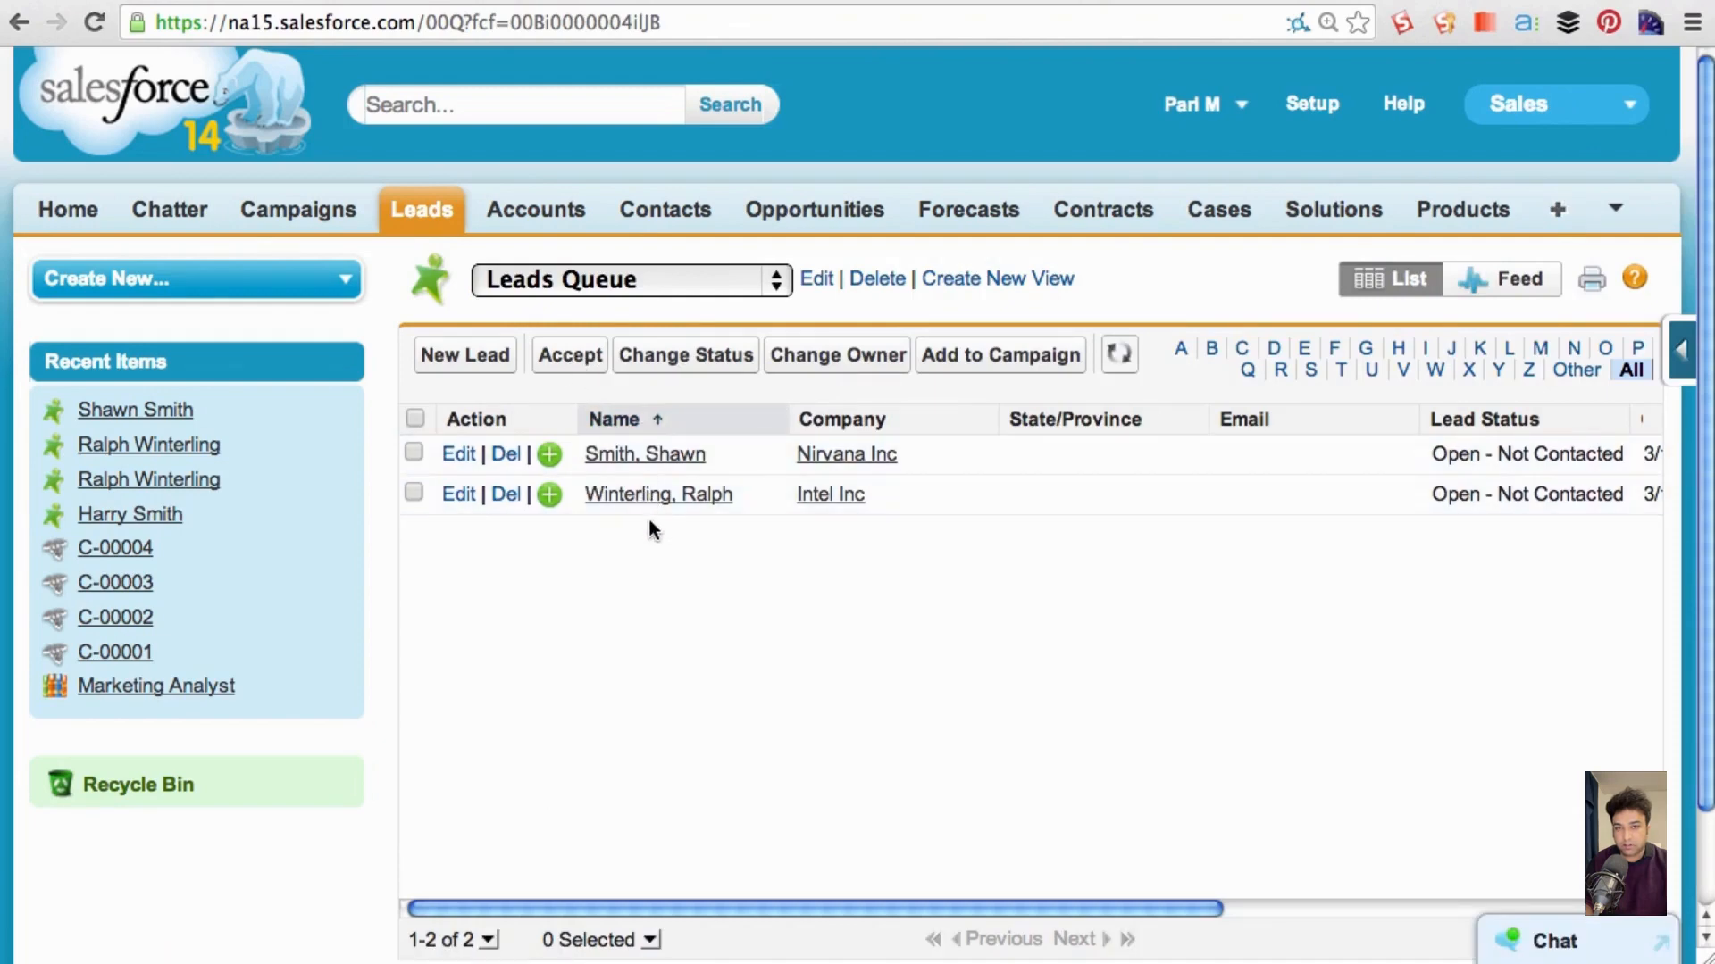
pyautogui.click(413, 453)
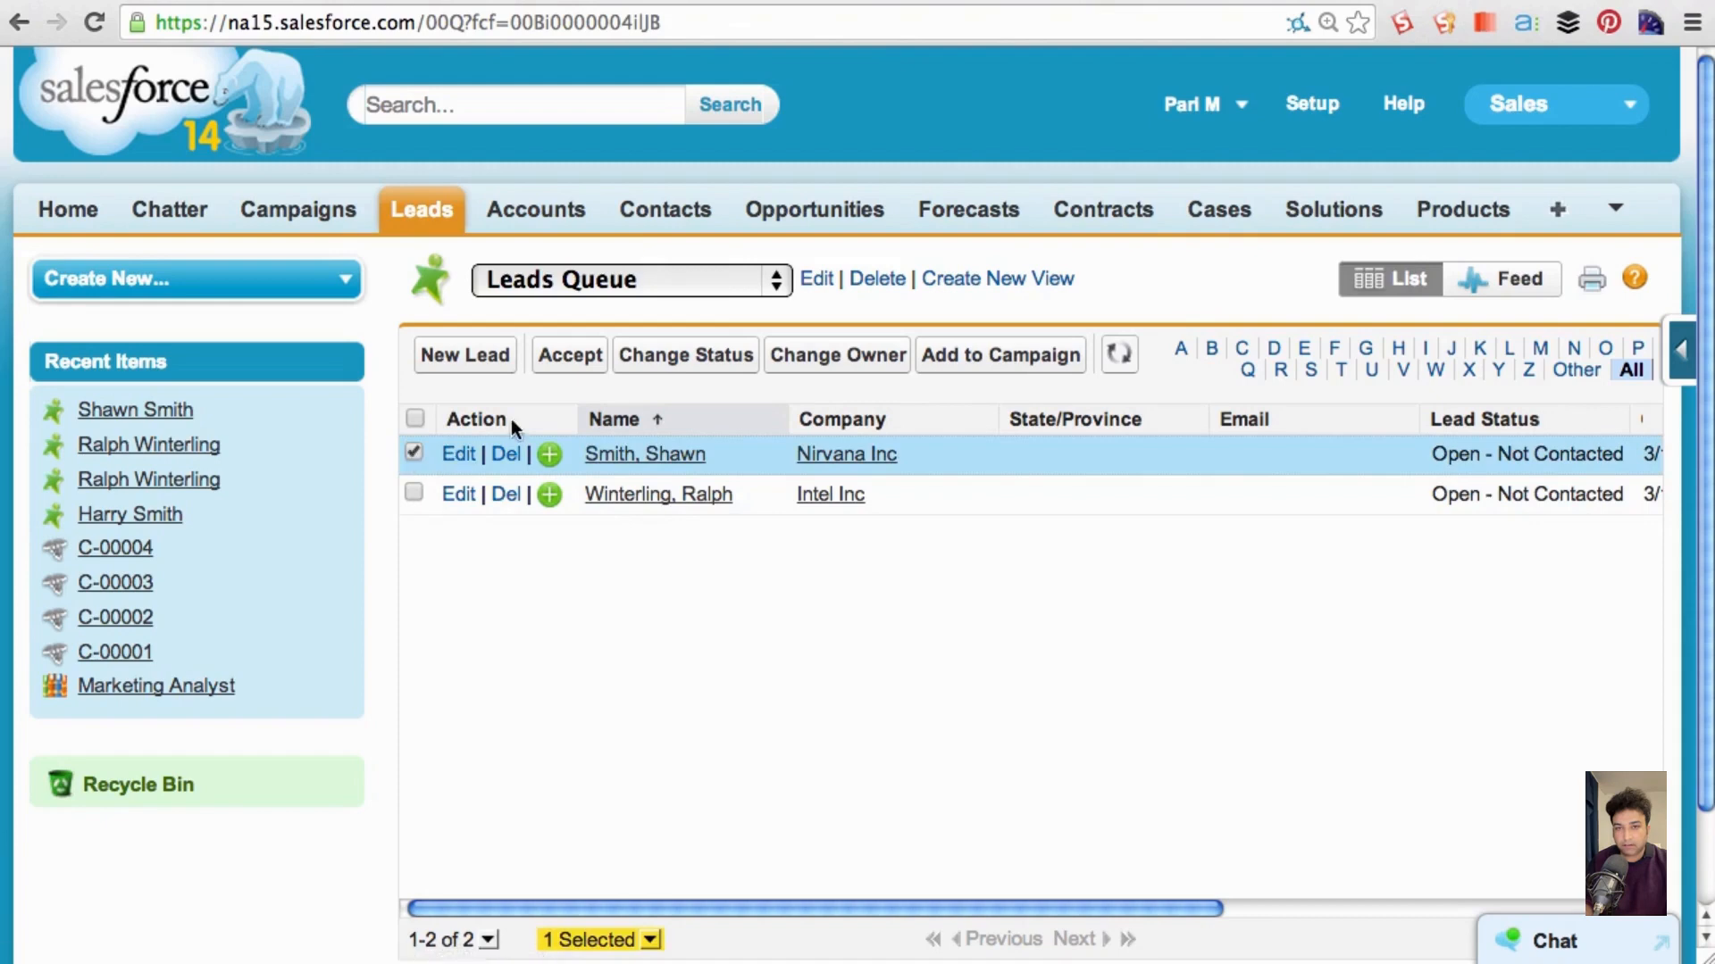
pyautogui.click(566, 361)
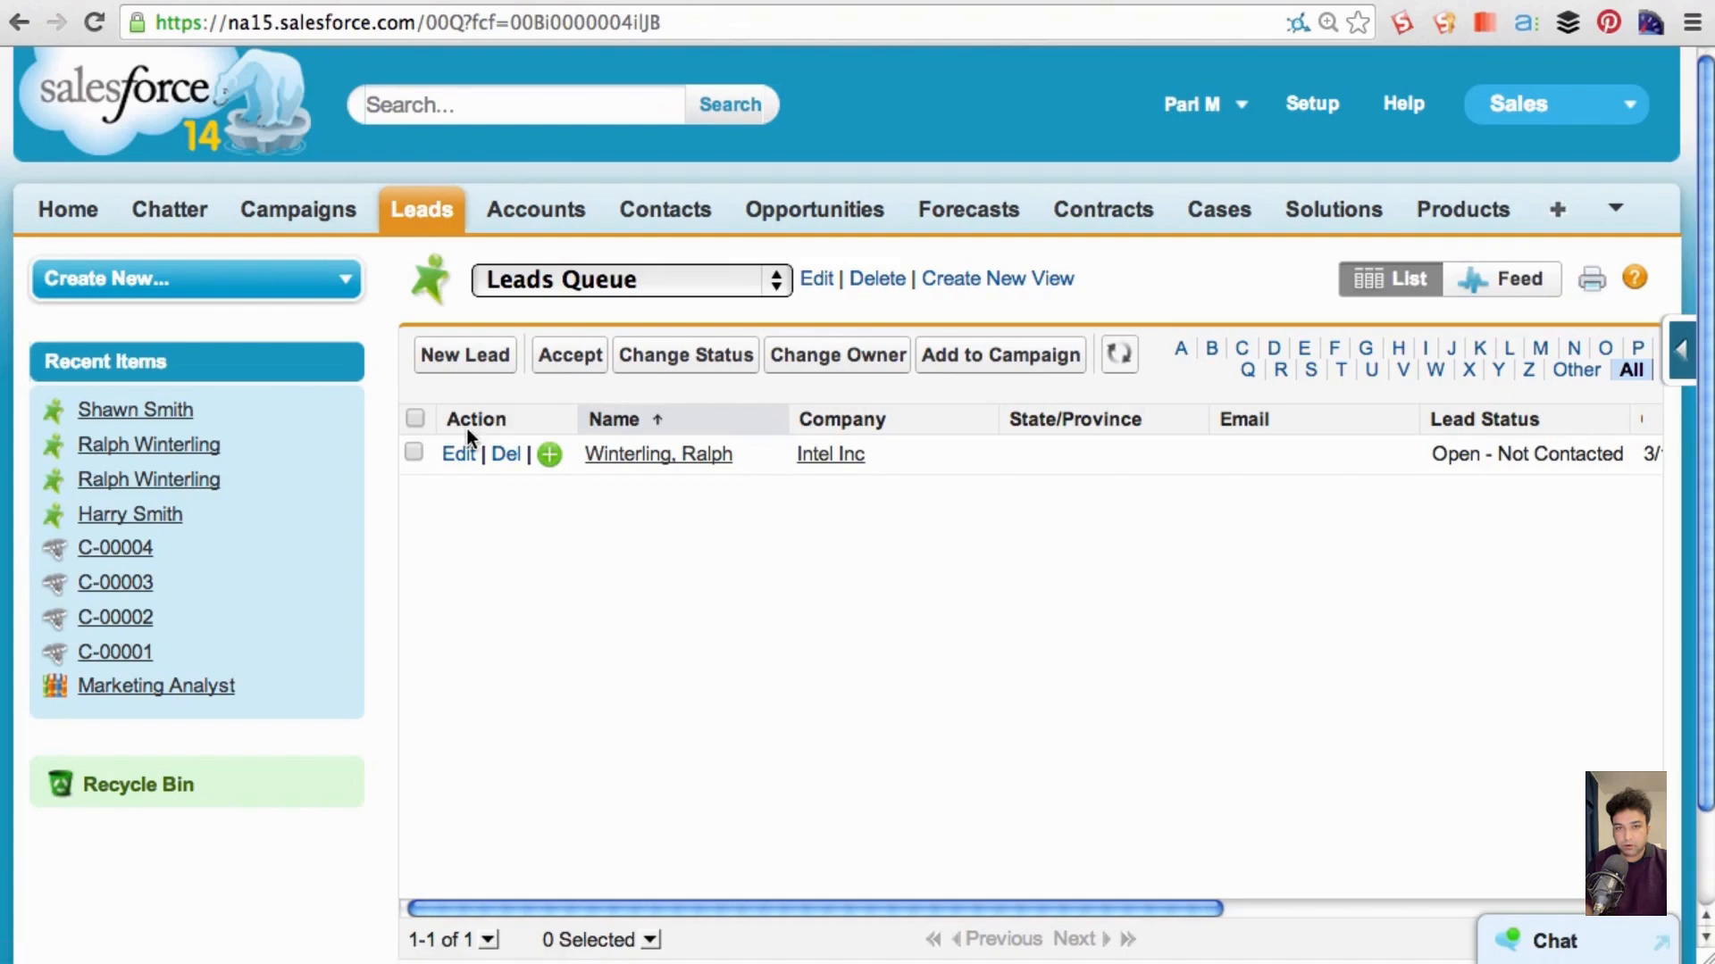
pyautogui.click(416, 217)
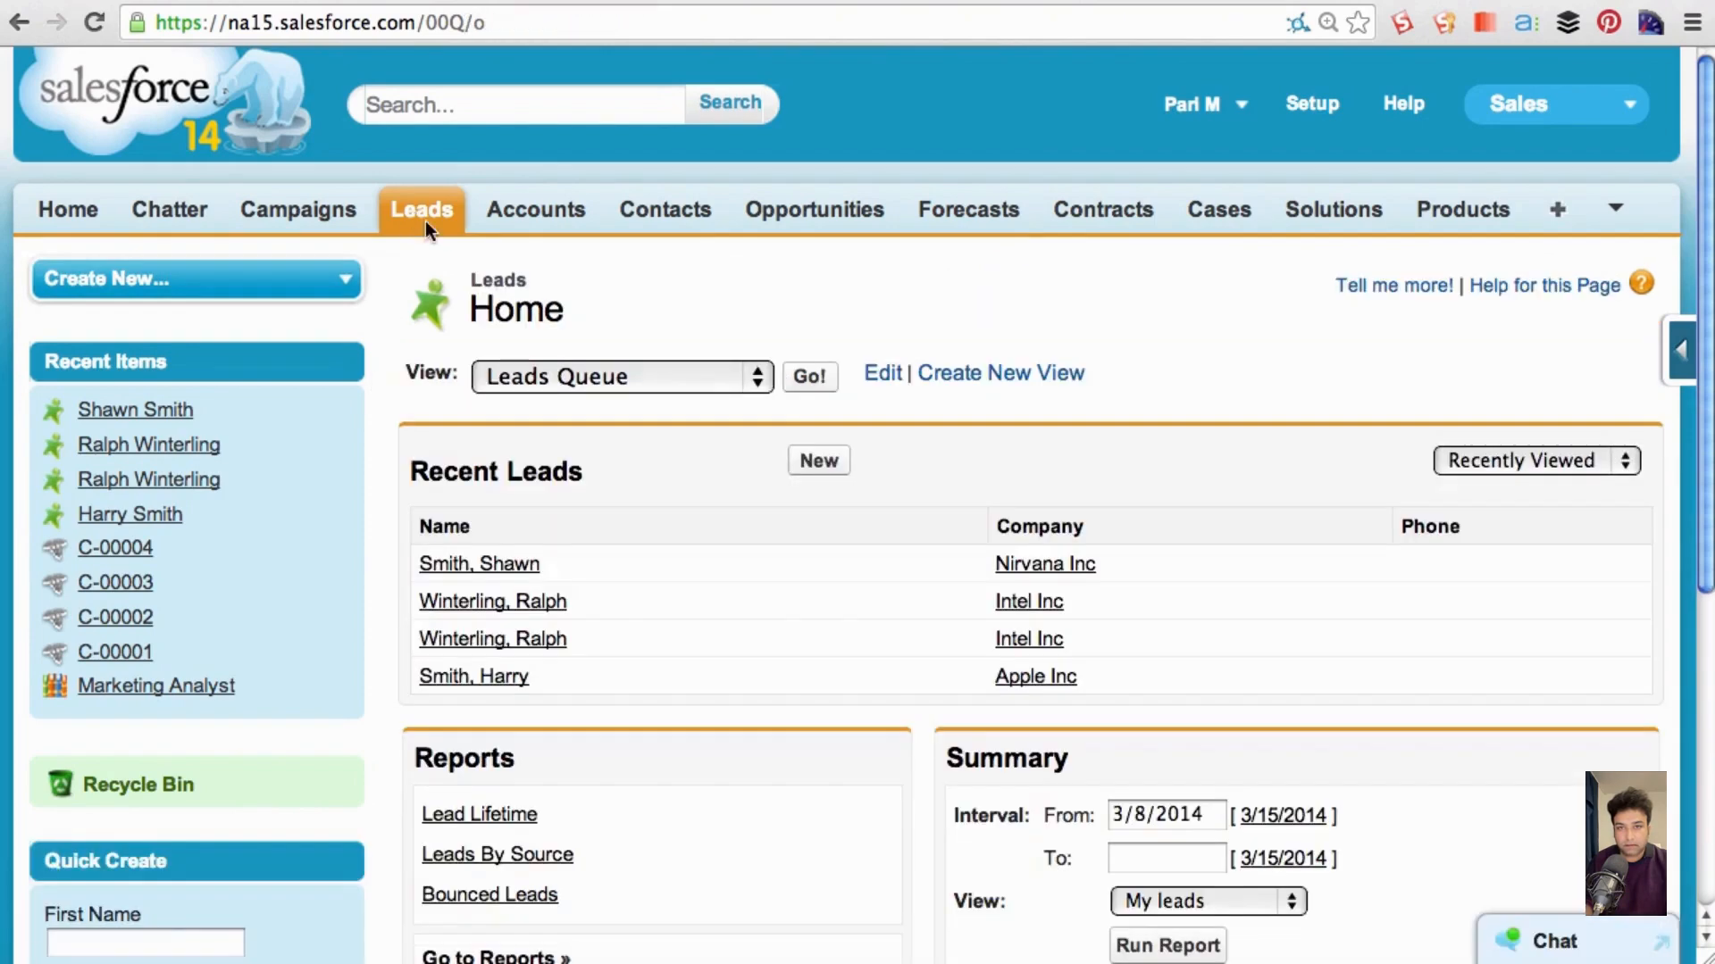
pyautogui.click(509, 560)
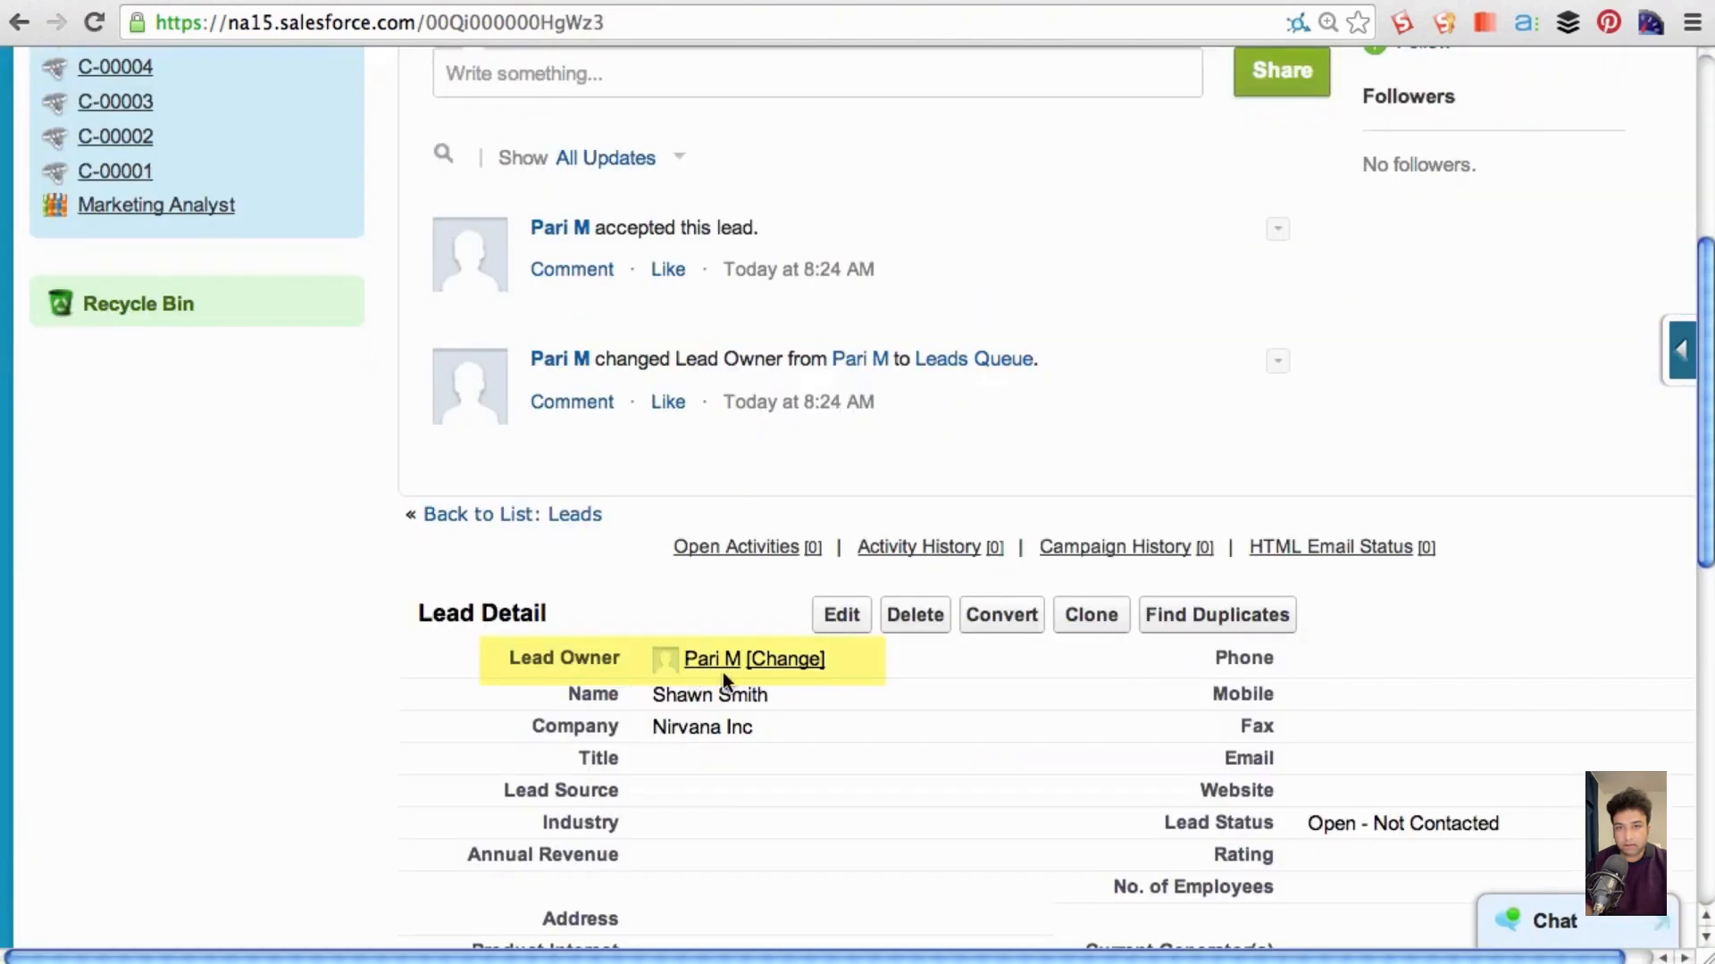
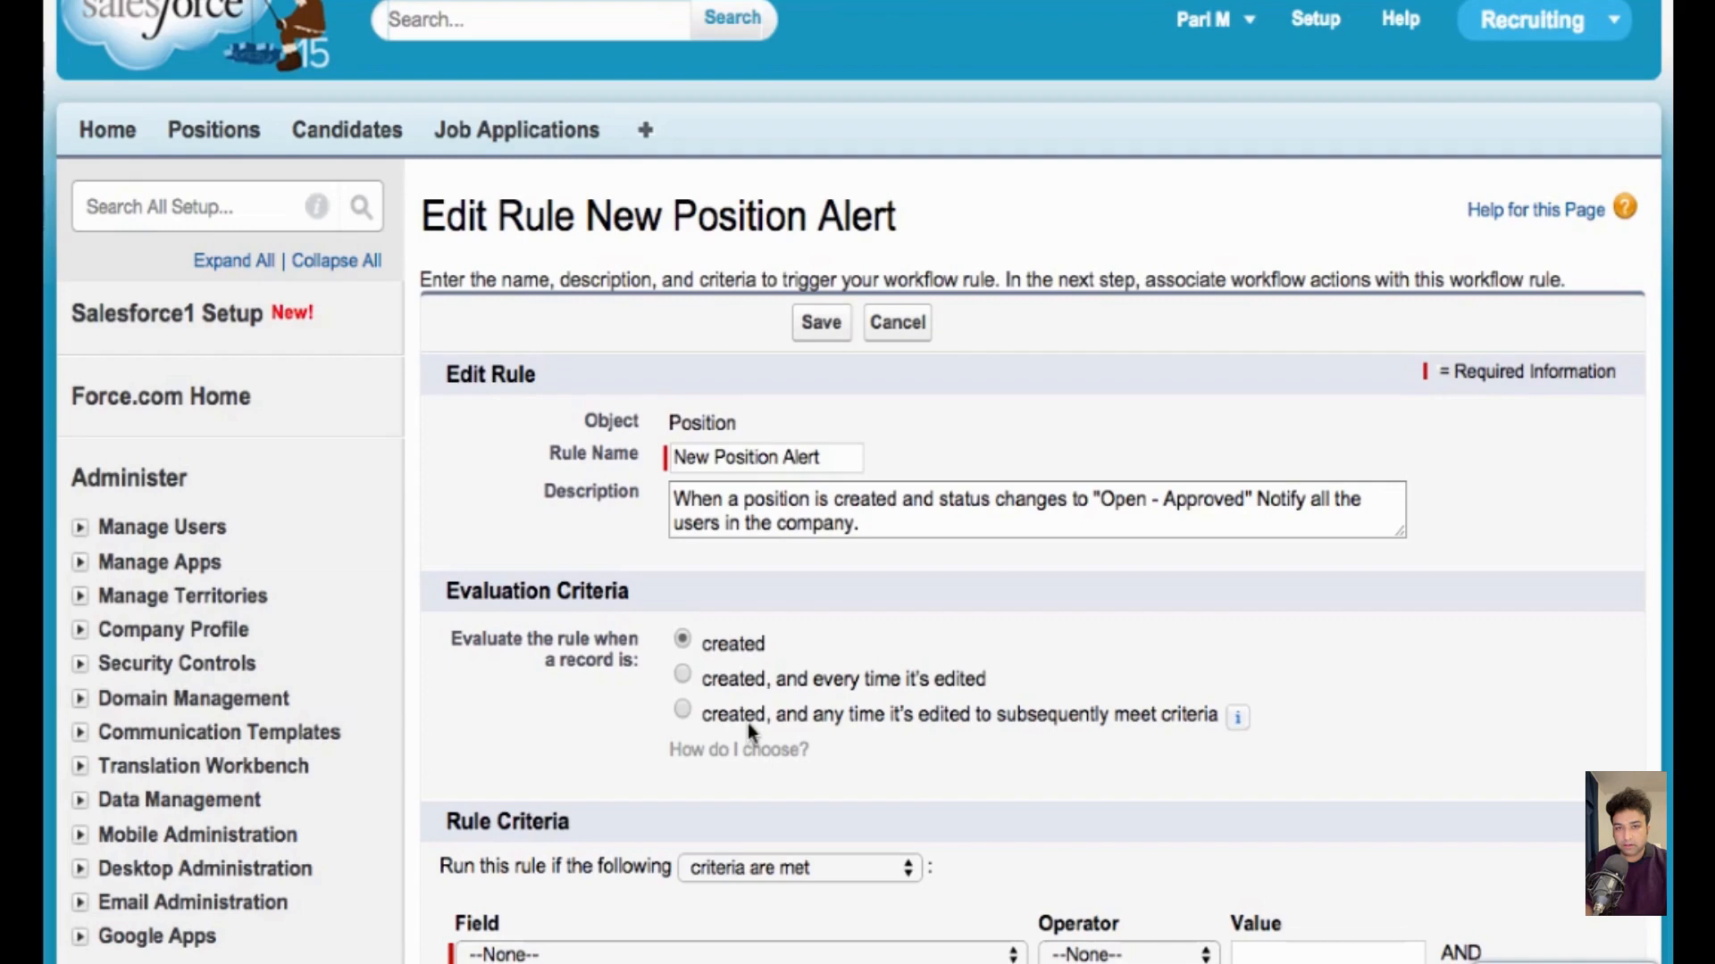
# Step: Set the rule criteria to Position: Status equals Open - Approved, firing on create and later edits, and save
pyautogui.scroll(-5, 747, 721)
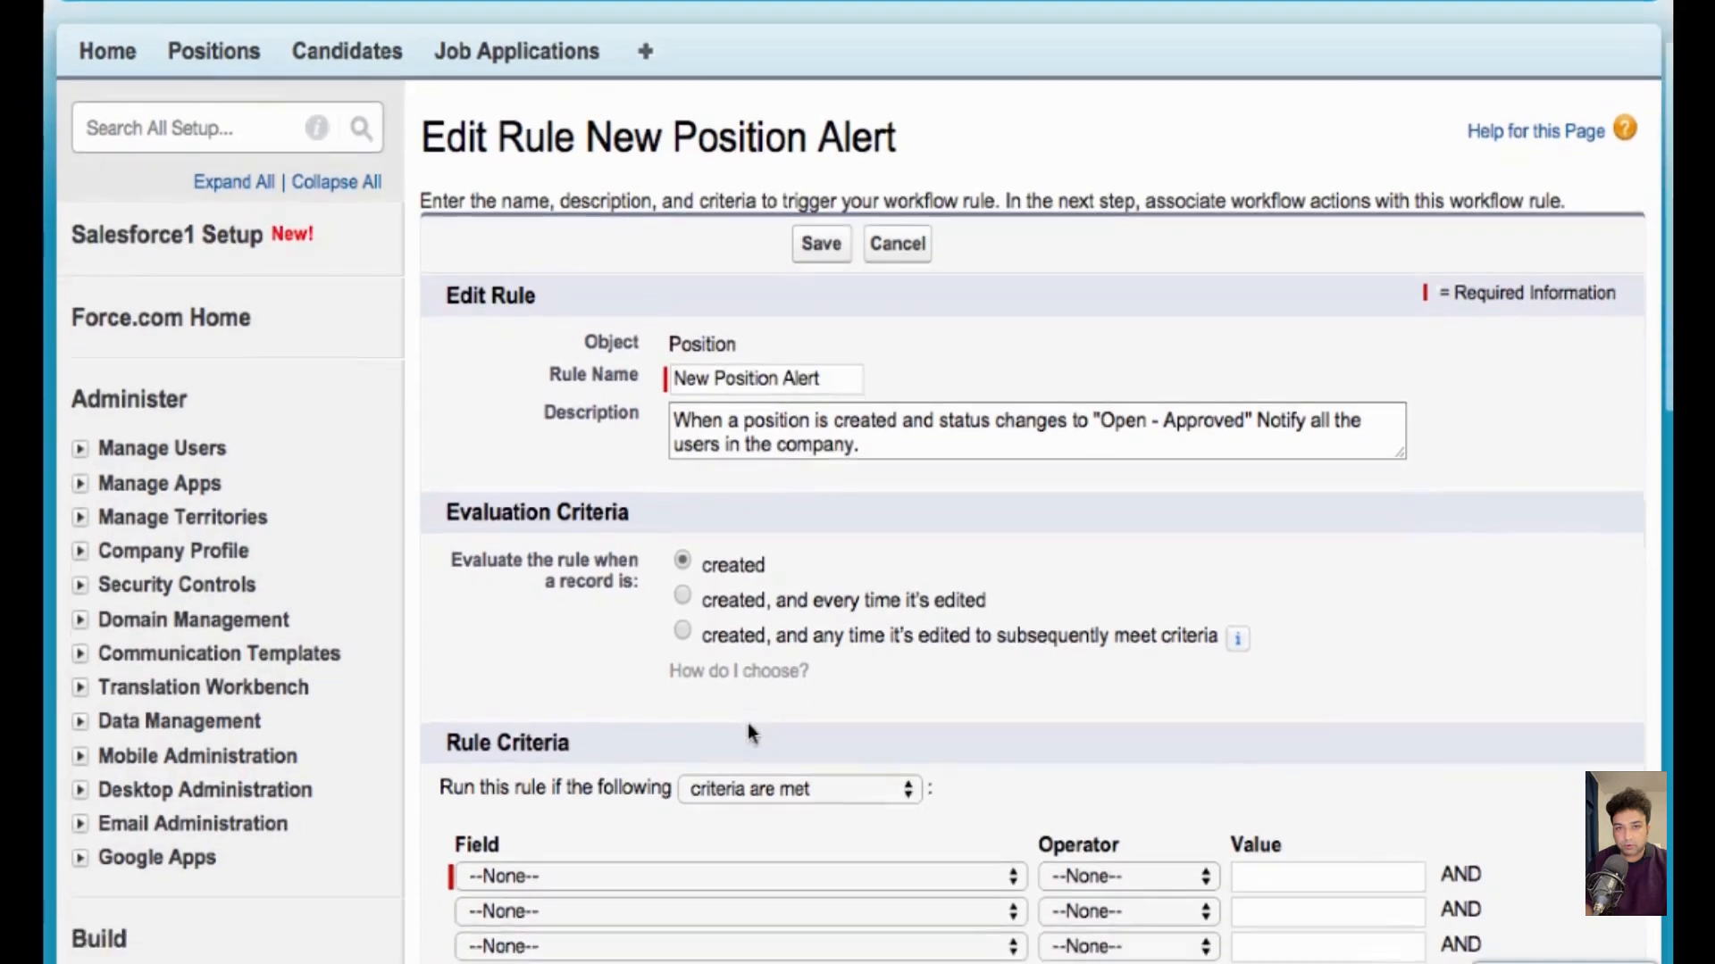
pyautogui.scroll(-3, 747, 721)
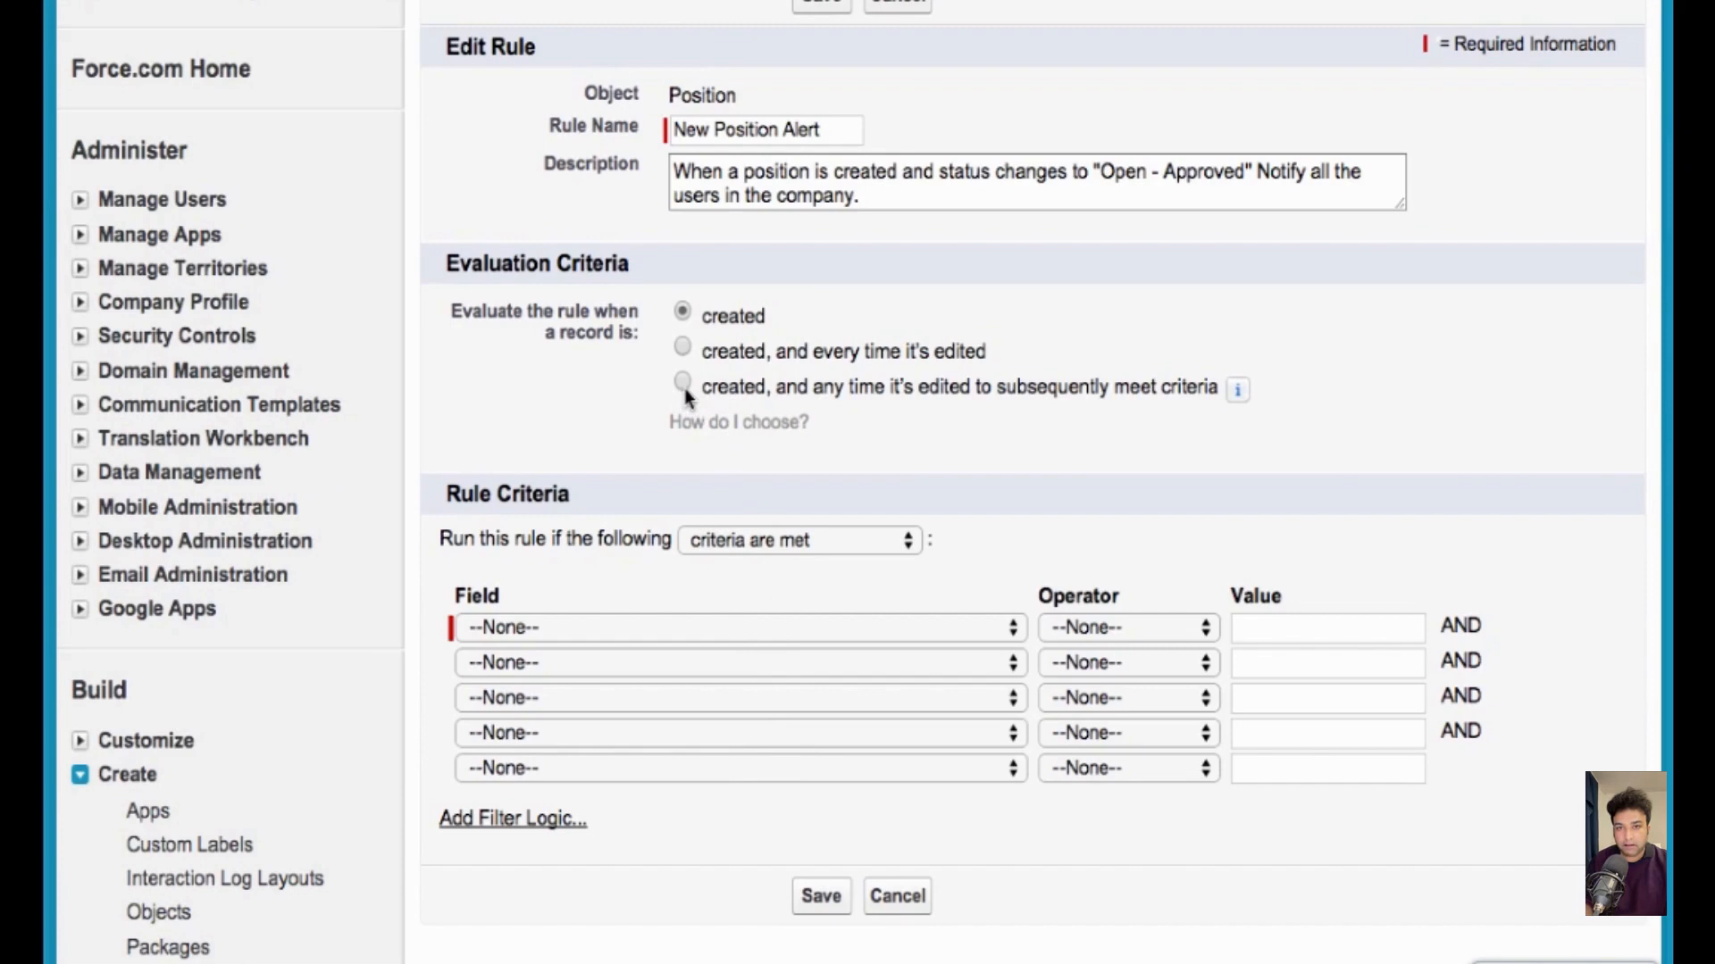
pyautogui.click(720, 627)
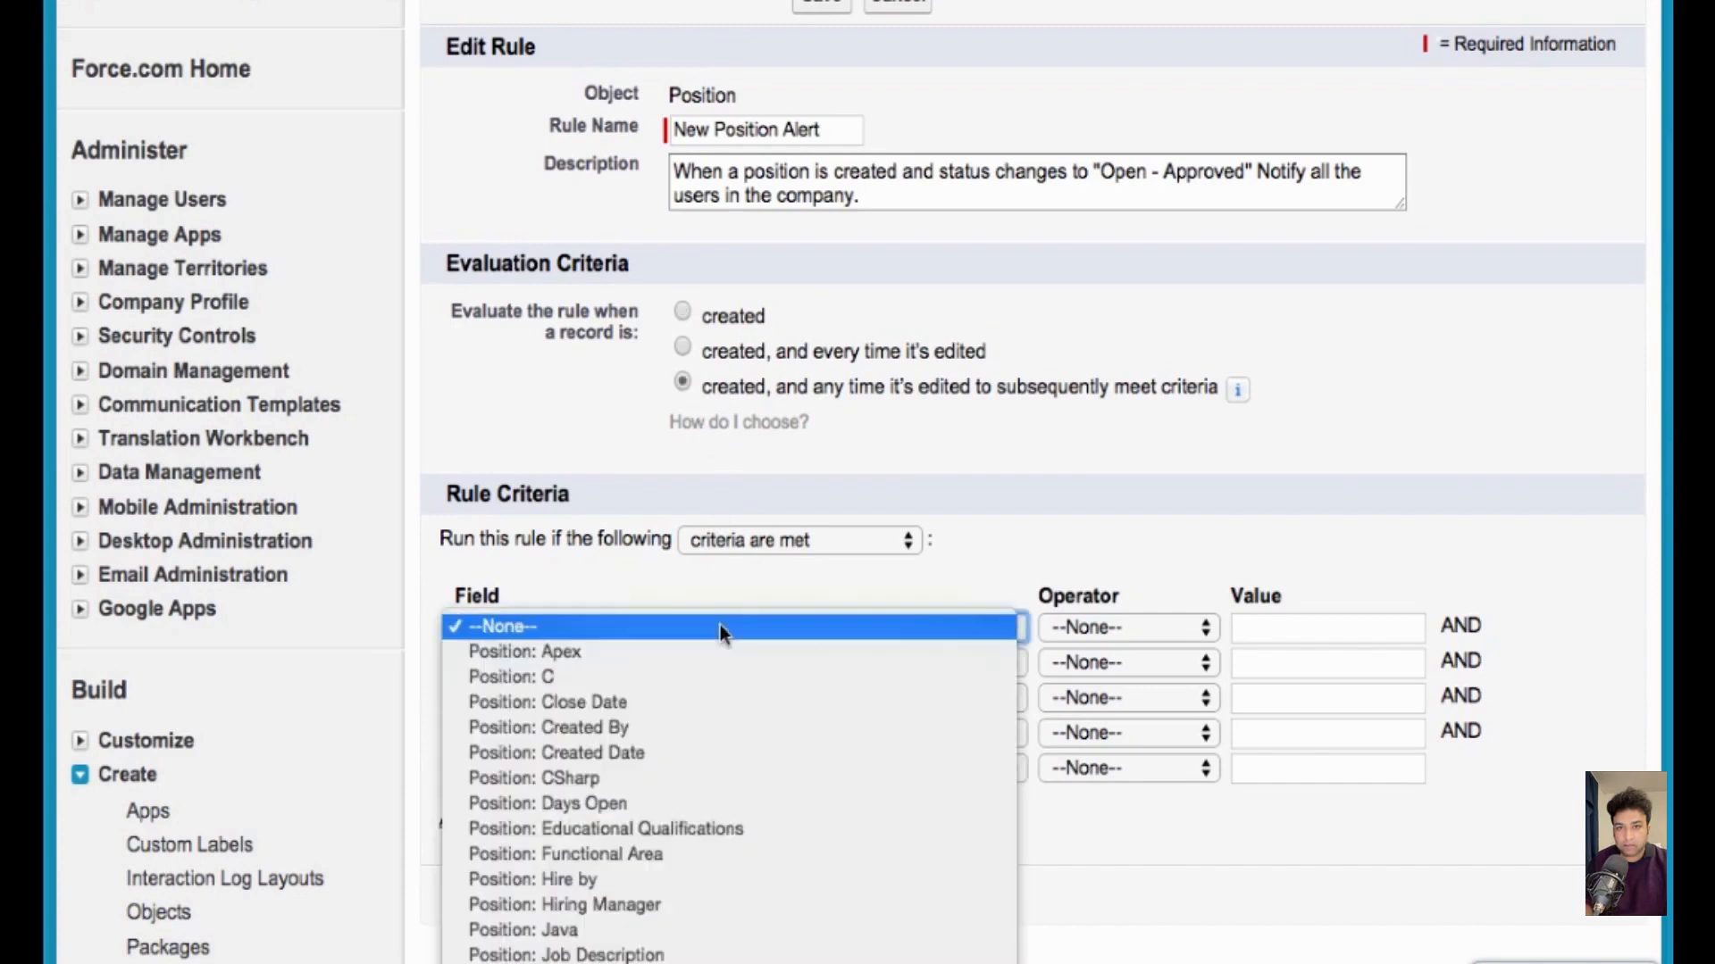
pyautogui.scroll(-10, 720, 624)
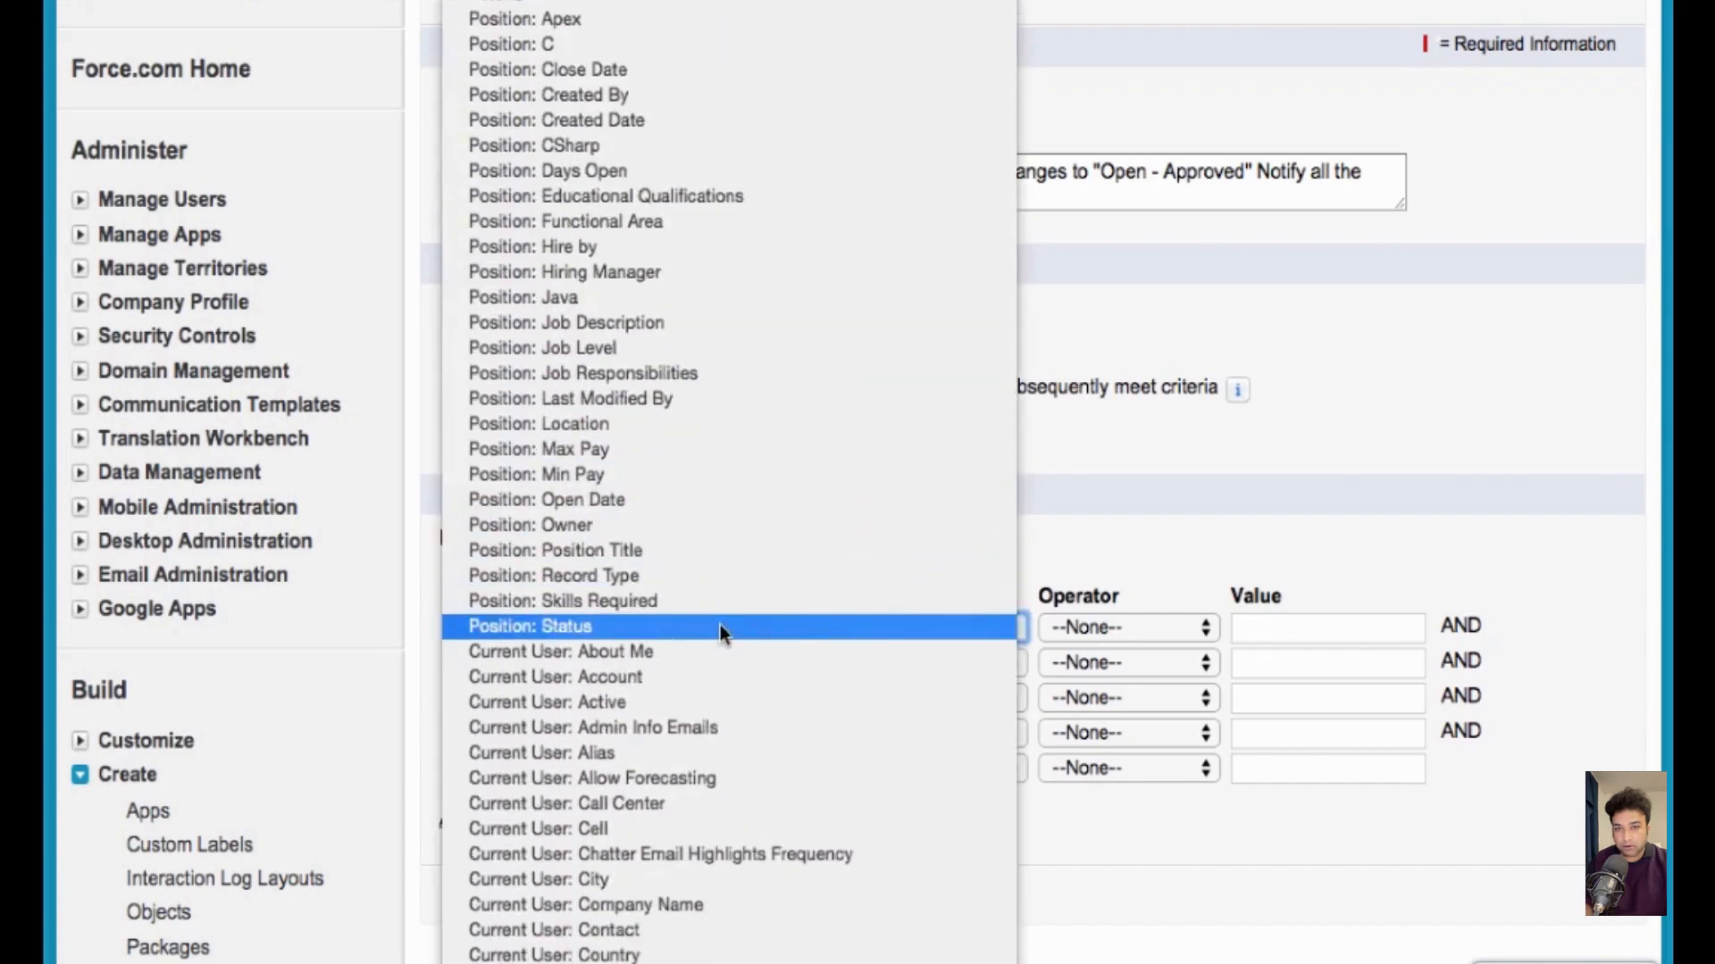
pyautogui.click(720, 625)
pyautogui.click(1082, 629)
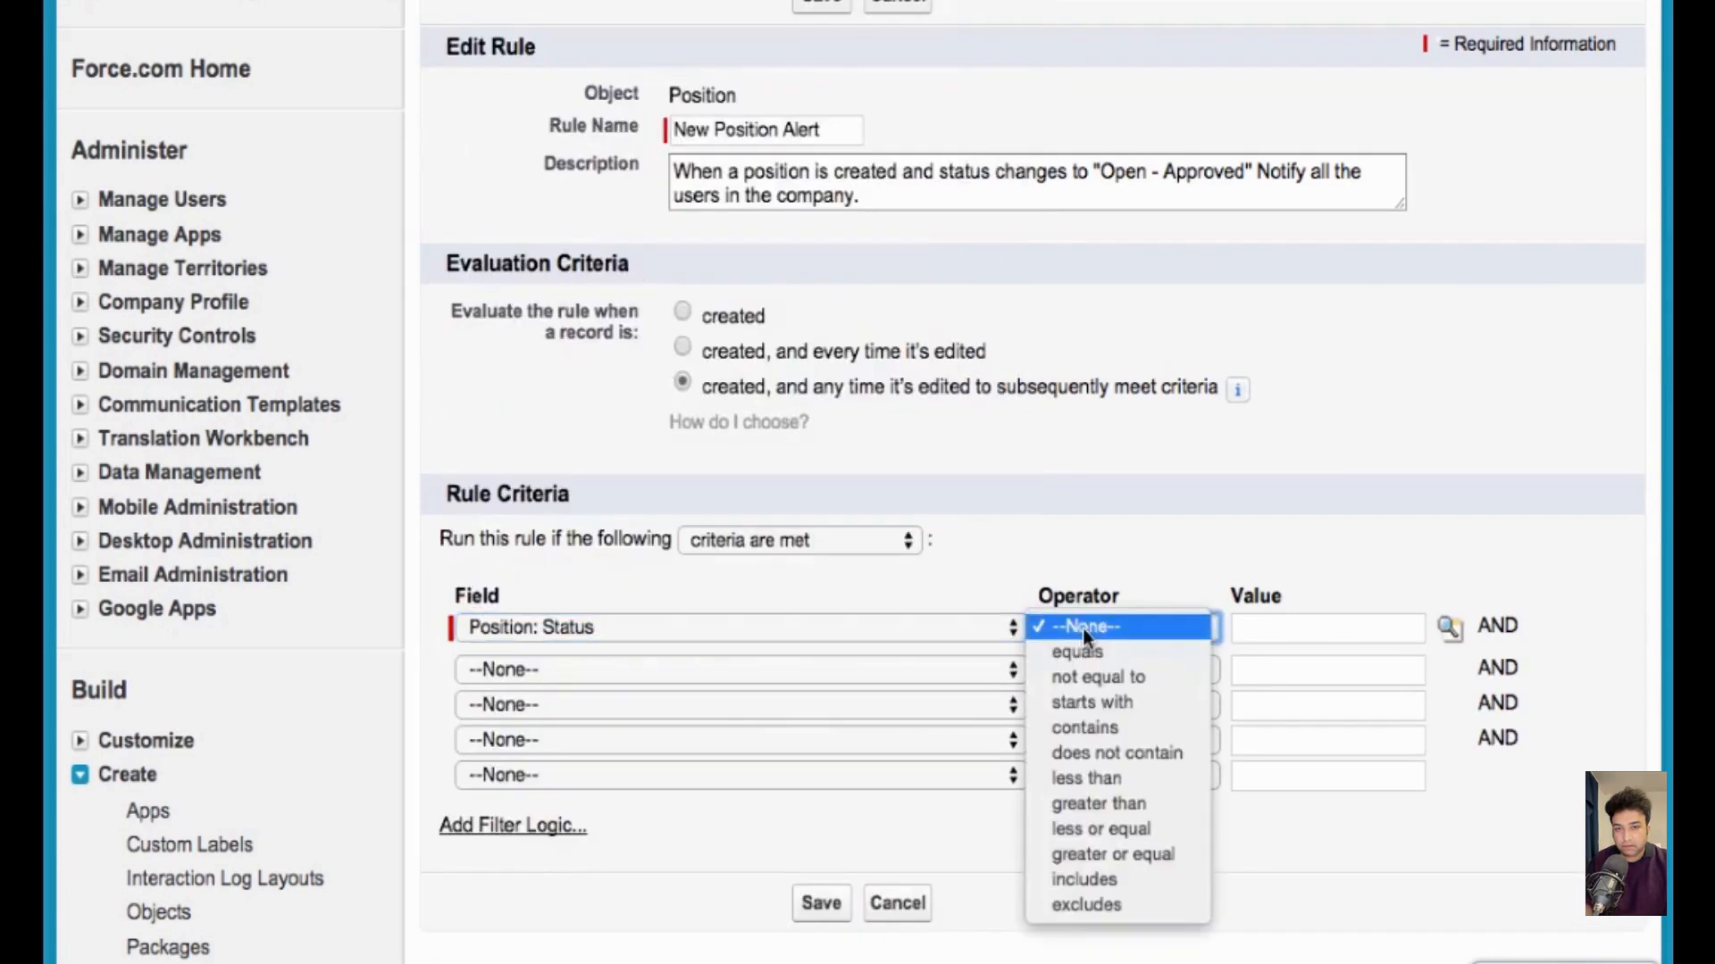
pyautogui.click(1084, 654)
pyautogui.click(1450, 628)
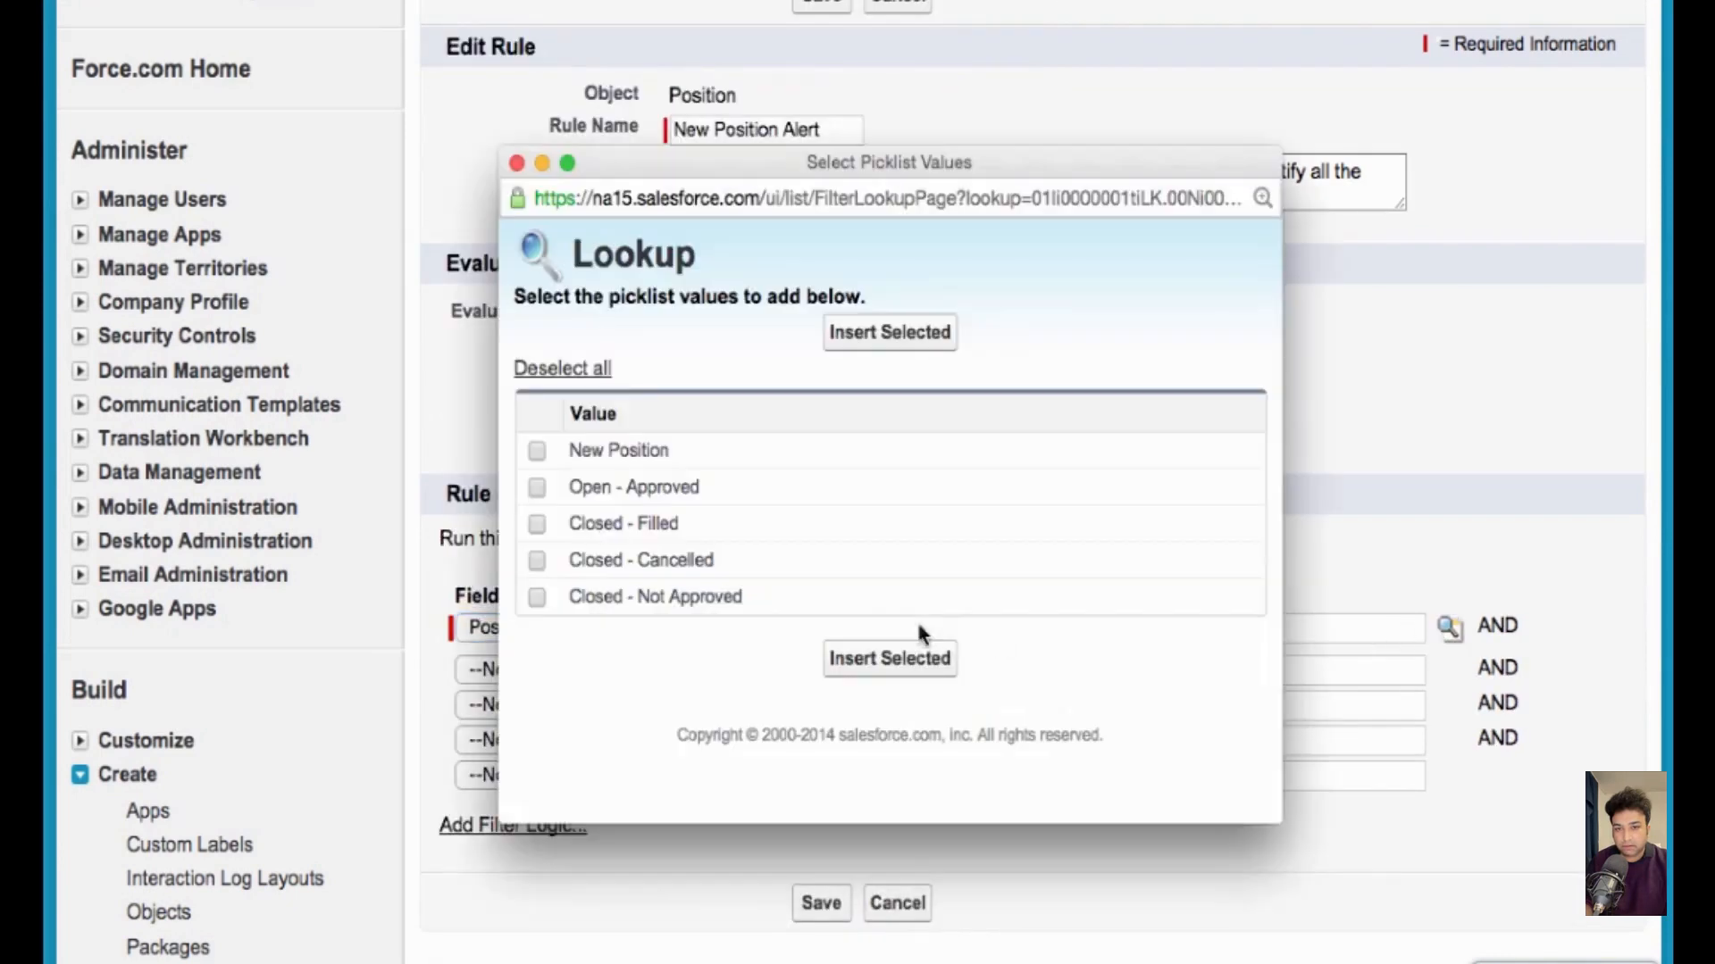
pyautogui.click(536, 488)
pyautogui.click(881, 661)
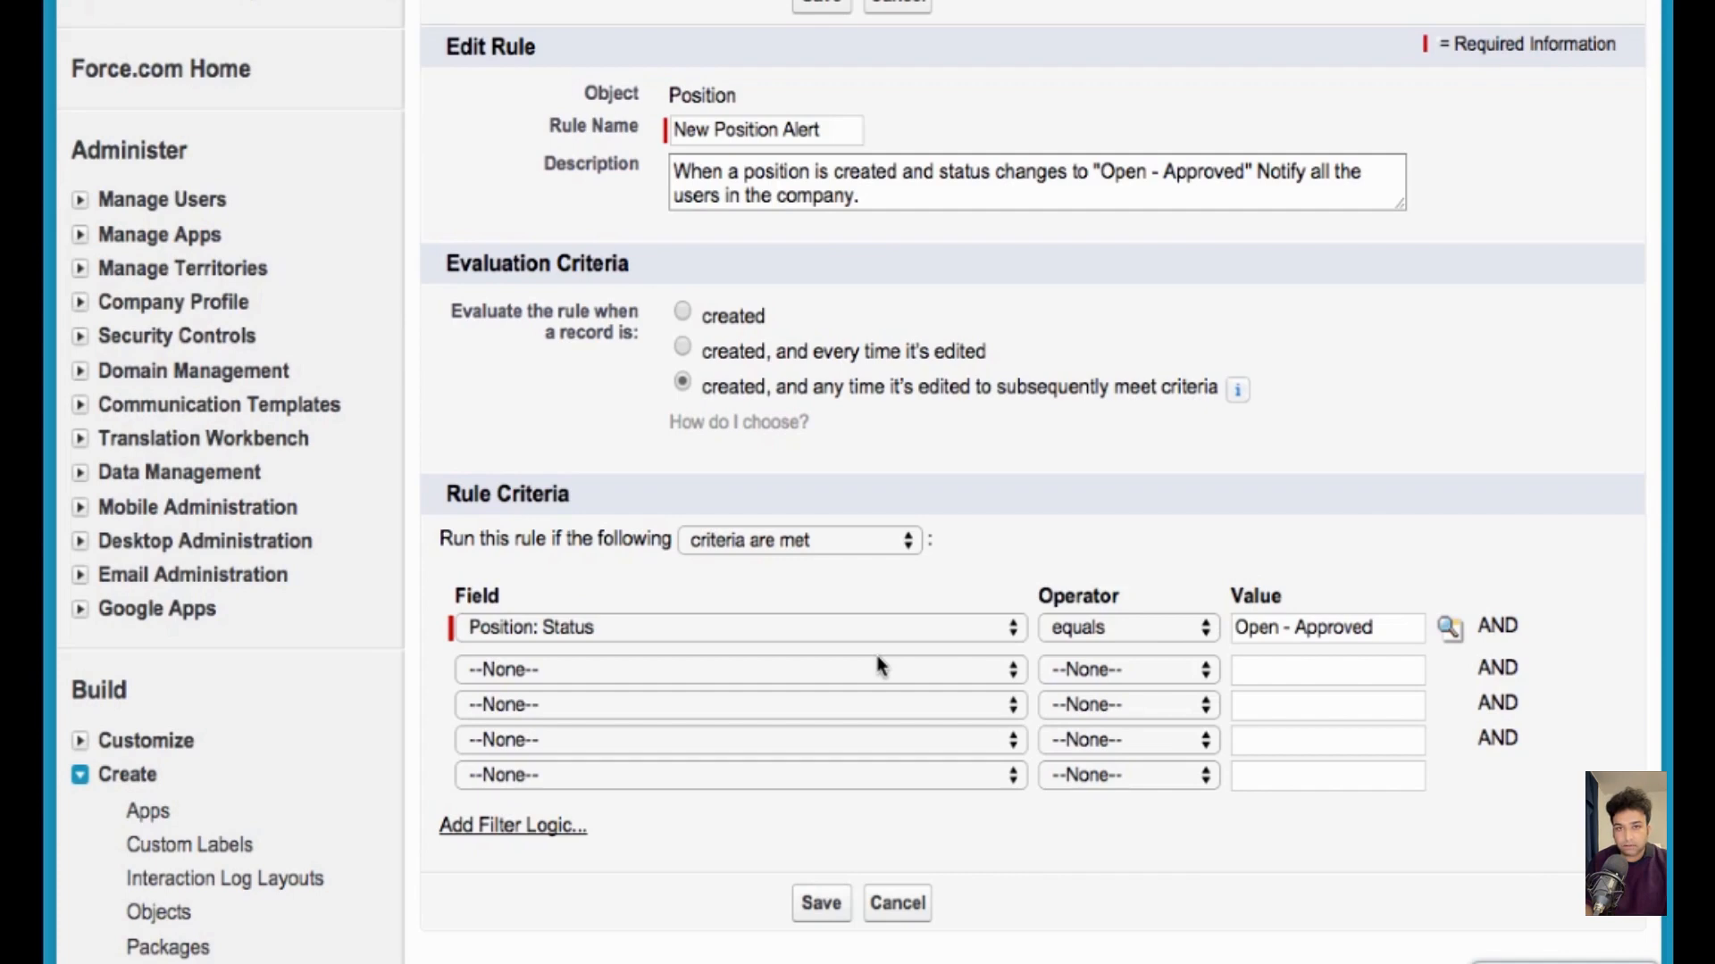
pyautogui.click(826, 902)
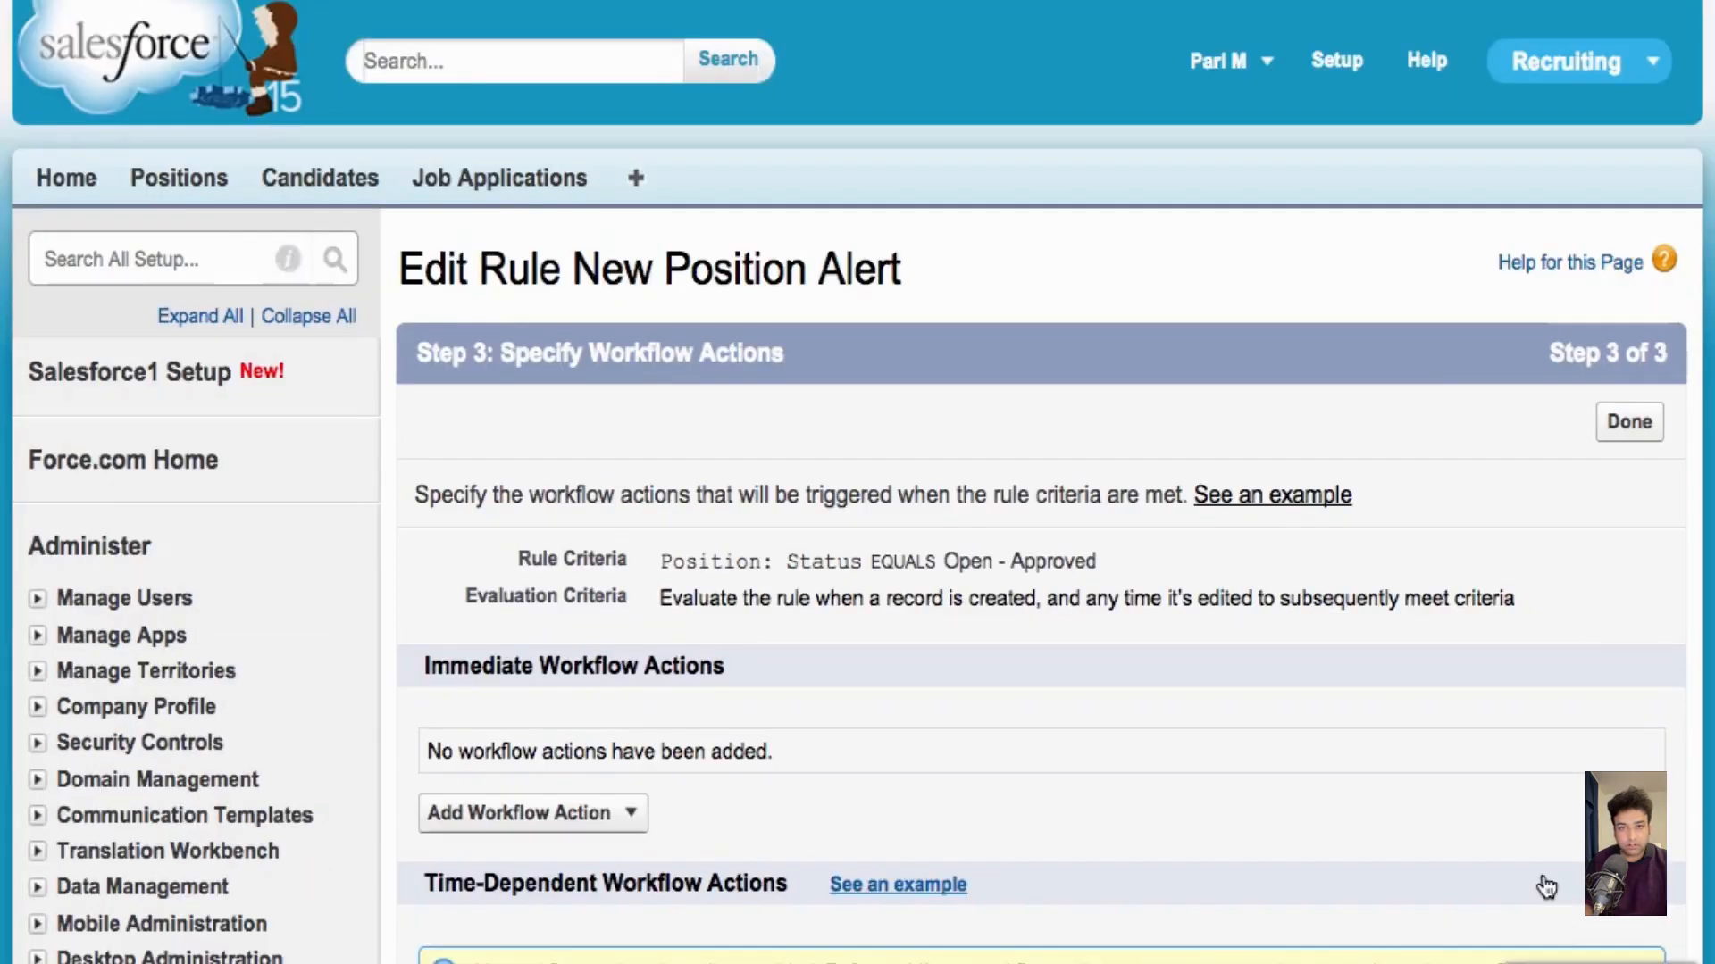
# Step: Start a new email alert described 'New Position Email Alert' with unique name New_Position_Email_Alert
pyautogui.scroll(-2, 1546, 888)
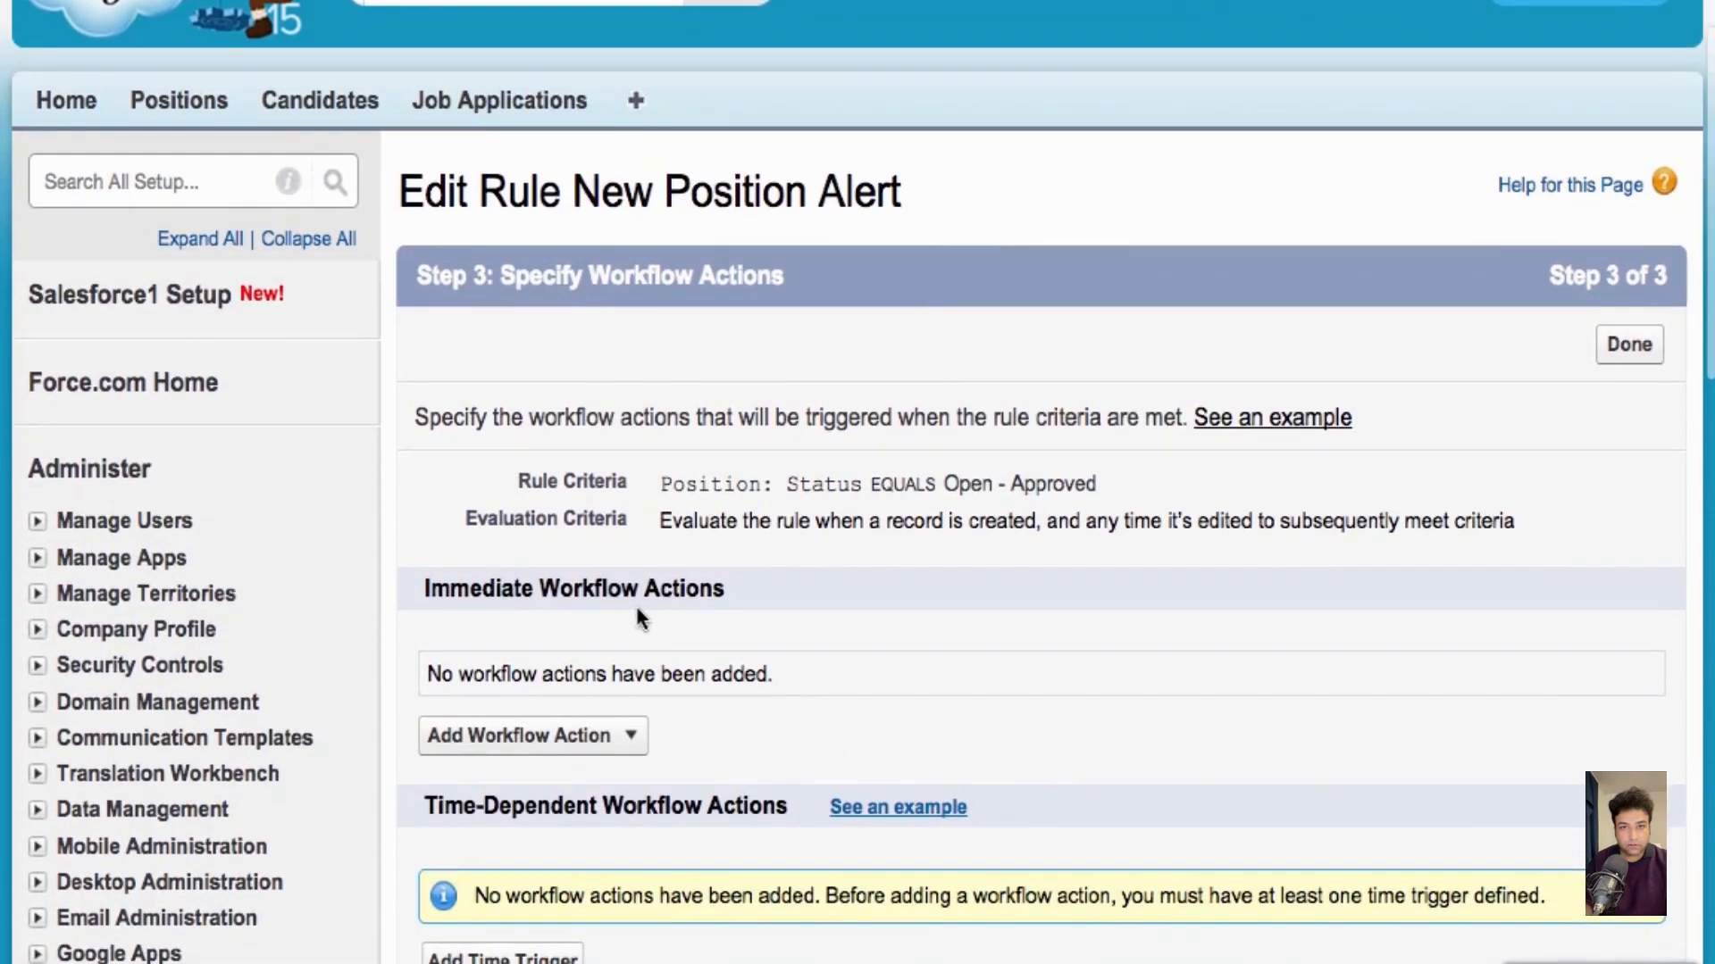
pyautogui.click(600, 748)
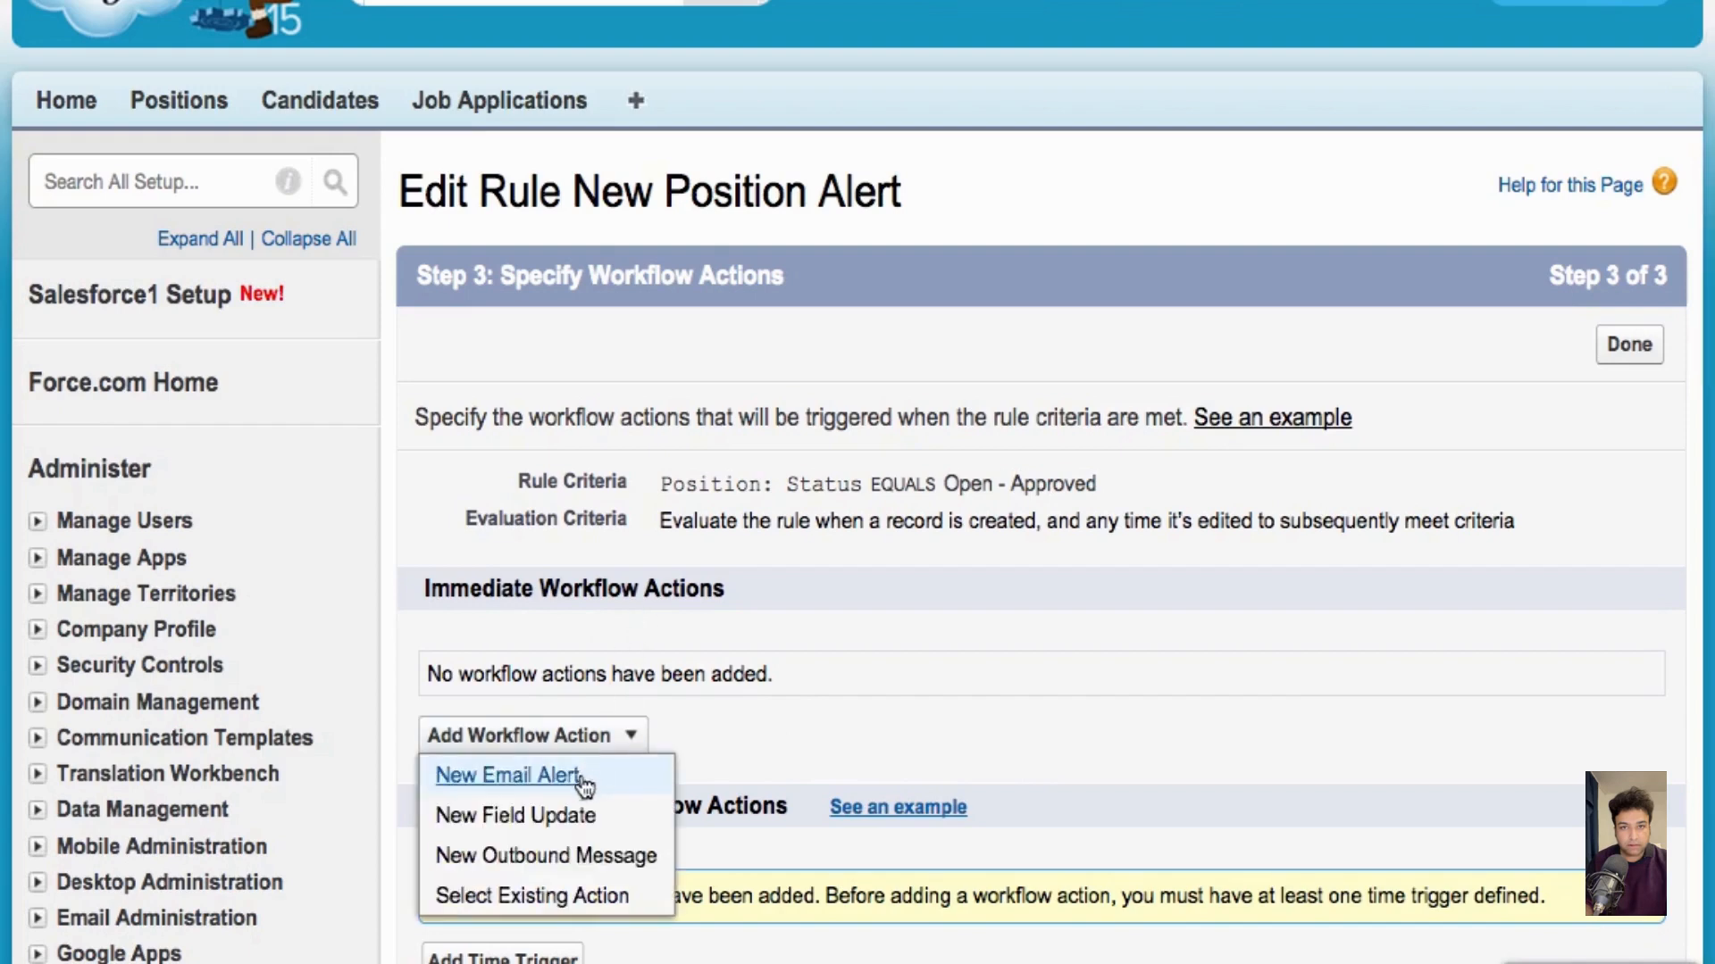
pyautogui.click(574, 773)
pyautogui.write('New ')
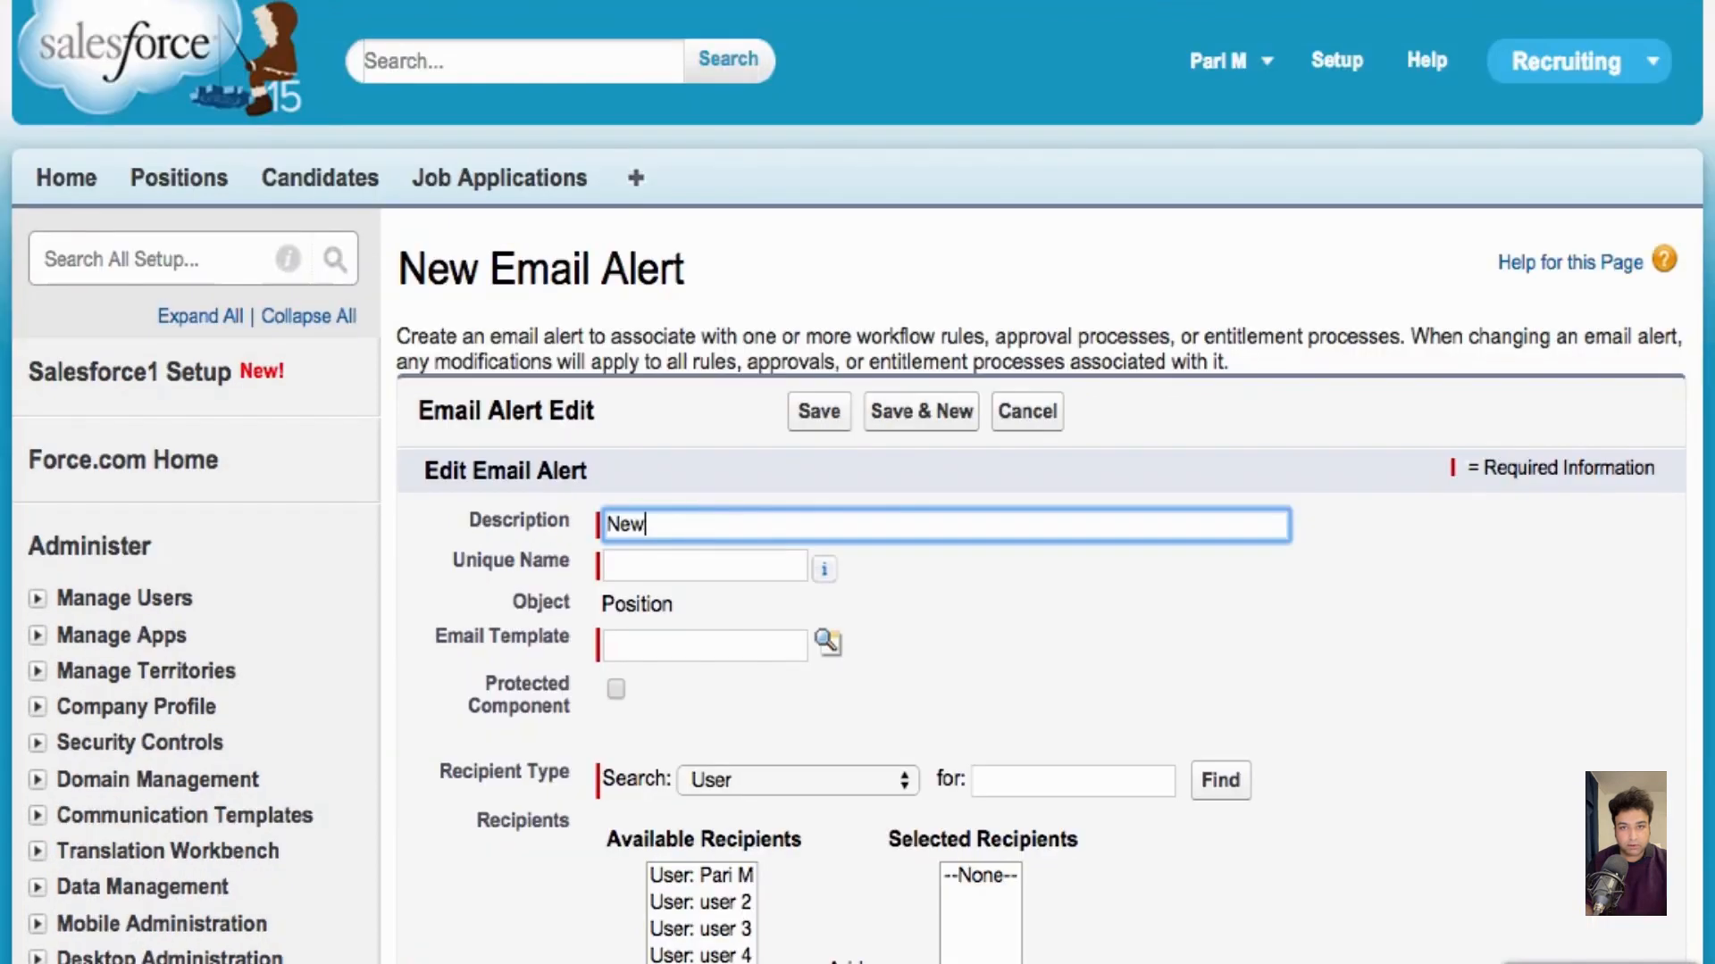
pyautogui.write('Position Email Alert')
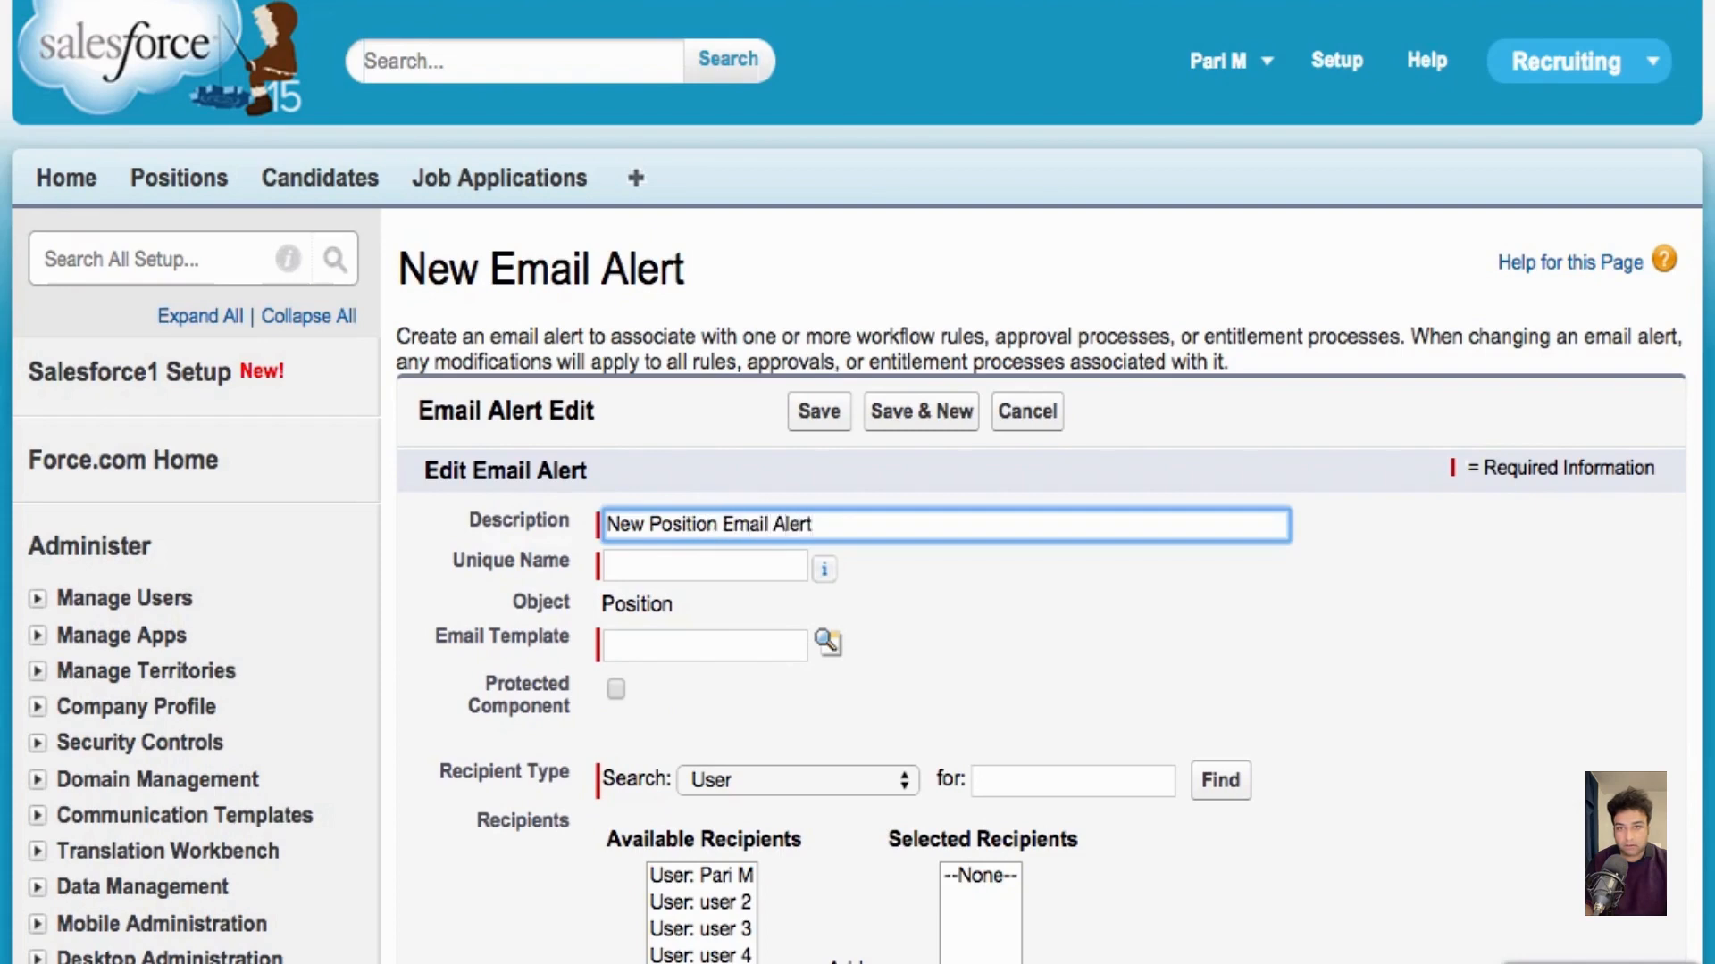
pyautogui.press('Tab')
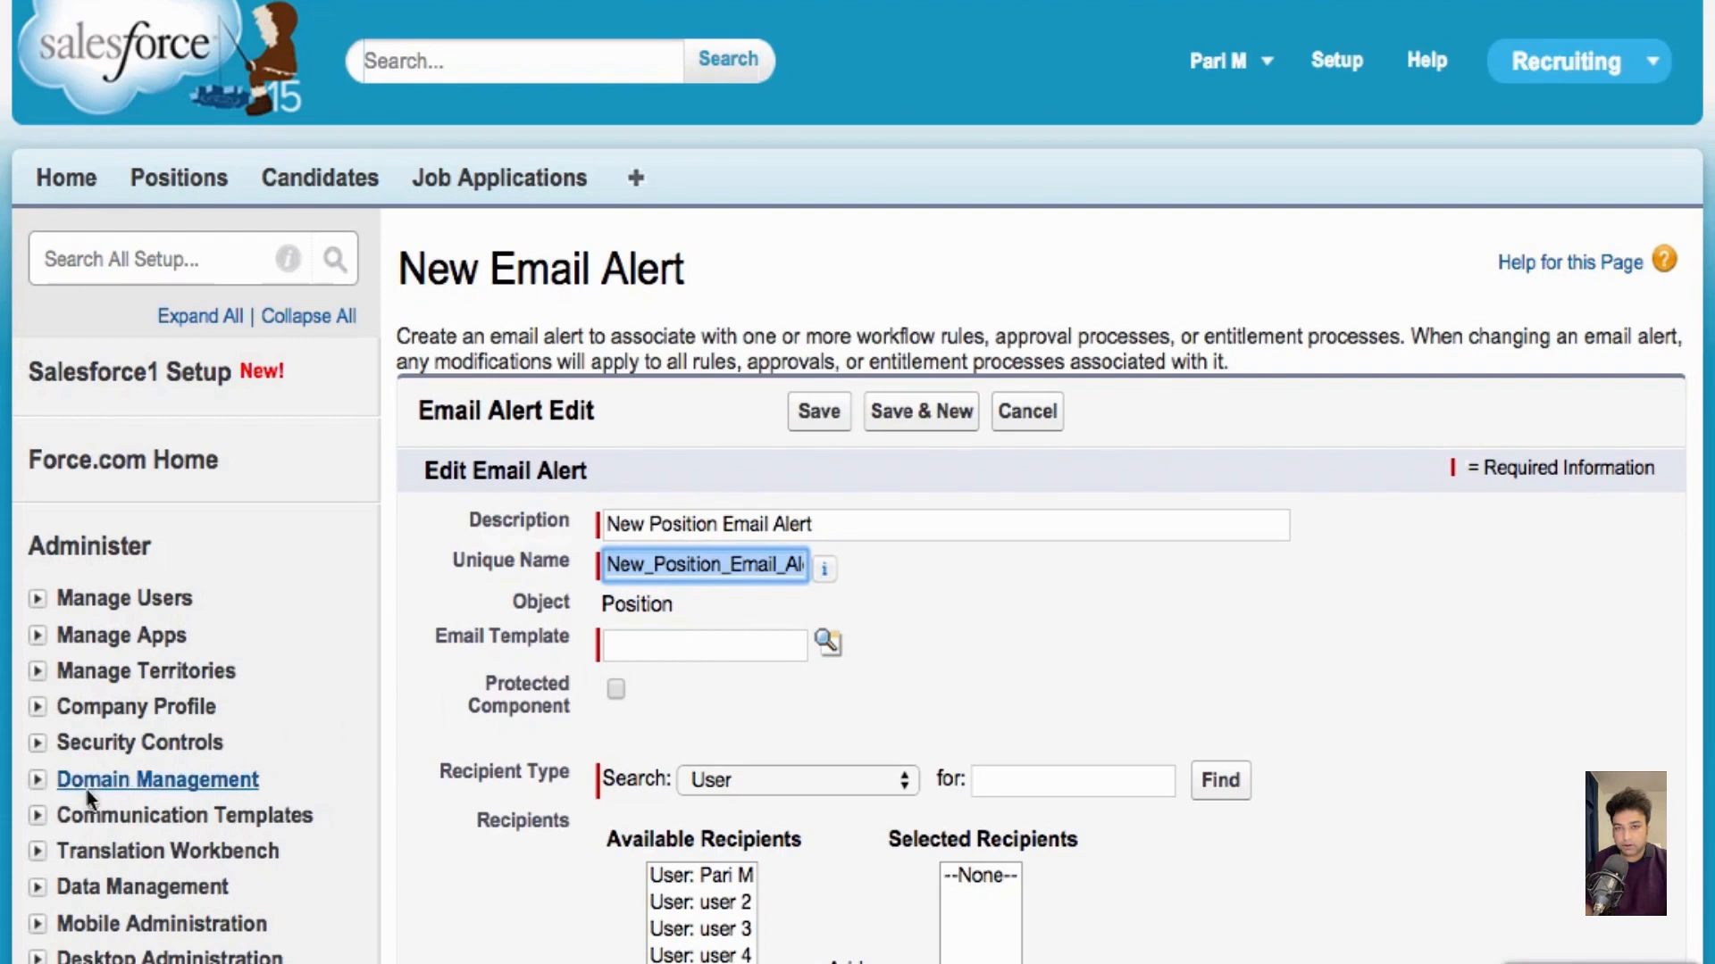
pyautogui.click(38, 817)
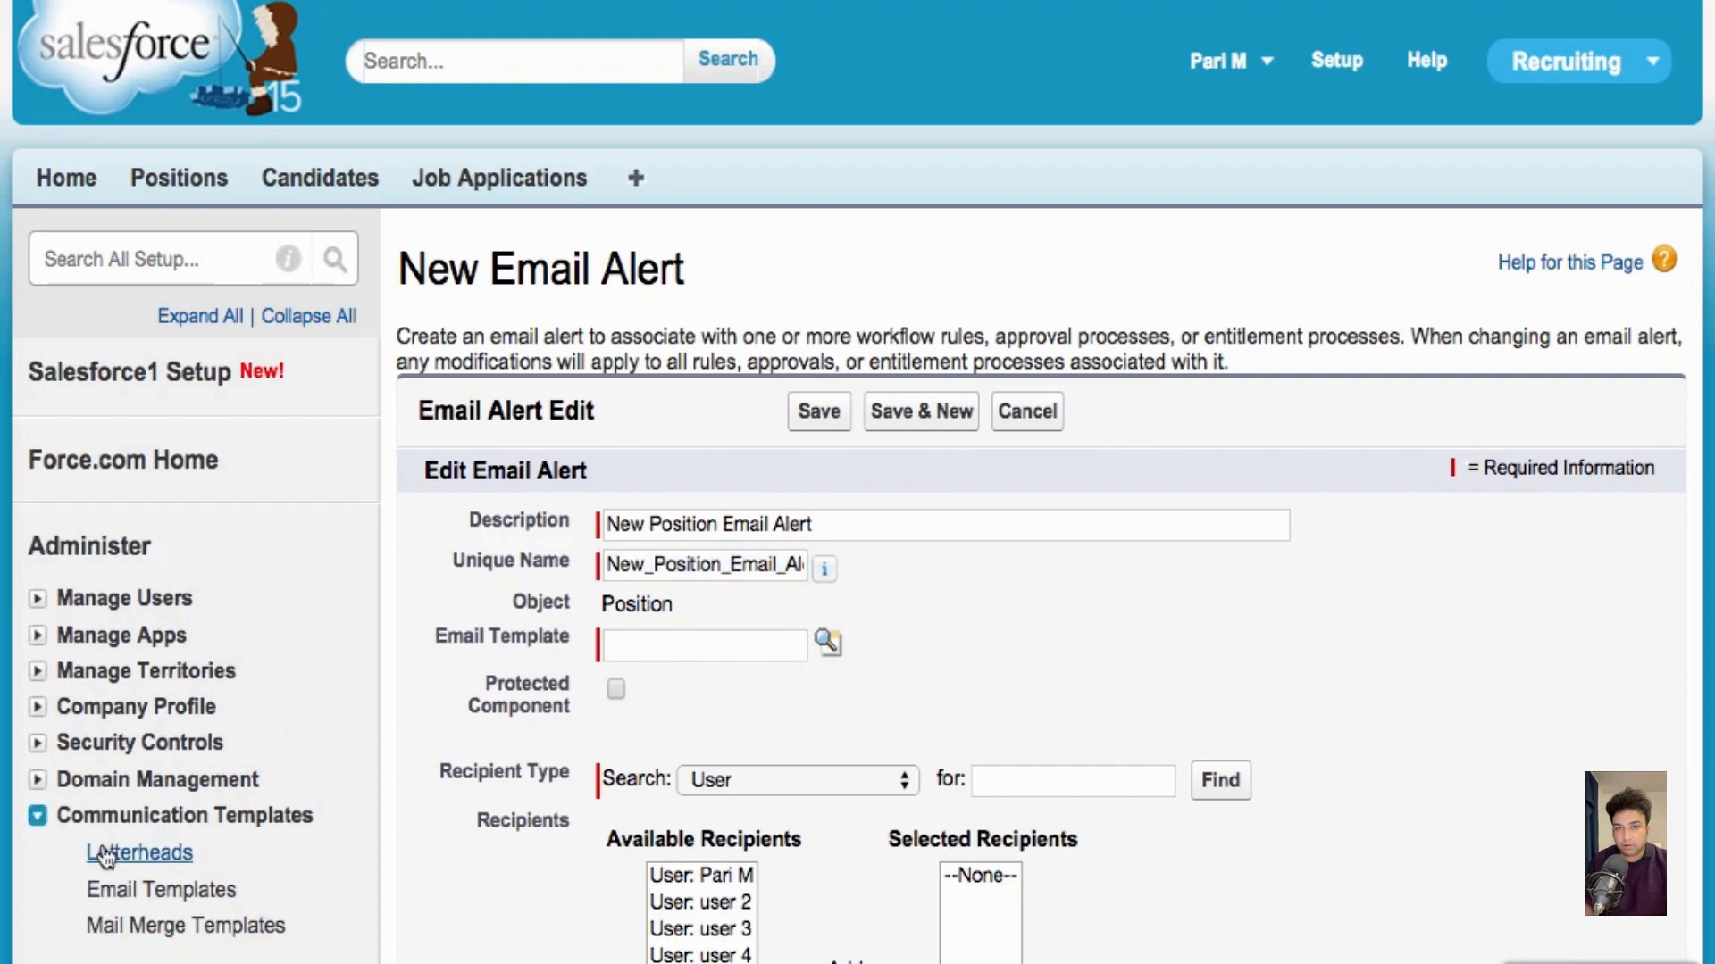
# Step: In a new tab, create a Text email template named 'New Position Alert' with subject 'New Position Alert'
pyautogui.rightClick(132, 896)
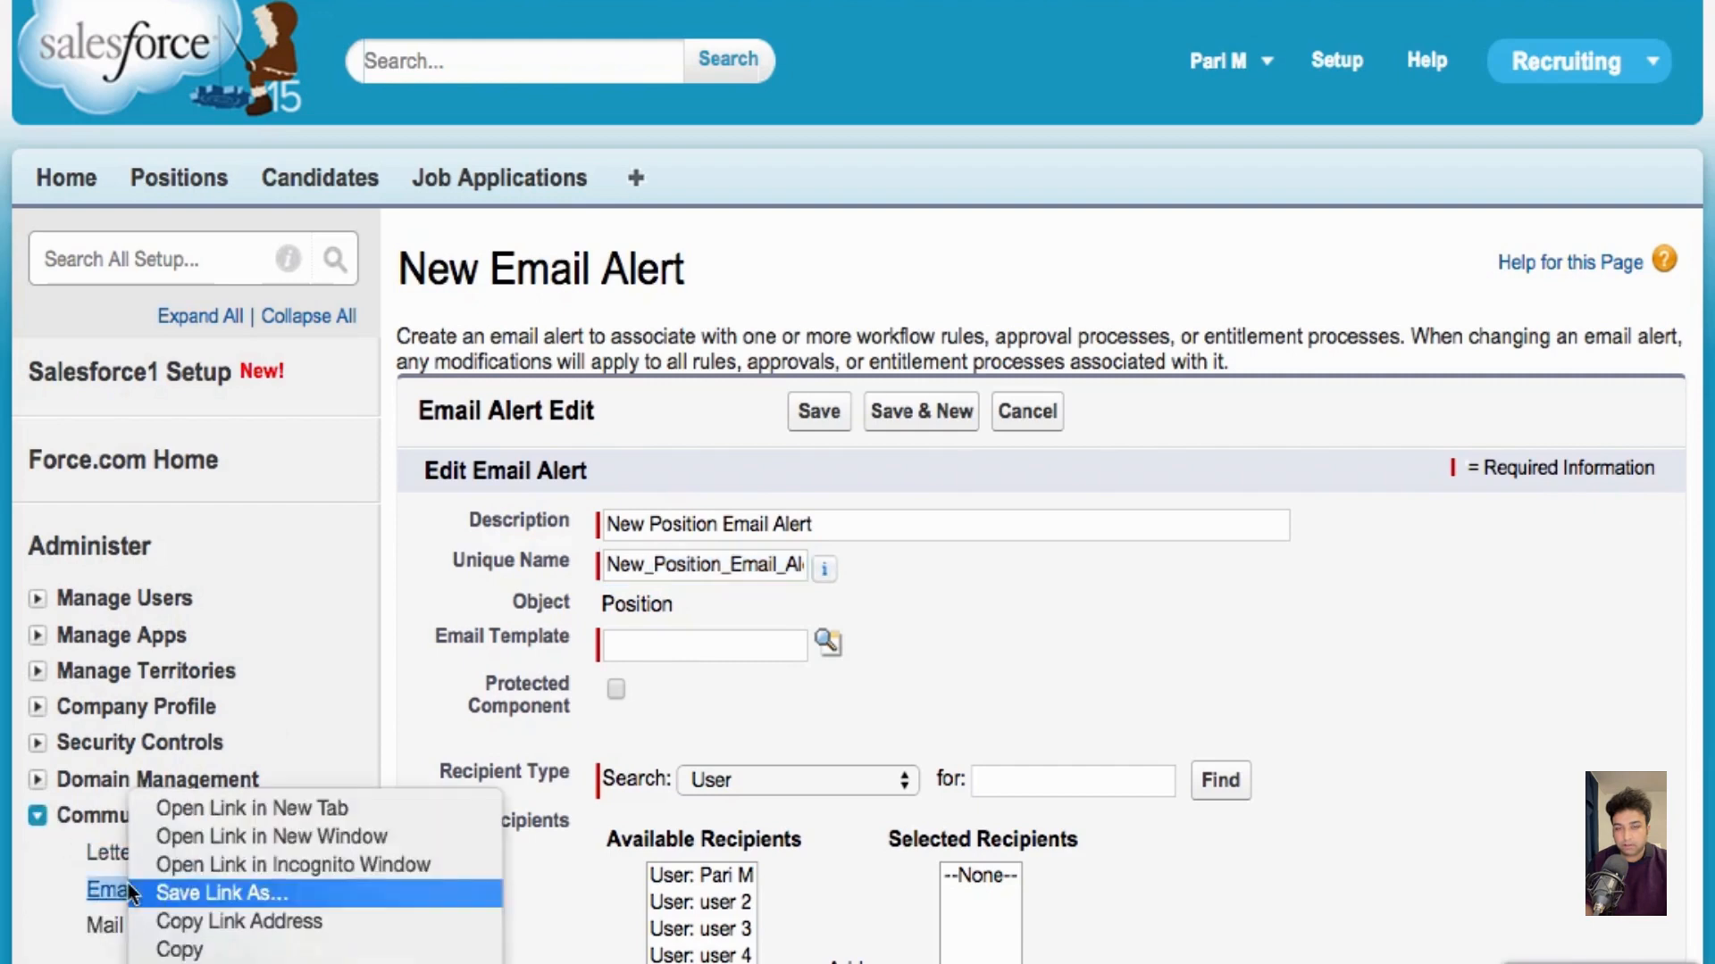
pyautogui.click(216, 812)
pyautogui.click(893, 576)
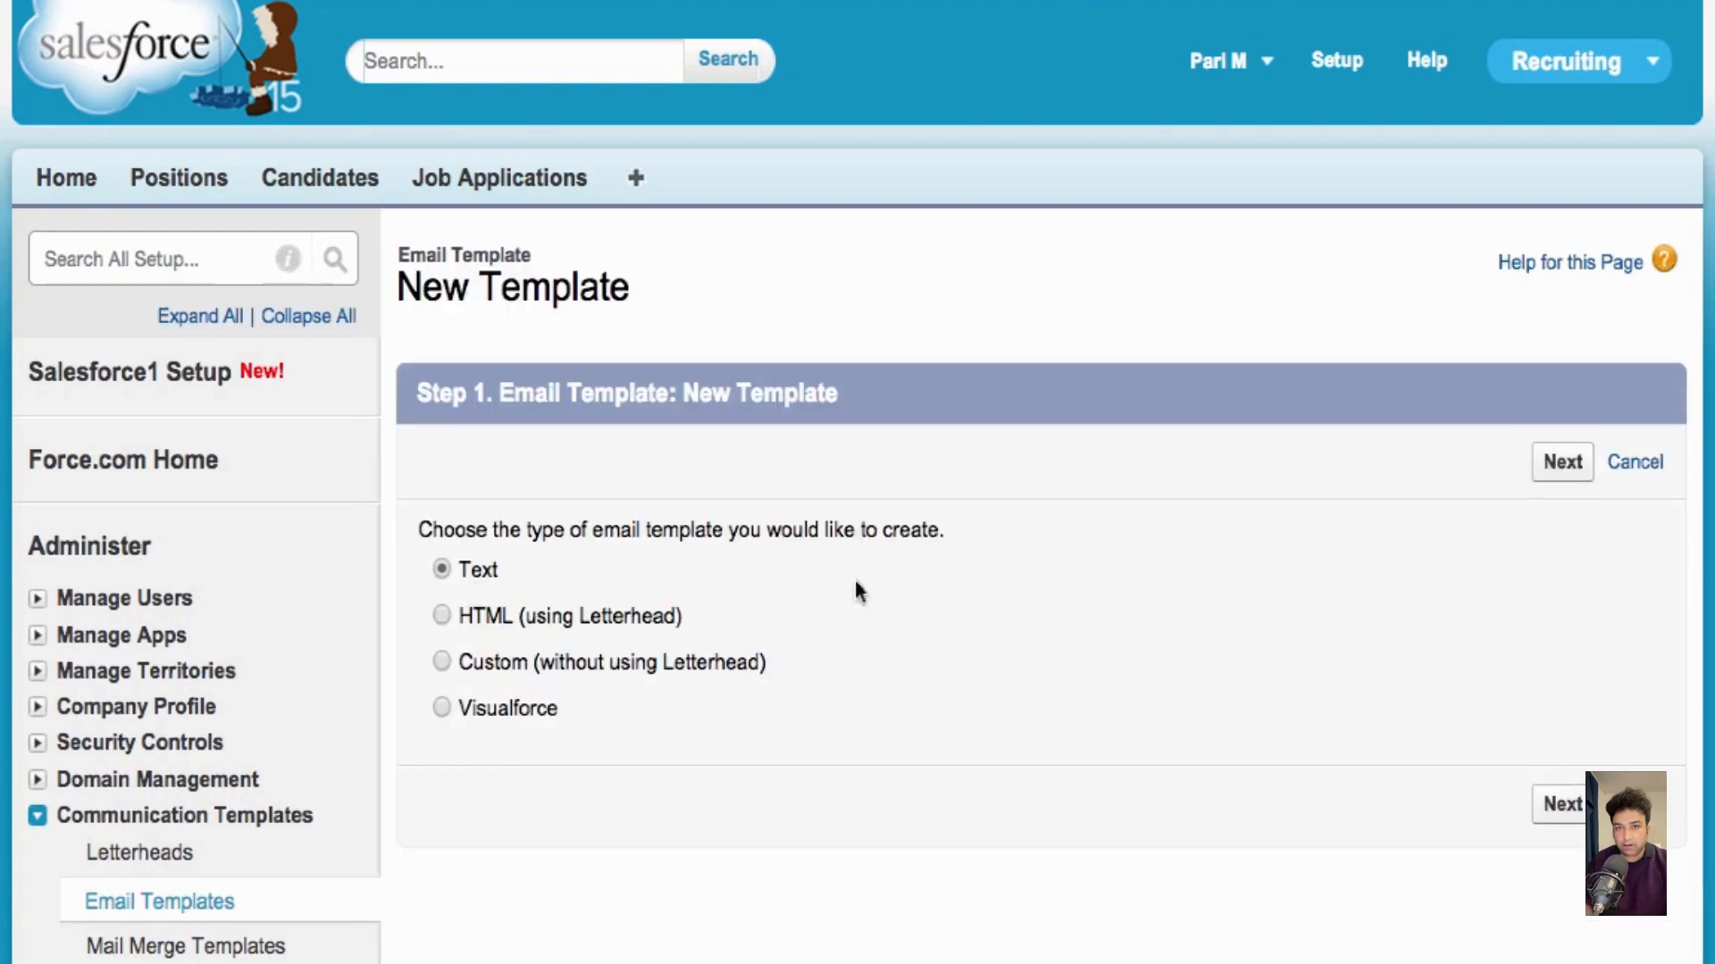
pyautogui.click(1576, 465)
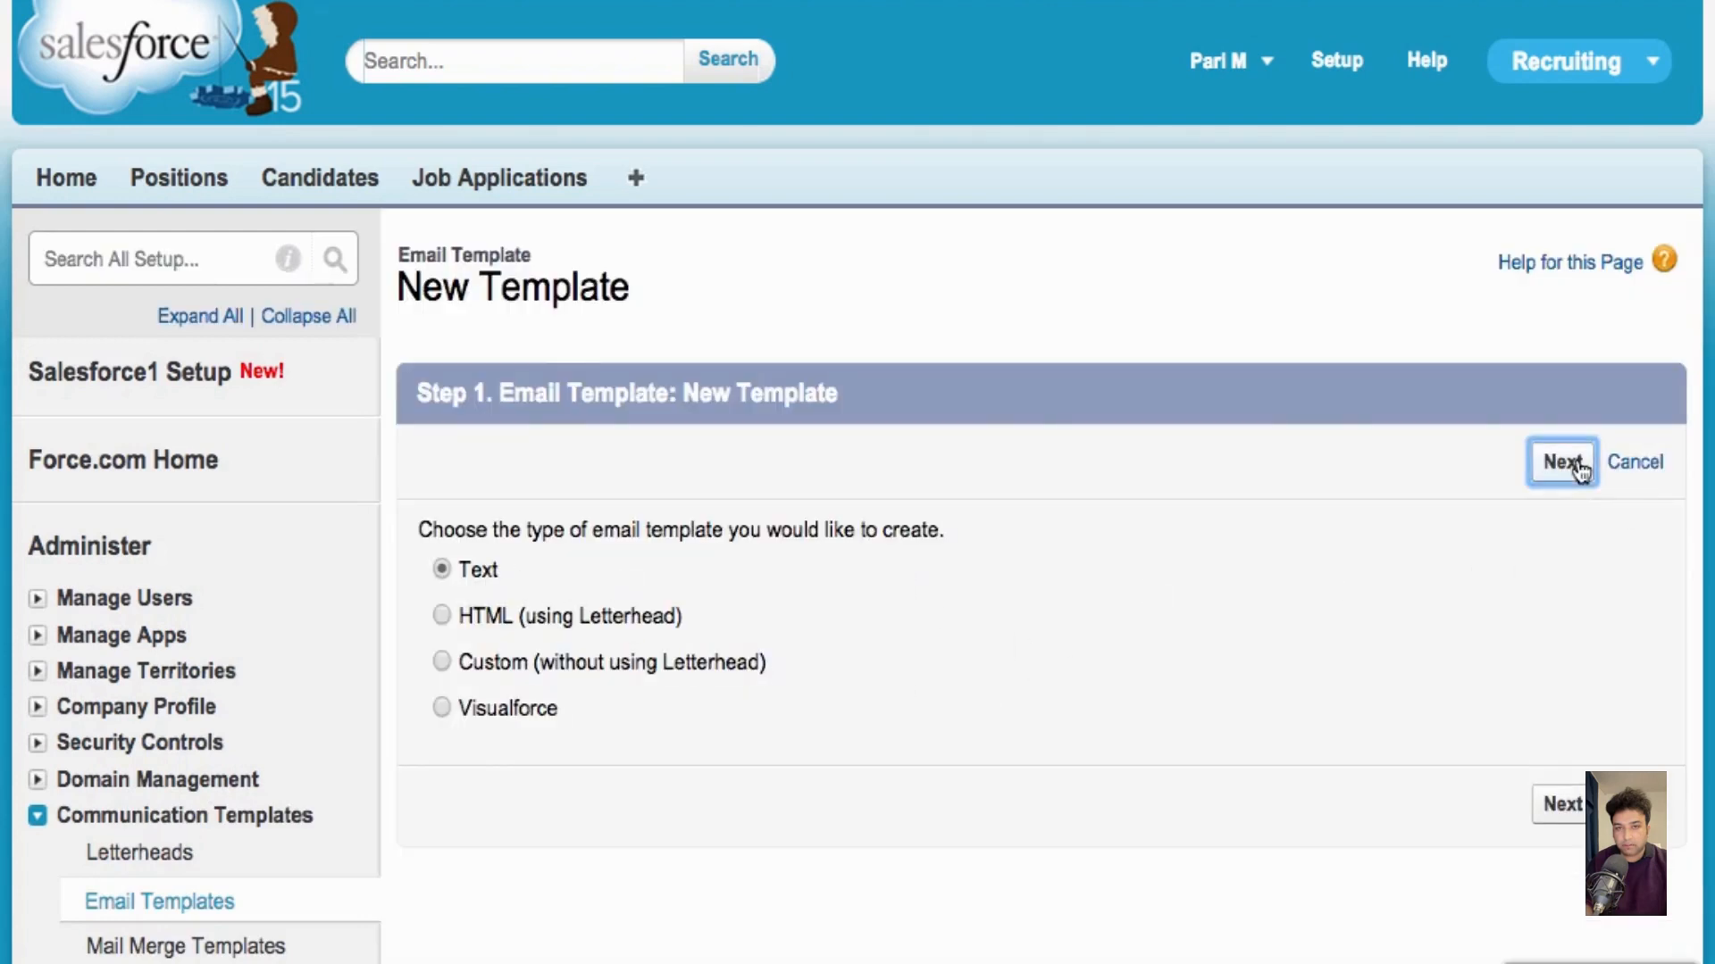
pyautogui.write('New Position Alert')
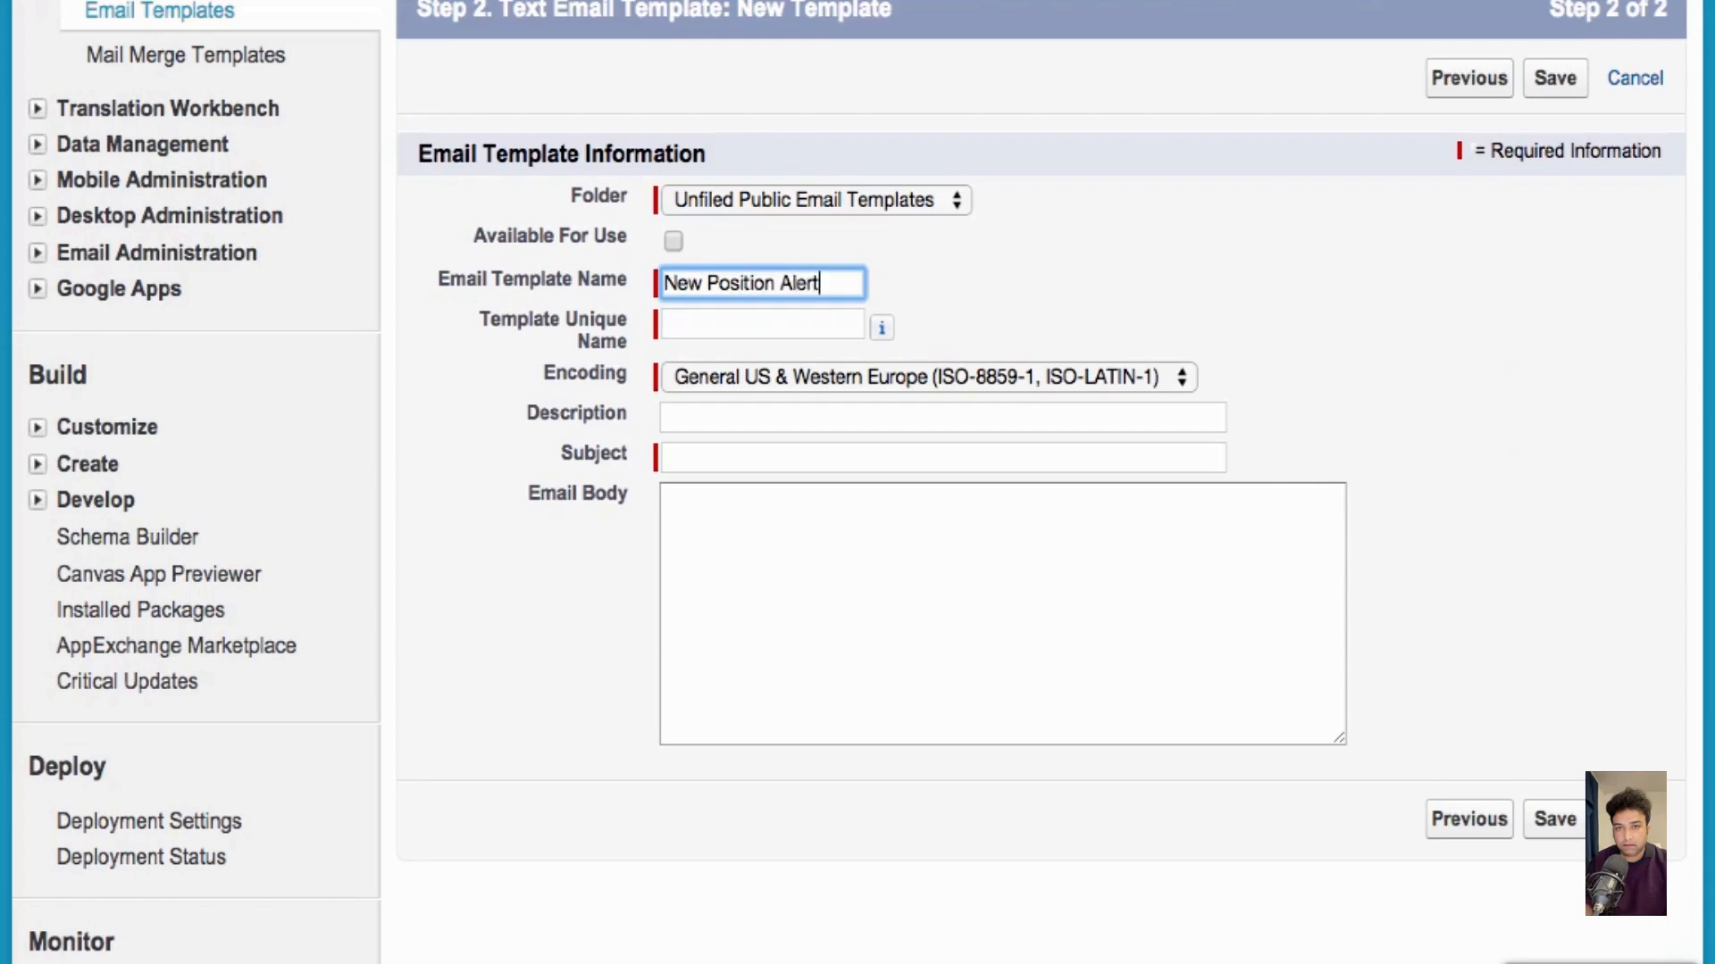
pyautogui.click(742, 455)
pyautogui.scroll(-1, 742, 456)
pyautogui.write('New Position Alert')
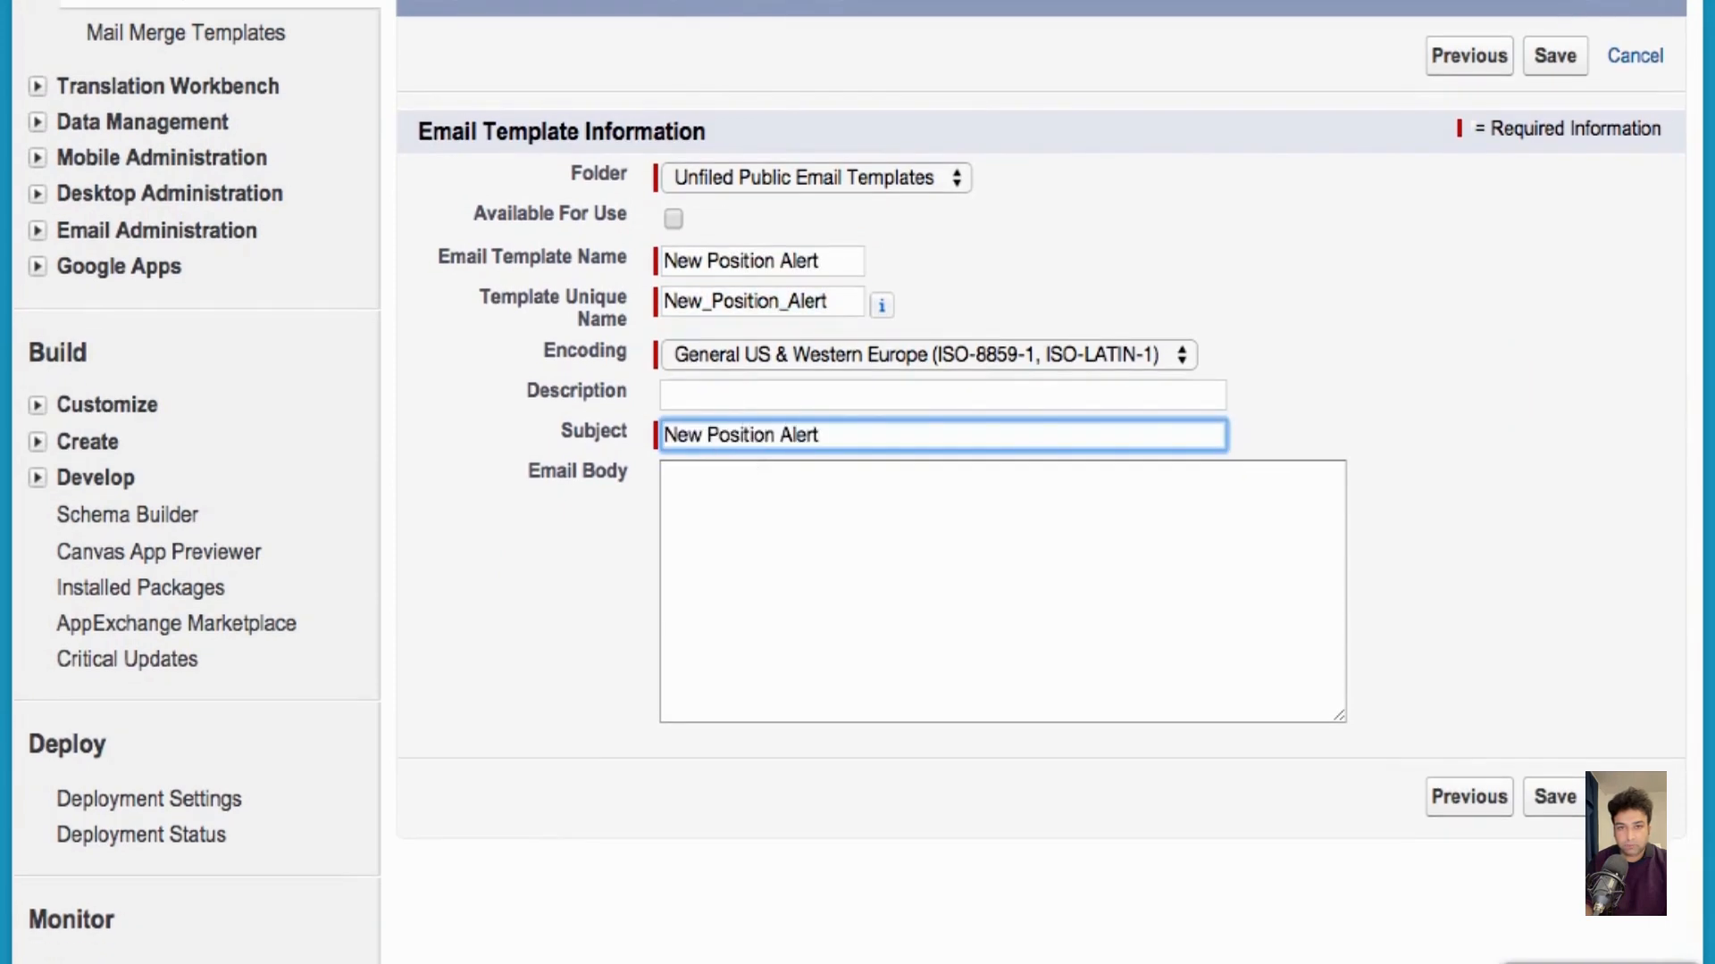
# Step: Write the body: Hello, new Open Position, job responsibilities, salary range, referral bonus, Thanks, Hiring Manager
pyautogui.click(739, 507)
pyautogui.write('Hello')
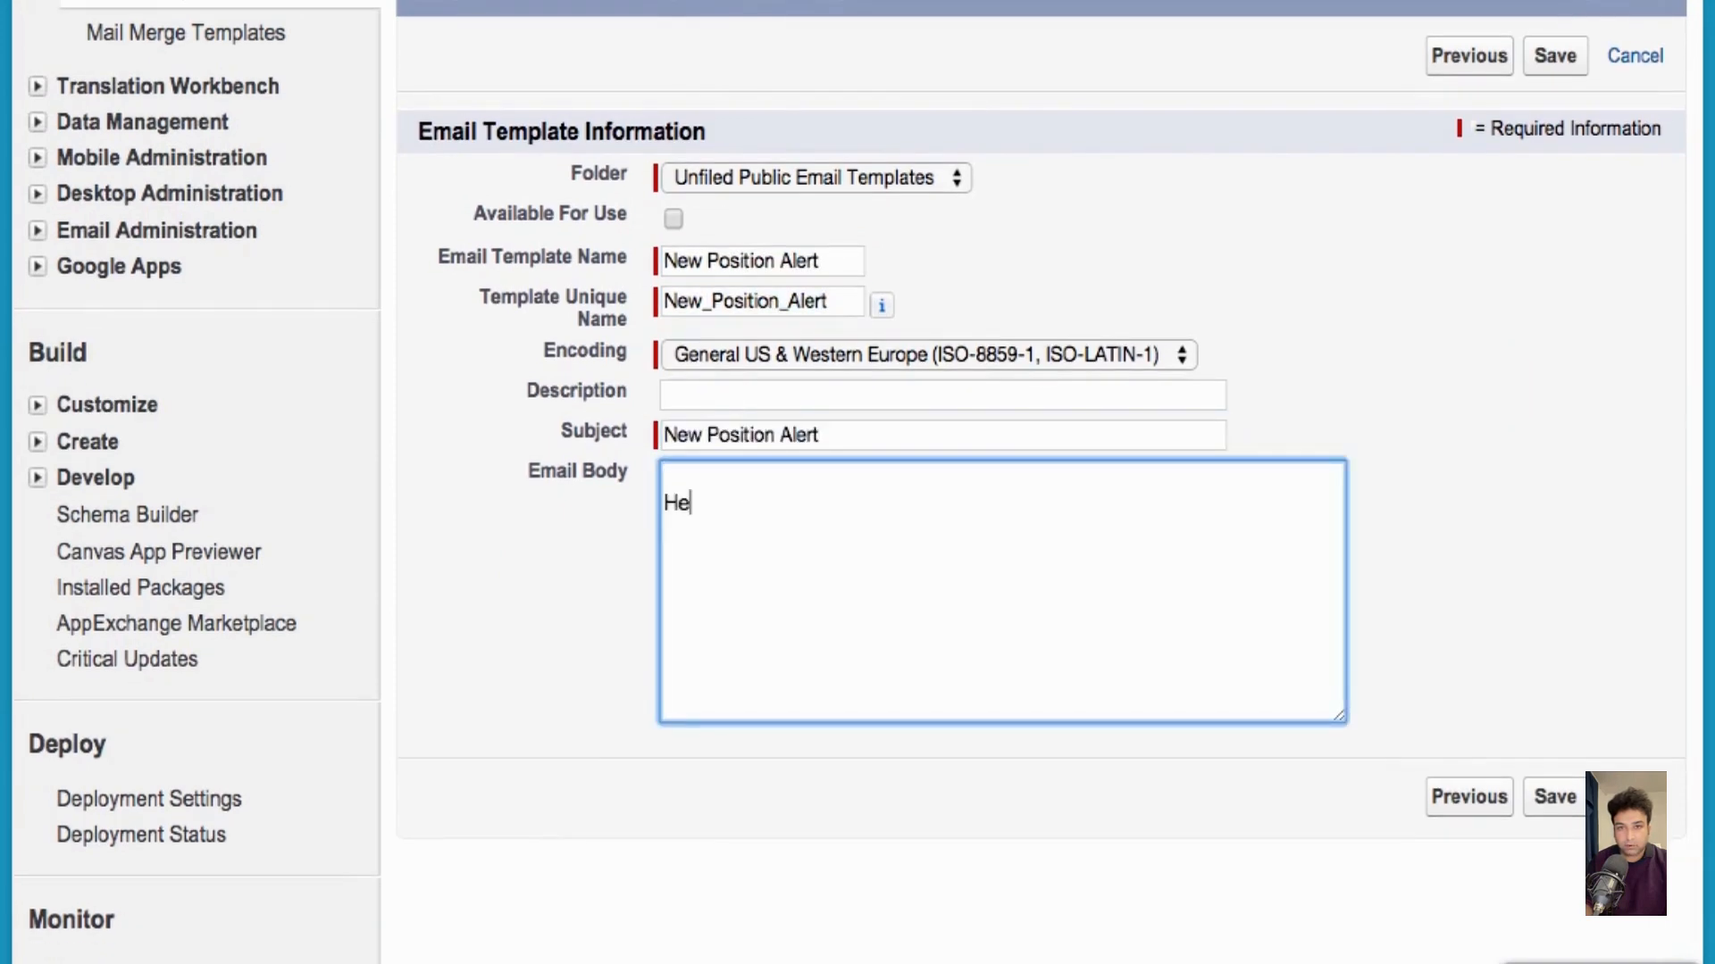
pyautogui.press('Return')
pyautogui.press('Return')
pyautogui.write('There is a n')
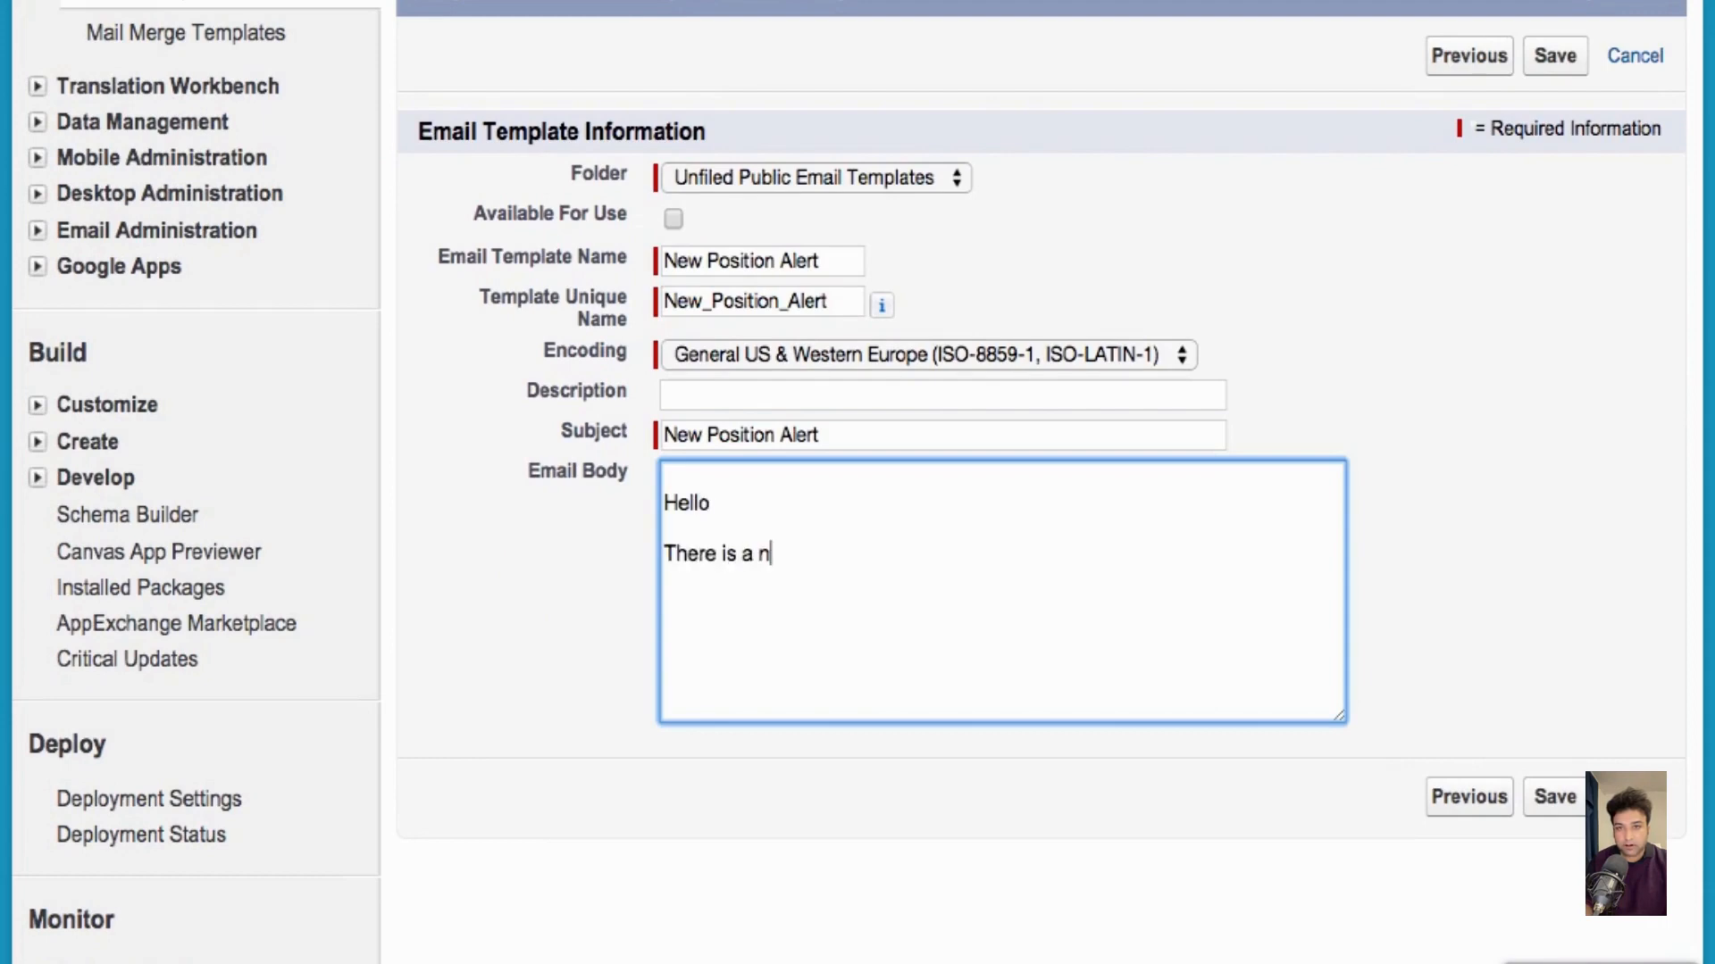
pyautogui.write('ew Open Posi')
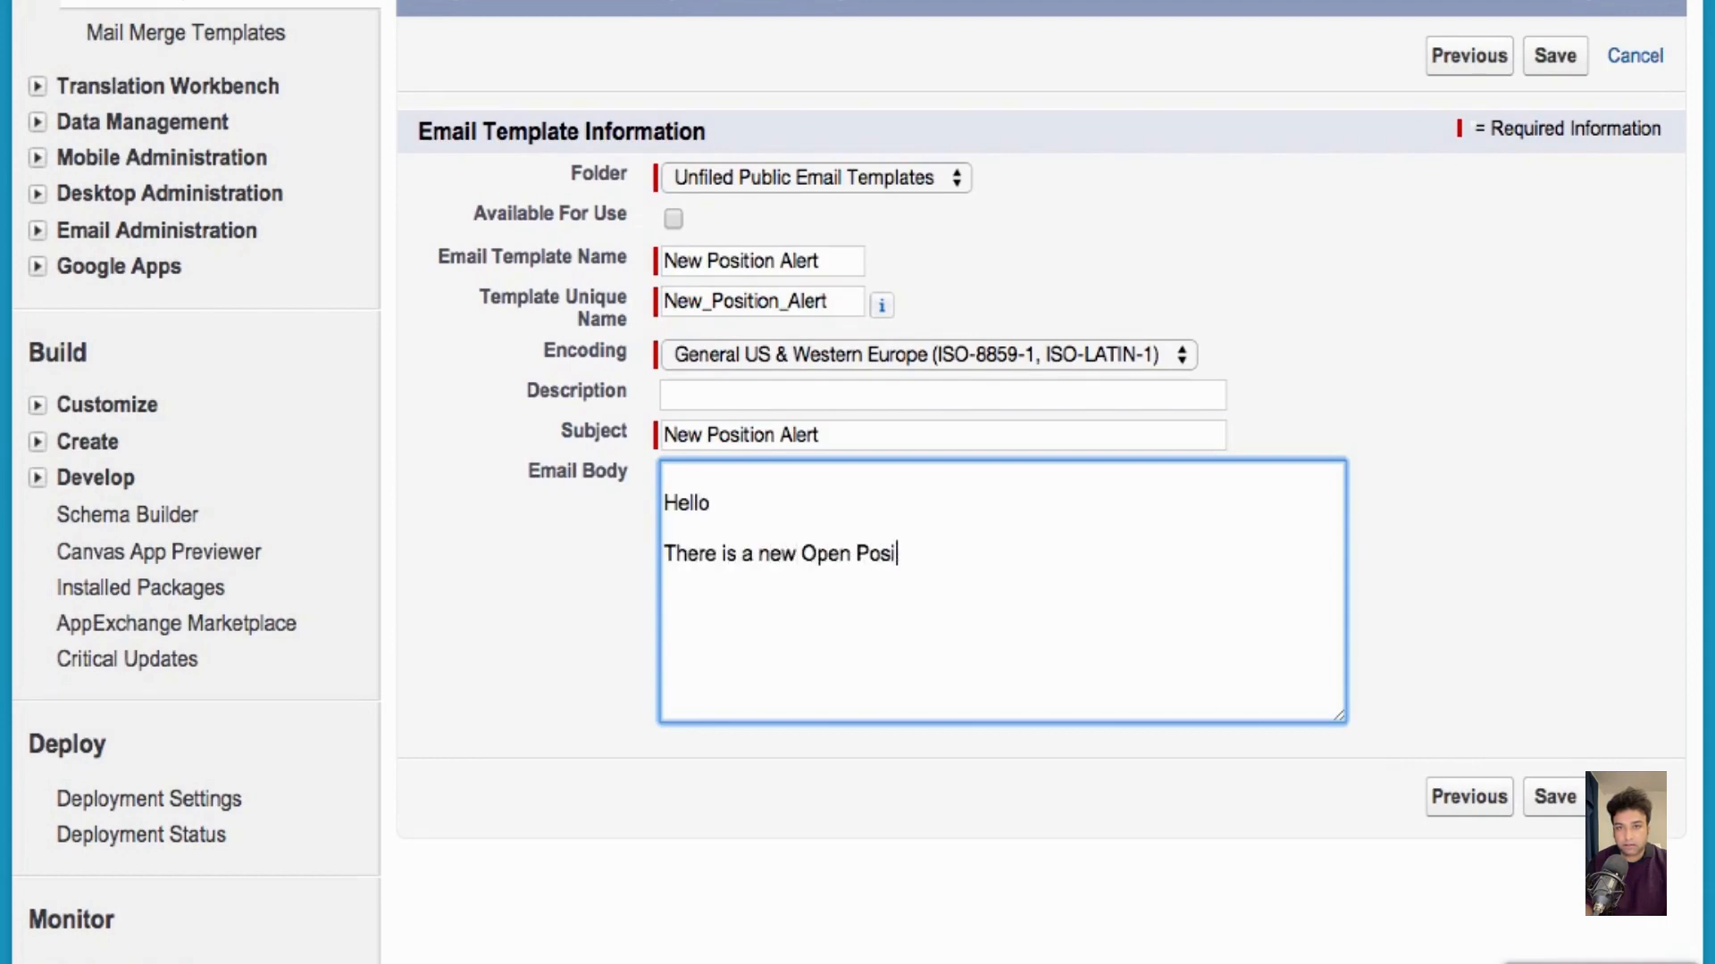
pyautogui.write('tion in the org.')
pyautogui.press('Return')
pyautogui.write('The')
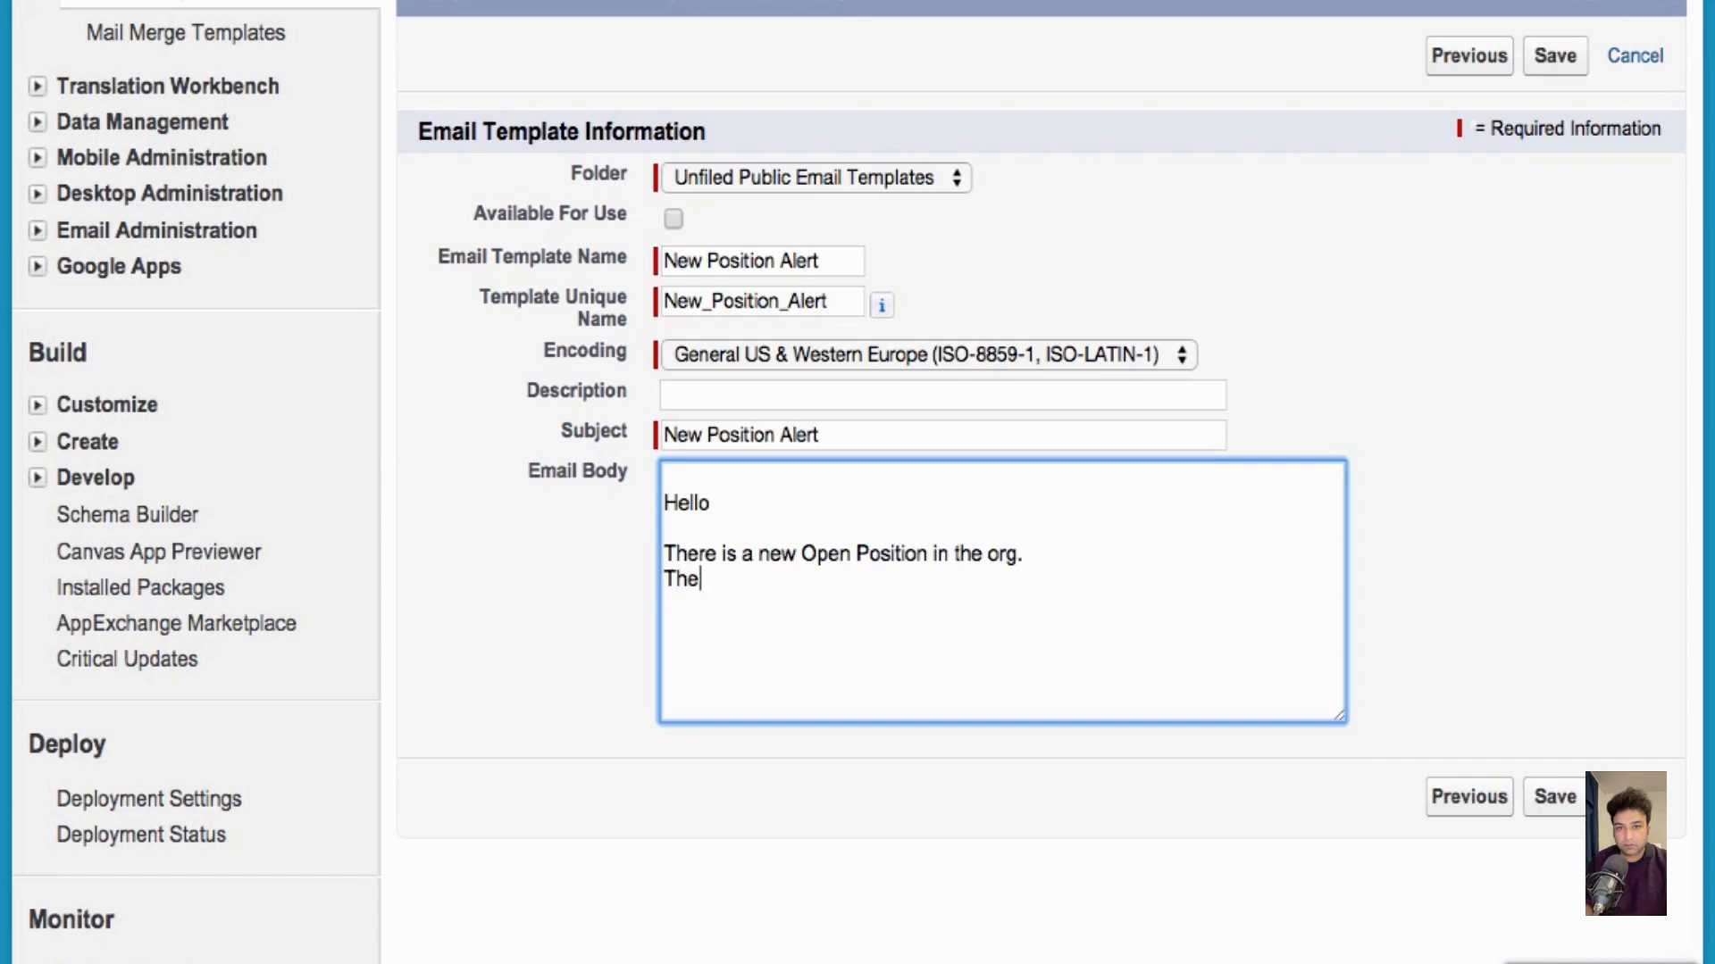
pyautogui.write(' job responsibilities are')
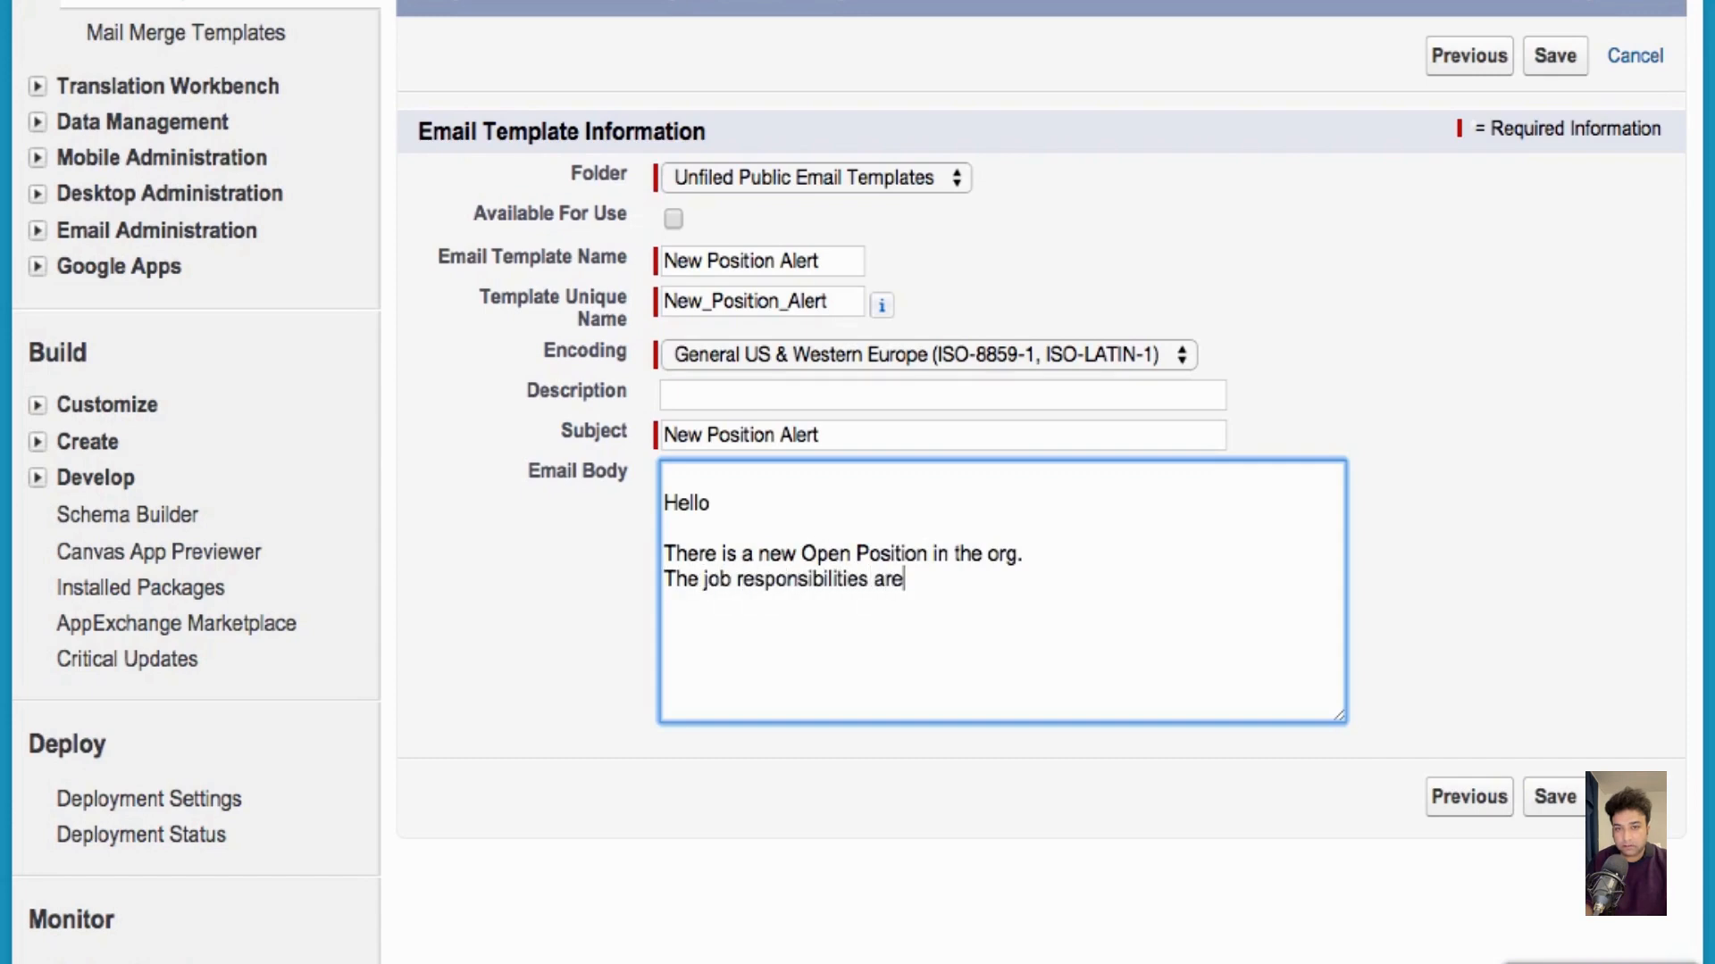
pyautogui.press('Return')
pyautogui.write('The Salary range is :')
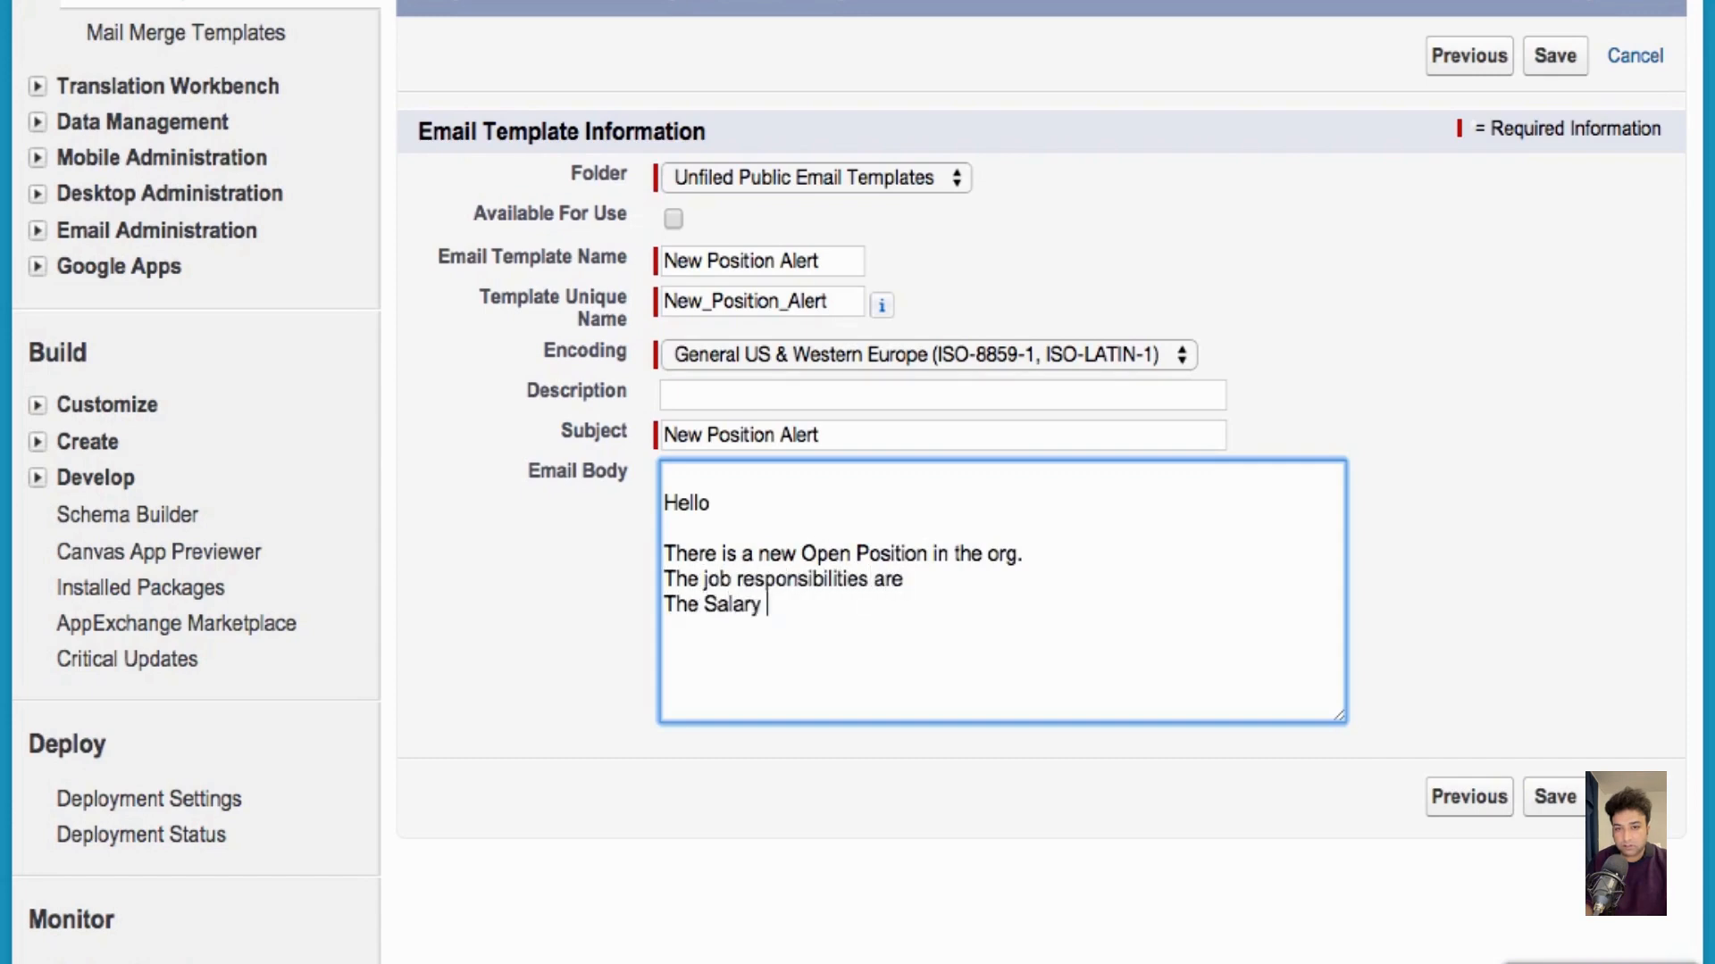
pyautogui.press('Return')
pyautogui.press('Return')
pyautogui.write('Referr')
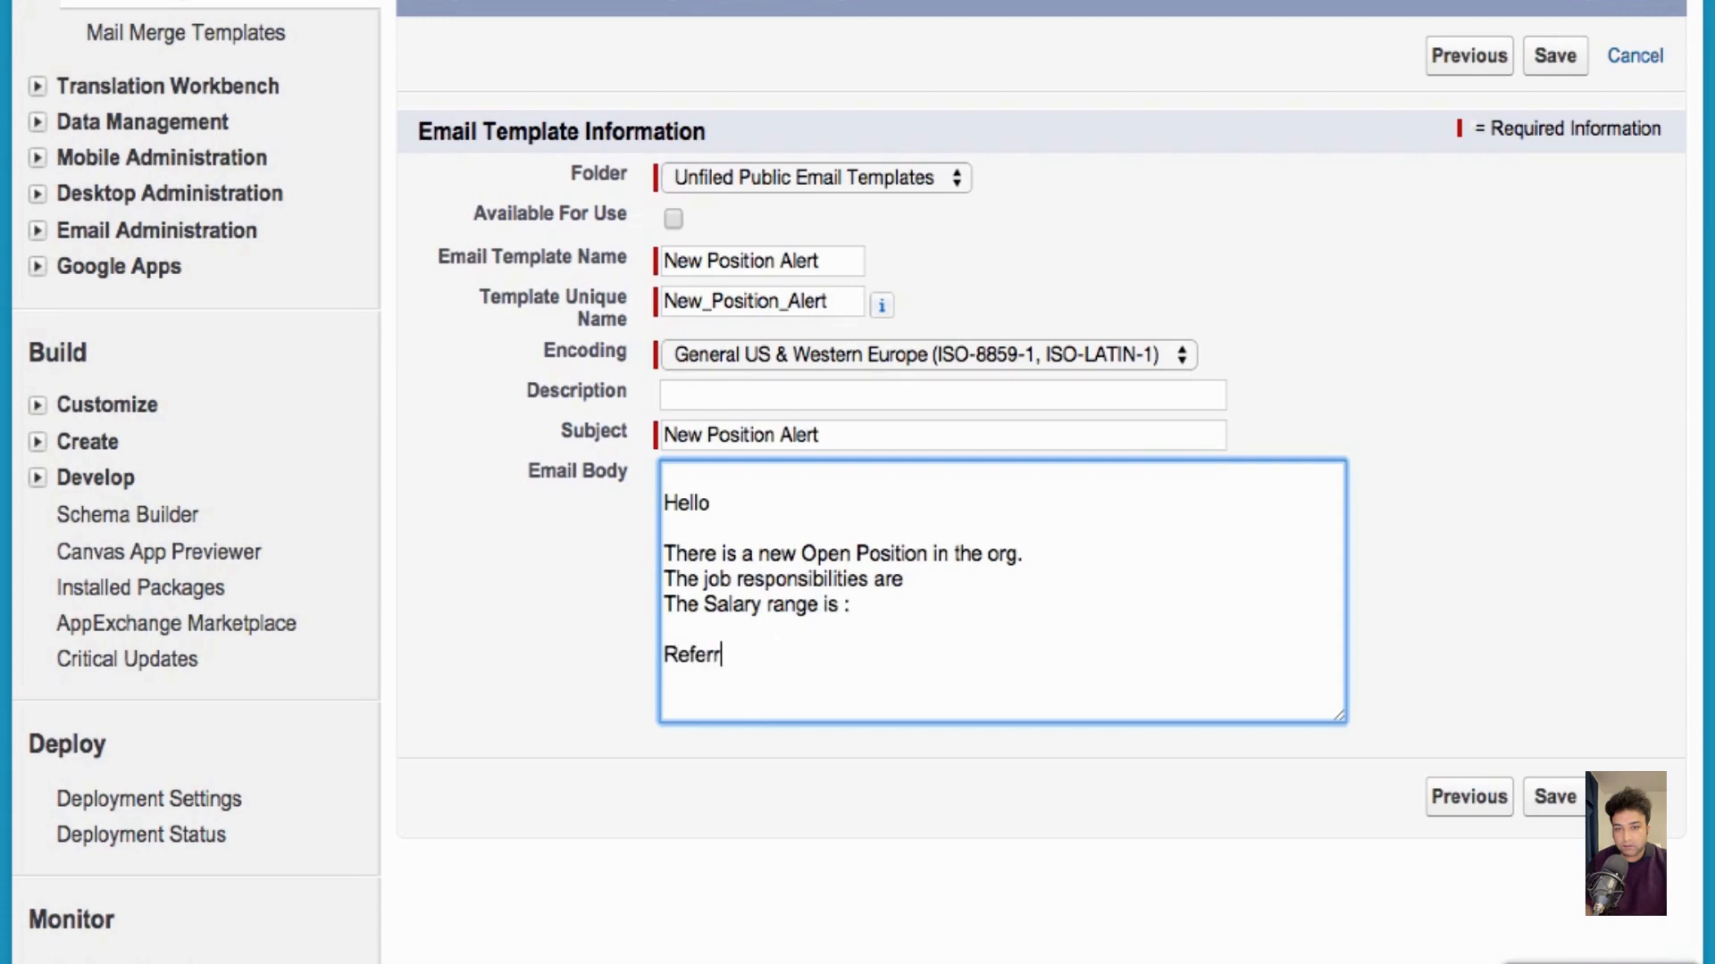
pyautogui.write('als can earn a bonus')
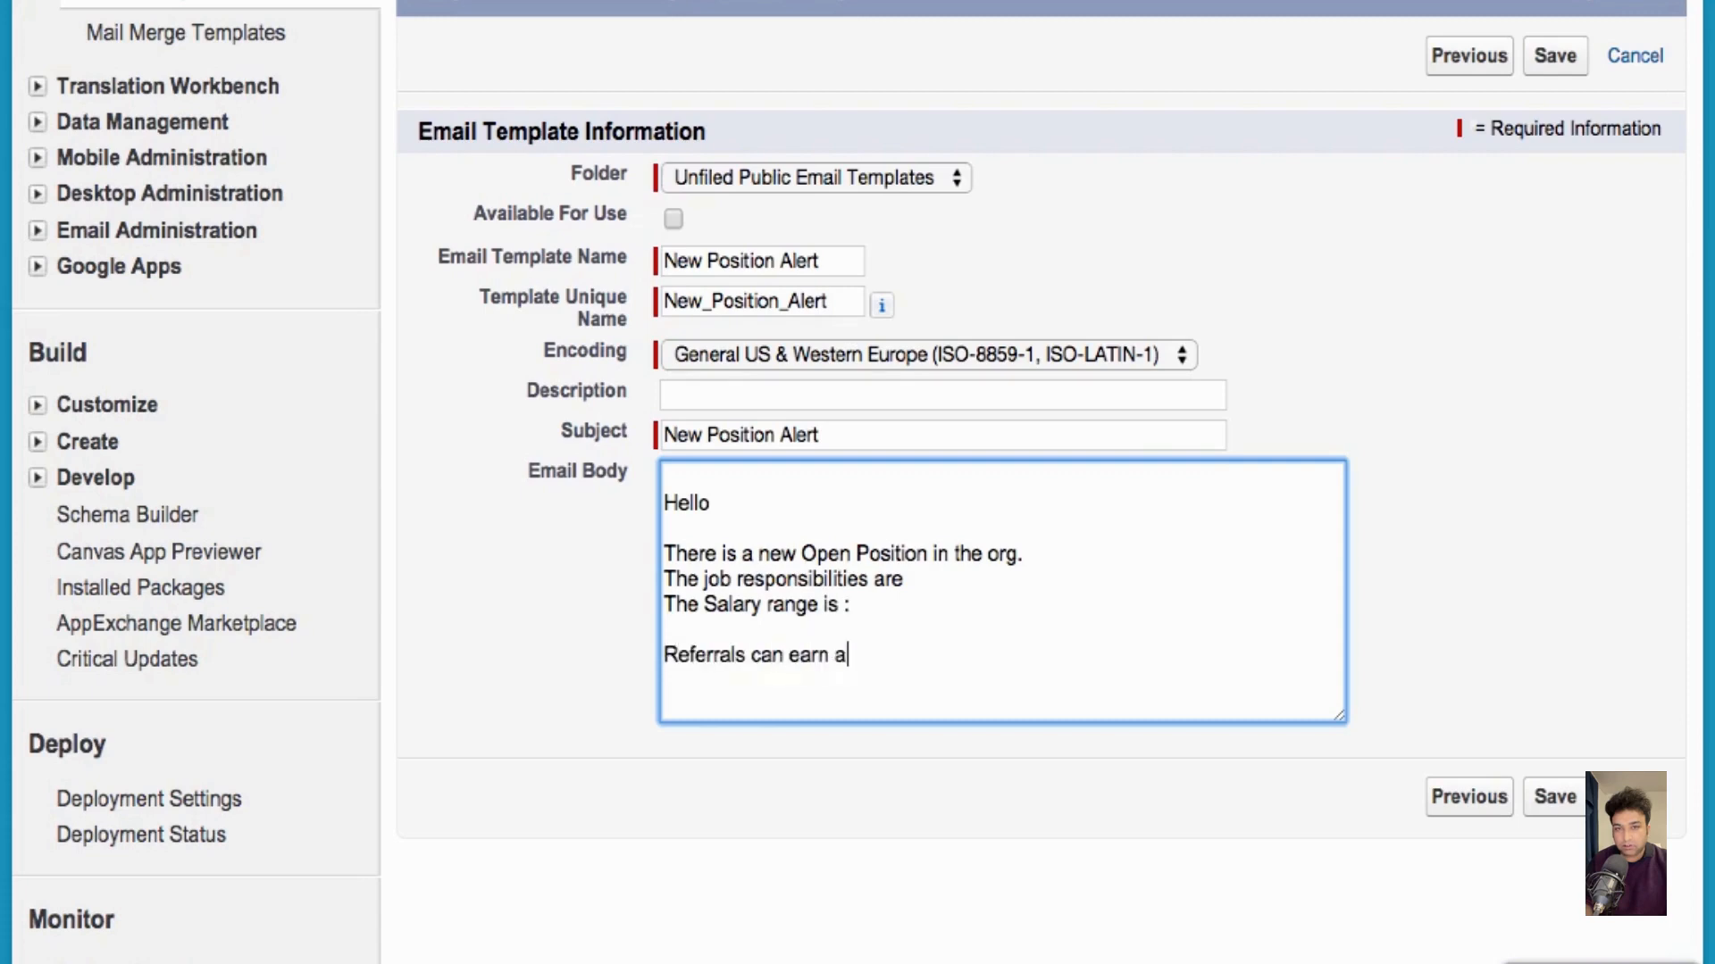
pyautogui.press('Return')
pyautogui.press('Return')
pyautogui.write('Thanks')
pyautogui.press('Return')
pyautogui.press('Return')
pyautogui.write('Hiring Manager')
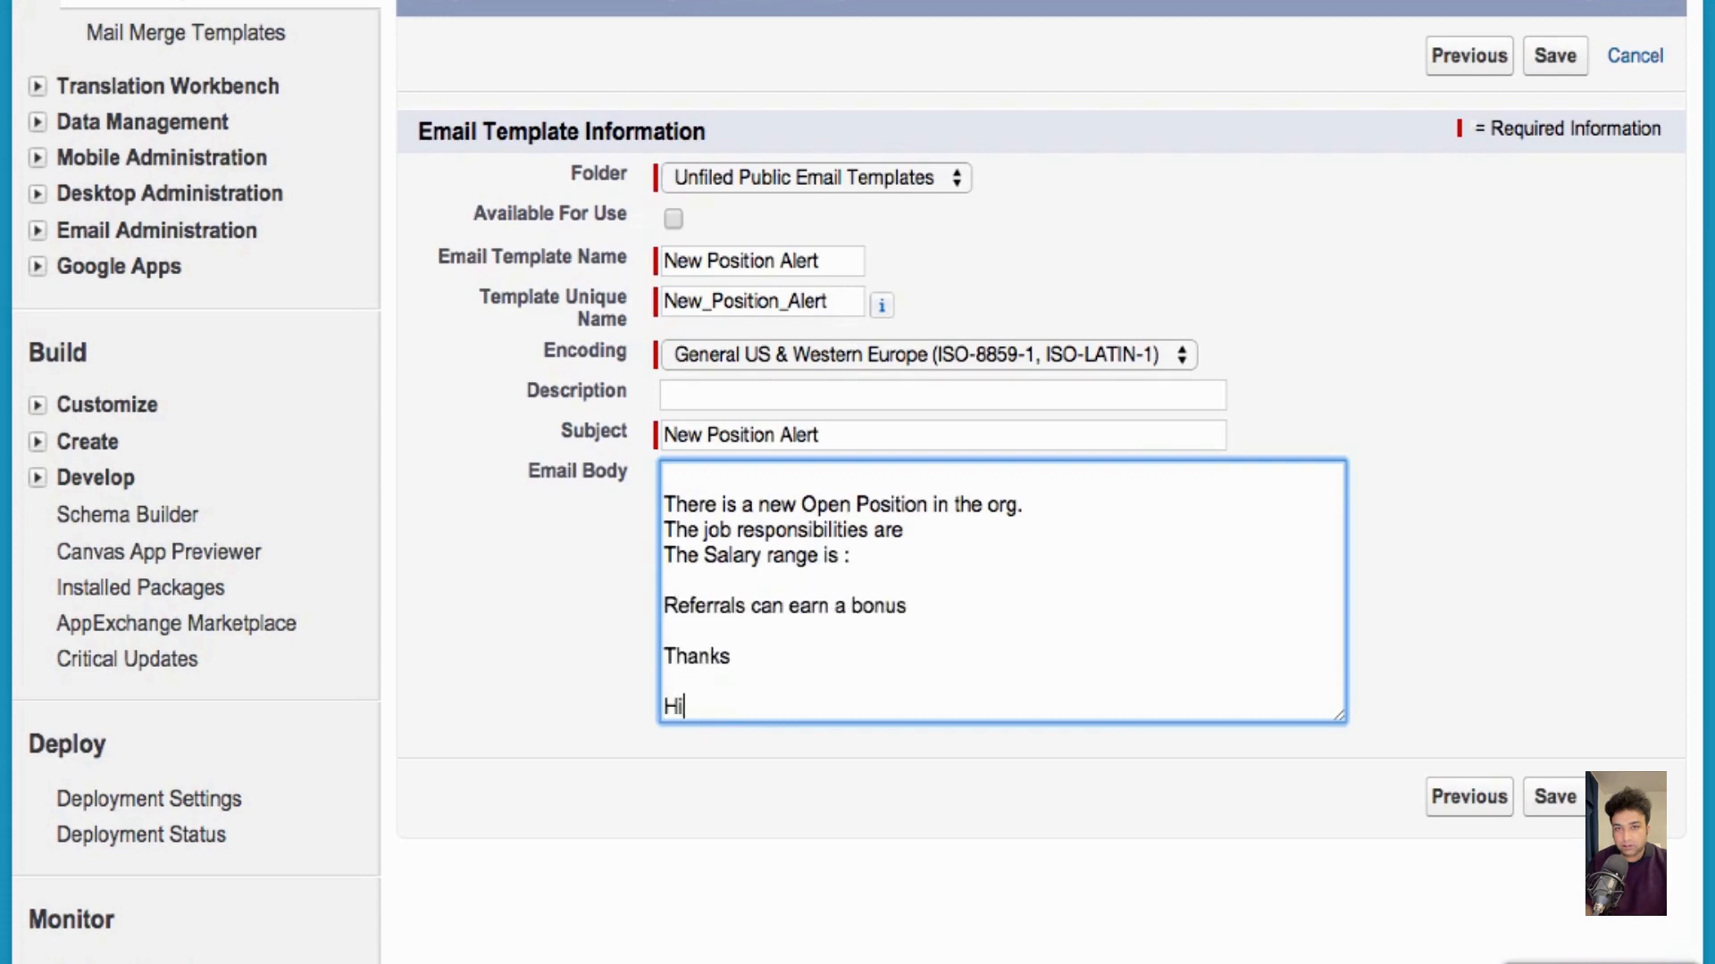
pyautogui.scroll(3, 915, 567)
# Step: Insert the Position Title merge field after 'Open Position' in the body
pyautogui.scroll(5, 913, 566)
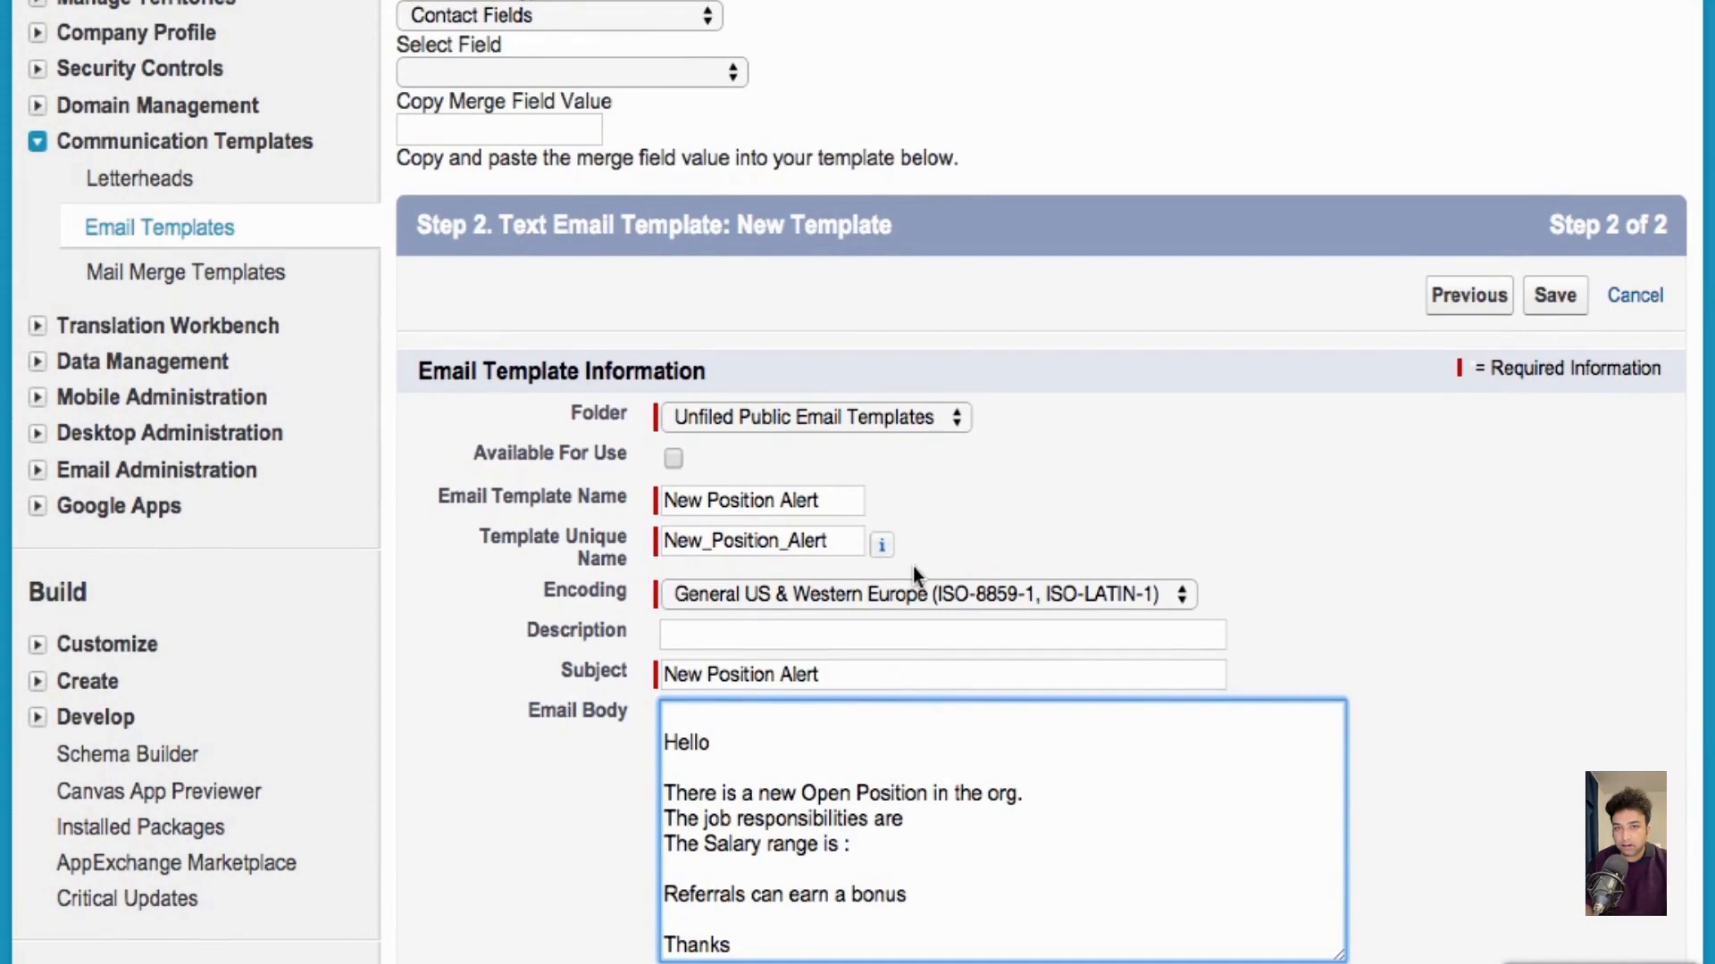
pyautogui.scroll(4, 912, 566)
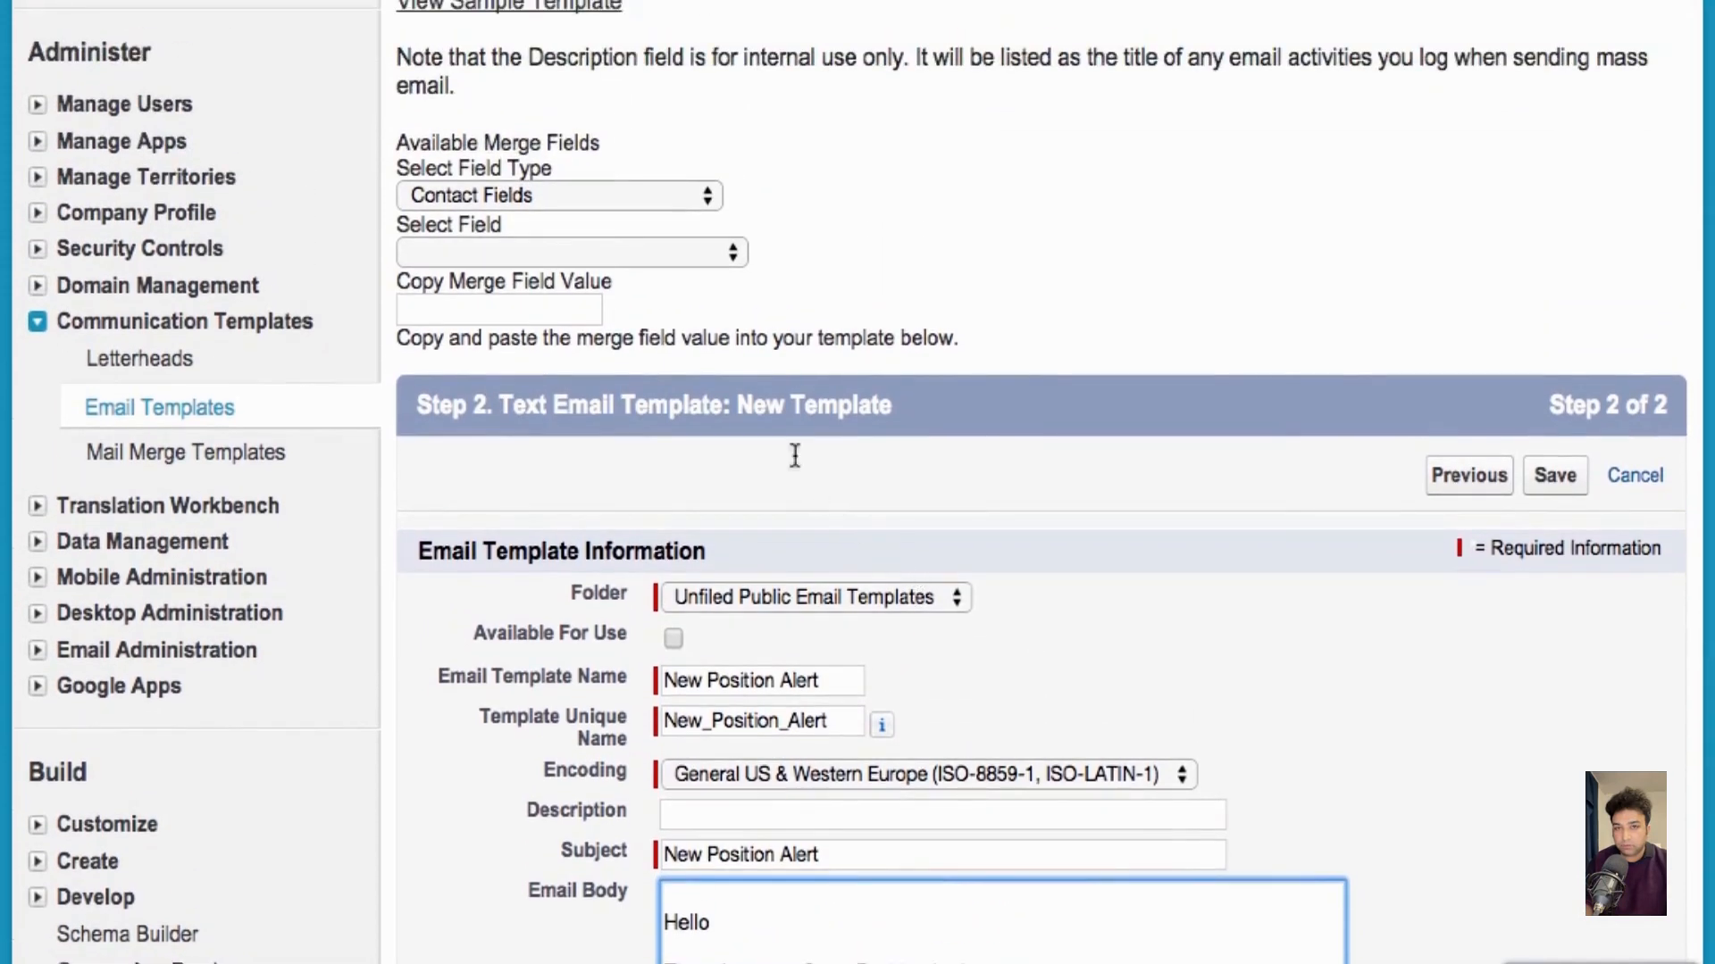
pyautogui.click(707, 195)
pyautogui.click(629, 597)
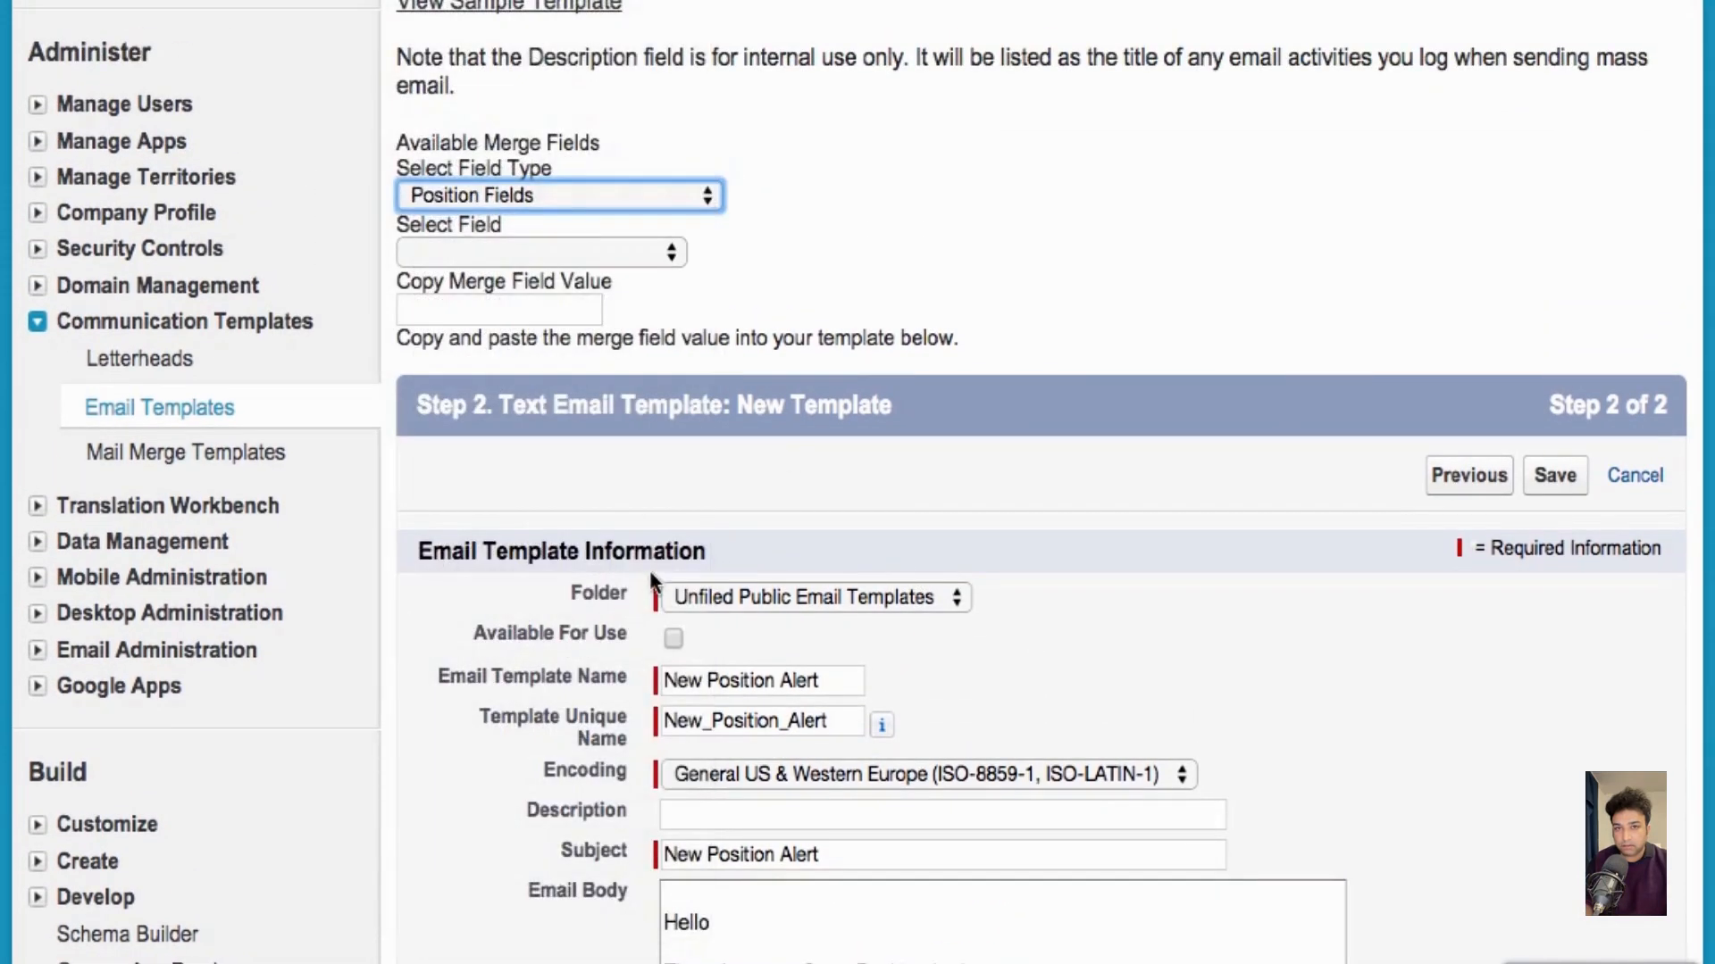
pyautogui.scroll(-4, 650, 569)
pyautogui.click(654, 83)
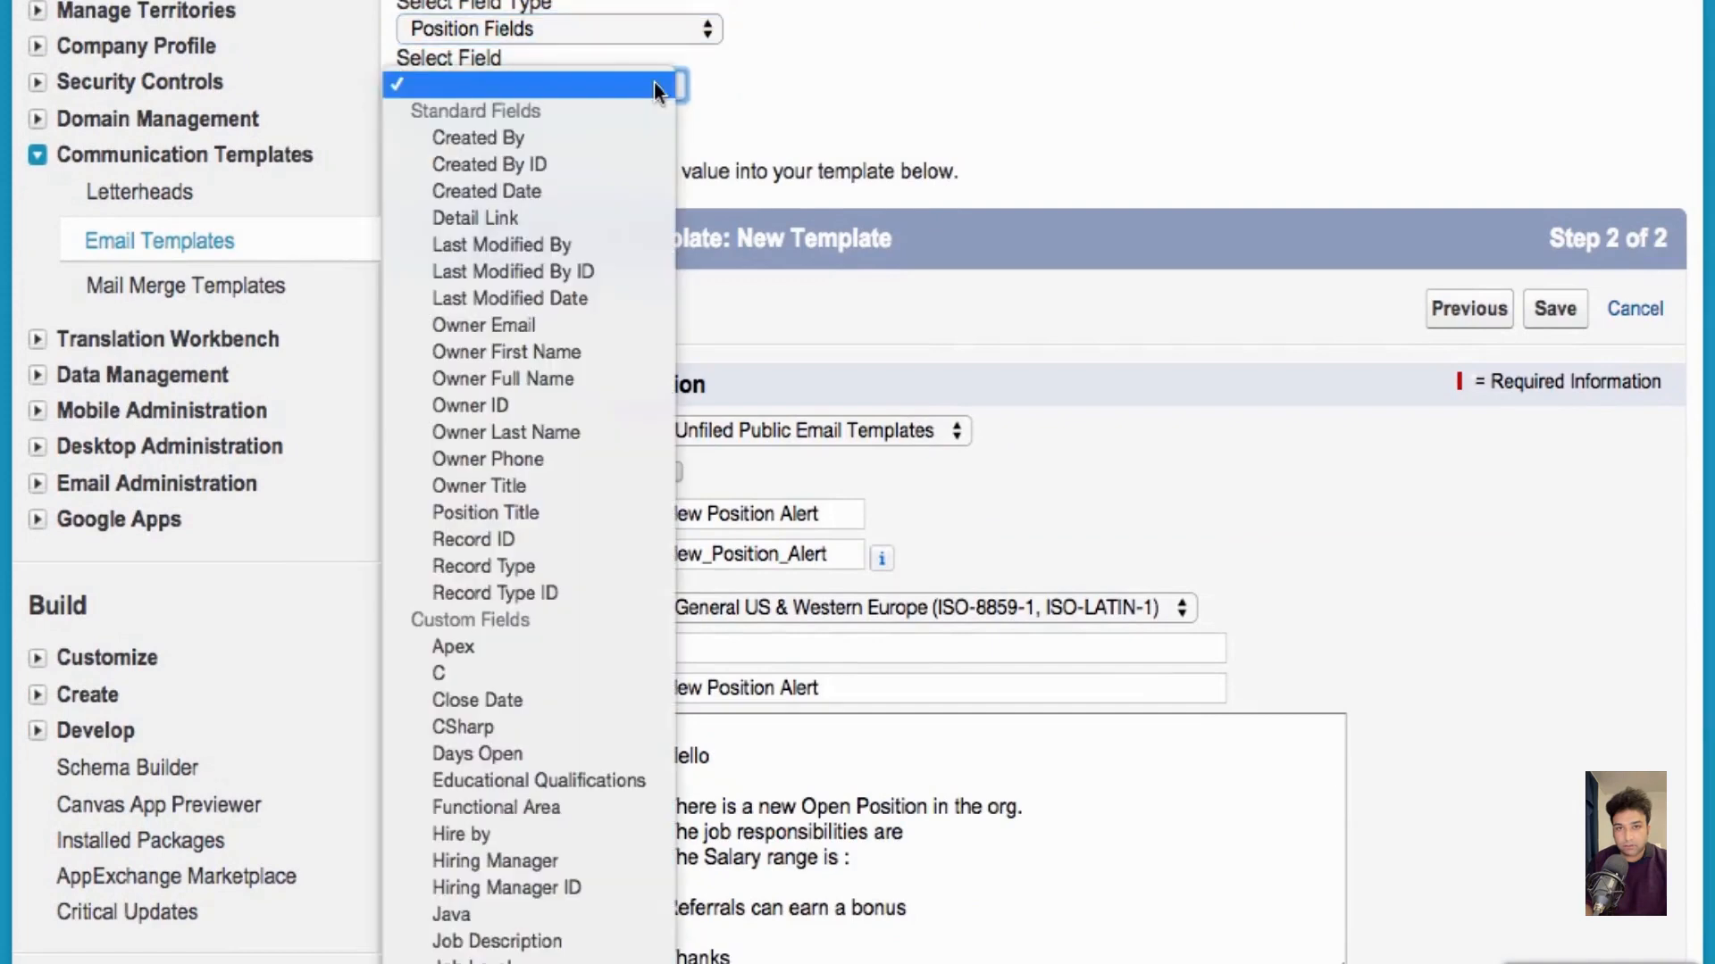
pyautogui.click(597, 514)
pyautogui.hotkey('ctrl', 'c')
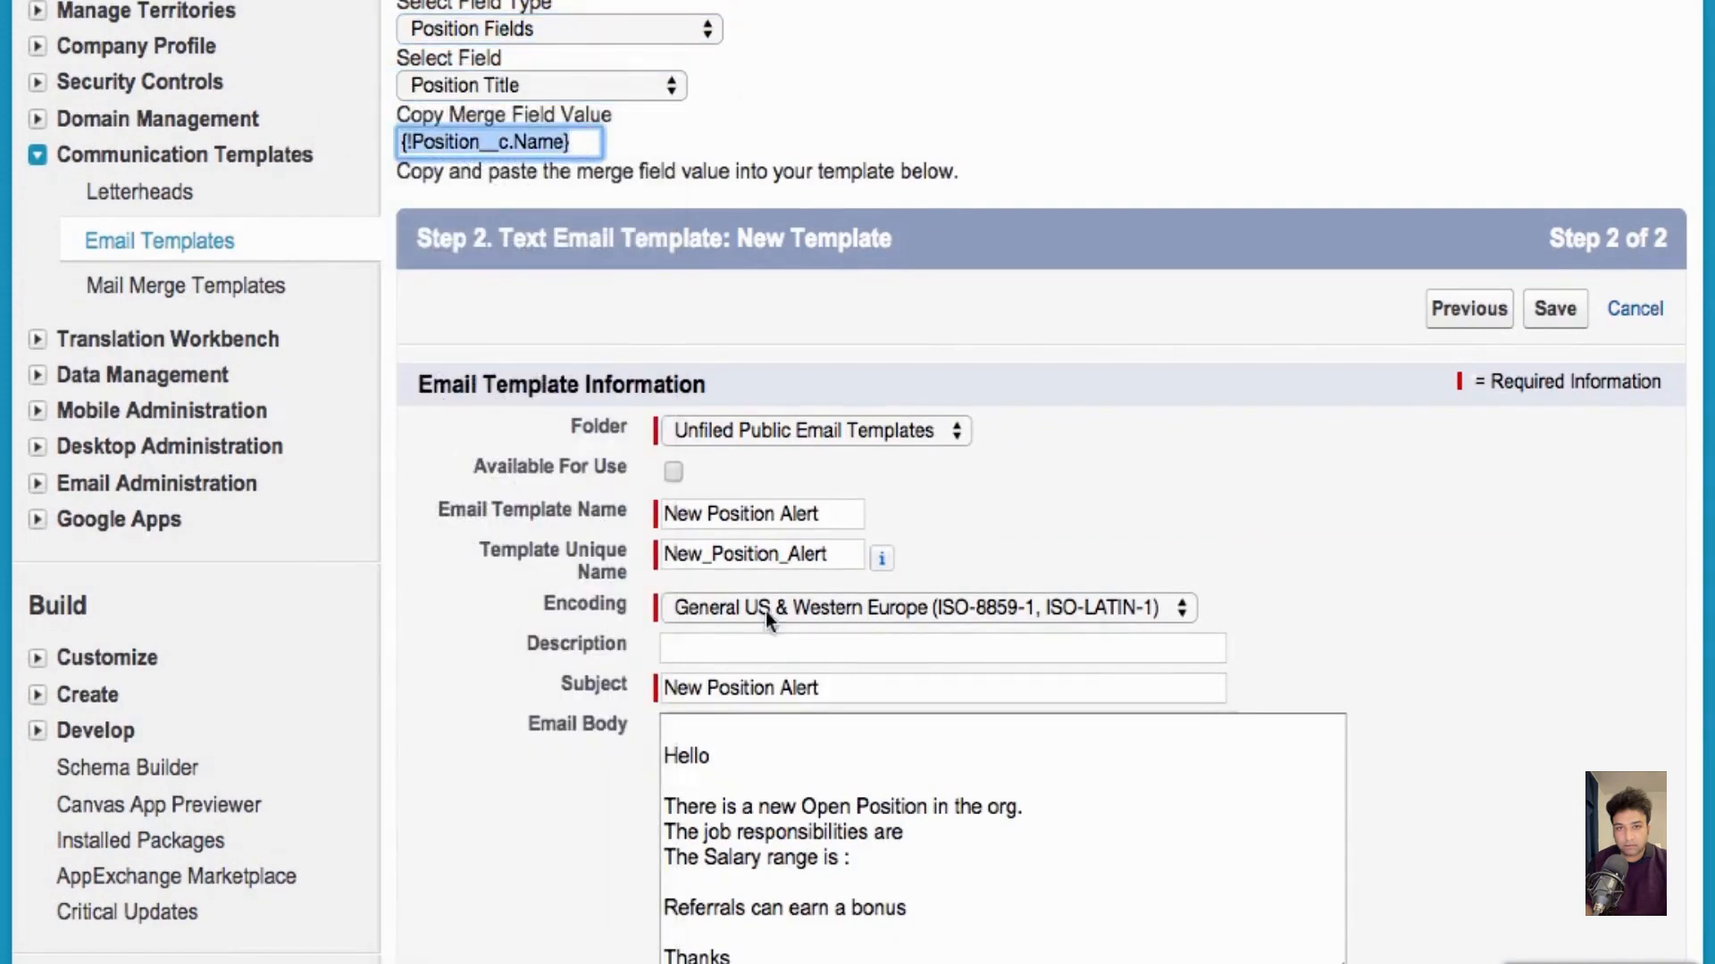
pyautogui.click(931, 808)
pyautogui.hotkey('ctrl', 'v')
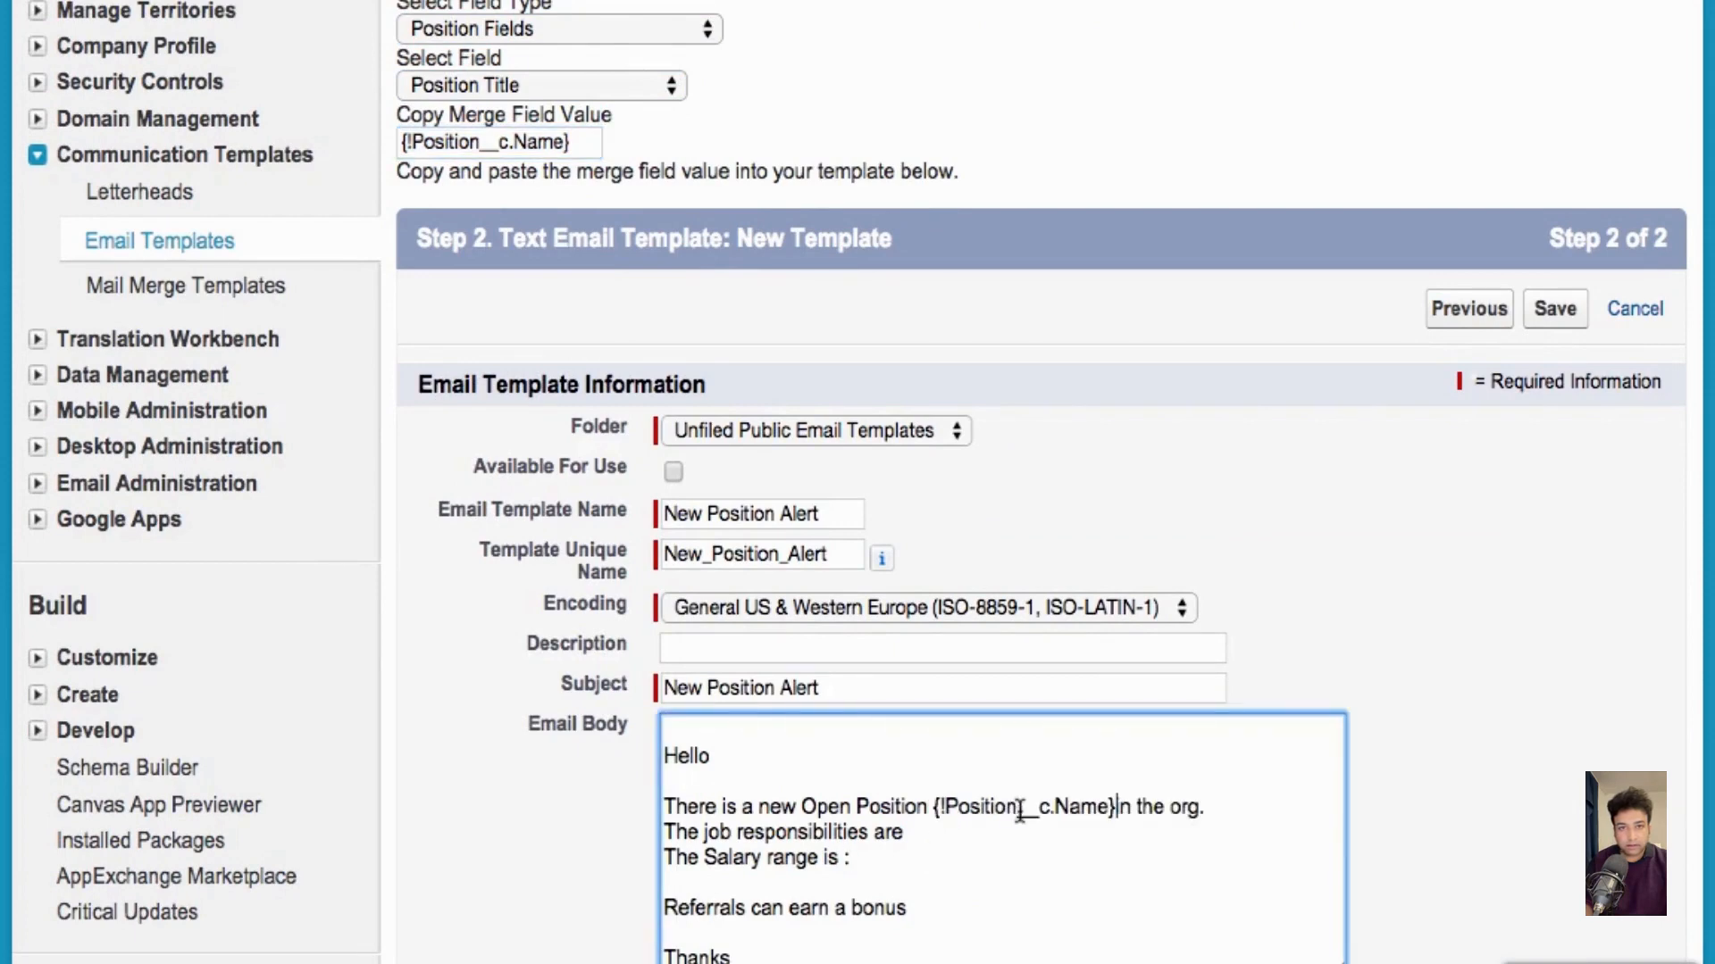
# Step: Insert the Job Responsibilities merge field on the job responsibilities line
pyautogui.click(913, 832)
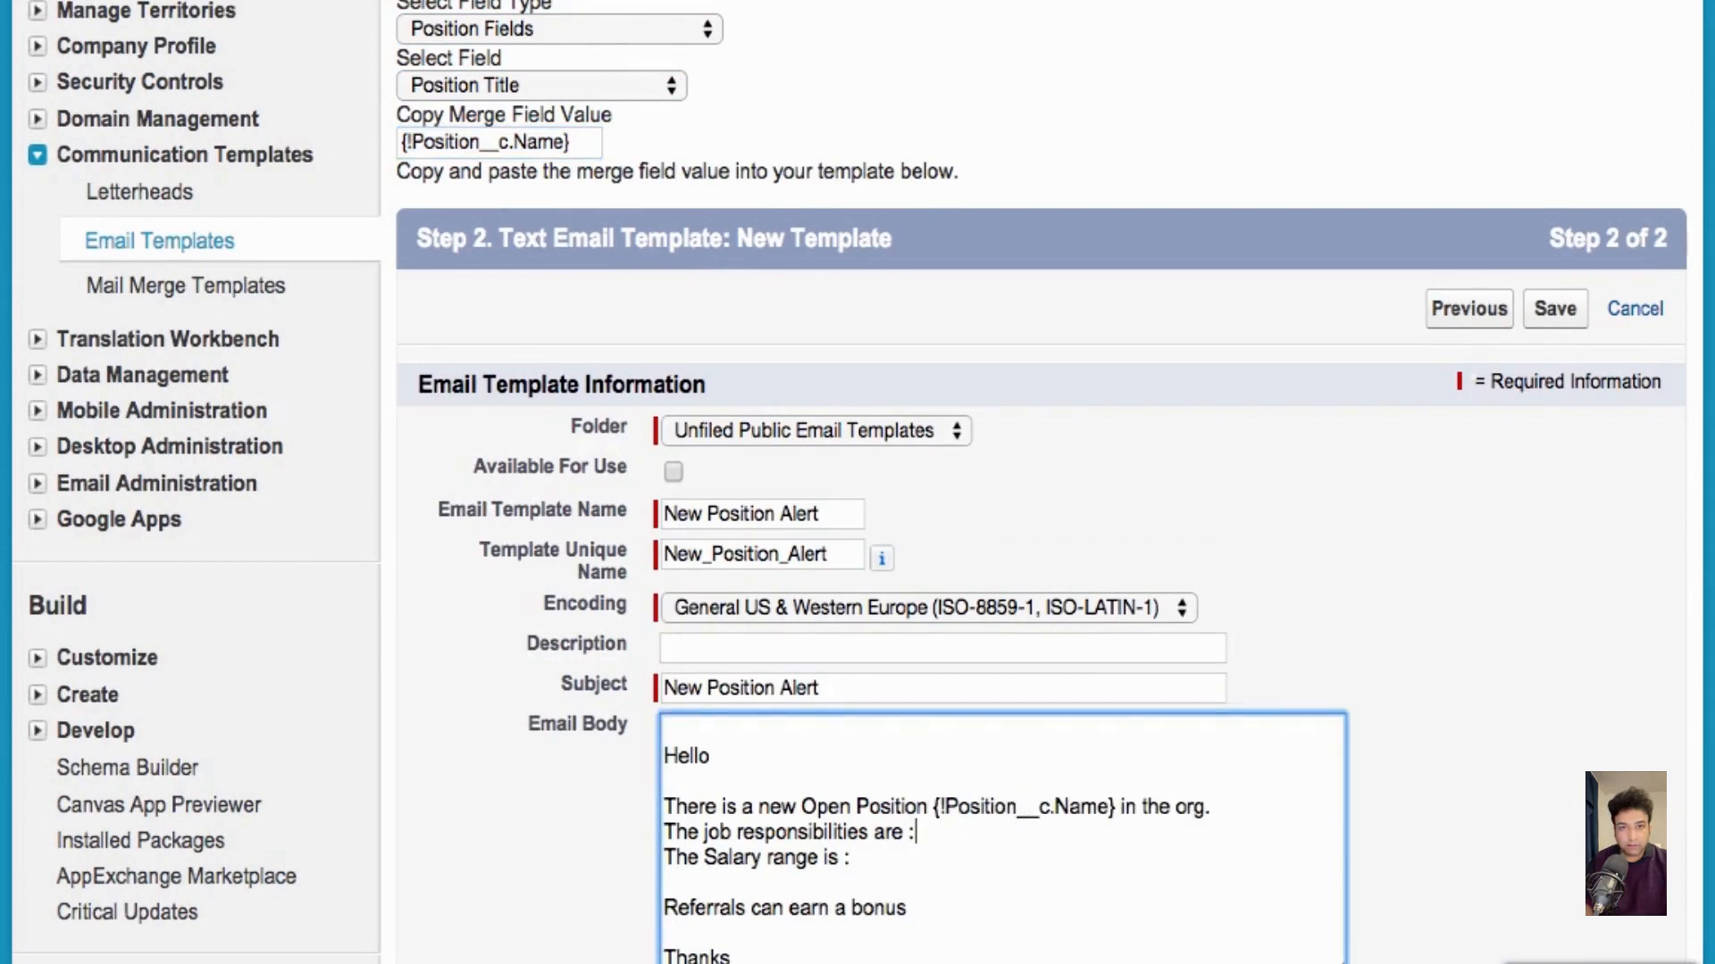
pyautogui.click(582, 85)
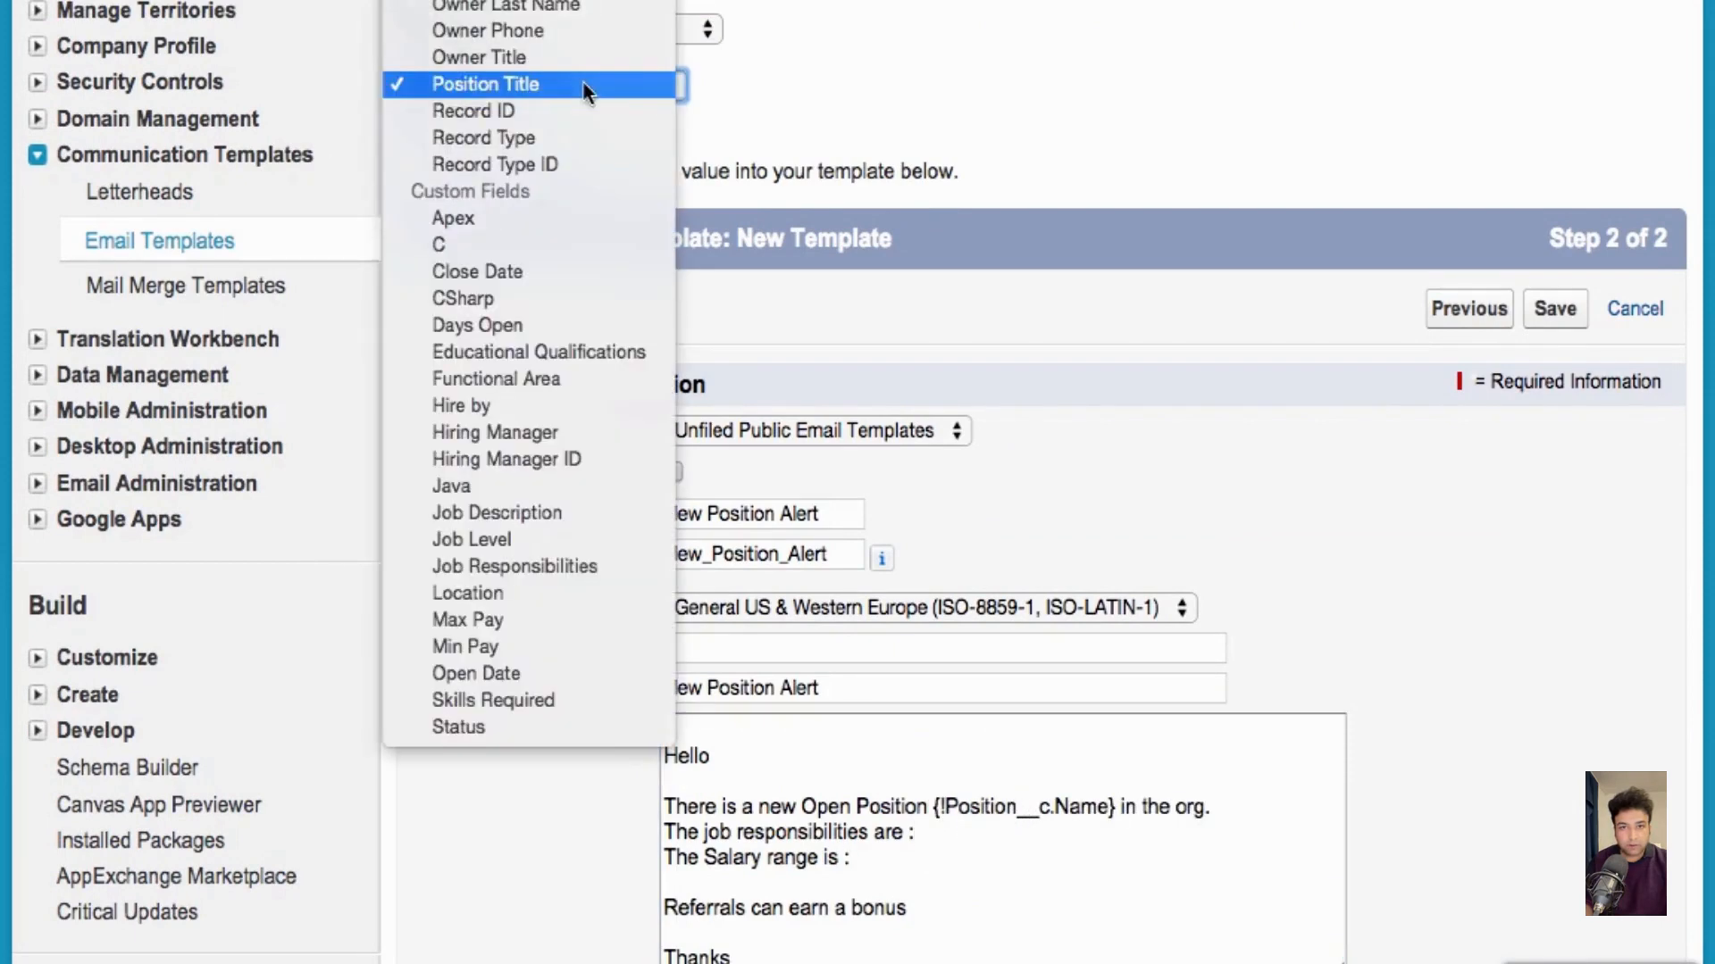
pyautogui.click(607, 561)
pyautogui.hotkey('ctrl', 'c')
pyautogui.click(926, 835)
pyautogui.hotkey('ctrl', 'v')
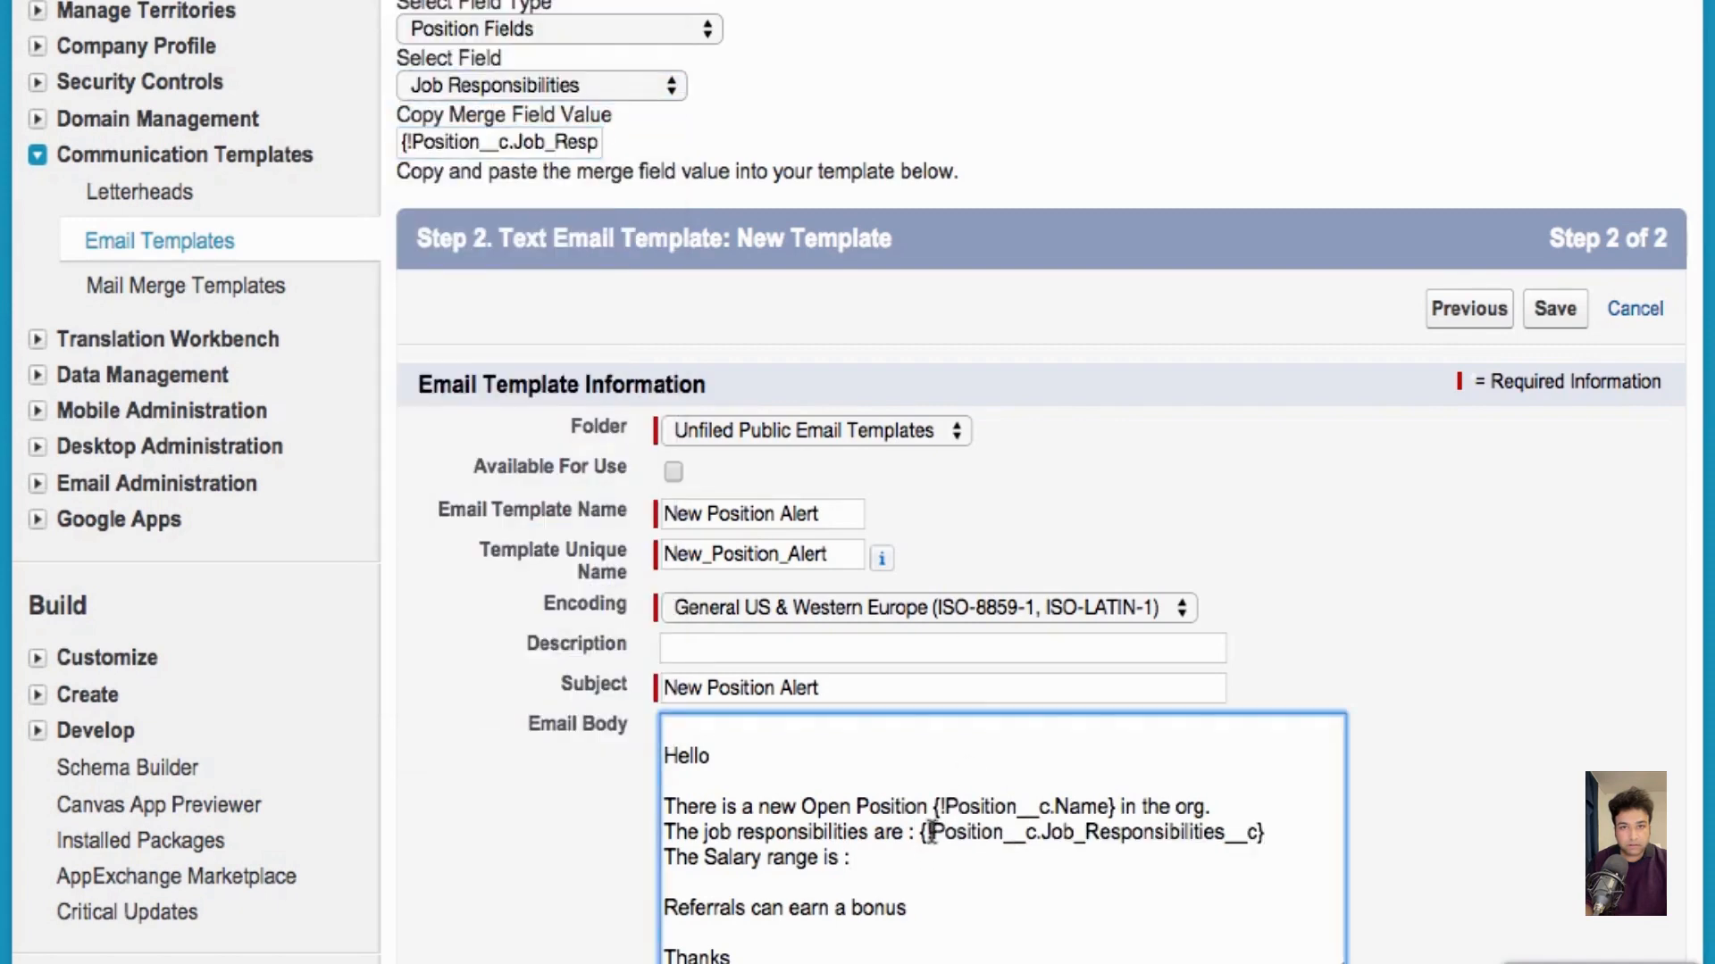
# Step: Add the Min Pay and Max Pay merge fields as the salary range 'Min Pay - Max Pay'
pyautogui.click(576, 84)
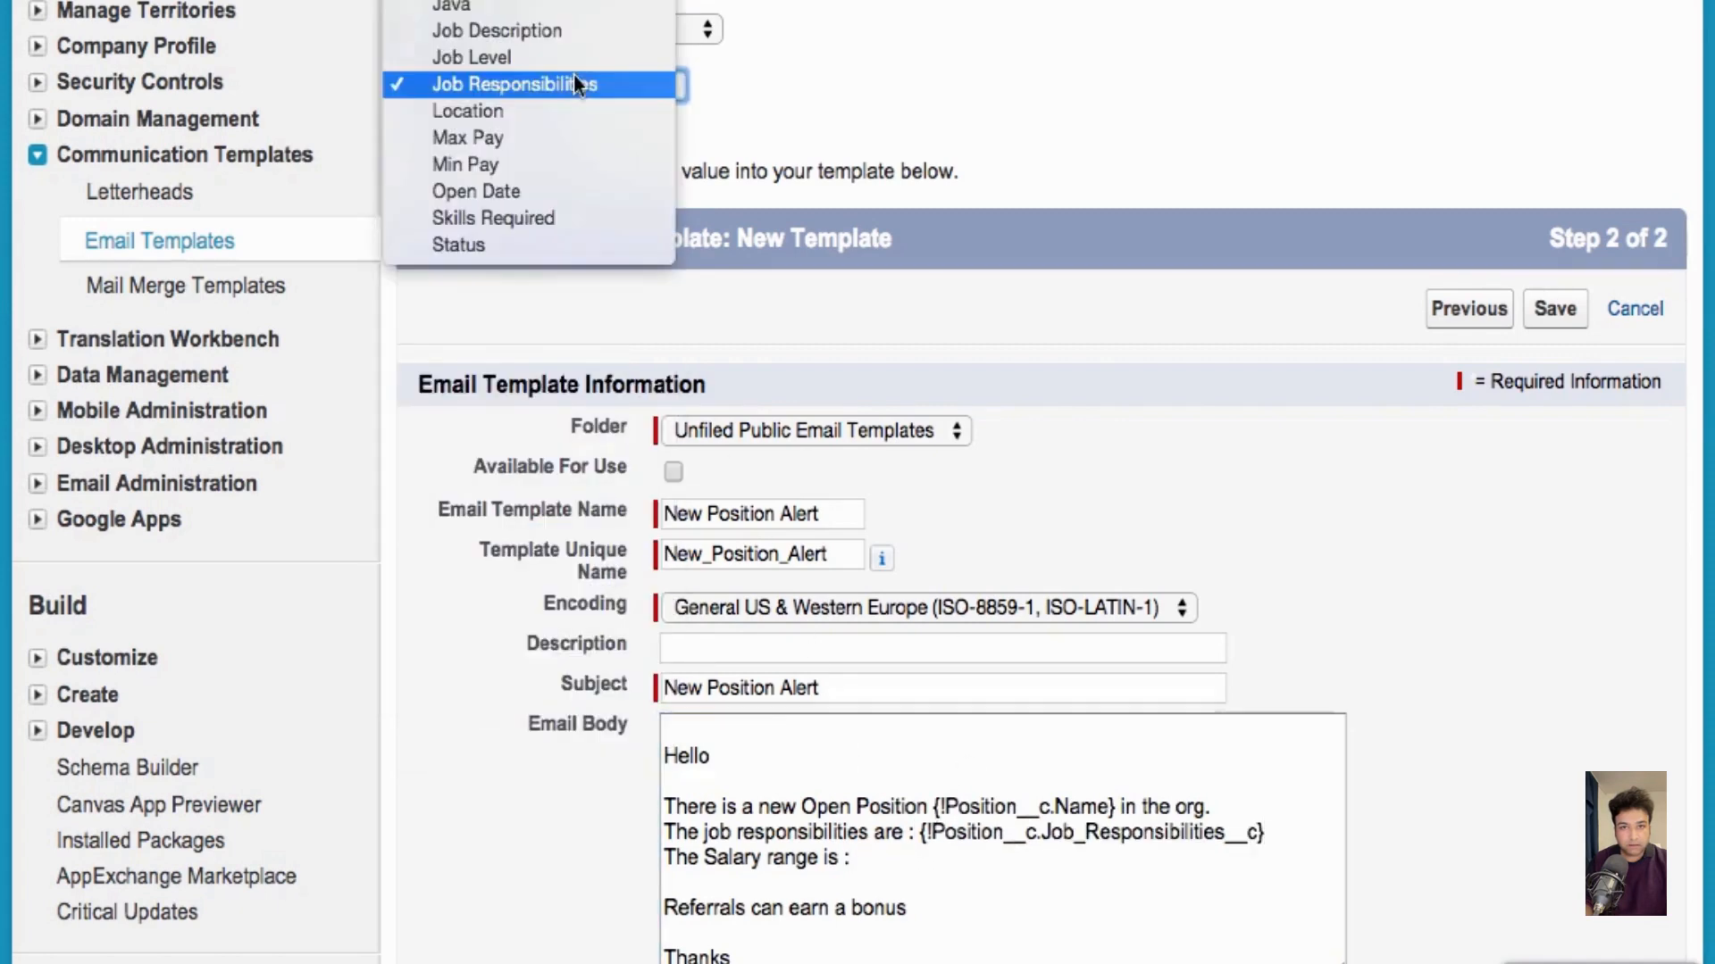
pyautogui.click(557, 164)
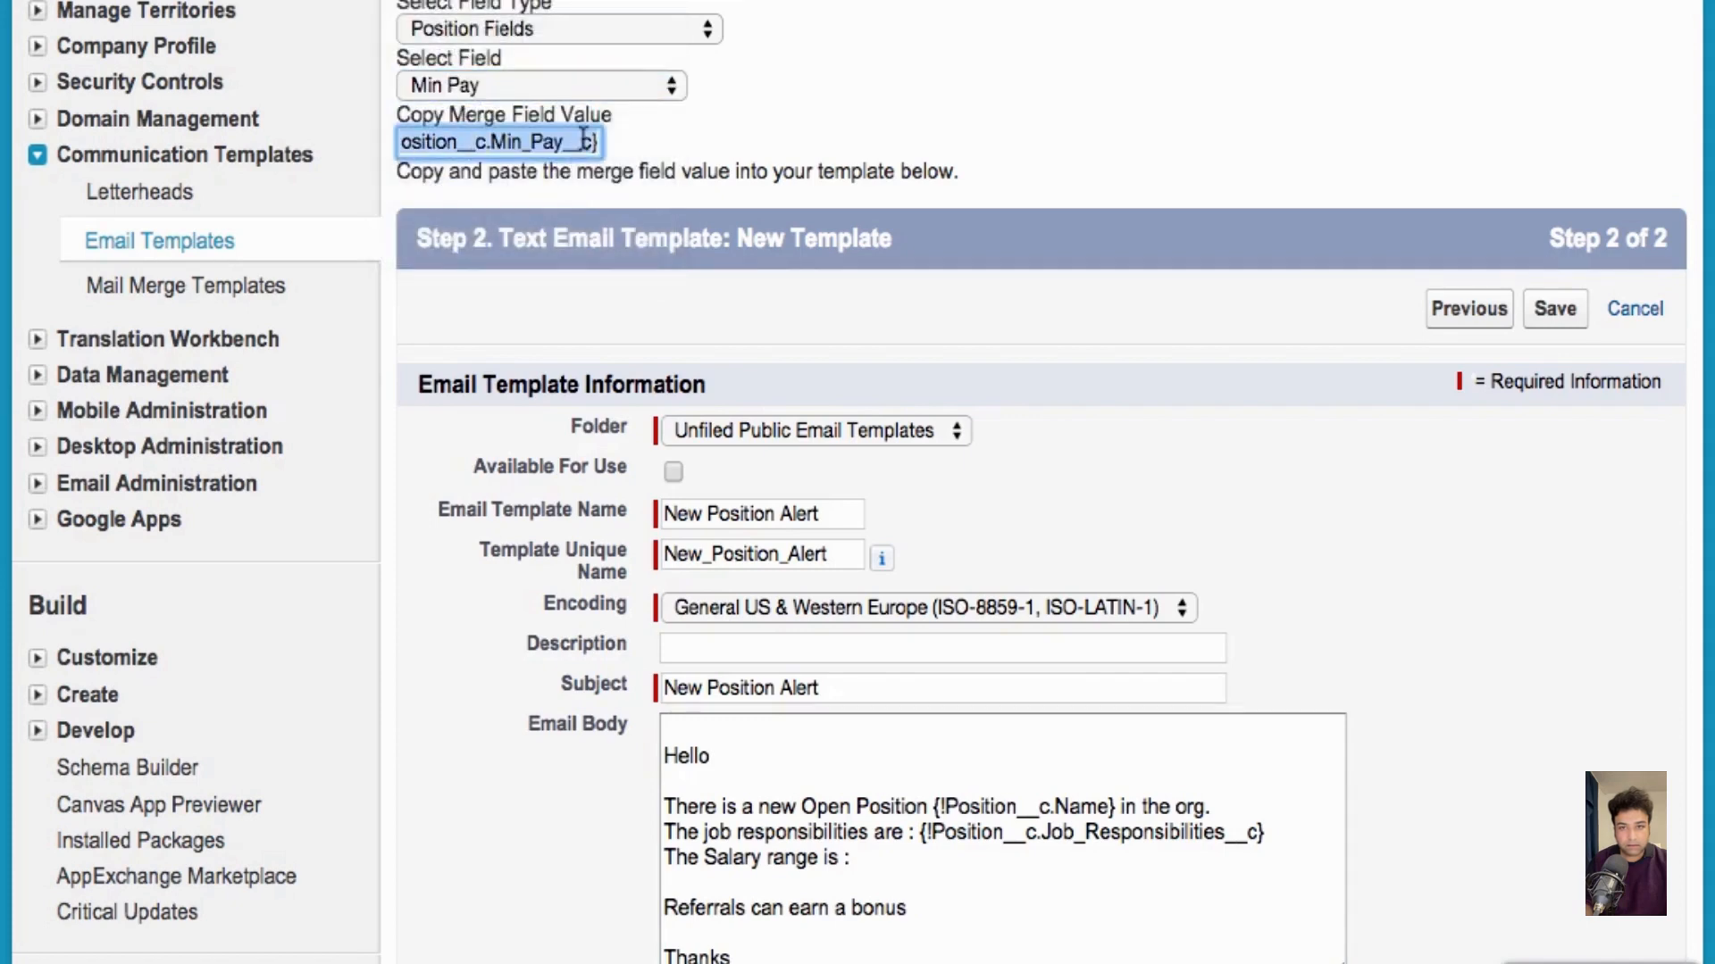
pyautogui.click(875, 857)
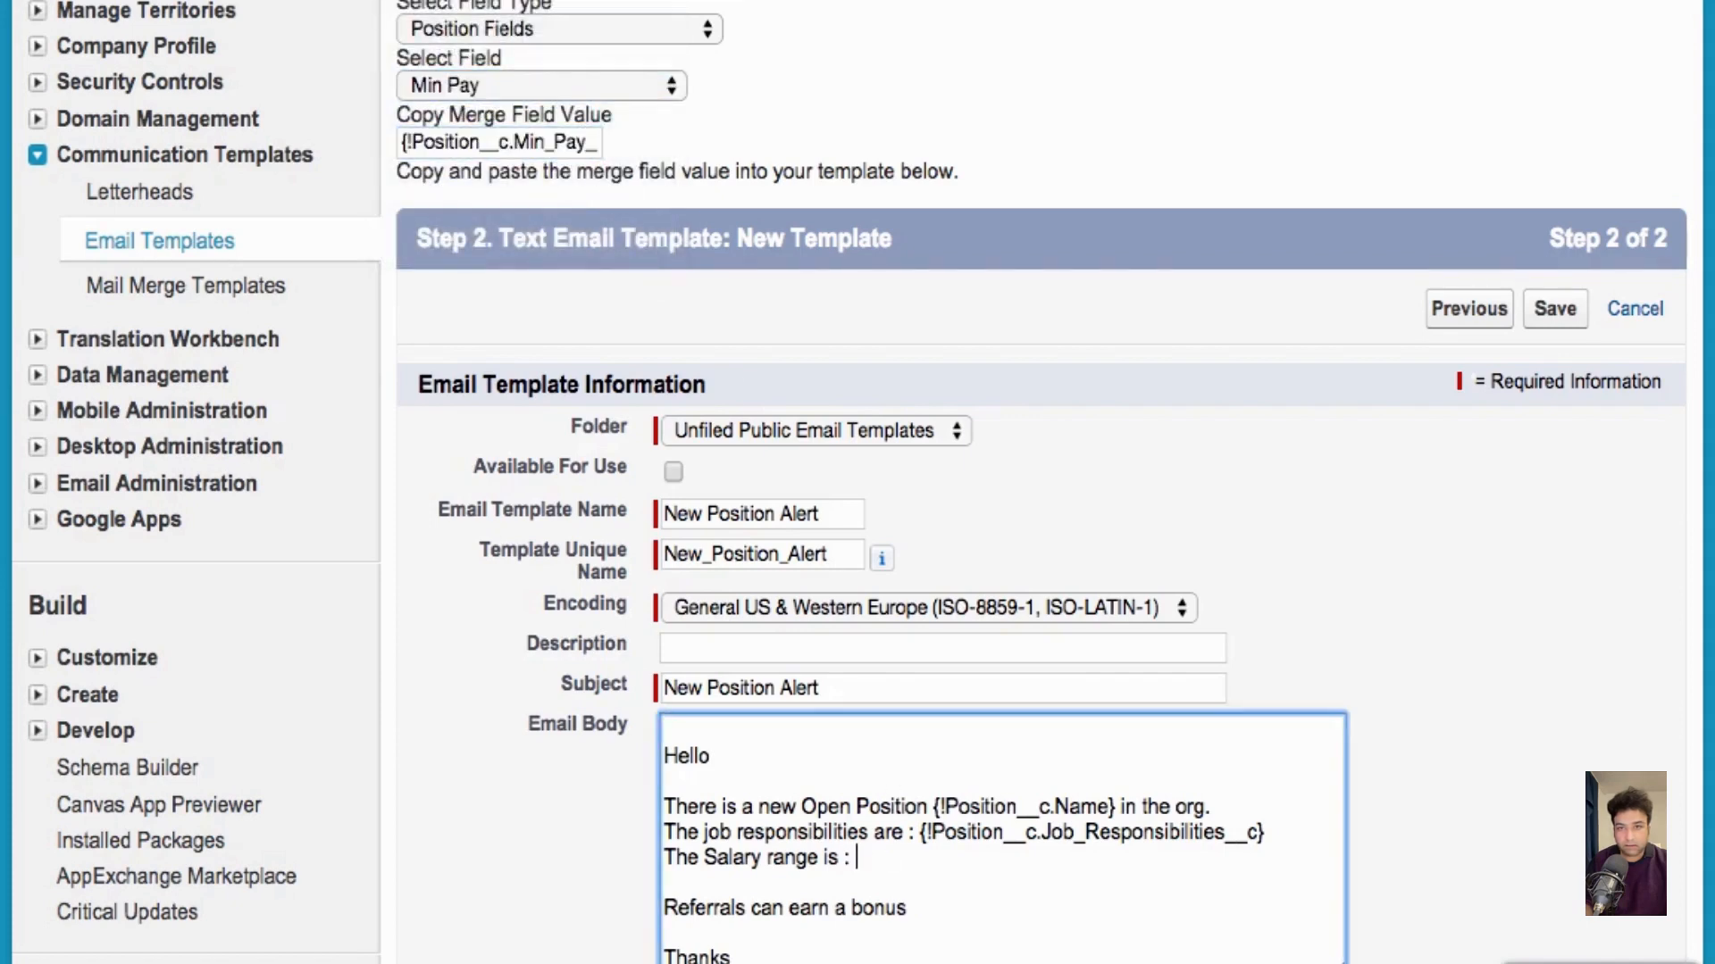
pyautogui.press('super+v')
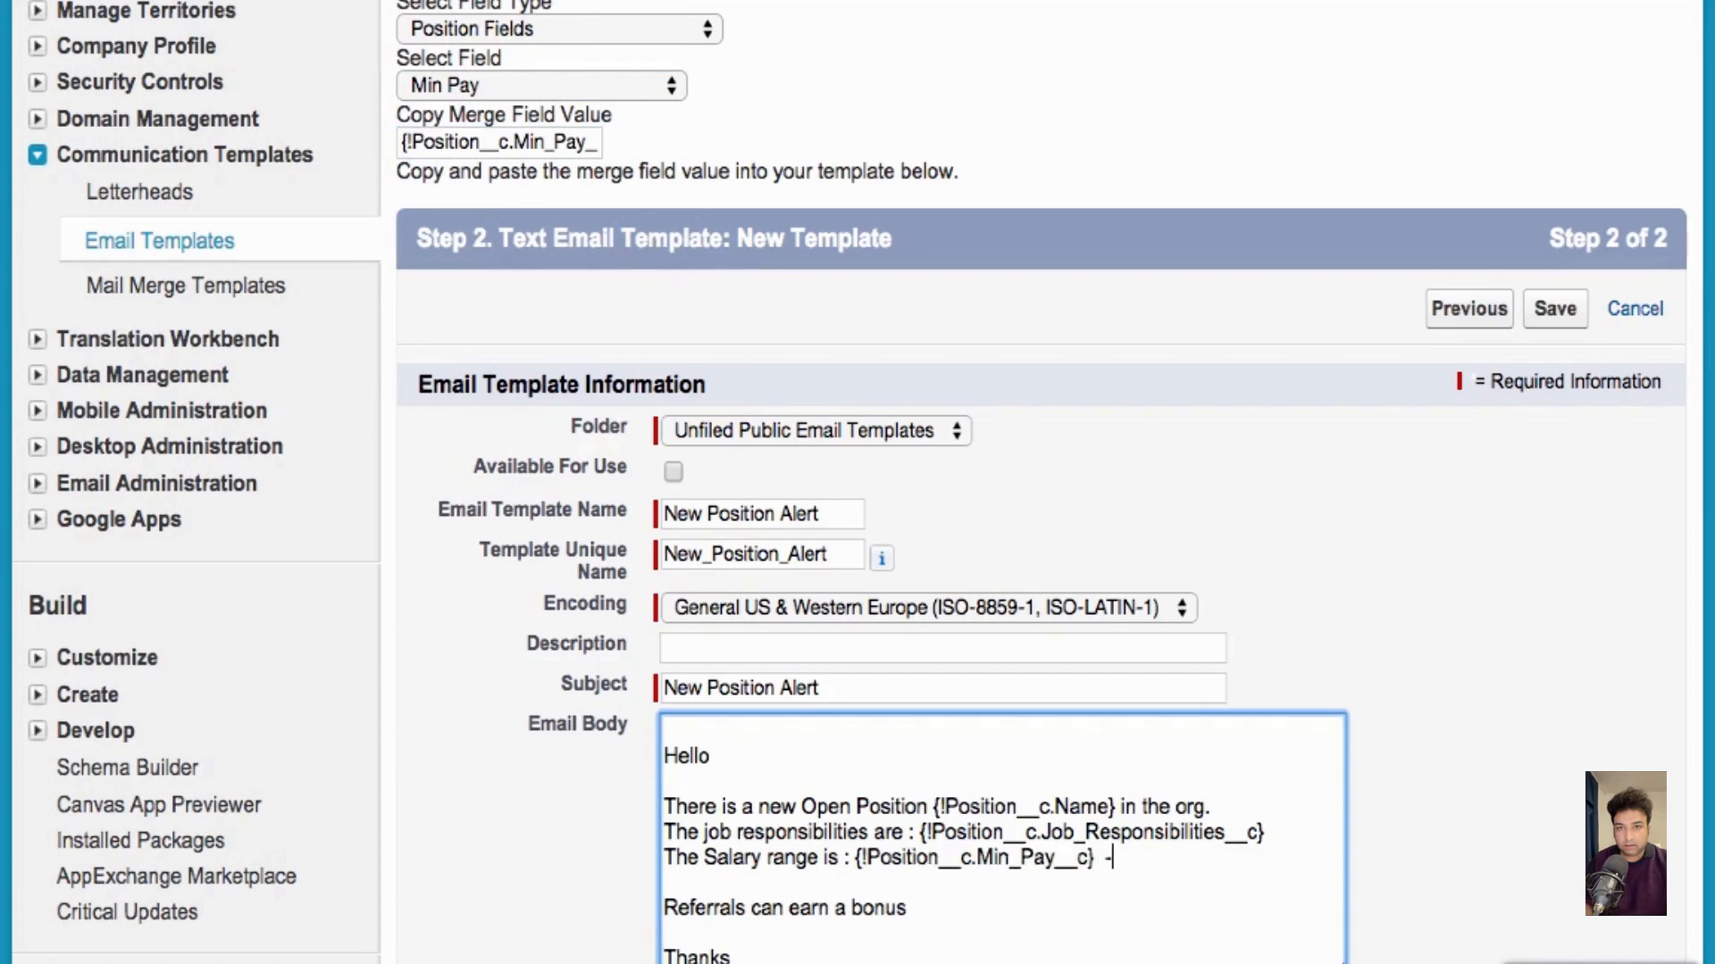
pyautogui.click(582, 90)
pyautogui.click(581, 65)
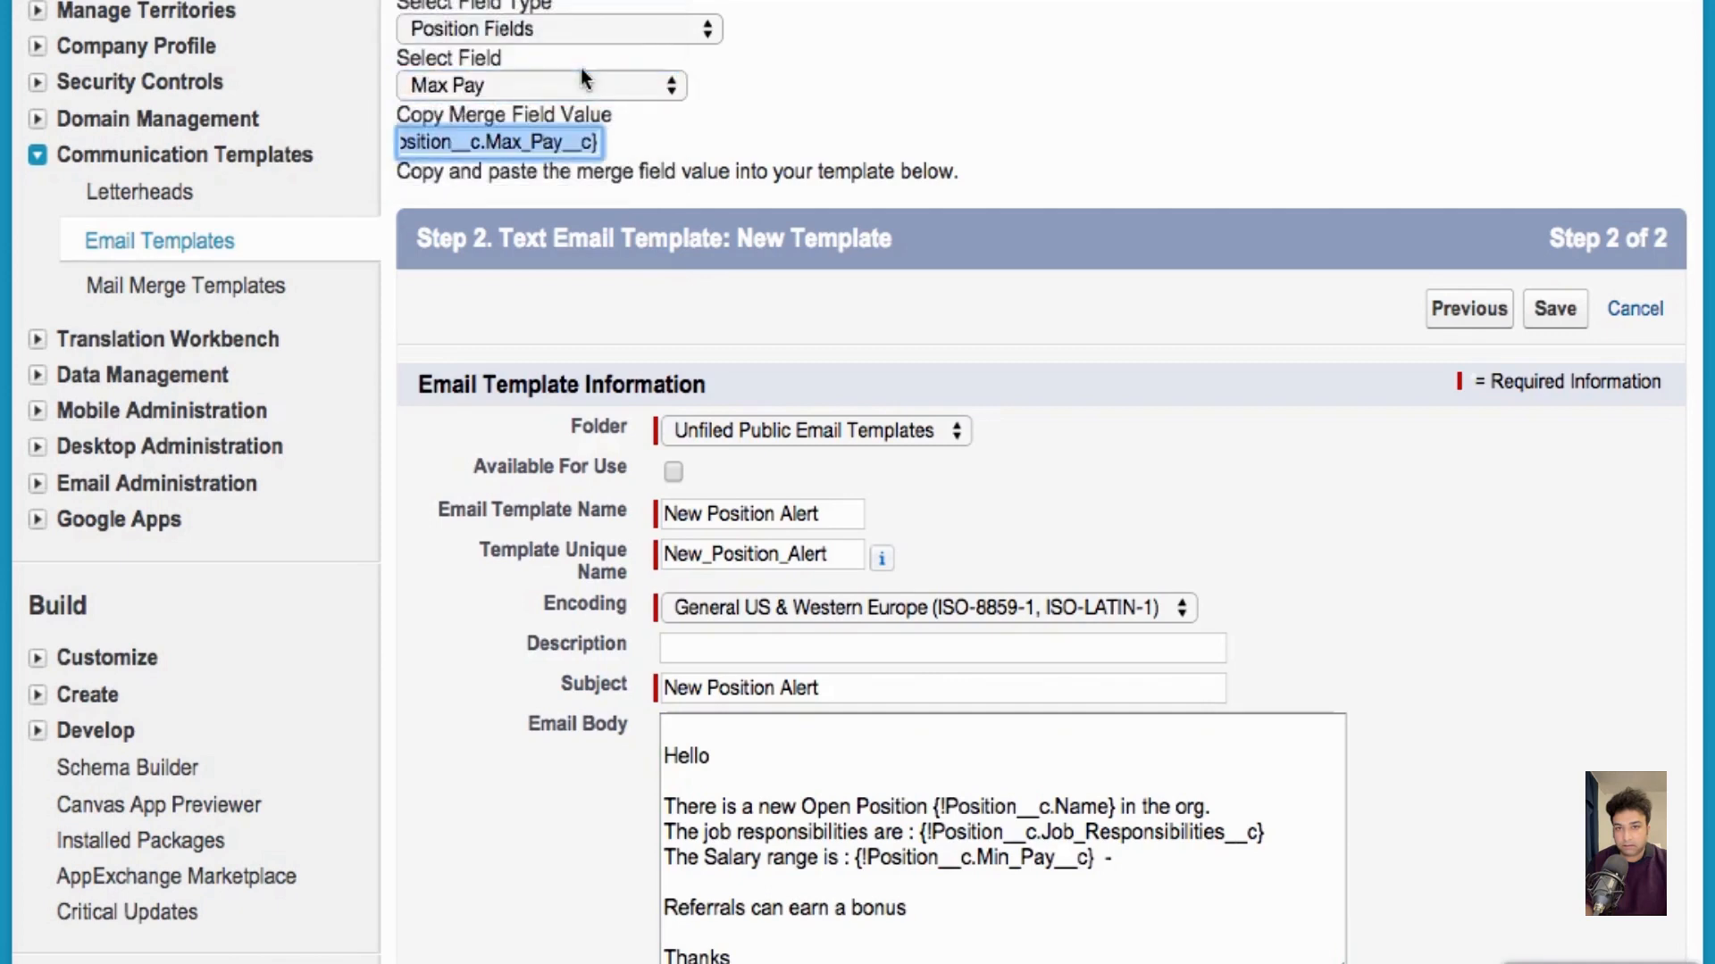
pyautogui.doubleClick(572, 141)
pyautogui.press('super+a')
pyautogui.click(1130, 882)
pyautogui.press('super+v')
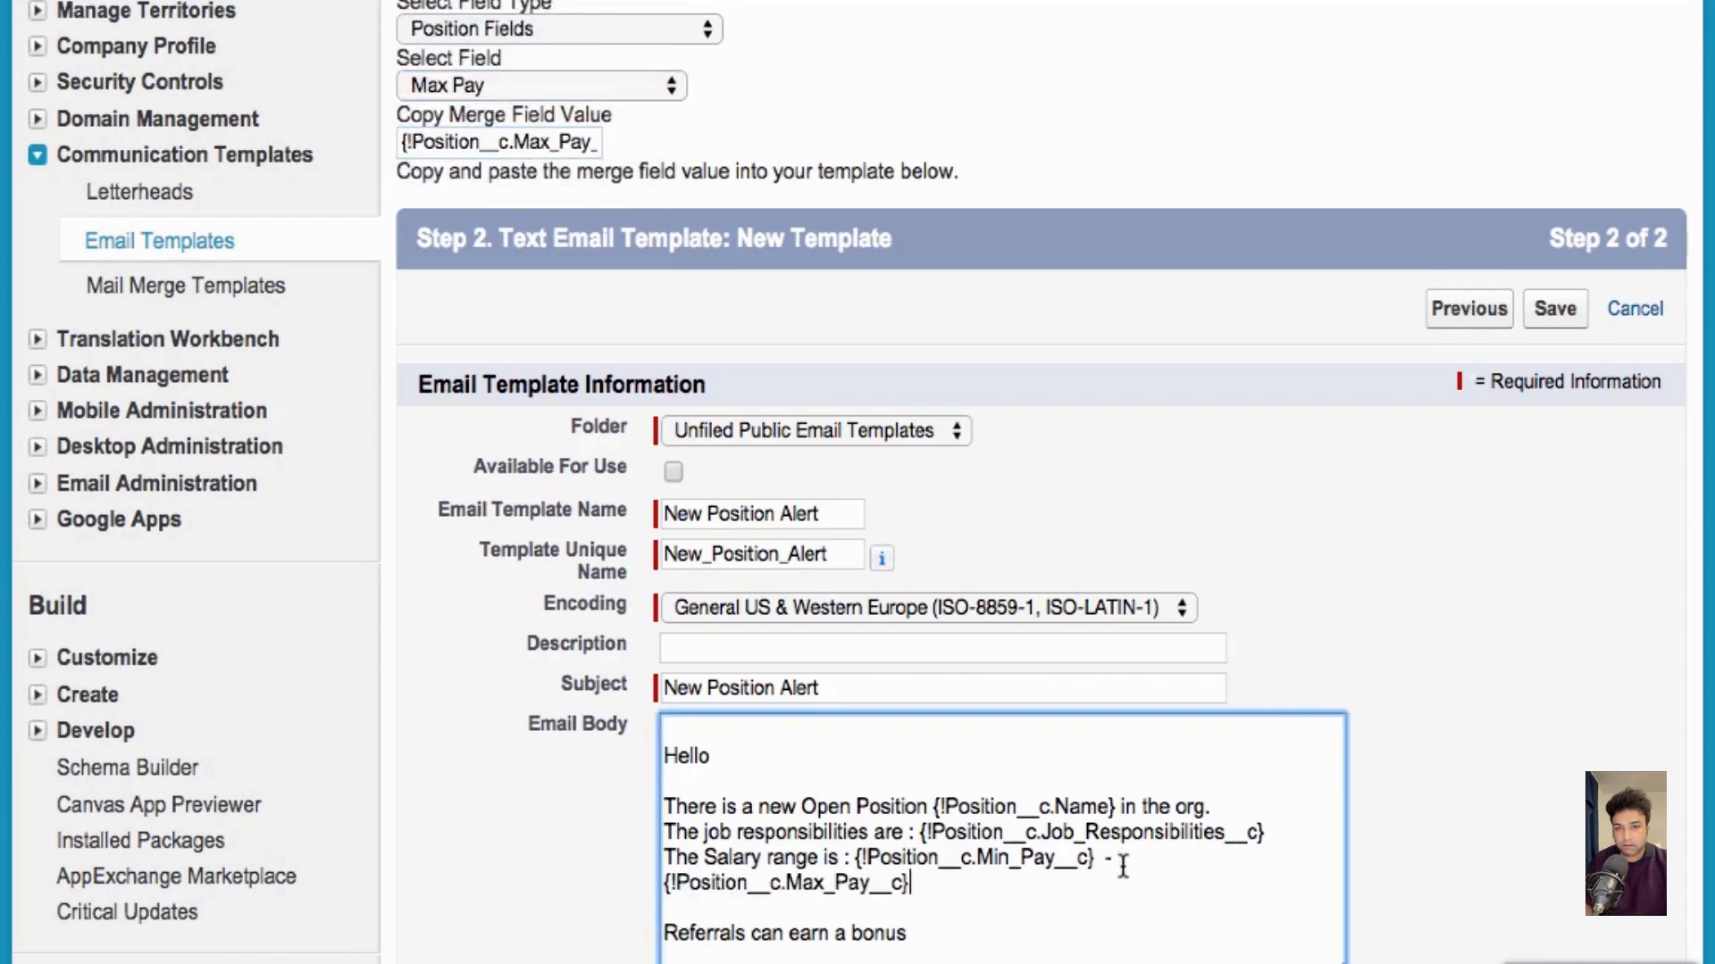
pyautogui.scroll(-3, 1125, 871)
pyautogui.scroll(-1, 1123, 865)
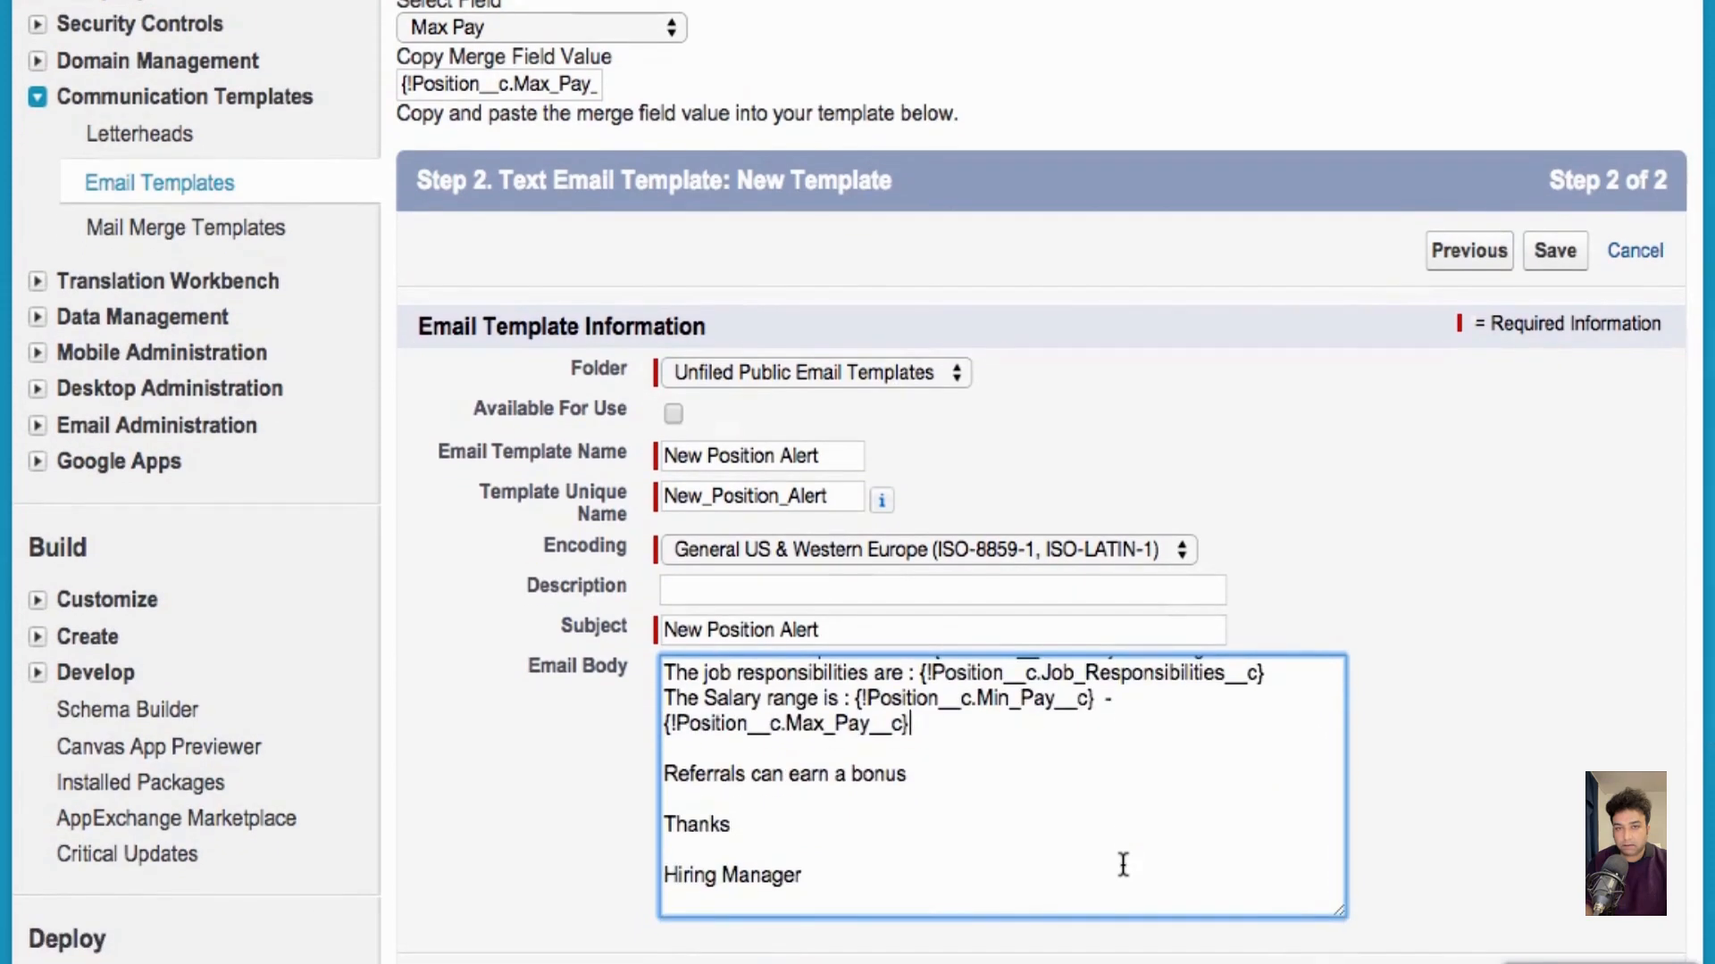
# Step: Mark the New Position Alert template Available For Use and save it in Unfiled Public Email Templates
pyautogui.click(674, 415)
pyautogui.scroll(-5, 1401, 603)
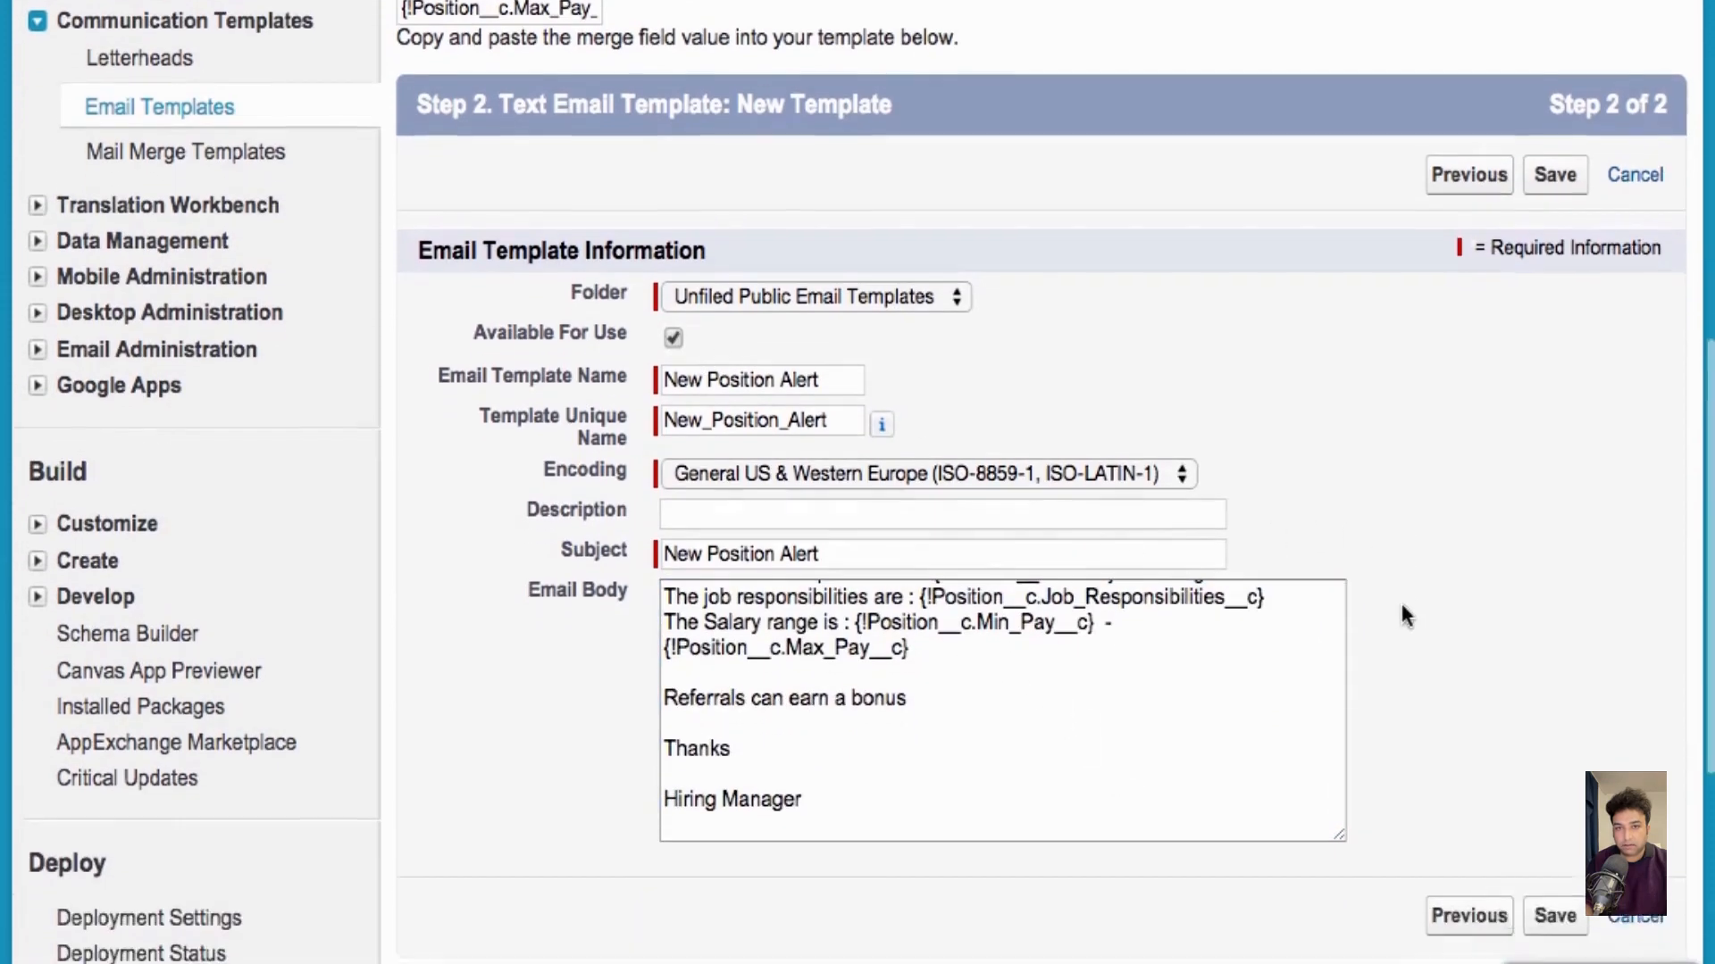
pyautogui.click(1563, 871)
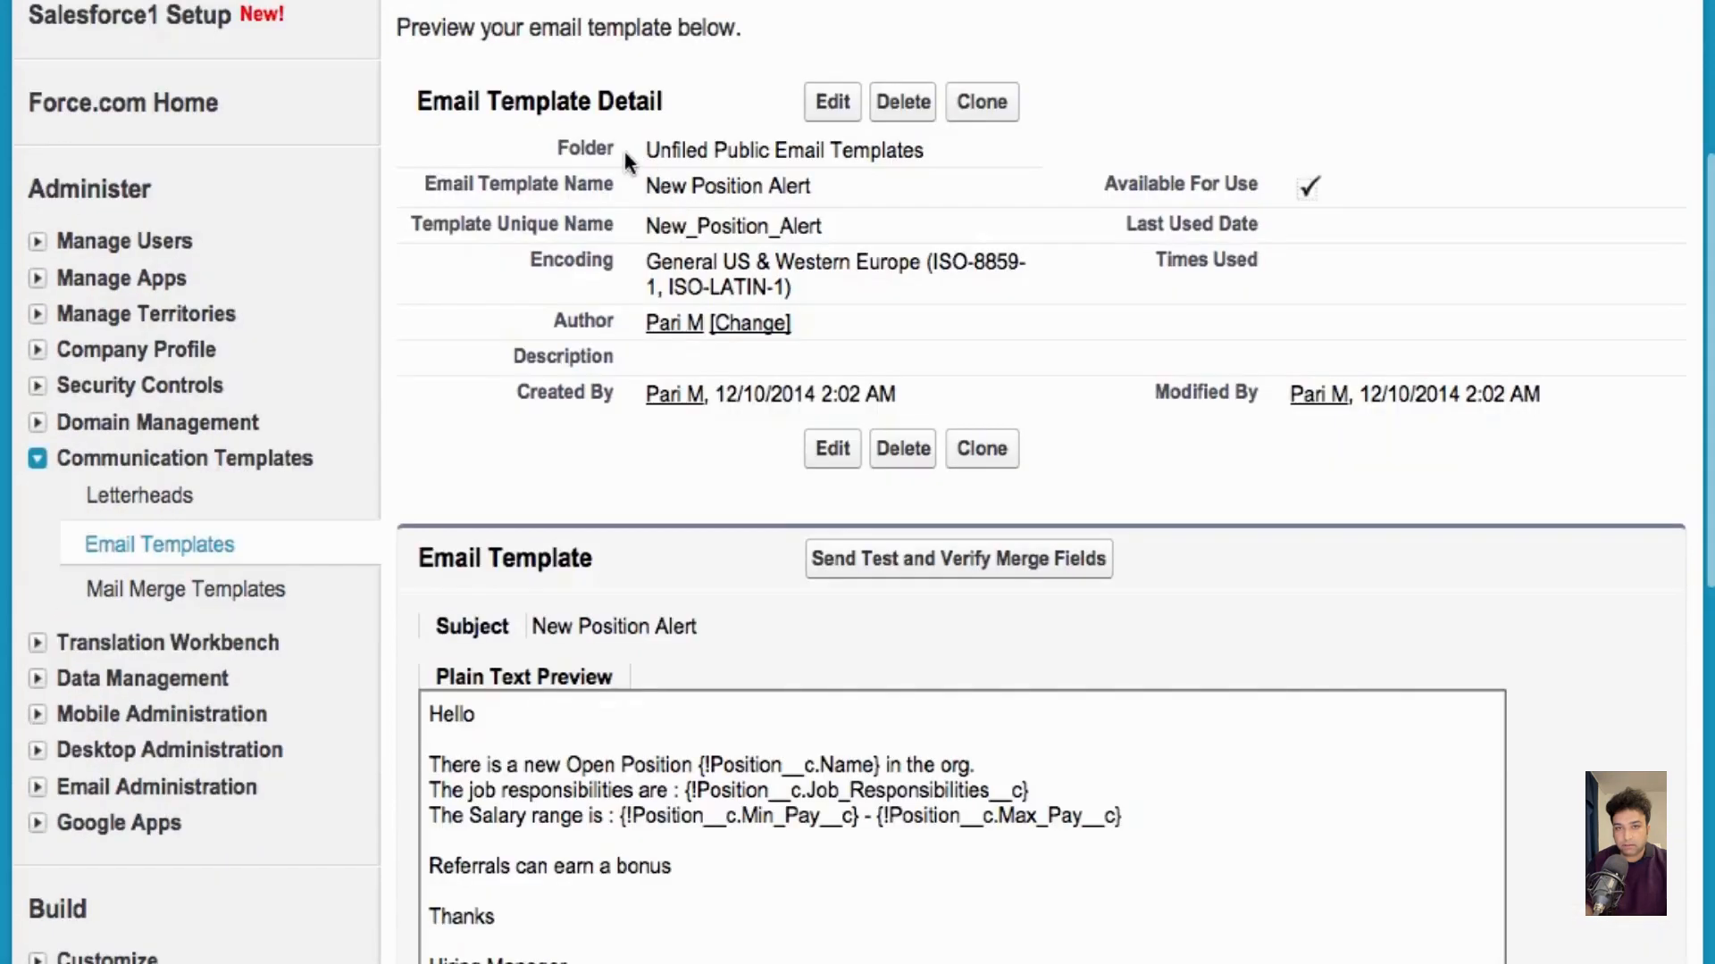
pyautogui.moveTo(639, 150); pyautogui.dragTo(931, 151)
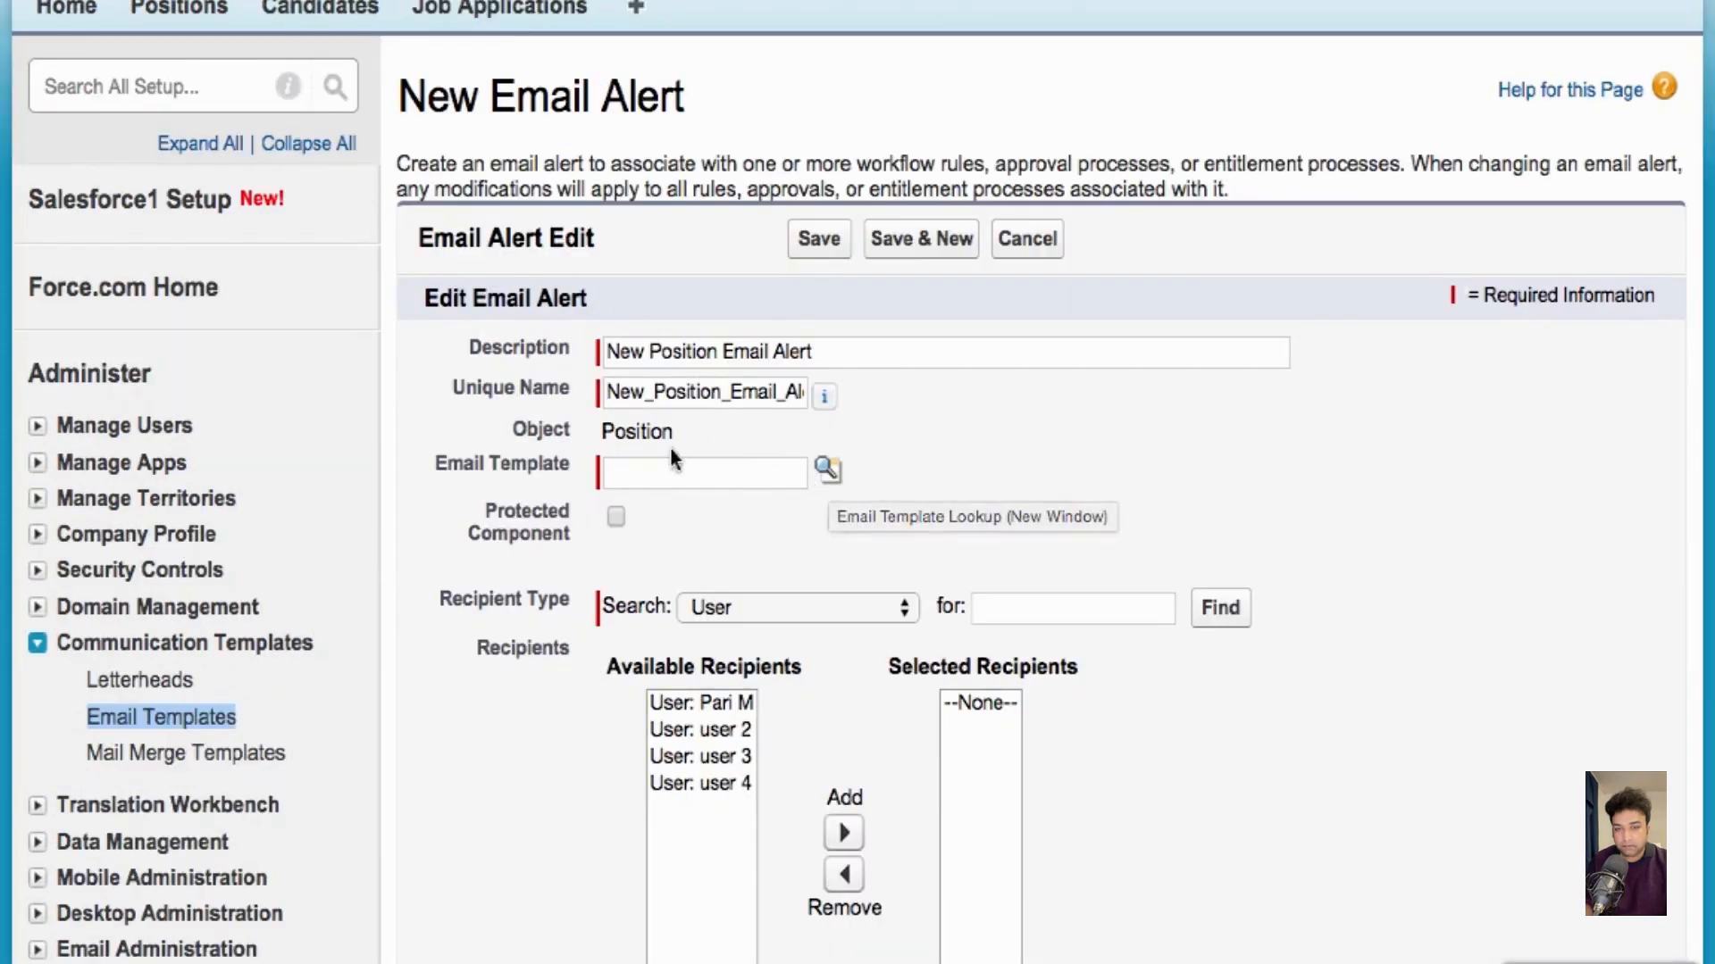
# Step: Select the New Position Alert template for the email alert
pyautogui.click(827, 471)
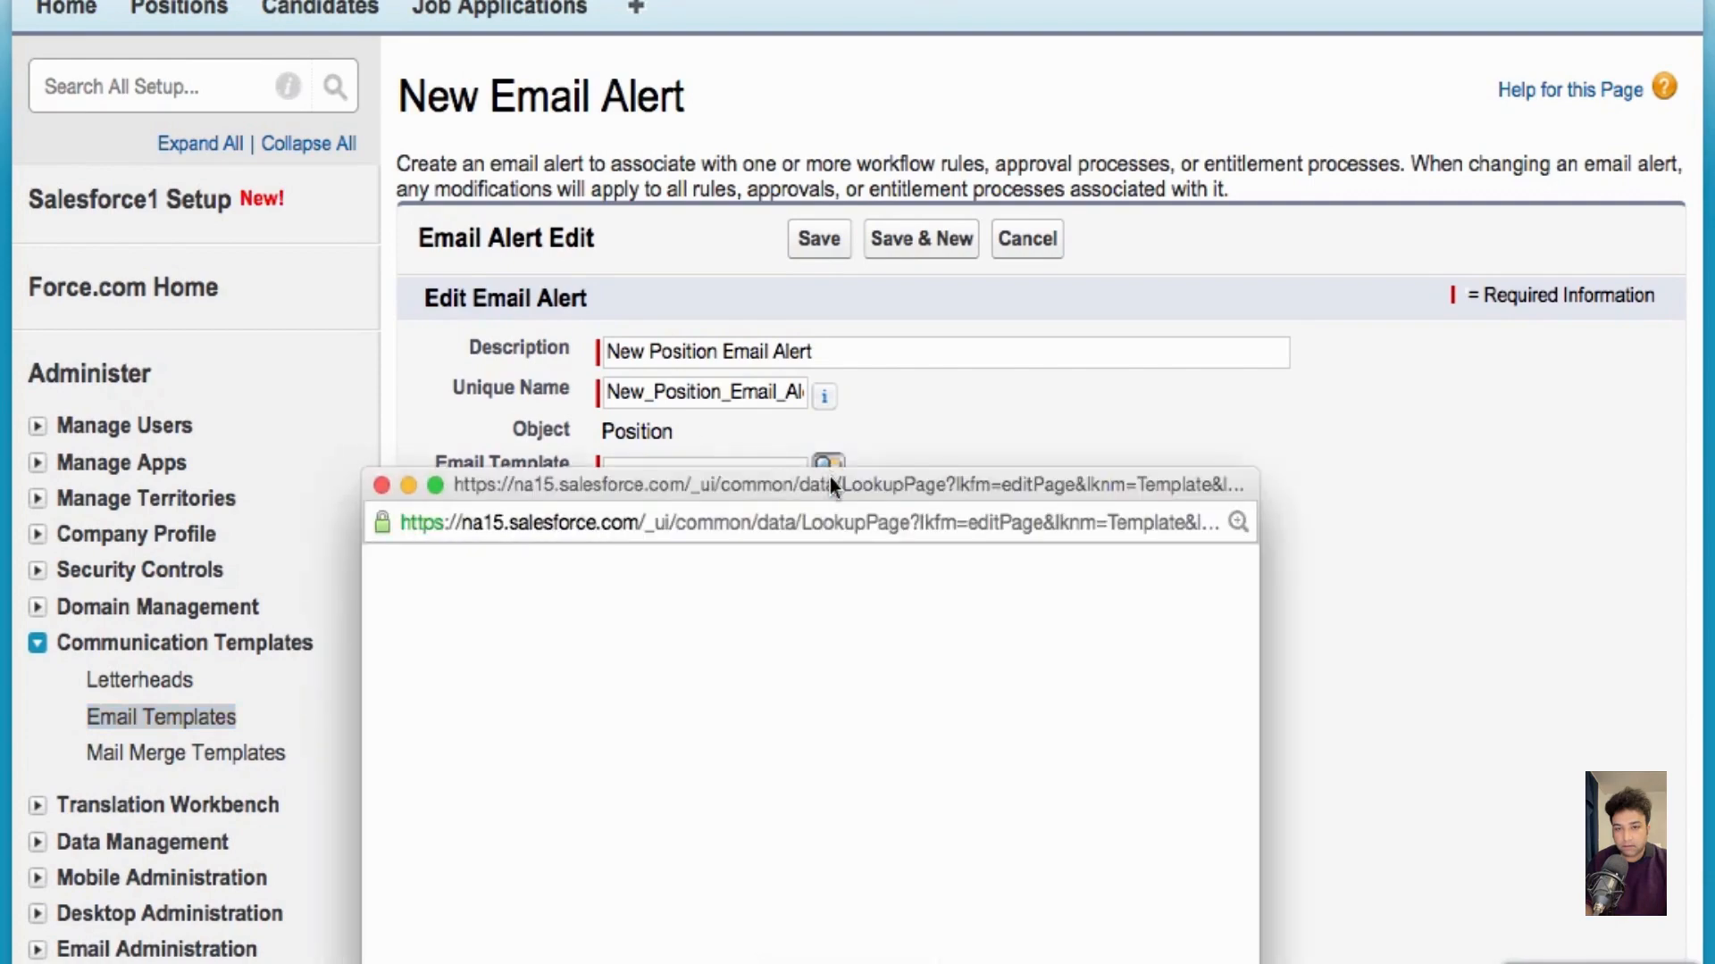
pyautogui.moveTo(827, 504); pyautogui.dragTo(891, 92)
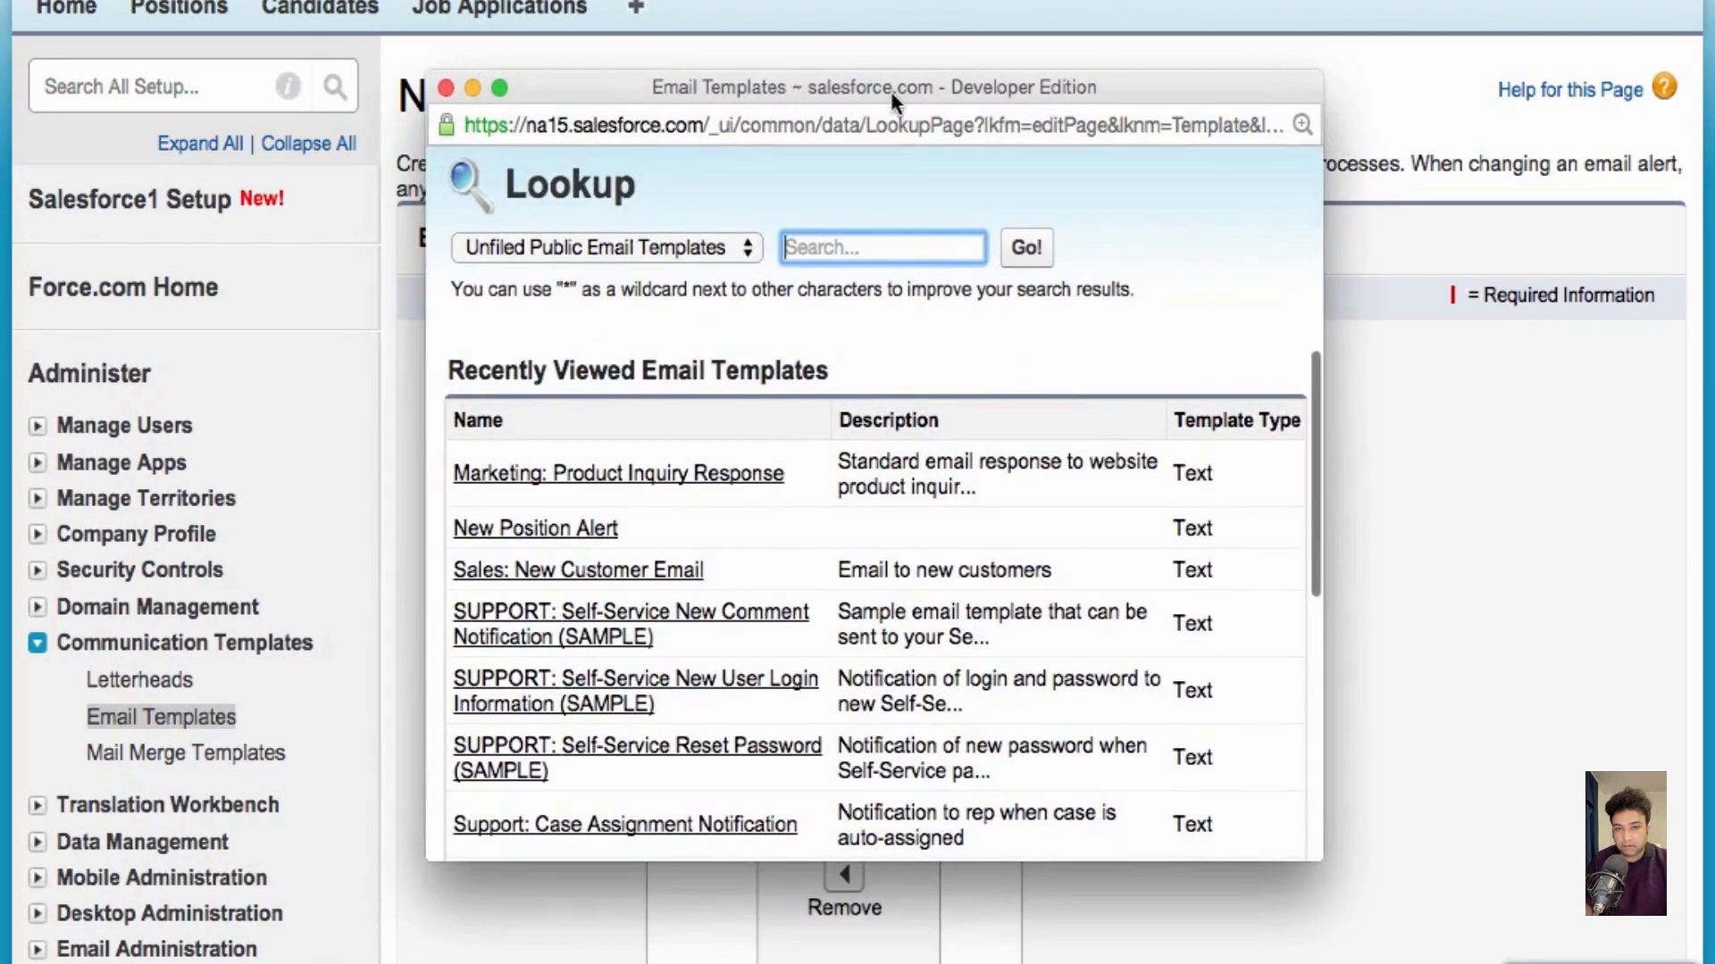
pyautogui.click(518, 529)
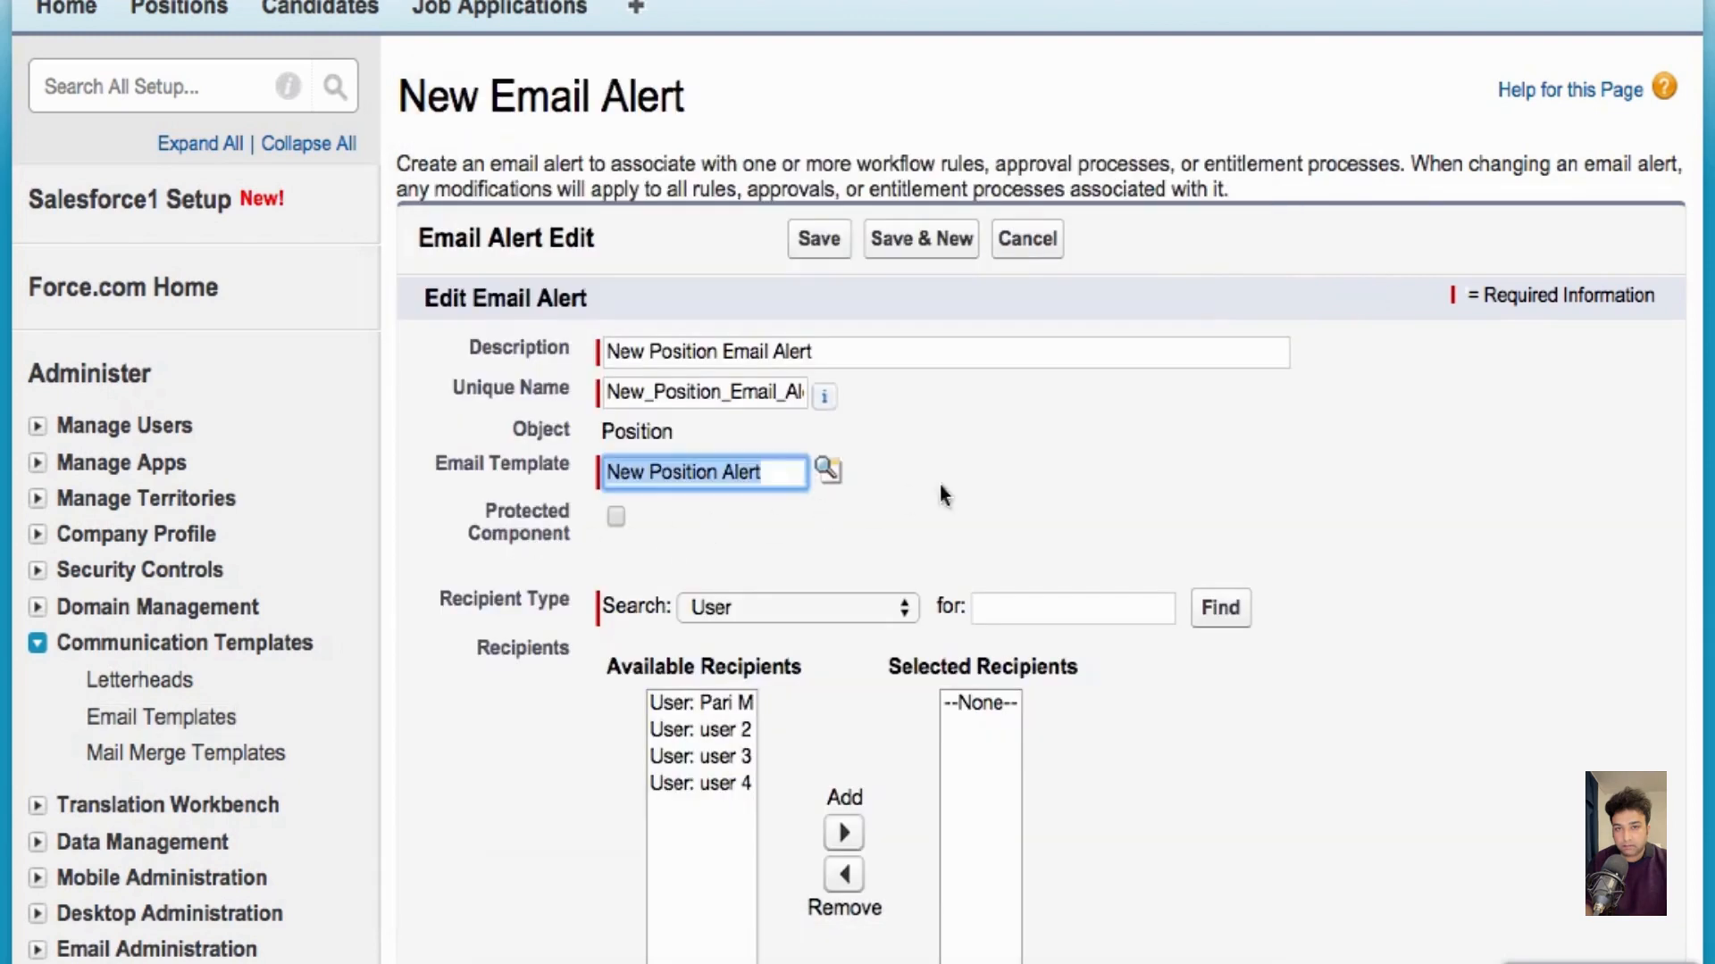
# Step: Add the four available users as the alert's selected recipients
pyautogui.scroll(-3, 939, 495)
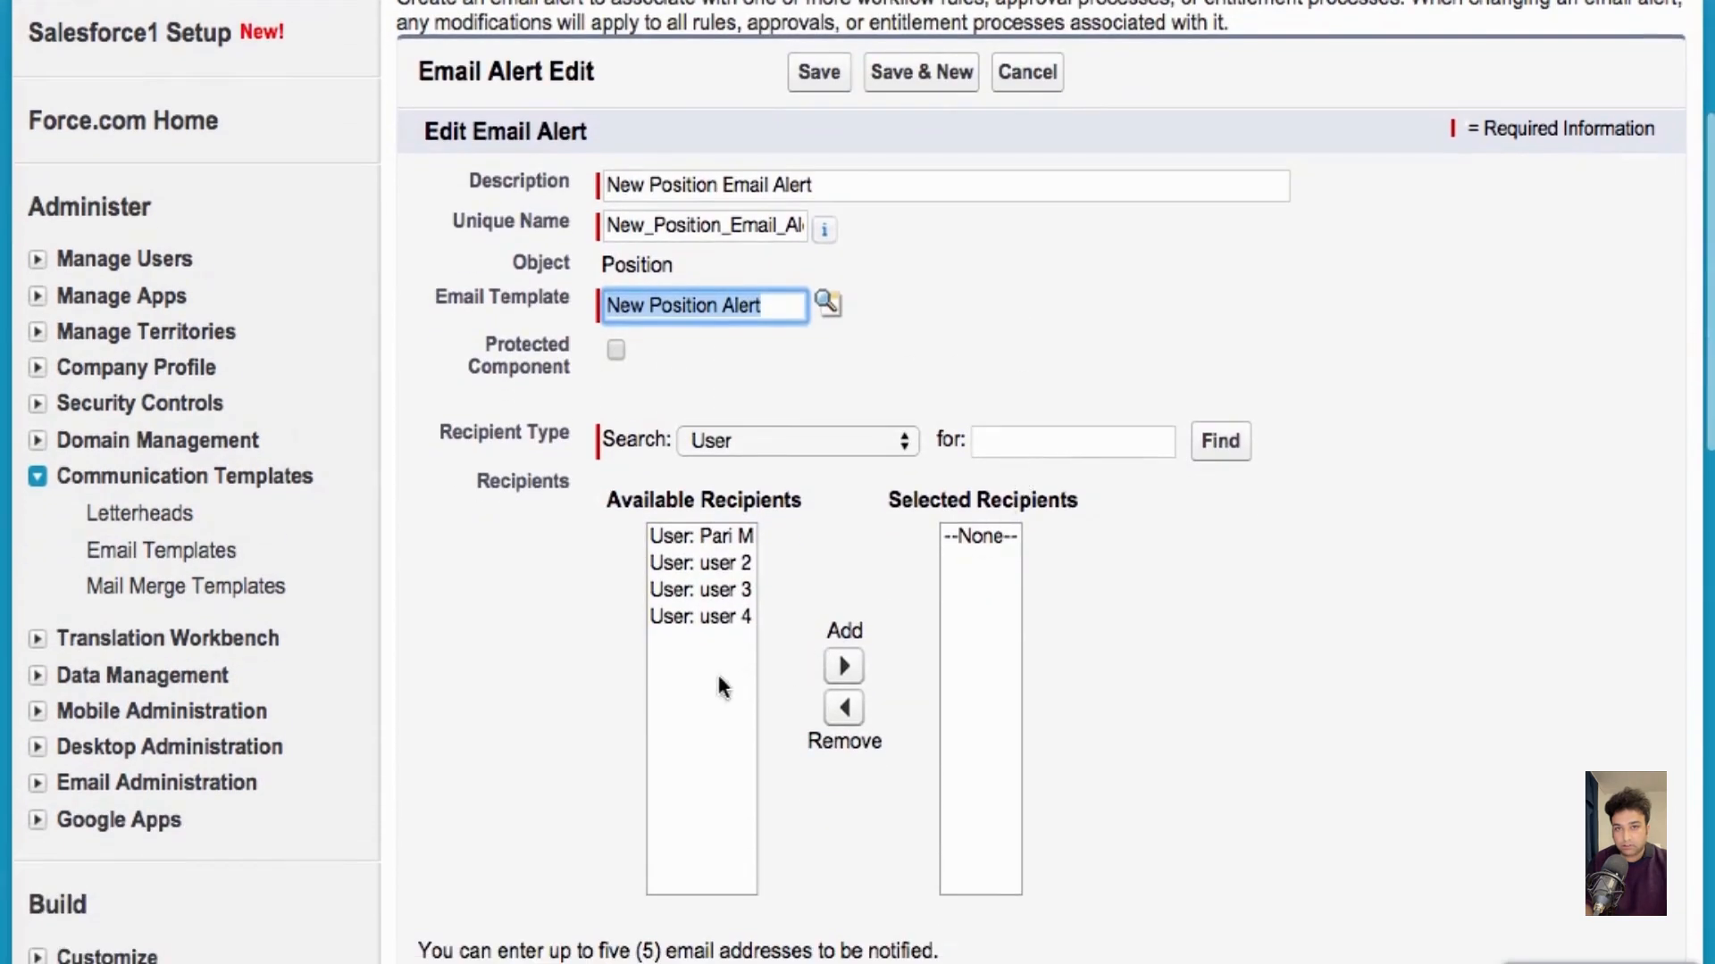
pyautogui.click(719, 677)
pyautogui.click(675, 538)
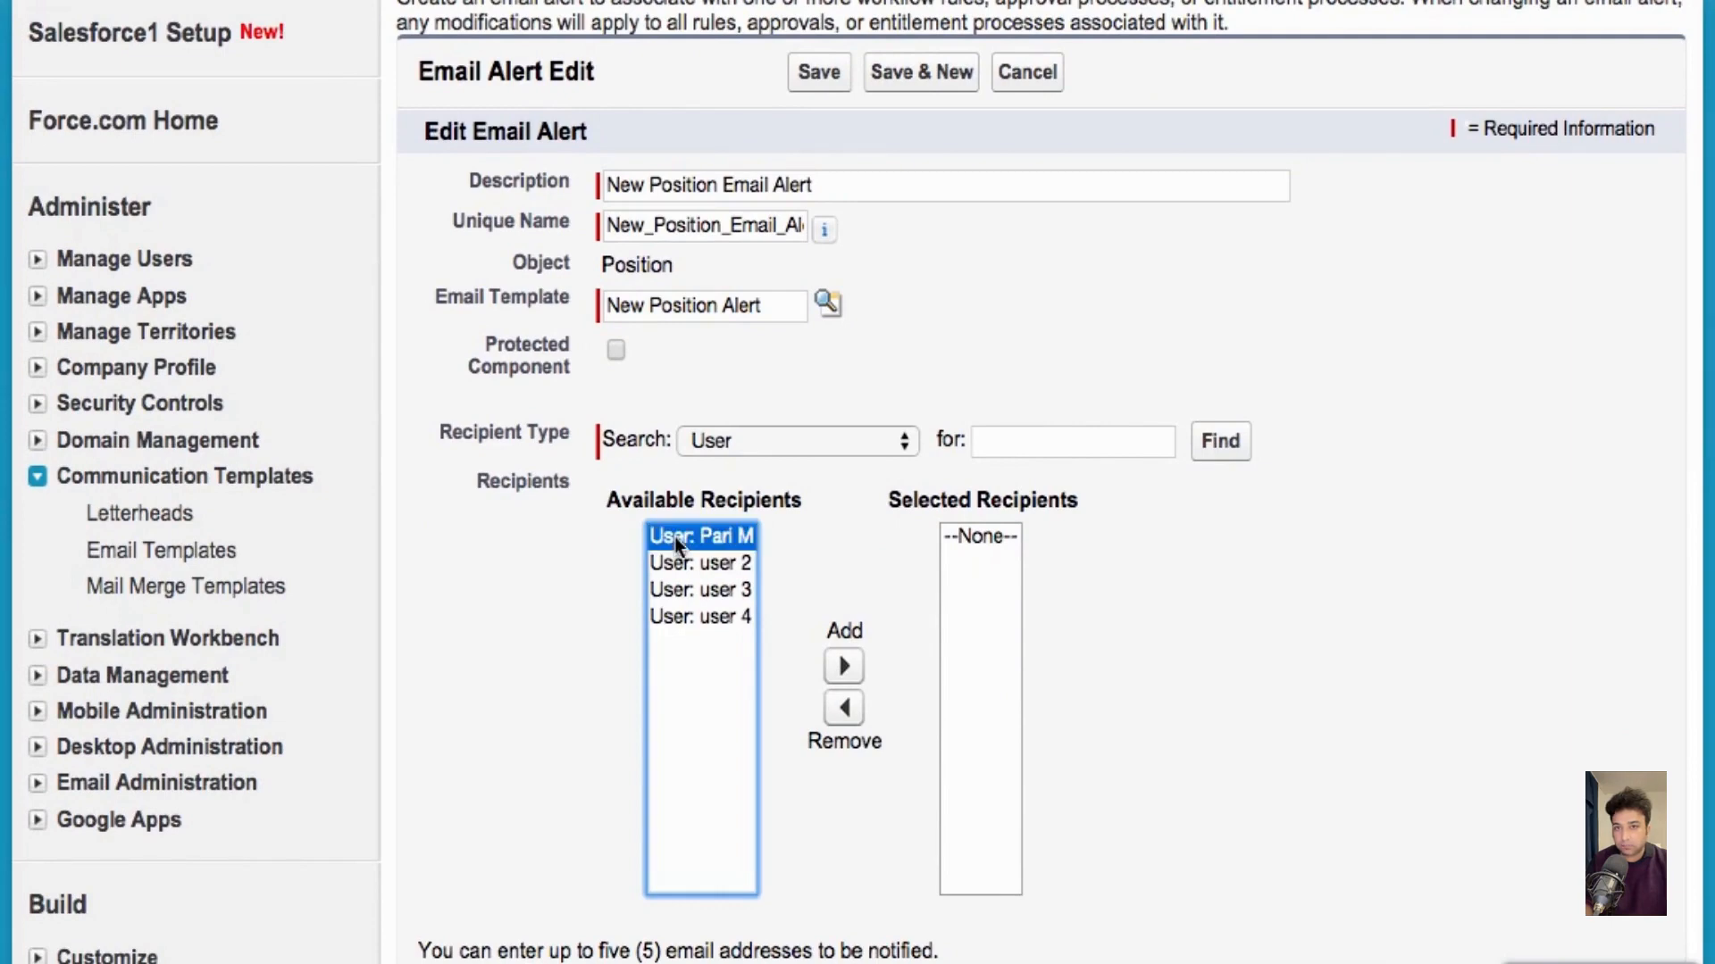
pyautogui.moveTo(675, 538); pyautogui.dragTo(689, 618)
pyautogui.scroll(1, 768, 652)
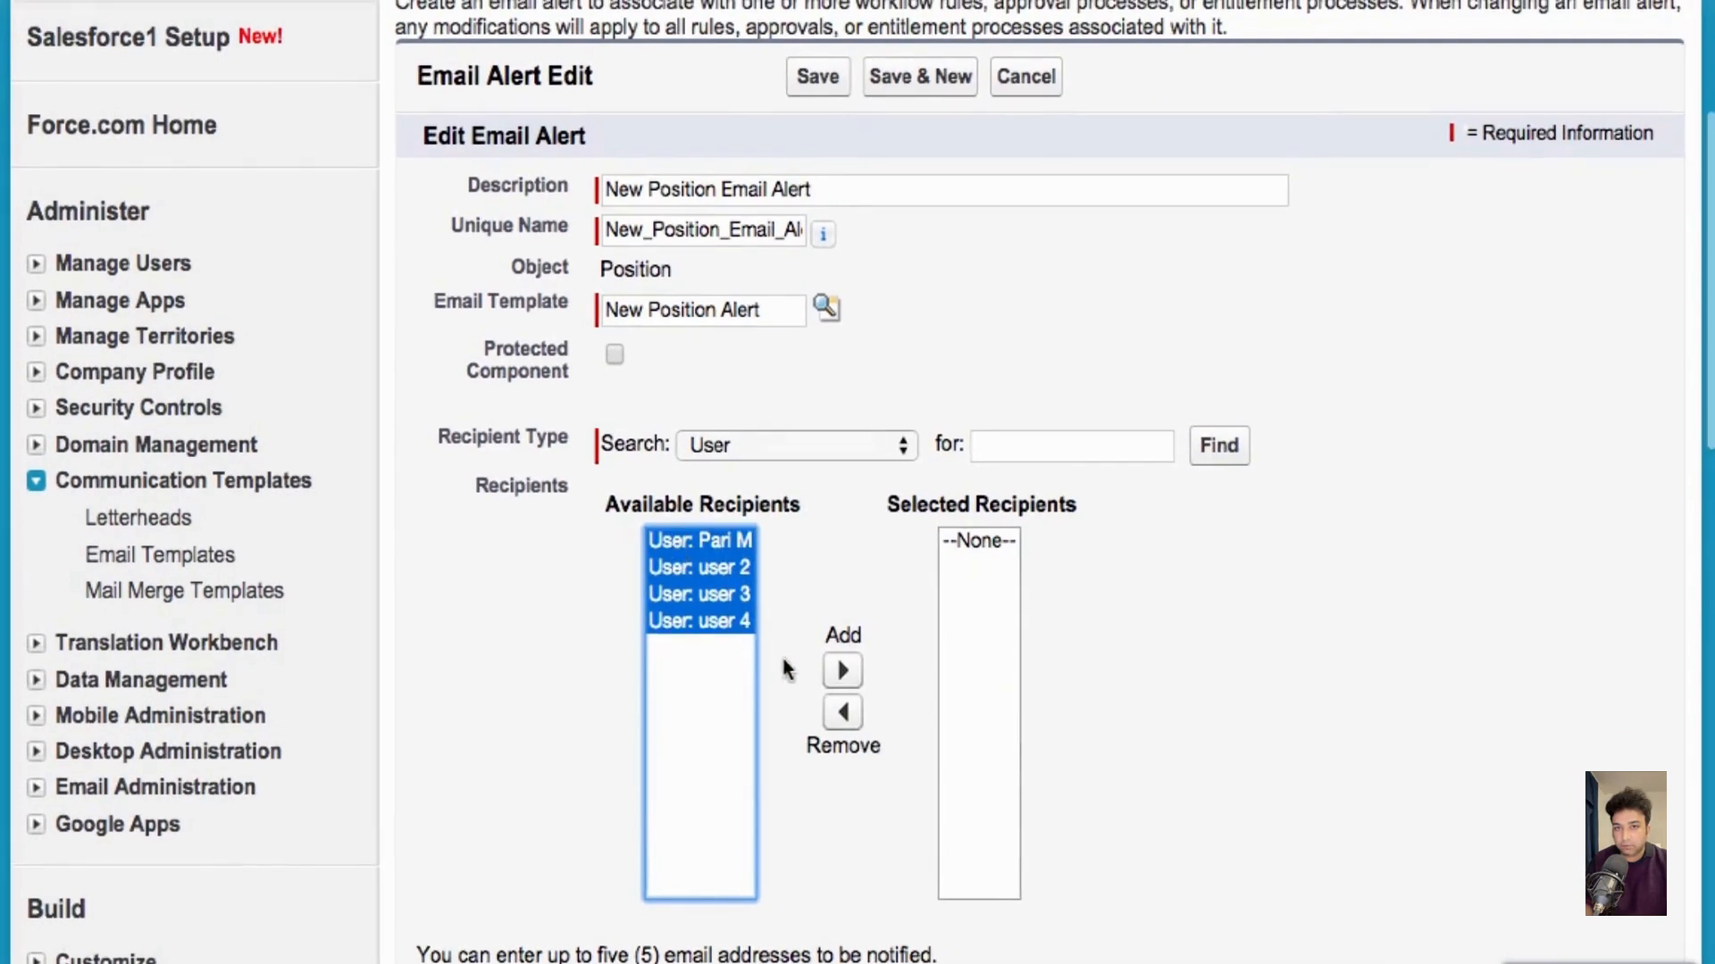
pyautogui.click(842, 670)
pyautogui.scroll(-2, 1193, 616)
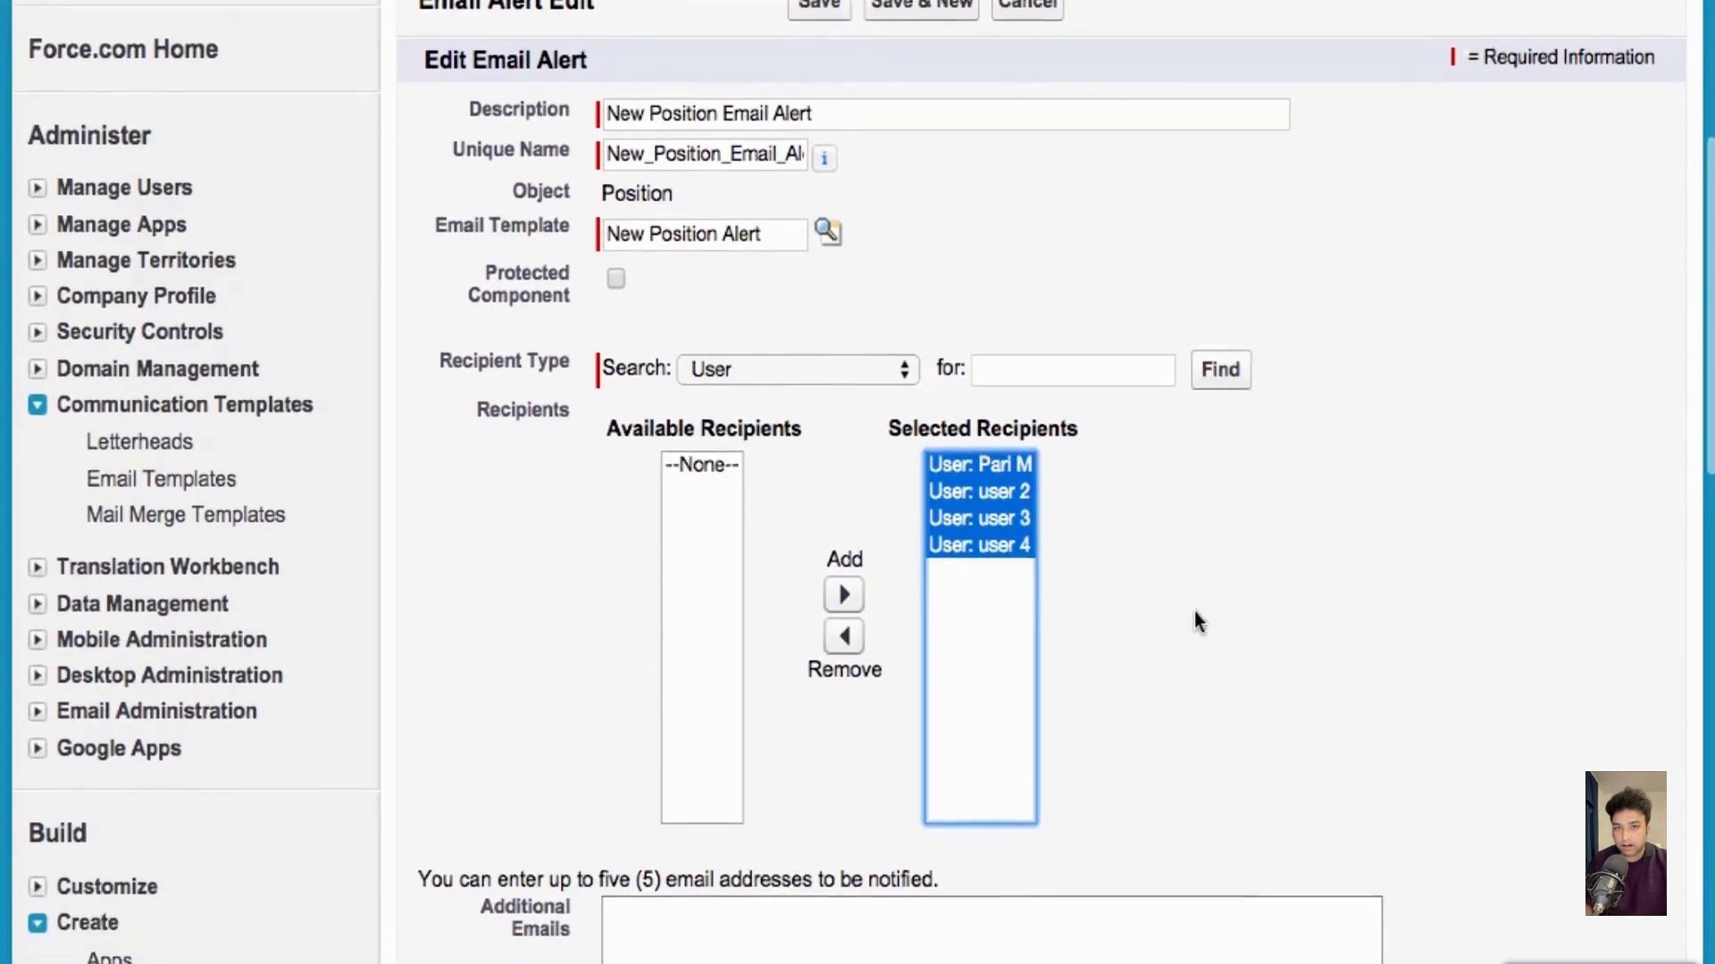
pyautogui.scroll(-2, 1199, 622)
pyautogui.scroll(-6, 1195, 622)
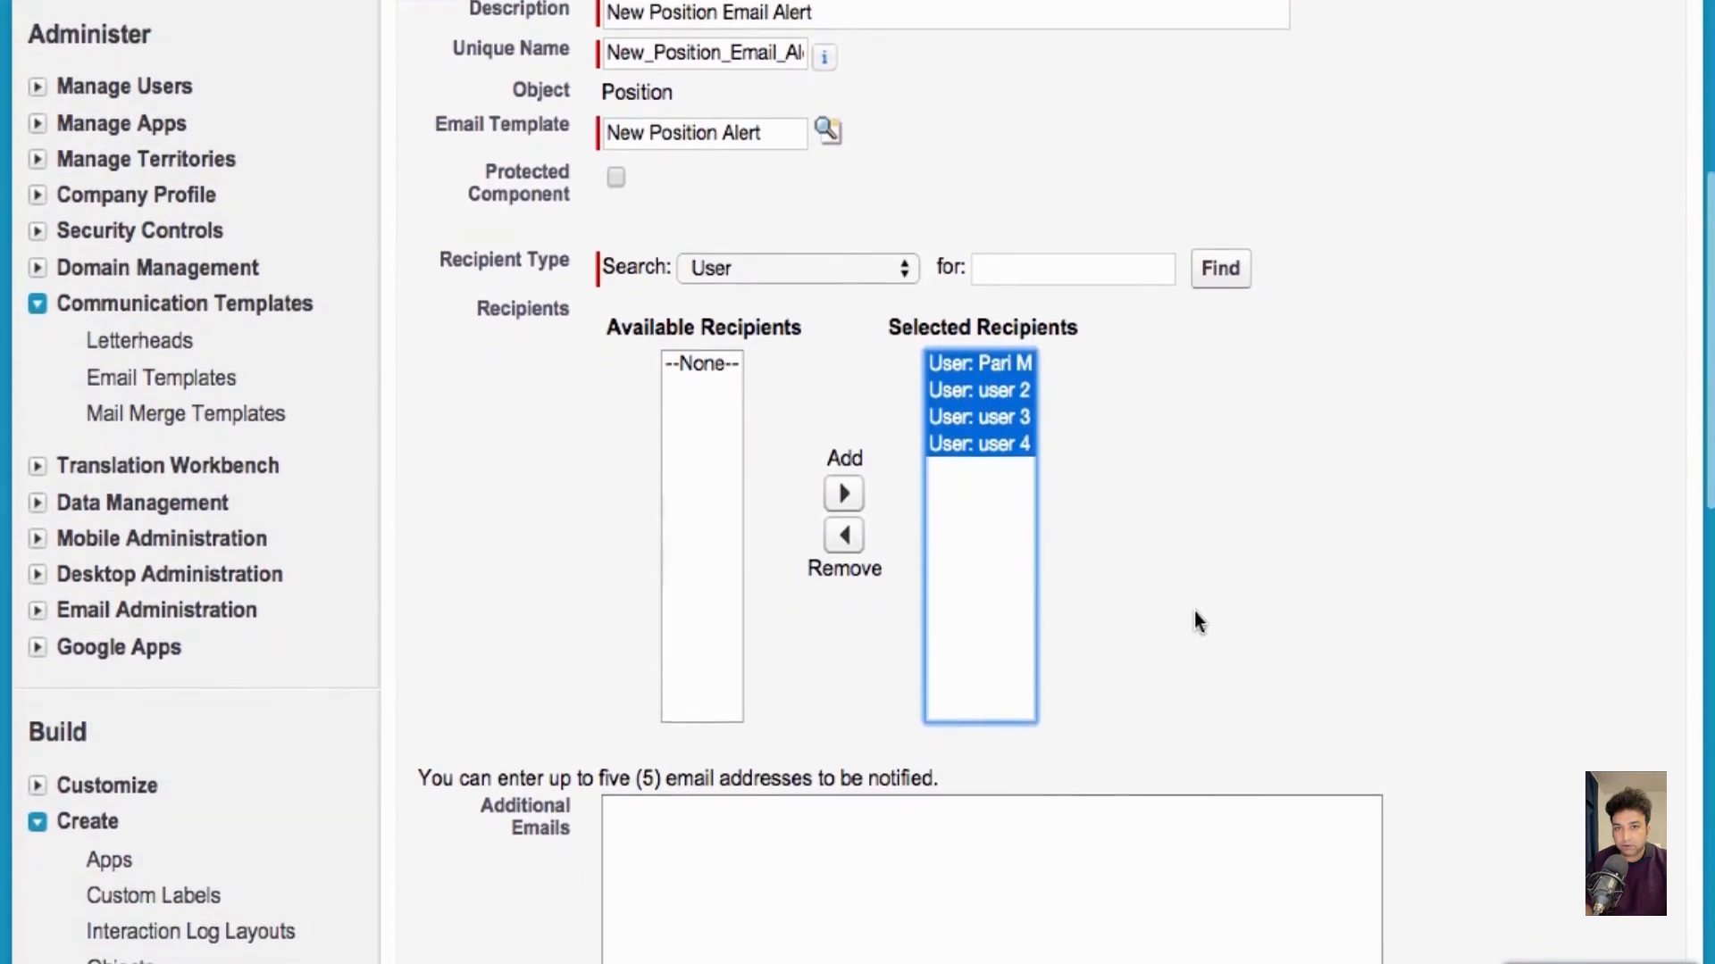
pyautogui.scroll(-3, 1195, 612)
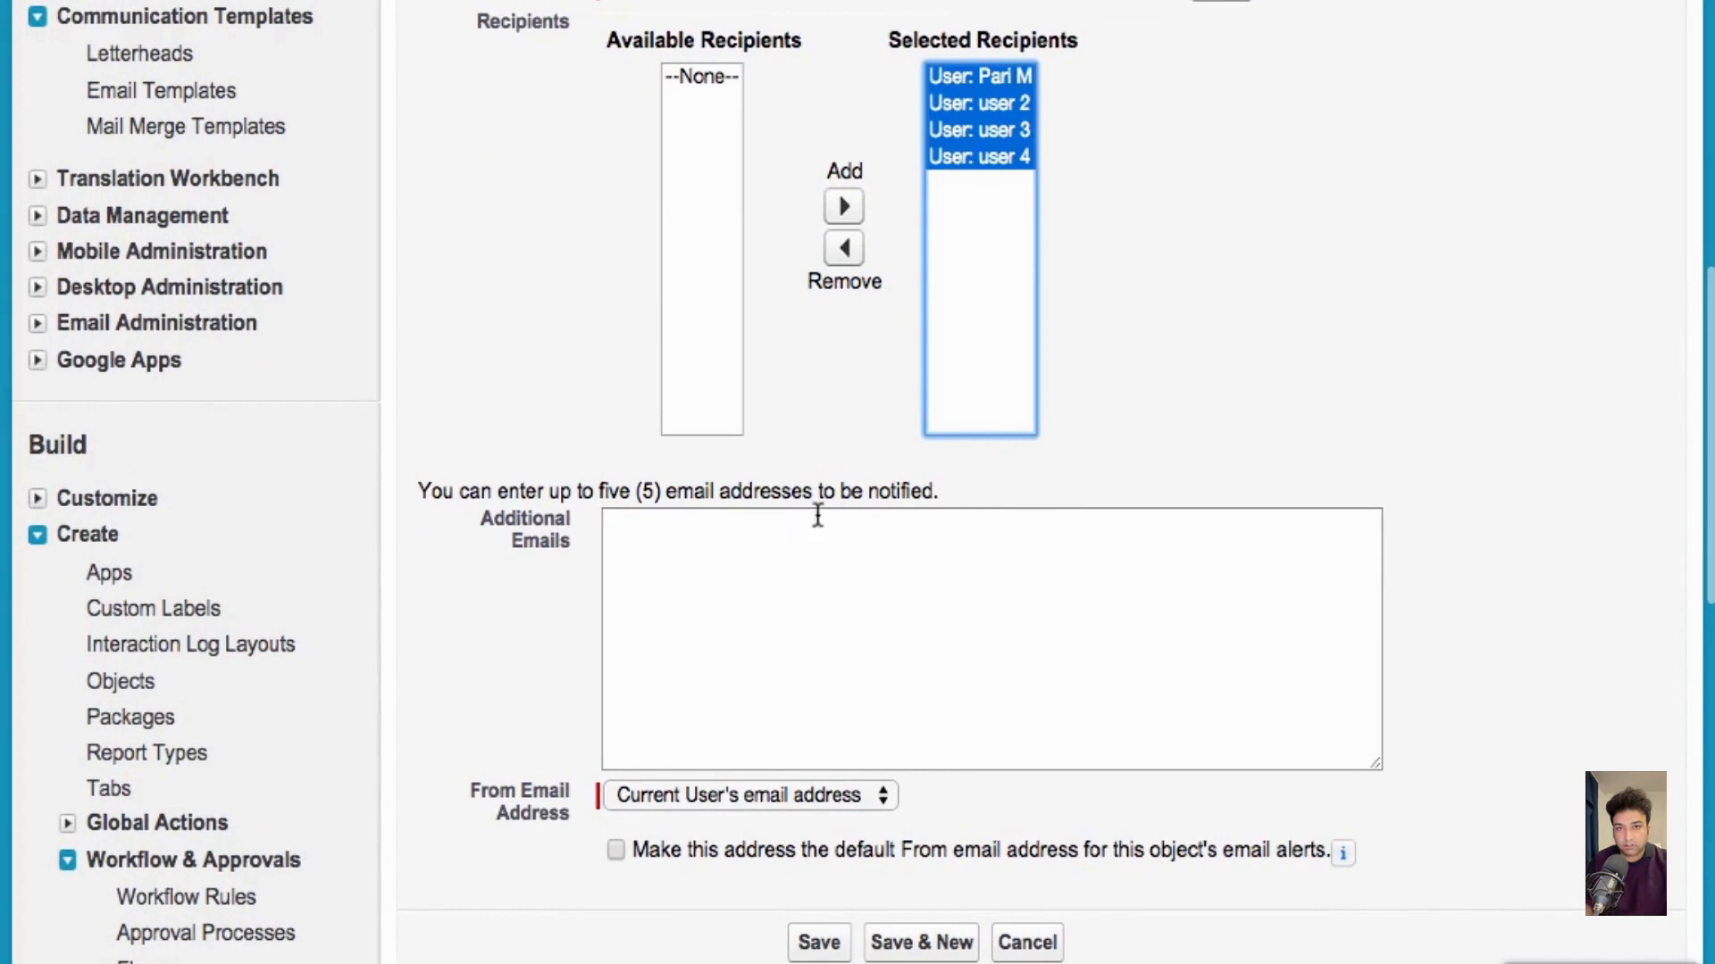
pyautogui.scroll(-3, 913, 676)
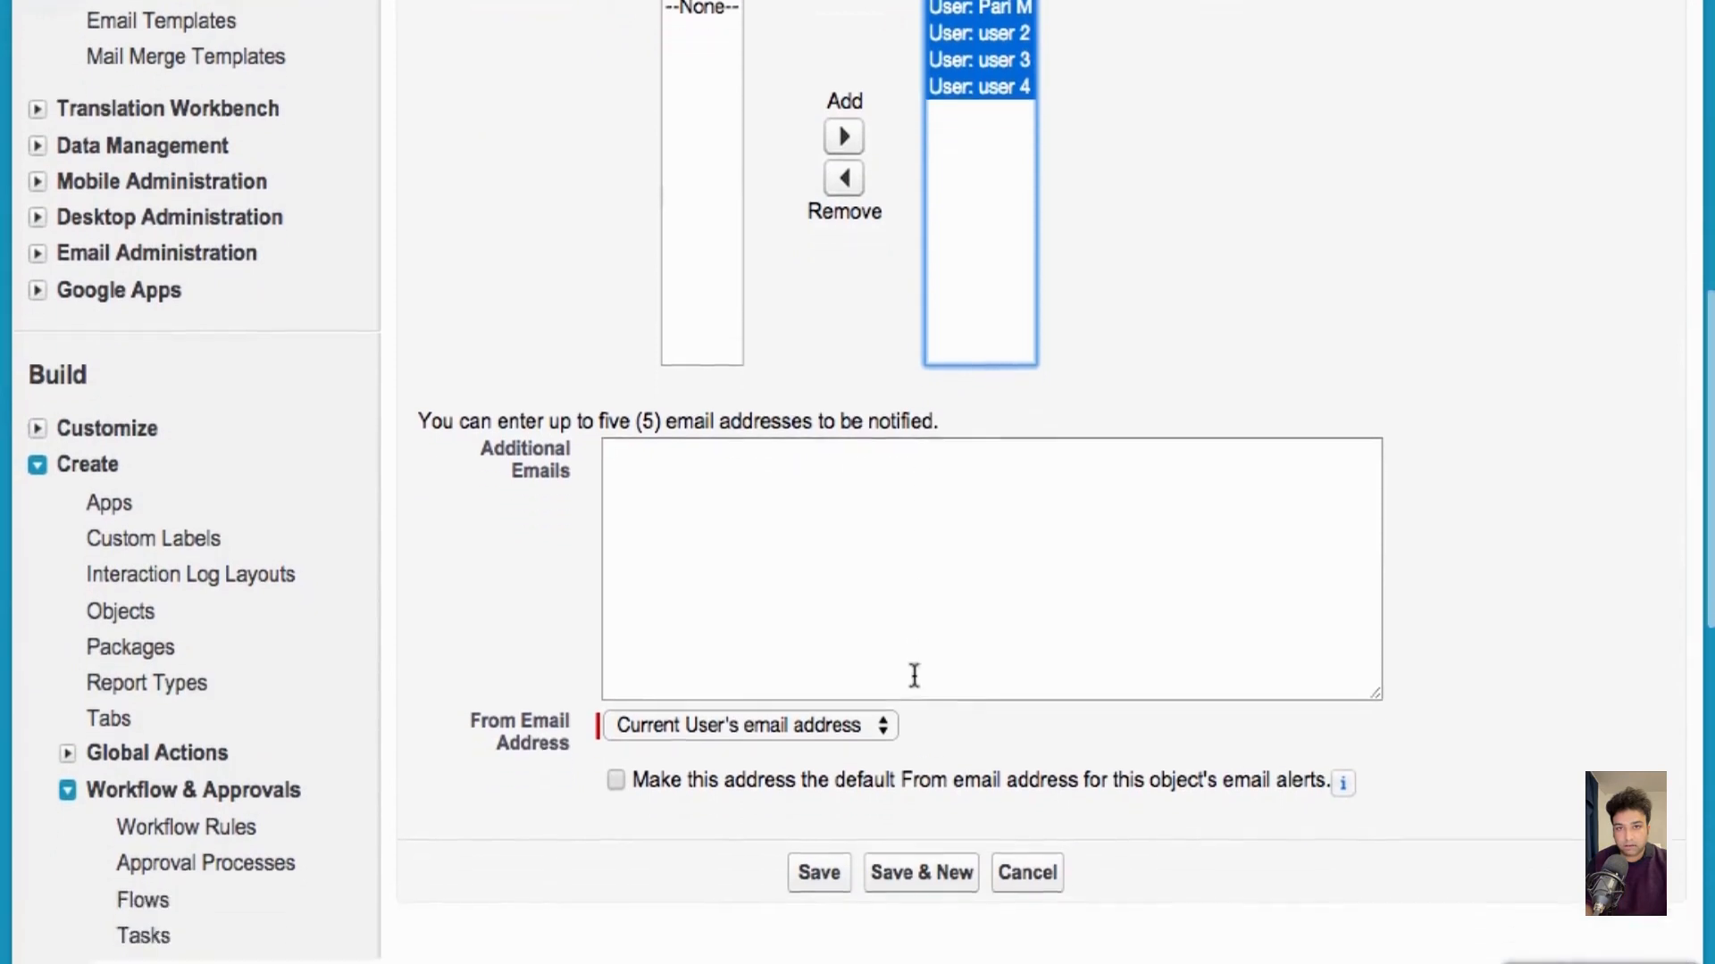
# Step: Save the email alert and activate the New Position Alert rule
pyautogui.click(820, 829)
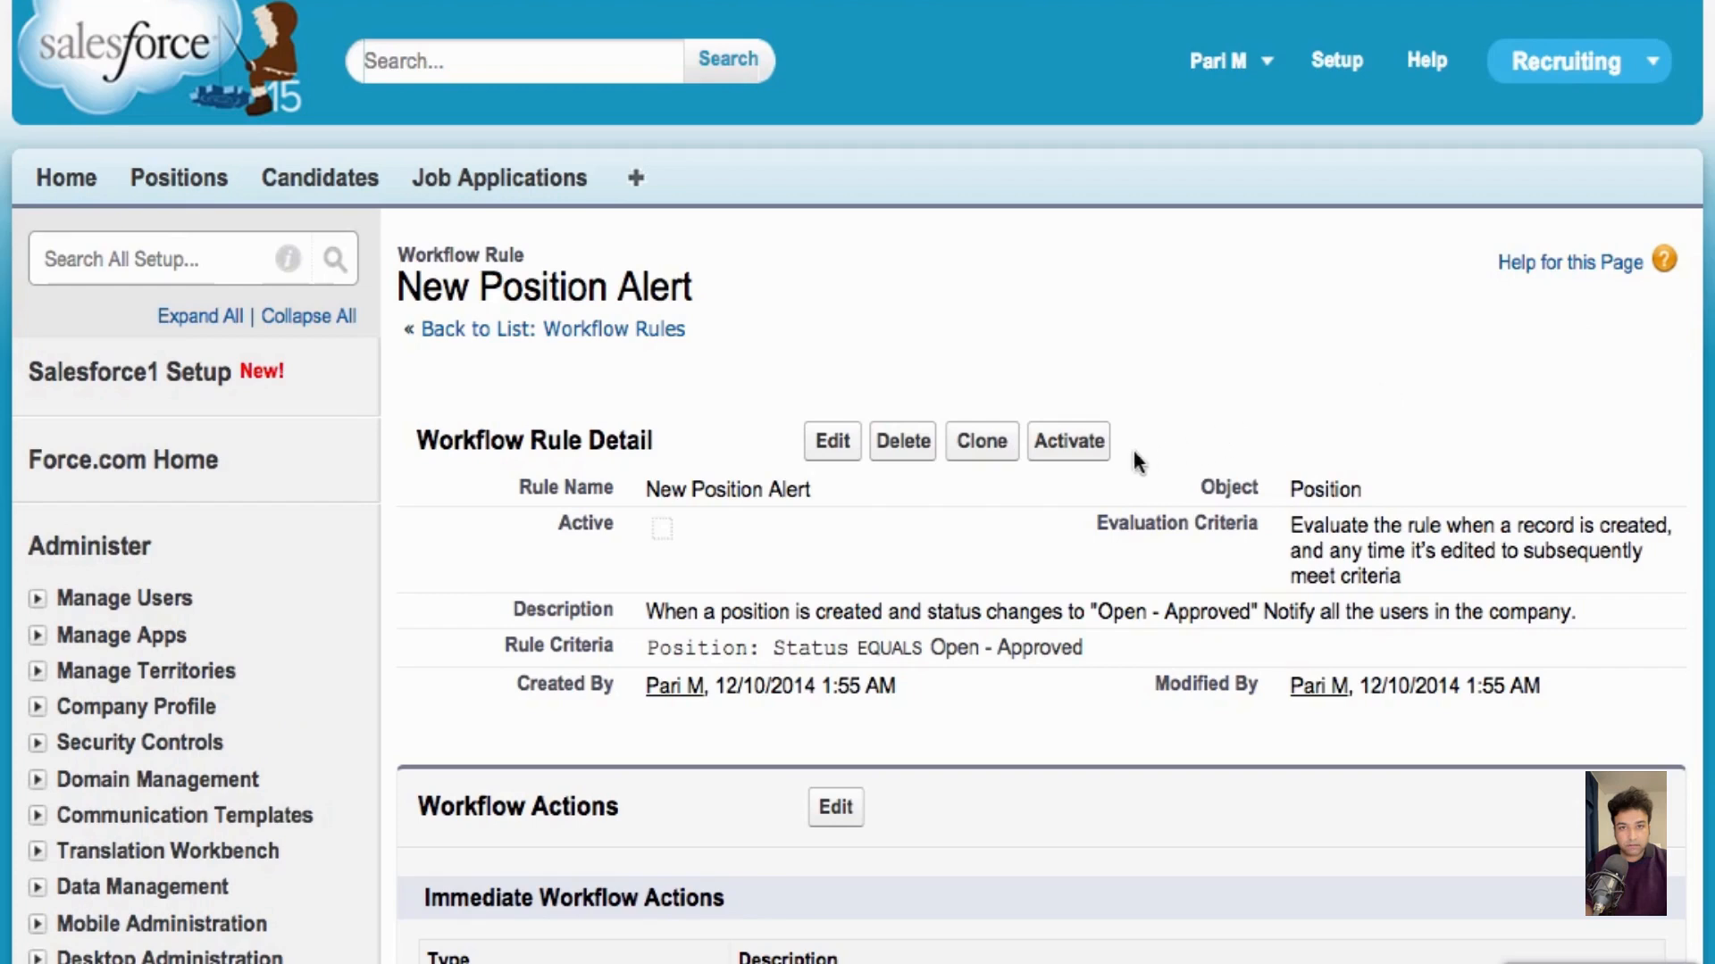
pyautogui.click(1067, 456)
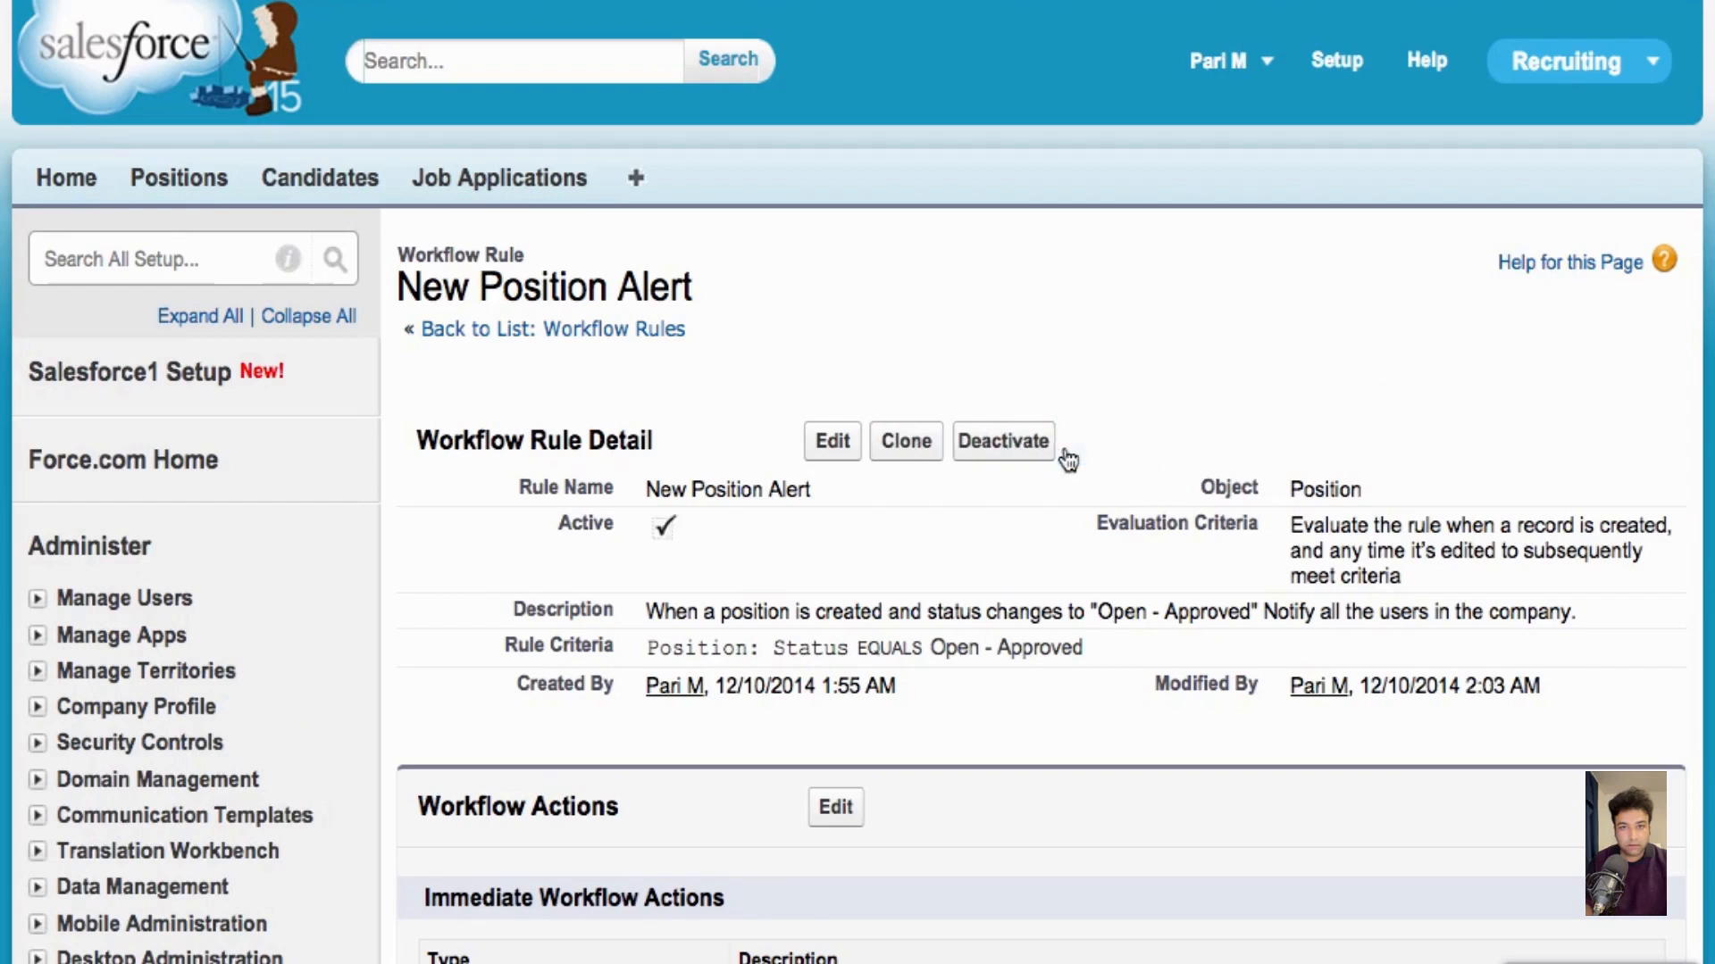
pyautogui.scroll(-1, 1074, 445)
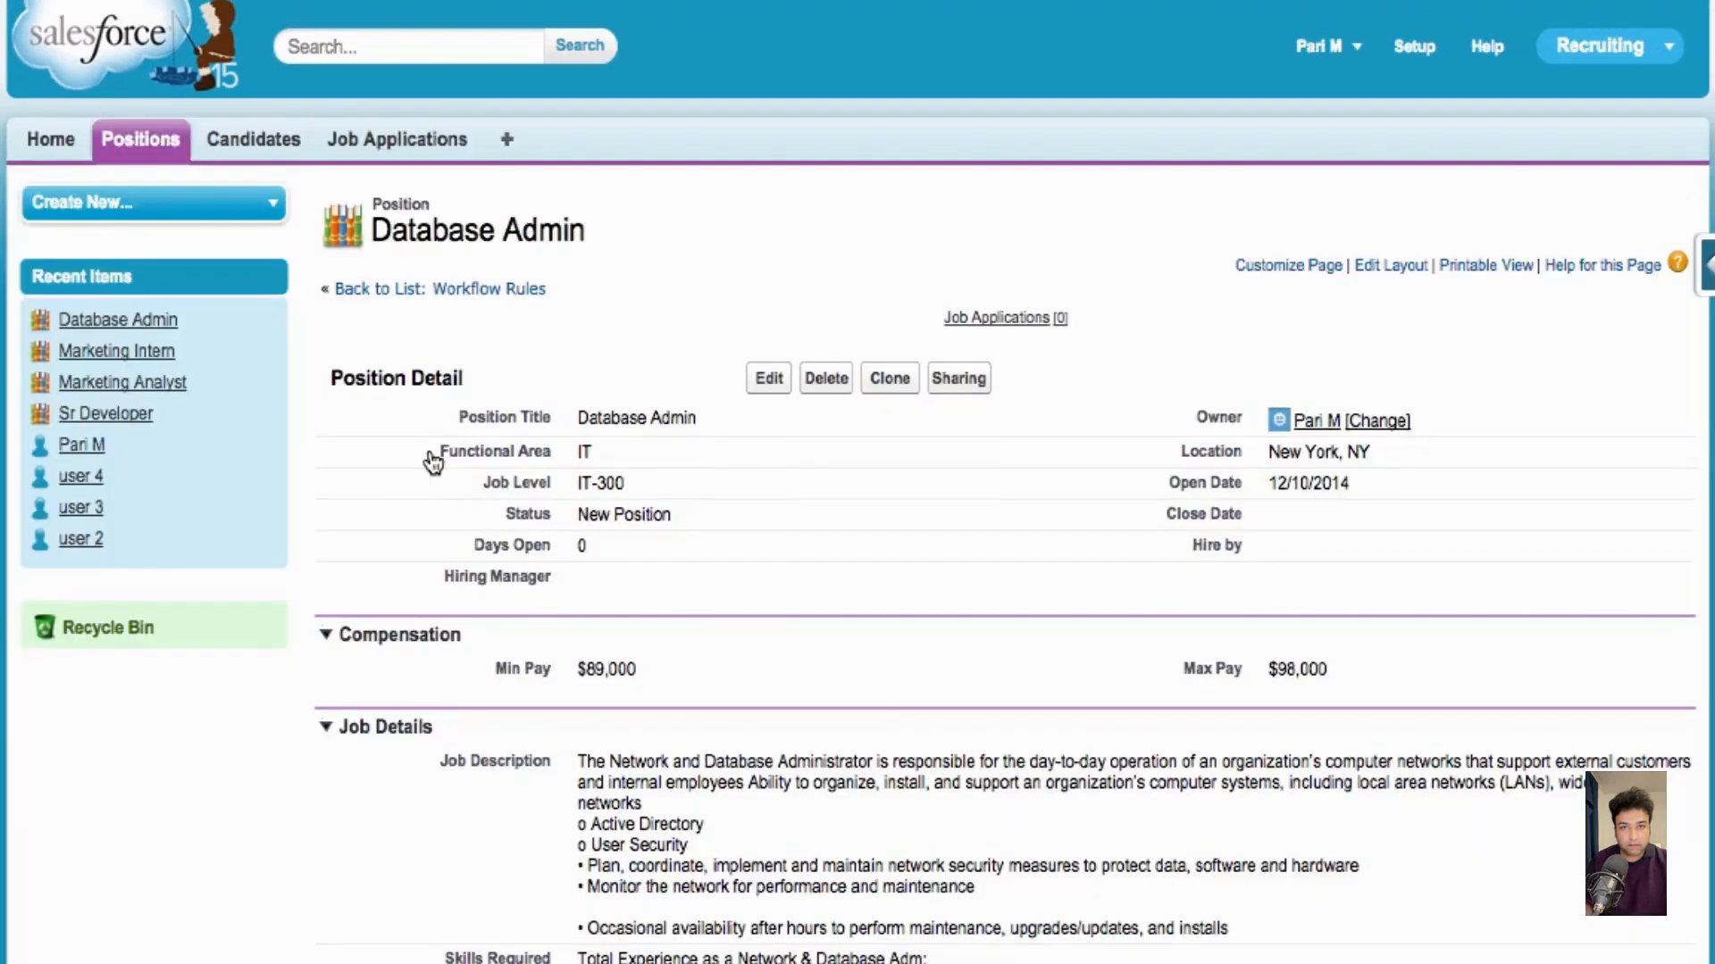
# Step: Change the Database Admin position's status to Open - Approved and save it
pyautogui.click(768, 378)
pyautogui.click(774, 511)
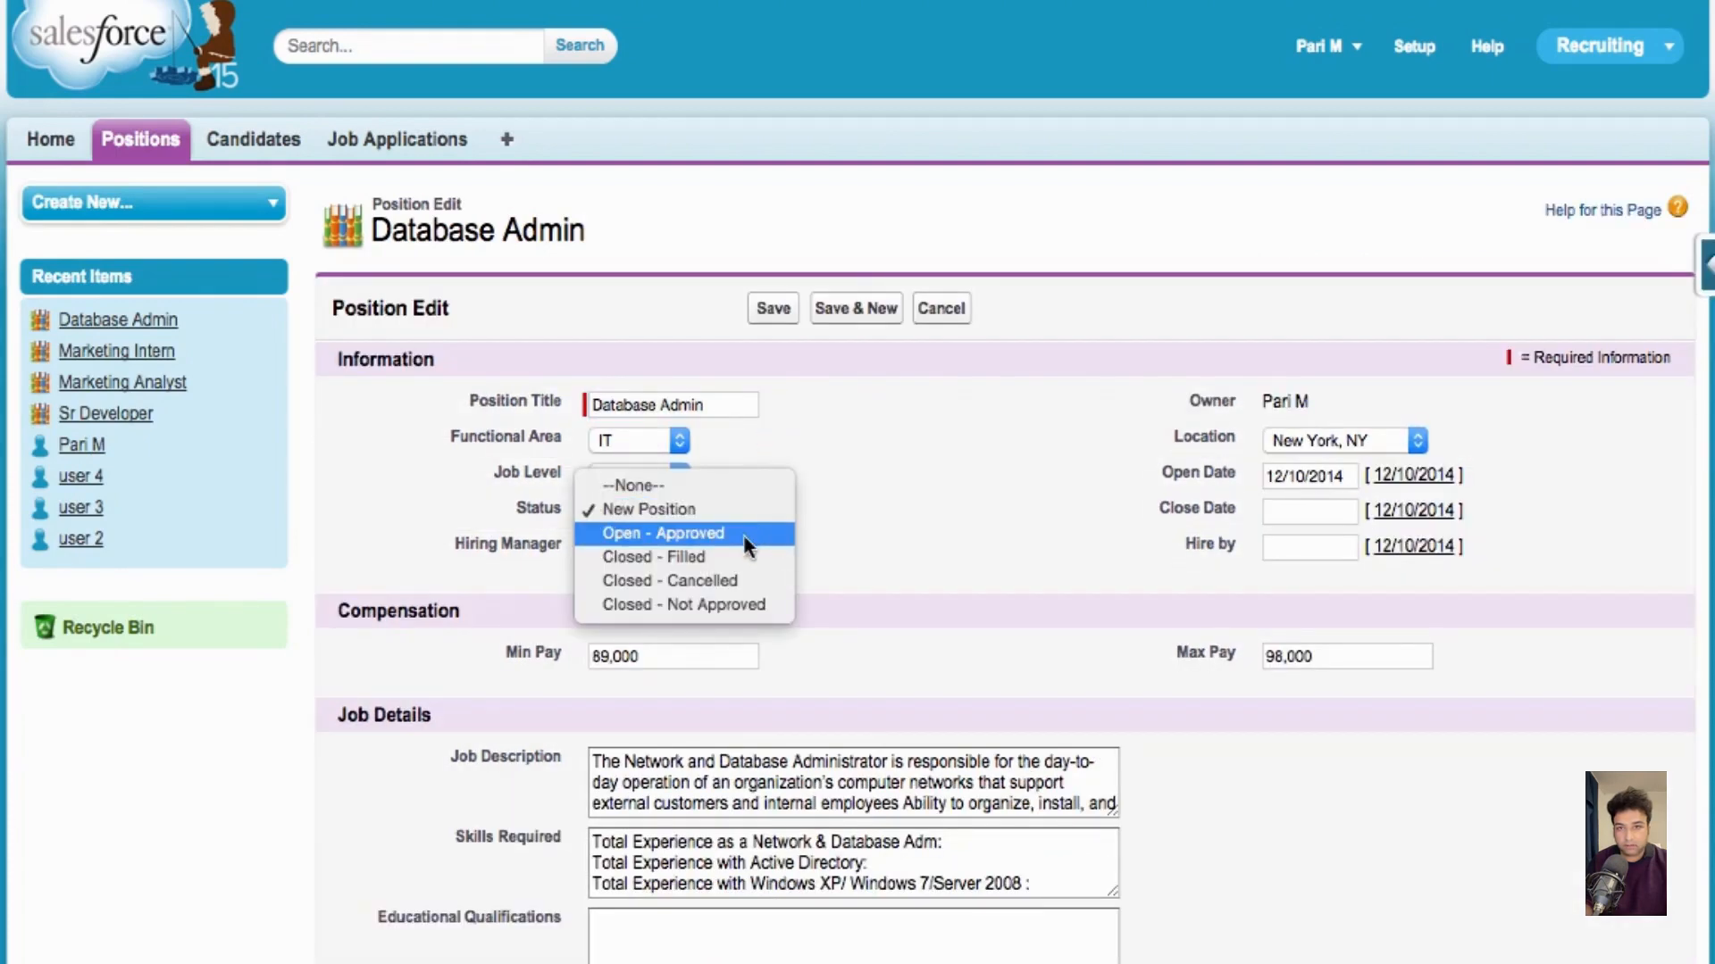
pyautogui.click(743, 533)
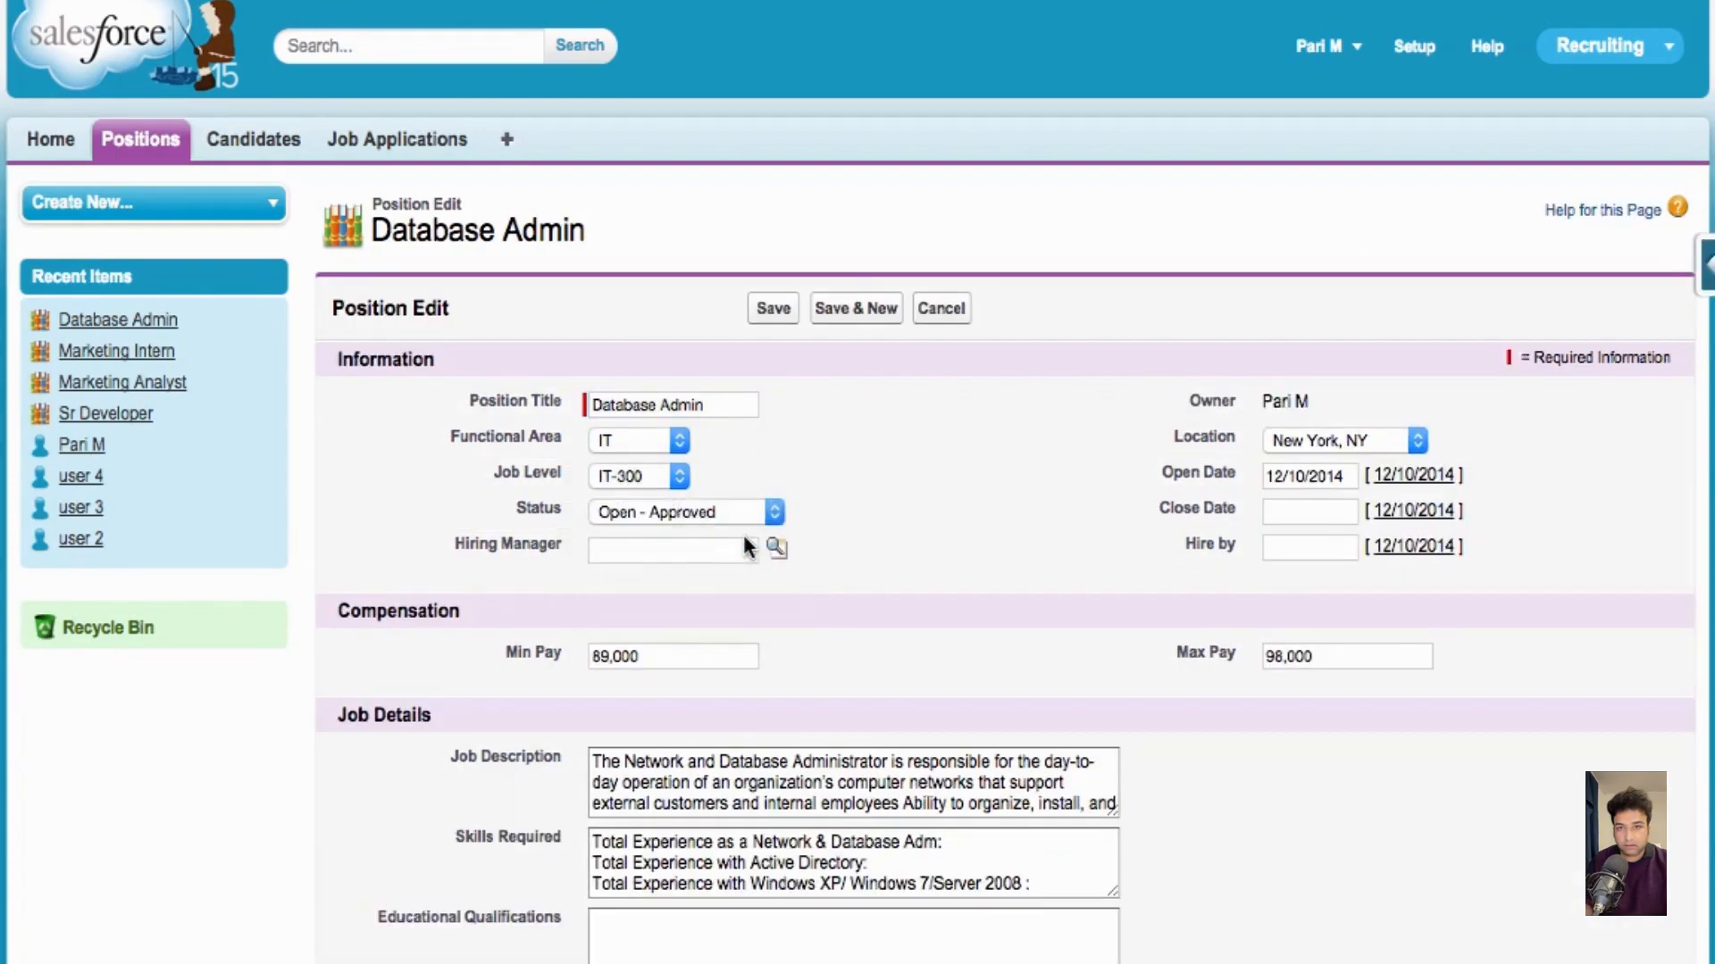
pyautogui.click(771, 313)
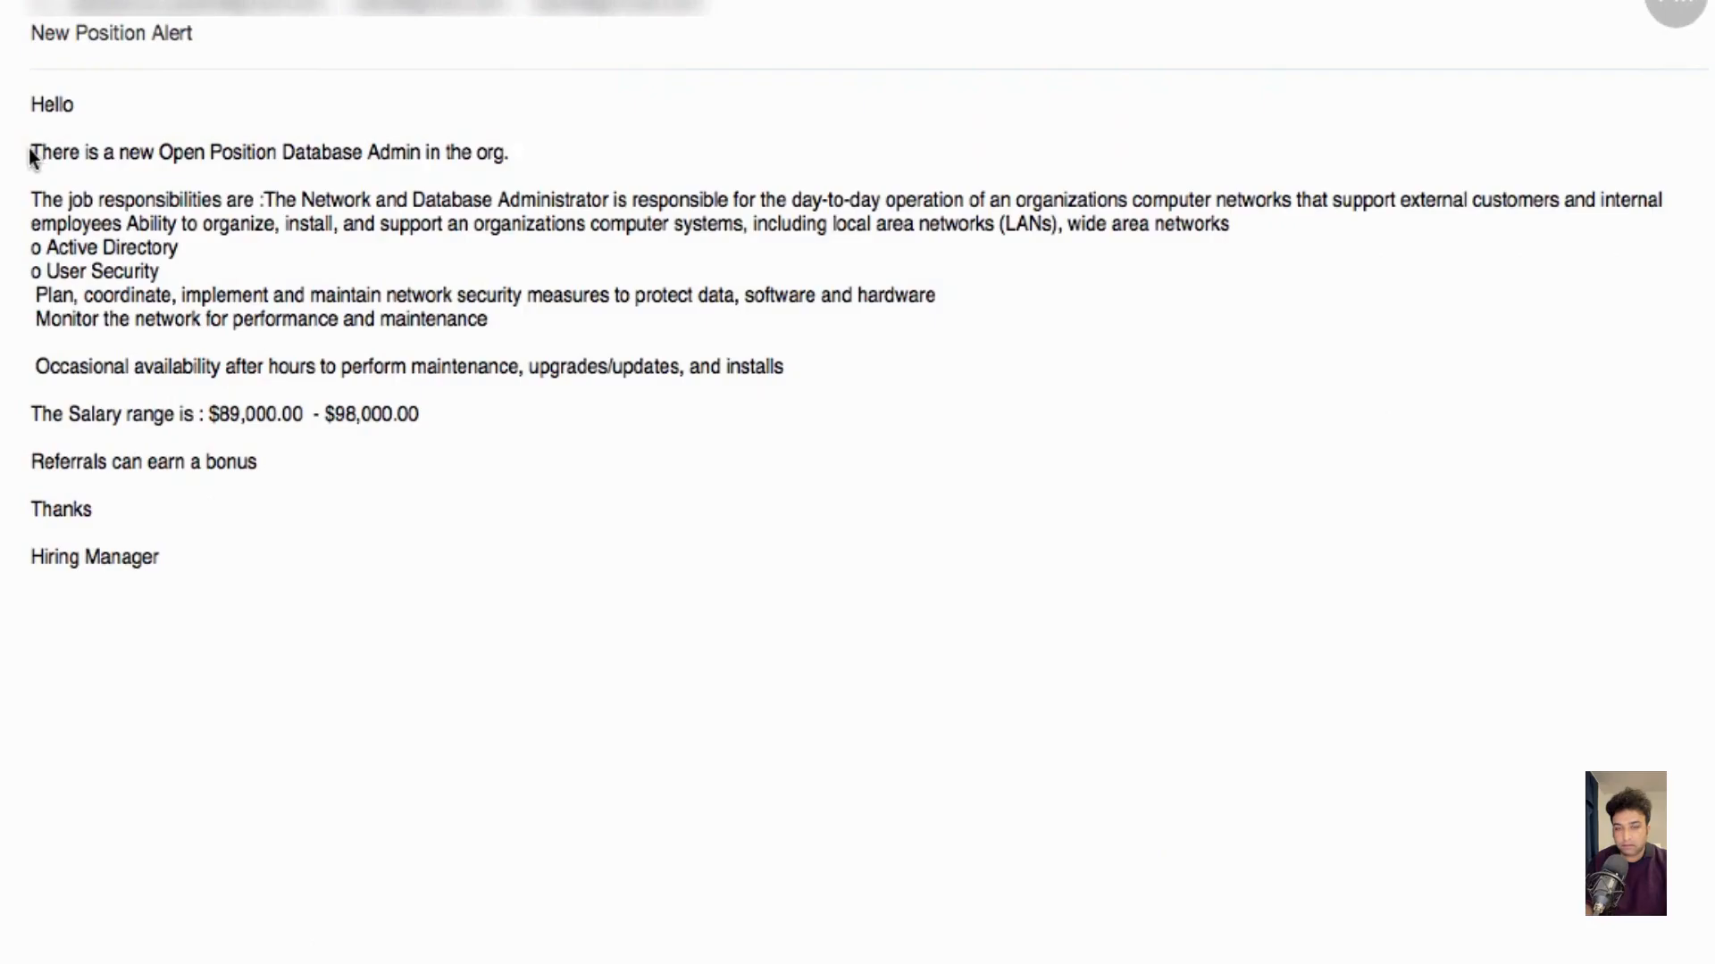
# Step: Review the received email's position name, job responsibilities and $89,000.00 - $98,000.00 salary range
pyautogui.moveTo(30, 154); pyautogui.dragTo(494, 154)
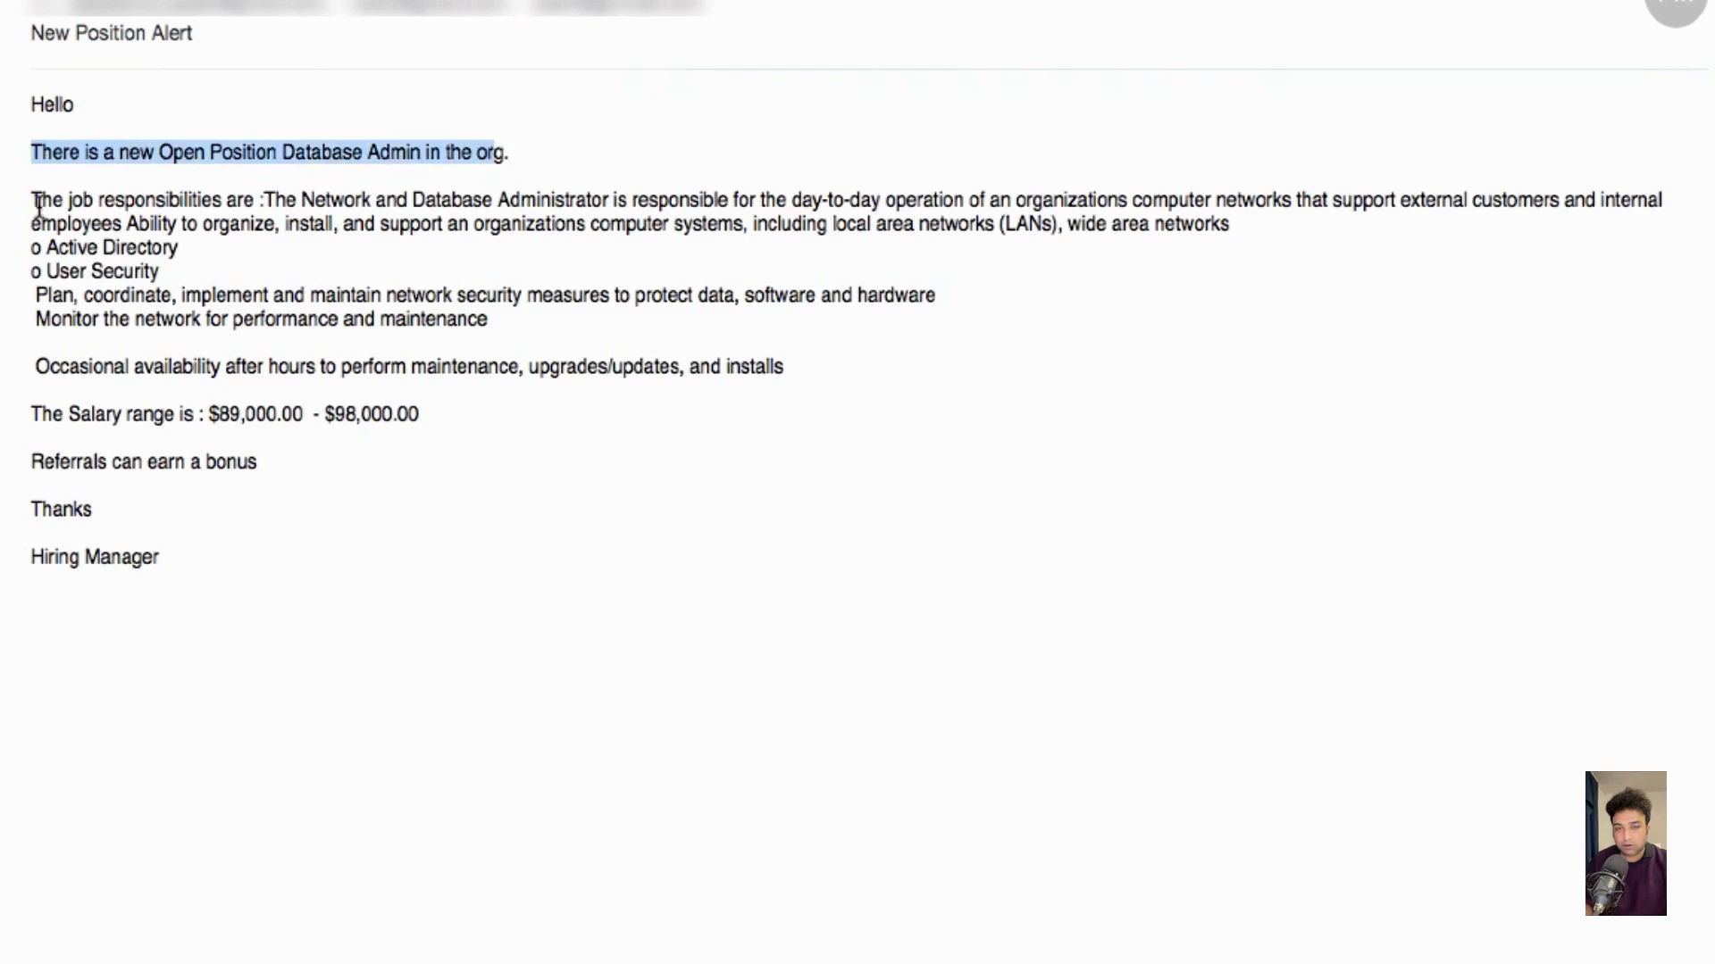
pyautogui.moveTo(264, 199); pyautogui.dragTo(463, 352)
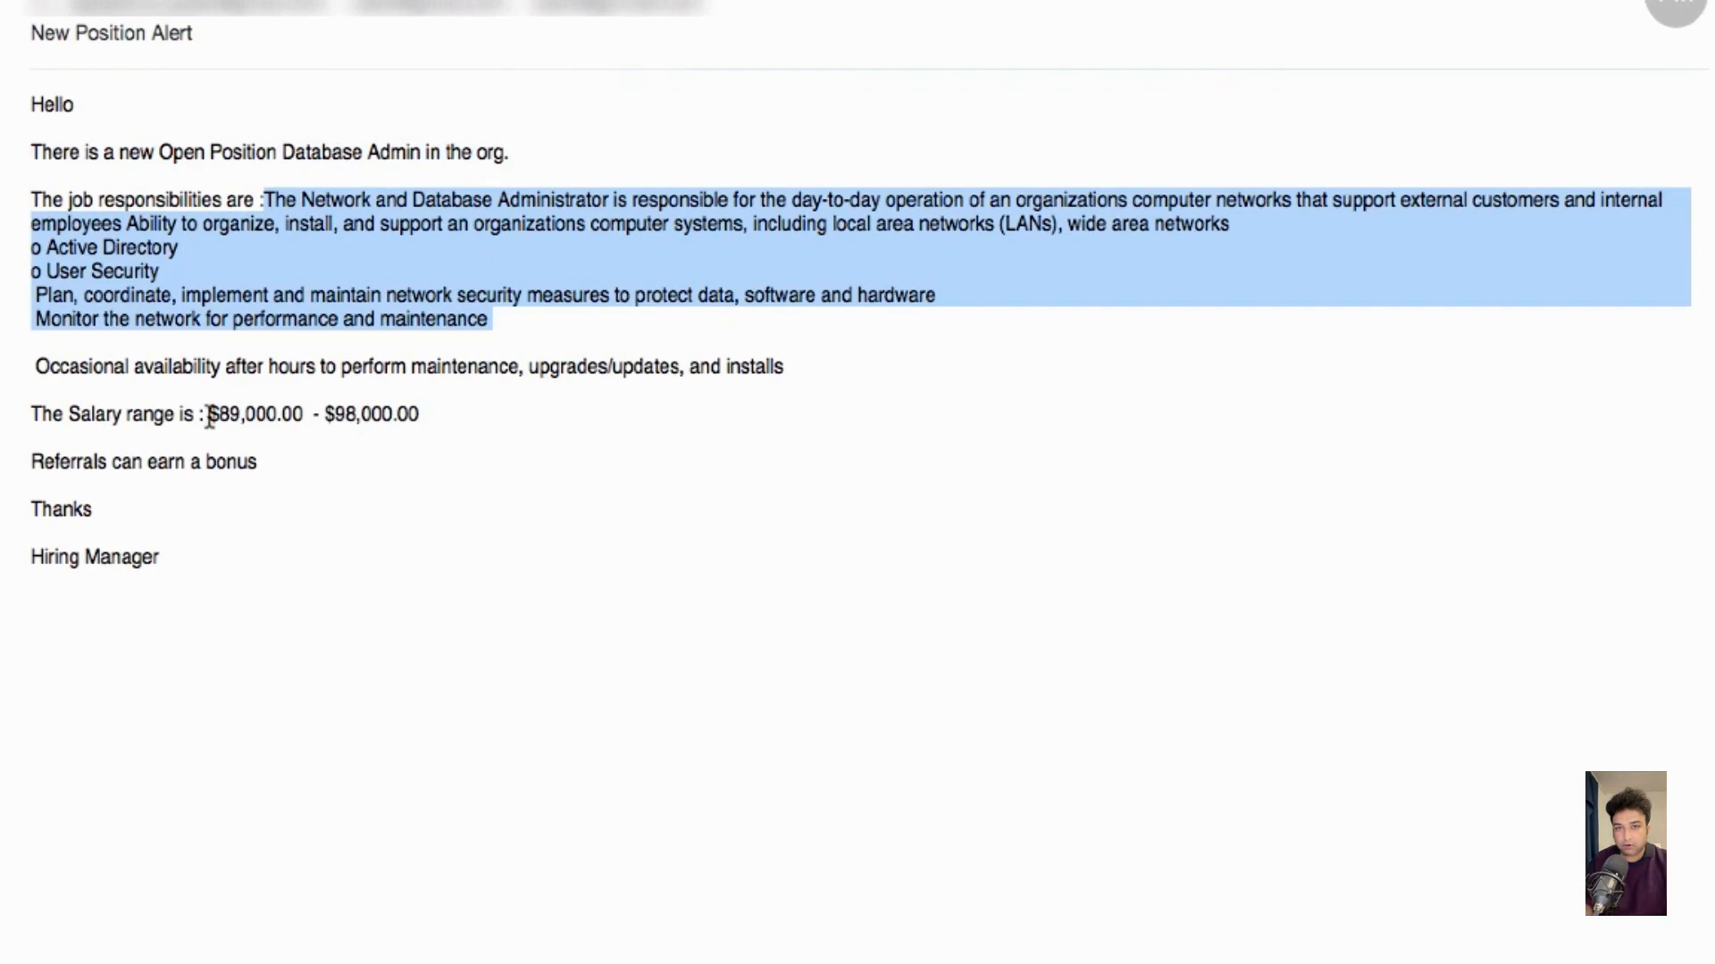
pyautogui.moveTo(209, 414); pyautogui.dragTo(428, 423)
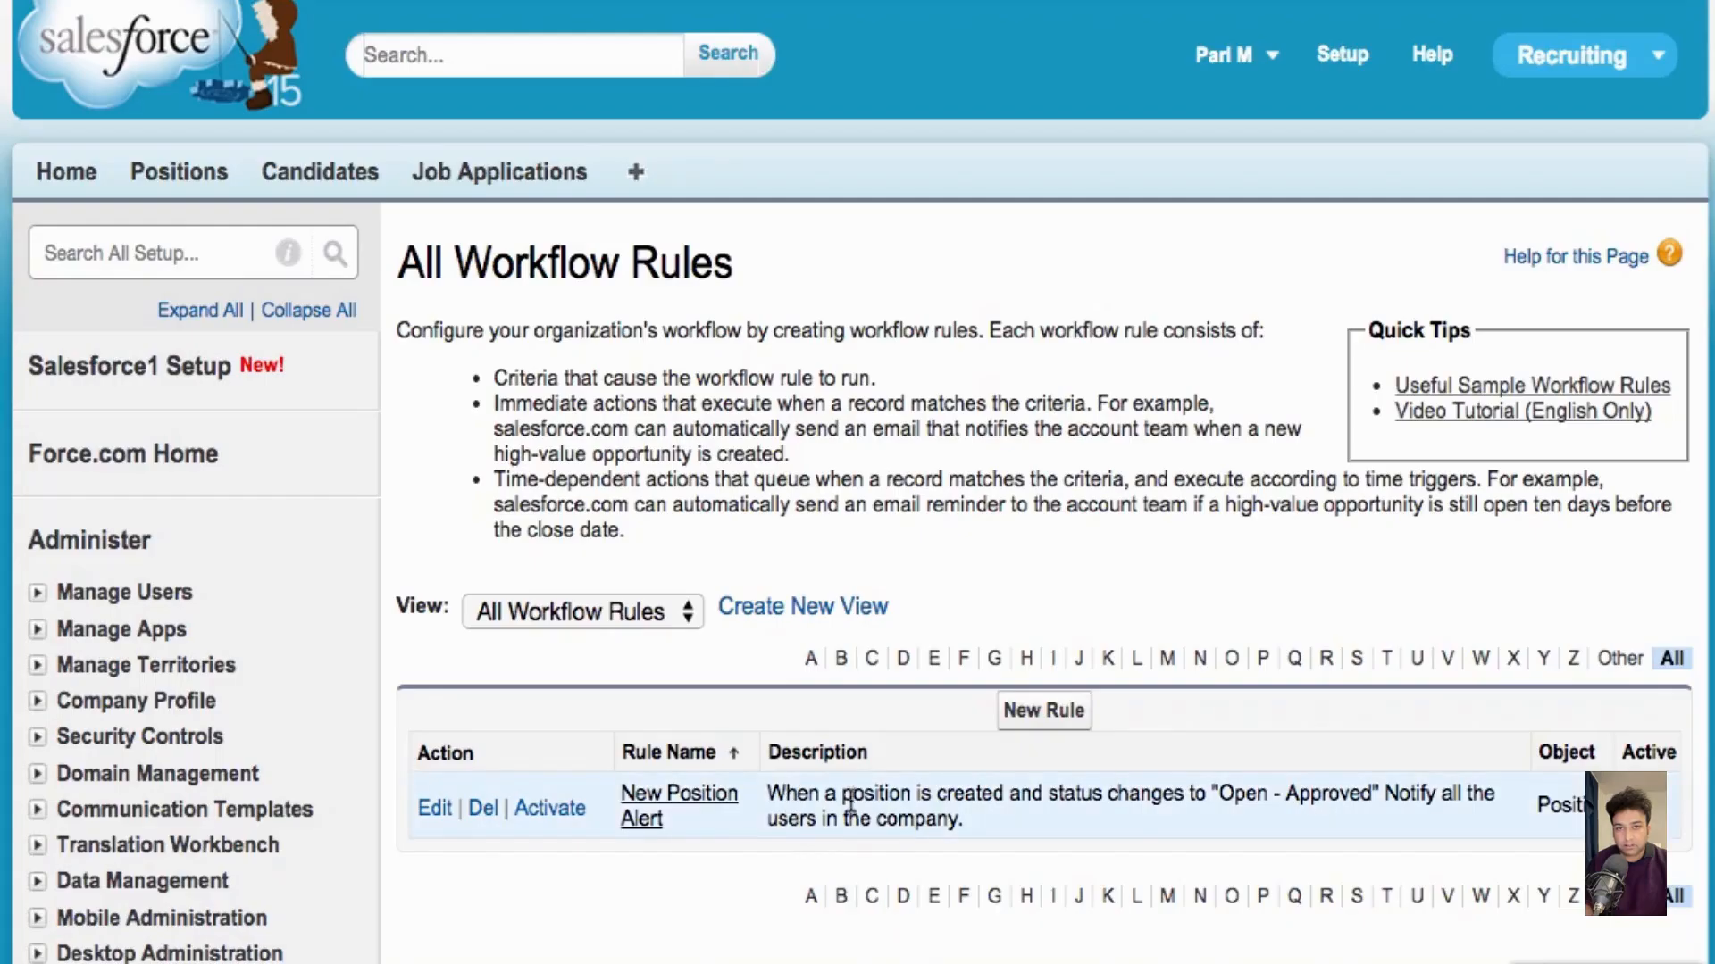
# Step: Deactivate the New Position Alert rule and view its workflow actions
pyautogui.moveTo(931, 800); pyautogui.dragTo(1379, 804)
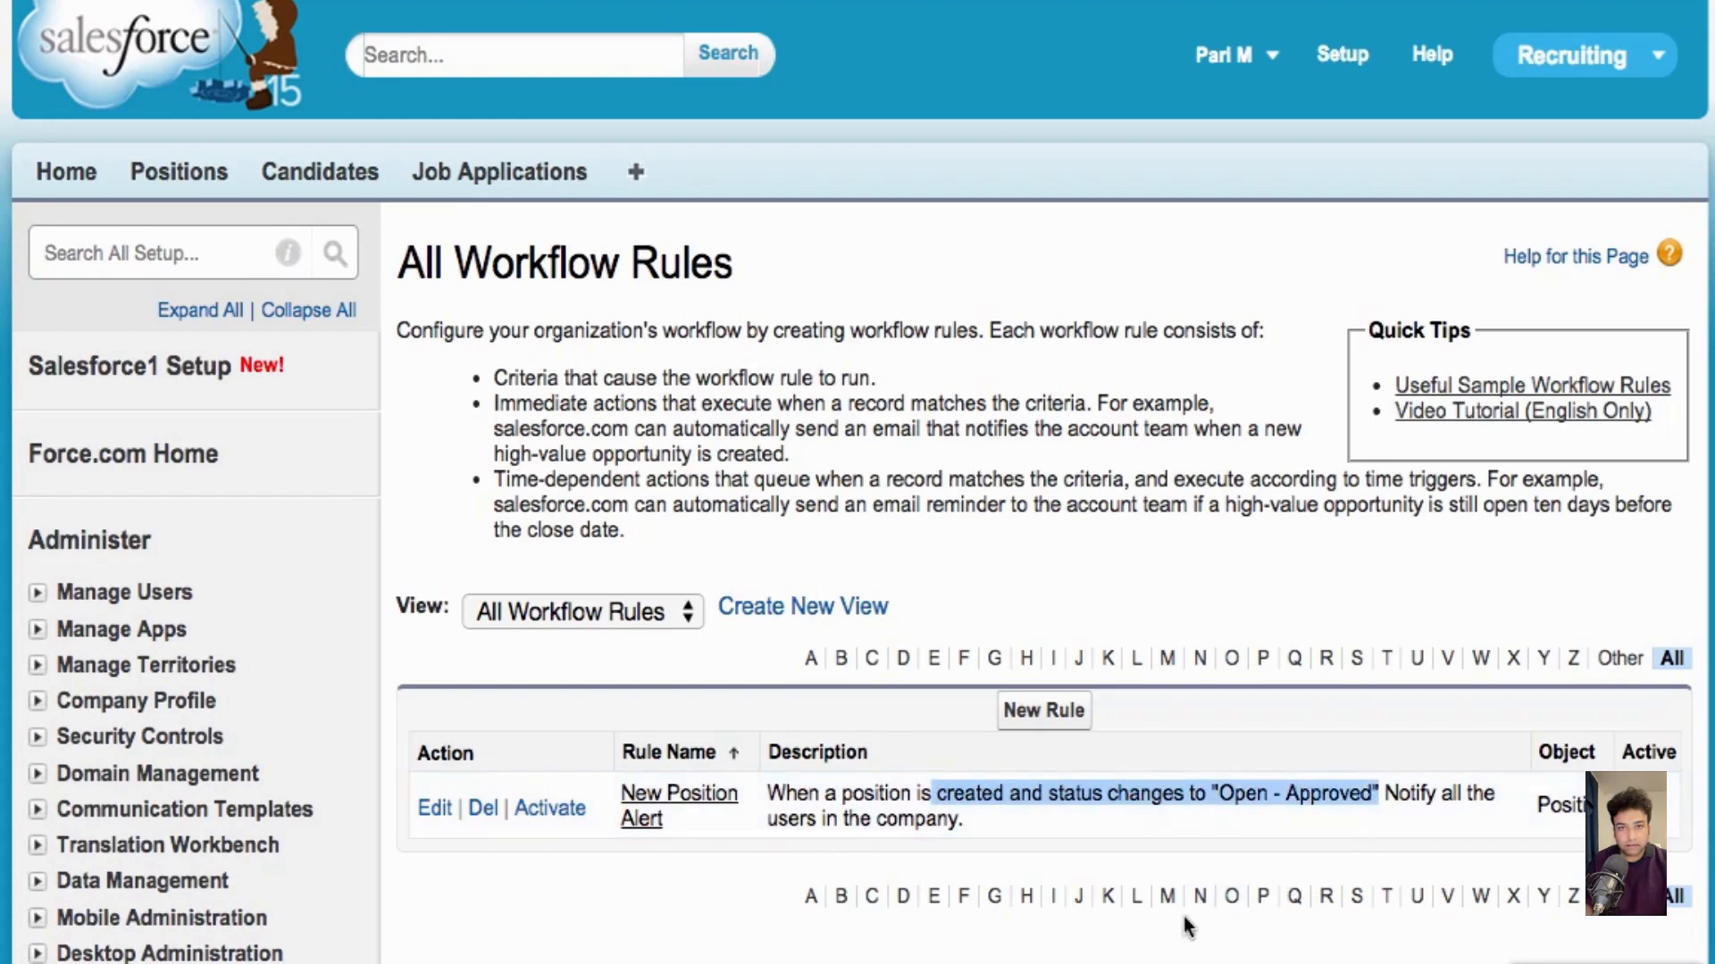
pyautogui.click(693, 805)
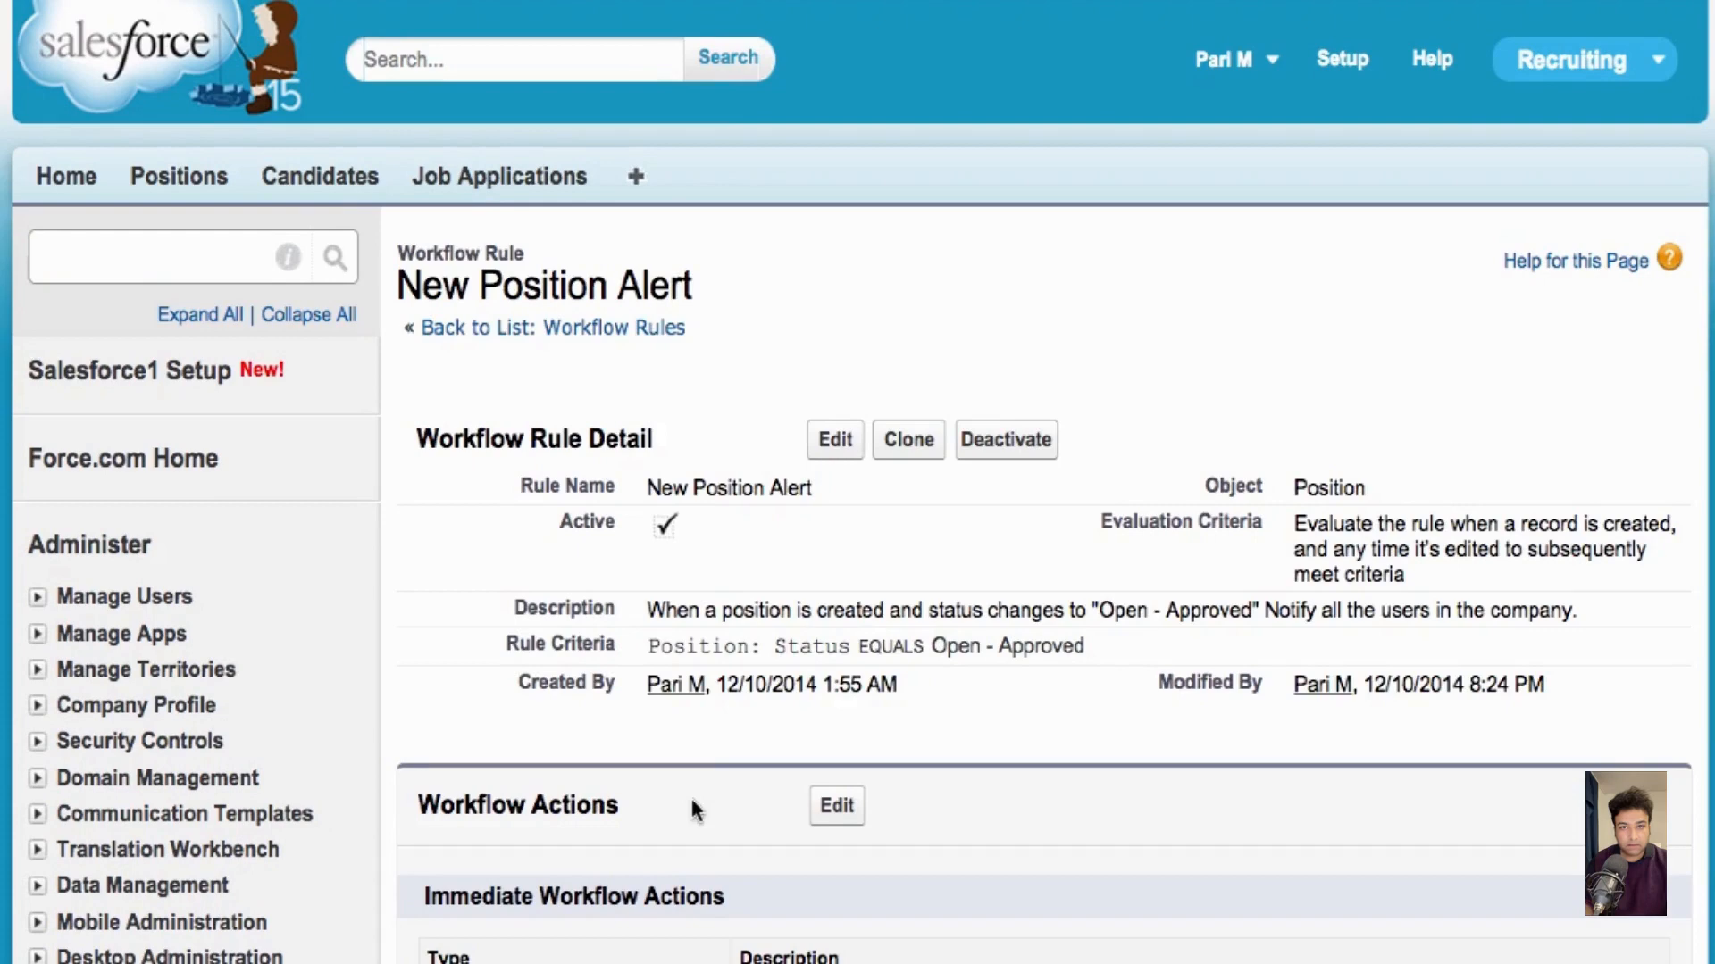
pyautogui.click(991, 442)
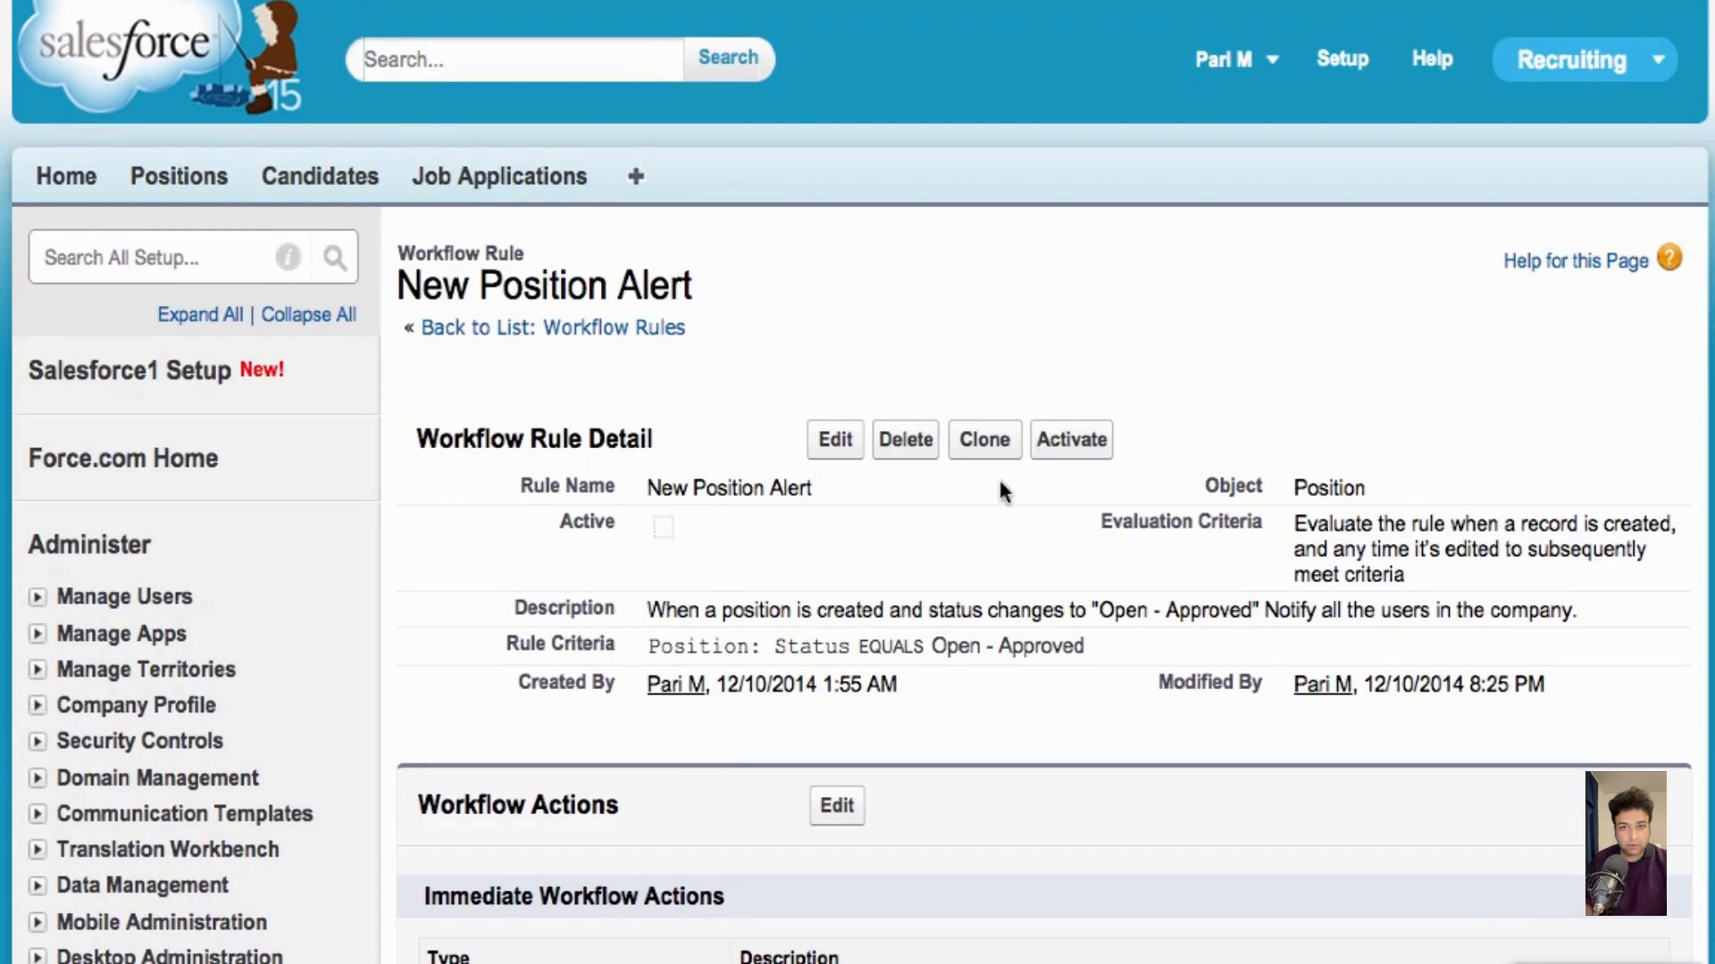
pyautogui.scroll(-5, 999, 481)
pyautogui.scroll(-2, 1001, 491)
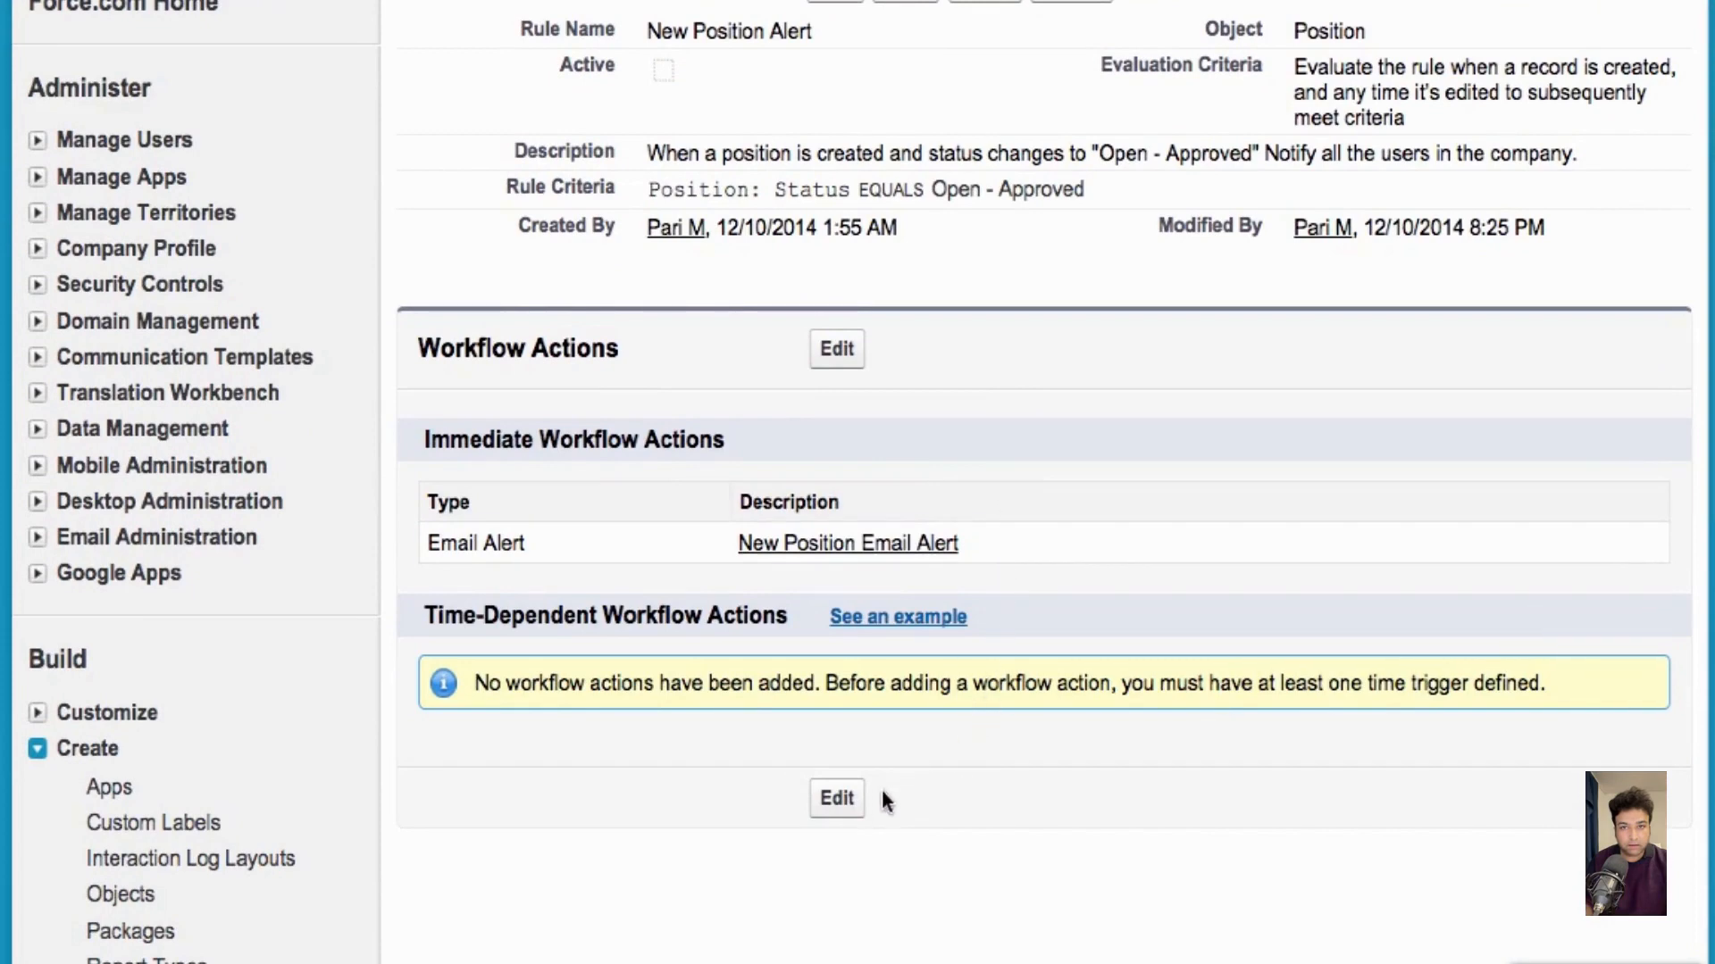
# Step: Add a 2 Days After Rule Trigger Date time trigger to the rule's workflow actions
pyautogui.click(837, 797)
pyautogui.scroll(-2, 835, 813)
pyautogui.scroll(-4, 835, 813)
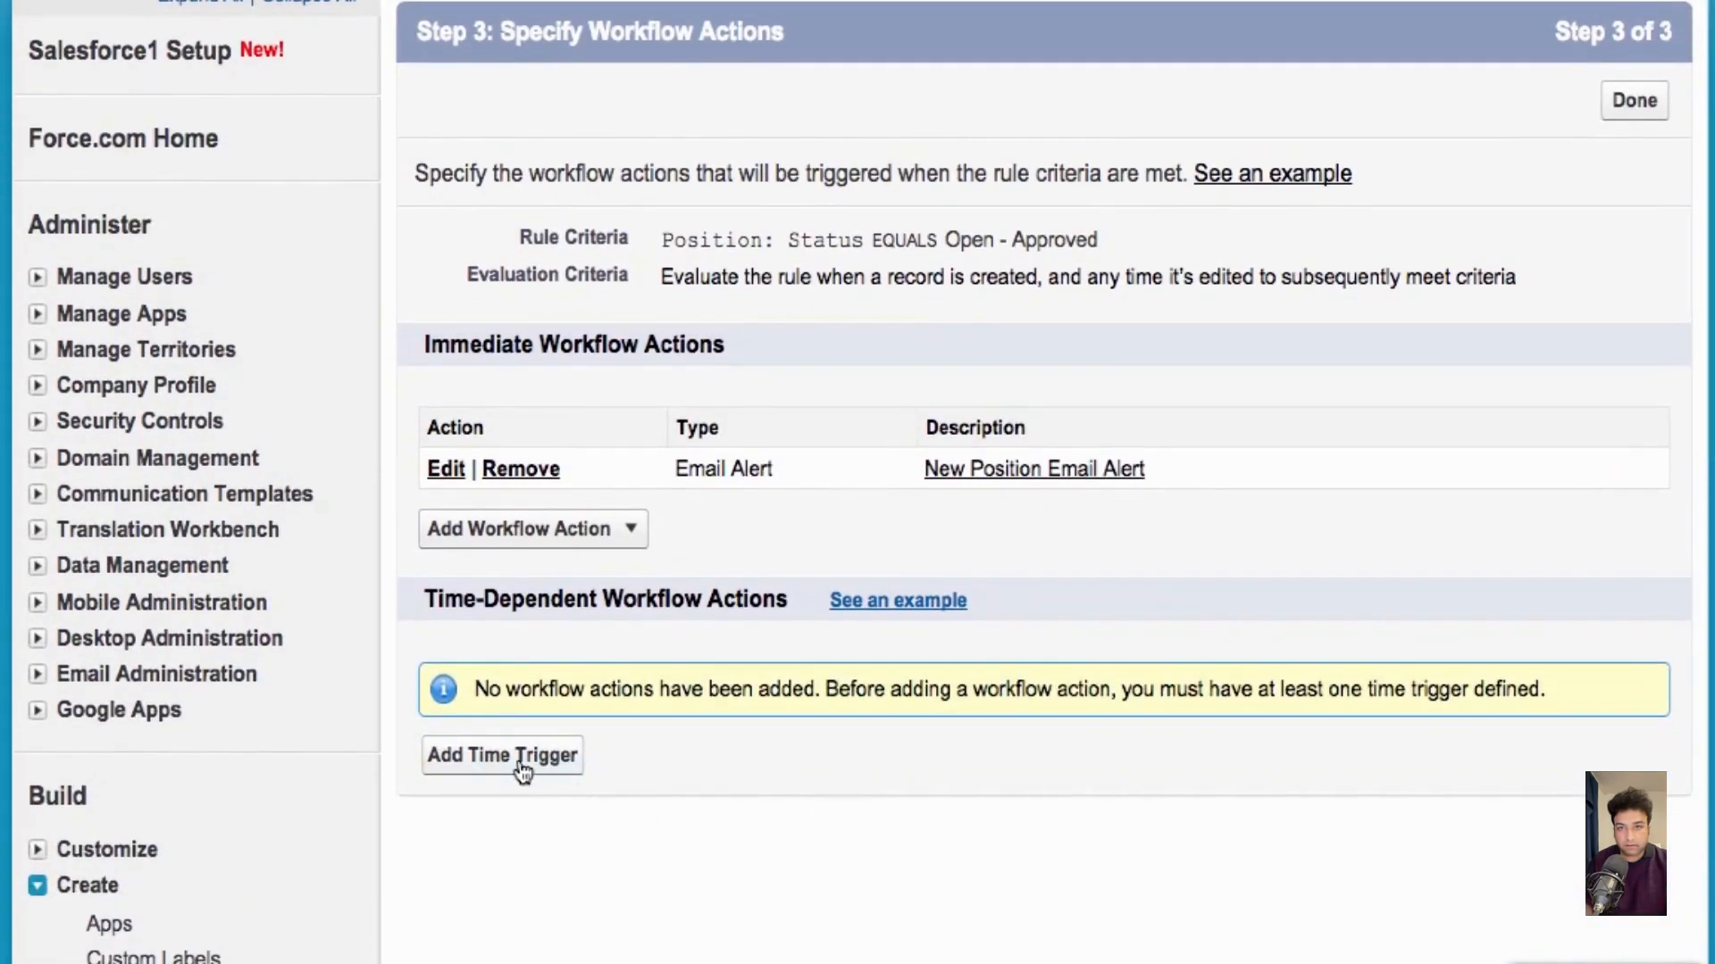
pyautogui.click(522, 770)
pyautogui.doubleClick(706, 481)
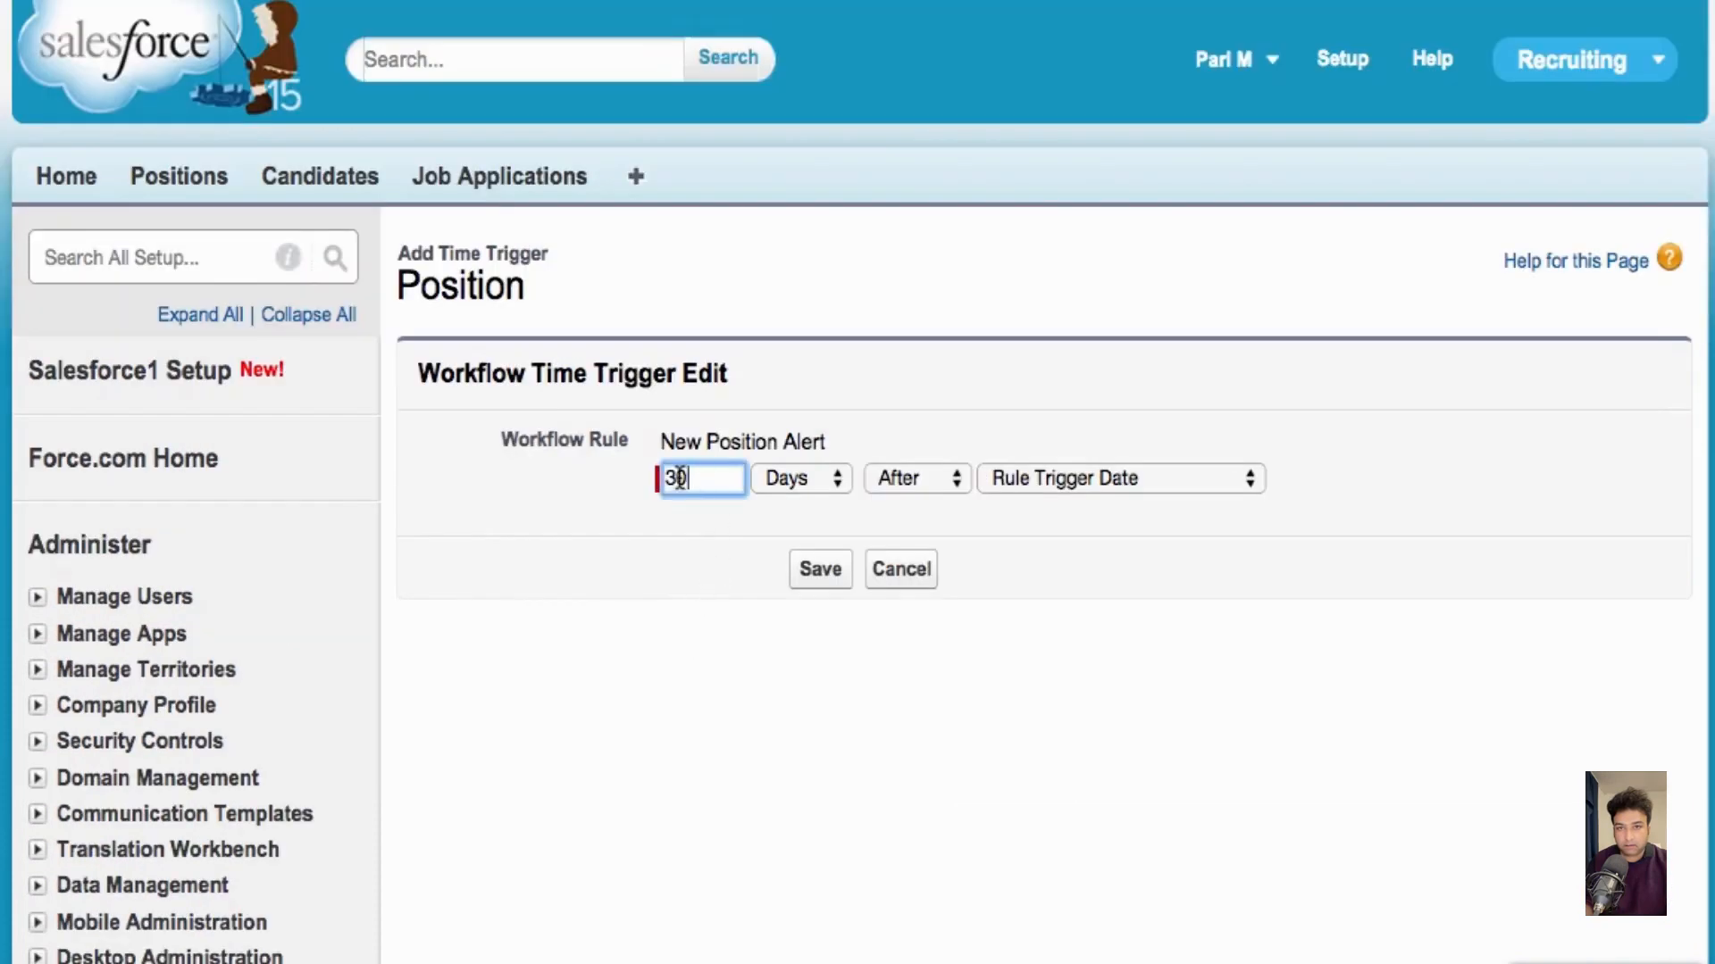
pyautogui.write('2')
pyautogui.click(932, 486)
pyautogui.click(818, 573)
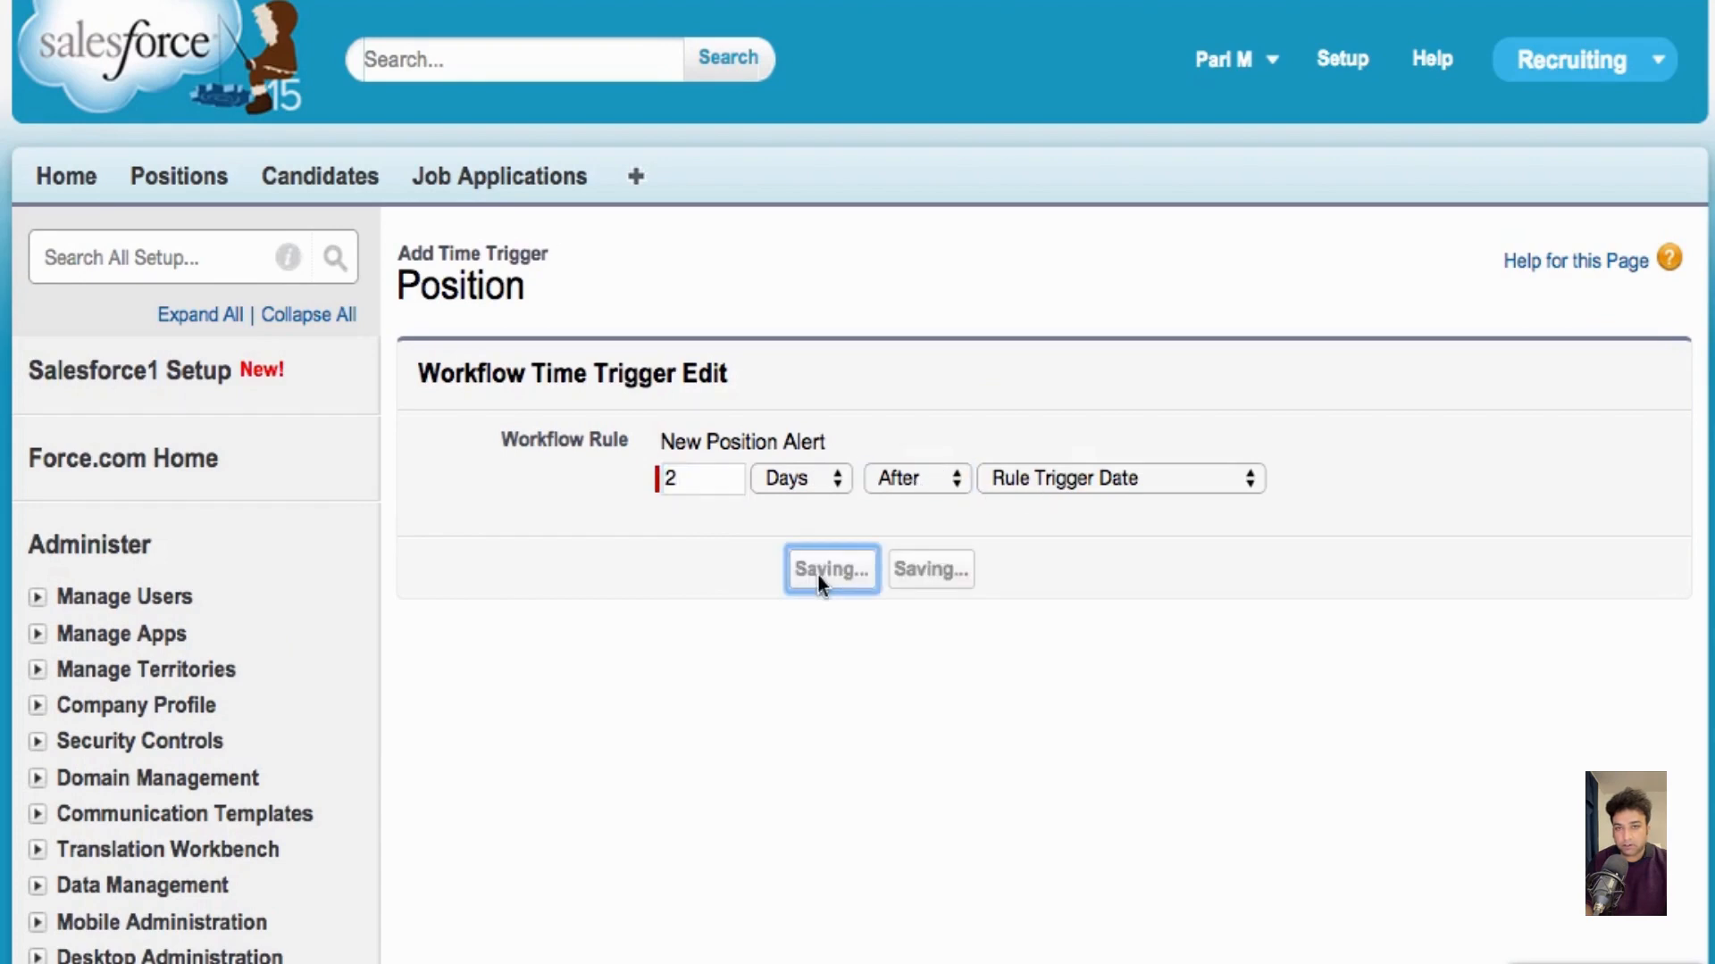
pyautogui.scroll(-5, 817, 574)
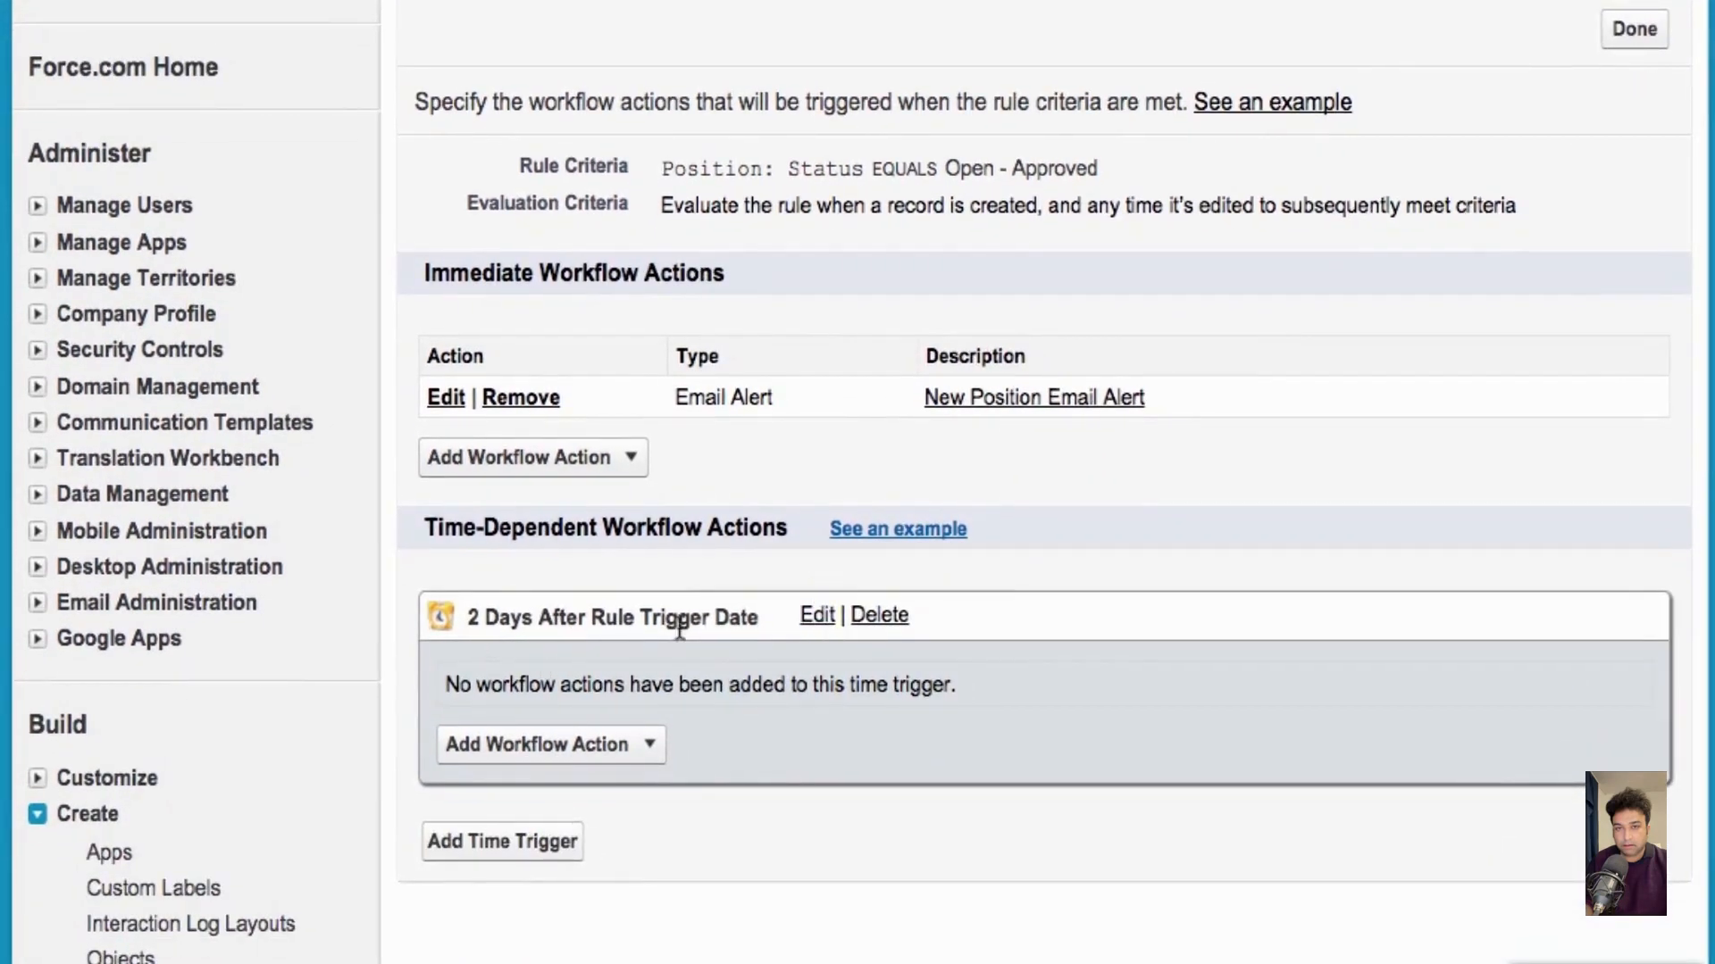
# Step: Create a 2-day outbound message 'Update Target System', described 'Update Target System with position information'
pyautogui.click(594, 759)
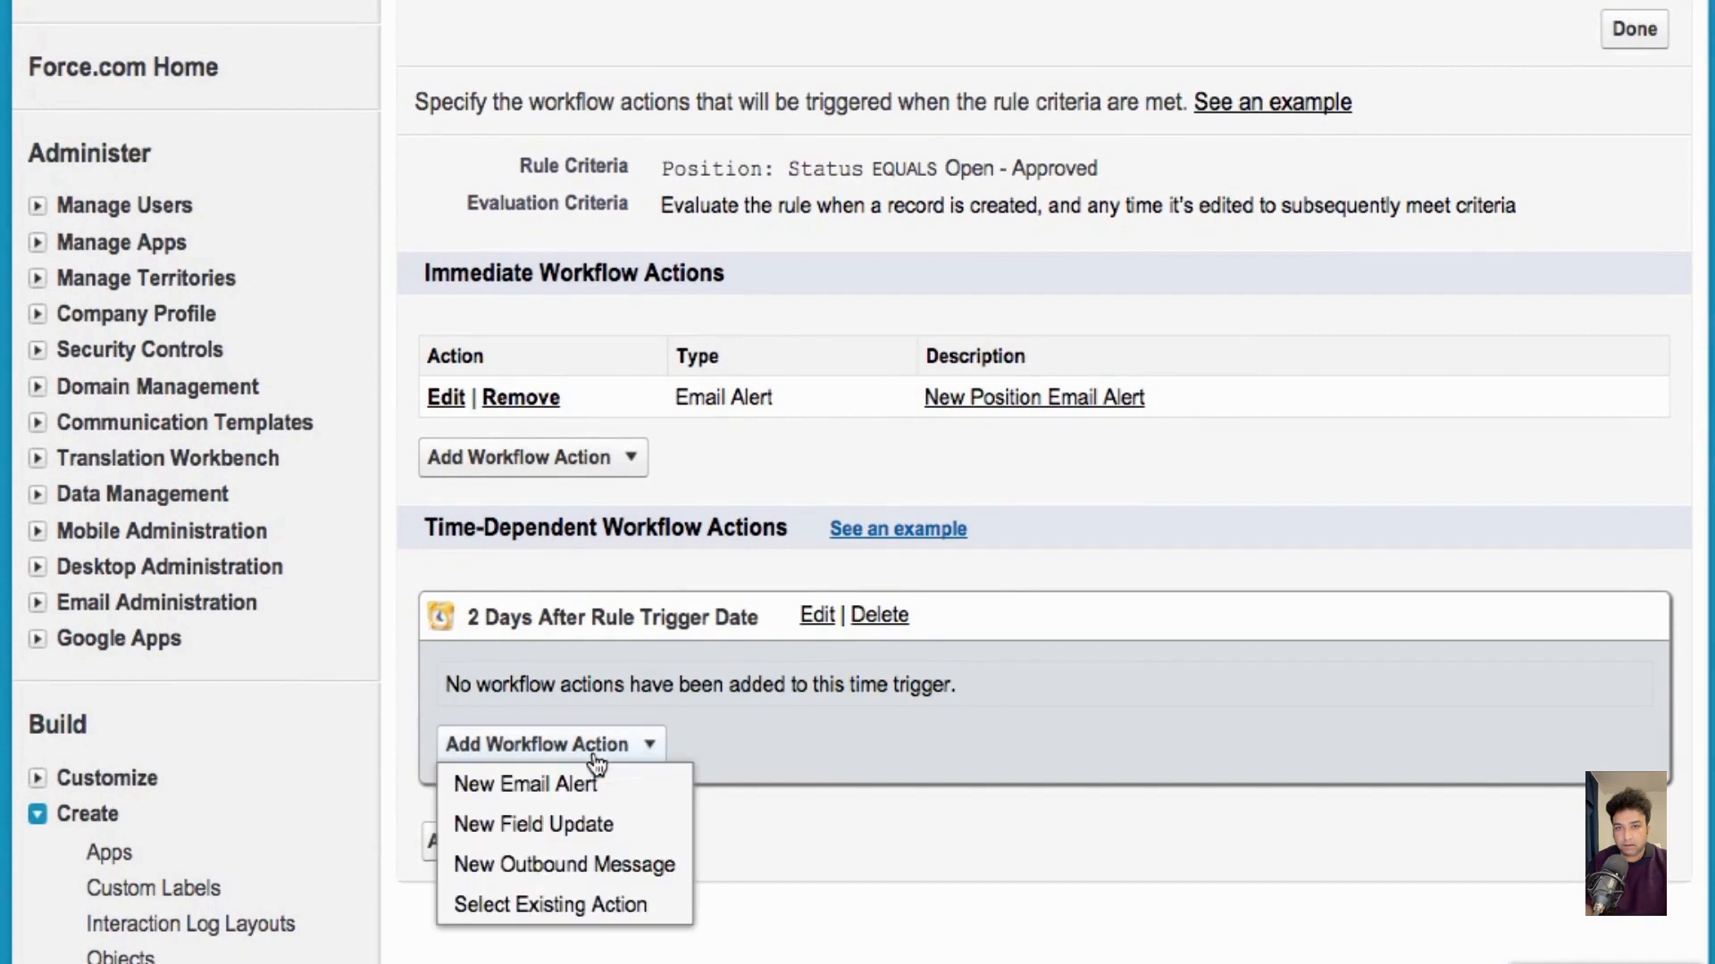
pyautogui.click(572, 866)
pyautogui.click(695, 650)
pyautogui.write('Update')
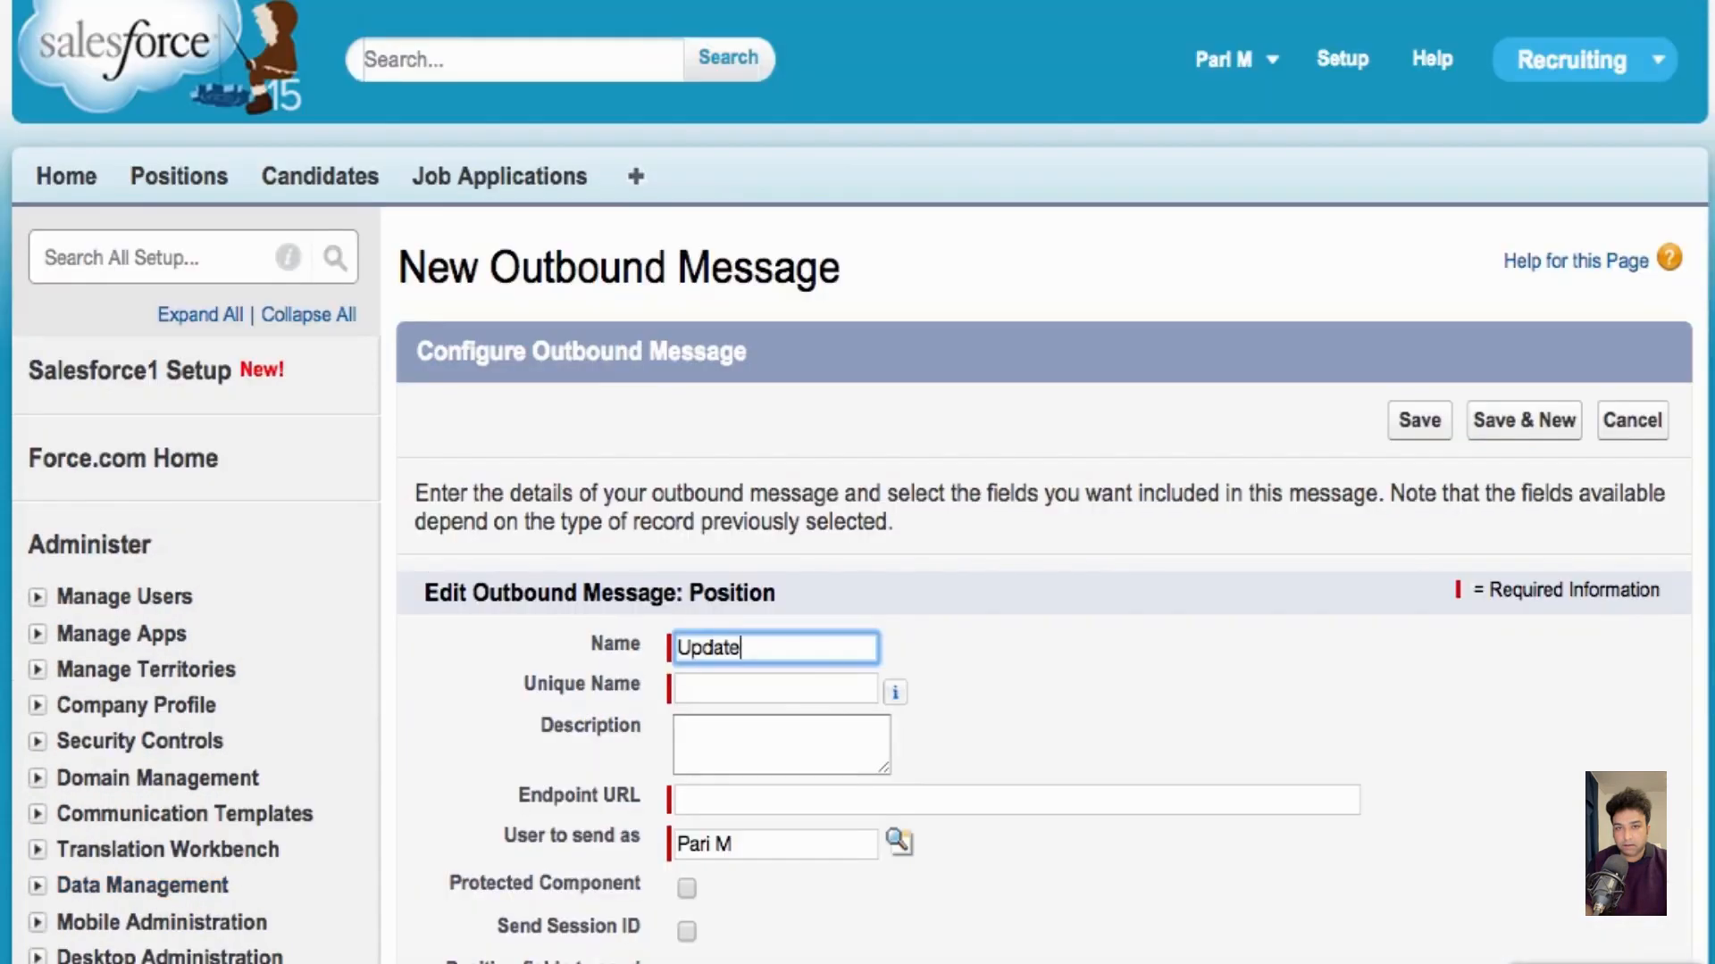
pyautogui.write(' Target System')
pyautogui.press('Tab')
pyautogui.press('Tab')
pyautogui.write('Update Target Syst')
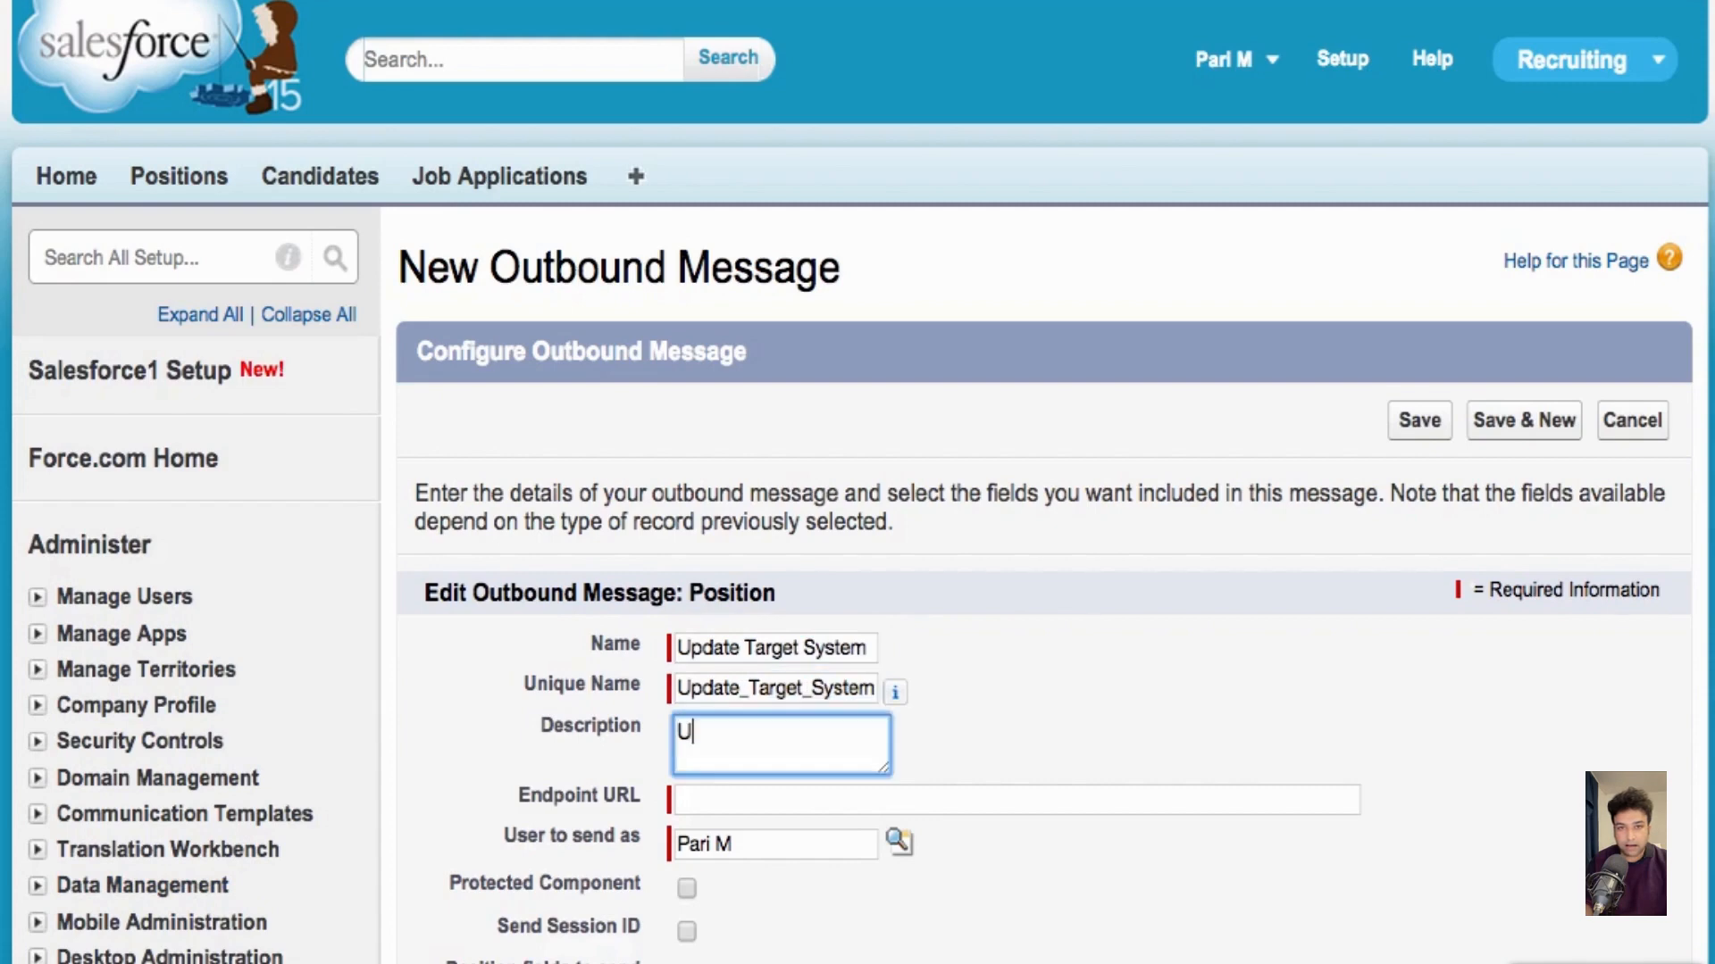
pyautogui.write('em with position information')
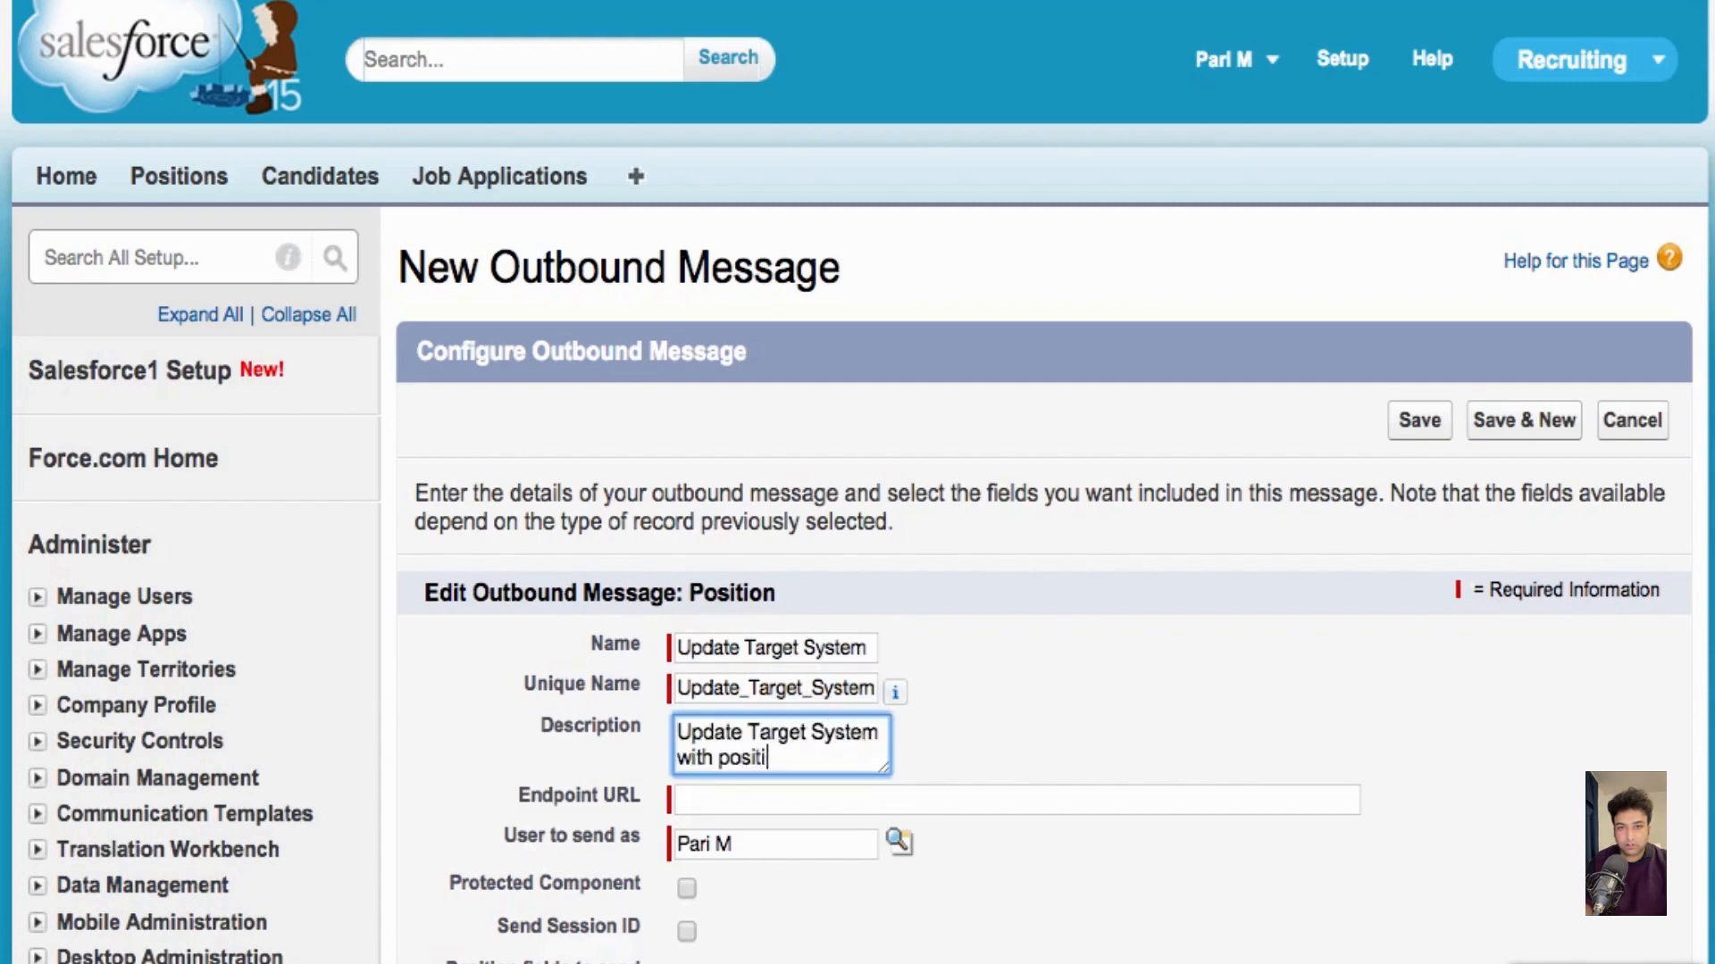
pyautogui.click(711, 800)
pyautogui.write('http://')
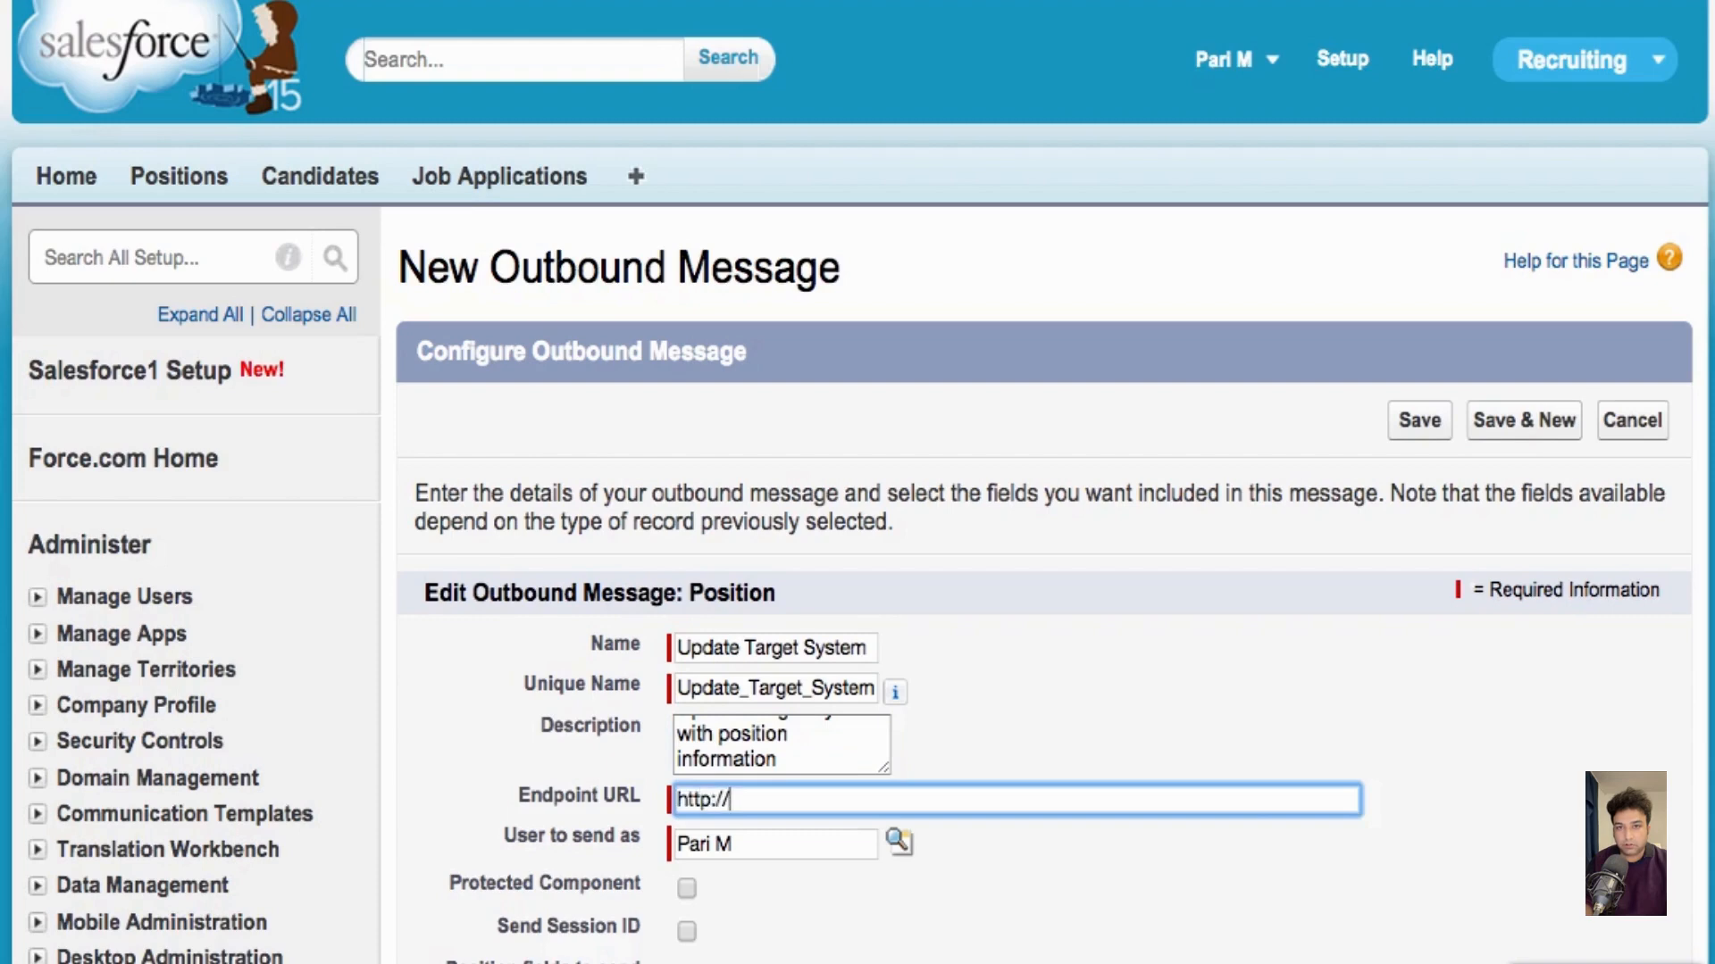
pyautogui.write('124.90.1212')
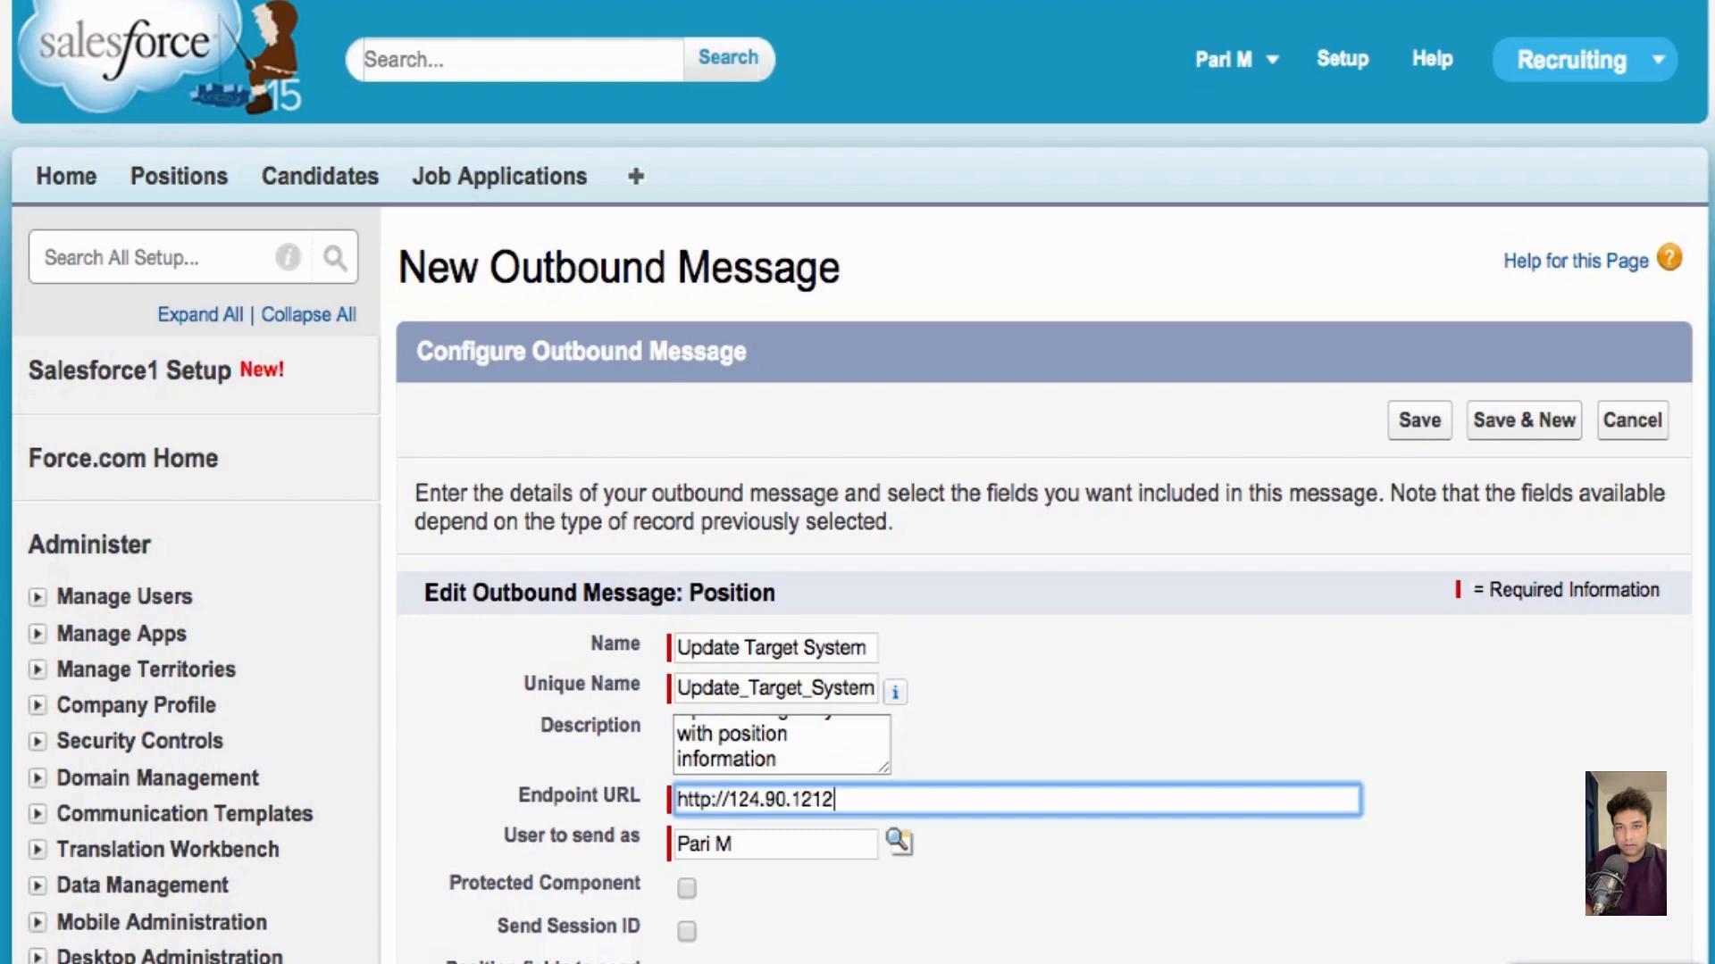
pyautogui.press('BackSpace')
pyautogui.write('.34:80/a')
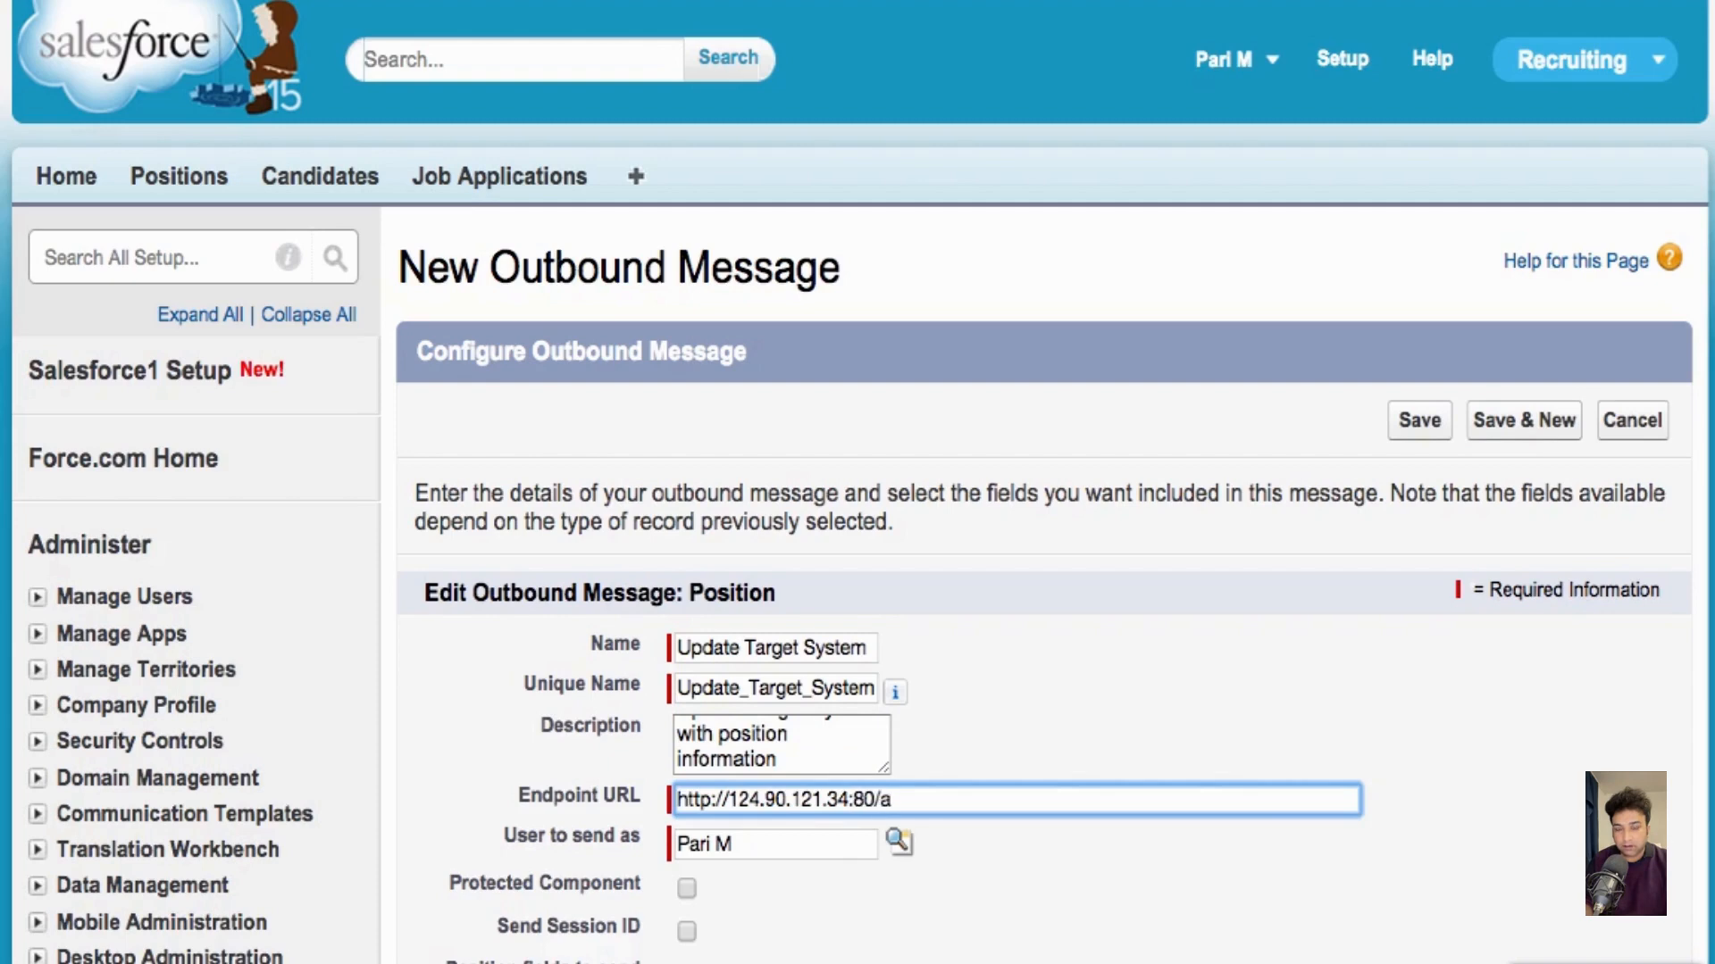
pyautogui.write('dmin/receive/list')
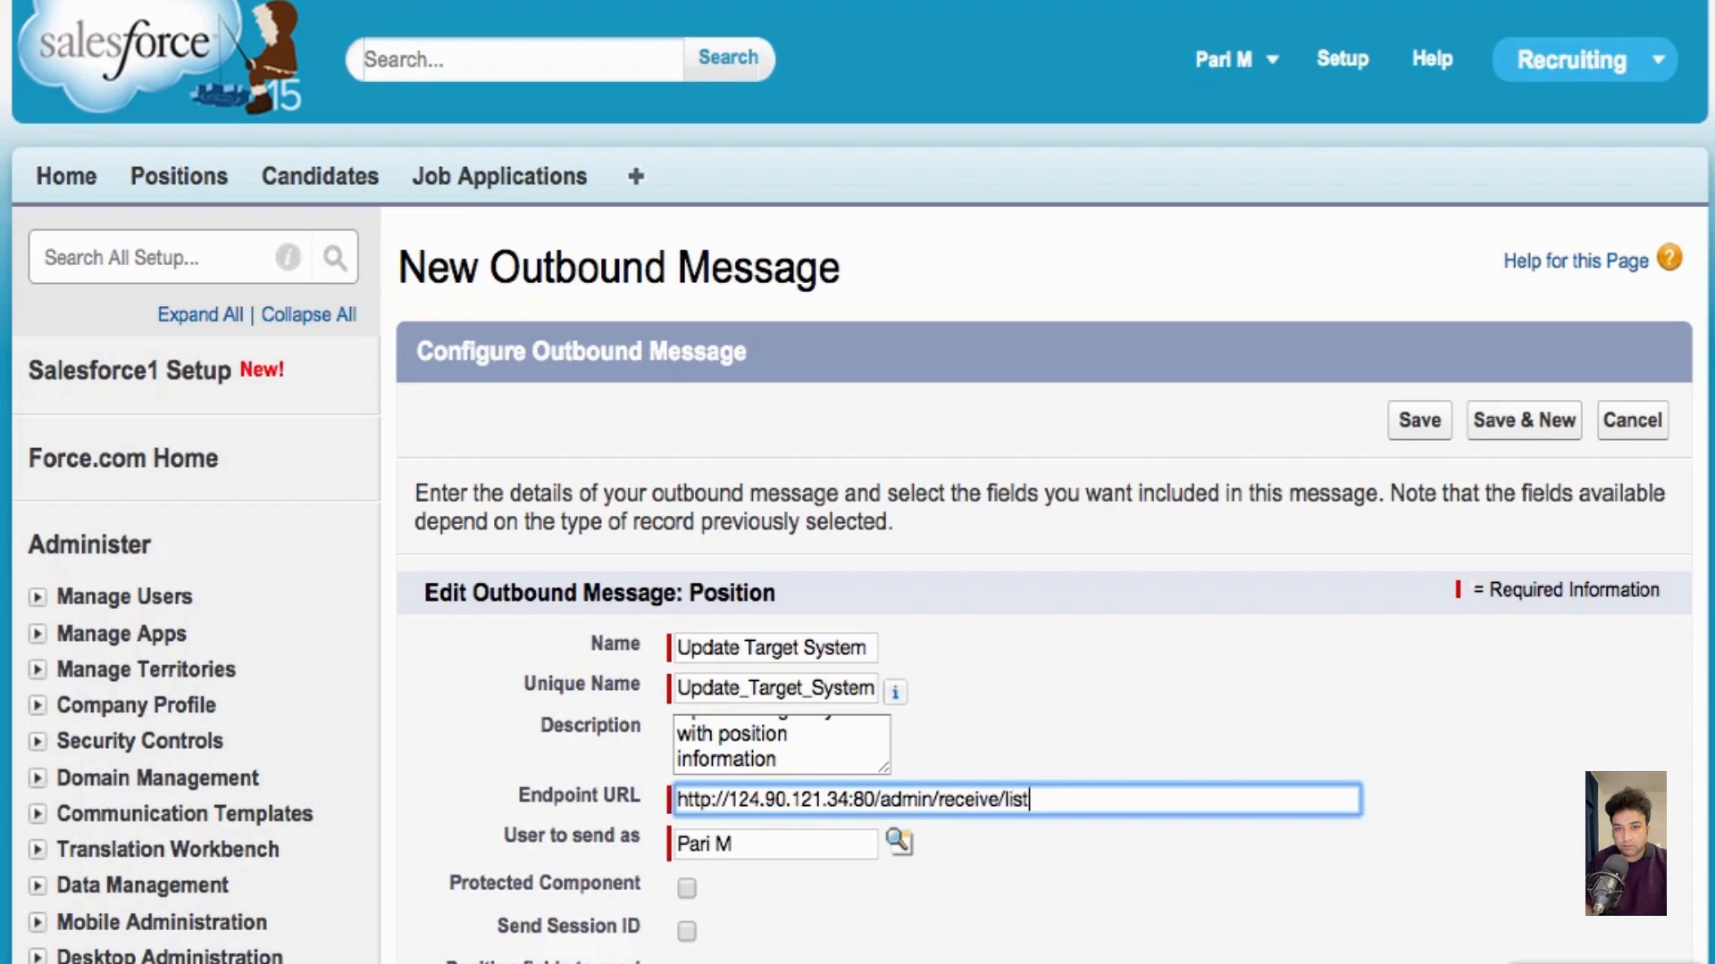
pyautogui.write('ener')
# Step: Multi-select most Position fields in Available Fields, including Hire_by__c
pyautogui.scroll(-5, 1203, 855)
pyautogui.scroll(-5, 1203, 854)
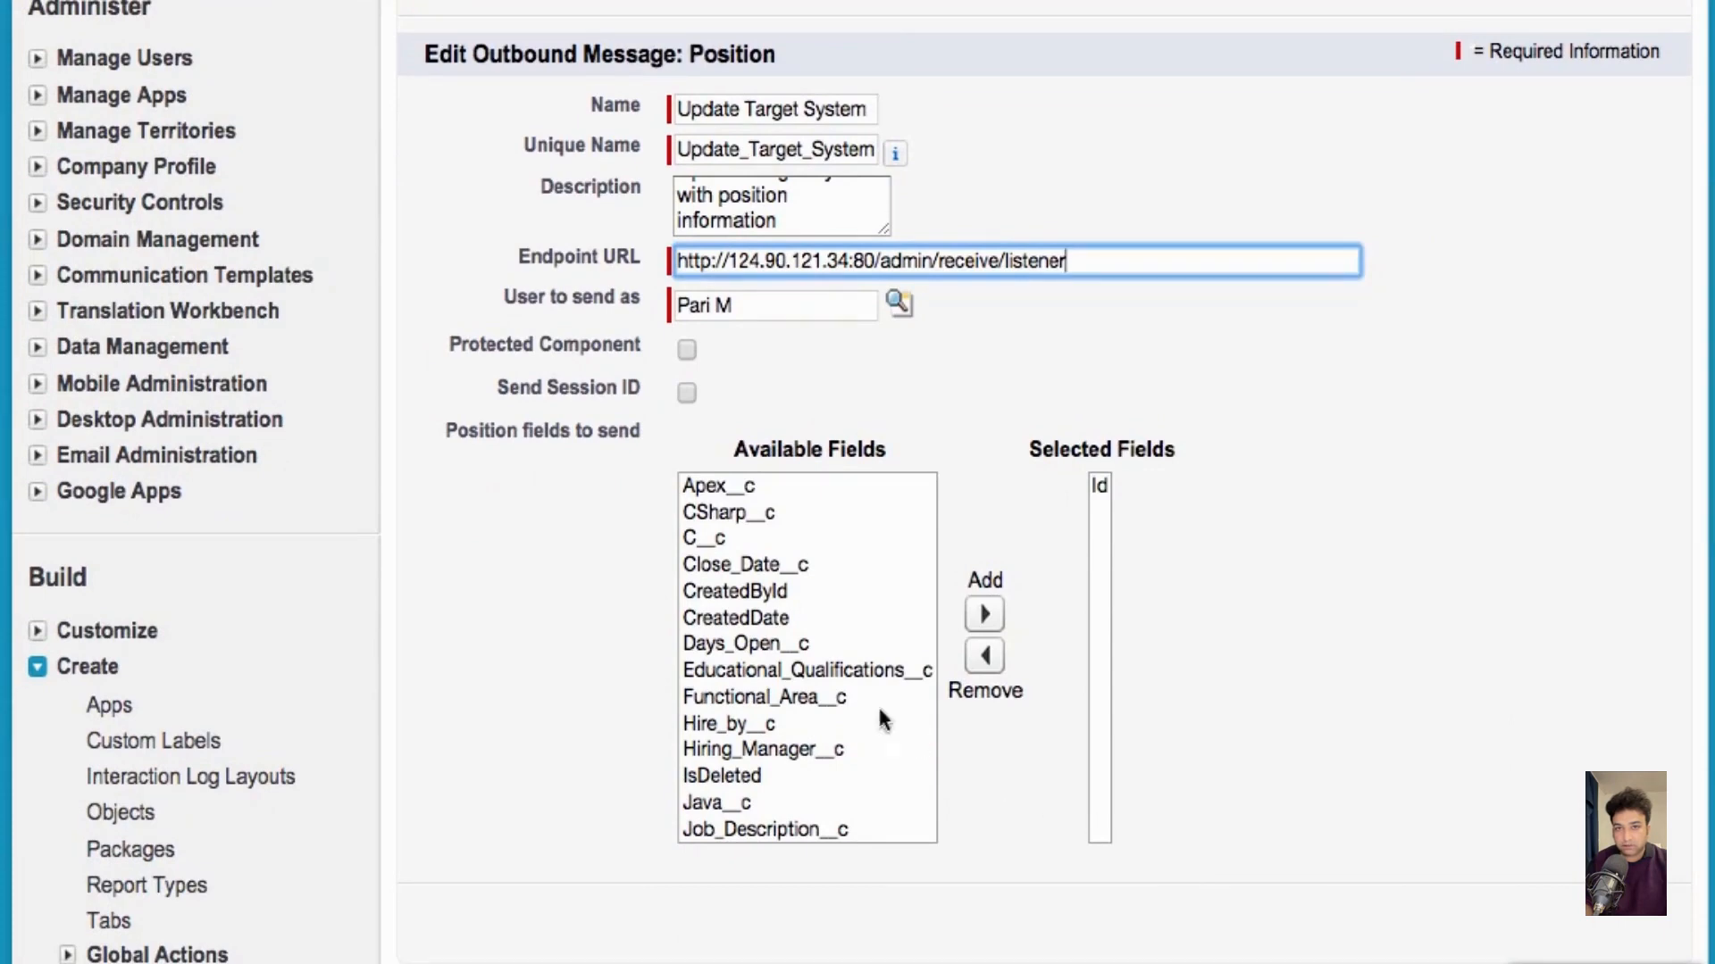
pyautogui.click(816, 668)
pyautogui.keyDown('super'); pyautogui.click(790, 648); pyautogui.keyUp('super')
pyautogui.keyDown('super'); pyautogui.click(781, 592); pyautogui.keyUp('super')
pyautogui.keyDown('super'); pyautogui.click(785, 564); pyautogui.keyUp('super')
pyautogui.keyDown('super'); pyautogui.click(795, 698); pyautogui.keyUp('super')
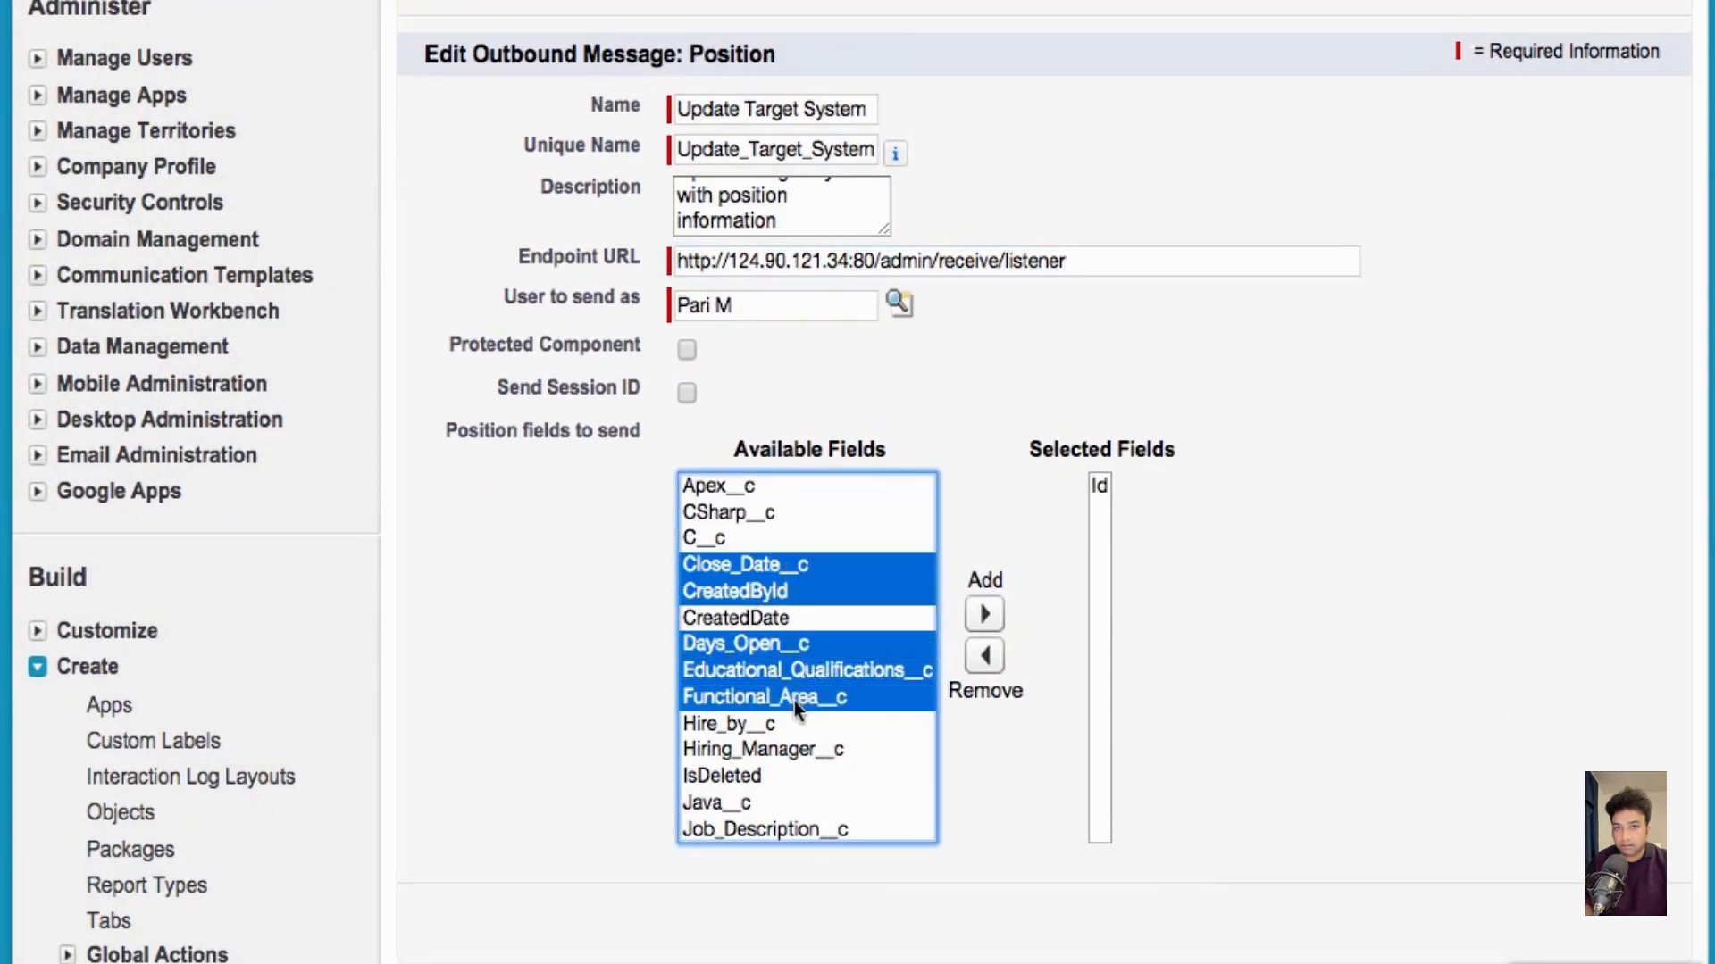
pyautogui.keyDown('super'); pyautogui.click(795, 750); pyautogui.keyUp('super')
pyautogui.keyDown('super'); pyautogui.click(765, 828); pyautogui.keyUp('super')
pyautogui.scroll(-3, 765, 804)
pyautogui.keyDown('super'); pyautogui.click(759, 678); pyautogui.keyUp('super')
pyautogui.keyDown('super'); pyautogui.click(753, 601); pyautogui.keyUp('super')
pyautogui.keyDown('super'); pyautogui.click(736, 494); pyautogui.keyUp('super')
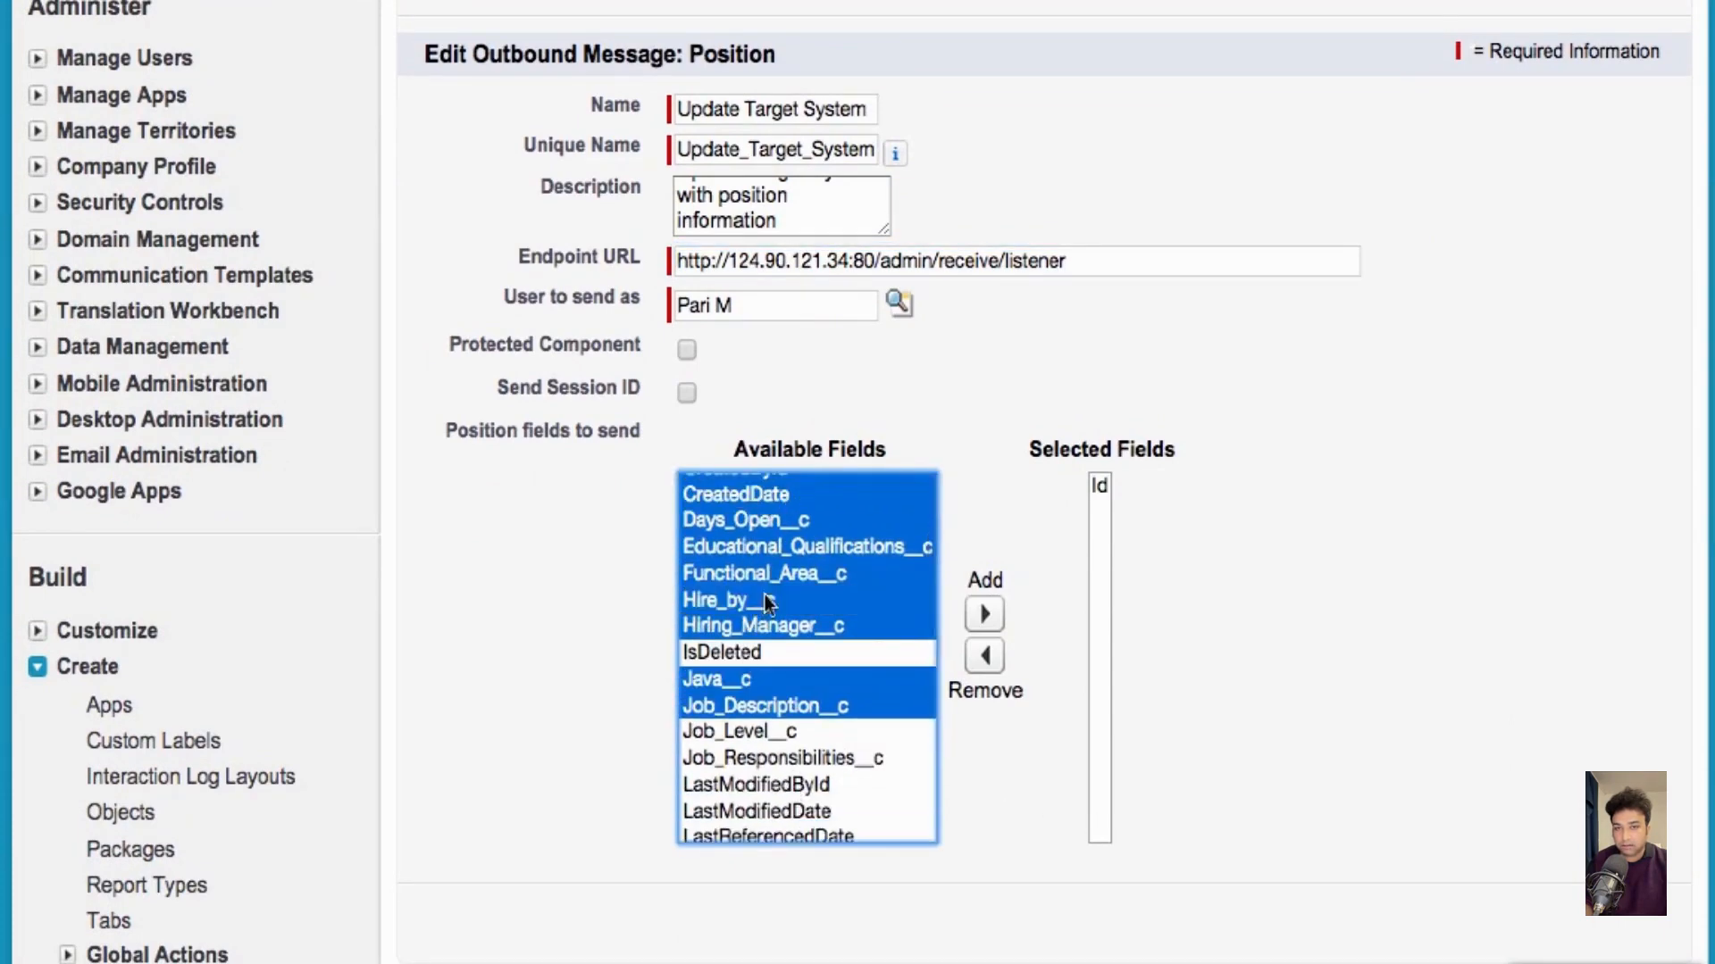
pyautogui.scroll(-4, 848, 580)
# Step: Add the chosen fields to the fields to send and save the outbound message
pyautogui.click(983, 491)
pyautogui.click(1262, 558)
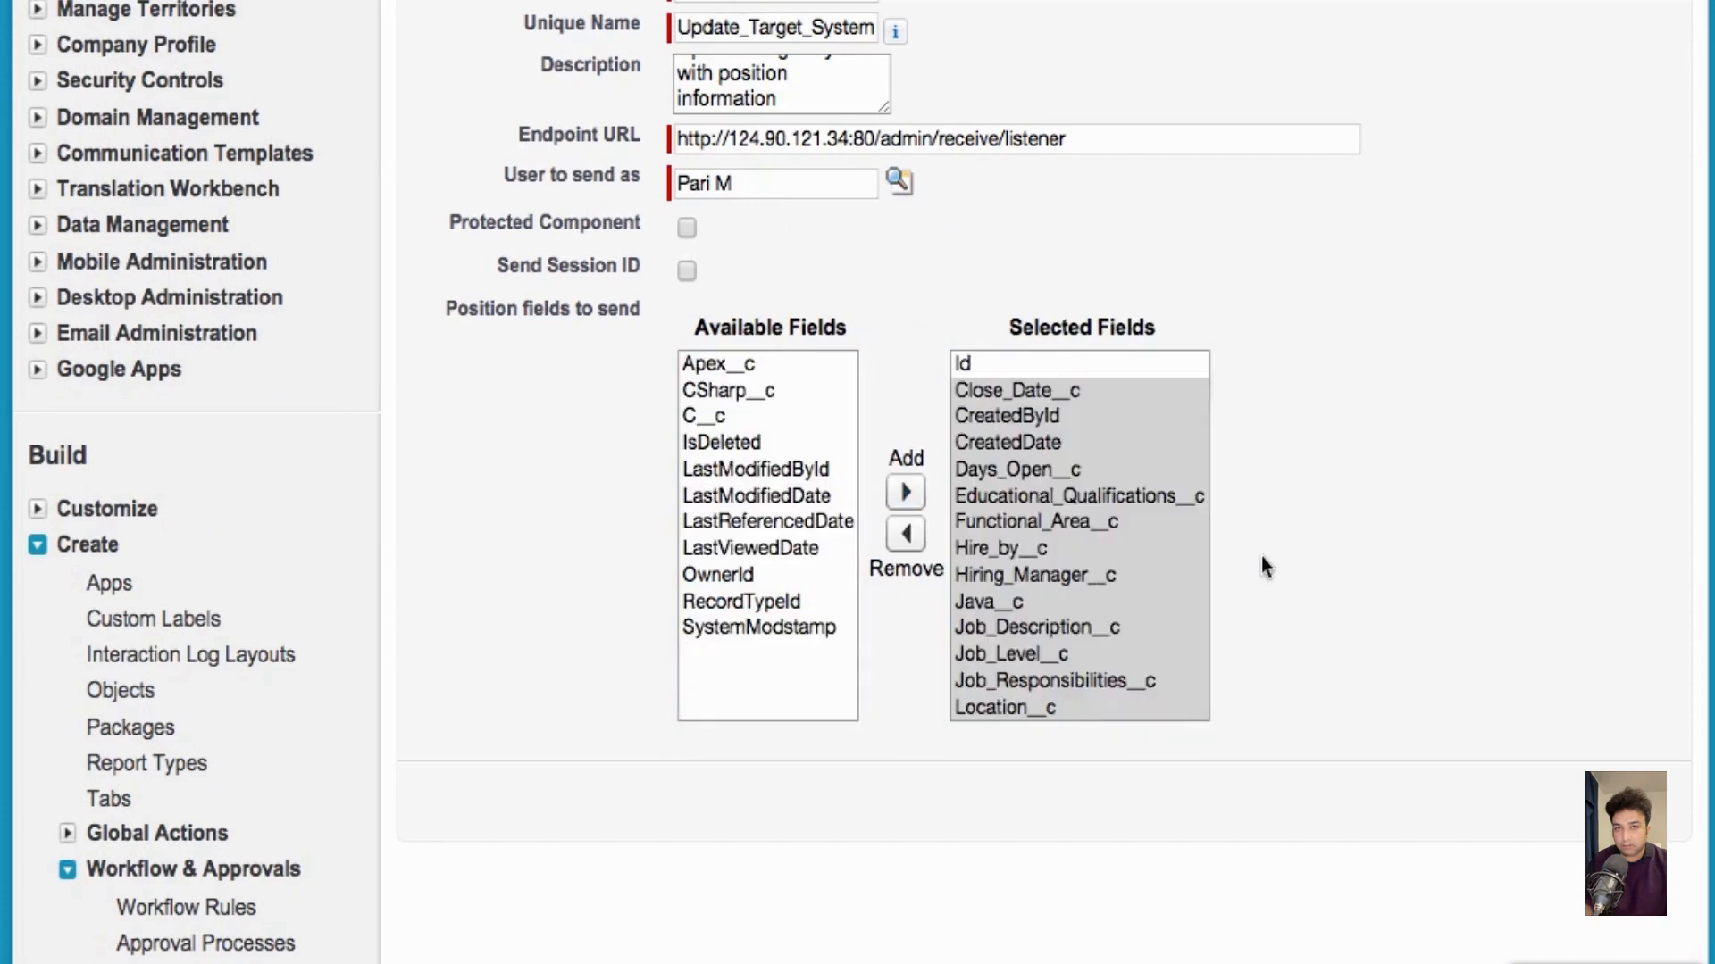
pyautogui.scroll(5, 1306, 544)
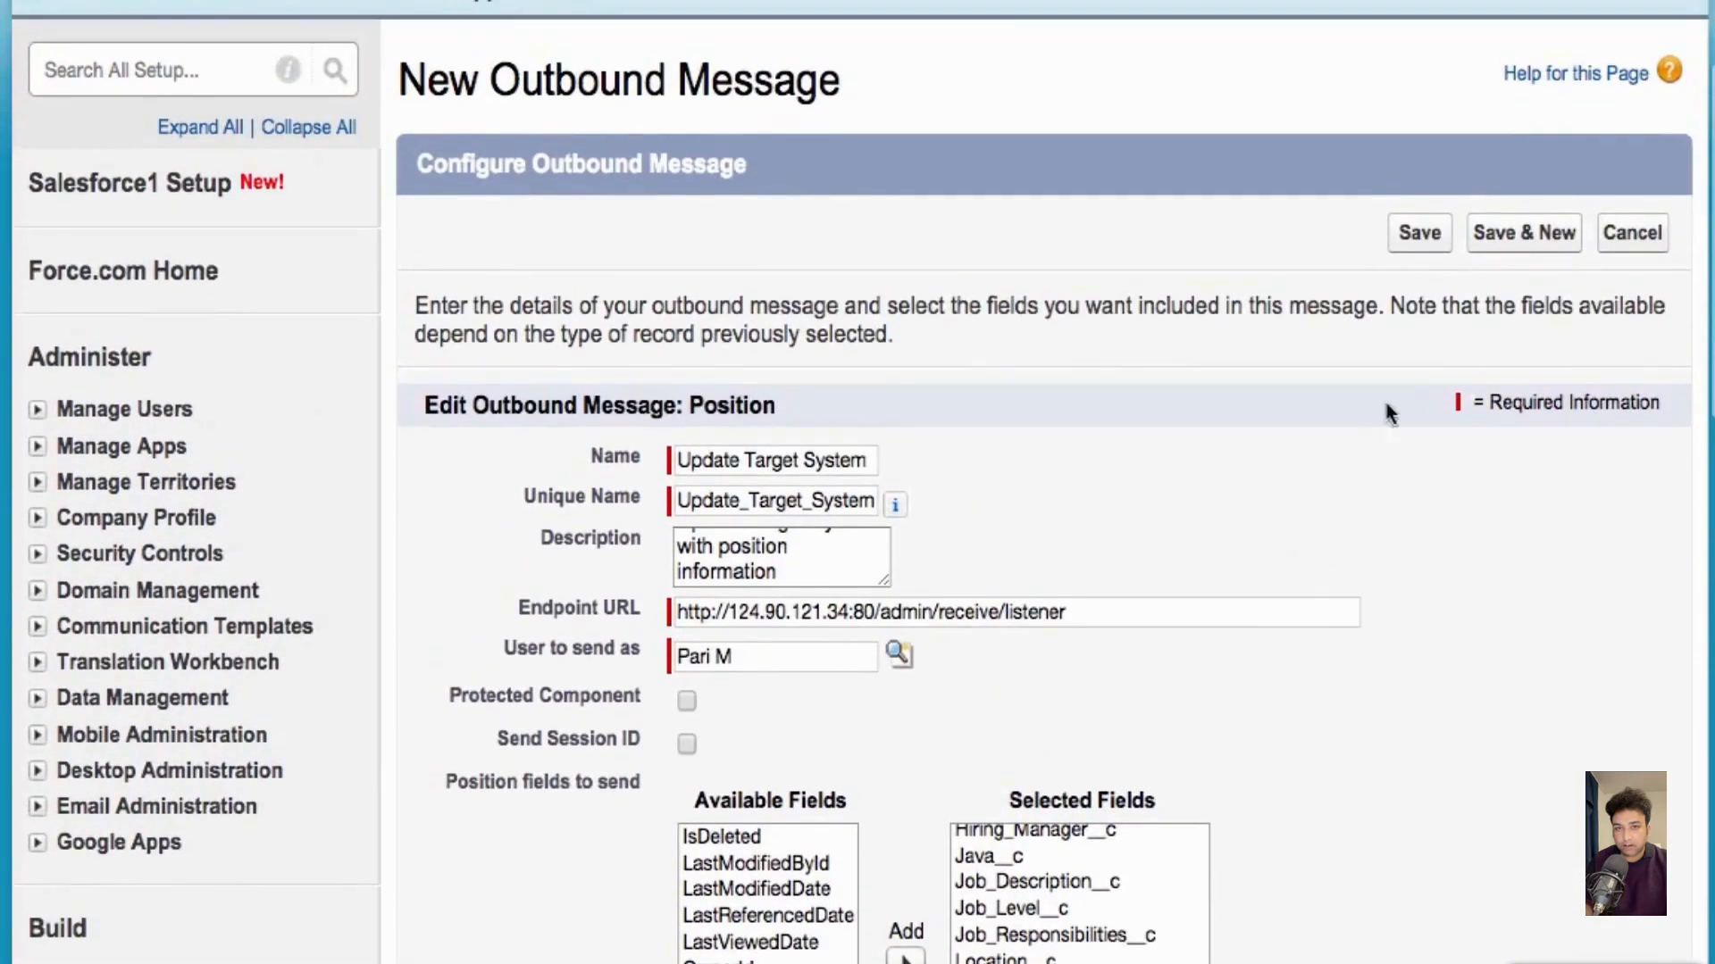
pyautogui.click(1419, 232)
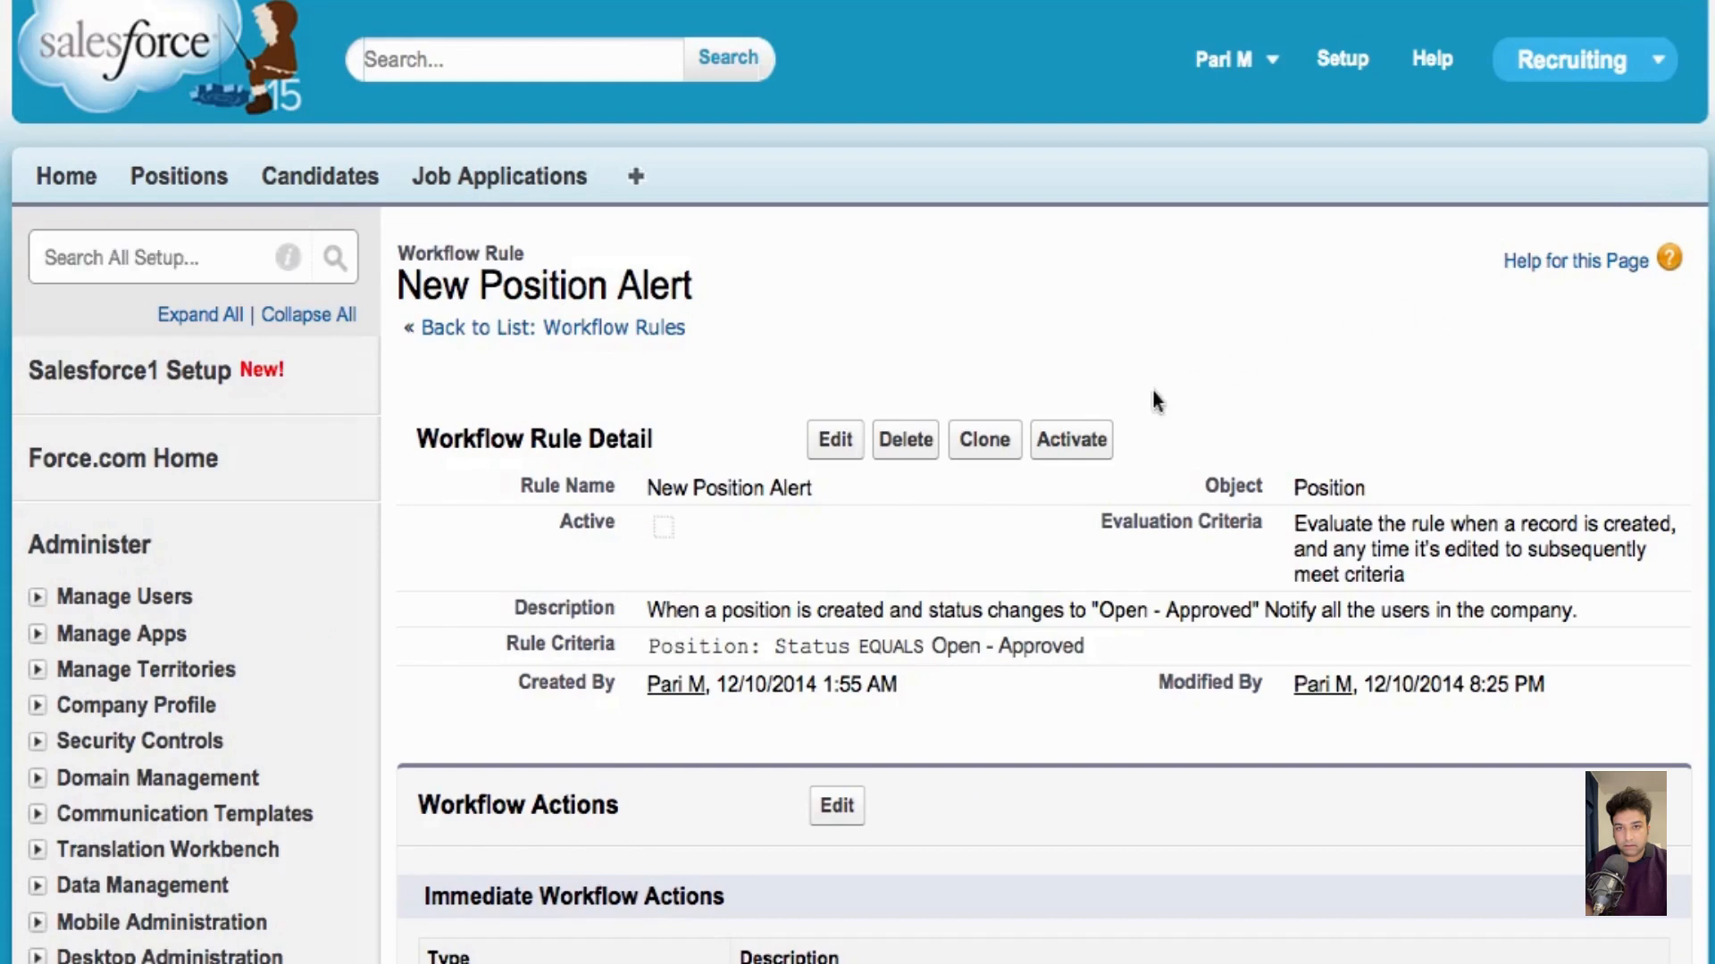
# Step: Activate the New Position Alert rule, then open the Update Target System outbound message's details
pyautogui.click(1078, 439)
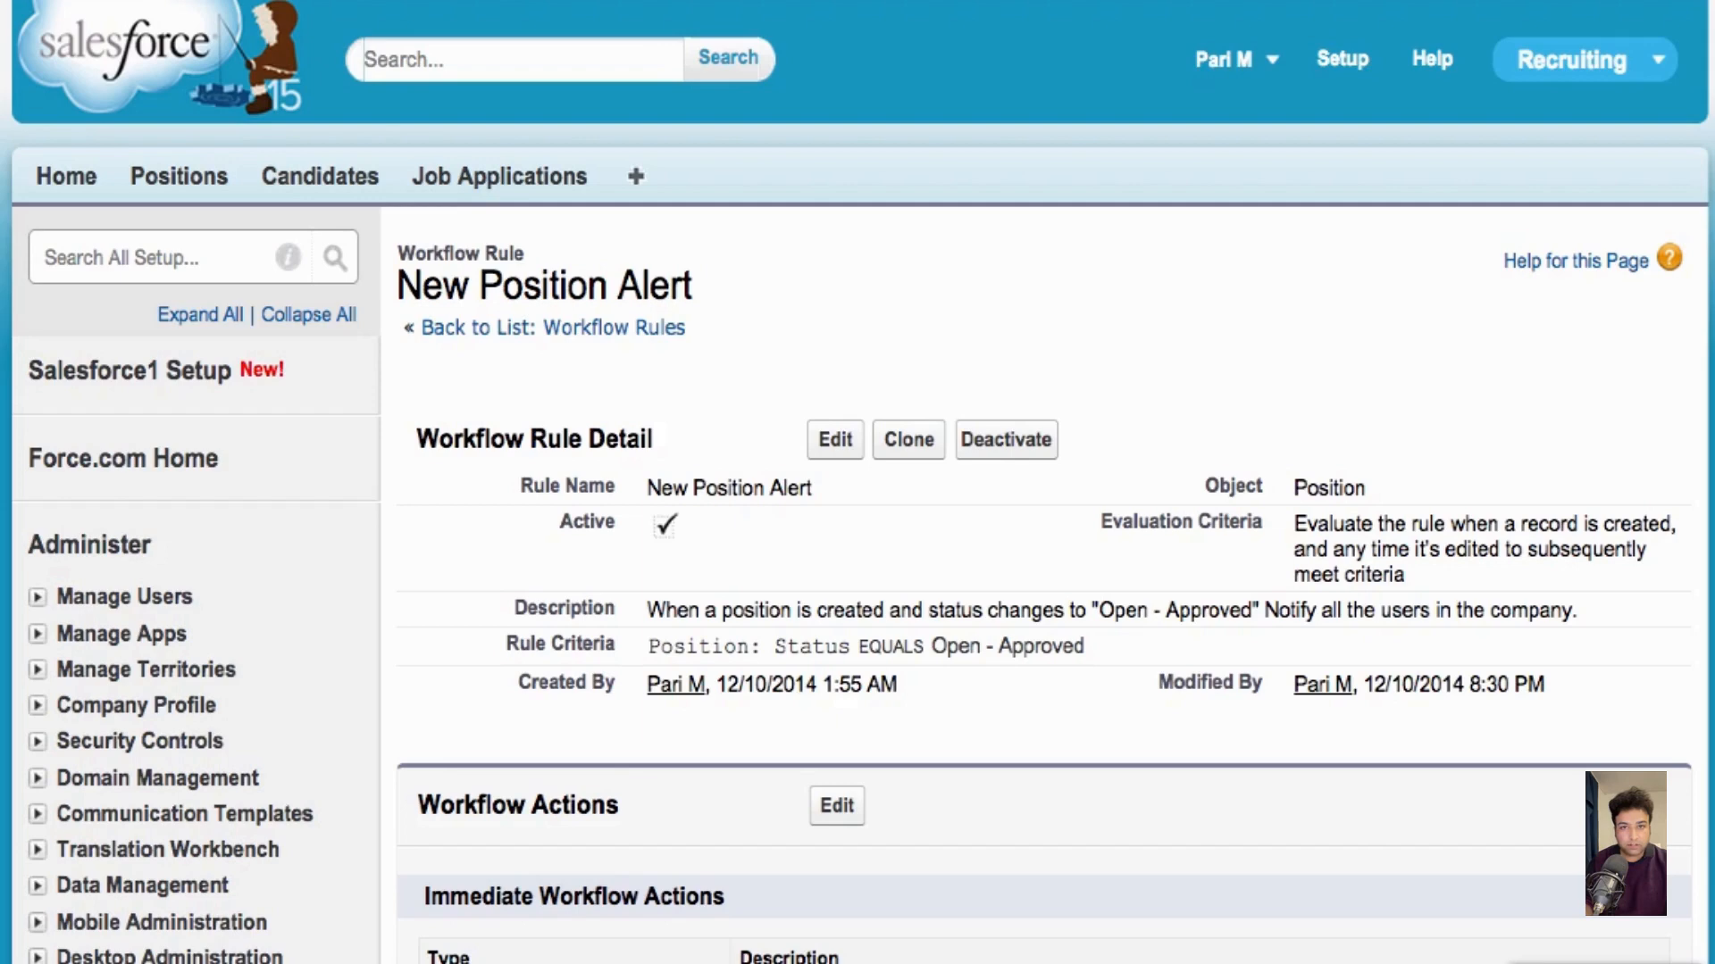
pyautogui.scroll(-6, 665, 938)
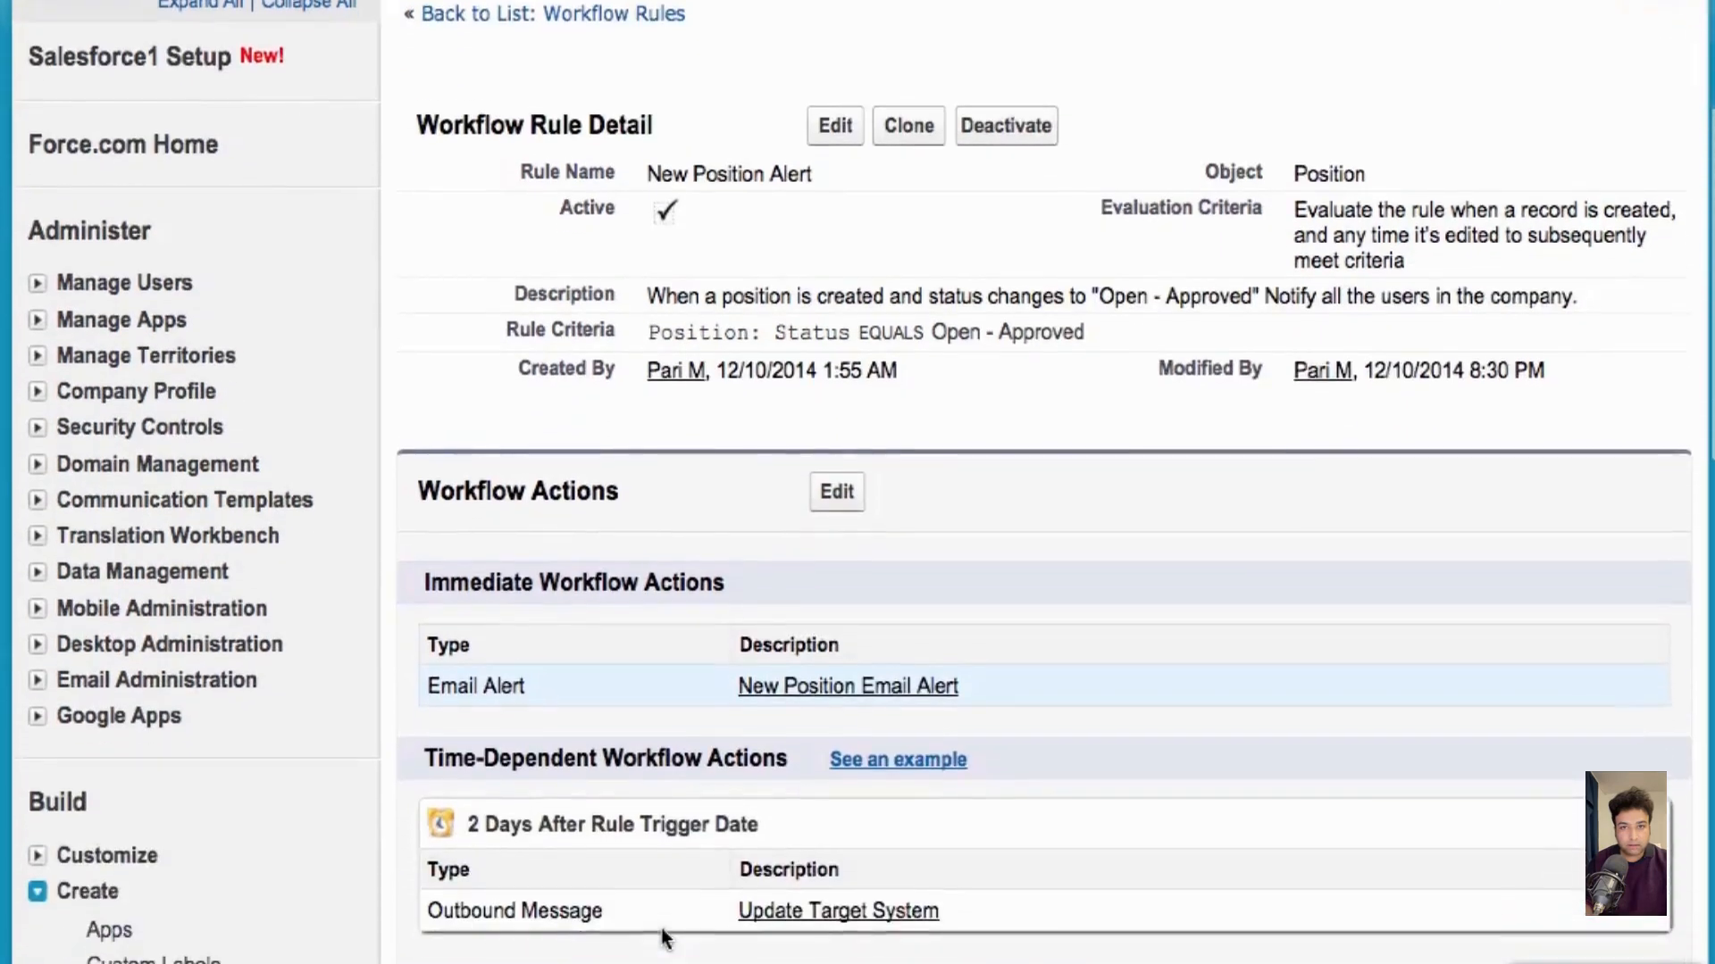
pyautogui.scroll(-5, 665, 938)
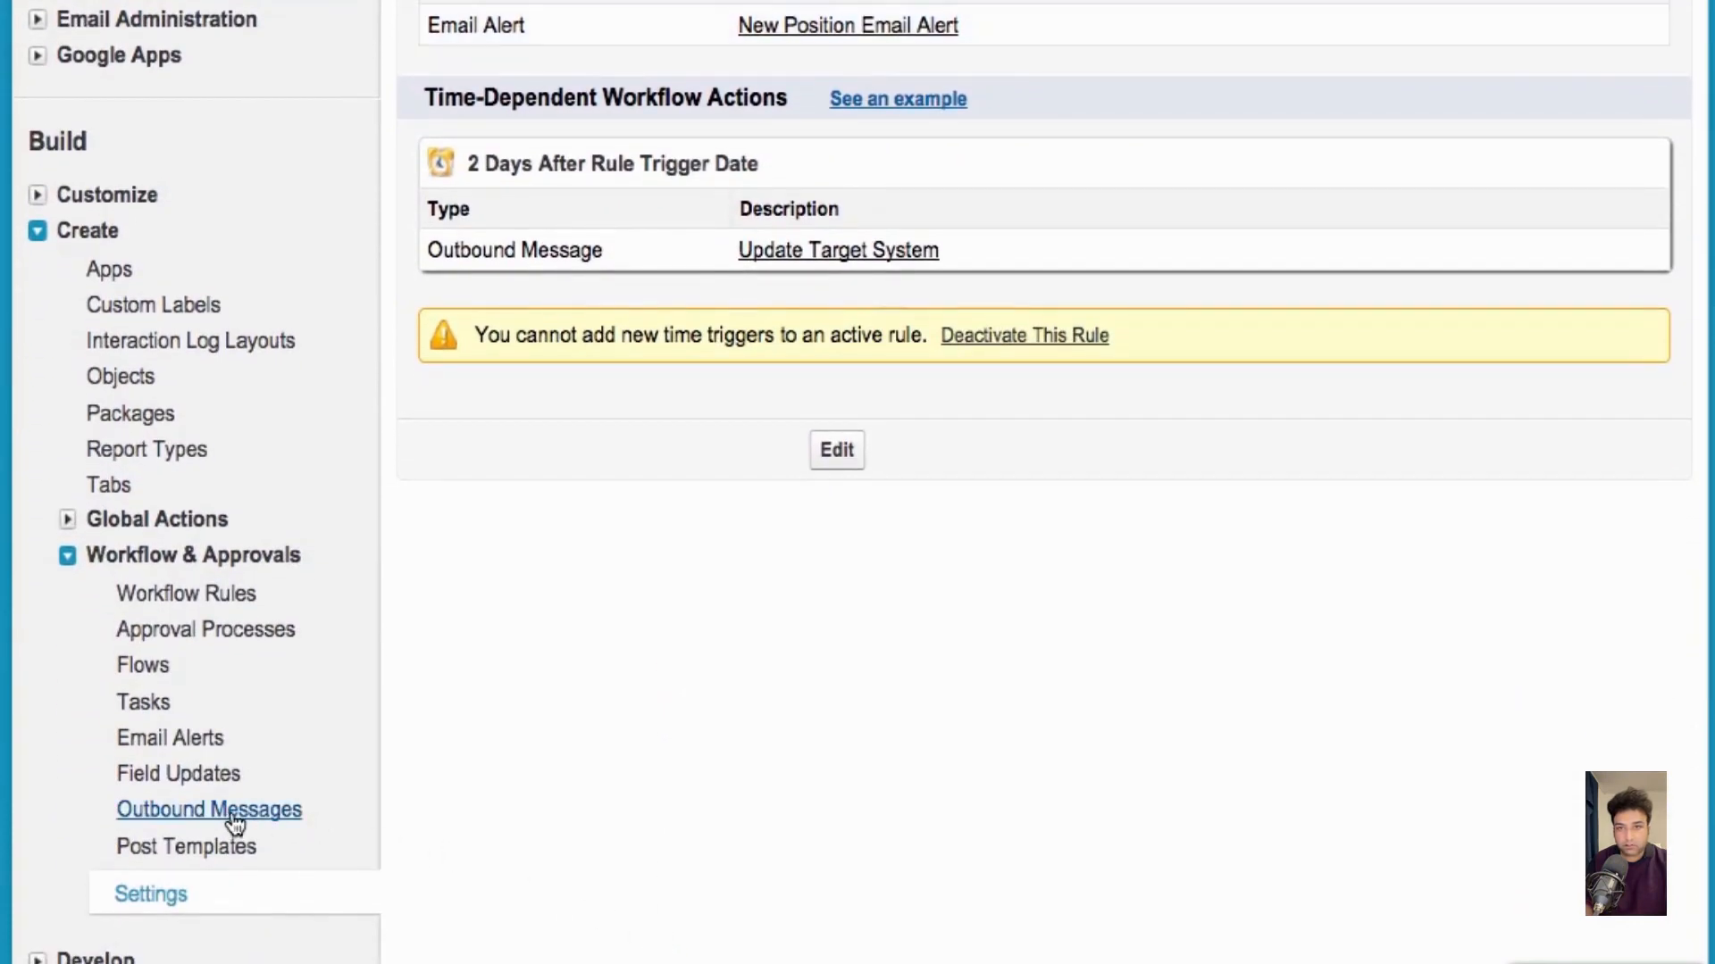
pyautogui.click(233, 813)
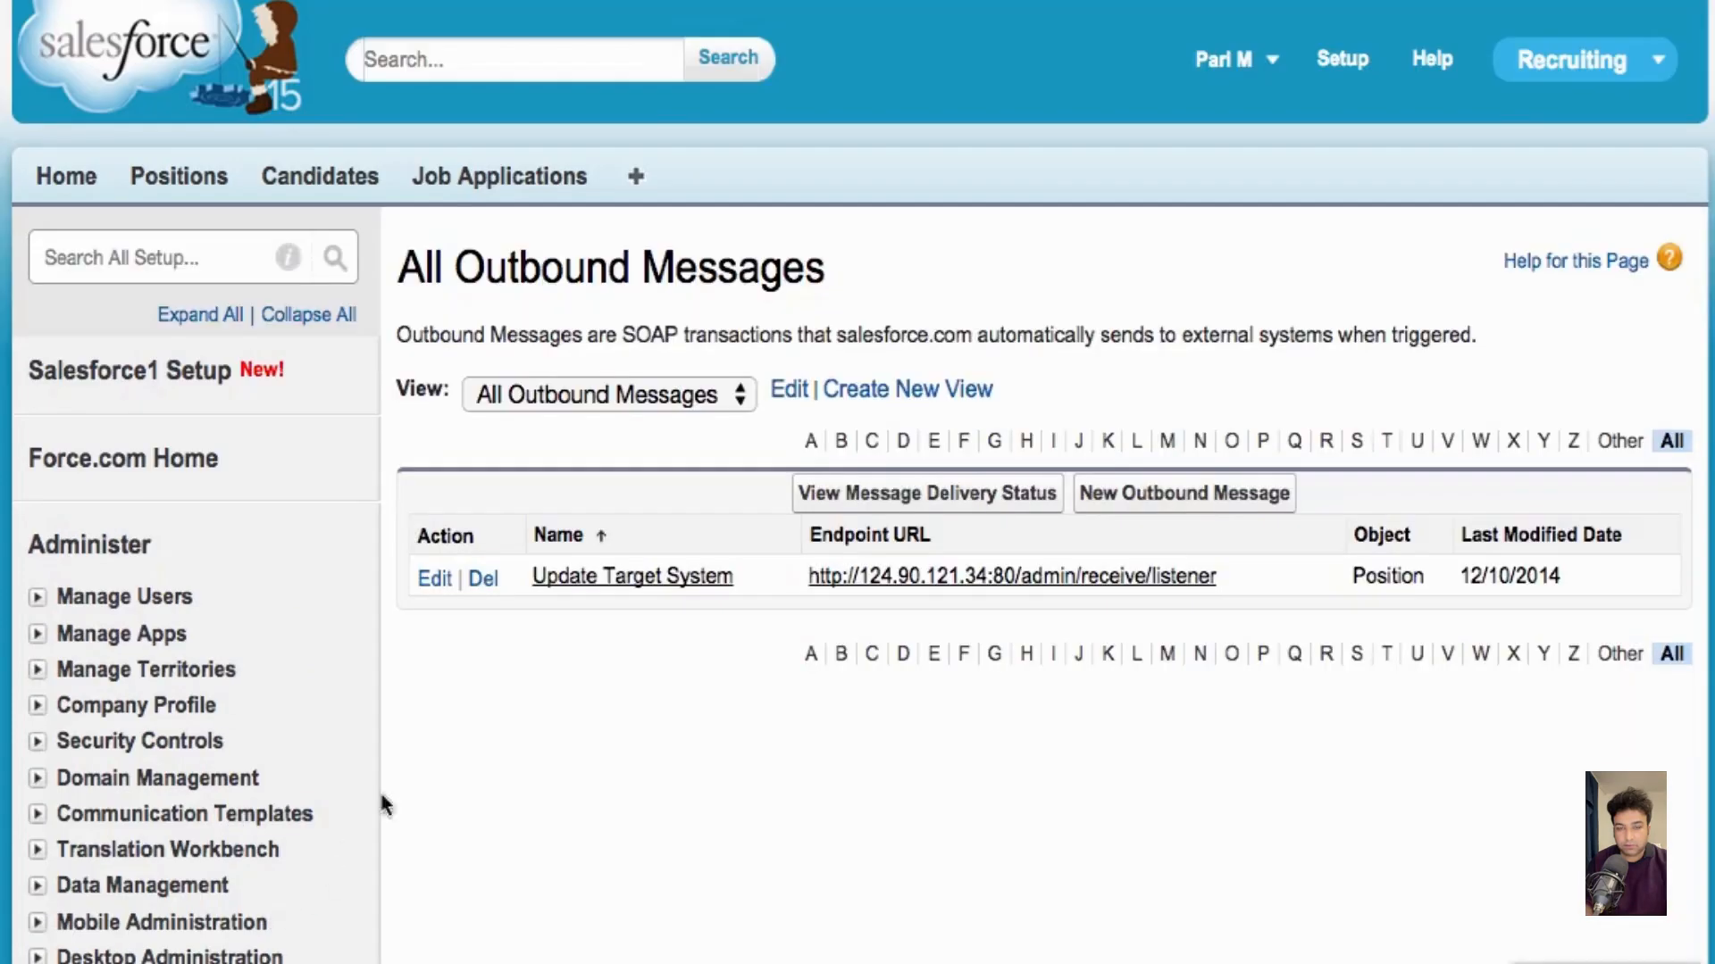
pyautogui.click(585, 579)
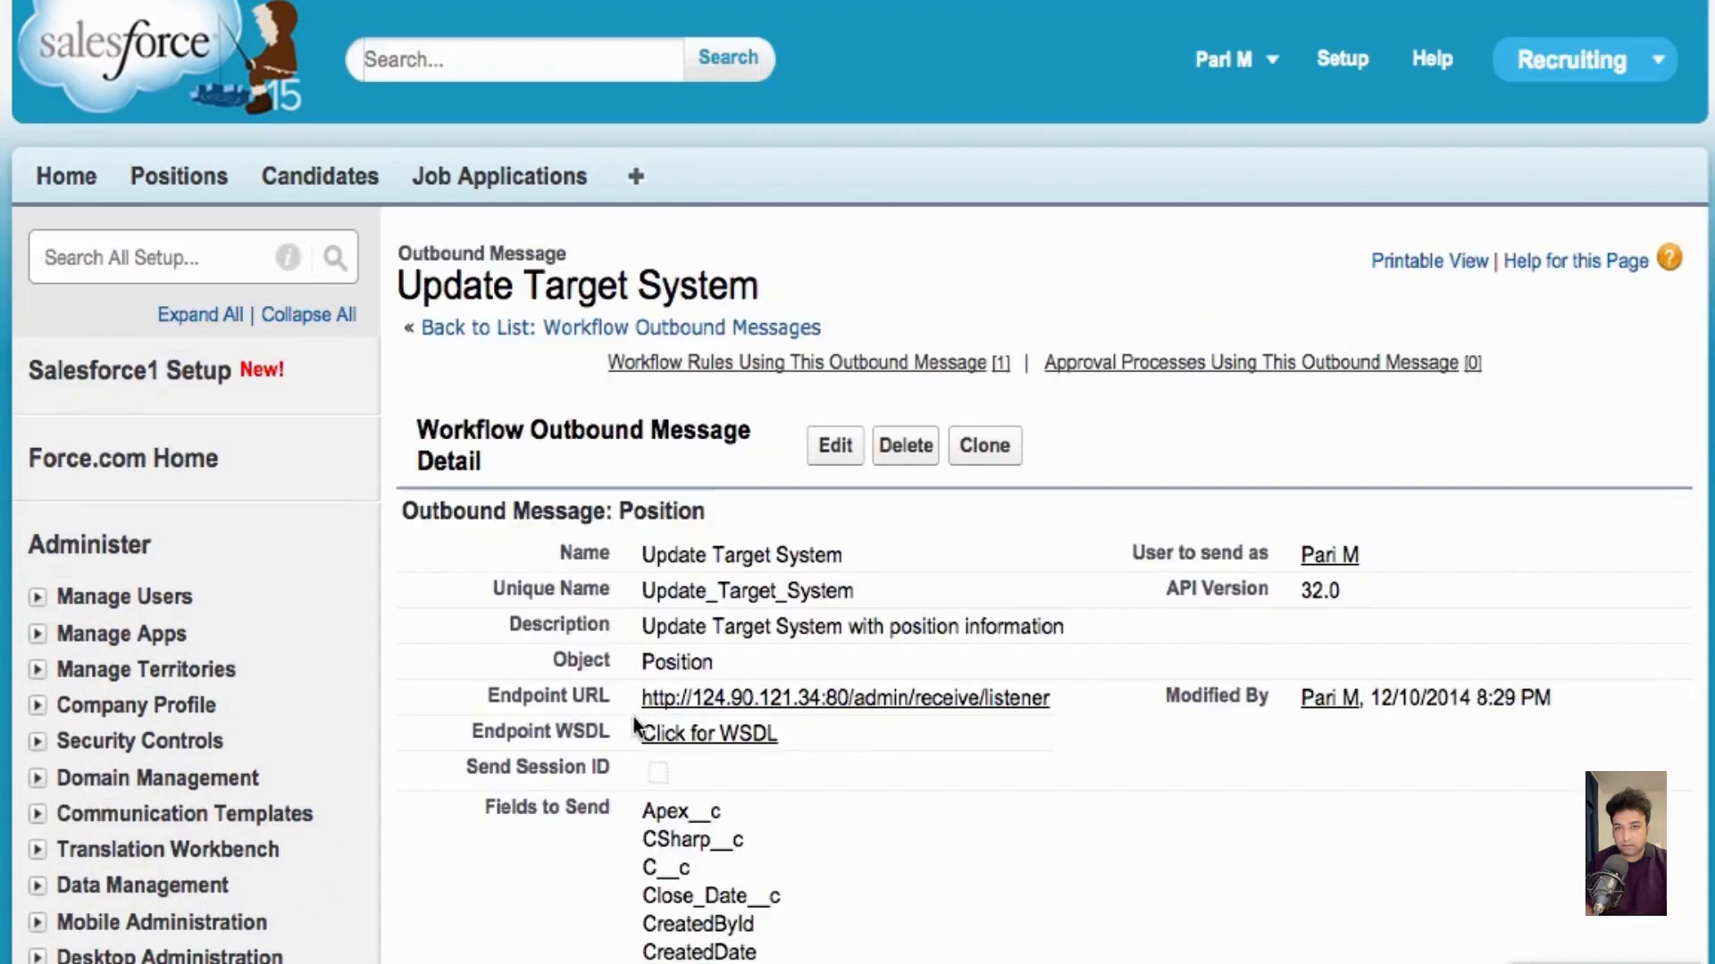
pyautogui.moveTo(472, 732); pyautogui.dragTo(612, 736)
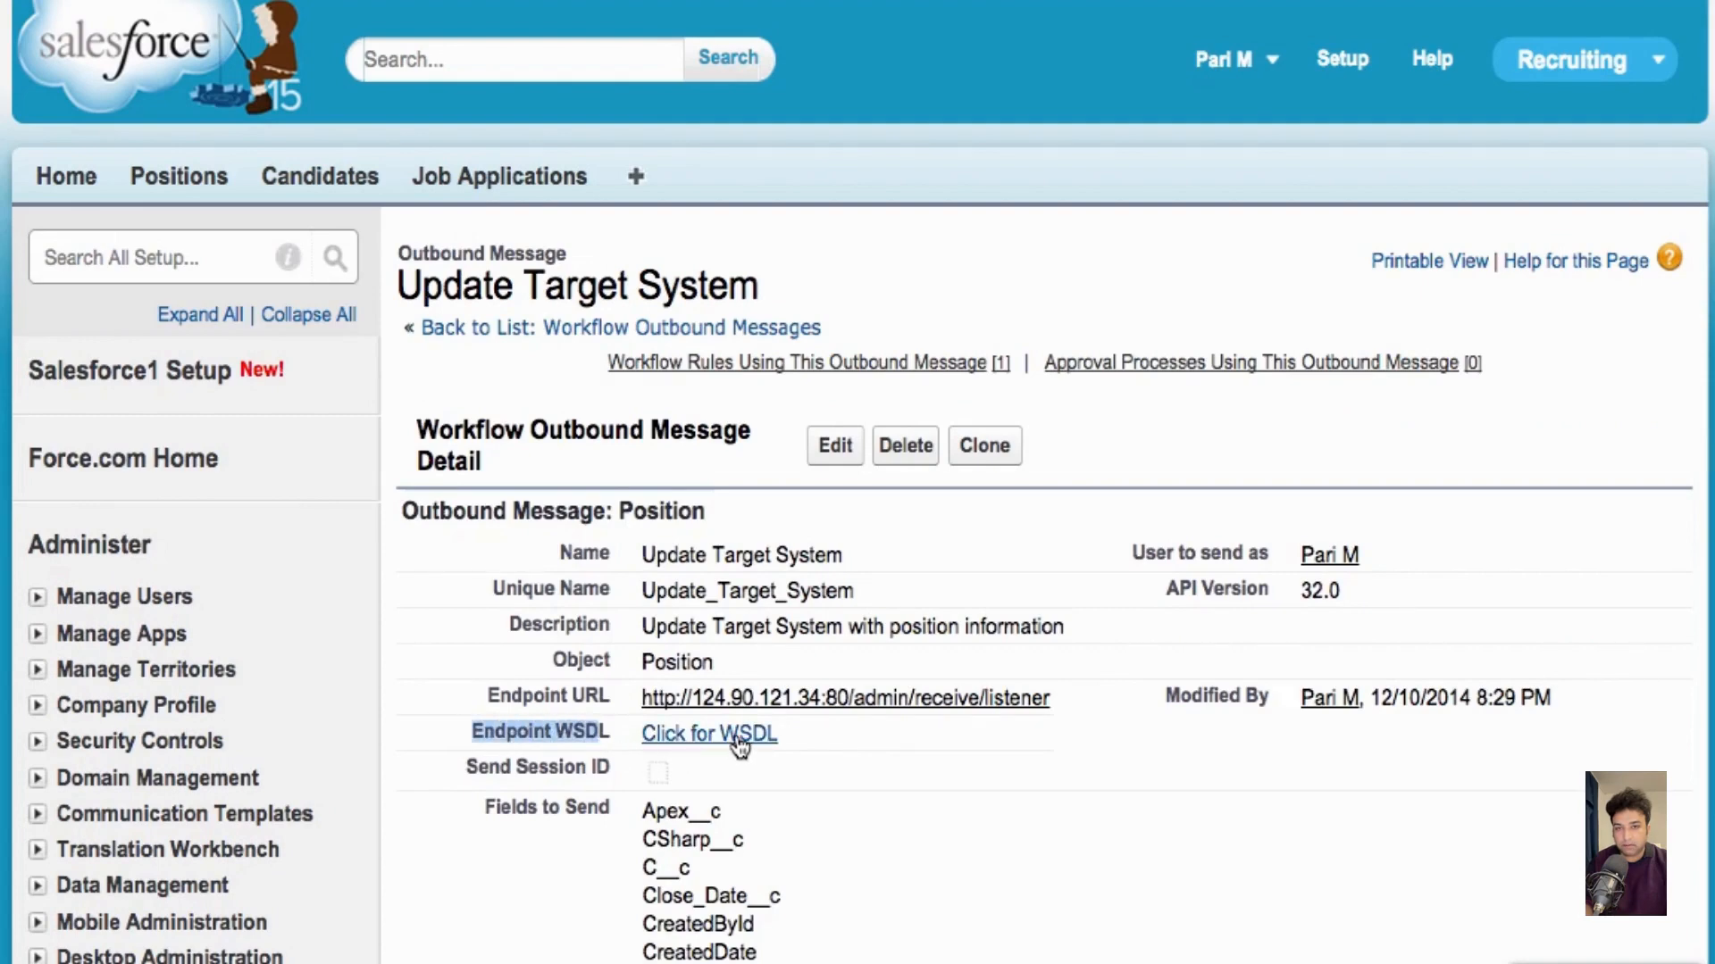
# Step: Open the outbound message WSDL and review its Position__c fields and listener endpoint address
pyautogui.click(737, 741)
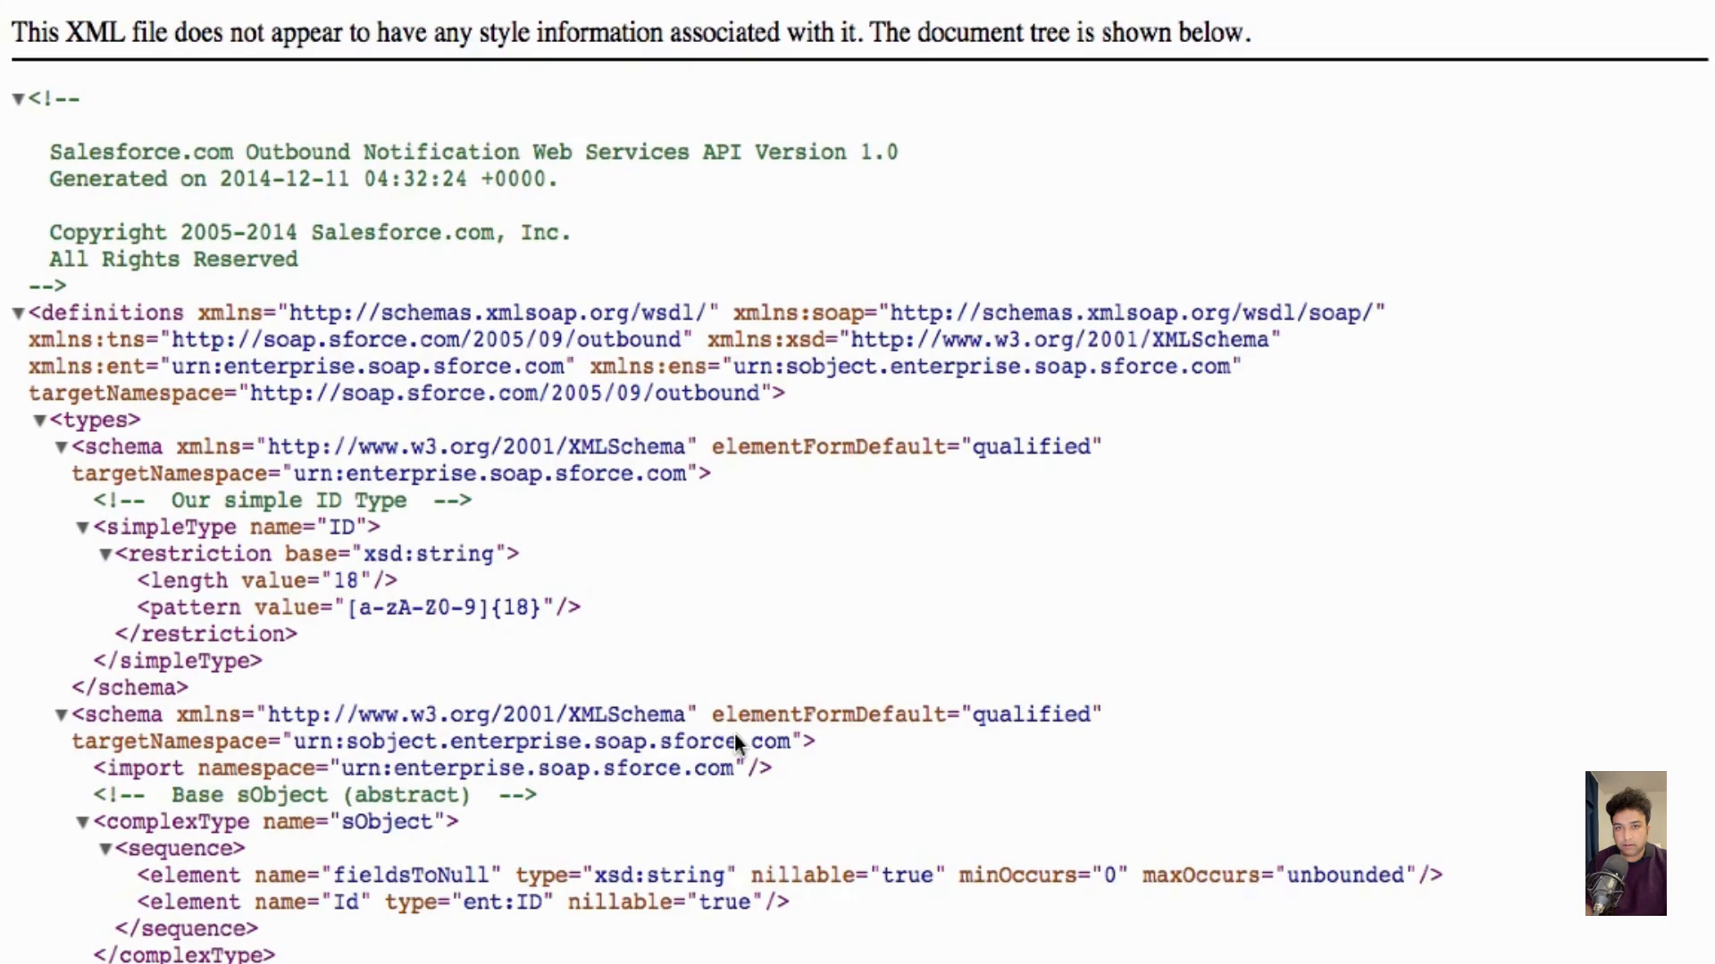
pyautogui.scroll(-3, 735, 738)
pyautogui.scroll(-5, 735, 740)
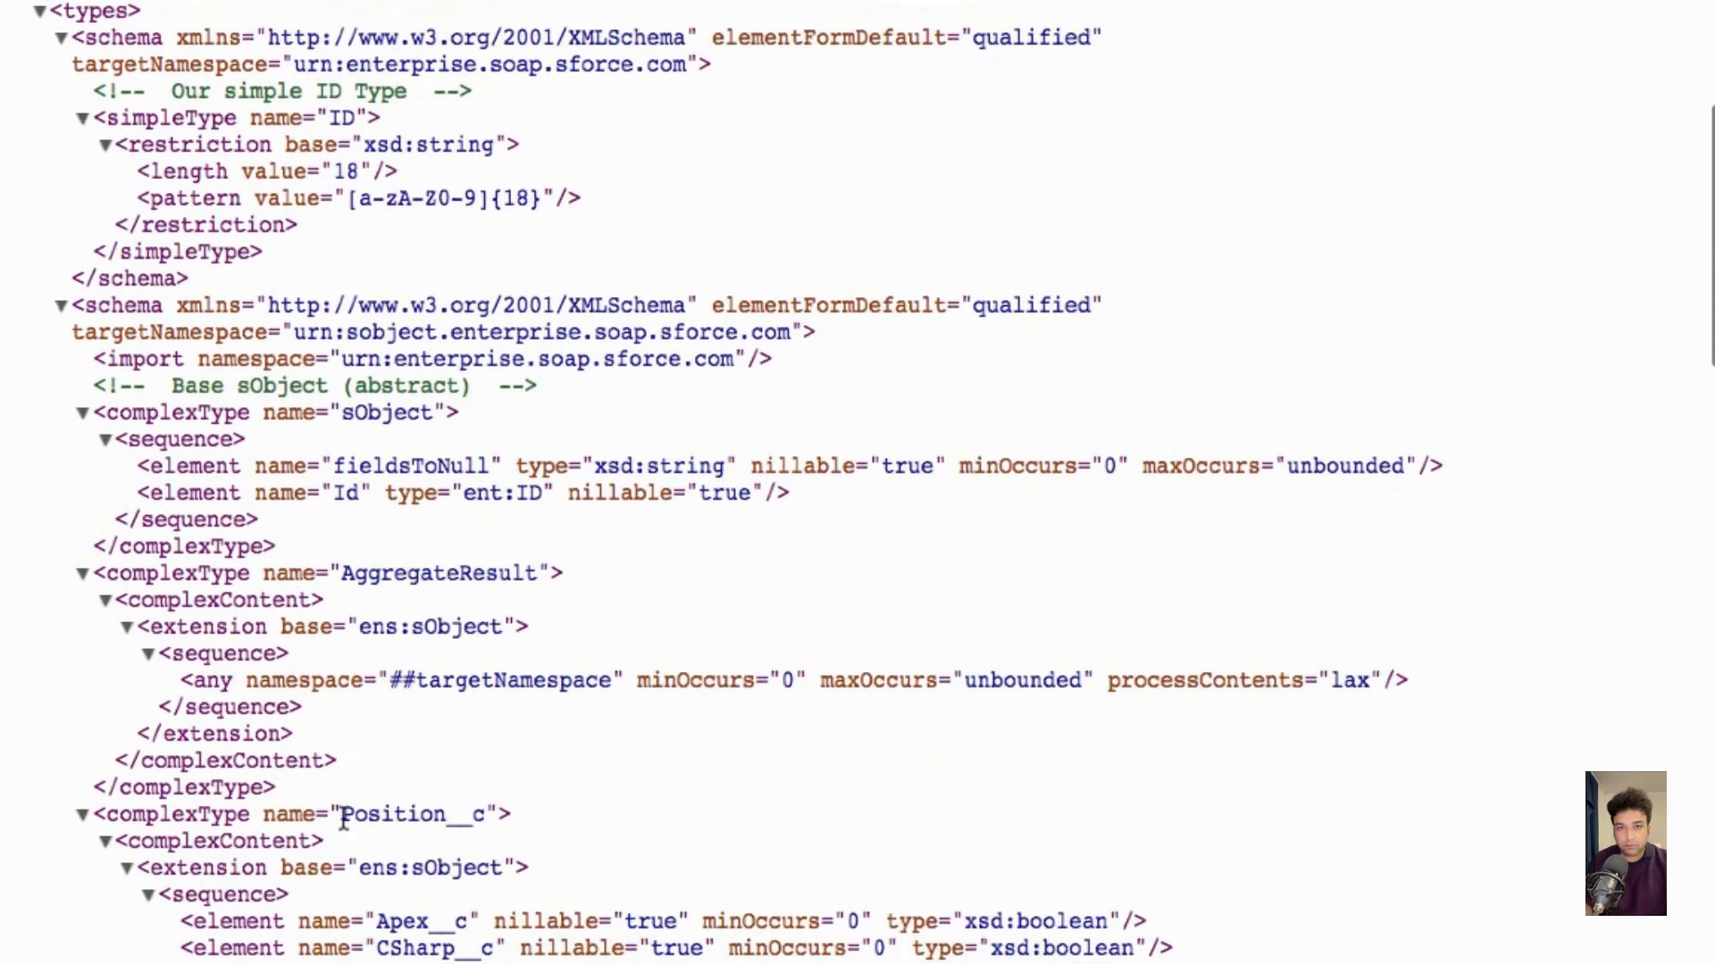
pyautogui.moveTo(342, 816); pyautogui.dragTo(505, 816)
pyautogui.scroll(-5, 589, 811)
pyautogui.scroll(-6, 589, 804)
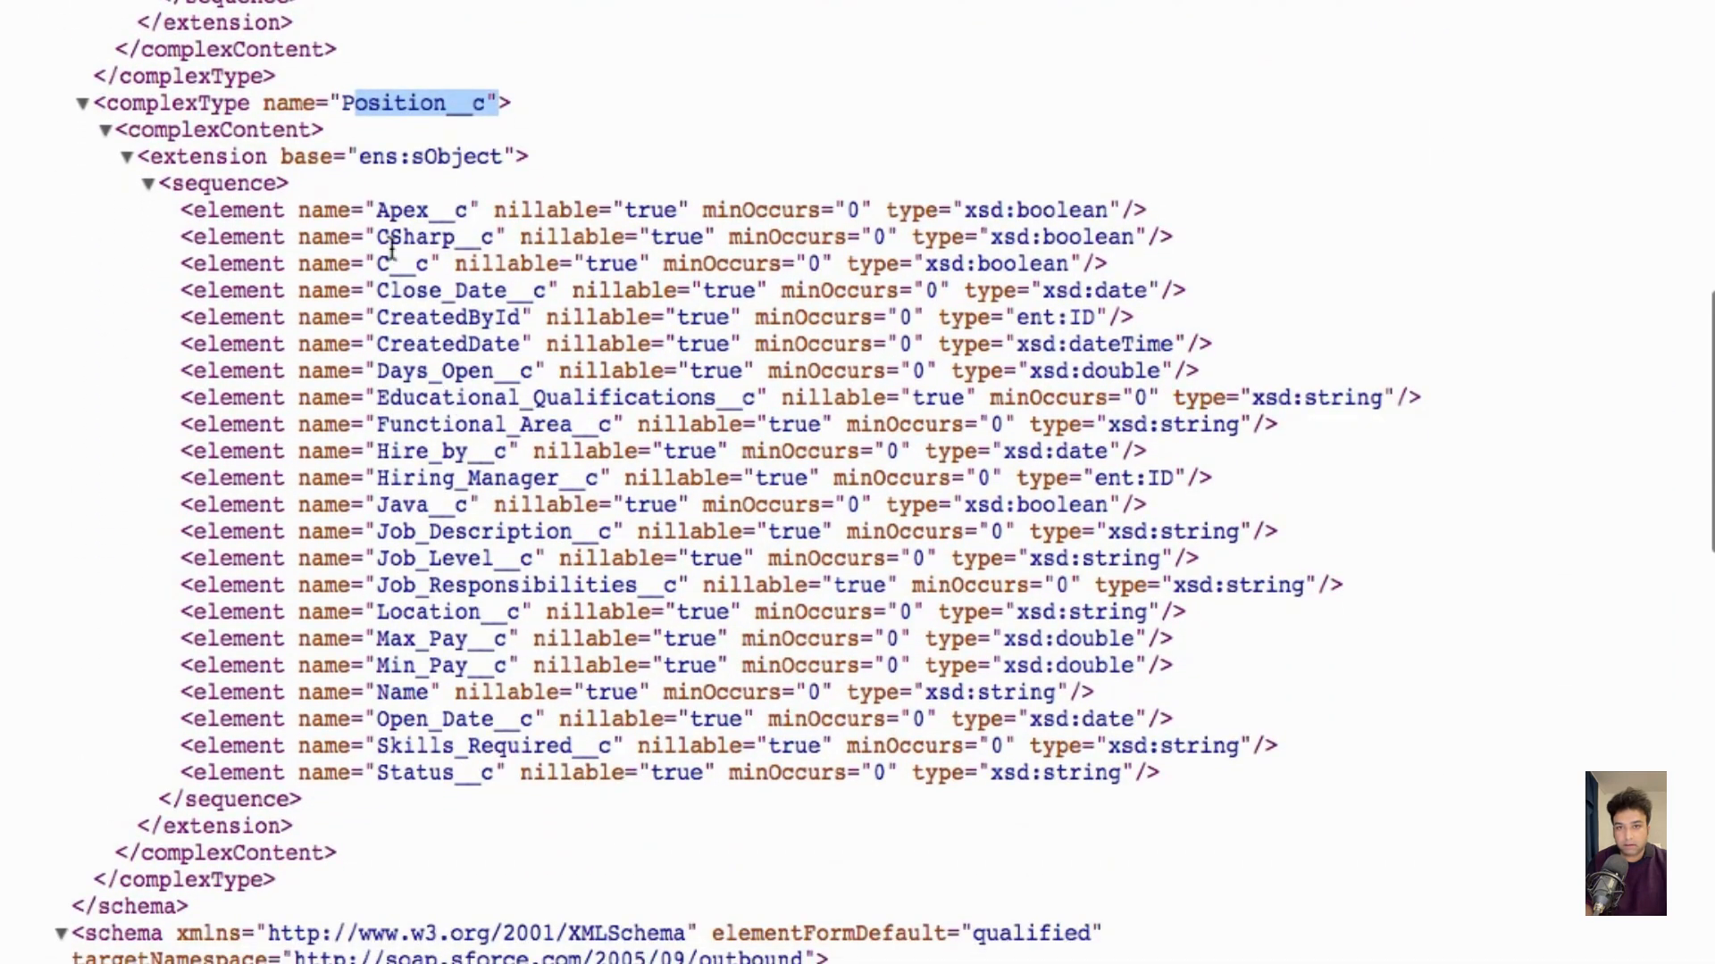
pyautogui.moveTo(397, 237); pyautogui.dragTo(585, 762)
pyautogui.scroll(-5, 593, 761)
pyautogui.scroll(-7, 596, 759)
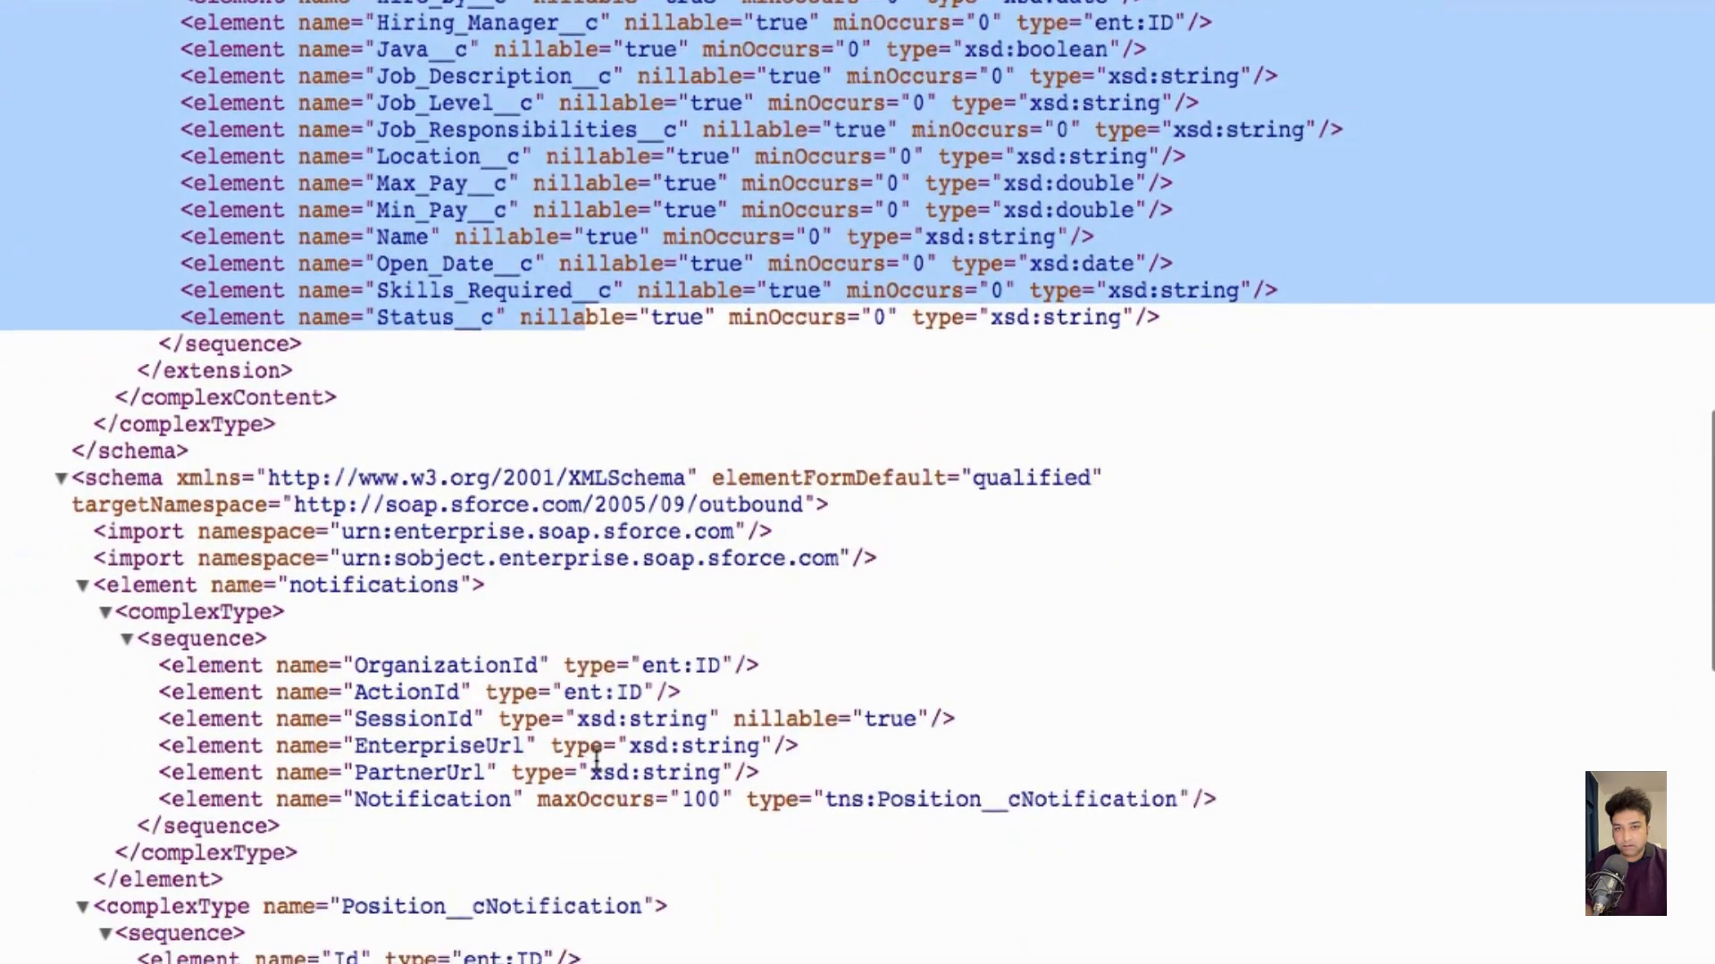
pyautogui.scroll(-7, 596, 763)
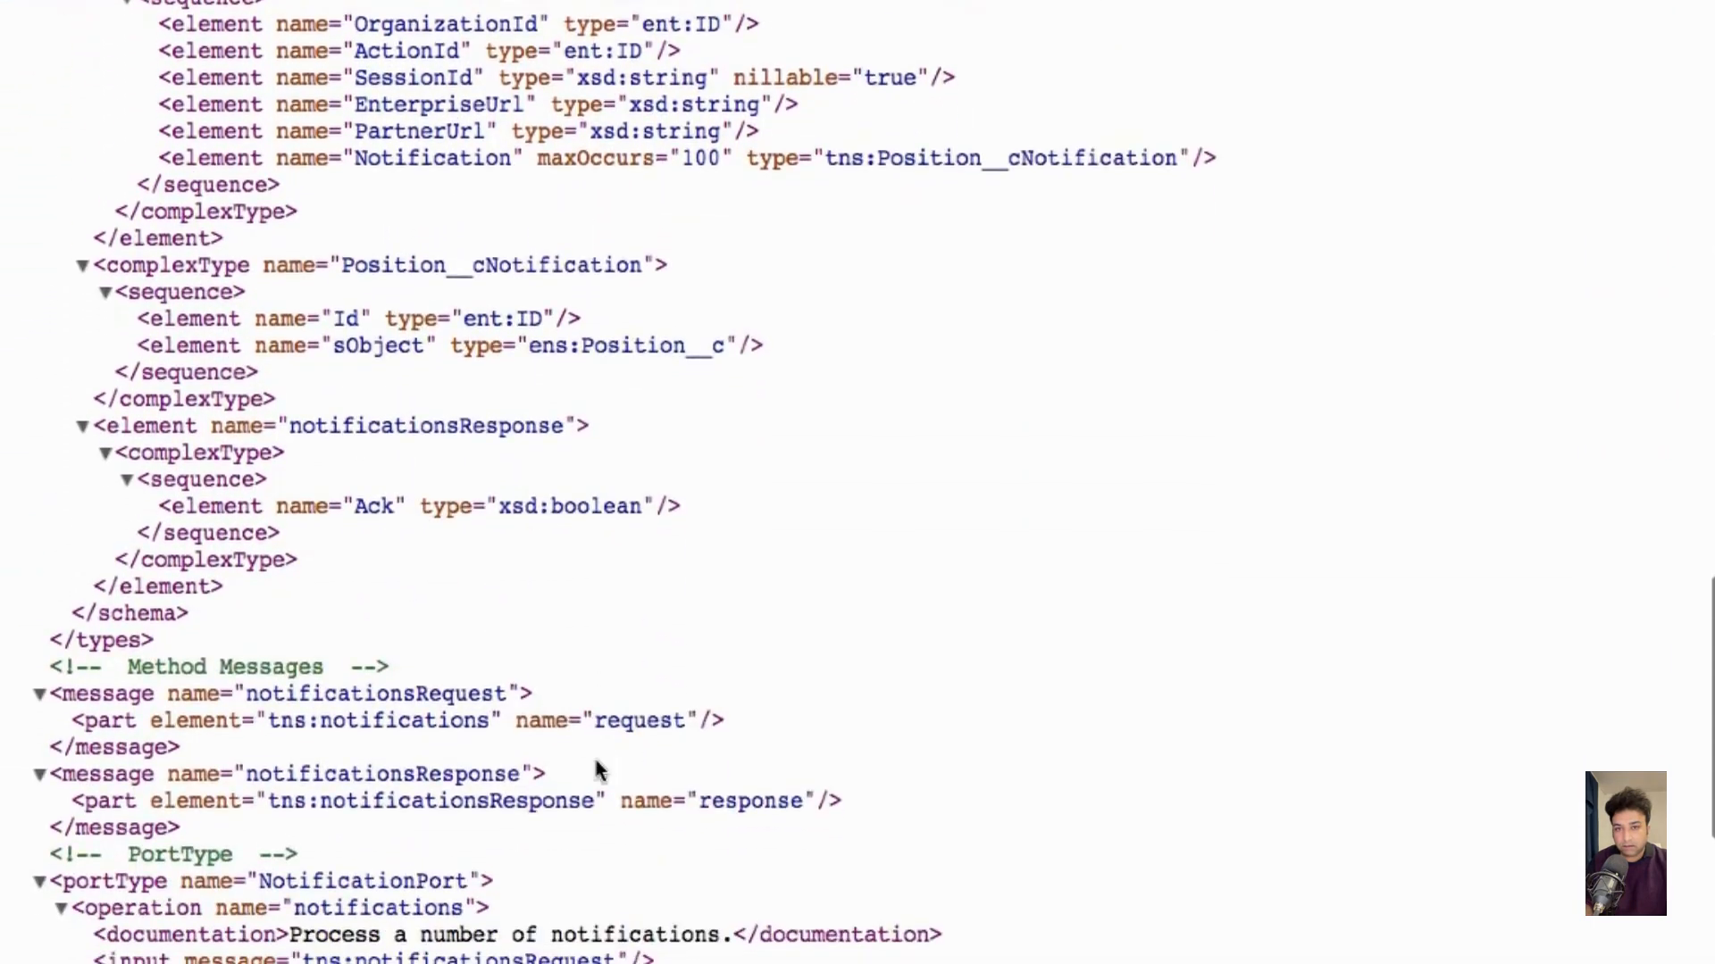
pyautogui.scroll(-3, 596, 761)
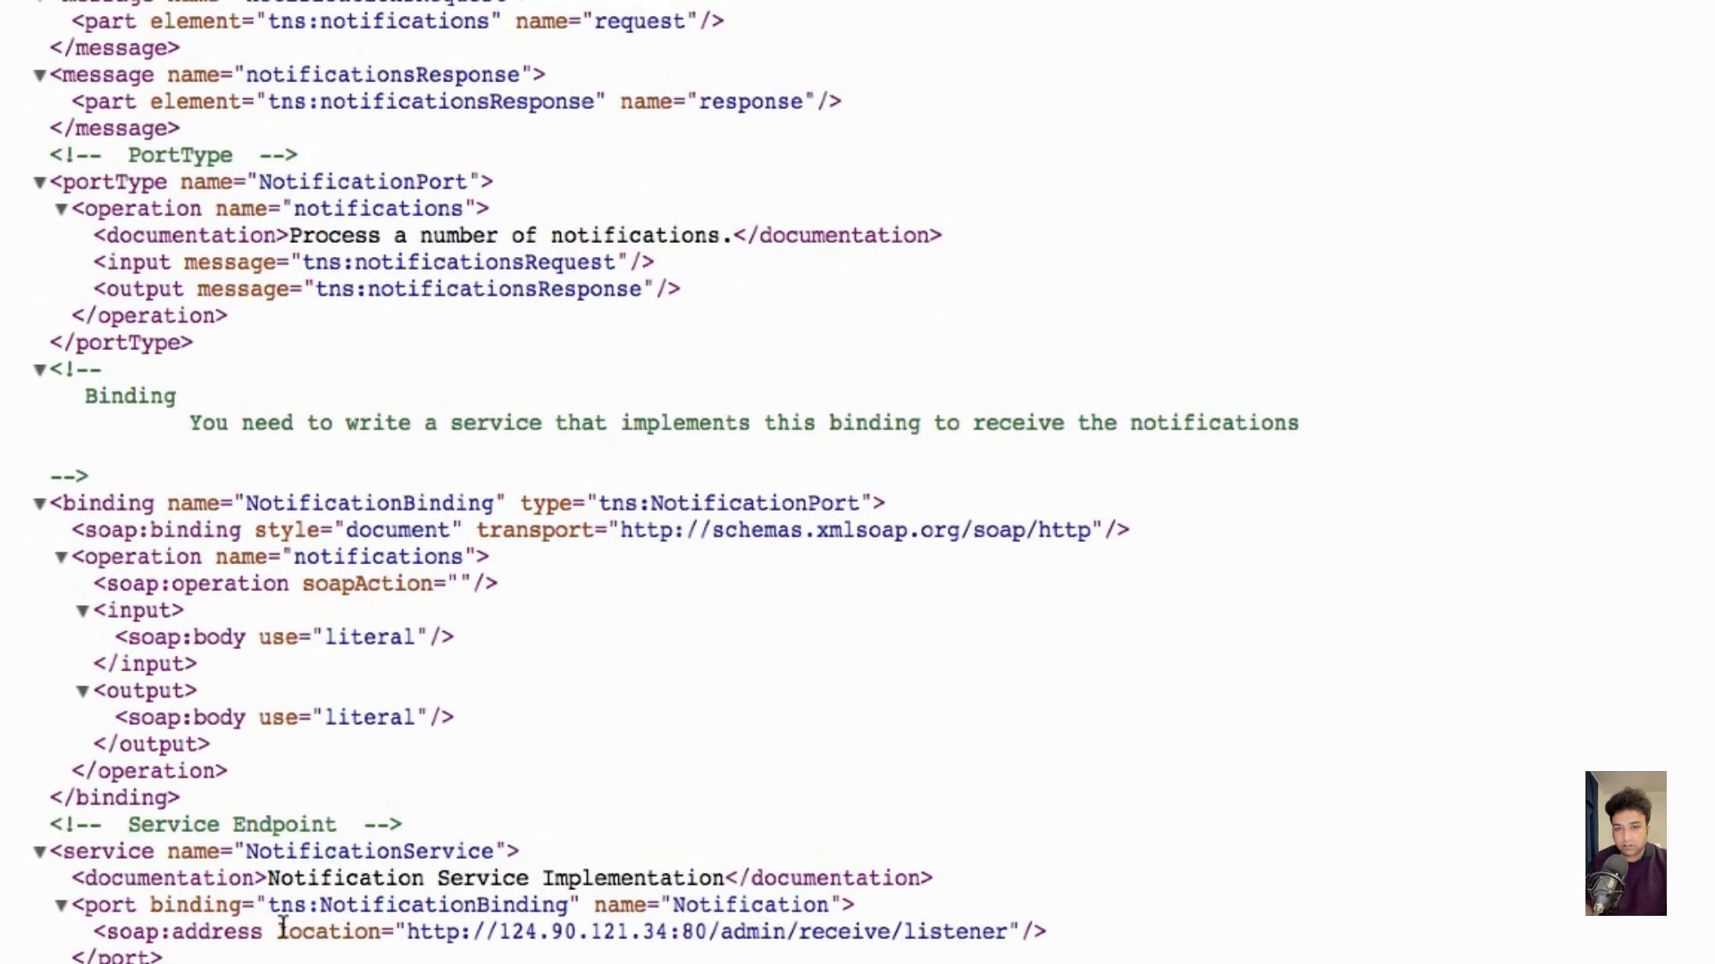
pyautogui.moveTo(266, 932); pyautogui.dragTo(1009, 937)
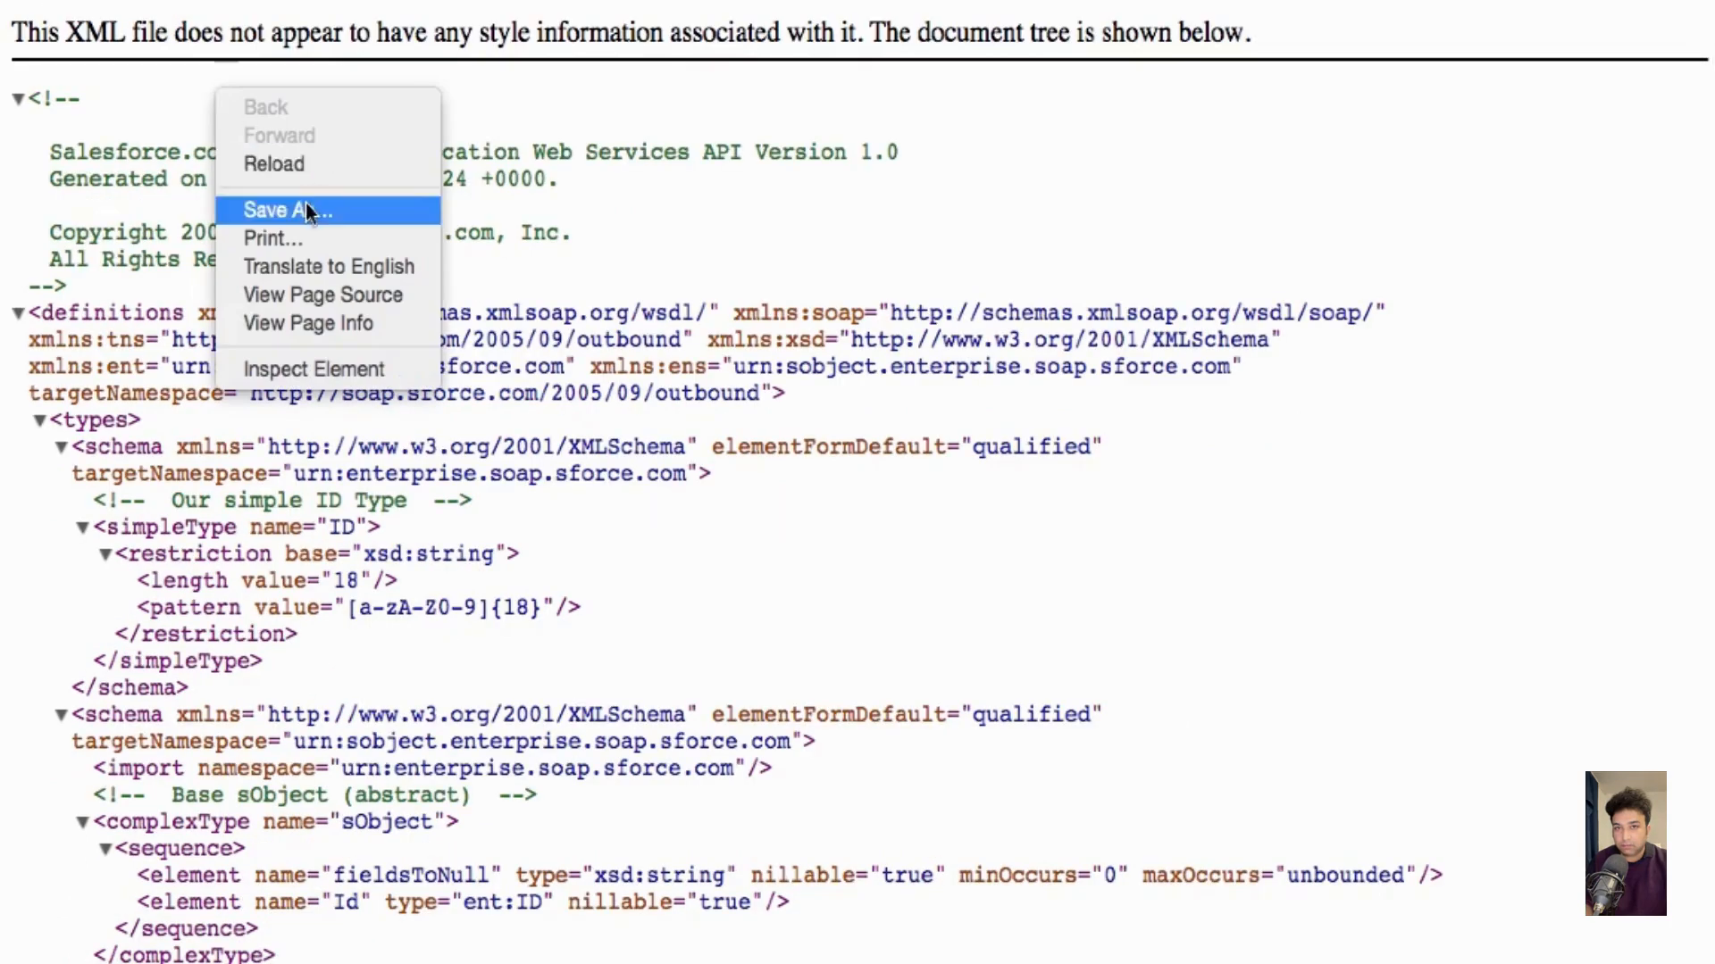
# Step: Save the WSDL page to the Desktop as OutboundMessage_SFDC.xml
pyautogui.click(305, 208)
pyautogui.write('Outb')
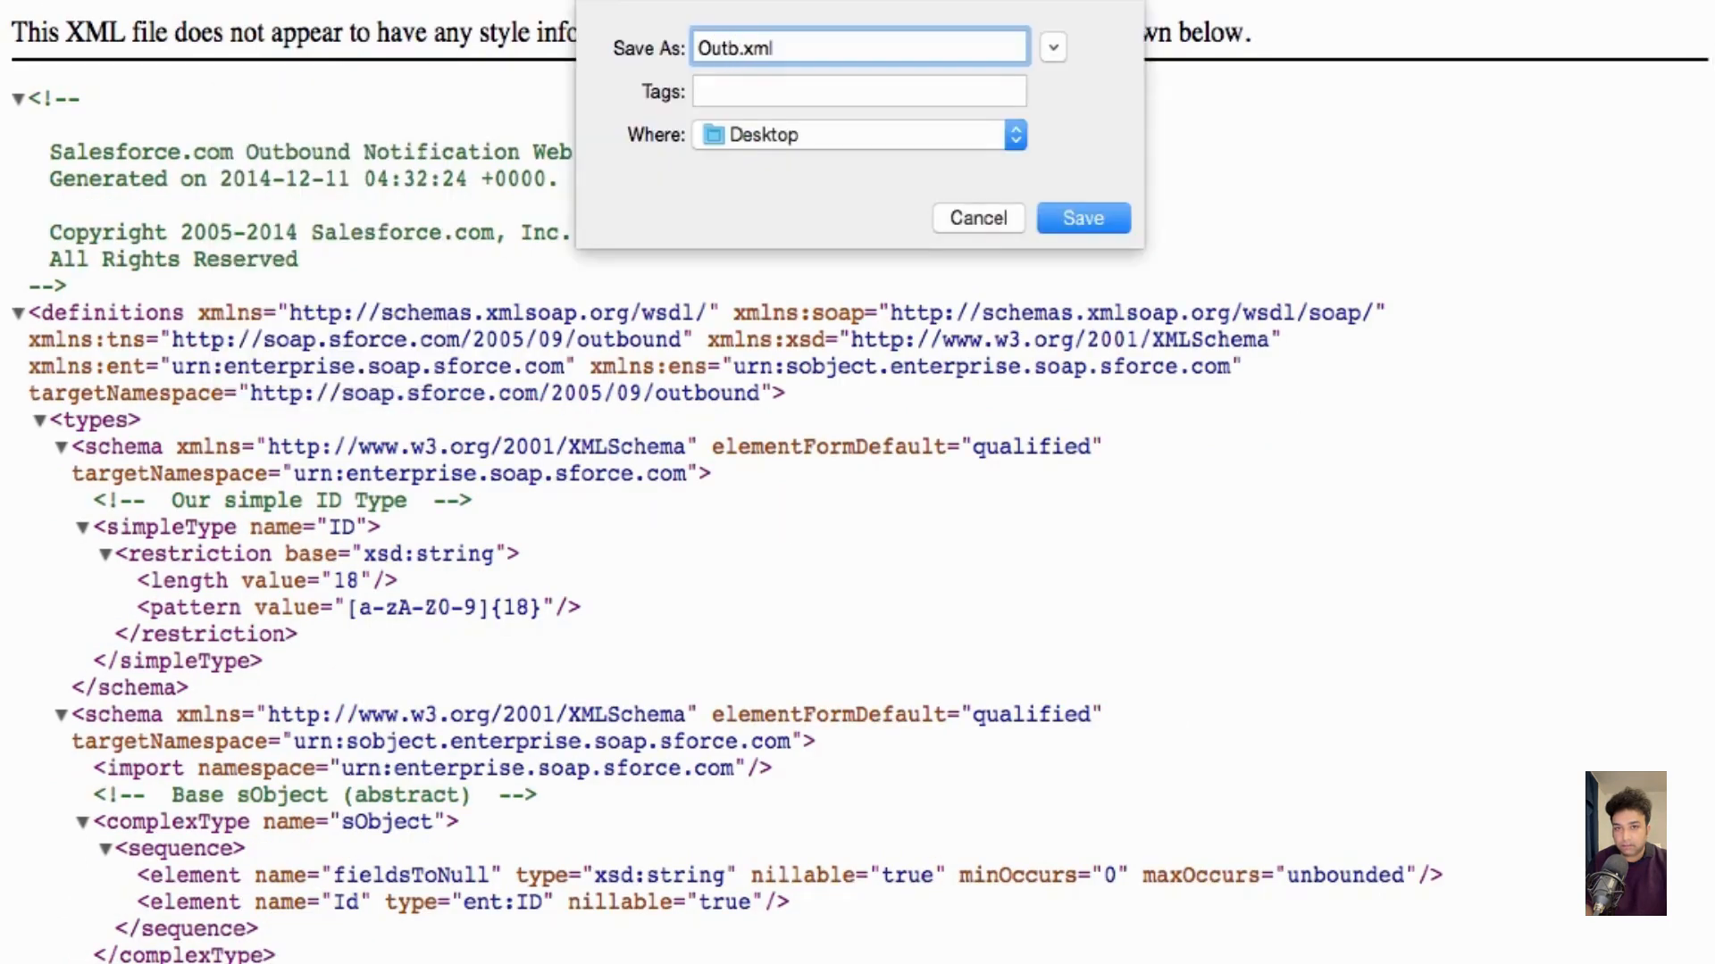
pyautogui.write('oundMessage')
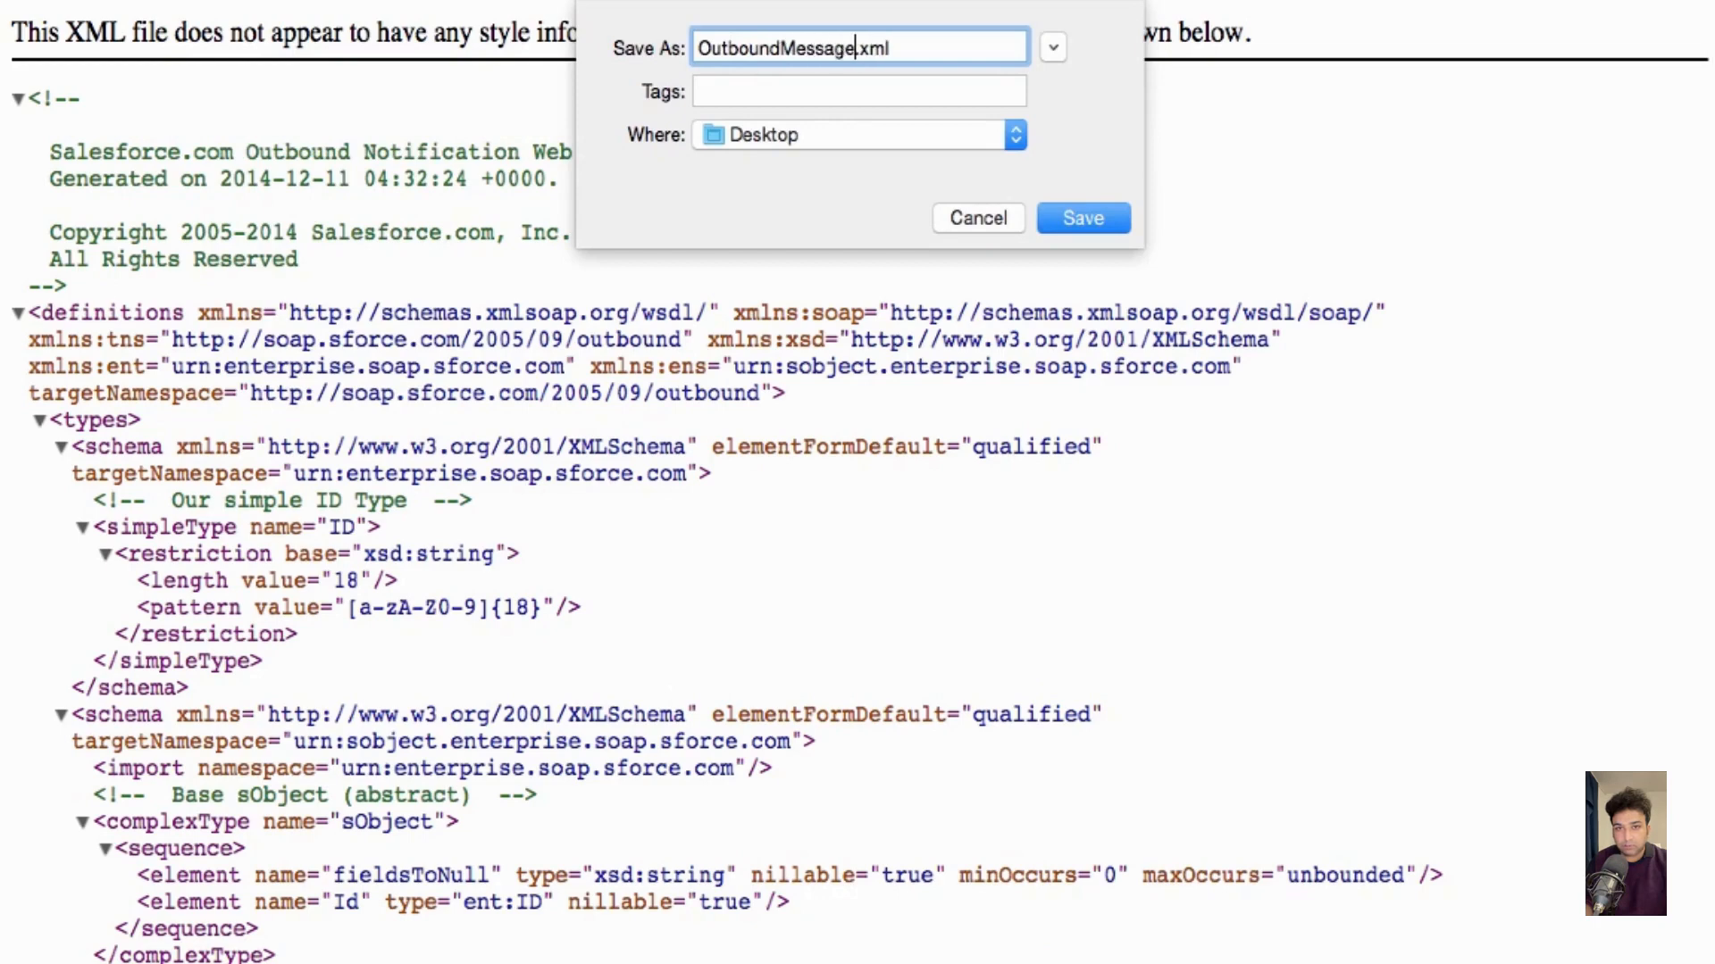
pyautogui.write('_SFDC')
pyautogui.press('Return')
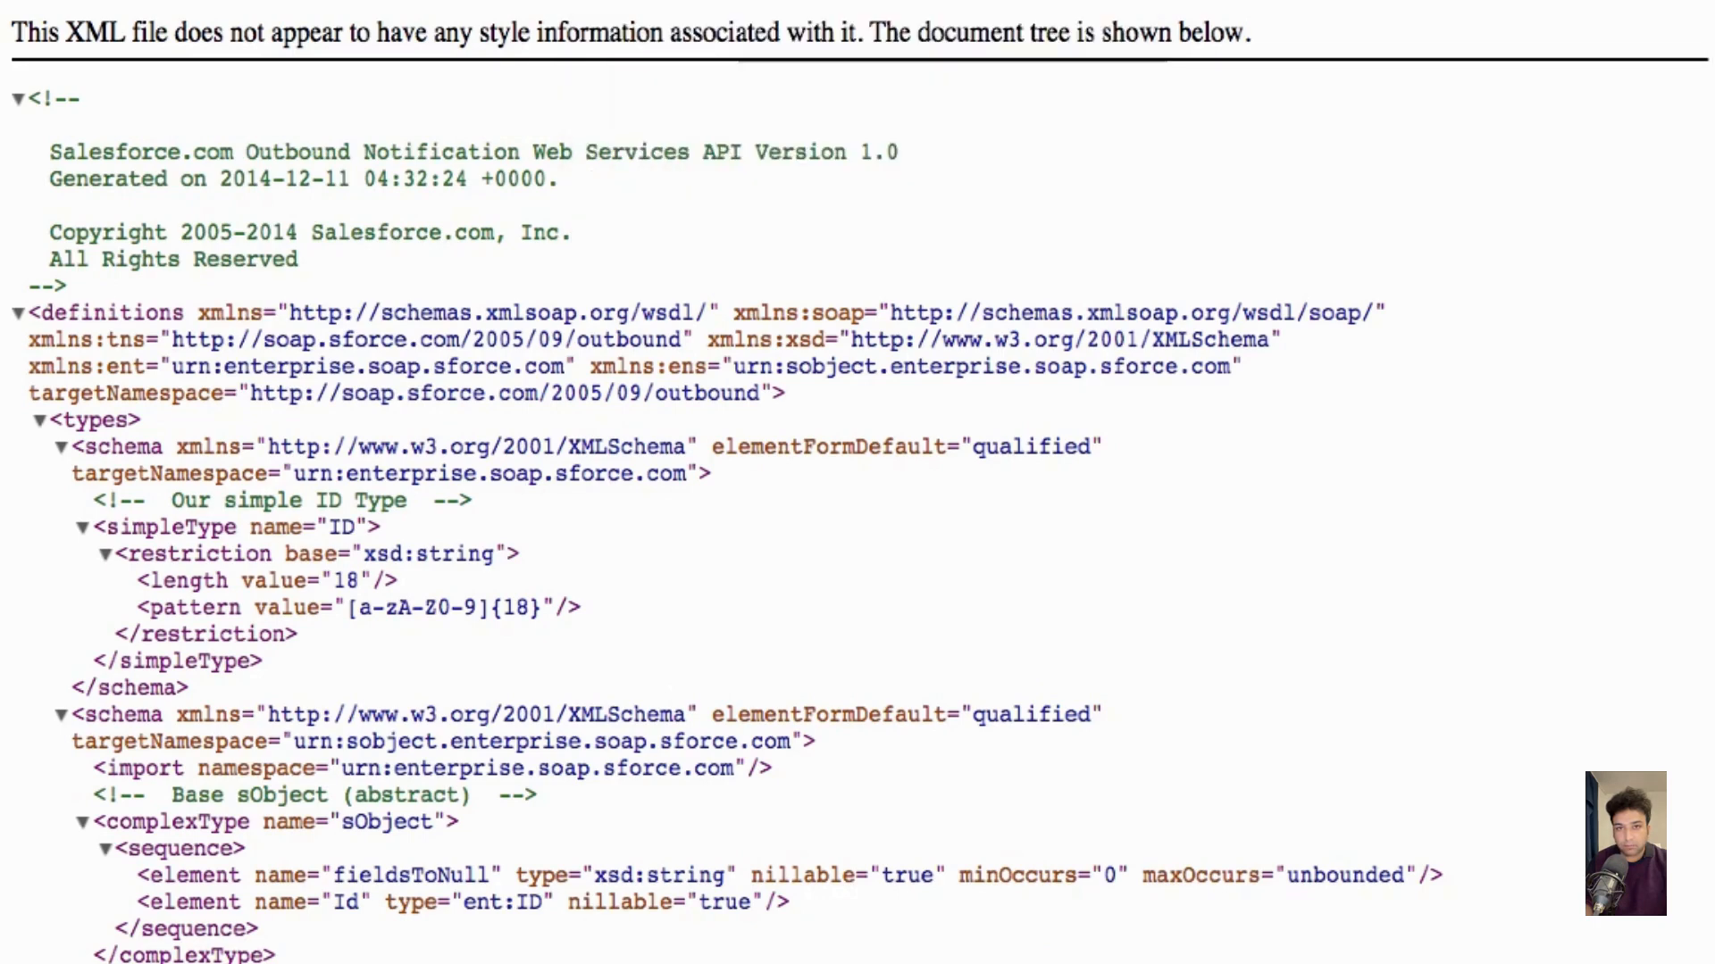
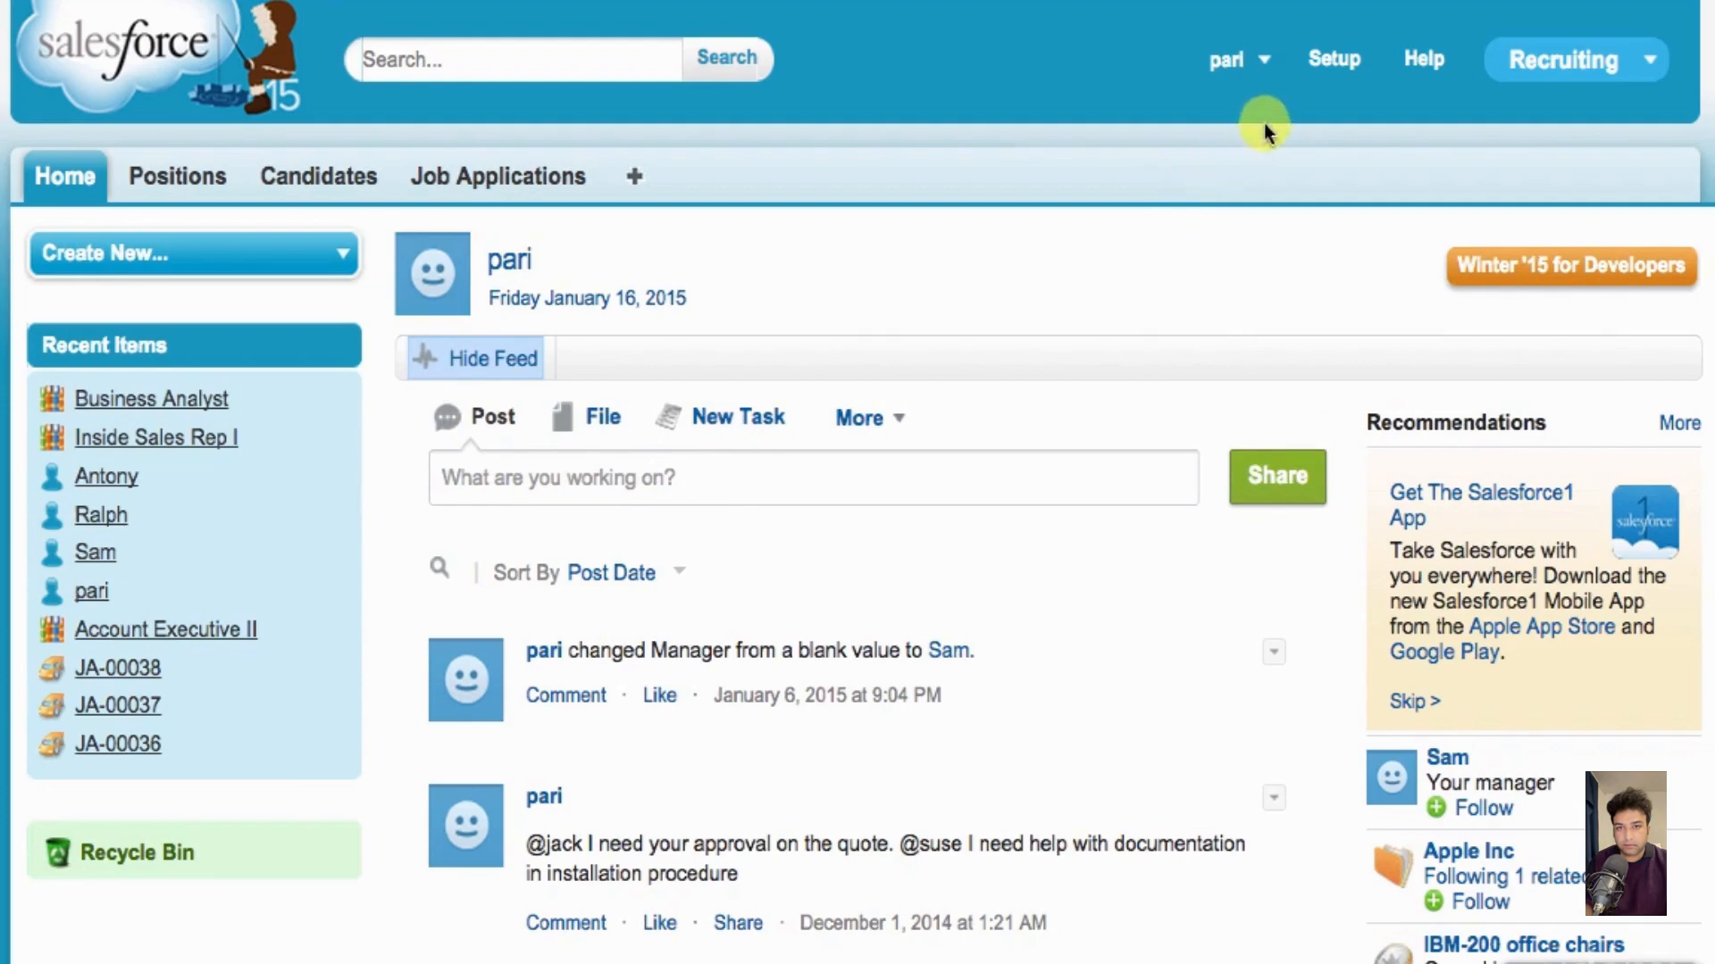
# Step: Start a new plain text email template from Setup's Email Templates list
pyautogui.click(1337, 60)
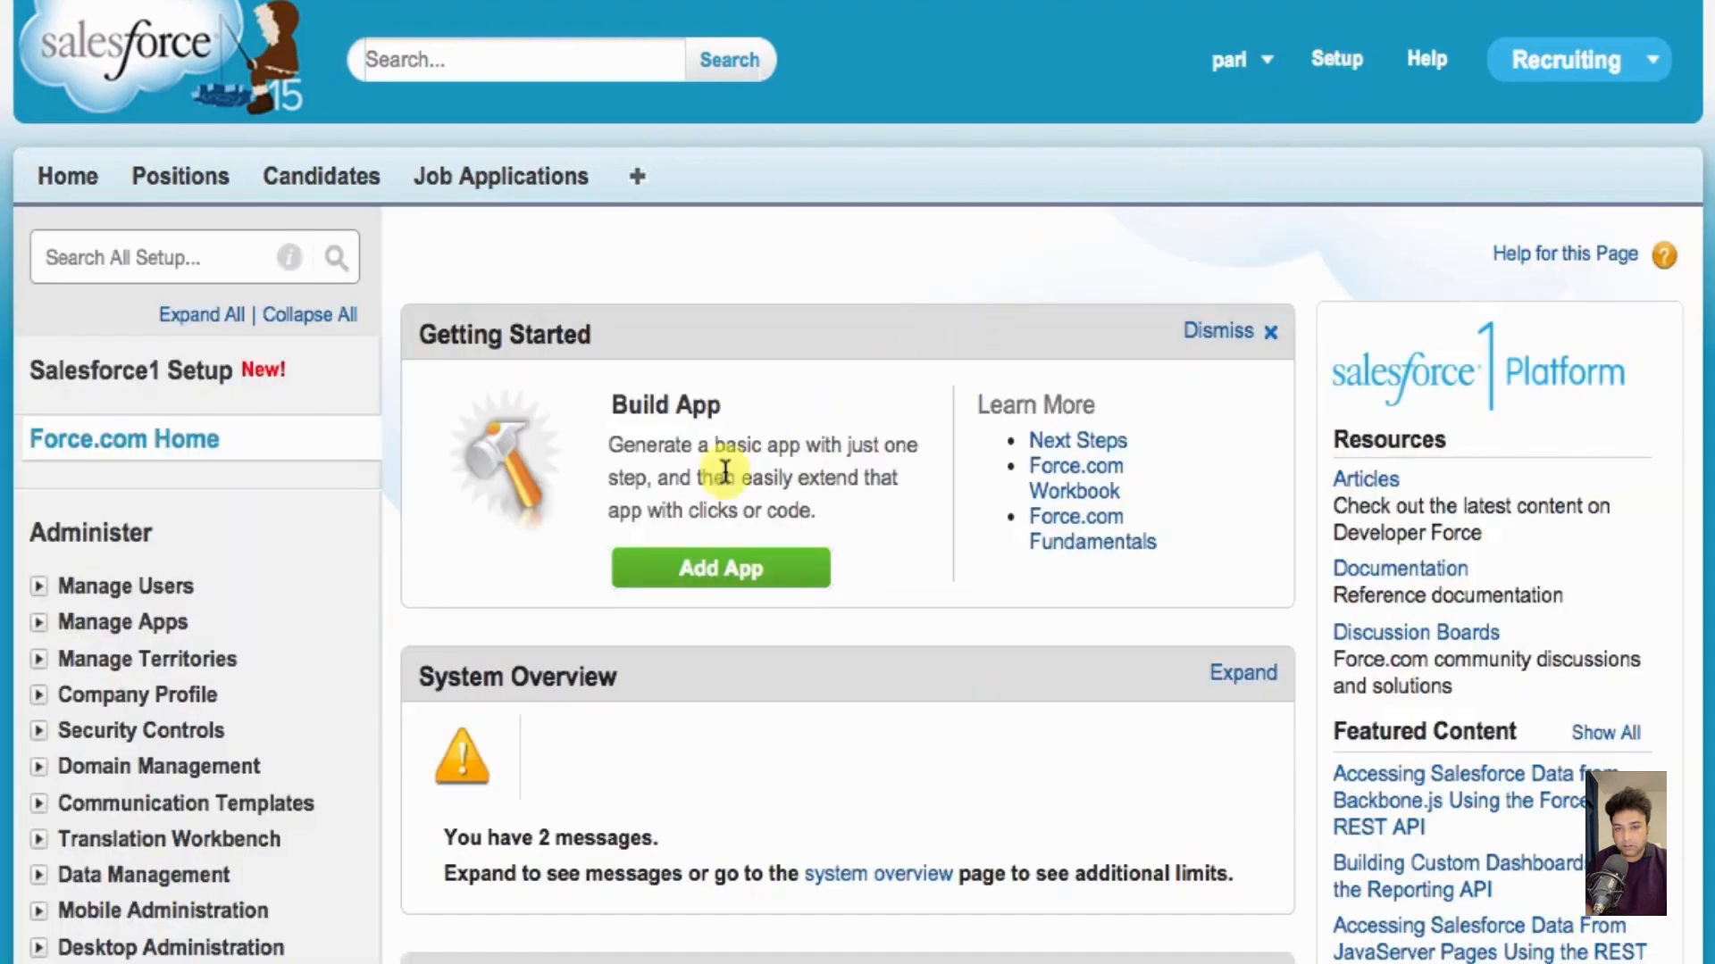
pyautogui.click(59, 808)
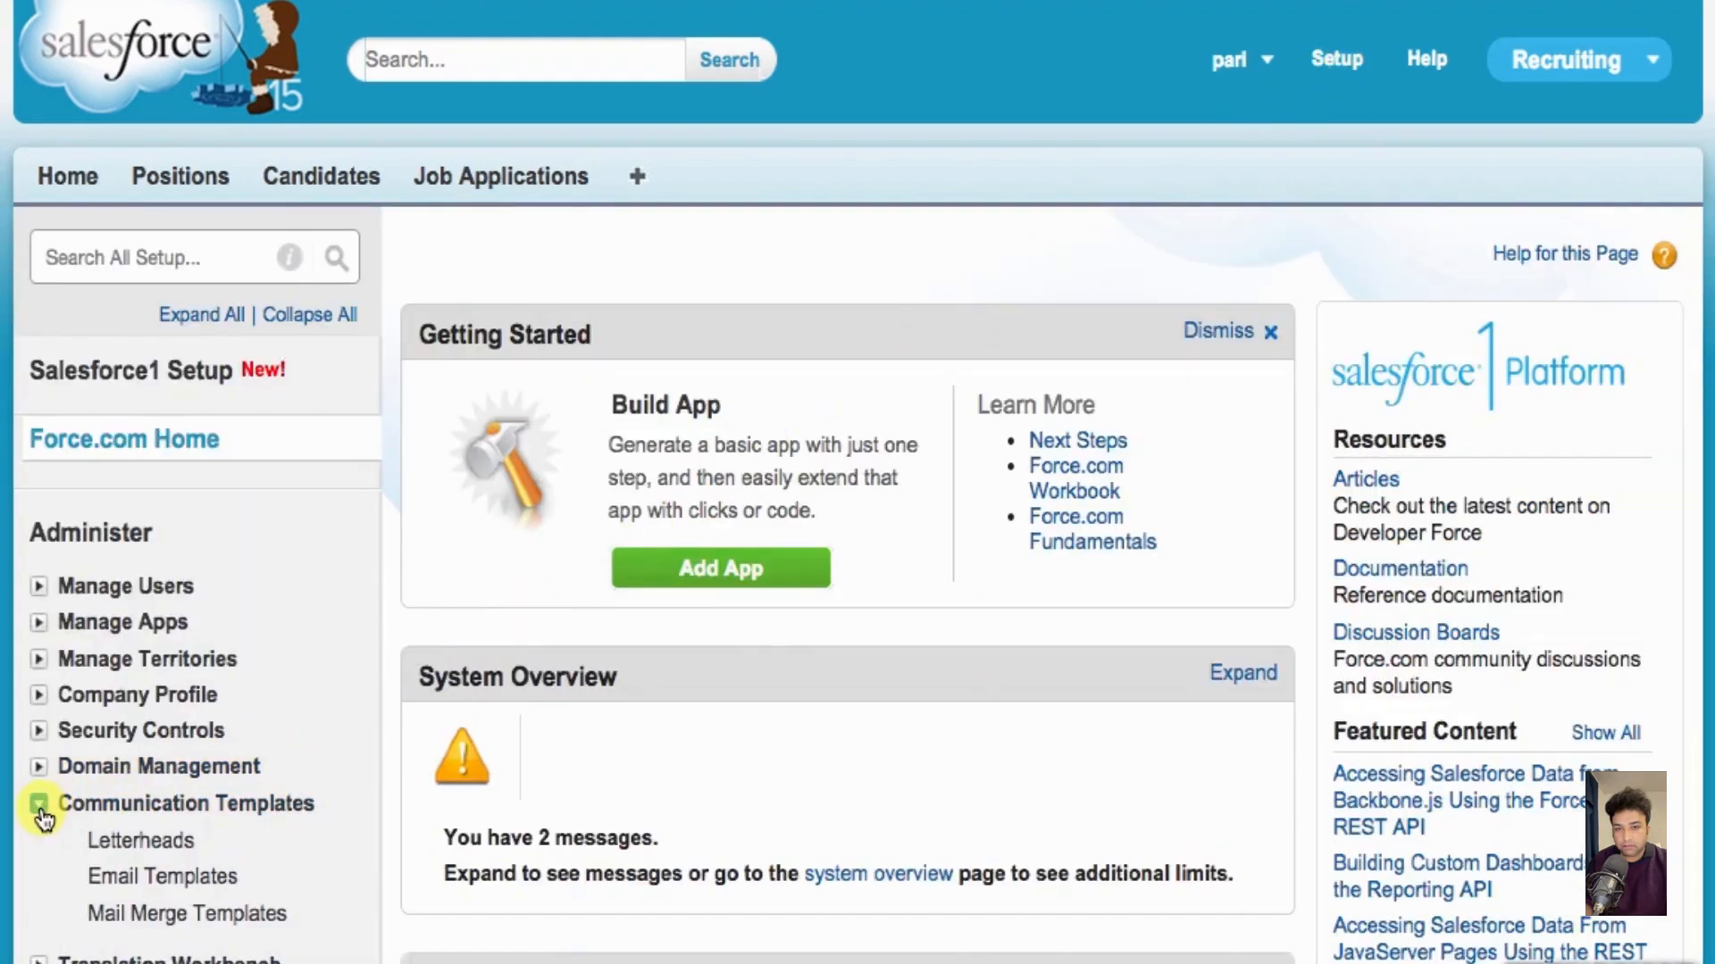
pyautogui.click(132, 878)
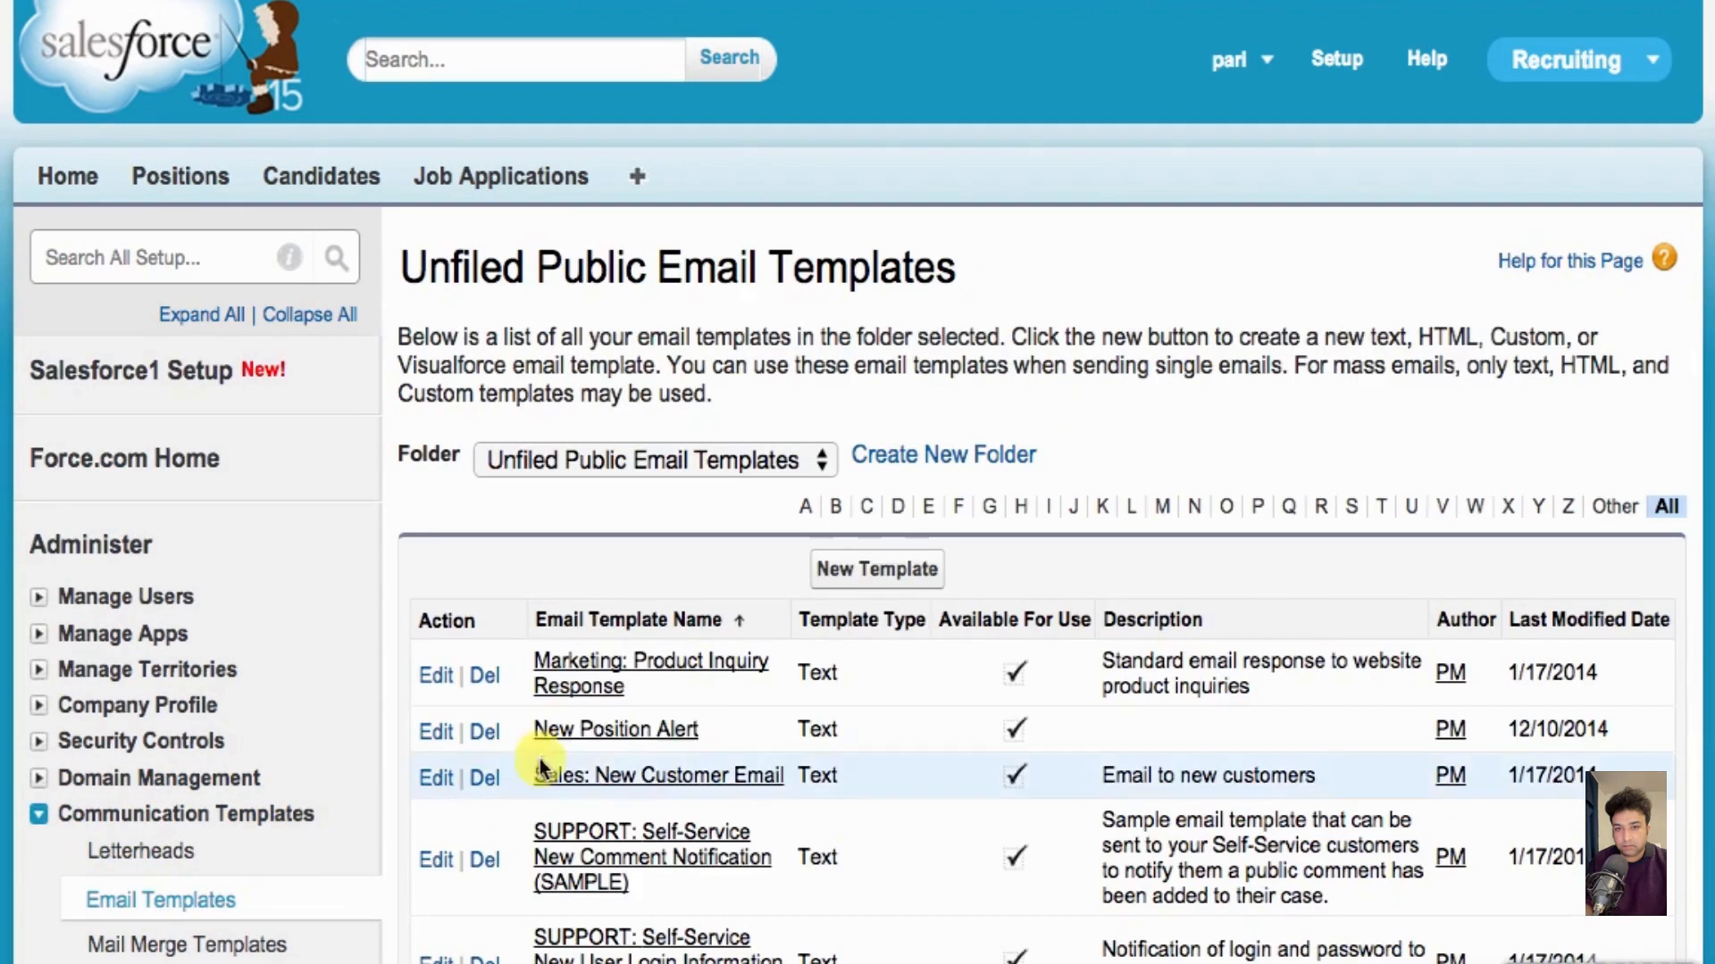
pyautogui.click(901, 576)
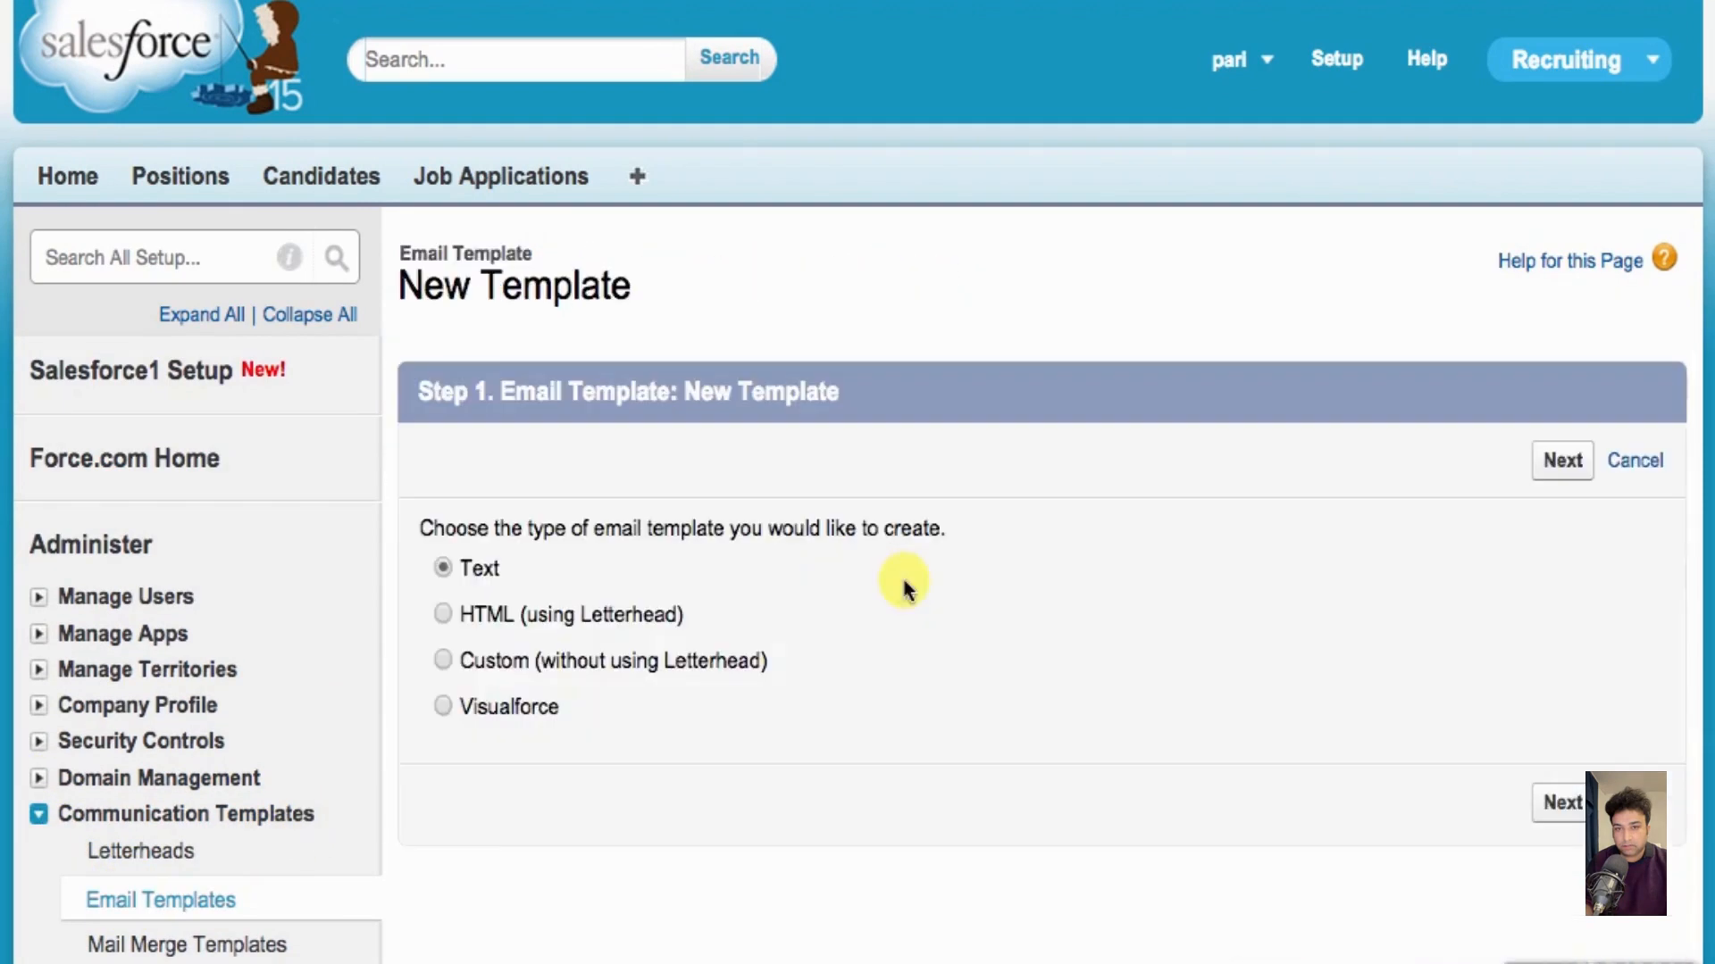
pyautogui.click(1538, 804)
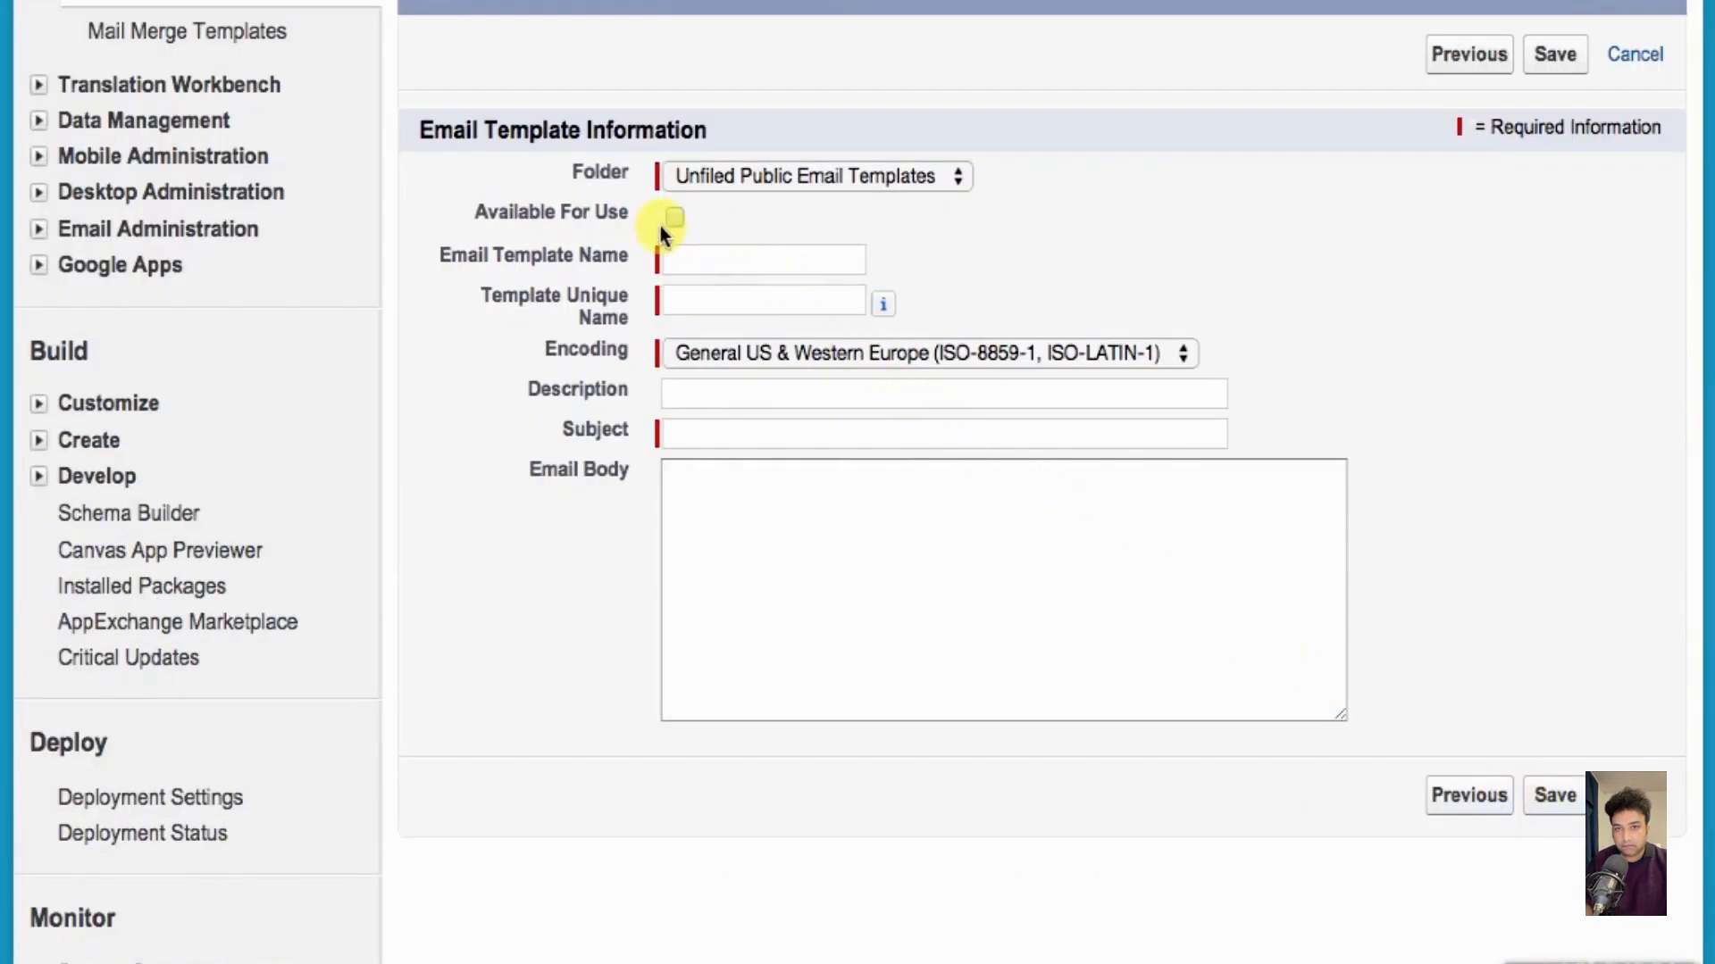
# Step: Make the template available for use, named 'New Position Approval' with subject 'New Position requires approval'
pyautogui.click(673, 220)
pyautogui.press('Tab')
pyautogui.write('New Posit')
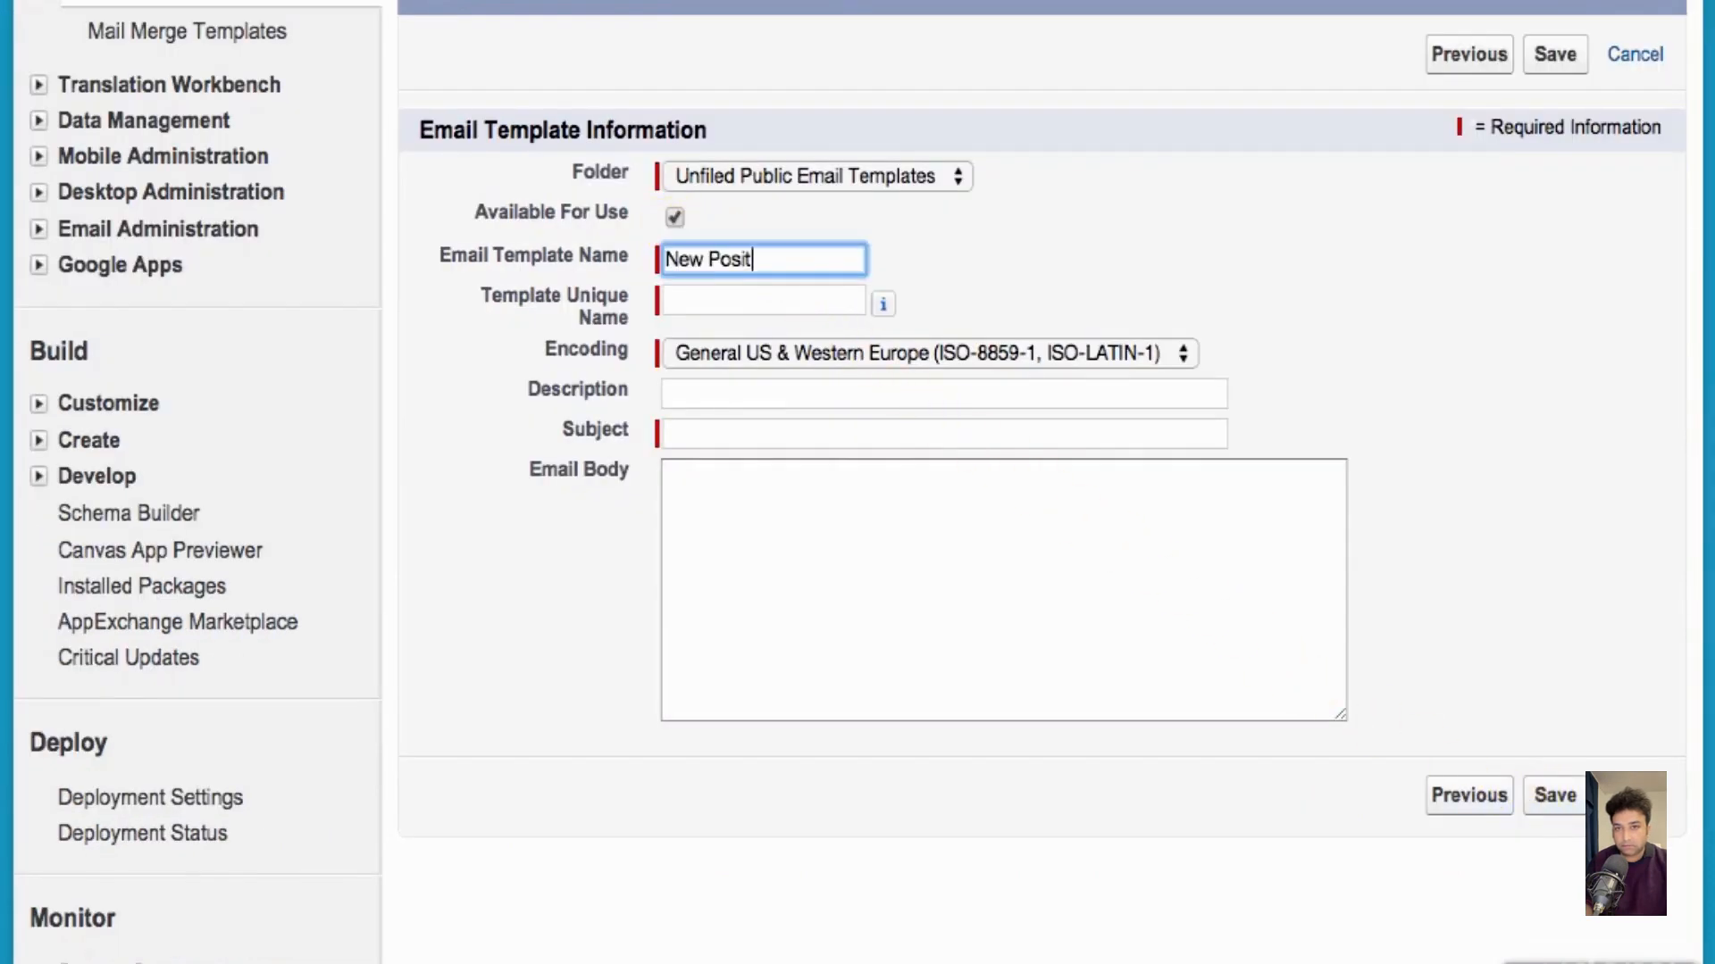
pyautogui.write('ion Approval')
pyautogui.press('Tab')
pyautogui.press('Tab')
pyautogui.press('Tab')
pyautogui.press('Tab')
pyautogui.write('New ')
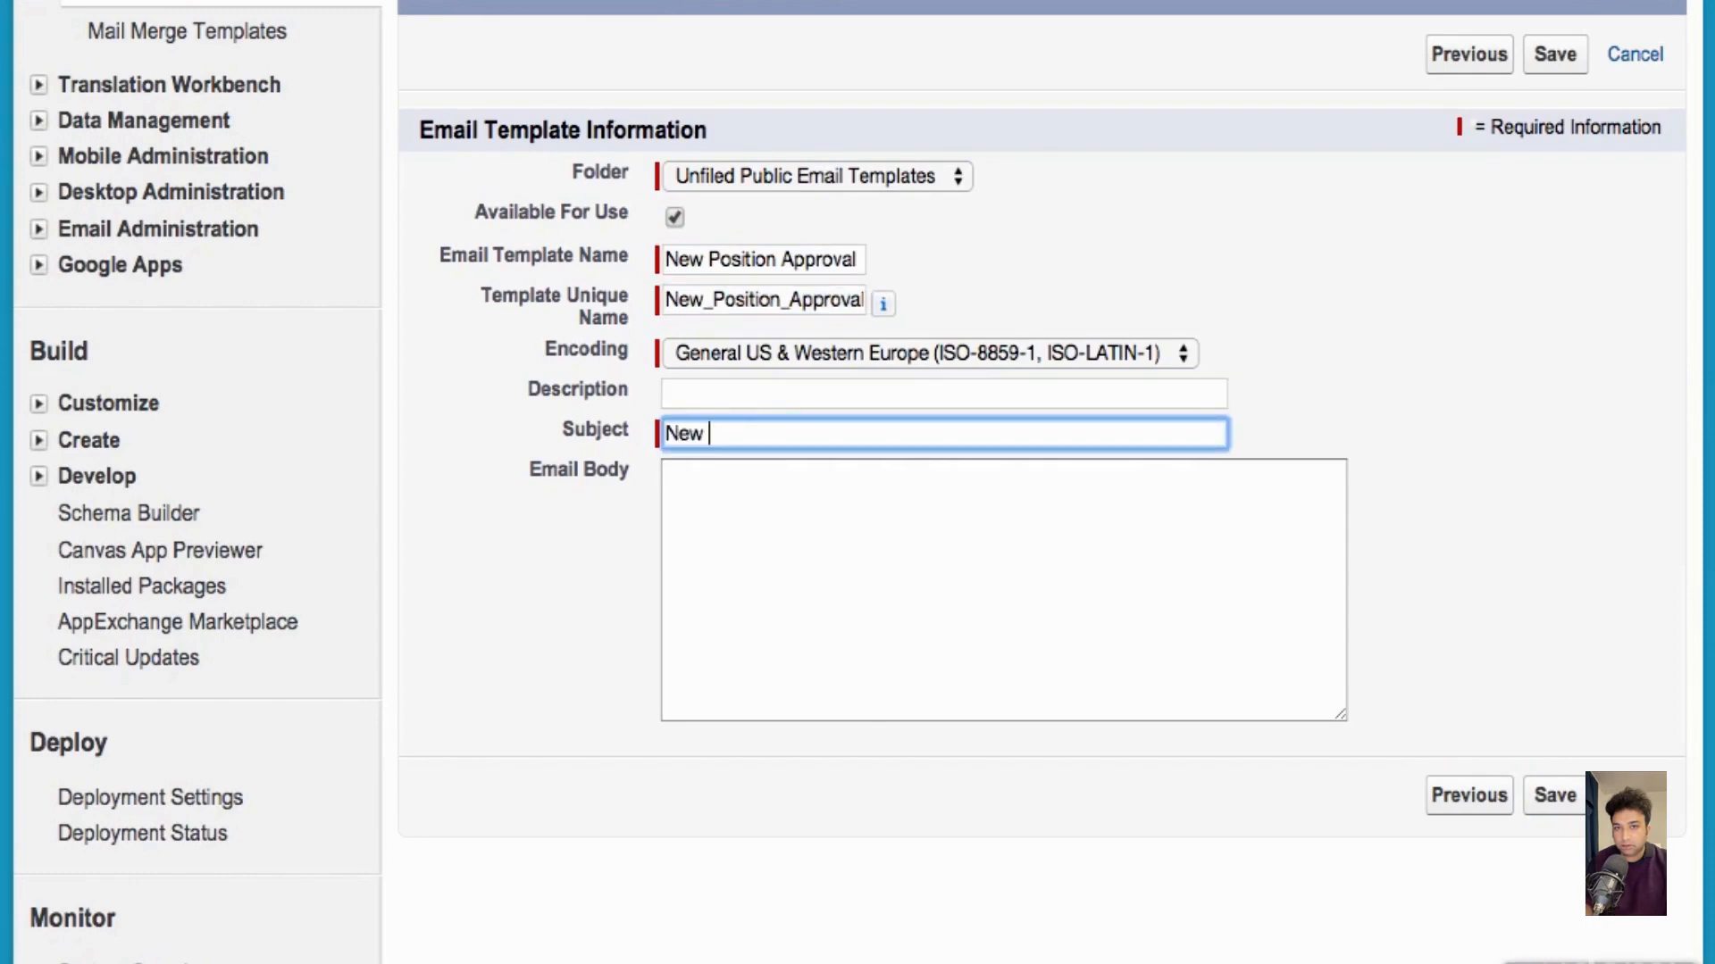
pyautogui.write('Position requires ')
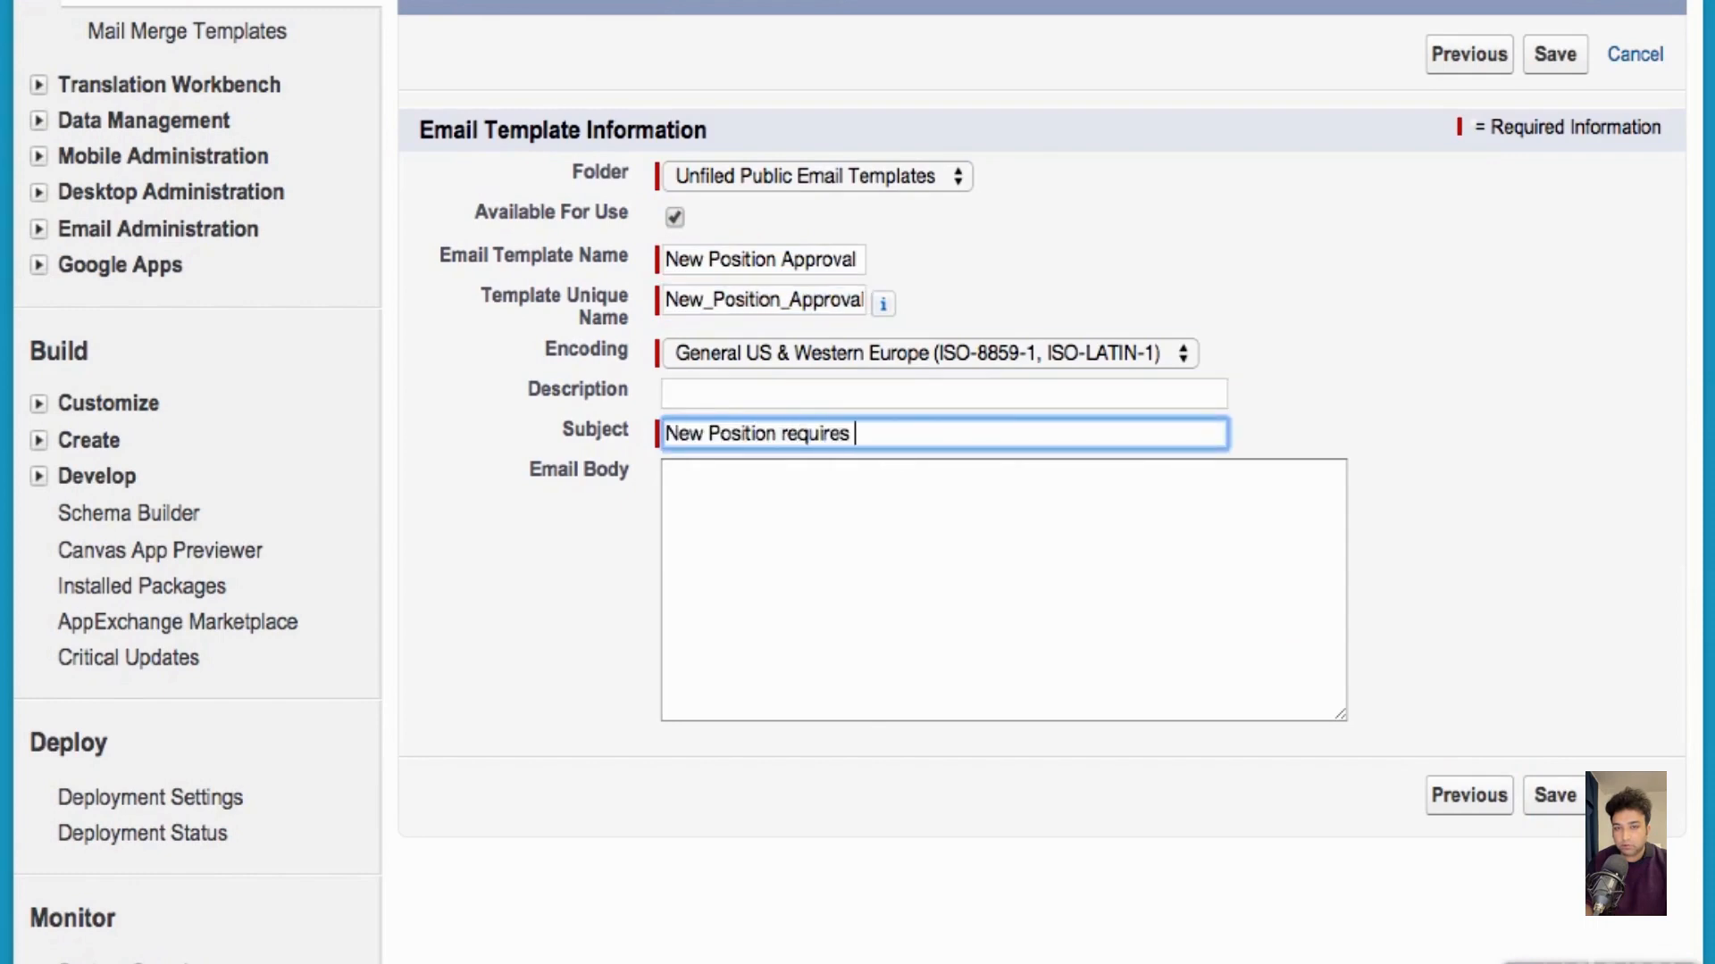
pyautogui.write('approval')
# Step: Write the approval request body with the {!Position__c.Link} merge field and 'Thanks!', then save
pyautogui.press('Tab')
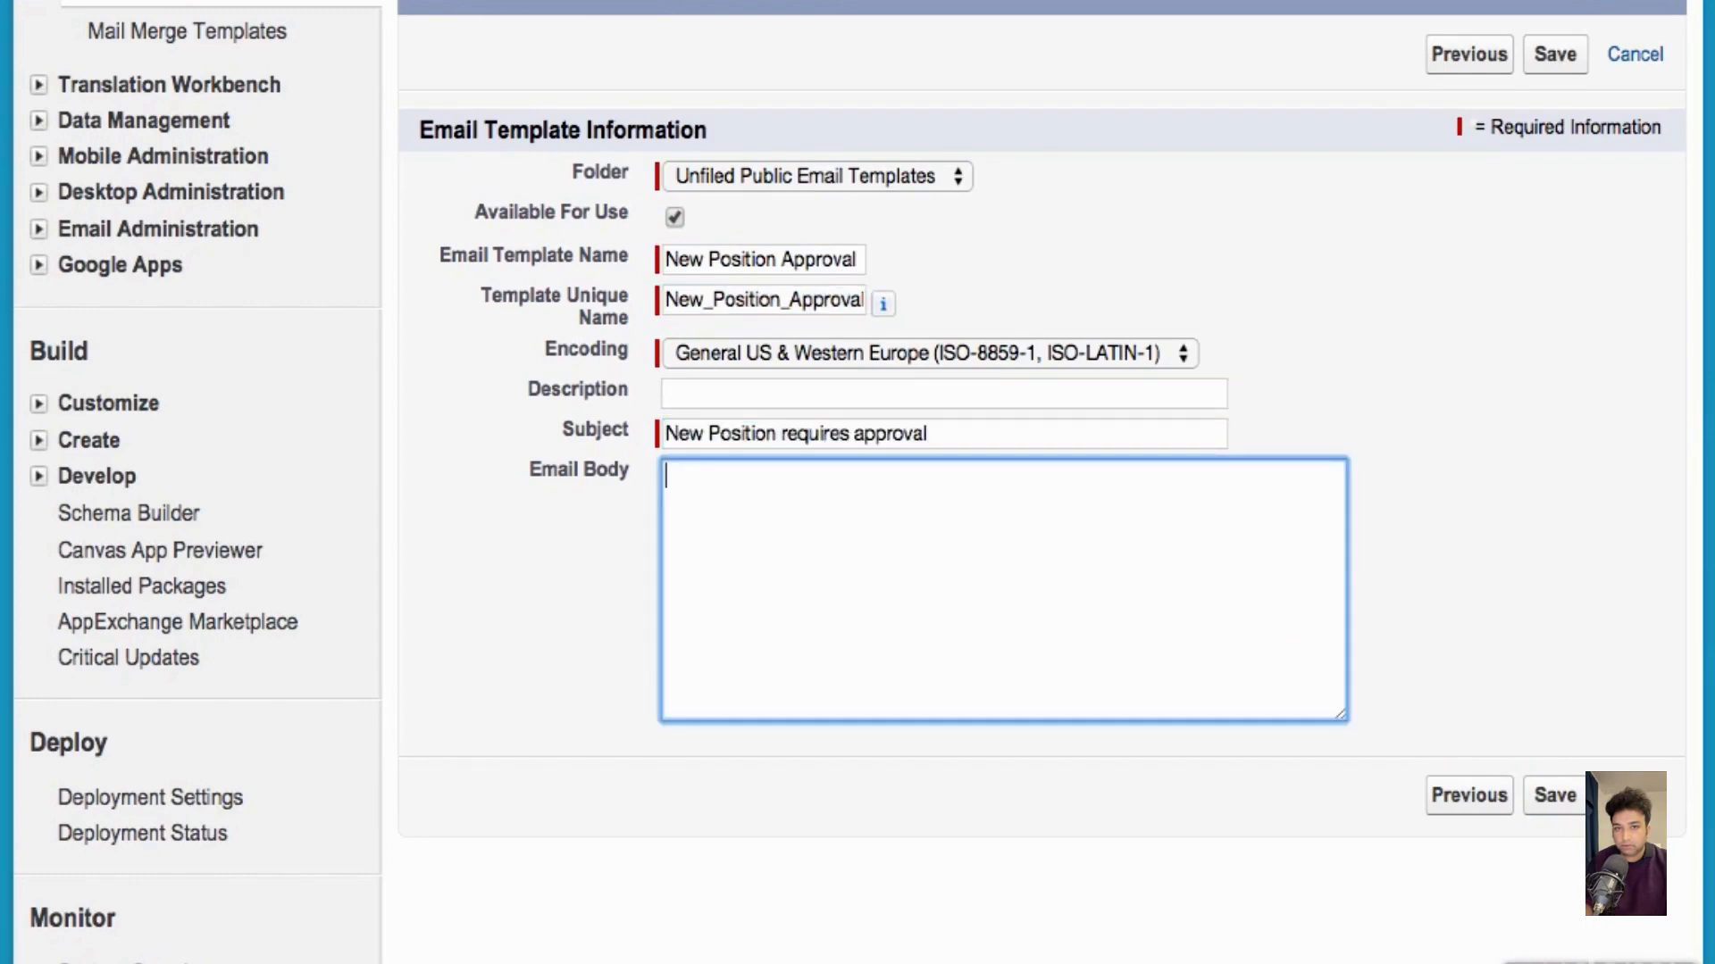
pyautogui.write('A new position record has been submitted for y')
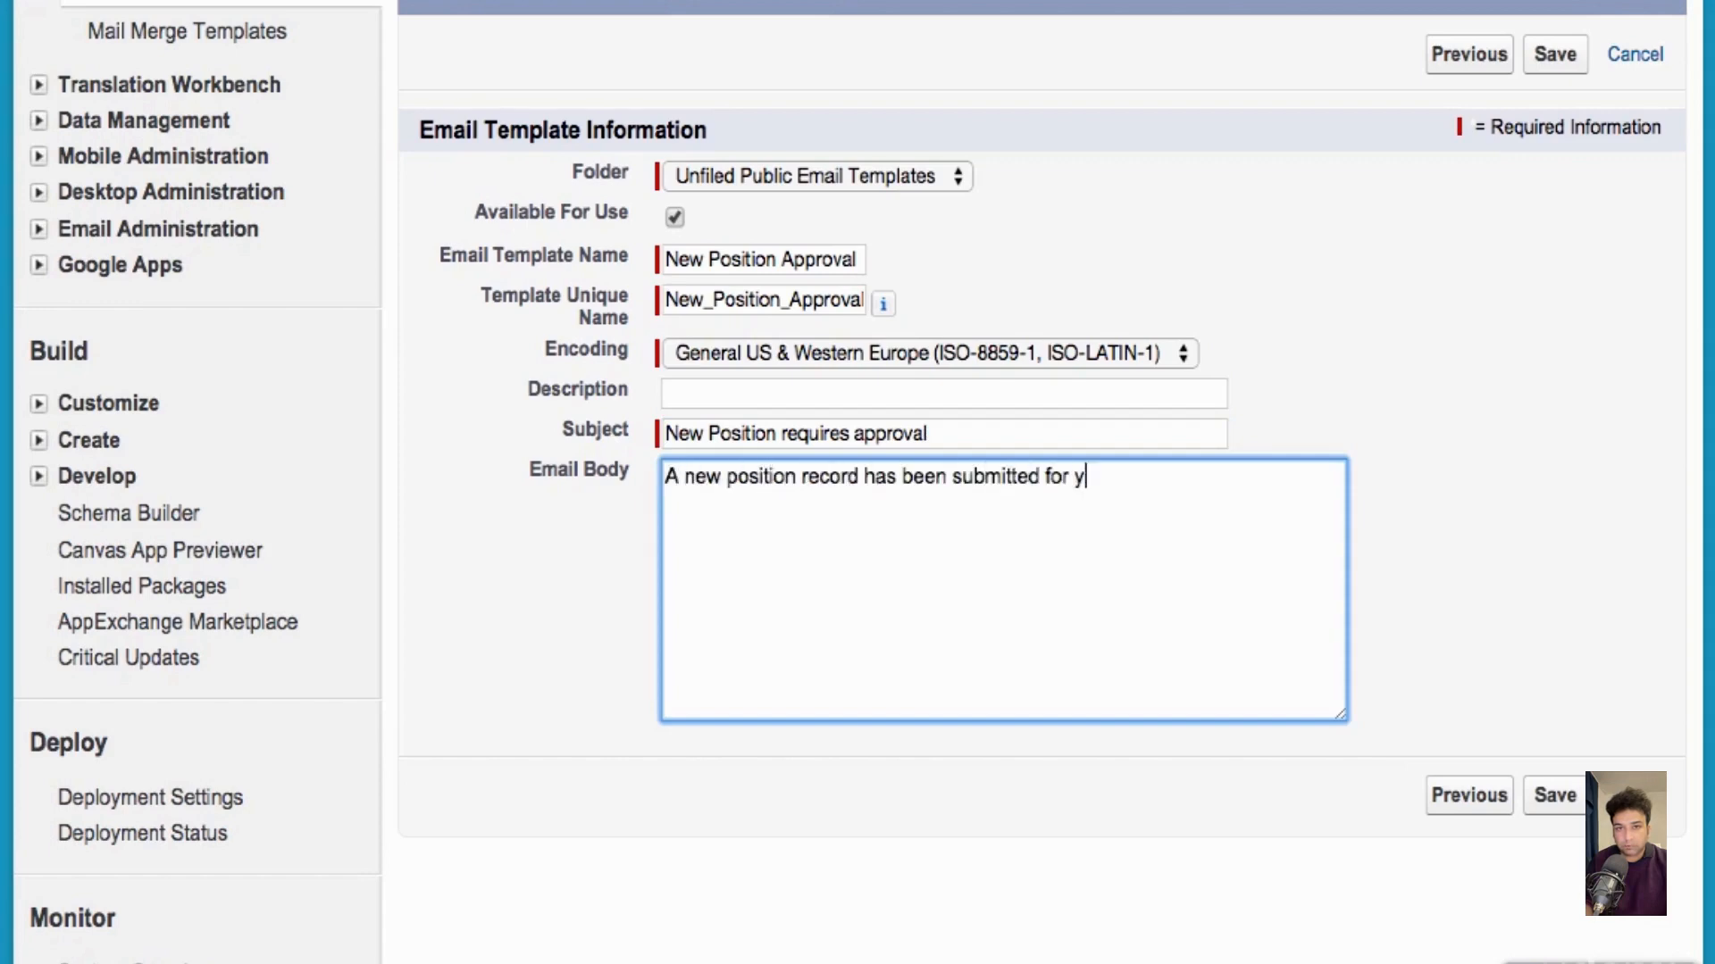
pyautogui.write('our approval. Please visit the link belo')
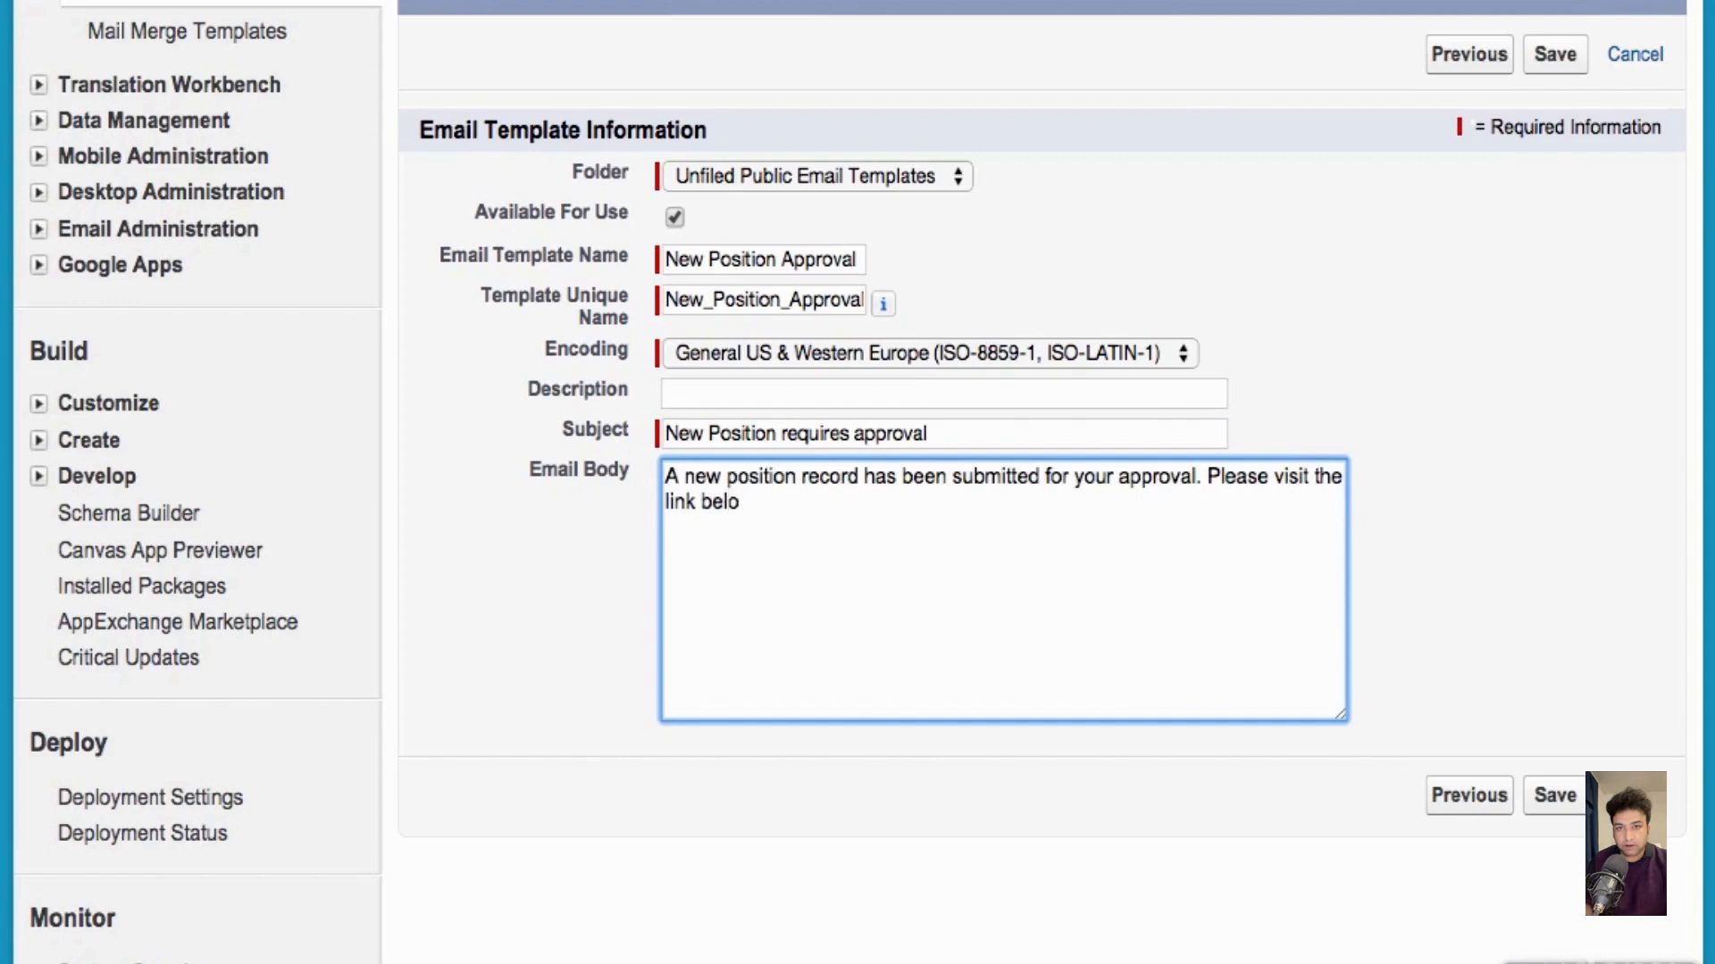
pyautogui.write('w and either approve or reject it.')
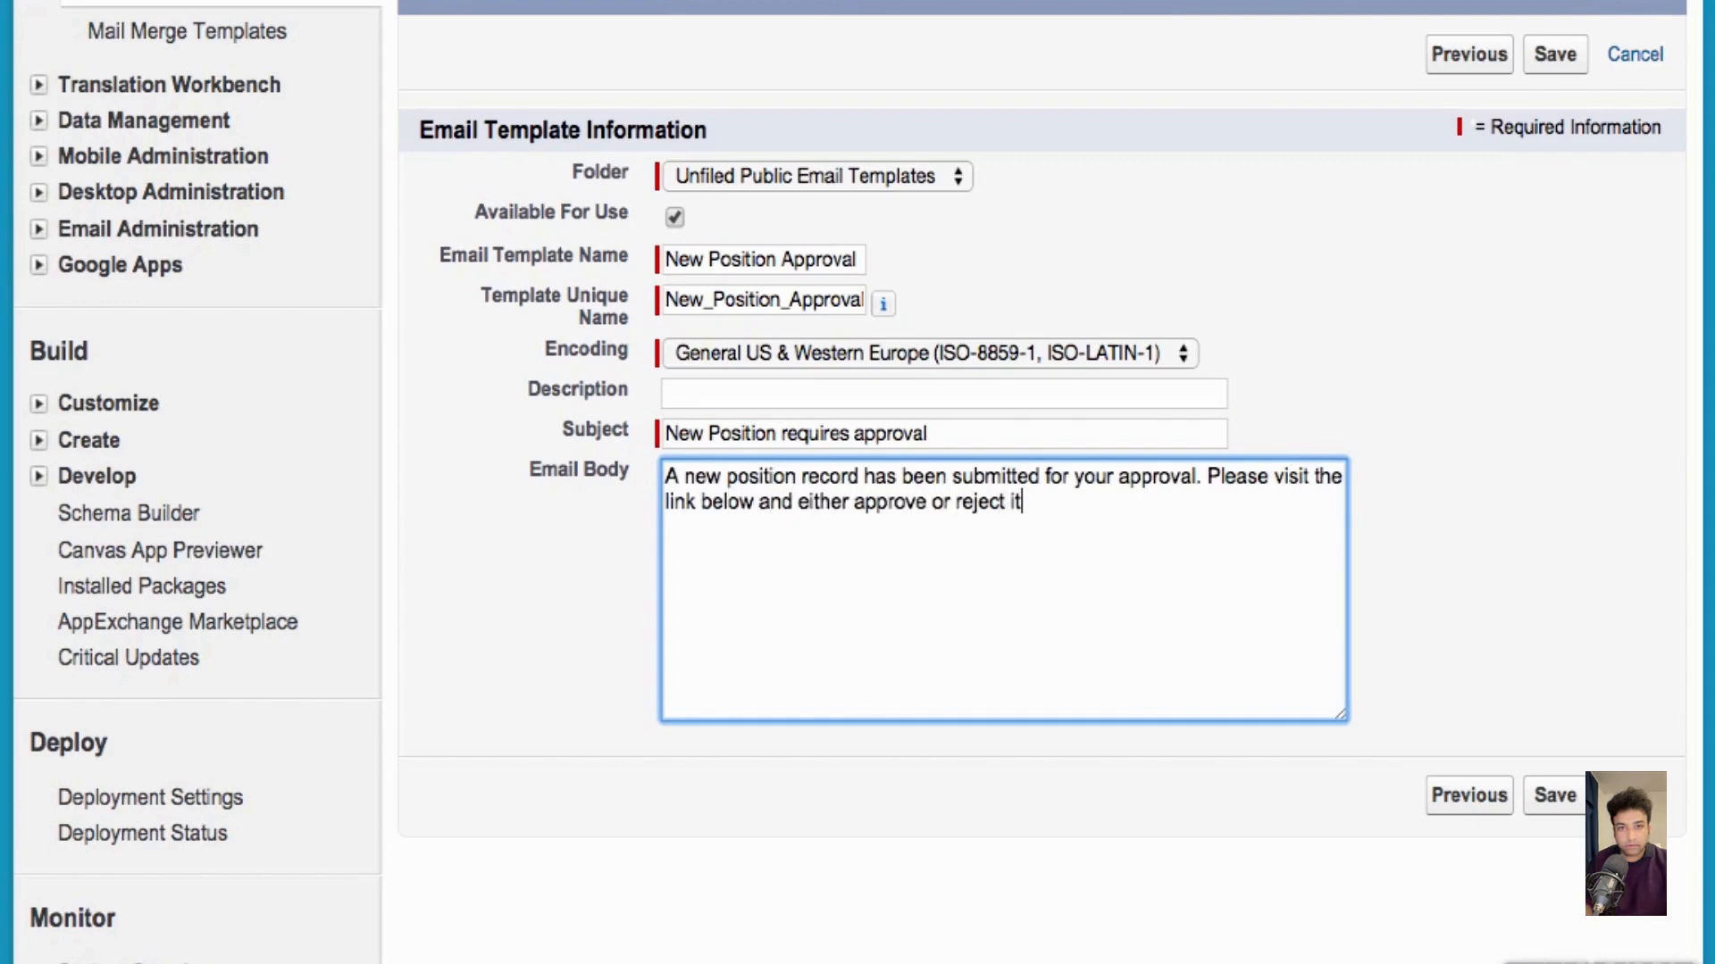
pyautogui.press('Return')
pyautogui.press('Return')
pyautogui.write('{!')
pyautogui.write('Position__c.Link}')
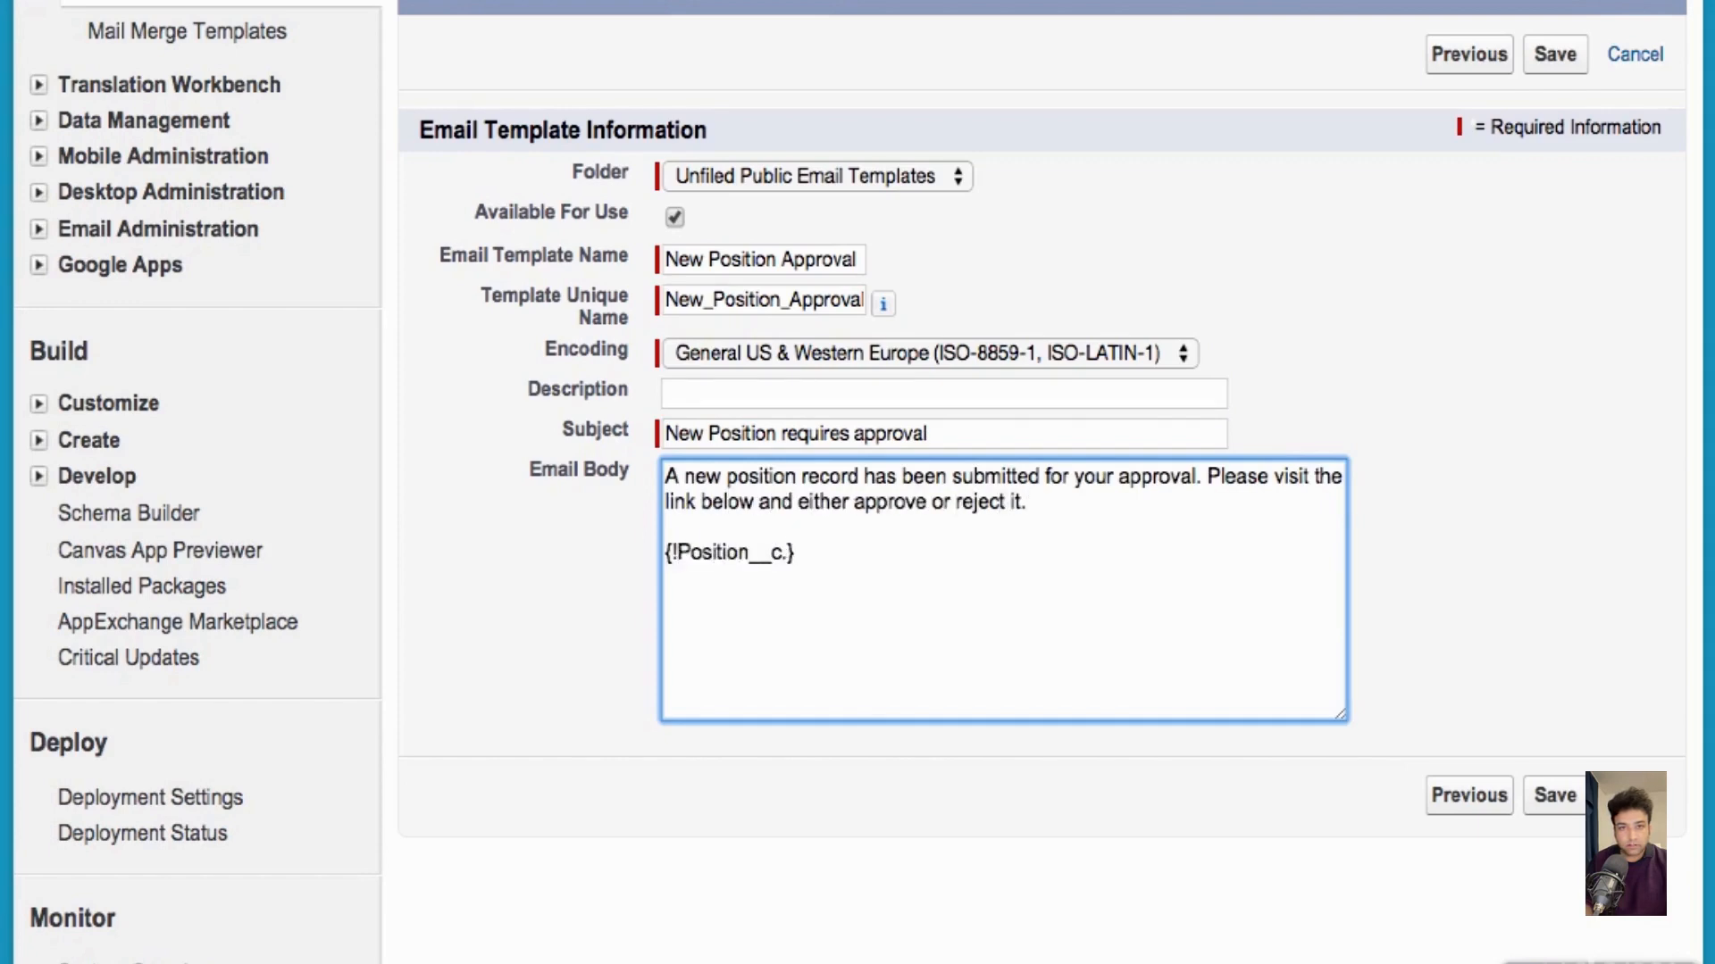
pyautogui.press('Return')
pyautogui.press('Return')
pyautogui.write('Thanks!')
pyautogui.scroll(1, 1514, 727)
pyautogui.click(1554, 803)
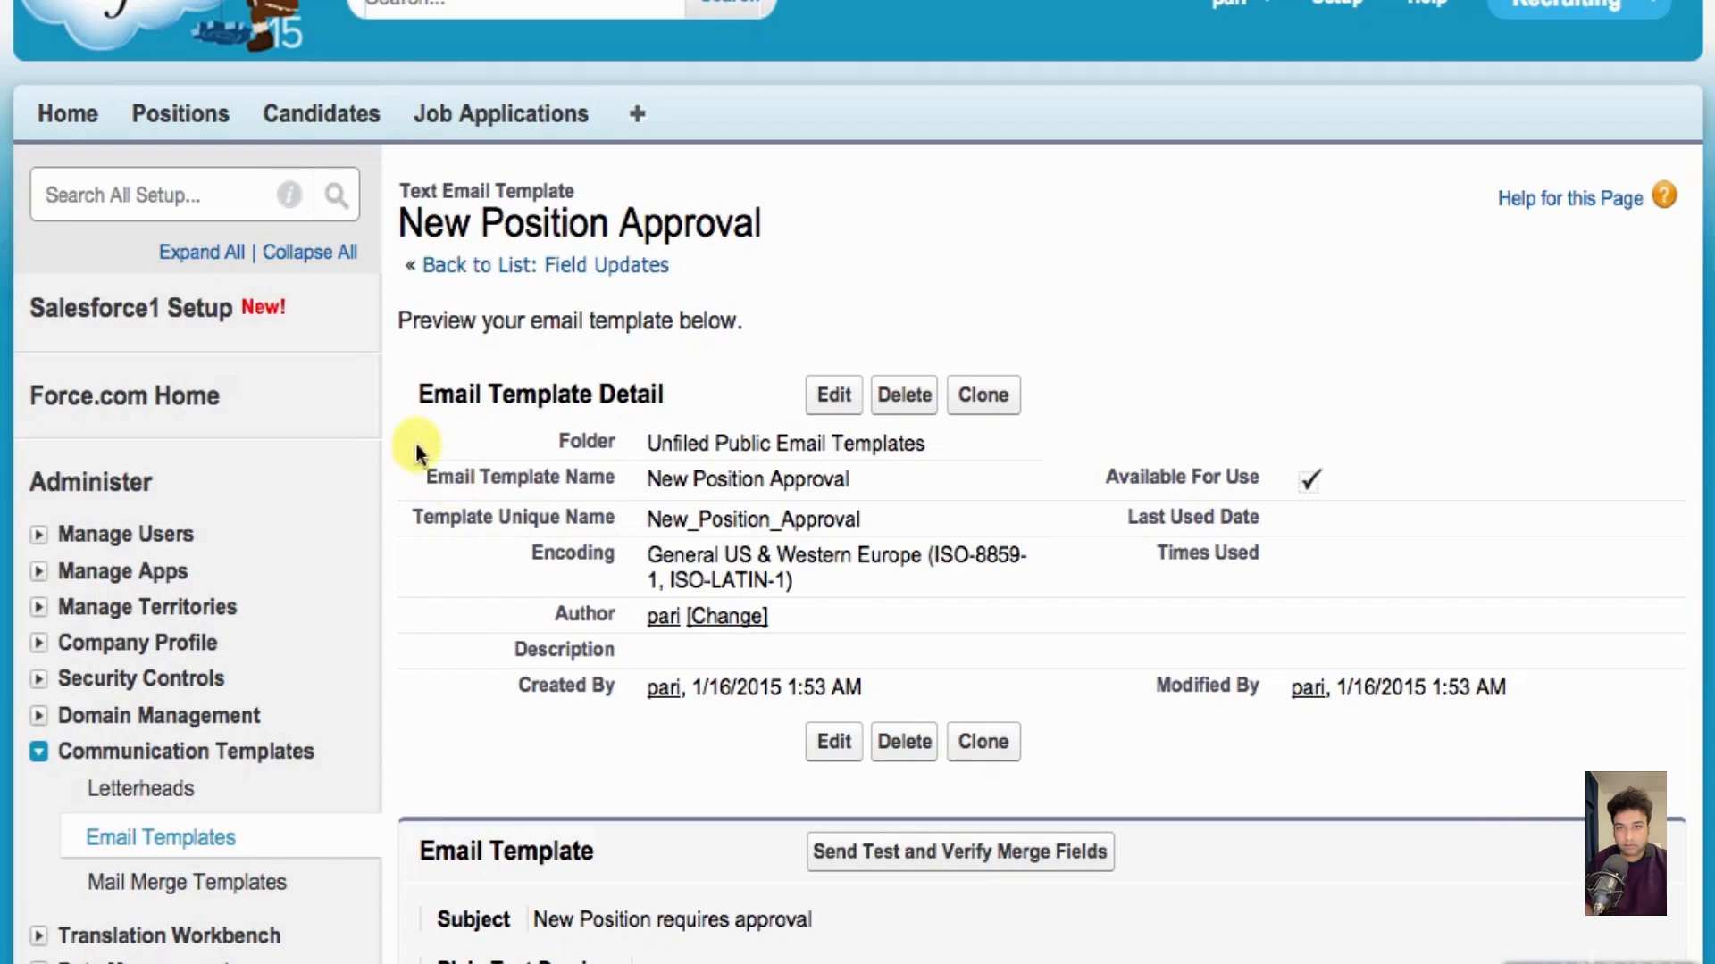
# Step: Open Approval Processes for the Position object and launch the Standard Setup Wizard
pyautogui.click(210, 193)
pyautogui.write('appr')
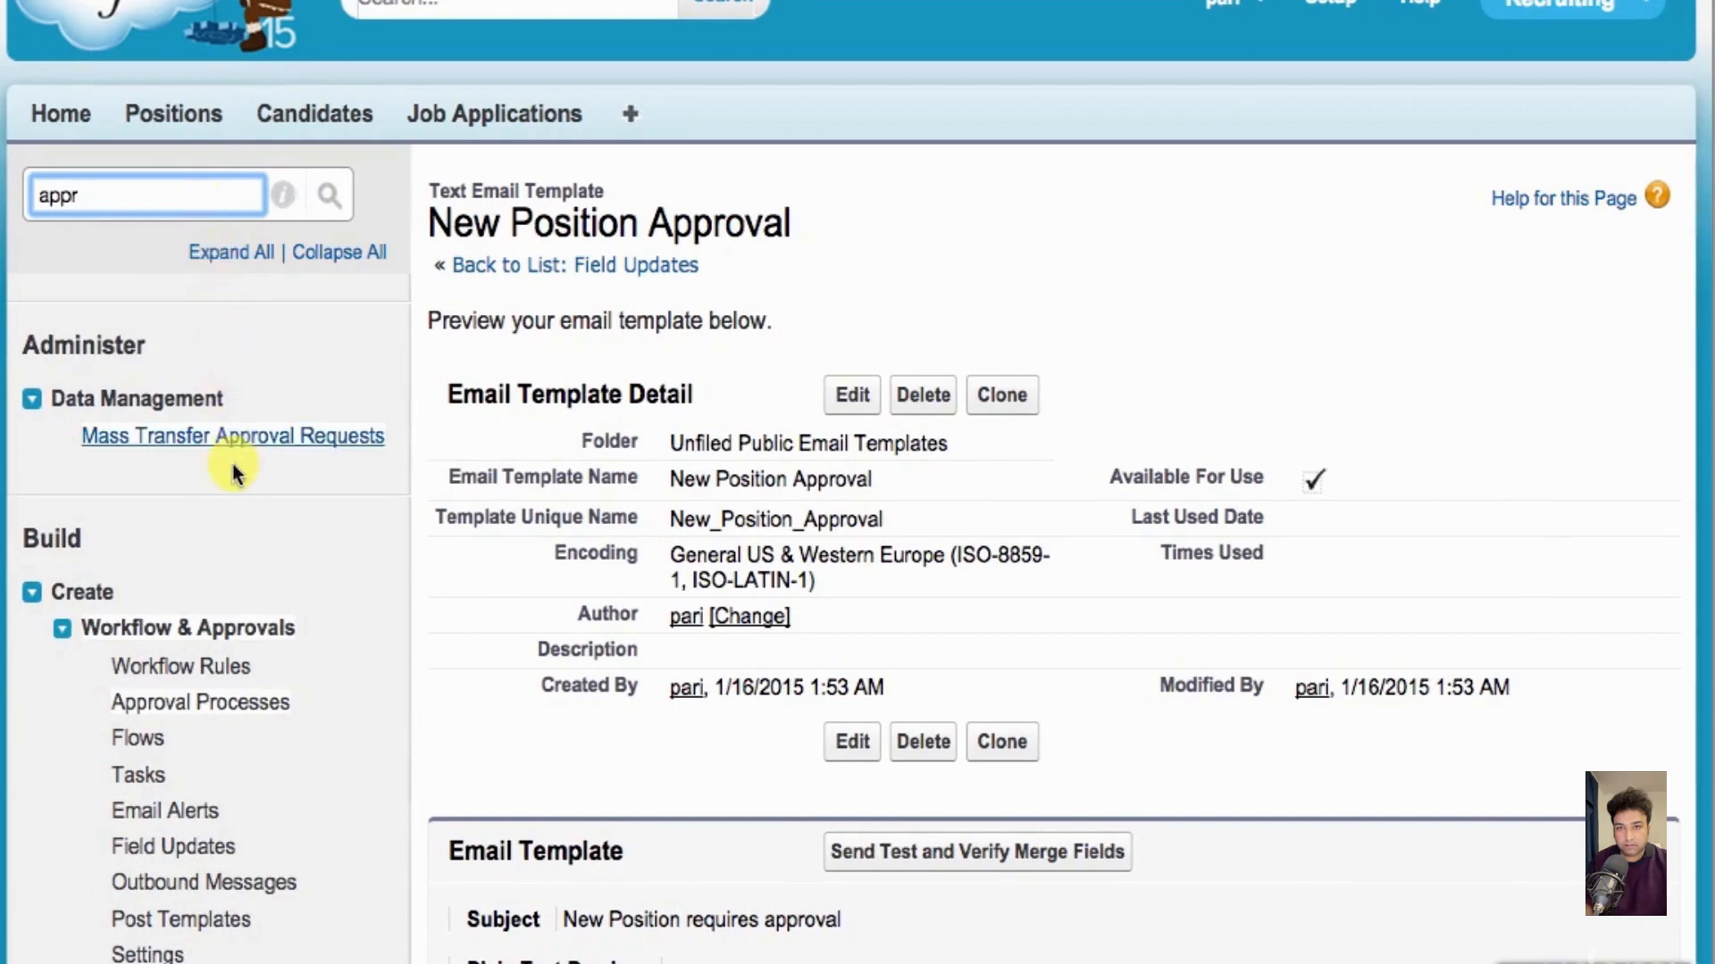
pyautogui.scroll(-1, 237, 500)
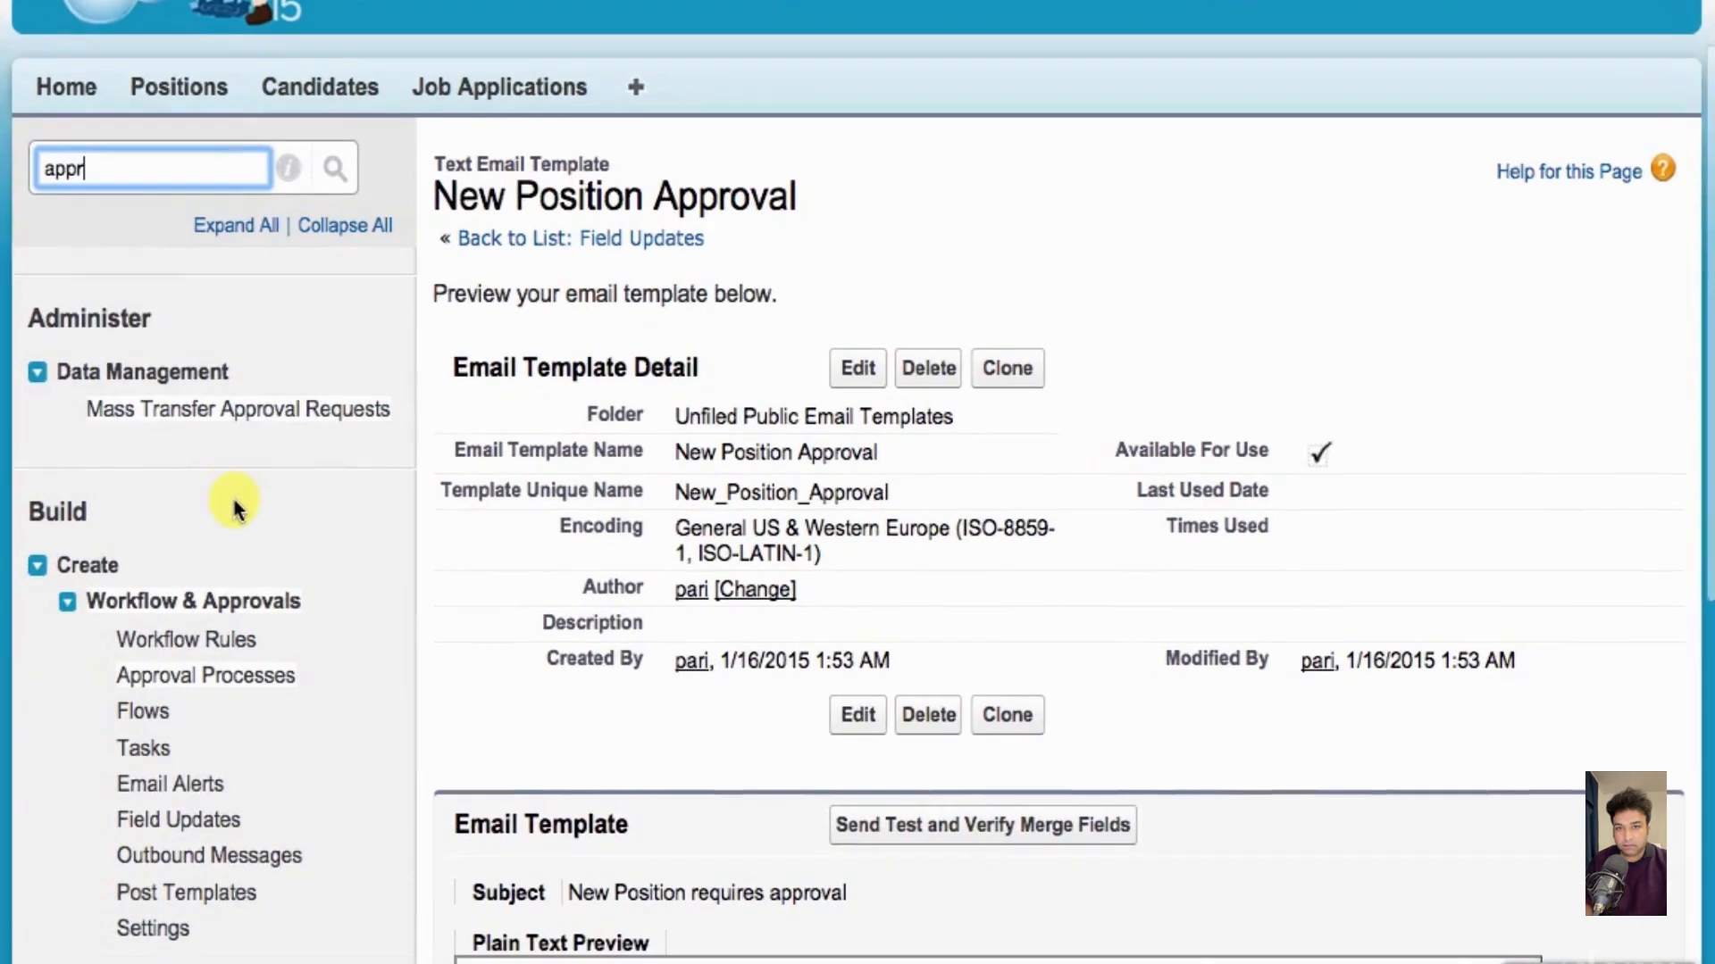
pyautogui.click(225, 666)
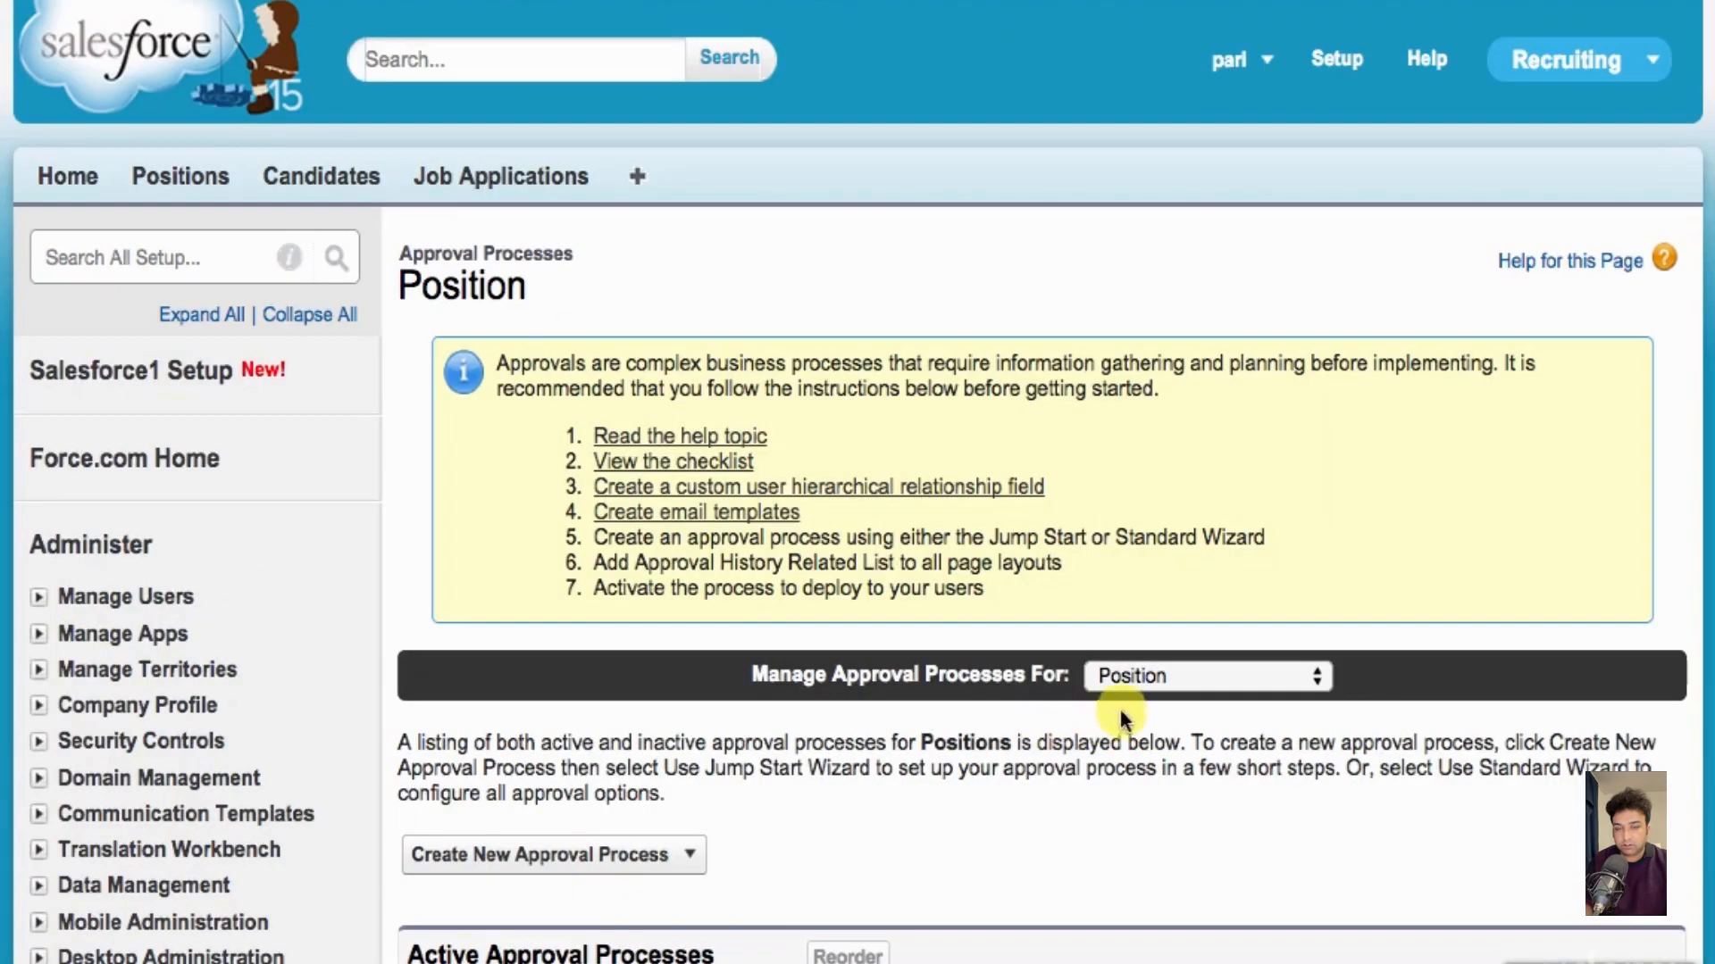
pyautogui.click(1122, 682)
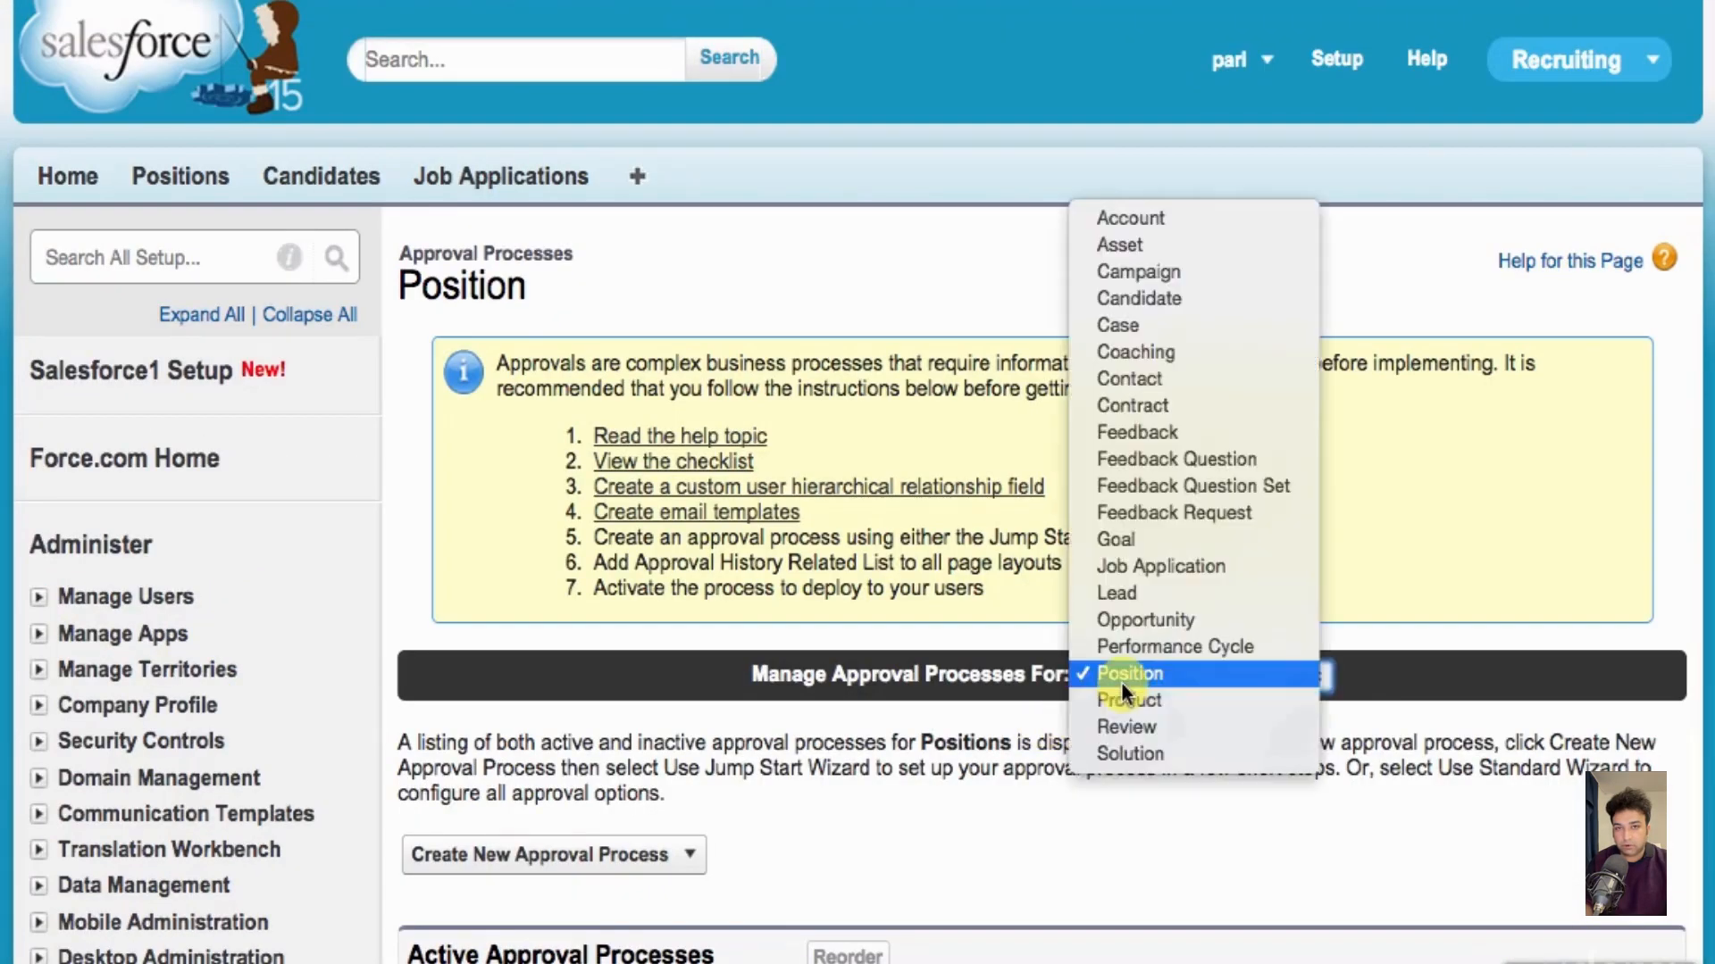
pyautogui.click(1122, 682)
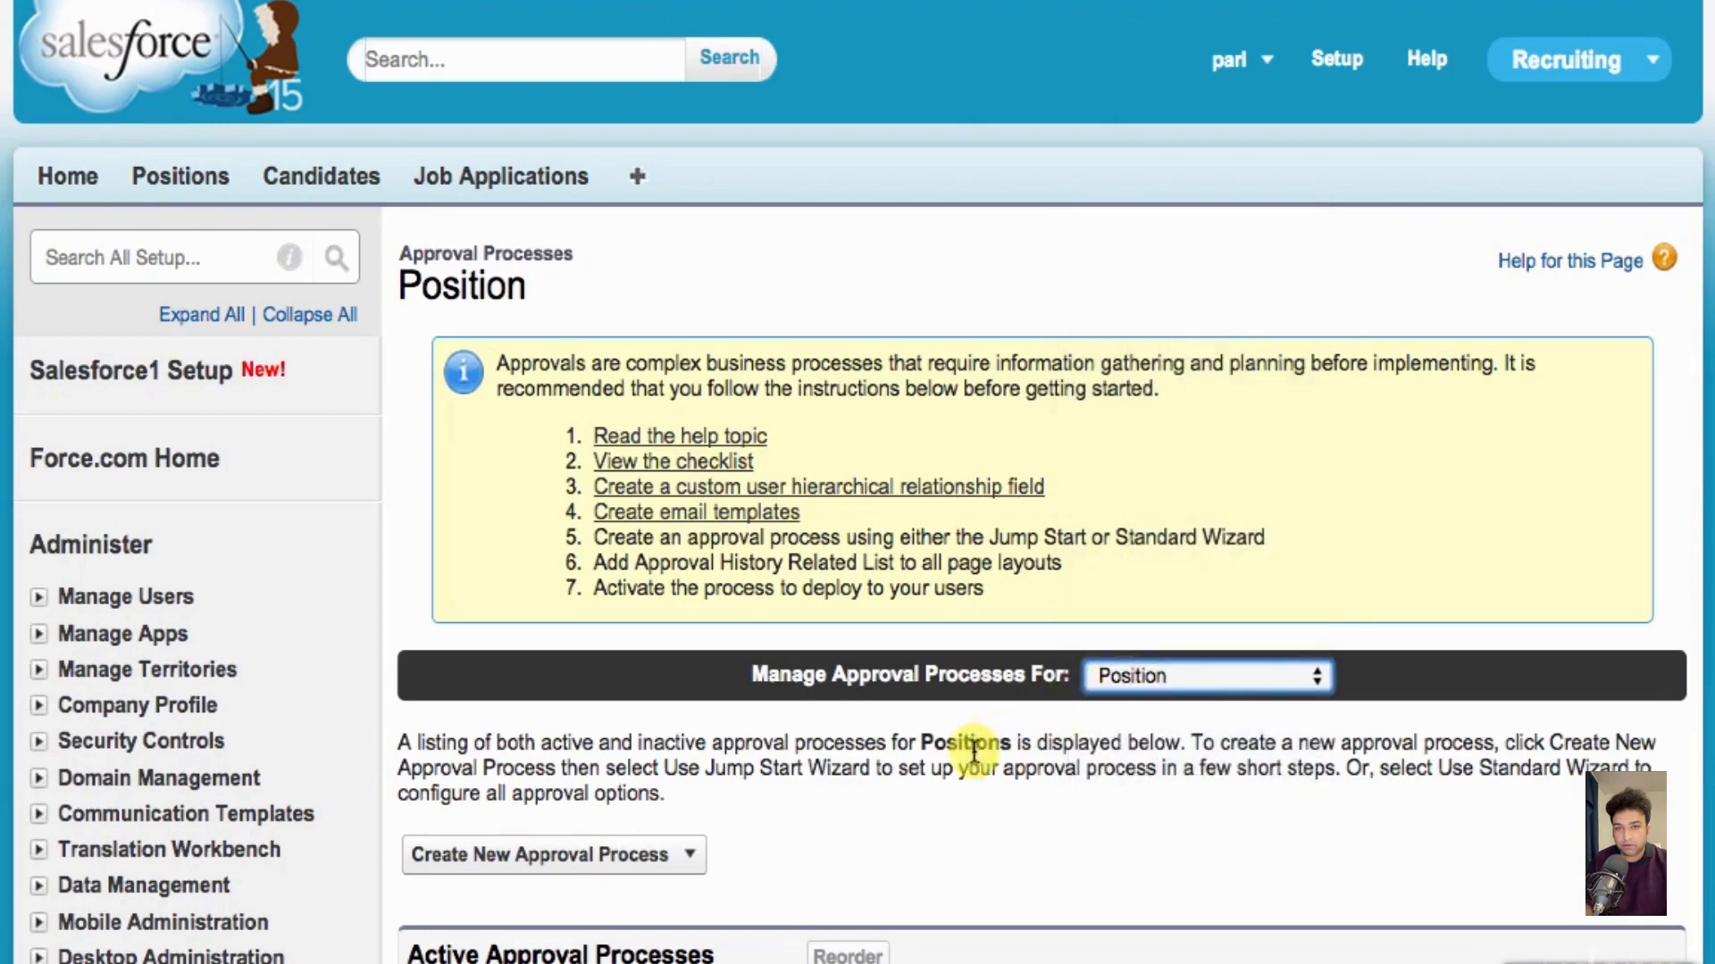
pyautogui.click(694, 854)
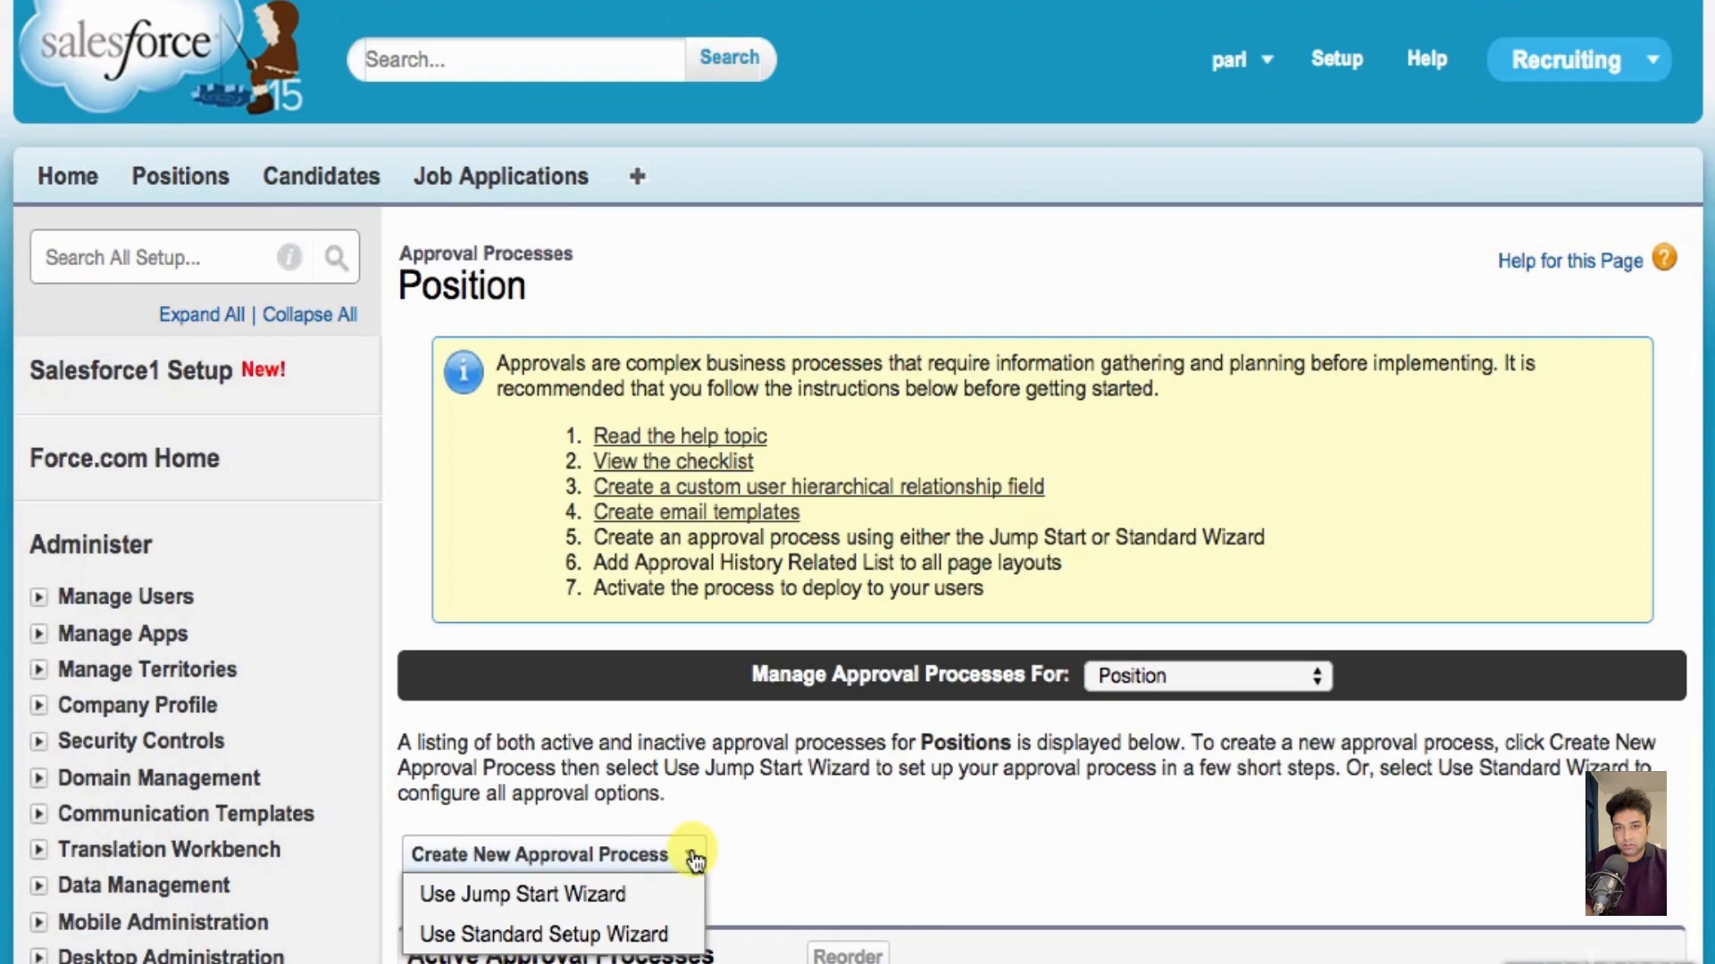
pyautogui.click(641, 934)
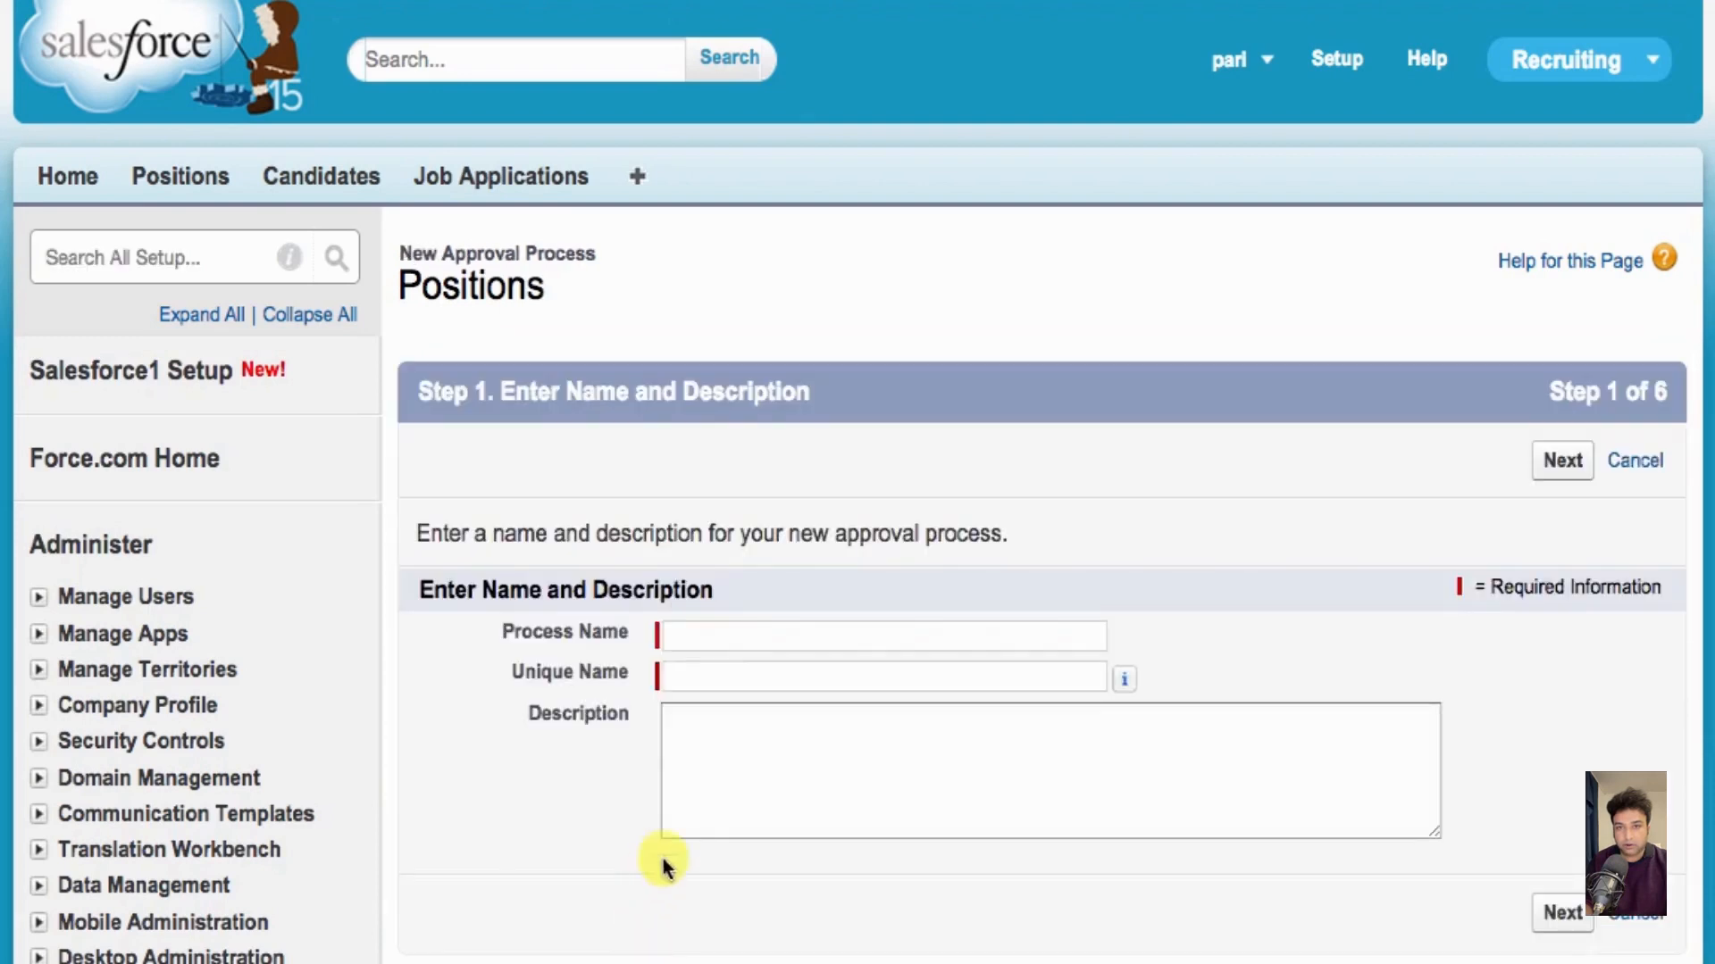
# Step: Name the process 'Approve New Position Record', paste in its description, and continue to entry criteria
pyautogui.click(703, 639)
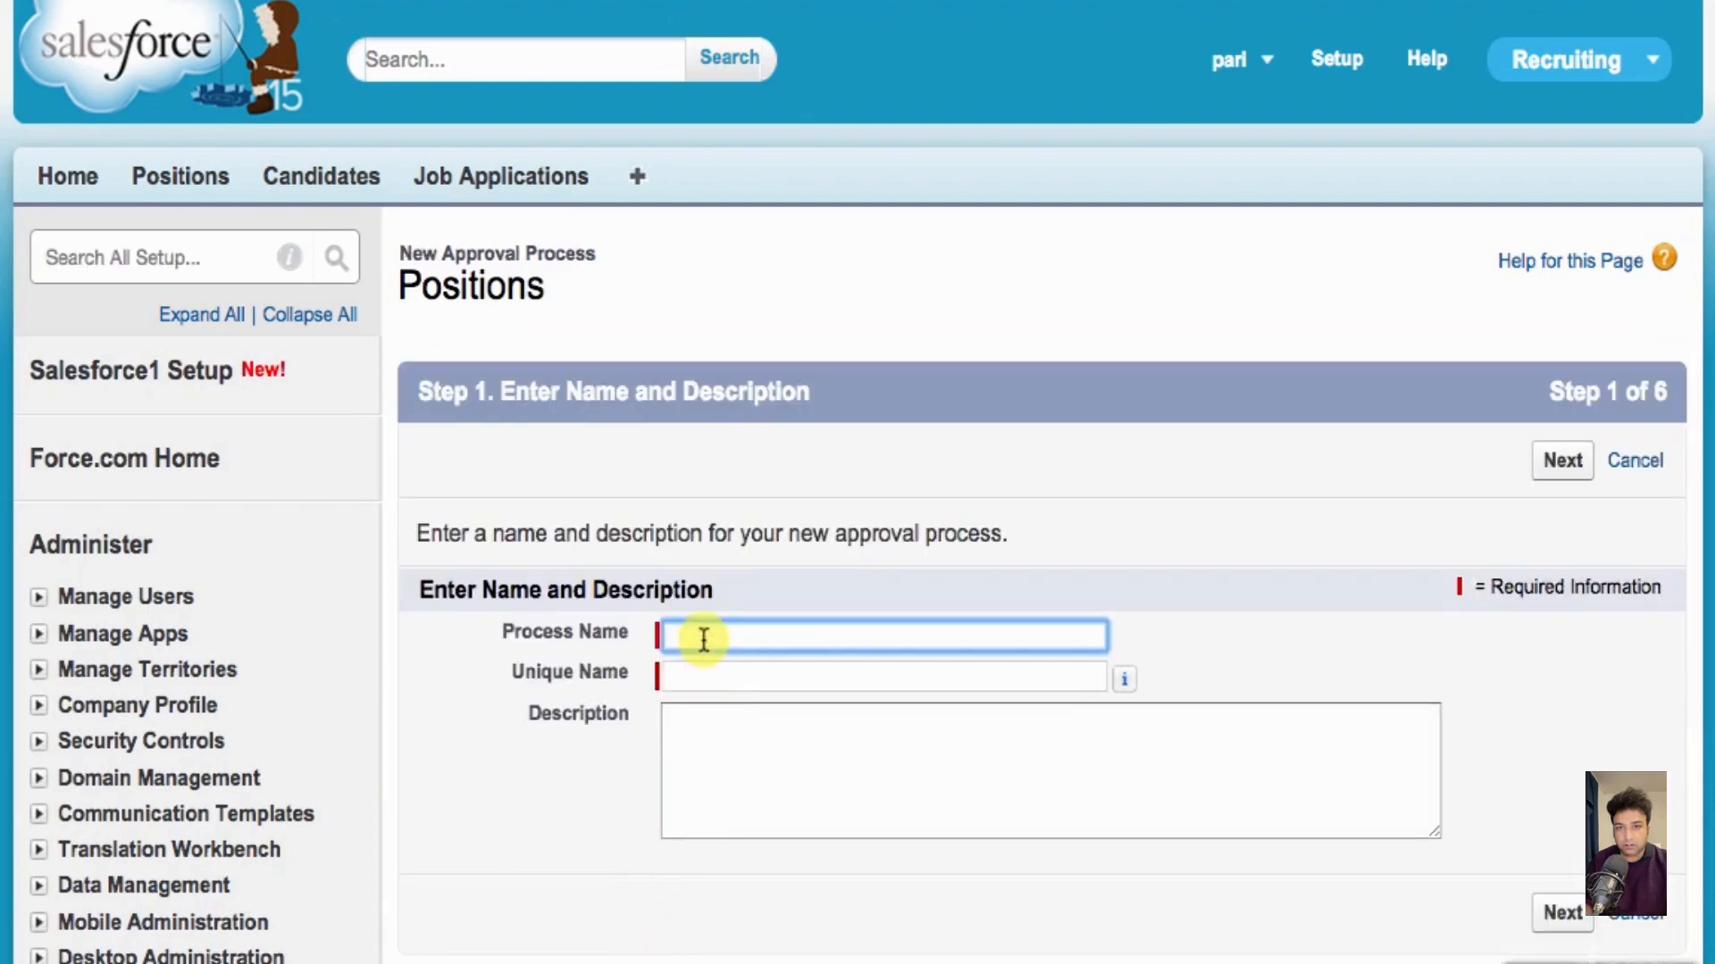
pyautogui.write('Approve New Position ')
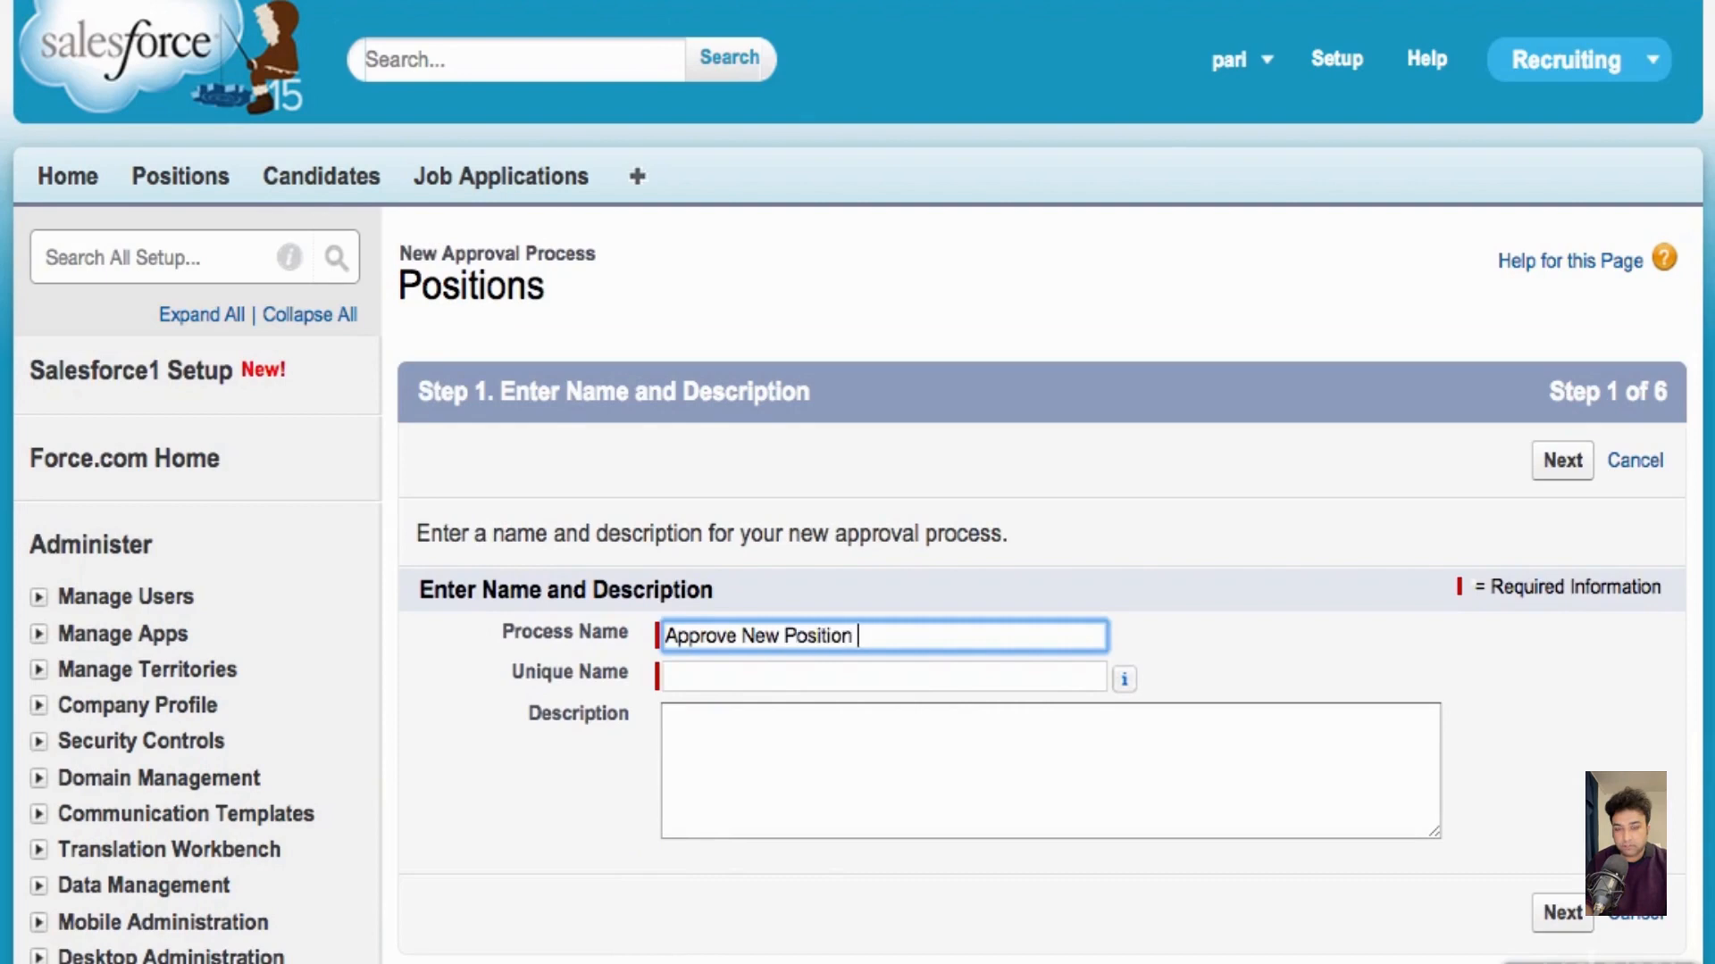
pyautogui.write('Record')
pyautogui.press('Tab')
pyautogui.press('Tab')
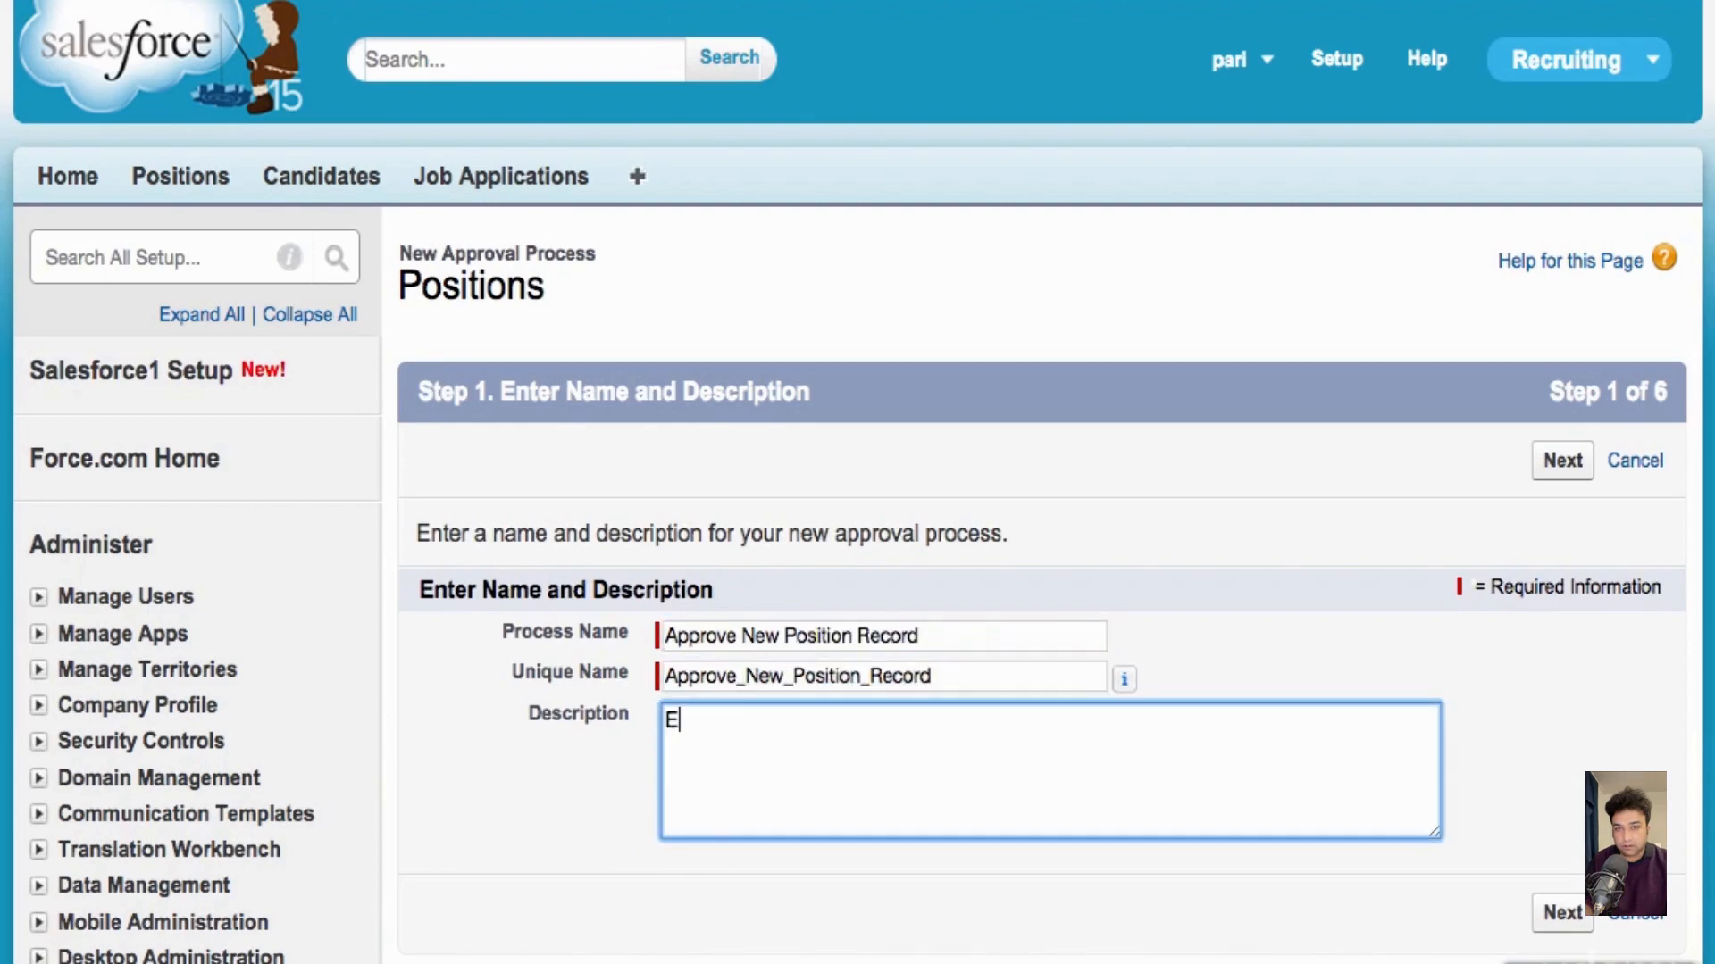
pyautogui.write('Ensure that a manager approves any position that his or her employee creates, and that any position with a minimum salary of more than $150,000 is approved by the CEO.')
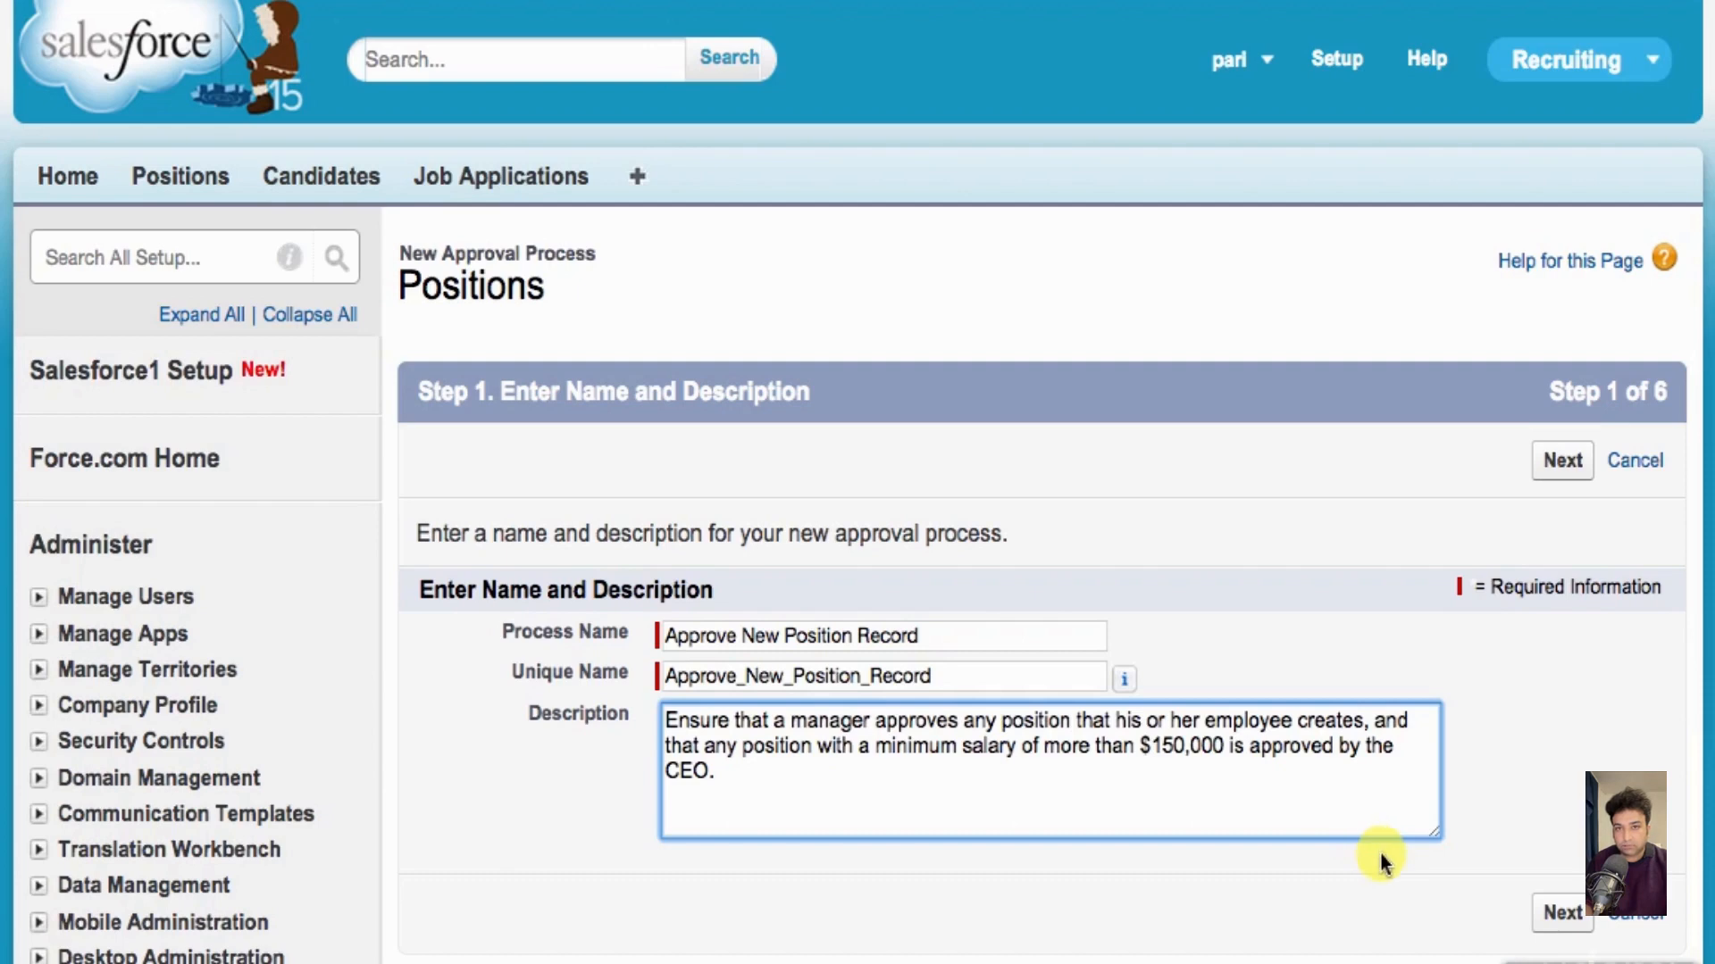
pyautogui.click(1562, 912)
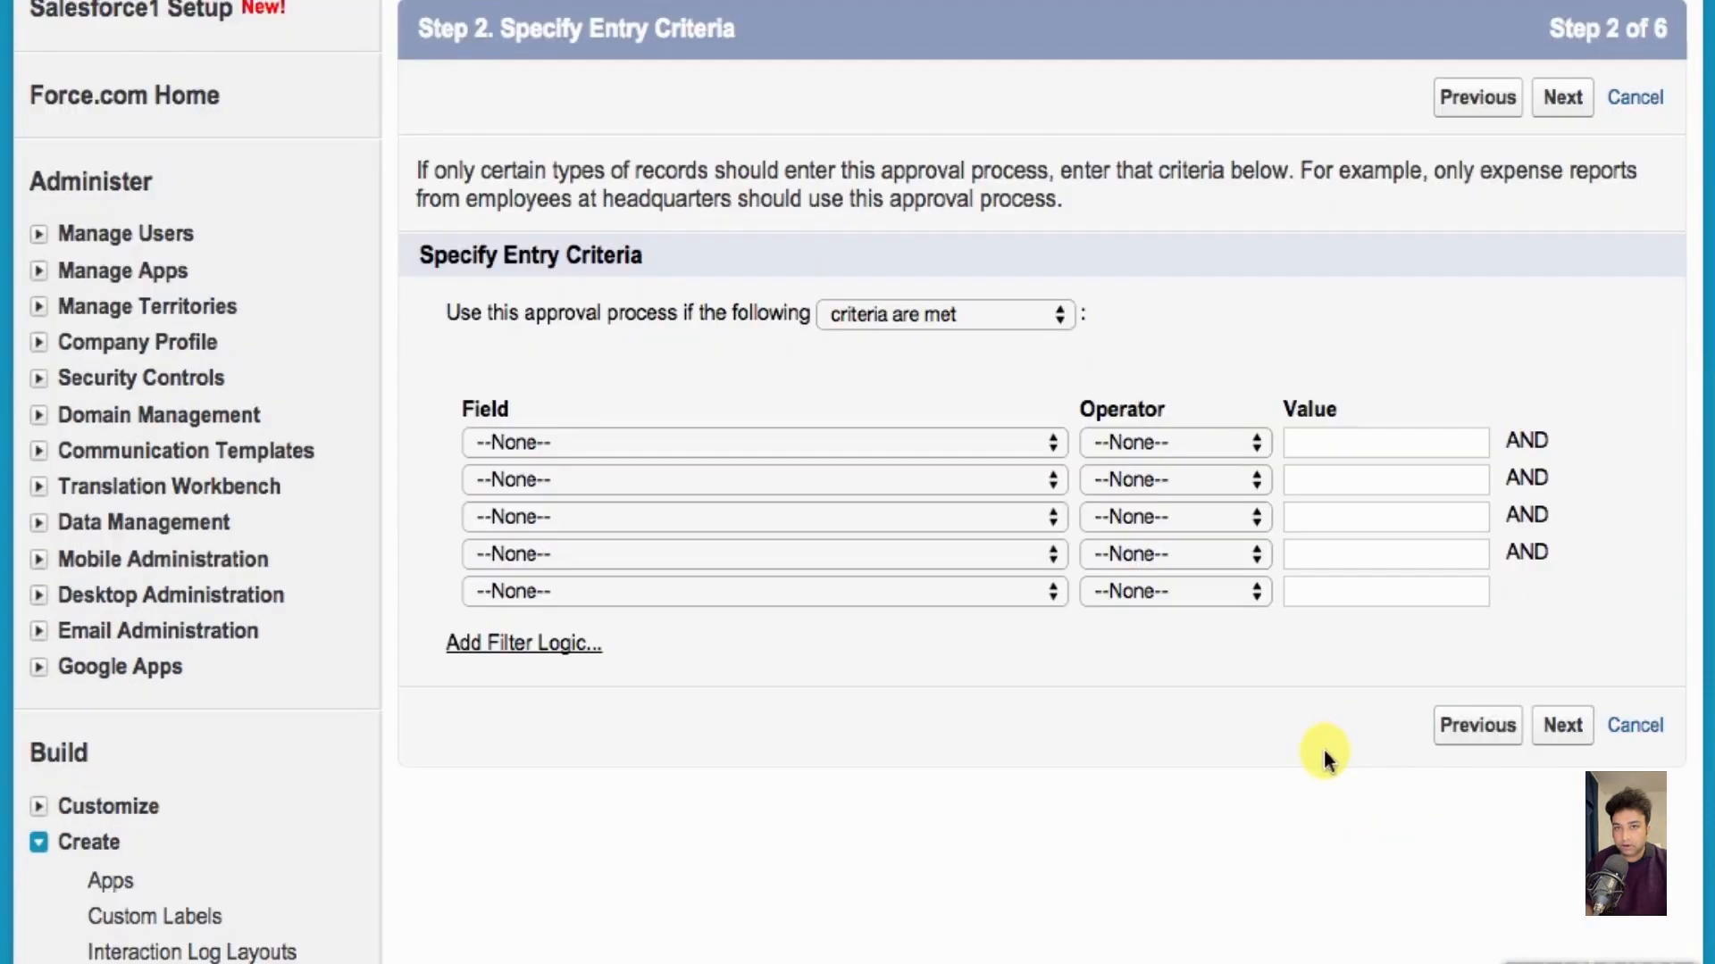
# Step: Set the first entry criterion to Position: Status equals New Position
pyautogui.click(1052, 443)
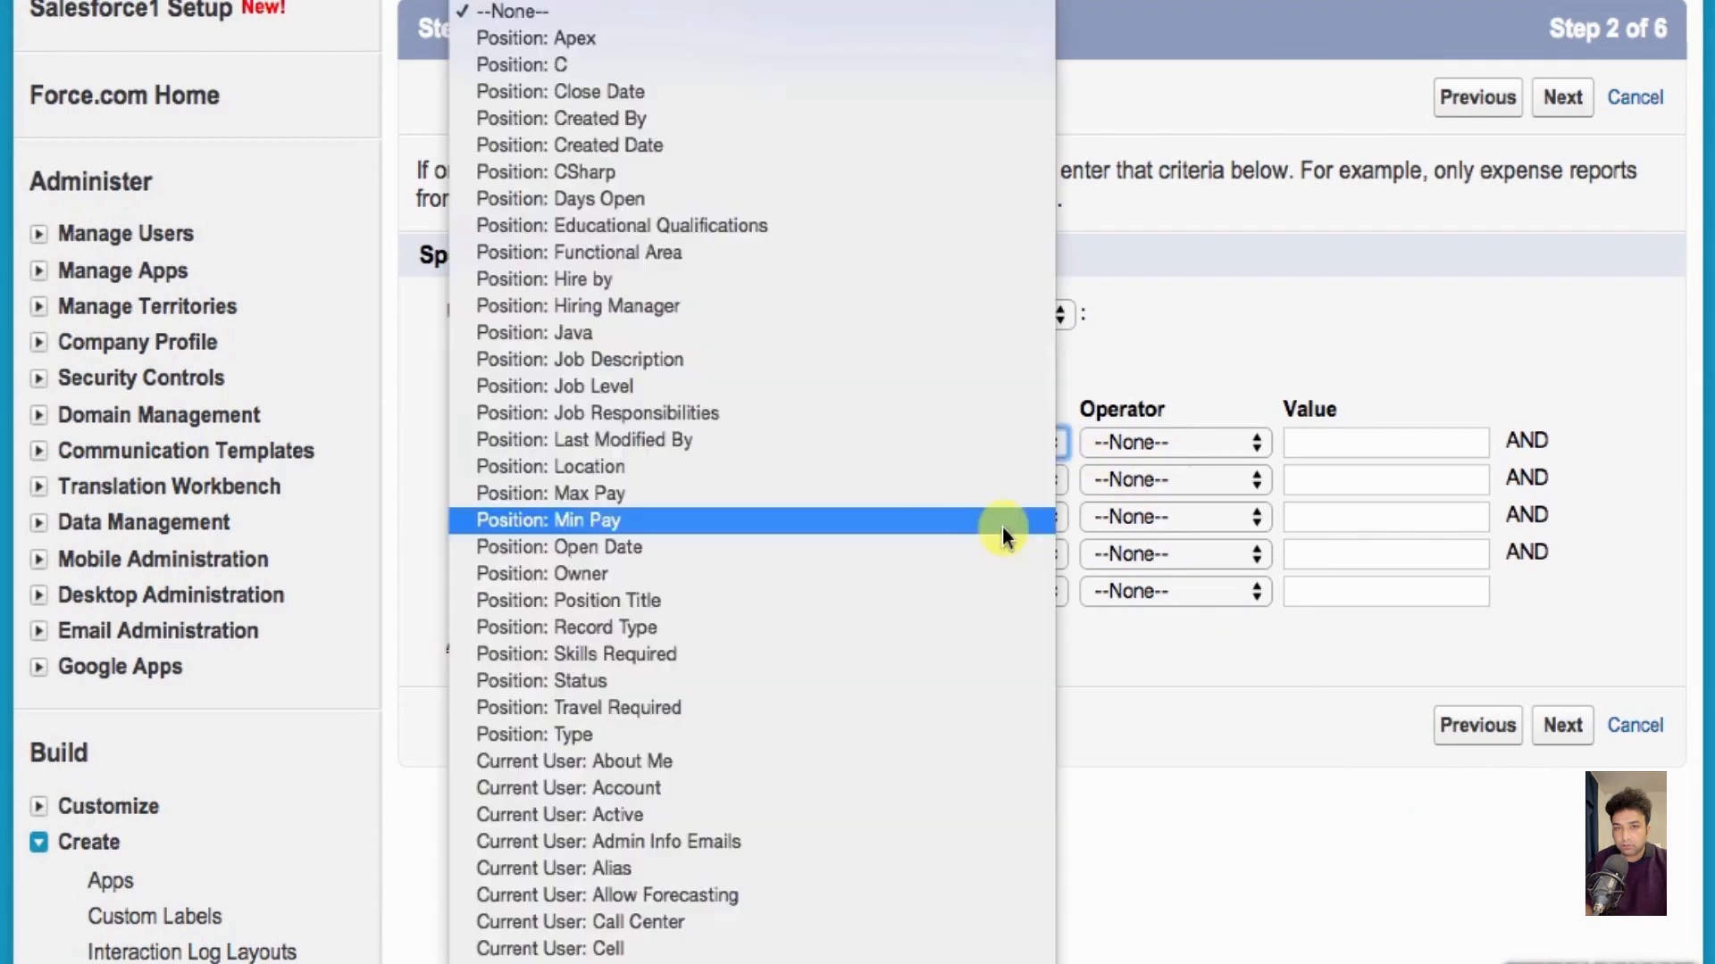
pyautogui.click(993, 679)
pyautogui.click(1203, 442)
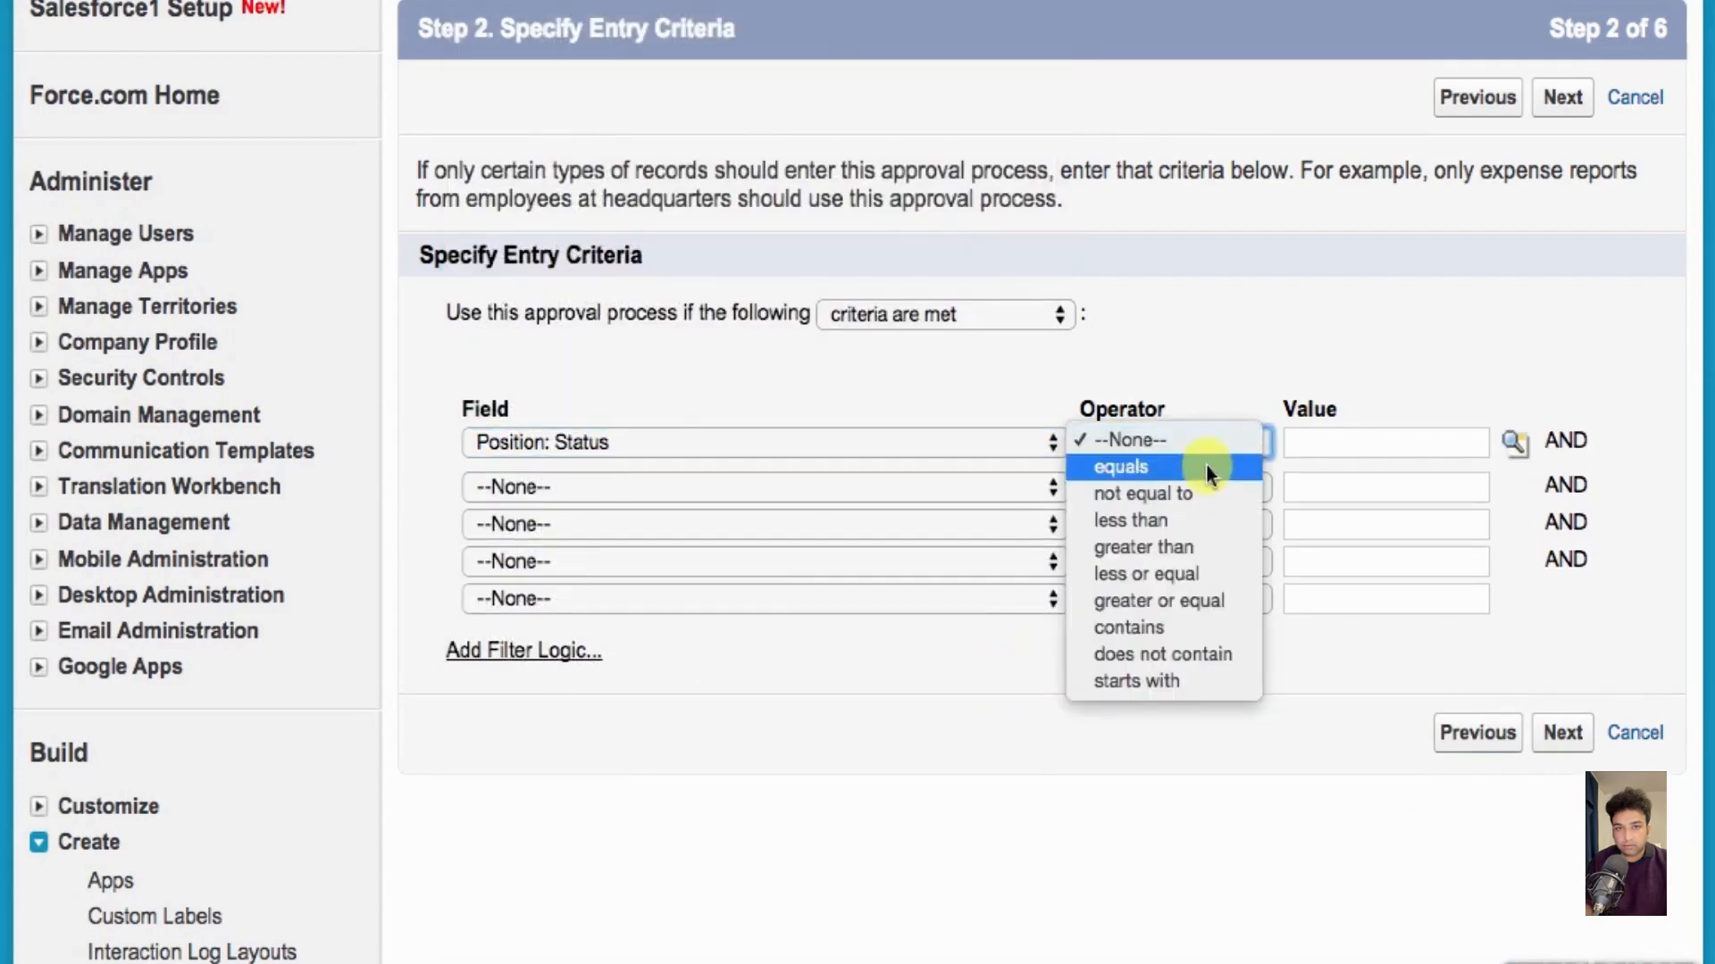
pyautogui.click(1206, 471)
pyautogui.click(1515, 443)
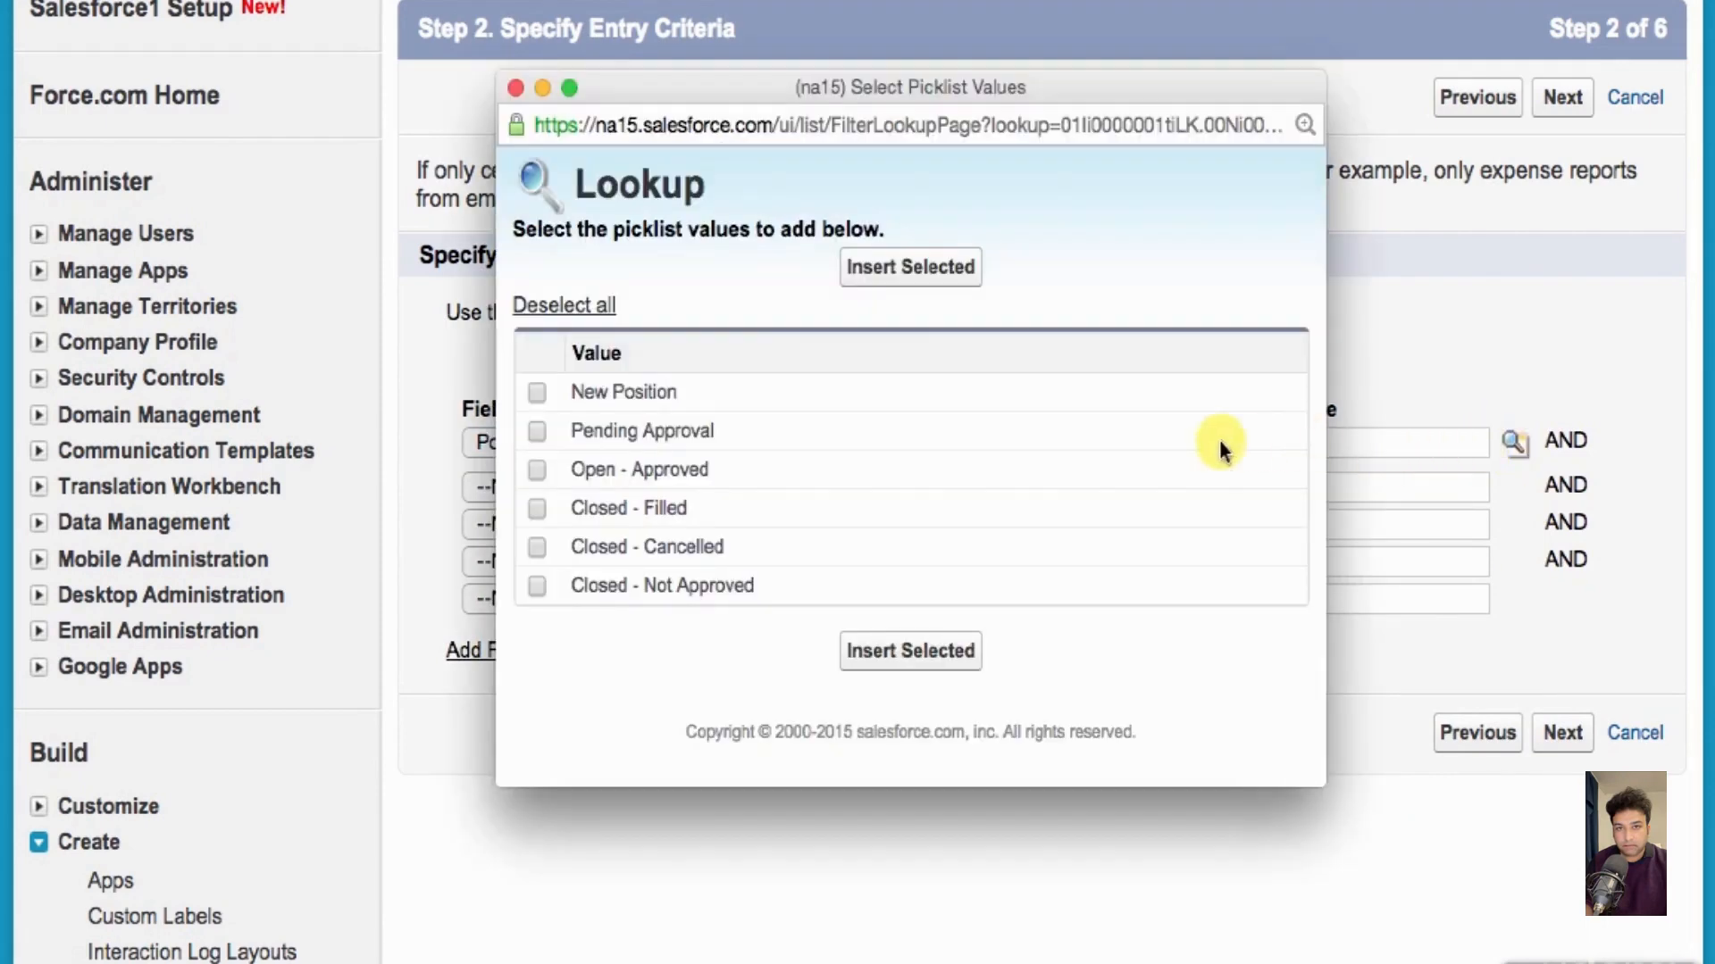
pyautogui.click(537, 395)
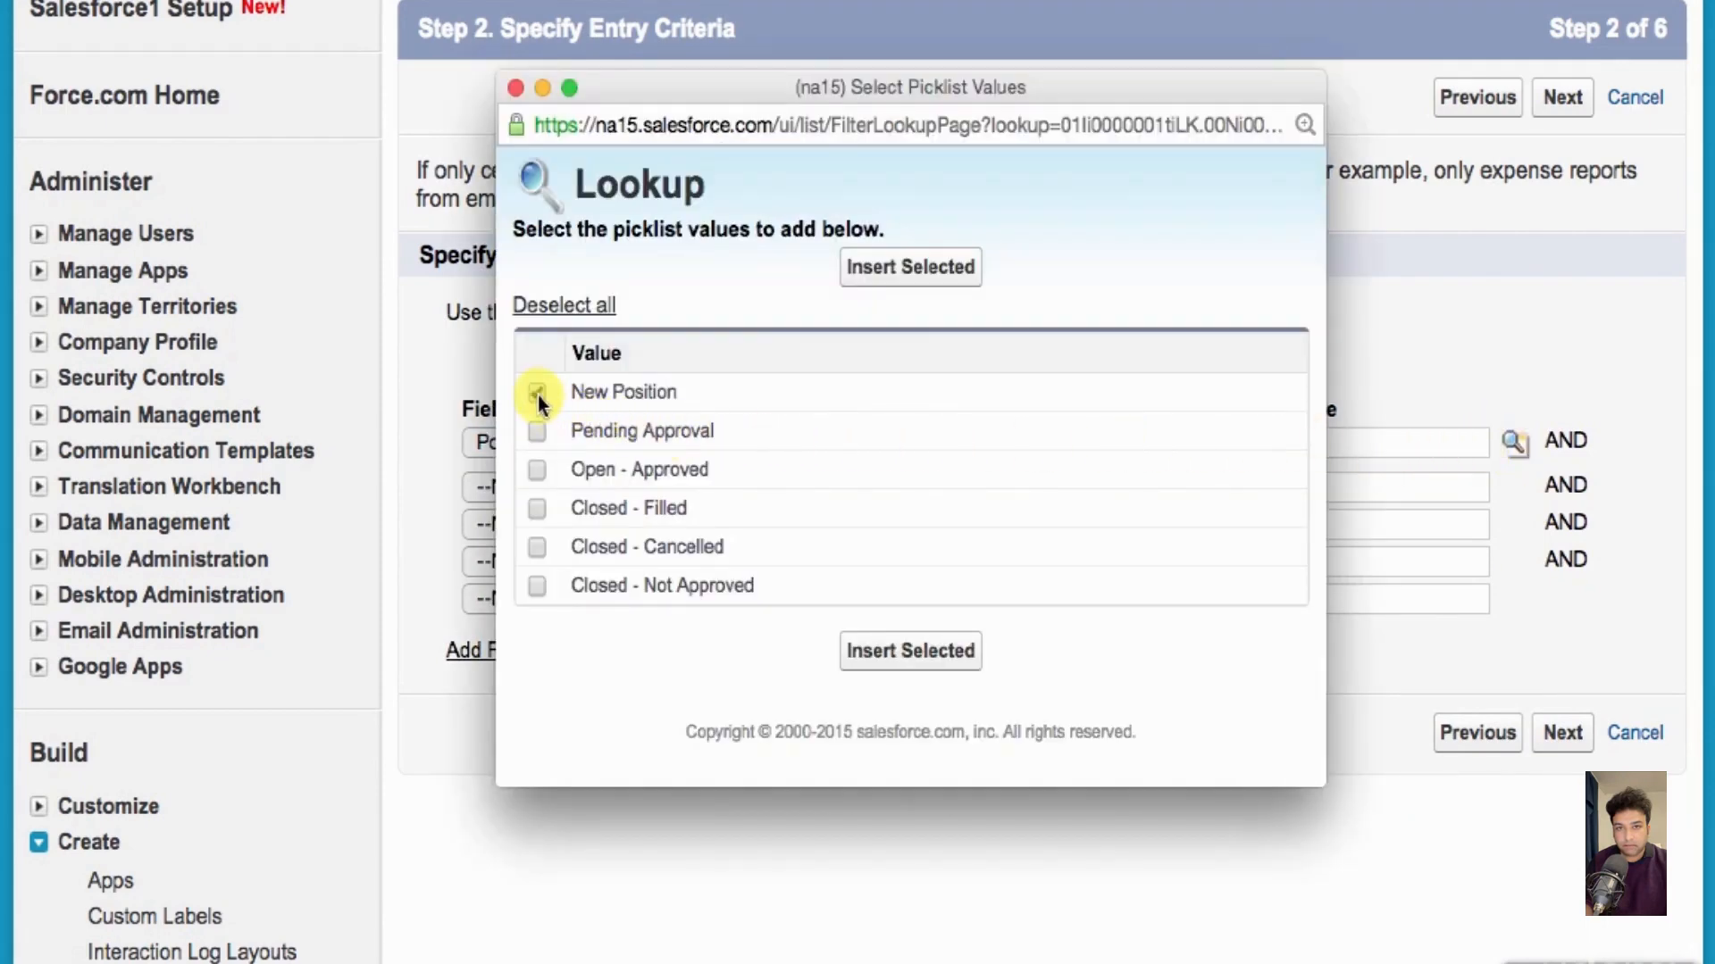
pyautogui.click(882, 656)
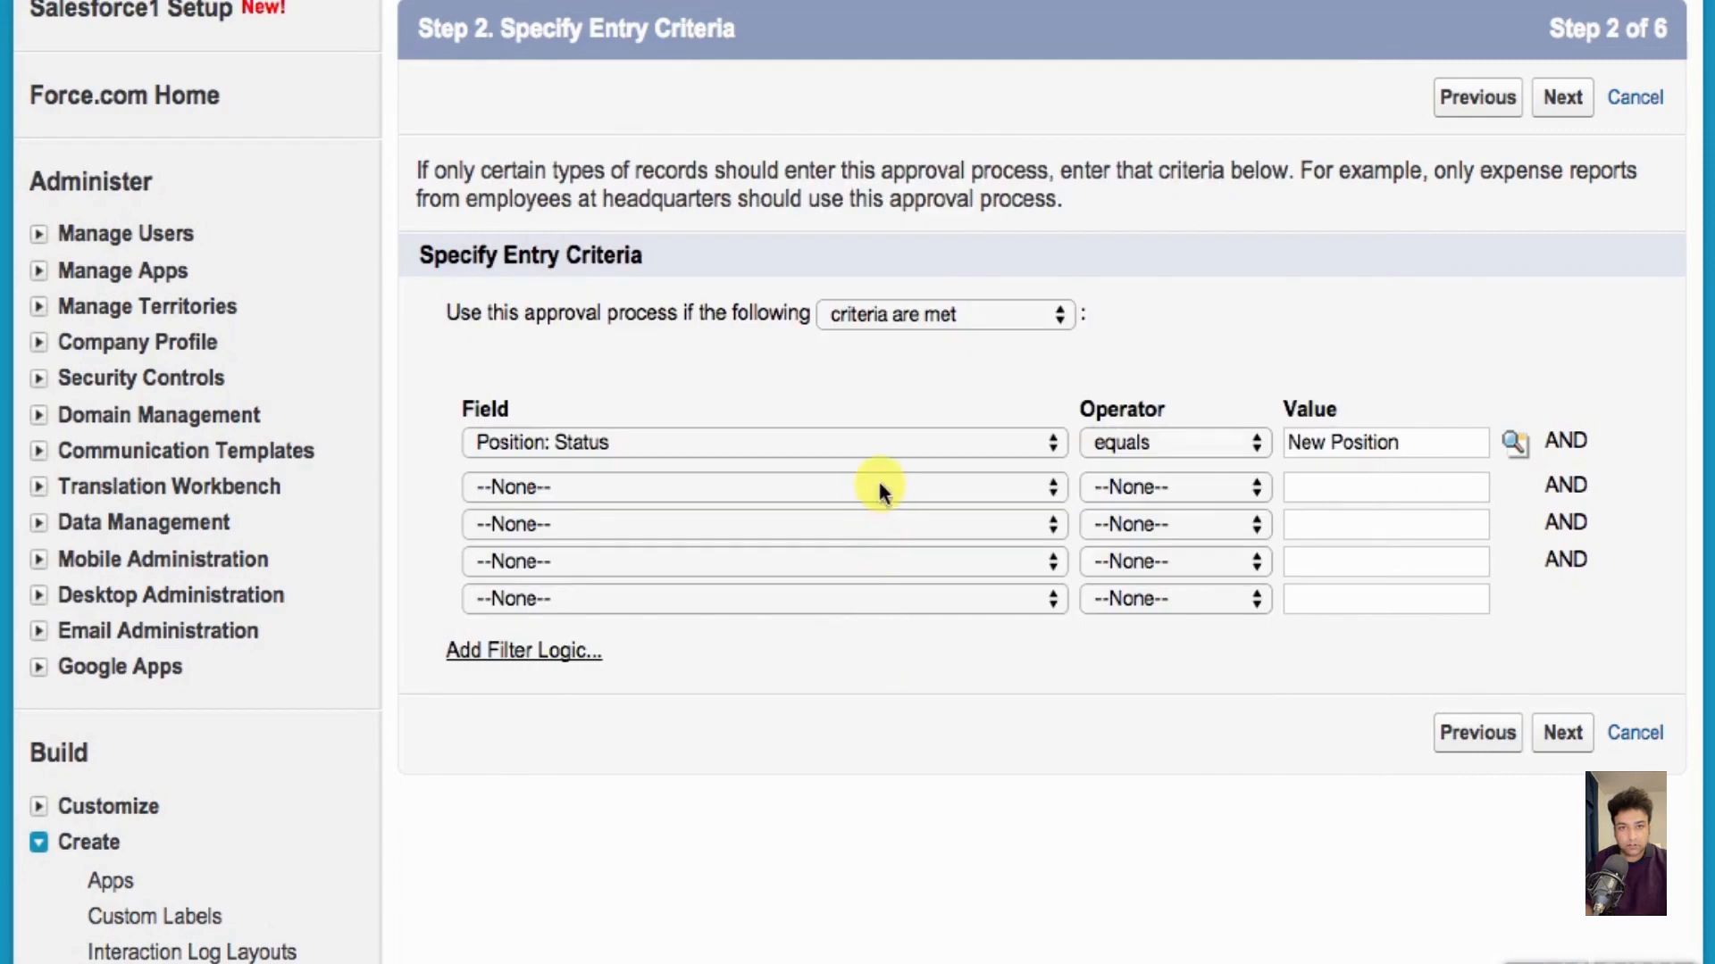
# Step: Add a second criterion, Position: Owner not equal to a specific user, and continue
pyautogui.click(877, 487)
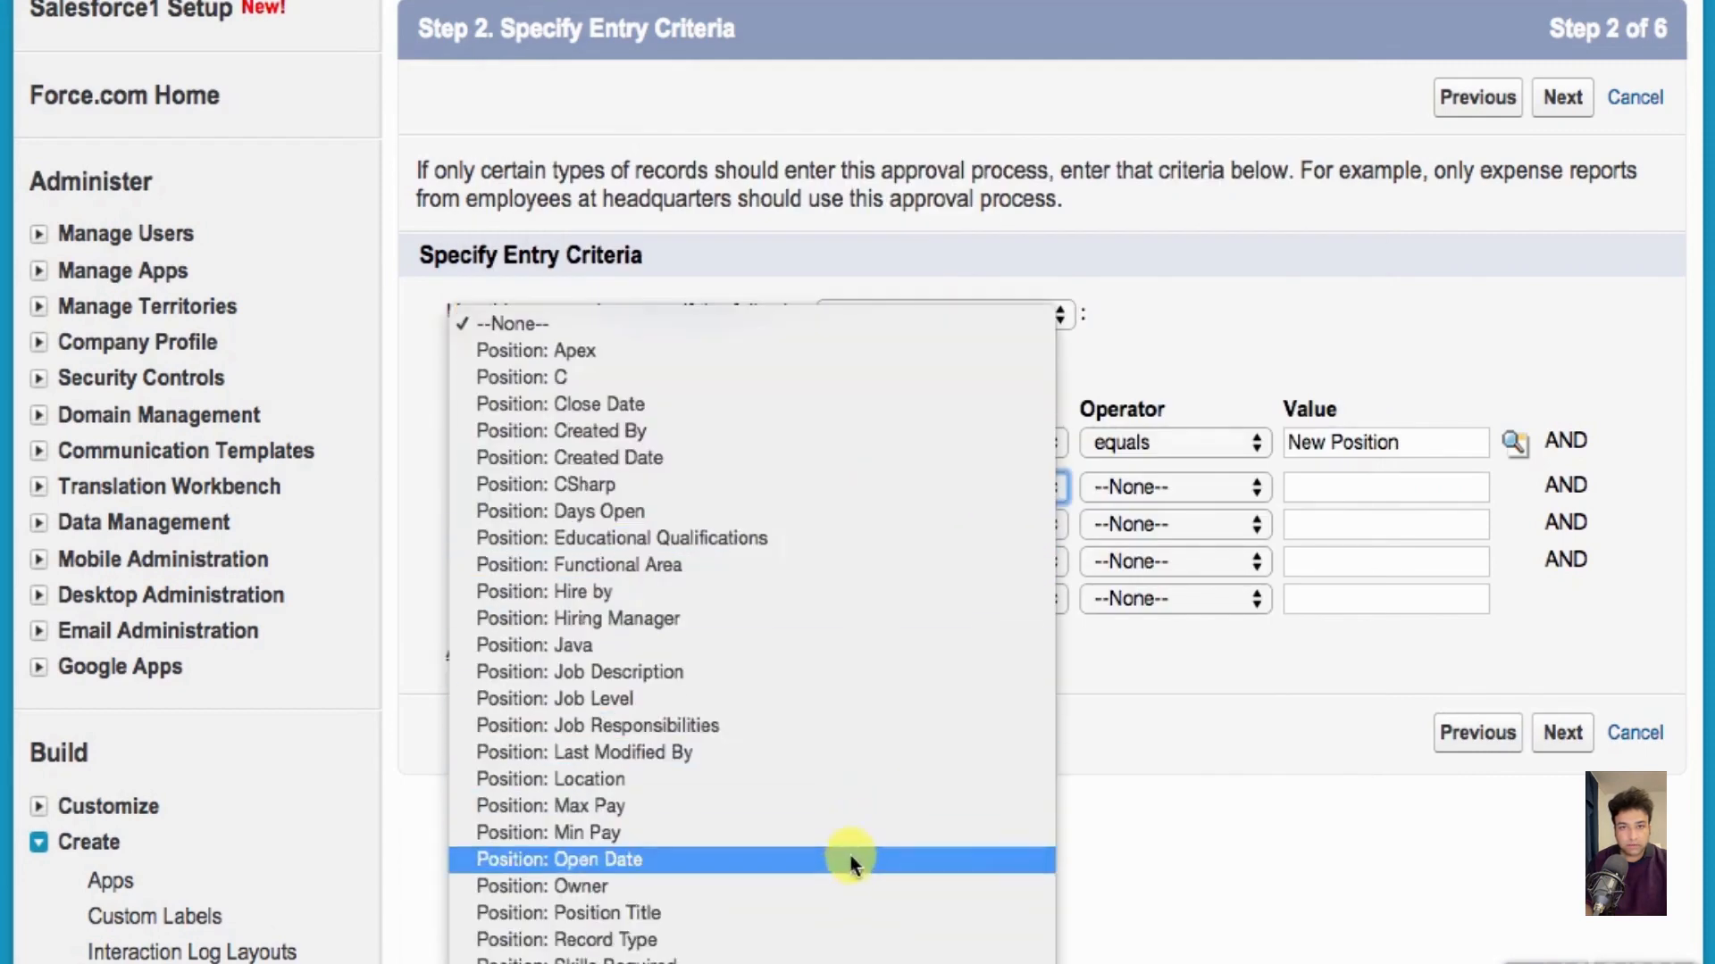
pyautogui.click(847, 881)
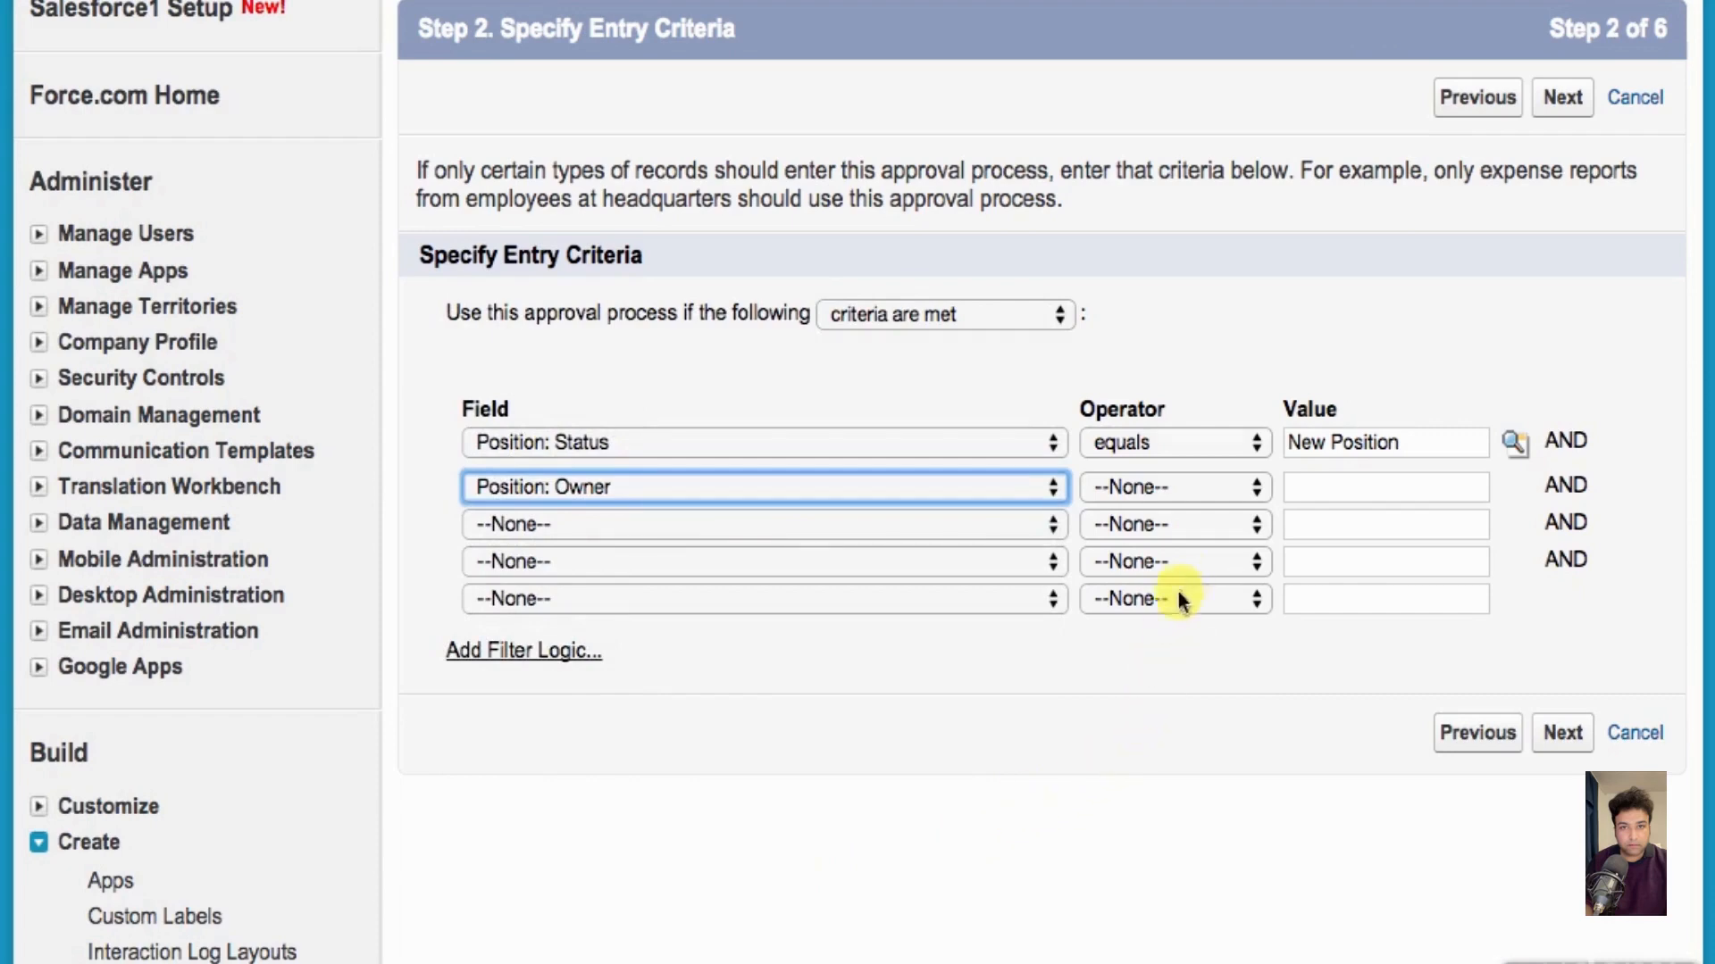
pyautogui.click(1193, 491)
pyautogui.click(1200, 533)
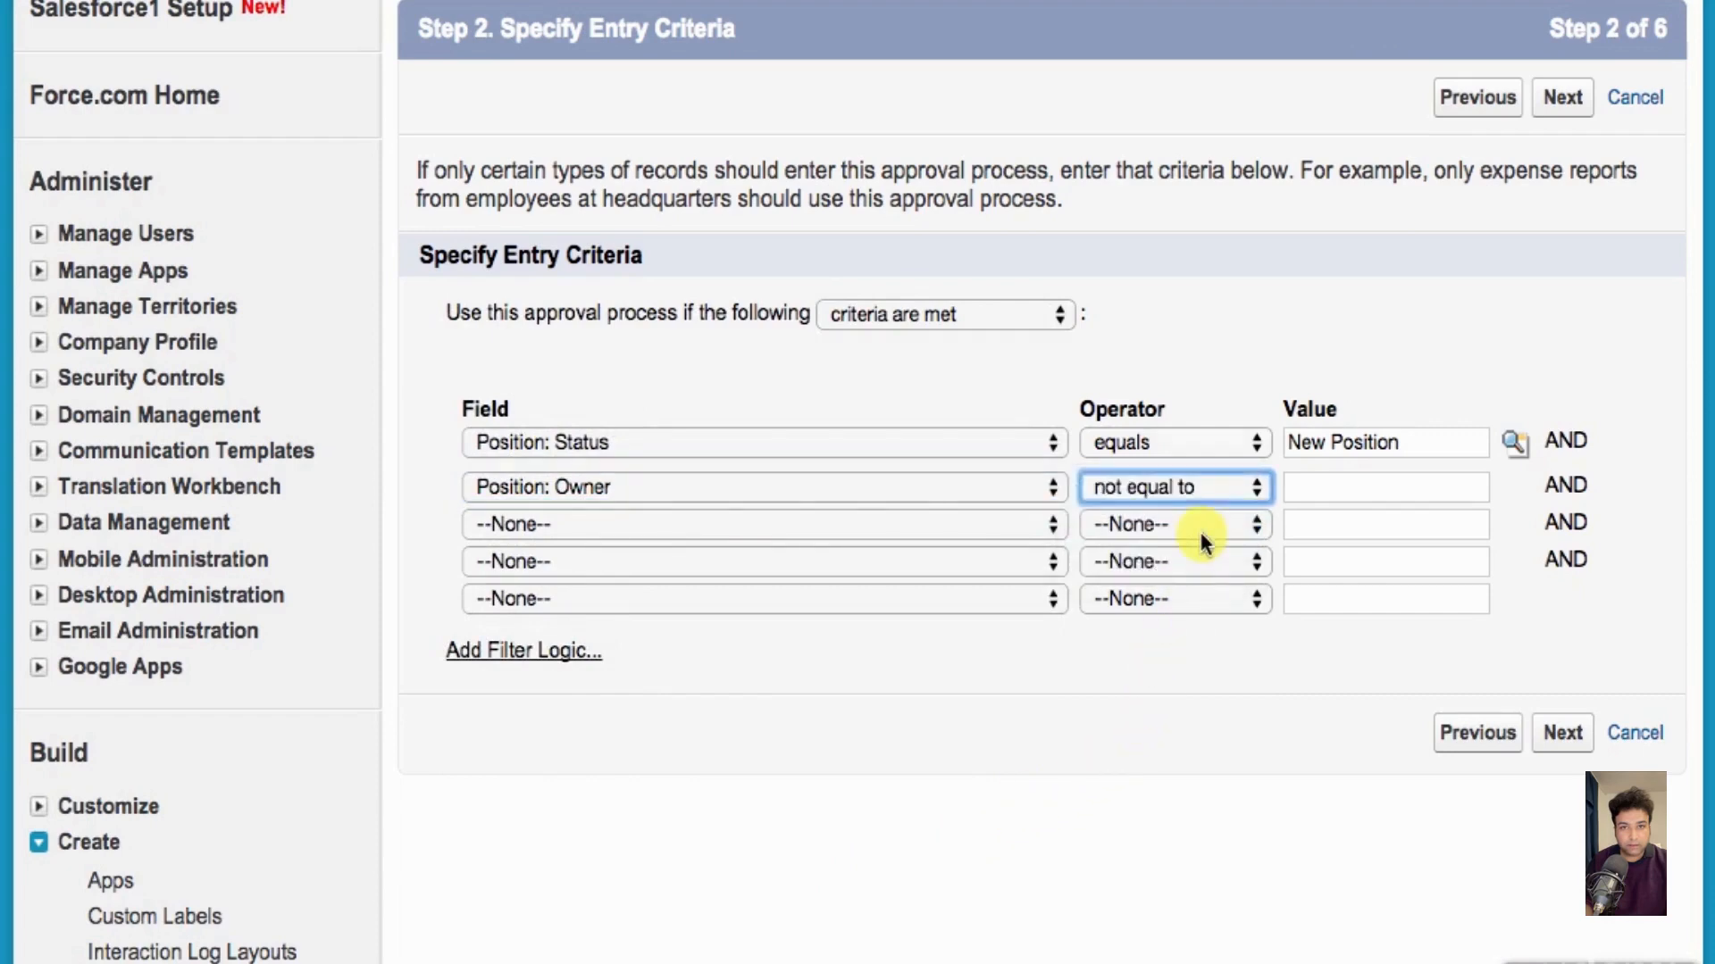
pyautogui.click(1329, 486)
pyautogui.write('Antony')
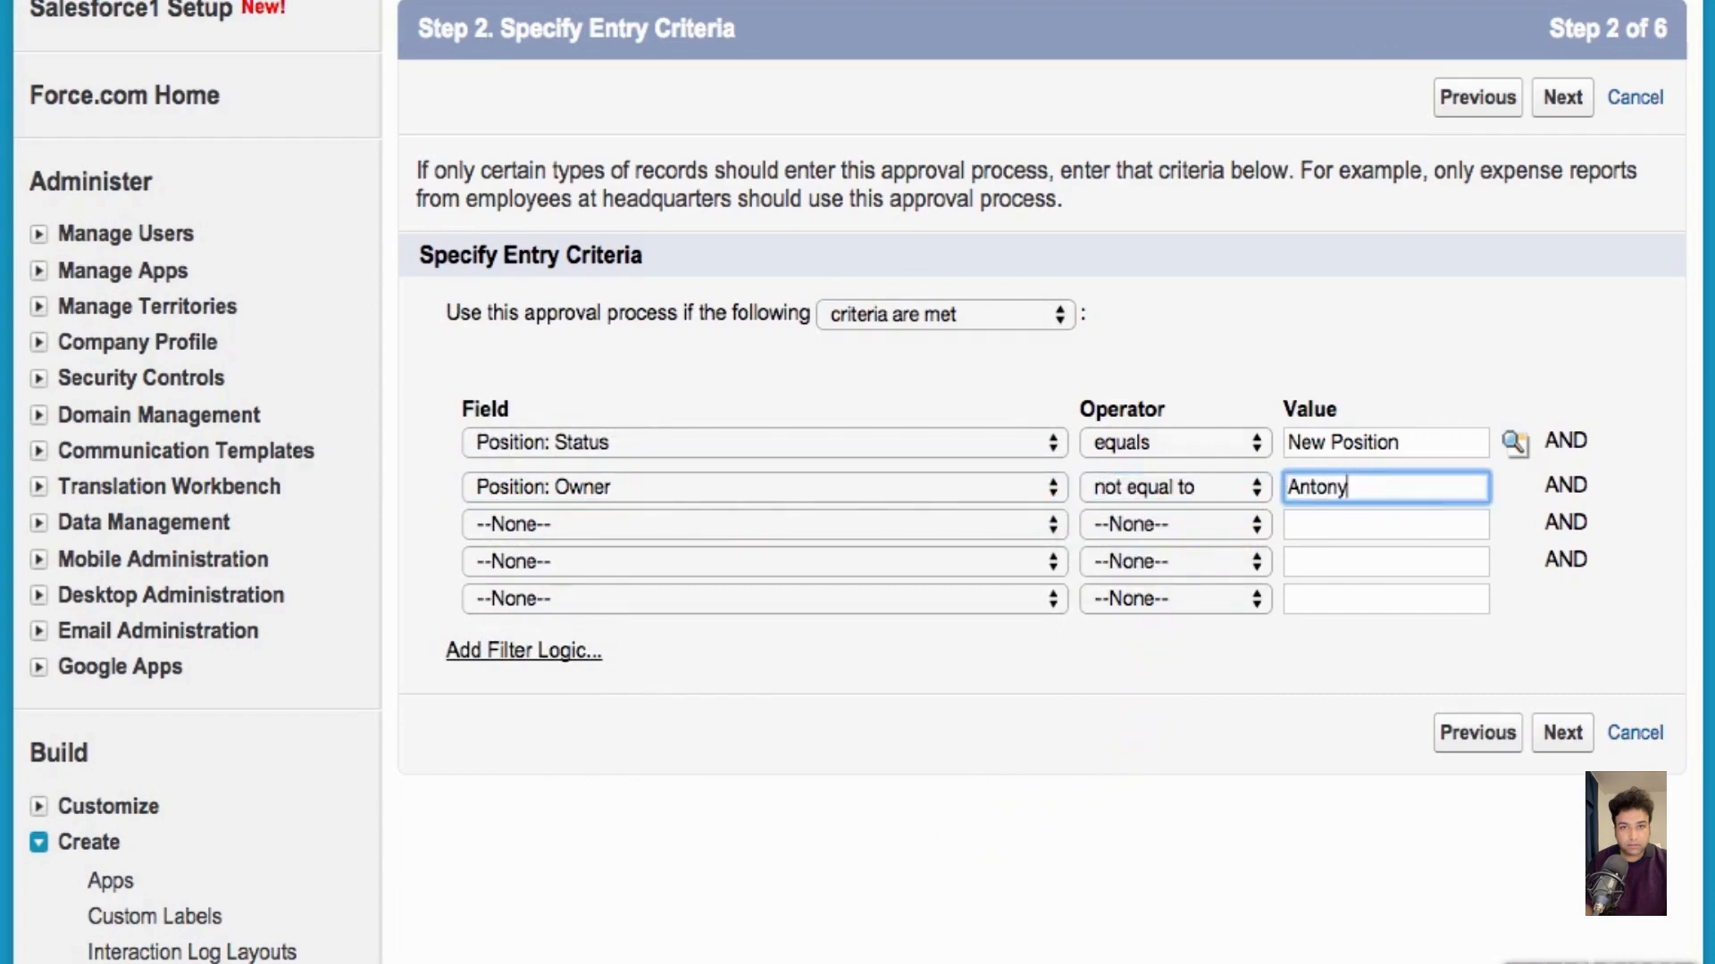
pyautogui.click(1396, 651)
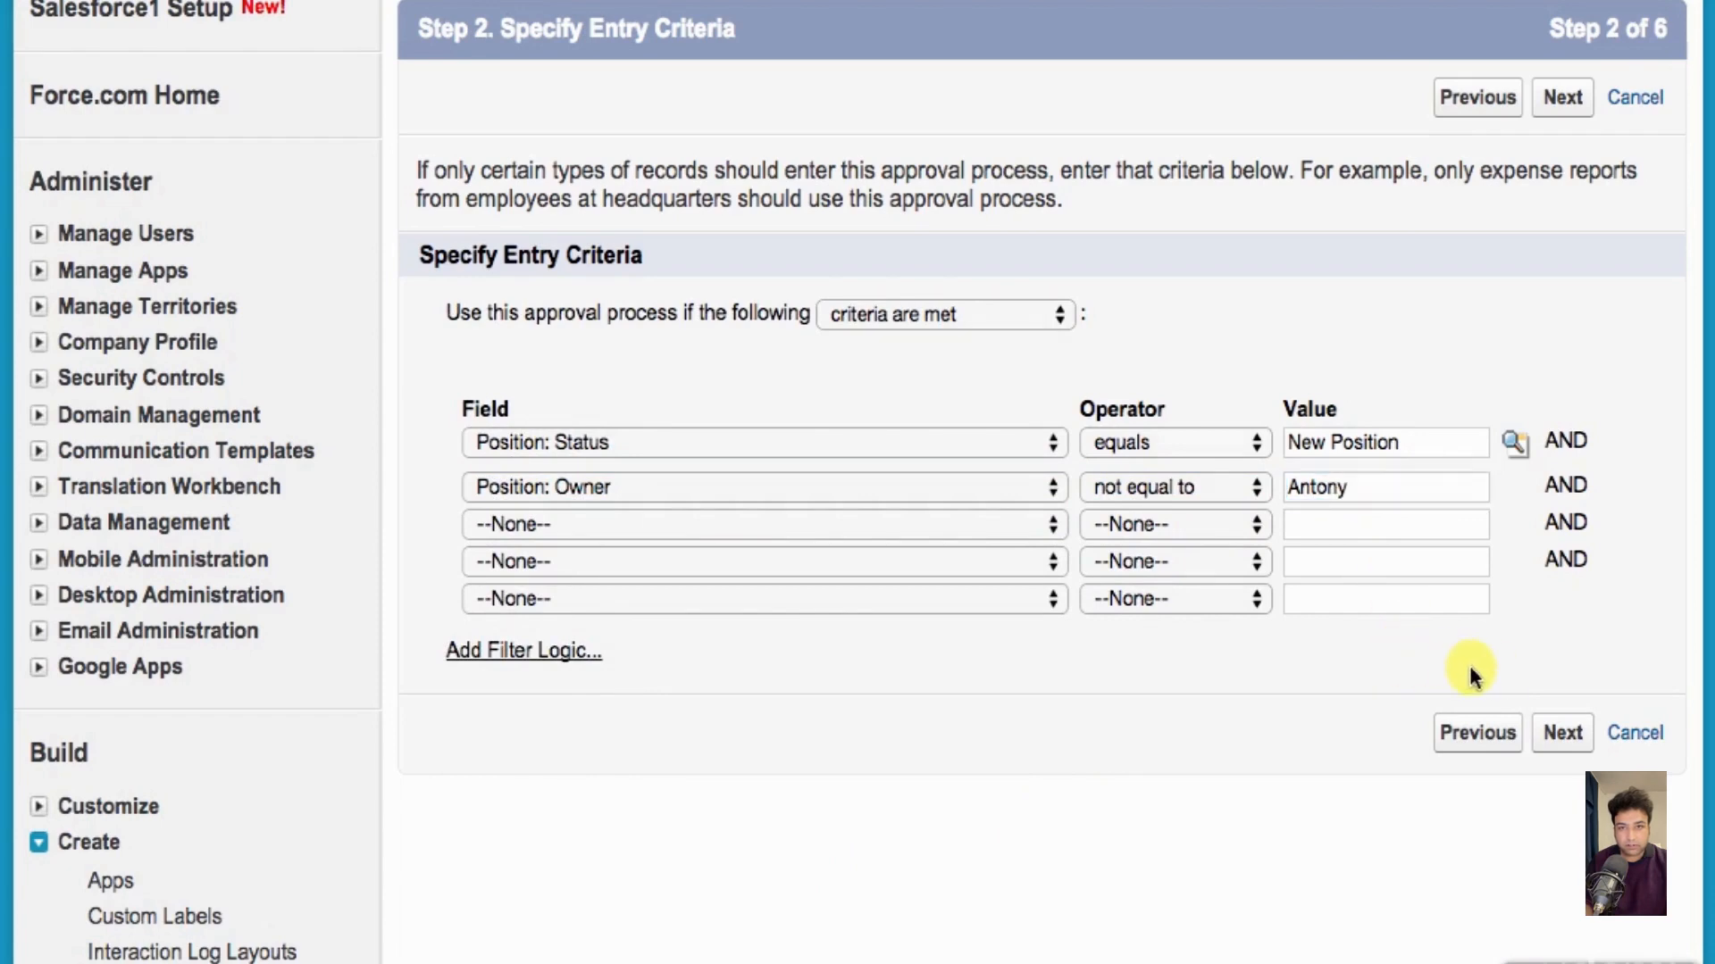
pyautogui.click(1558, 734)
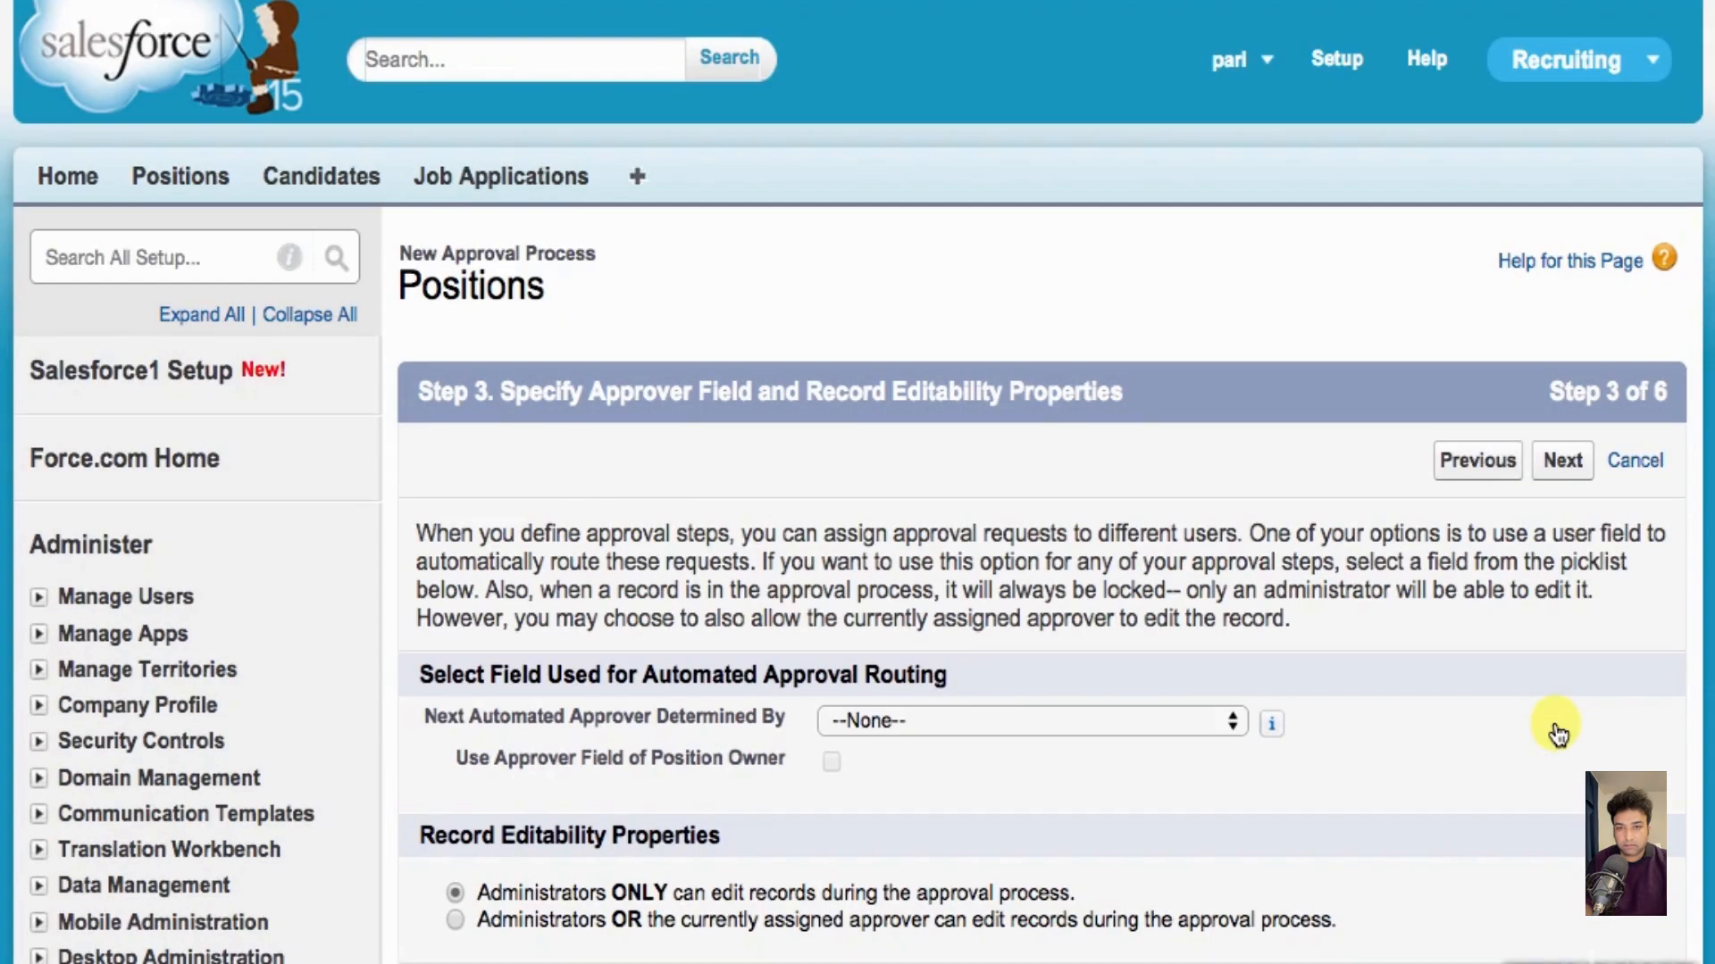
# Step: Set Manager as the next automated approver and use the Position Owner's approver field
pyautogui.click(1231, 725)
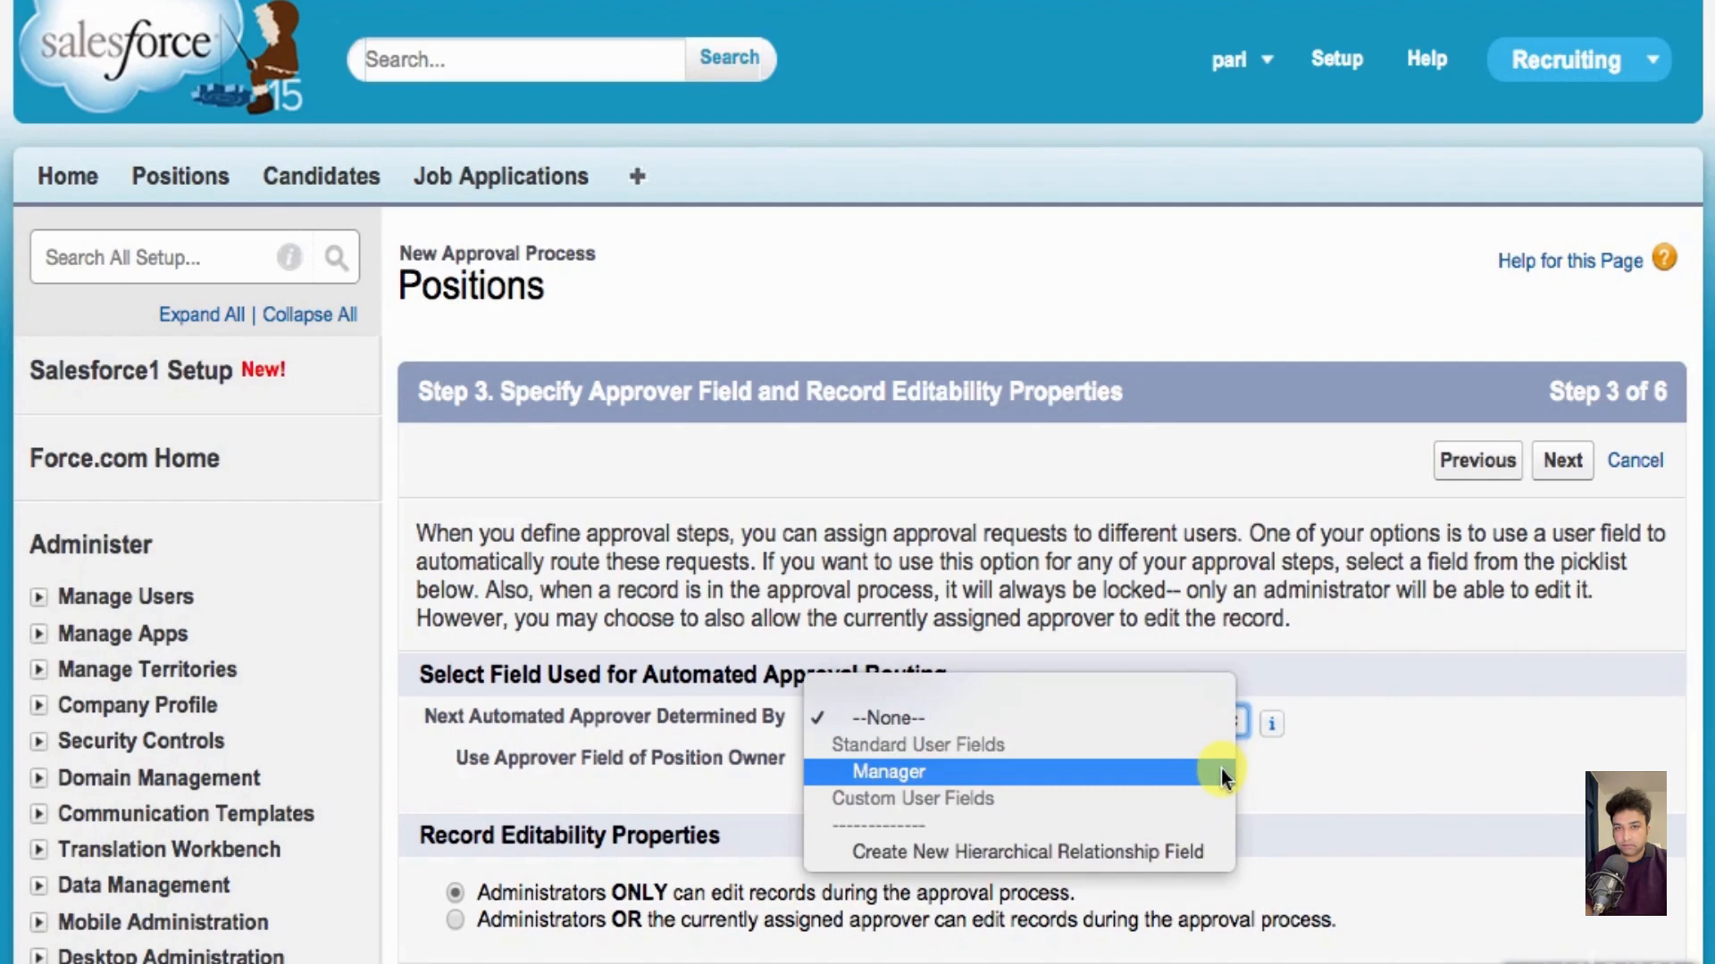
pyautogui.click(1219, 769)
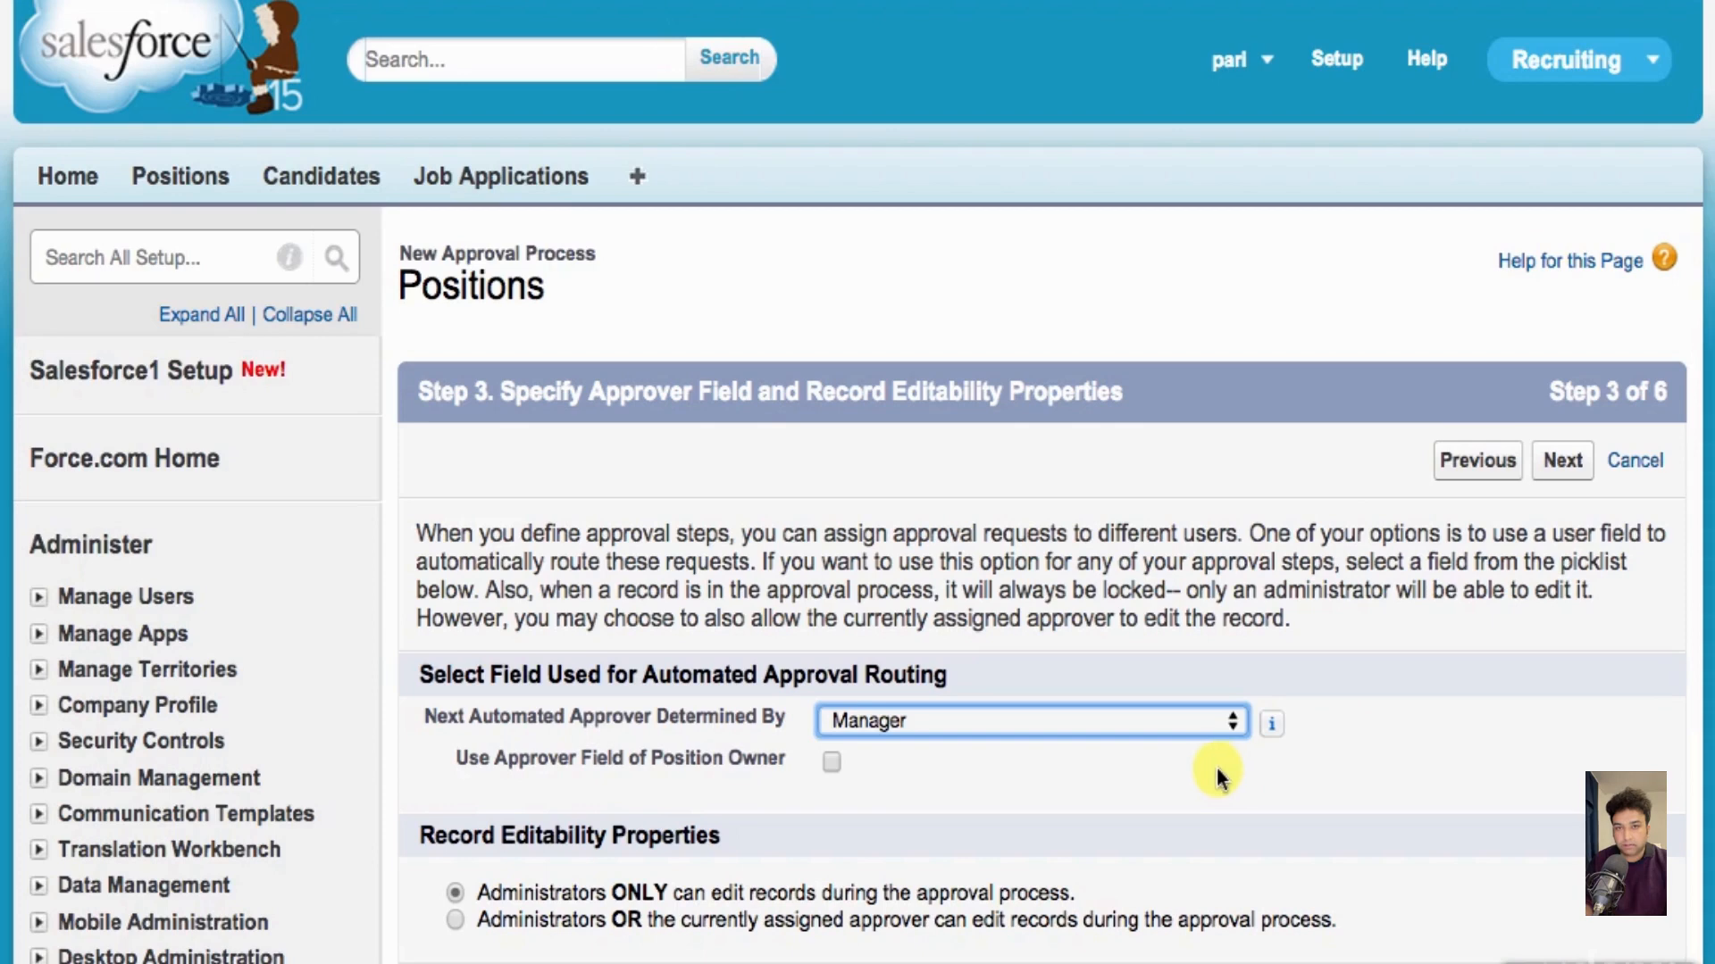
pyautogui.click(1213, 723)
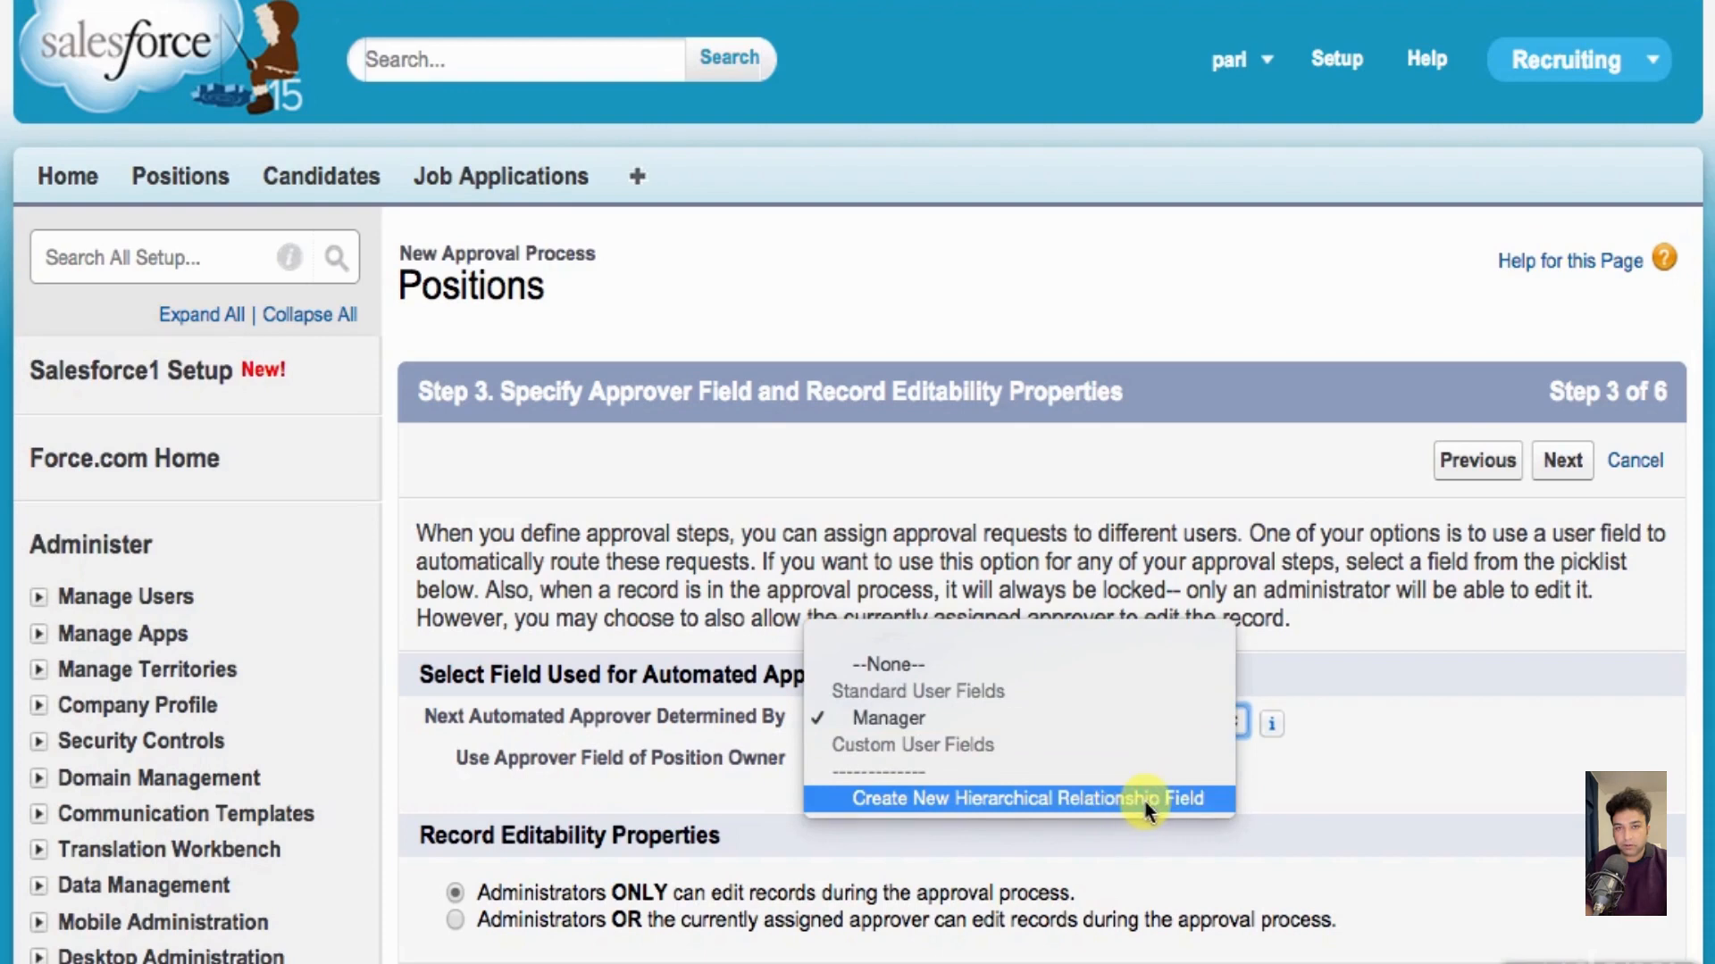
pyautogui.click(1256, 800)
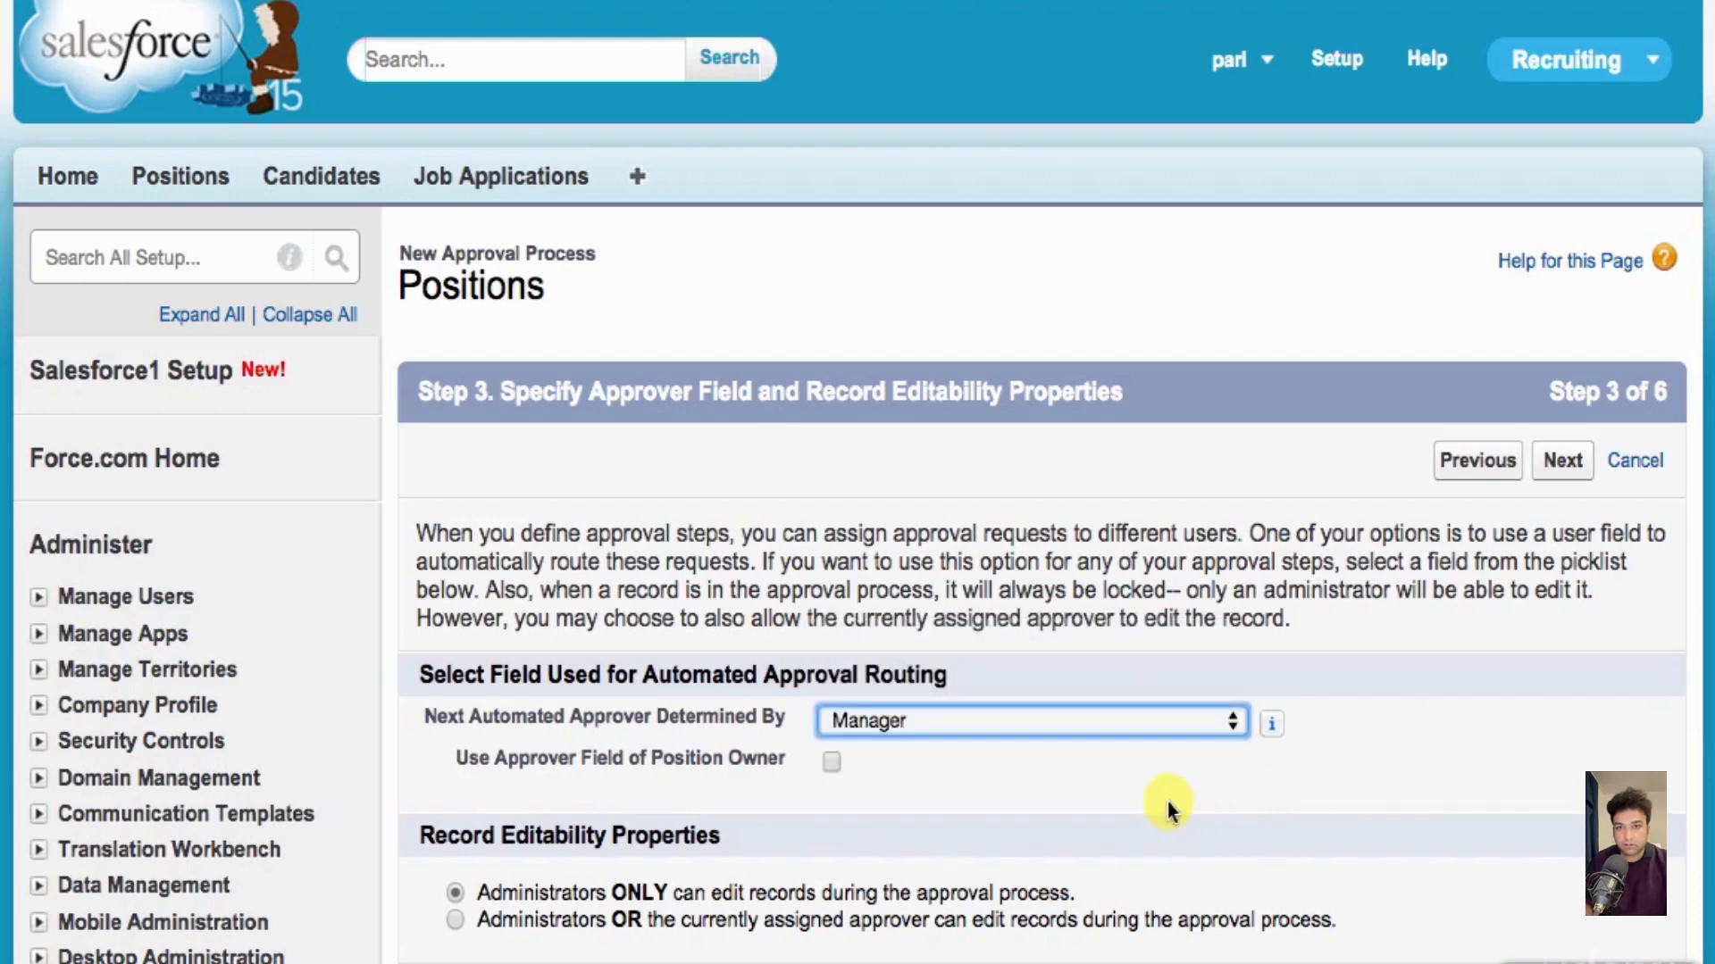
pyautogui.click(832, 764)
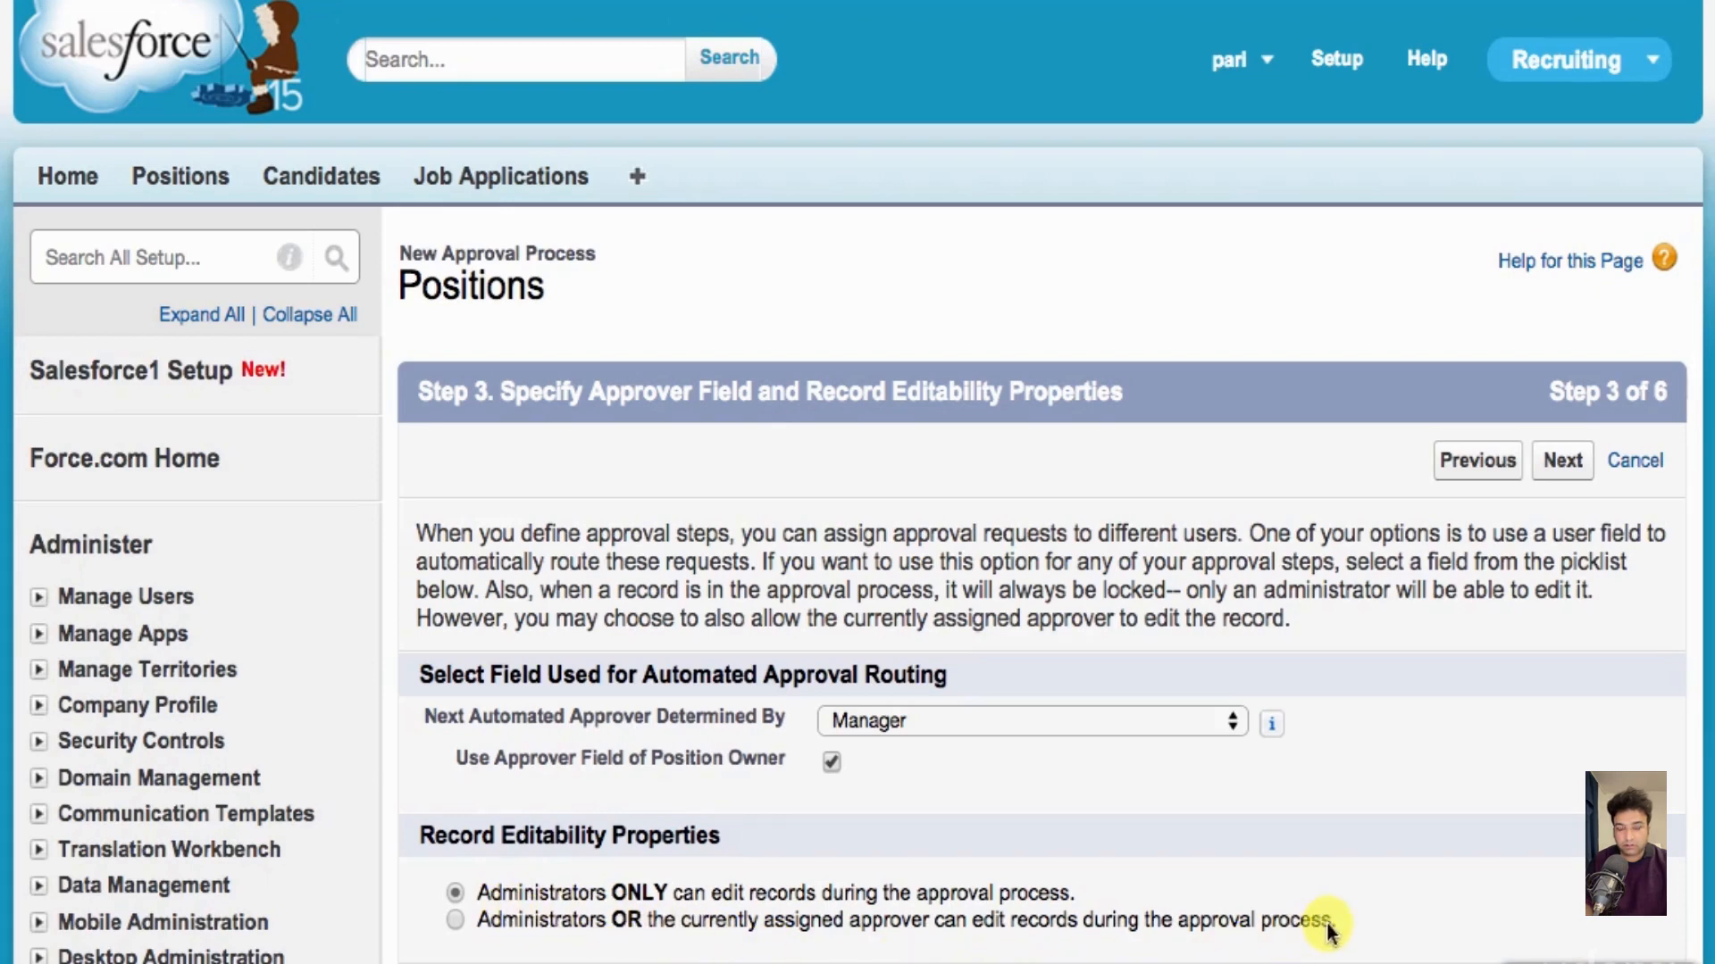
pyautogui.scroll(-3, 1327, 922)
# Step: Choose New Position Approval as the assignment email template and continue to page fields
pyautogui.click(1565, 908)
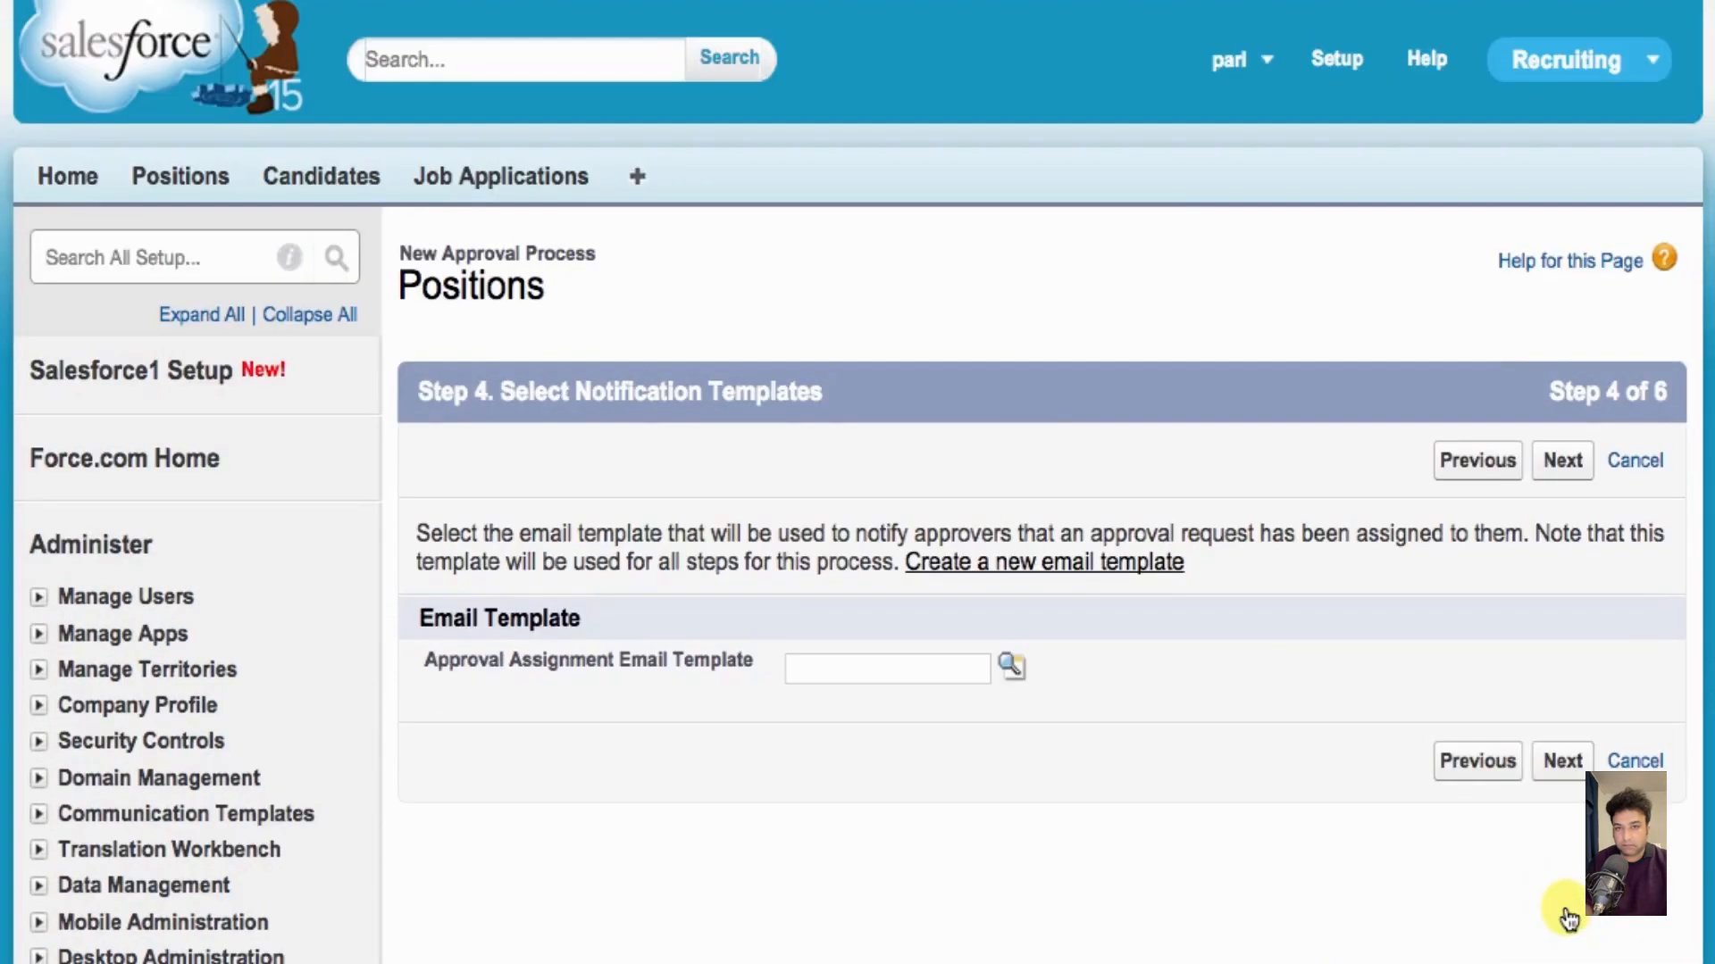
pyautogui.click(1012, 666)
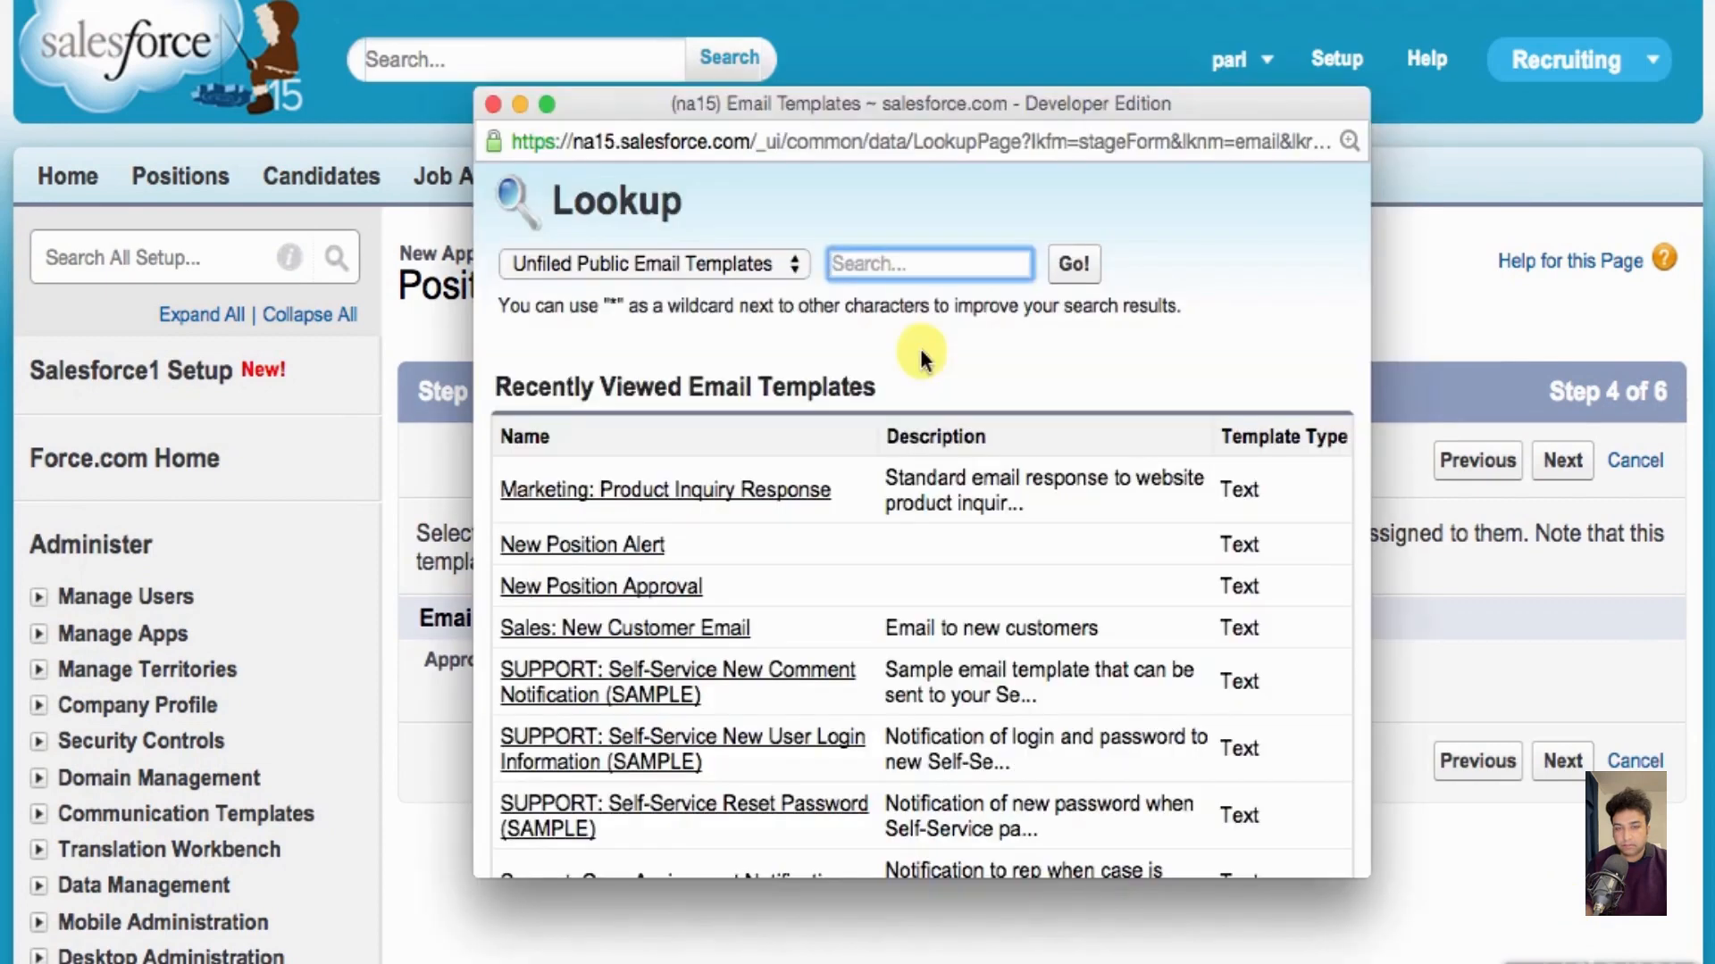
pyautogui.click(684, 586)
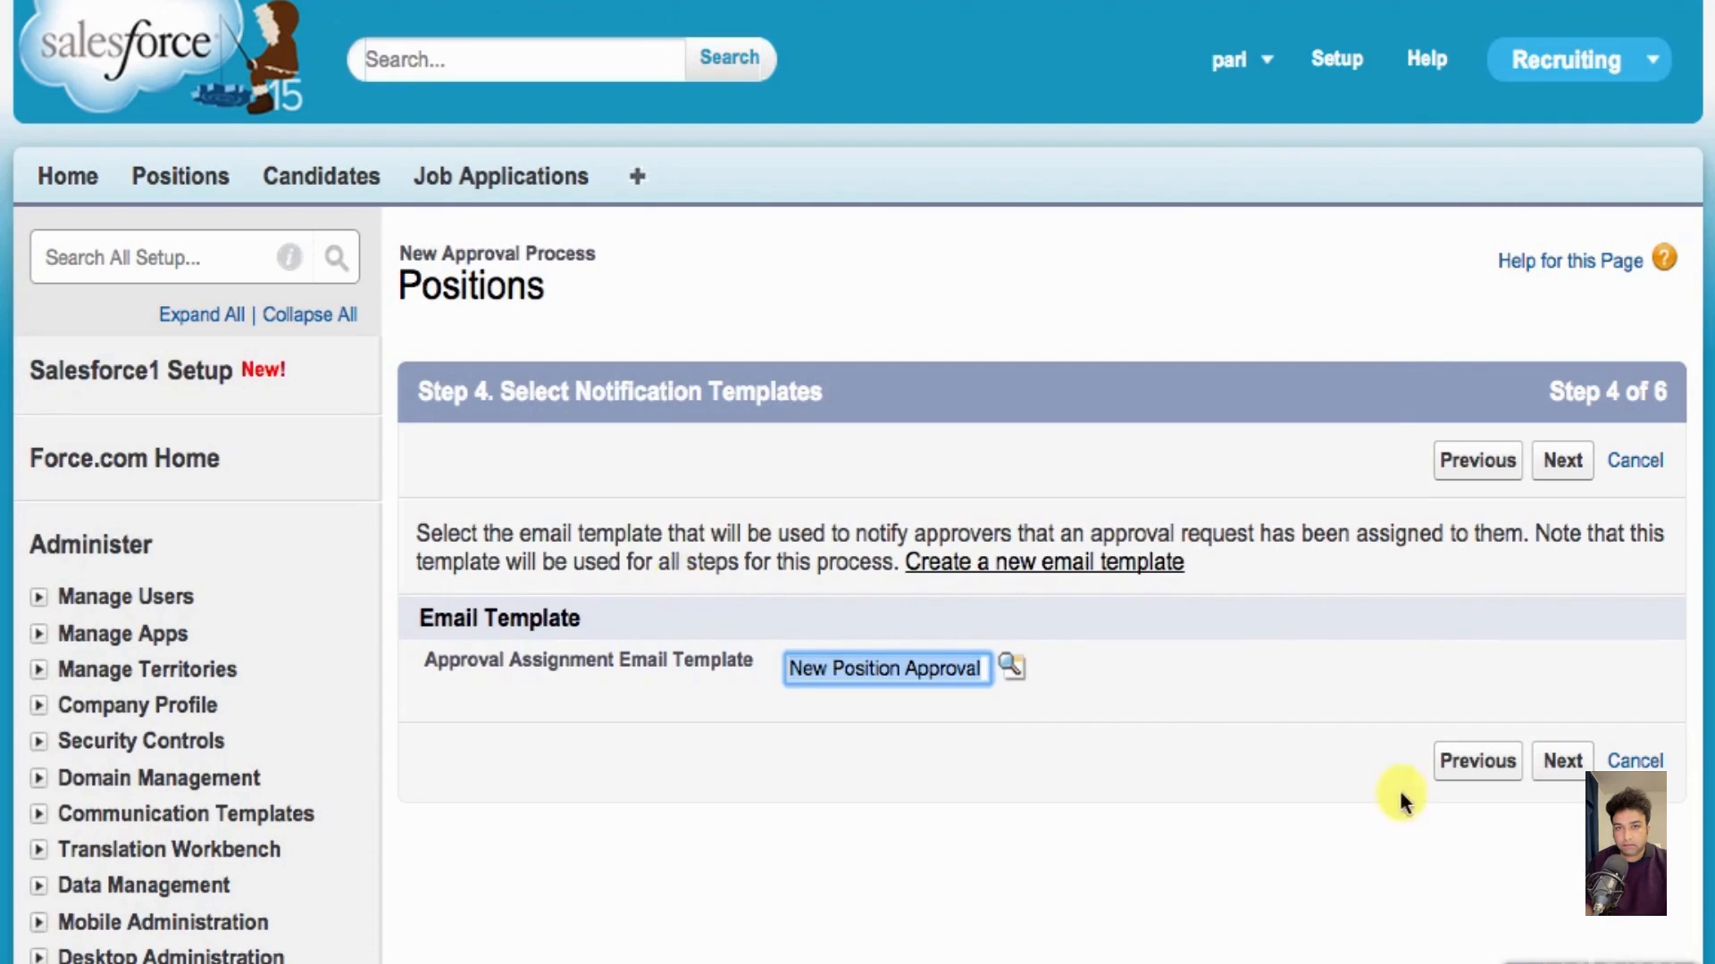
pyautogui.click(1562, 762)
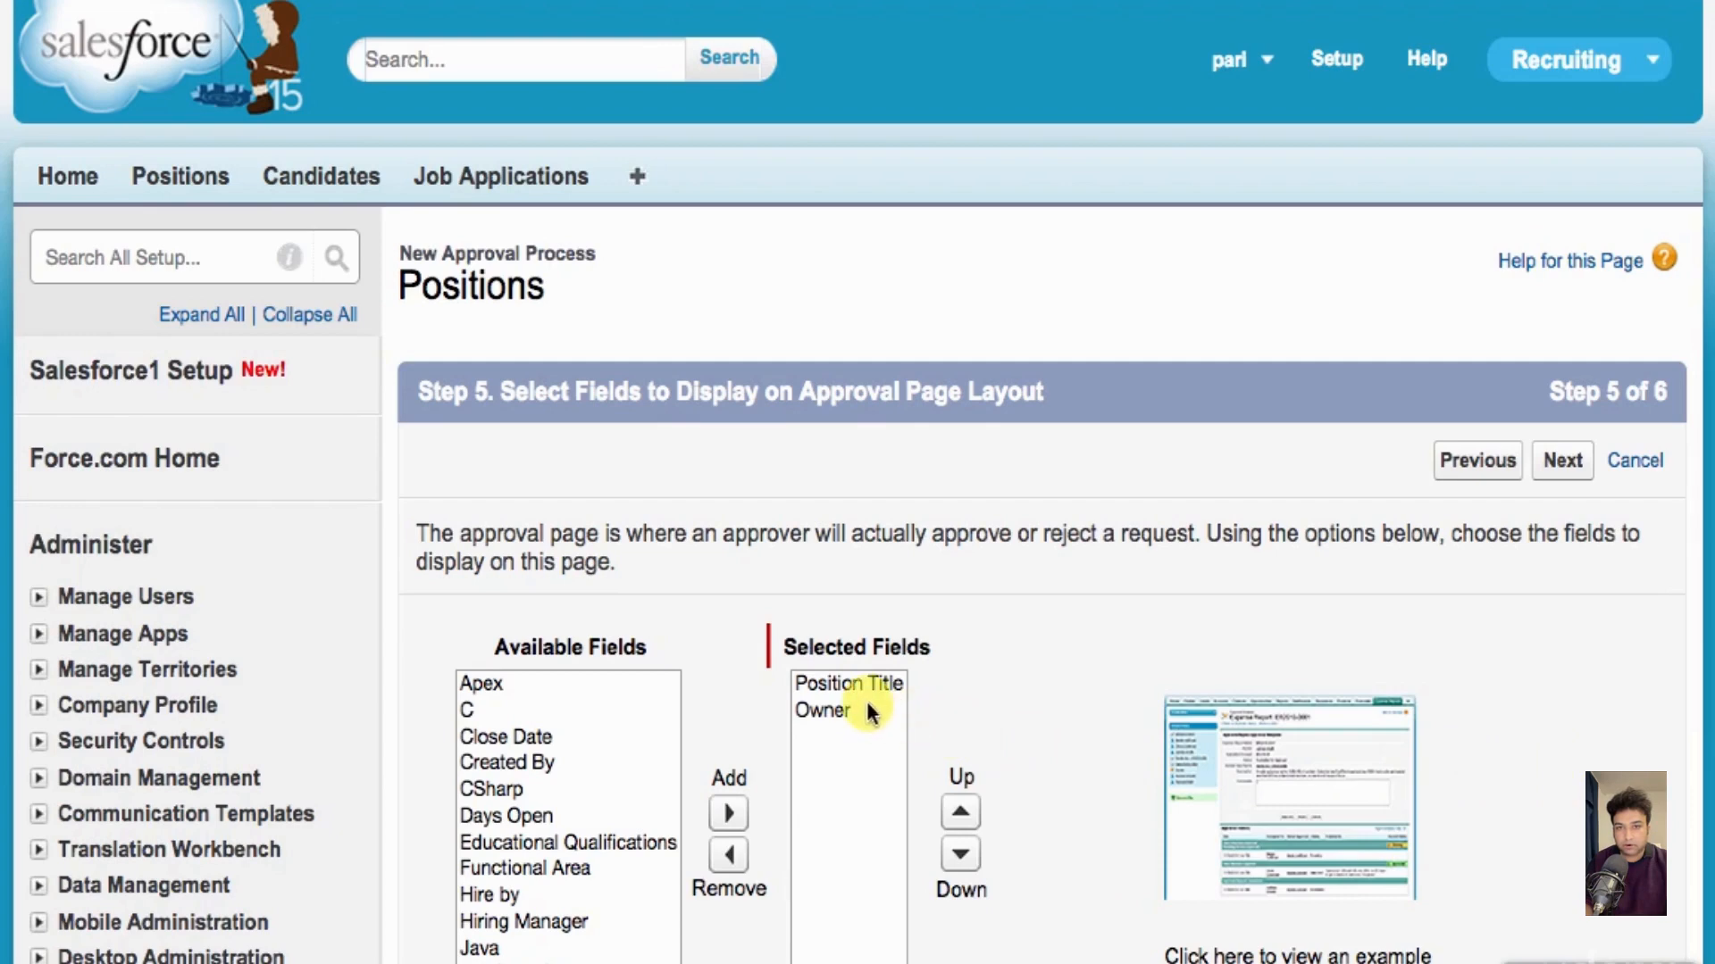
# Step: Add Job Description, Max Pay and Min Pay to the approval page fields
pyautogui.click(549, 960)
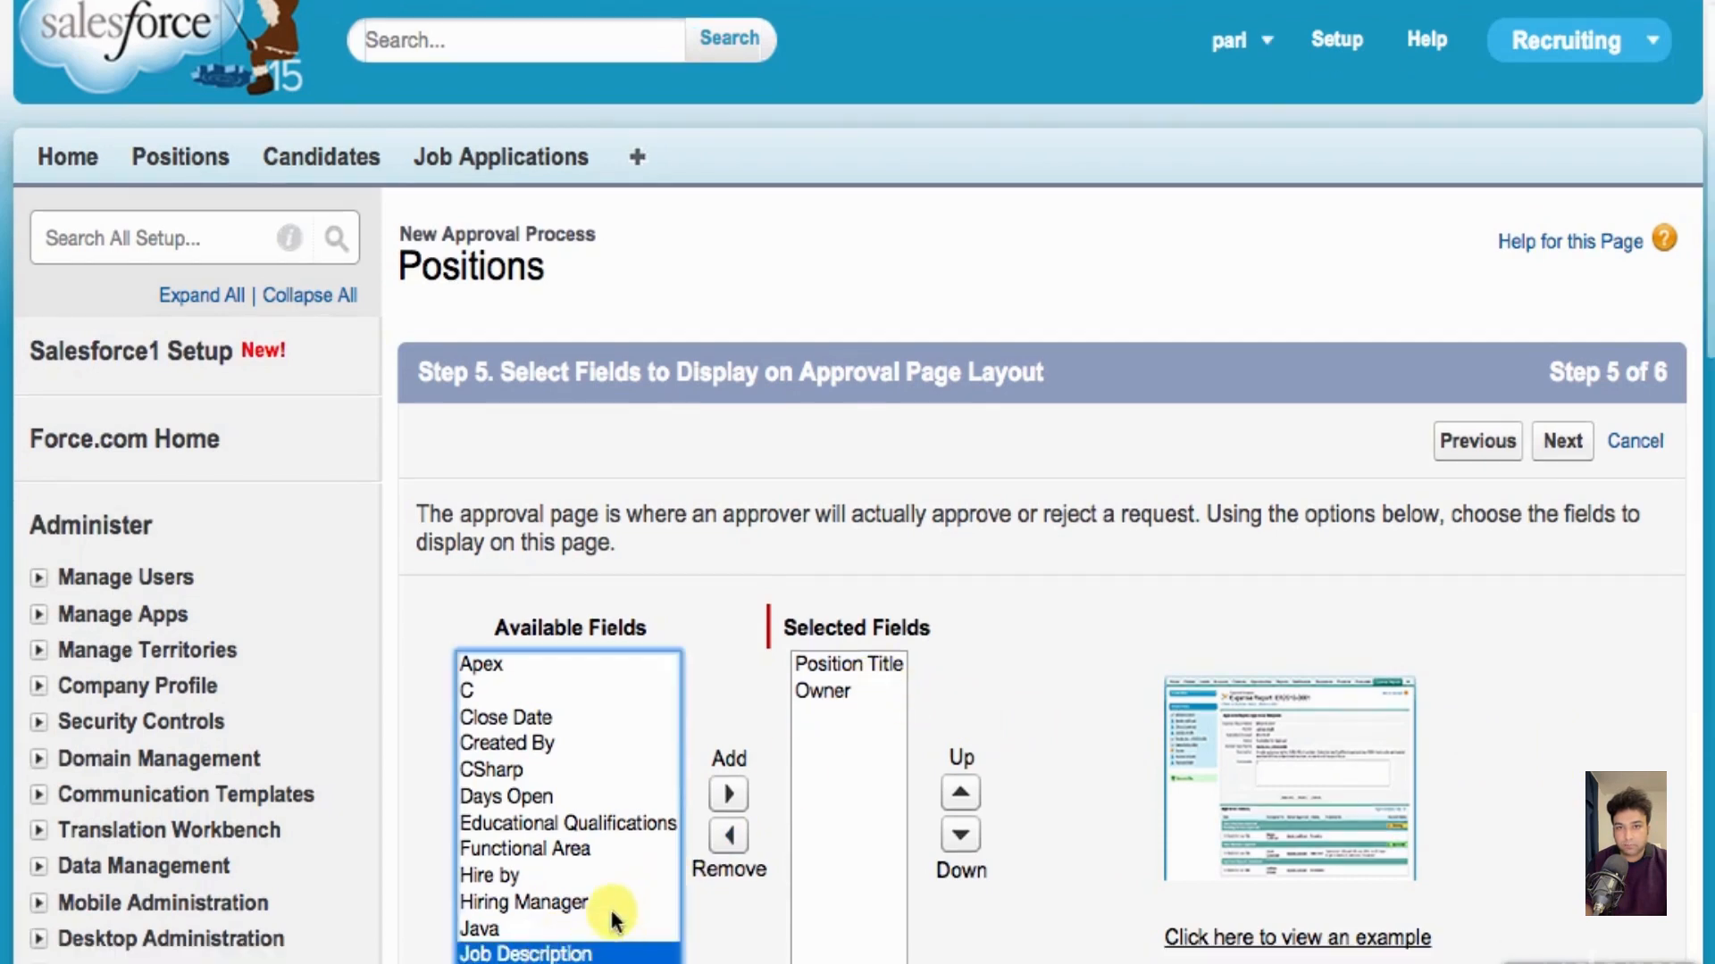
pyautogui.scroll(-3, 613, 904)
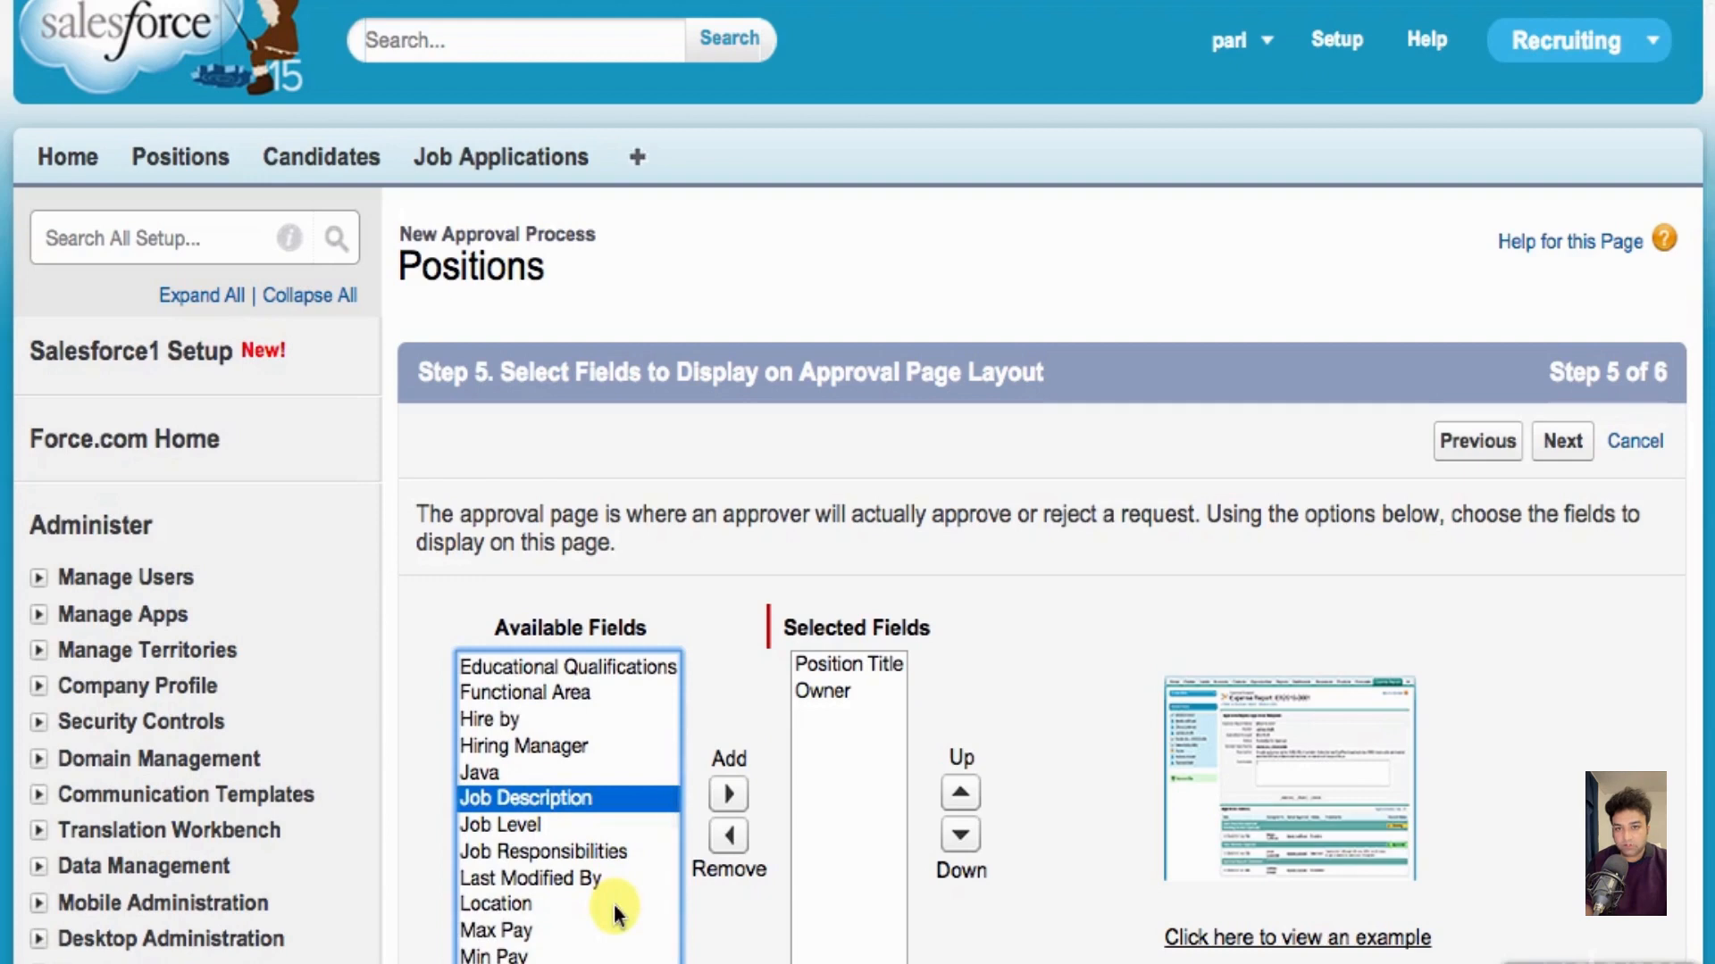
pyautogui.keyDown('super'); pyautogui.click(506, 931); pyautogui.keyUp('super')
pyautogui.keyDown('super'); pyautogui.click(504, 955); pyautogui.keyUp('super')
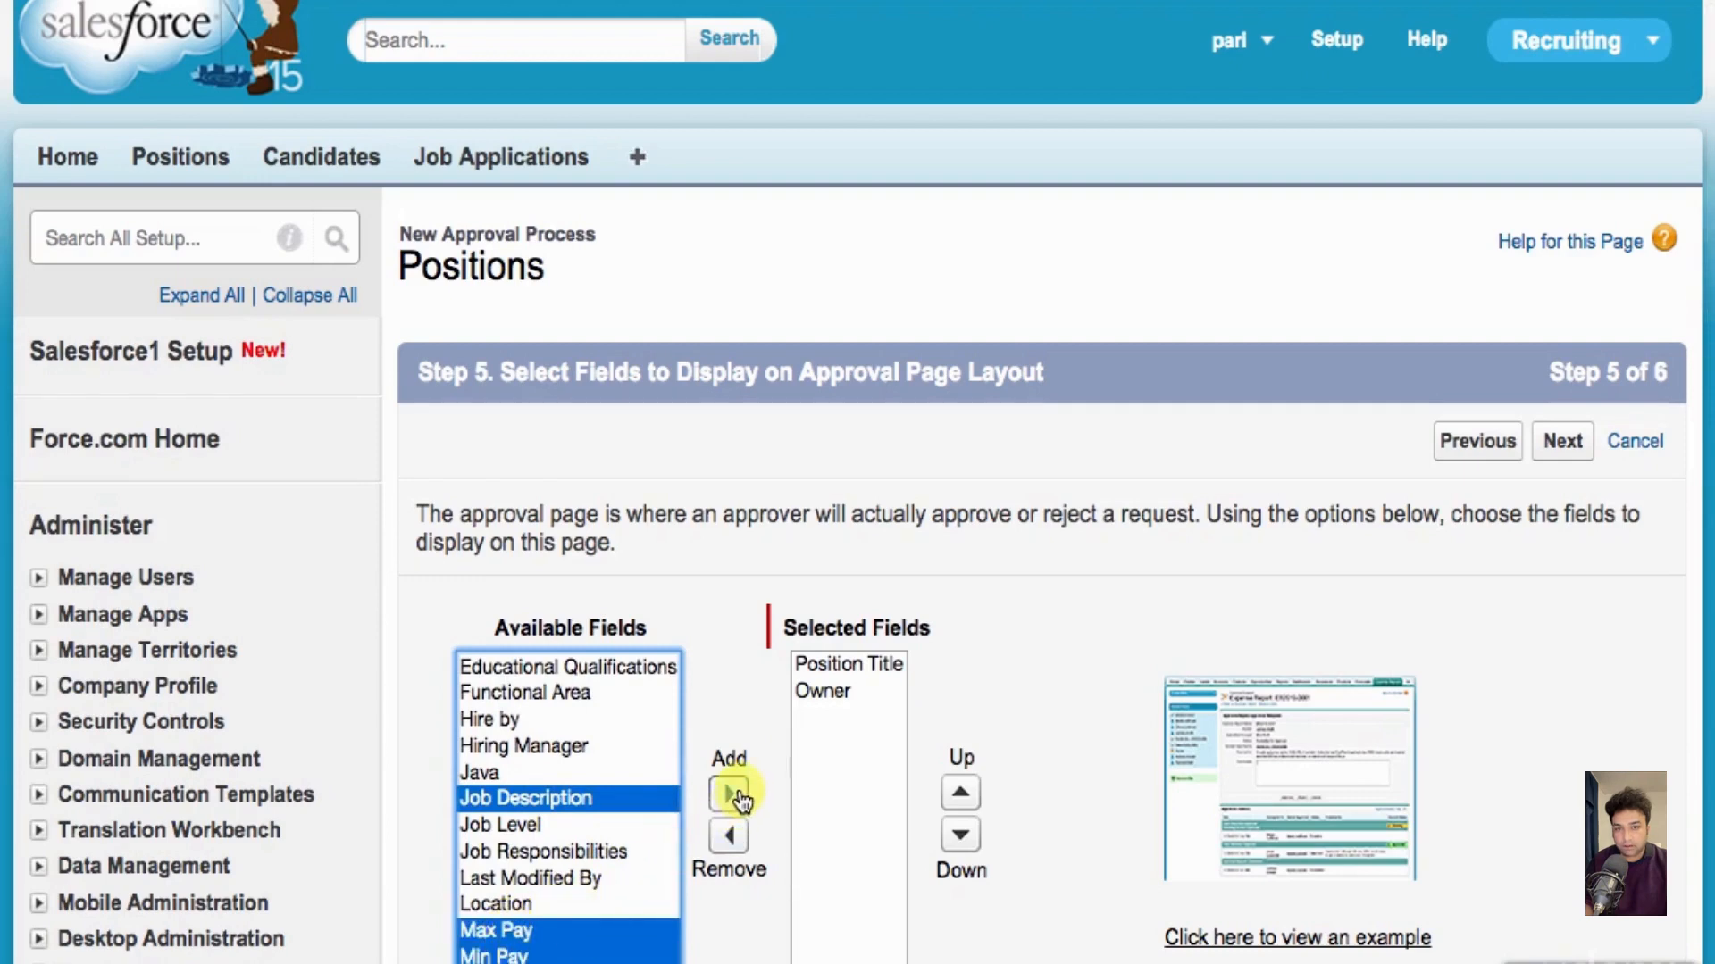
pyautogui.click(730, 795)
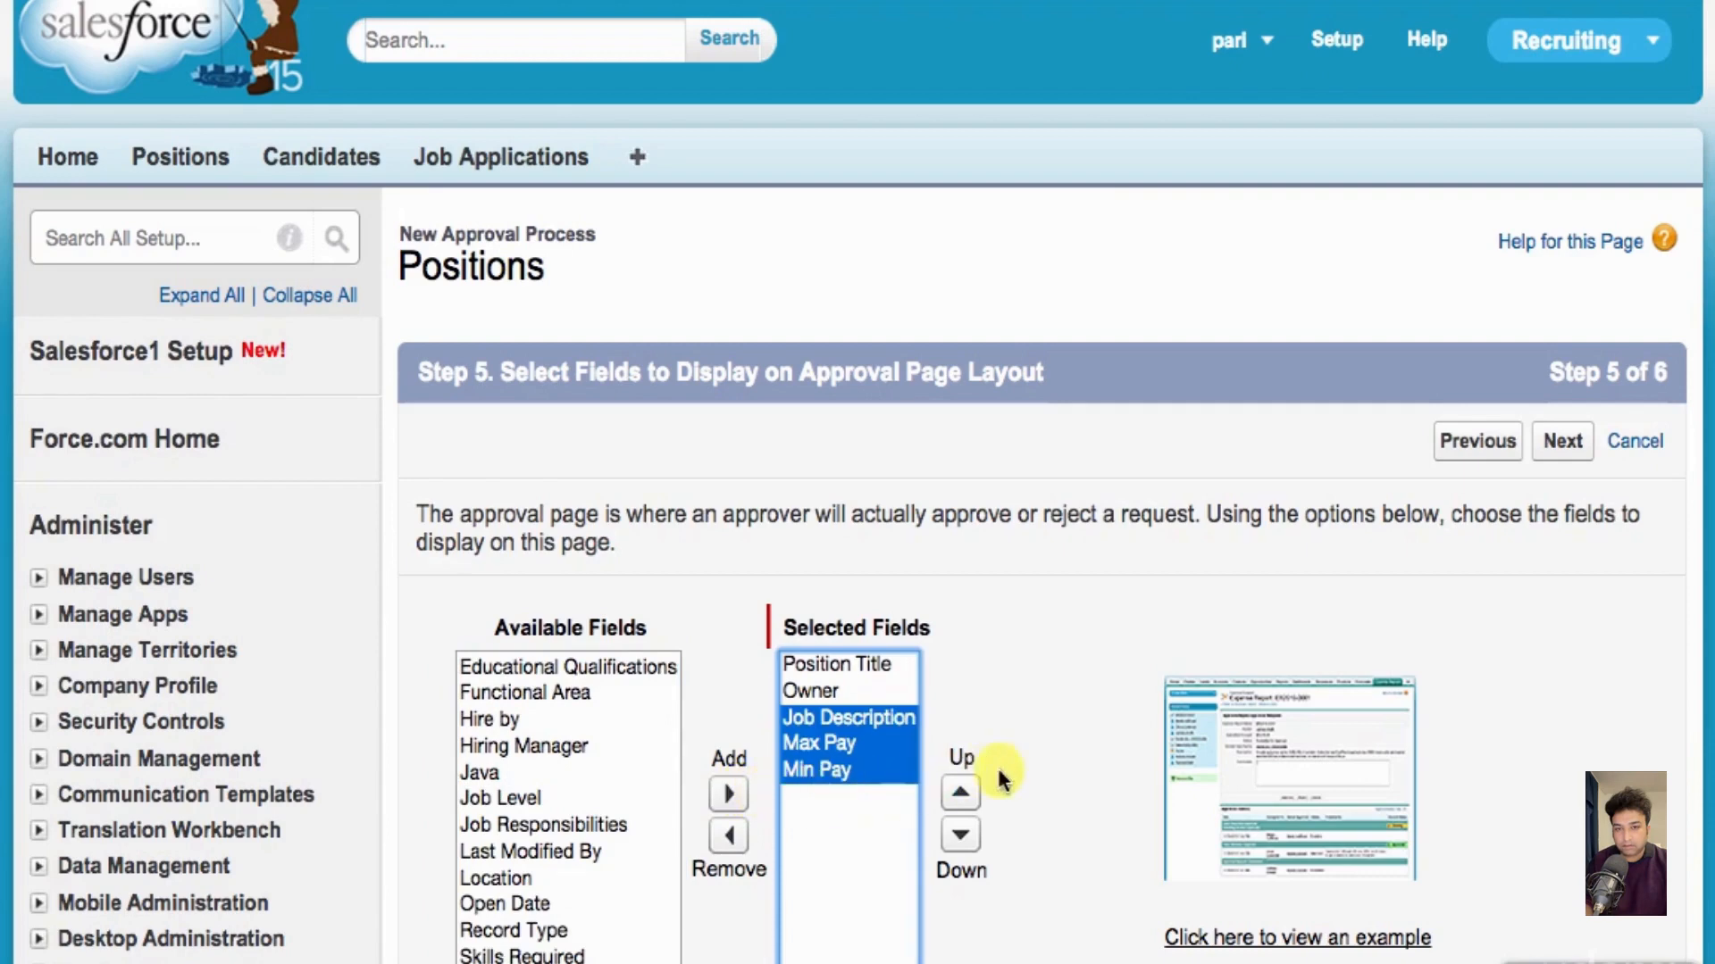
# Step: Include approval history information and preview then close the example approval page
pyautogui.scroll(-5, 1042, 763)
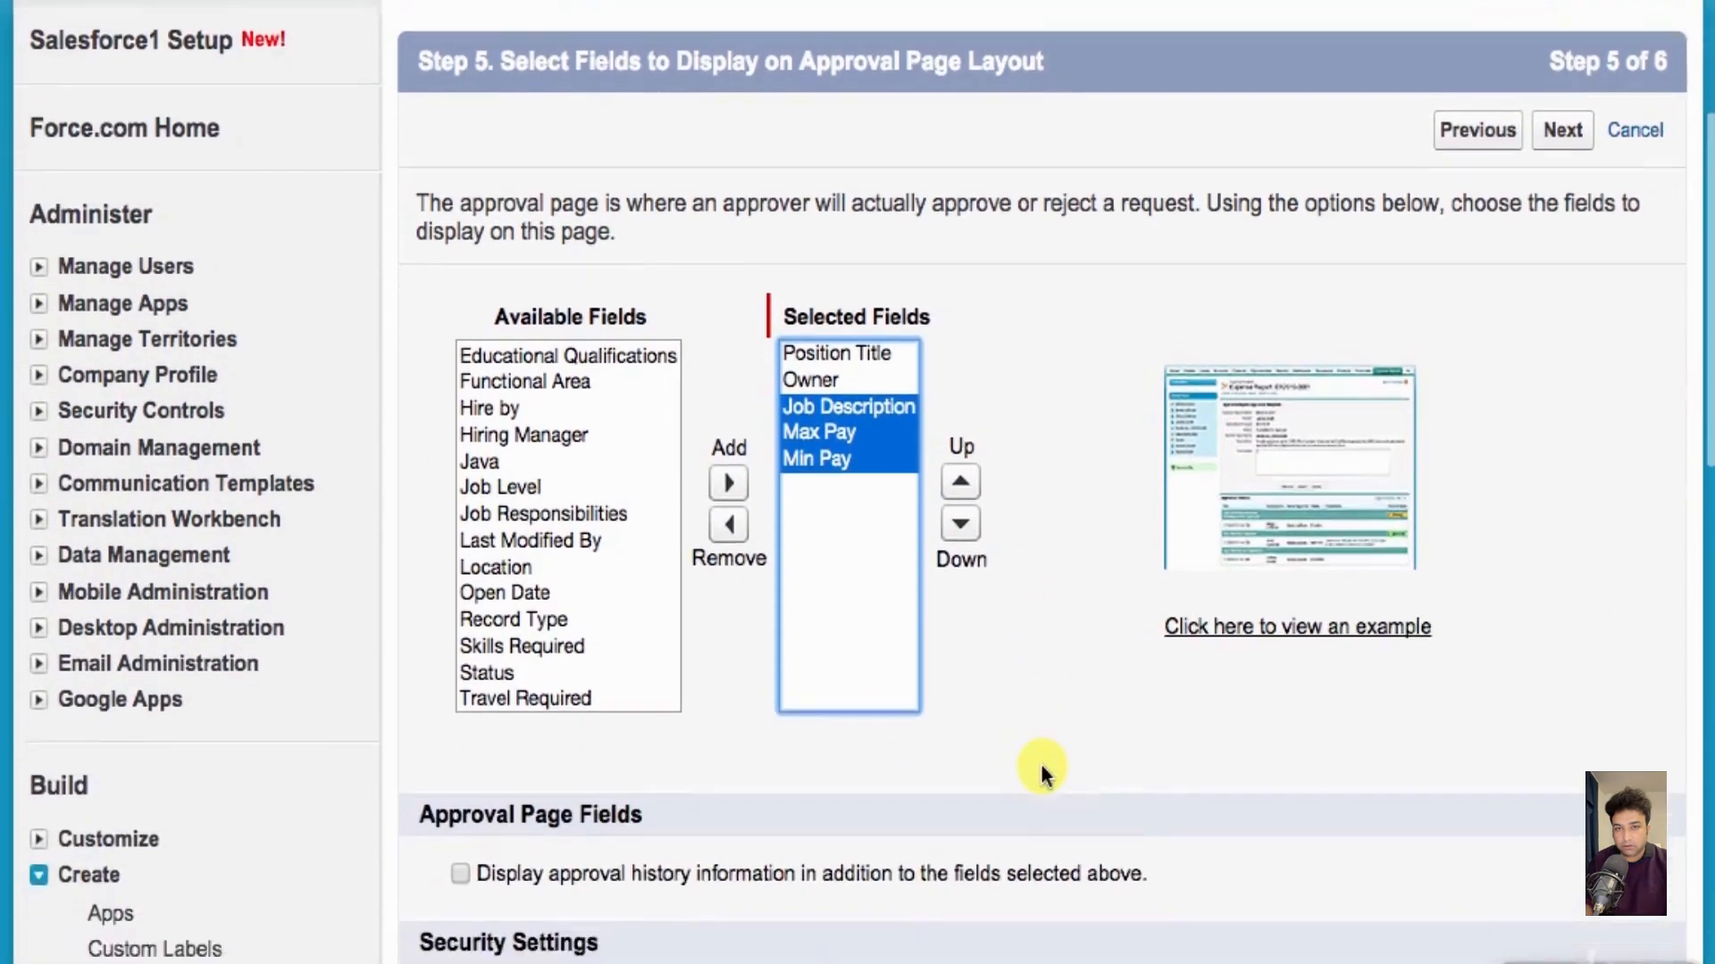
pyautogui.scroll(-2, 1041, 766)
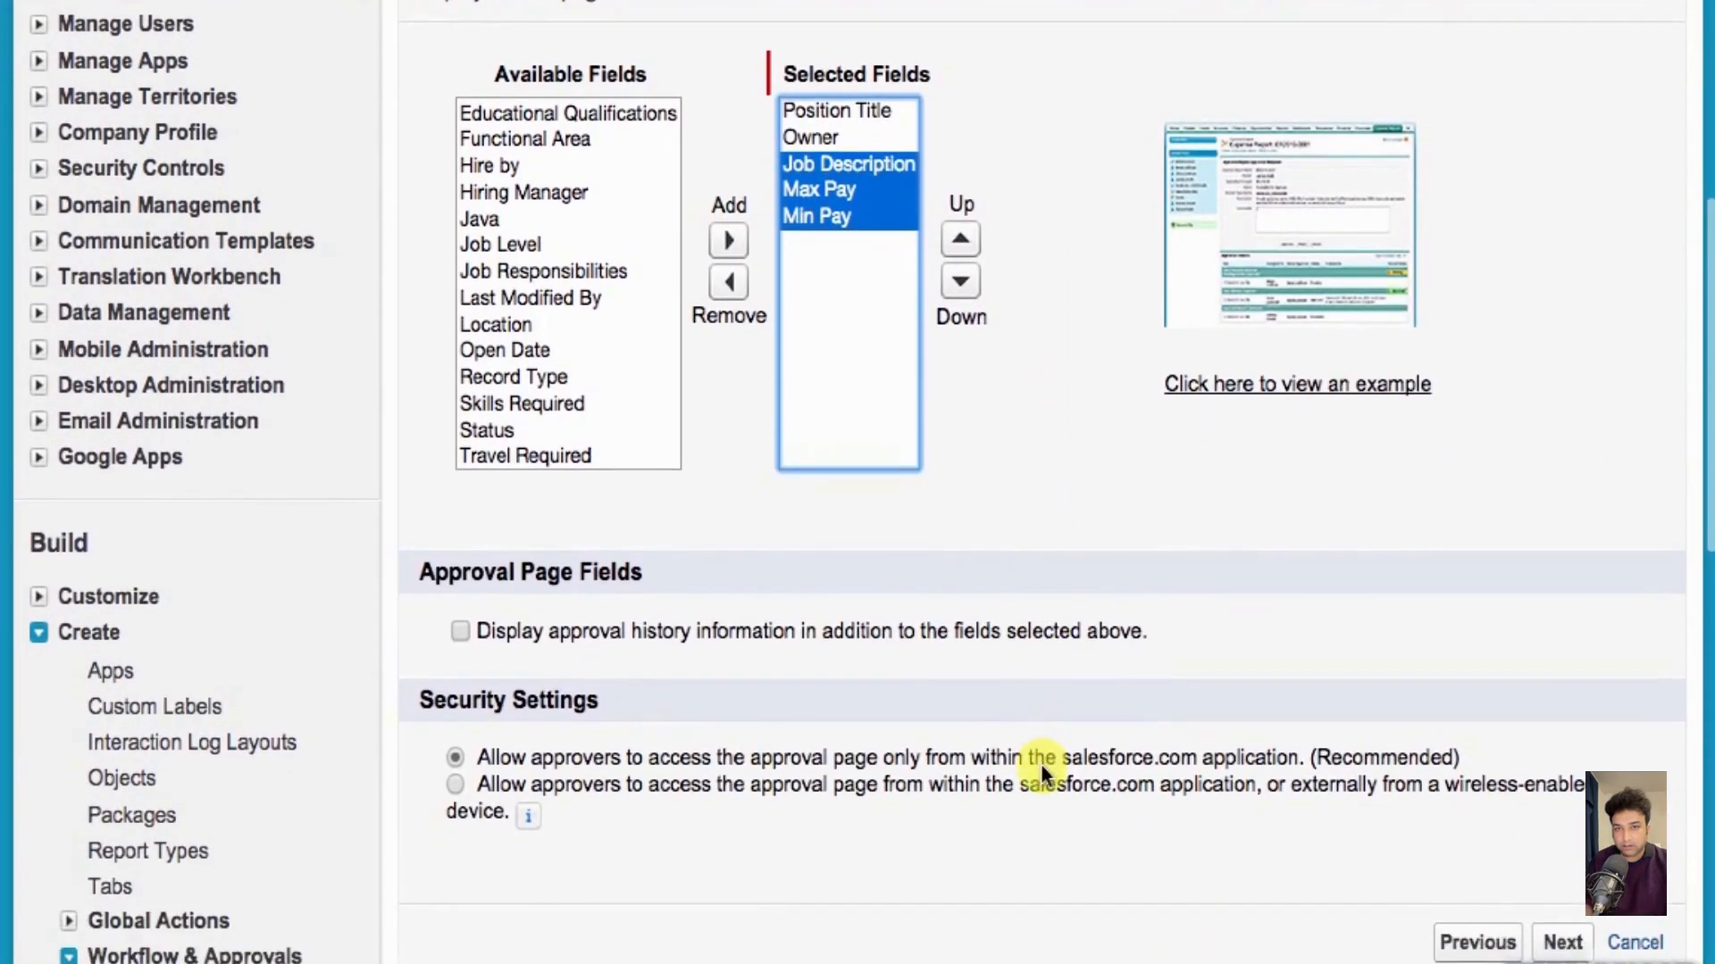
pyautogui.click(466, 632)
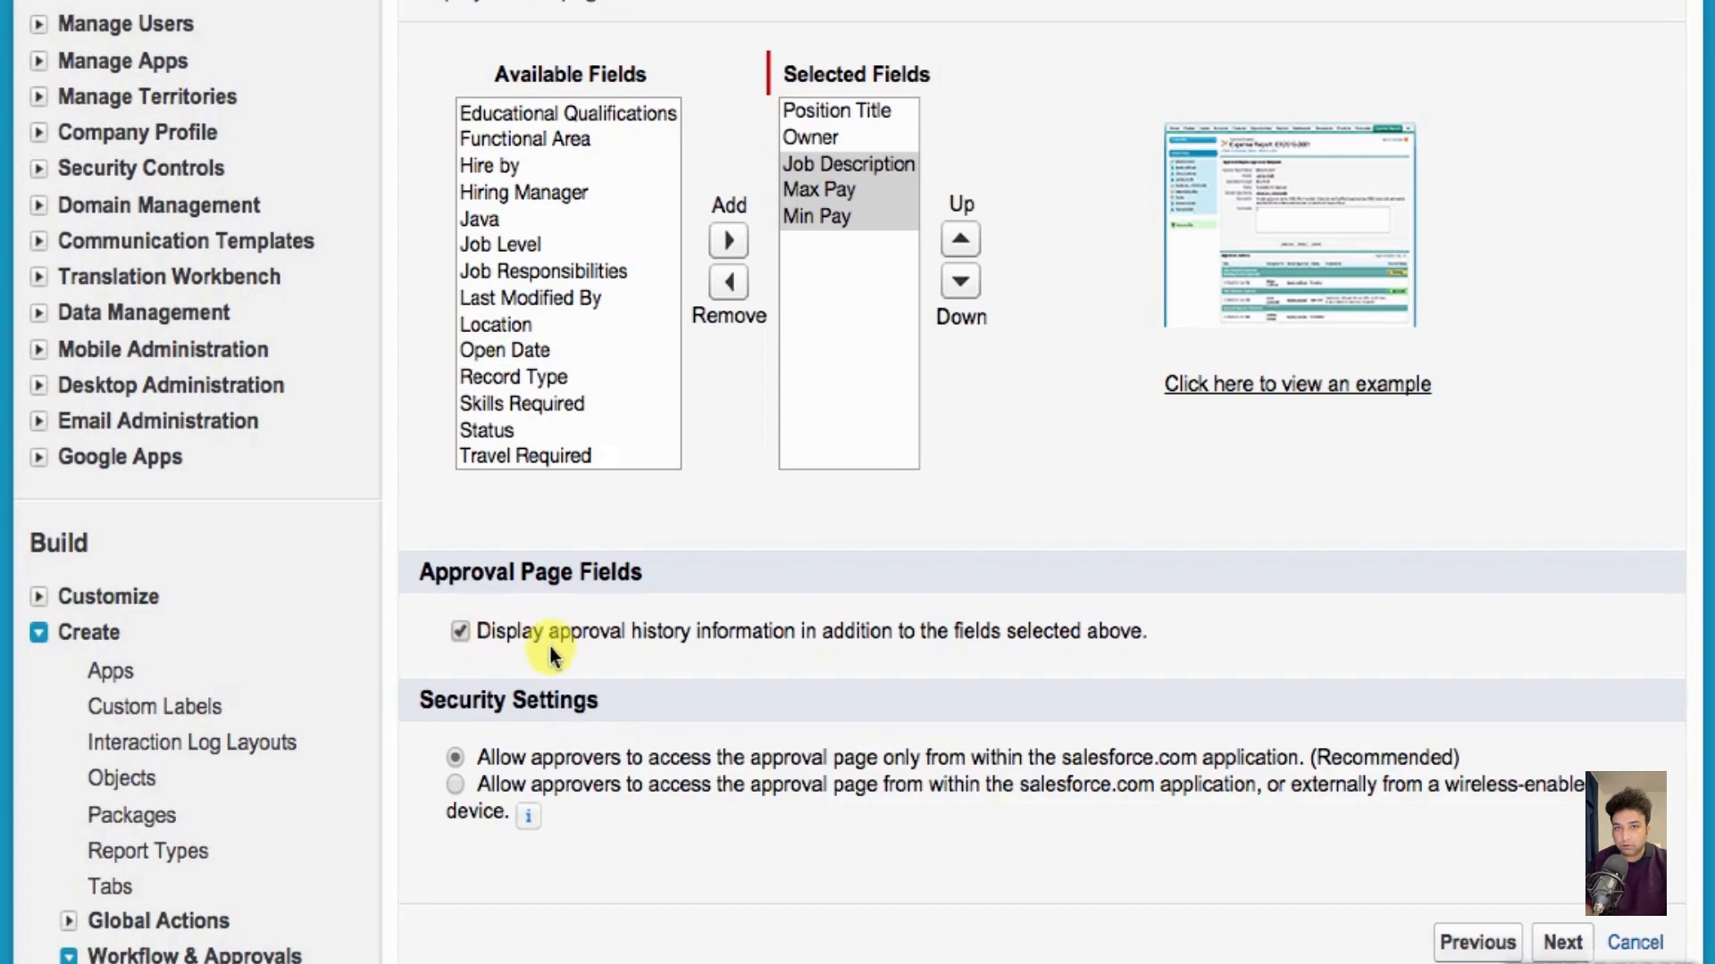
pyautogui.click(1256, 385)
pyautogui.scroll(-3, 1256, 384)
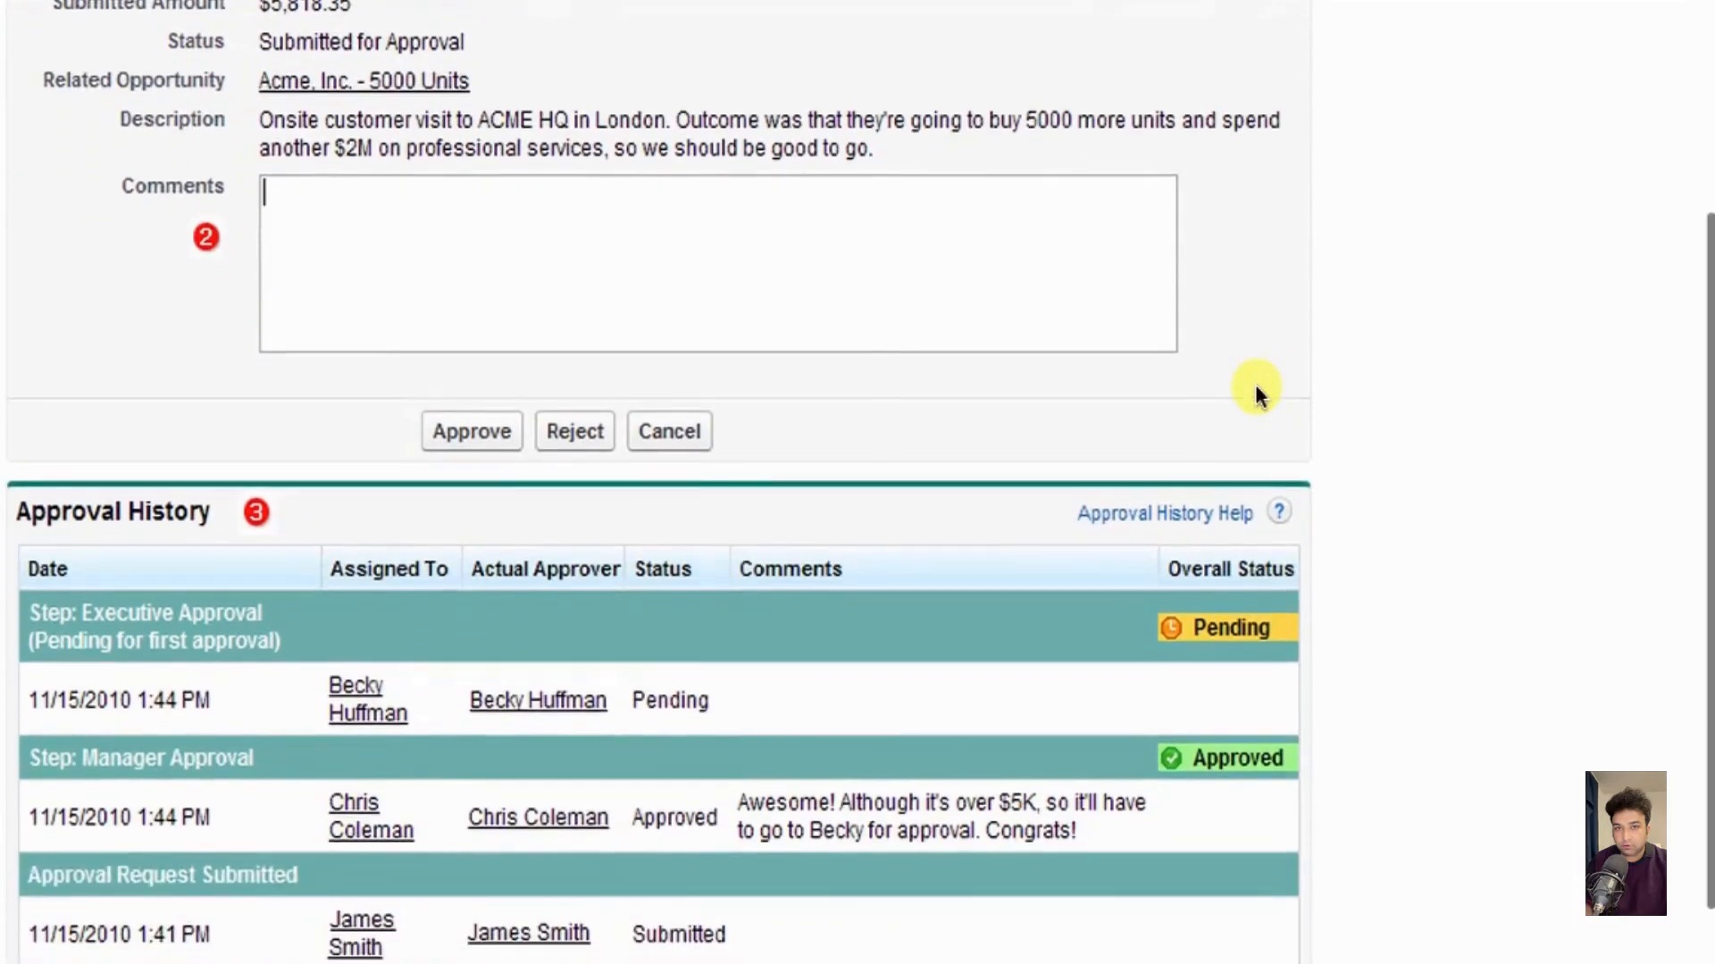
pyautogui.scroll(-2, 1256, 384)
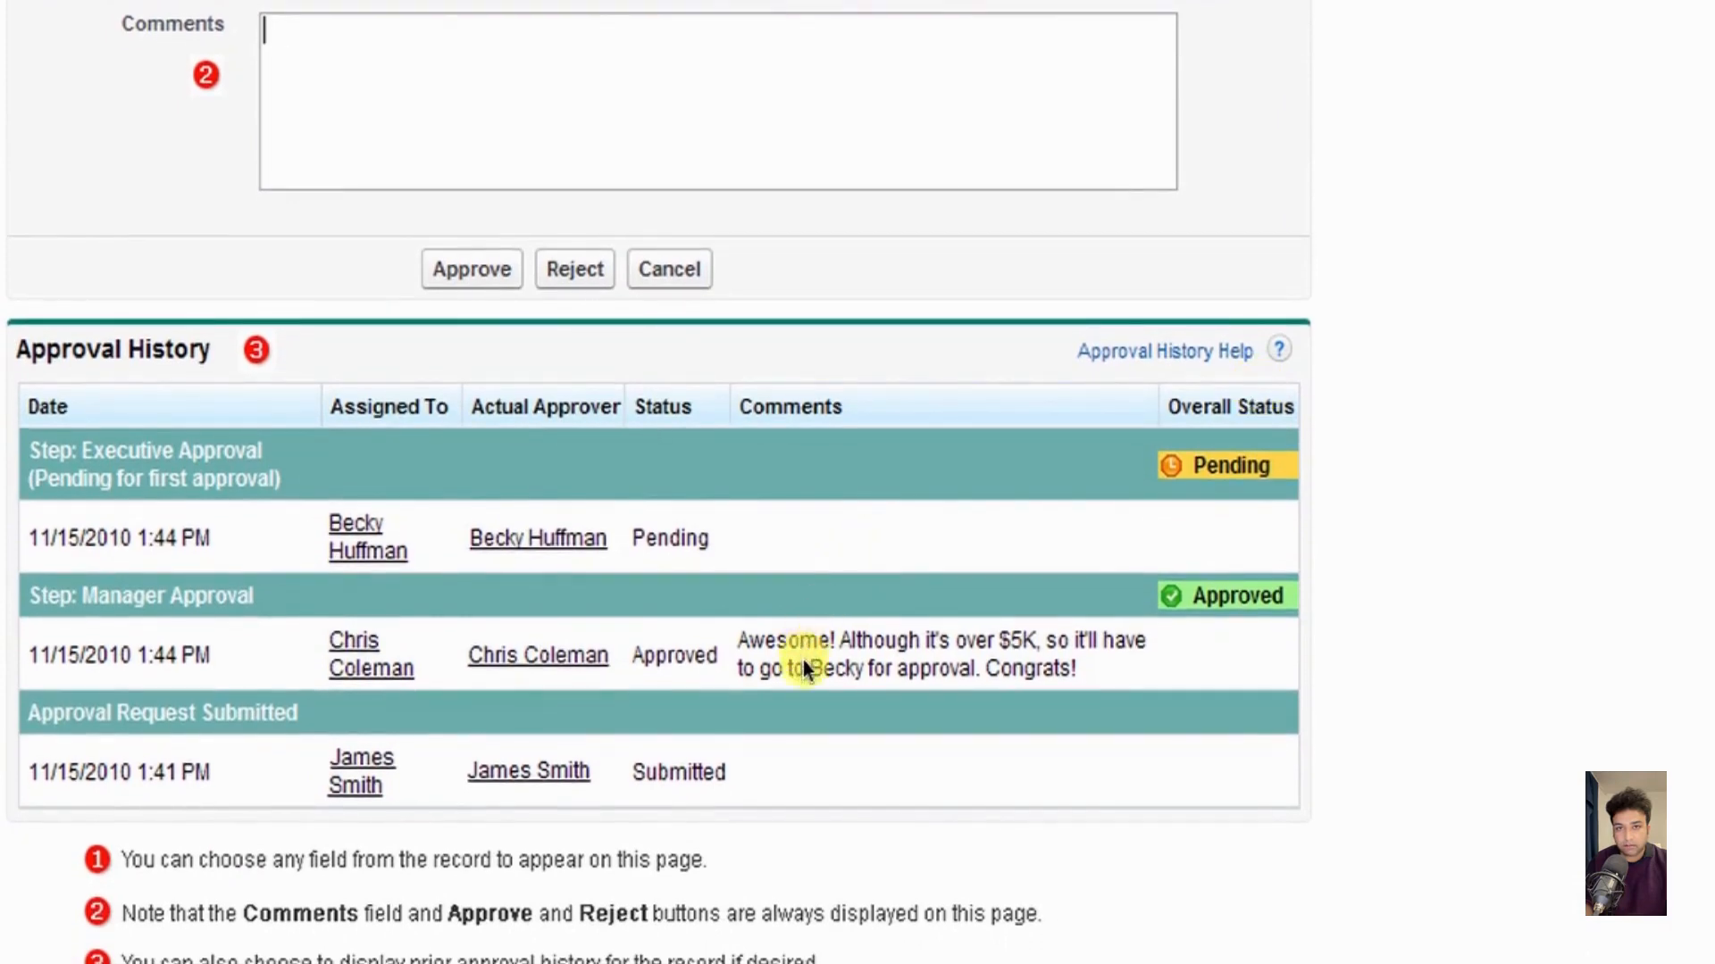
pyautogui.press('super+w')
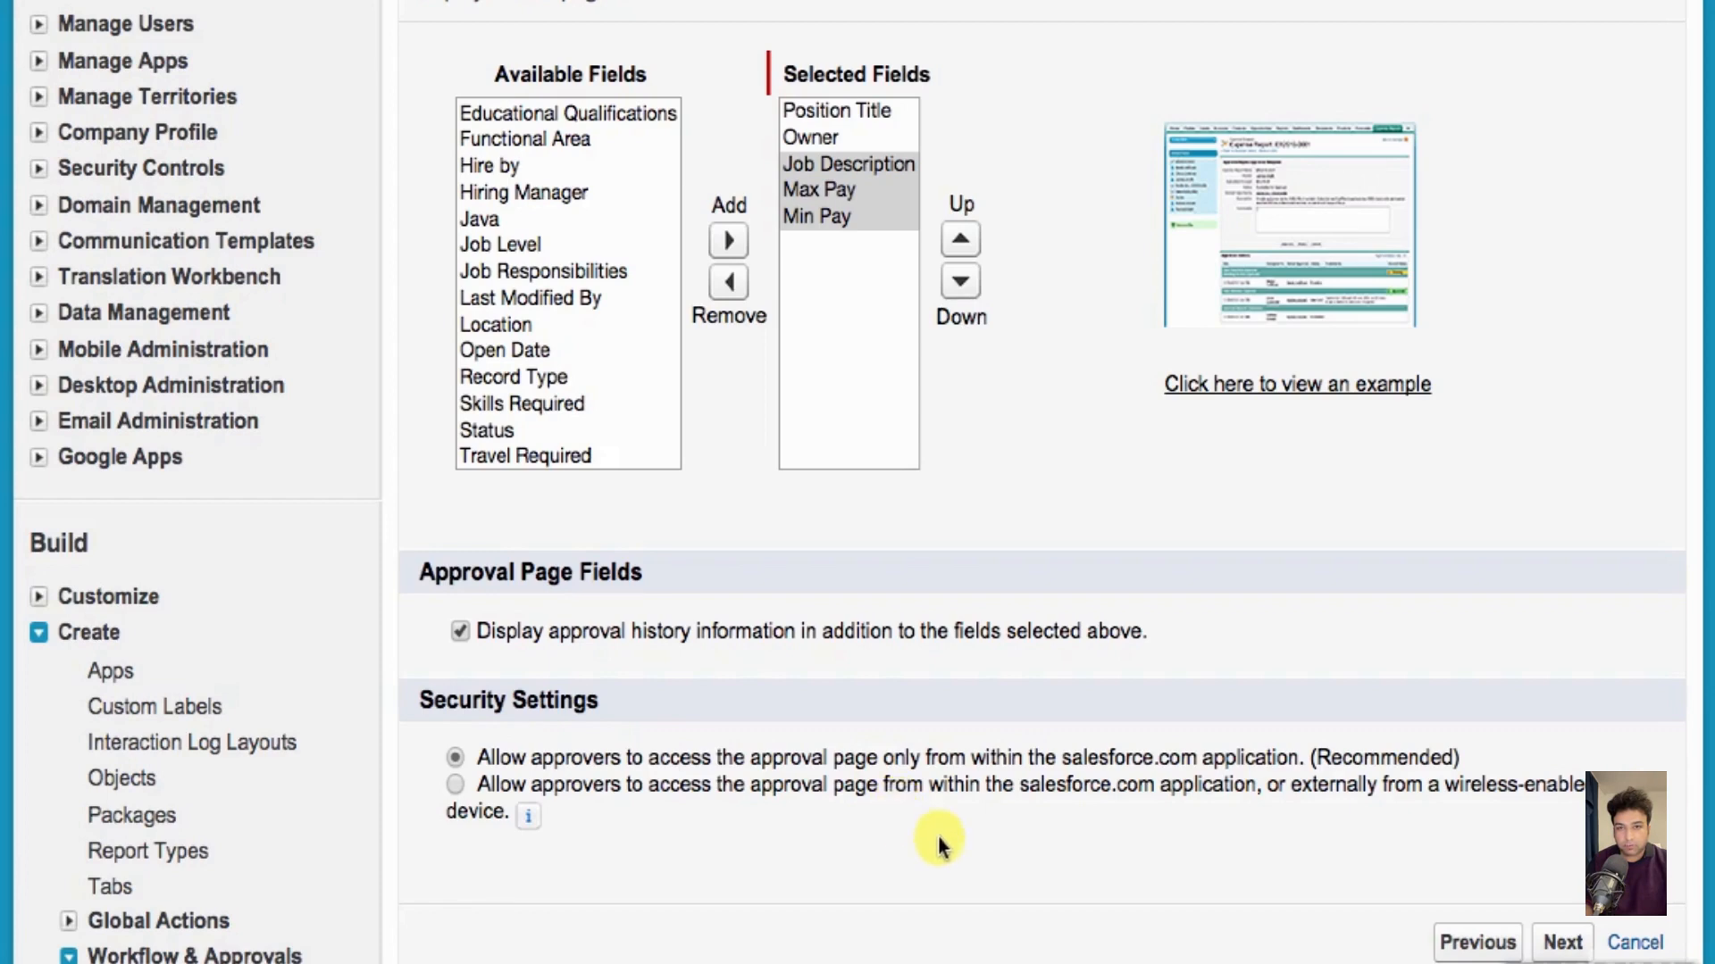
pyautogui.scroll(1, 942, 852)
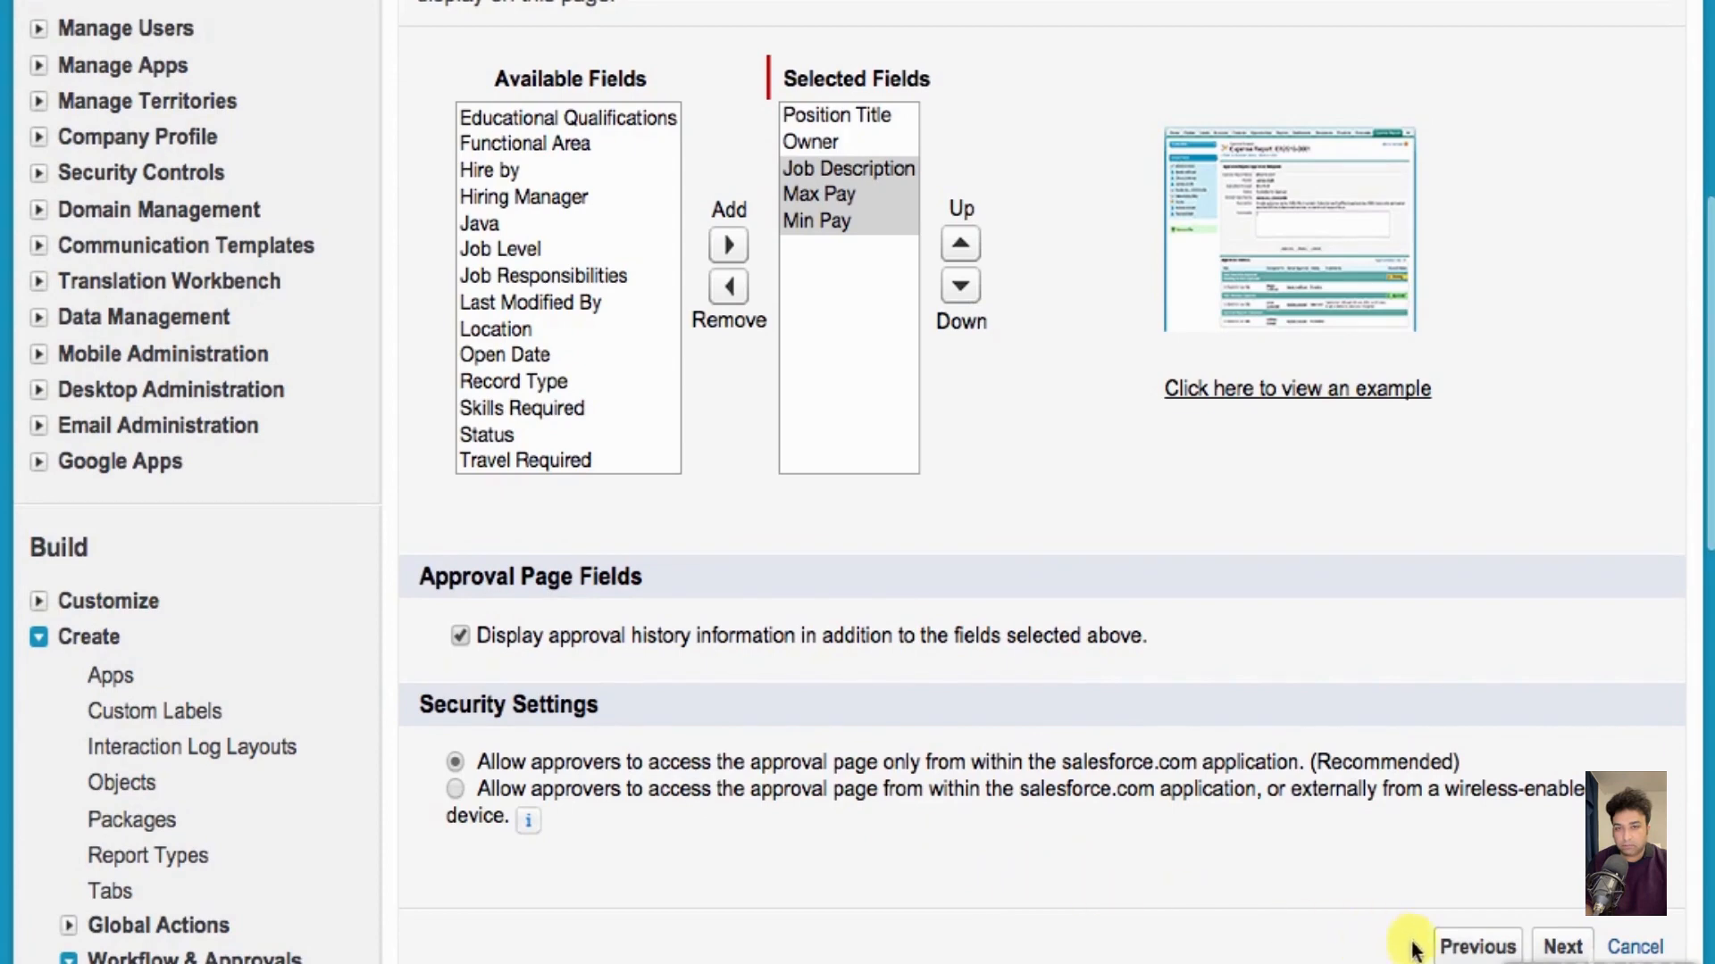
# Step: Keep Position Owner as submitter, allow submitters to recall requests, and save the process
pyautogui.click(1558, 947)
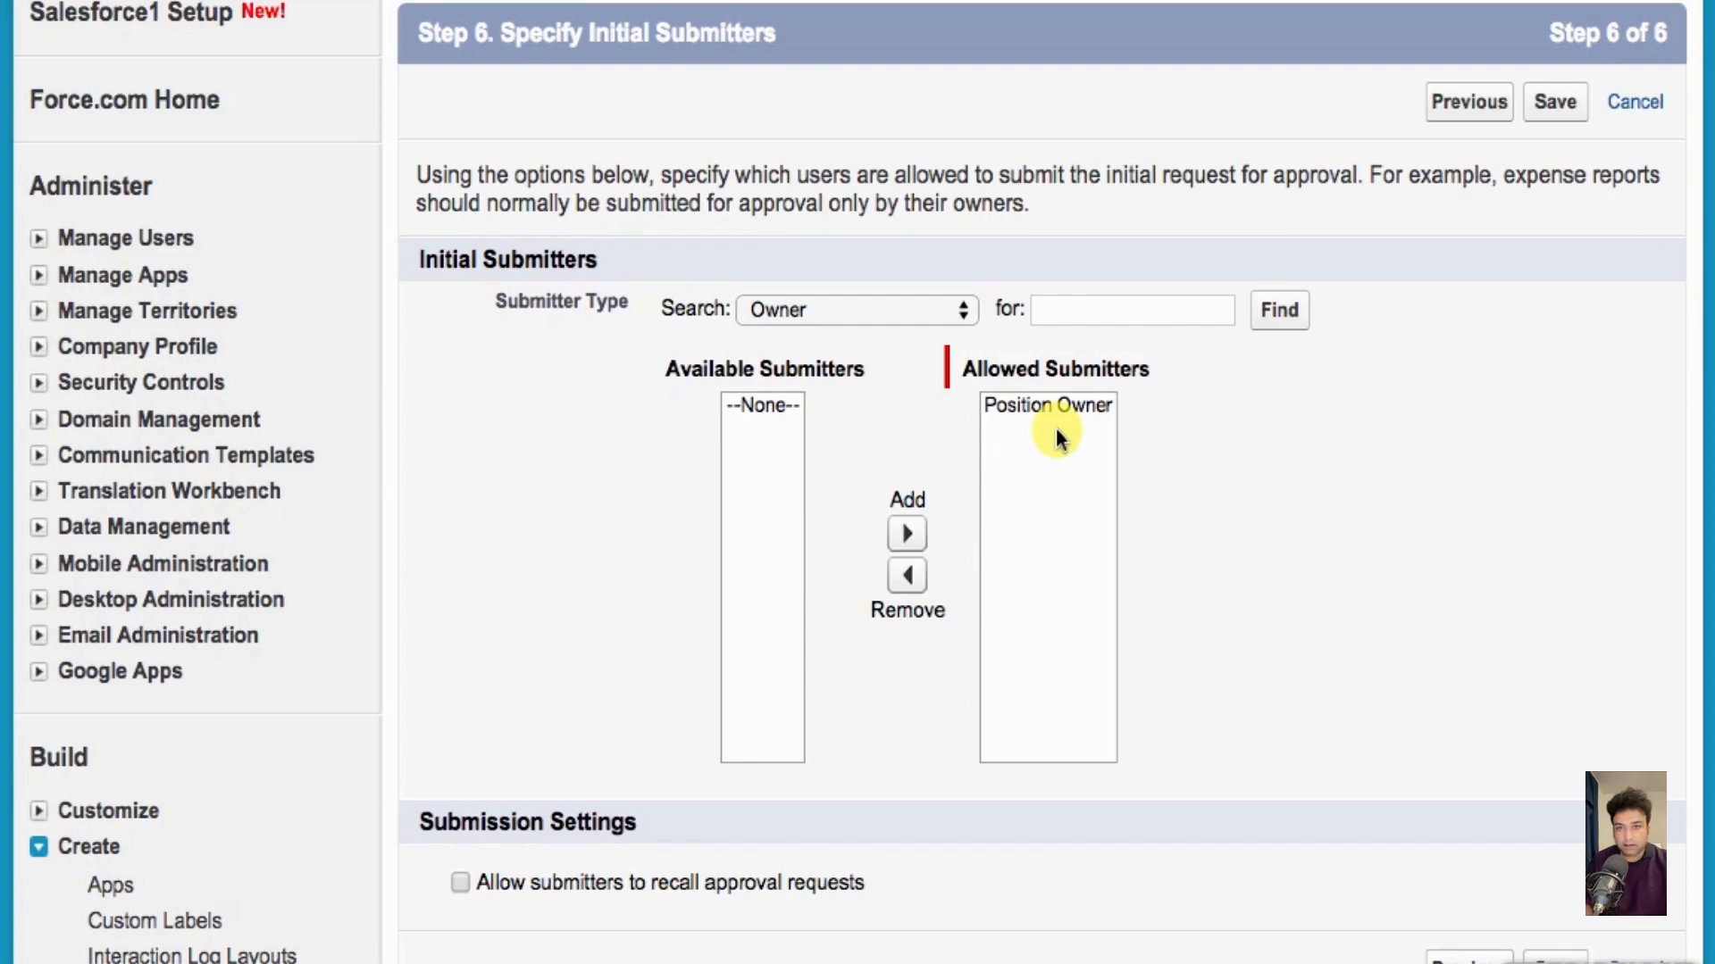
pyautogui.scroll(-2, 962, 652)
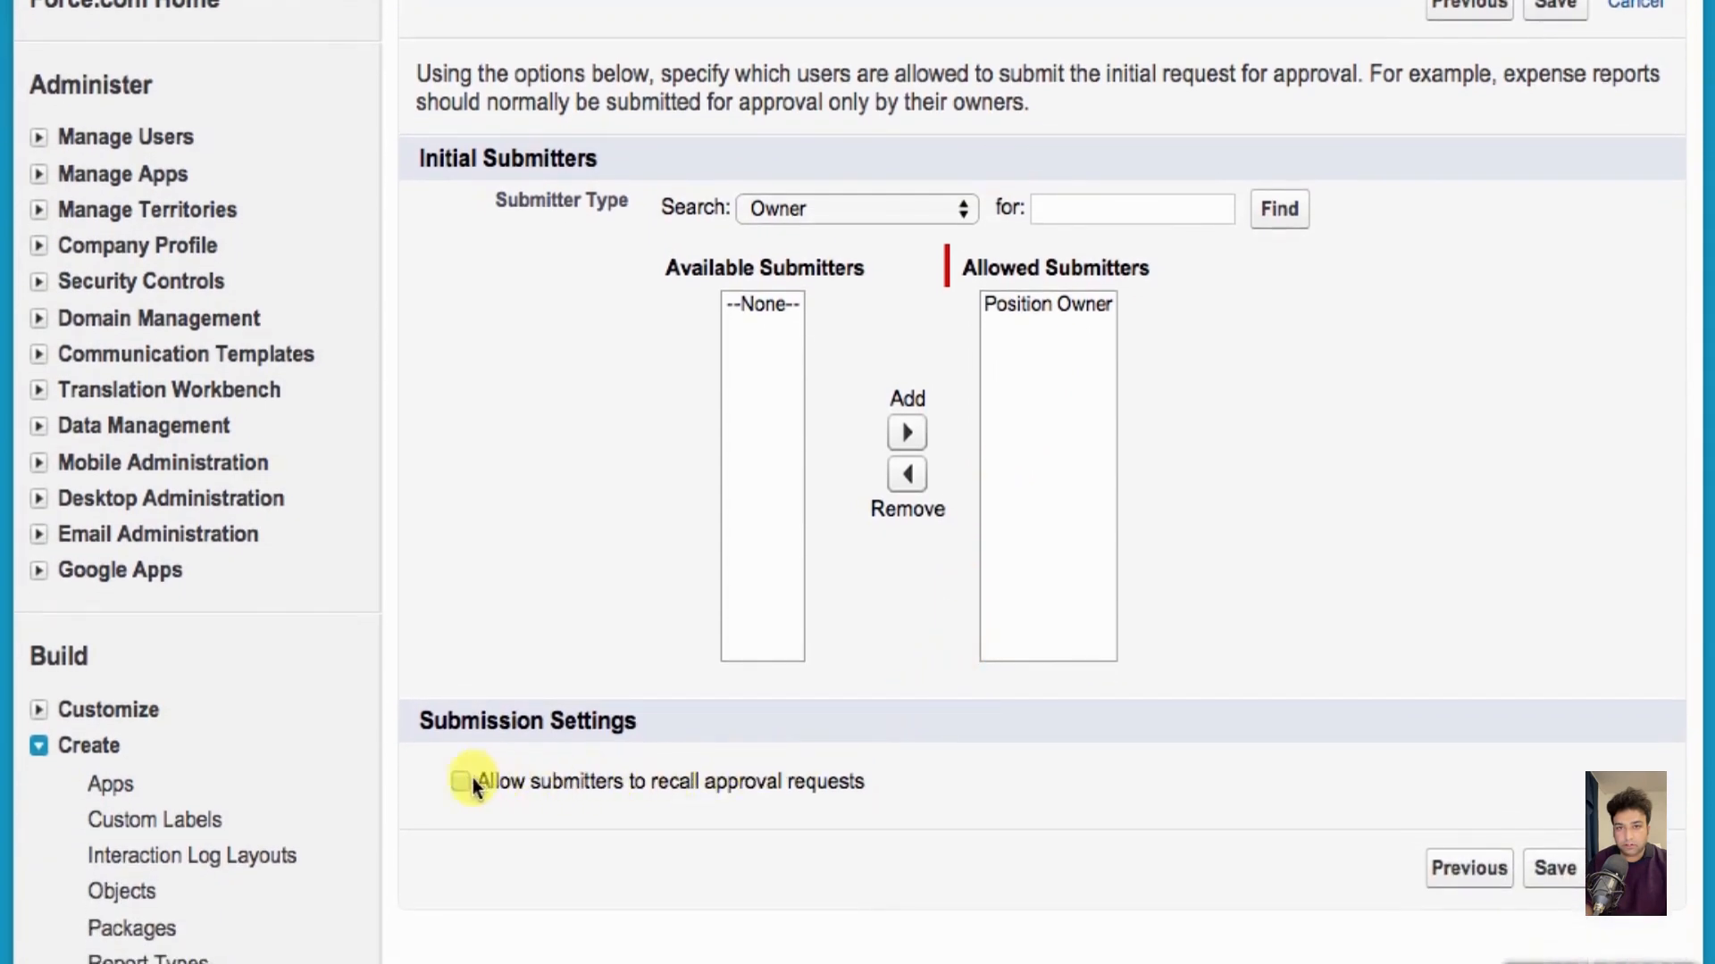
pyautogui.click(459, 782)
pyautogui.click(1553, 870)
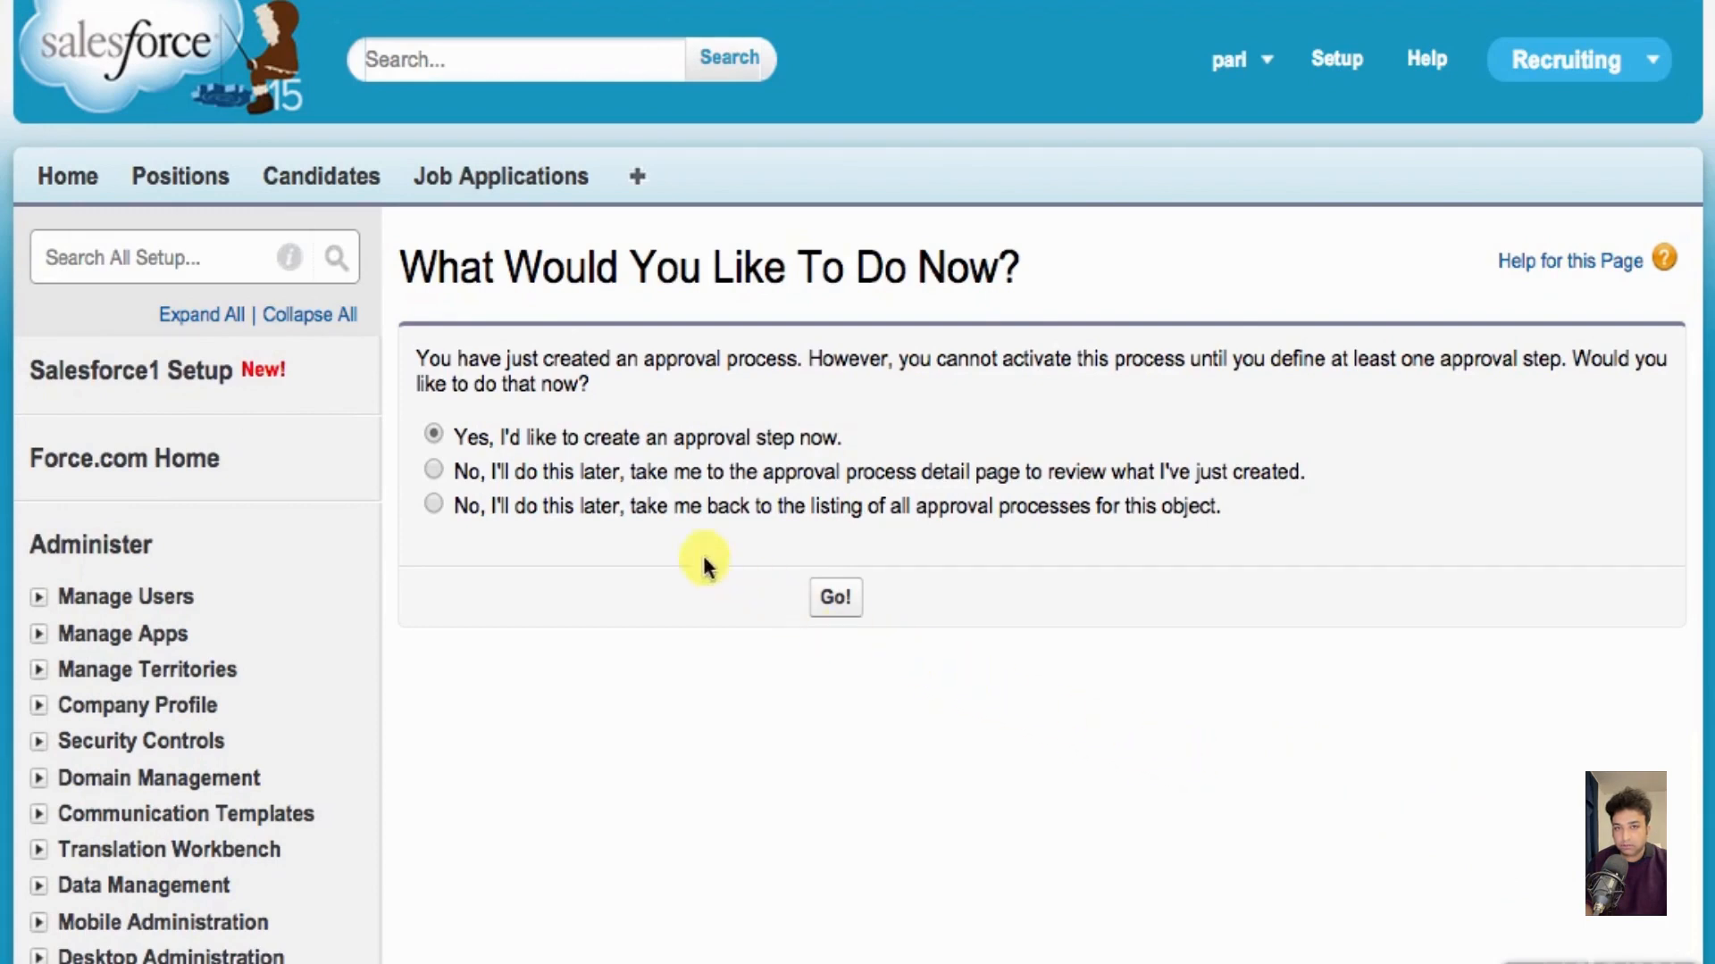
# Step: Defer adding a step, open the process detail page, and start a New Approval Step
pyautogui.click(434, 471)
pyautogui.click(832, 616)
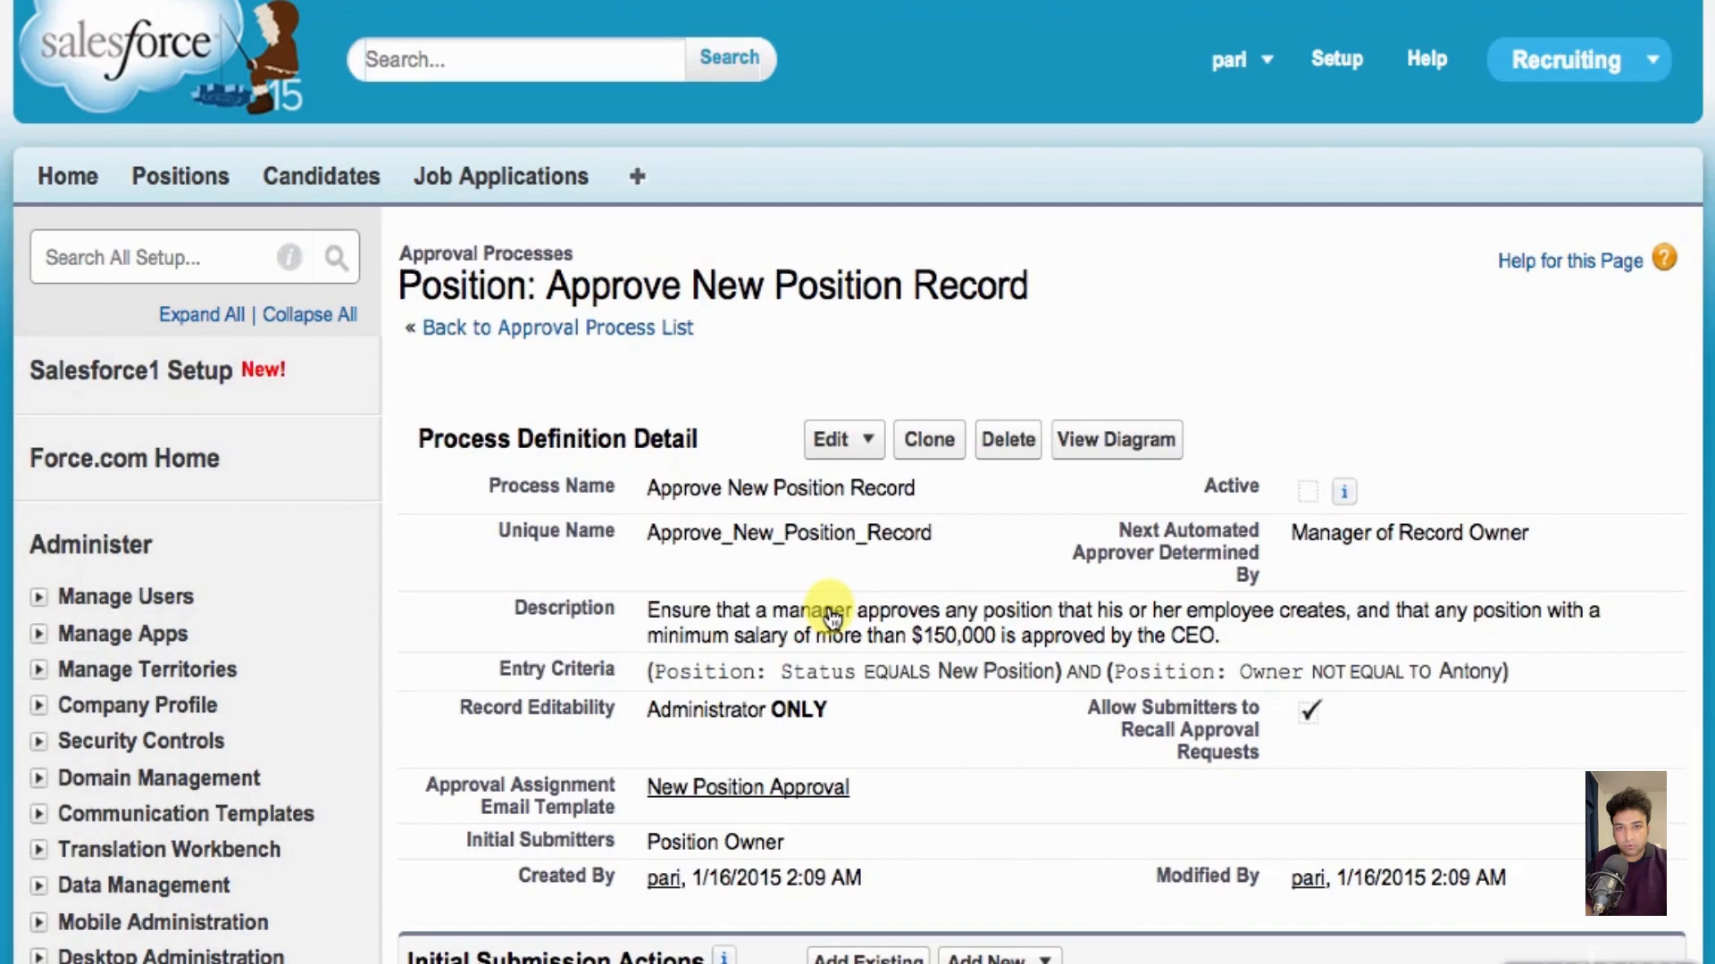
pyautogui.scroll(-3, 832, 616)
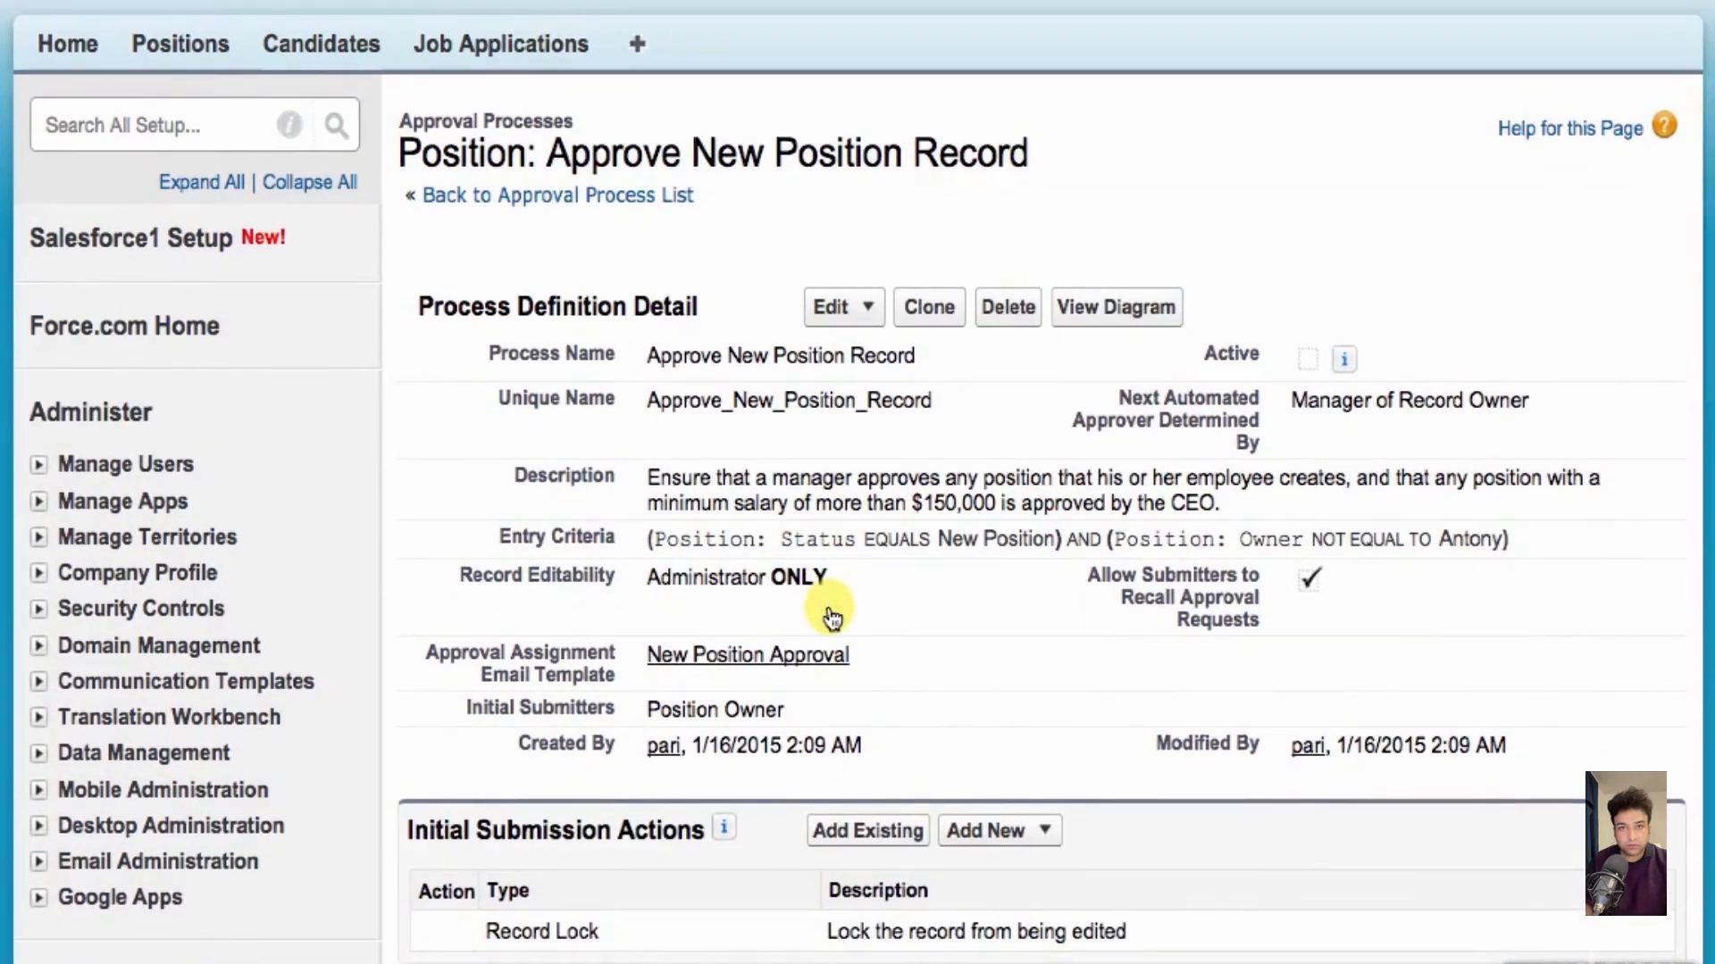
pyautogui.scroll(-2, 832, 616)
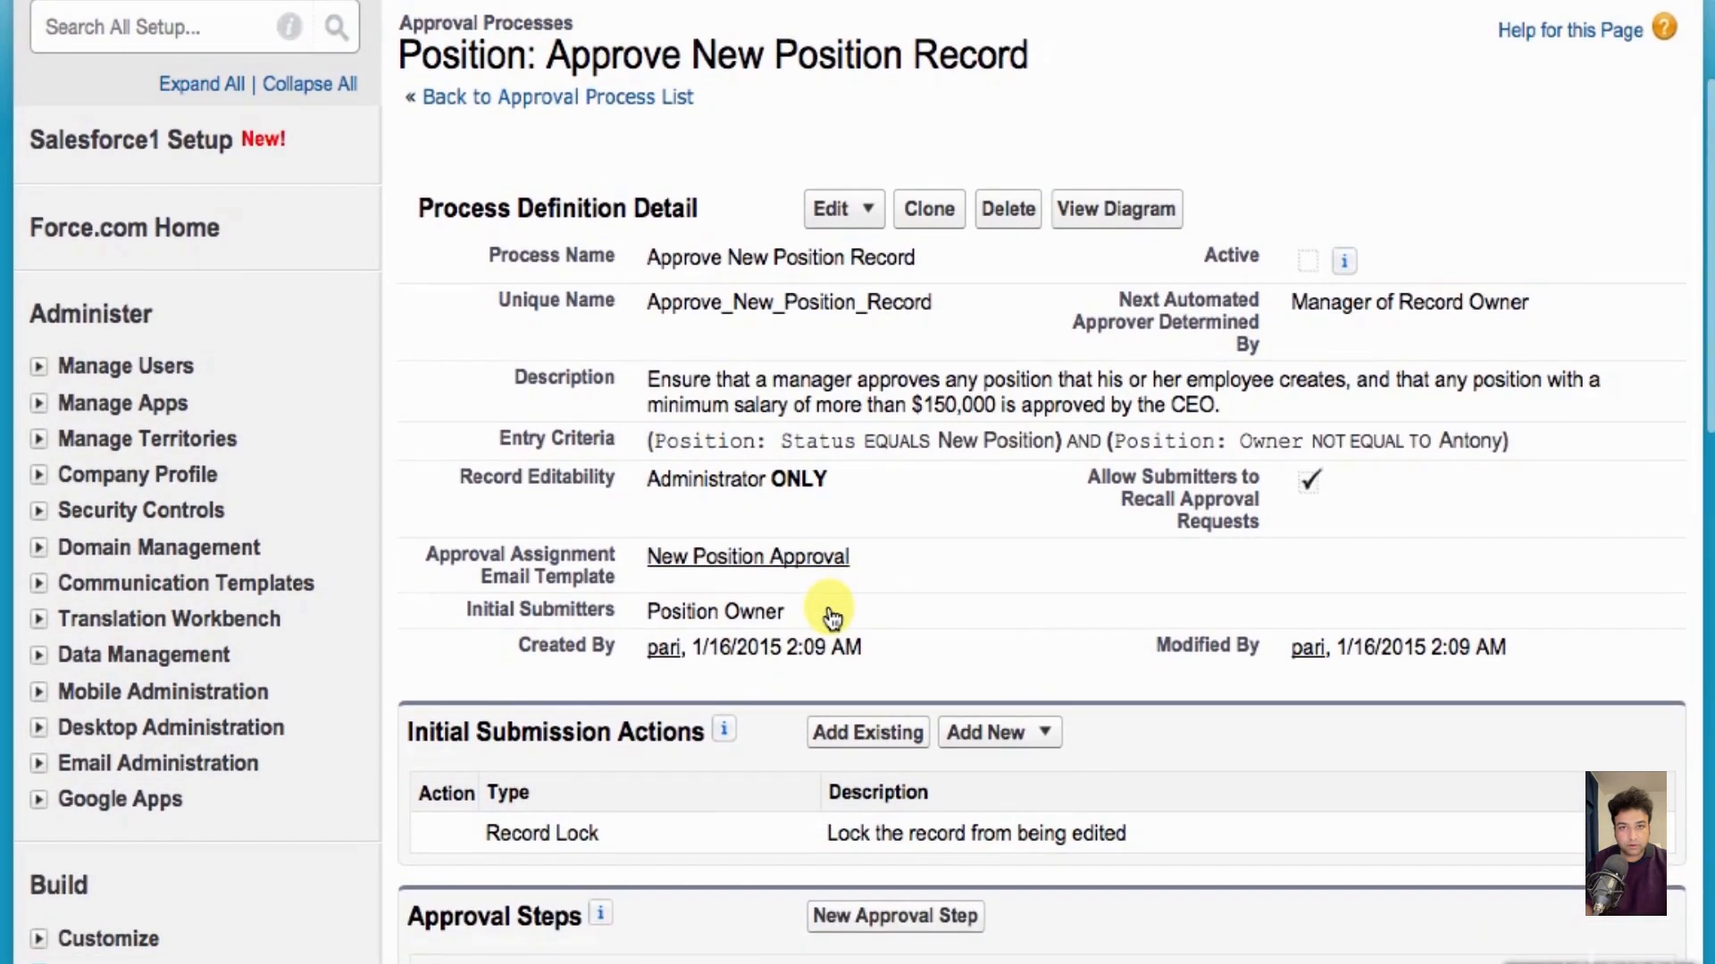
pyautogui.scroll(-2, 833, 616)
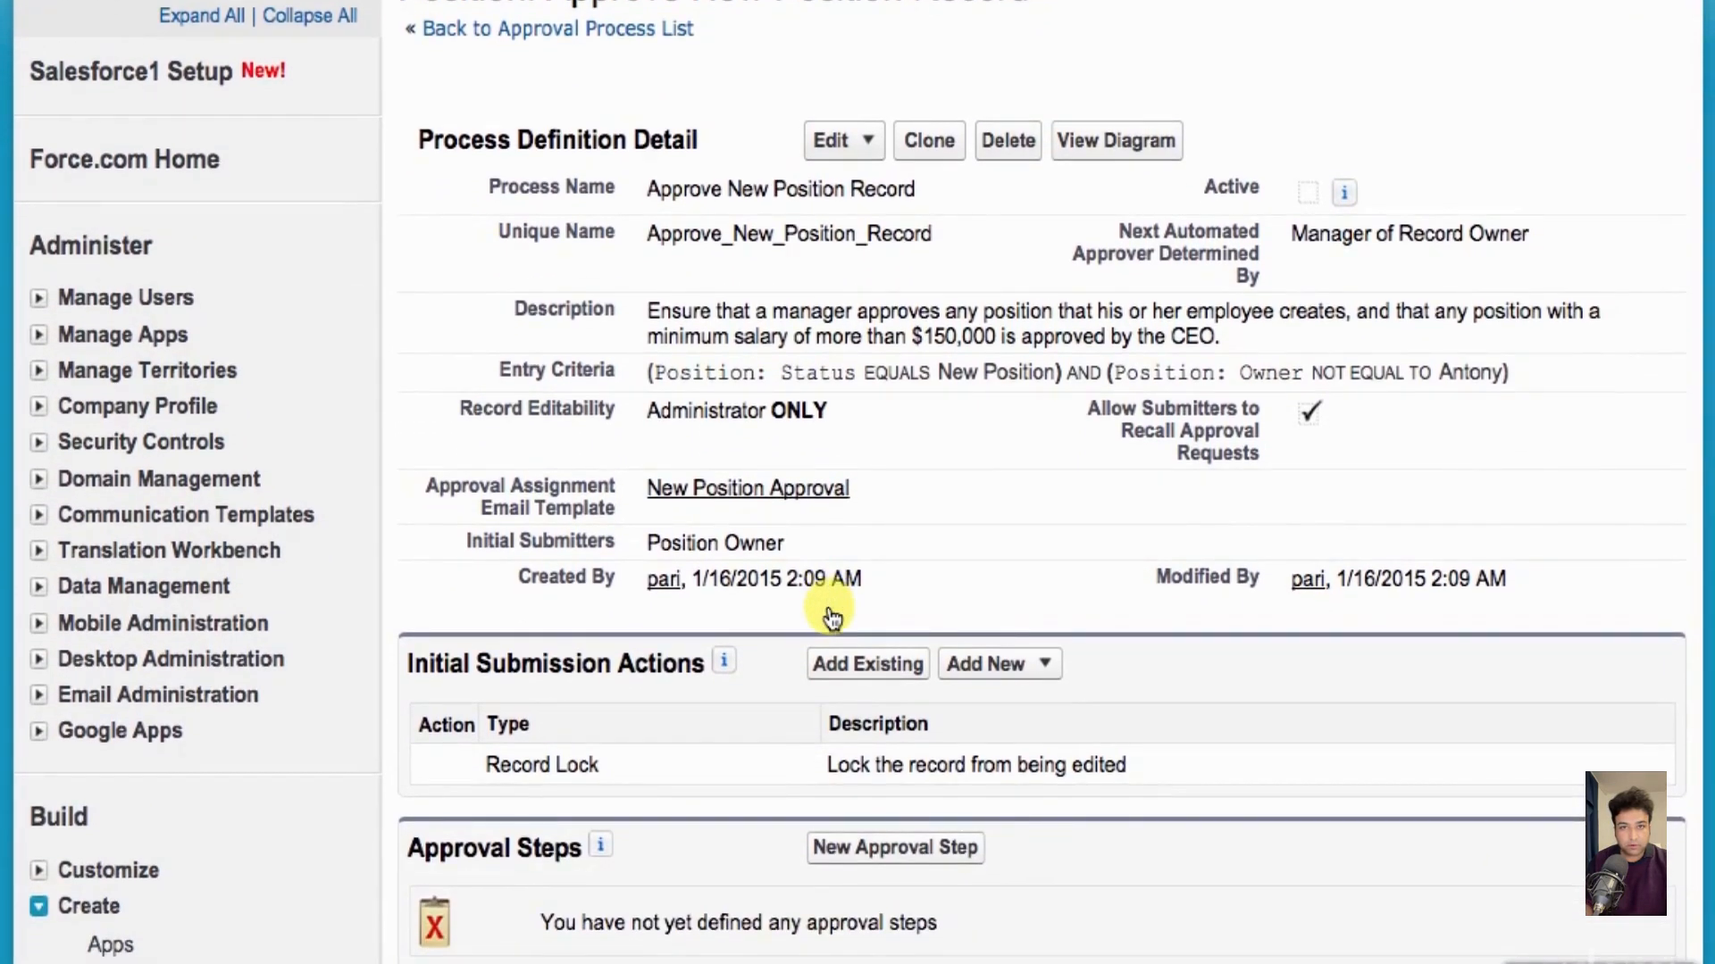
pyautogui.scroll(-4, 832, 616)
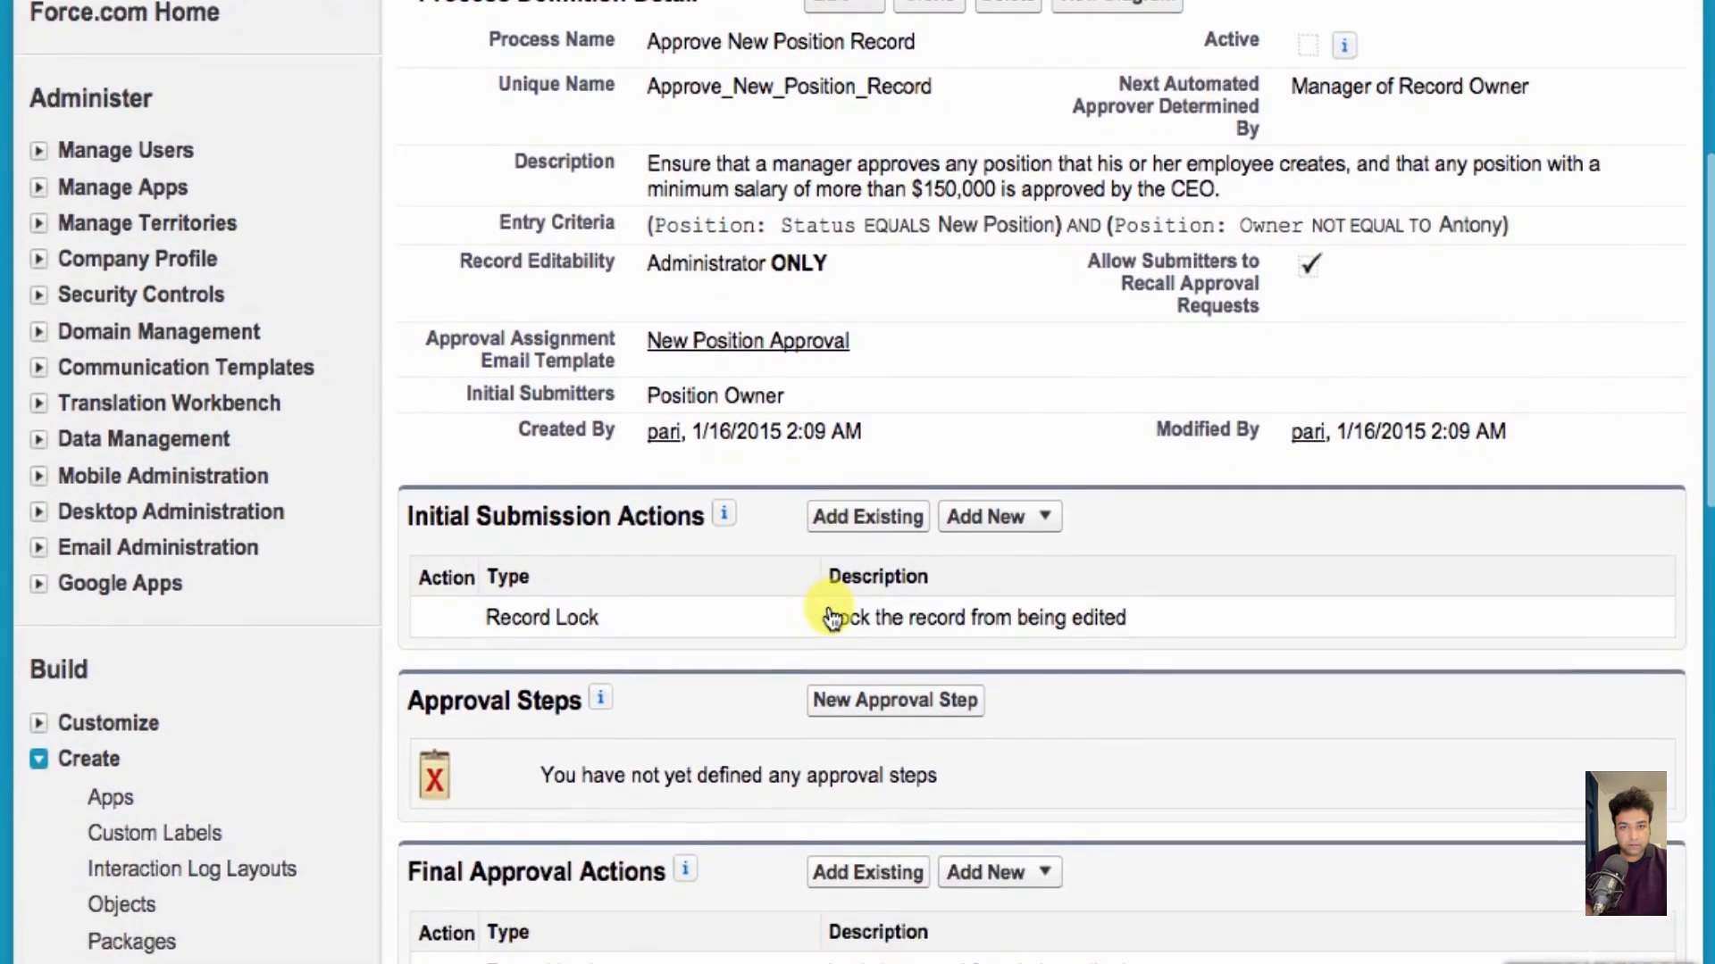
pyautogui.scroll(-2, 830, 616)
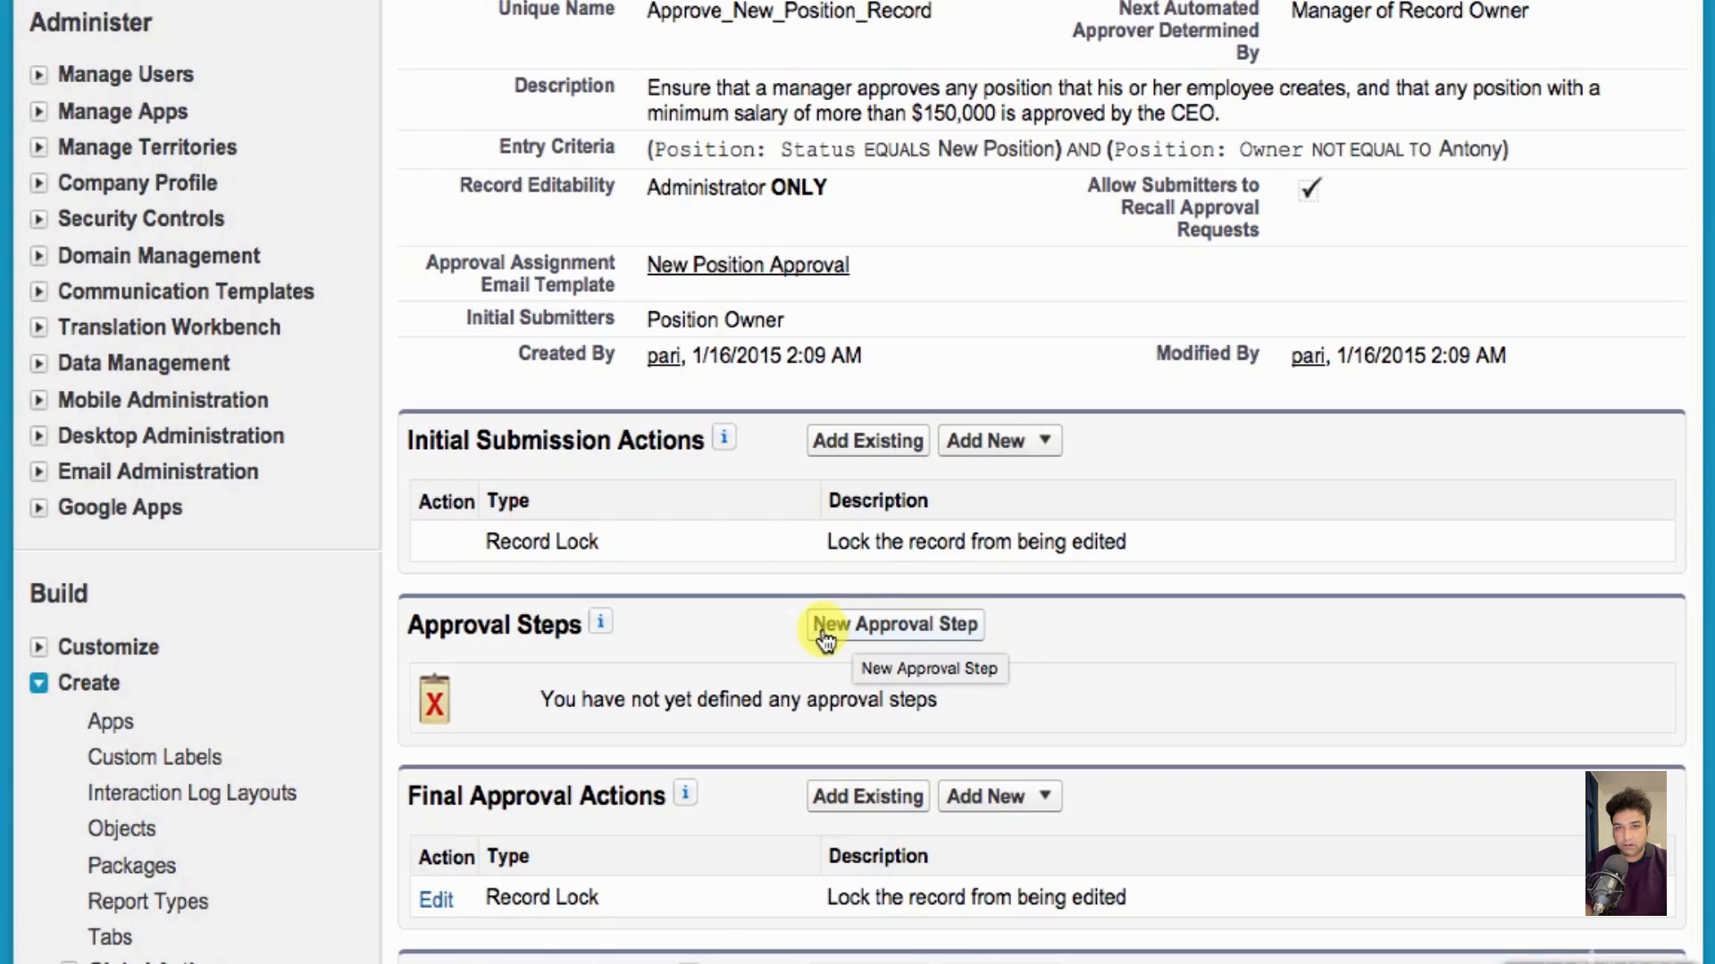
pyautogui.click(873, 640)
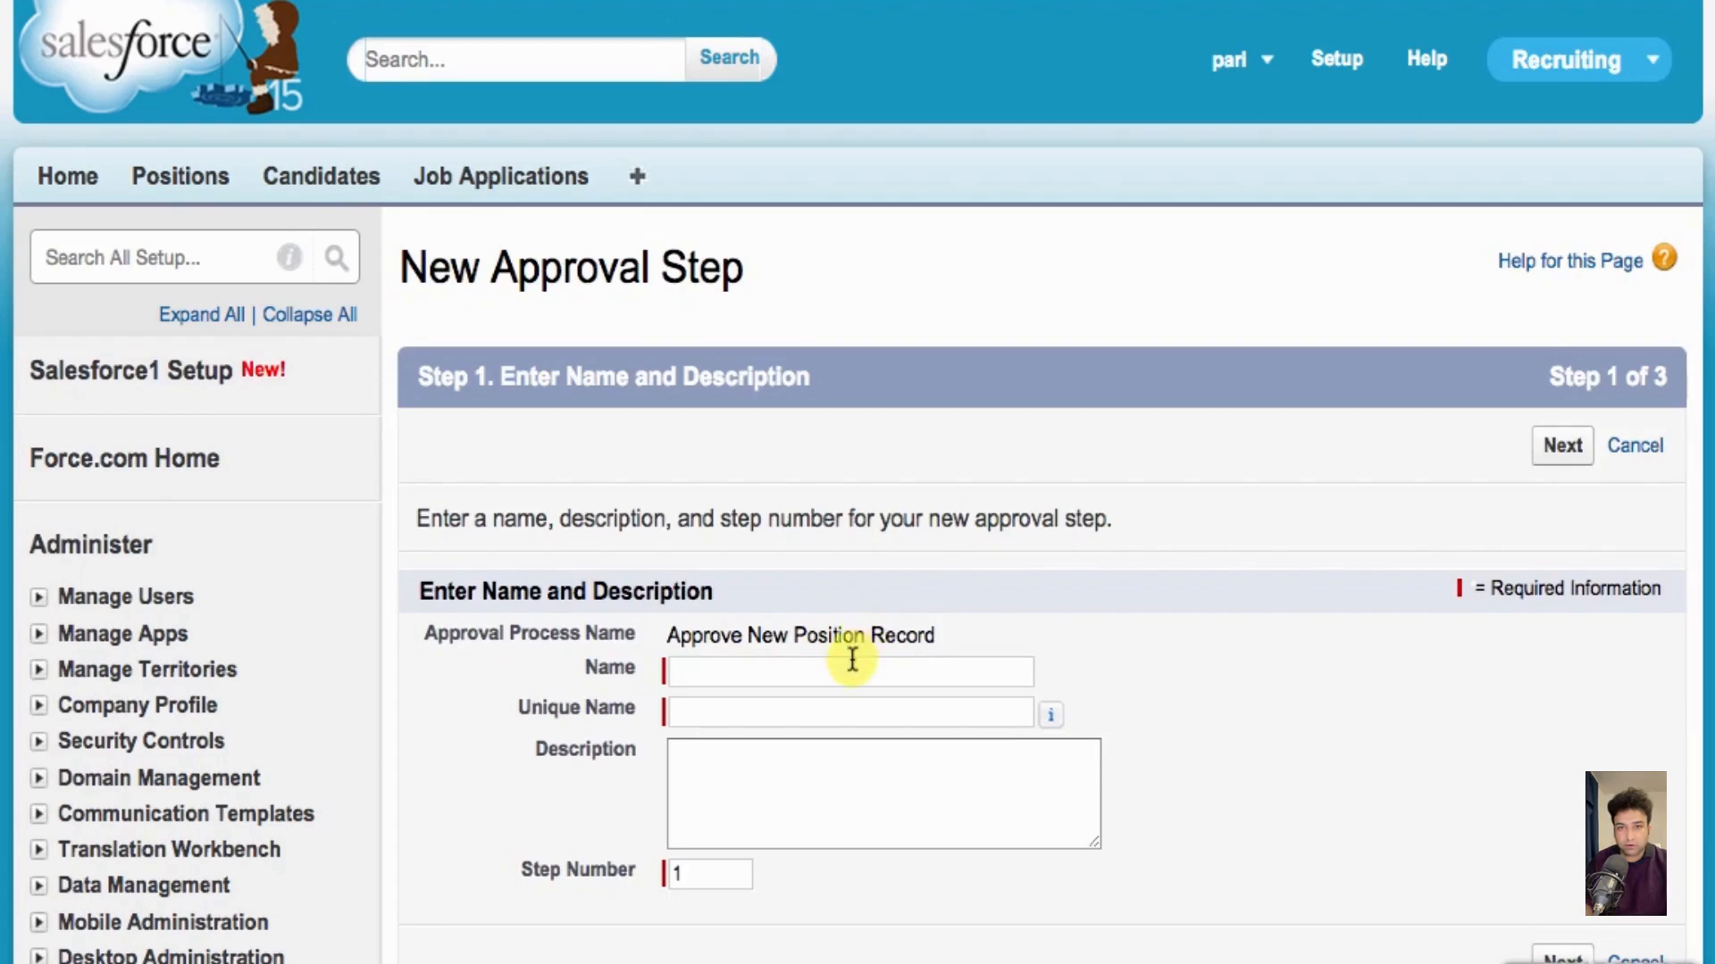
# Step: Name the step 'Manager Approval', describe the owner's-manager approval requirement, and continue to criteria
pyautogui.click(851, 669)
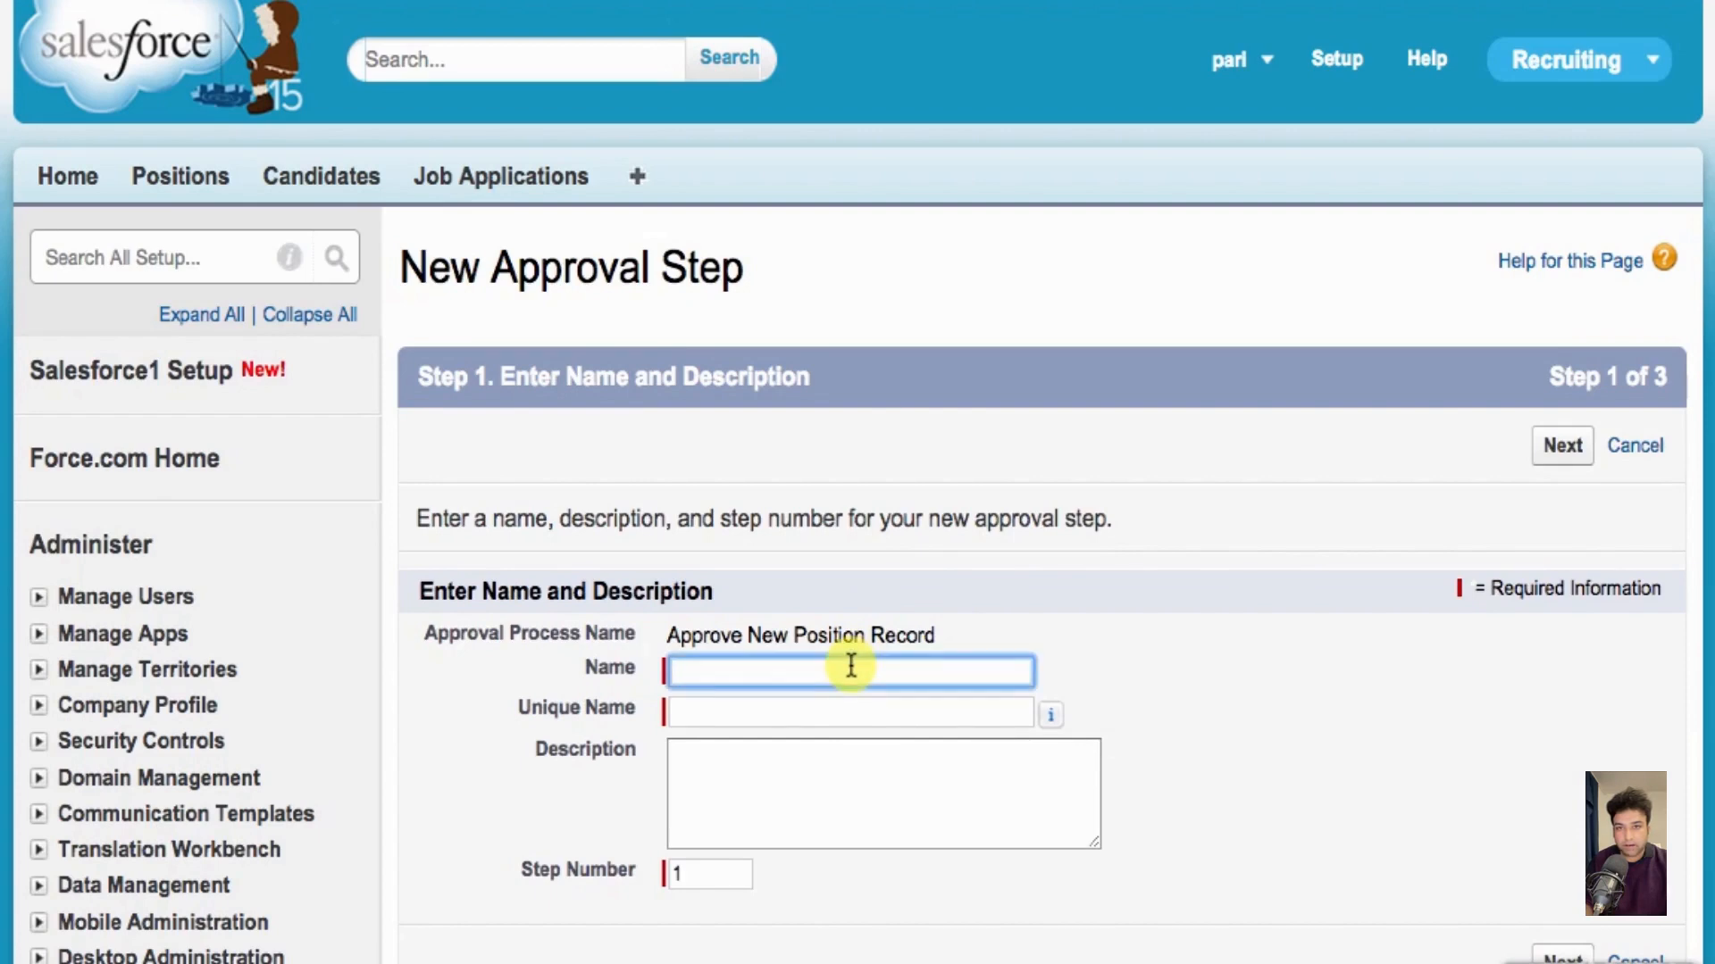
pyautogui.write('Manager Approval')
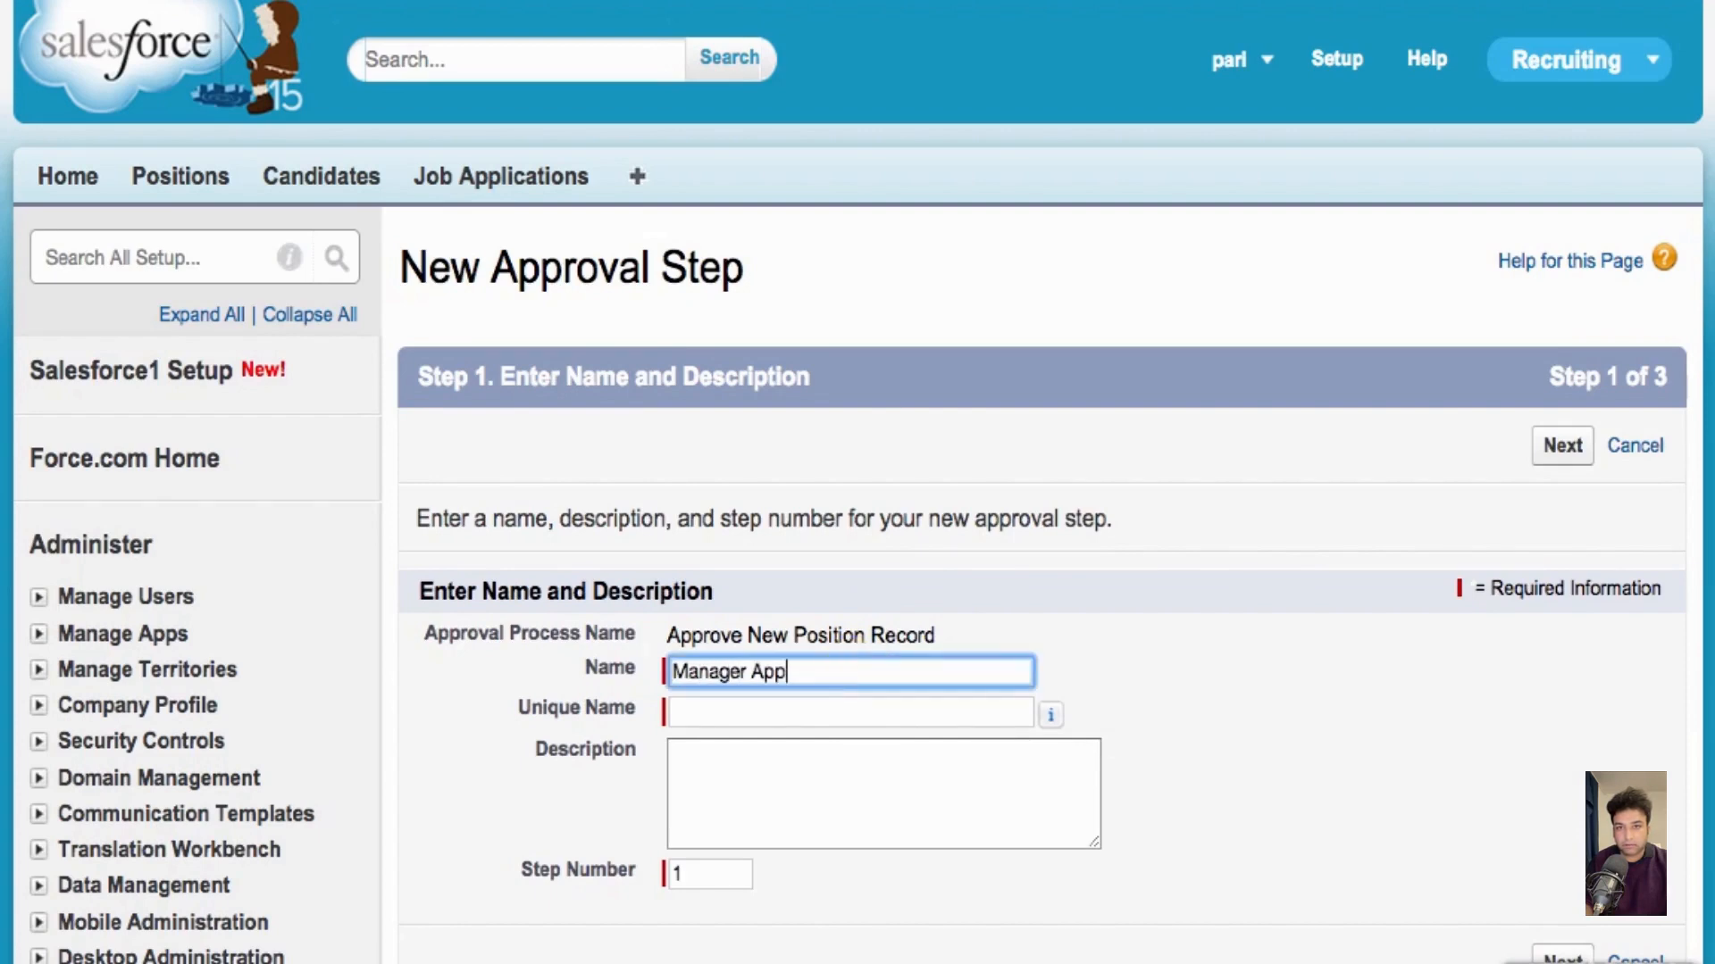
pyautogui.press('Tab')
pyautogui.press('Tab')
pyautogui.write('Every new po')
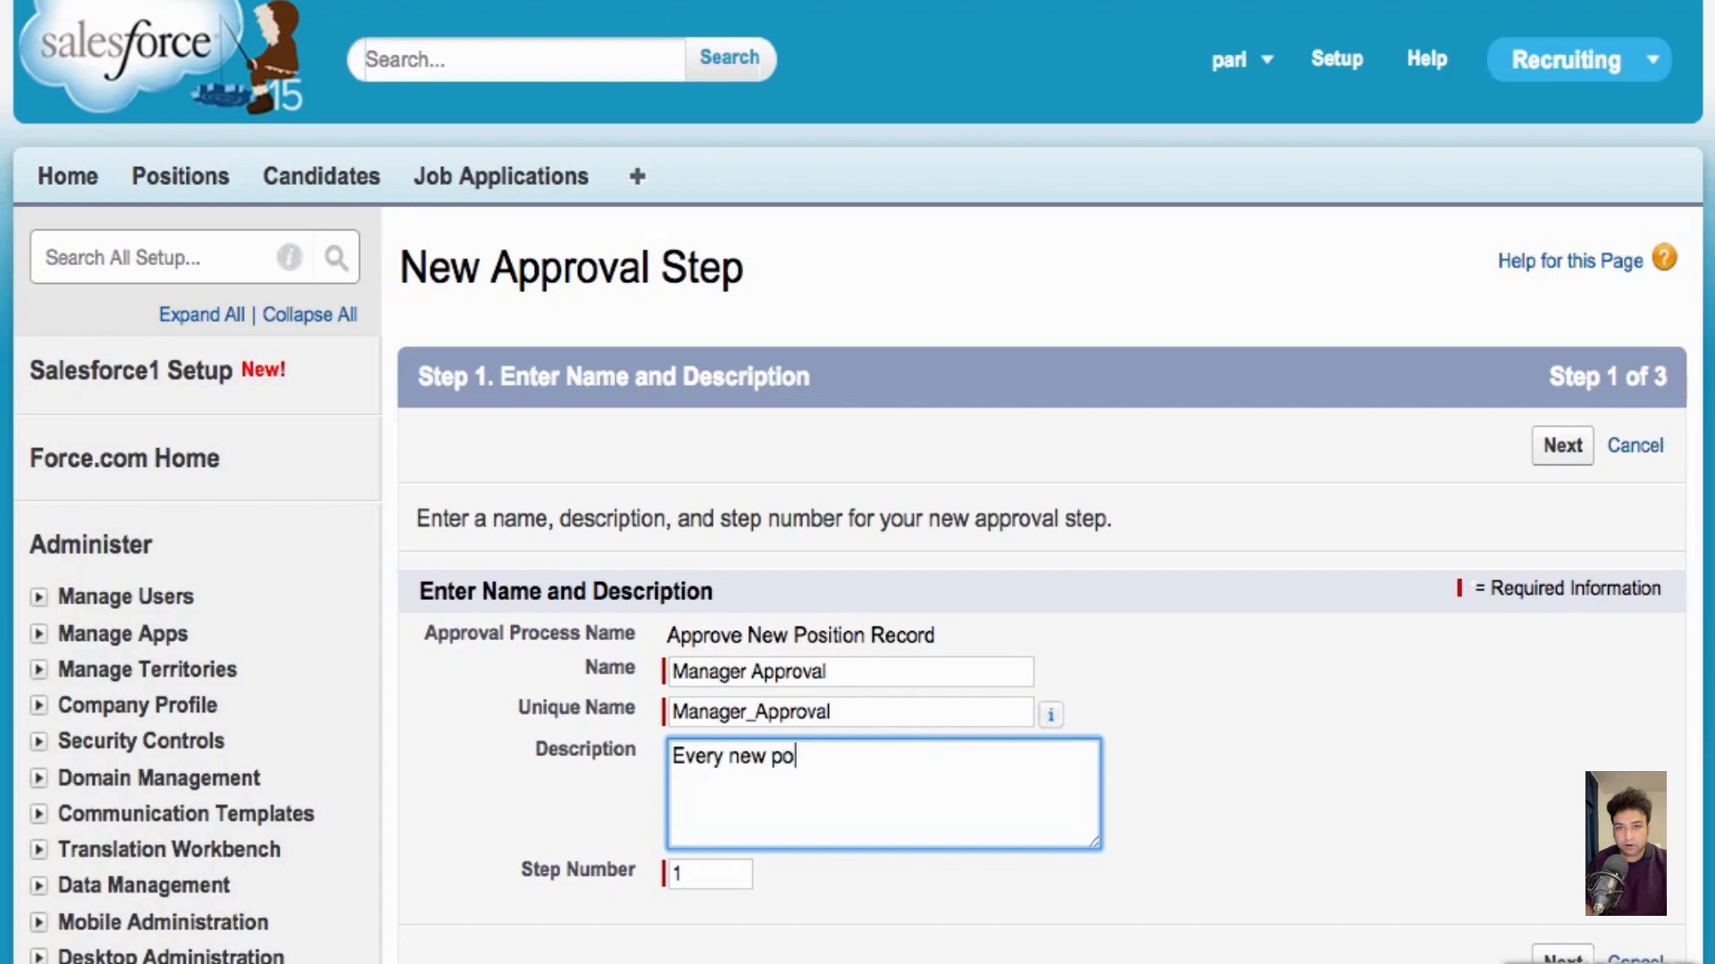
pyautogui.write('sition record must be approved ')
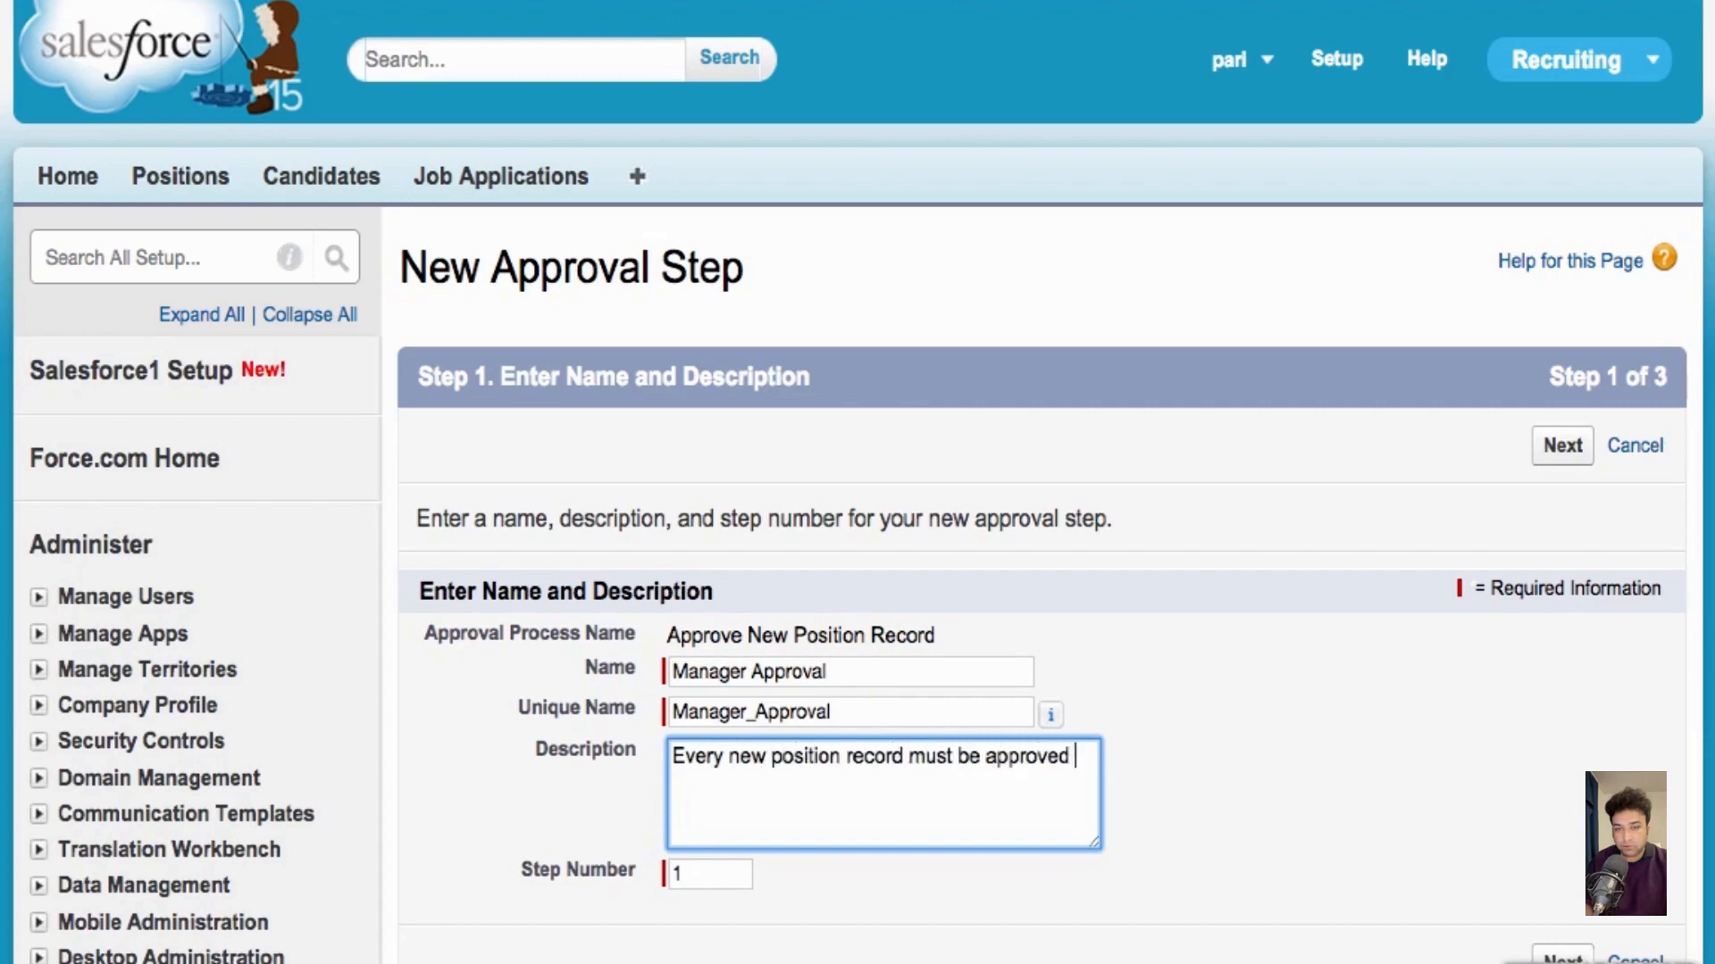
pyautogui.write("by the position owner's manager")
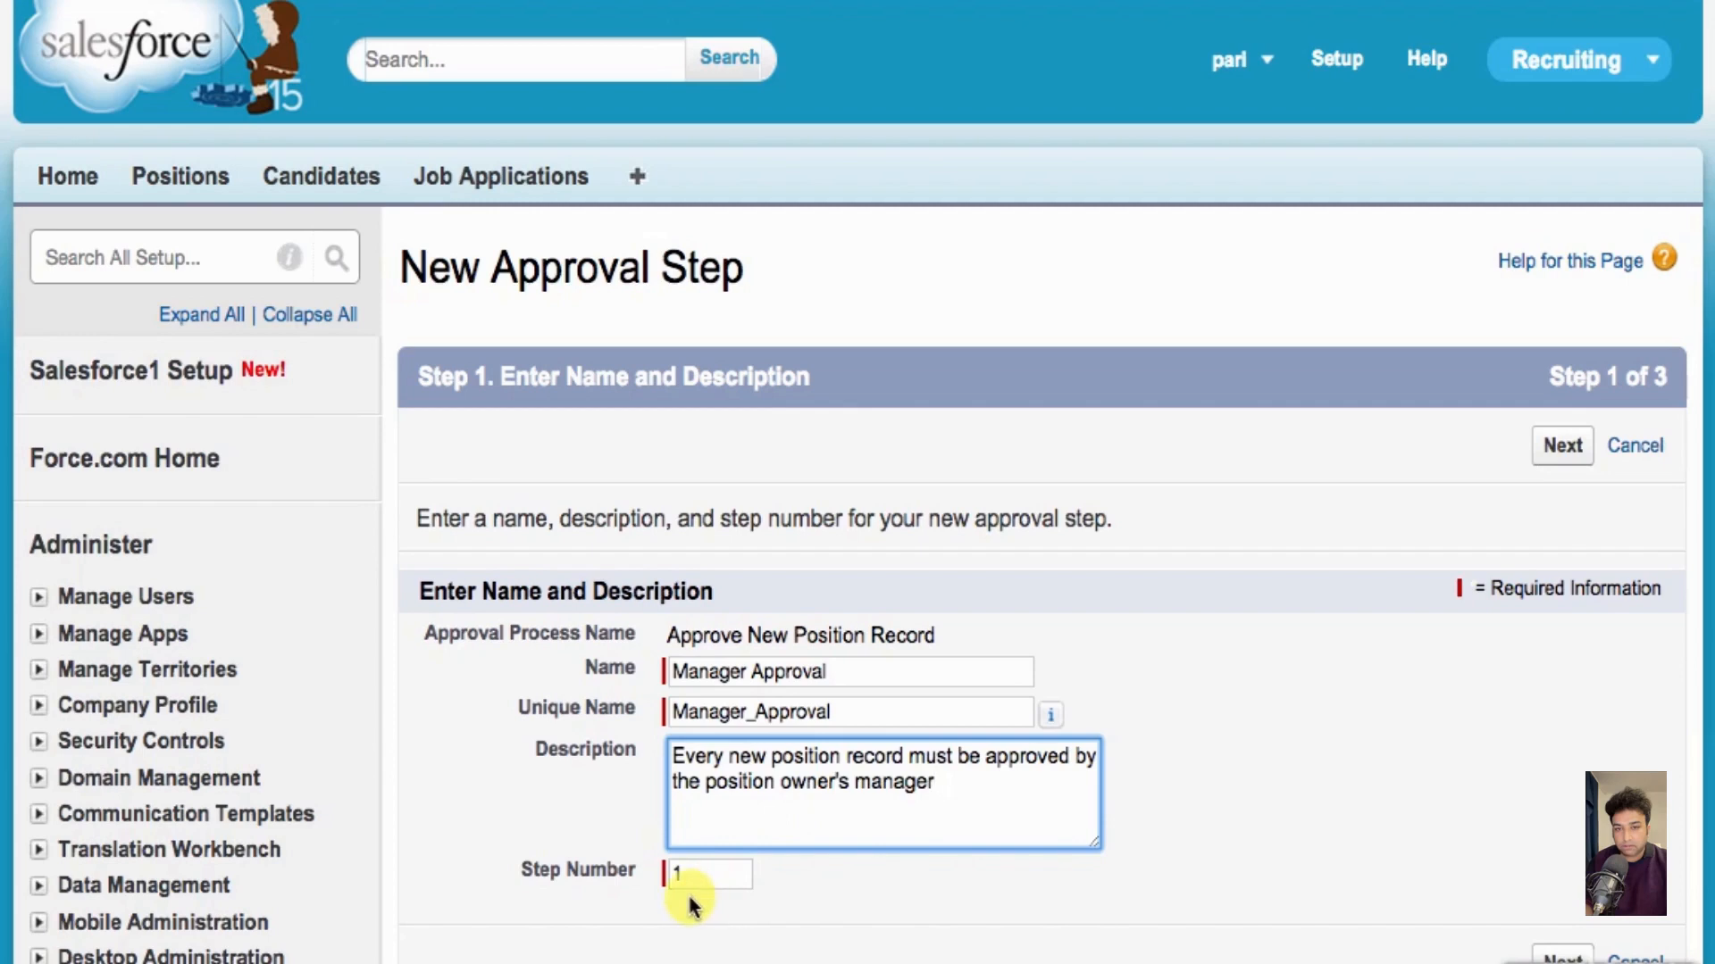
pyautogui.scroll(-2, 687, 893)
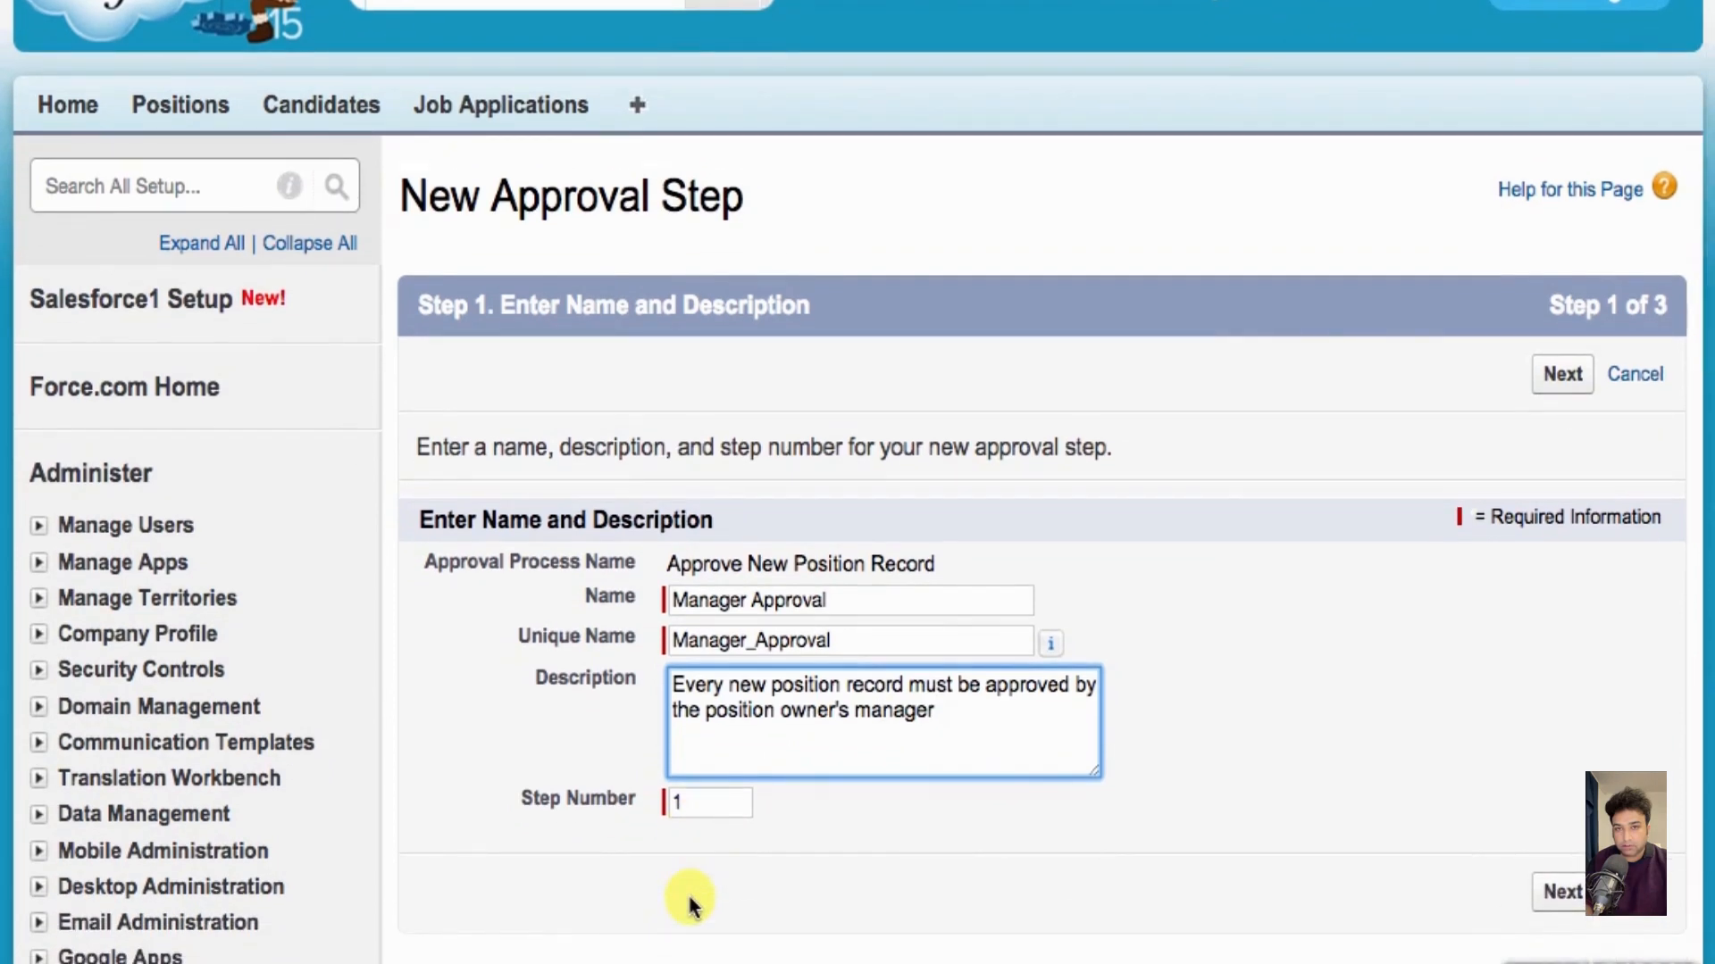
pyautogui.click(1558, 891)
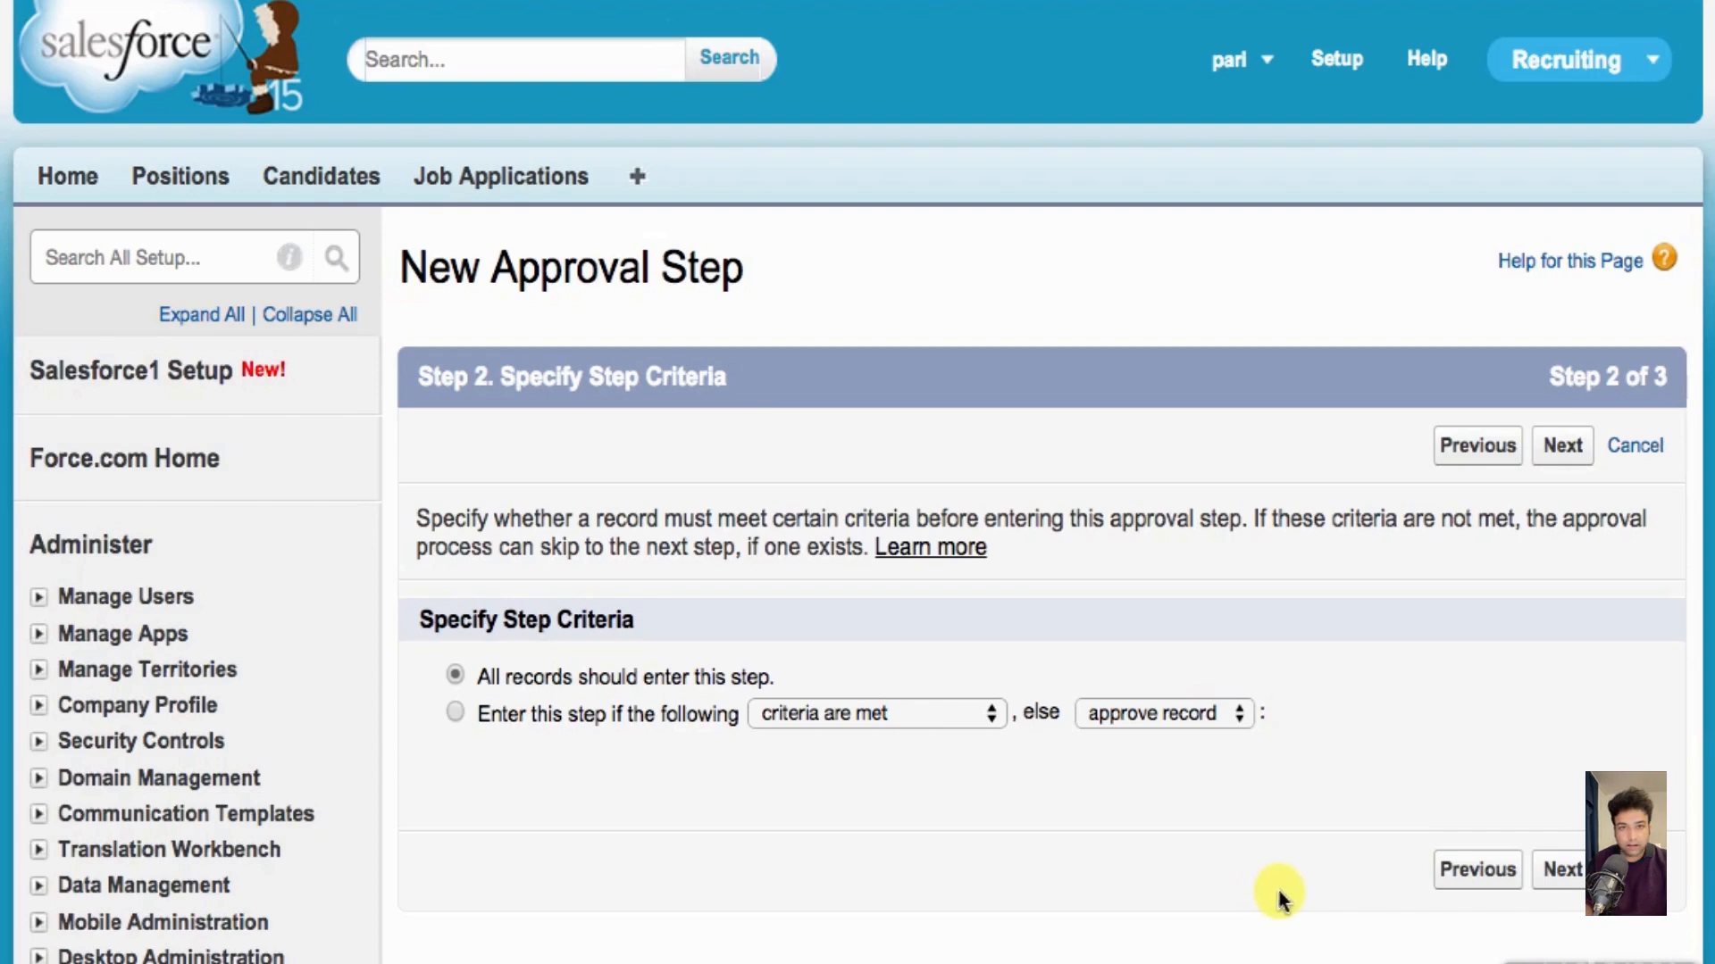
# Step: Let all records enter, auto-assign to Manager, allow the approver's delegate to approve, and save
pyautogui.click(1562, 870)
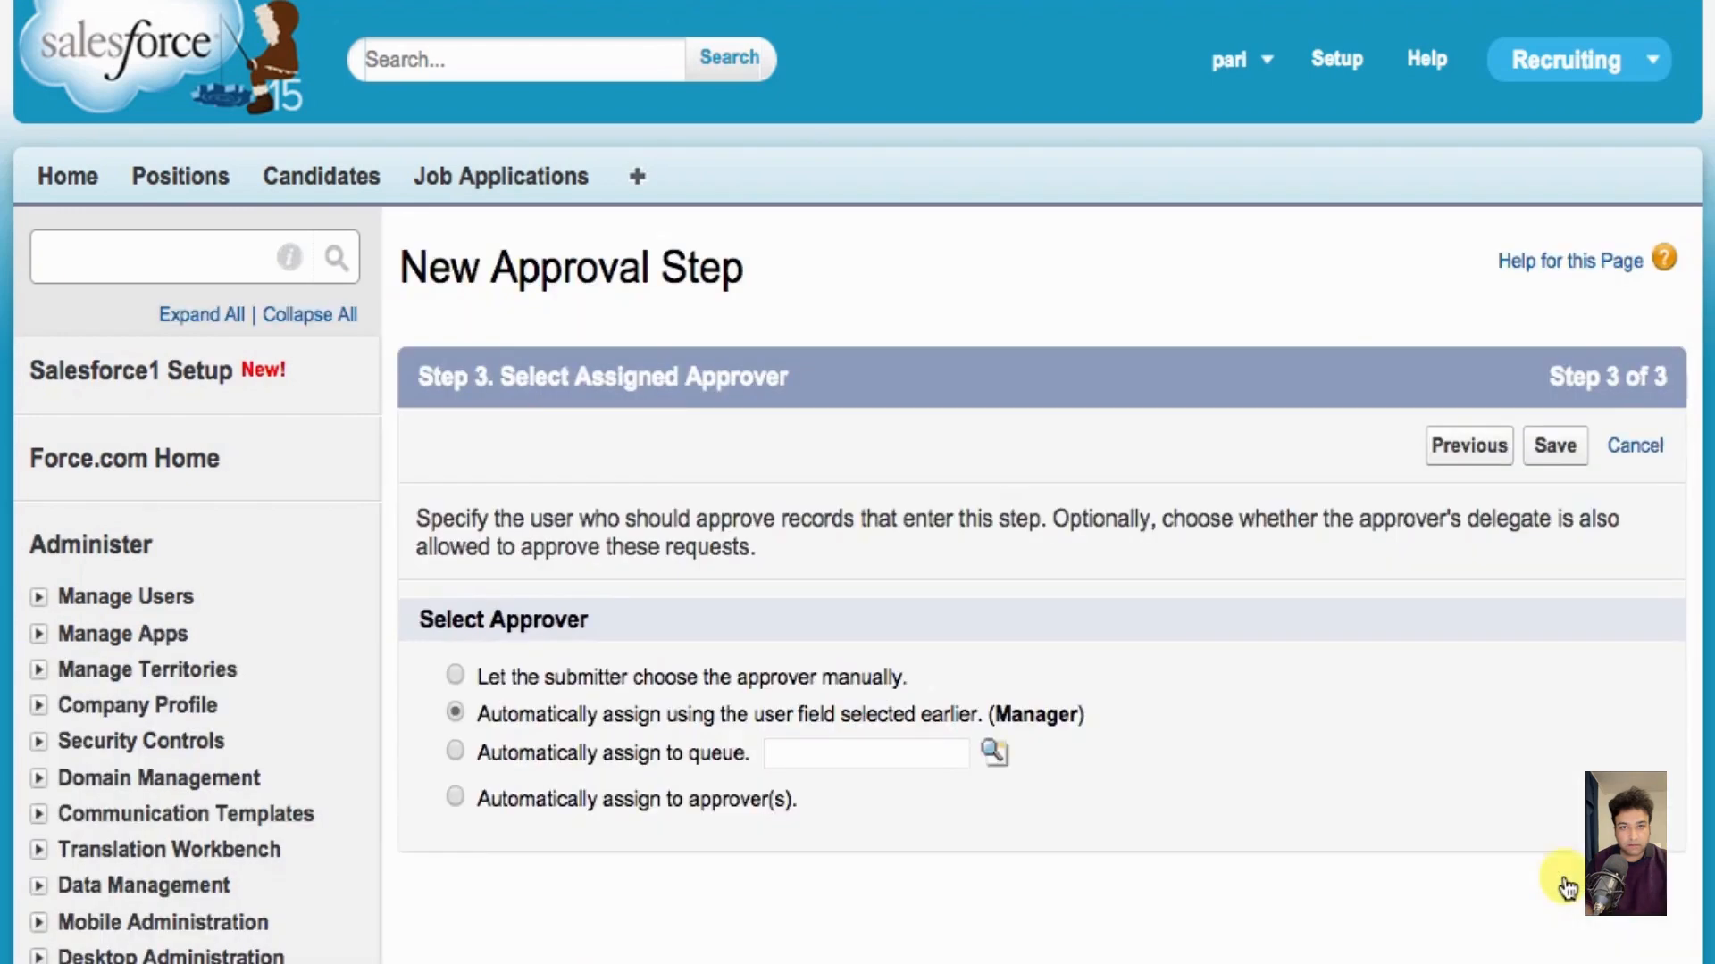
pyautogui.scroll(-2, 1568, 887)
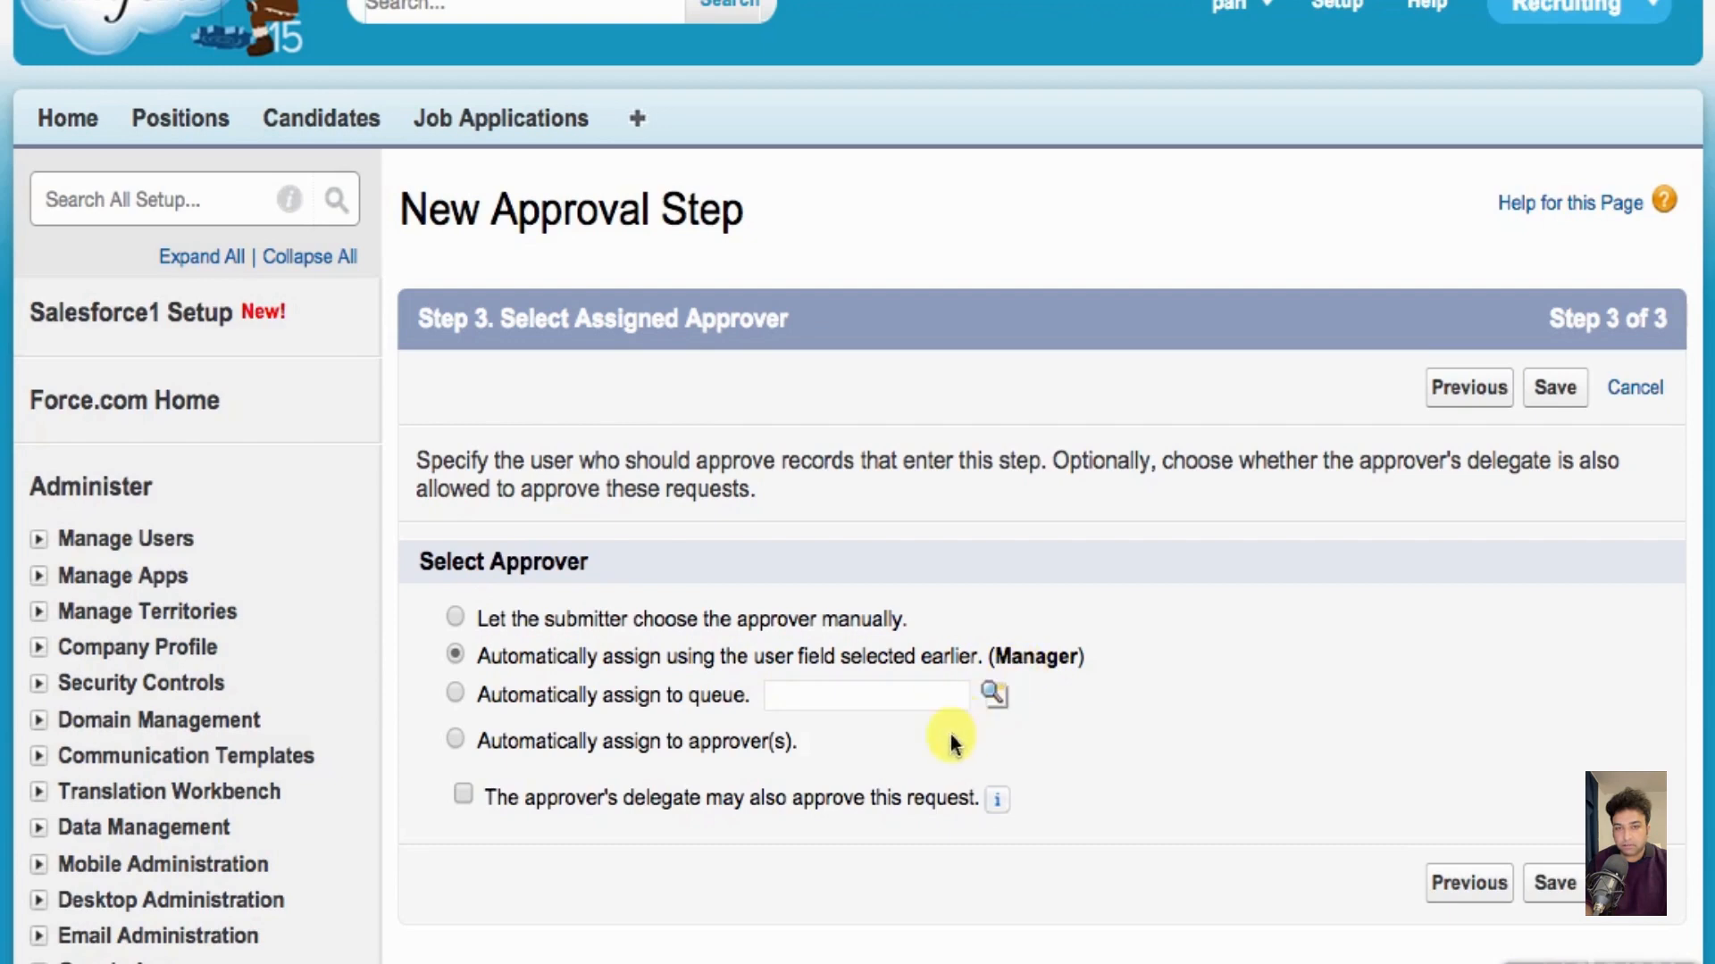
pyautogui.click(463, 794)
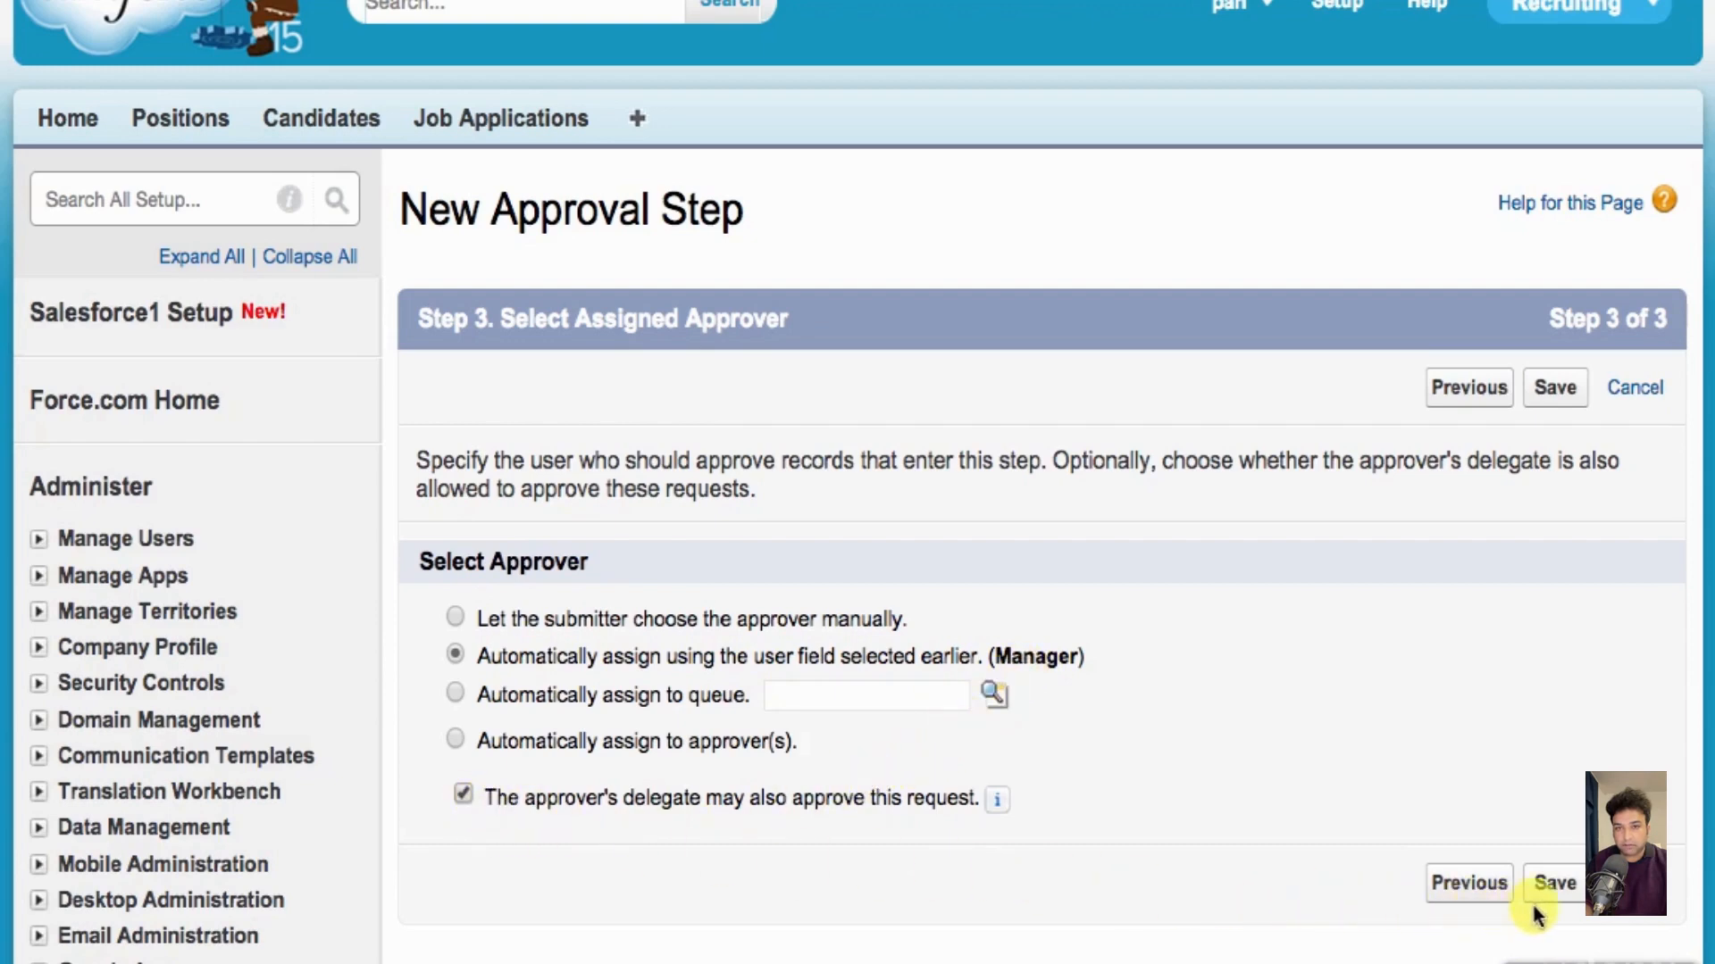
pyautogui.click(1555, 889)
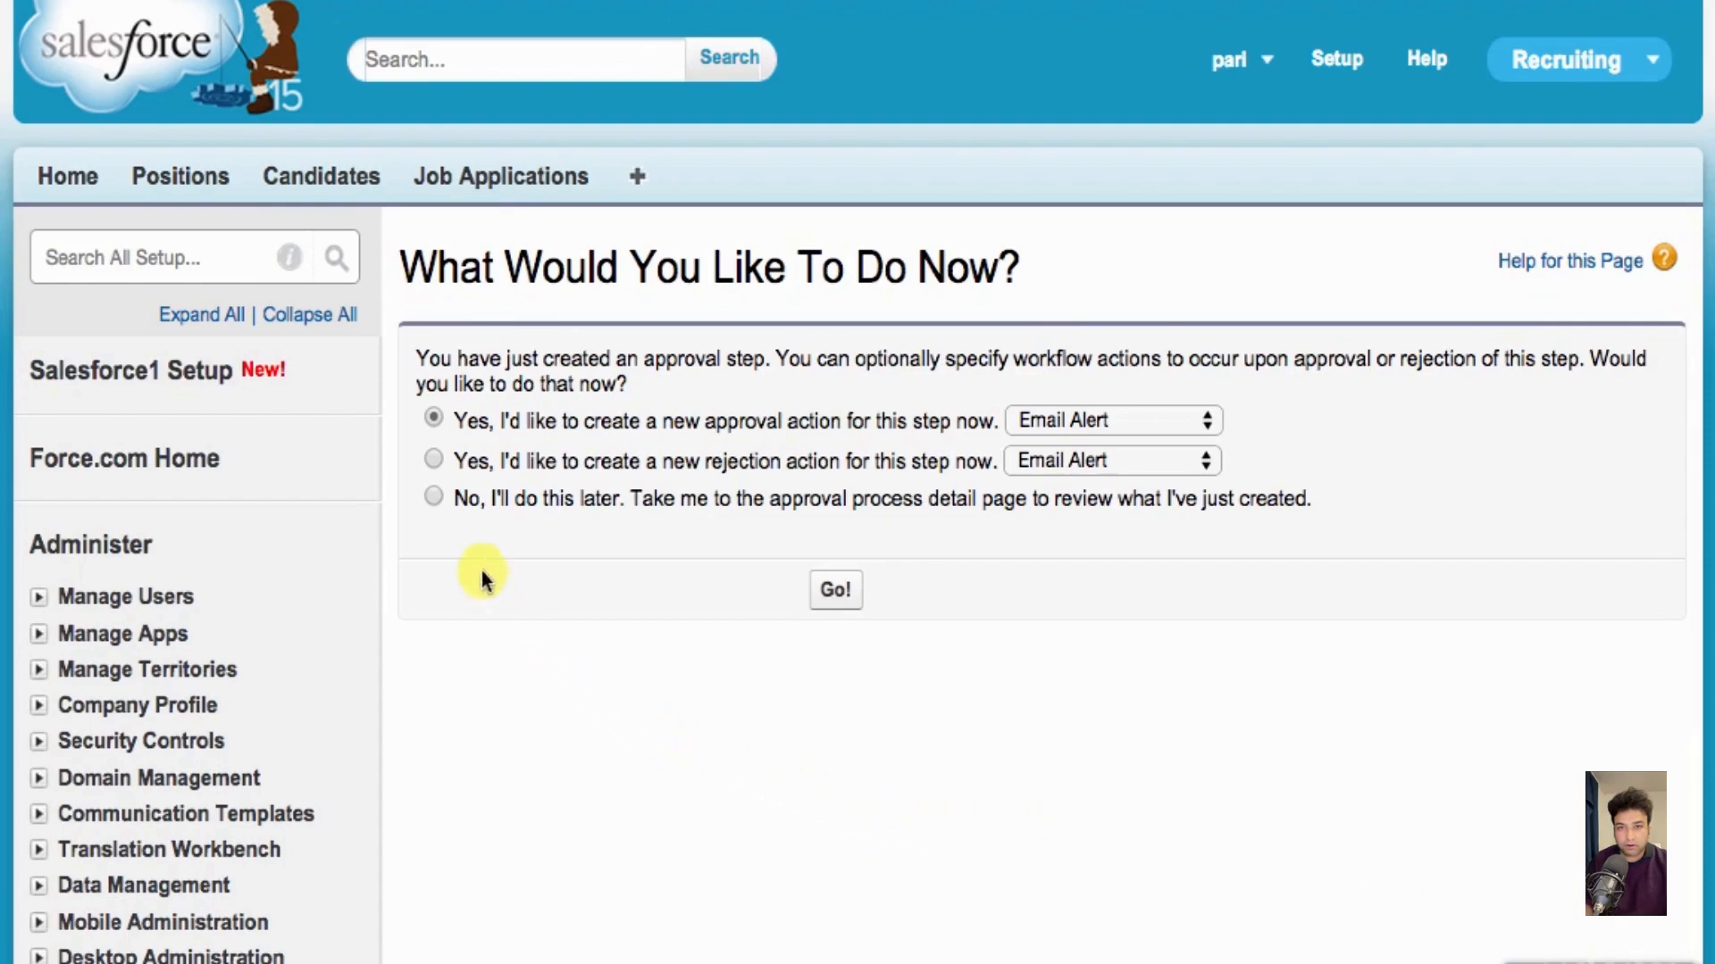
# Step: Choose 'No, I'll do this later' and return to the process detail page showing step 1 Manager Approval
pyautogui.click(435, 496)
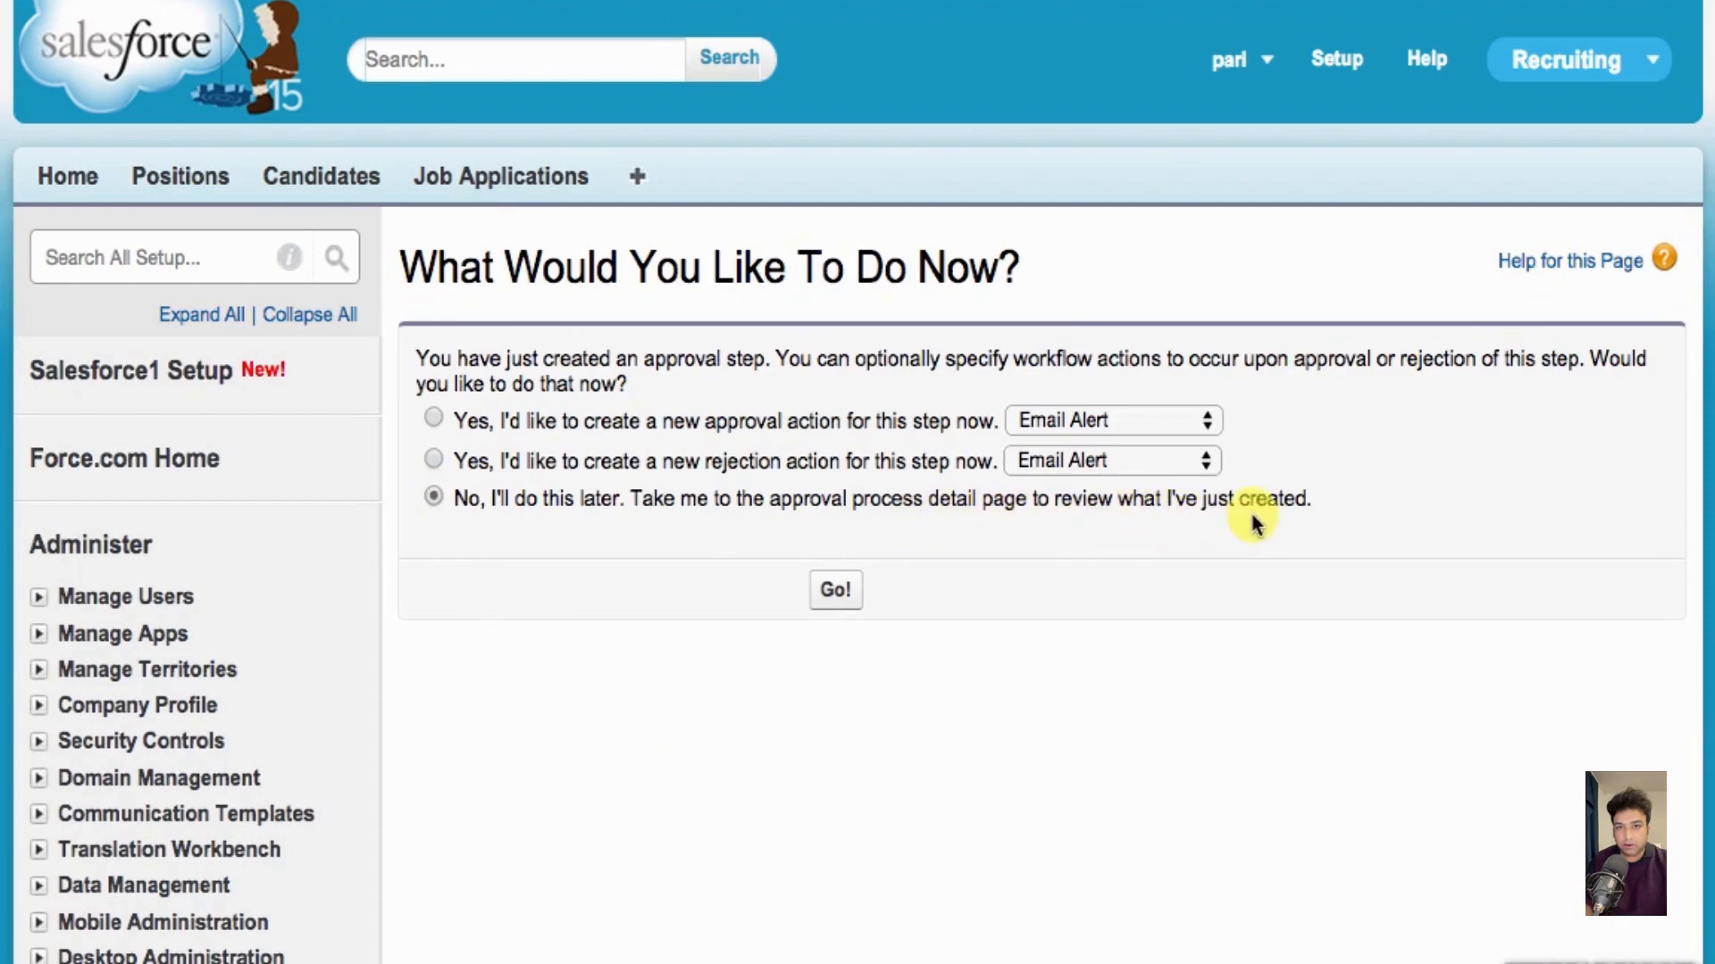
pyautogui.click(838, 591)
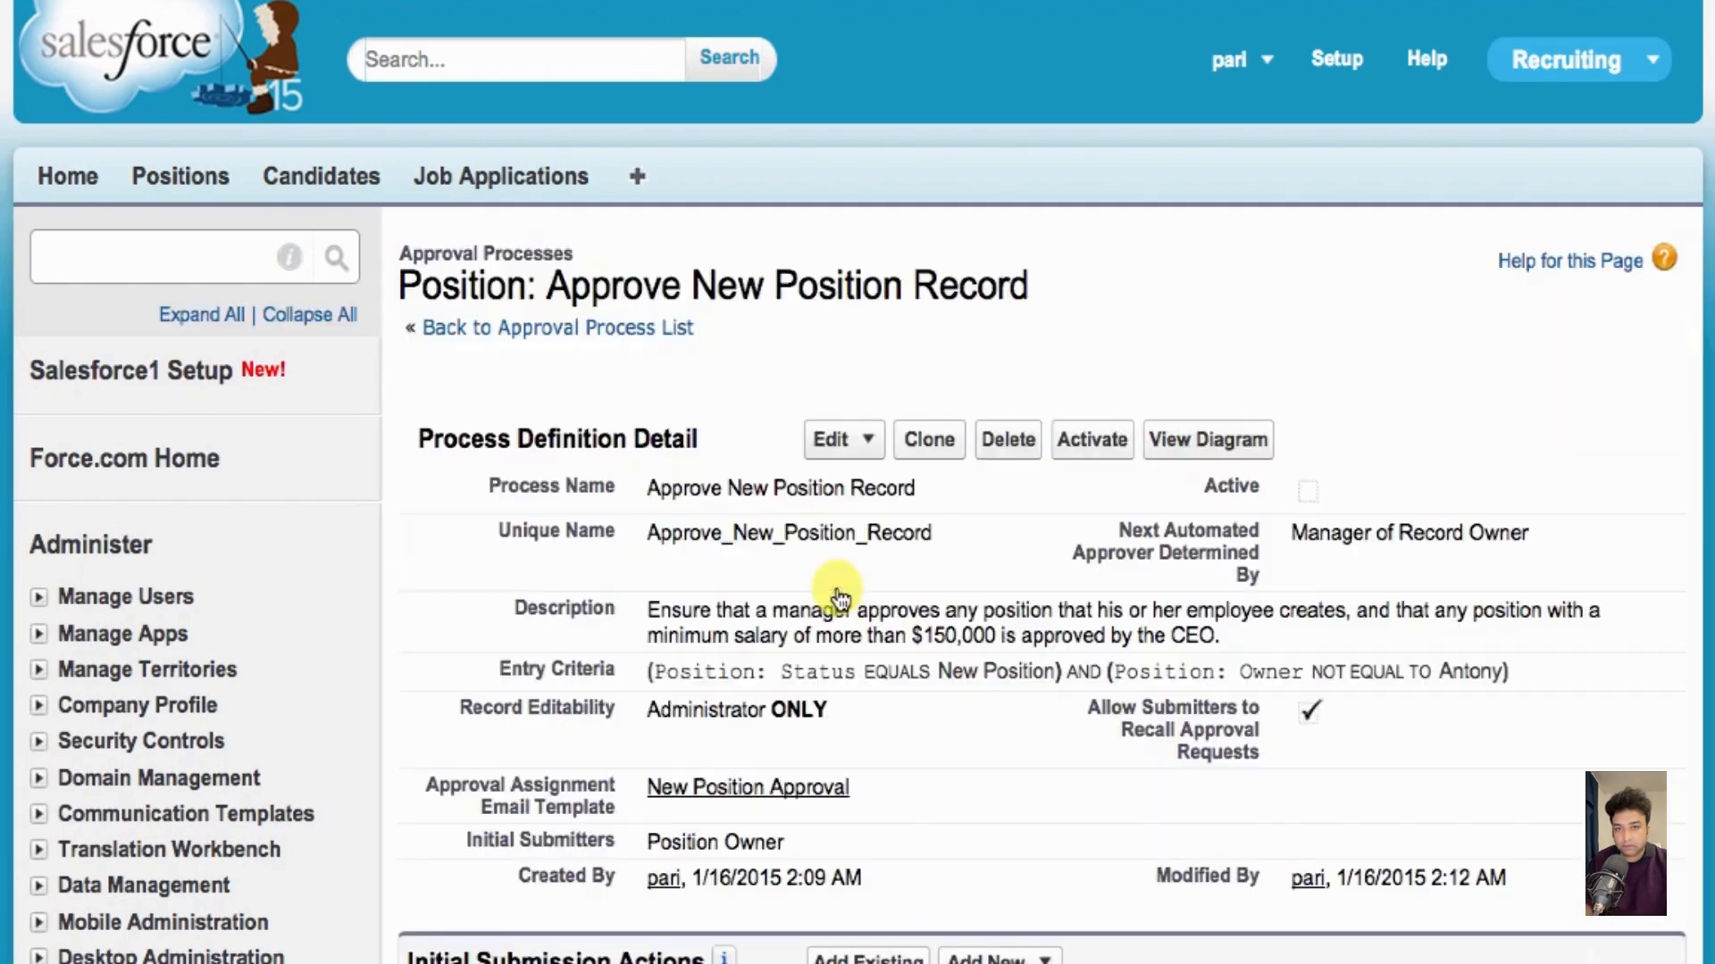
pyautogui.scroll(-5, 838, 593)
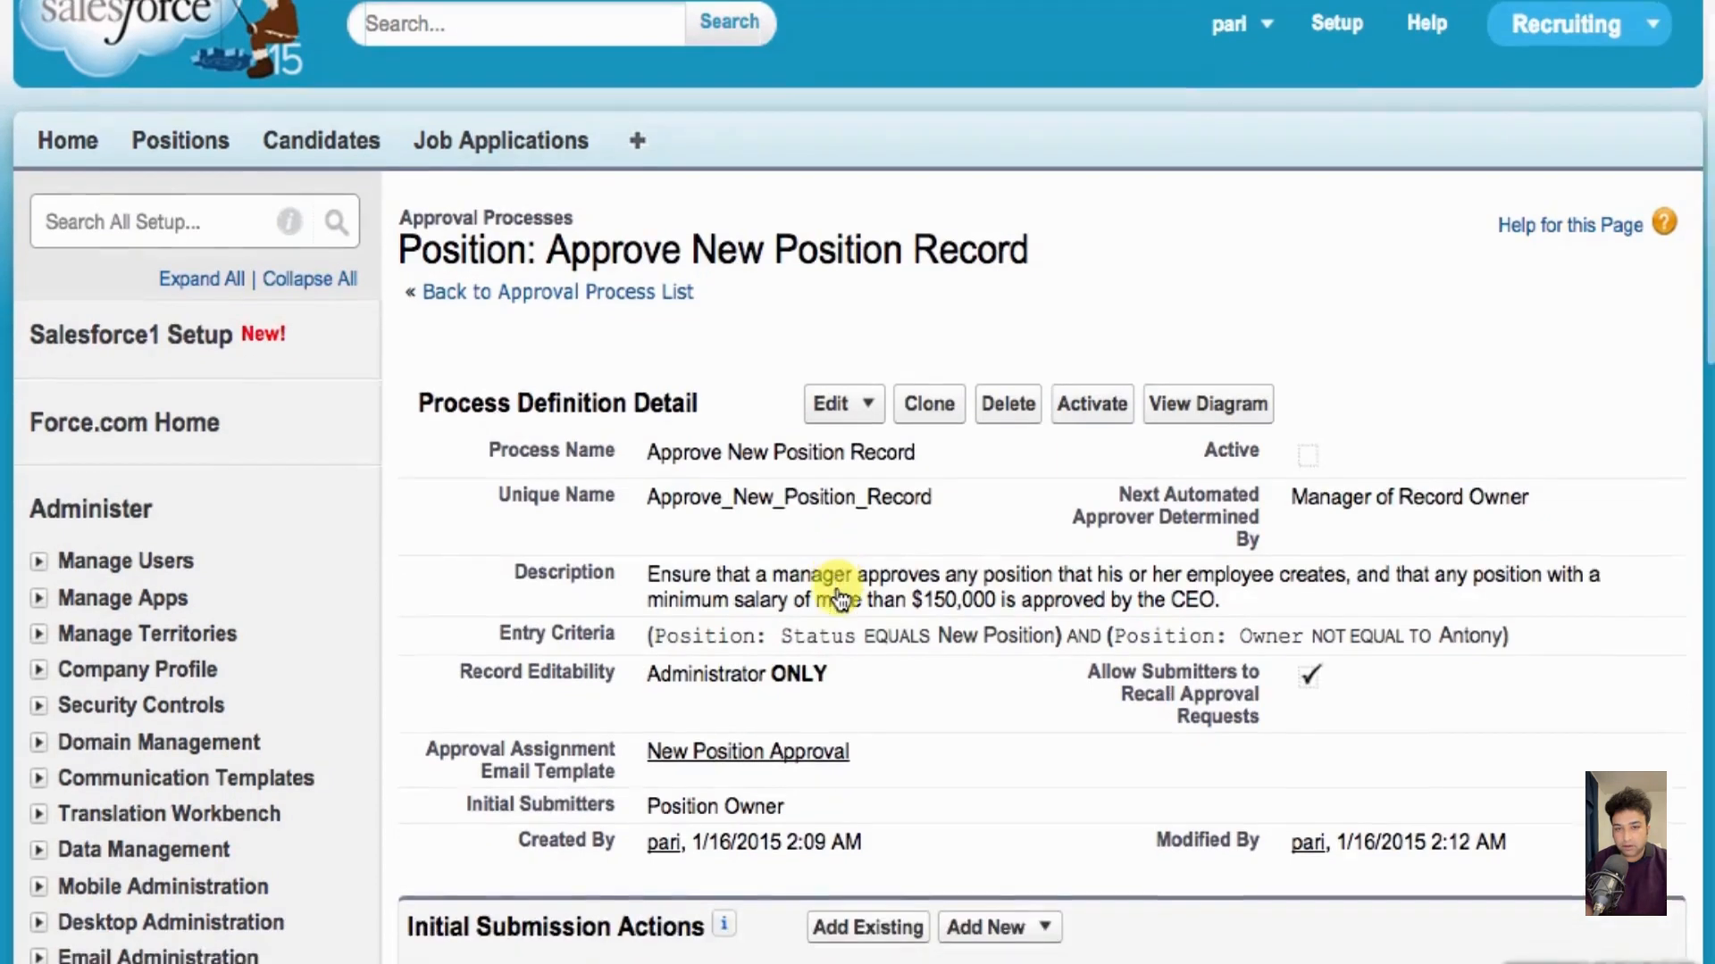
pyautogui.scroll(-1, 840, 596)
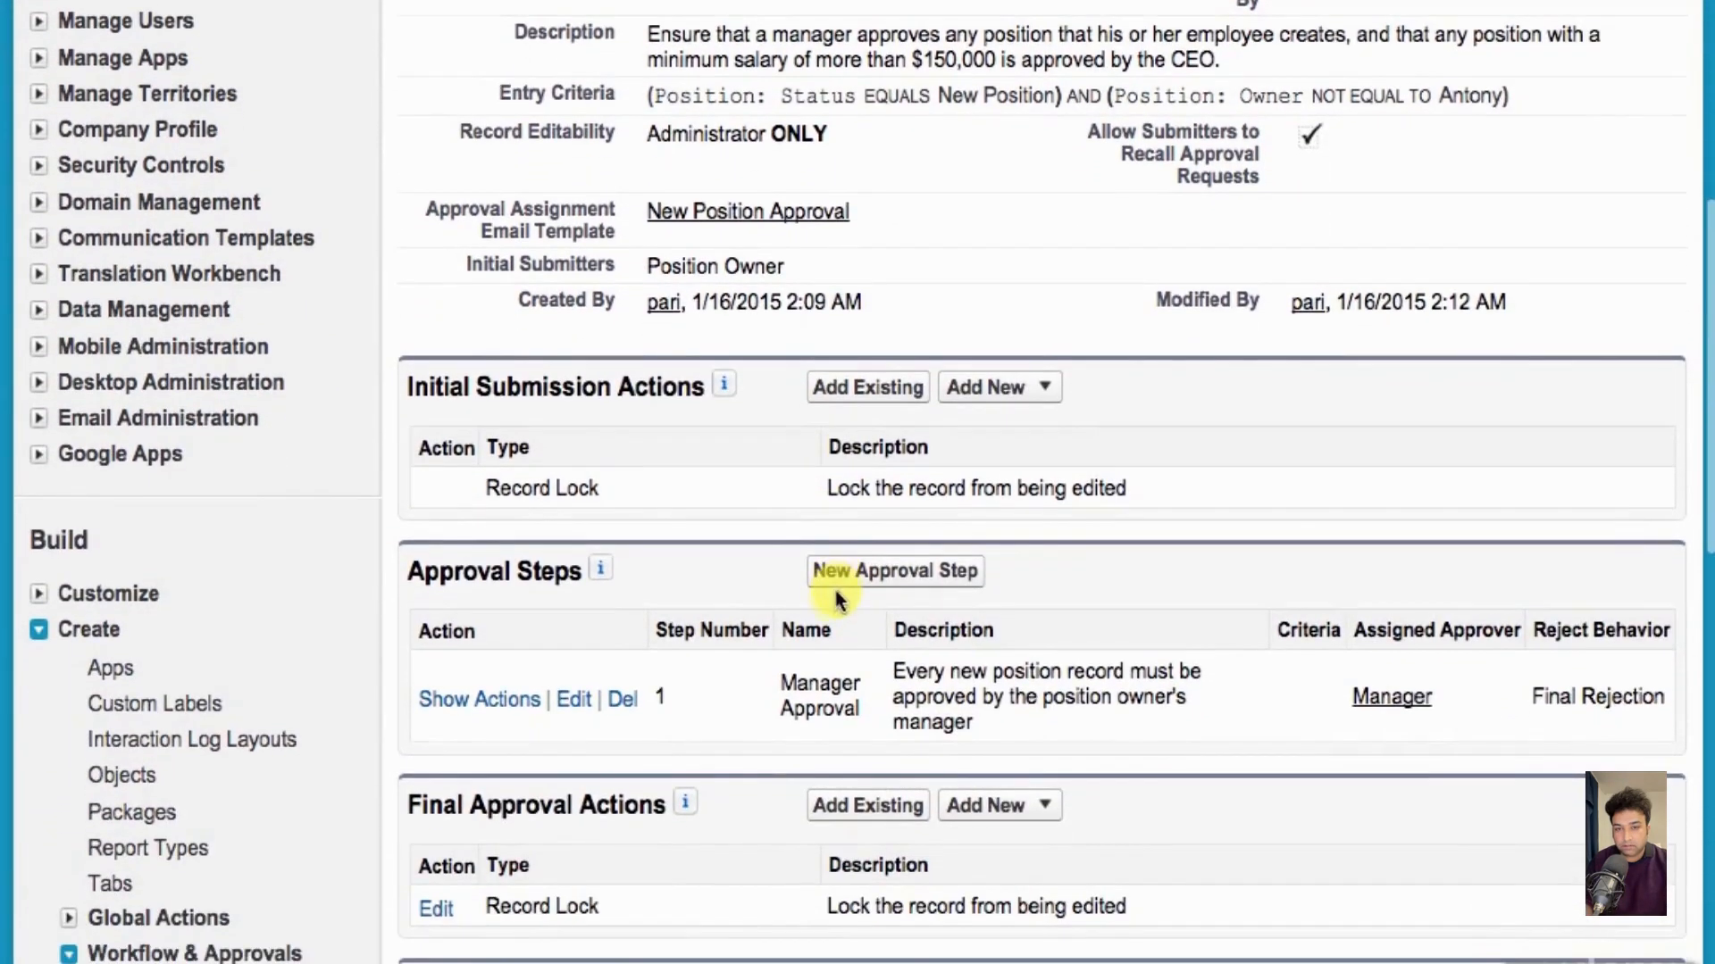
# Step: Create step 2 'CEO's Approval', described as requiring CEO approval when min salary exceeds $150,000
pyautogui.click(865, 580)
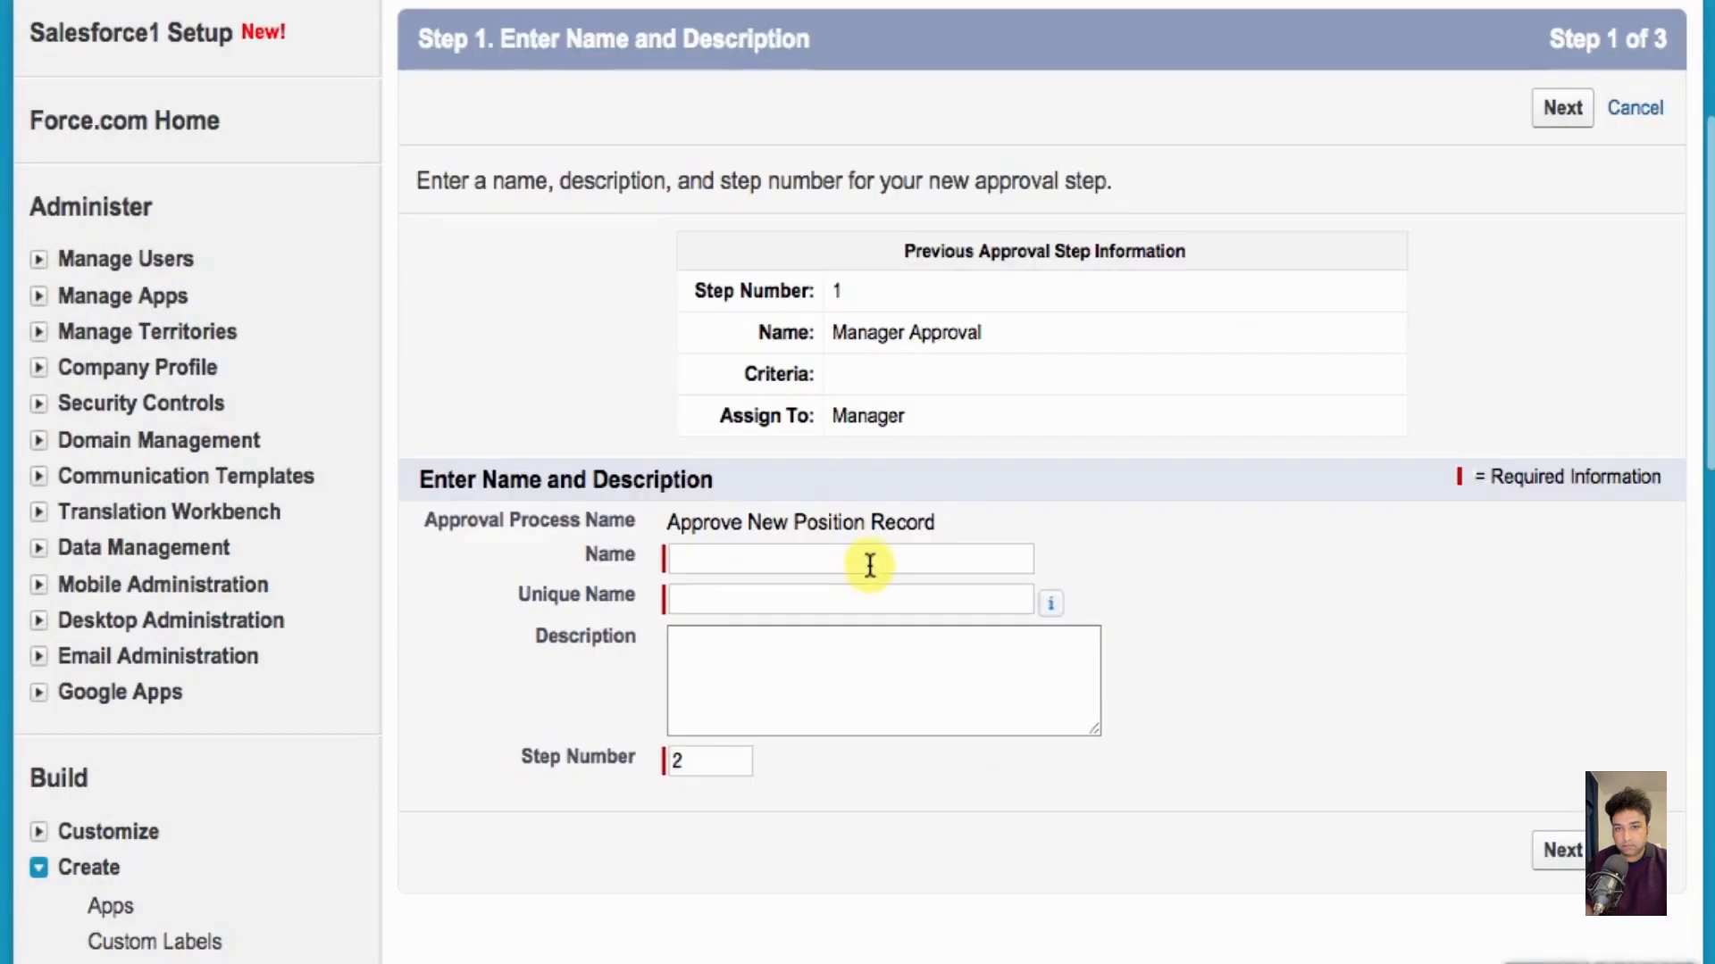
pyautogui.write('CE')
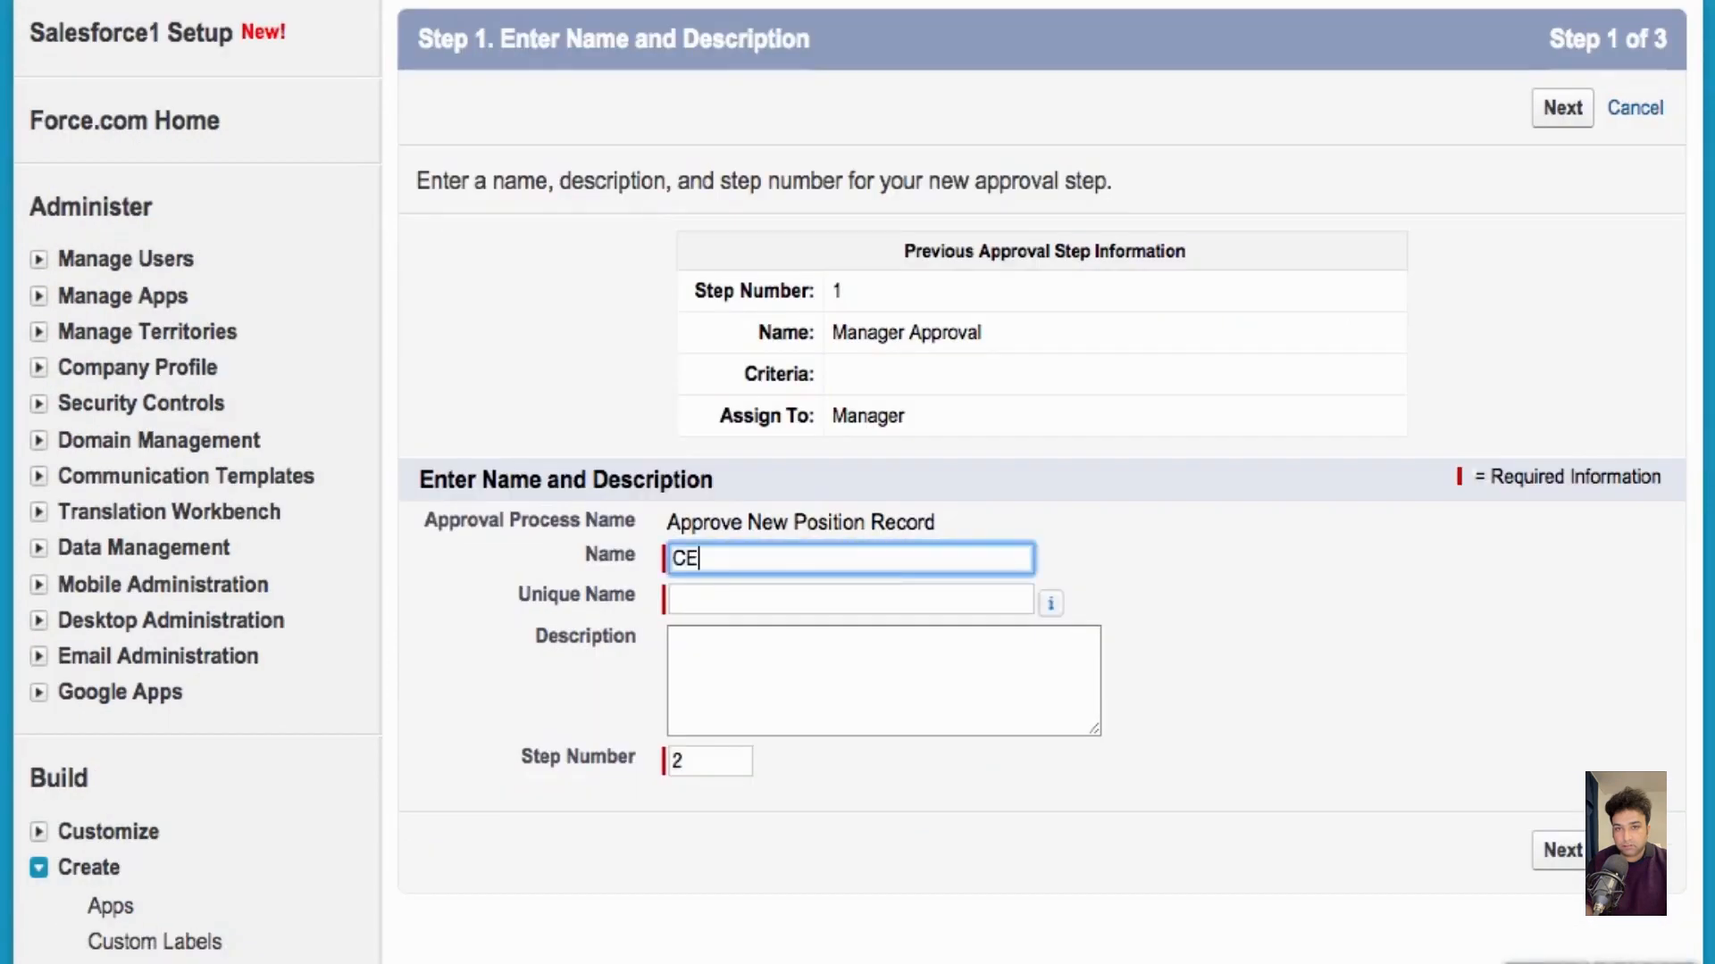
pyautogui.write("O's Approval")
pyautogui.press('Tab')
pyautogui.press('Tab')
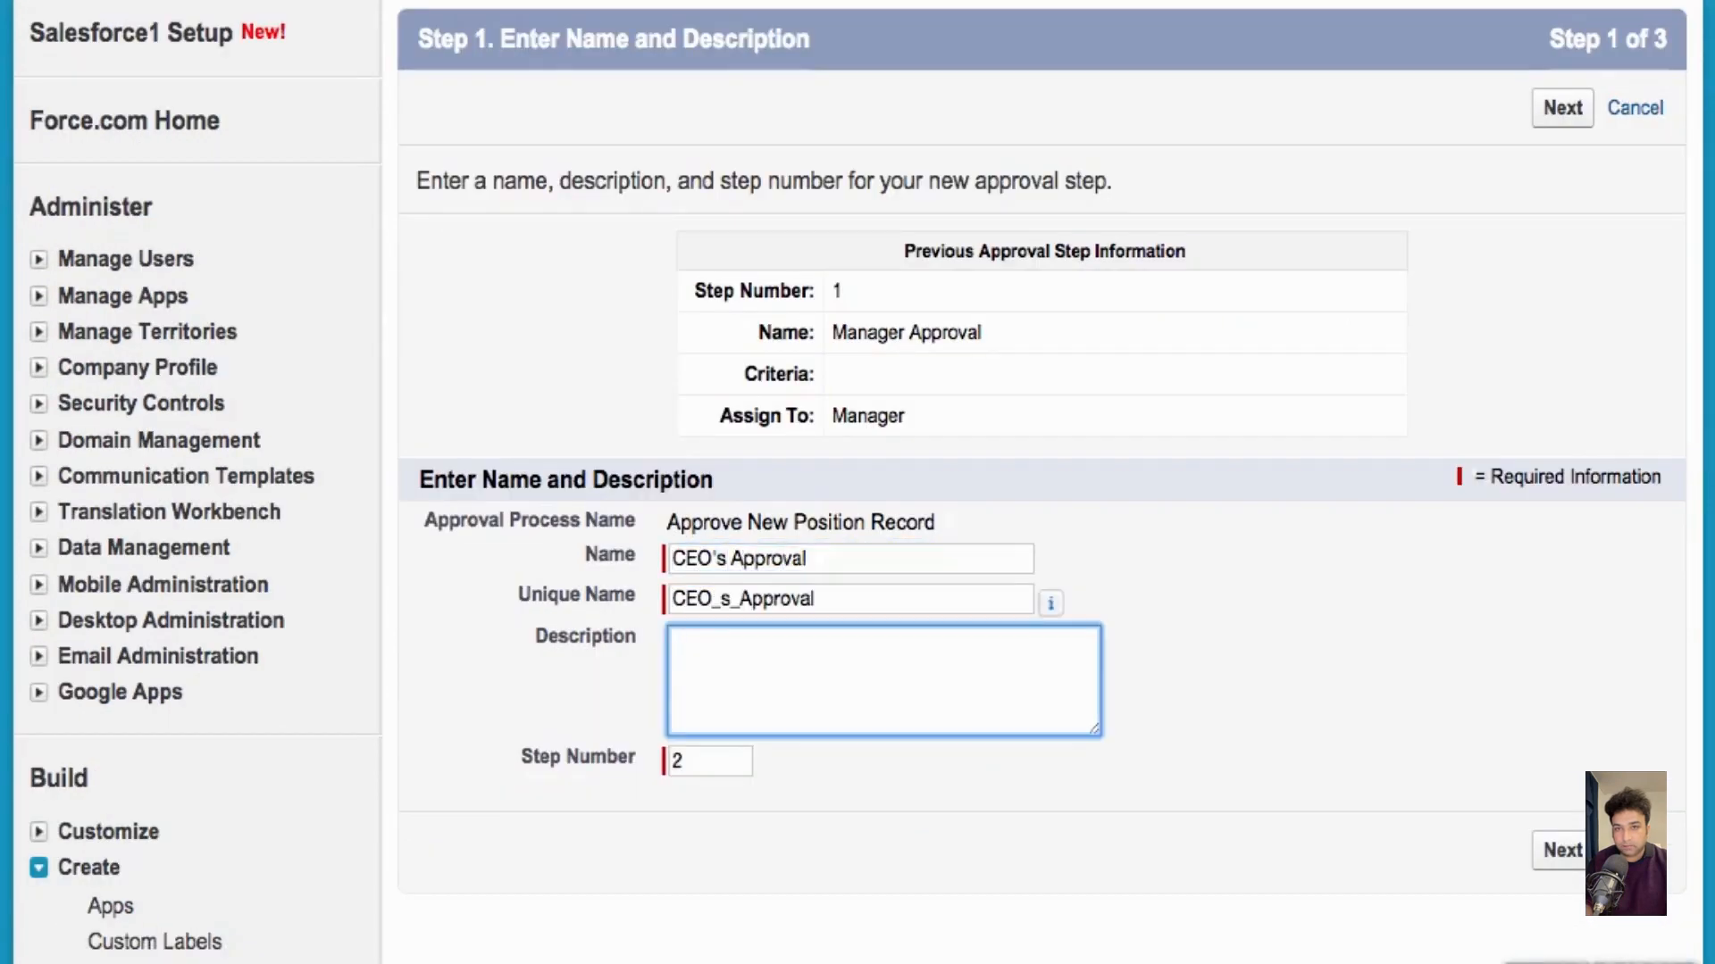
pyautogui.write('Every new position re')
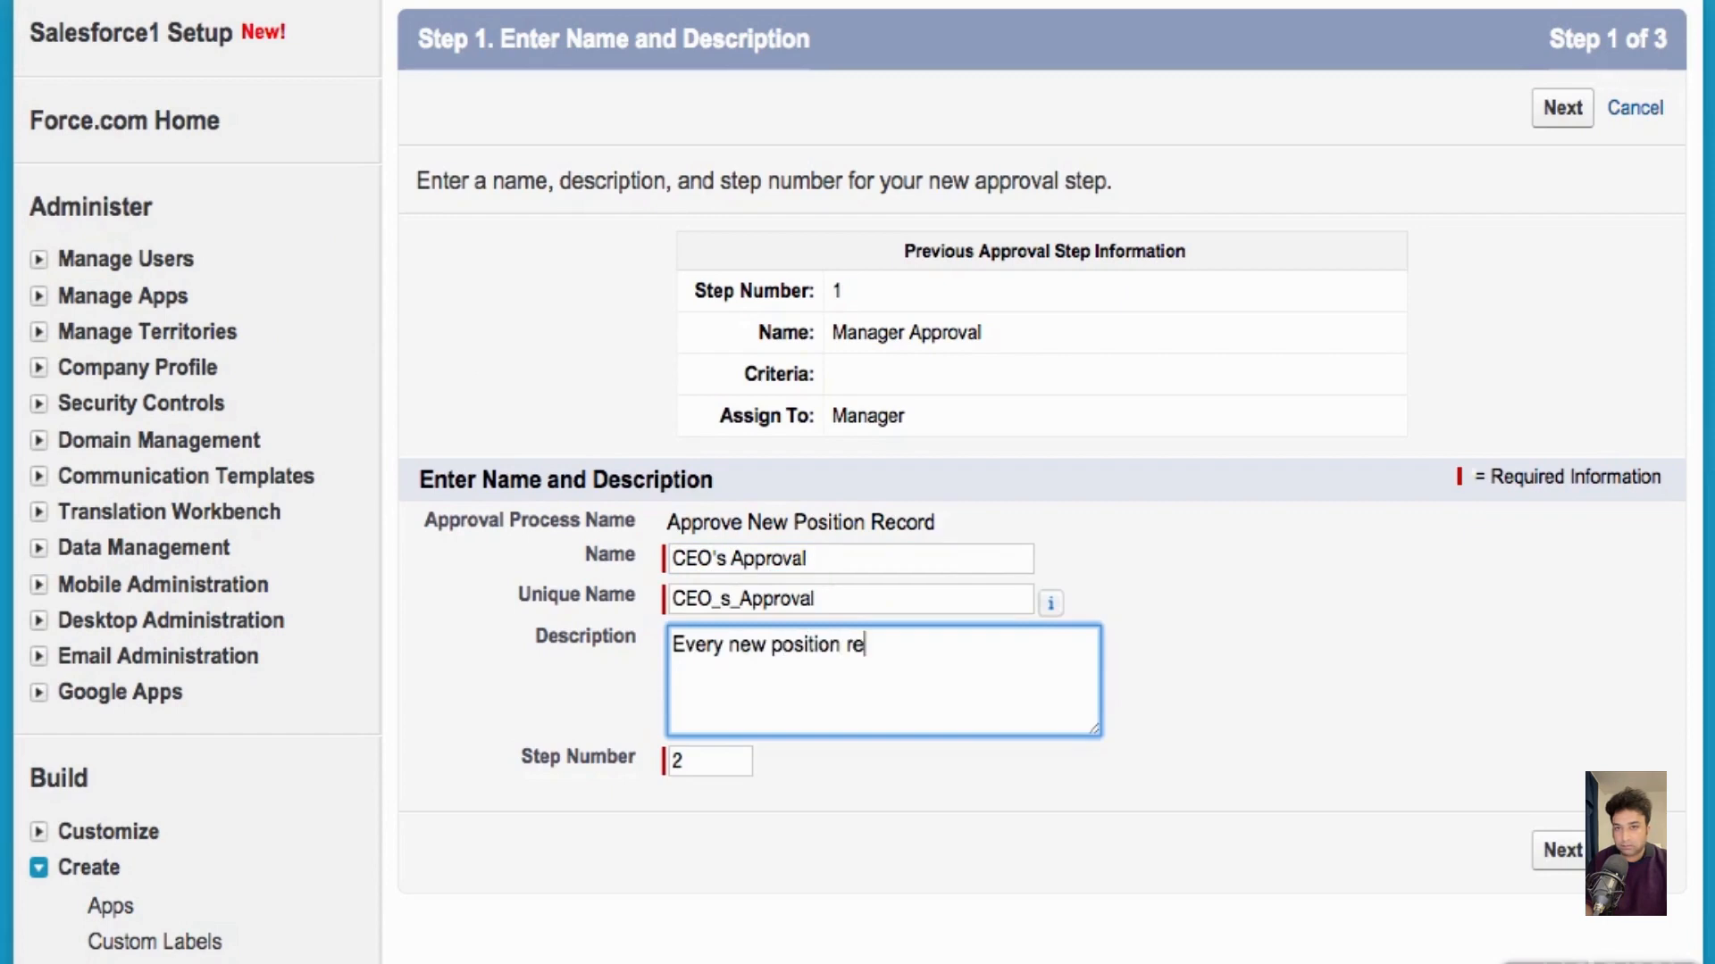
pyautogui.write('cord with a min salary greater than $1')
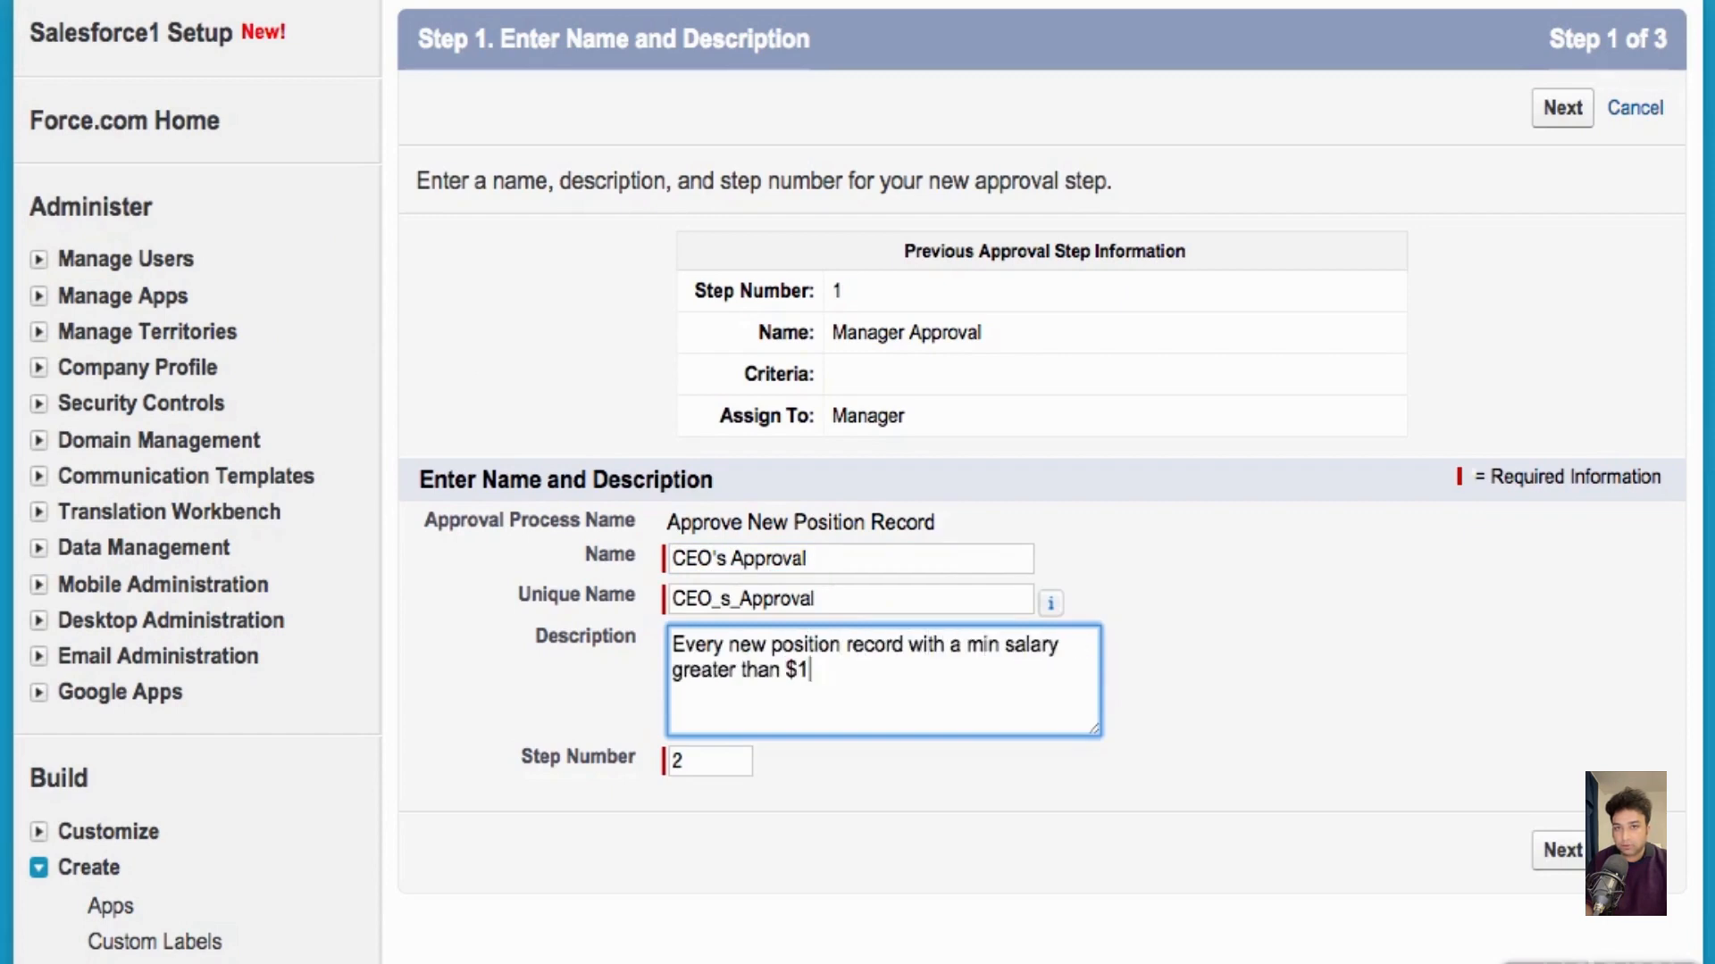
pyautogui.write('50,000 must be approved by the')
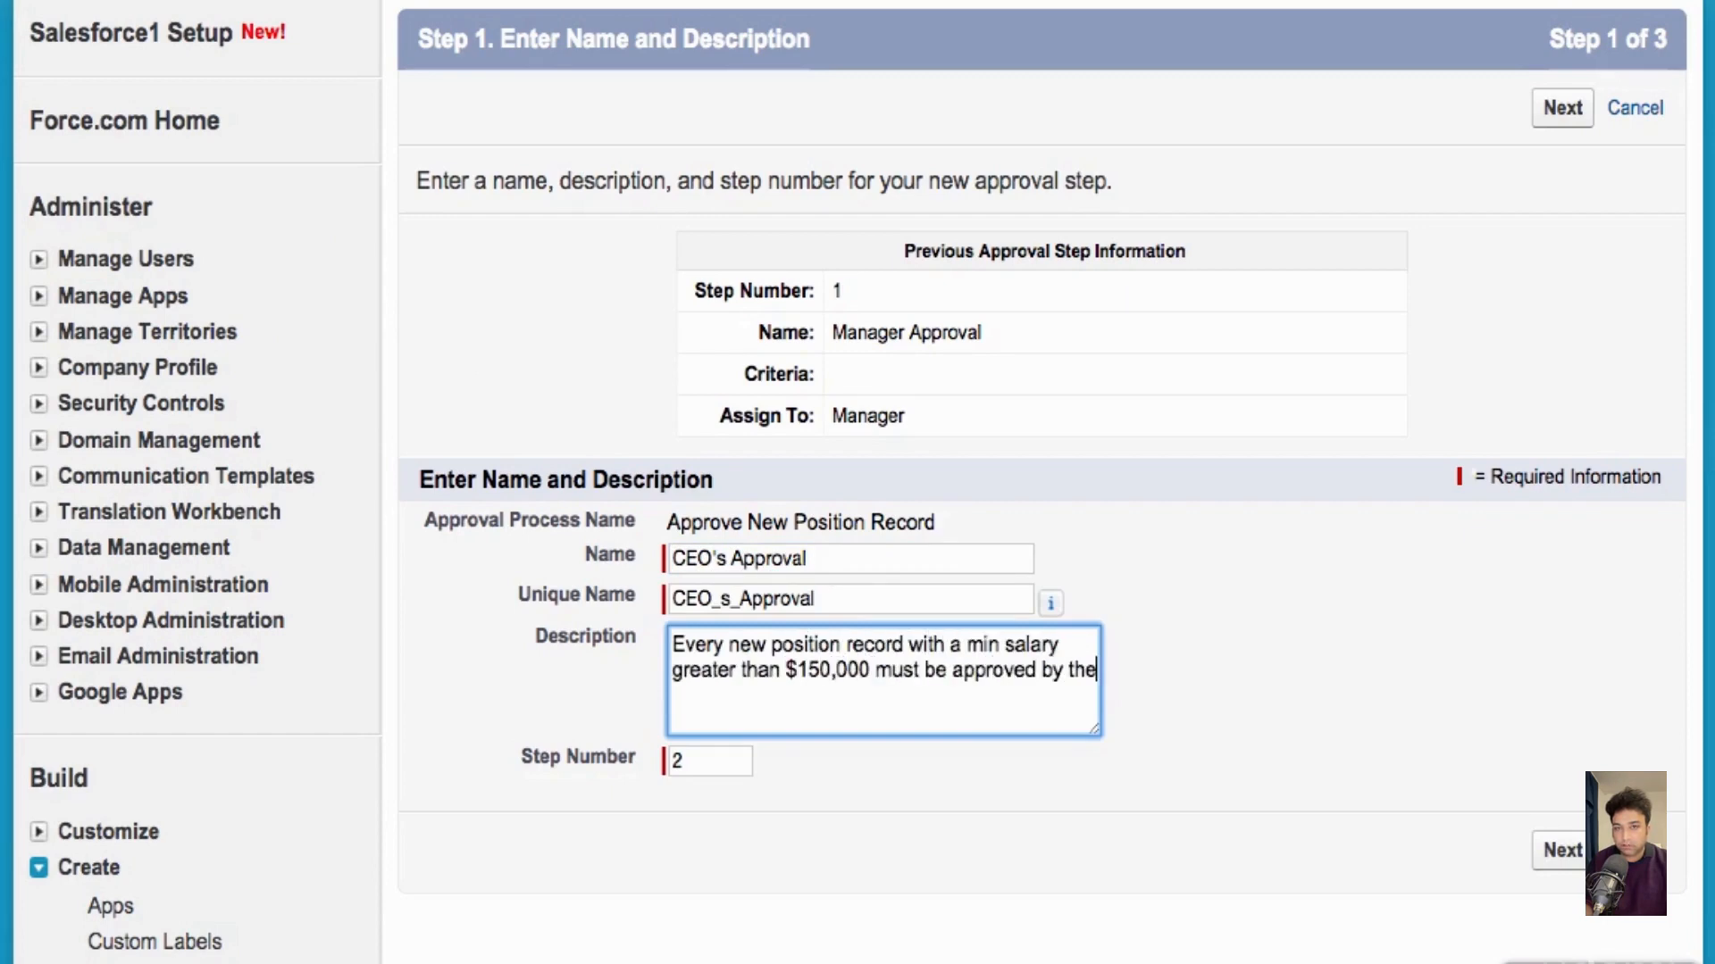
pyautogui.write(' CEO')
pyautogui.click(1560, 853)
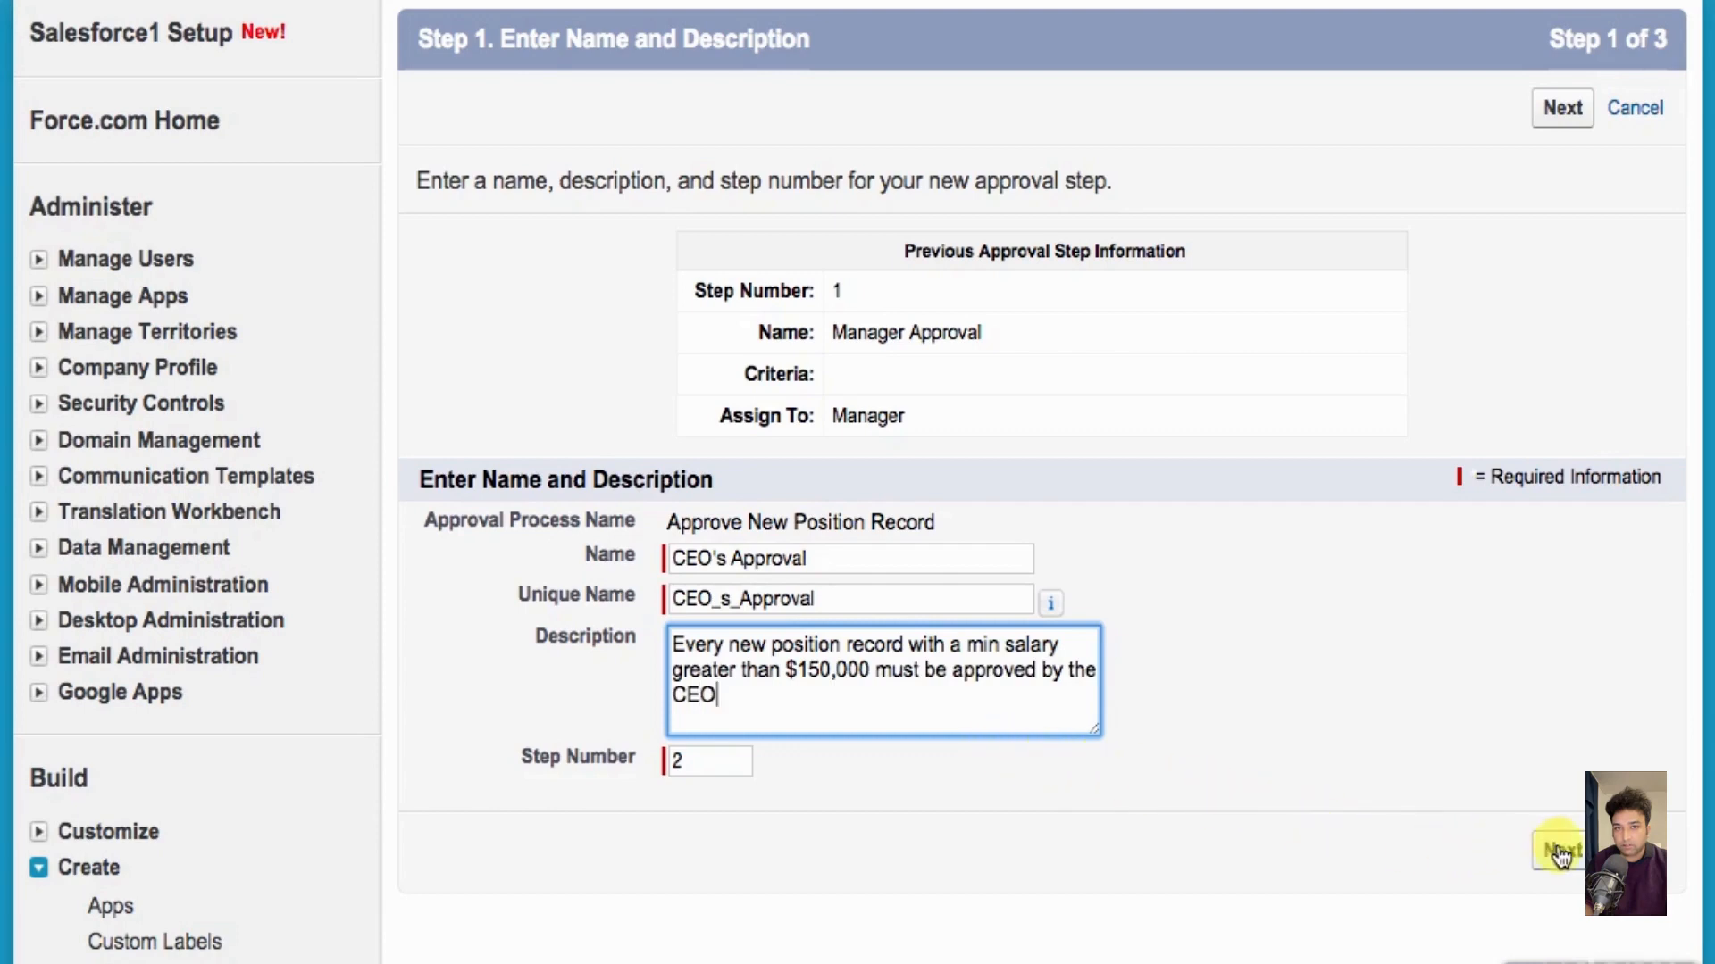
# Step: Set the CEO's Approval step criteria to Position: Min Pay greater than 150000
pyautogui.scroll(-3, 1559, 853)
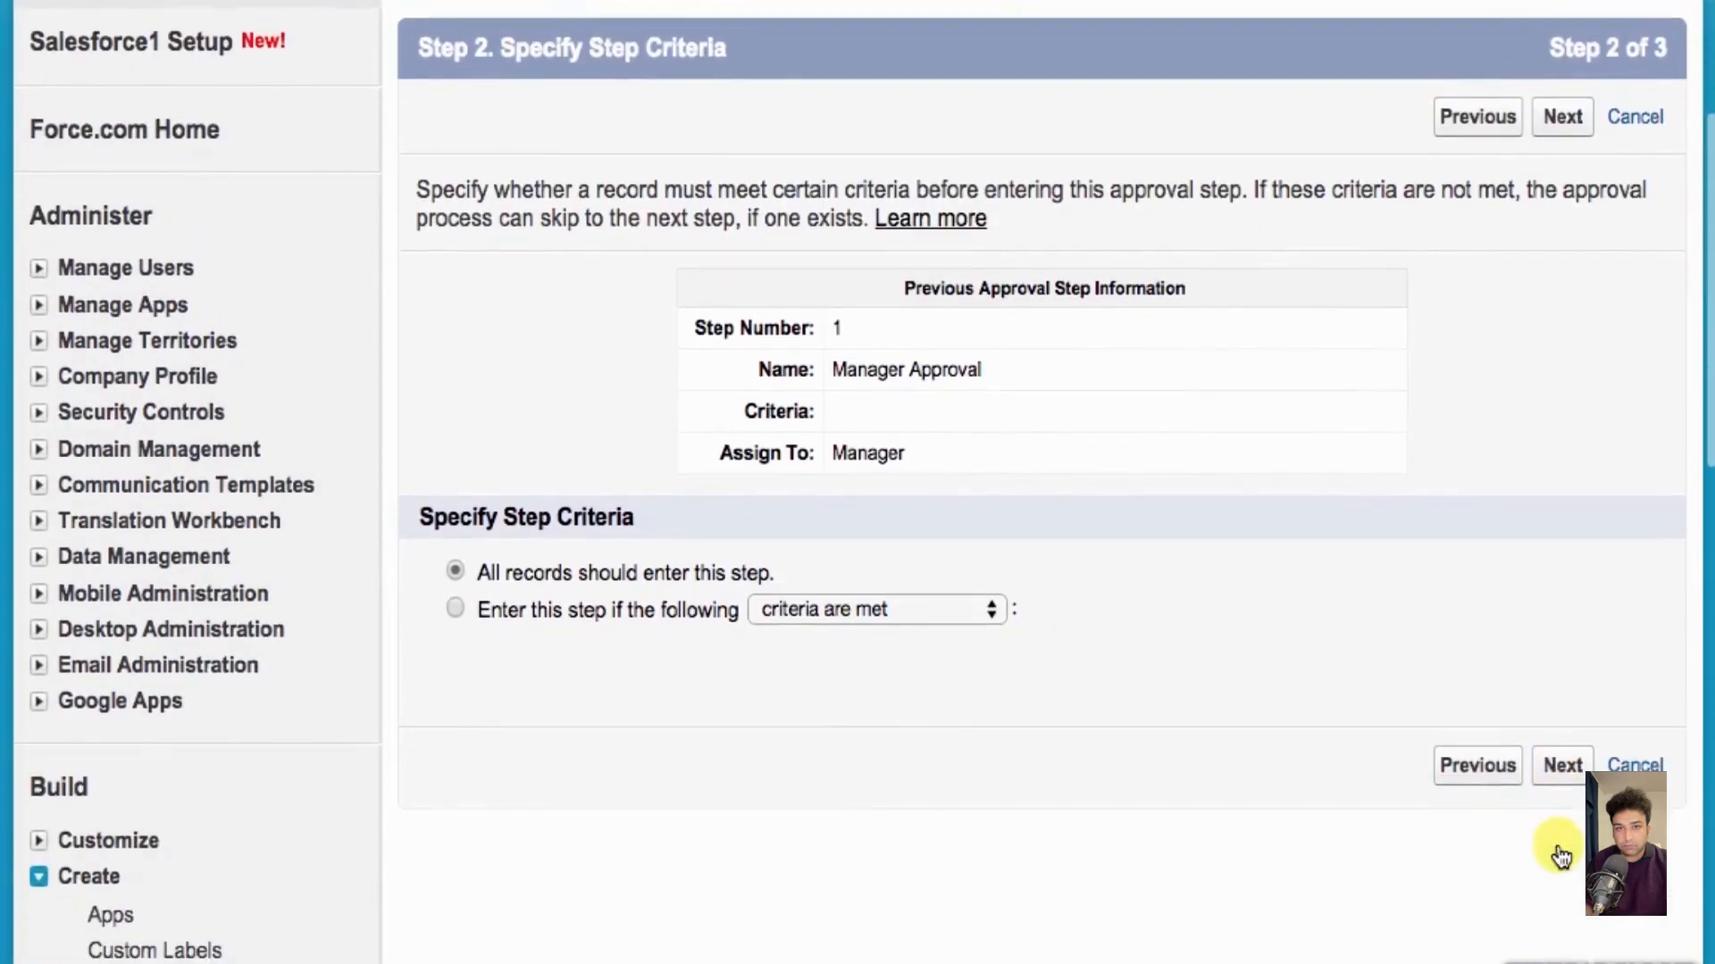
pyautogui.scroll(-2, 1559, 853)
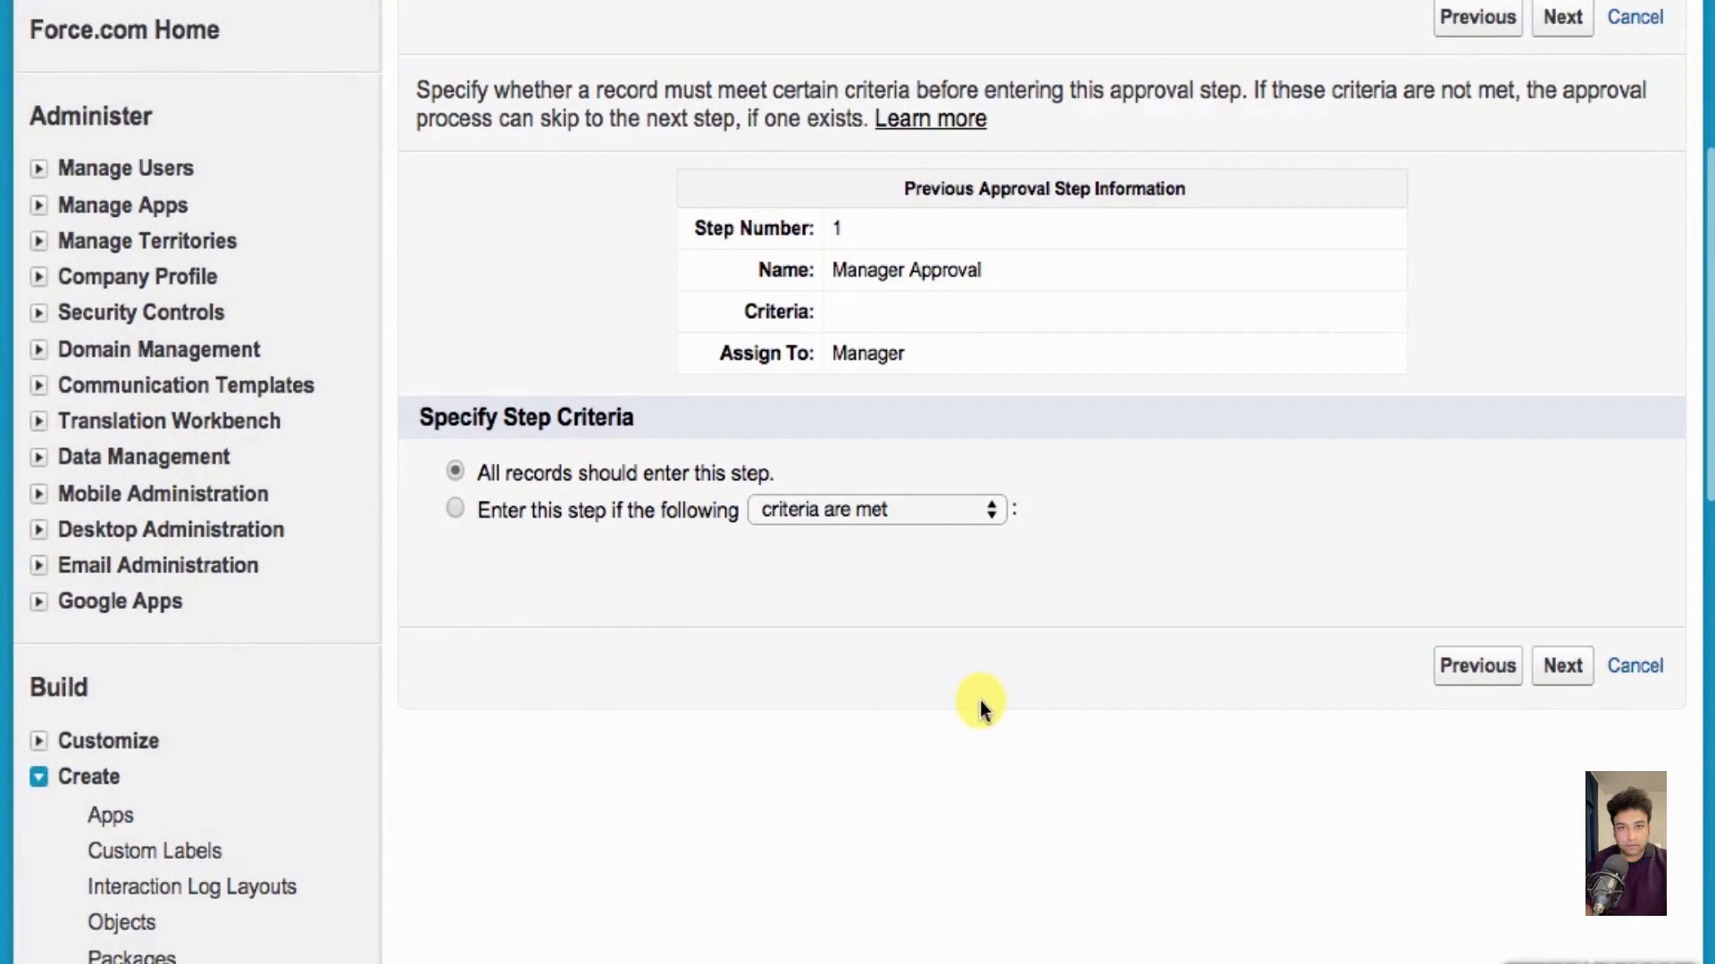
pyautogui.click(453, 511)
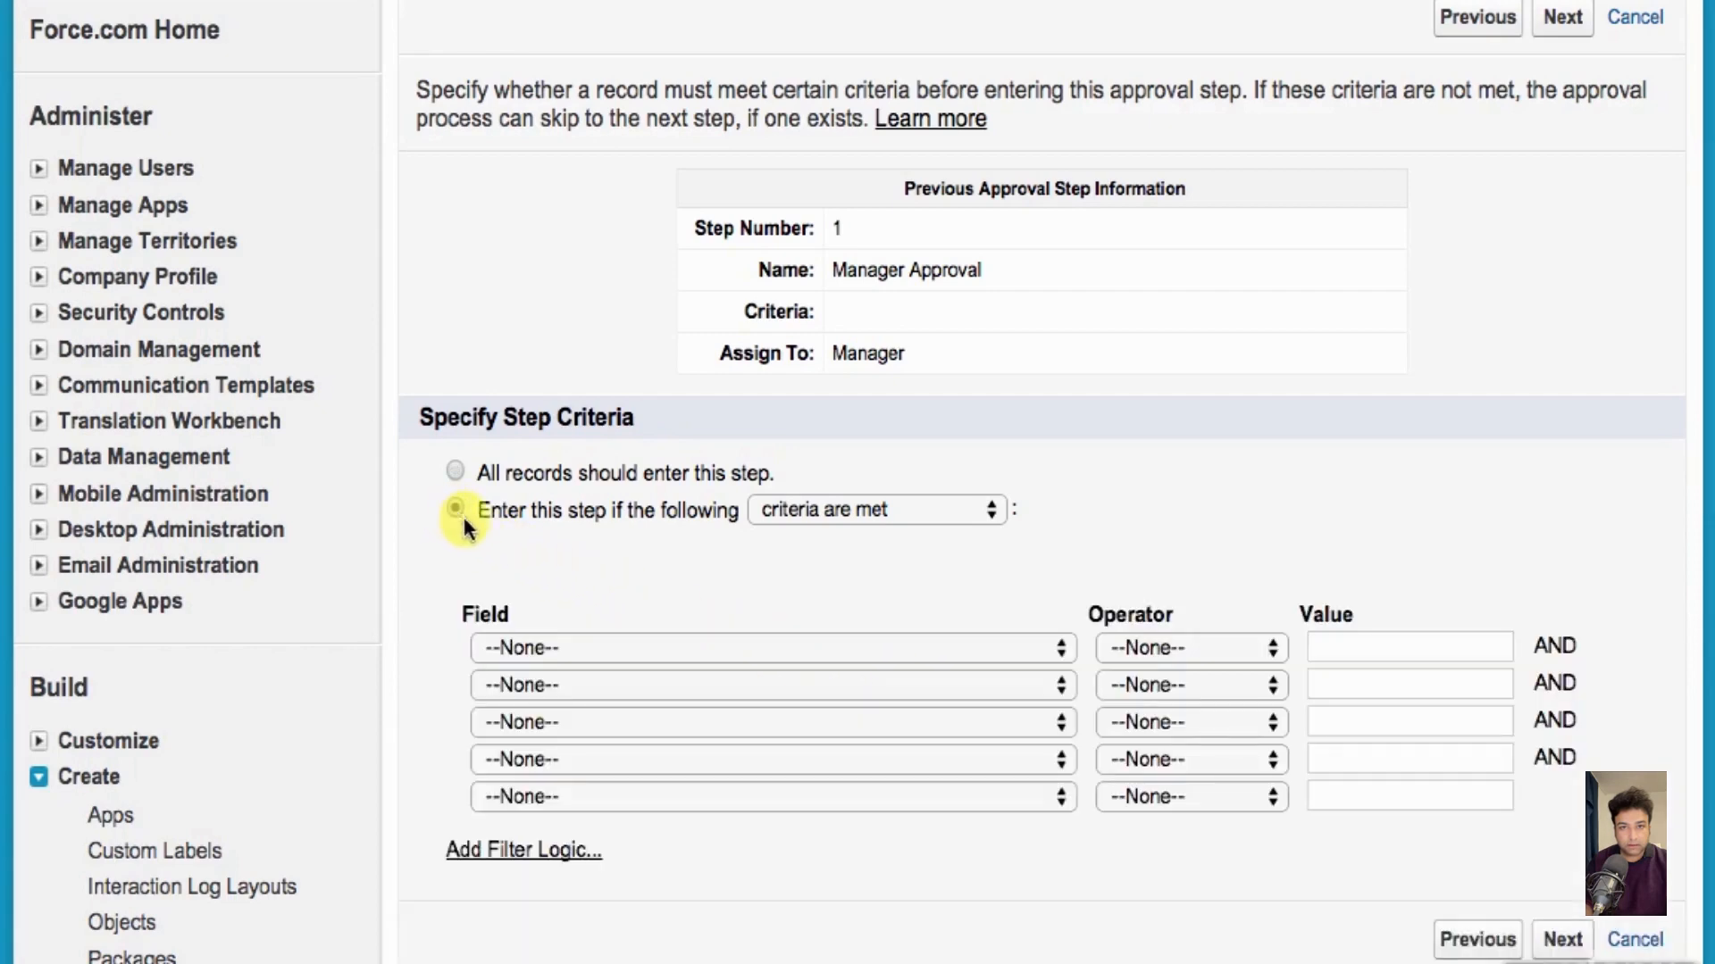
pyautogui.click(679, 642)
pyautogui.click(695, 664)
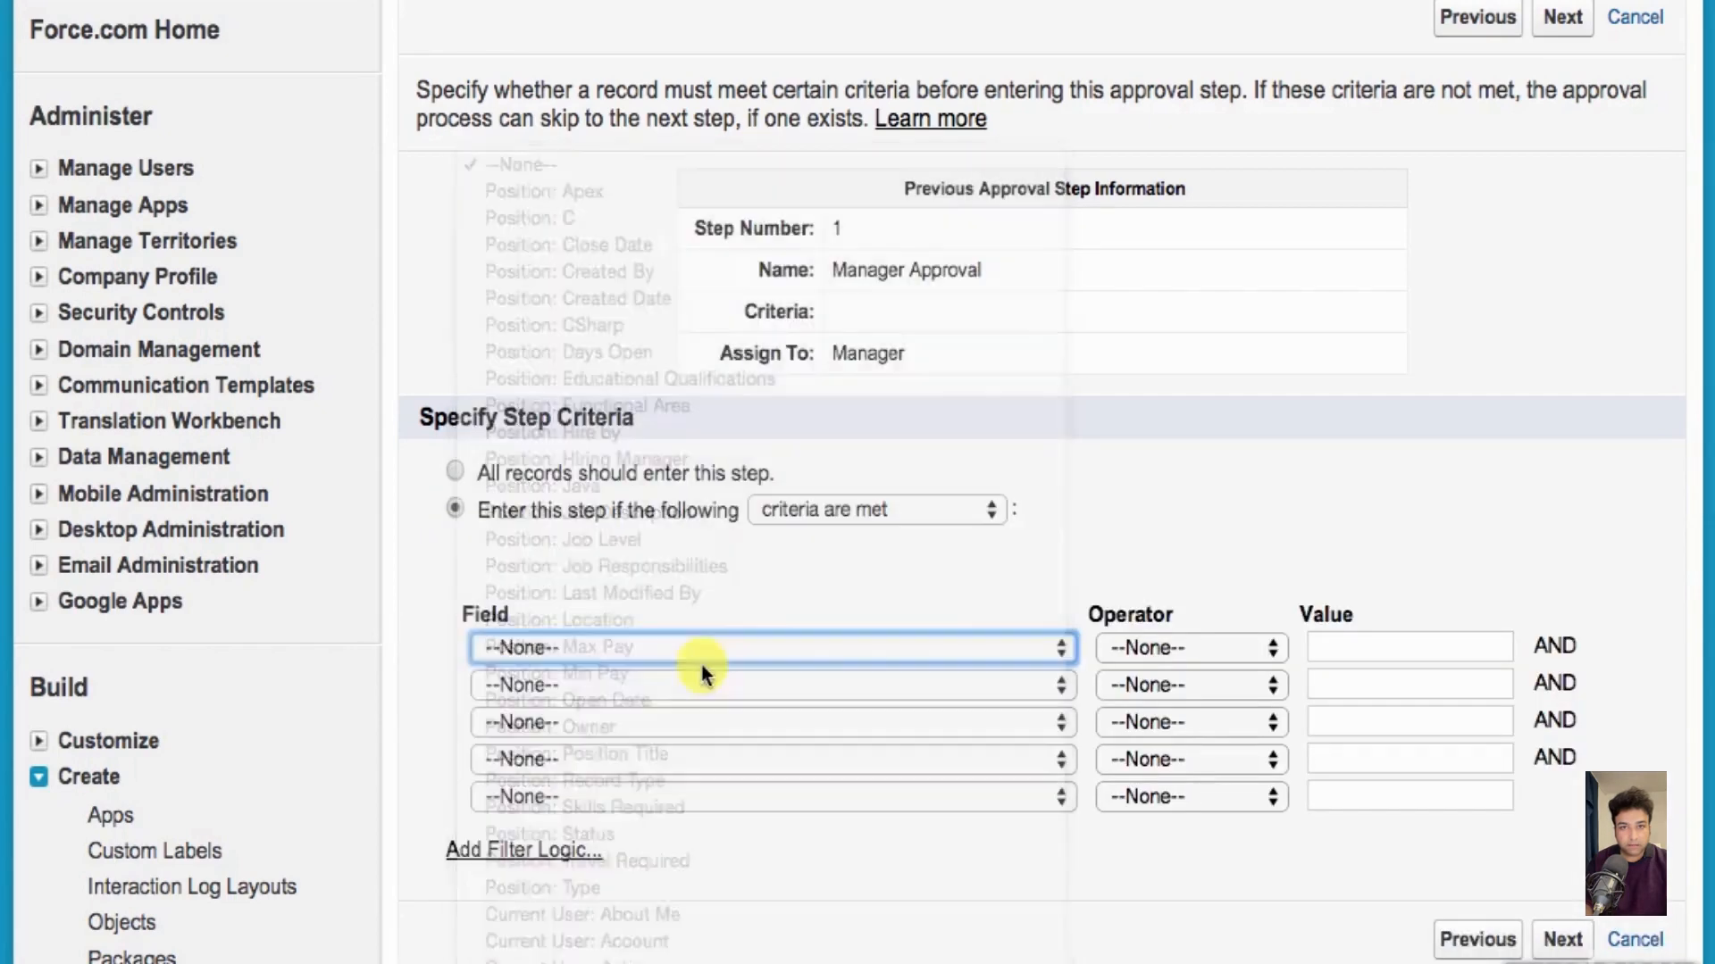
pyautogui.click(1111, 657)
pyautogui.click(1172, 748)
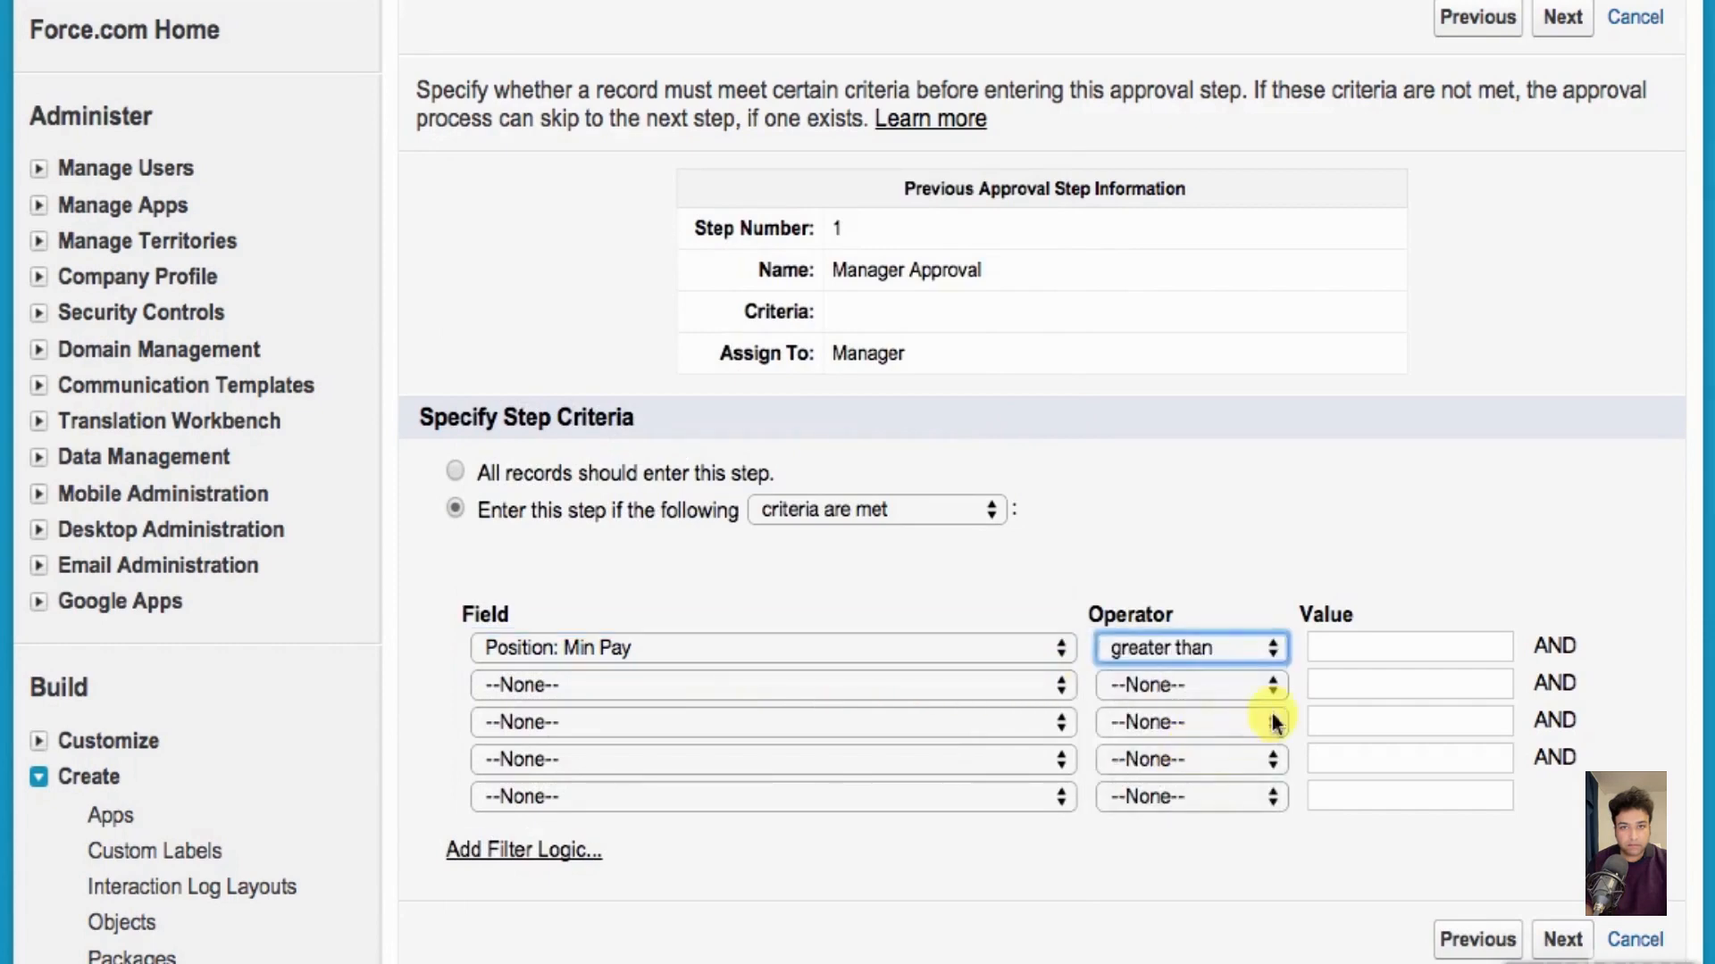
pyautogui.click(1356, 659)
pyautogui.write('150000')
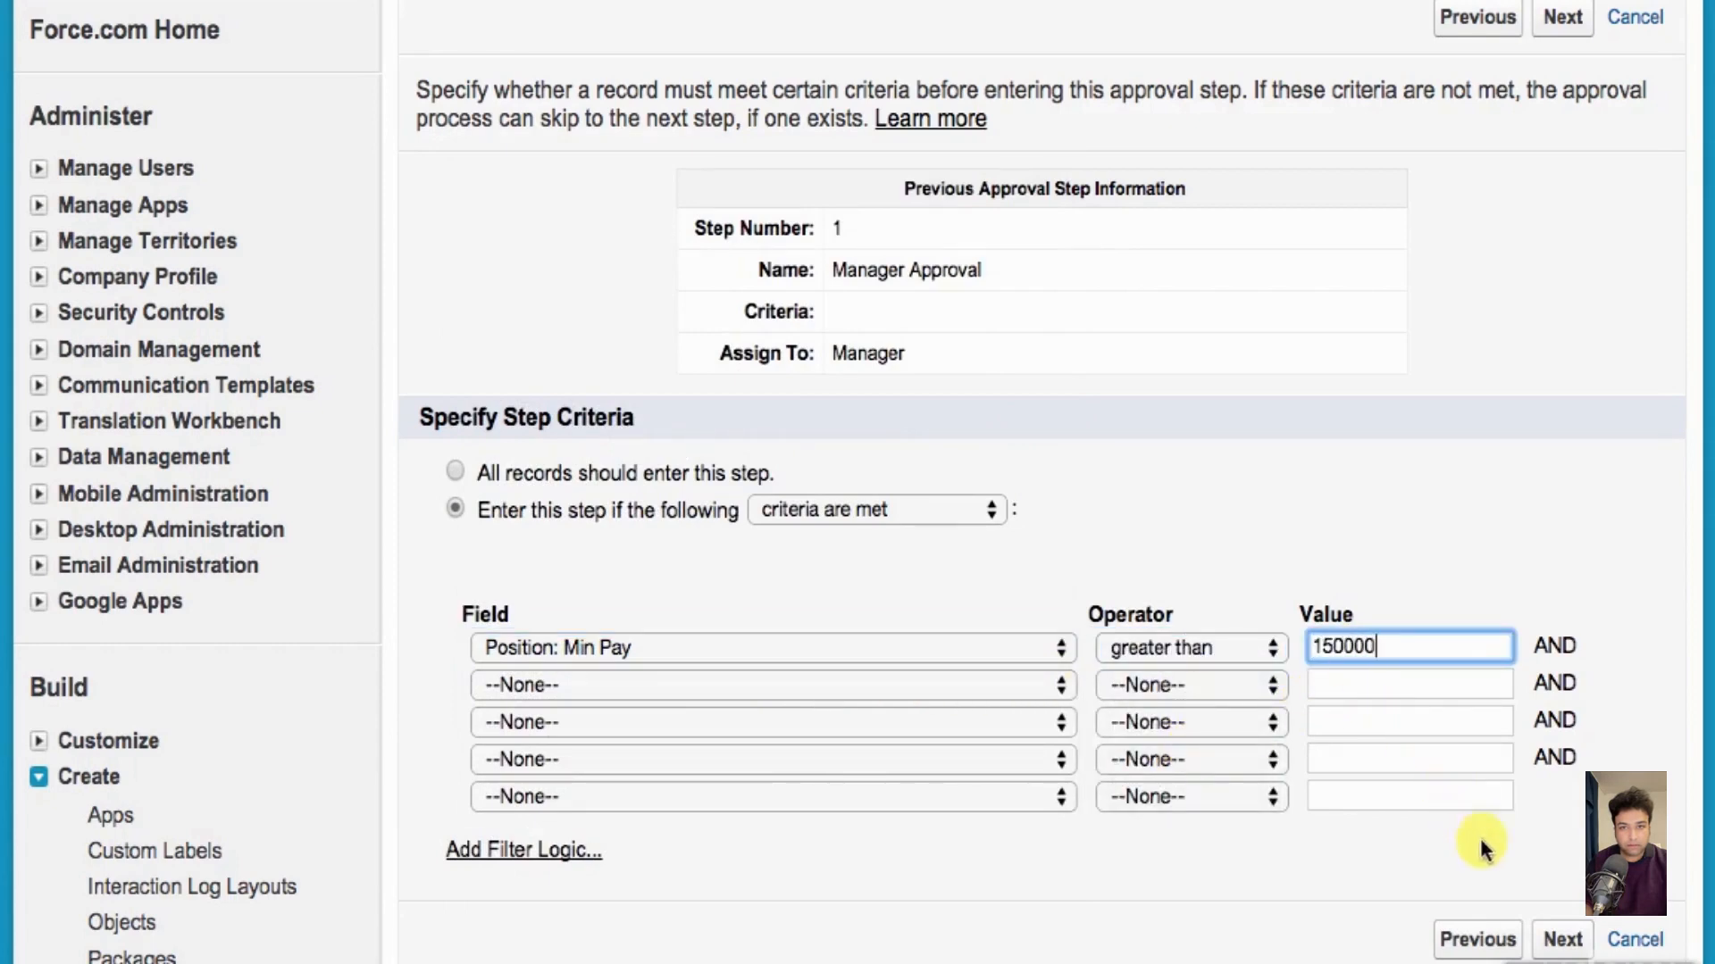
pyautogui.click(1561, 940)
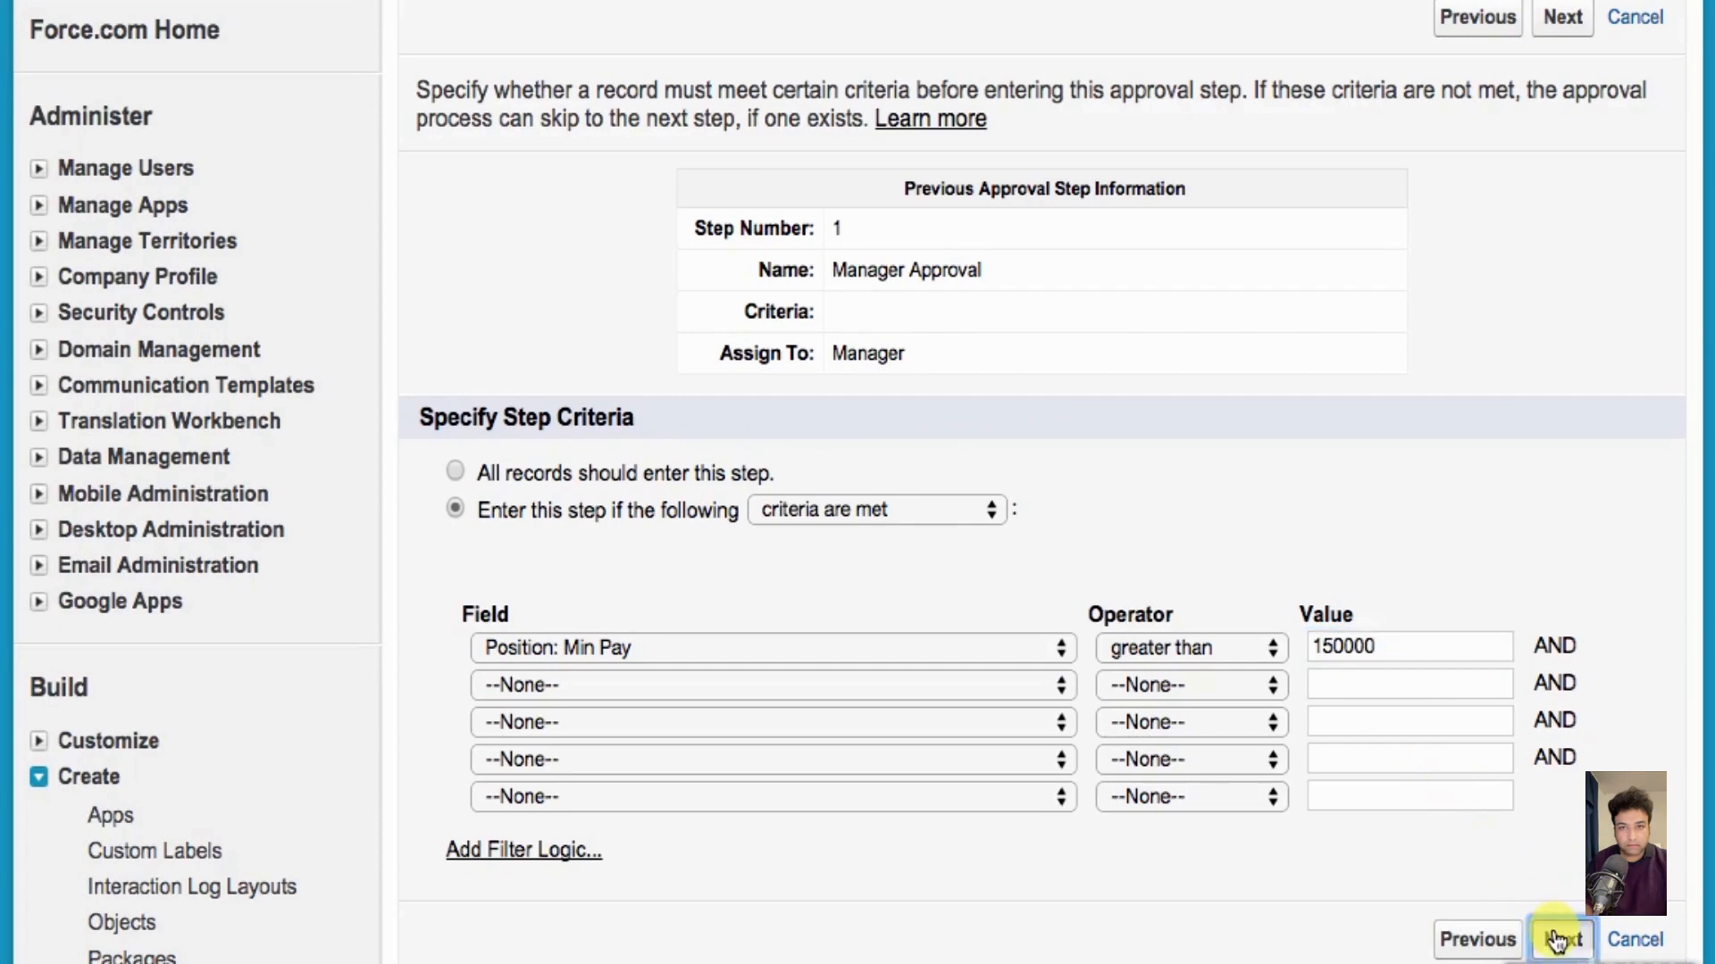
pyautogui.scroll(-5, 1402, 870)
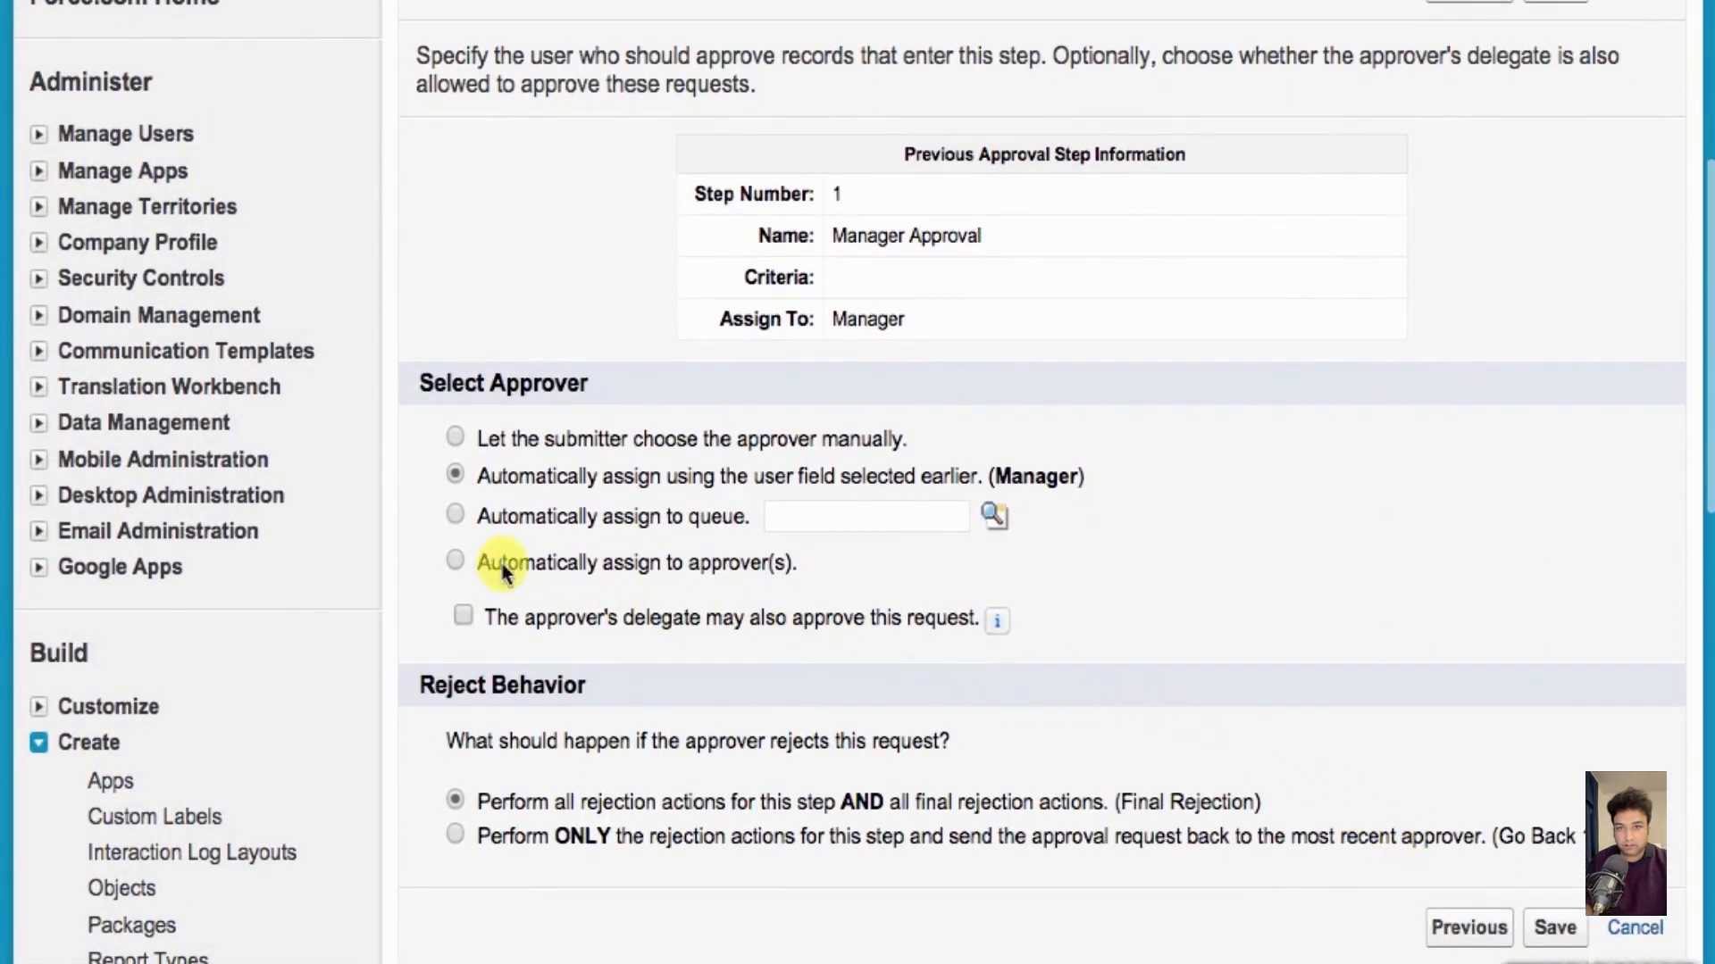
# Step: Automatically assign the CEO-role user as approver and add three more approver rows
pyautogui.click(456, 560)
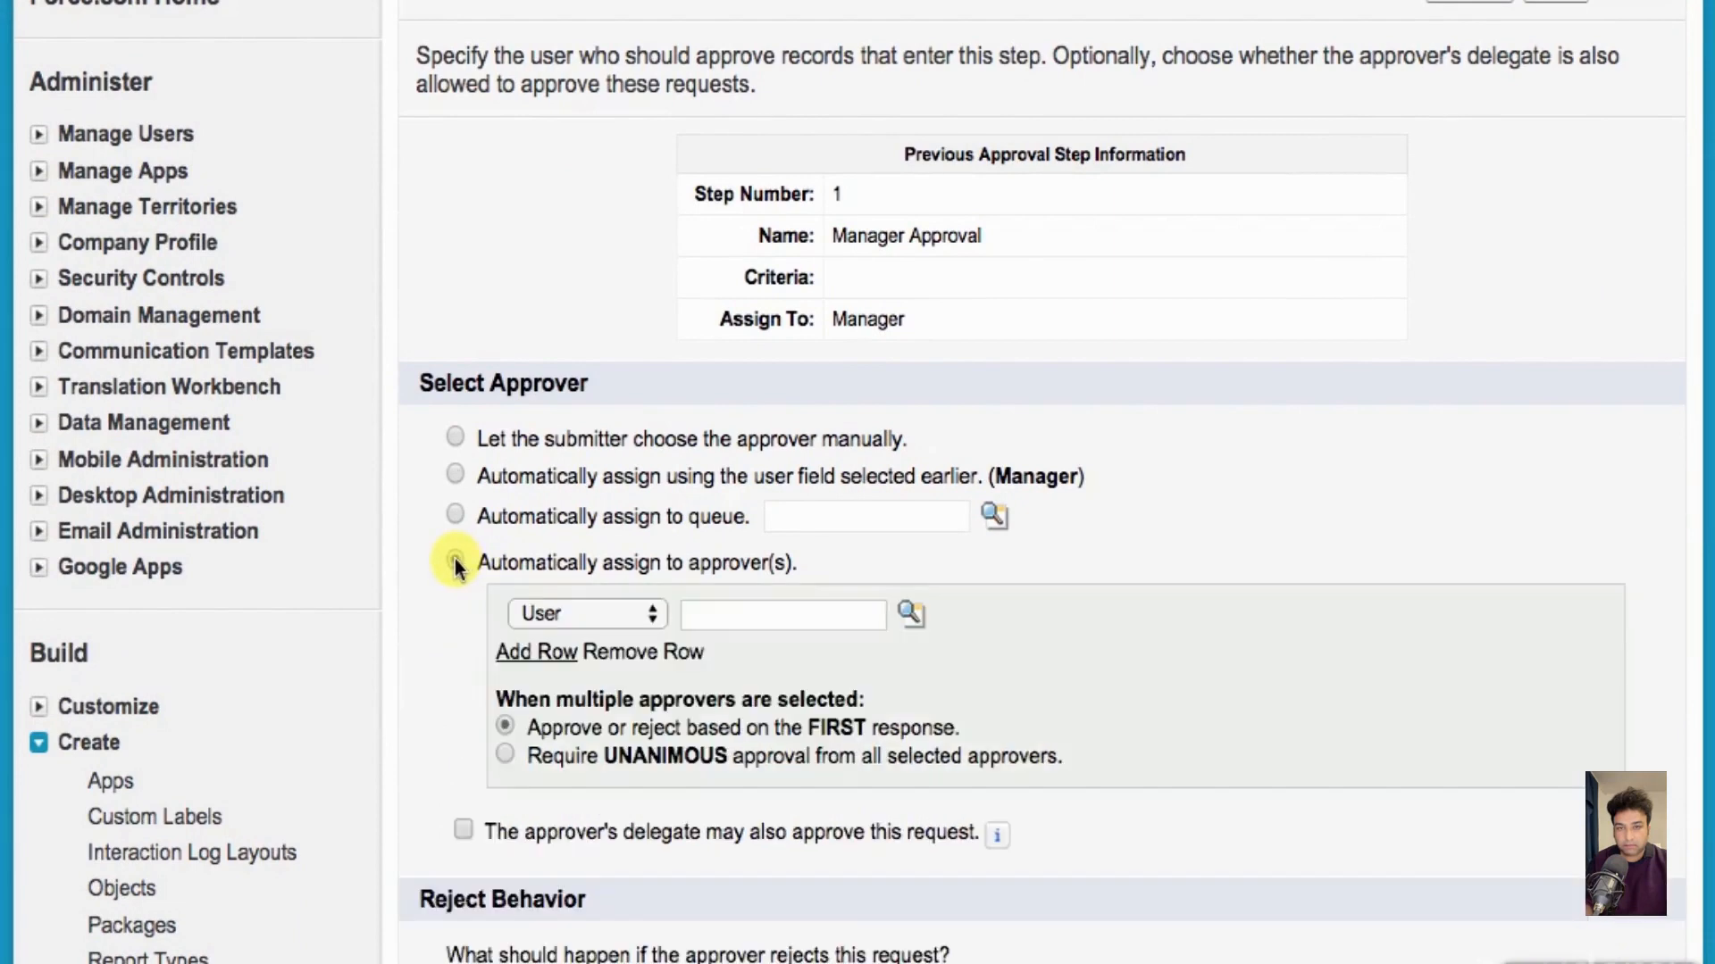
pyautogui.click(910, 614)
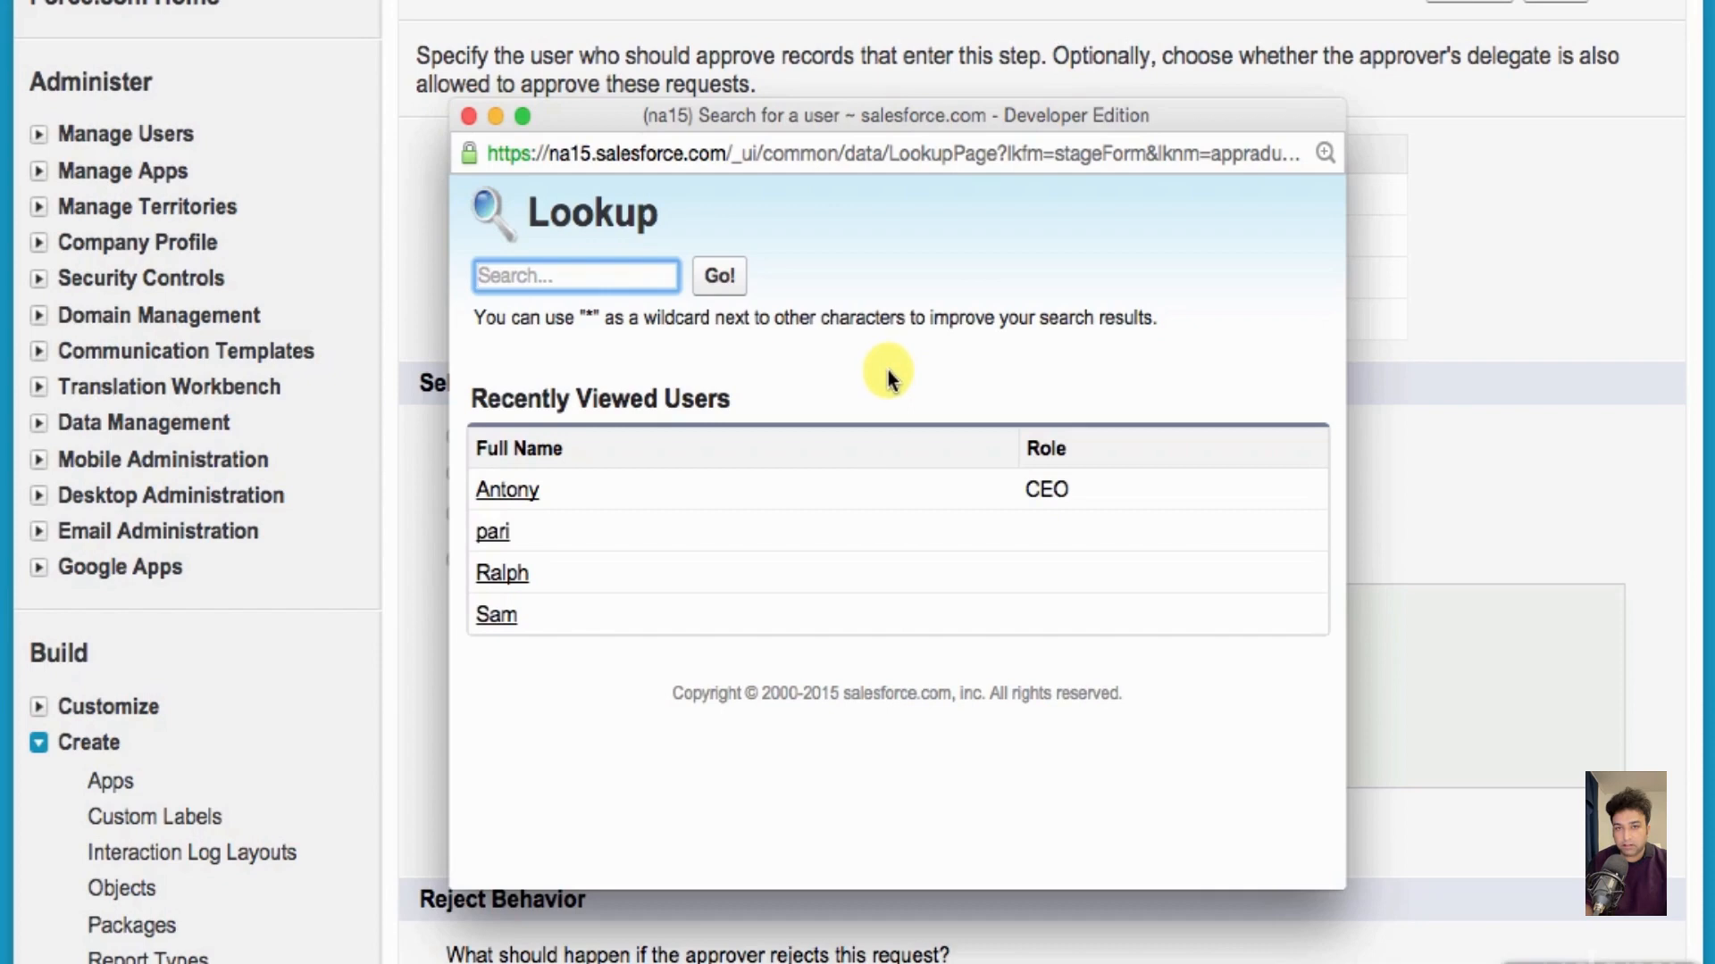
pyautogui.click(523, 494)
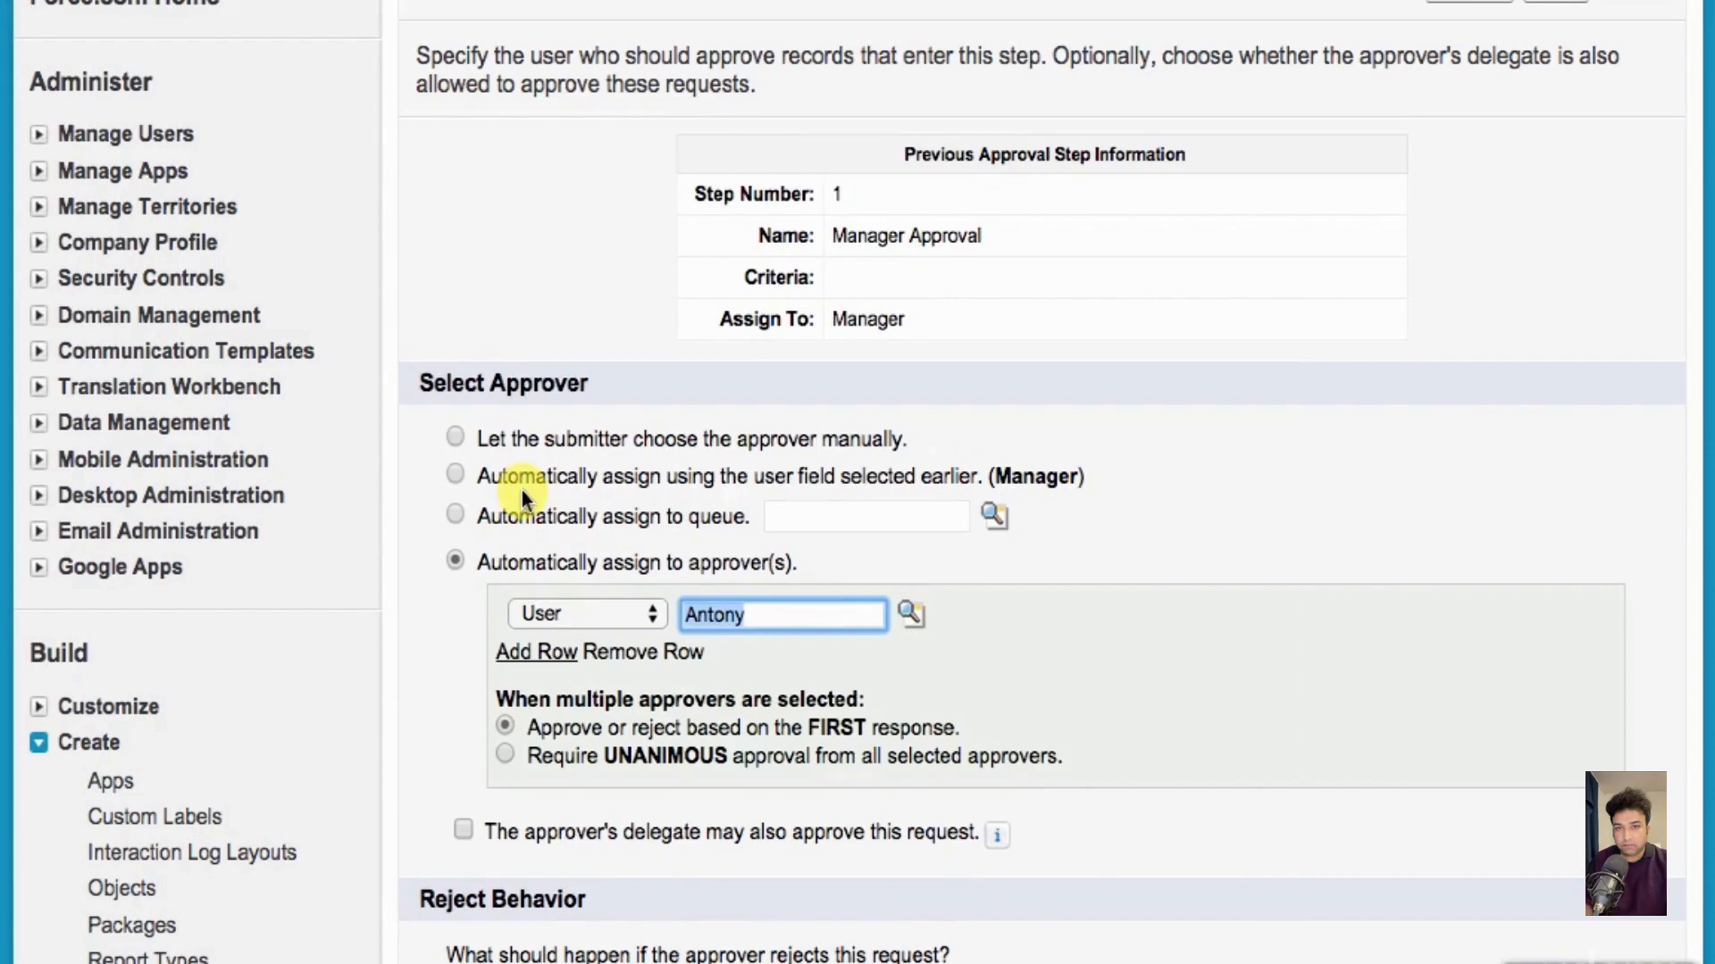
pyautogui.scroll(-3, 522, 490)
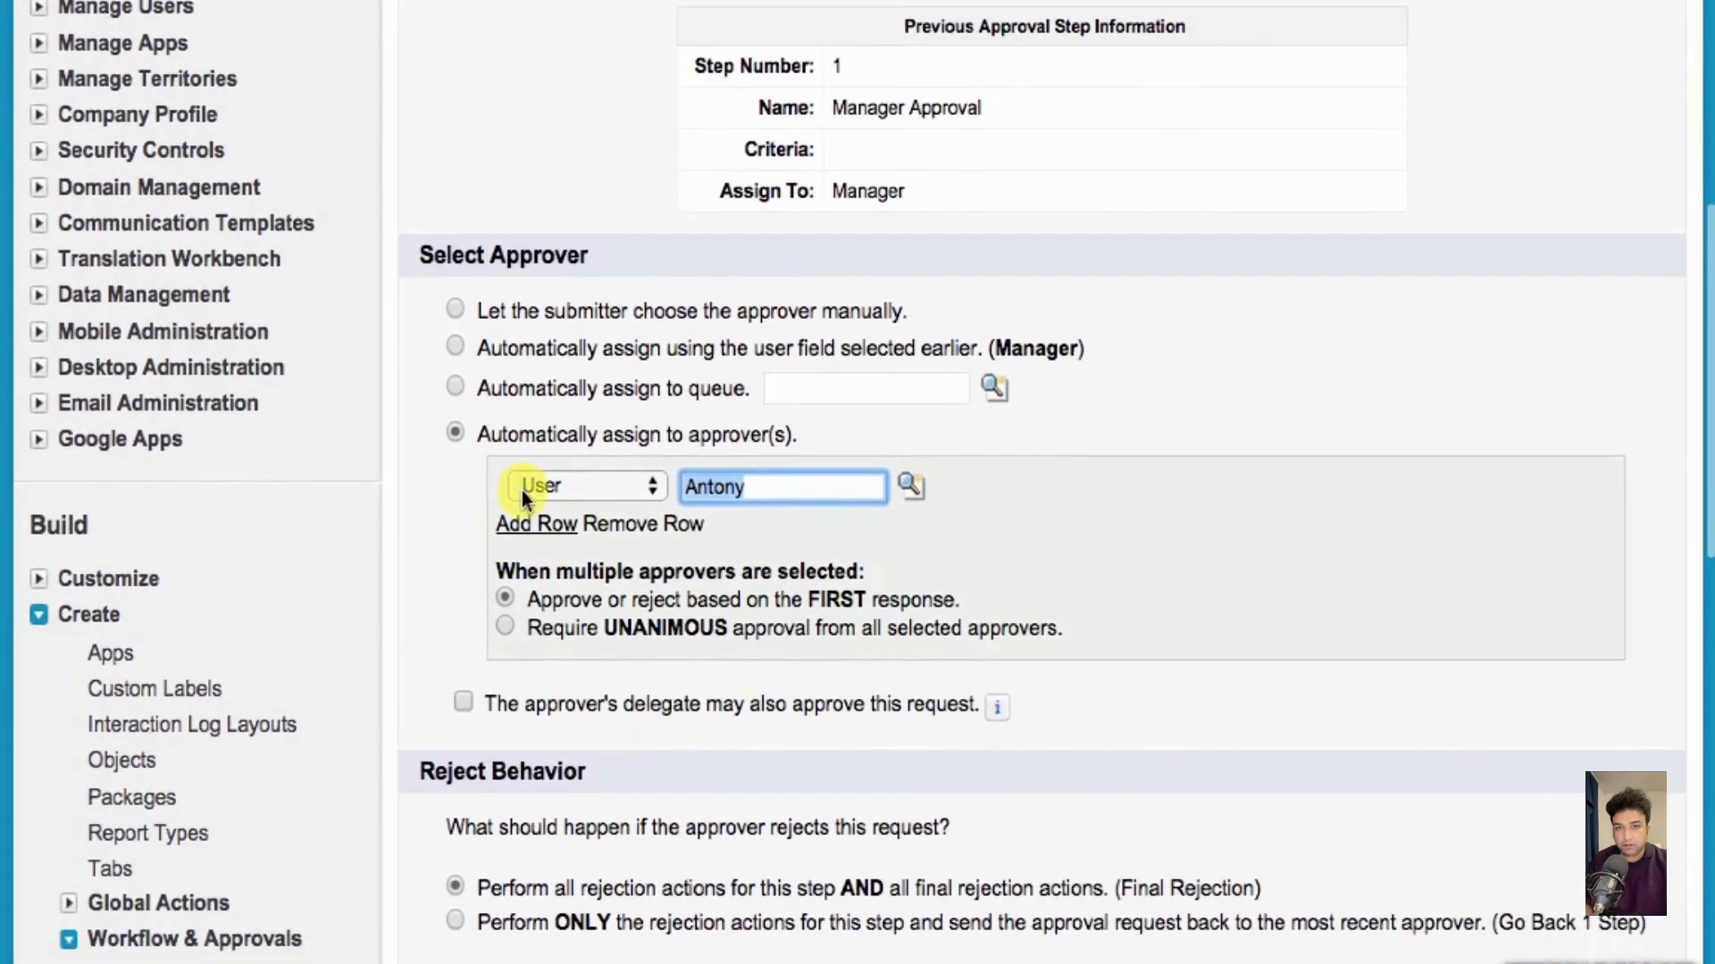
pyautogui.scroll(-1, 521, 491)
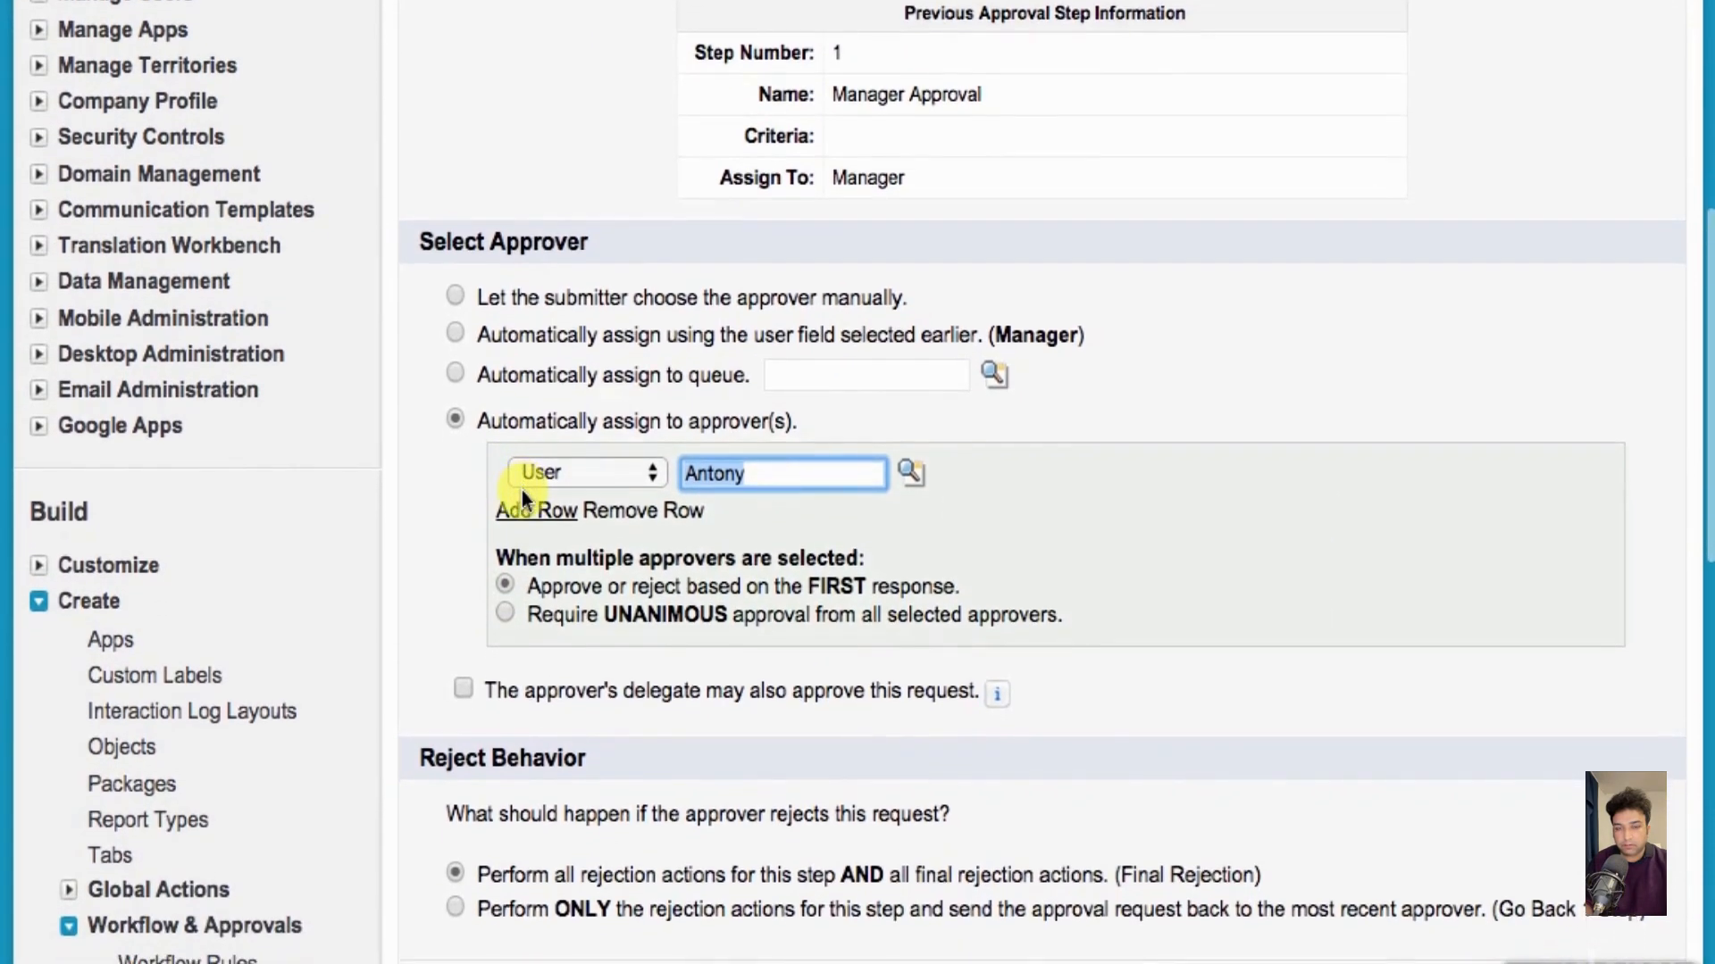
pyautogui.click(530, 510)
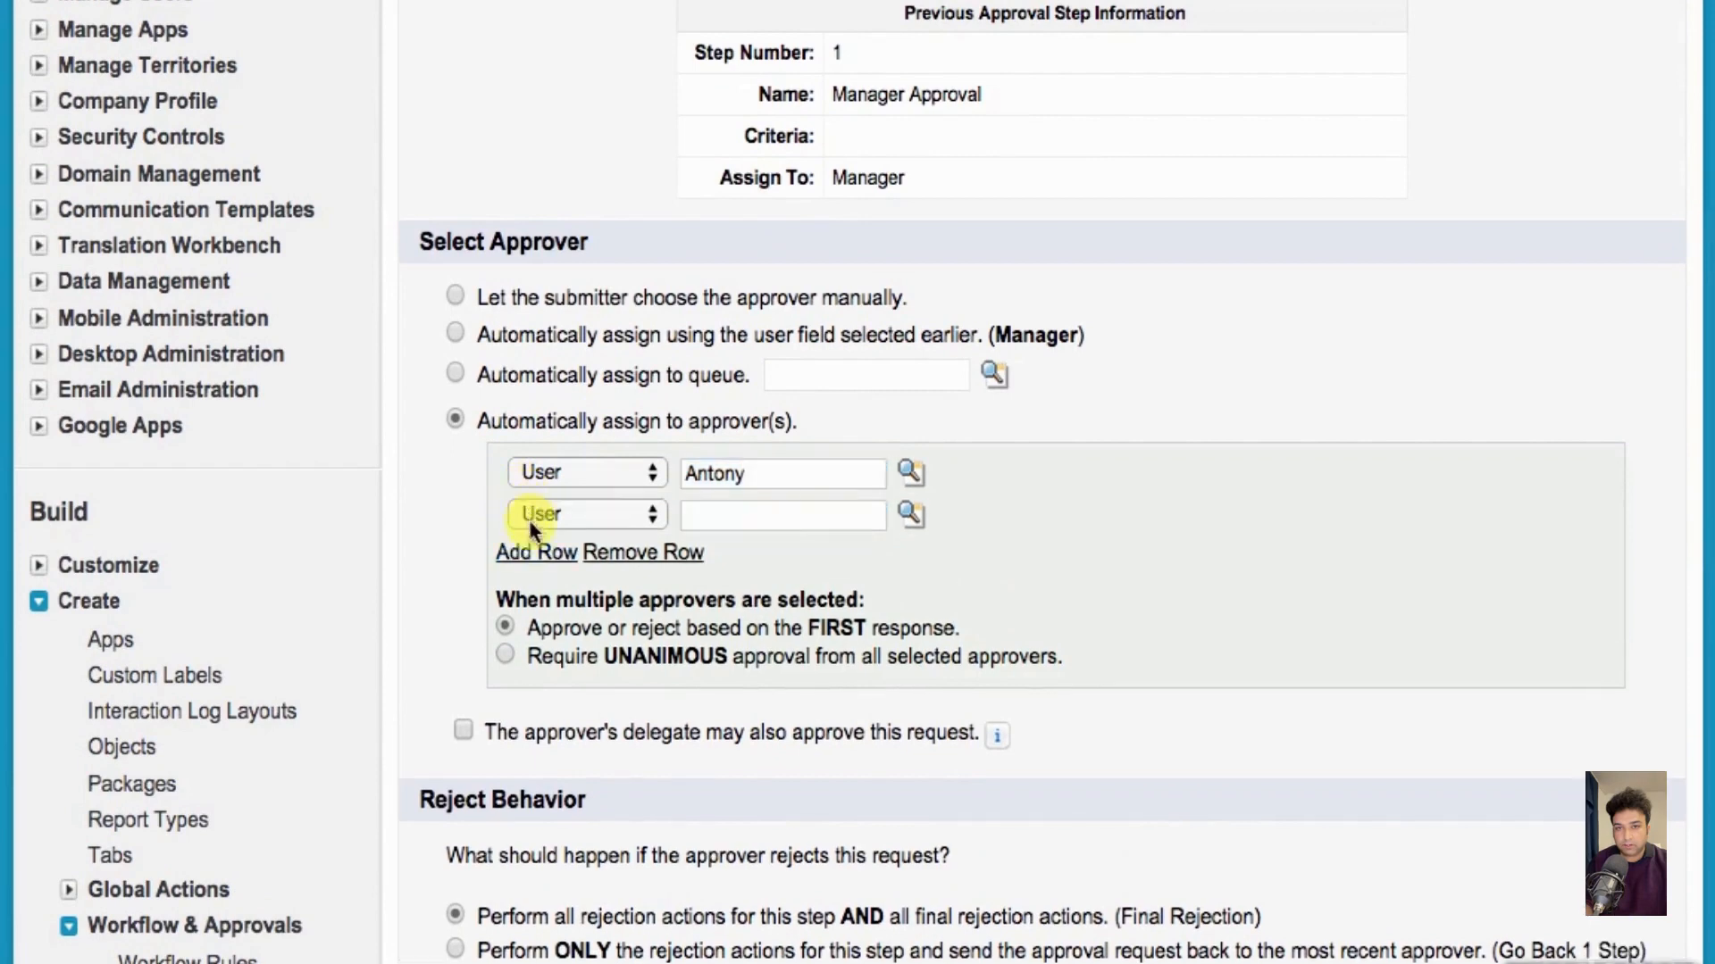
pyautogui.click(536, 555)
pyautogui.click(537, 591)
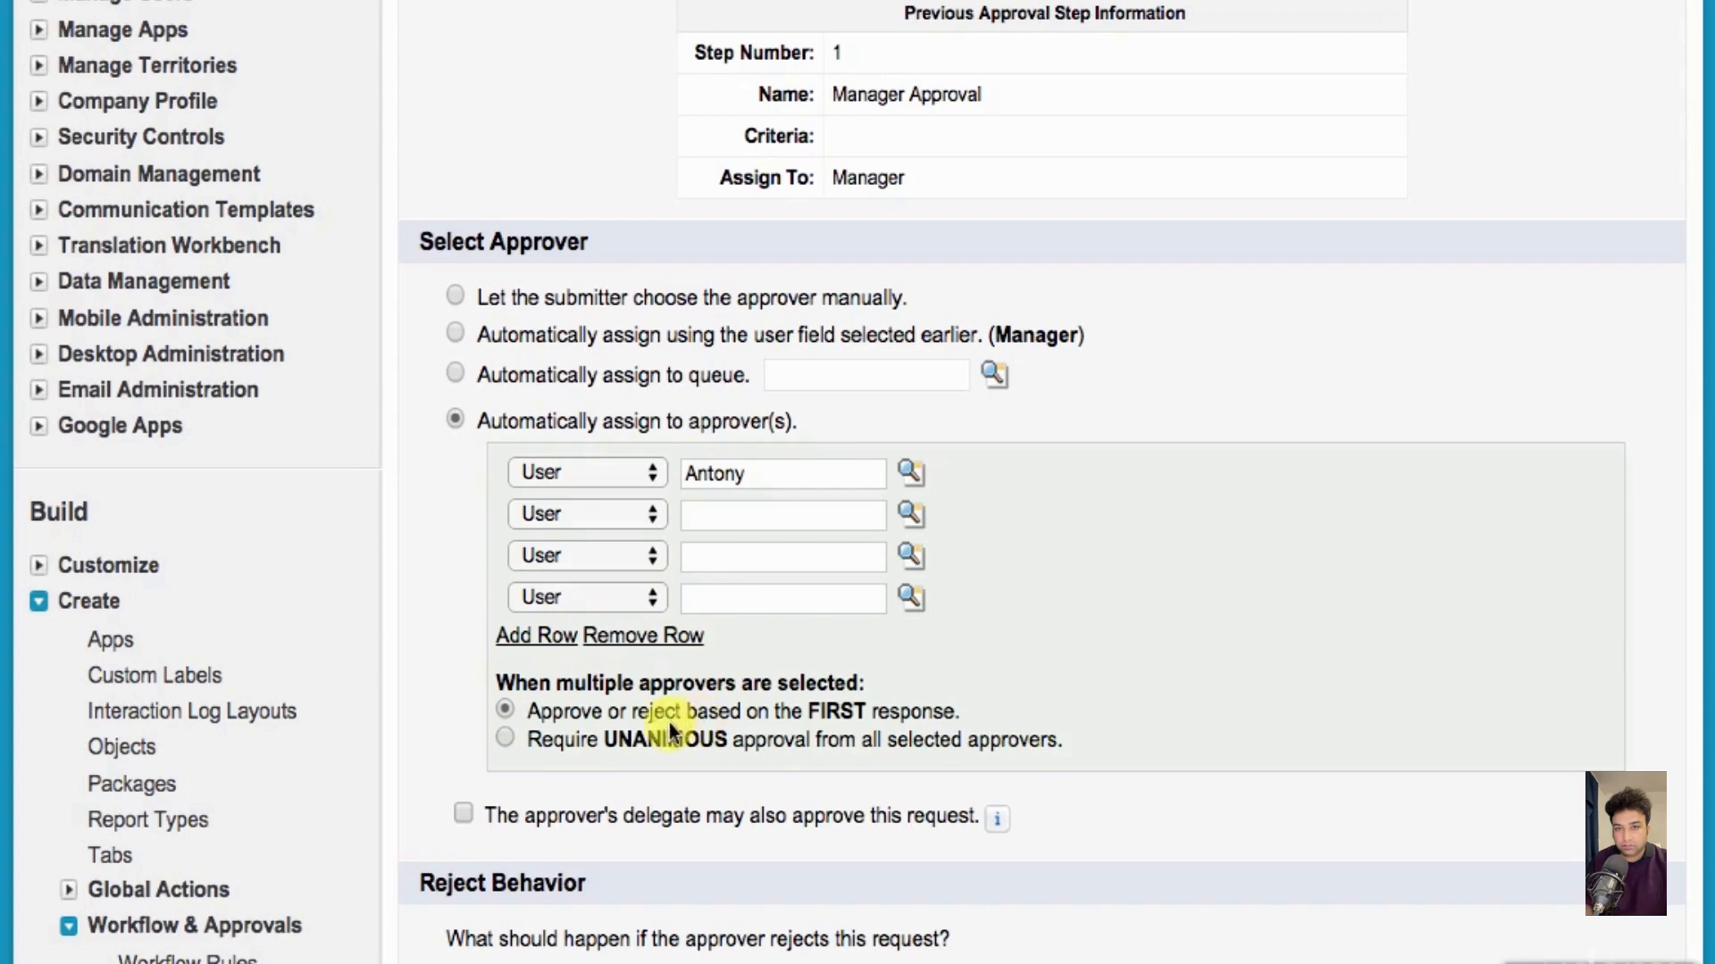
# Step: Allow the approver's delegate to approve and save the CEO's Approval step
pyautogui.click(465, 815)
pyautogui.scroll(-1, 430, 746)
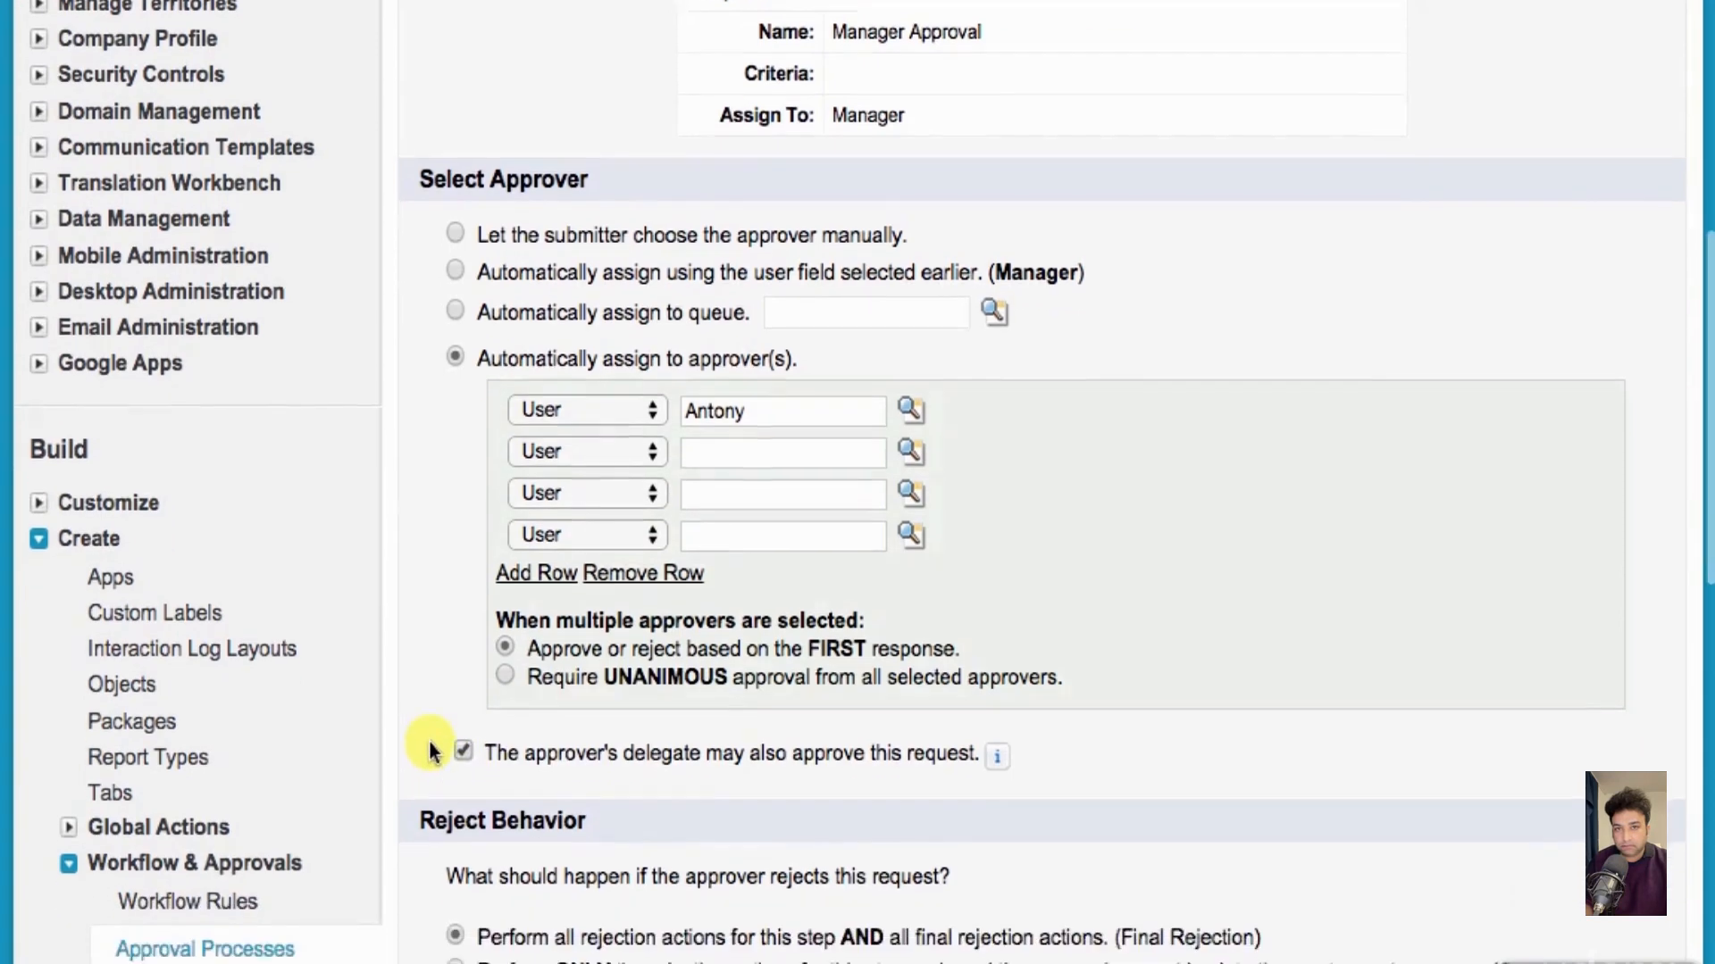
pyautogui.scroll(-1, 428, 751)
pyautogui.scroll(-2, 428, 751)
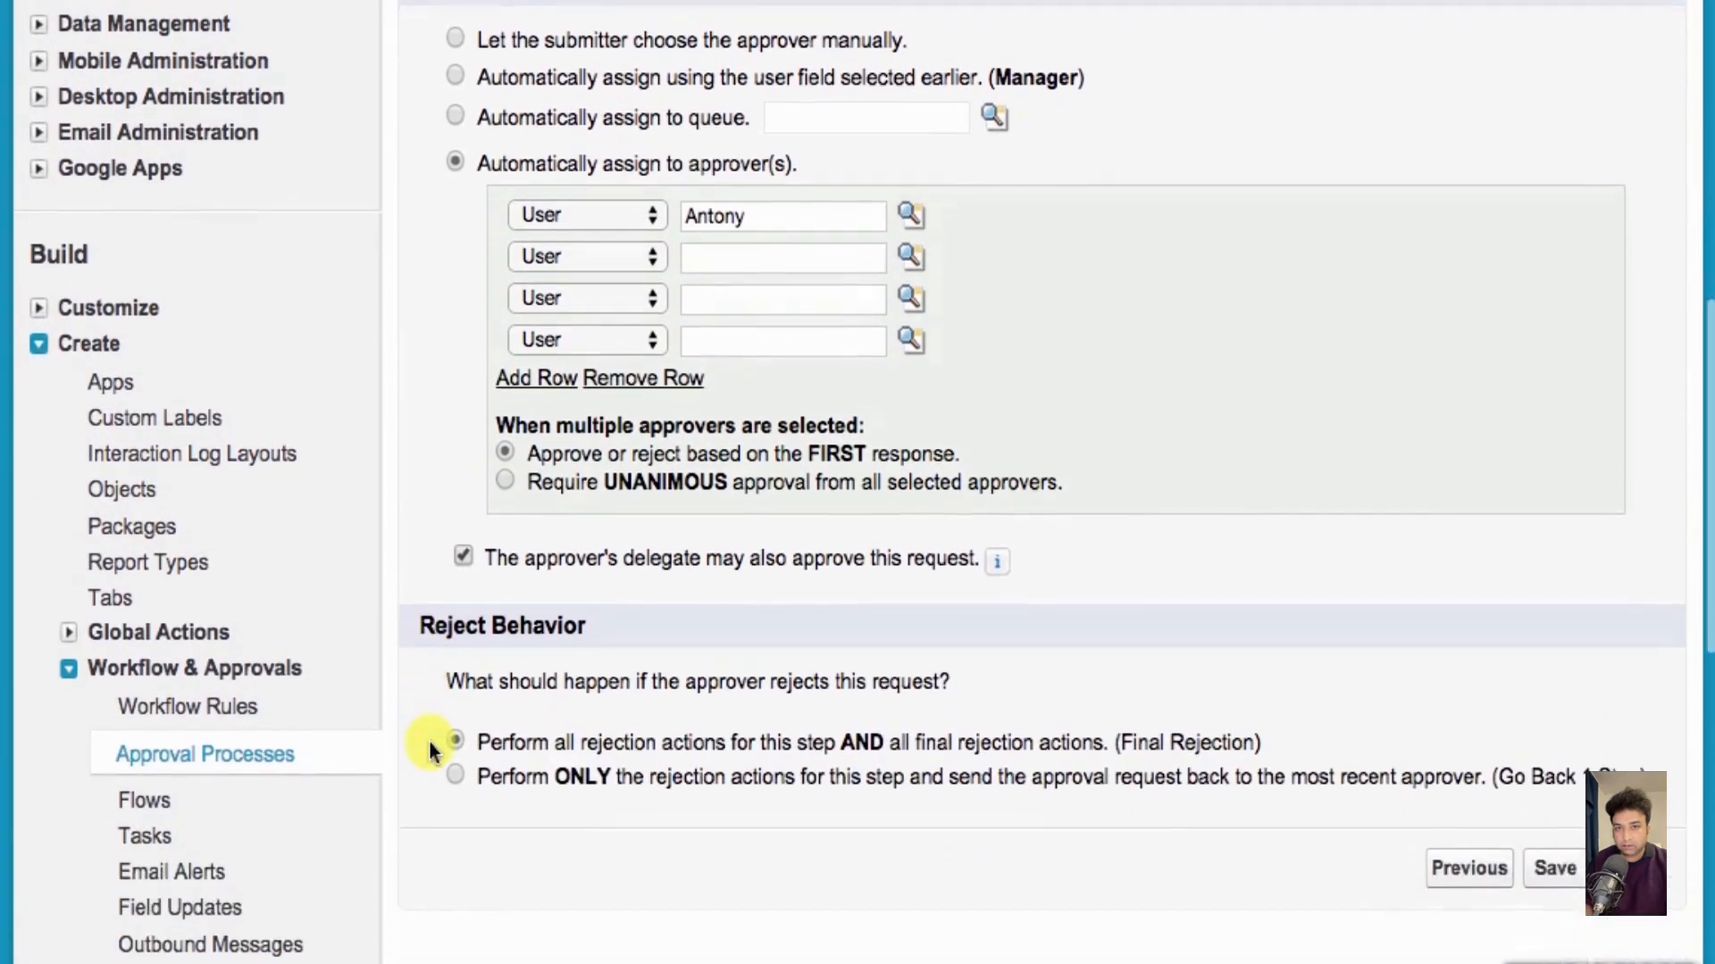
pyautogui.scroll(-1, 430, 748)
pyautogui.scroll(-1, 429, 749)
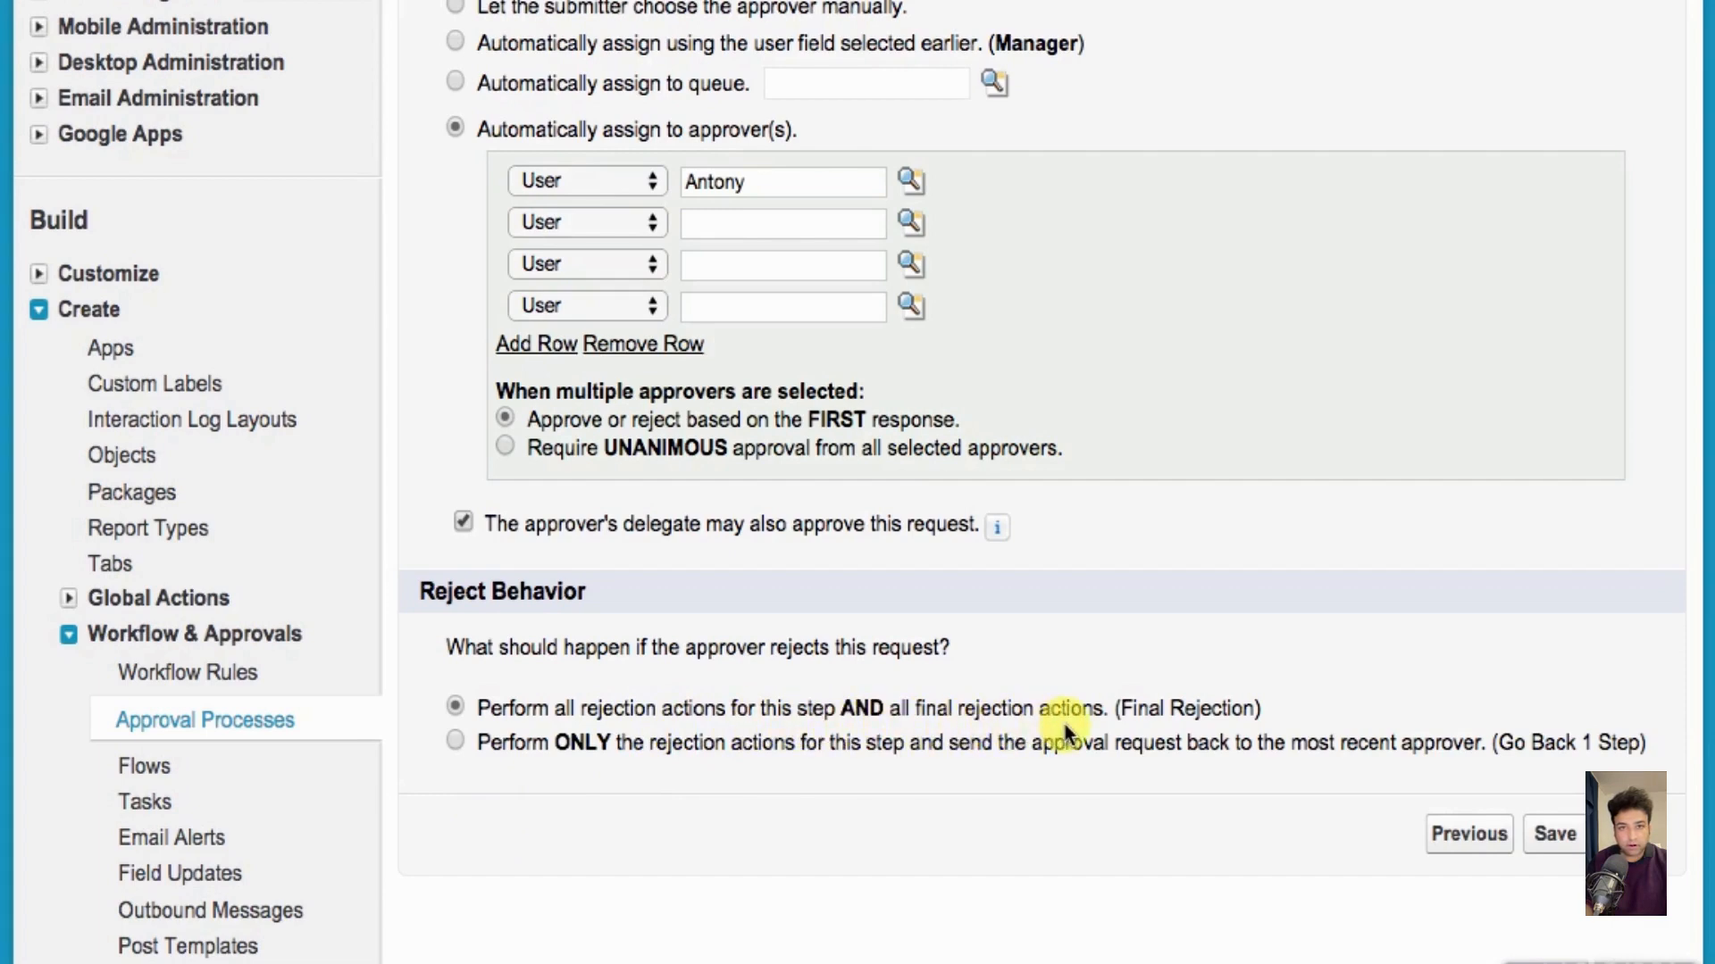
pyautogui.click(1532, 850)
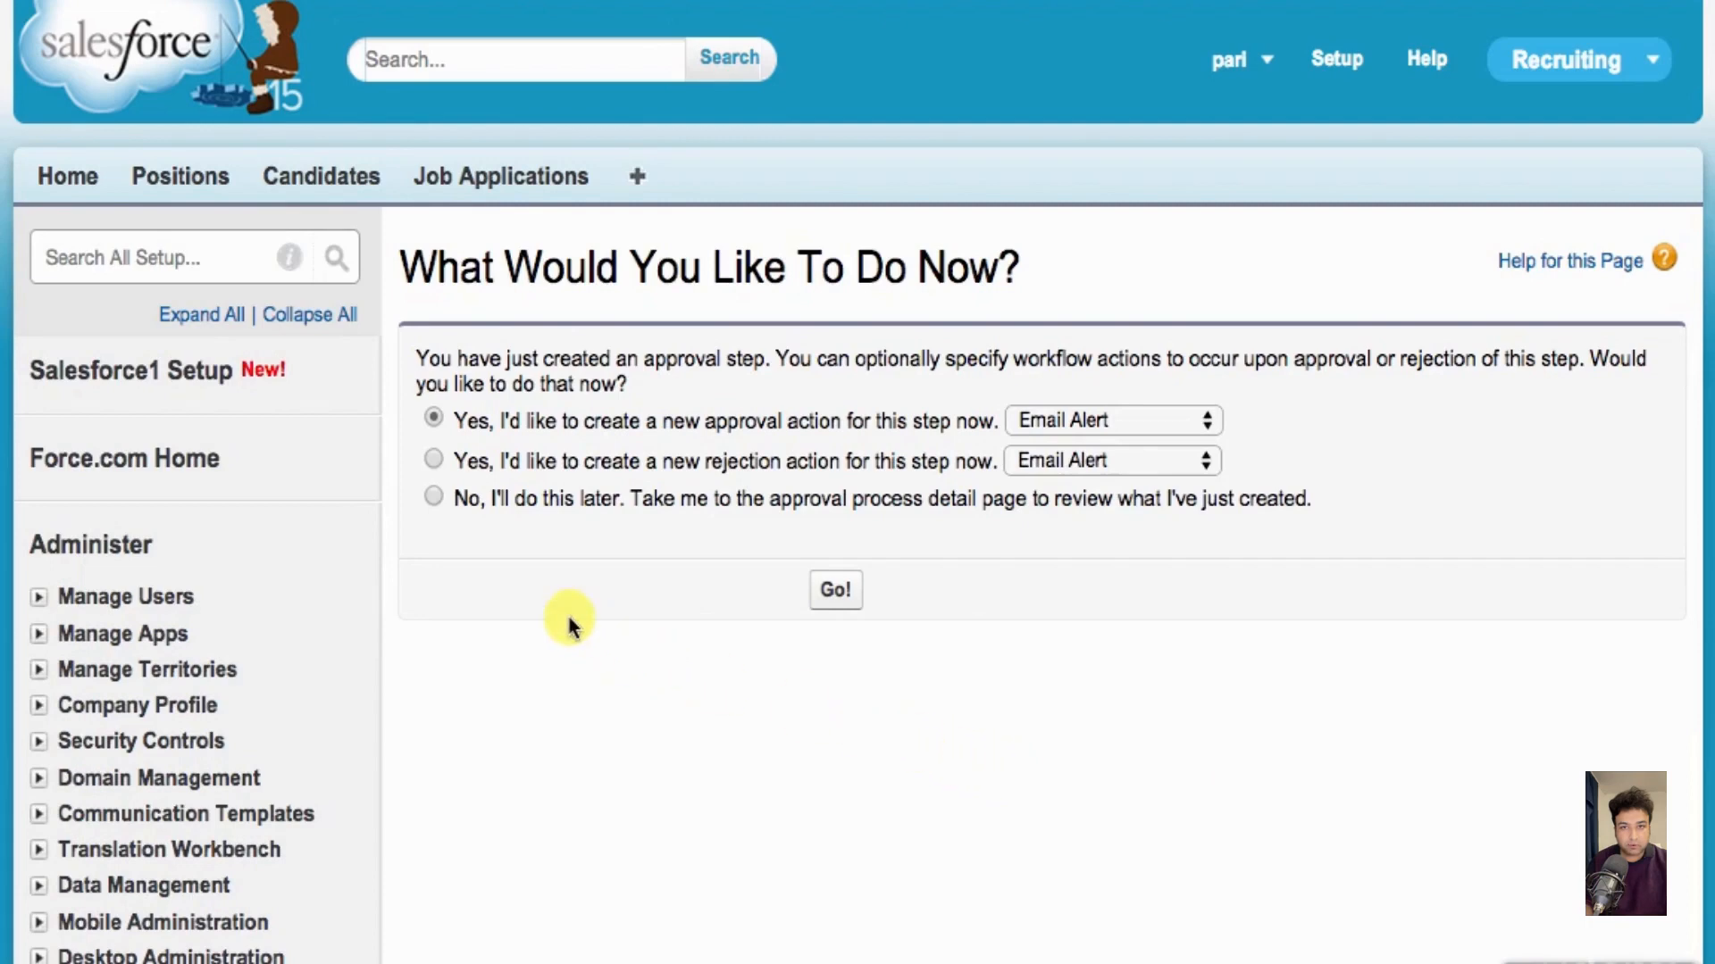
# Step: Choose 'No, I'll do this later' and go to the Approve New Position Record detail page
pyautogui.click(434, 496)
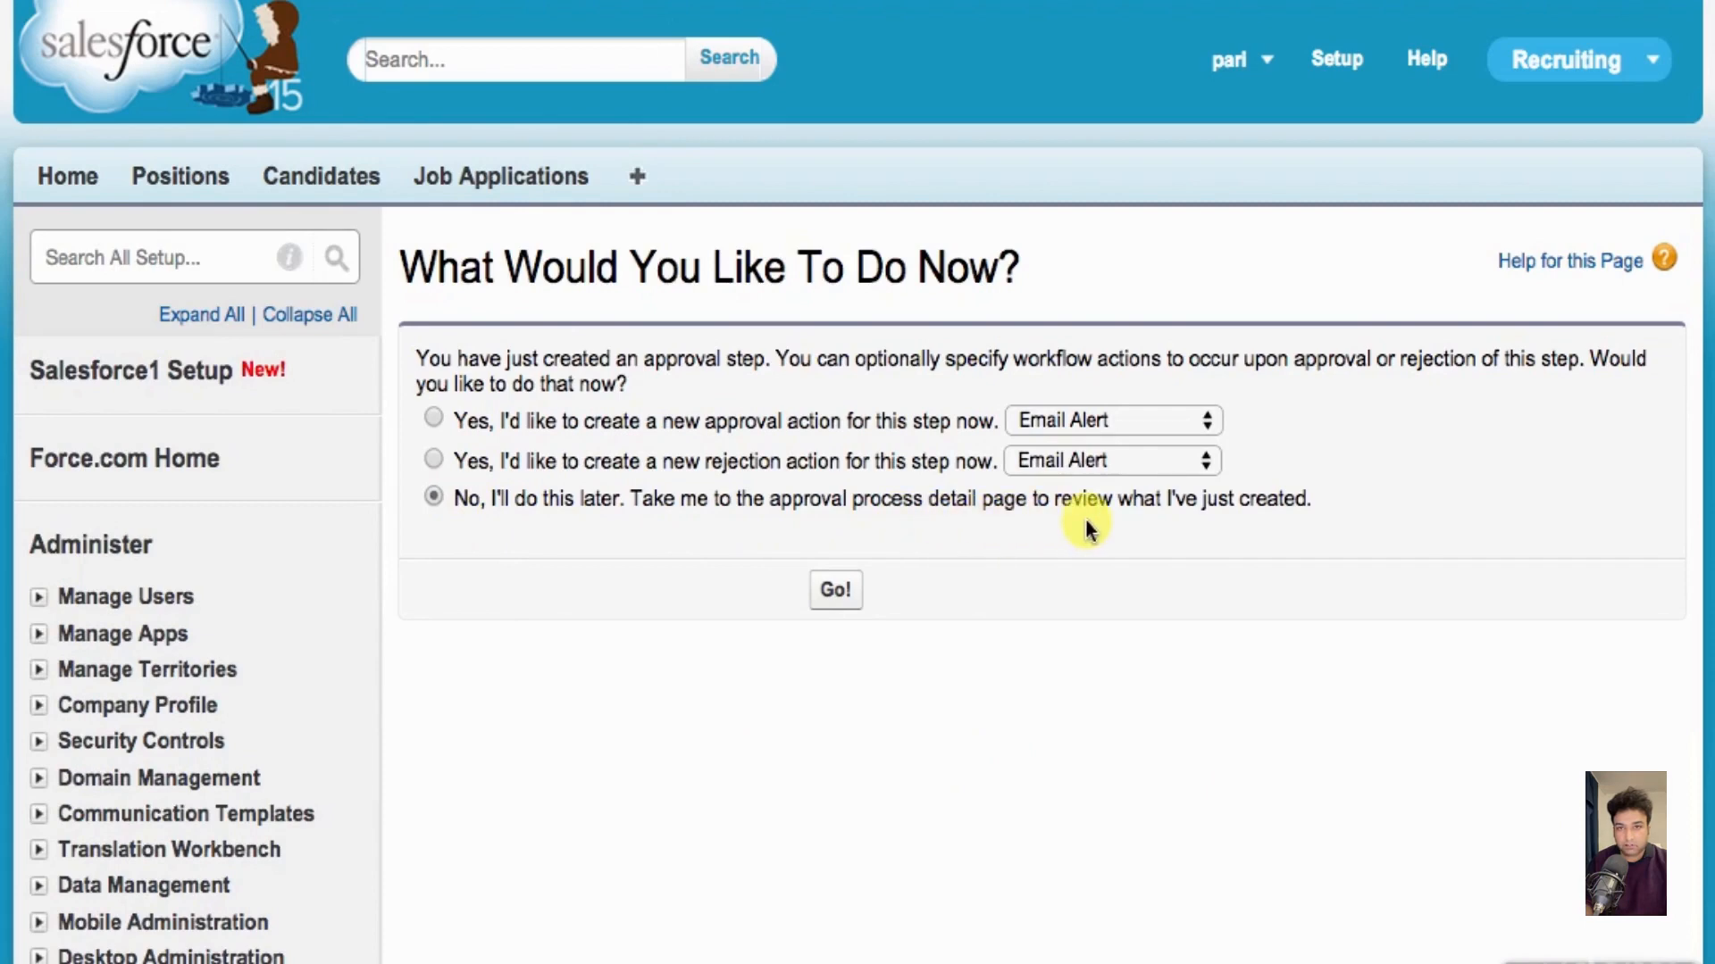
pyautogui.click(844, 600)
# Step: Add a new Field Update action under Initial Submission Actions
pyautogui.scroll(-3, 844, 603)
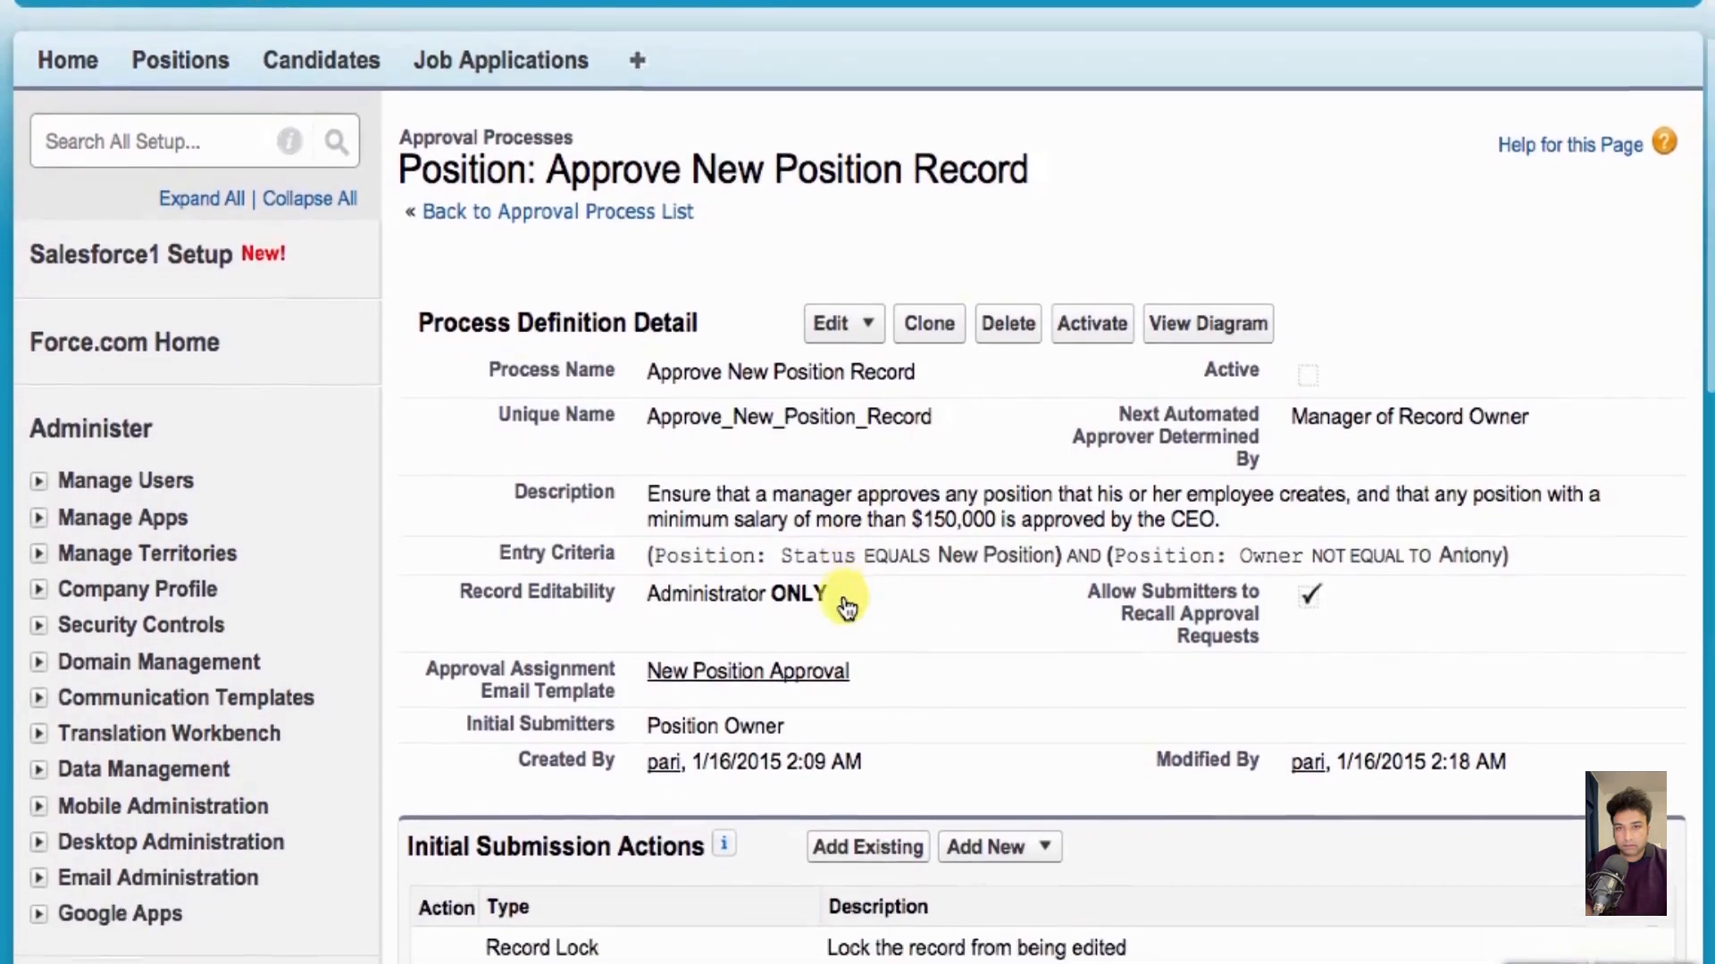
pyautogui.scroll(-1, 847, 607)
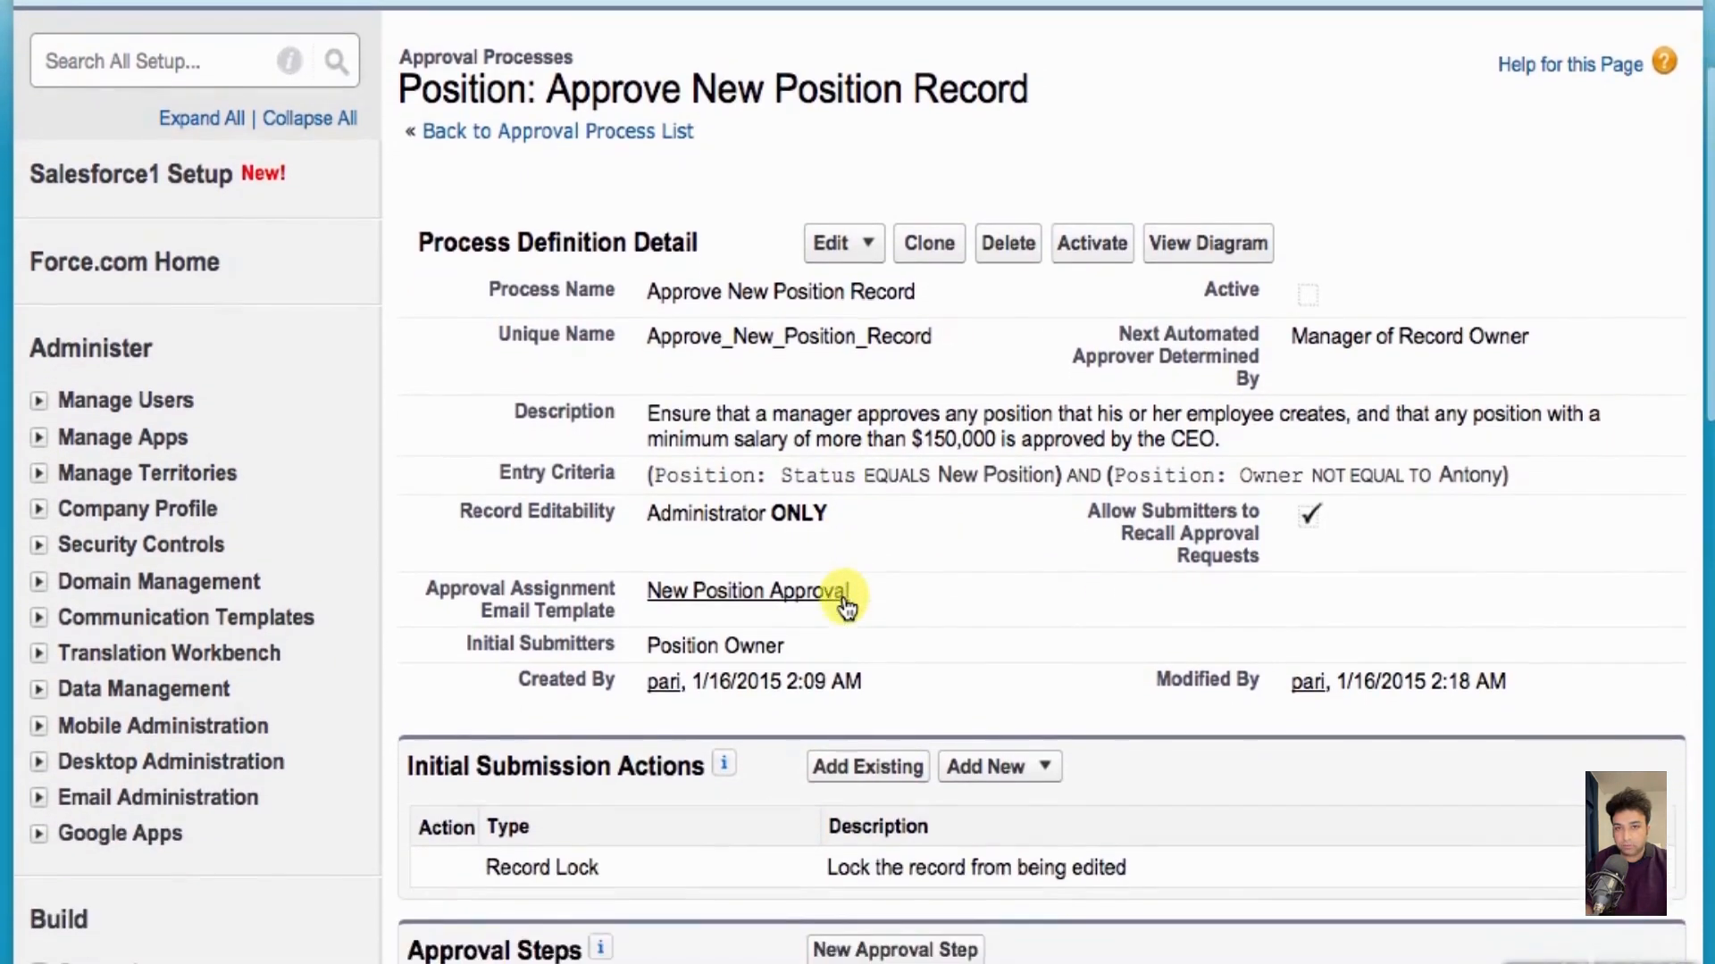
pyautogui.scroll(-3, 846, 608)
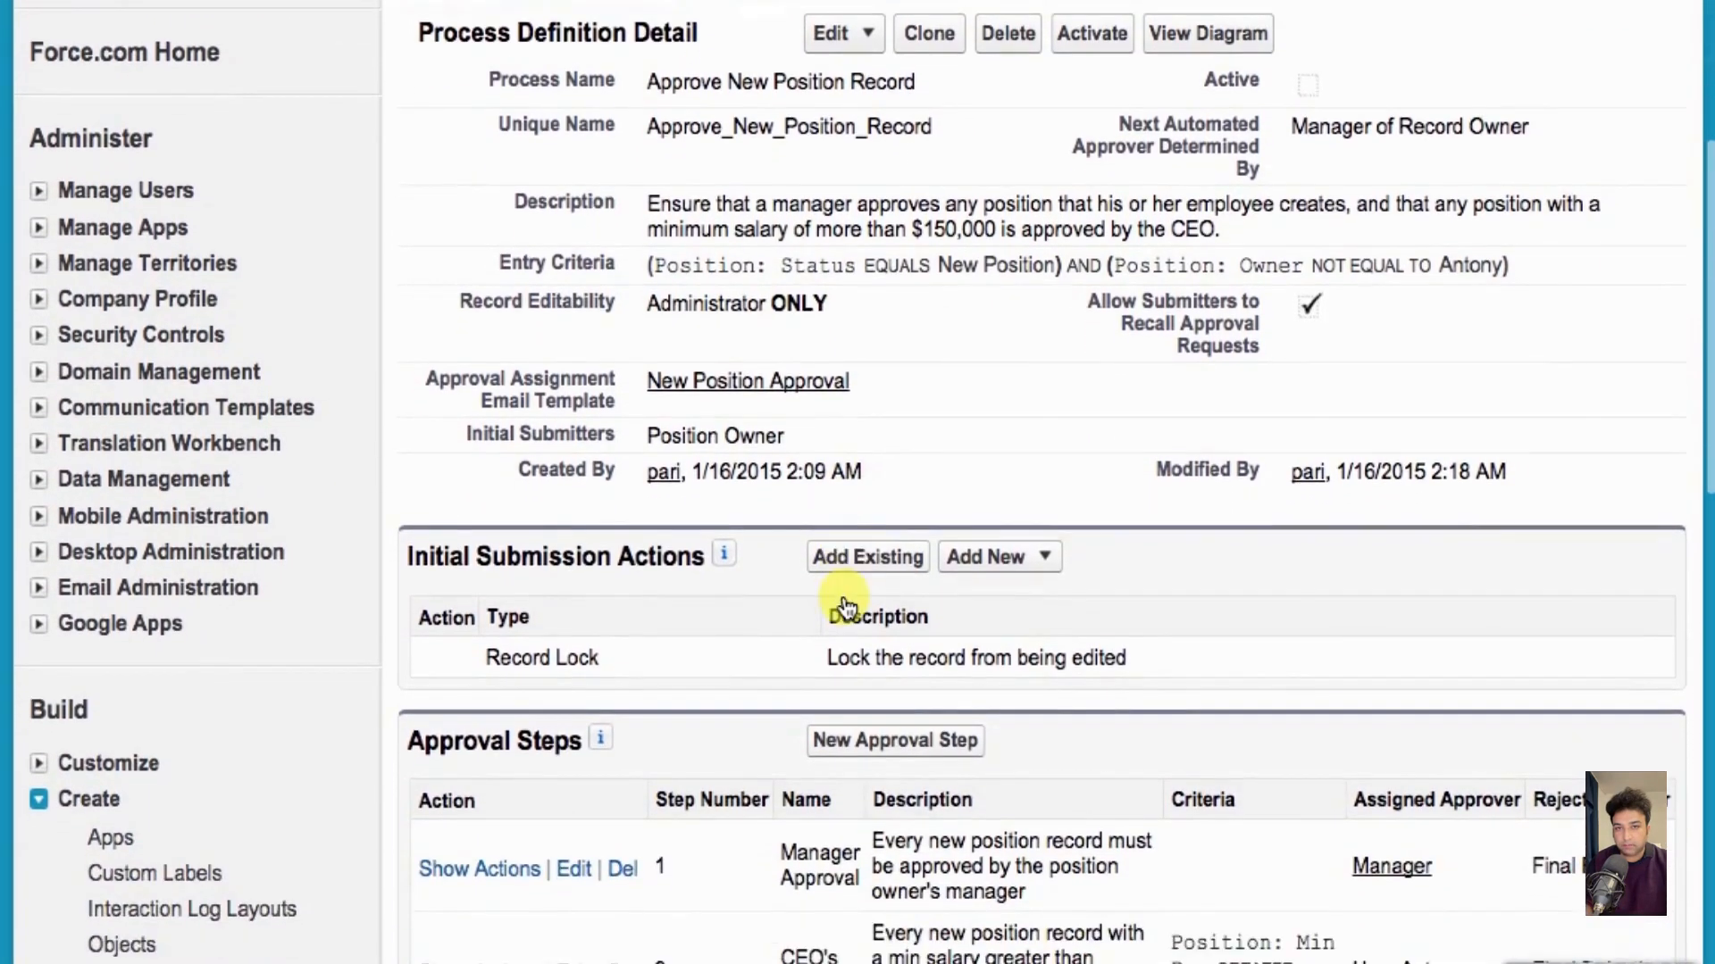
pyautogui.scroll(-4, 846, 607)
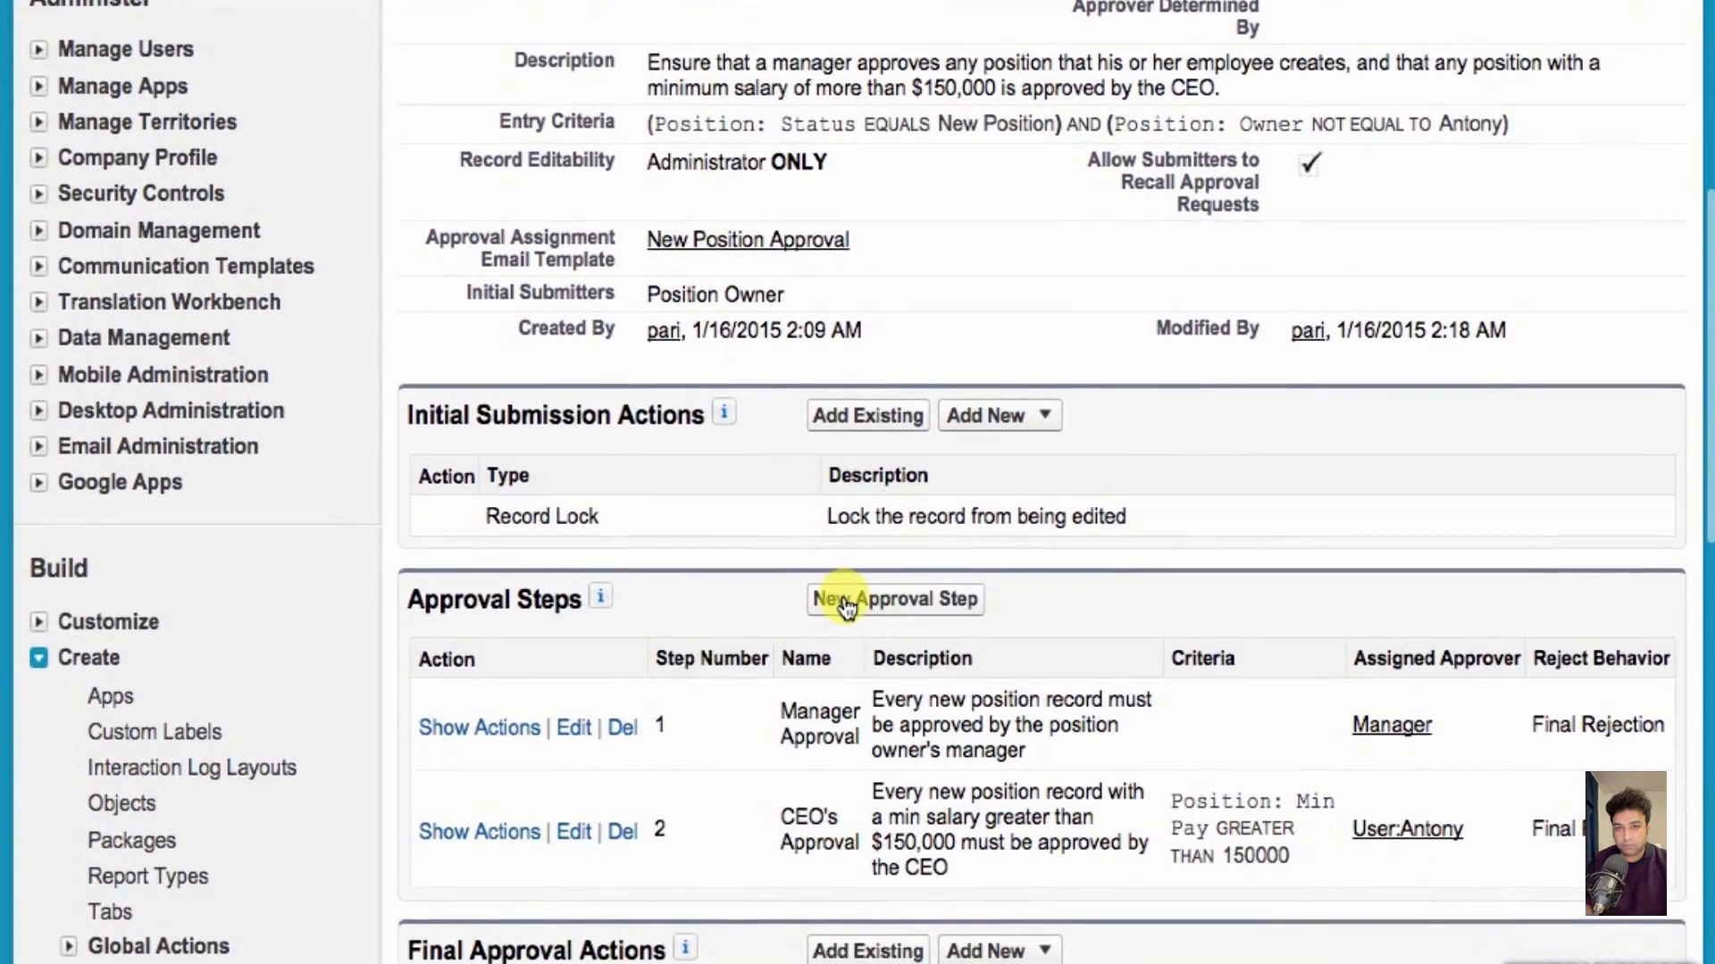
pyautogui.scroll(-1, 846, 607)
pyautogui.scroll(-1, 846, 607)
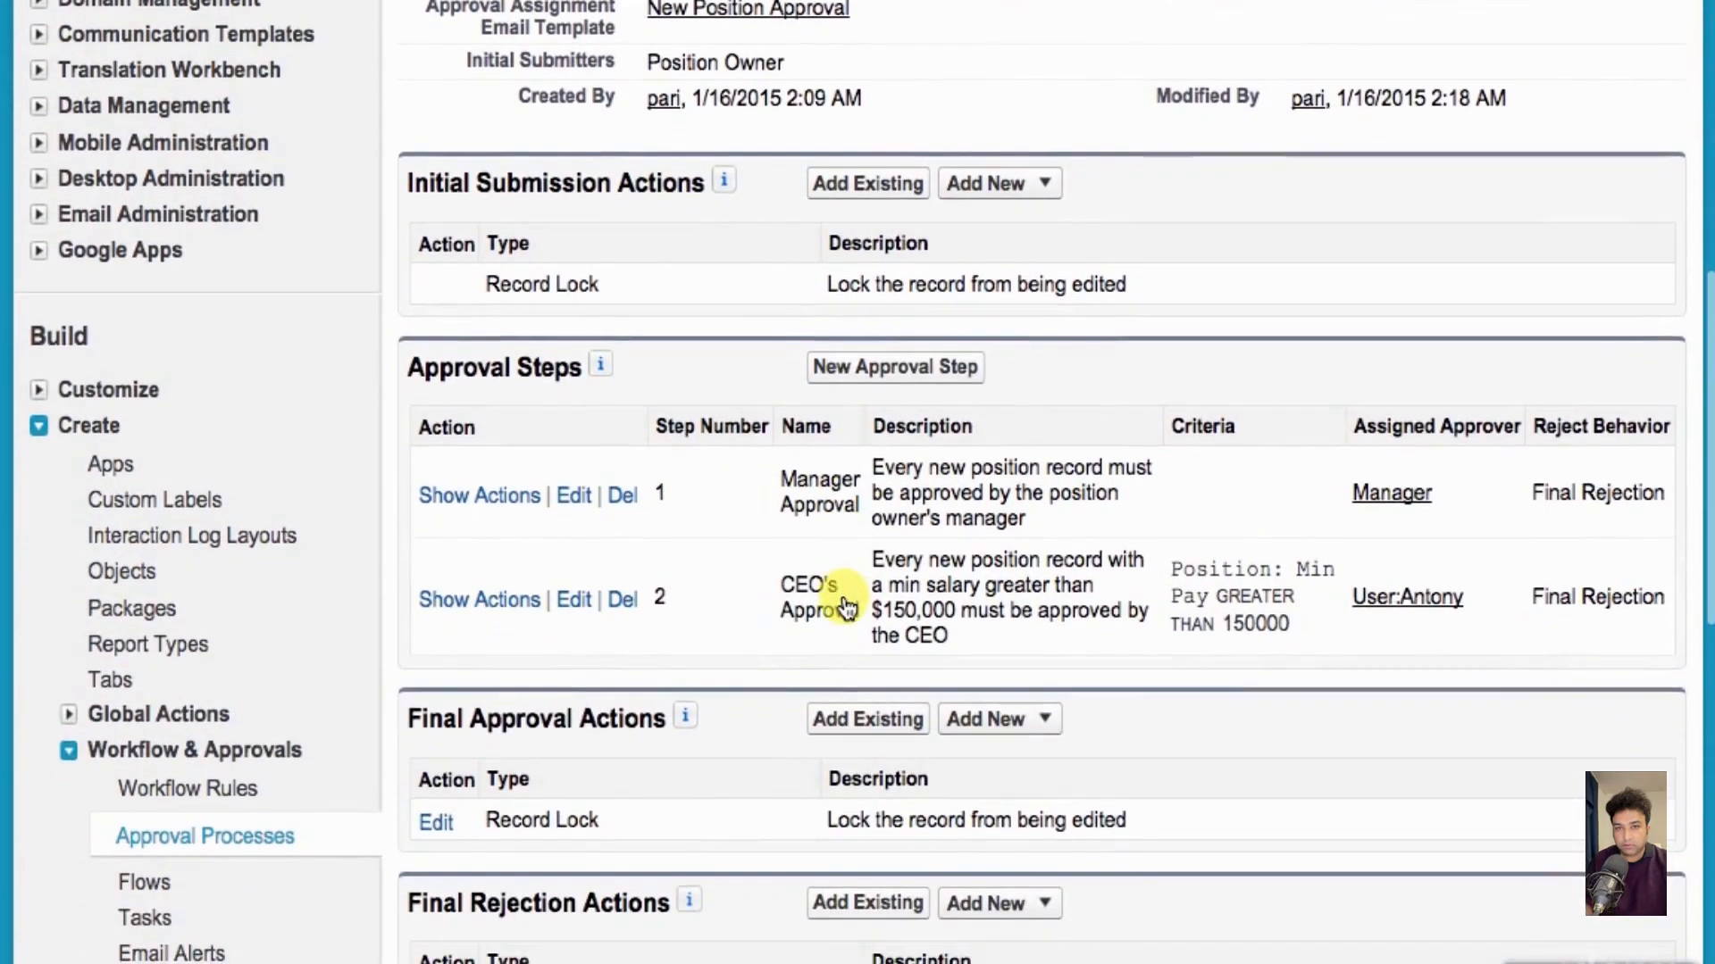
pyautogui.scroll(-1, 846, 607)
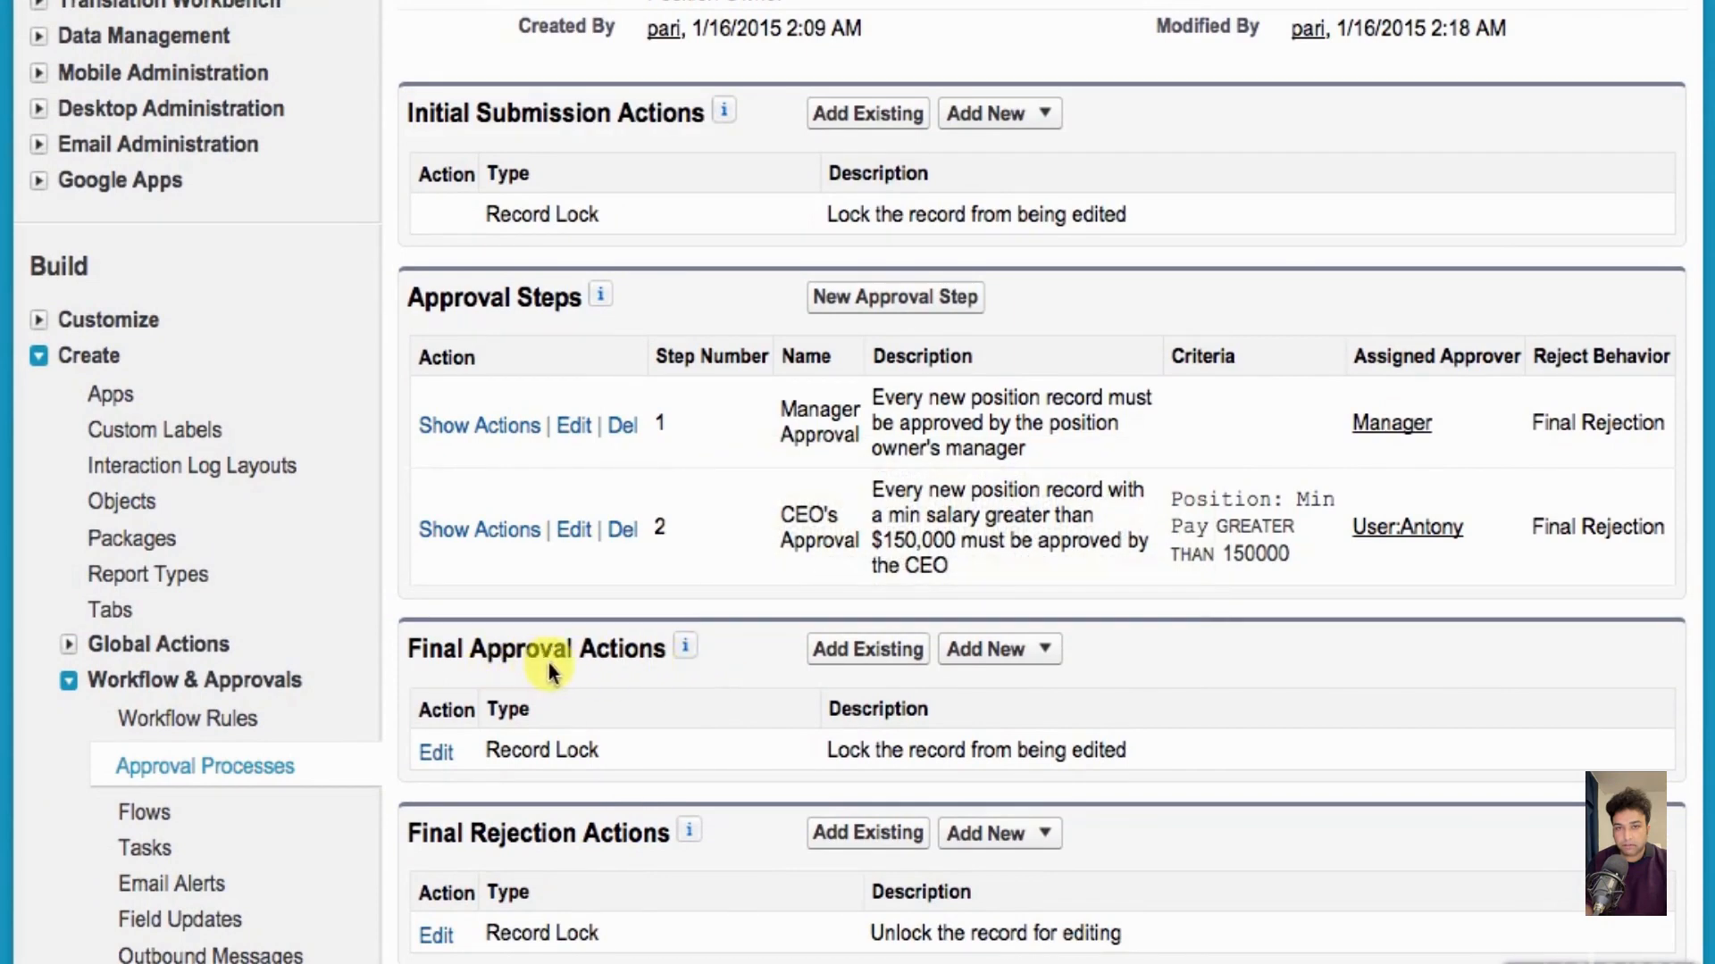
pyautogui.scroll(1, 549, 660)
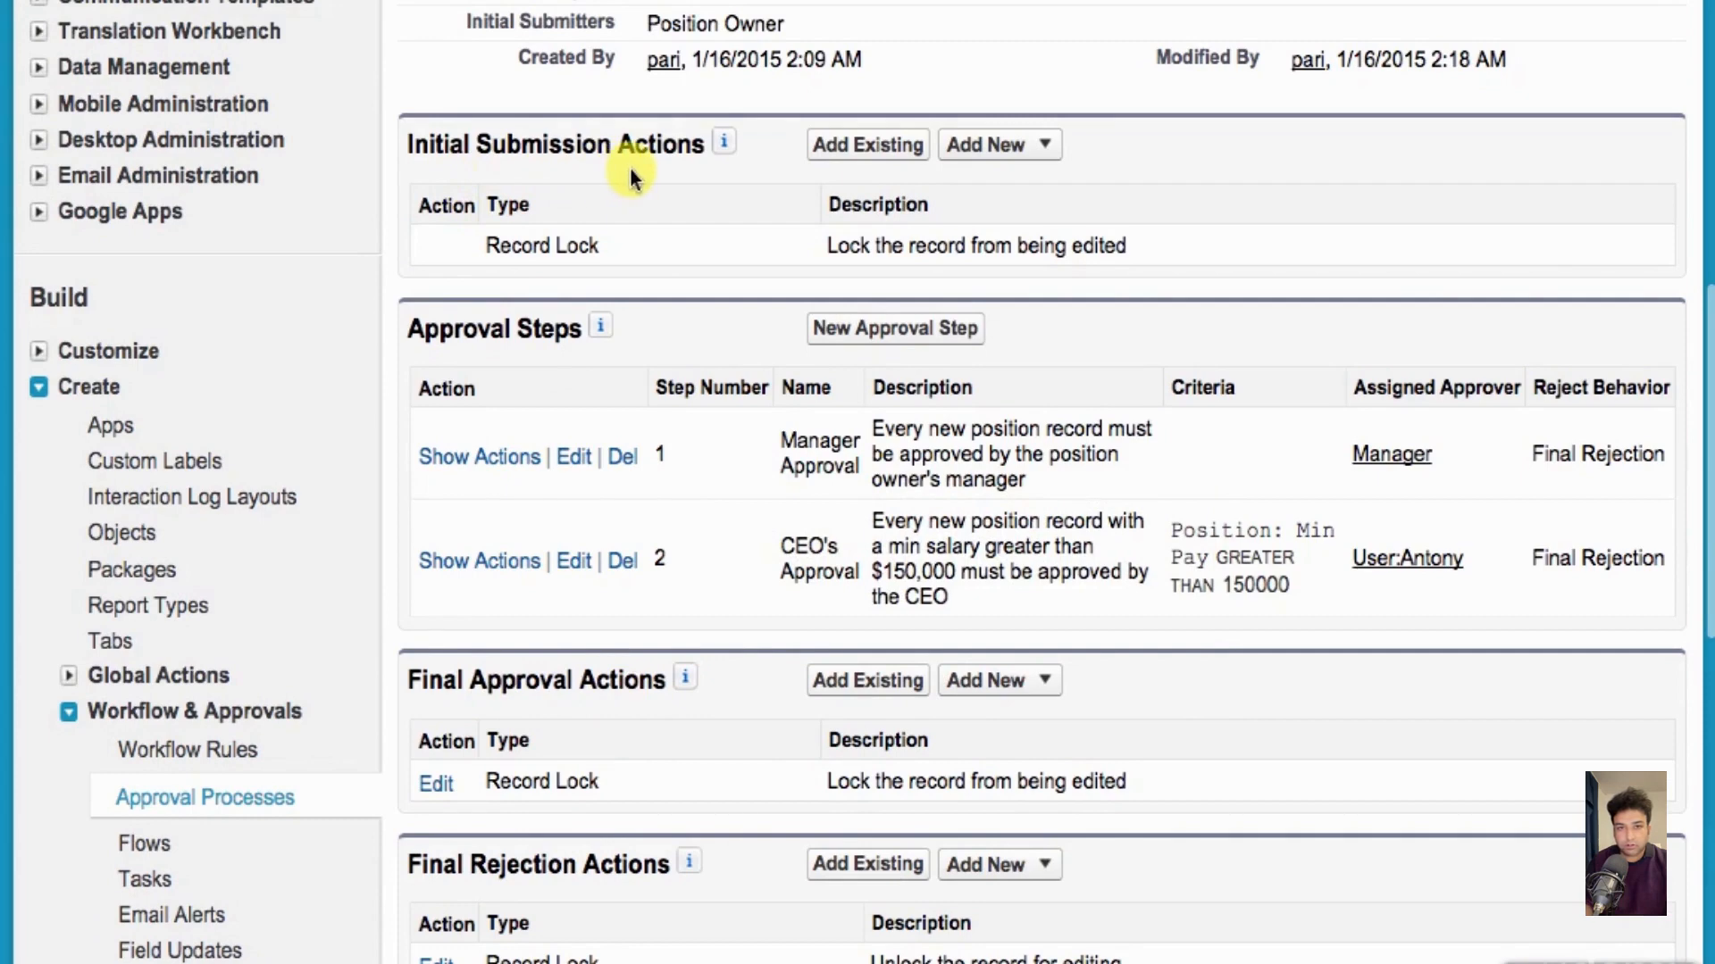
pyautogui.click(1005, 146)
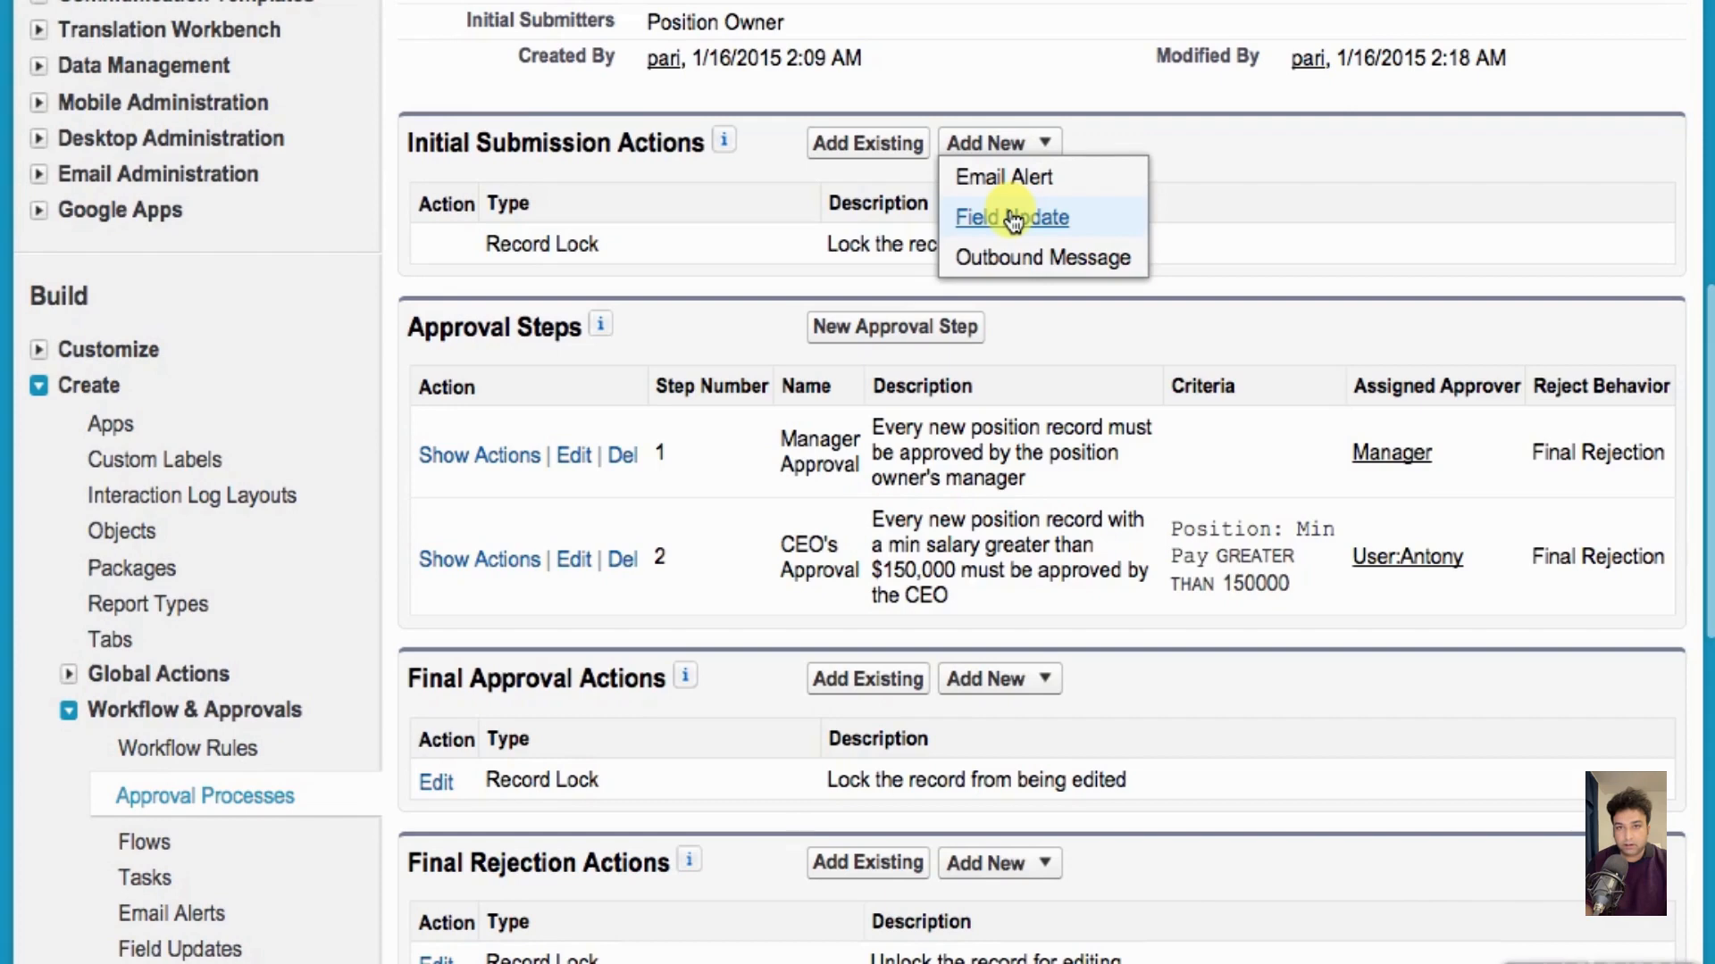
pyautogui.click(1012, 219)
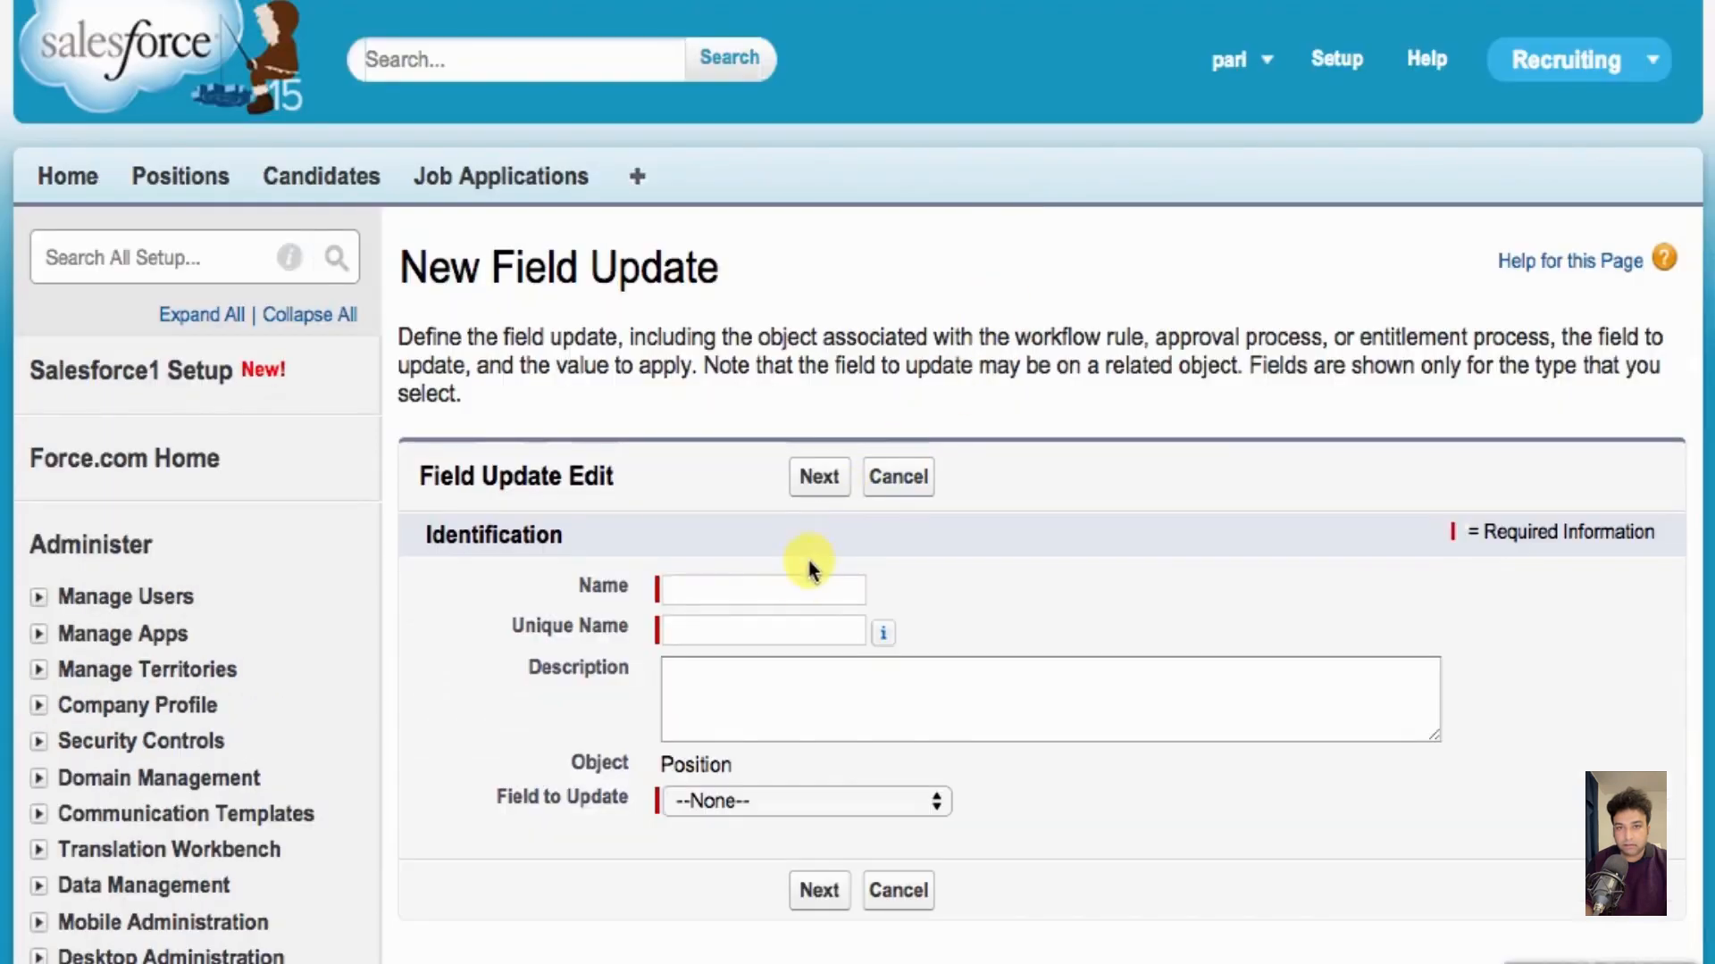
# Step: Save field update 'Set Status to Pending Approval', with description, setting Status to Pending Approval
pyautogui.click(800, 587)
pyautogui.write('Set Status to')
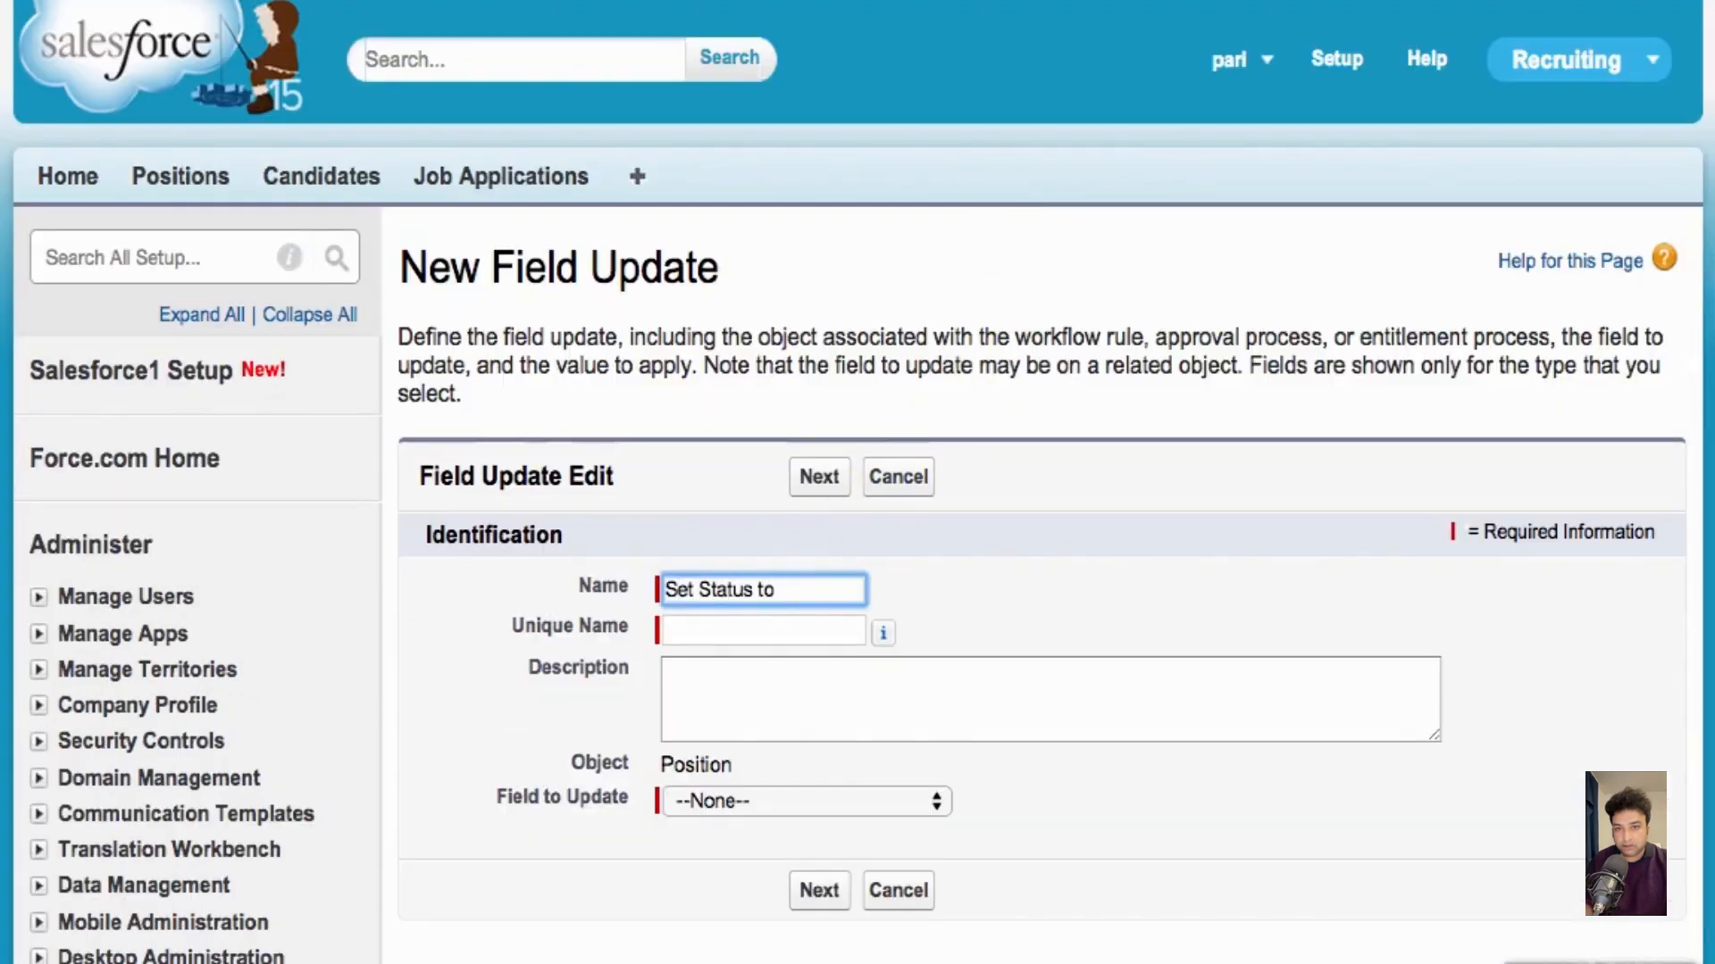
pyautogui.write(' Pending Approval')
pyautogui.press('Tab')
pyautogui.press('Tab')
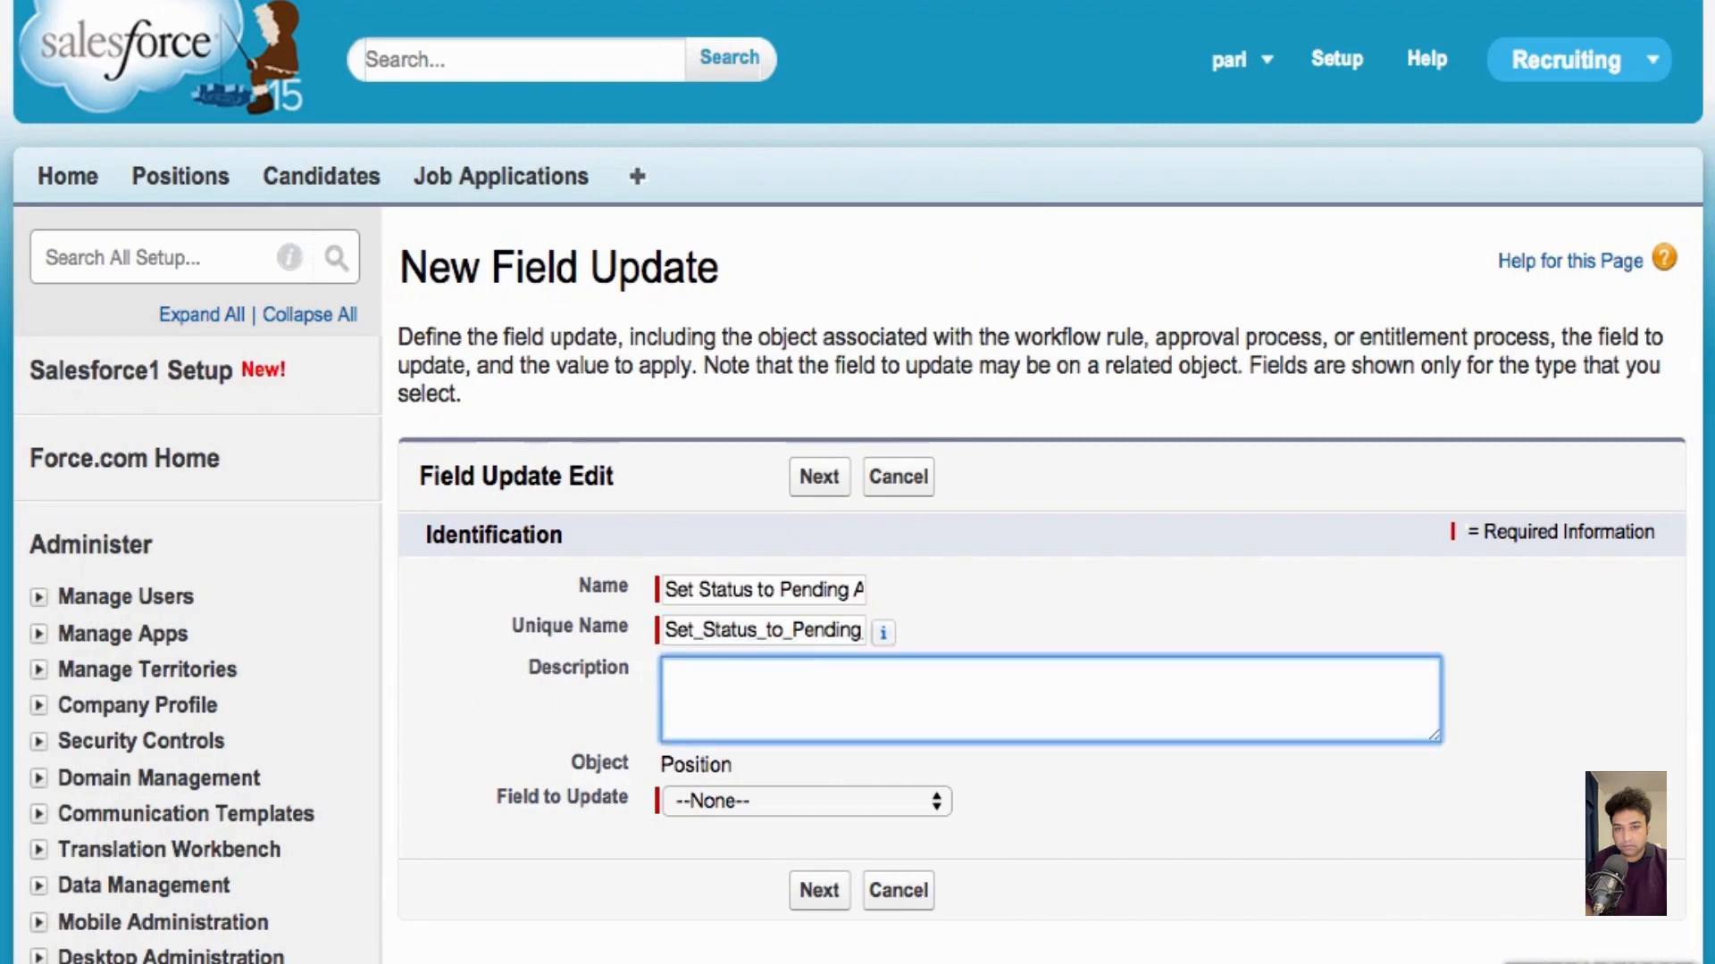
pyautogui.write('While position is in the approval proc')
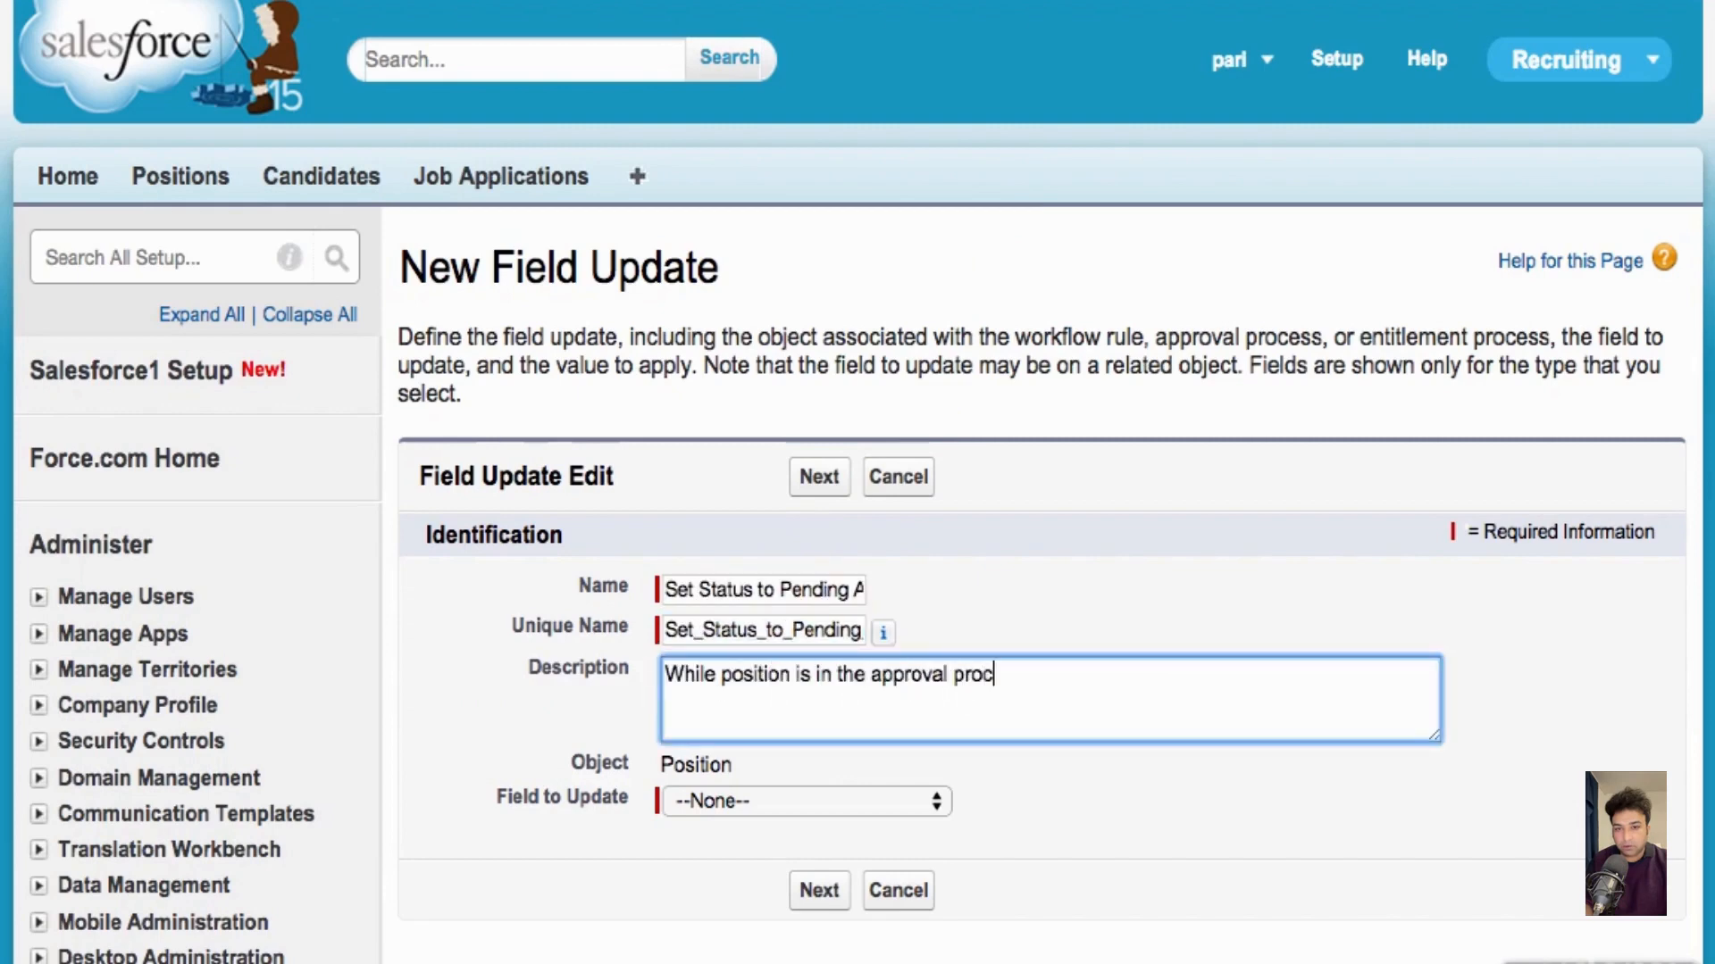
pyautogui.write('ess the status should be se')
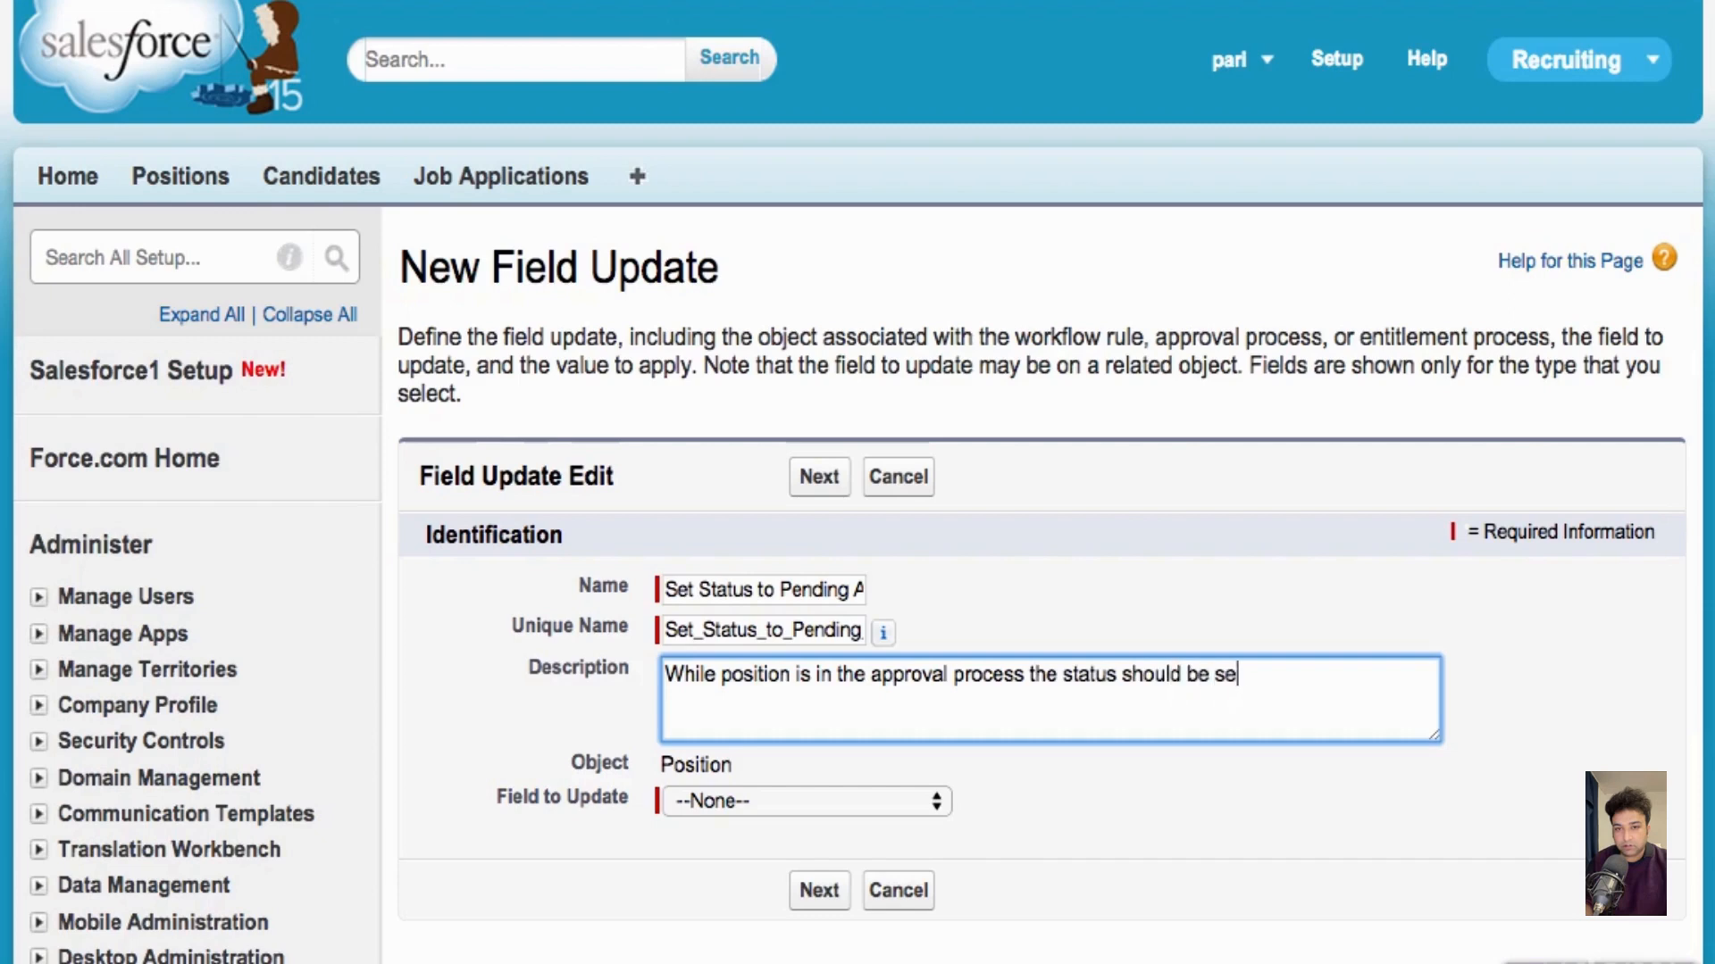
pyautogui.write('t to "Pending Approval"')
pyautogui.press('Tab')
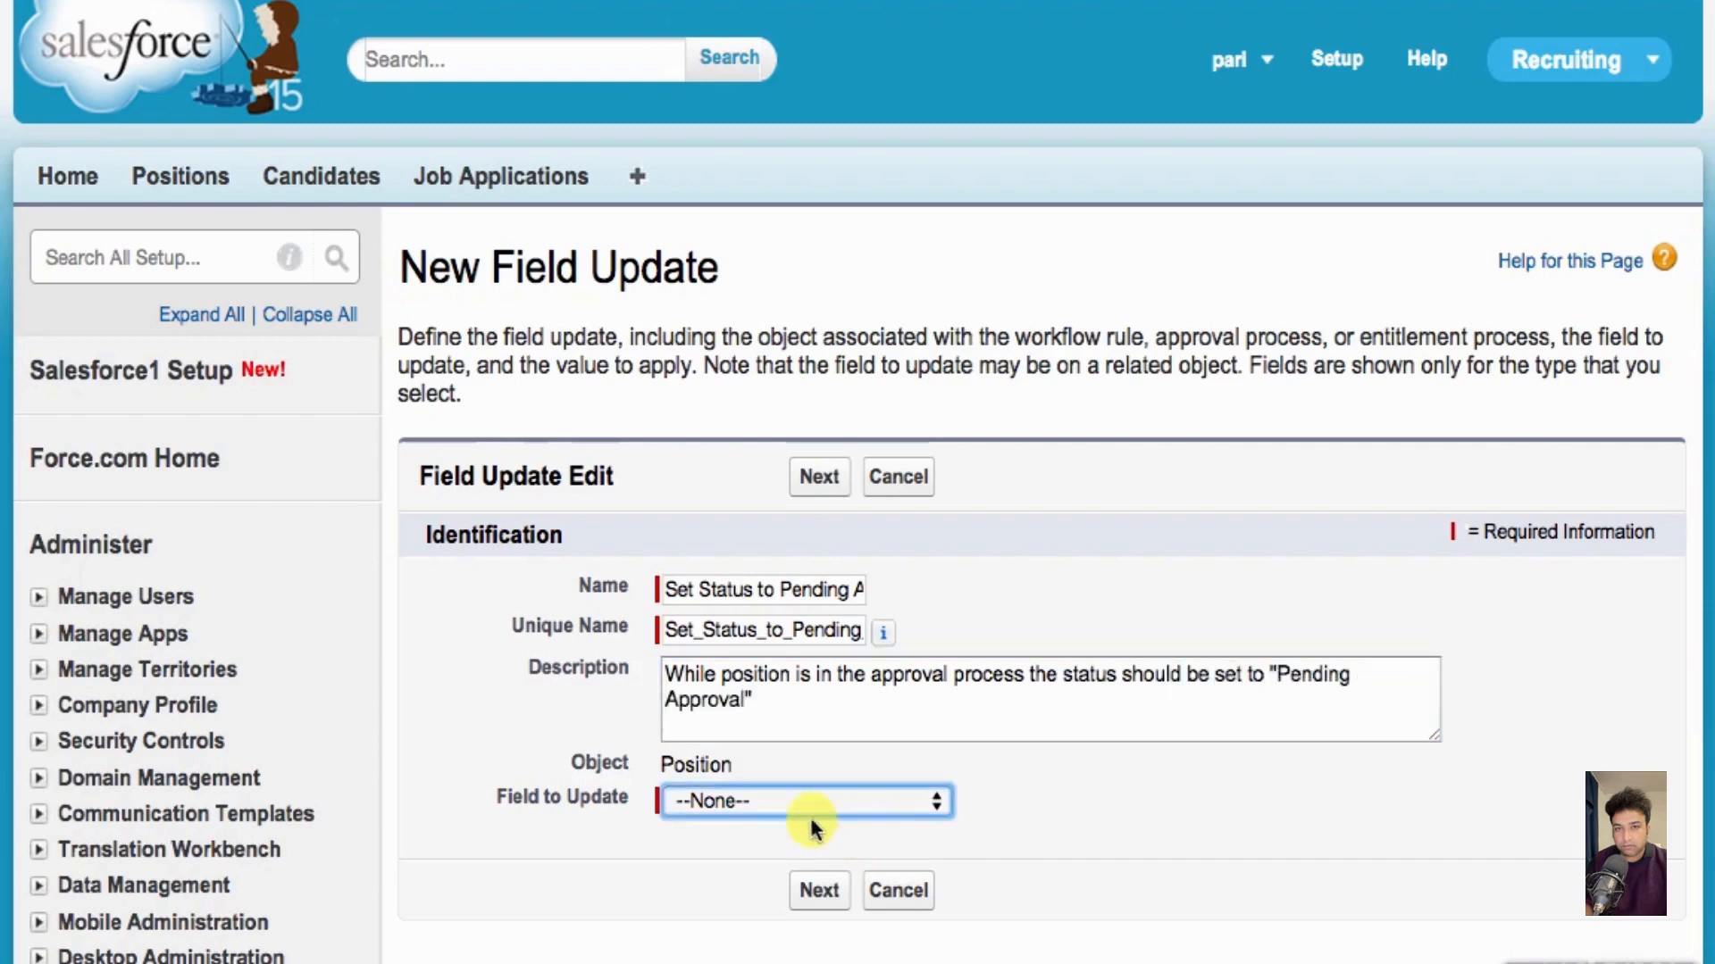
pyautogui.scroll(-5, 803, 823)
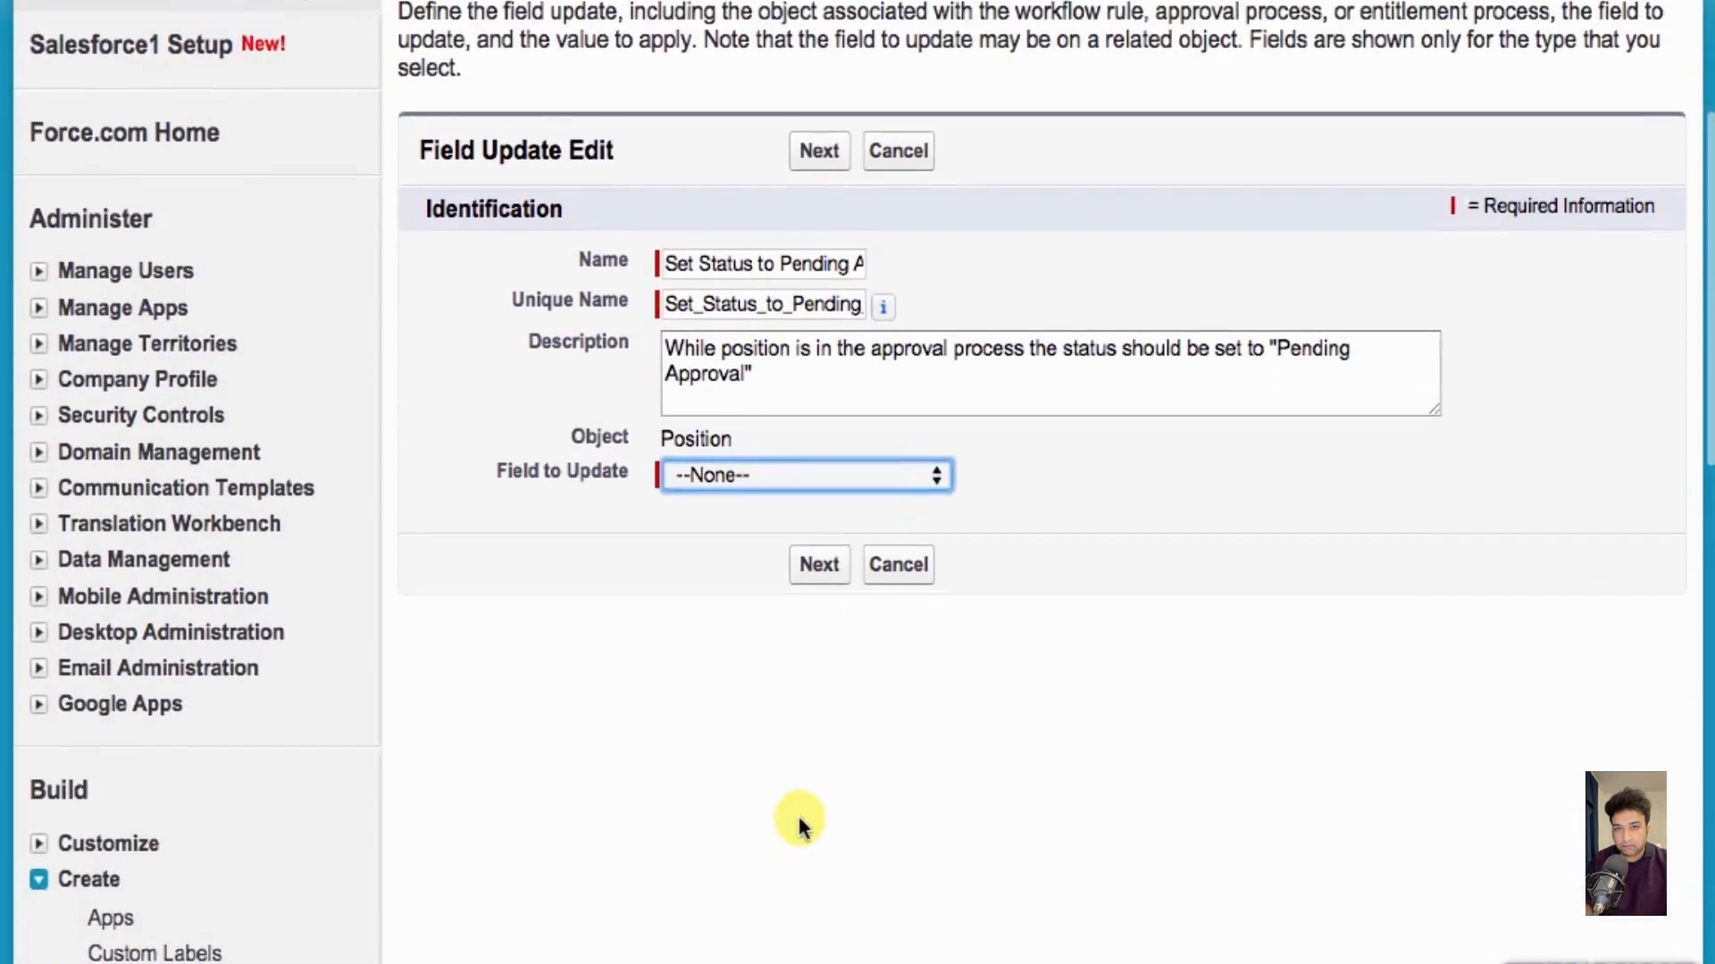
pyautogui.scroll(-2, 796, 813)
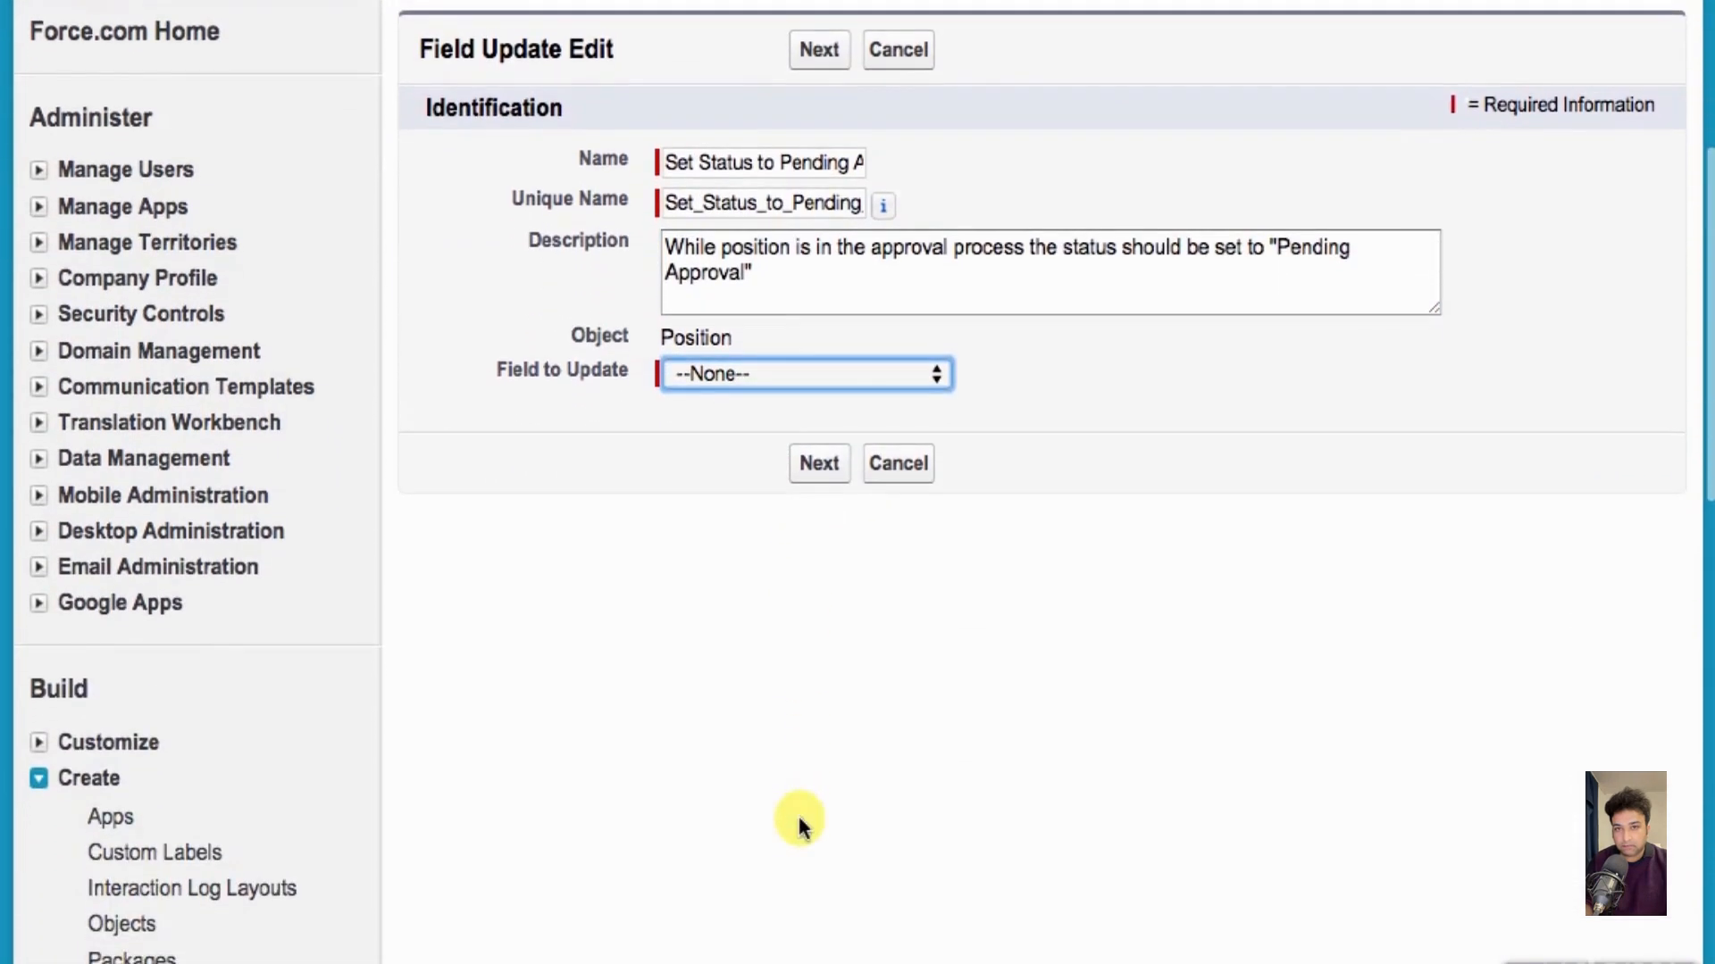
pyautogui.click(785, 371)
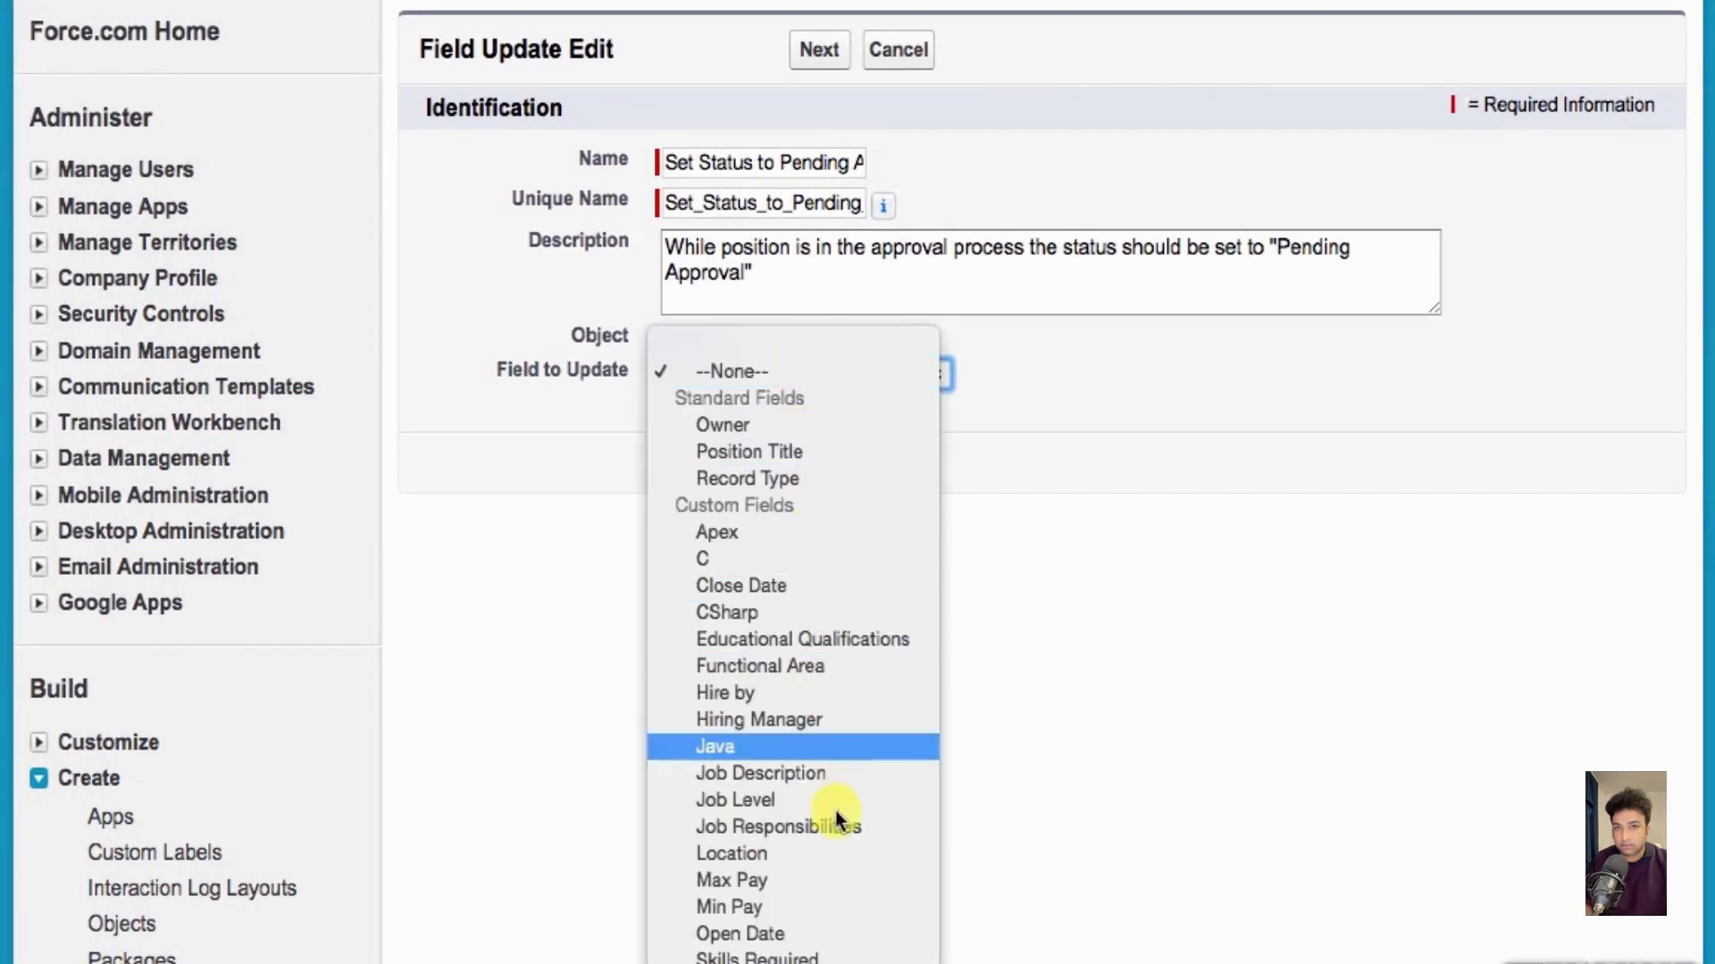
pyautogui.click(799, 957)
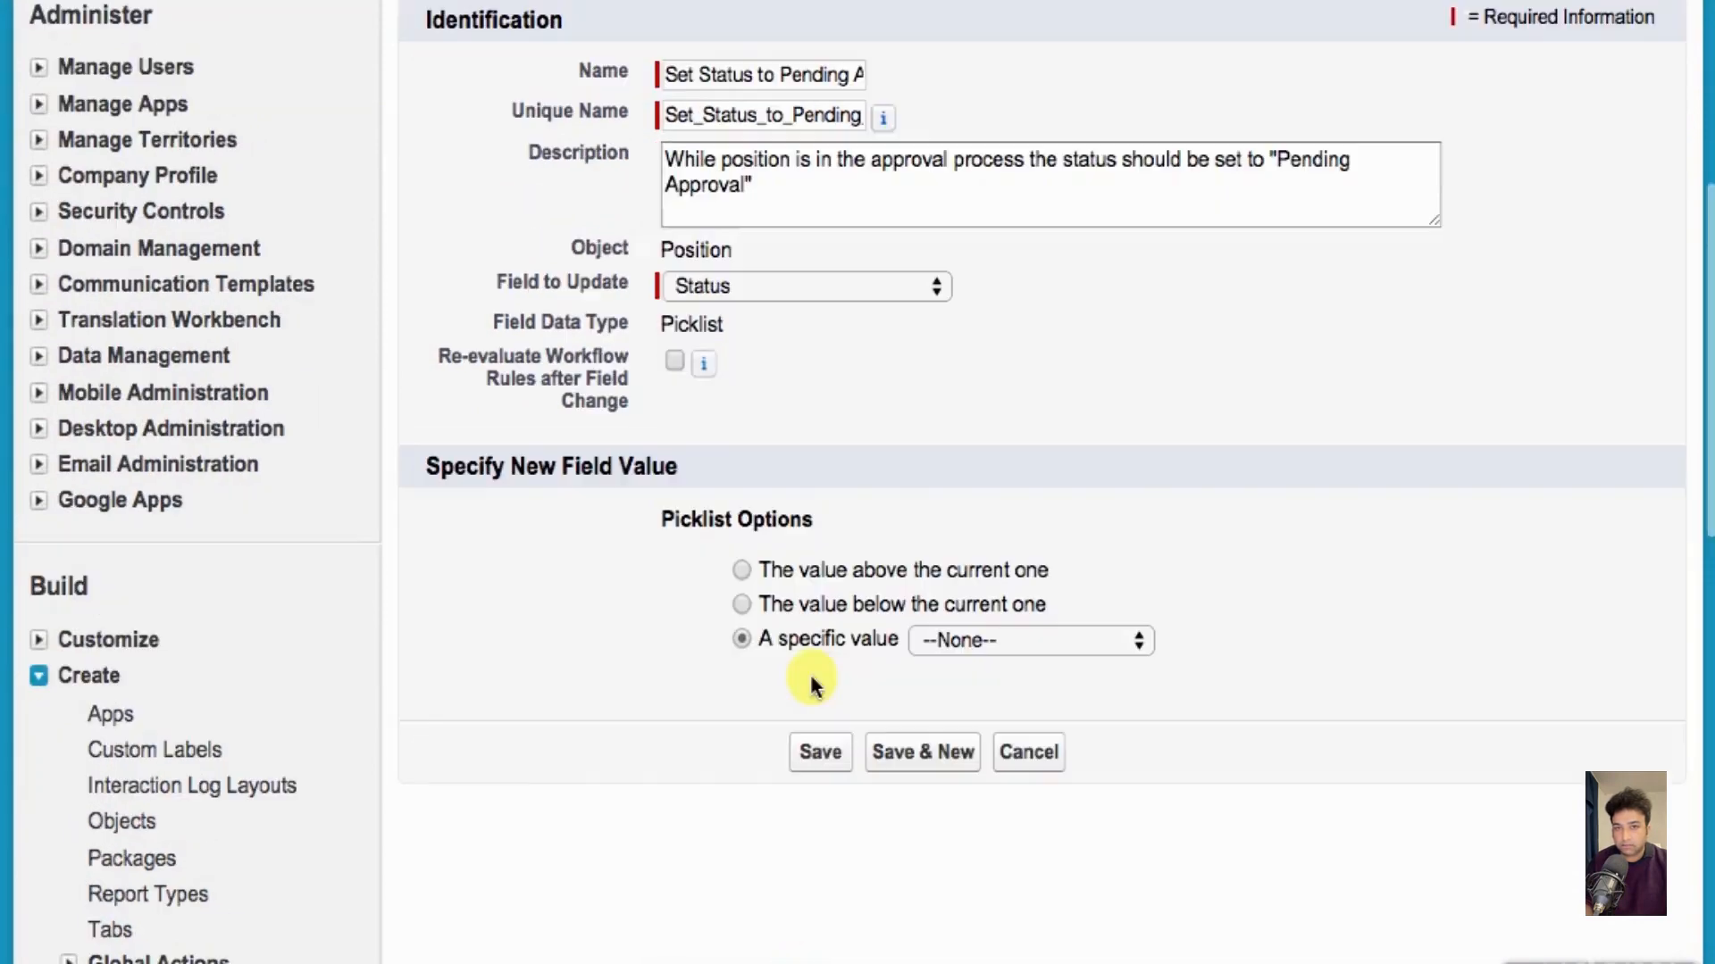
pyautogui.click(977, 648)
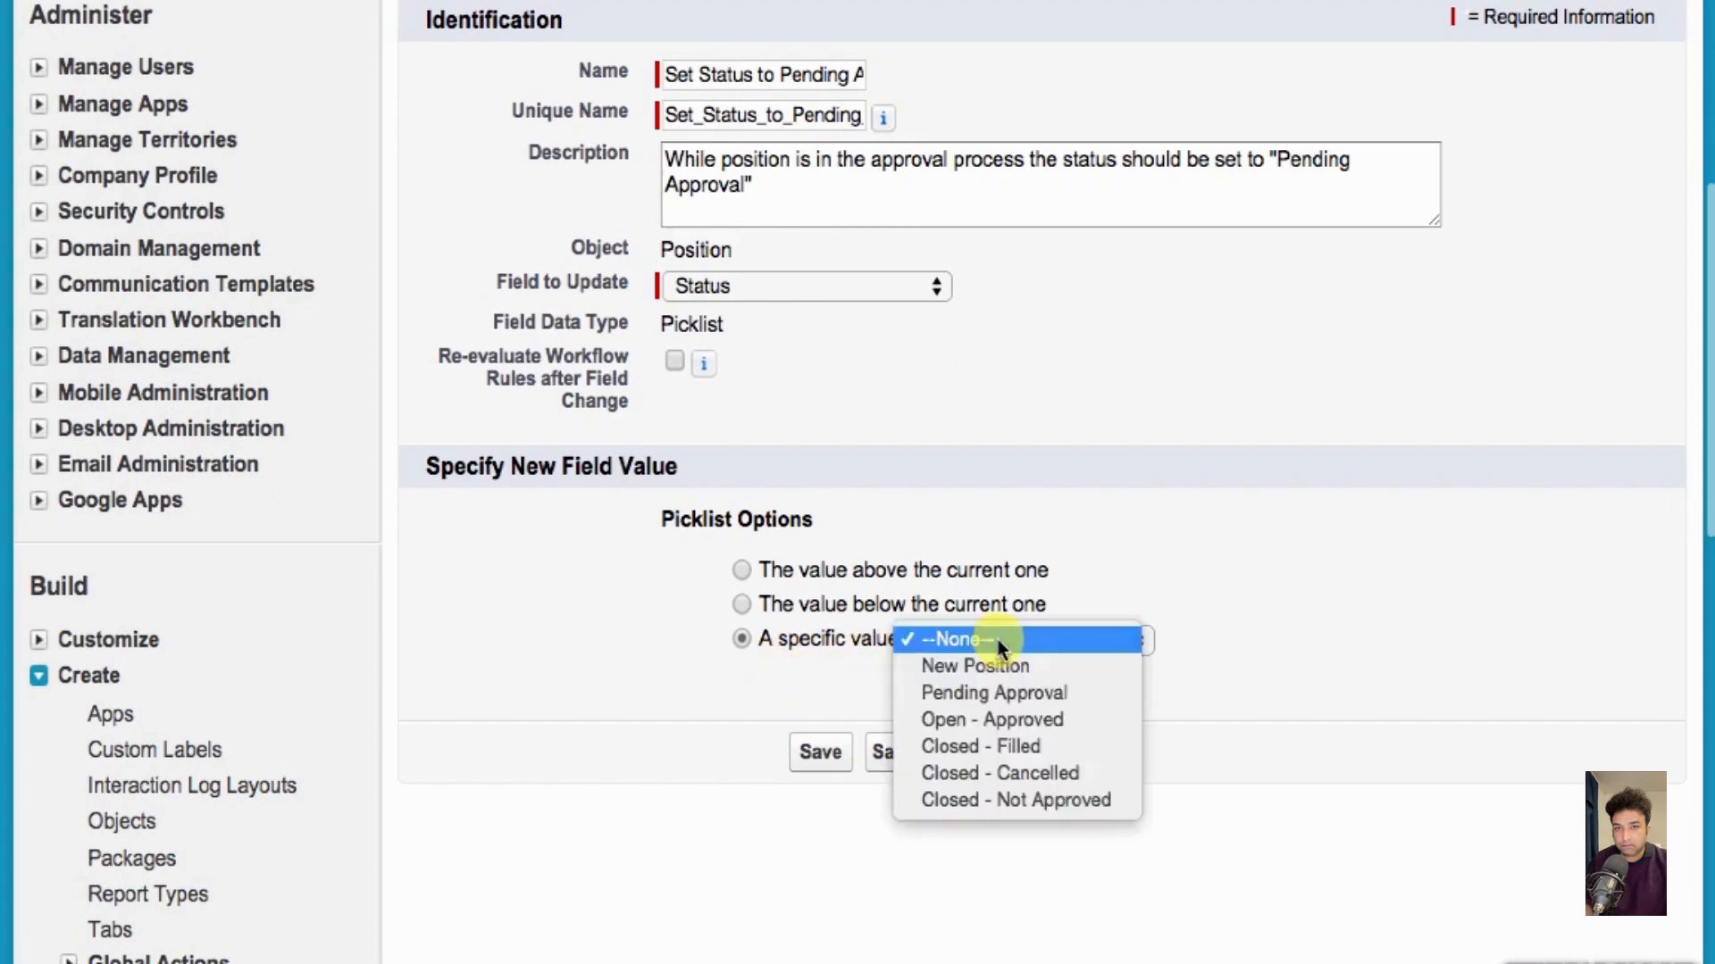
pyautogui.click(972, 698)
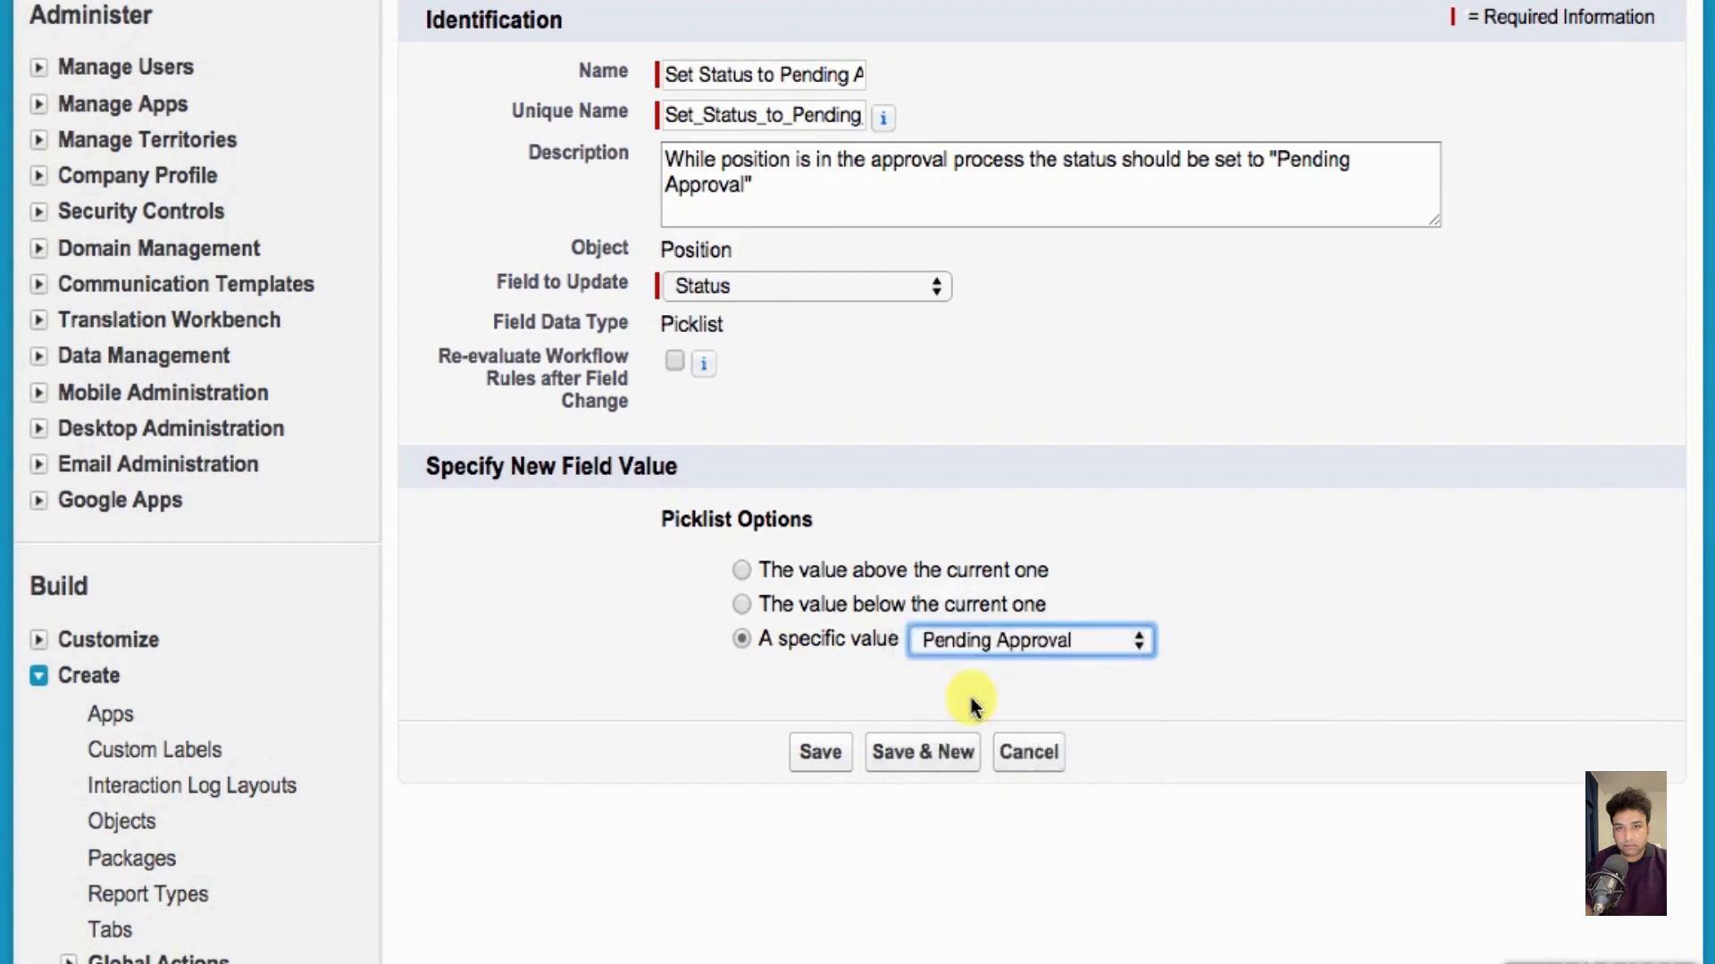
pyautogui.click(819, 752)
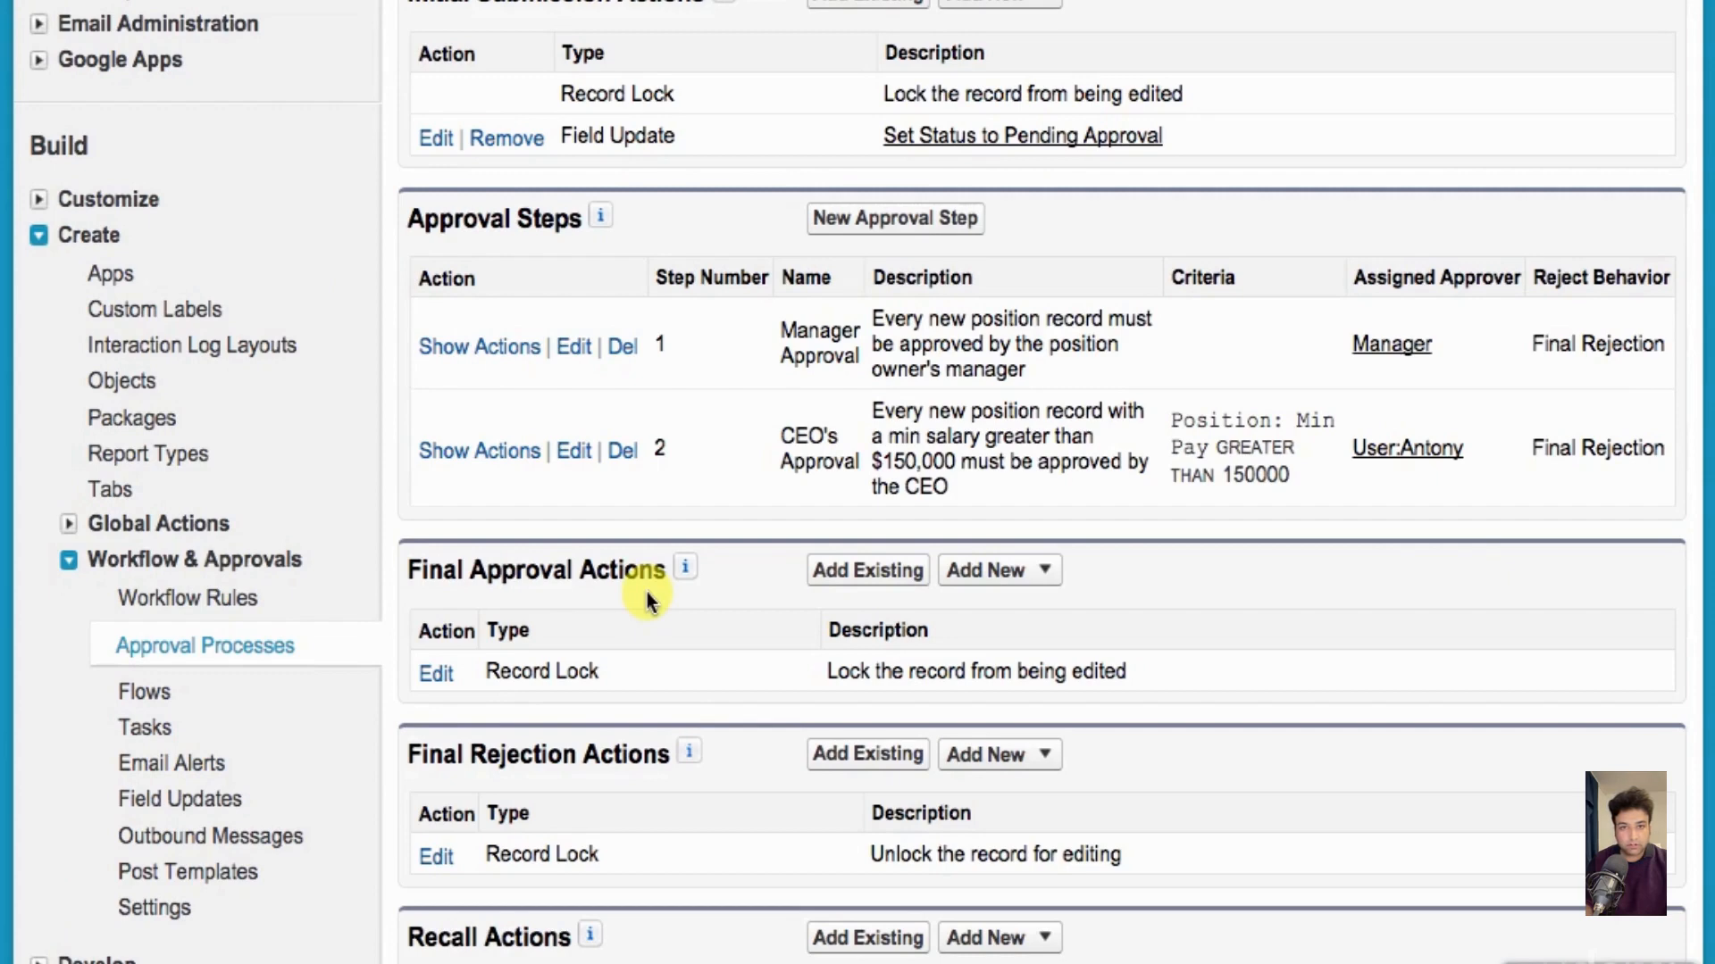
# Step: Save final approval field update 'Set Status to Open Approved', setting Status to Open - Approved
pyautogui.click(1016, 576)
pyautogui.click(1011, 644)
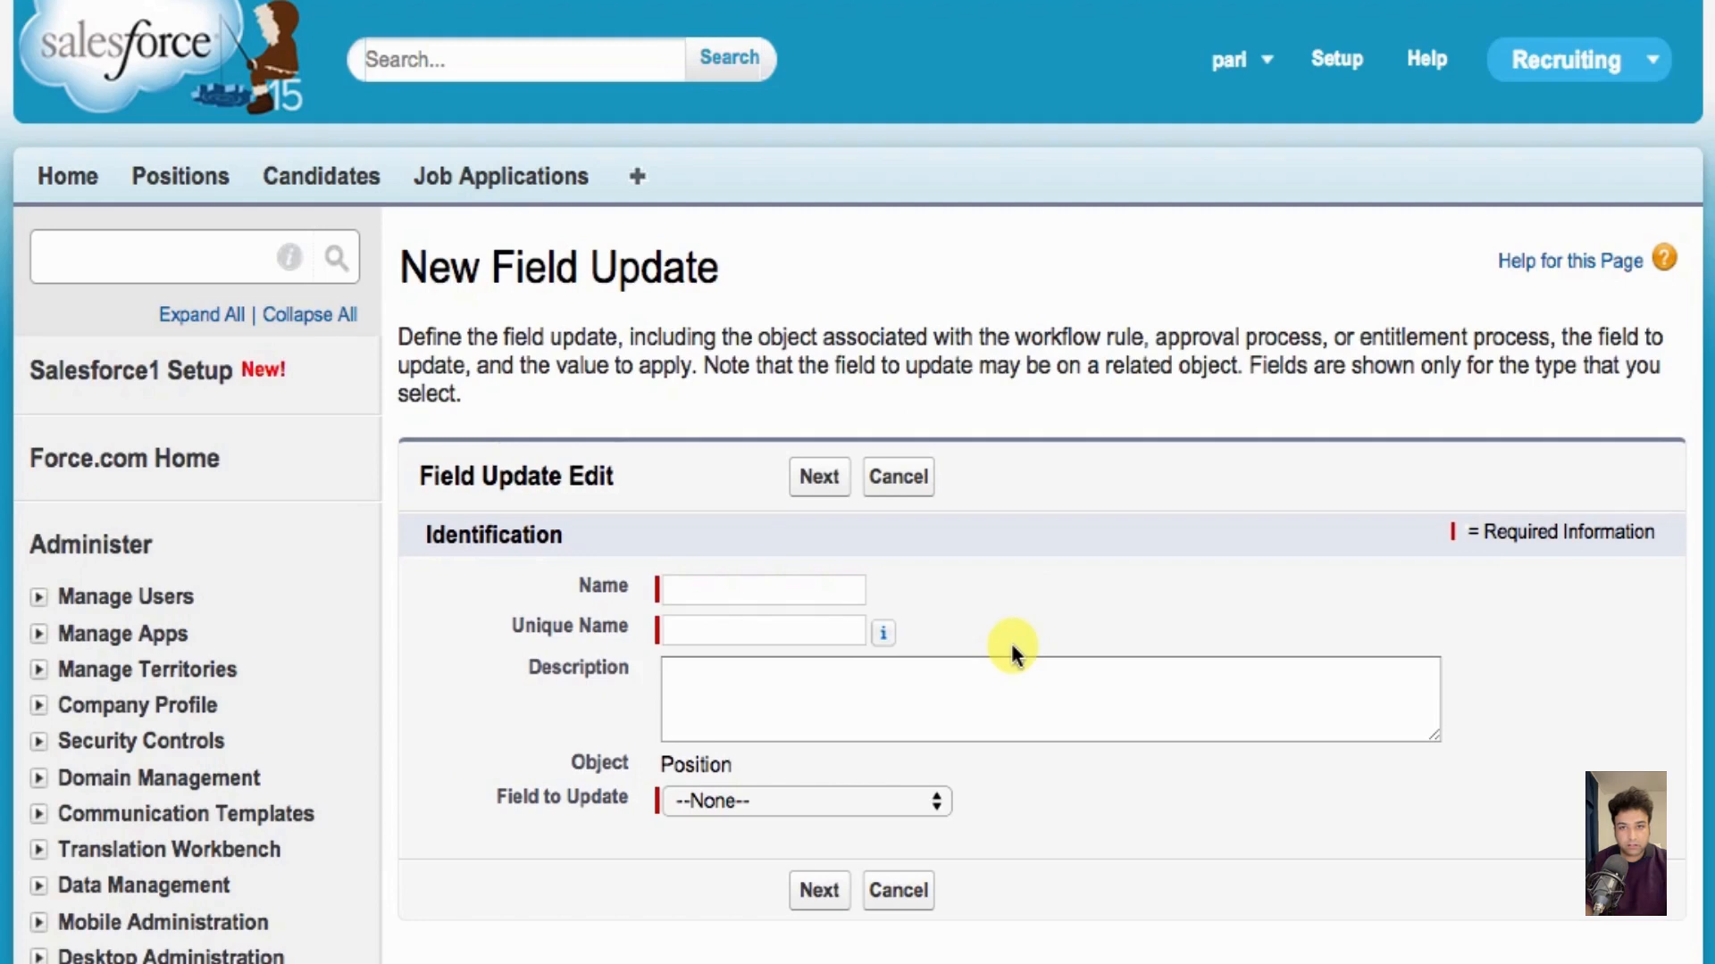
pyautogui.write('Set Status to Open Approved')
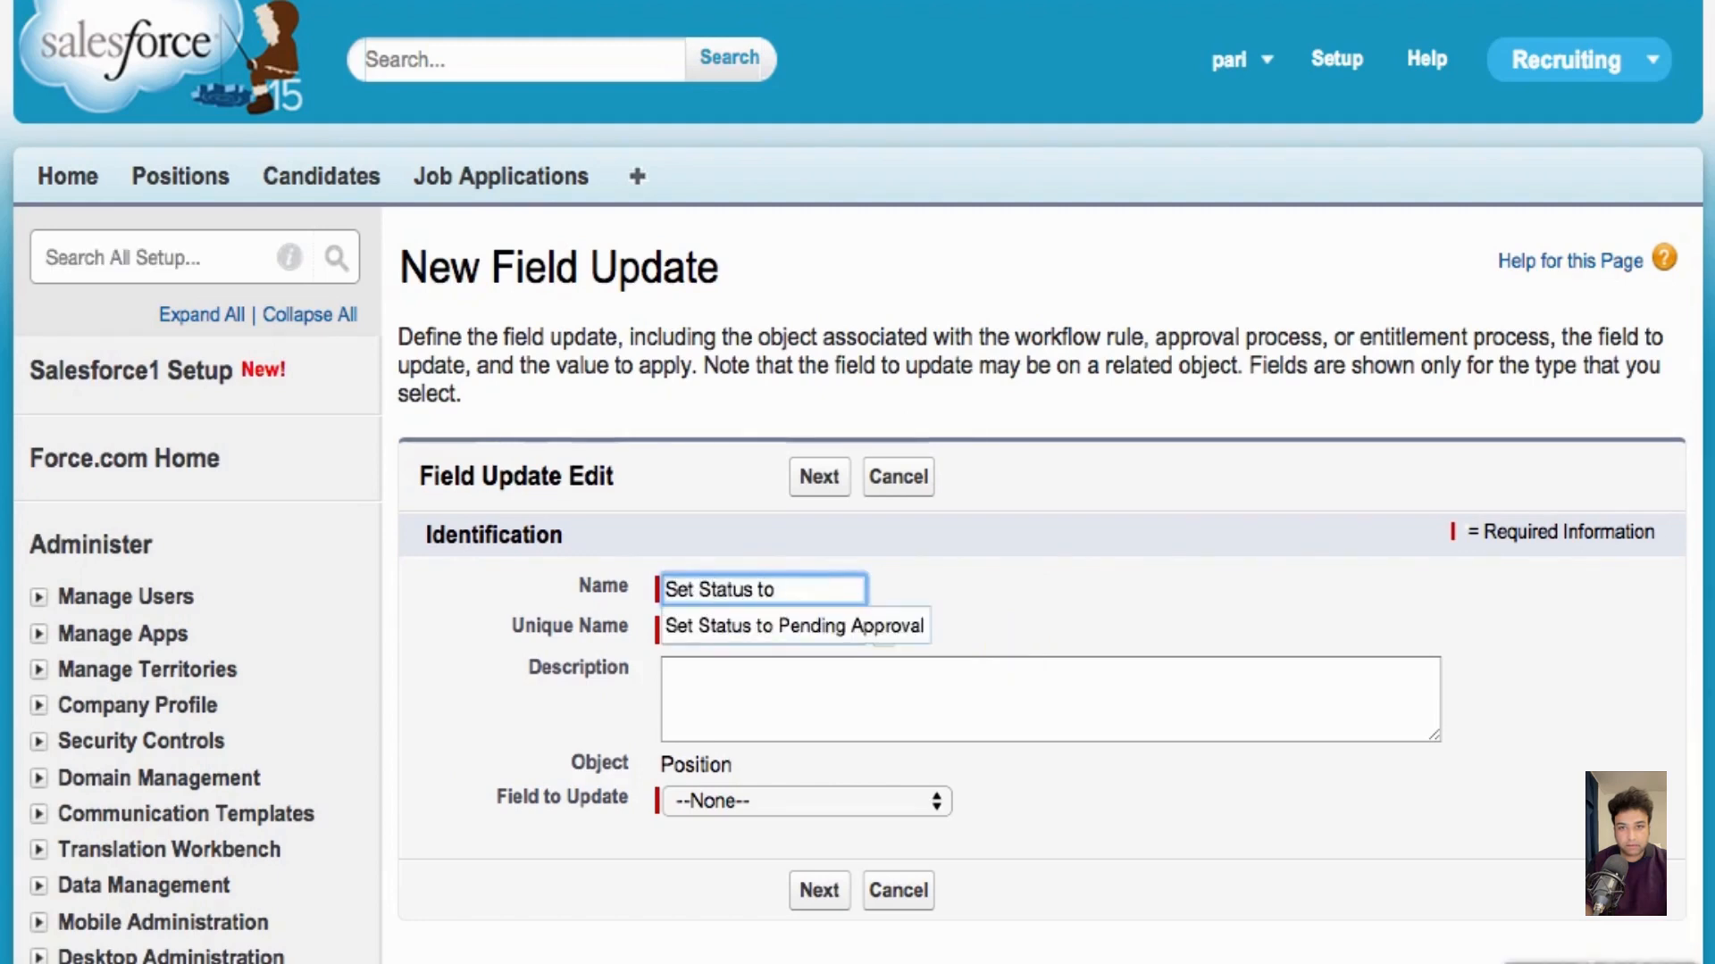
pyautogui.press('Tab')
pyautogui.press('Tab')
pyautogui.write('After t')
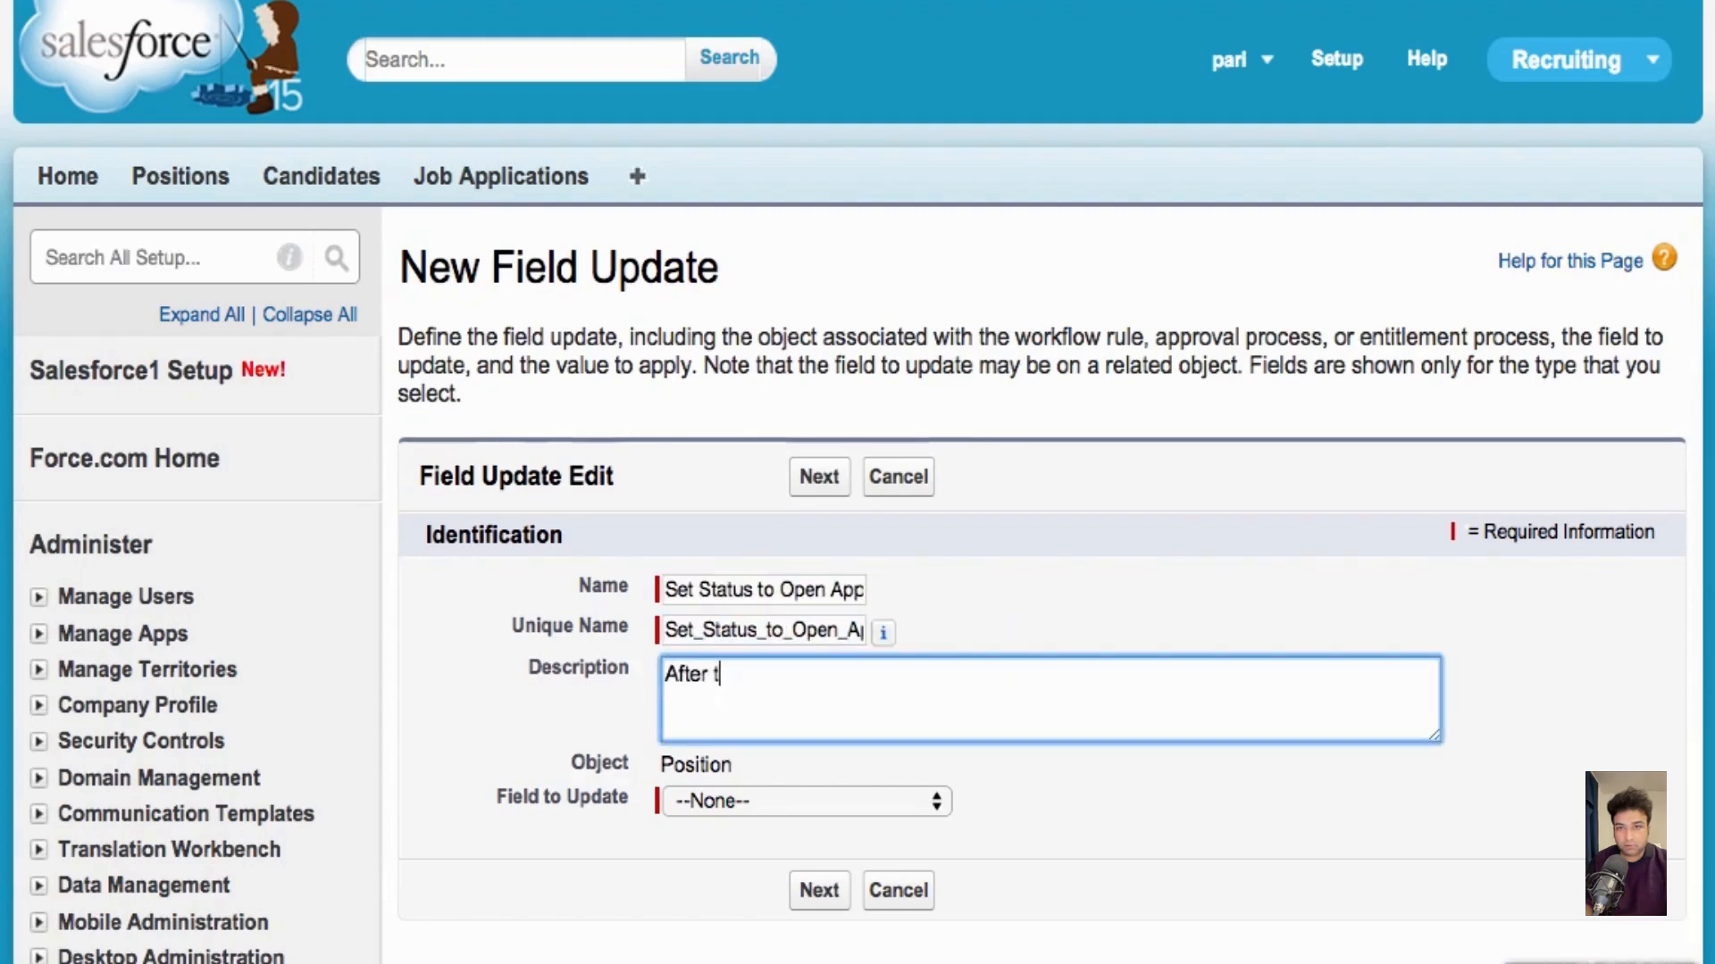
pyautogui.write('he position is approved, set')
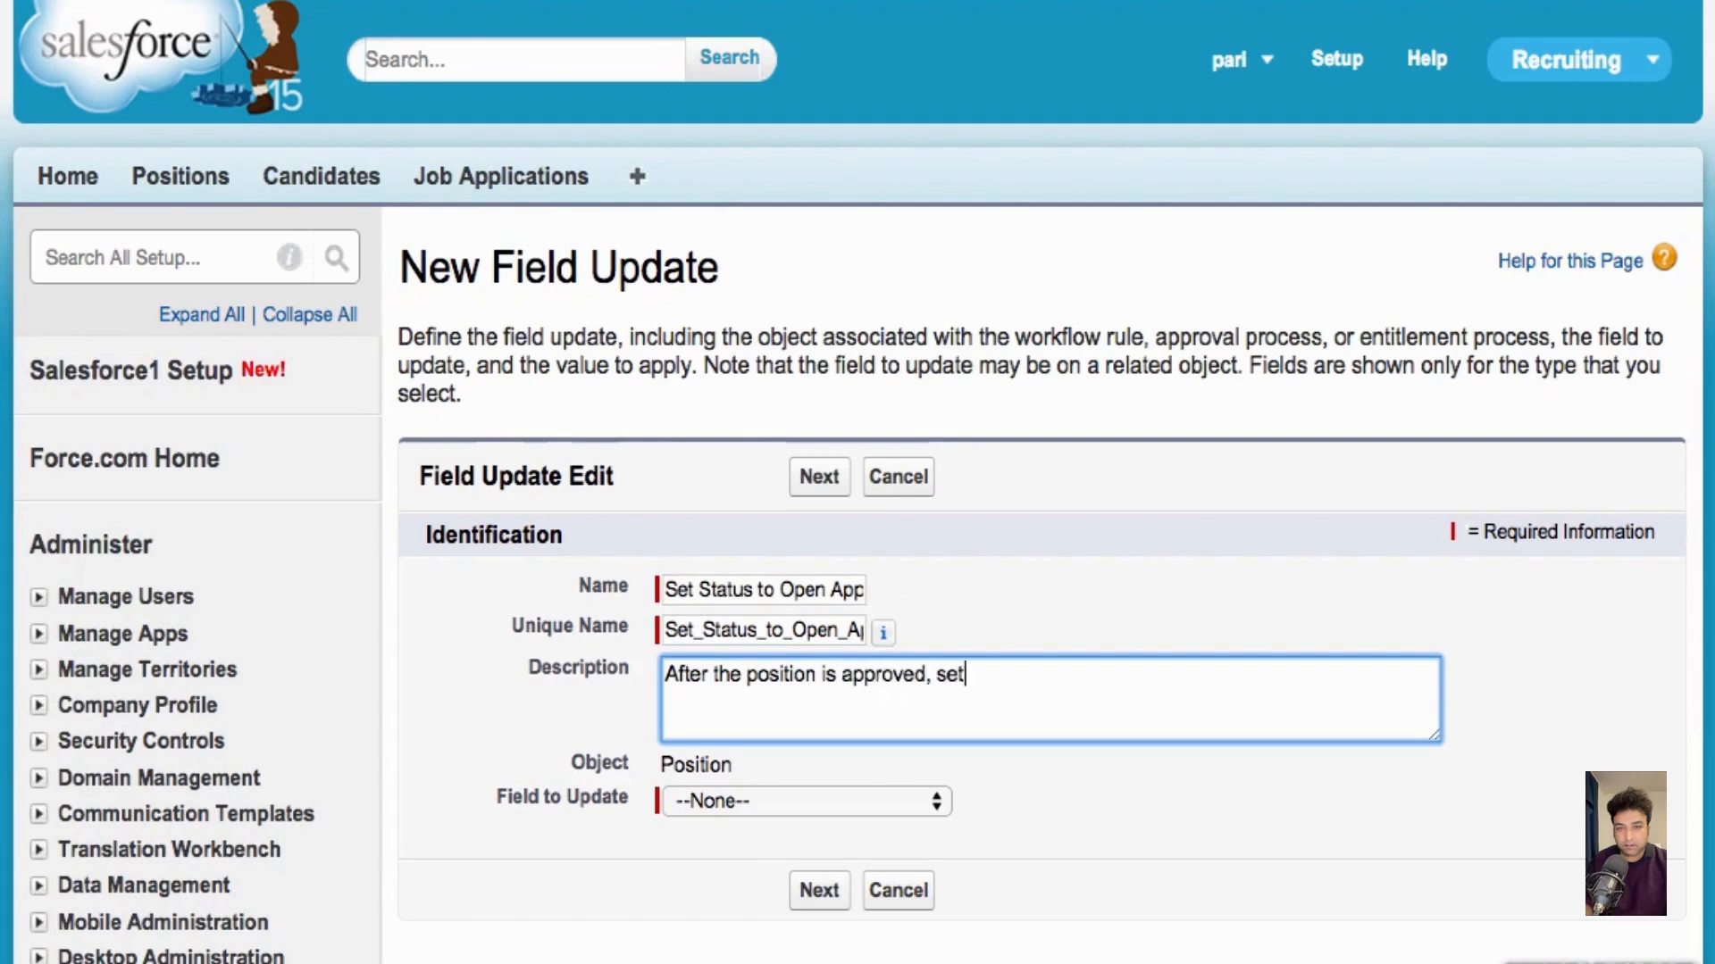
pyautogui.write(' the status to "Open - Approved"')
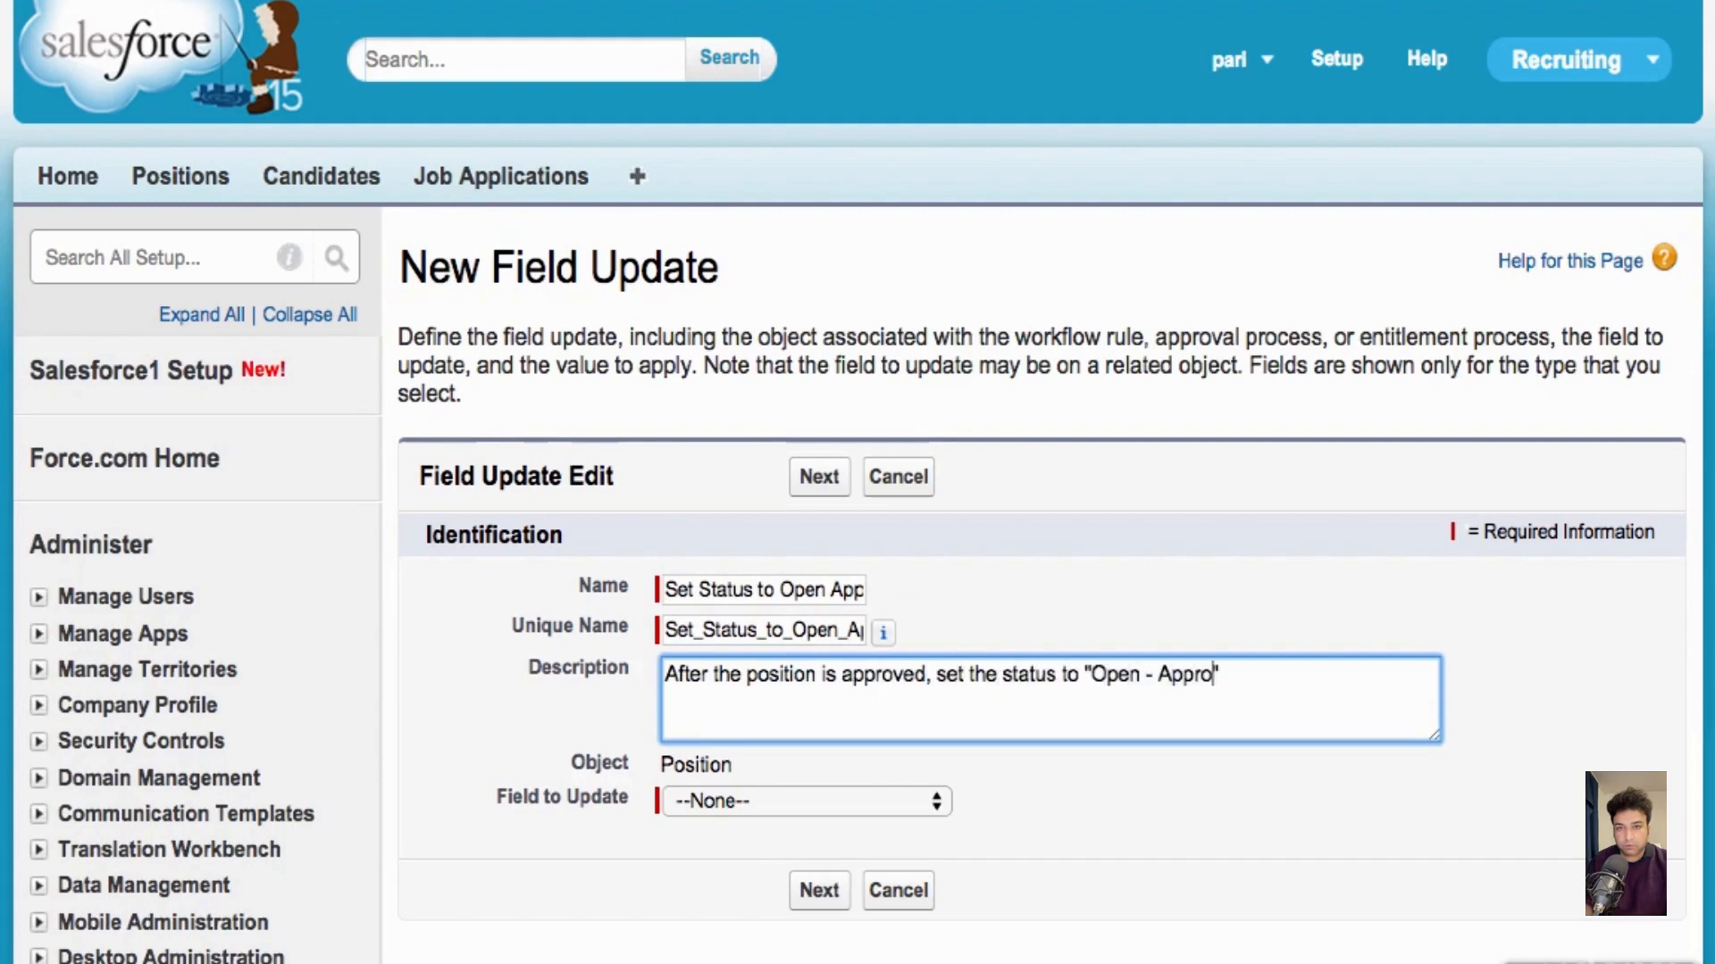
pyautogui.scroll(-6, 794, 753)
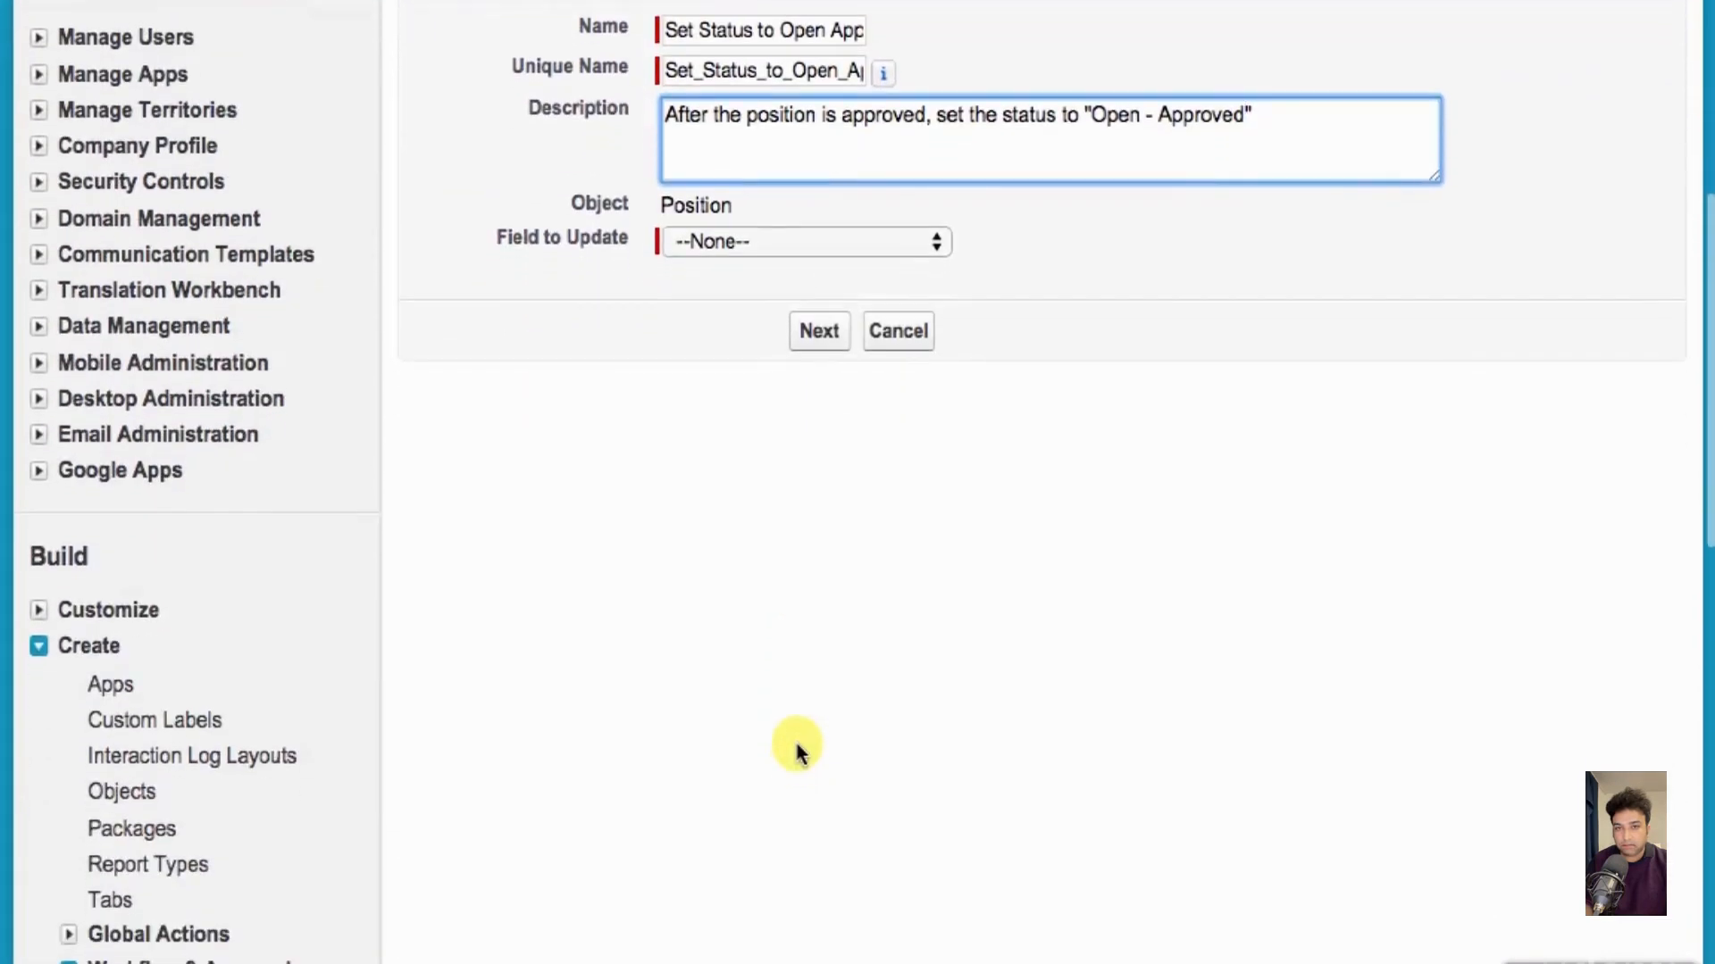
pyautogui.click(758, 243)
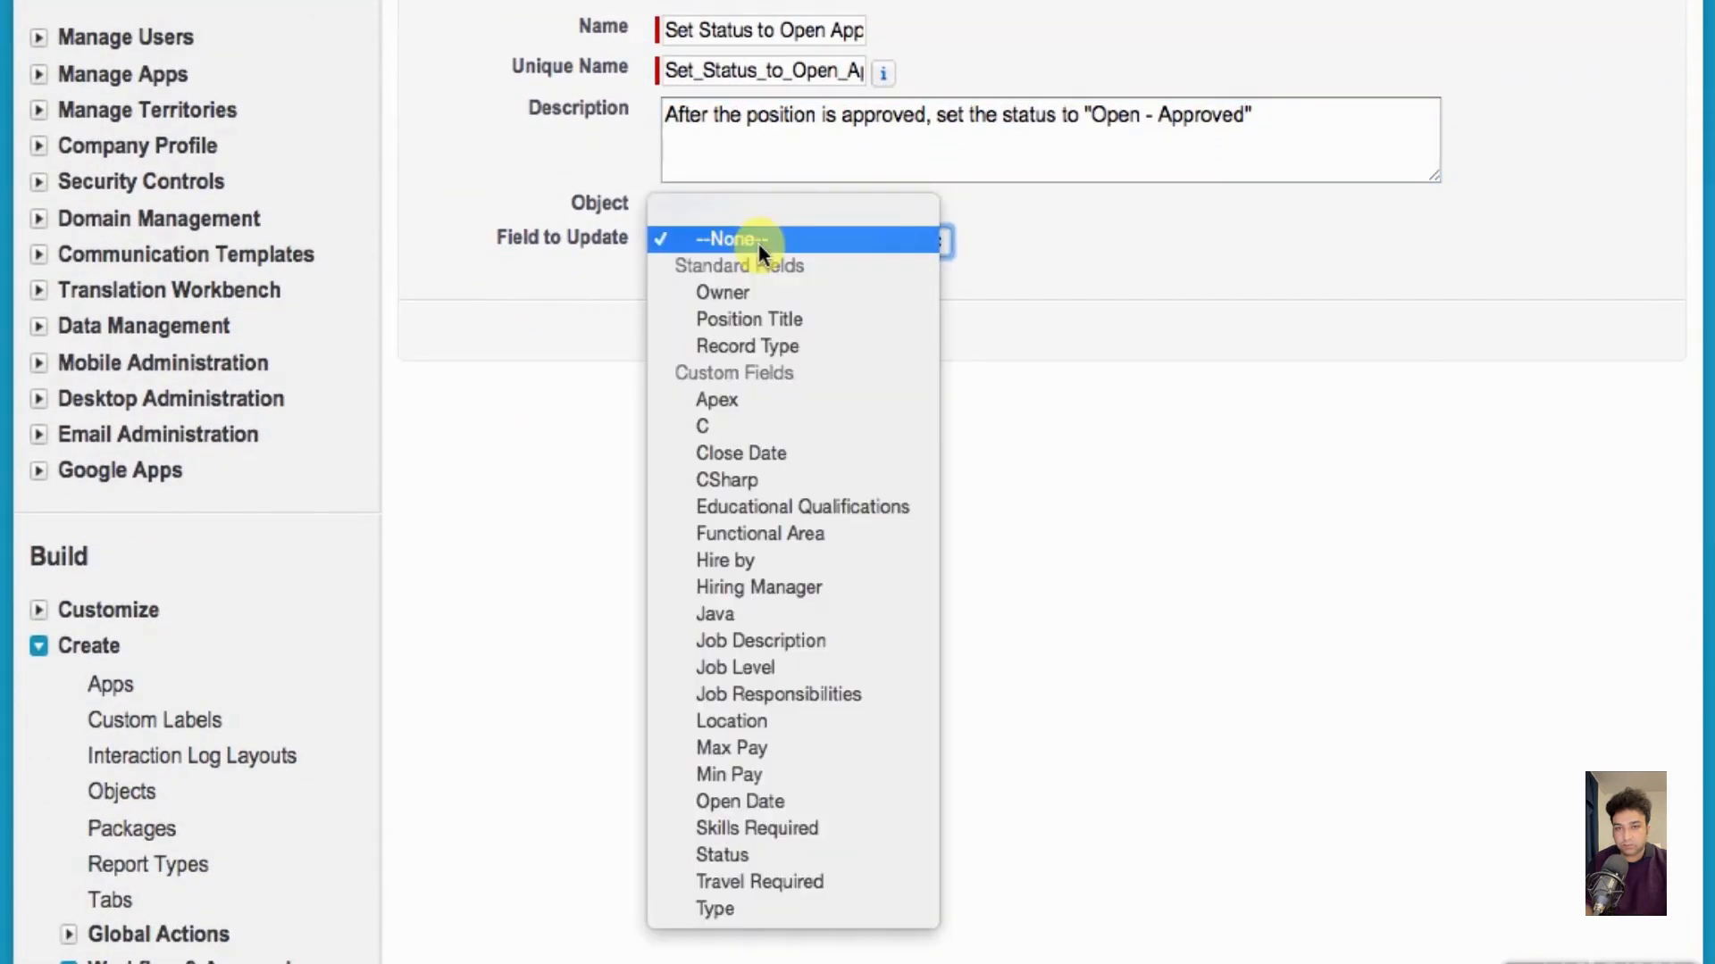
pyautogui.click(763, 847)
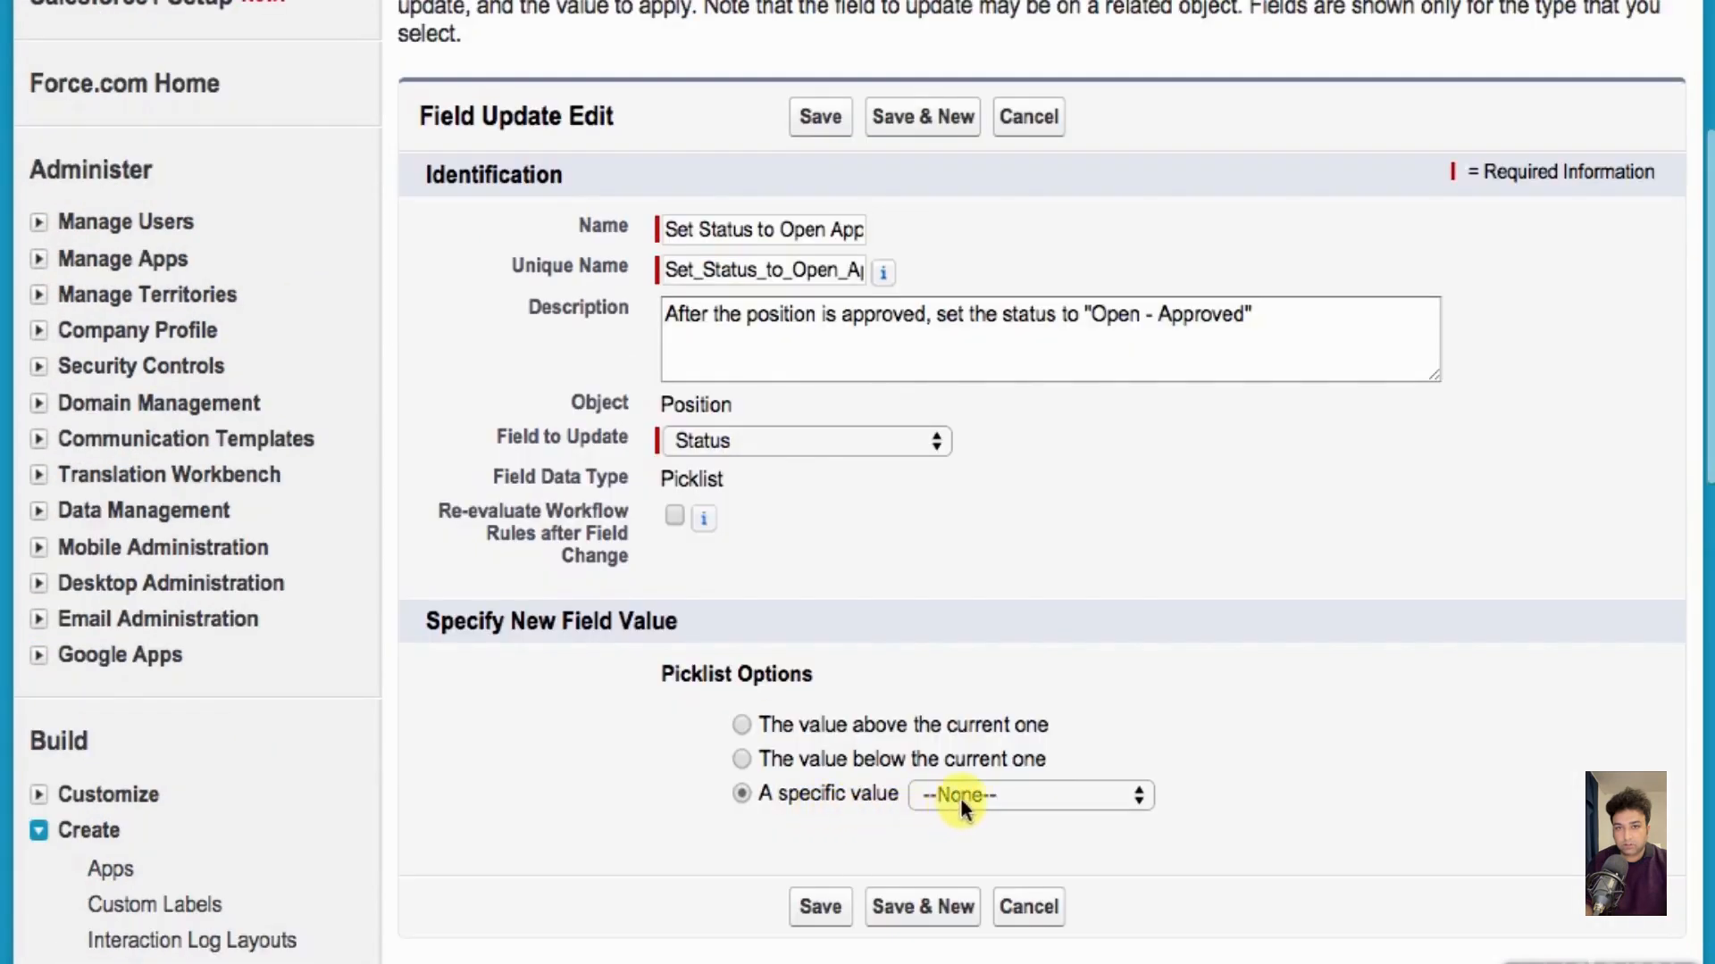
pyautogui.click(961, 796)
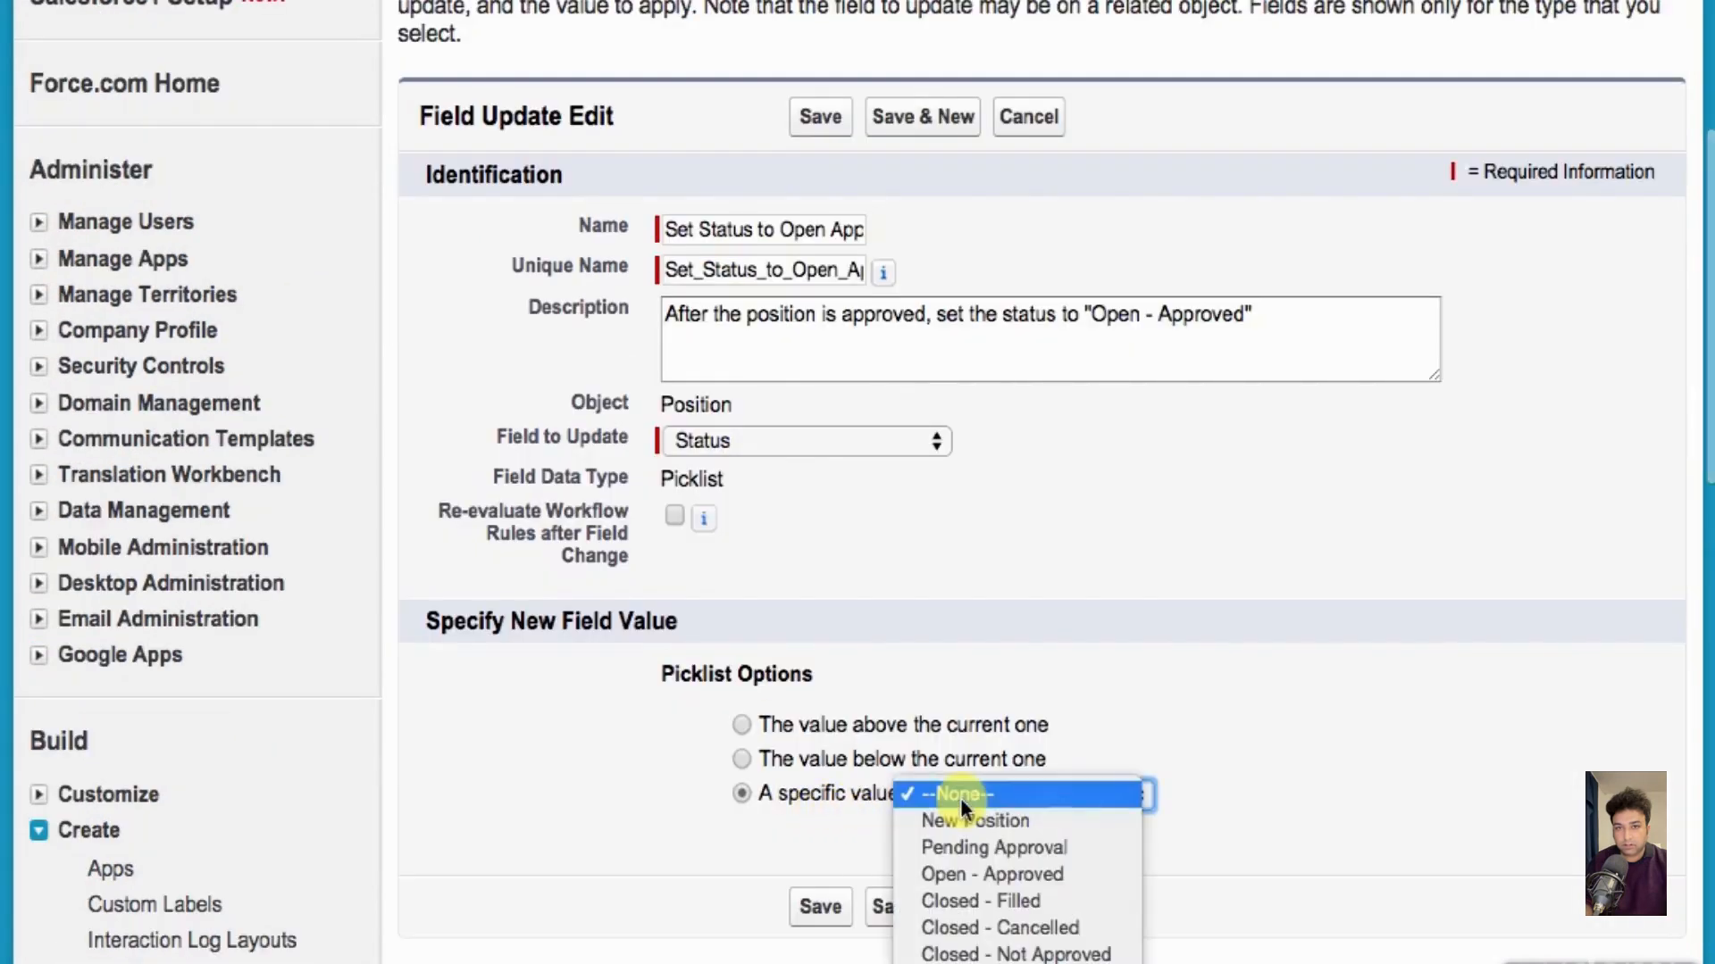
pyautogui.click(968, 872)
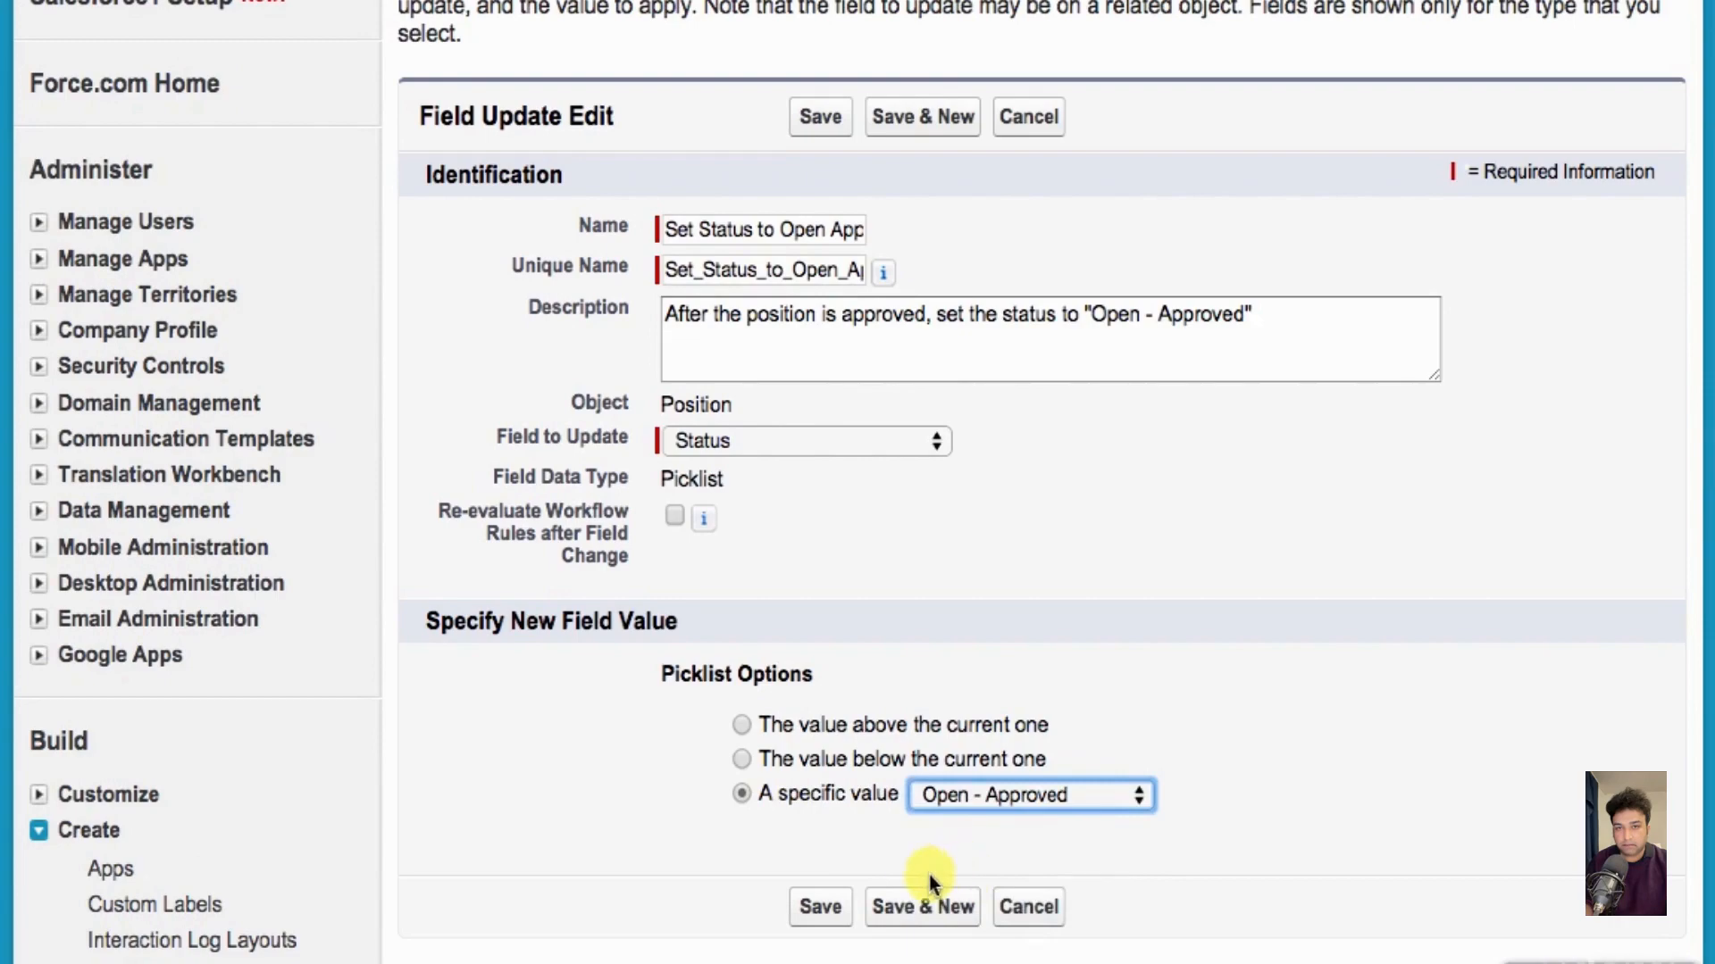
pyautogui.click(823, 907)
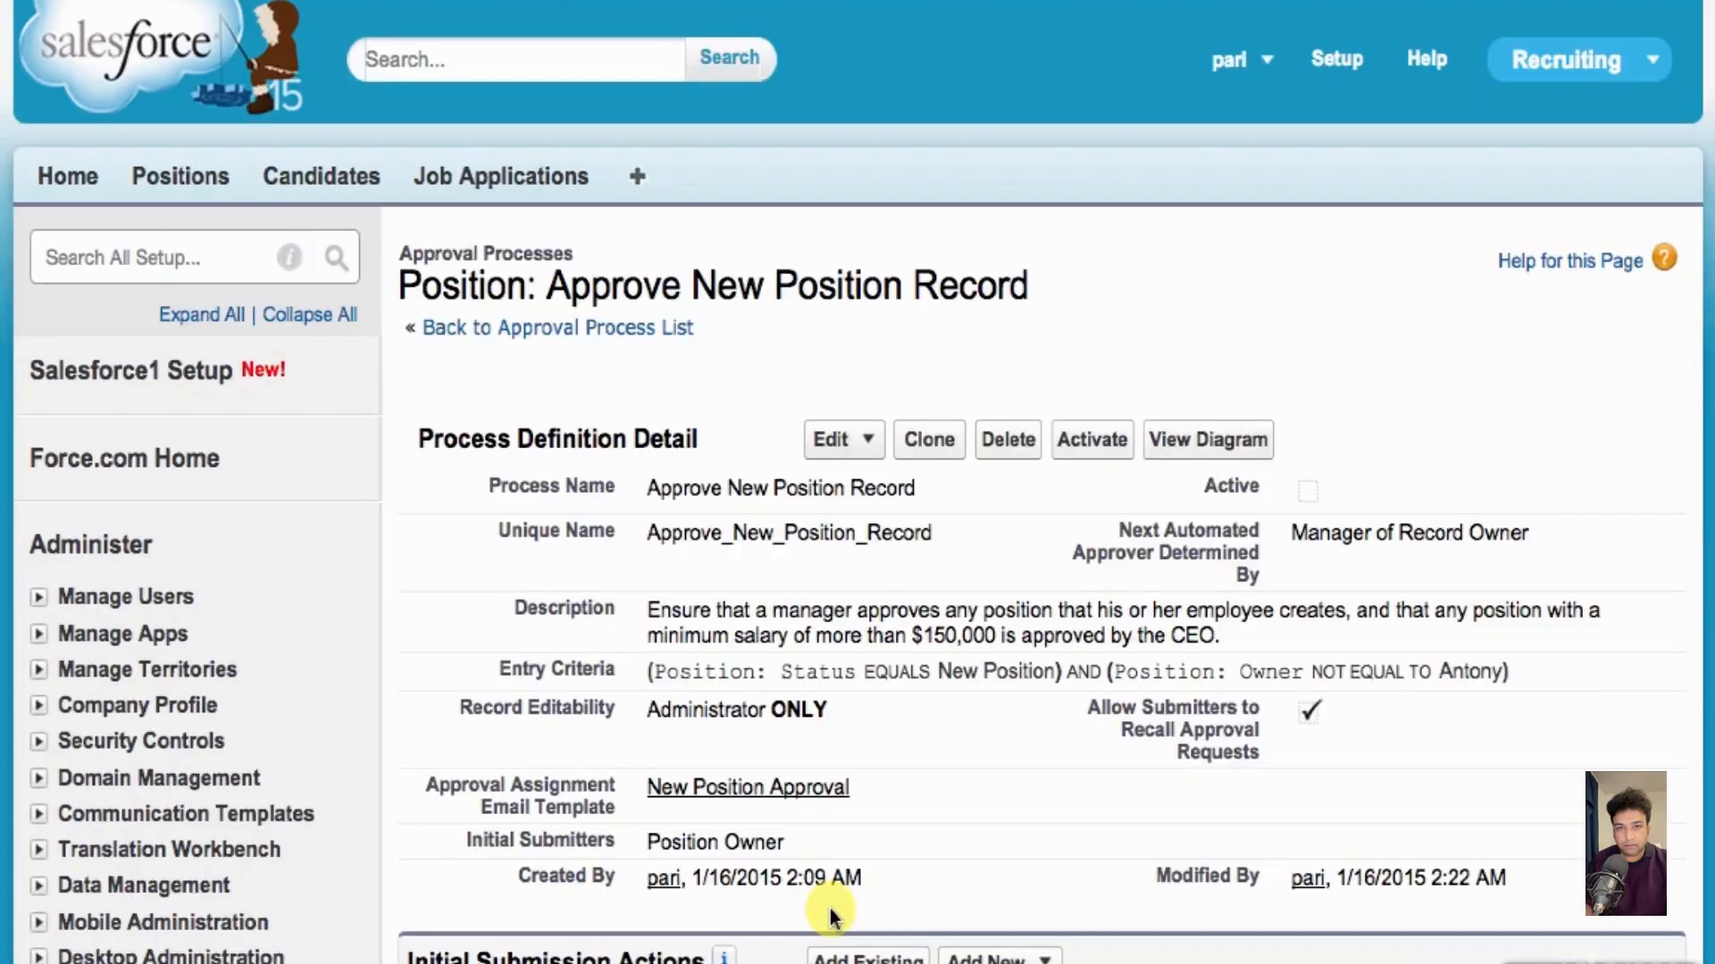
# Step: Review the two steps and field updates, then activate Approve New Position Record
pyautogui.scroll(-5, 829, 909)
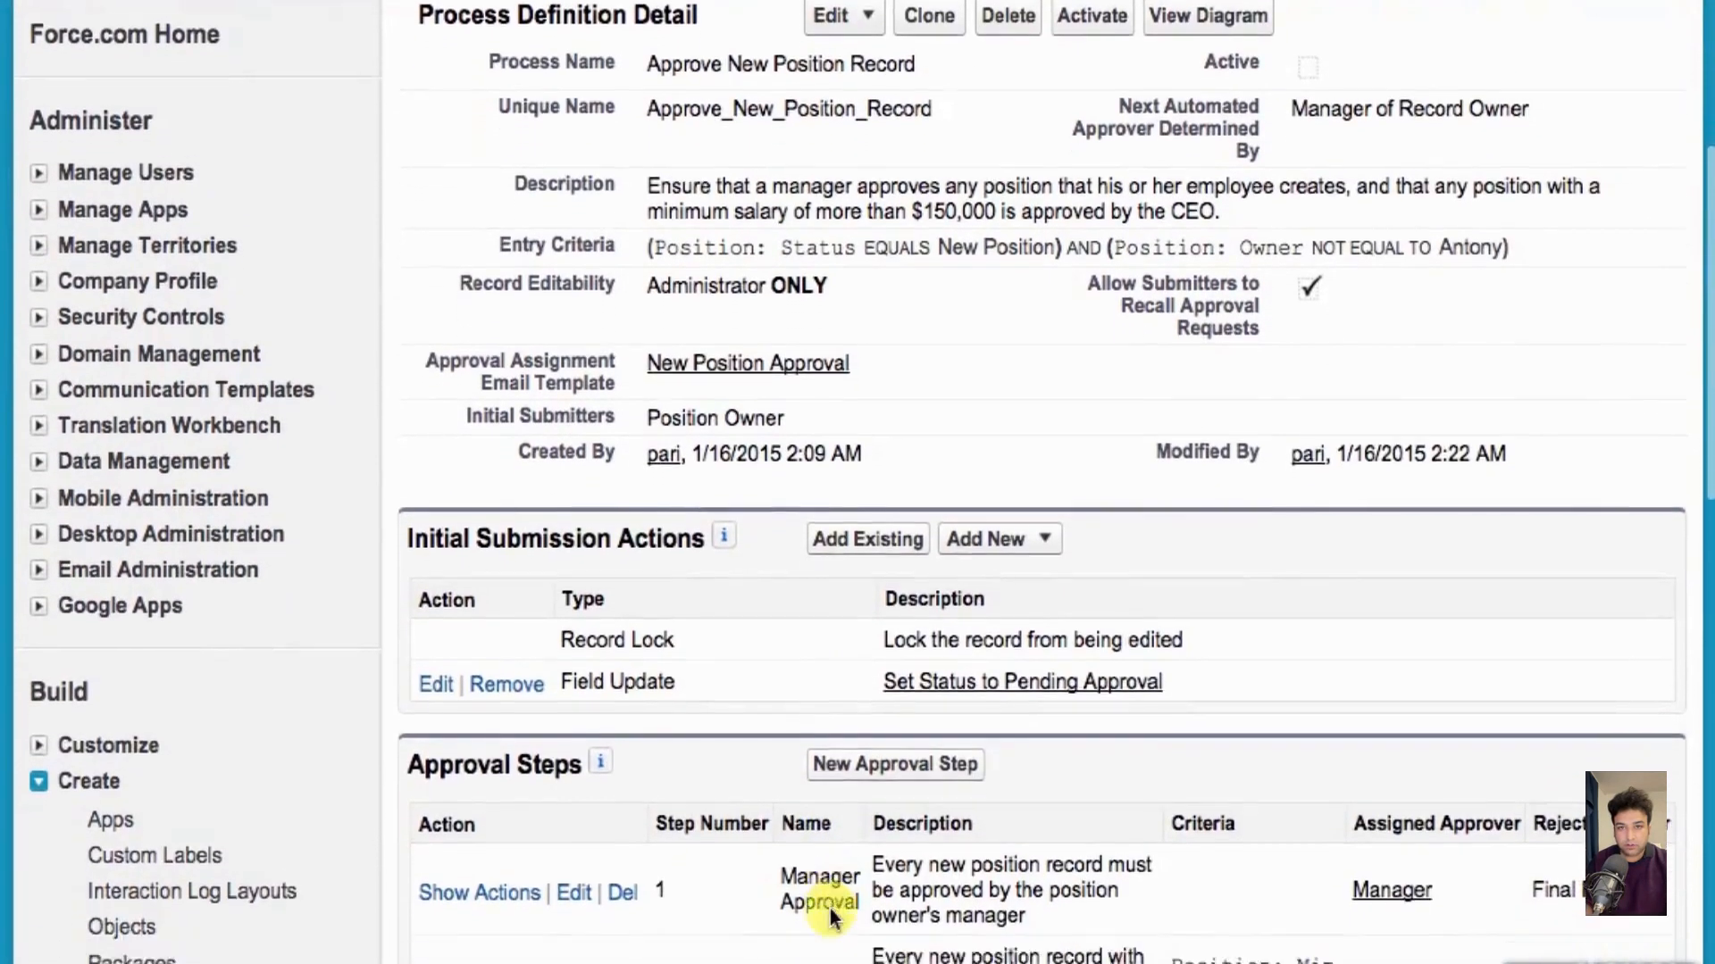
pyautogui.scroll(-2, 829, 909)
pyautogui.scroll(-4, 828, 909)
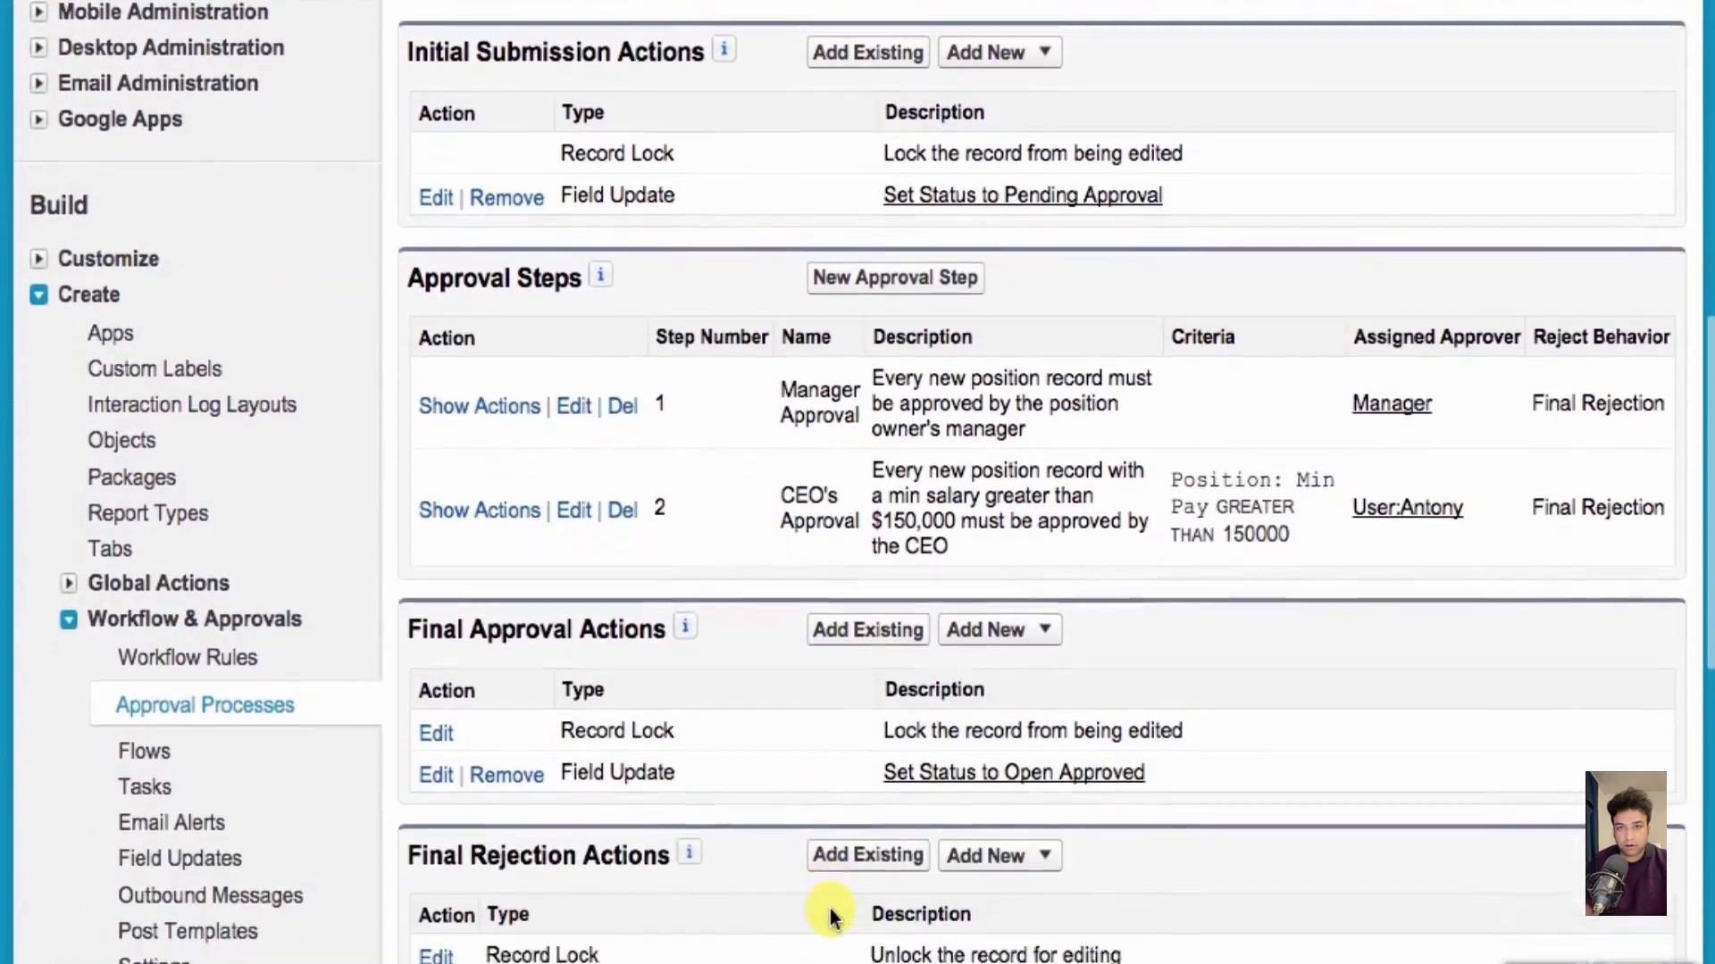
pyautogui.scroll(-1, 829, 909)
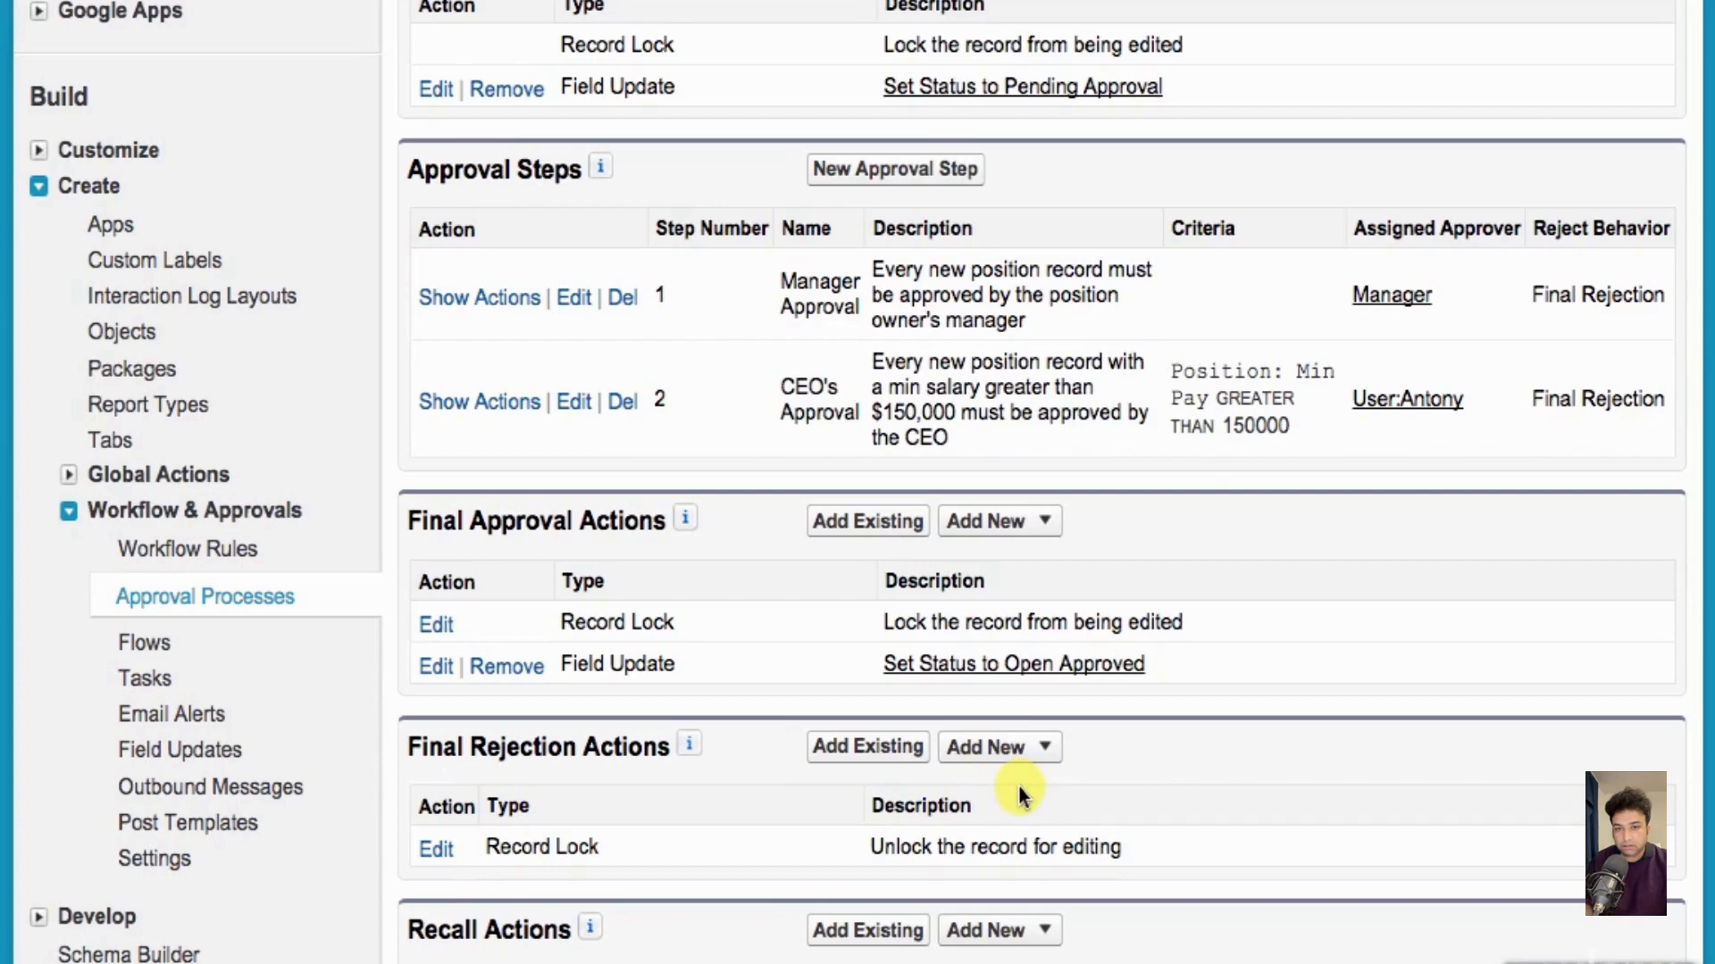
pyautogui.scroll(10, 1019, 785)
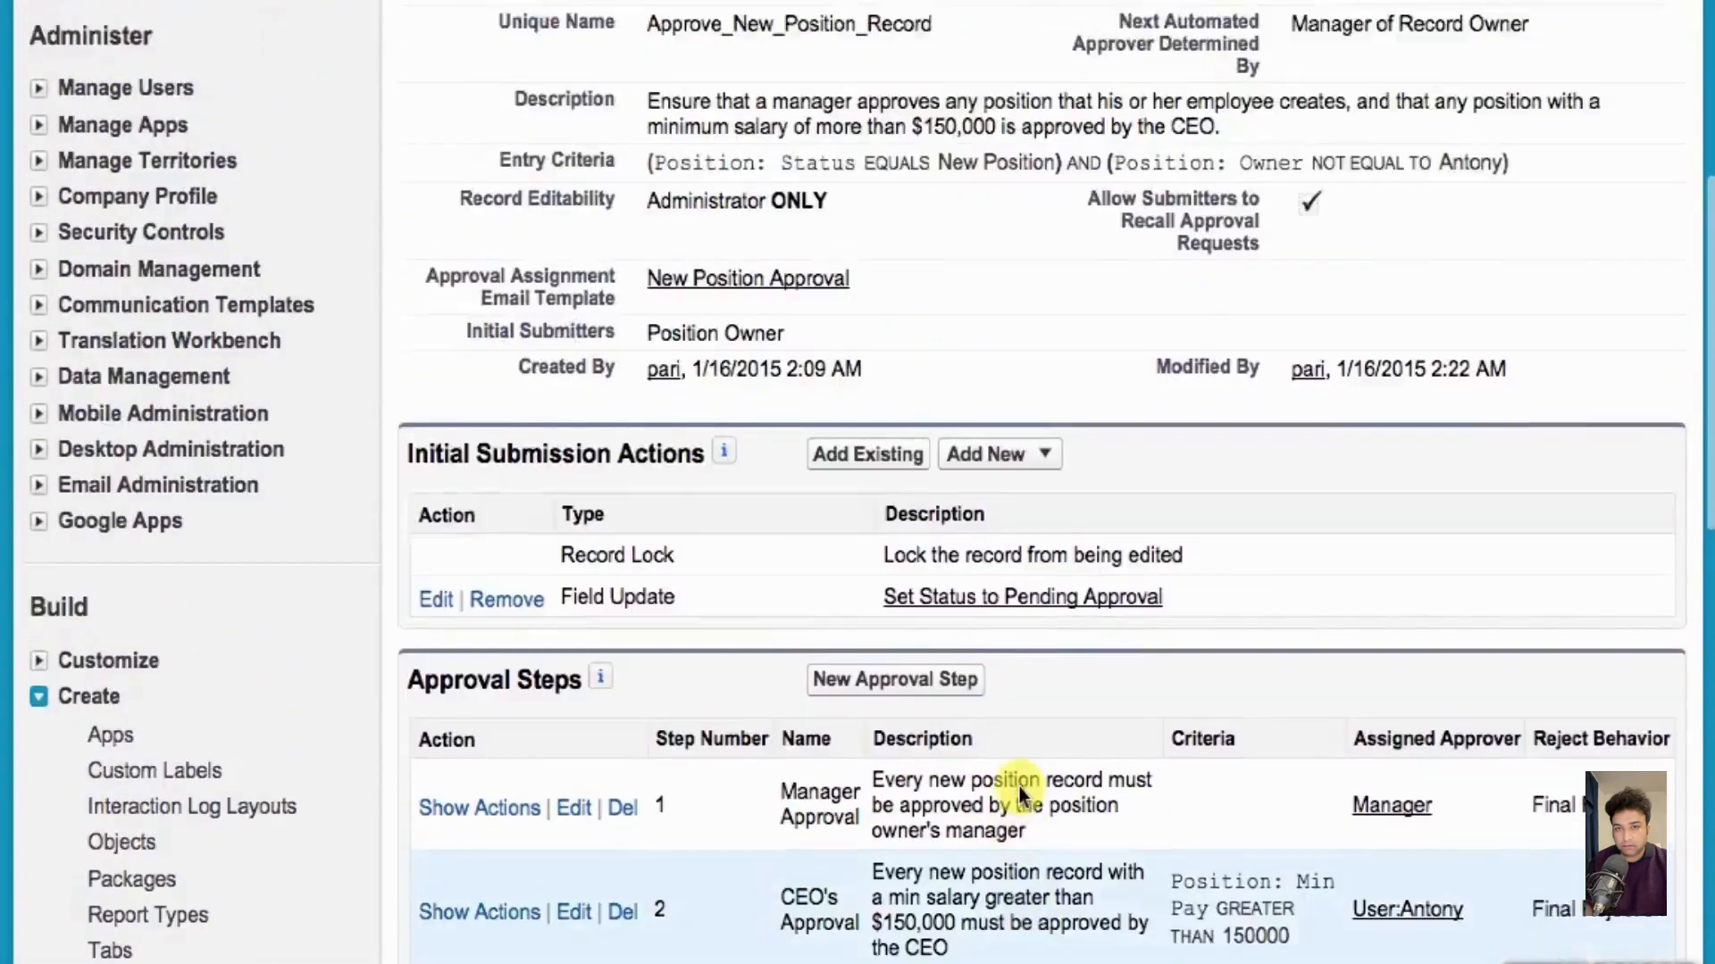
pyautogui.scroll(3, 1019, 786)
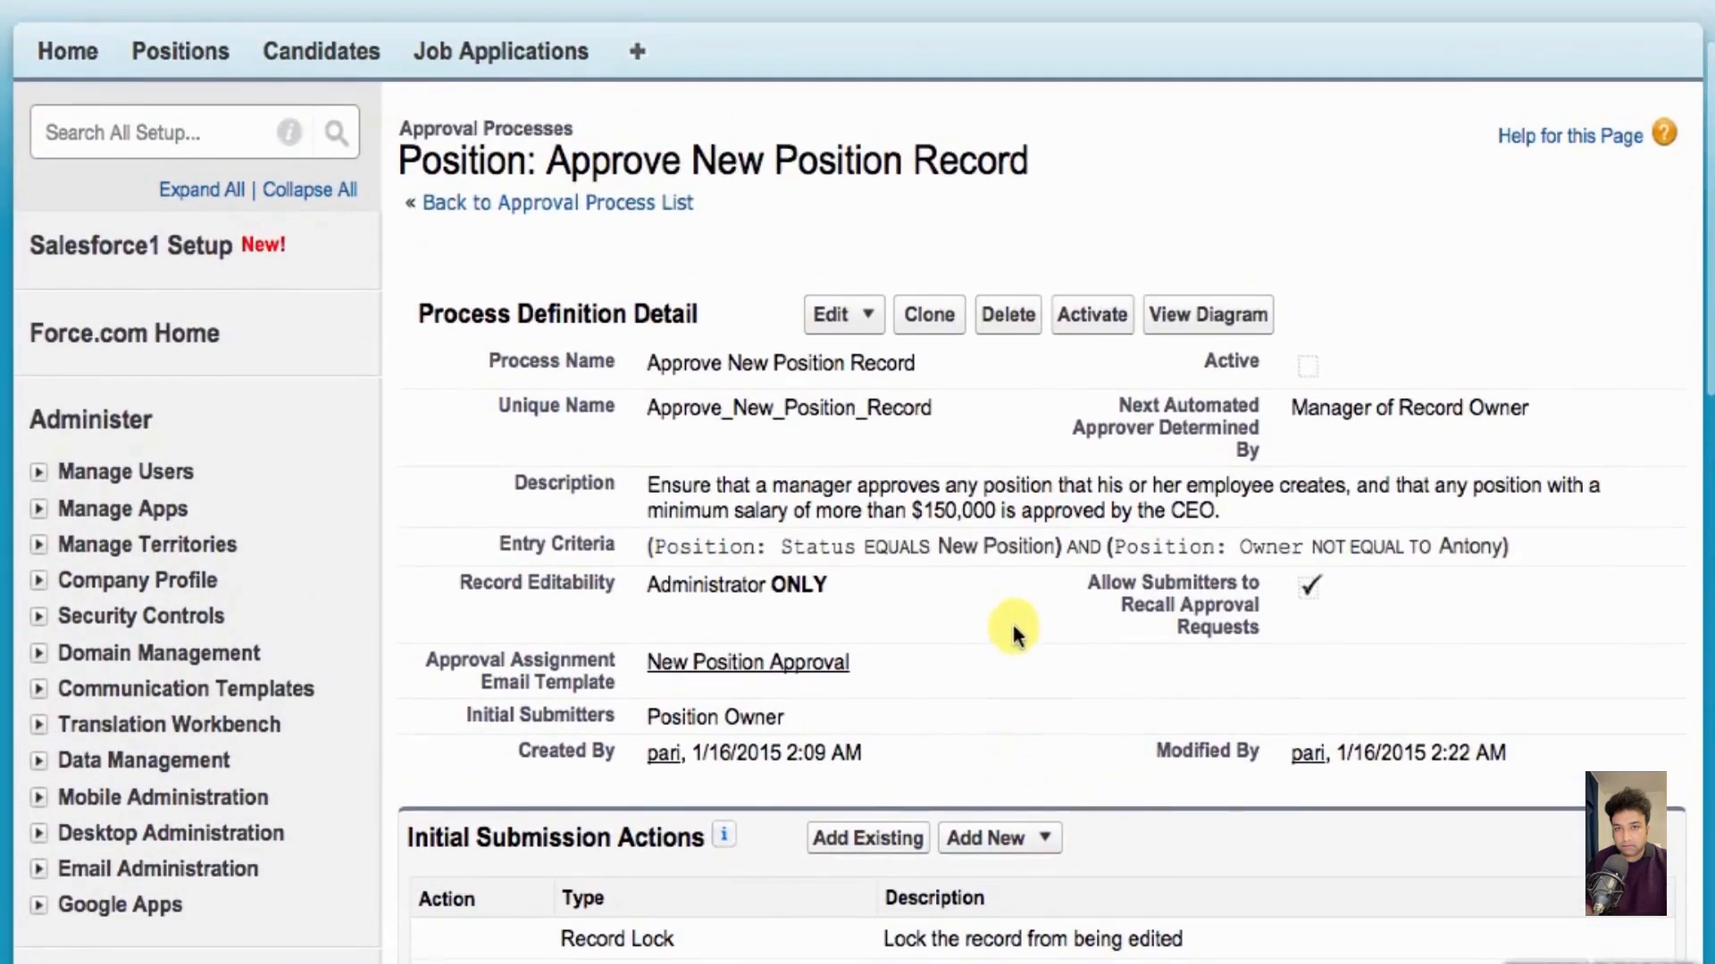
pyautogui.click(1091, 320)
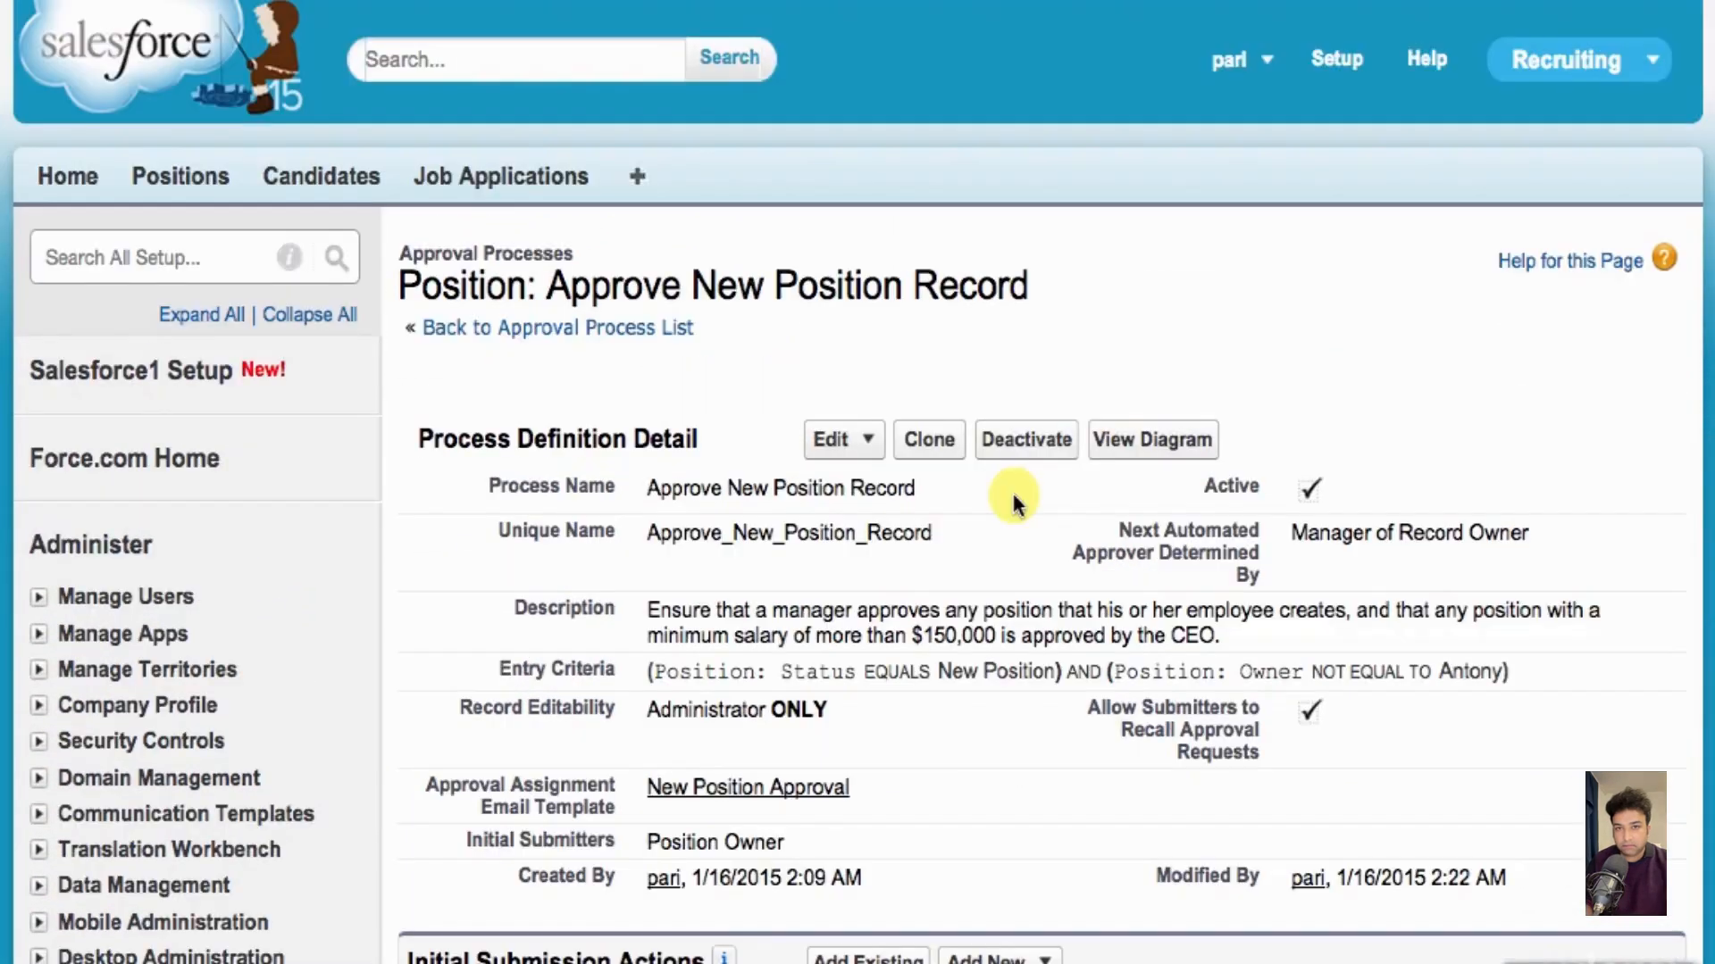
pyautogui.click(1149, 459)
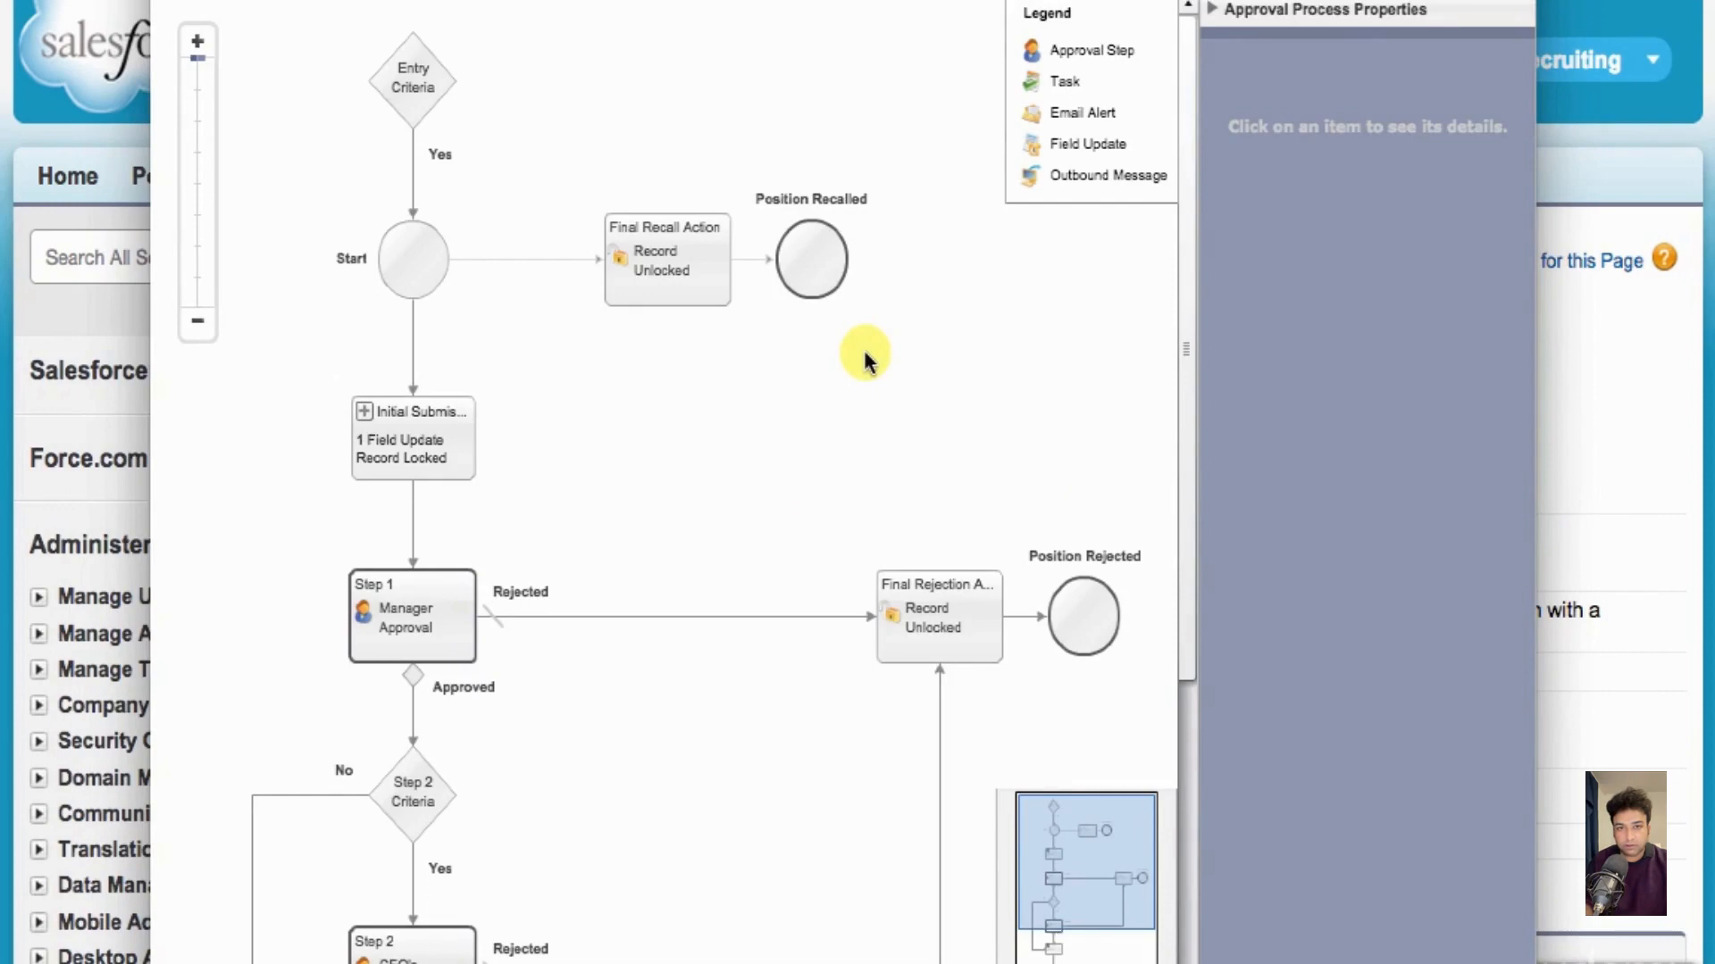
pyautogui.click(666, 281)
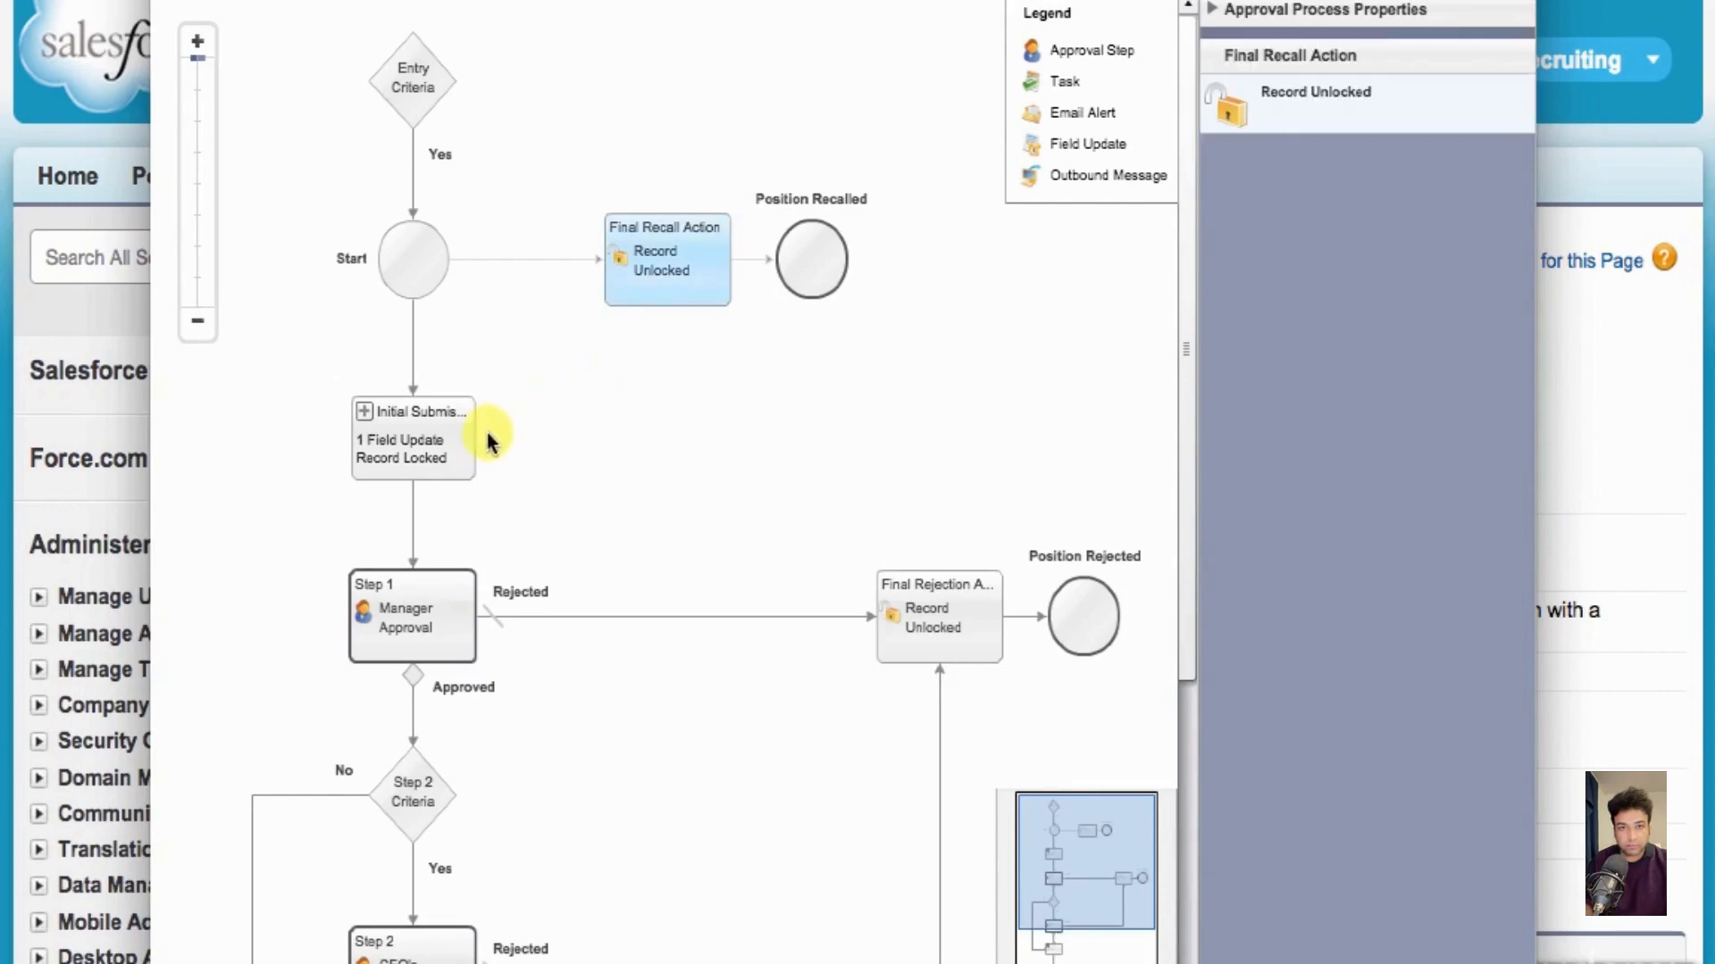
pyautogui.click(459, 454)
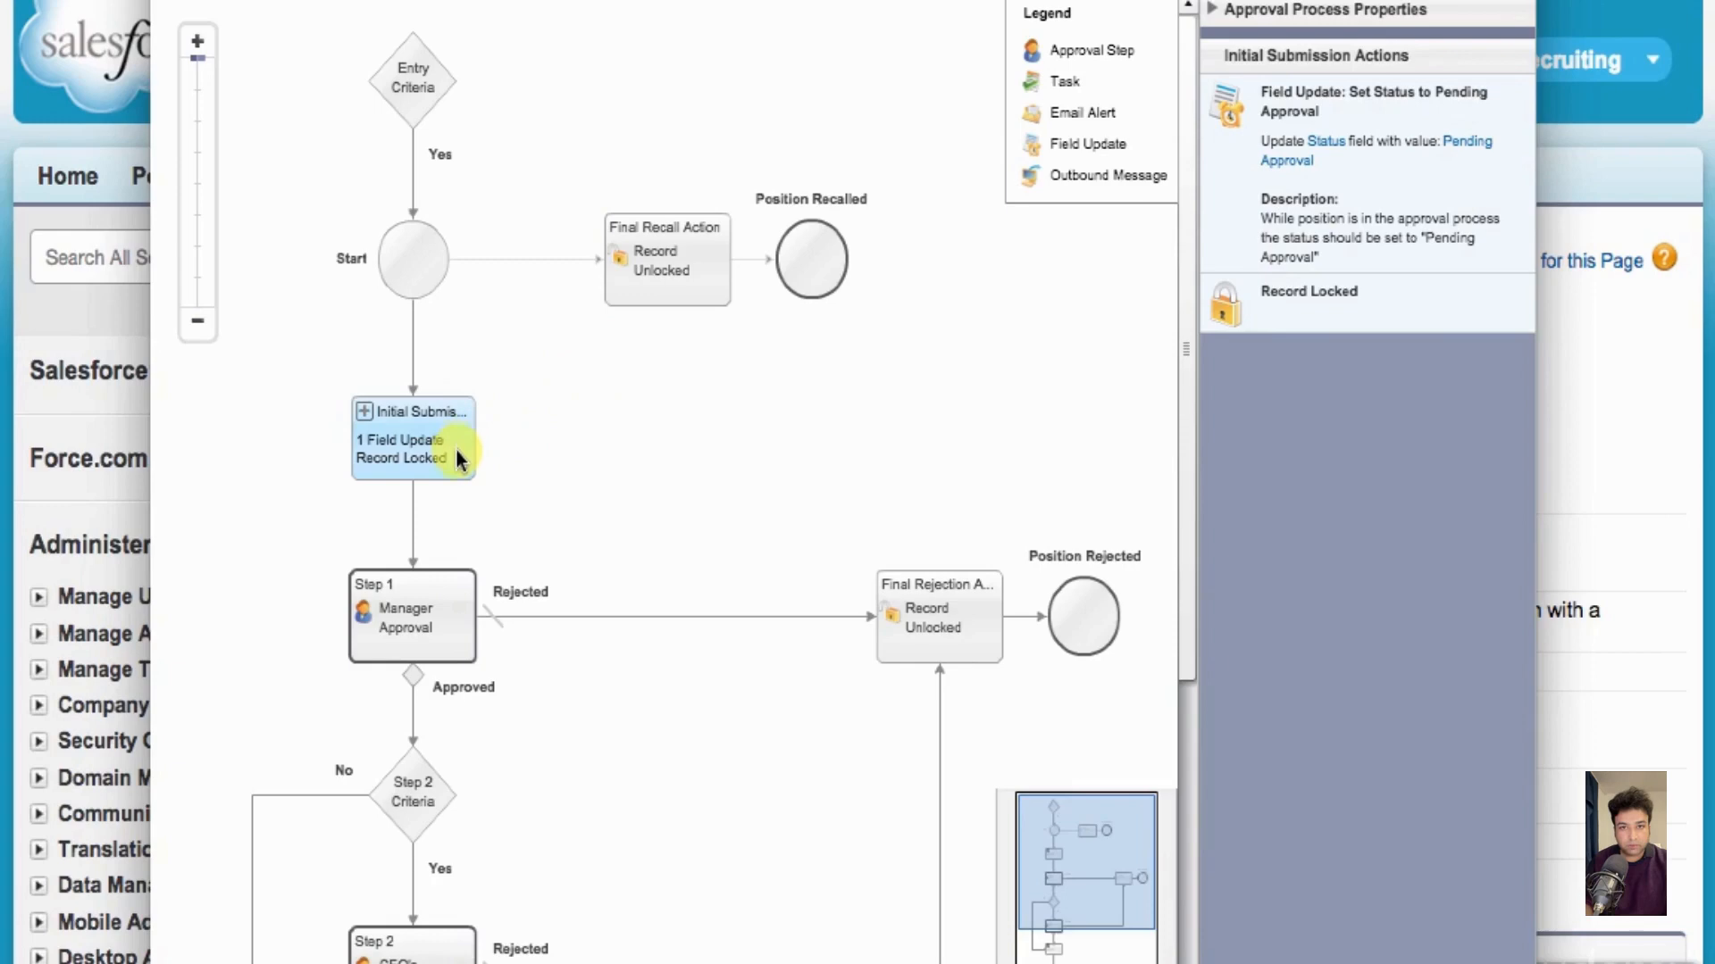
pyautogui.click(444, 589)
pyautogui.click(422, 808)
pyautogui.click(430, 949)
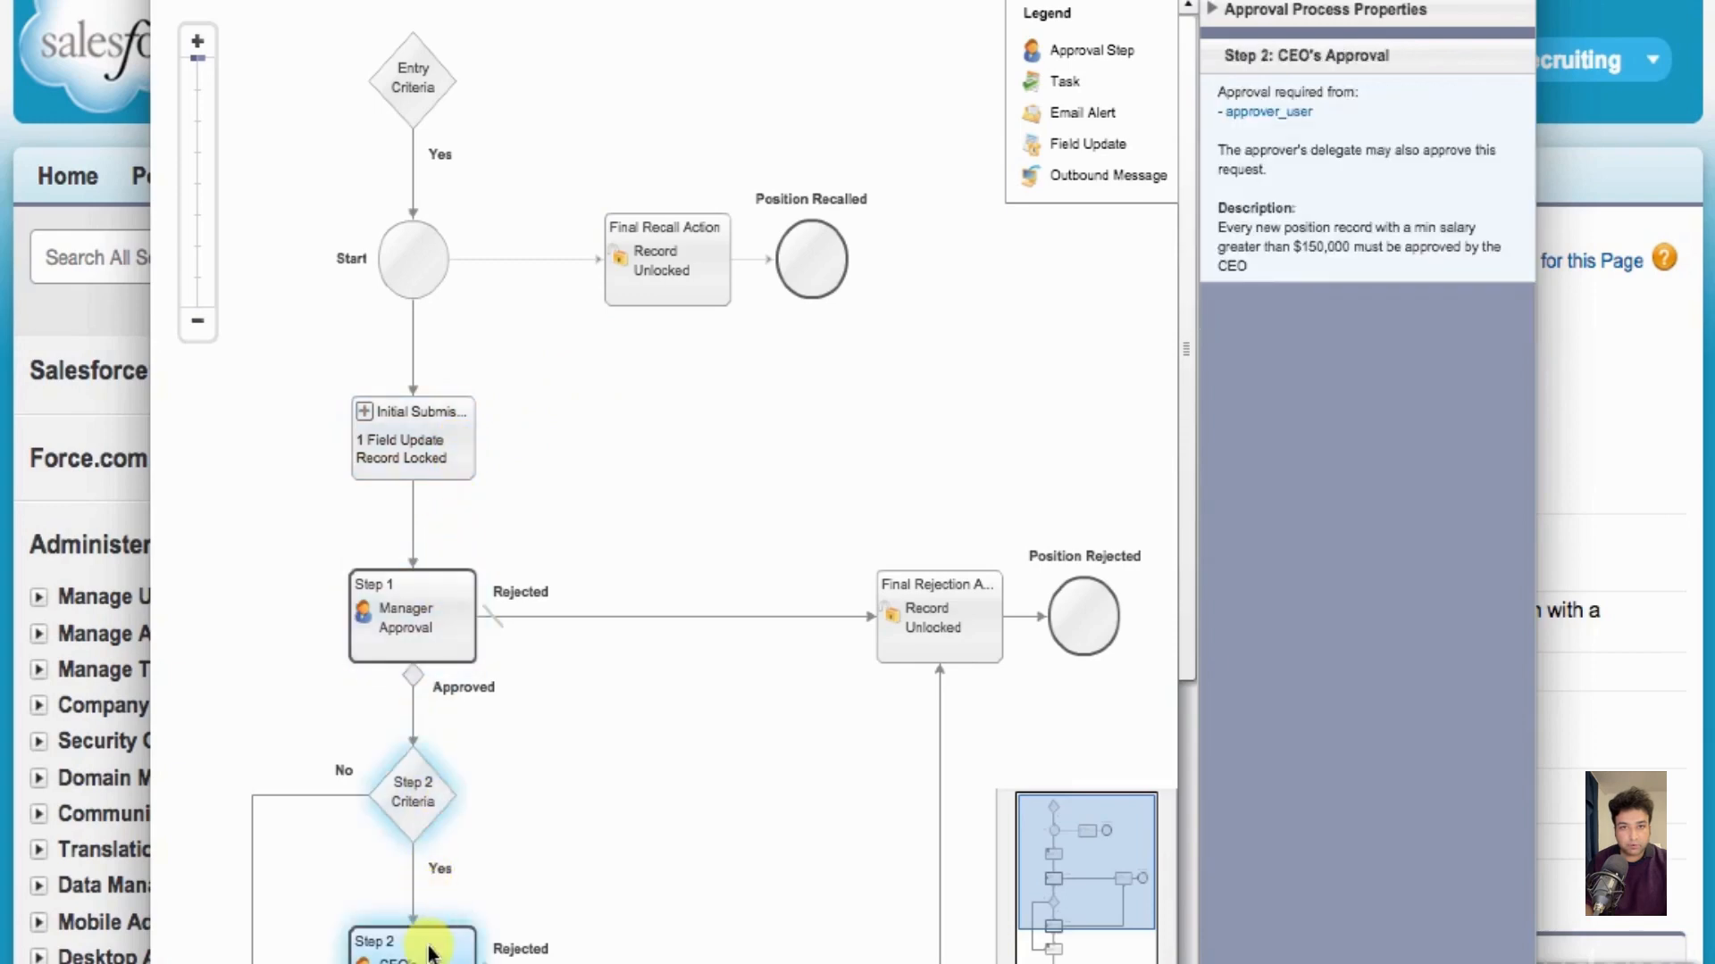
pyautogui.scroll(-3, 482, 875)
pyautogui.click(451, 954)
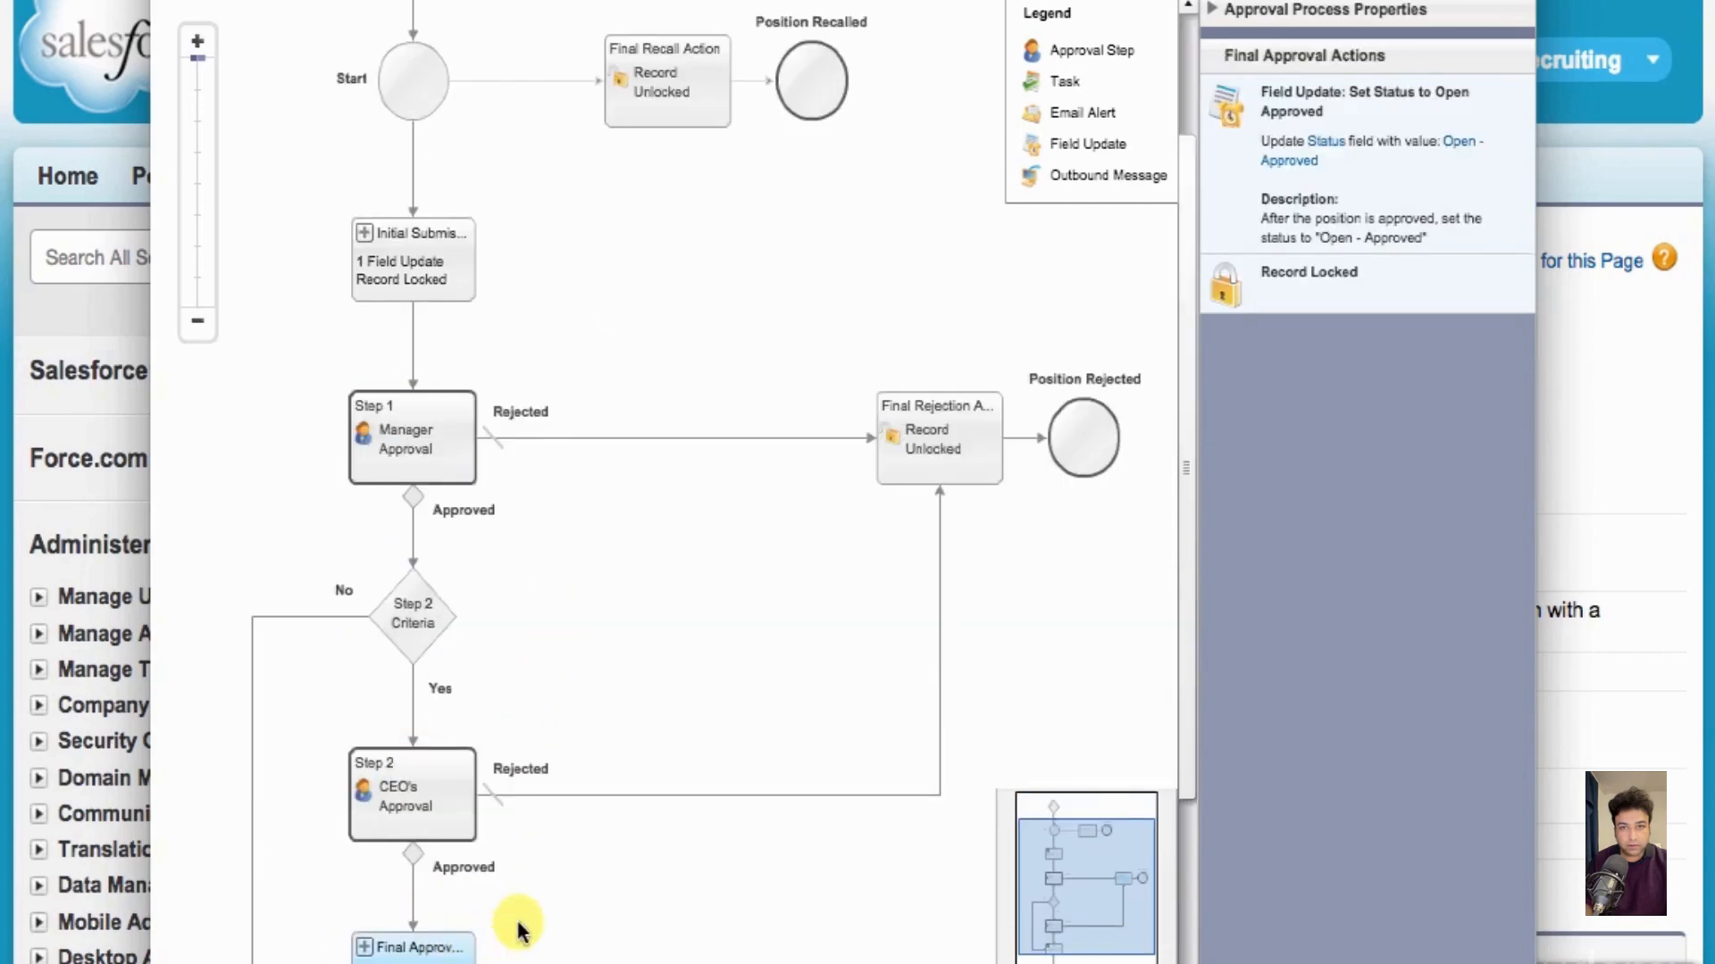
pyautogui.click(895, 477)
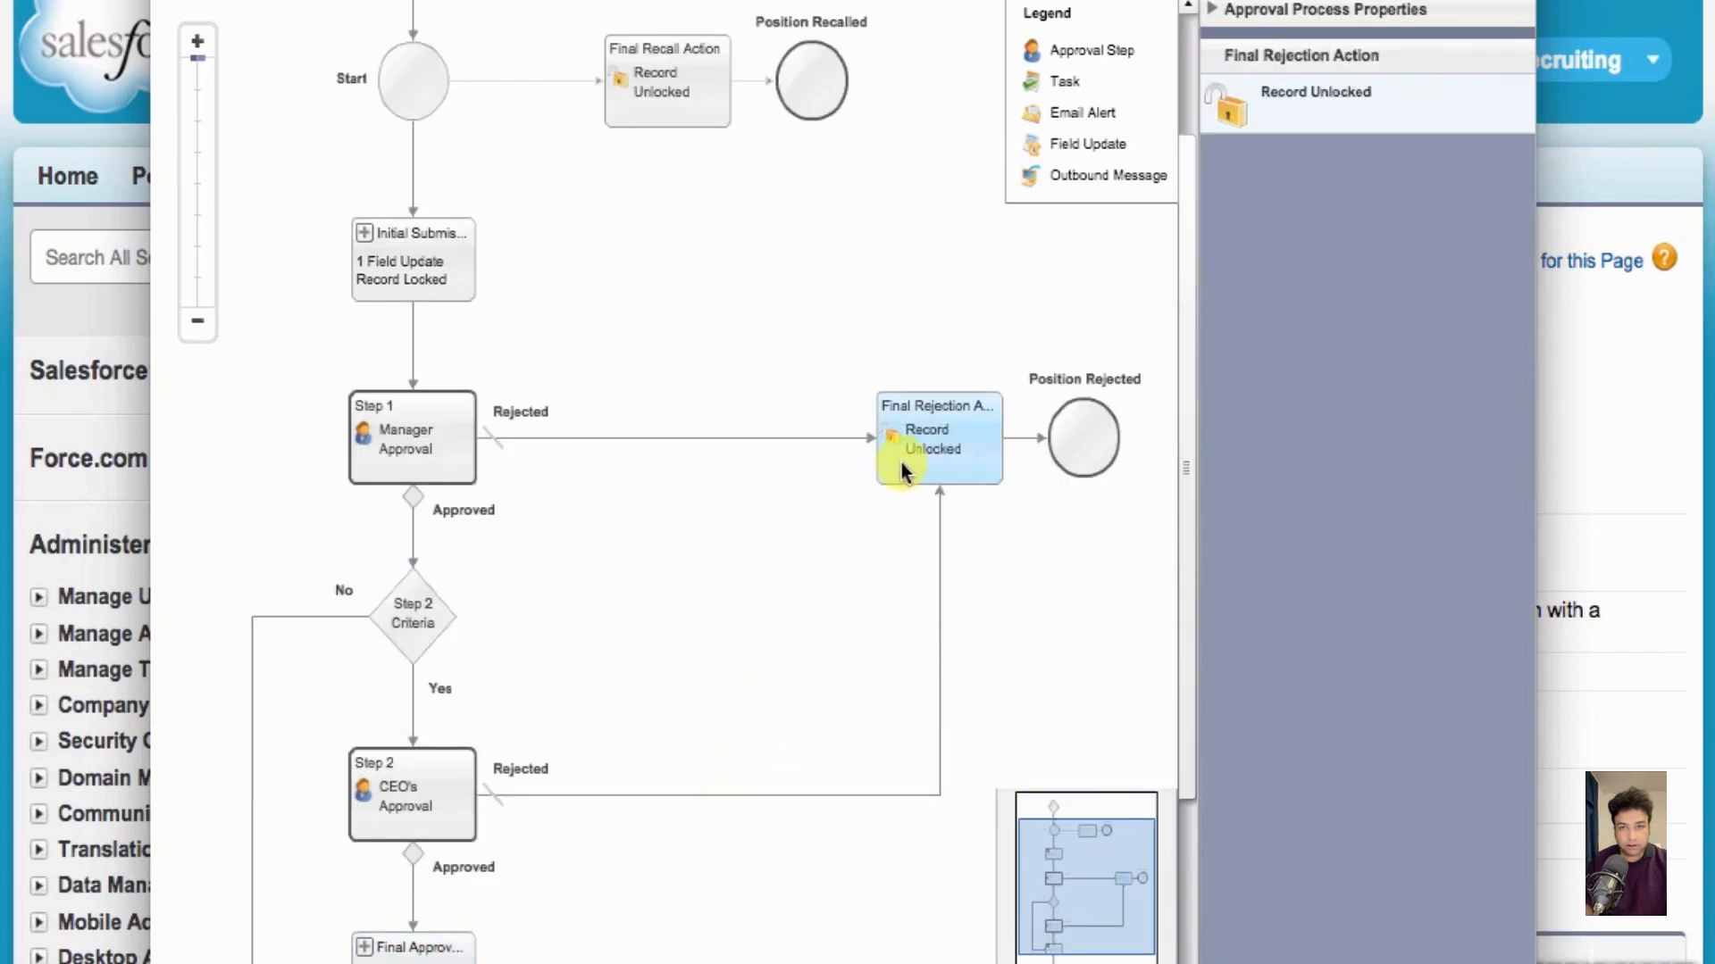
pyautogui.press('super+w')
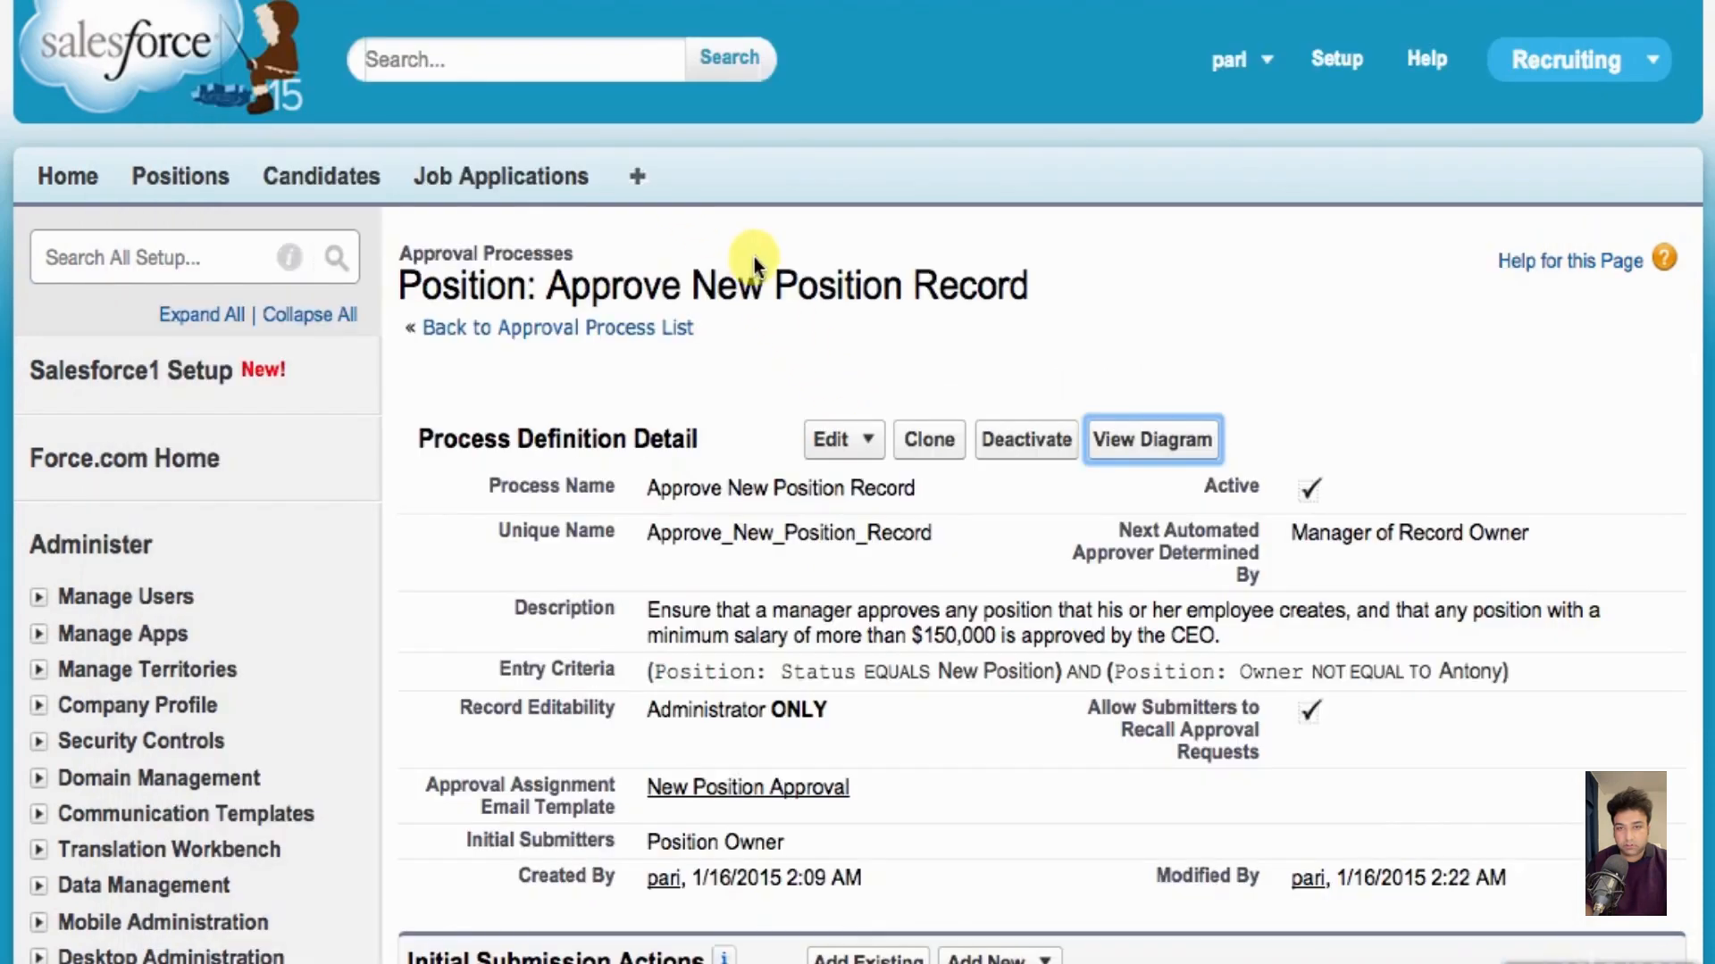
# Step: In Manage Users > Users, give the administrator user a manager from recently viewed users and save
pyautogui.scroll(-5, 155, 330)
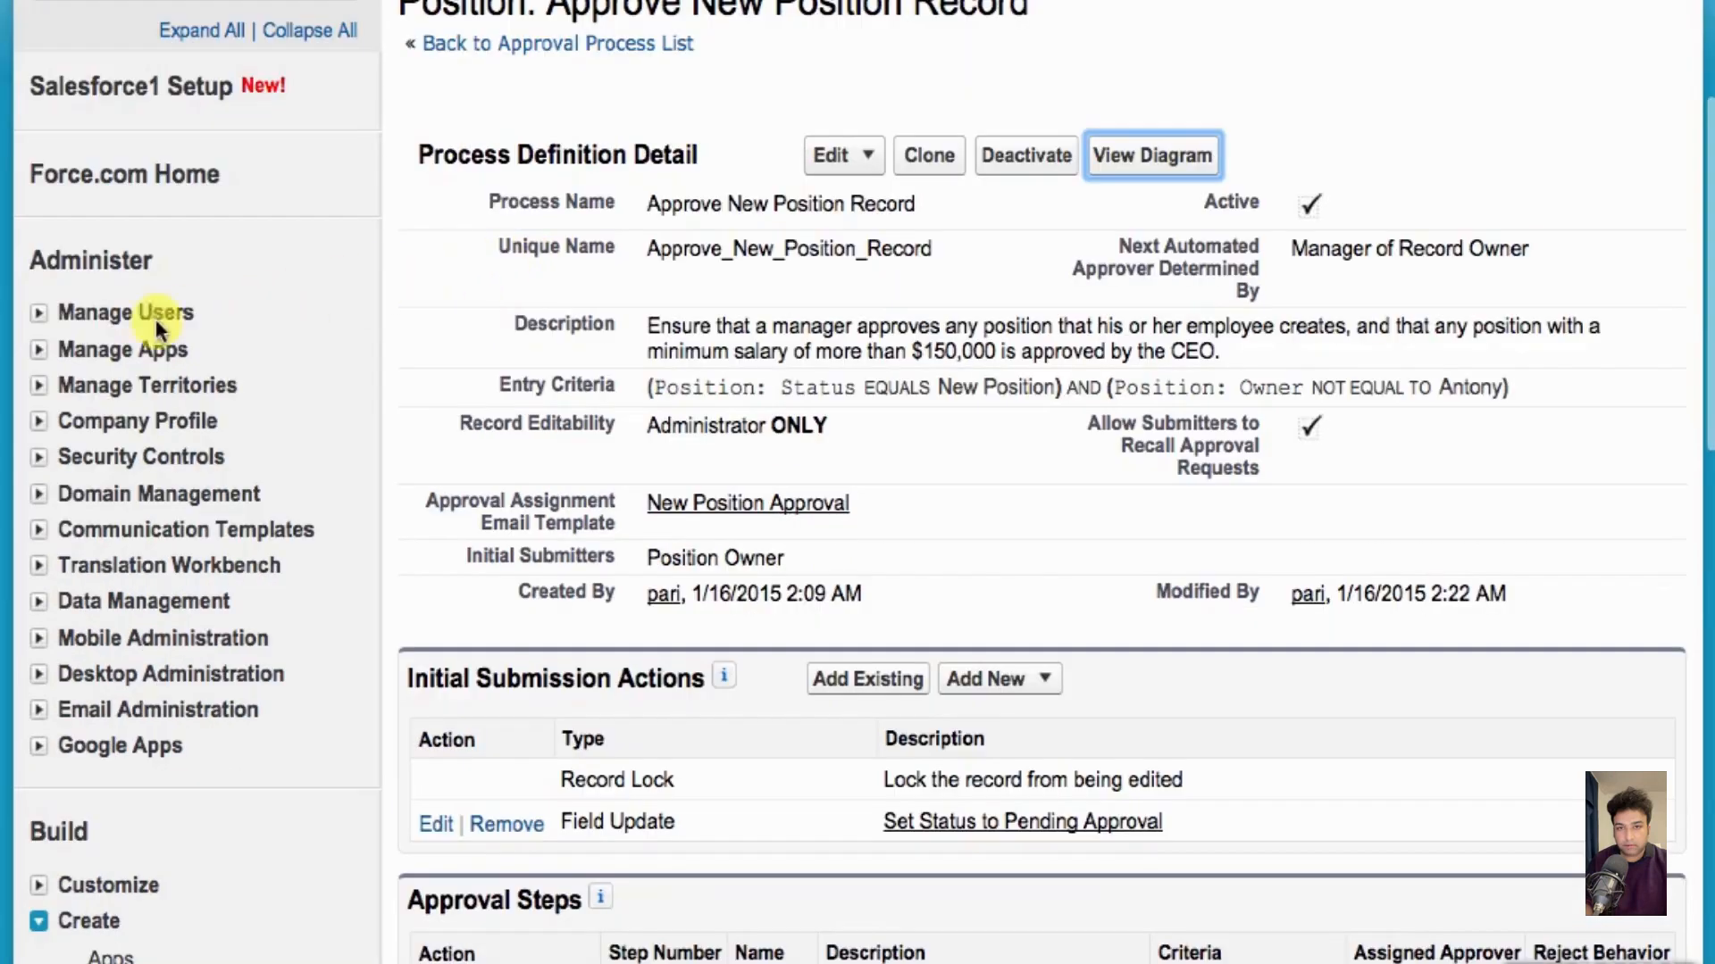
pyautogui.click(39, 314)
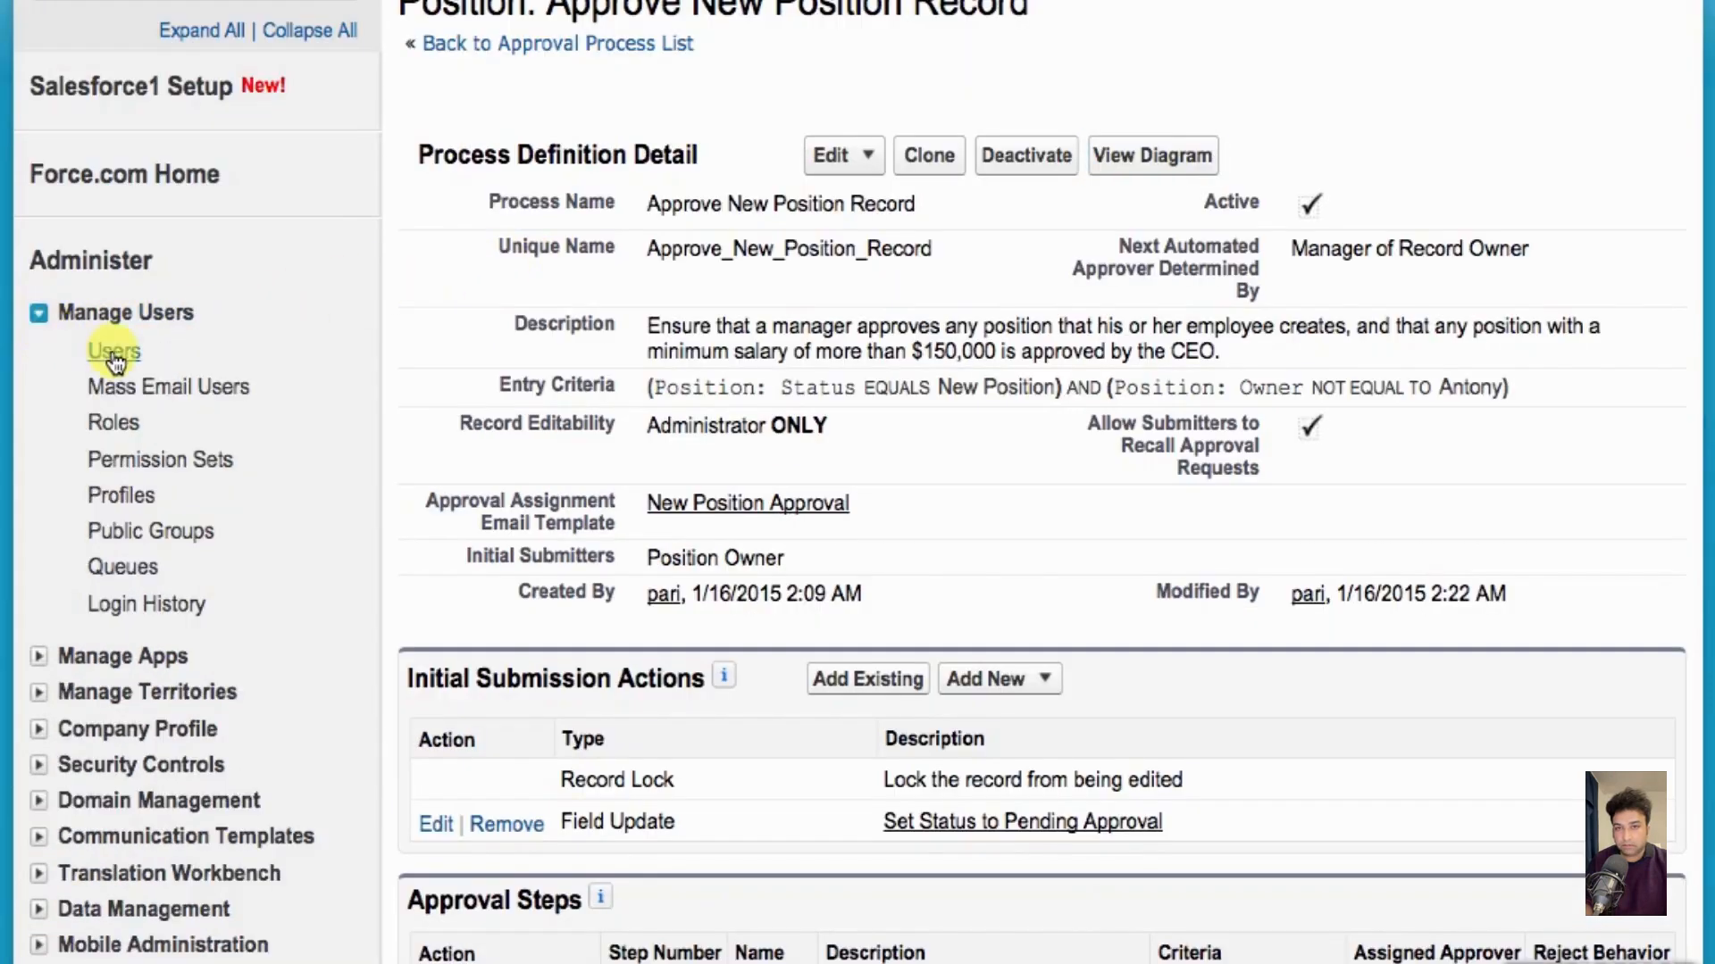
pyautogui.click(113, 353)
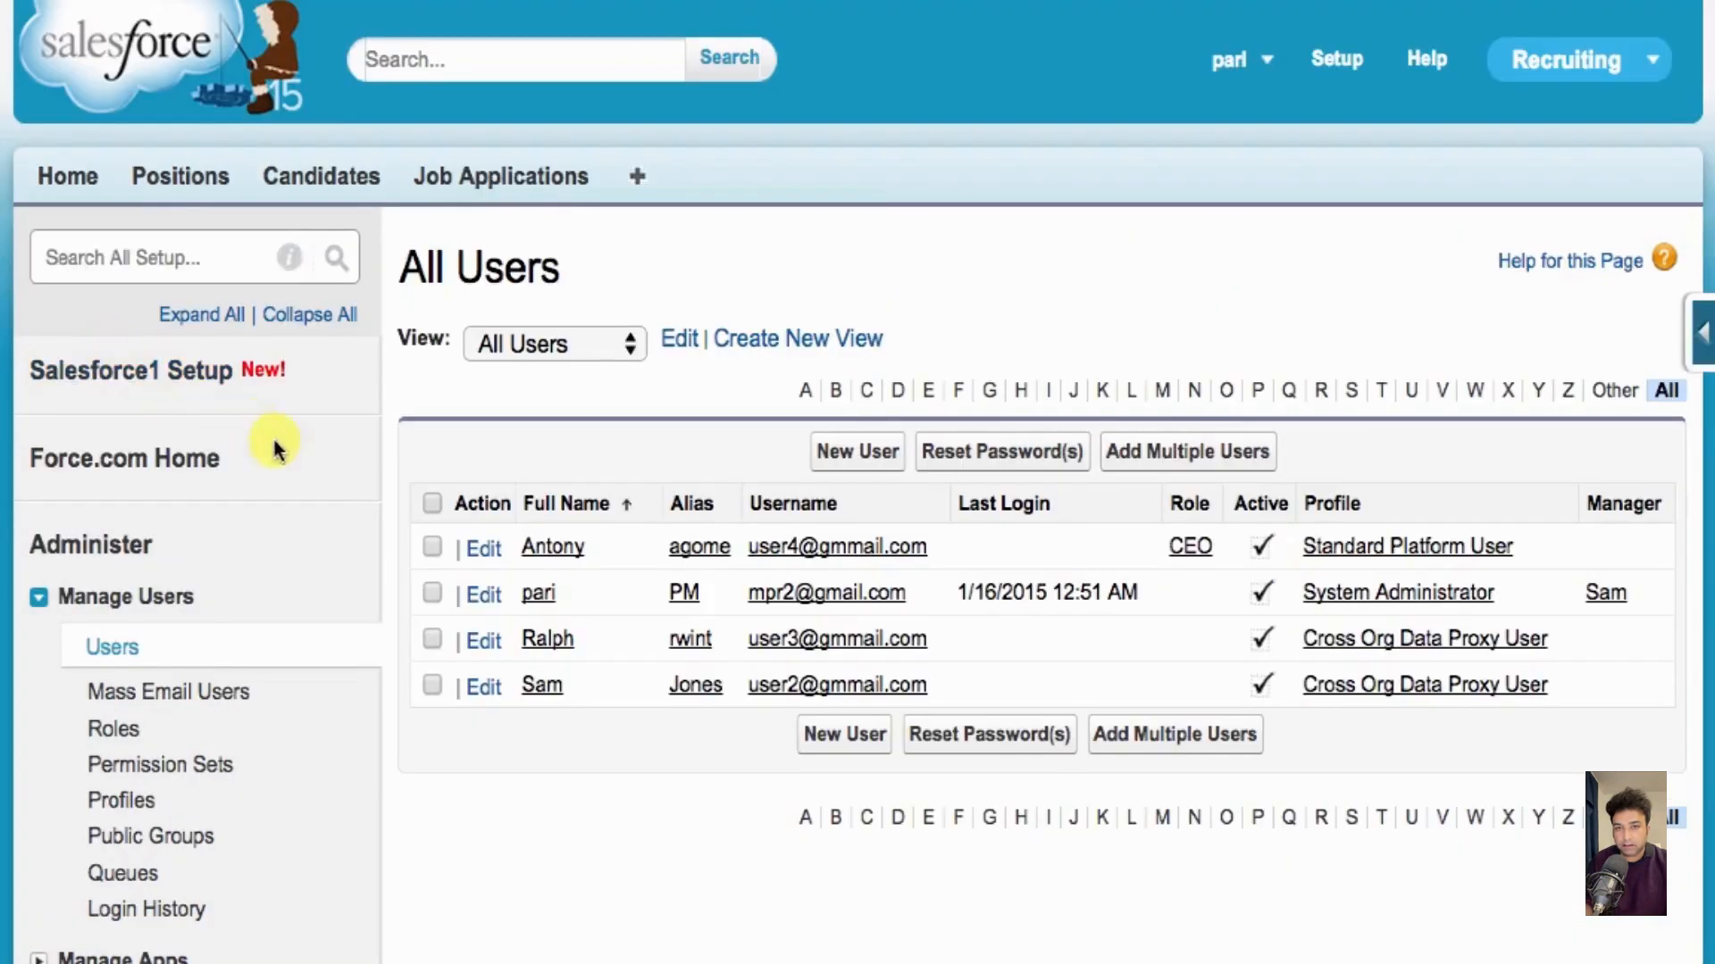
pyautogui.click(484, 594)
pyautogui.scroll(-15, 486, 593)
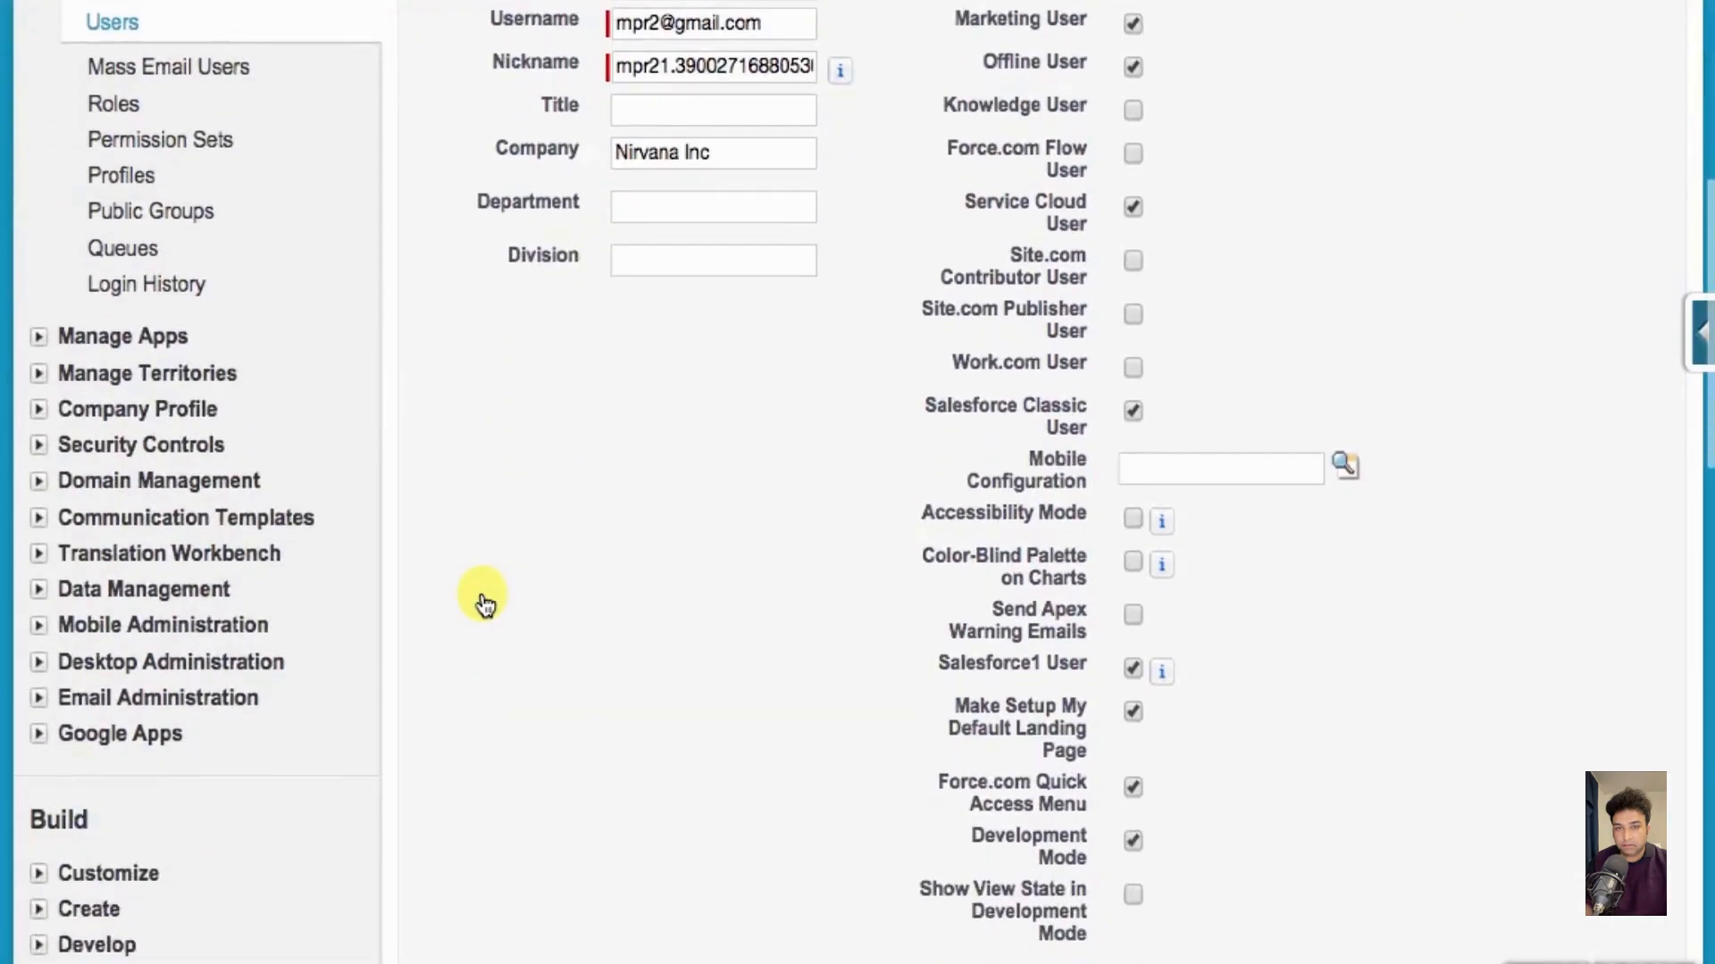
pyautogui.click(879, 507)
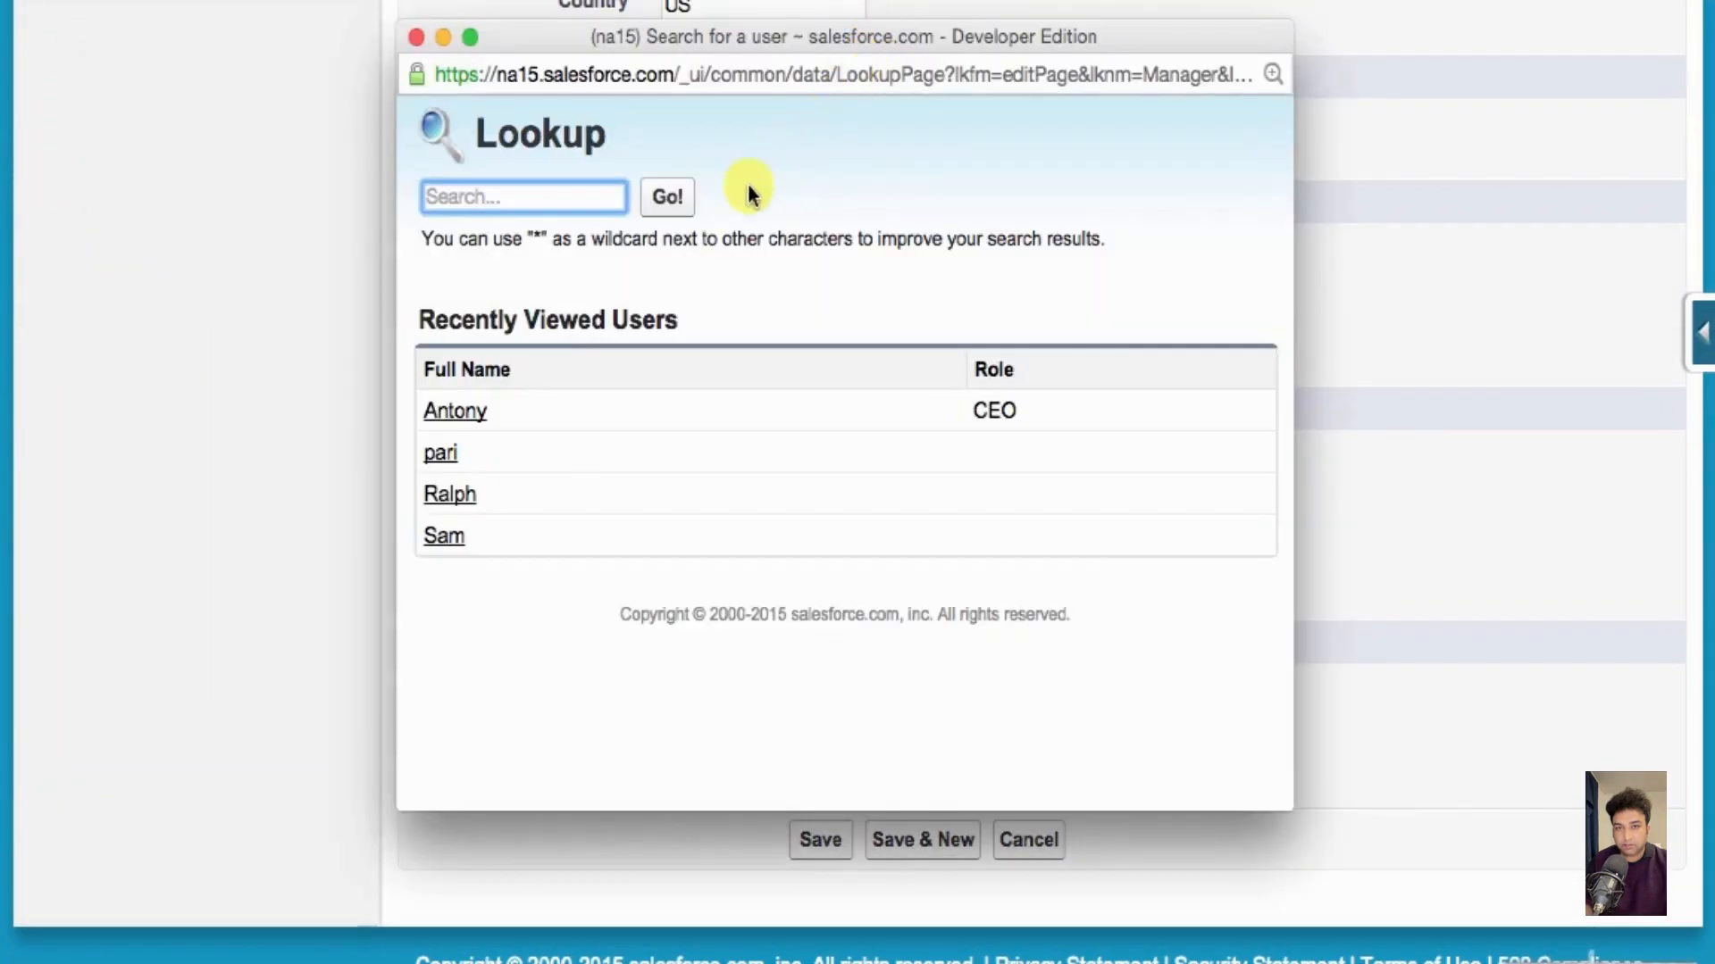
pyautogui.click(444, 535)
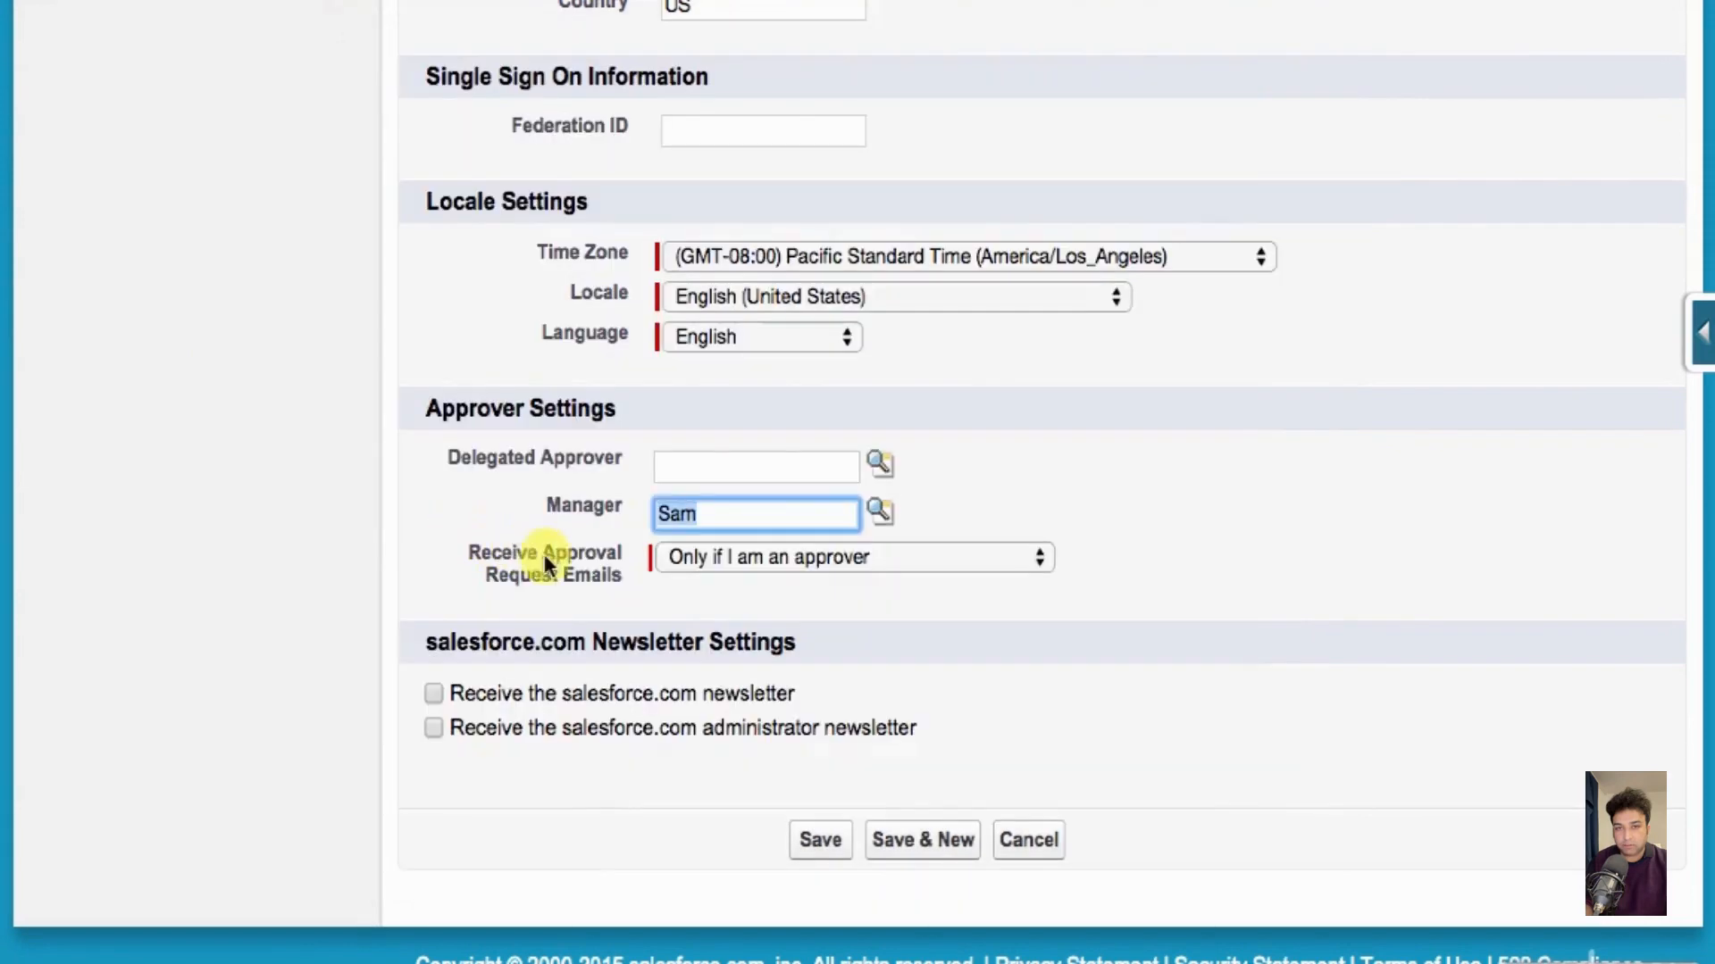
pyautogui.scroll(1, 709, 694)
pyautogui.click(822, 846)
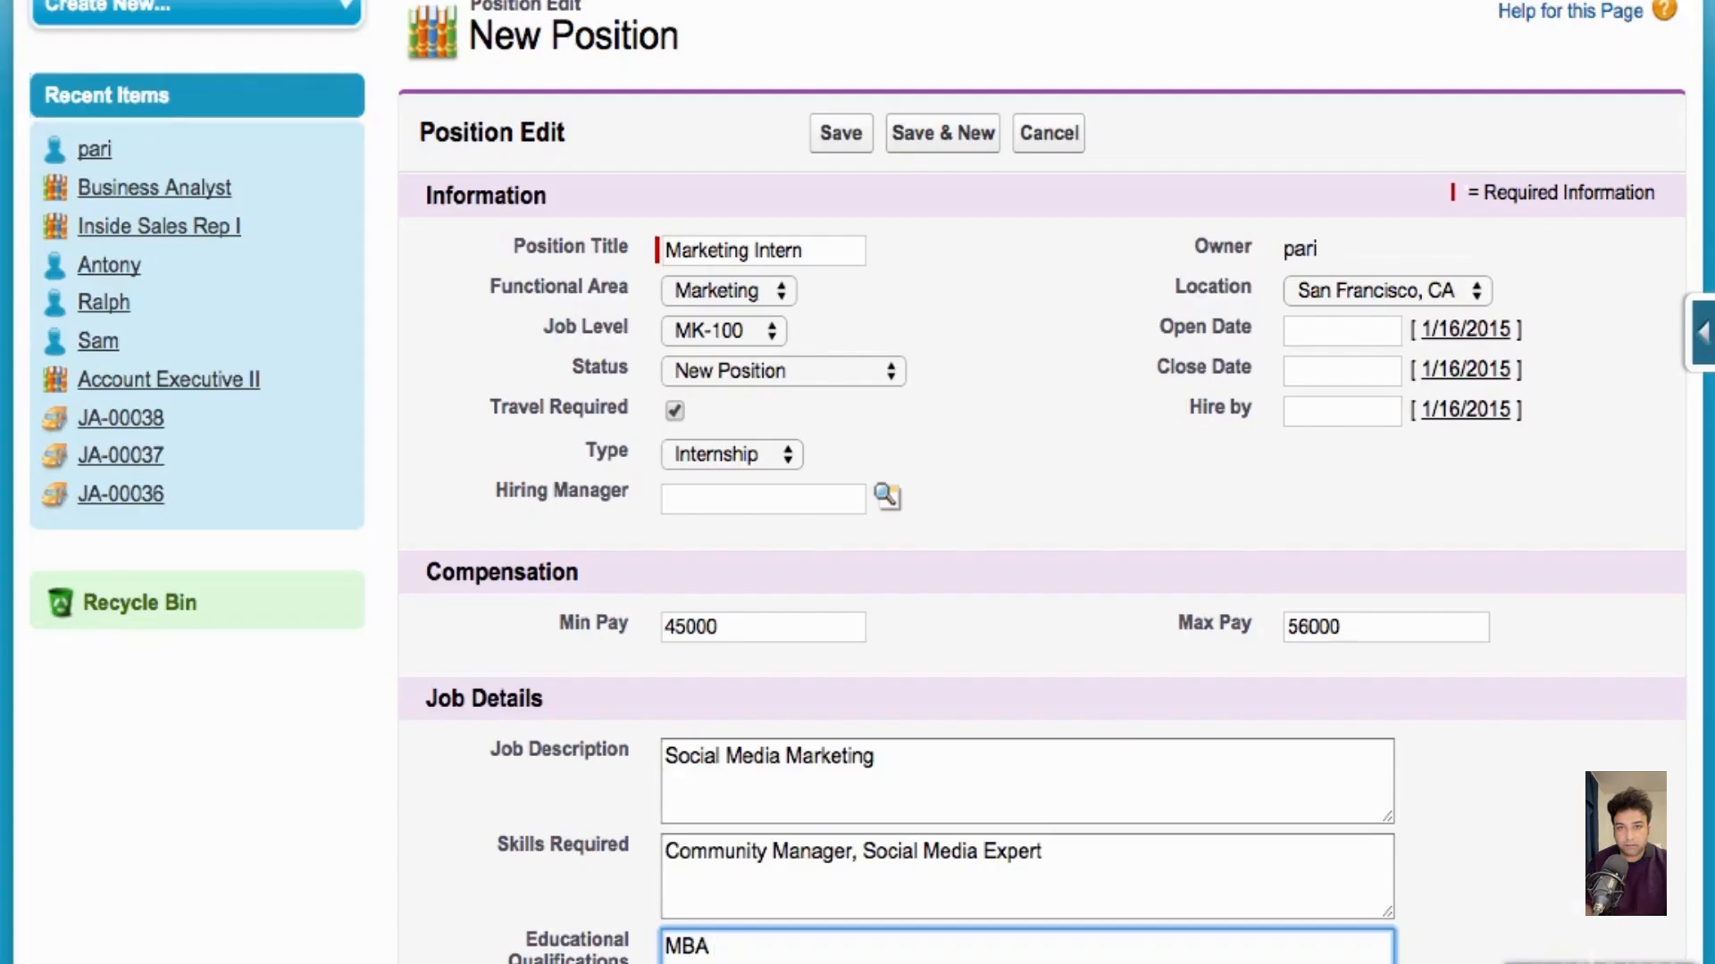
# Step: Save the Marketing Intern position and submit it for approval, confirming the prompt
pyautogui.click(855, 136)
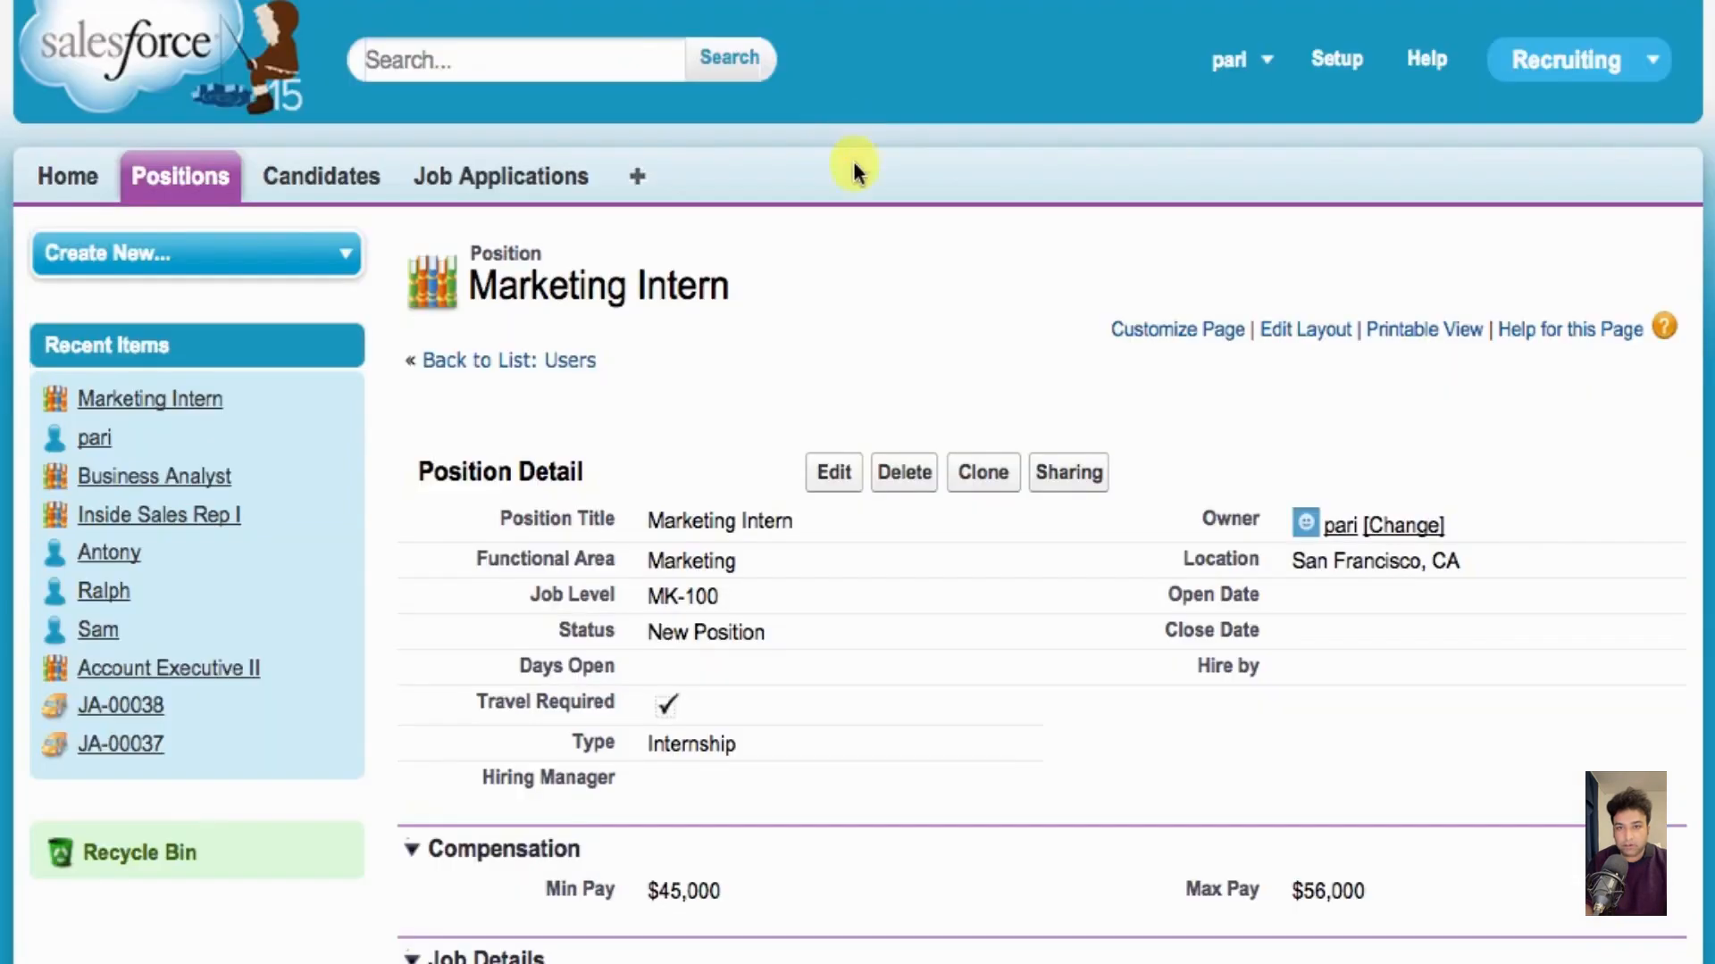
pyautogui.scroll(-5, 862, 288)
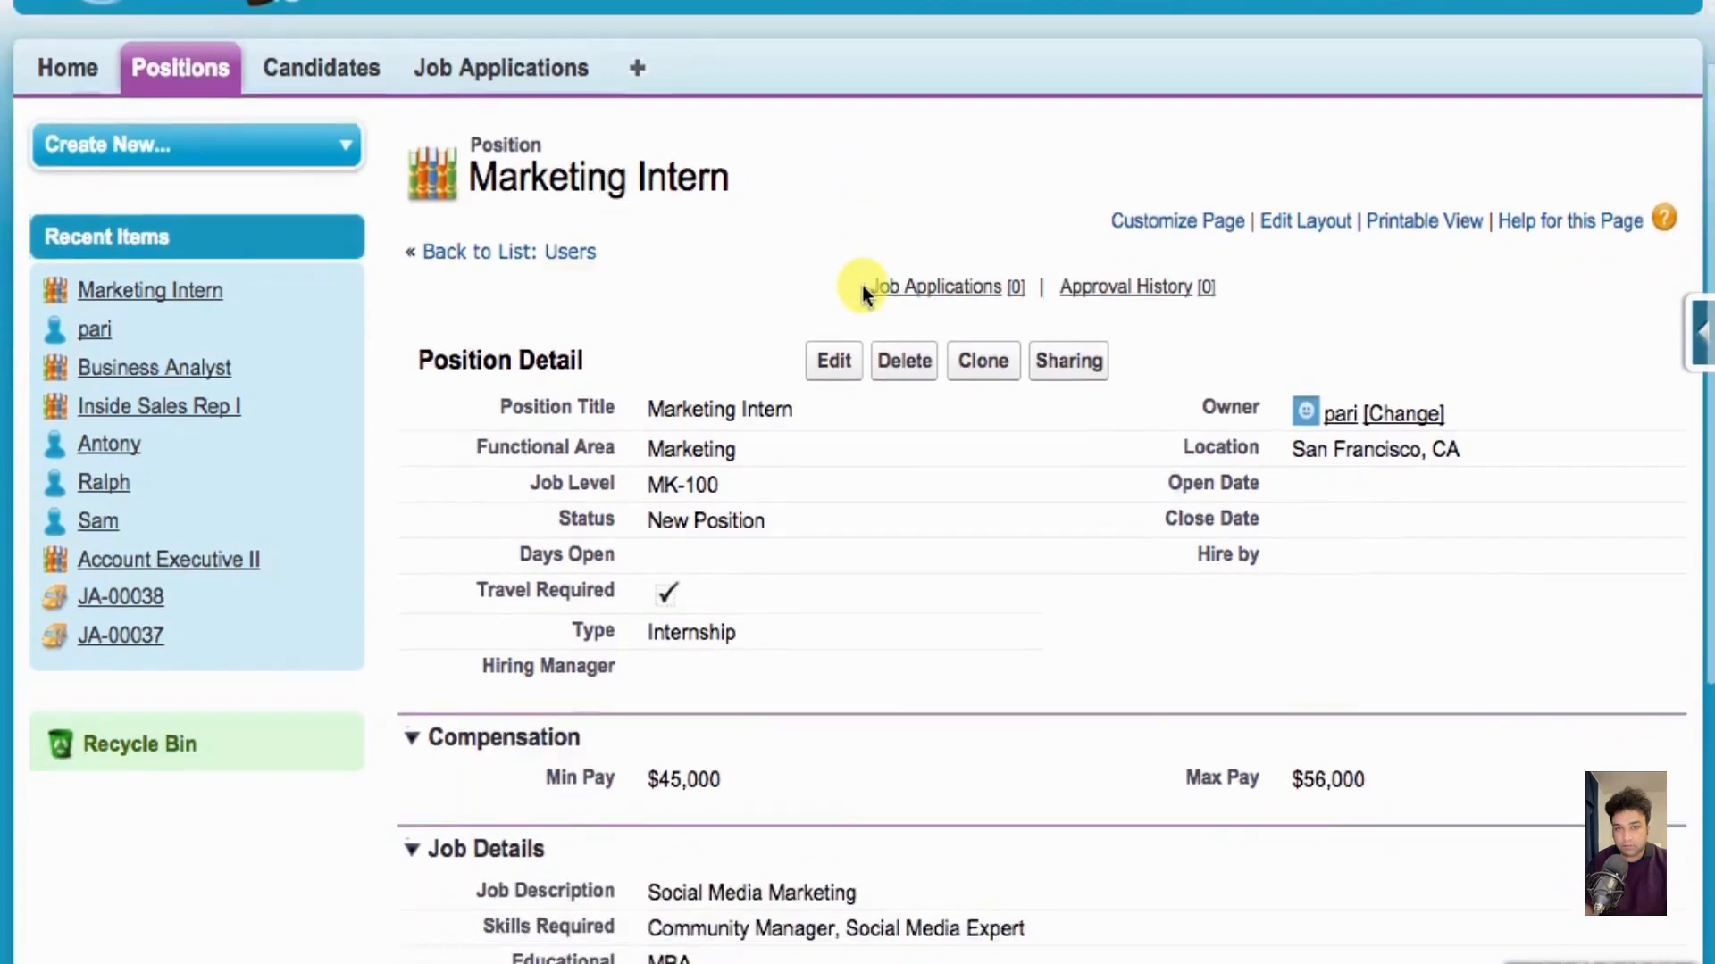
pyautogui.scroll(-5, 862, 290)
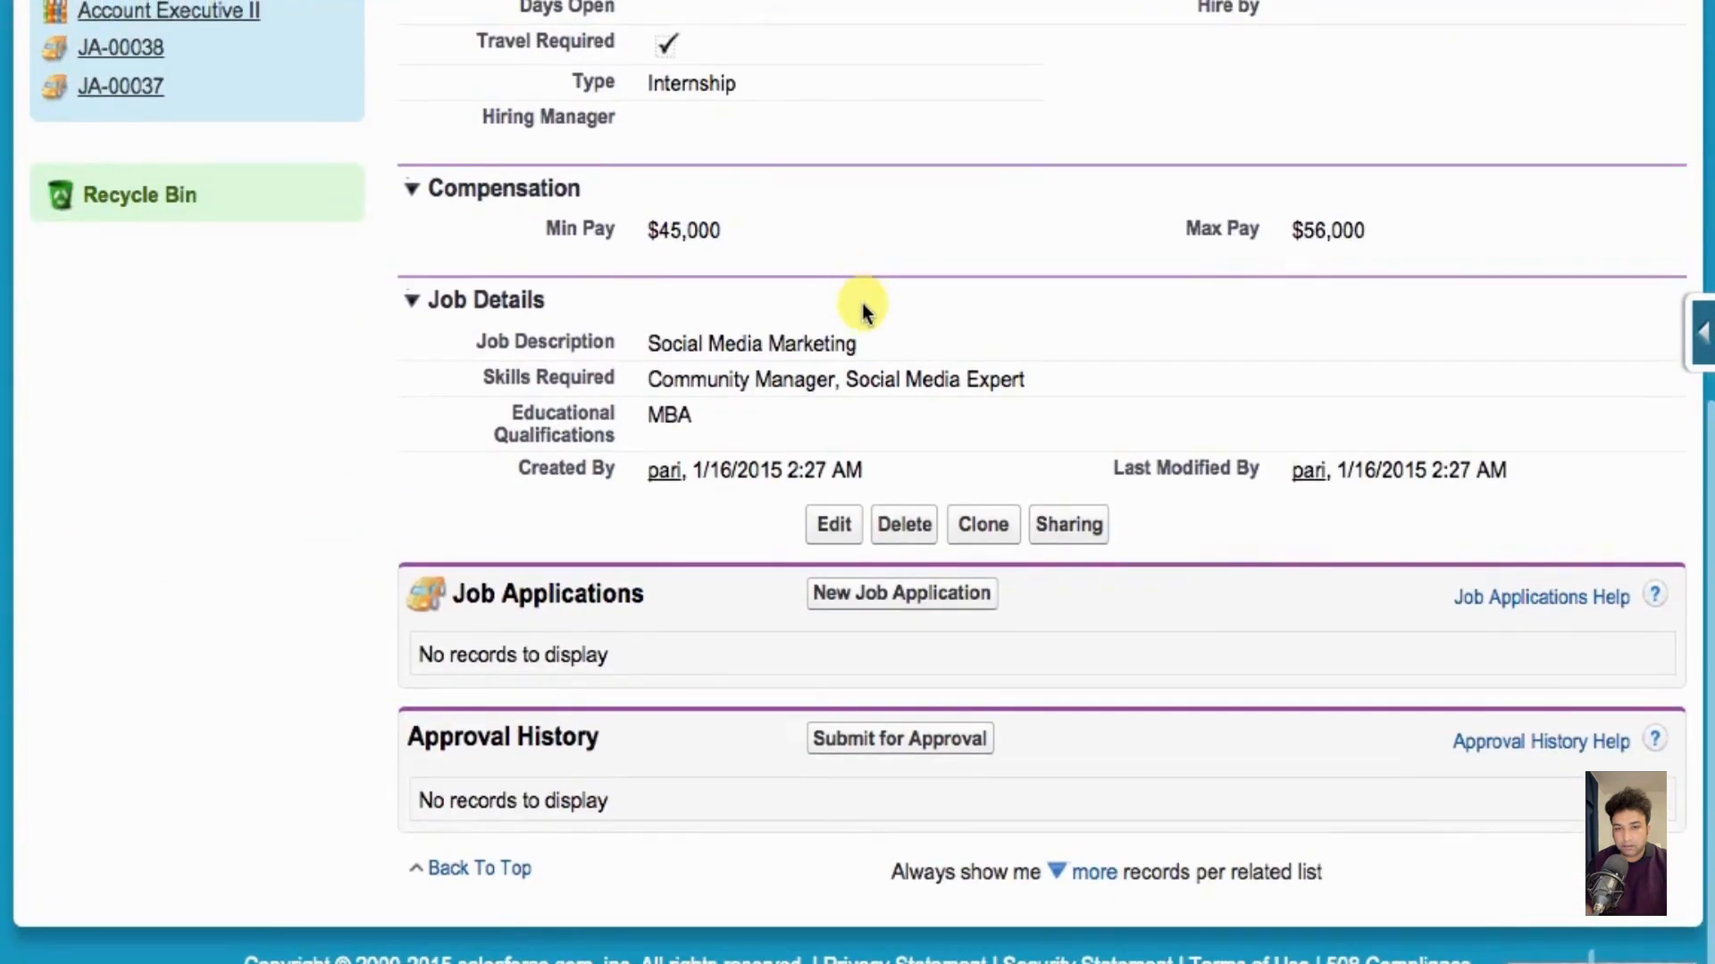
pyautogui.click(871, 739)
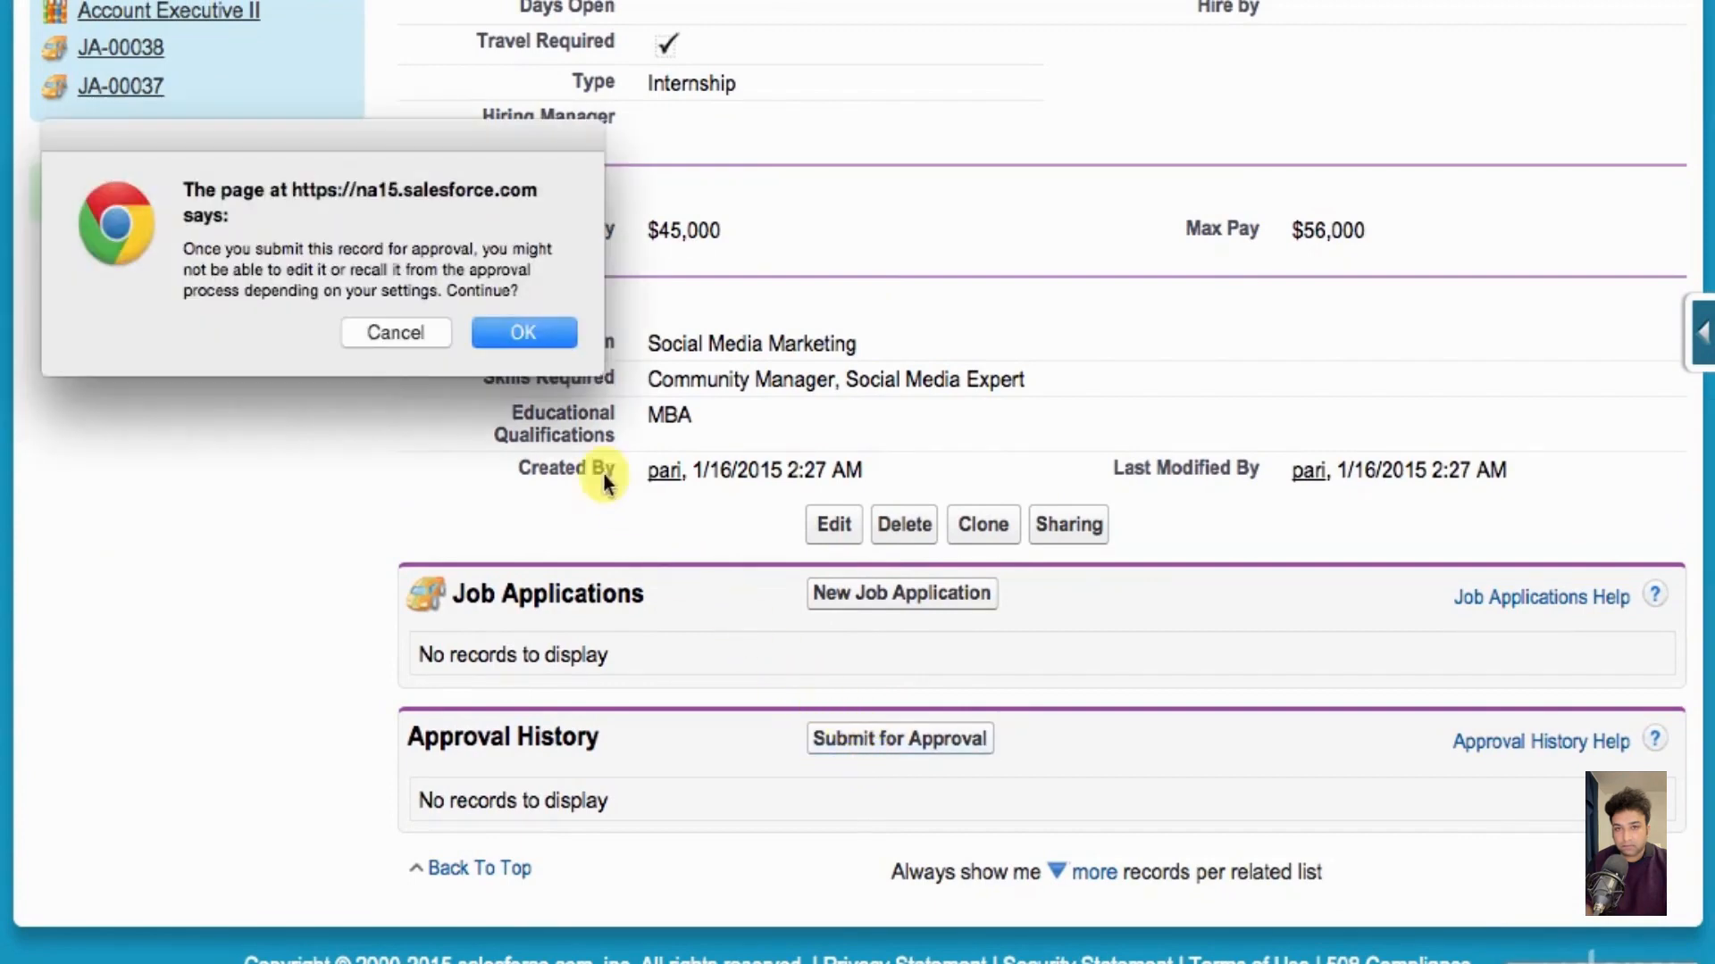
pyautogui.click(523, 332)
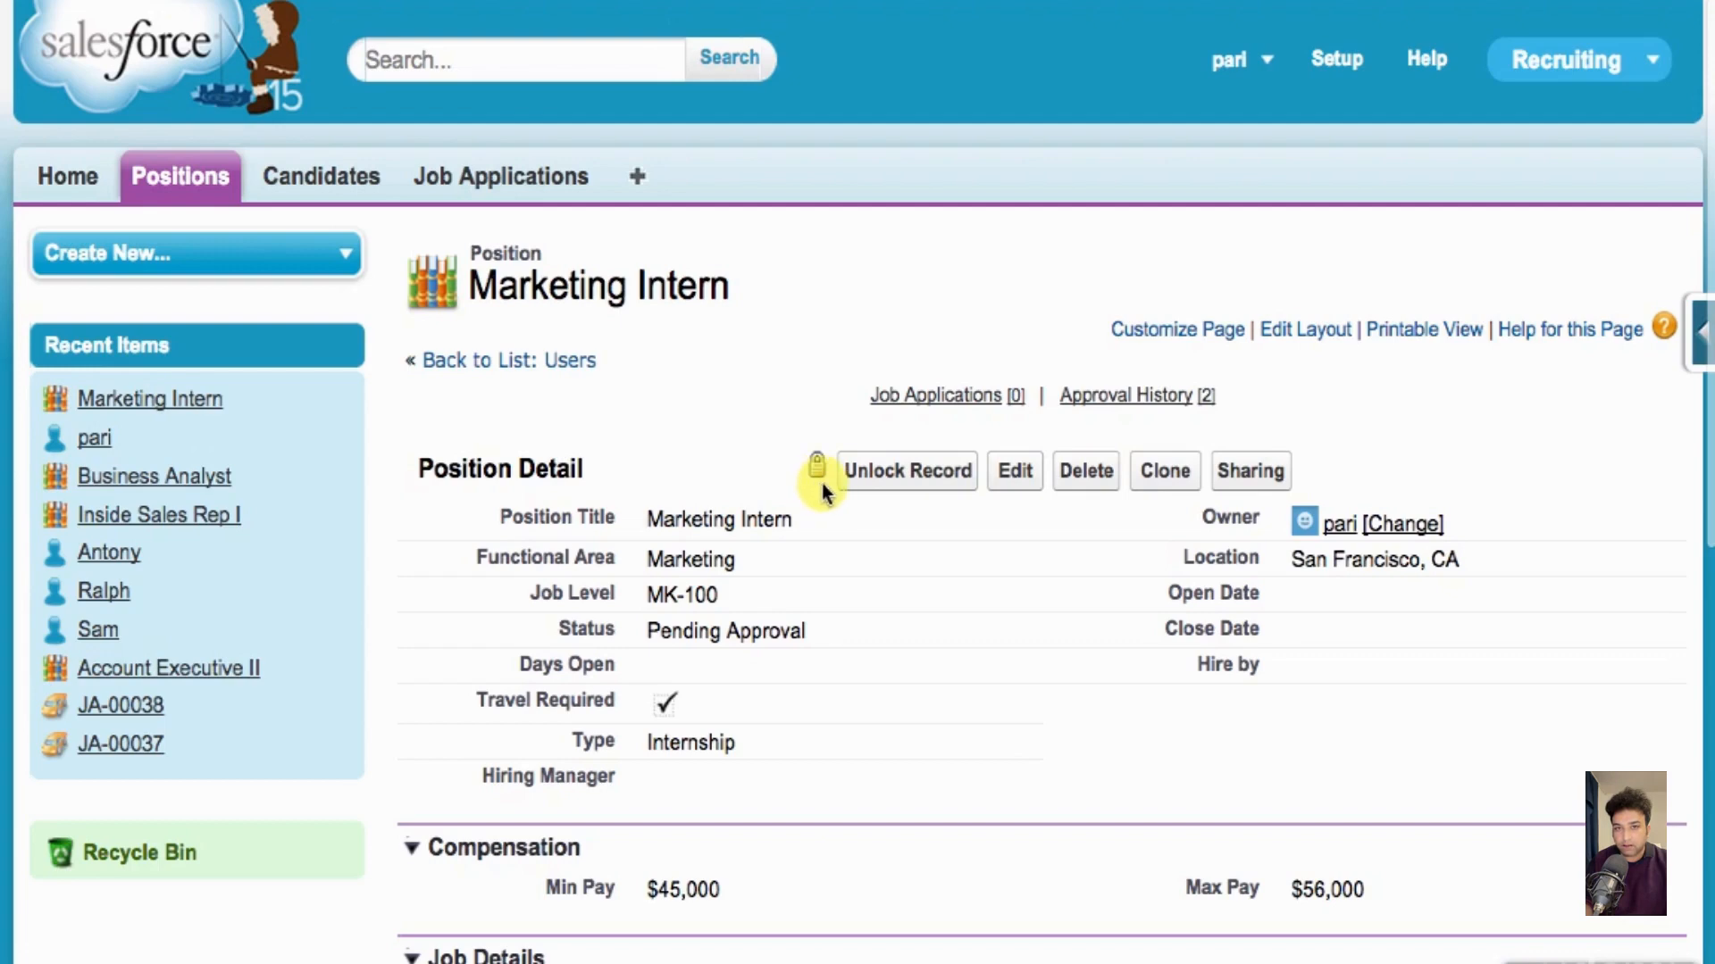
# Step: Scroll the record to check the Pending Approval status and the pending Manager Approval step
pyautogui.scroll(-1, 822, 493)
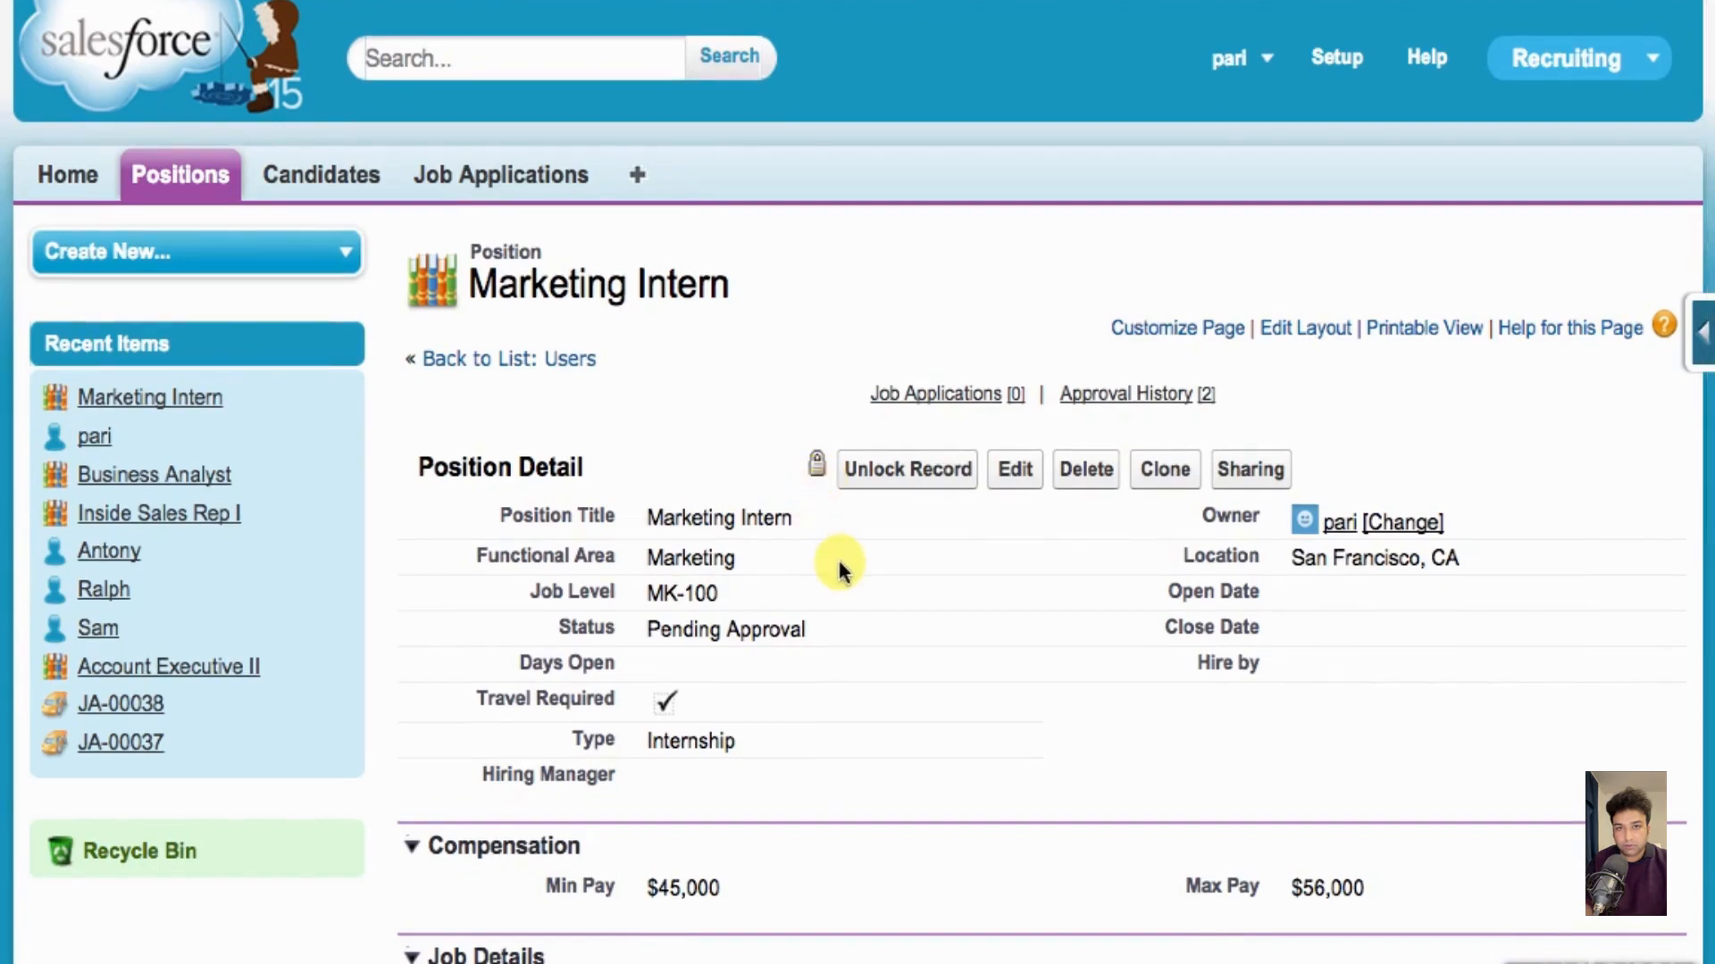
pyautogui.scroll(-10, 836, 562)
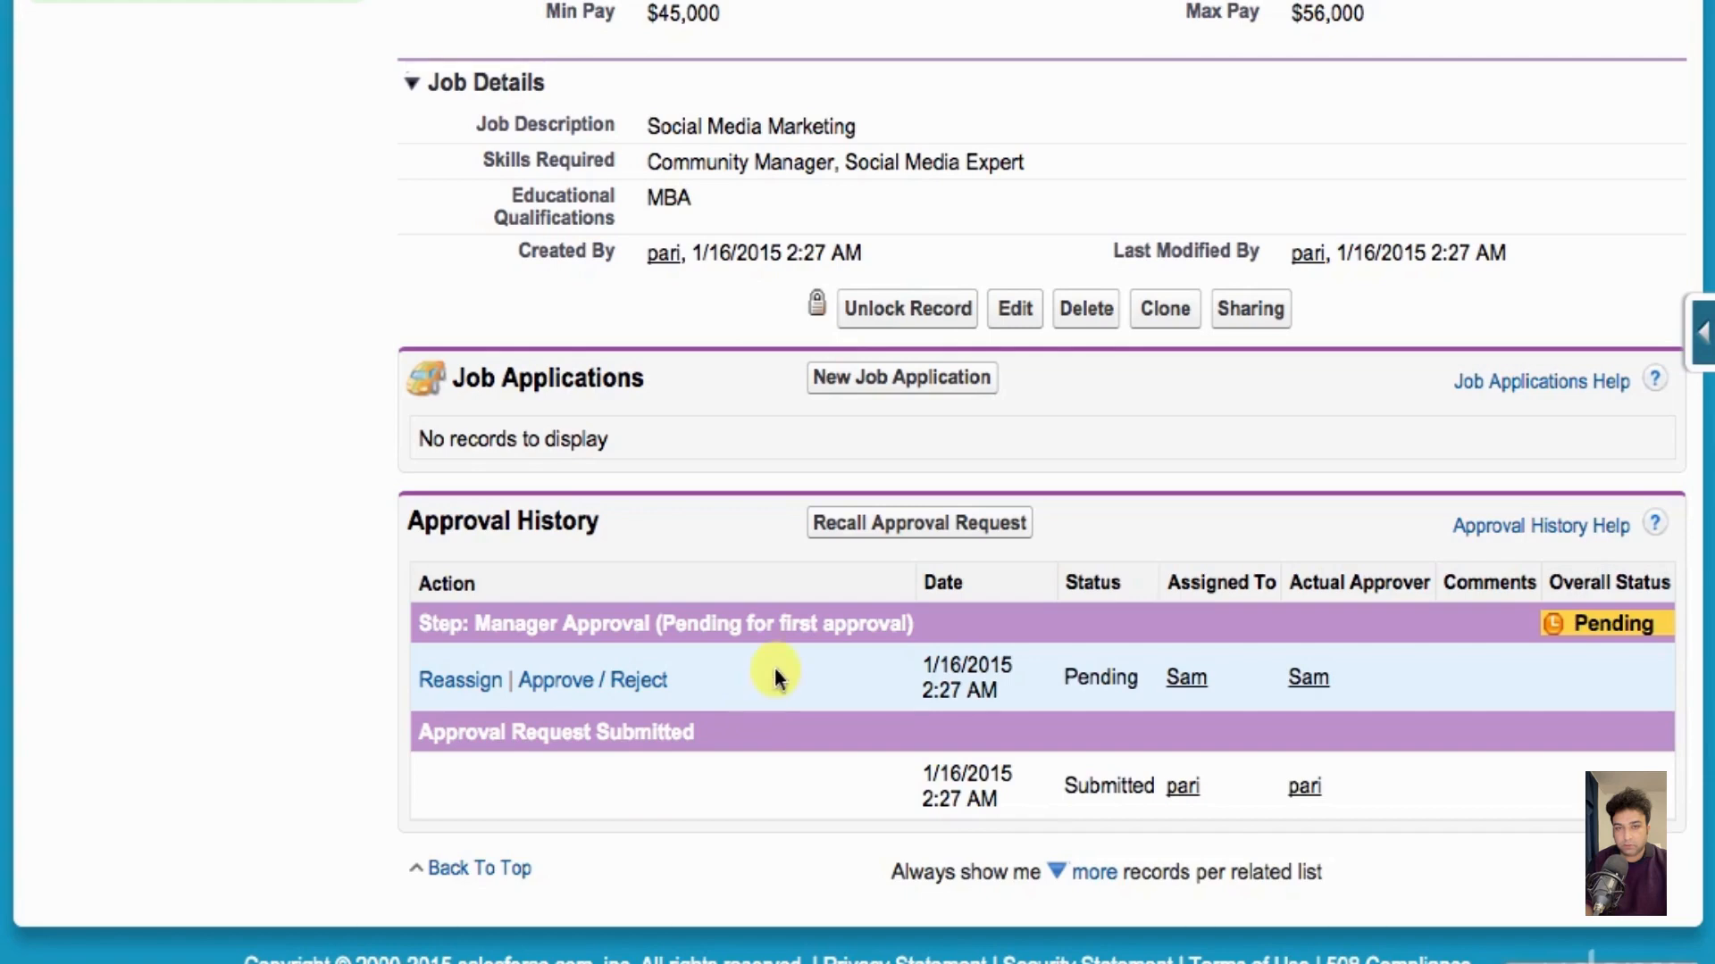
pyautogui.scroll(8, 775, 673)
pyautogui.scroll(1, 774, 674)
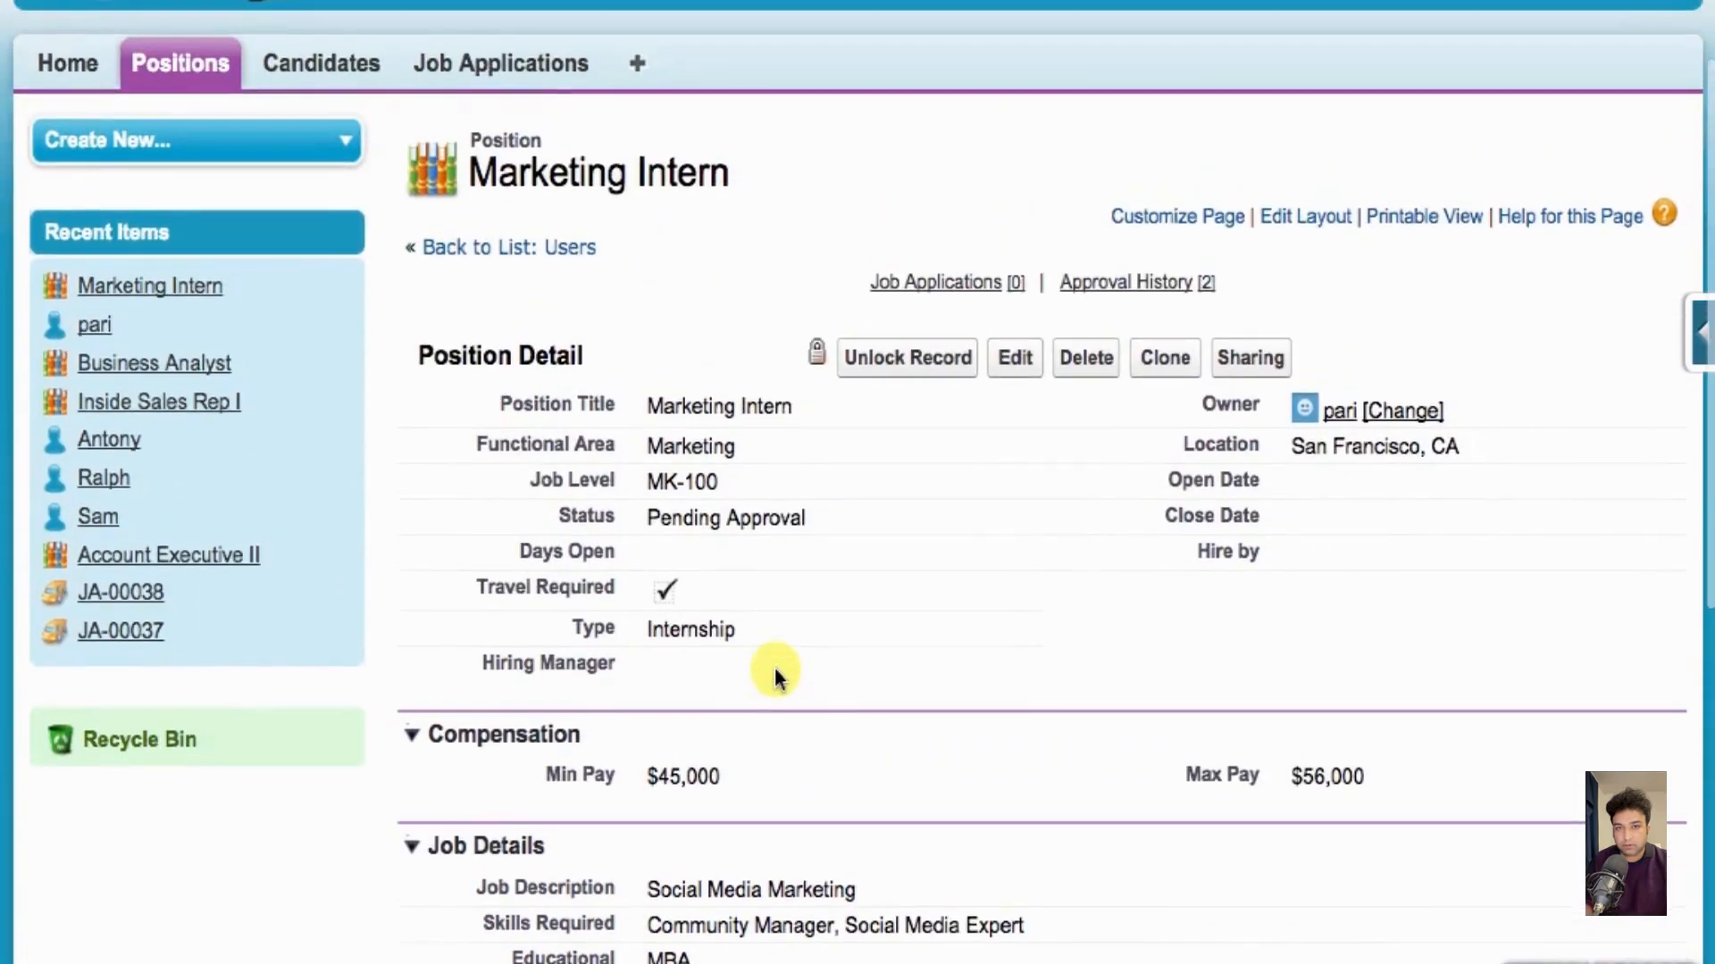
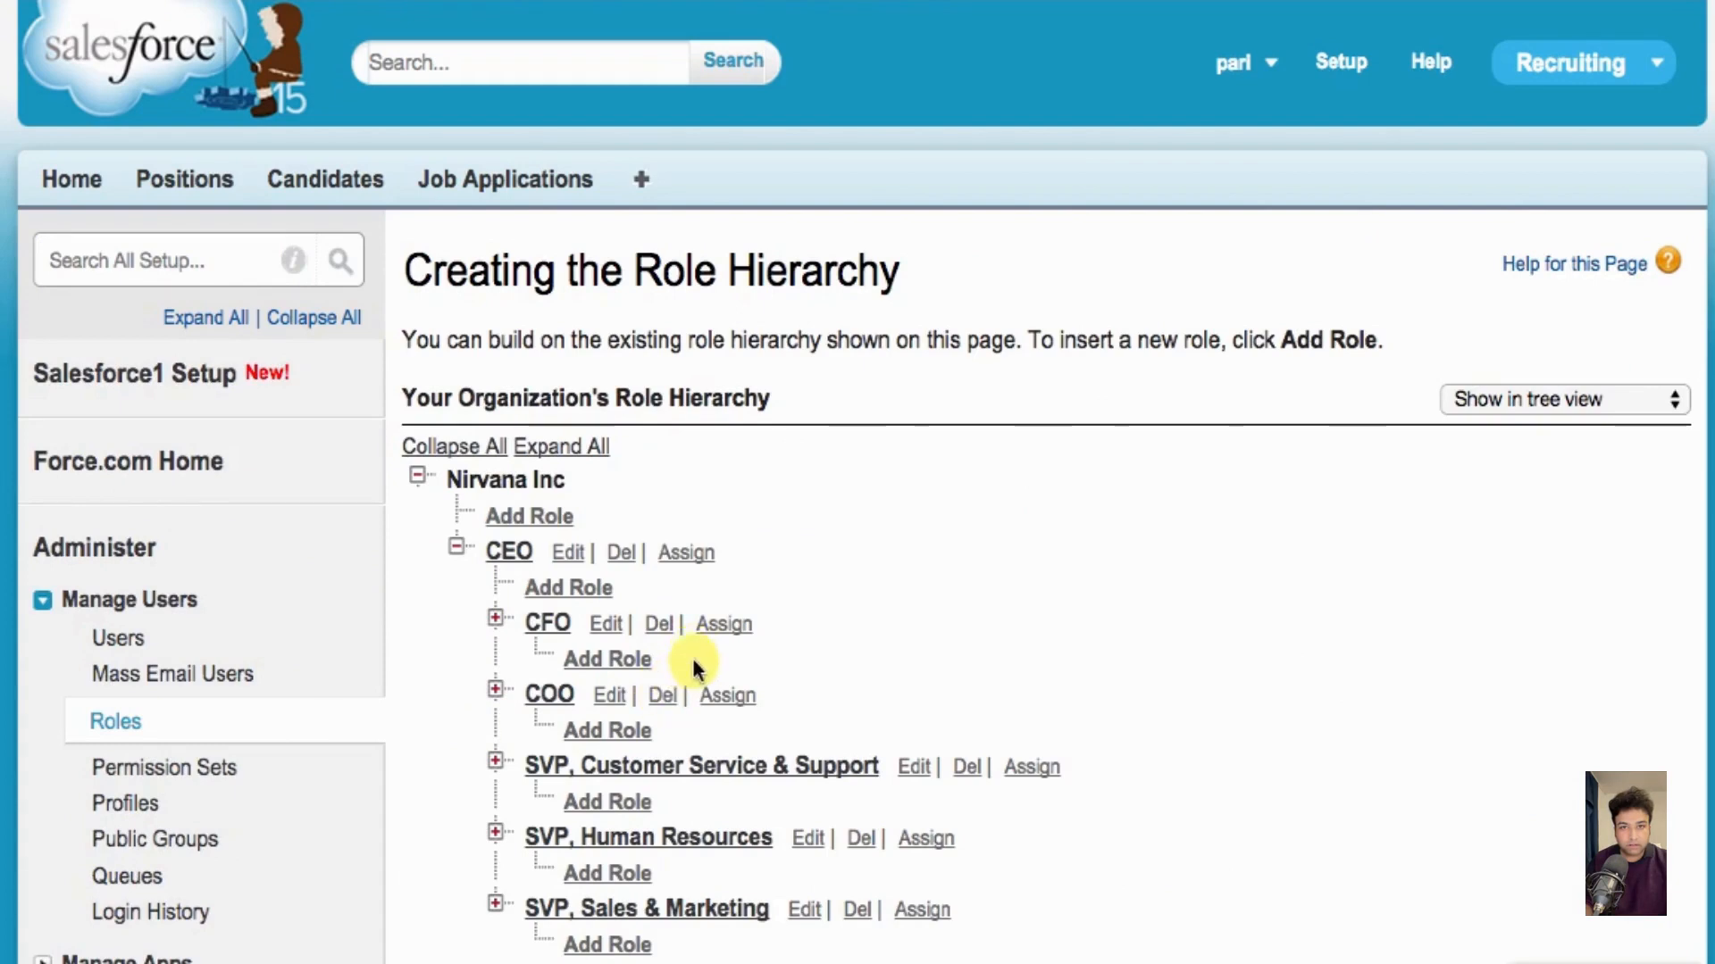
# Step: Move a user from Available Users into the CEO role's assigned users and save
pyautogui.click(682, 556)
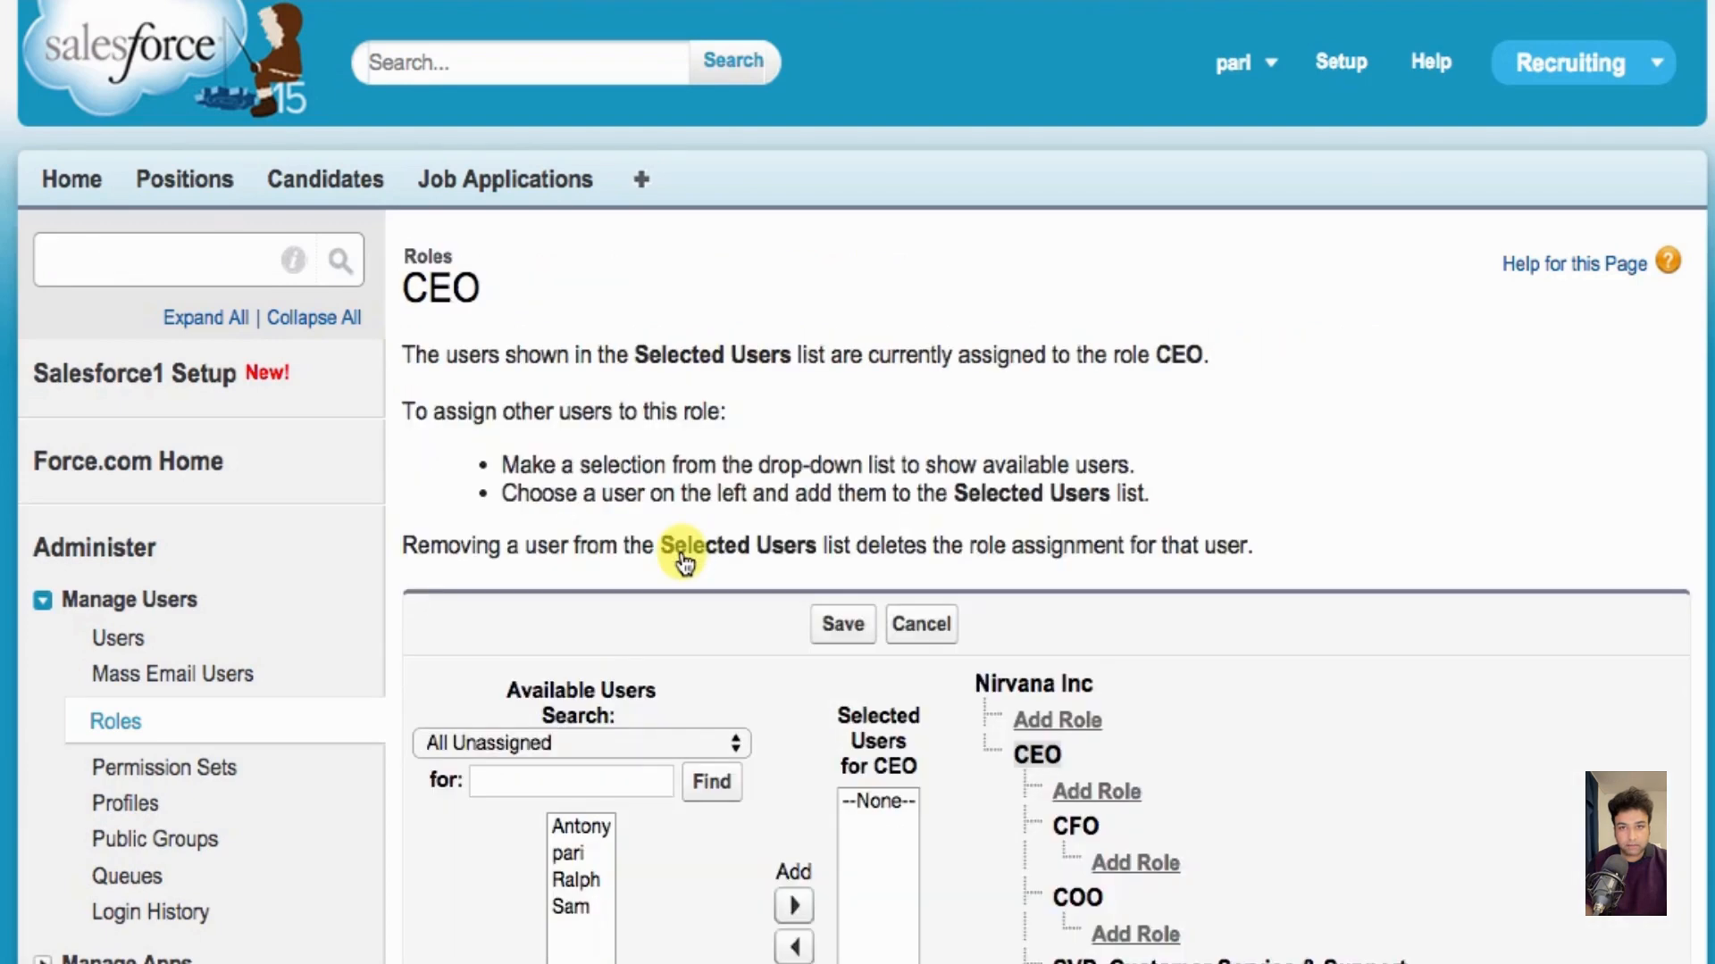
pyautogui.scroll(-2, 680, 562)
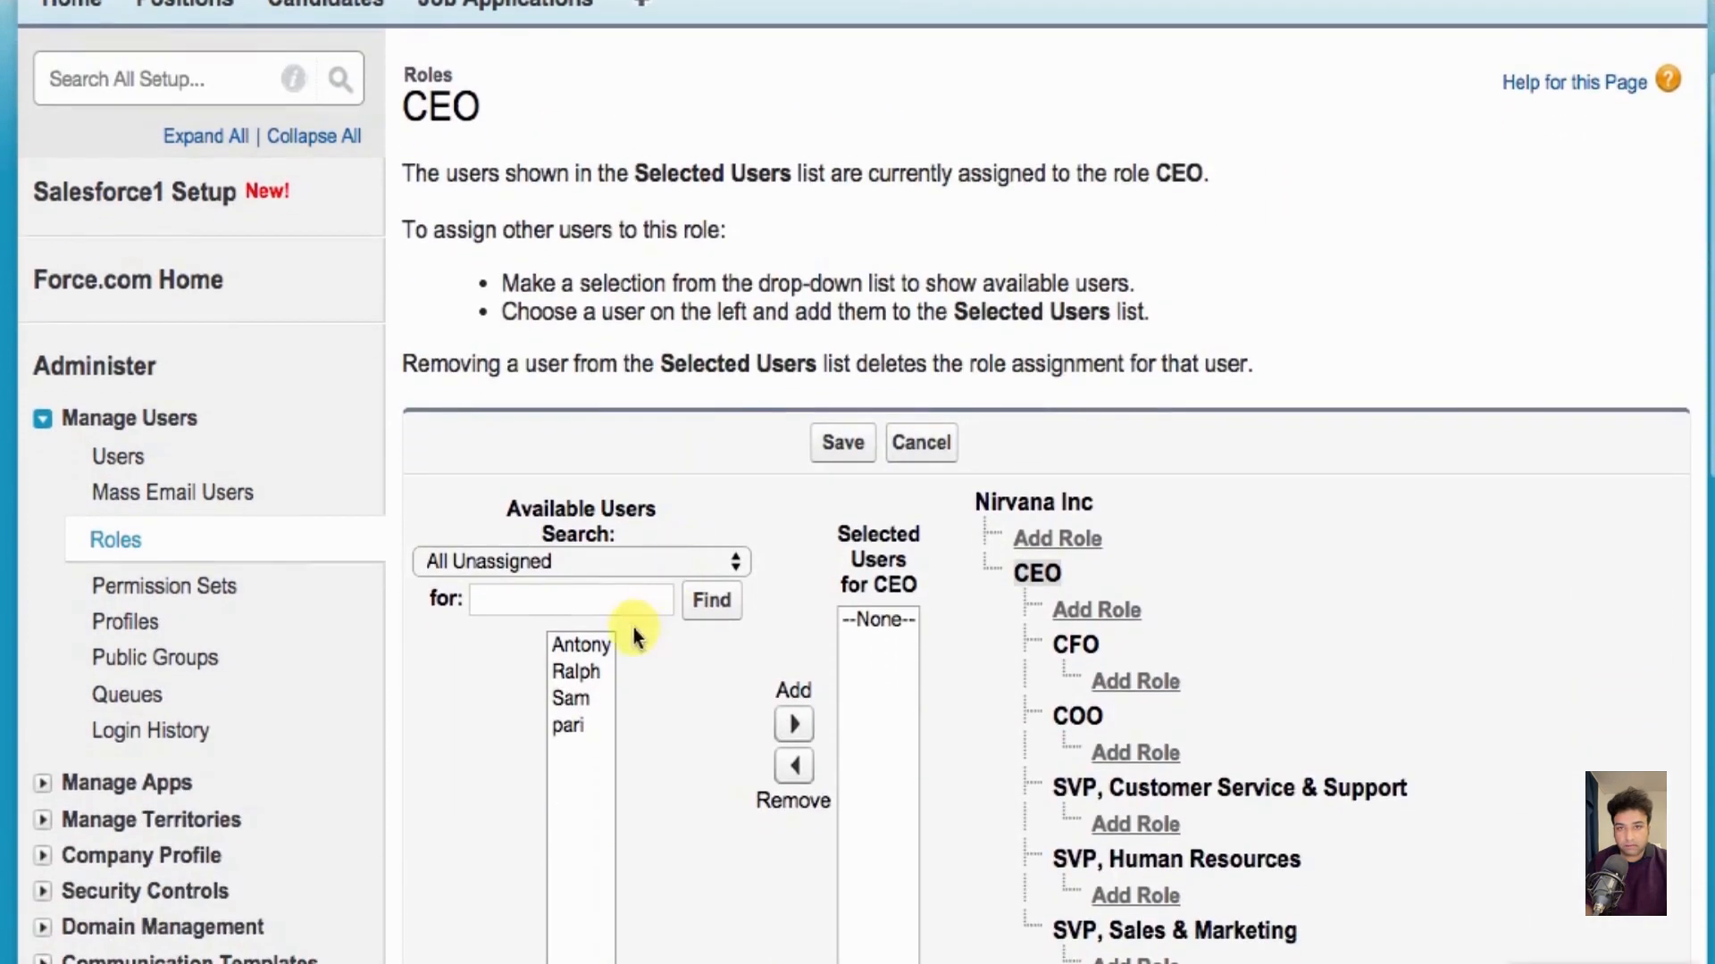
pyautogui.click(585, 644)
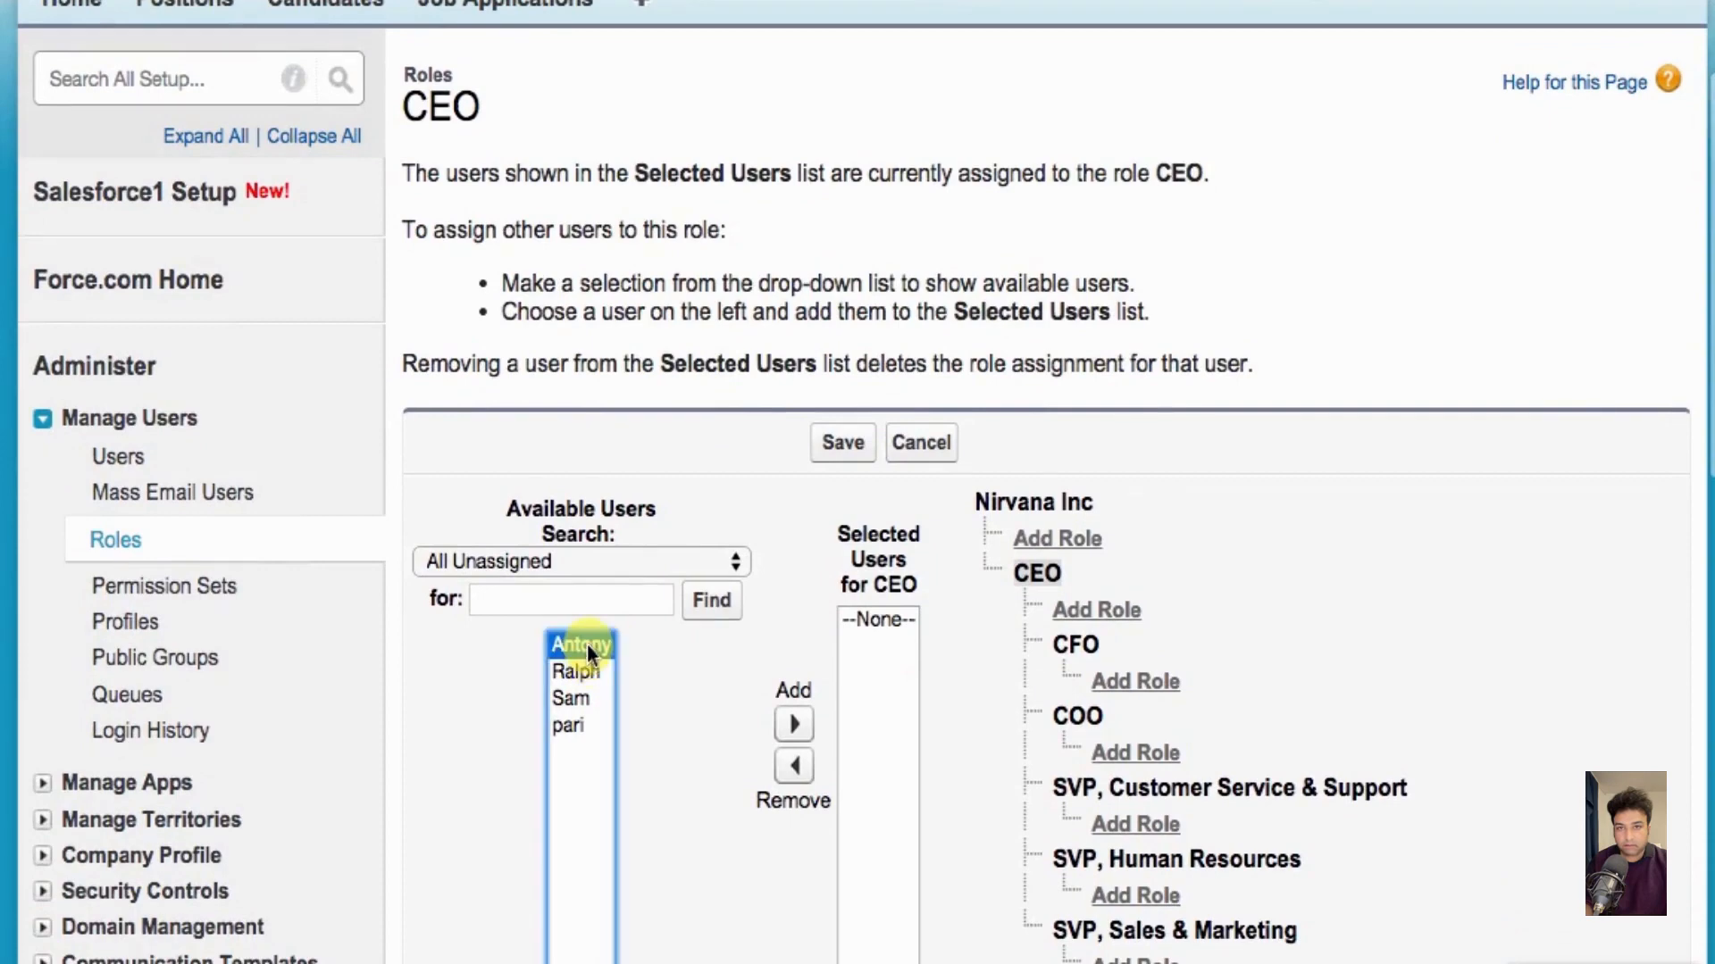
pyautogui.click(796, 724)
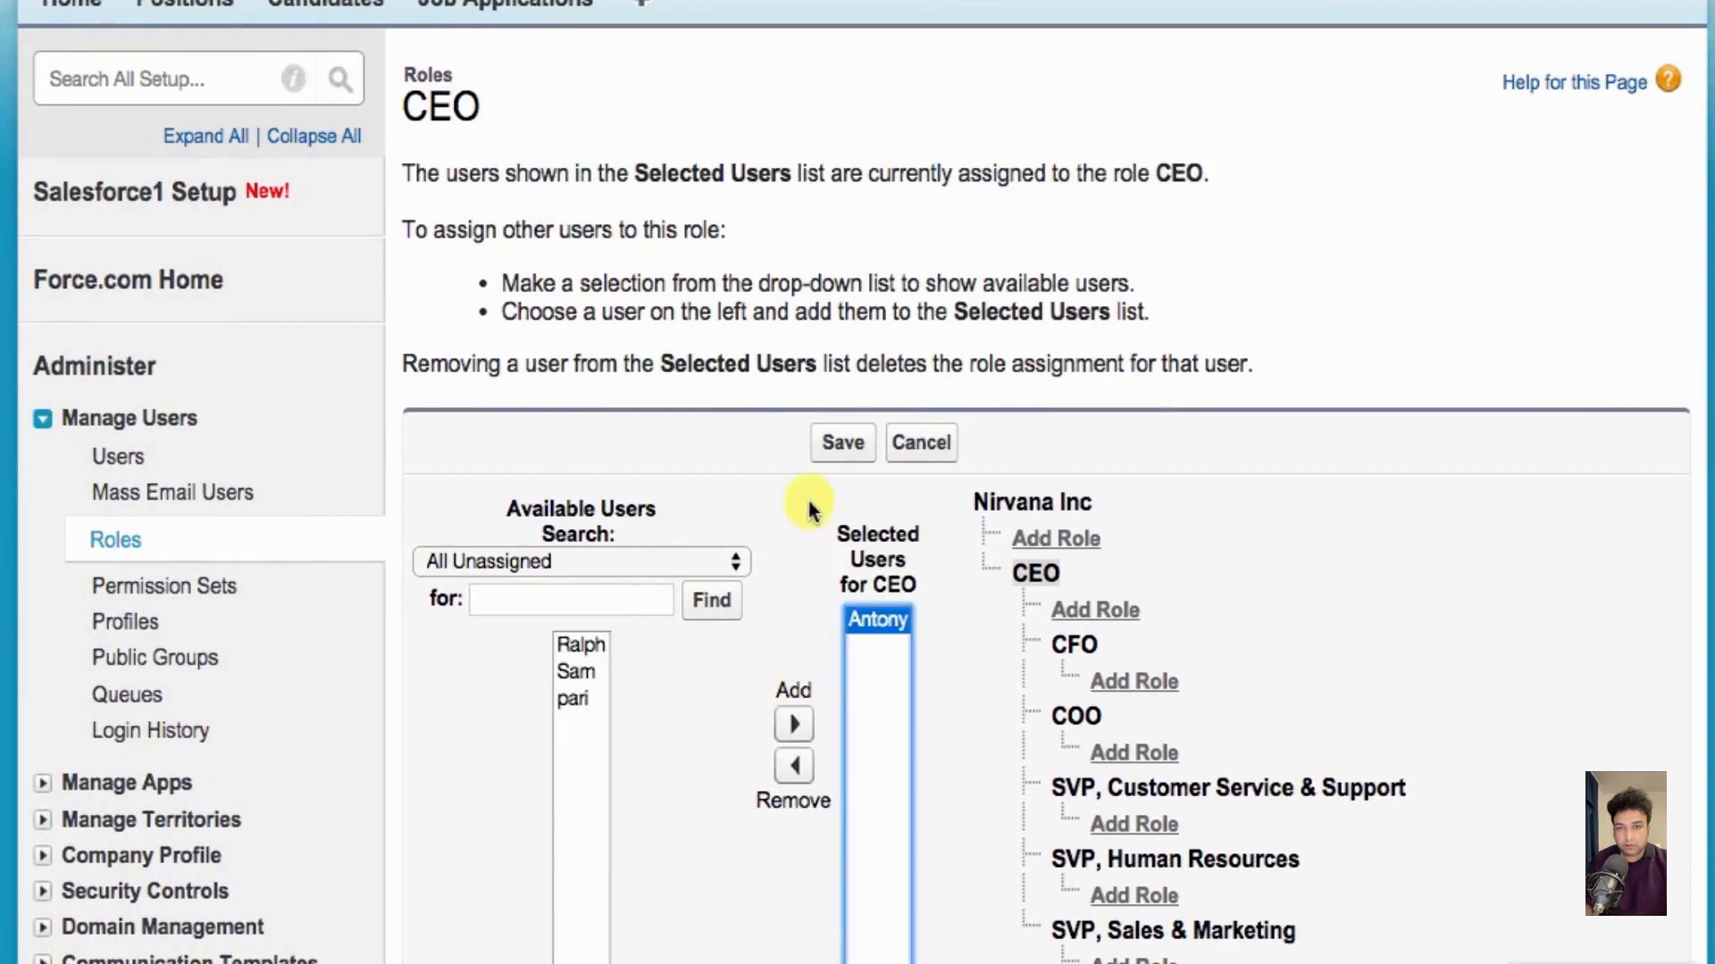
pyautogui.click(829, 451)
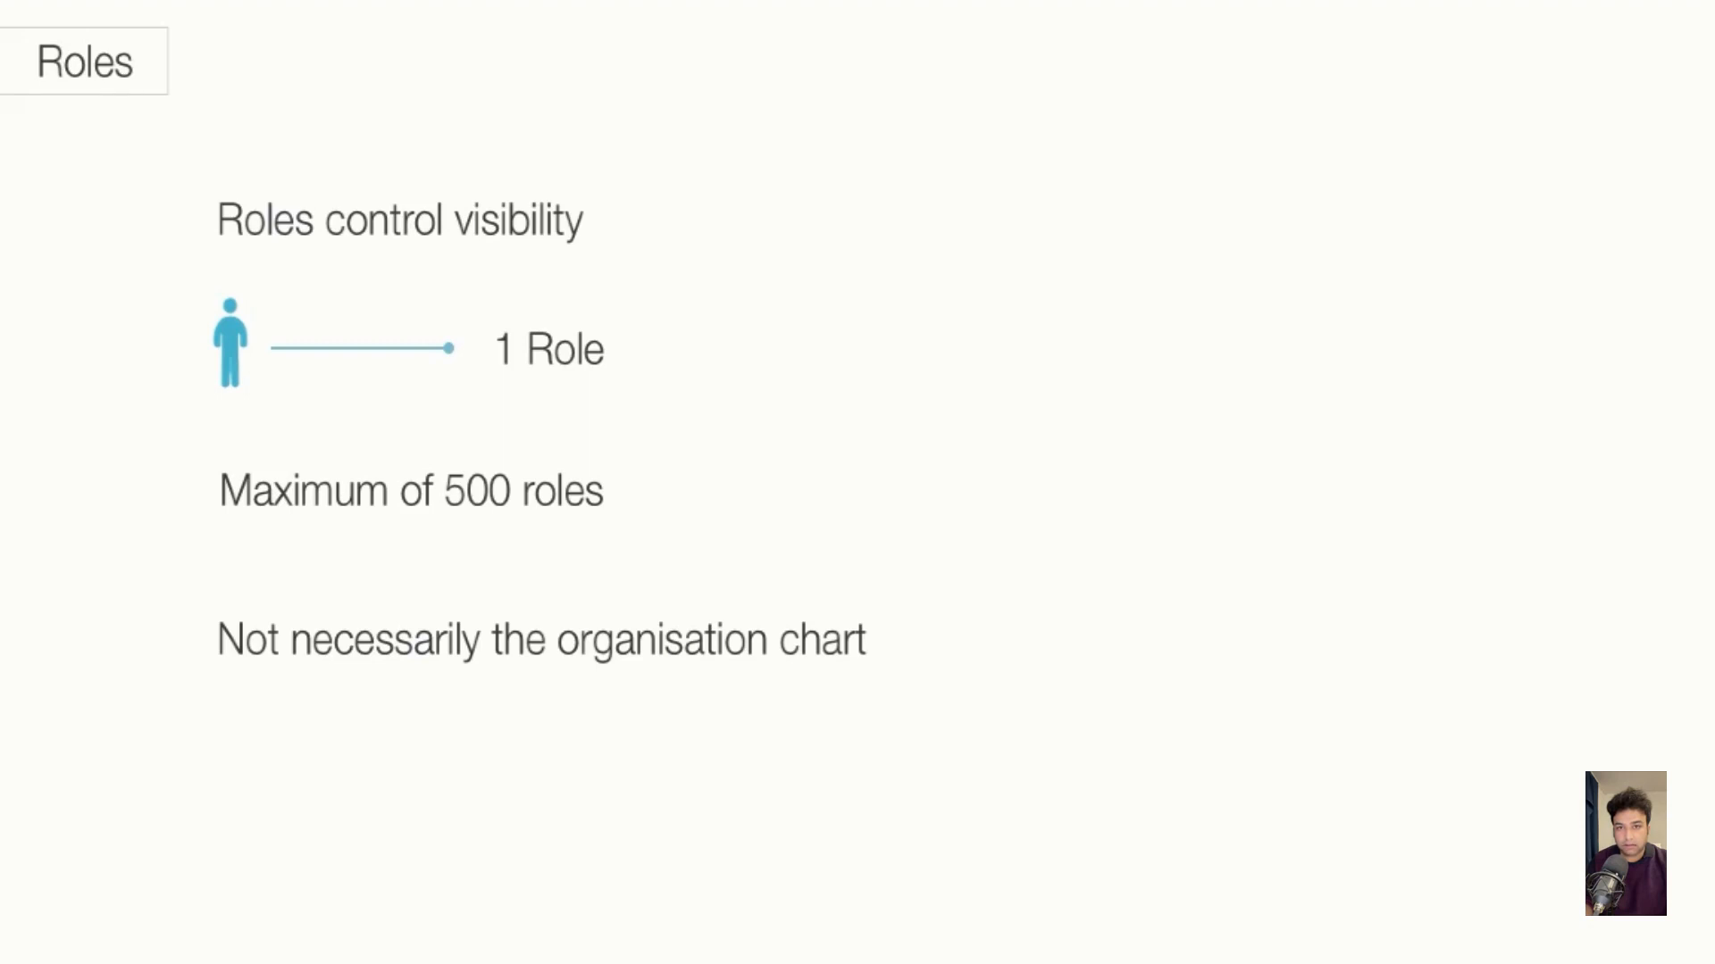
# Step: Advance the Roles slide to the bullet on inheriting privileges over subordinates' data
pyautogui.press('Right')
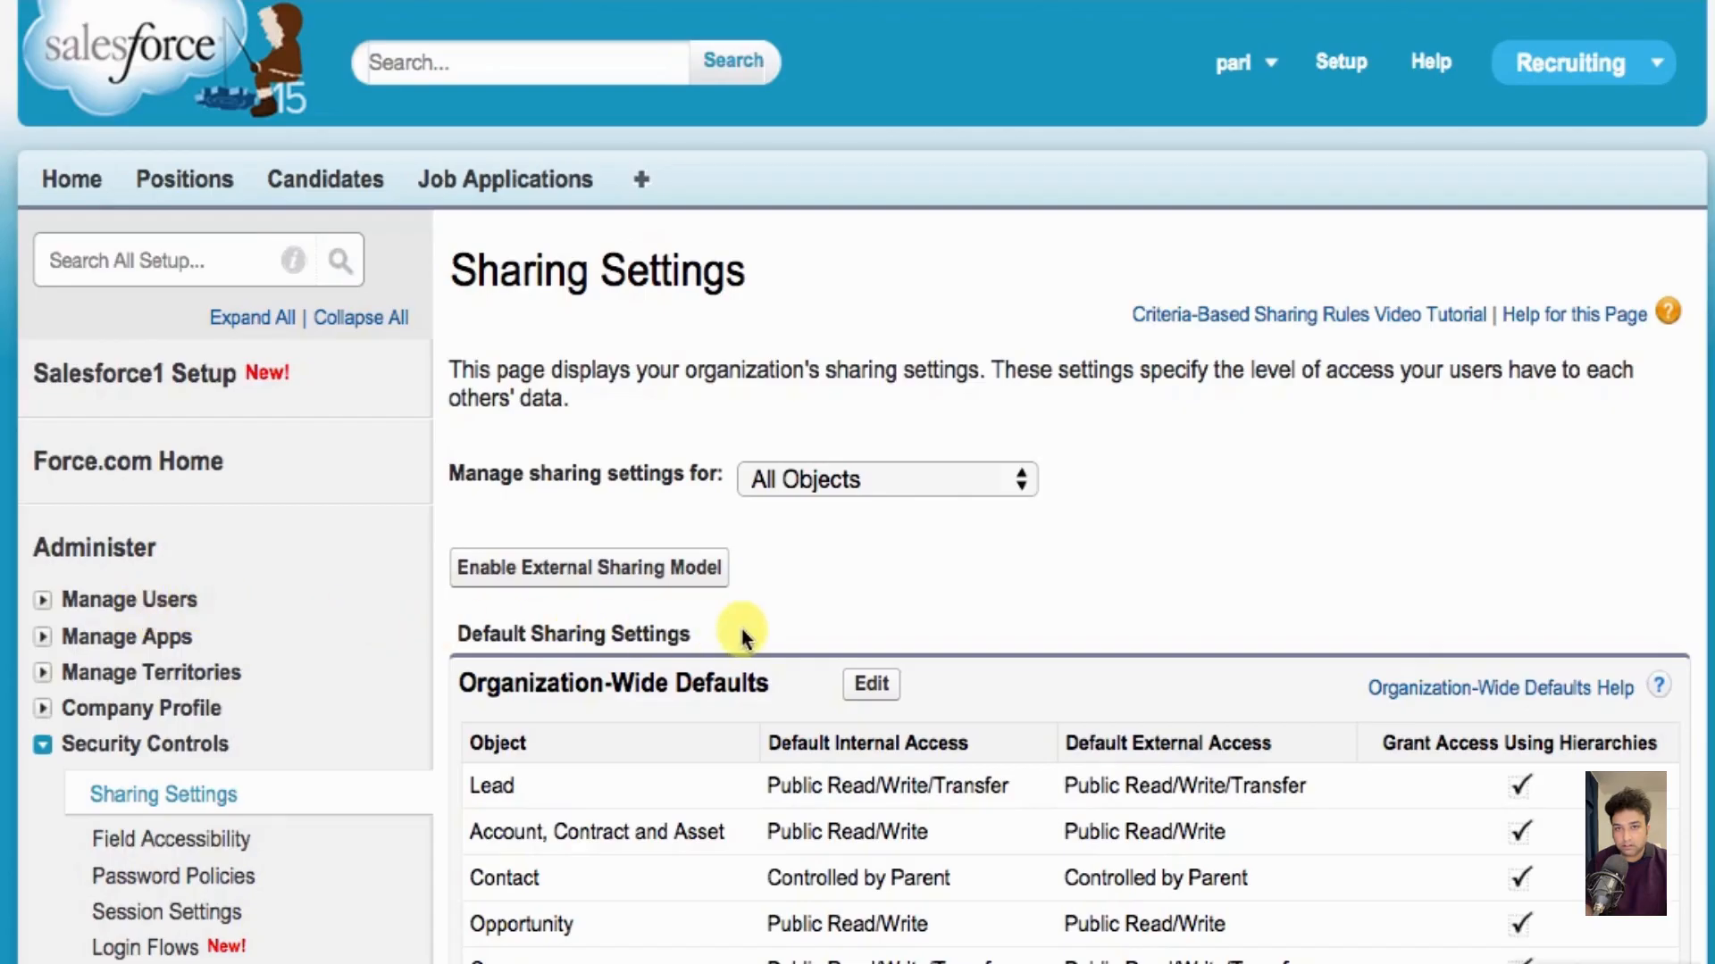
# Step: Uncheck Grant Access Using Hierarchies for Candidate and Job Application in Organization-Wide Defaults
pyautogui.scroll(-5, 737, 630)
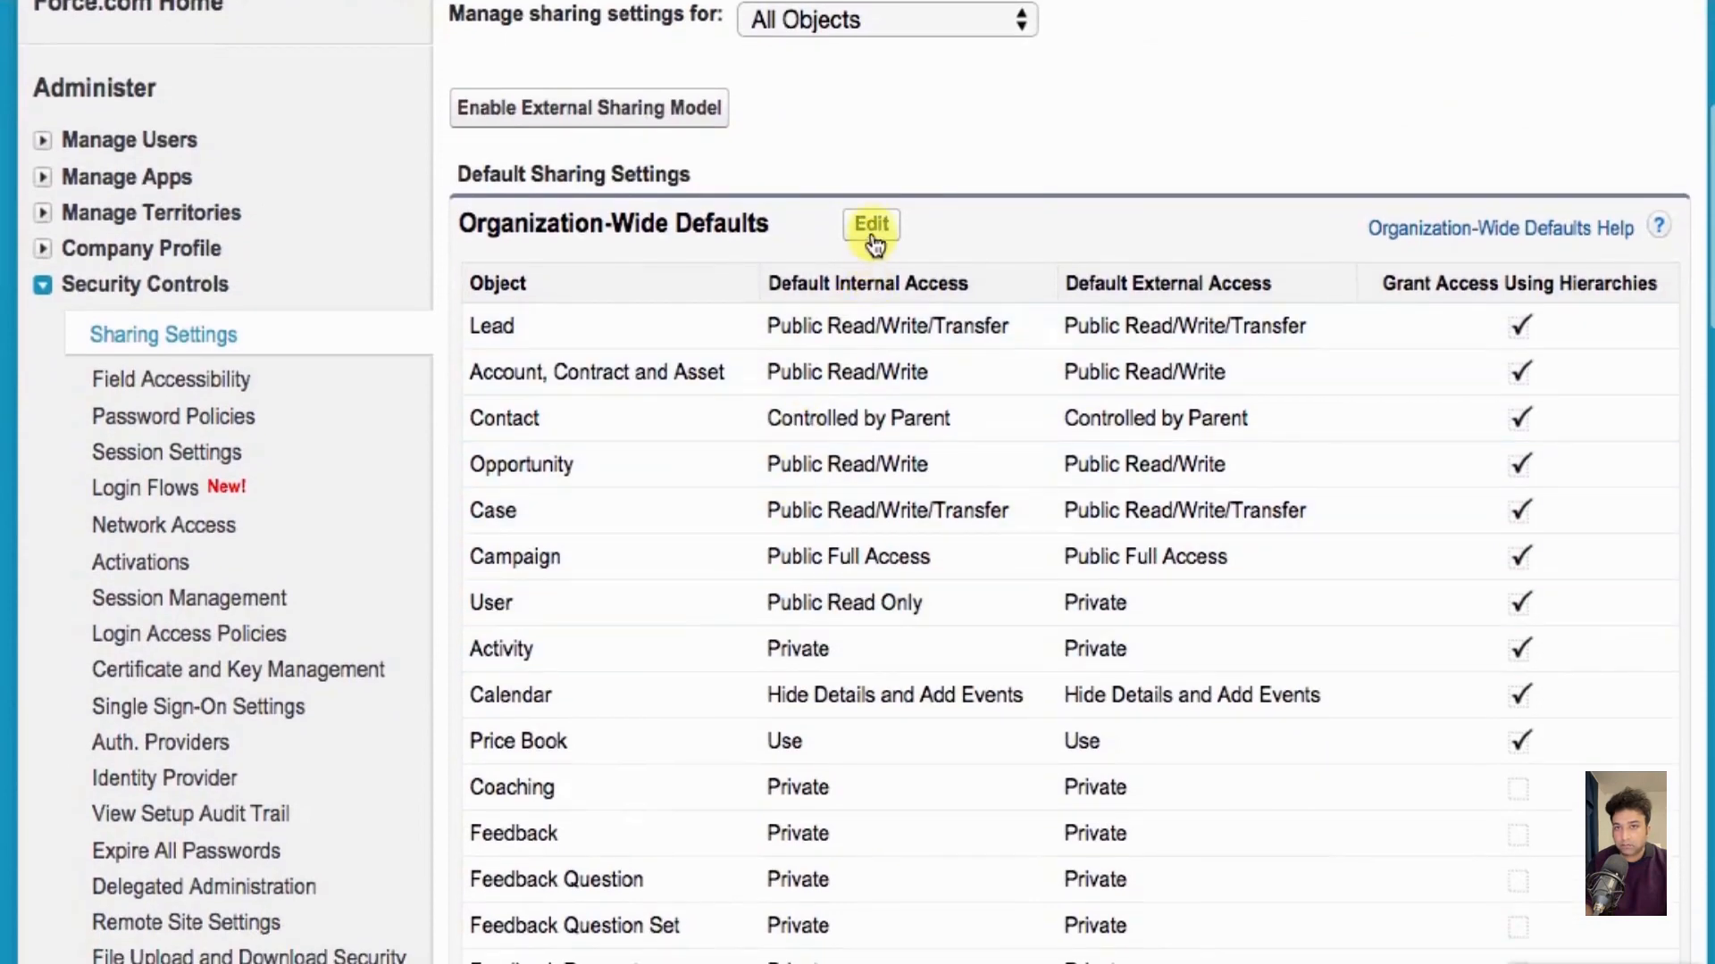
pyautogui.click(873, 239)
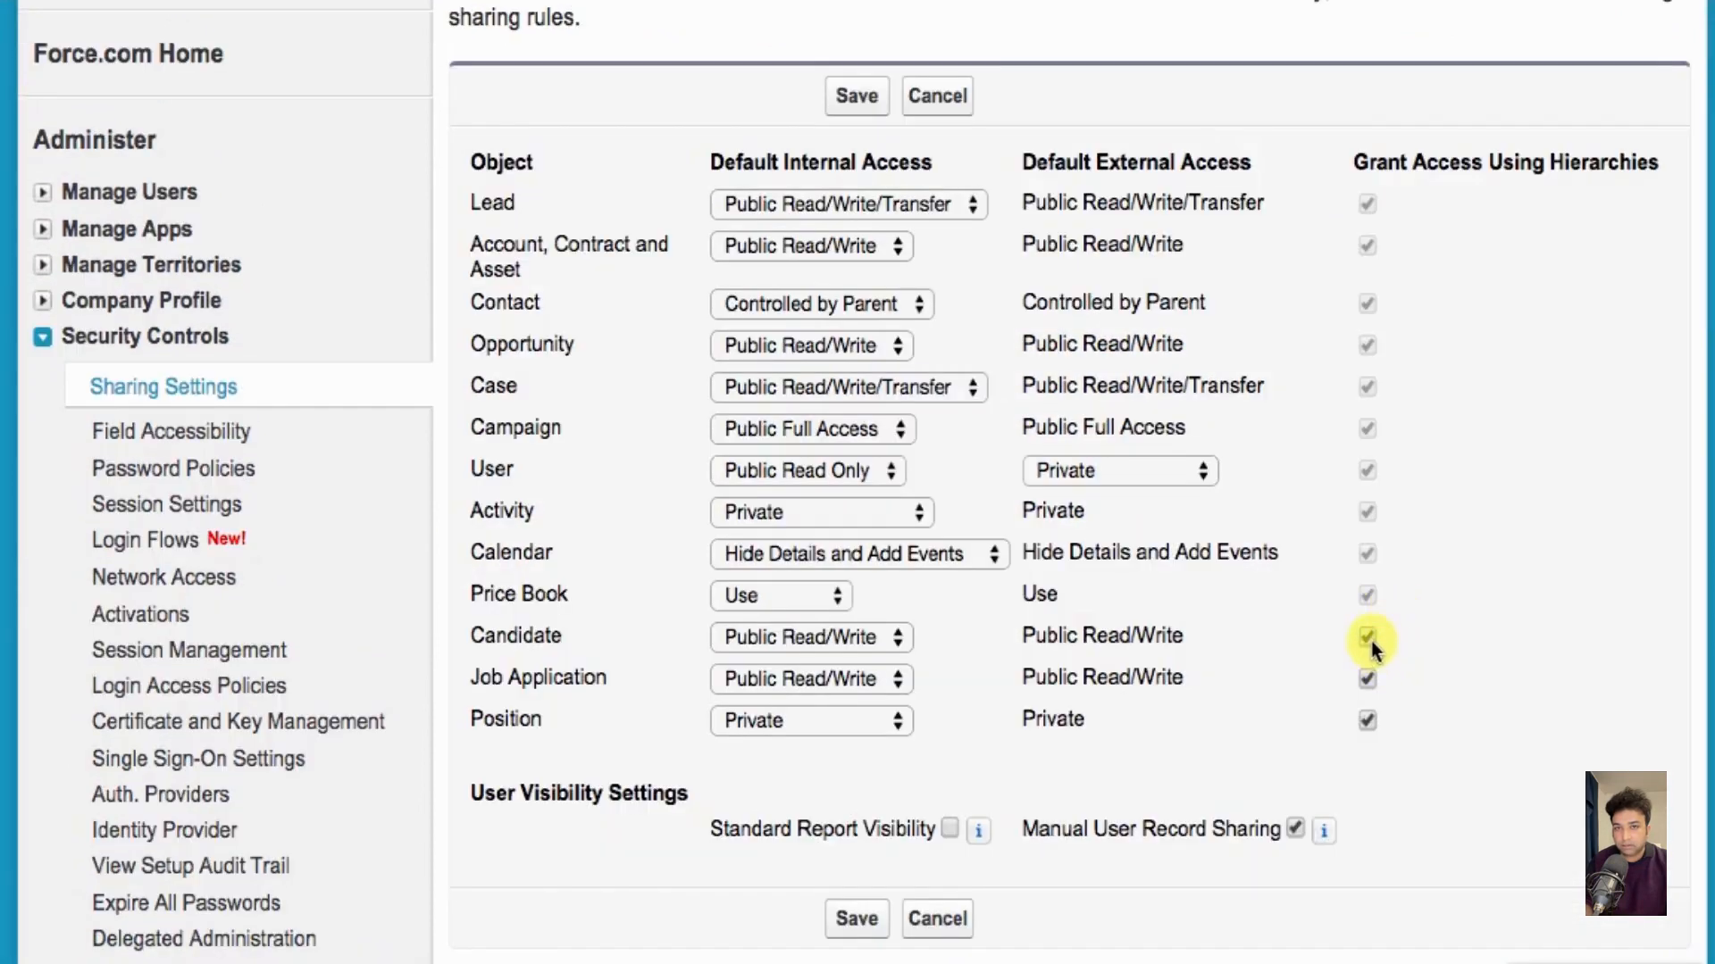
pyautogui.click(1367, 636)
pyautogui.click(1367, 679)
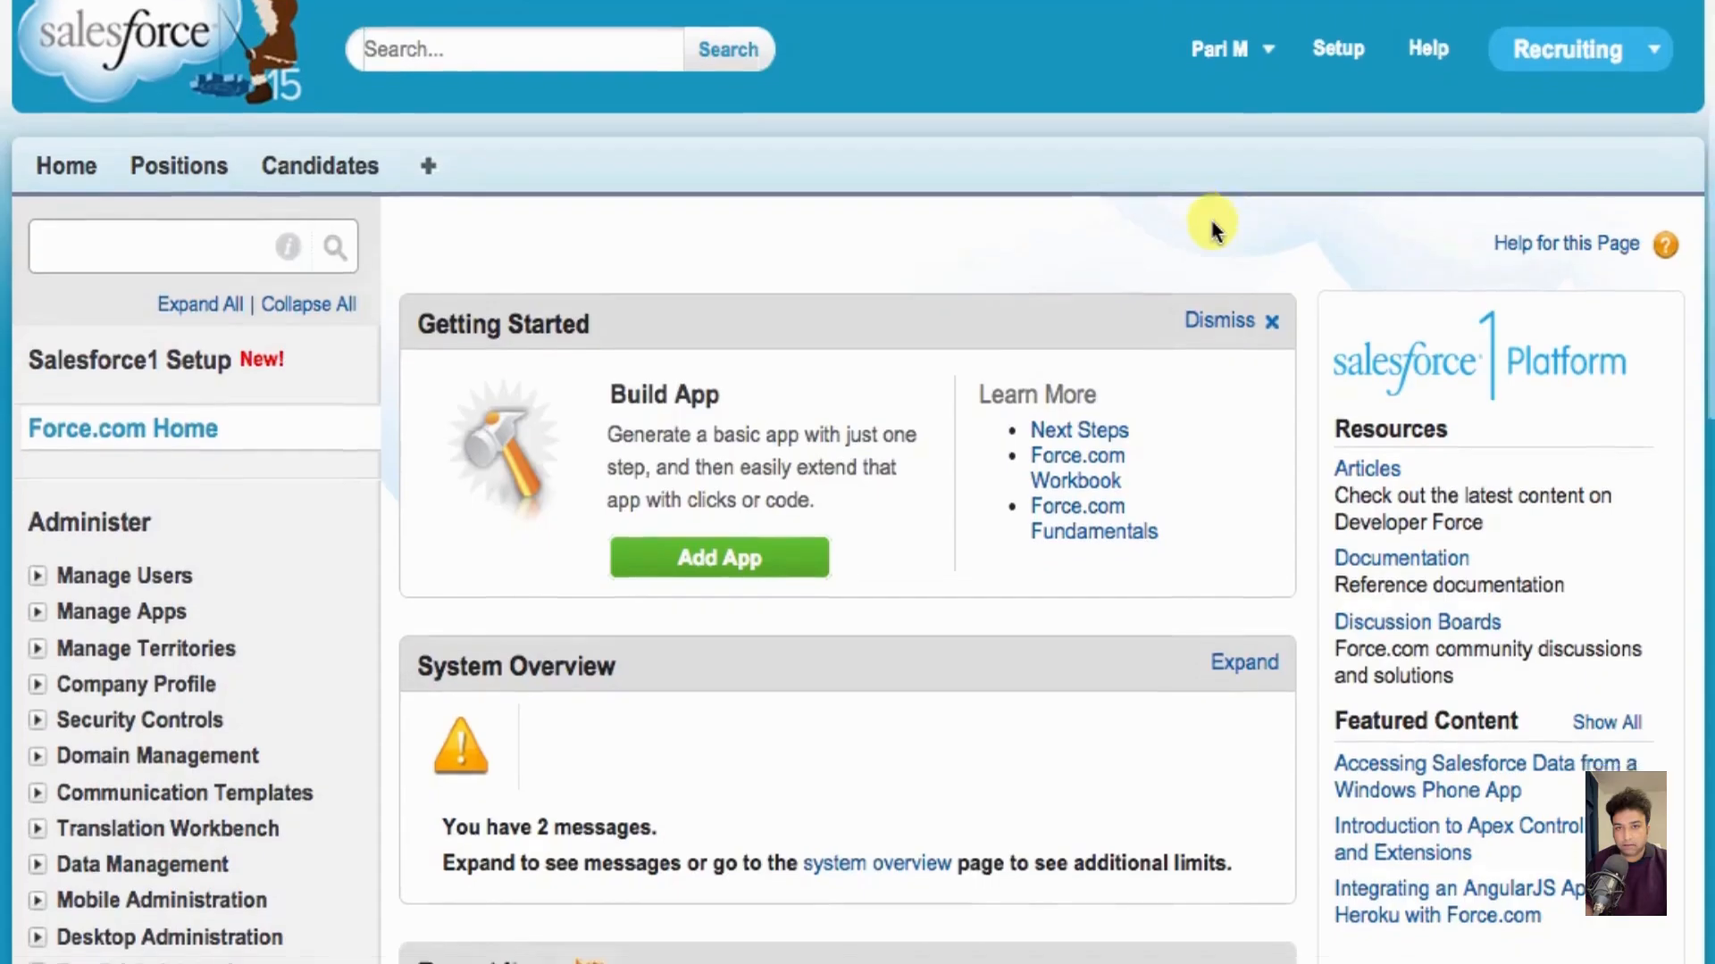
# Step: Open the Debug Logs page under Setup > Logs
pyautogui.scroll(-10, 1213, 231)
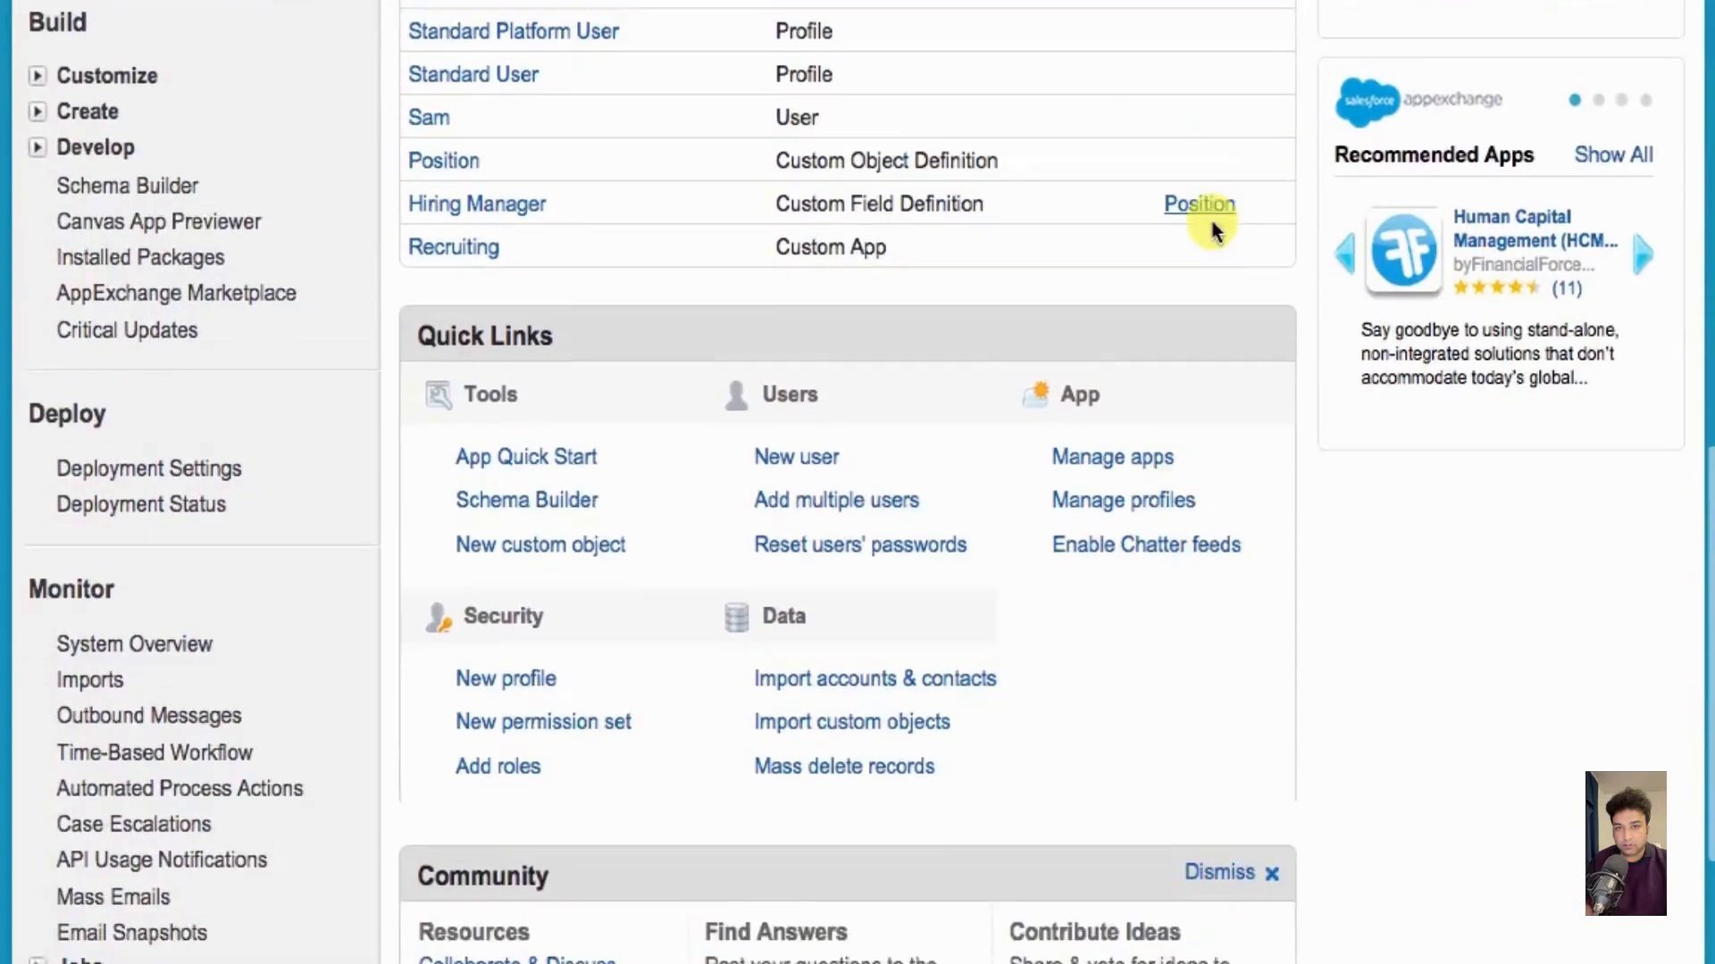
pyautogui.scroll(-3, 1213, 230)
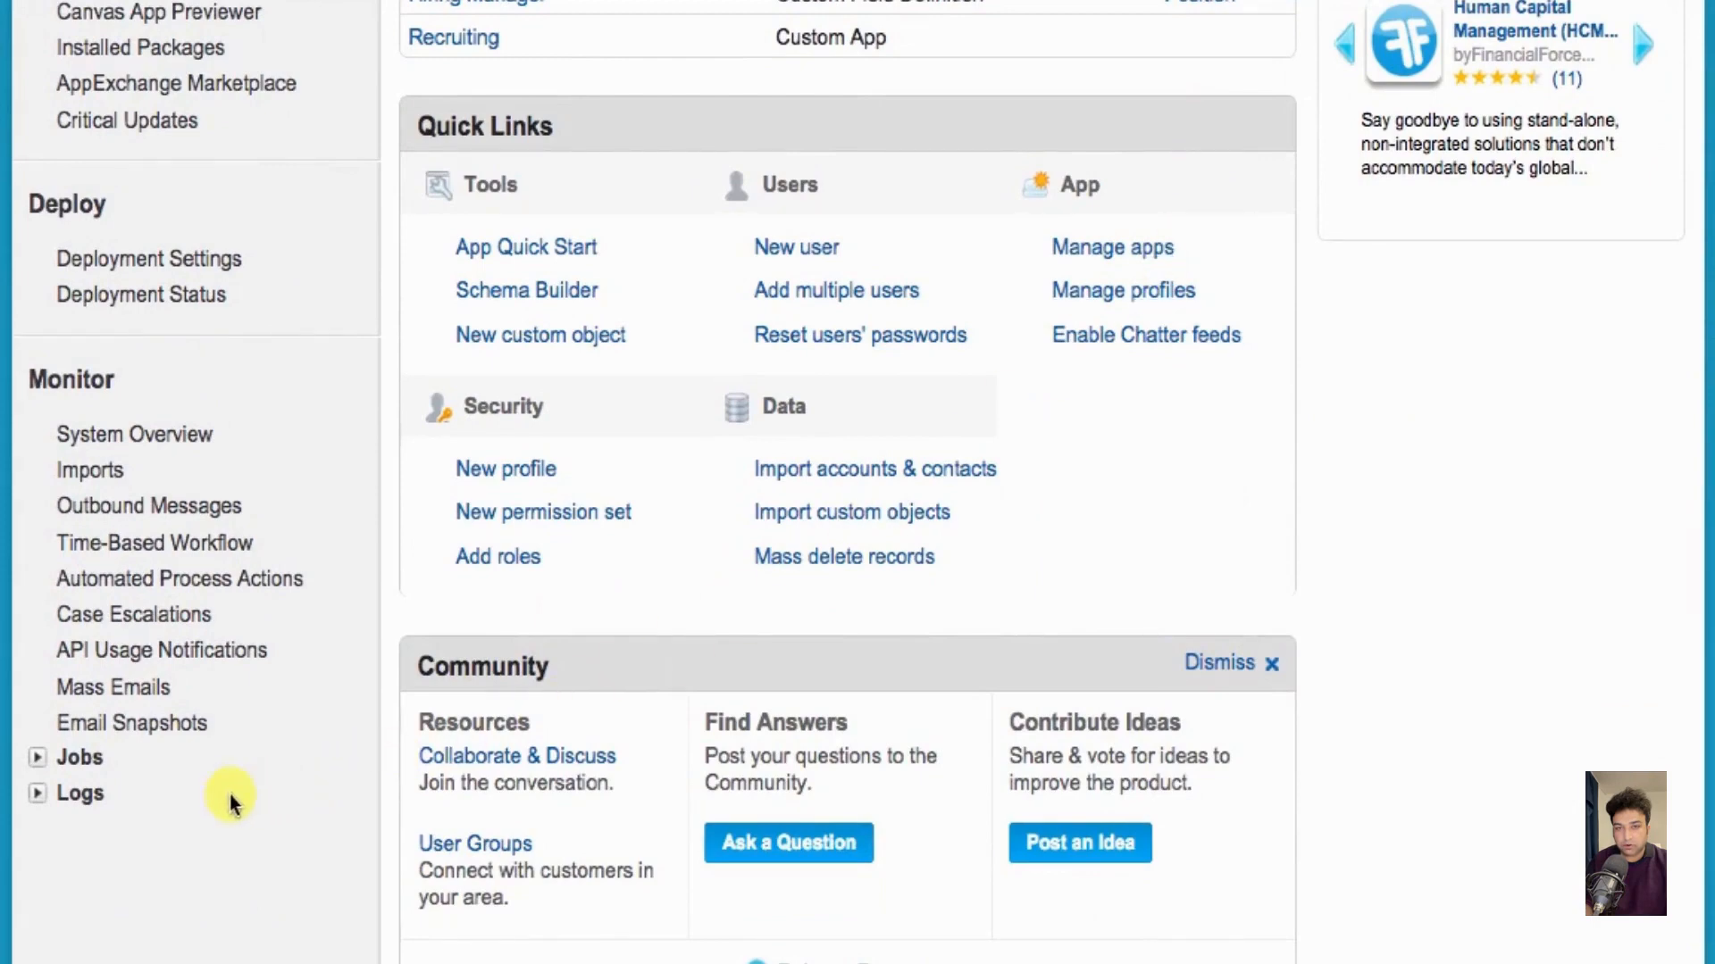
pyautogui.click(37, 793)
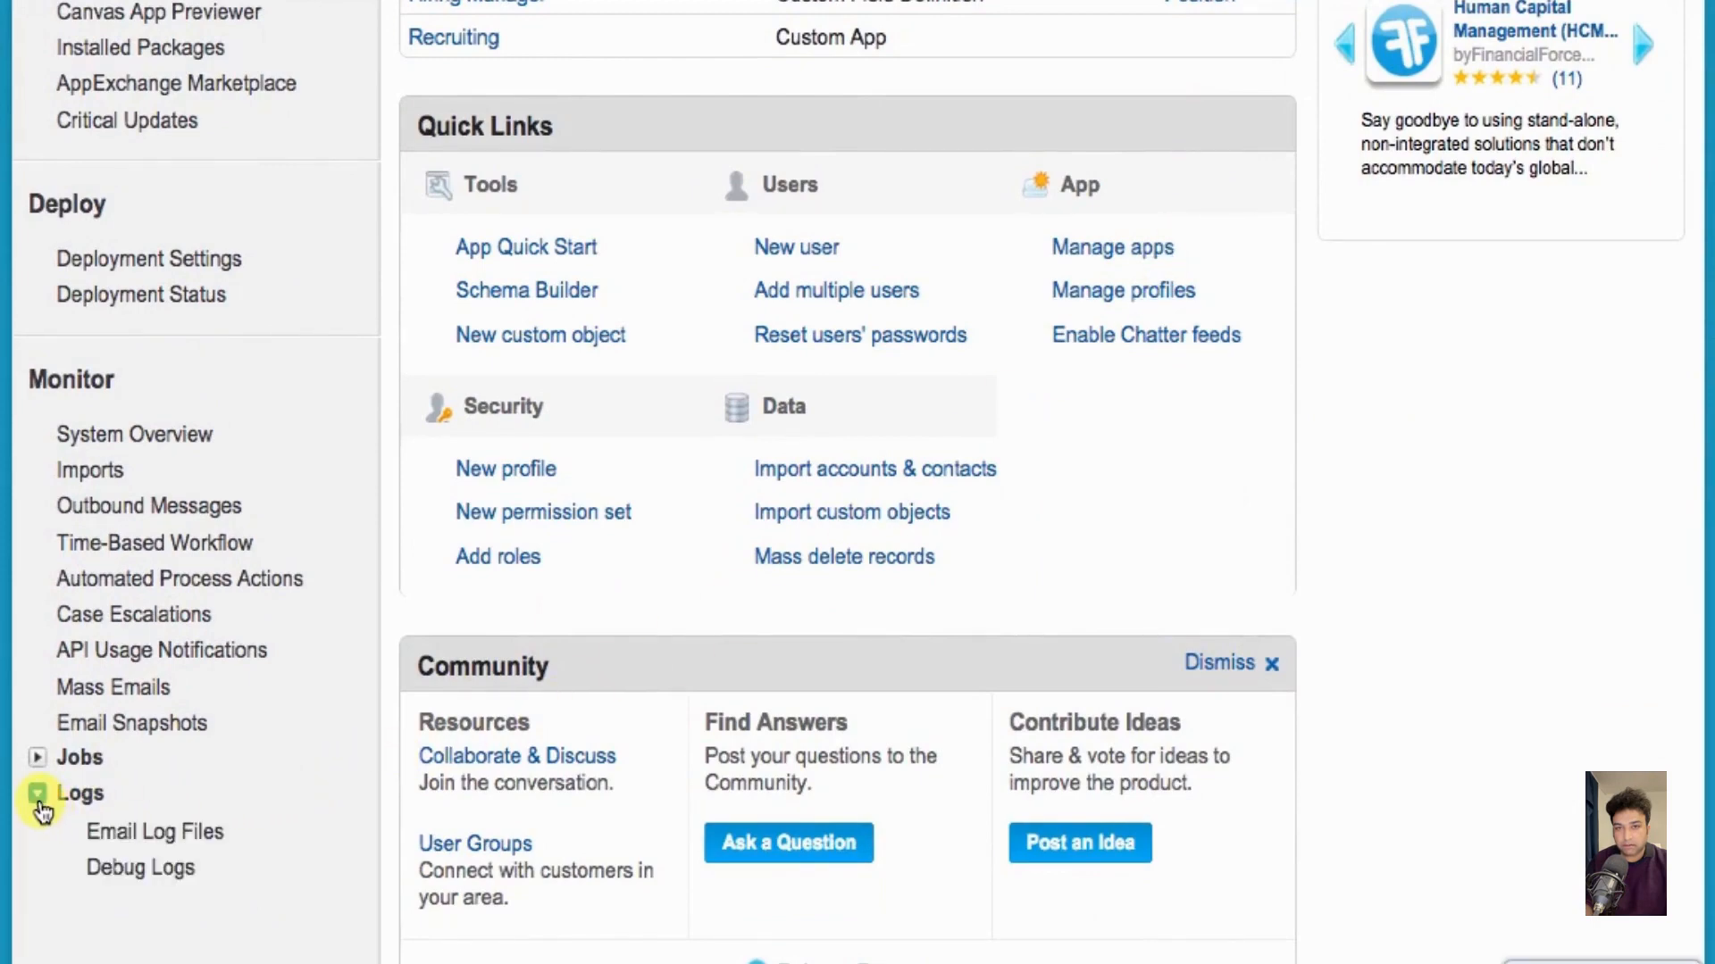
pyautogui.click(134, 865)
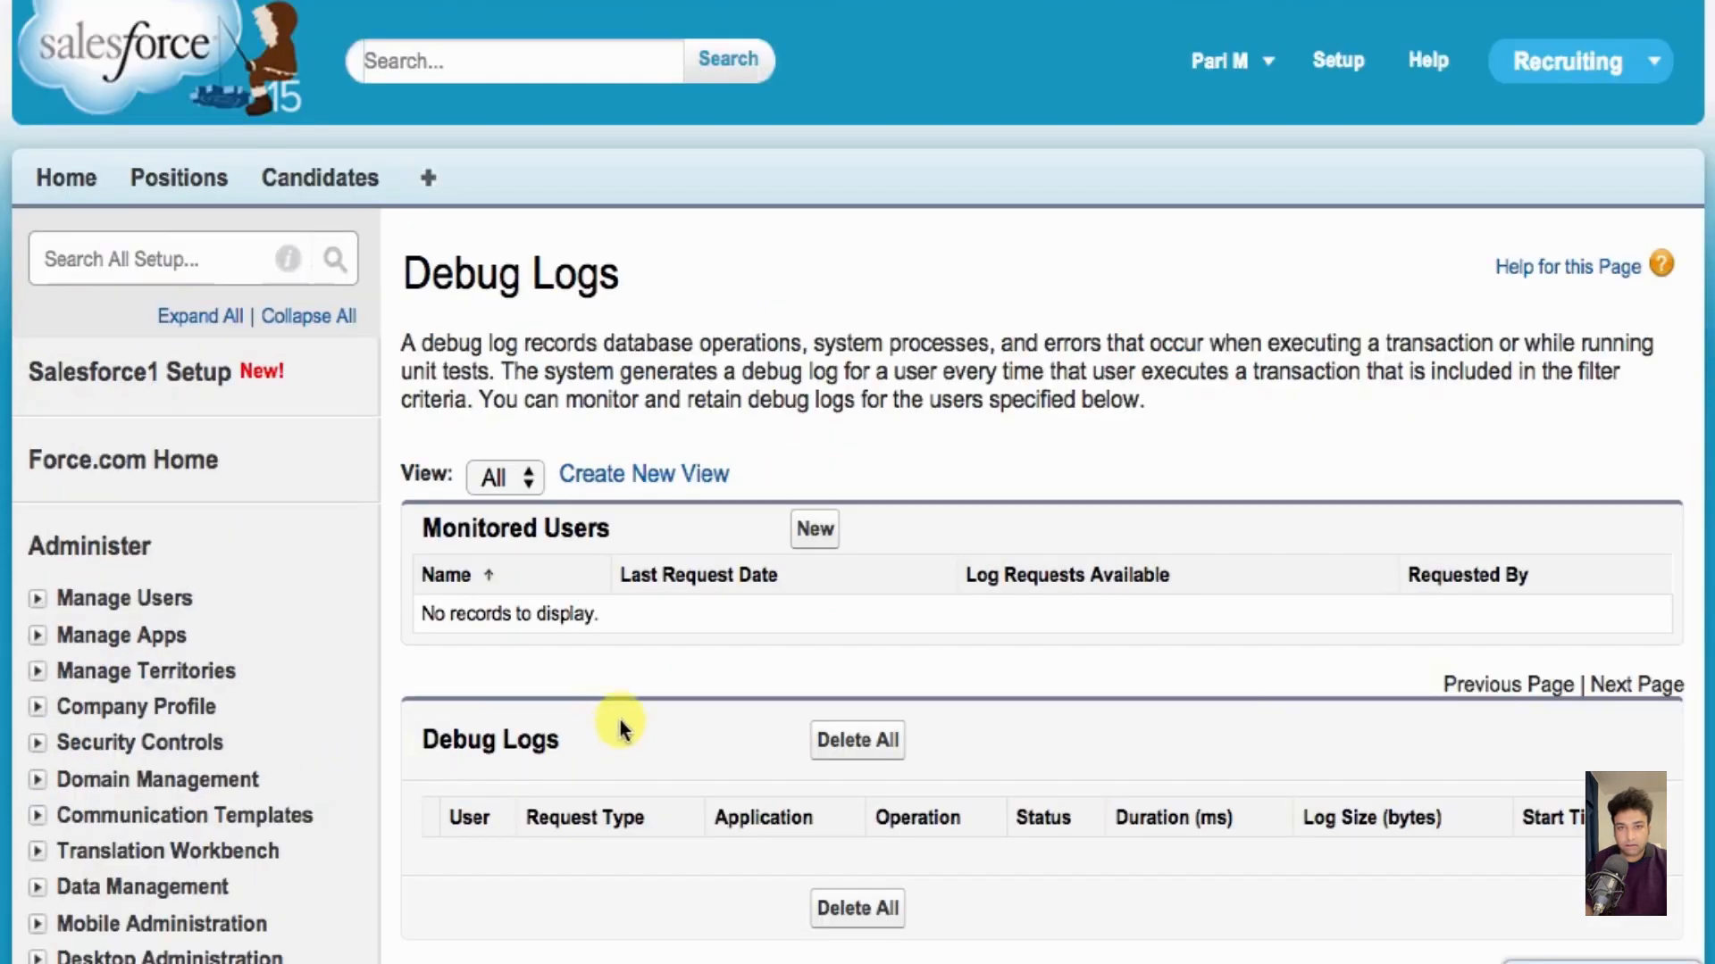
# Step: Add your own user, found through the user lookup, as a monitored debug log user
pyautogui.click(811, 531)
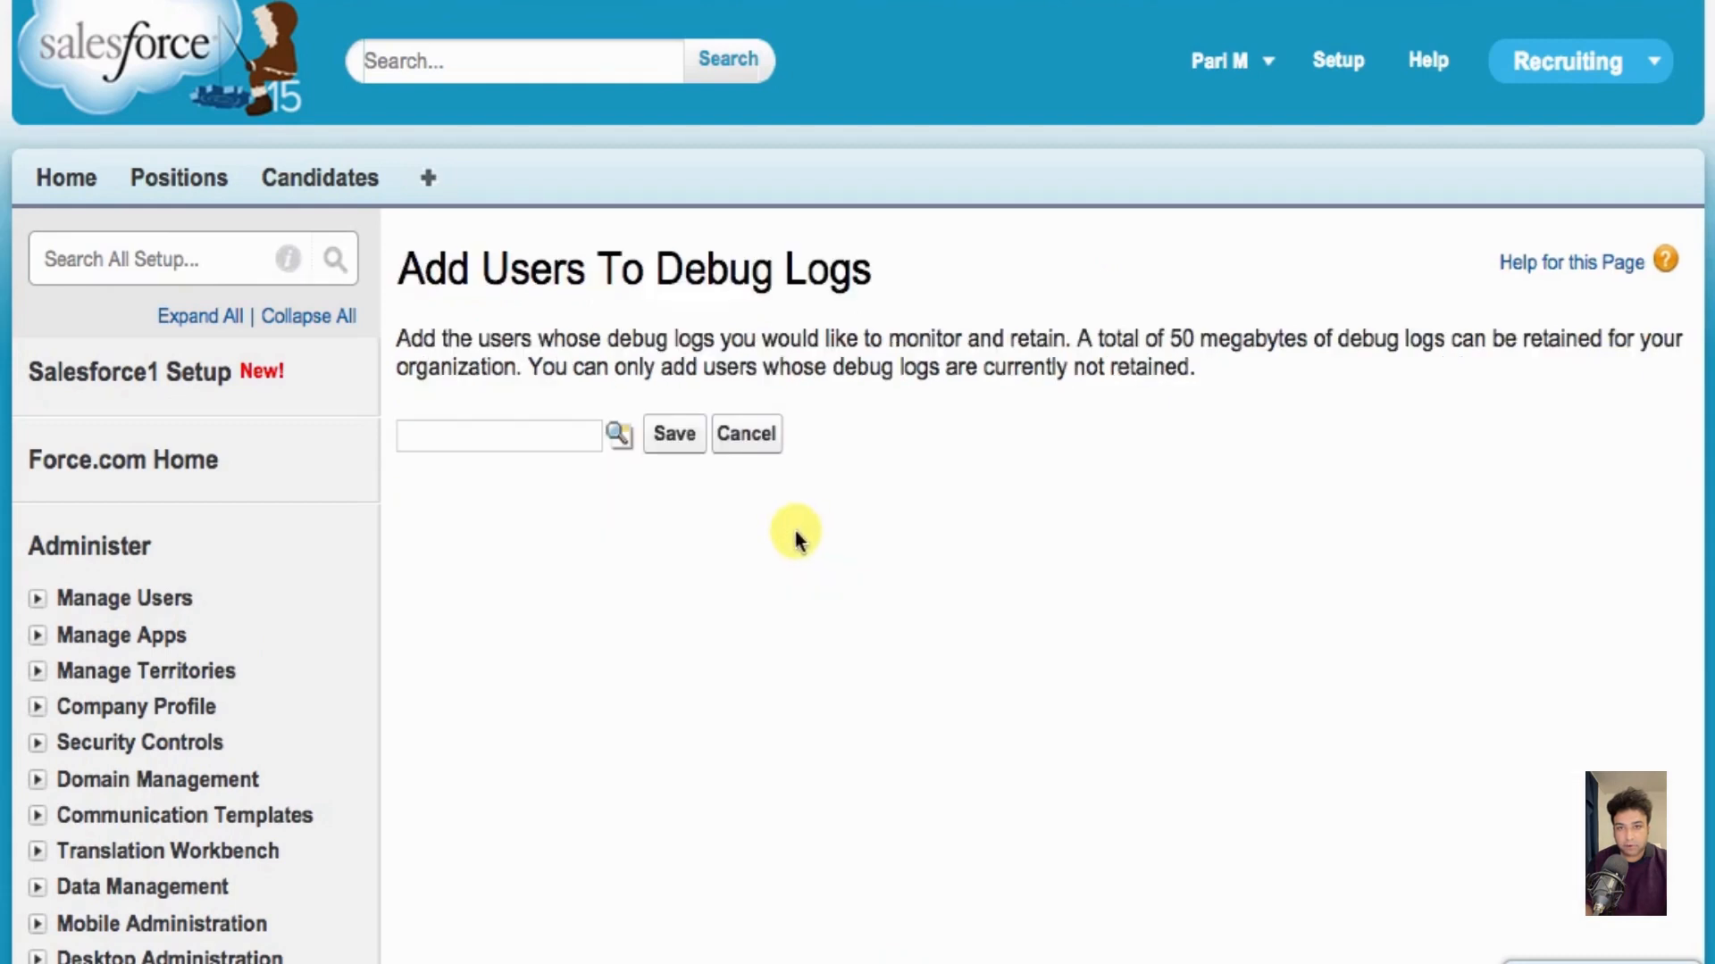
pyautogui.click(551, 435)
pyautogui.write('pa')
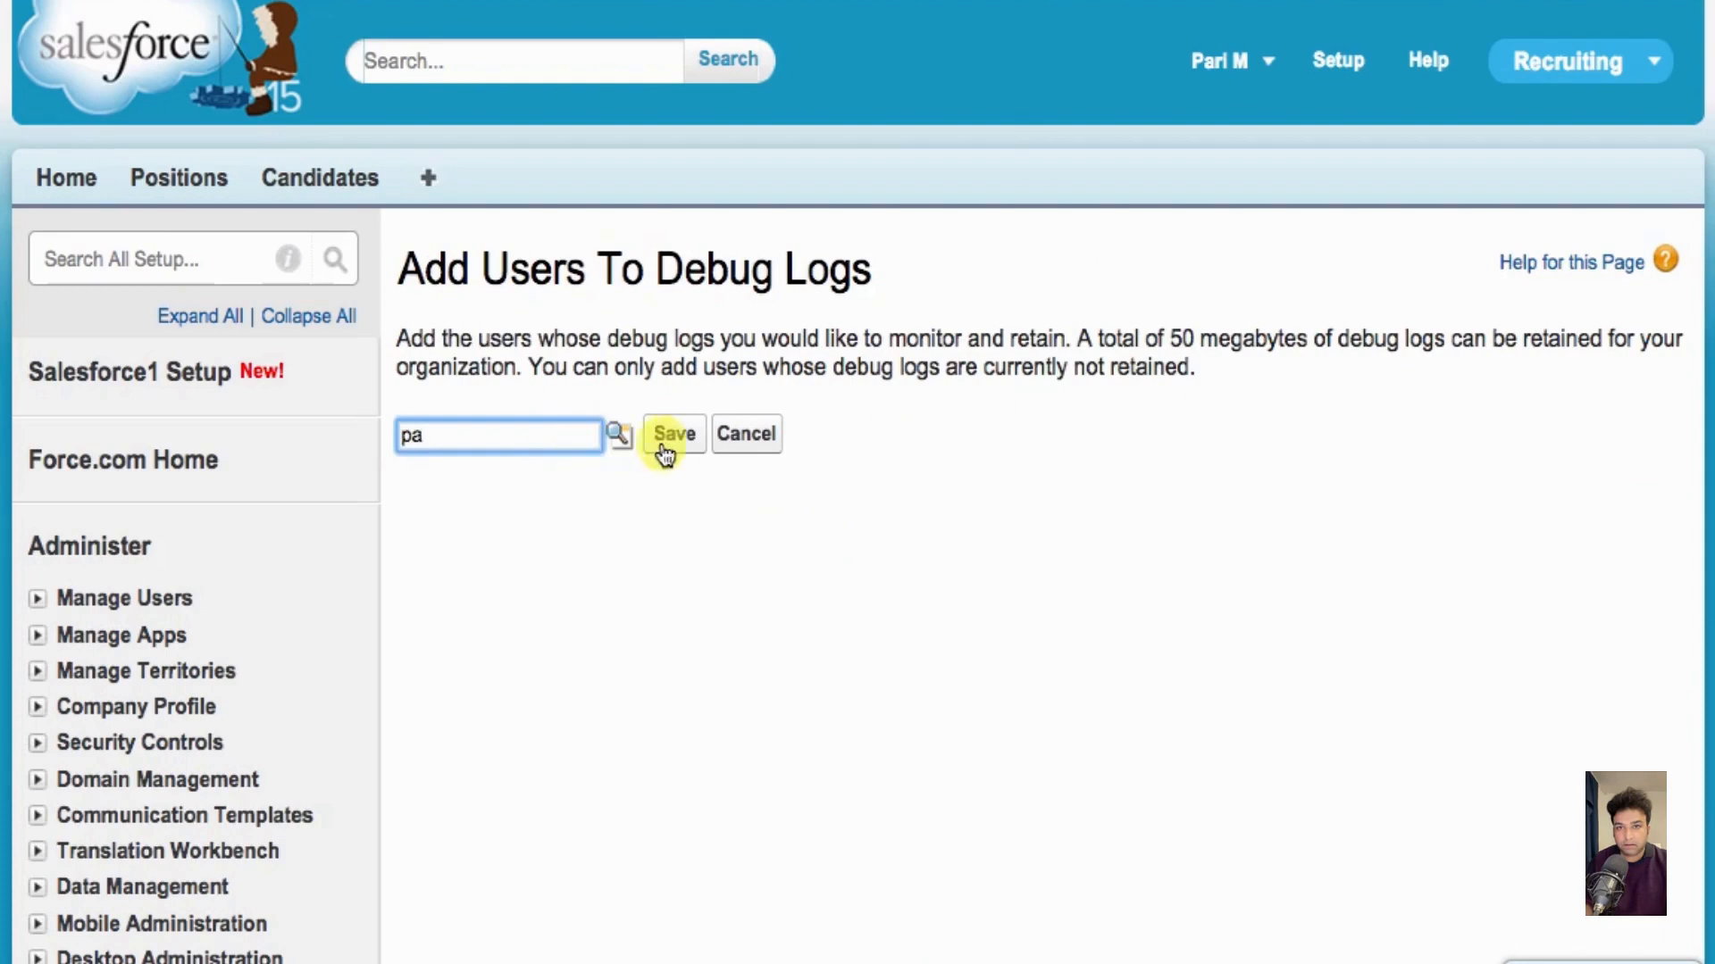
pyautogui.click(618, 434)
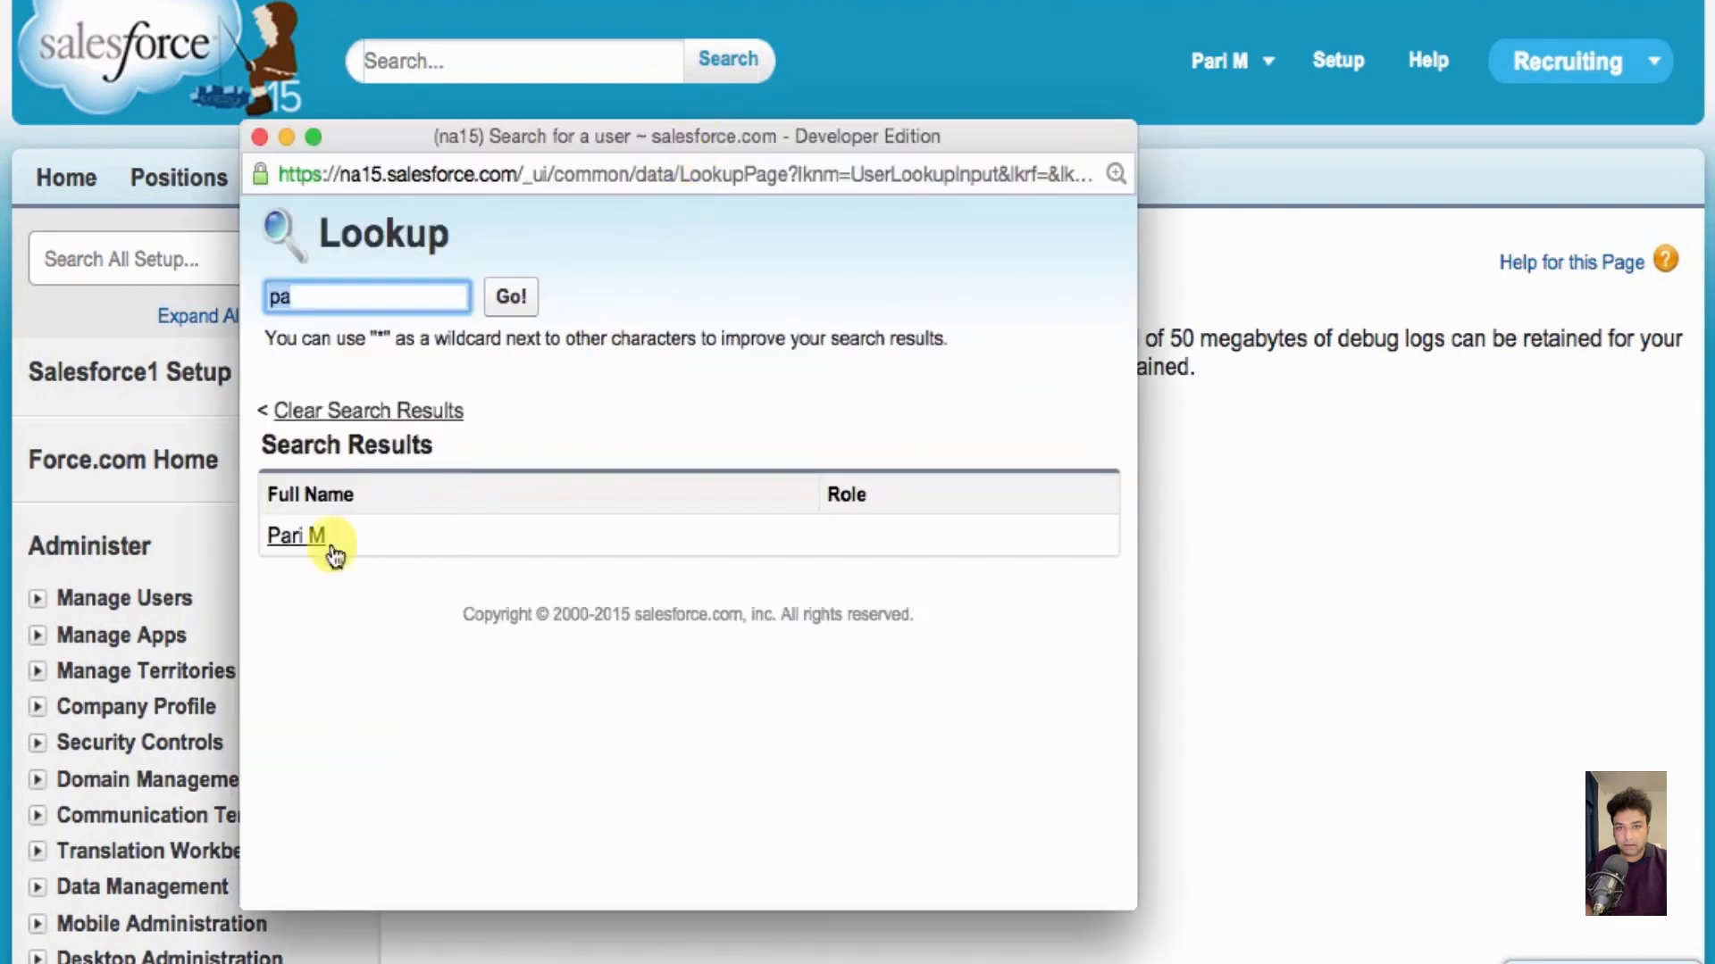
pyautogui.click(304, 539)
pyautogui.click(684, 444)
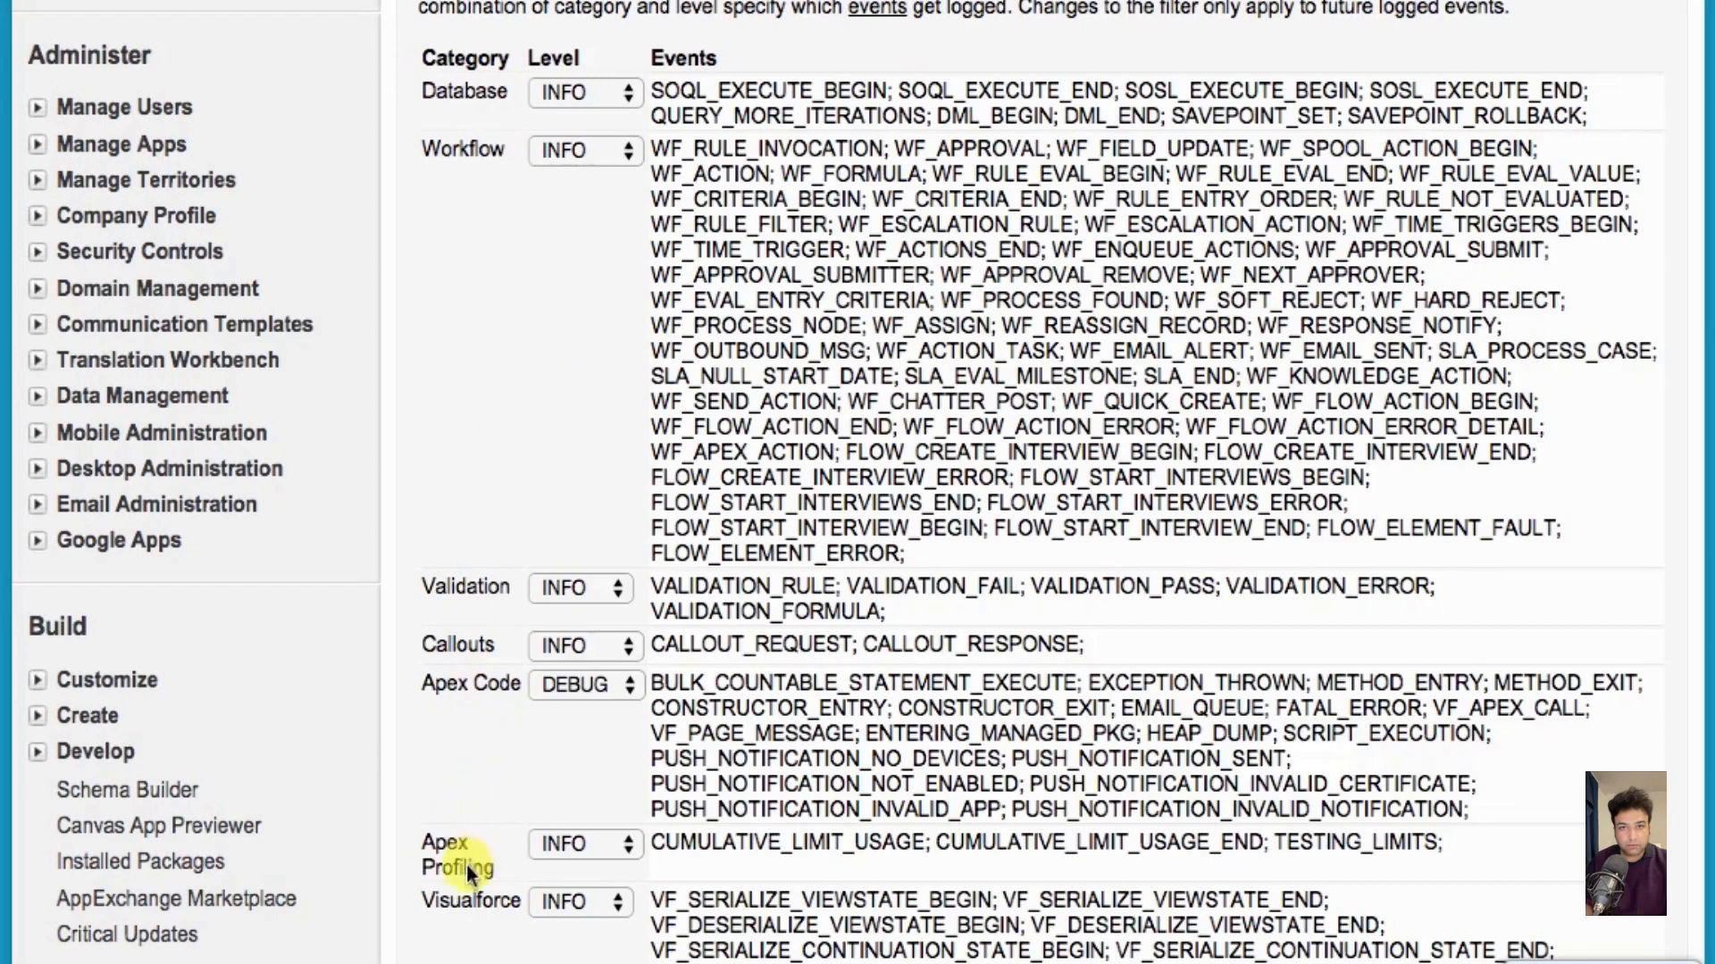
# Step: Review the Workflow and Database logging levels, keeping Database at INFO, and save the event filters
pyautogui.scroll(-2, 461, 956)
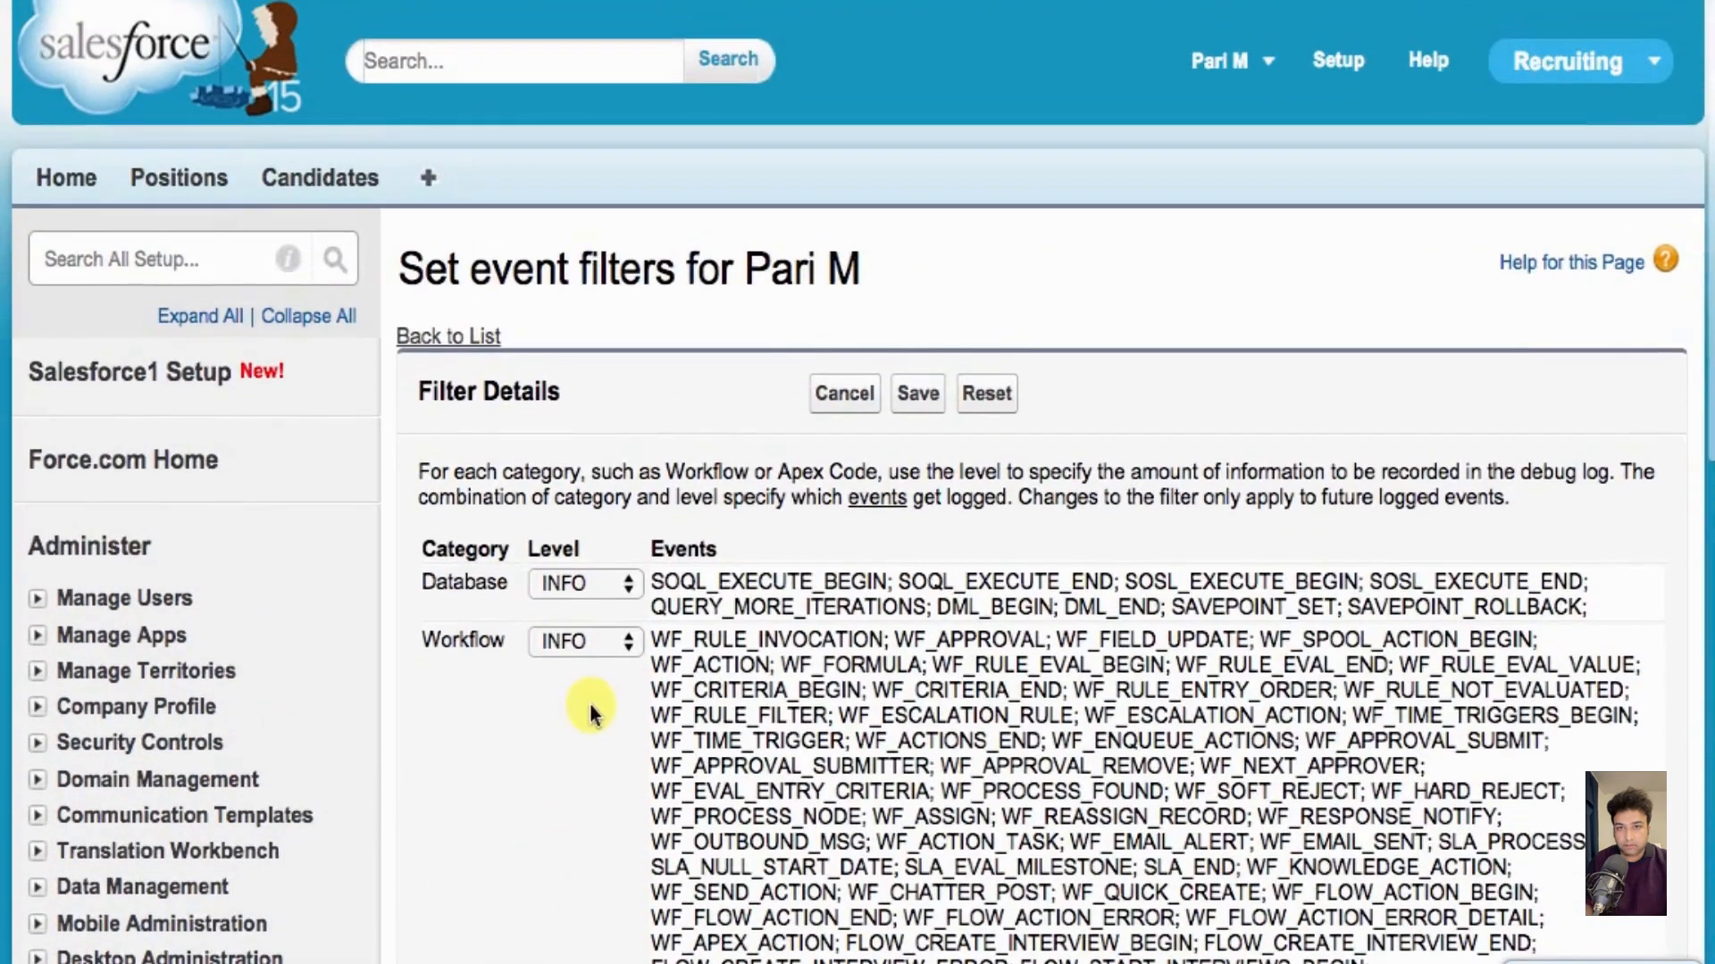
pyautogui.click(593, 645)
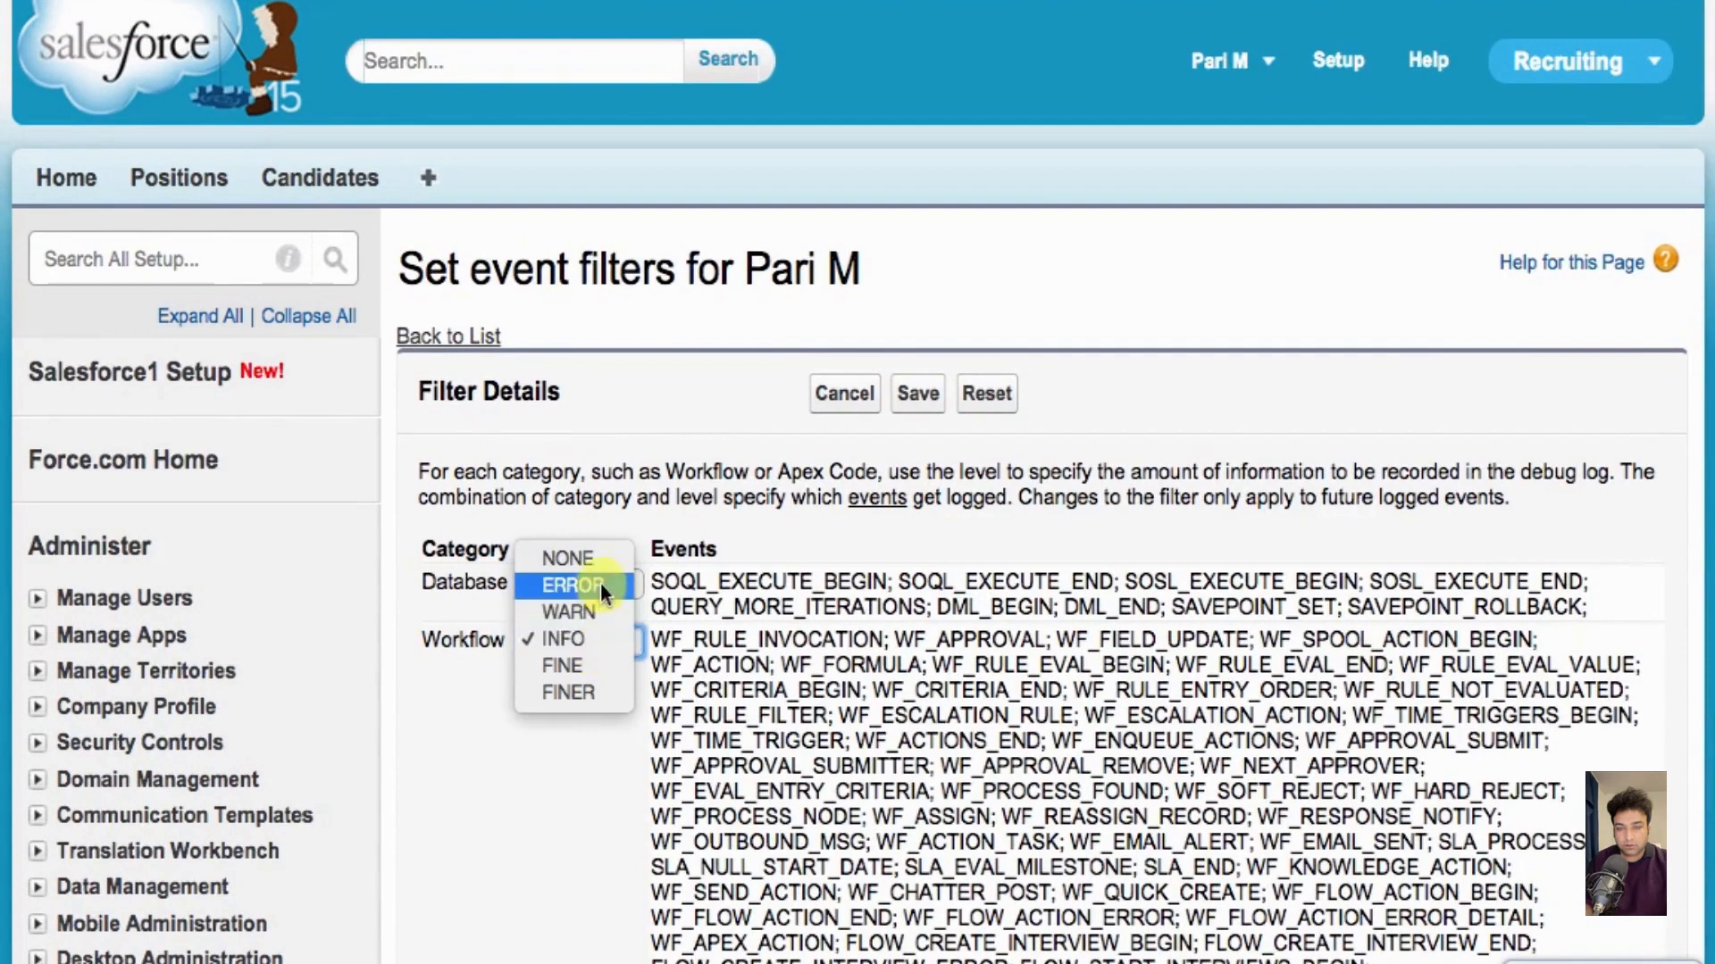
pyautogui.click(593, 745)
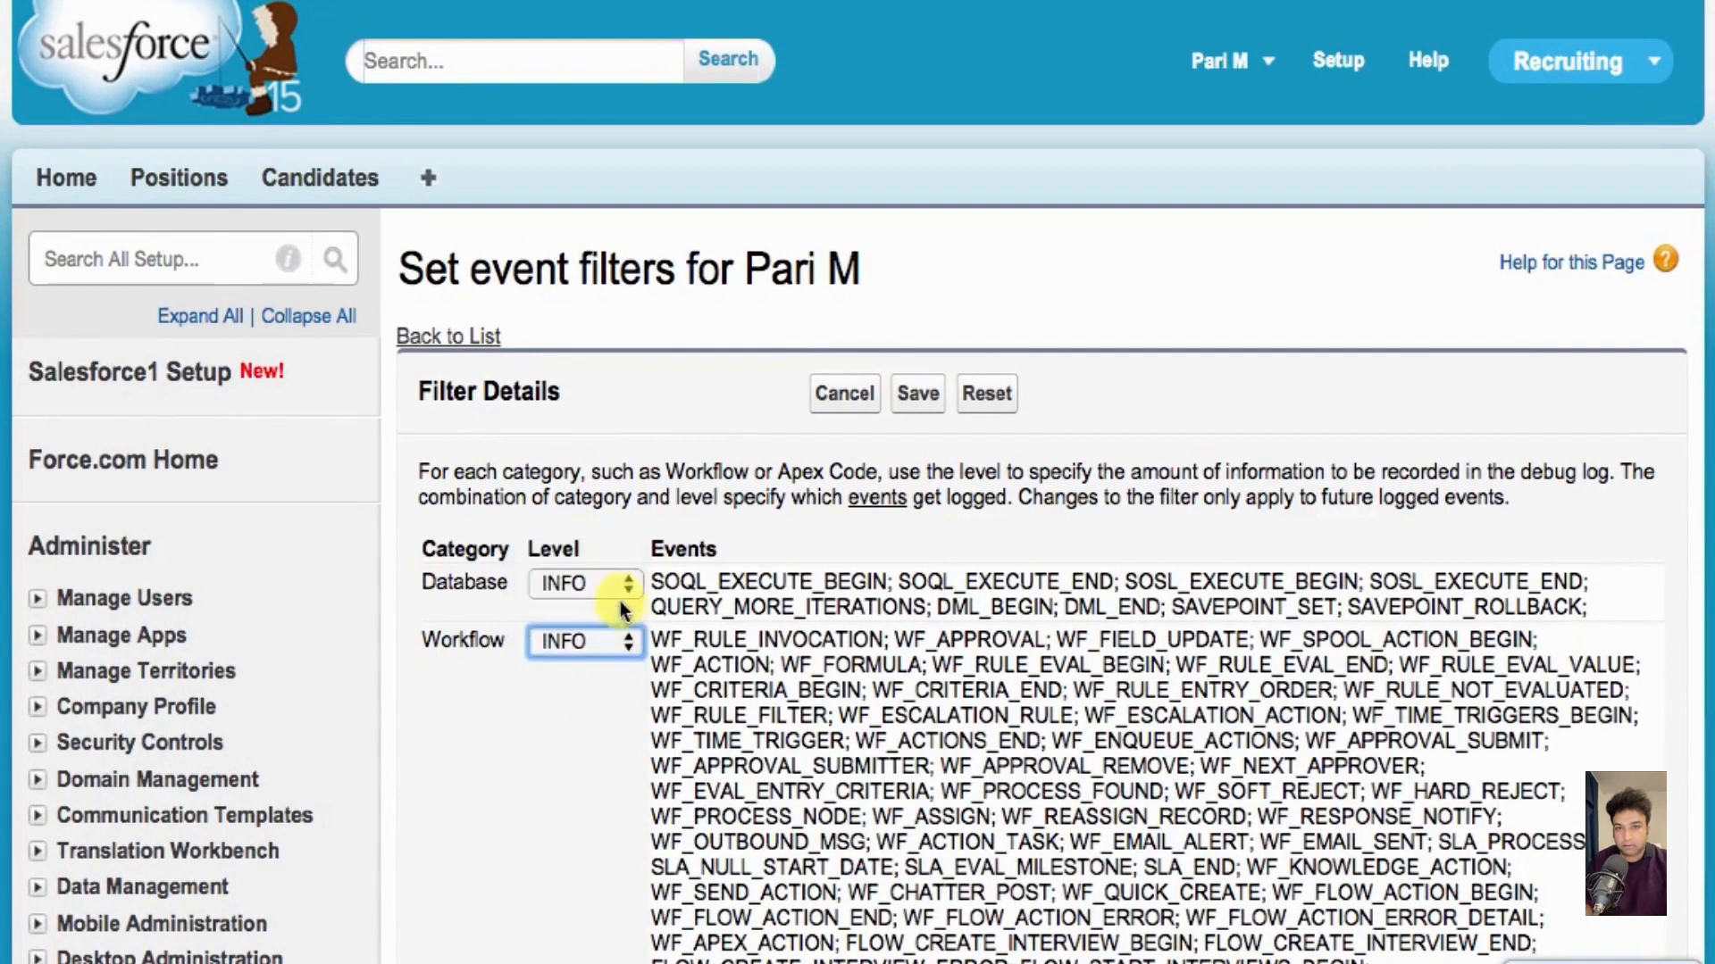
pyautogui.click(613, 582)
pyautogui.click(600, 730)
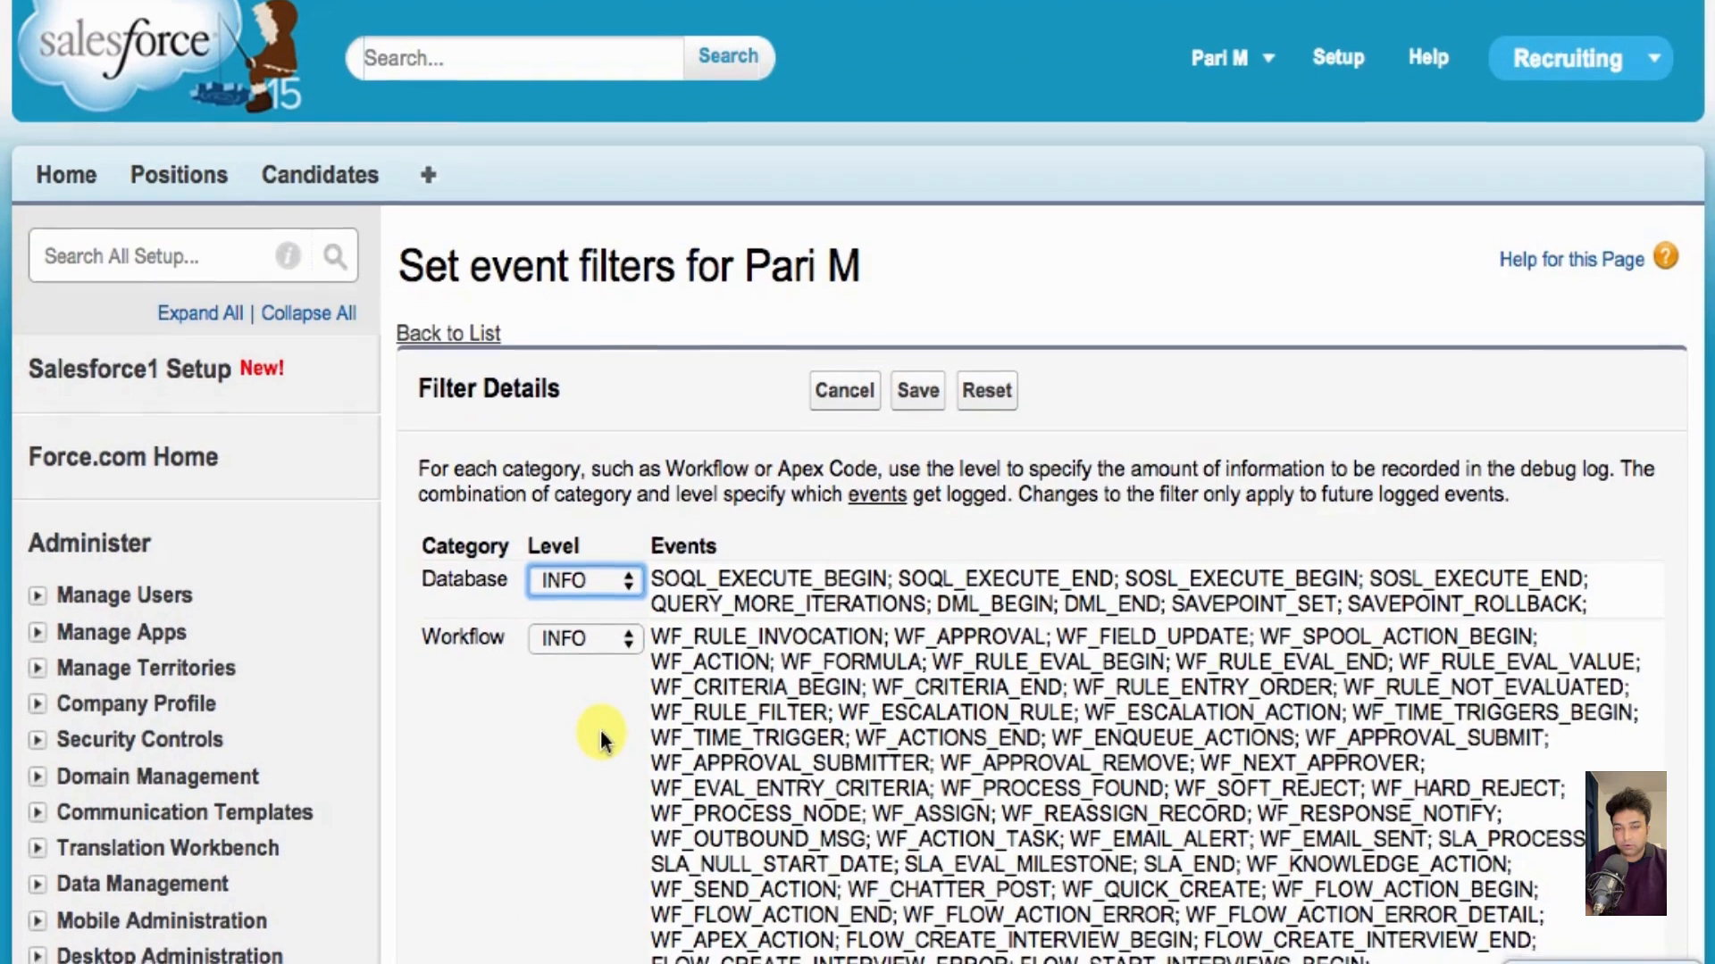
pyautogui.scroll(-5, 600, 730)
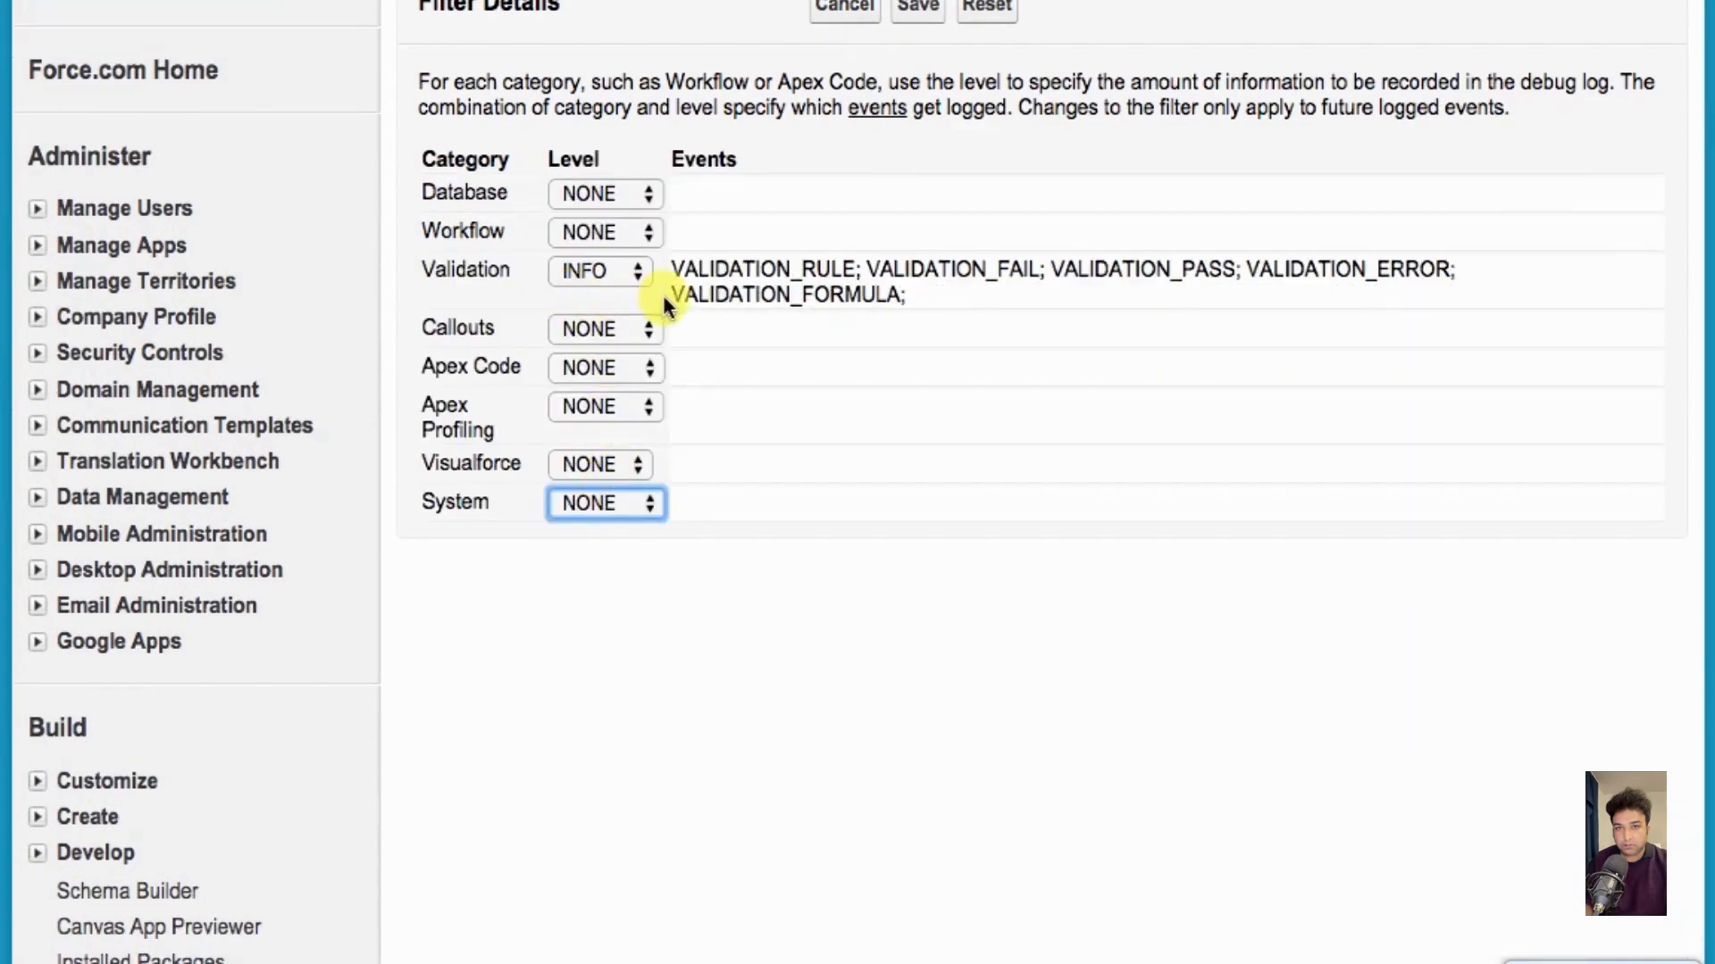
pyautogui.scroll(3, 662, 295)
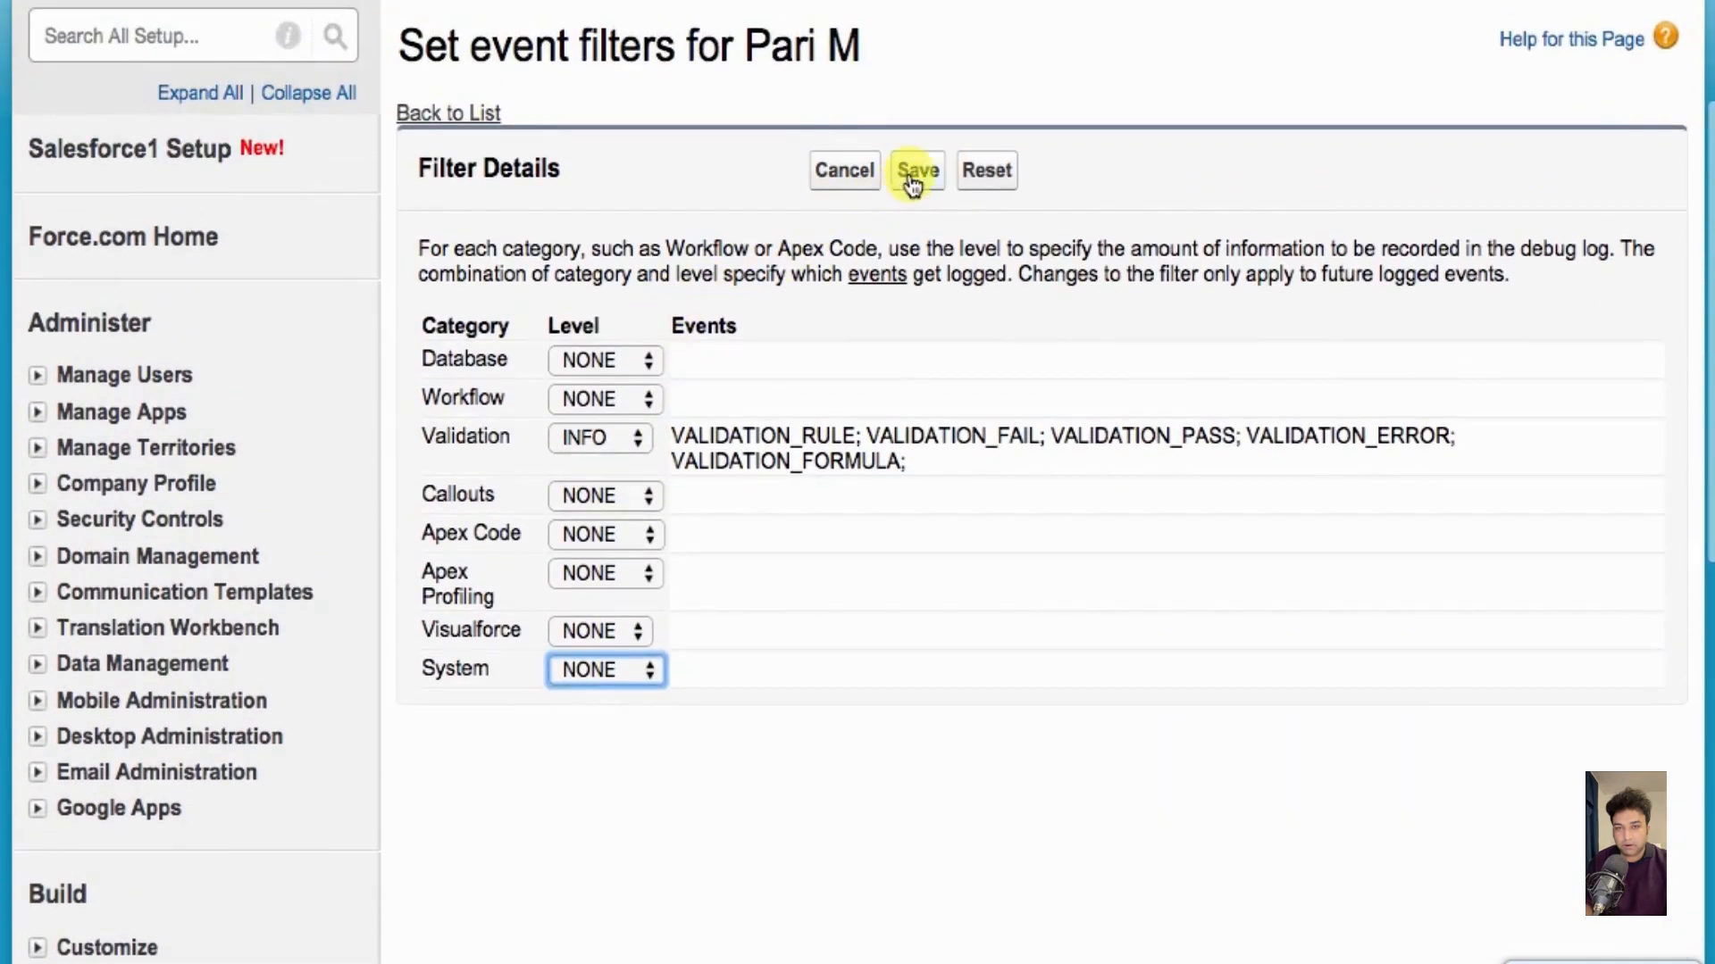
pyautogui.click(912, 174)
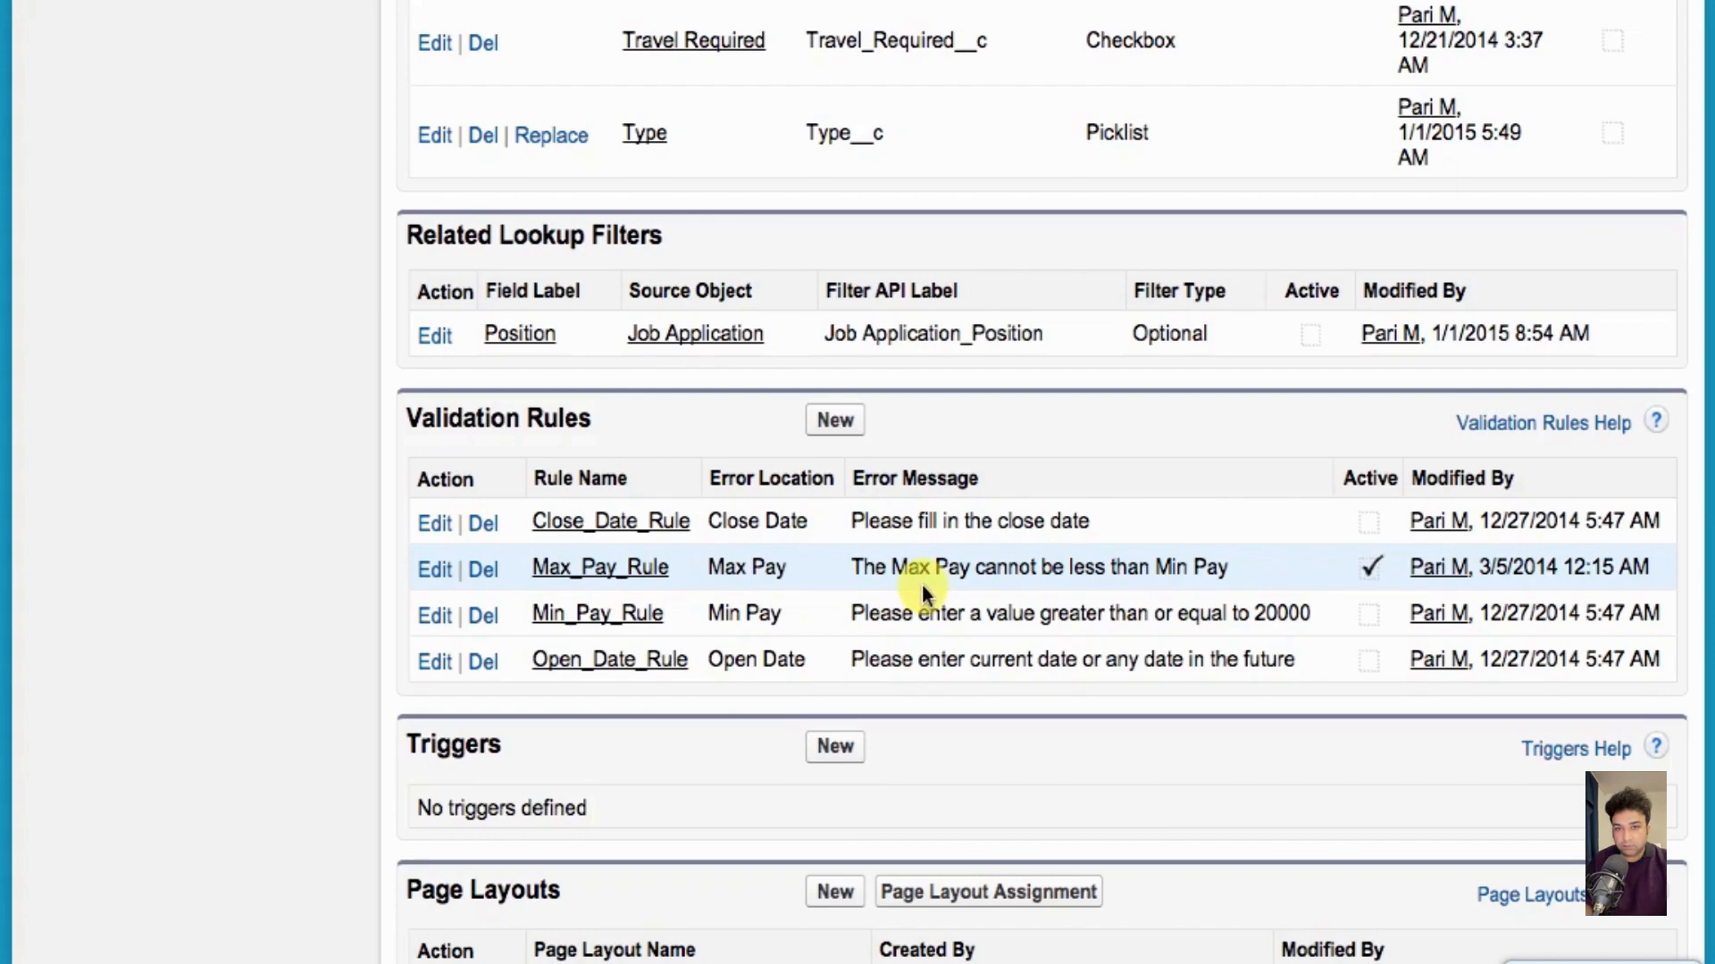
# Step: Start a new position record with the Non-IT Position record type
pyautogui.click(184, 178)
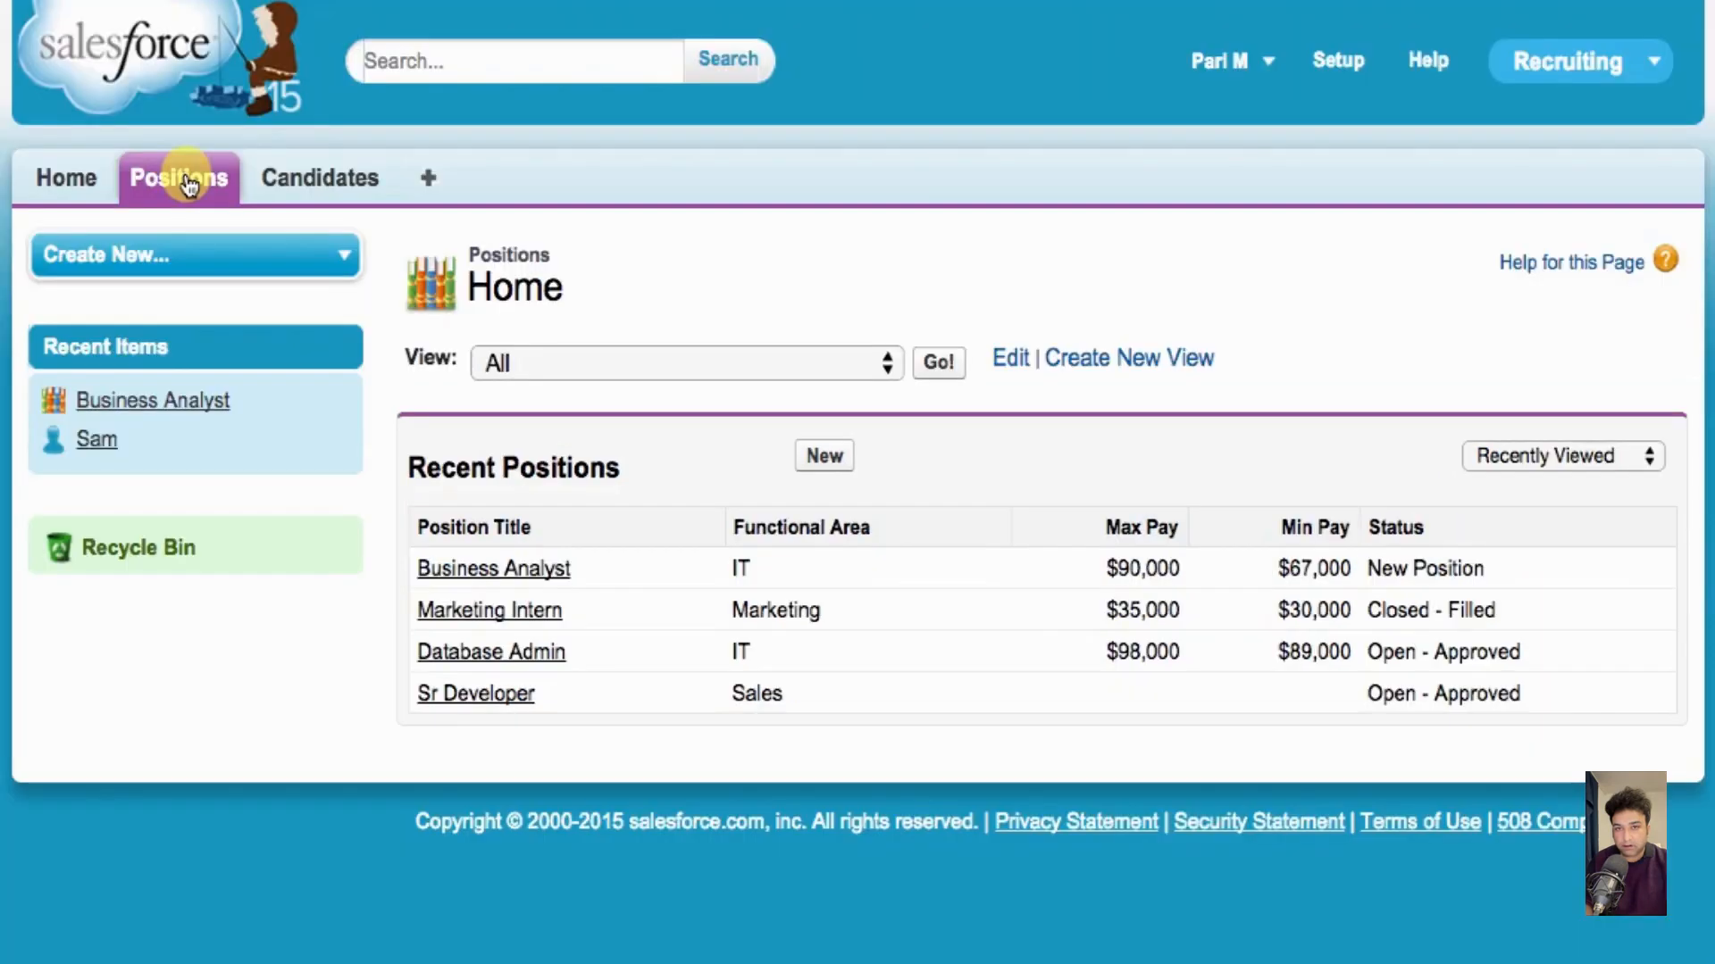
pyautogui.click(820, 460)
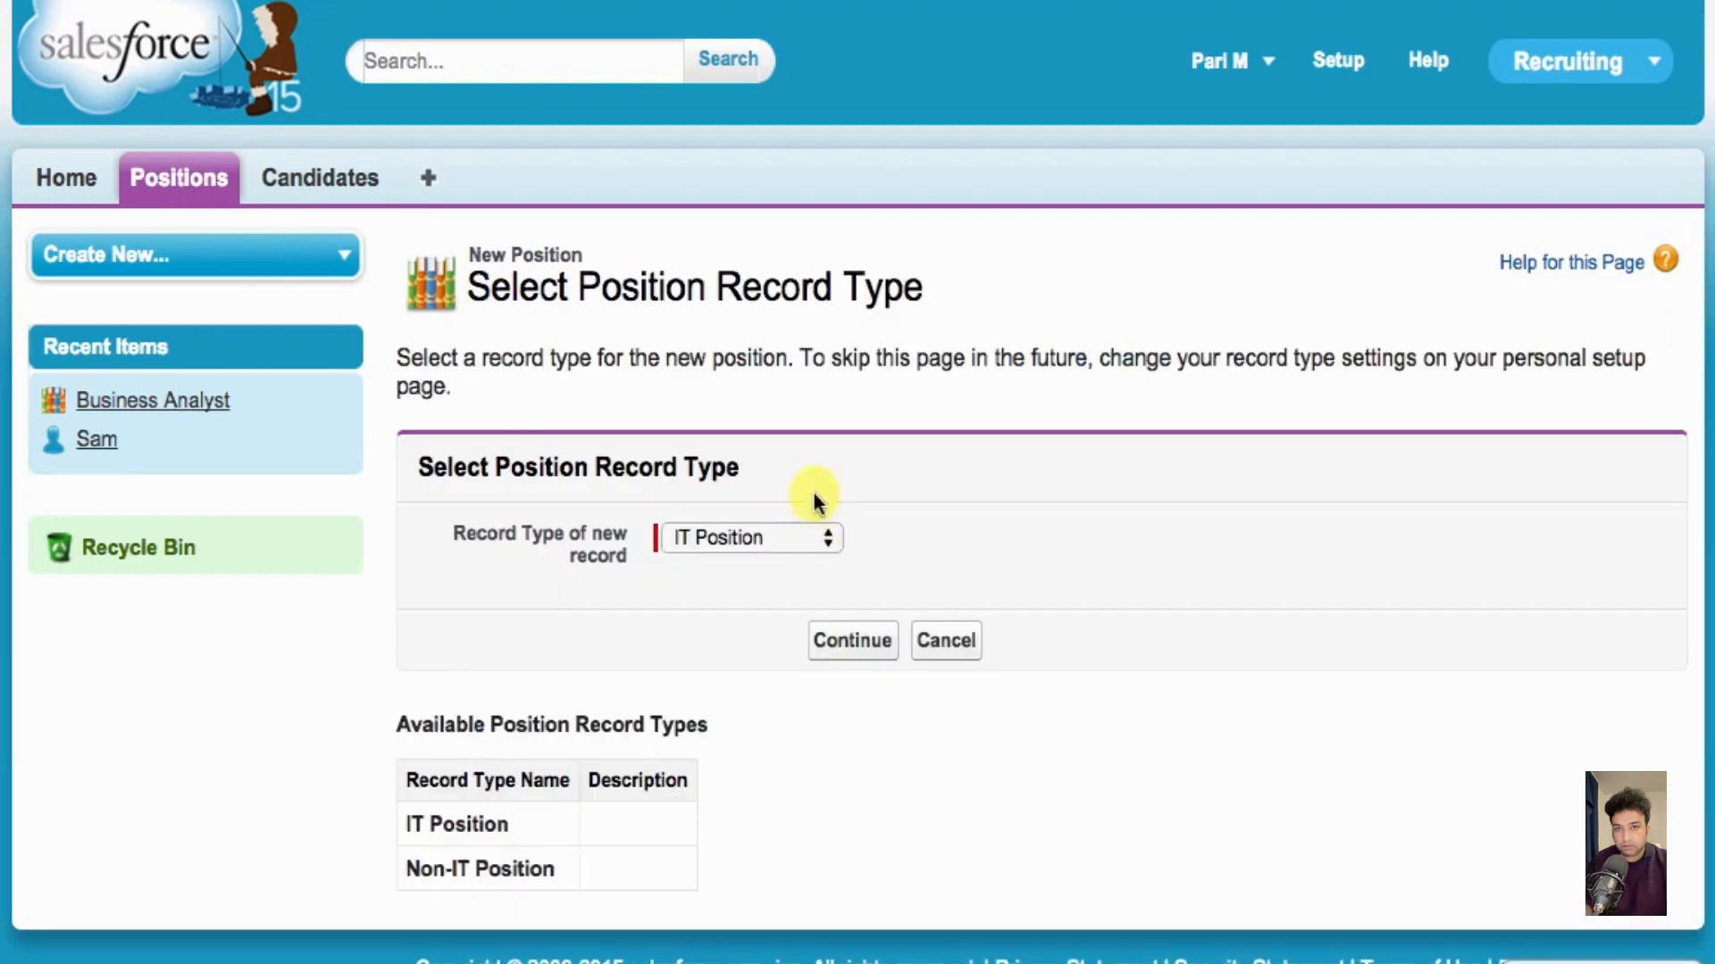
pyautogui.click(796, 537)
pyautogui.click(805, 576)
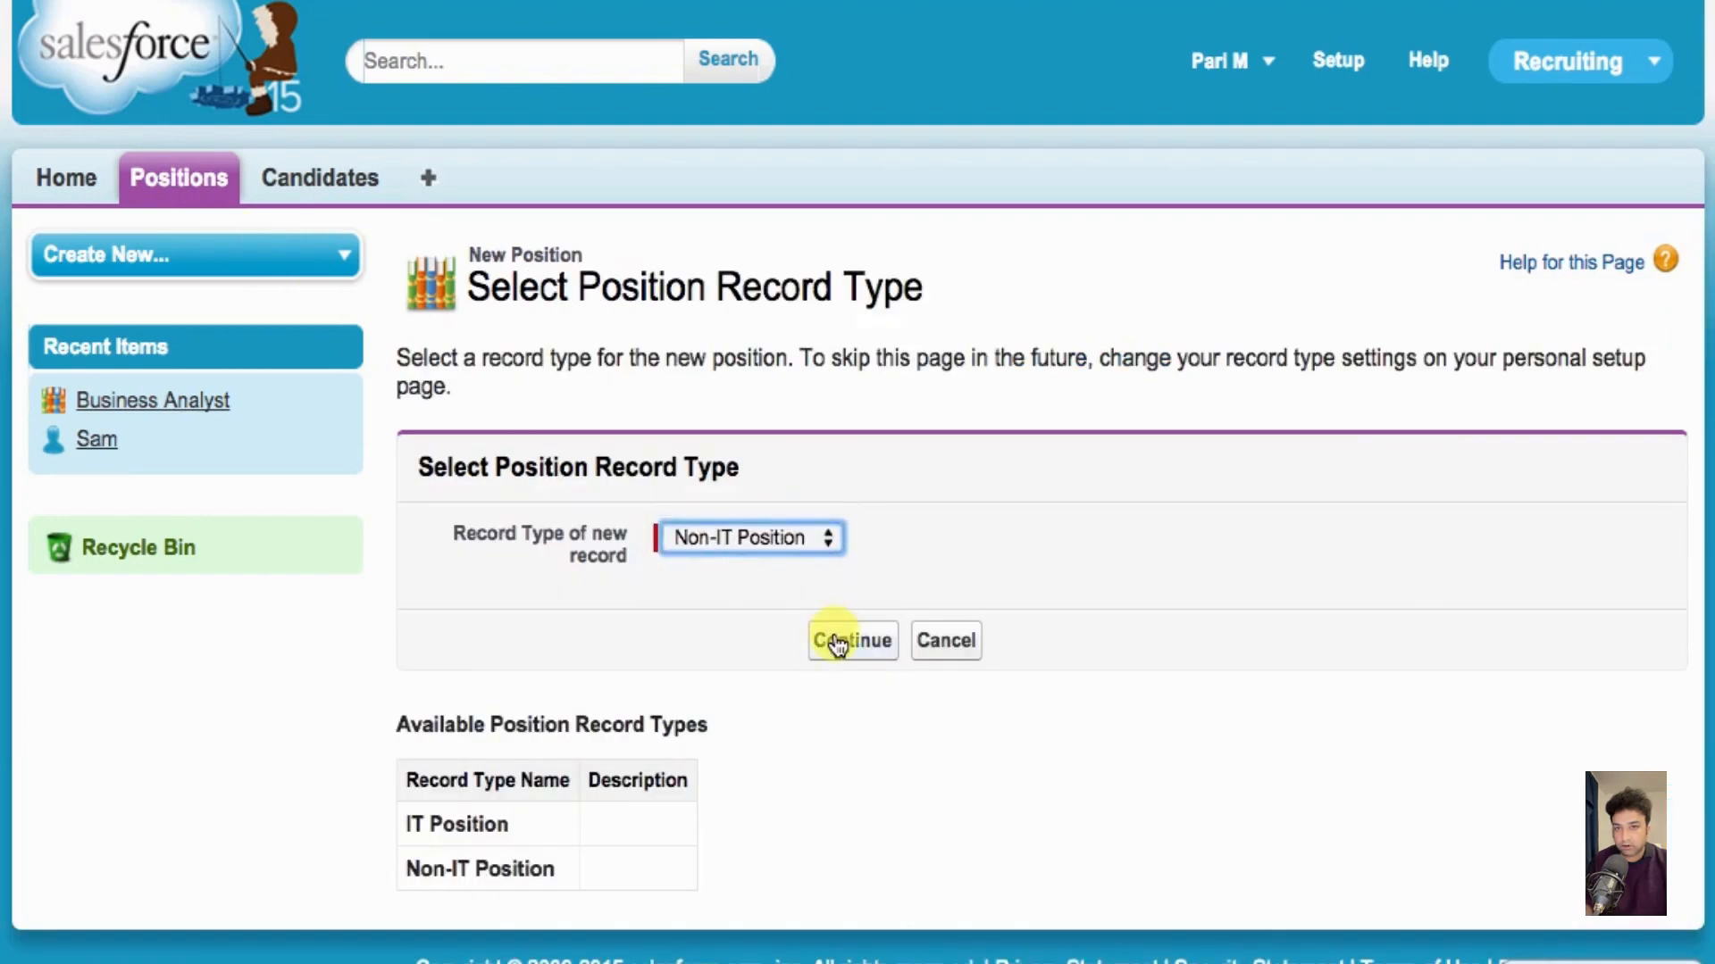
pyautogui.click(817, 639)
# Step: Enter Community Manager, Marketing area, Min Pay 80000 and Max Pay 60000, then attempt to save
pyautogui.write('Community Manager')
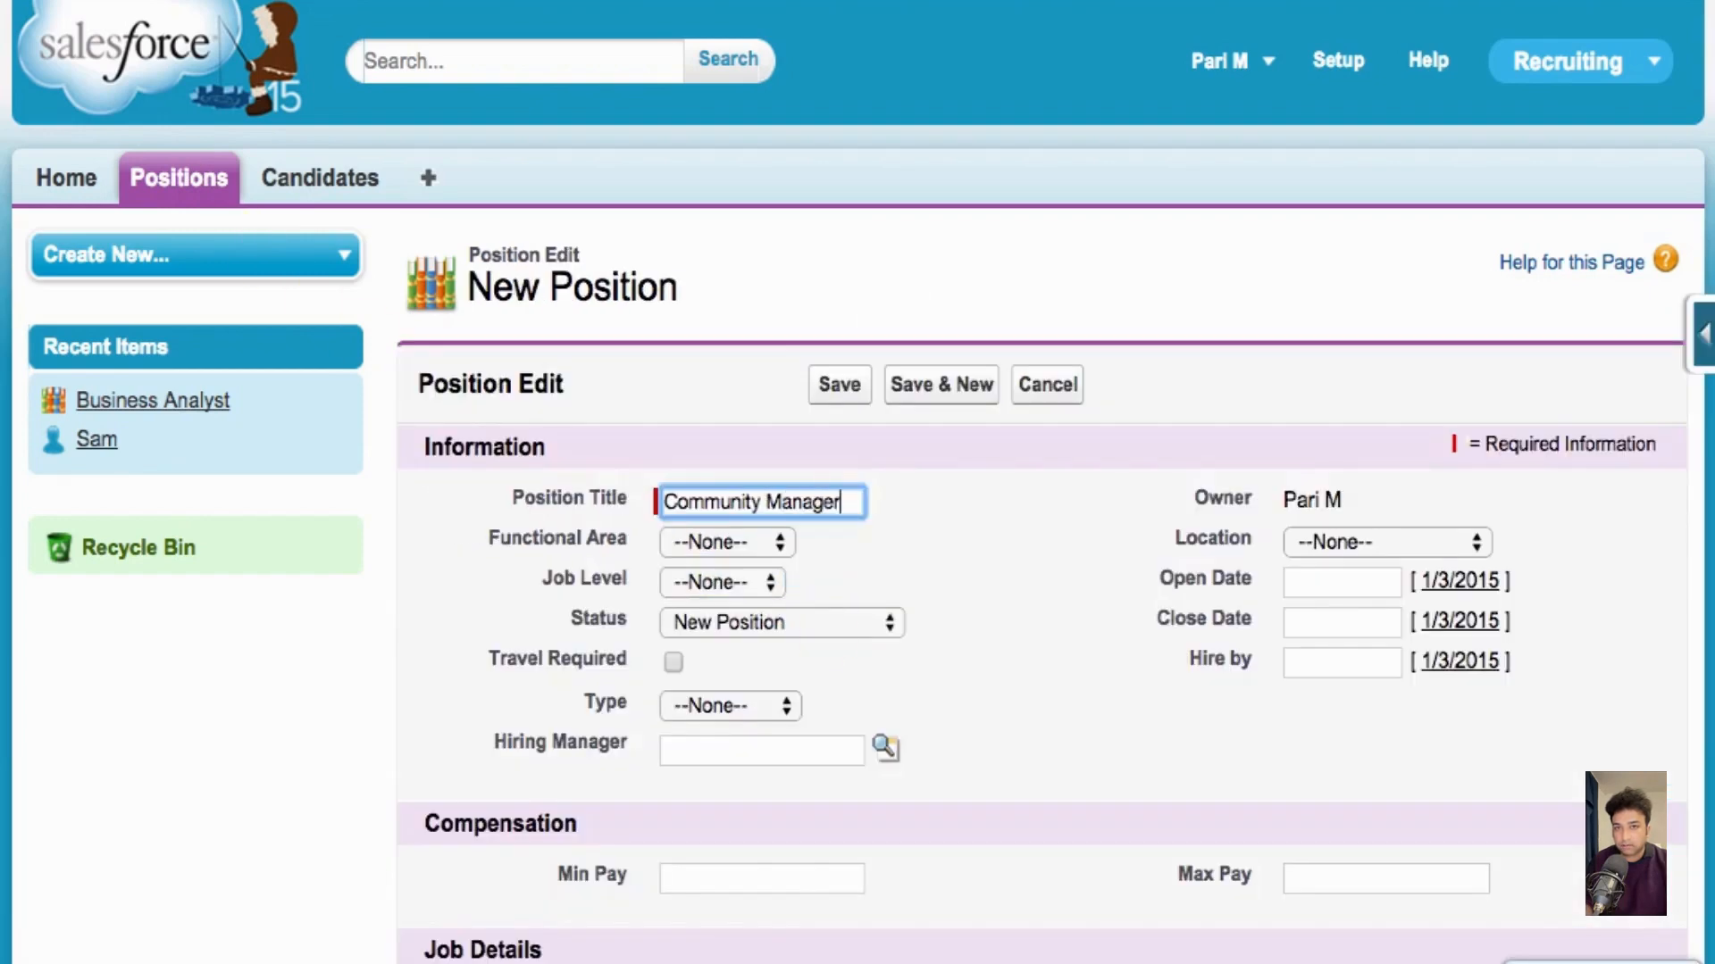
pyautogui.click(764, 540)
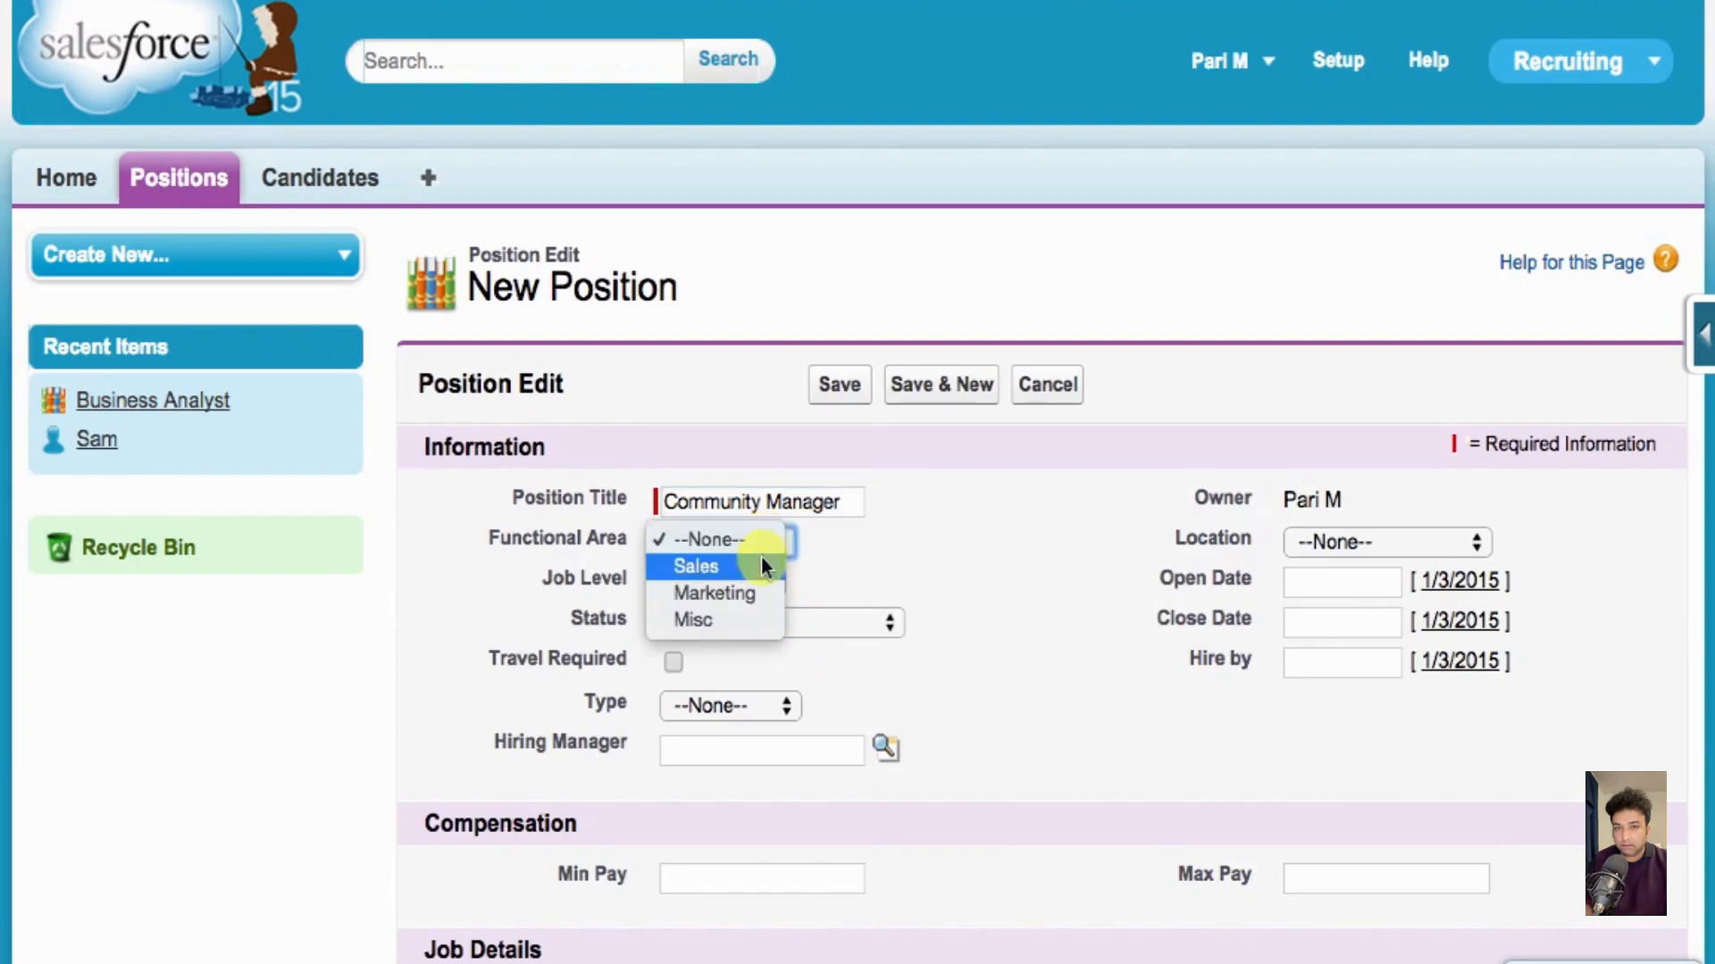
pyautogui.click(759, 592)
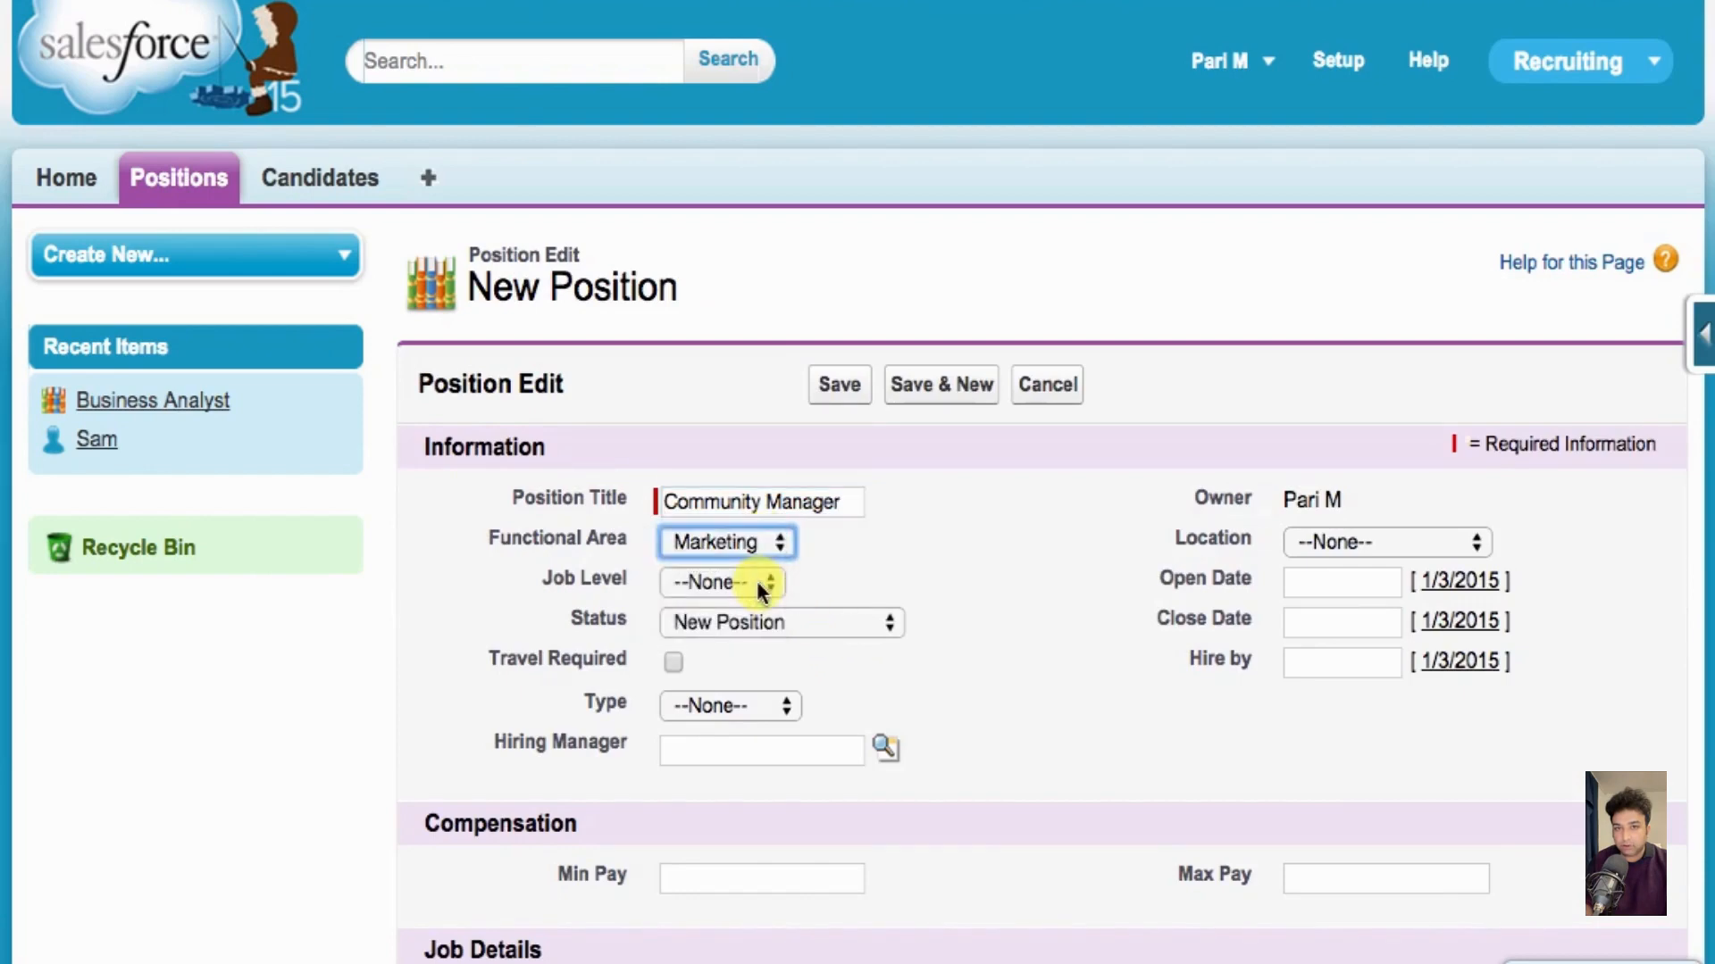
pyautogui.click(725, 870)
pyautogui.write('80000')
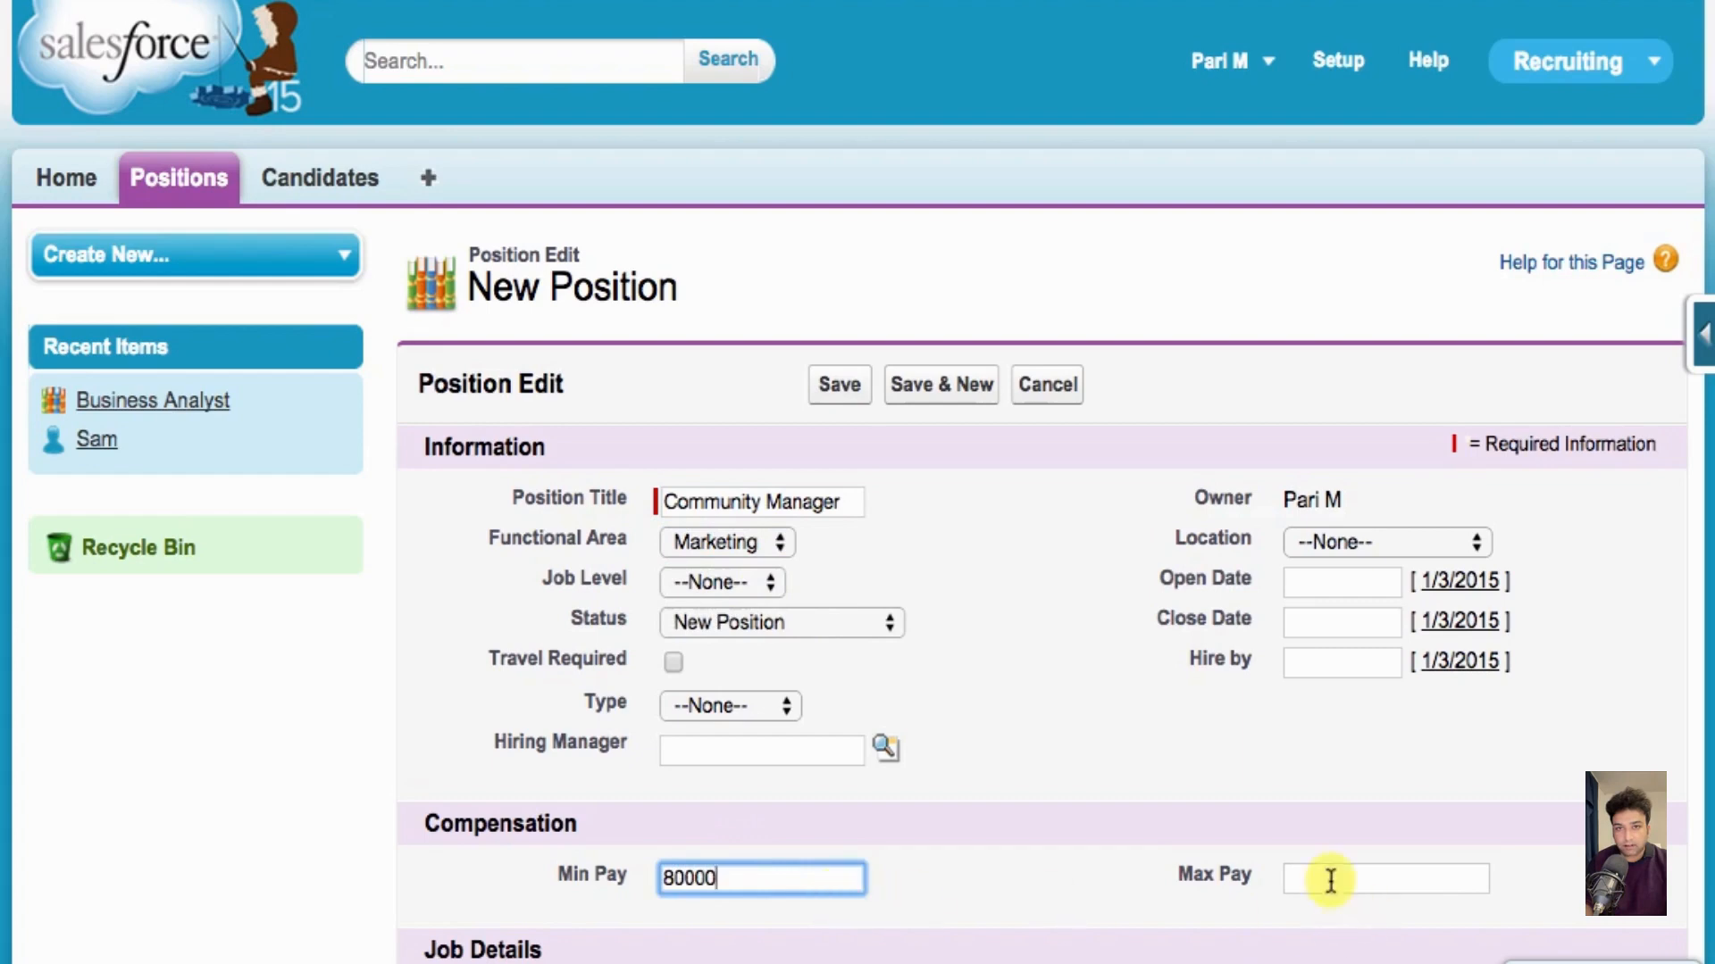
pyautogui.click(1331, 880)
pyautogui.write('60000')
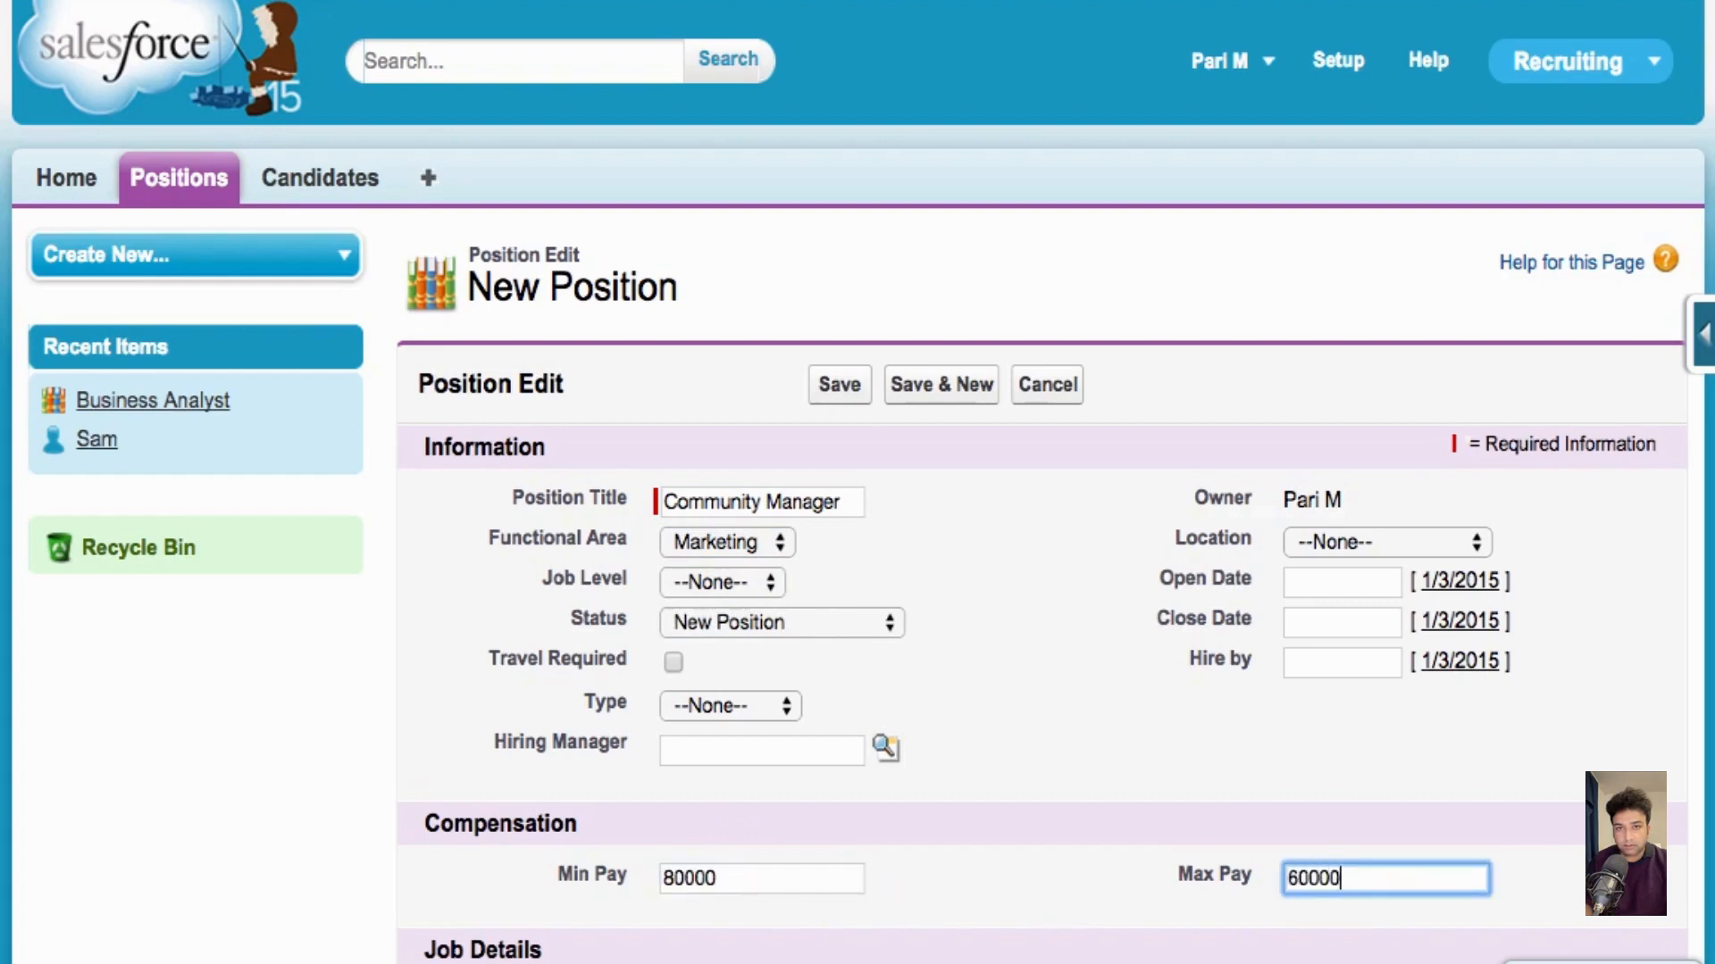
pyautogui.click(840, 385)
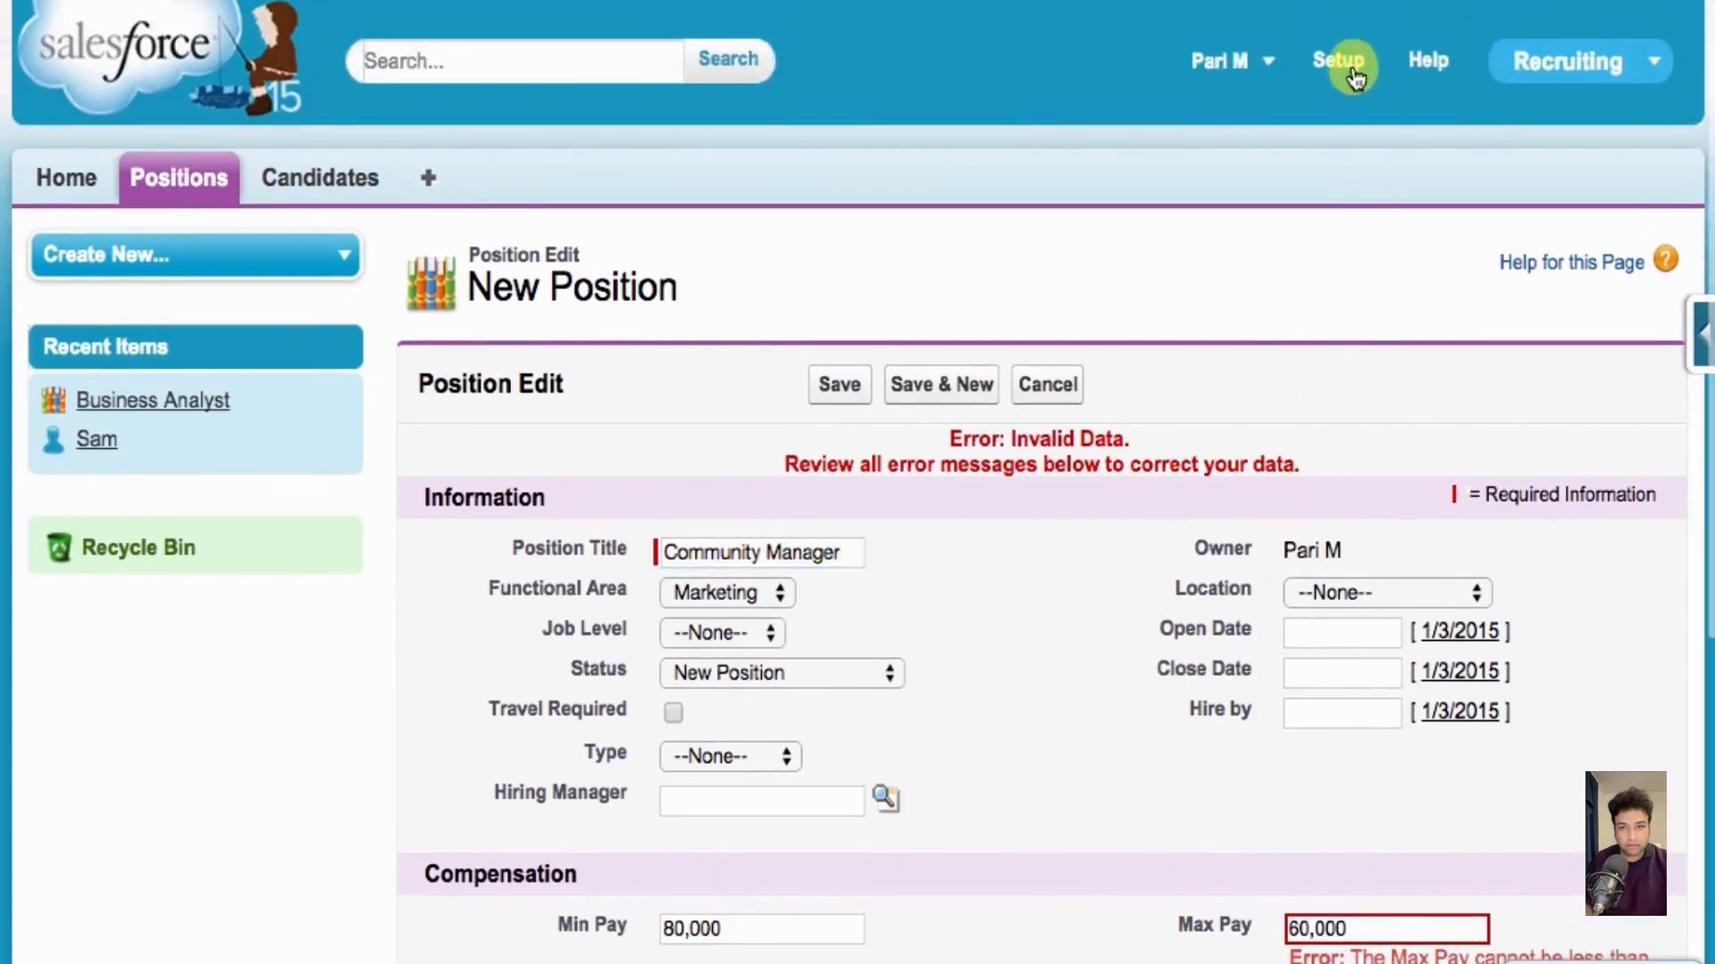
pyautogui.click(1344, 64)
# Step: Open the latest debug log and highlight the Max_Pay_Rule validation and its Min Pay versus Max Pay formula
pyautogui.scroll(-15, 959, 614)
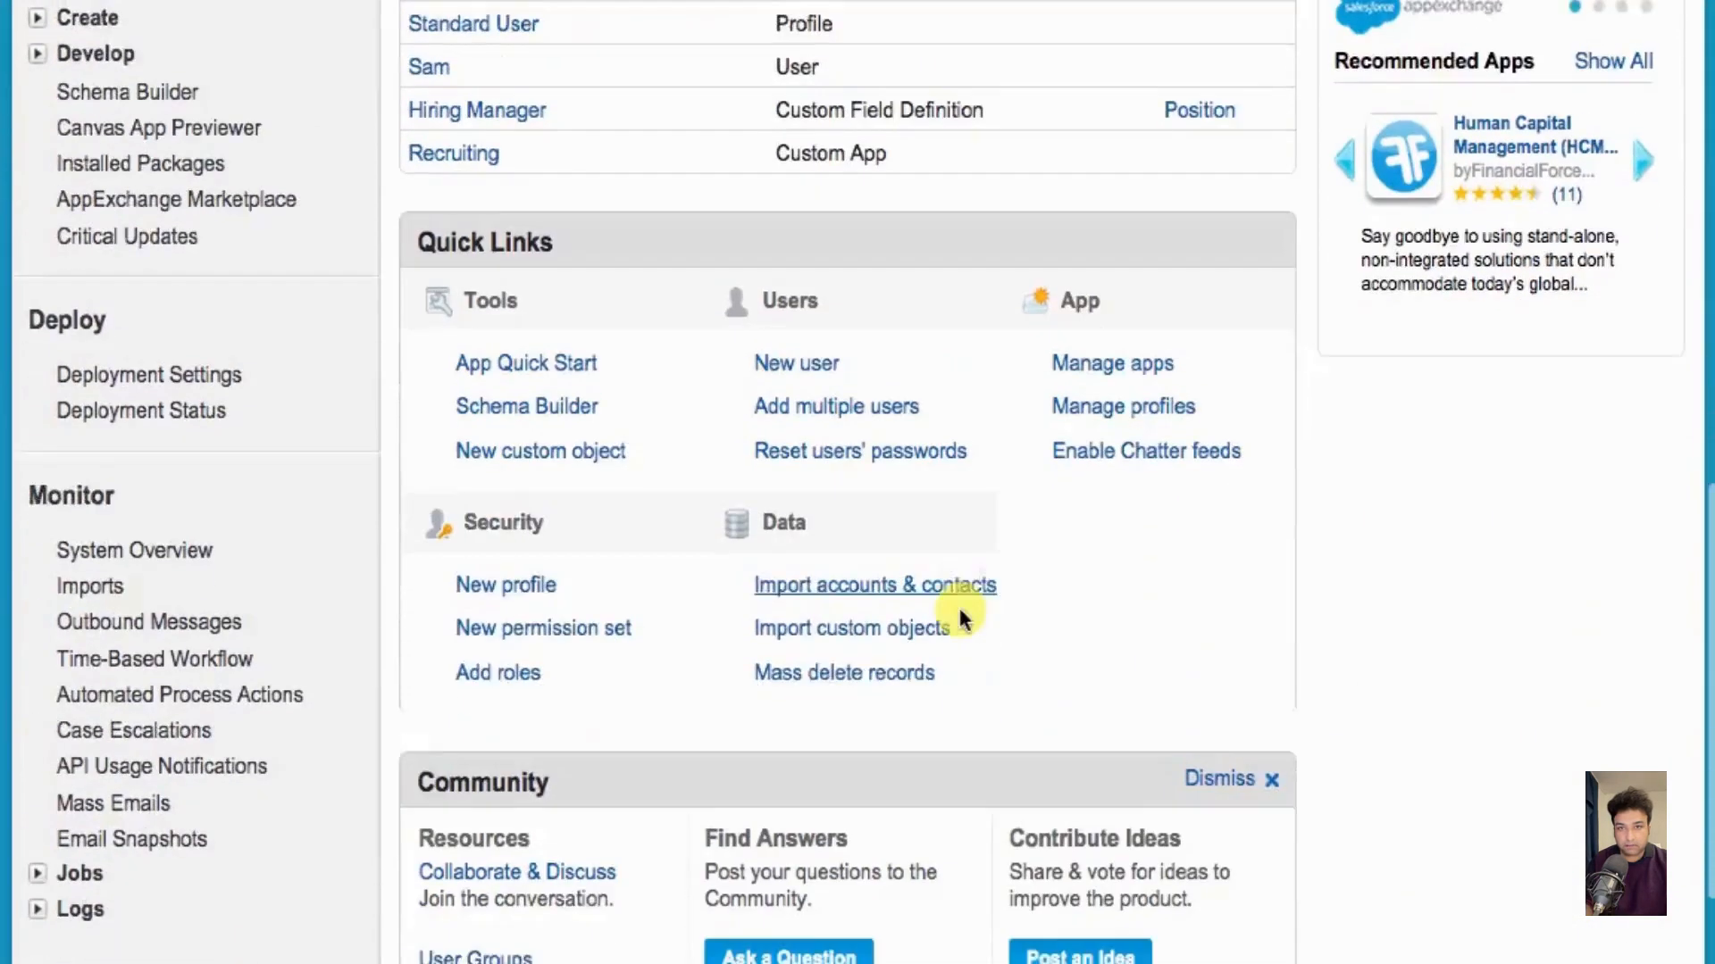
pyautogui.click(39, 741)
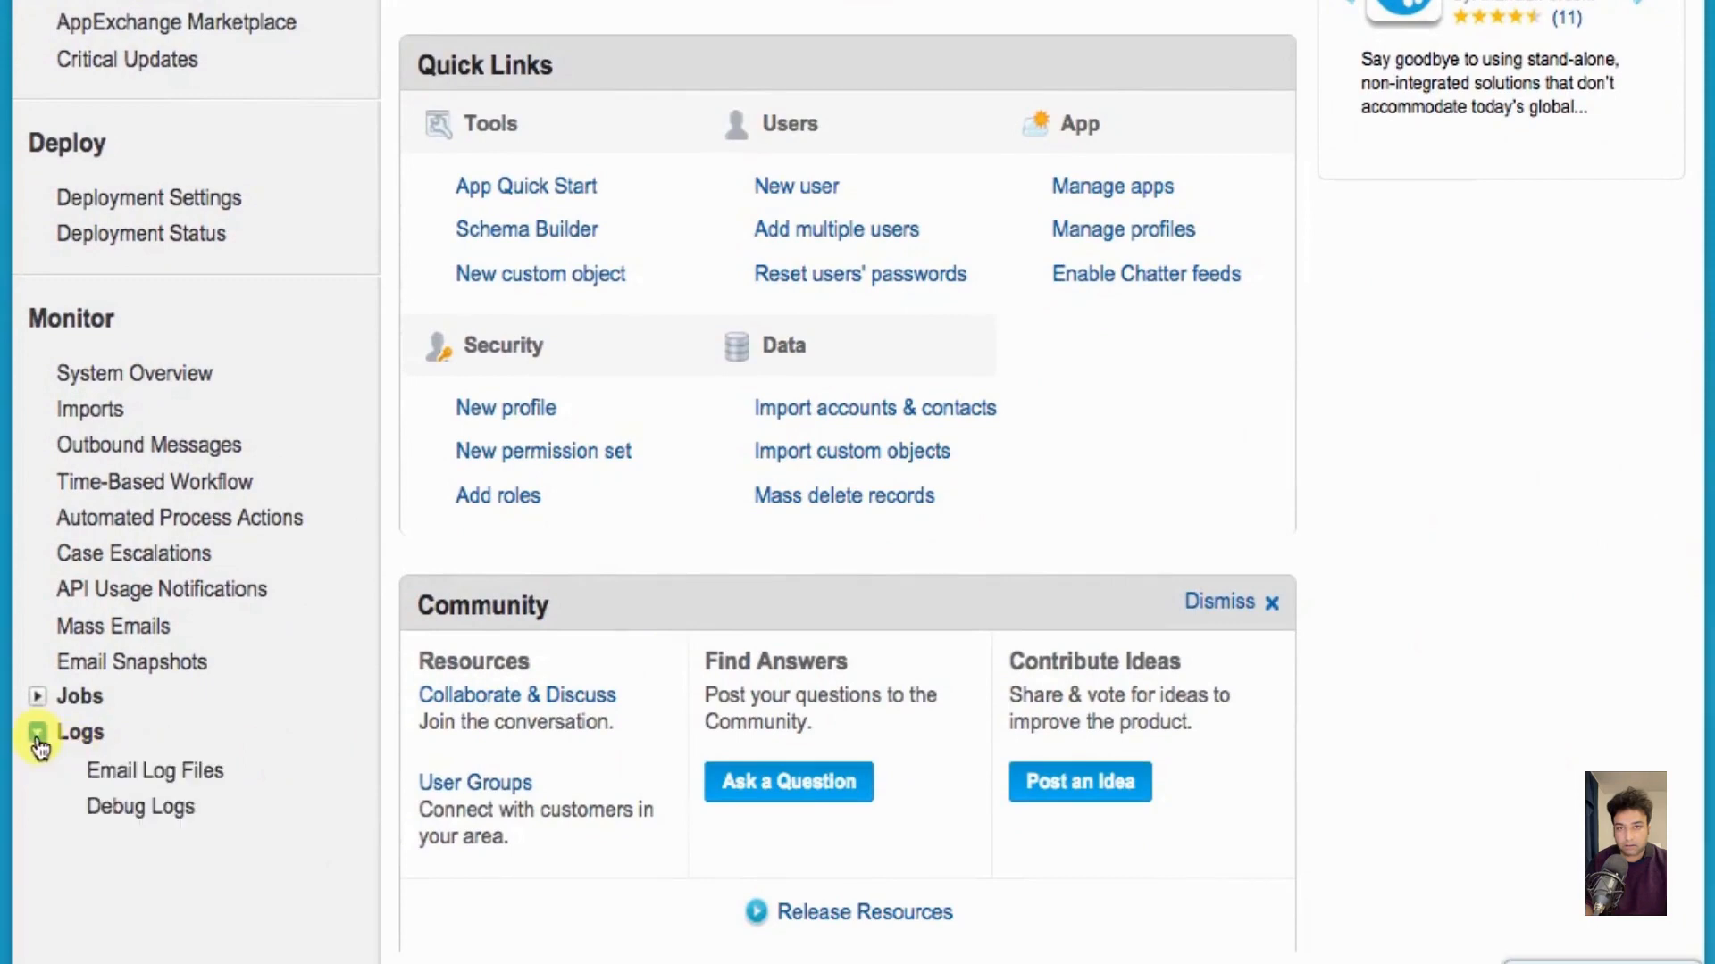
pyautogui.click(129, 813)
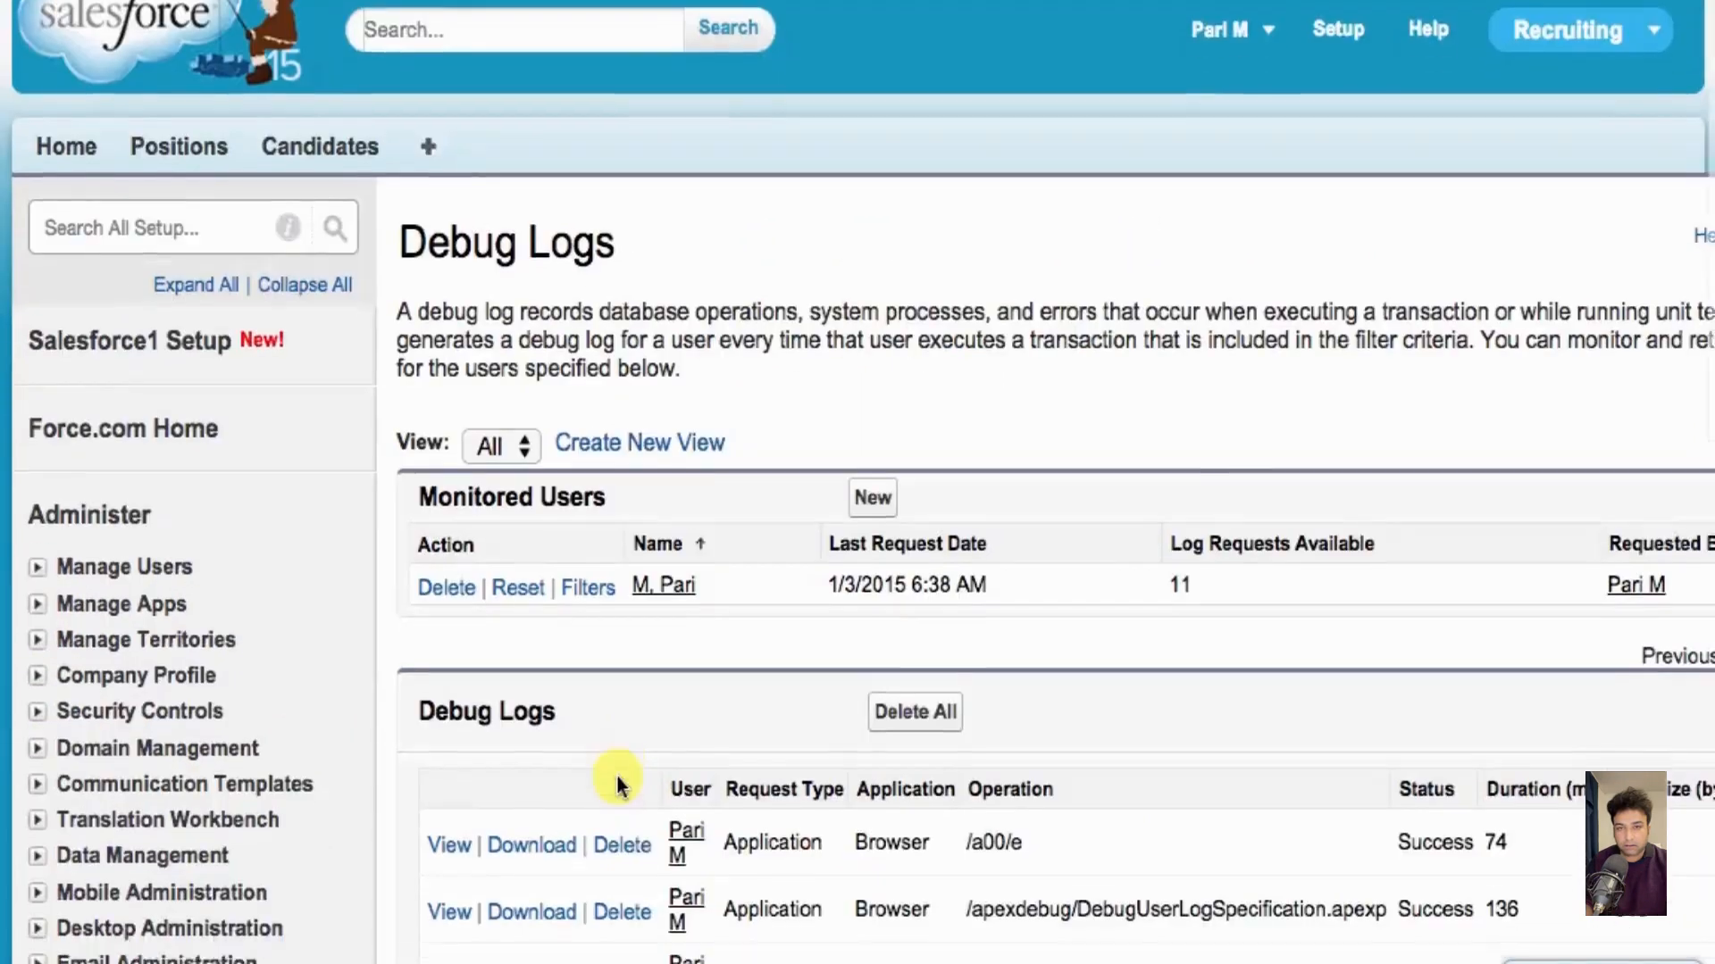
pyautogui.scroll(-3, 616, 775)
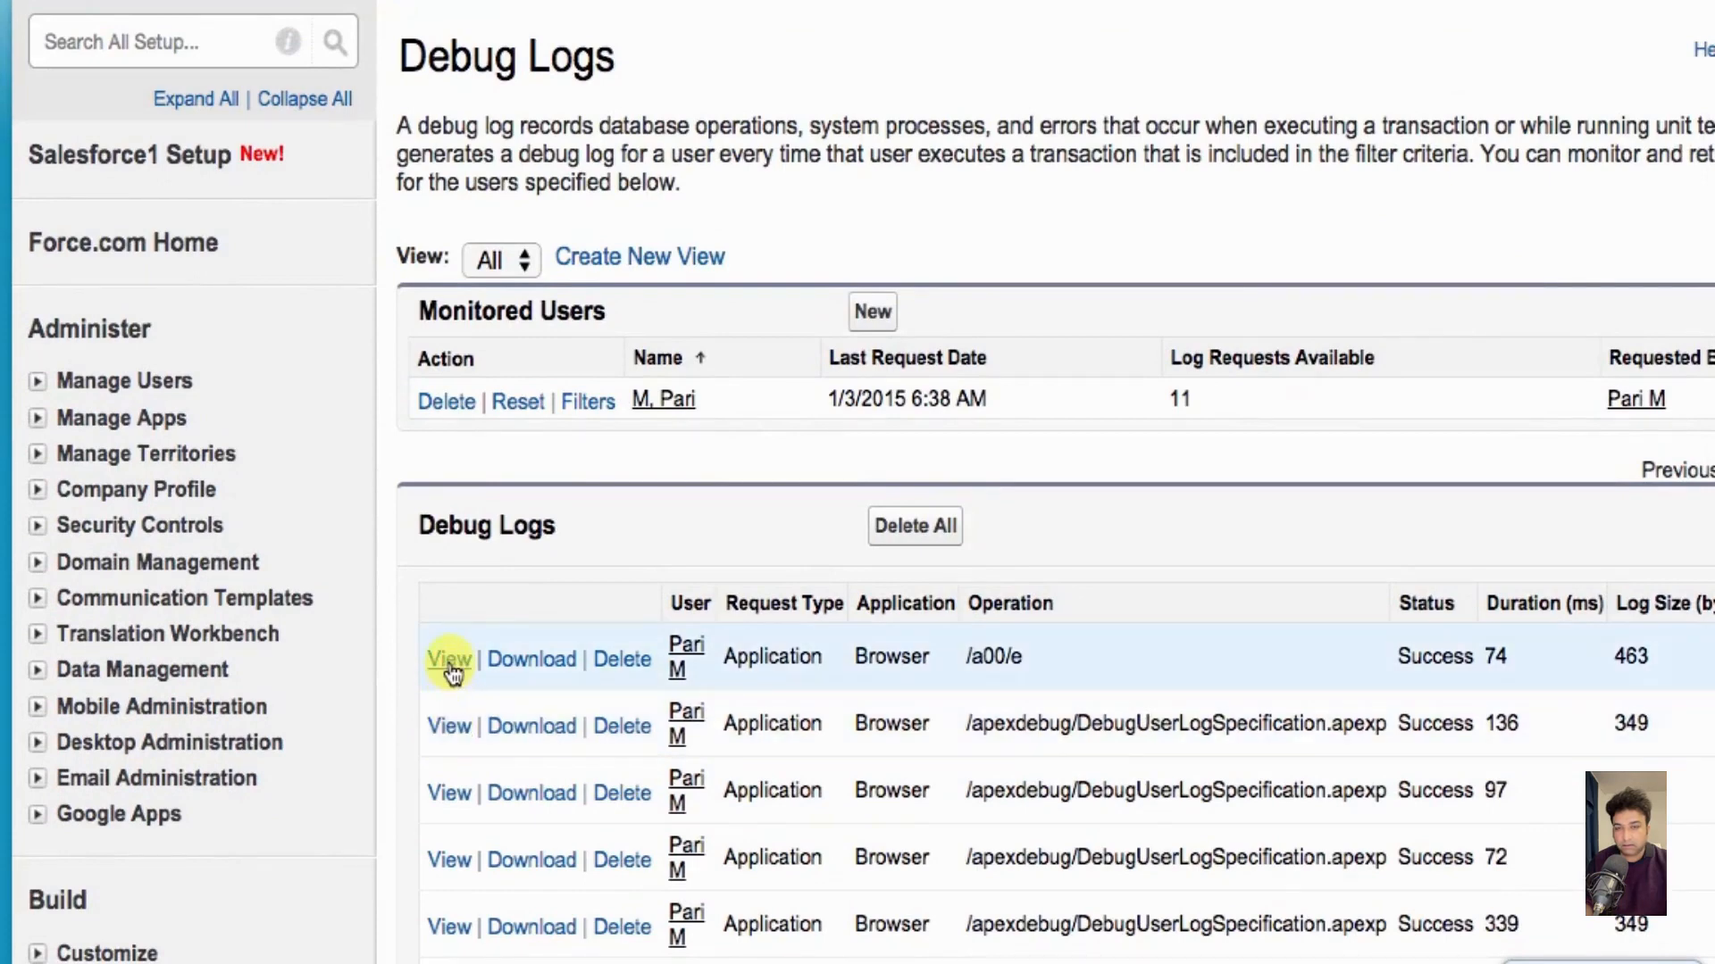
pyautogui.click(449, 661)
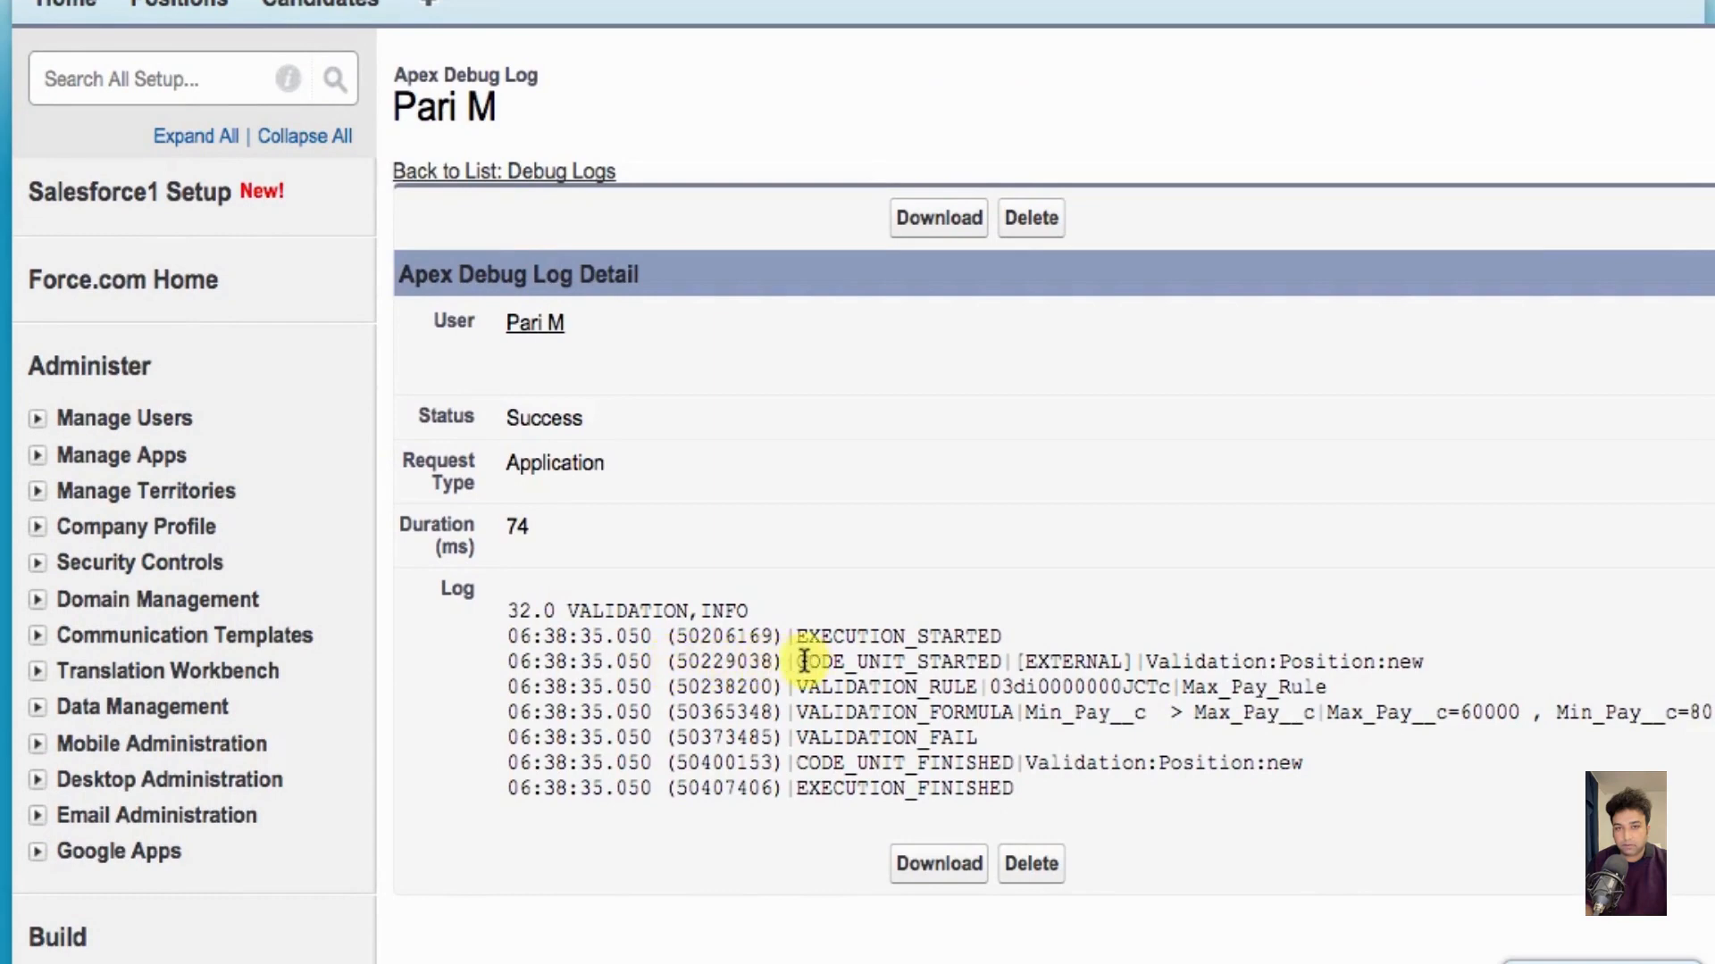
pyautogui.moveTo(806, 661); pyautogui.dragTo(1455, 658)
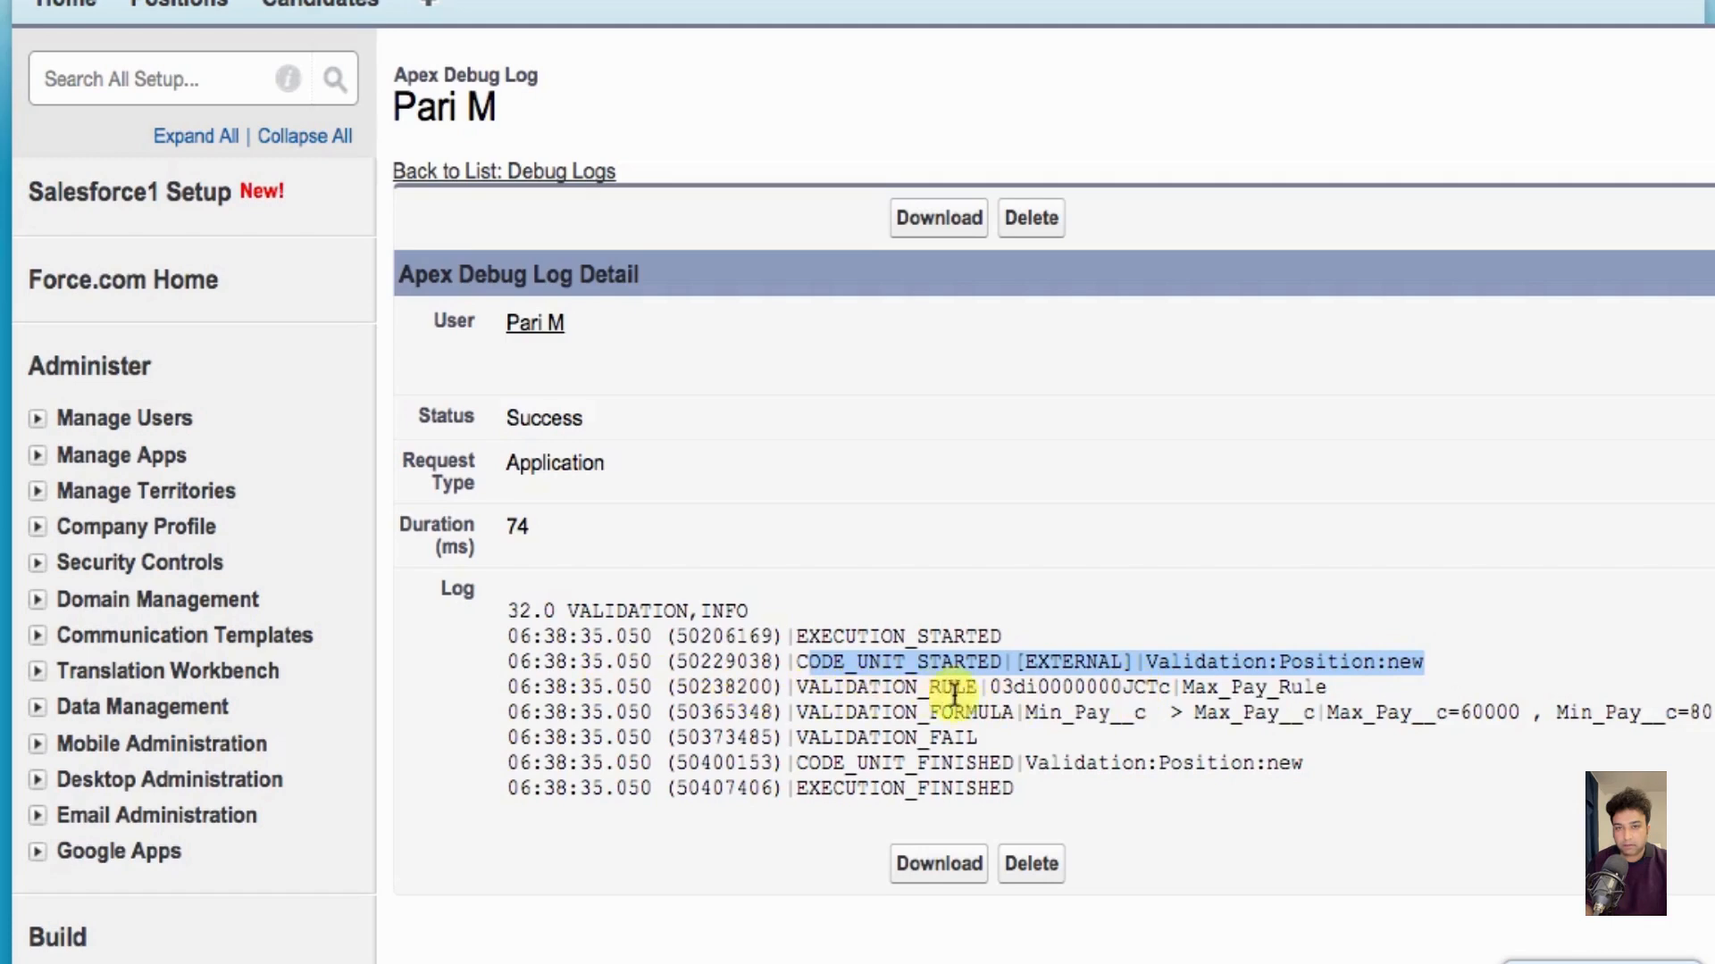
pyautogui.moveTo(1025, 712); pyautogui.dragTo(1325, 711)
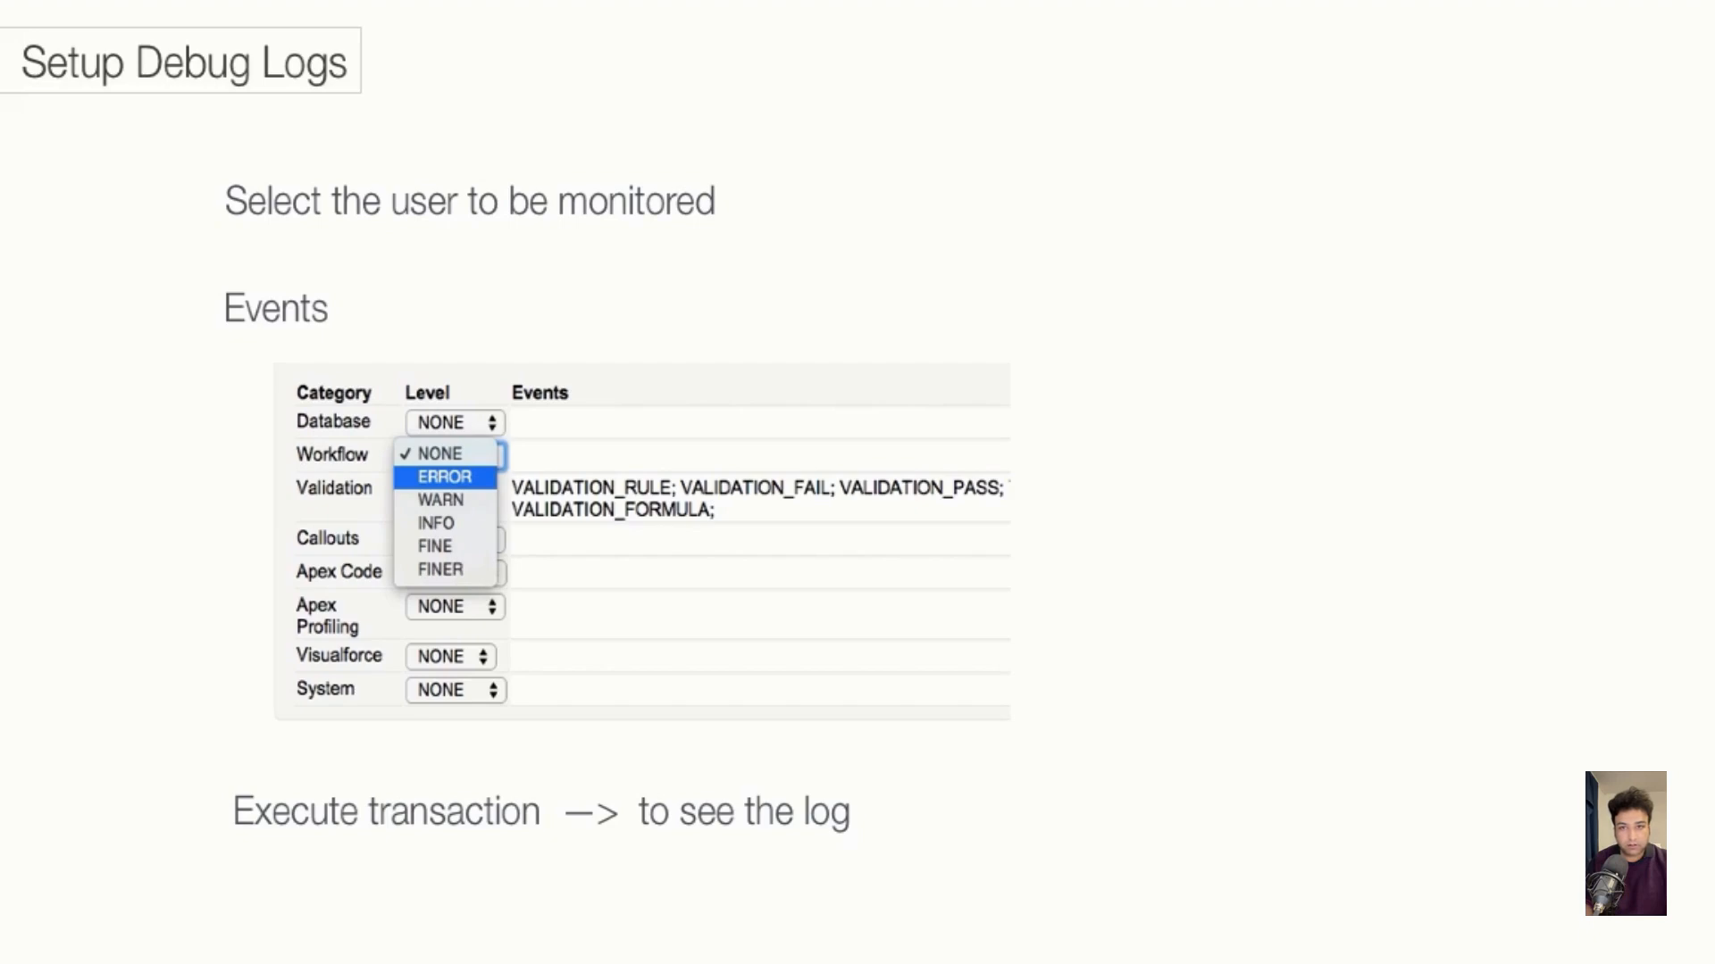
# Step: Advance through the Setup Debug Logs and Auditing Tools slides to the Audit Trail slide
pyautogui.press('Right')
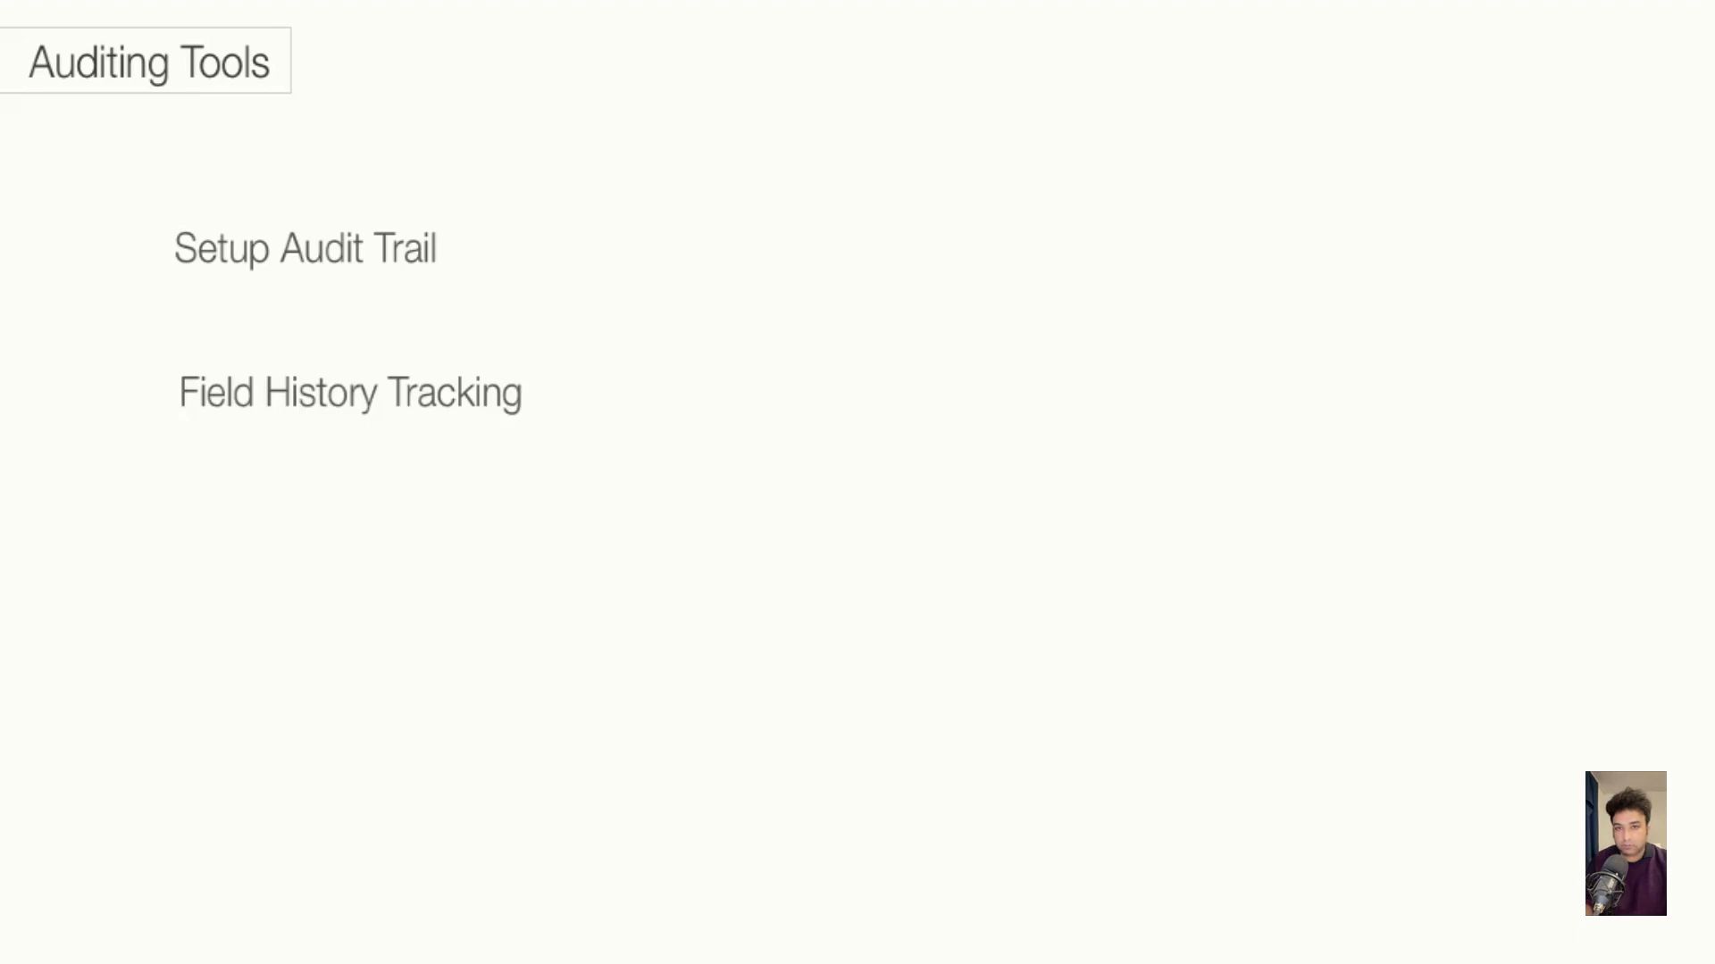
pyautogui.press('Right')
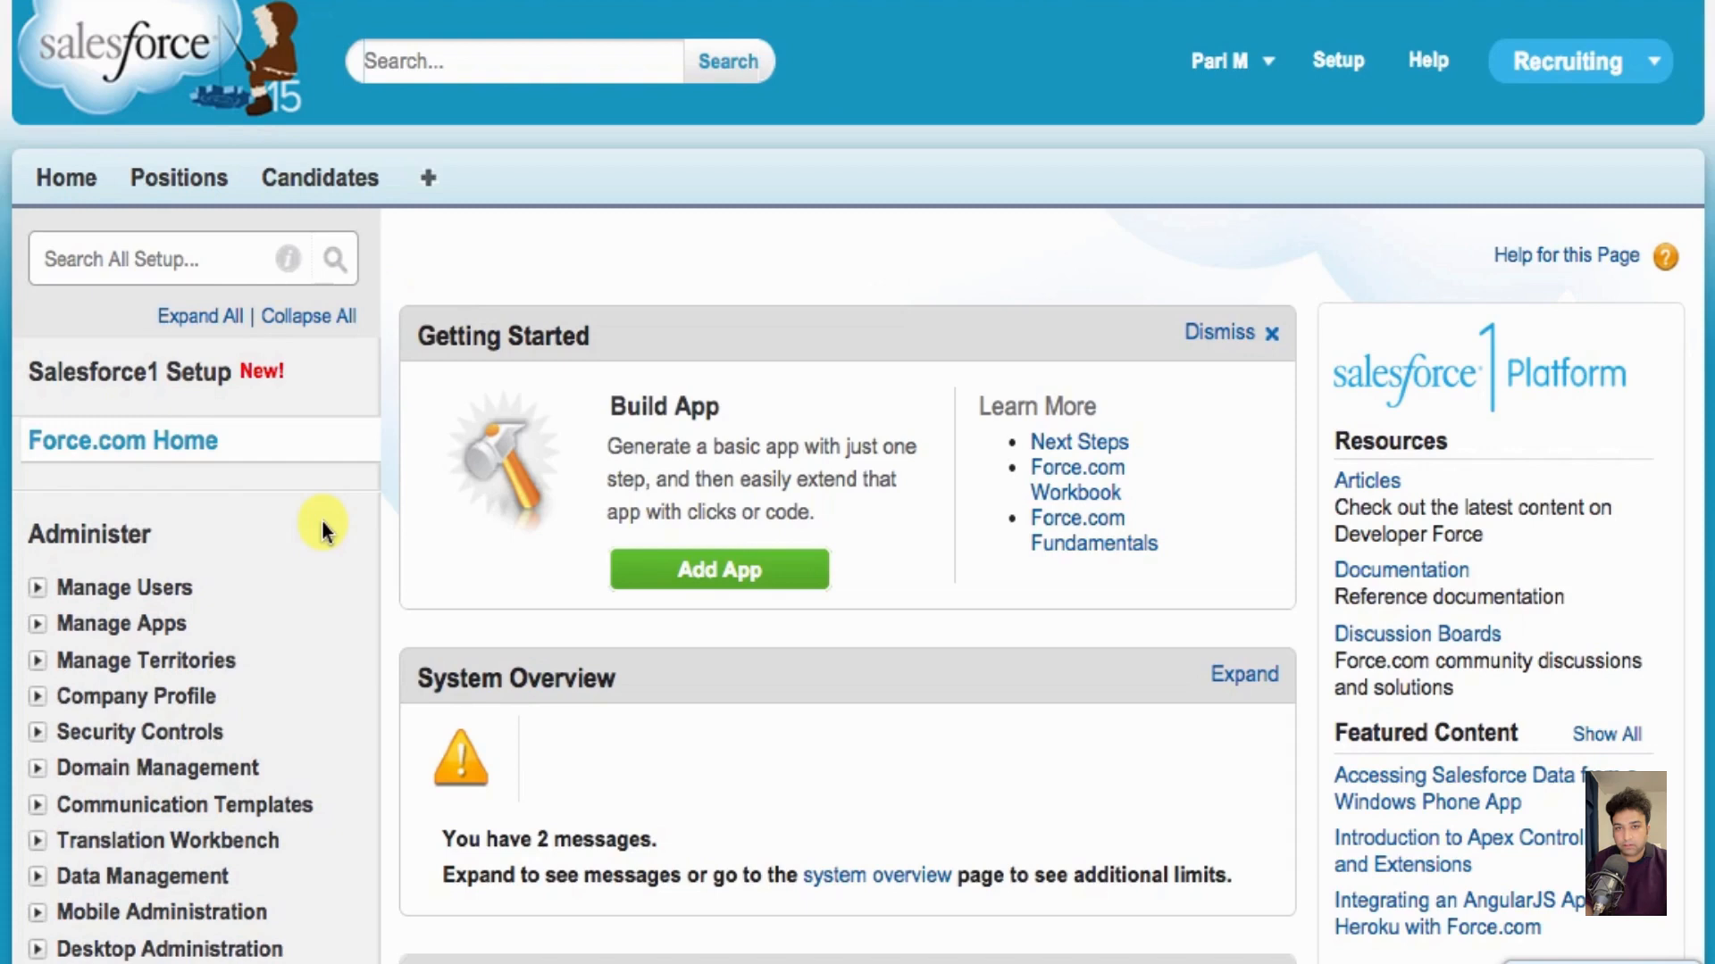
# Step: Expand Security Controls in the Setup sidebar and open View Setup Audit Trail
pyautogui.click(36, 734)
pyautogui.scroll(-2, 34, 739)
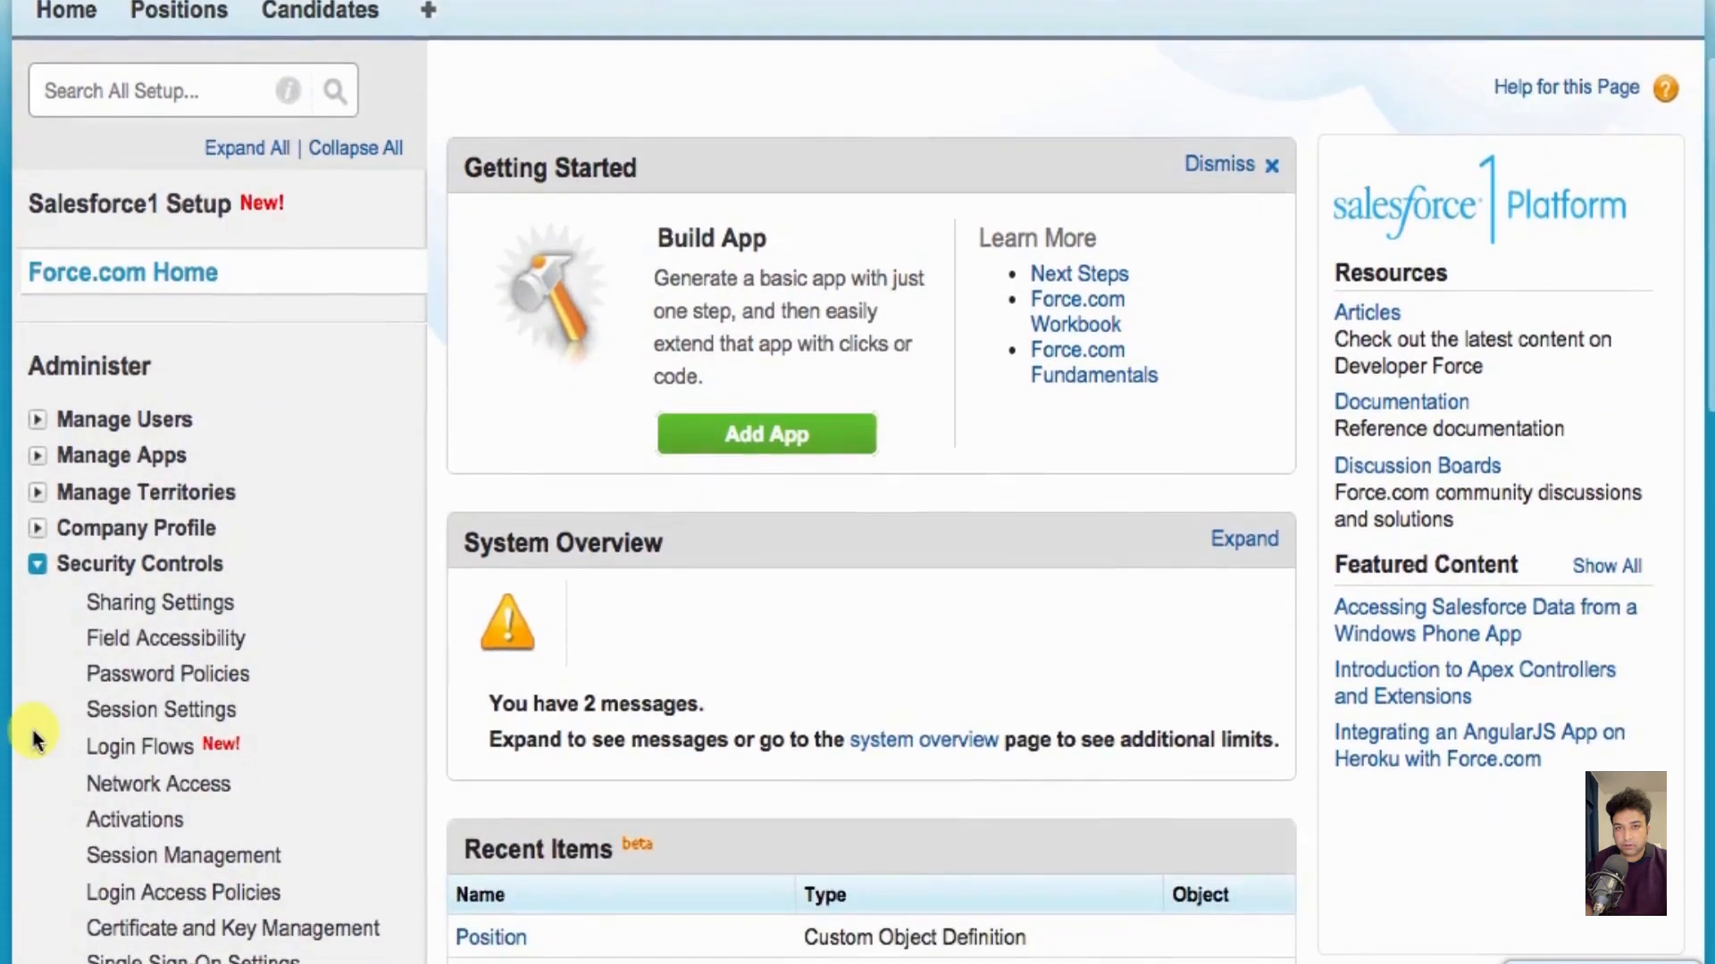
pyautogui.scroll(-3, 34, 740)
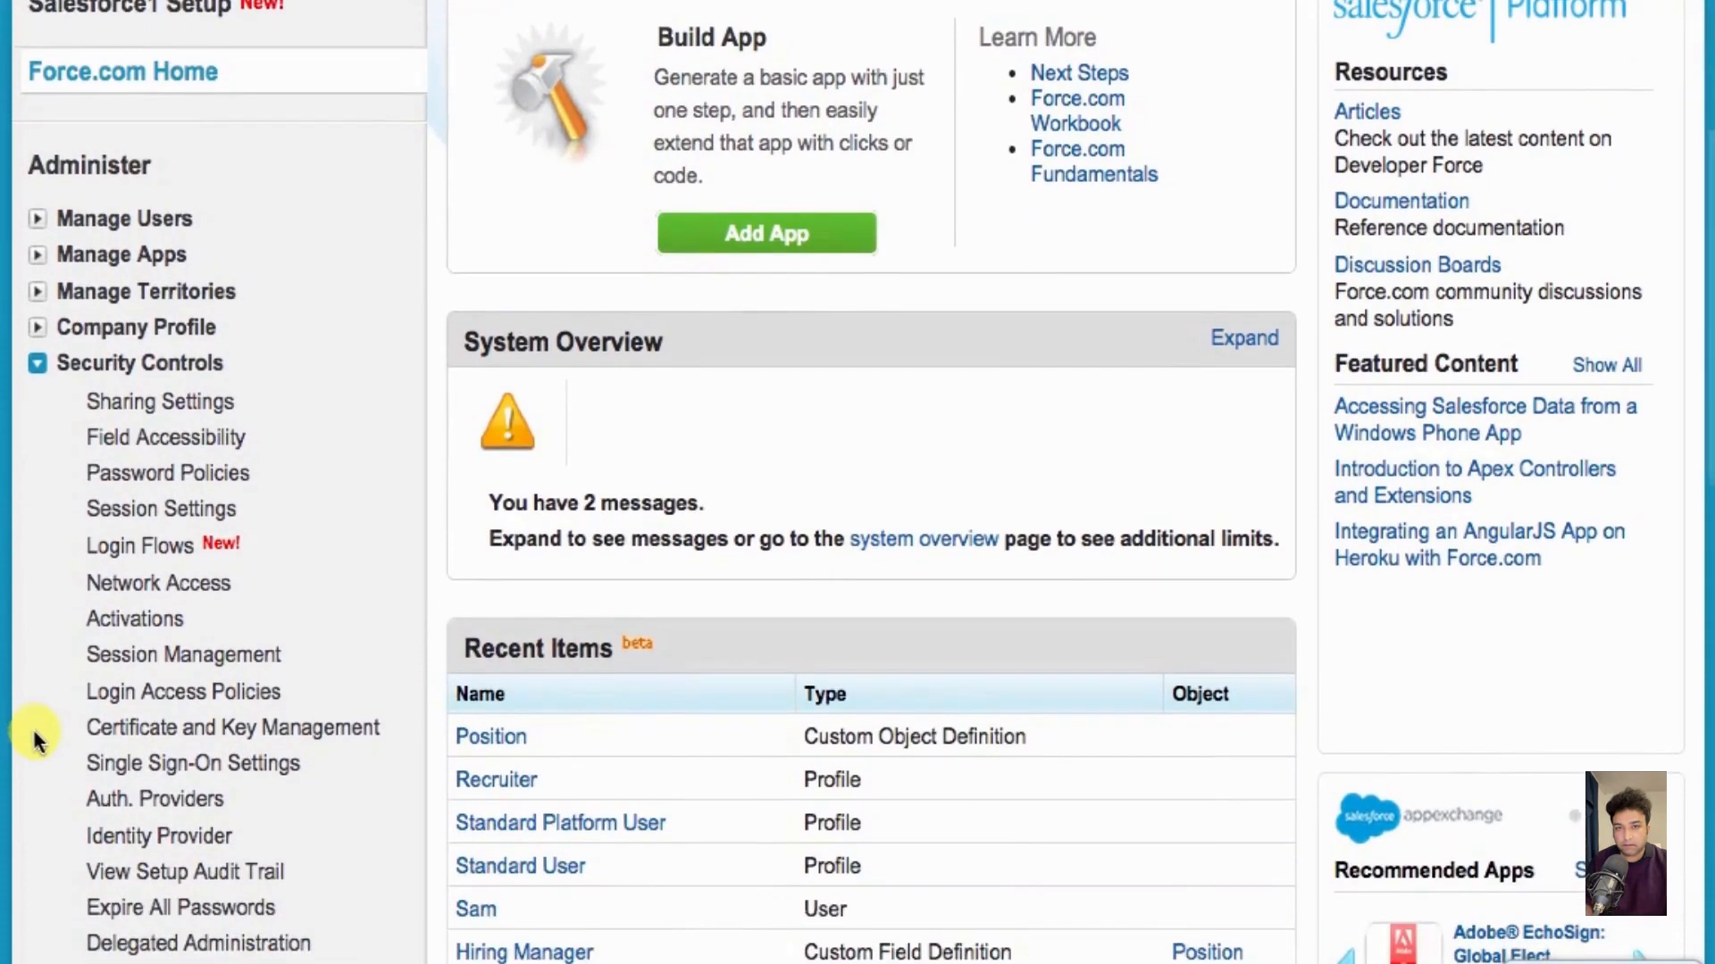
pyautogui.click(111, 872)
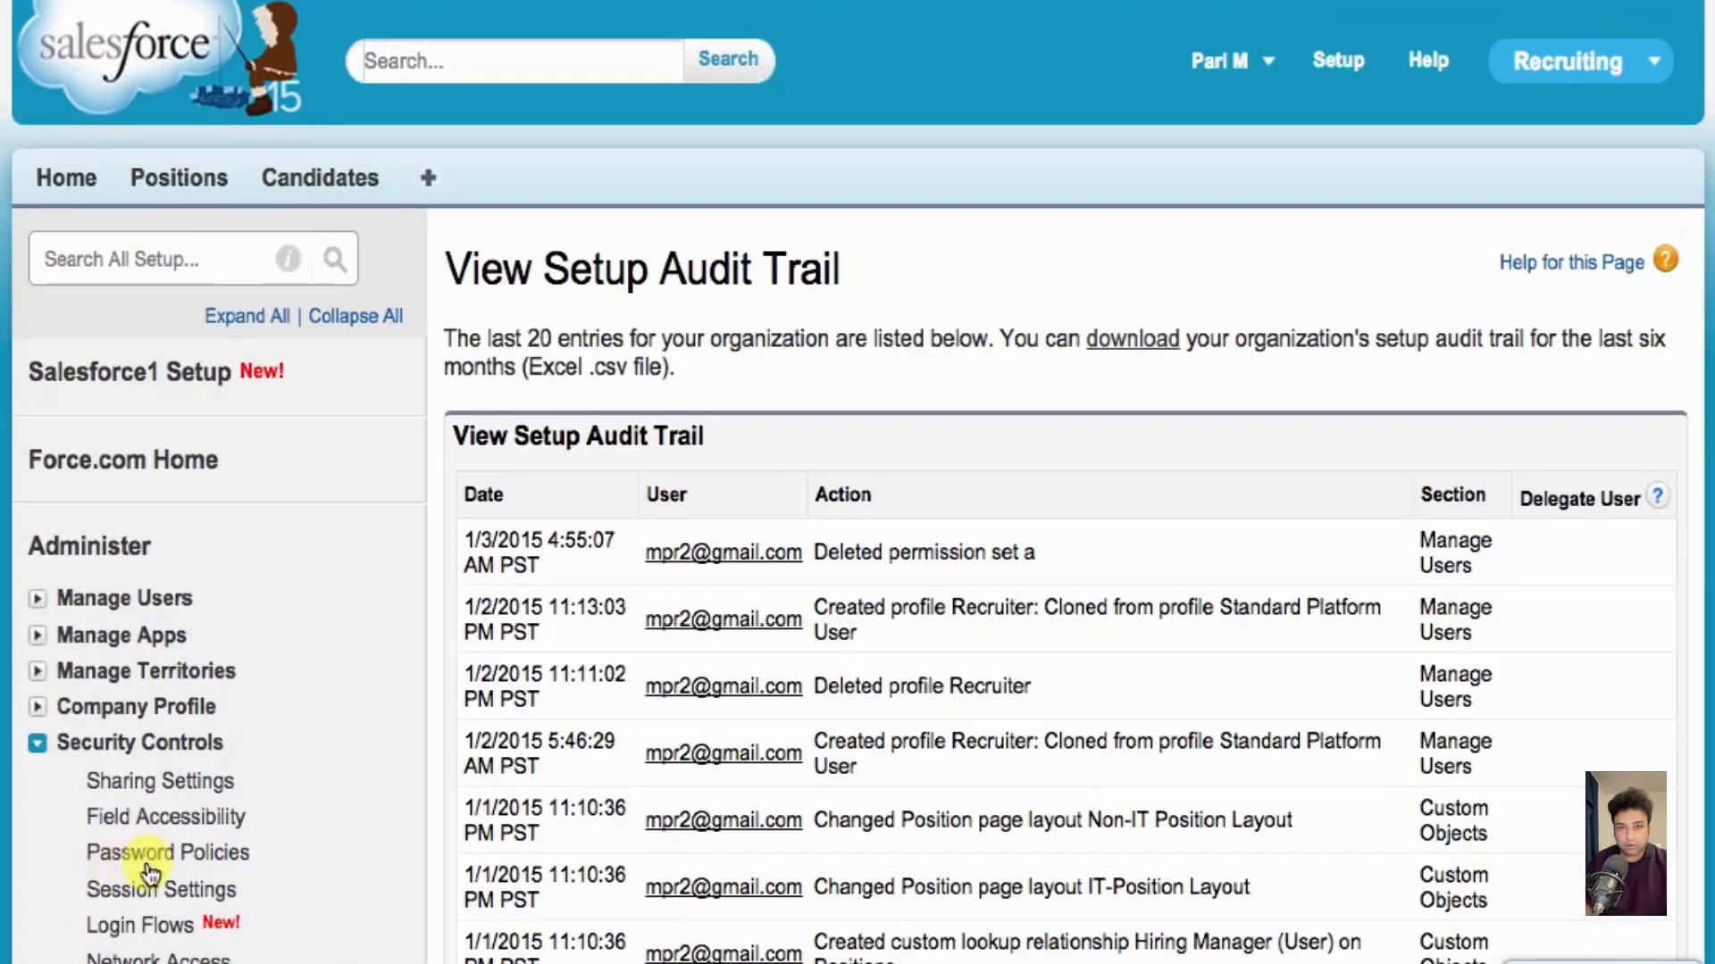
# Step: Scroll through the setup audit trail and highlight that only the last 20 entries are listed
pyautogui.scroll(-3, 708, 822)
pyautogui.scroll(-1, 708, 833)
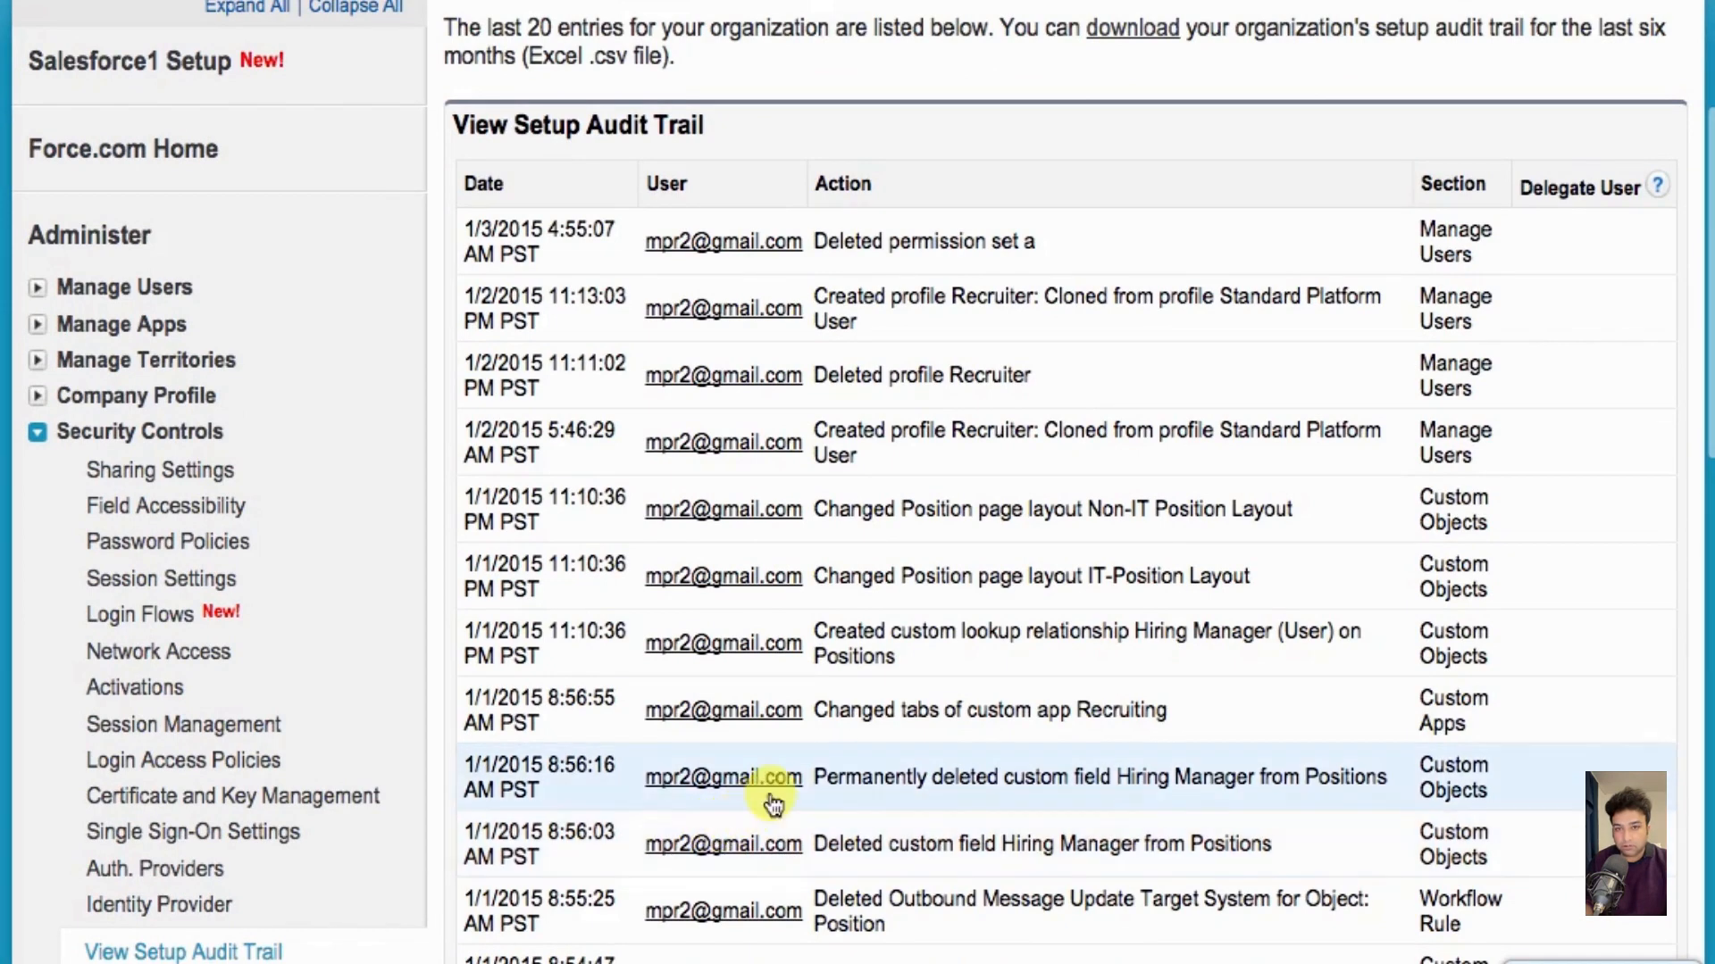
pyautogui.scroll(-3, 1332, 421)
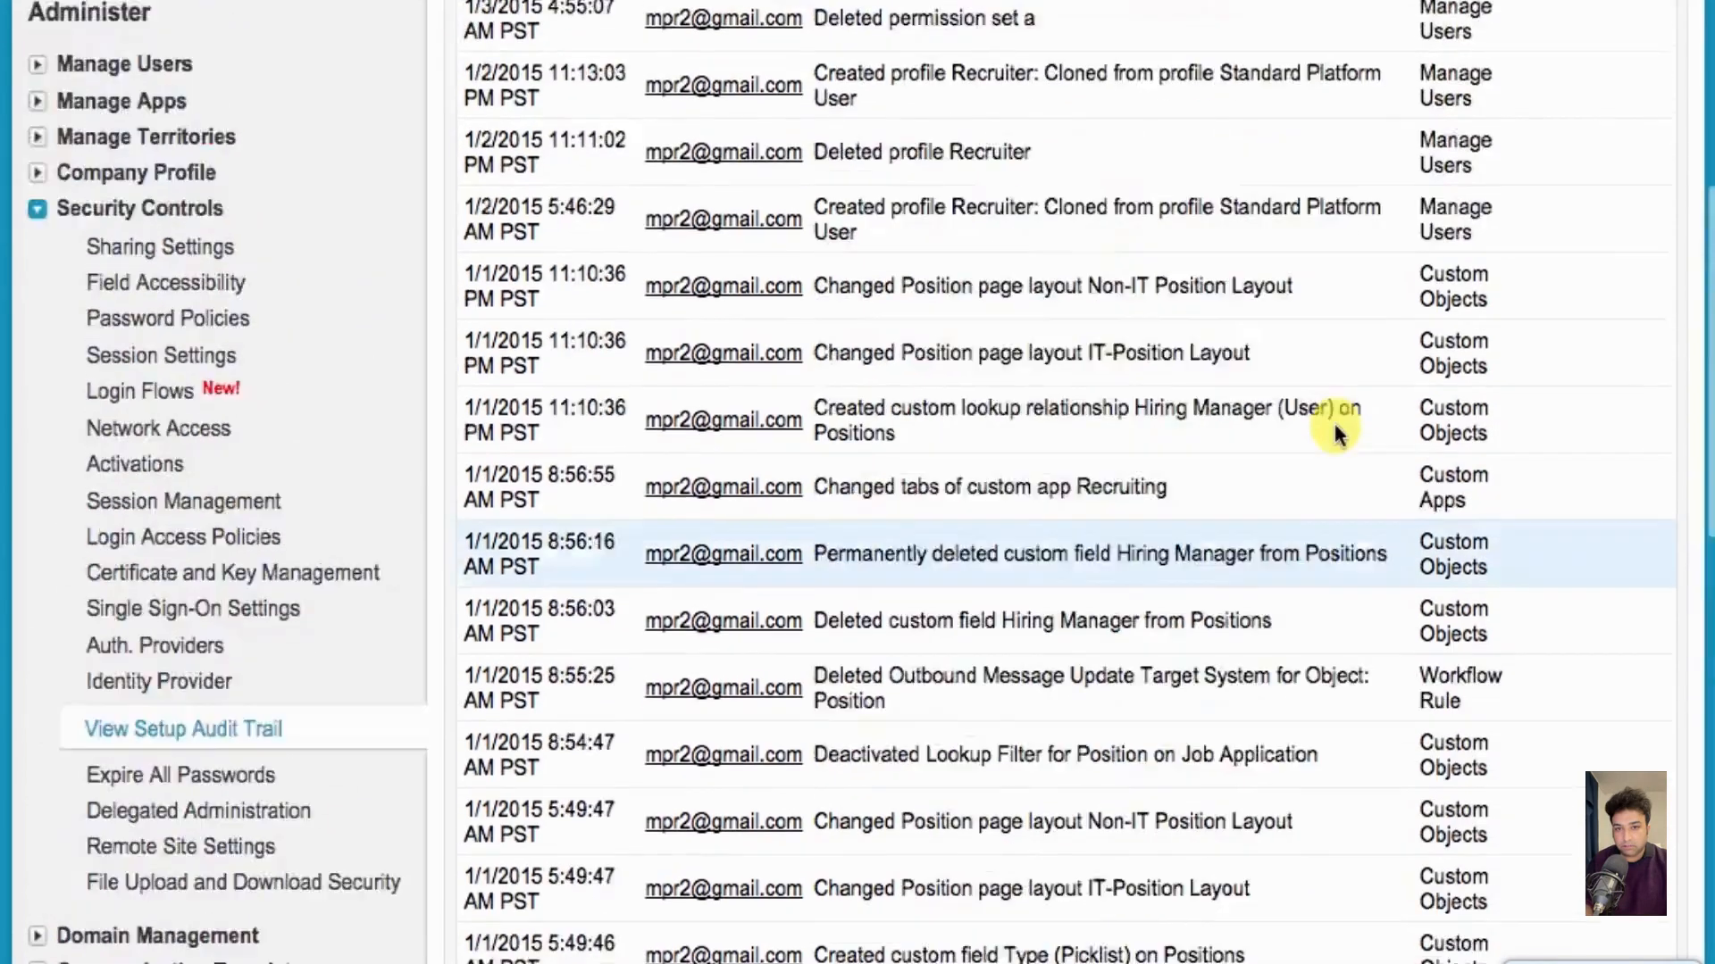
pyautogui.scroll(6, 1332, 421)
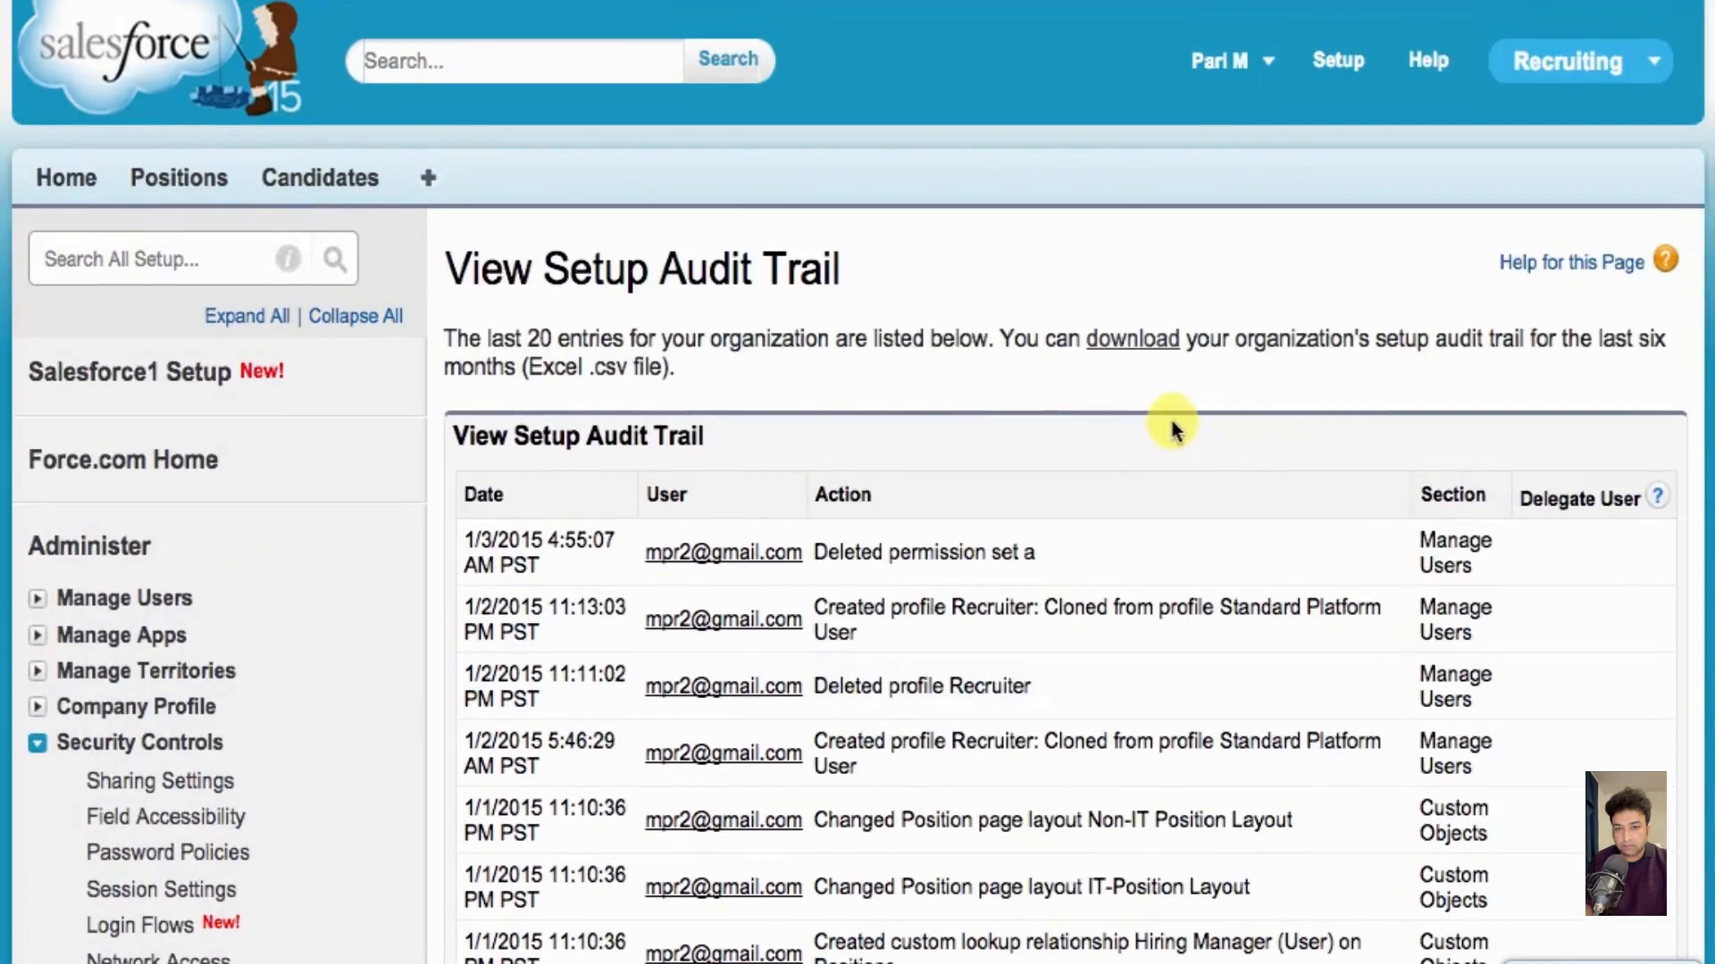
pyautogui.moveTo(526, 340); pyautogui.dragTo(632, 342)
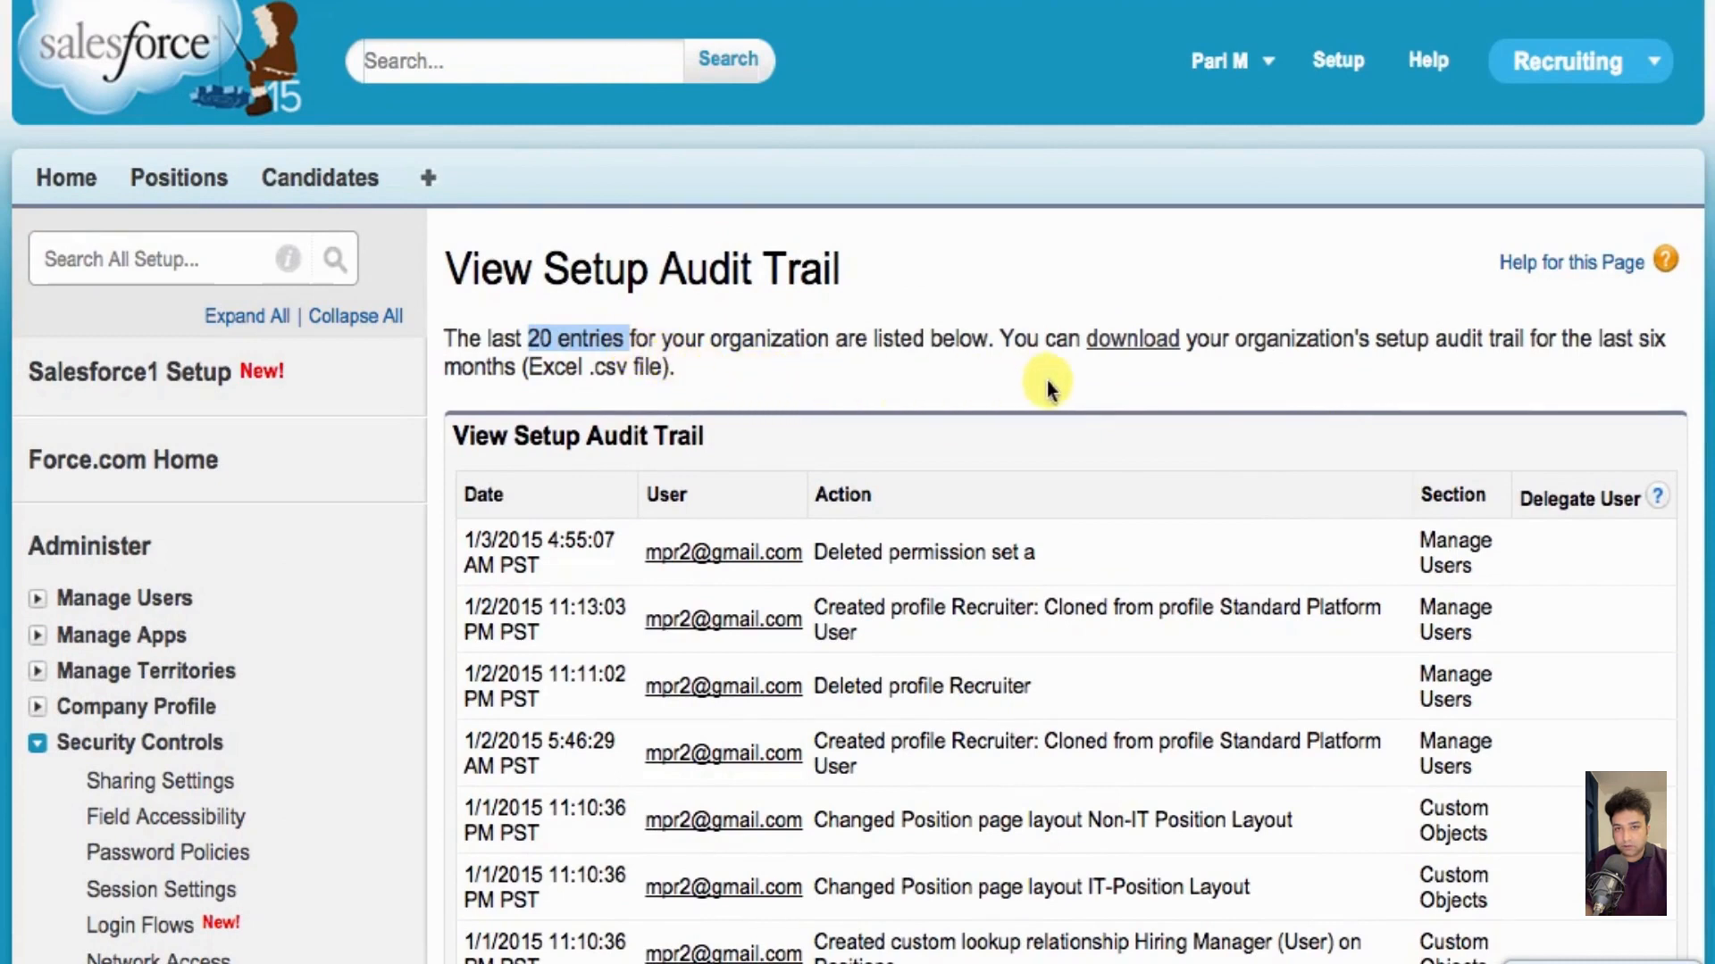
pyautogui.click(1139, 384)
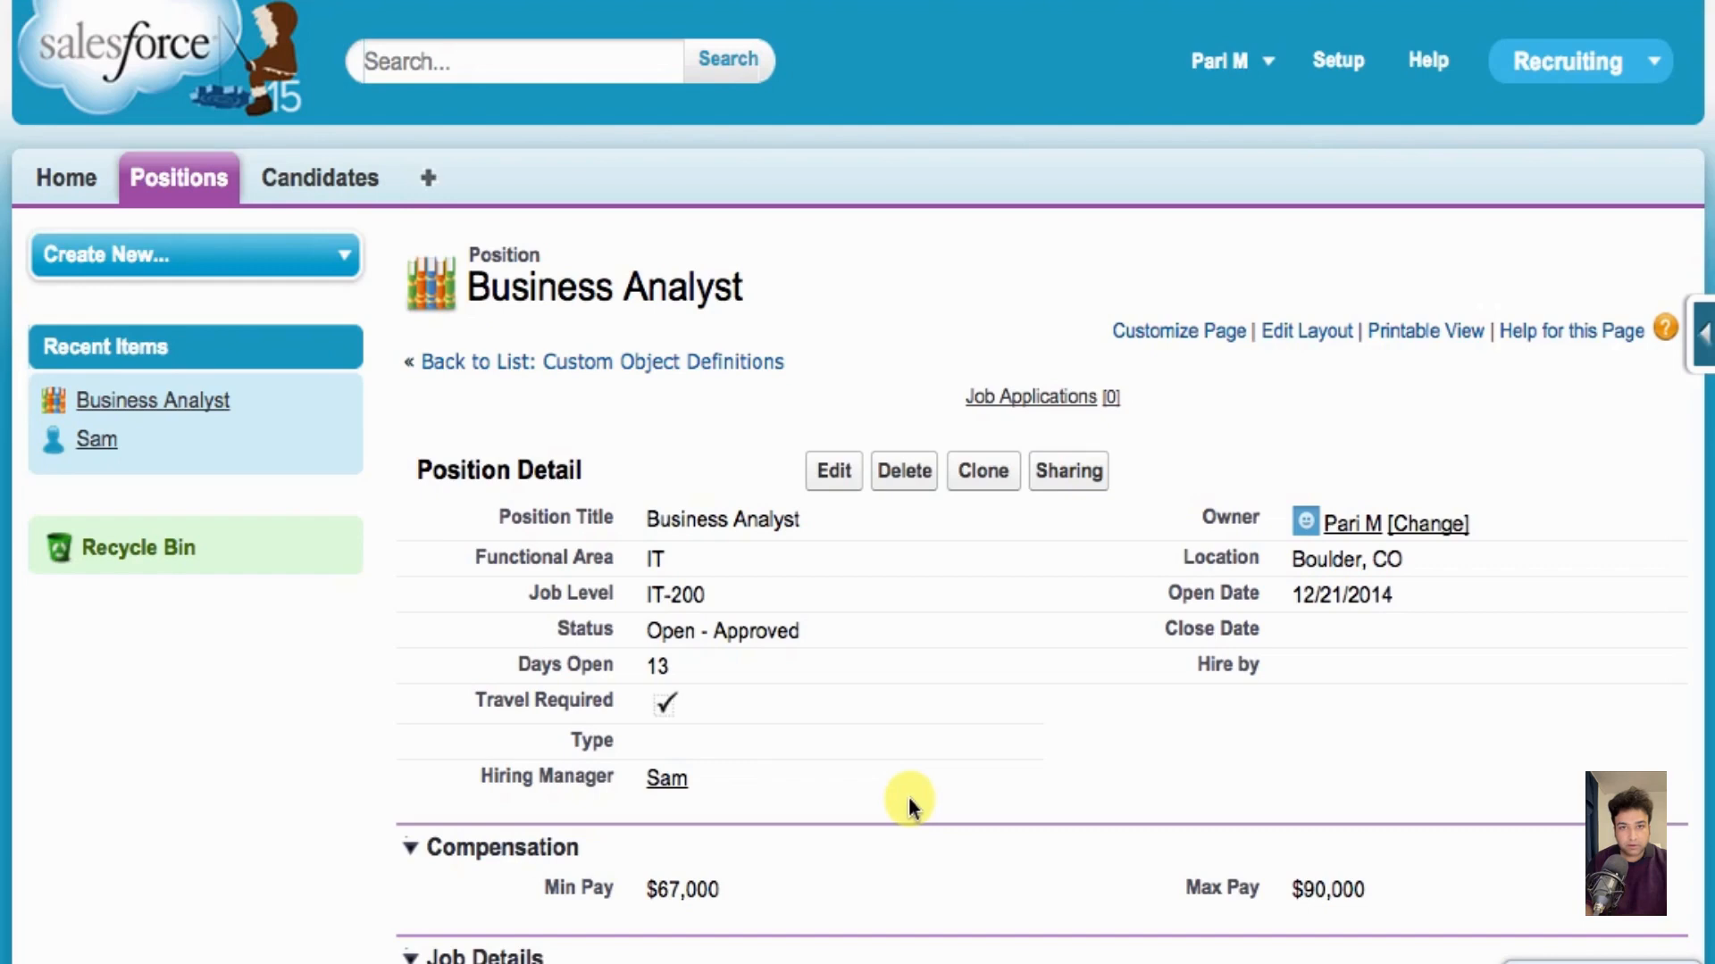
# Step: Change the position's Status to Closed - Filled inline and save it
pyautogui.doubleClick(771, 634)
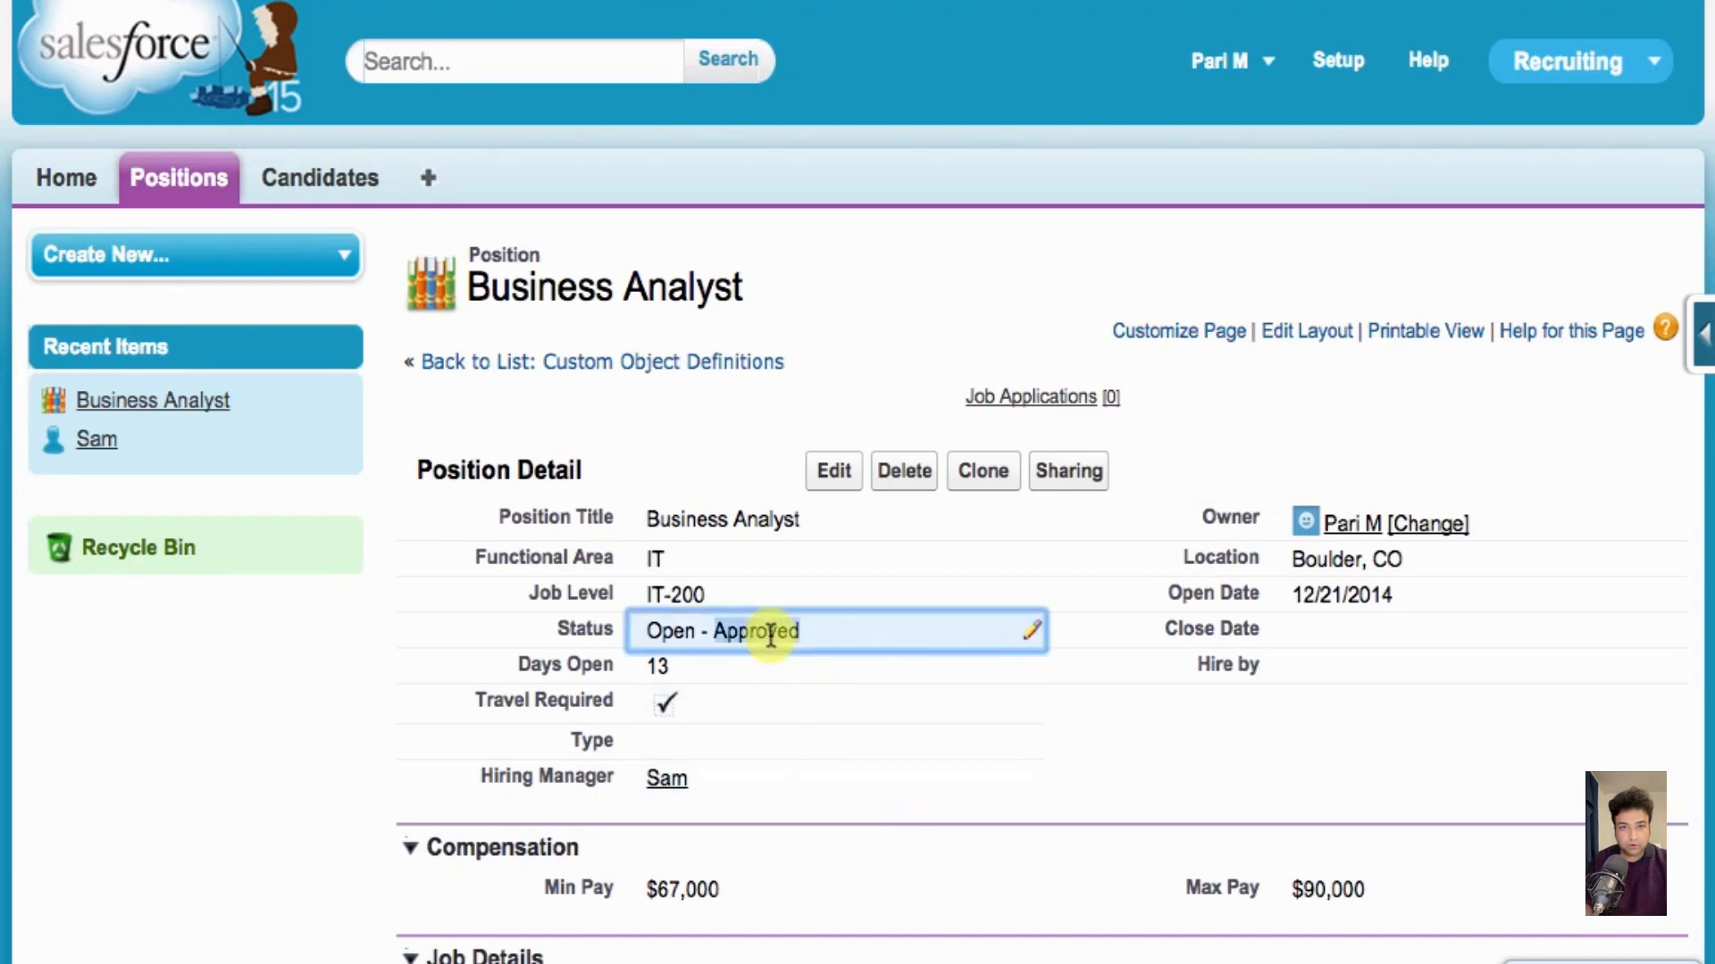
pyautogui.click(822, 635)
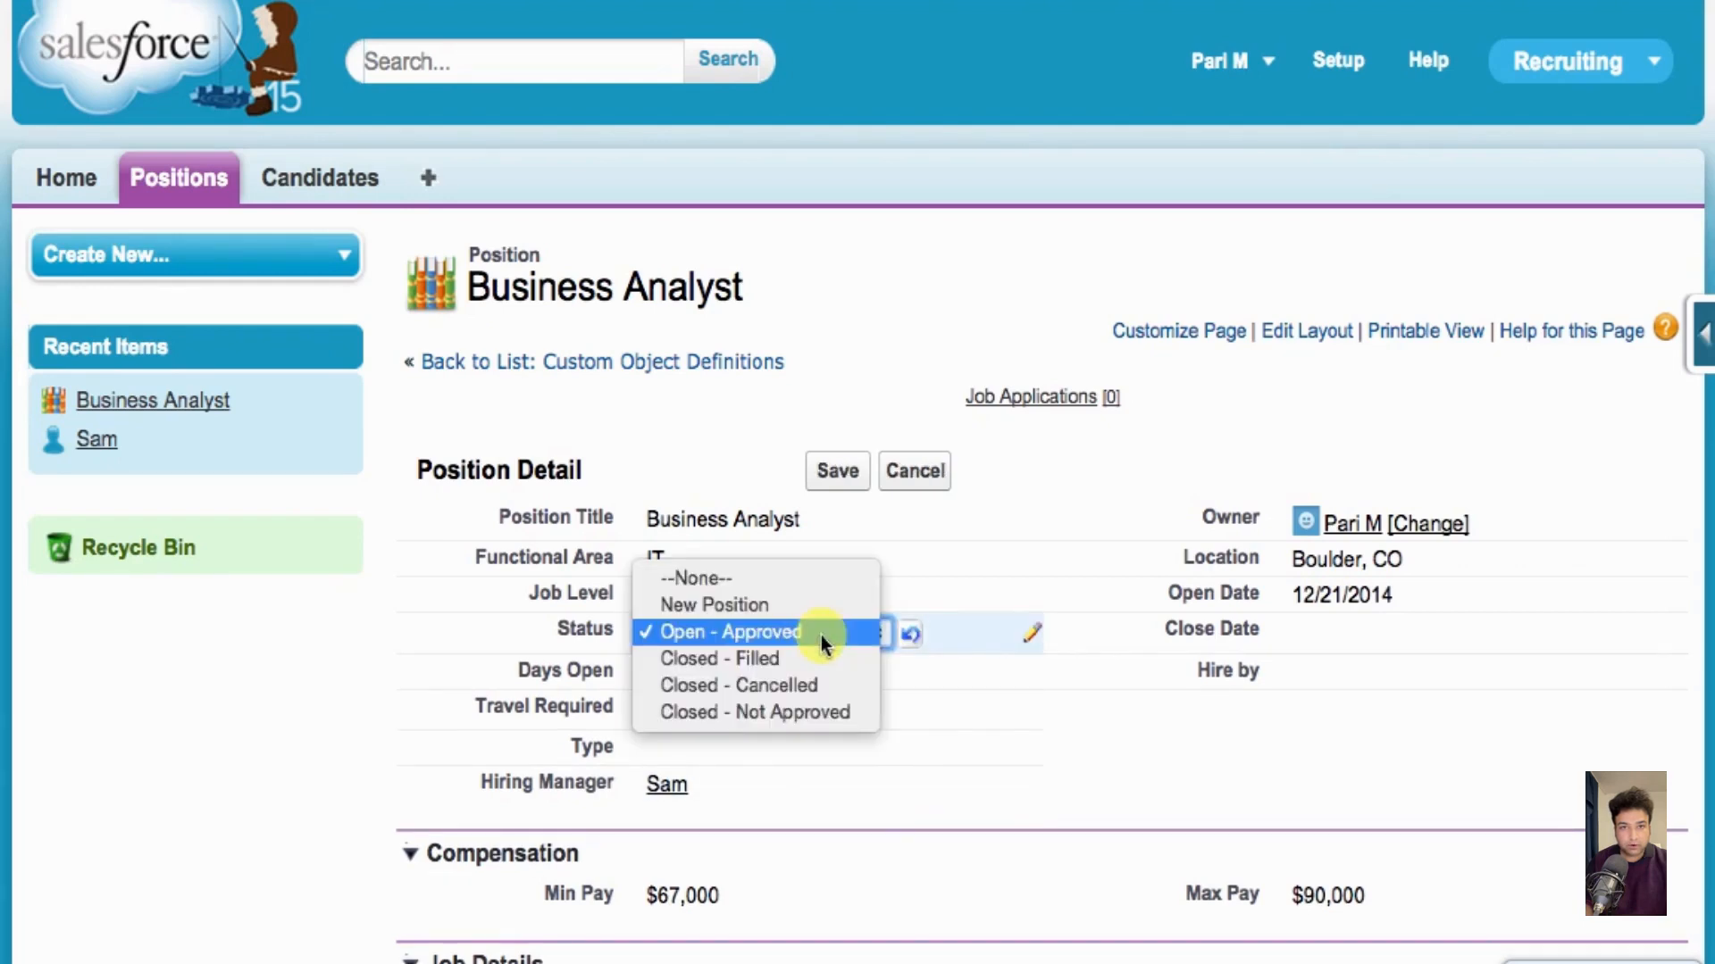
pyautogui.click(814, 660)
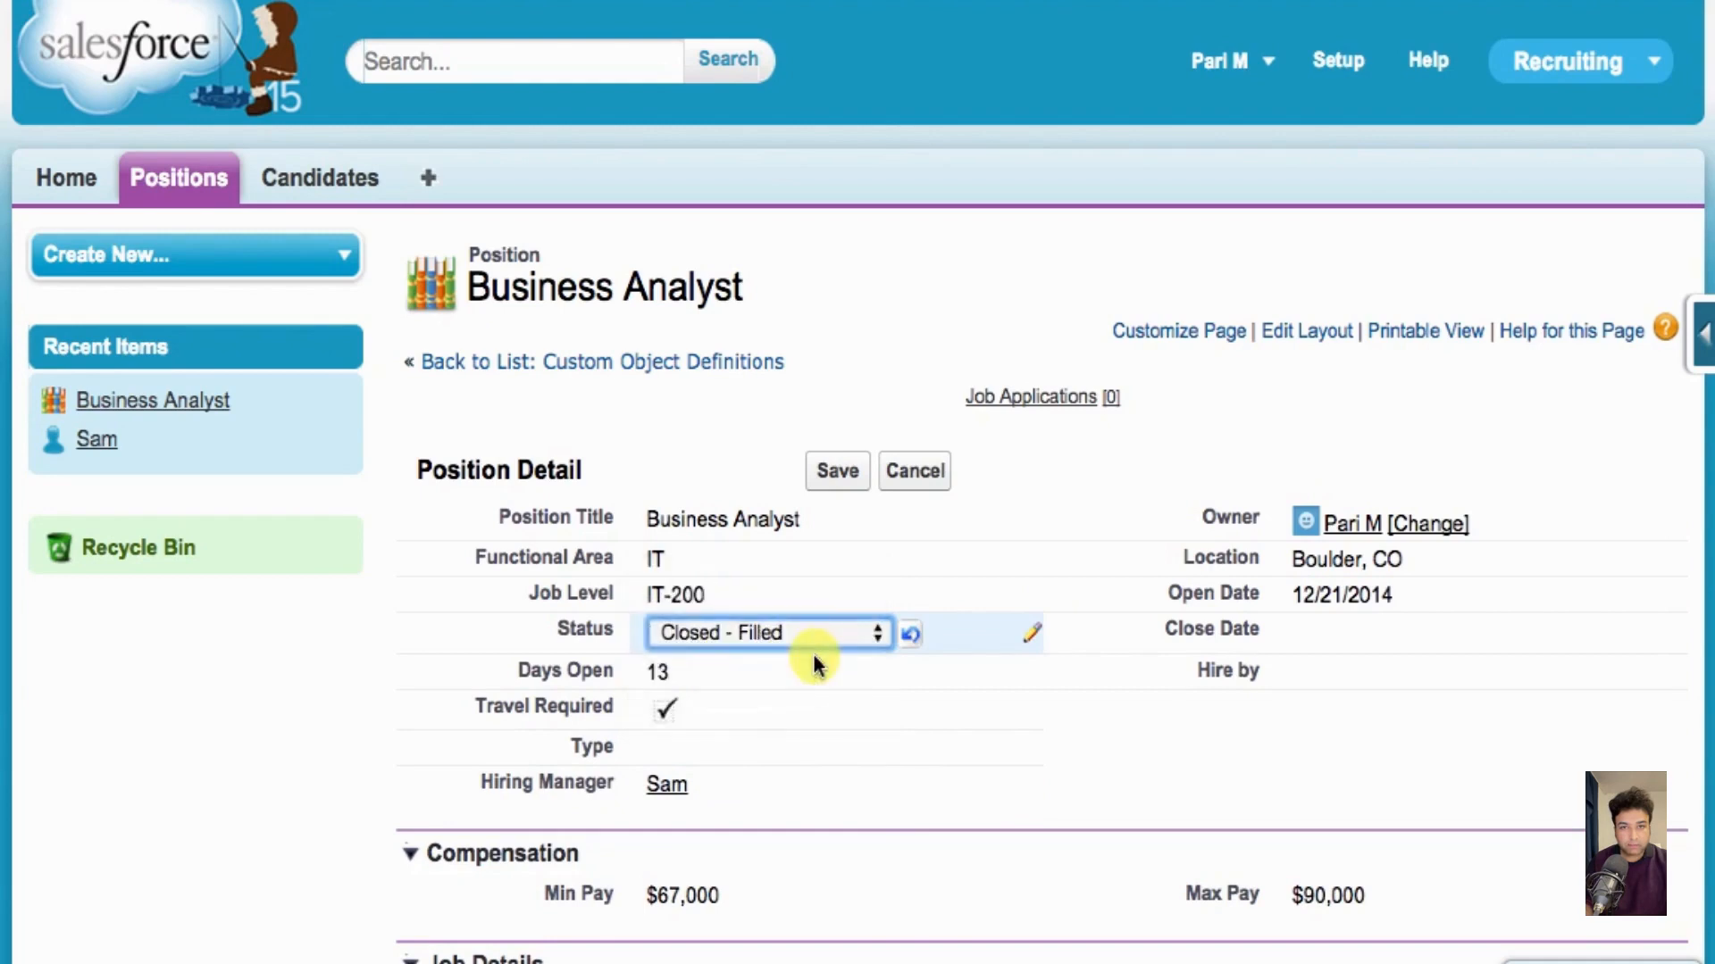
pyautogui.click(834, 481)
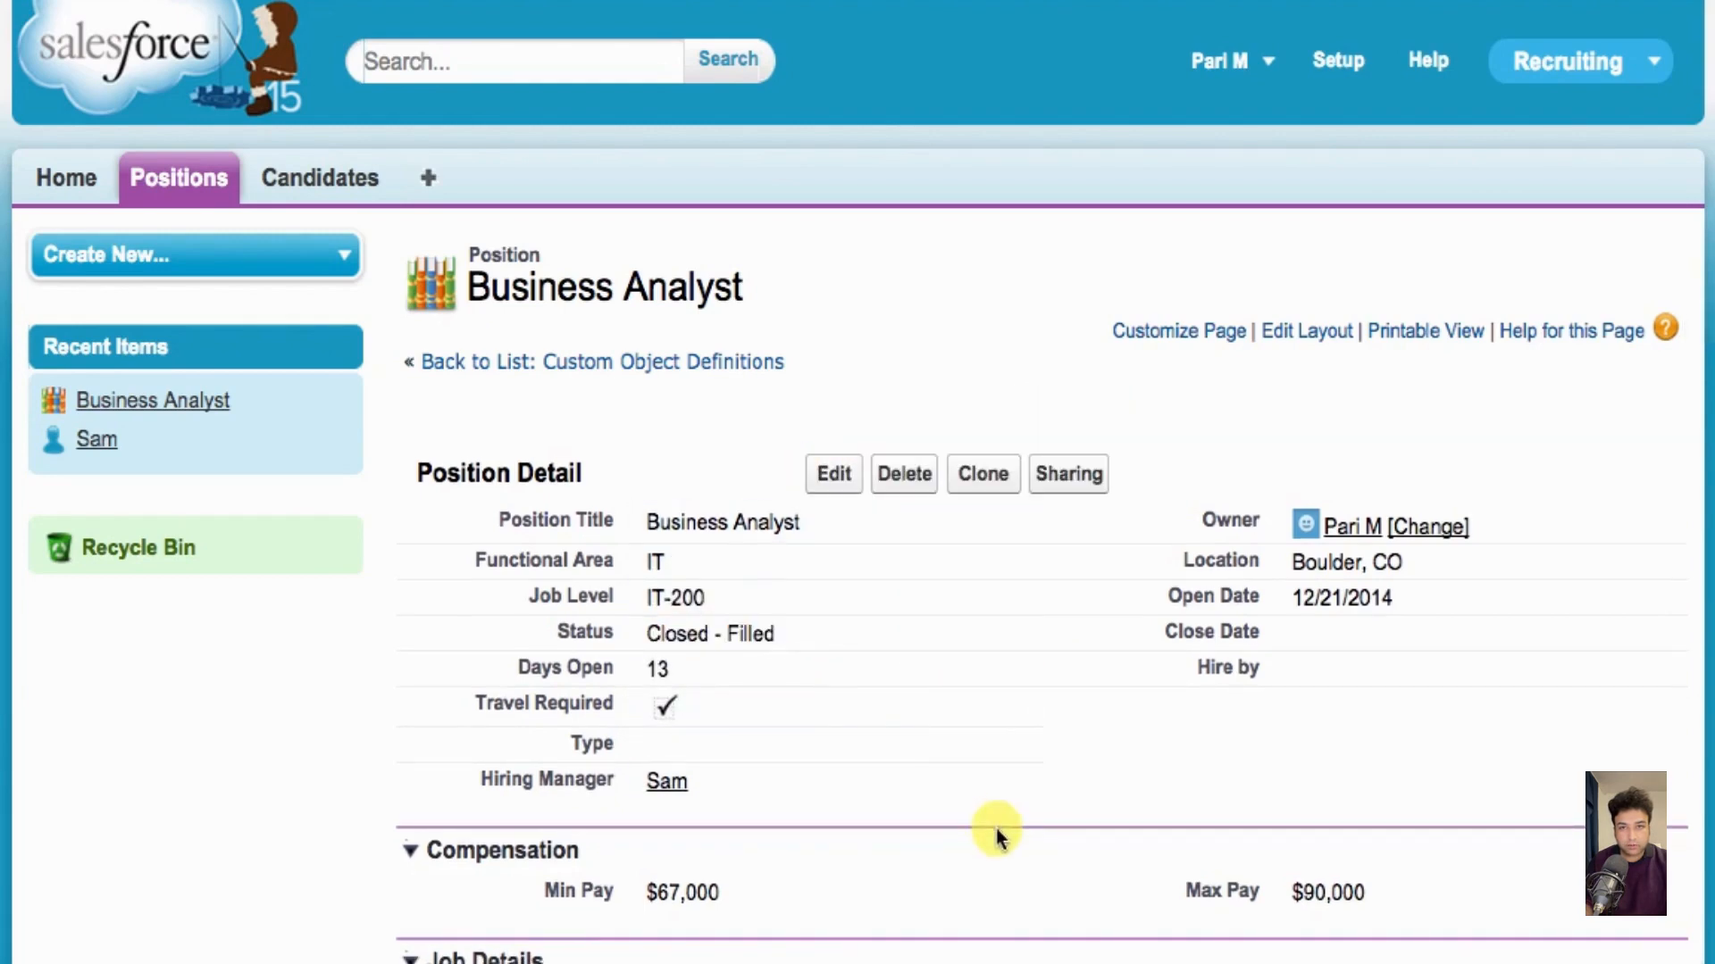
# Step: Enable field history tracking on the Position object for the Status field
pyautogui.click(1342, 63)
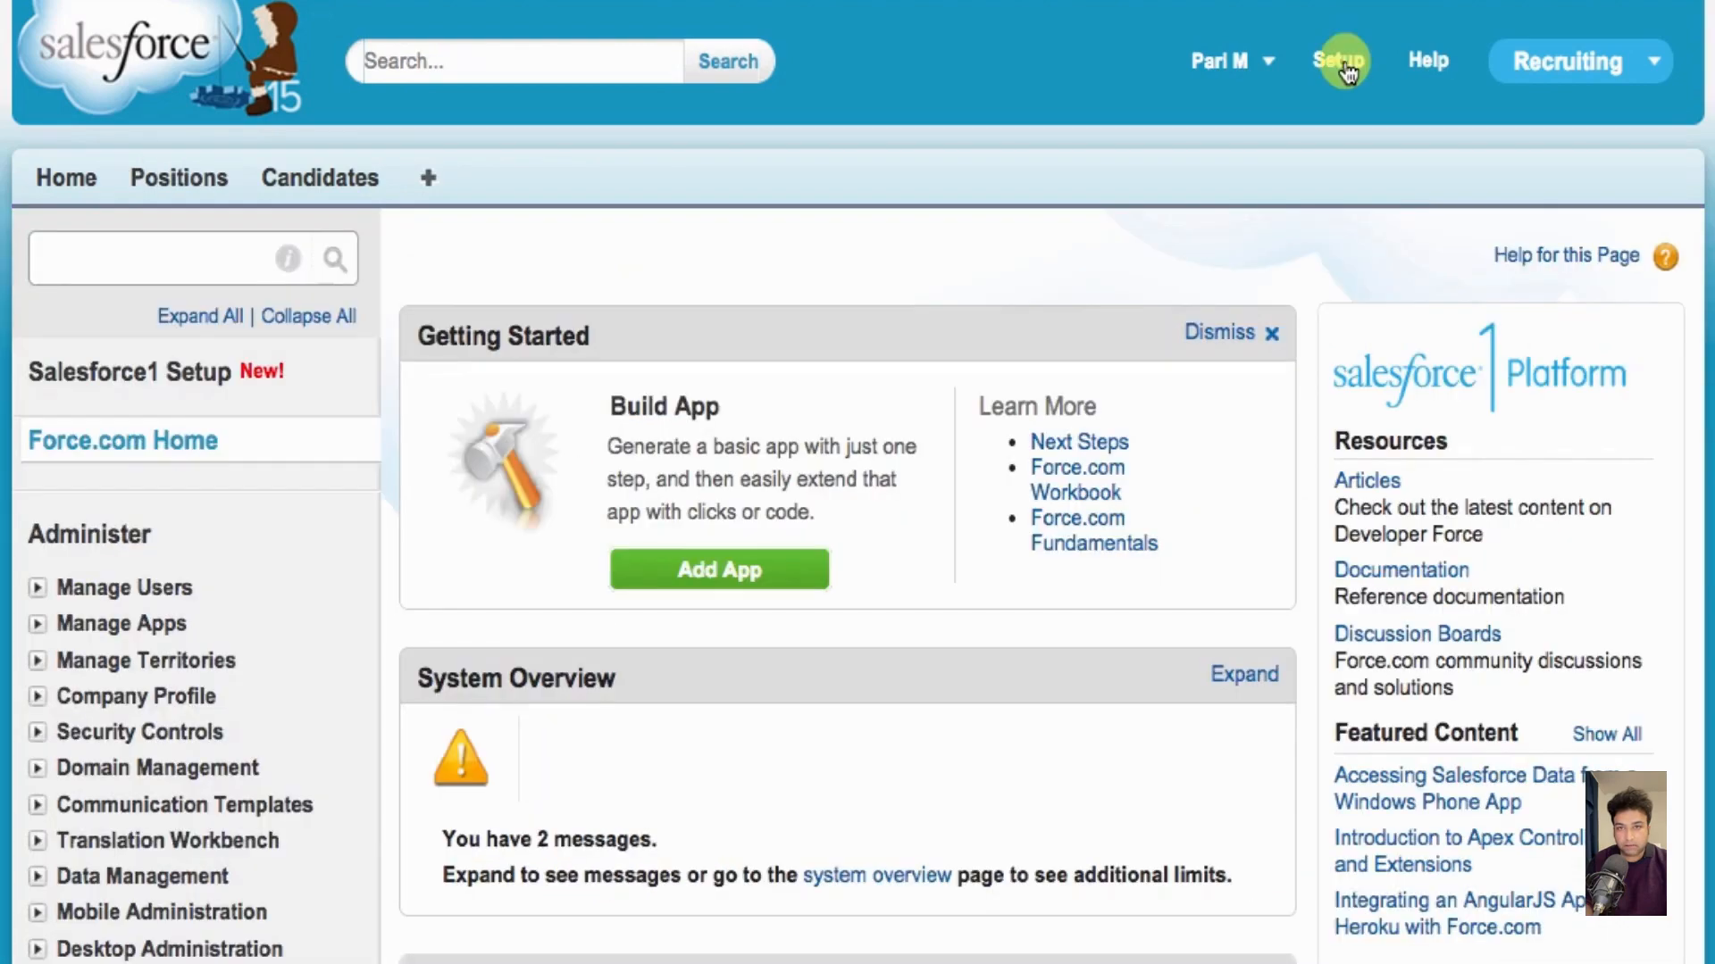
pyautogui.scroll(-6, 1248, 191)
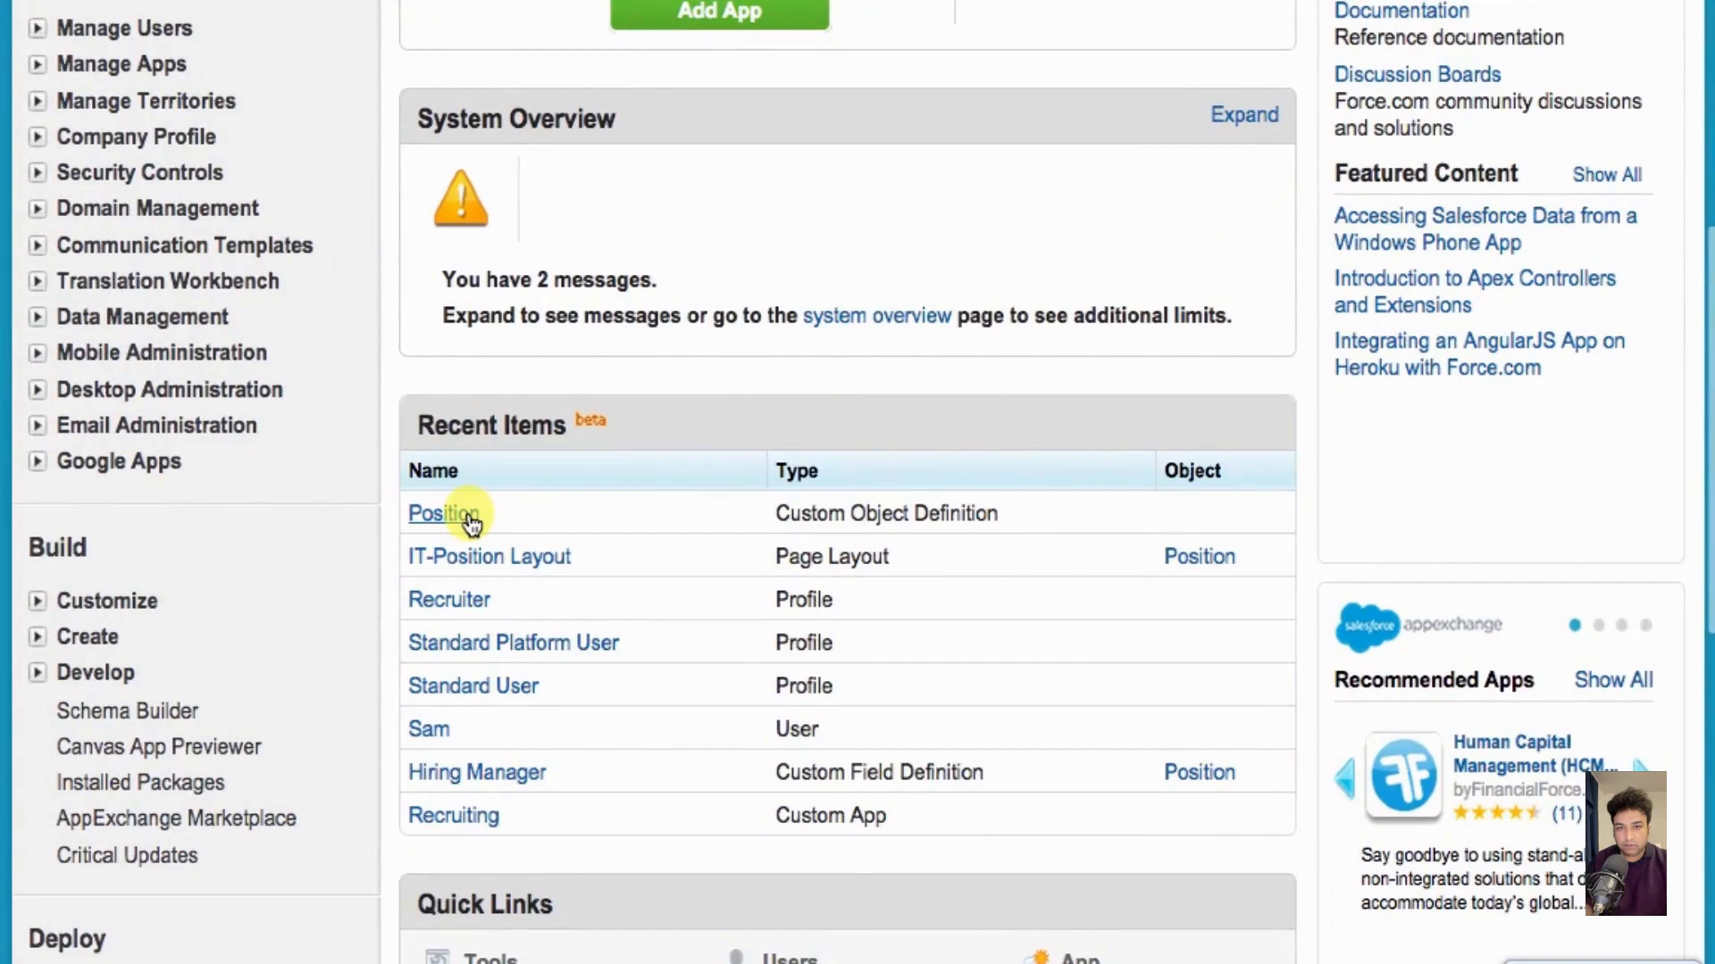
pyautogui.click(468, 520)
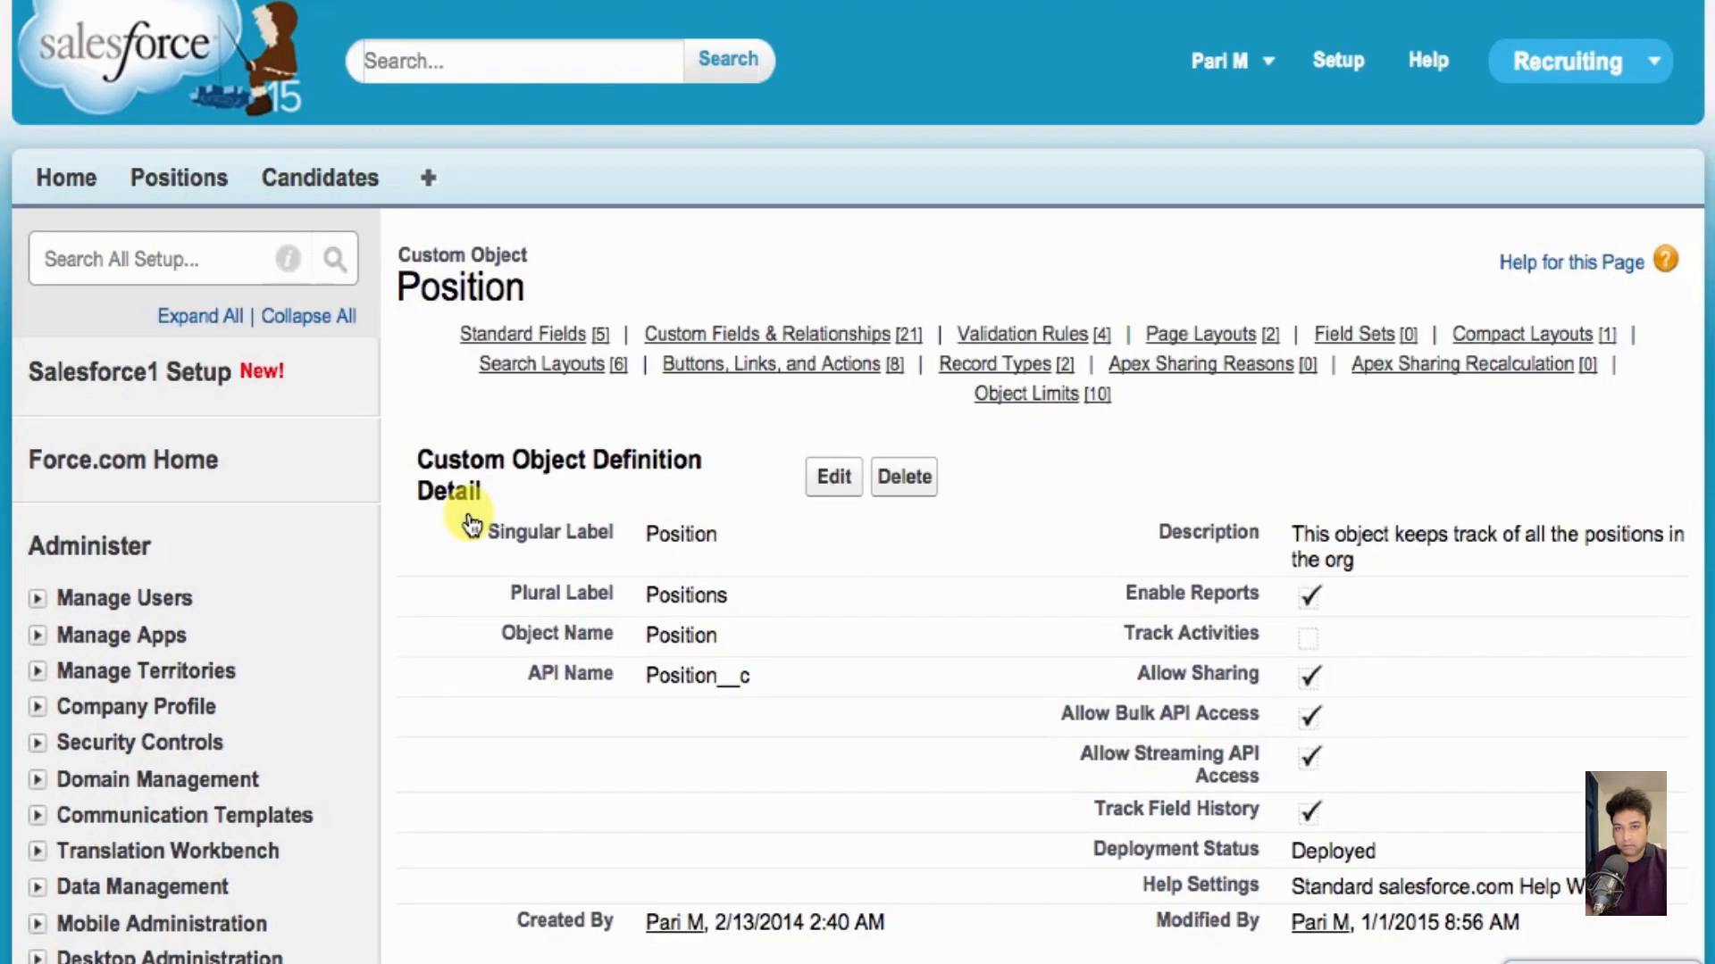
pyautogui.scroll(-9, 471, 525)
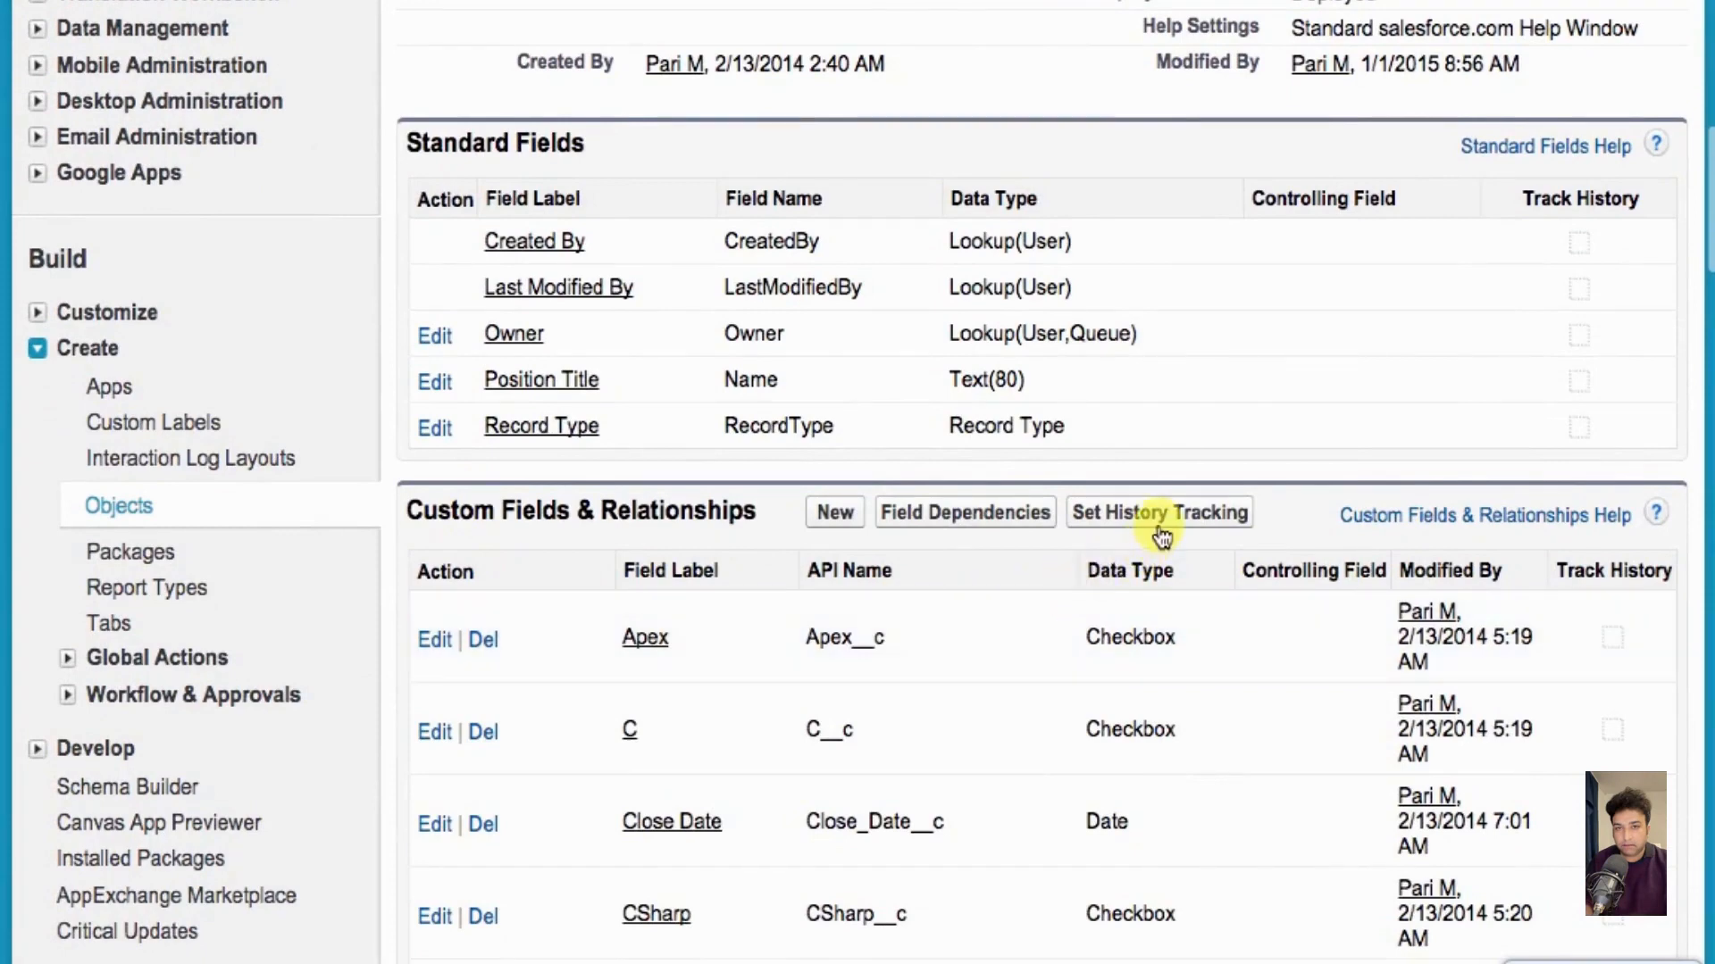
pyautogui.click(1161, 534)
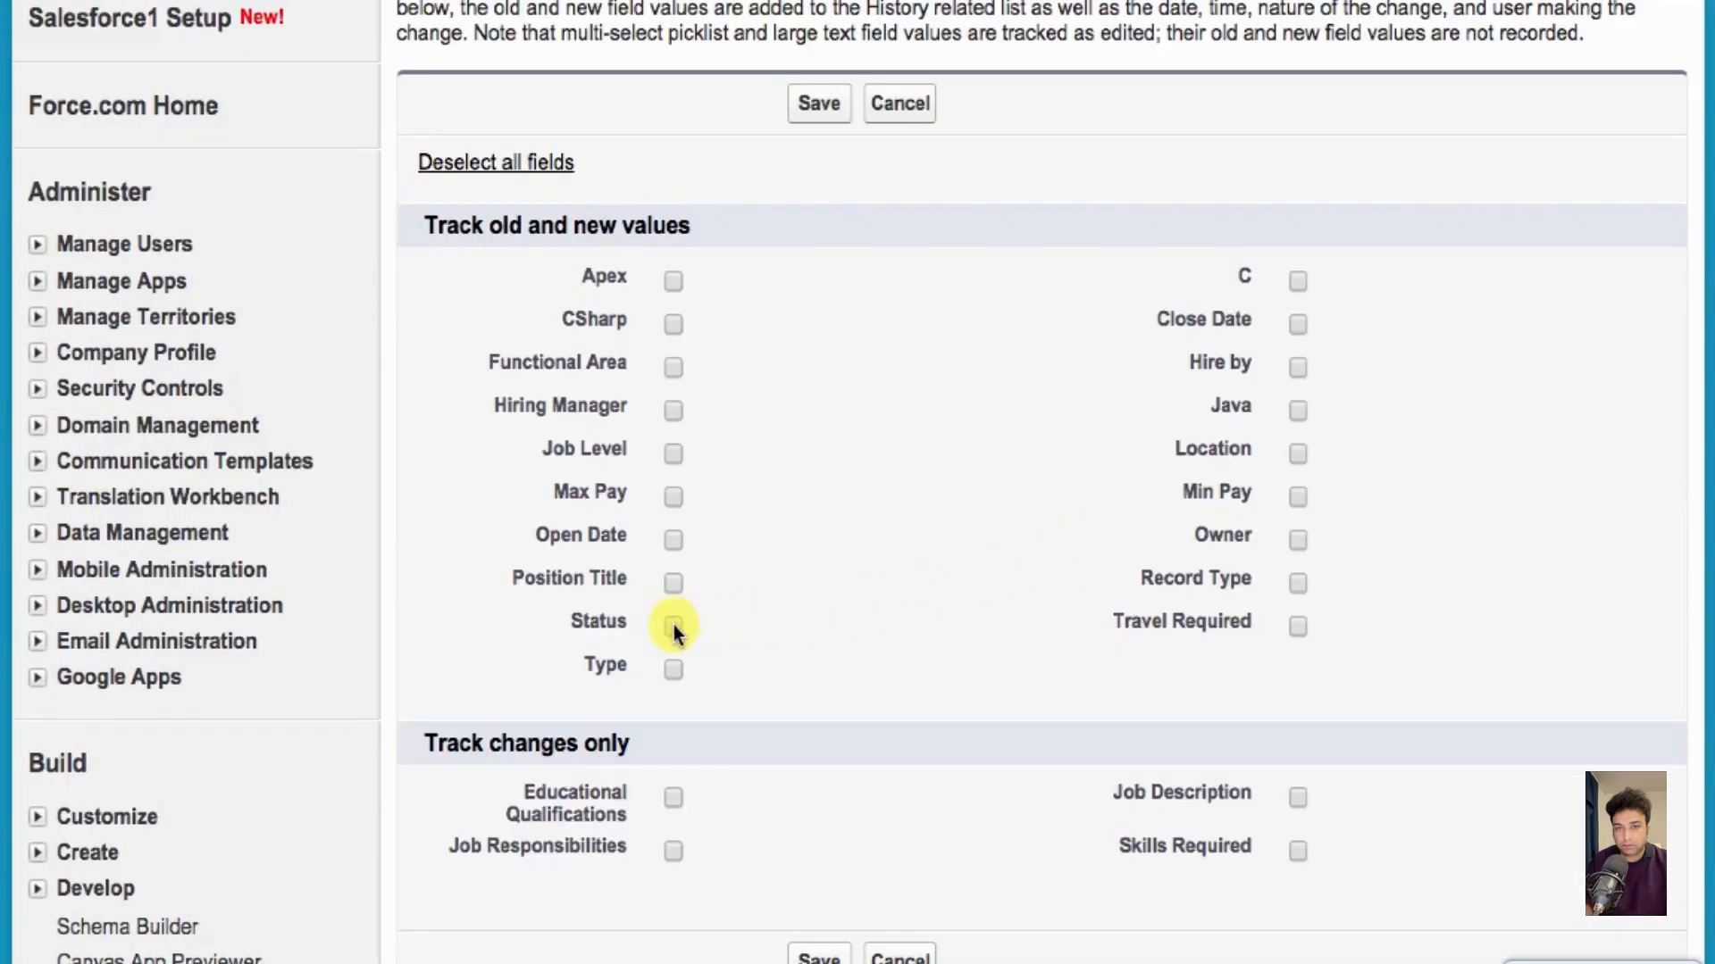
pyautogui.click(673, 627)
pyautogui.click(819, 957)
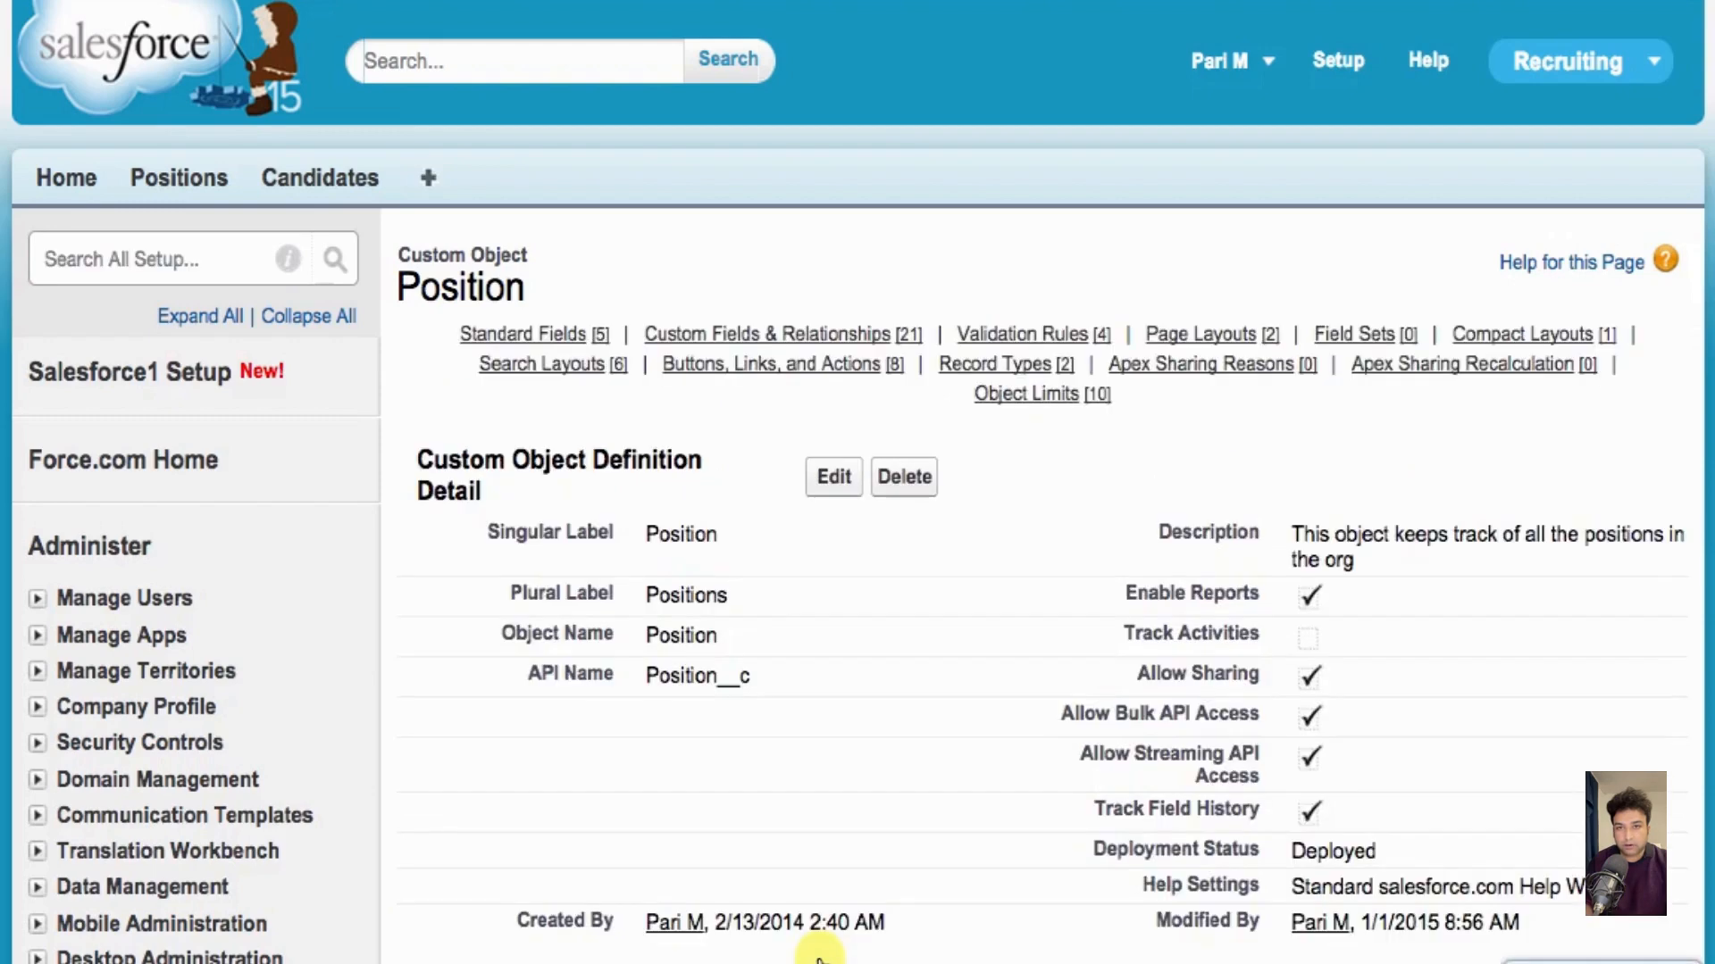
# Step: Add the Position History related list to the Business Analyst record's page layout and save
pyautogui.click(207, 190)
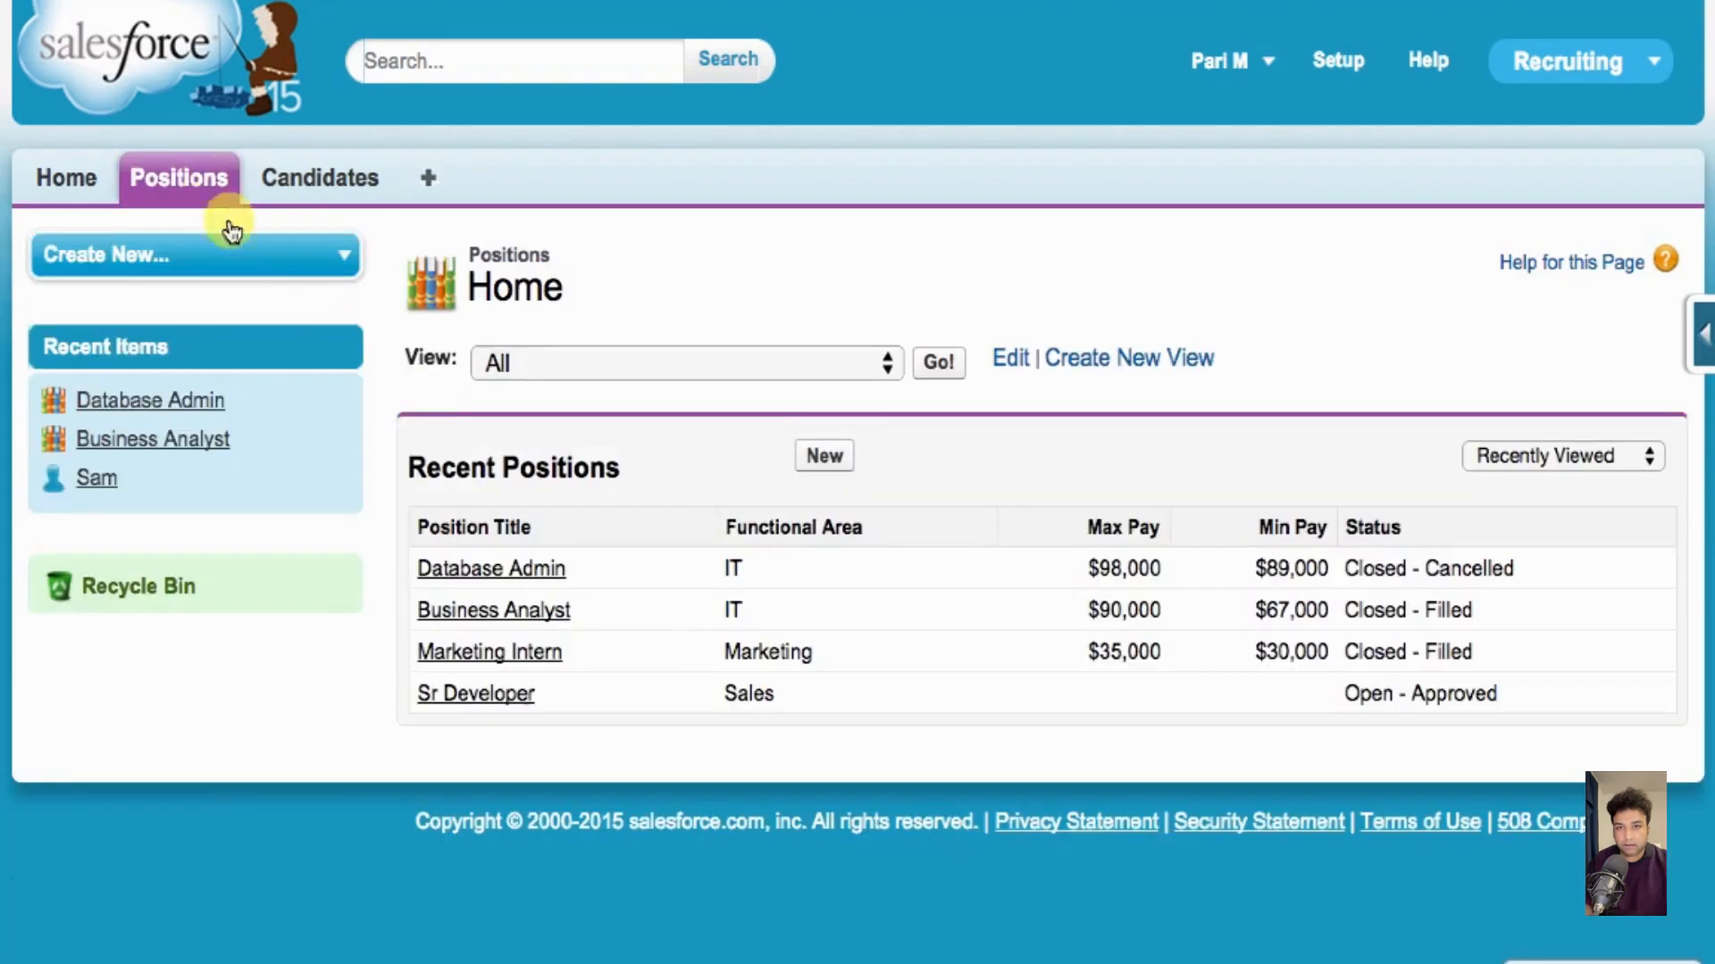
pyautogui.click(496, 611)
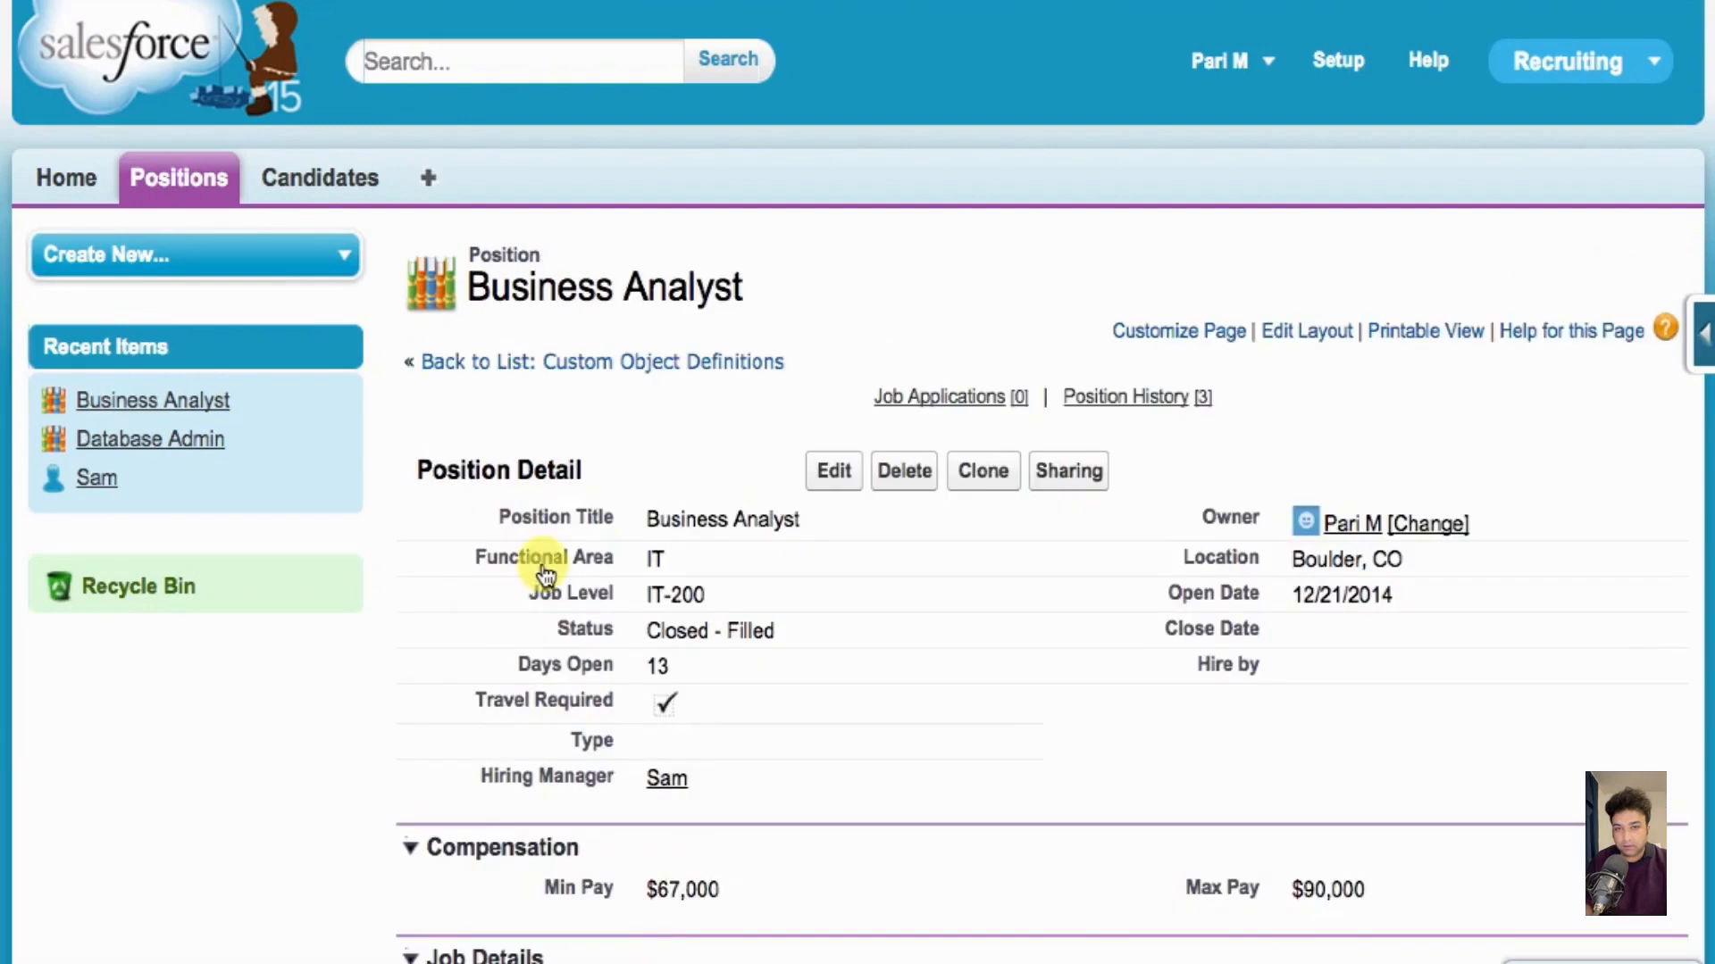
pyautogui.click(1307, 336)
pyautogui.scroll(-3, 1304, 339)
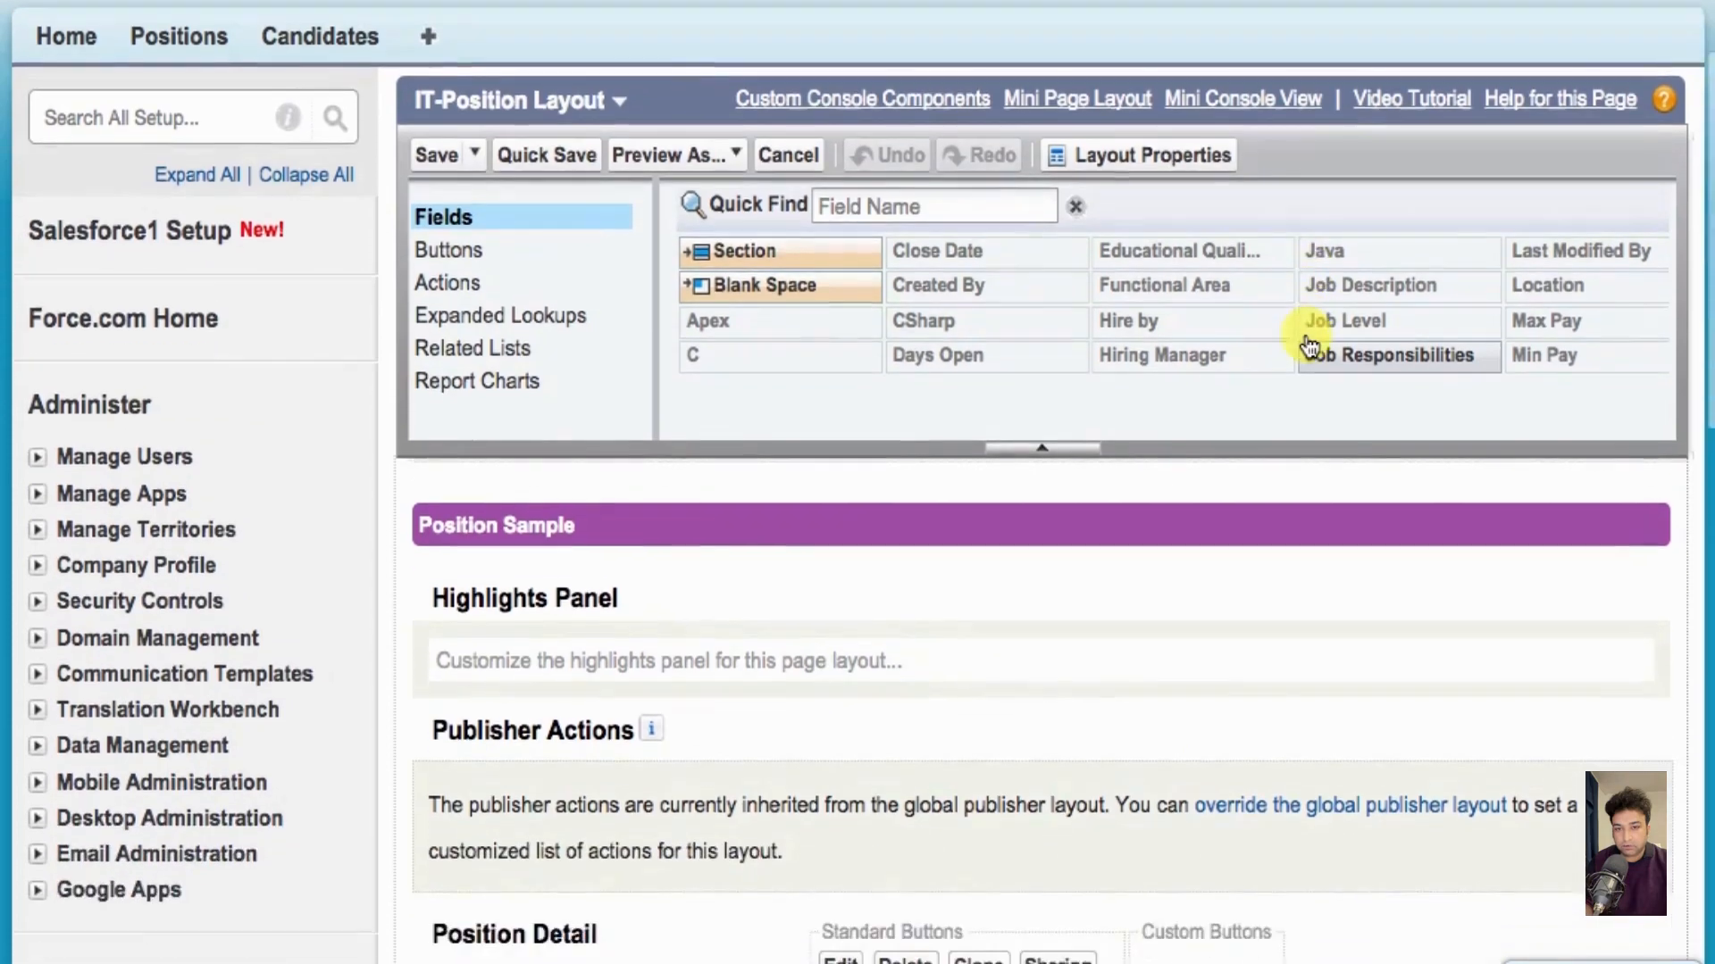
pyautogui.click(566, 344)
pyautogui.scroll(-15, 566, 345)
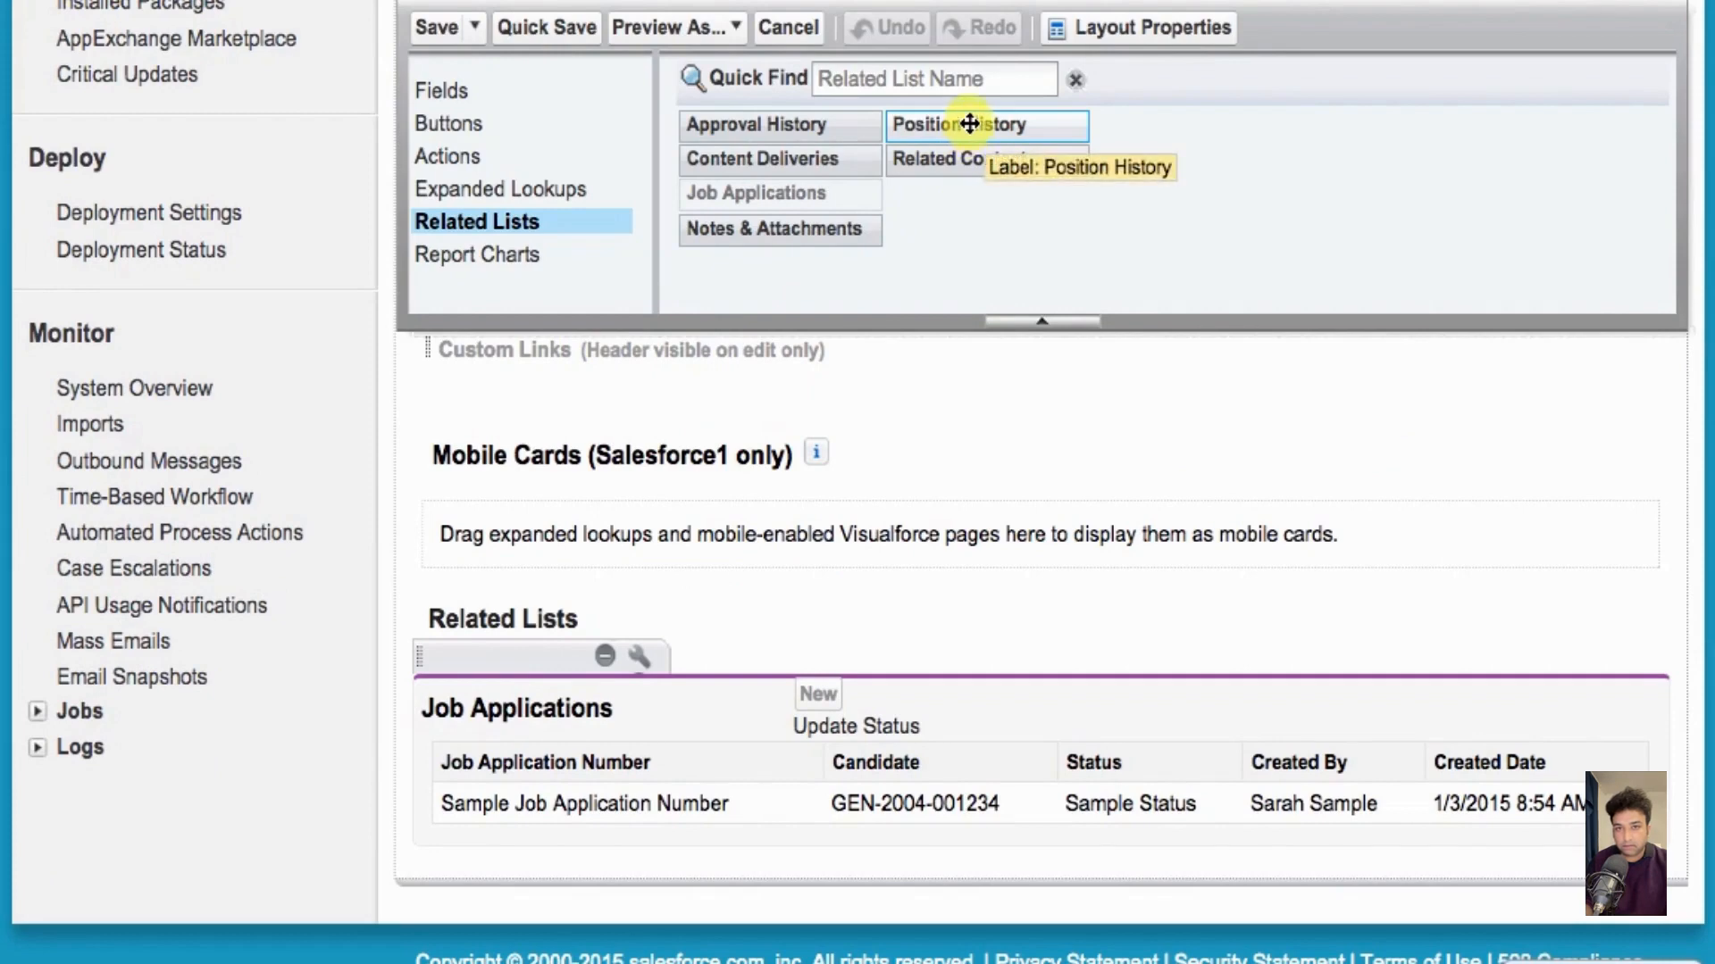
pyautogui.moveTo(969, 129); pyautogui.dragTo(784, 865)
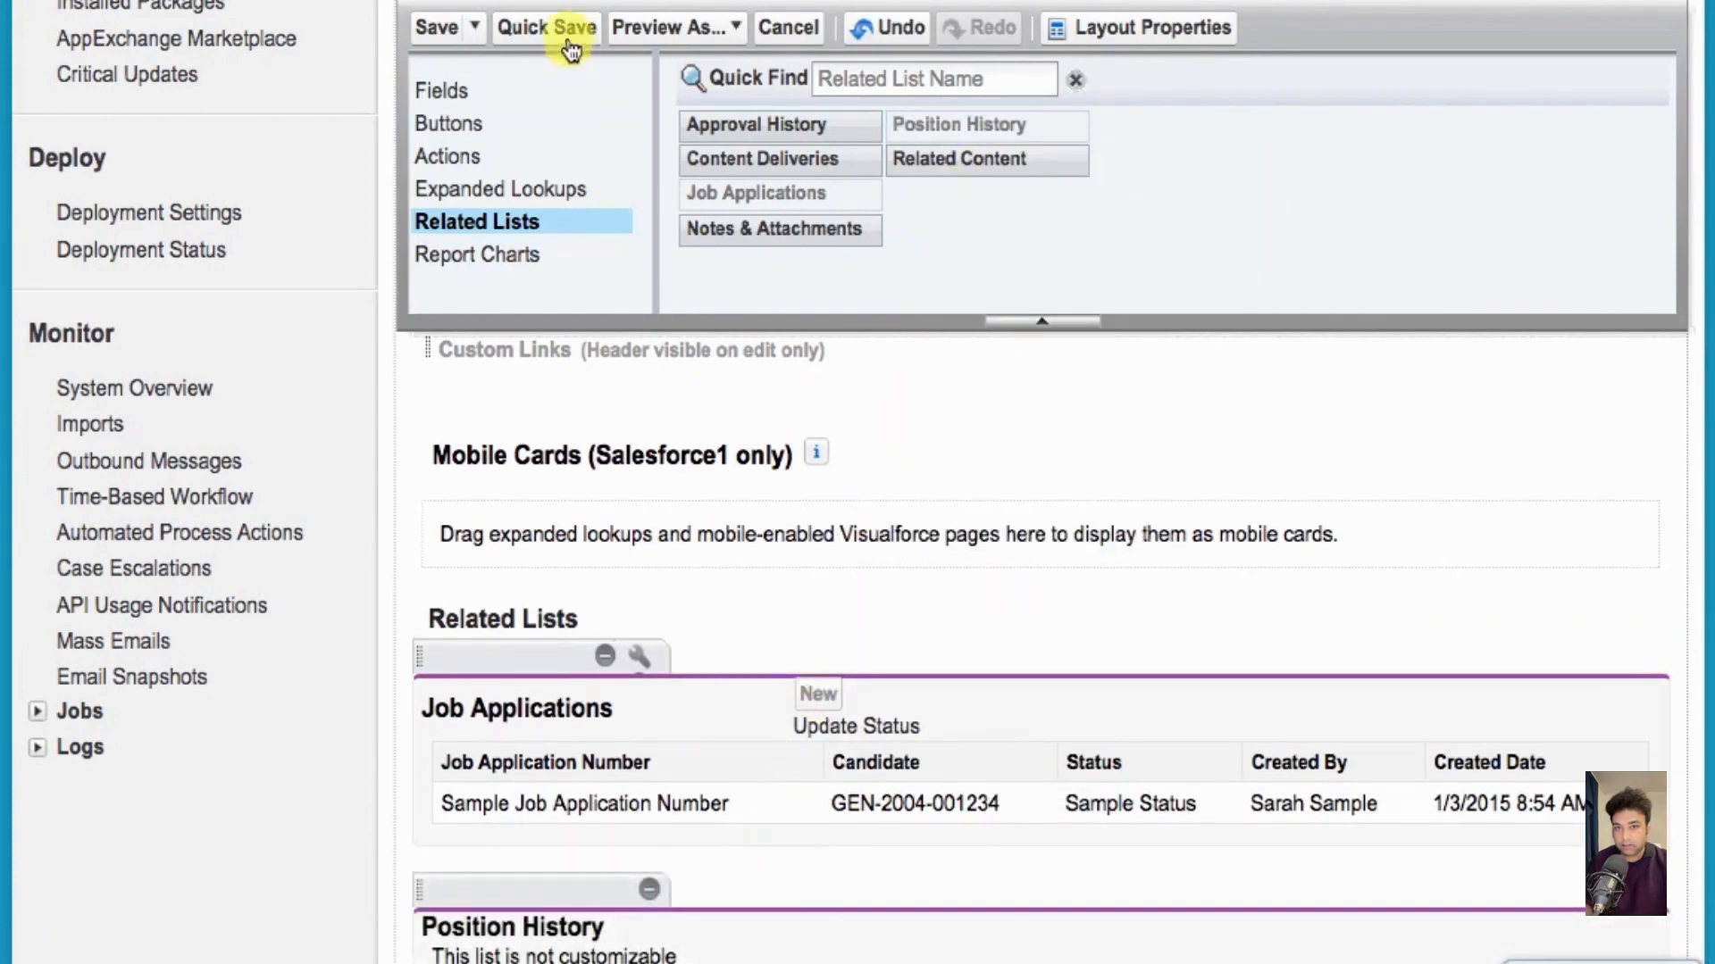
pyautogui.click(439, 28)
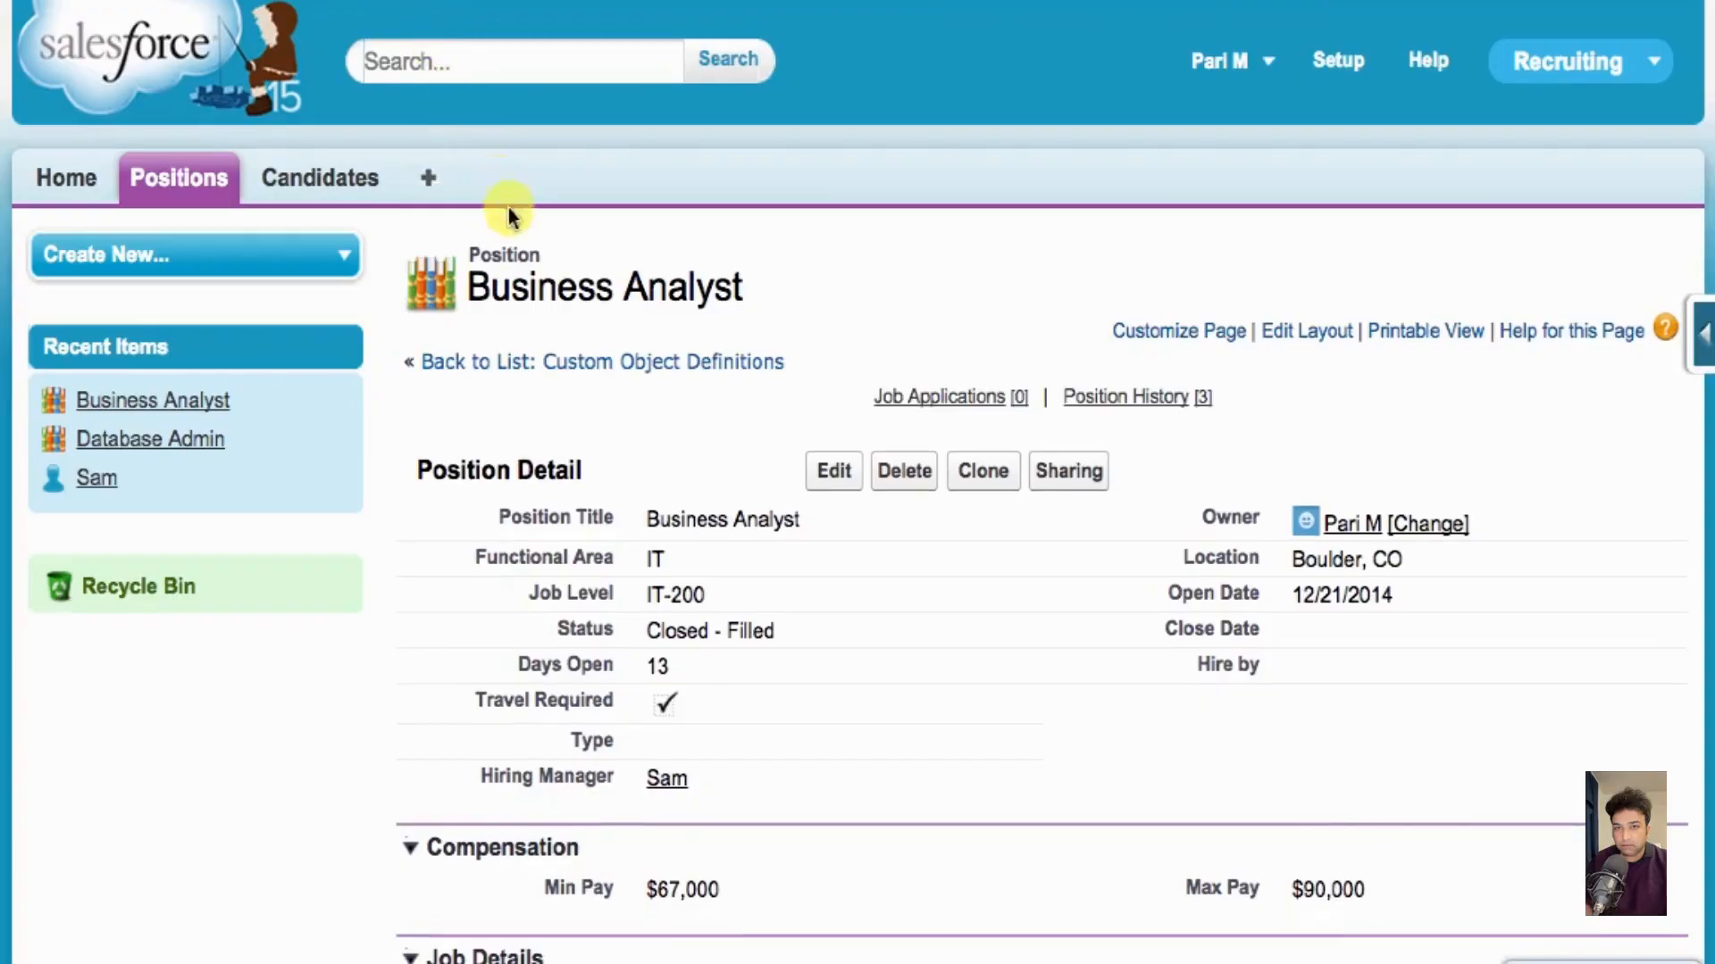
# Step: Review the Business Analyst history showing both Status changes, ending at Closed - Filled
pyautogui.scroll(-5, 620, 361)
pyautogui.scroll(-3, 620, 360)
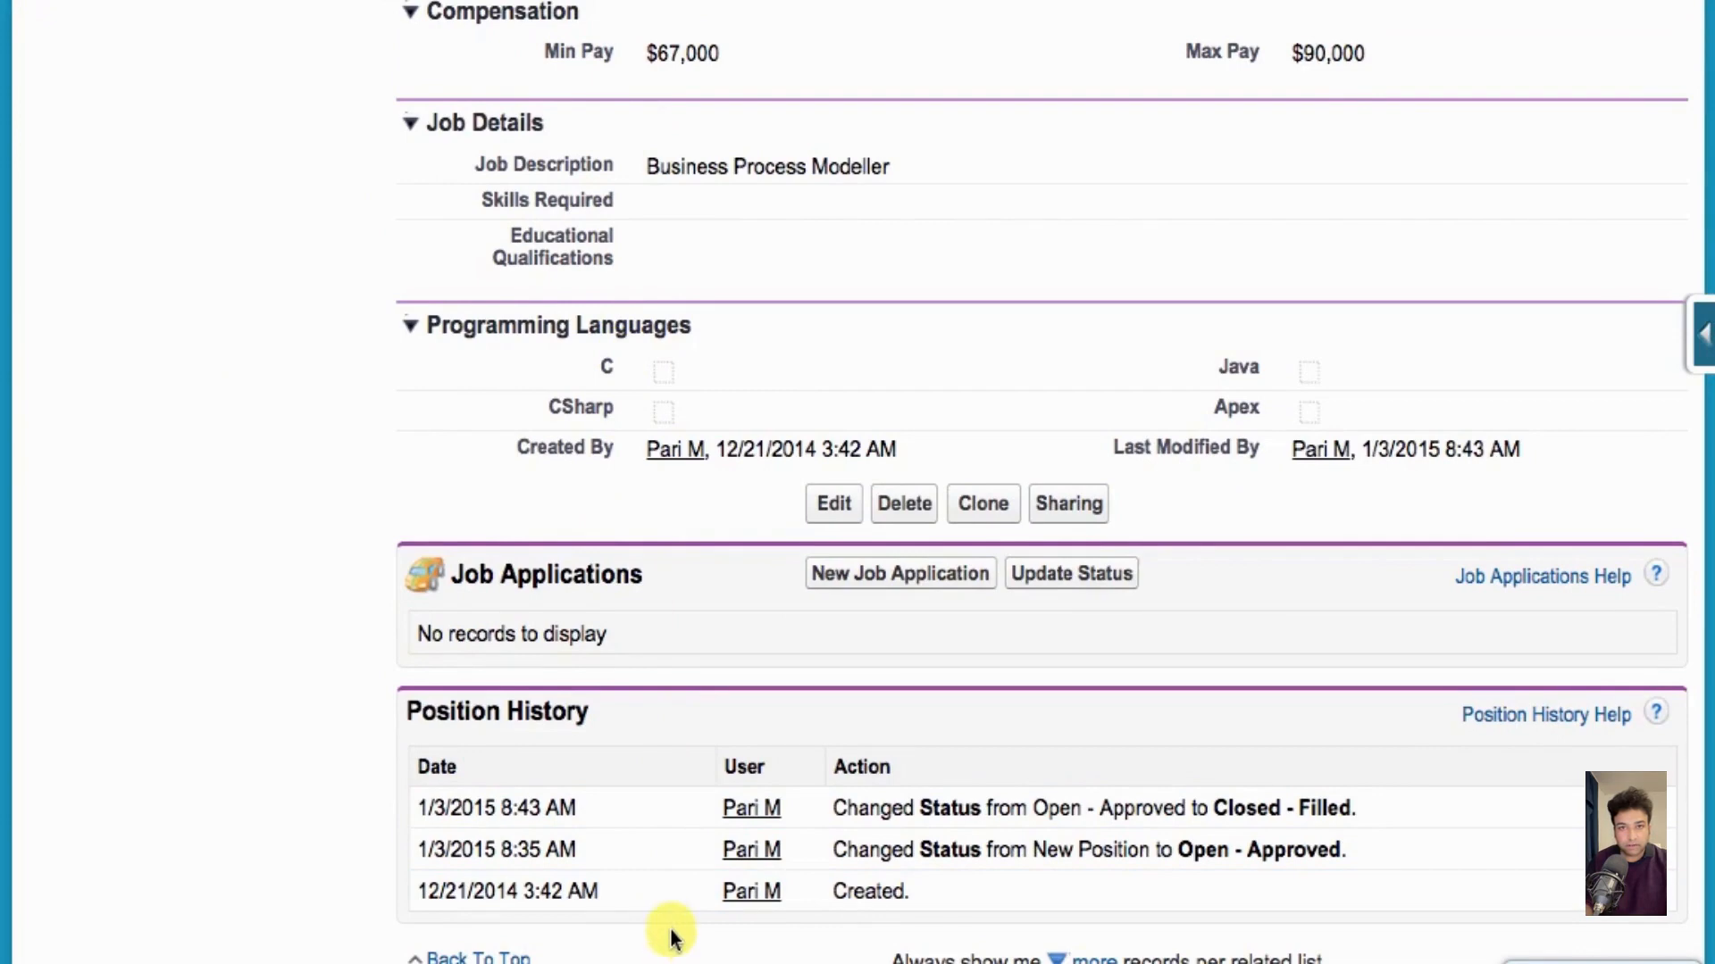
pyautogui.scroll(10, 303, 517)
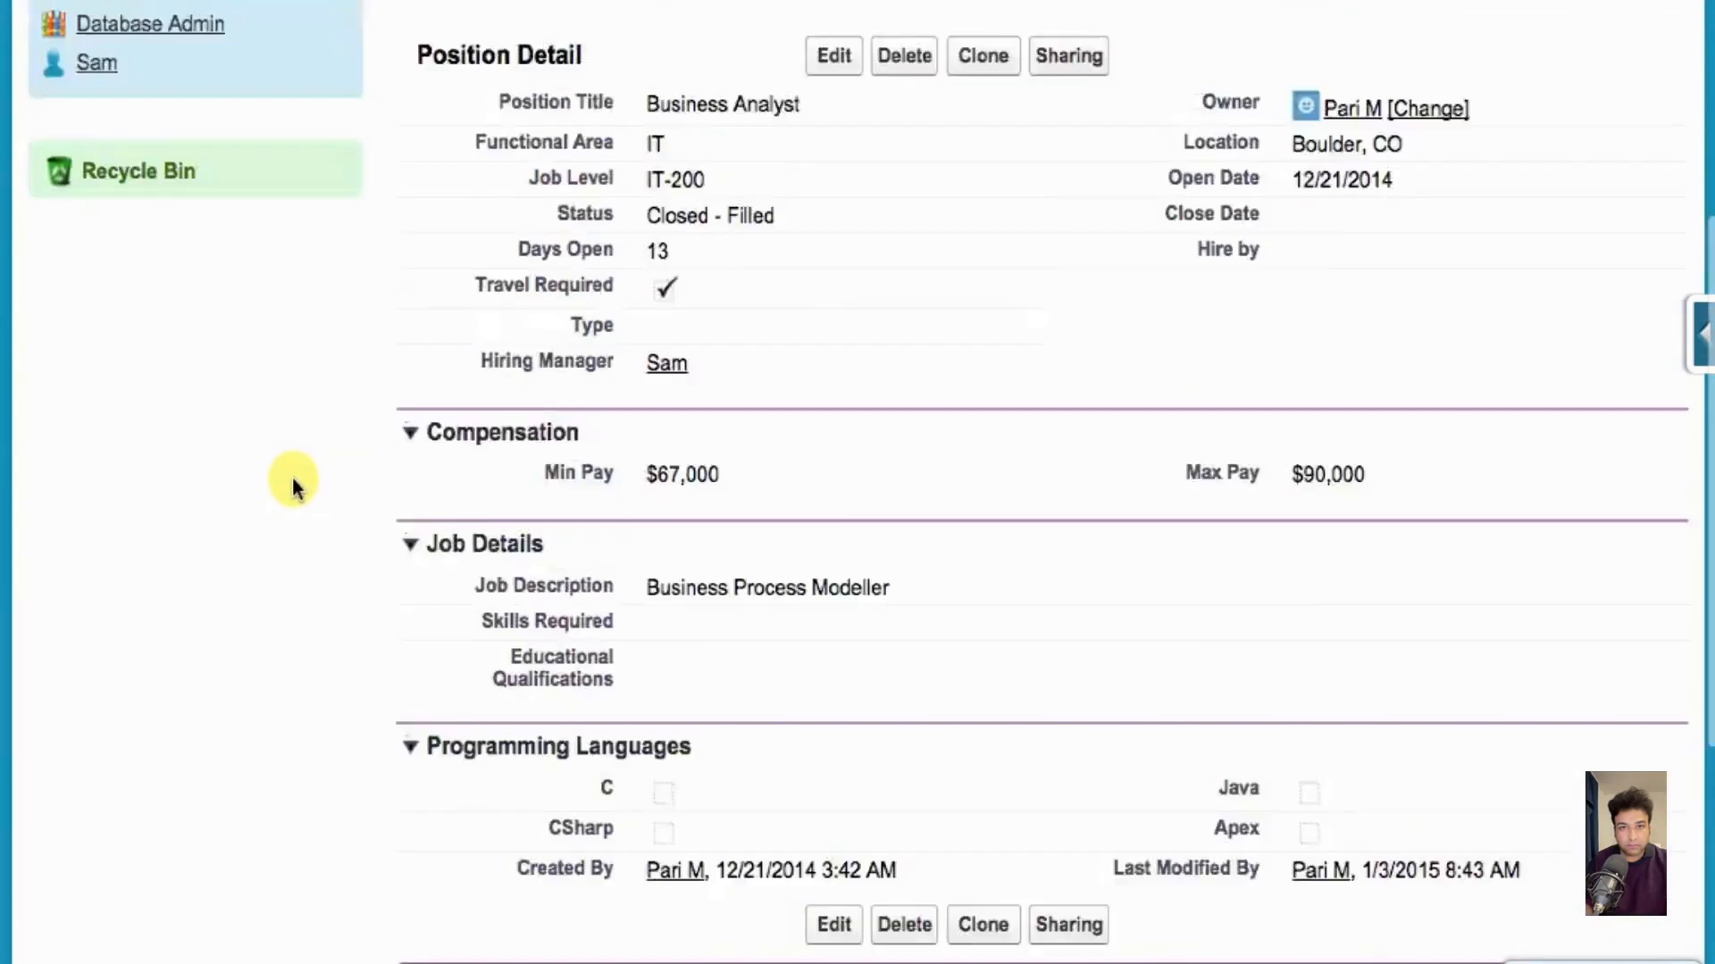
pyautogui.click(1335, 63)
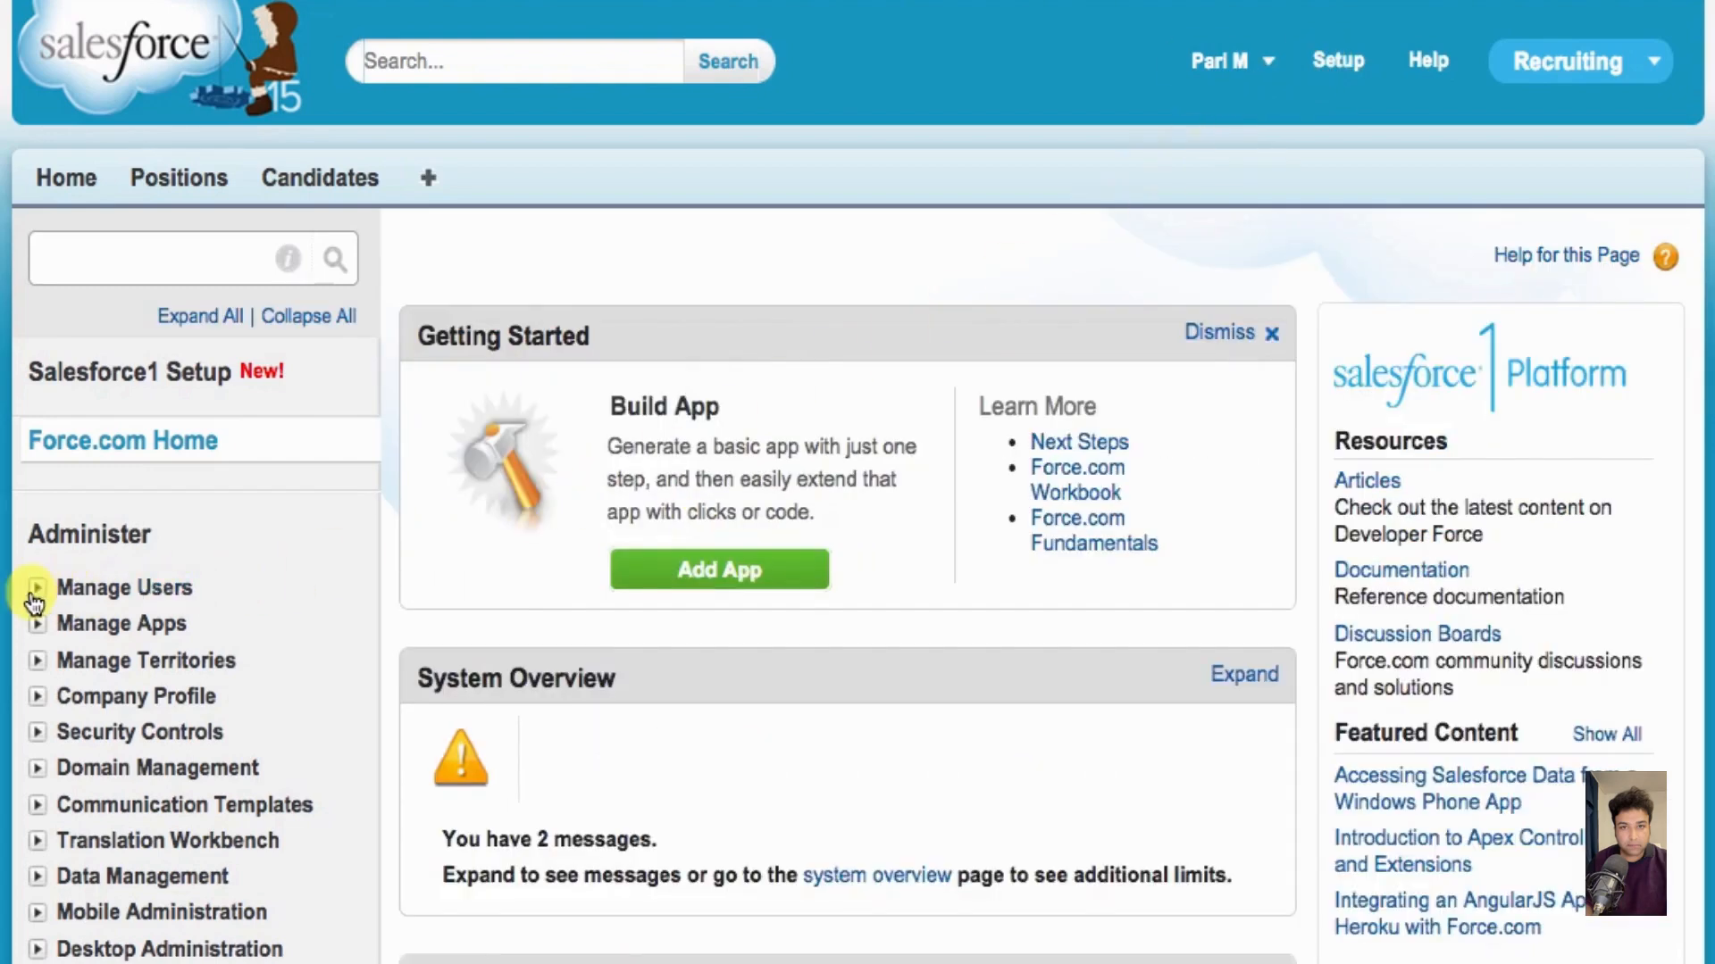
# Step: Browse the org's Login History table under Manage Users
pyautogui.click(36, 590)
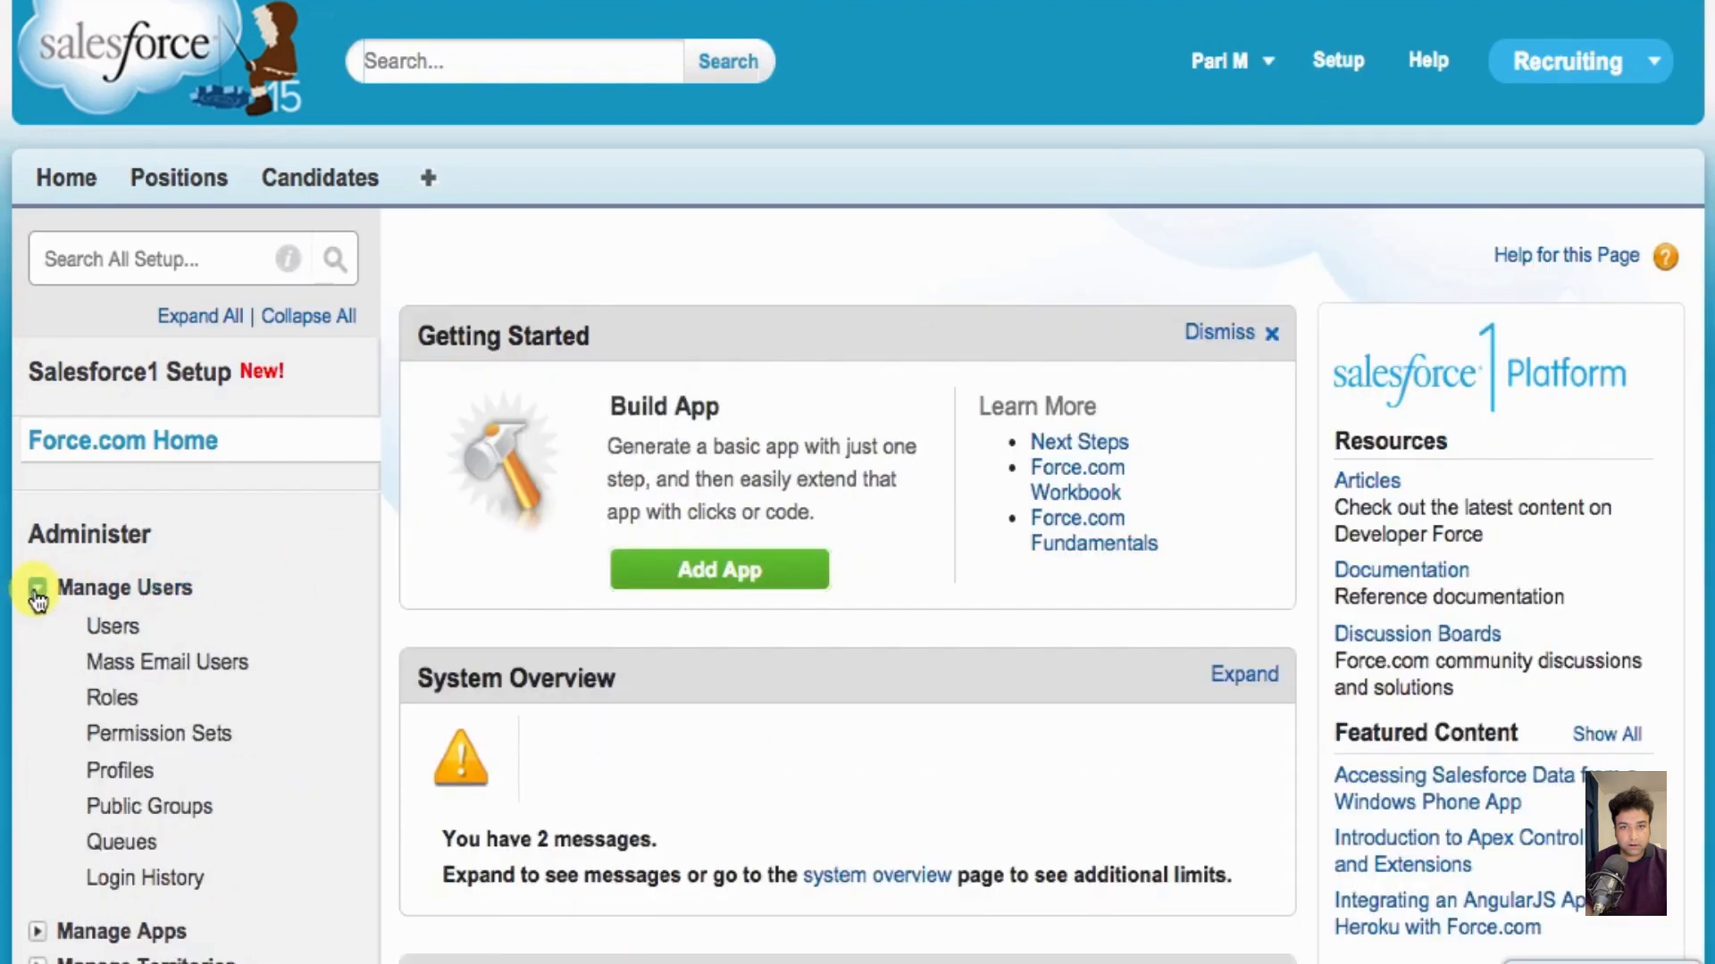
pyautogui.click(105, 879)
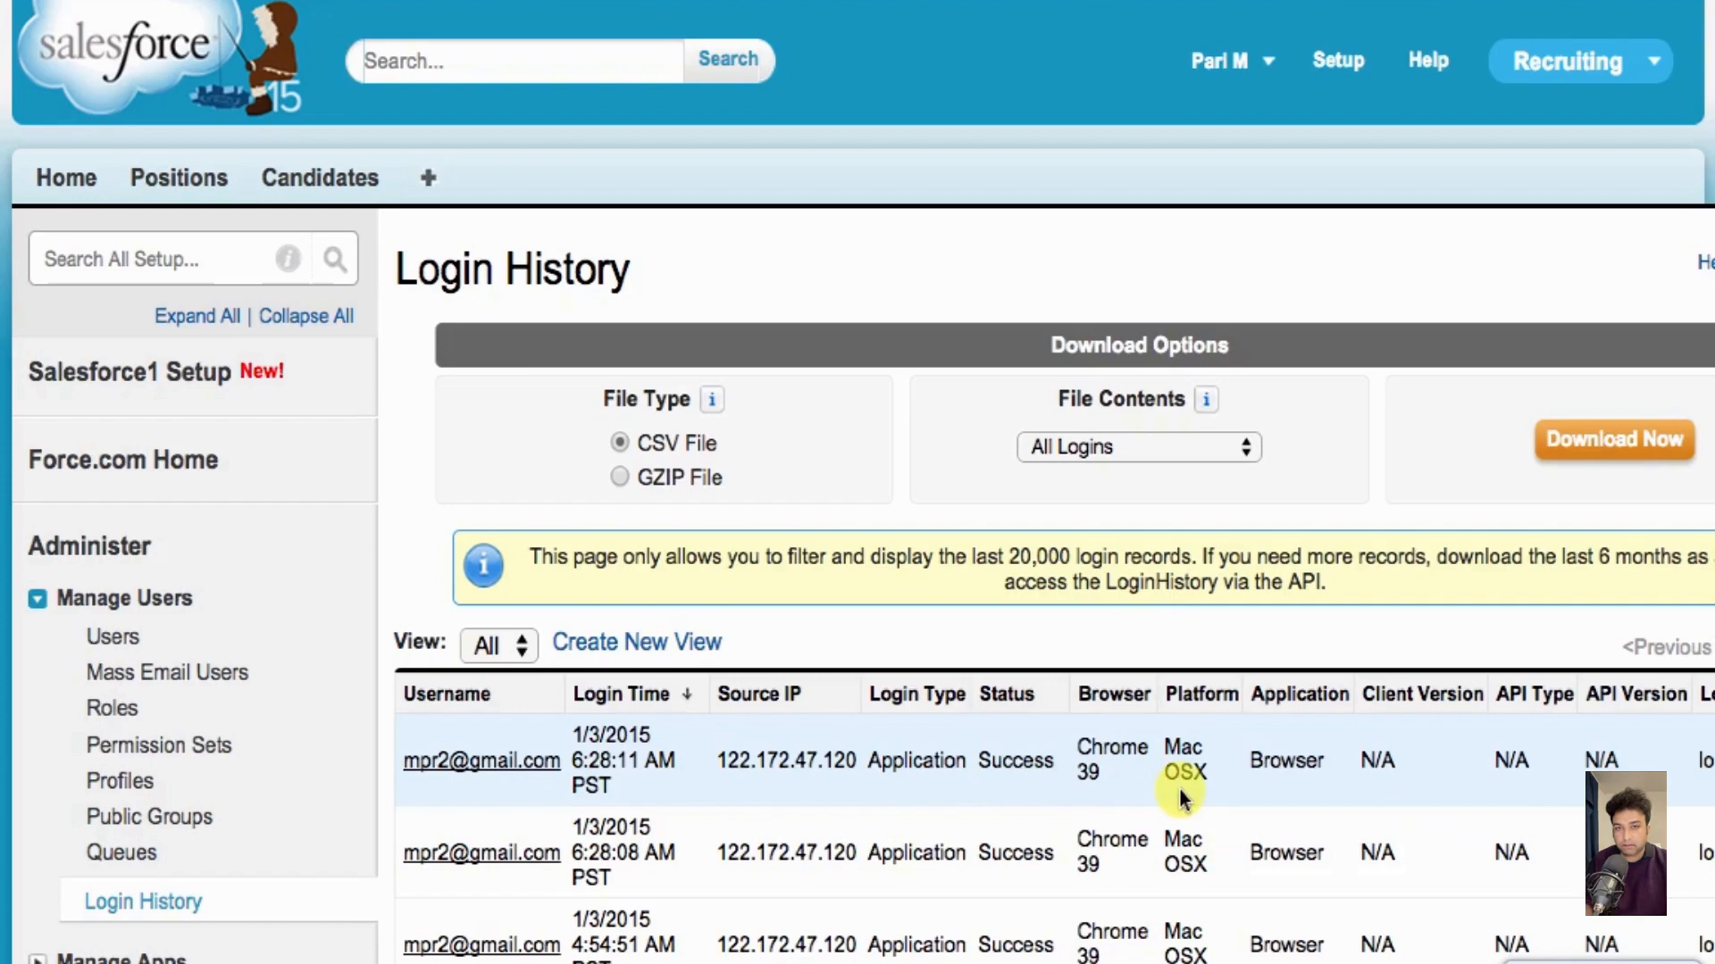
pyautogui.scroll(-5, 1179, 788)
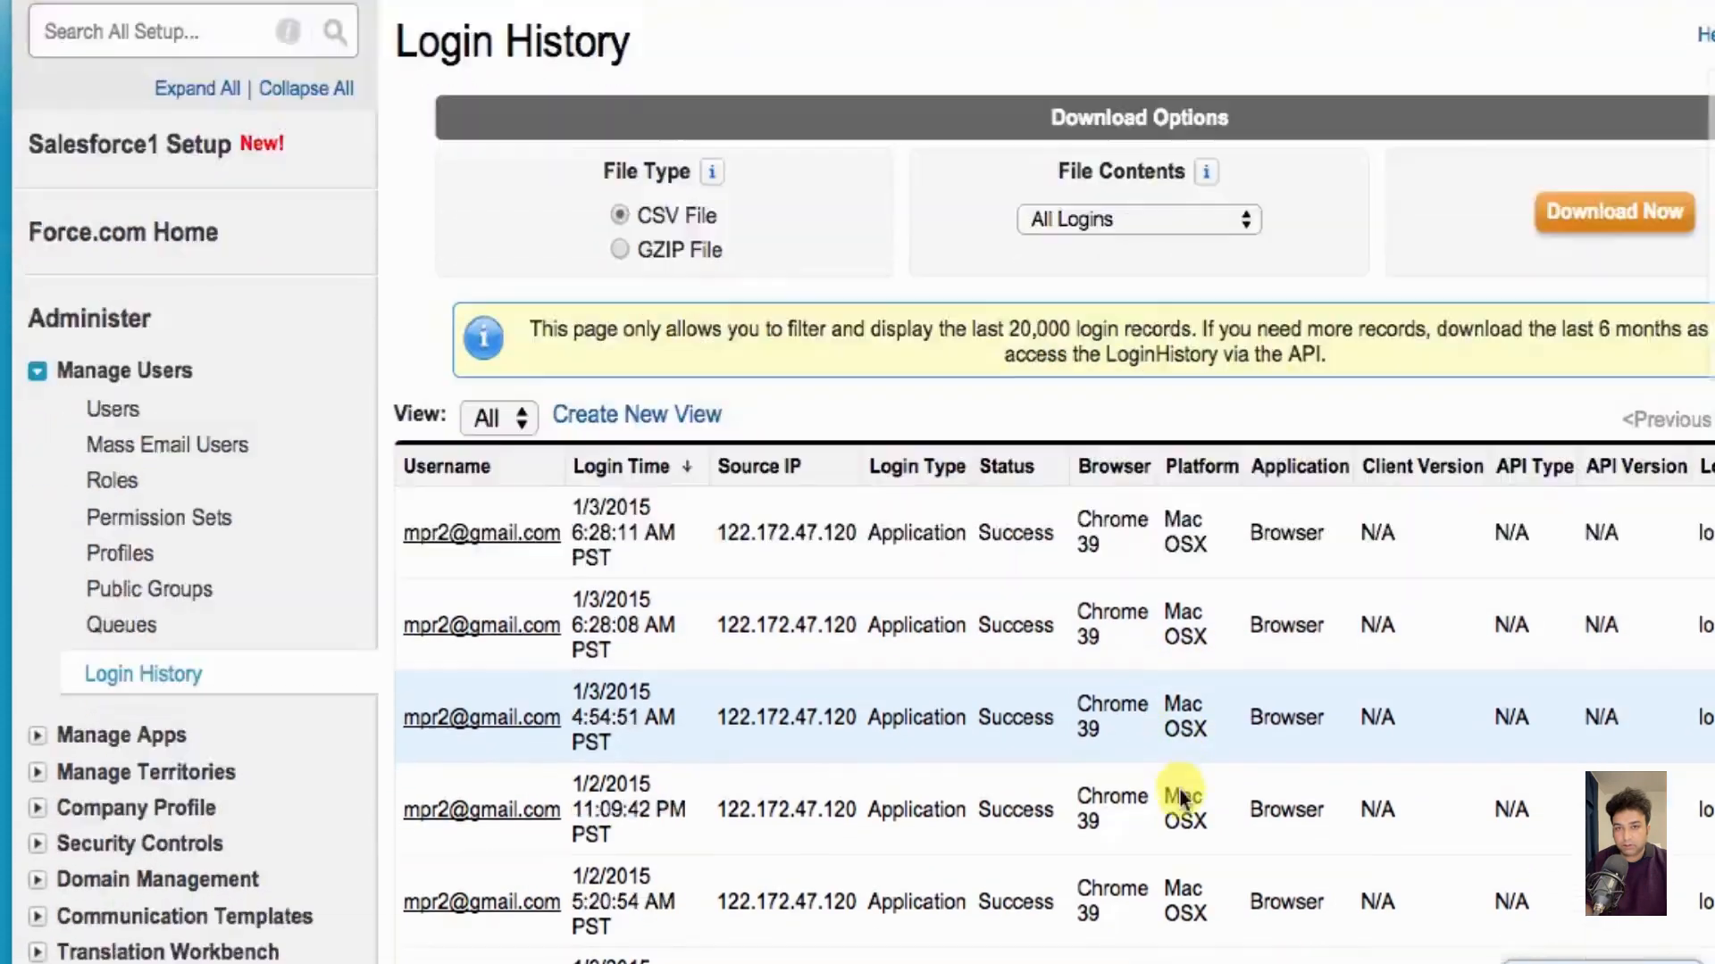
pyautogui.scroll(-17, 1179, 788)
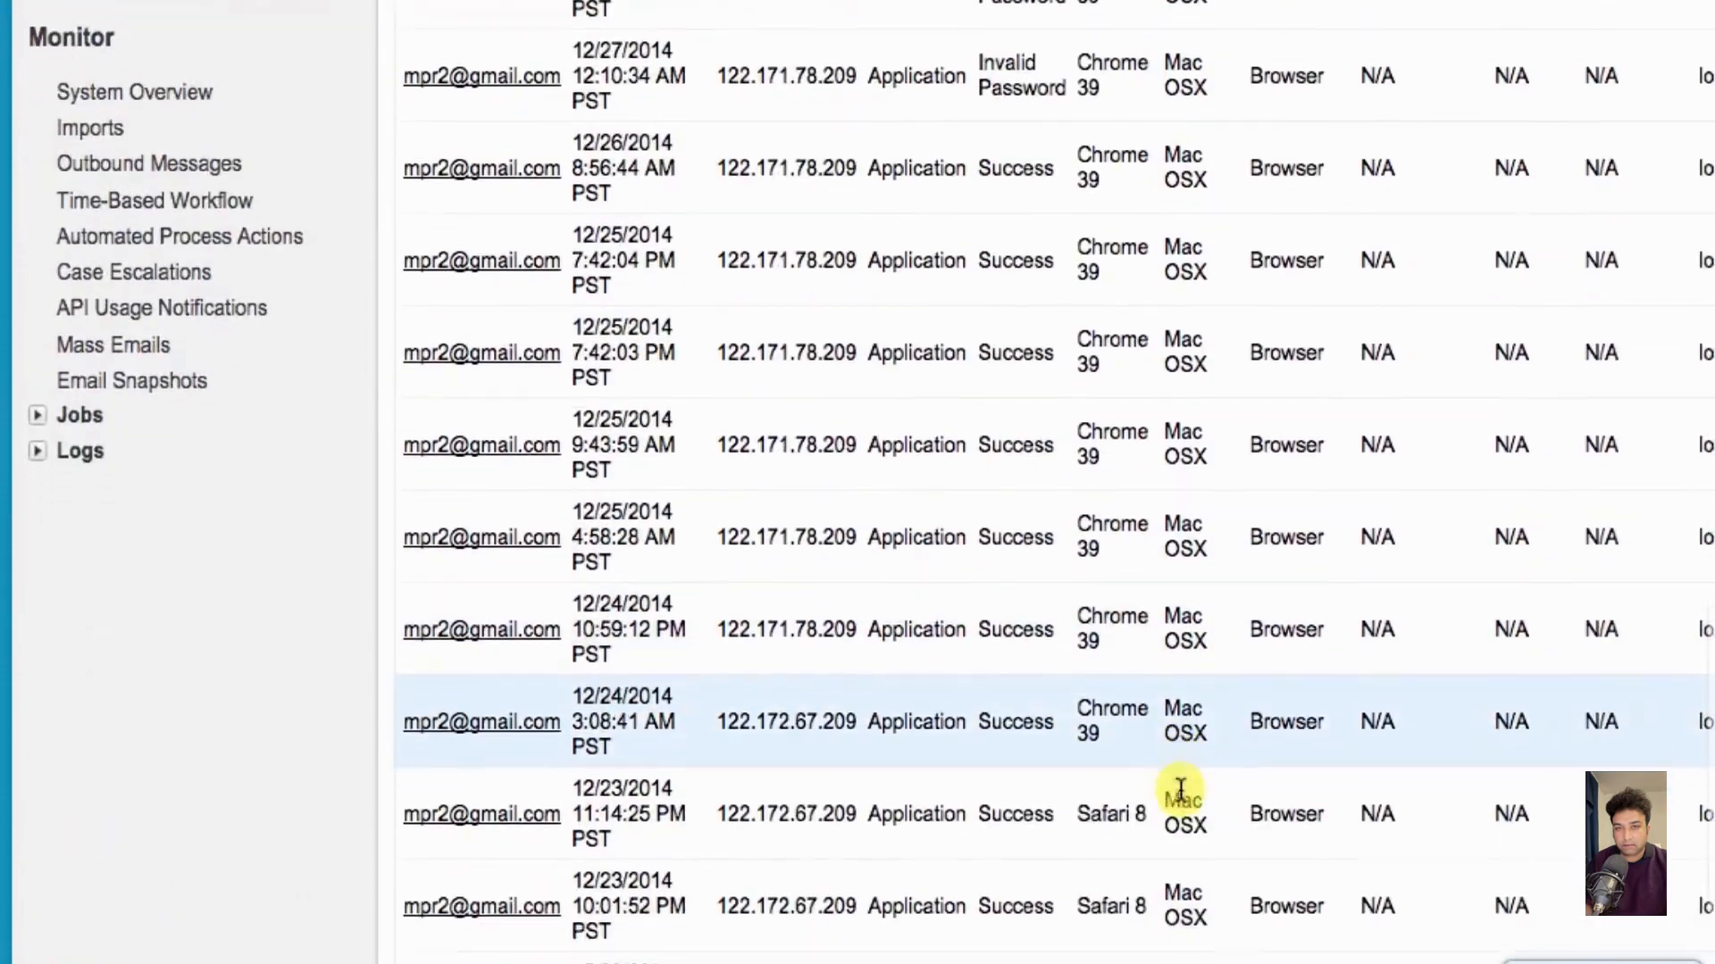
pyautogui.scroll(15, 1179, 788)
pyautogui.scroll(6, 1178, 788)
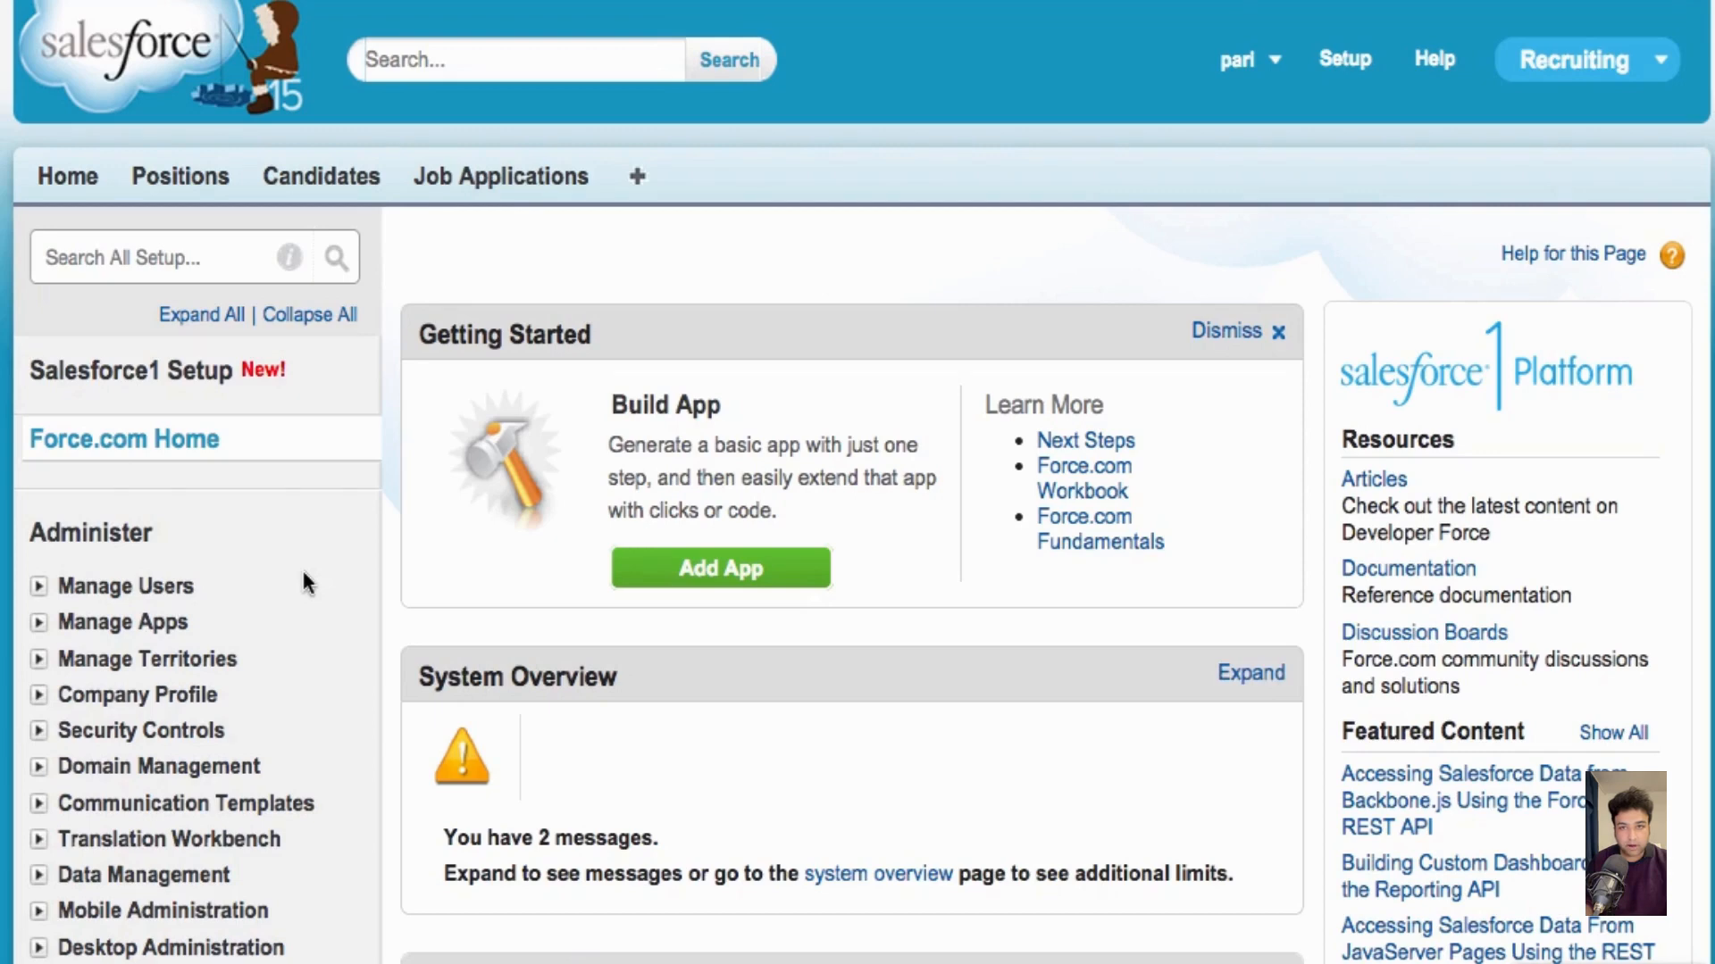
# Step: Add the Reports and Dashboards tabs to the Recruiting app, save it, and go to Reports
pyautogui.scroll(-5, 304, 576)
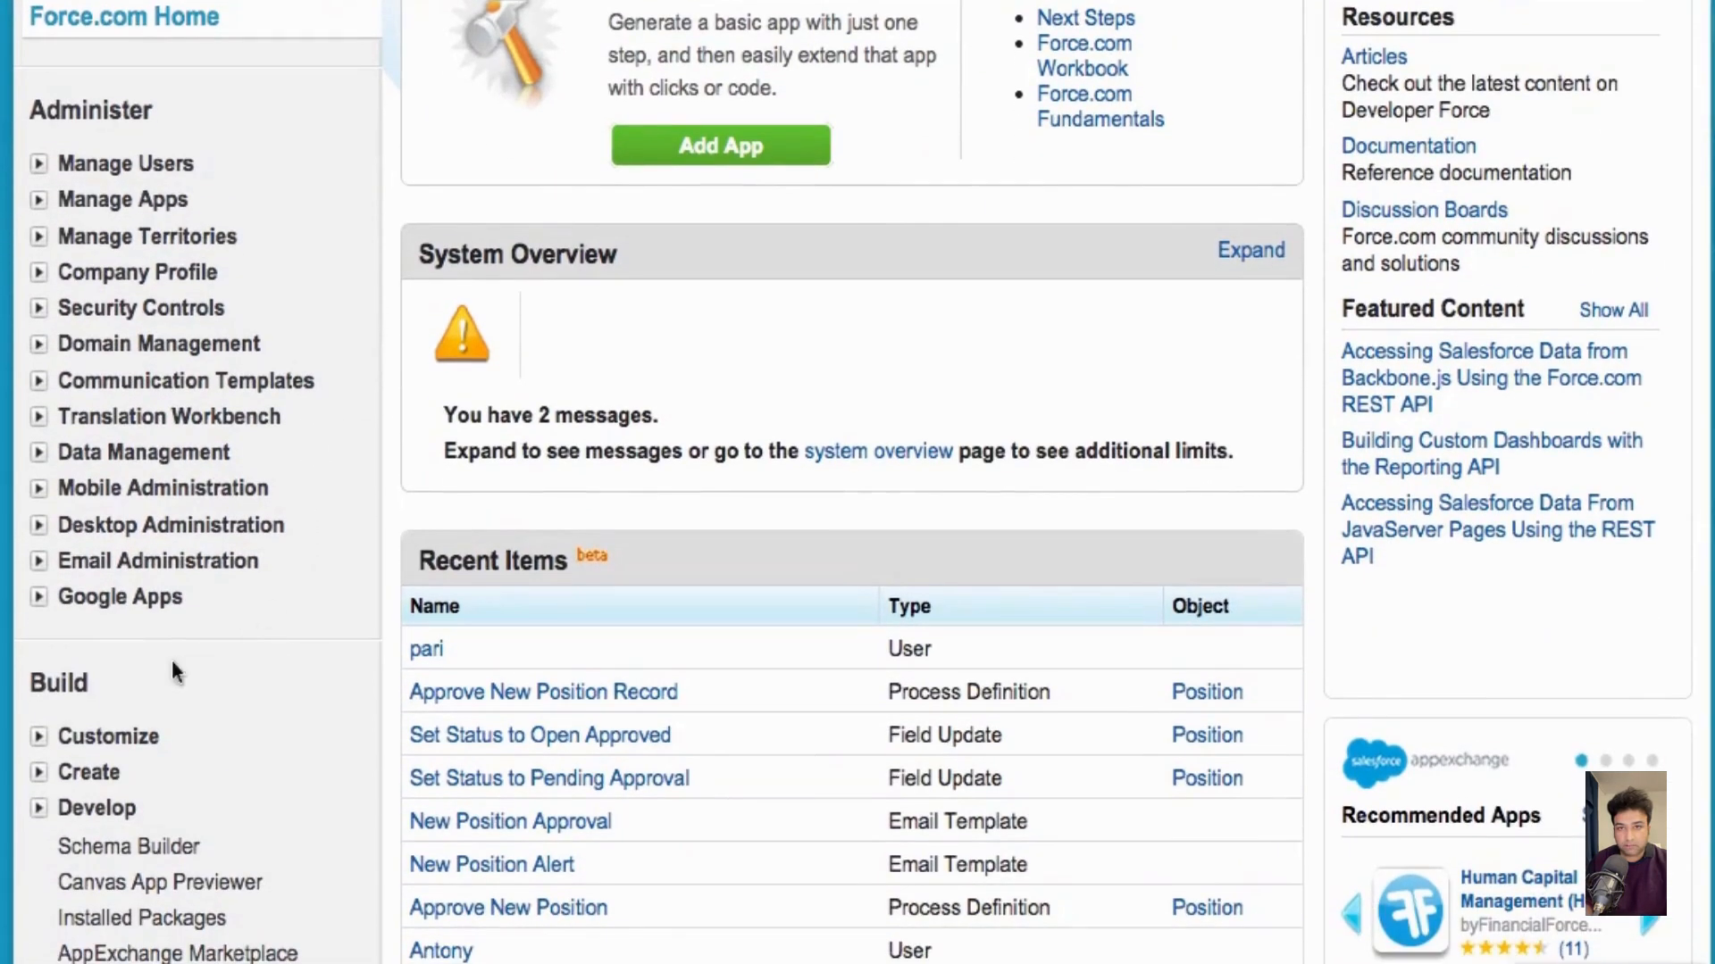
pyautogui.click(38, 772)
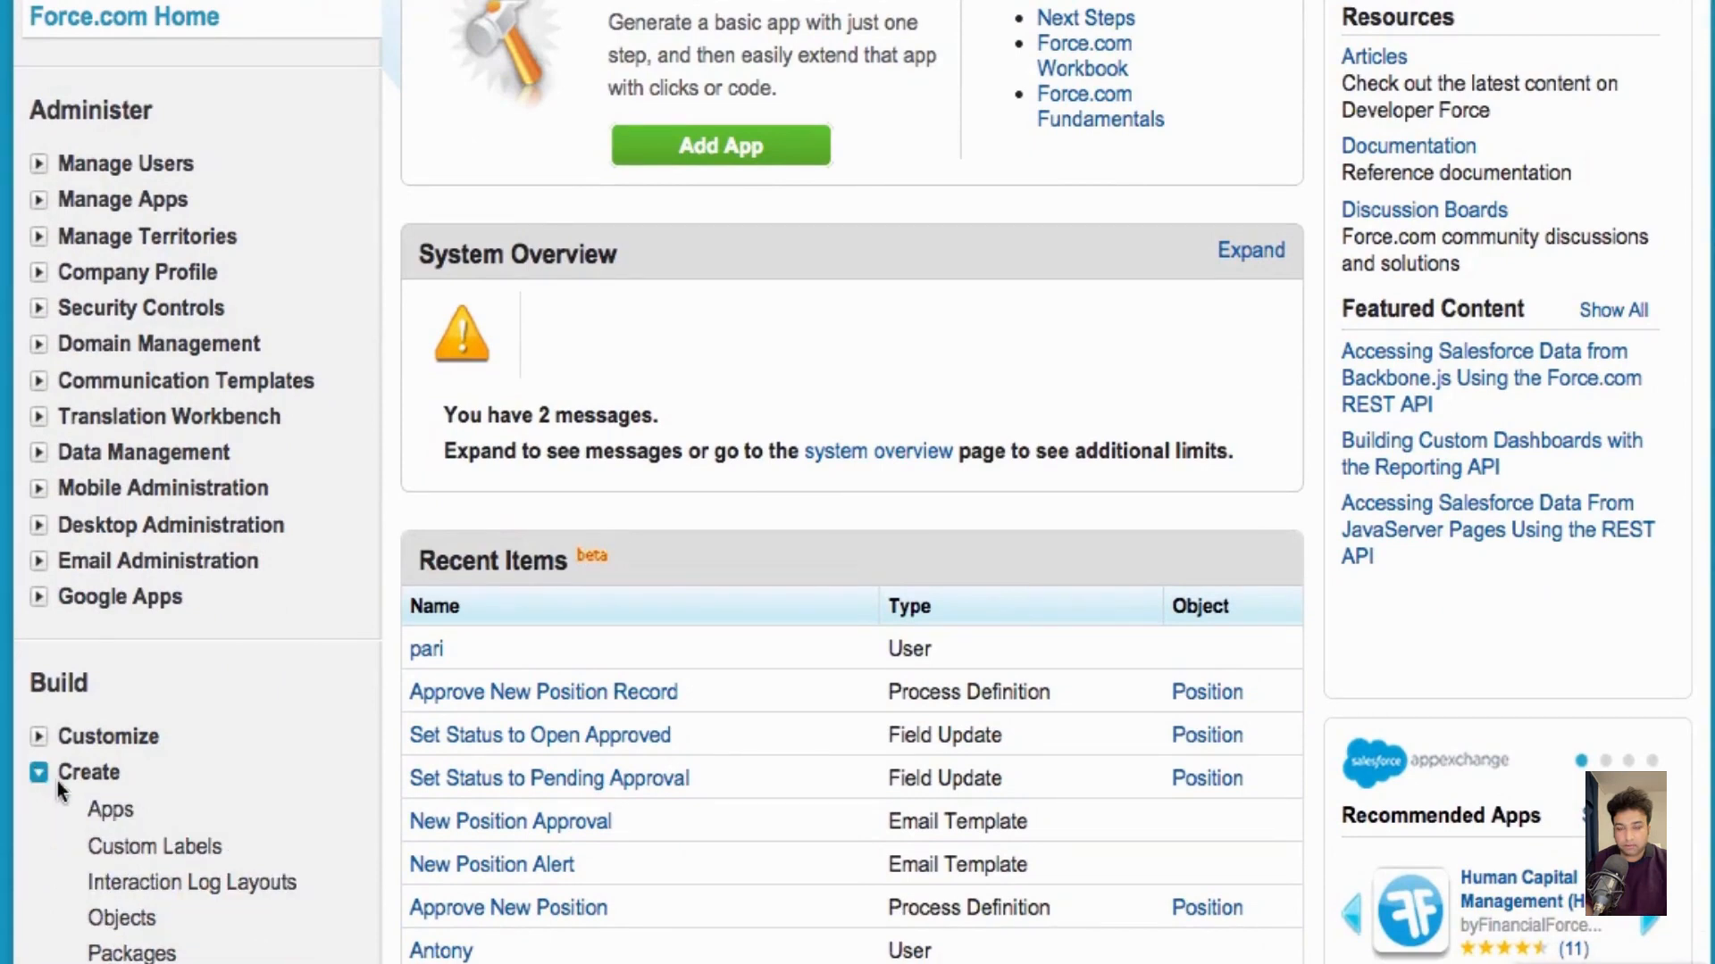
pyautogui.click(109, 811)
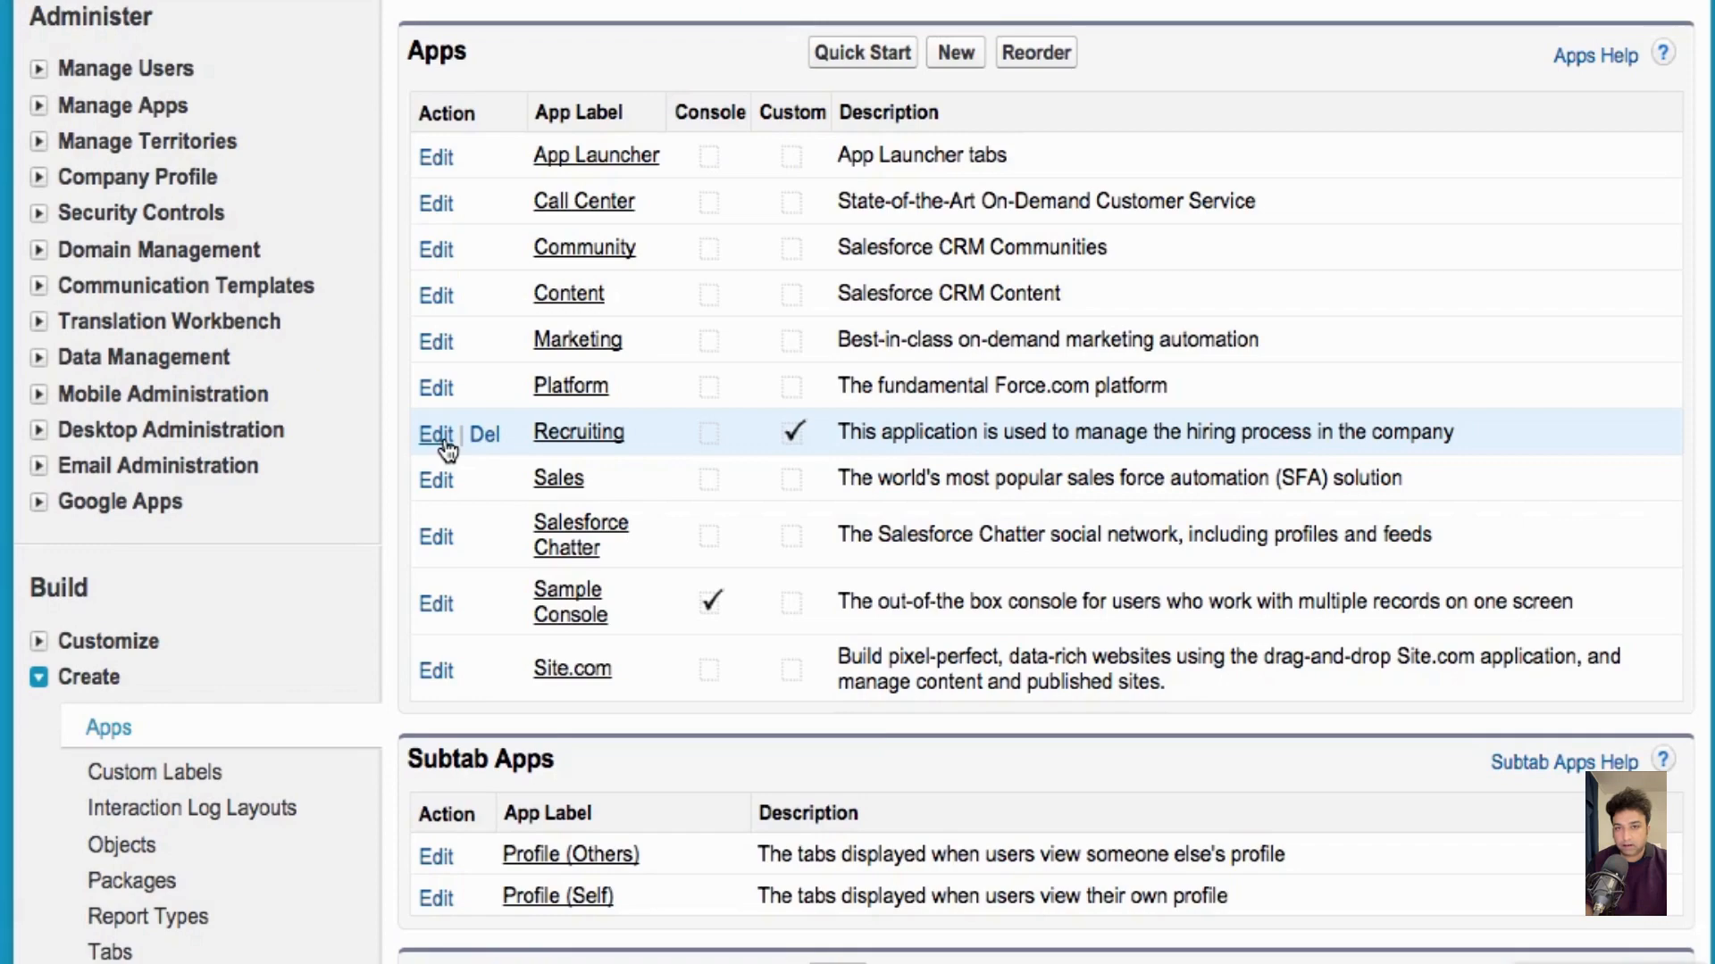
pyautogui.click(441, 437)
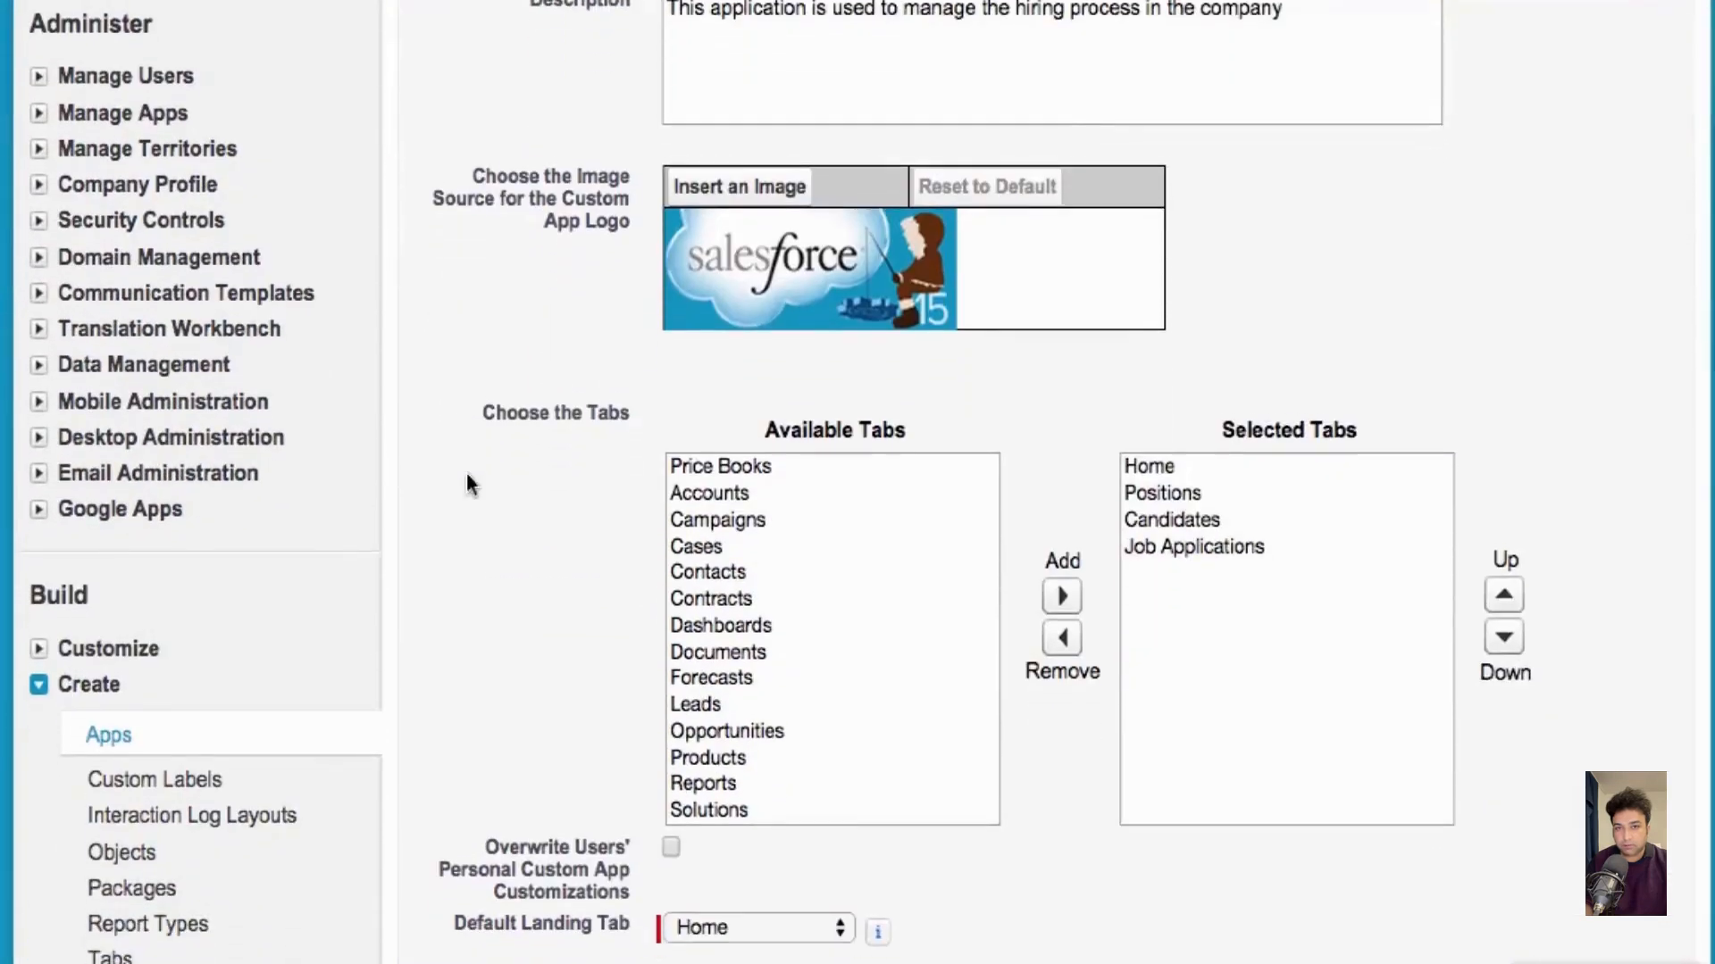
pyautogui.scroll(-1, 466, 484)
pyautogui.click(715, 744)
pyautogui.keyDown('super'); pyautogui.click(720, 586); pyautogui.keyUp('super')
pyautogui.click(1060, 559)
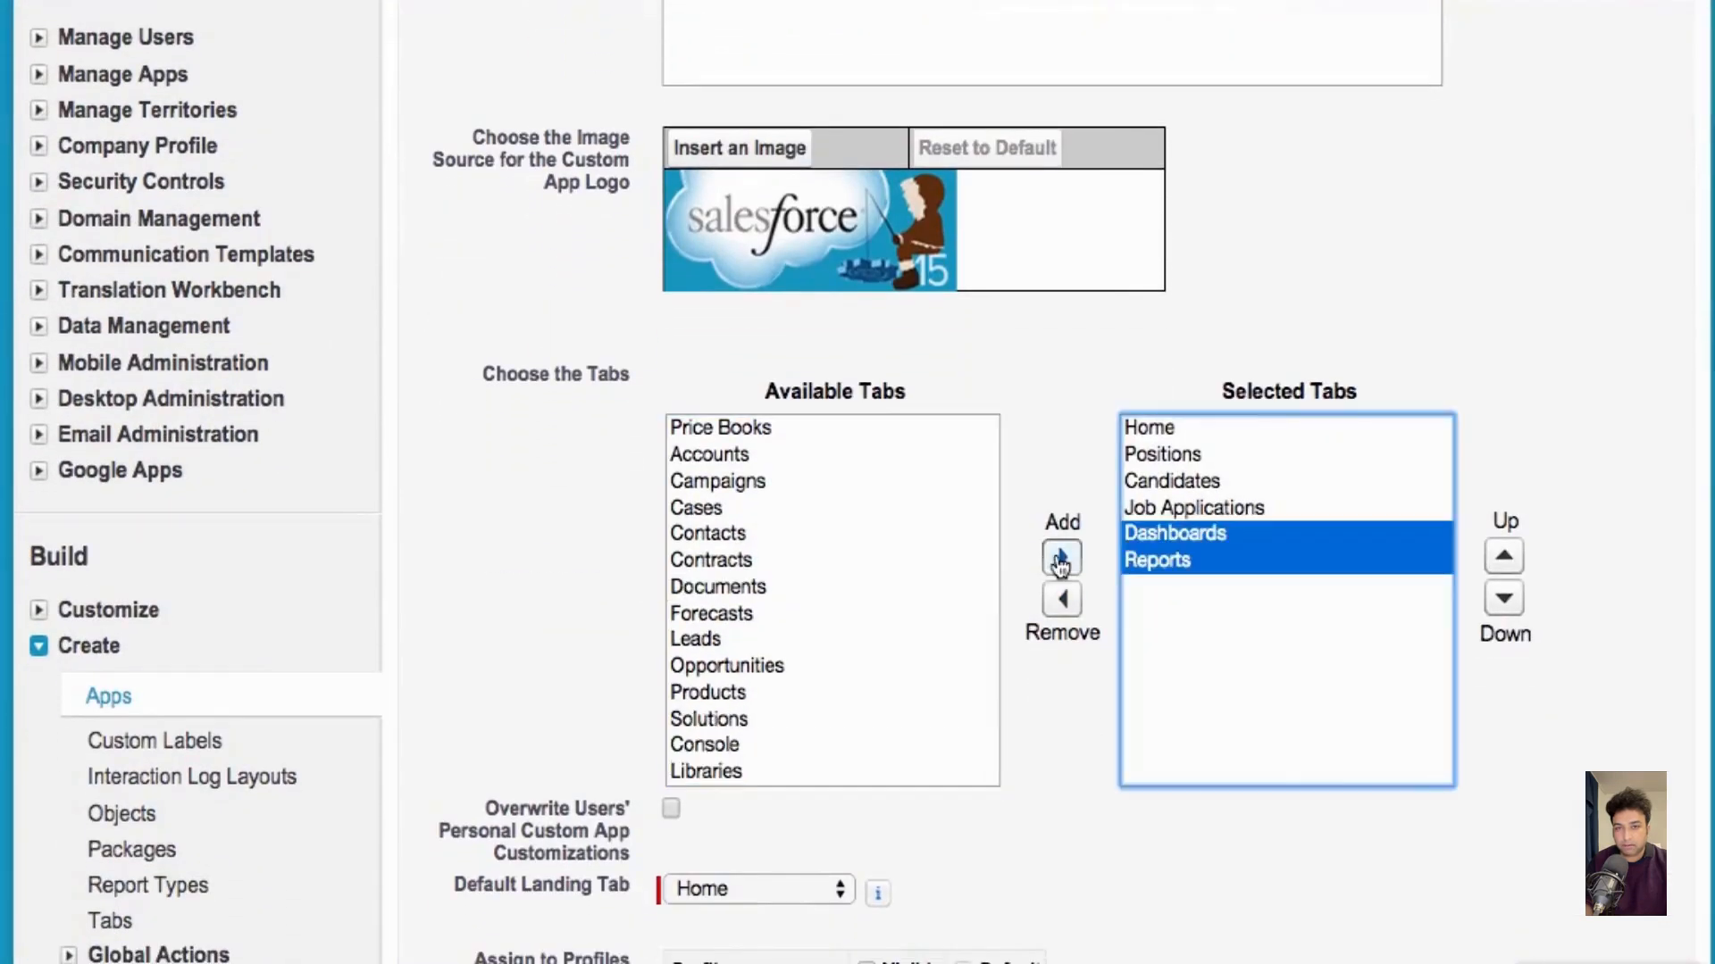
pyautogui.scroll(-10, 1153, 844)
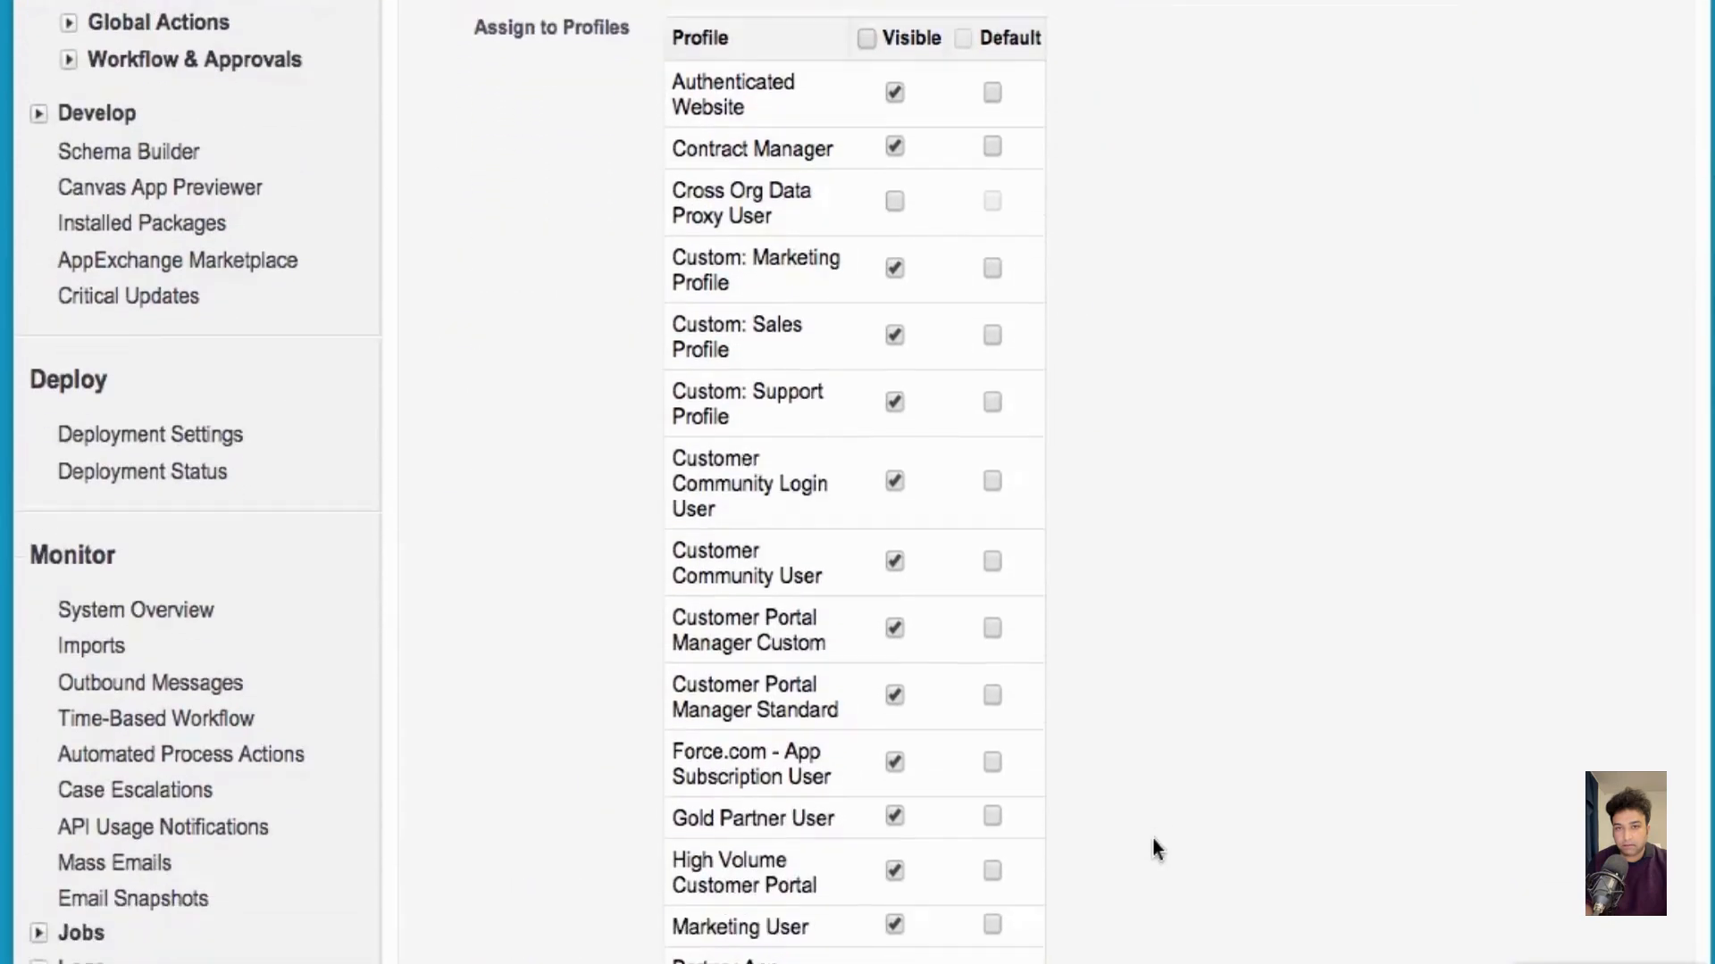
pyautogui.scroll(-10, 1152, 849)
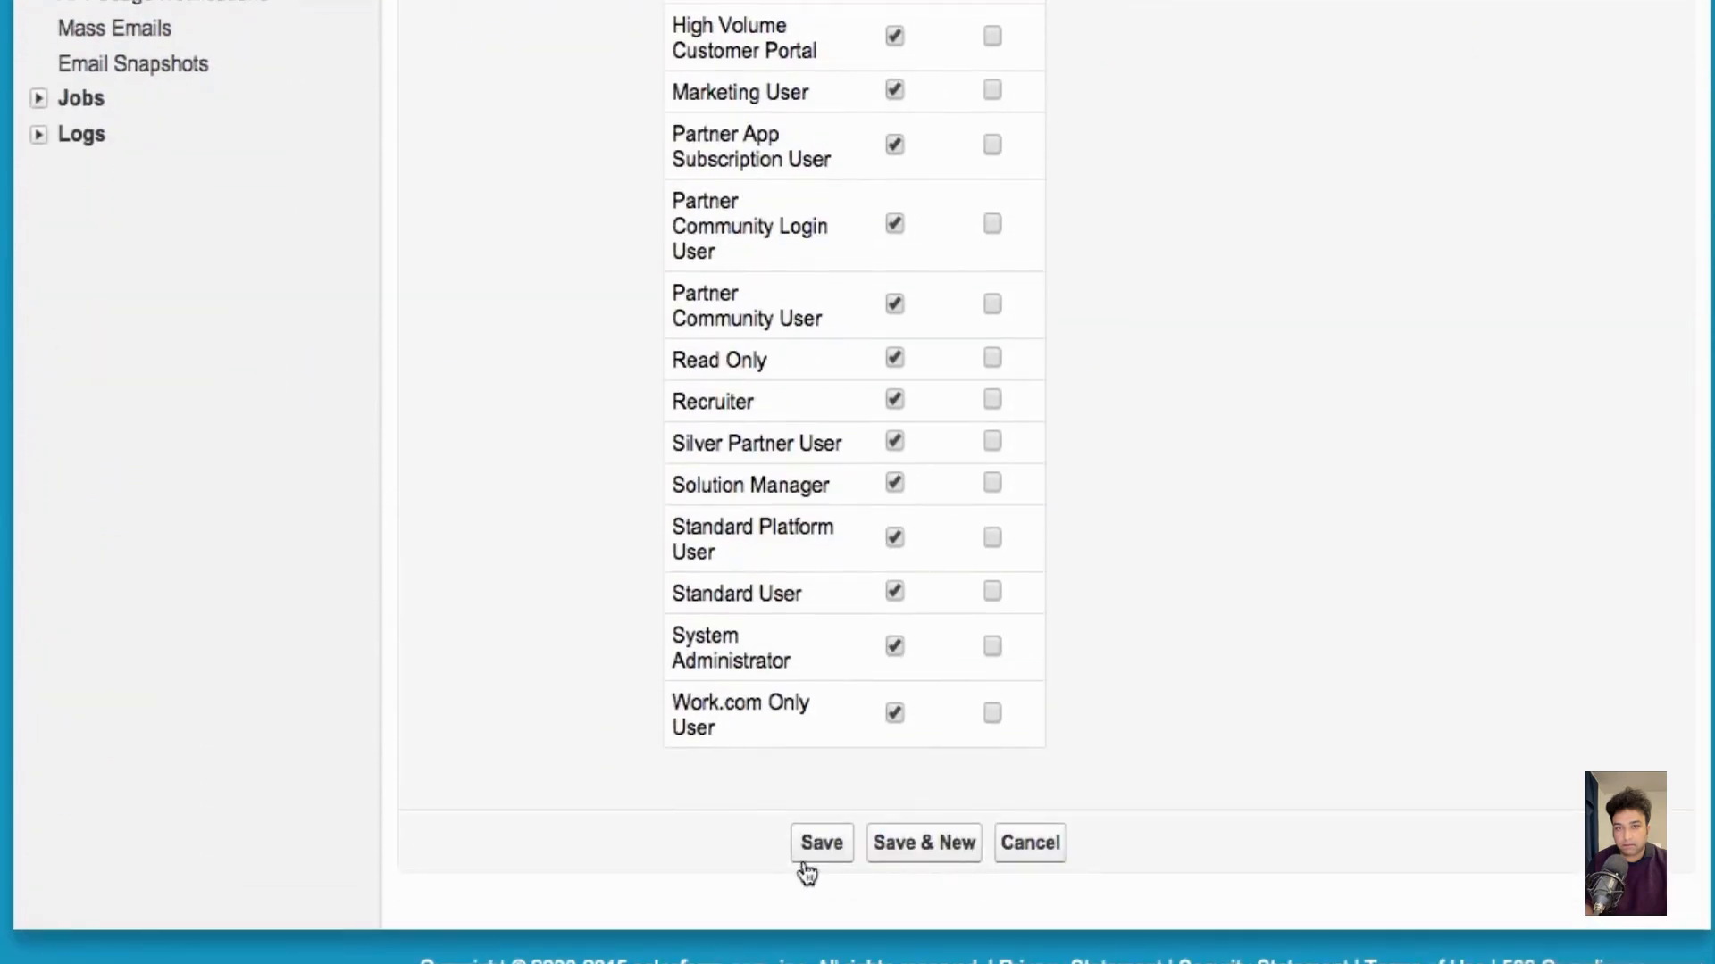
pyautogui.click(810, 854)
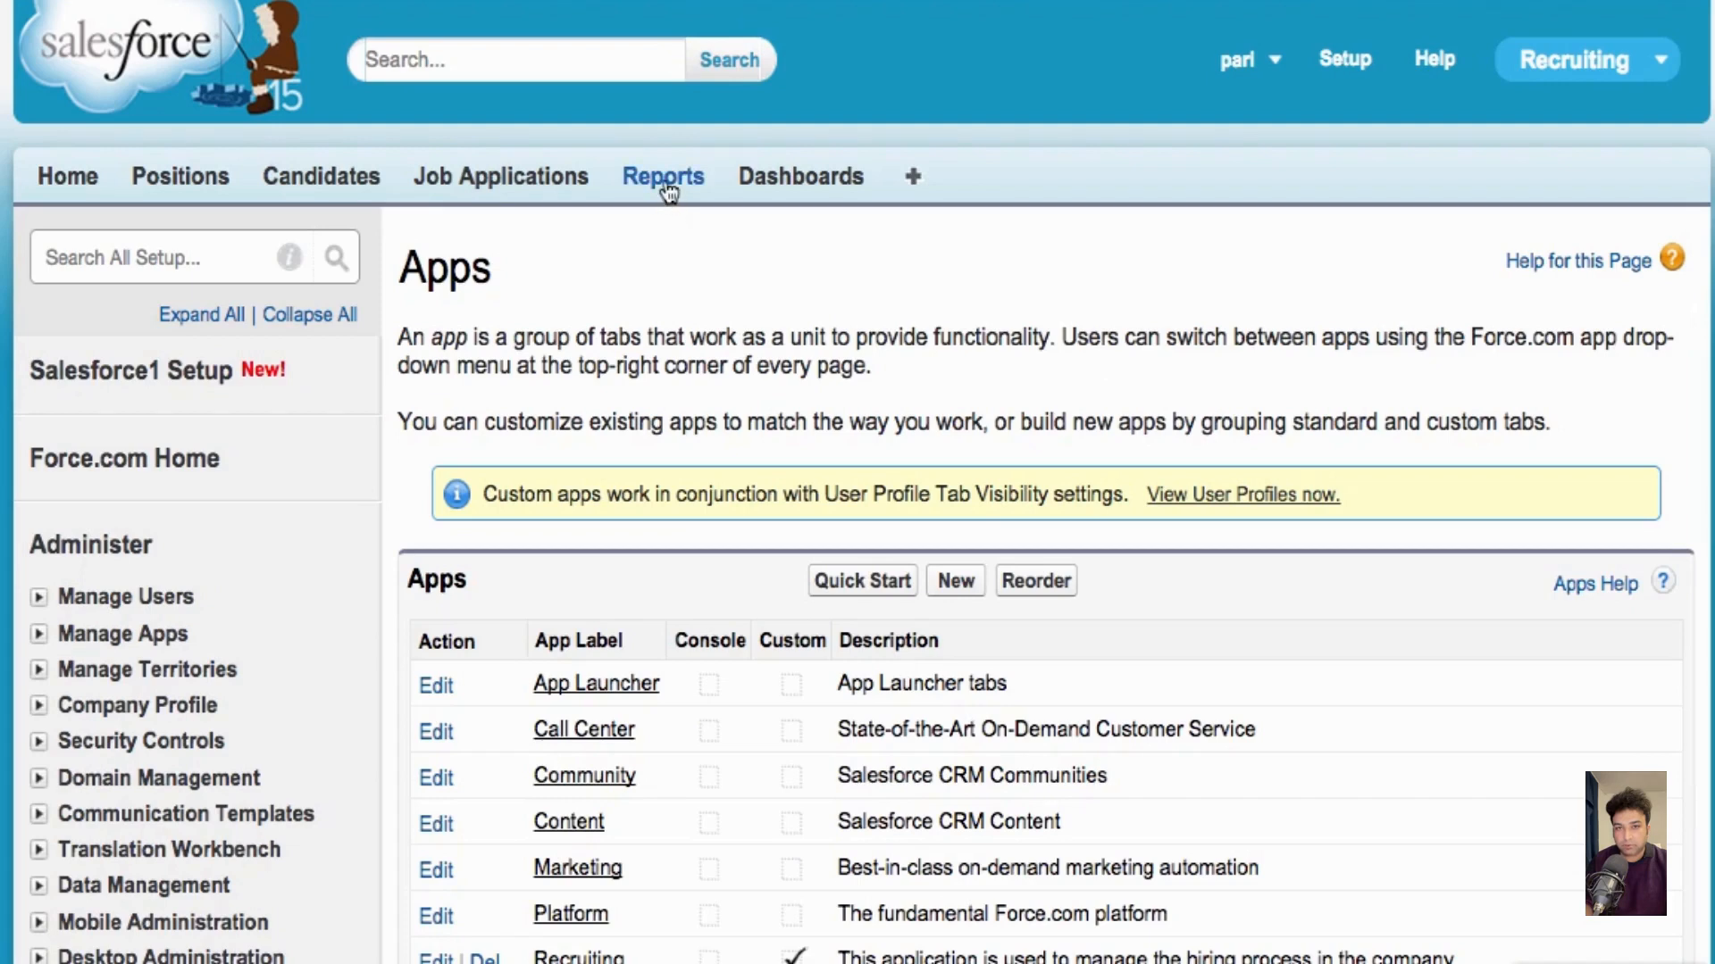
pyautogui.click(665, 179)
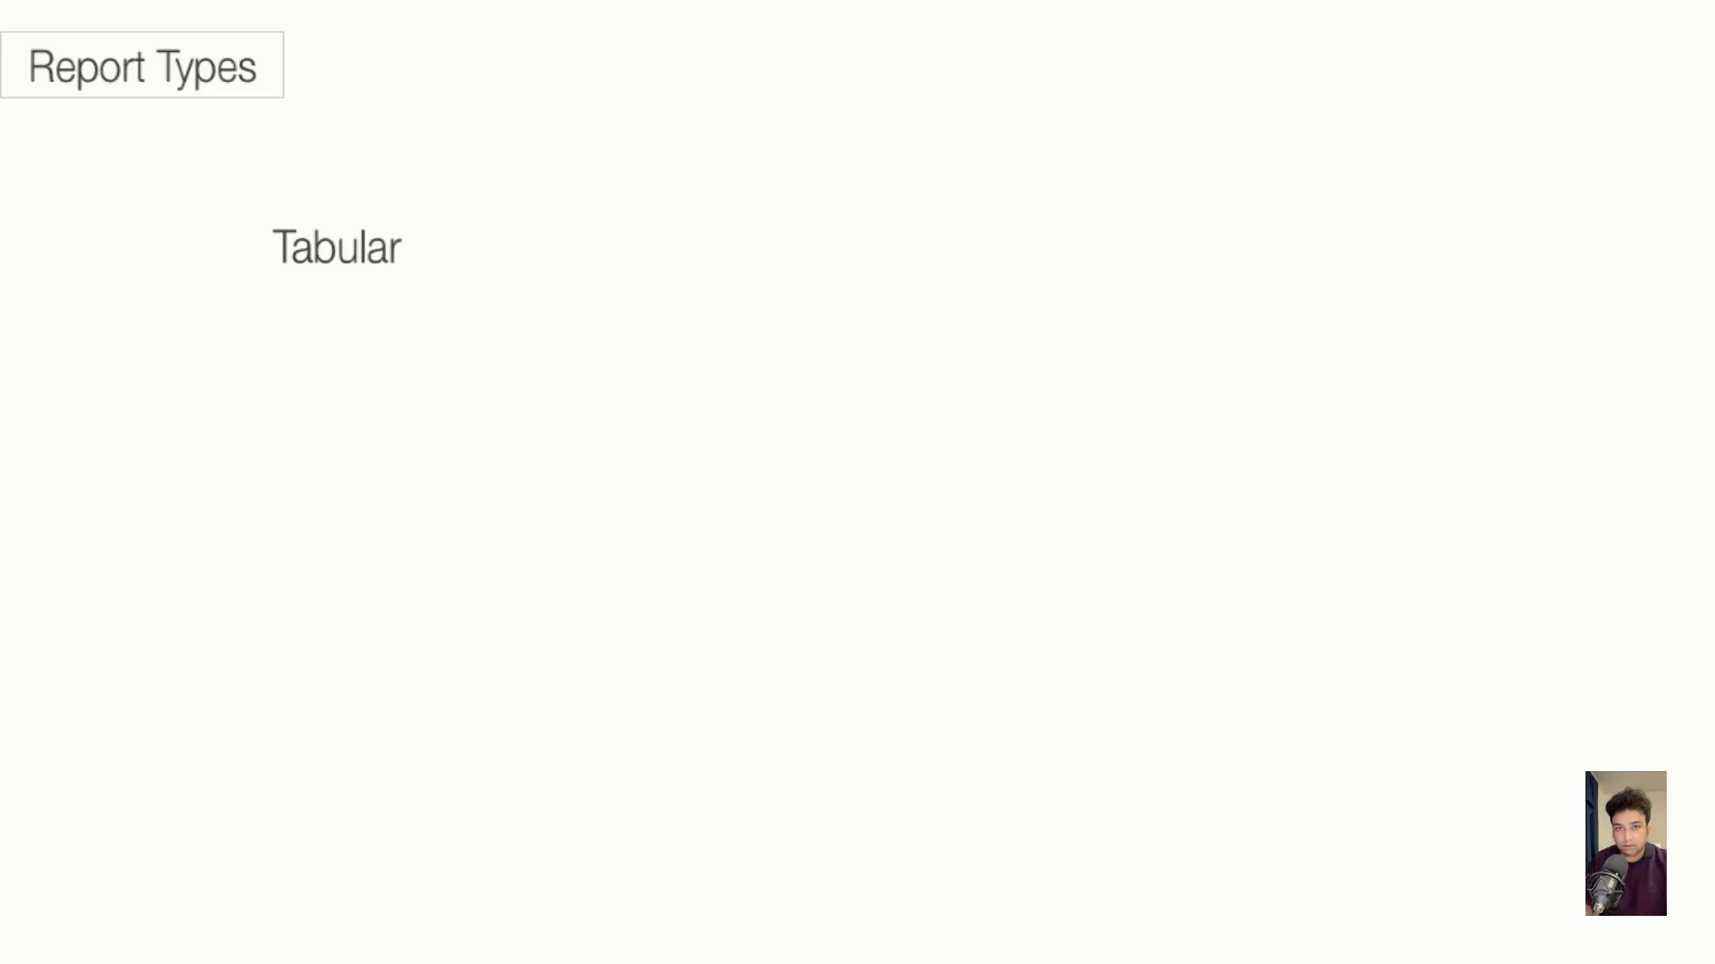
# Step: Step through the Report Types and Tabular Report slides, then start a new Salesforce report
pyautogui.press('Right')
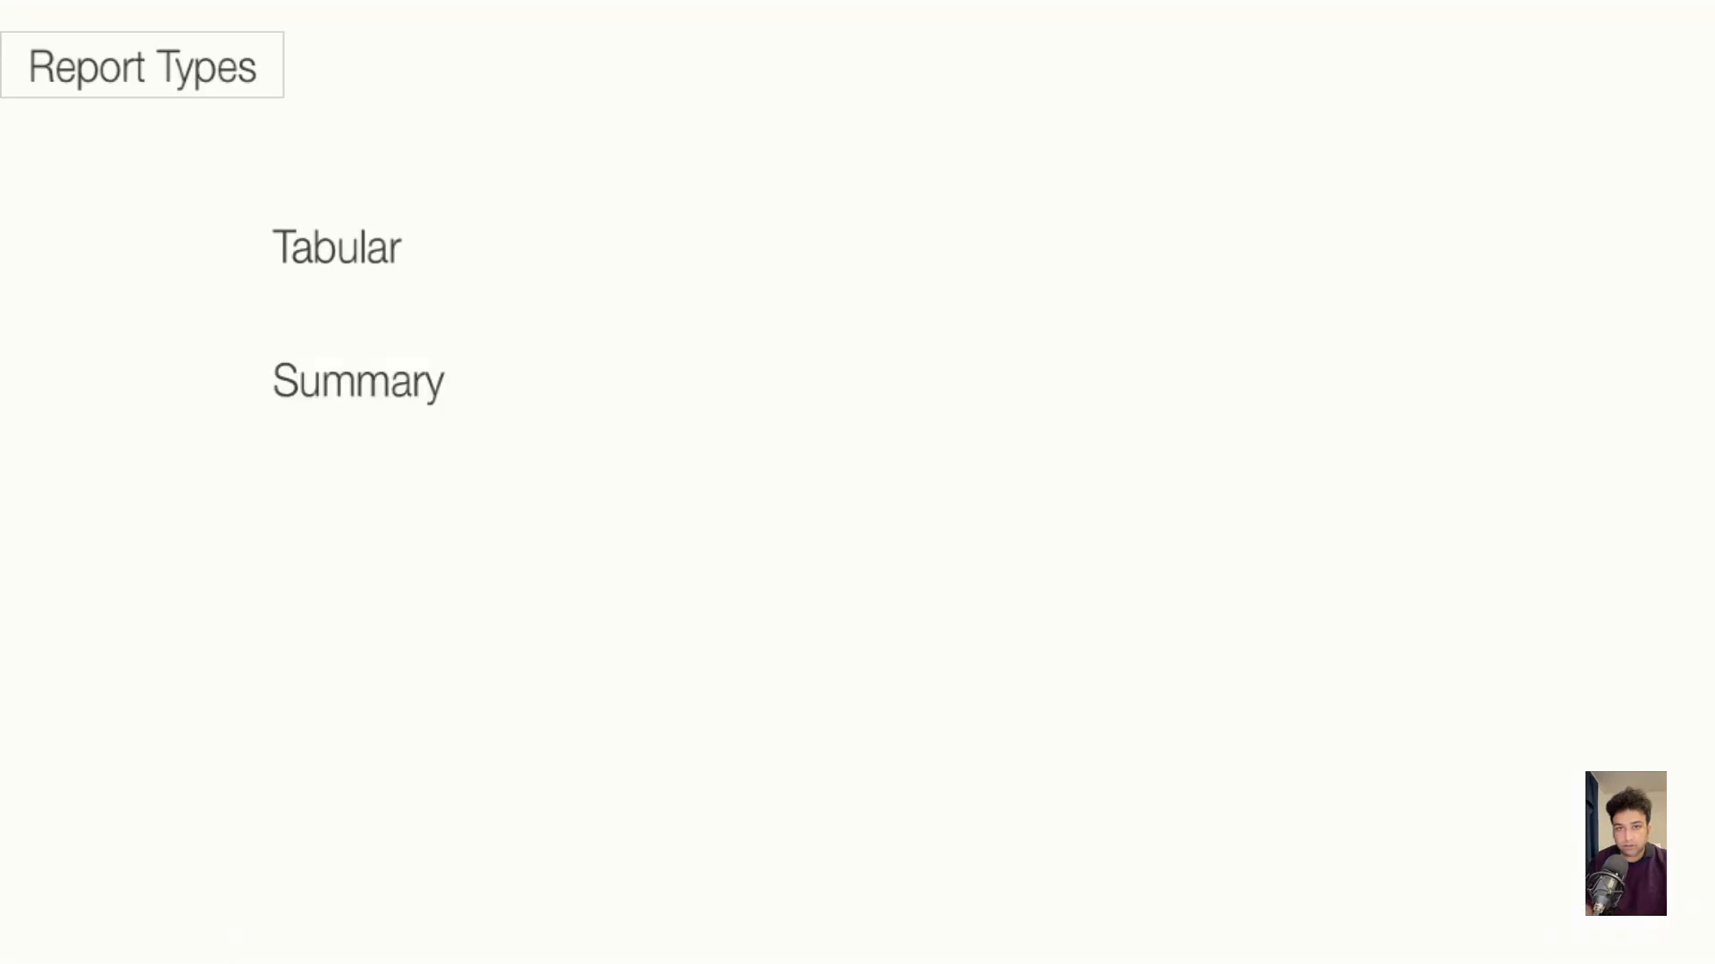
pyautogui.press('Right')
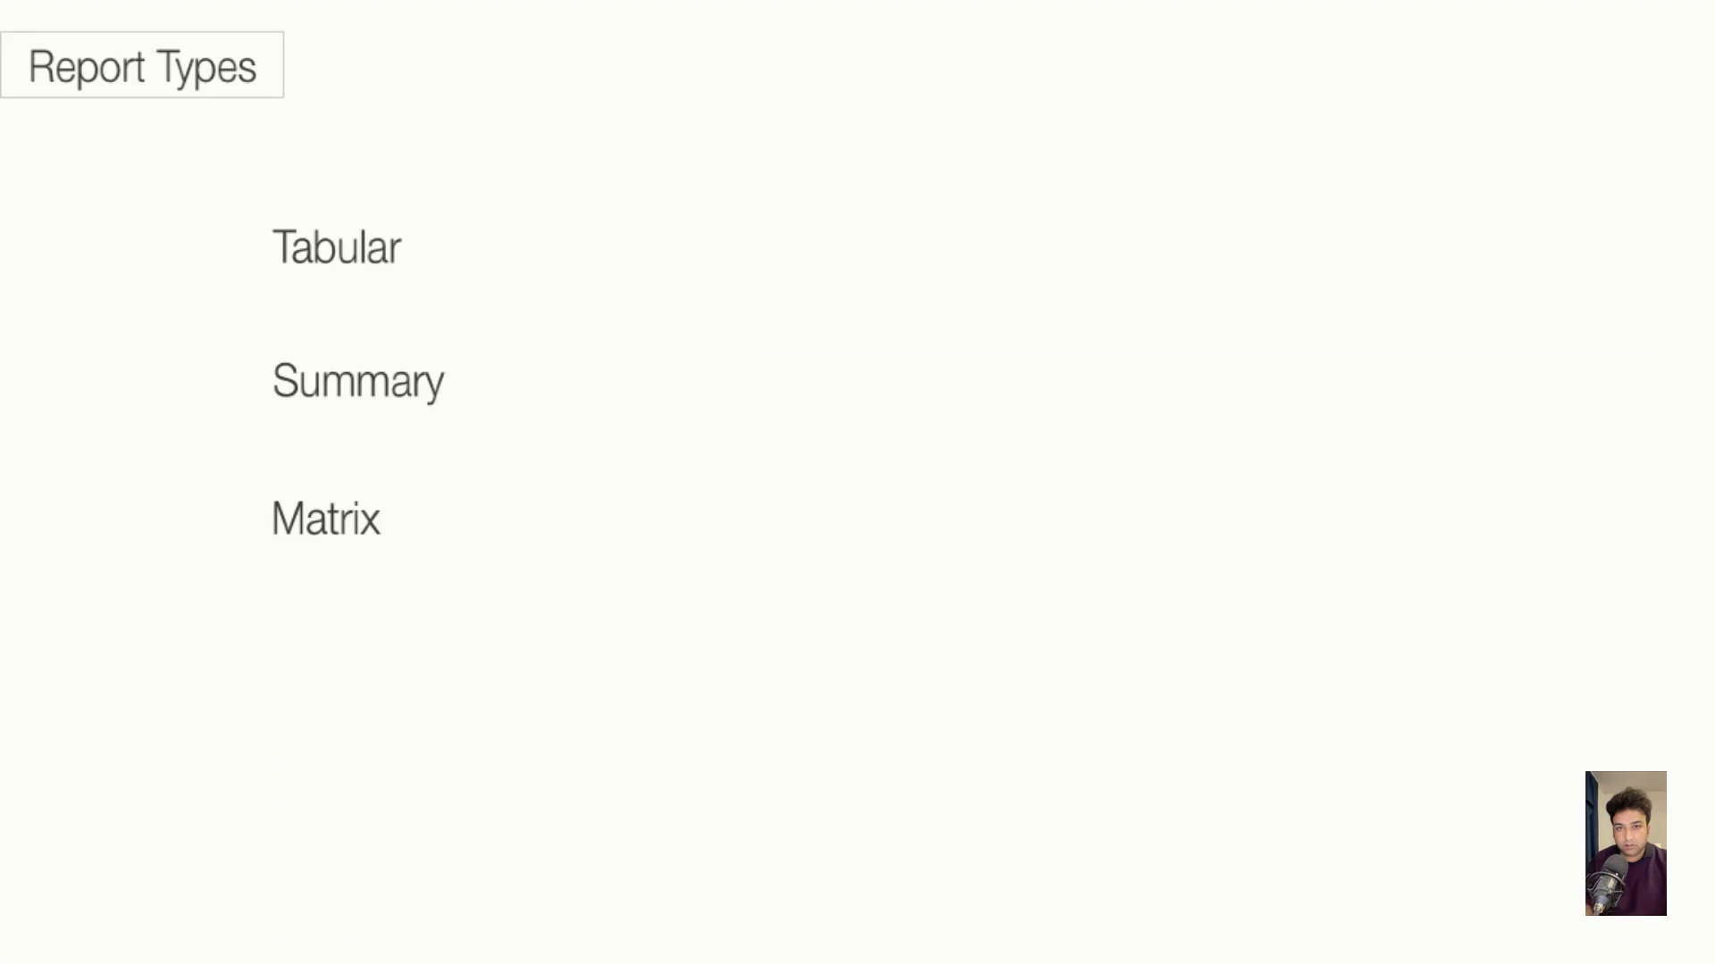
pyautogui.press('Right')
pyautogui.press('Right')
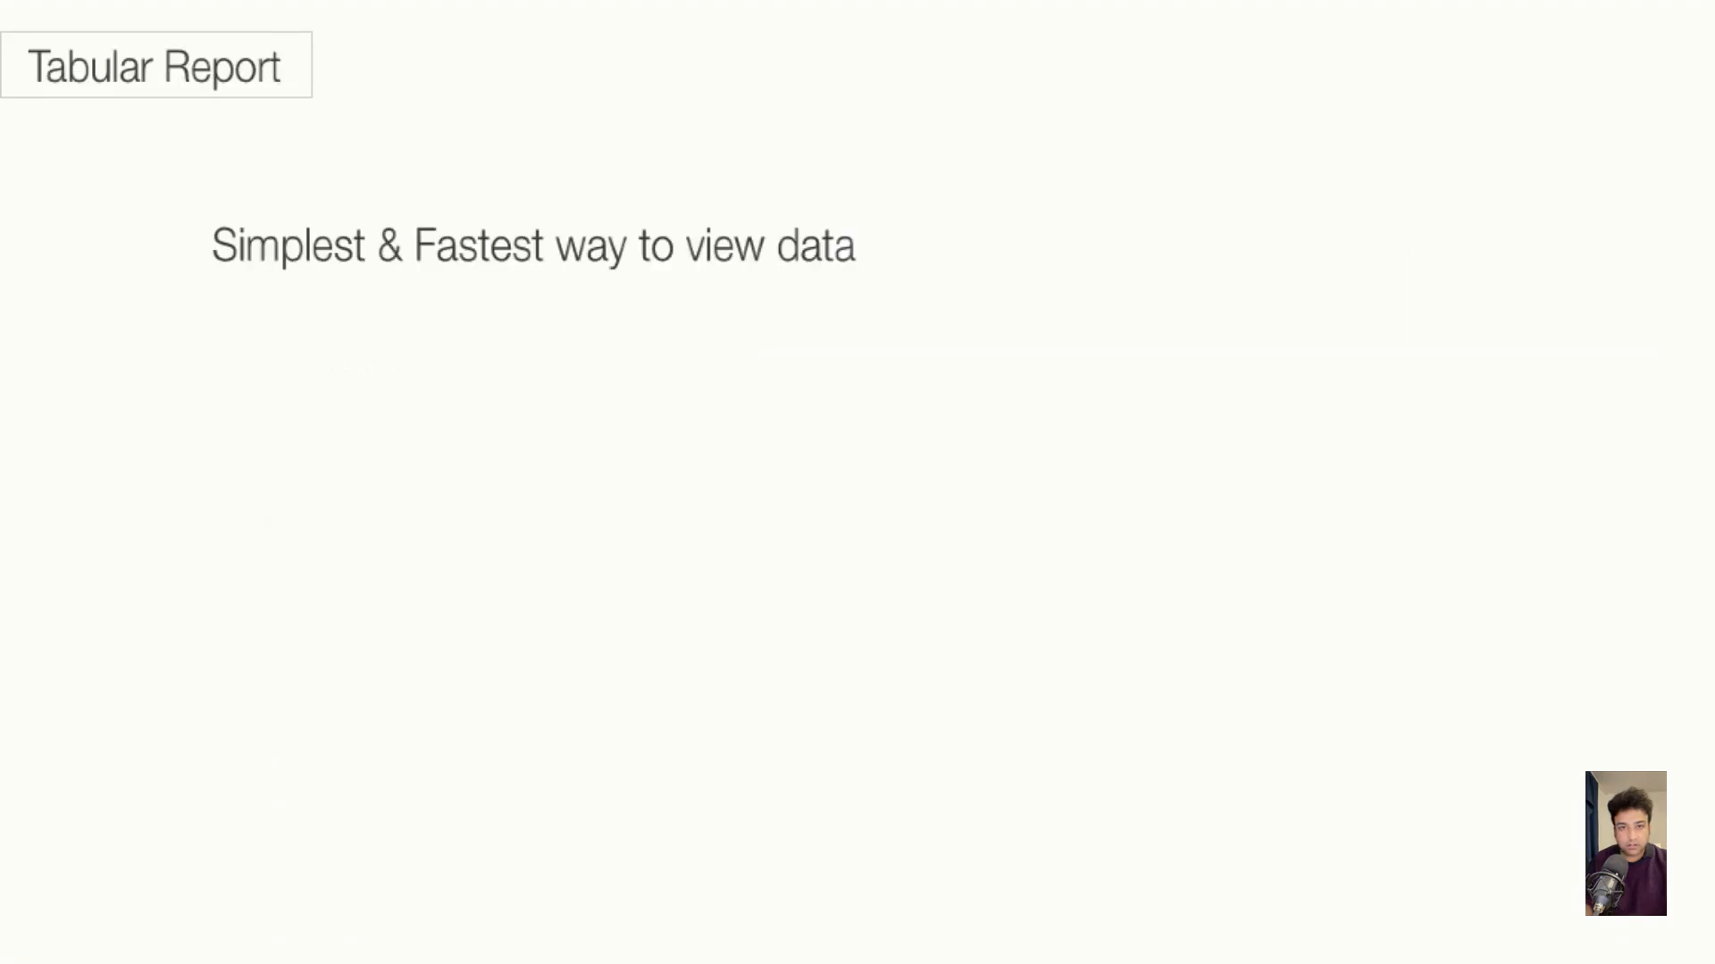
pyautogui.press('Right')
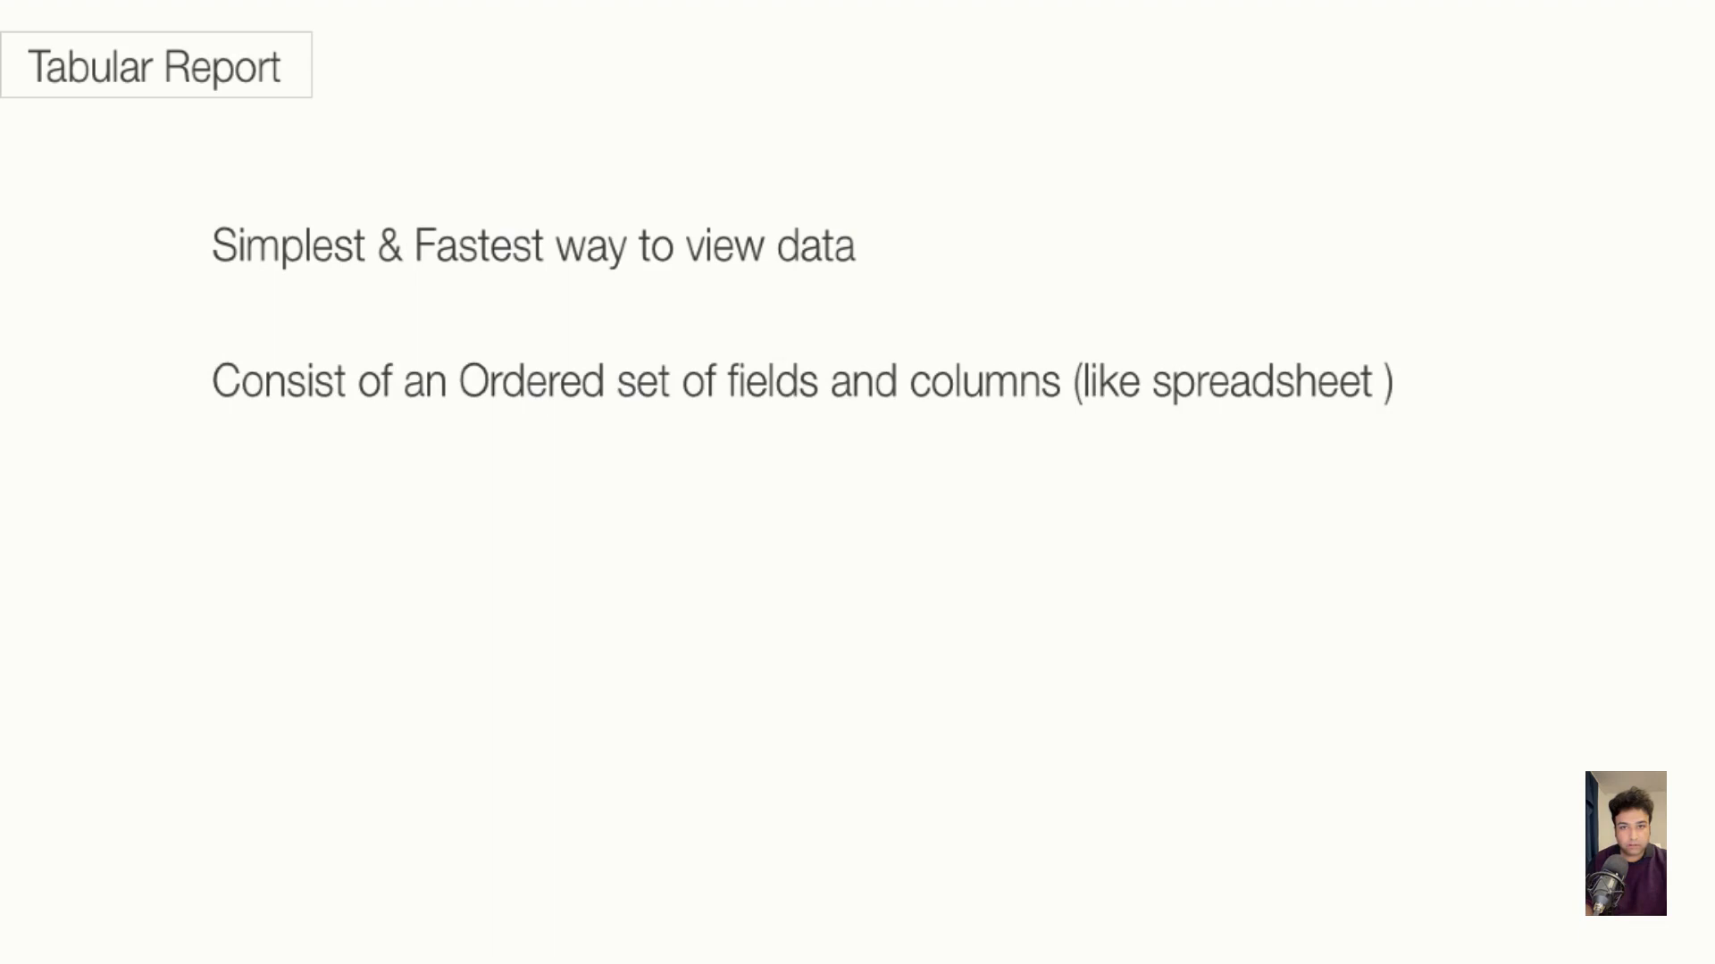
pyautogui.press('Right')
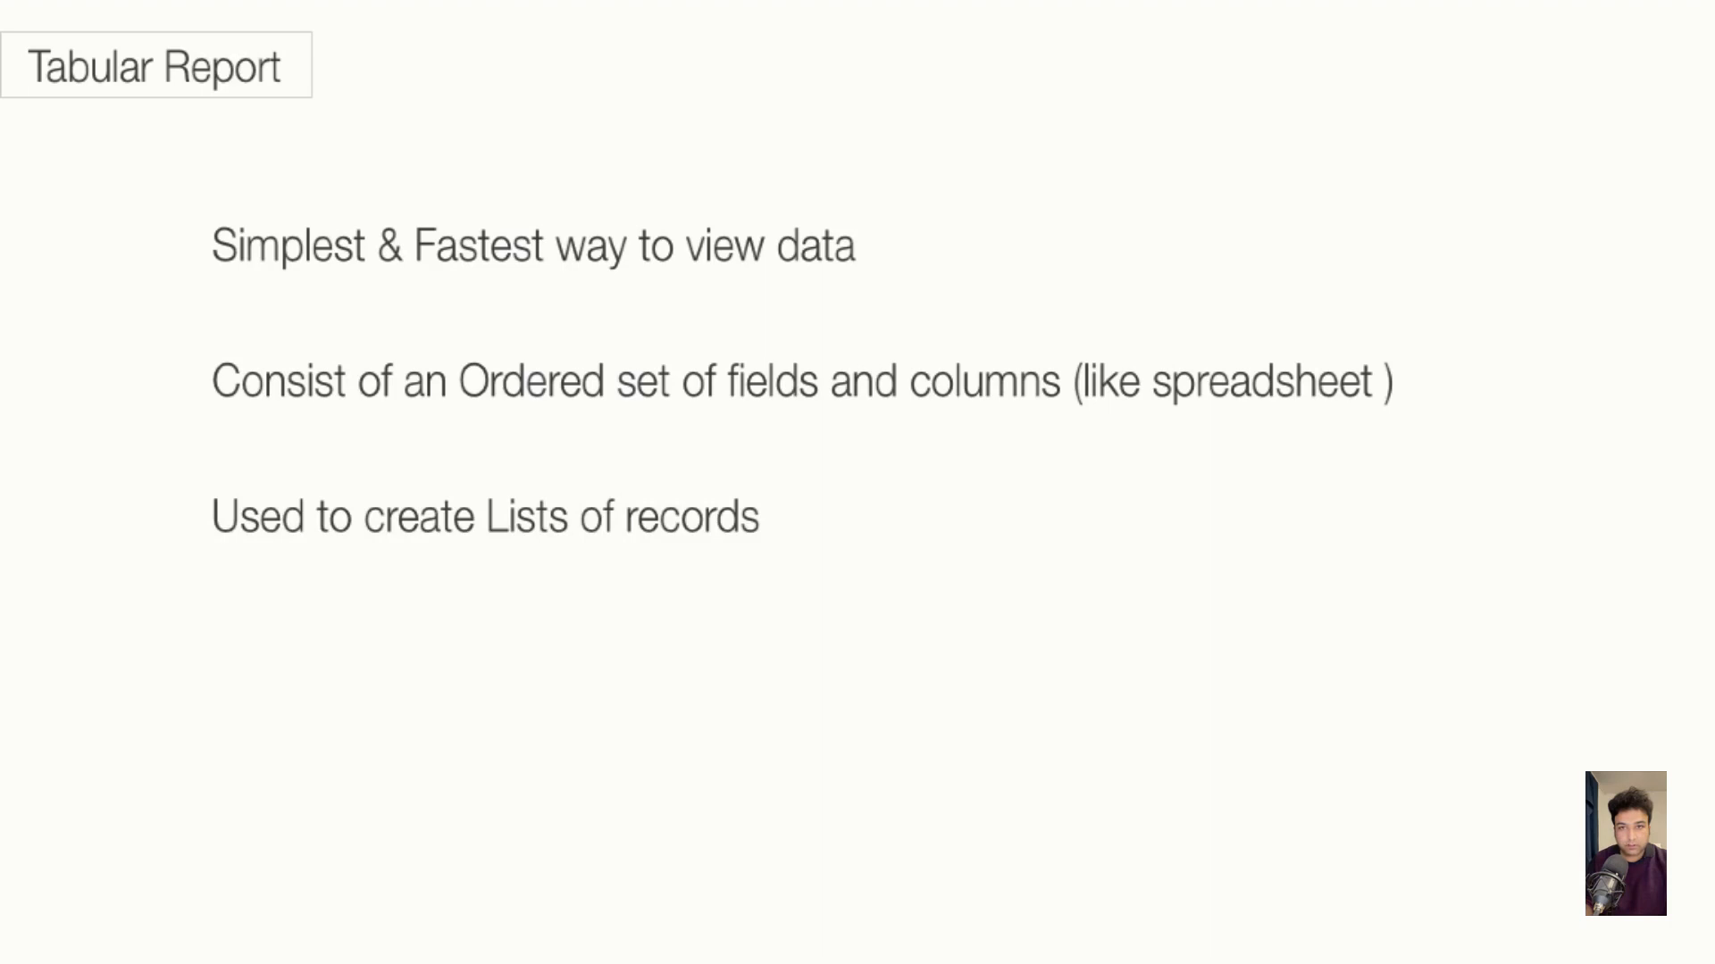
pyautogui.press('Right')
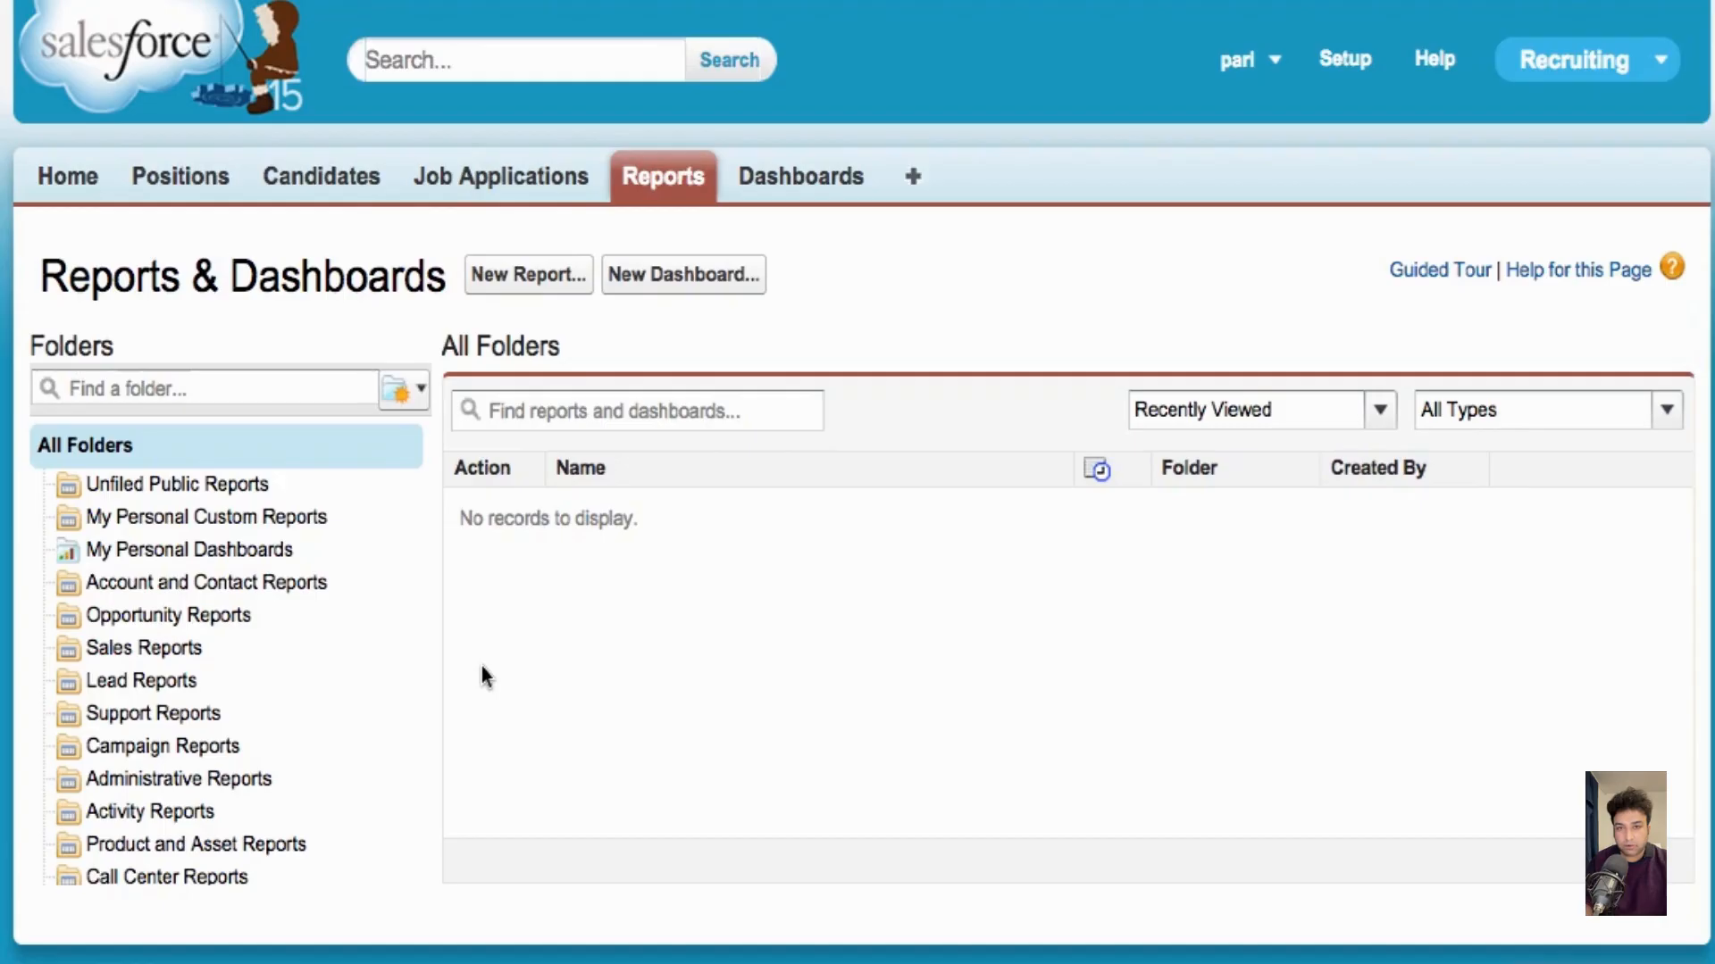
pyautogui.click(534, 291)
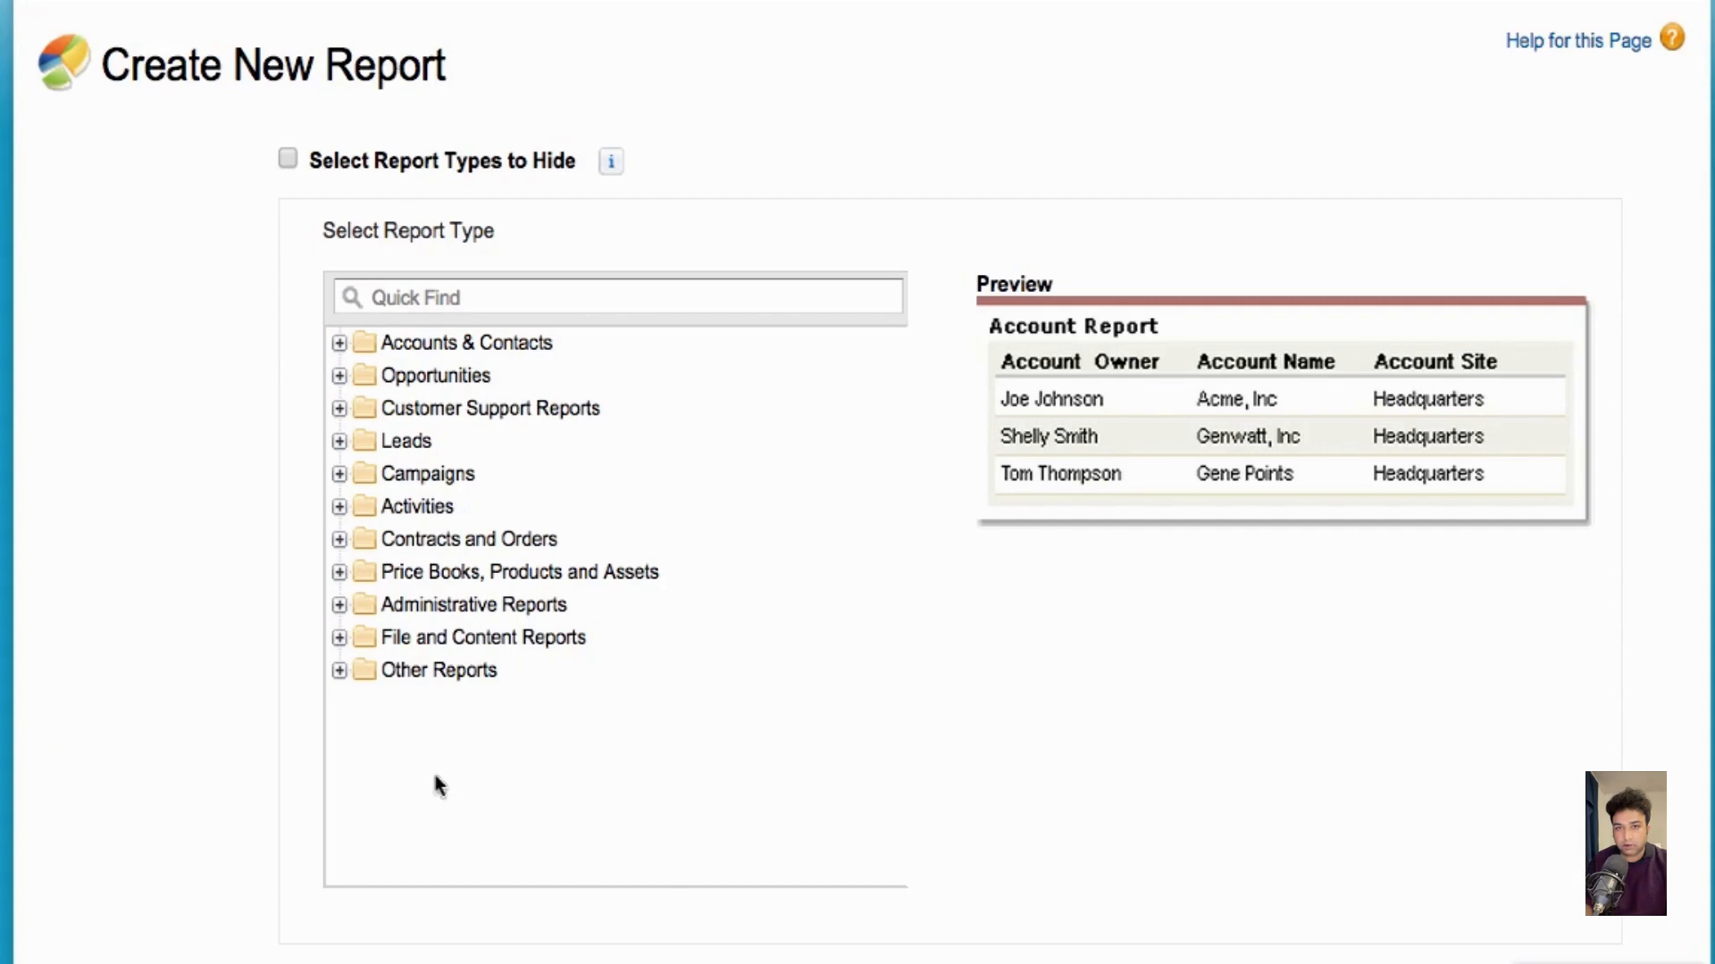
# Step: Create a report from the Positions report type under Other Reports
pyautogui.click(339, 672)
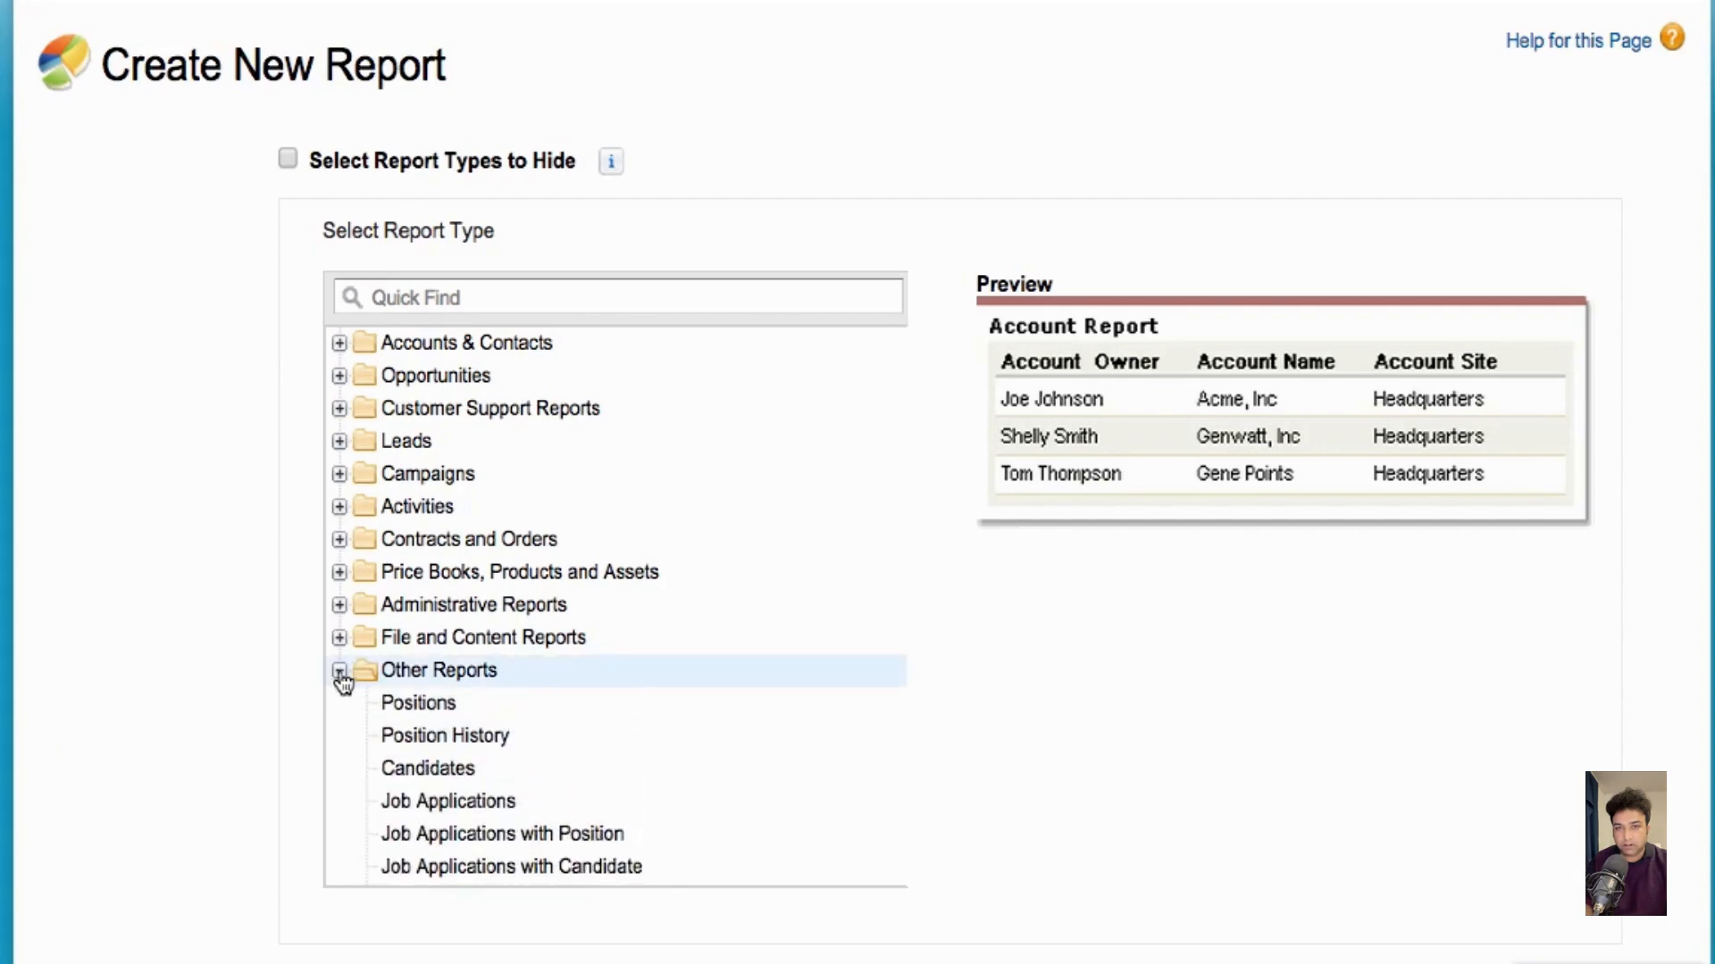
pyautogui.click(425, 712)
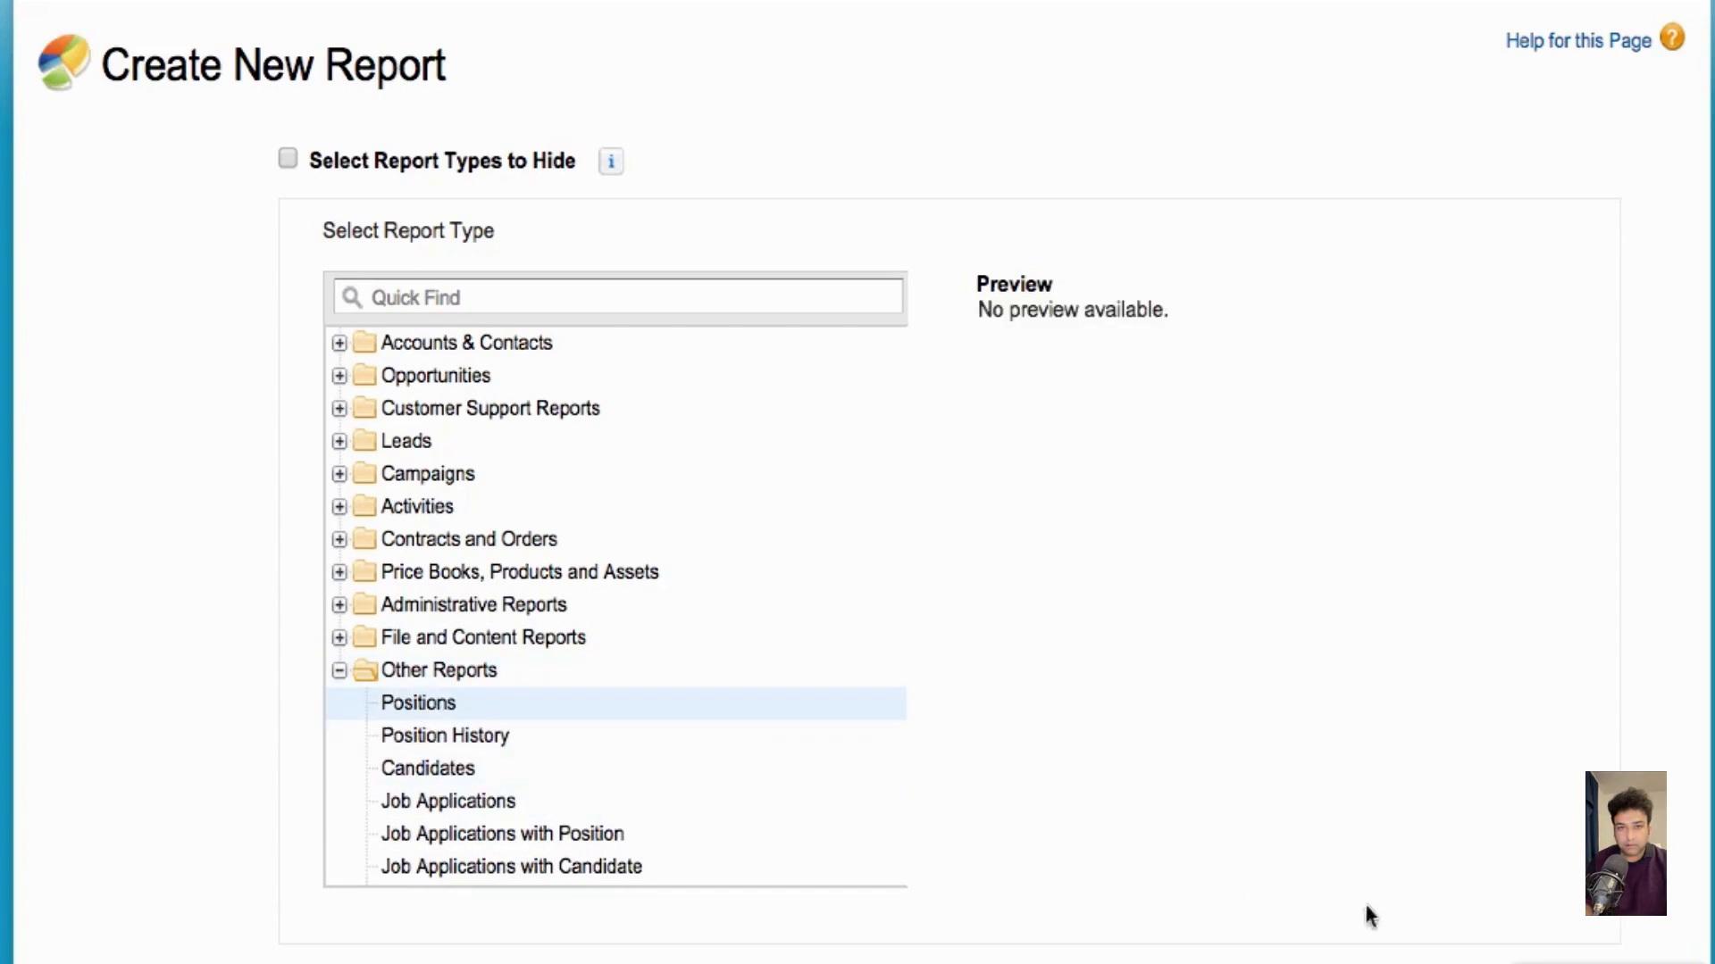
pyautogui.scroll(-1, 1456, 927)
pyautogui.scroll(-3, 1456, 927)
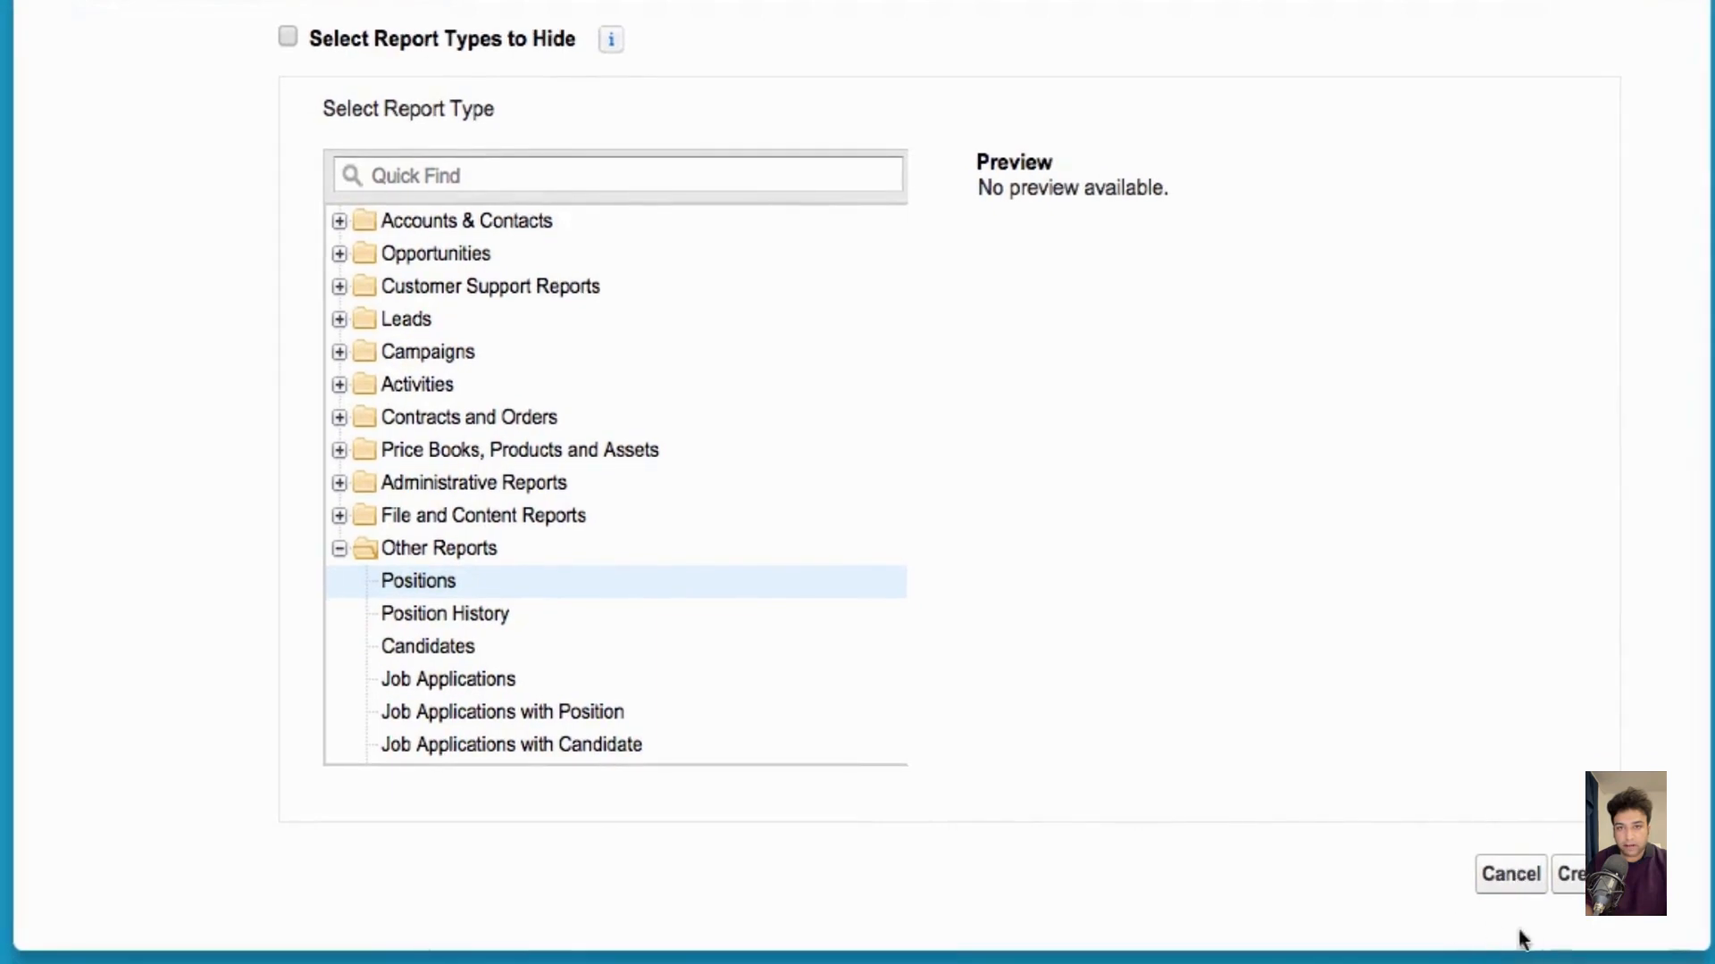
pyautogui.click(1579, 879)
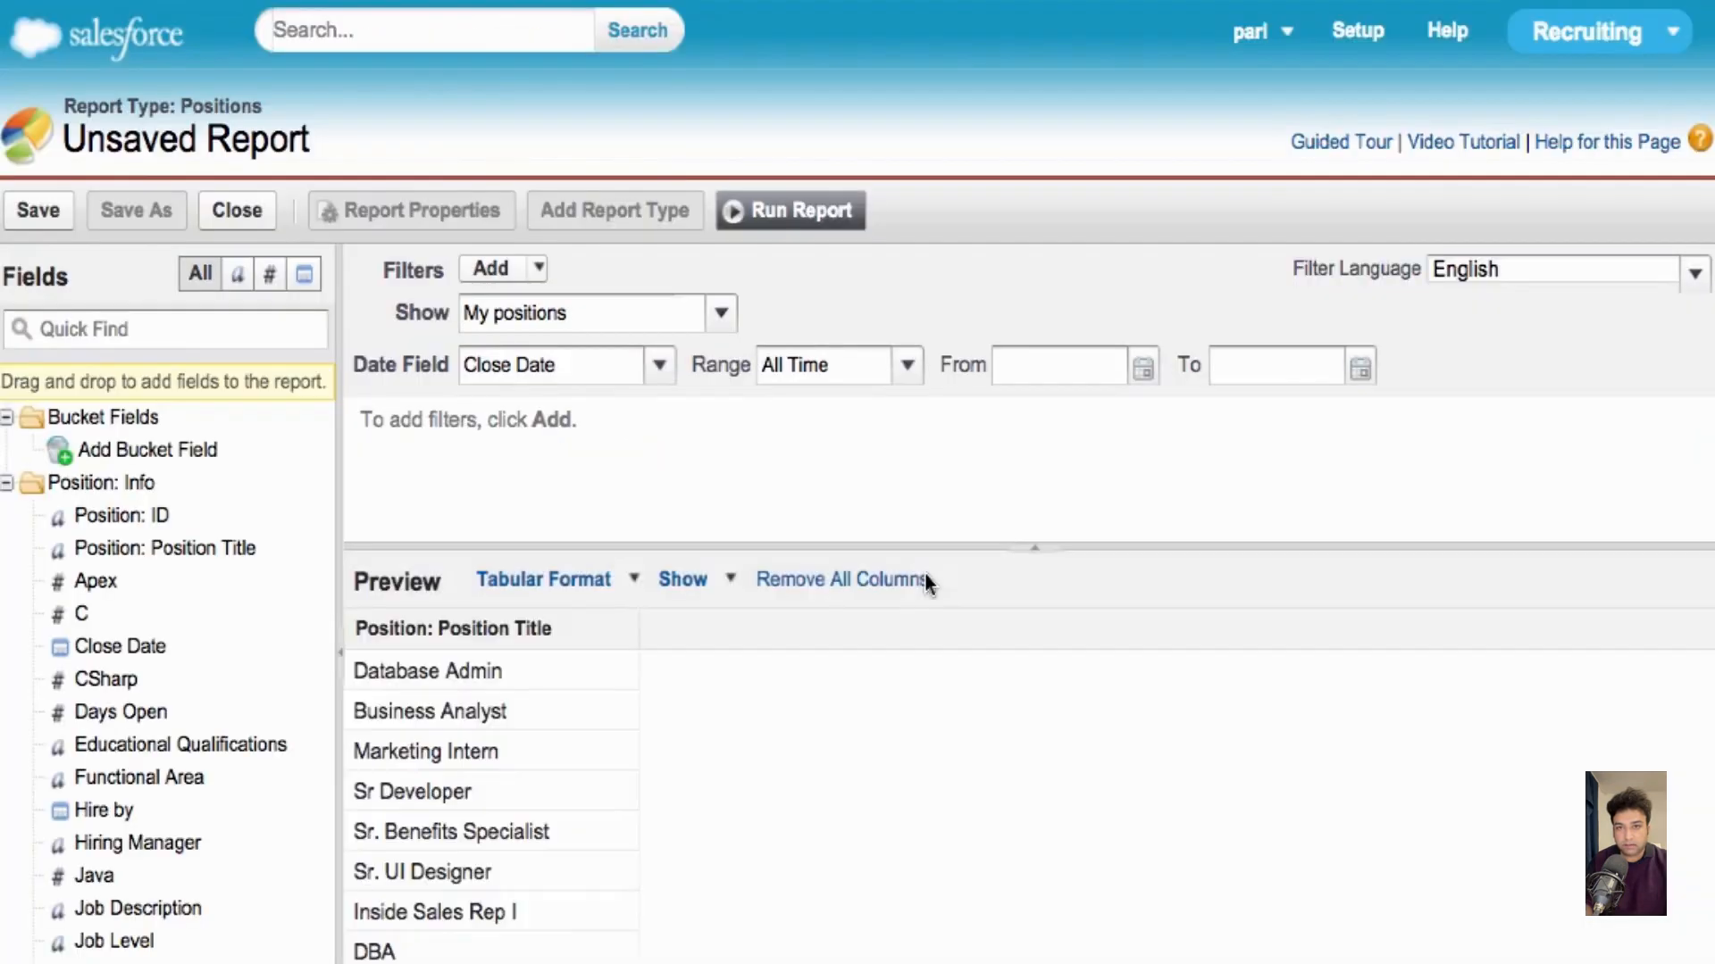
# Step: Keep Tabular Format and add Functional Area, Educational Qualifications and Job Level columns
pyautogui.click(588, 591)
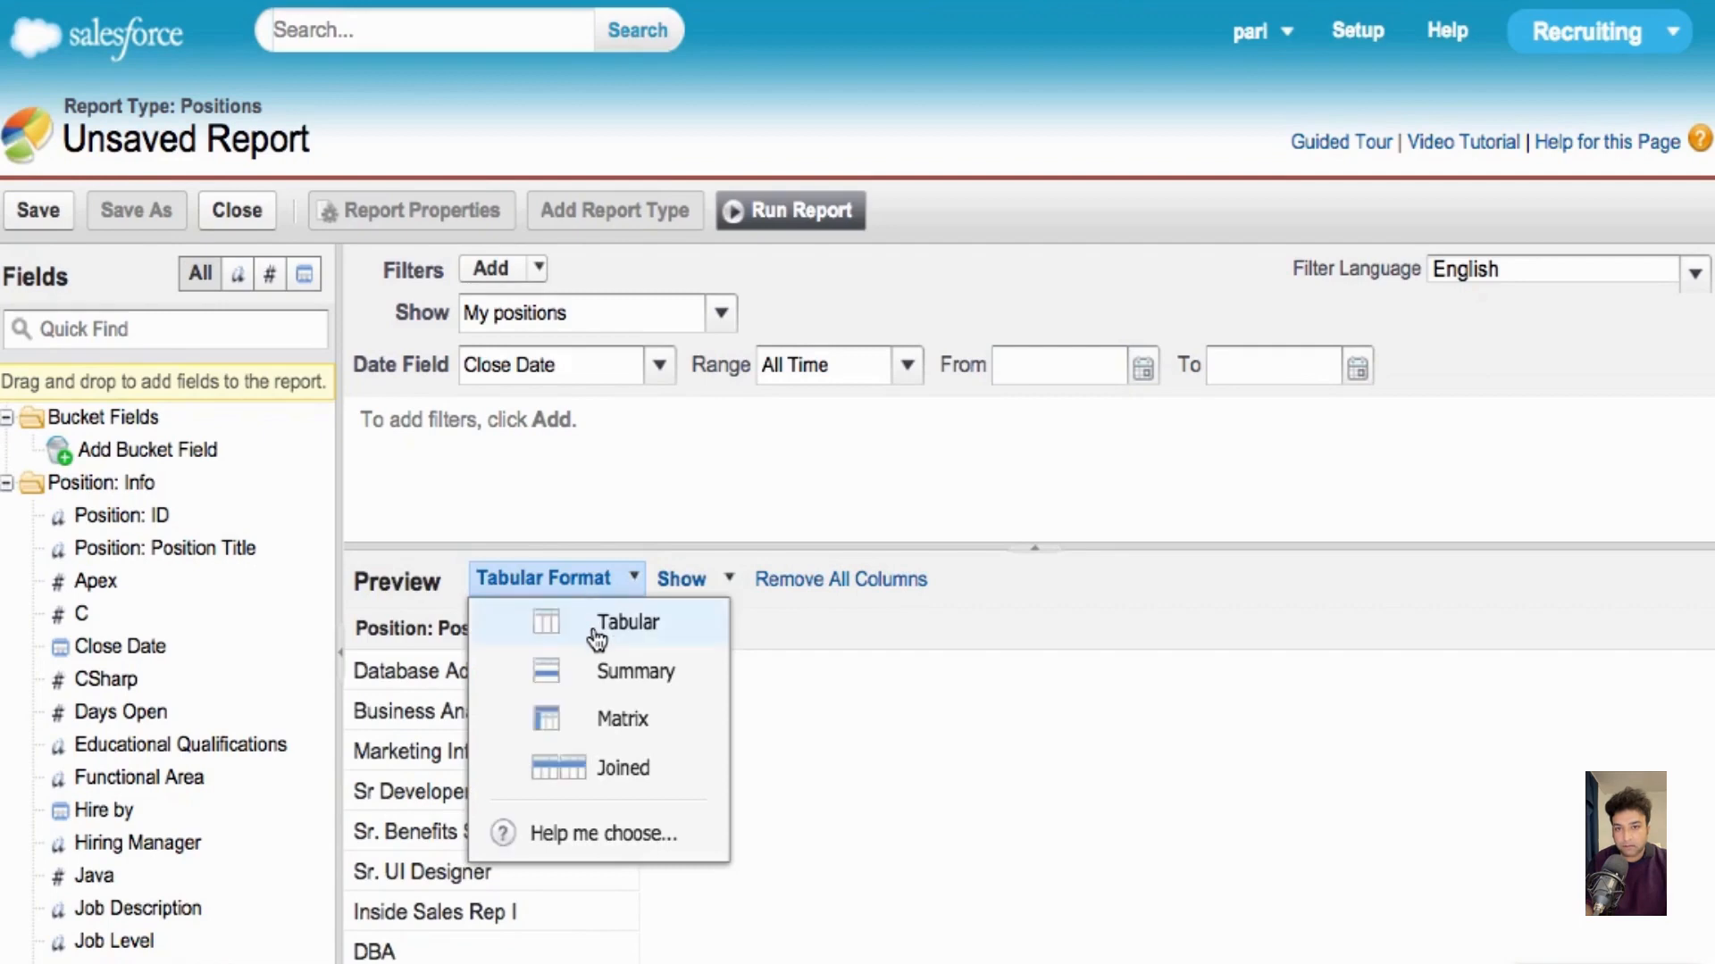
pyautogui.click(597, 632)
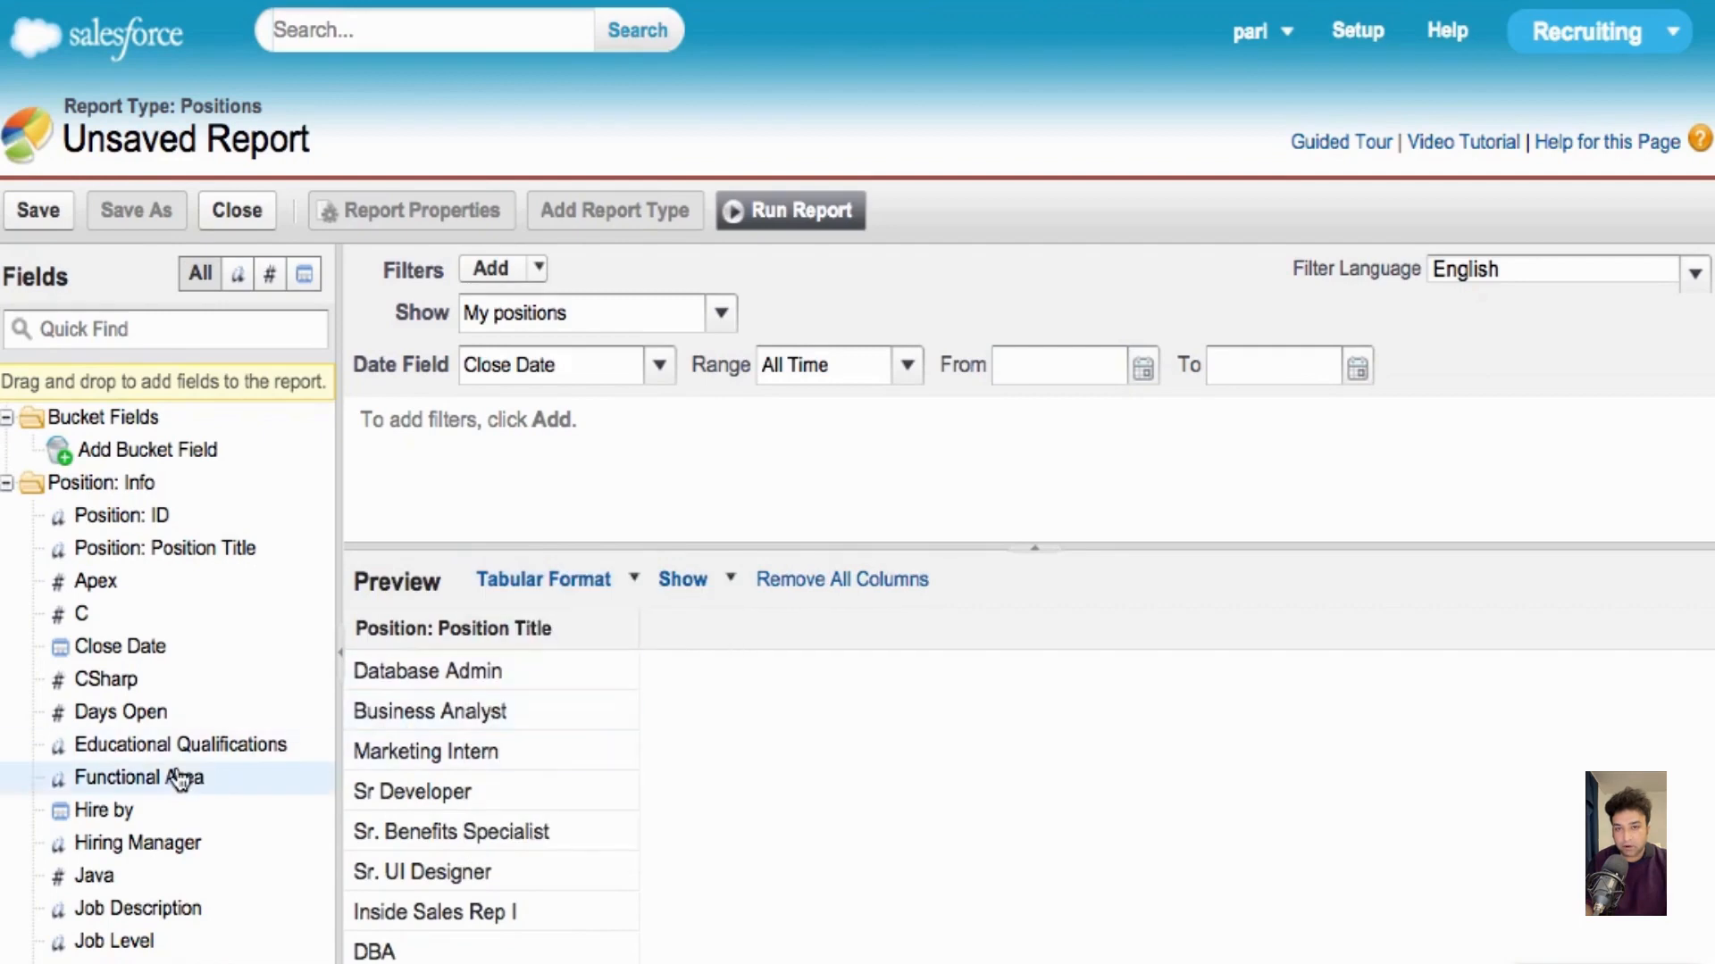
pyautogui.moveTo(178, 779); pyautogui.dragTo(636, 681)
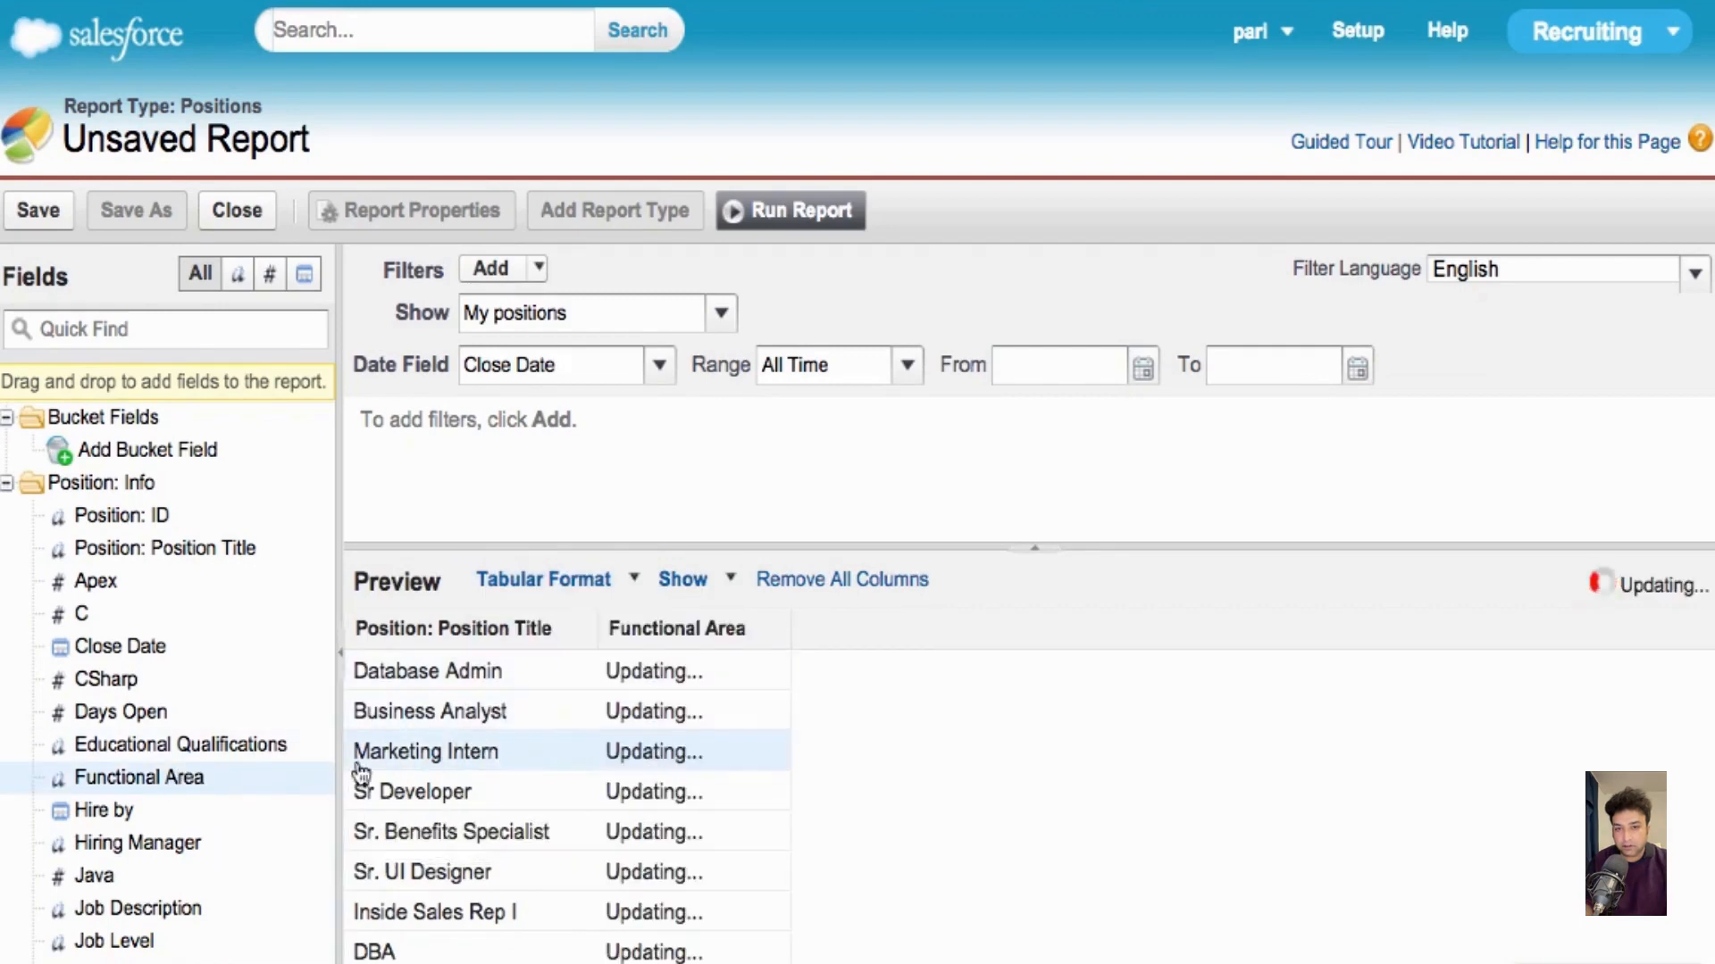
pyautogui.moveTo(176, 754); pyautogui.dragTo(865, 737)
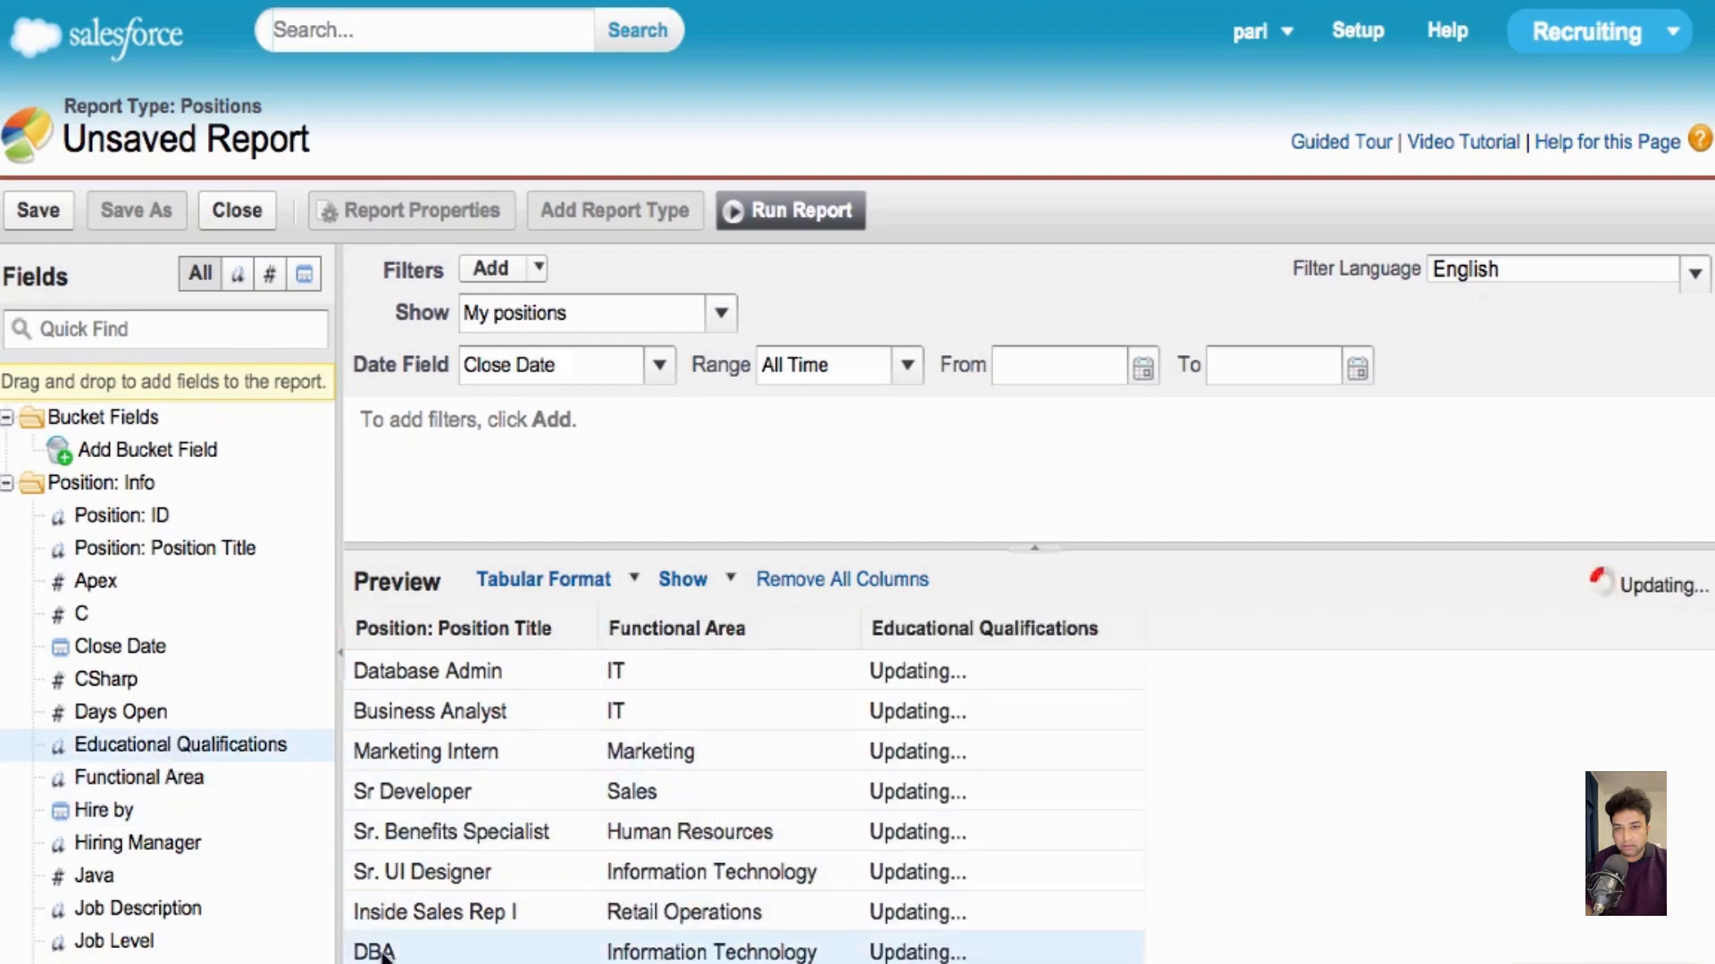
pyautogui.moveTo(145, 951)
pyautogui.mouseDown()
pyautogui.moveTo(723, 844)
pyautogui.moveTo(761, 816)
pyautogui.mouseUp()
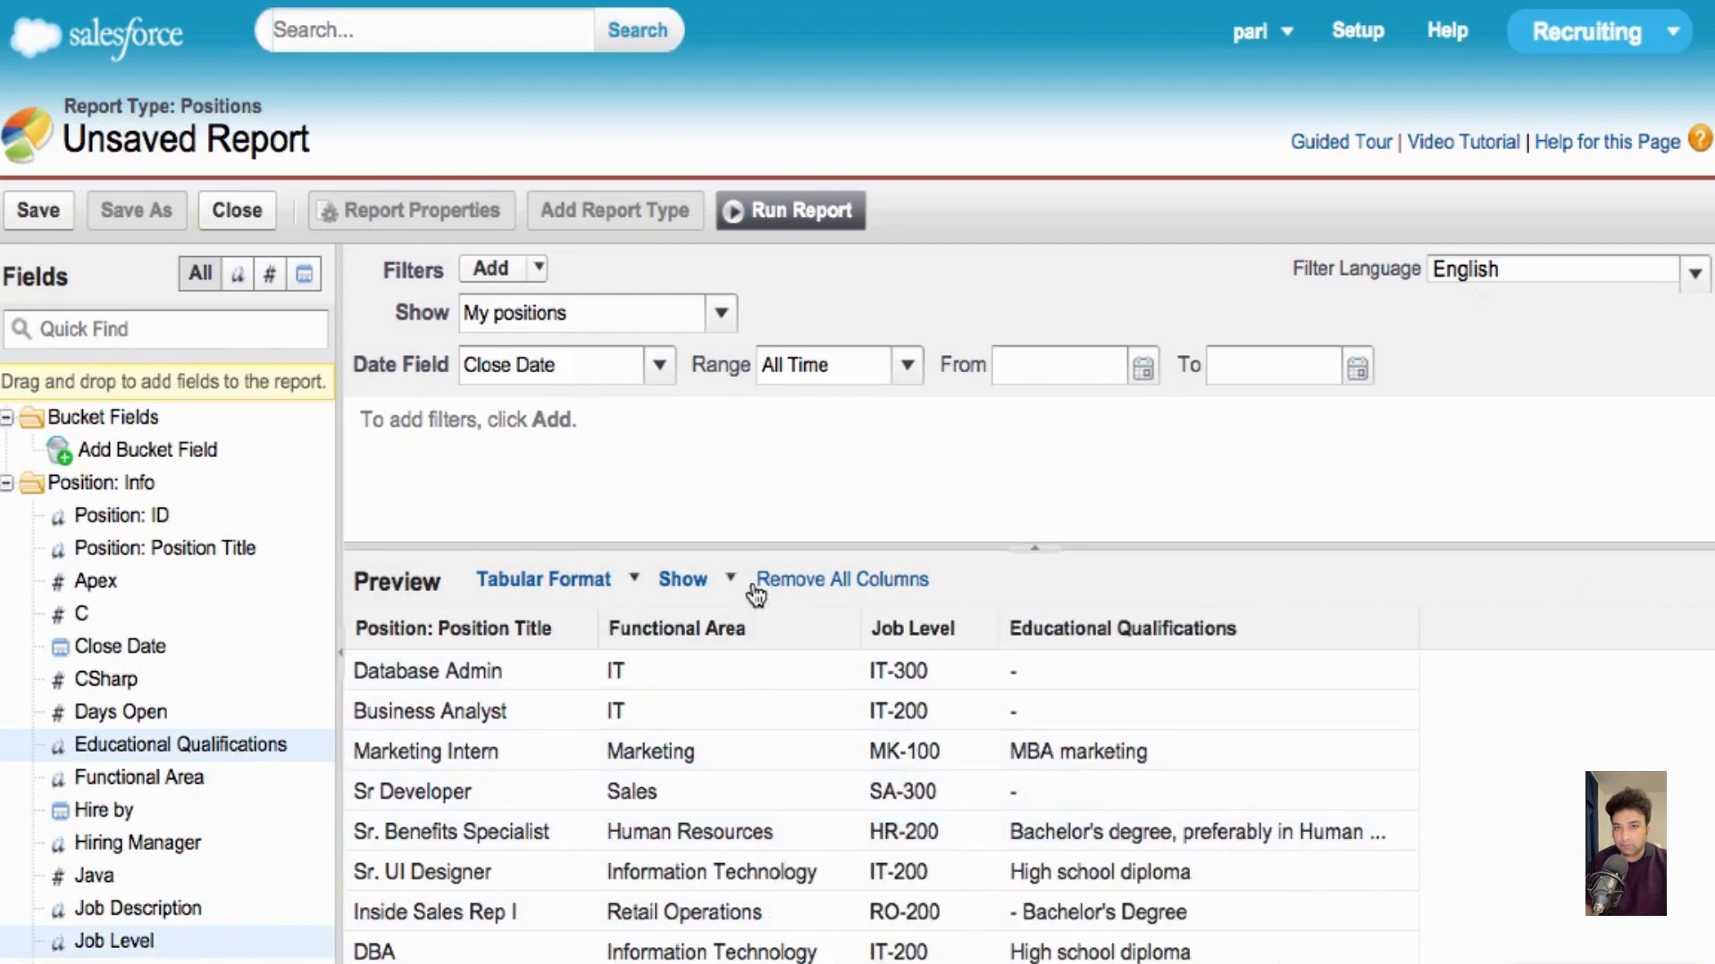
# Step: Filter the report by Position: Created Date from 9/1/2014 to 1/21/2015
pyautogui.click(659, 366)
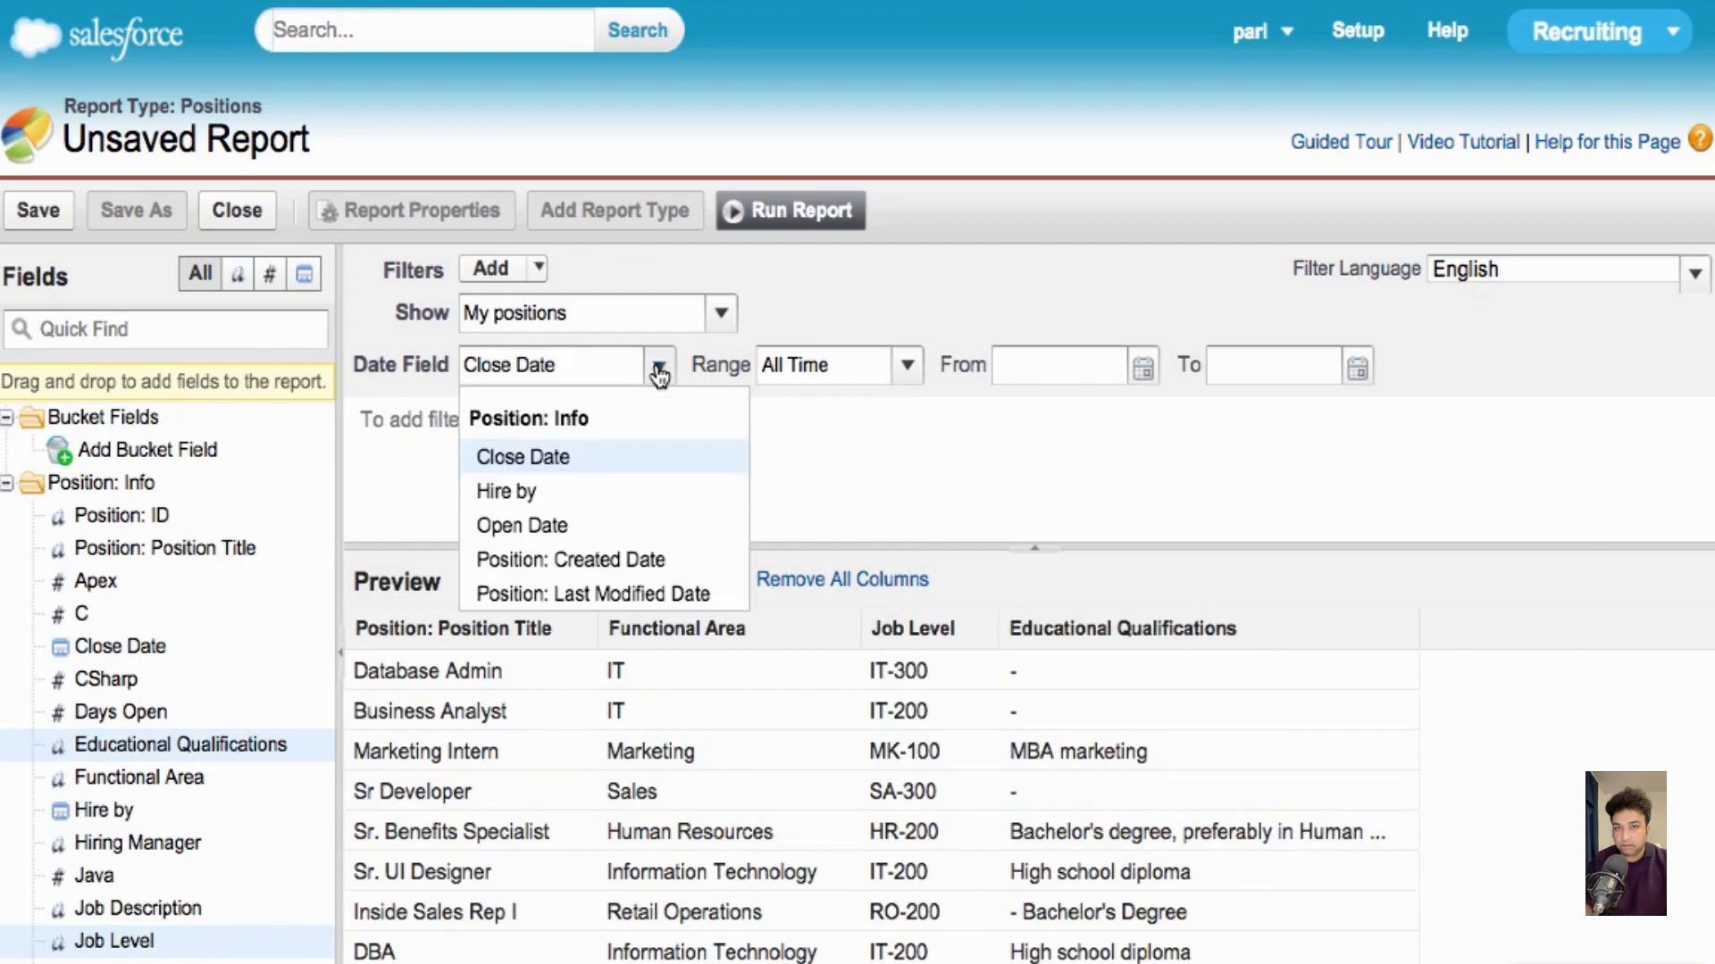
pyautogui.click(658, 559)
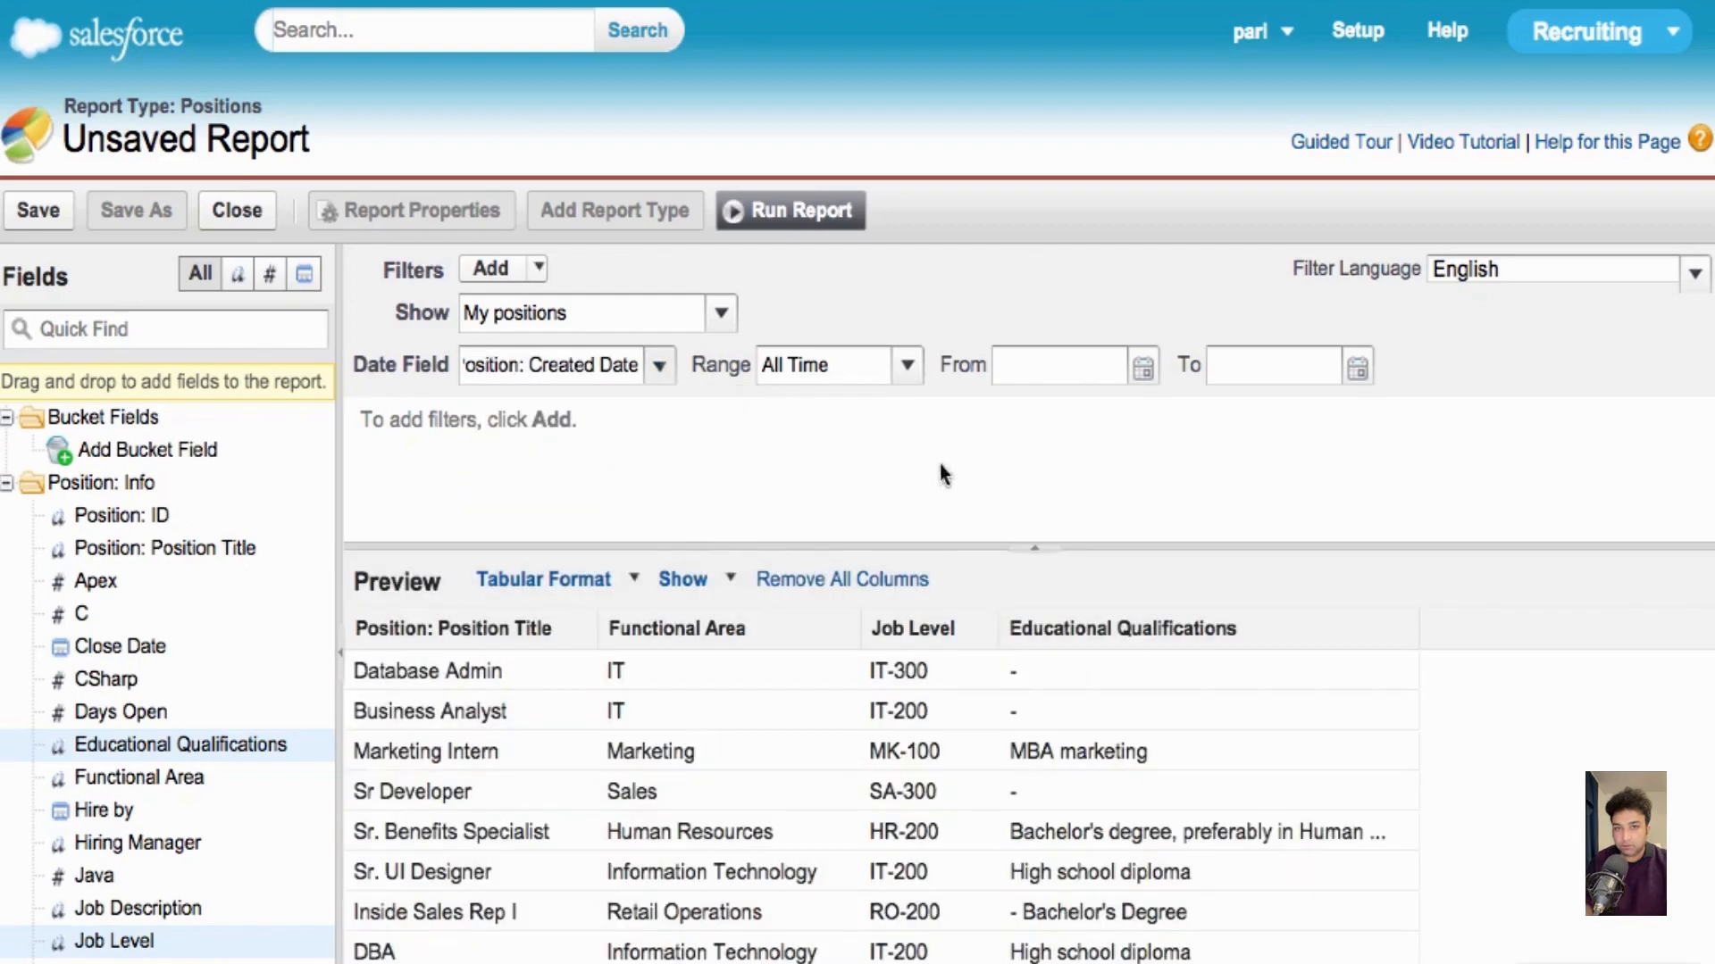
pyautogui.click(1141, 368)
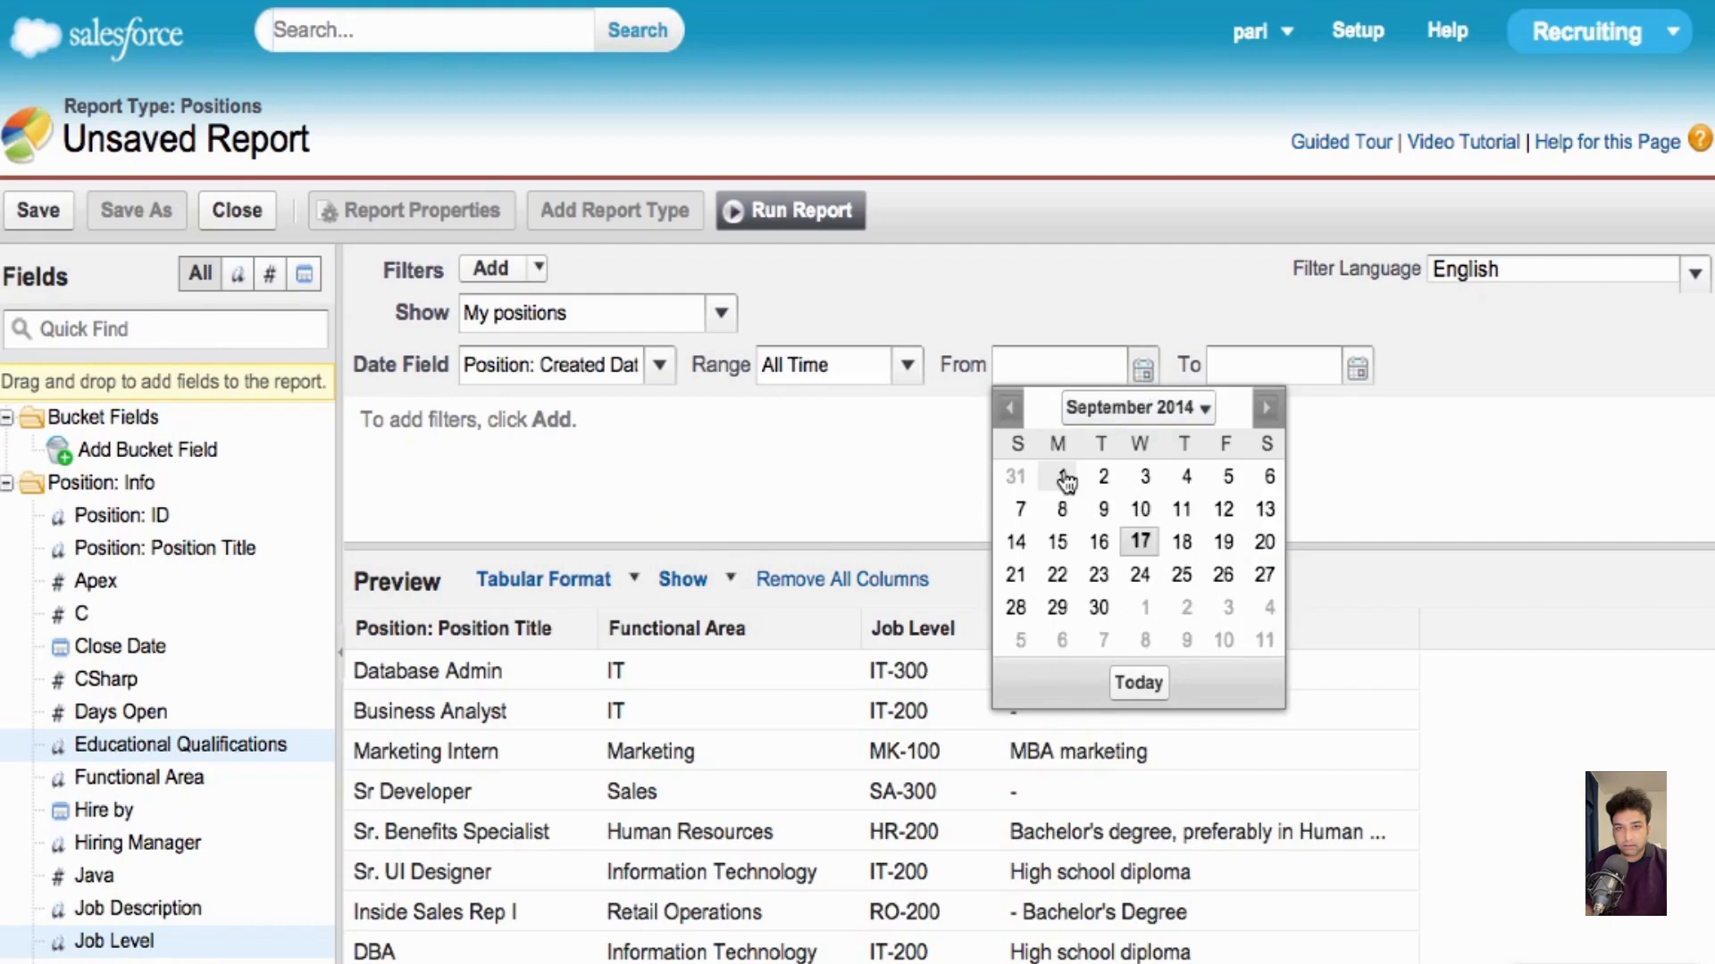
pyautogui.click(1063, 478)
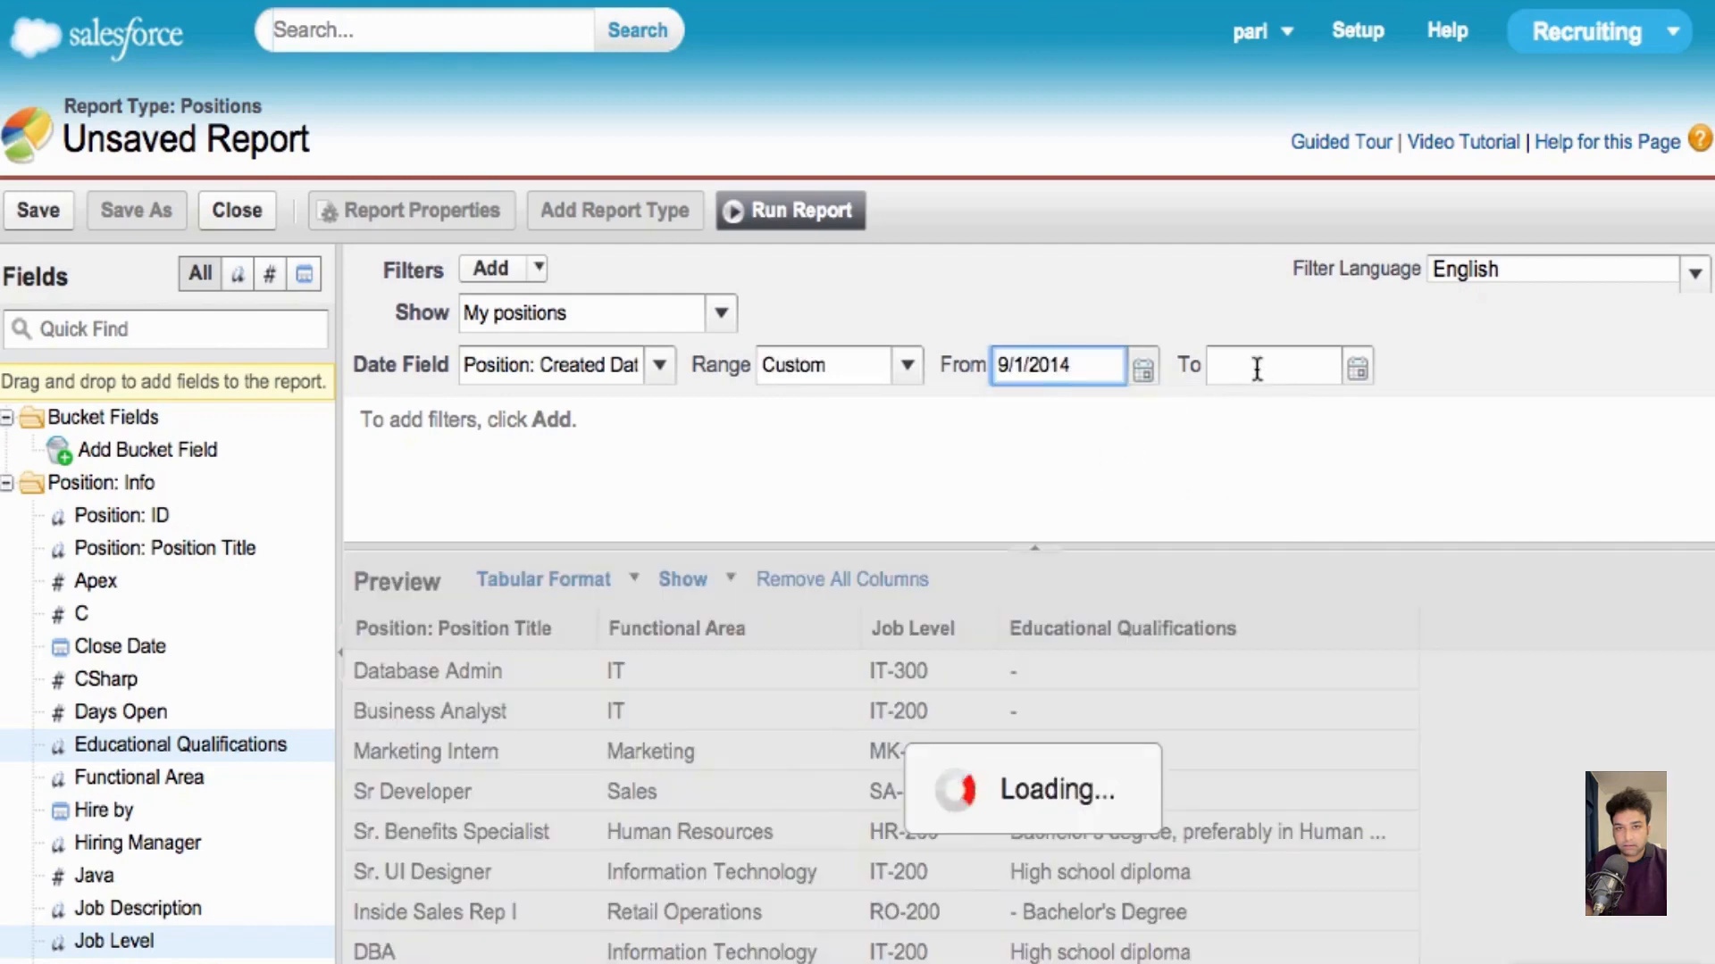
pyautogui.click(1357, 368)
pyautogui.click(1358, 587)
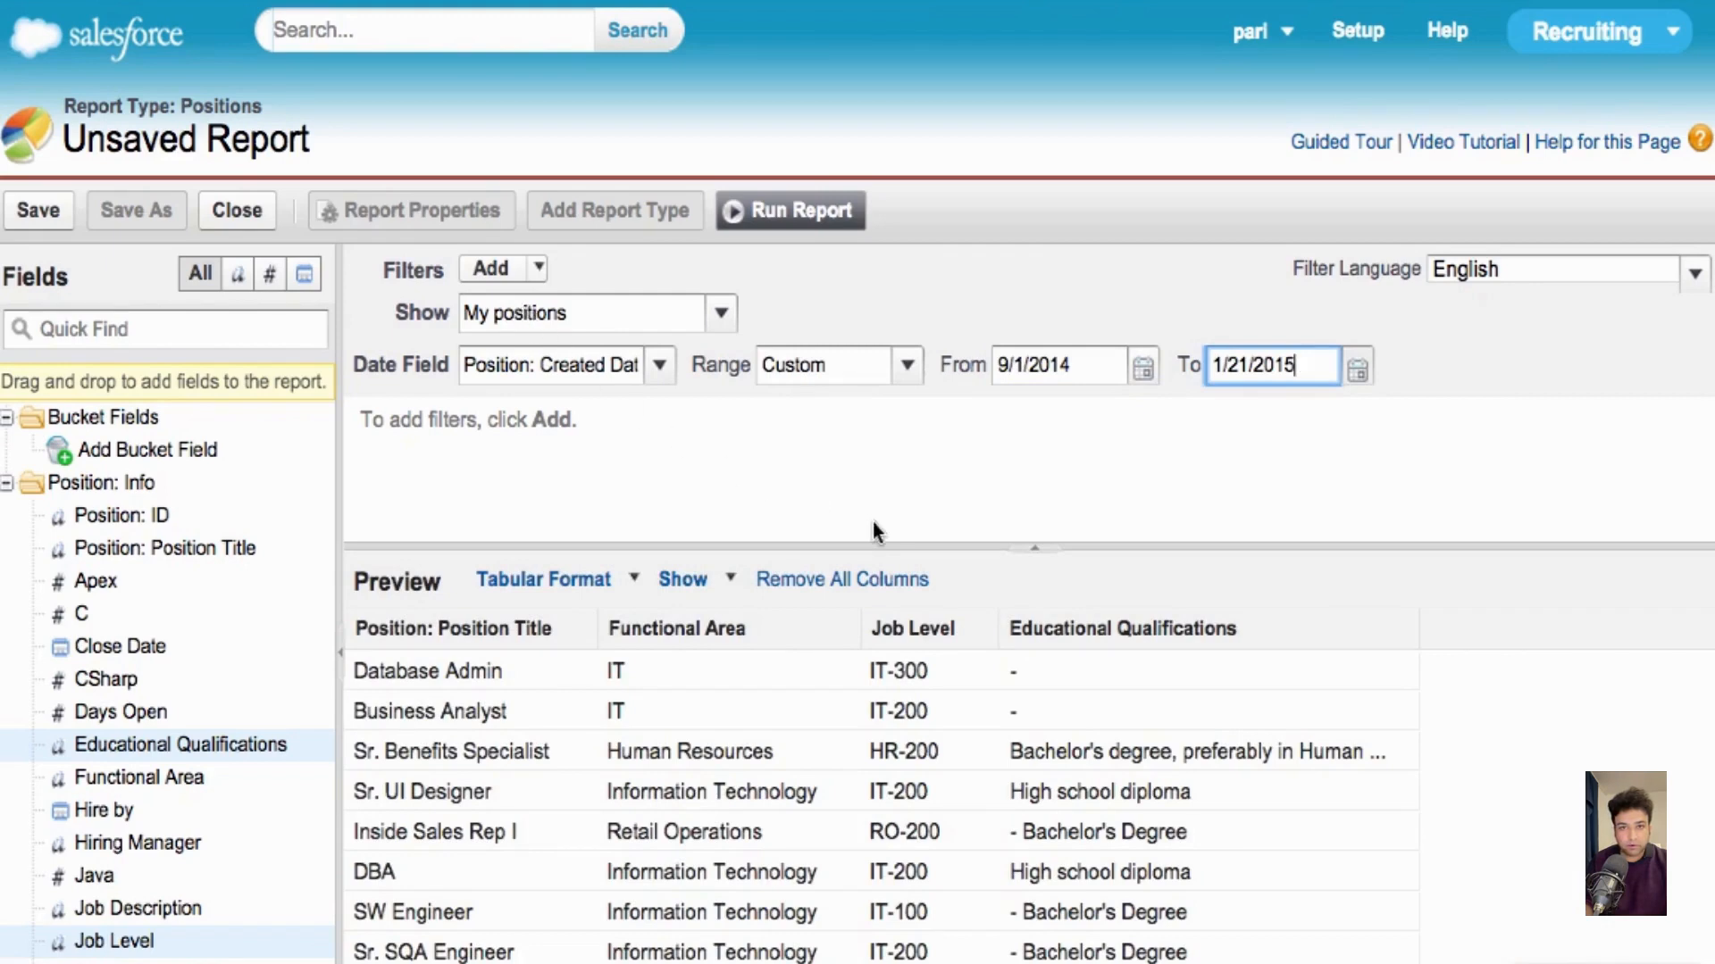
# Step: Sort the report rows by Position Title in descending order
pyautogui.scroll(-5, 888, 827)
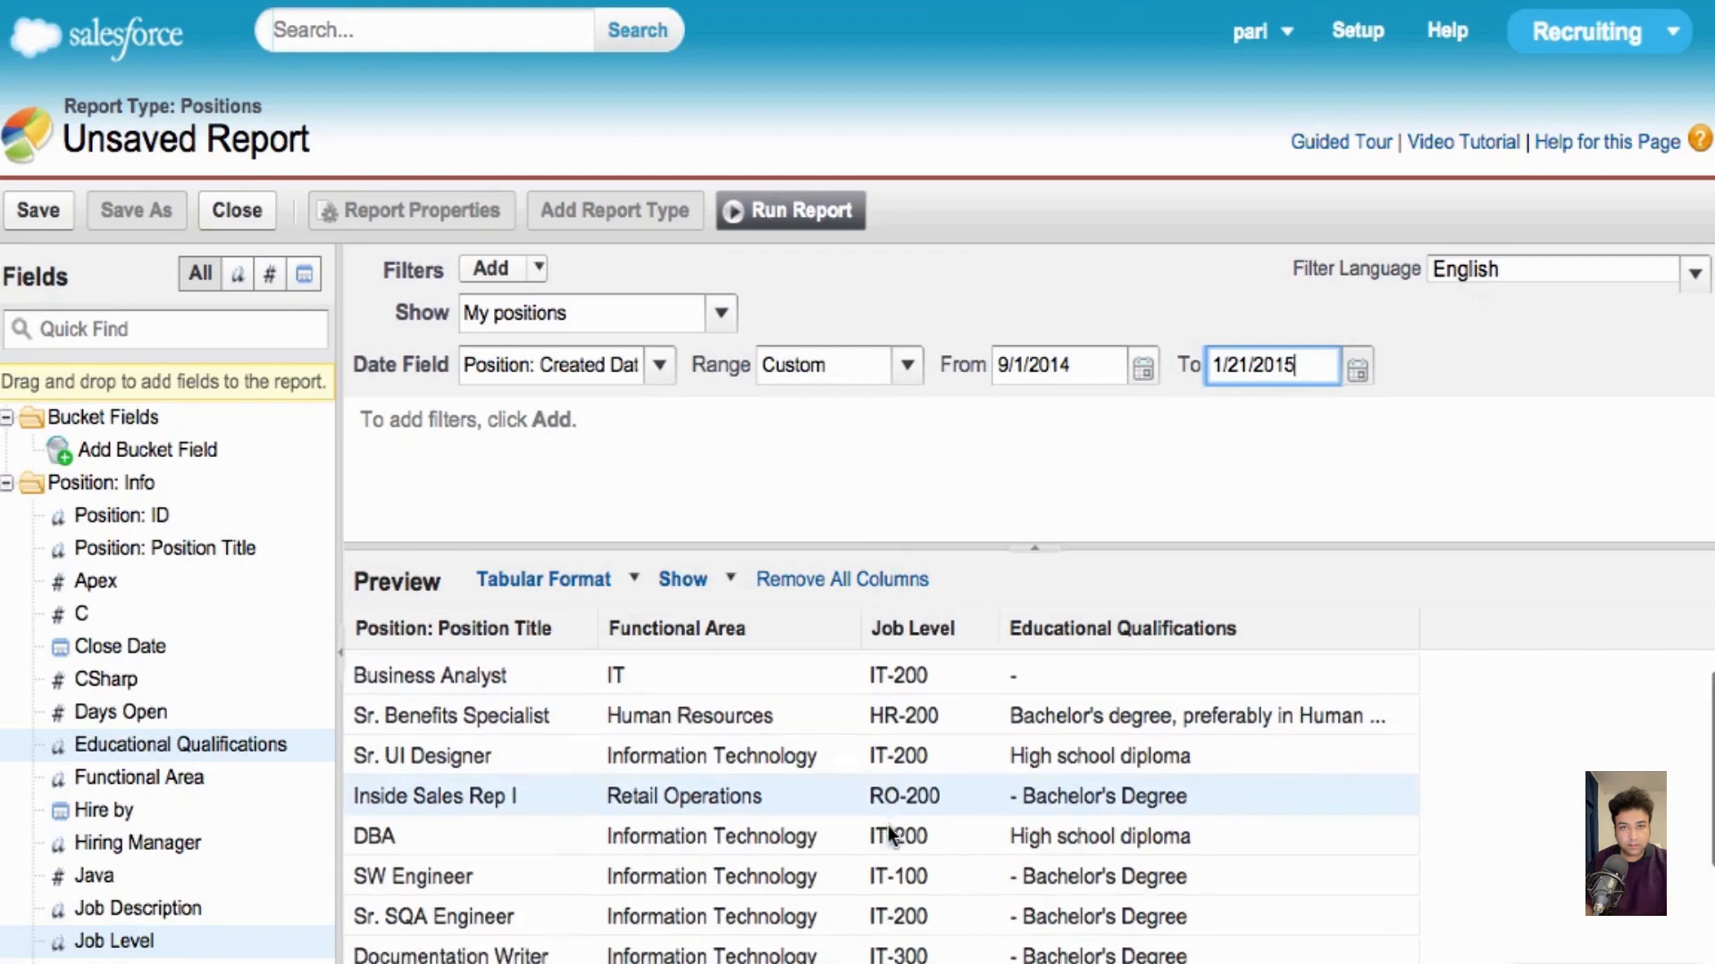
pyautogui.scroll(-2, 887, 827)
pyautogui.scroll(7, 887, 827)
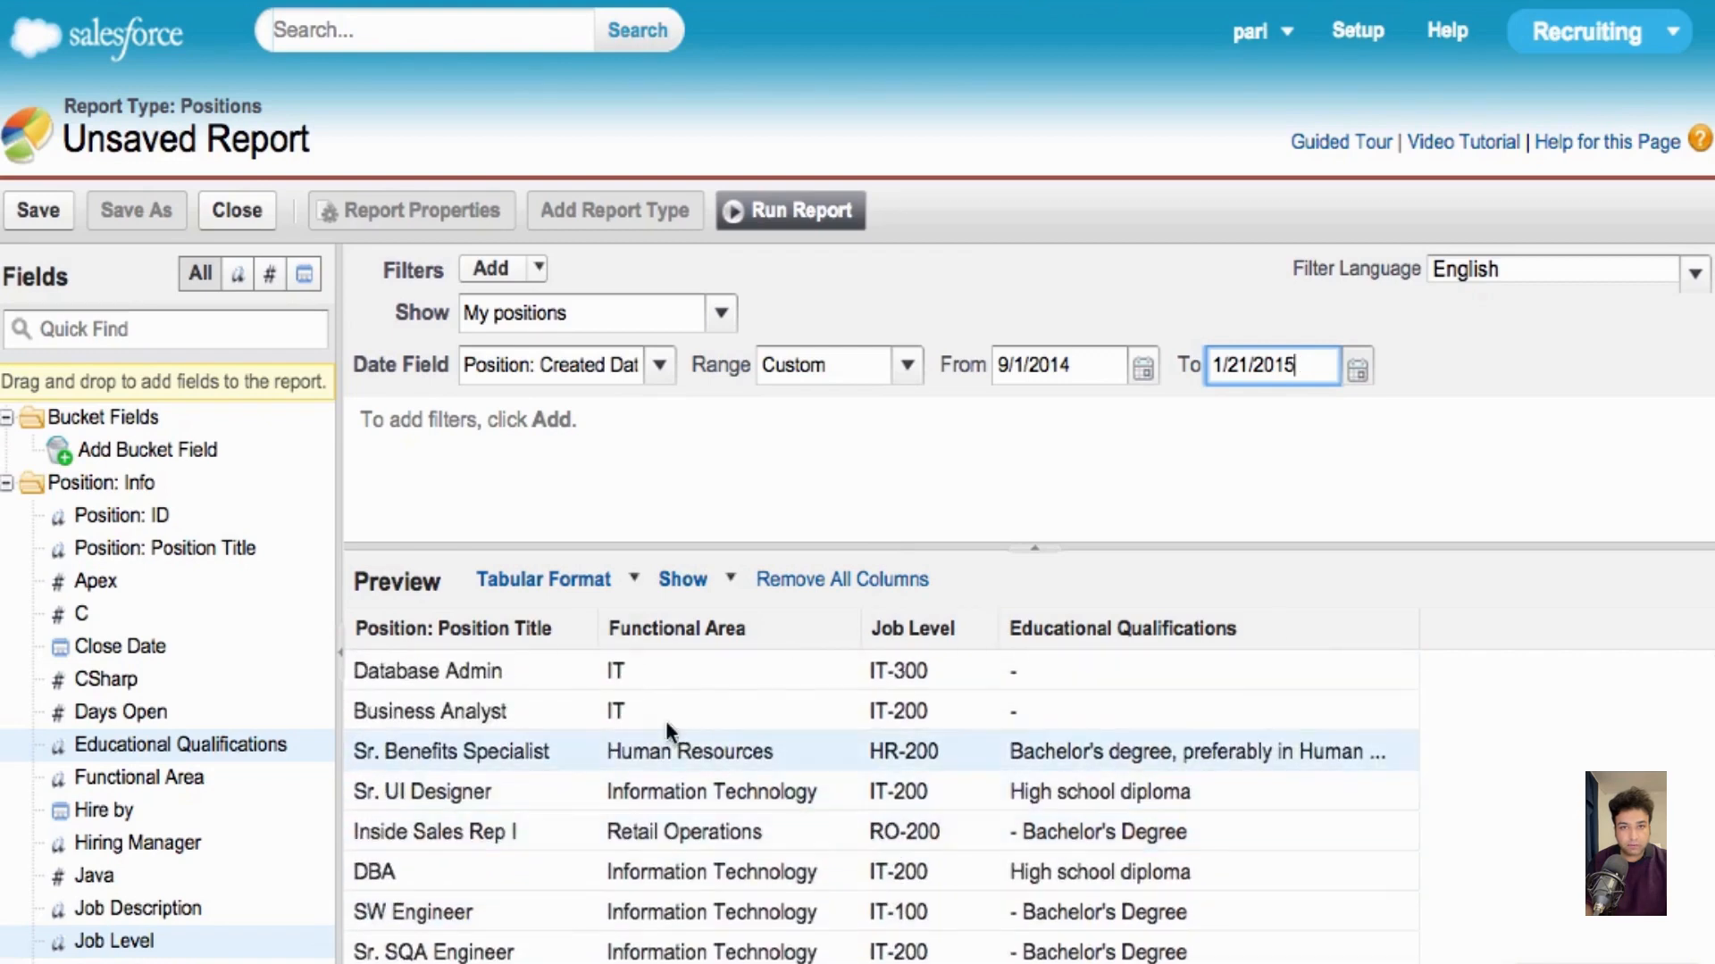
pyautogui.click(584, 635)
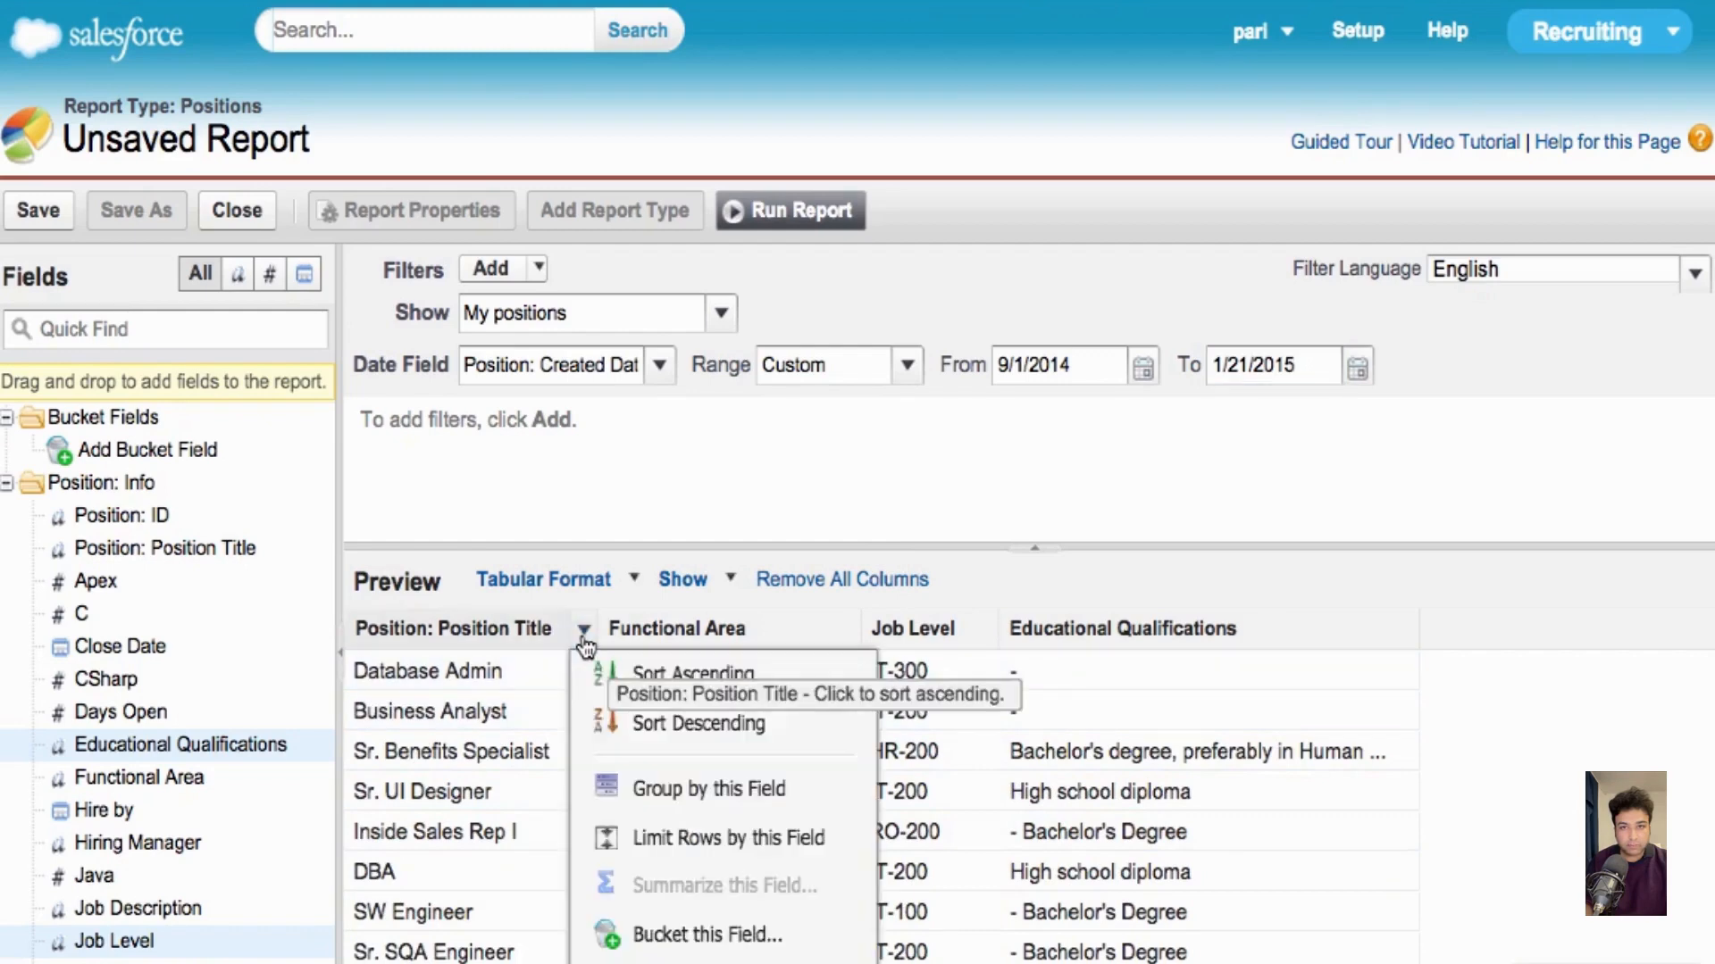
pyautogui.click(636, 674)
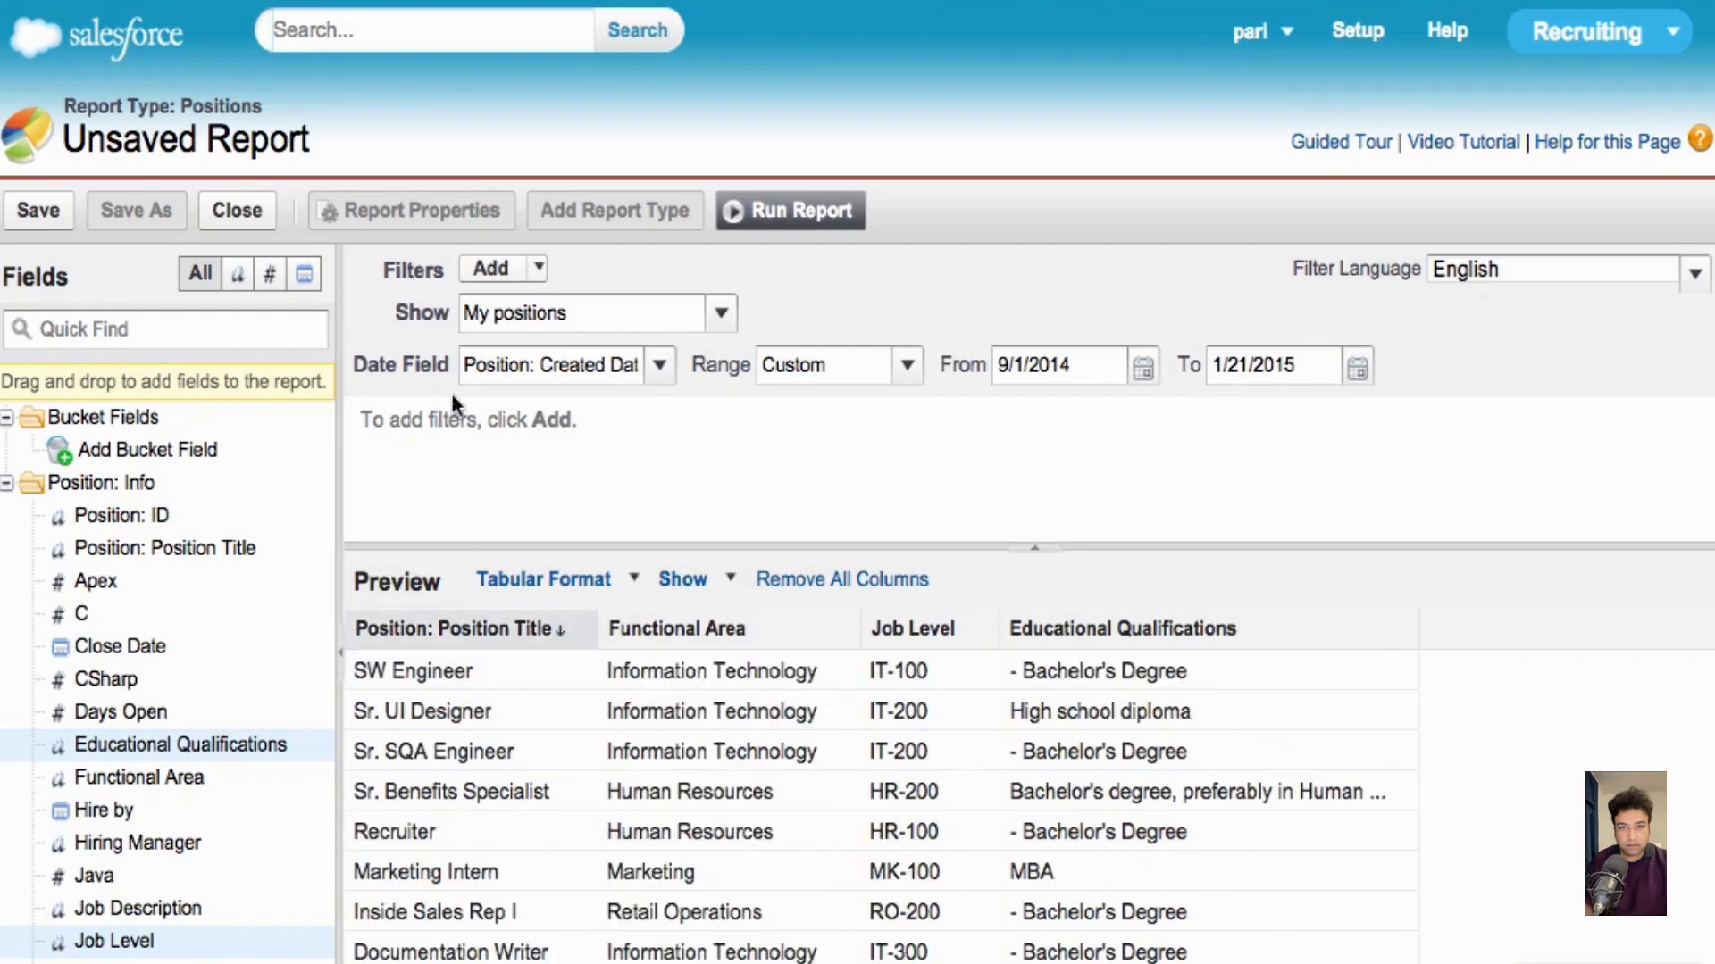
# Step: Save the report as 'Positions created in last quarter' in the Recruiting Reports folder
pyautogui.click(40, 212)
pyautogui.write('P')
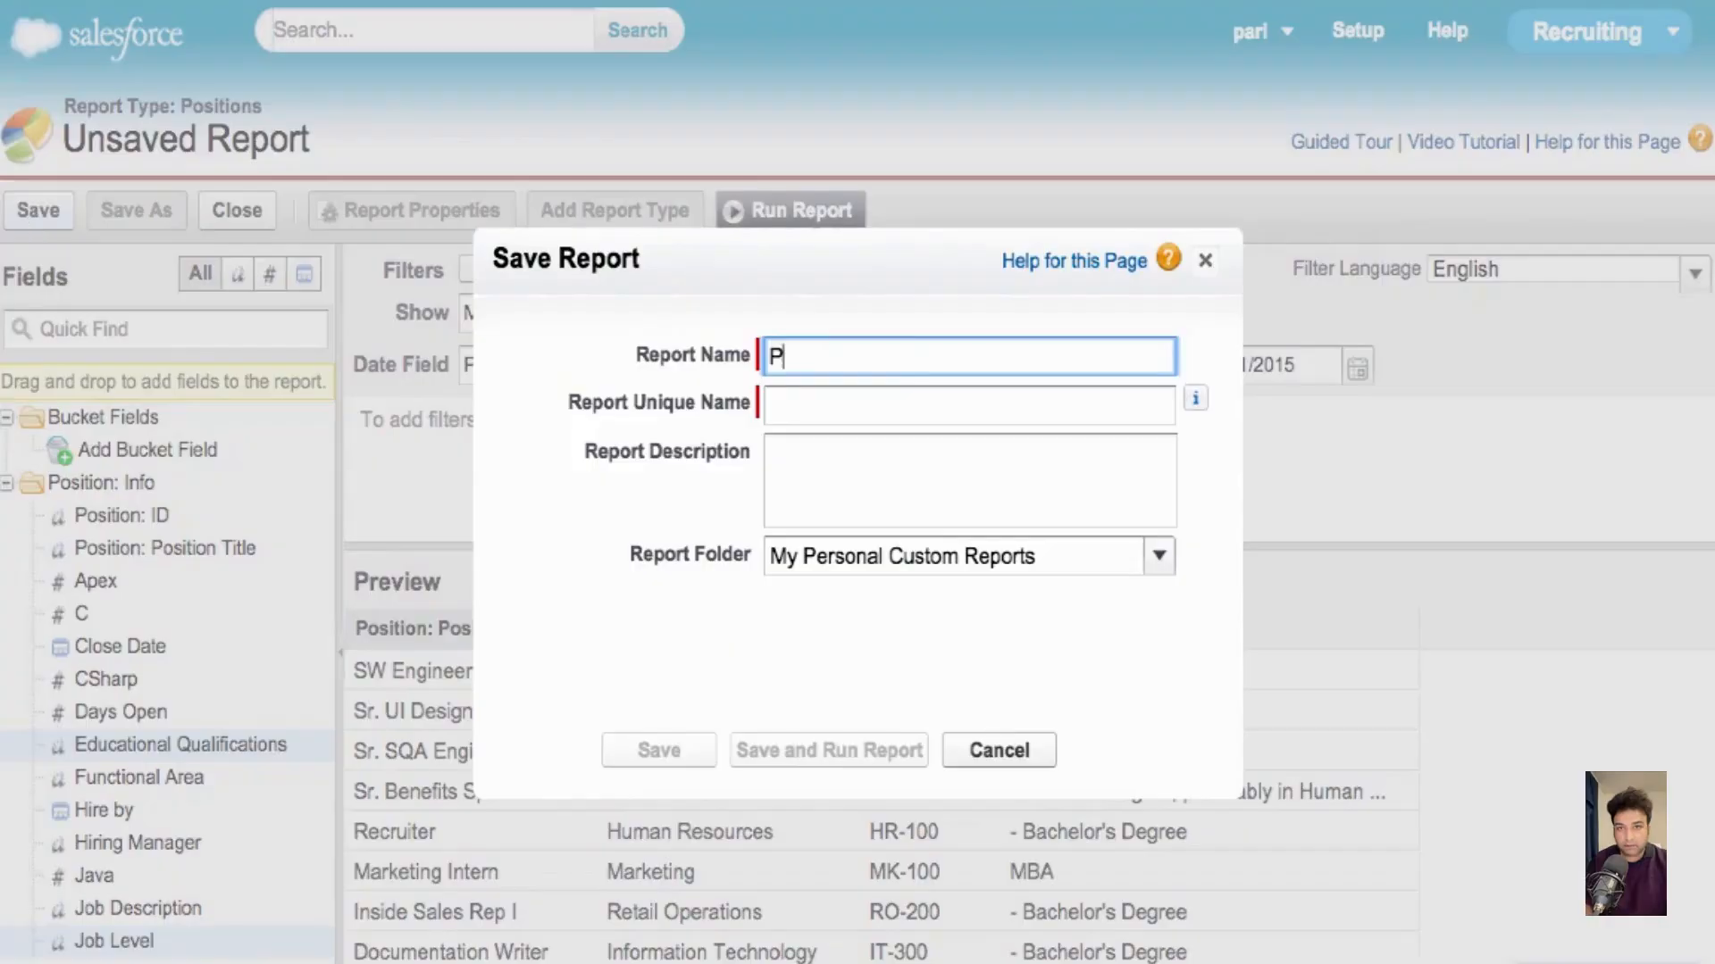
pyautogui.write('ositions created in last quarter')
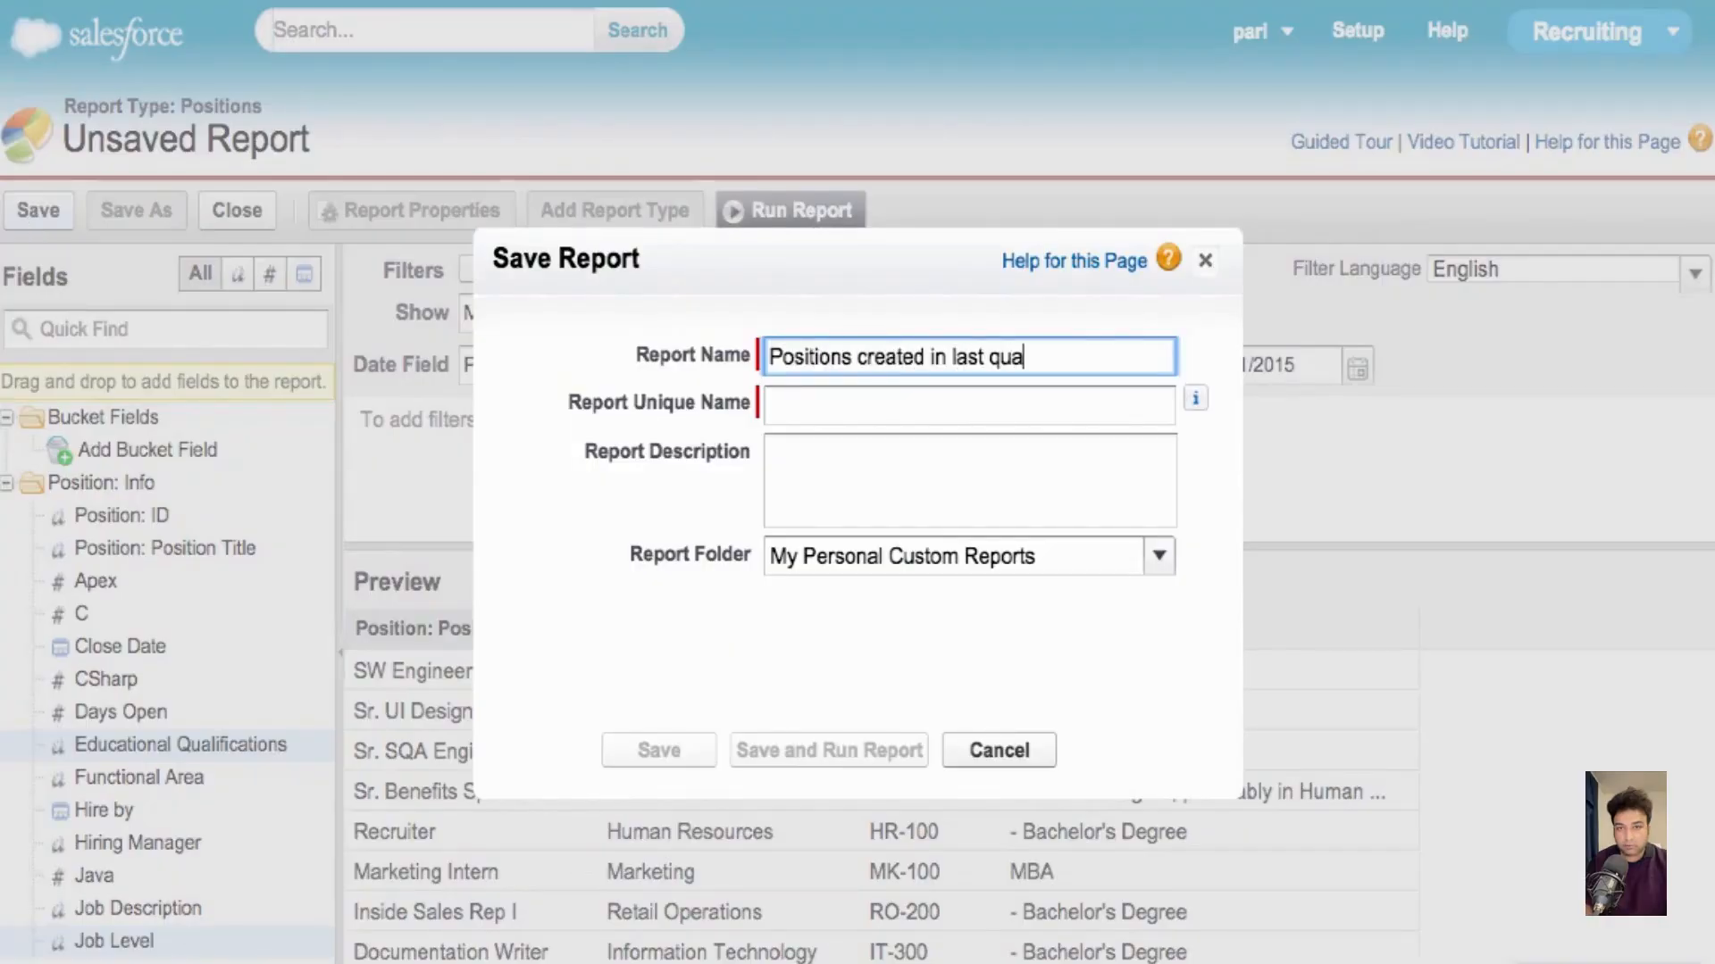
pyautogui.press('Tab')
pyautogui.click(893, 556)
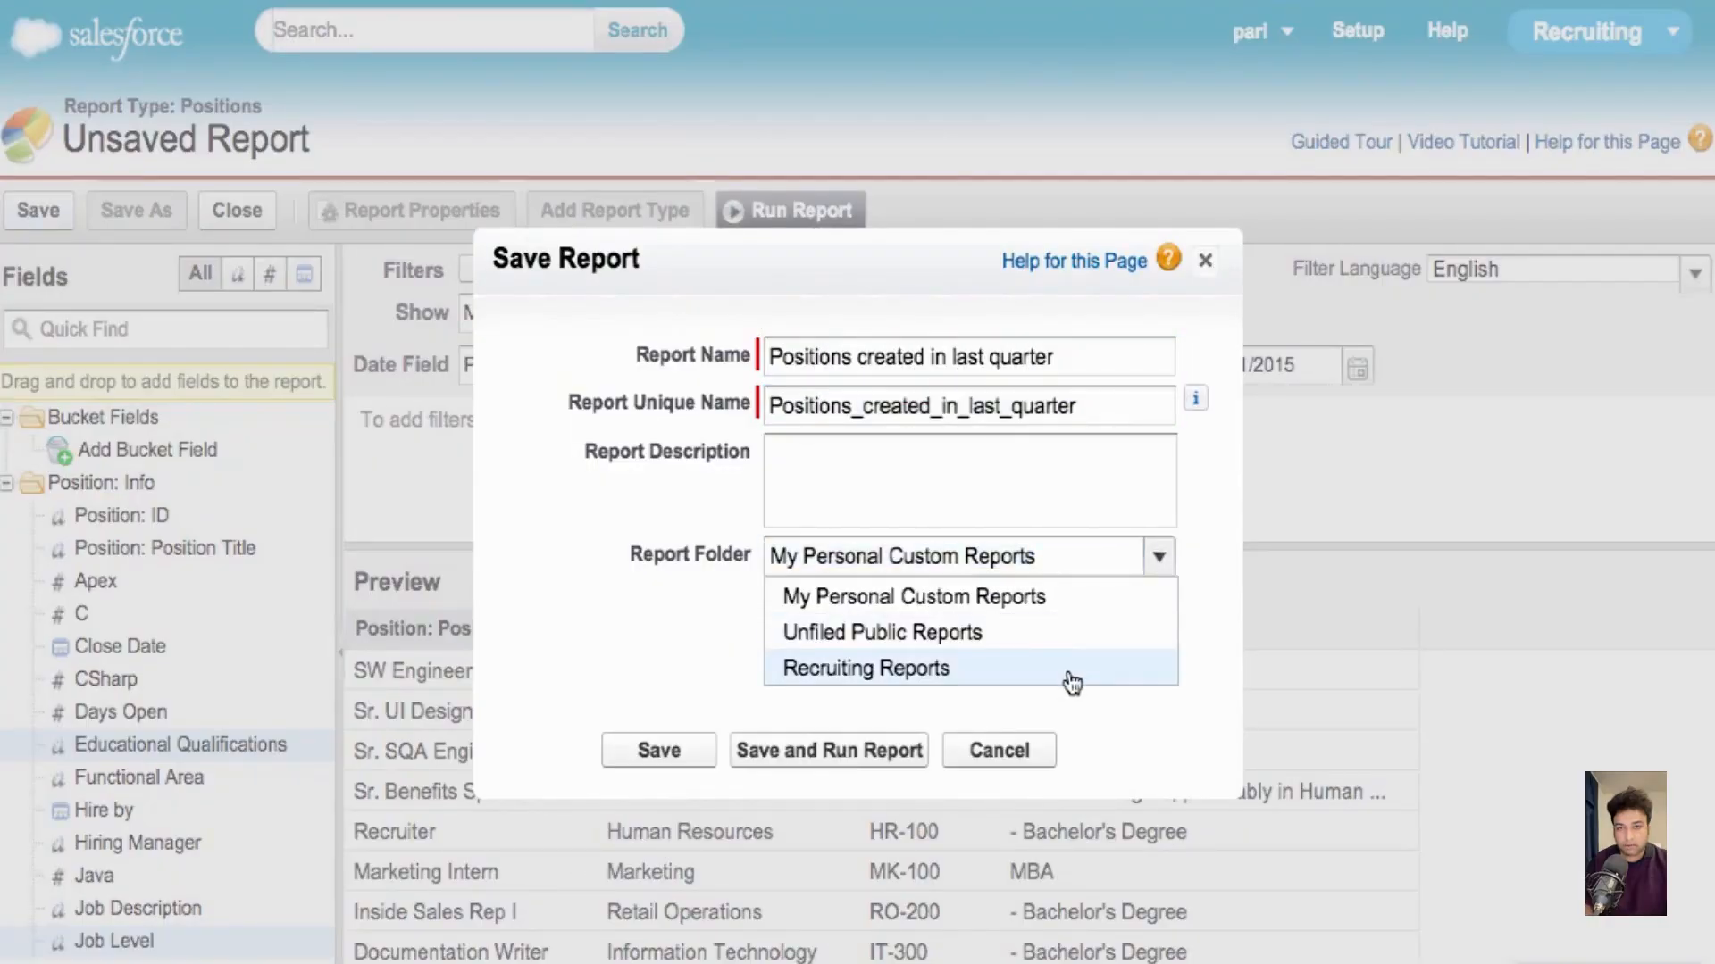
pyautogui.click(1063, 668)
pyautogui.click(670, 752)
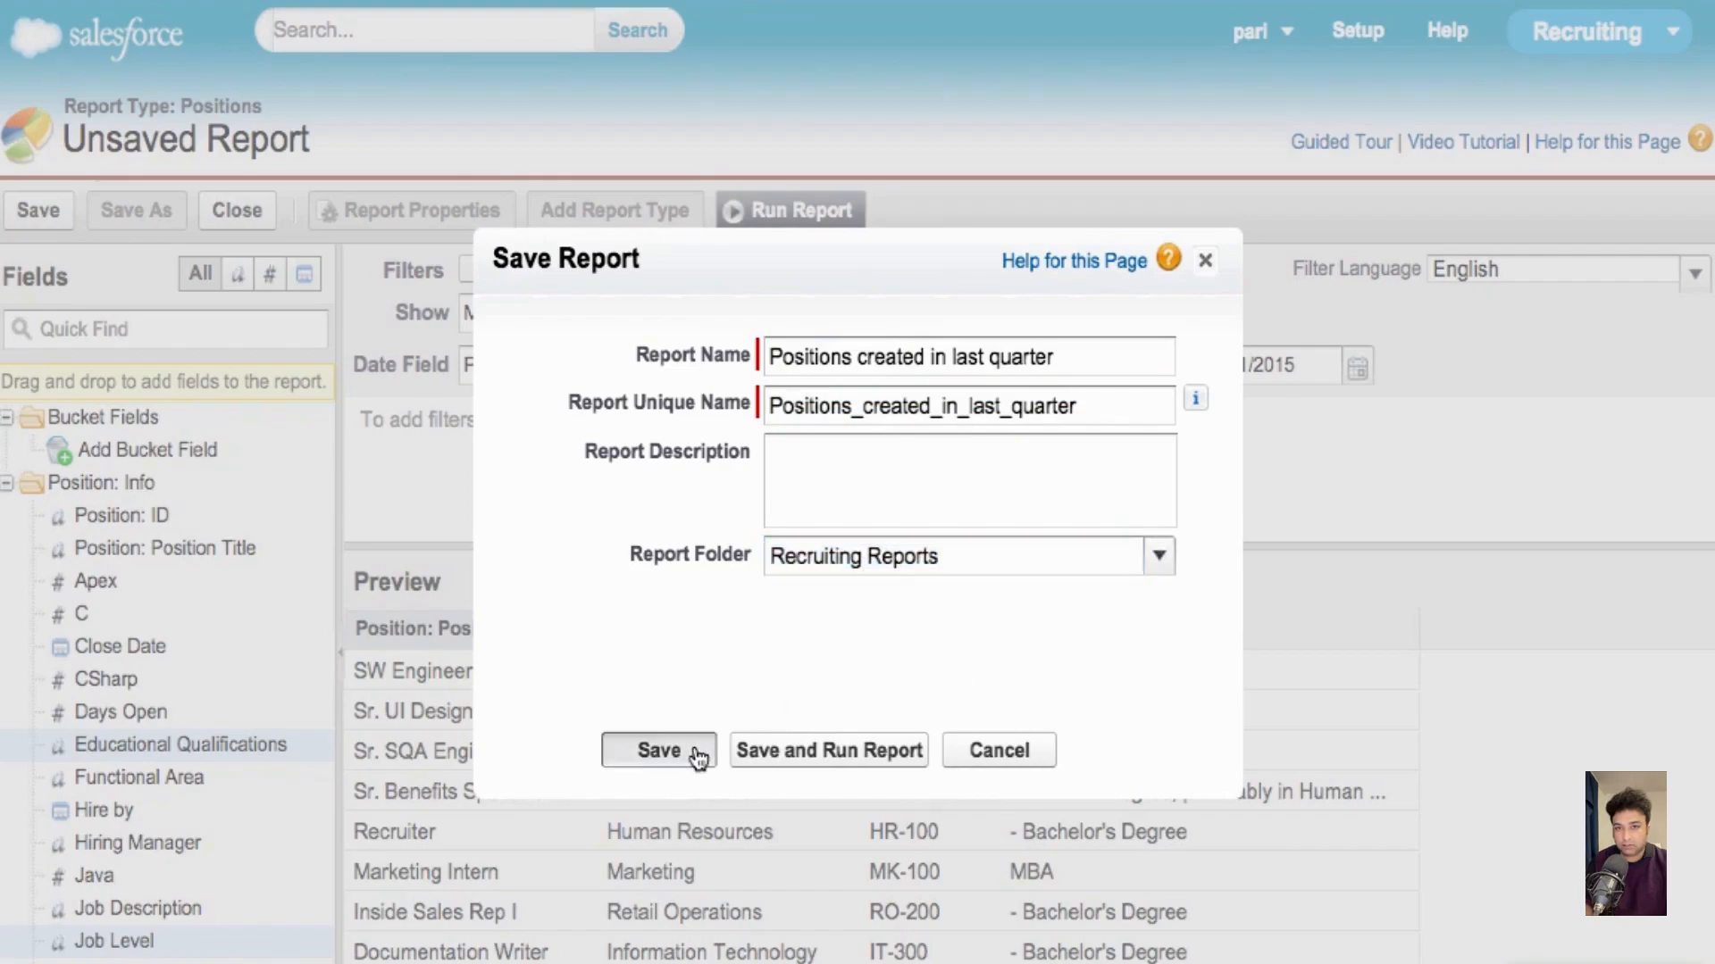
pyautogui.click(406, 590)
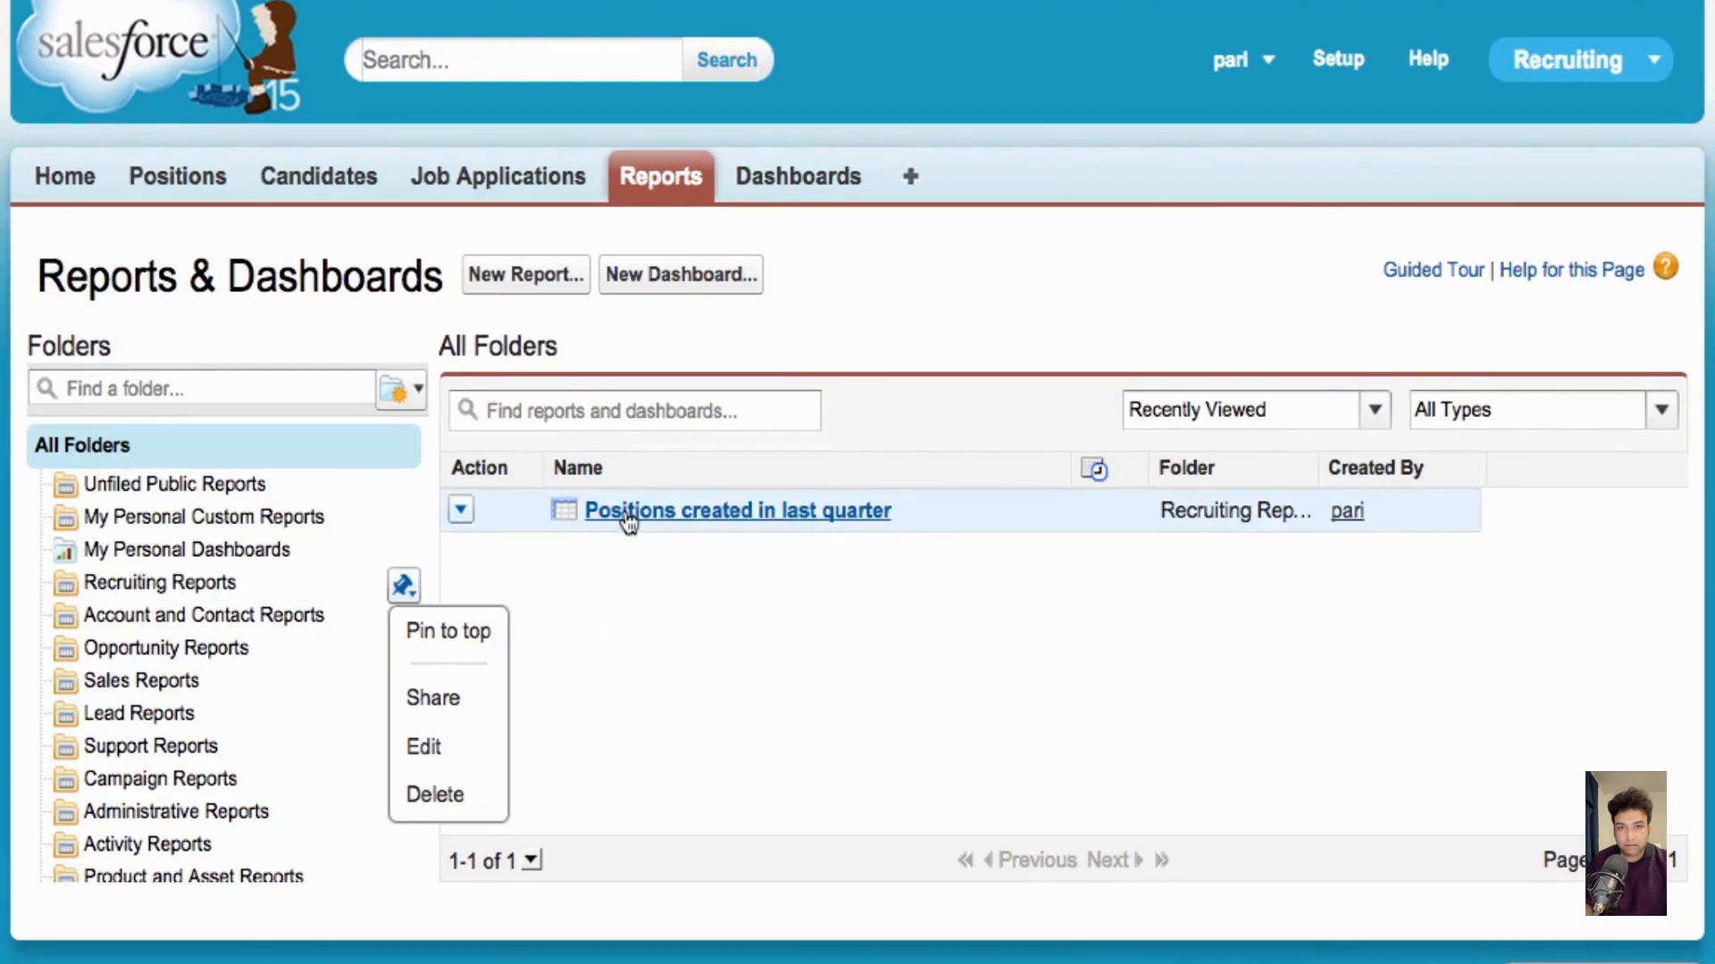
# Step: Open the 'Positions created in last quarter' report and choose Schedule Future Runs
pyautogui.click(628, 516)
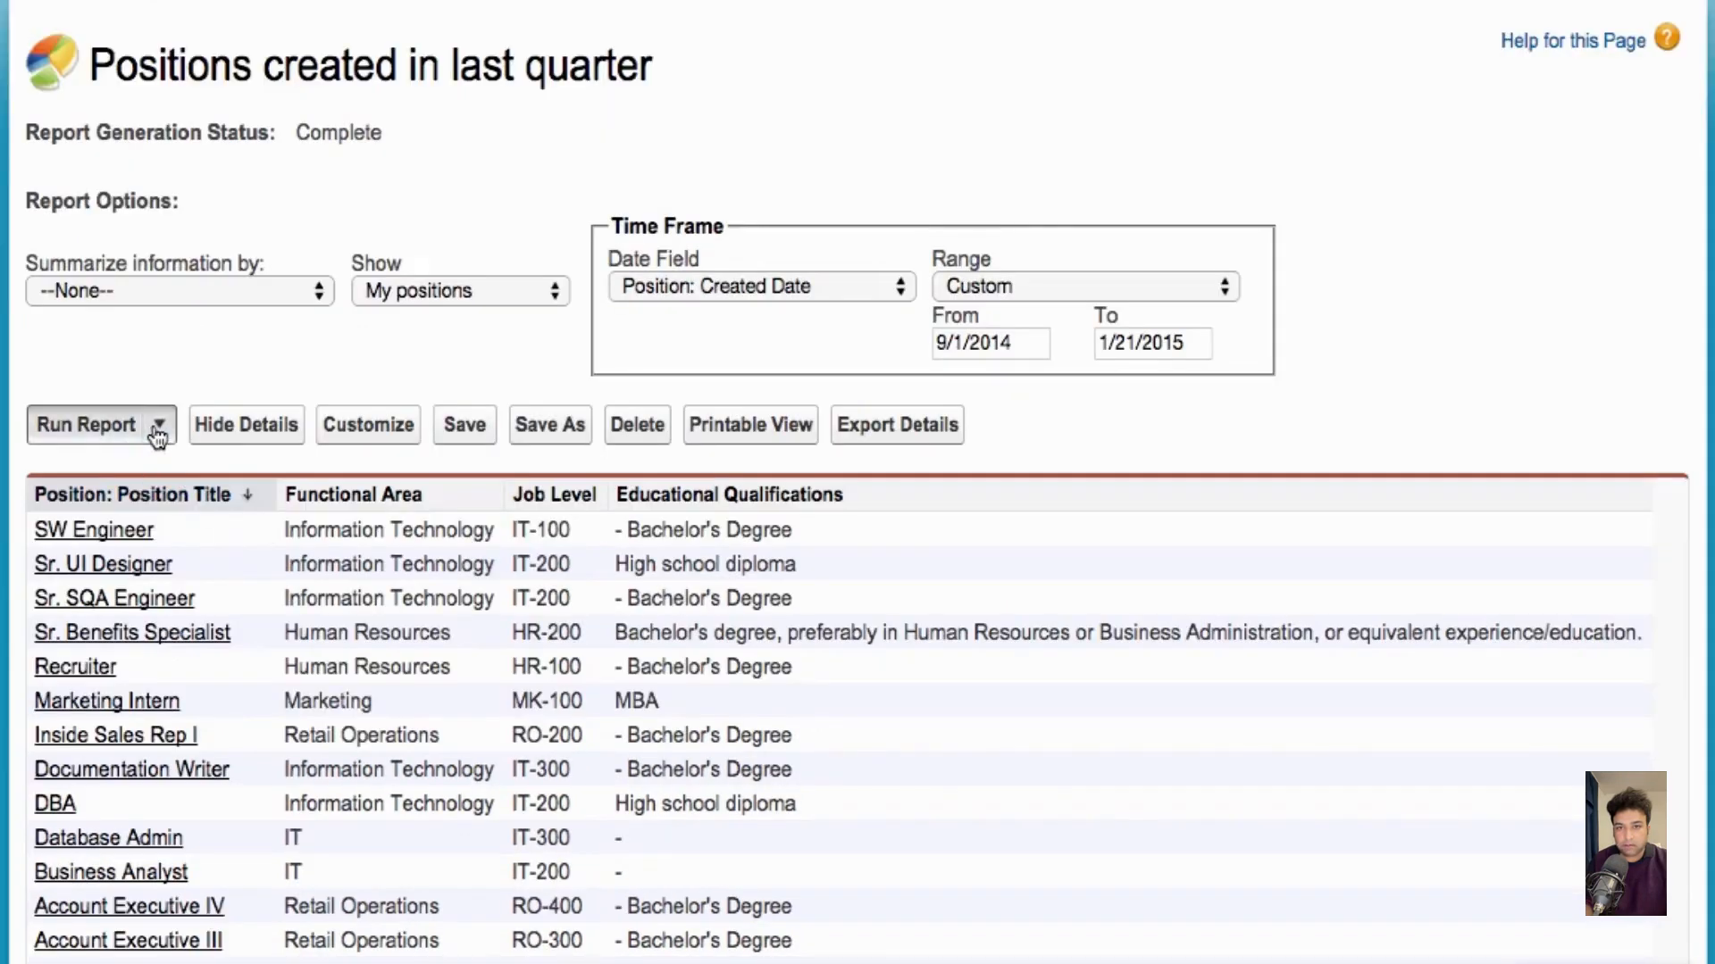
pyautogui.click(160, 638)
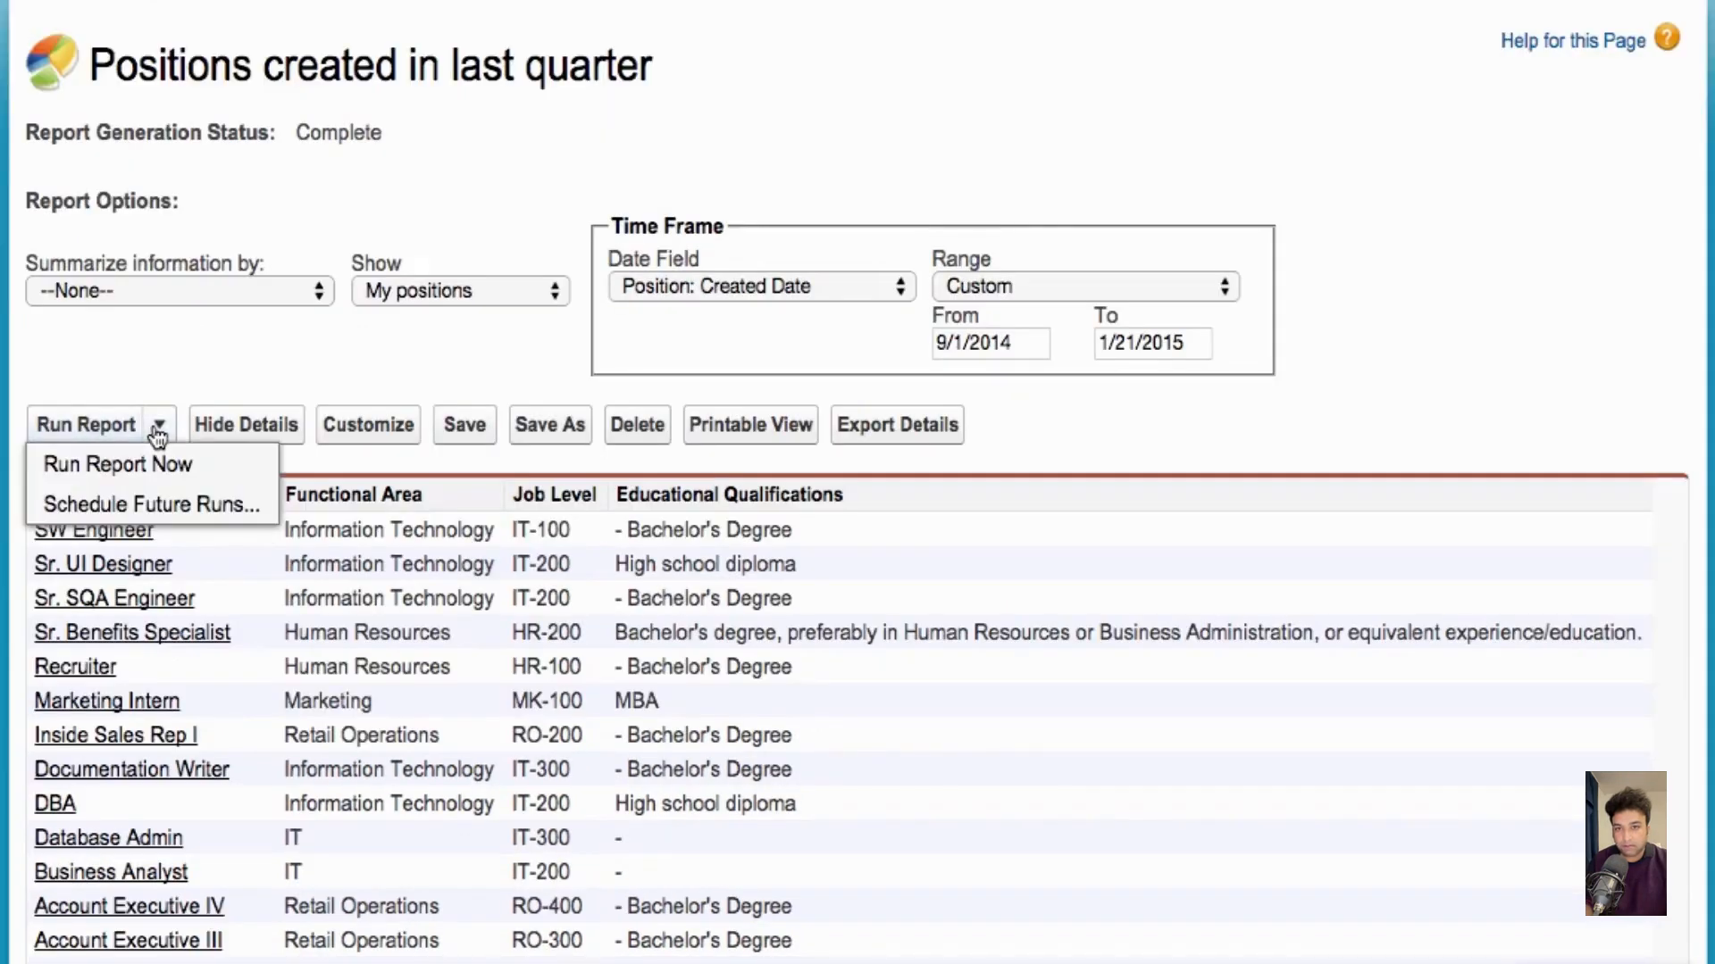
pyautogui.click(152, 503)
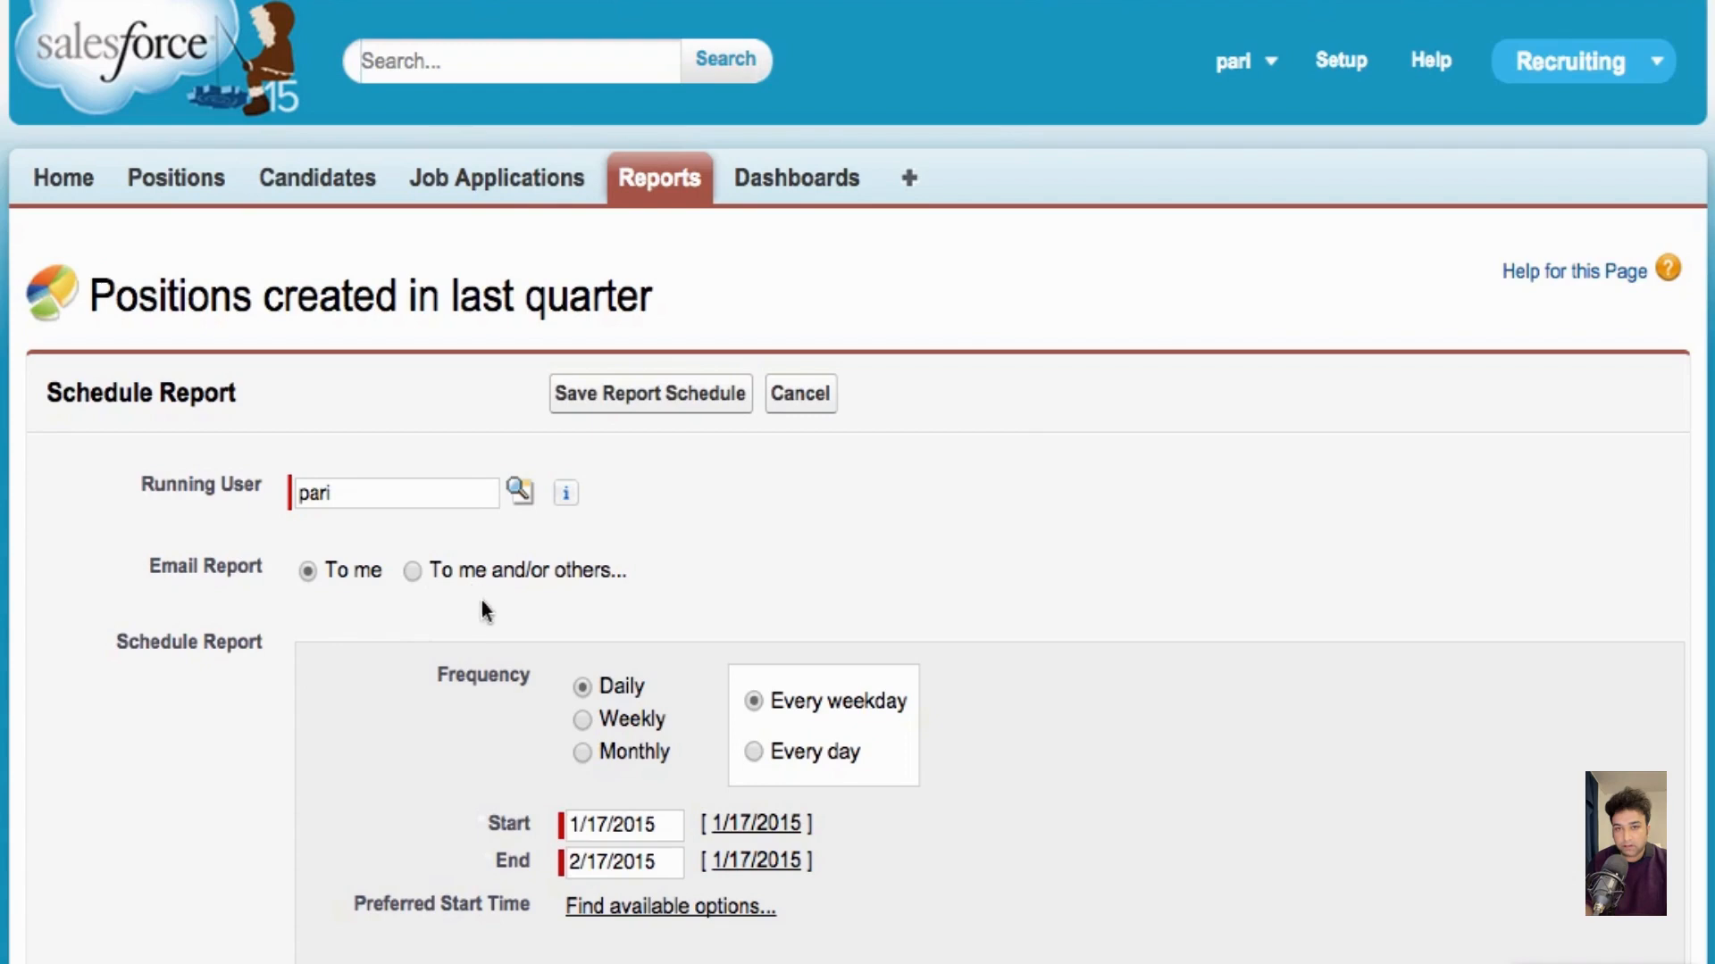
pyautogui.scroll(-4, 482, 600)
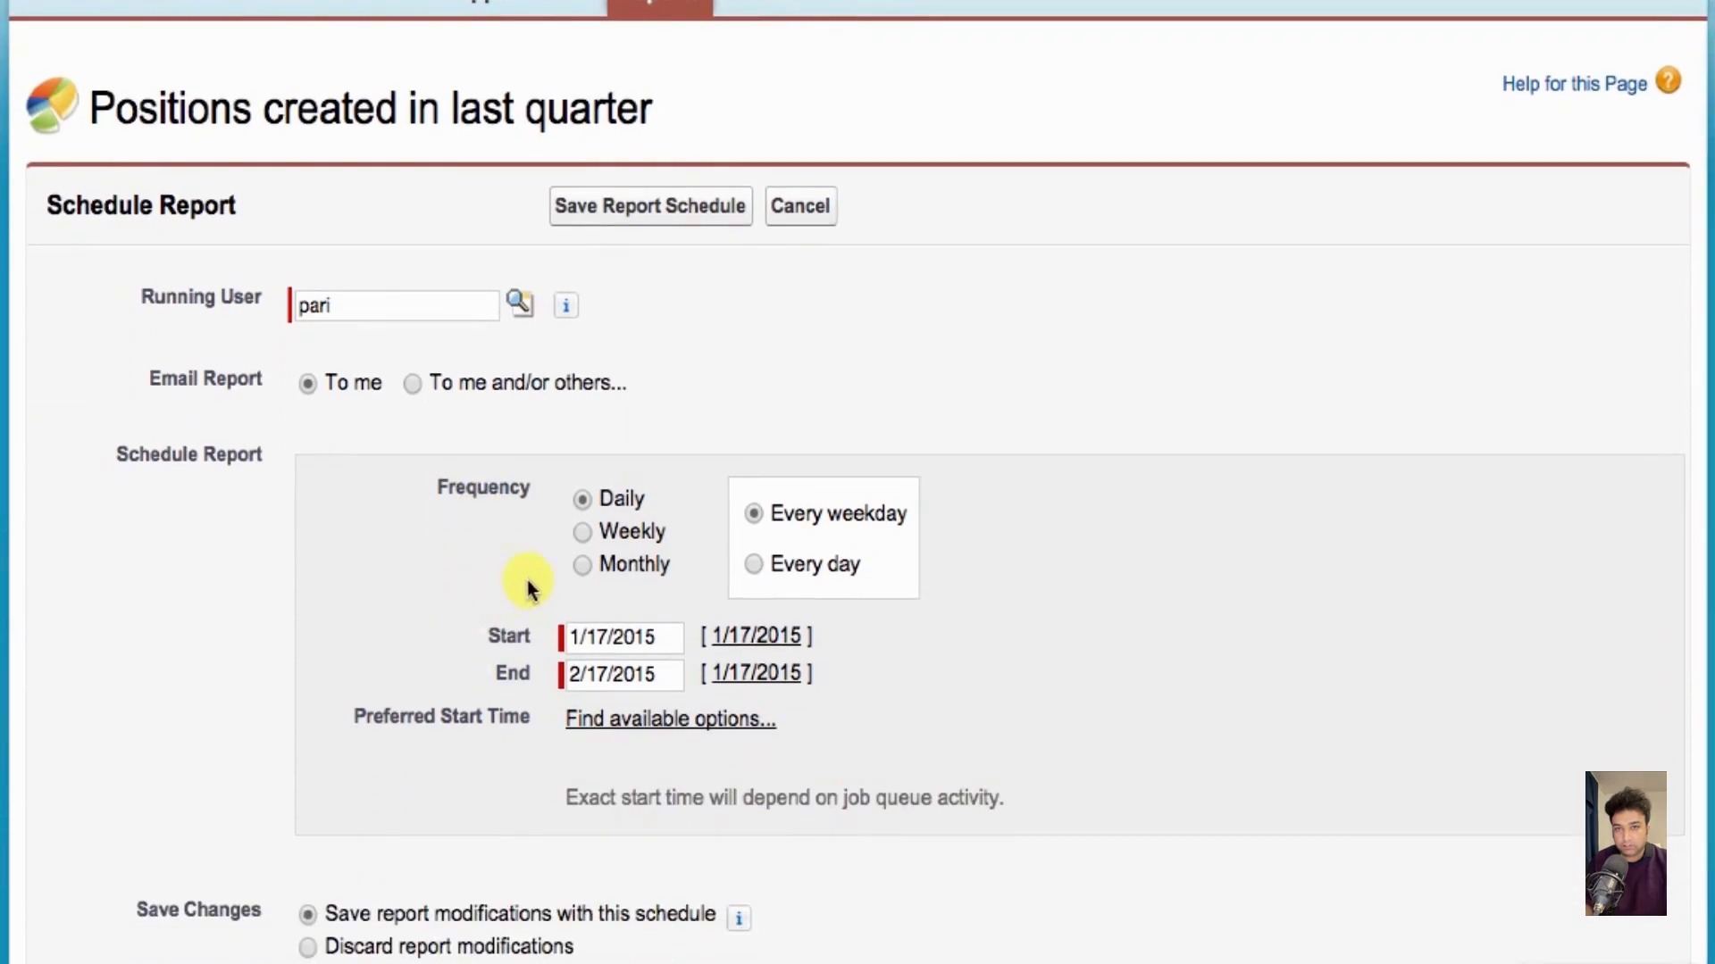
pyautogui.scroll(-4, 575, 577)
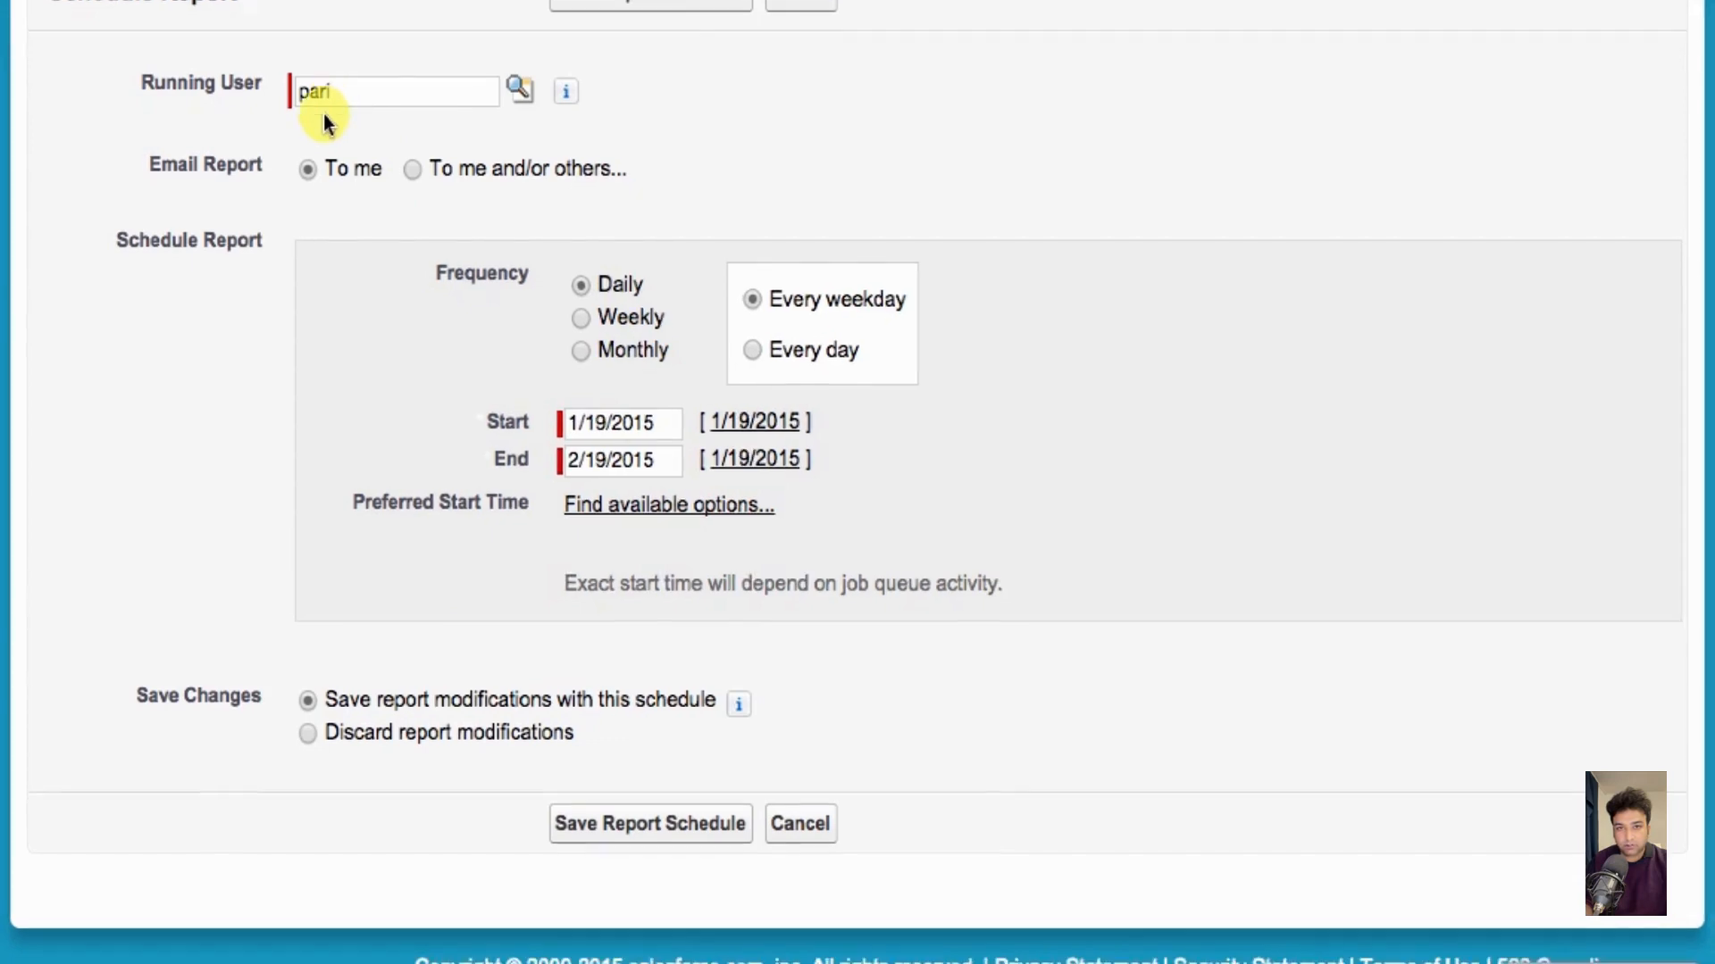
pyautogui.scroll(2, 324, 115)
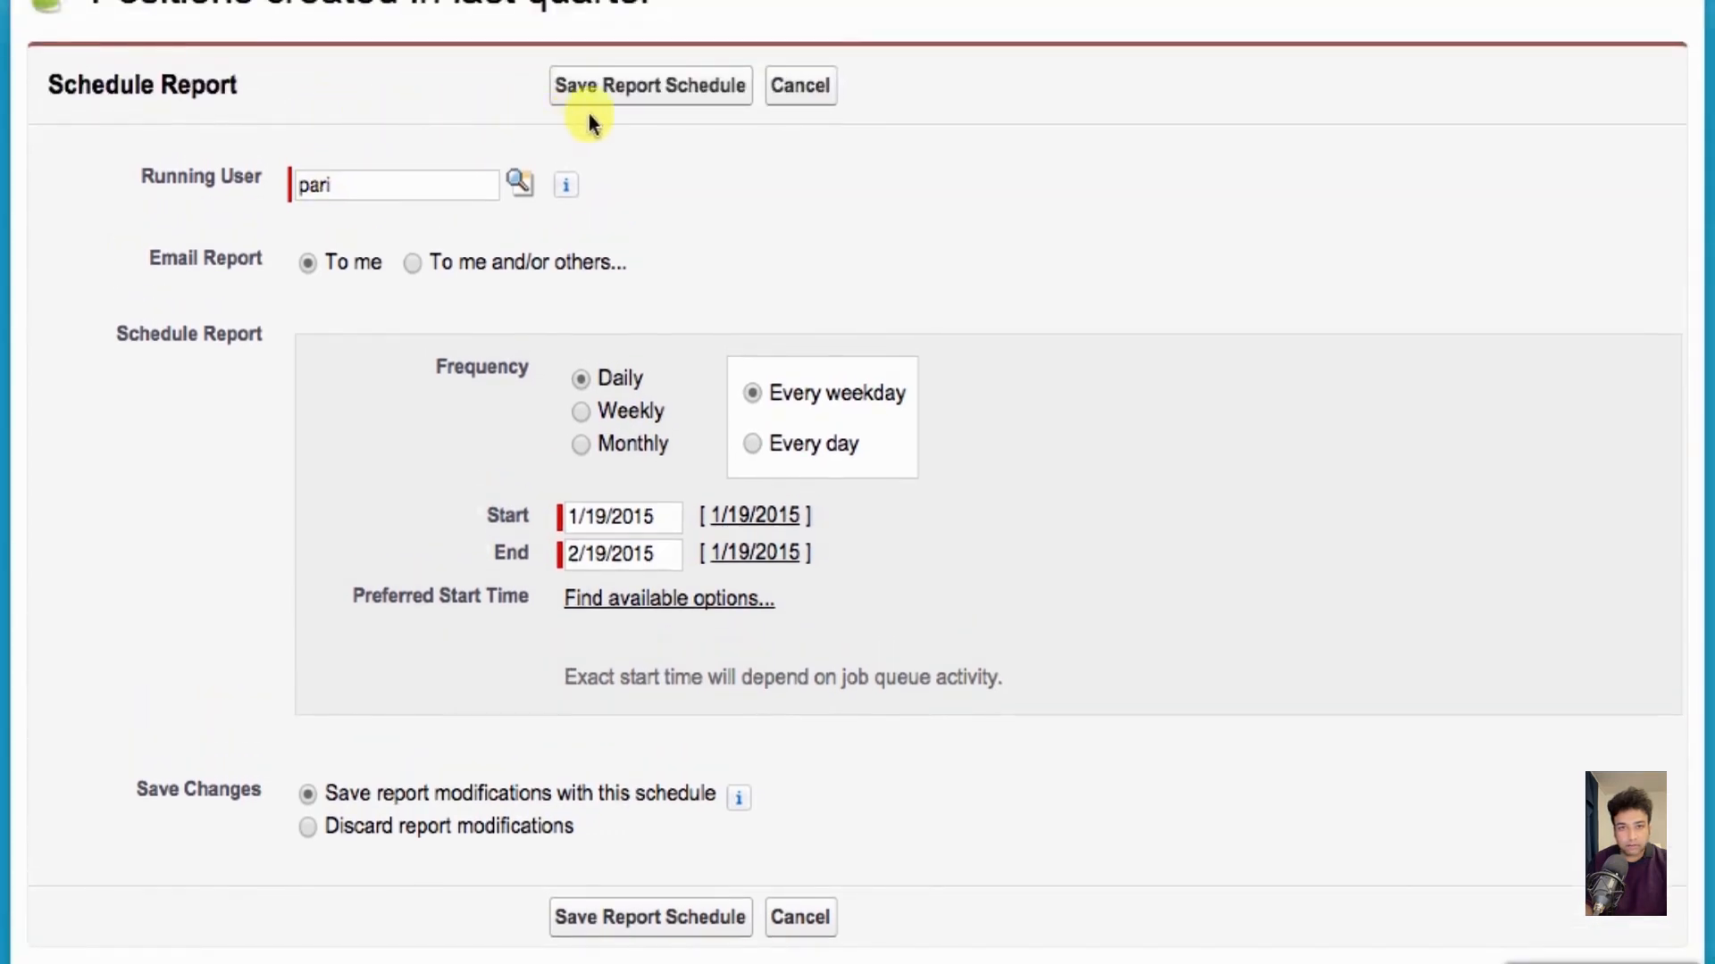
# Step: Cancel the report schedule and view the file formats offered under Export Details
pyautogui.click(800, 98)
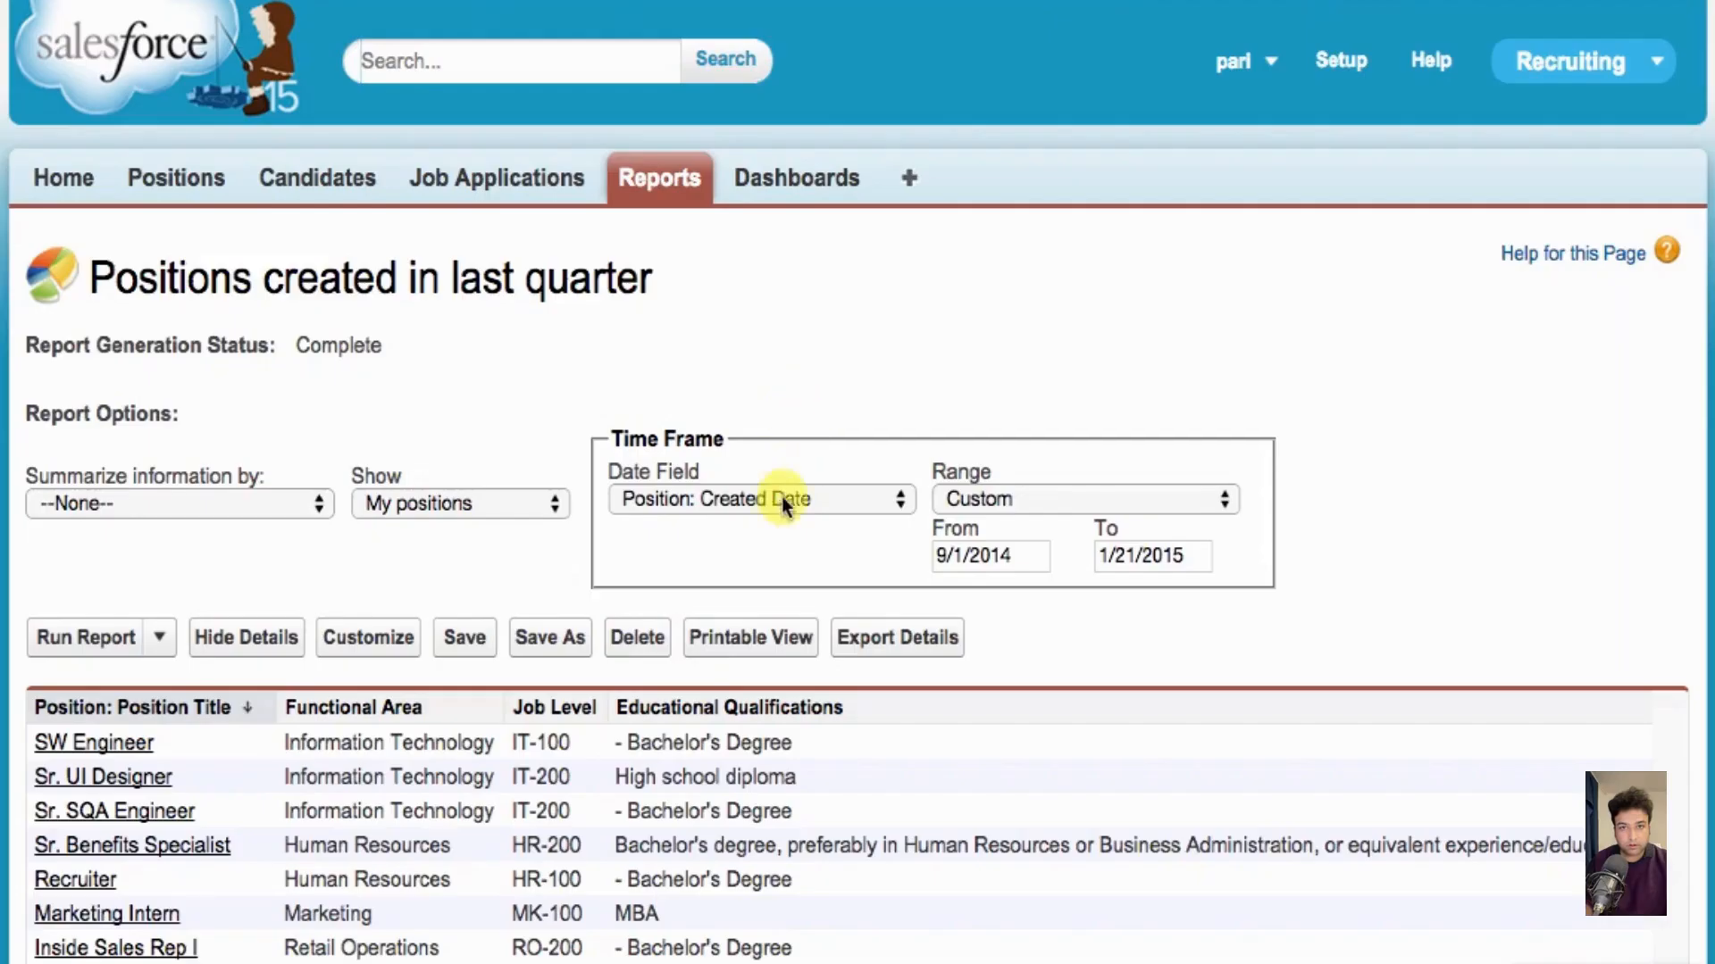
pyautogui.click(883, 655)
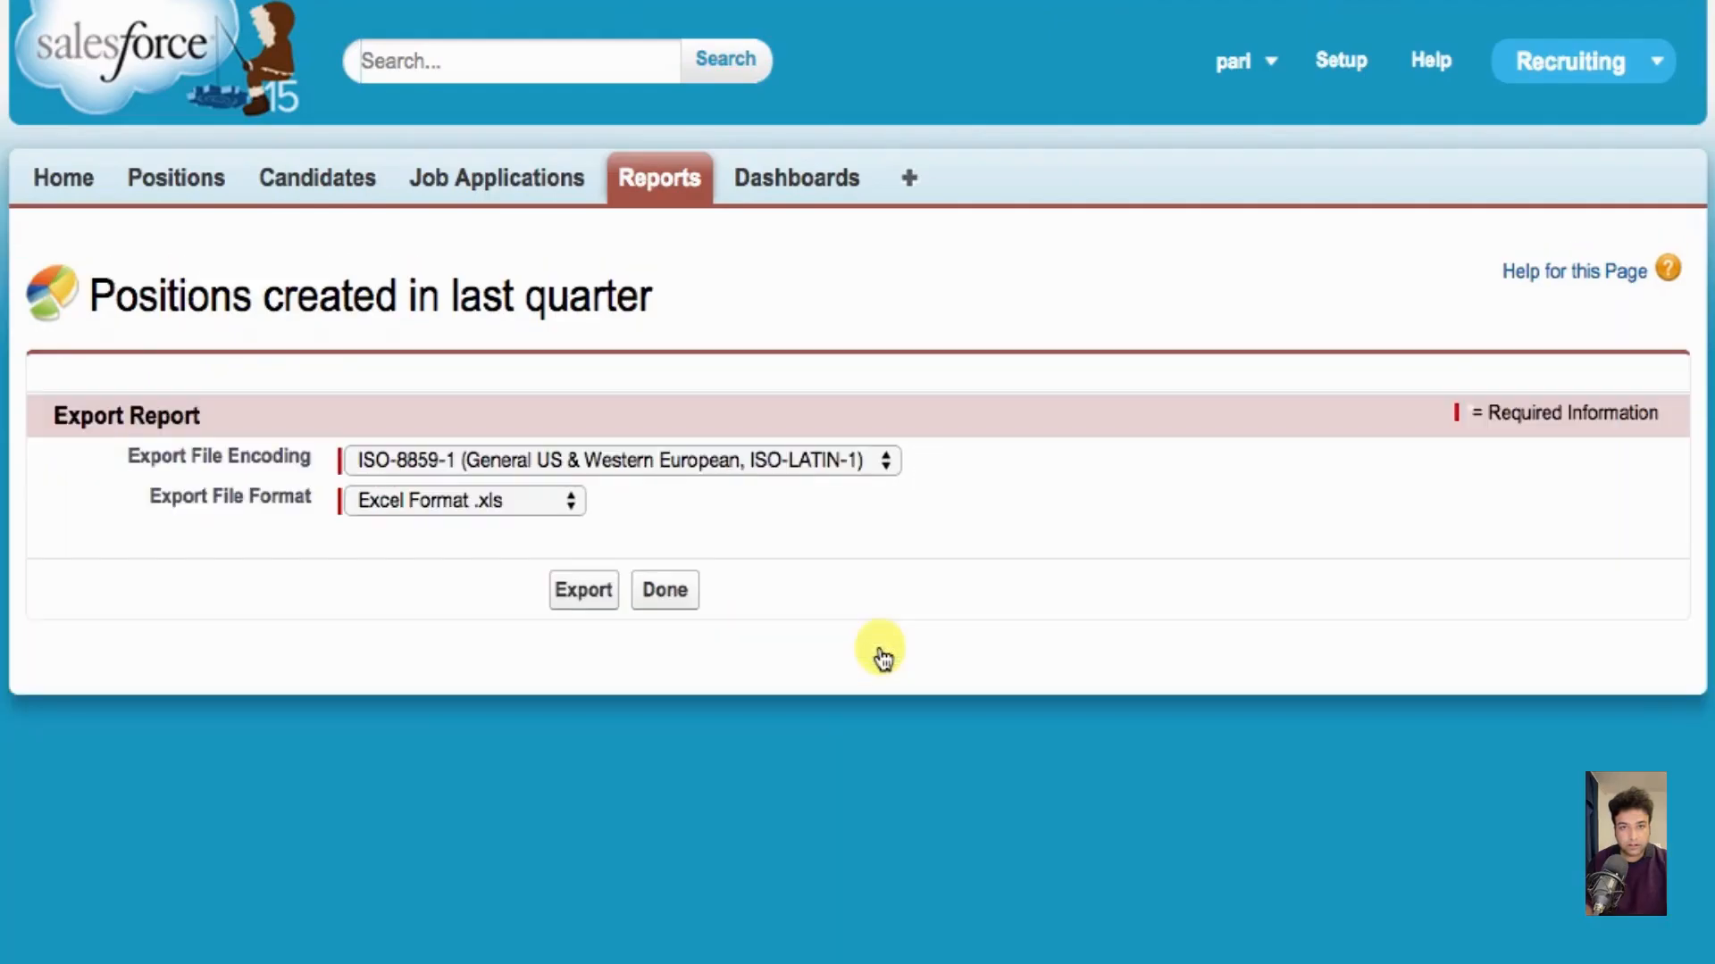
pyautogui.click(566, 499)
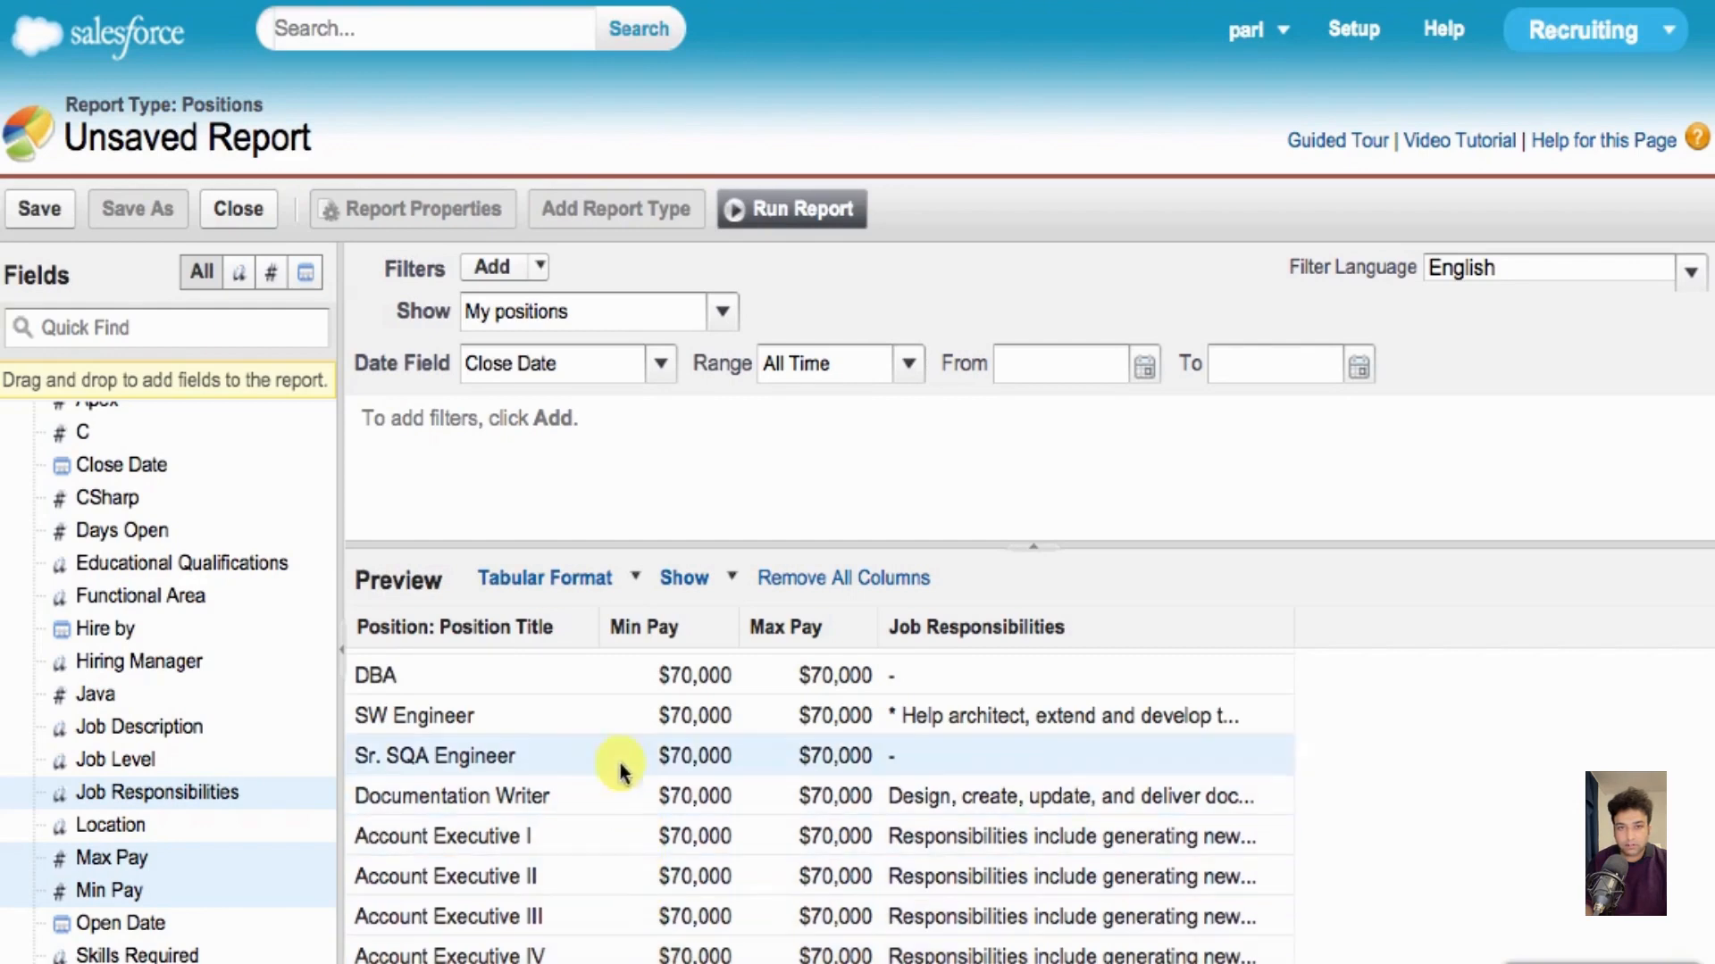
# Step: Switch the report to Summary format and group rows by Functional Area, reviewing the 17 records
pyautogui.click(603, 583)
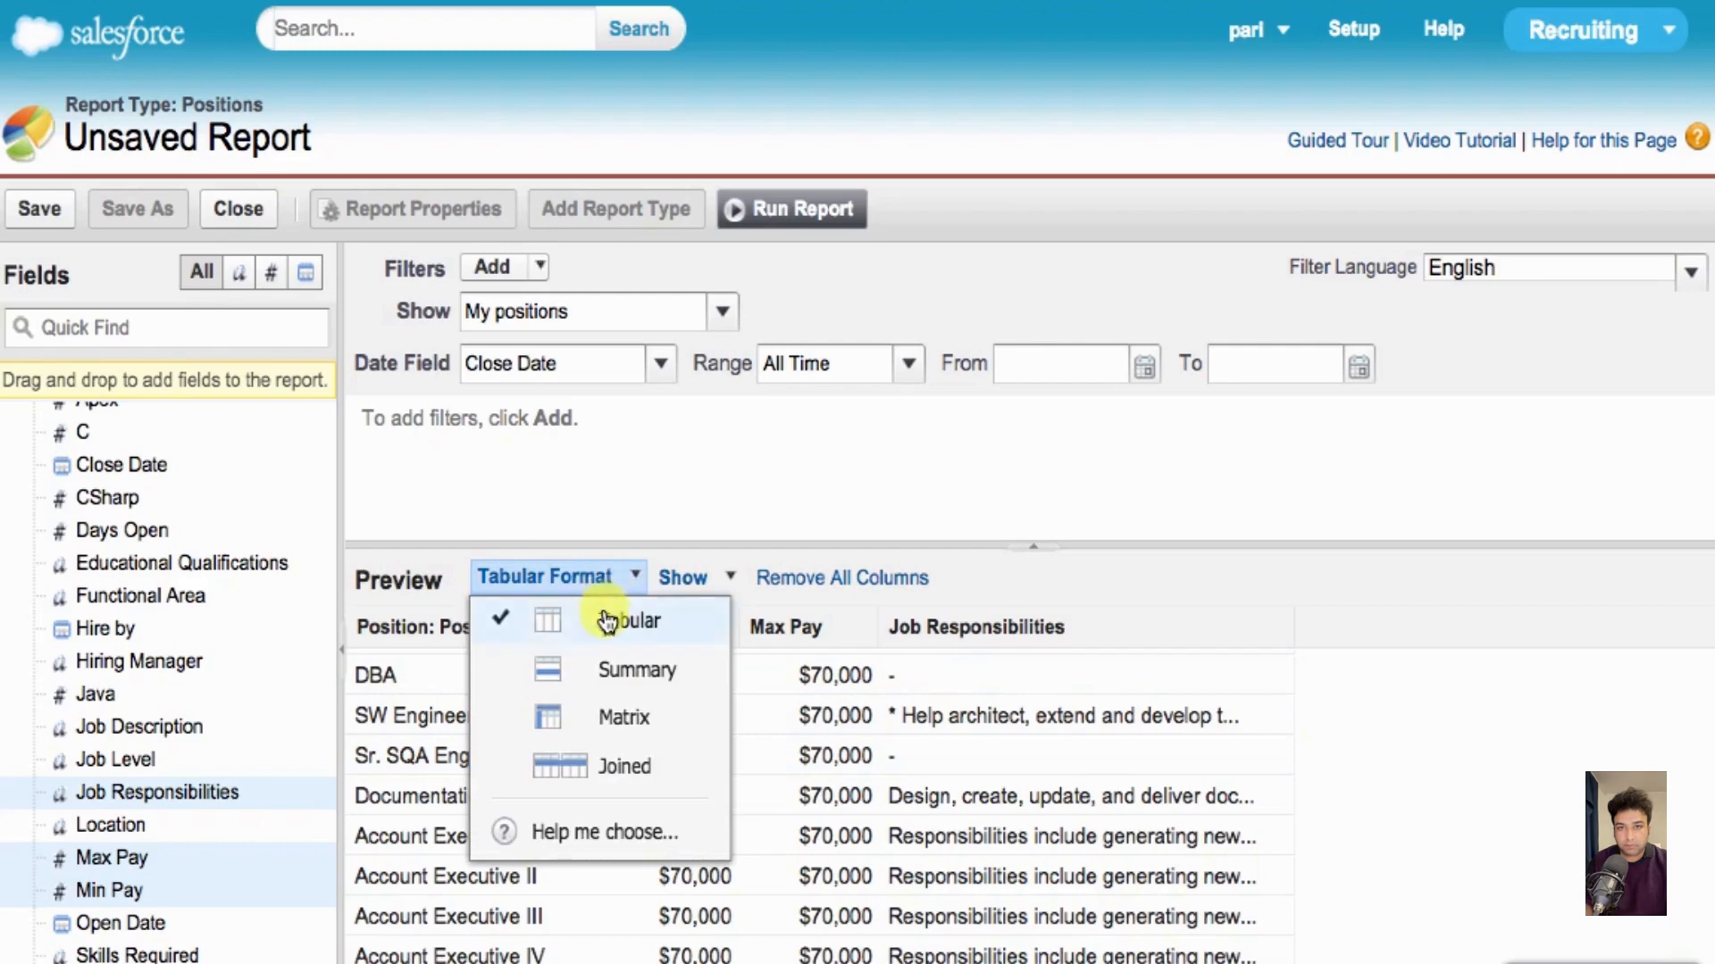
pyautogui.click(605, 672)
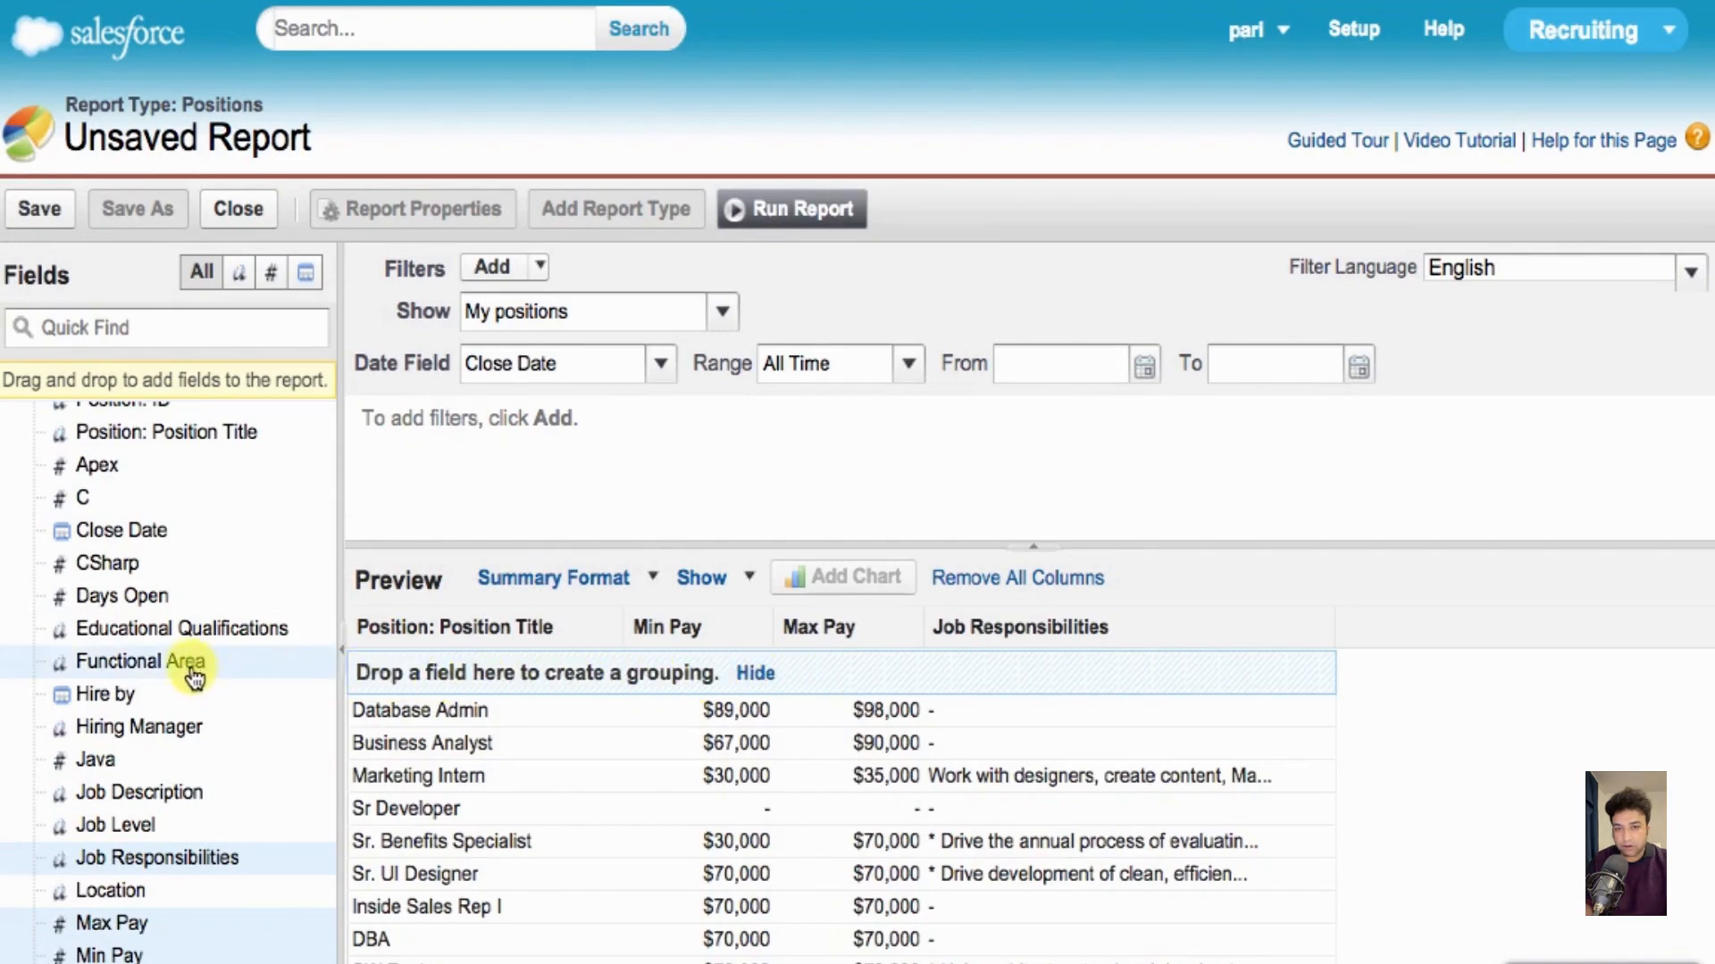
pyautogui.moveTo(194, 679); pyautogui.dragTo(783, 683)
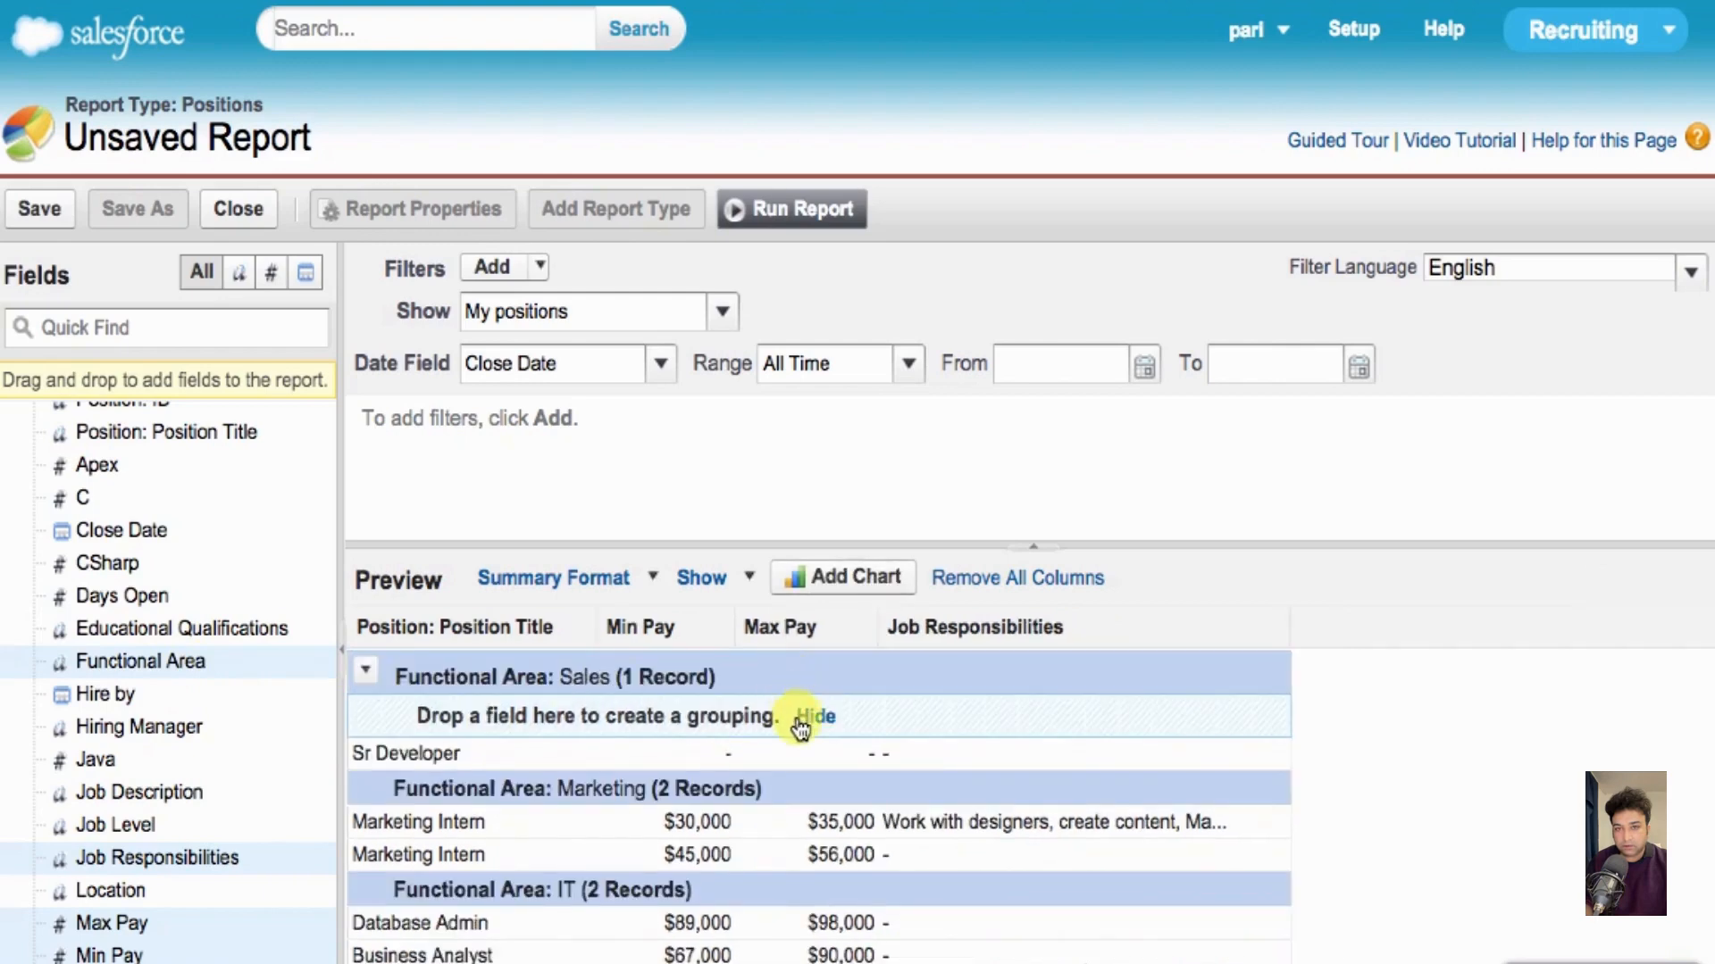
pyautogui.scroll(-3, 799, 728)
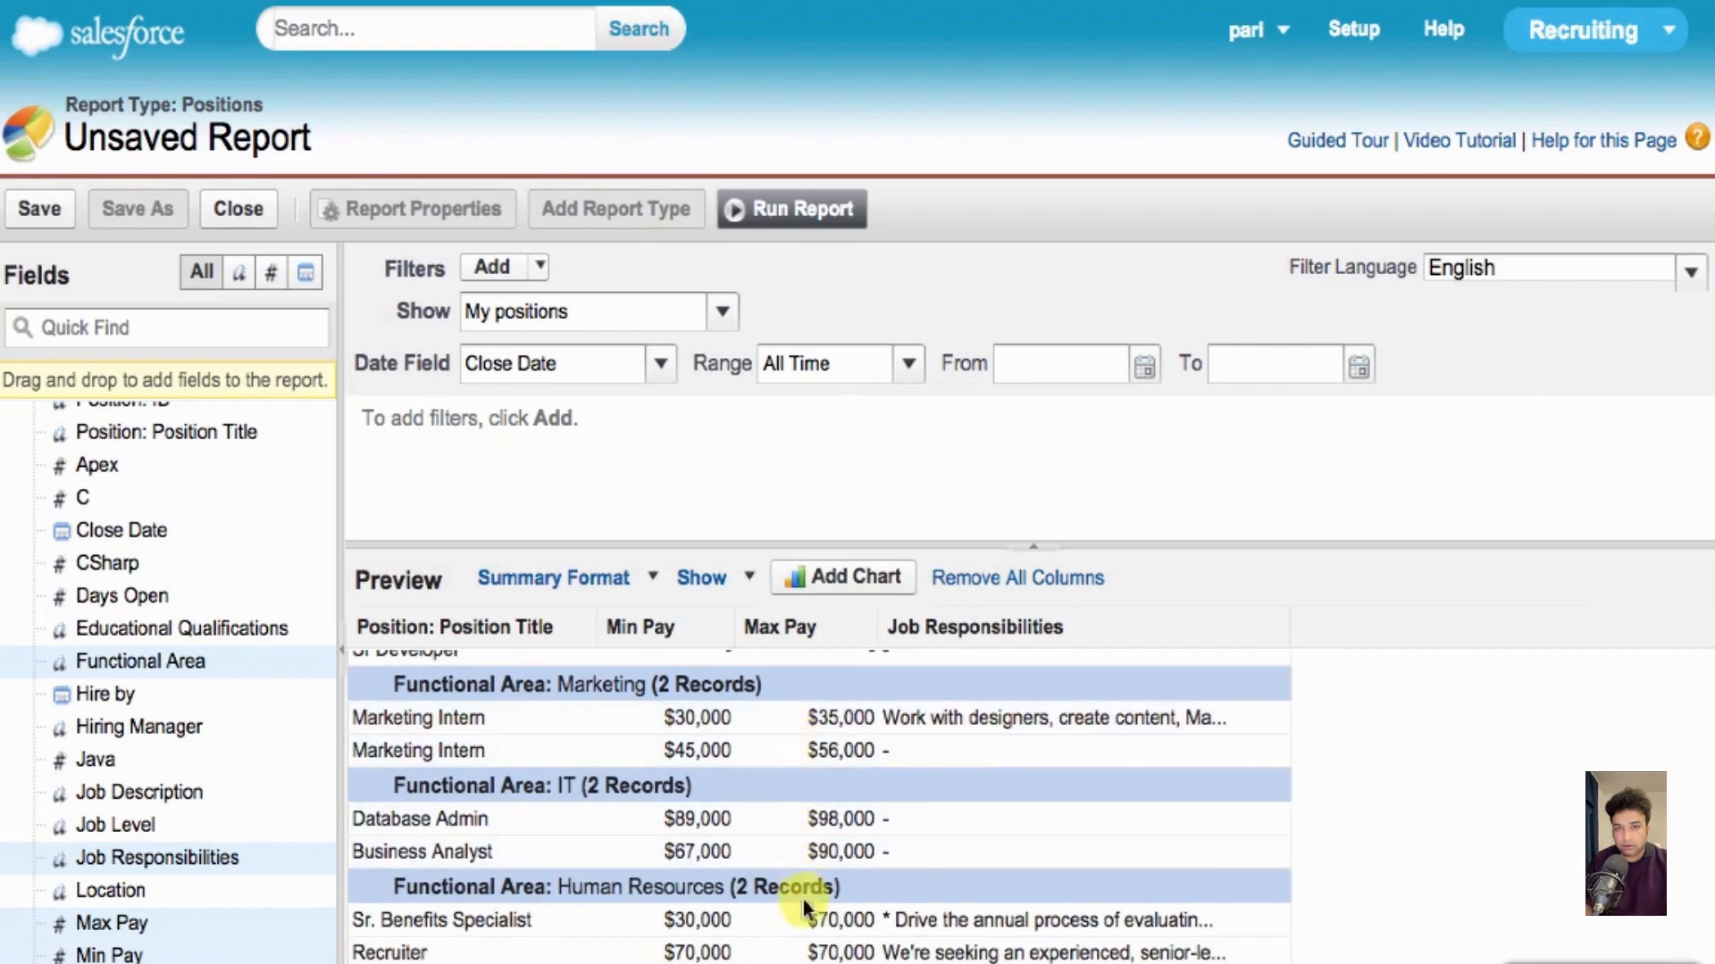
pyautogui.scroll(-7, 814, 960)
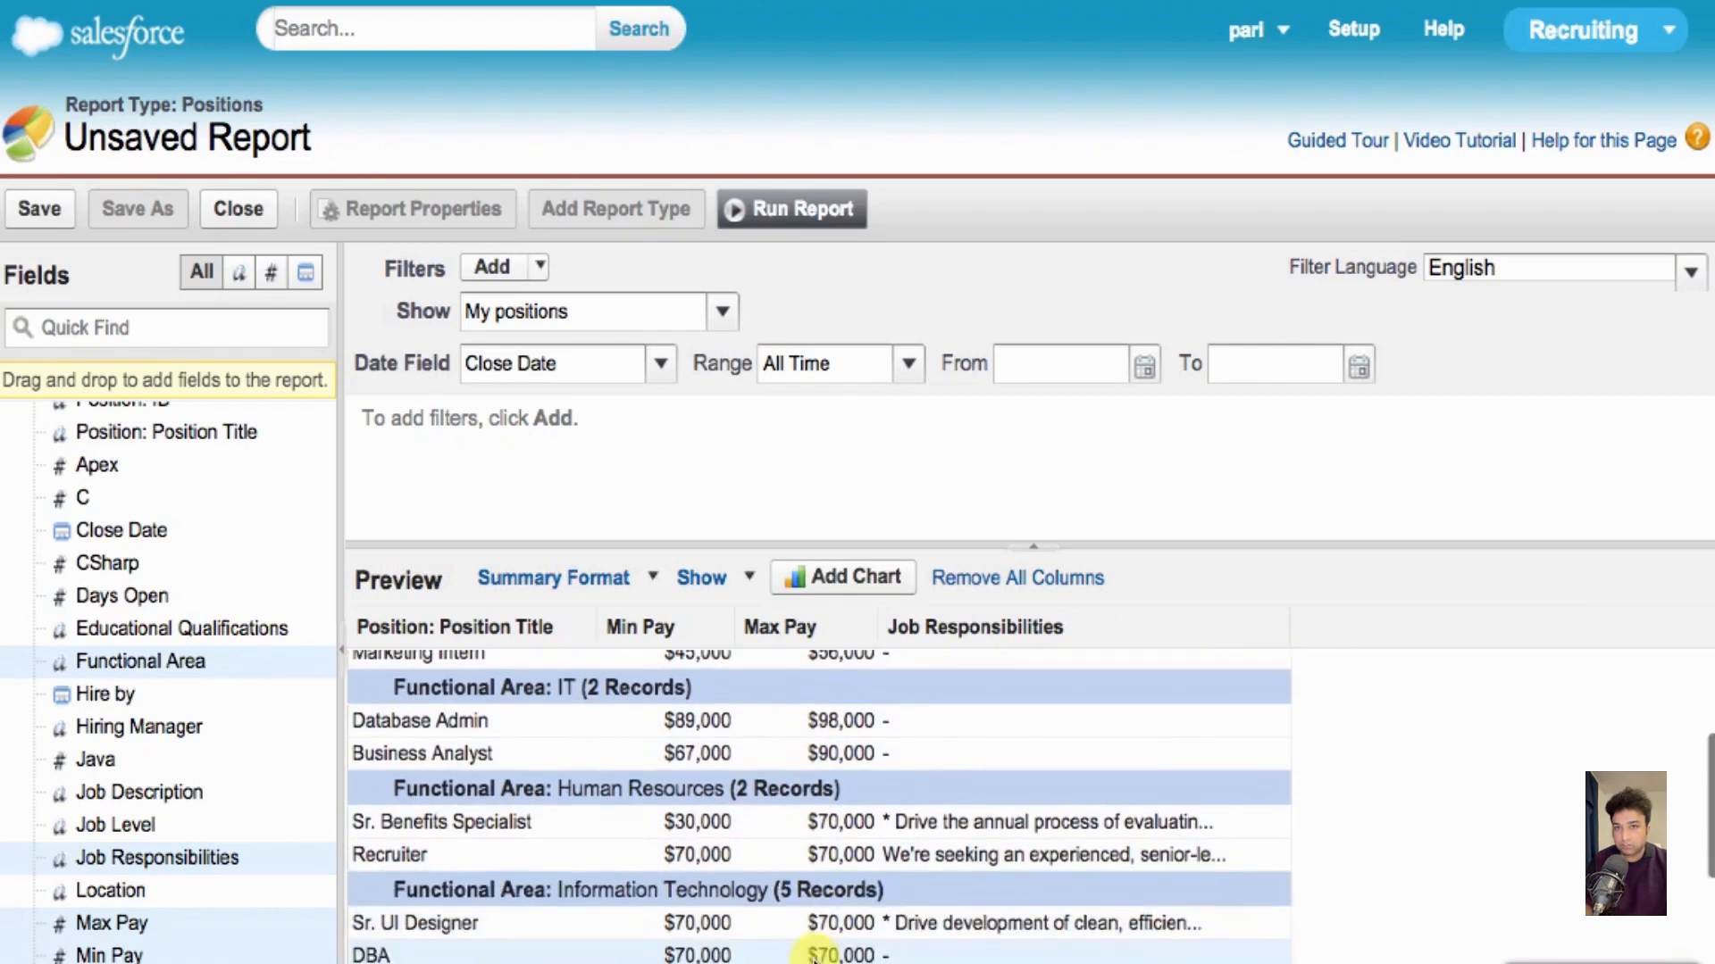
pyautogui.scroll(-5, 815, 958)
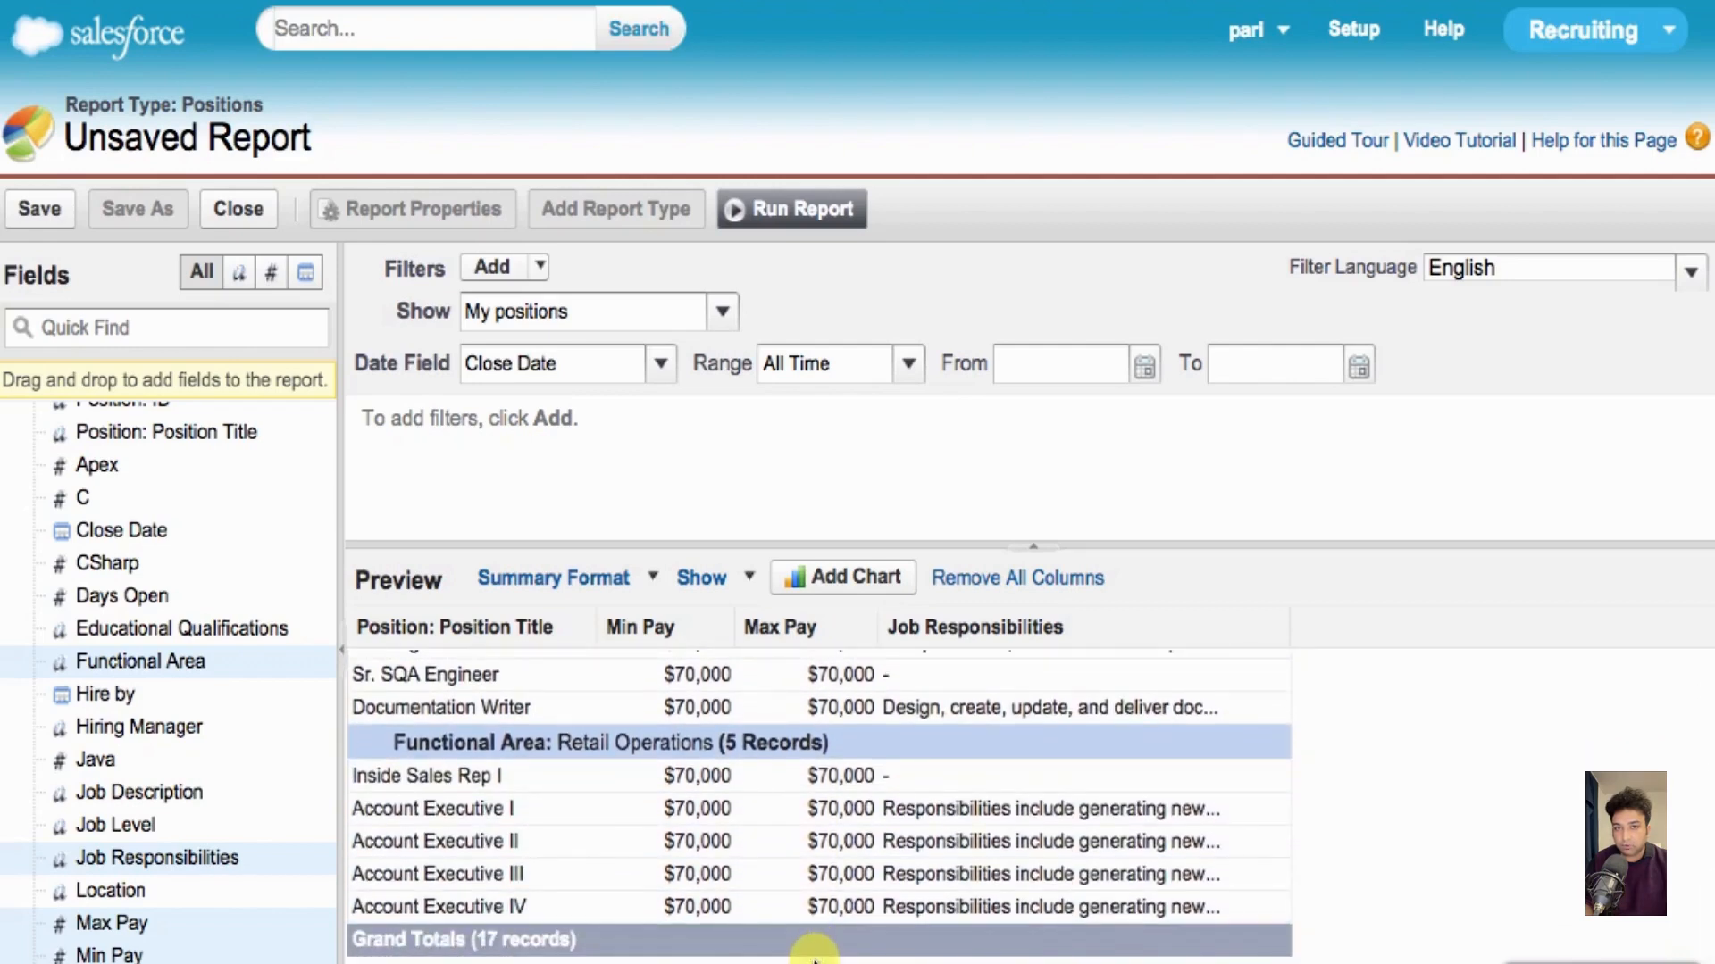
pyautogui.scroll(12, 814, 960)
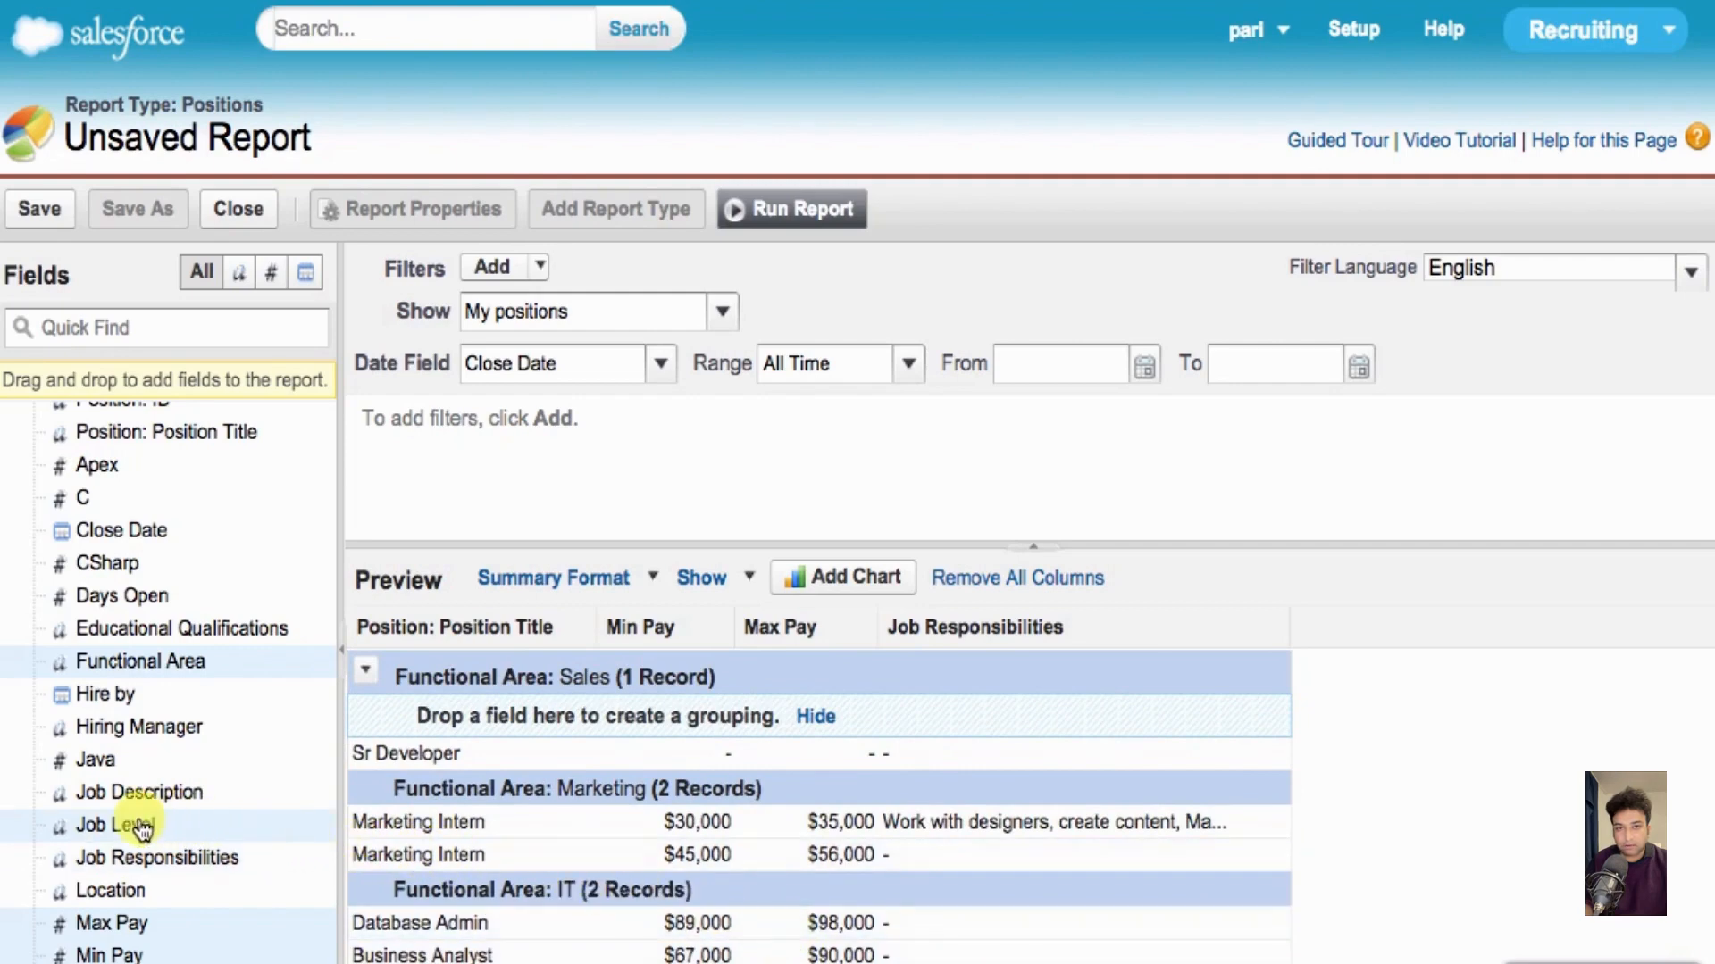
# Step: Add Job Level as a second grouping under Functional Area and review the grouped preview
pyautogui.moveTo(141, 822); pyautogui.dragTo(428, 712)
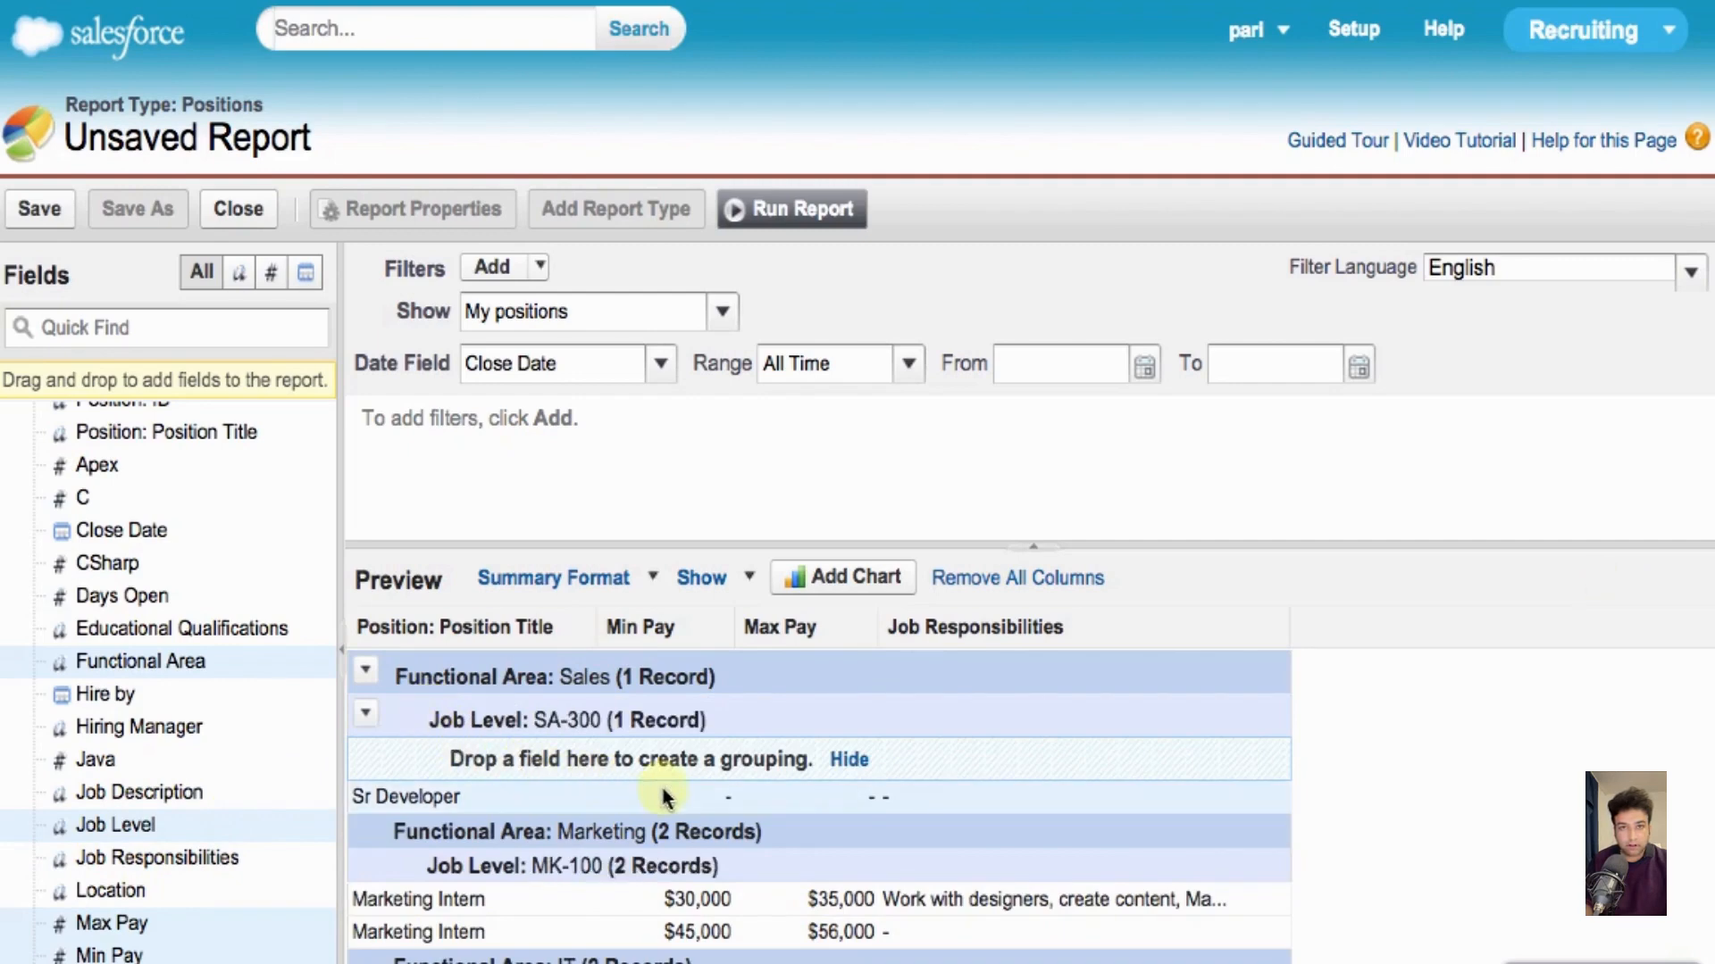
pyautogui.scroll(-1, 665, 798)
pyautogui.scroll(-2, 665, 798)
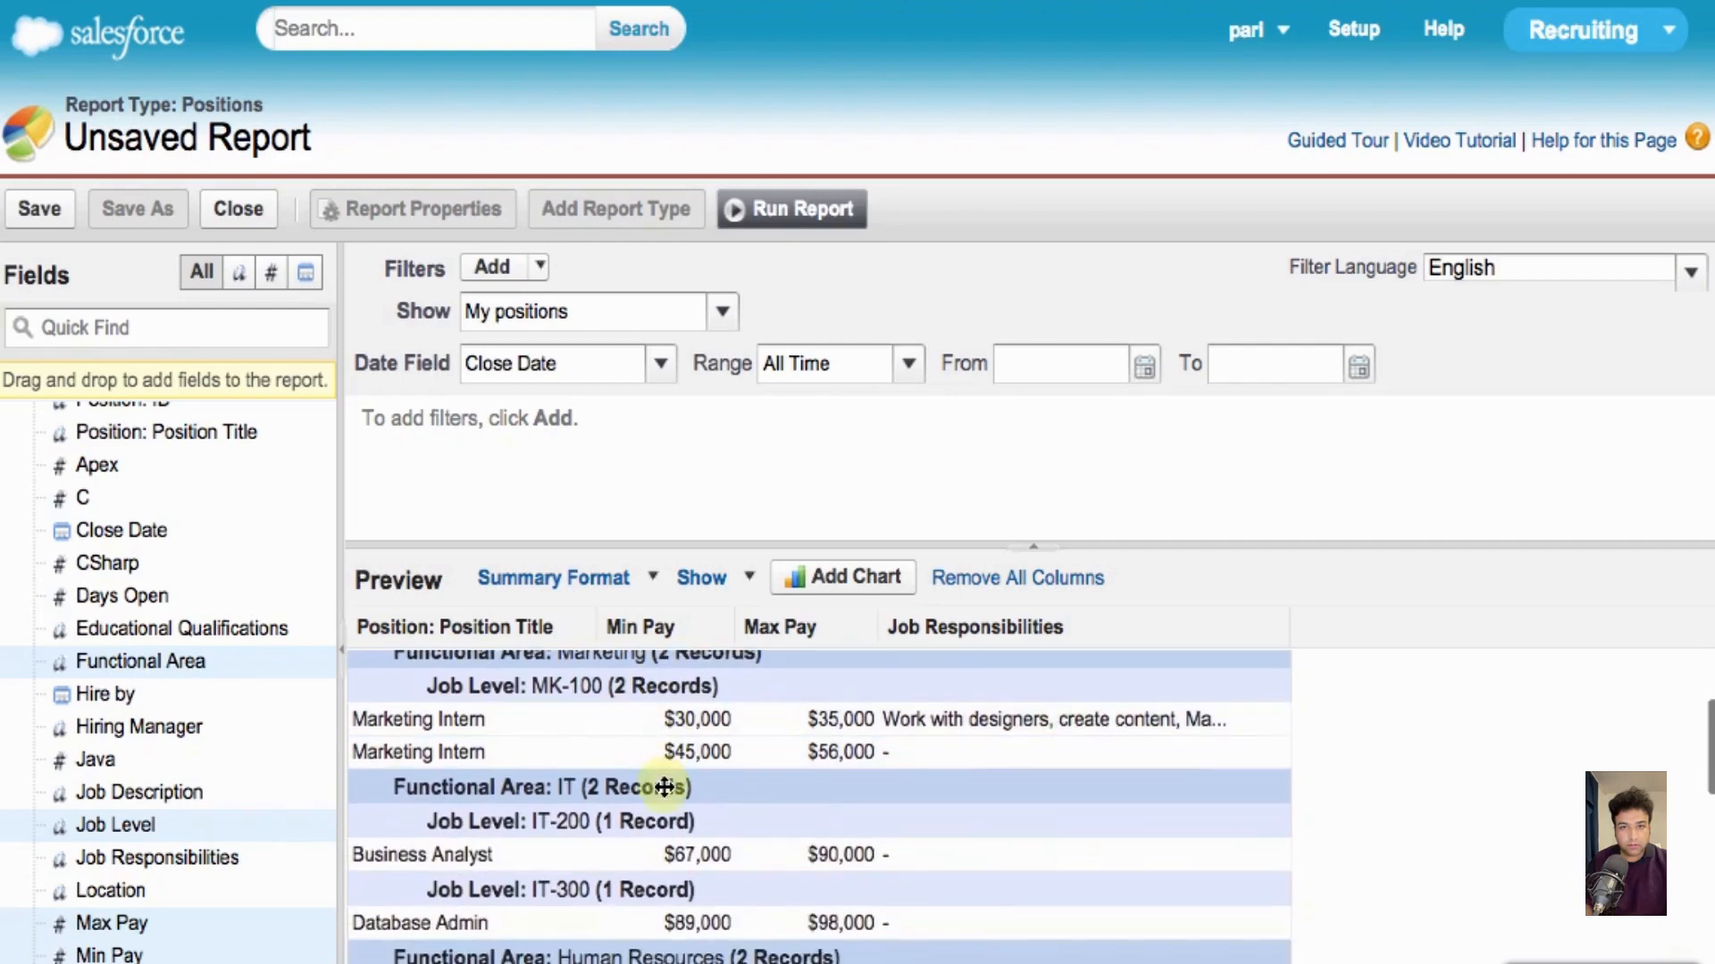
pyautogui.scroll(-3, 664, 786)
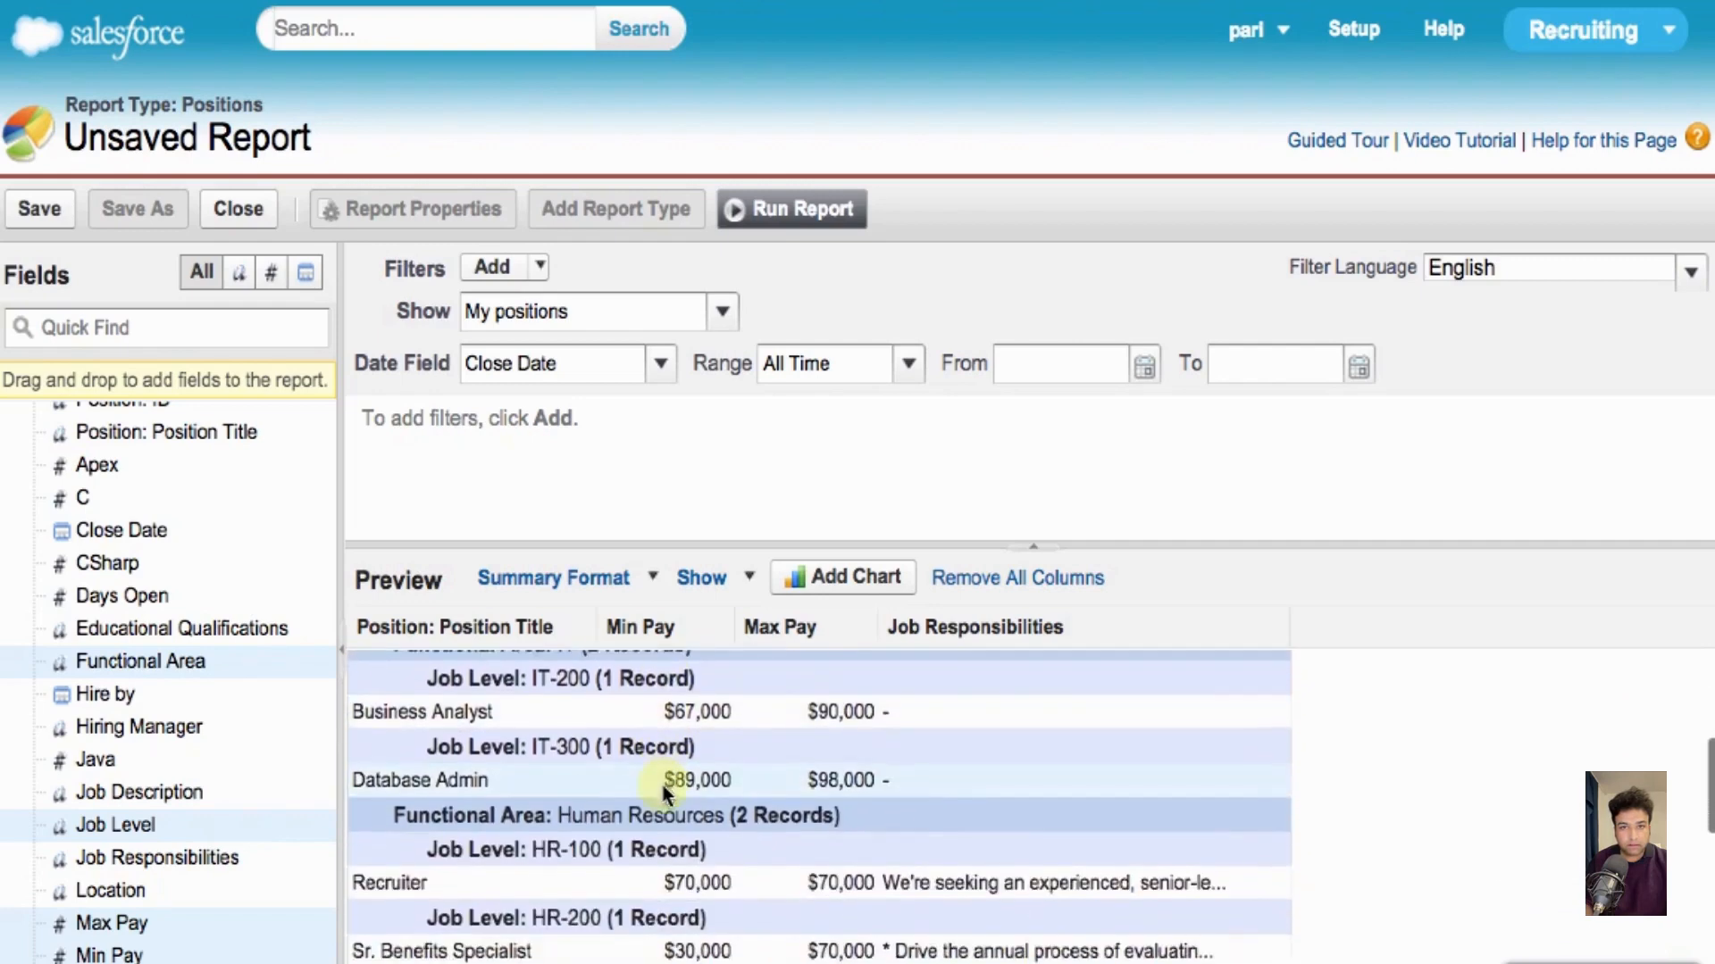
pyautogui.scroll(-2, 664, 787)
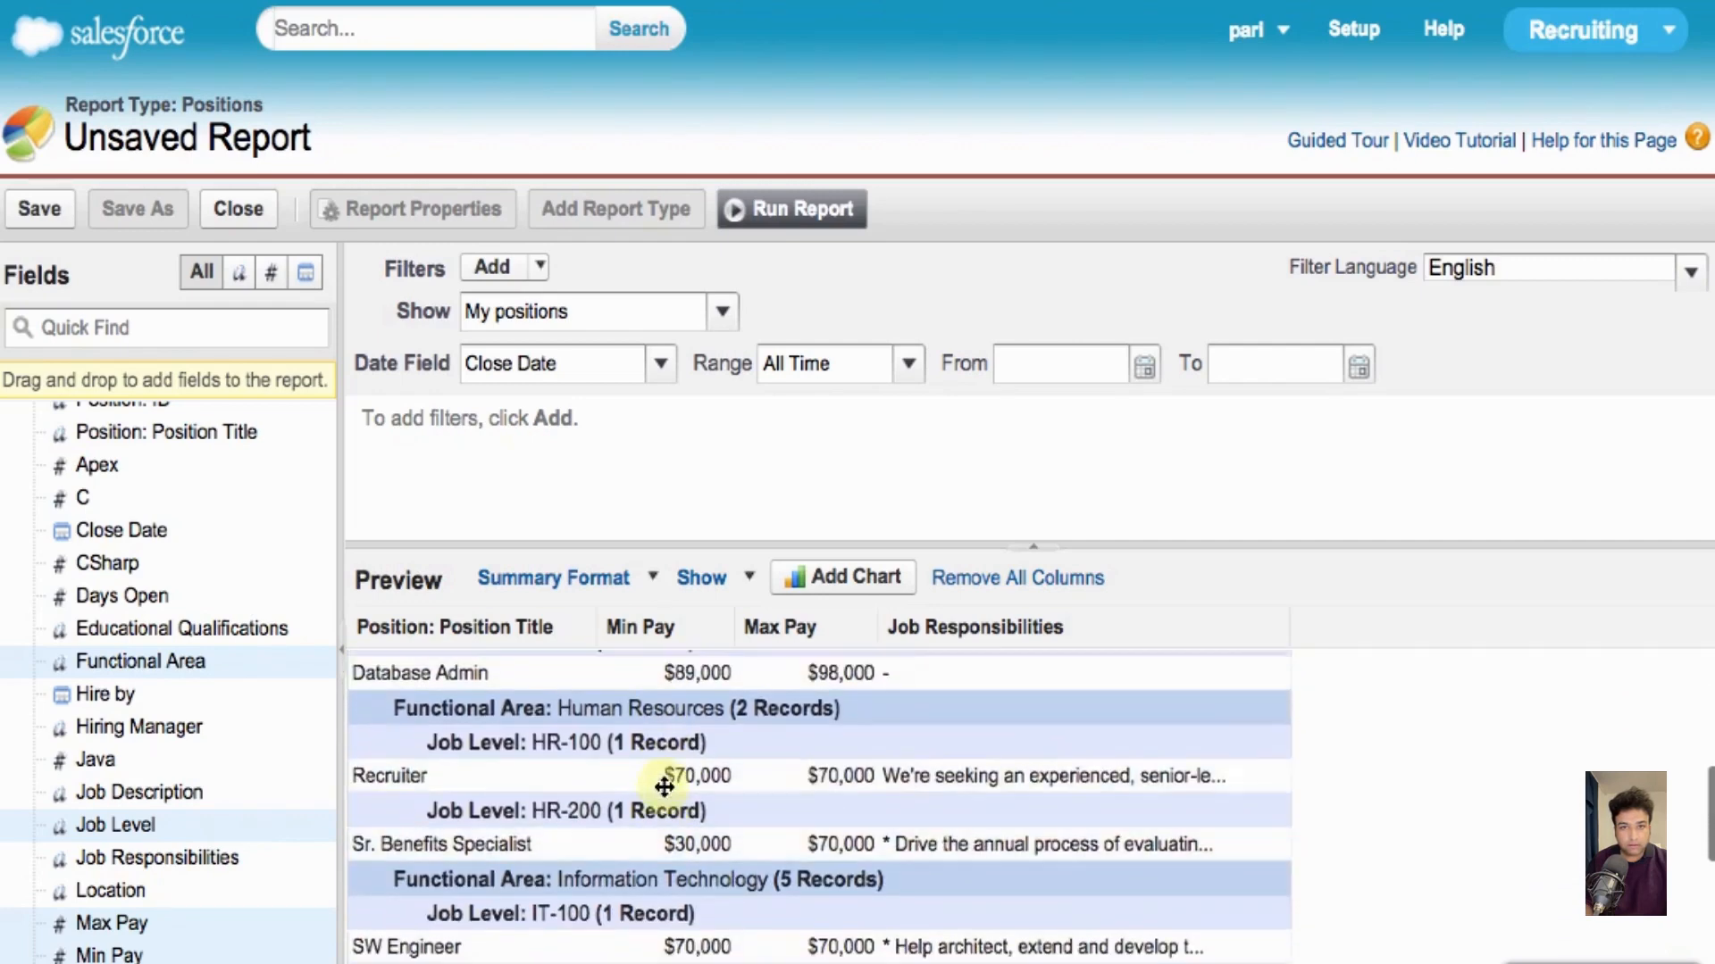
pyautogui.scroll(2, 664, 791)
pyautogui.scroll(5, 664, 789)
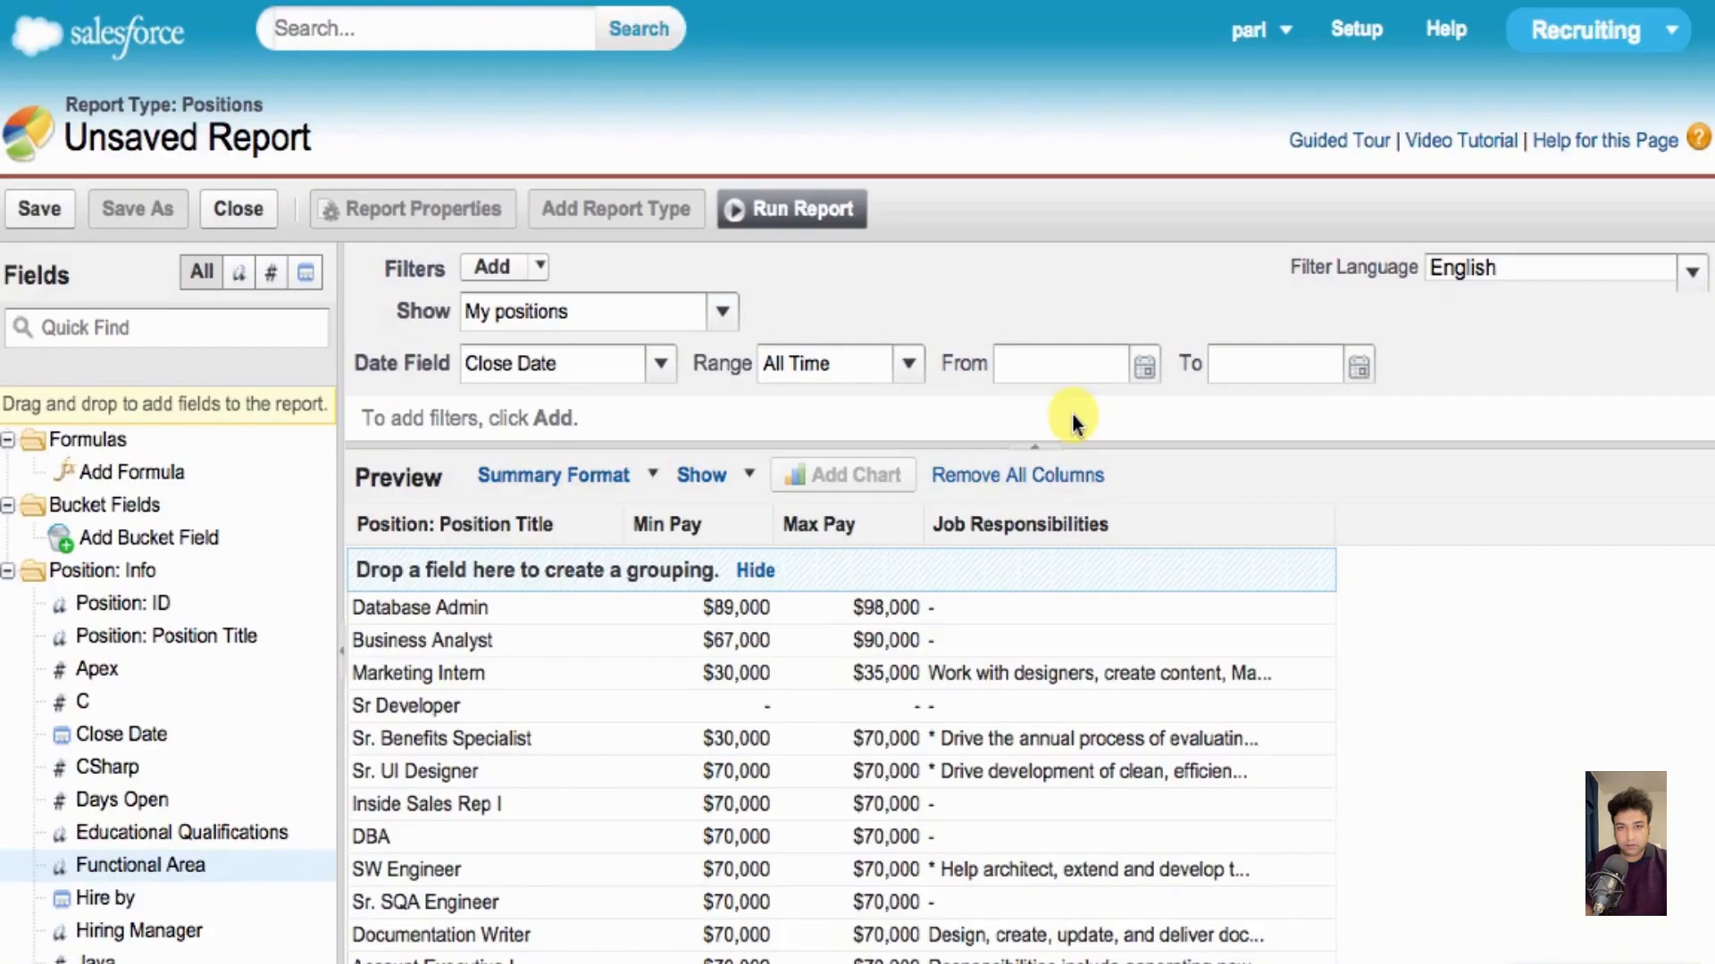
# Step: Bucket the Min Pay field as 'Pay Level' with a Low Level range up to 40,000
pyautogui.click(759, 525)
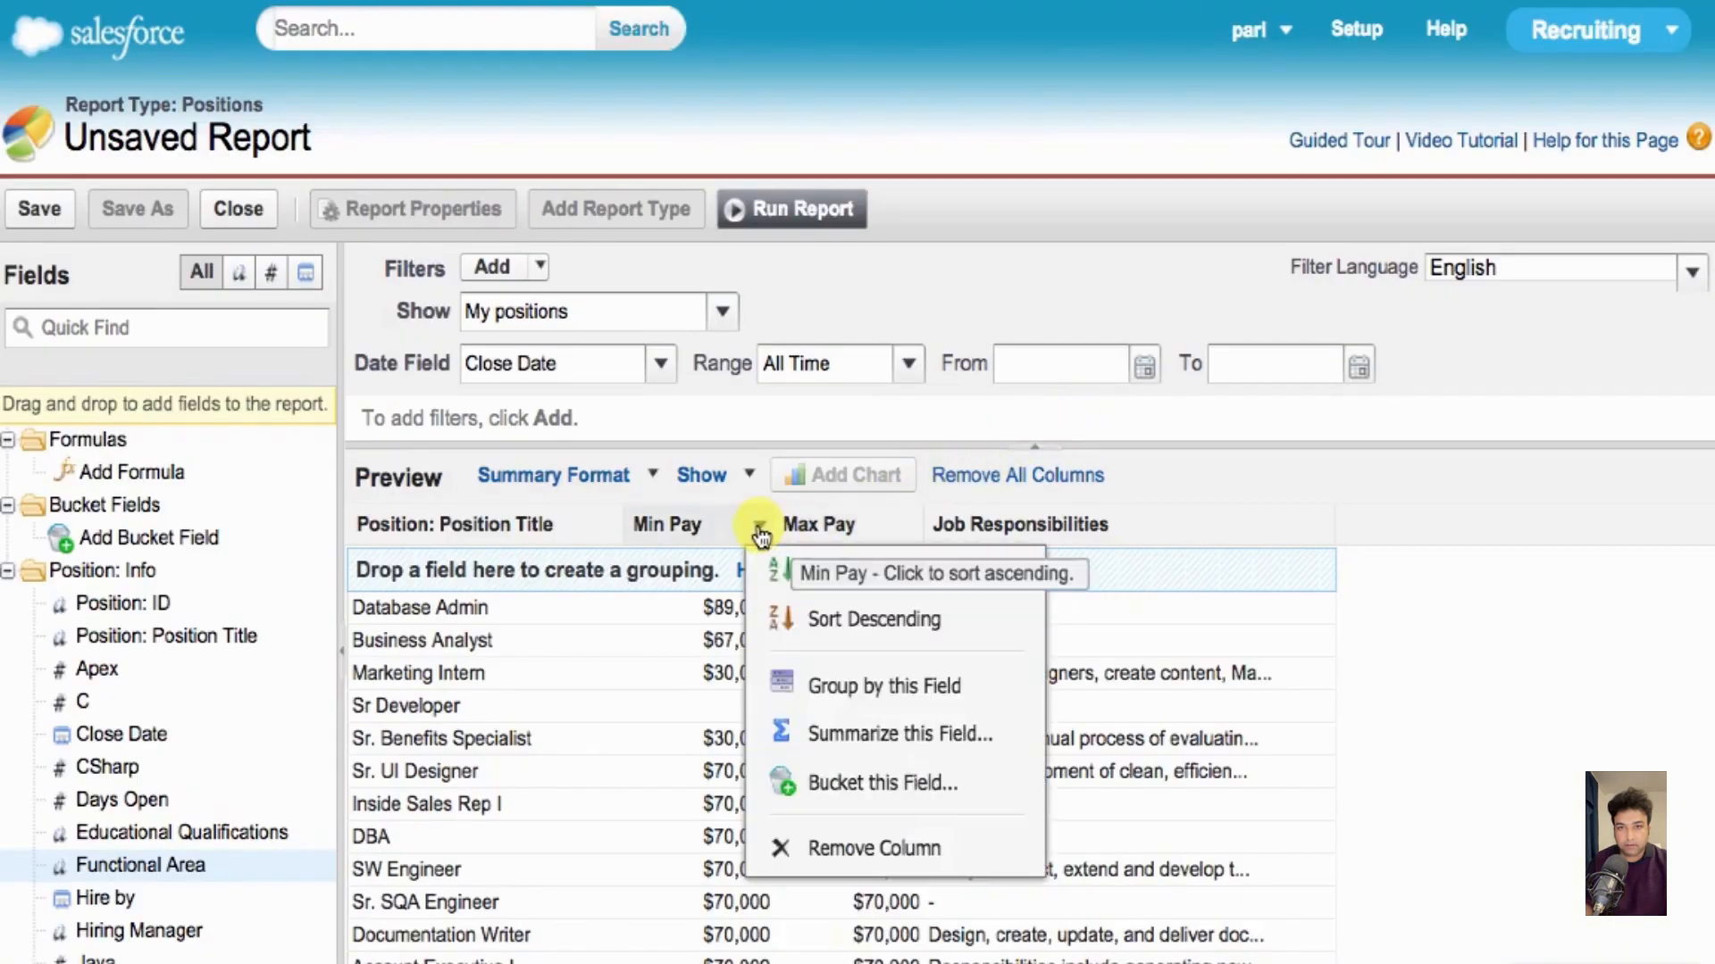
pyautogui.click(853, 778)
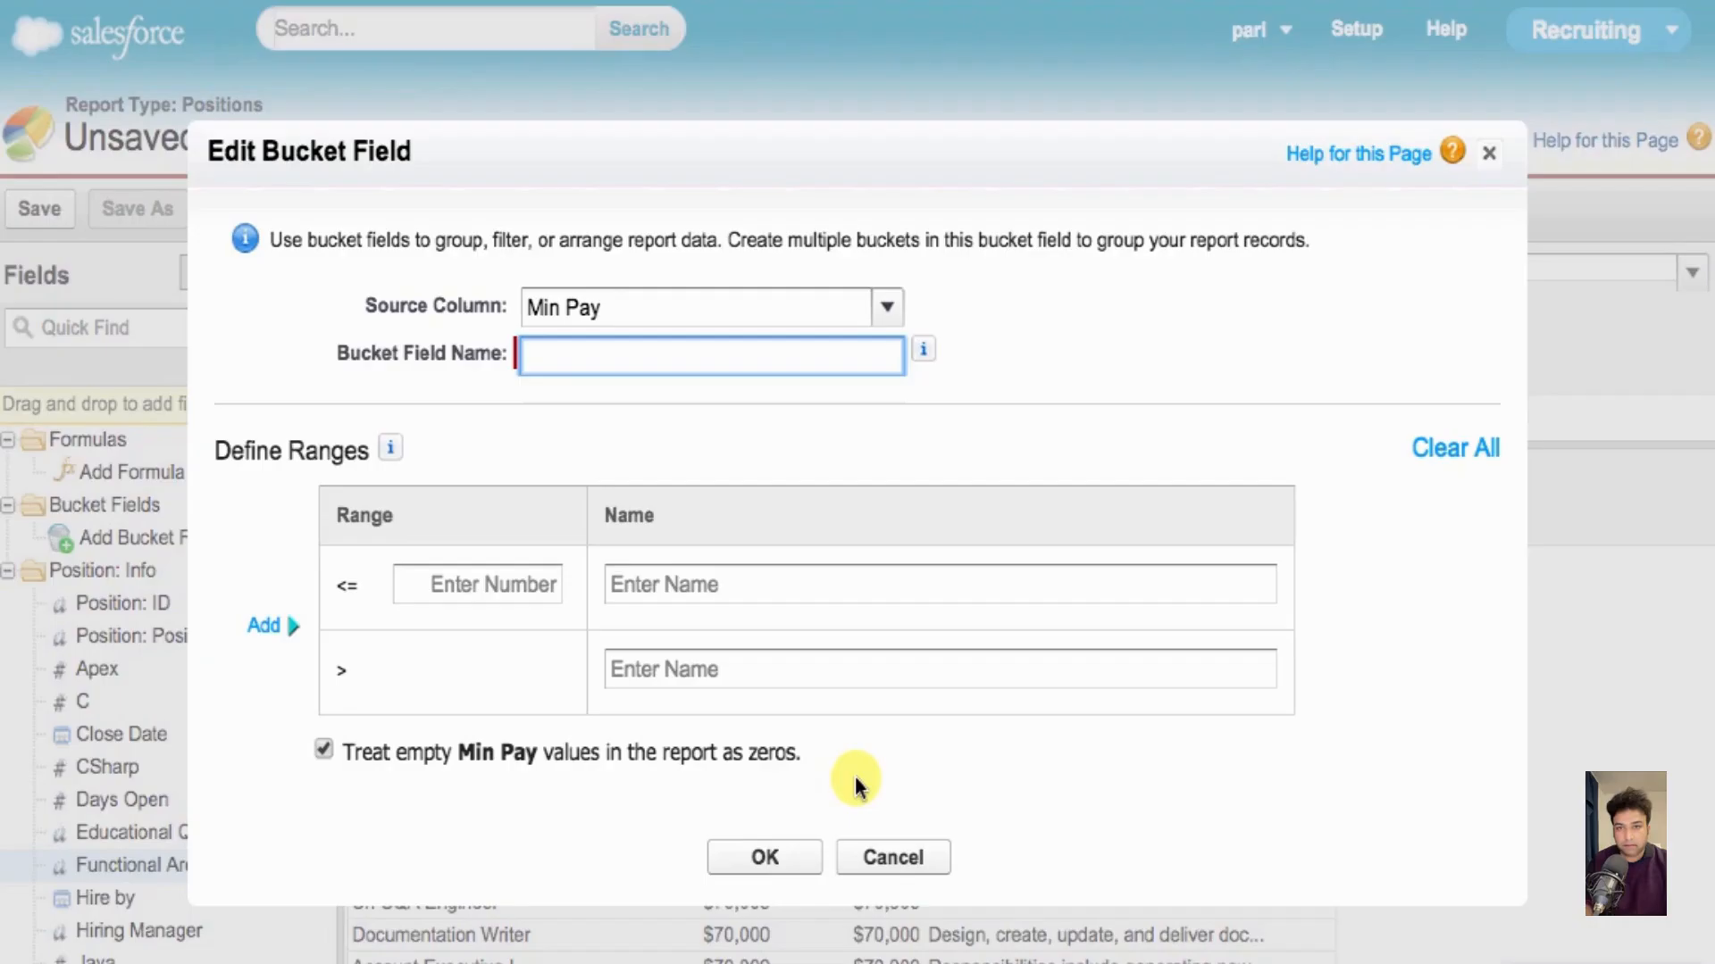
pyautogui.write('Pay Level')
pyautogui.press('Tab')
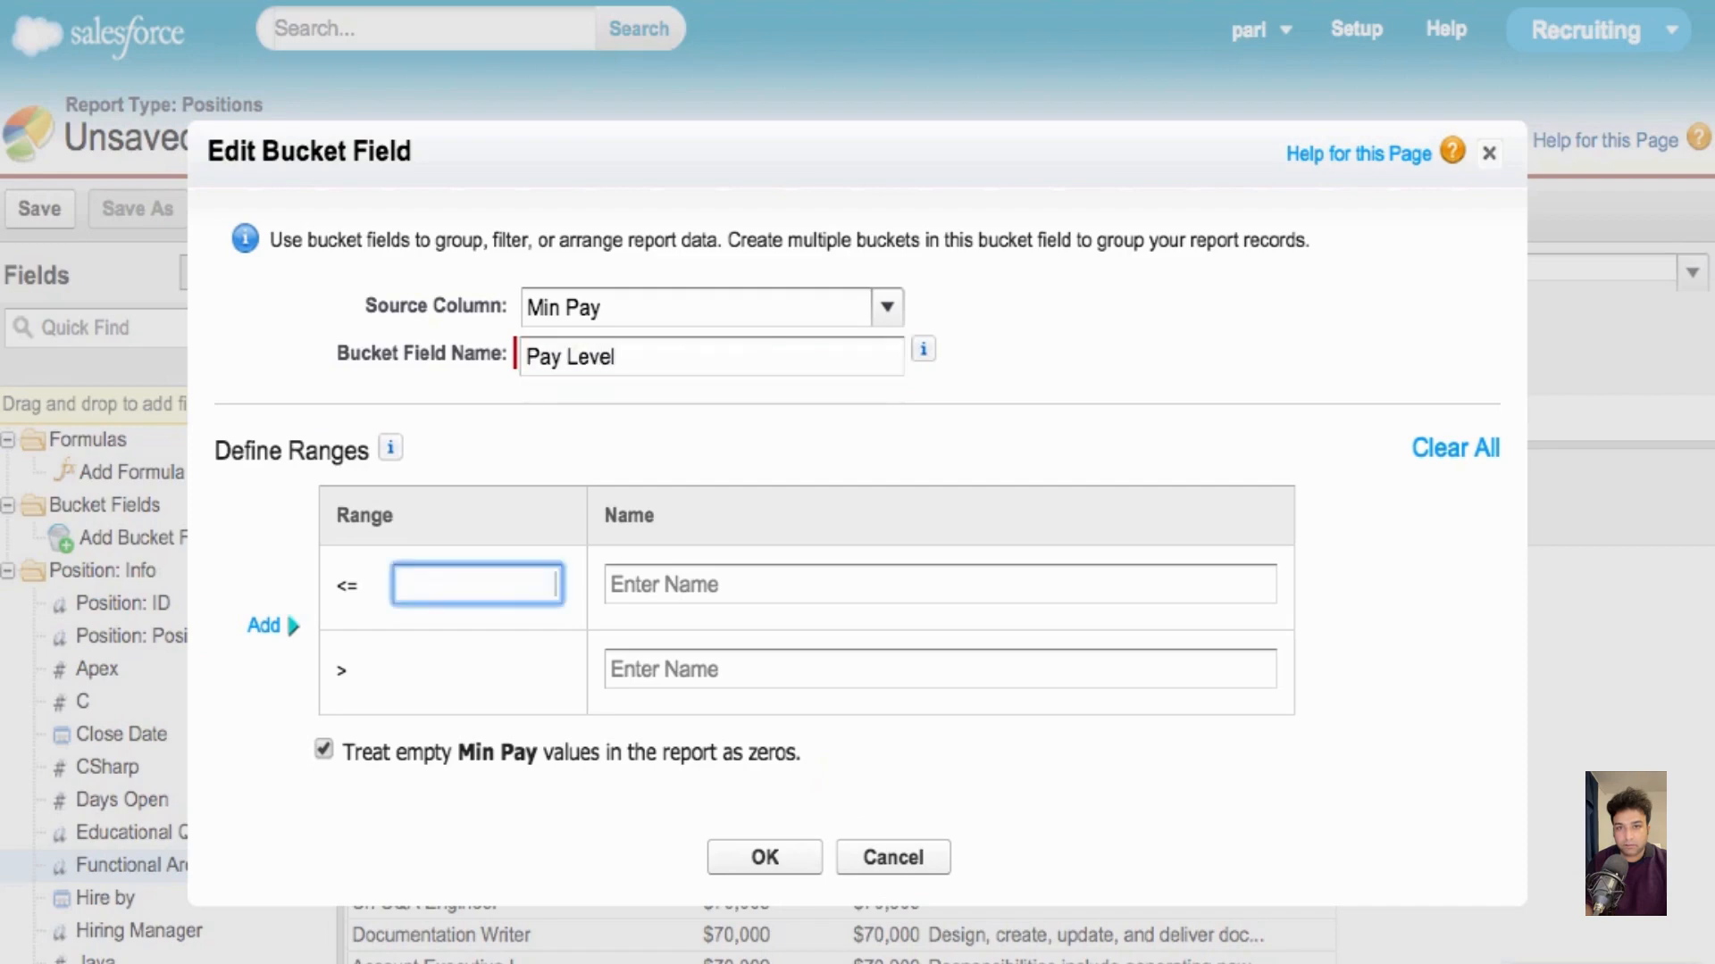
pyautogui.write('40,00')
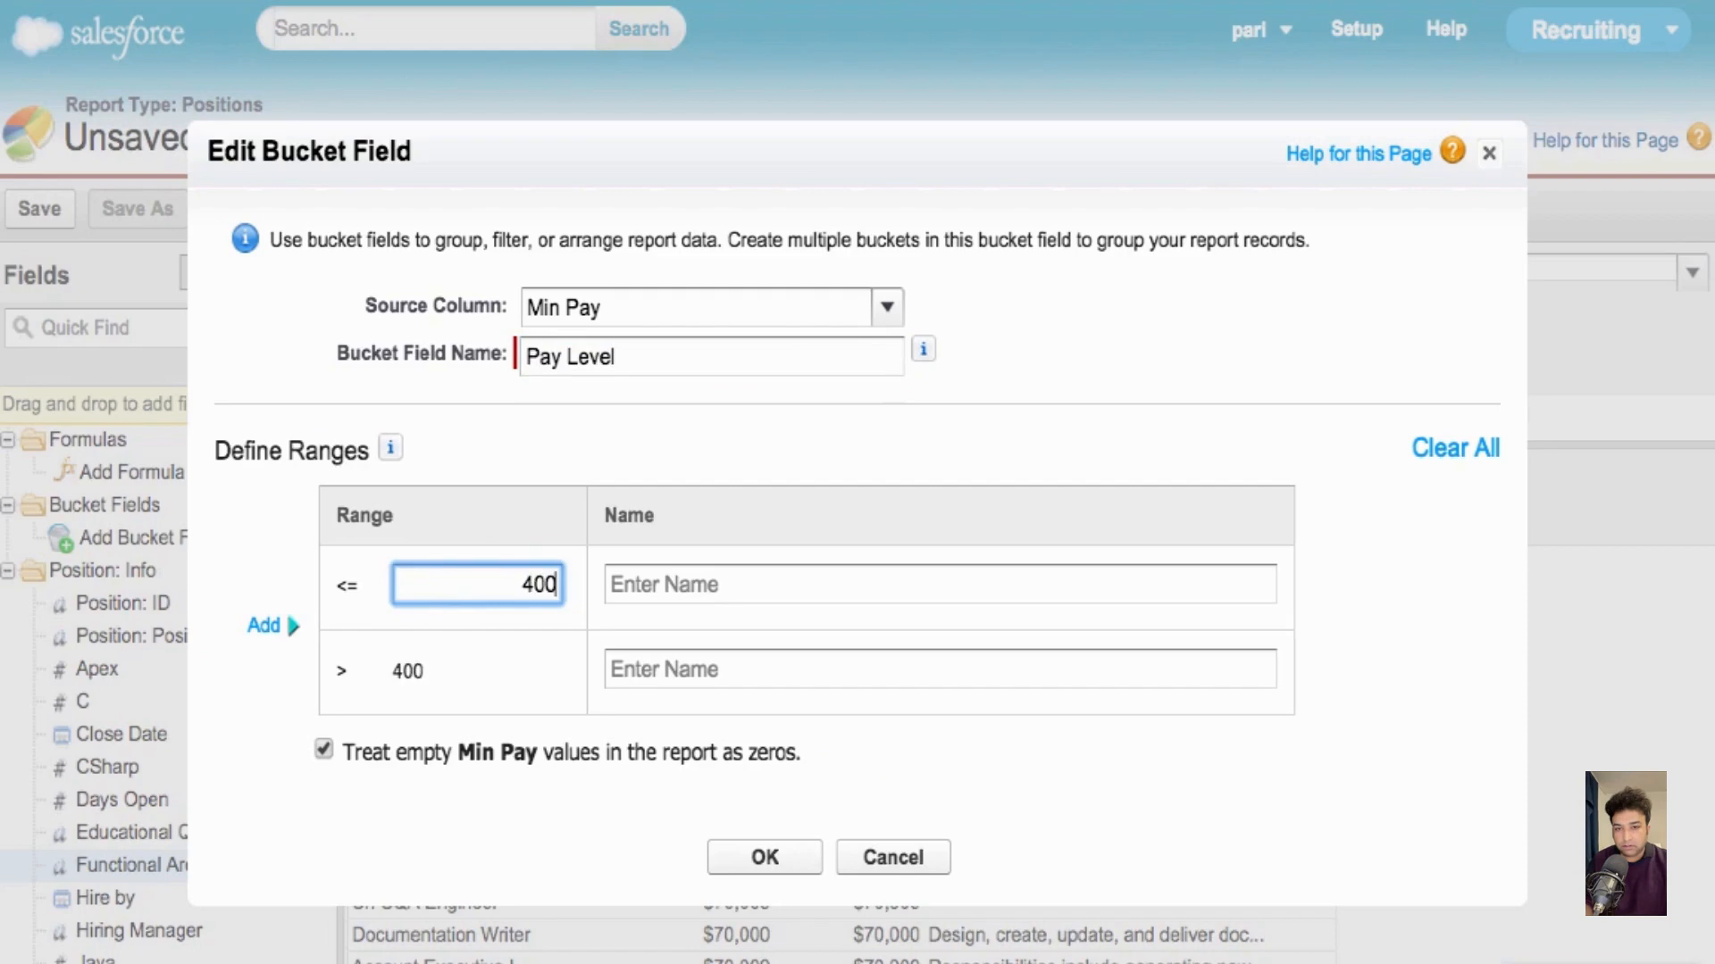
pyautogui.write('00')
pyautogui.press('Tab')
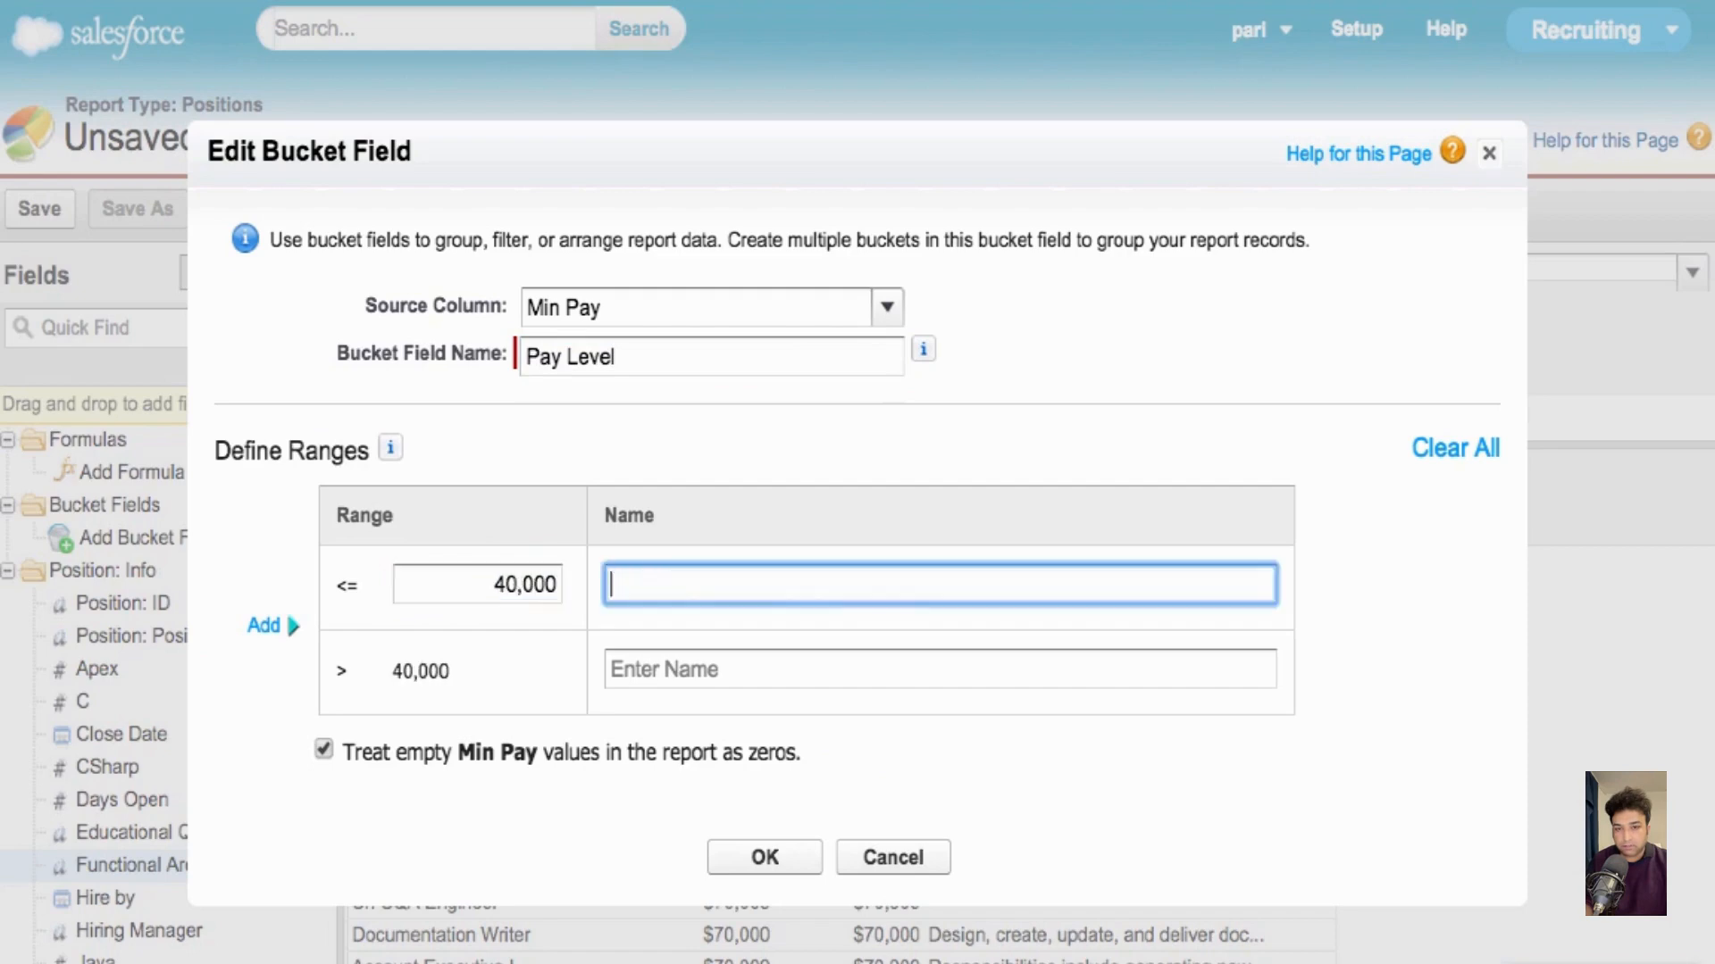
pyautogui.write('Low Level')
pyautogui.press('Tab')
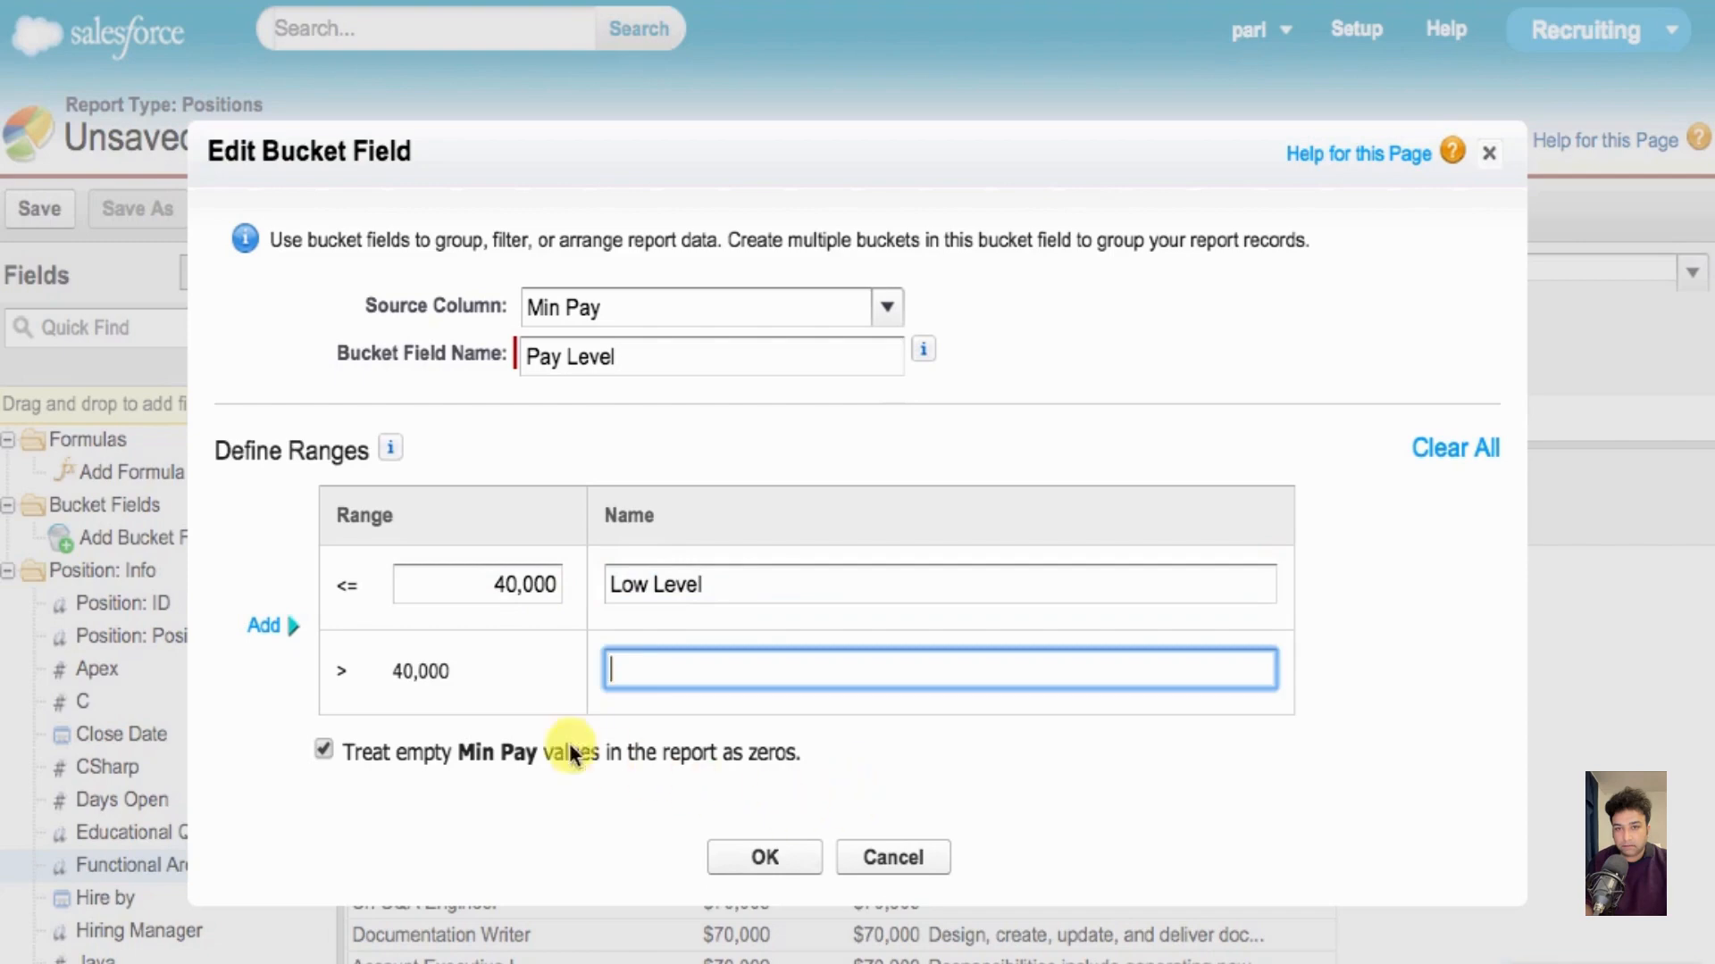
# Step: Add a Mid Level range up to 70,000 and a High Level range, then save the bucket
pyautogui.click(264, 627)
pyautogui.write('70000')
pyautogui.press('Tab')
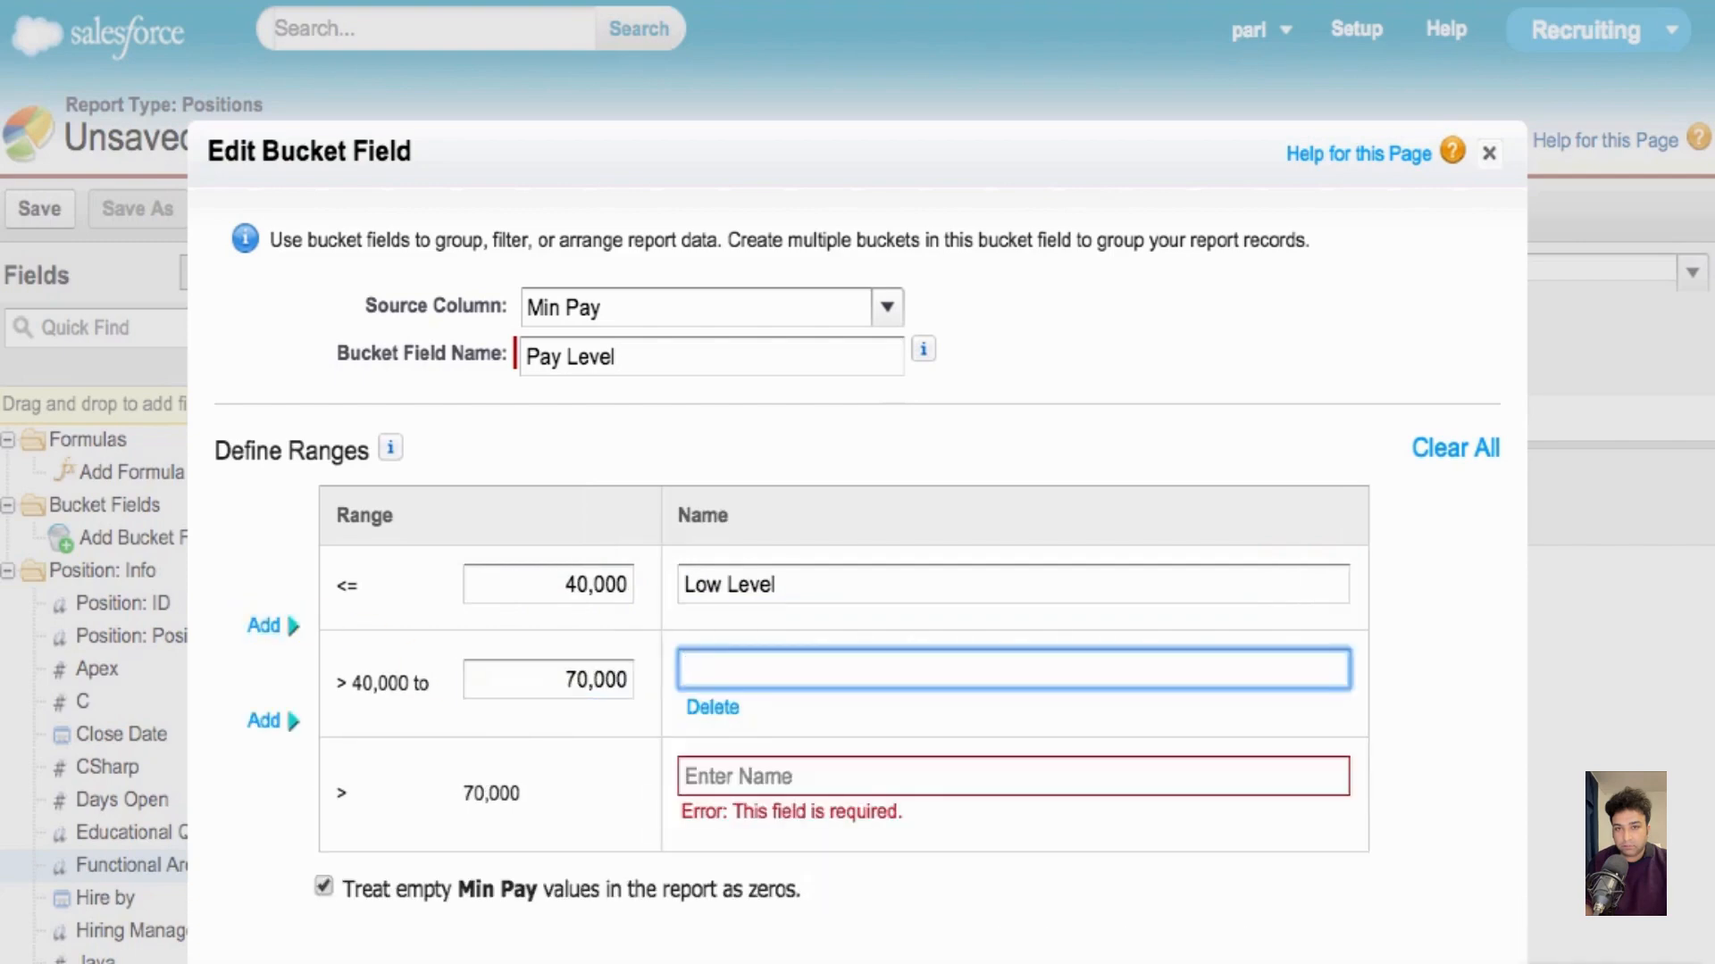
pyautogui.write('Mid Level')
pyautogui.press('Tab')
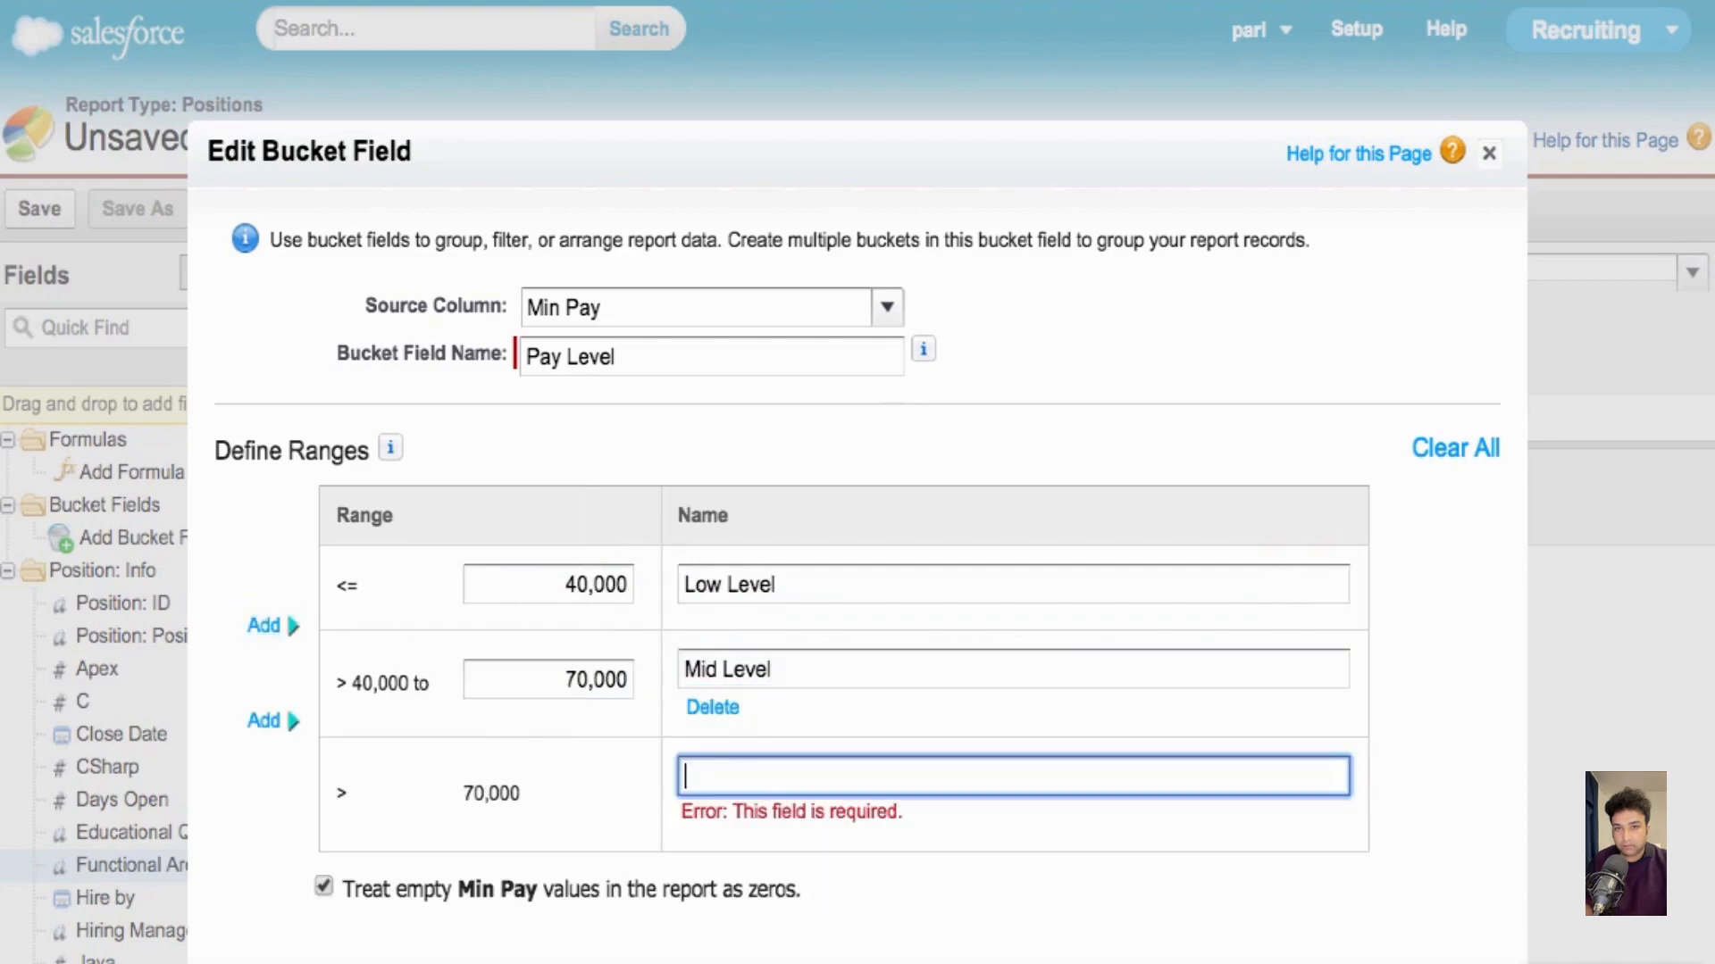
pyautogui.write('High Level')
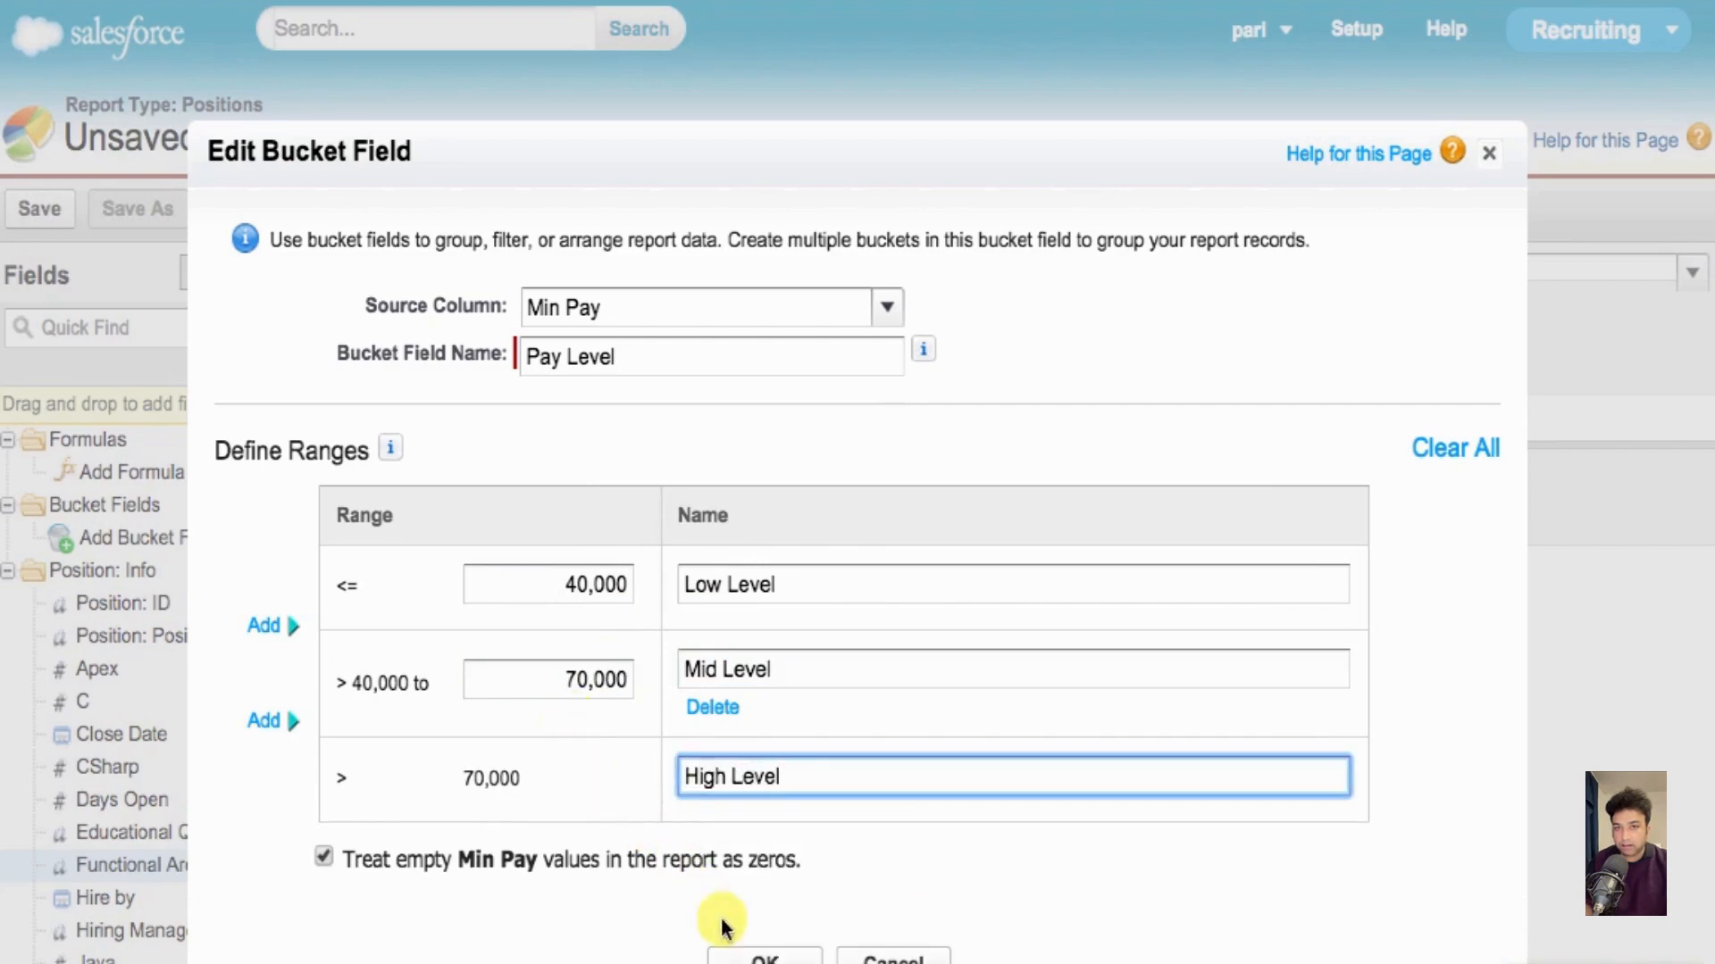
pyautogui.click(768, 958)
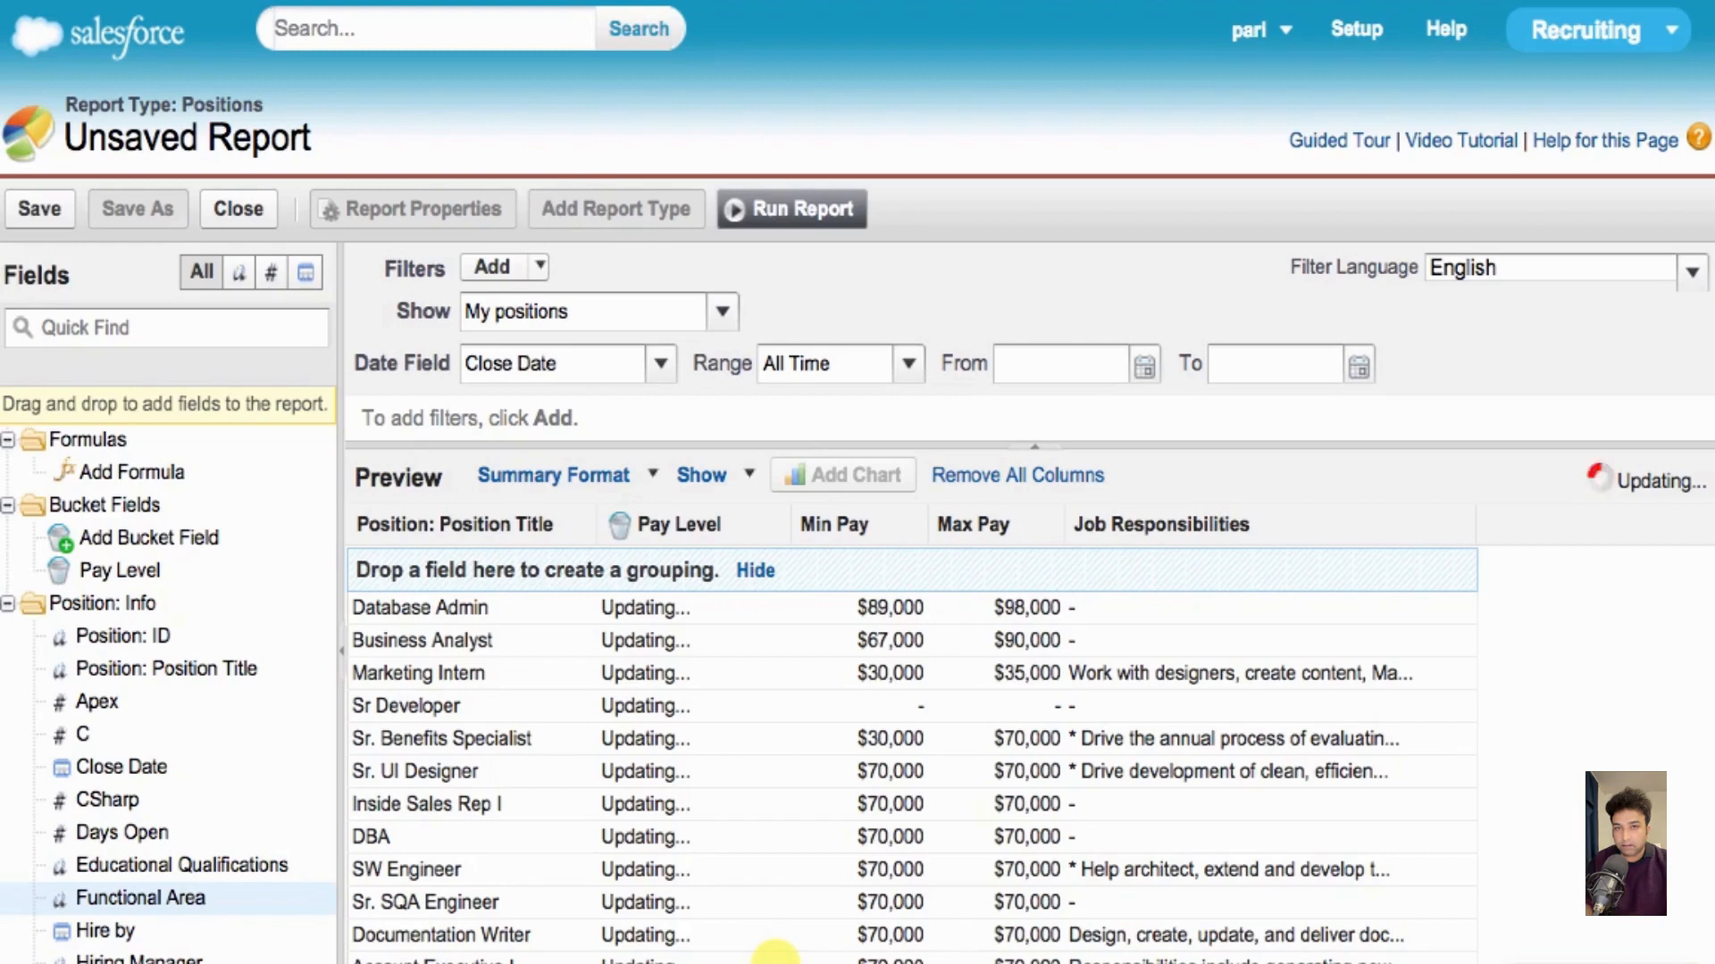
# Step: Group the report by the Pay Level bucket and review the Low, Mid and High groups
pyautogui.moveTo(130, 582); pyautogui.dragTo(442, 570)
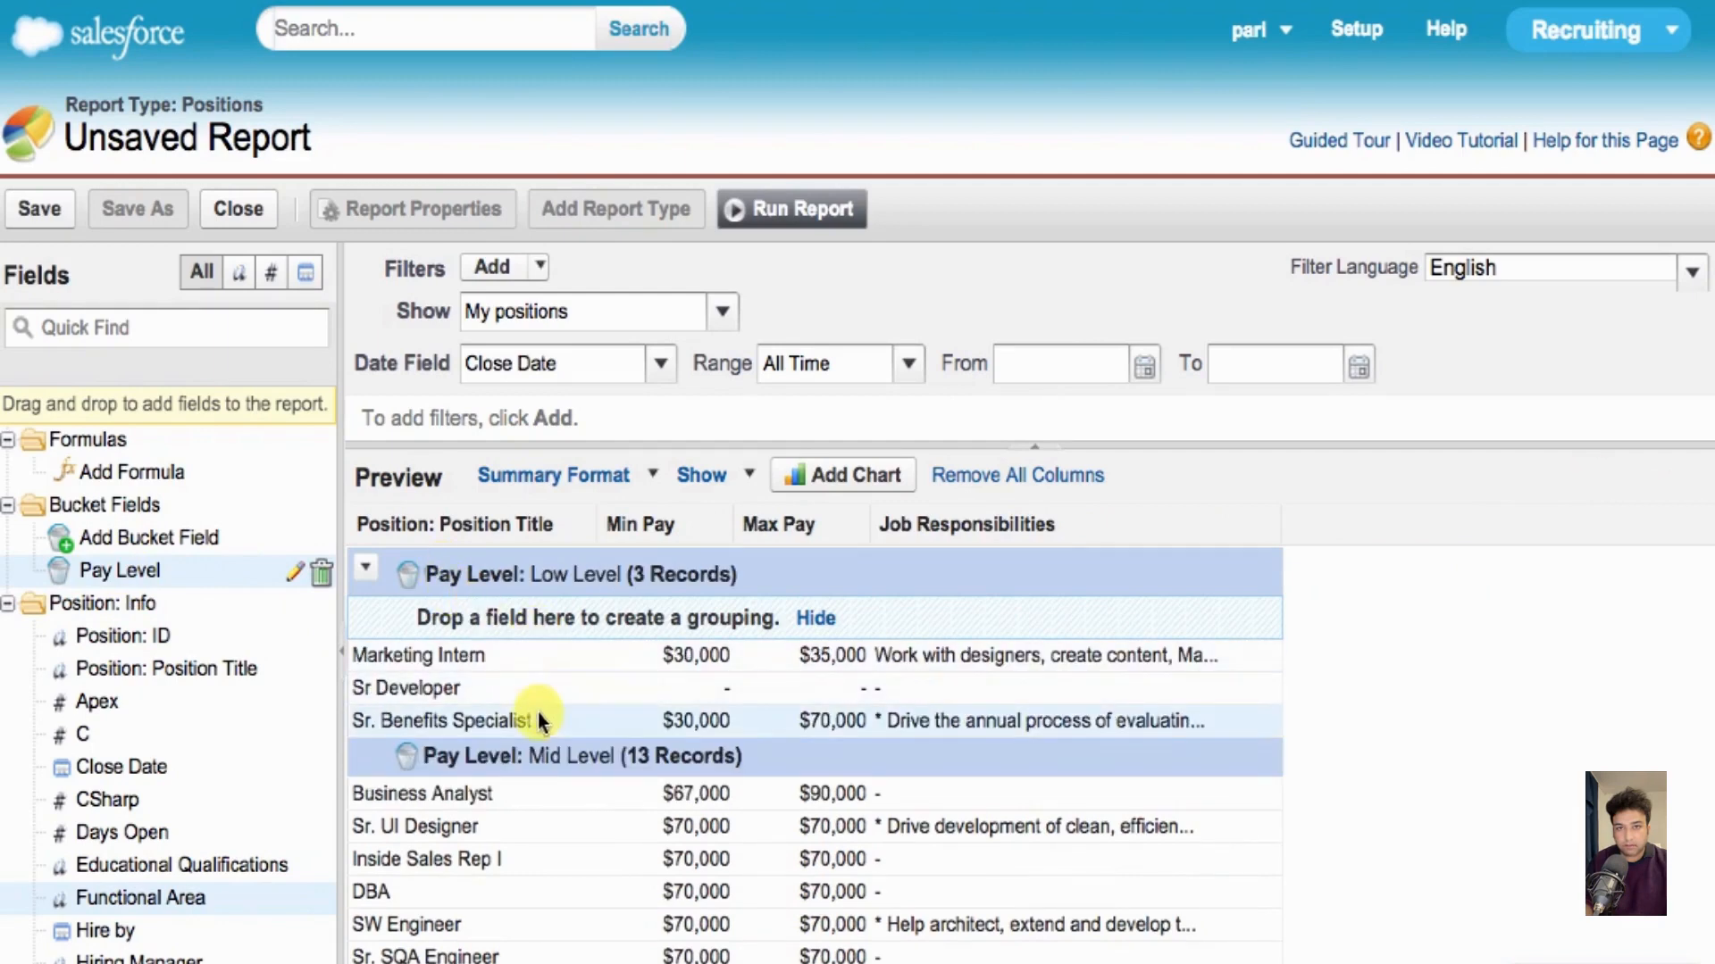
pyautogui.scroll(-5, 539, 714)
pyautogui.scroll(-2, 556, 701)
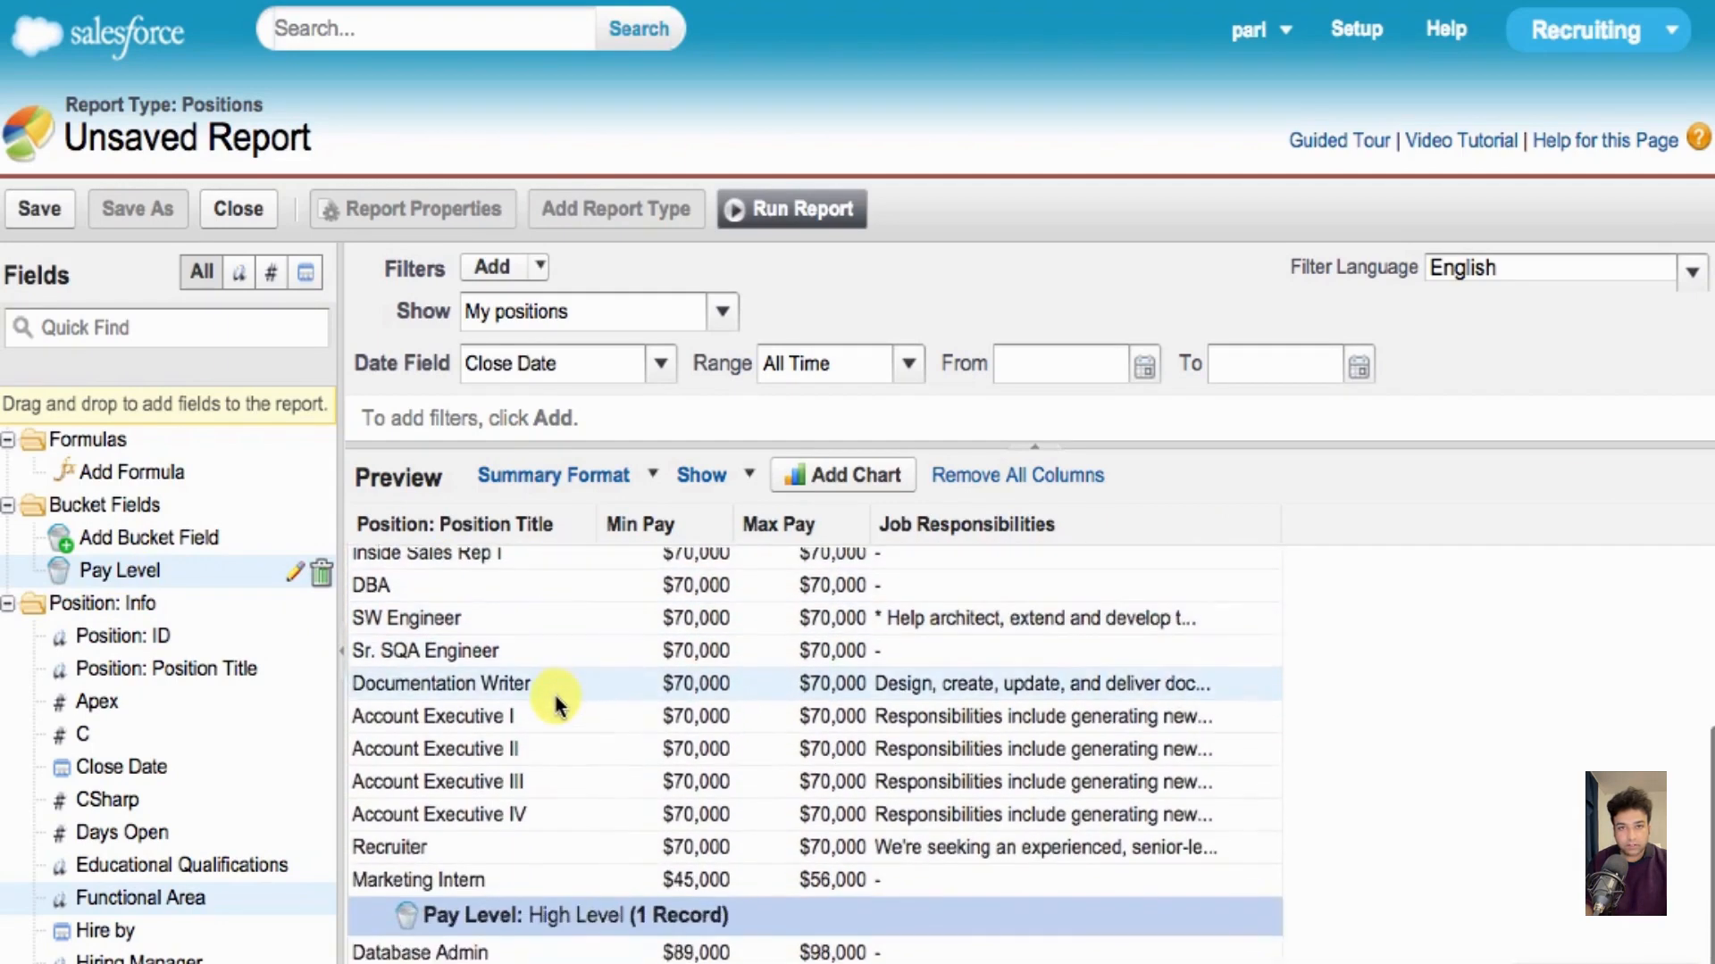
pyautogui.scroll(-1, 556, 698)
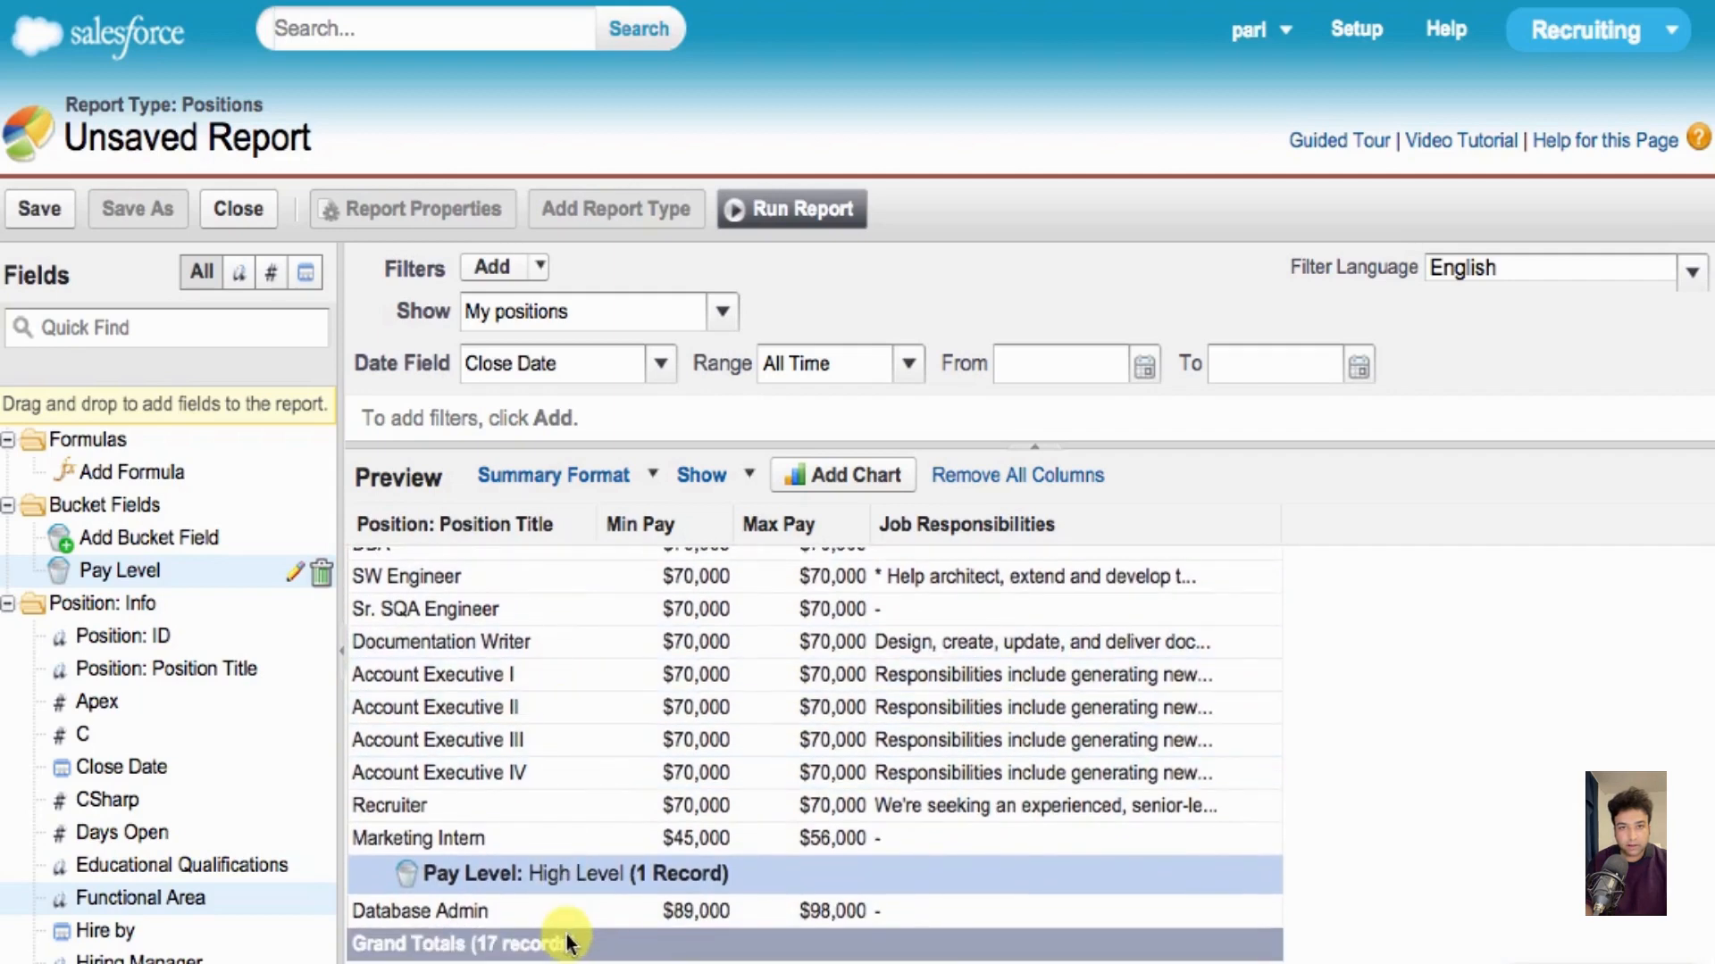
pyautogui.scroll(7, 567, 942)
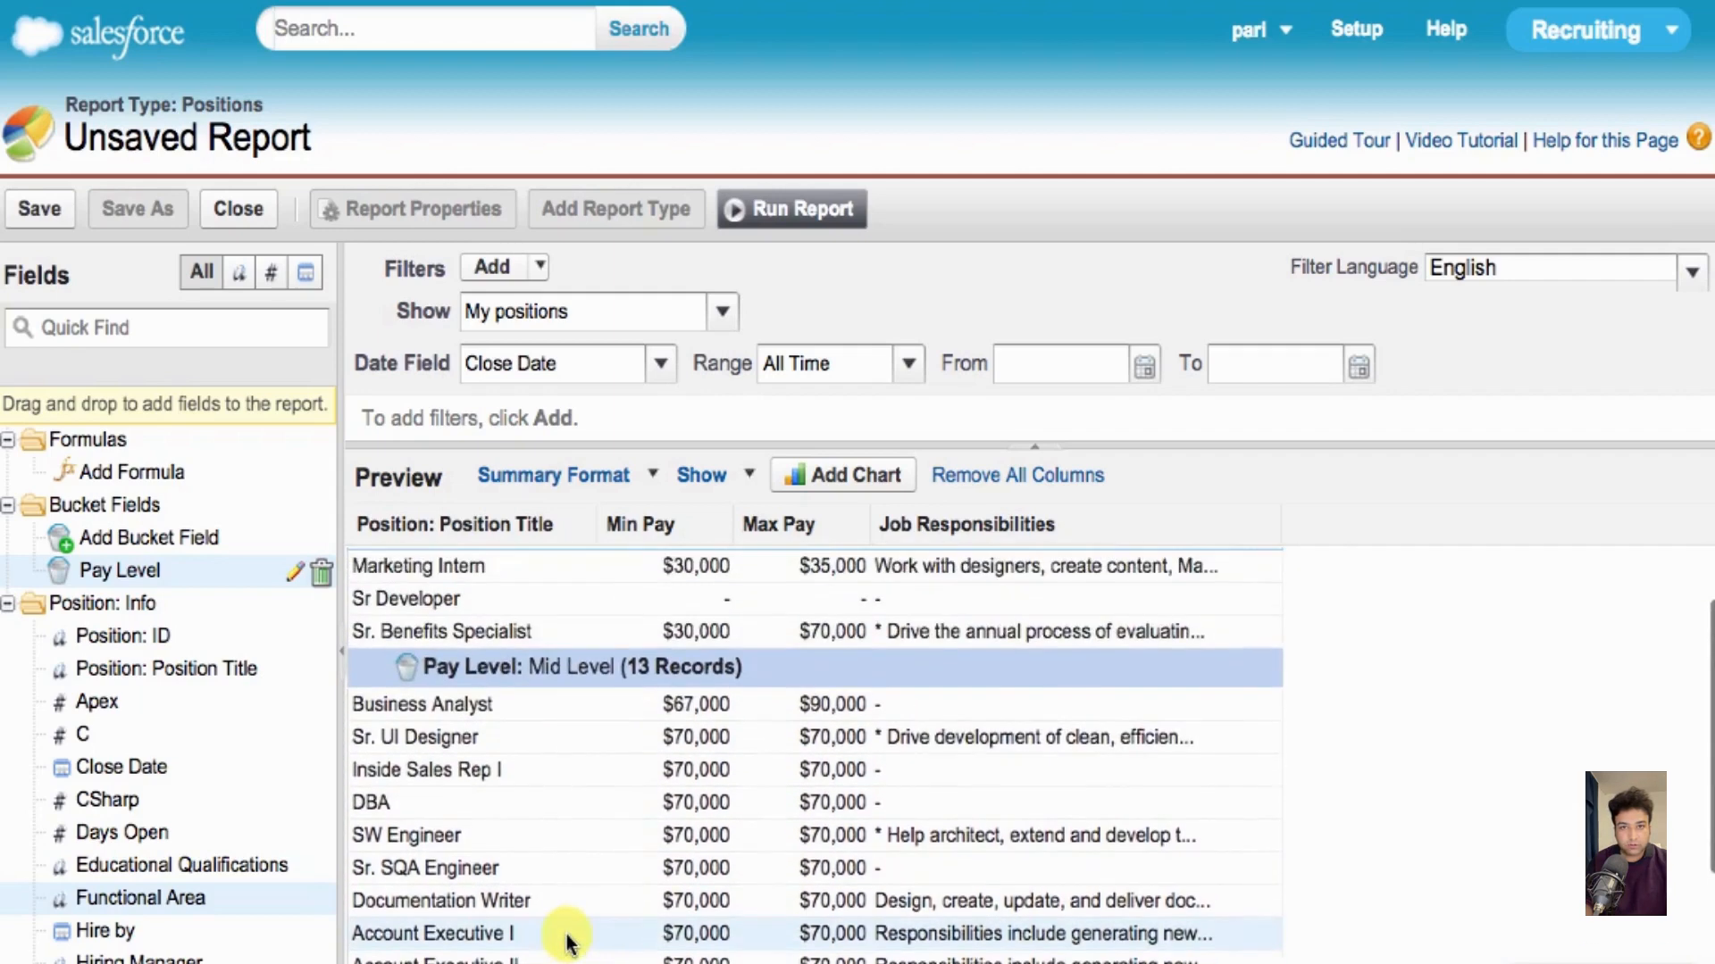
pyautogui.scroll(1, 568, 941)
pyautogui.click(571, 931)
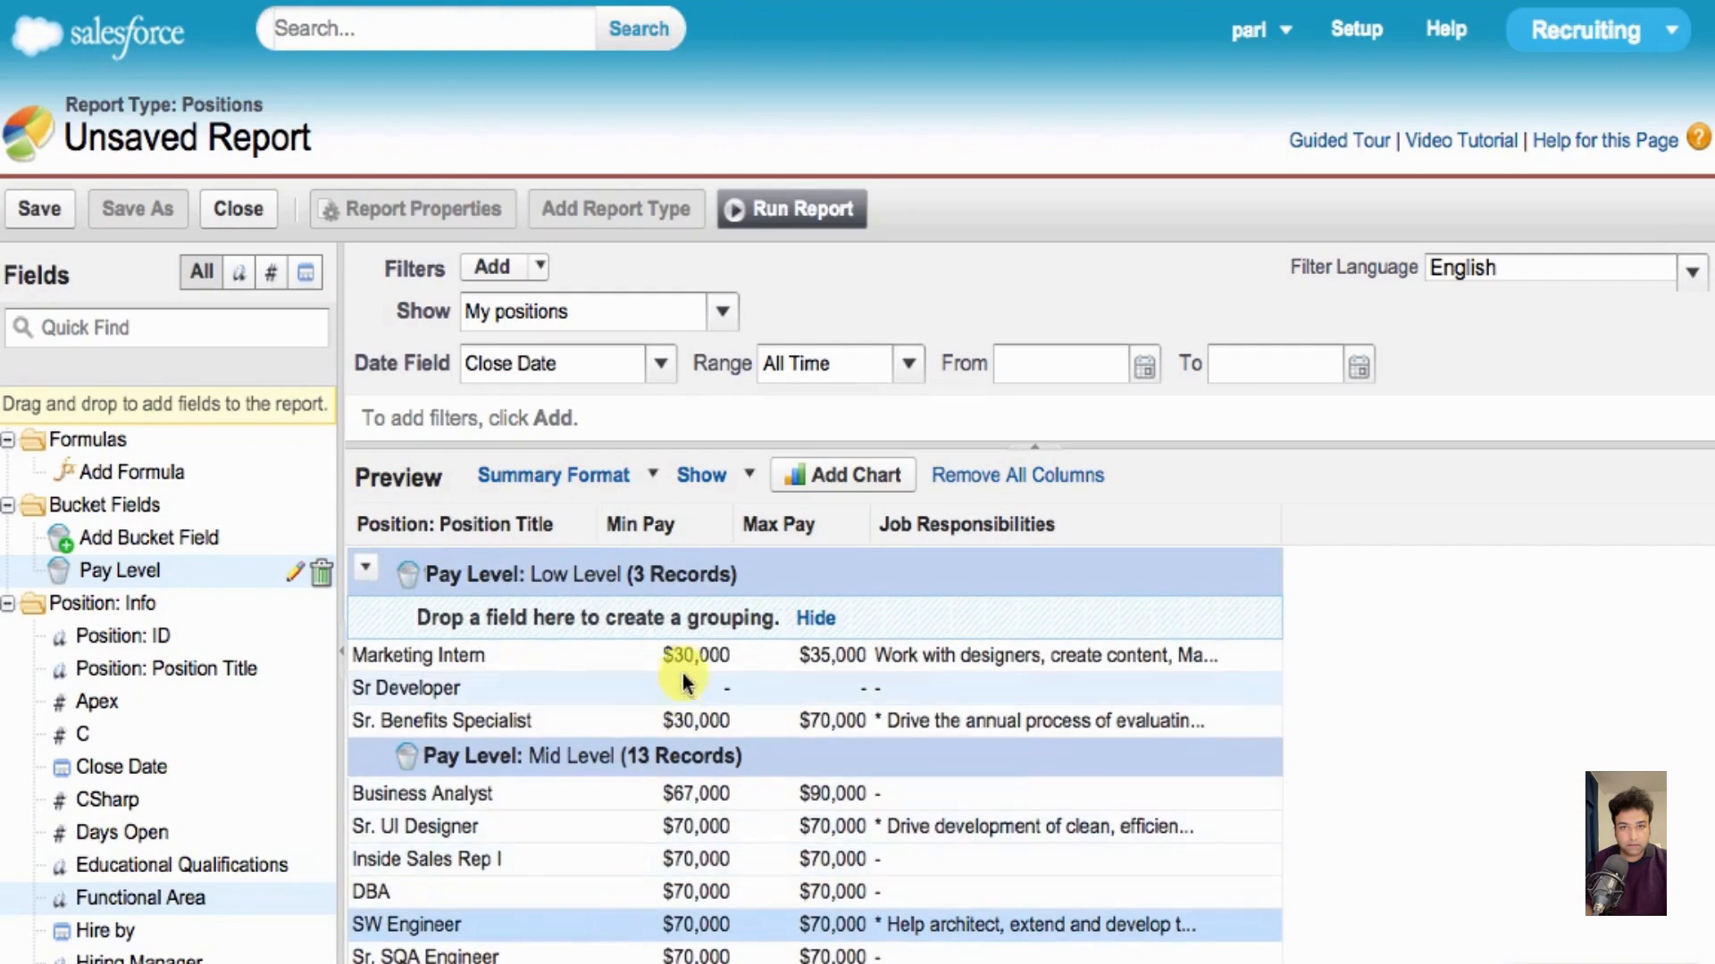
# Step: Summarize Min Pay by Average for each Pay Level group
pyautogui.click(722, 530)
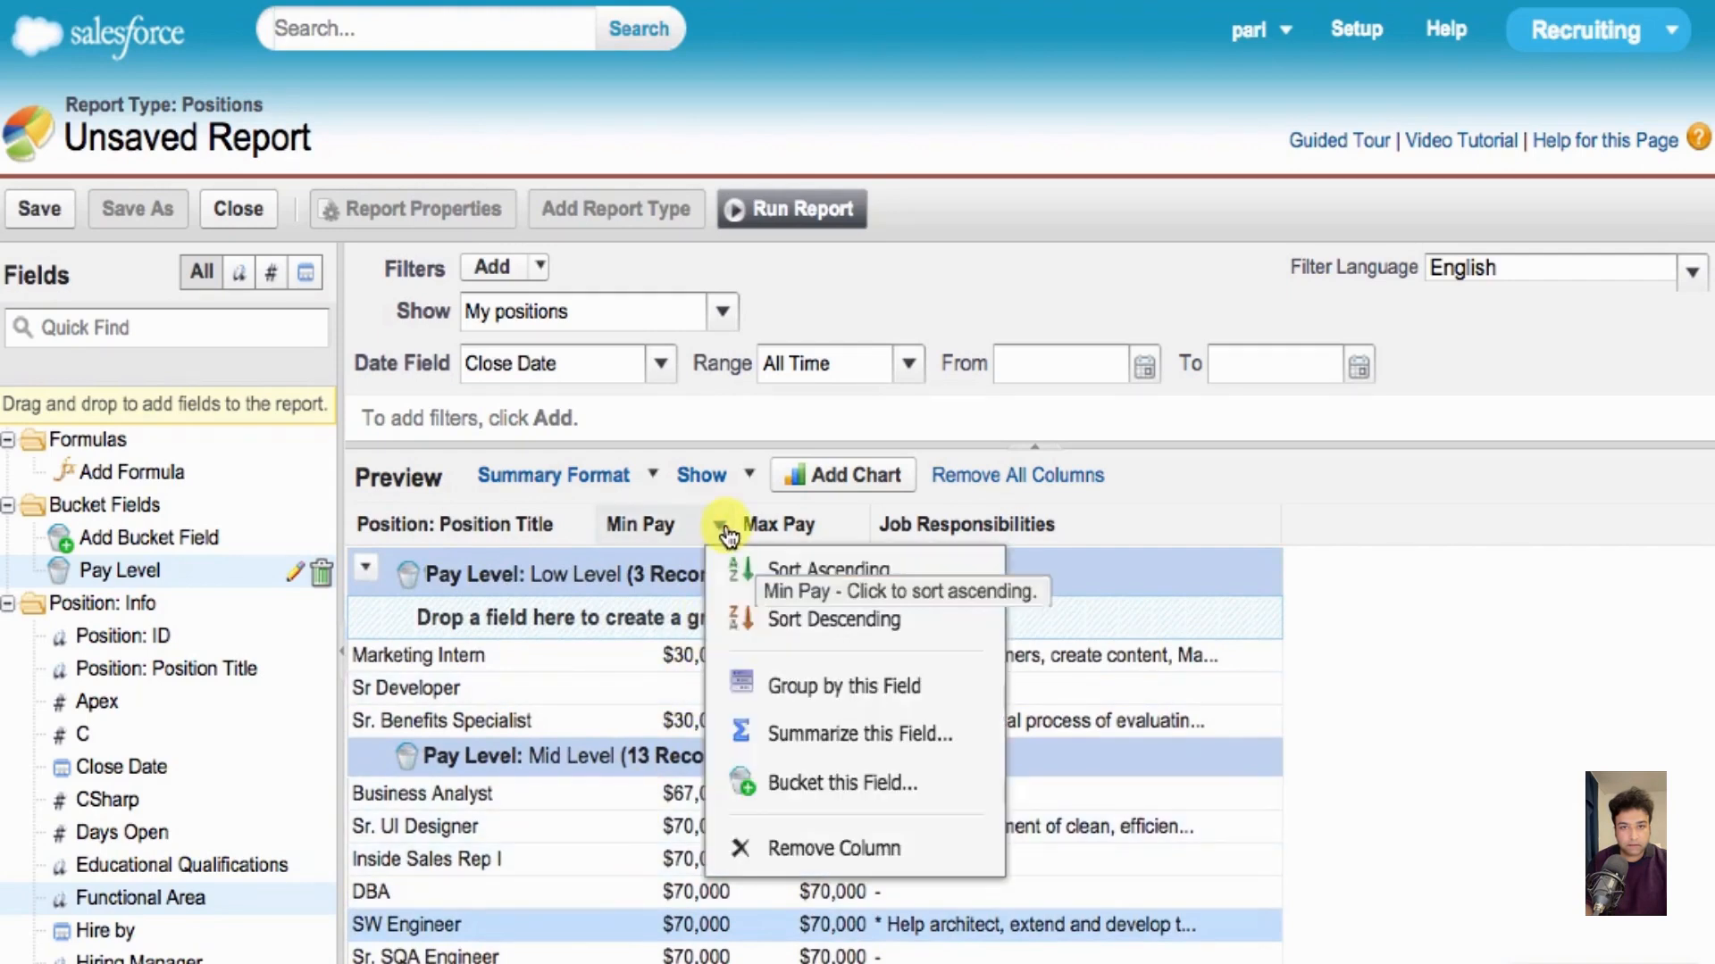
pyautogui.click(759, 733)
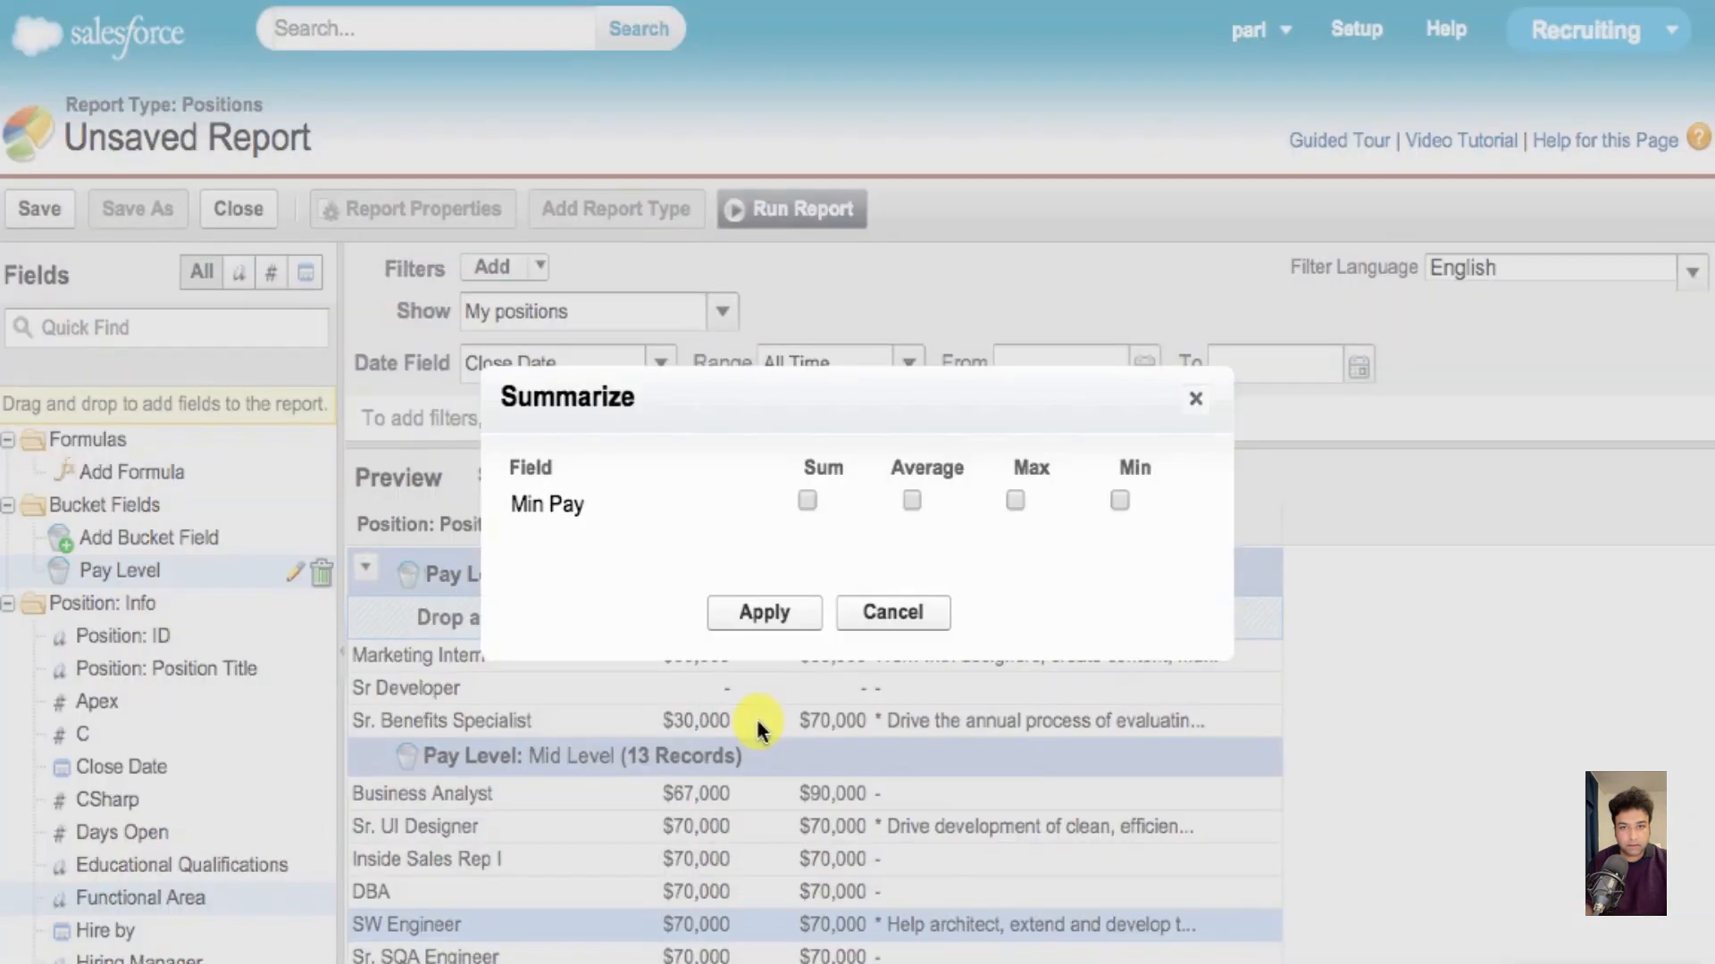
pyautogui.click(912, 501)
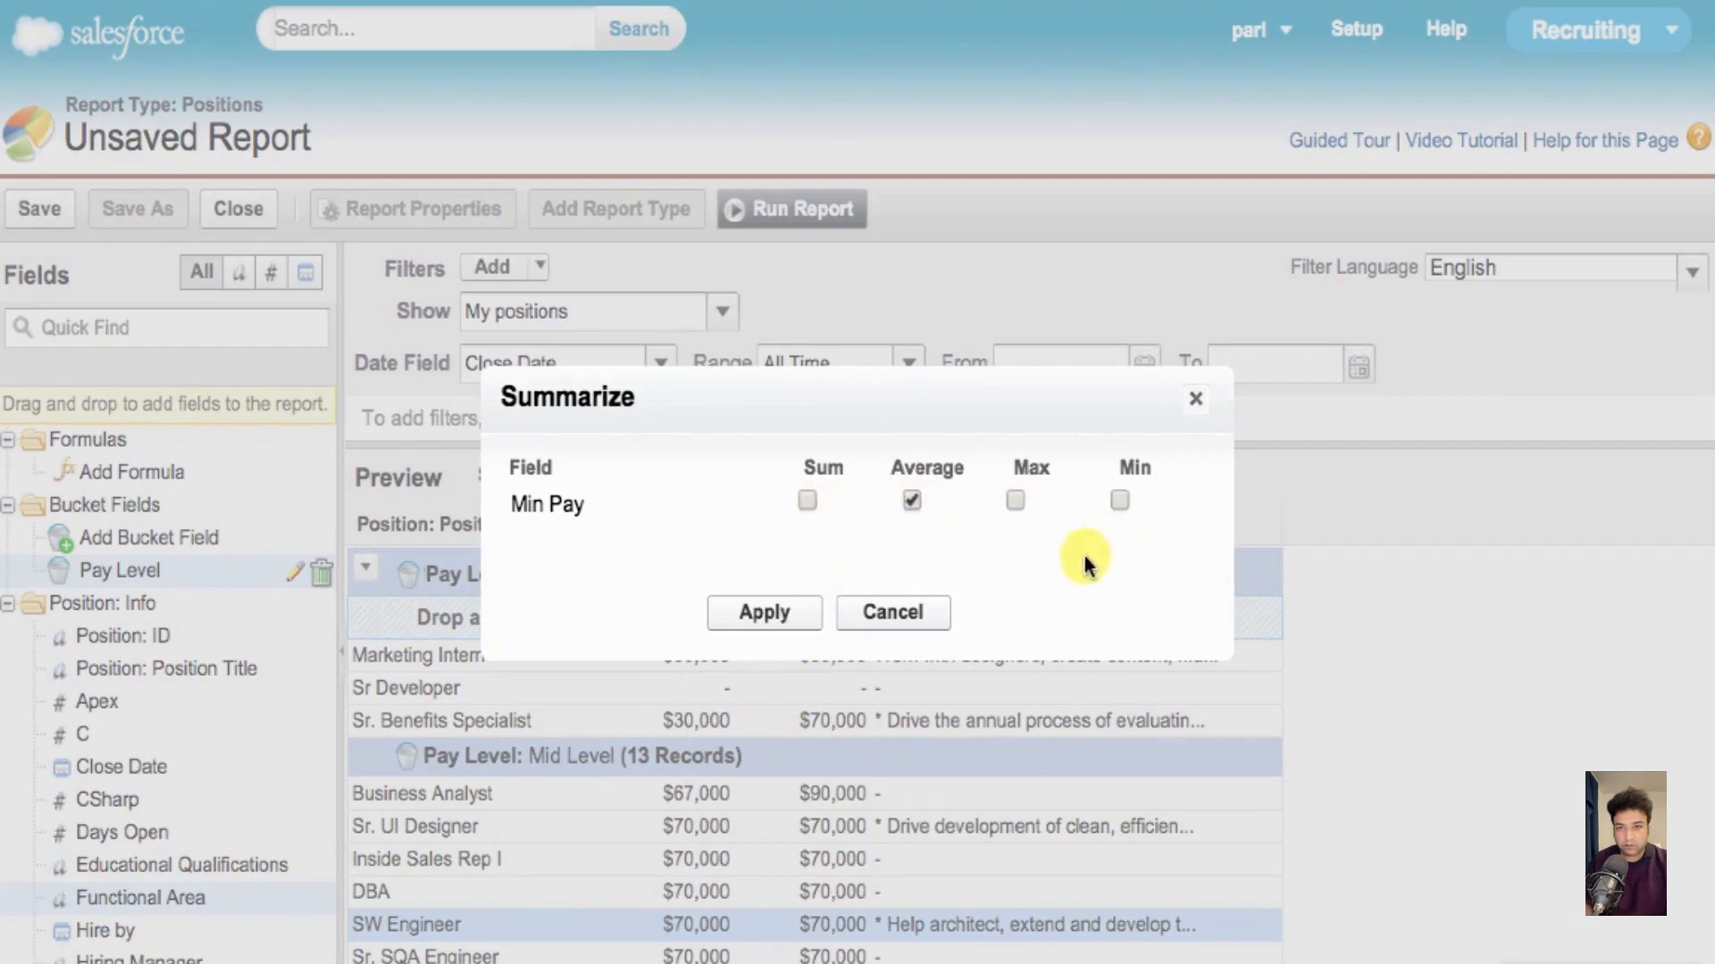
pyautogui.click(744, 616)
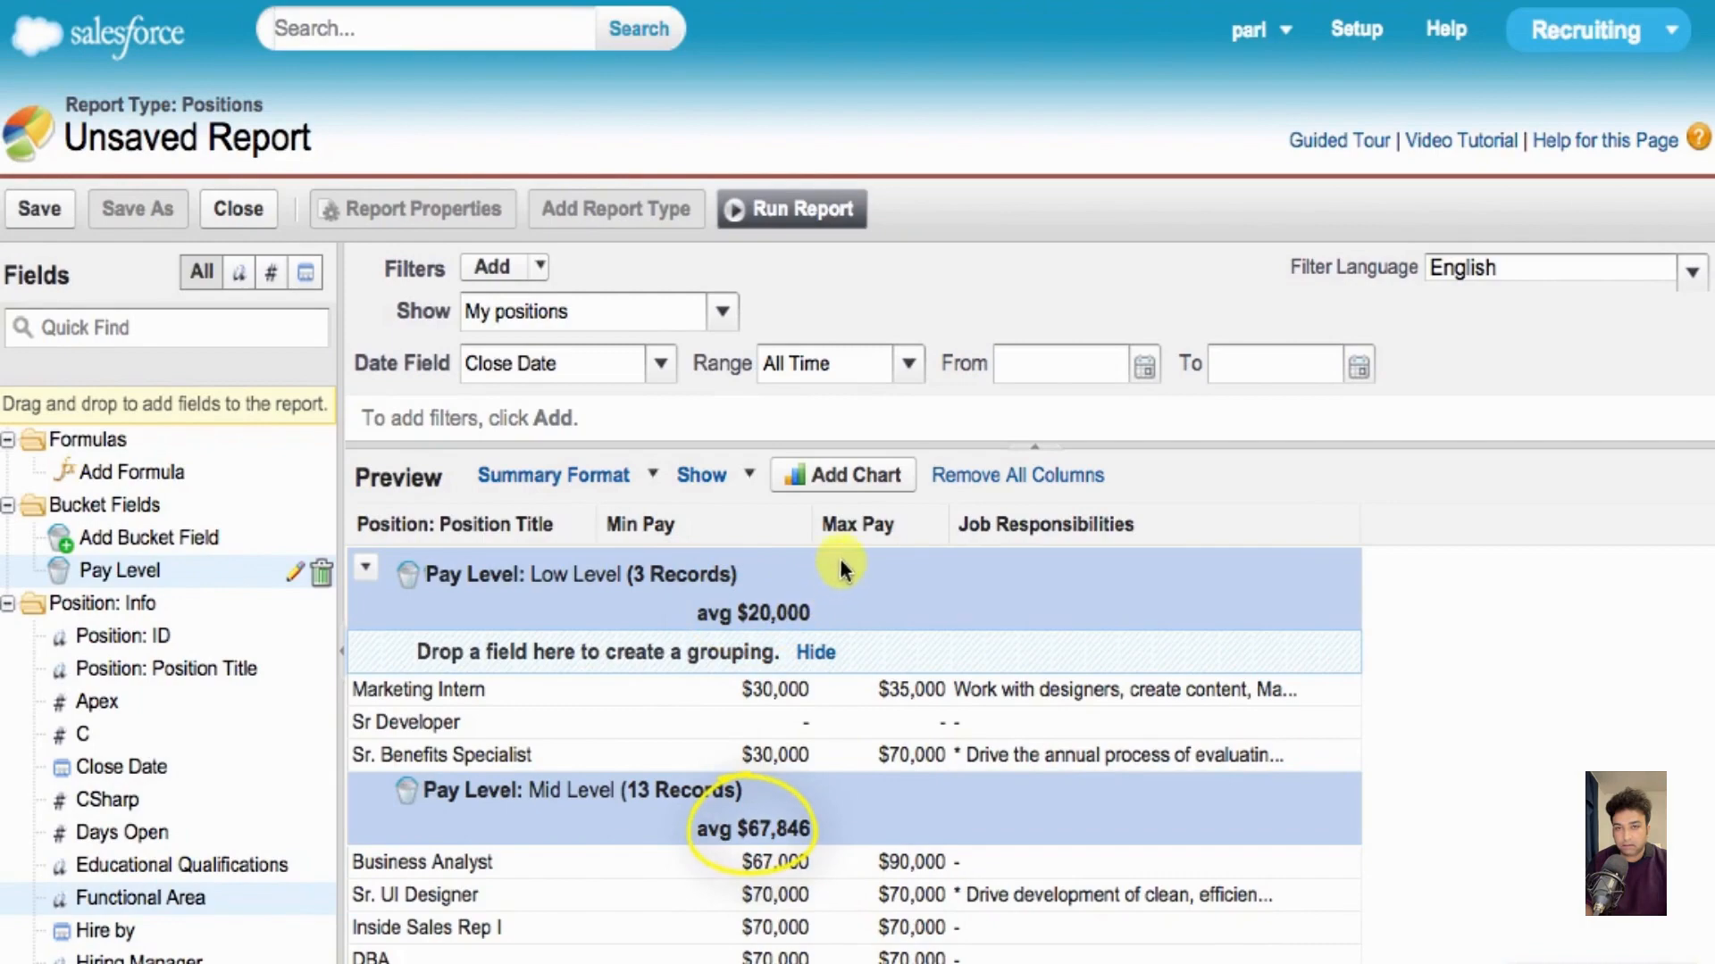
# Step: Add a pie chart of Record Count showing values and wedge percentages, with hover enabled
pyautogui.click(856, 482)
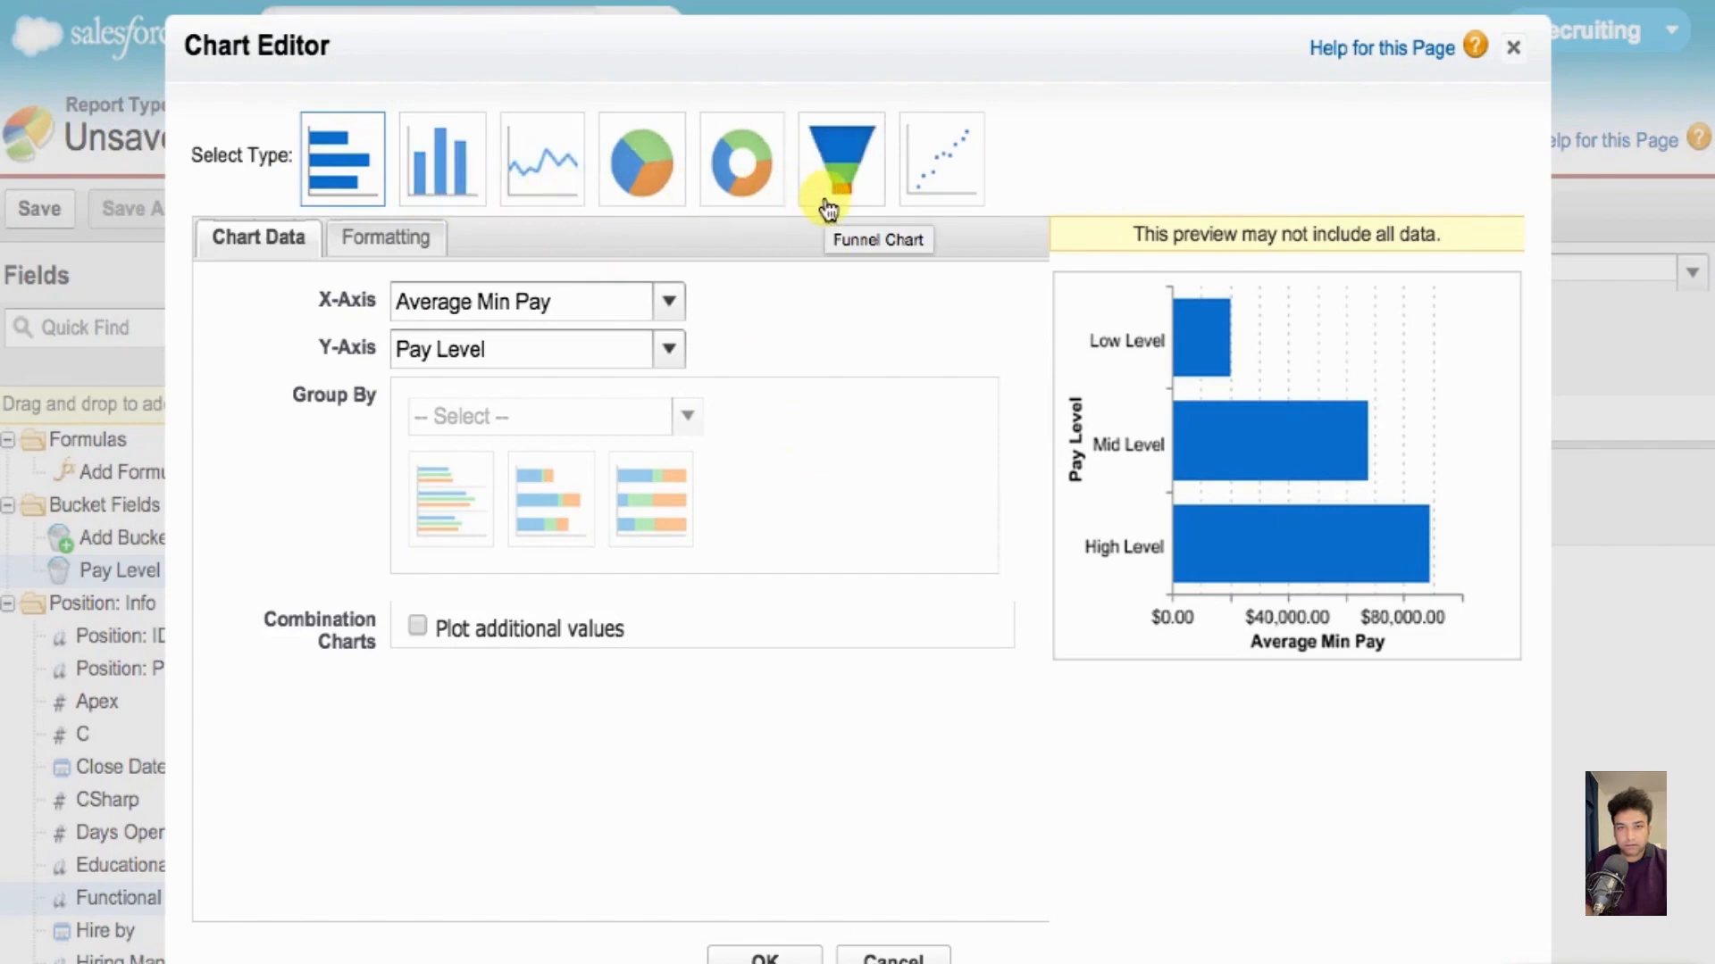
pyautogui.click(641, 194)
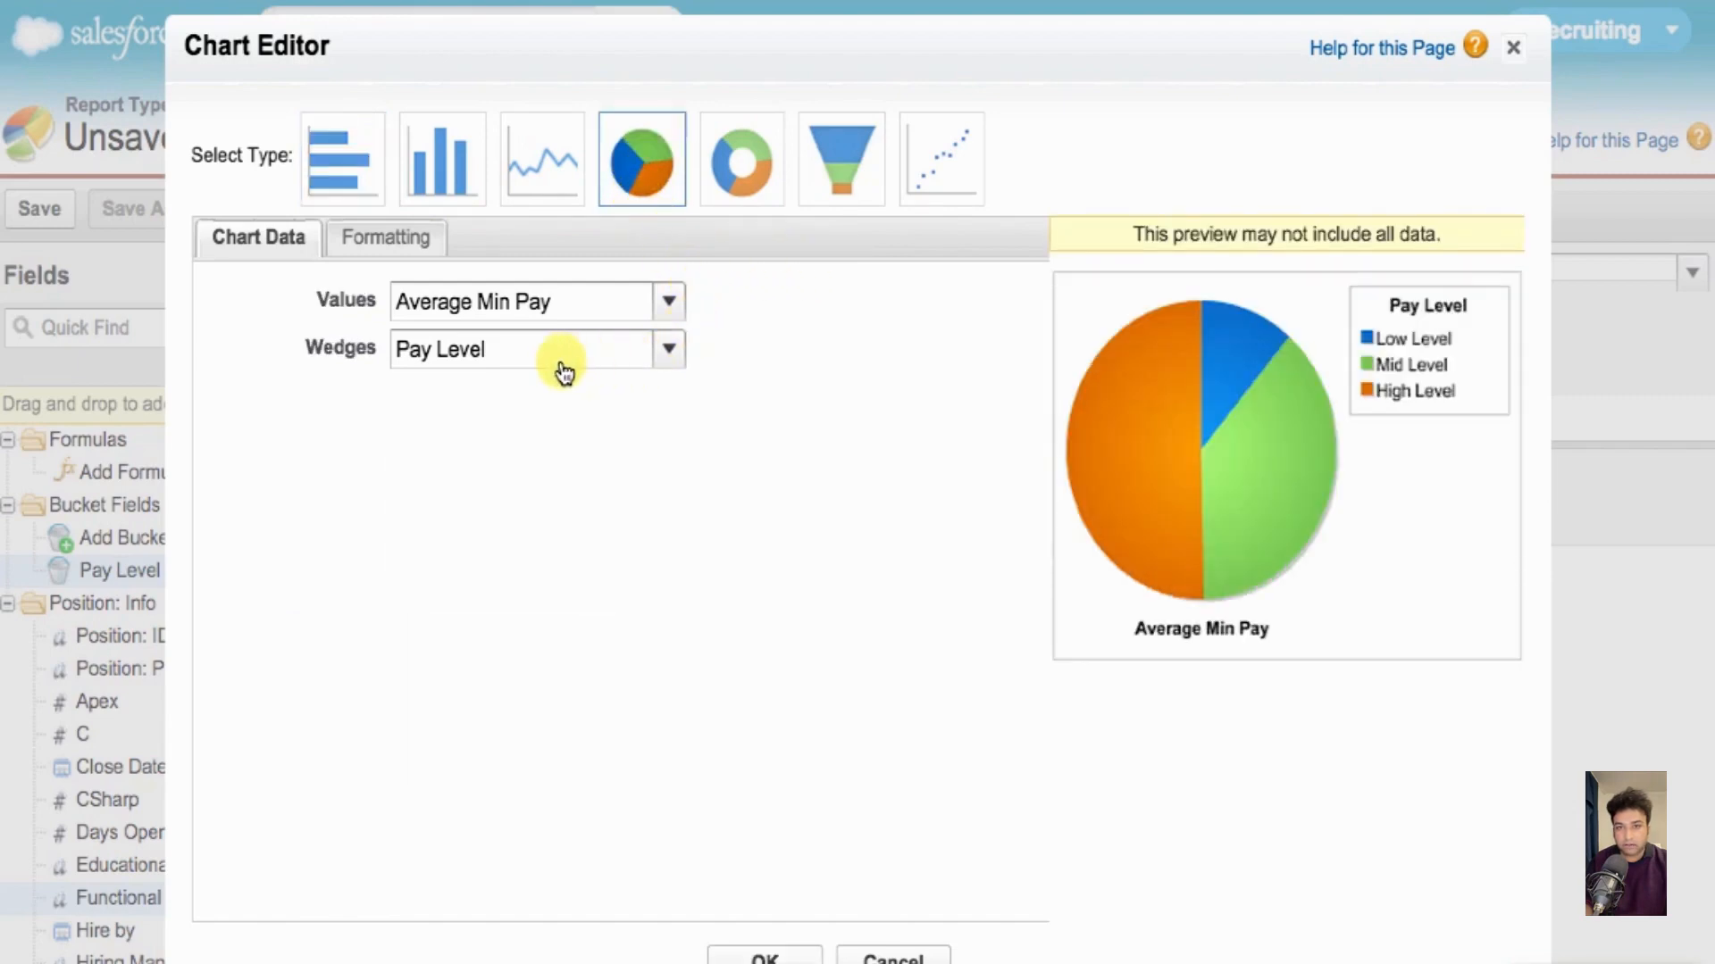
pyautogui.click(587, 314)
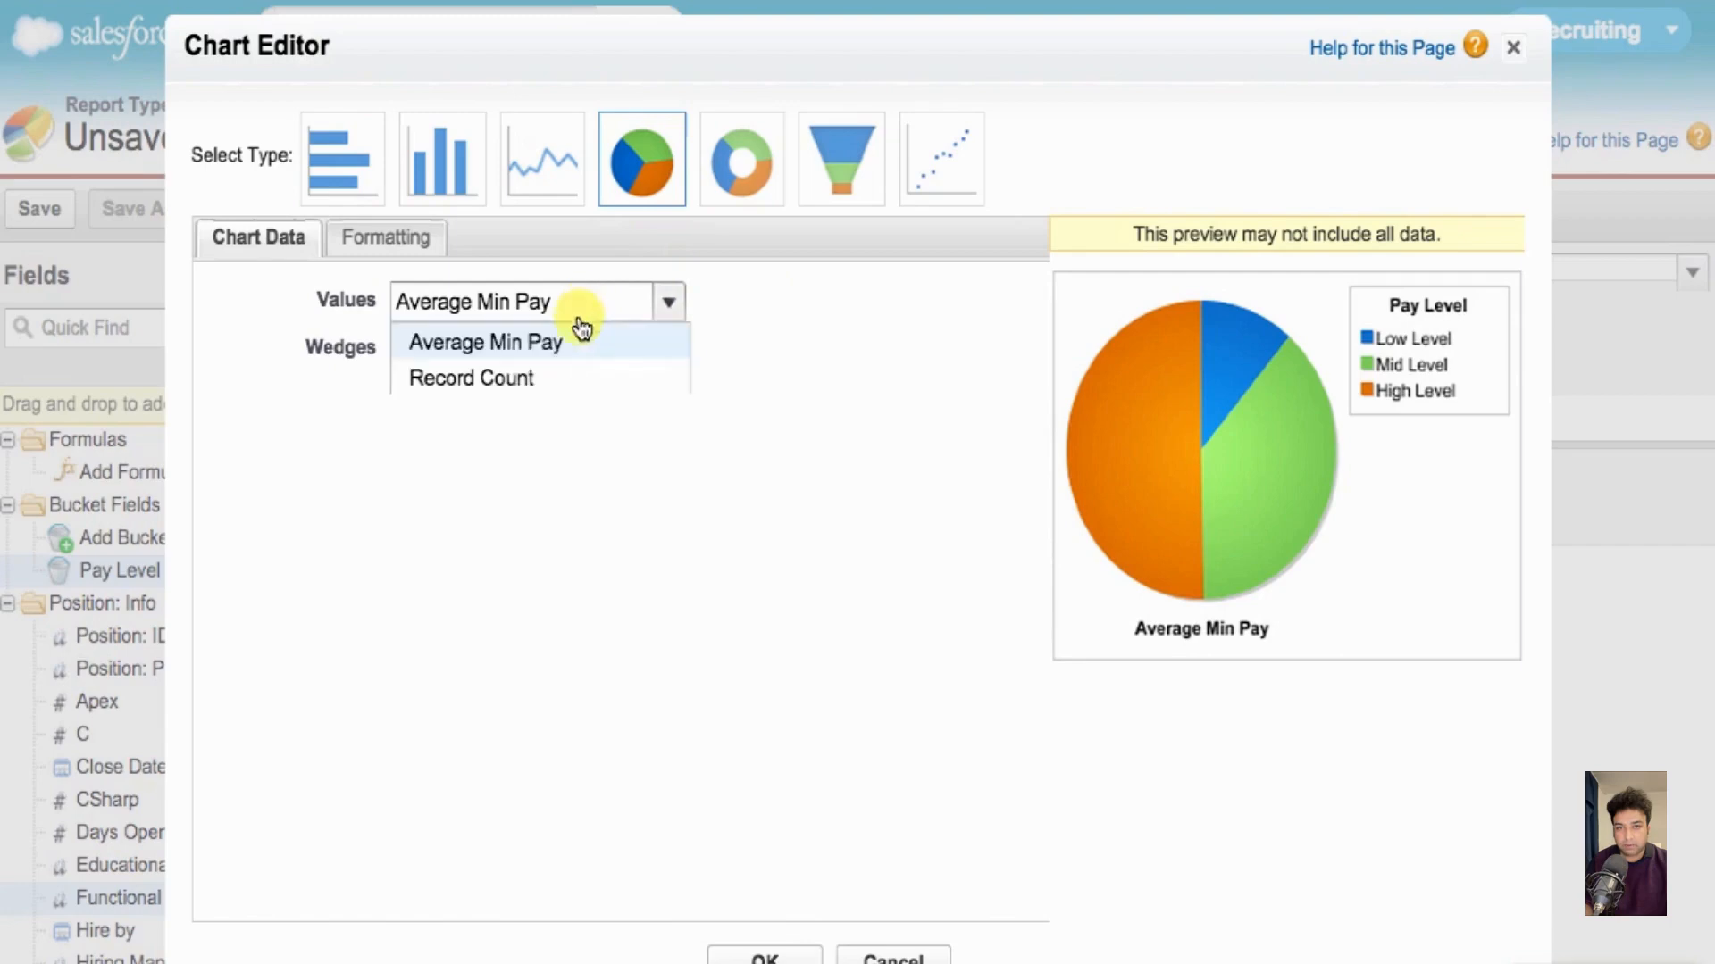
pyautogui.click(562, 377)
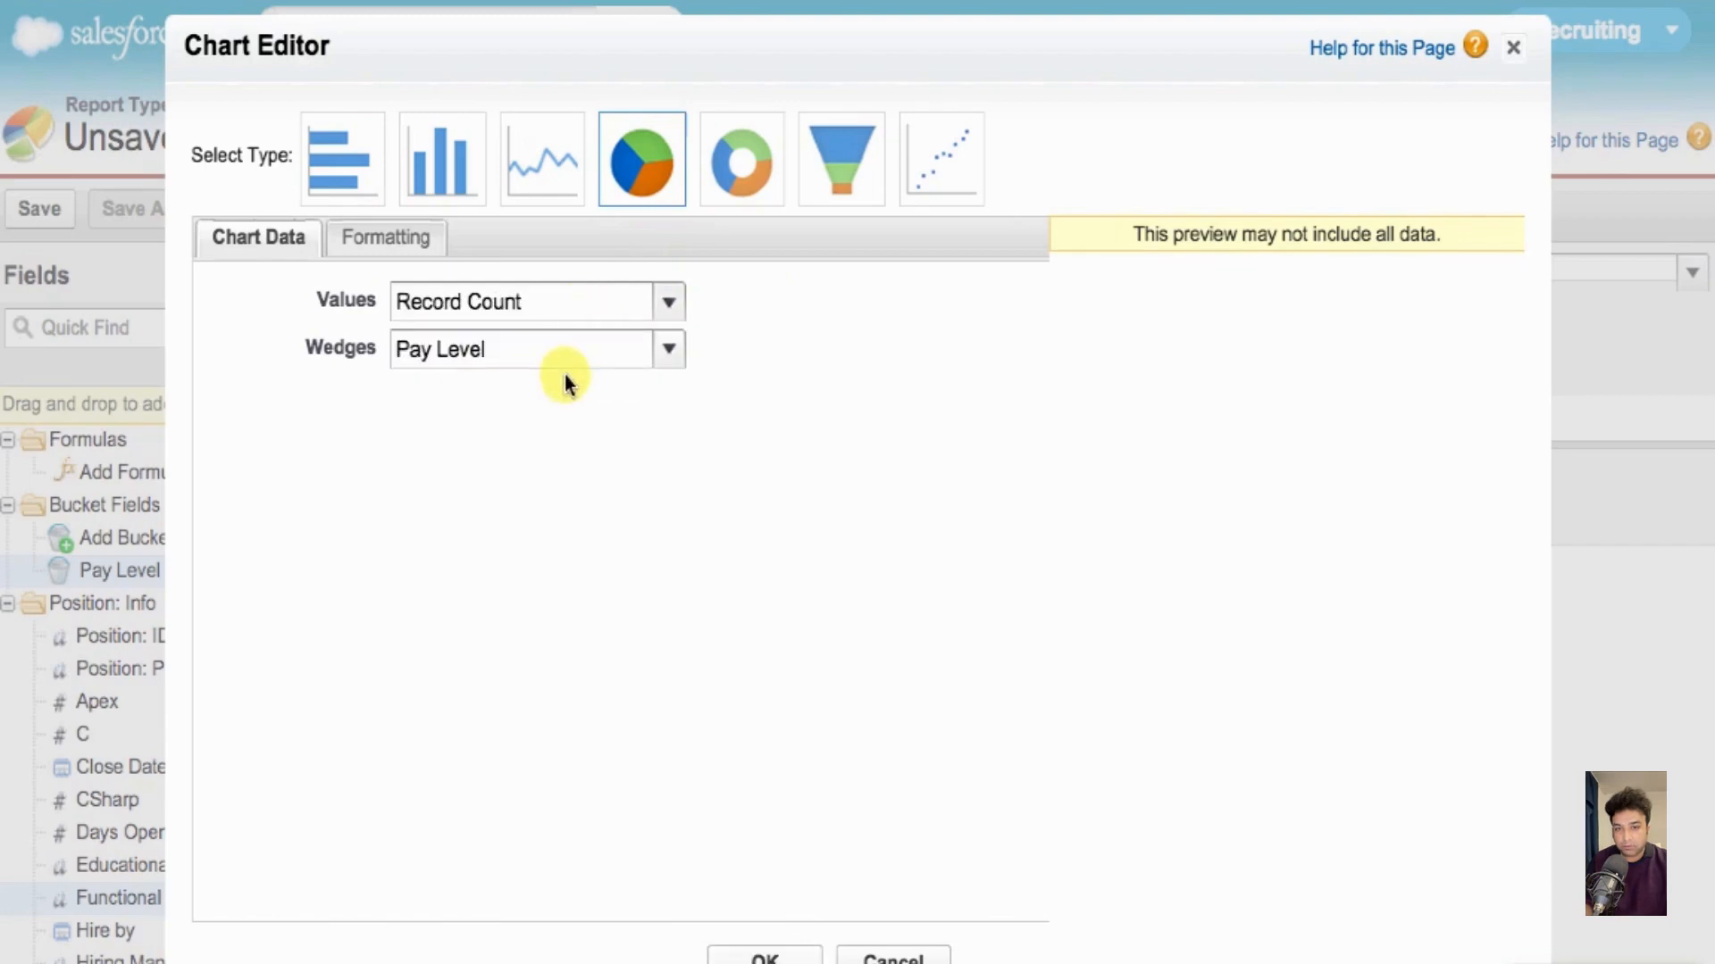
pyautogui.click(408, 236)
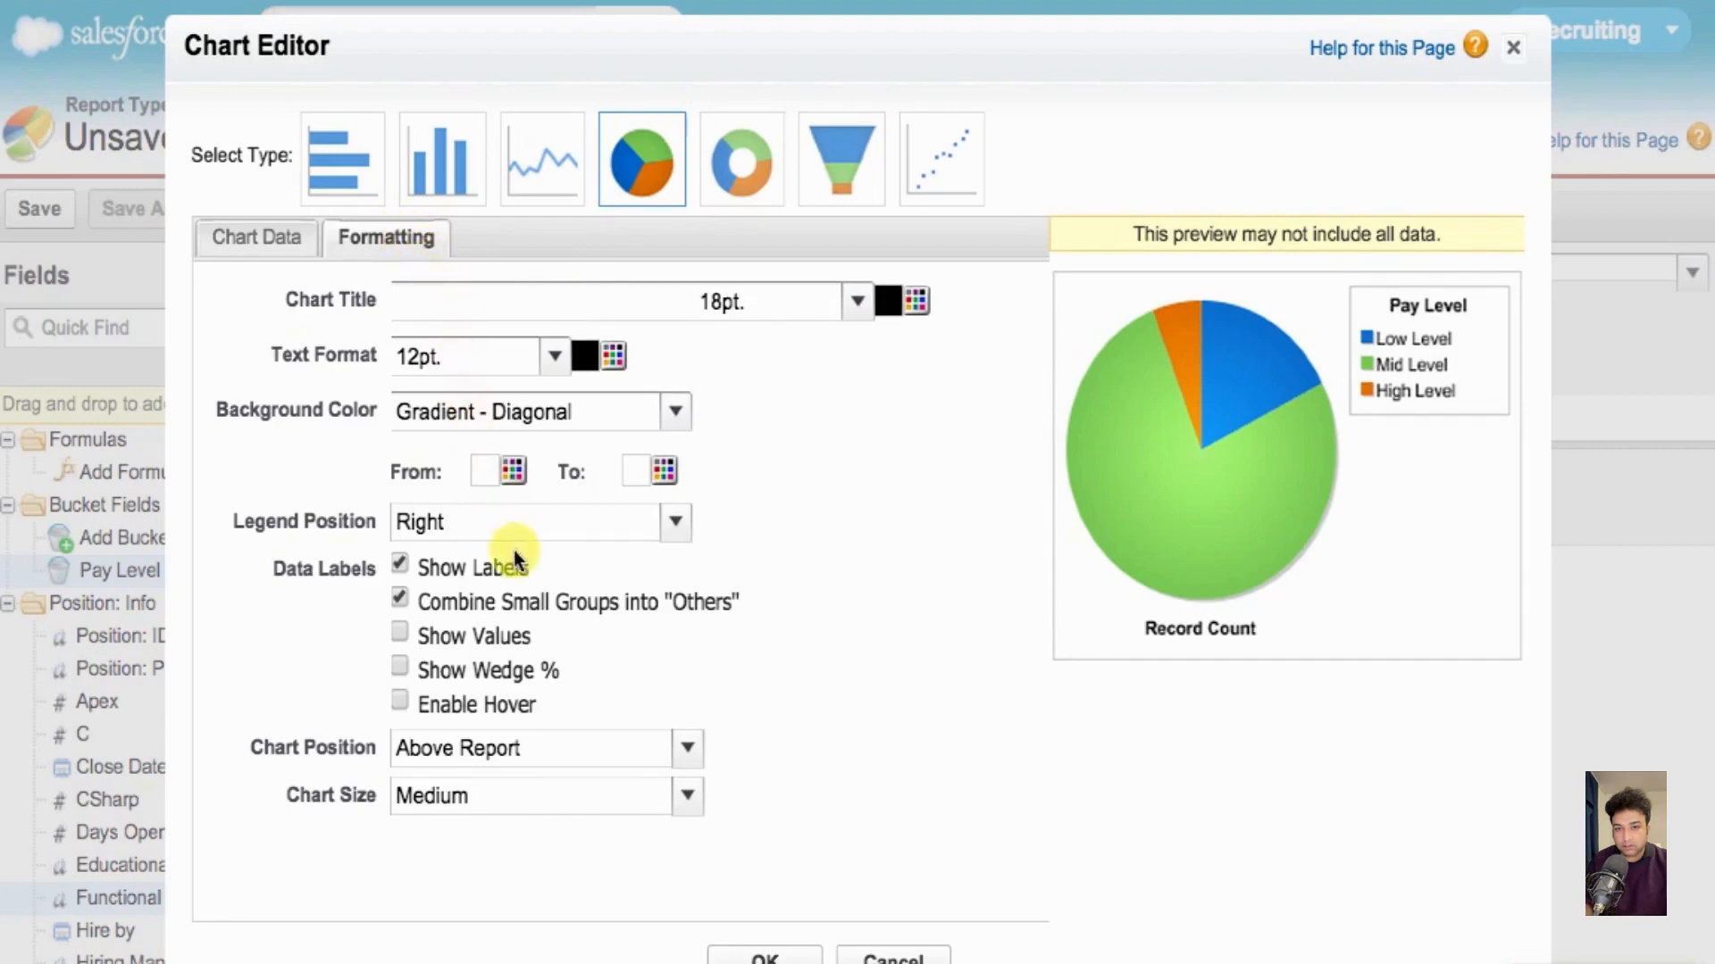
pyautogui.click(398, 636)
pyautogui.click(398, 669)
pyautogui.click(400, 702)
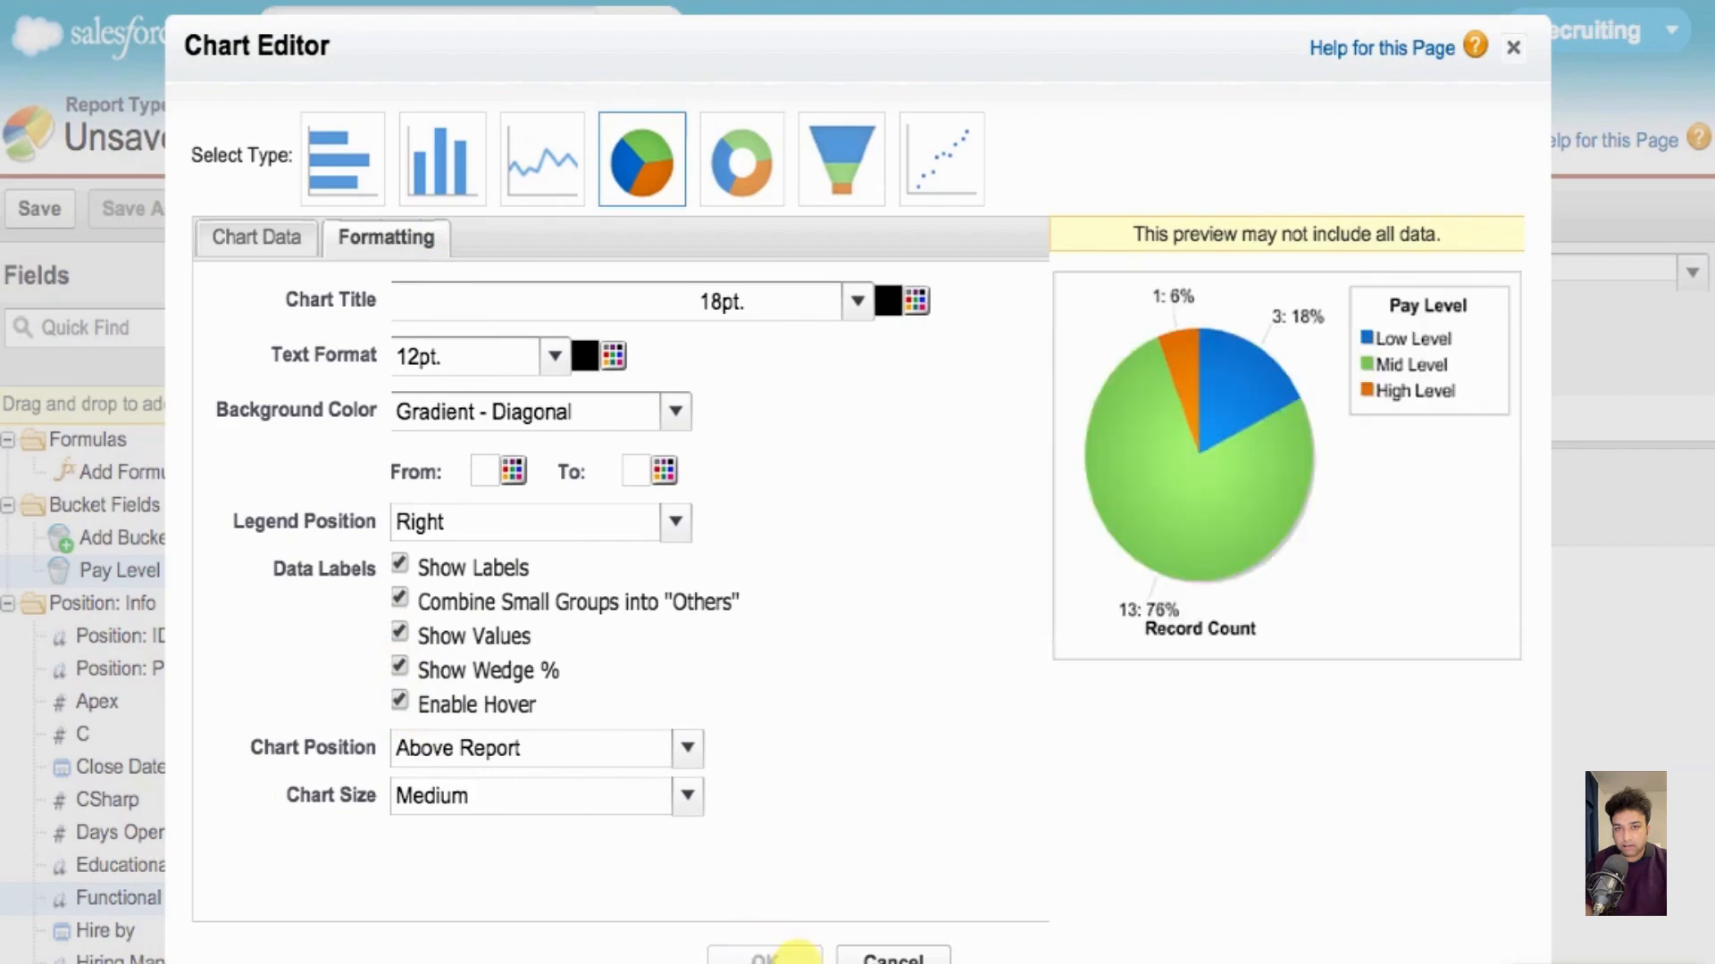
pyautogui.click(786, 957)
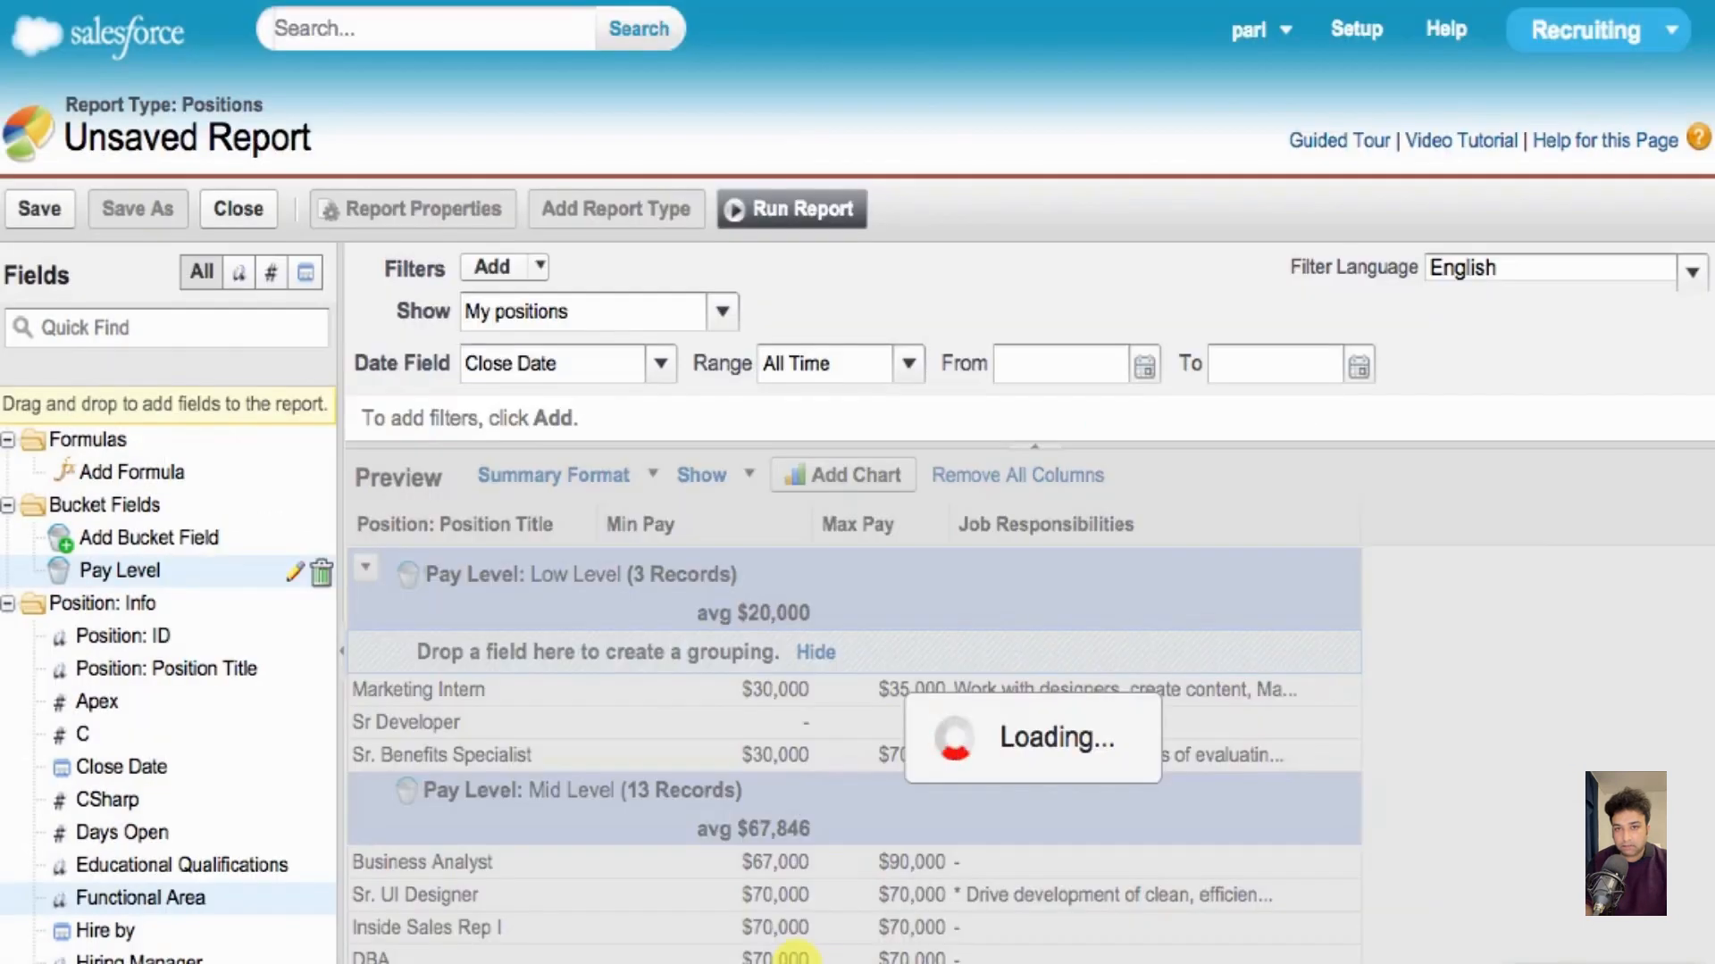
# Step: Create a new report from the Positions report type under Other Reports
pyautogui.scroll(-1, 795, 947)
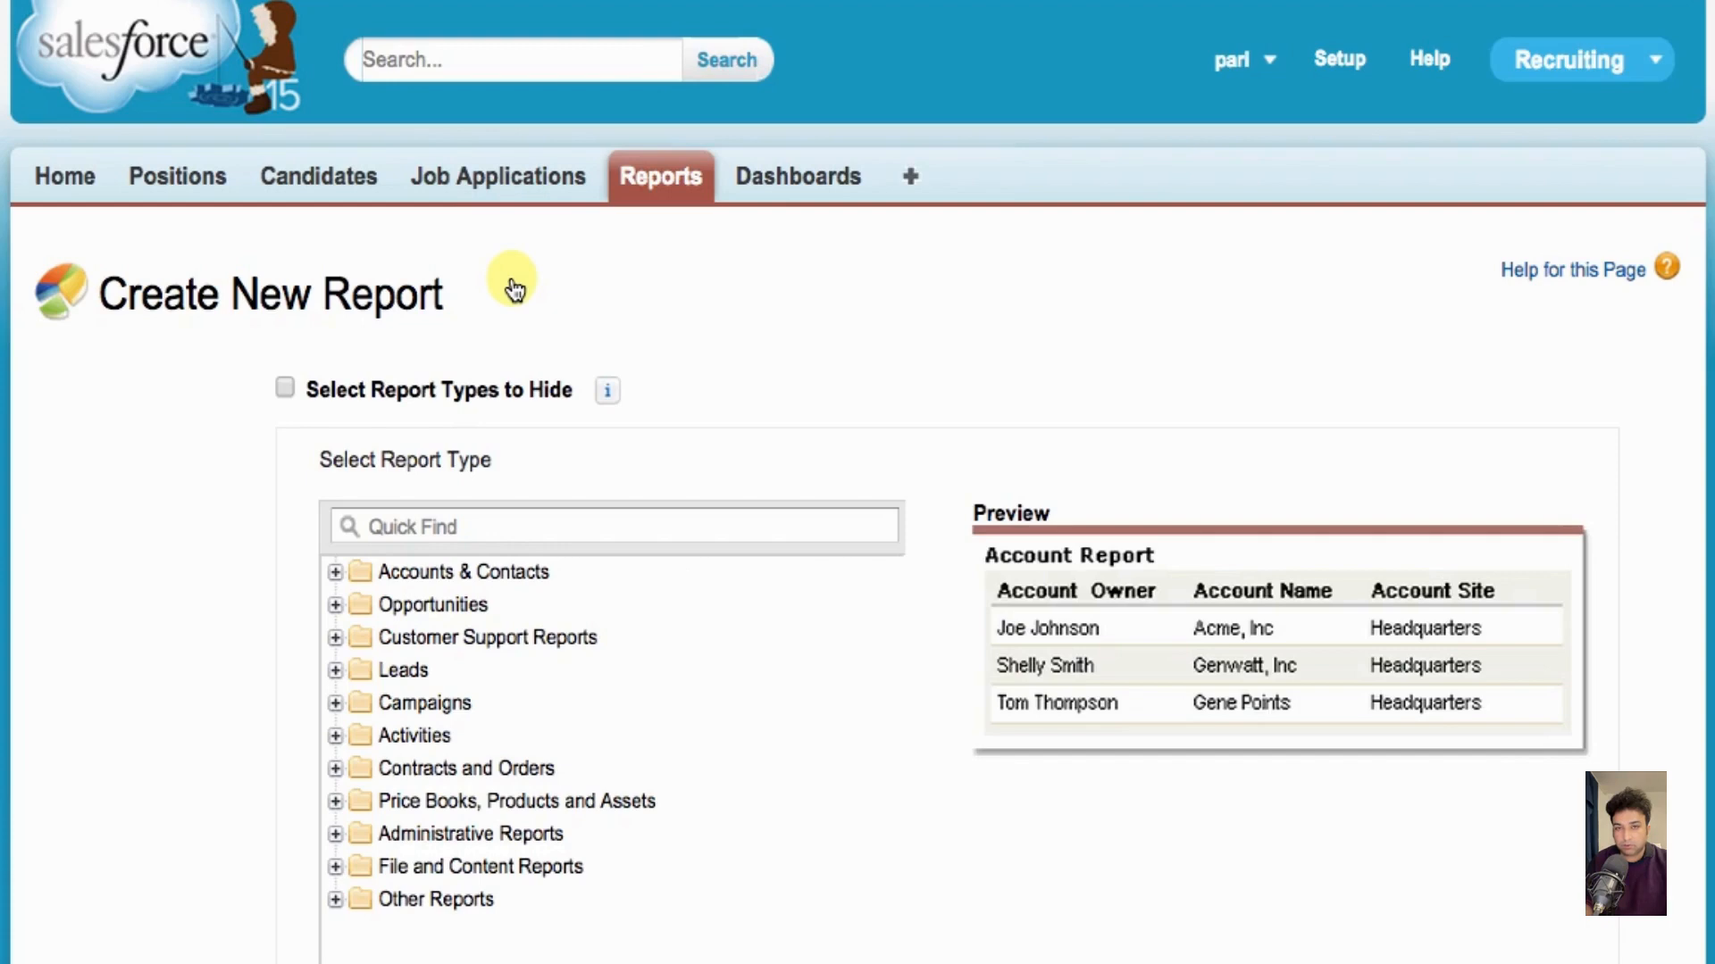
pyautogui.scroll(-3, 513, 282)
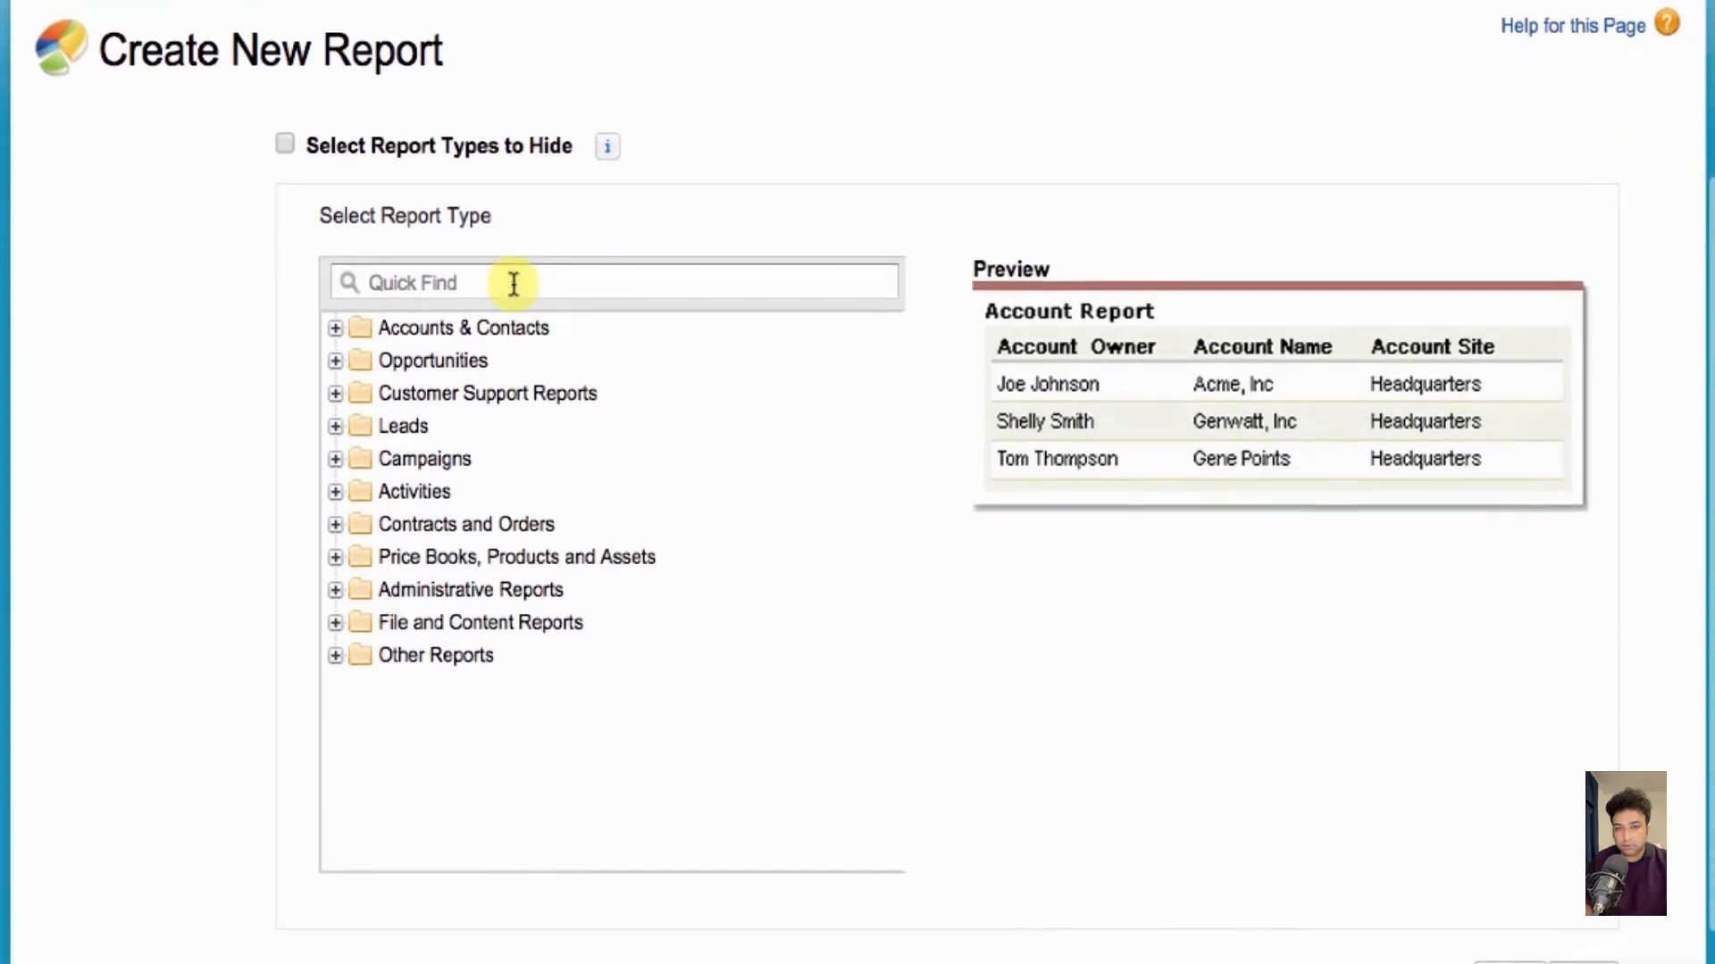
pyautogui.click(336, 647)
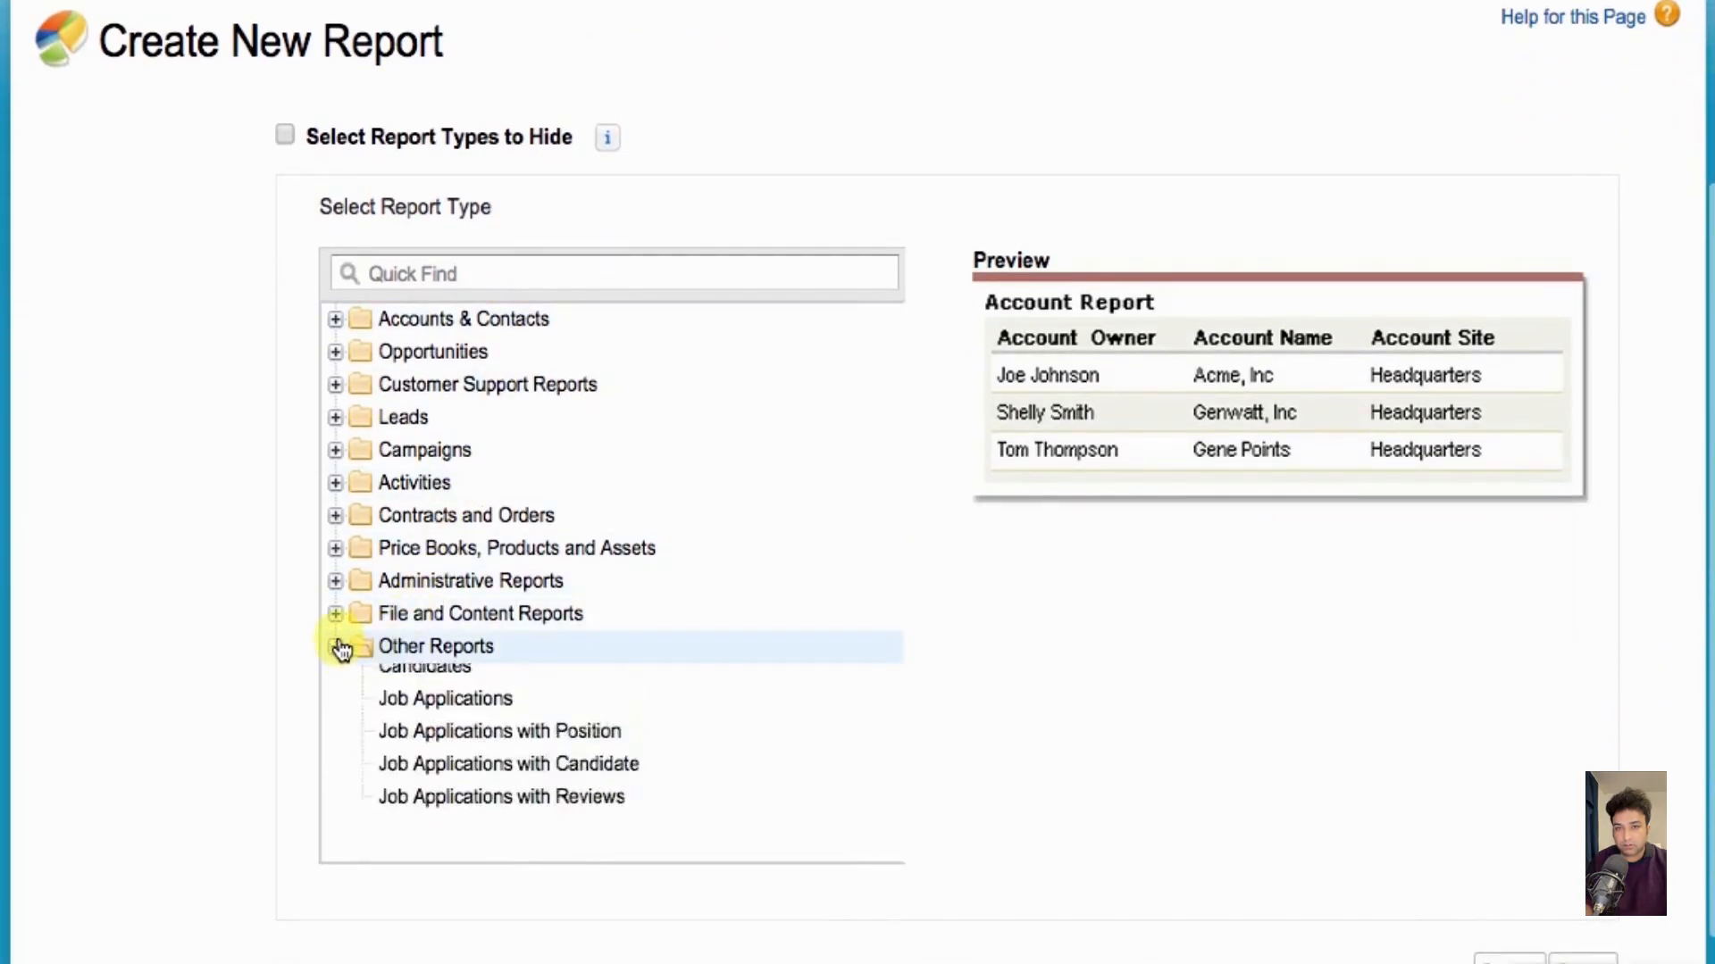
pyautogui.click(418, 680)
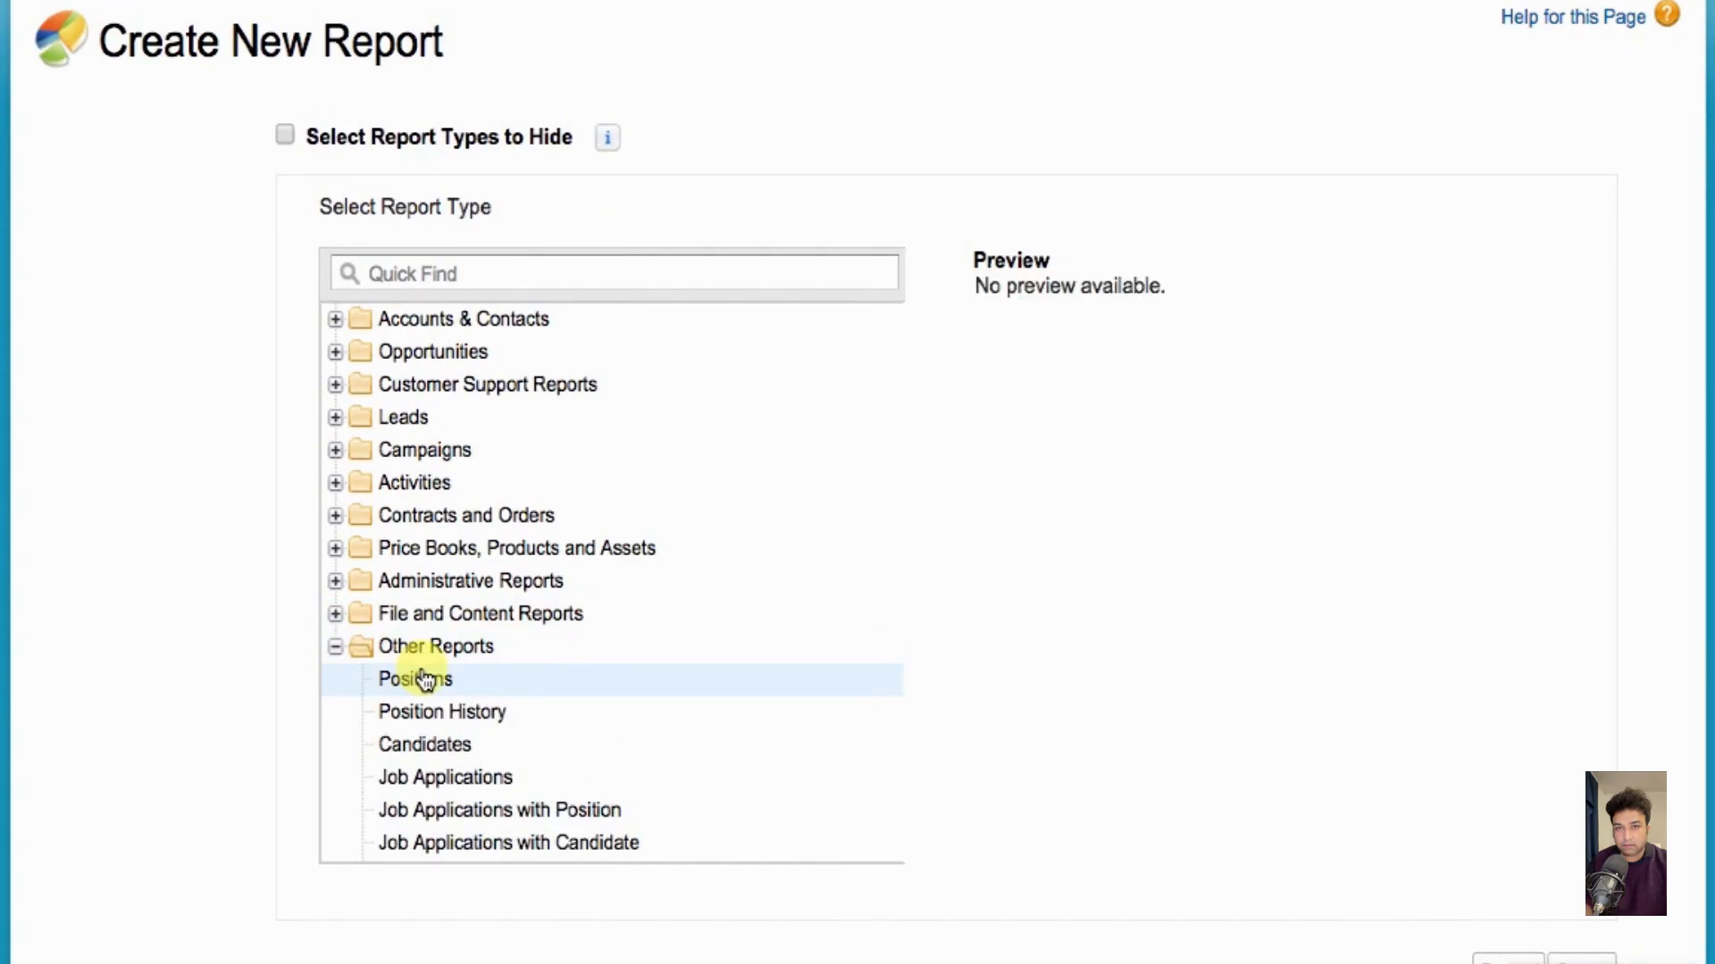
pyautogui.scroll(-1, 1362, 670)
pyautogui.scroll(-1, 1362, 669)
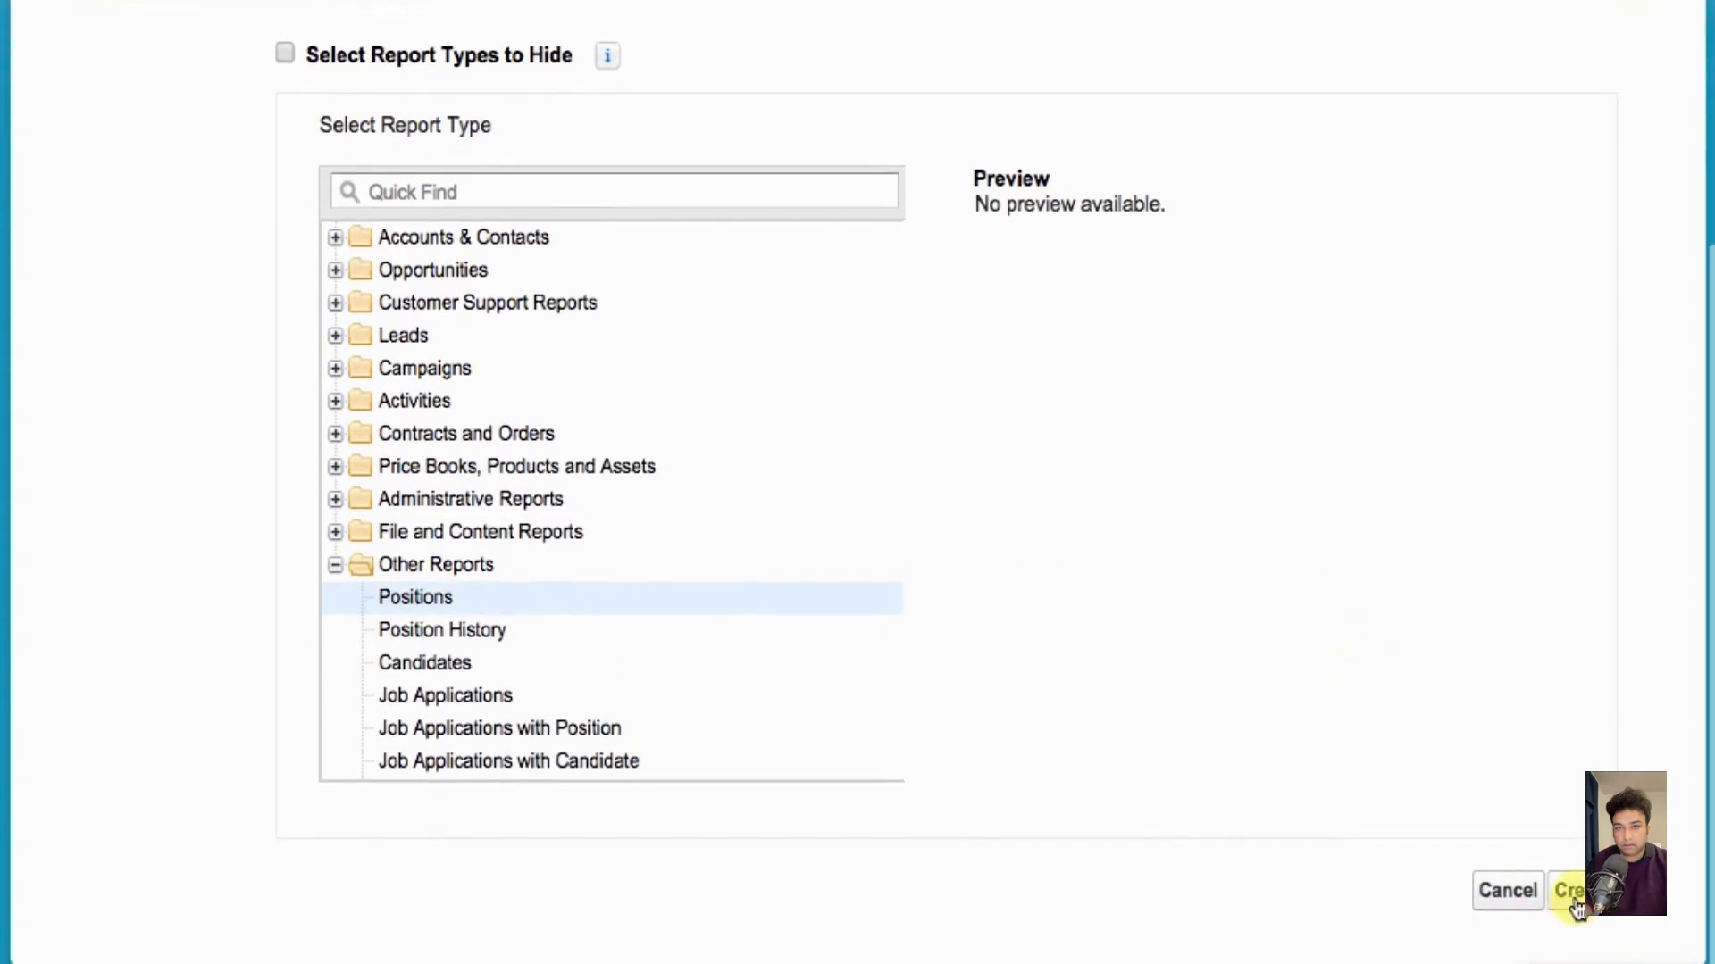
pyautogui.click(1558, 904)
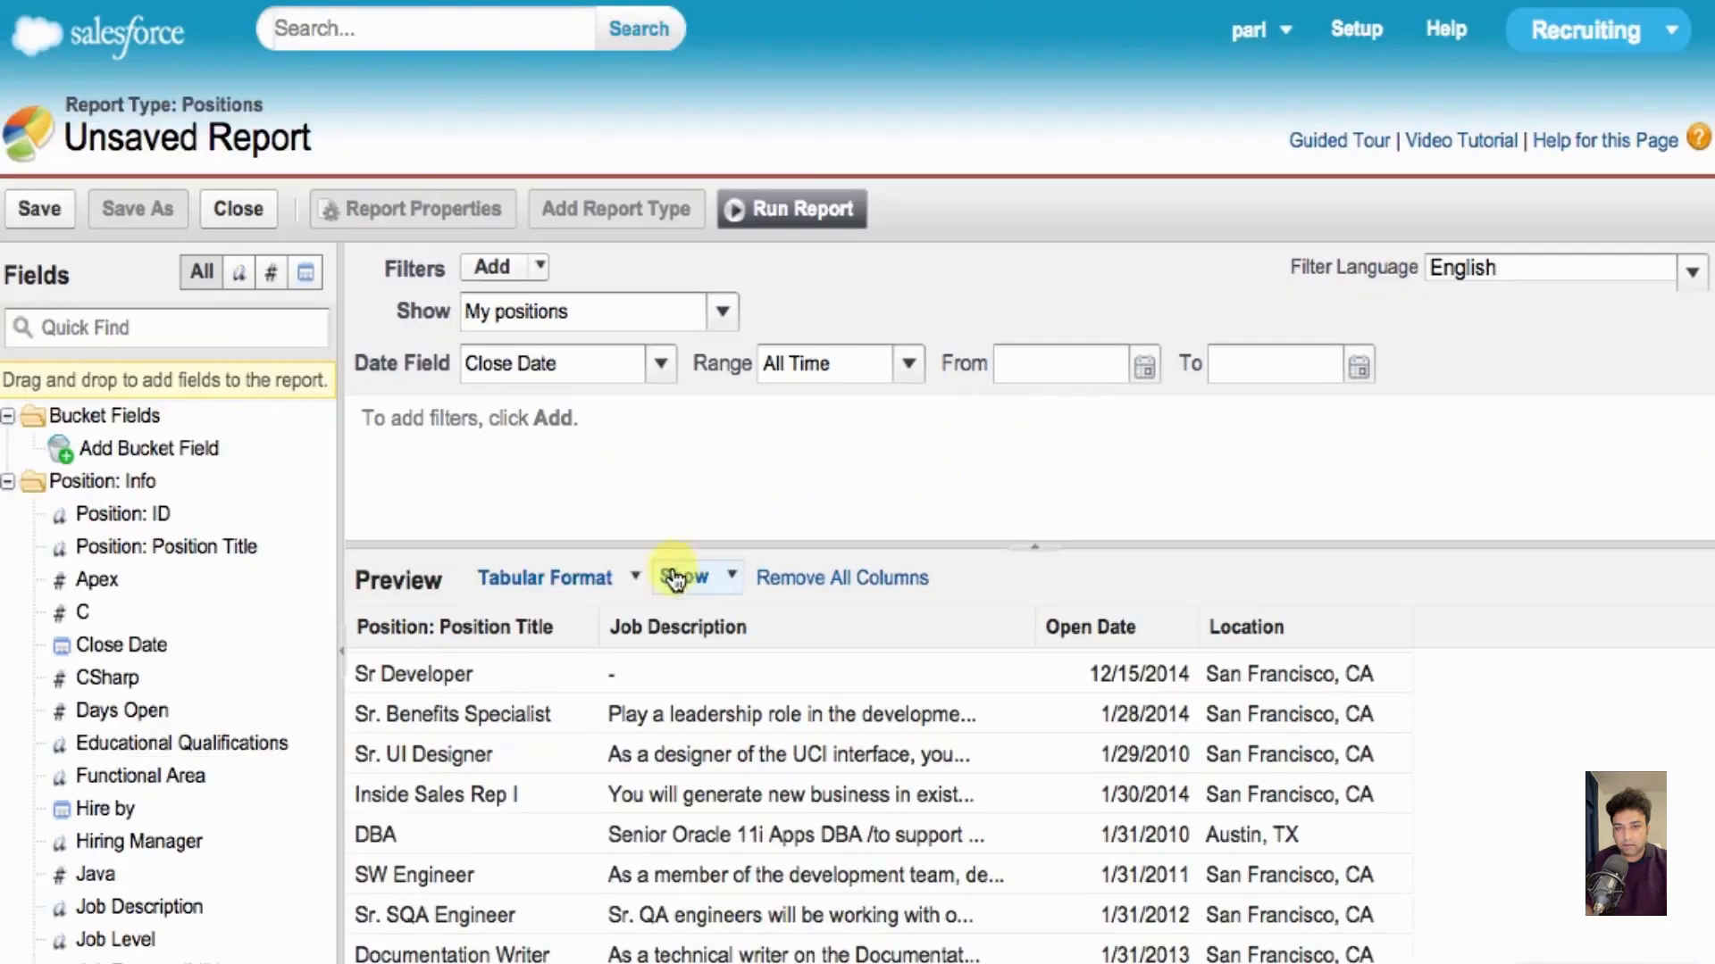
# Step: Switch to Matrix format and group columns by Functional Area, then Job Level
pyautogui.click(633, 579)
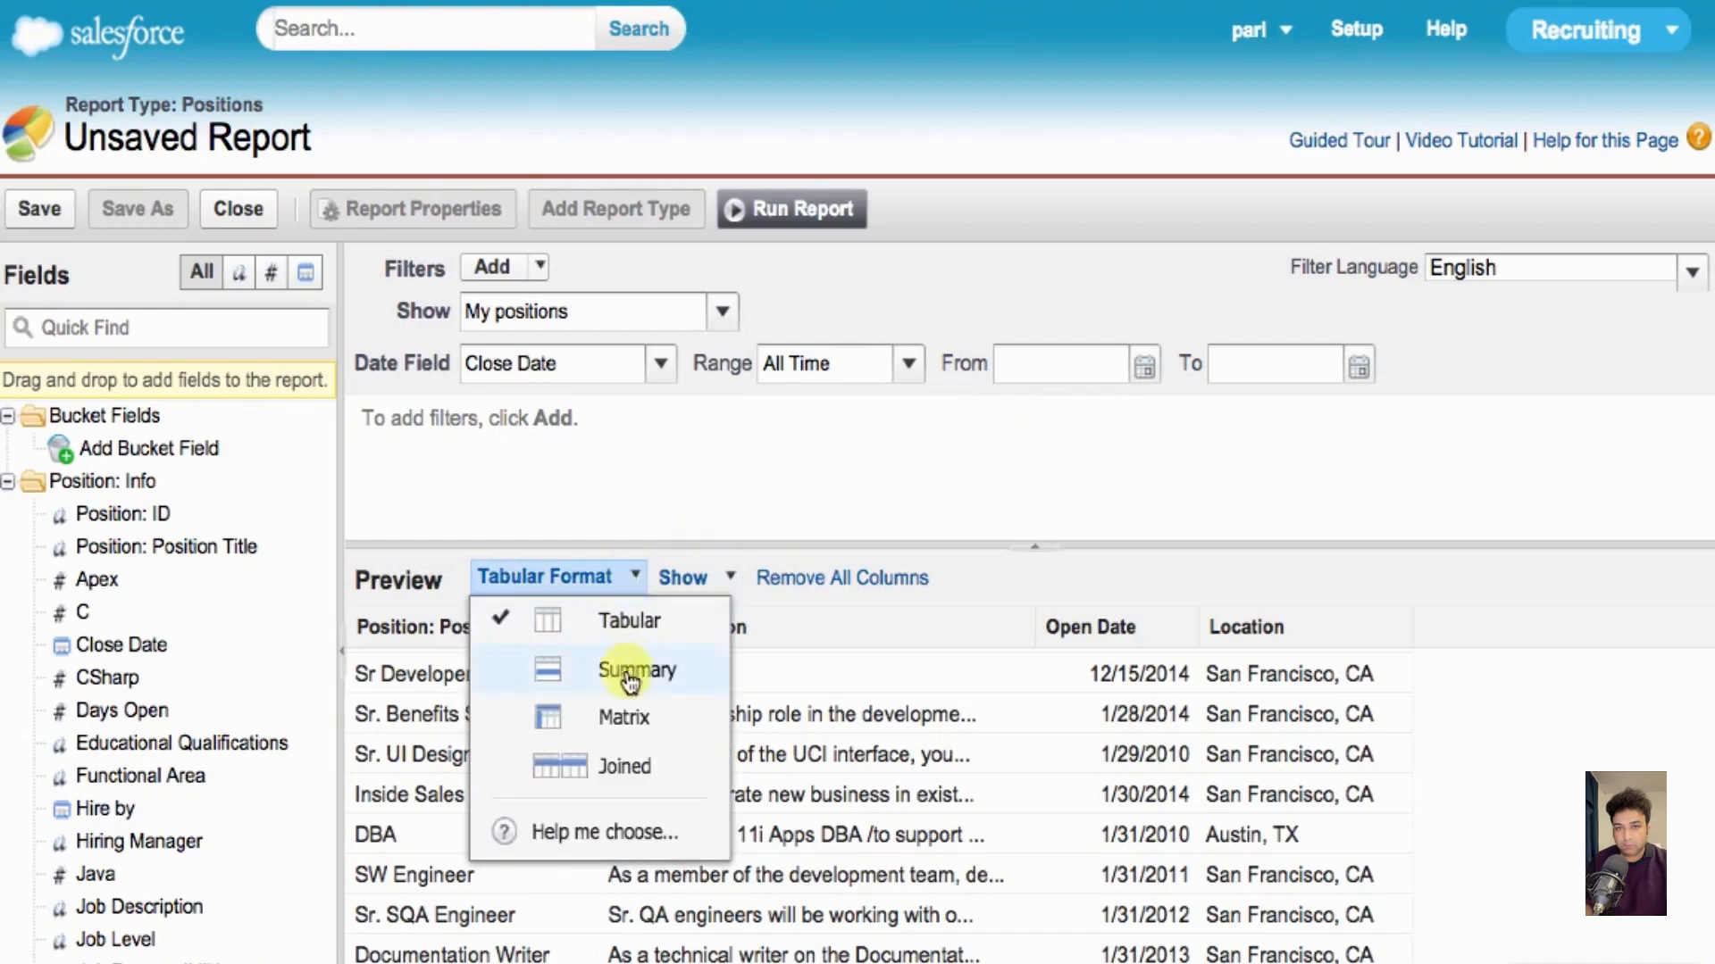
pyautogui.click(614, 725)
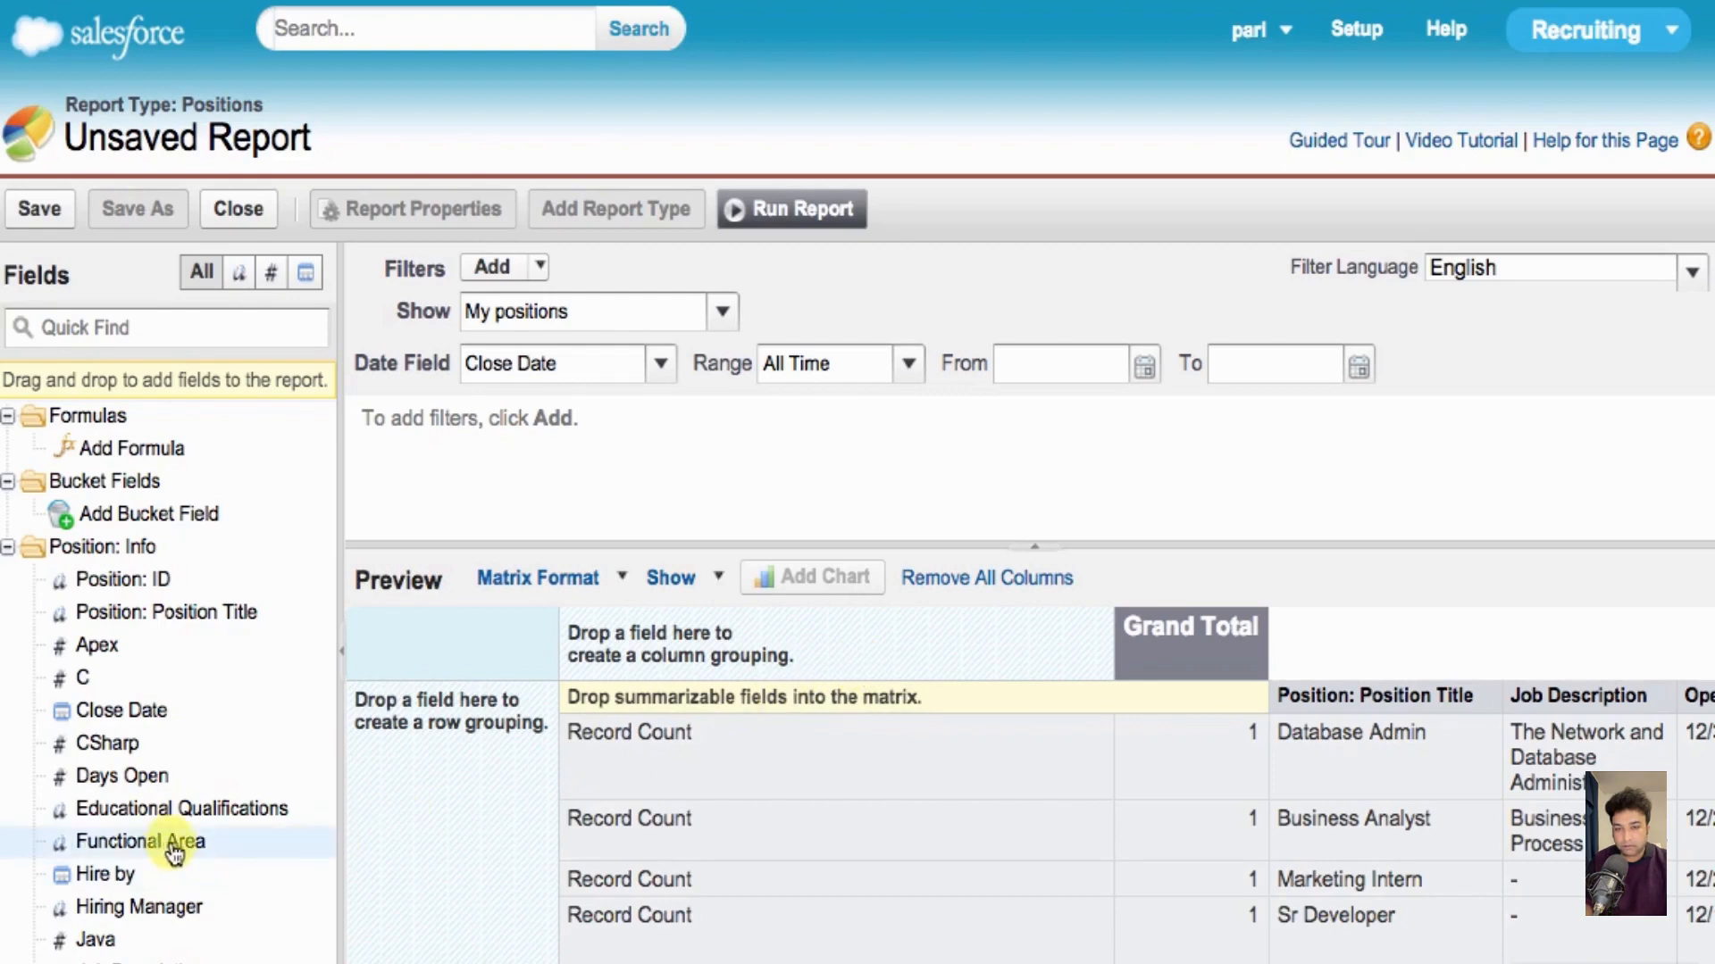
pyautogui.moveTo(174, 853); pyautogui.dragTo(681, 638)
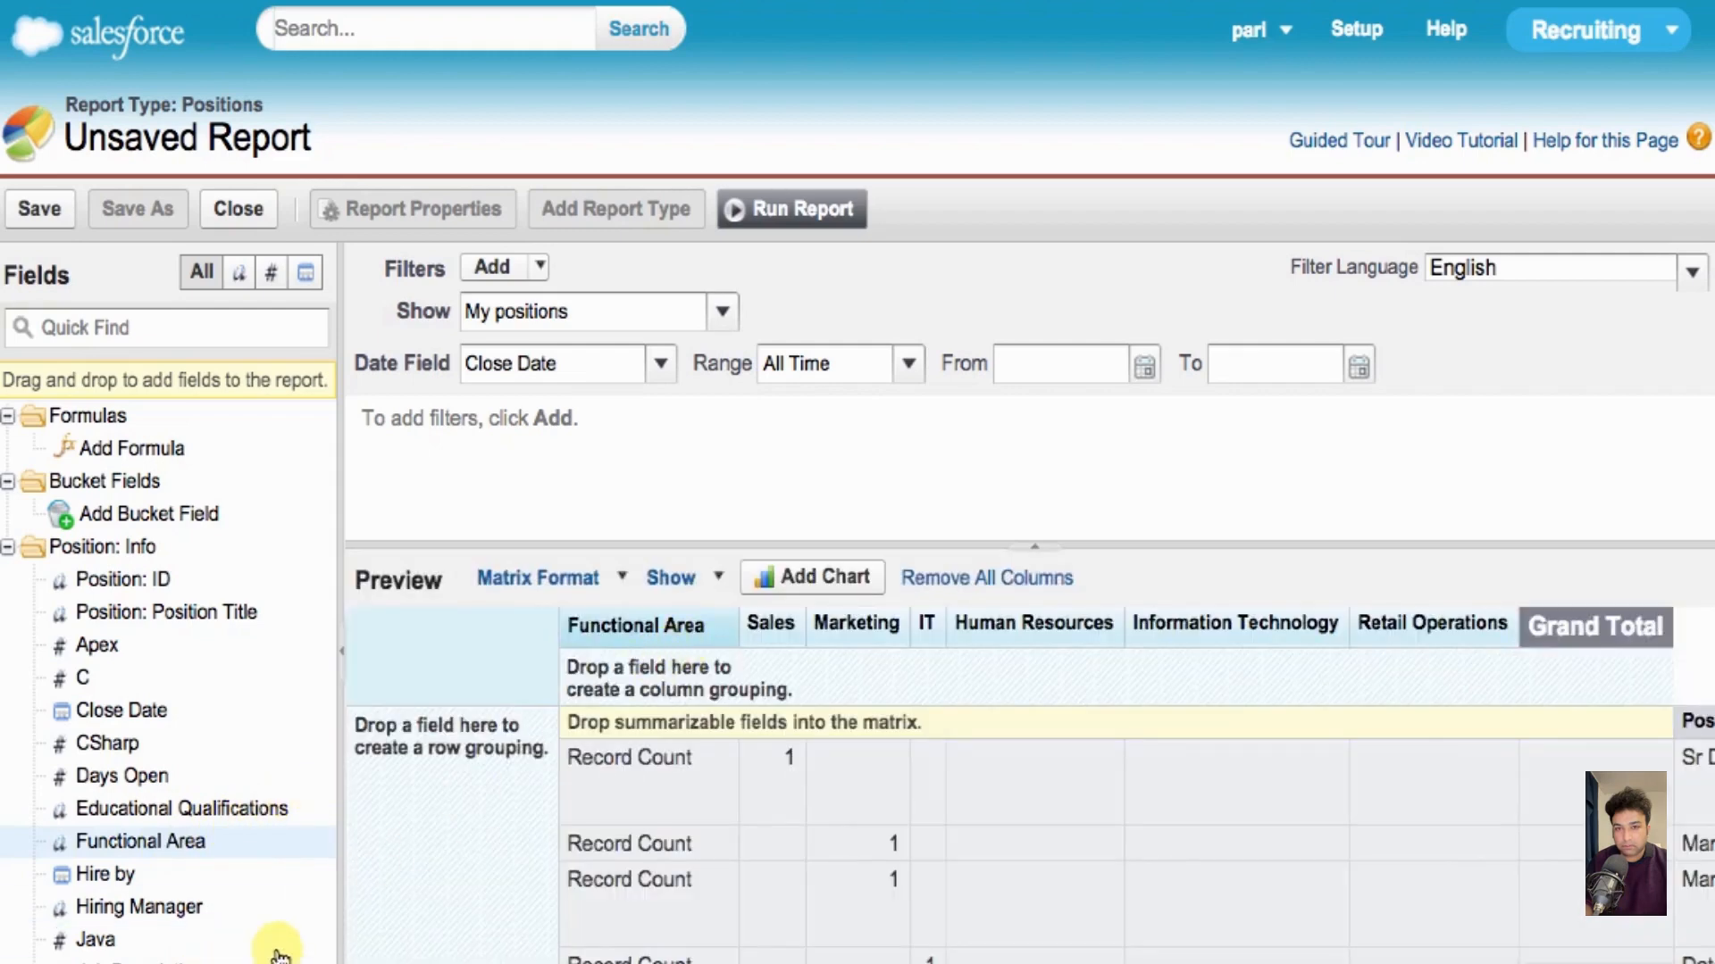
pyautogui.moveTo(276, 945); pyautogui.dragTo(664, 676)
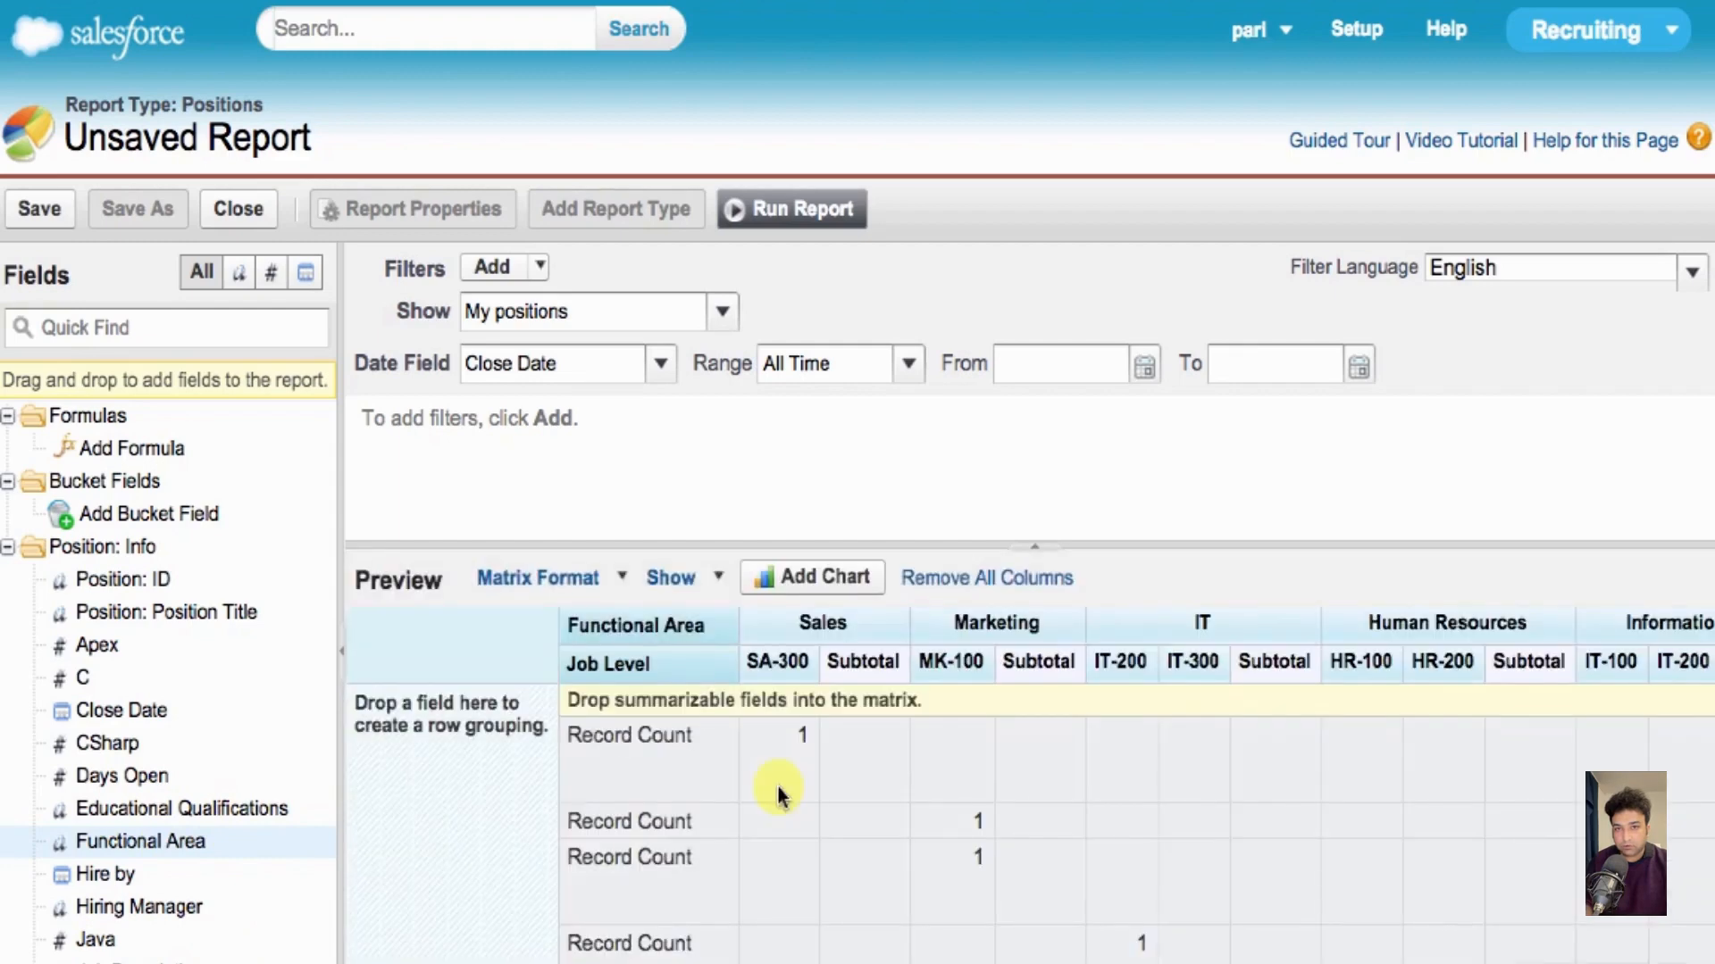
pyautogui.scroll(-1, 778, 787)
pyautogui.scroll(1, 778, 786)
pyautogui.hscroll(15, 859, 674)
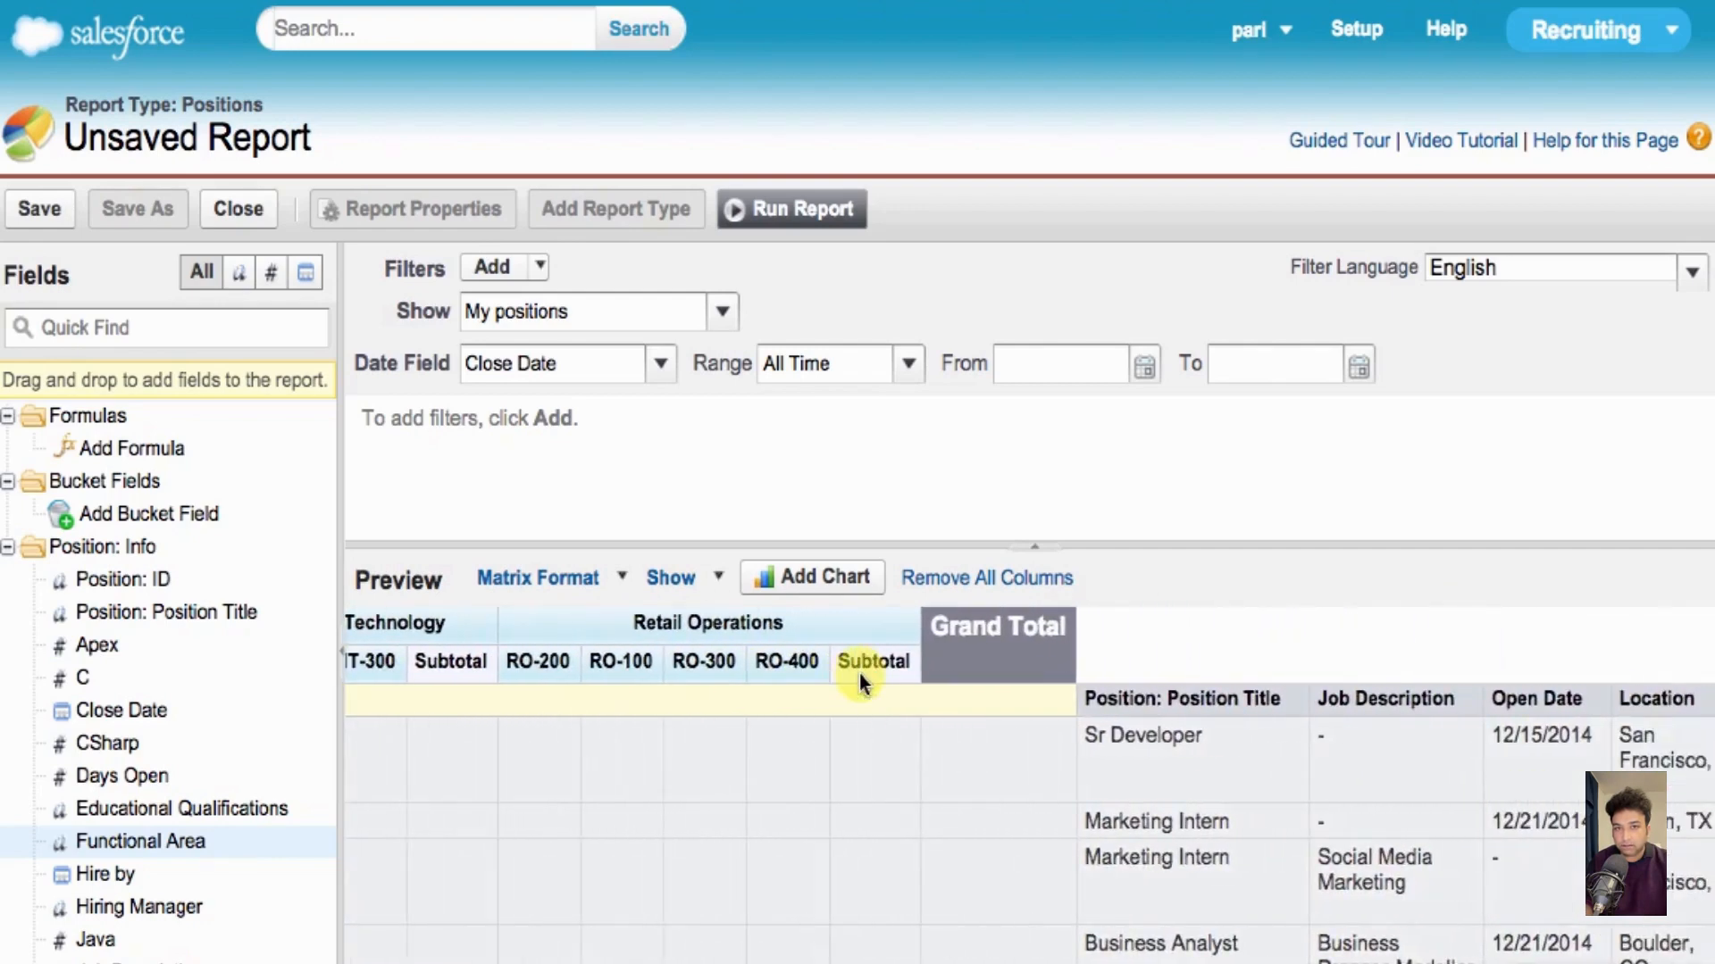
pyautogui.hscroll(-5, 859, 673)
pyautogui.hscroll(-10, 859, 673)
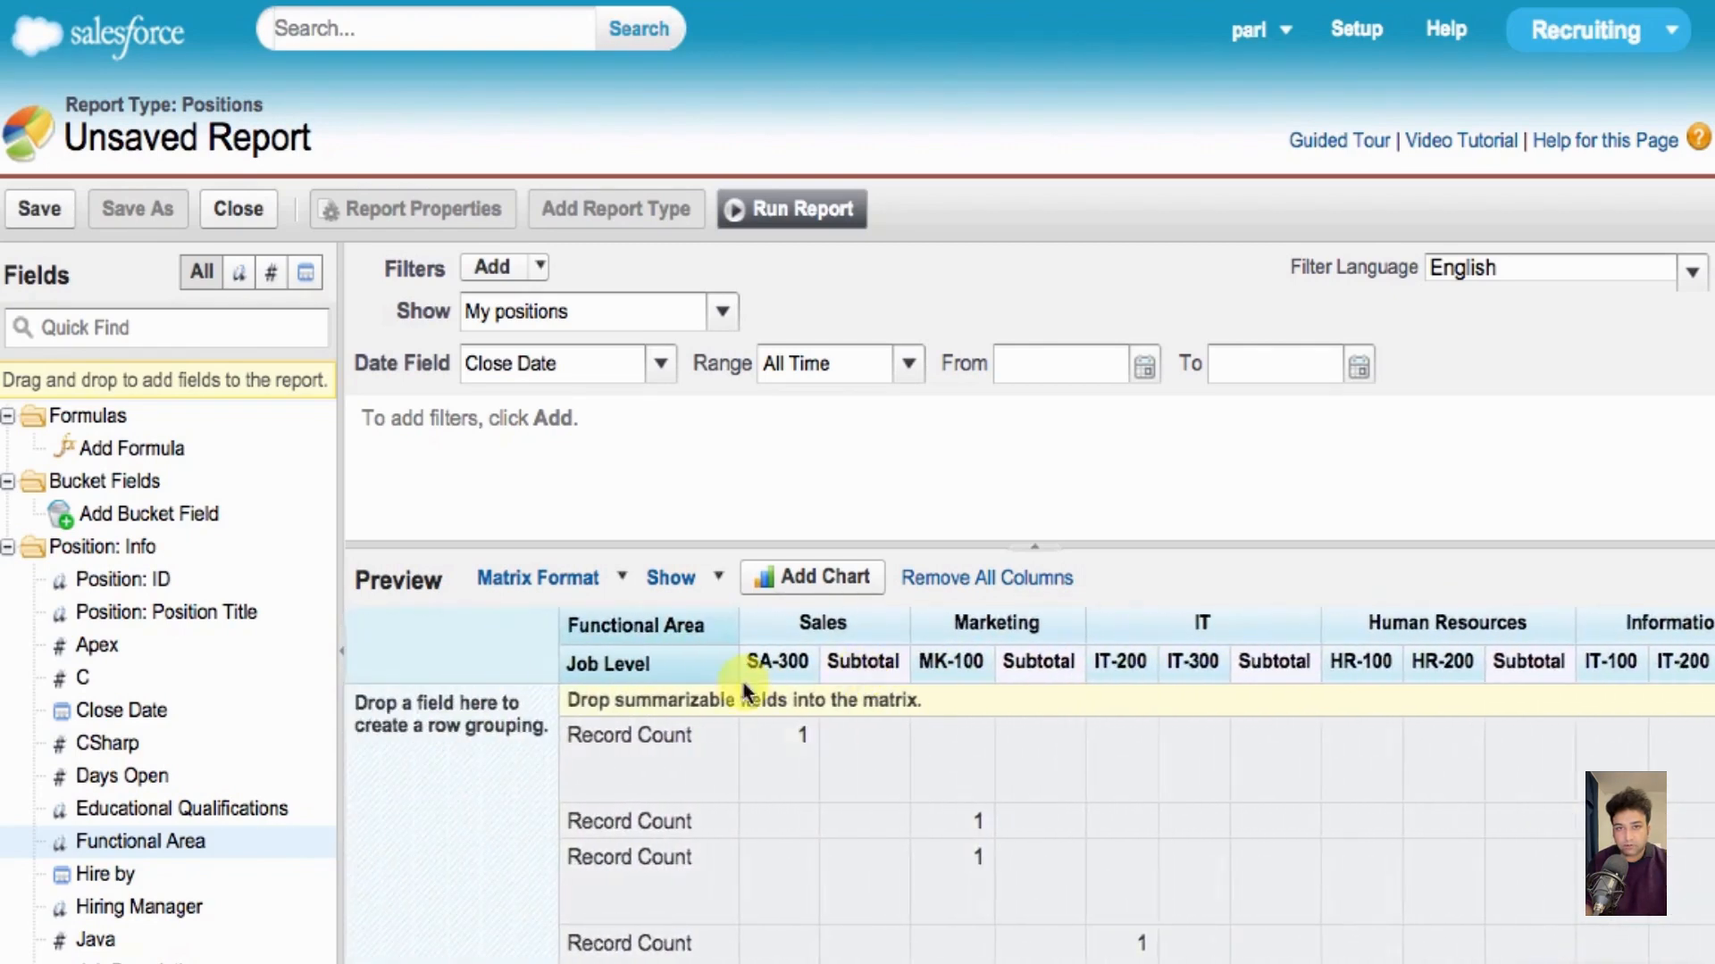
pyautogui.scroll(-3, 153, 759)
pyautogui.scroll(-5, 152, 774)
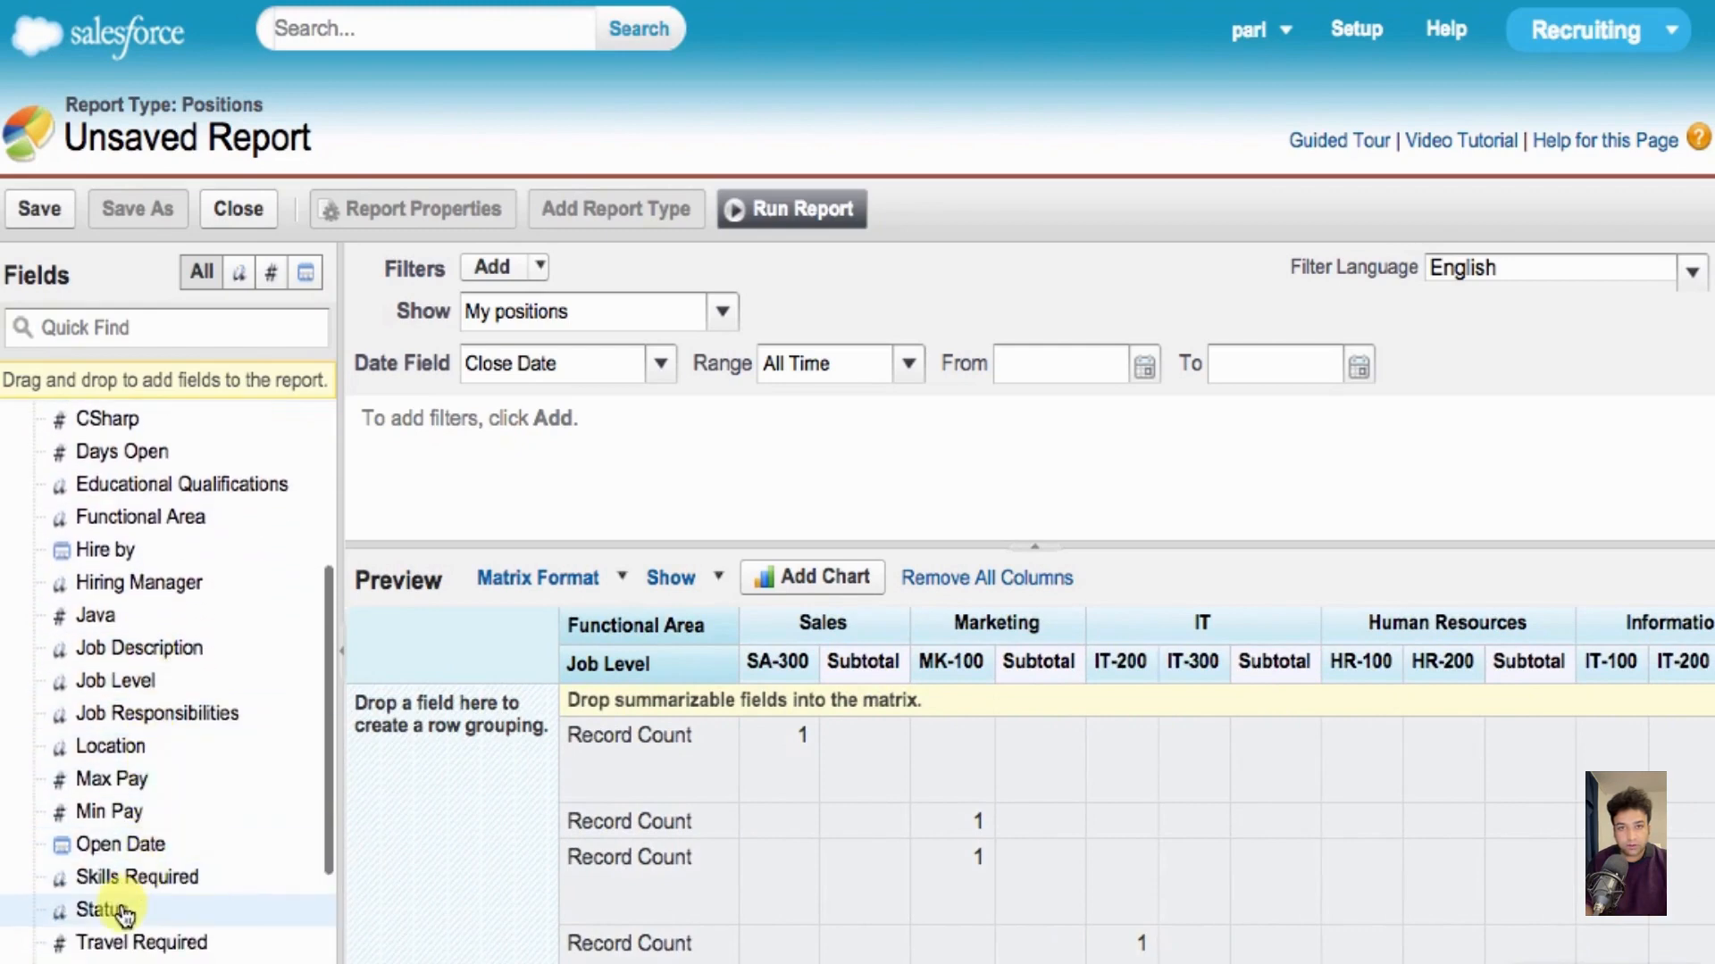
pyautogui.moveTo(84, 907); pyautogui.dragTo(430, 816)
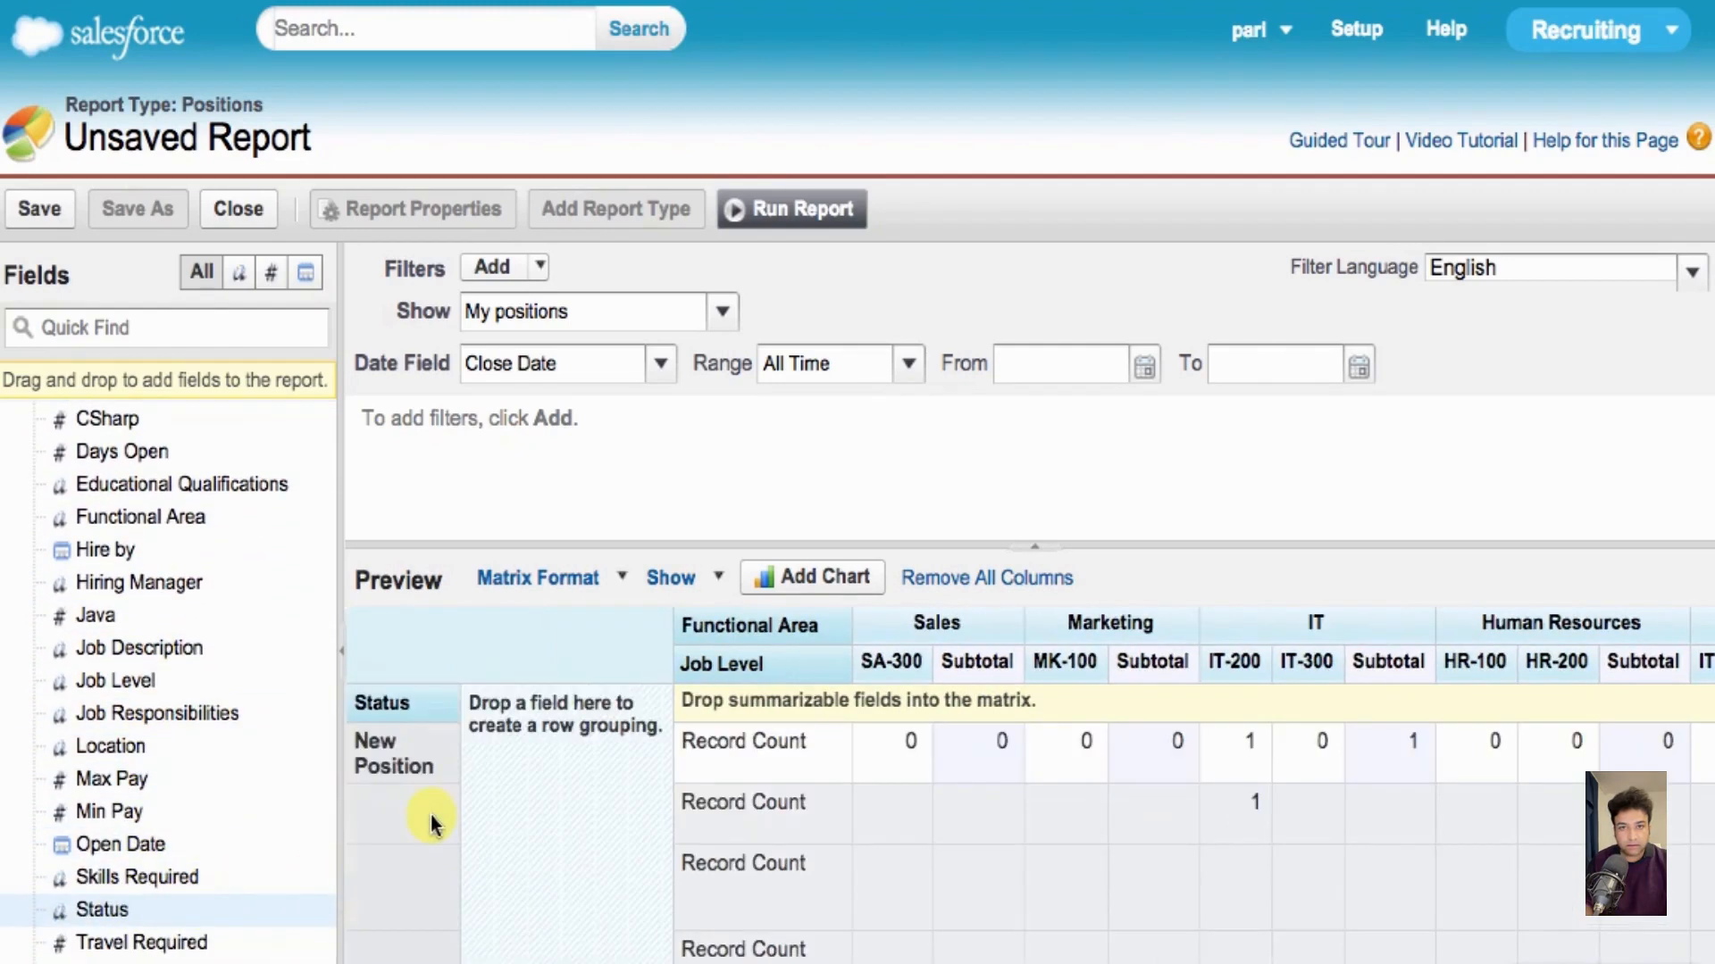
pyautogui.moveTo(146, 952); pyautogui.dragTo(516, 848)
pyautogui.scroll(-1, 516, 848)
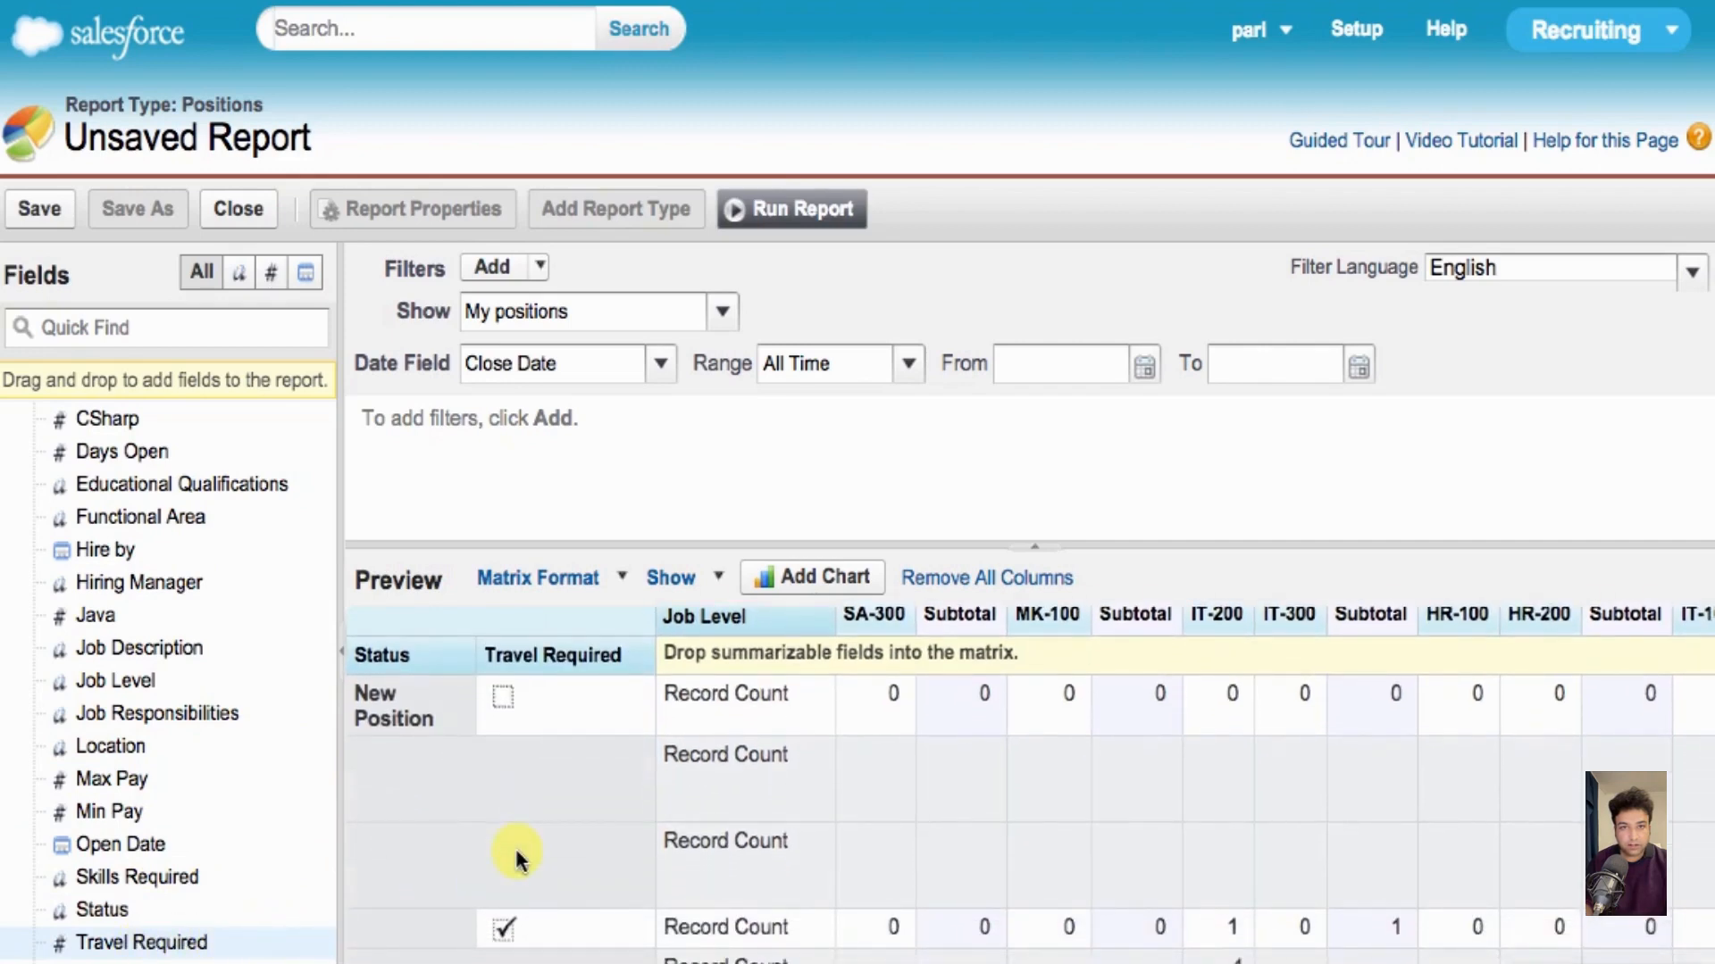
pyautogui.scroll(-1, 516, 848)
pyautogui.scroll(1, 516, 849)
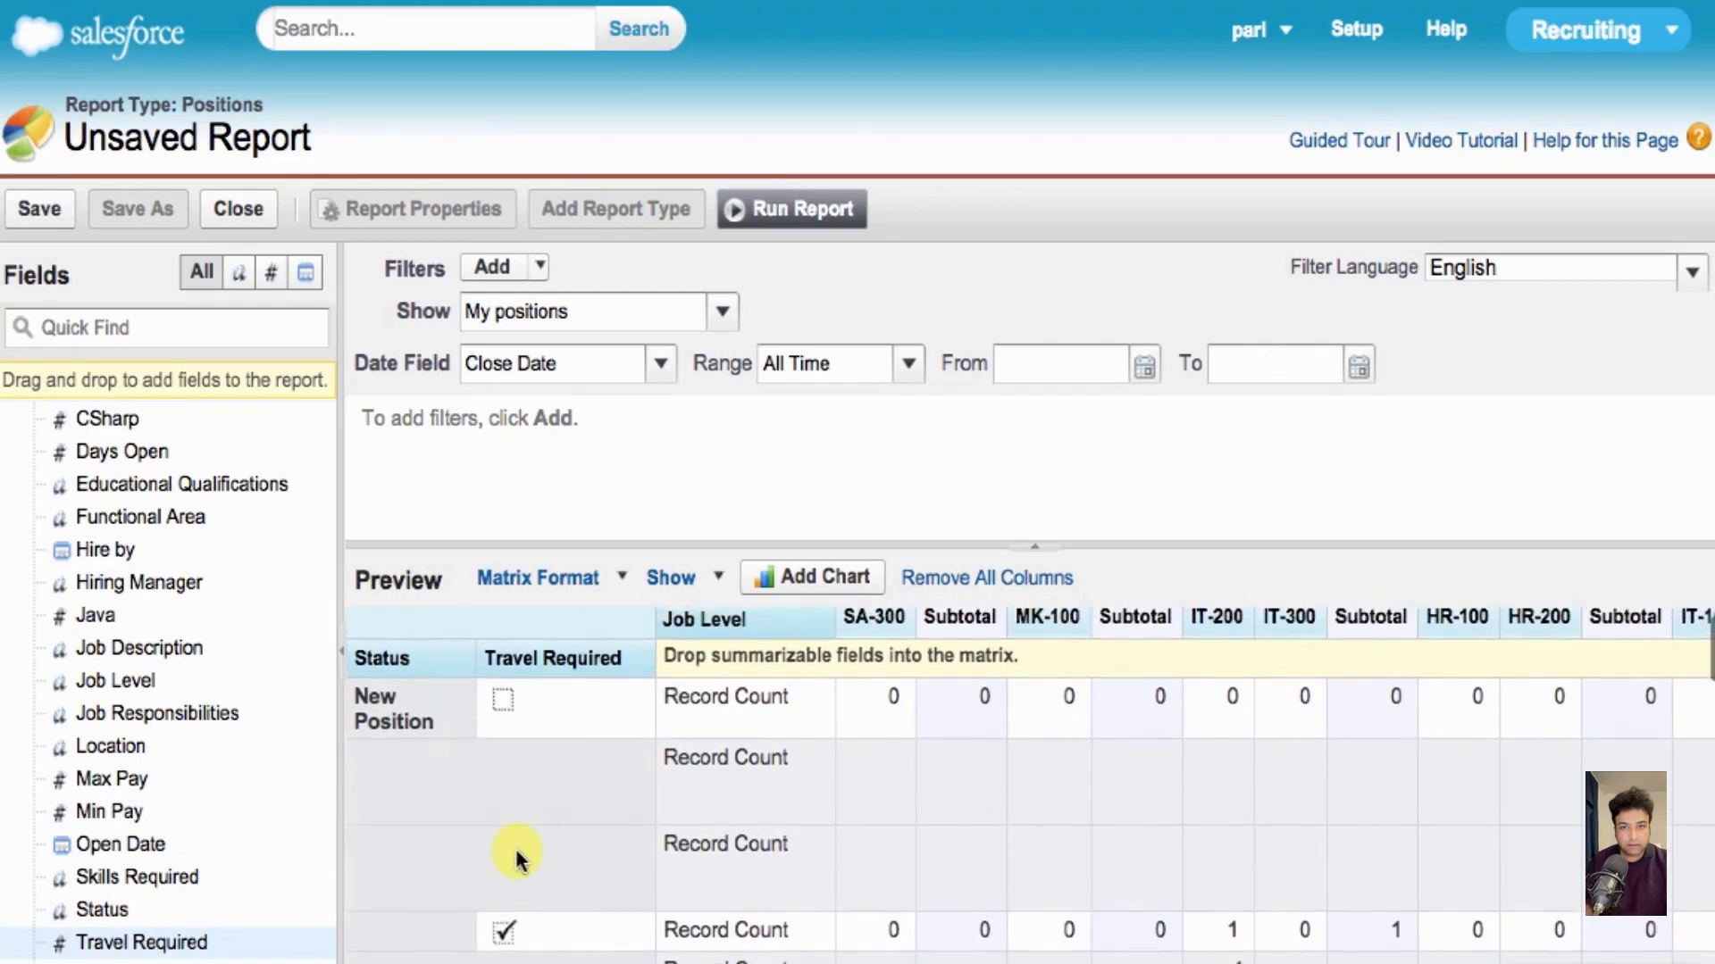
pyautogui.hscroll(1, 516, 848)
pyautogui.scroll(-5, 516, 849)
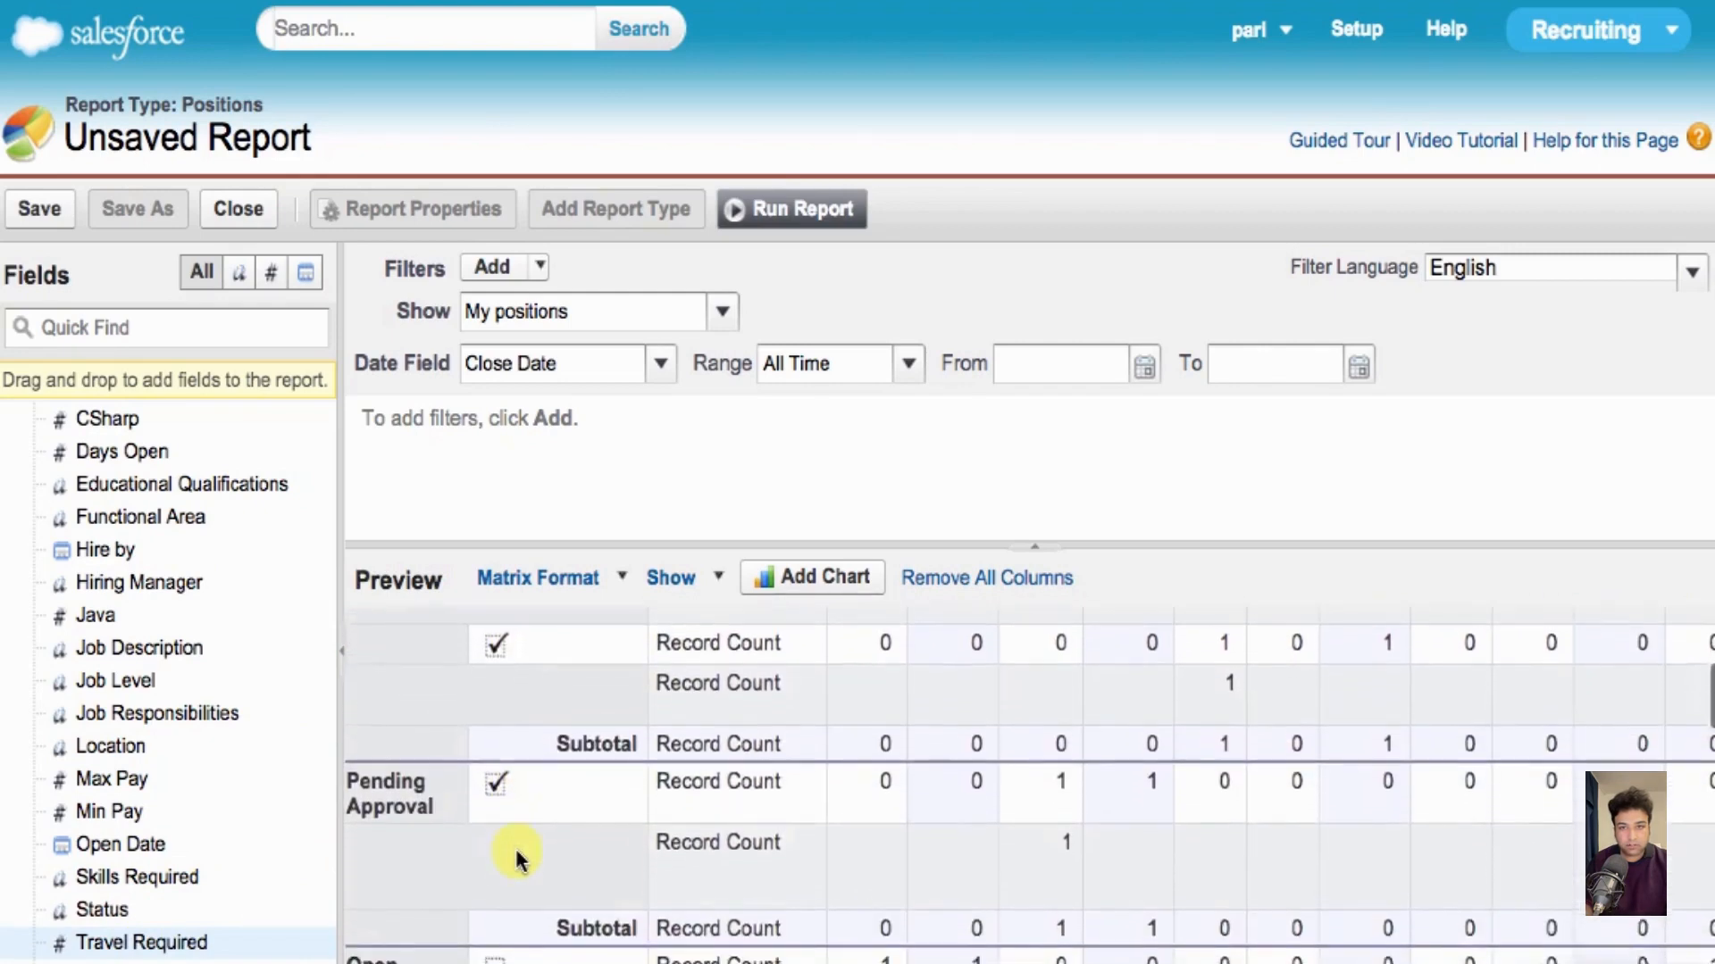
pyautogui.scroll(-5, 516, 848)
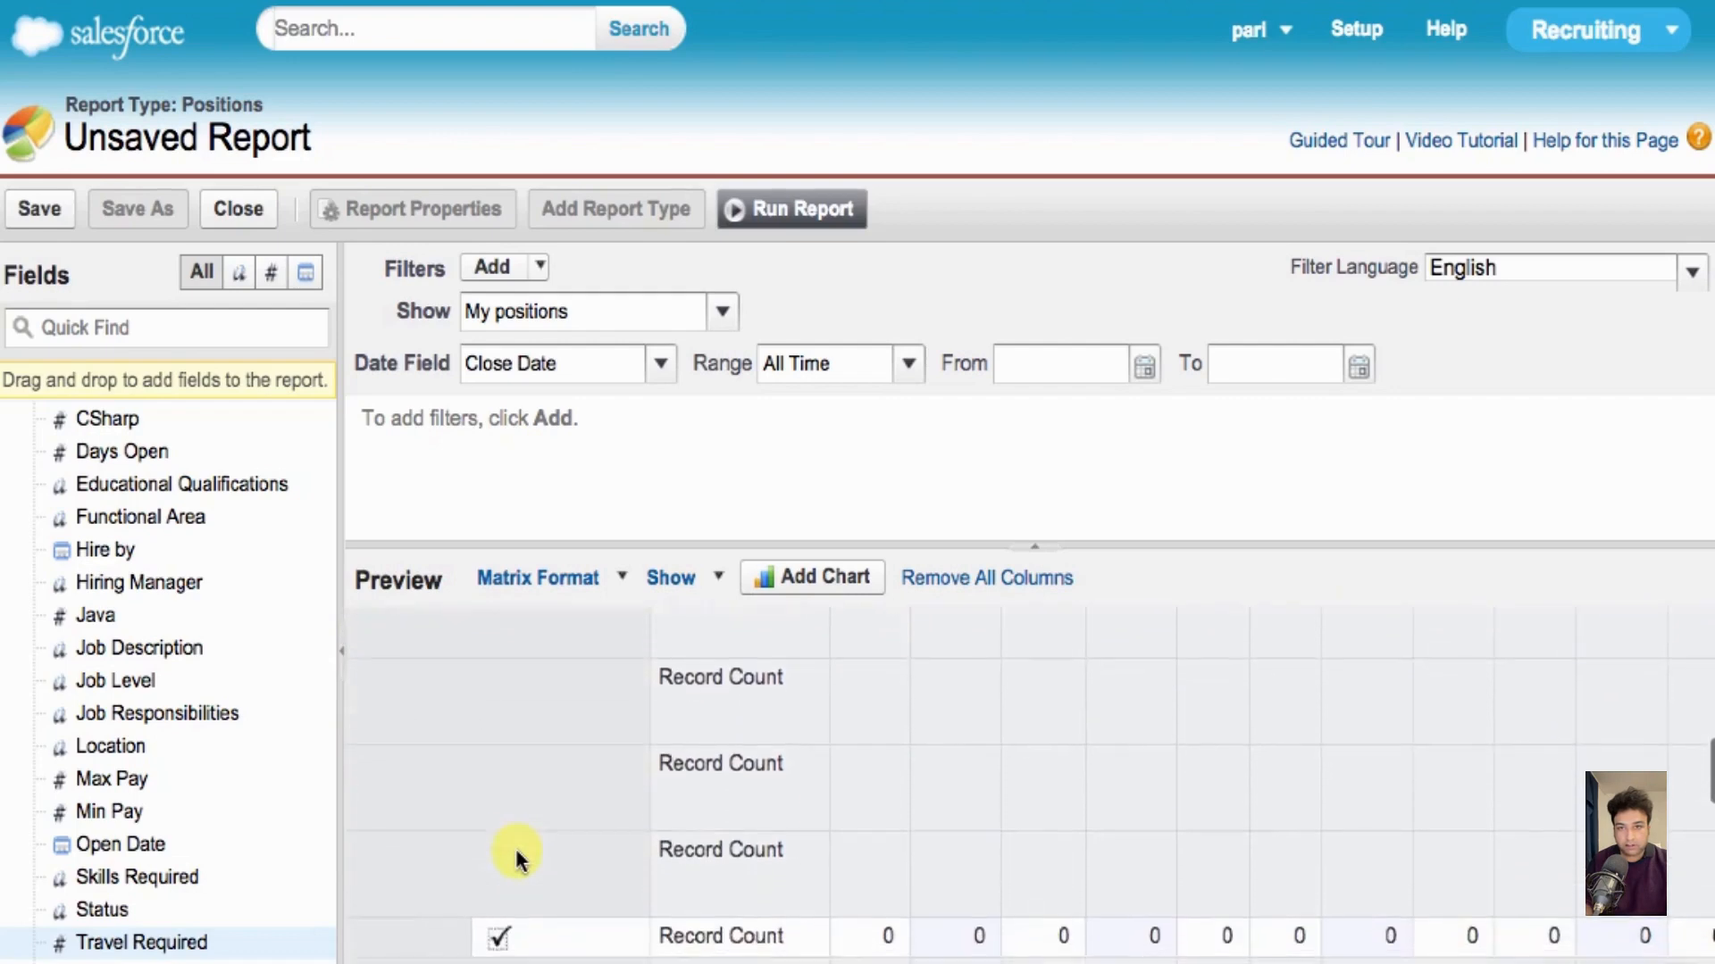
pyautogui.scroll(-5, 516, 848)
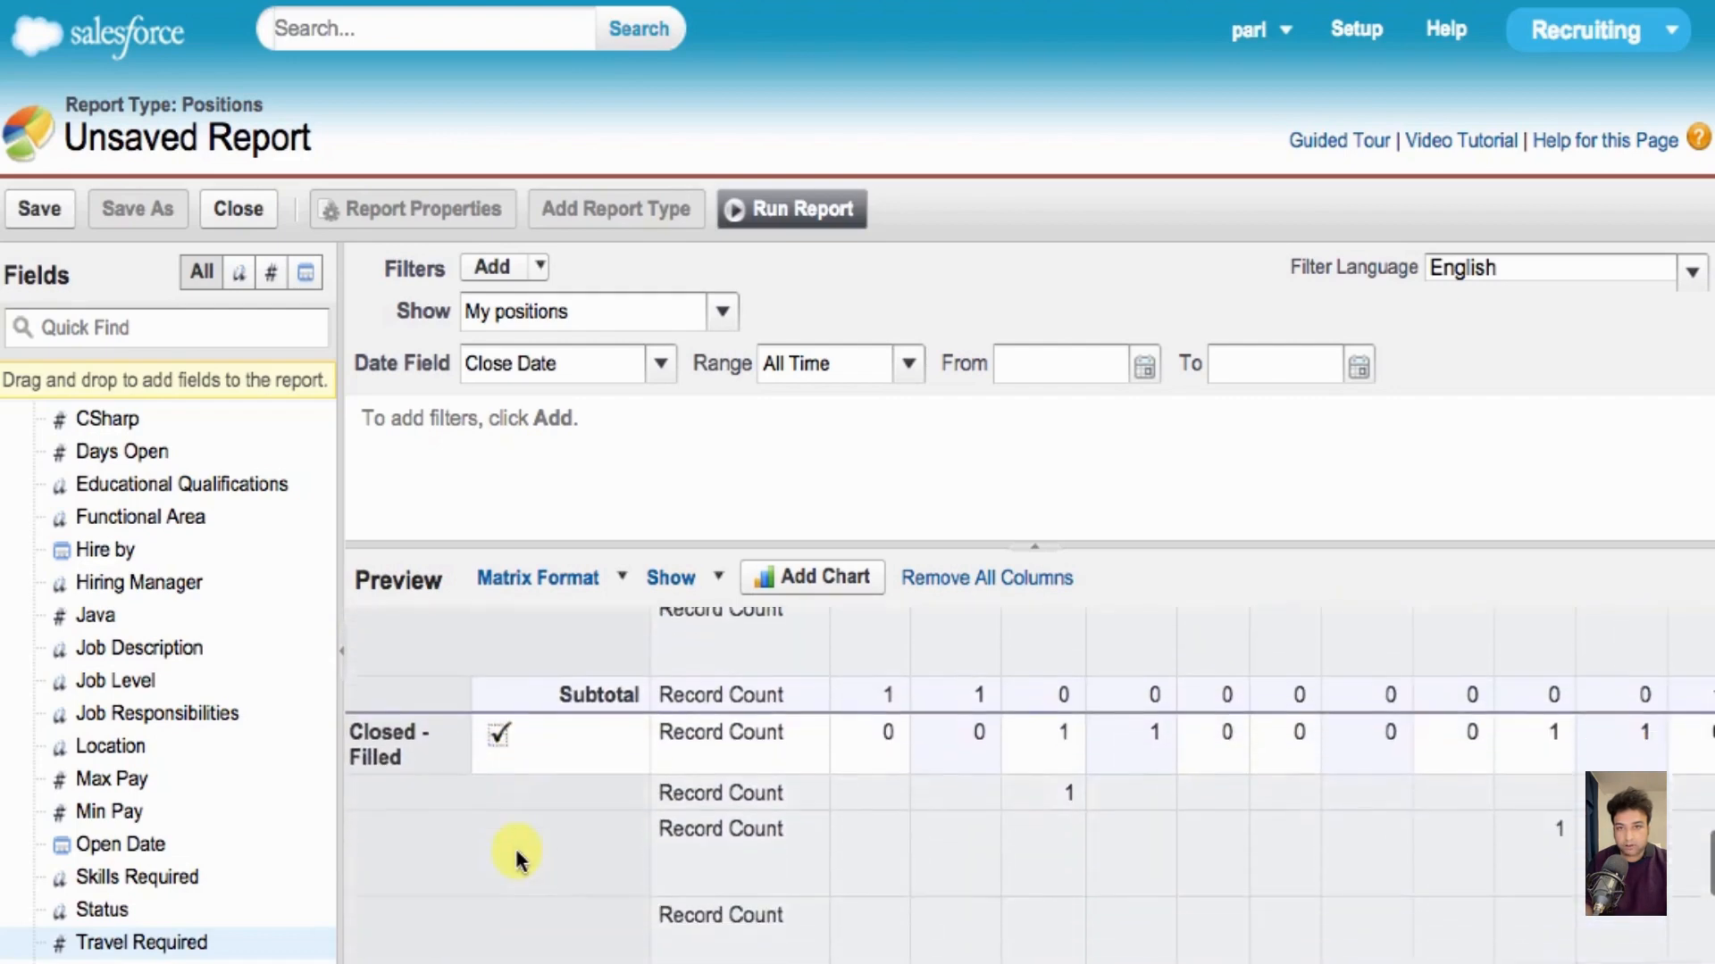
pyautogui.scroll(3, 516, 849)
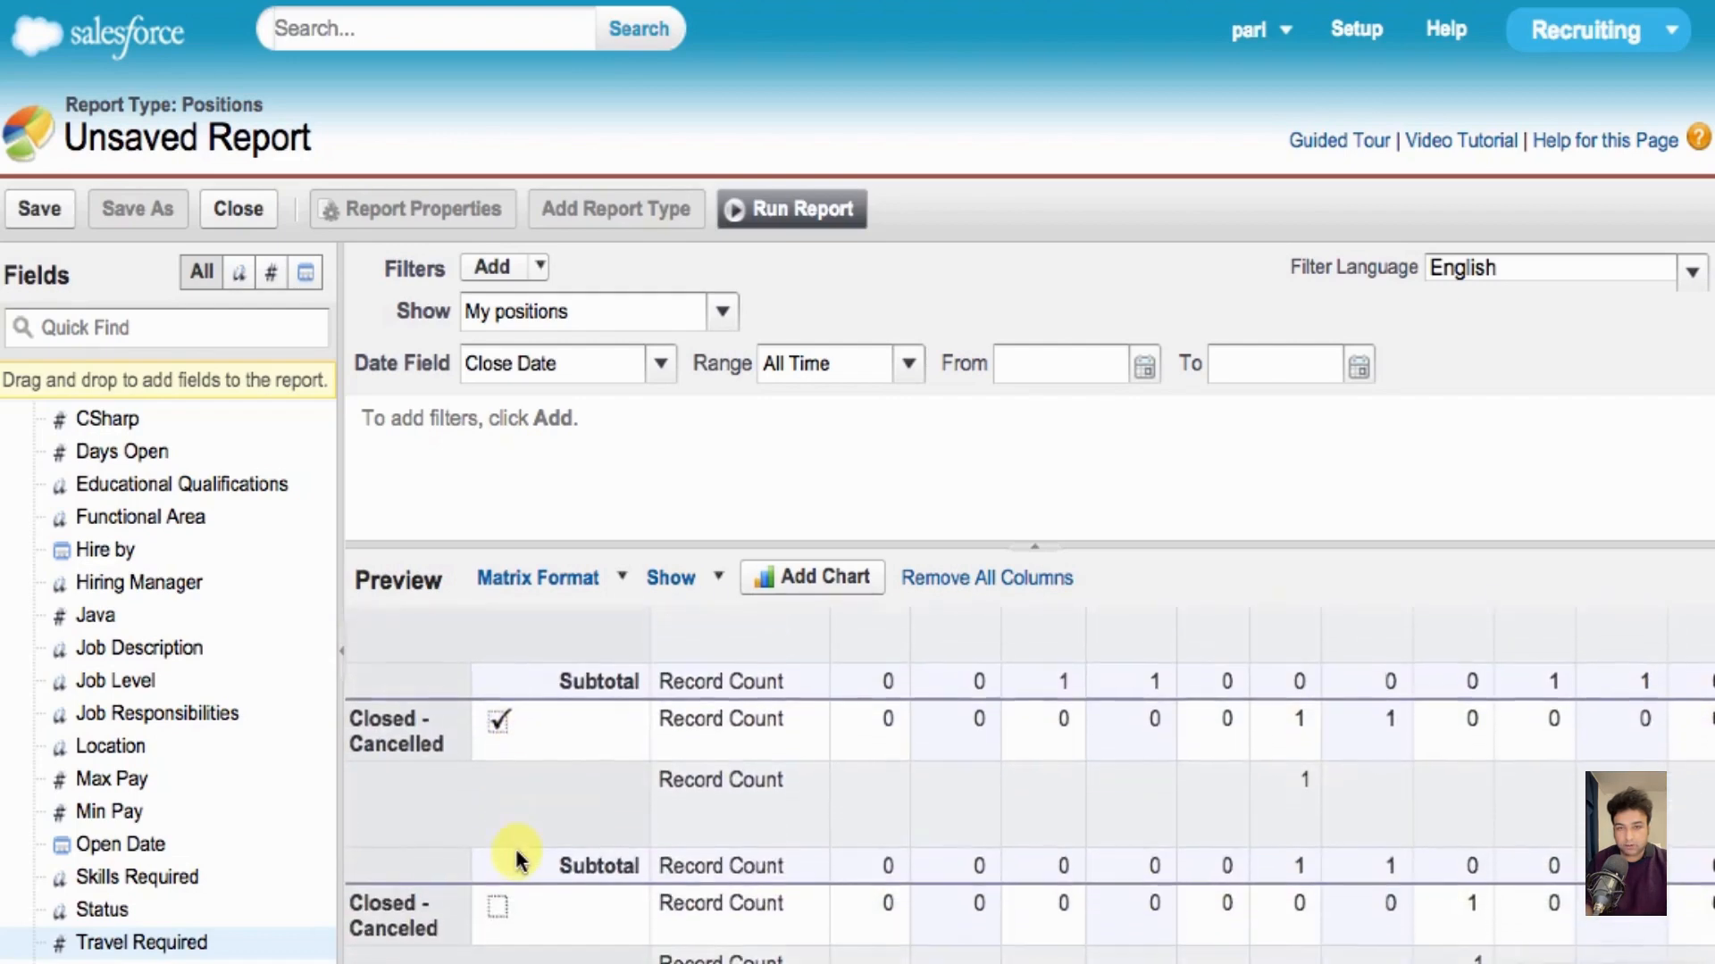
pyautogui.scroll(10, 517, 848)
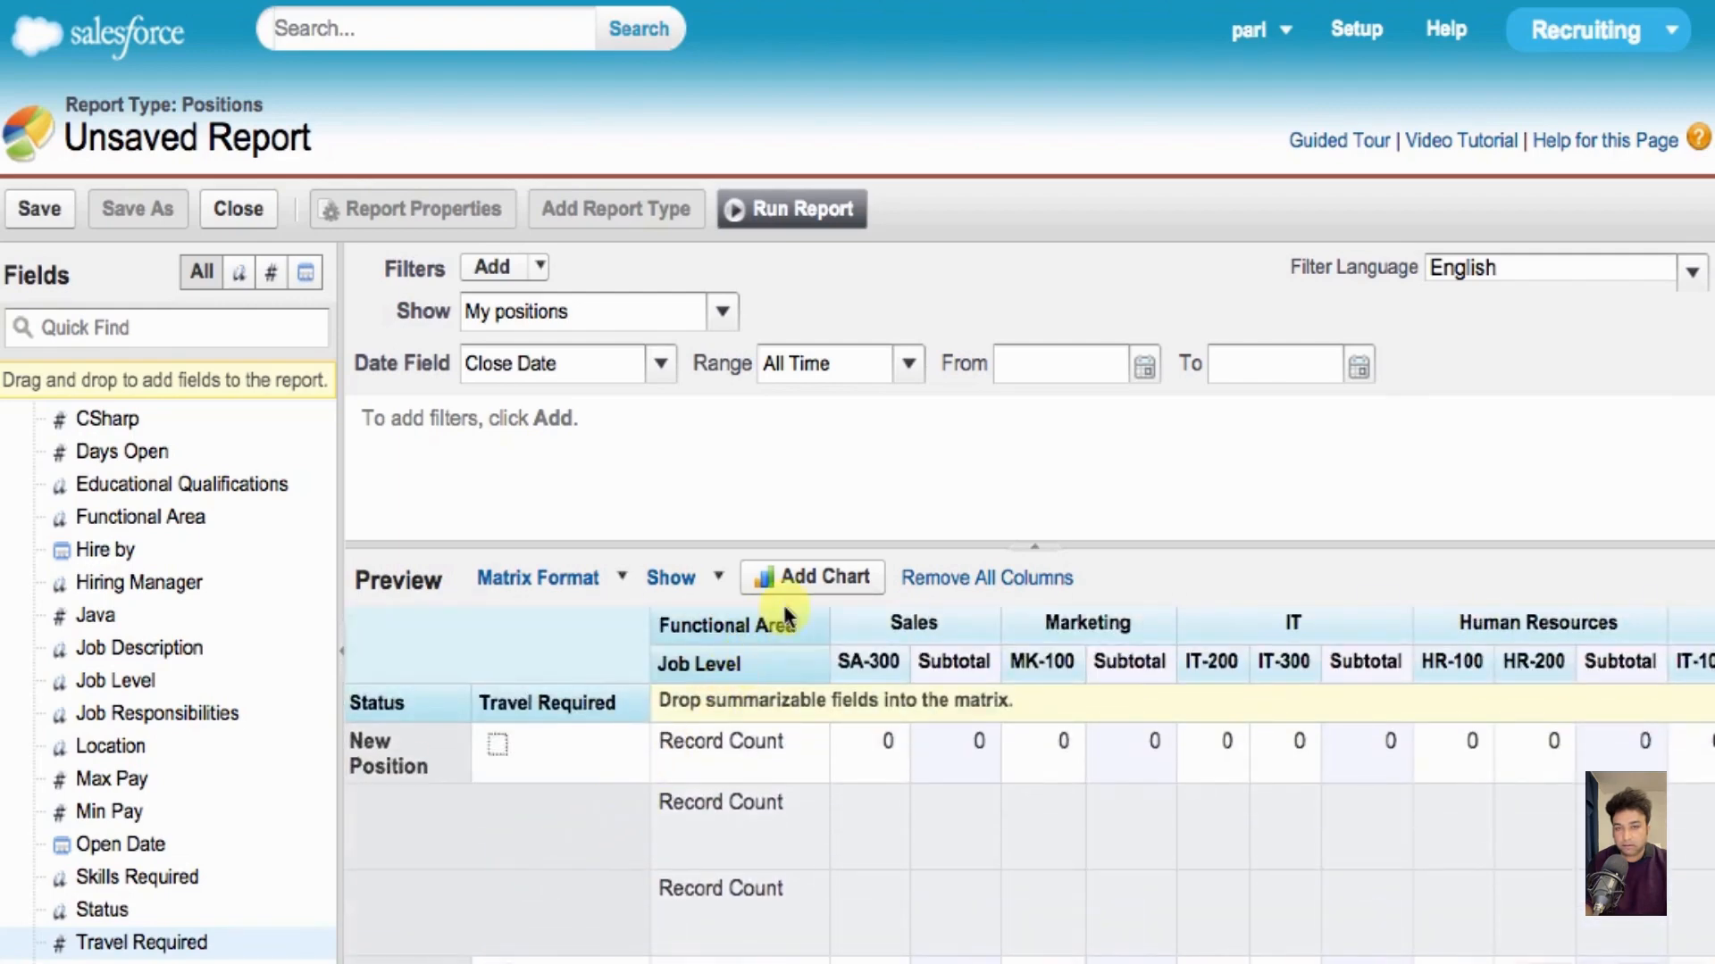
pyautogui.hscroll(10, 872, 683)
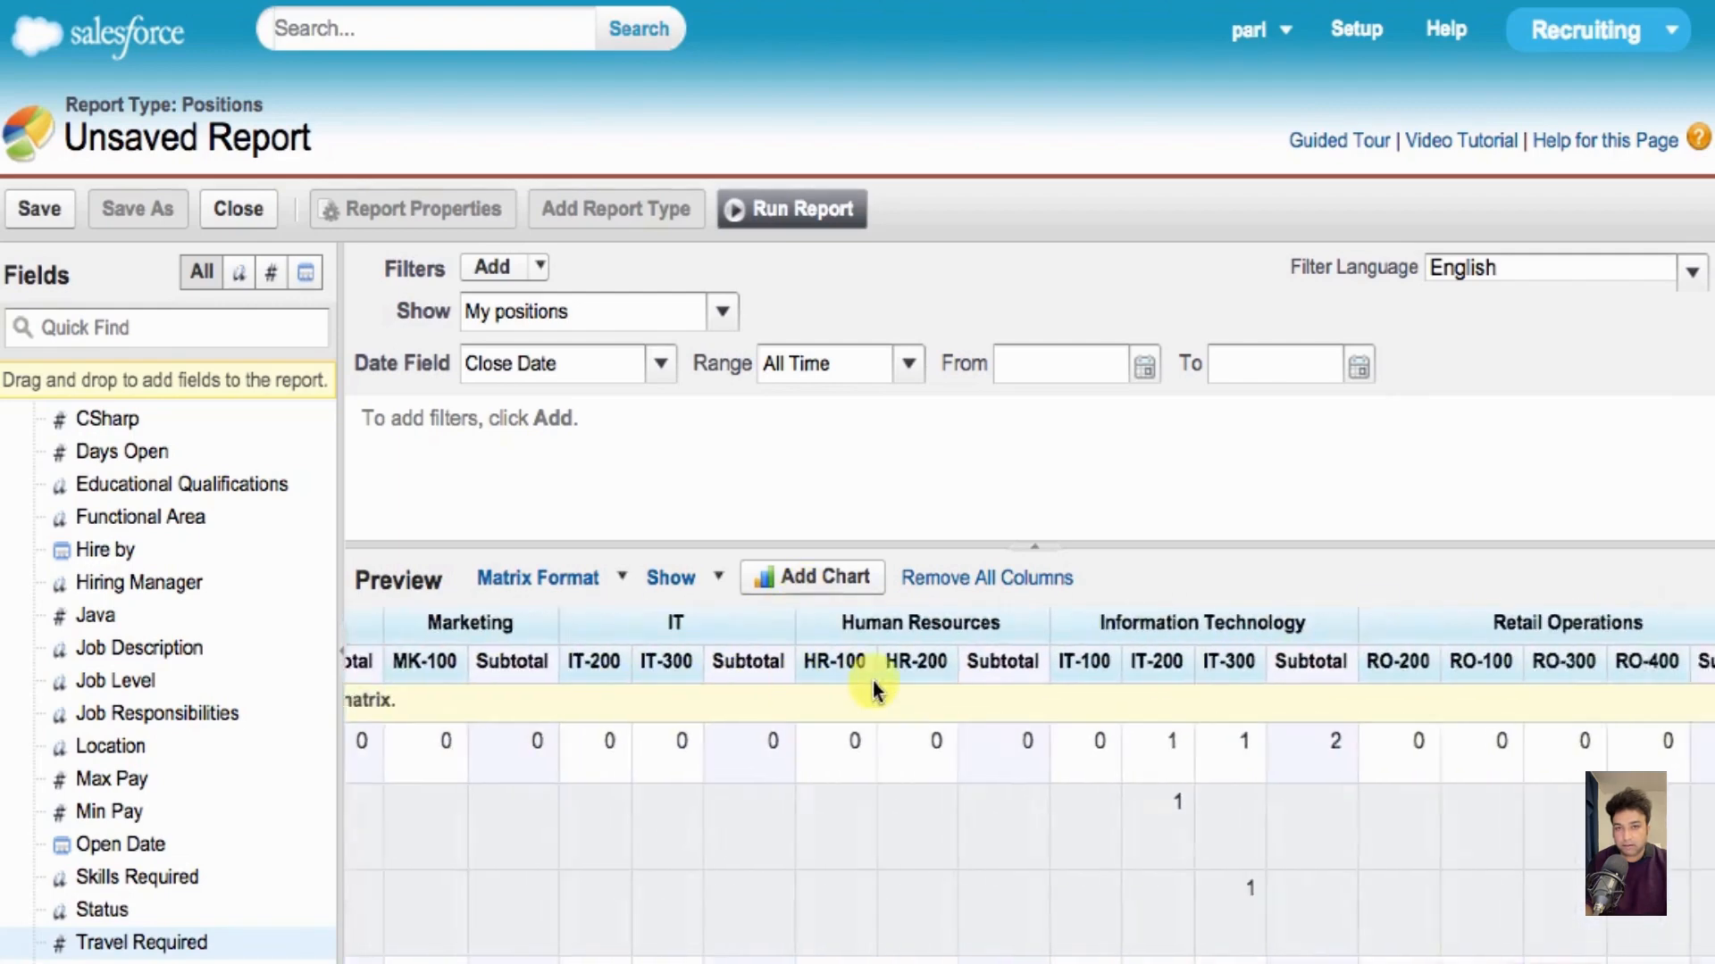
pyautogui.hscroll(6, 872, 682)
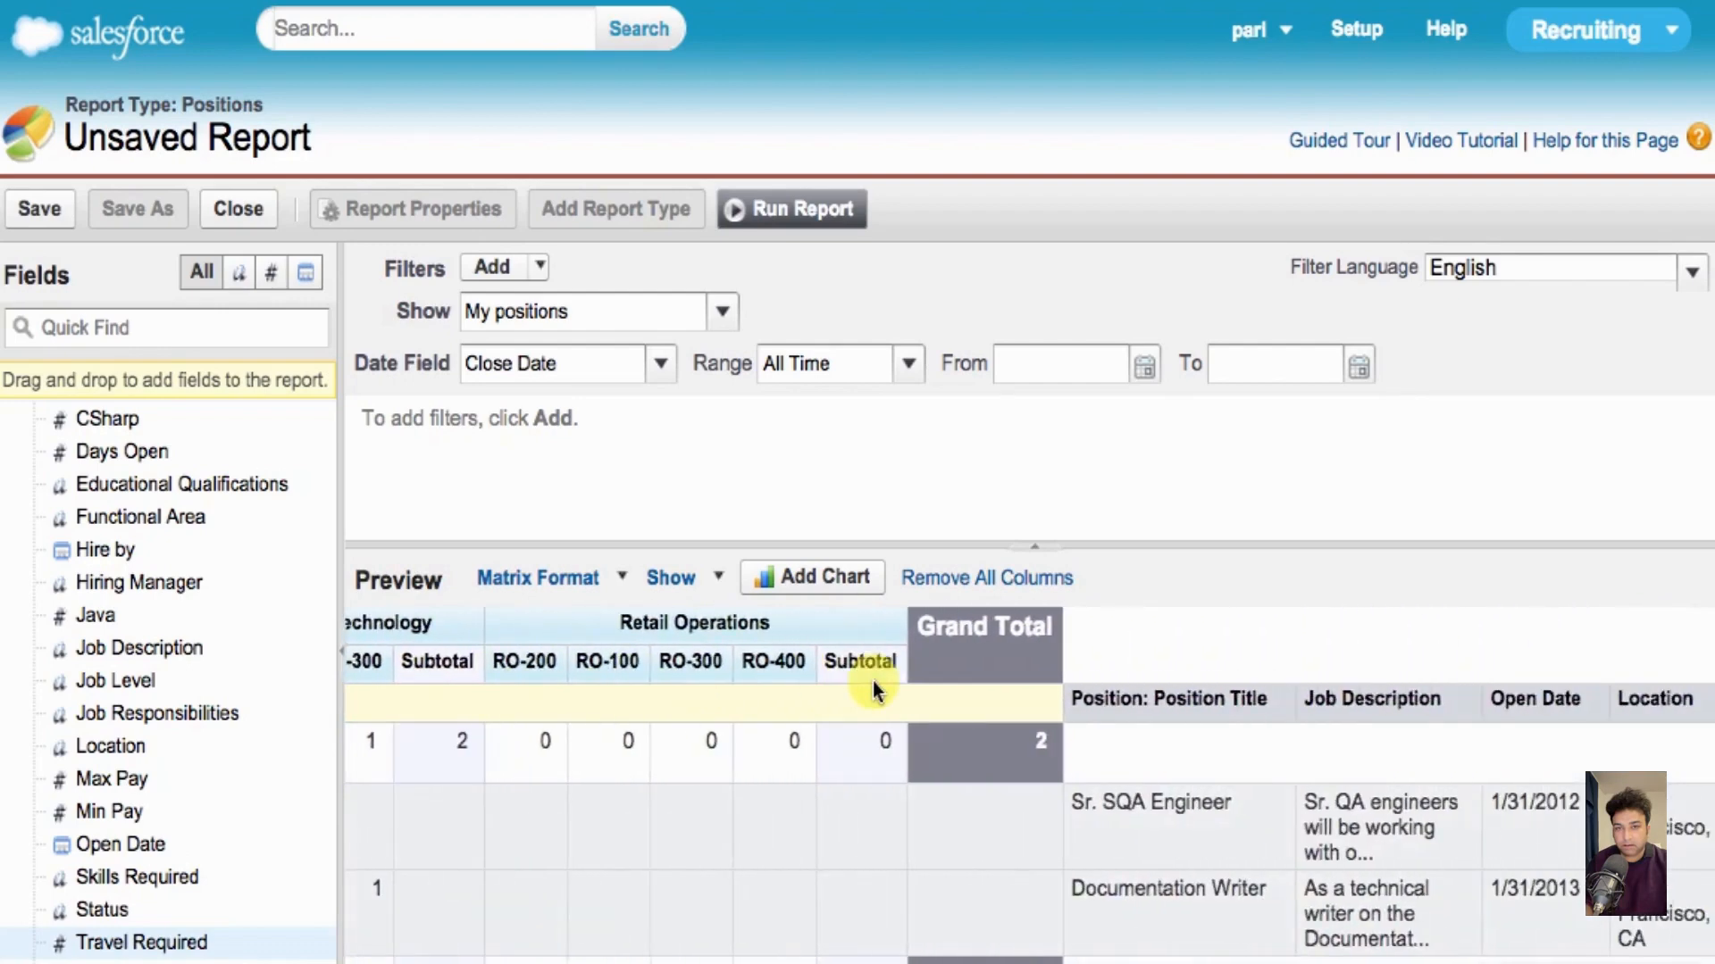
pyautogui.hscroll(-12, 871, 683)
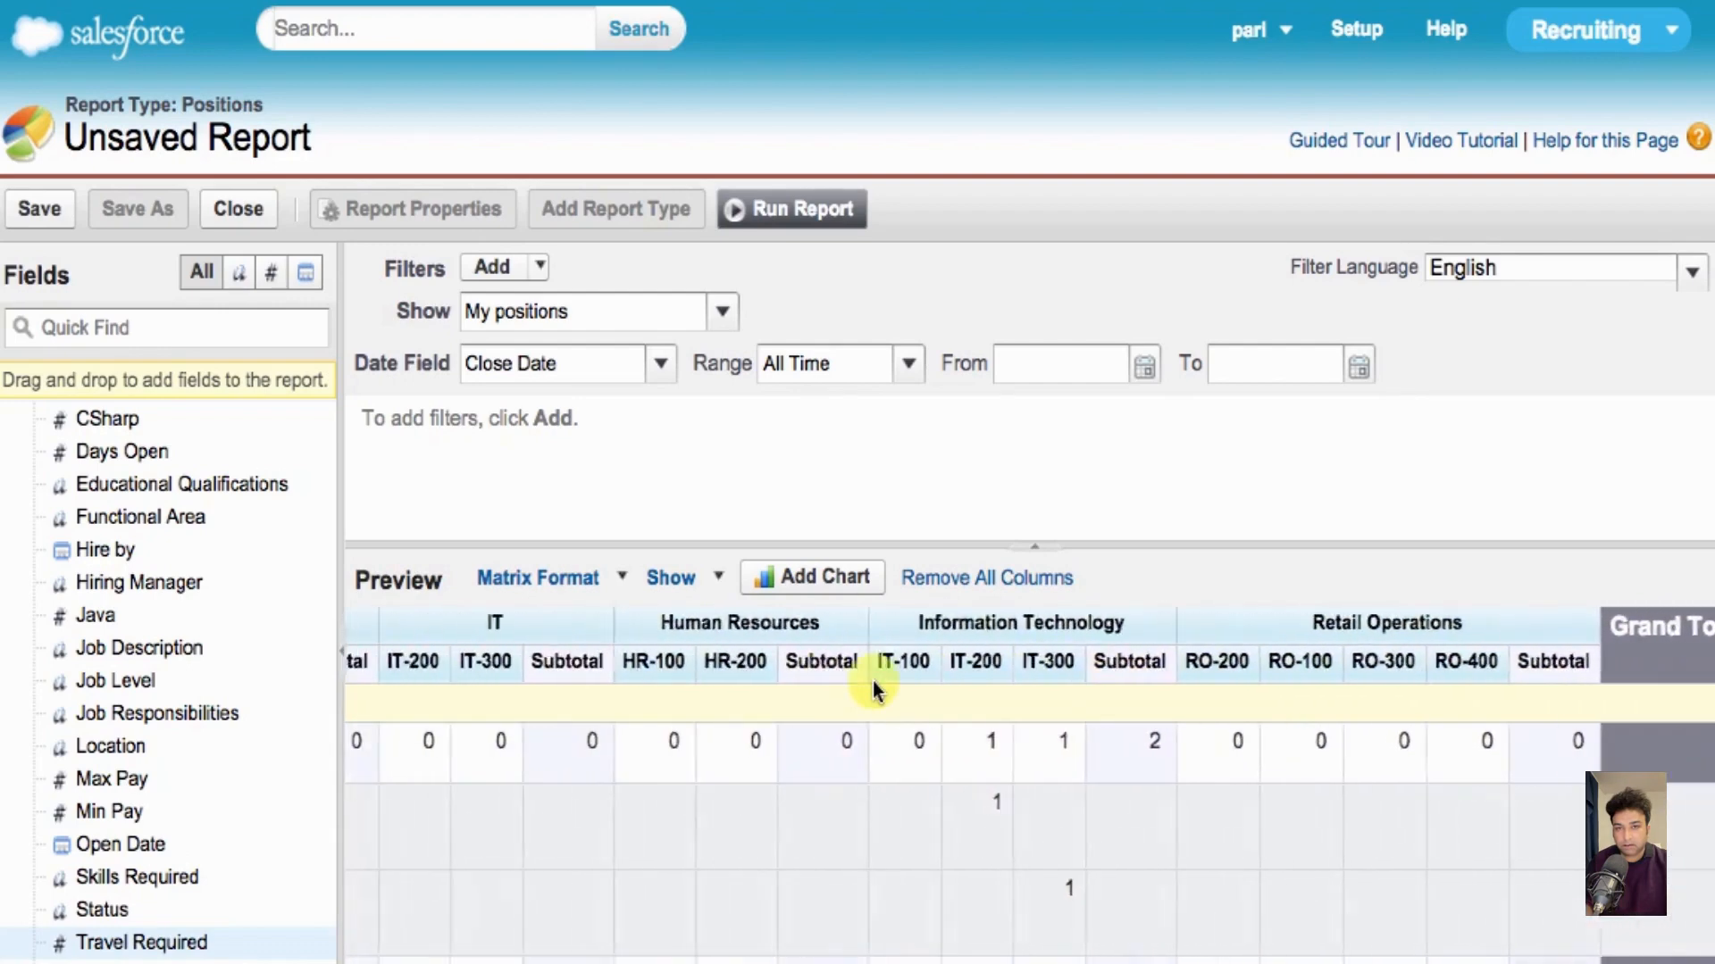
pyautogui.hscroll(-5, 872, 683)
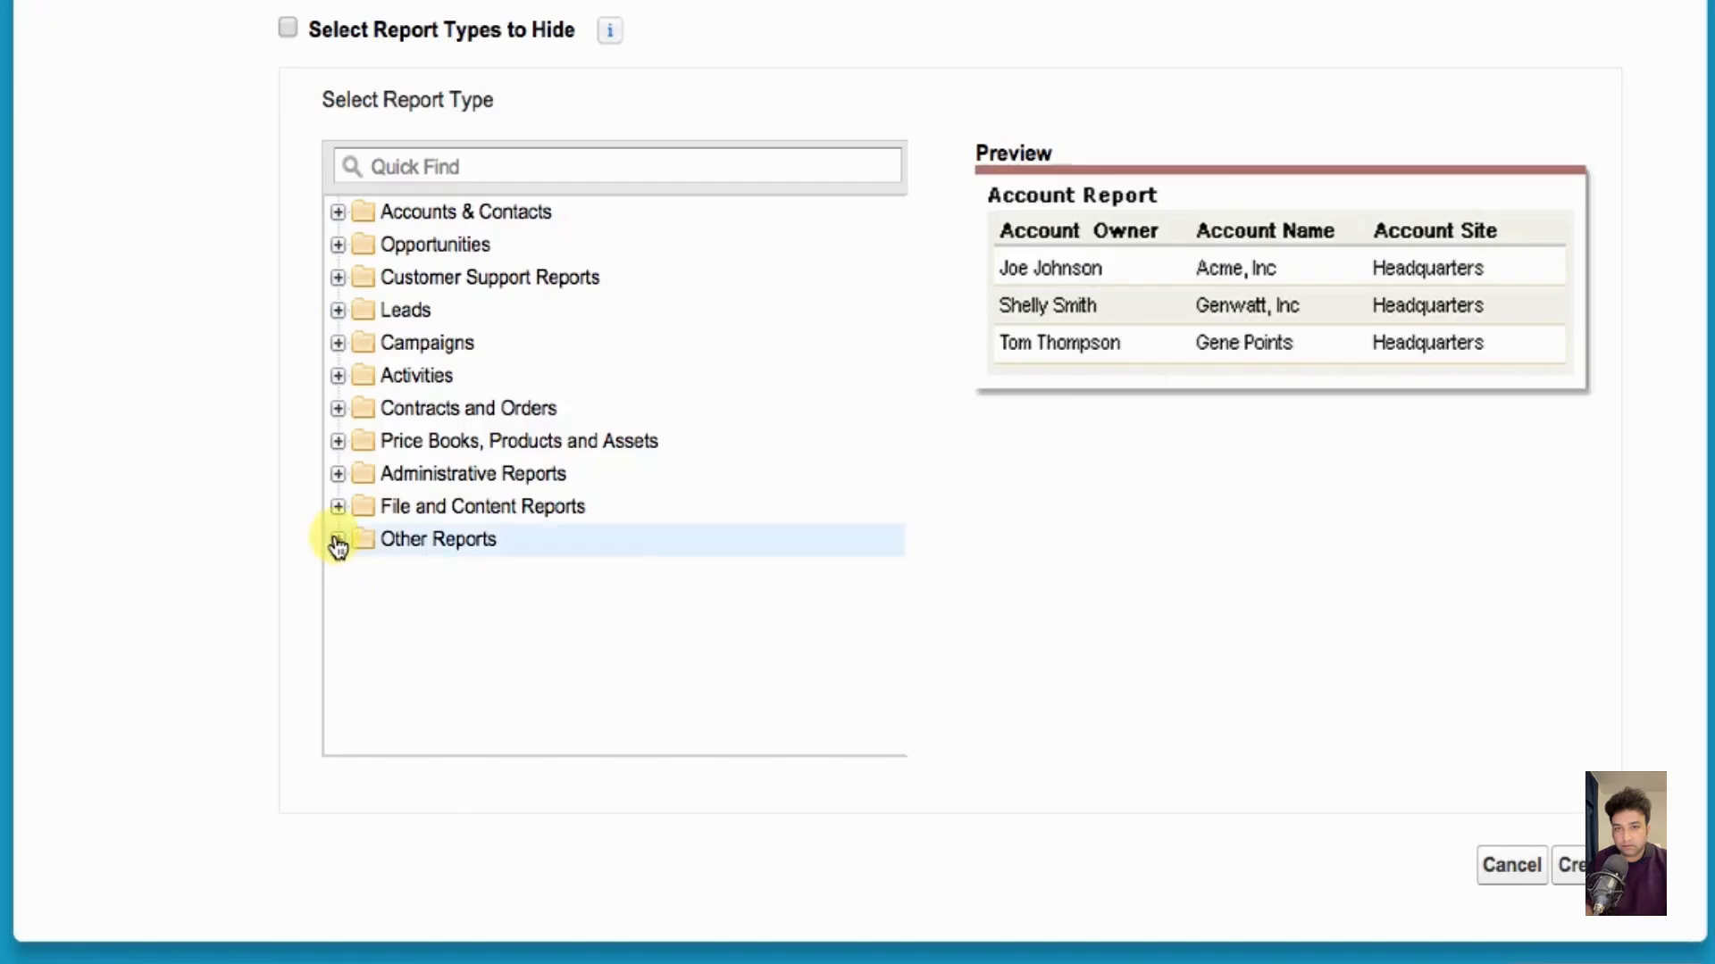
# Step: Create a new report from the Positions type under Other Reports
pyautogui.click(337, 541)
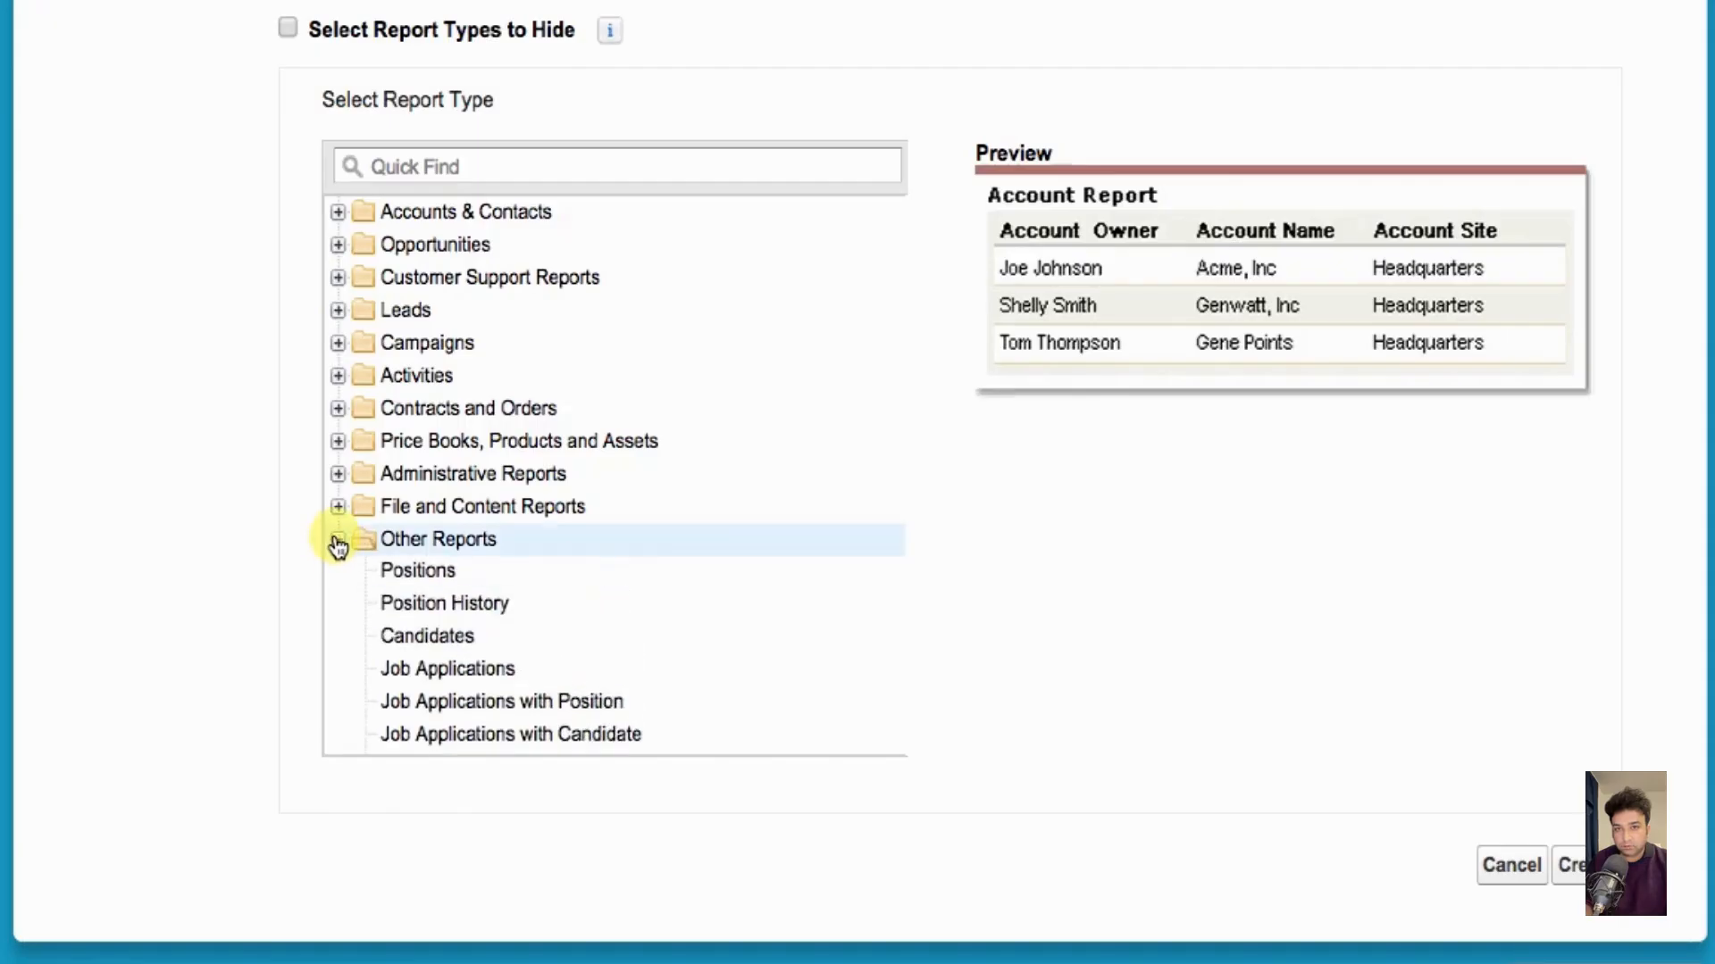
pyautogui.click(377, 579)
pyautogui.click(1569, 866)
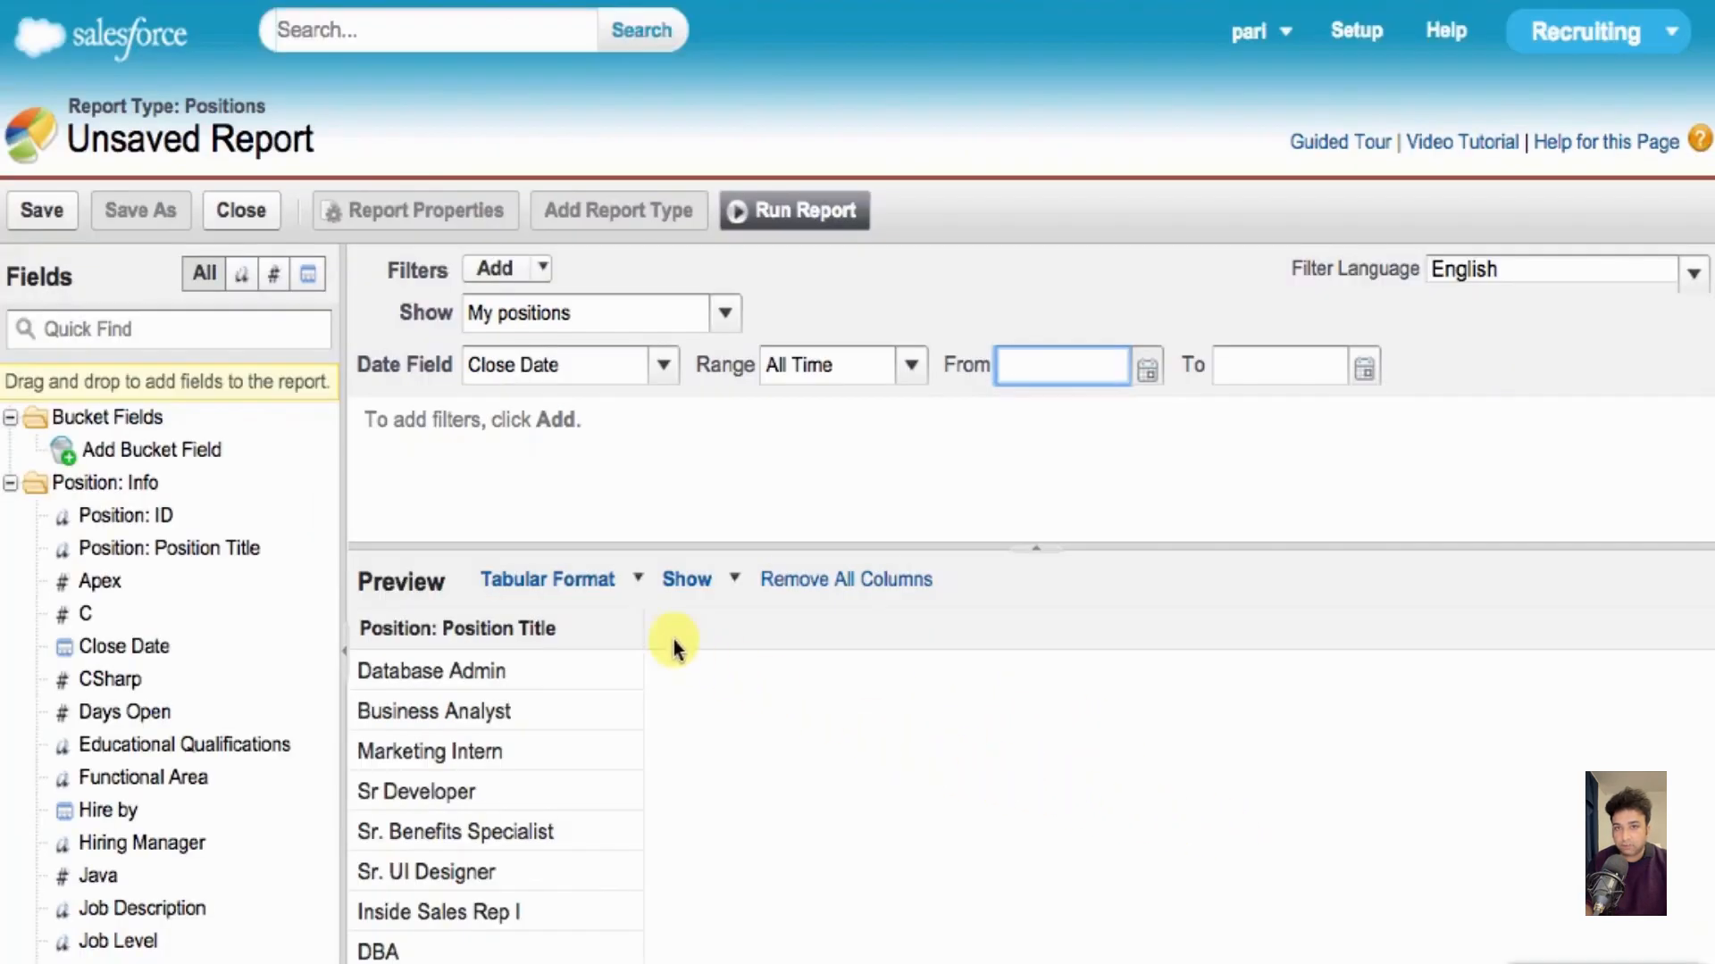
# Step: Change the report format from Tabular to Joined, adding Positions block 1
pyautogui.click(625, 581)
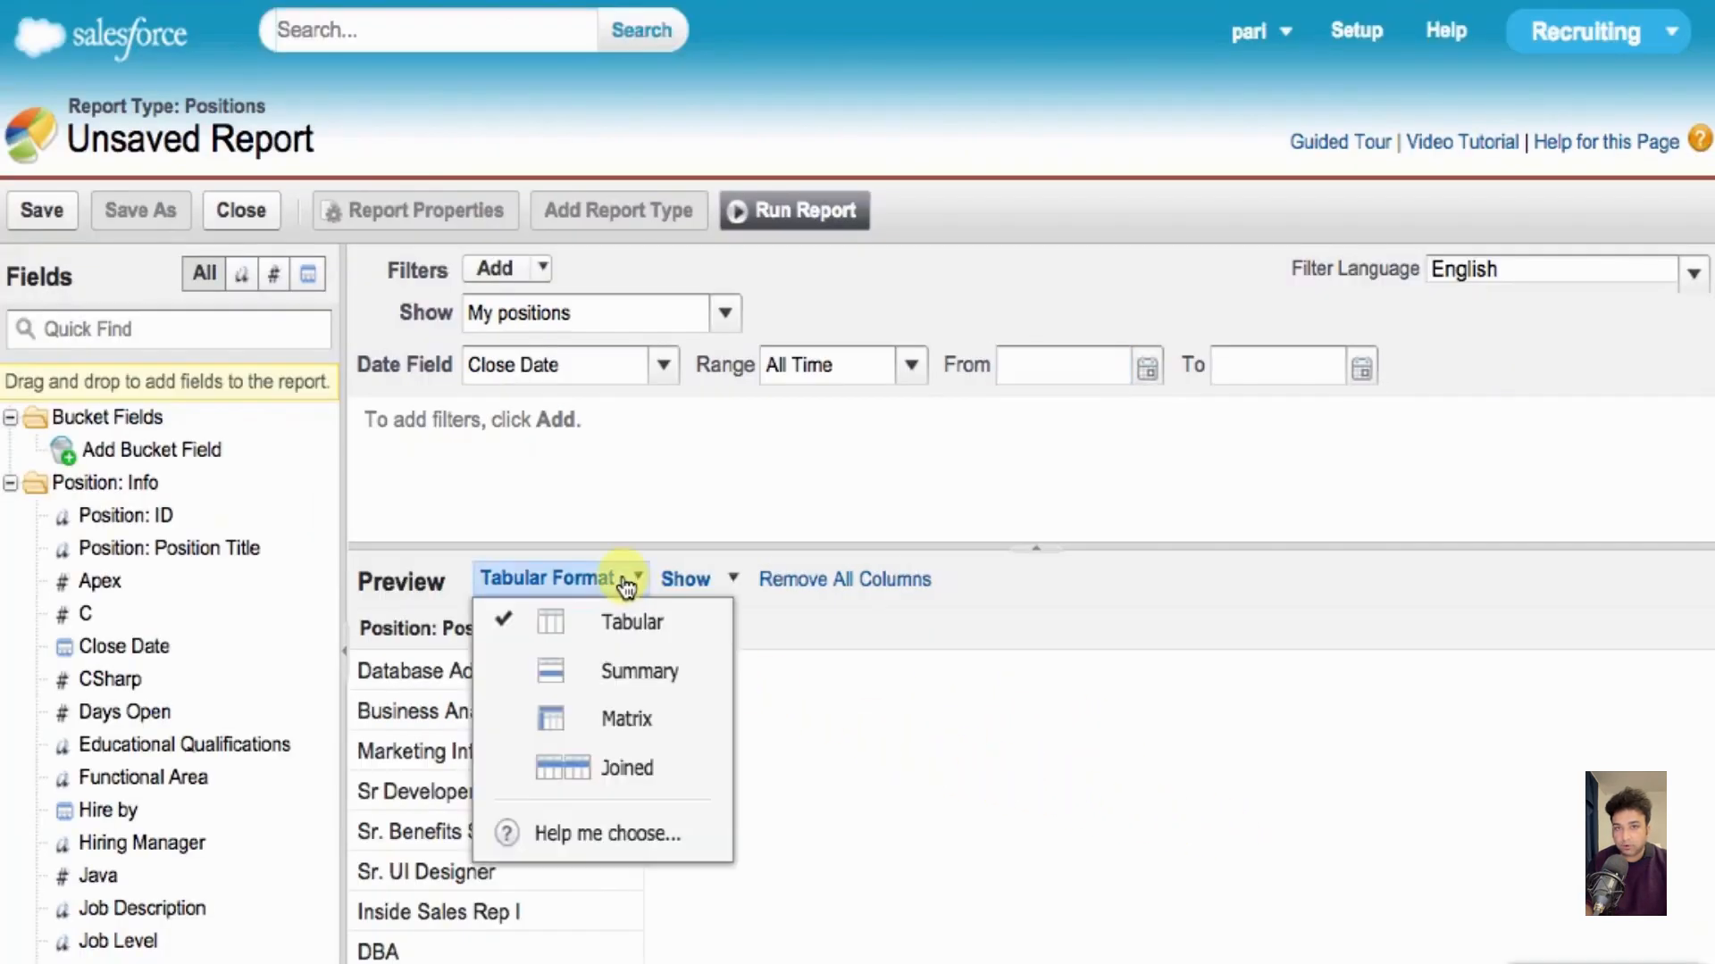
pyautogui.click(622, 759)
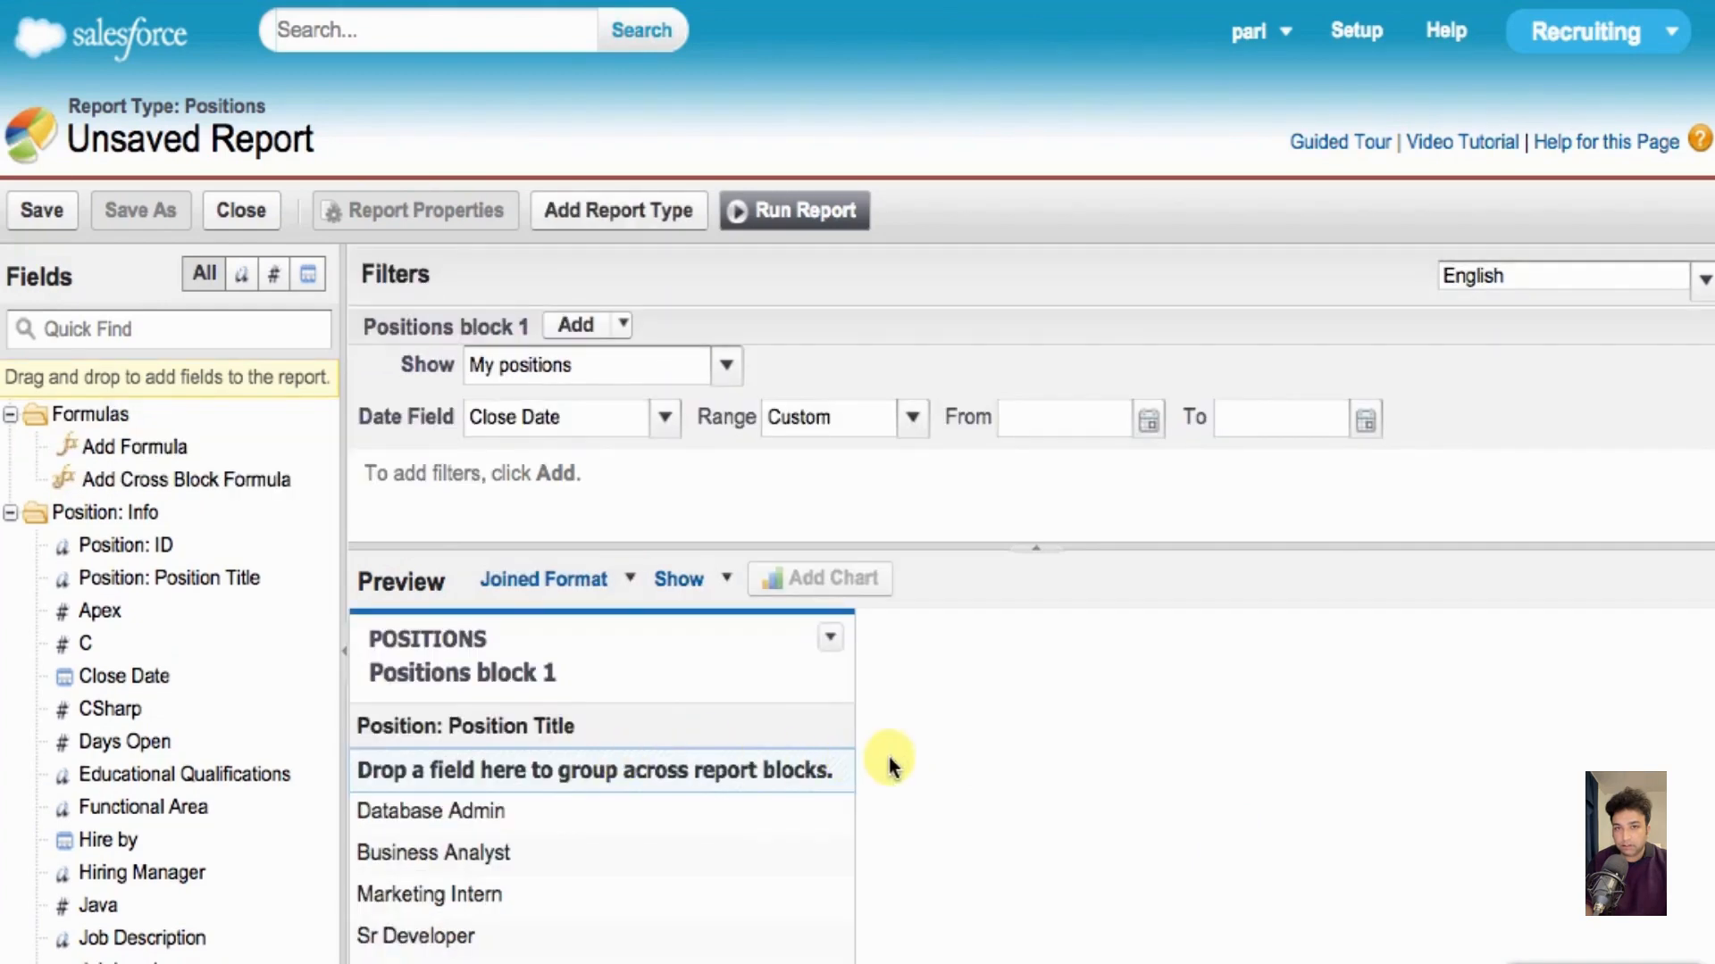
pyautogui.scroll(-3, 891, 763)
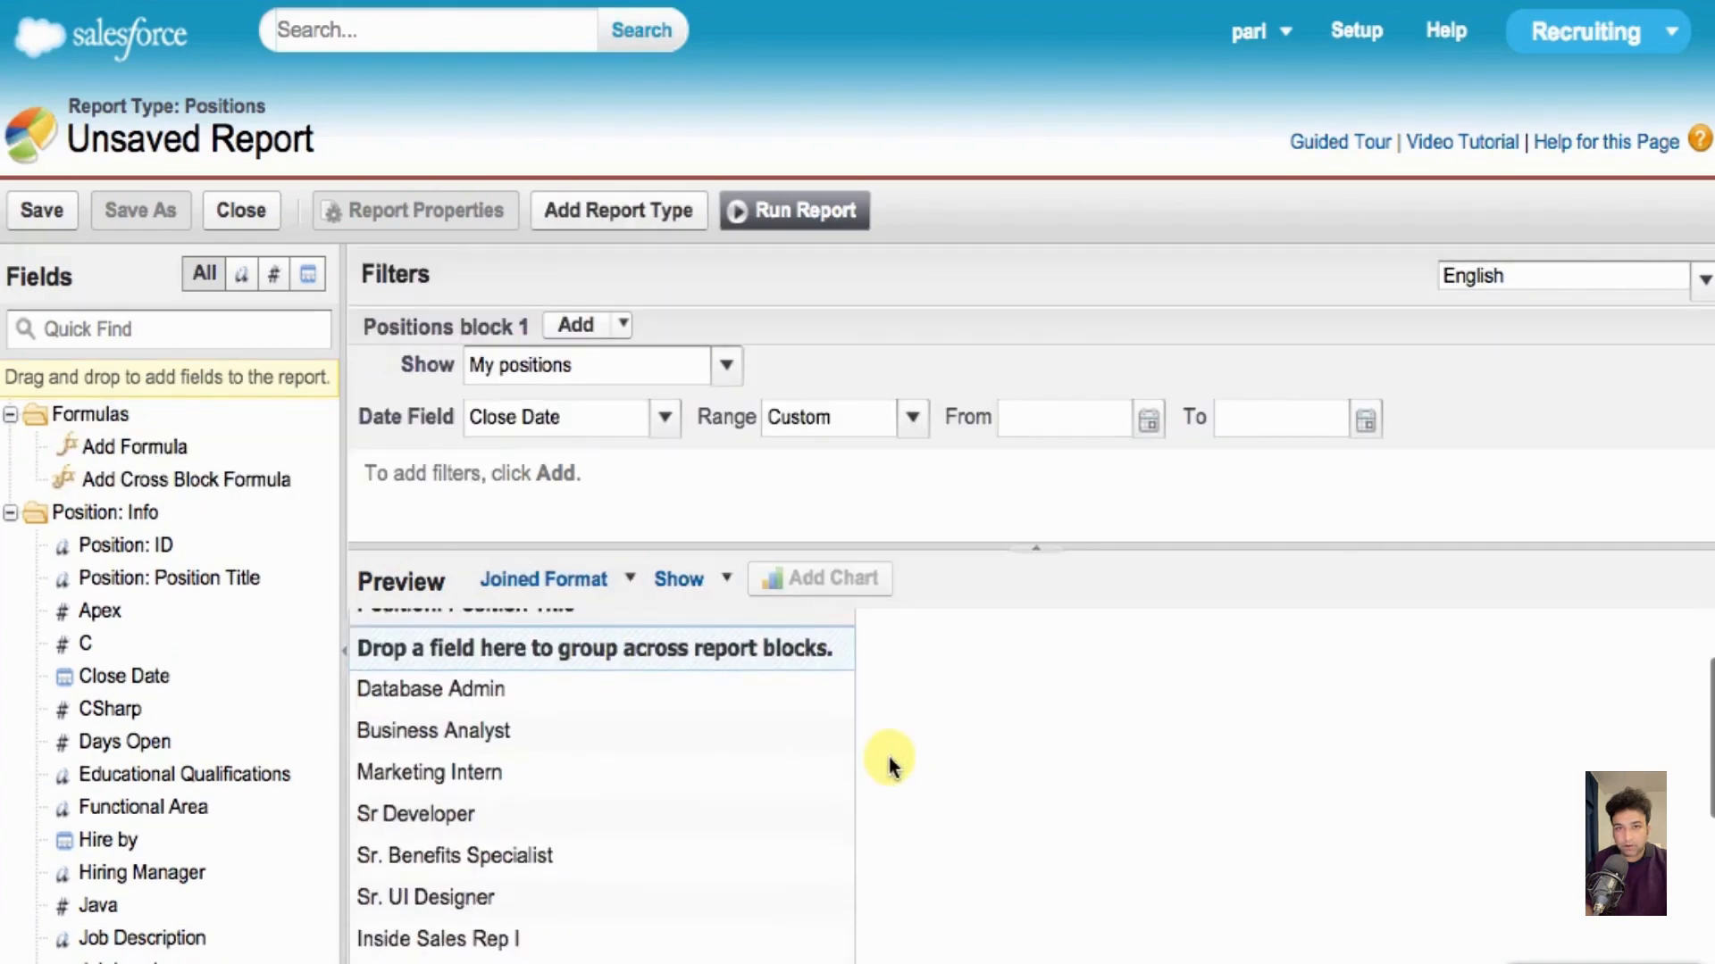
pyautogui.scroll(3, 891, 764)
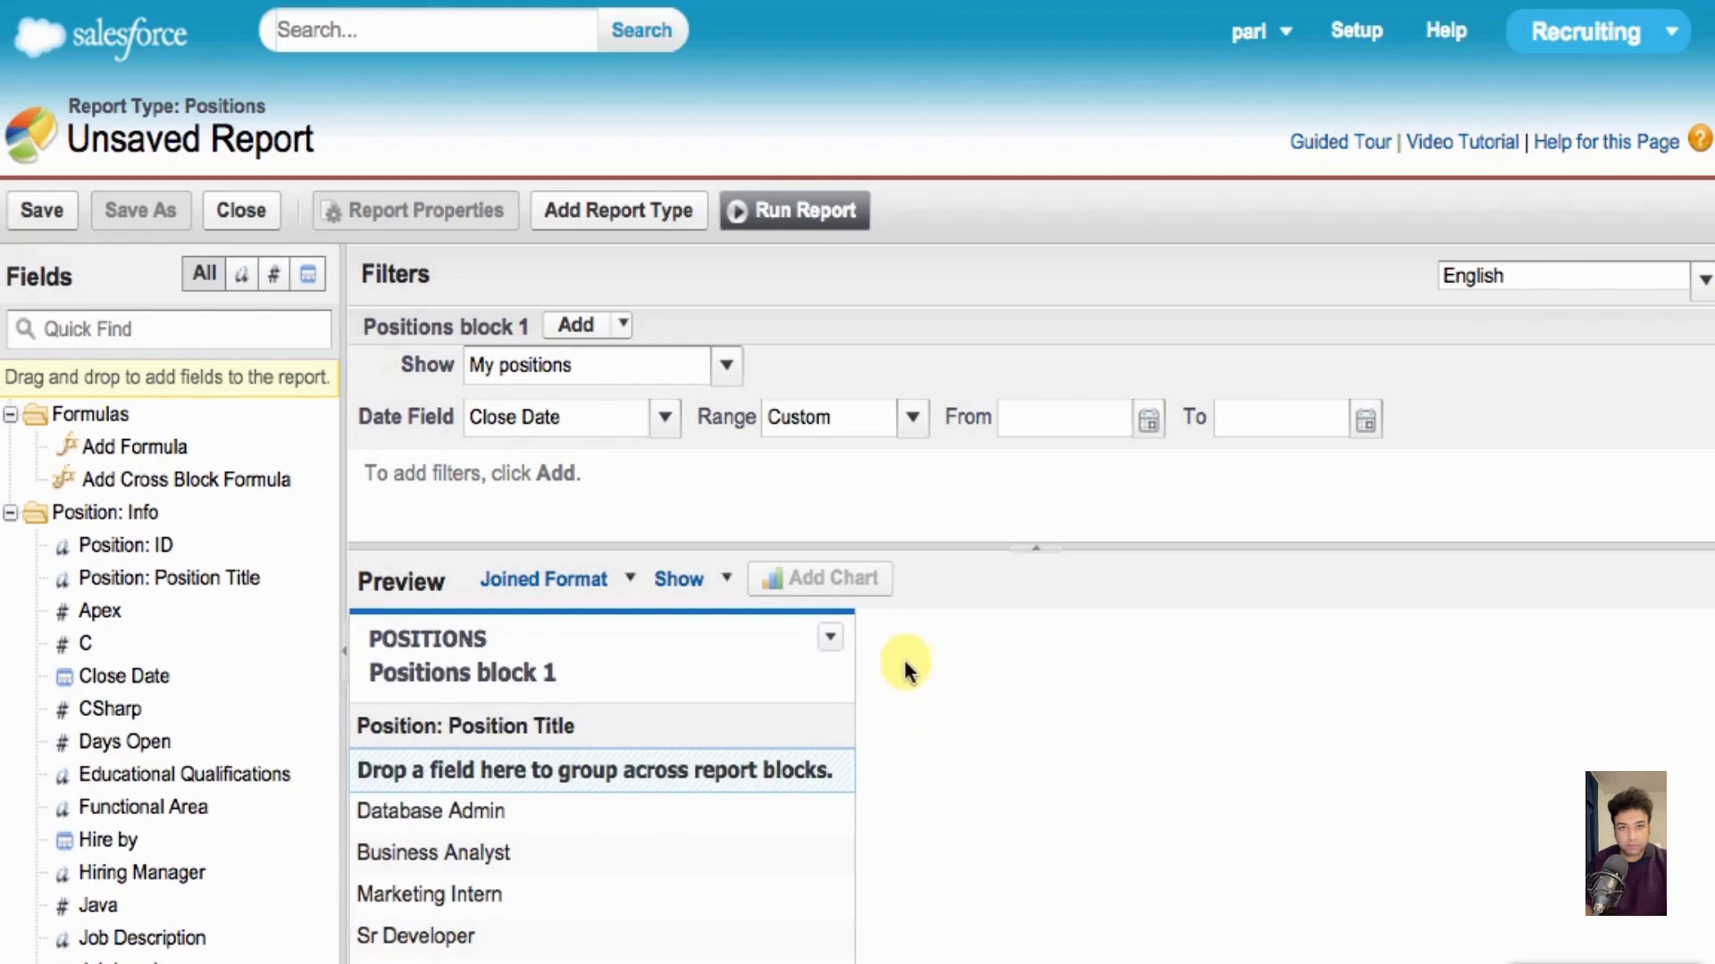
# Step: Show all positions with close dates from 12/1/2014 to 12/31/2014
pyautogui.click(737, 380)
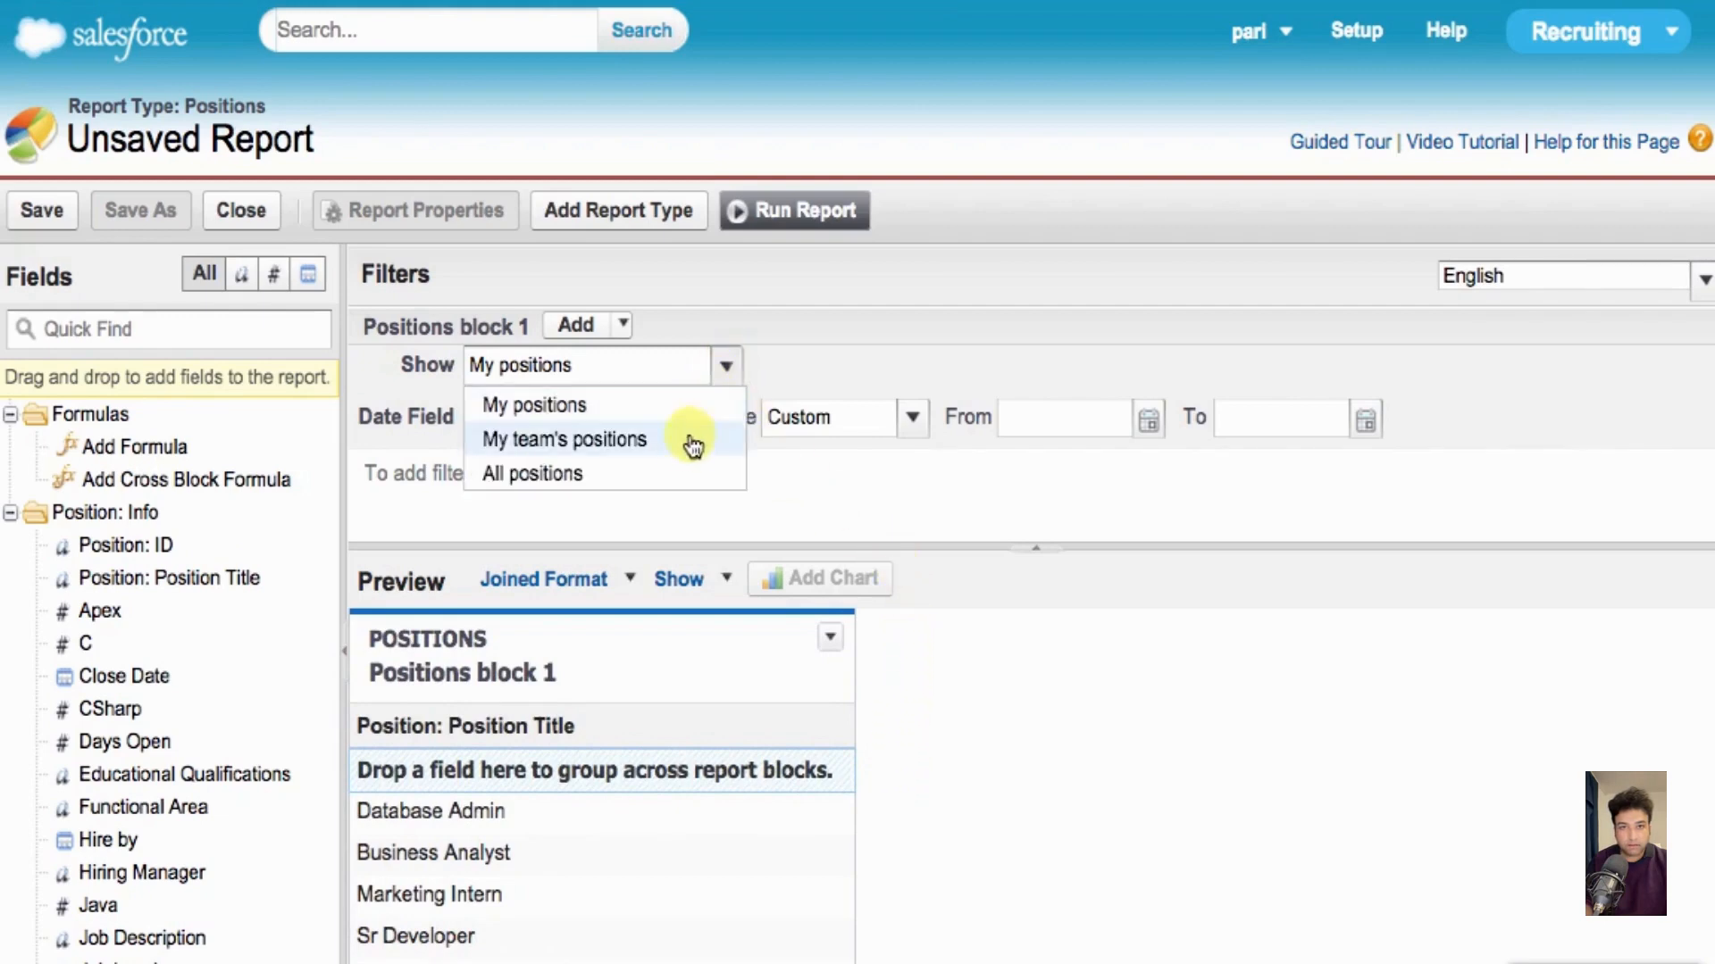
pyautogui.click(682, 471)
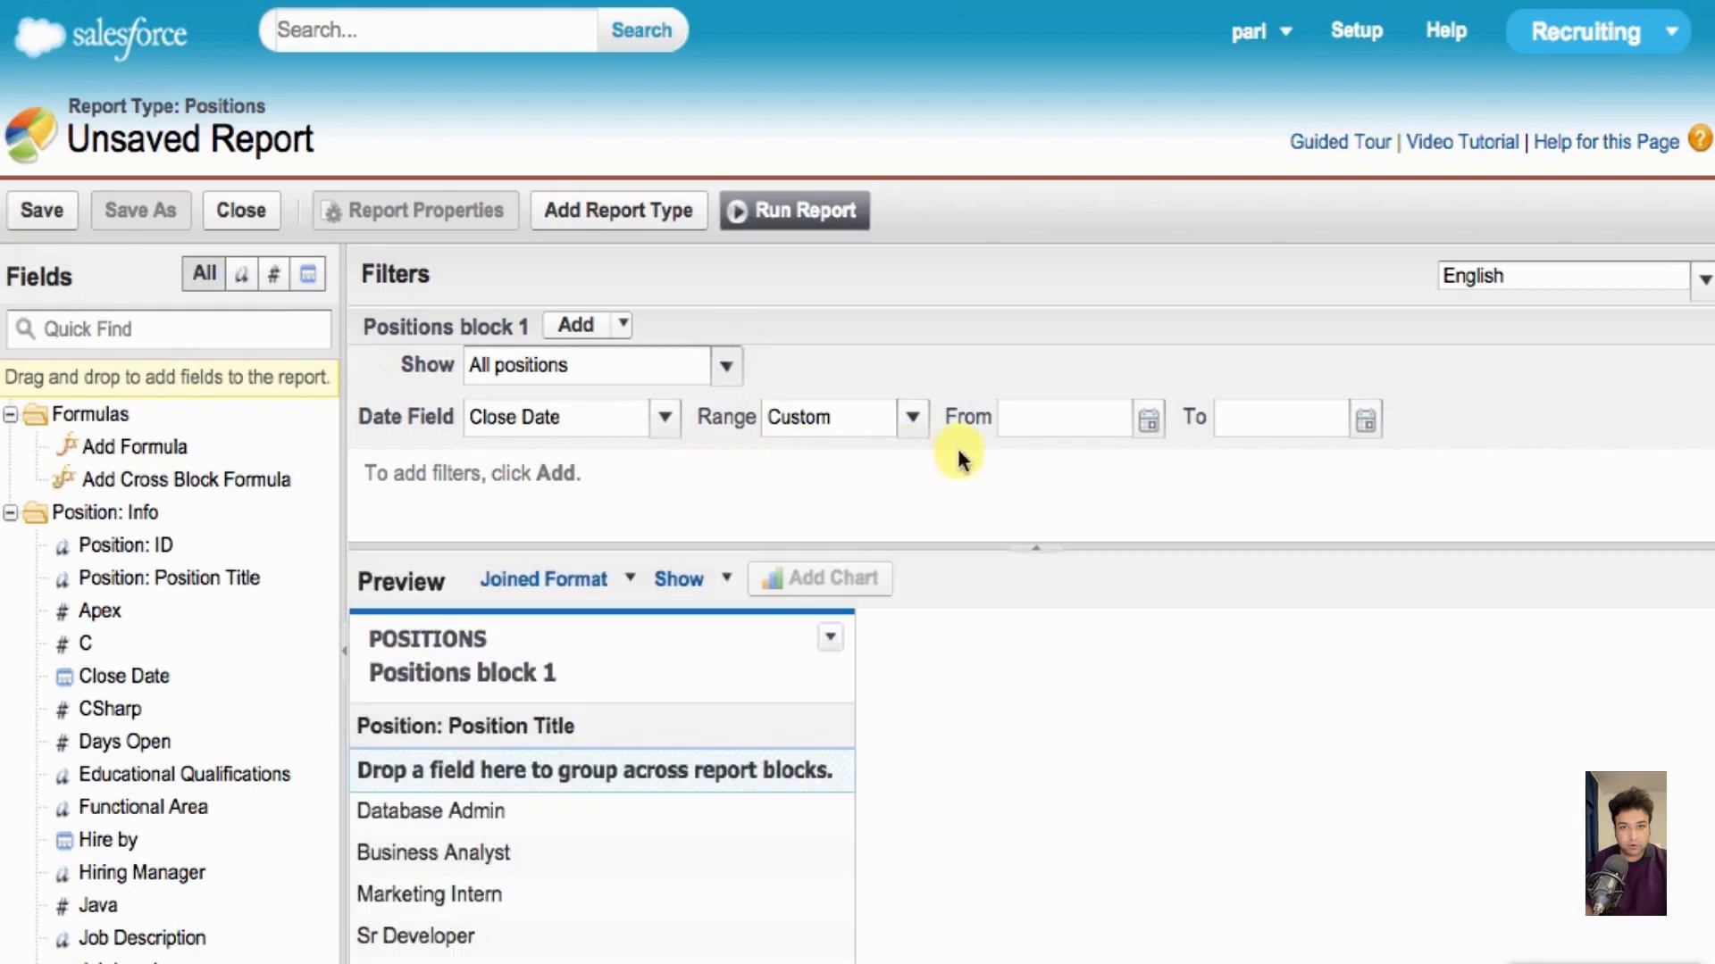
pyautogui.click(1148, 427)
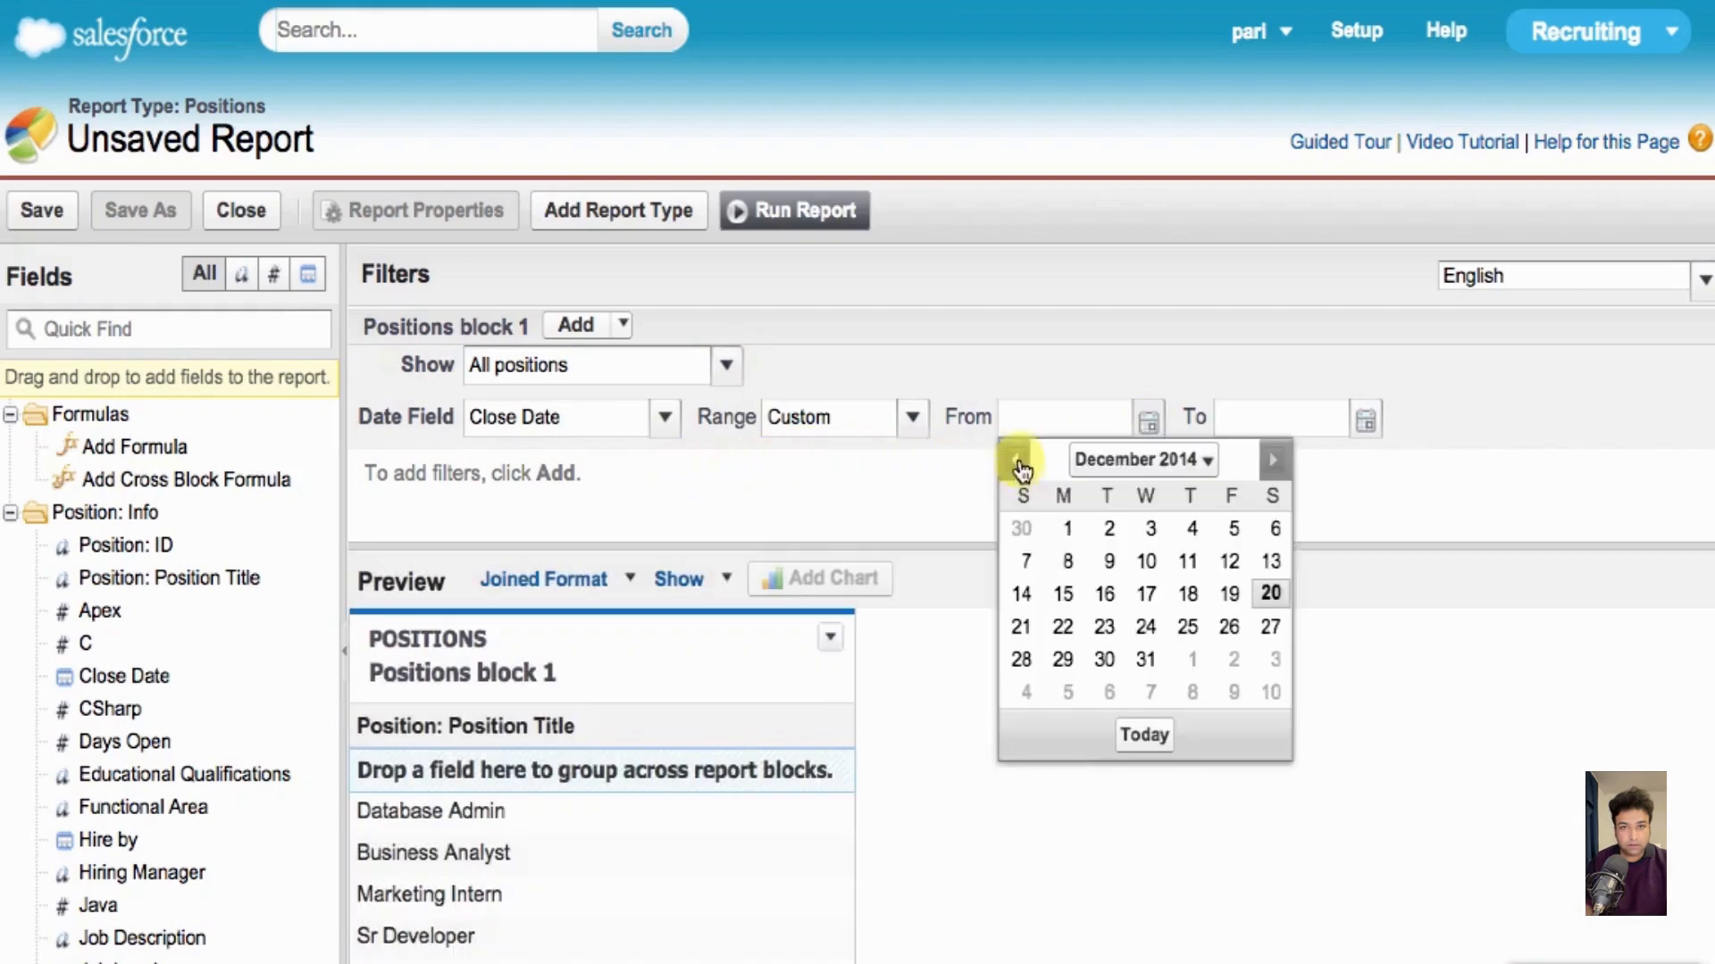
pyautogui.click(1058, 527)
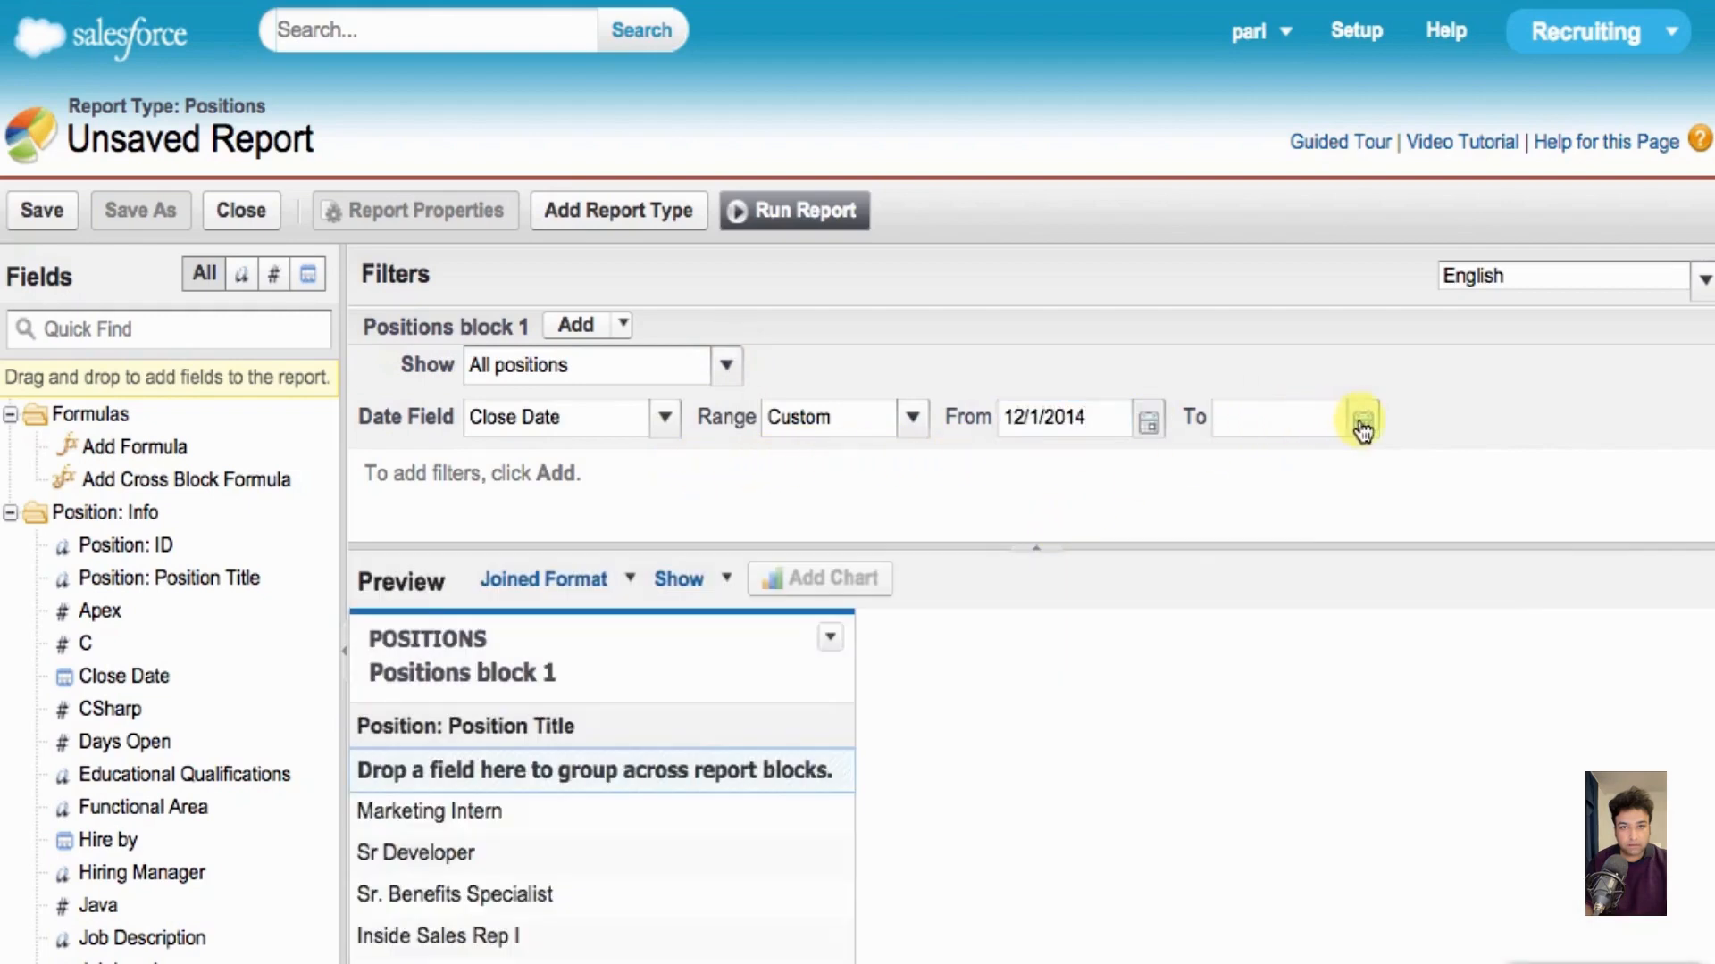
pyautogui.click(1362, 421)
pyautogui.click(1358, 661)
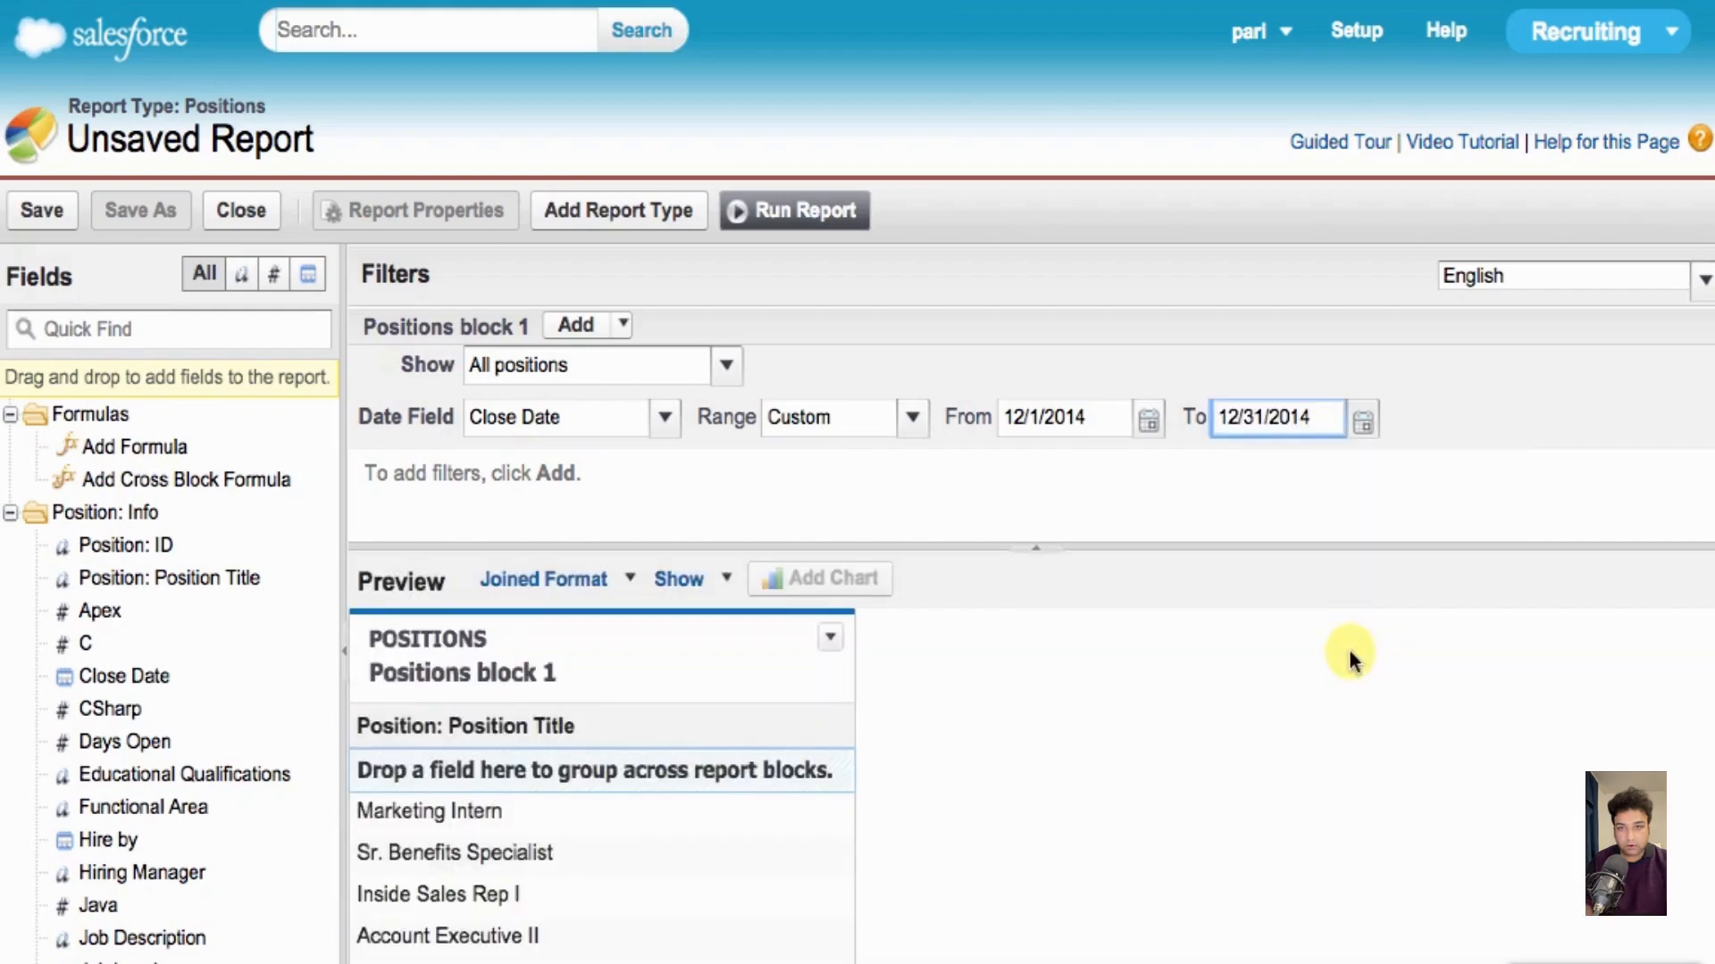
# Step: Add a filter on Position: Owner Name equal to the chosen owner's name
pyautogui.click(576, 325)
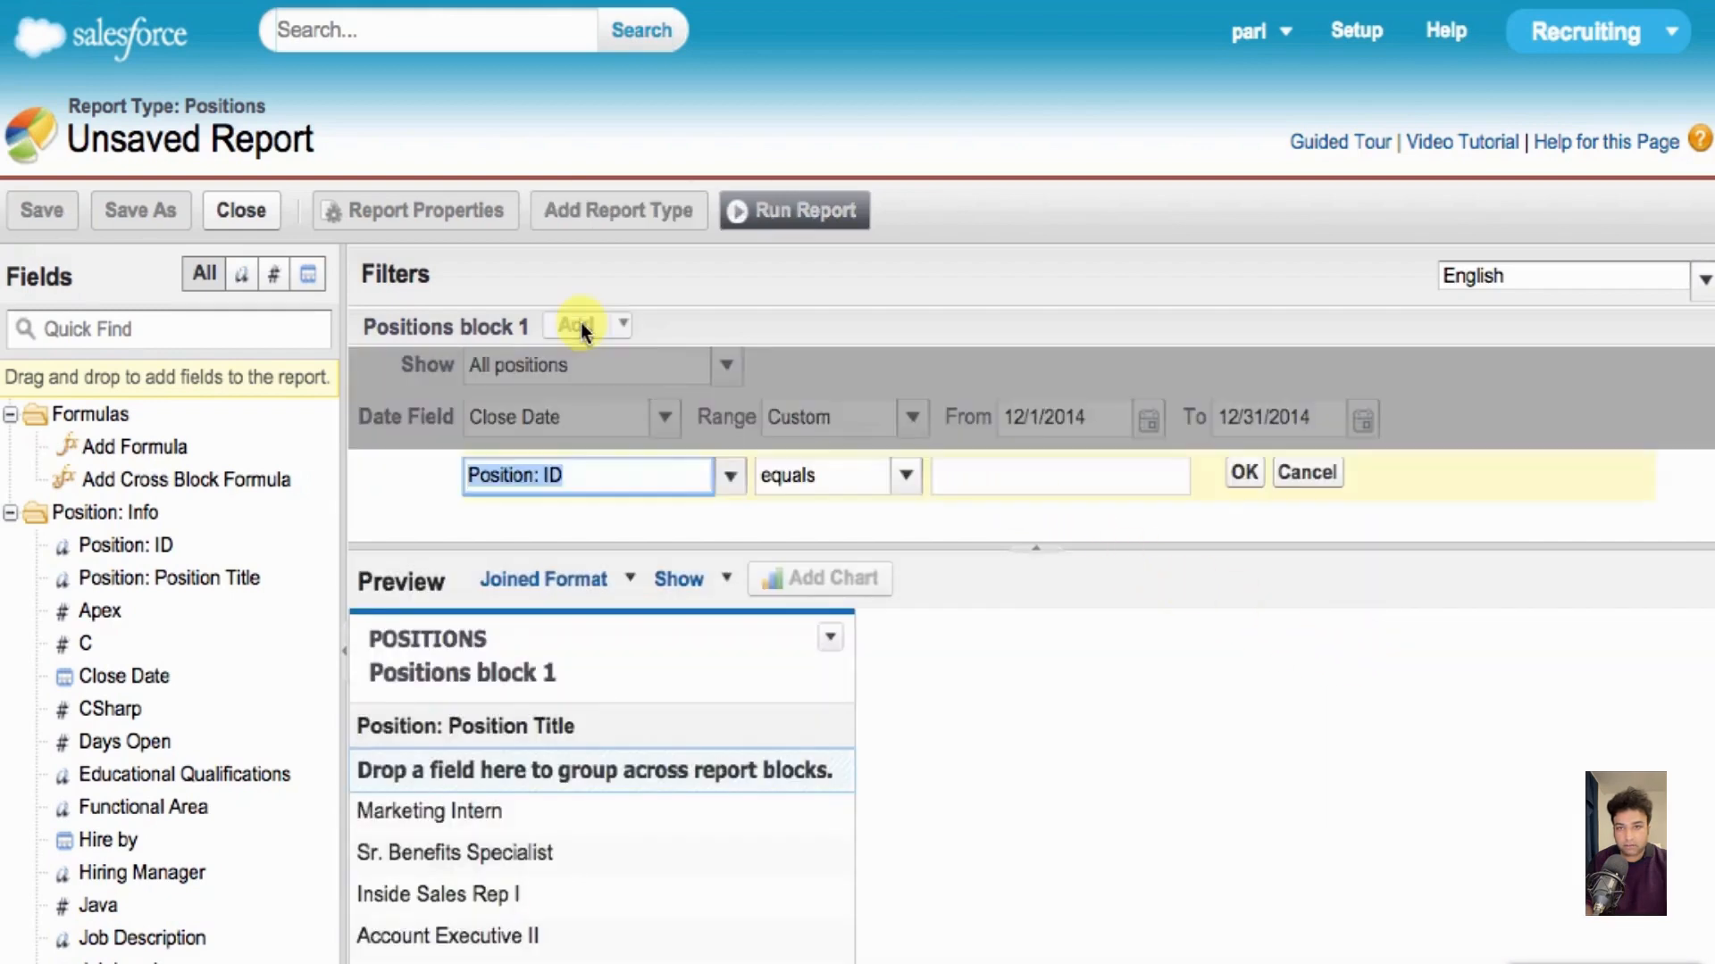
pyautogui.click(732, 483)
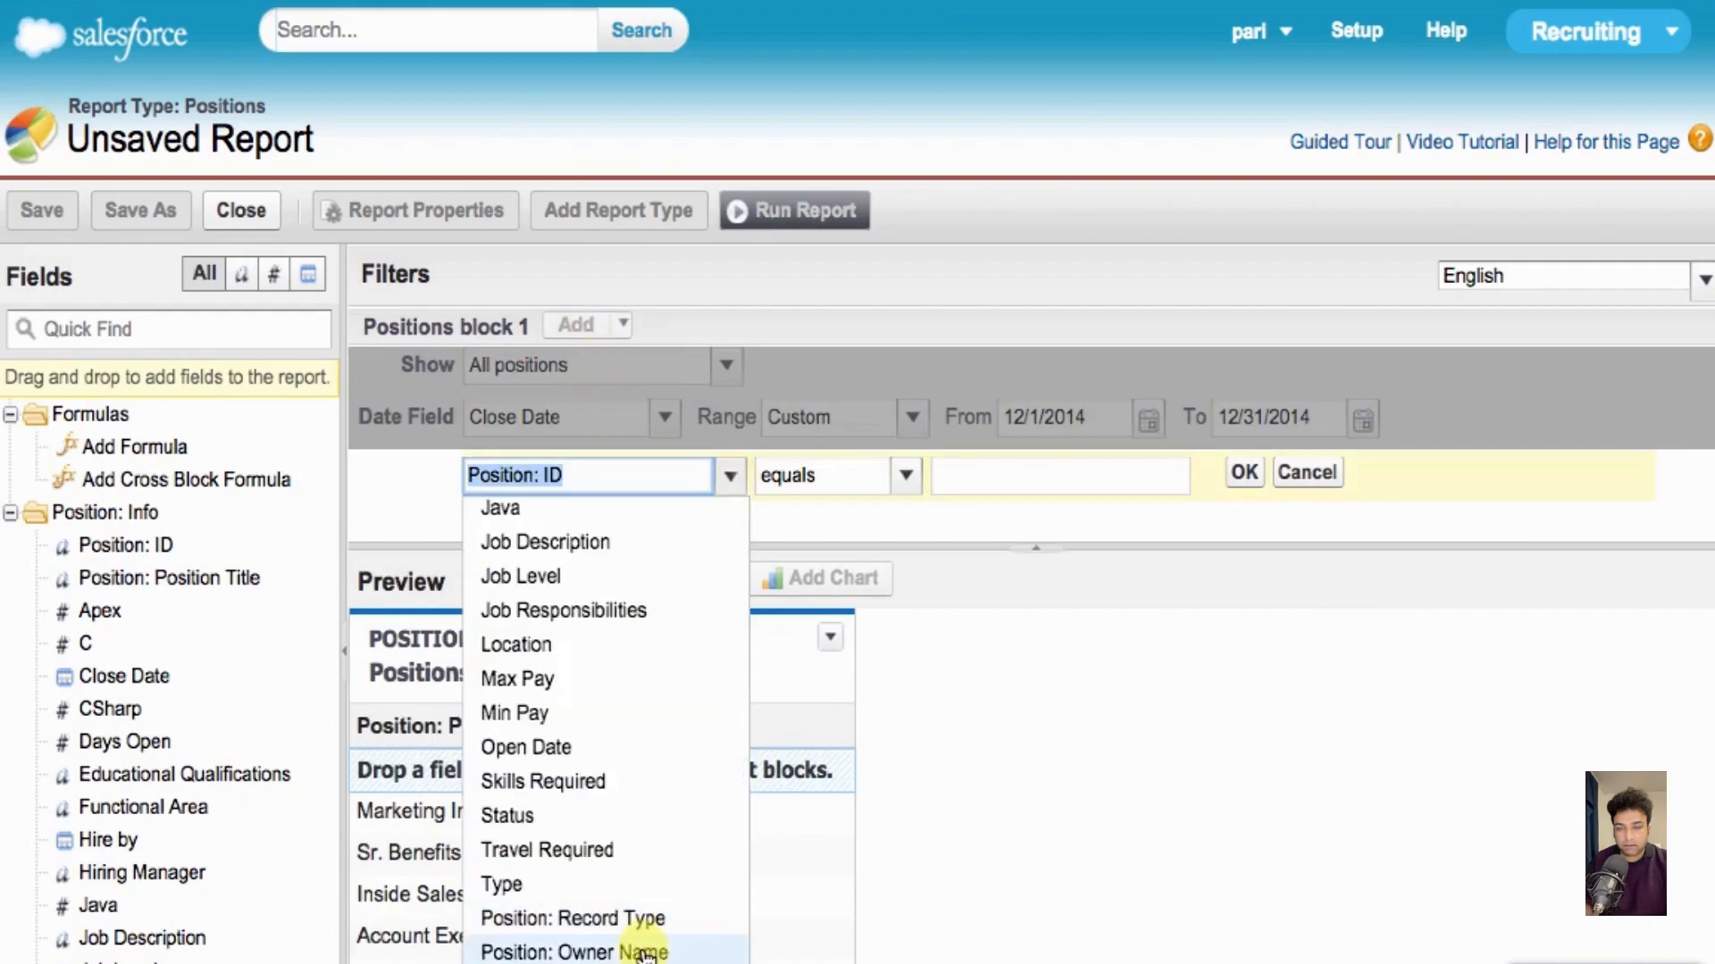
pyautogui.click(645, 954)
pyautogui.click(1030, 487)
pyautogui.write('Sam')
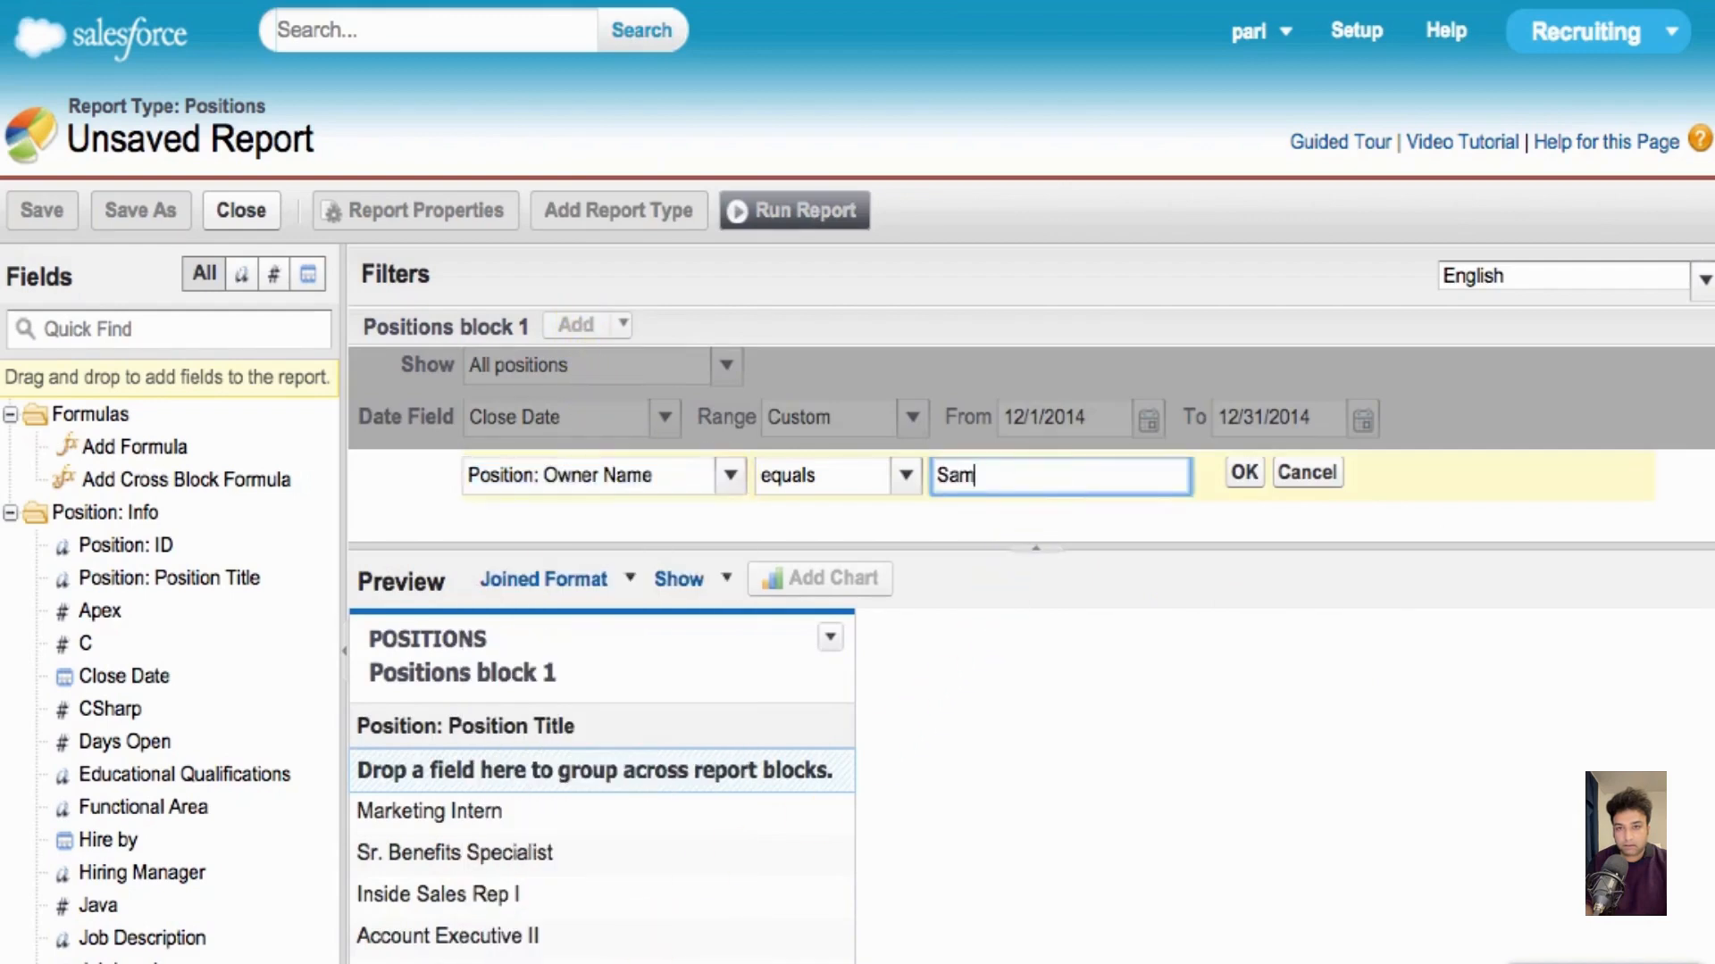
pyautogui.click(1243, 473)
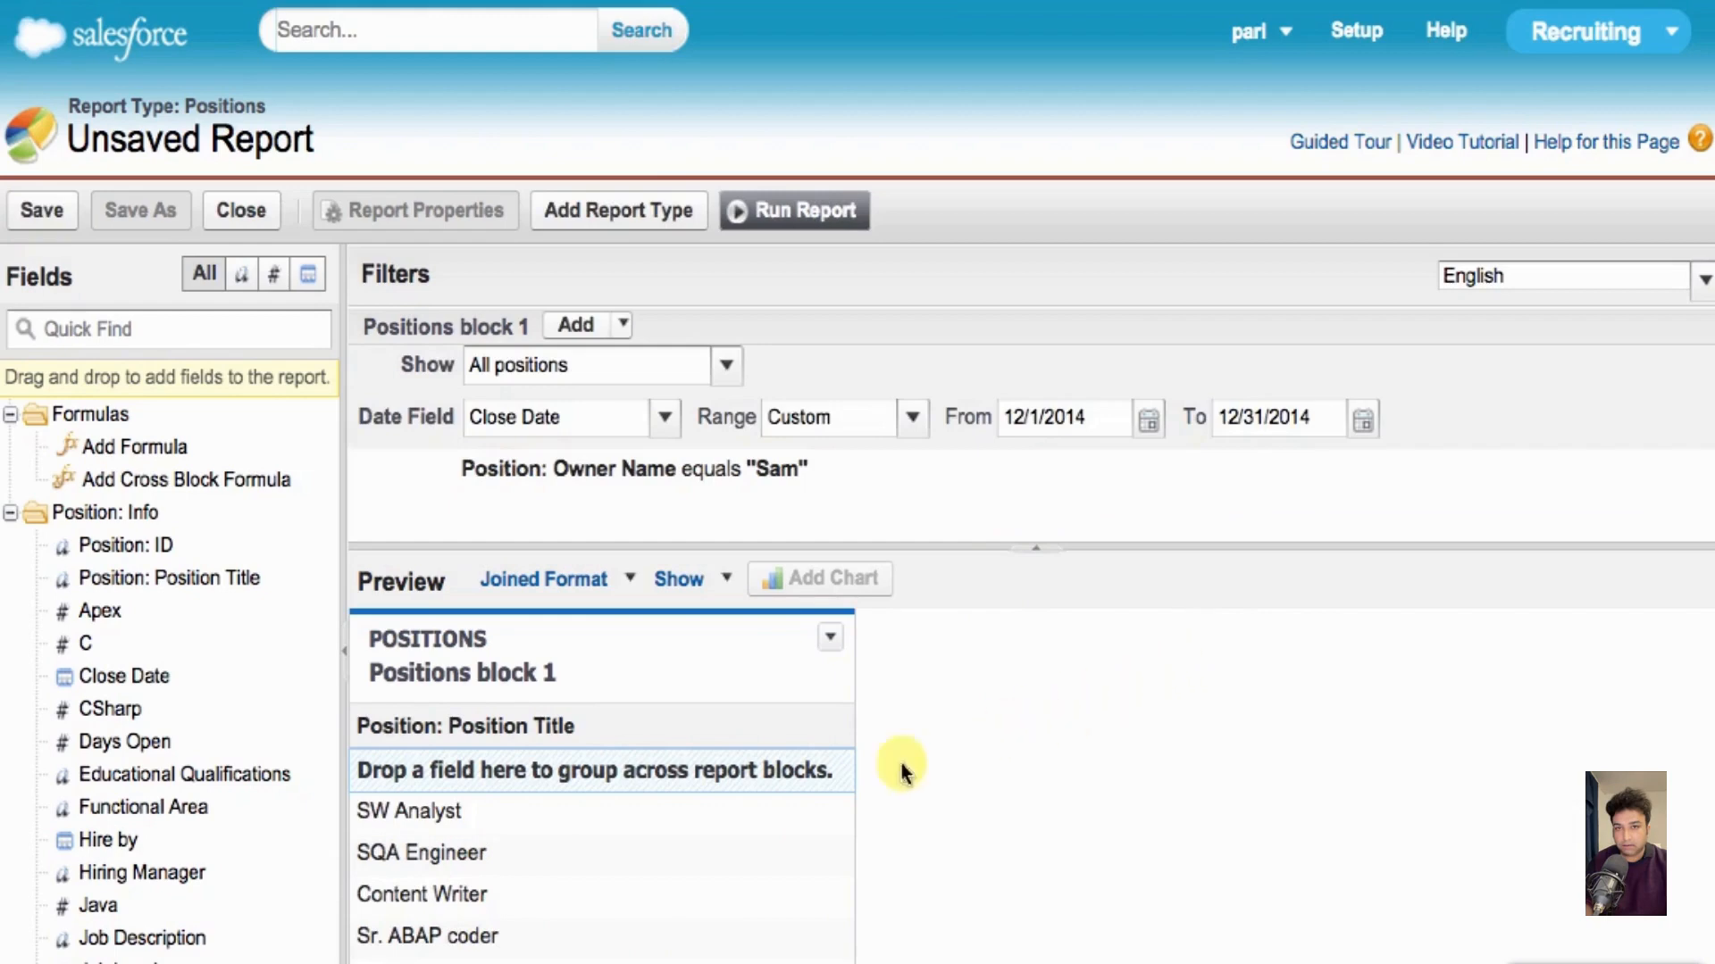
pyautogui.scroll(-3, 694, 838)
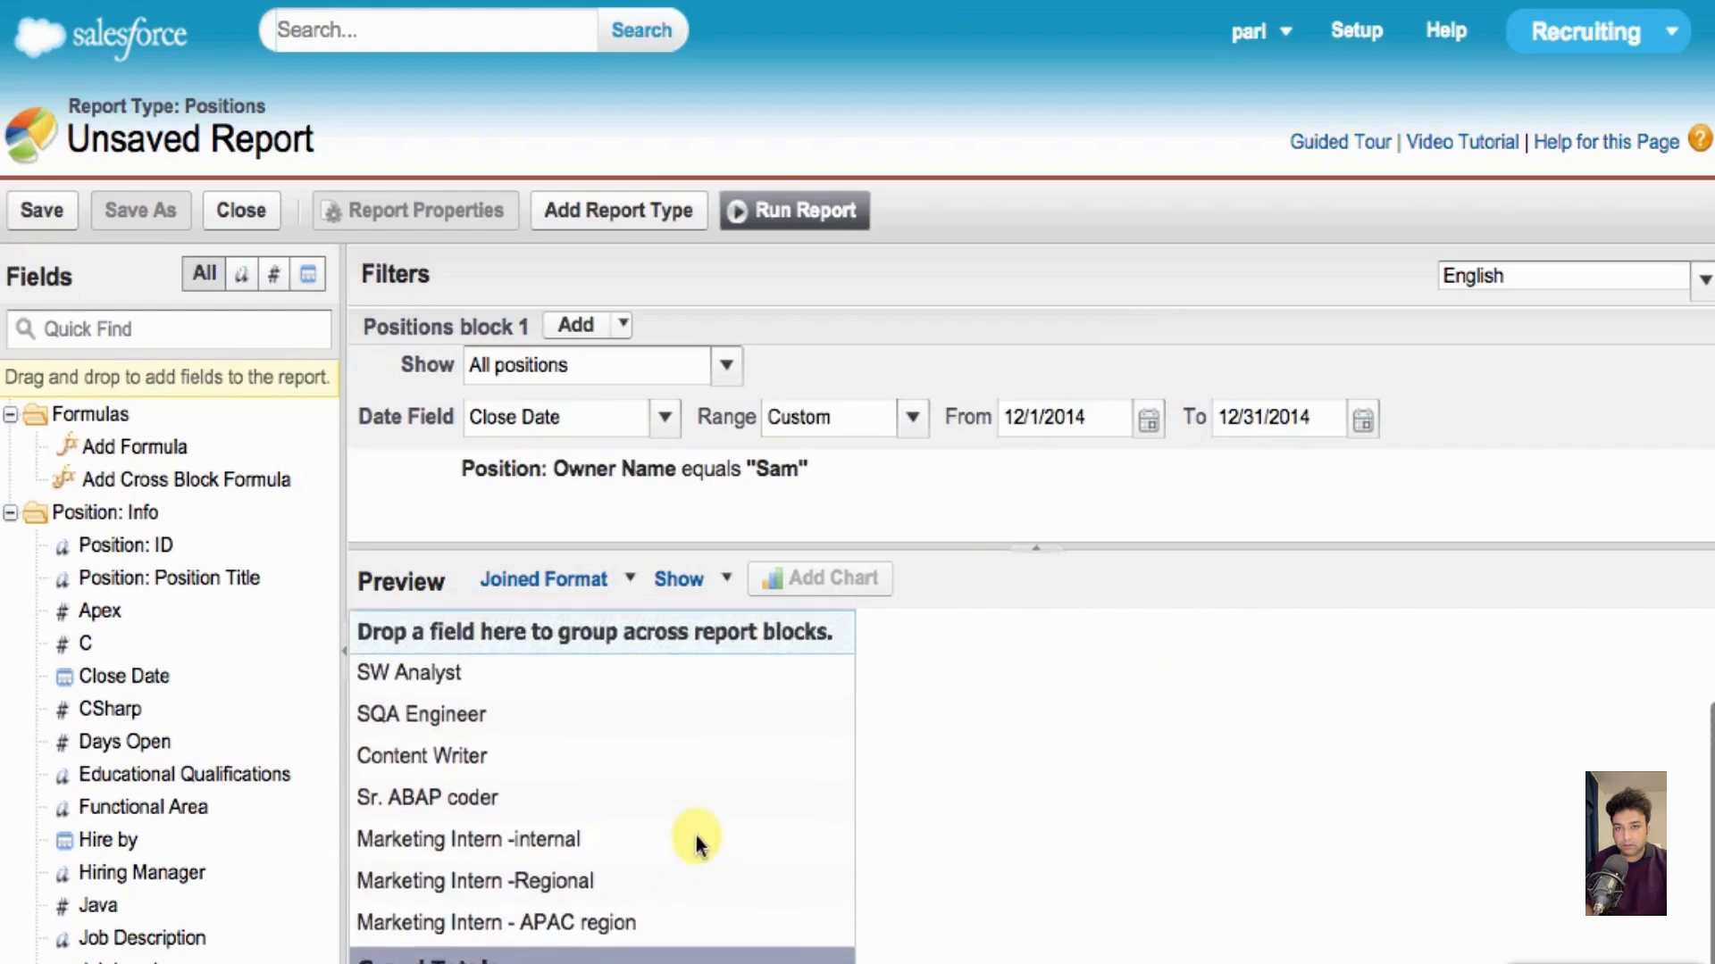
pyautogui.scroll(1, 696, 843)
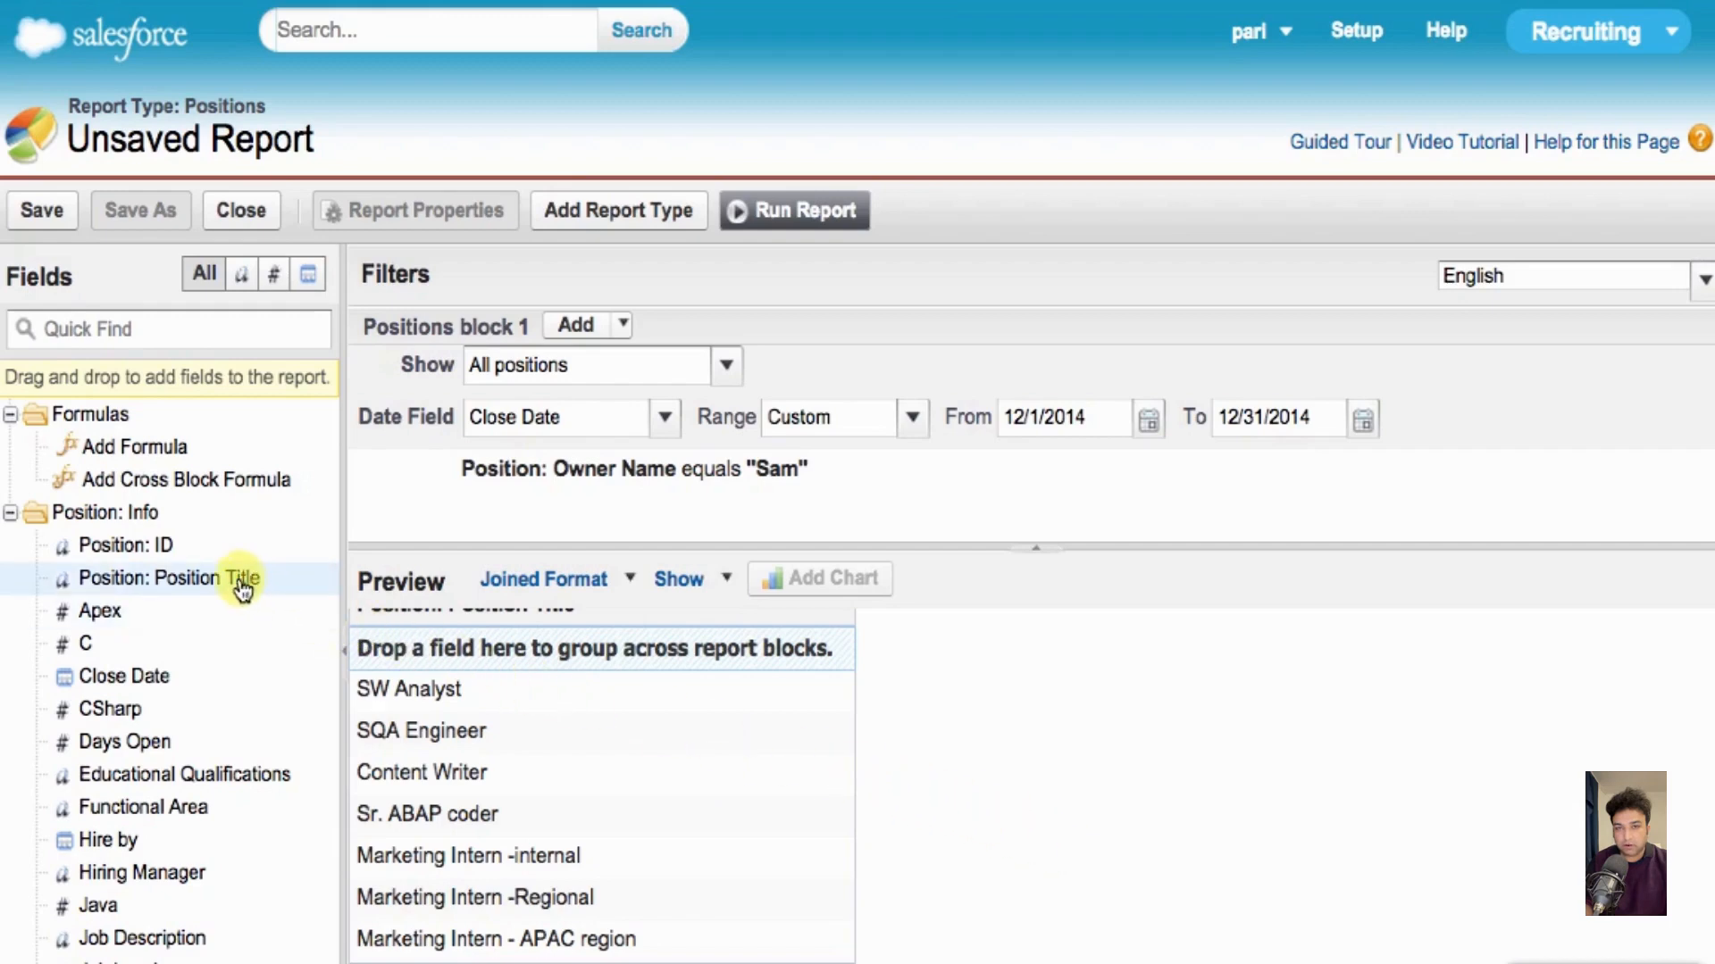
# Step: Create a second report block with Position Title and Educational Qualifications columns
pyautogui.moveTo(237, 579); pyautogui.dragTo(994, 682)
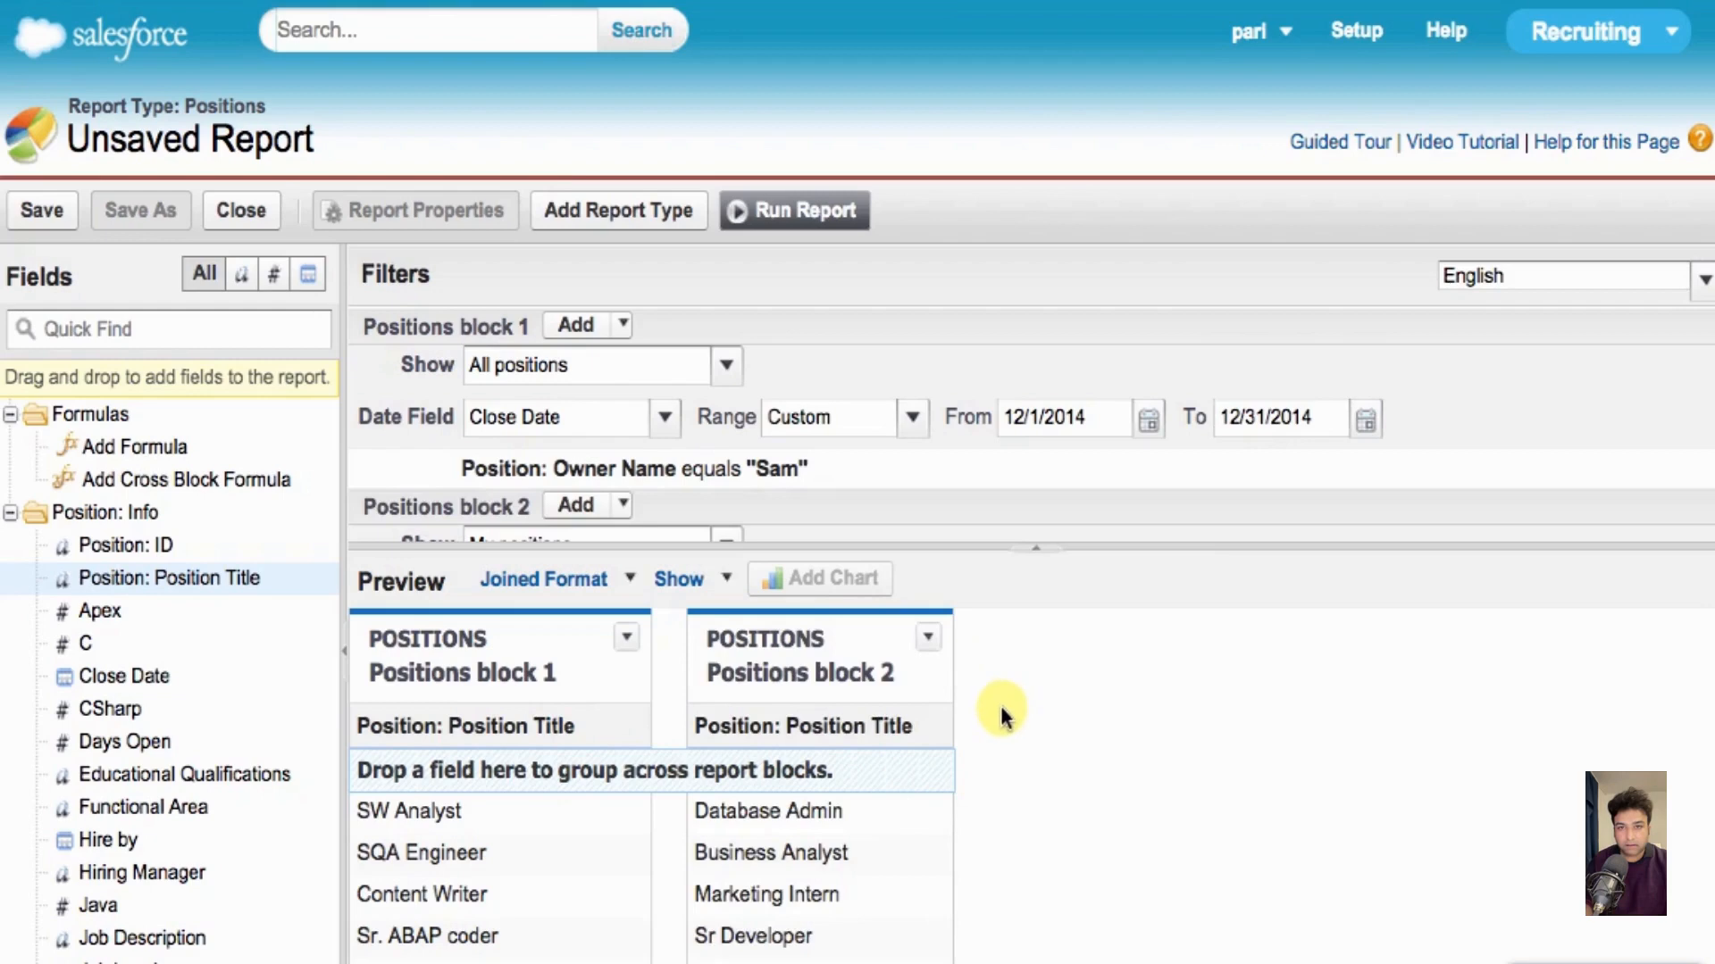
pyautogui.scroll(-3, 1094, 466)
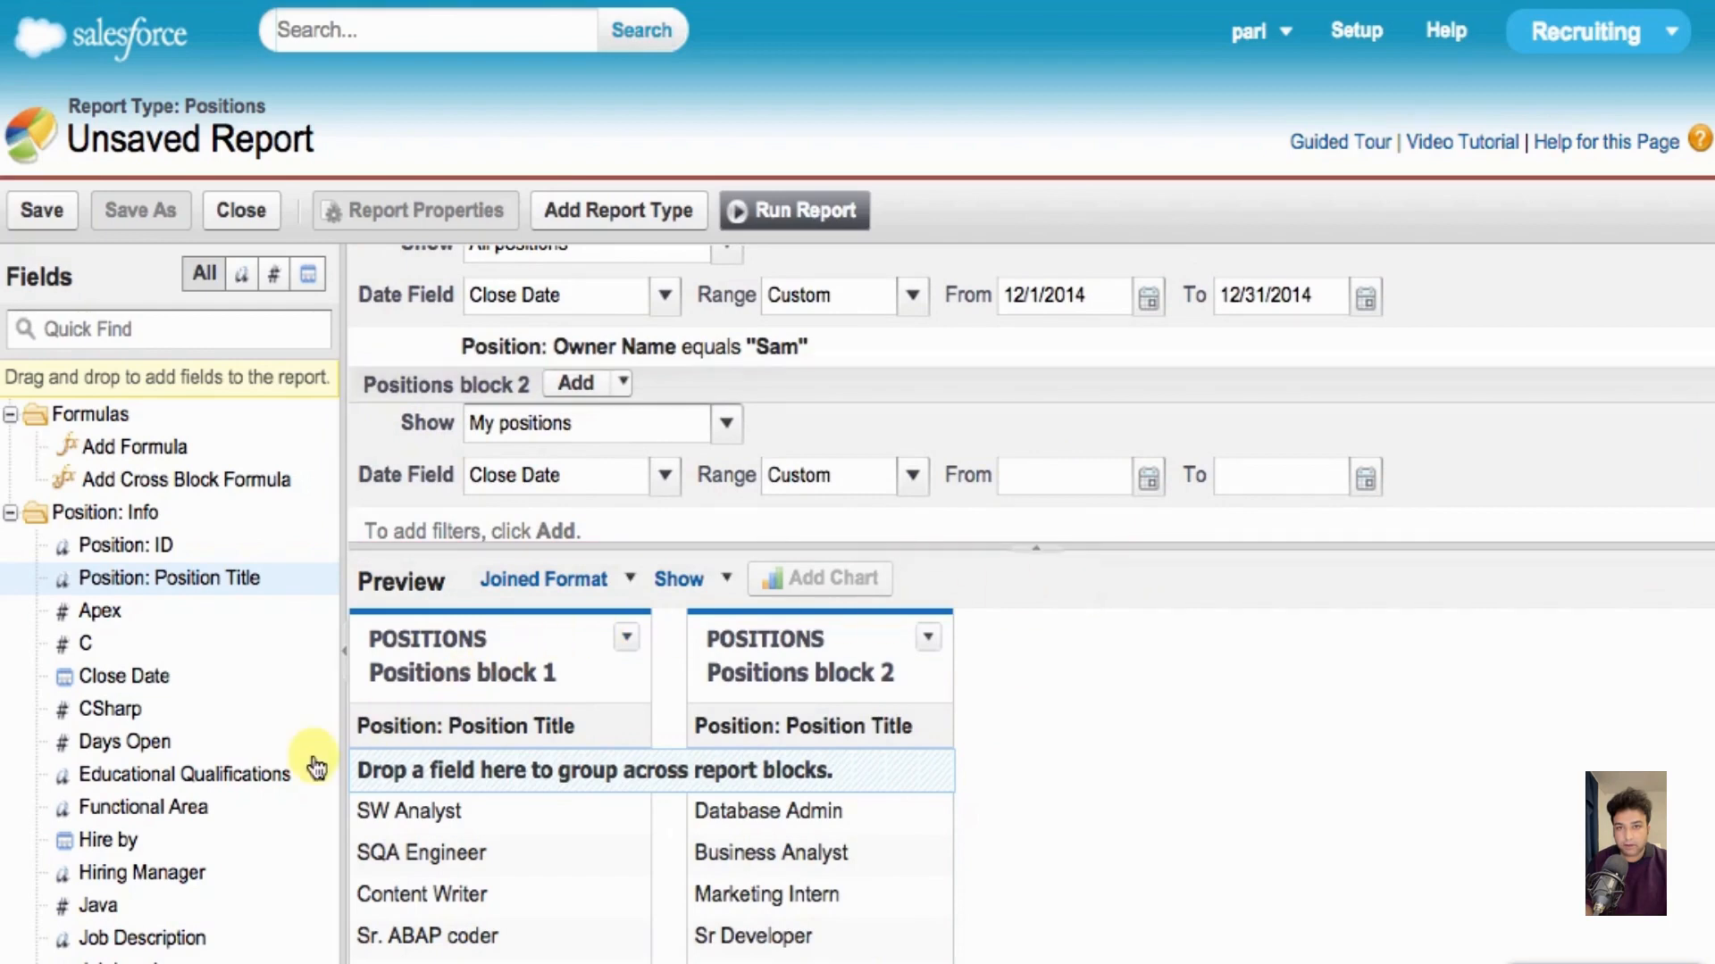
pyautogui.moveTo(257, 773); pyautogui.dragTo(945, 729)
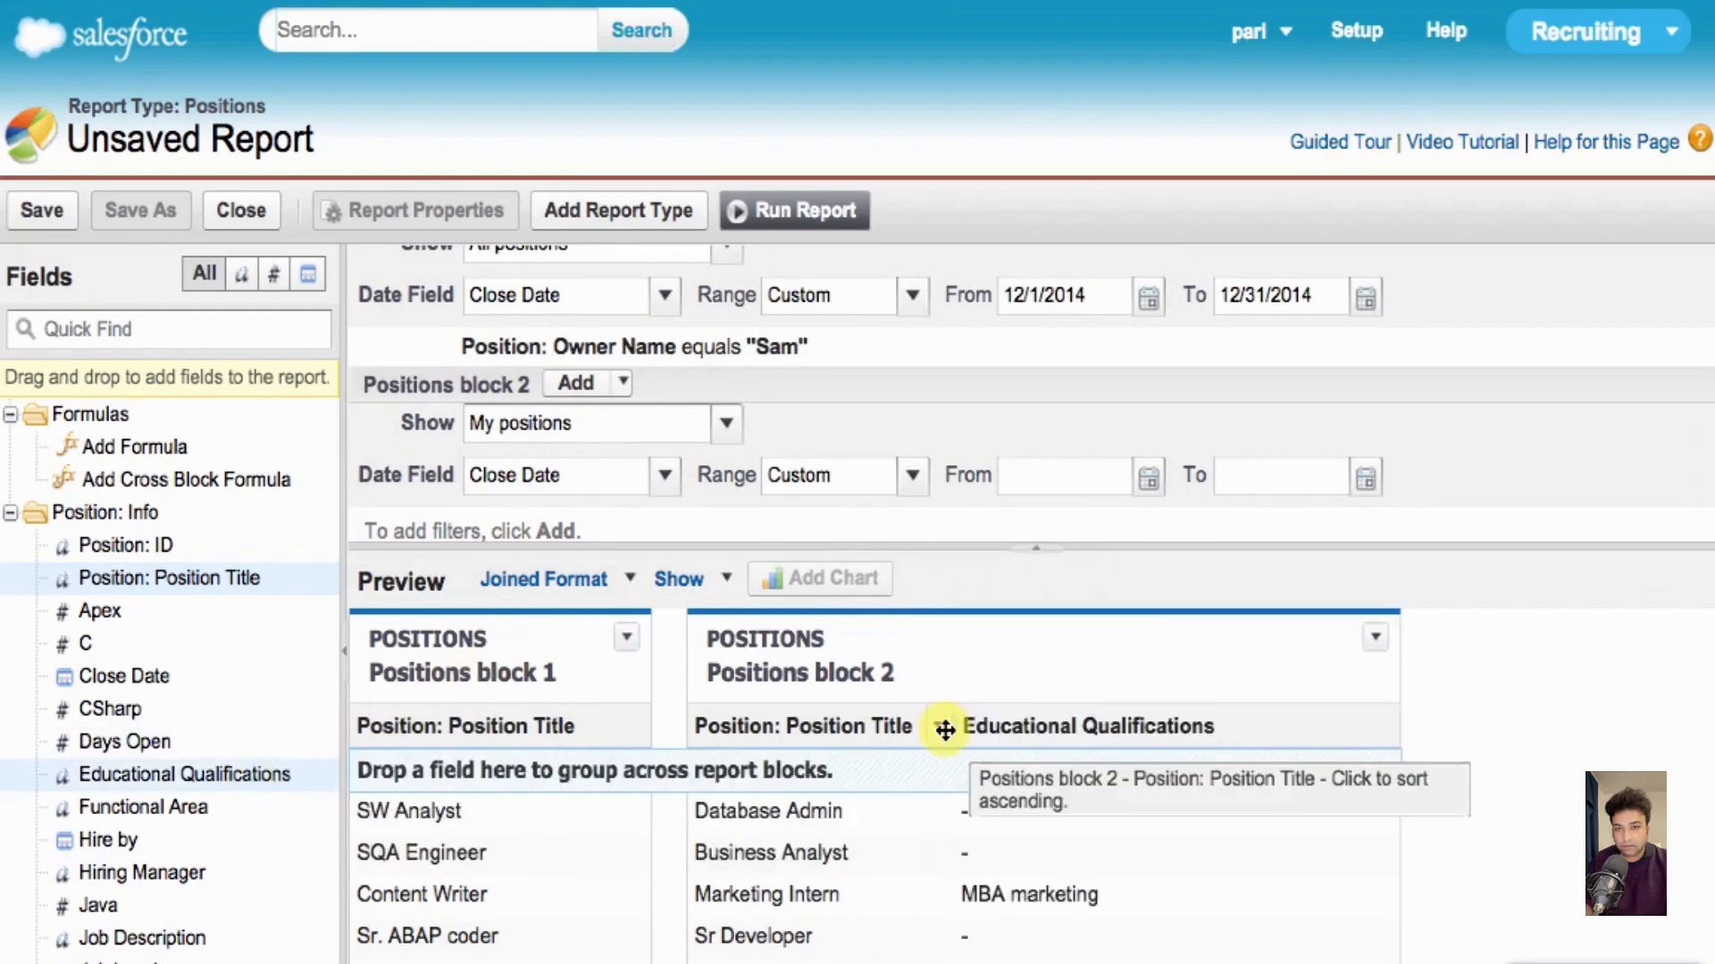
# Step: Show all positions in block 2 with close dates from 12/1/2014 to 12/31/2014
pyautogui.click(727, 423)
pyautogui.click(700, 532)
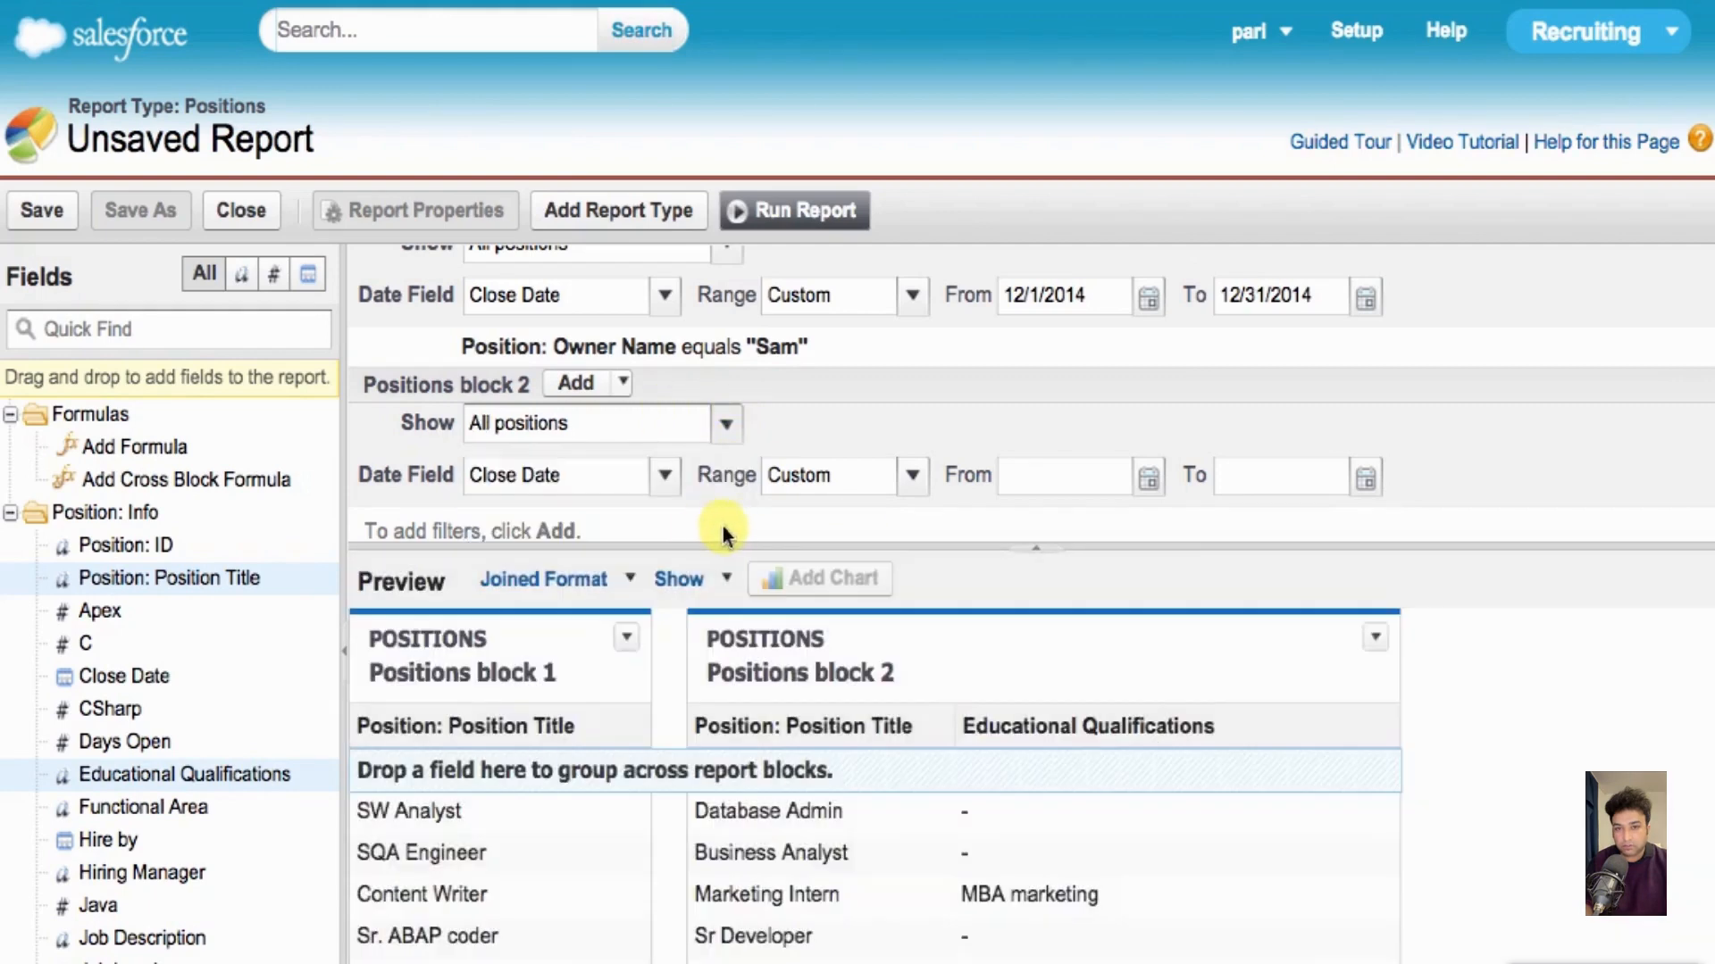
pyautogui.click(1148, 478)
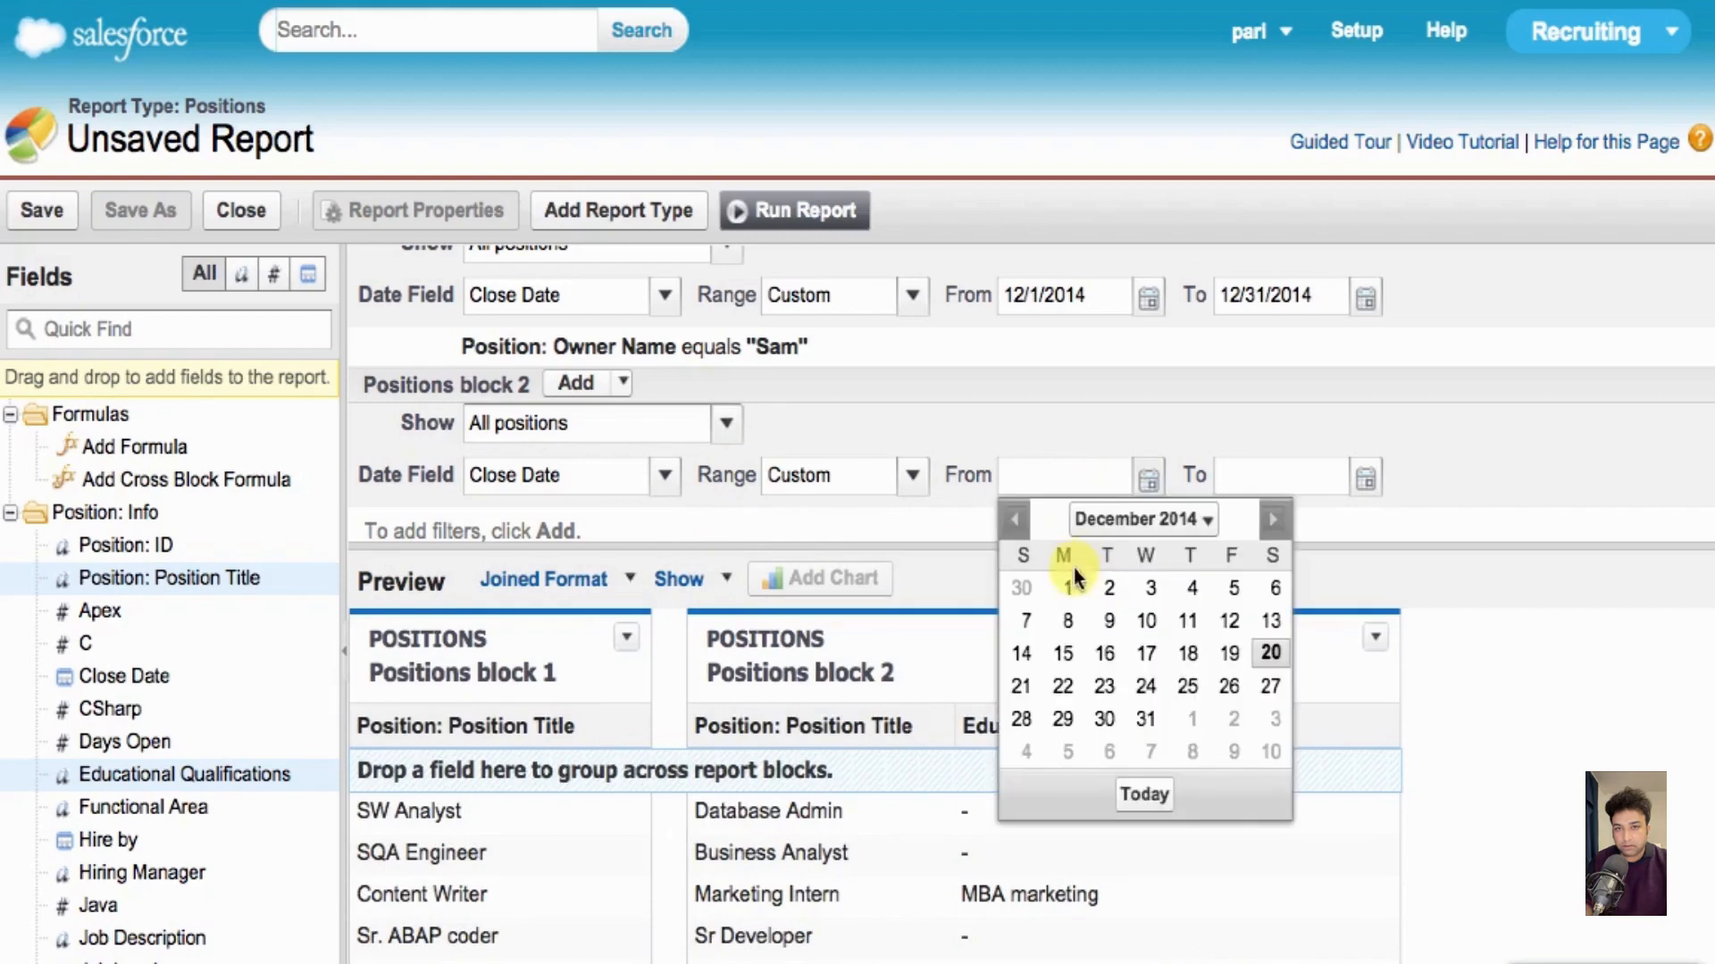
pyautogui.click(1075, 585)
pyautogui.click(1362, 479)
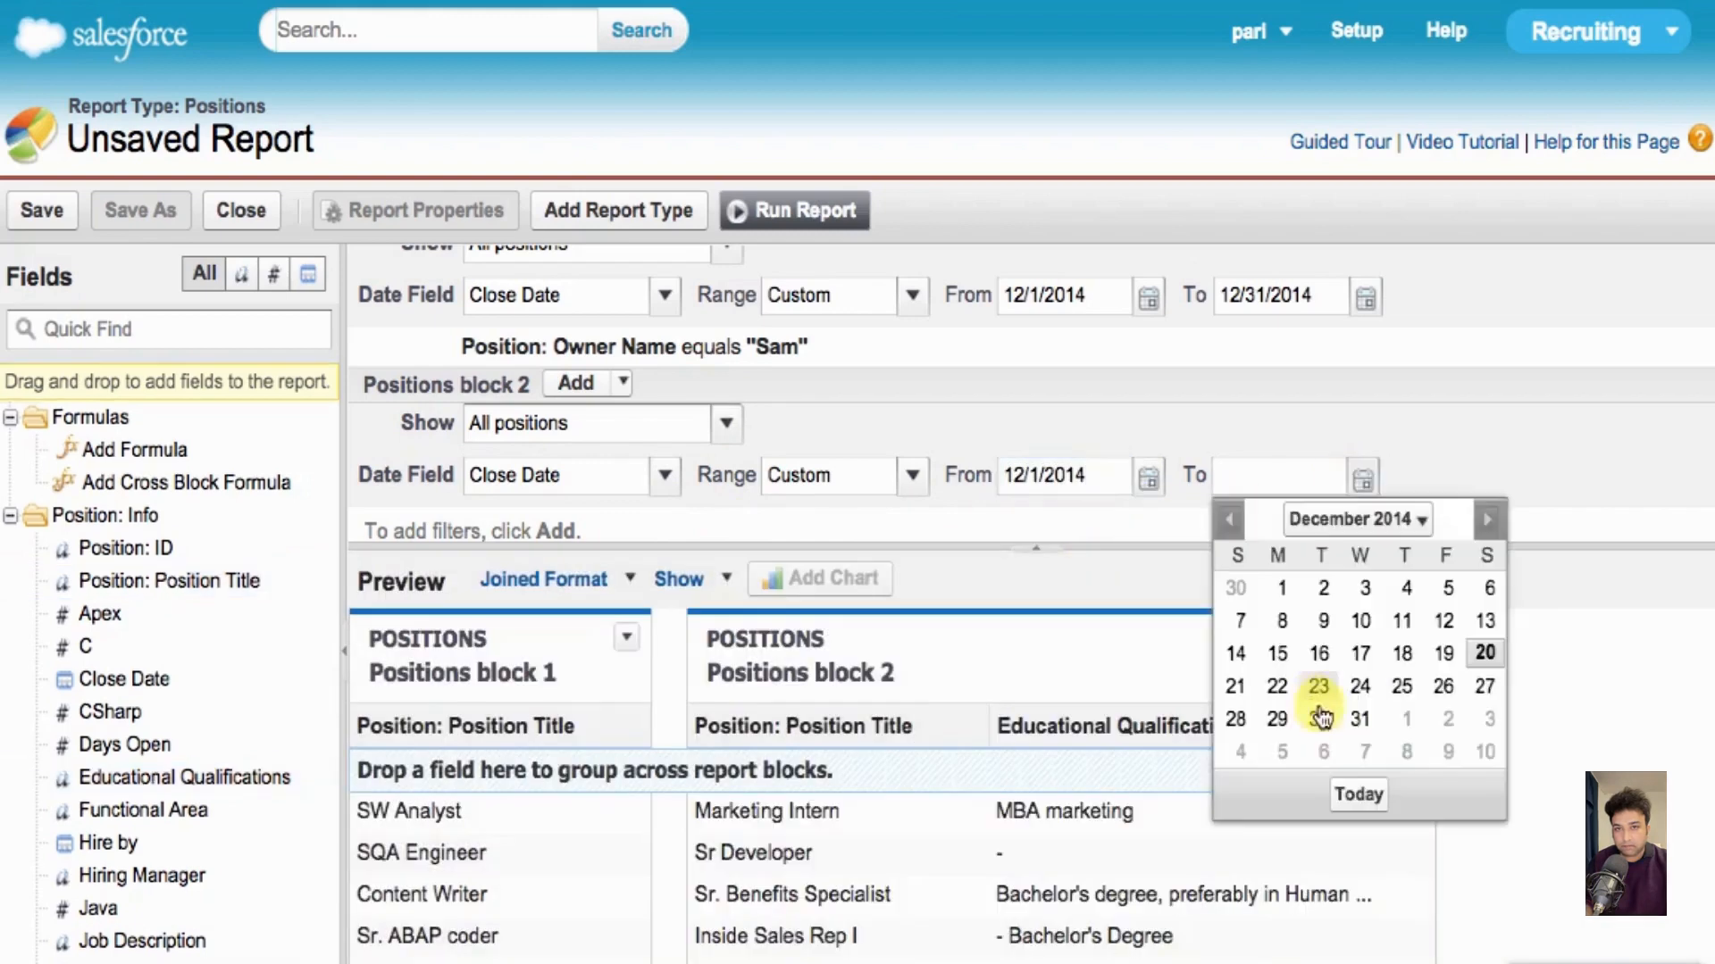
pyautogui.click(1357, 720)
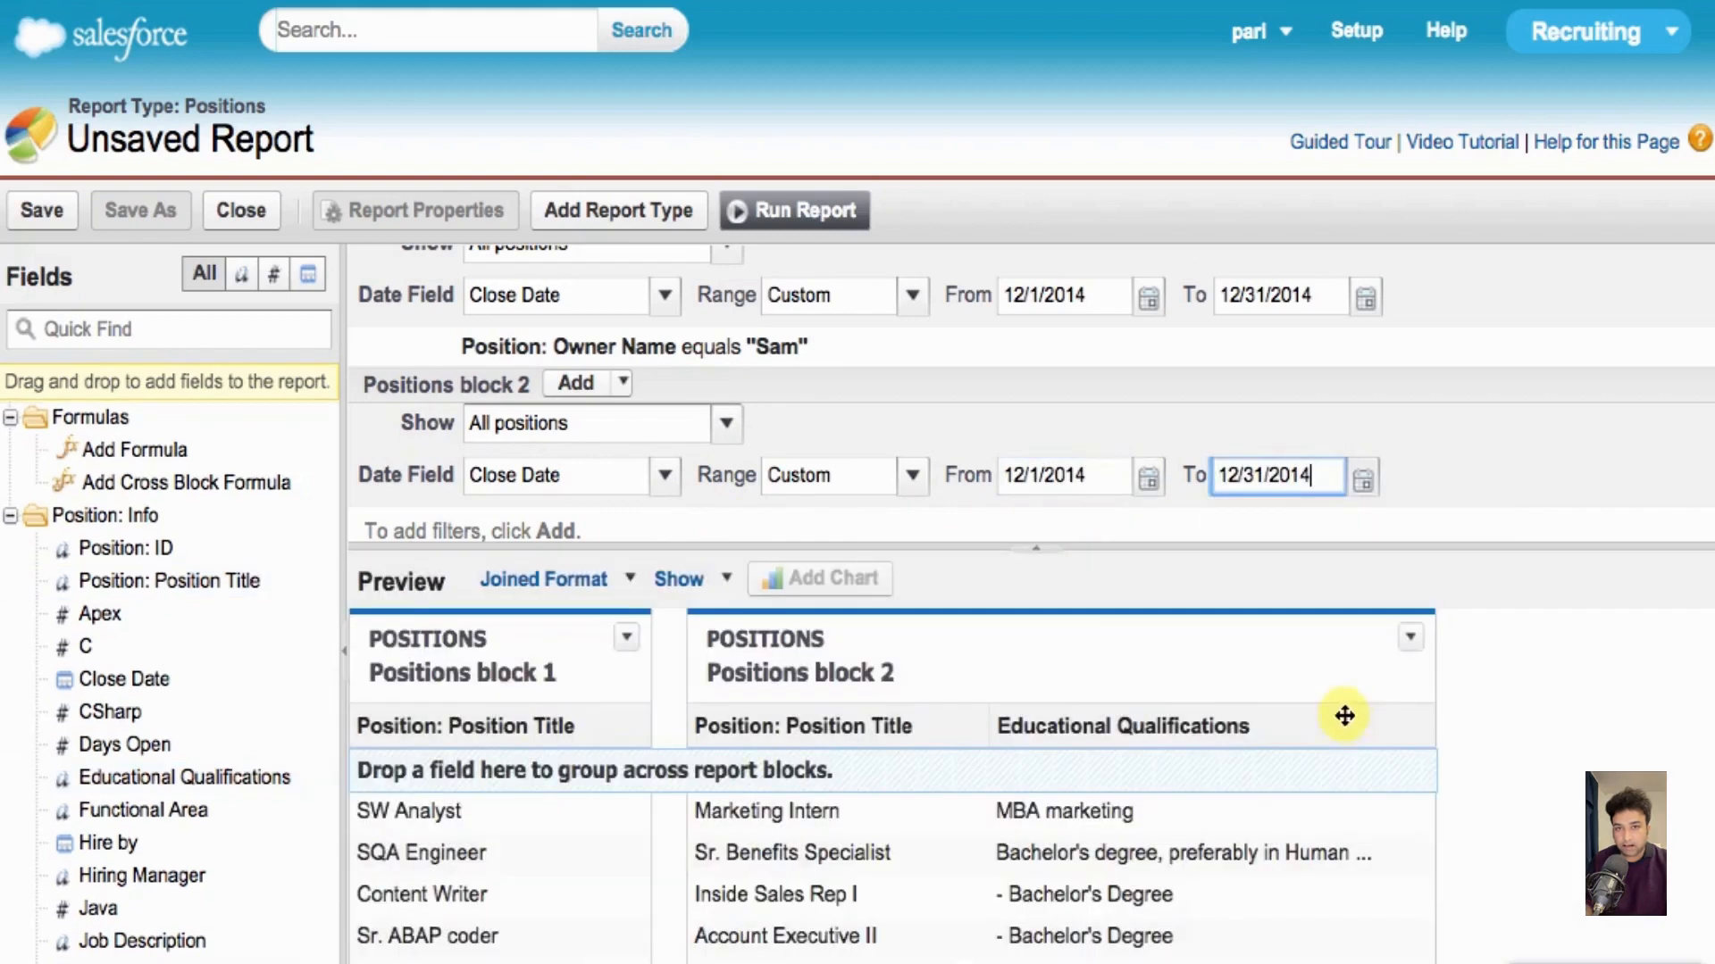
# Step: Add a block 2 filter where Position: Owner Name equals the second owner's name
pyautogui.click(595, 384)
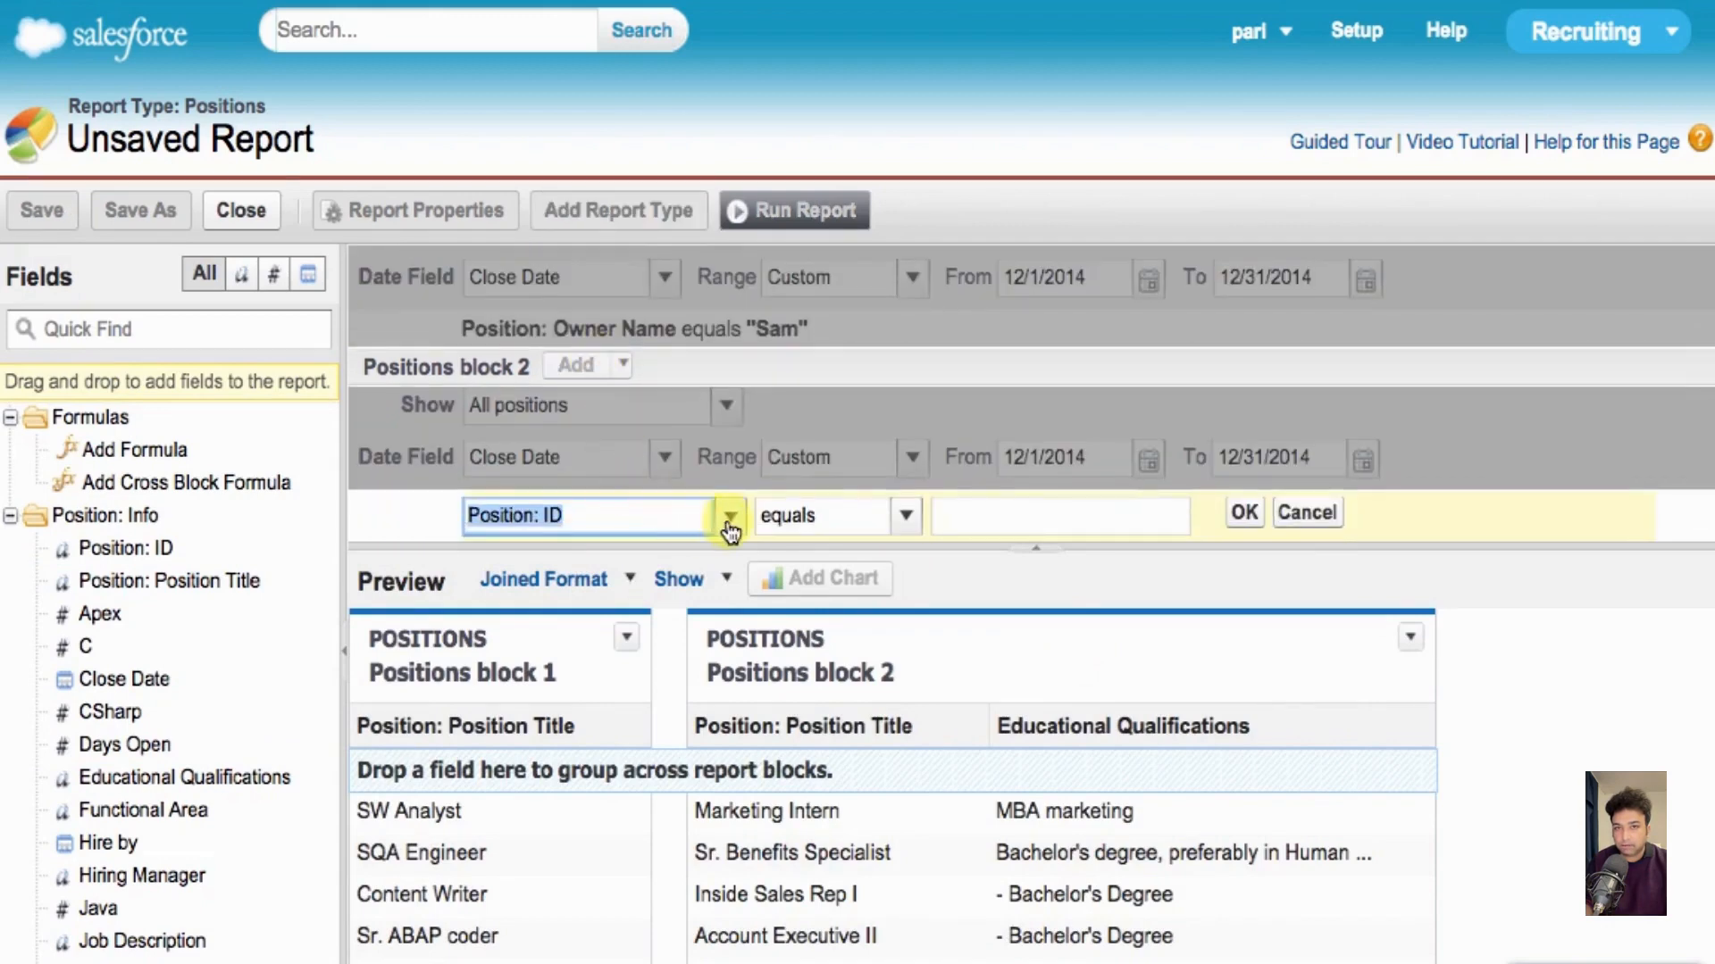
pyautogui.click(728, 516)
pyautogui.click(658, 344)
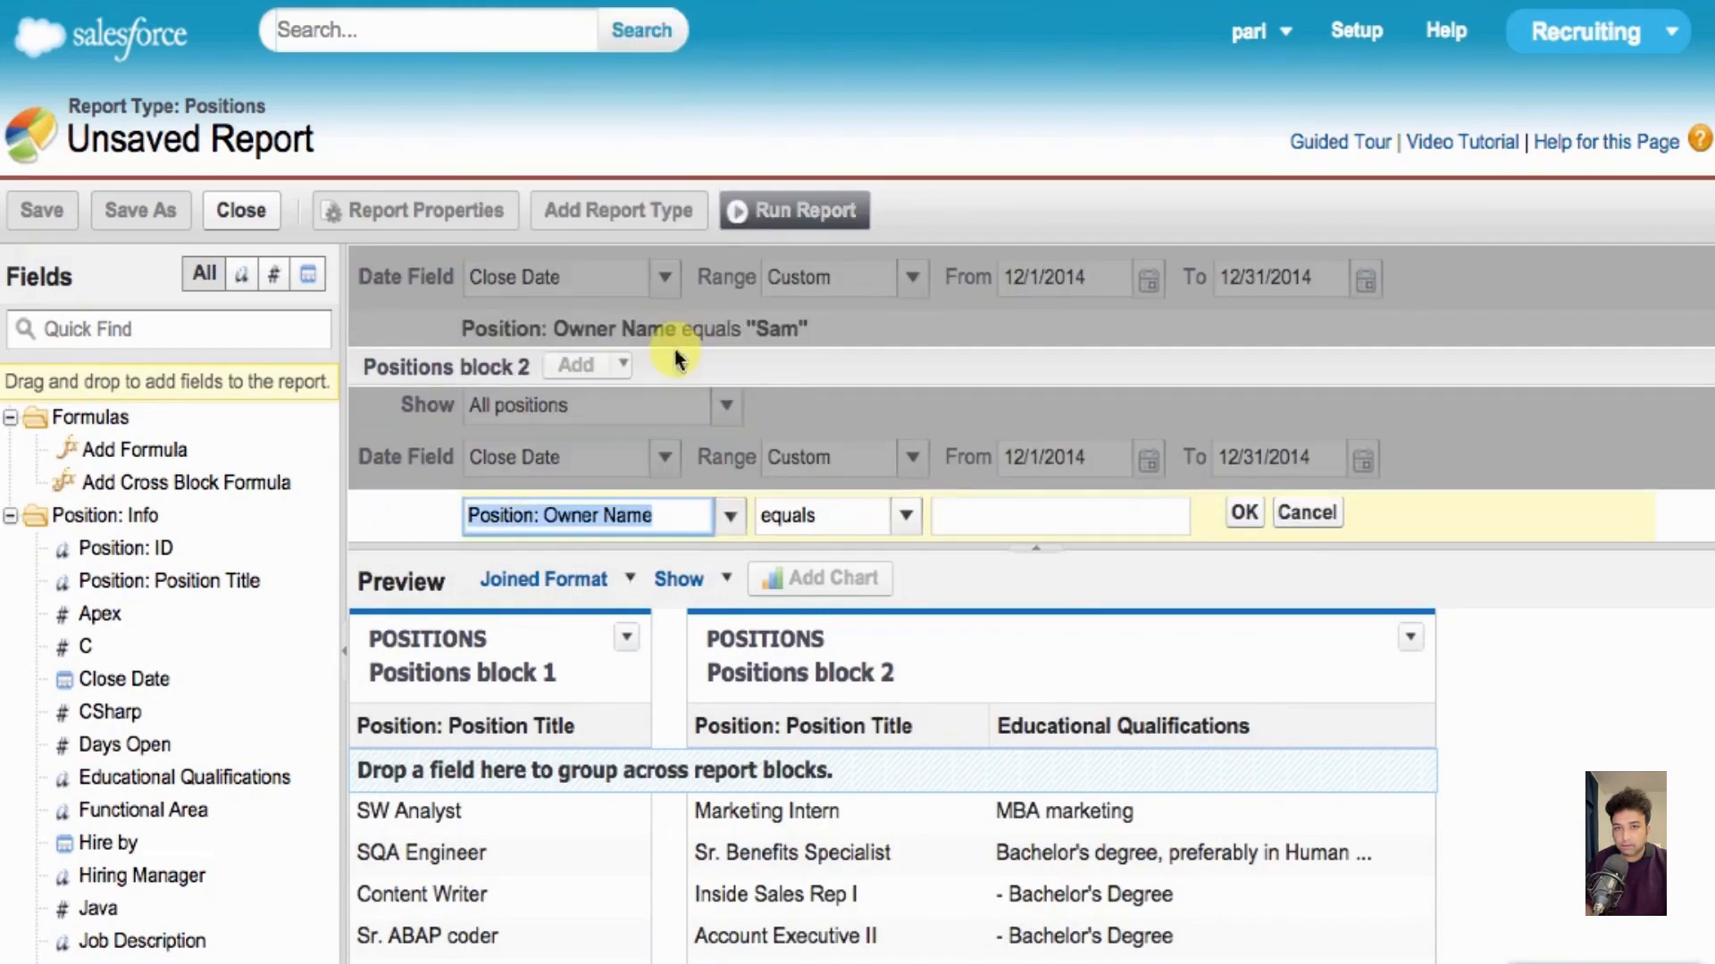
pyautogui.click(954, 519)
pyautogui.write('Ralph')
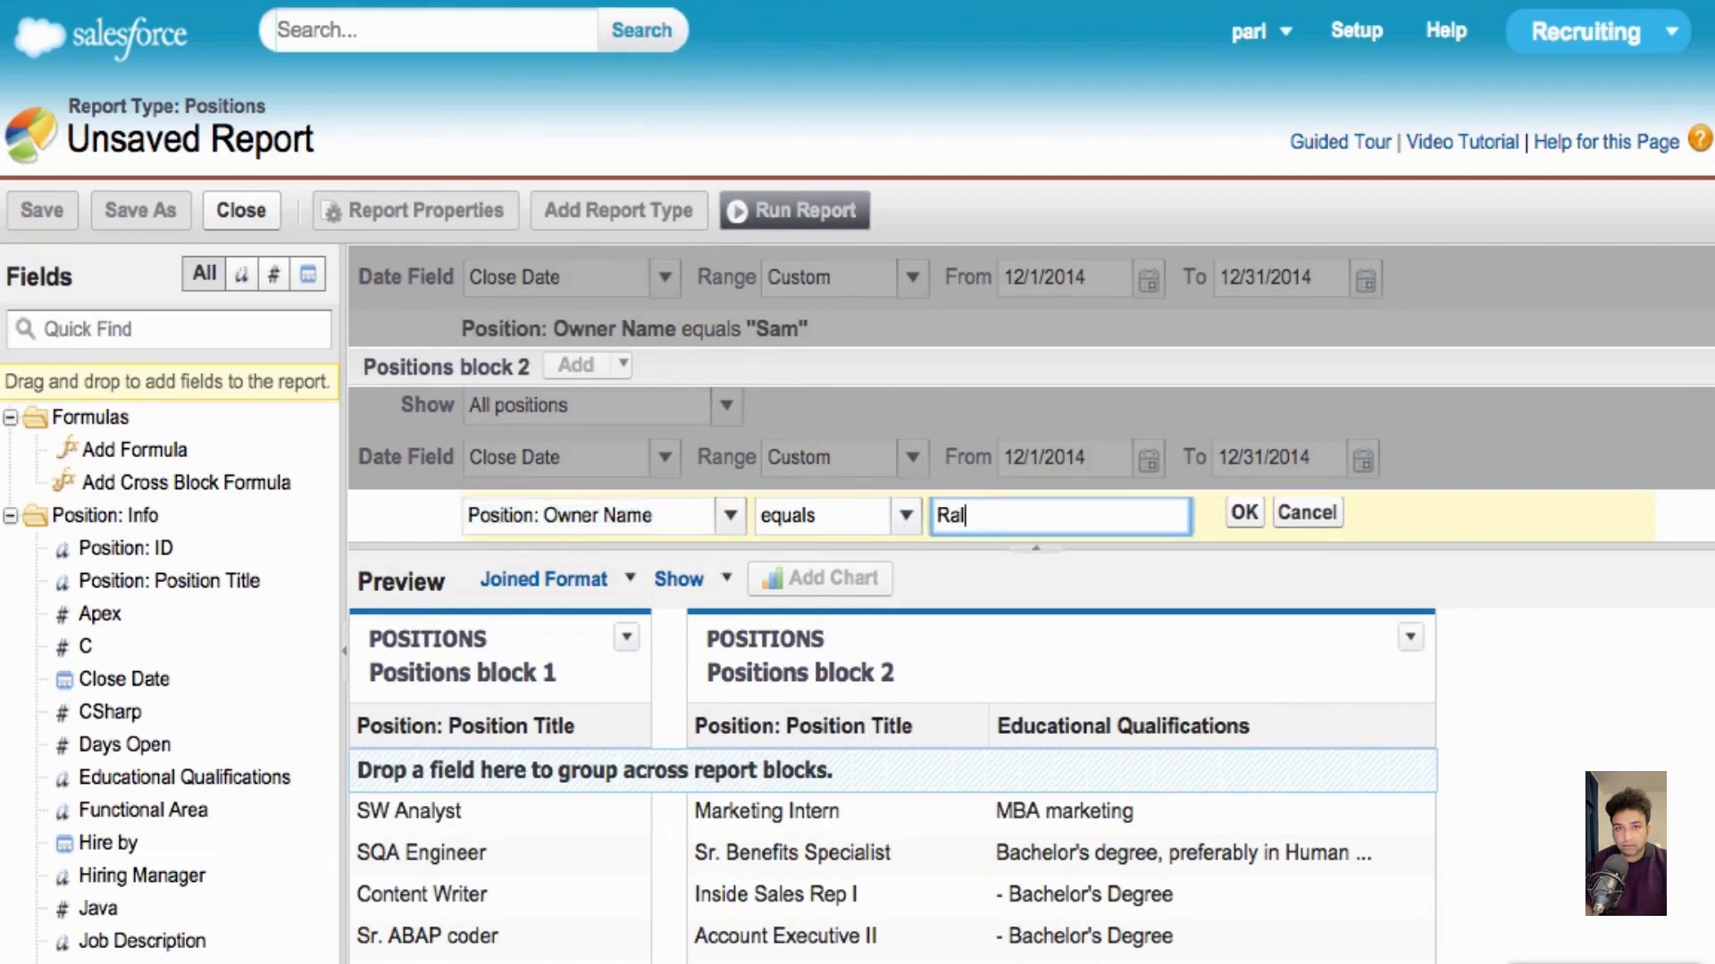
pyautogui.click(1244, 515)
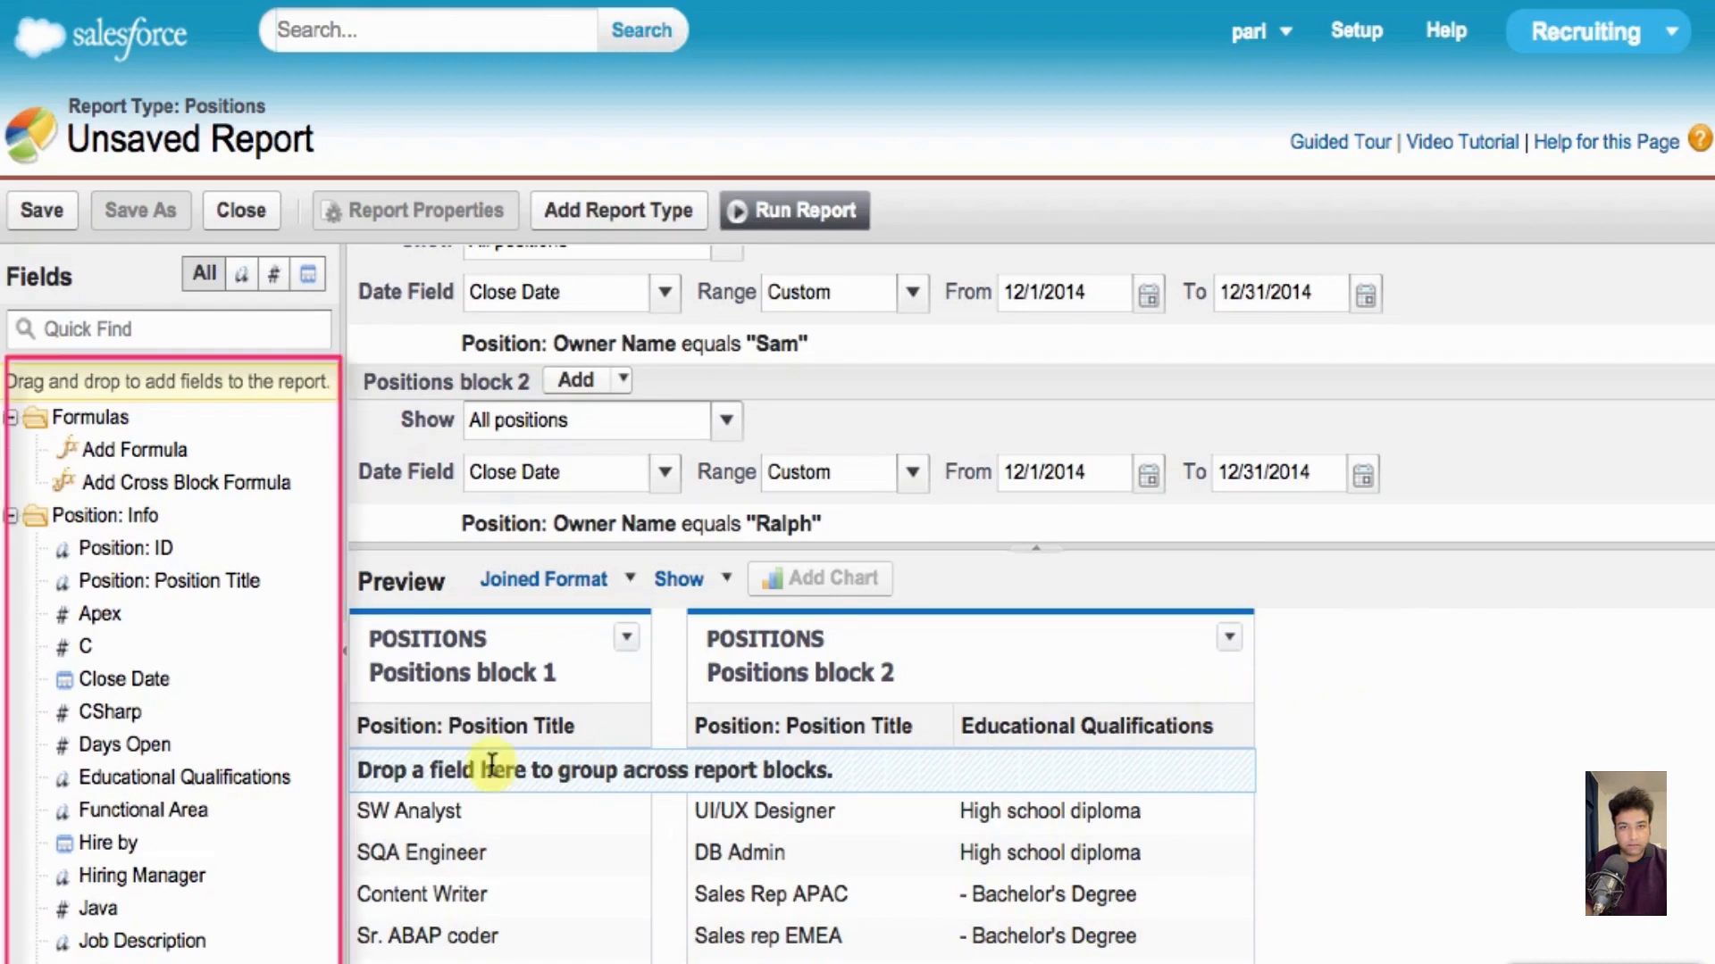
# Step: Group both blocks by Functional Area and retitle block 1 'Positions filled by <first owner> in December'
pyautogui.moveTo(189, 817); pyautogui.dragTo(386, 770)
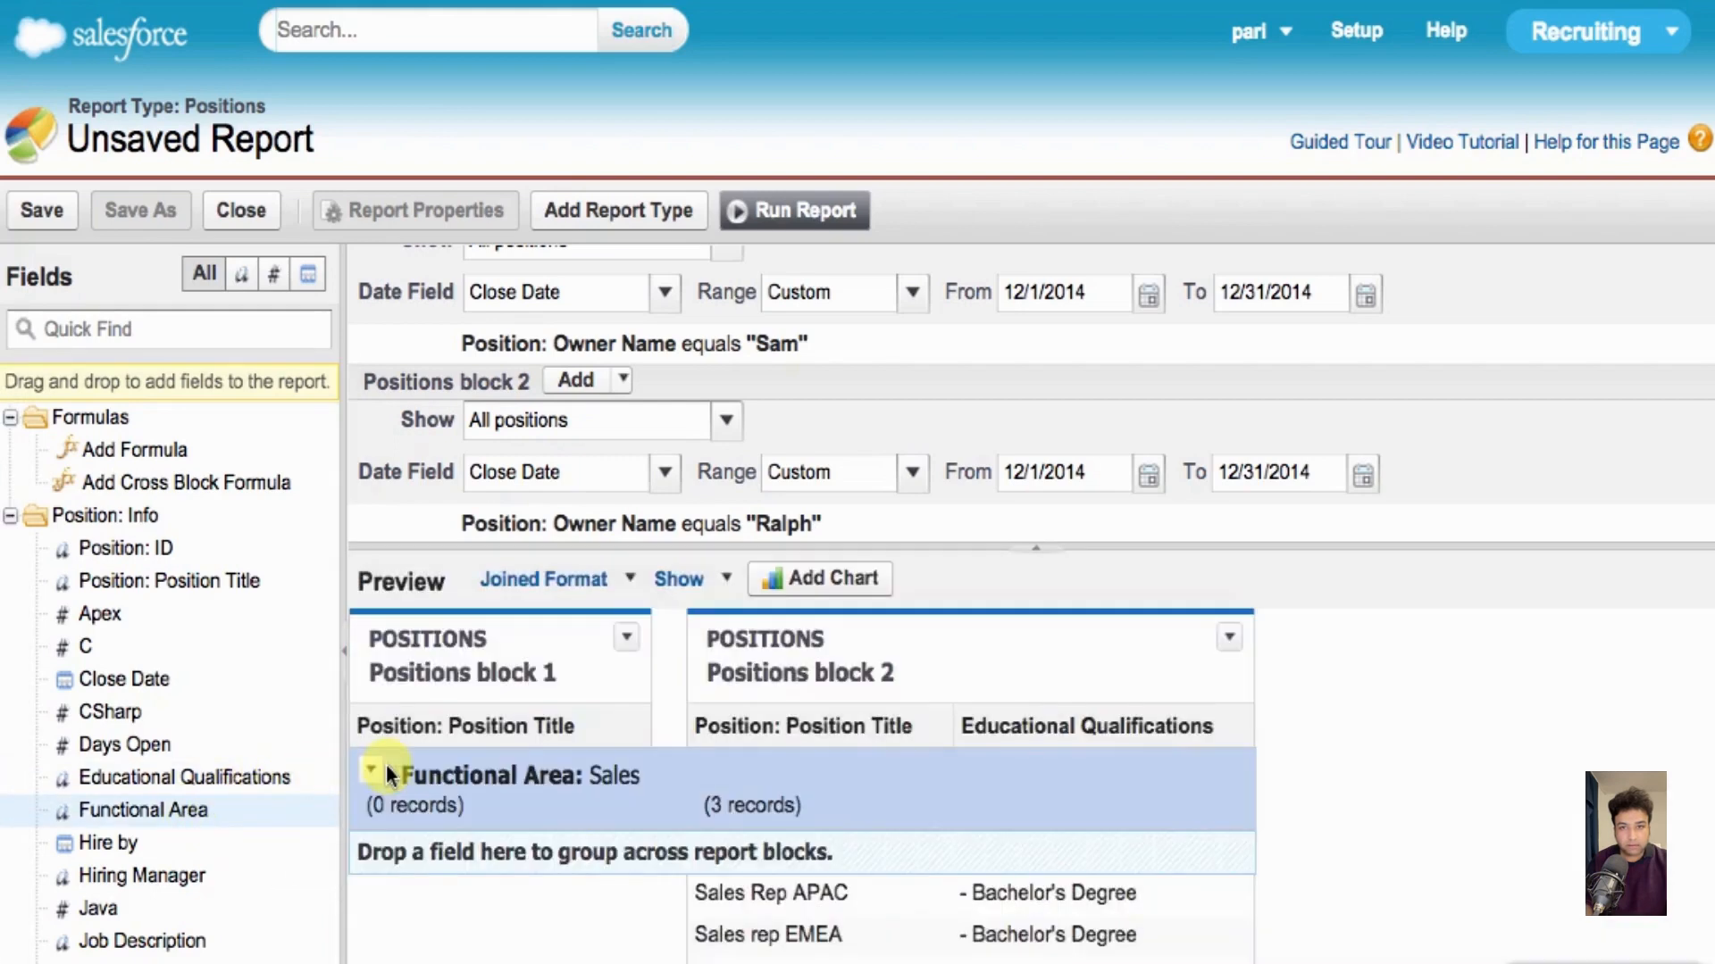
pyautogui.click(513, 674)
pyautogui.moveTo(527, 675); pyautogui.dragTo(466, 676)
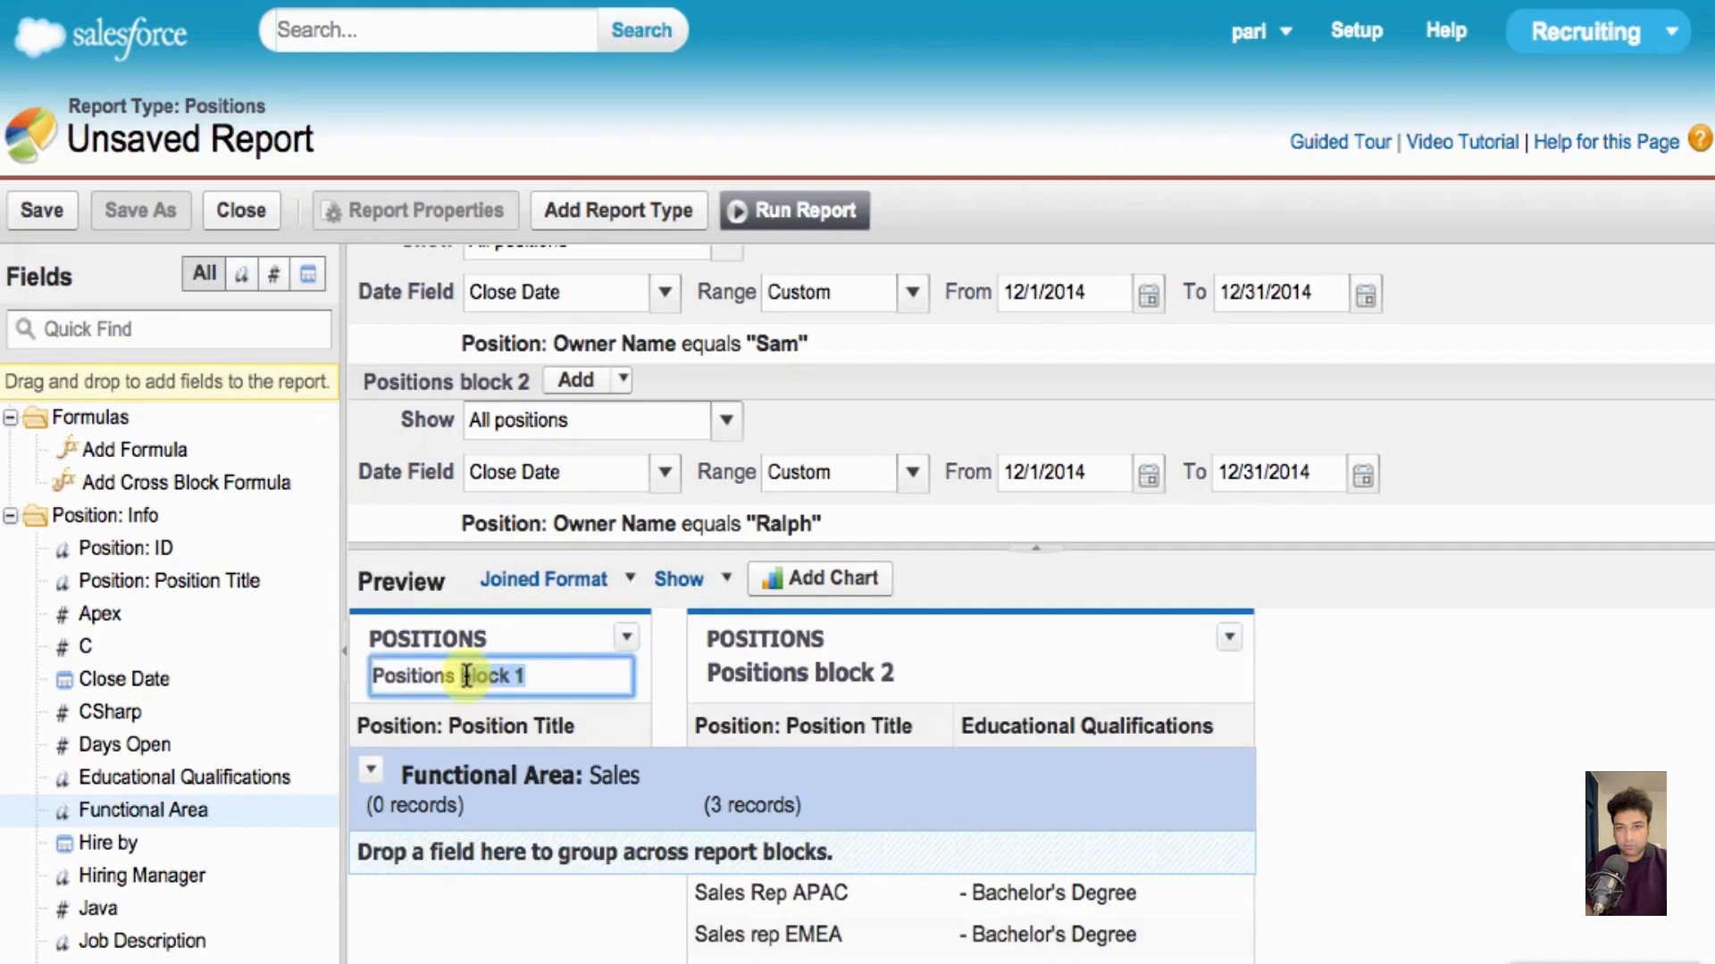
pyautogui.write('filled by Sam in Dece')
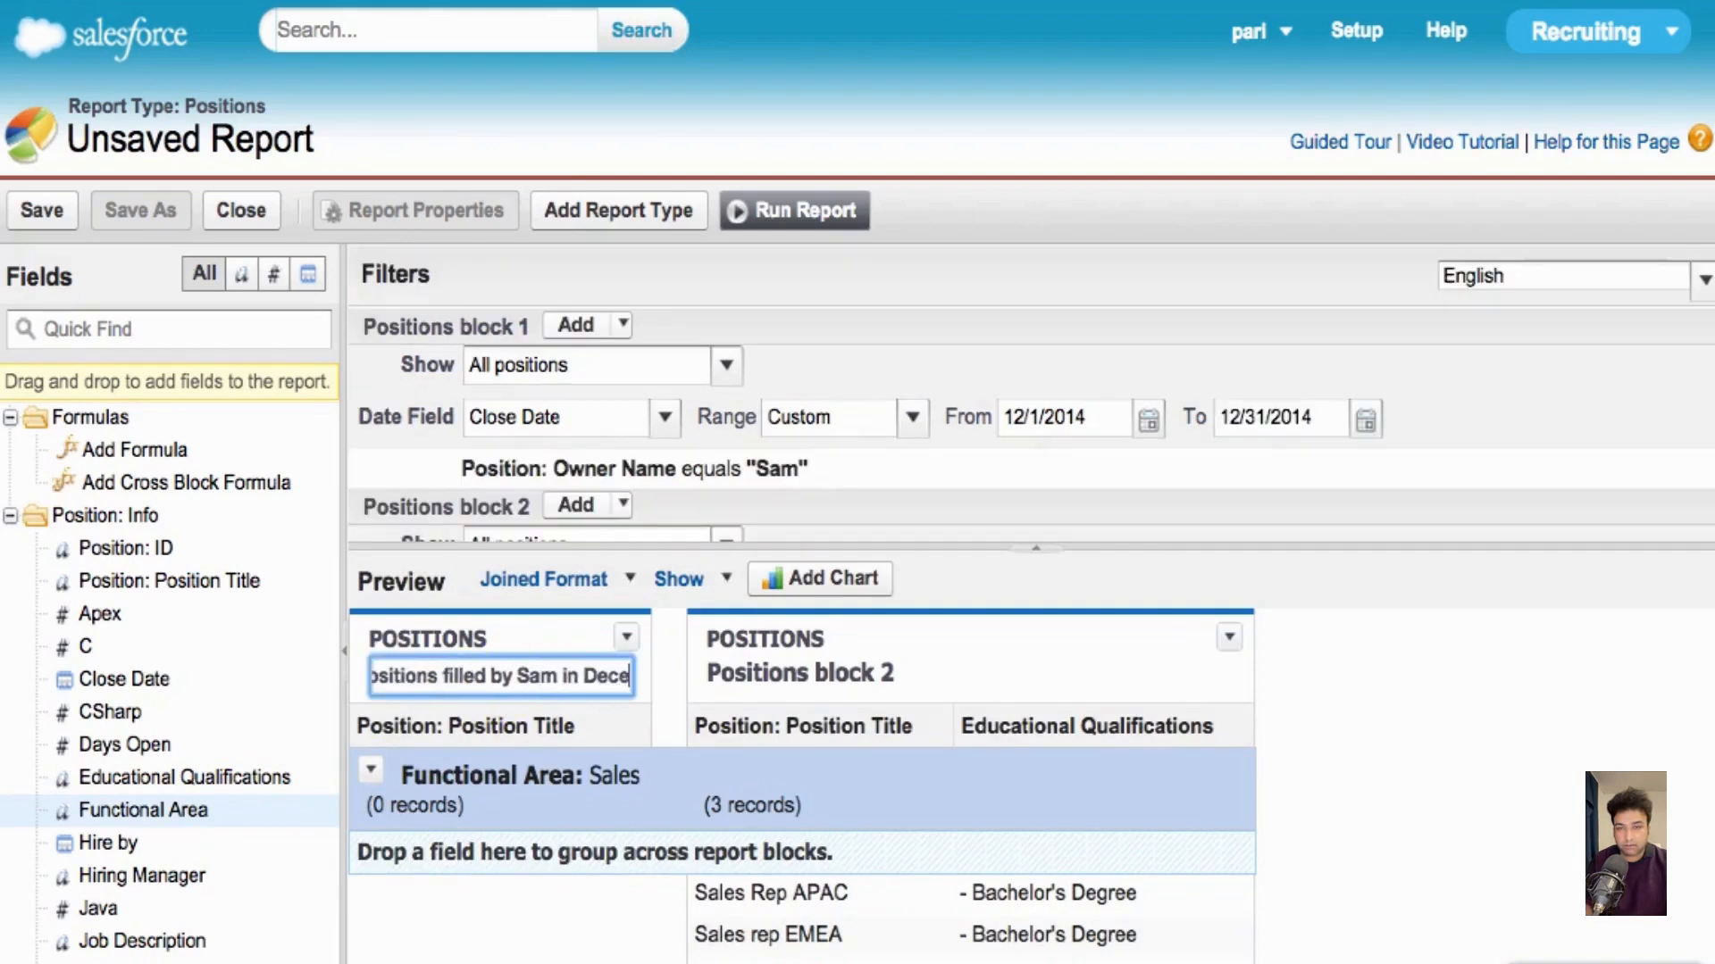
pyautogui.write('mber')
pyautogui.press('Return')
# Step: Retitle block 2 'Positions filled by <second owner> in December' and run the joined report
pyautogui.click(996, 676)
pyautogui.moveTo(992, 676); pyautogui.dragTo(923, 676)
pyautogui.write('fill')
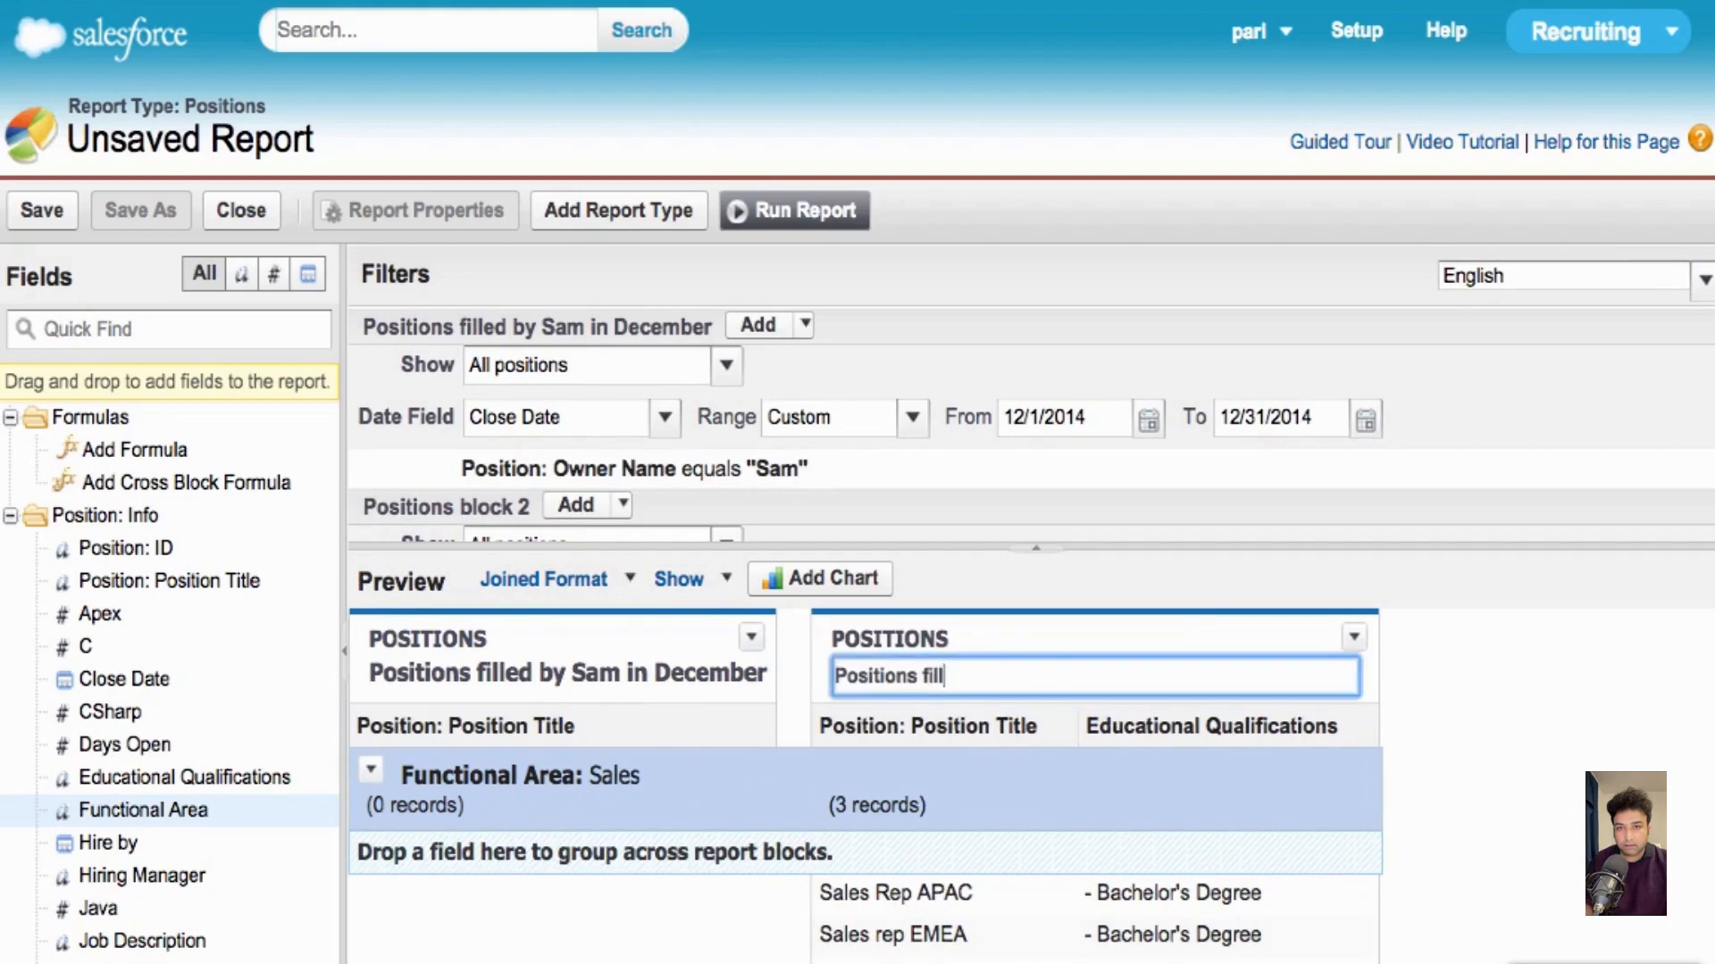
pyautogui.write('ed by Ralph in December')
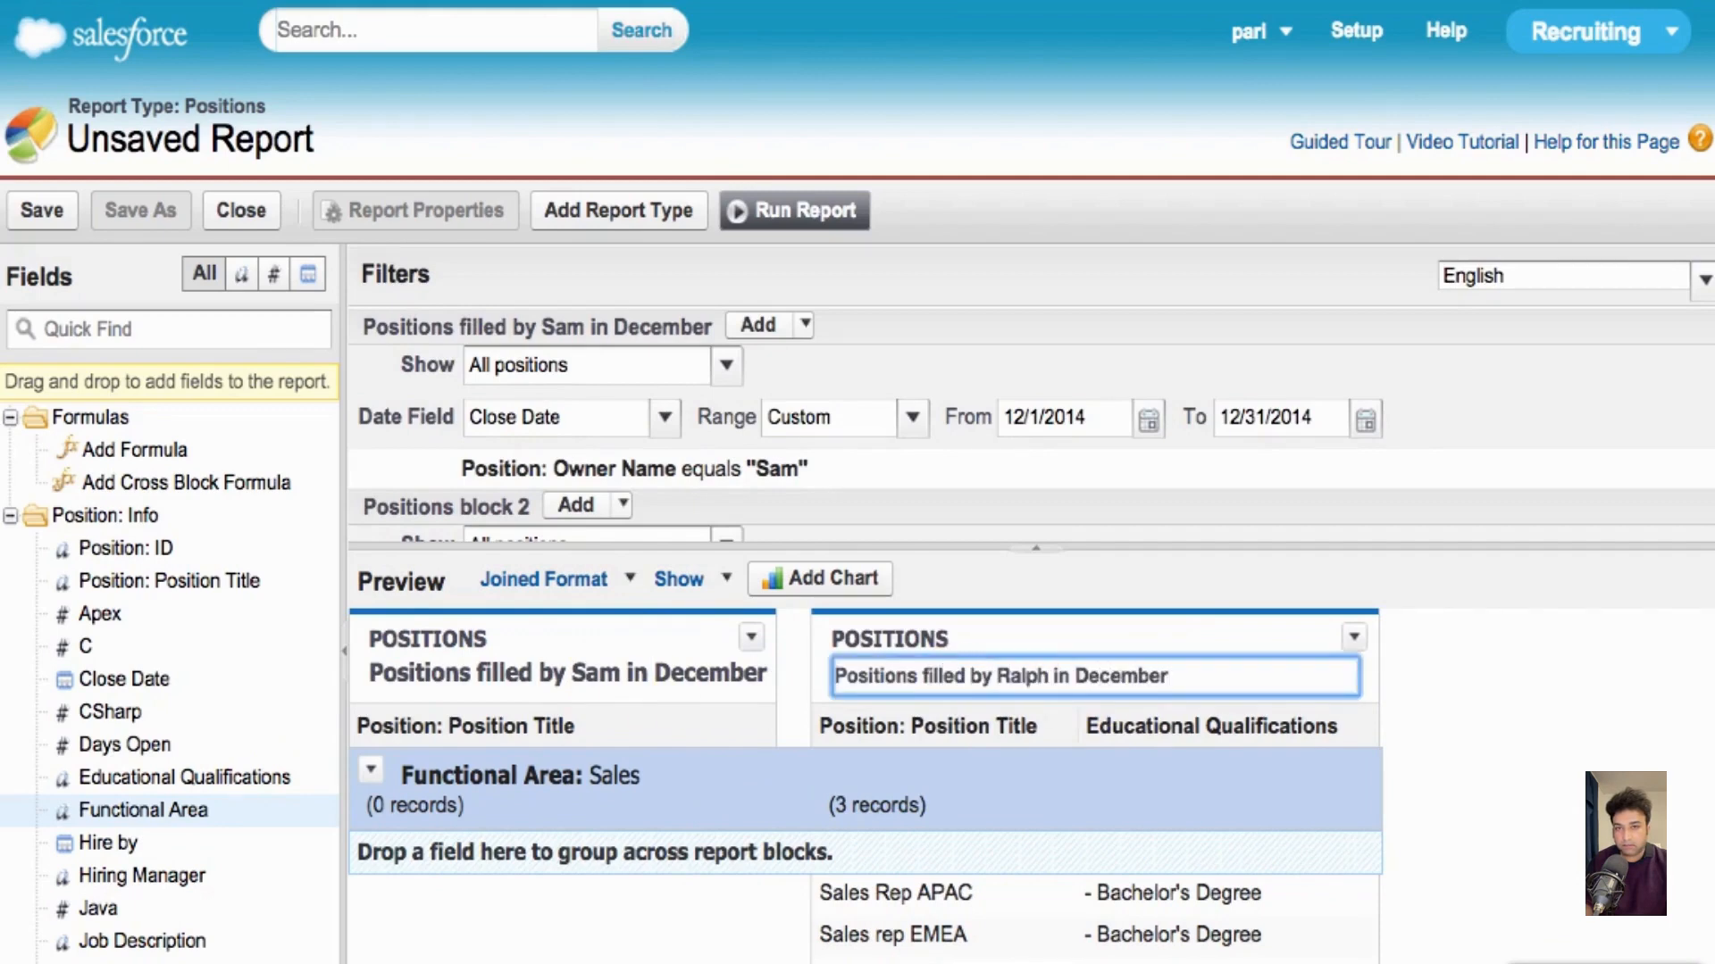
pyautogui.click(1506, 745)
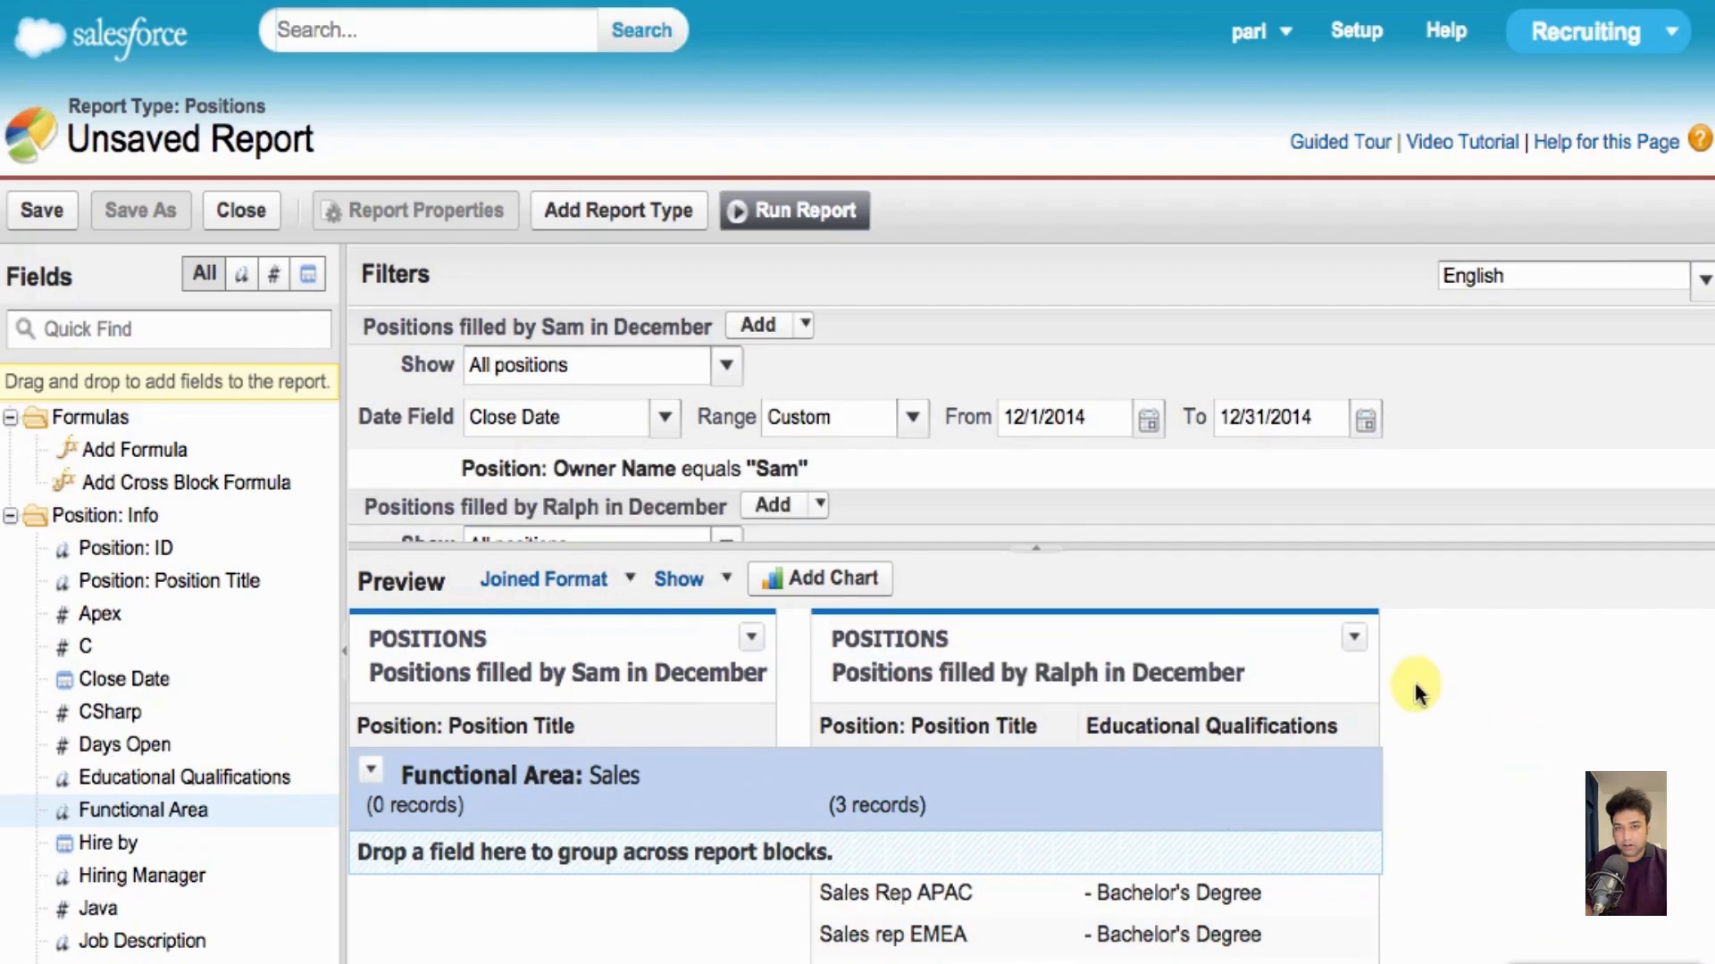
pyautogui.click(842, 223)
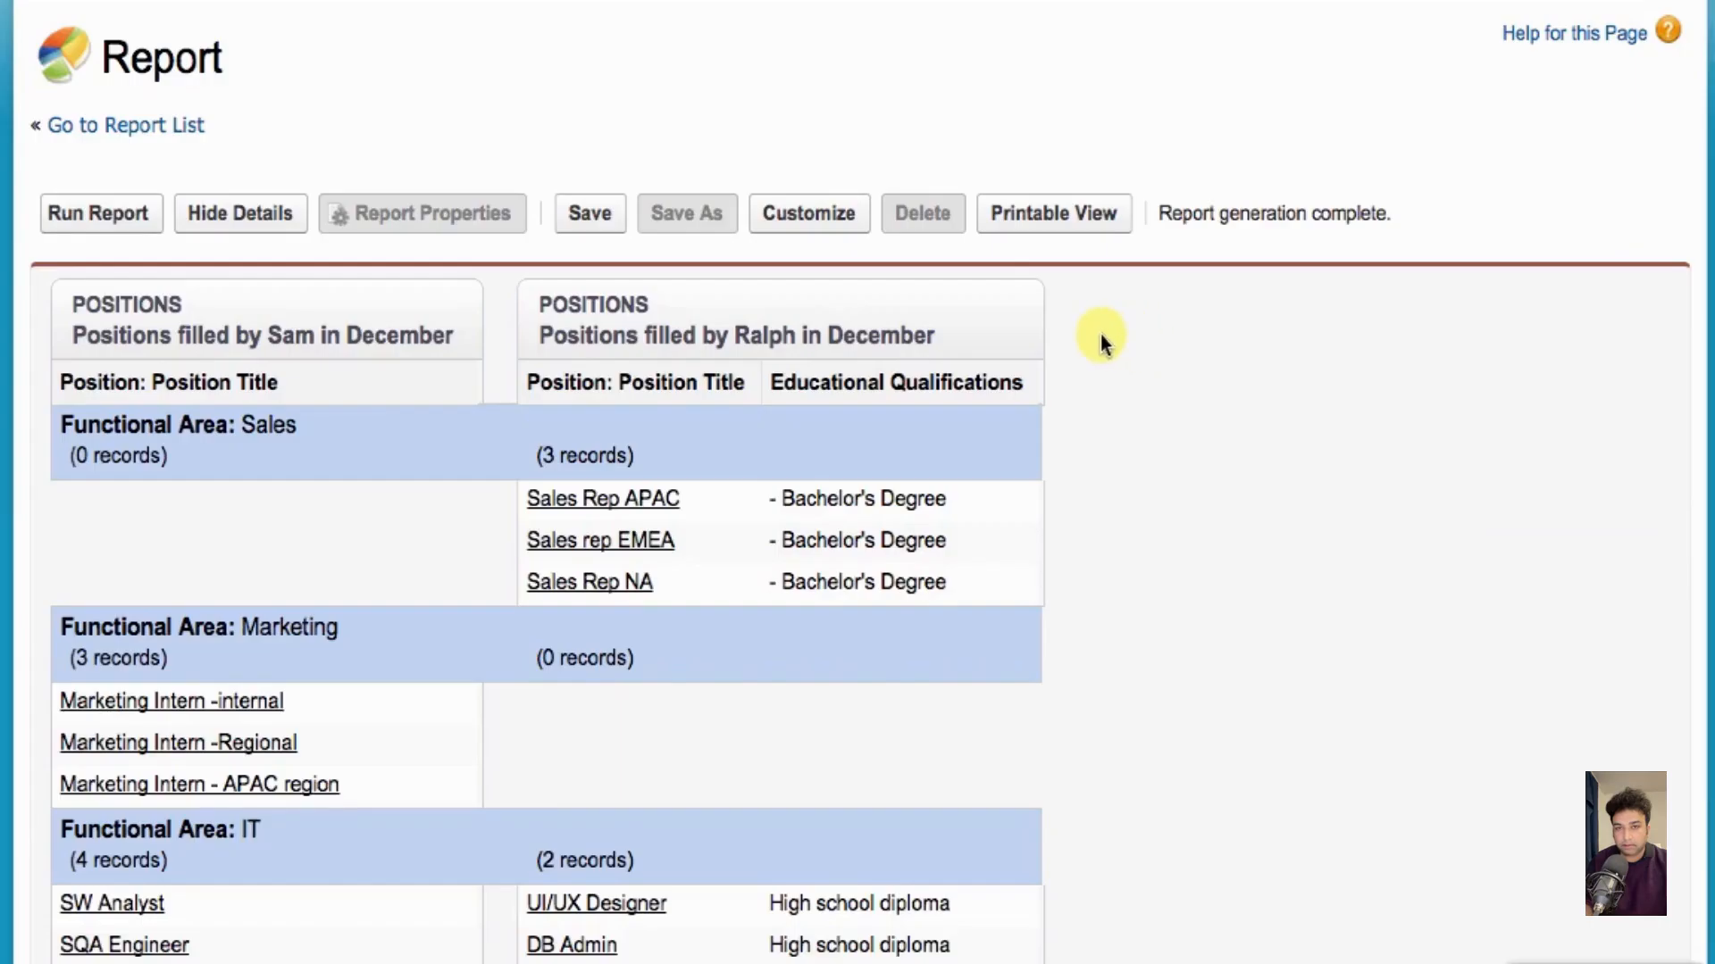
# Step: Hide the detail rows so the joined report shows only summary counts
pyautogui.click(268, 222)
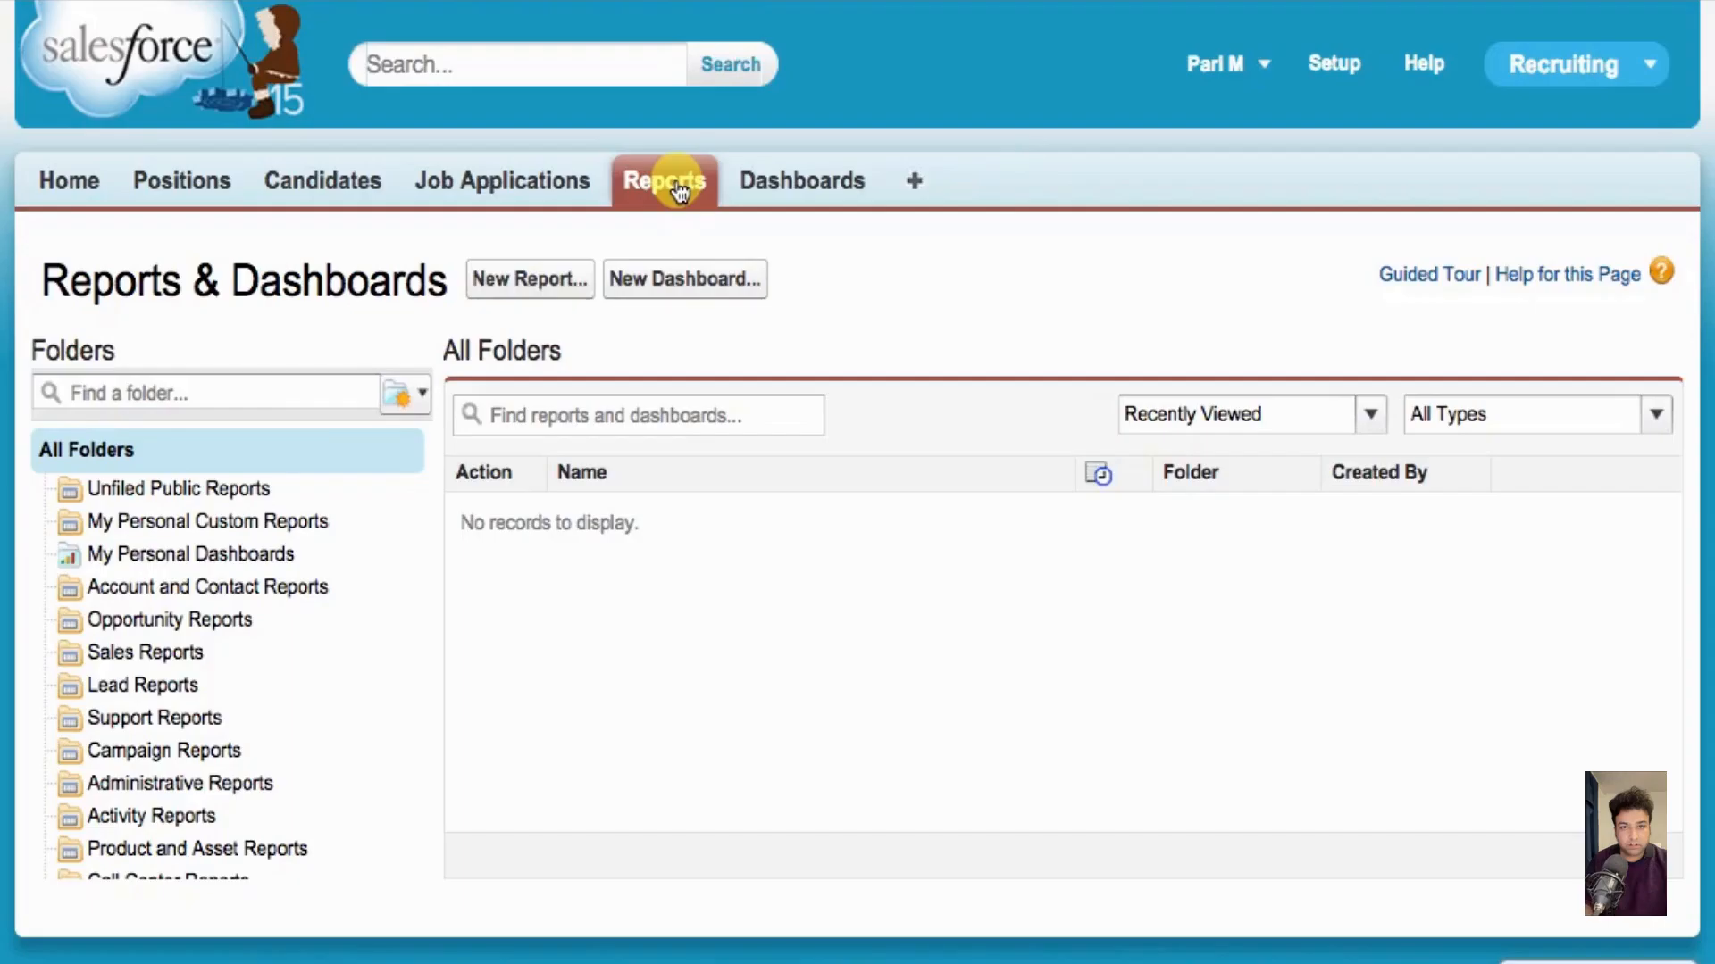
# Step: Start a new report and browse the report types in the Other Reports folder
pyautogui.click(536, 288)
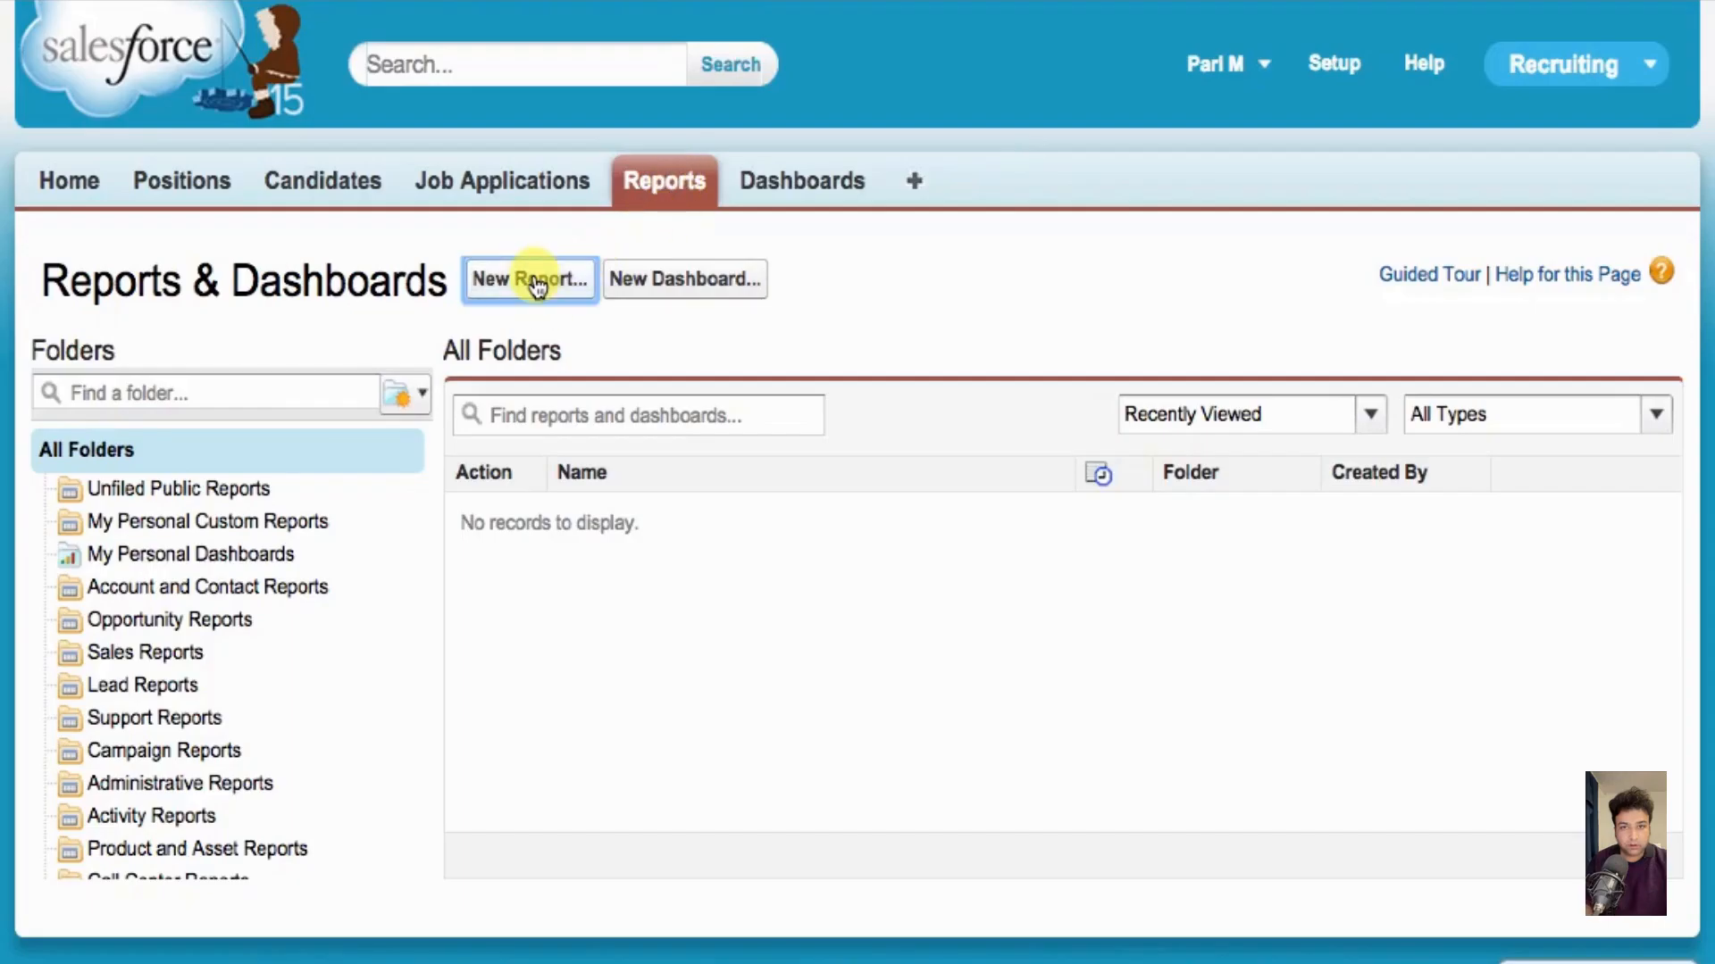
pyautogui.scroll(-3, 537, 287)
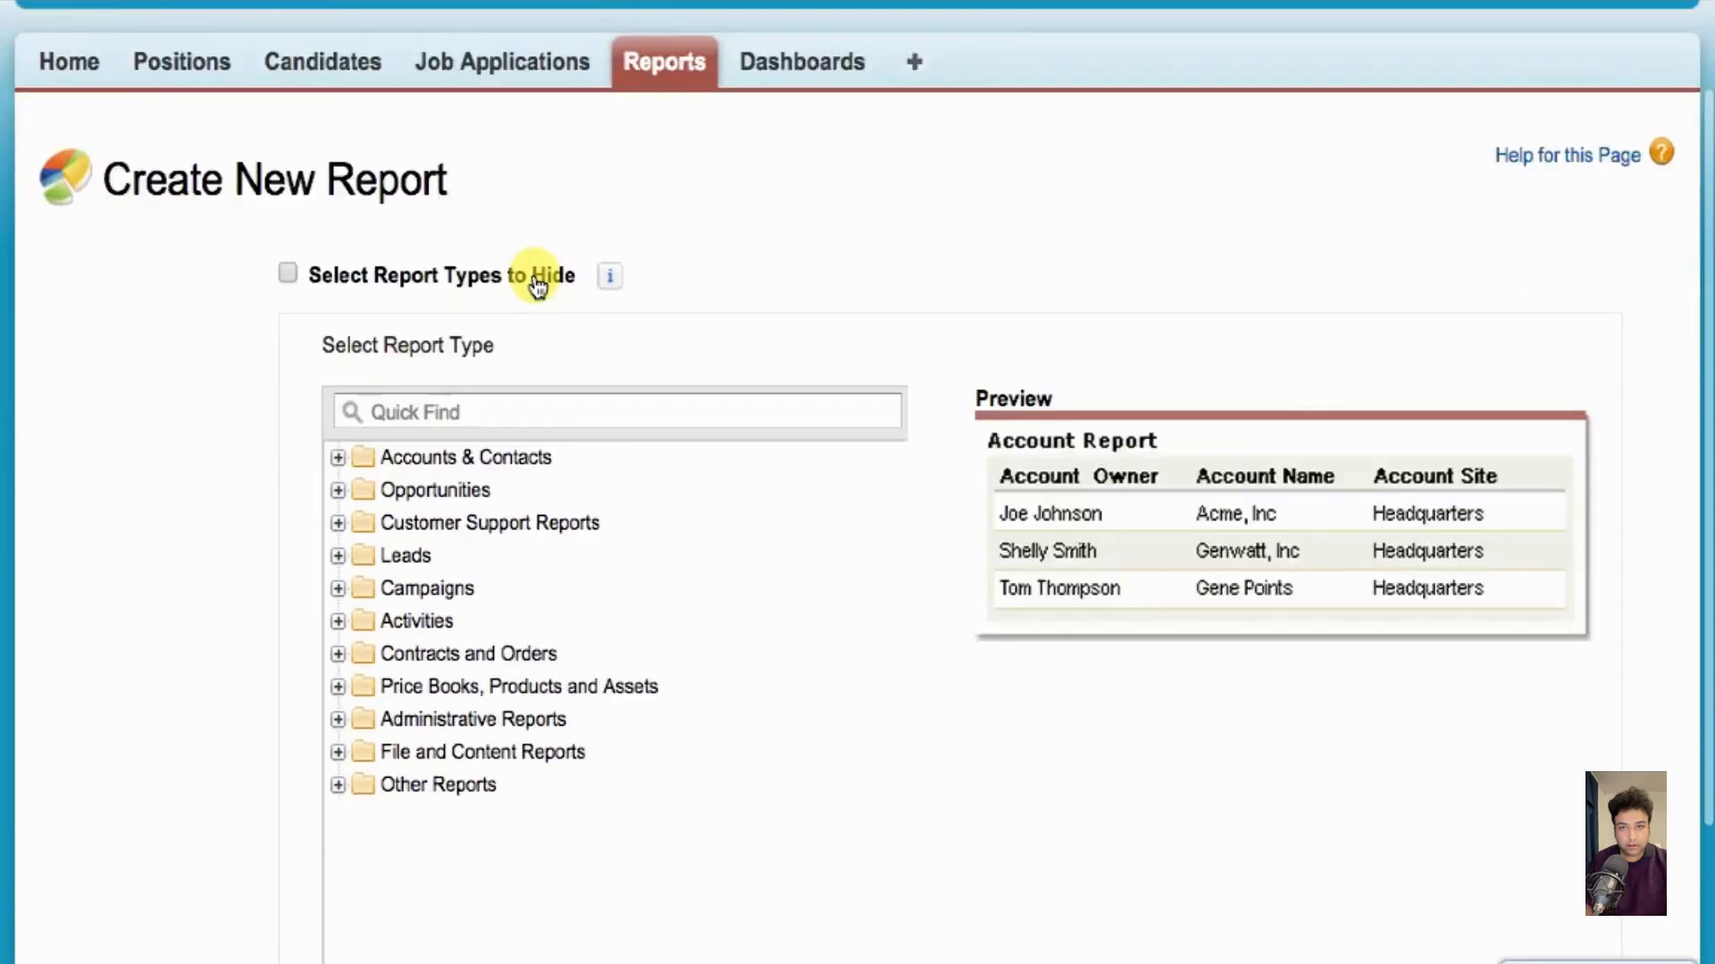
pyautogui.scroll(-2, 537, 287)
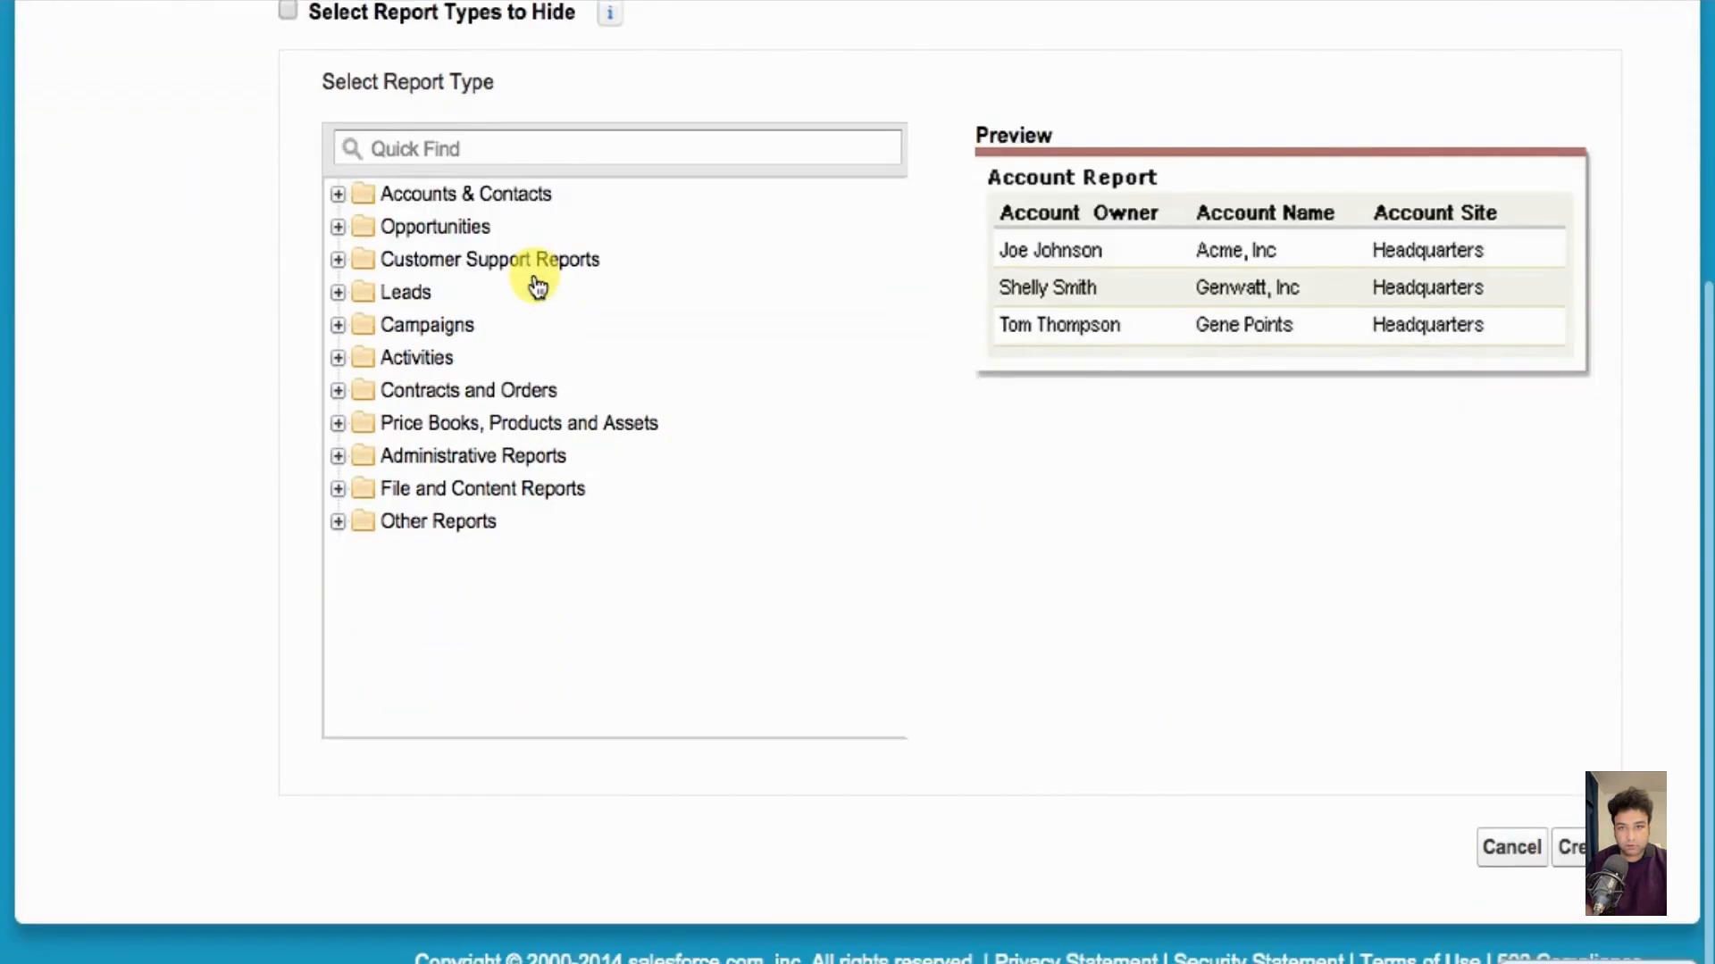
pyautogui.click(339, 525)
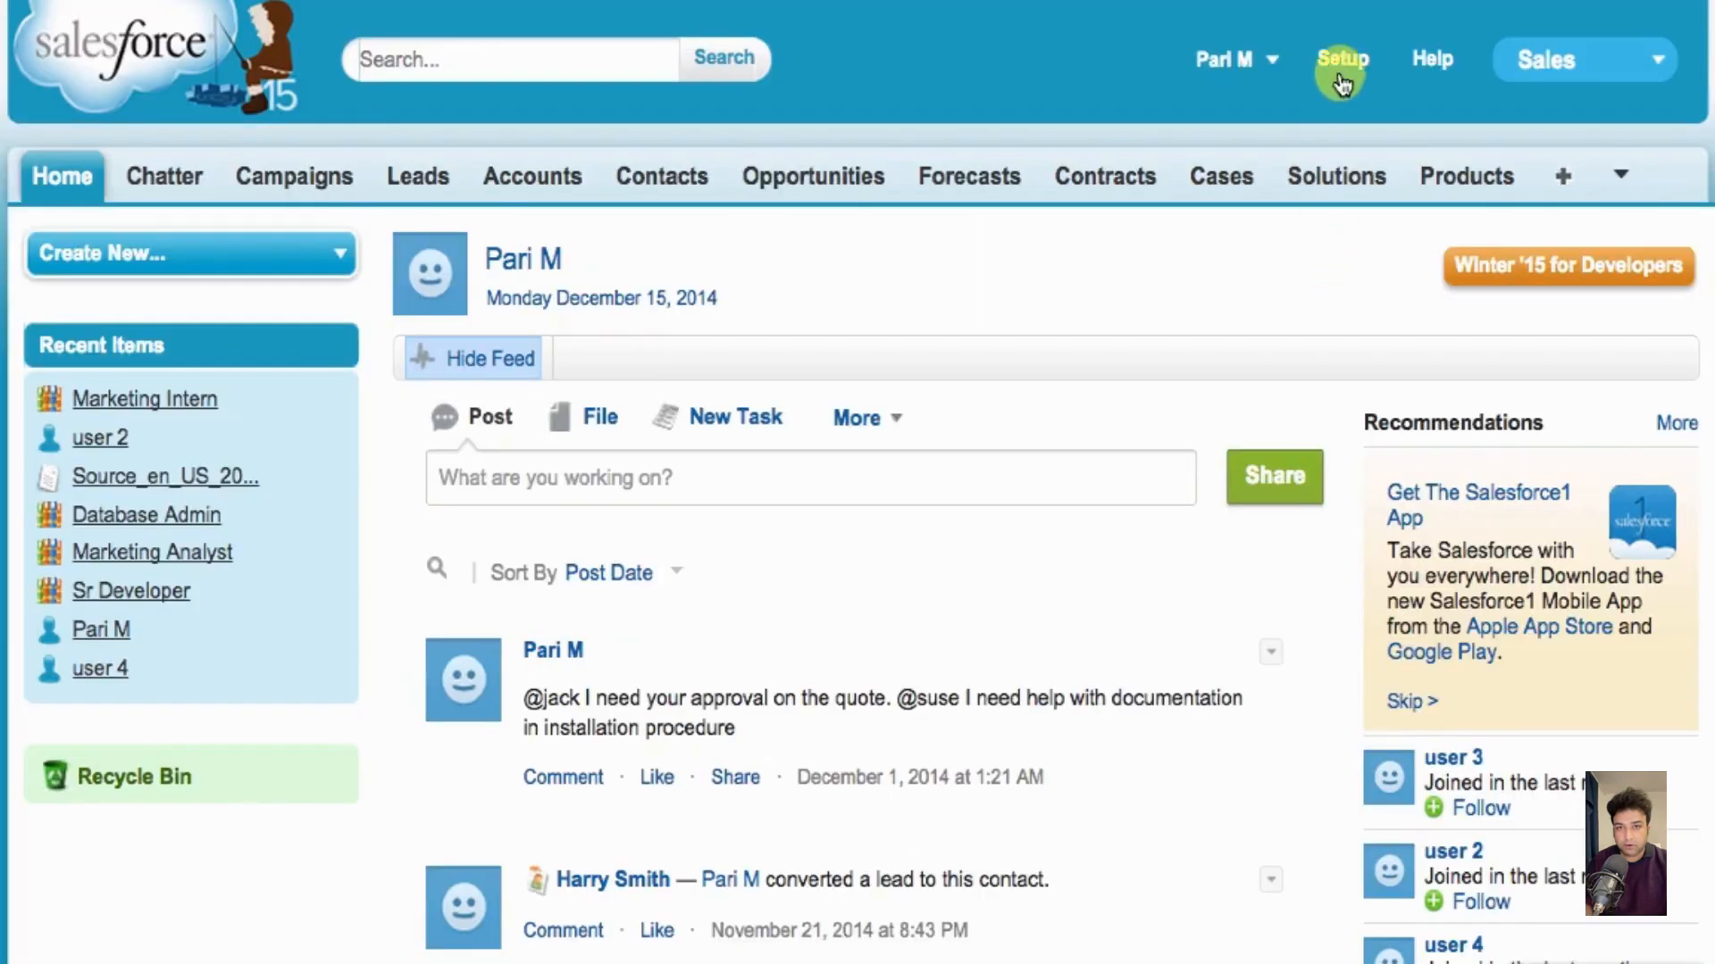
# Step: Go to Setup > Build > Create > Report Types and continue past the introduction page
pyautogui.click(1344, 62)
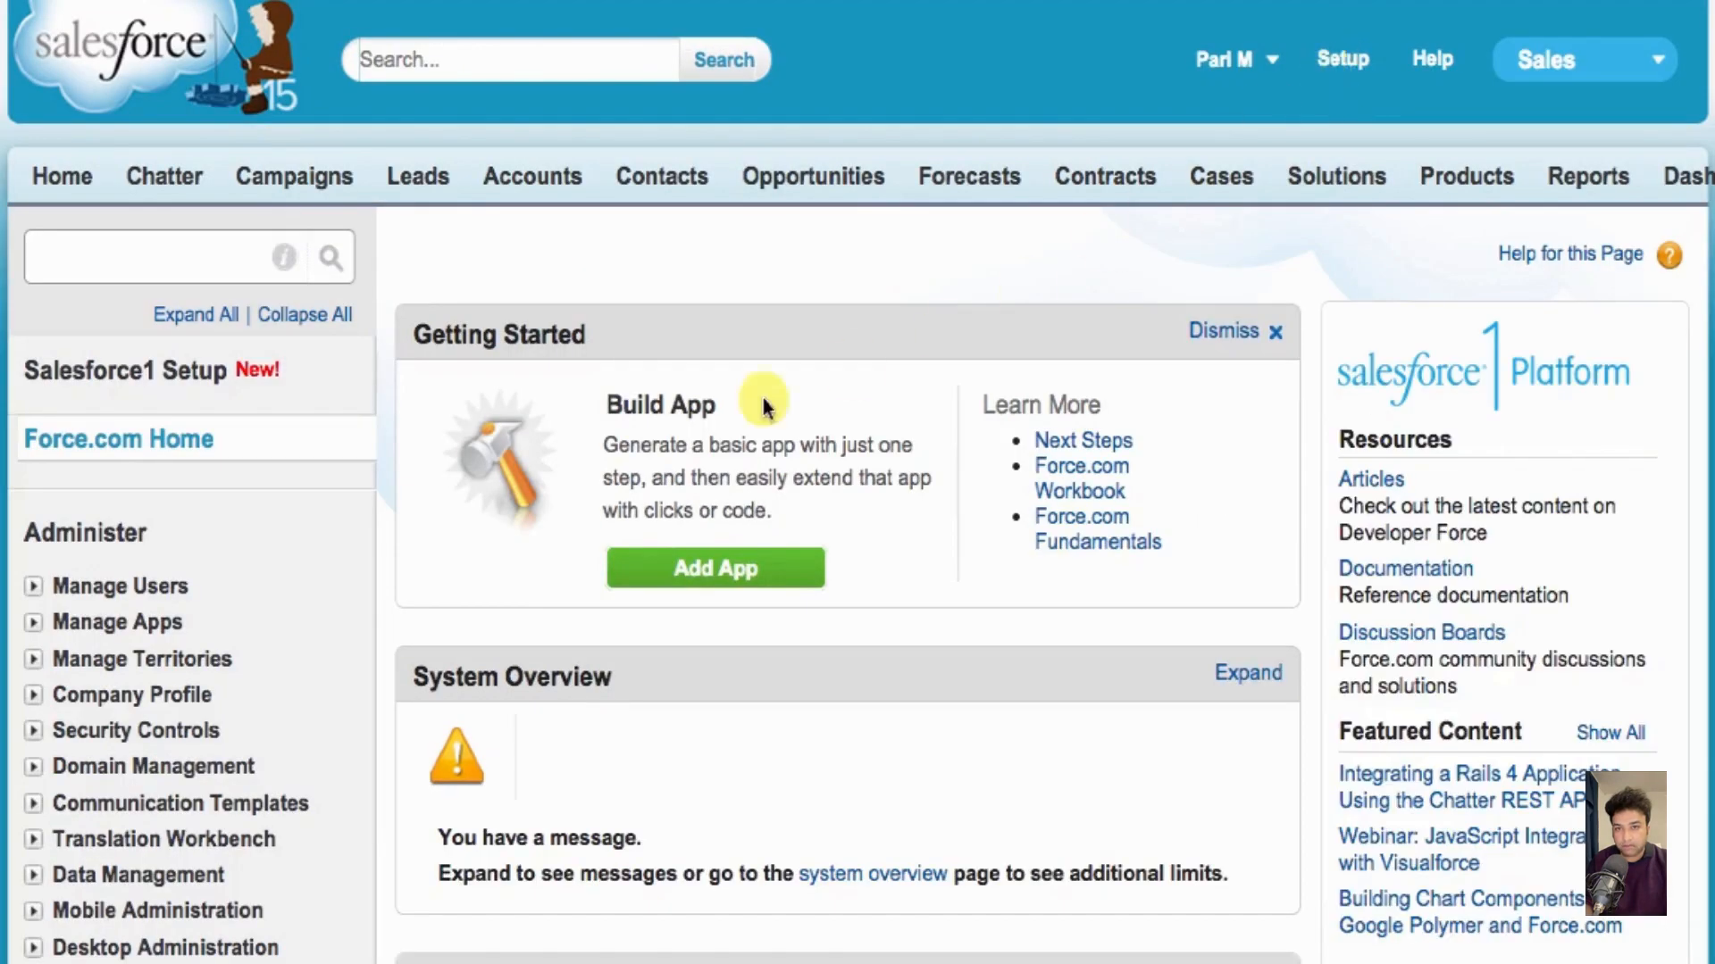
pyautogui.scroll(-8, 375, 577)
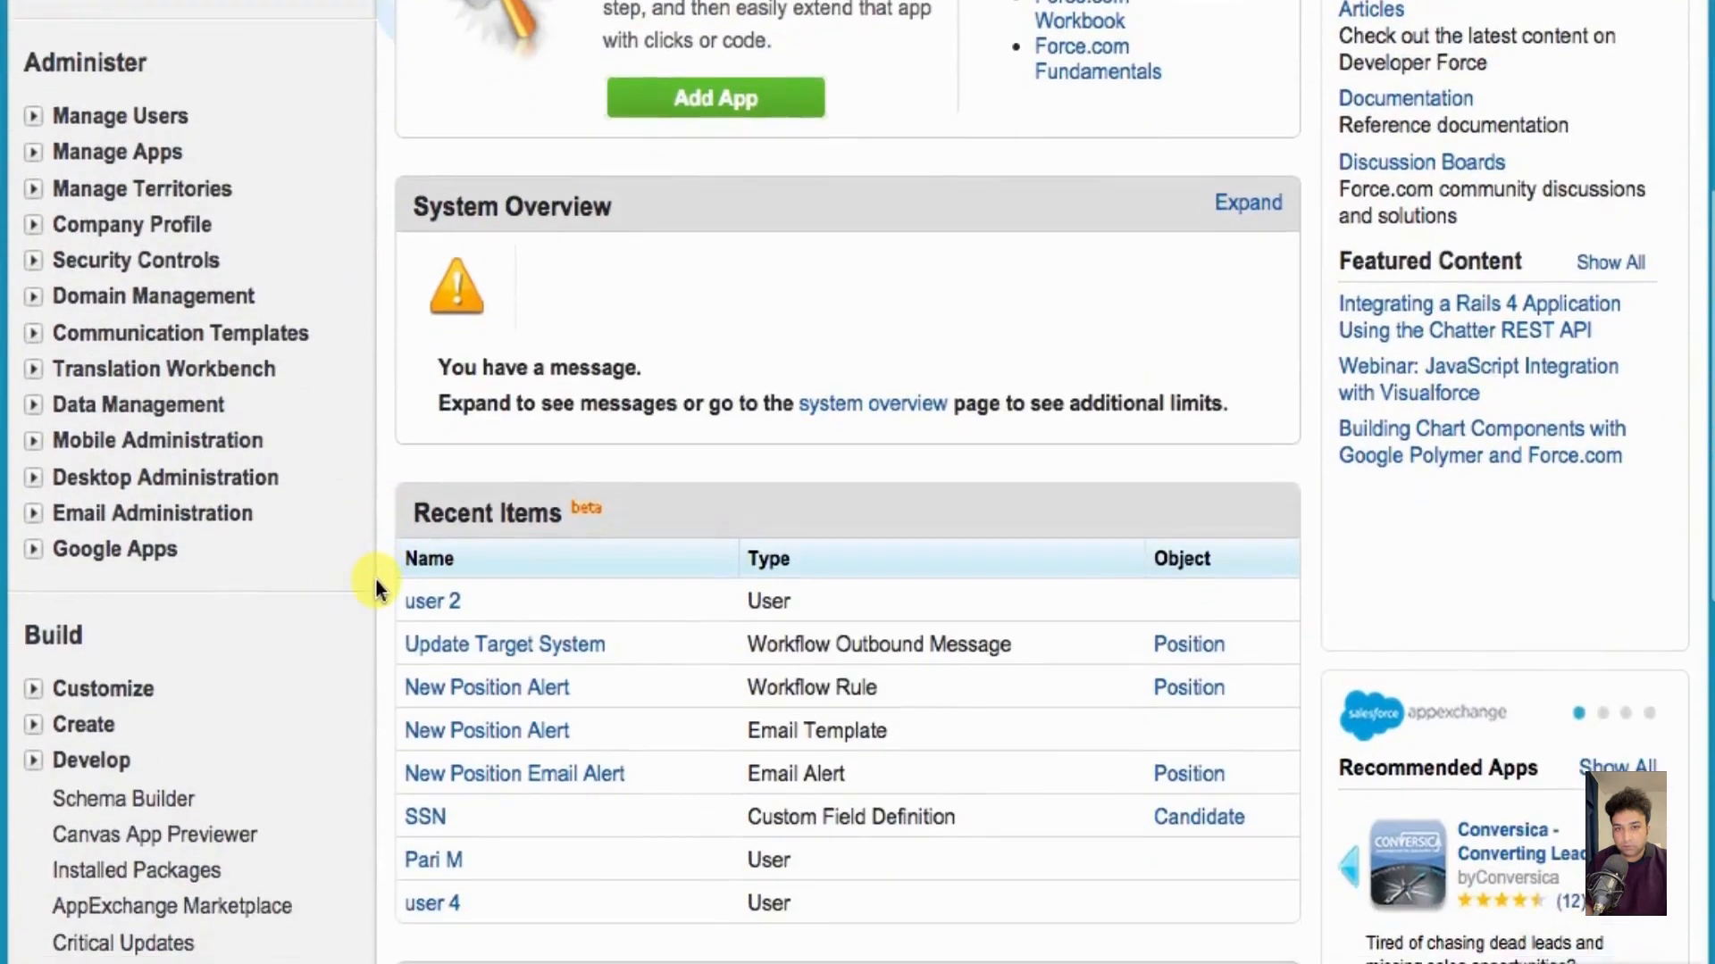
pyautogui.scroll(-1, 375, 577)
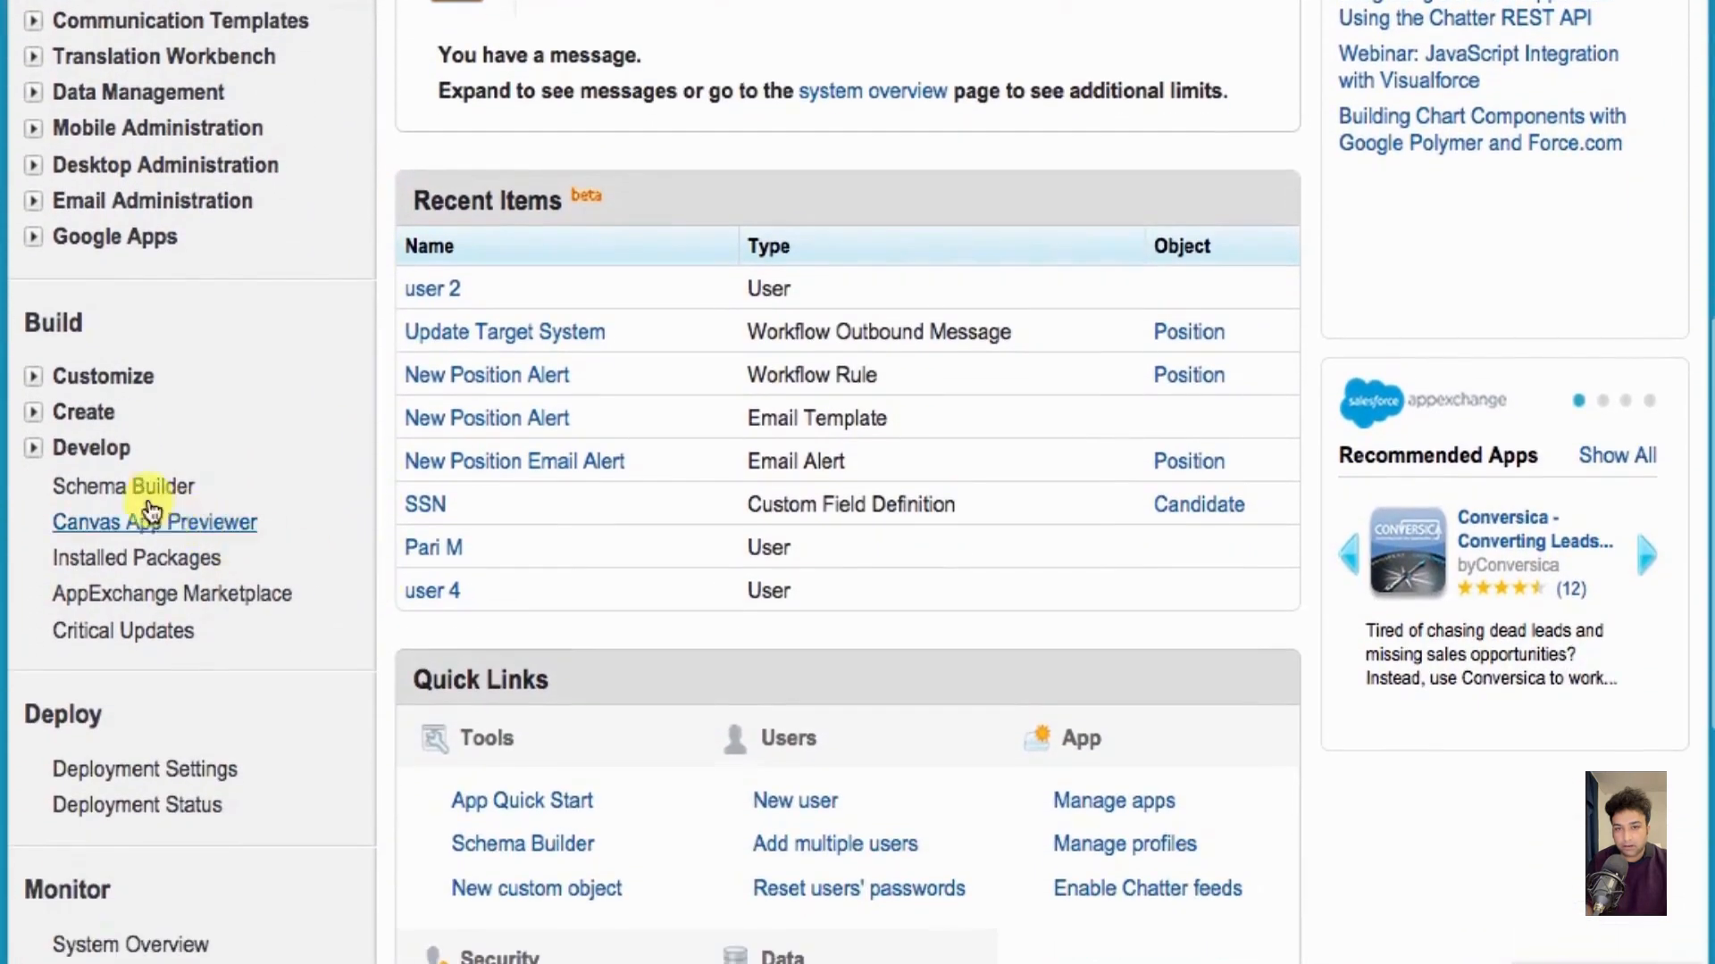
pyautogui.click(34, 414)
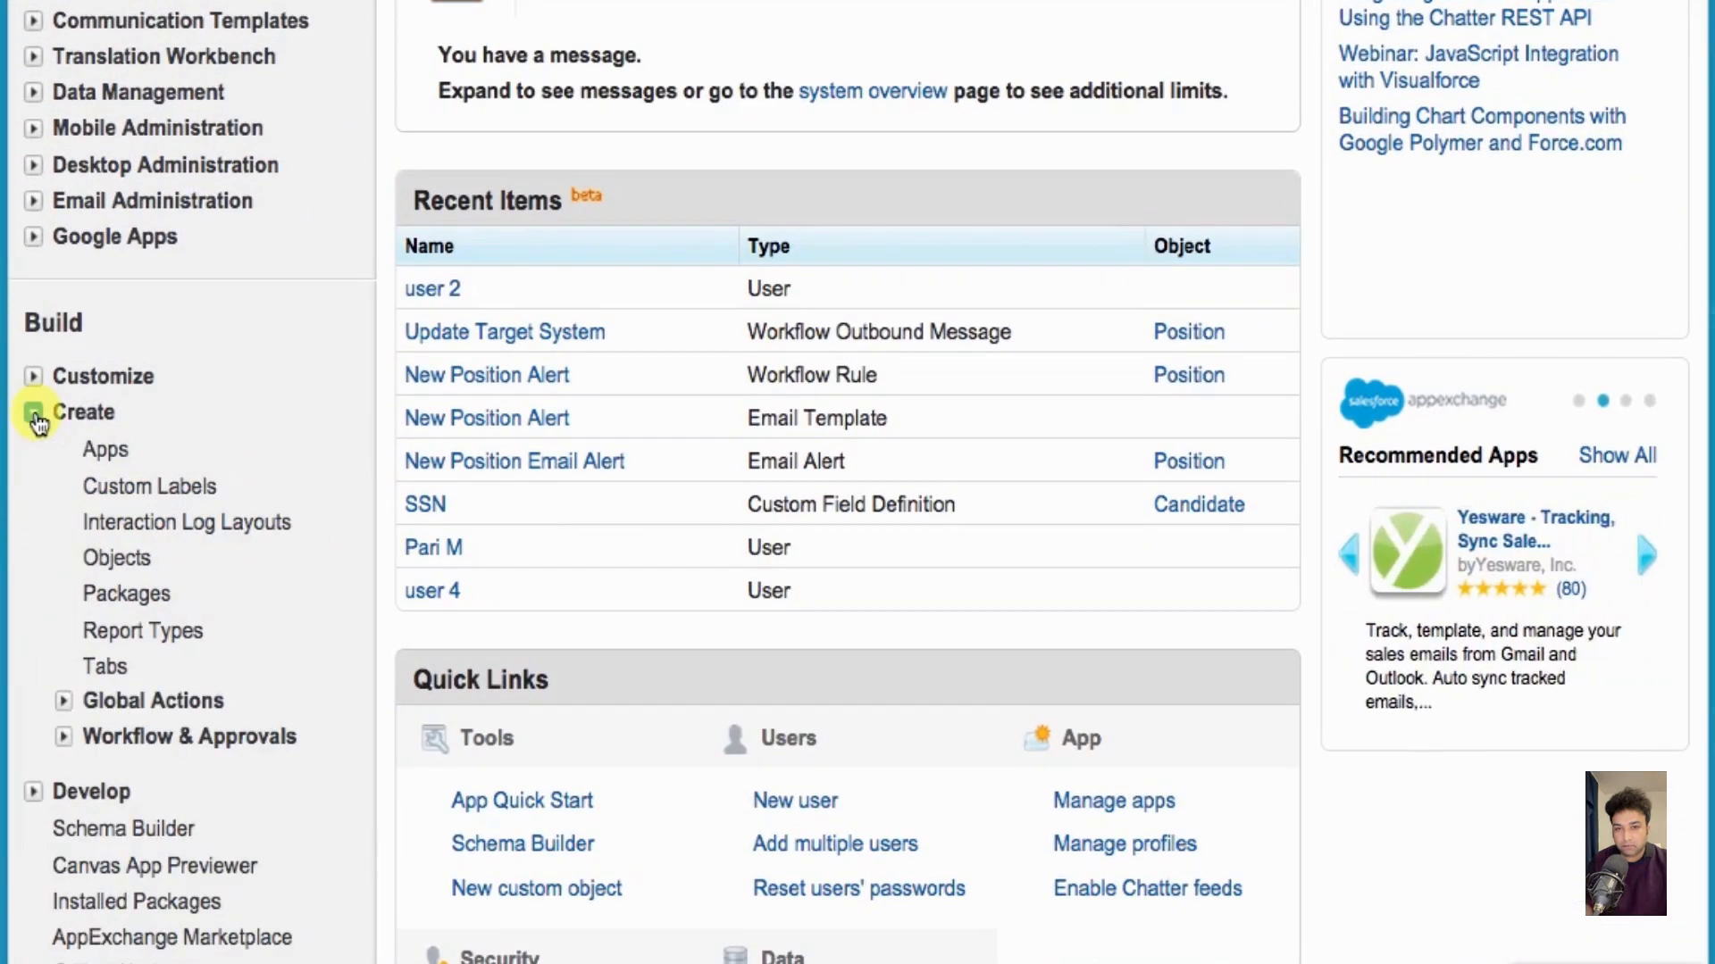
pyautogui.scroll(-1, 134, 554)
pyautogui.click(146, 605)
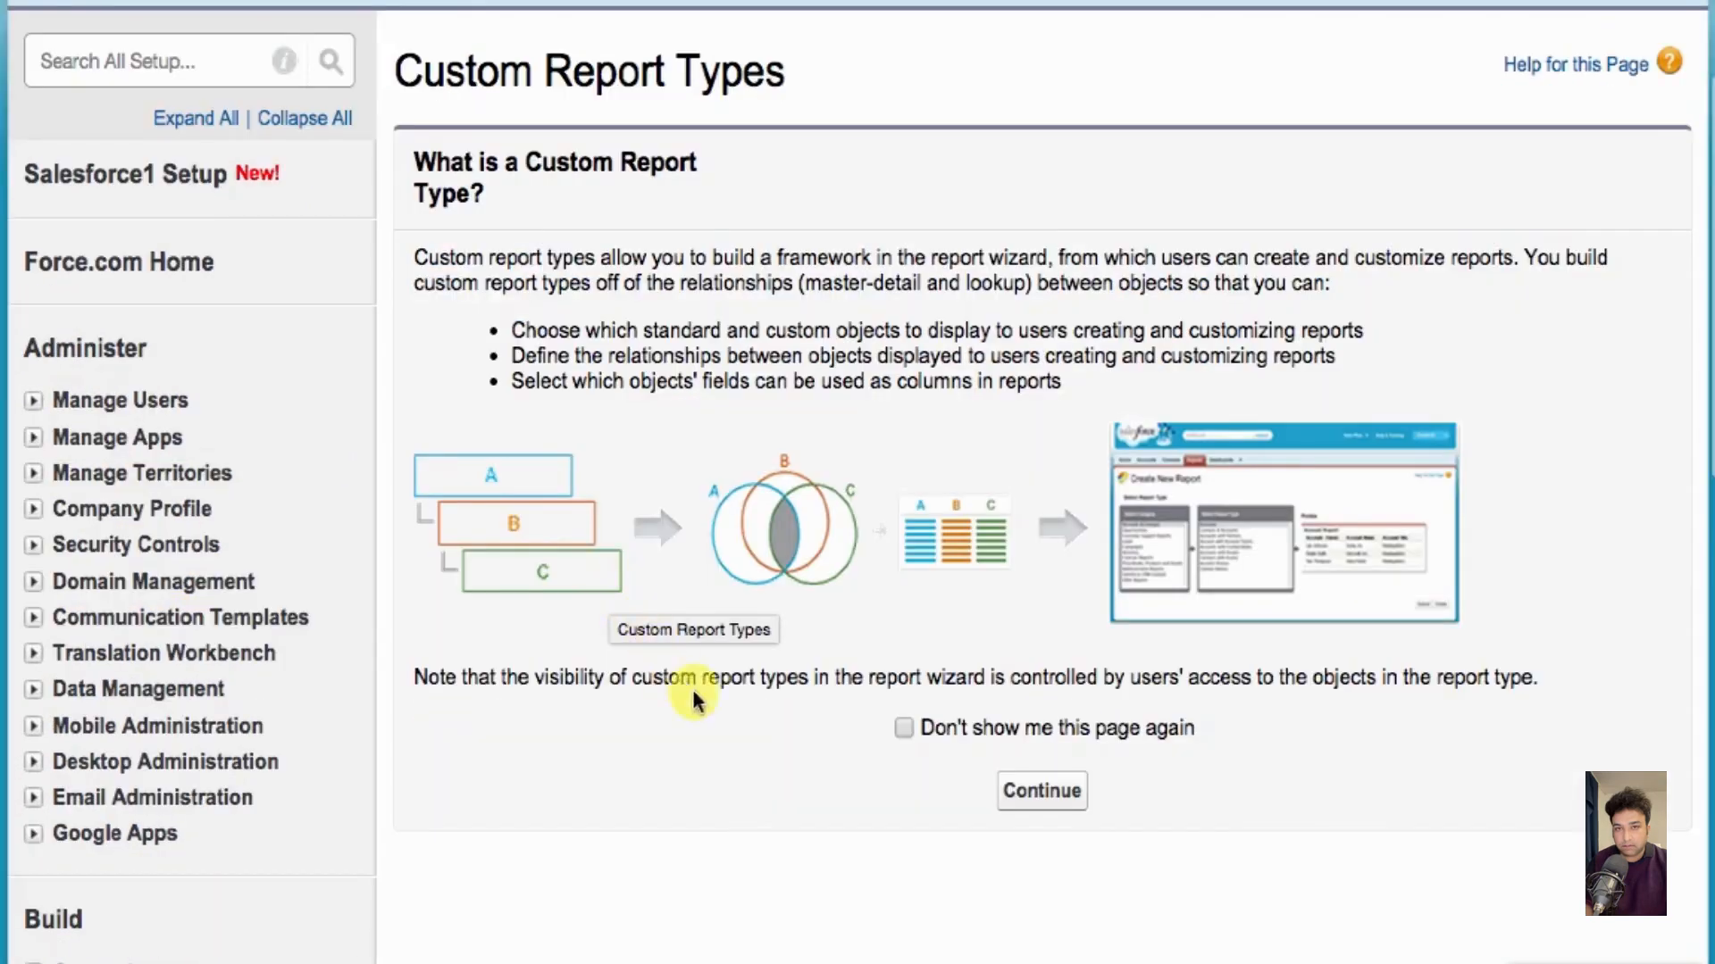
pyautogui.click(1025, 792)
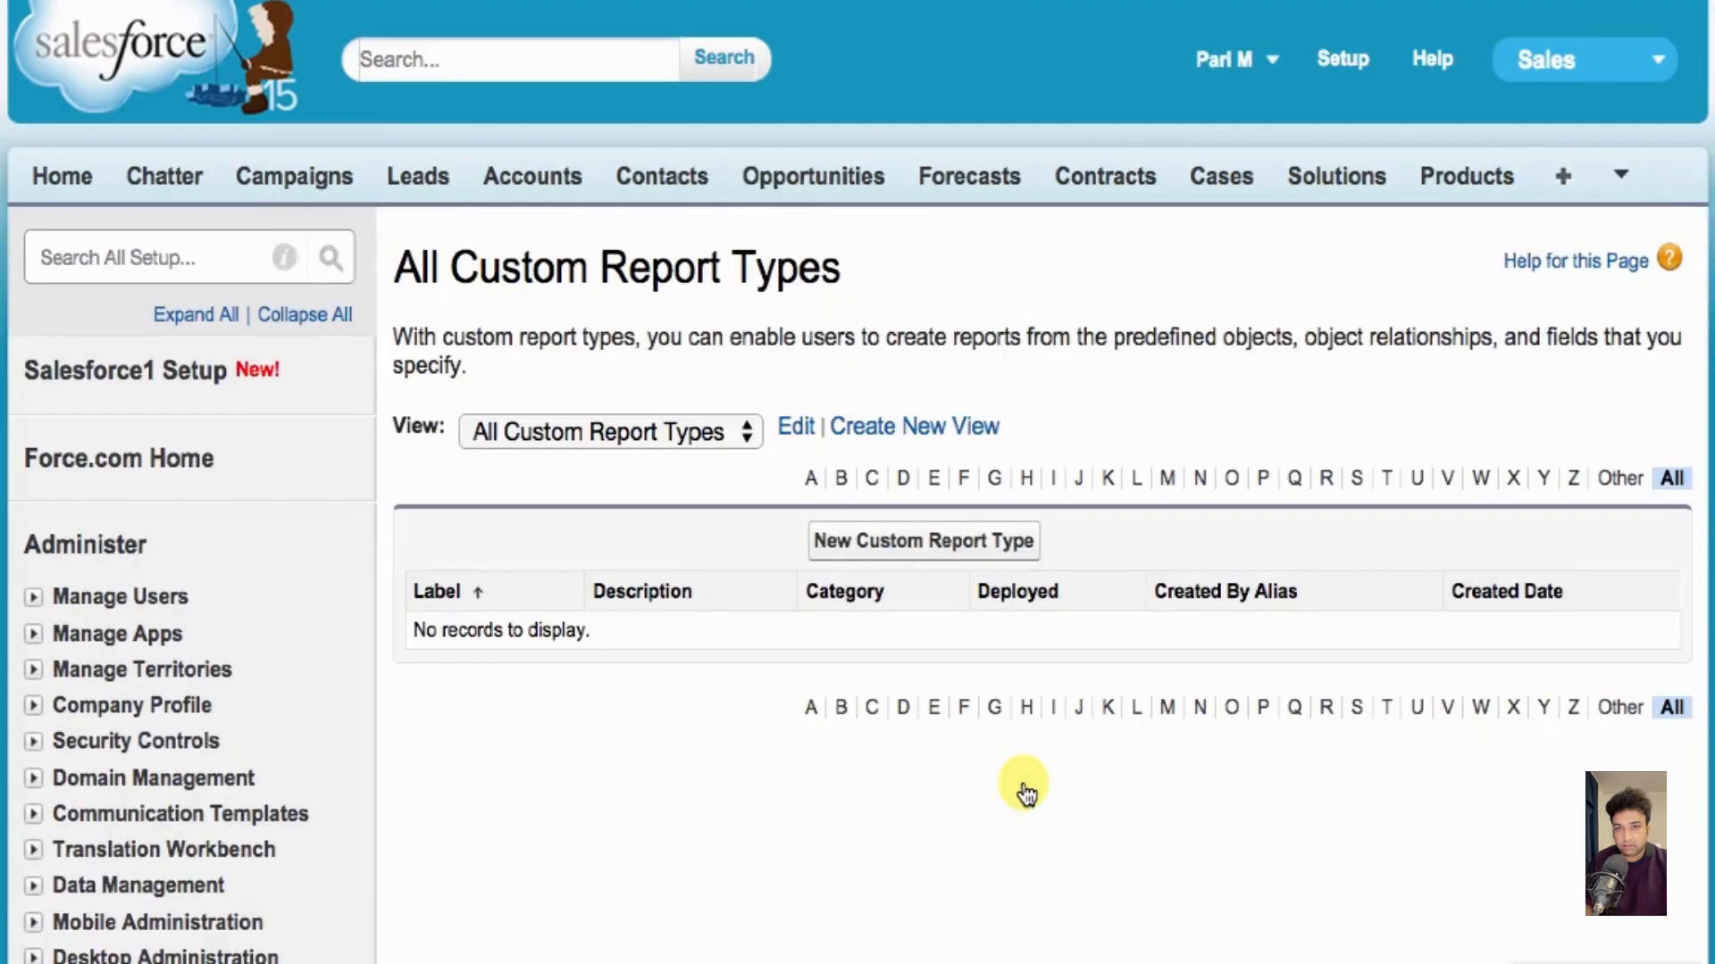
# Step: Start a new custom report type on Positions, labelled Positions_JobApplications_Reviews
pyautogui.click(951, 555)
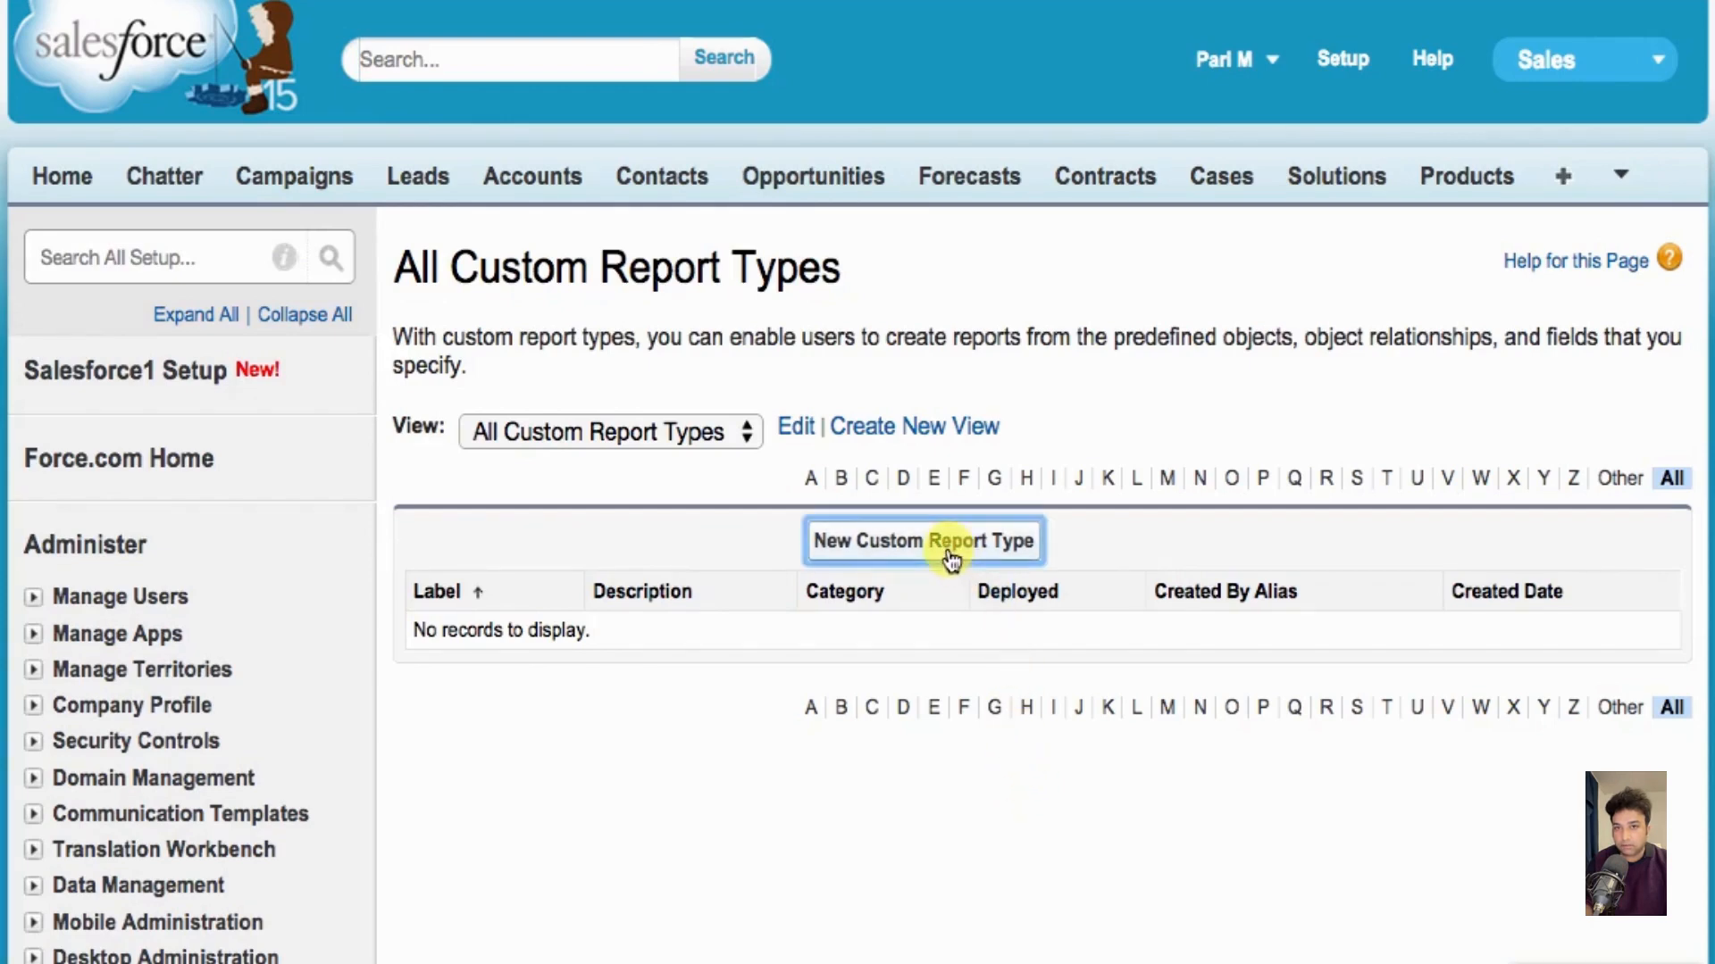
pyautogui.scroll(-3, 951, 555)
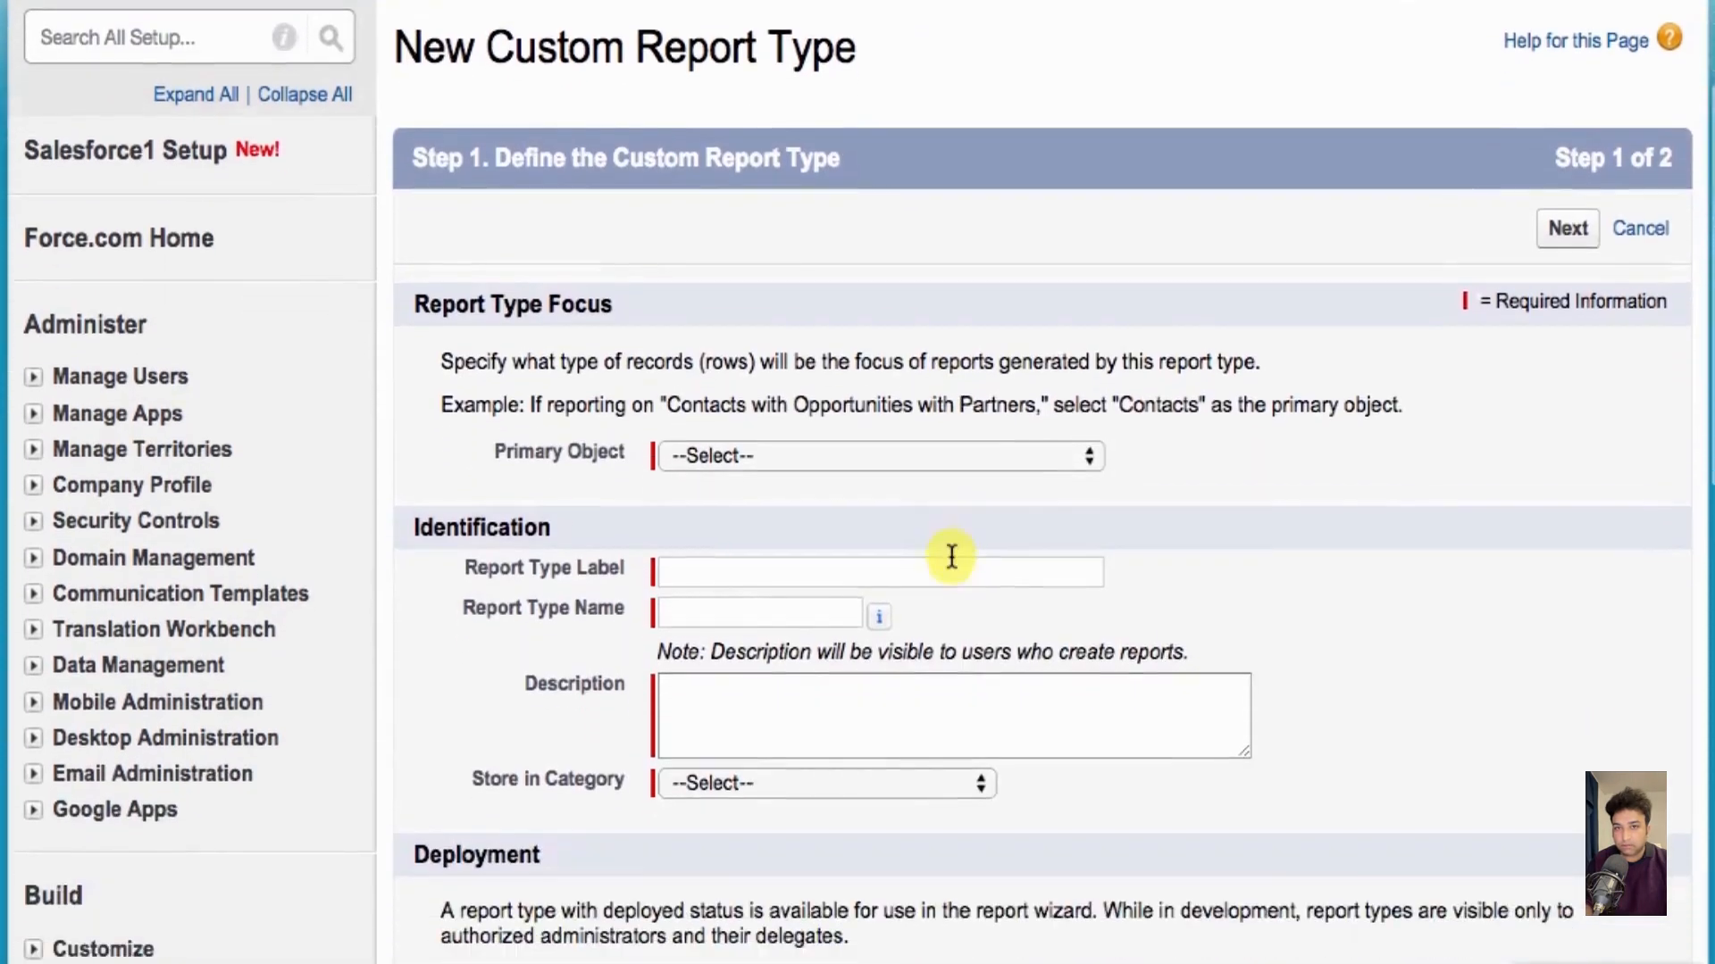
pyautogui.scroll(-5, 951, 555)
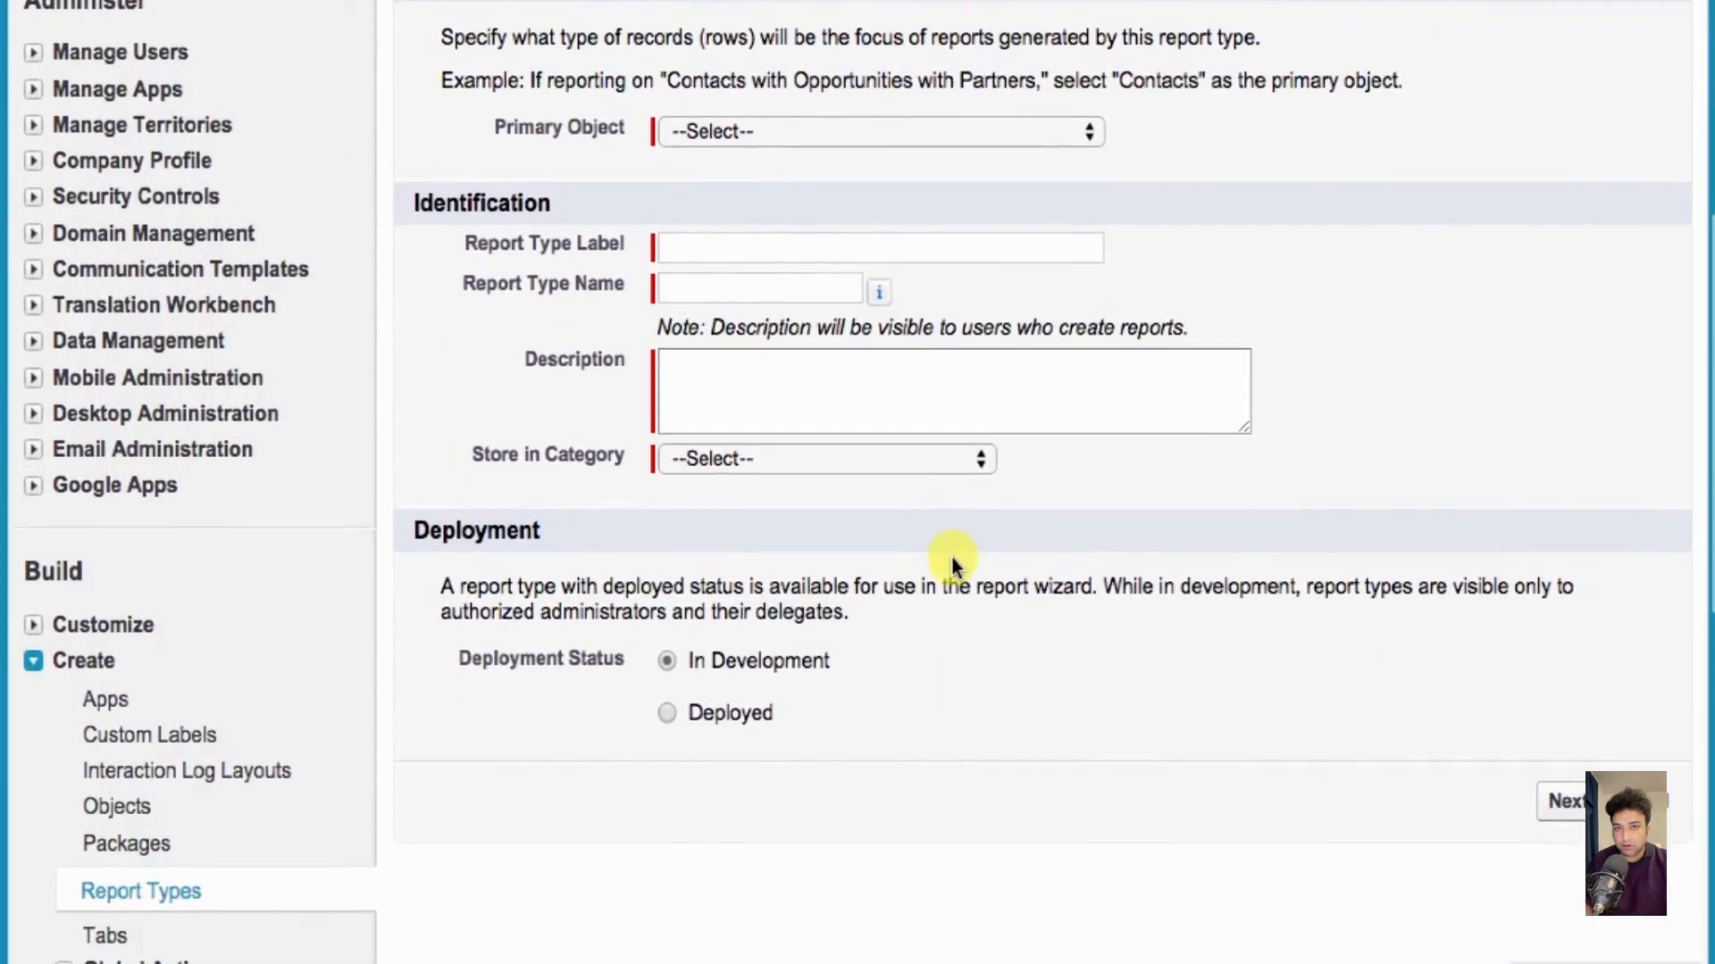
pyautogui.scroll(-1, 951, 556)
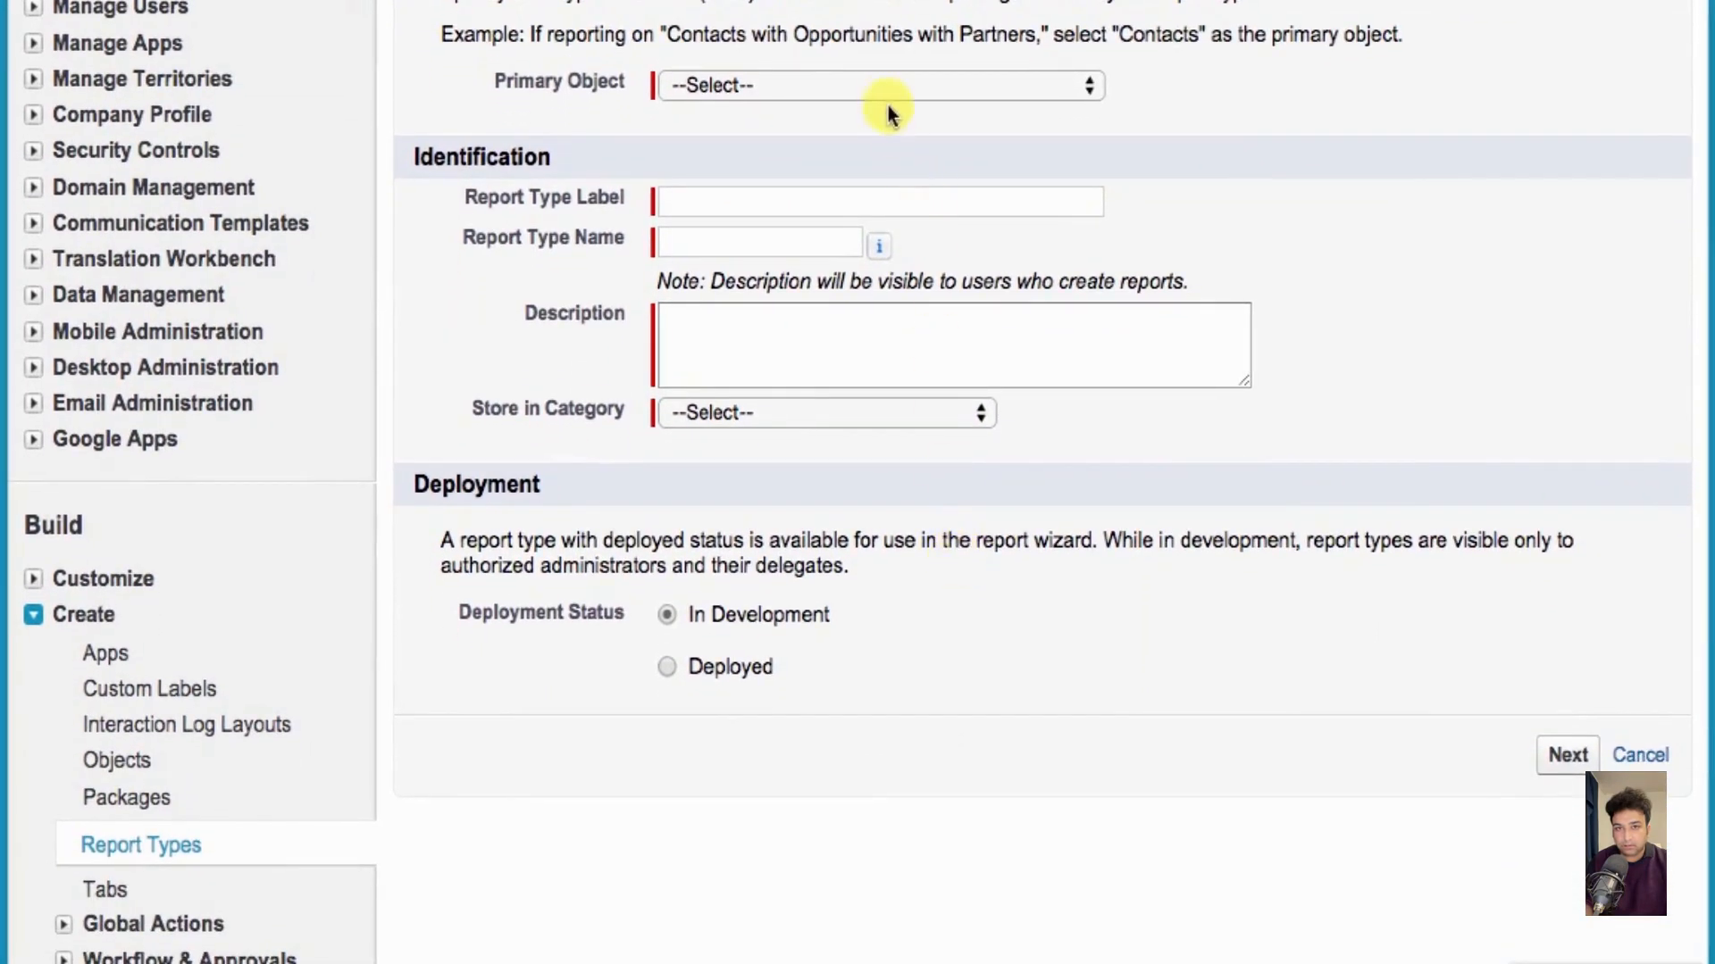
pyautogui.click(884, 84)
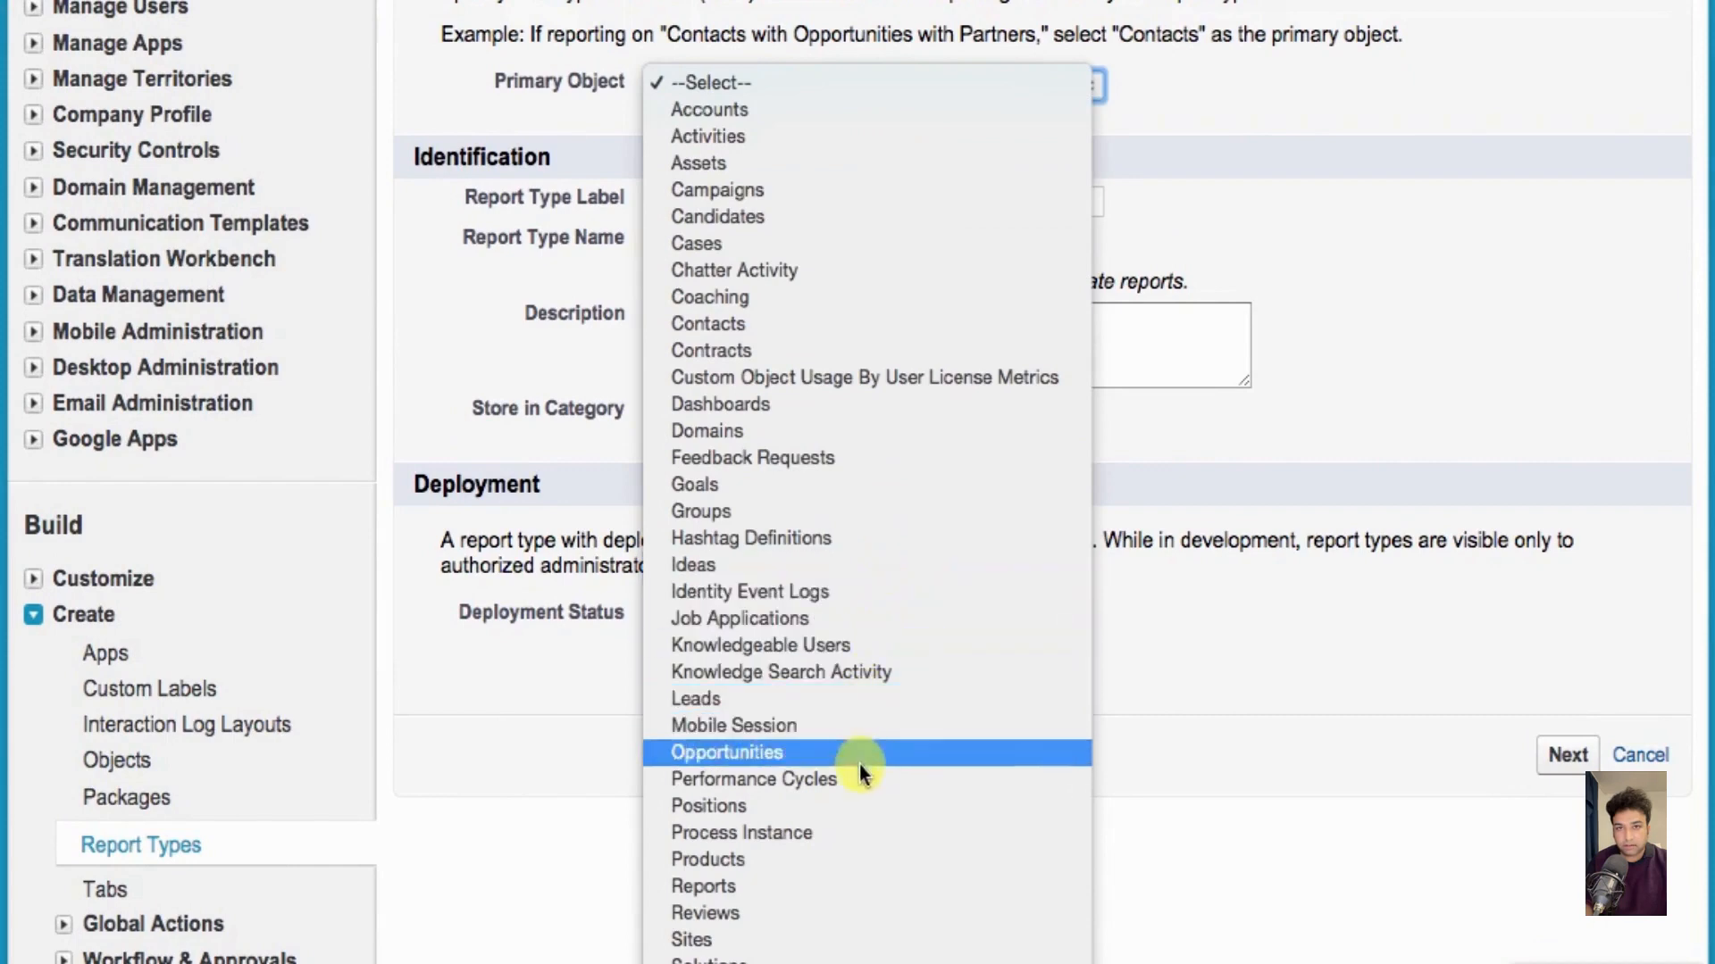
pyautogui.click(855, 808)
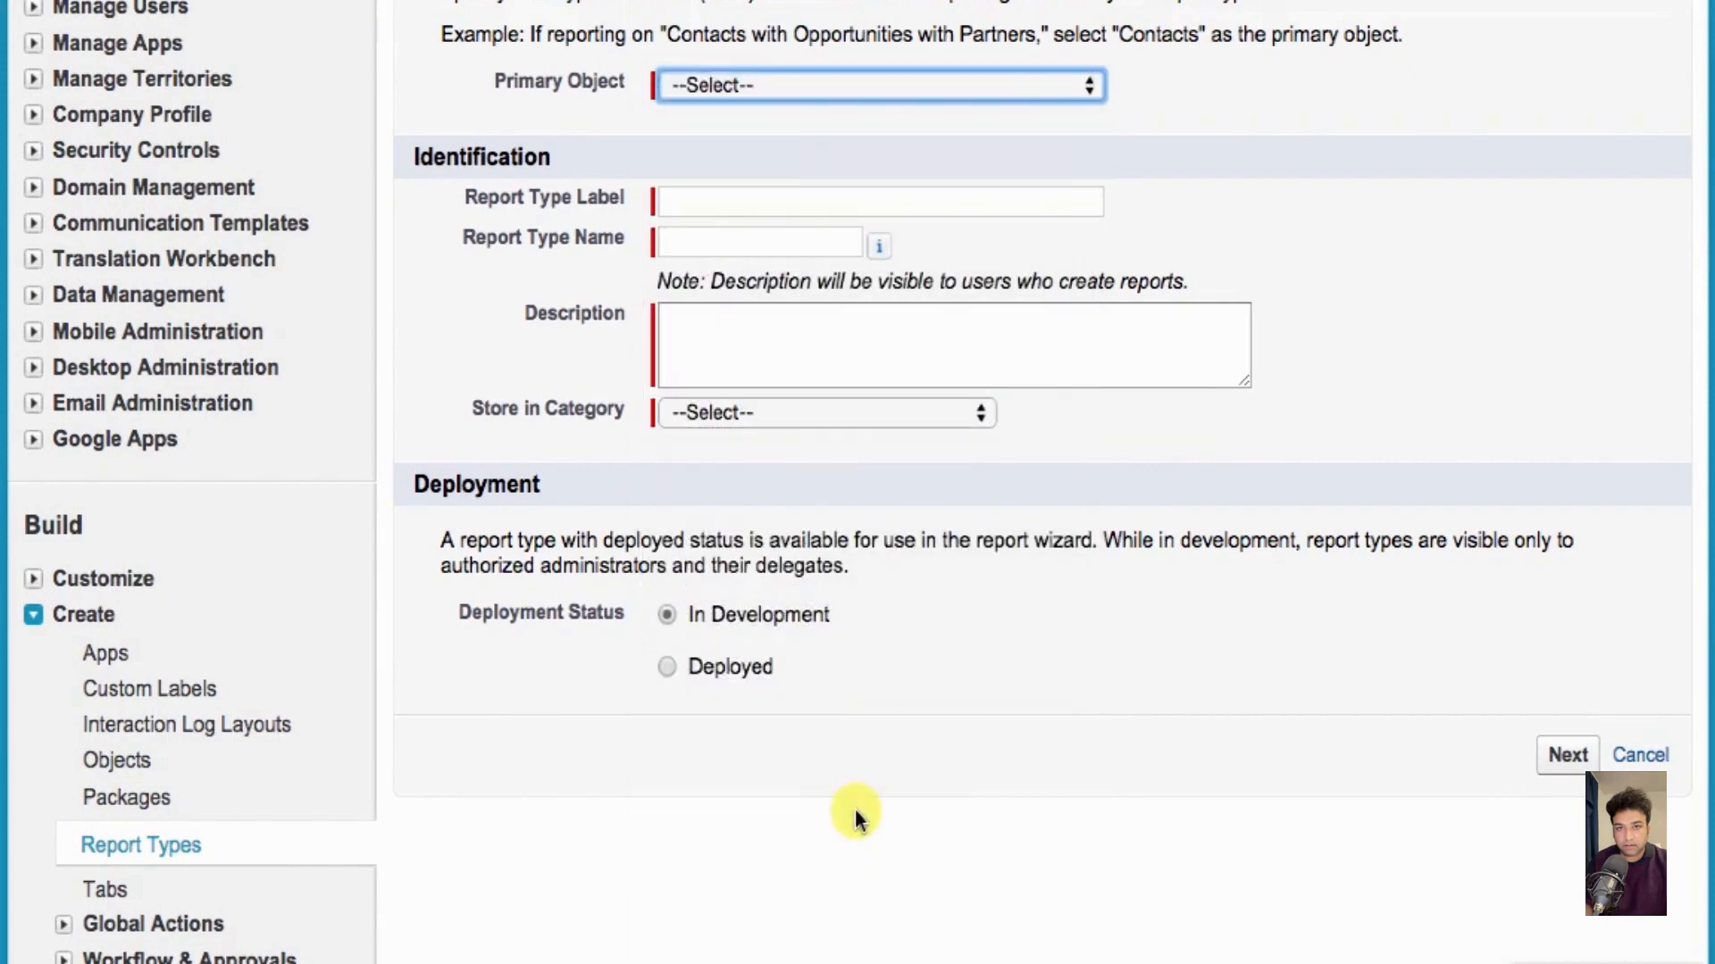
pyautogui.click(819, 209)
pyautogui.write('P')
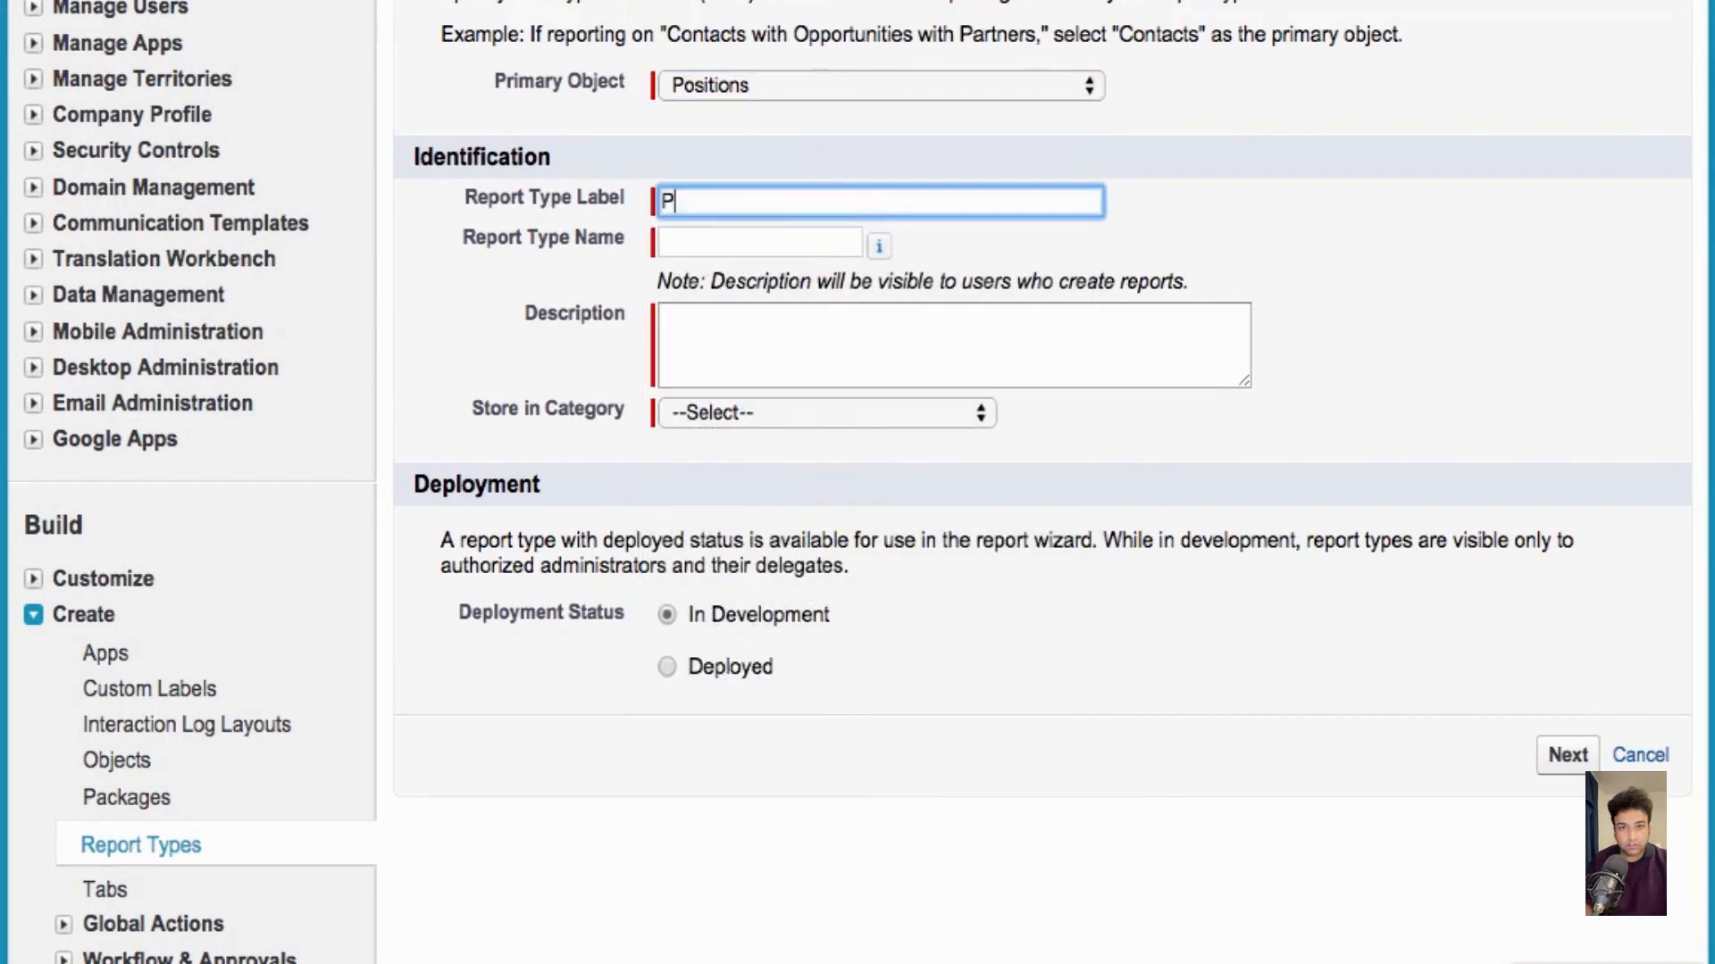
pyautogui.write('ositions_JobApplications_Reviews')
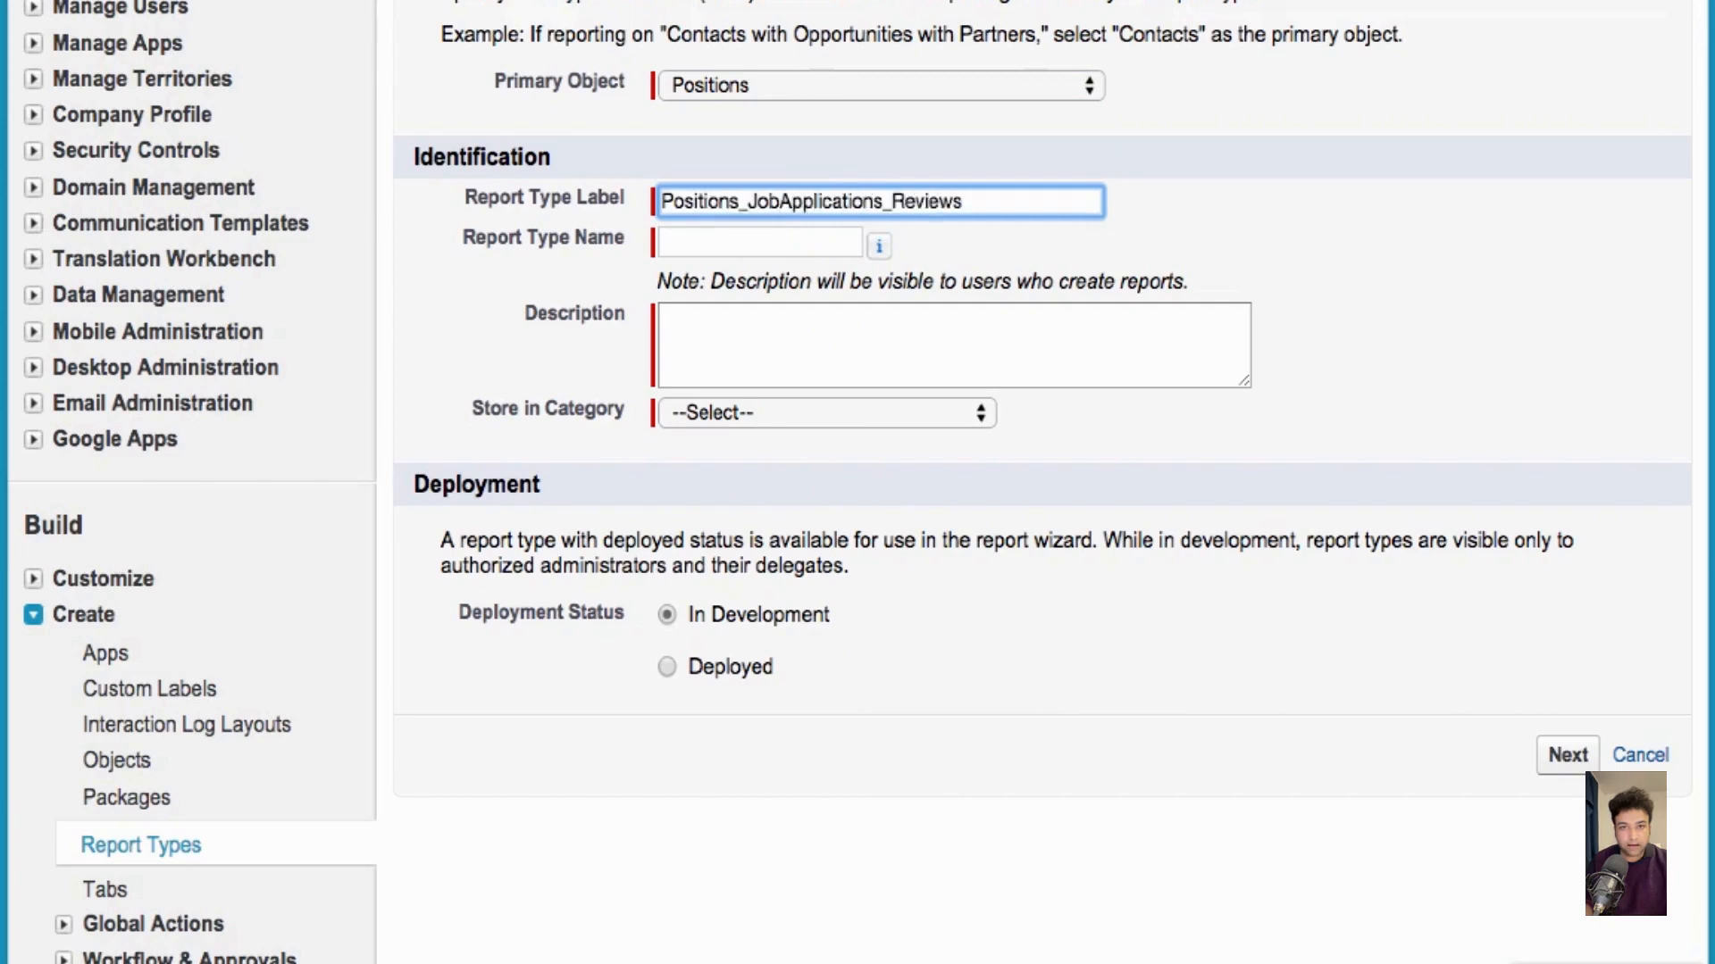
# Step: Describe it as 'Reporting on multiple objects', store in Other Reports, set Deployed, and continue
pyautogui.click(708, 337)
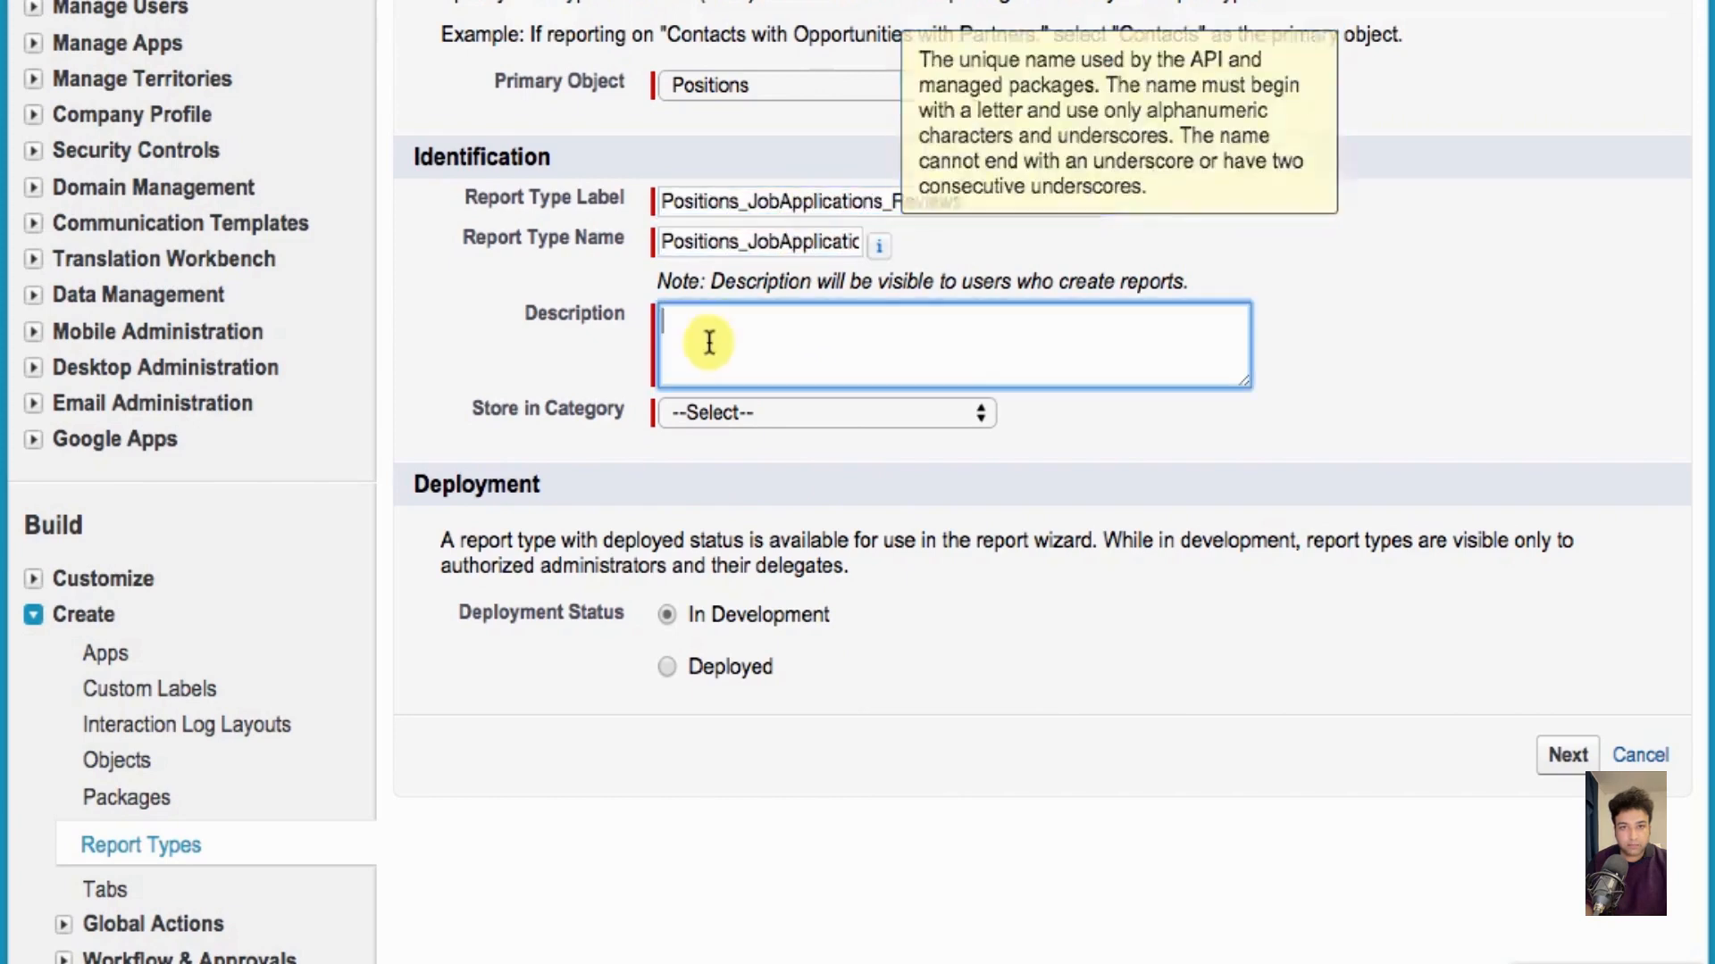
pyautogui.write('Reporting on multi')
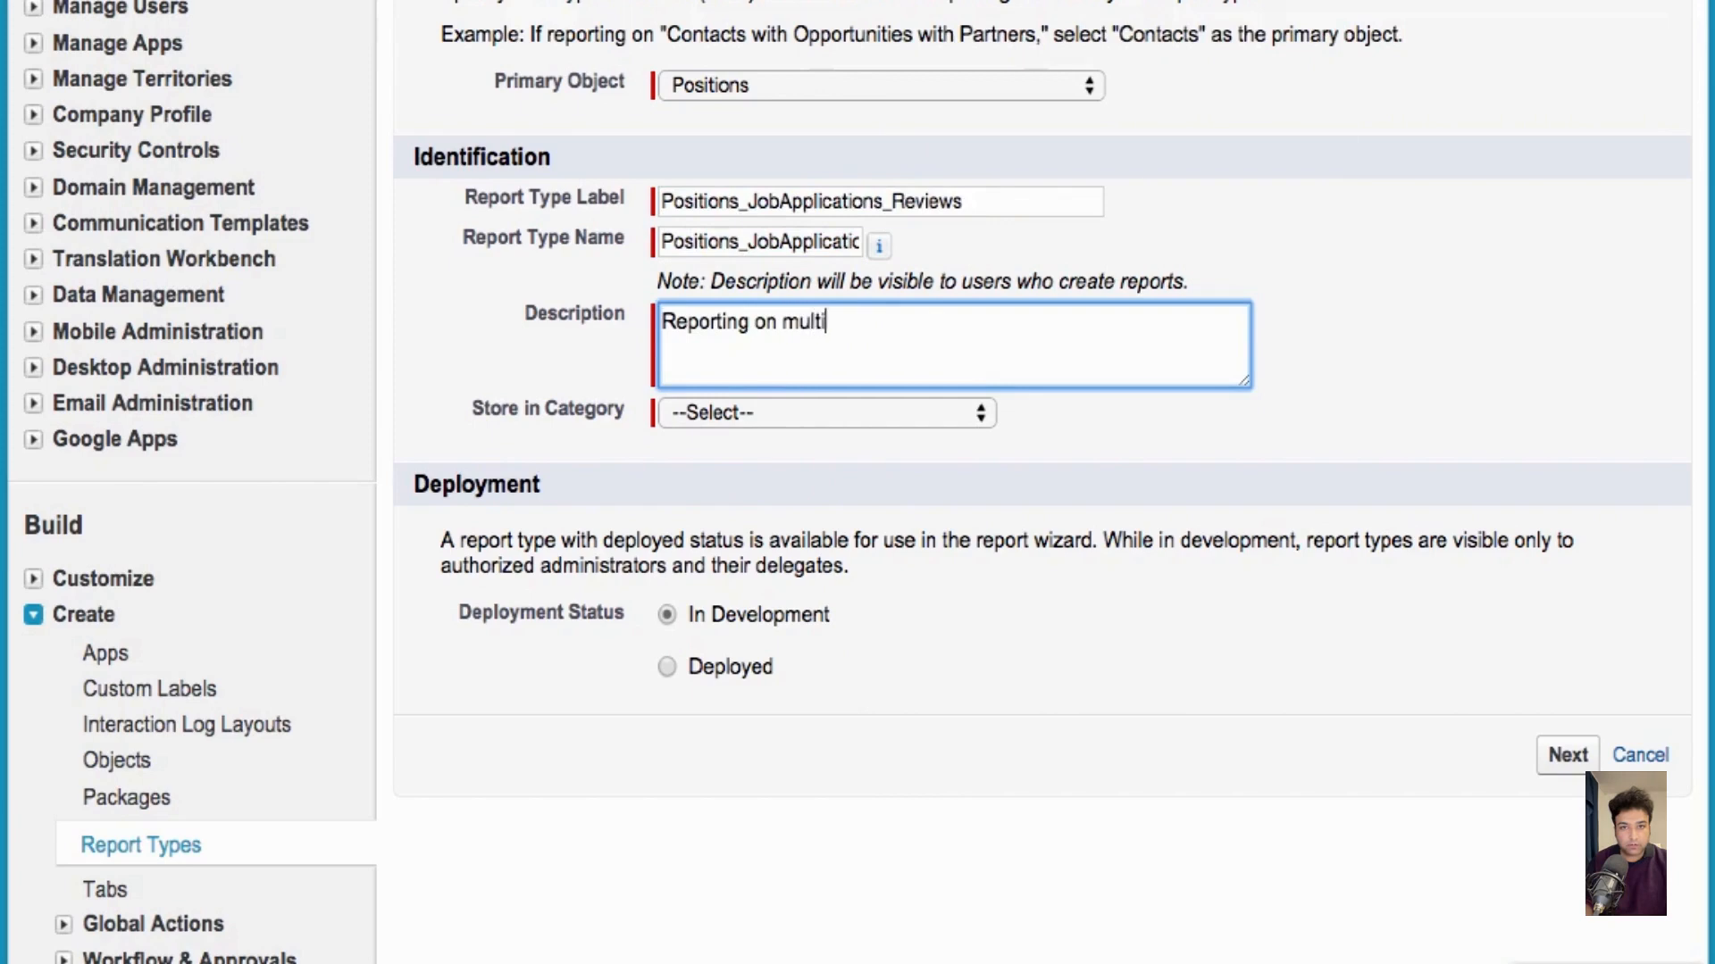
pyautogui.write('ple objects')
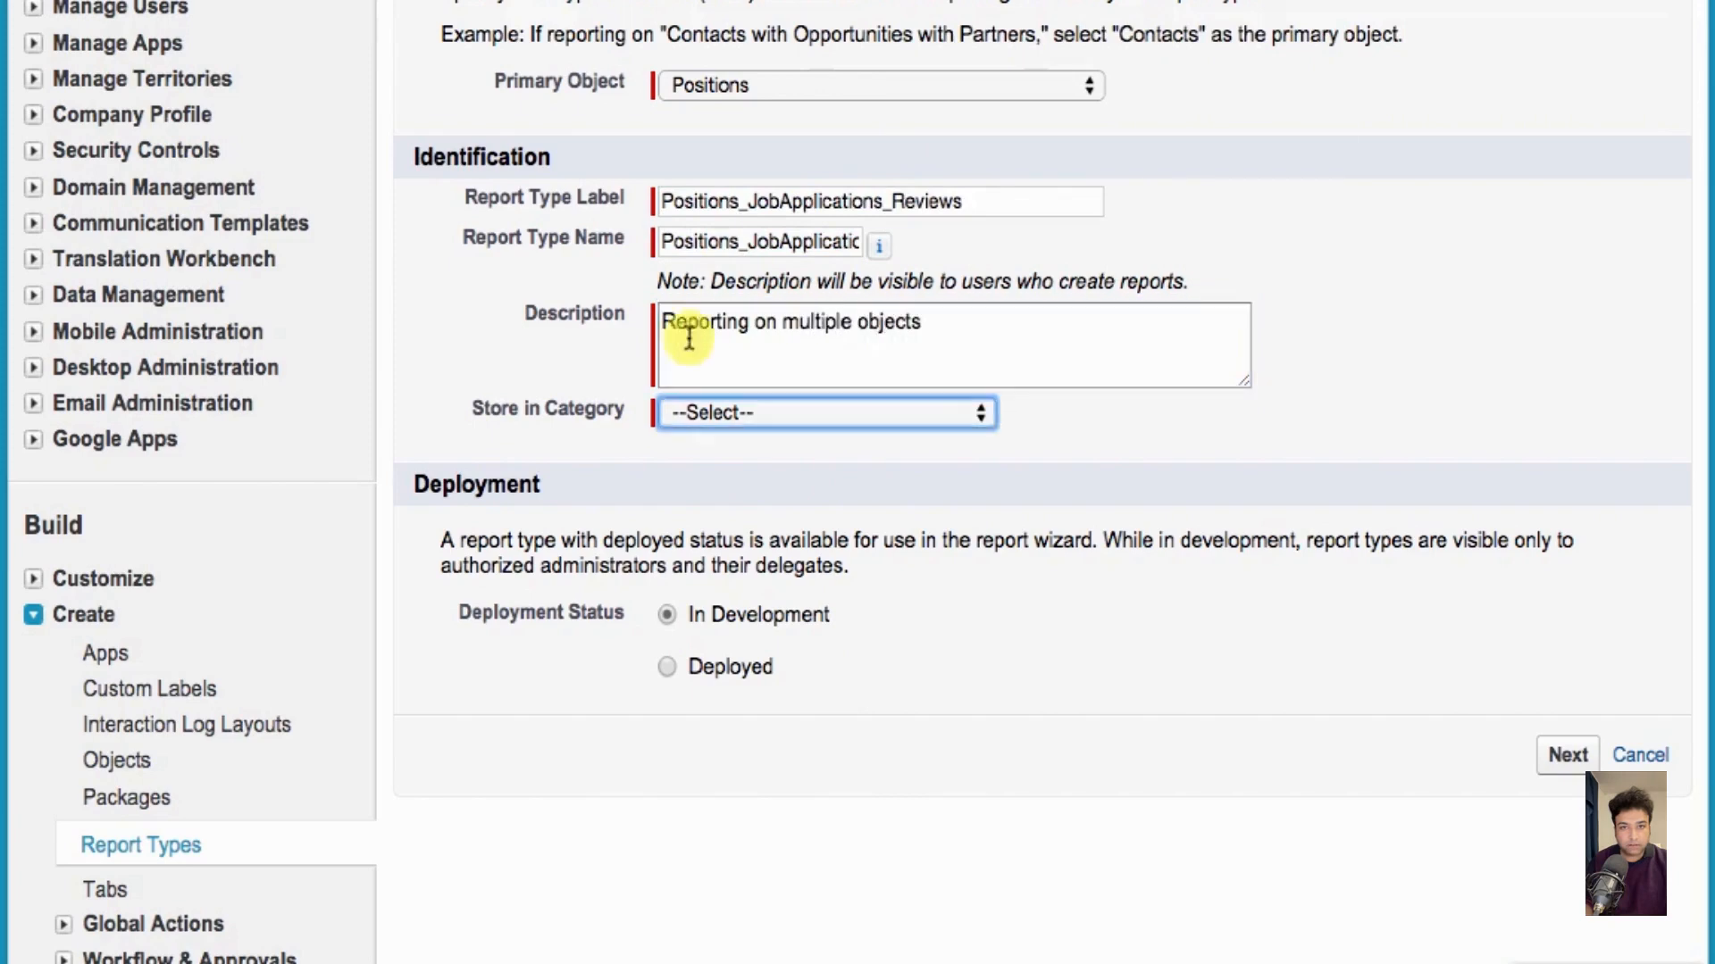
pyautogui.click(715, 413)
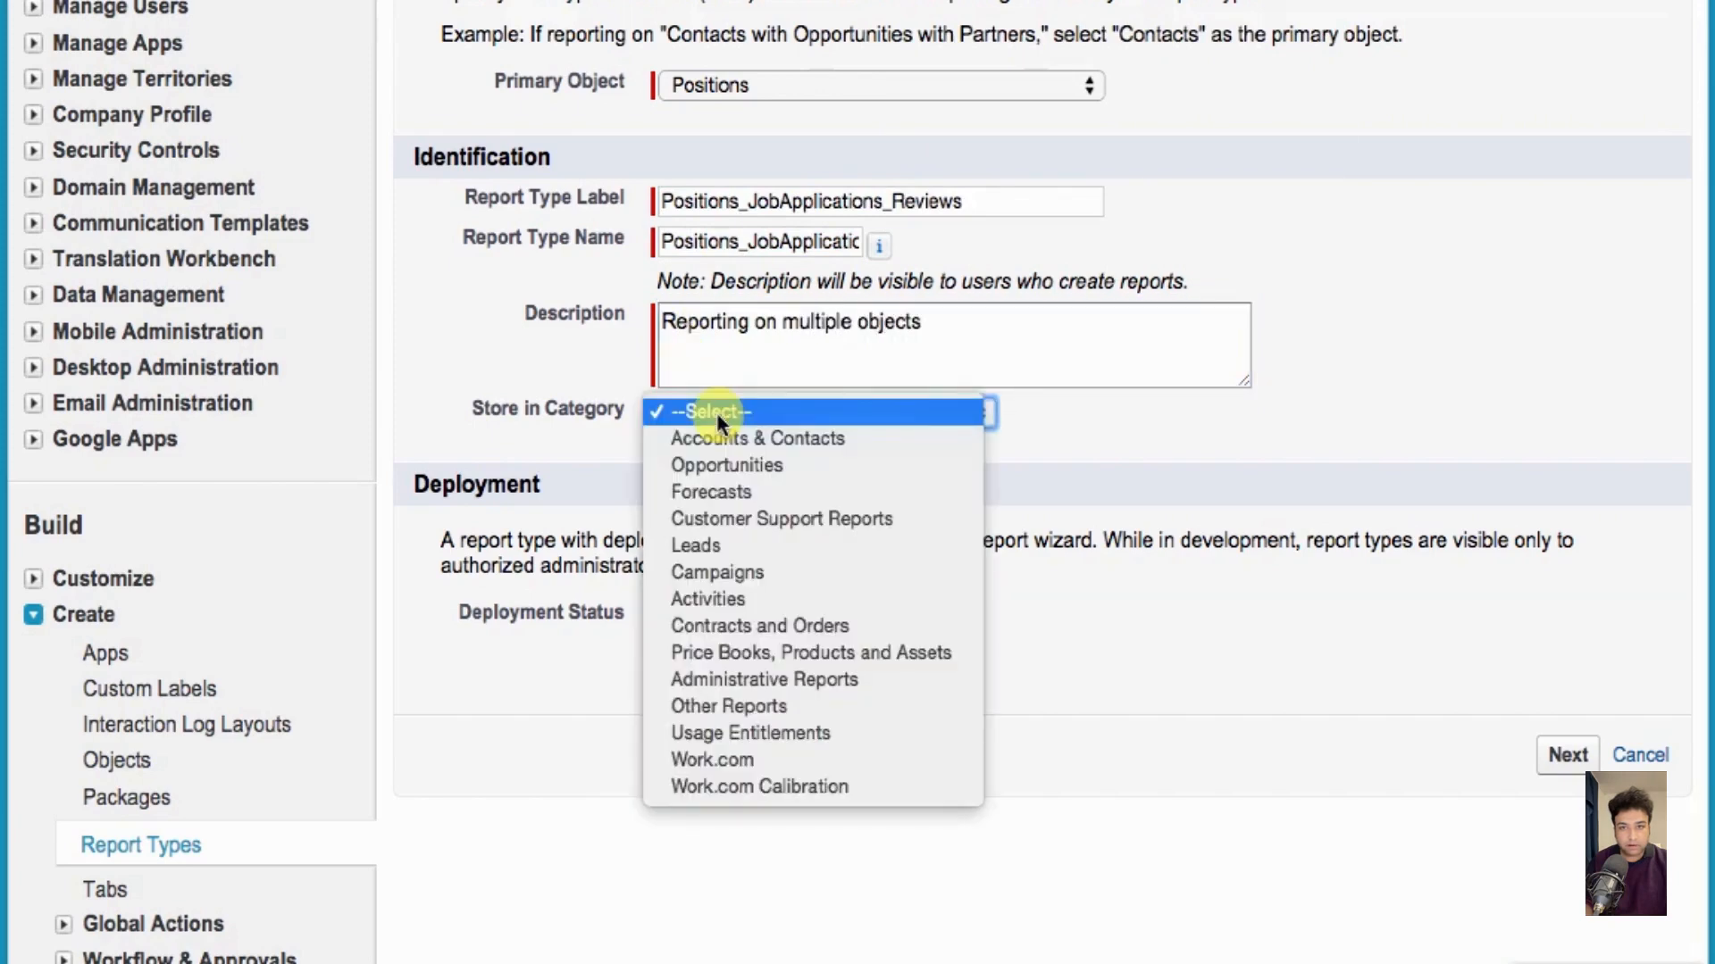
pyautogui.click(758, 706)
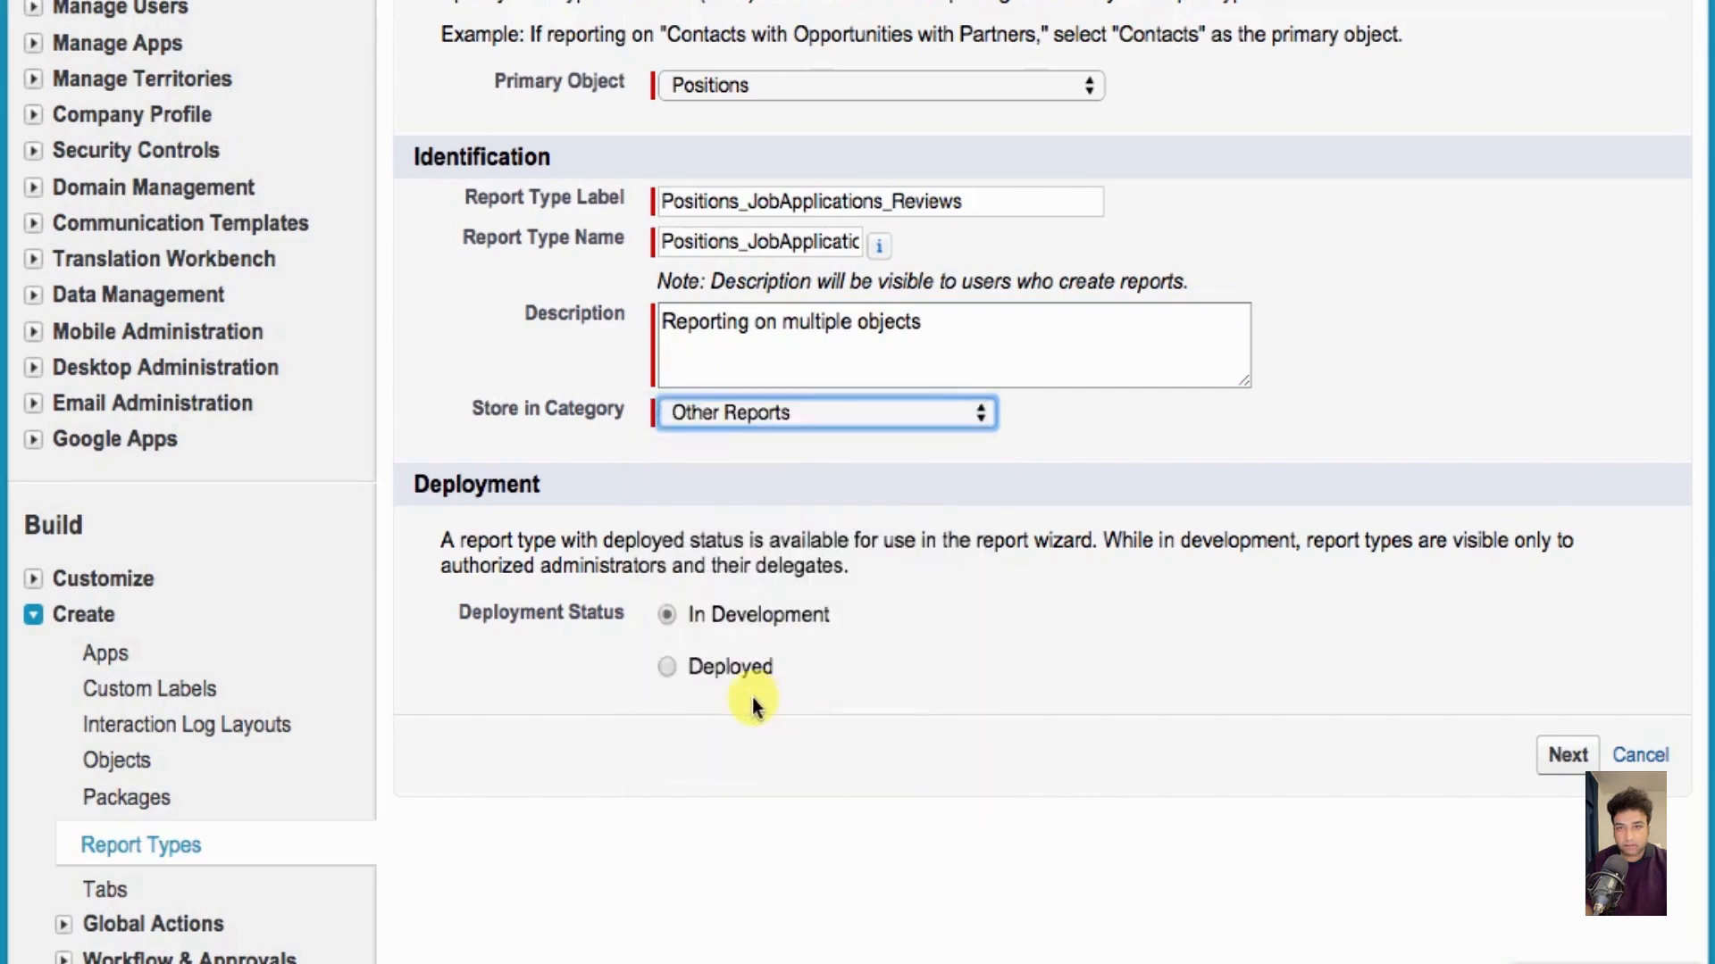
pyautogui.click(667, 668)
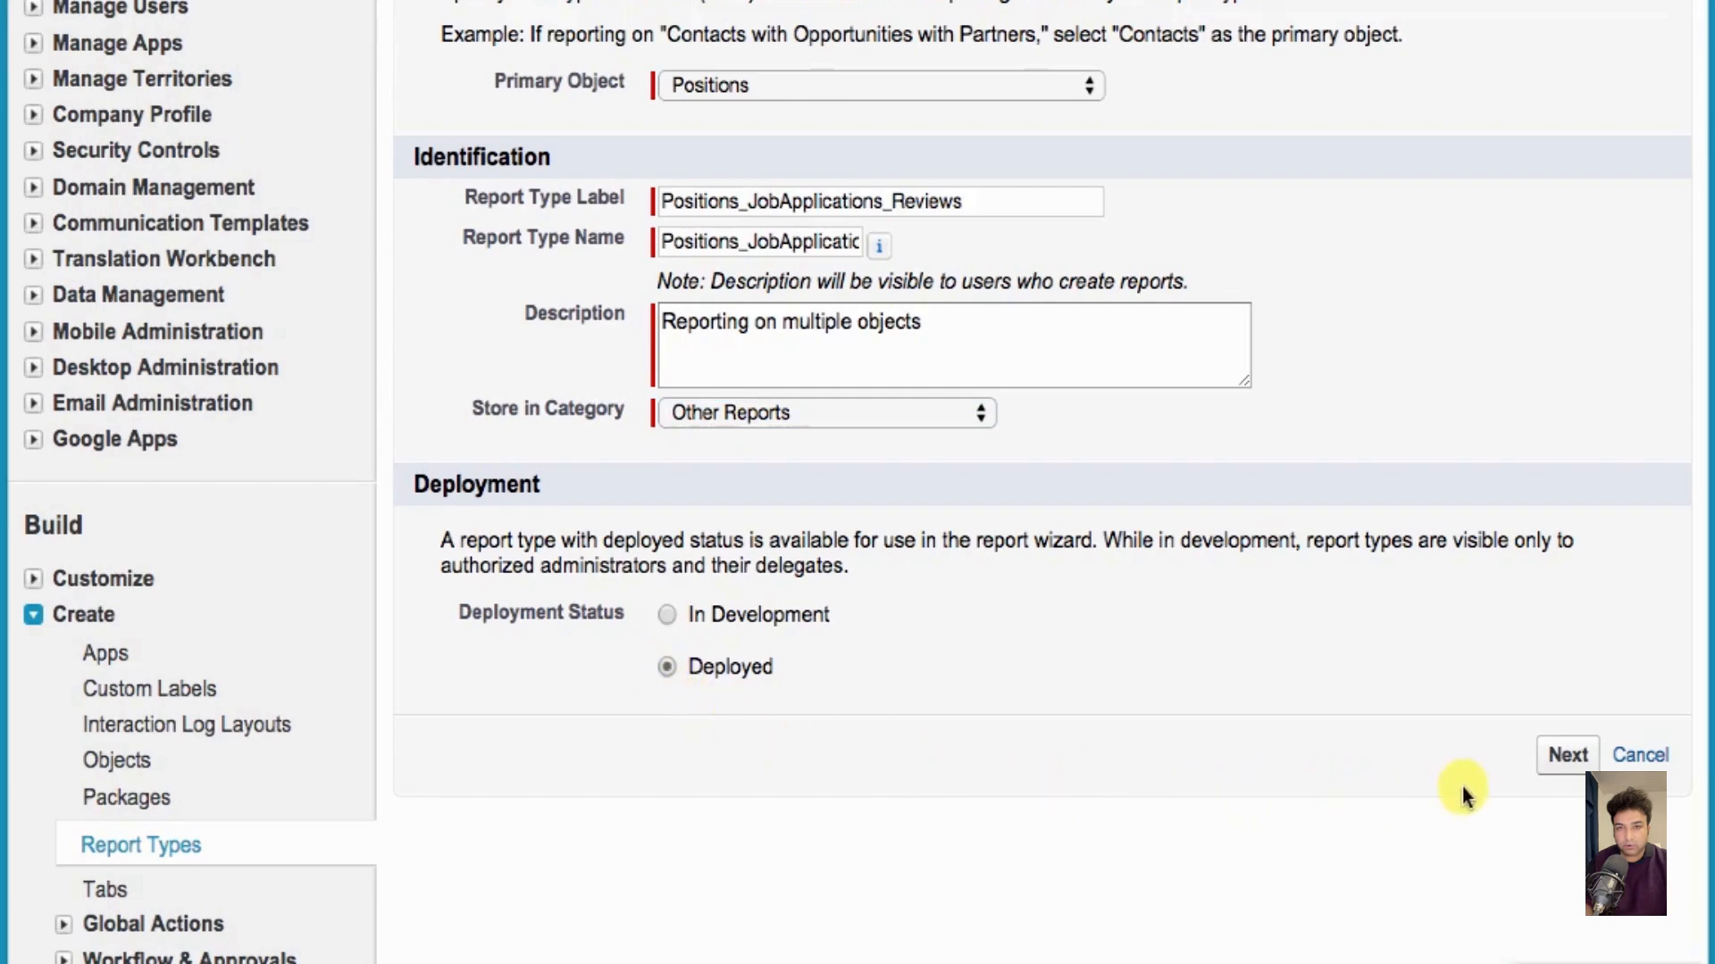
pyautogui.click(1567, 766)
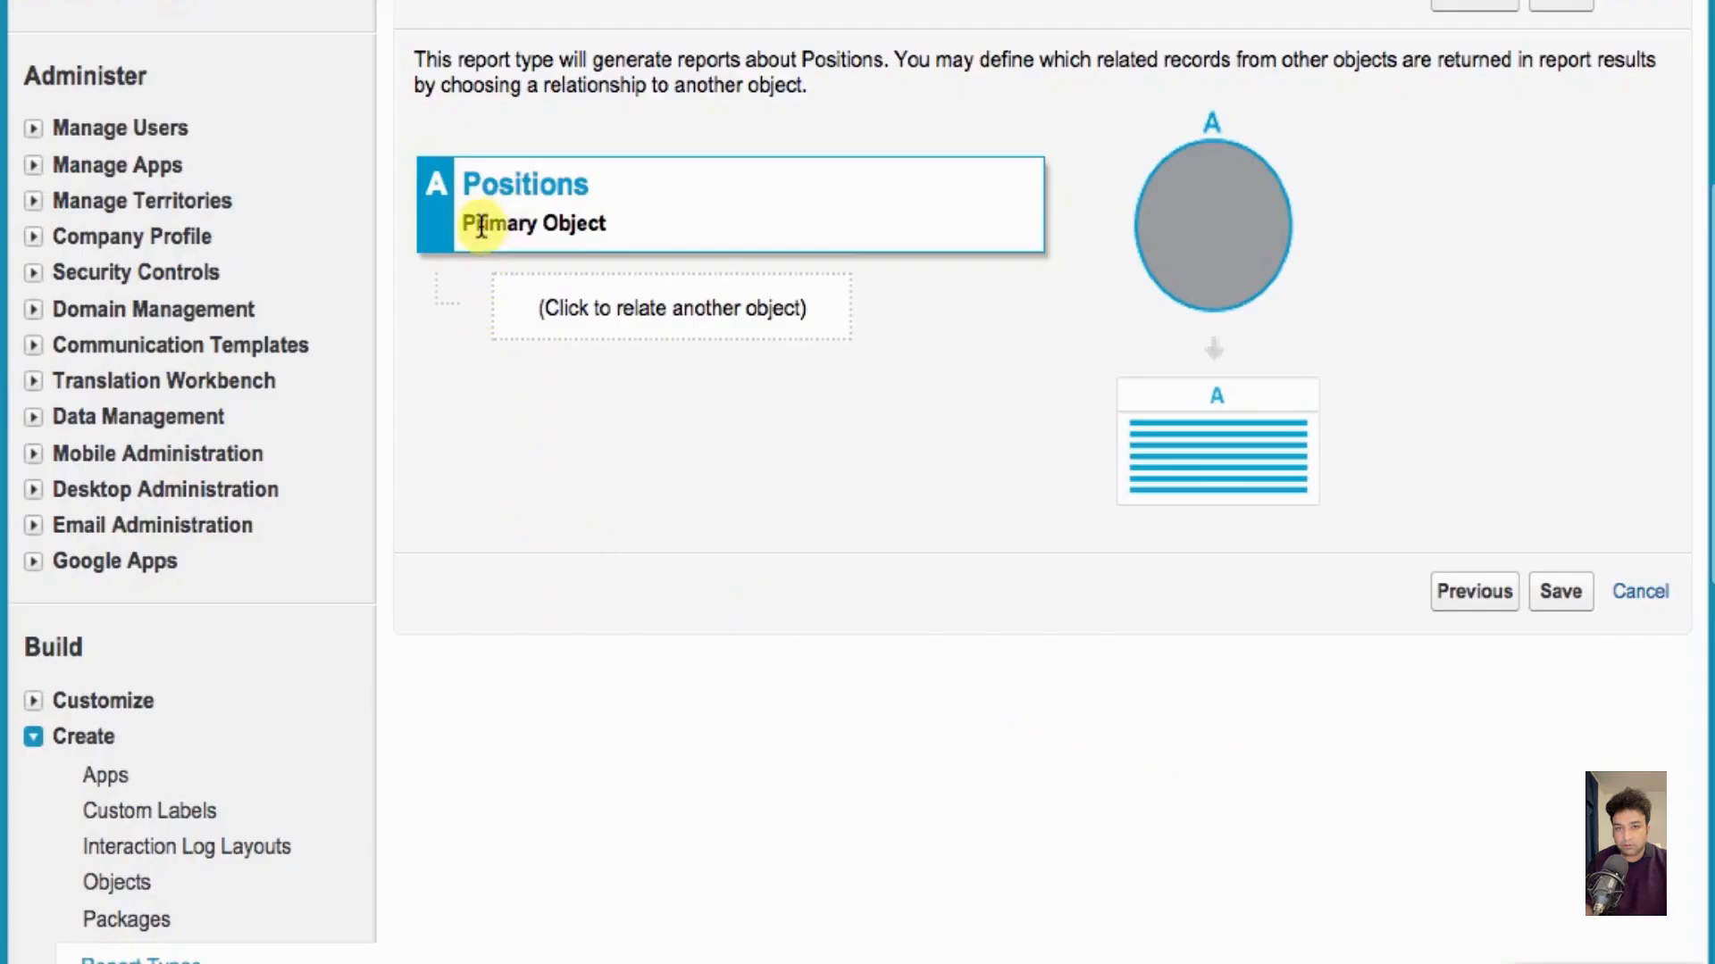
# Step: Relate Job Applications to Positions, including positions with or without job applications
pyautogui.click(576, 307)
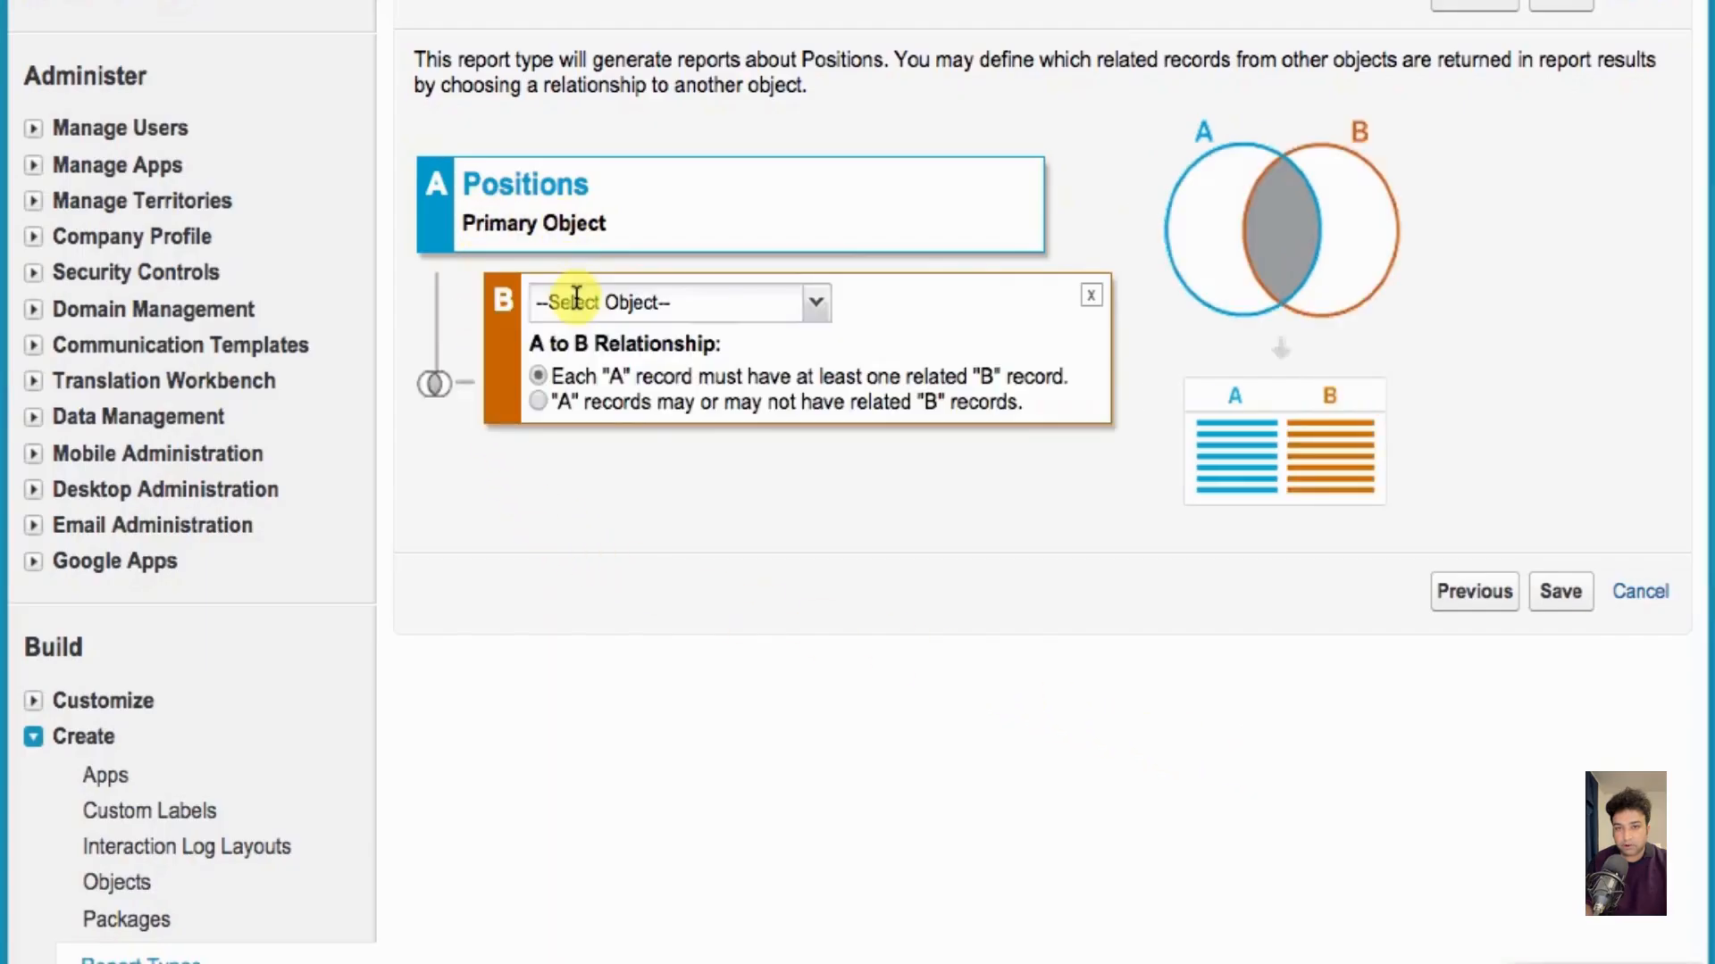
pyautogui.click(817, 309)
pyautogui.click(792, 376)
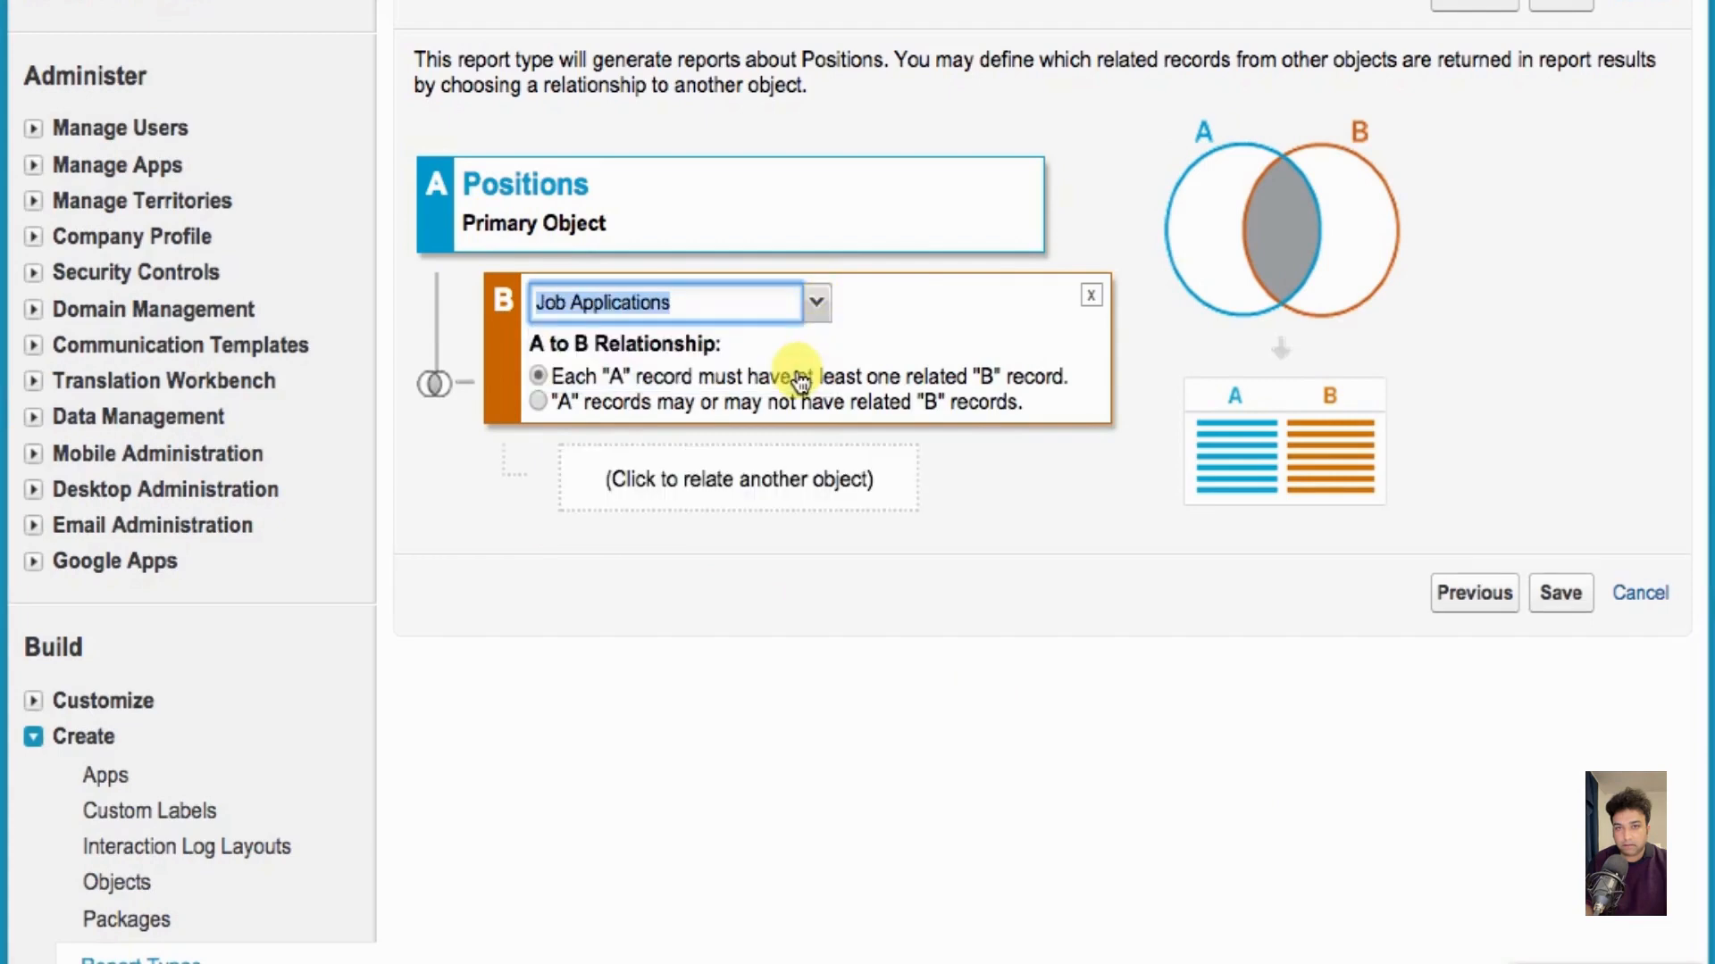
pyautogui.click(537, 401)
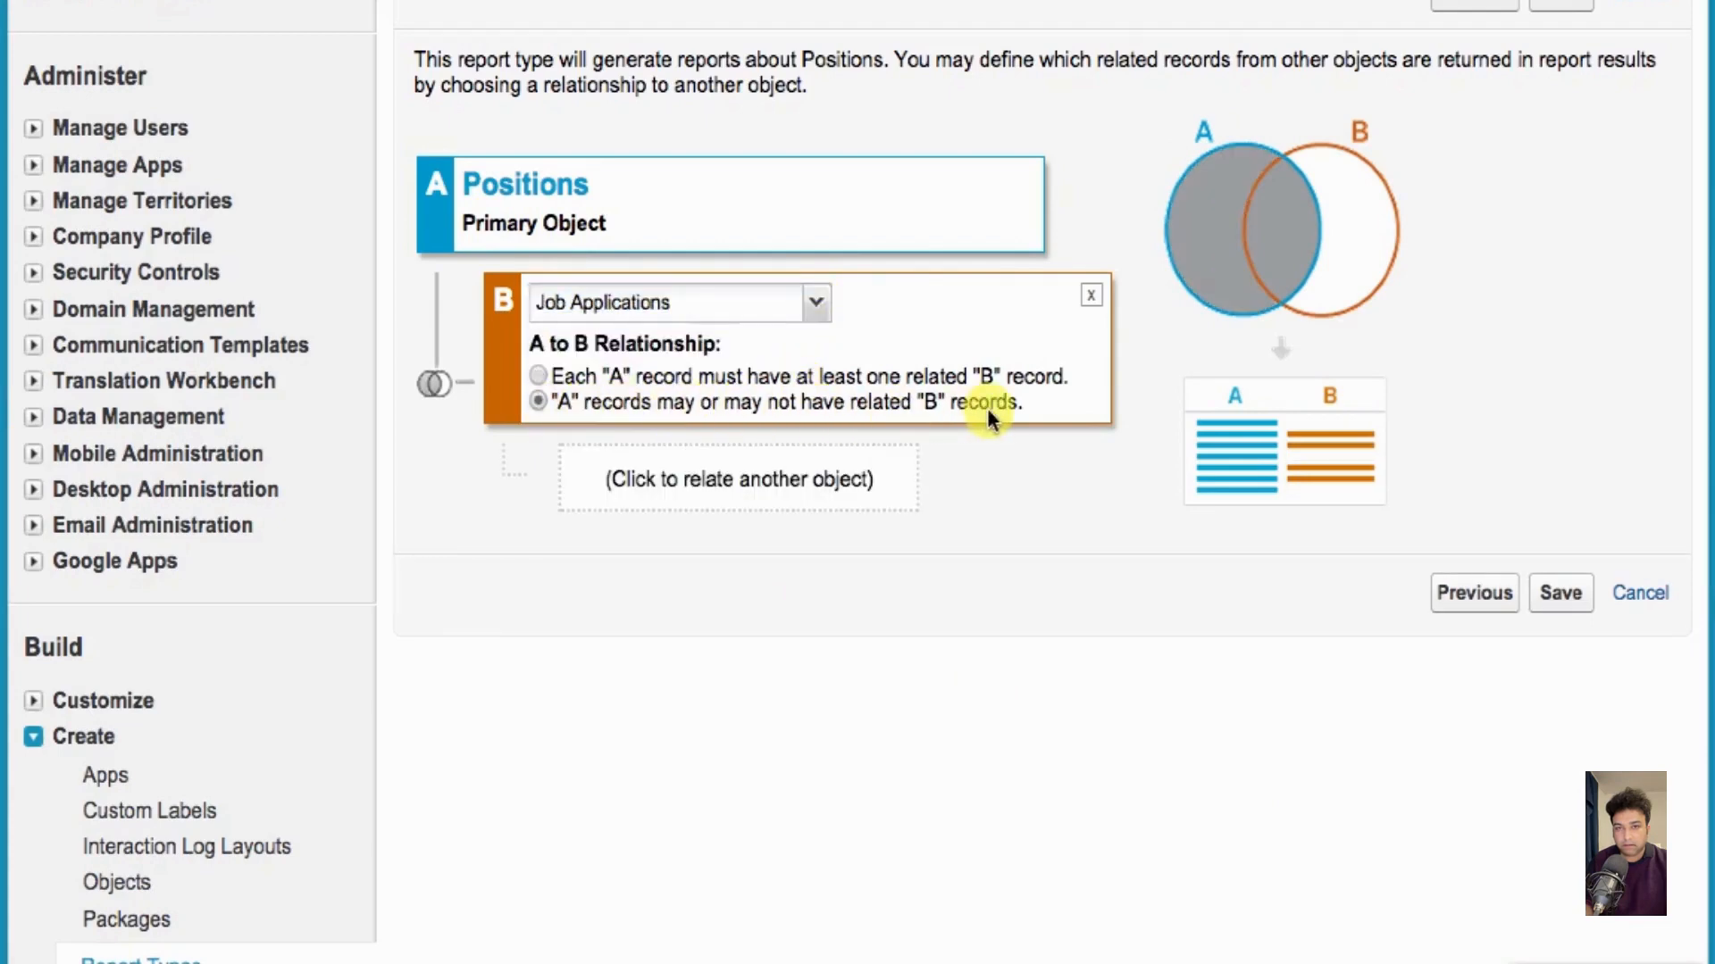
# Step: Add Reviews under Job Applications, save the report type, and go to Reports & Dashboards
pyautogui.click(819, 488)
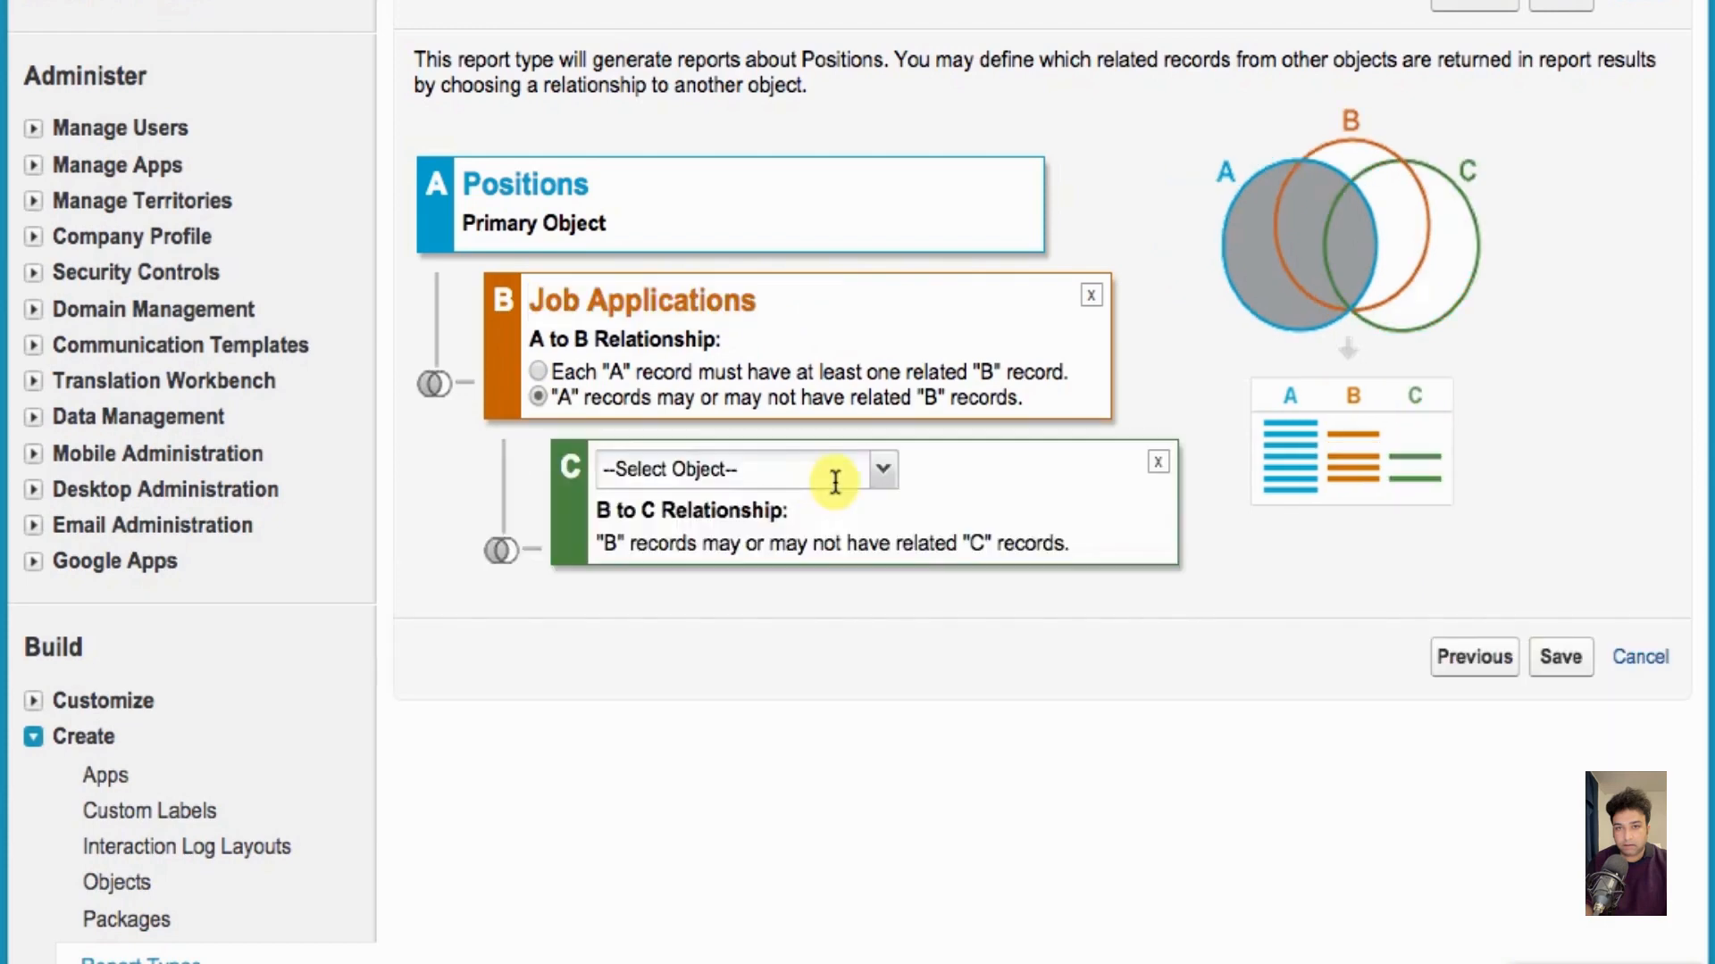
pyautogui.click(882, 470)
pyautogui.click(849, 547)
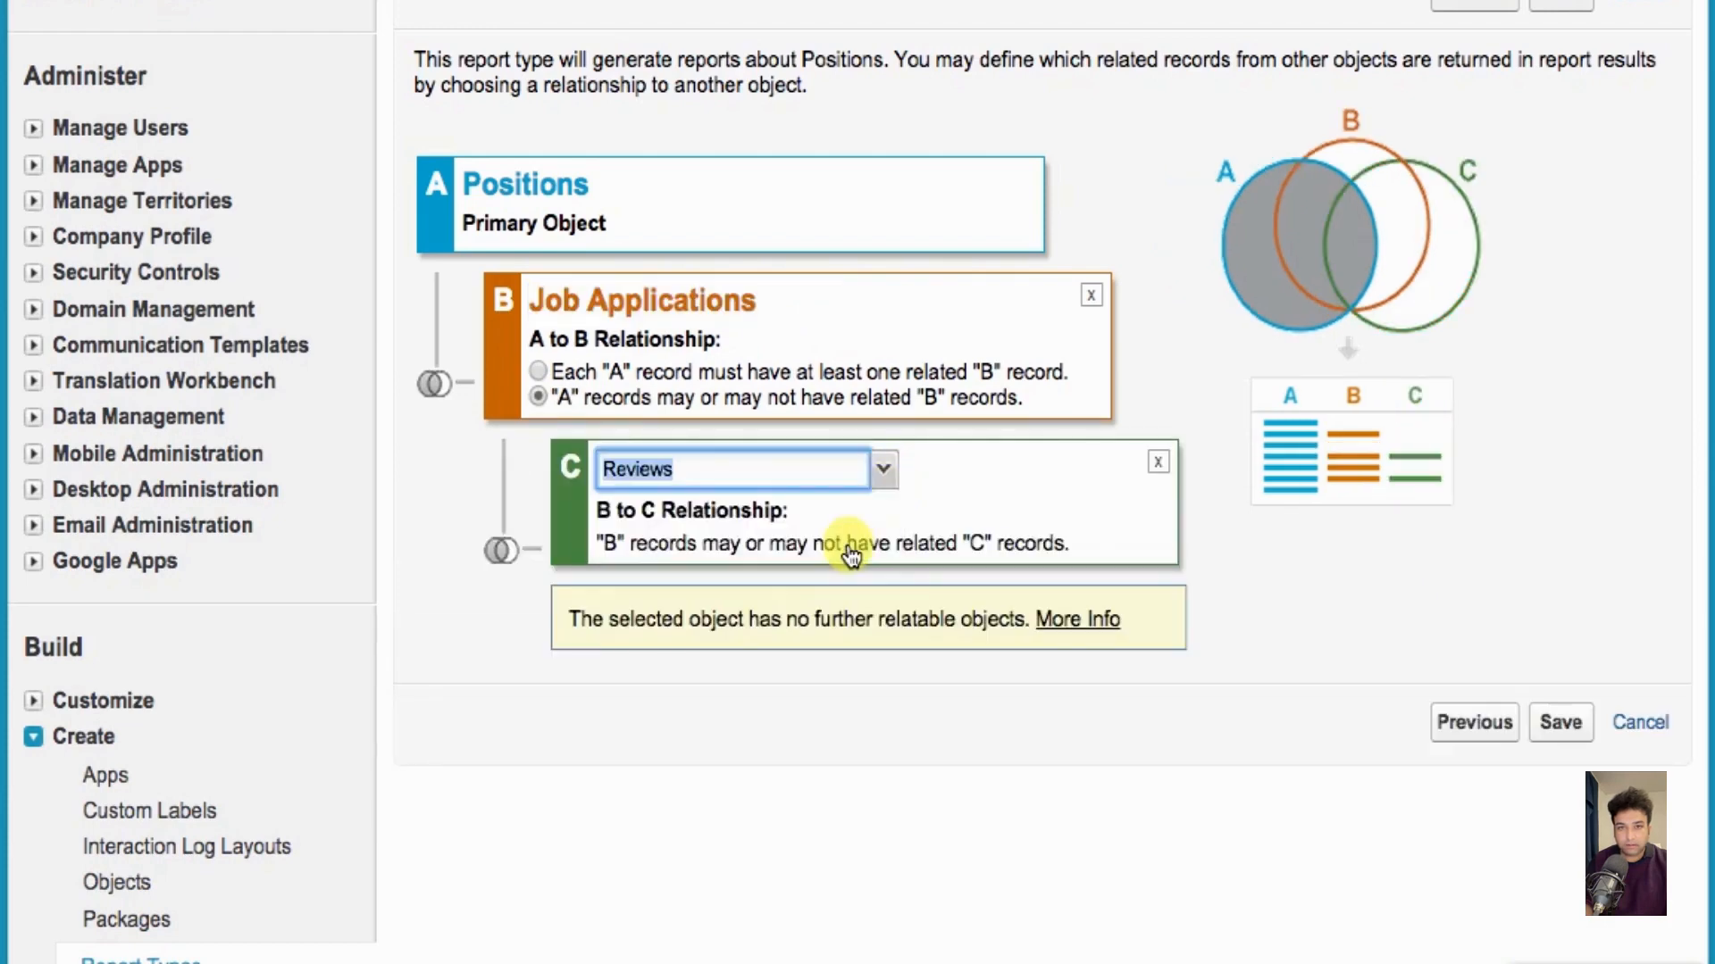
pyautogui.click(1558, 721)
pyautogui.click(1551, 180)
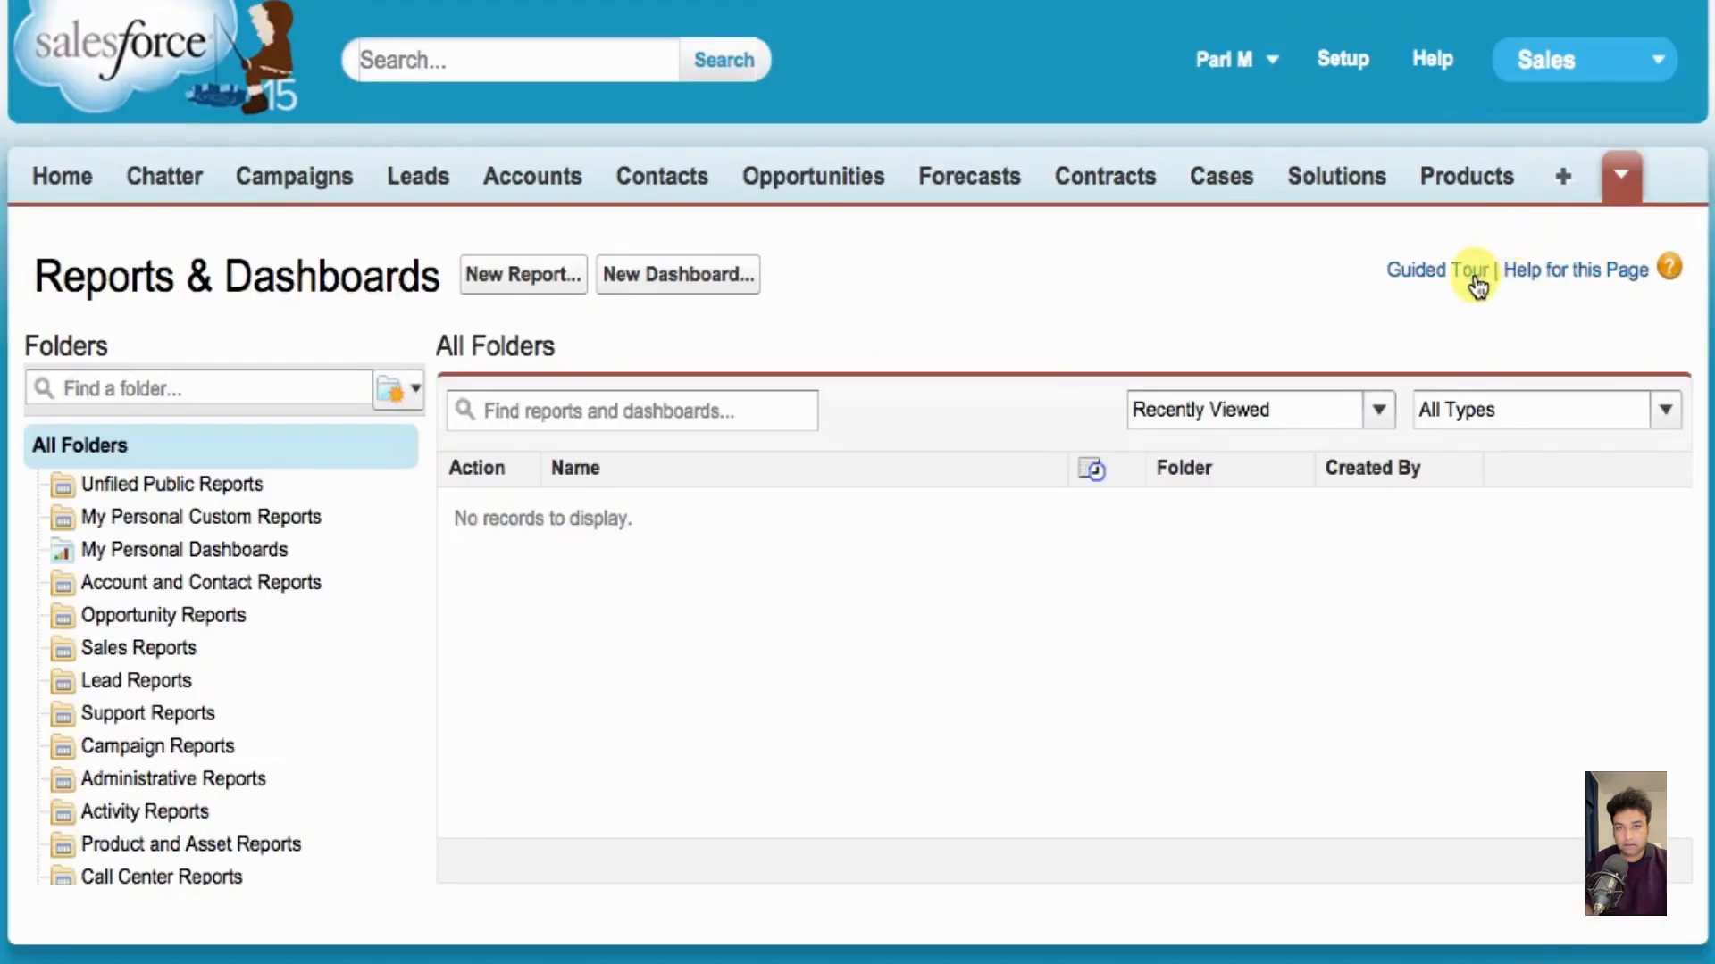
# Step: Create a new report from the Positions_JobApplications_Reviews type in Other Reports
pyautogui.scroll(-1, 1473, 277)
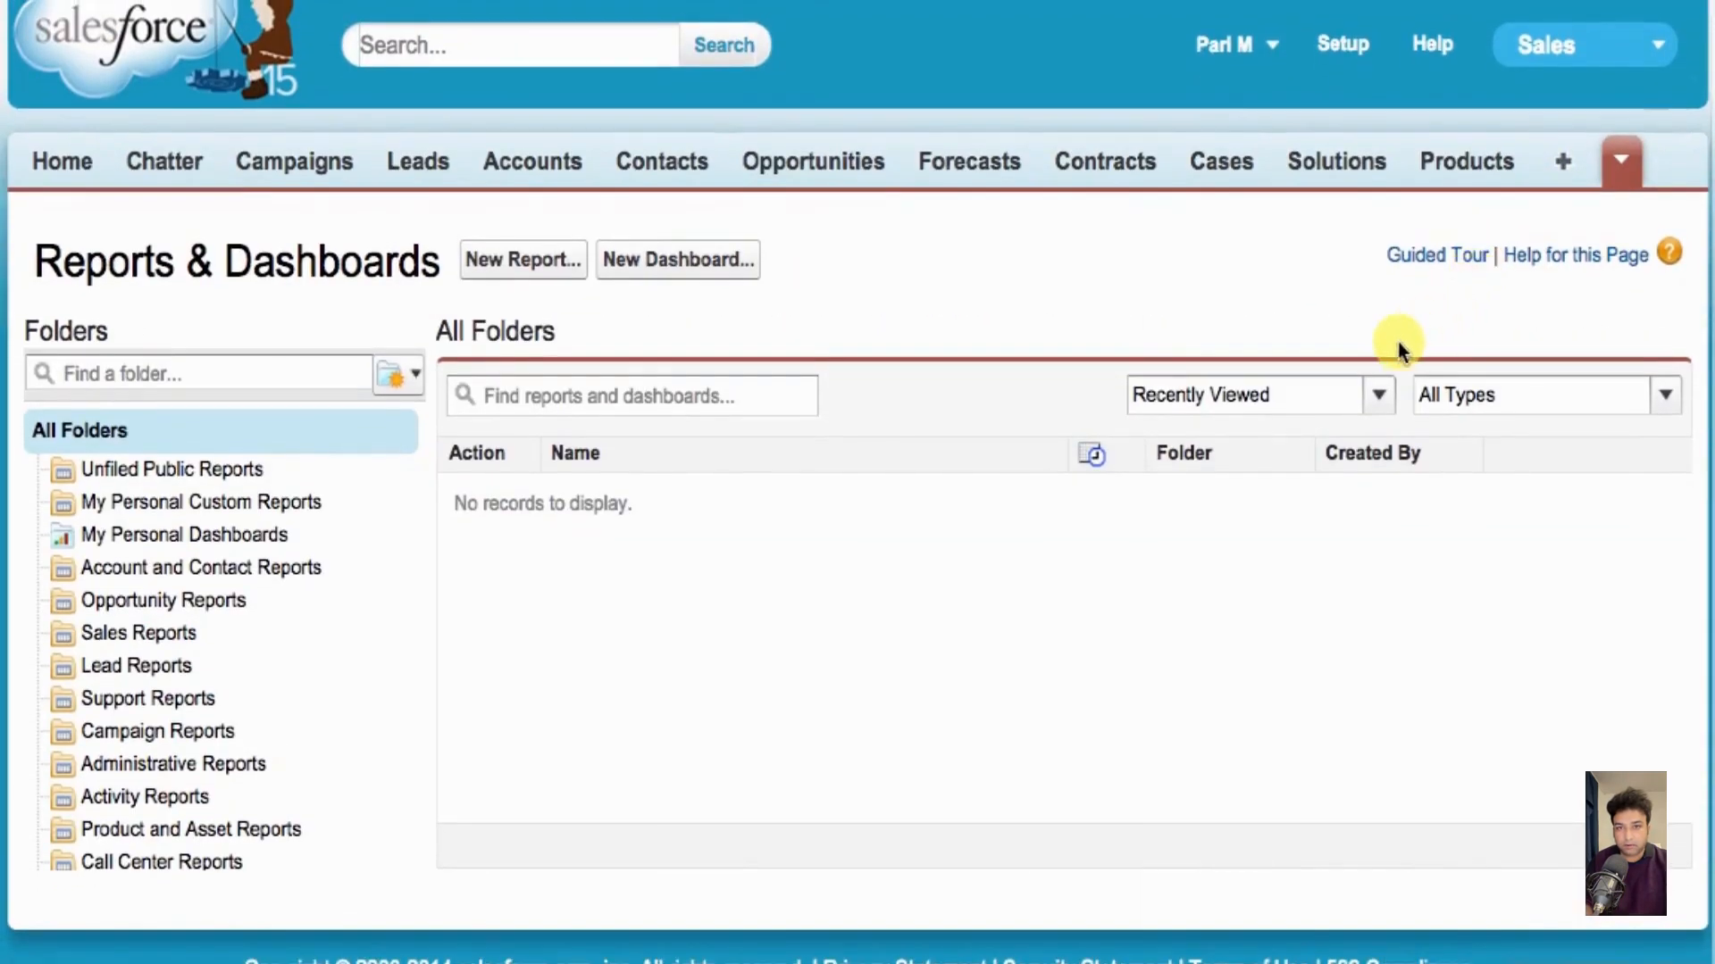
pyautogui.click(539, 268)
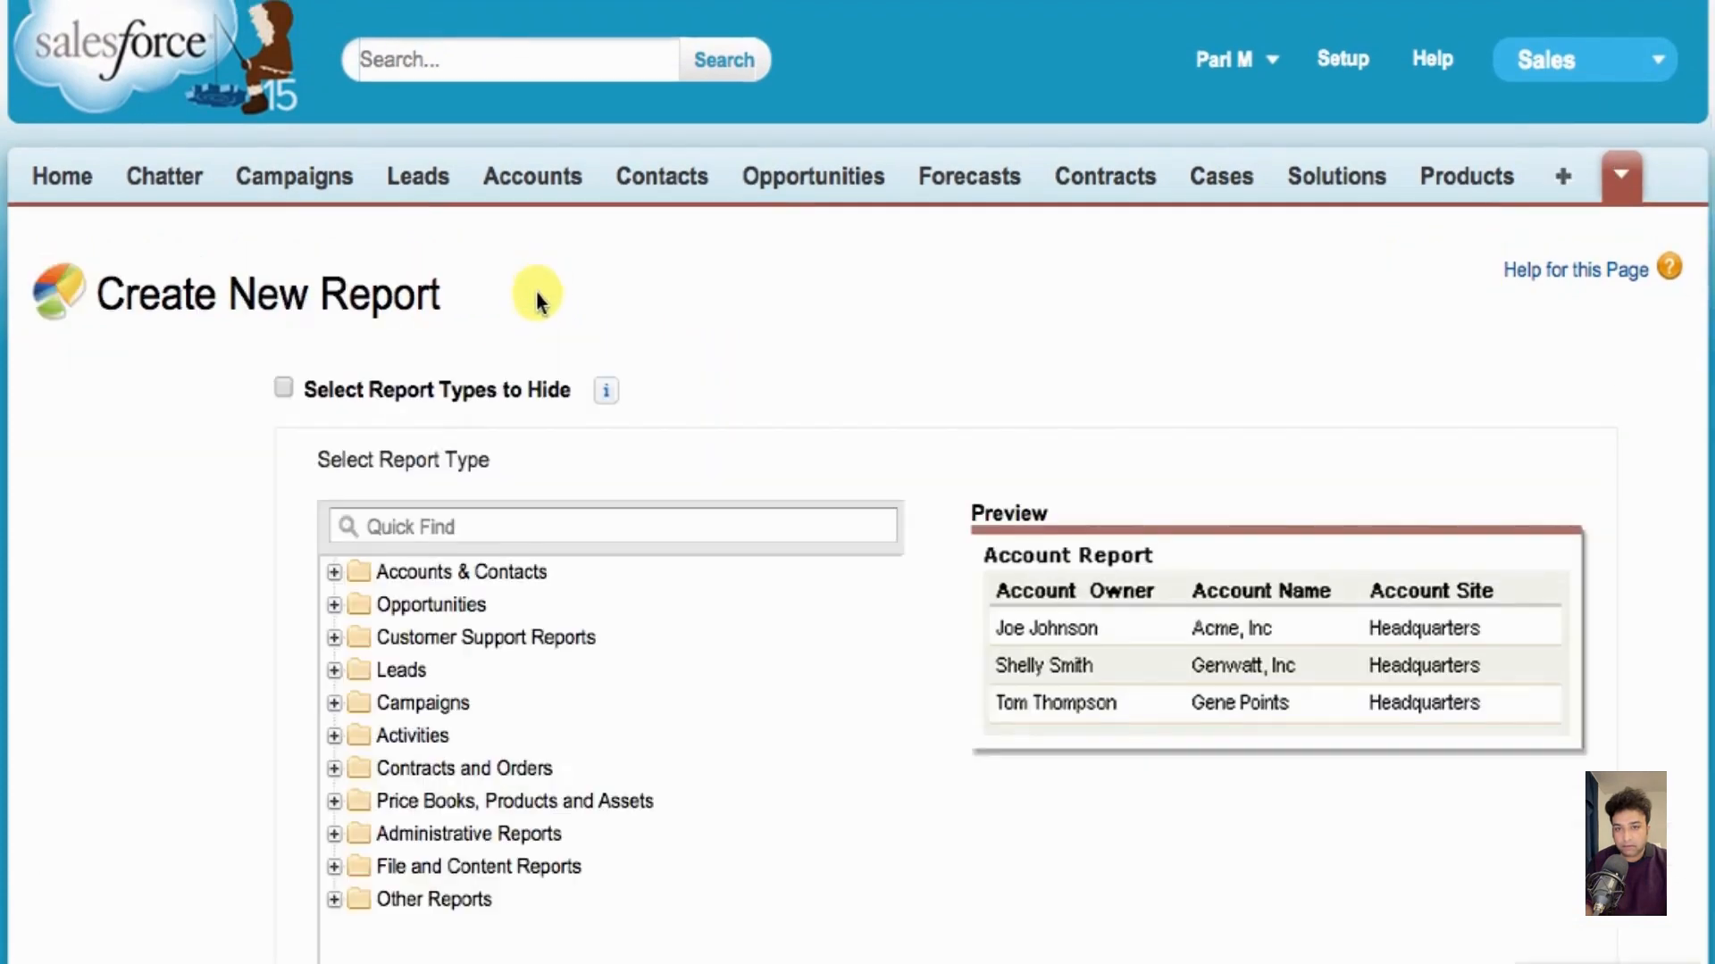
pyautogui.scroll(-5, 535, 312)
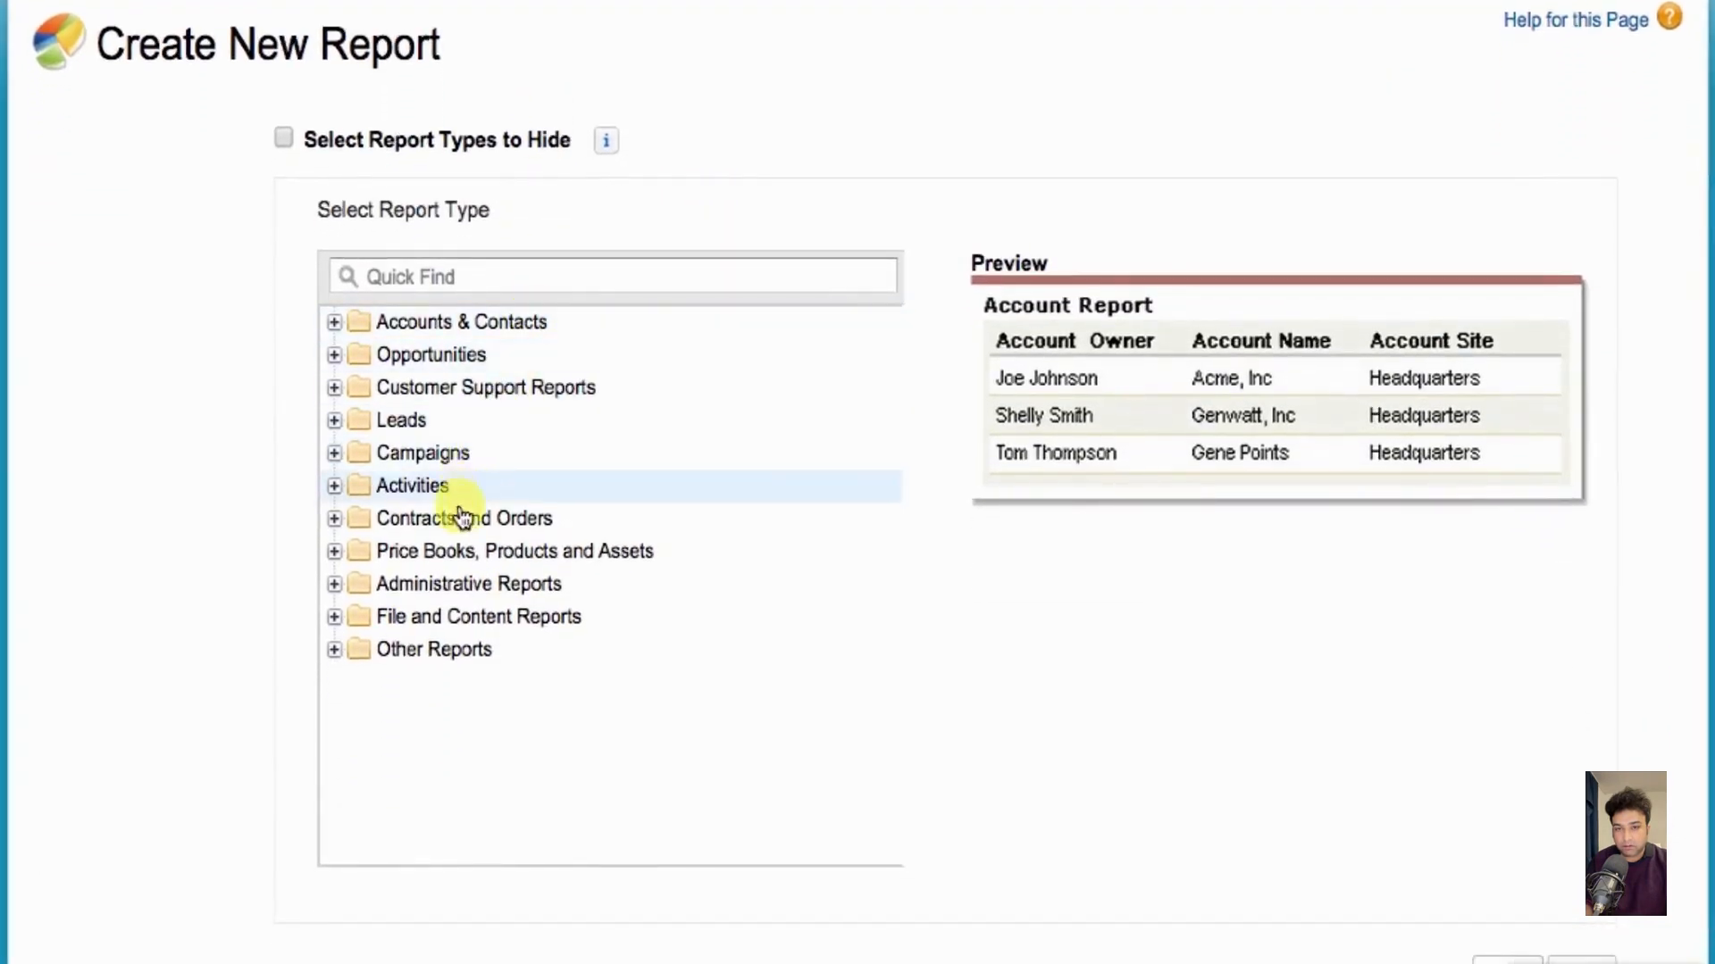
pyautogui.click(336, 658)
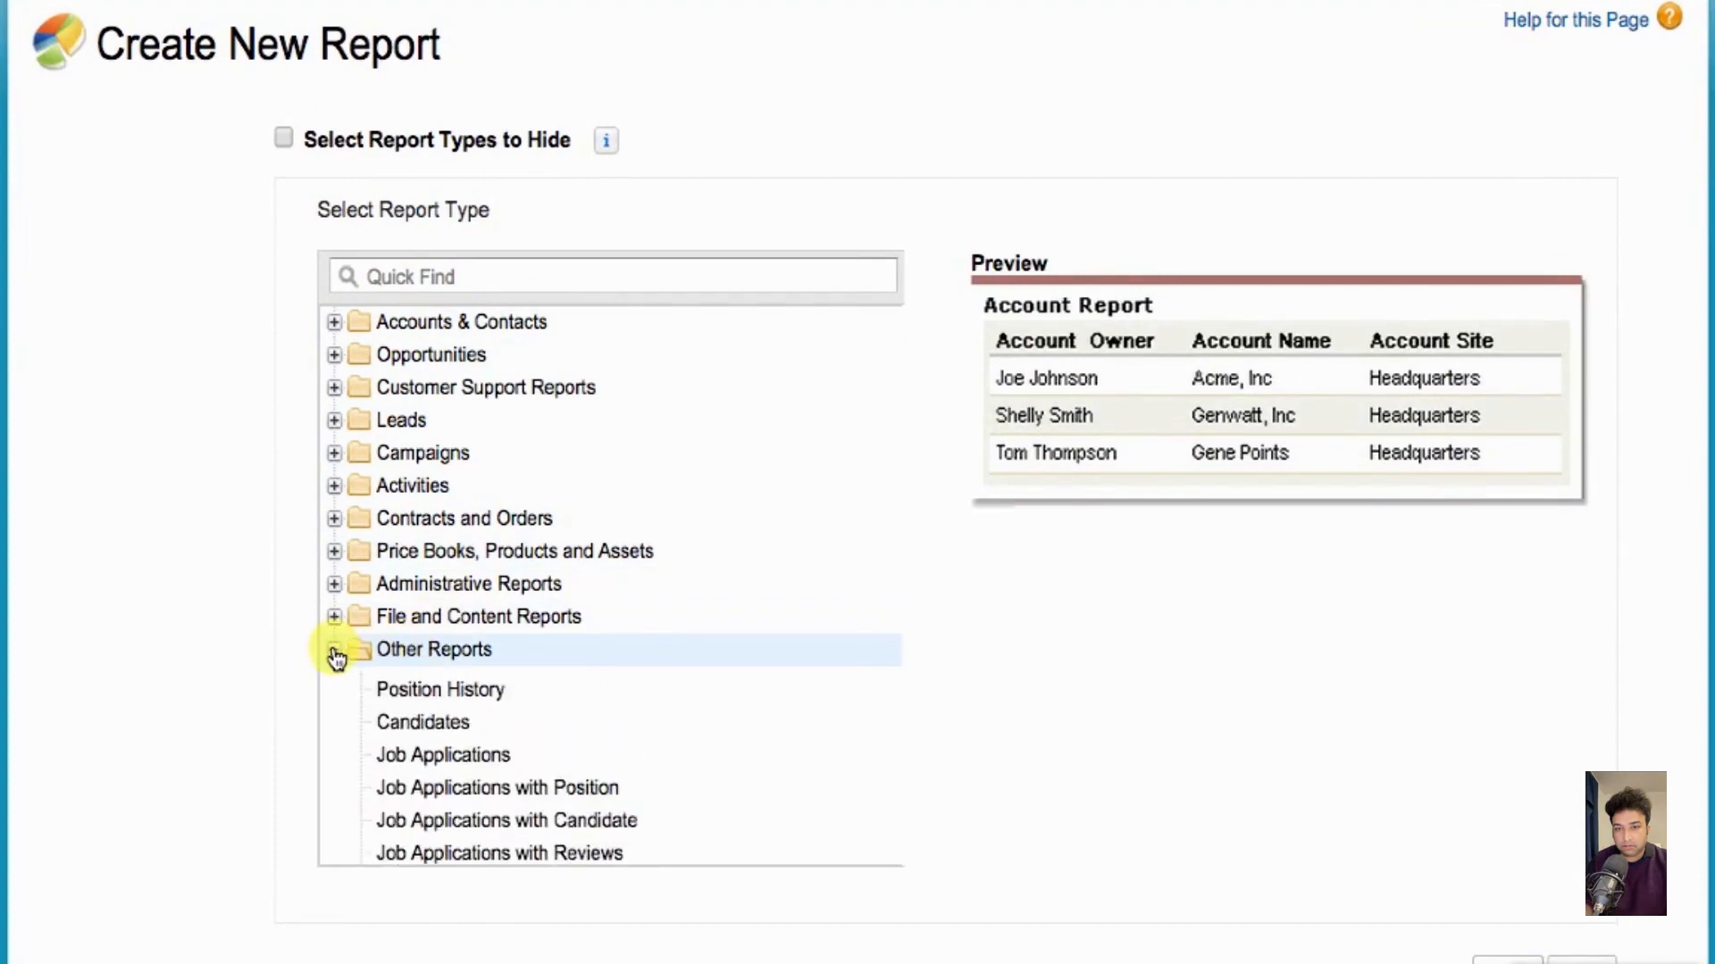
pyautogui.scroll(-2, 561, 660)
pyautogui.scroll(-2, 561, 661)
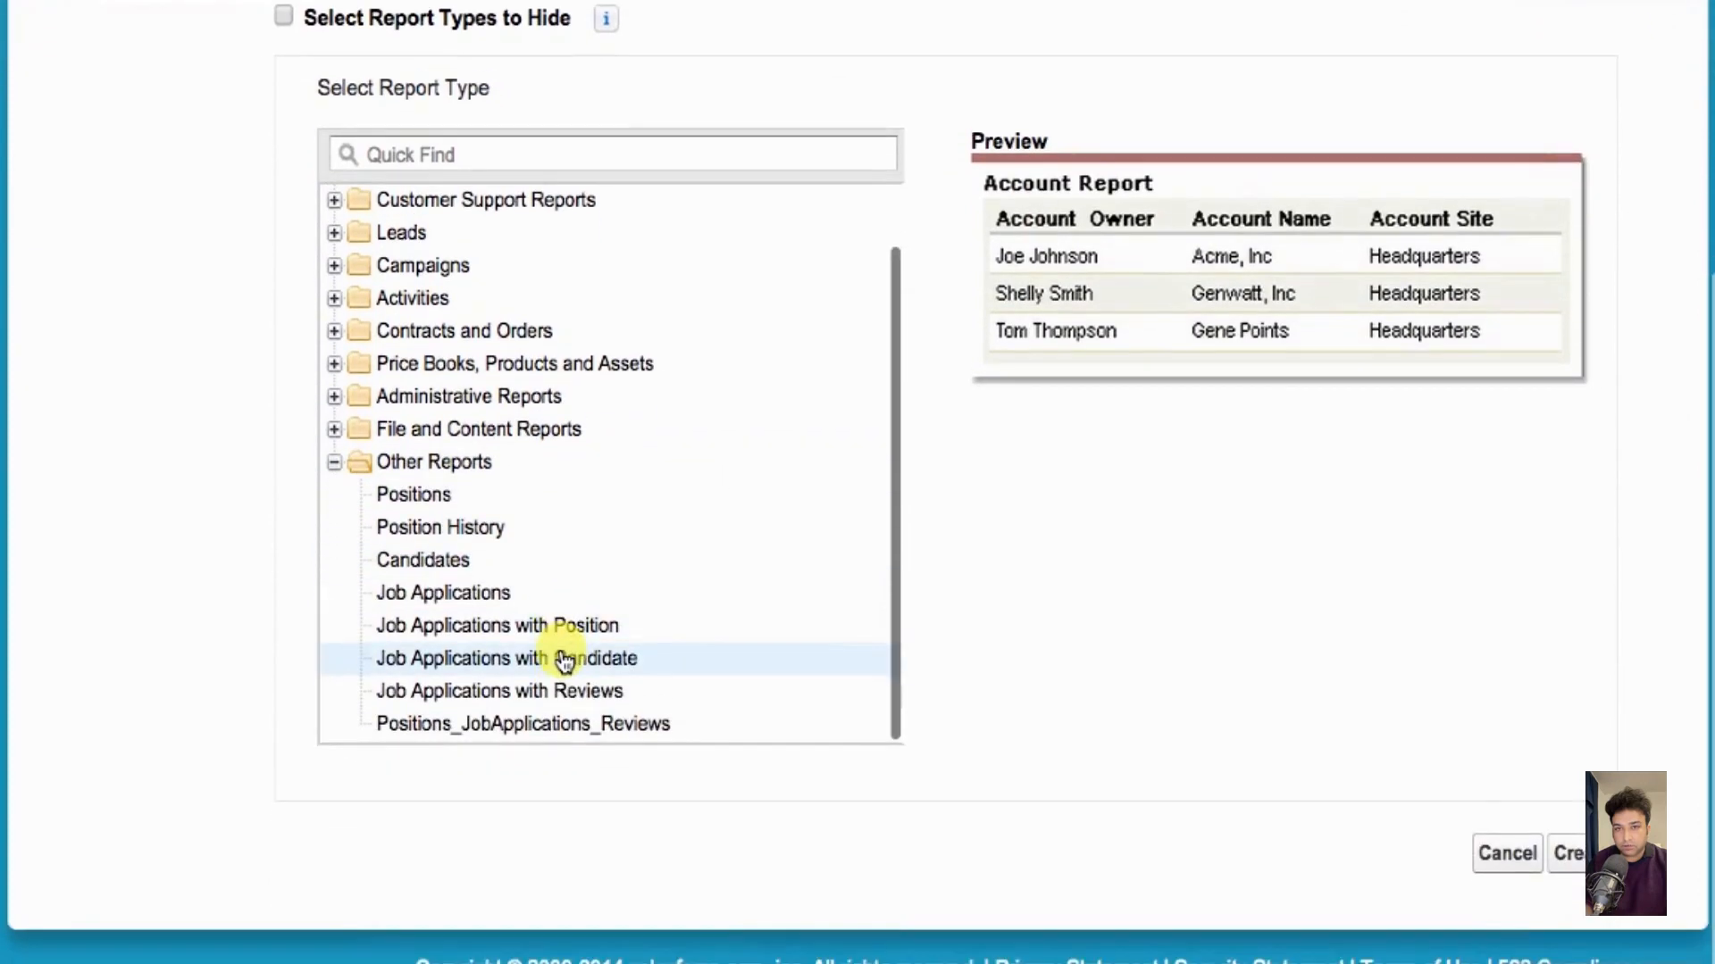
pyautogui.click(516, 725)
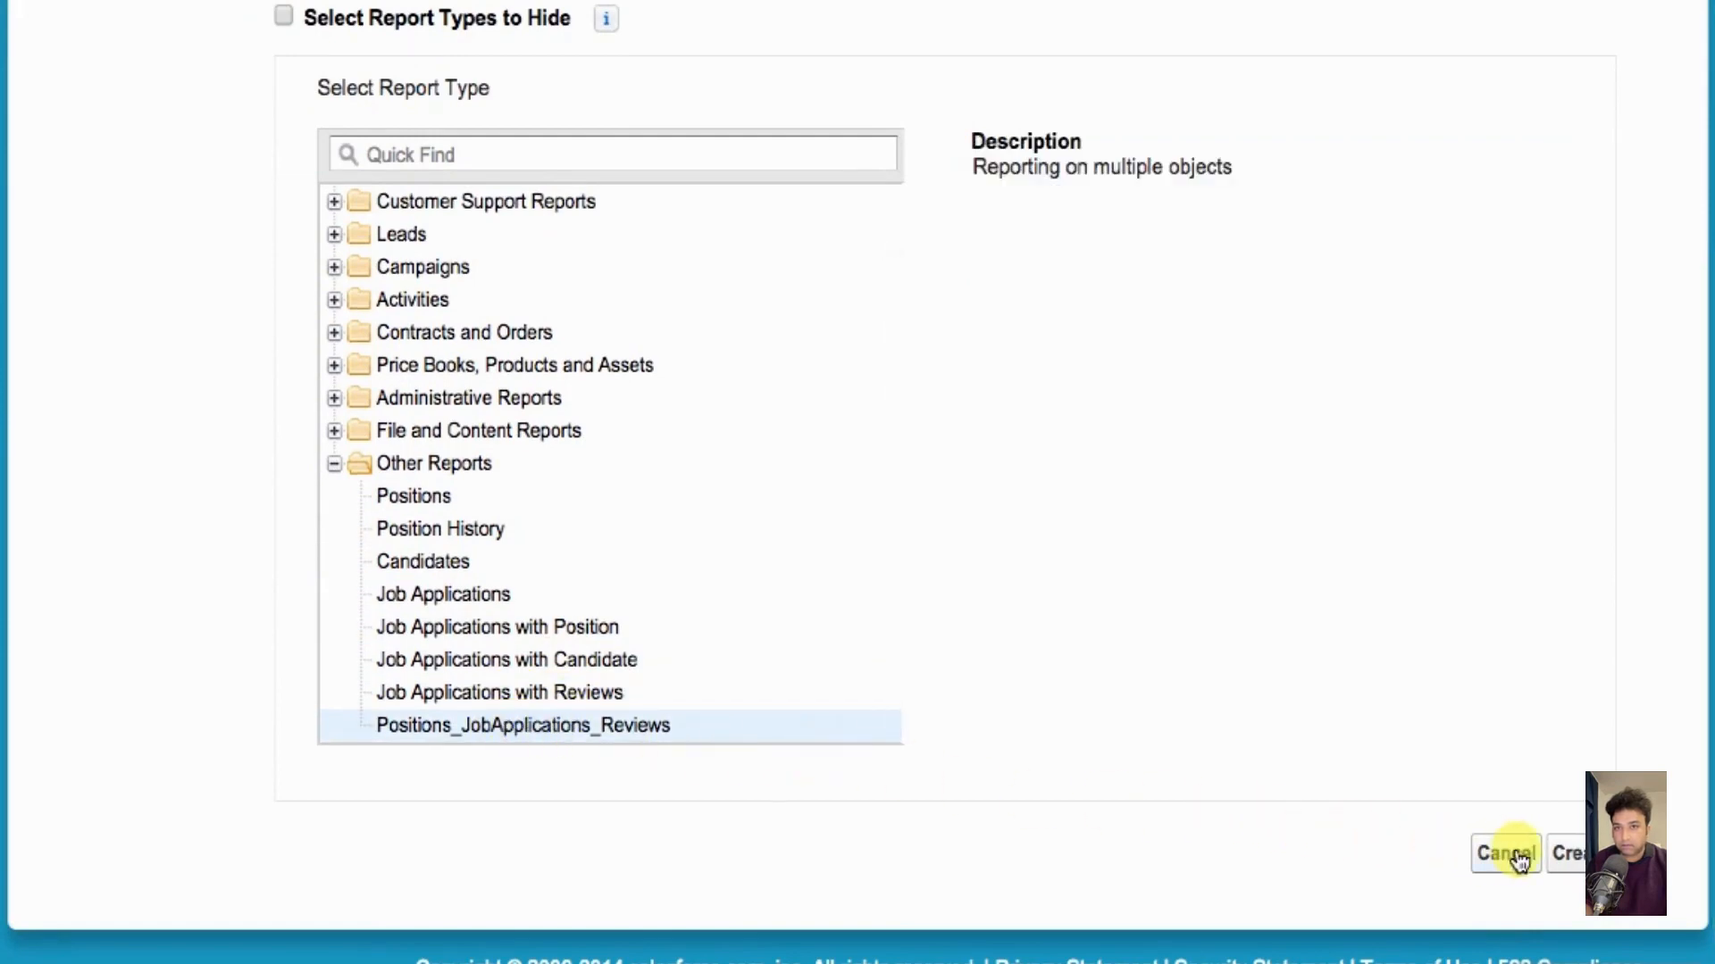
pyautogui.click(1565, 852)
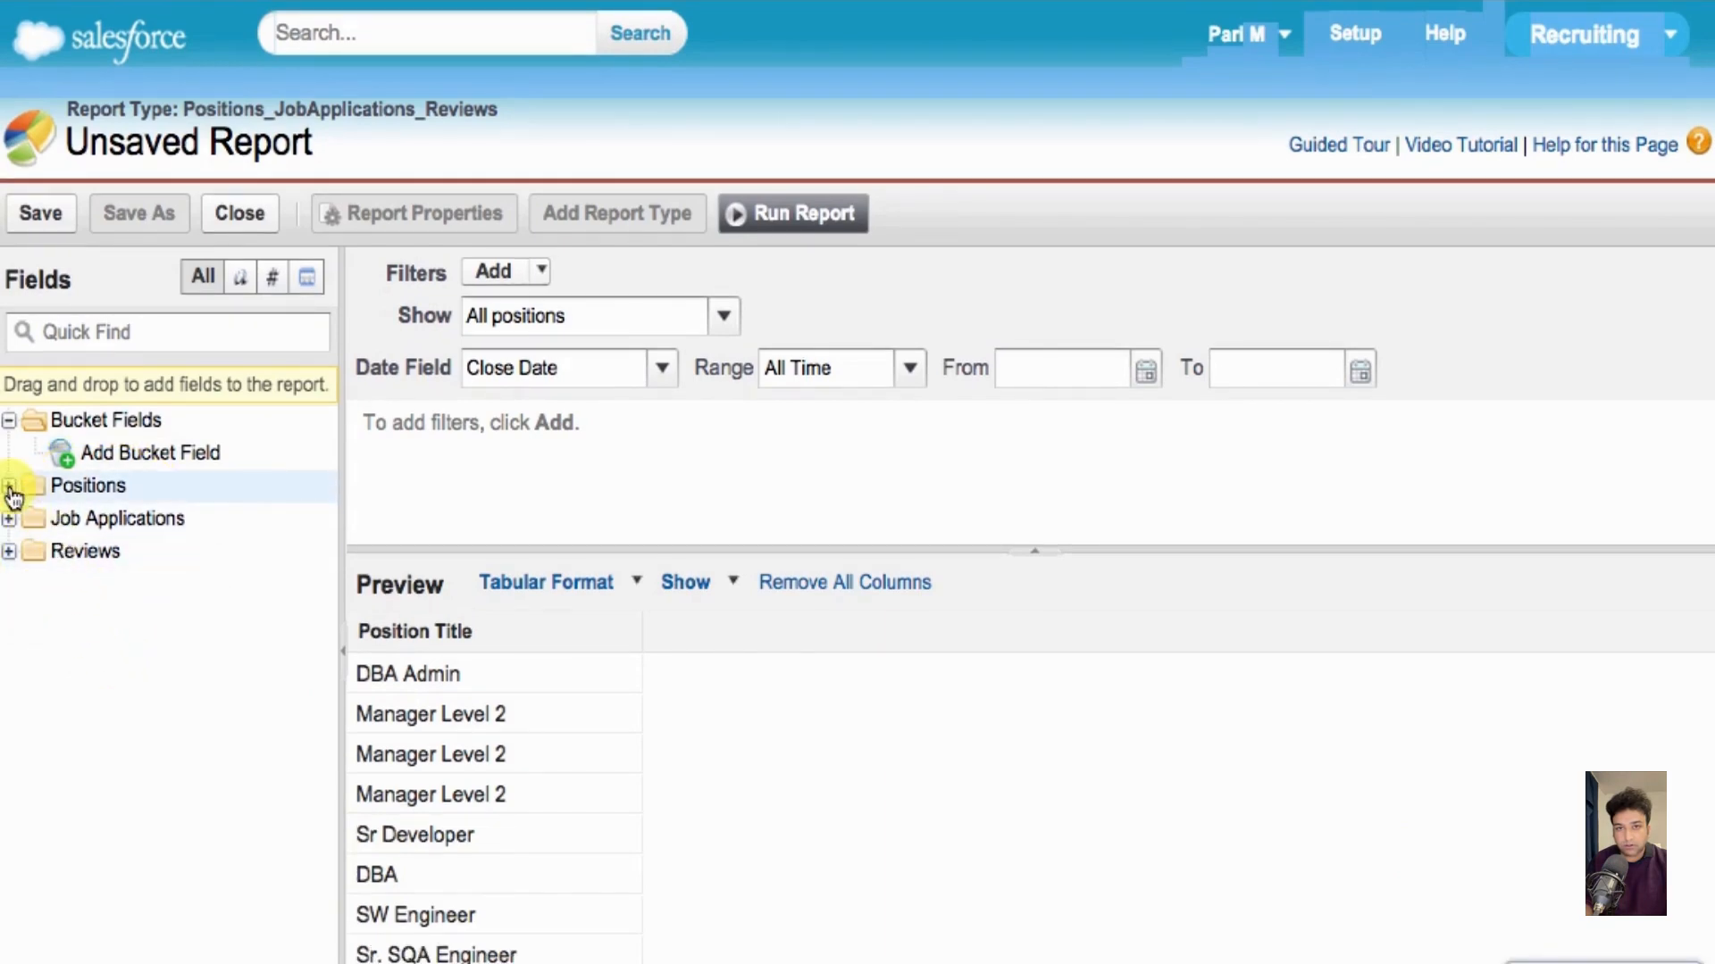
# Step: Drag Functional Area, Avg Technical Score, Review and Feedback into the preview beside Position Title
pyautogui.click(10, 519)
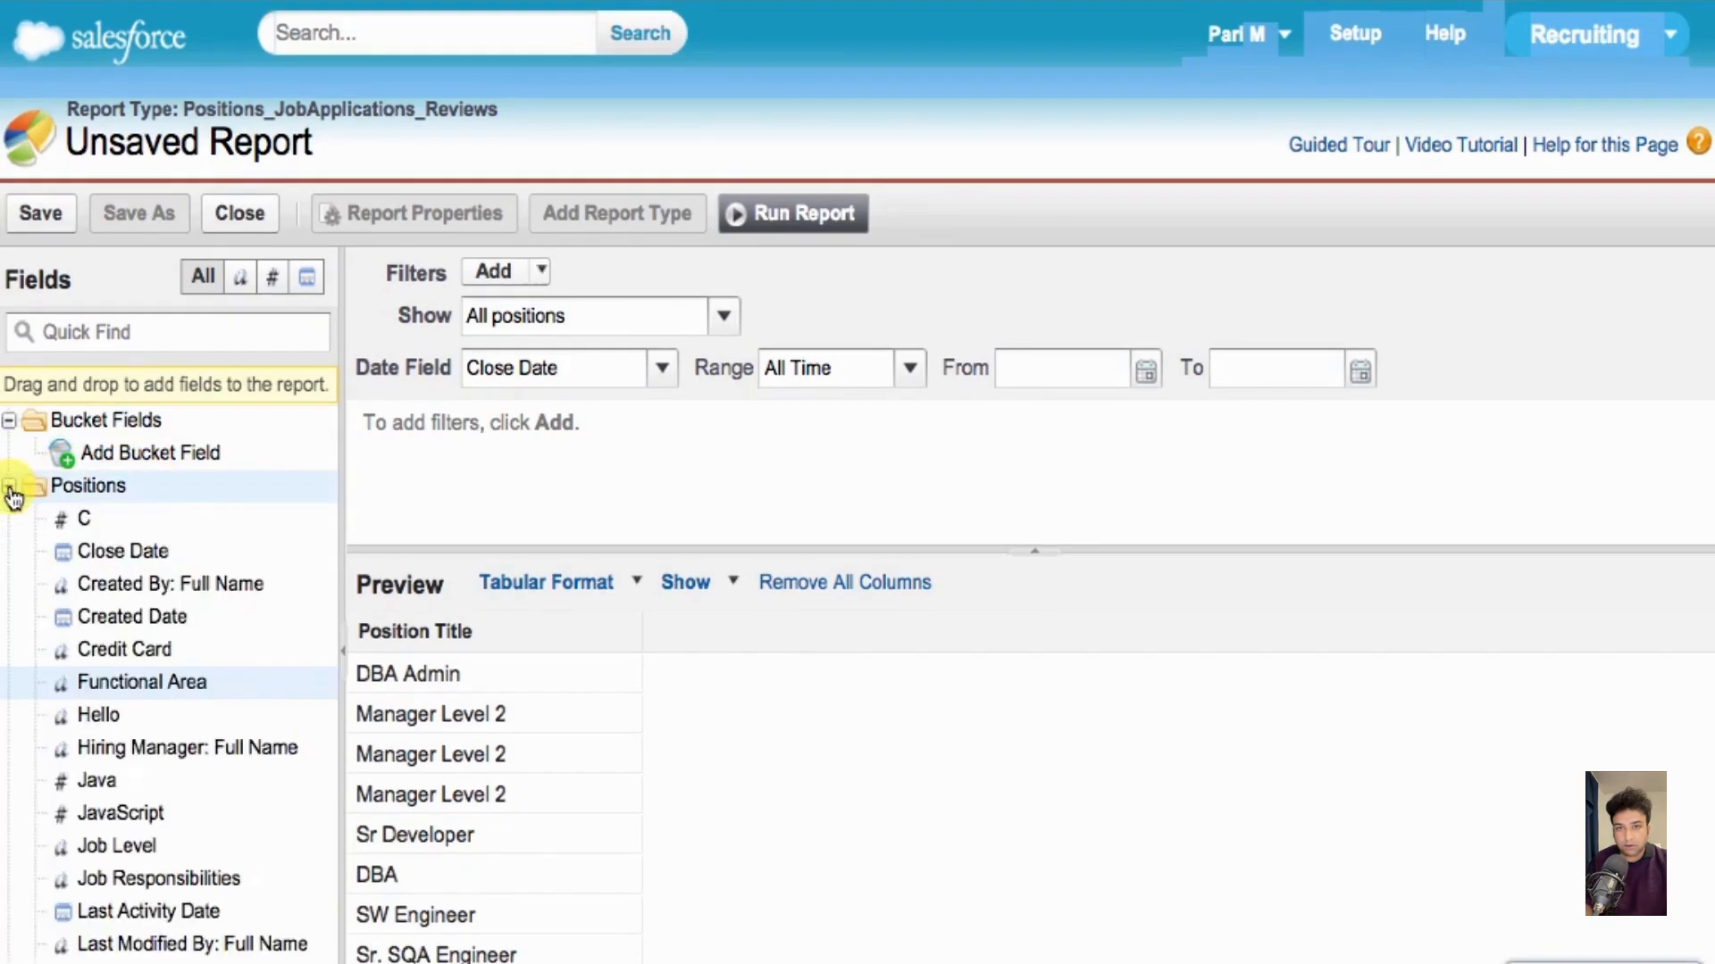
pyautogui.moveTo(157, 681); pyautogui.dragTo(650, 680)
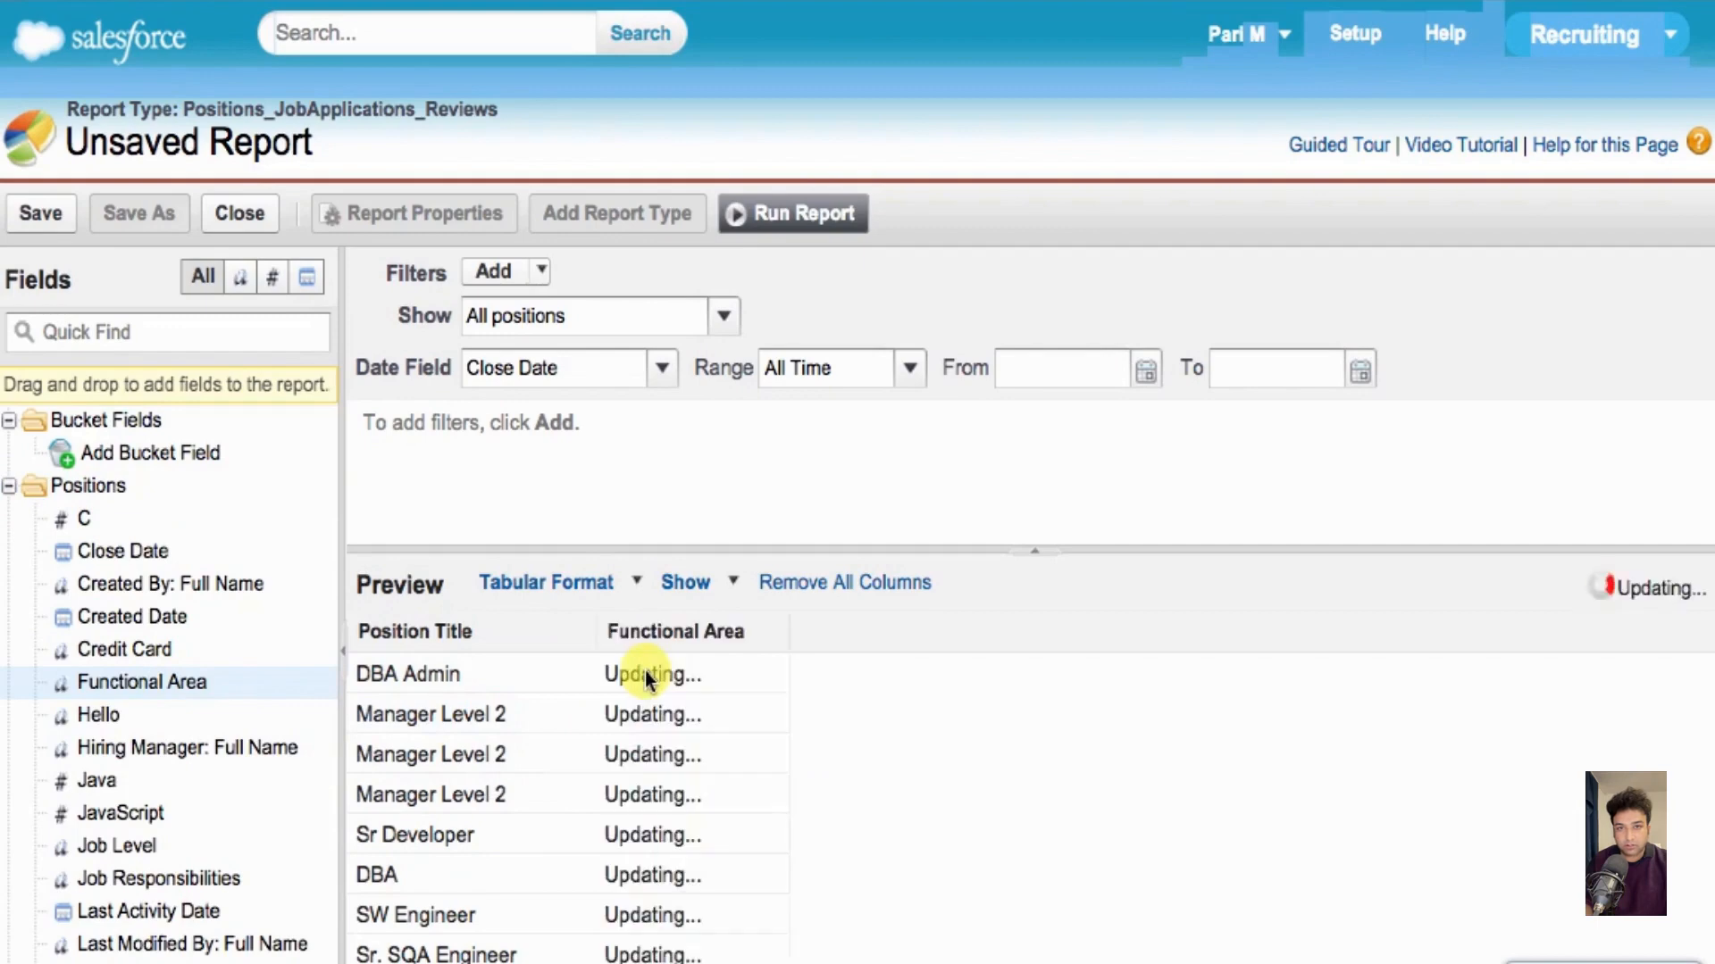
pyautogui.click(11, 487)
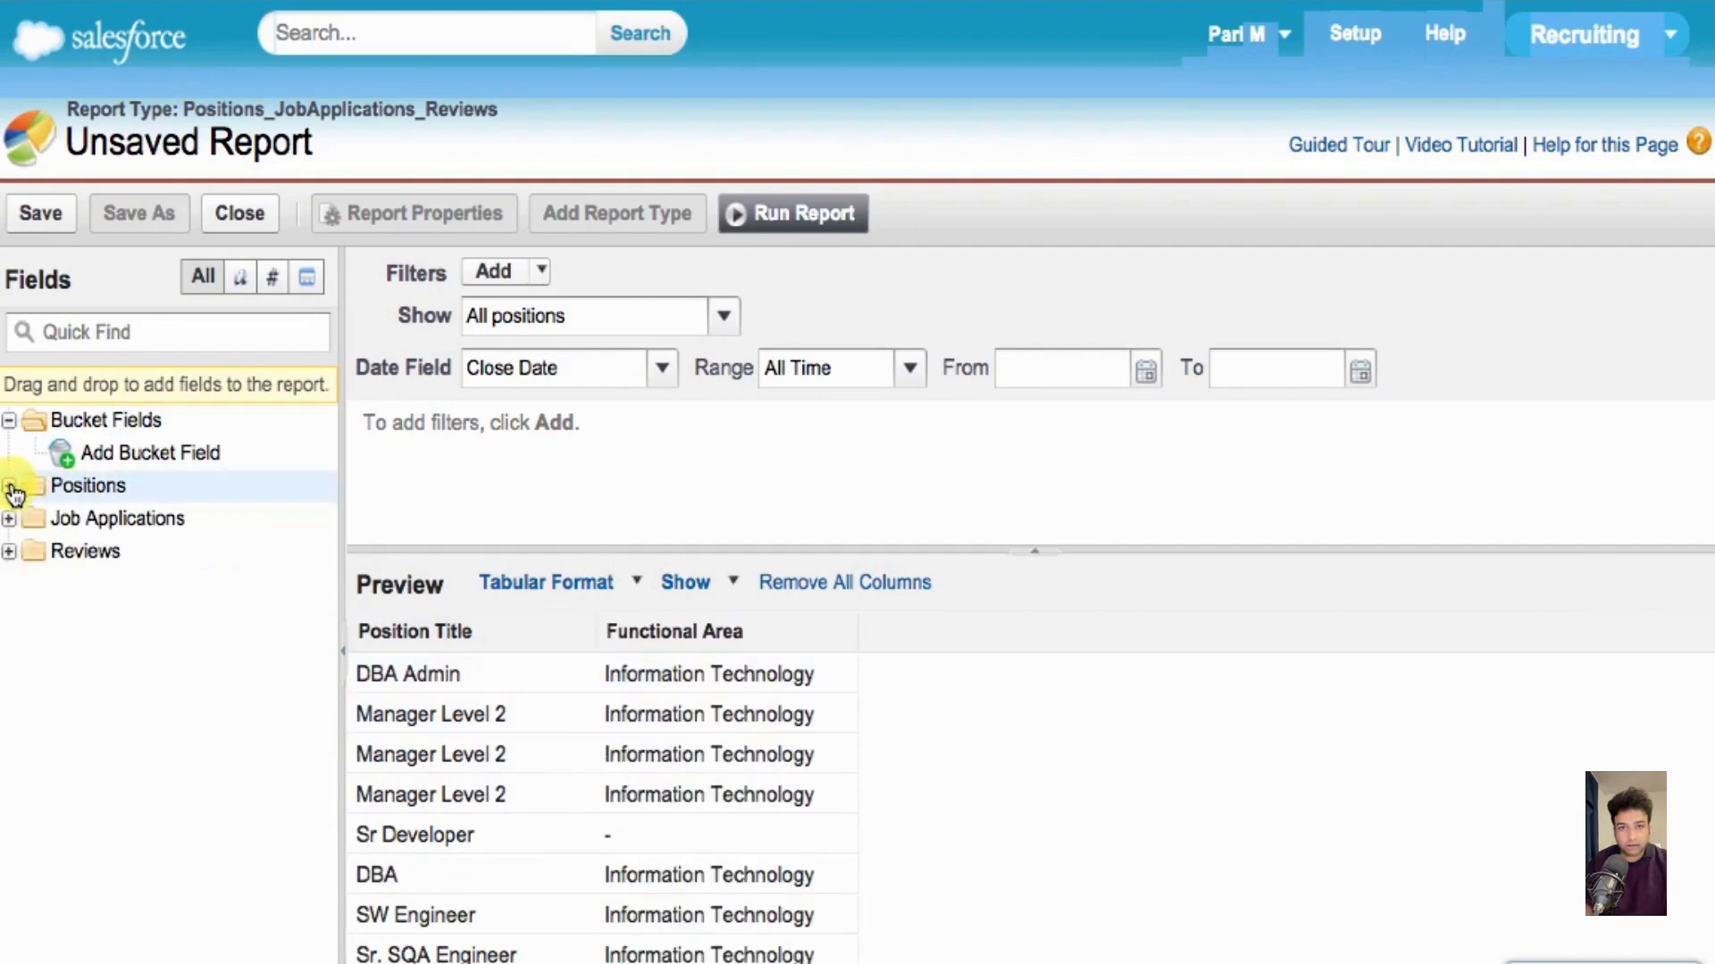
pyautogui.click(9, 519)
pyautogui.moveTo(134, 551); pyautogui.dragTo(853, 628)
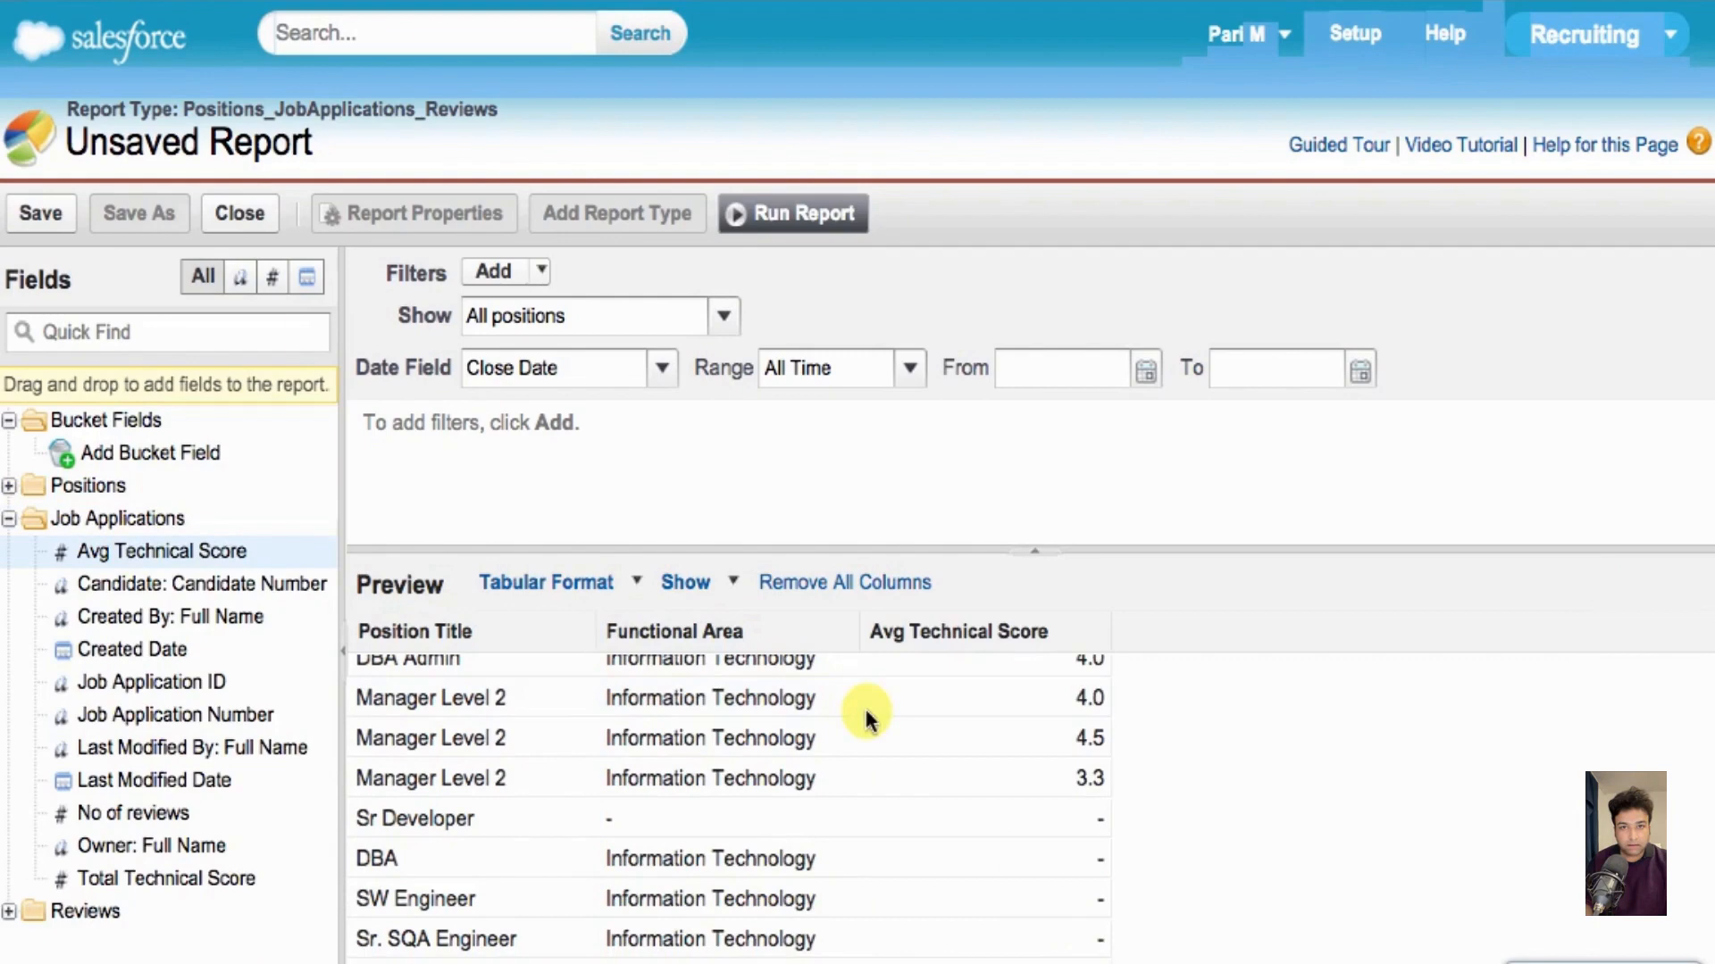
pyautogui.click(10, 912)
pyautogui.scroll(-3, 170, 813)
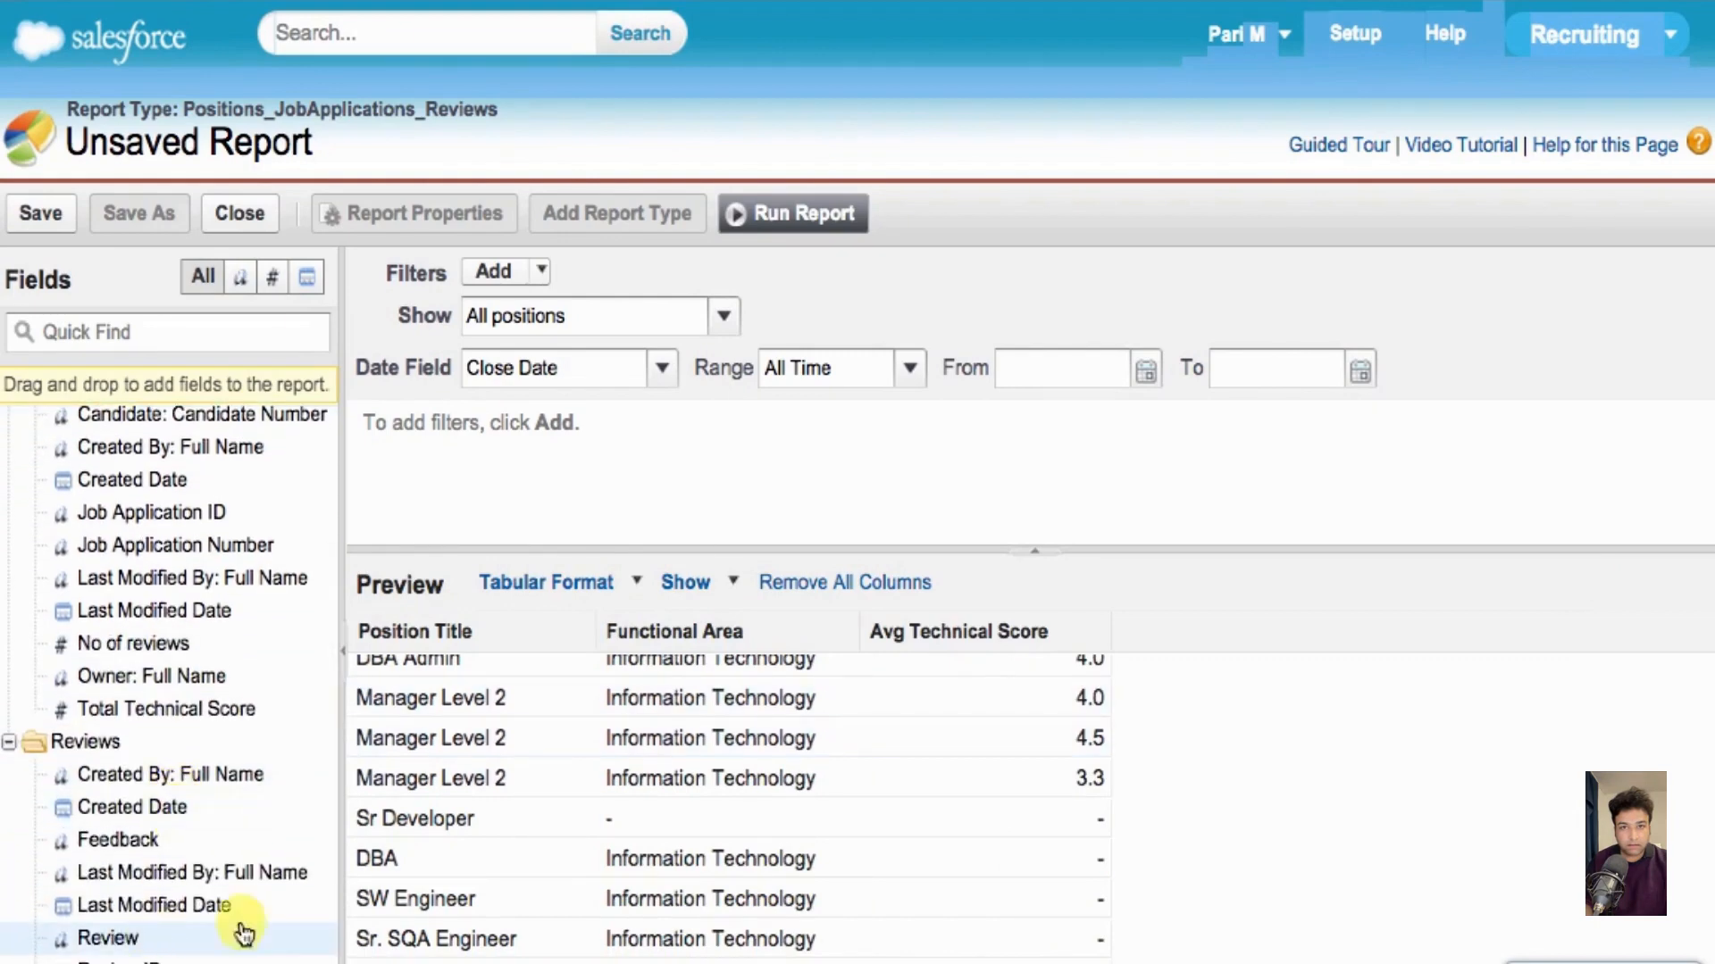
pyautogui.moveTo(244, 934); pyautogui.dragTo(1098, 695)
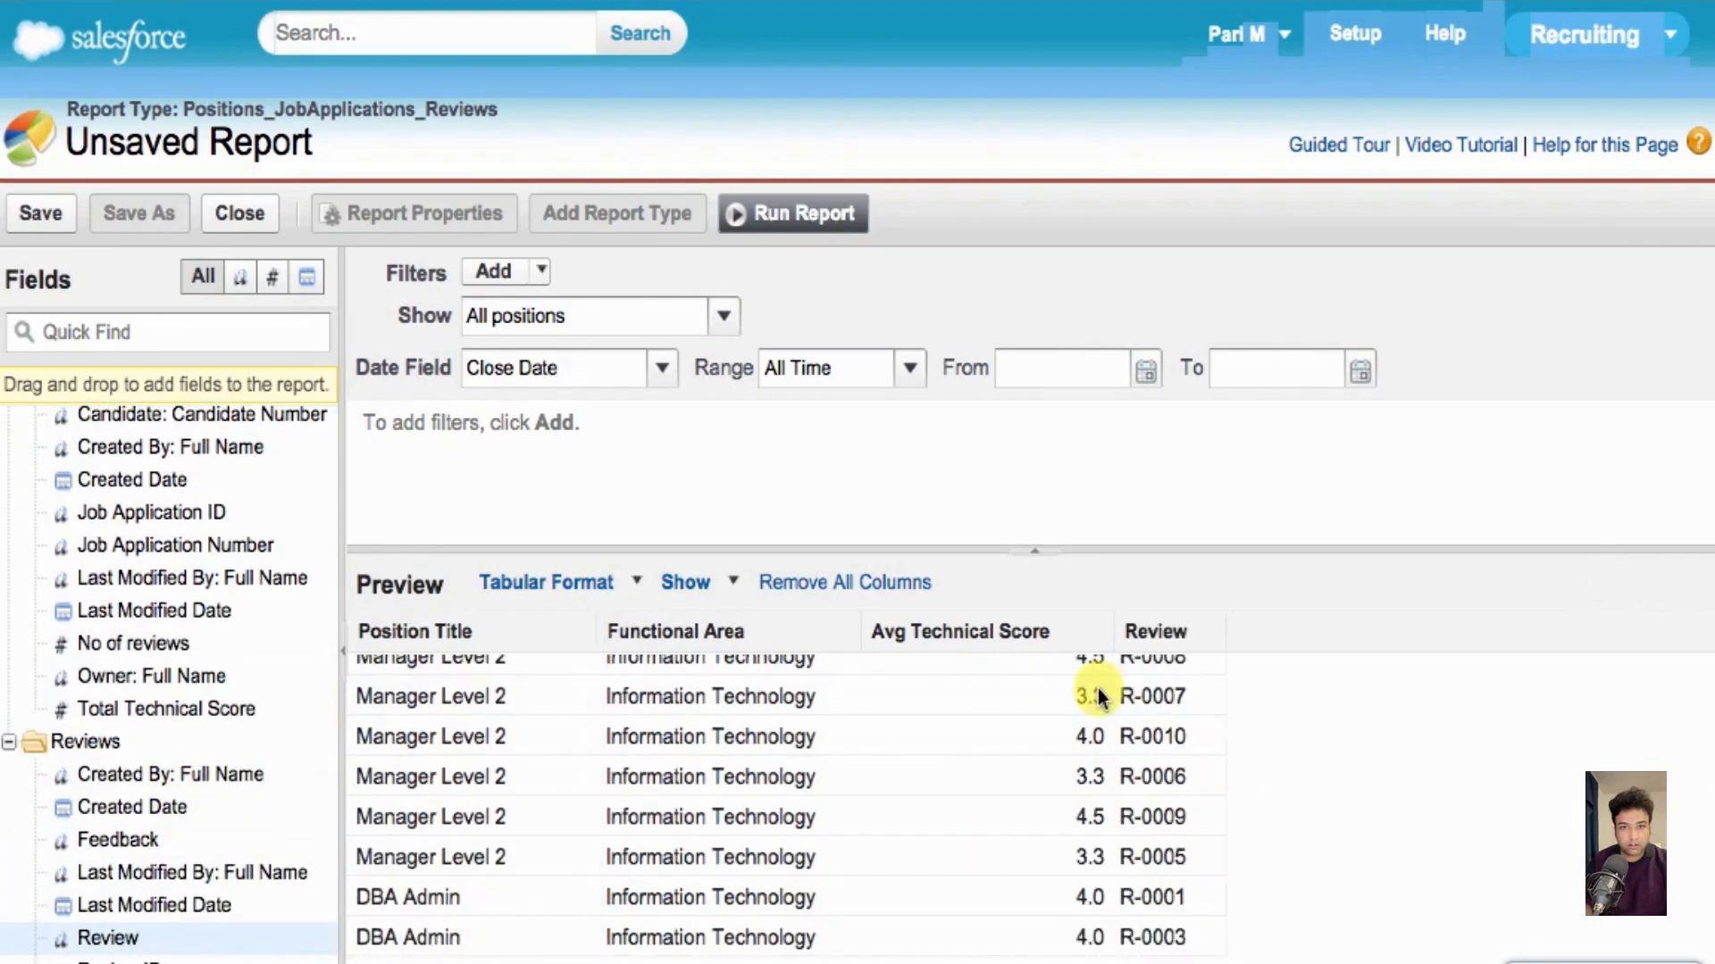
pyautogui.moveTo(134, 840); pyautogui.dragTo(1218, 639)
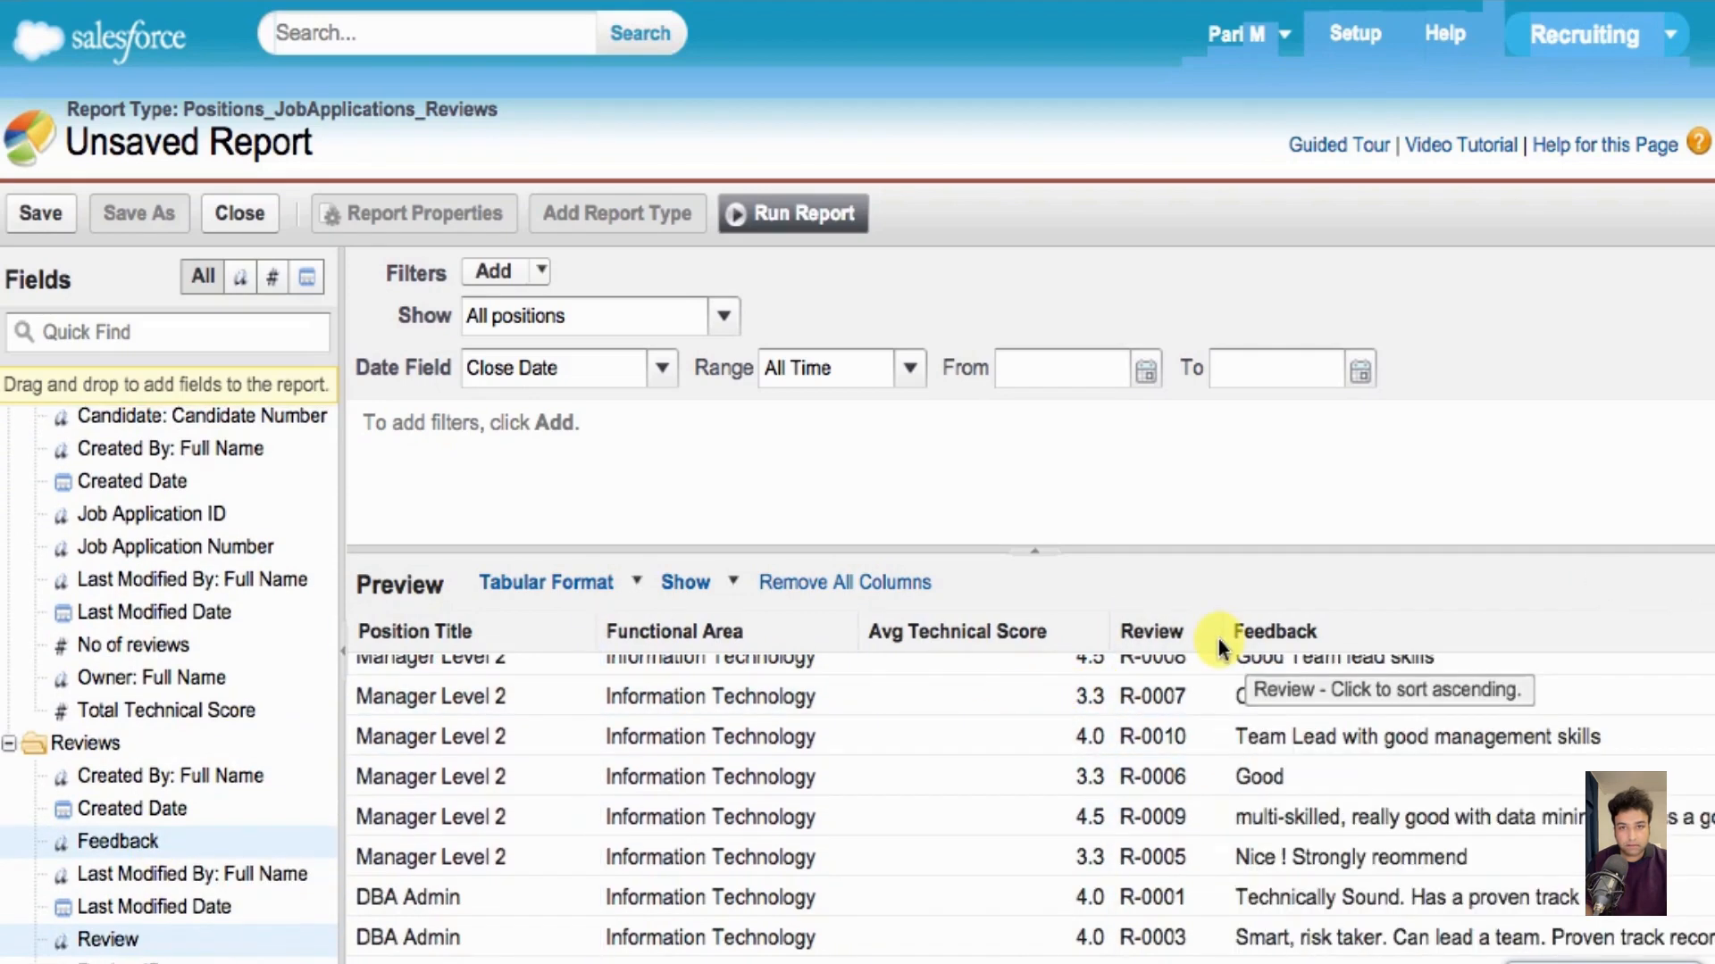
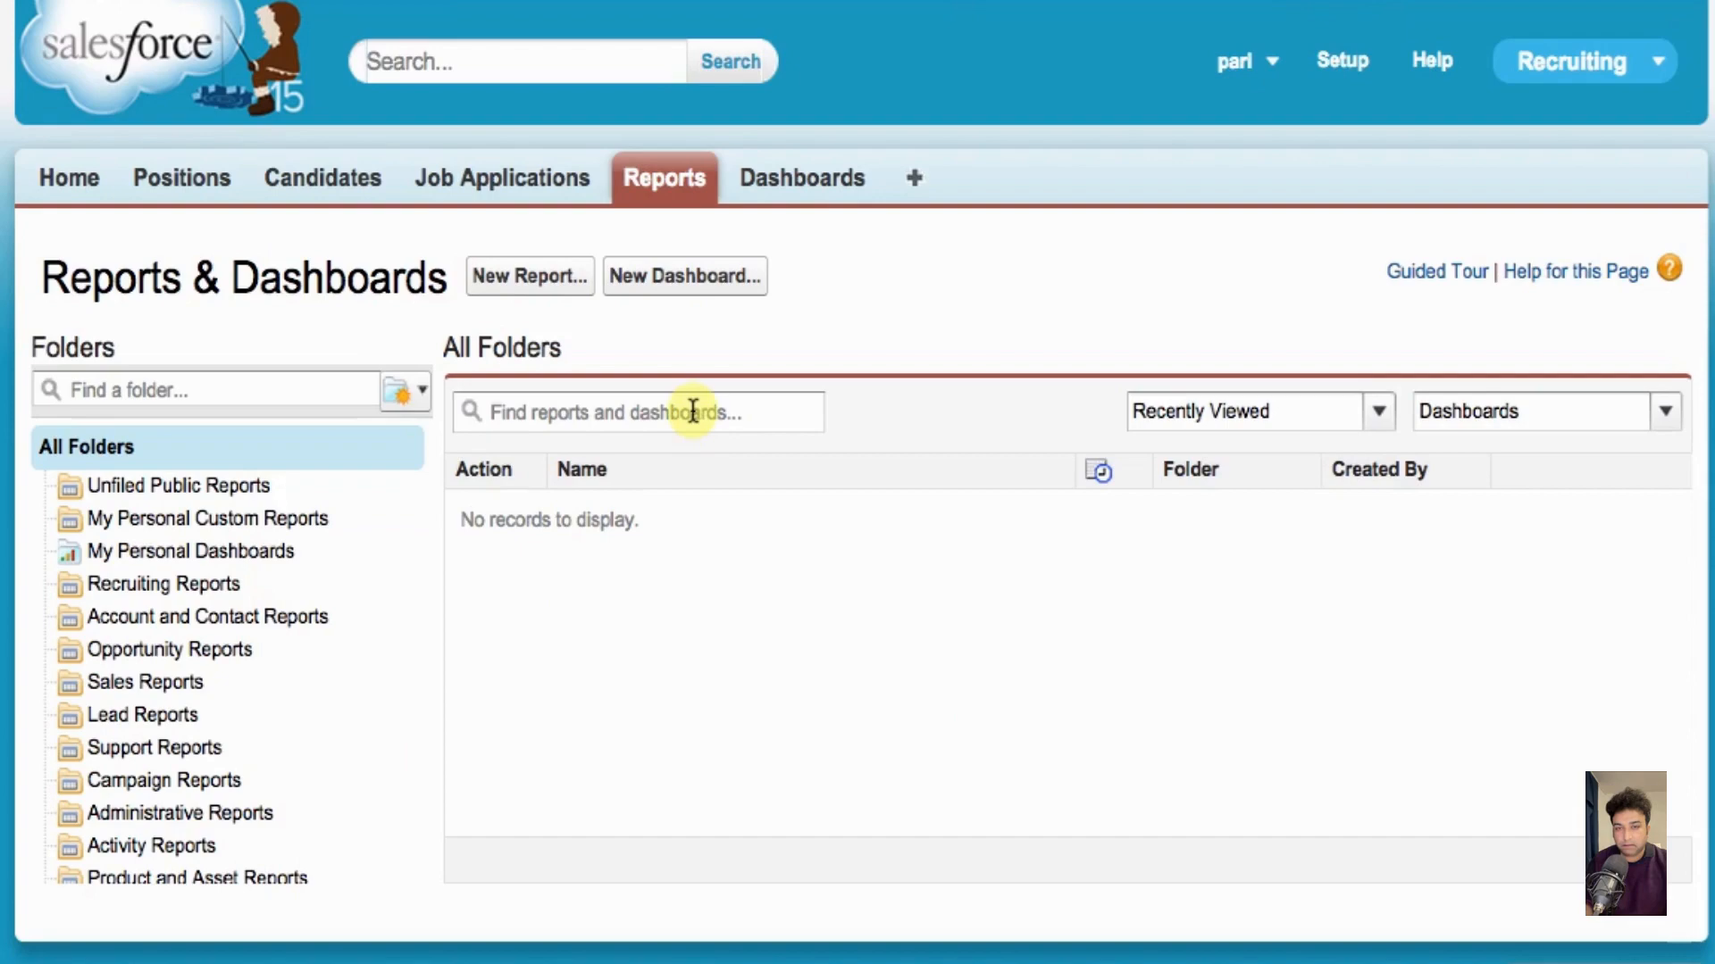
# Step: Start a new dashboard and place a Pie Chart component in the first column
pyautogui.click(693, 275)
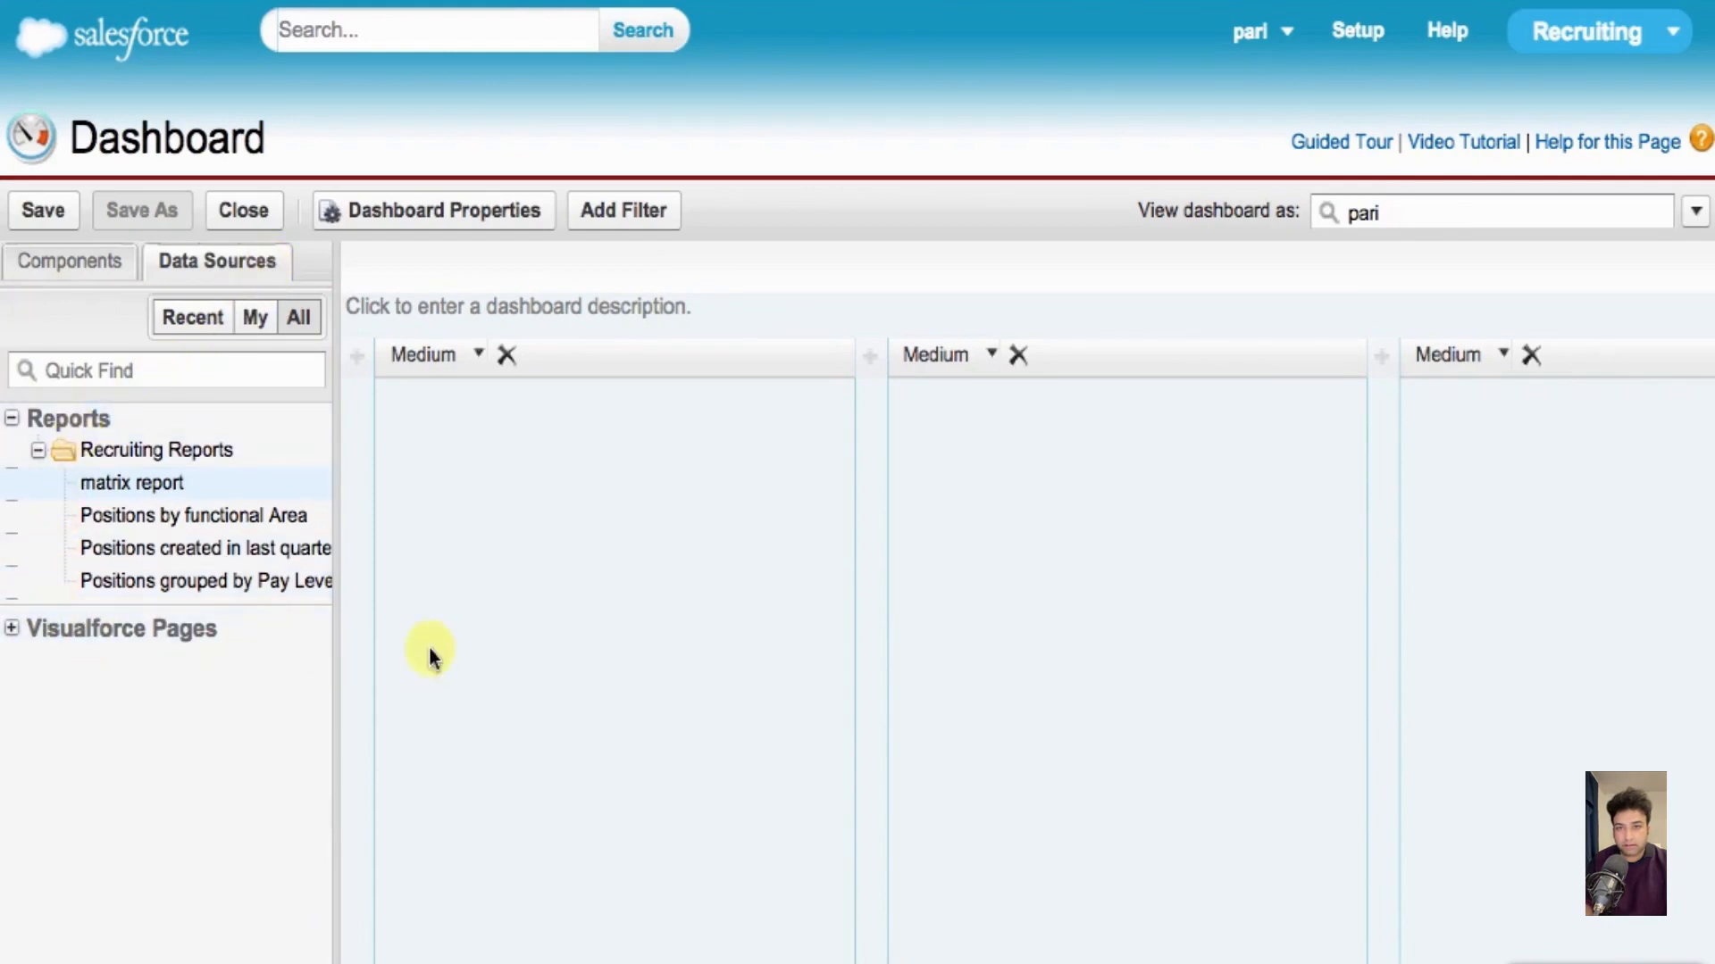
pyautogui.click(70, 264)
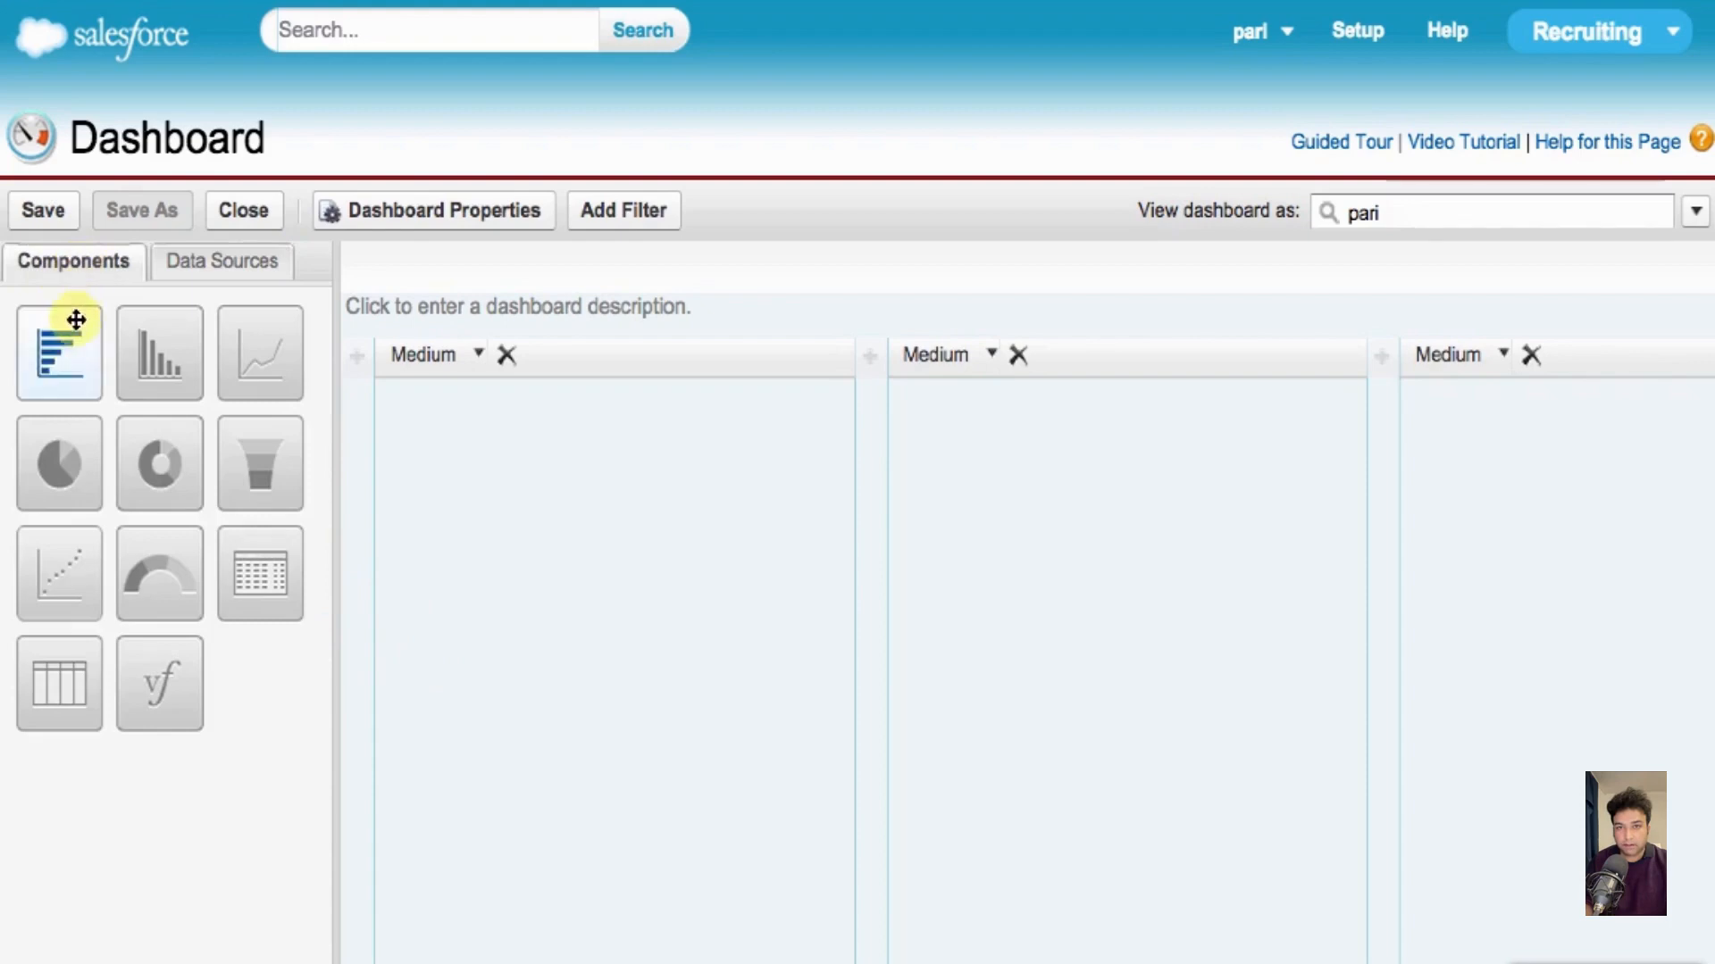
pyautogui.moveTo(62, 456); pyautogui.dragTo(425, 515)
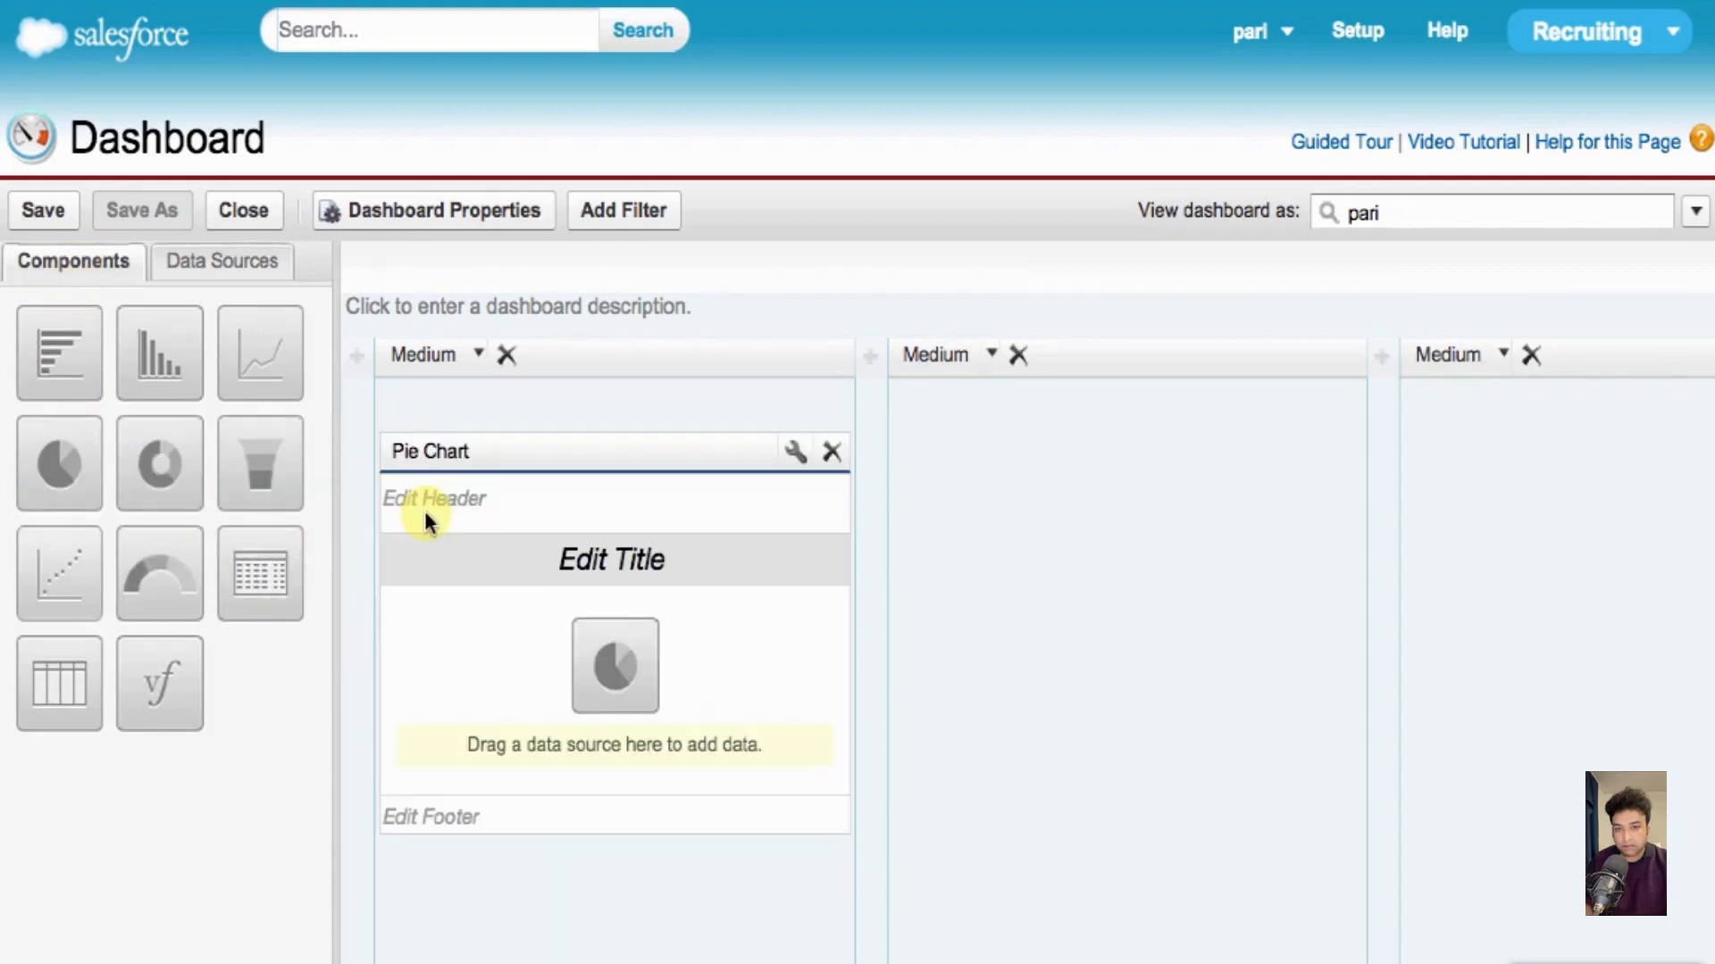
# Step: Feed the pie chart with 'Positions grouped by Pay Level' from the Recruiting Reports folder
pyautogui.click(240, 266)
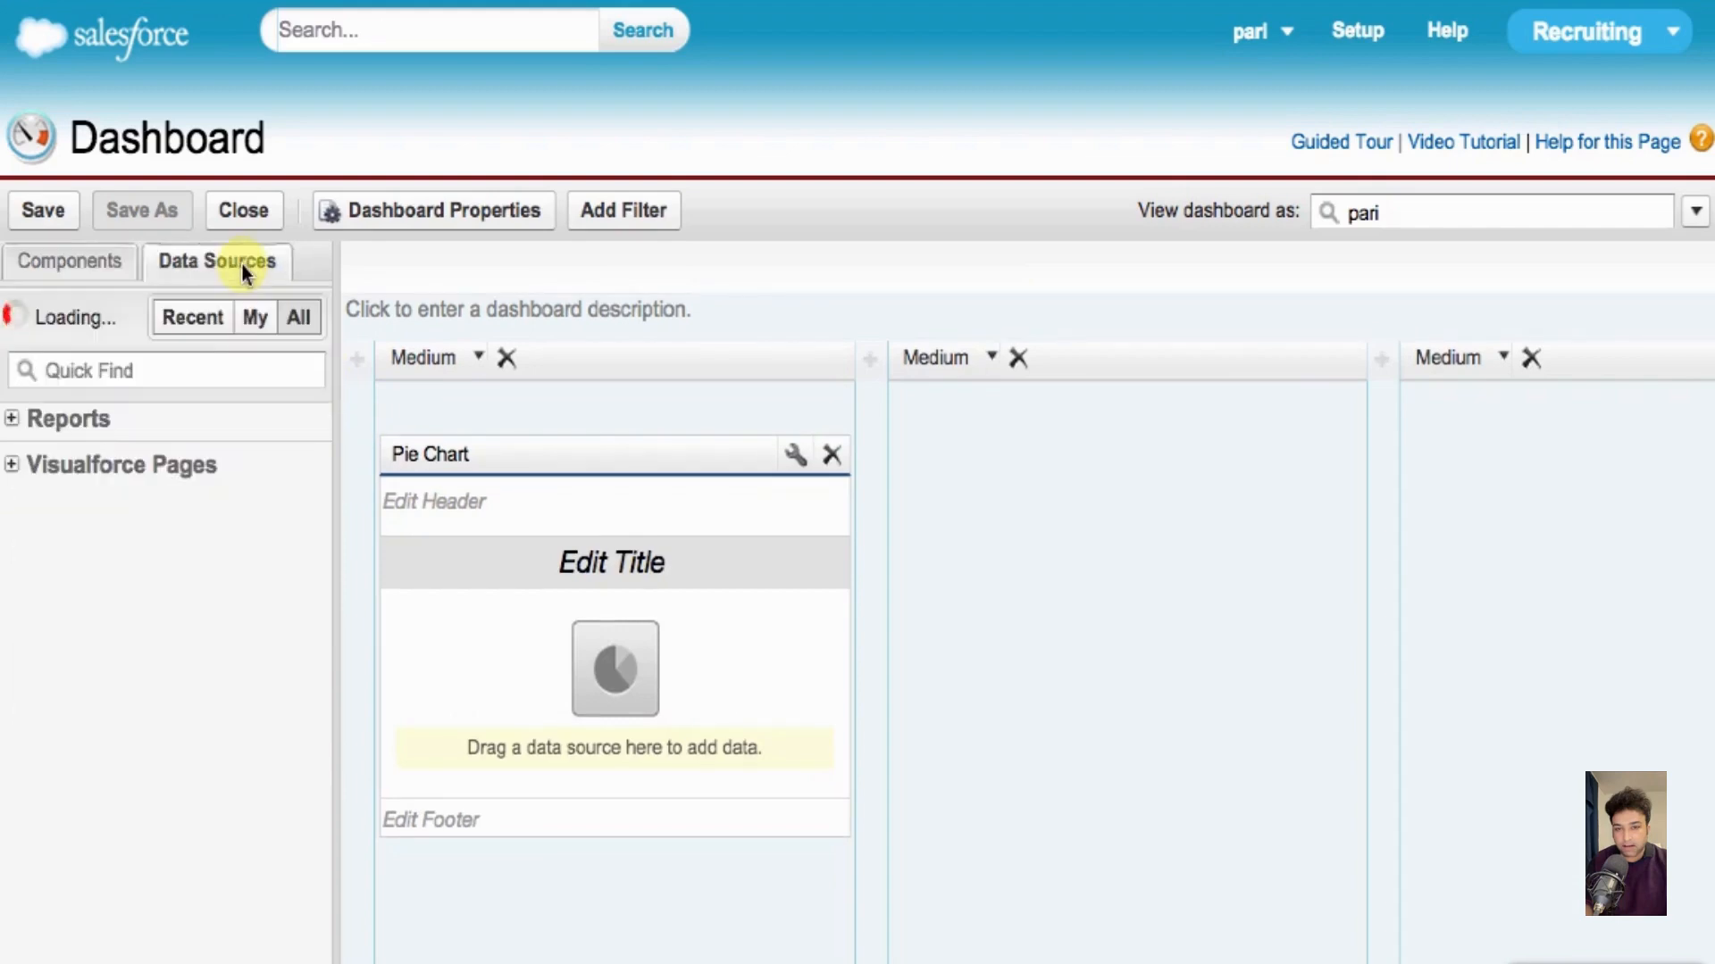
pyautogui.click(12, 418)
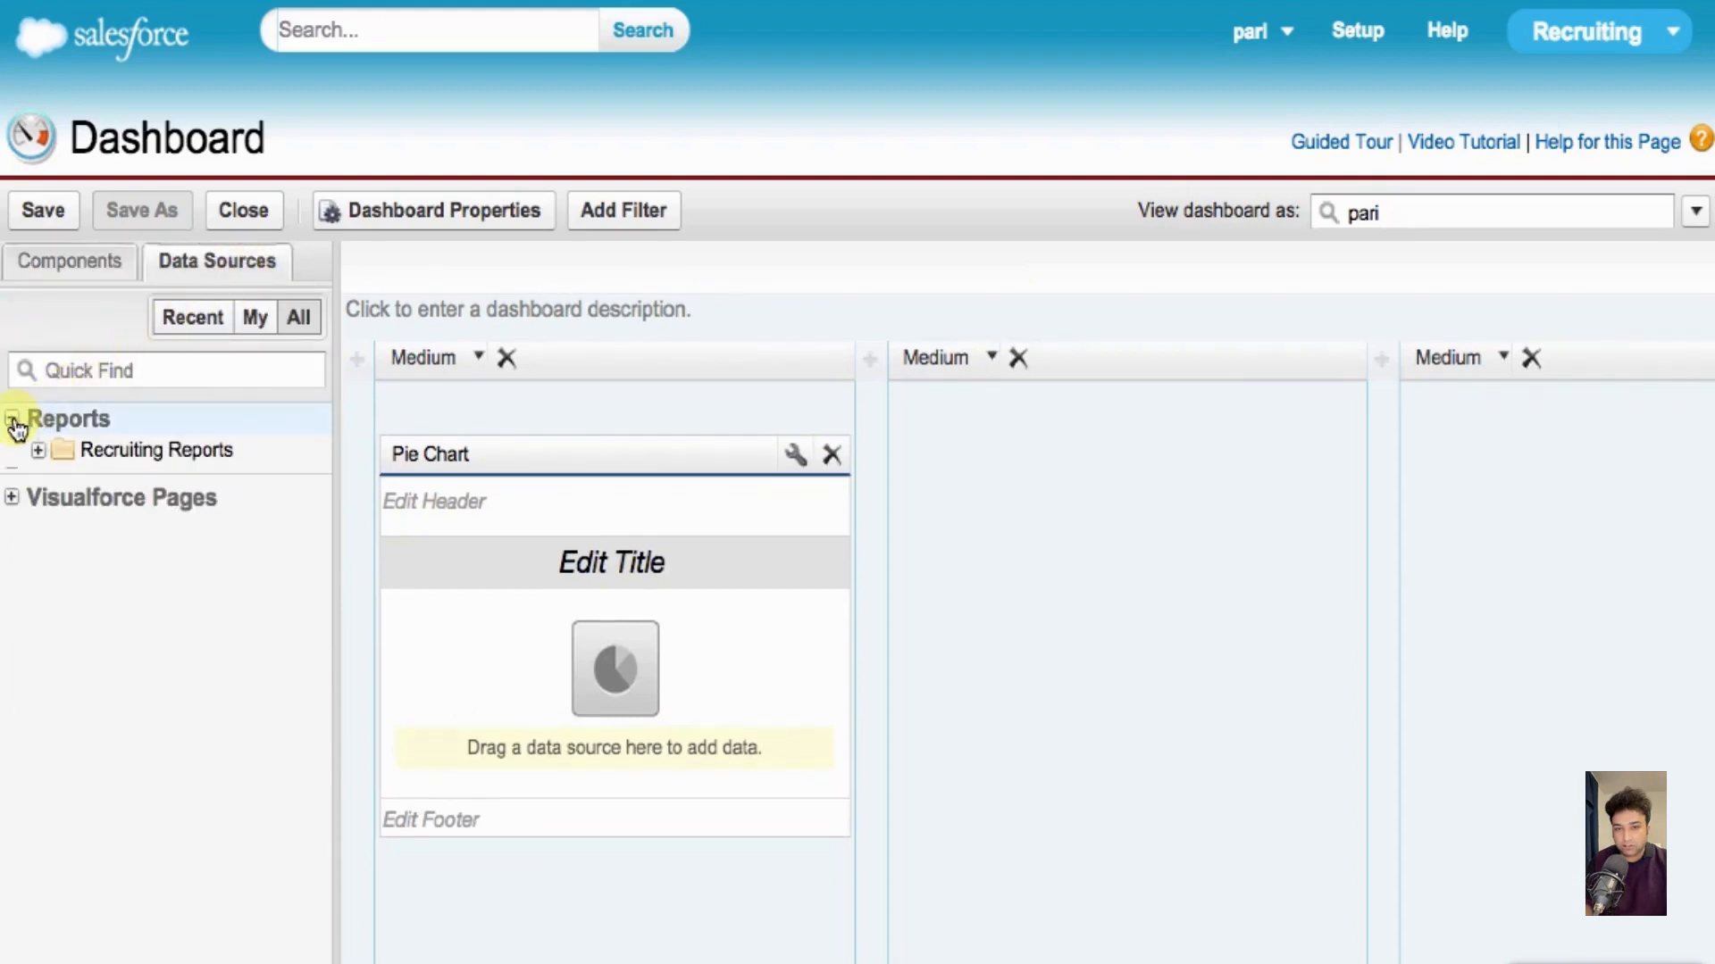
pyautogui.click(37, 452)
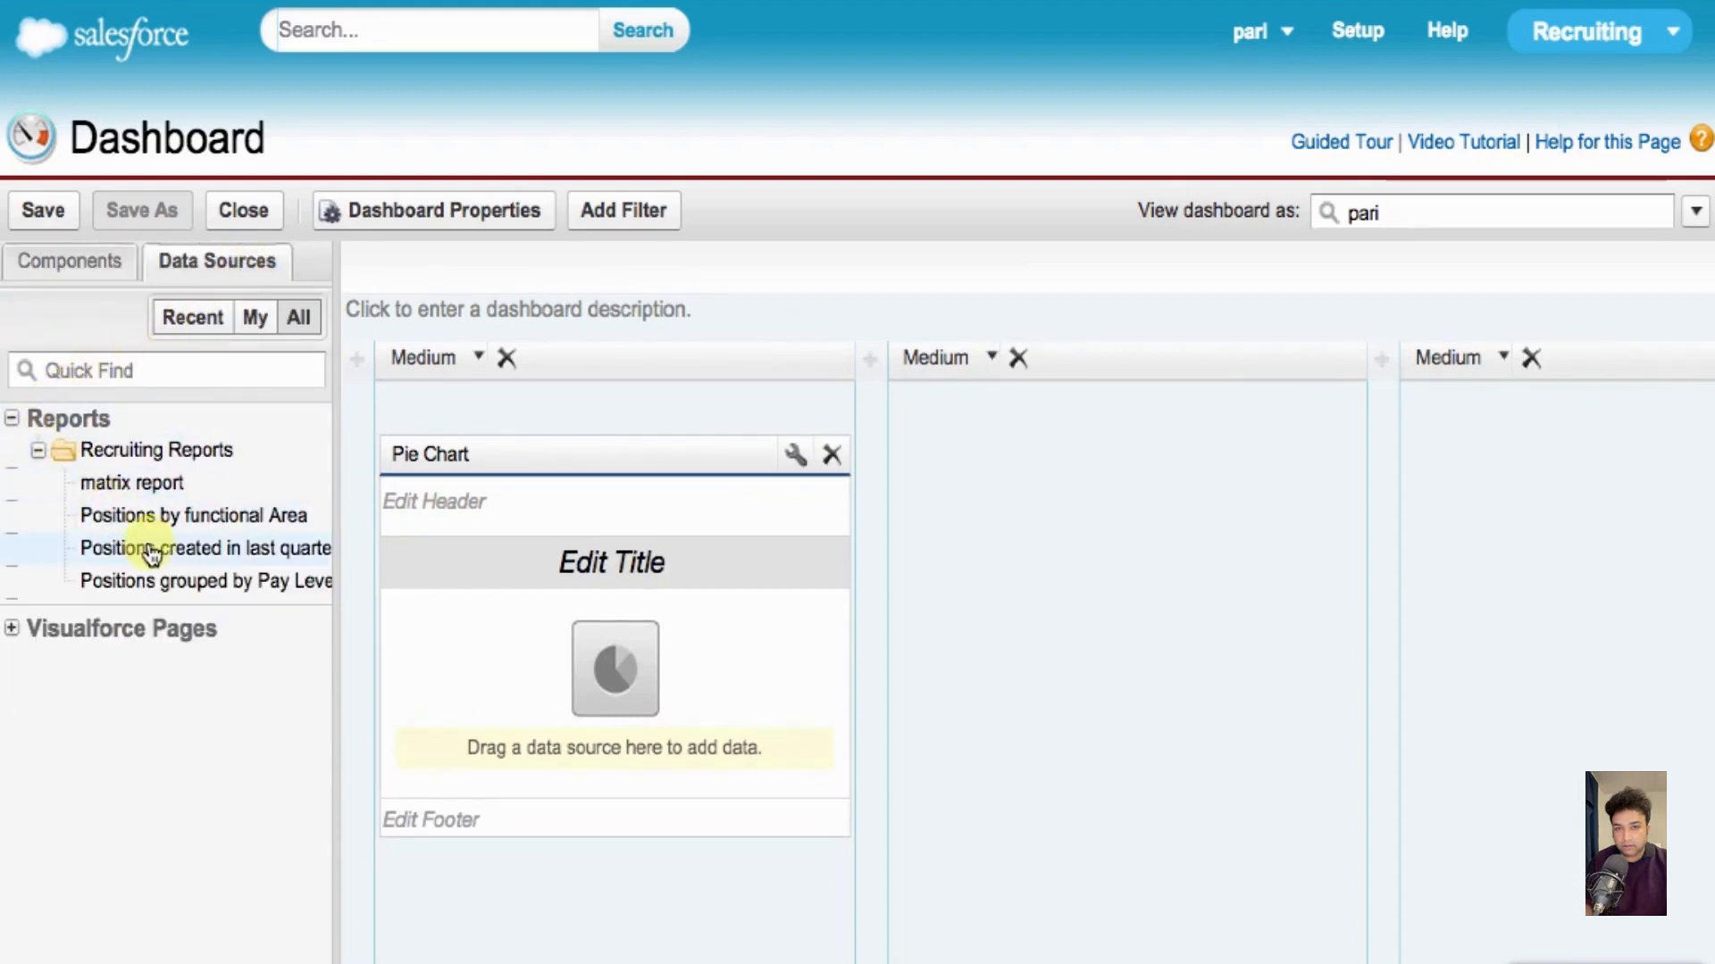
pyautogui.moveTo(279, 589); pyautogui.dragTo(459, 601)
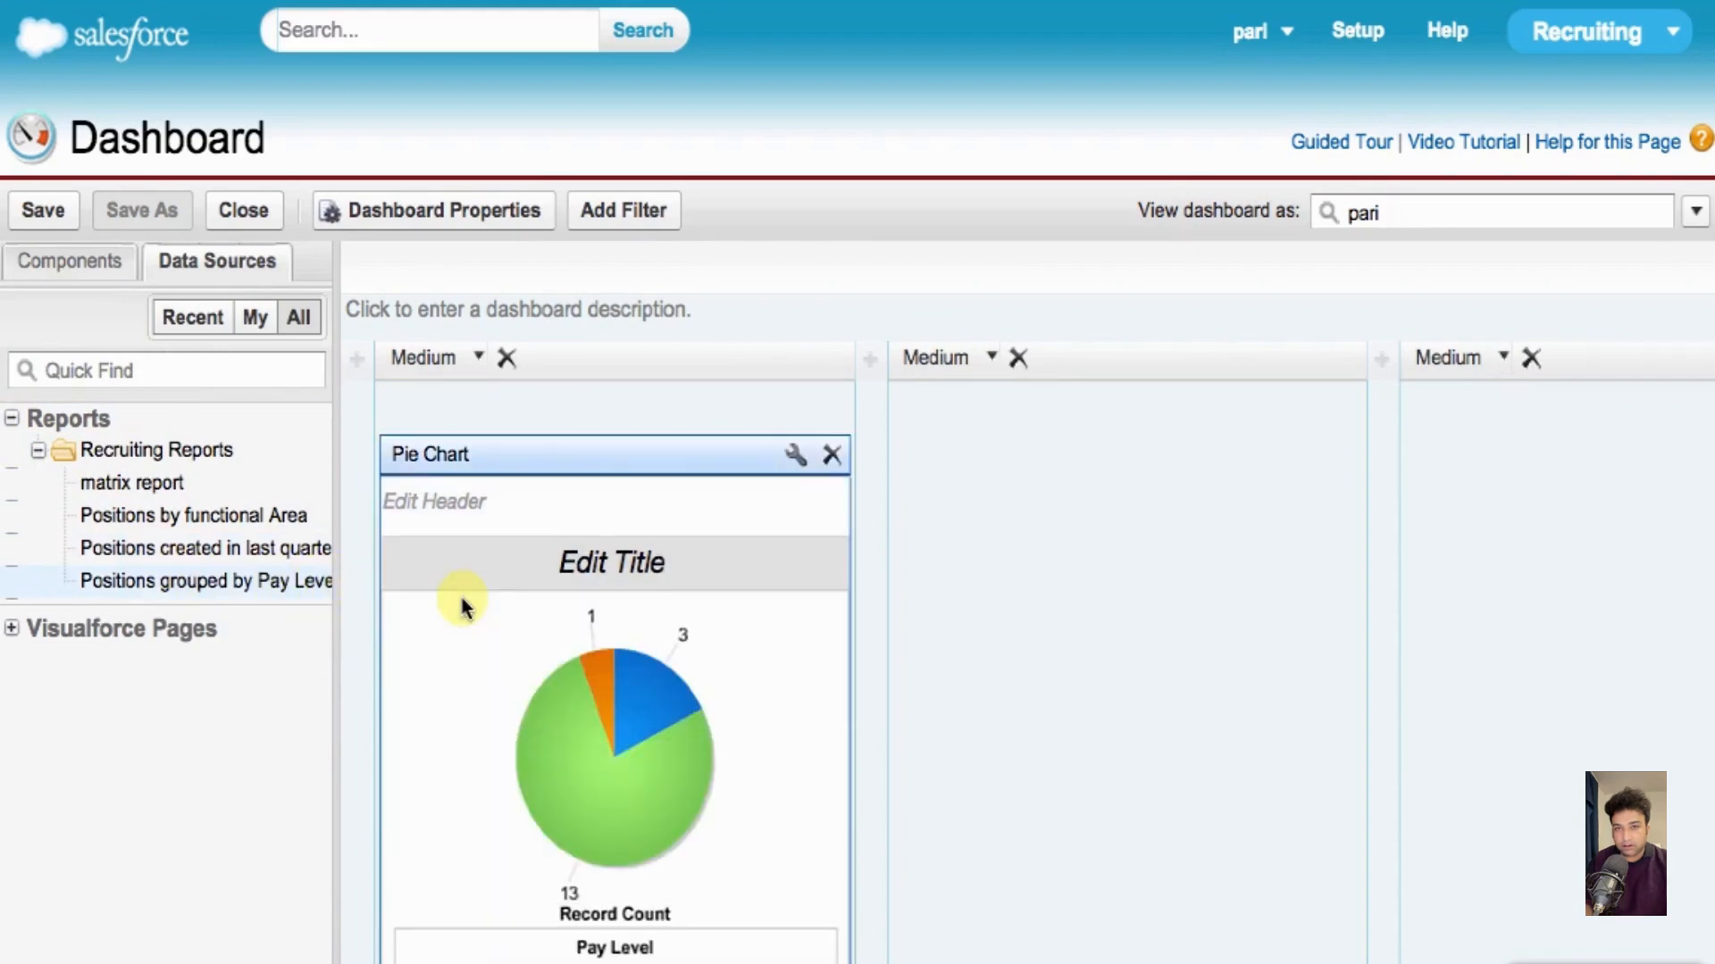
# Step: Add a Vertical Bar Chart in column two fed by the matrix report's counts by Status
pyautogui.click(81, 268)
pyautogui.moveTo(157, 356); pyautogui.dragTo(959, 567)
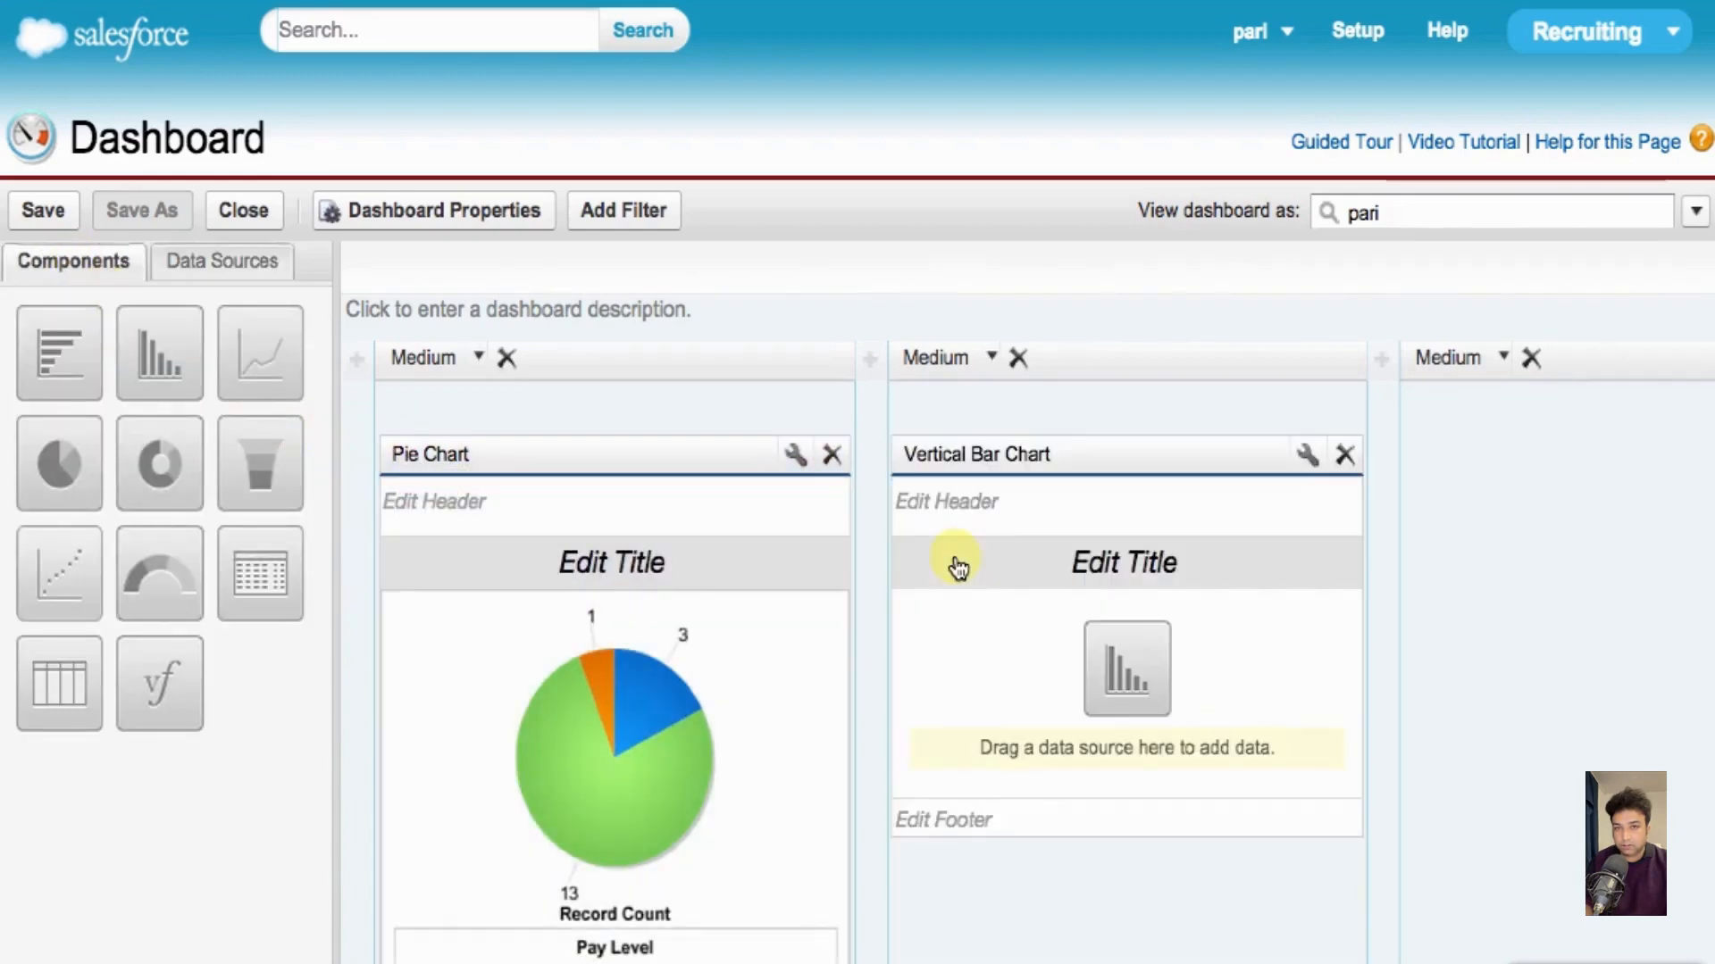
pyautogui.click(196, 259)
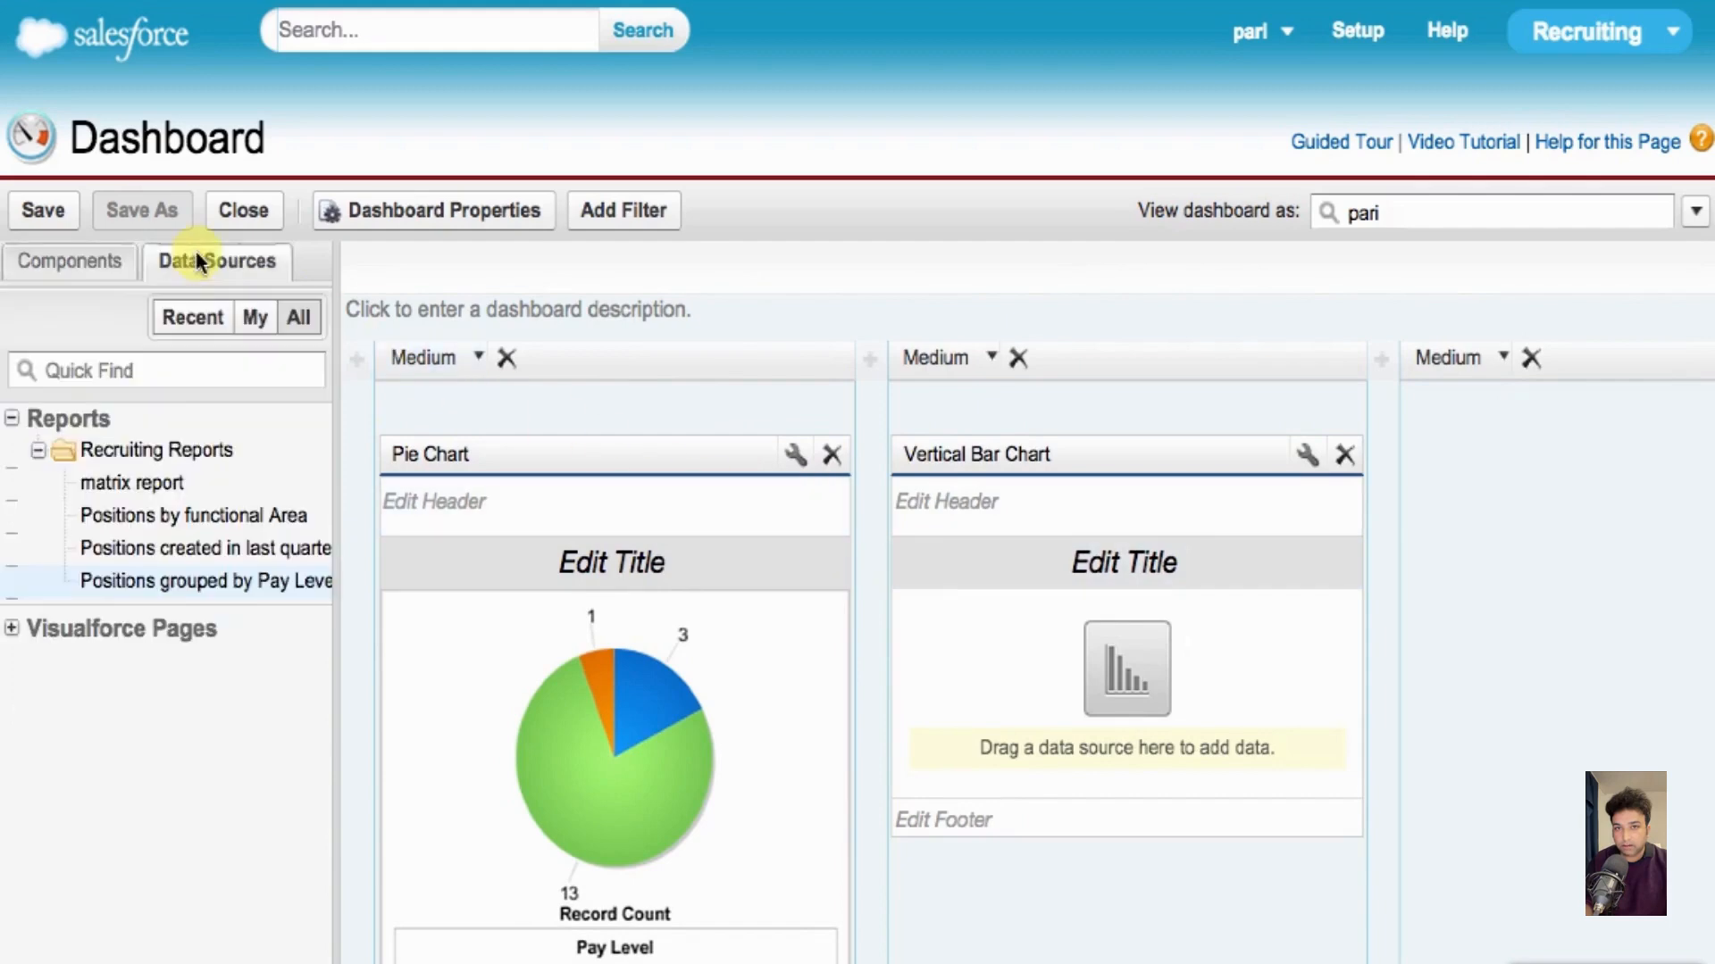
pyautogui.moveTo(161, 483); pyautogui.dragTo(1083, 658)
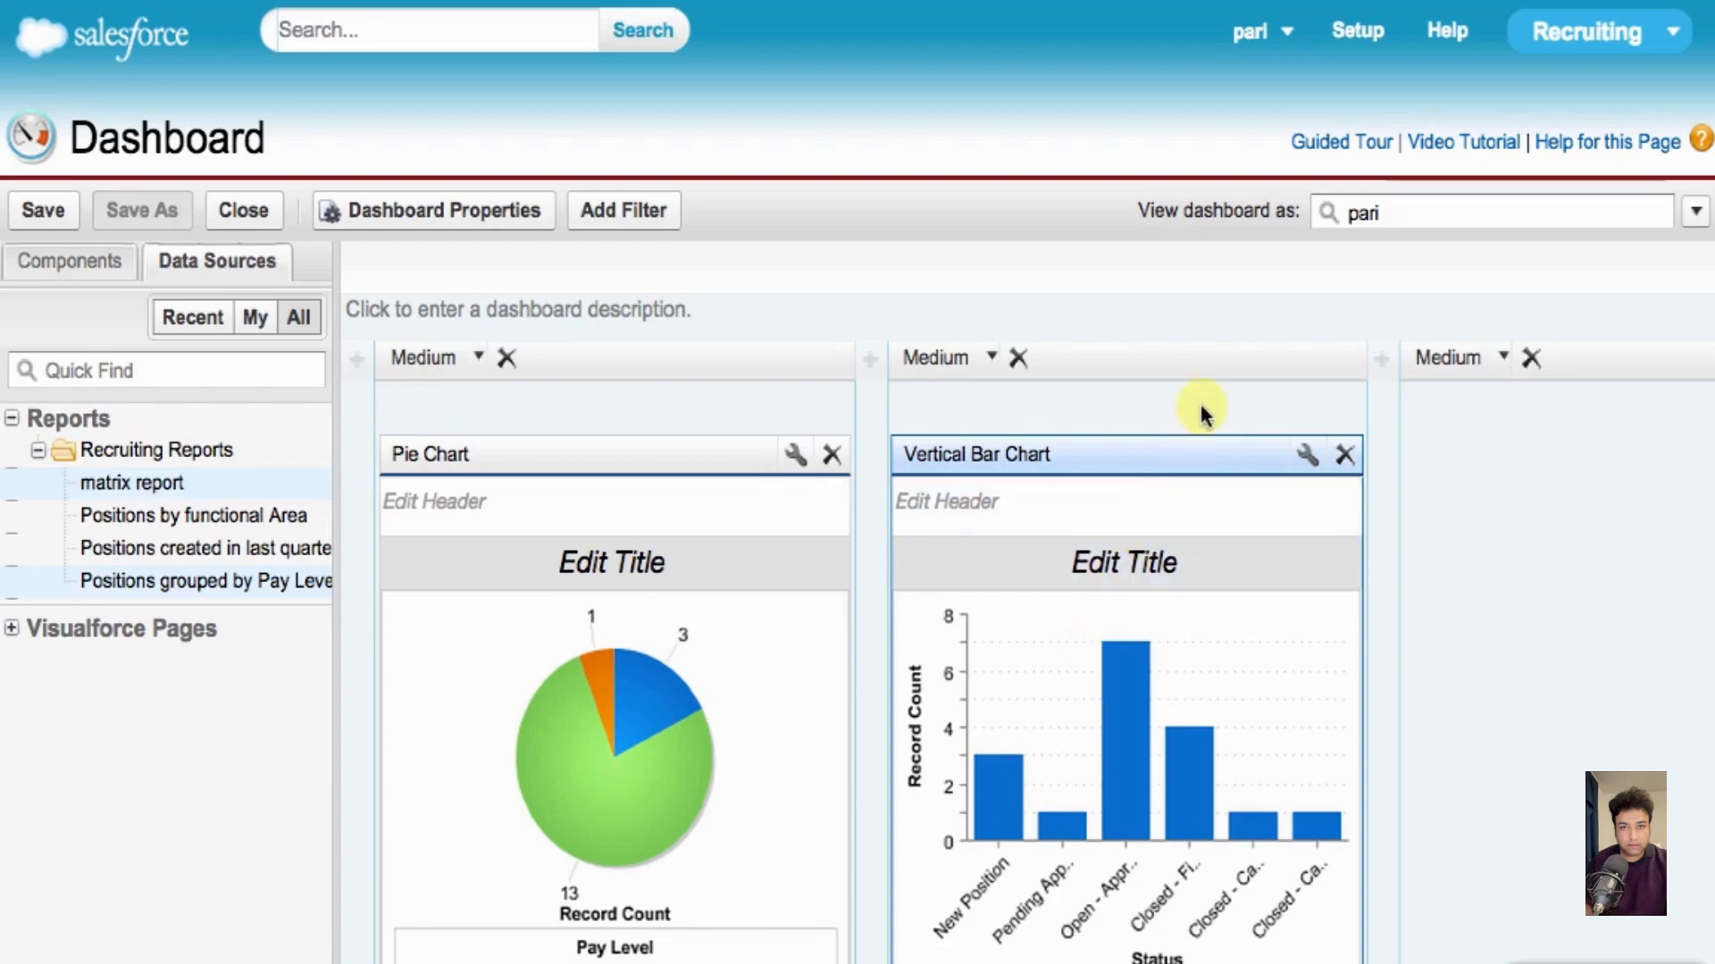
pyautogui.click(1693, 212)
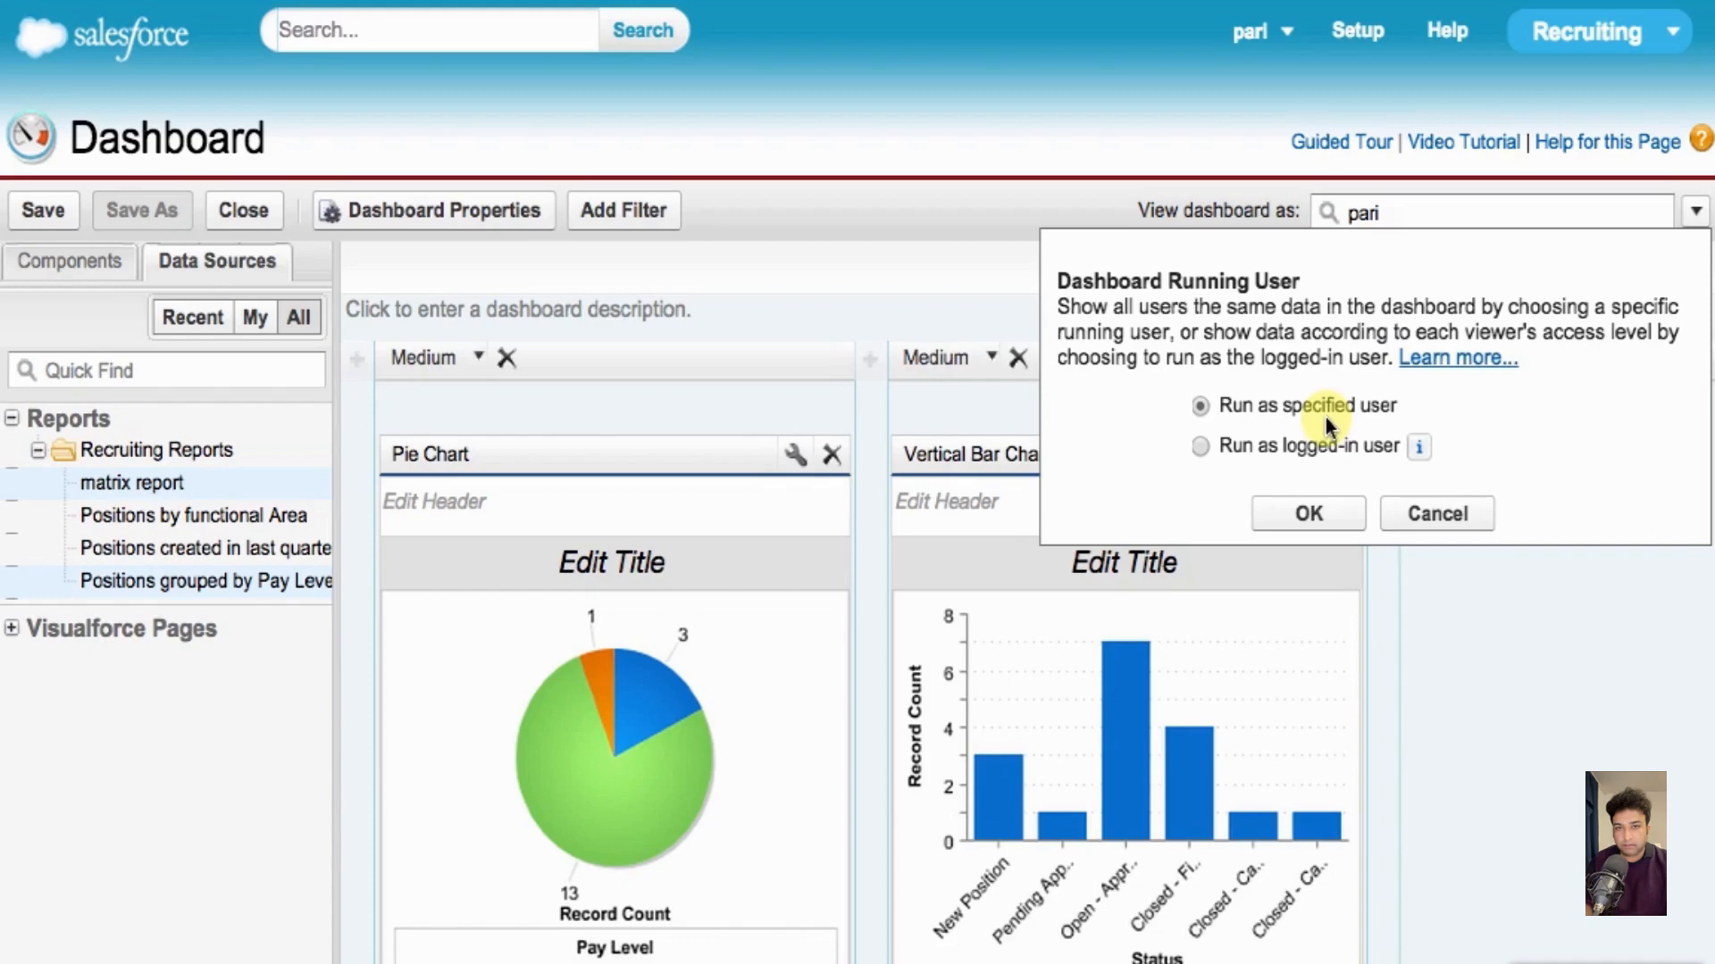
pyautogui.click(1198, 445)
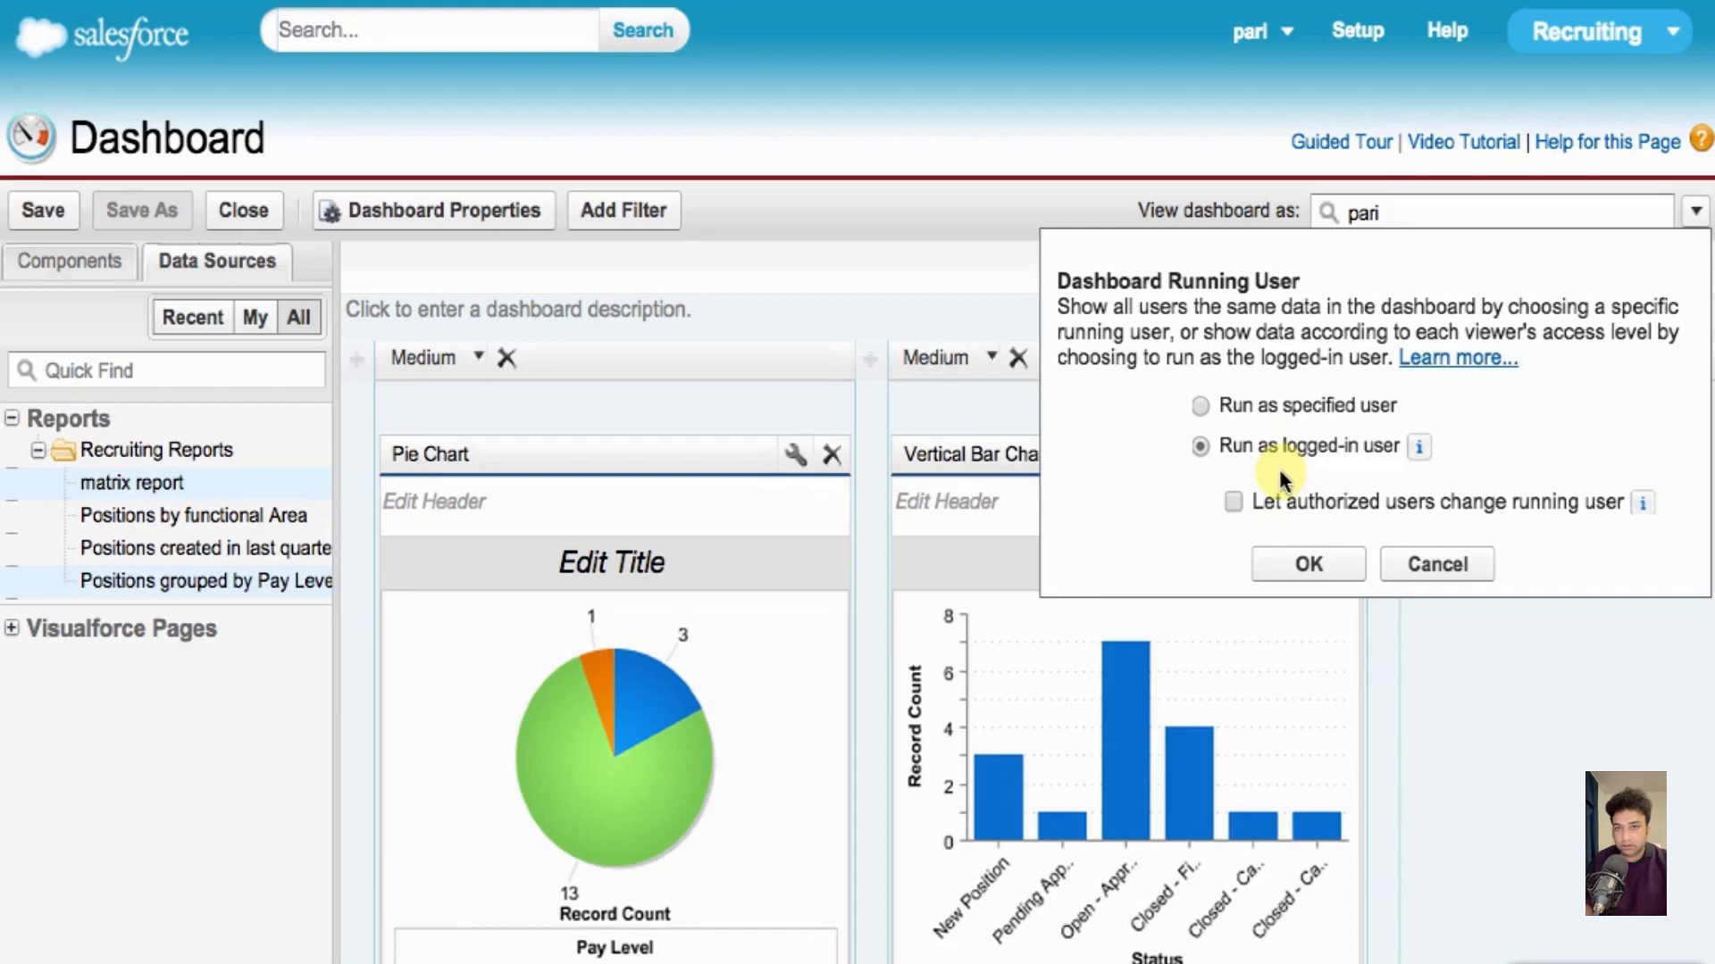
pyautogui.click(1436, 567)
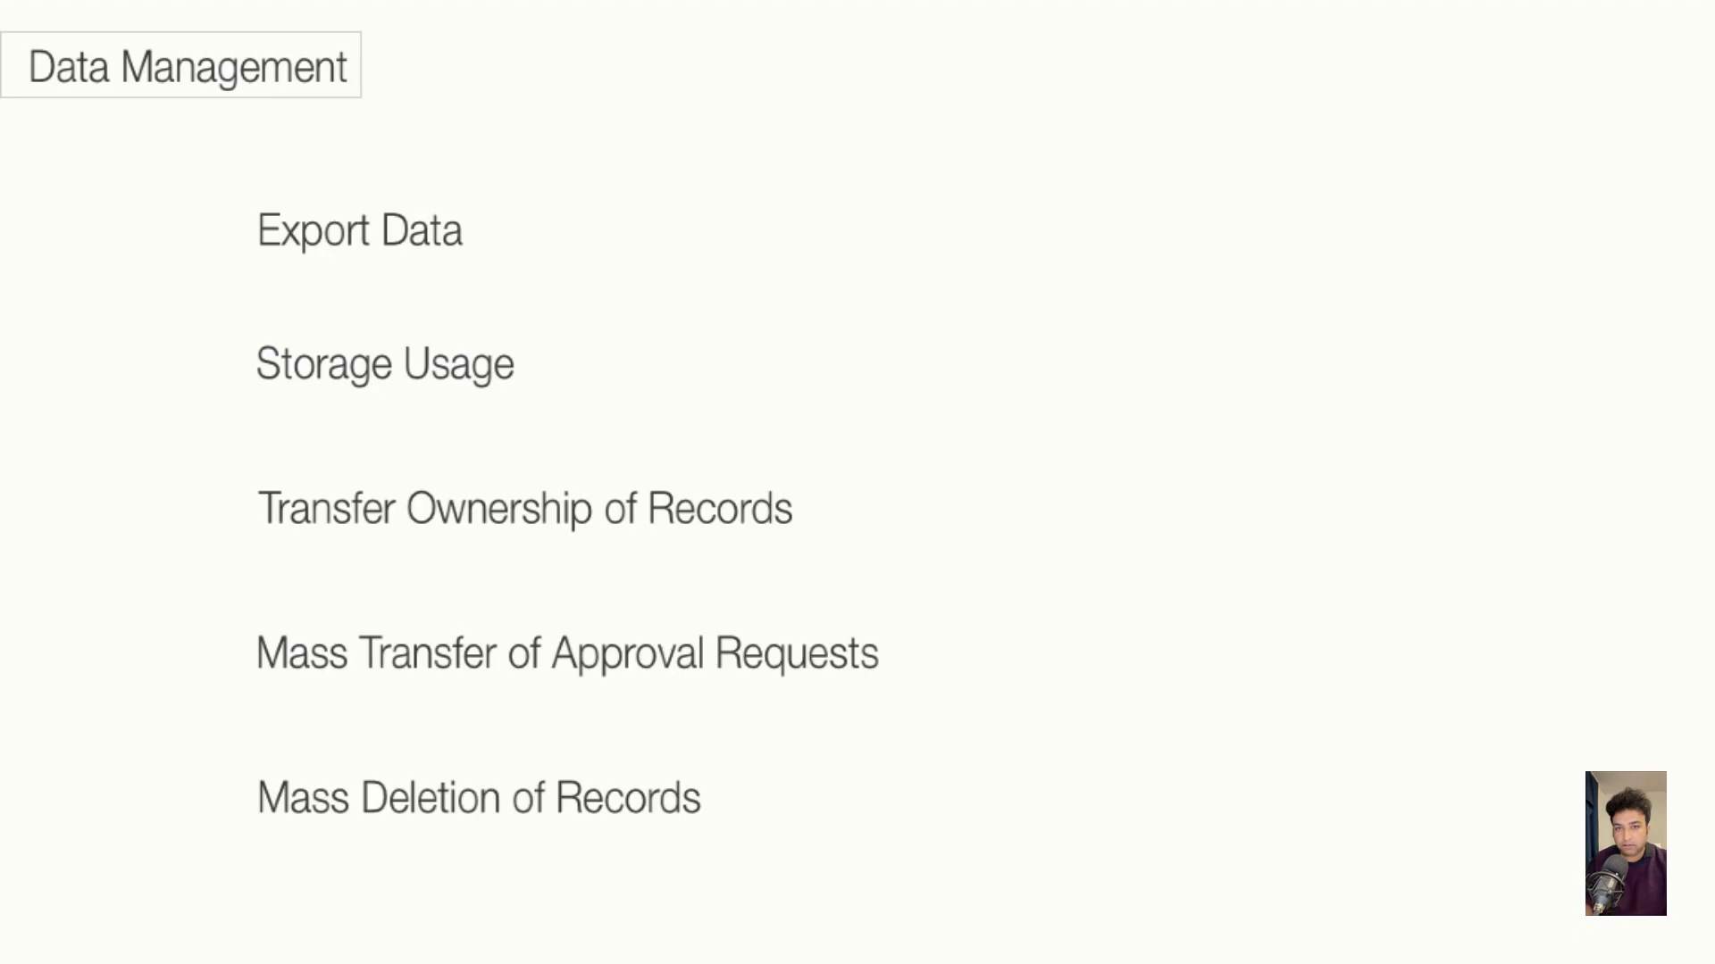
# Step: Advance to the Data Export slide's Setup path, then return to Salesforce Setup
pyautogui.press('Right')
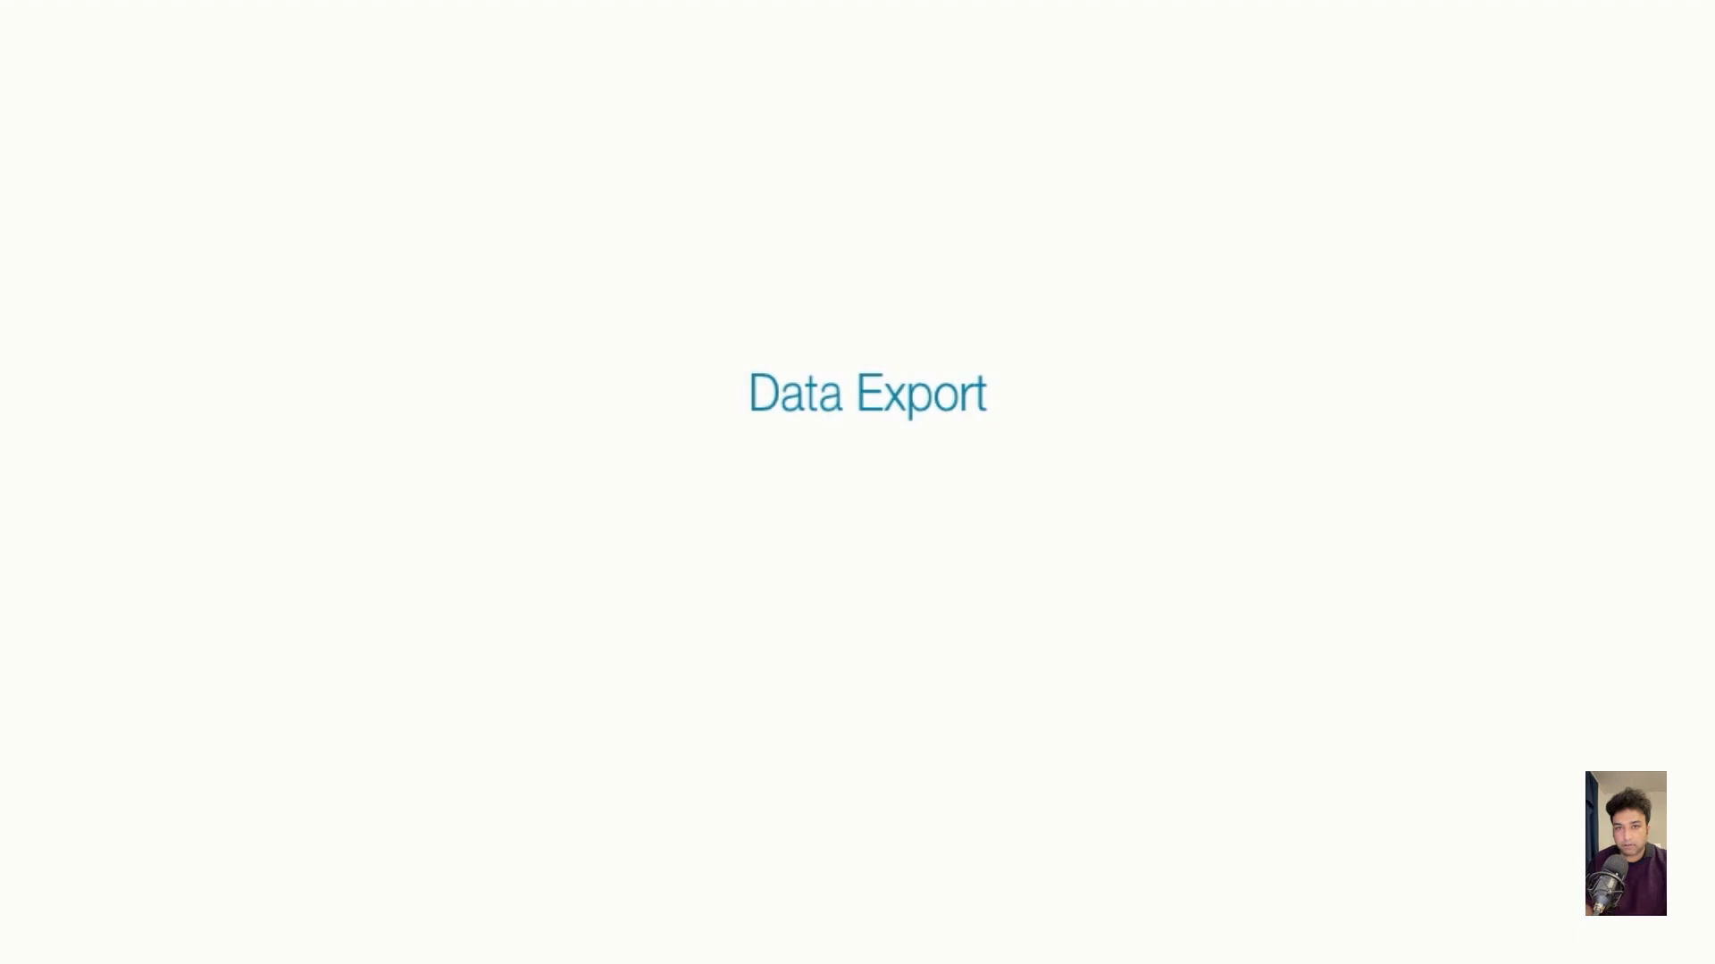
pyautogui.press('Right')
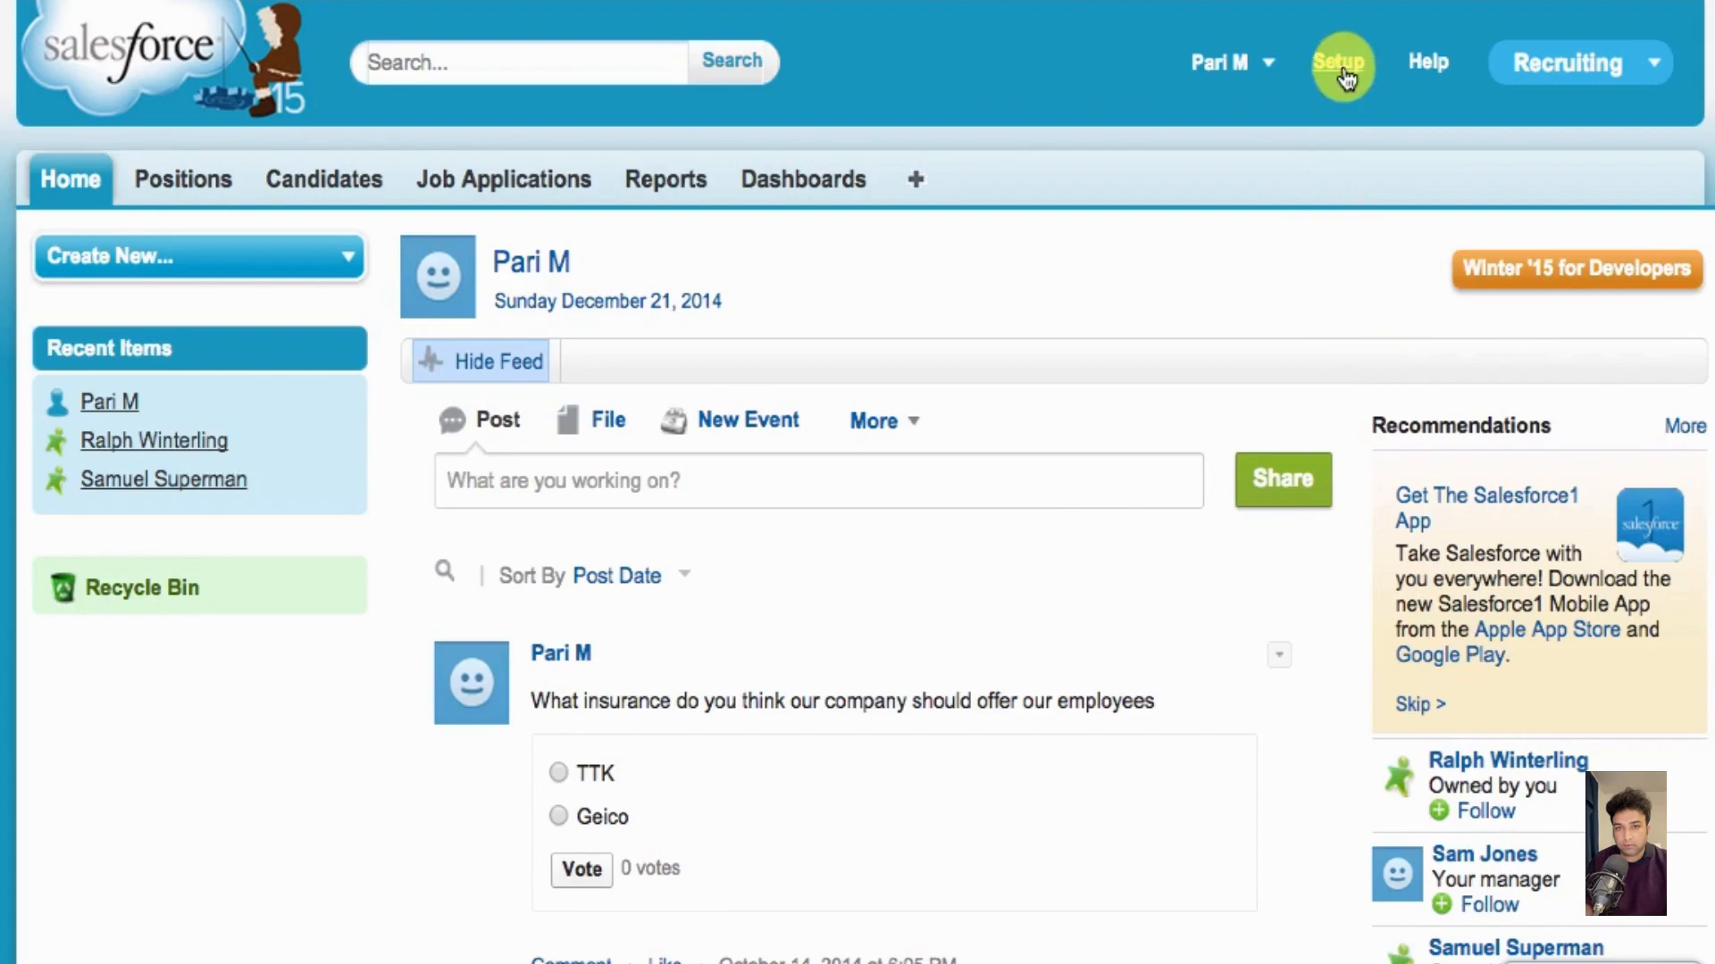
pyautogui.click(1340, 61)
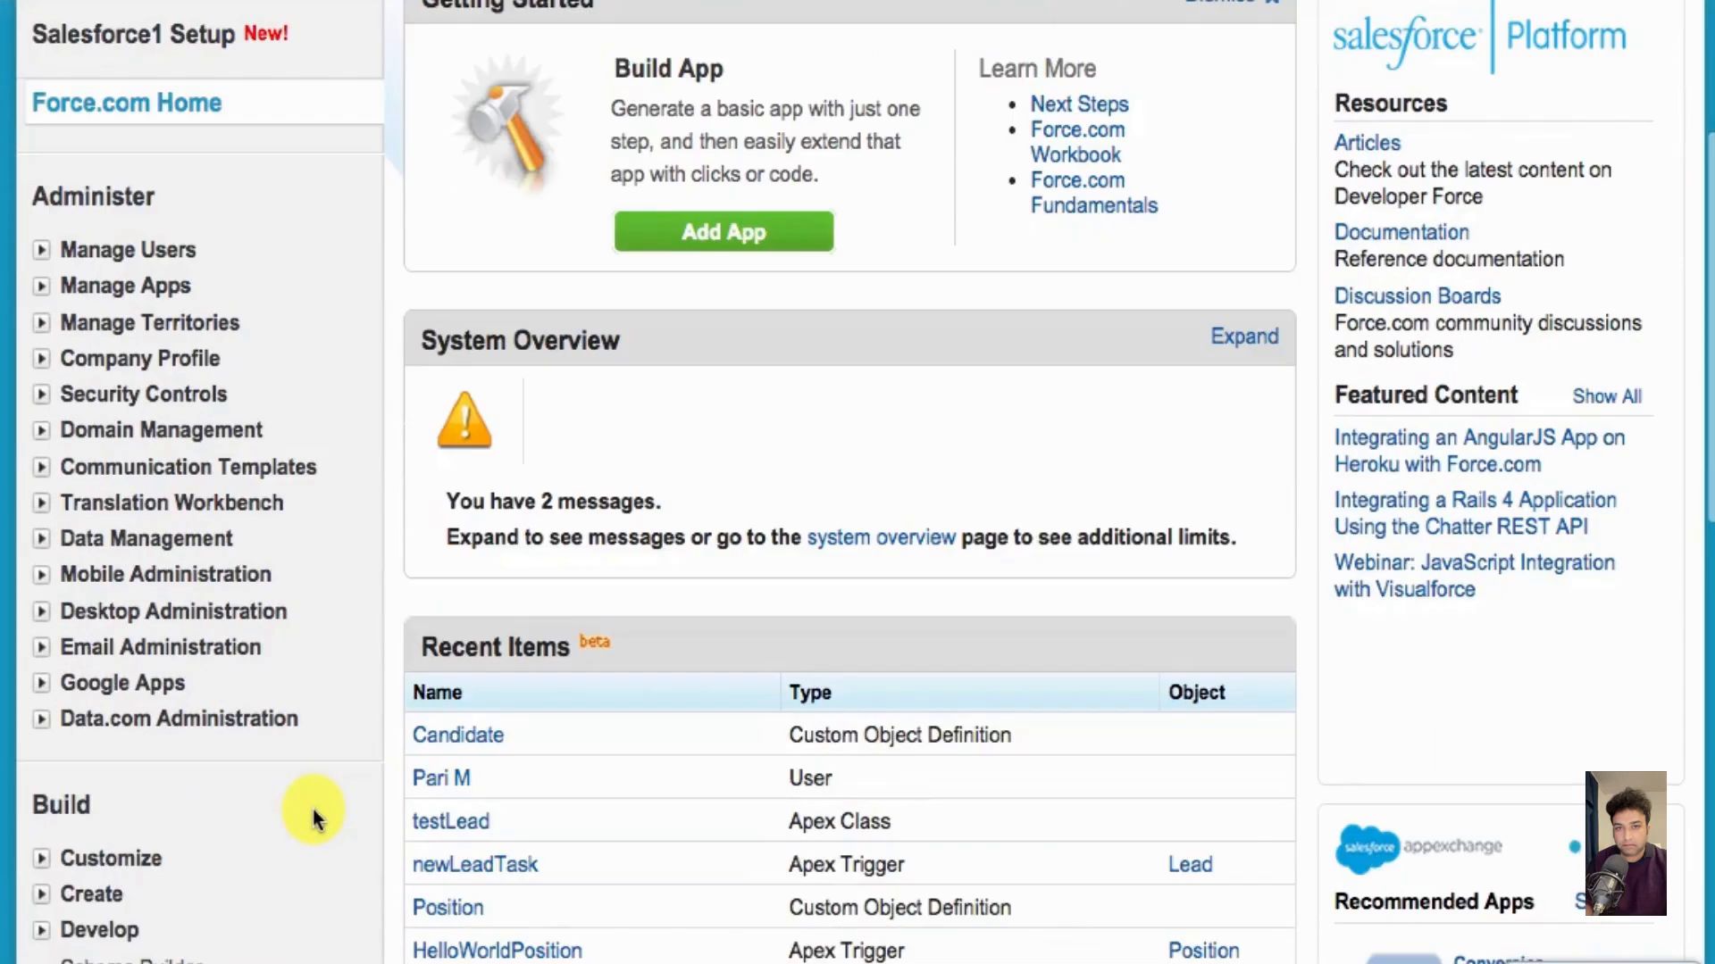
# Step: Open Data Management > Data Export and start an on-demand Export Now
pyautogui.scroll(-1, 307, 796)
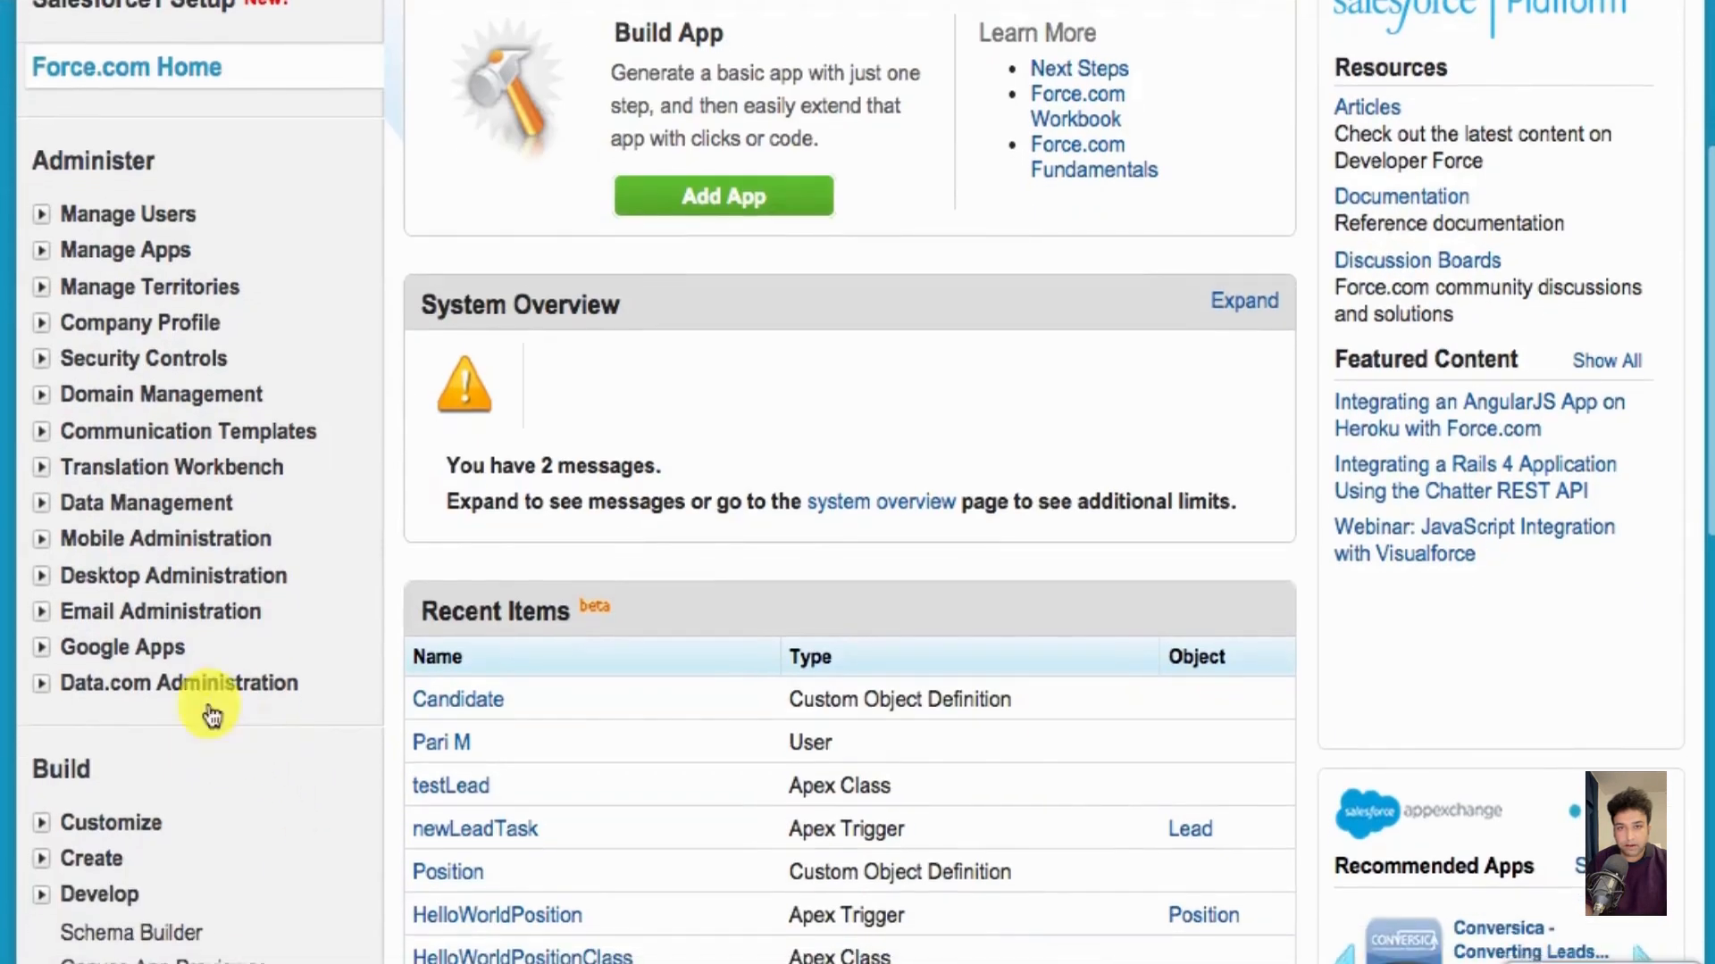
pyautogui.click(40, 504)
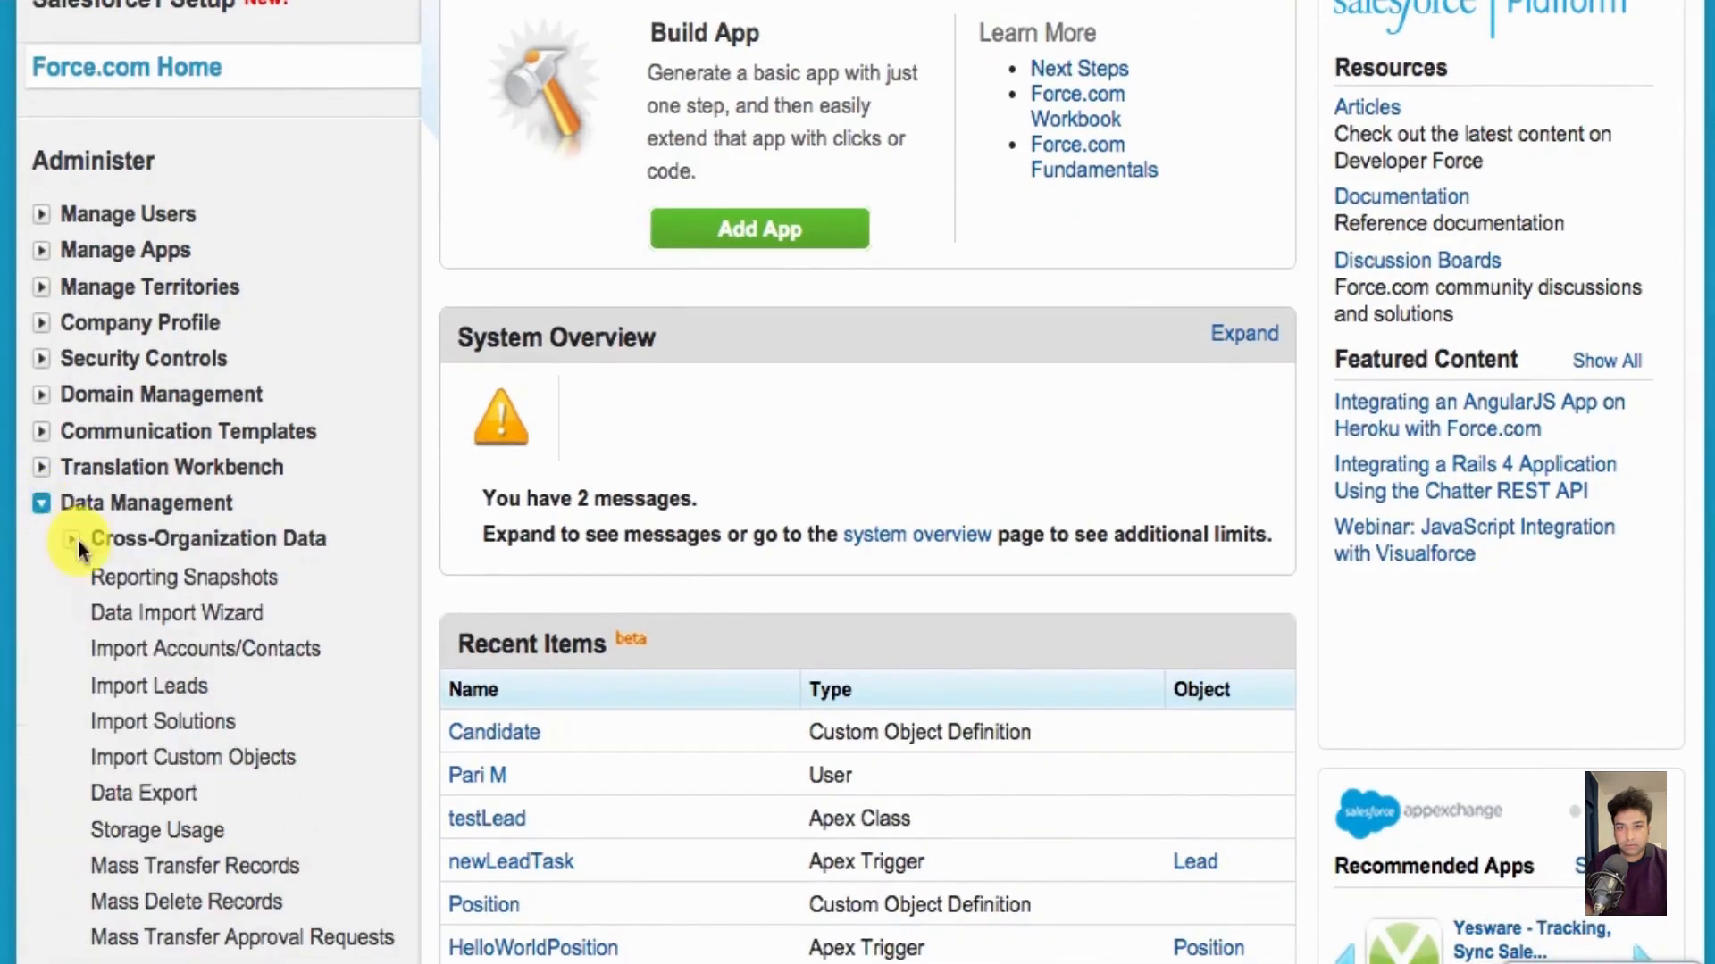
pyautogui.click(138, 805)
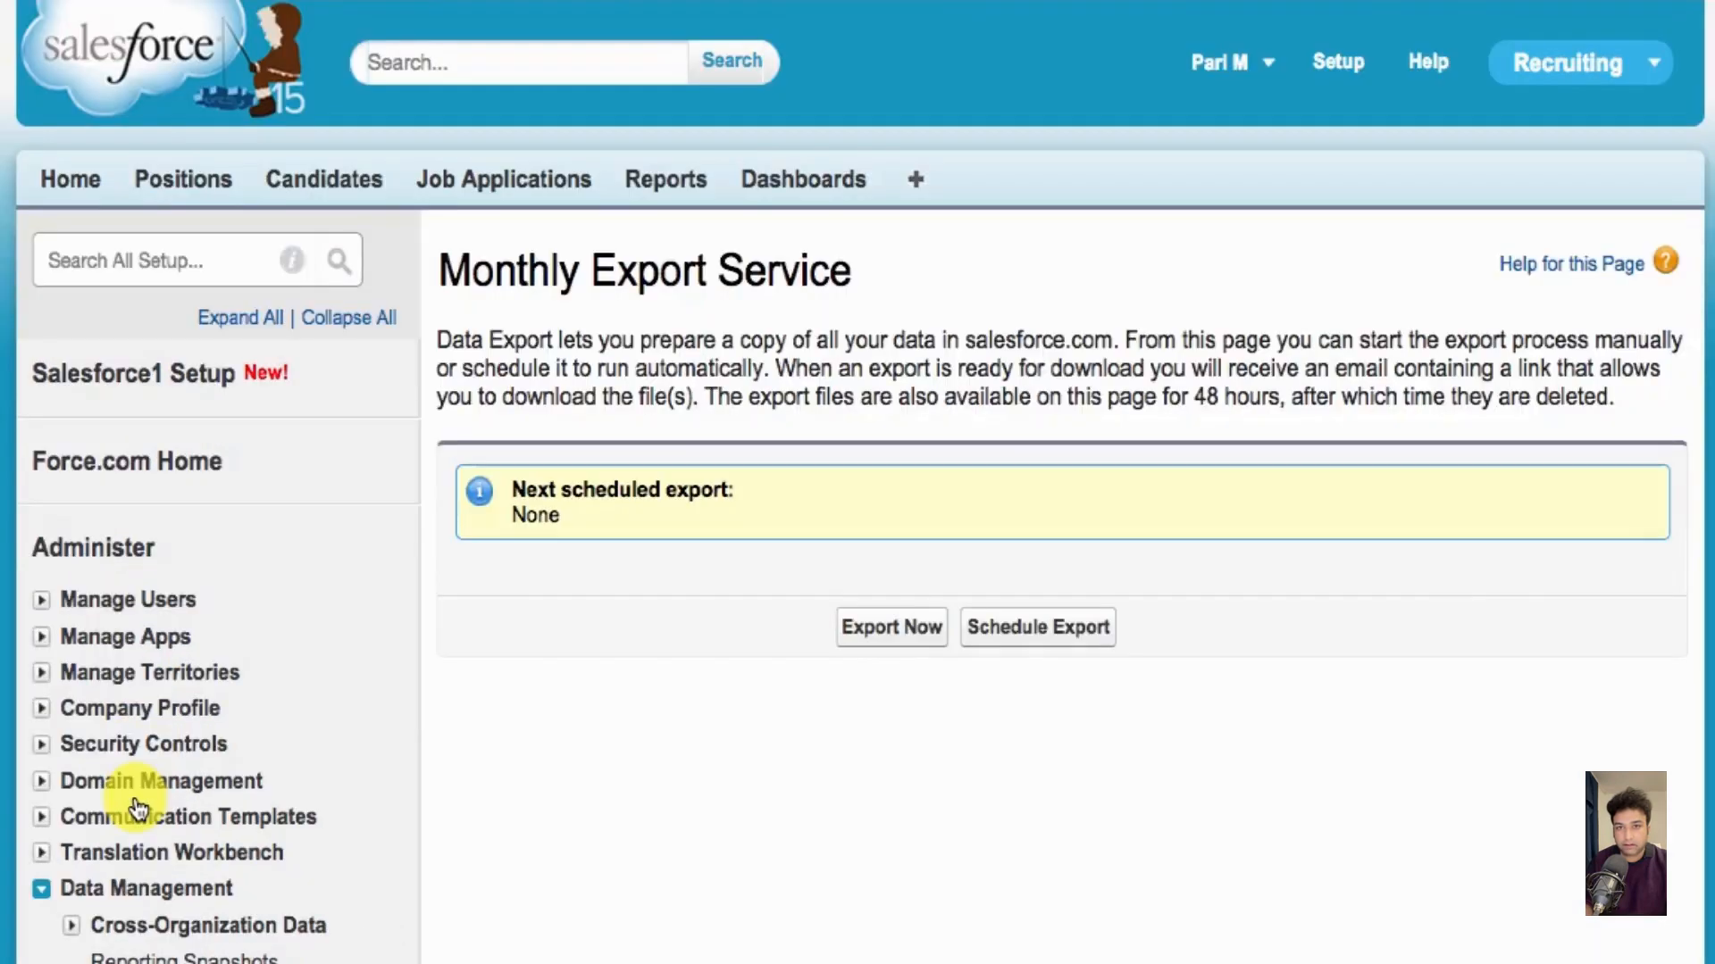
pyautogui.click(903, 641)
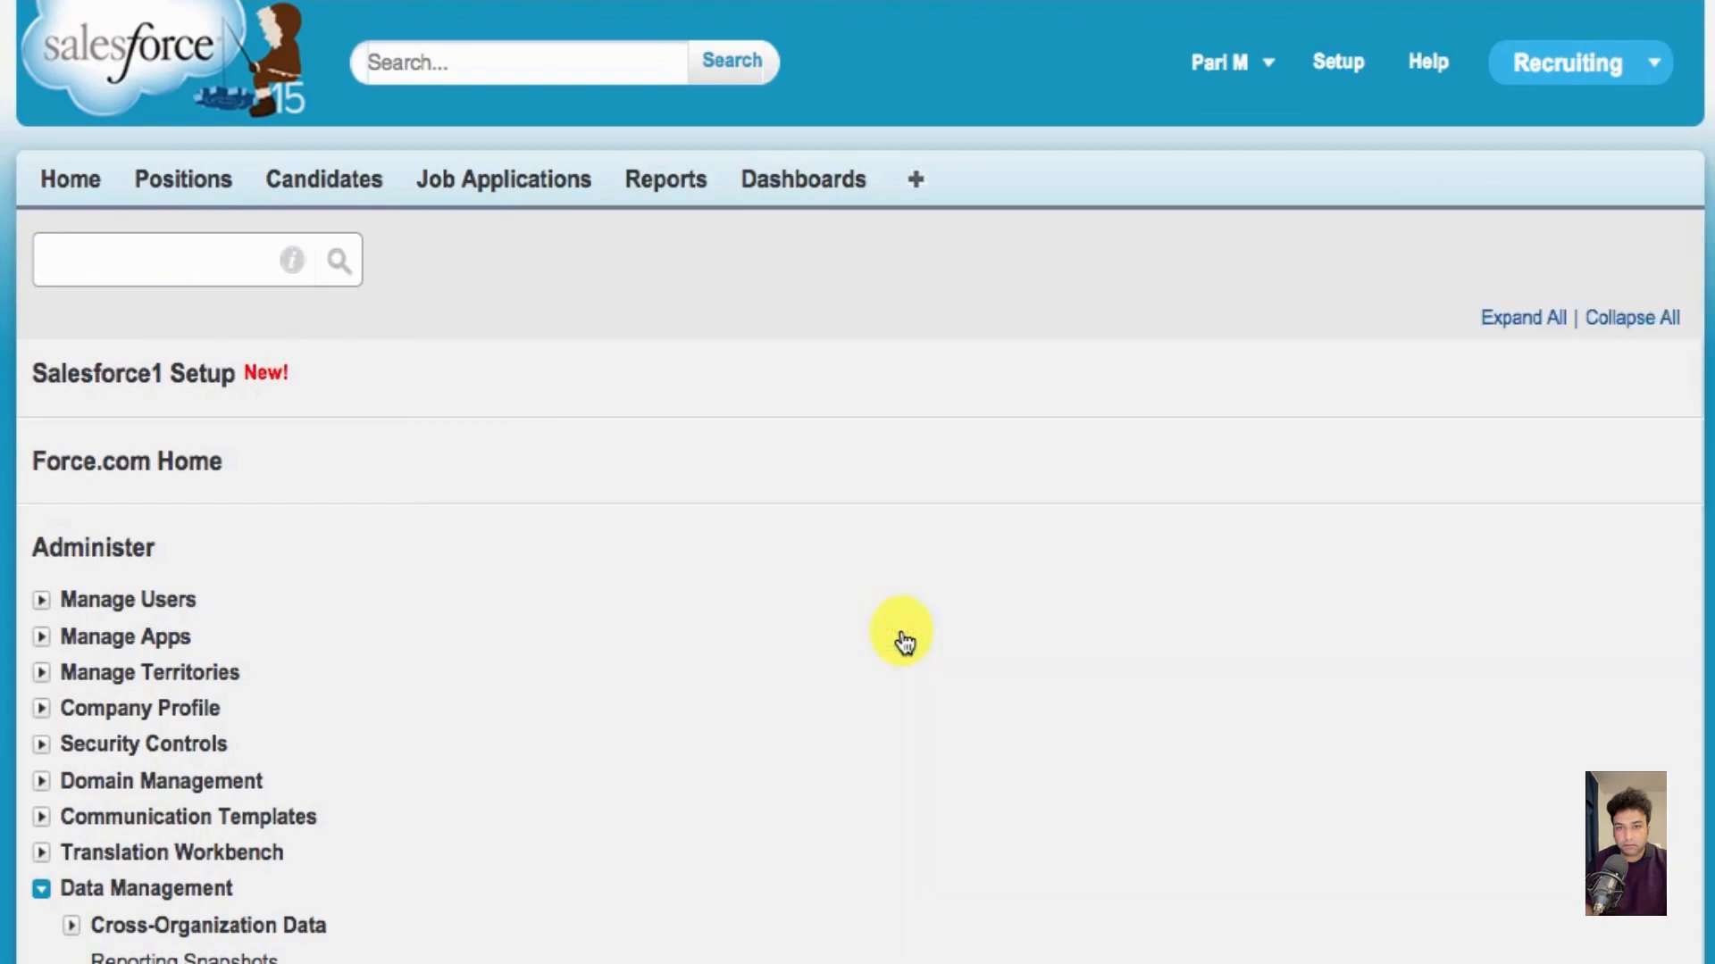
# Step: Include Position__c, Job_Application__c, Review__c and User records and submit the export
pyautogui.scroll(-5, 898, 640)
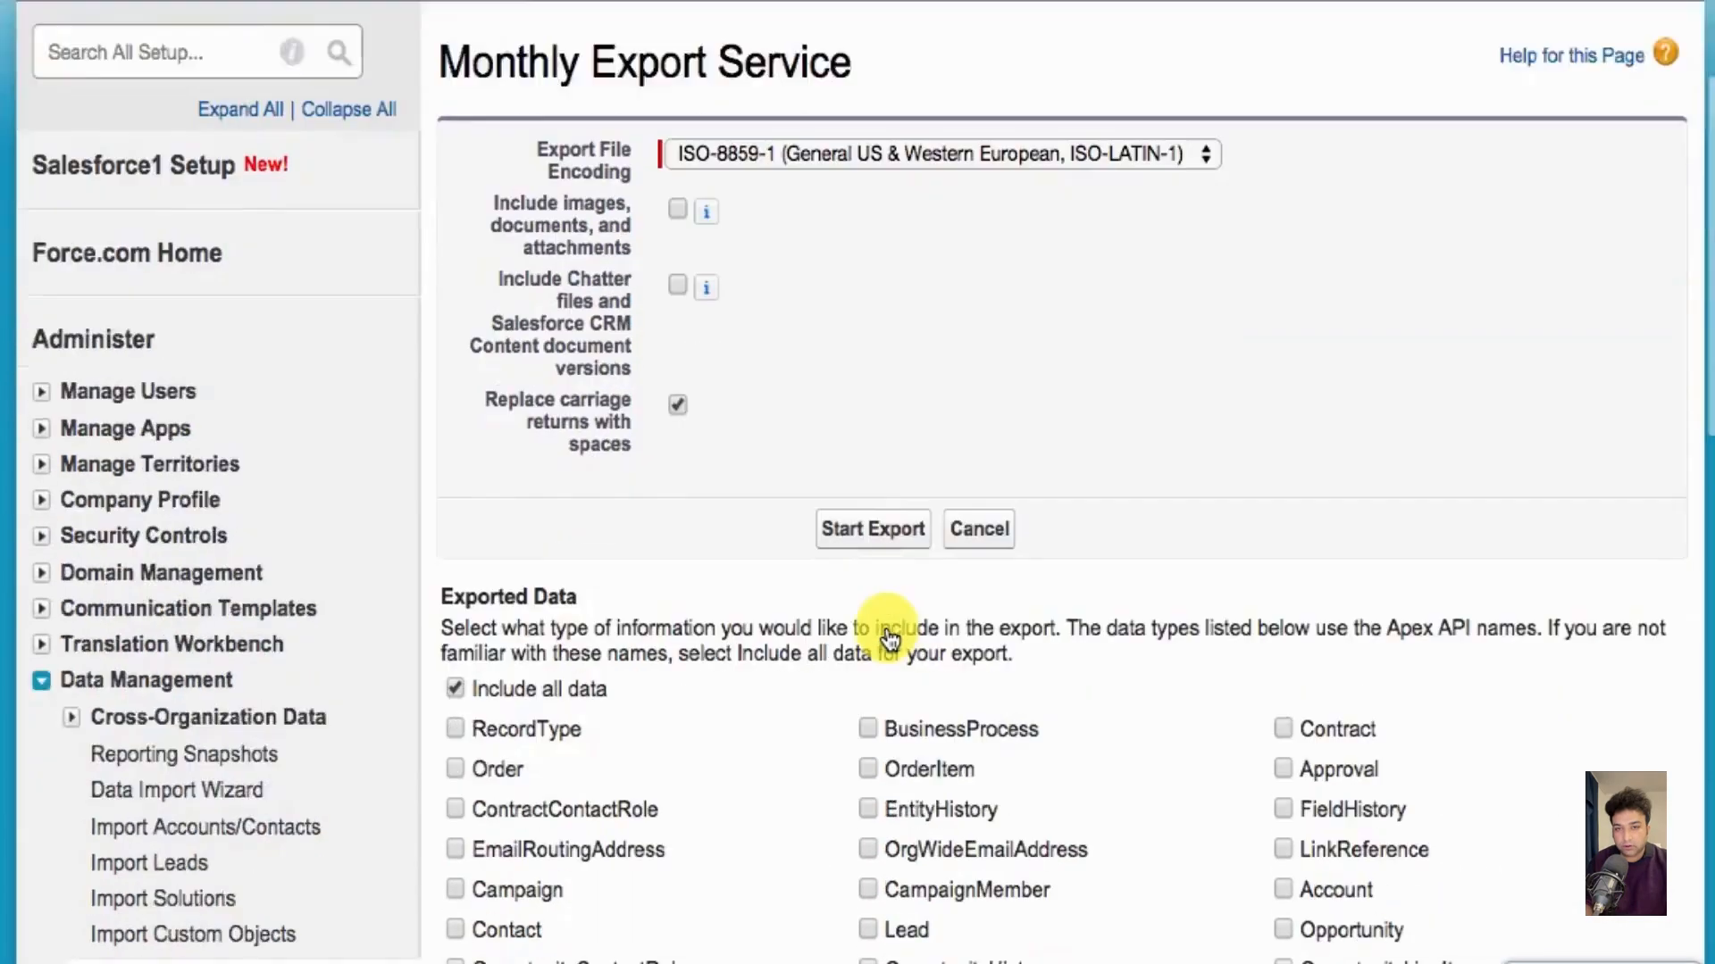
pyautogui.scroll(-15, 890, 637)
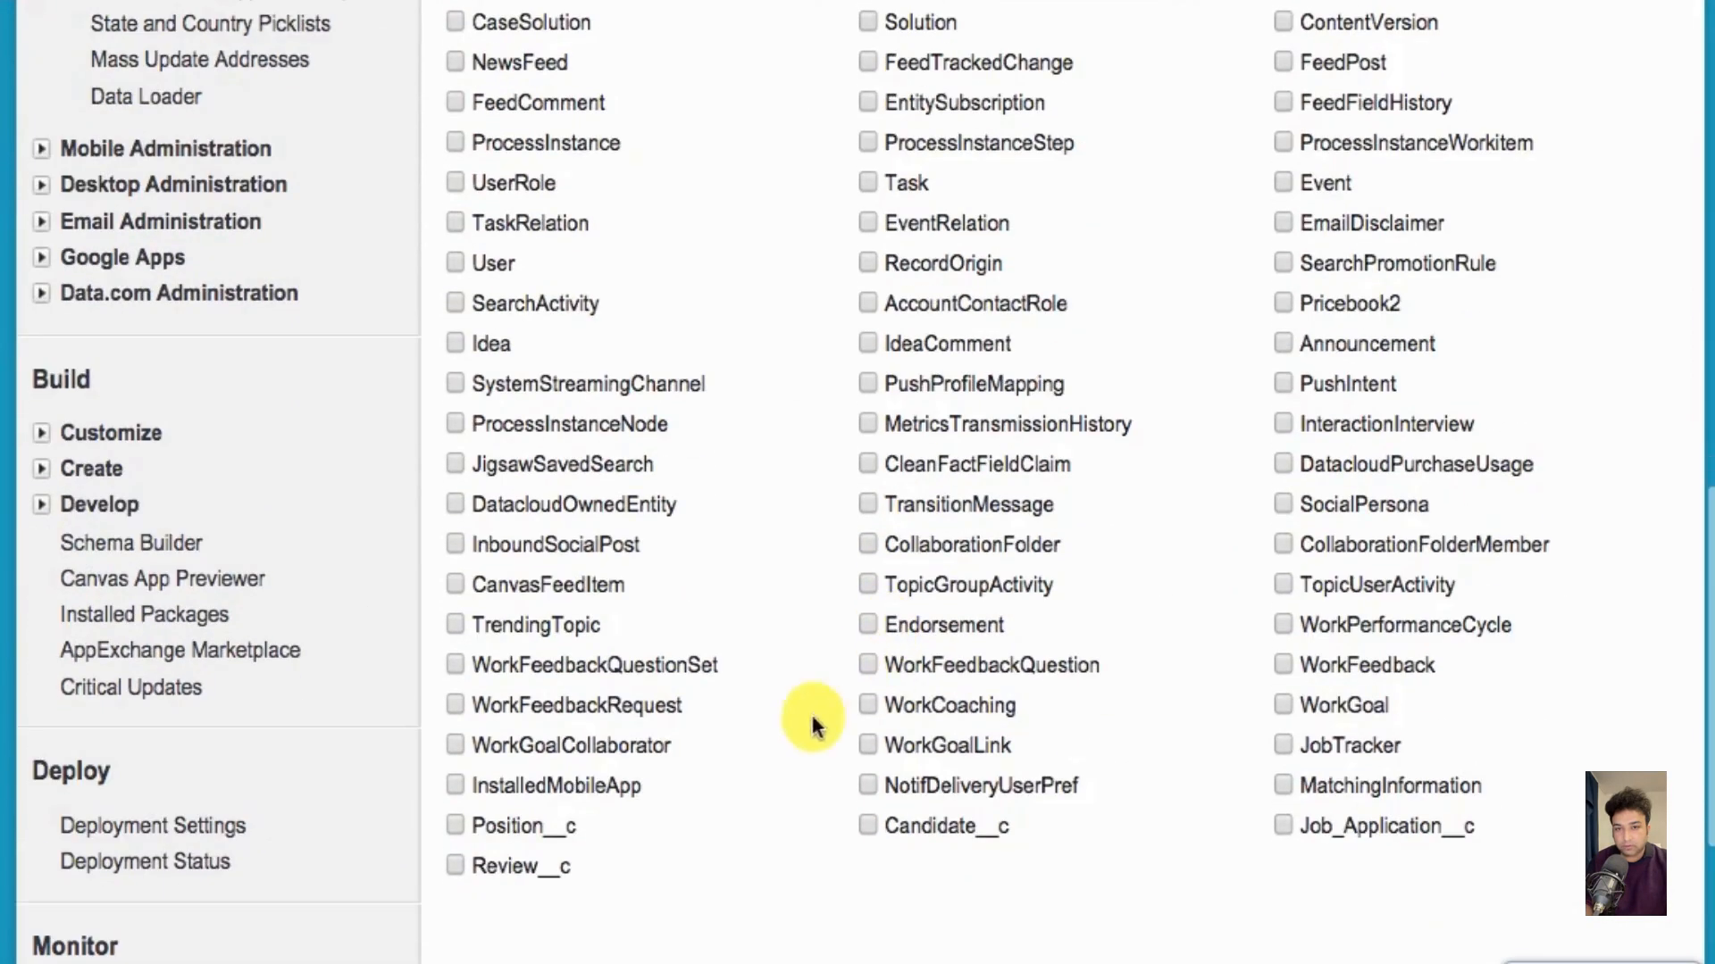
pyautogui.click(455, 826)
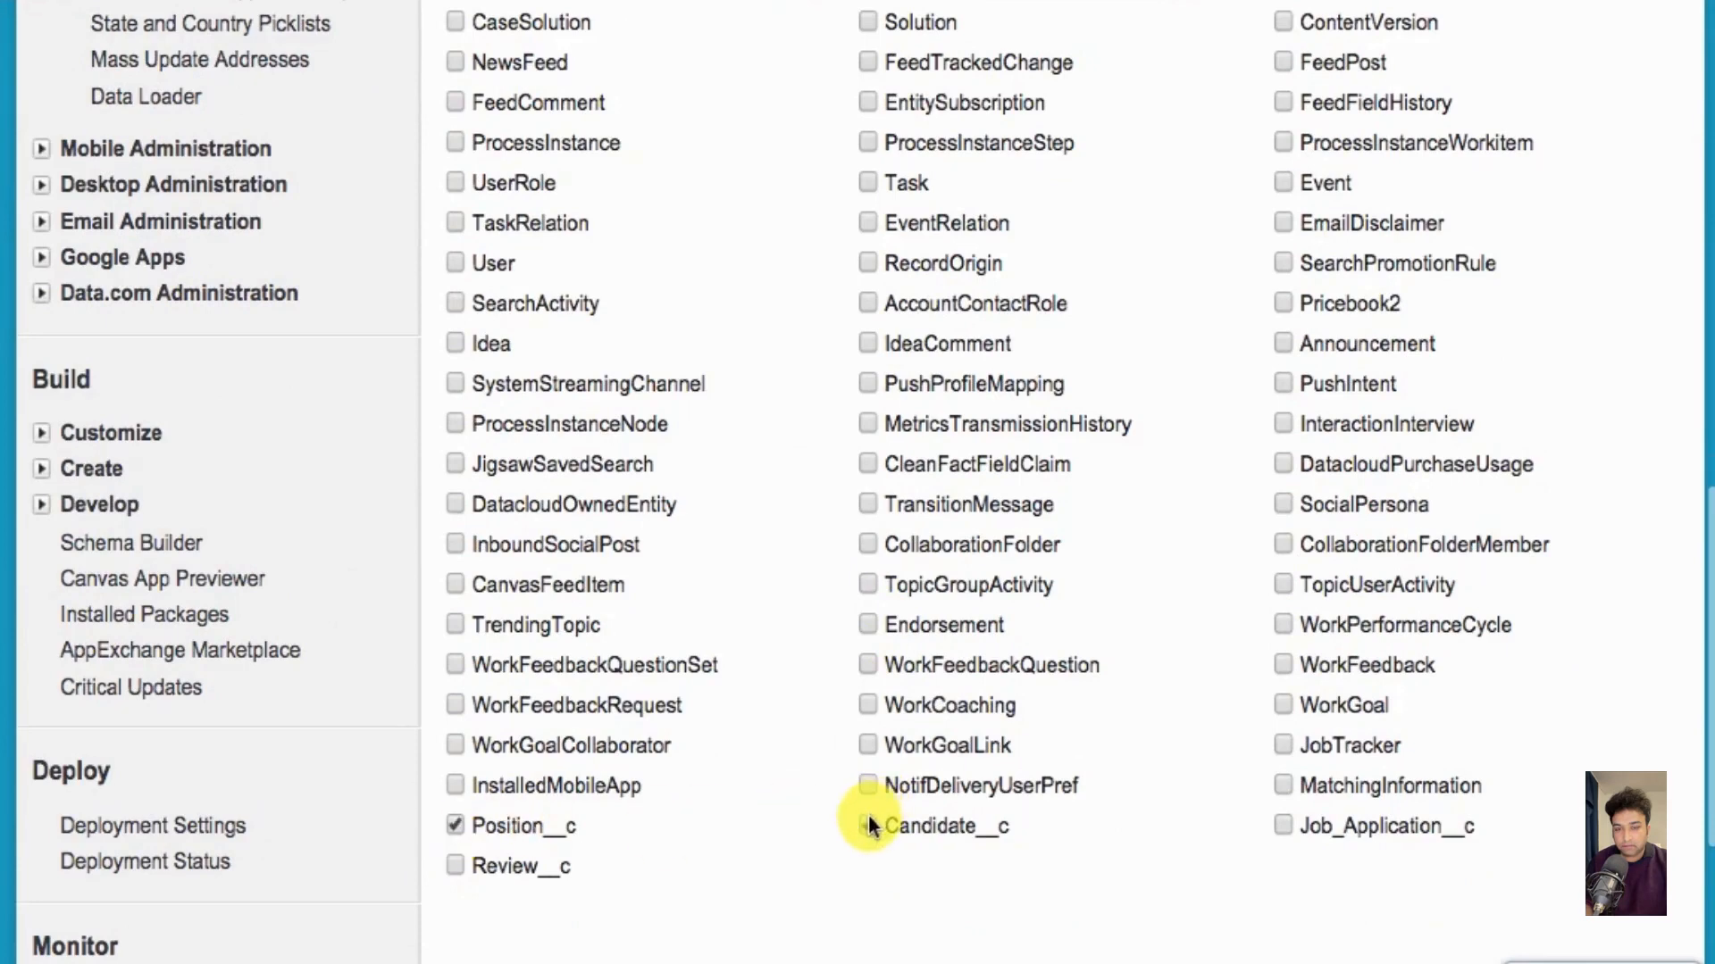
pyautogui.click(1284, 826)
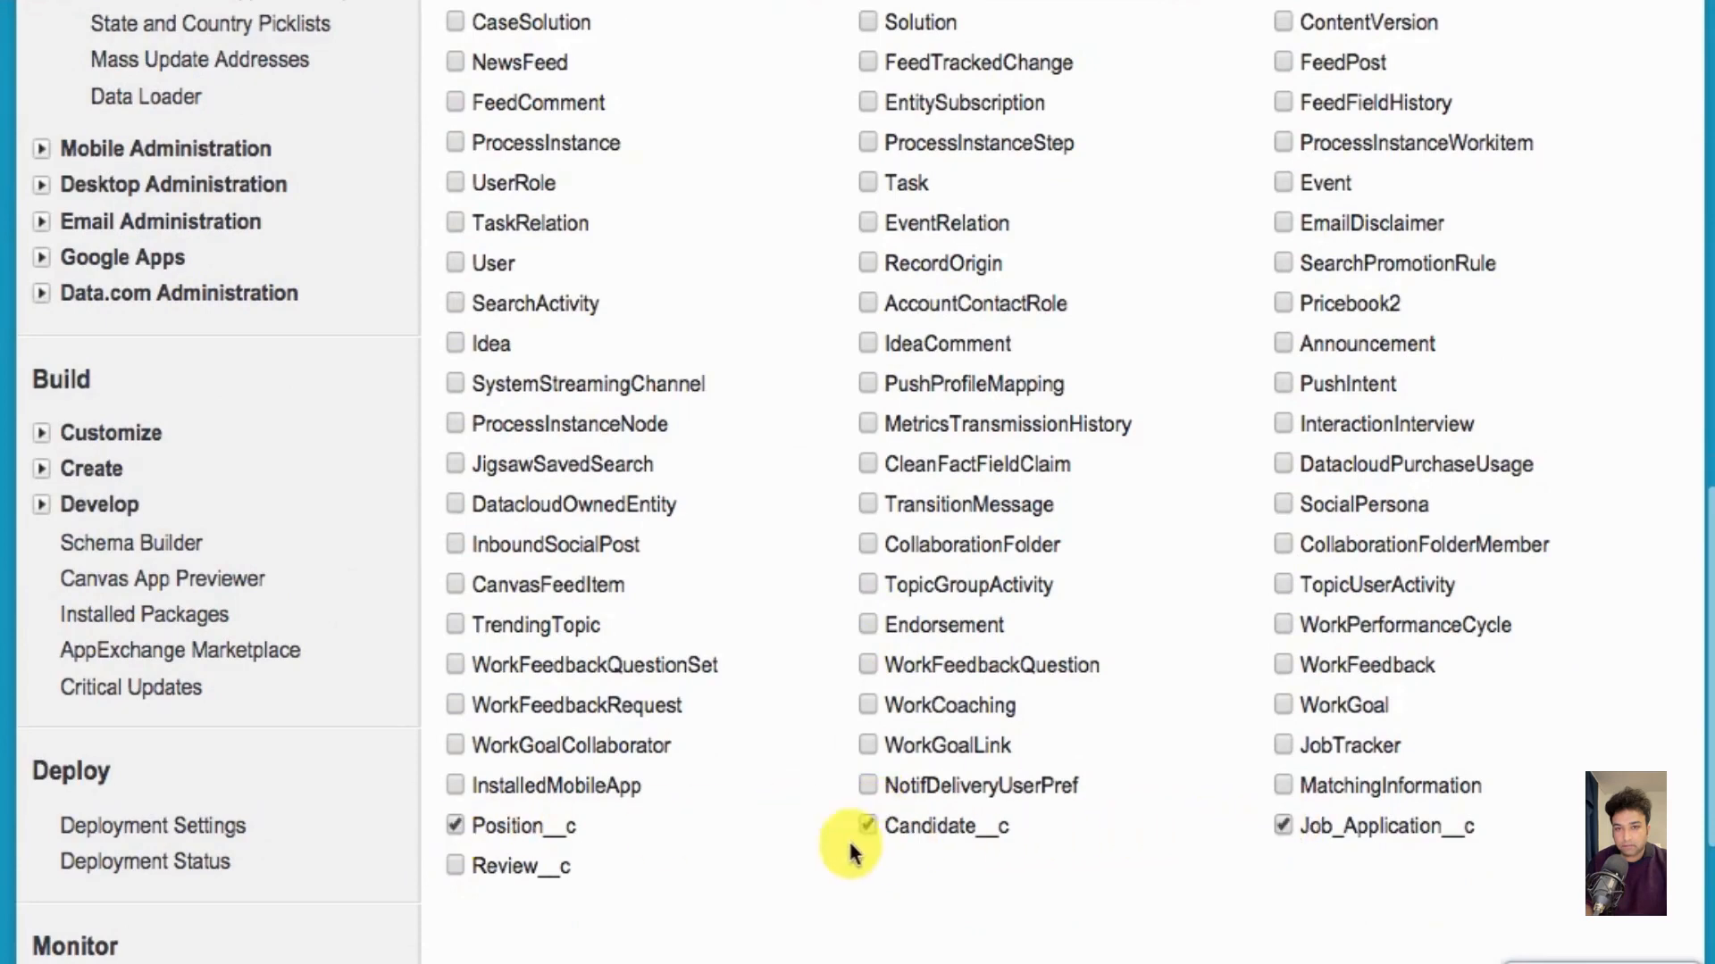
pyautogui.click(455, 865)
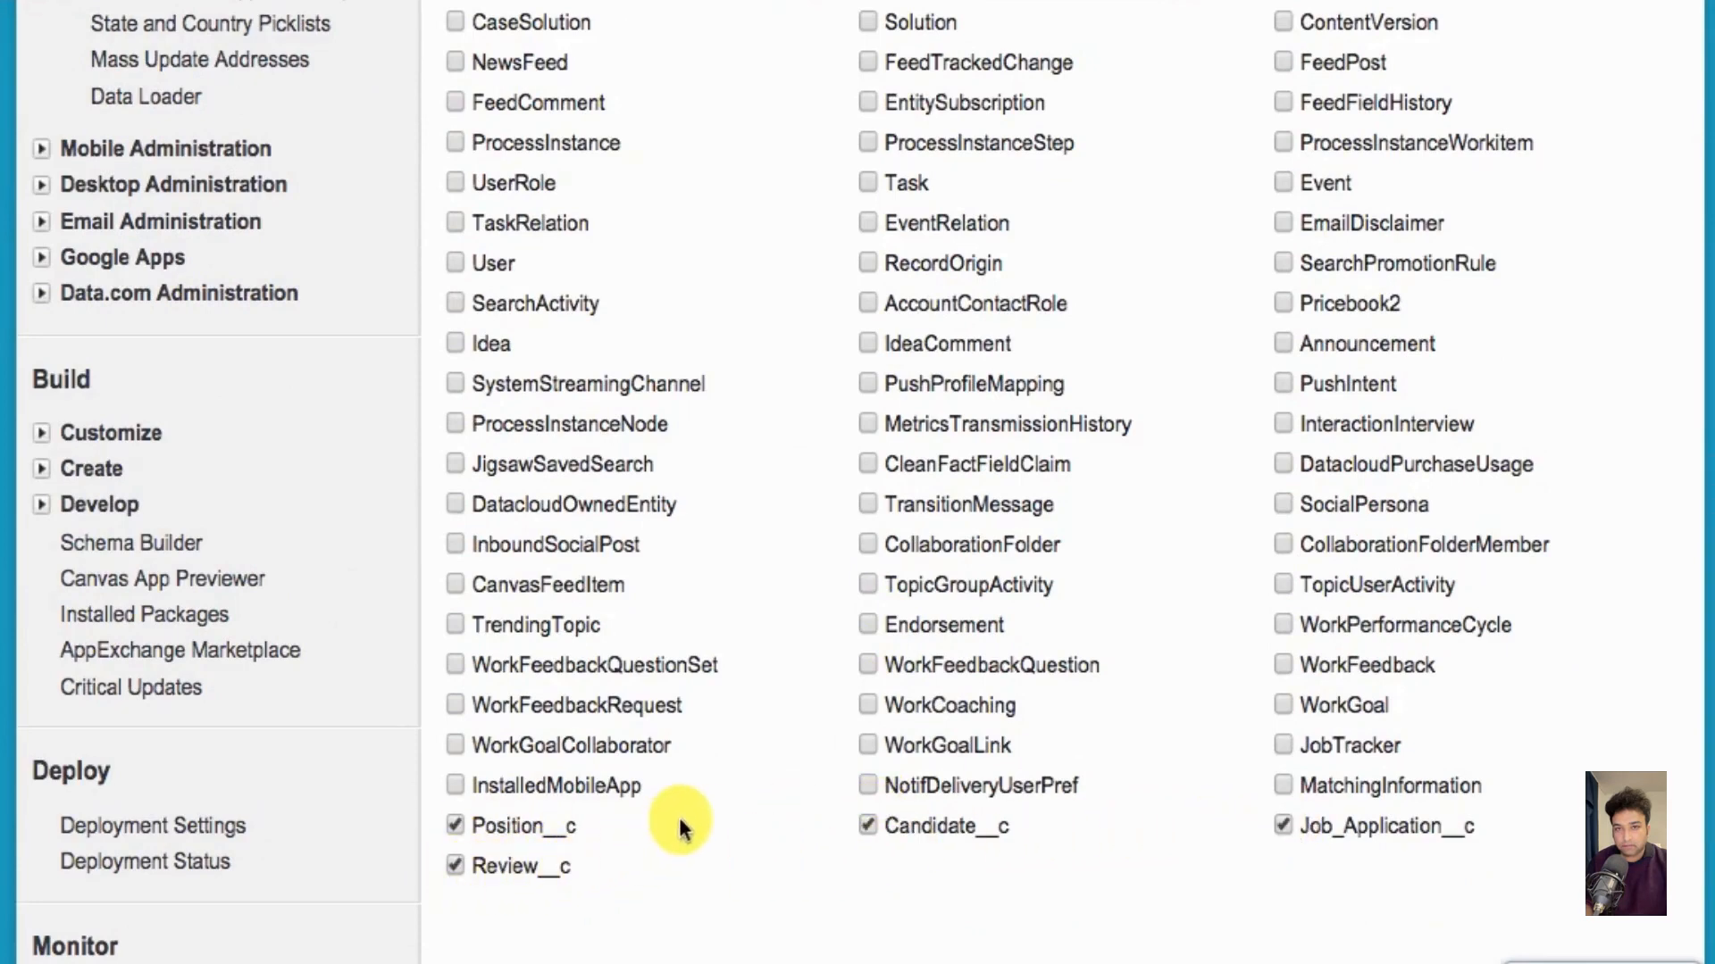
pyautogui.scroll(3, 678, 817)
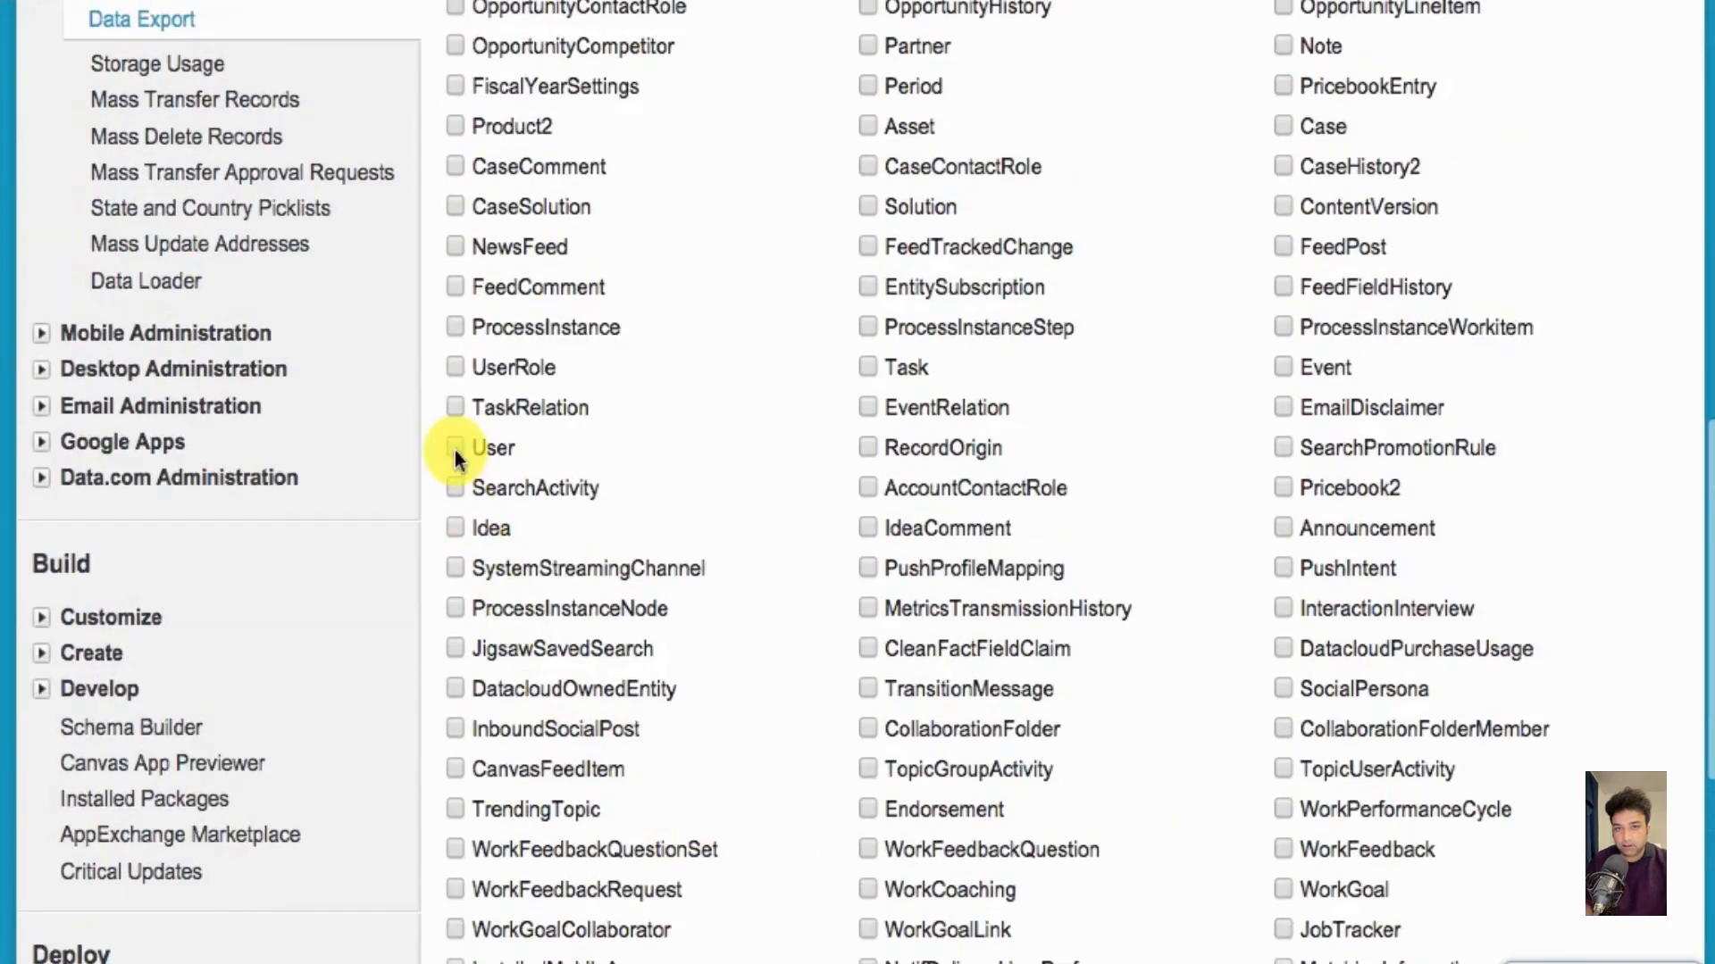
pyautogui.click(454, 448)
pyautogui.scroll(15, 593, 490)
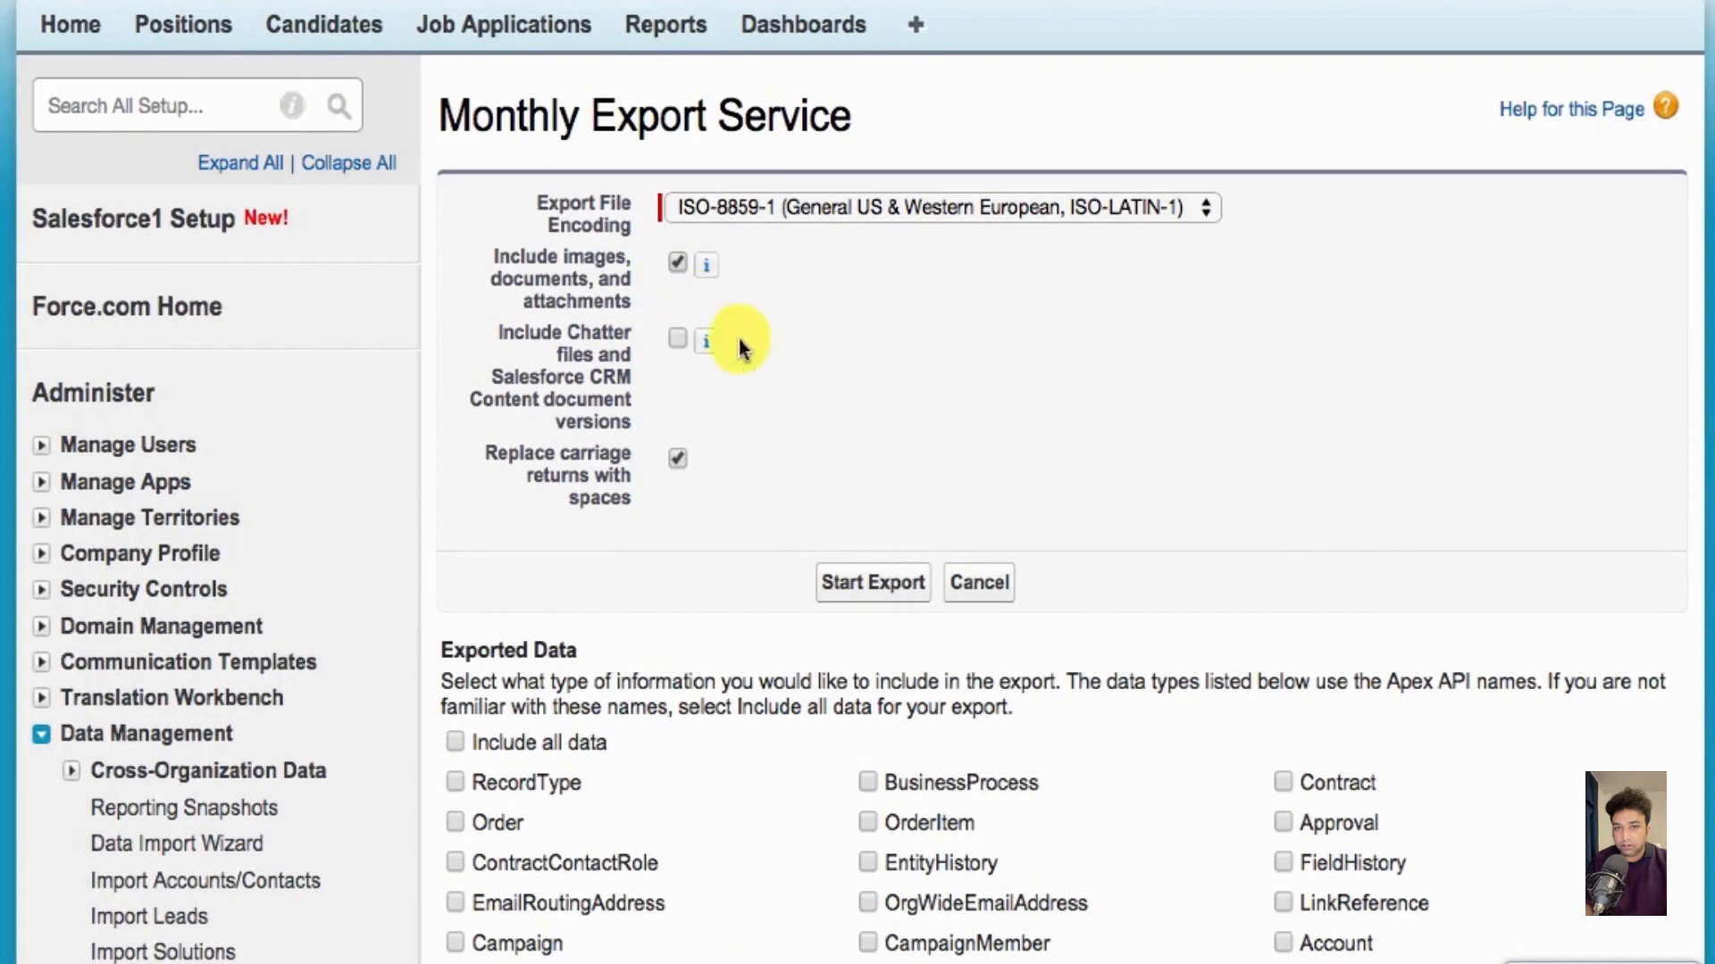
pyautogui.click(882, 587)
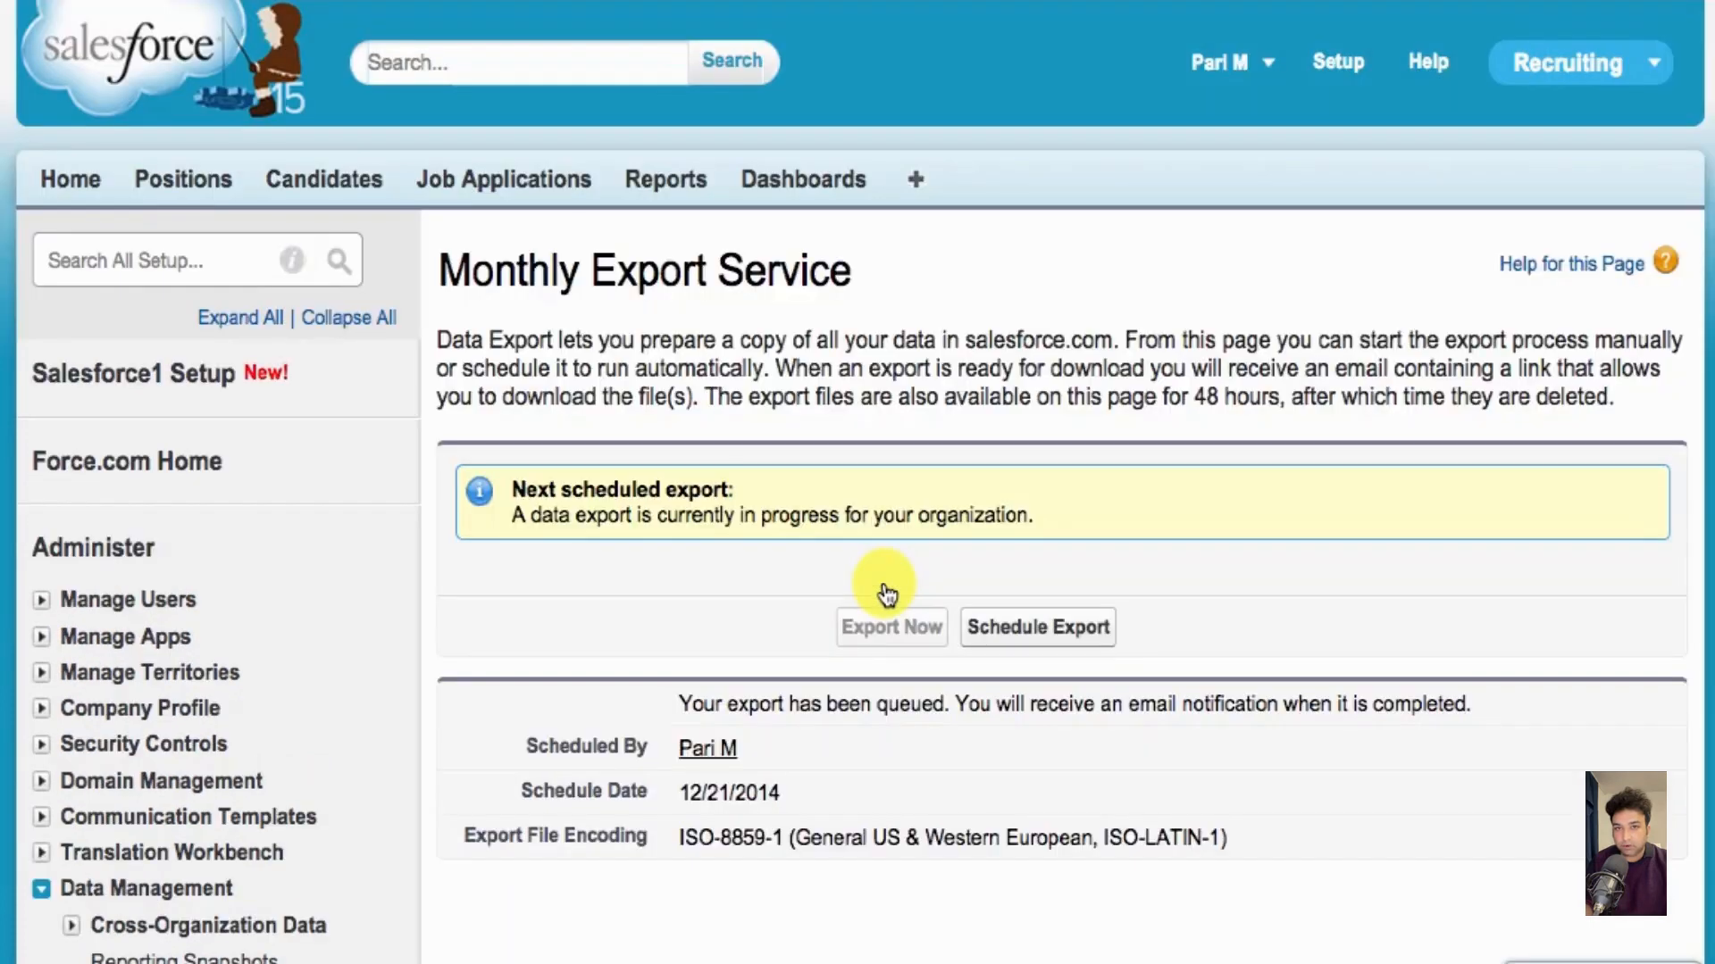
pyautogui.moveTo(679, 704); pyautogui.dragTo(1463, 707)
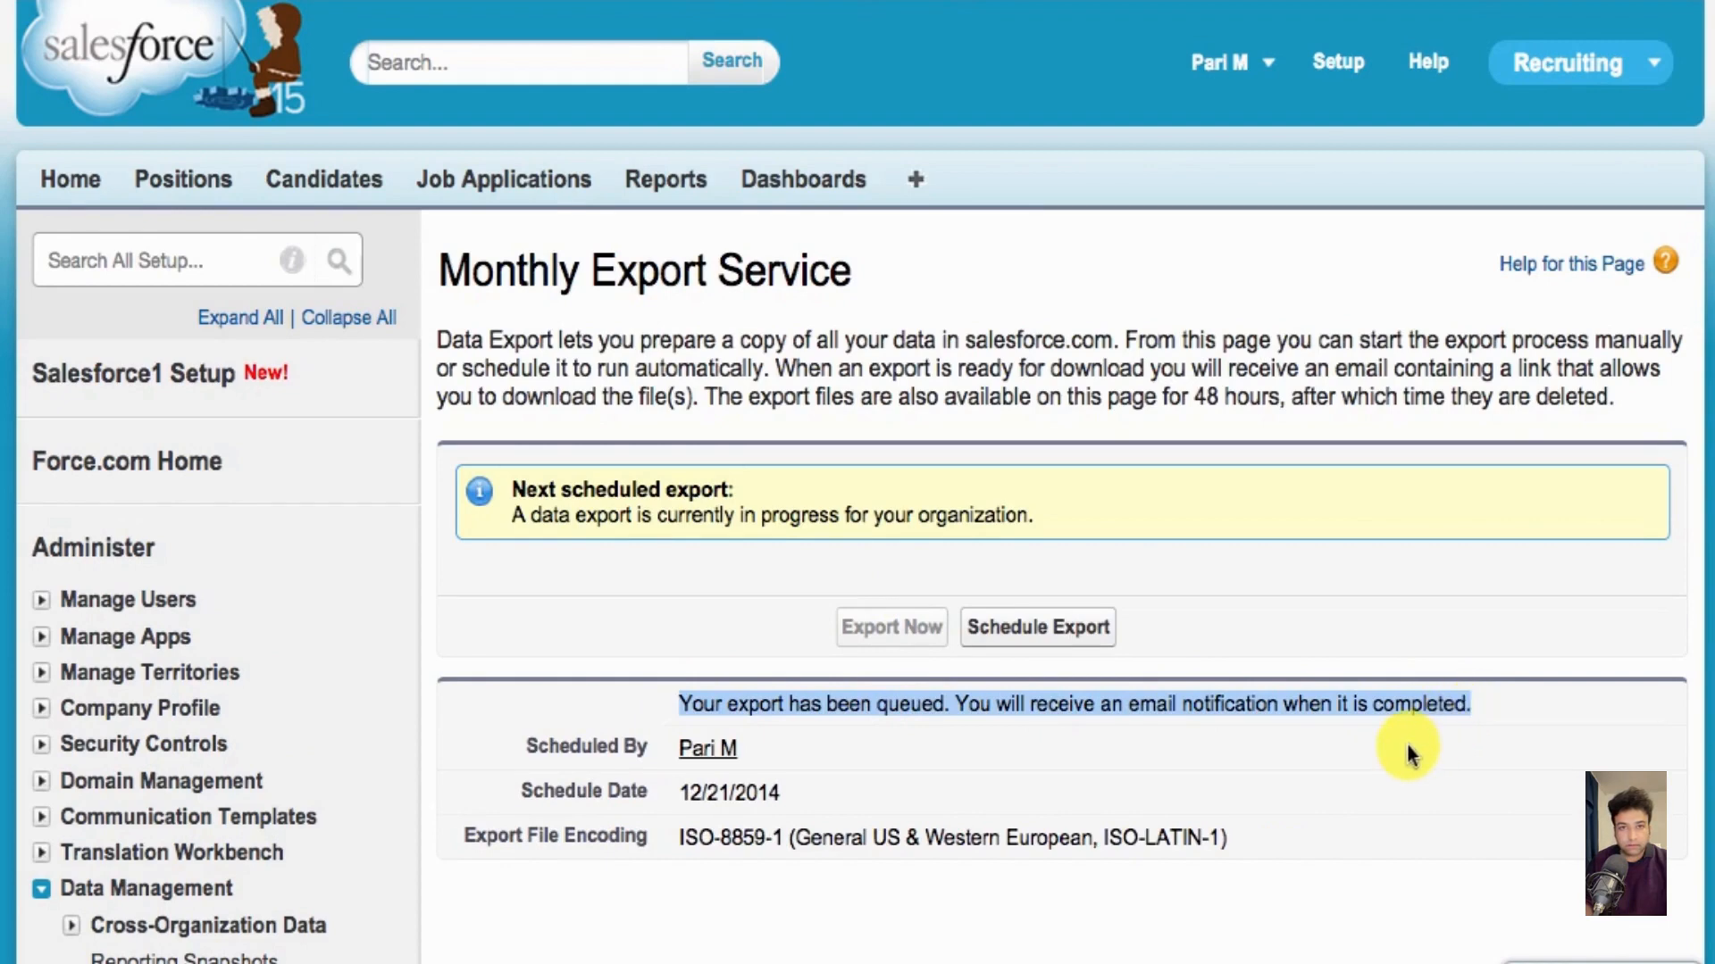
pyautogui.click(1161, 757)
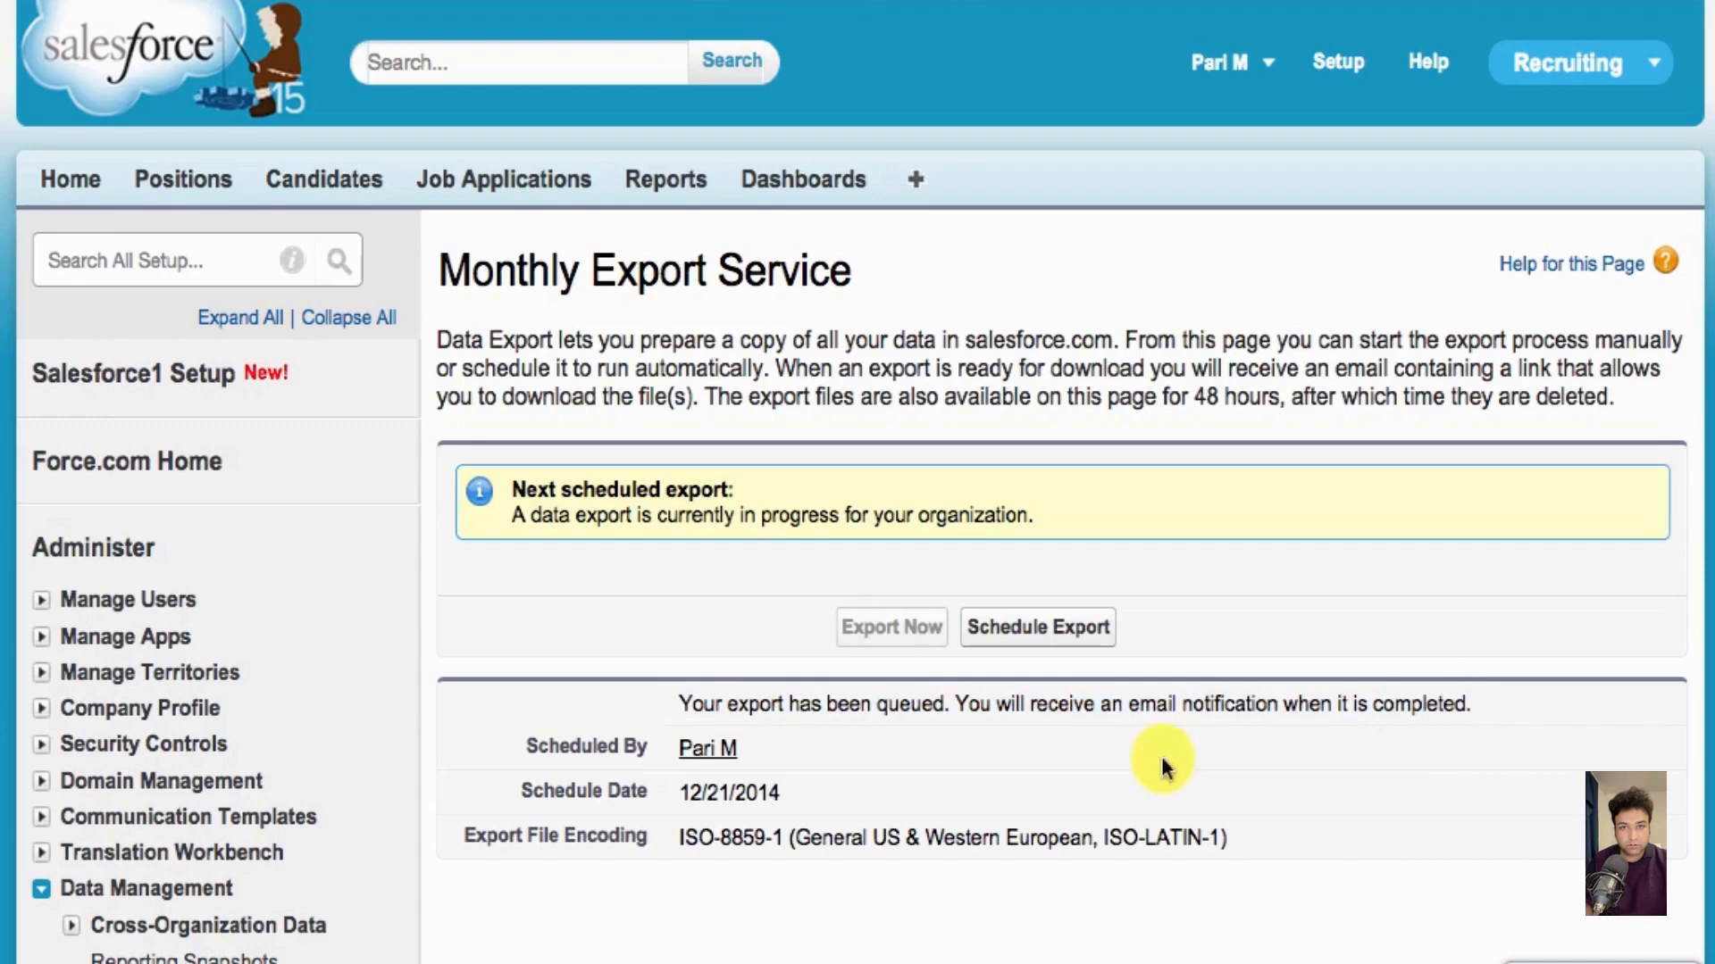
# Step: Schedule an export starting 12/22/2014, ending 1/21/2015, with a 5:00 AM preferred start time
pyautogui.click(1021, 632)
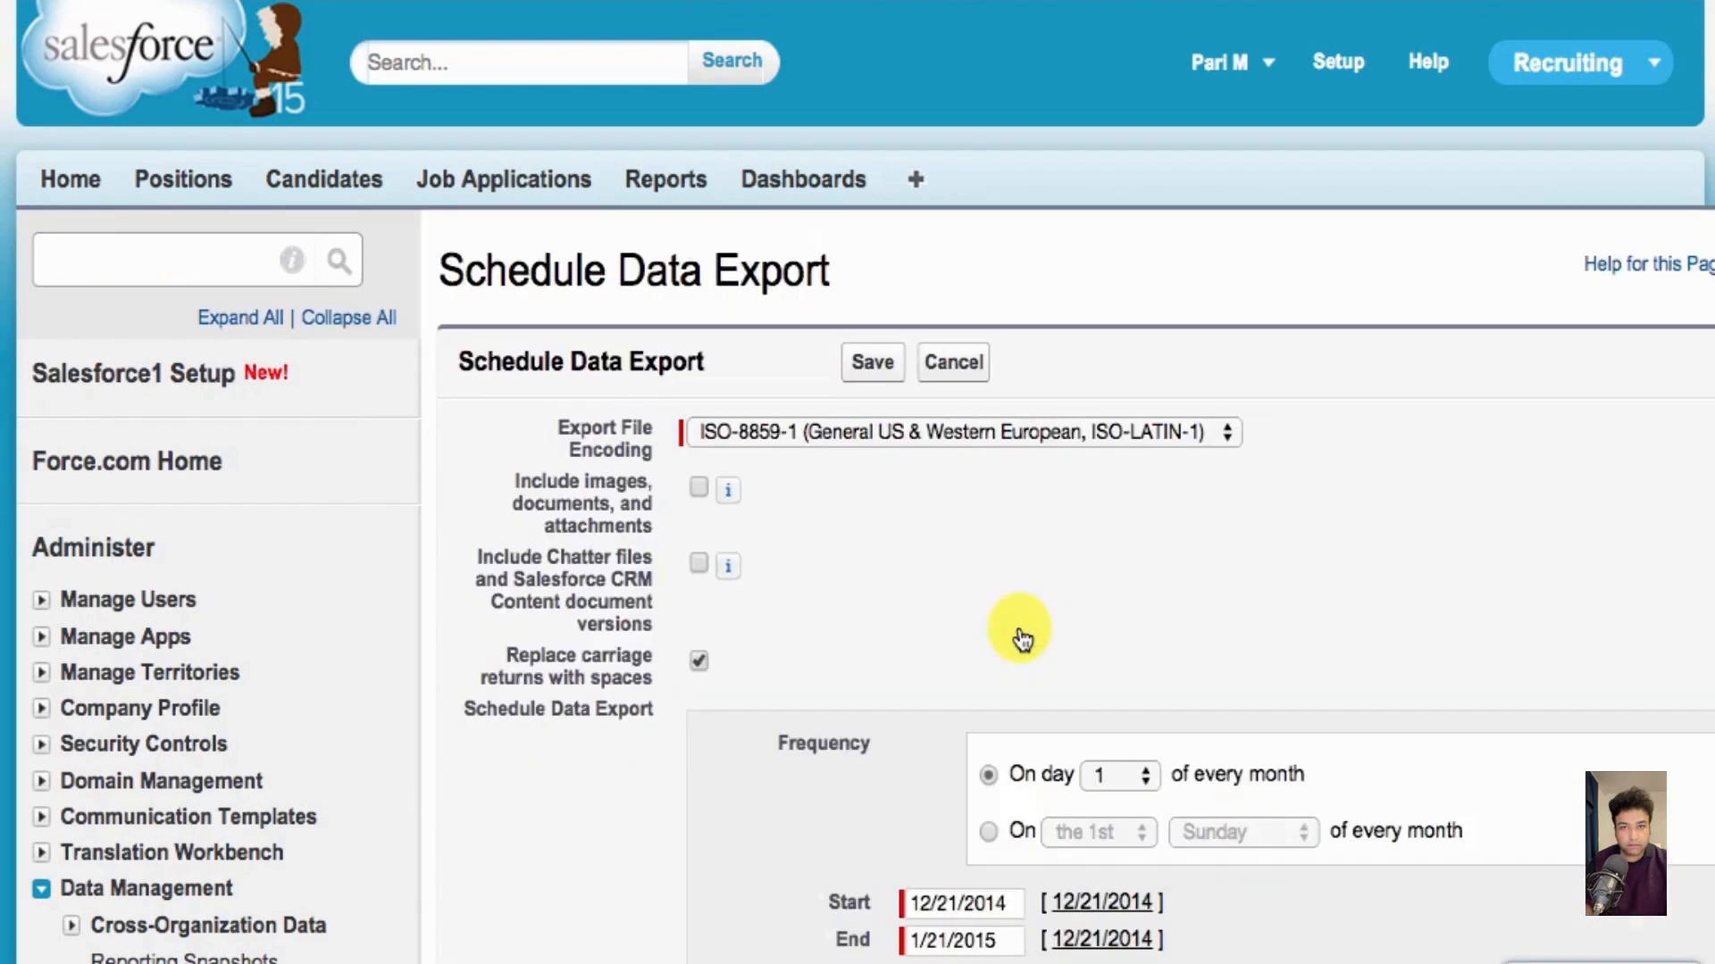
pyautogui.scroll(-5, 1021, 637)
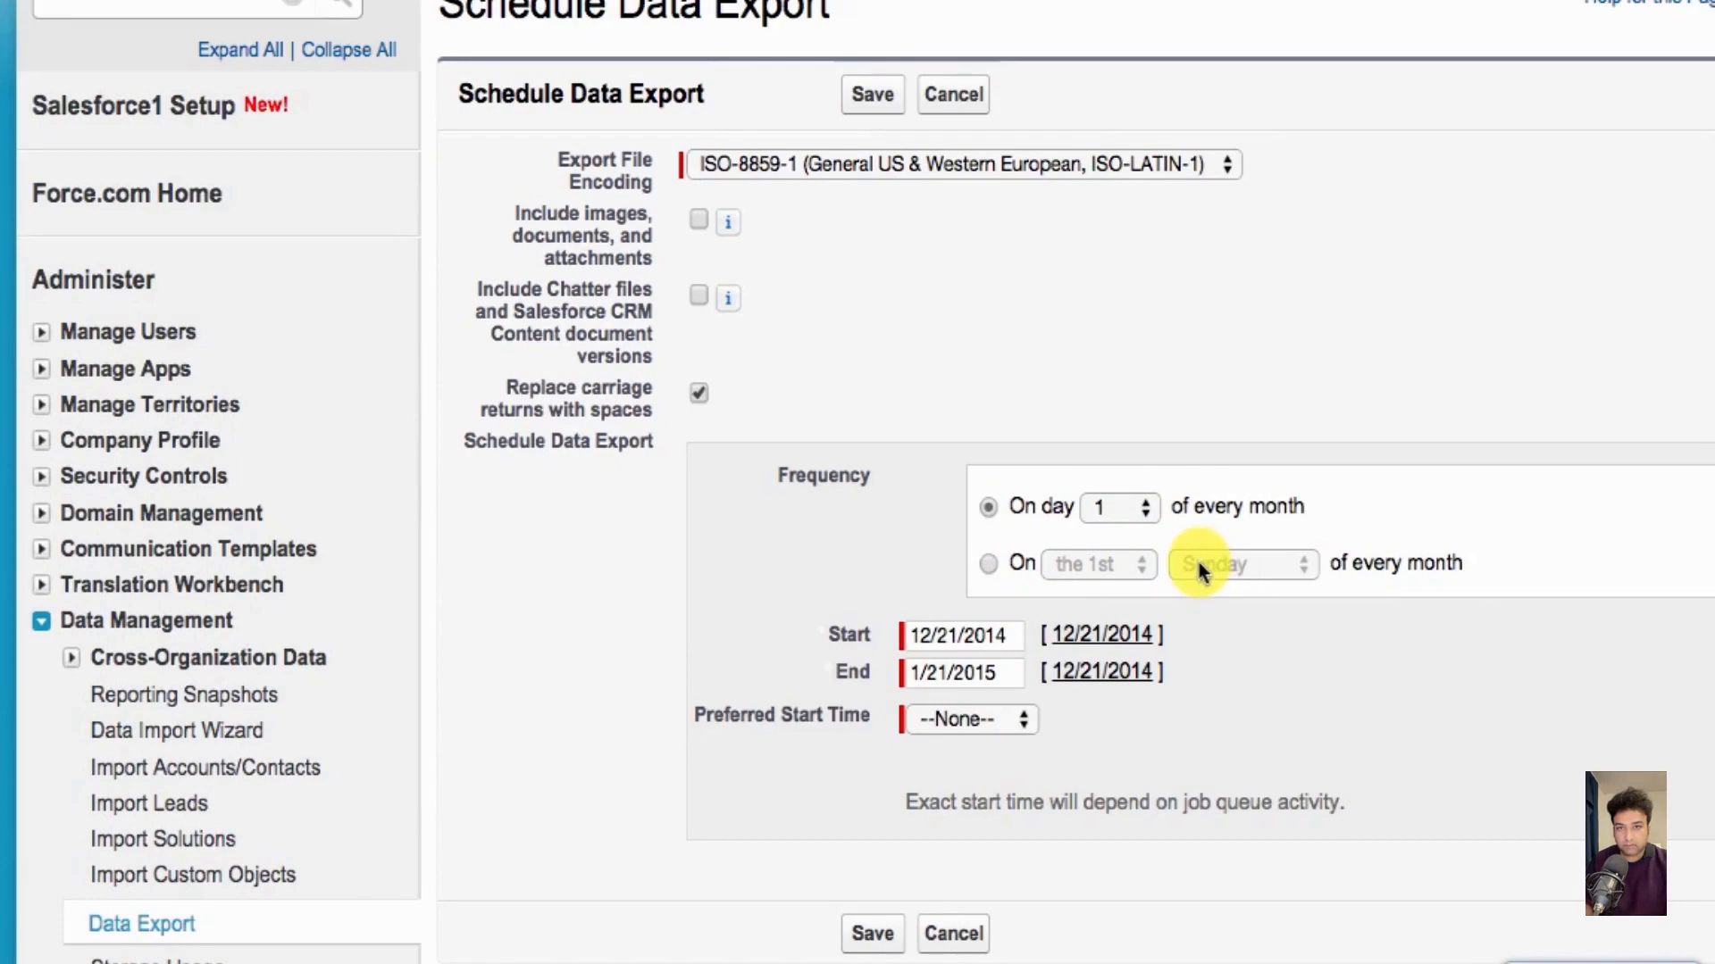
pyautogui.click(1004, 634)
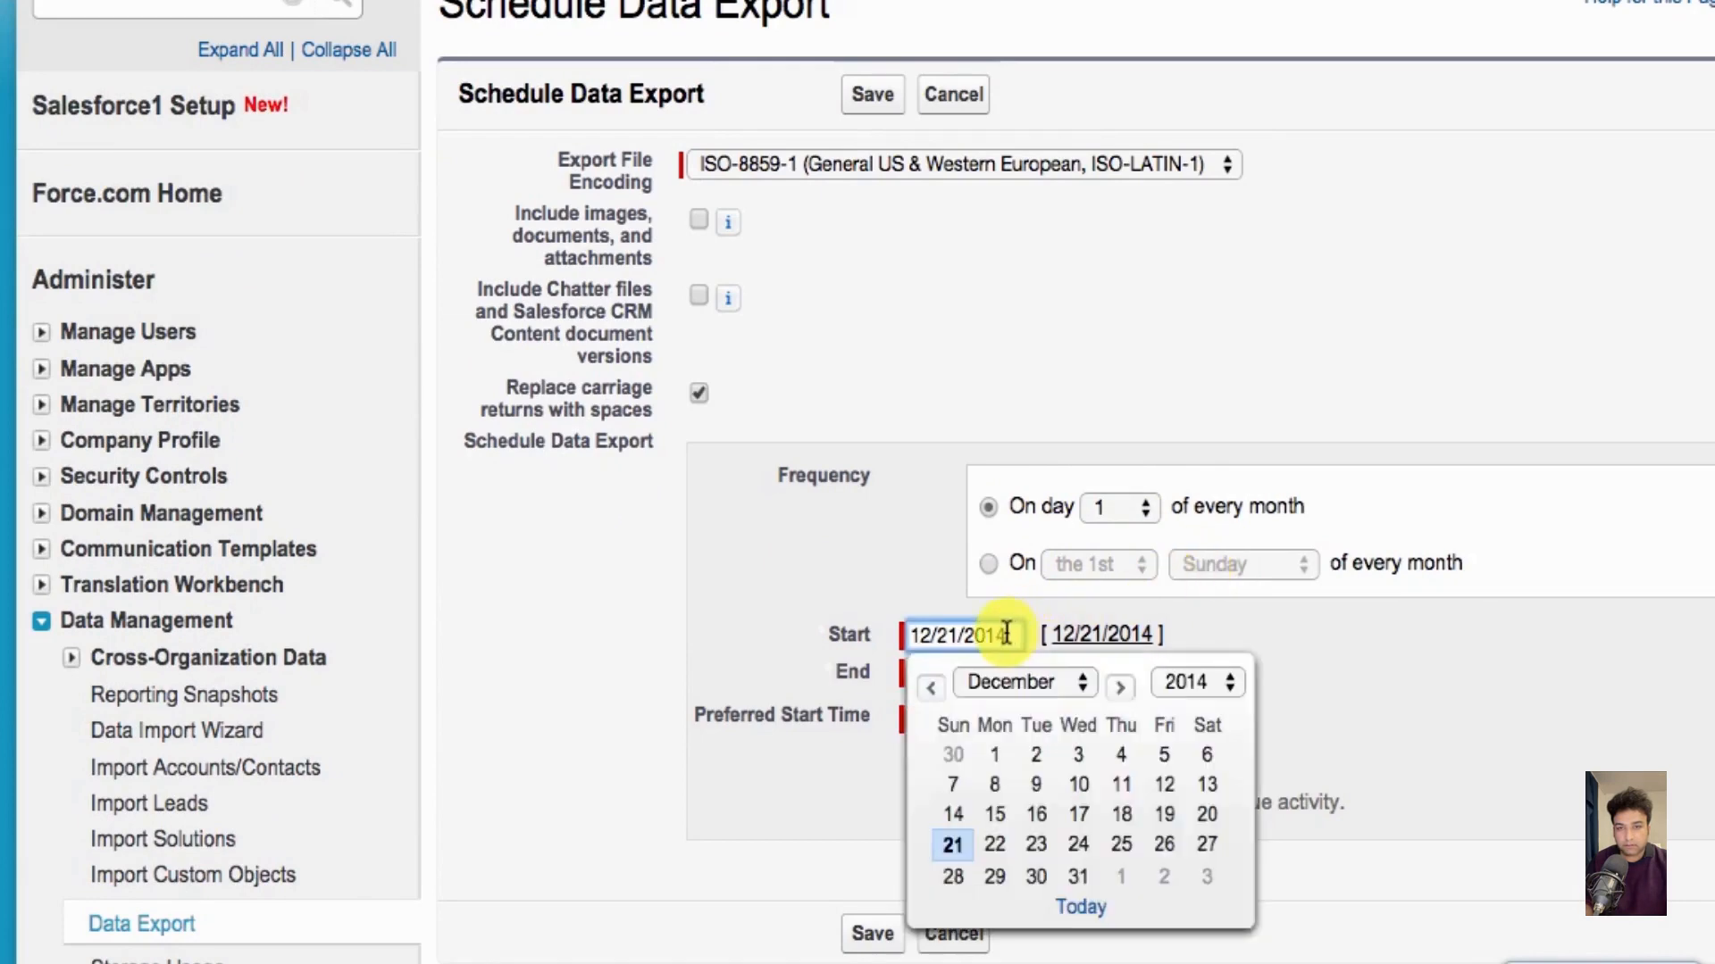
pyautogui.click(1012, 843)
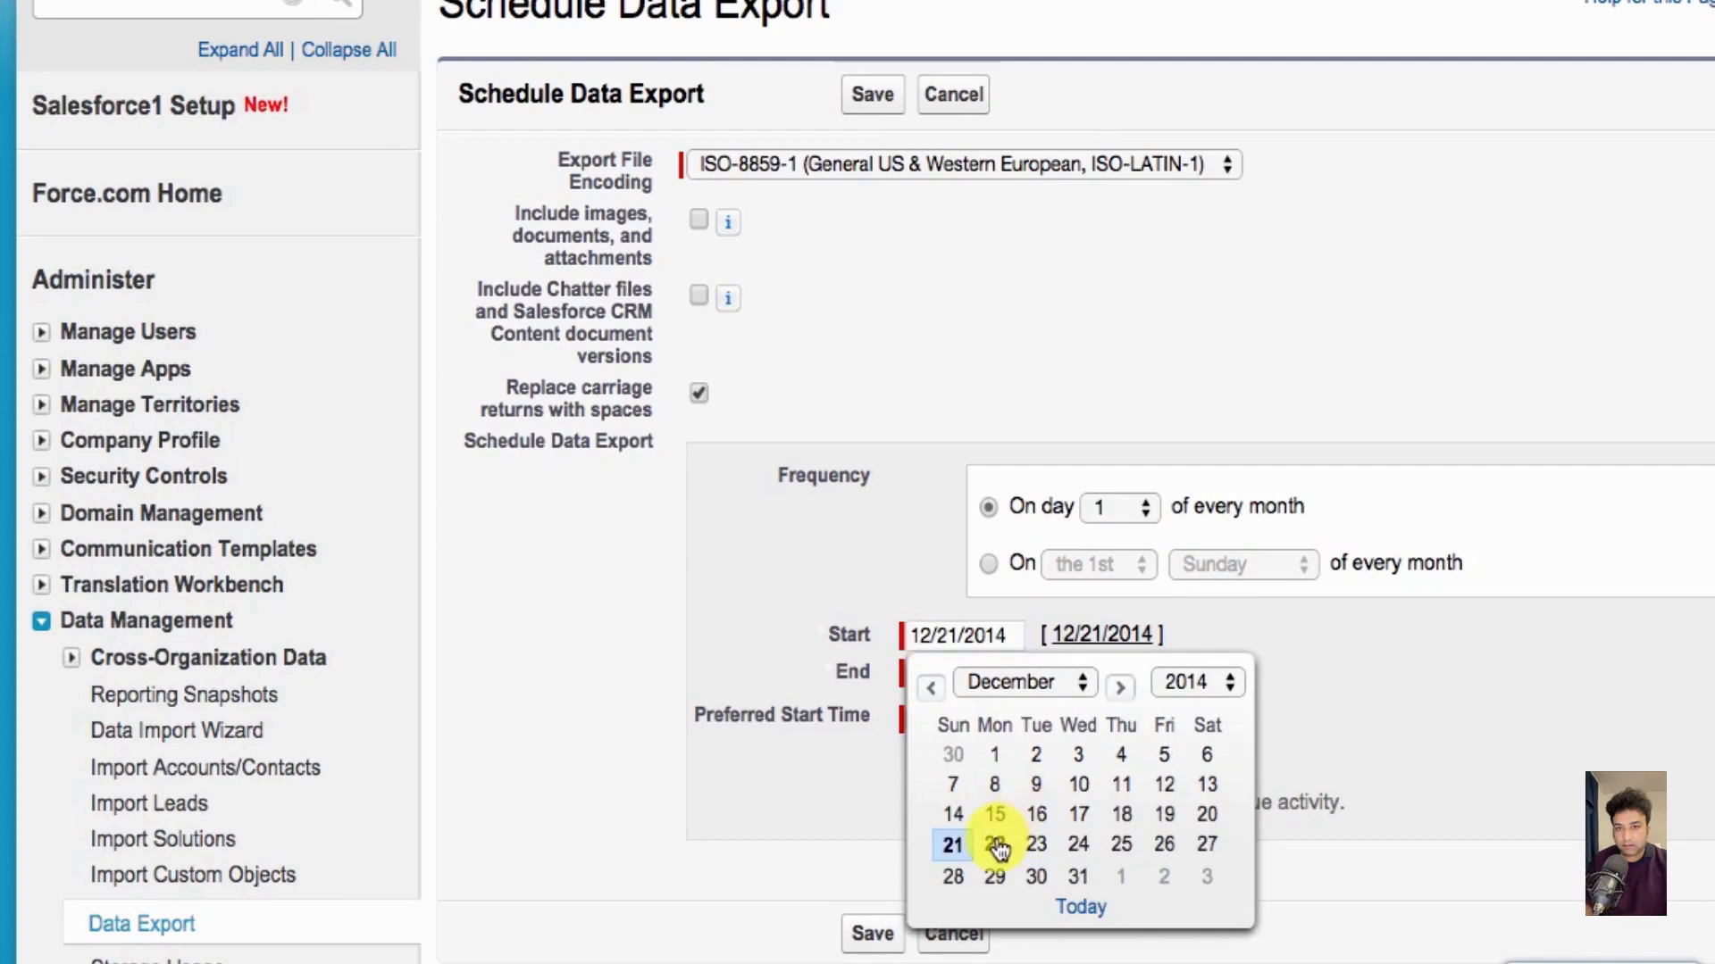
pyautogui.click(983, 676)
pyautogui.click(1079, 719)
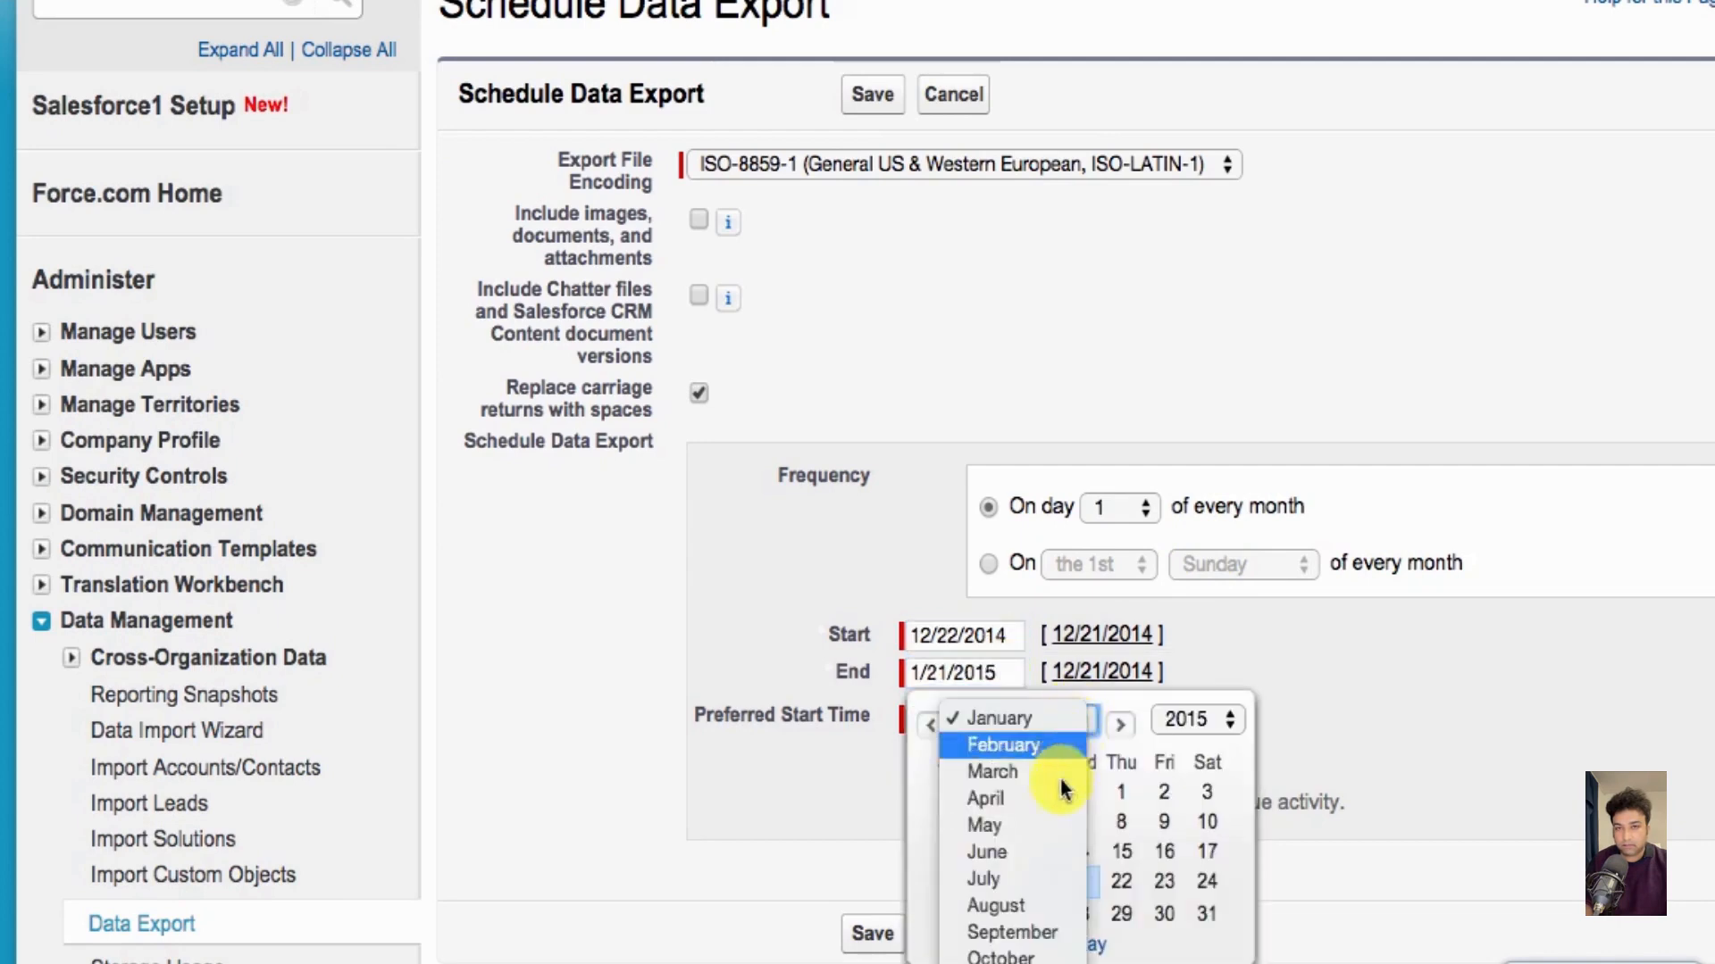
pyautogui.click(1012, 963)
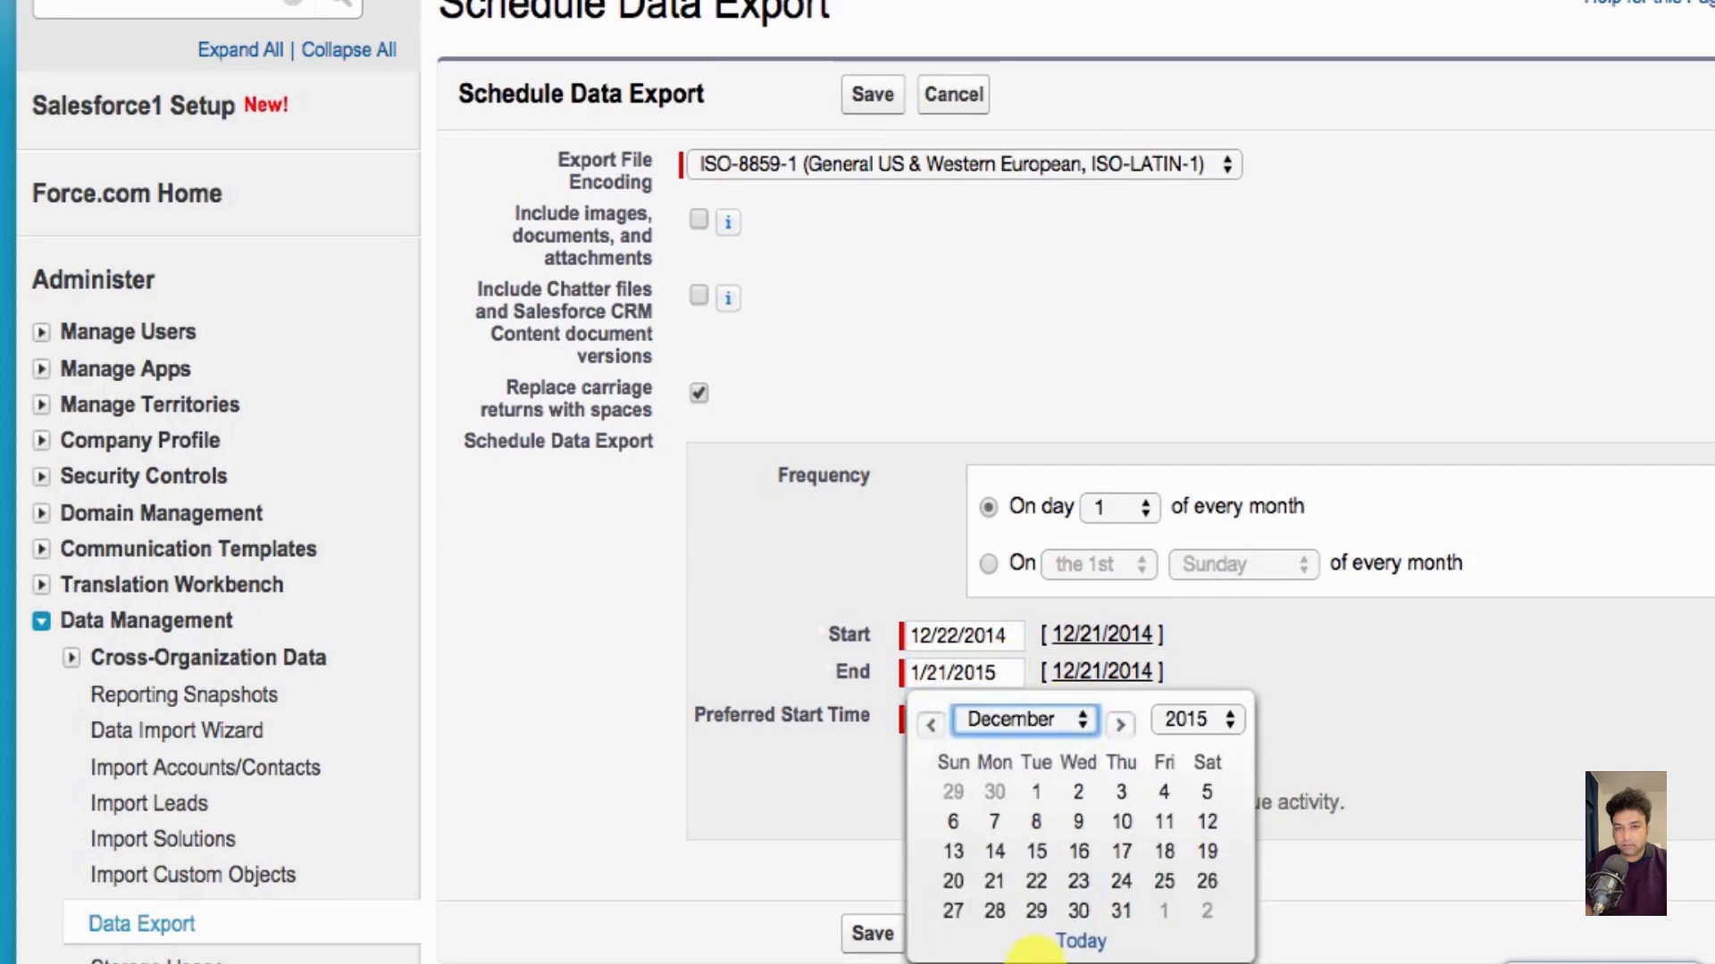
pyautogui.click(1291, 720)
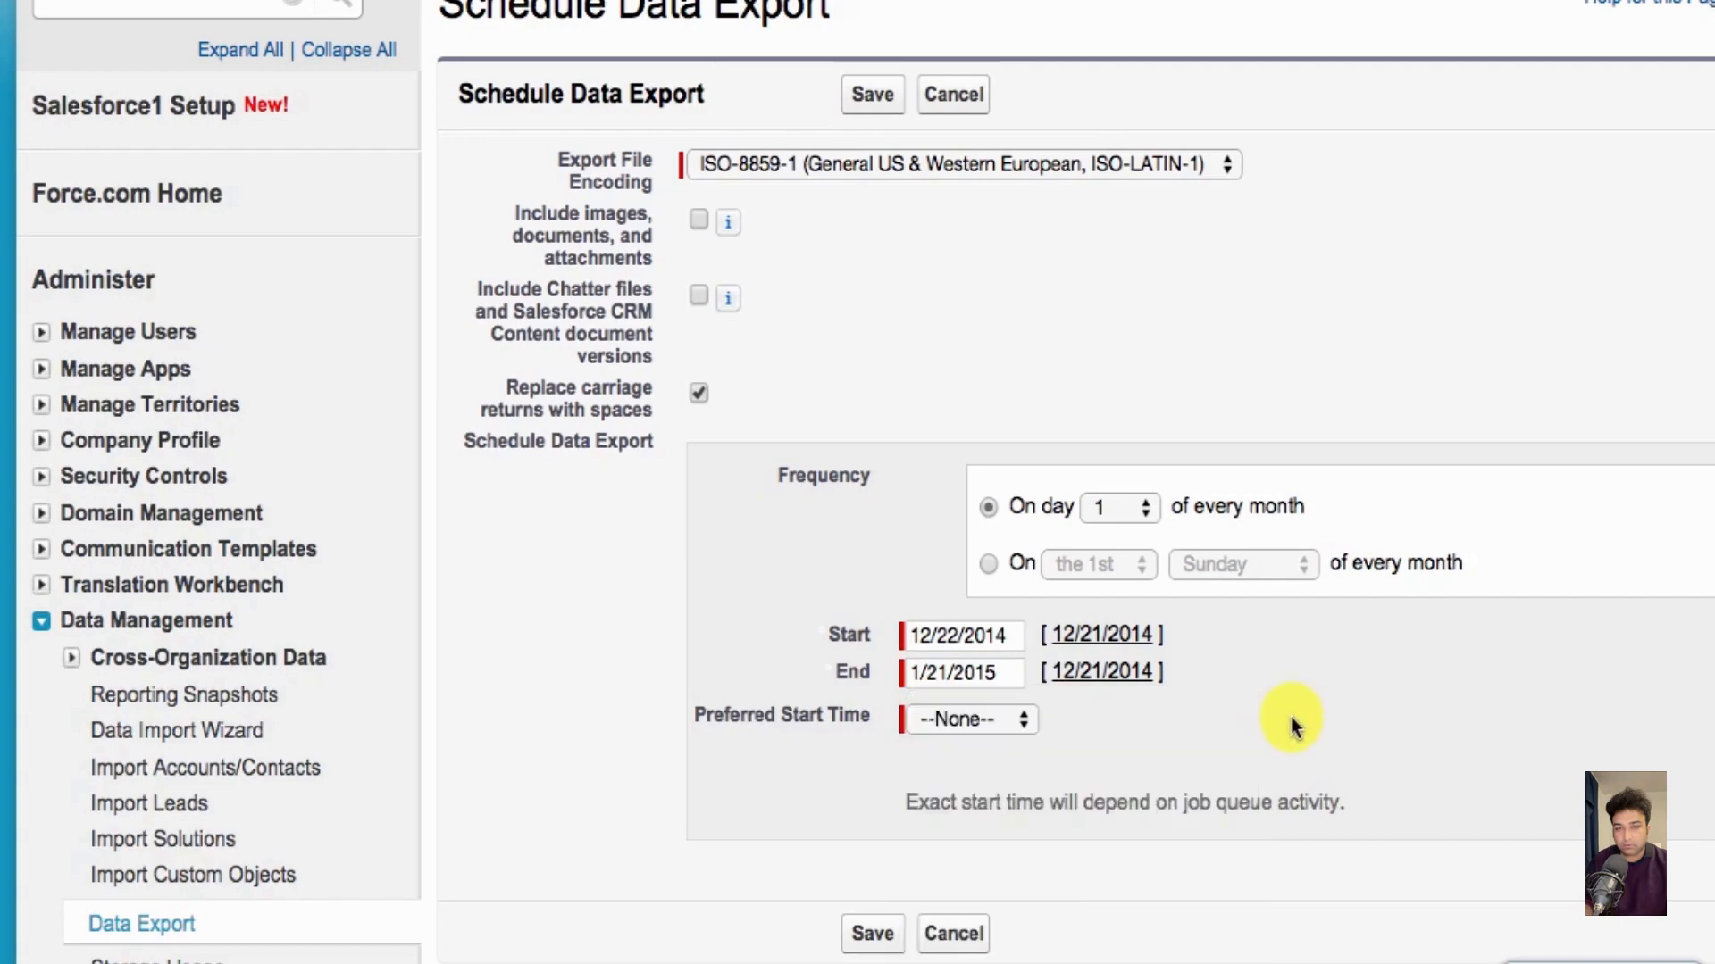
pyautogui.click(1016, 720)
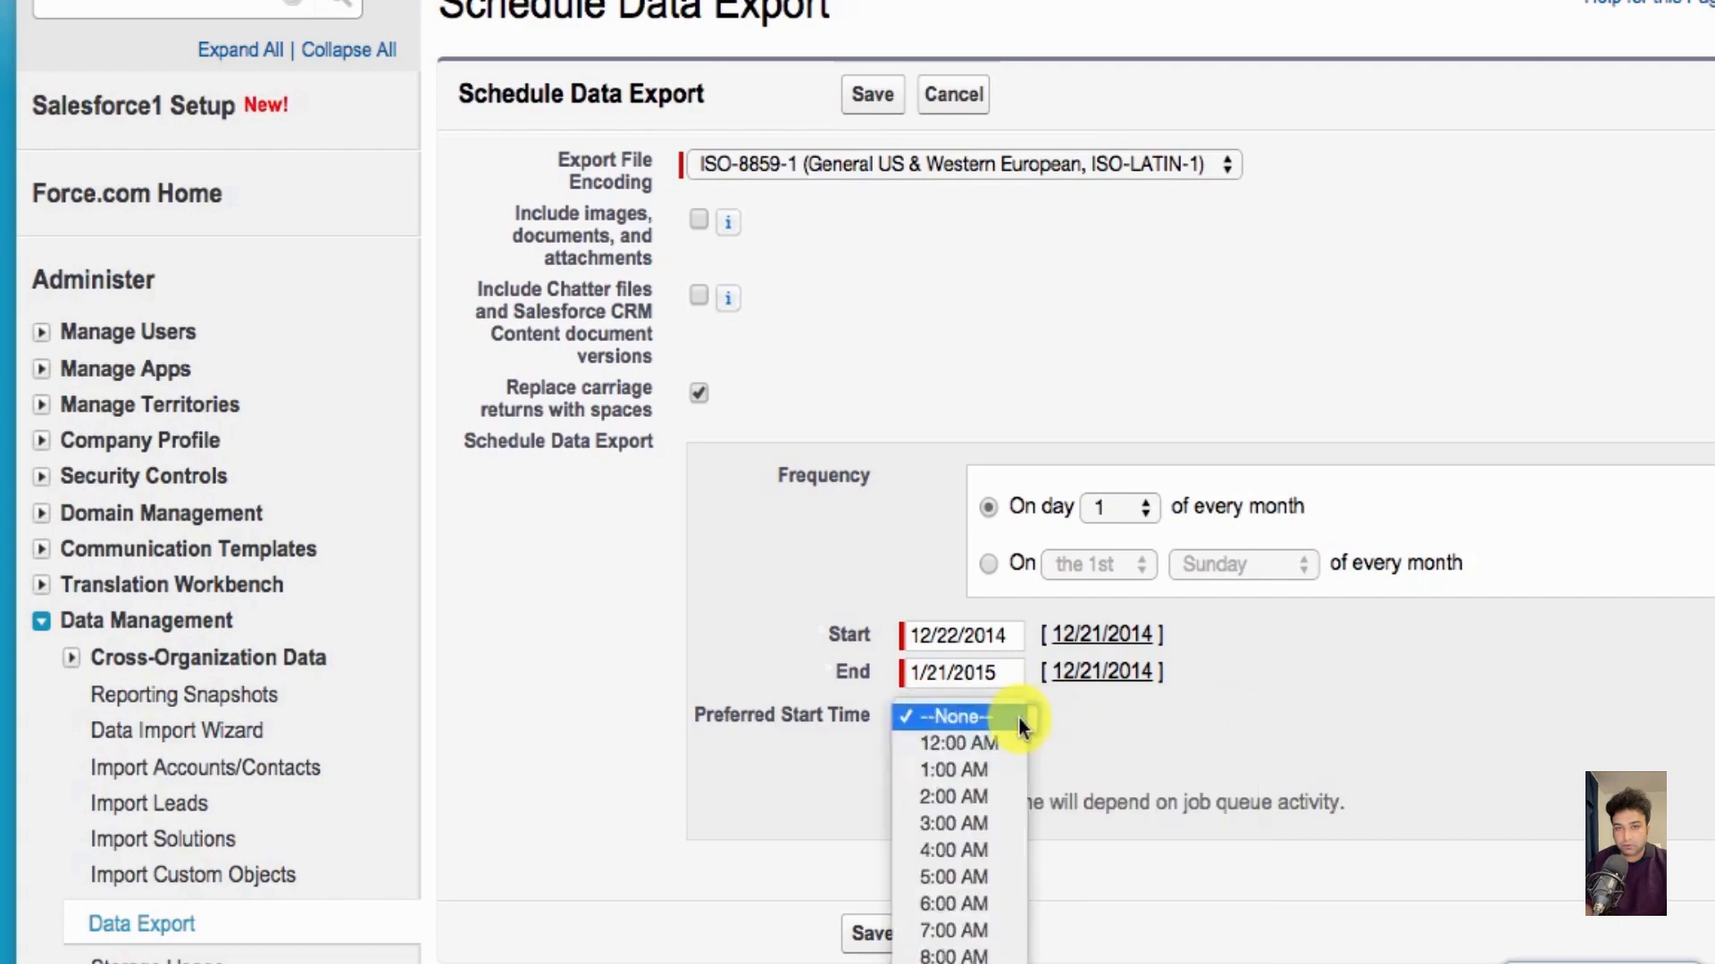
pyautogui.click(1000, 876)
# Step: Include Position__c, Candidate__c, Job_Application__c, Review__c and User records and save the schedule
pyautogui.scroll(-7, 975, 888)
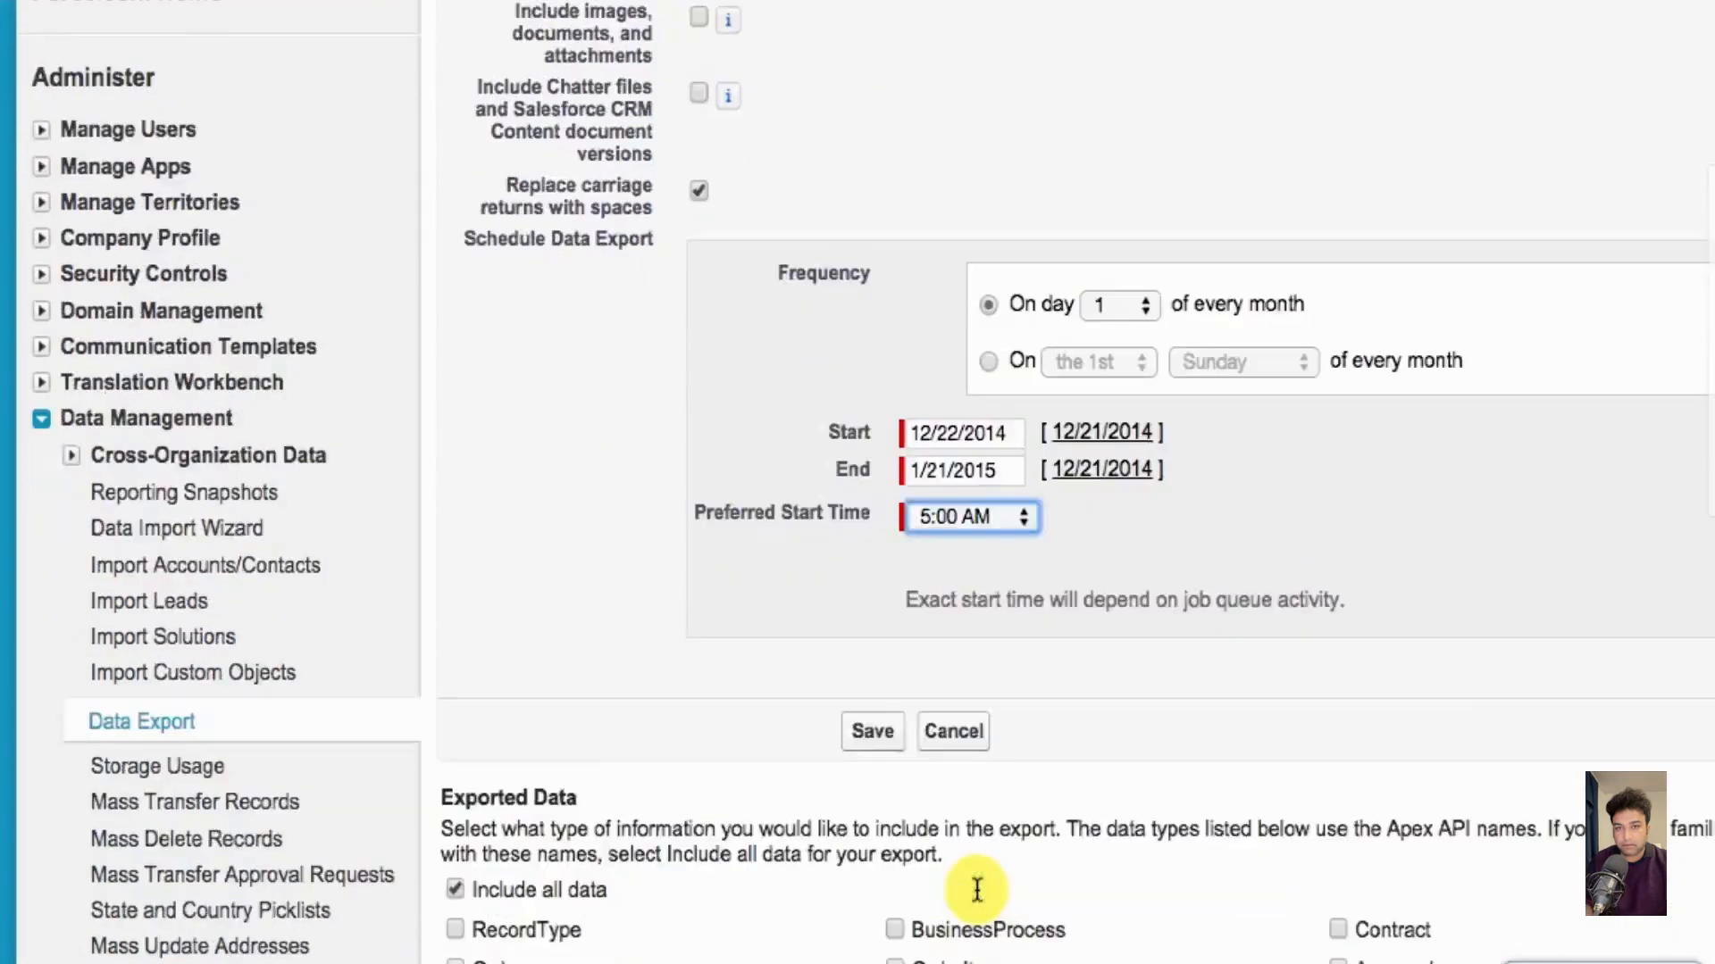
pyautogui.scroll(-10, 975, 888)
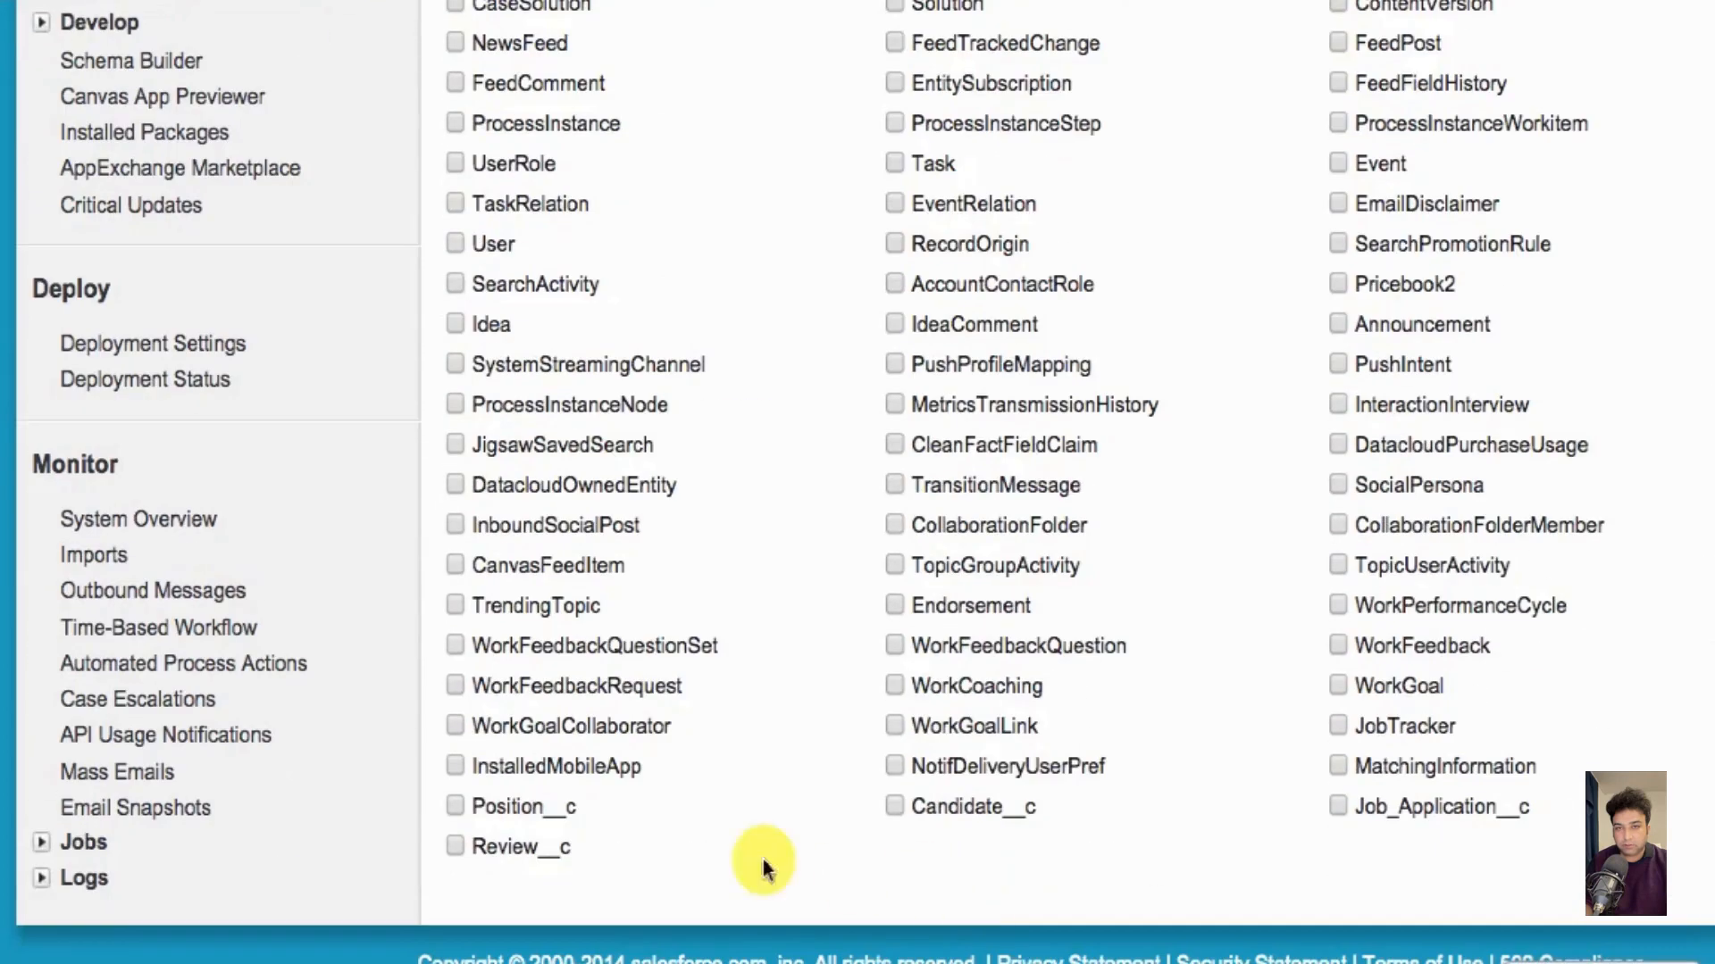
pyautogui.click(456, 807)
pyautogui.click(893, 805)
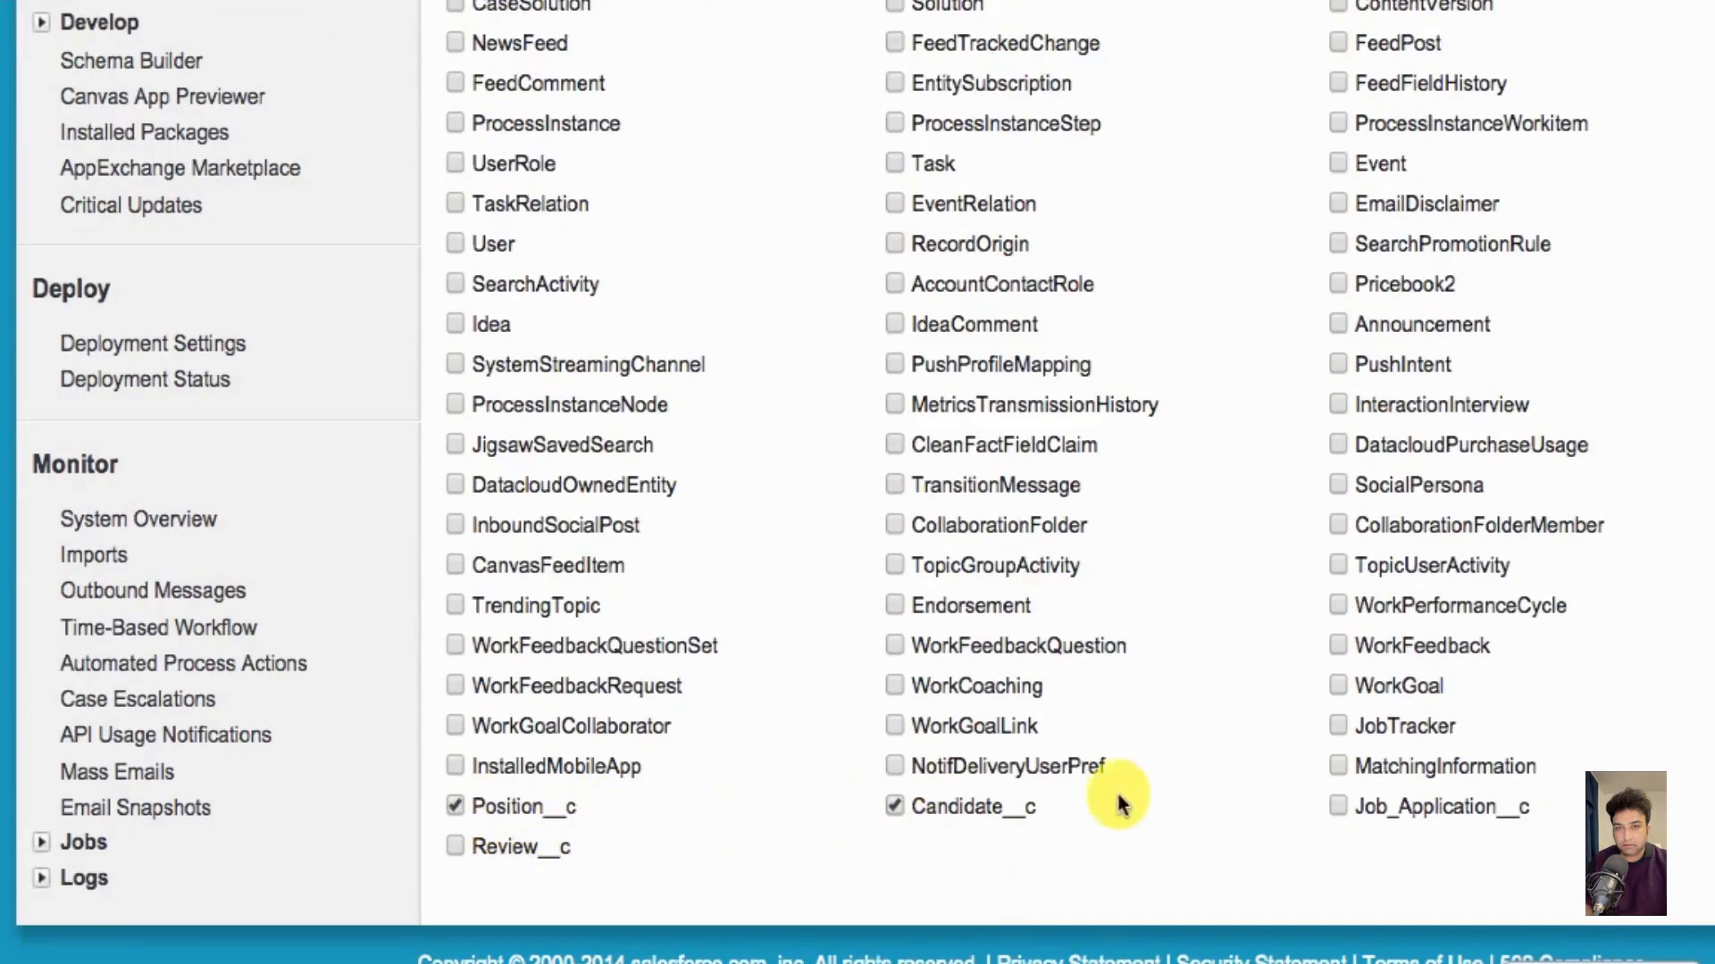
pyautogui.click(1337, 806)
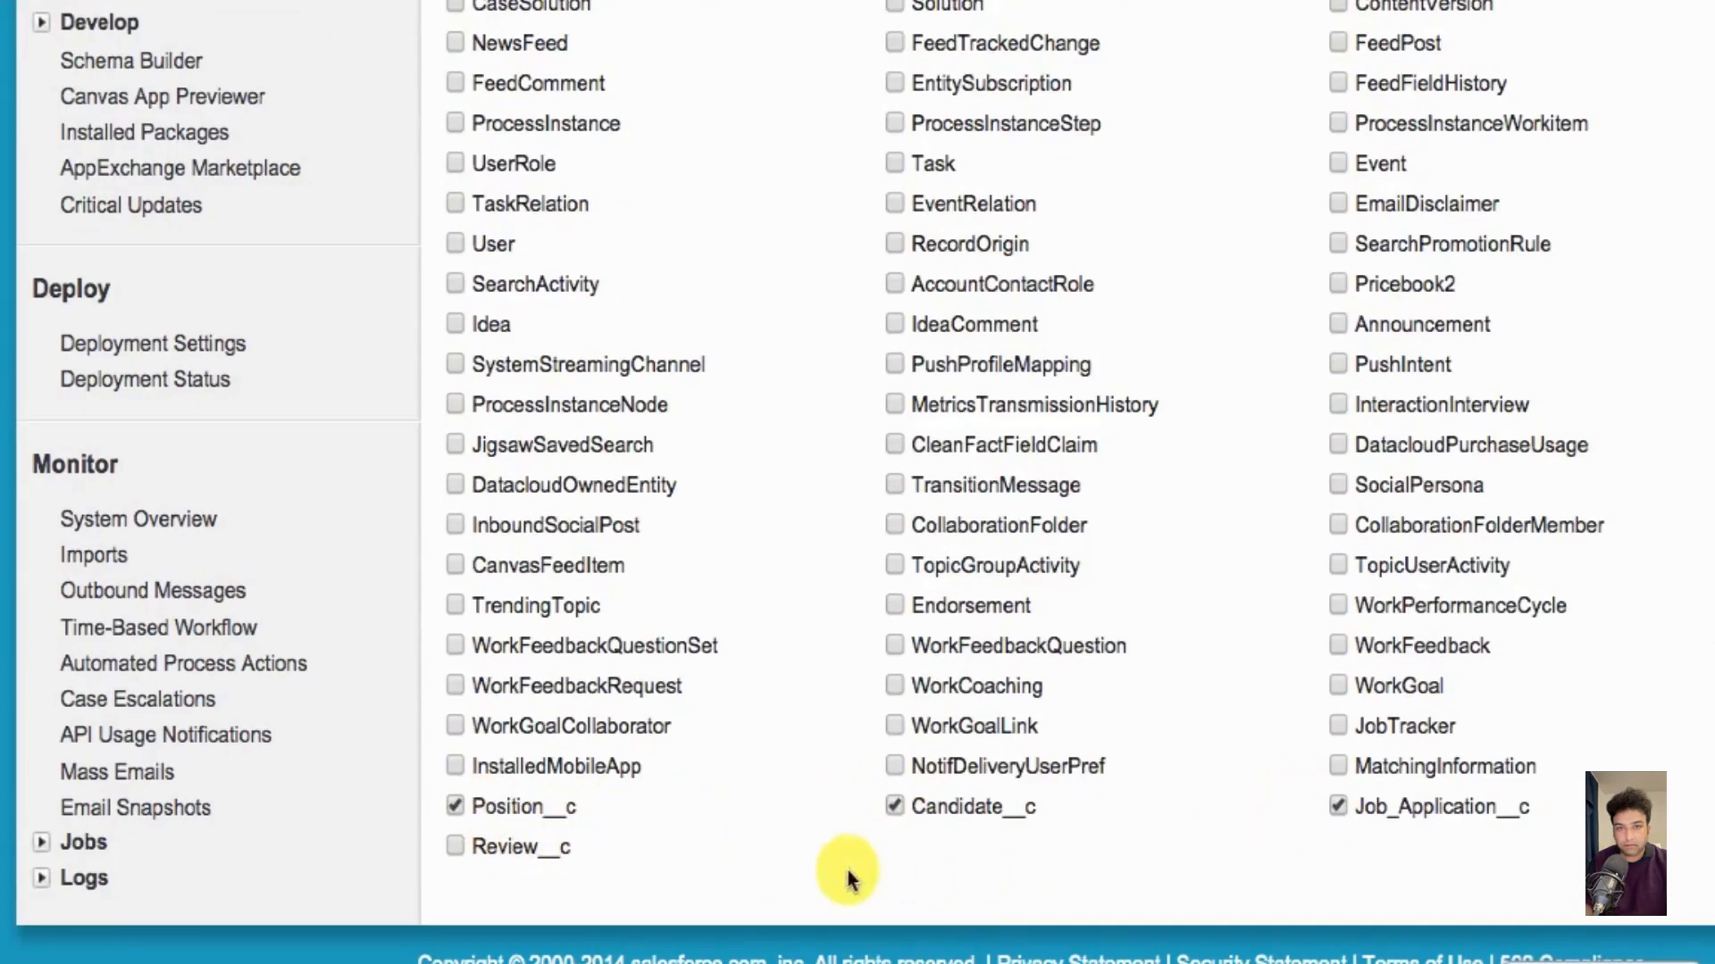
pyautogui.click(454, 848)
pyautogui.click(455, 243)
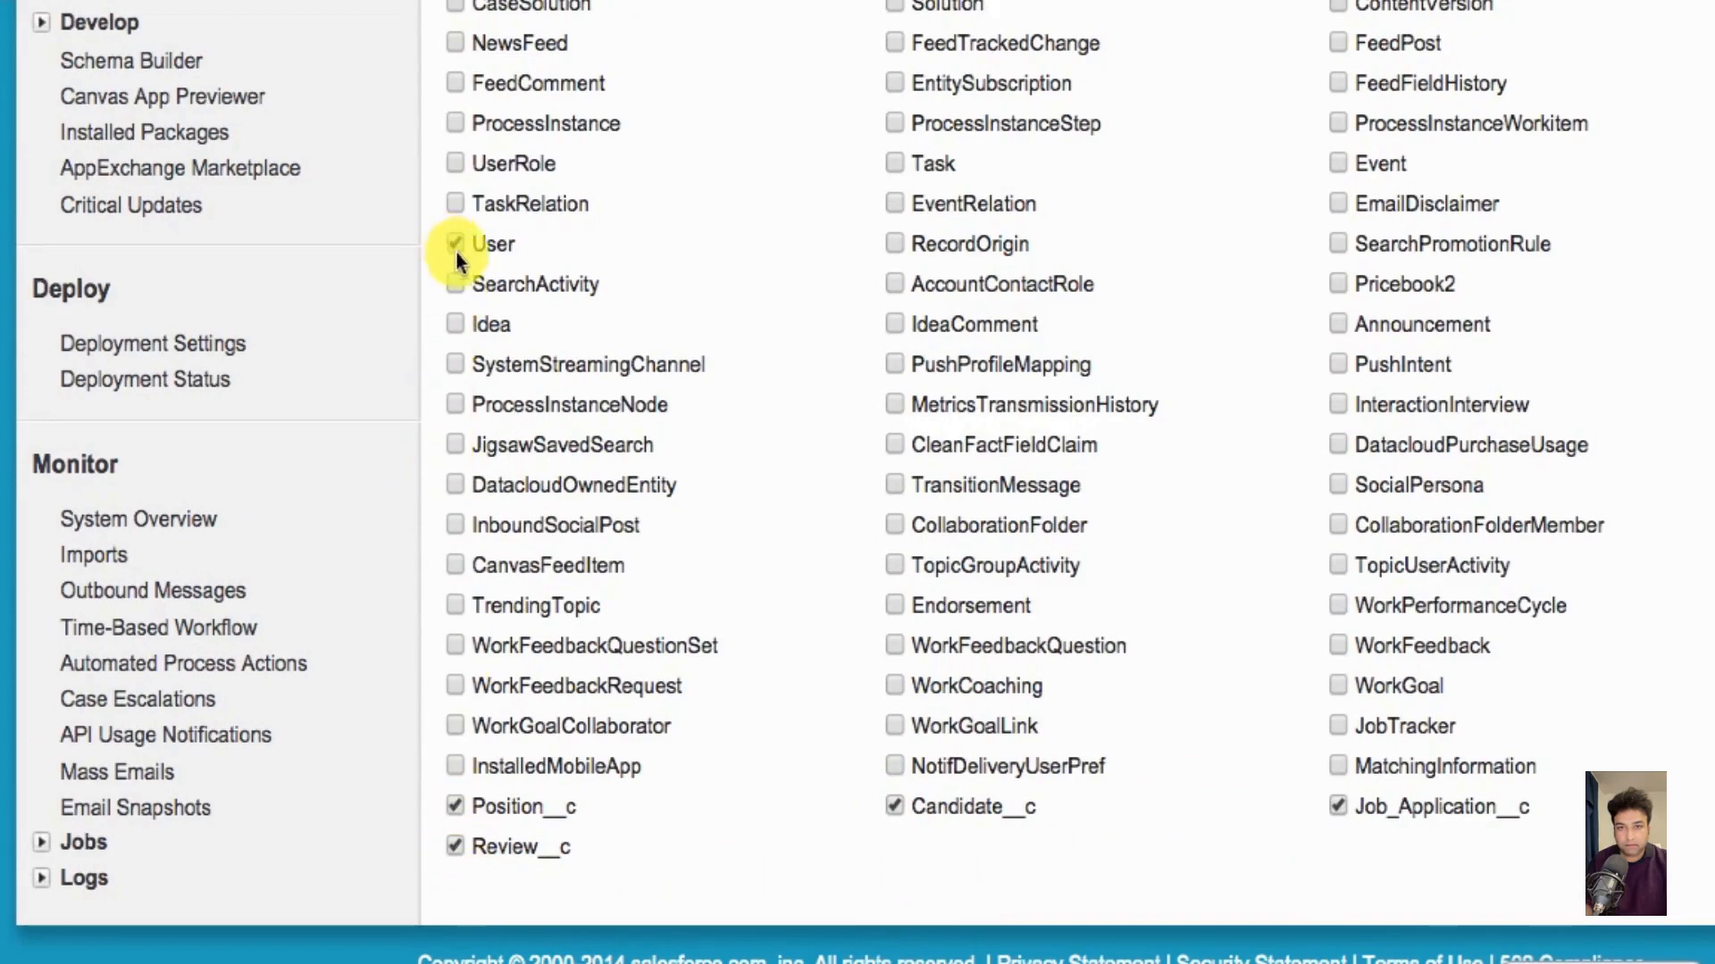
pyautogui.scroll(10, 775, 323)
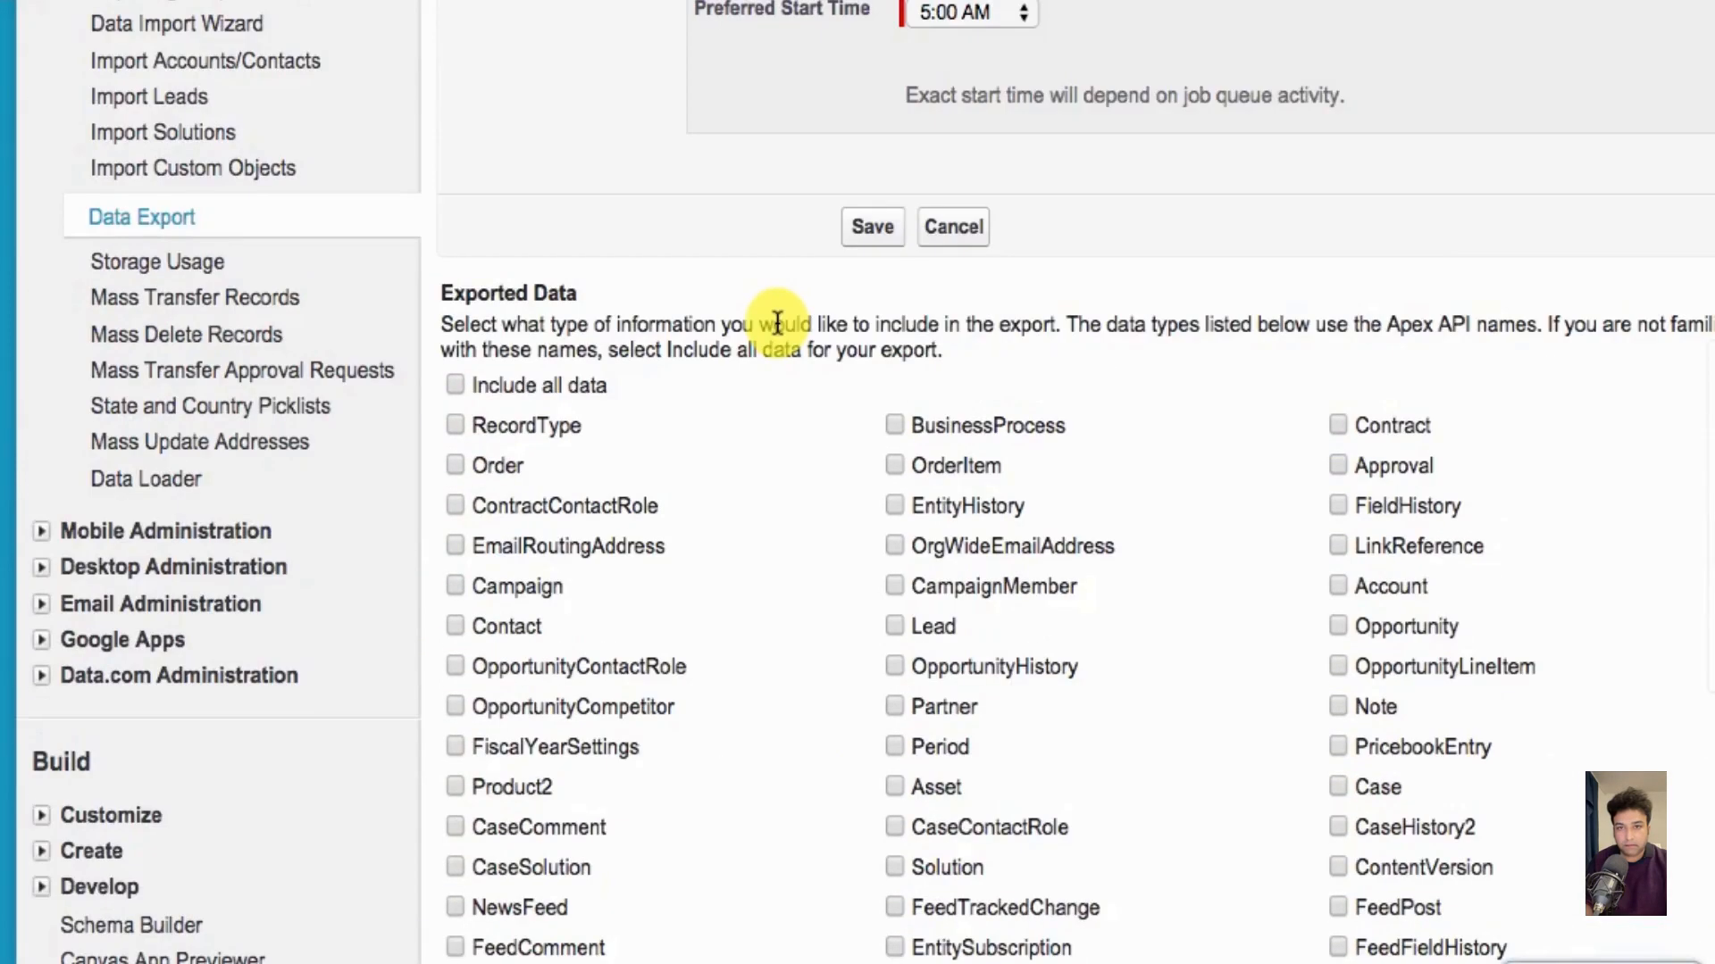
pyautogui.click(874, 230)
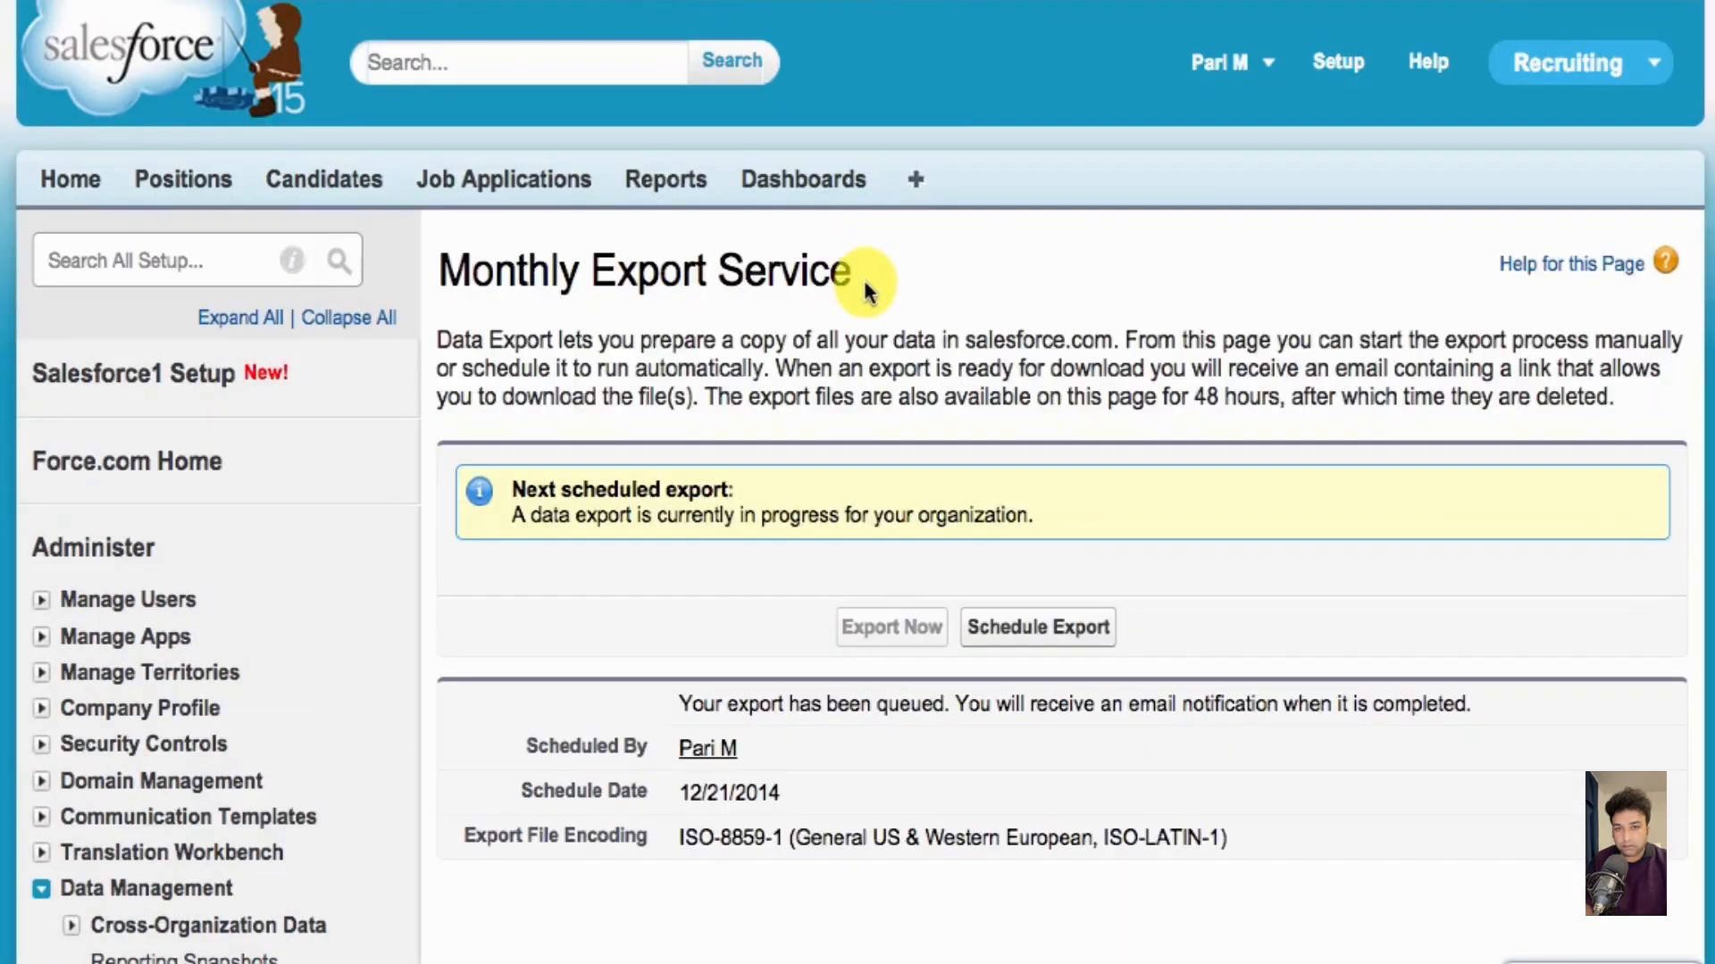
# Step: Scroll down the Monthly Export Service page to review the queued export's details
pyautogui.scroll(-2, 863, 276)
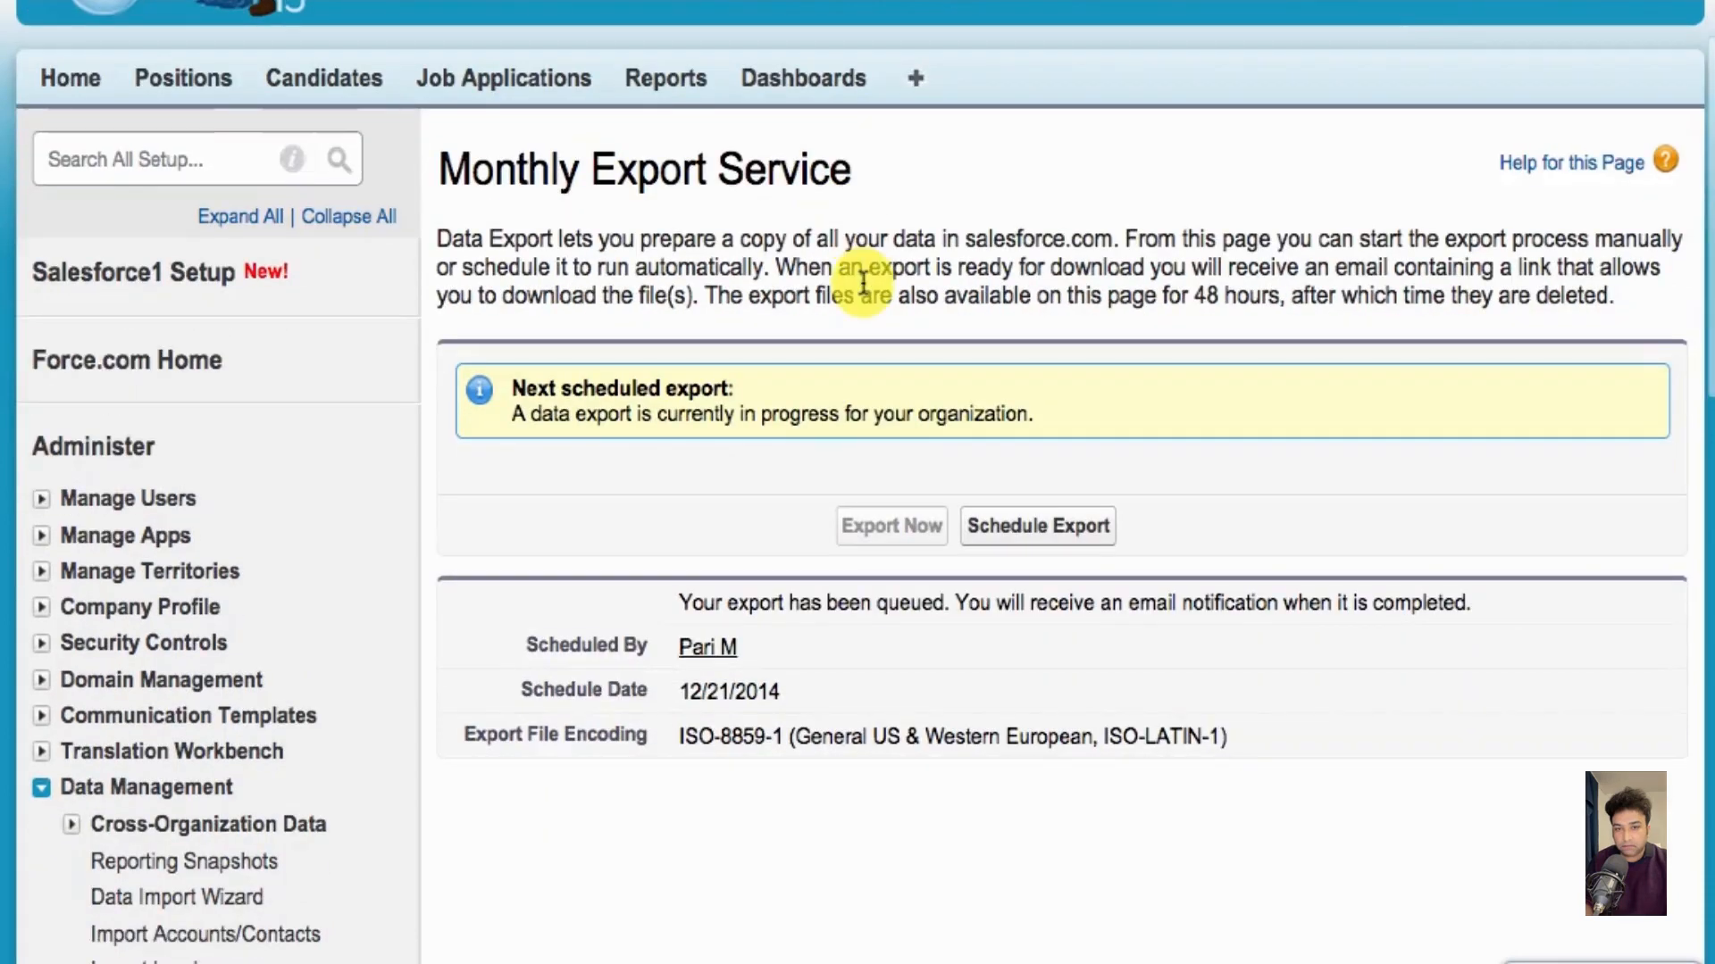
pyautogui.scroll(-2, 863, 282)
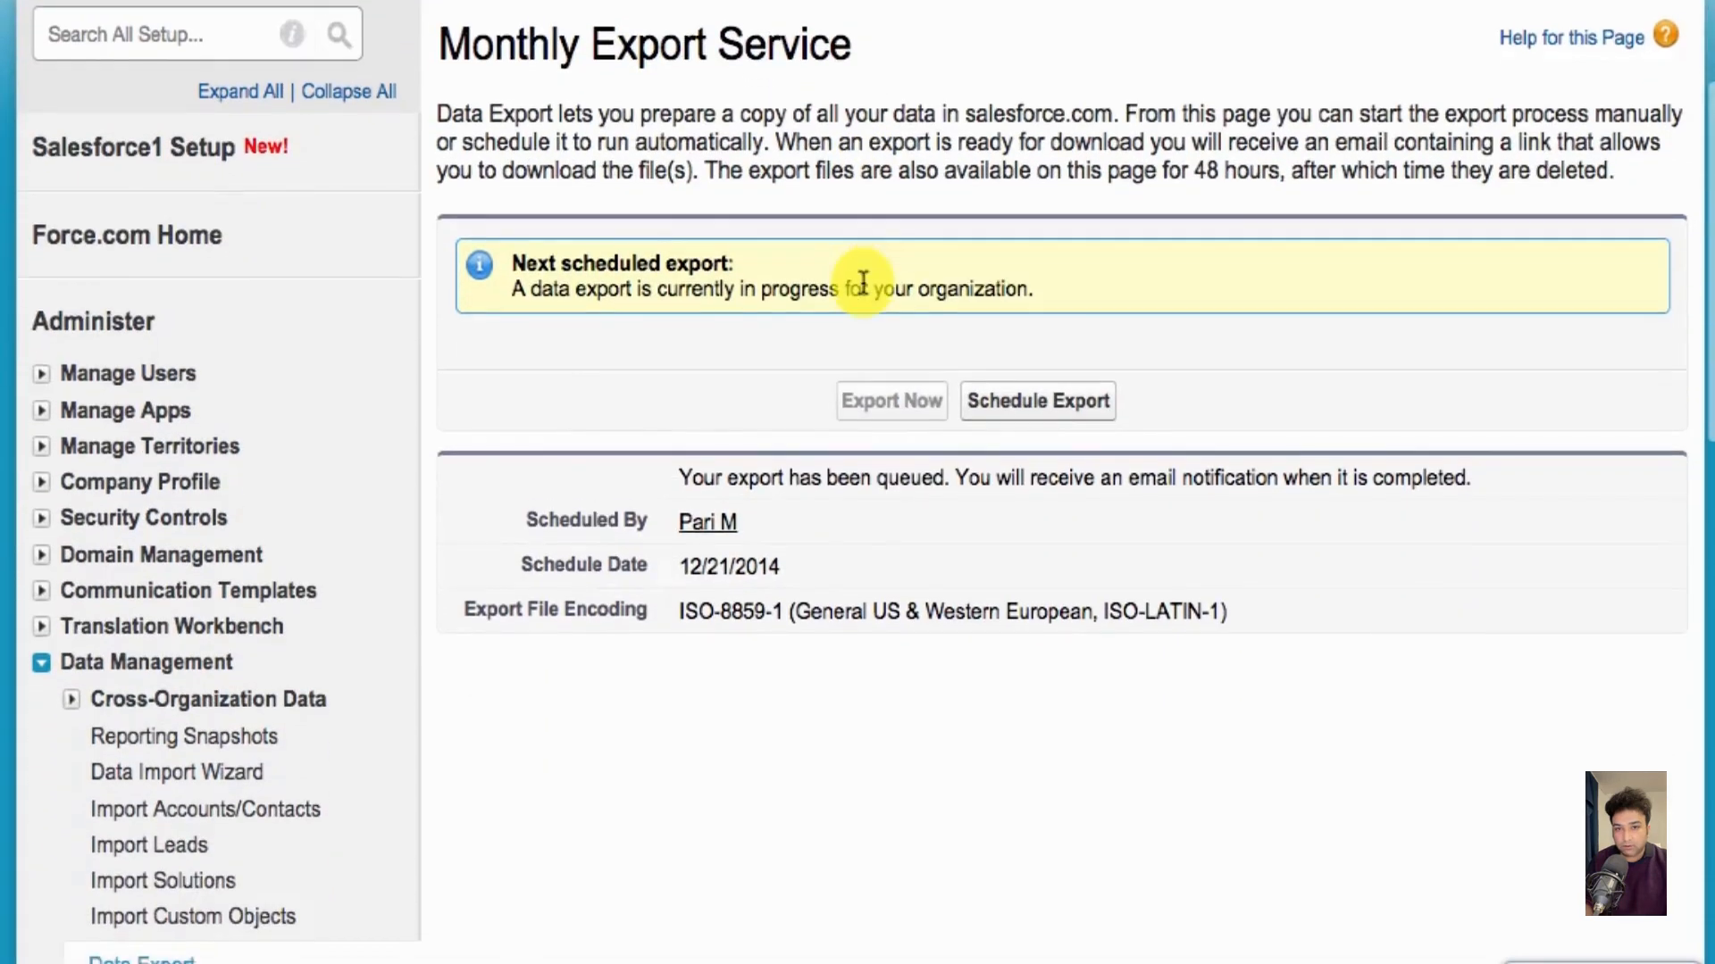
pyautogui.scroll(-4, 863, 283)
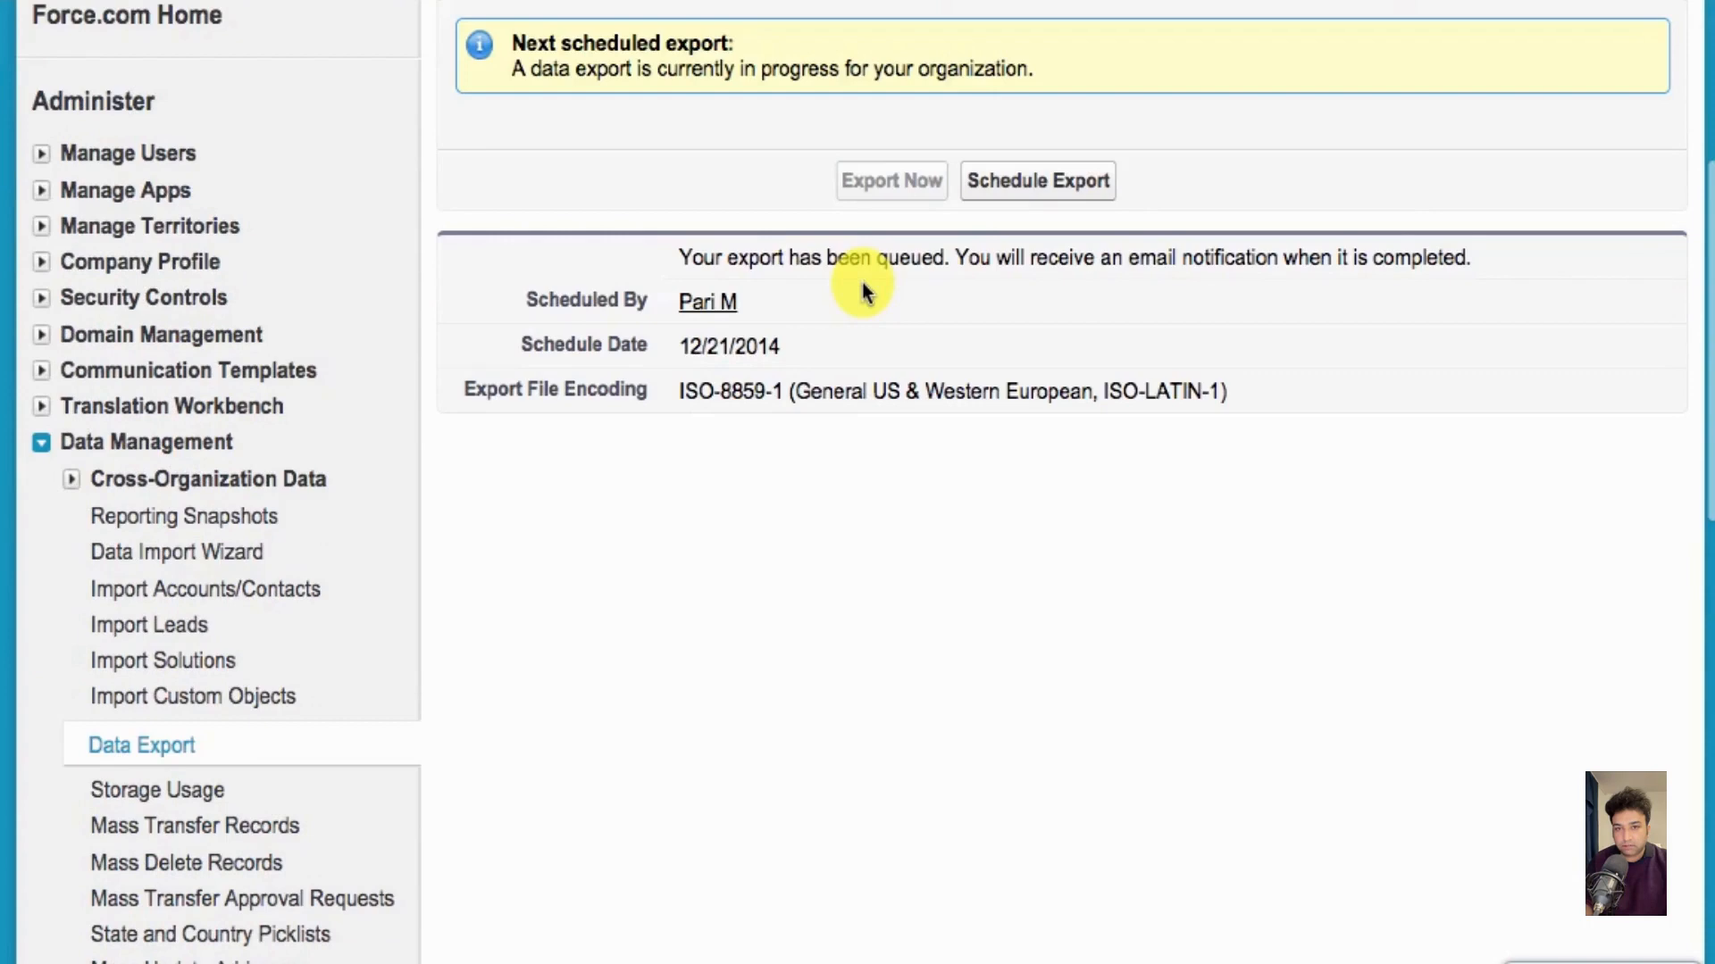
# Step: Open Data Management > Storage Usage and scroll through the data and file storage tables
pyautogui.click(182, 804)
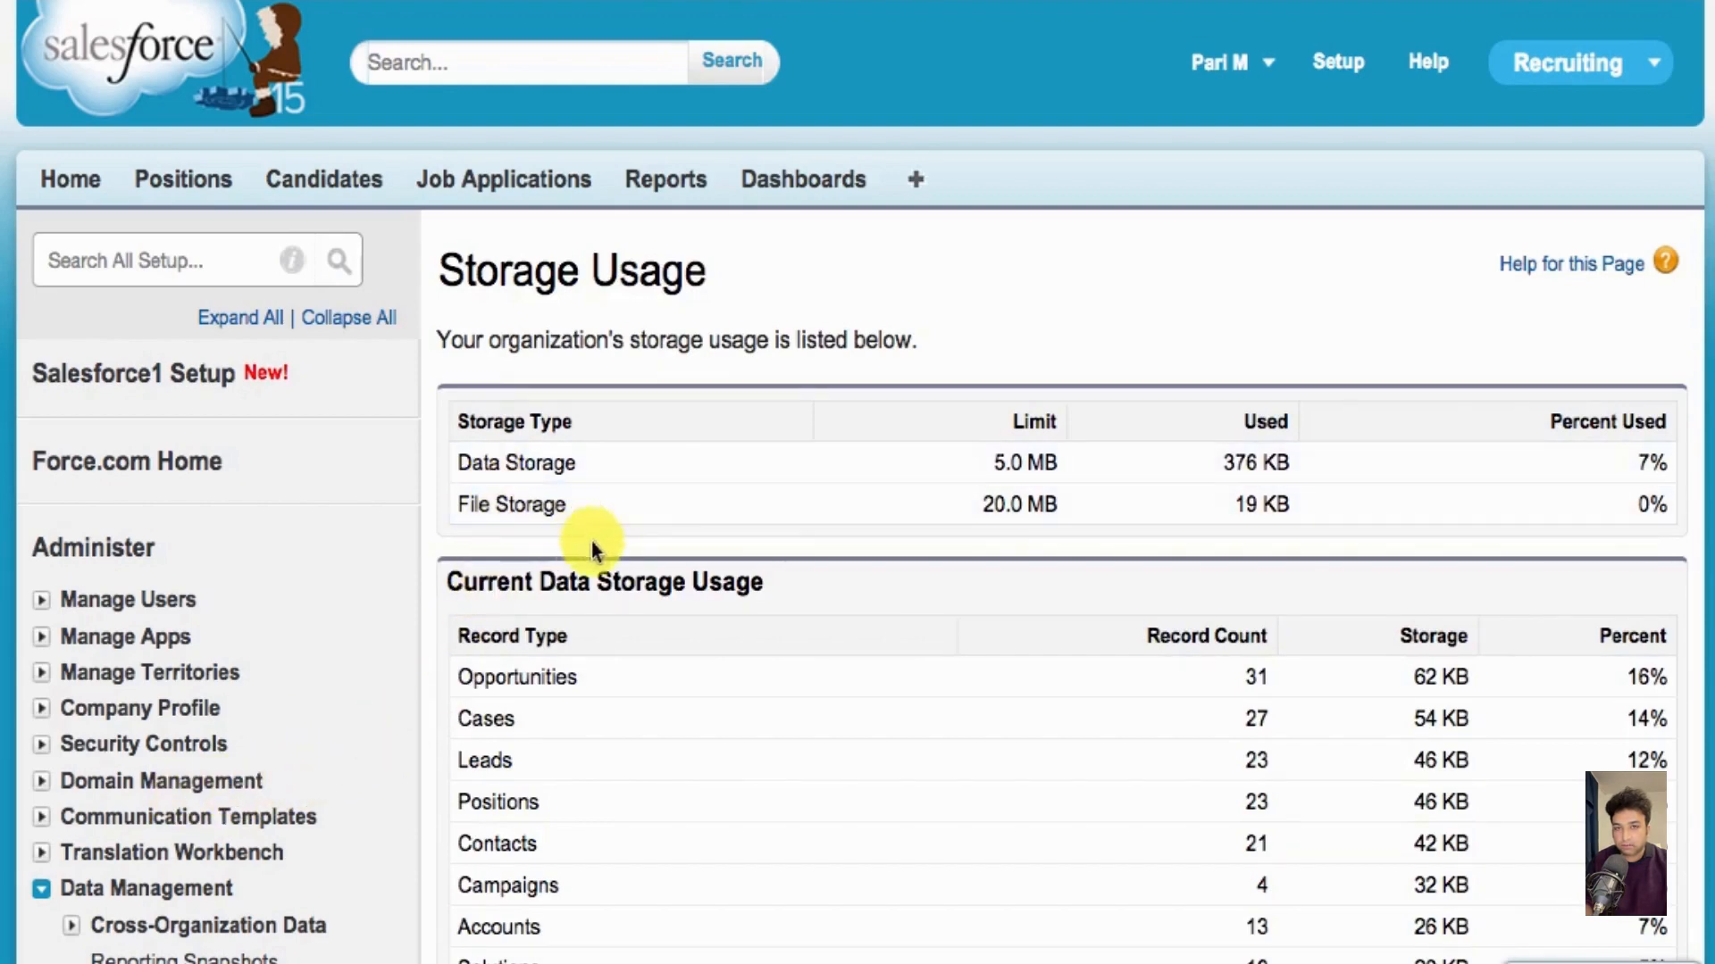
pyautogui.scroll(-4, 709, 589)
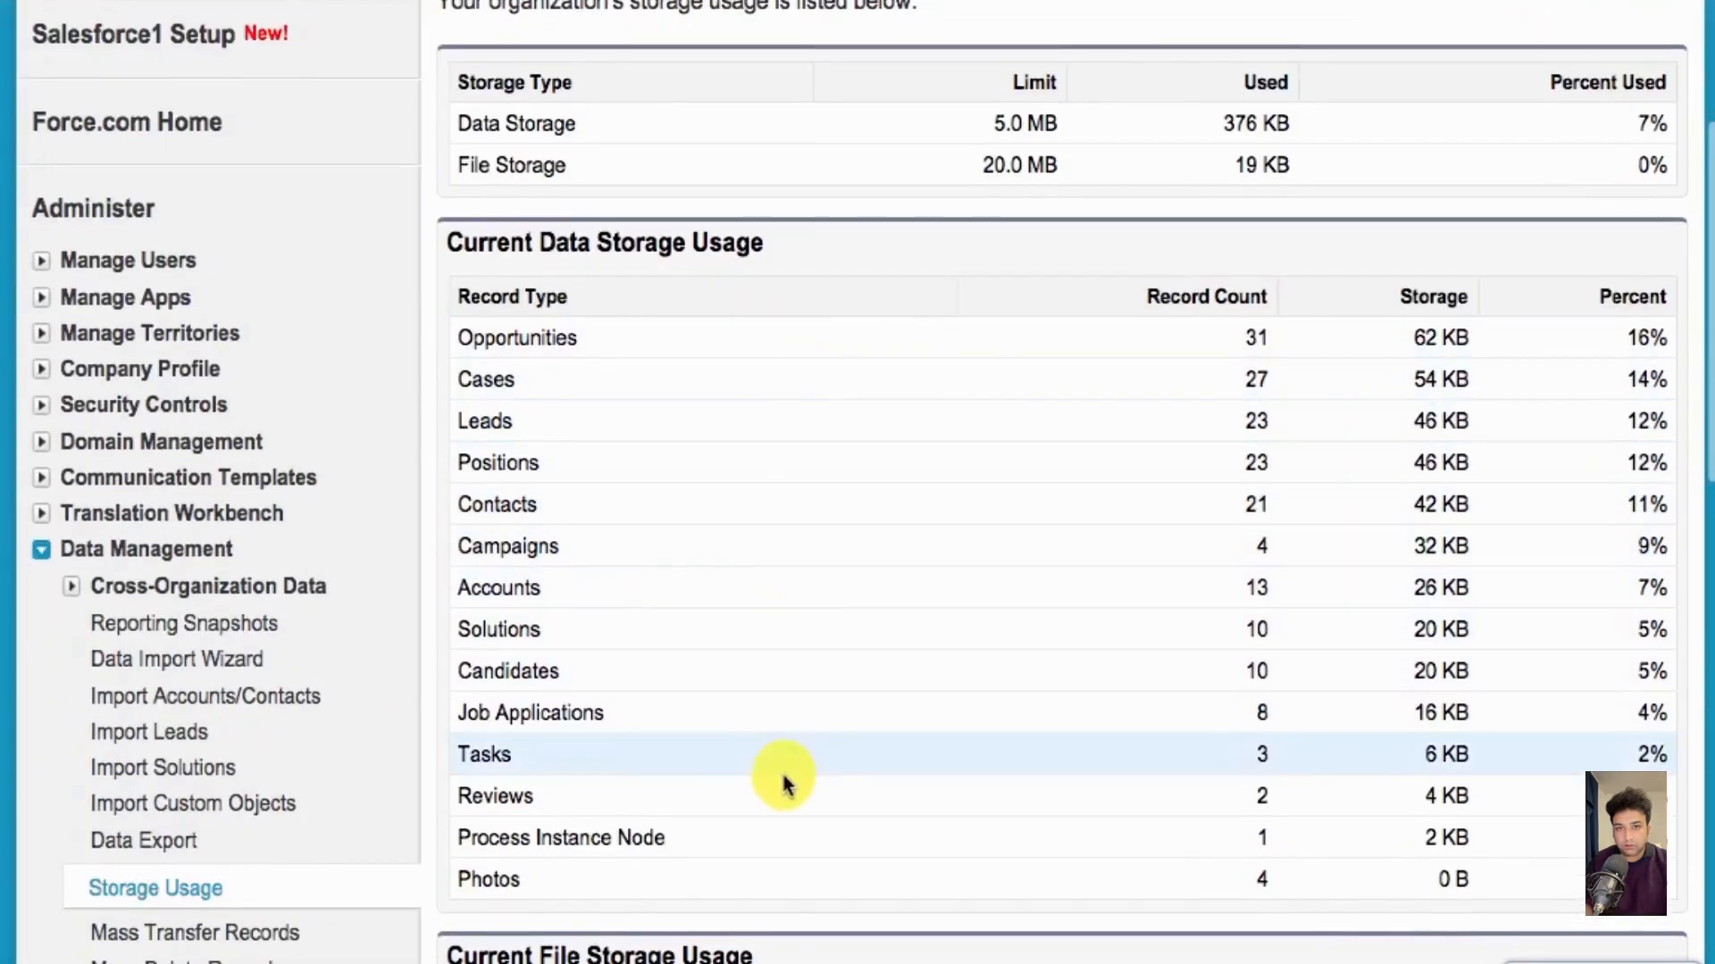
pyautogui.scroll(-5, 773, 848)
pyautogui.scroll(-4, 774, 839)
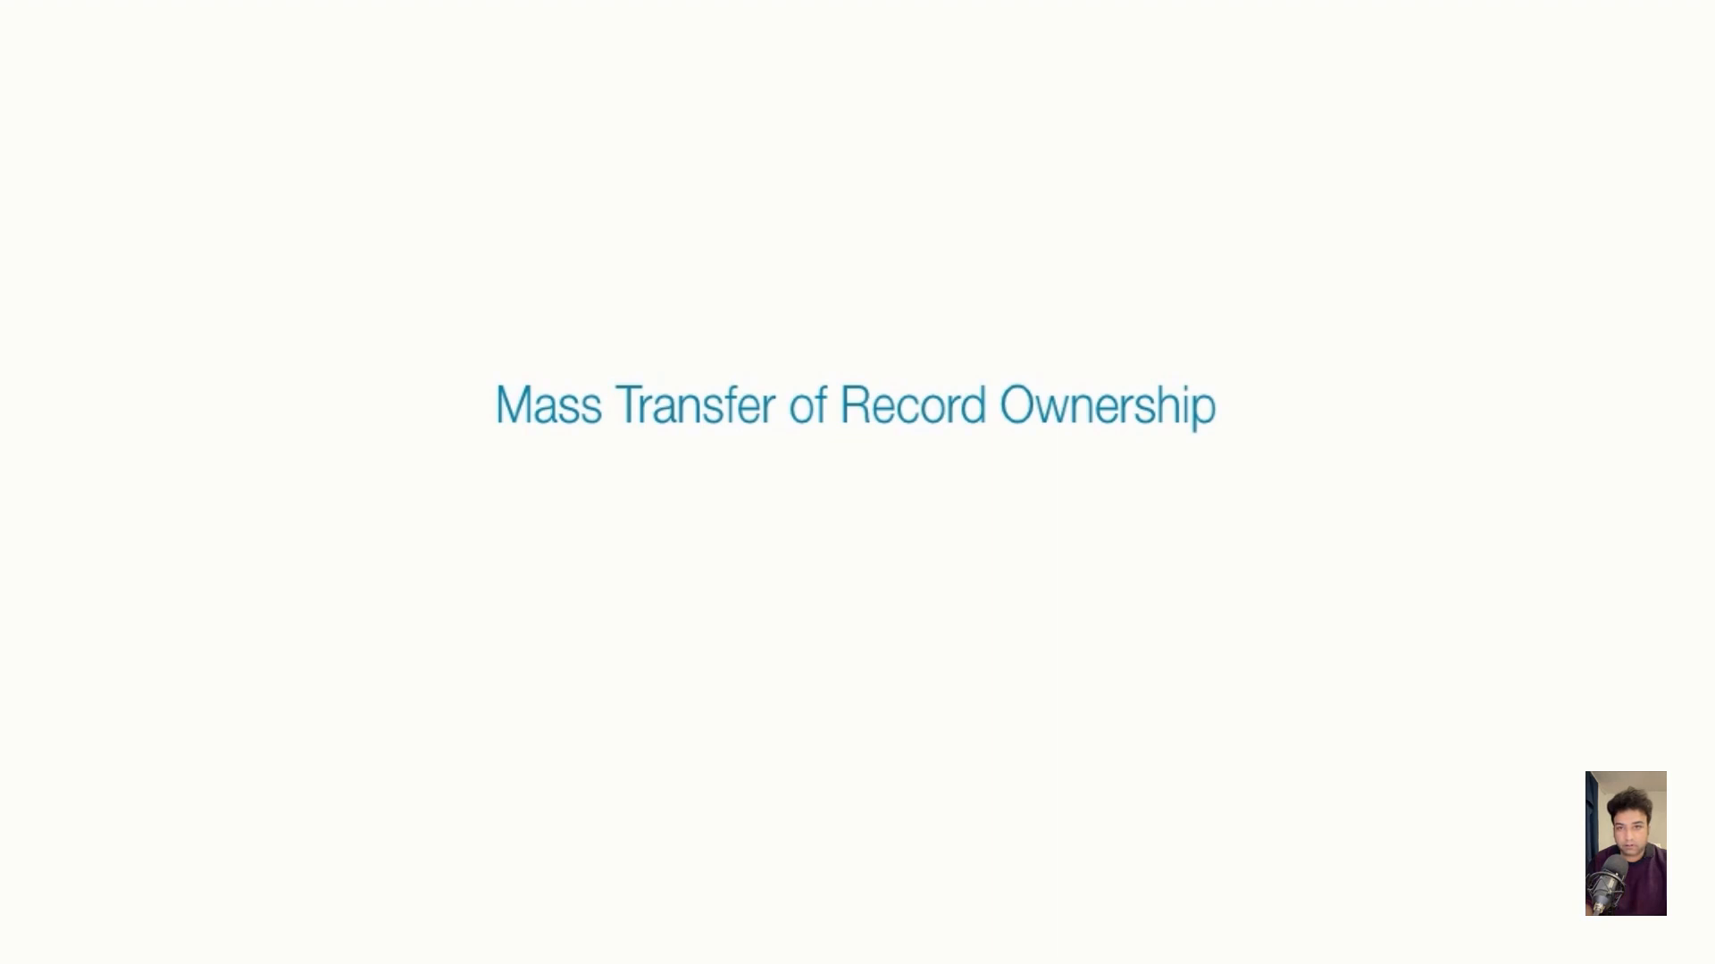
# Step: Advance the slide to show the Setup > Data Management > Mass Transfer Records path
pyautogui.press('Right')
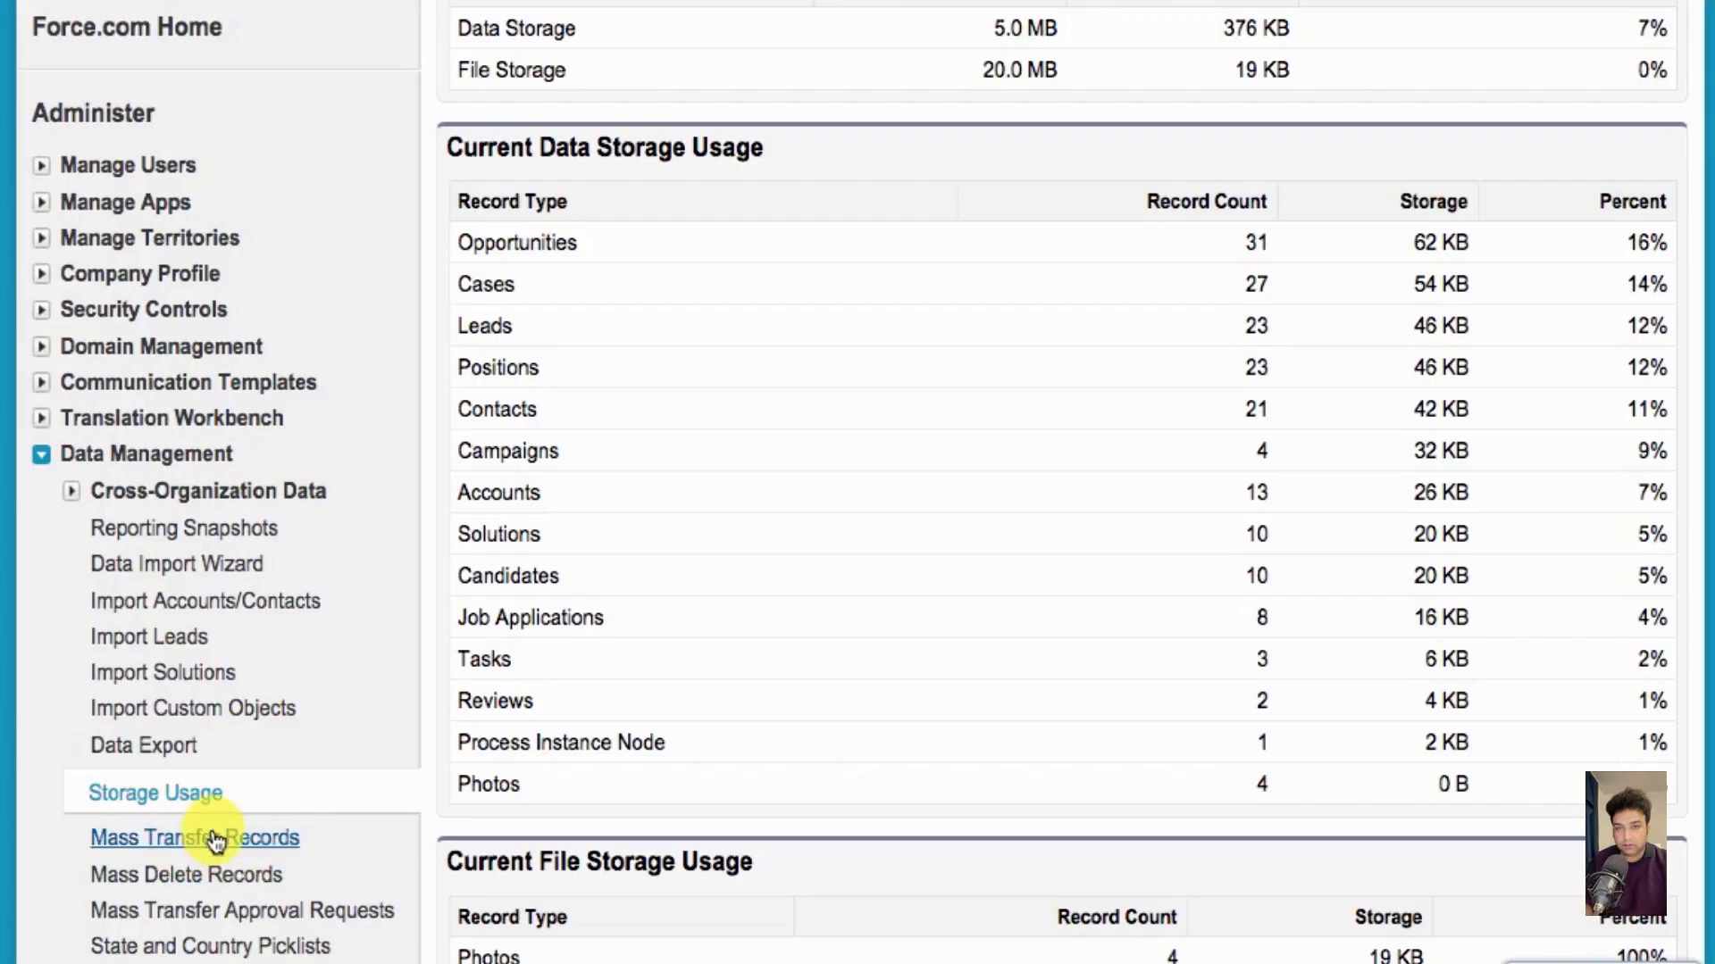
# Step: Open Mass Transfer Leads and pick the leads' current owner as the Transfer from user
pyautogui.click(214, 839)
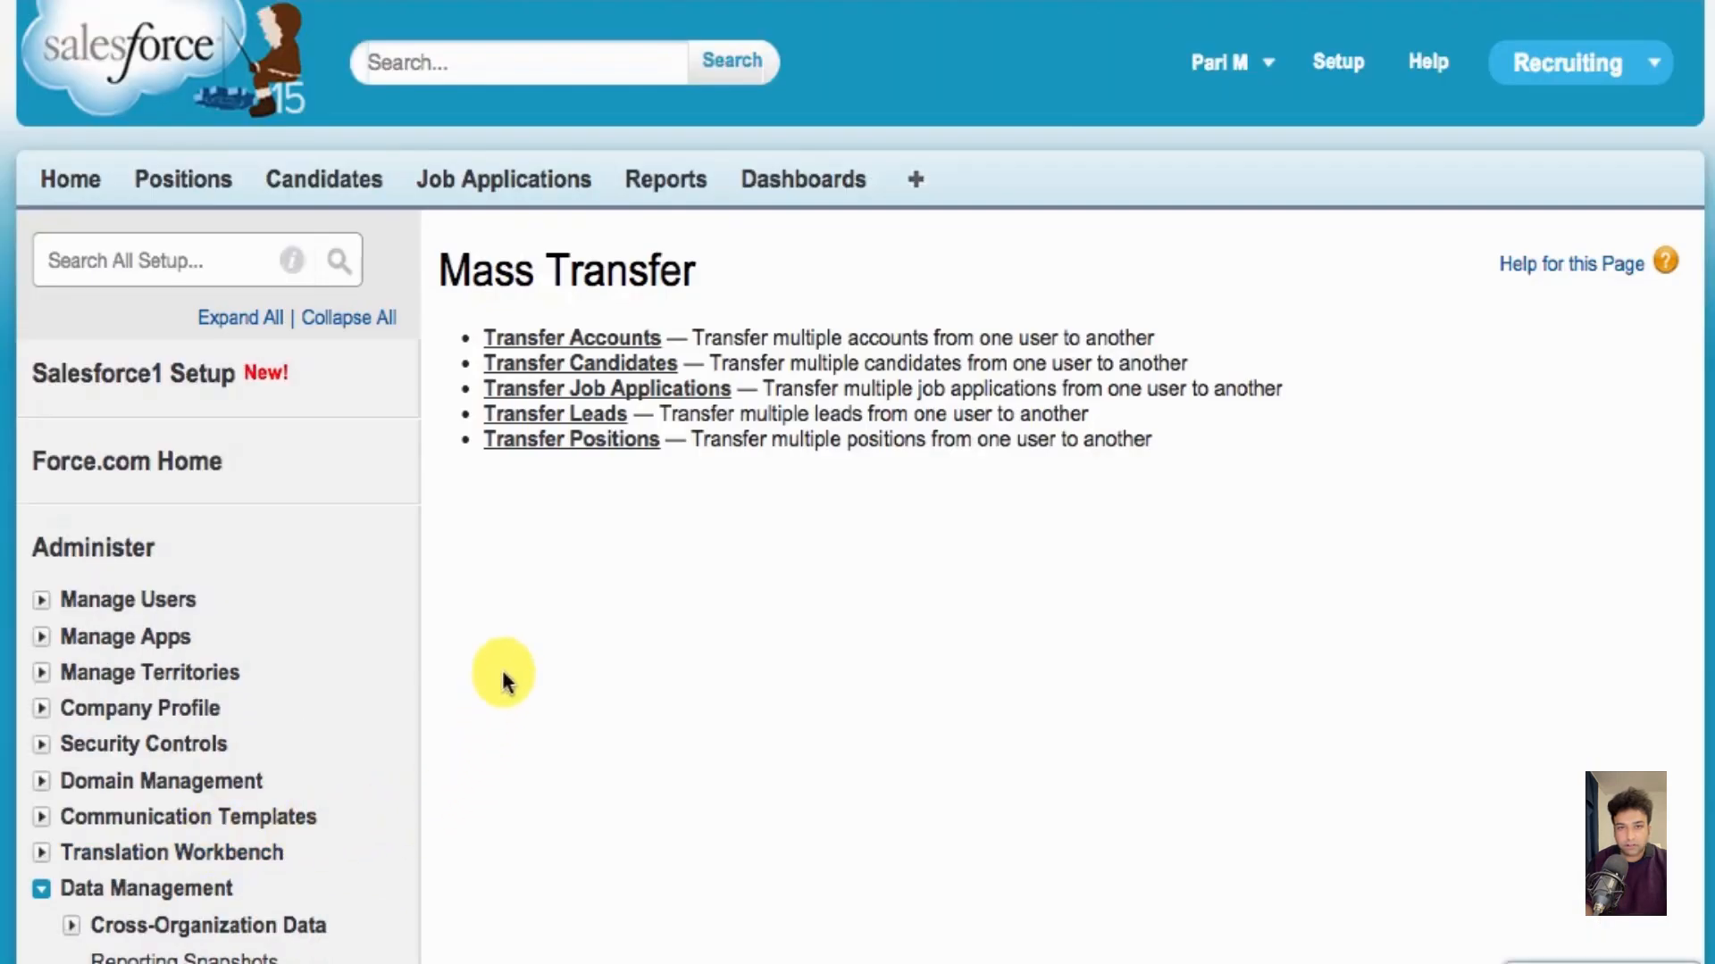
pyautogui.click(532, 428)
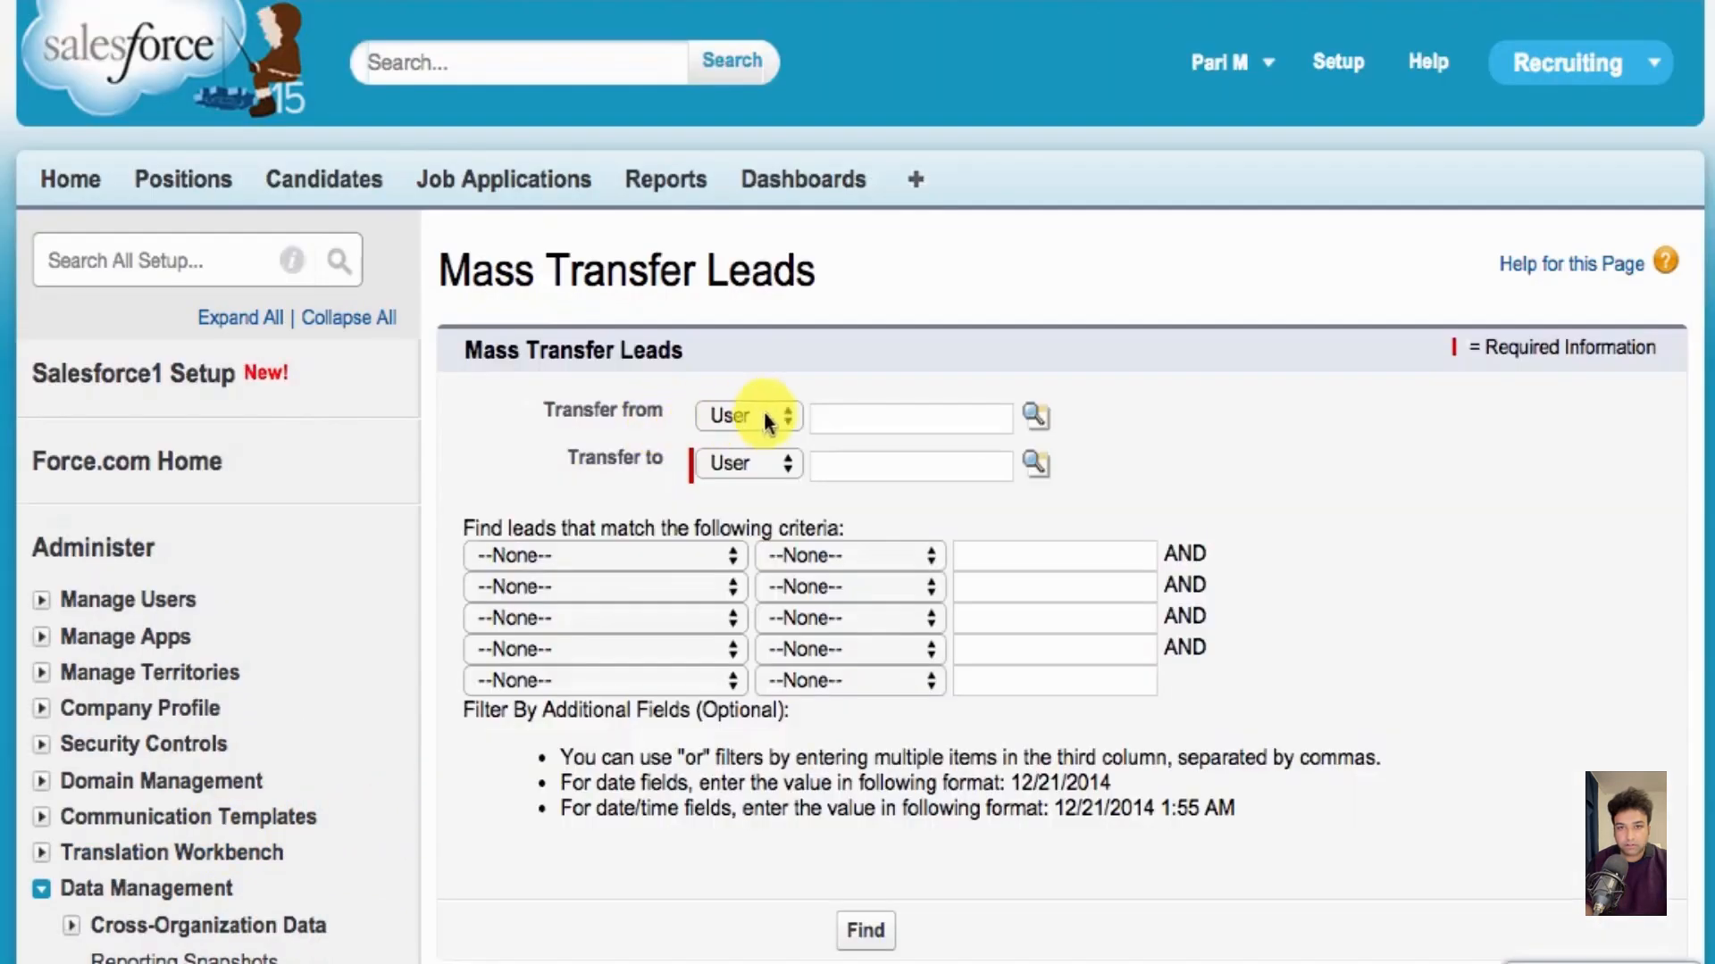
pyautogui.click(946, 417)
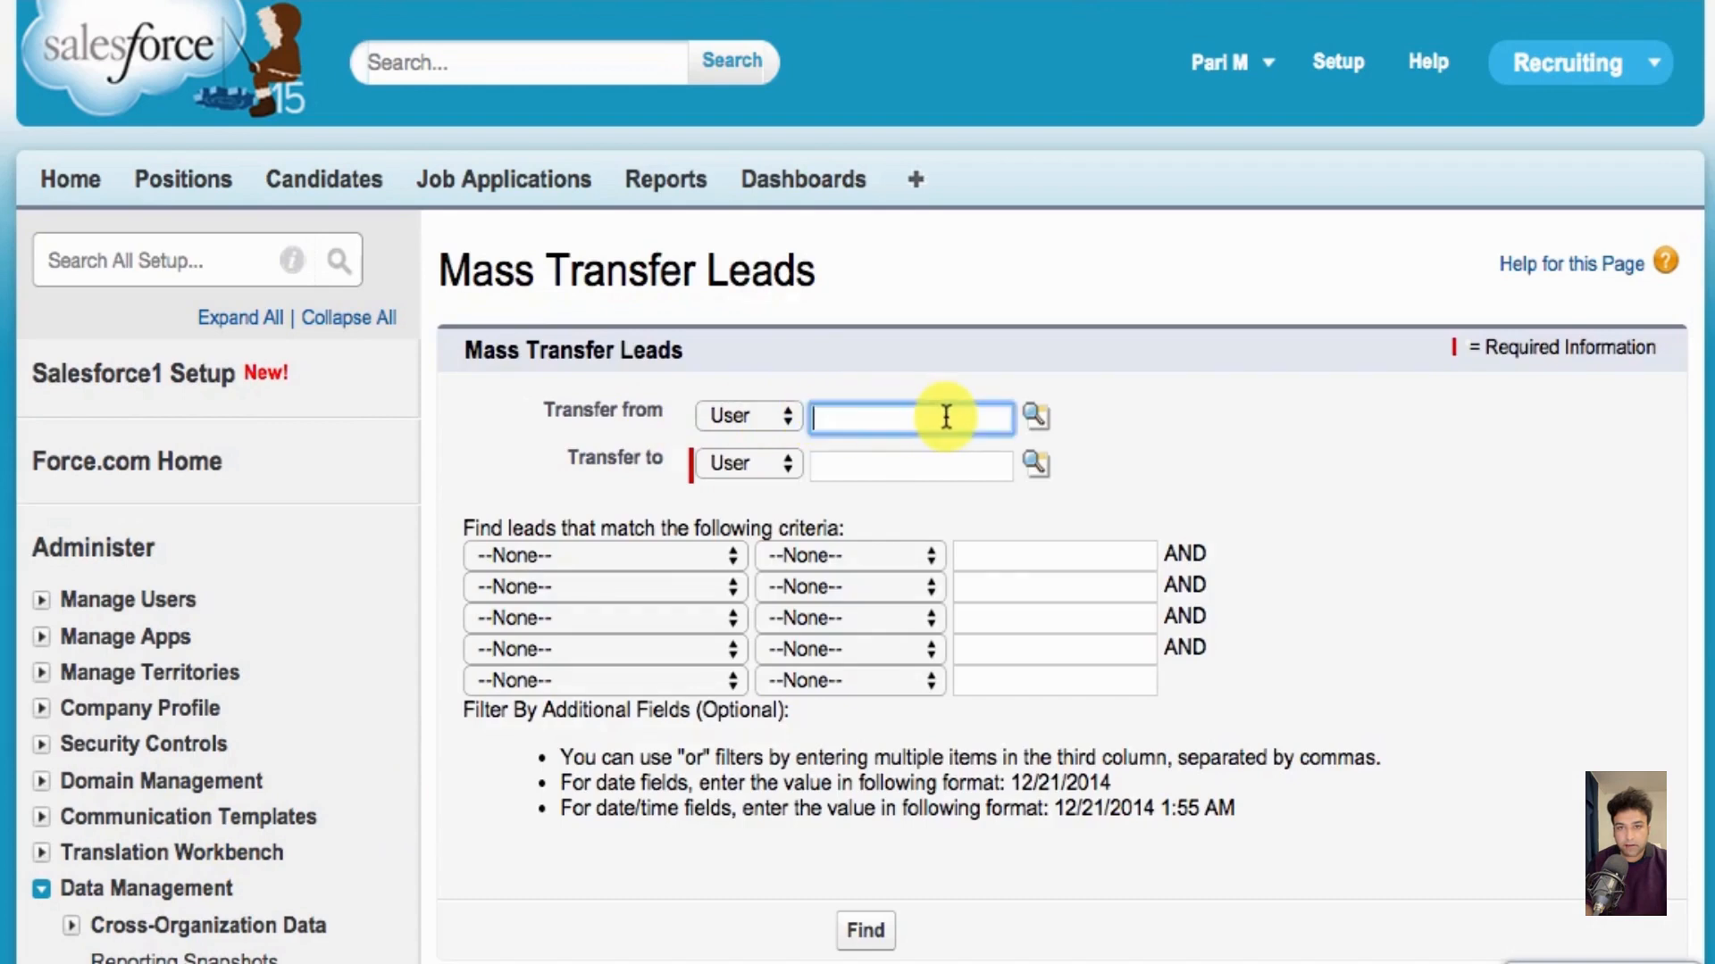
pyautogui.click(1035, 416)
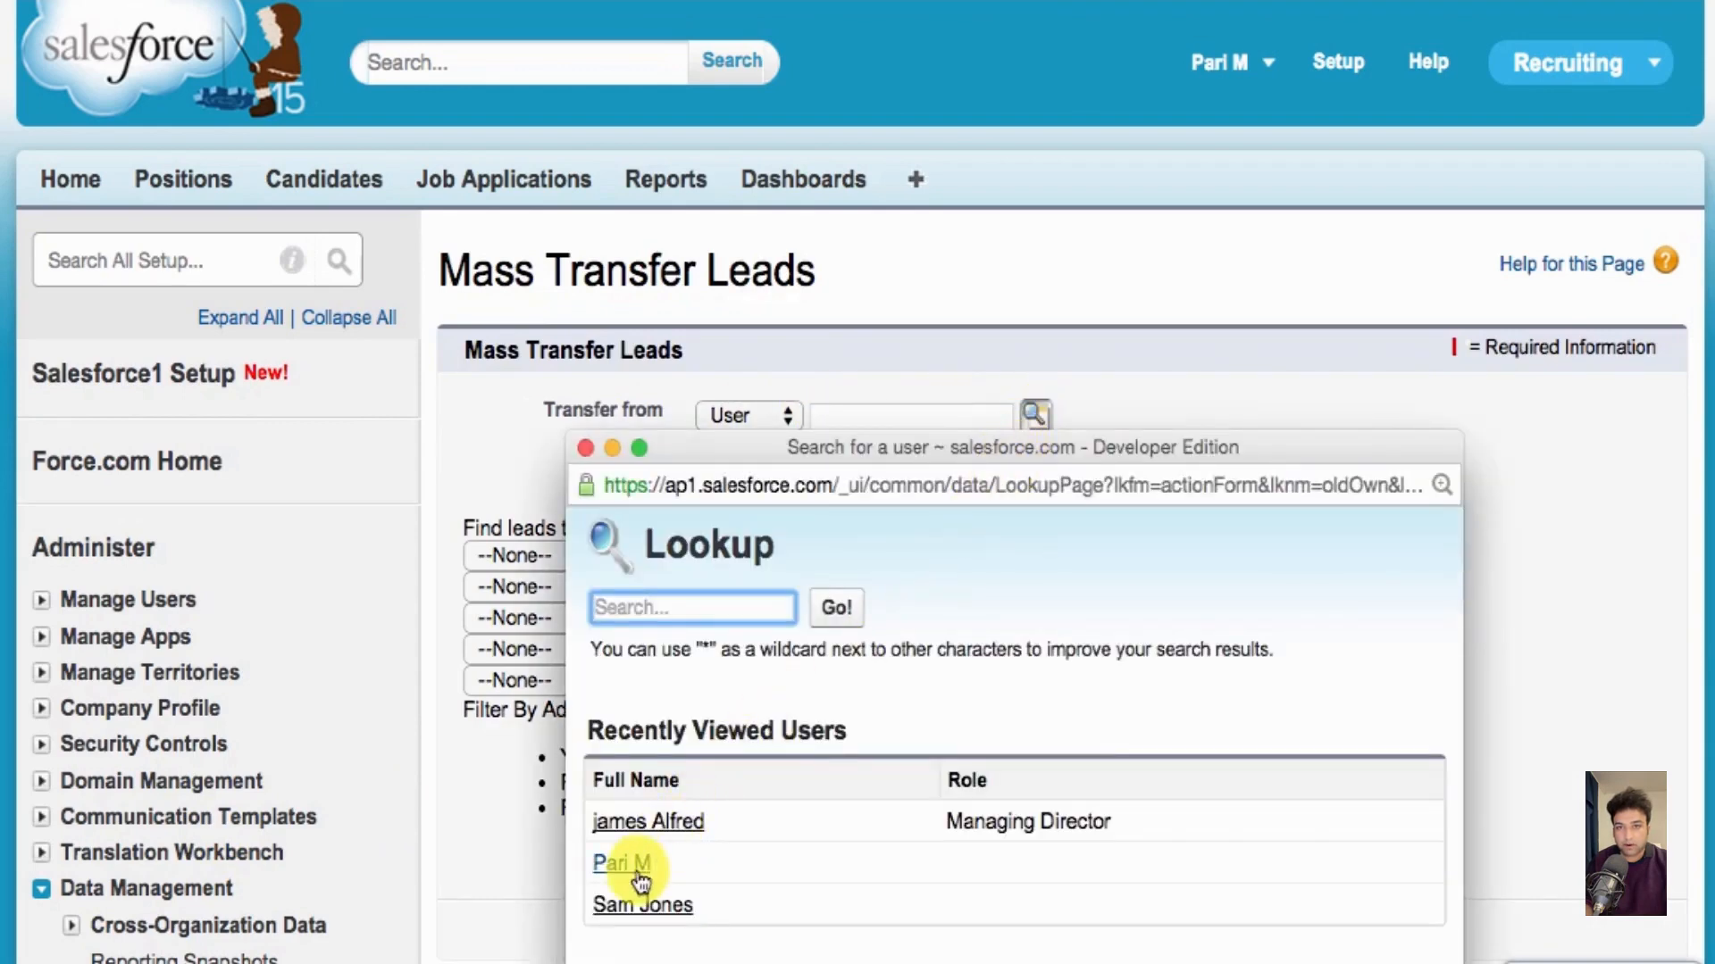
pyautogui.click(635, 874)
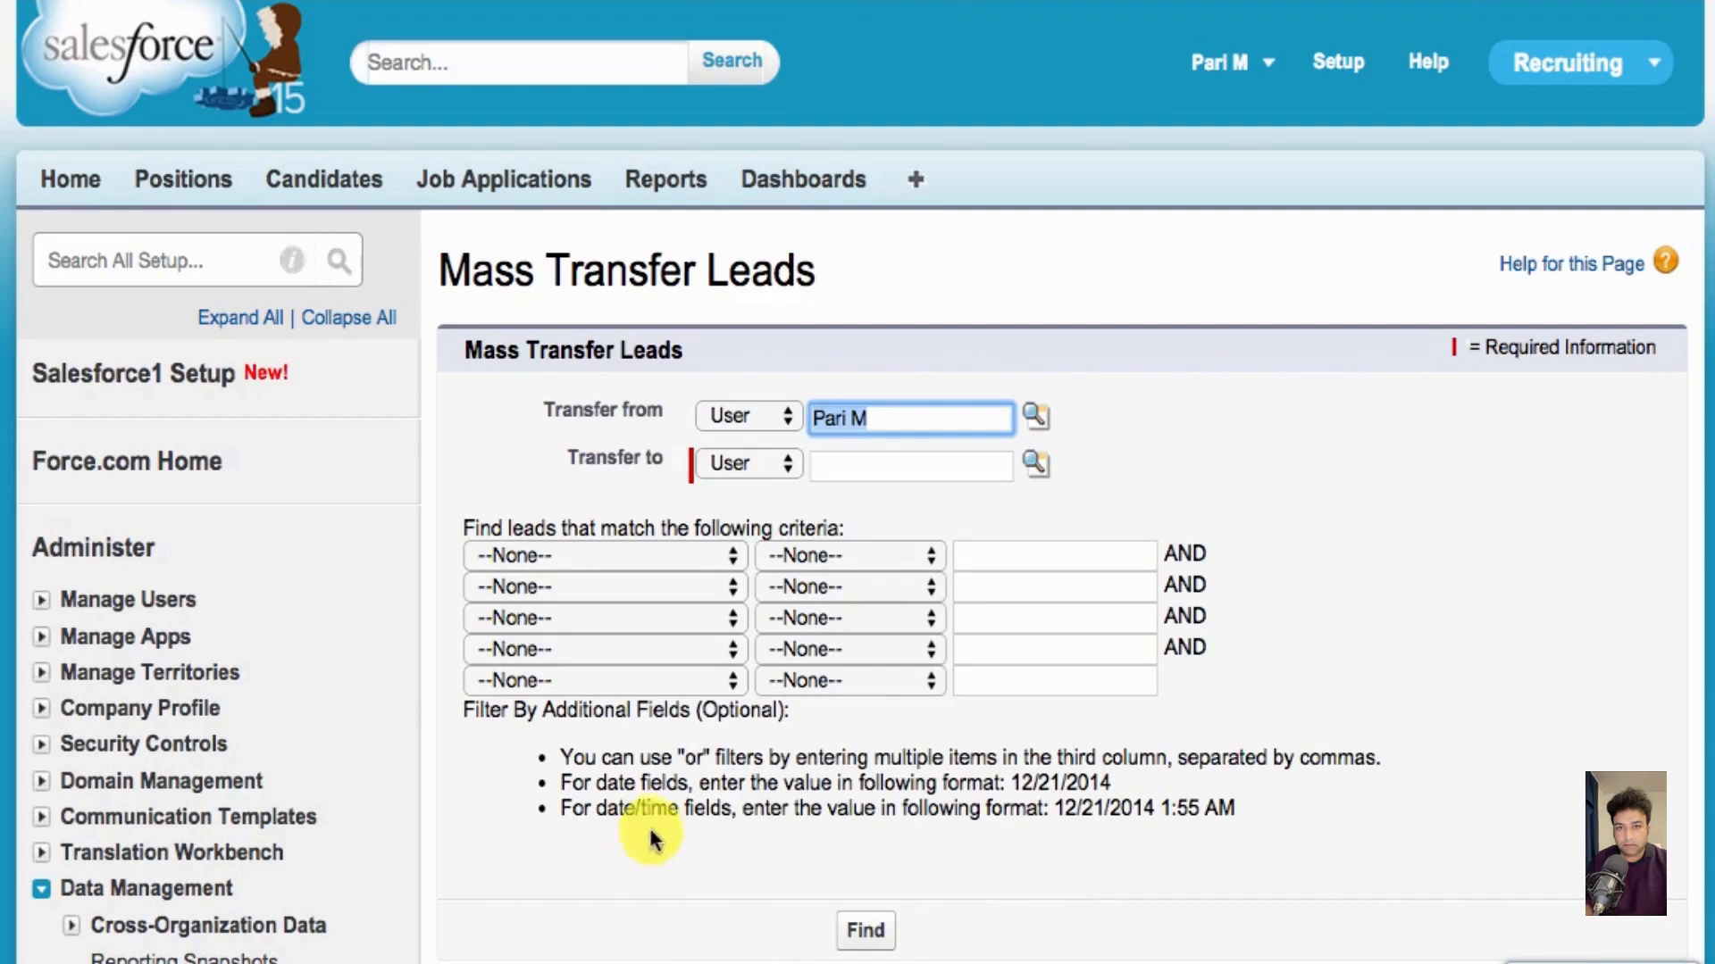
# Step: Filter on Lead Status not equal to 'Closed - Converted' and find the matching leads
pyautogui.click(737, 555)
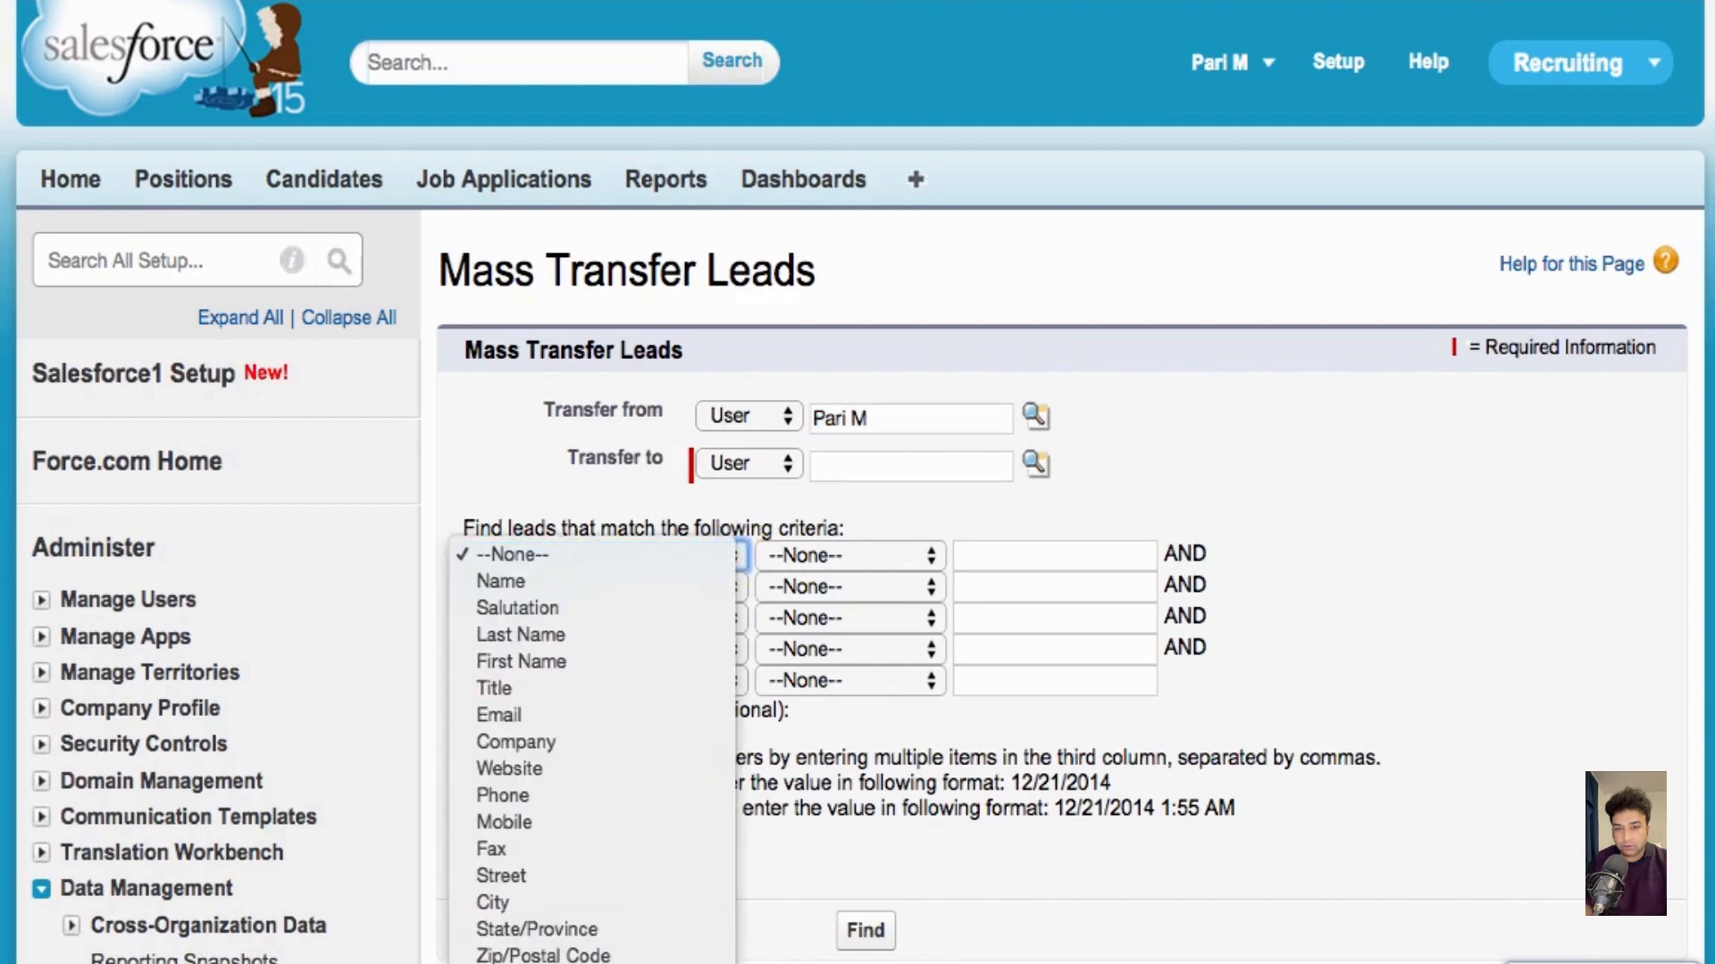
pyautogui.click(616, 963)
pyautogui.click(854, 554)
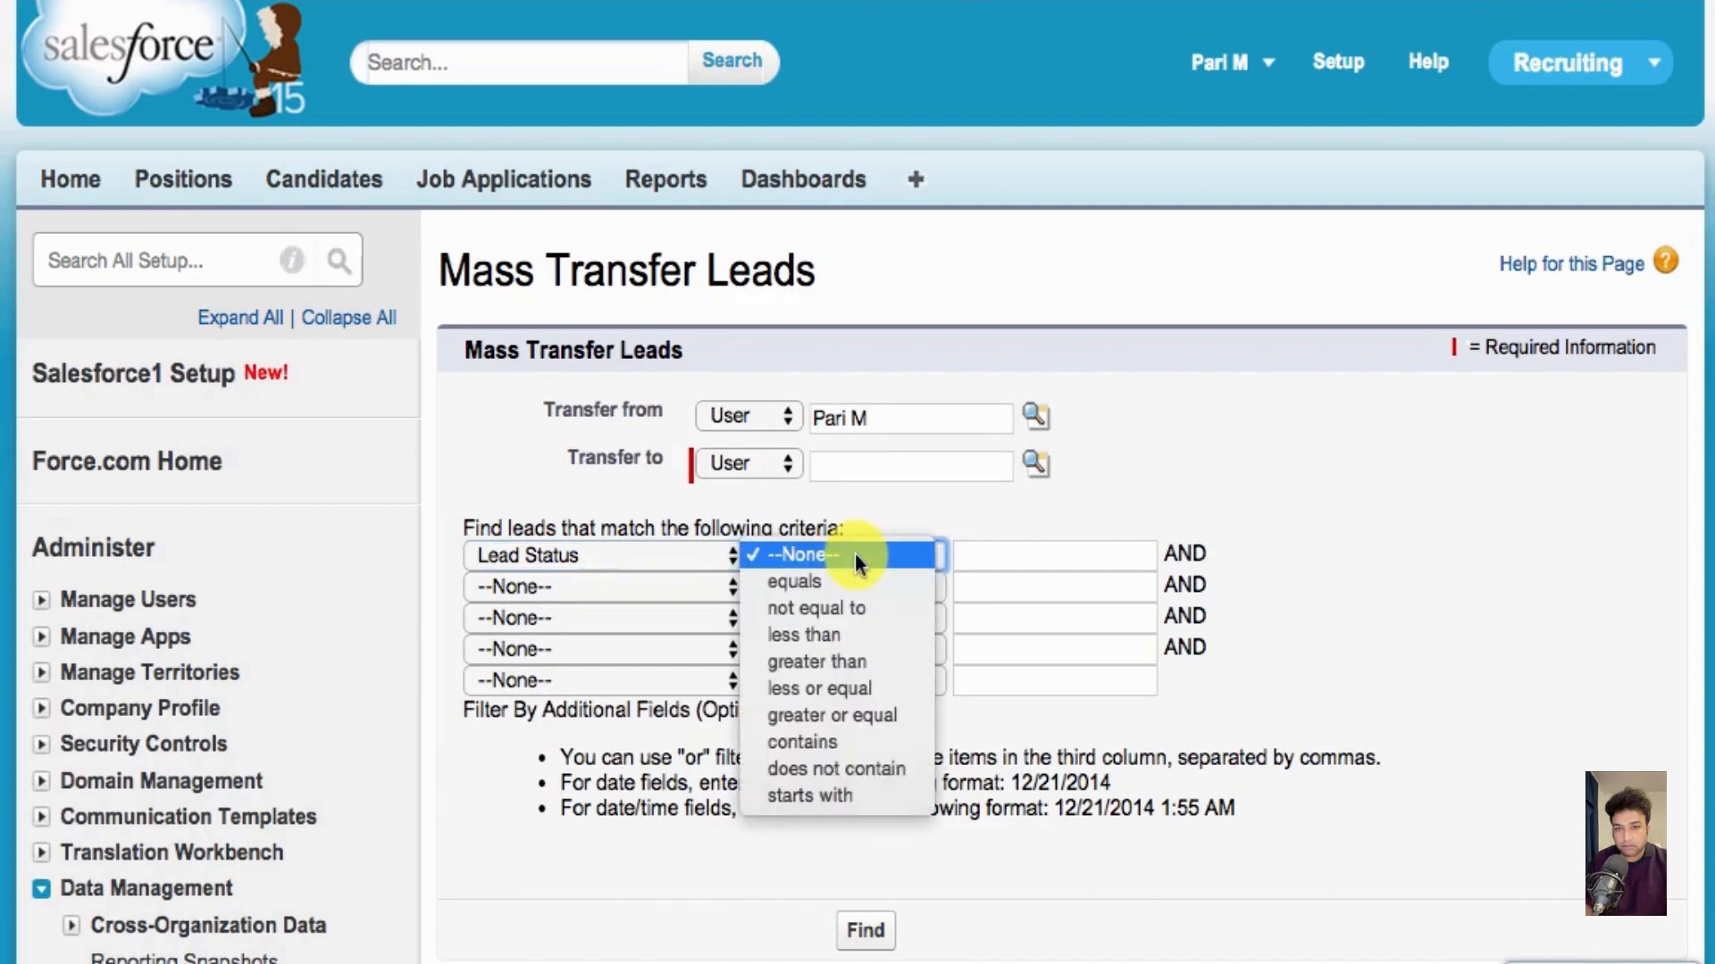
pyautogui.click(871, 606)
pyautogui.click(1105, 548)
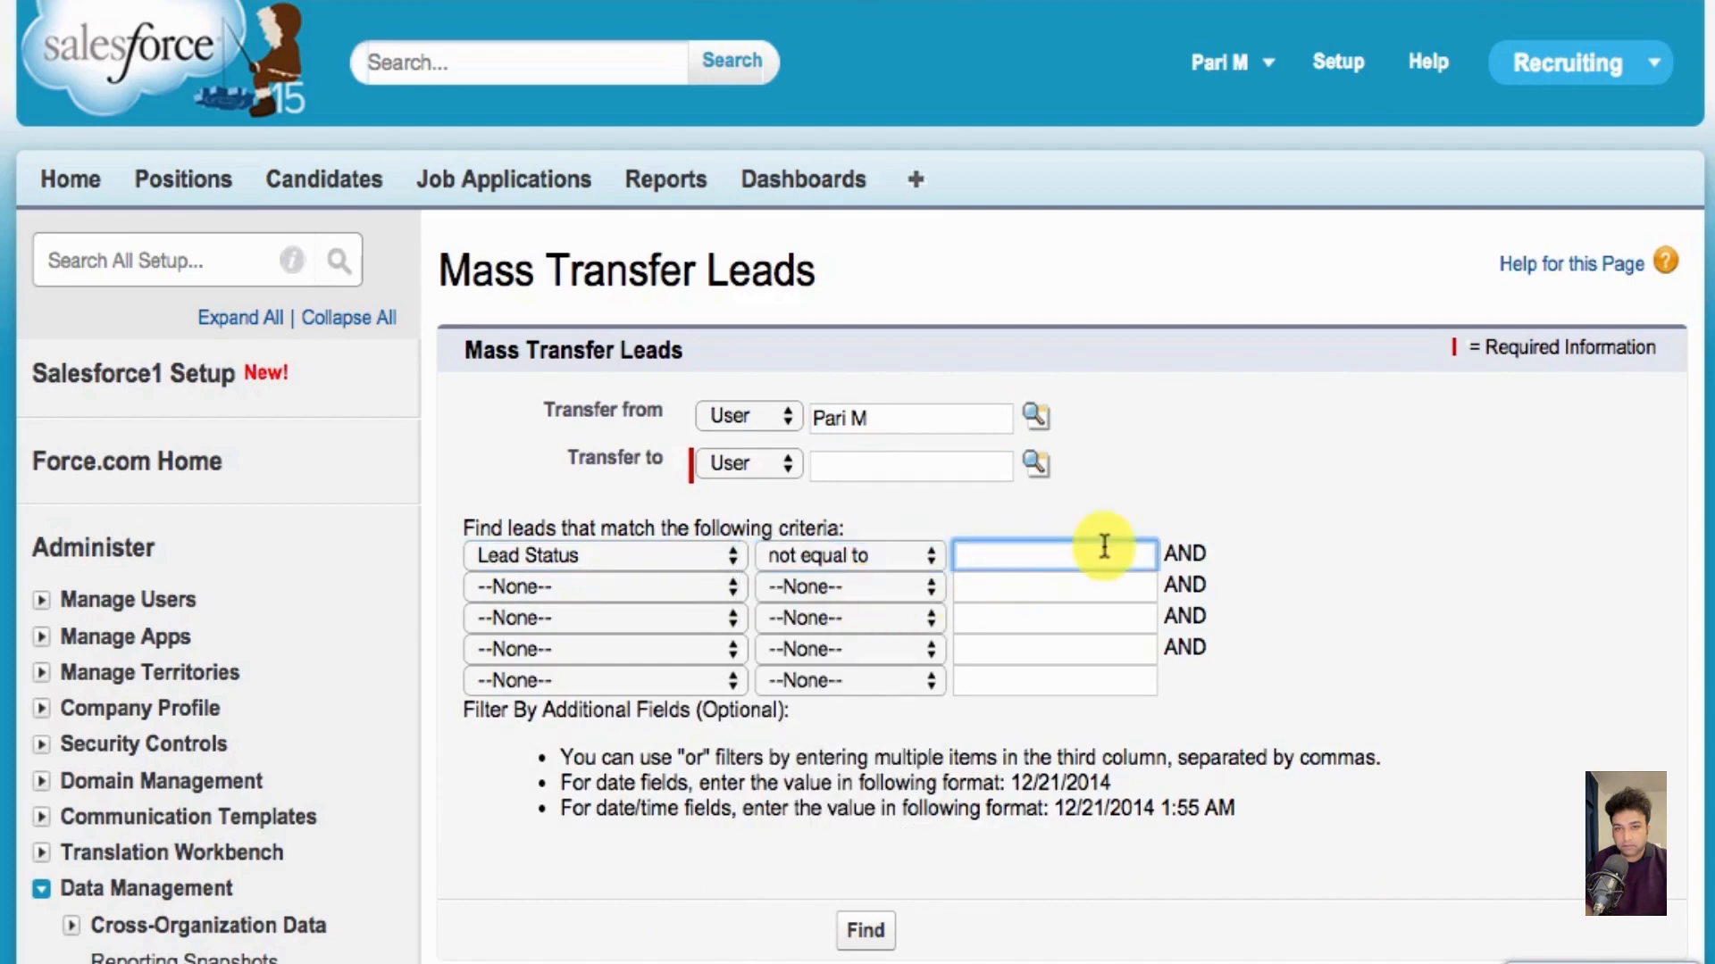
pyautogui.write('Closed - Converted')
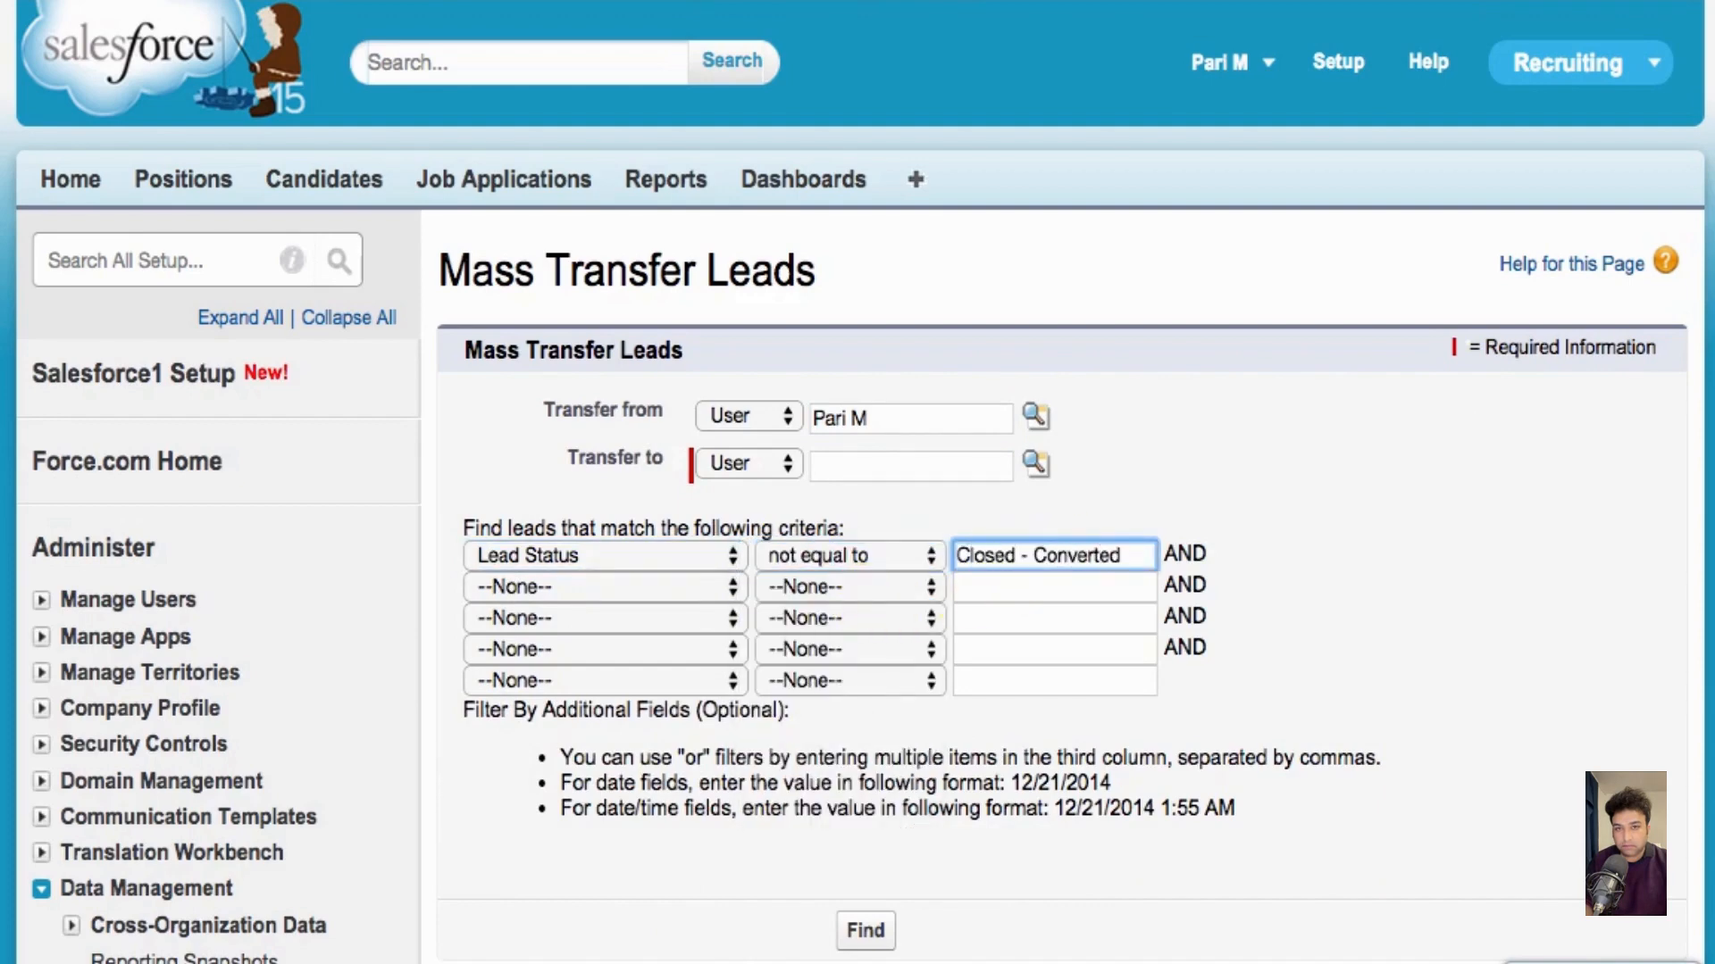
pyautogui.click(865, 933)
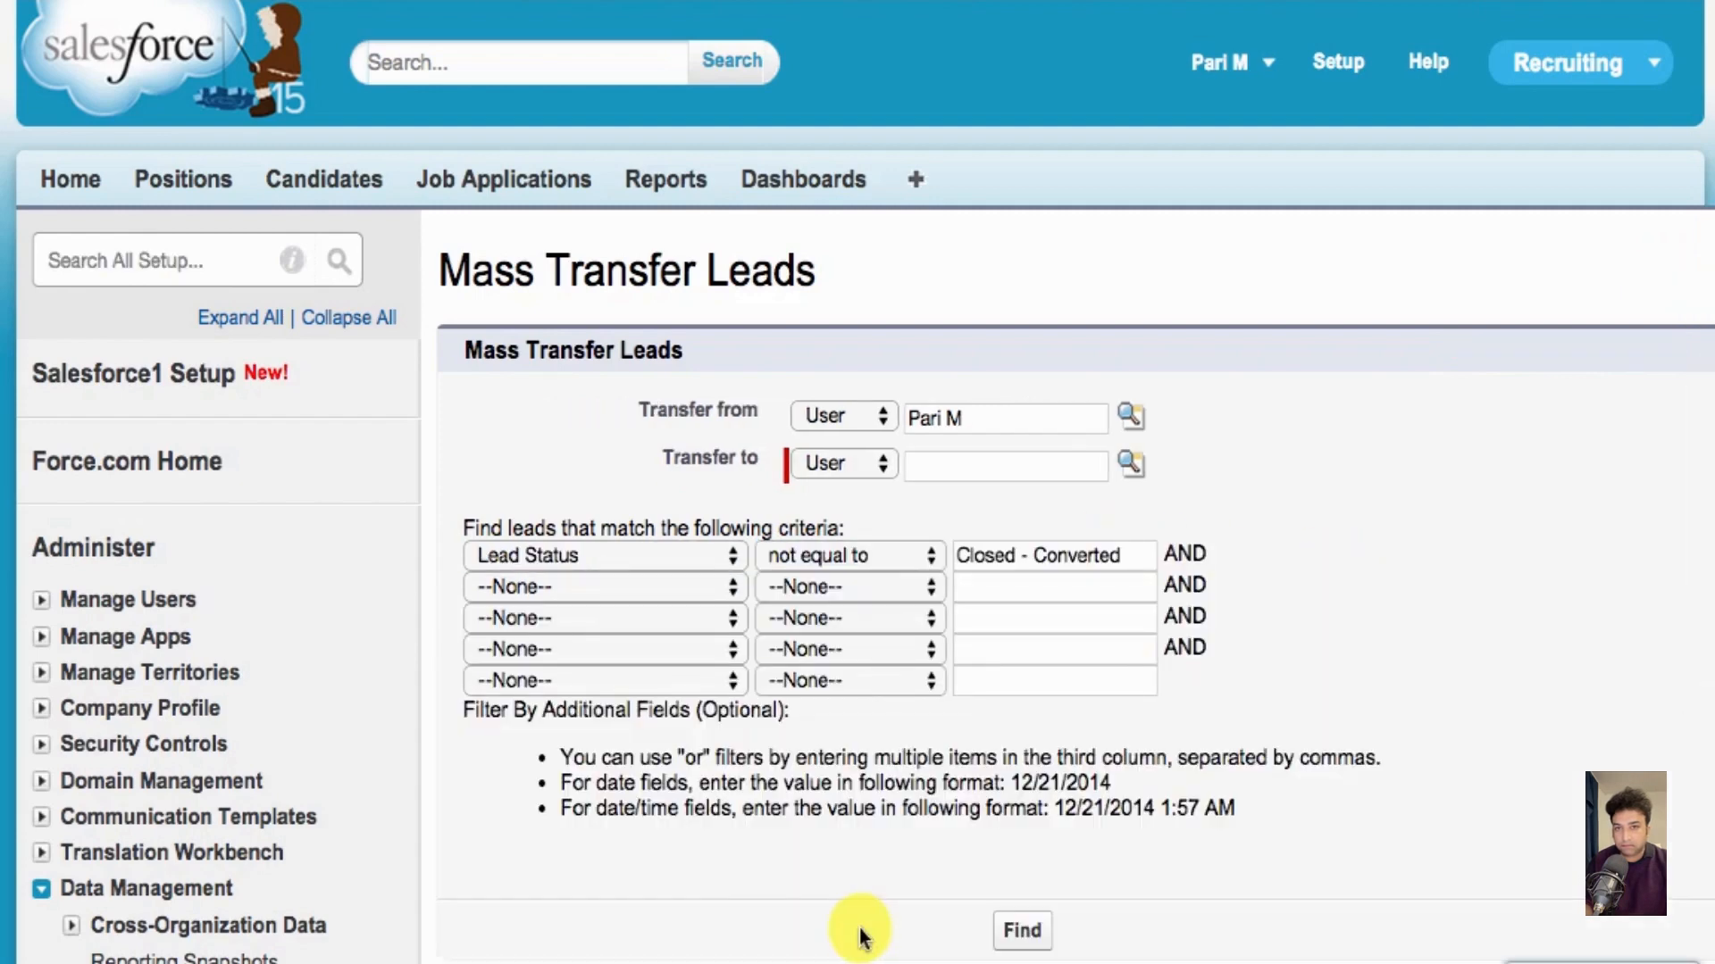
pyautogui.scroll(-5, 862, 933)
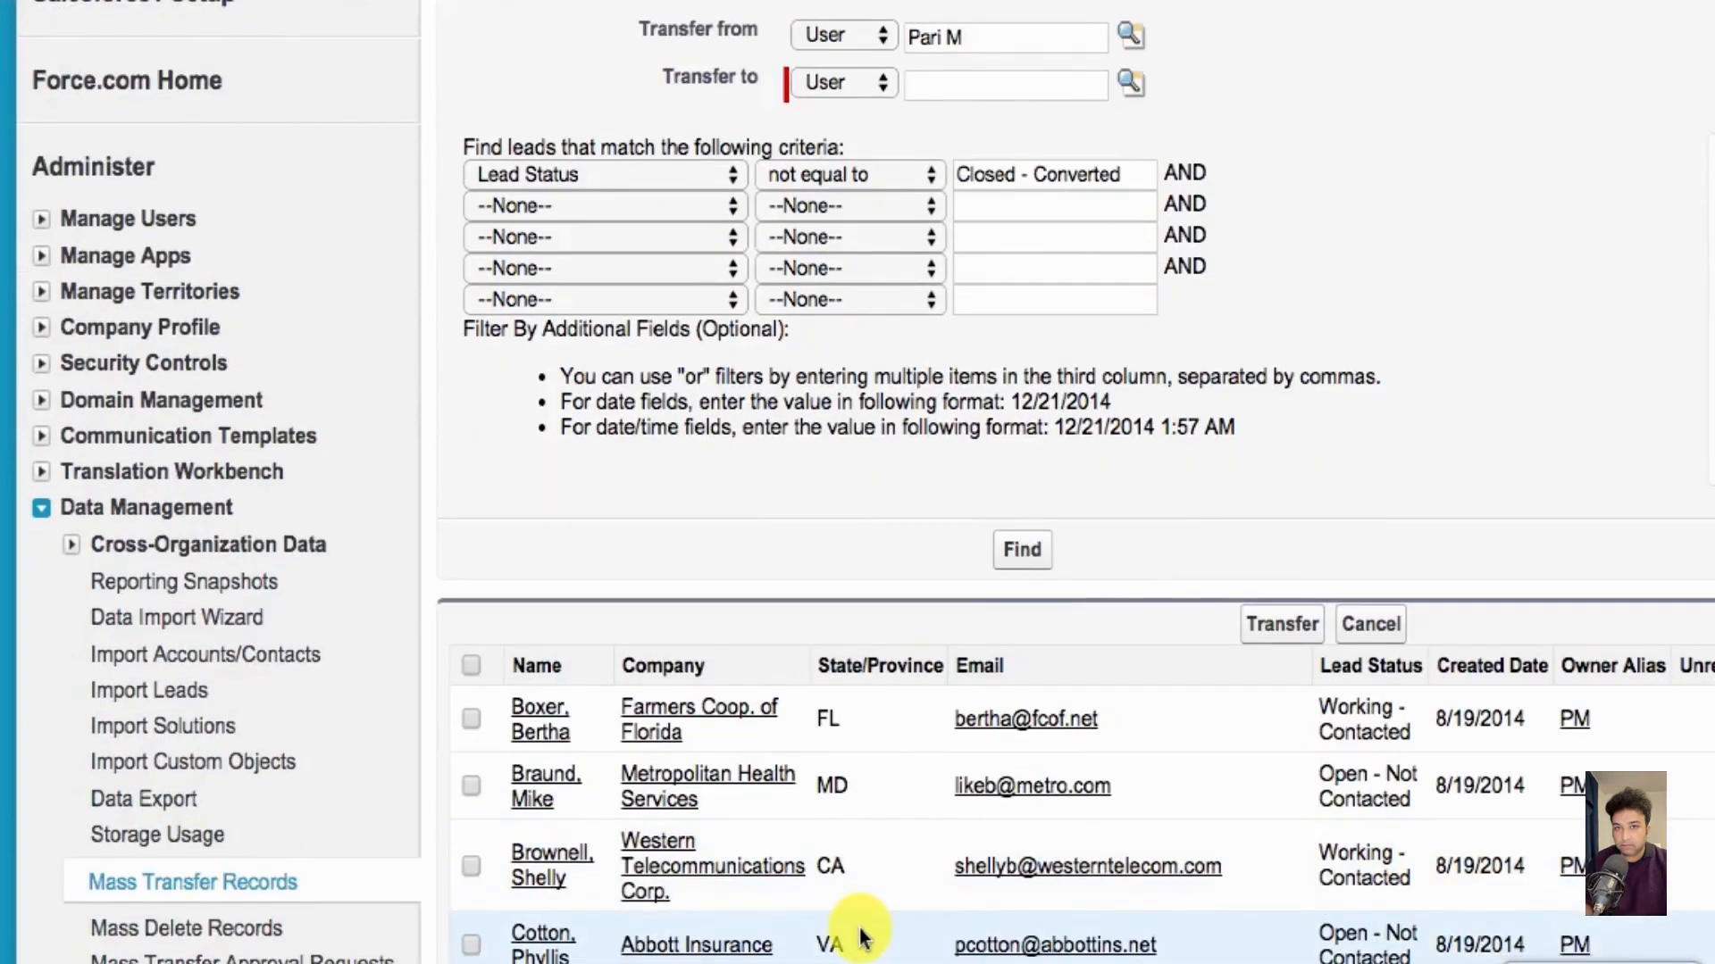
# Step: Select all the matching leads in the search results
pyautogui.scroll(-3, 862, 933)
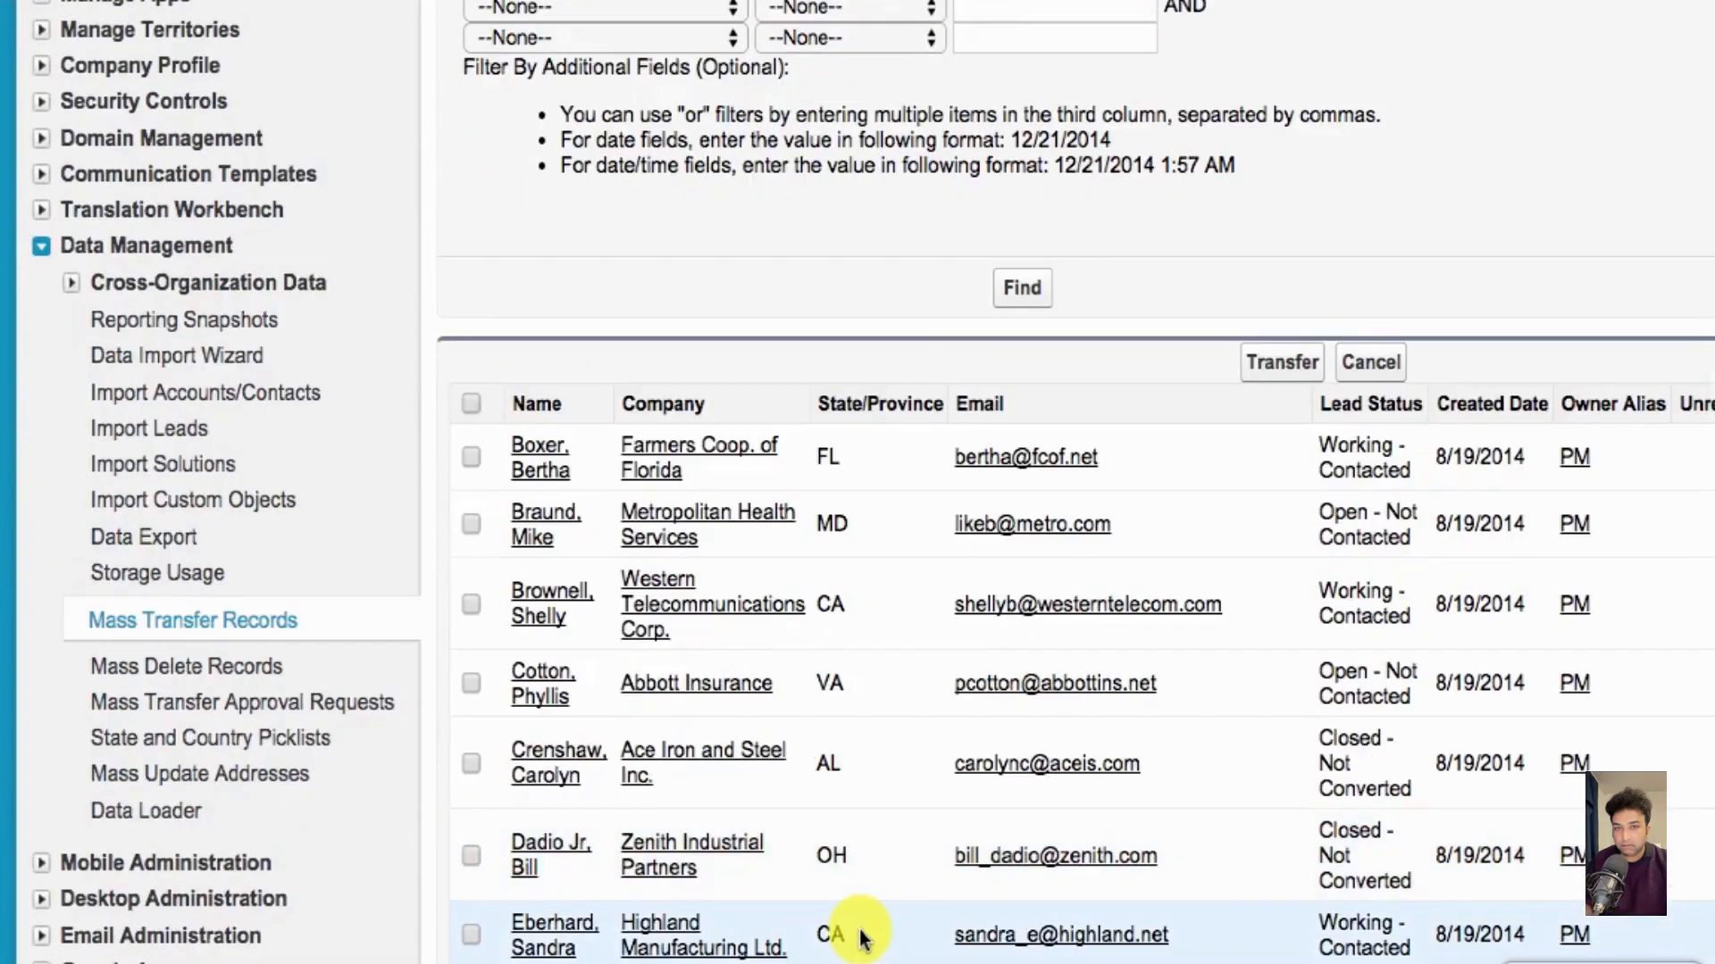
pyautogui.click(472, 405)
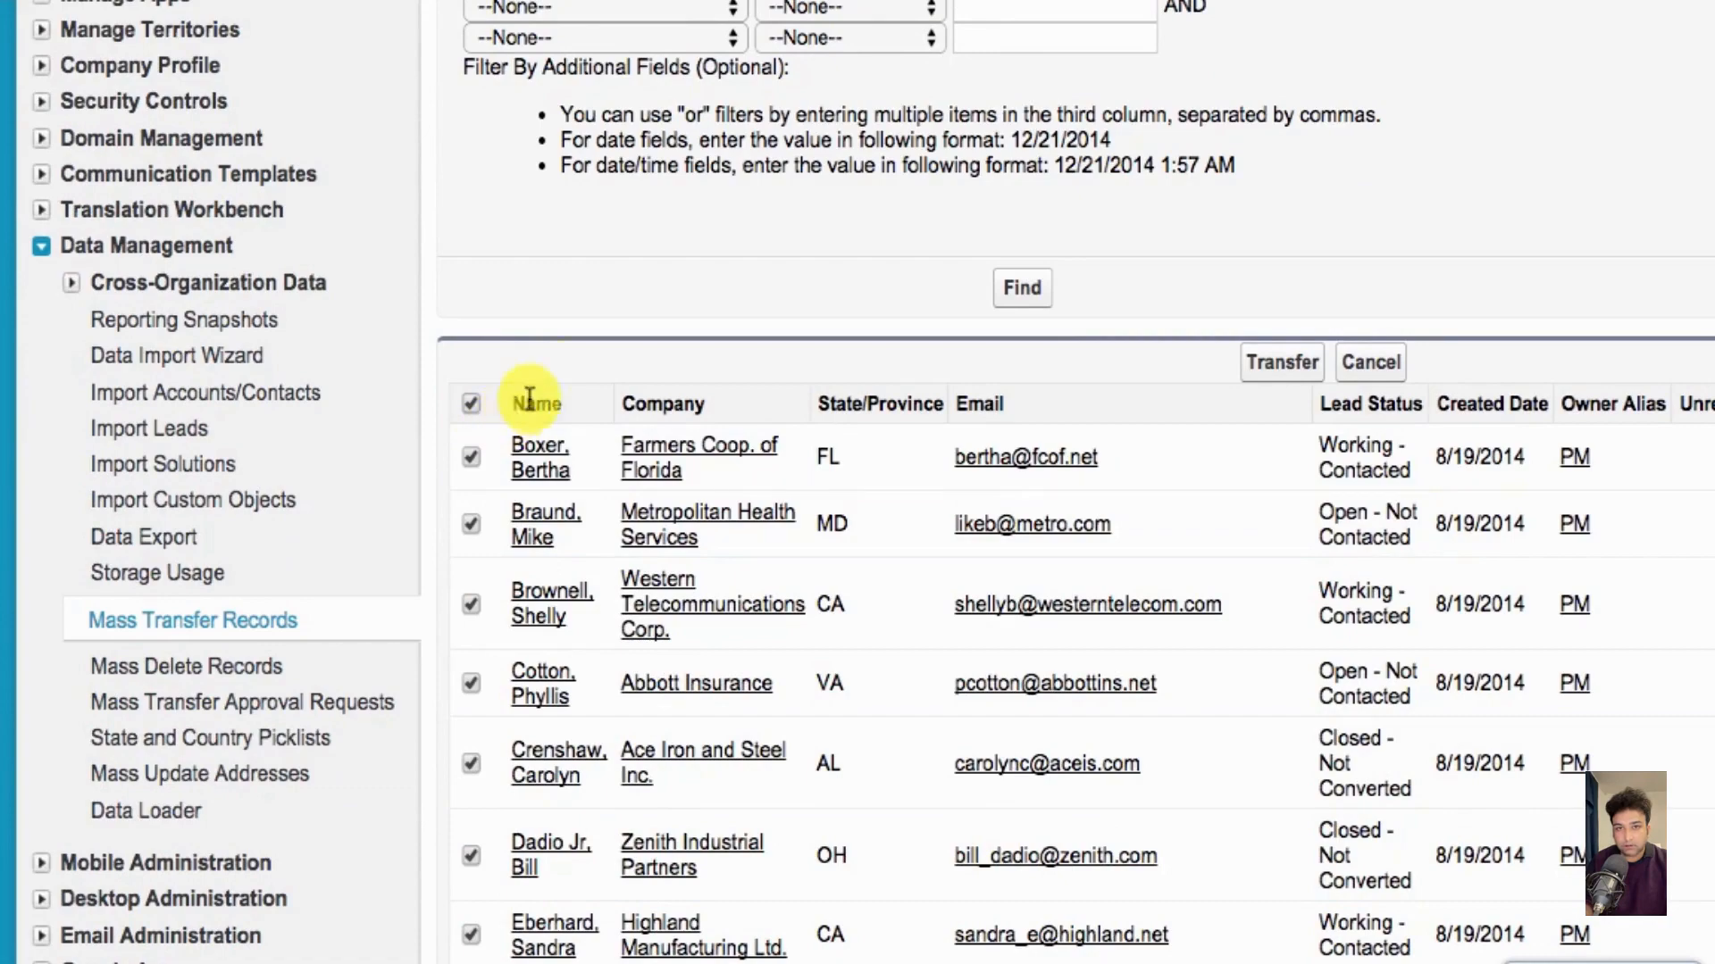
pyautogui.scroll(2, 649, 302)
pyautogui.scroll(3, 649, 302)
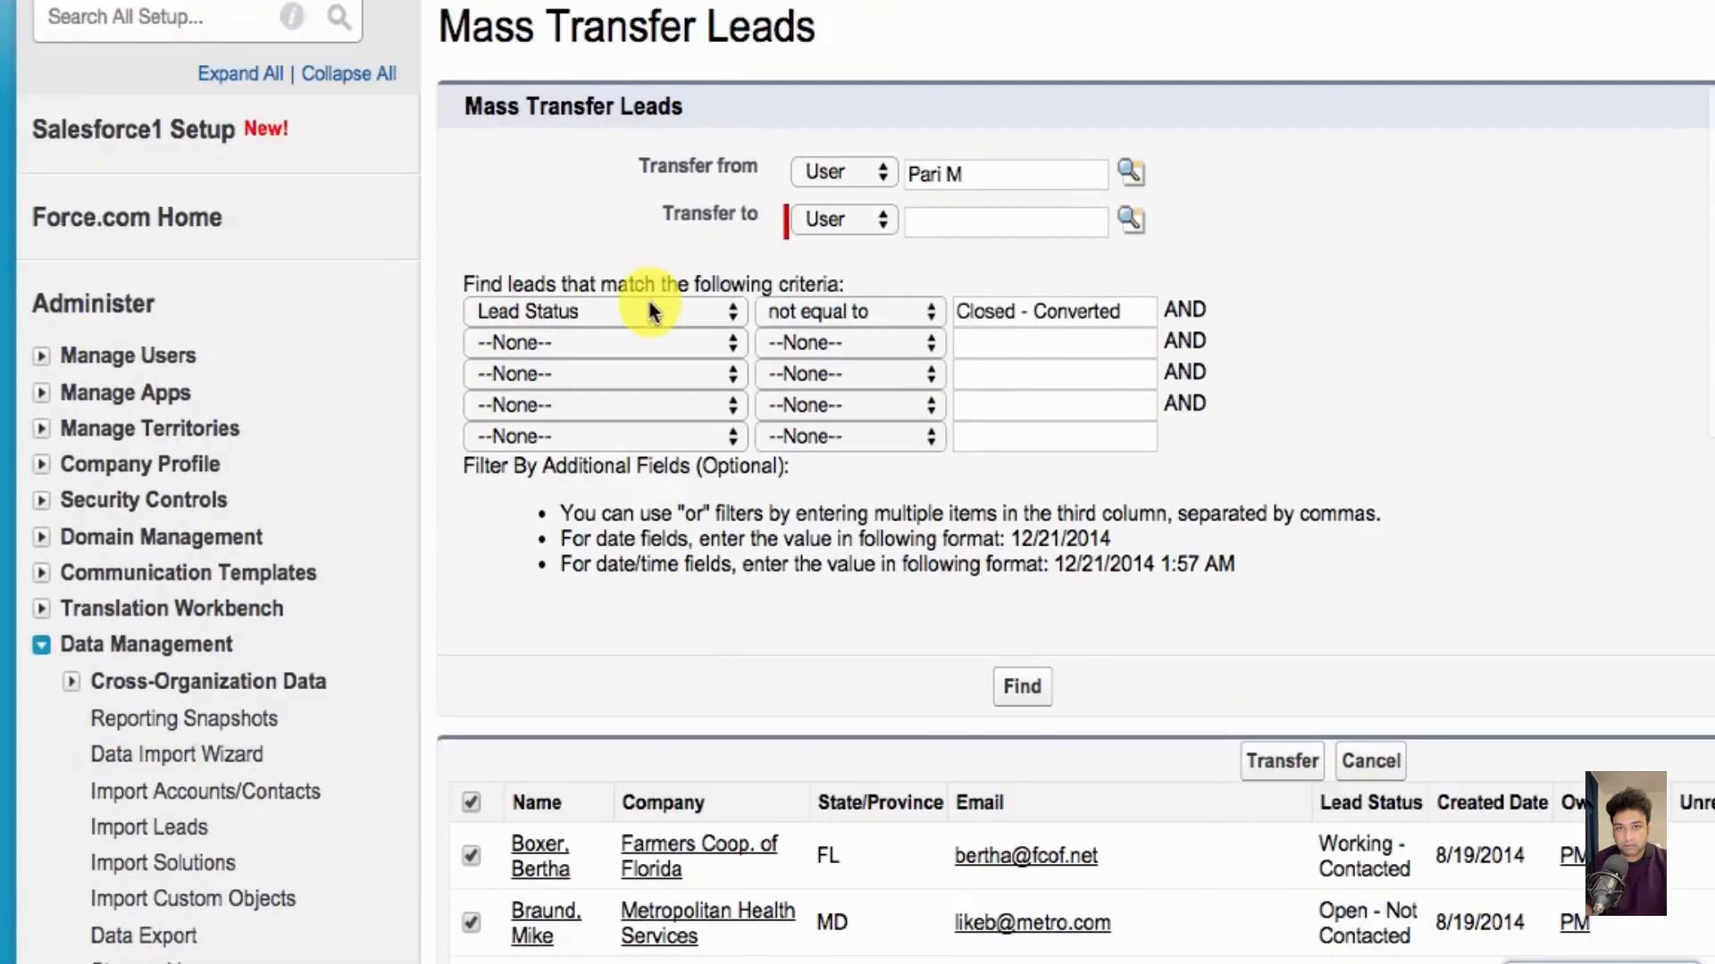
# Step: Choose the receiving user and transfer the leads, confirming 19 leads were transferred
pyautogui.click(882, 219)
pyautogui.click(919, 218)
pyautogui.click(1130, 220)
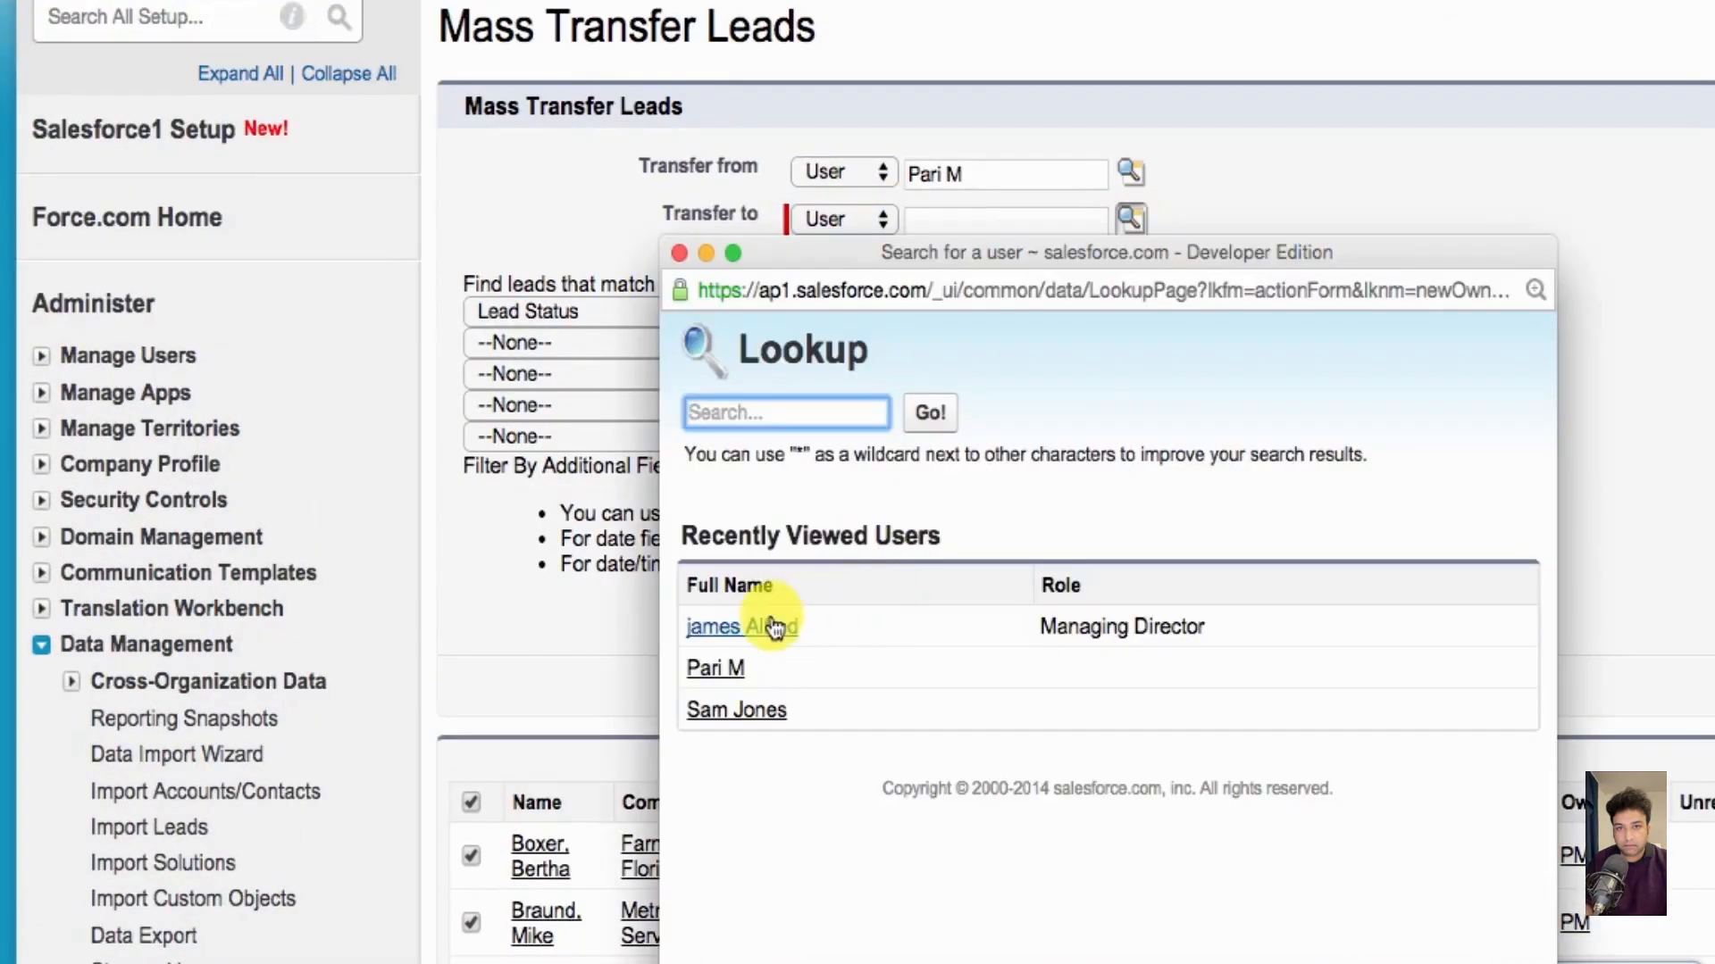
pyautogui.click(745, 719)
pyautogui.scroll(-9, 738, 708)
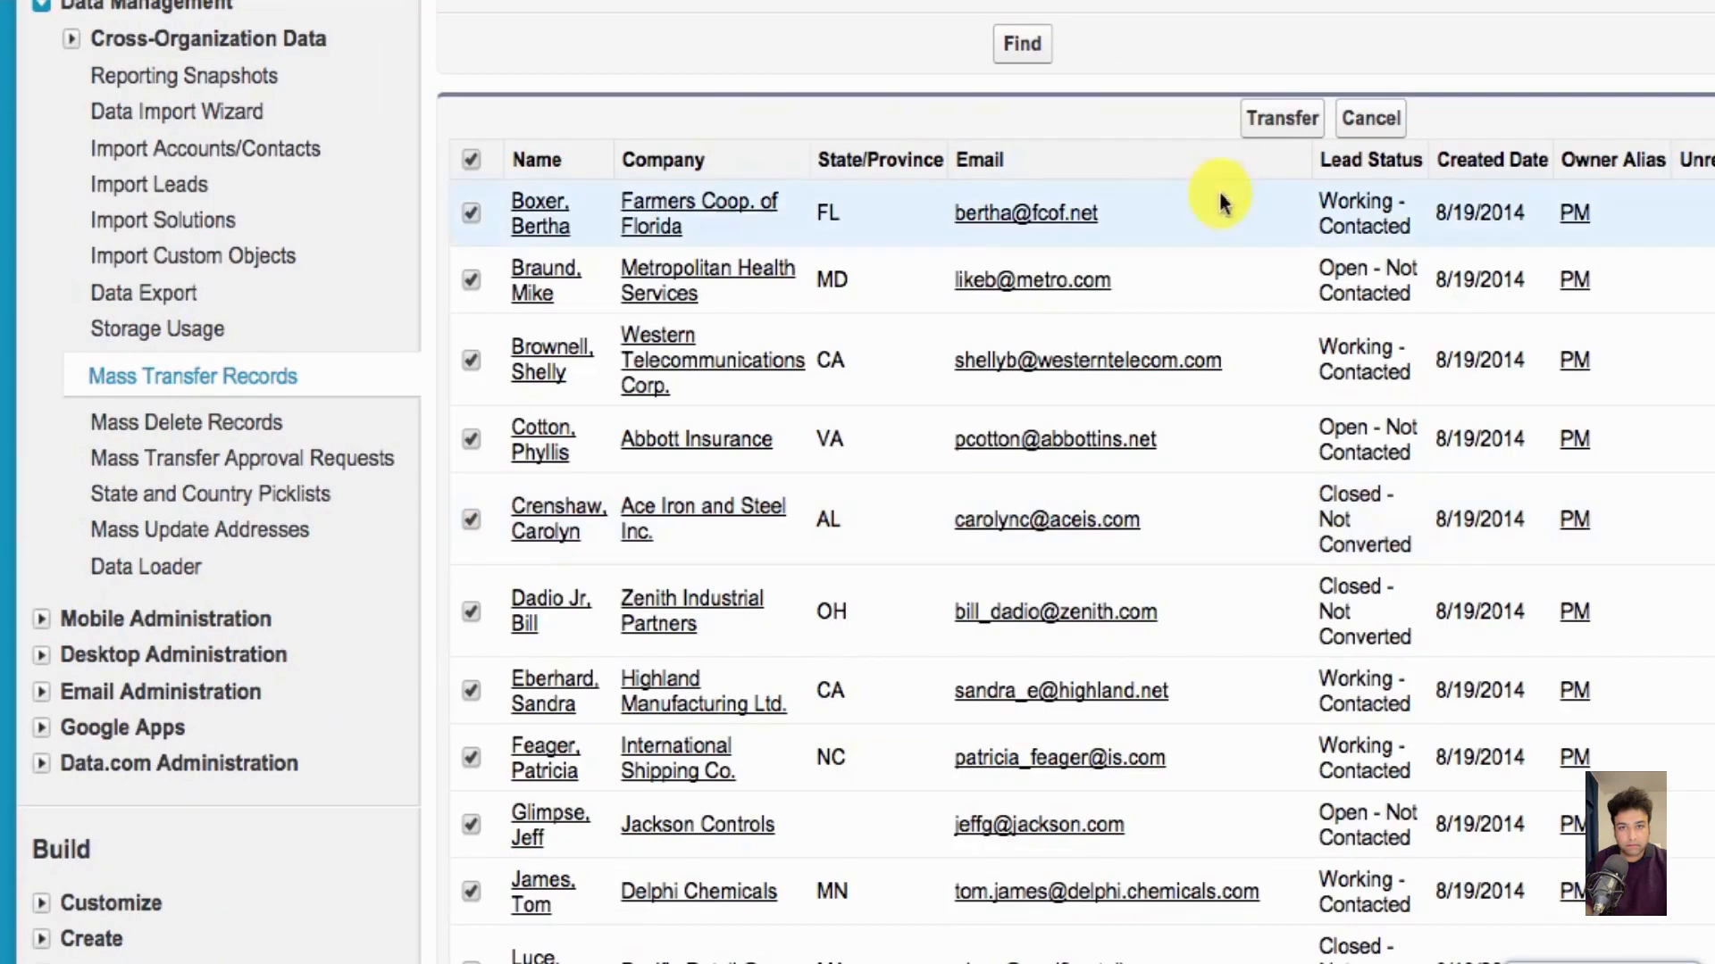
pyautogui.click(1269, 139)
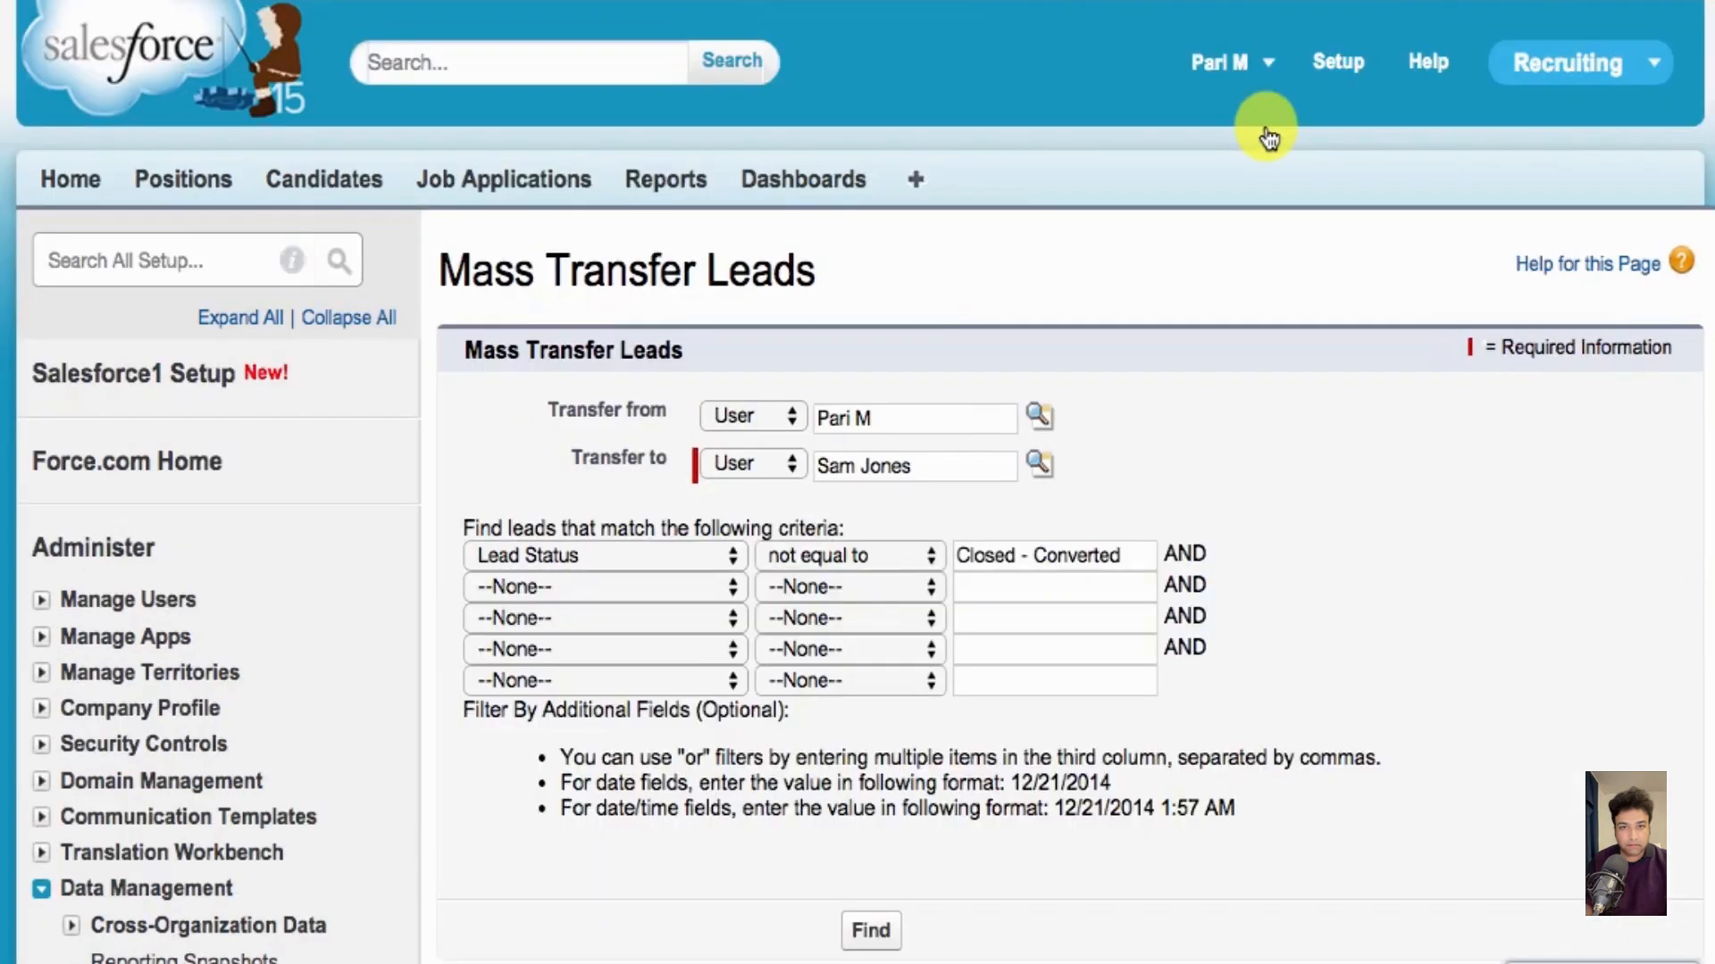
pyautogui.scroll(-3, 1257, 164)
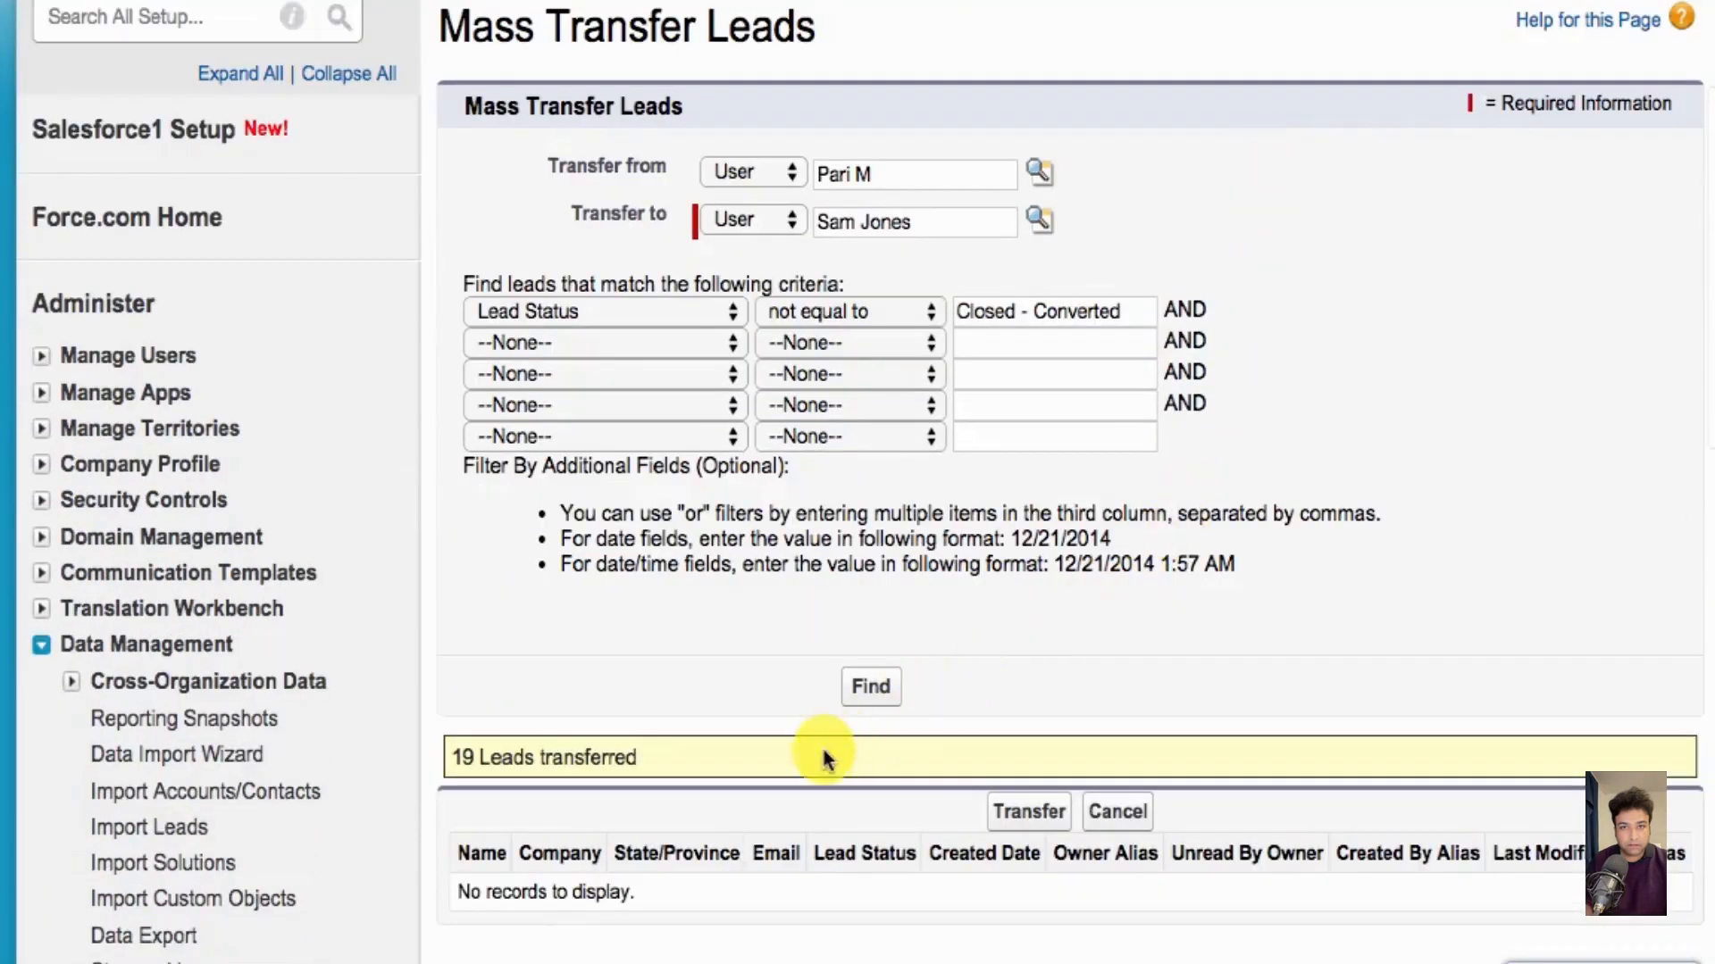
pyautogui.tripleClick(640, 753)
# Step: Dismiss the lead transfer confirmation and scroll down the Mass Delete Records options
pyautogui.click(688, 656)
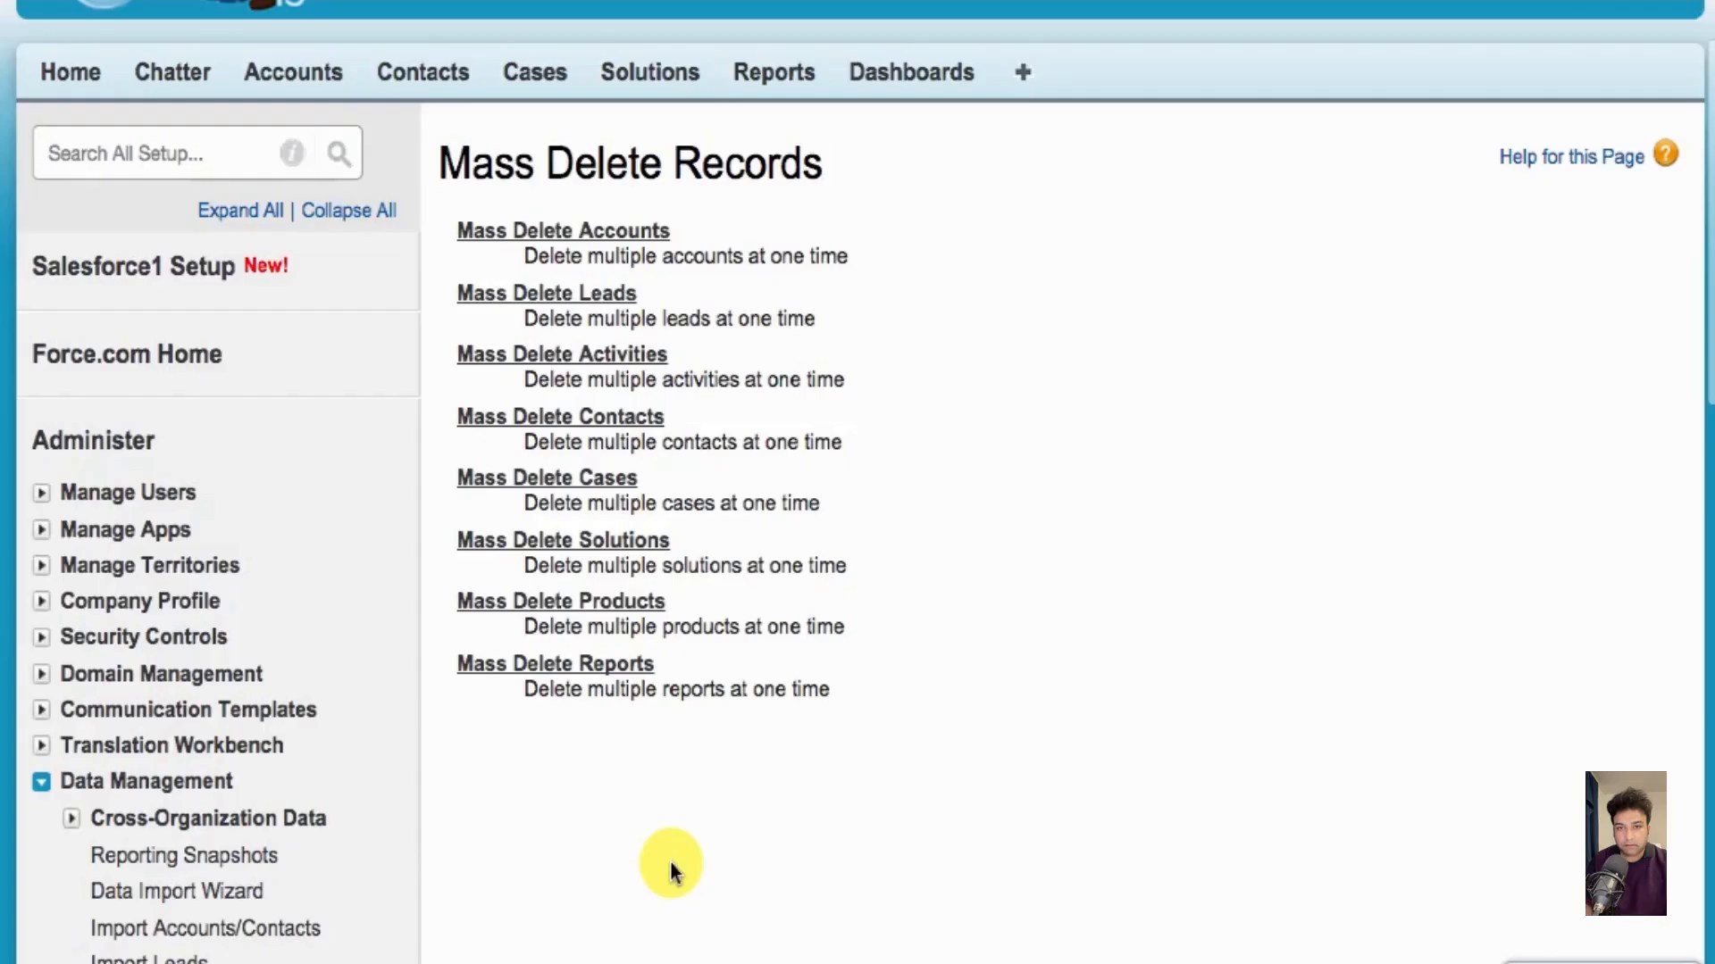
pyautogui.scroll(-3, 669, 861)
pyautogui.scroll(-1, 670, 861)
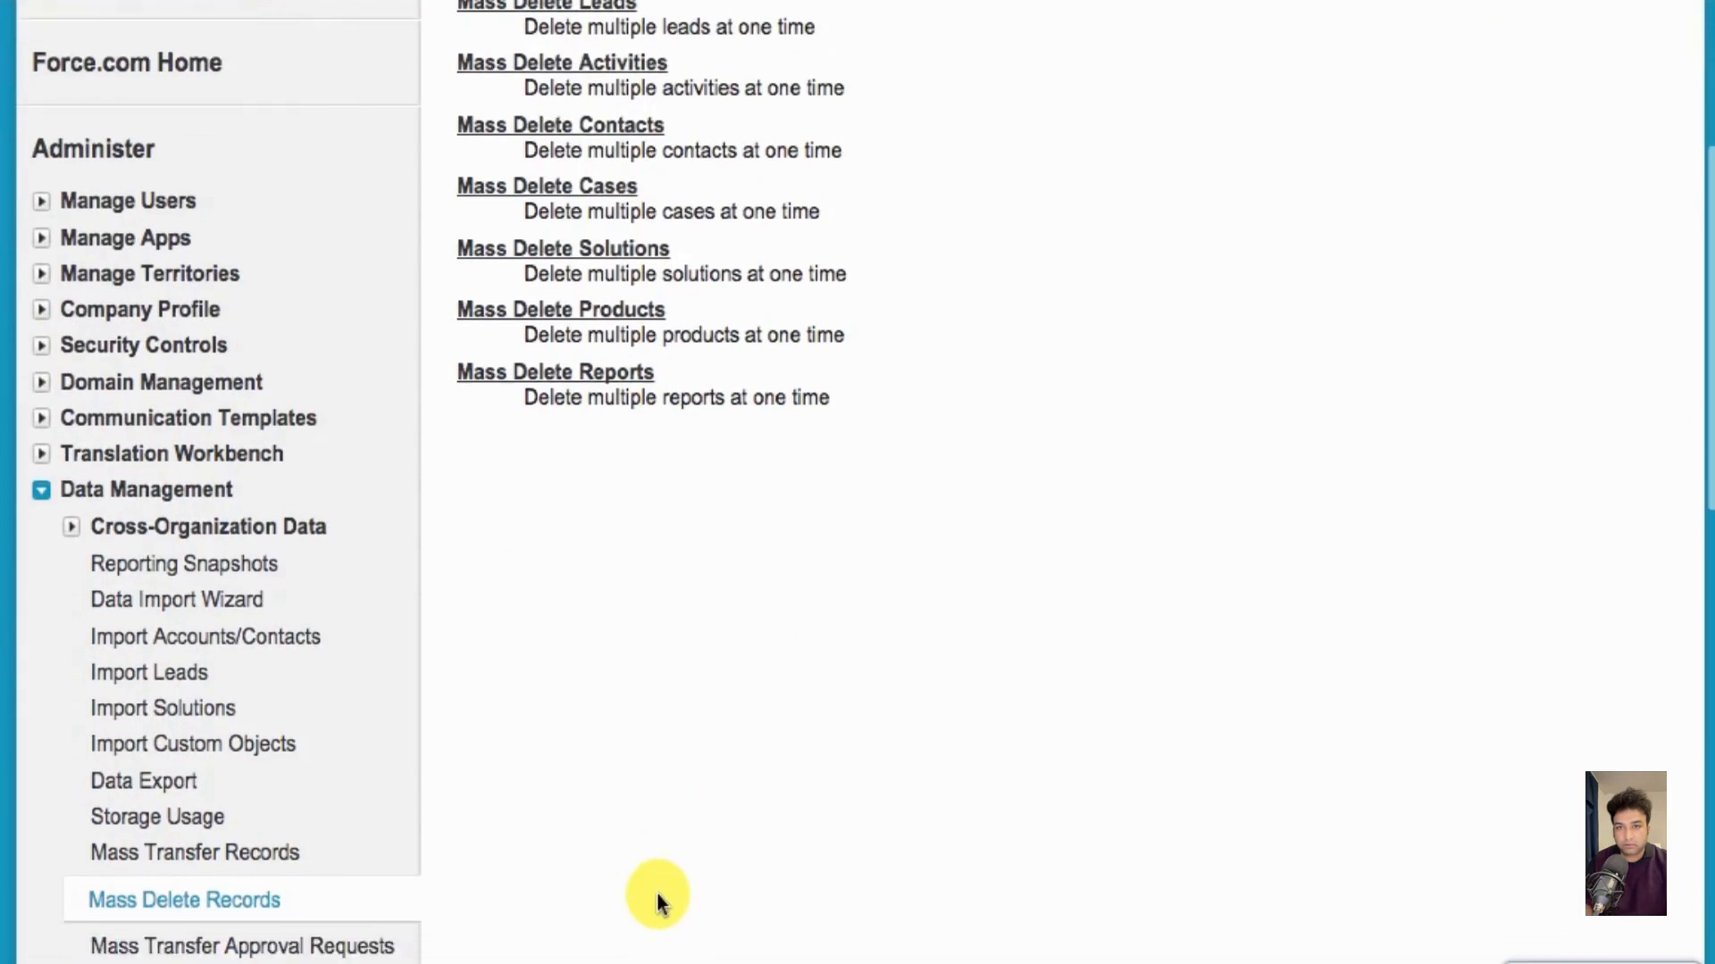
# Step: Find pending approval requests filtered on Current Approver not equal to
pyautogui.click(373, 948)
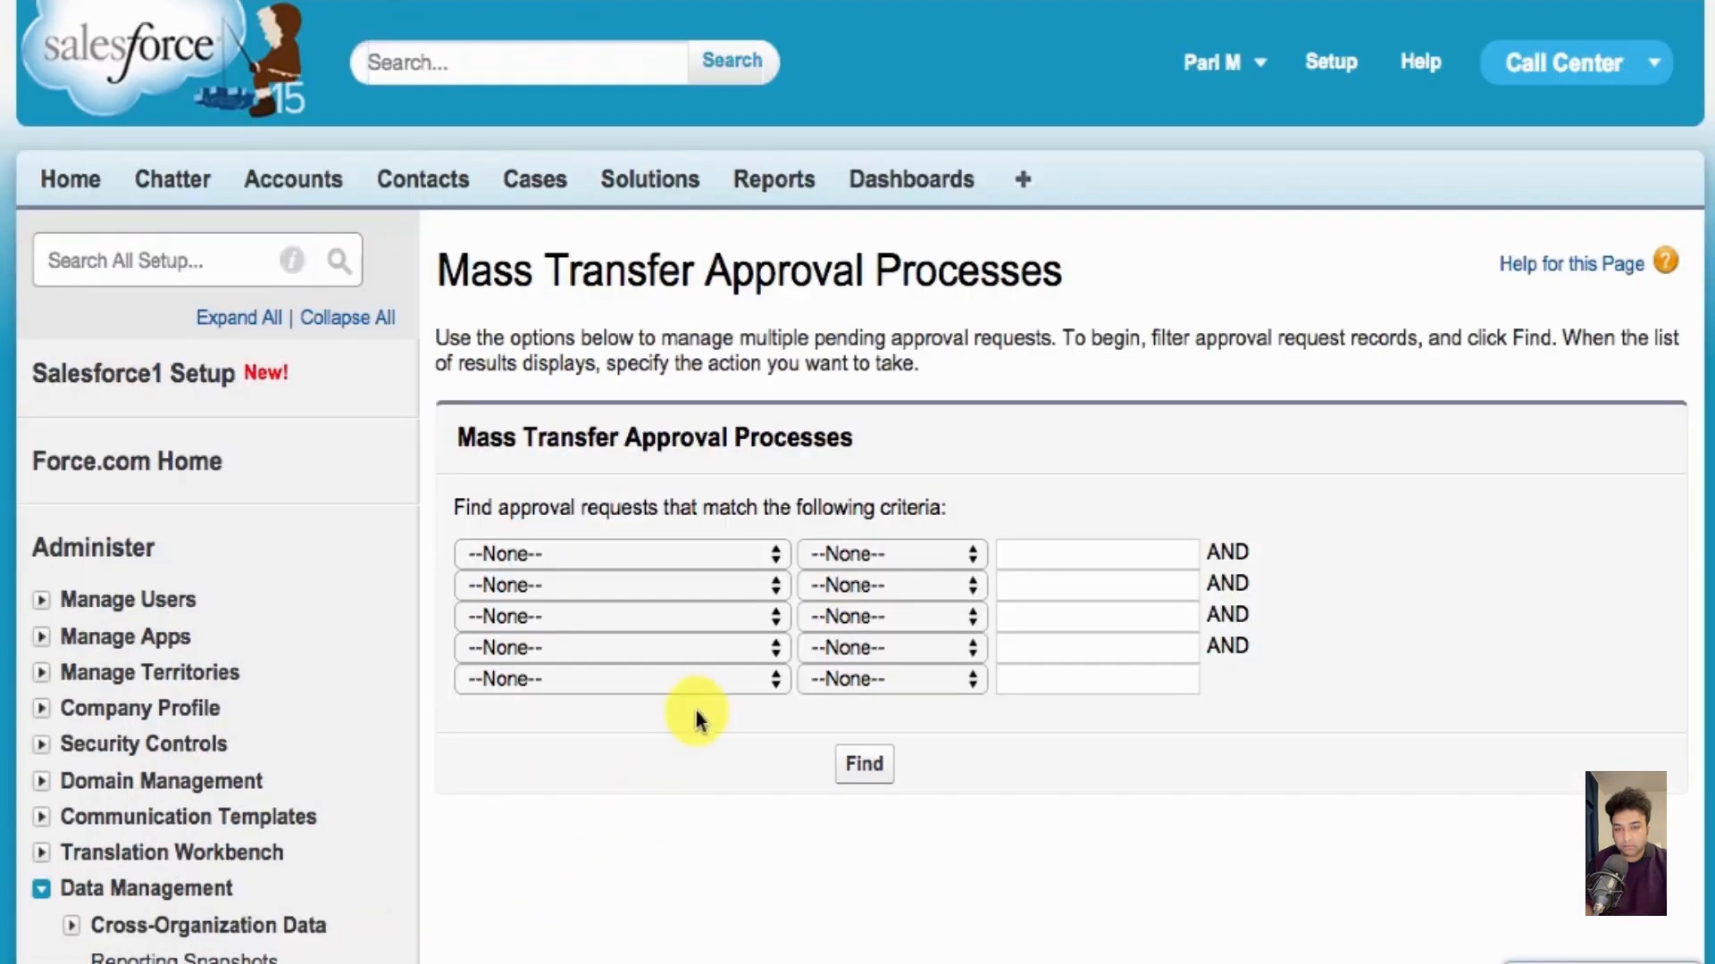
pyautogui.click(756, 554)
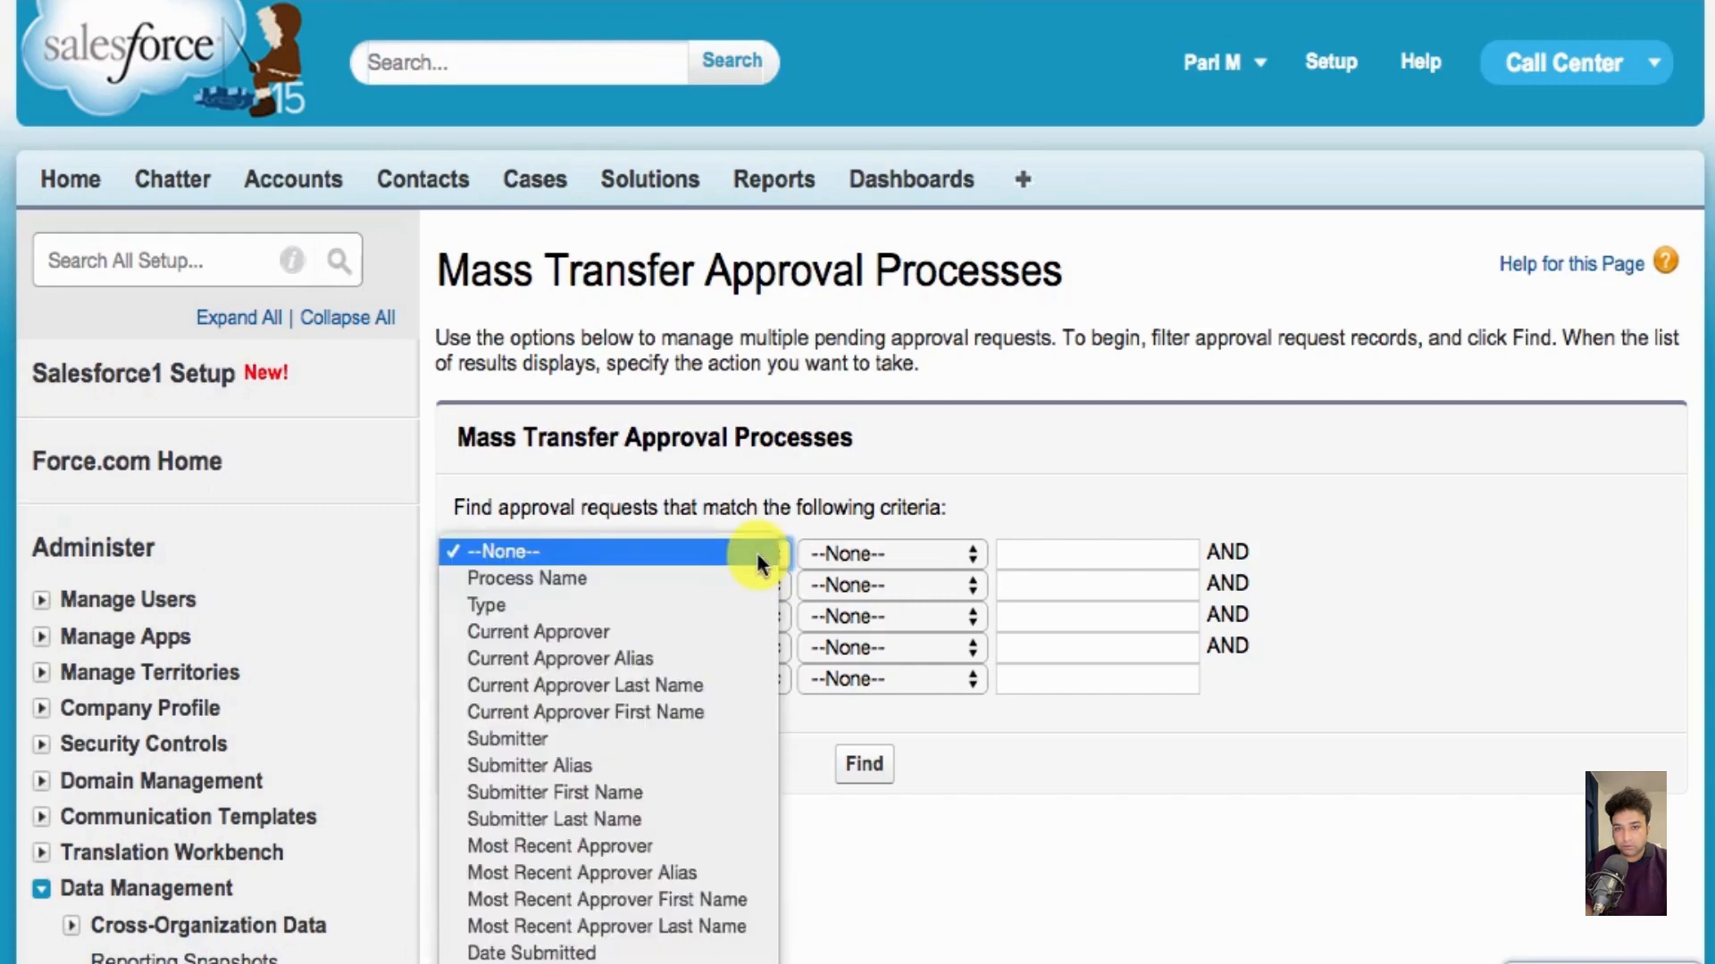
pyautogui.click(741, 632)
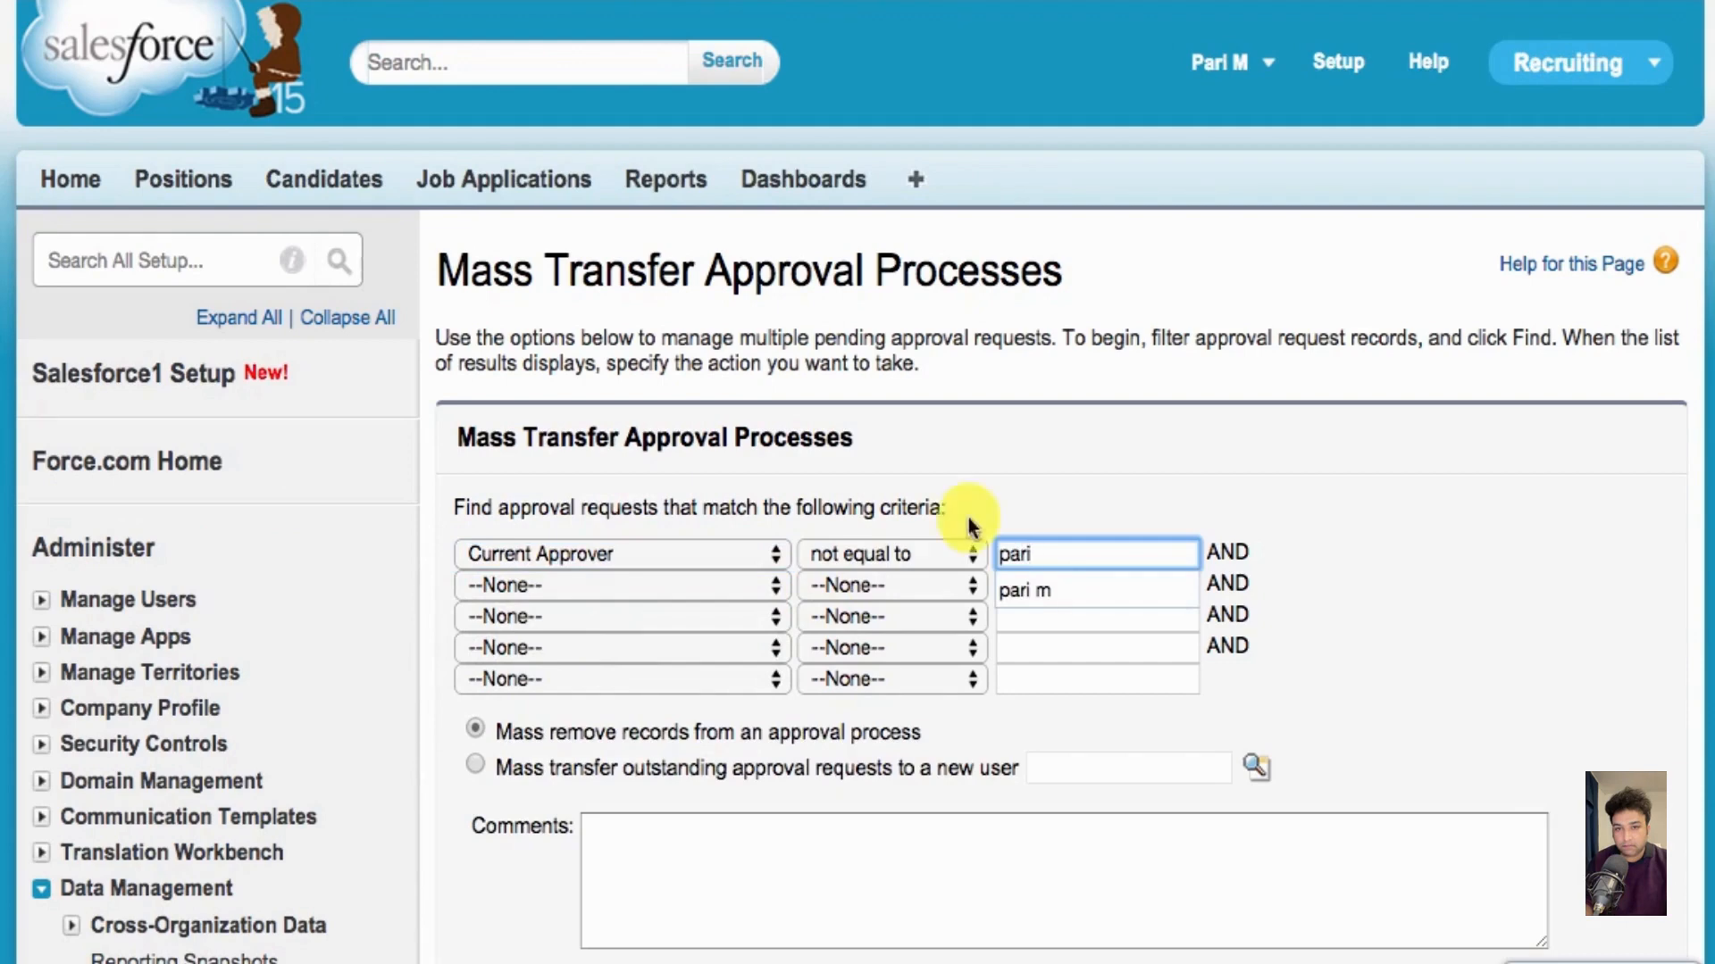
pyautogui.click(1477, 474)
pyautogui.scroll(-3, 1477, 474)
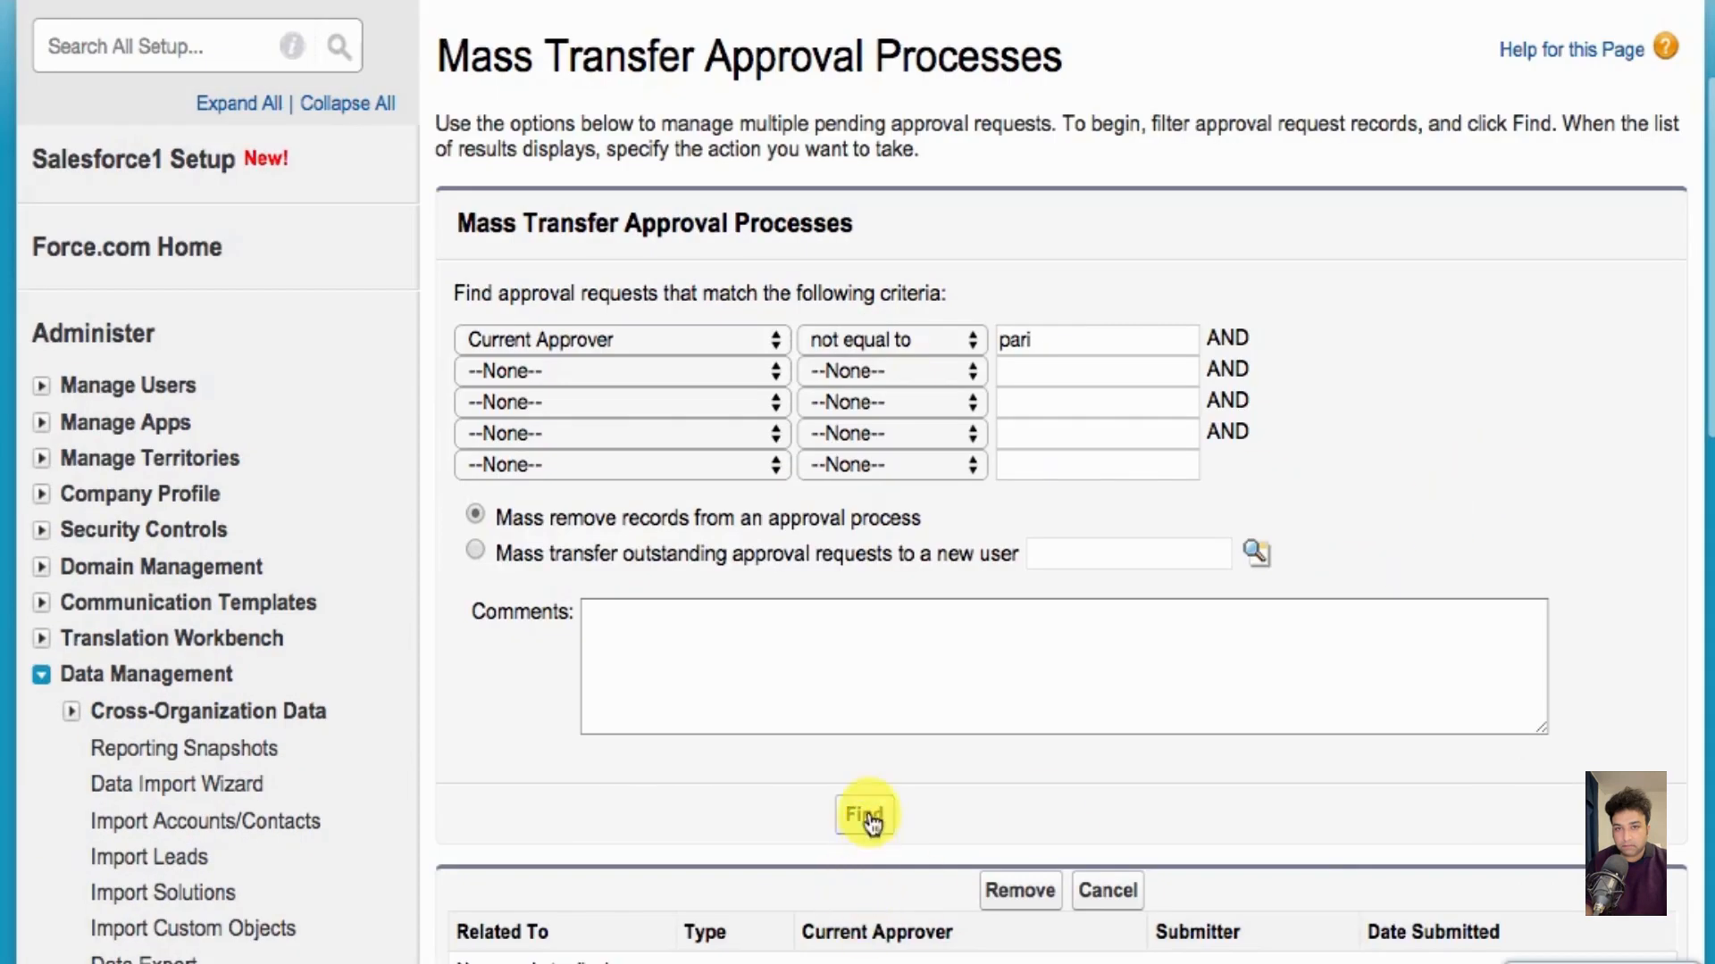
pyautogui.click(864, 815)
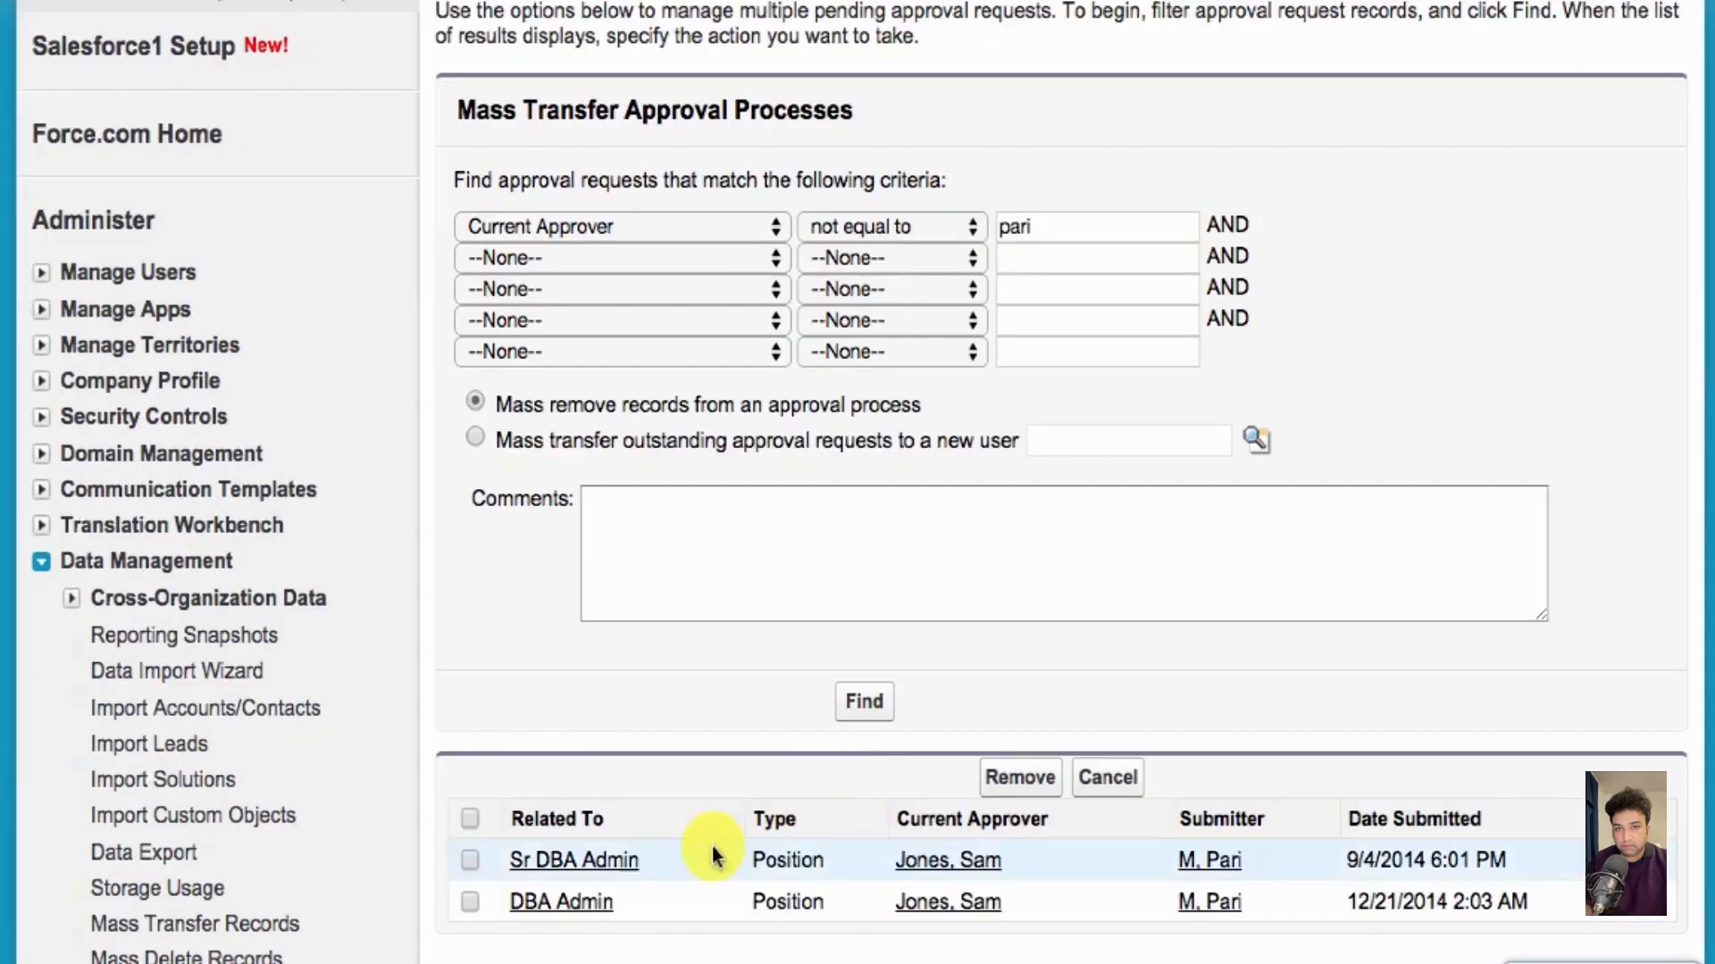
# Step: Transfer both found approval requests to a new user, then return to Mass Delete Records
pyautogui.click(465, 816)
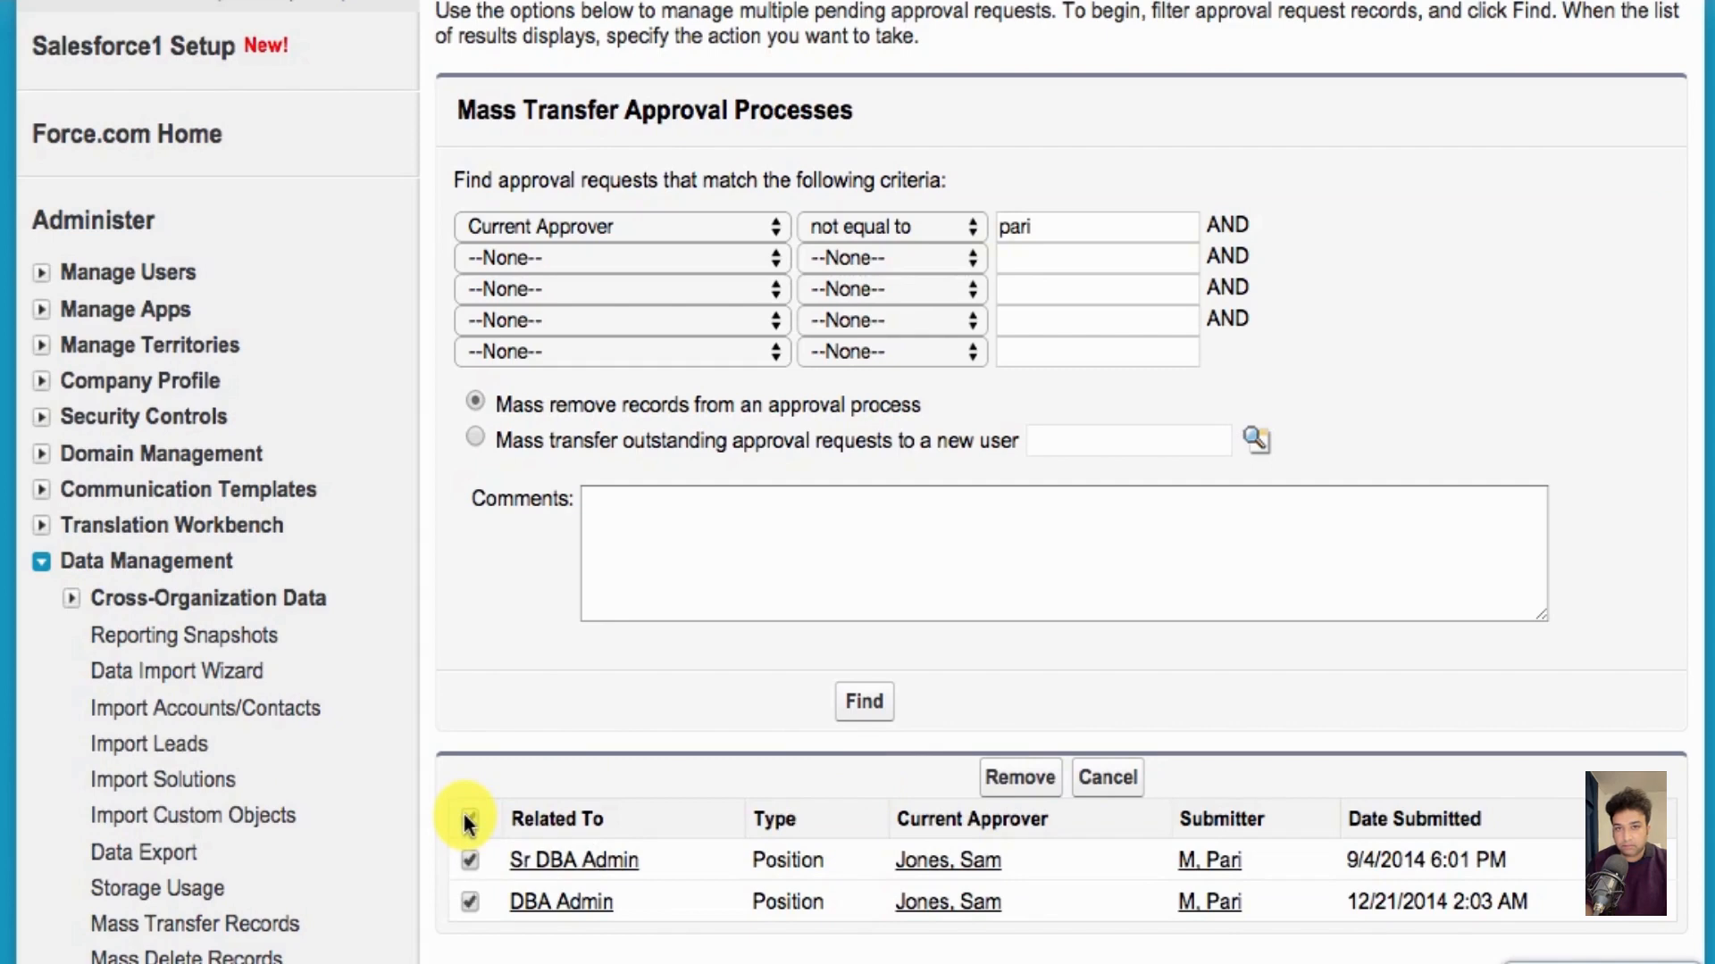
pyautogui.scroll(3, 463, 812)
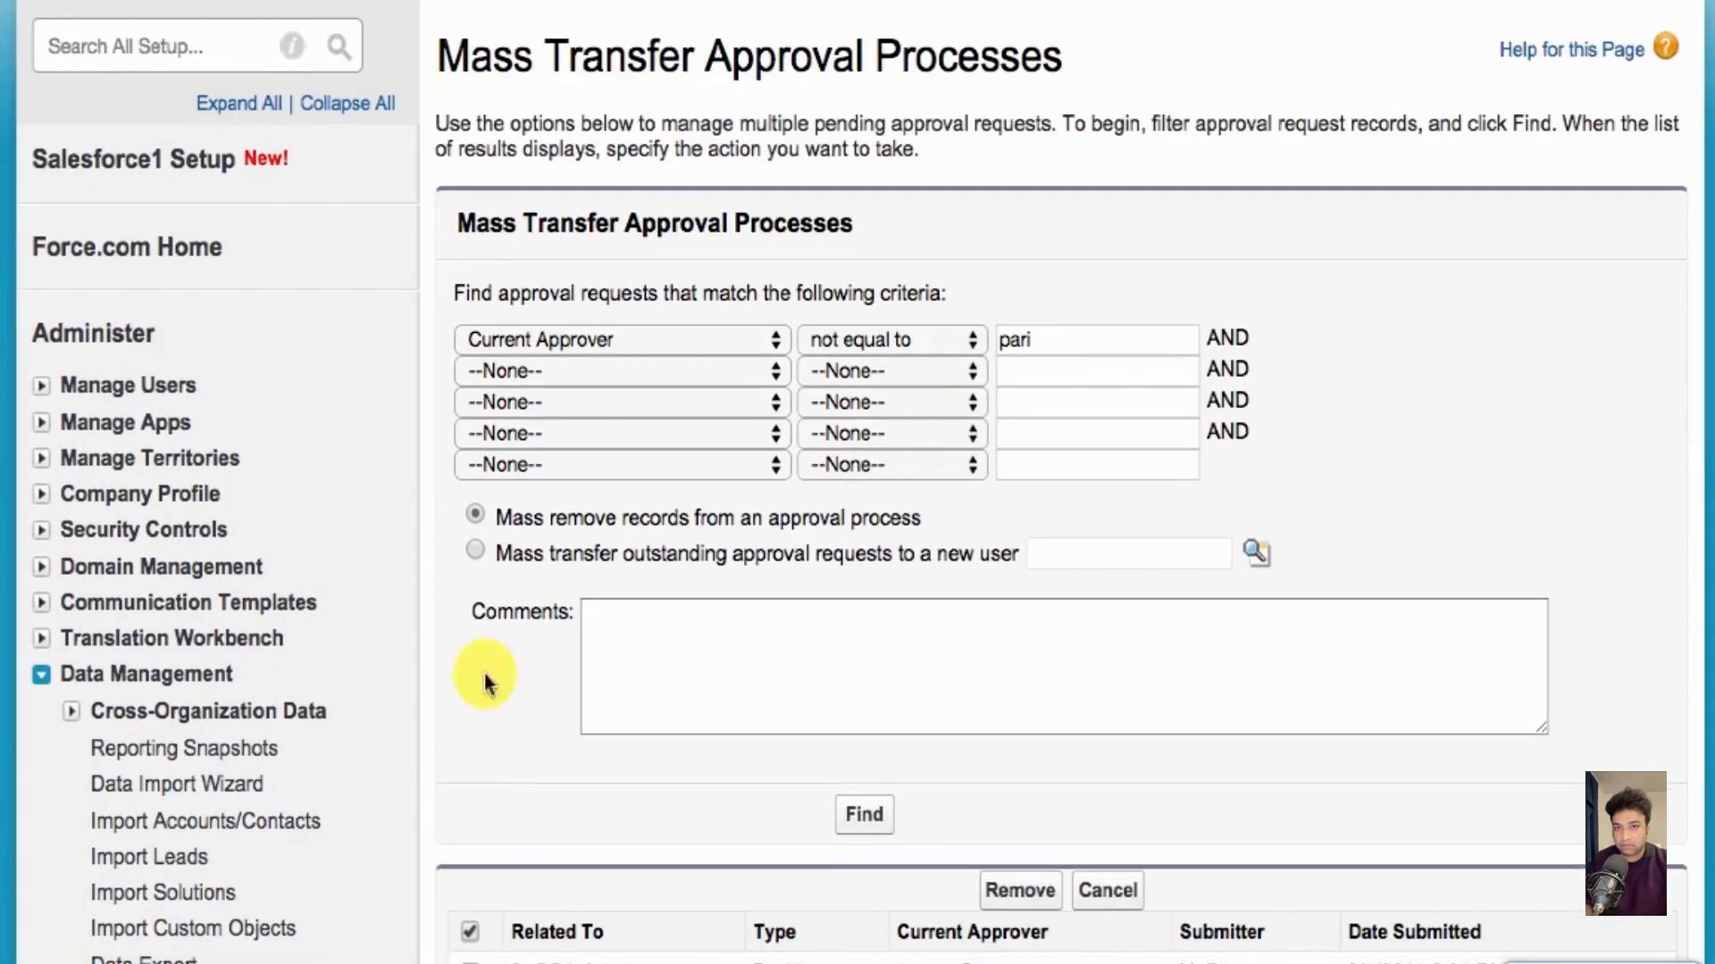
pyautogui.click(475, 550)
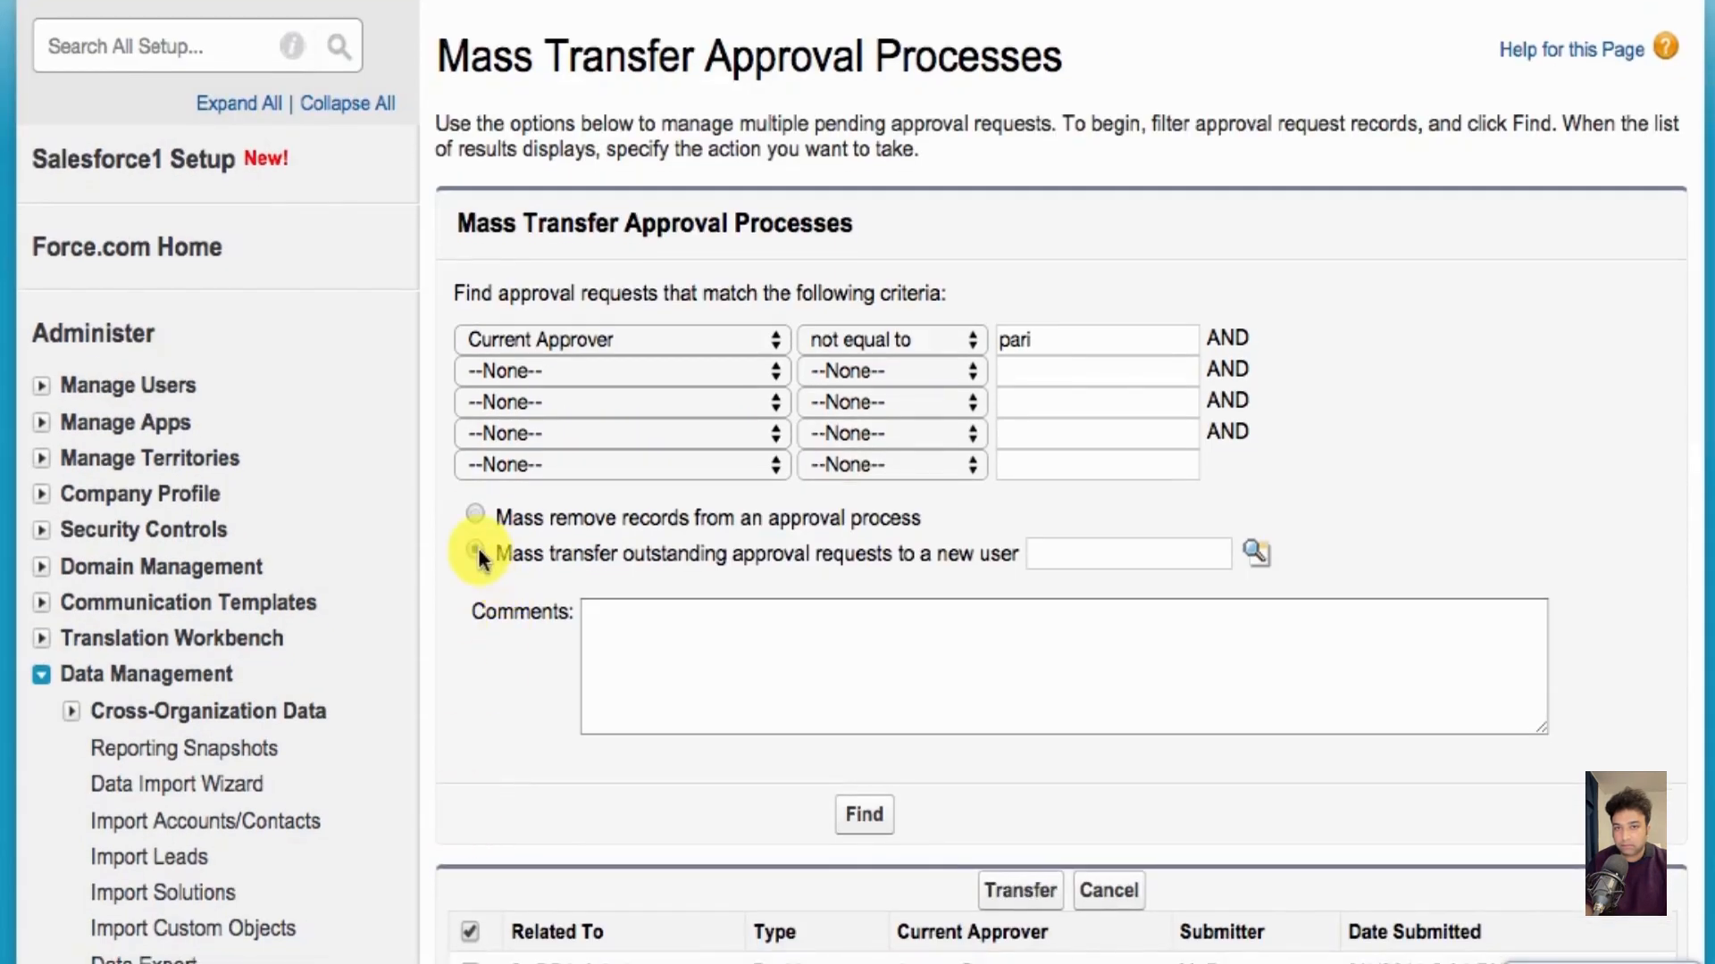
pyautogui.click(1256, 557)
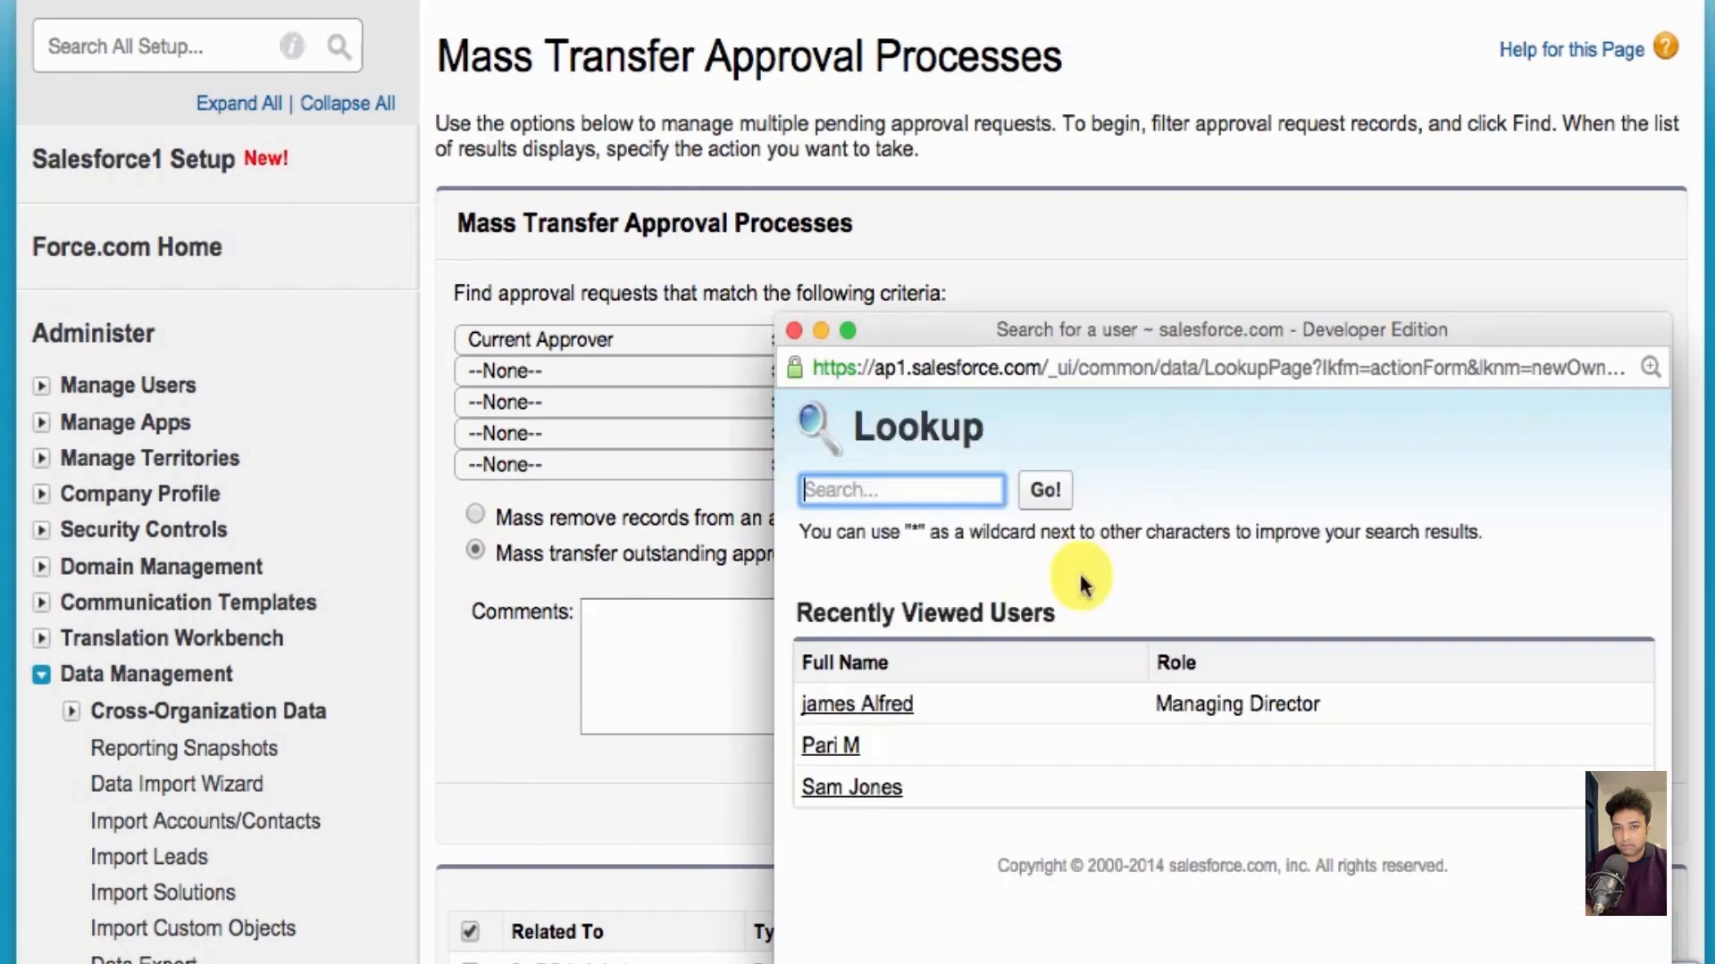
pyautogui.click(857, 705)
pyautogui.scroll(-2, 893, 750)
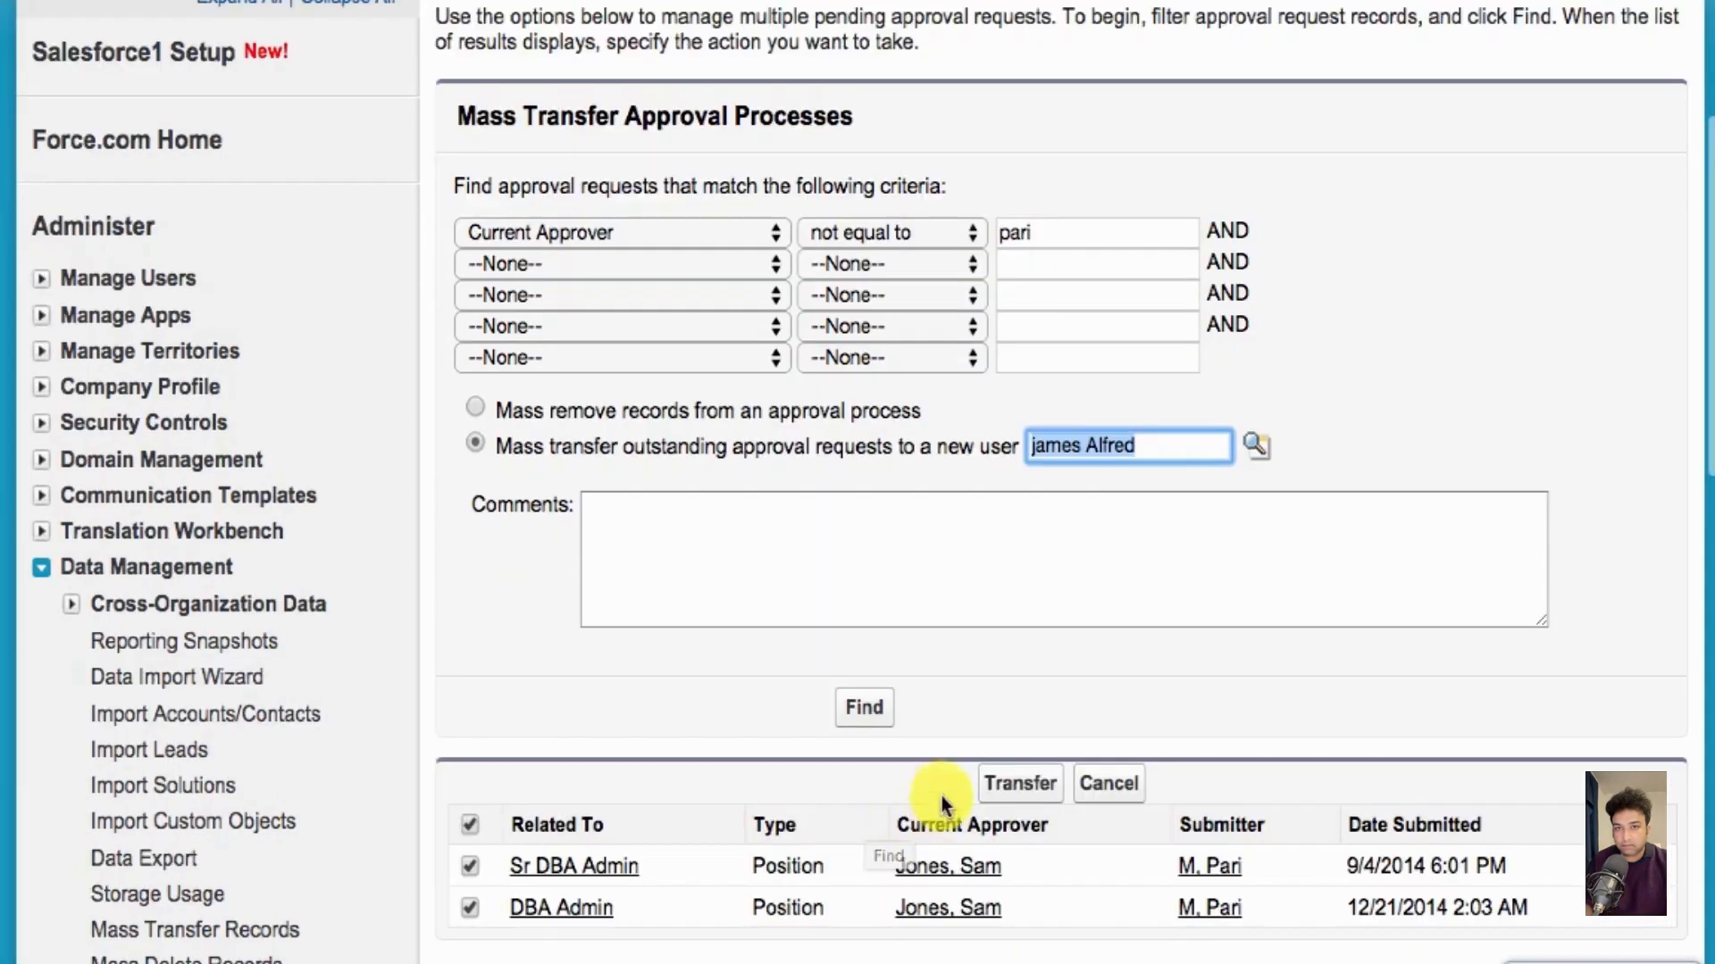
pyautogui.click(1025, 792)
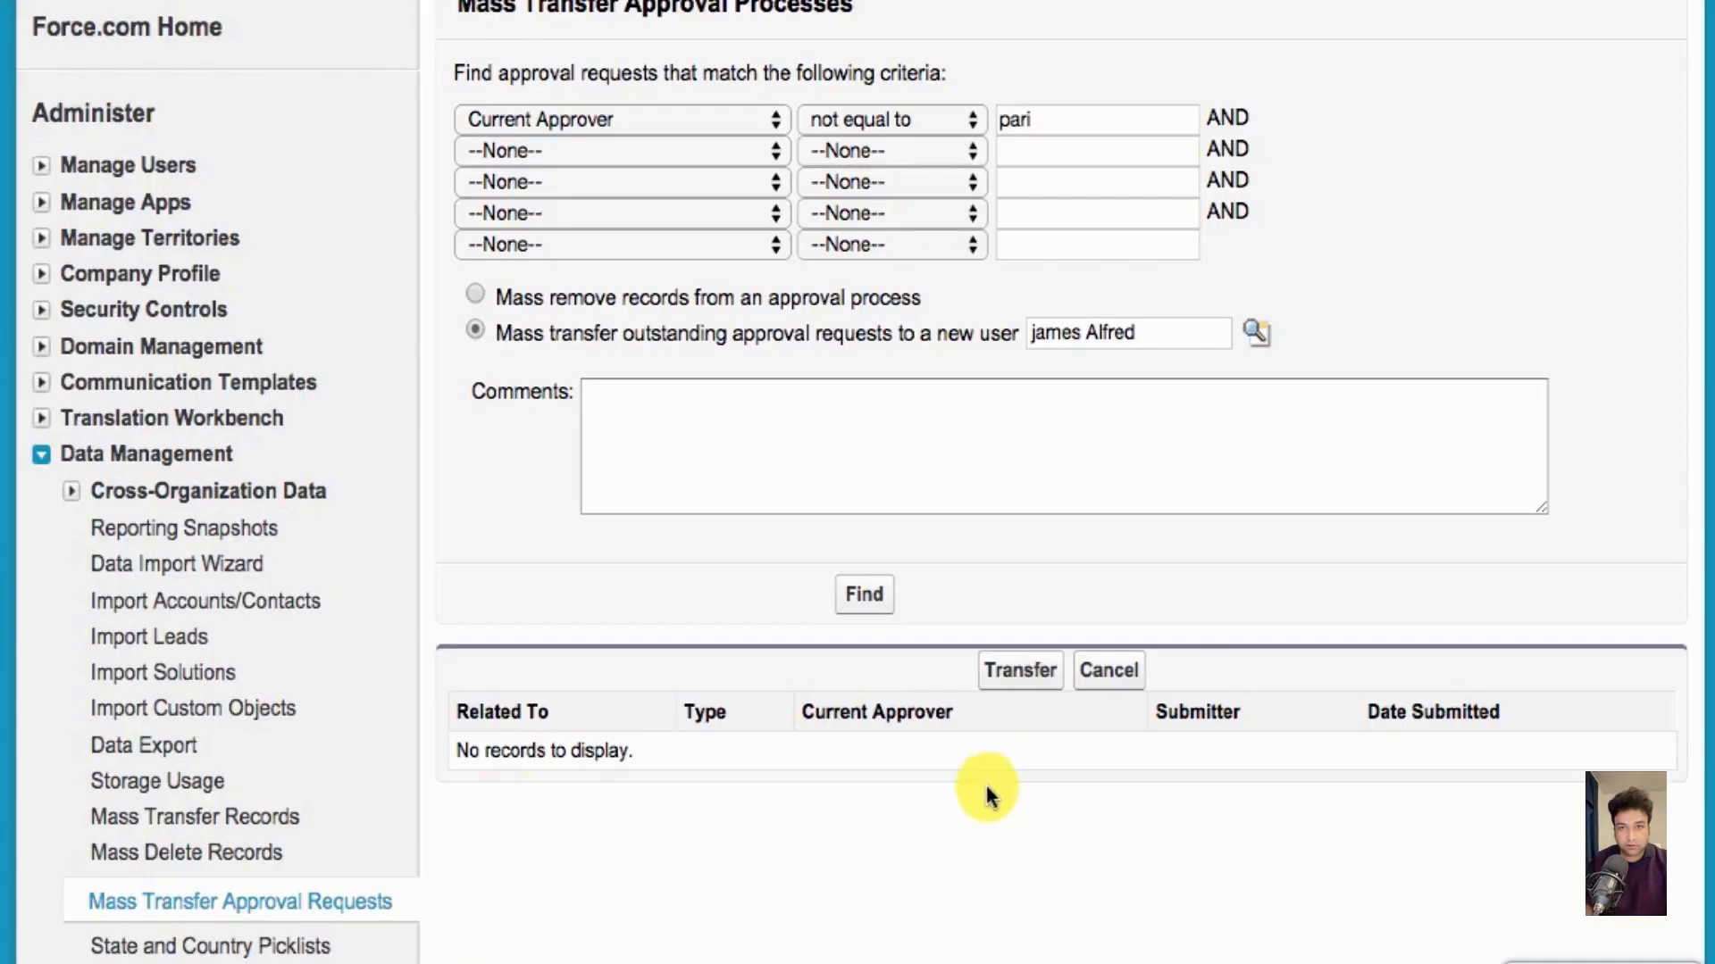
pyautogui.click(265, 857)
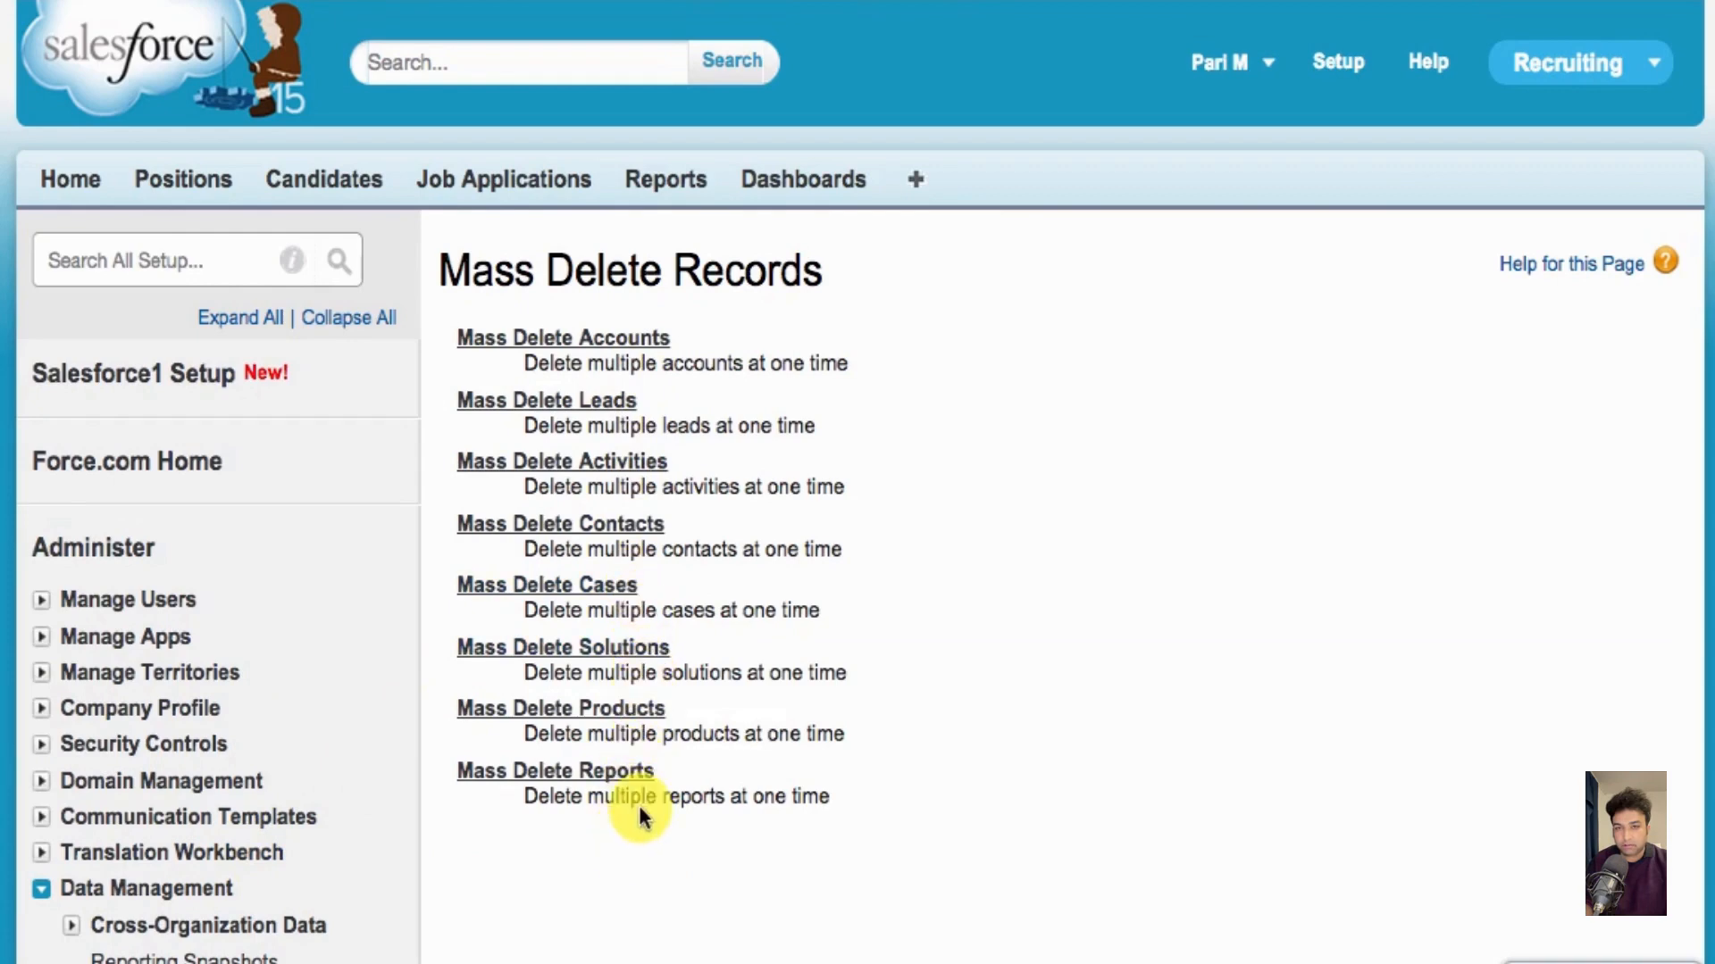
# Step: In Mass Delete Leads, search for leads with Lead Source not equal to 'web'
pyautogui.click(585, 403)
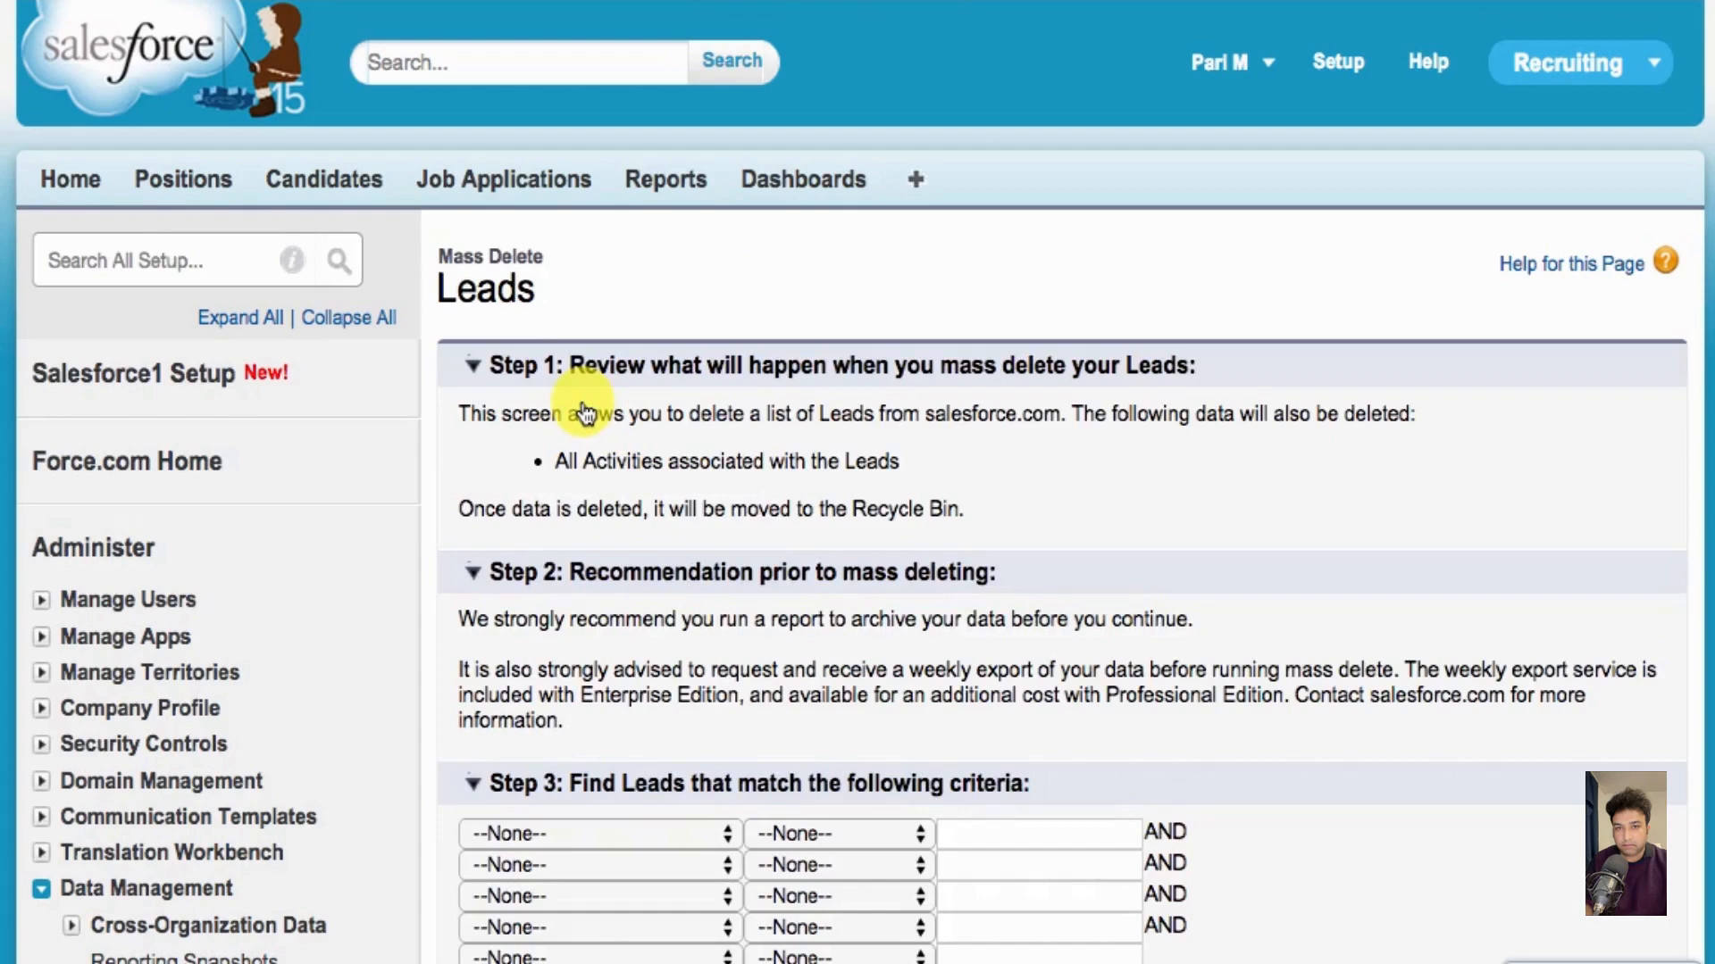
pyautogui.scroll(-5, 584, 408)
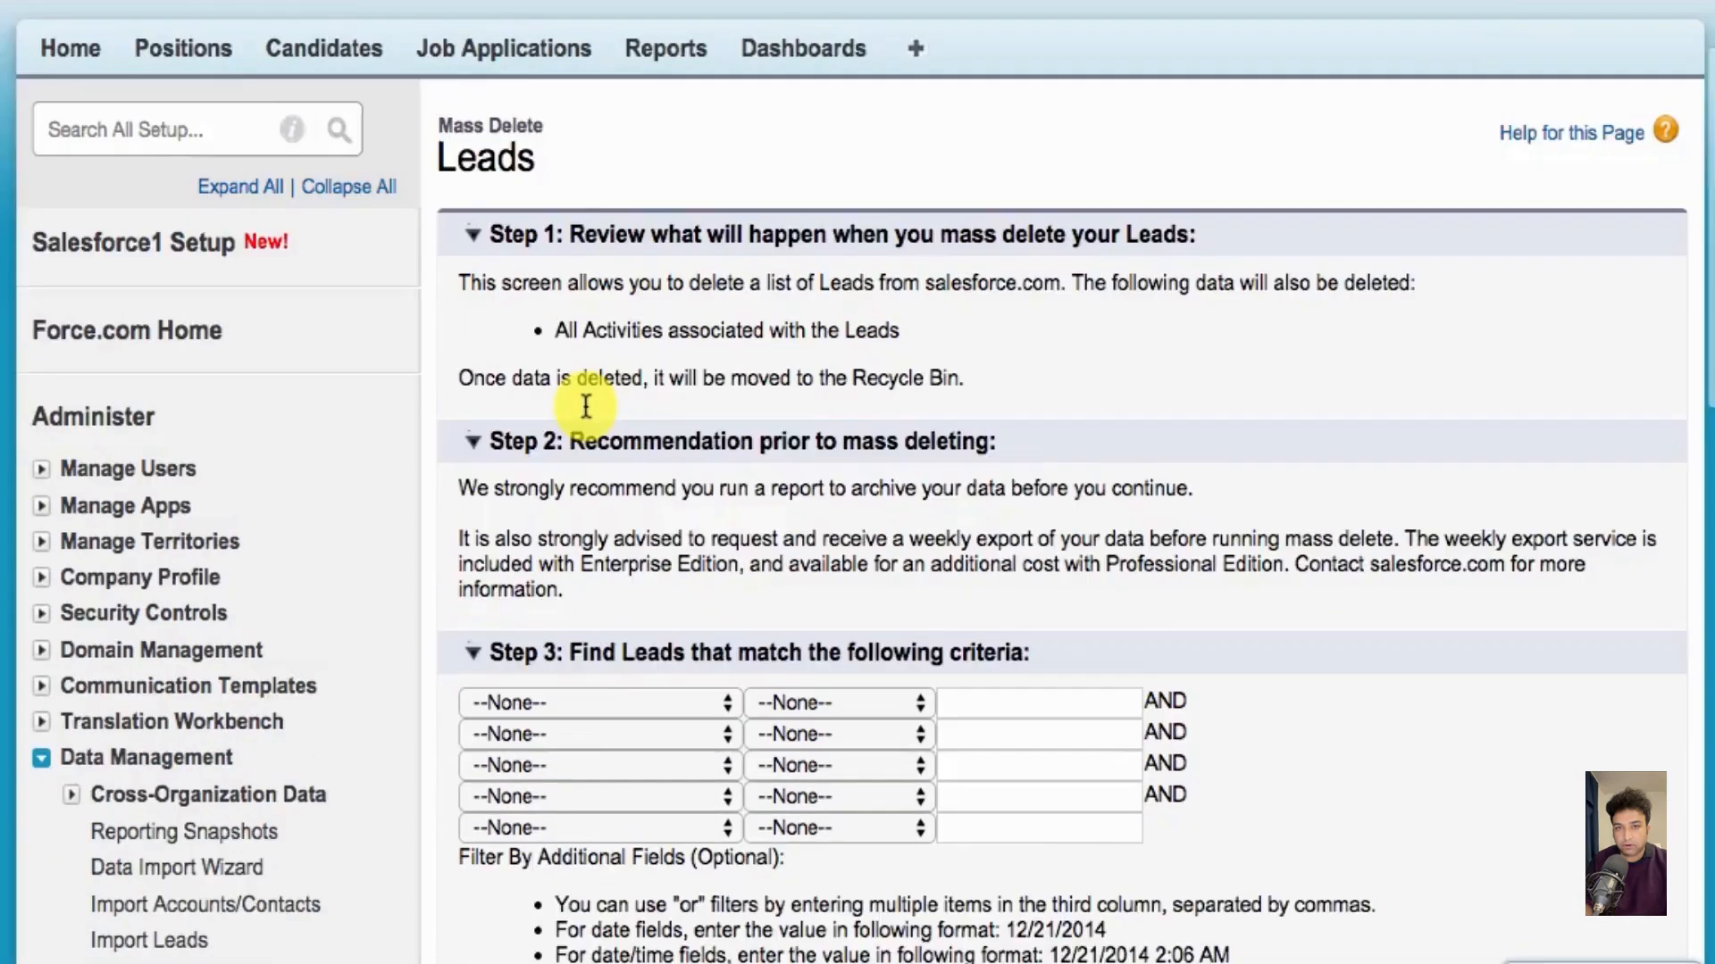
pyautogui.click(618, 607)
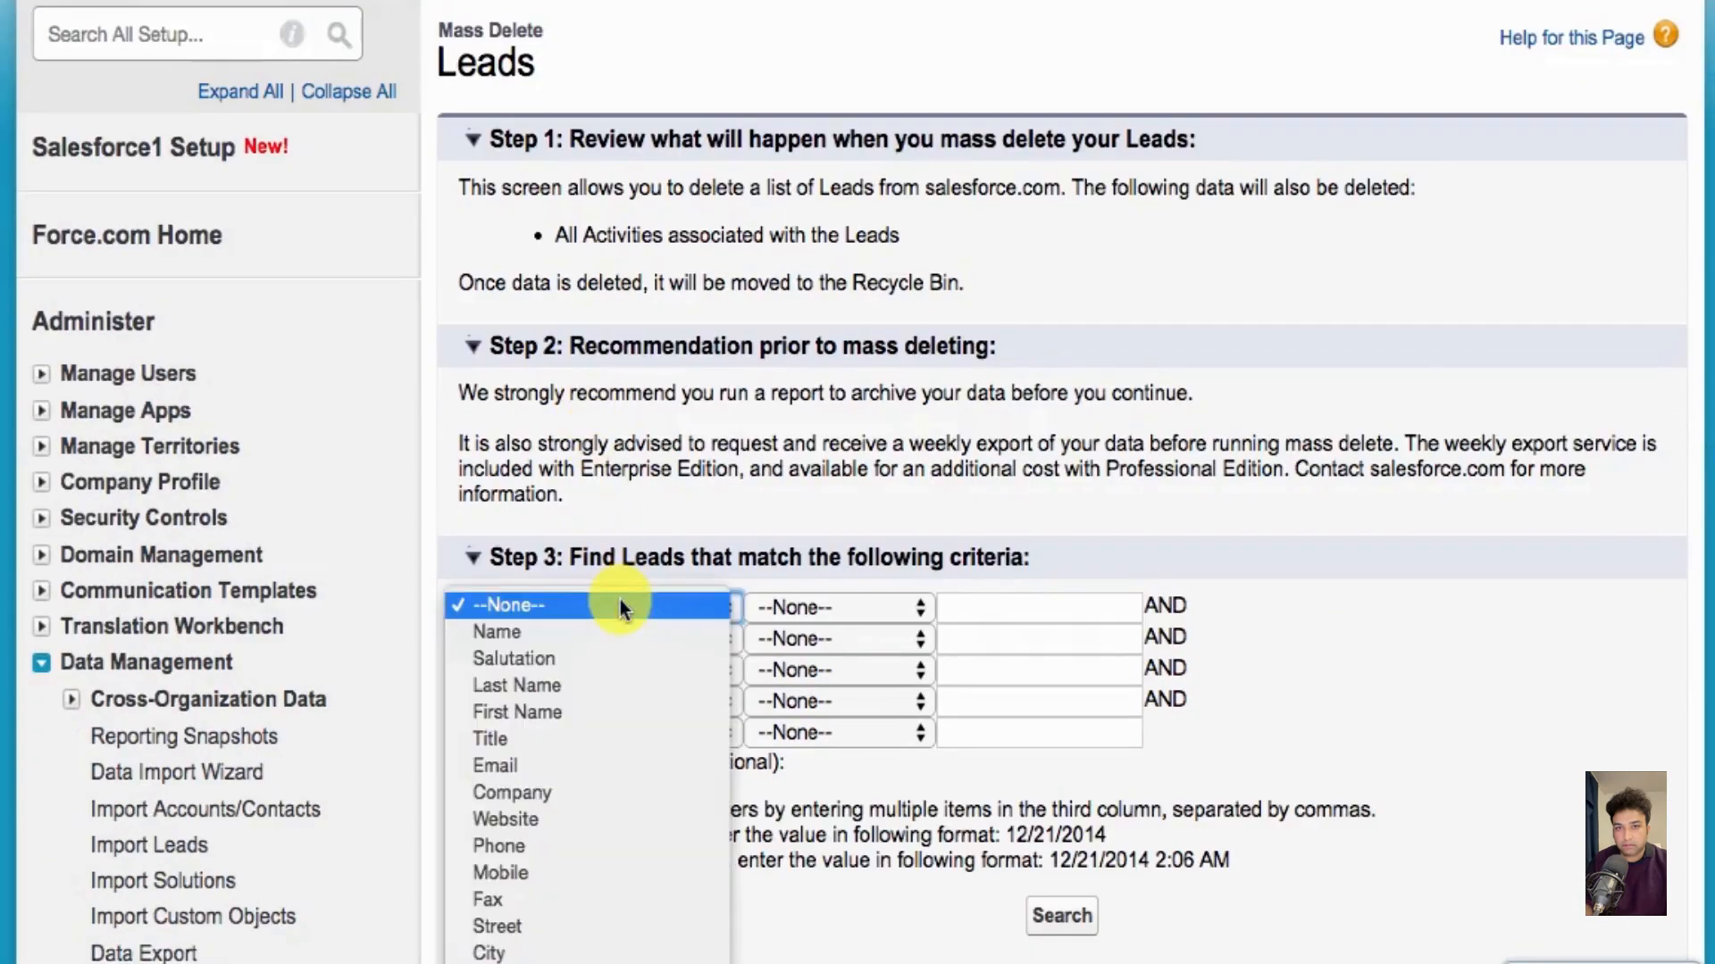
pyautogui.click(518, 705)
pyautogui.click(908, 605)
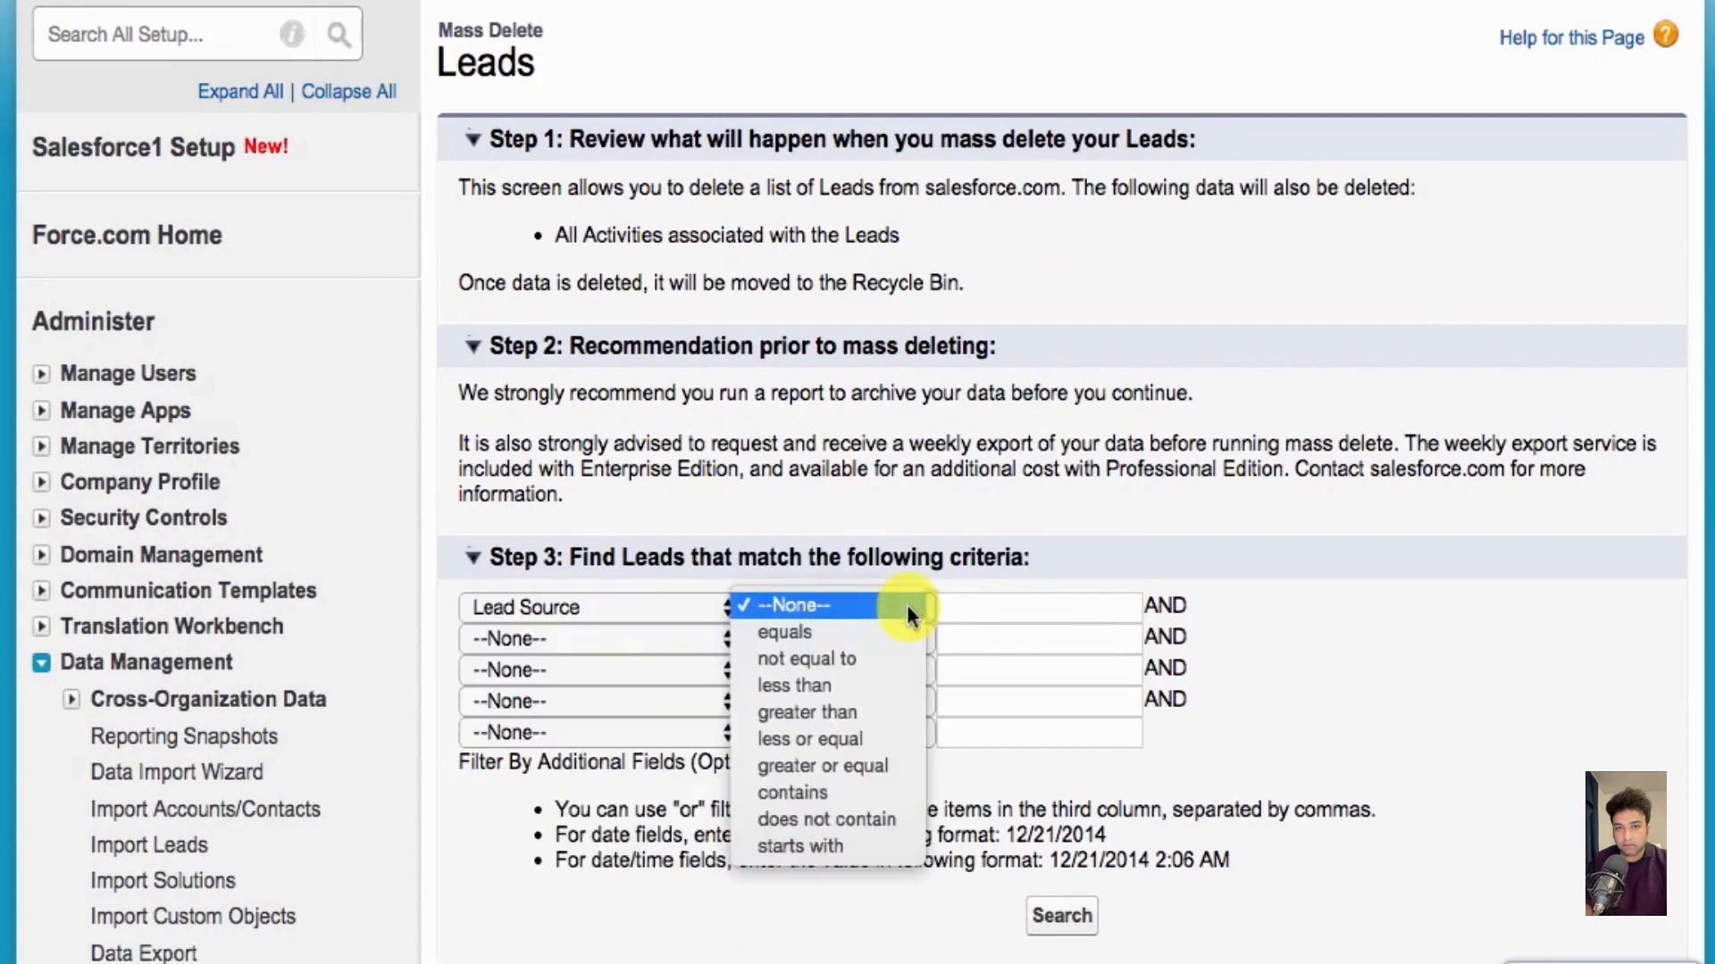
pyautogui.click(902, 666)
pyautogui.click(1002, 609)
pyautogui.write('web')
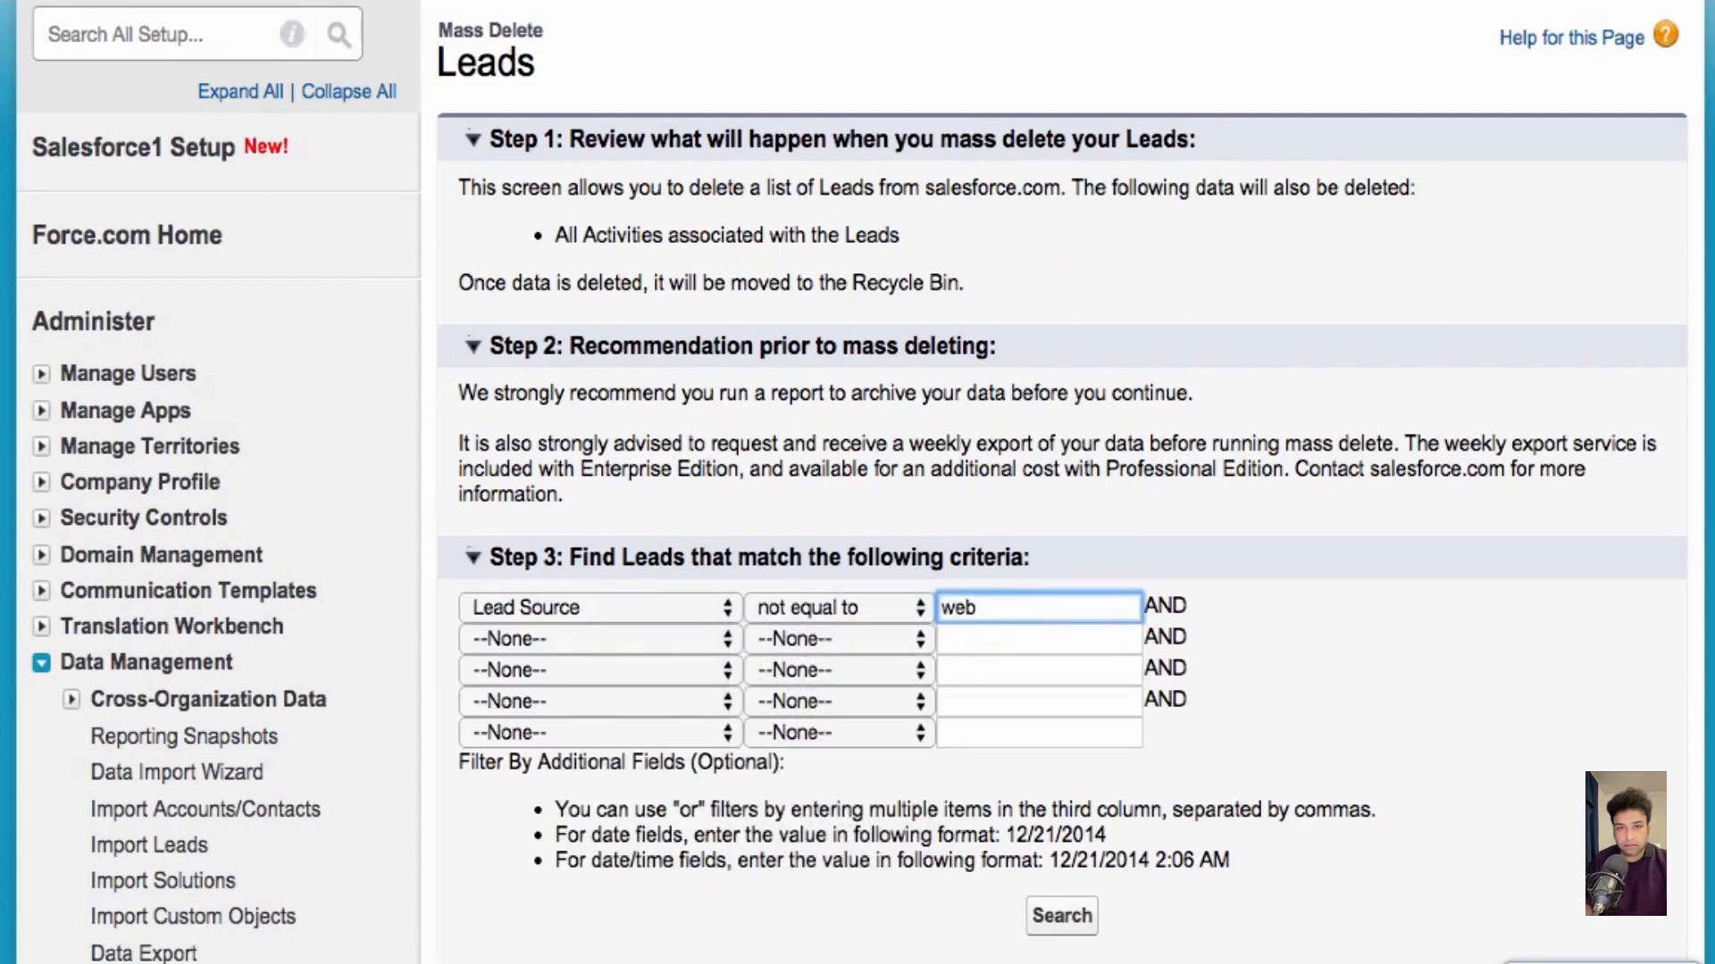
pyautogui.scroll(-2, 1371, 616)
pyautogui.click(1062, 820)
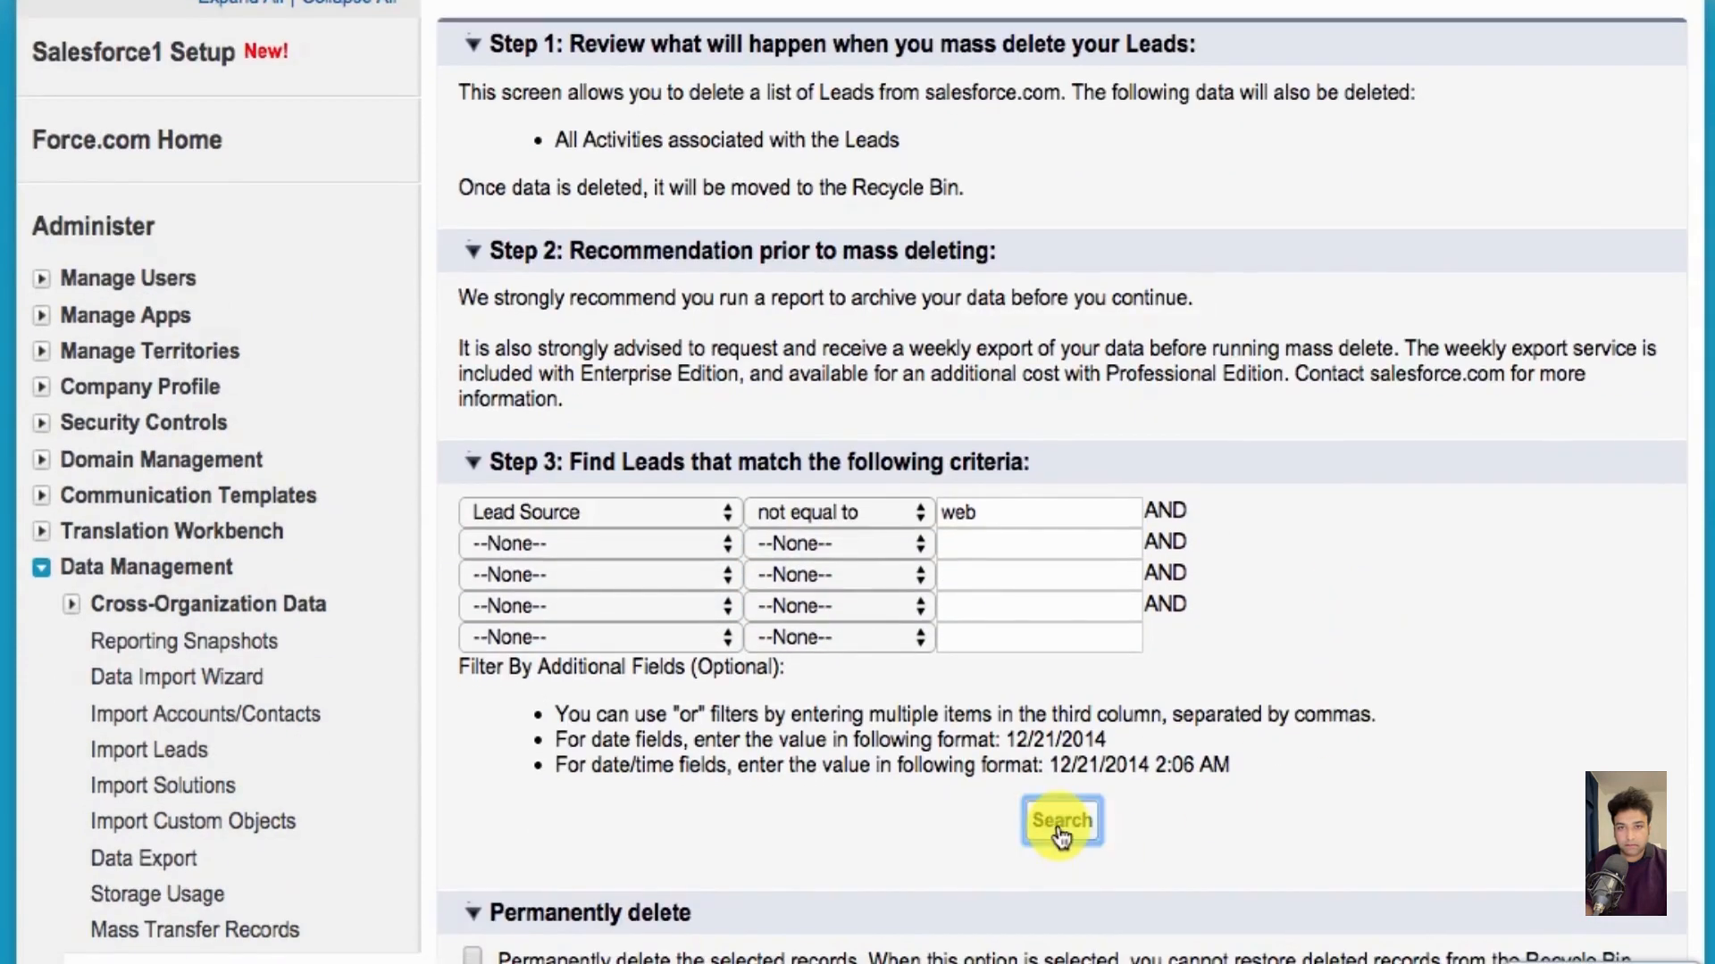
# Step: Select all matching leads and delete them permanently
pyautogui.scroll(-9, 1167, 531)
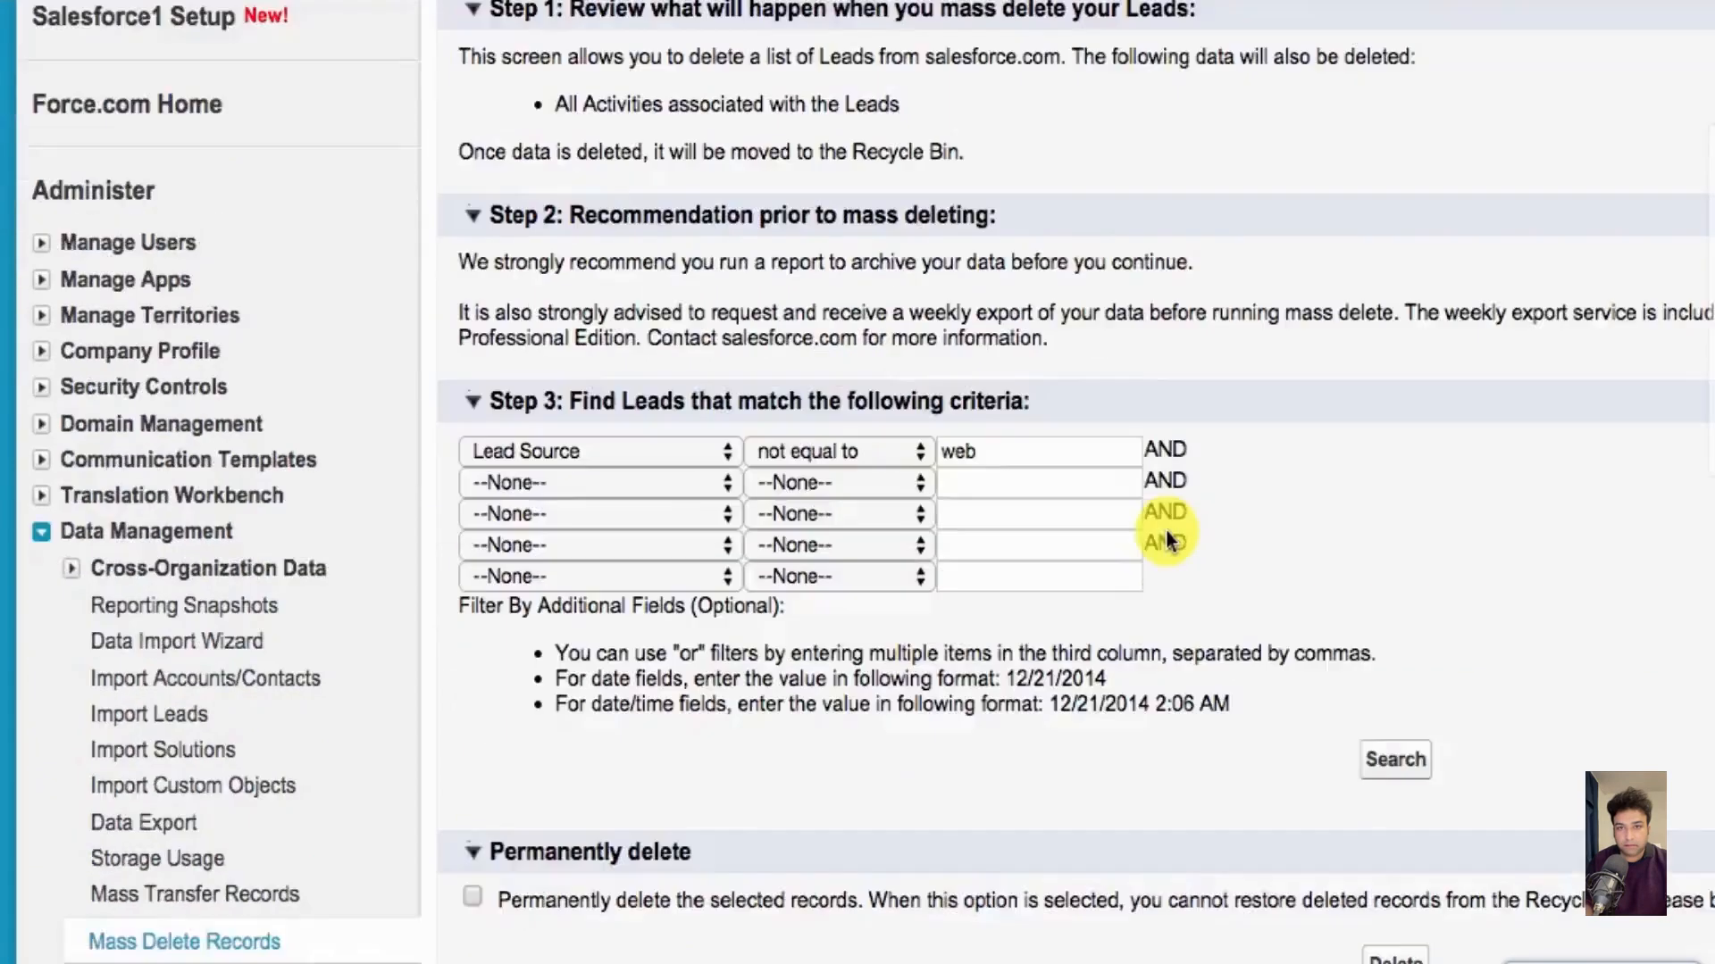
pyautogui.scroll(-3, 1166, 529)
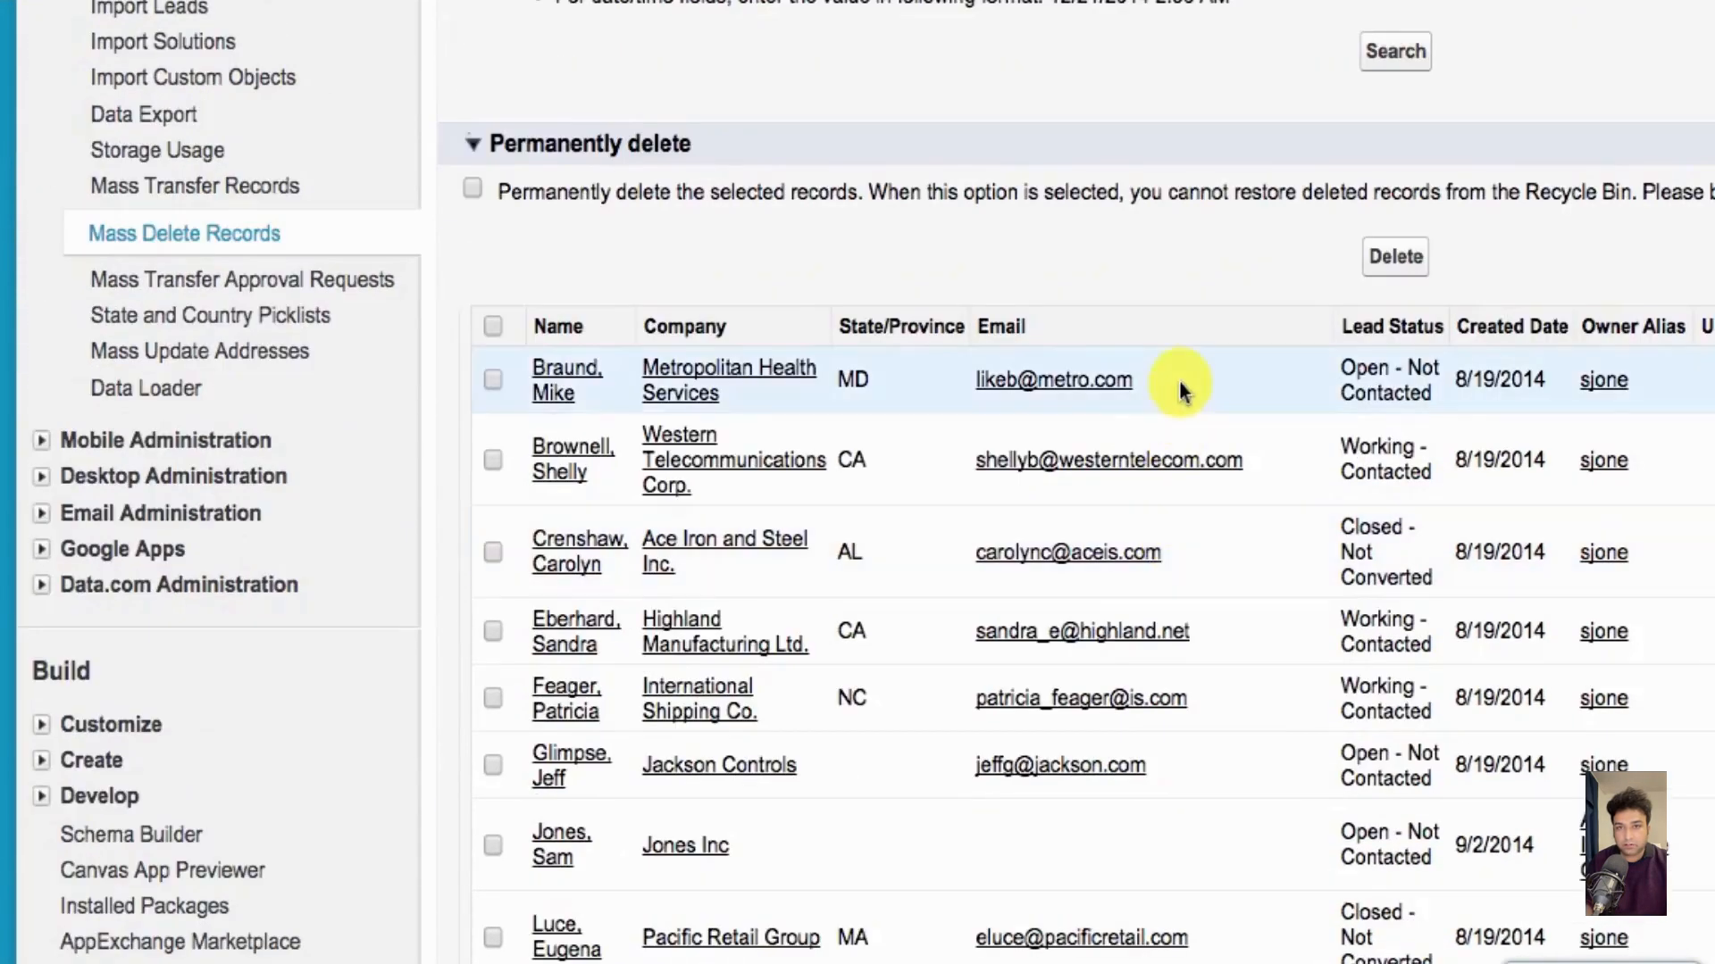
pyautogui.click(496, 331)
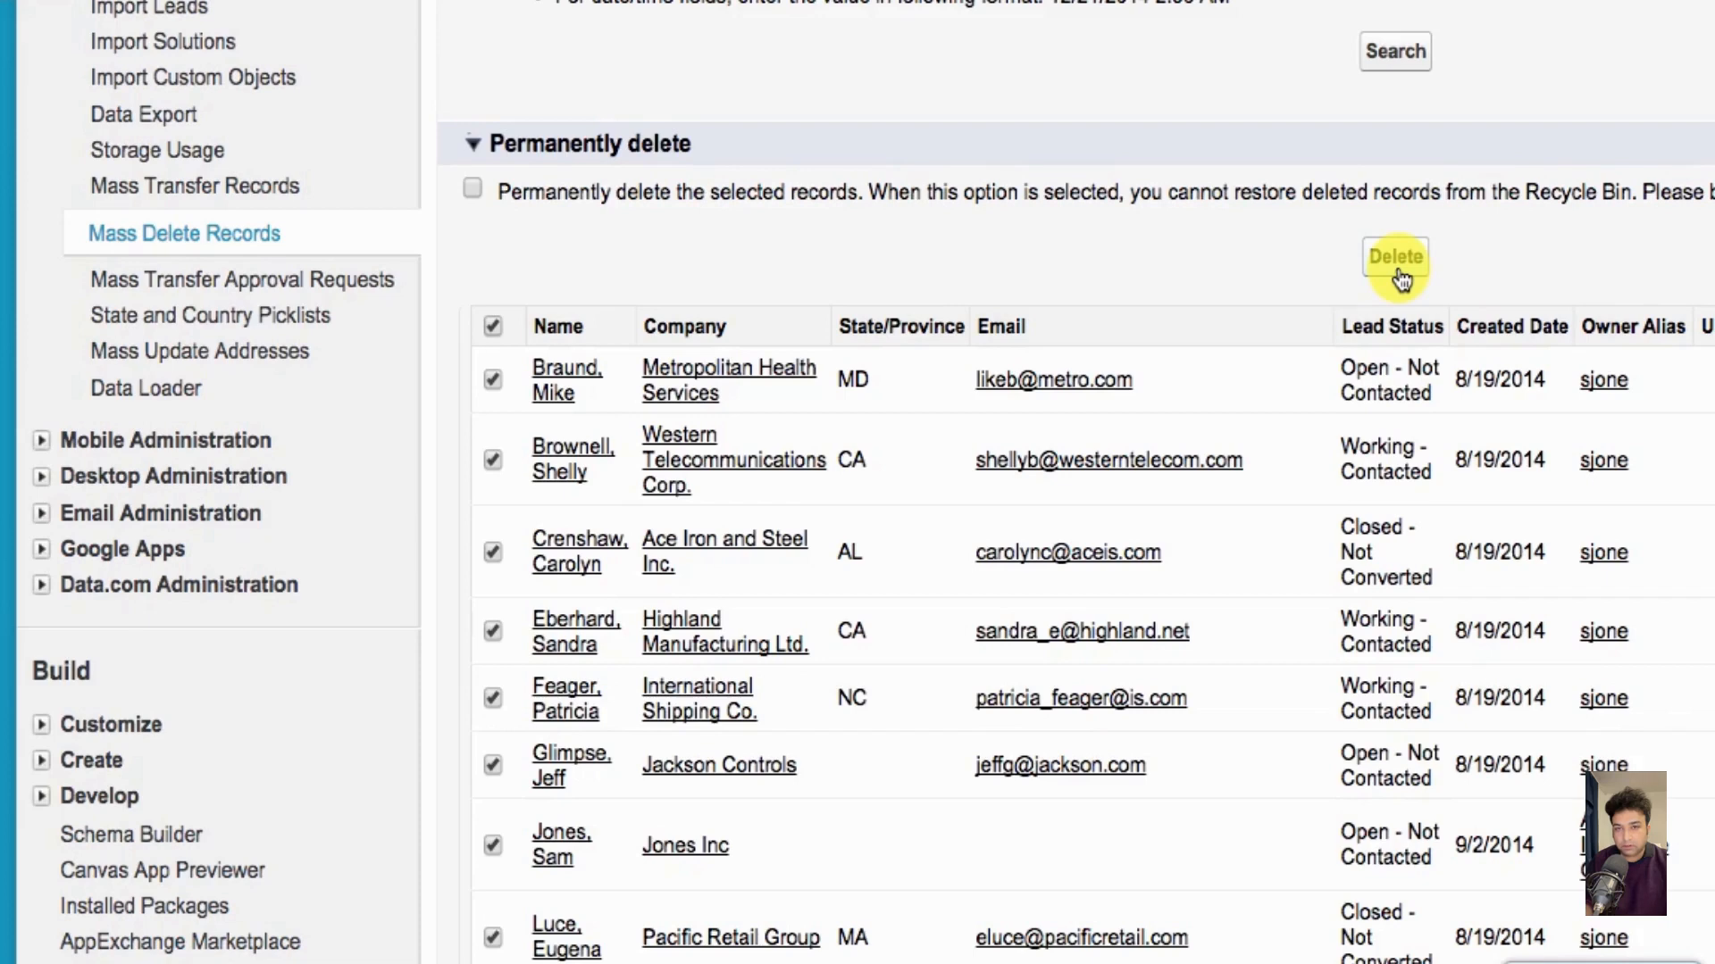
pyautogui.click(472, 191)
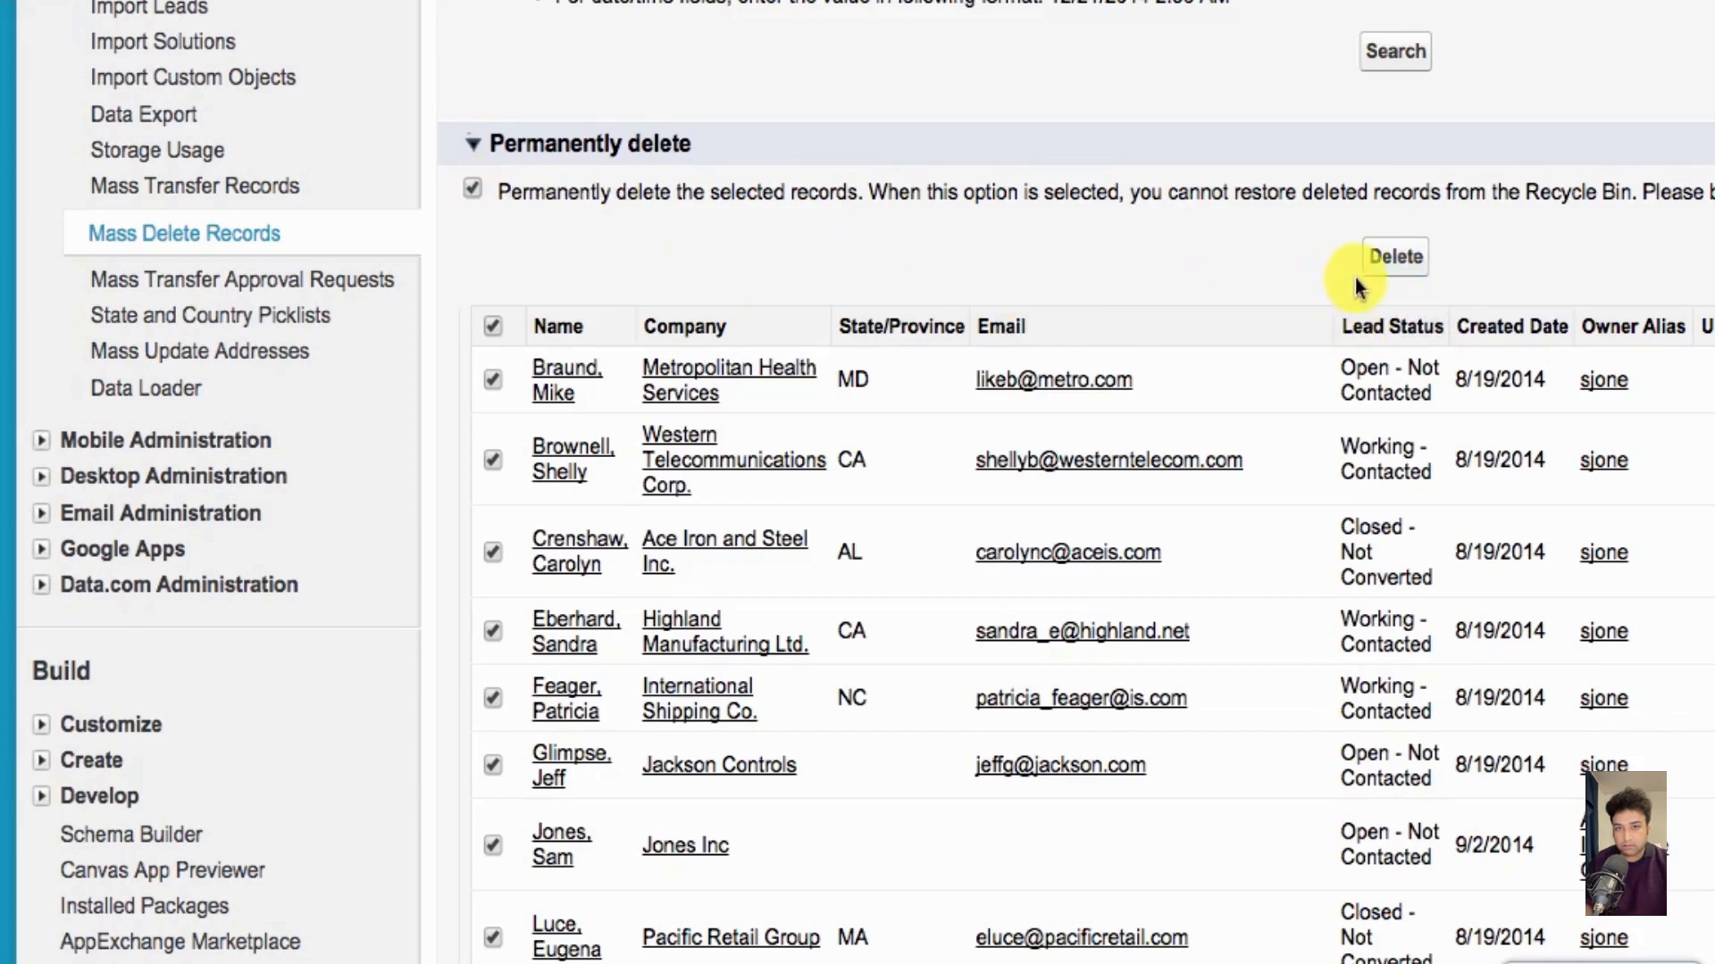
pyautogui.click(1389, 259)
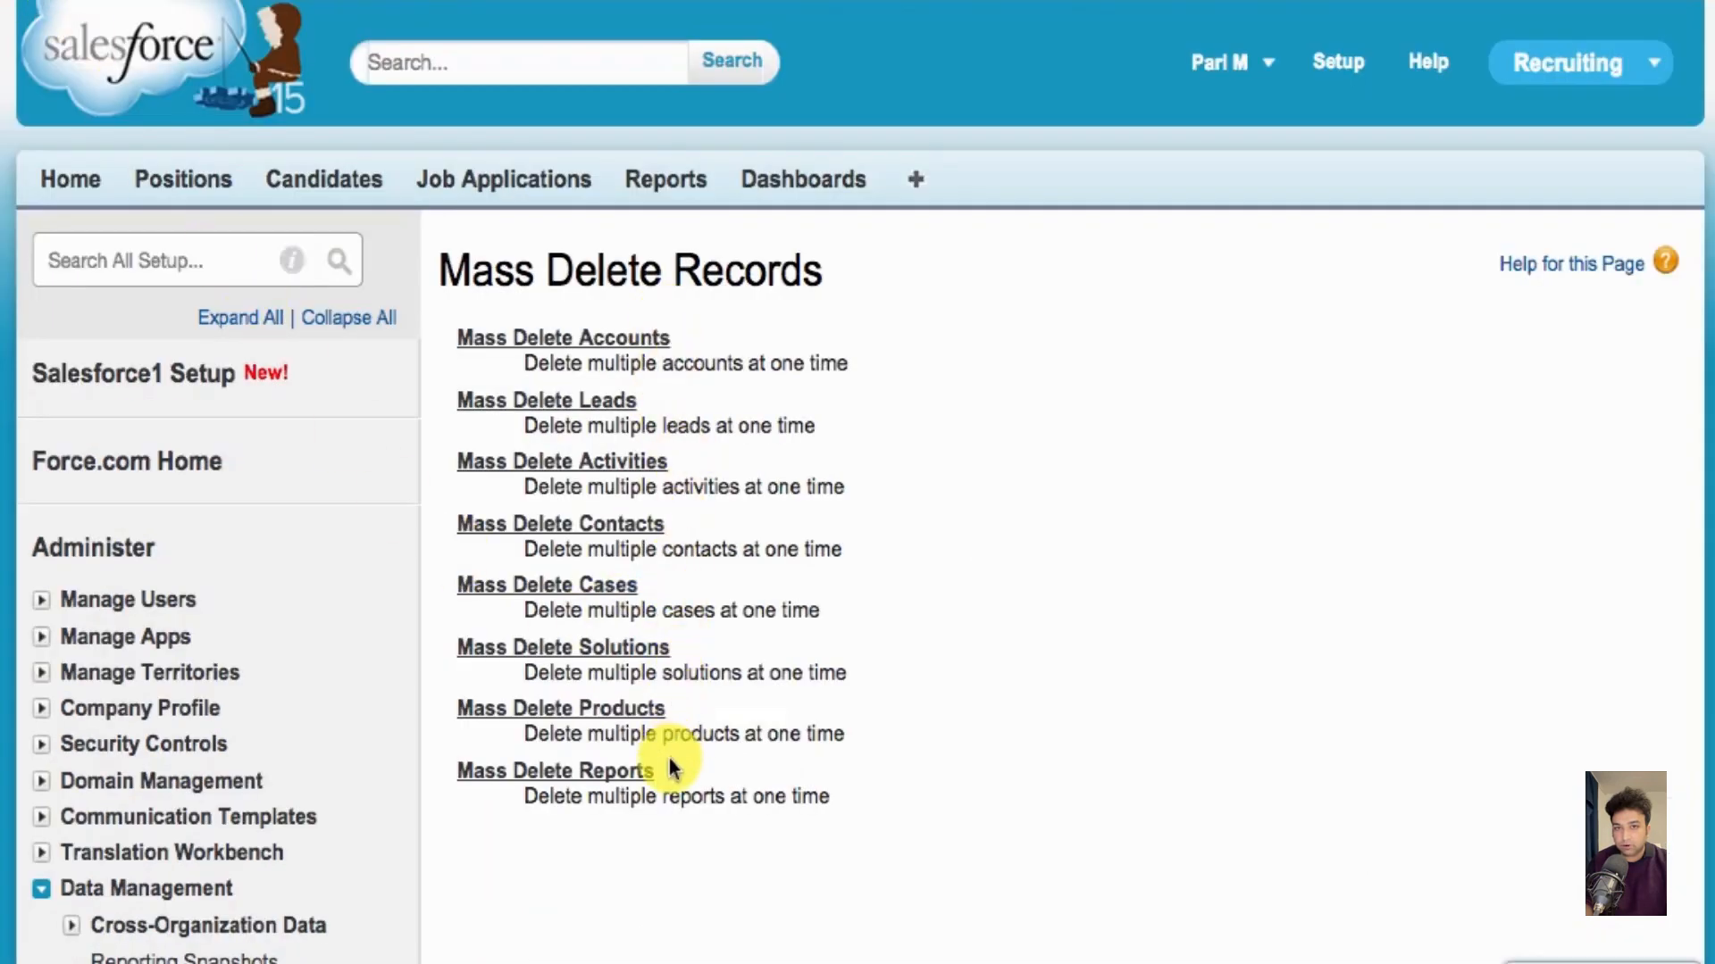
# Step: Scroll down through the Mass Delete Records page
pyautogui.scroll(-5, 667, 759)
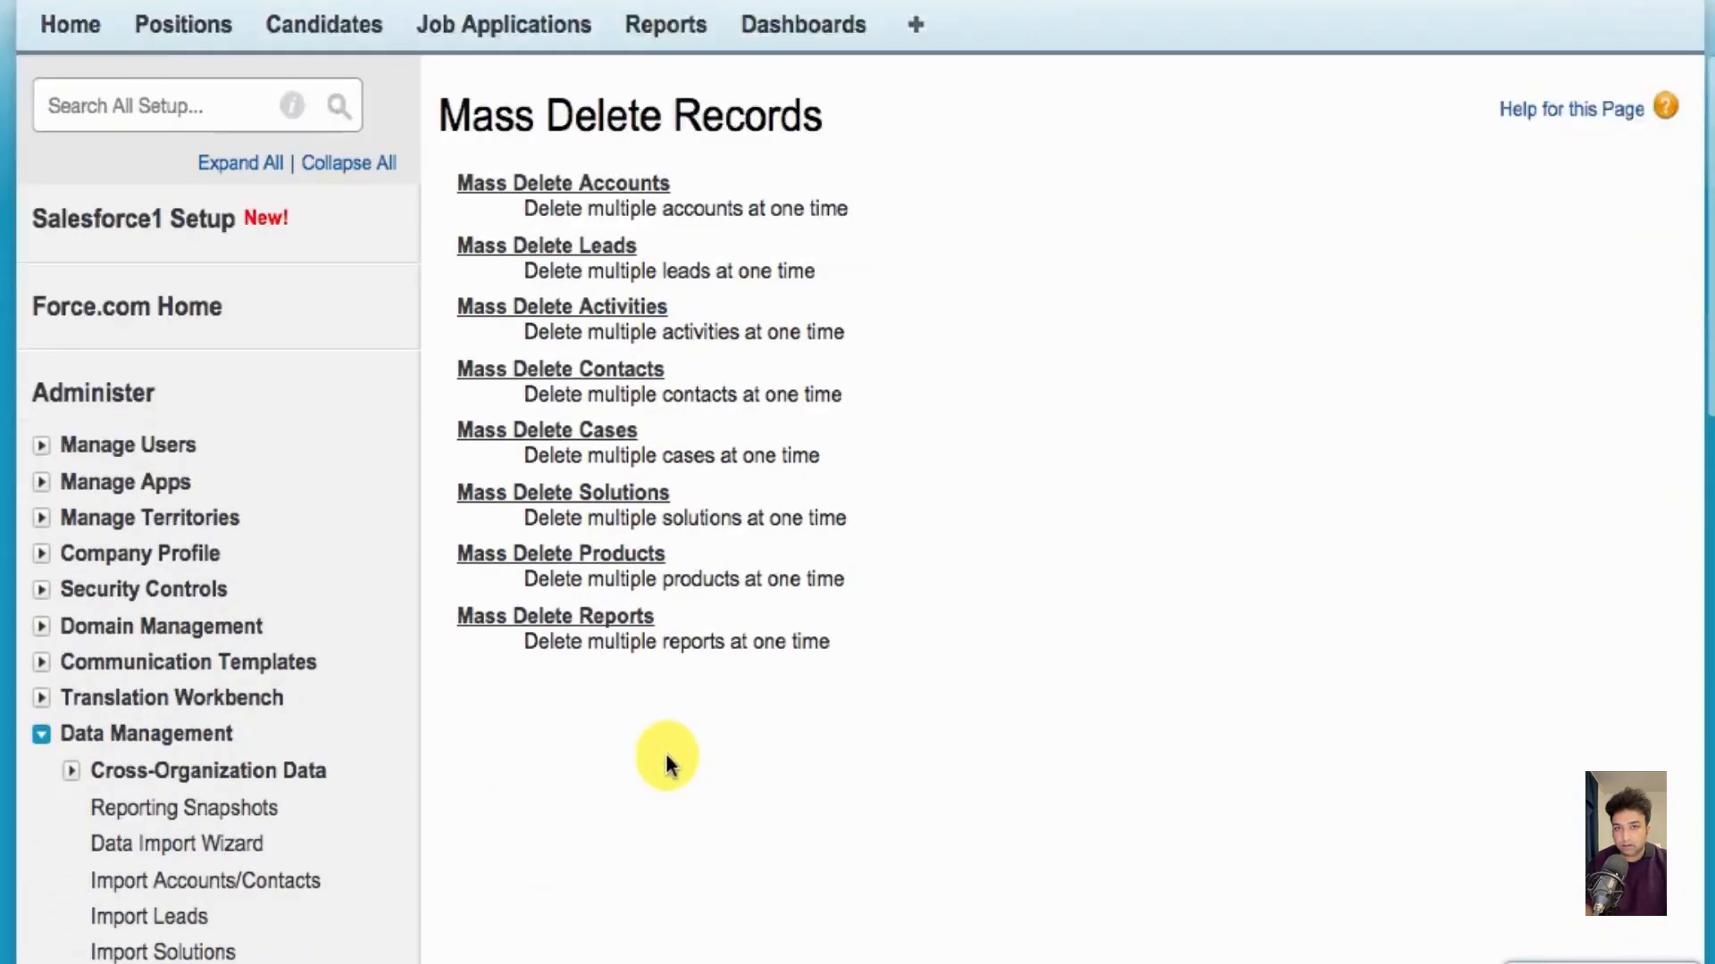
pyautogui.scroll(-2, 666, 759)
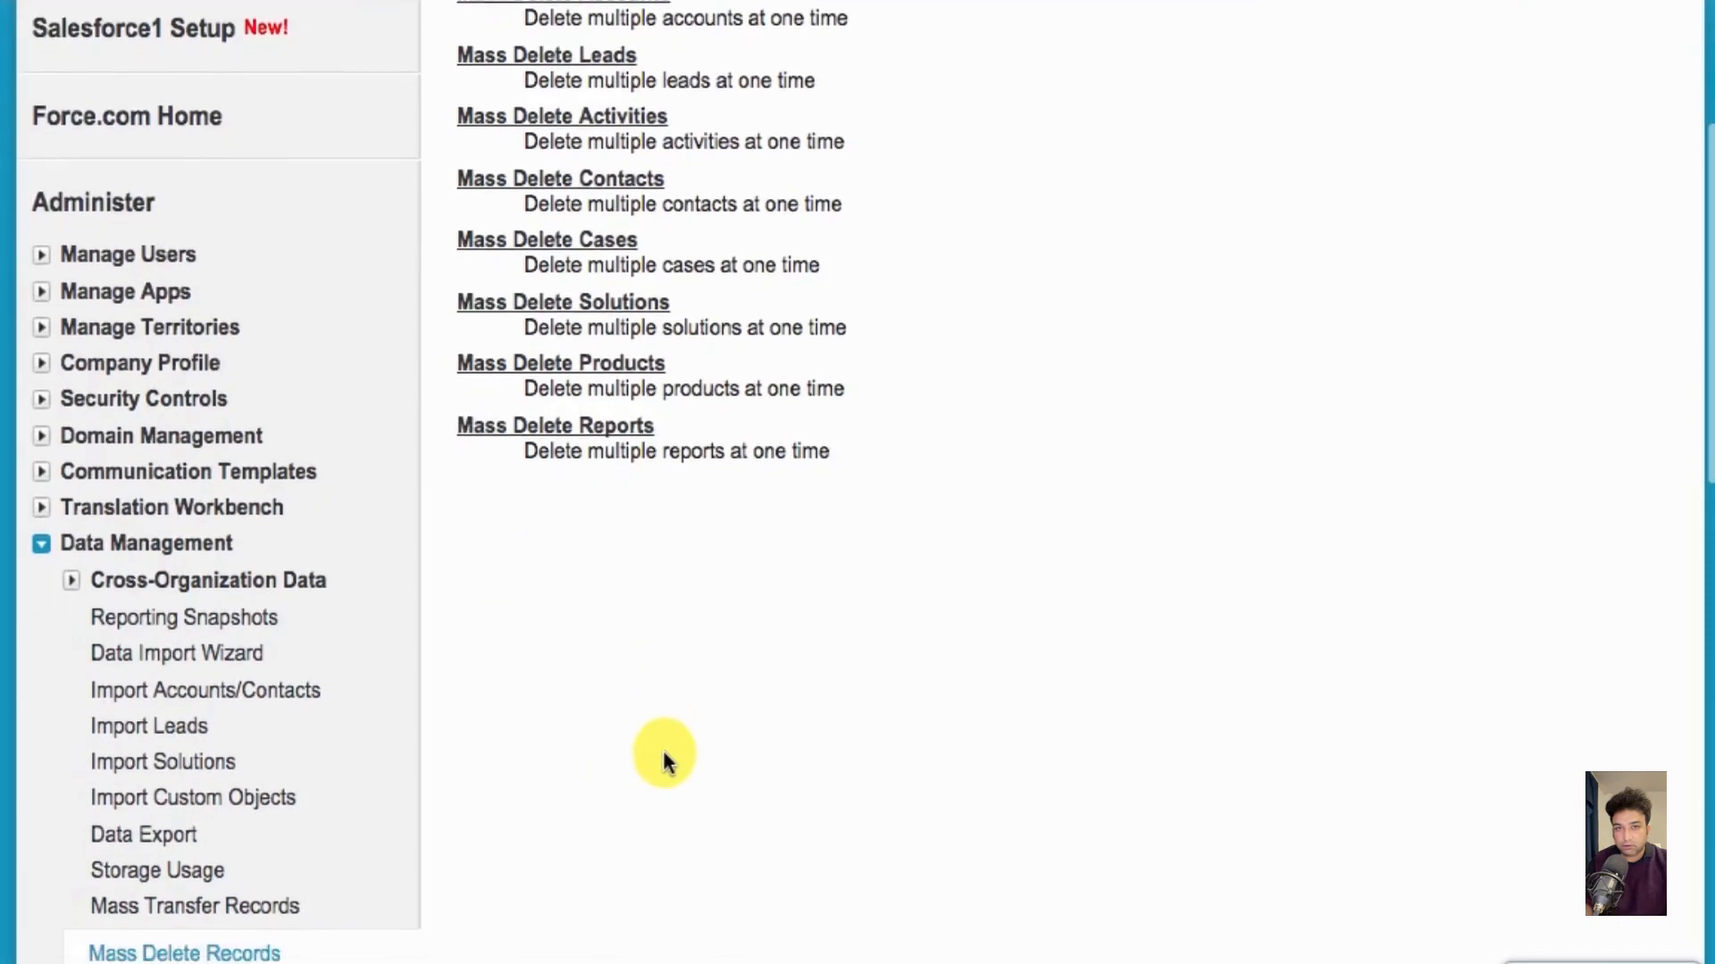
pyautogui.scroll(-1, 663, 755)
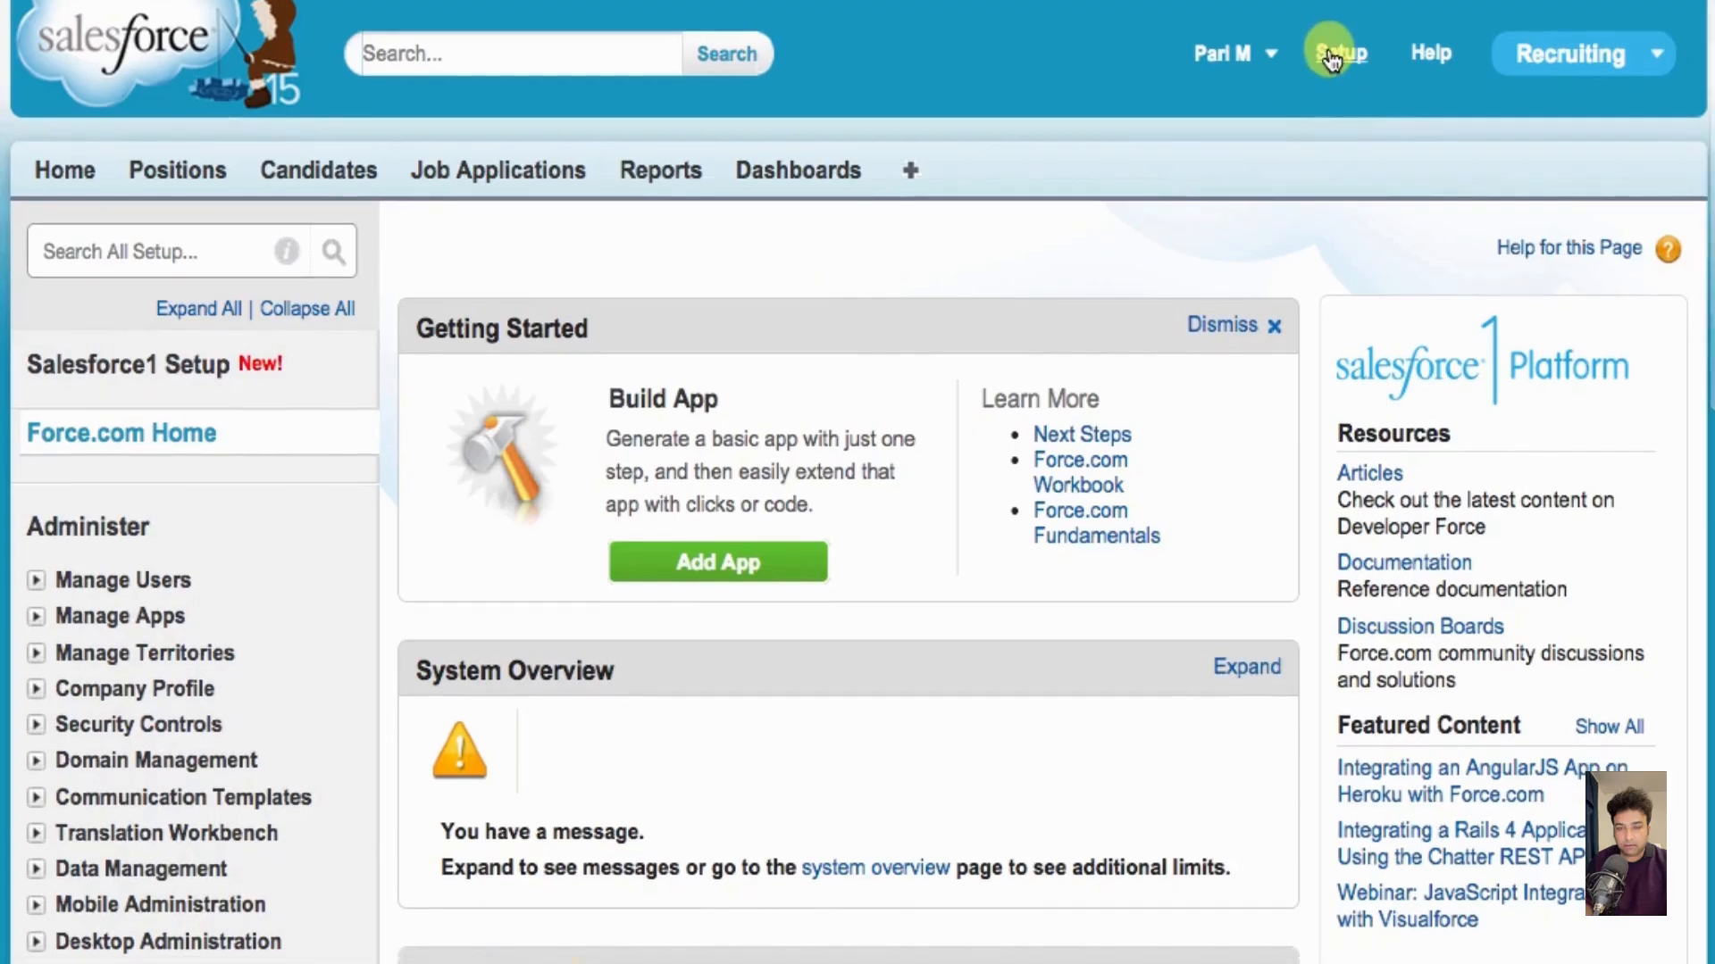
# Step: Go to Setup > Data Management > Data Loader and start the Data Loader download
pyautogui.click(1339, 55)
pyautogui.scroll(-3, 1201, 281)
pyautogui.scroll(-4, 1188, 287)
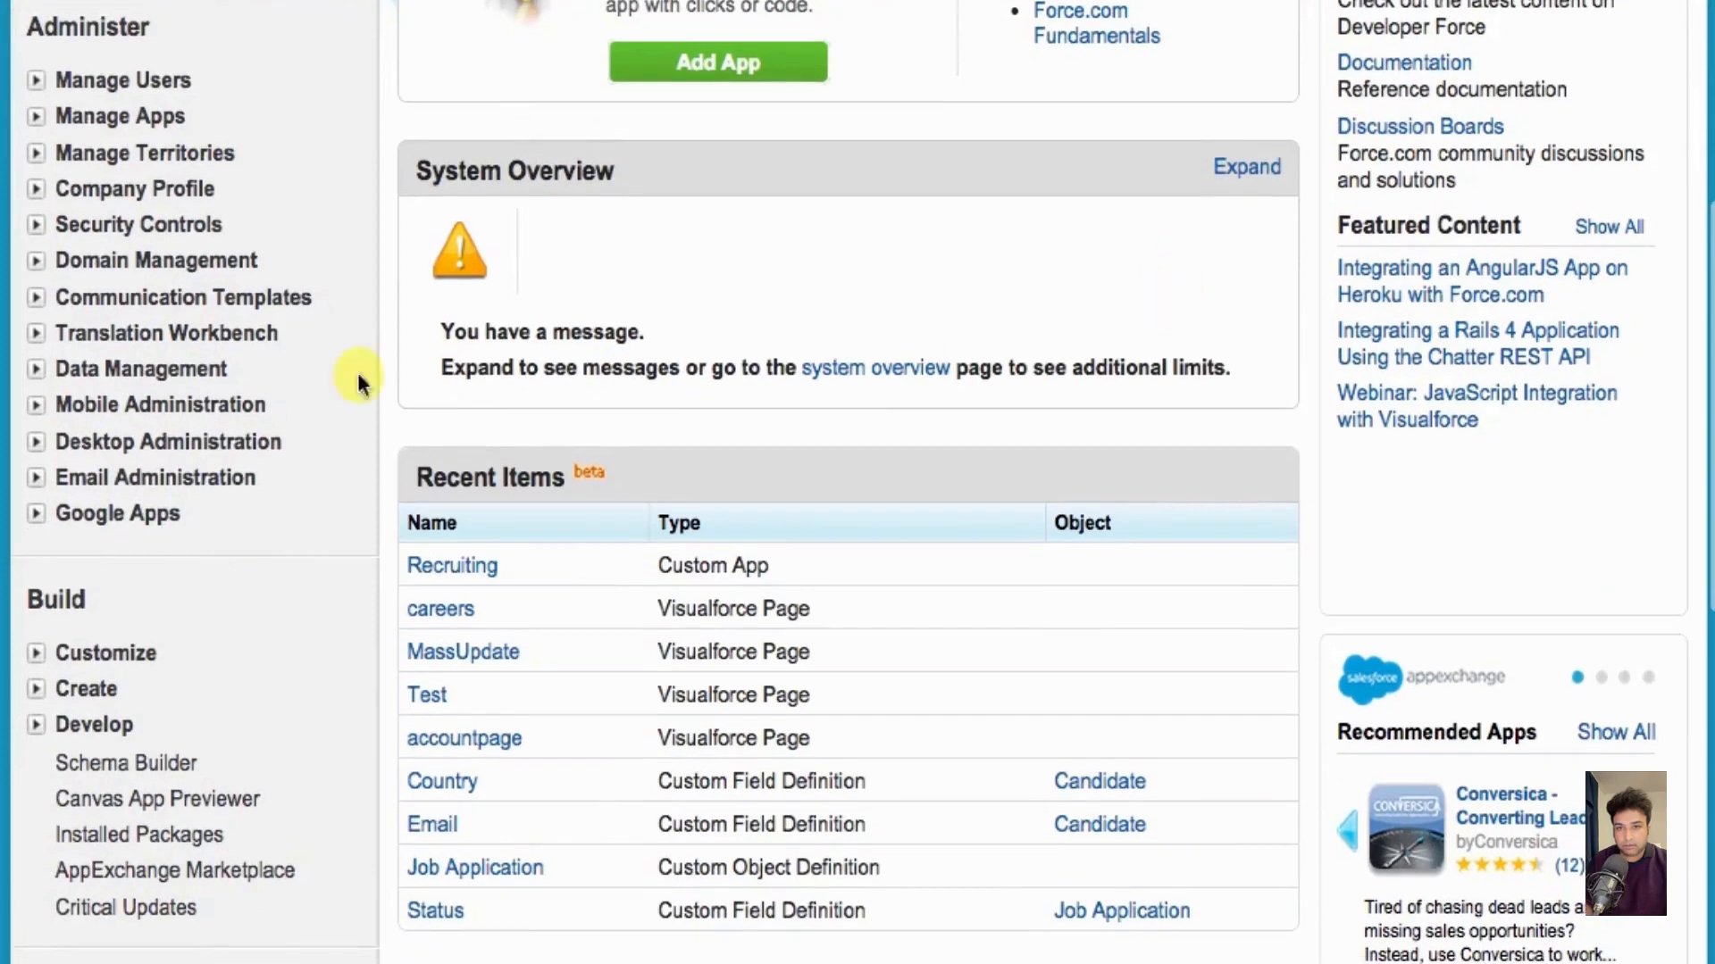
pyautogui.click(36, 369)
pyautogui.click(134, 909)
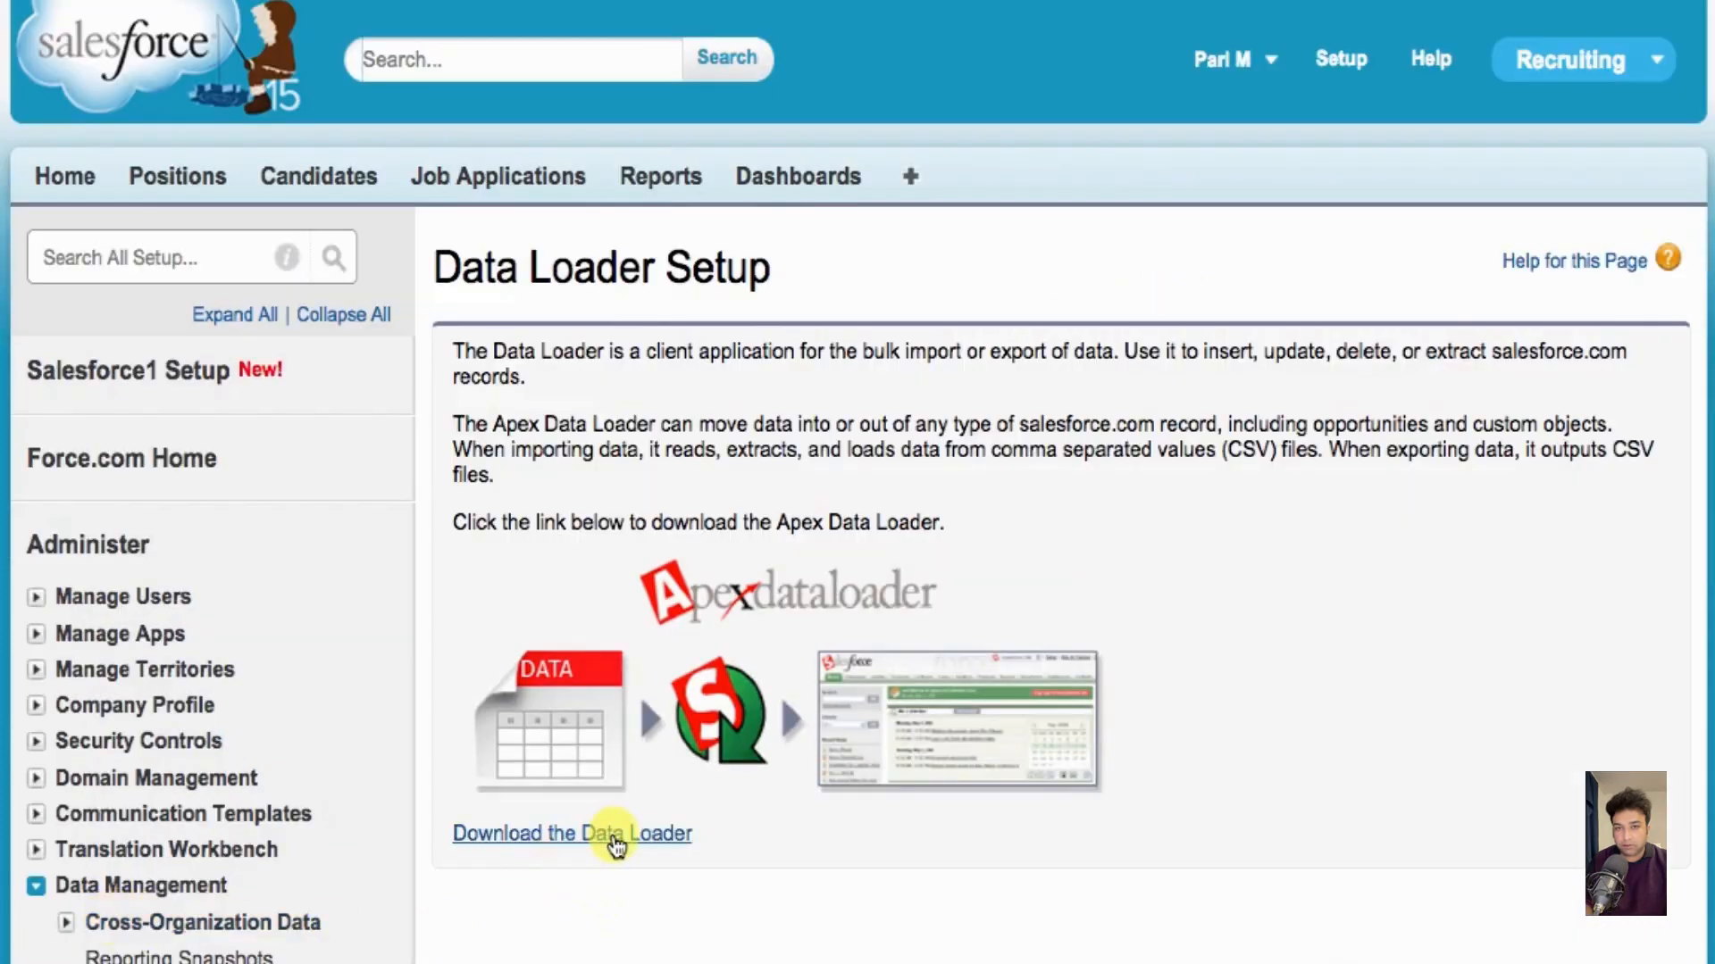
pyautogui.click(616, 840)
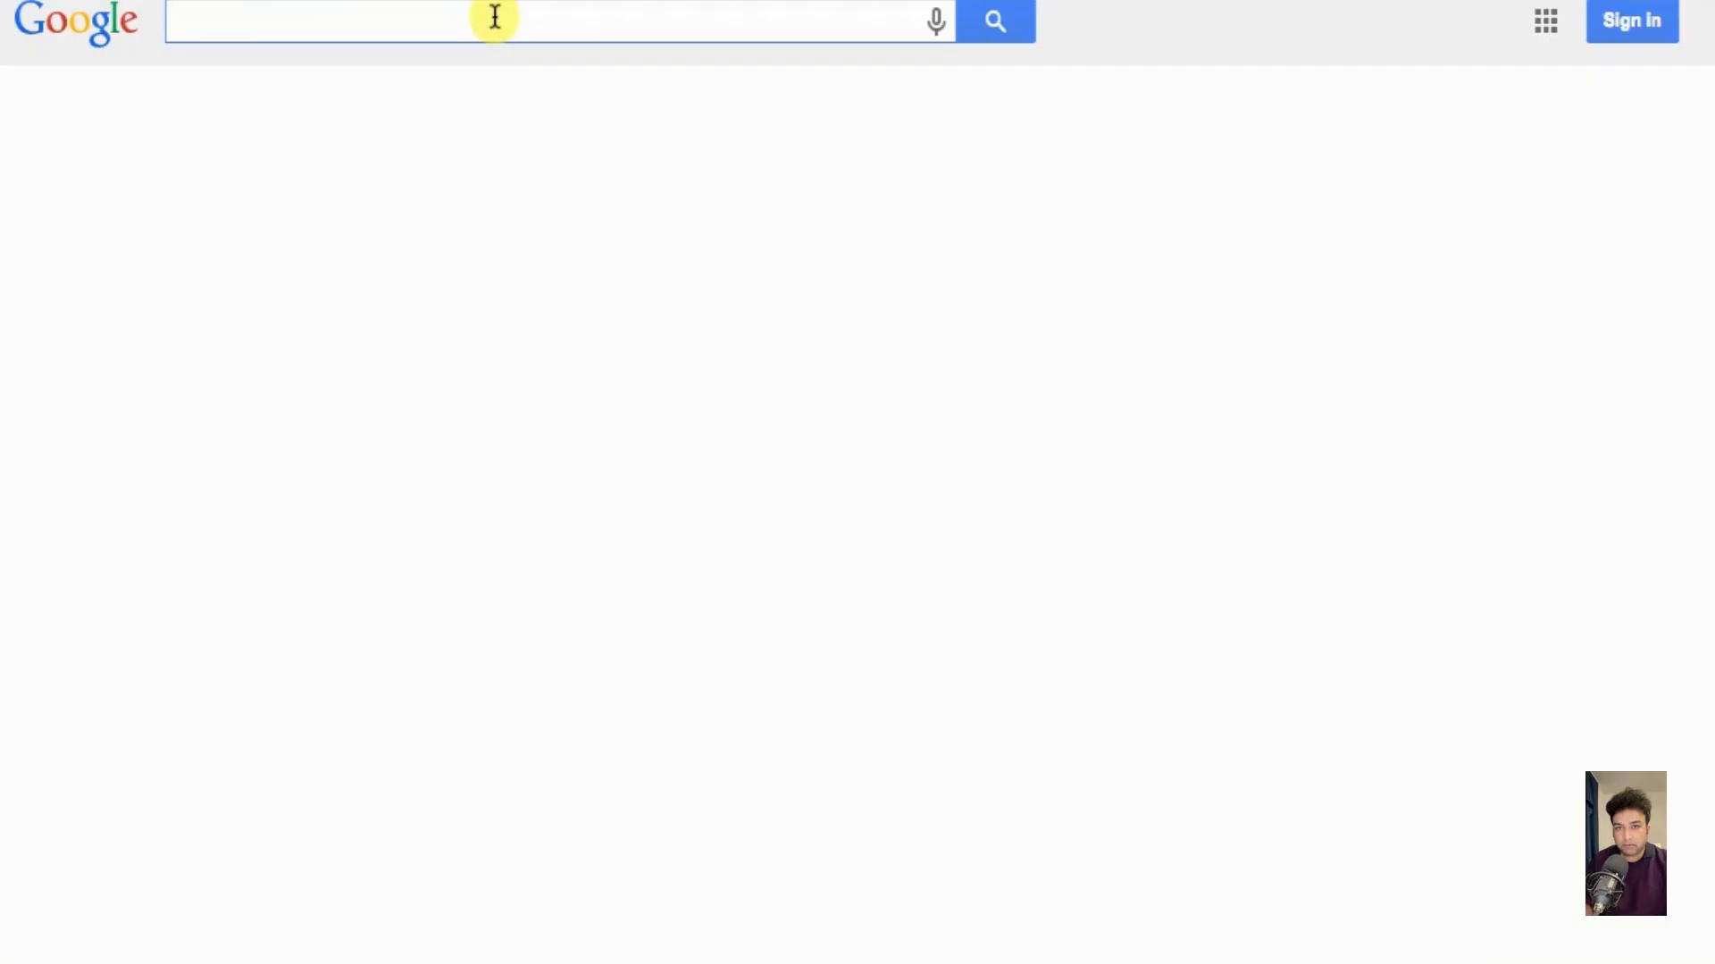
# Step: Search Google for 'lexiloader for mac' and open the LexiLoader PocketSOAP download page
pyautogui.write('lexiloader for mac')
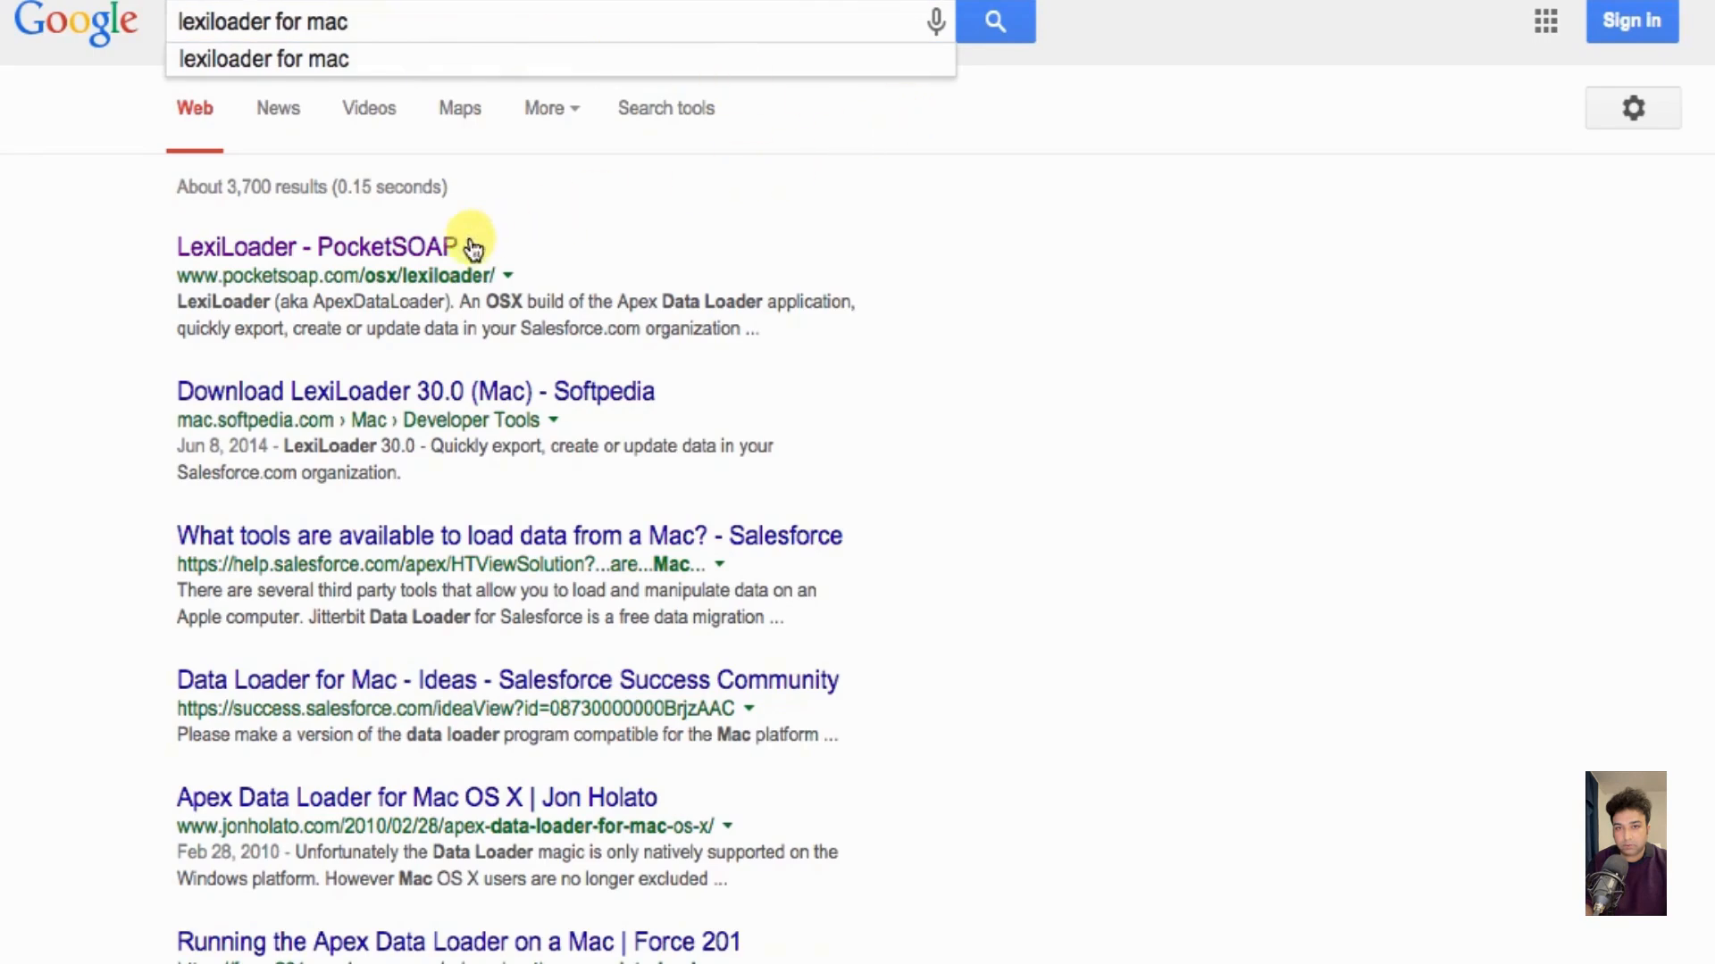
pyautogui.click(395, 250)
pyautogui.scroll(-2, 396, 261)
pyautogui.scroll(-1, 358, 295)
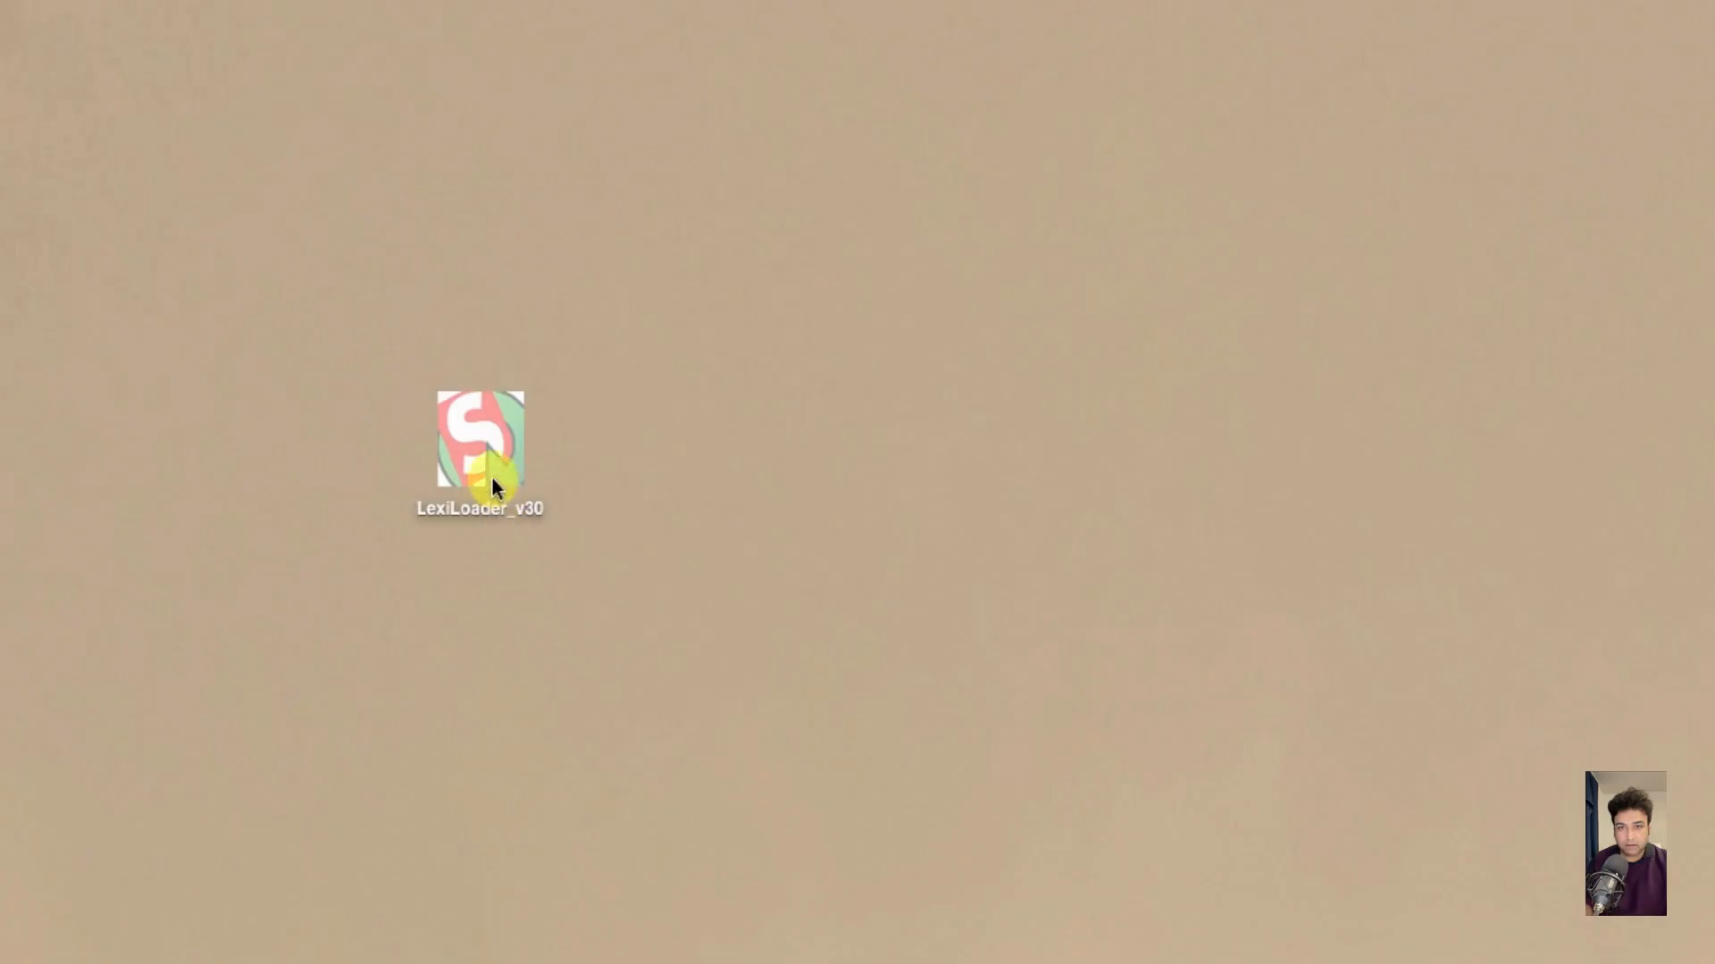
# Step: Select the LexiLoader_v30 app icon on the desktop
pyautogui.click(492, 475)
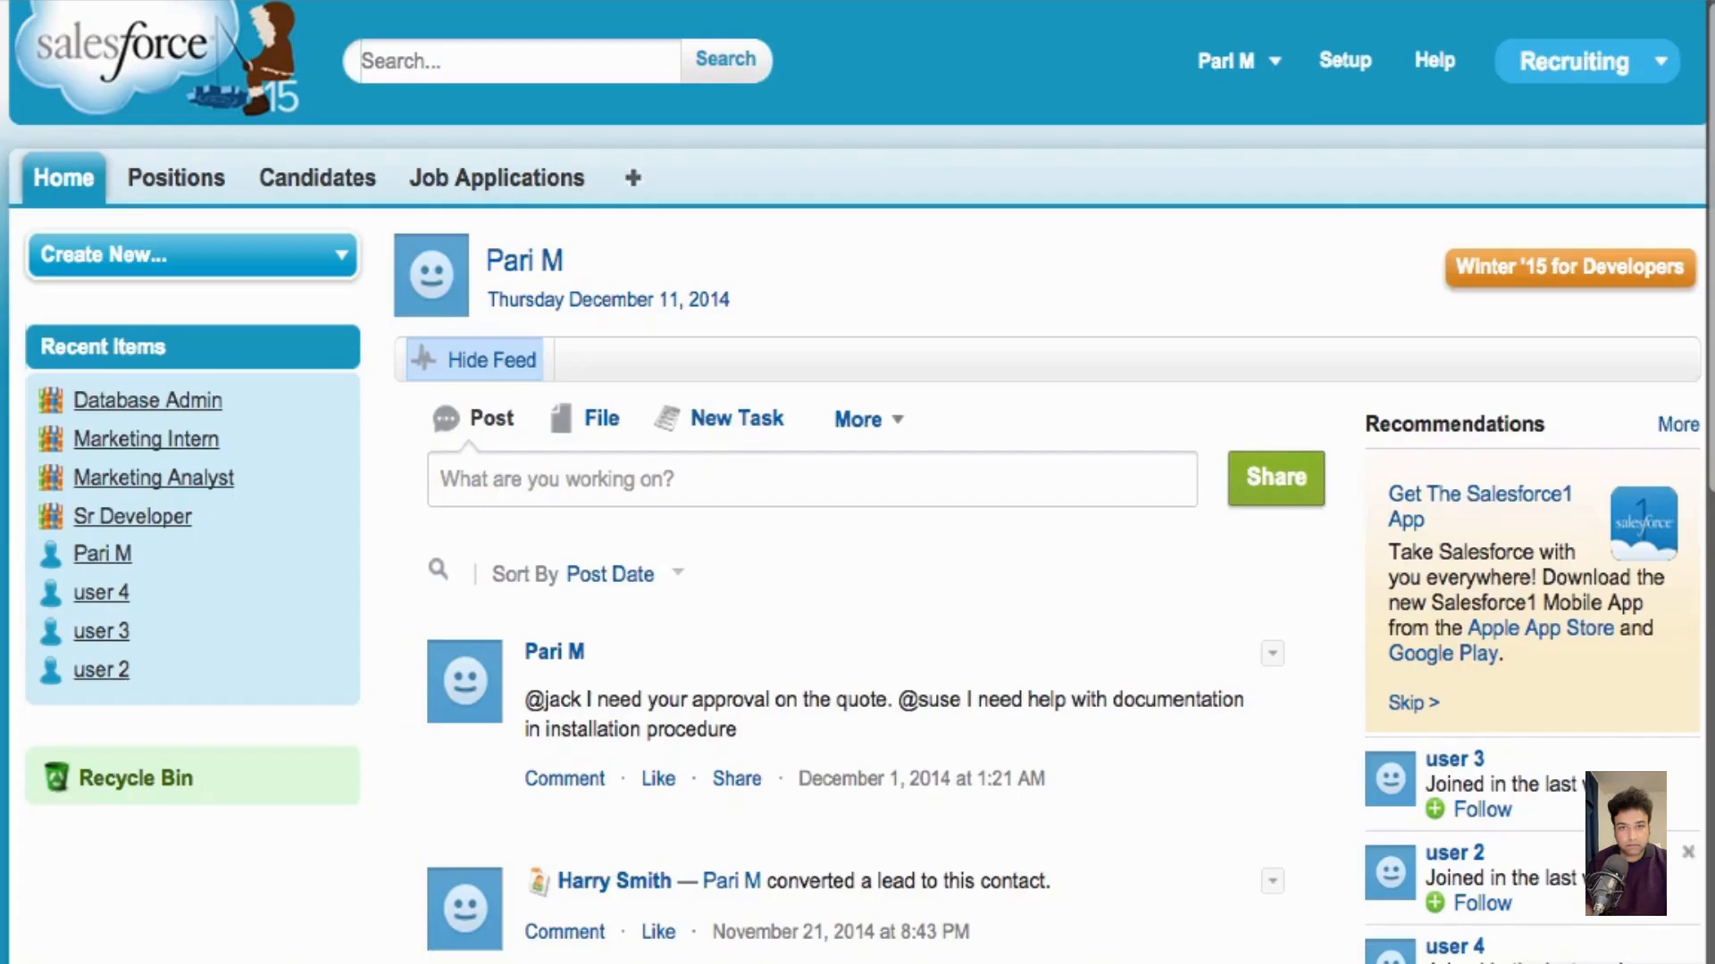
# Step: Go to My Settings > Personal > Reset My Security Token from the user menu
pyautogui.click(1274, 76)
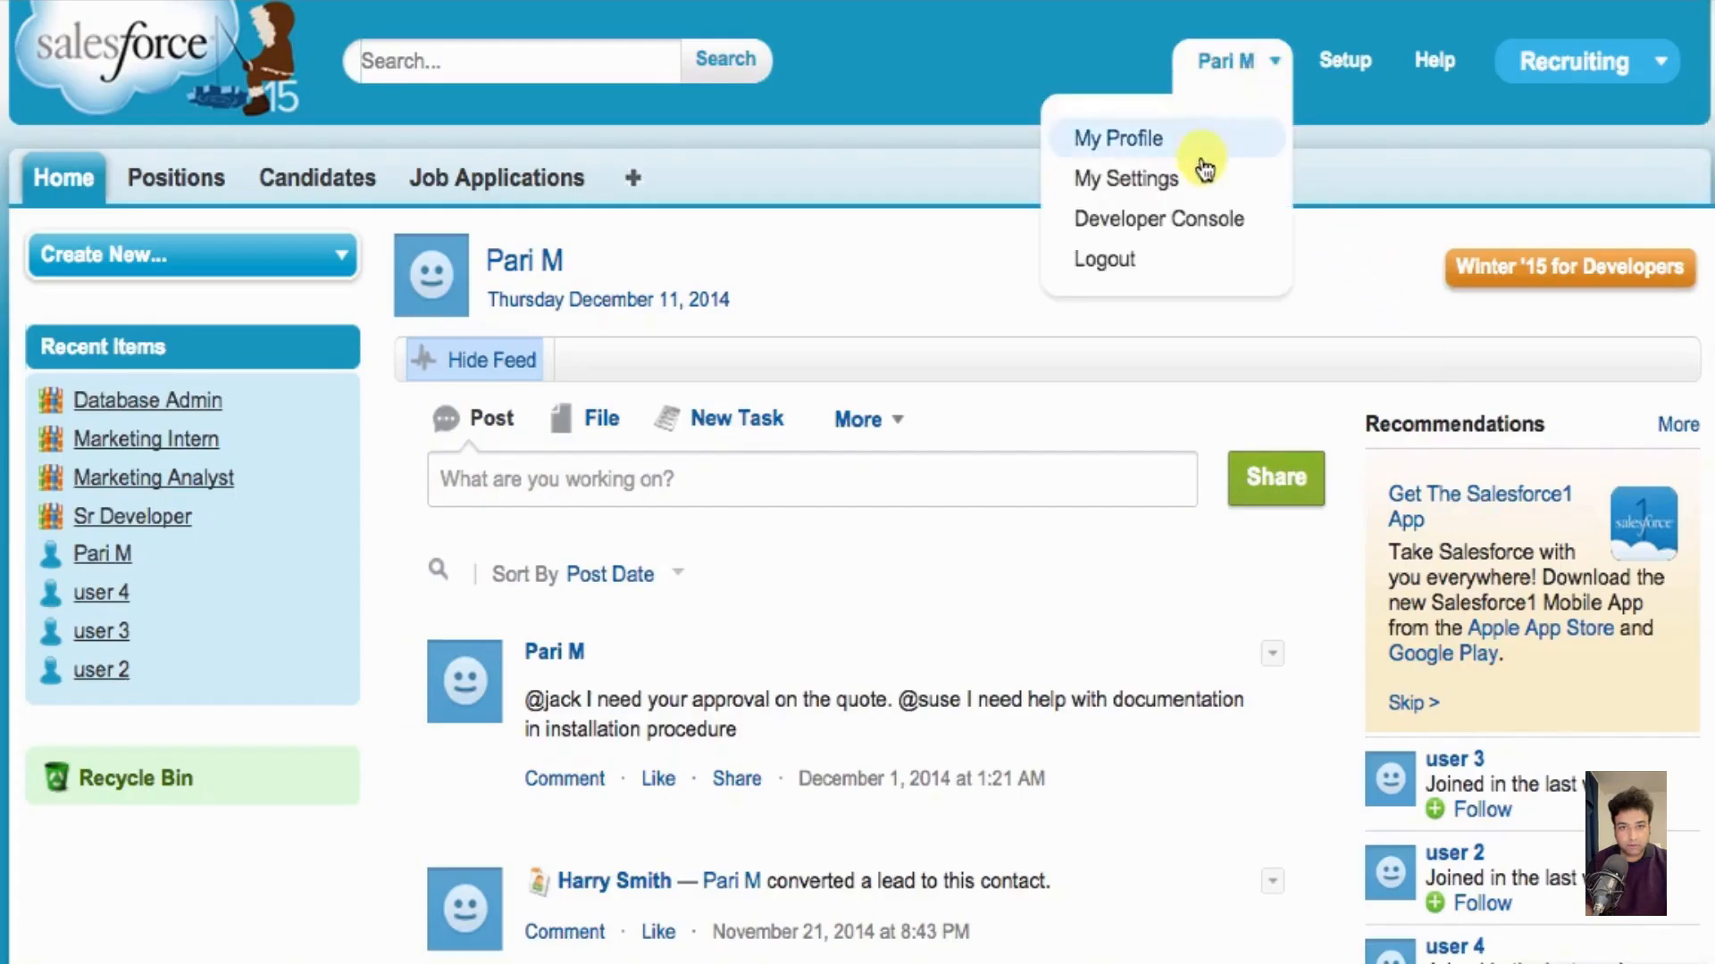
pyautogui.click(1168, 179)
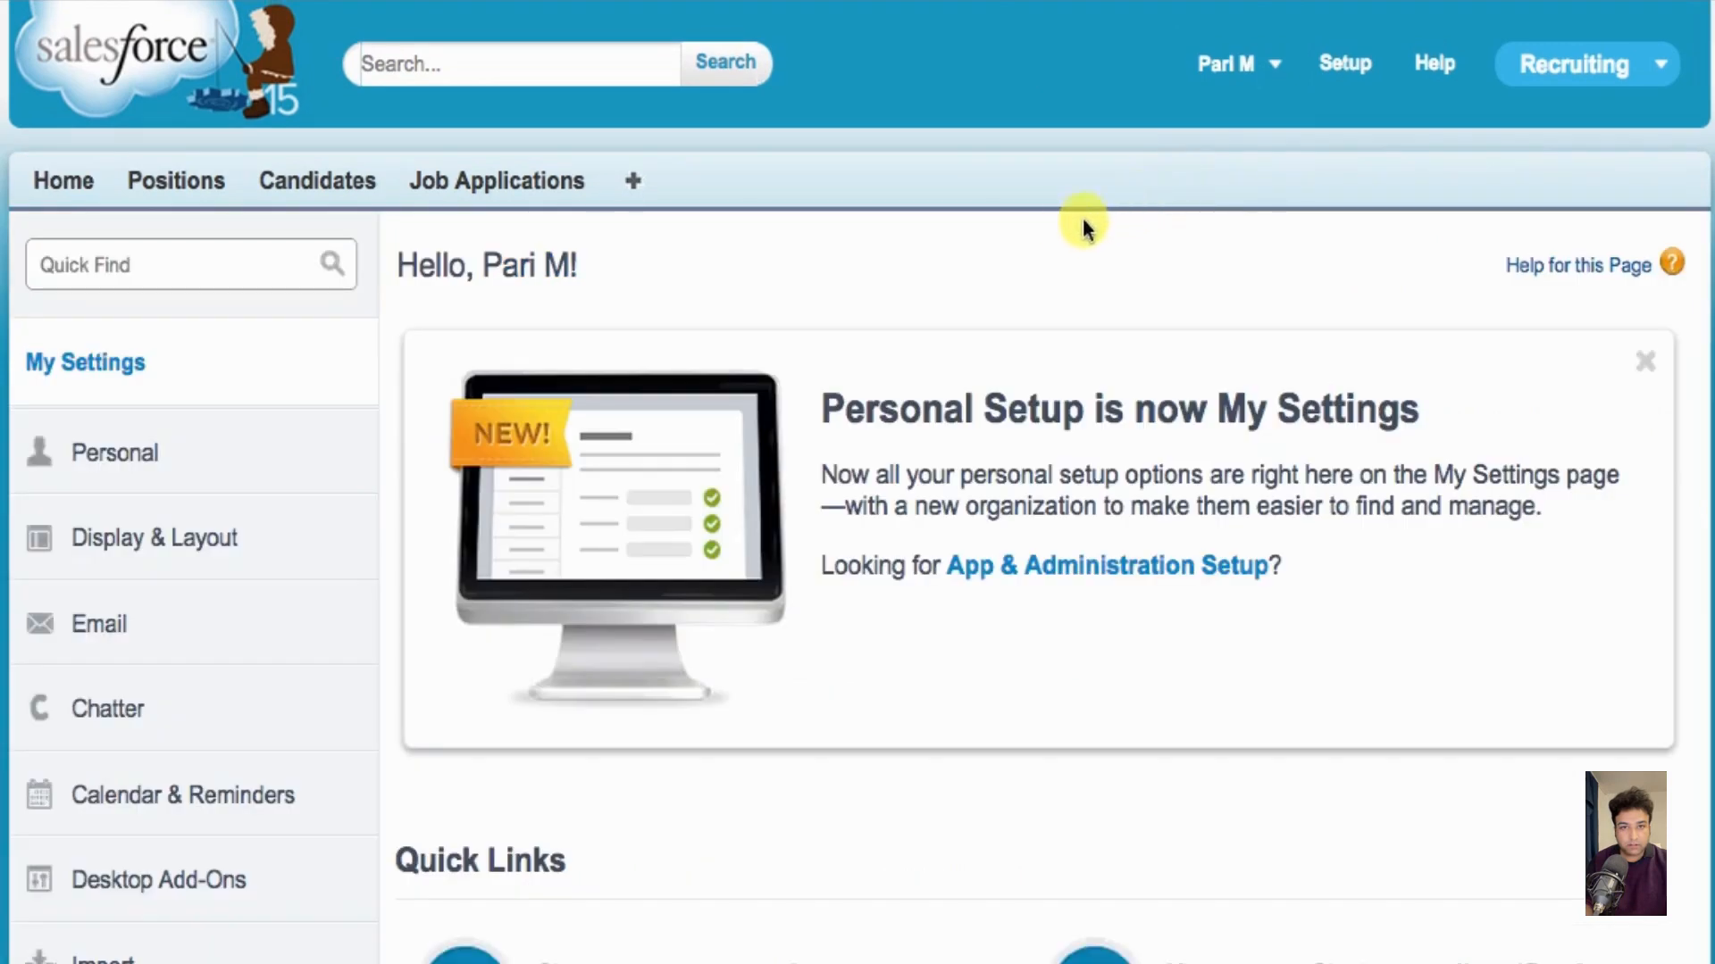
pyautogui.scroll(-1, 1031, 236)
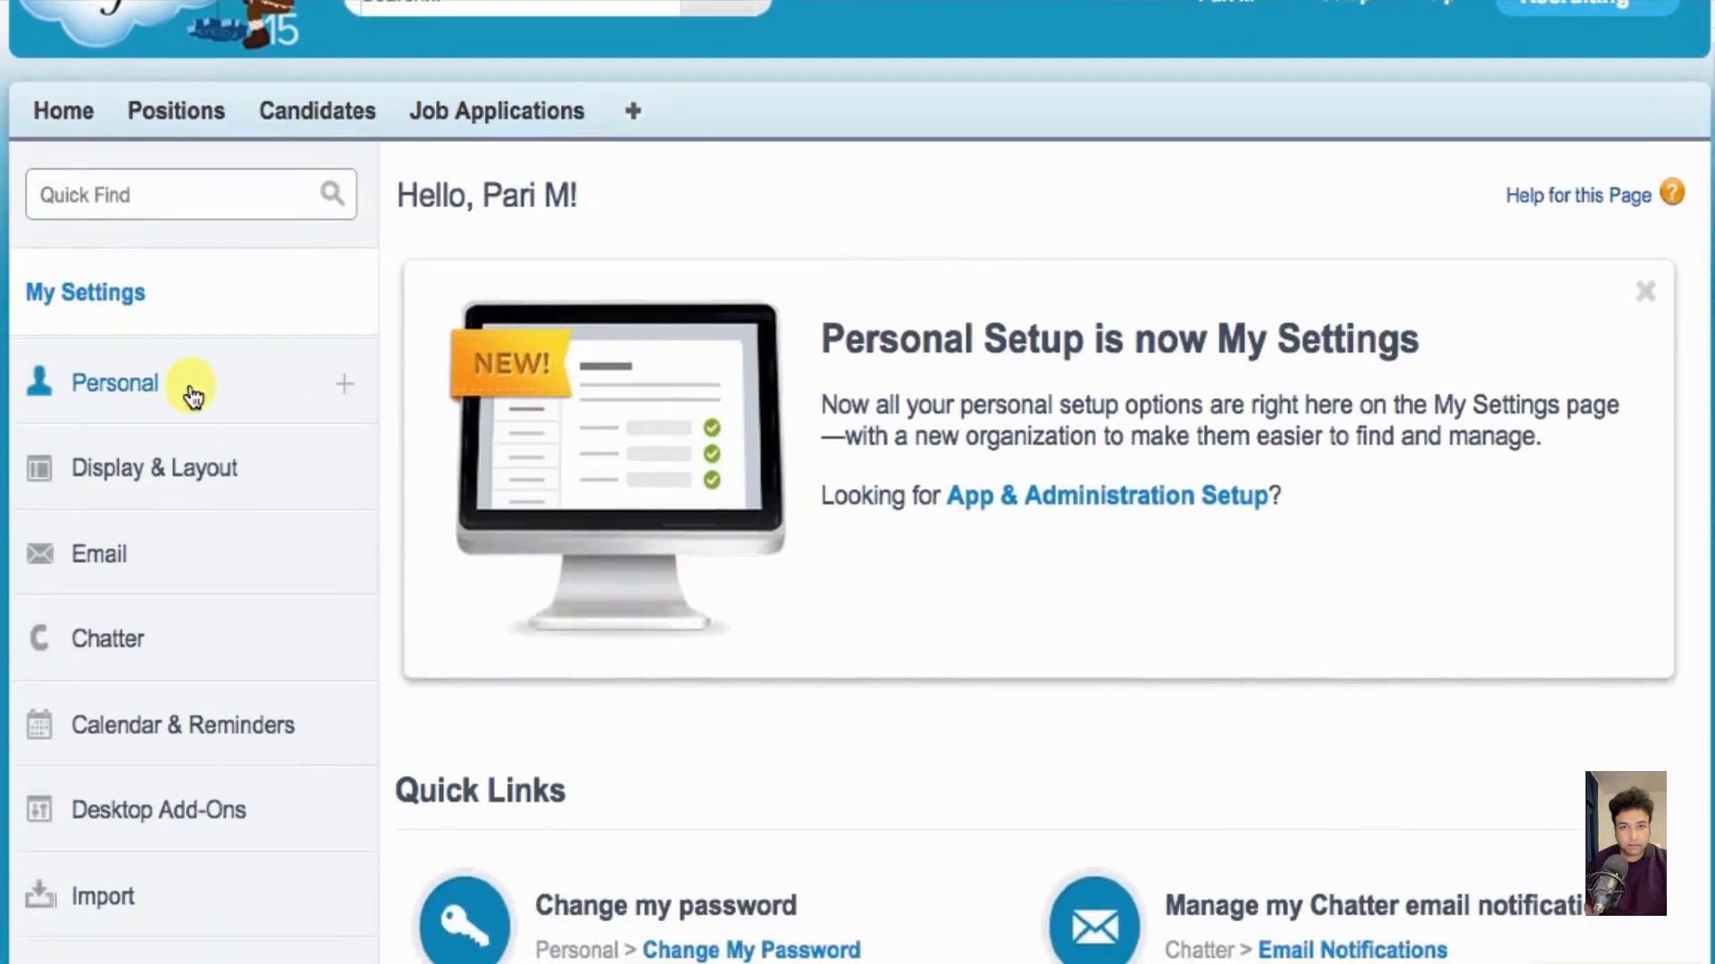
pyautogui.click(192, 396)
pyautogui.scroll(-2, 191, 396)
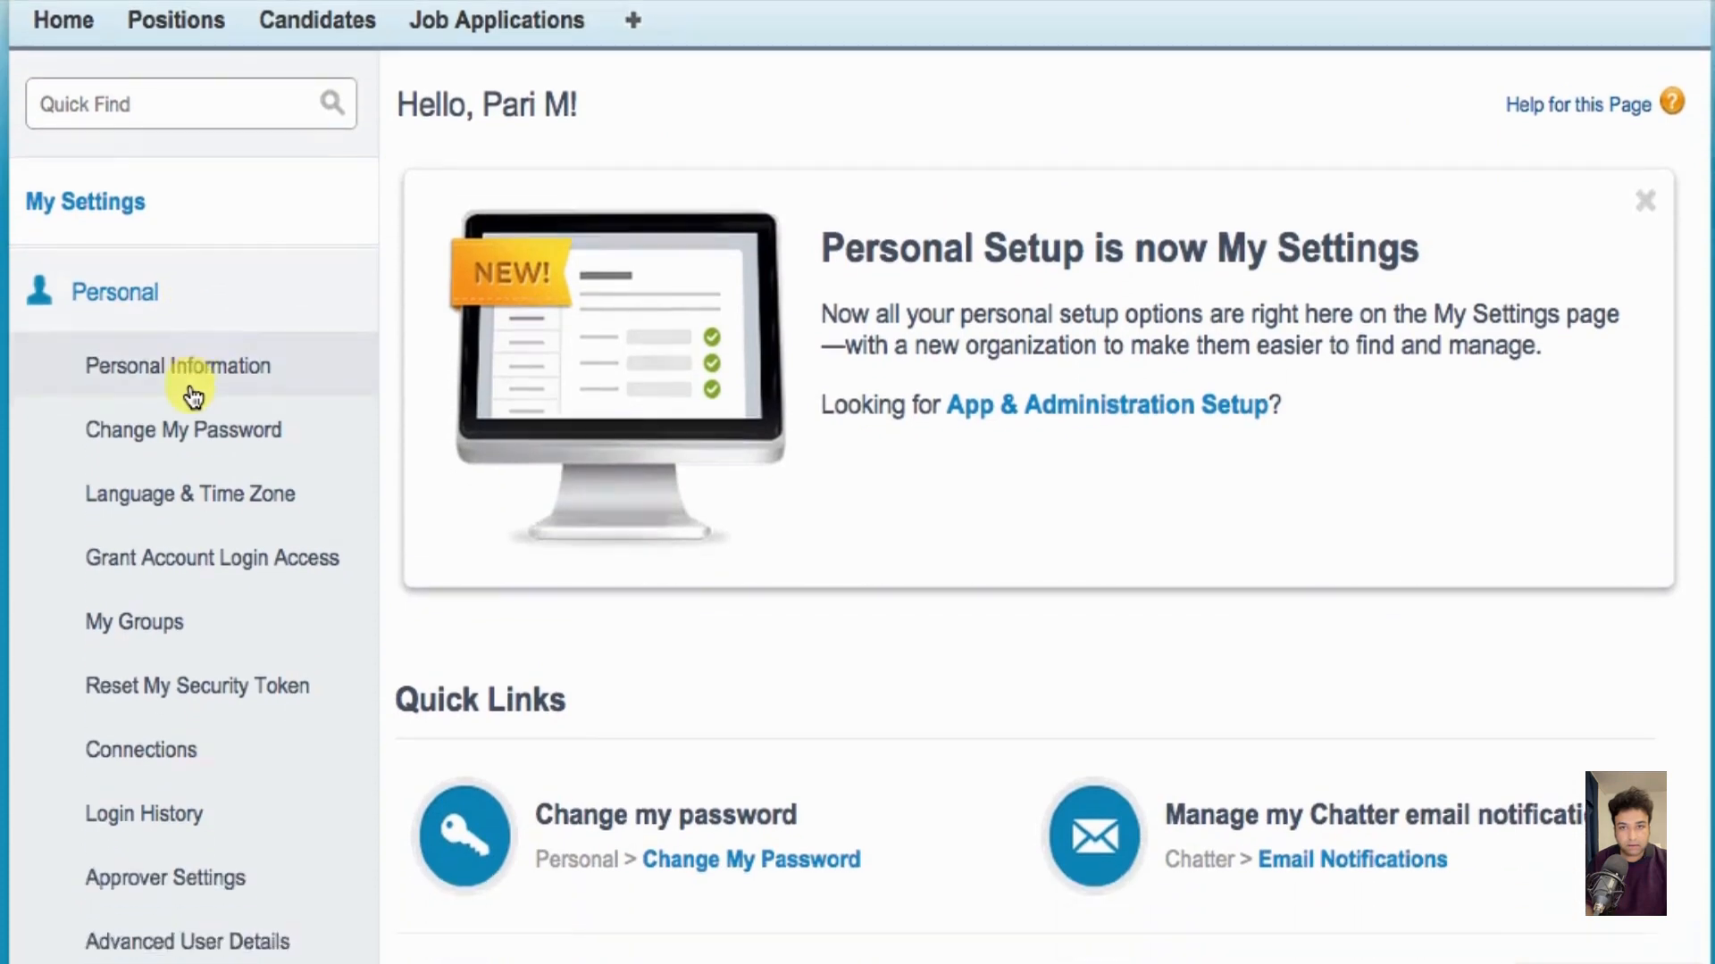
pyautogui.scroll(-2, 192, 393)
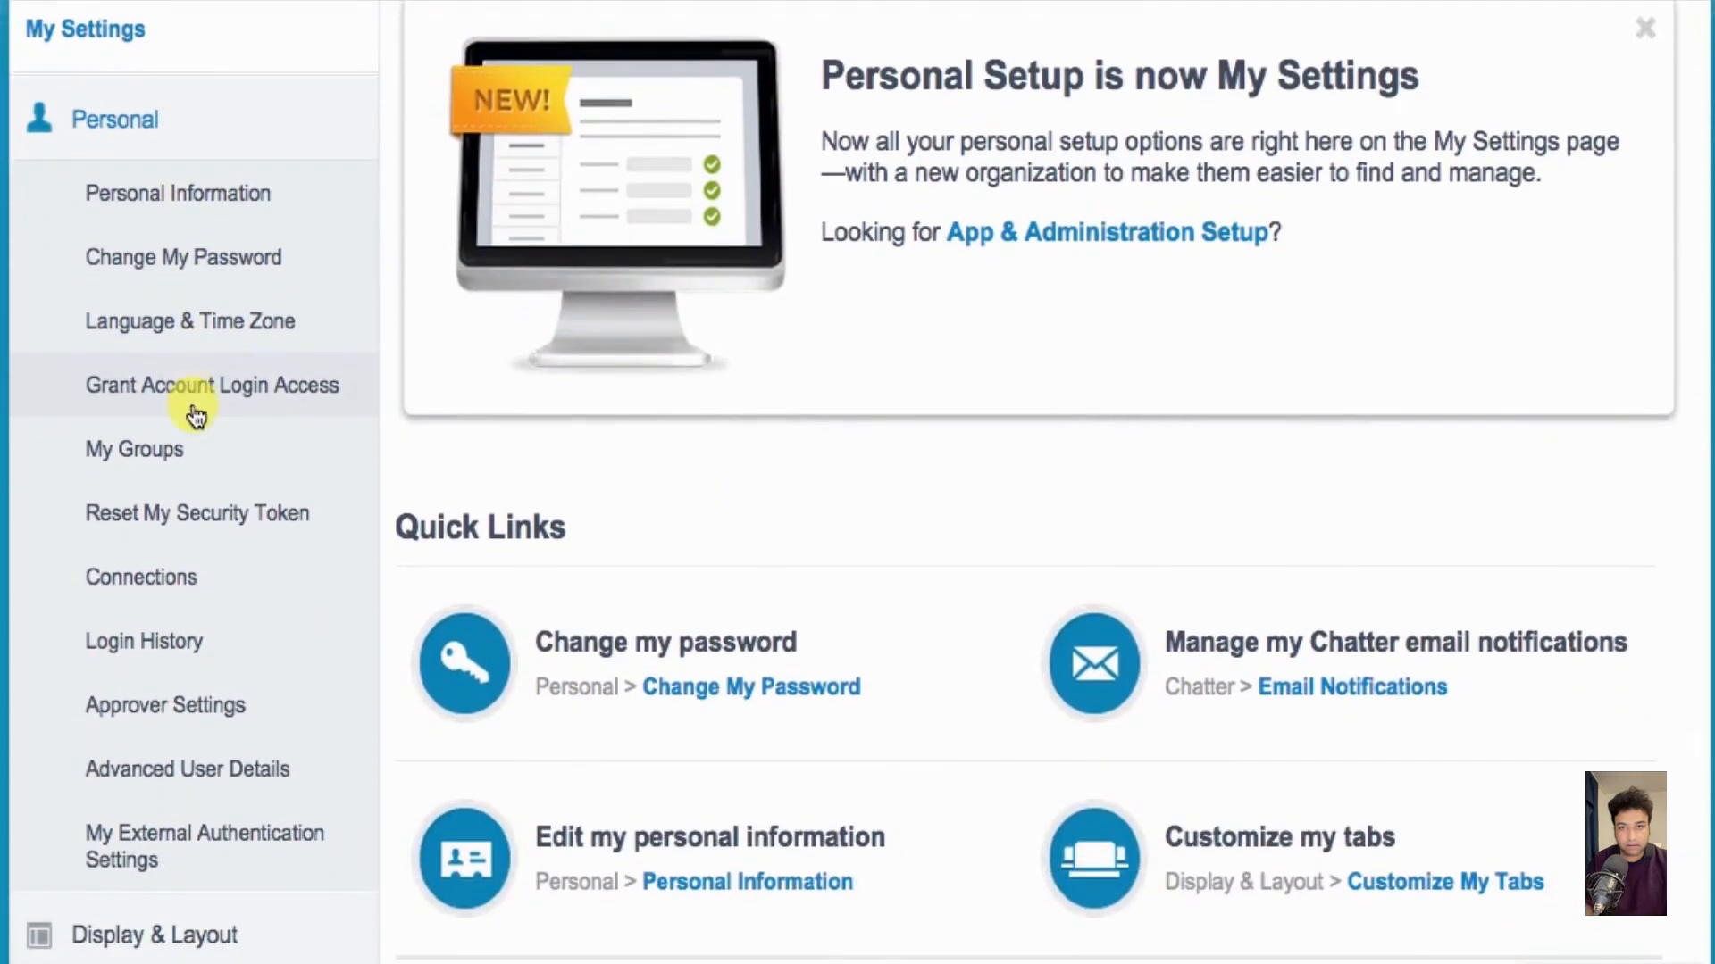
pyautogui.click(195, 516)
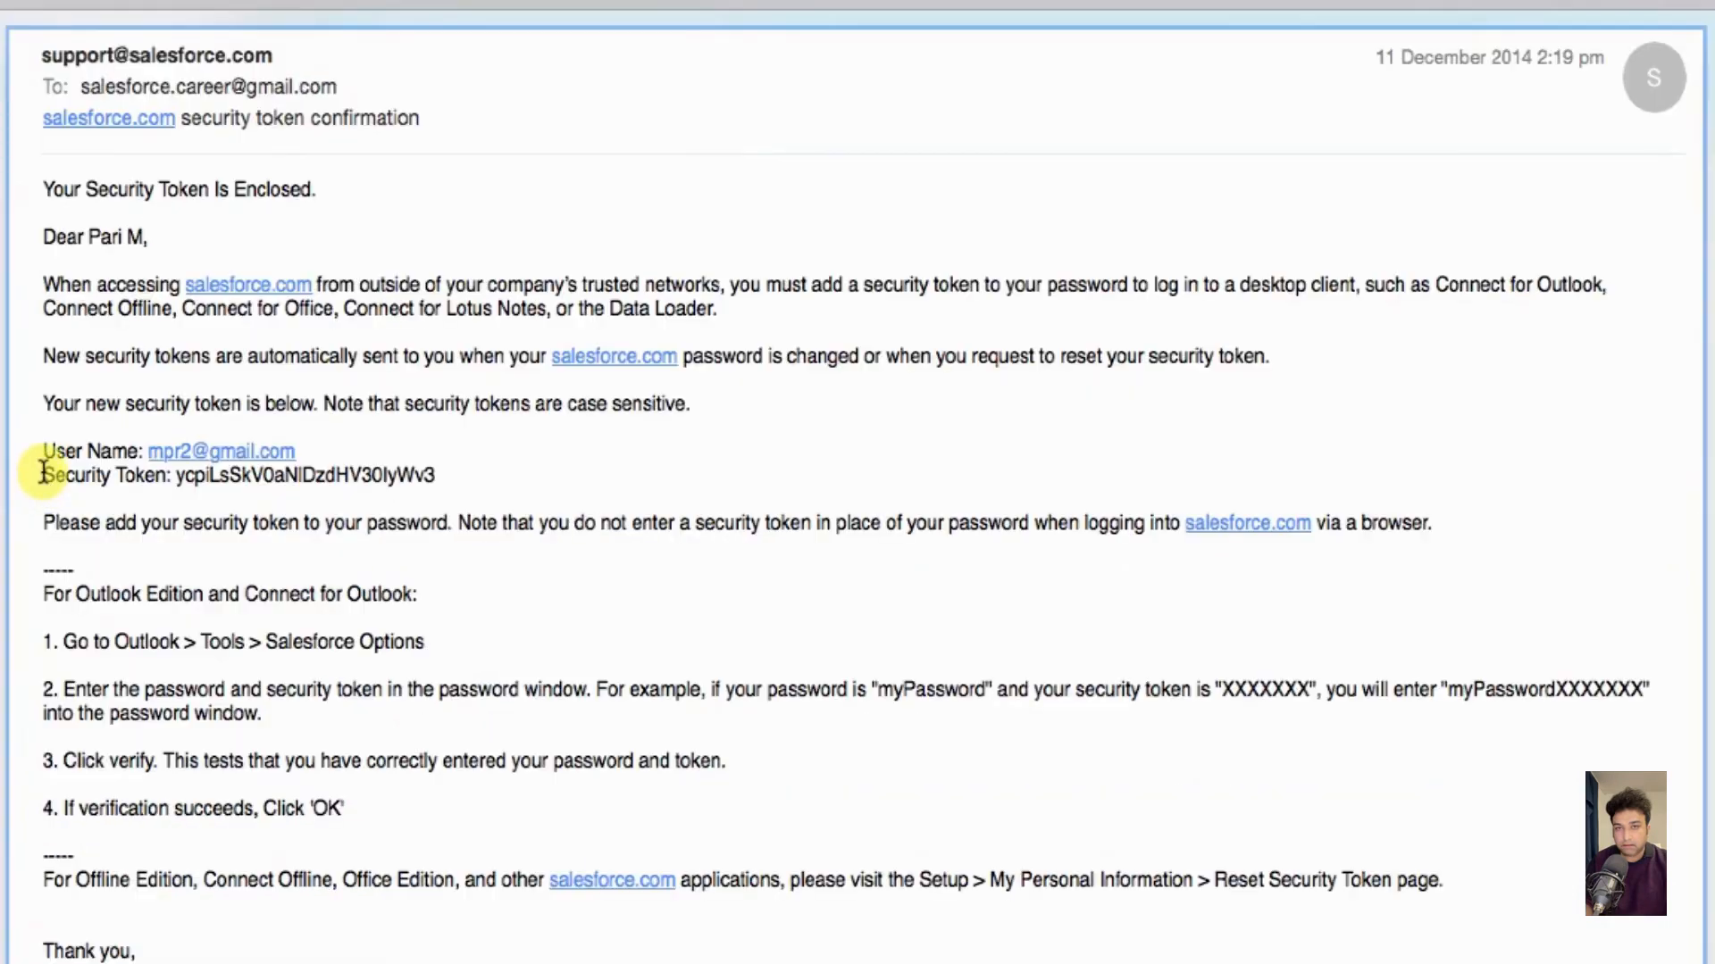
# Step: Copy the Security Token line from the confirmation e-mail, then deselect it
pyautogui.moveTo(43, 474); pyautogui.dragTo(444, 473)
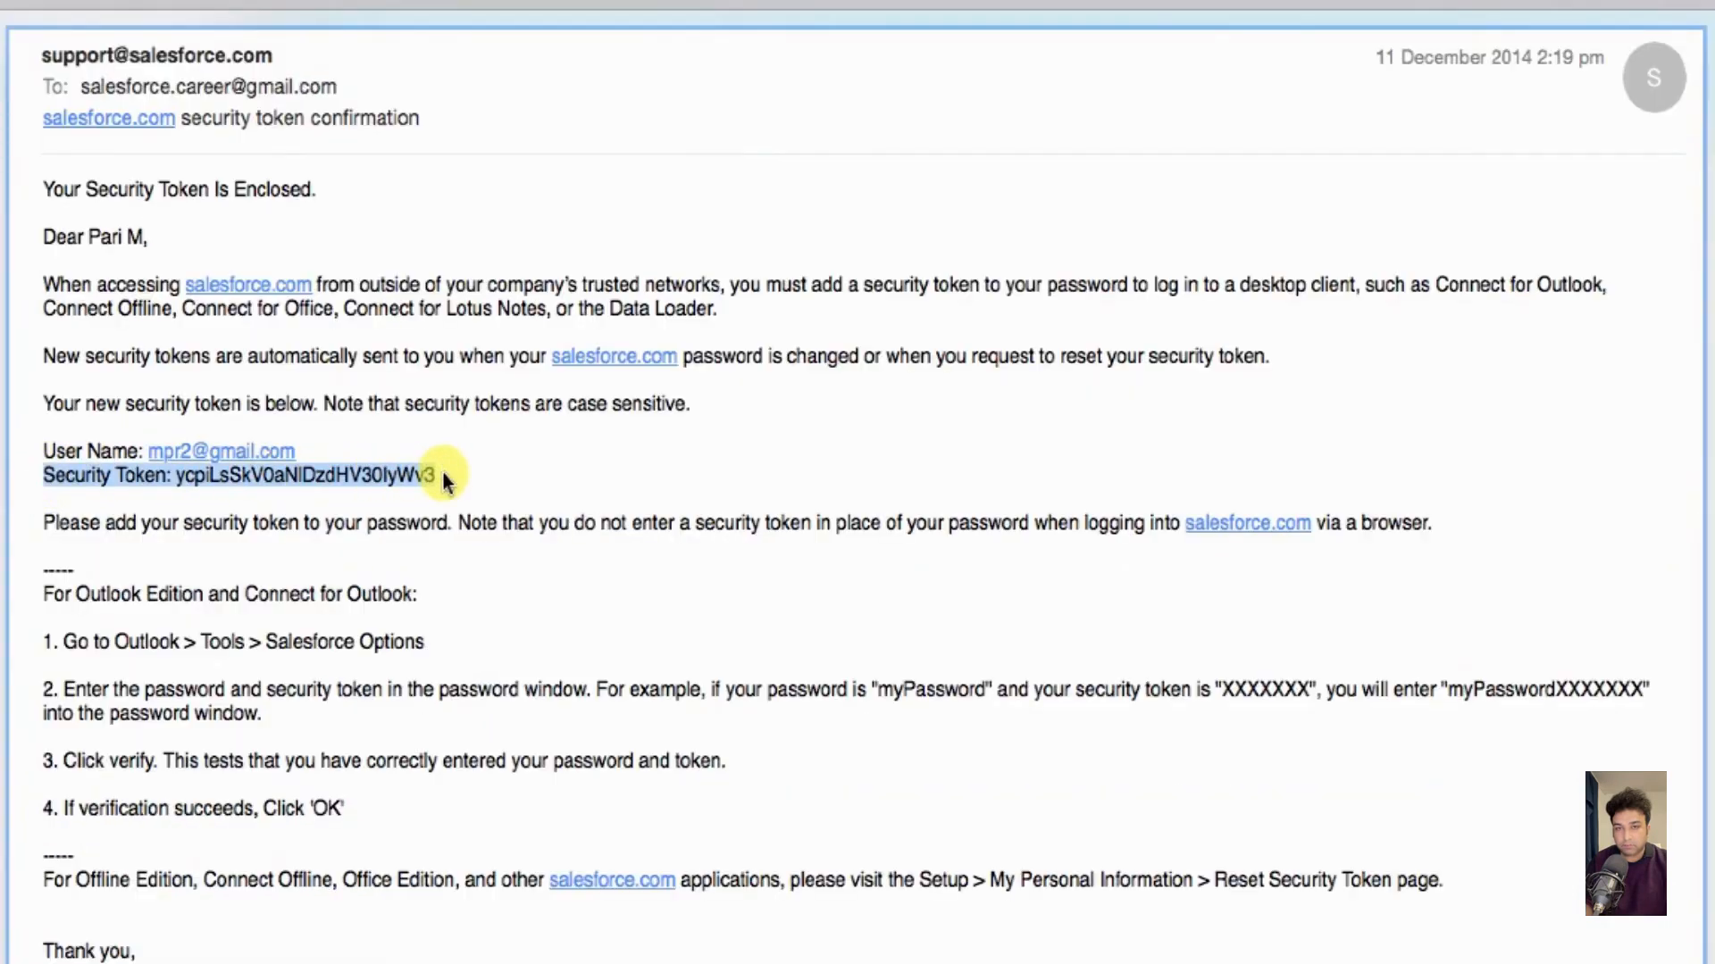
pyautogui.click(442, 470)
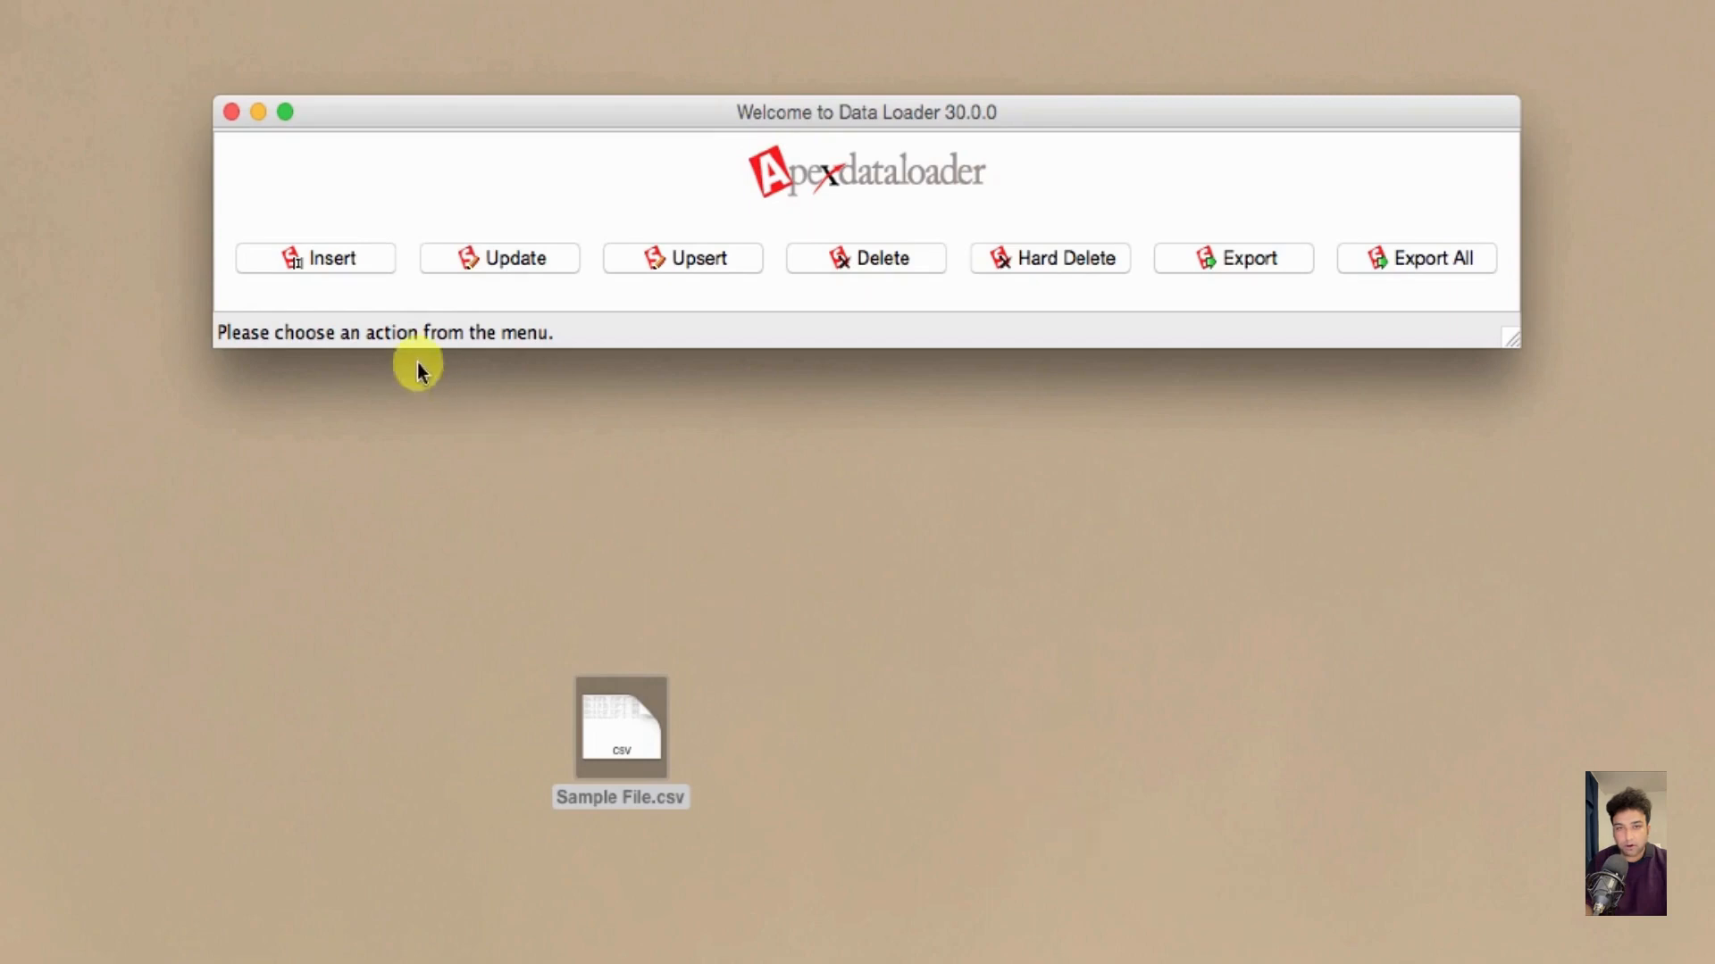
# Step: Start an Insert, log in with the password plus pasted token, and select Candidate (Candidate__c)
pyautogui.click(346, 259)
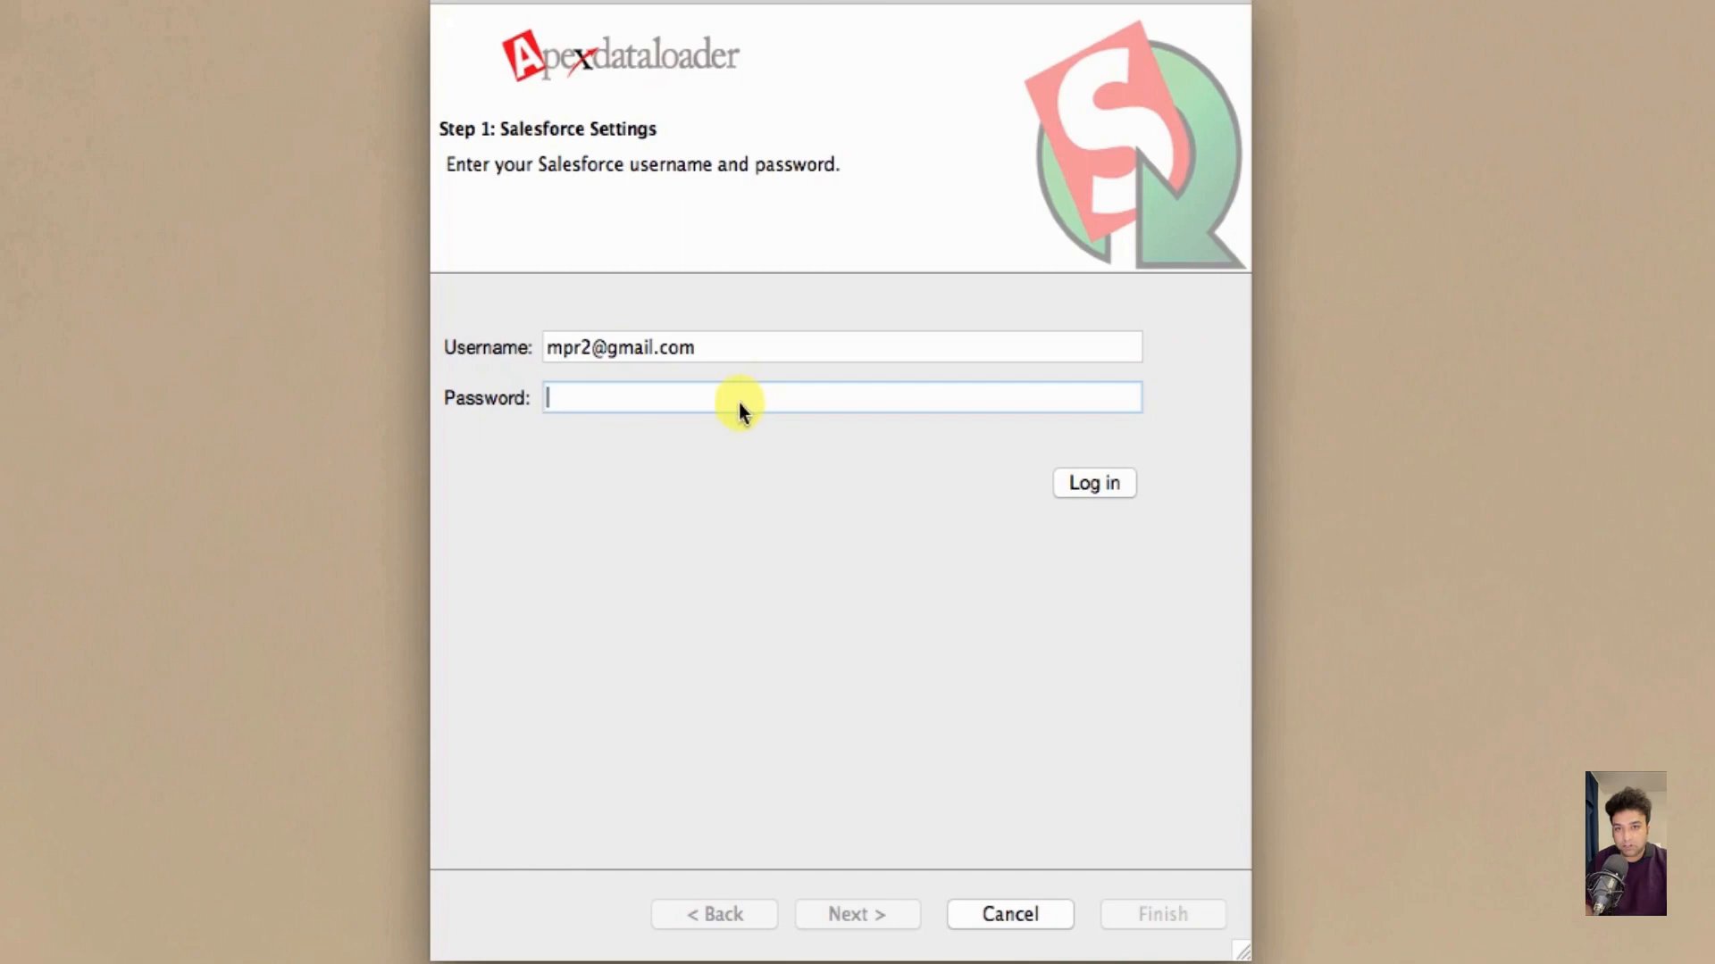
pyautogui.write('•••••••••')
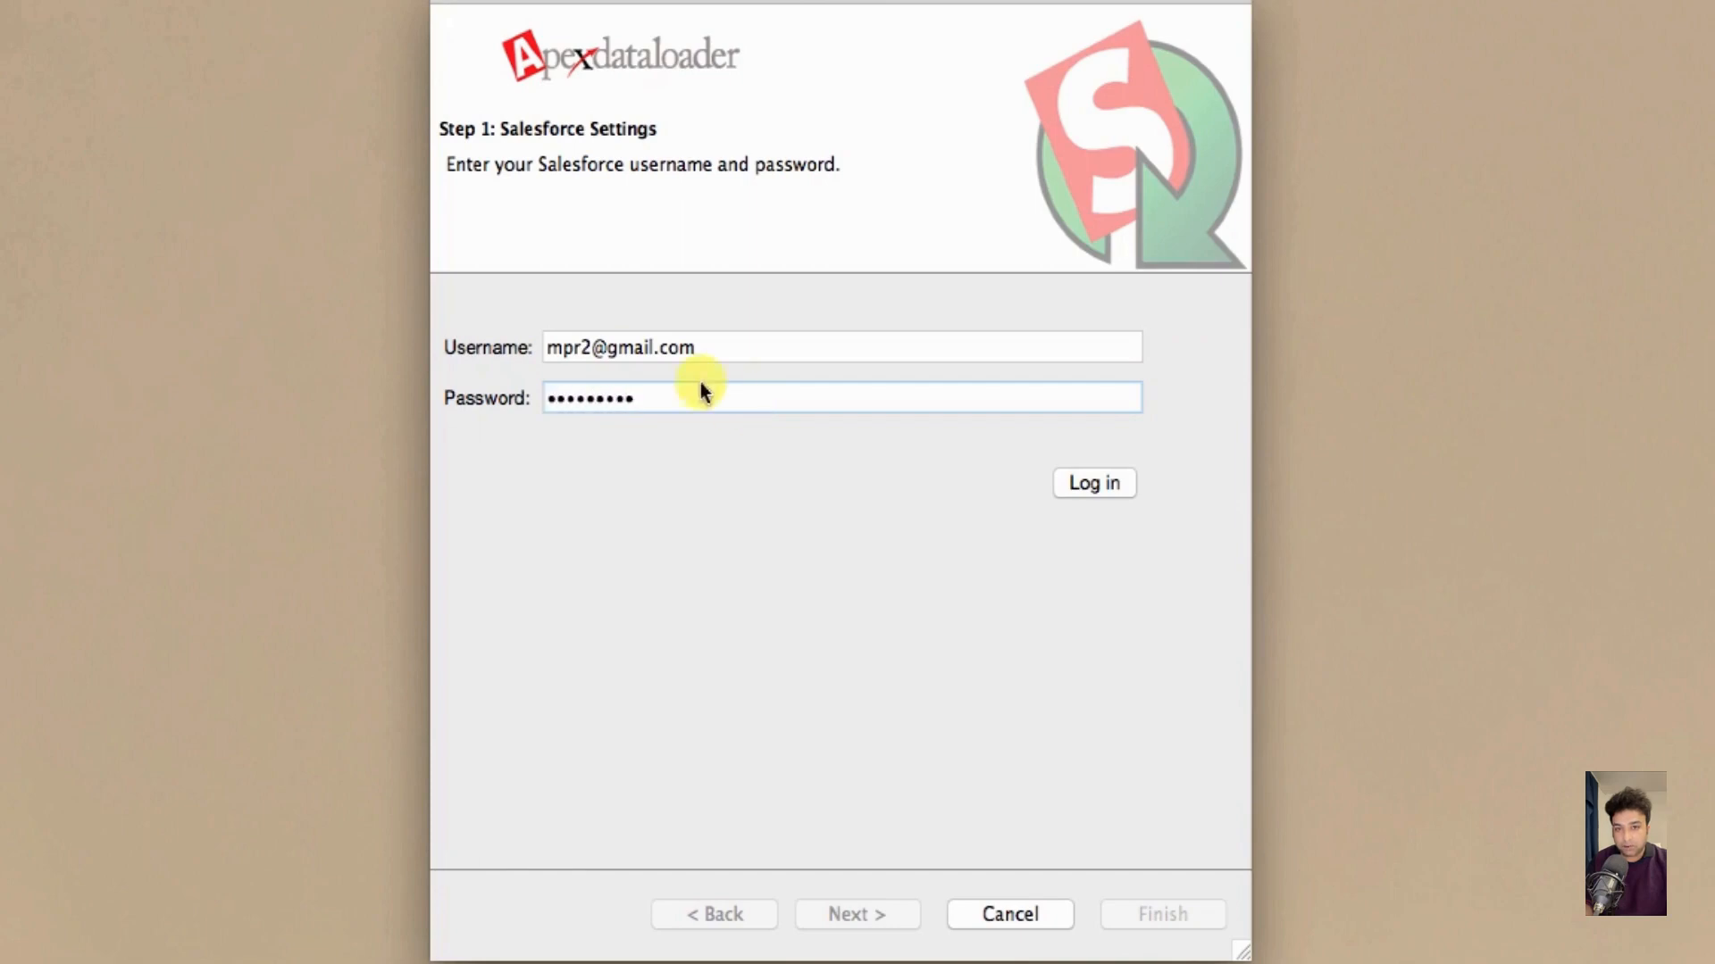
pyautogui.press('super+v')
pyautogui.click(1091, 483)
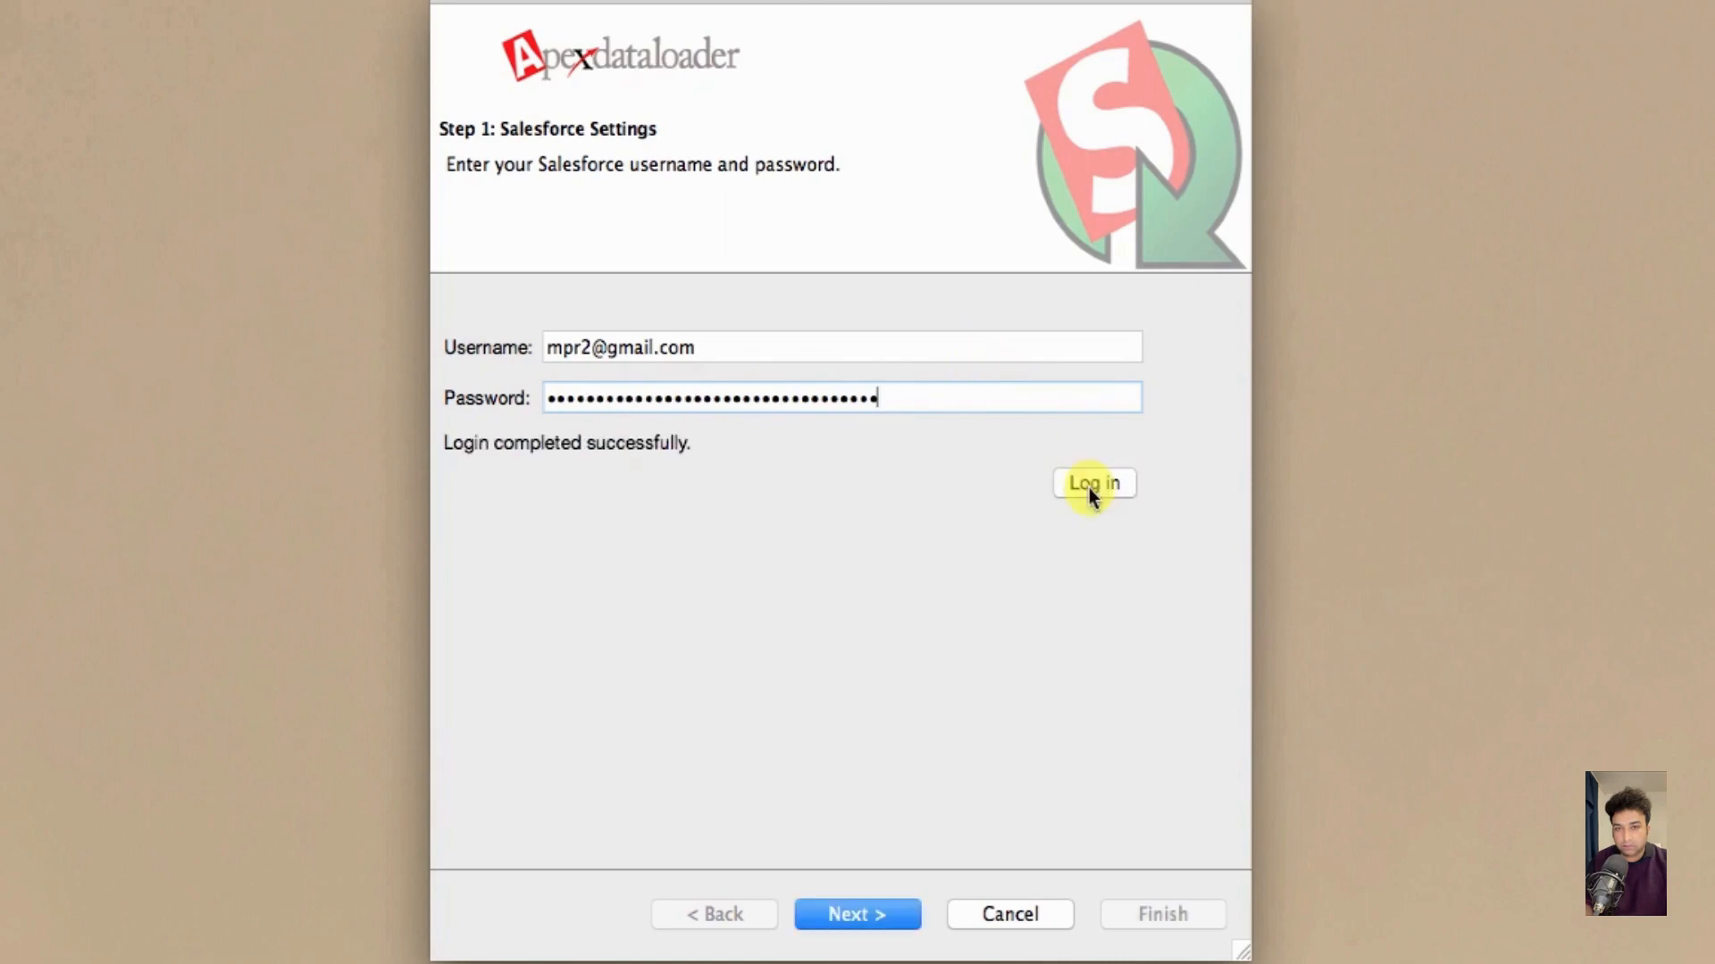
pyautogui.click(857, 915)
pyautogui.click(643, 434)
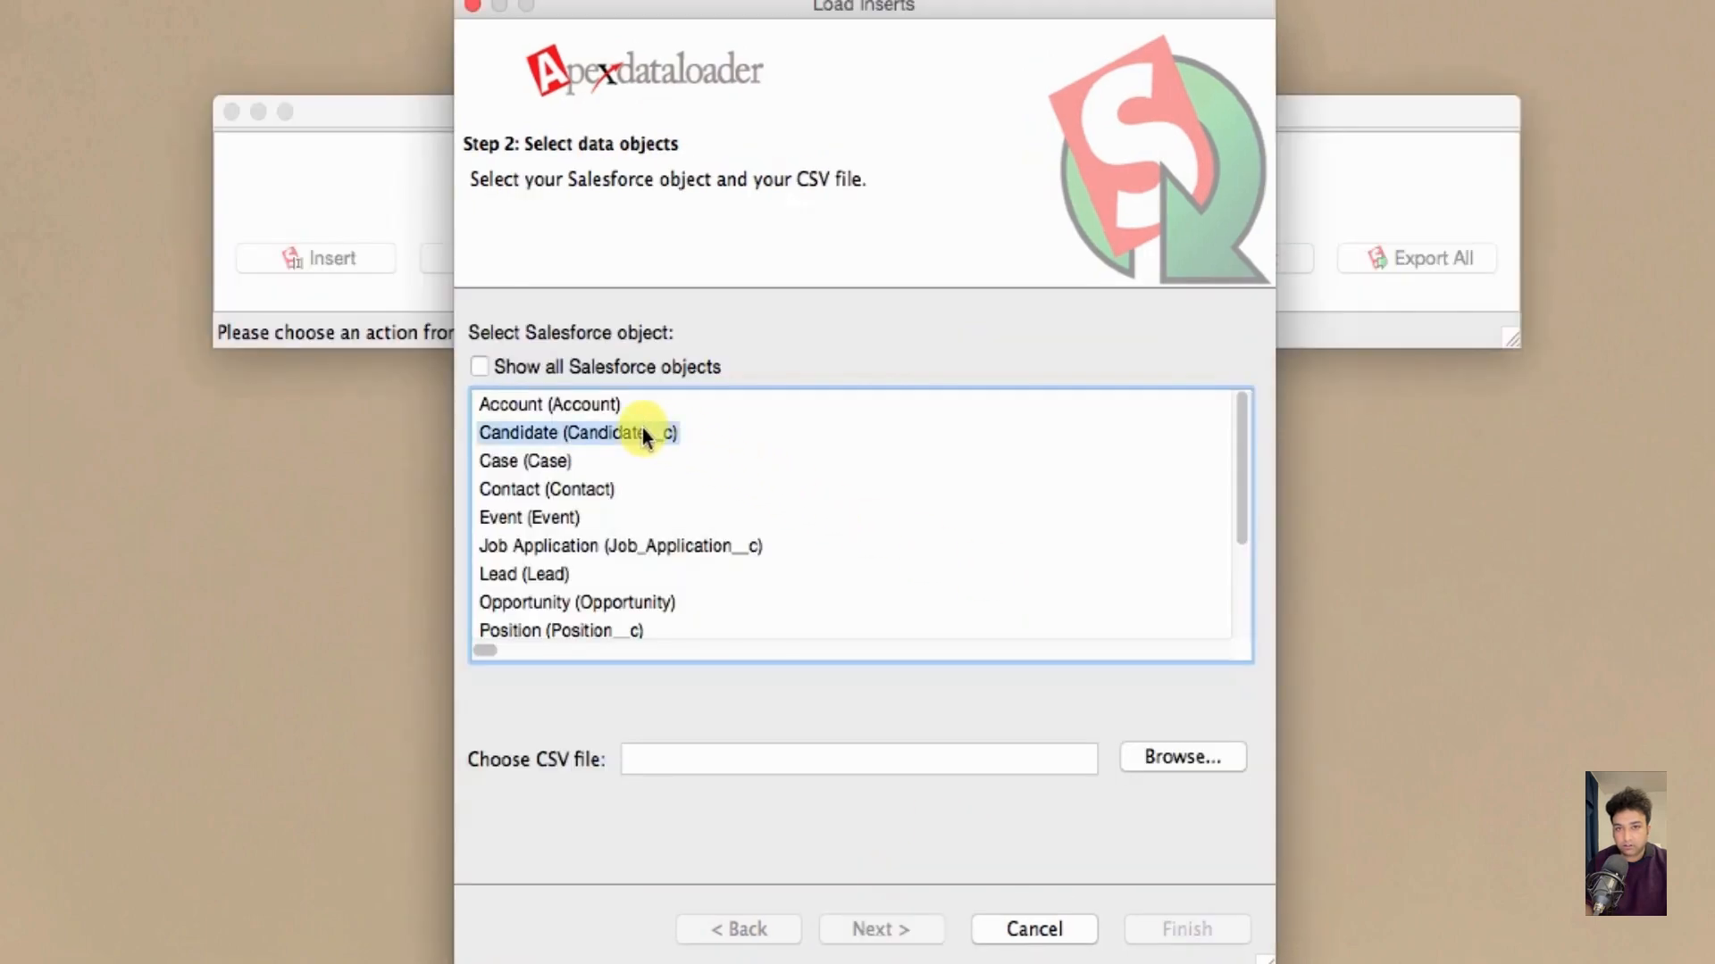
# Step: Choose Sample File.csv as the data file for inserting 11 Candidate records
pyautogui.click(1181, 759)
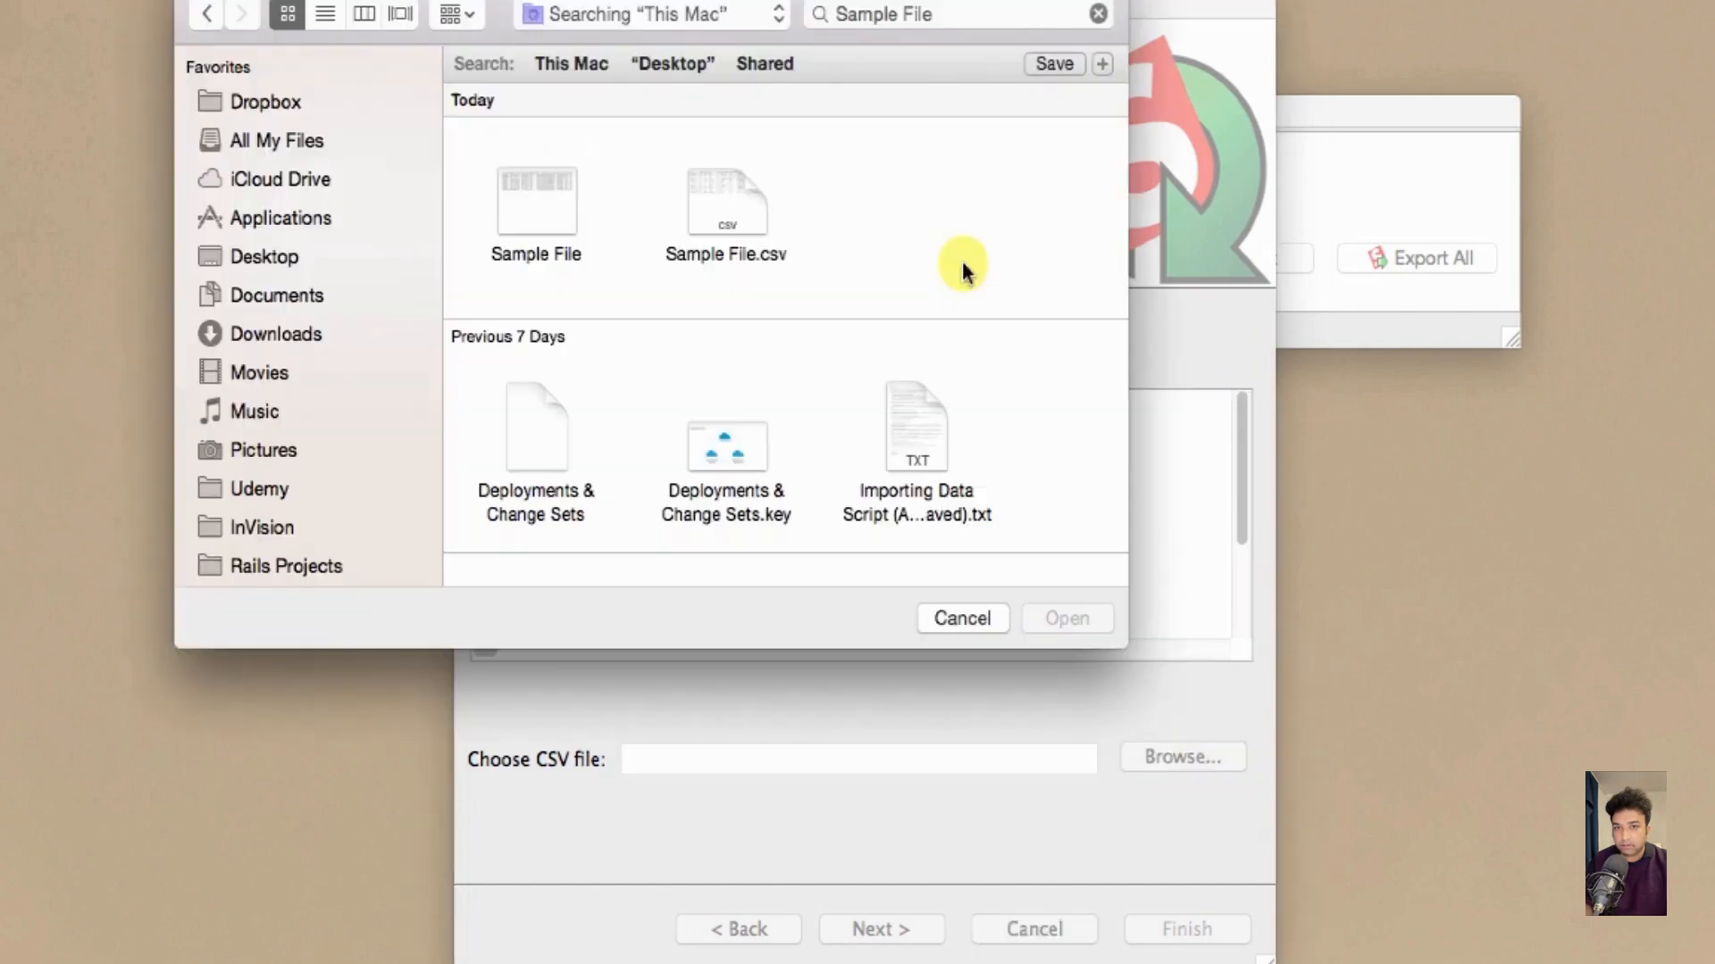
pyautogui.click(754, 225)
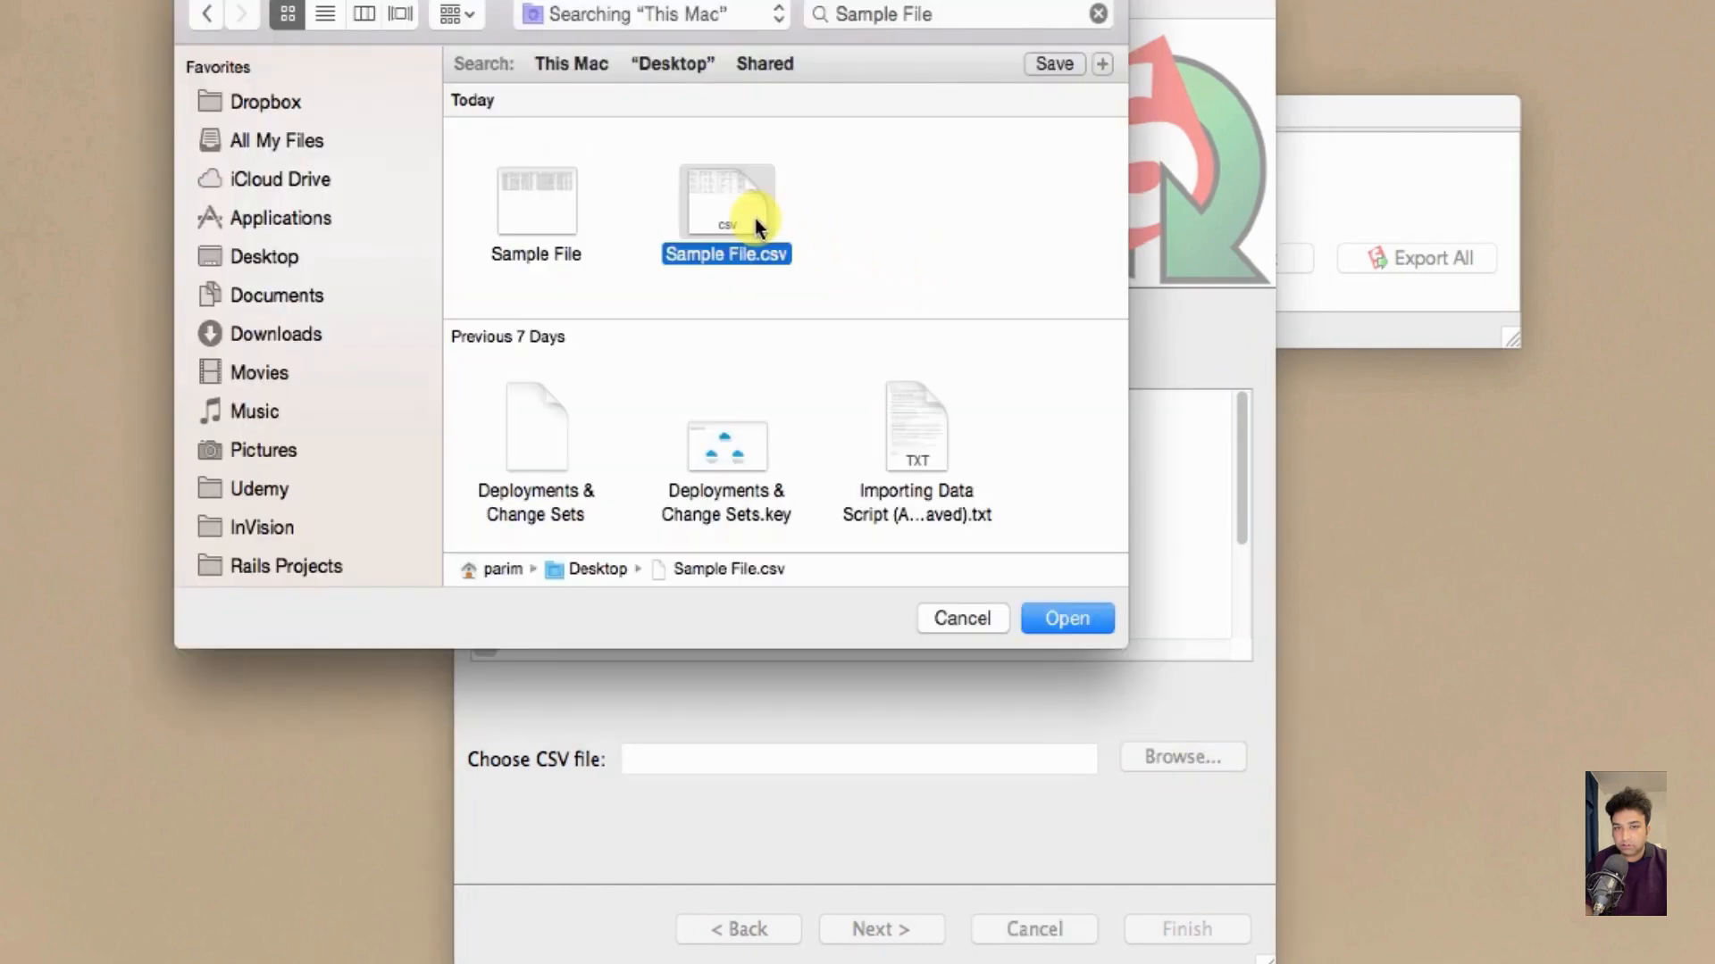
pyautogui.click(1052, 616)
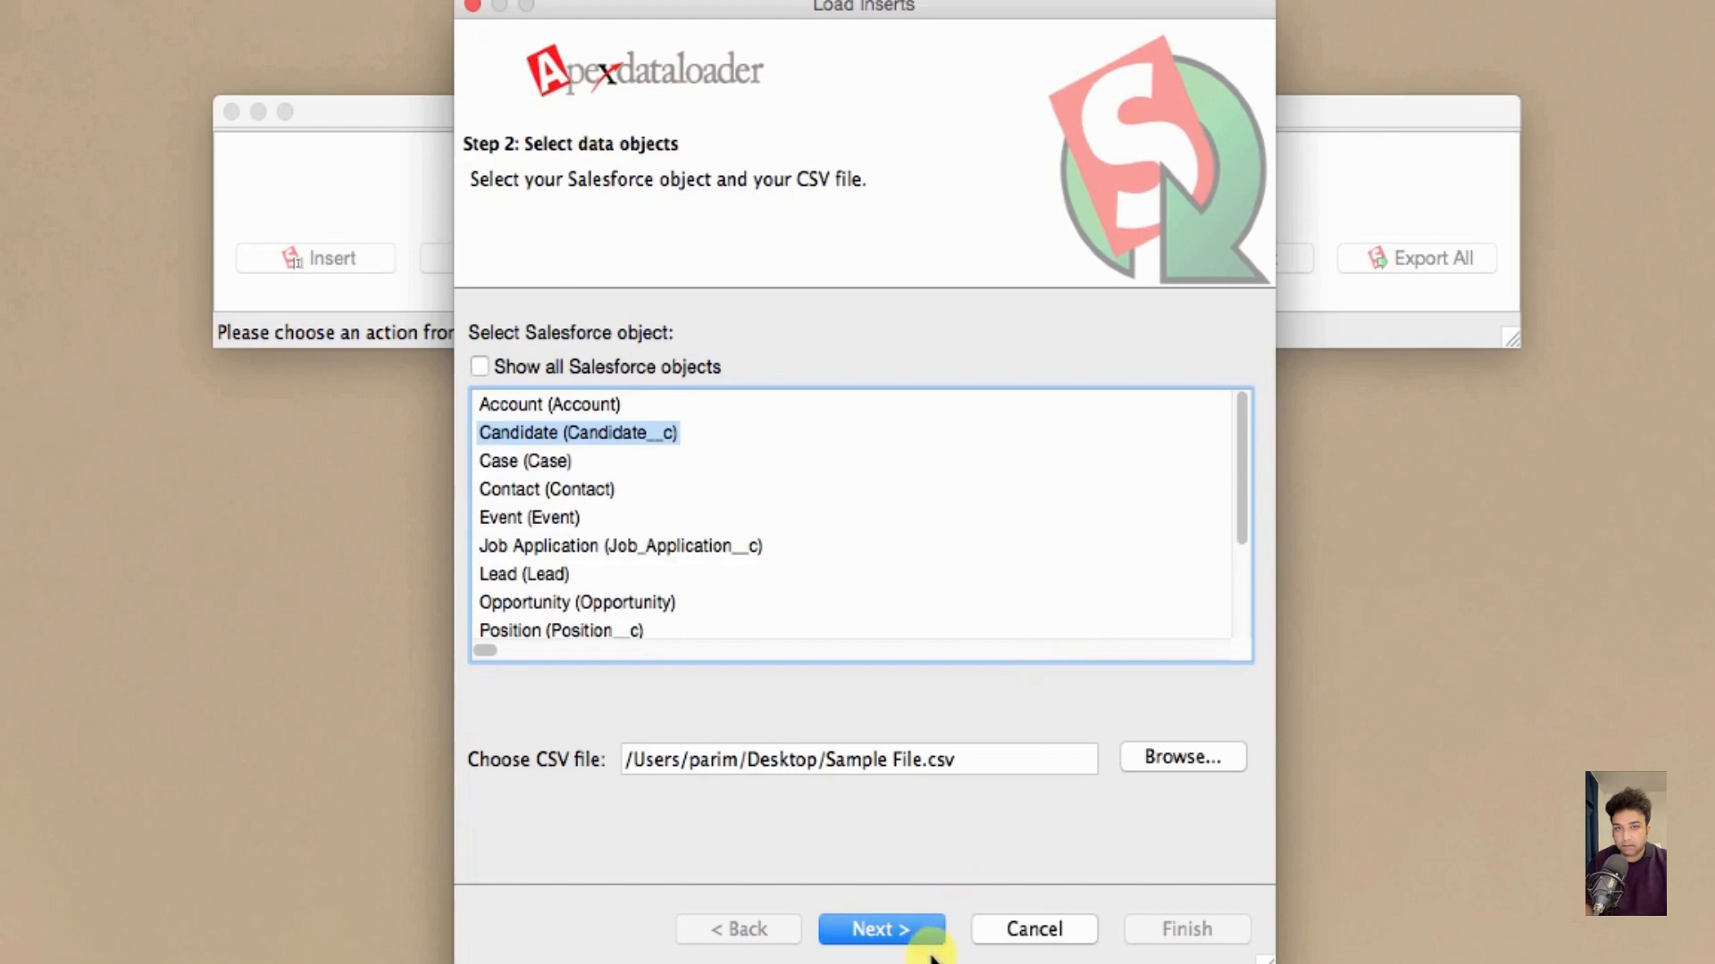
pyautogui.click(906, 933)
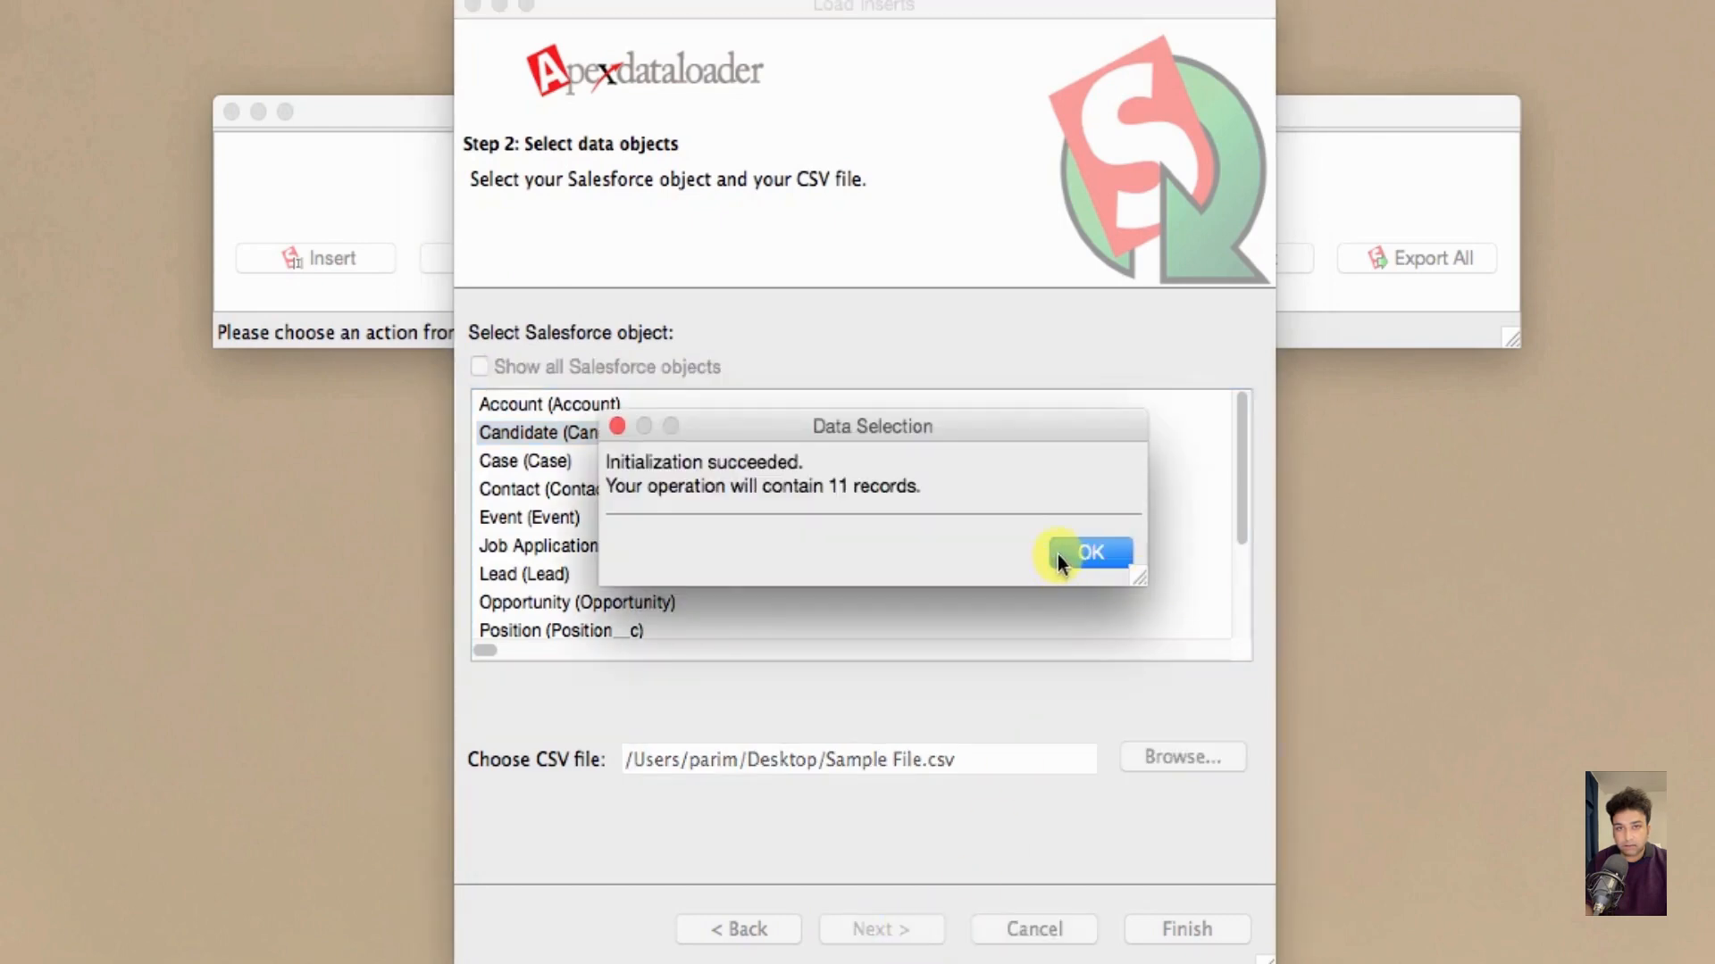
pyautogui.click(1059, 558)
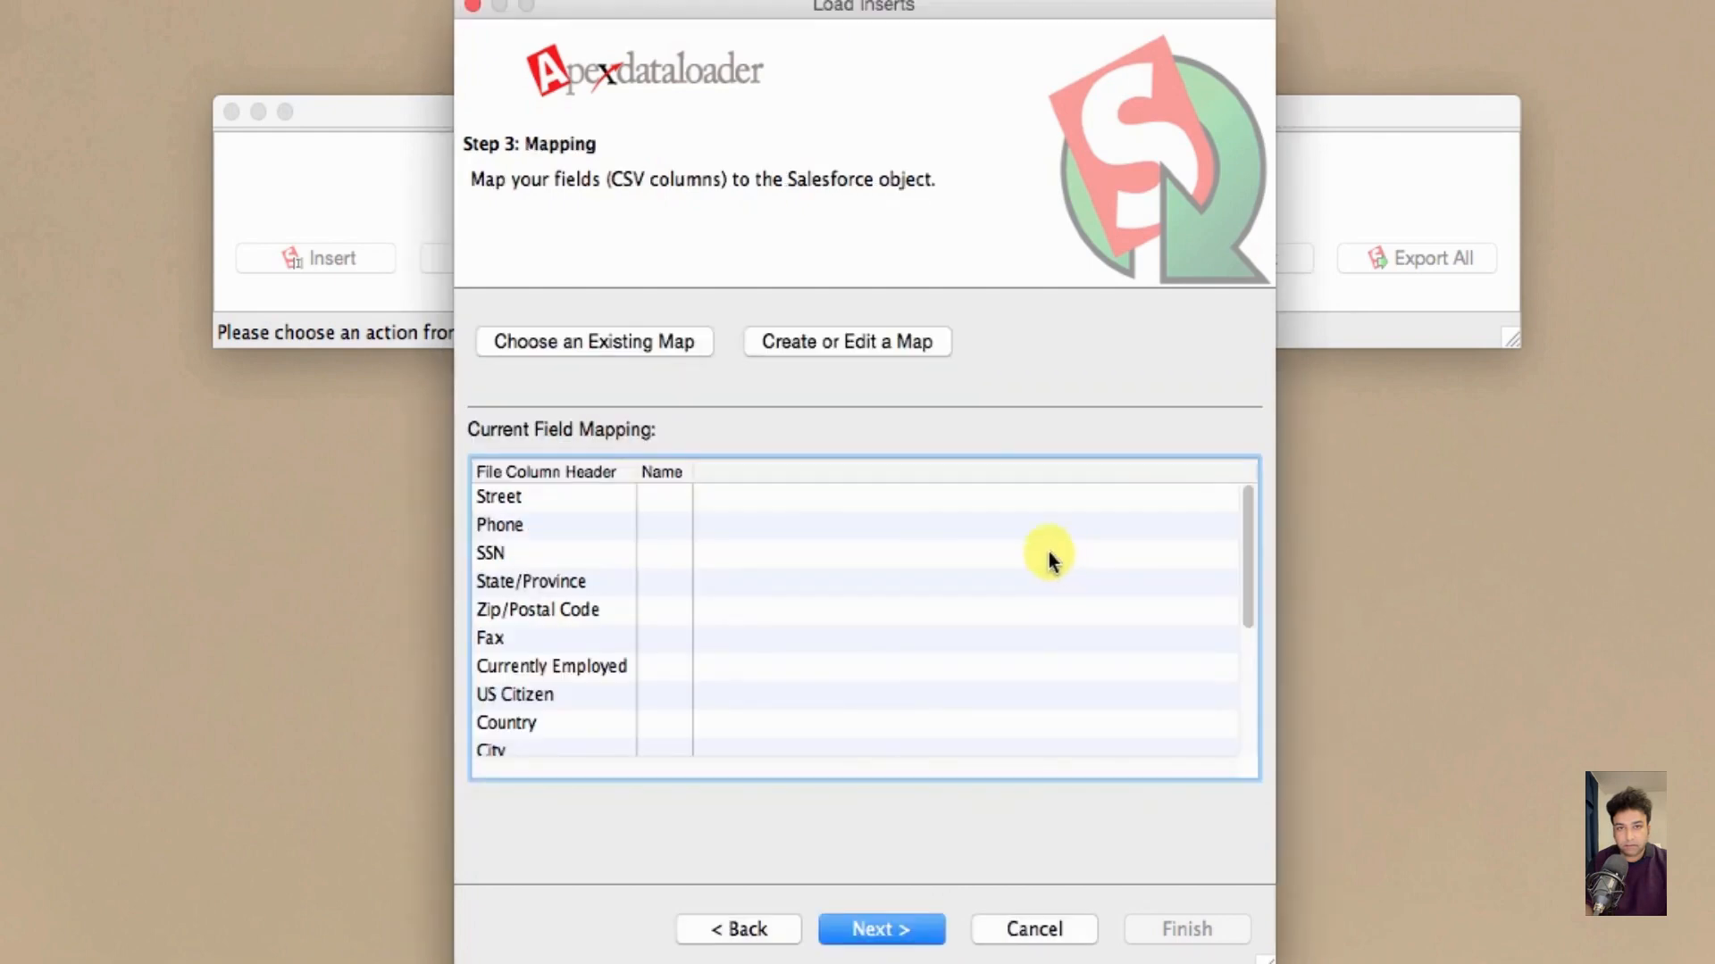
# Step: Map City__c and Country__c to their columns and auto-match the remaining Candidate fields
pyautogui.click(823, 342)
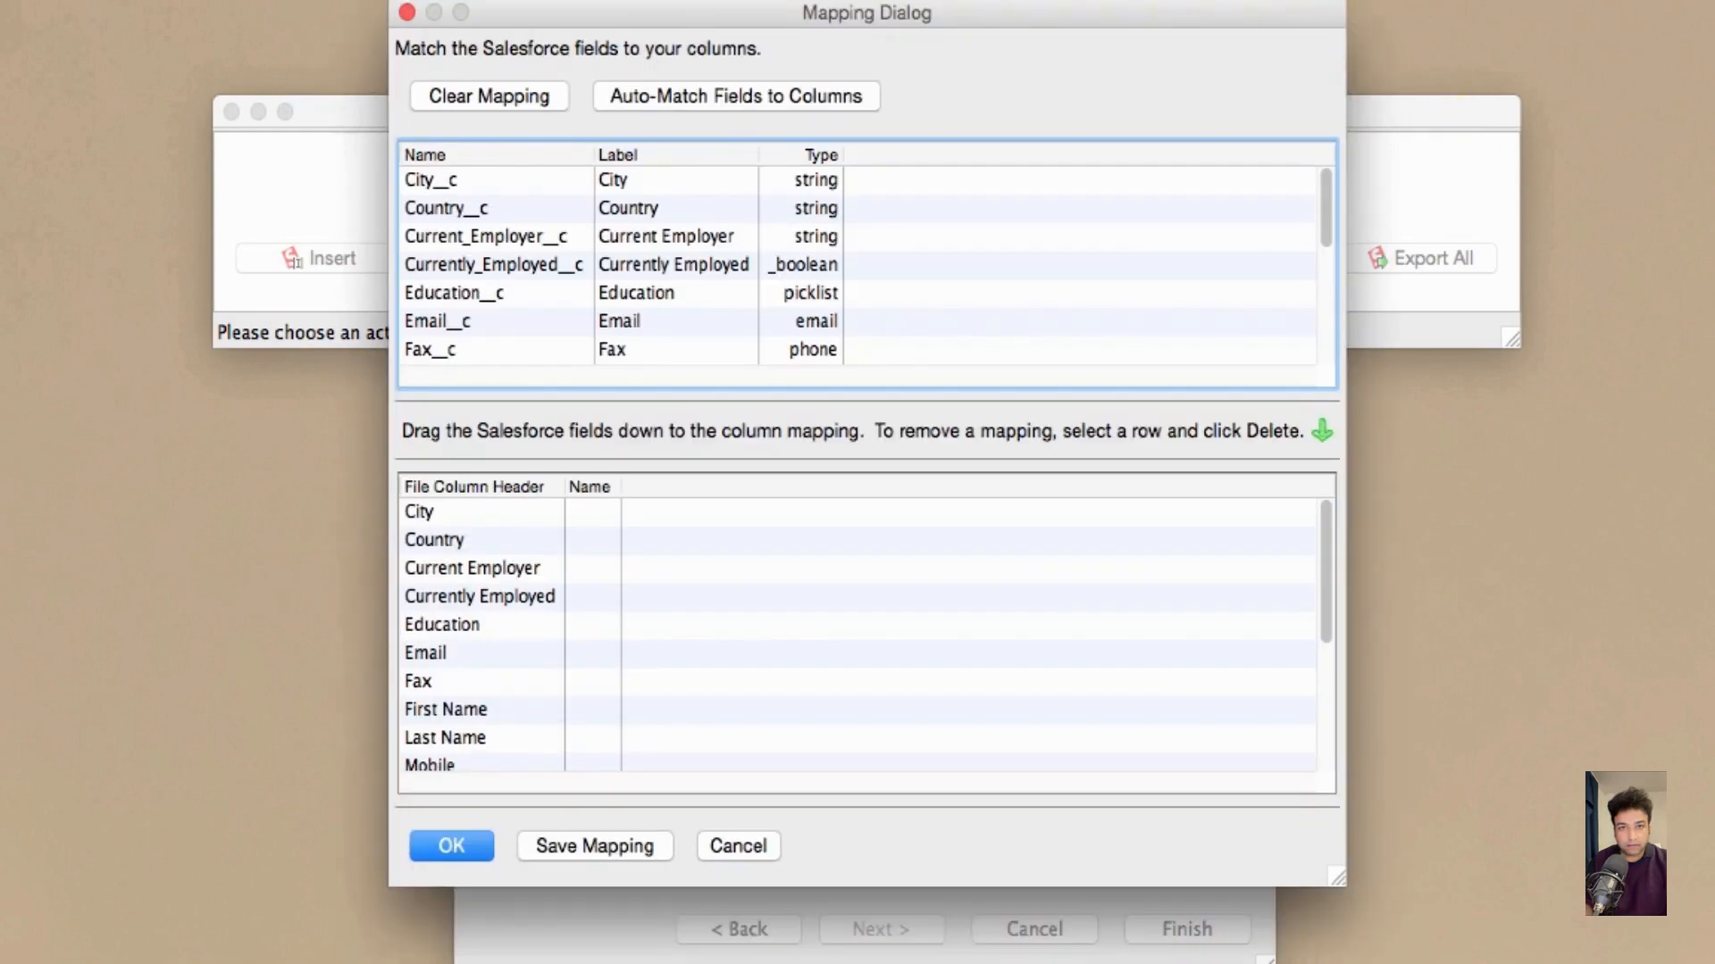
pyautogui.click(608, 182)
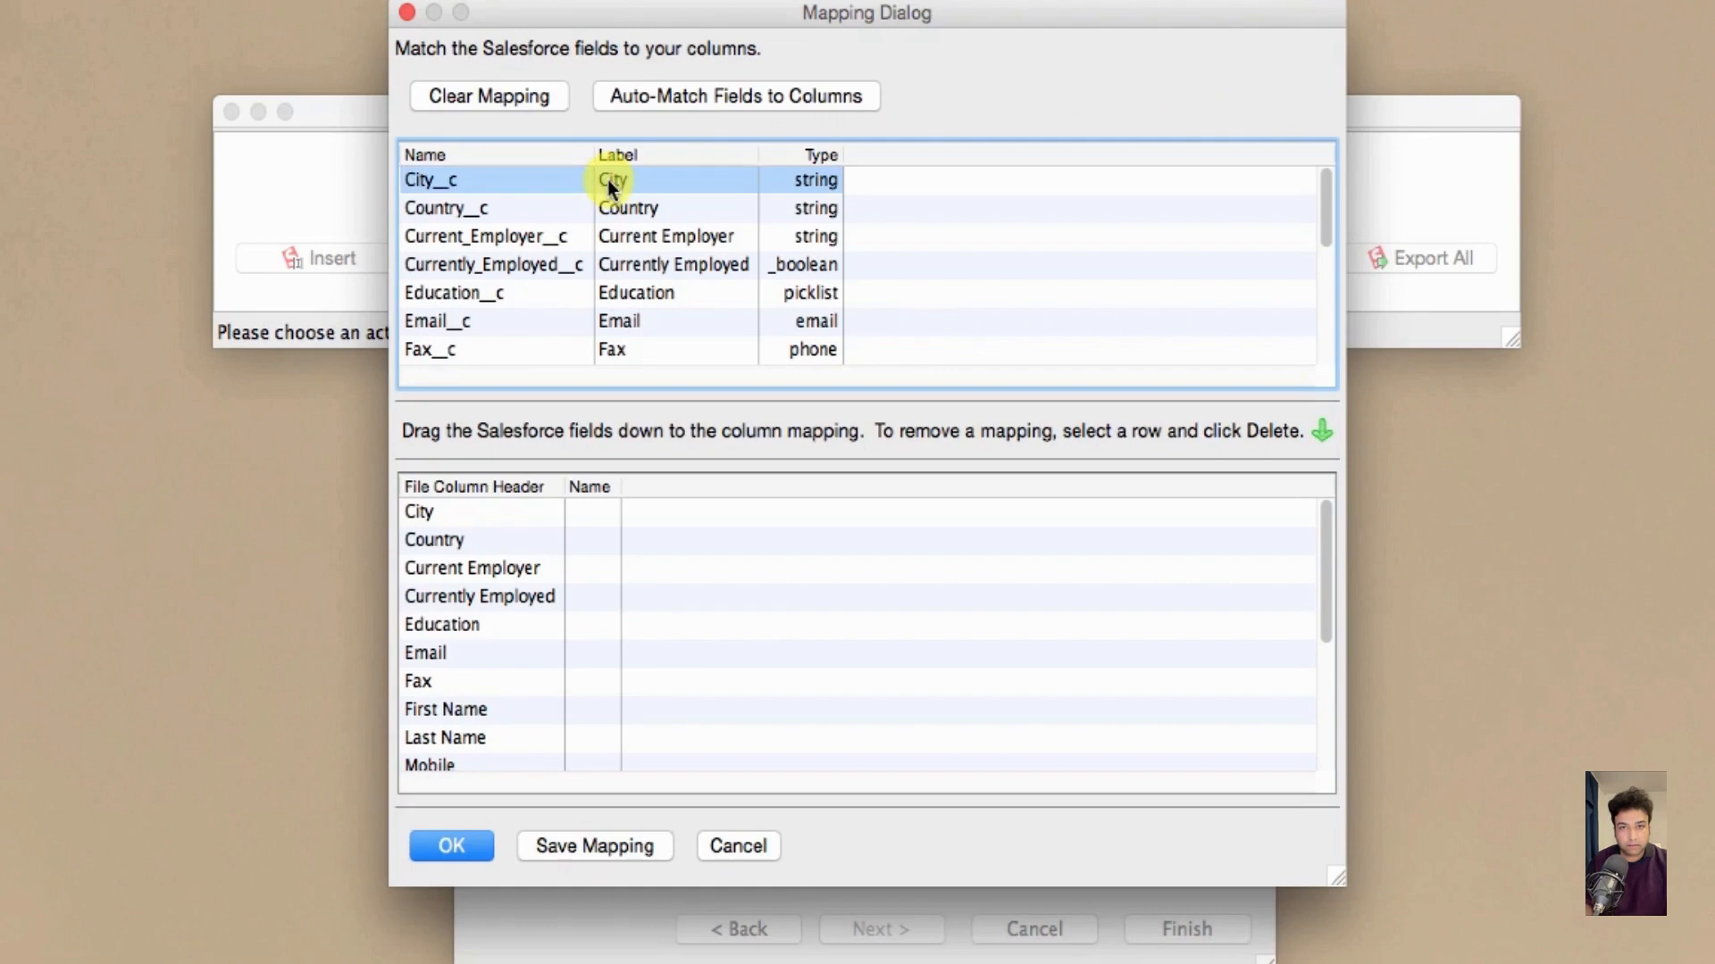
pyautogui.moveTo(437, 179); pyautogui.dragTo(573, 506)
pyautogui.click(481, 179)
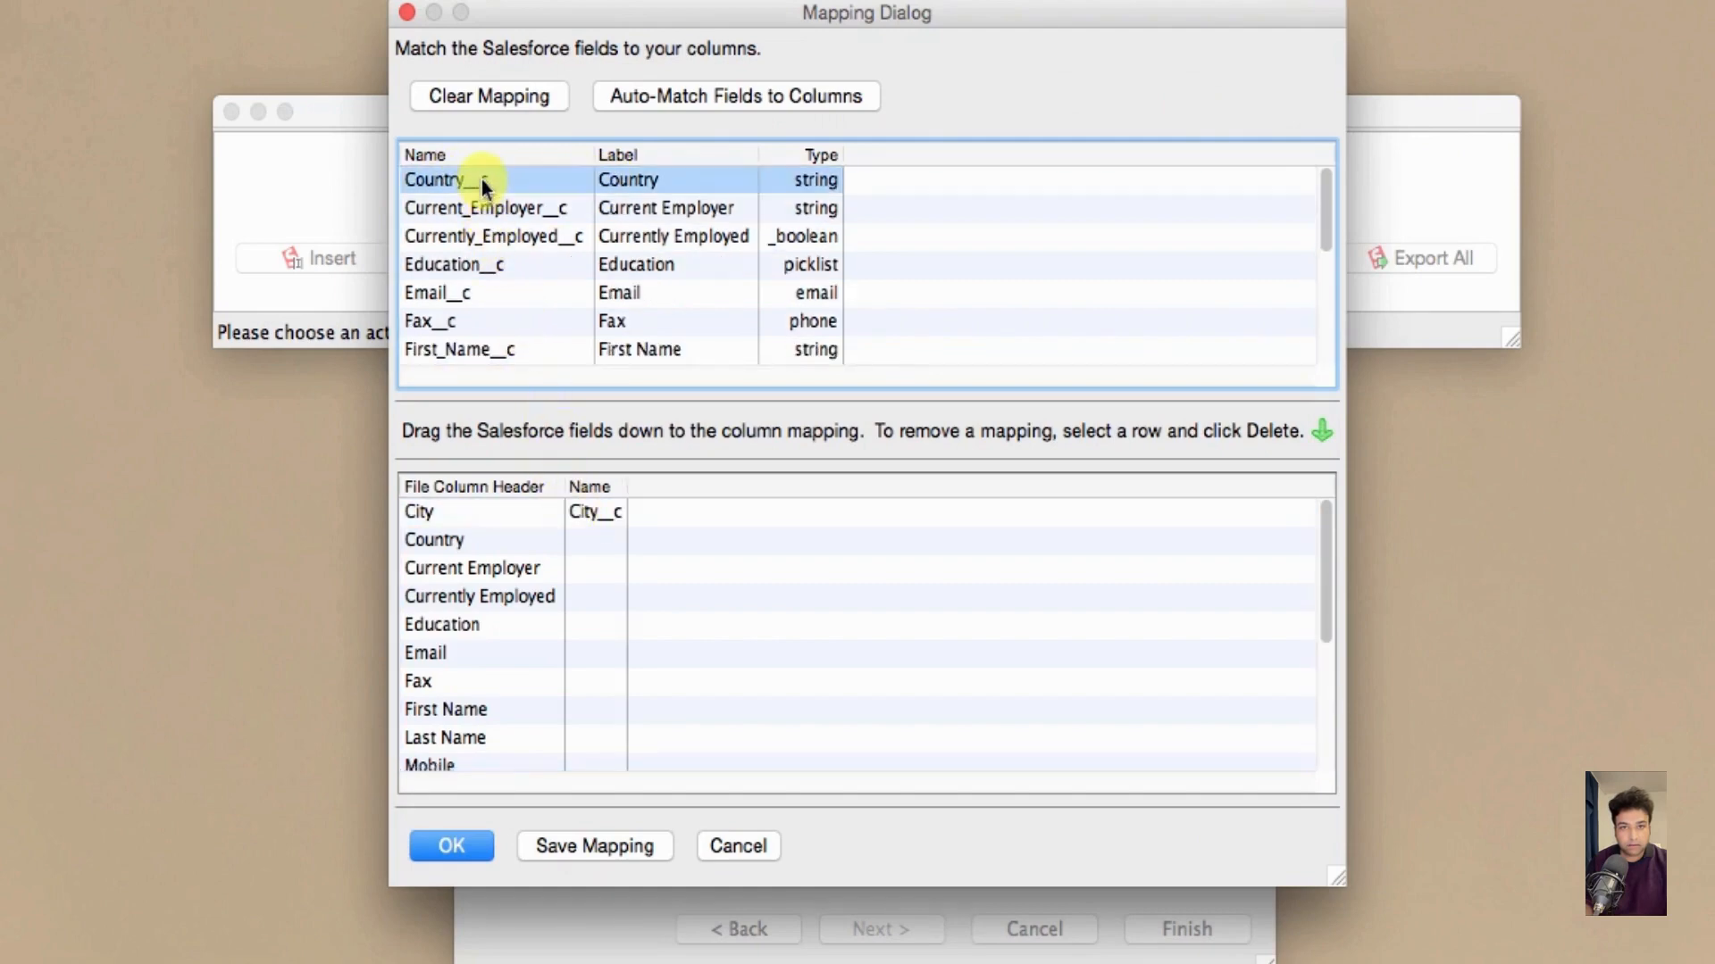
pyautogui.moveTo(479, 178); pyautogui.dragTo(576, 546)
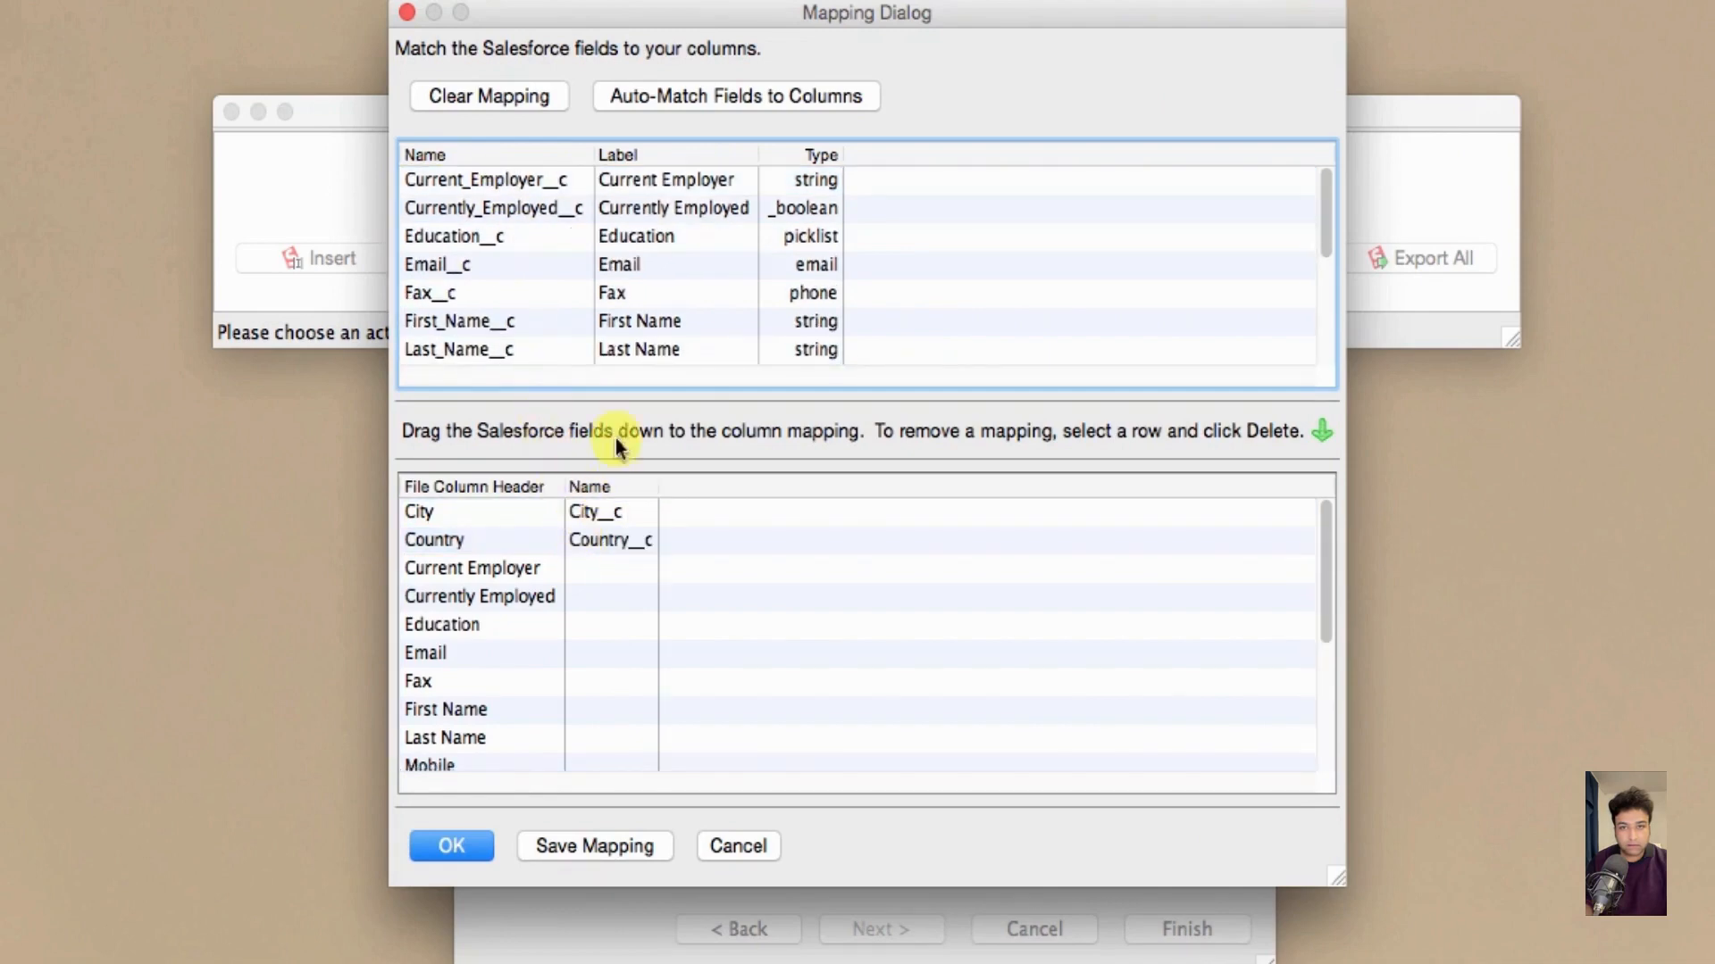
pyautogui.click(670, 96)
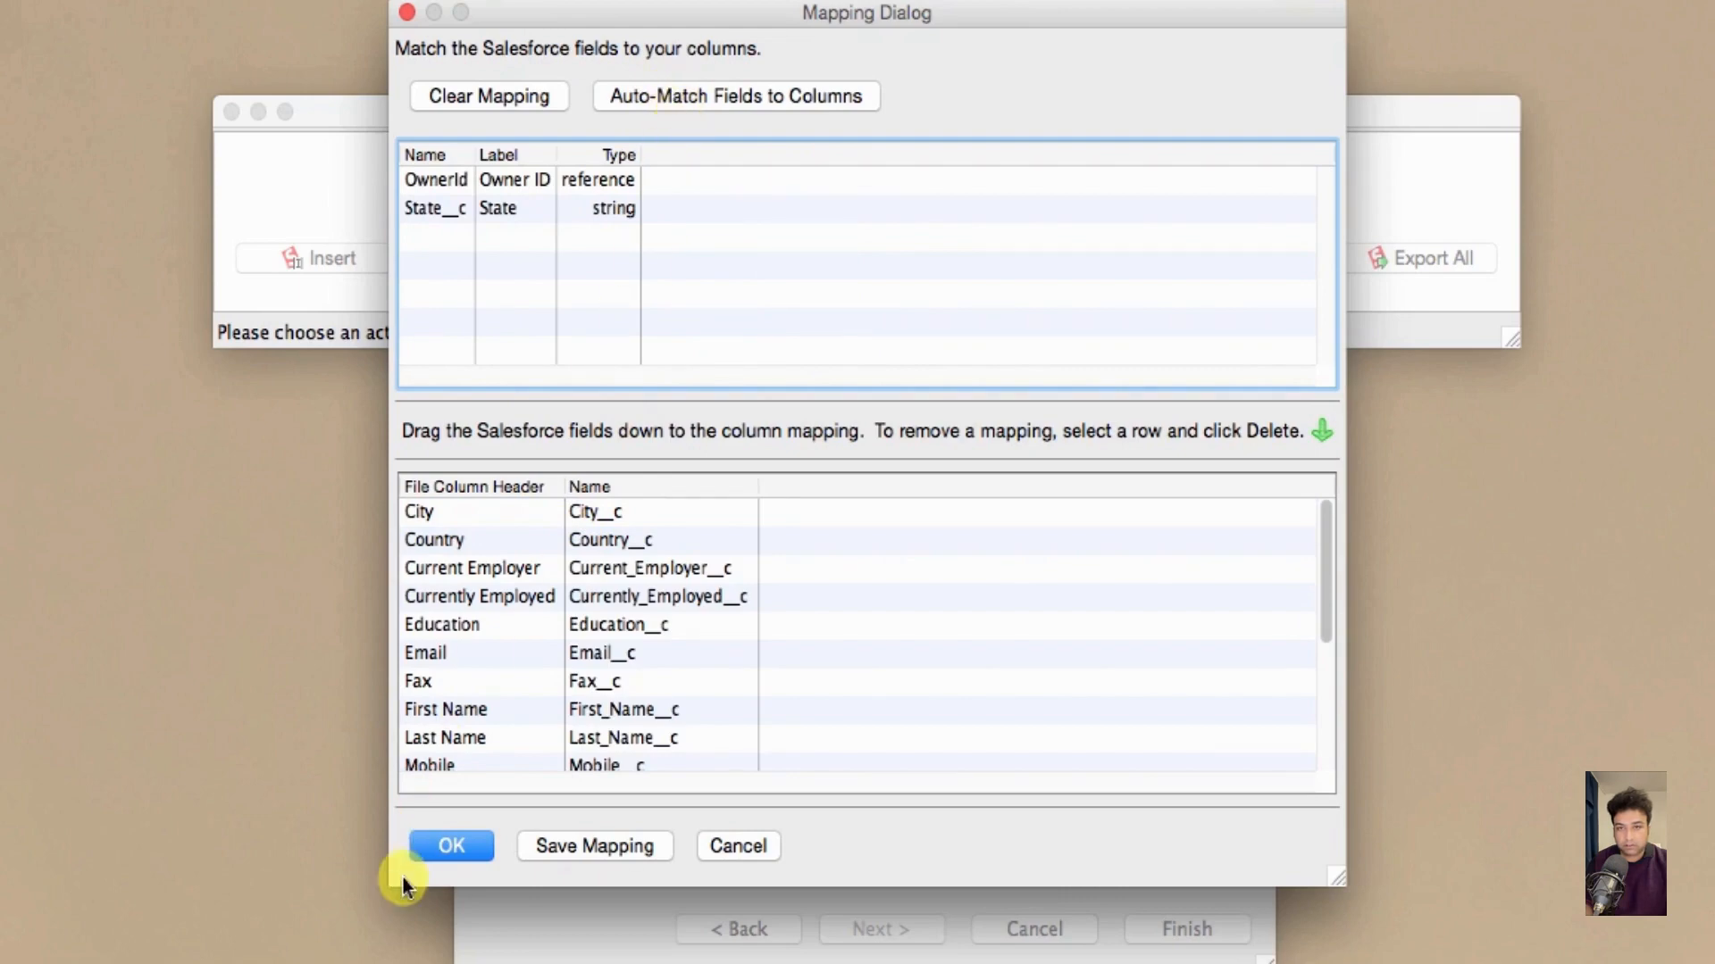
pyautogui.click(451, 845)
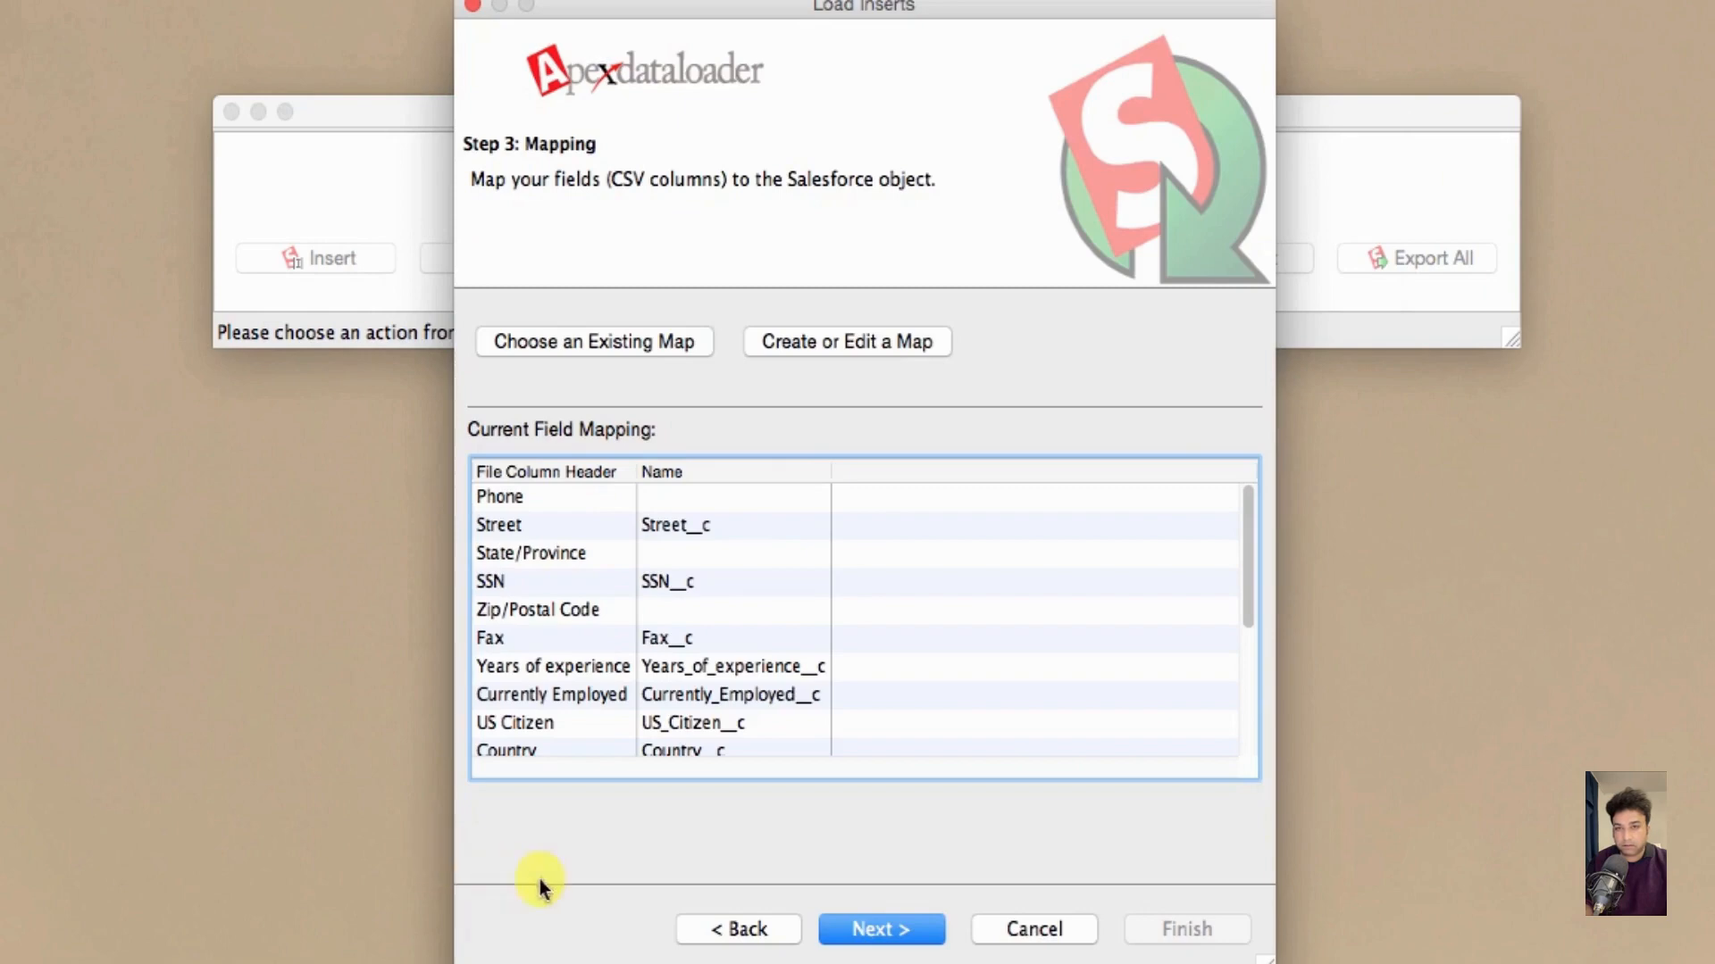
# Step: Keep the Desktop as the results directory and confirm inserting the new Candidate records
pyautogui.click(900, 935)
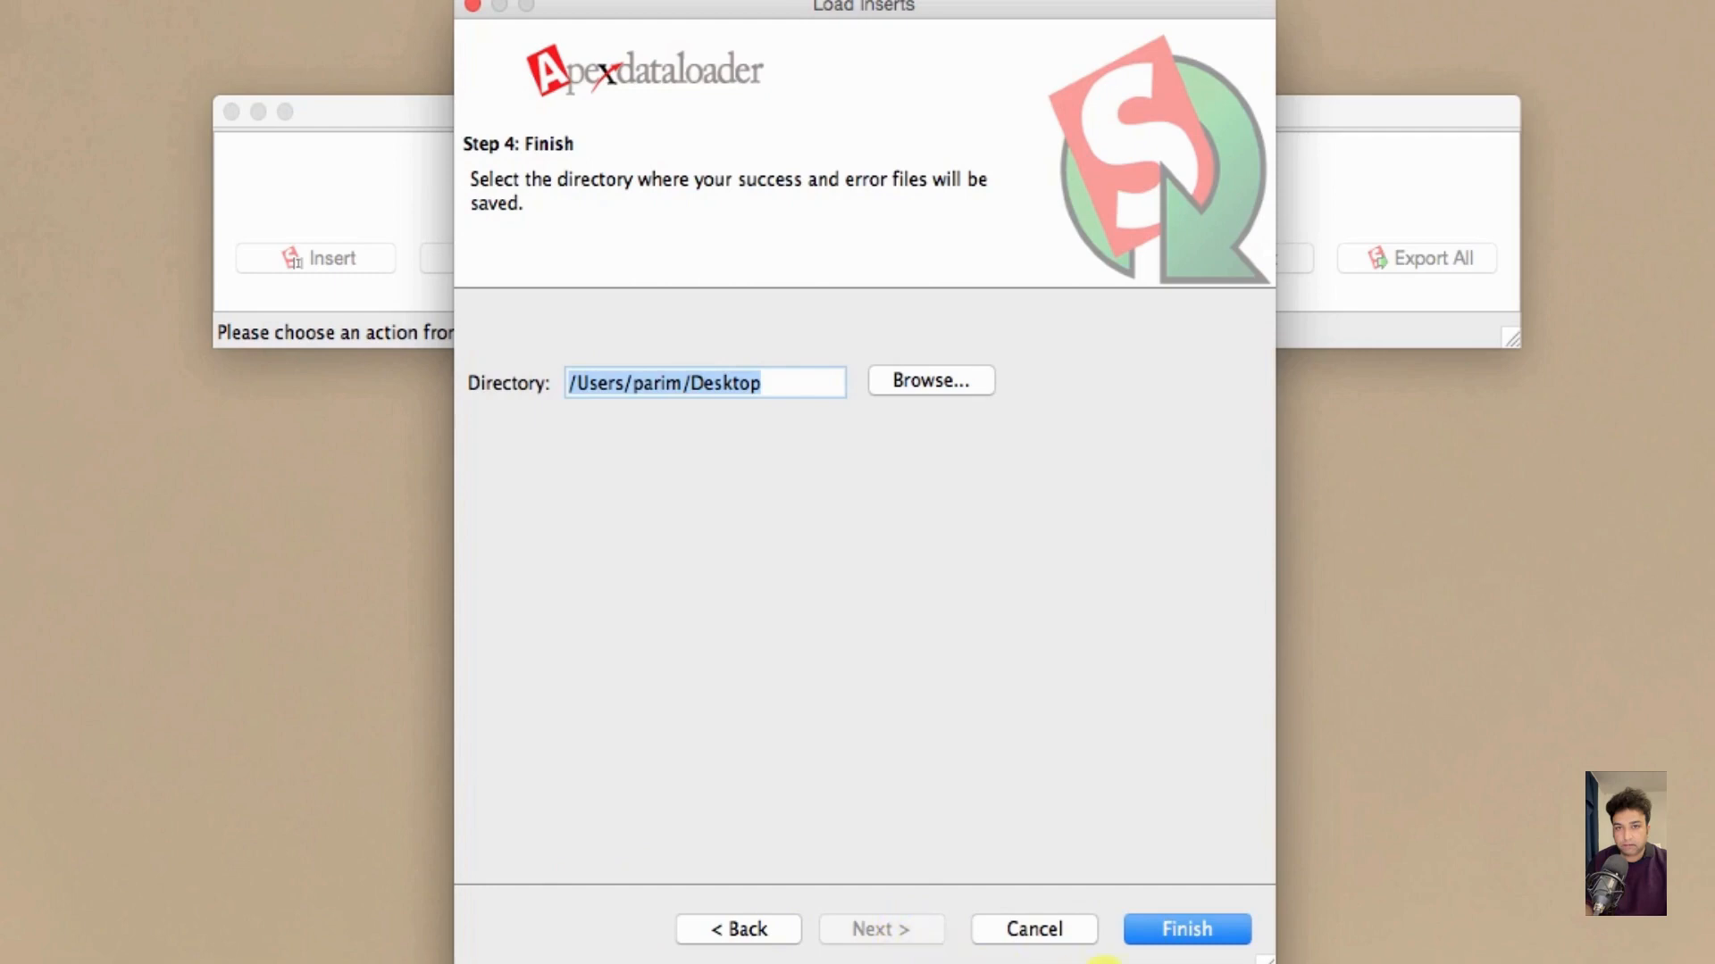
pyautogui.click(1205, 932)
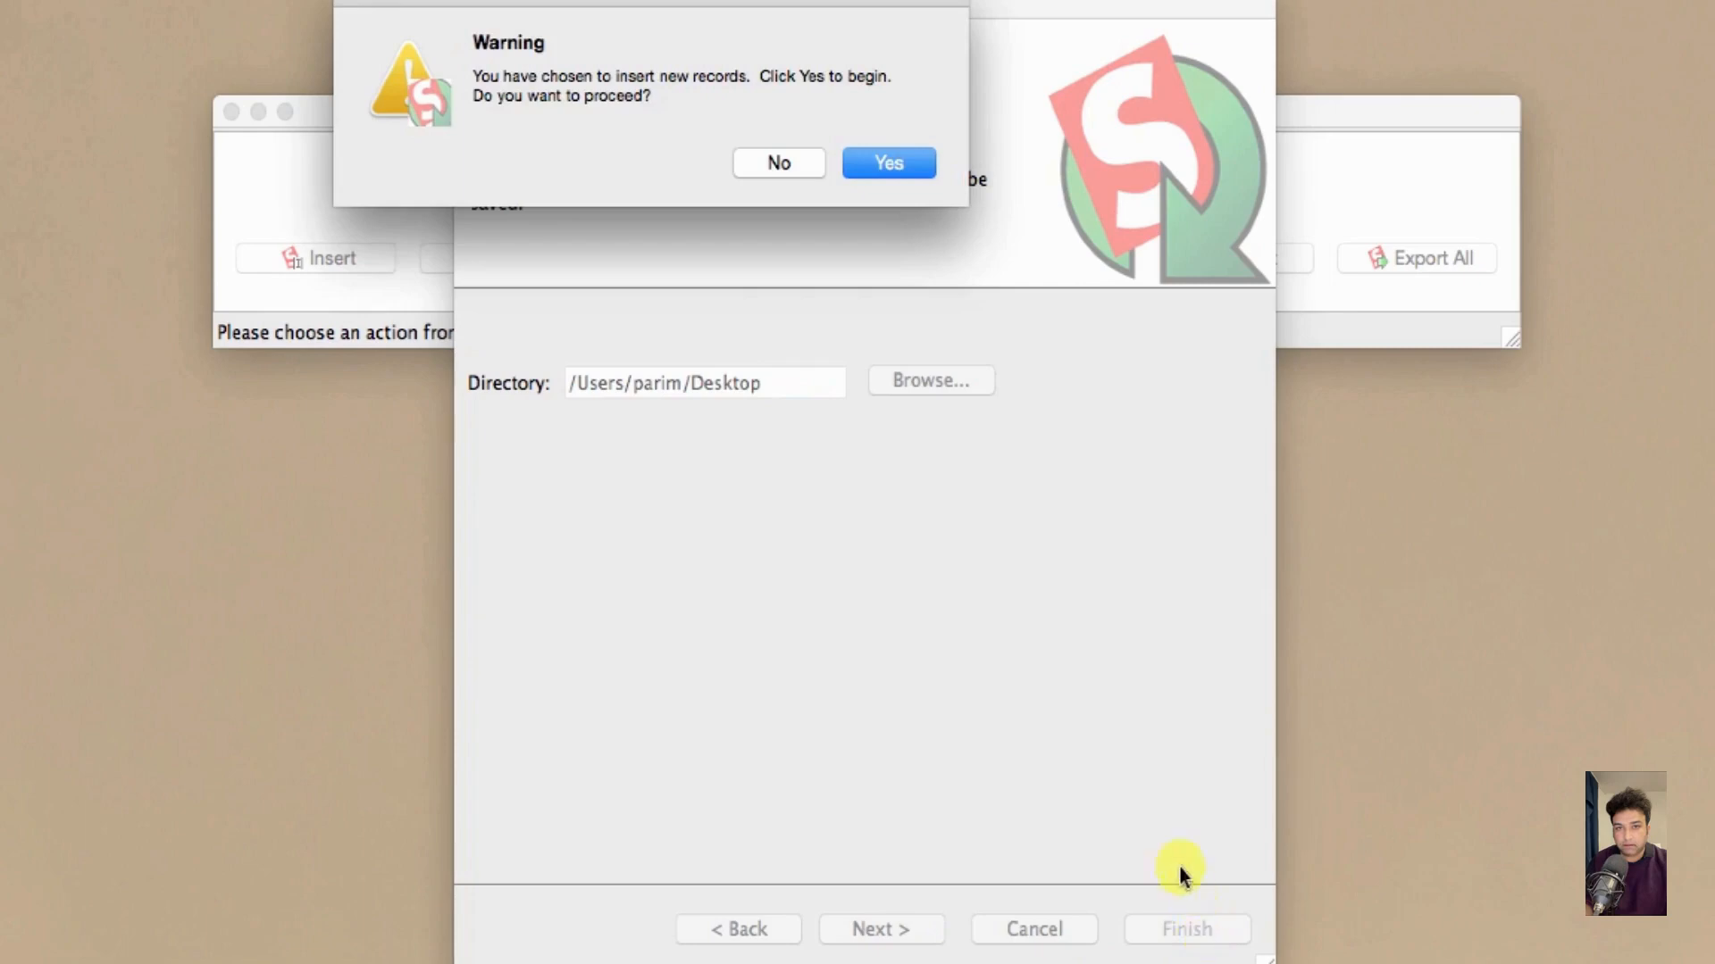
pyautogui.click(915, 163)
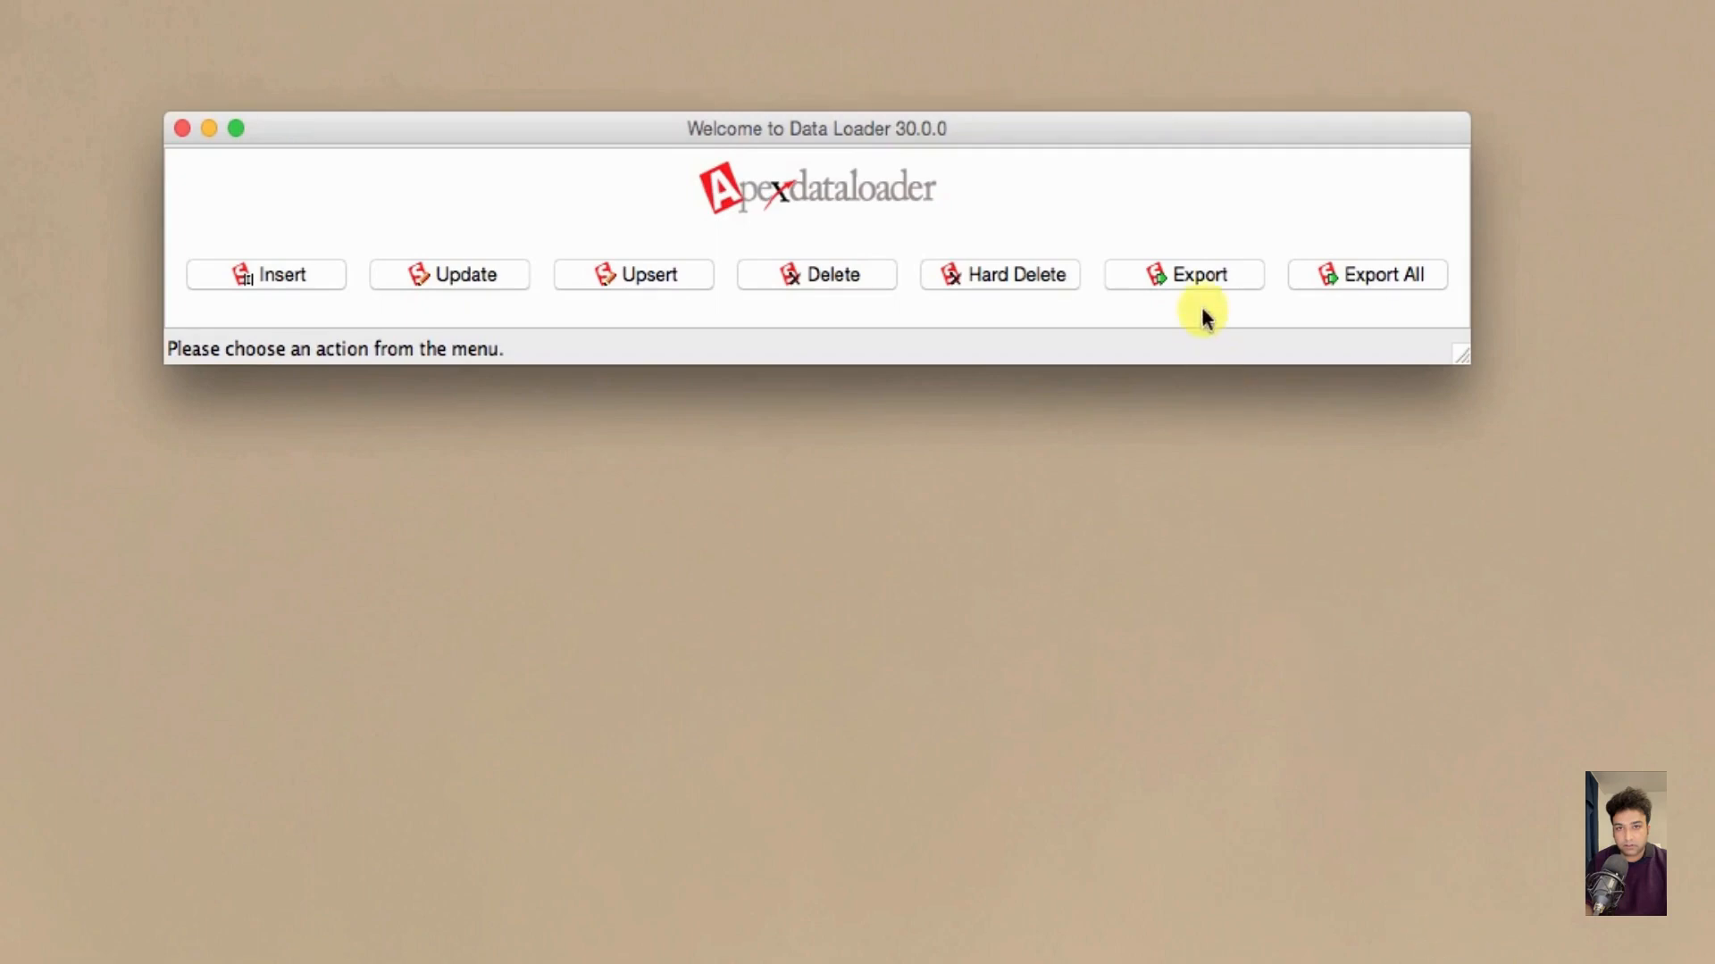
# Step: Set up a Candidate export targeting export.csv on the Desktop
pyautogui.click(1198, 275)
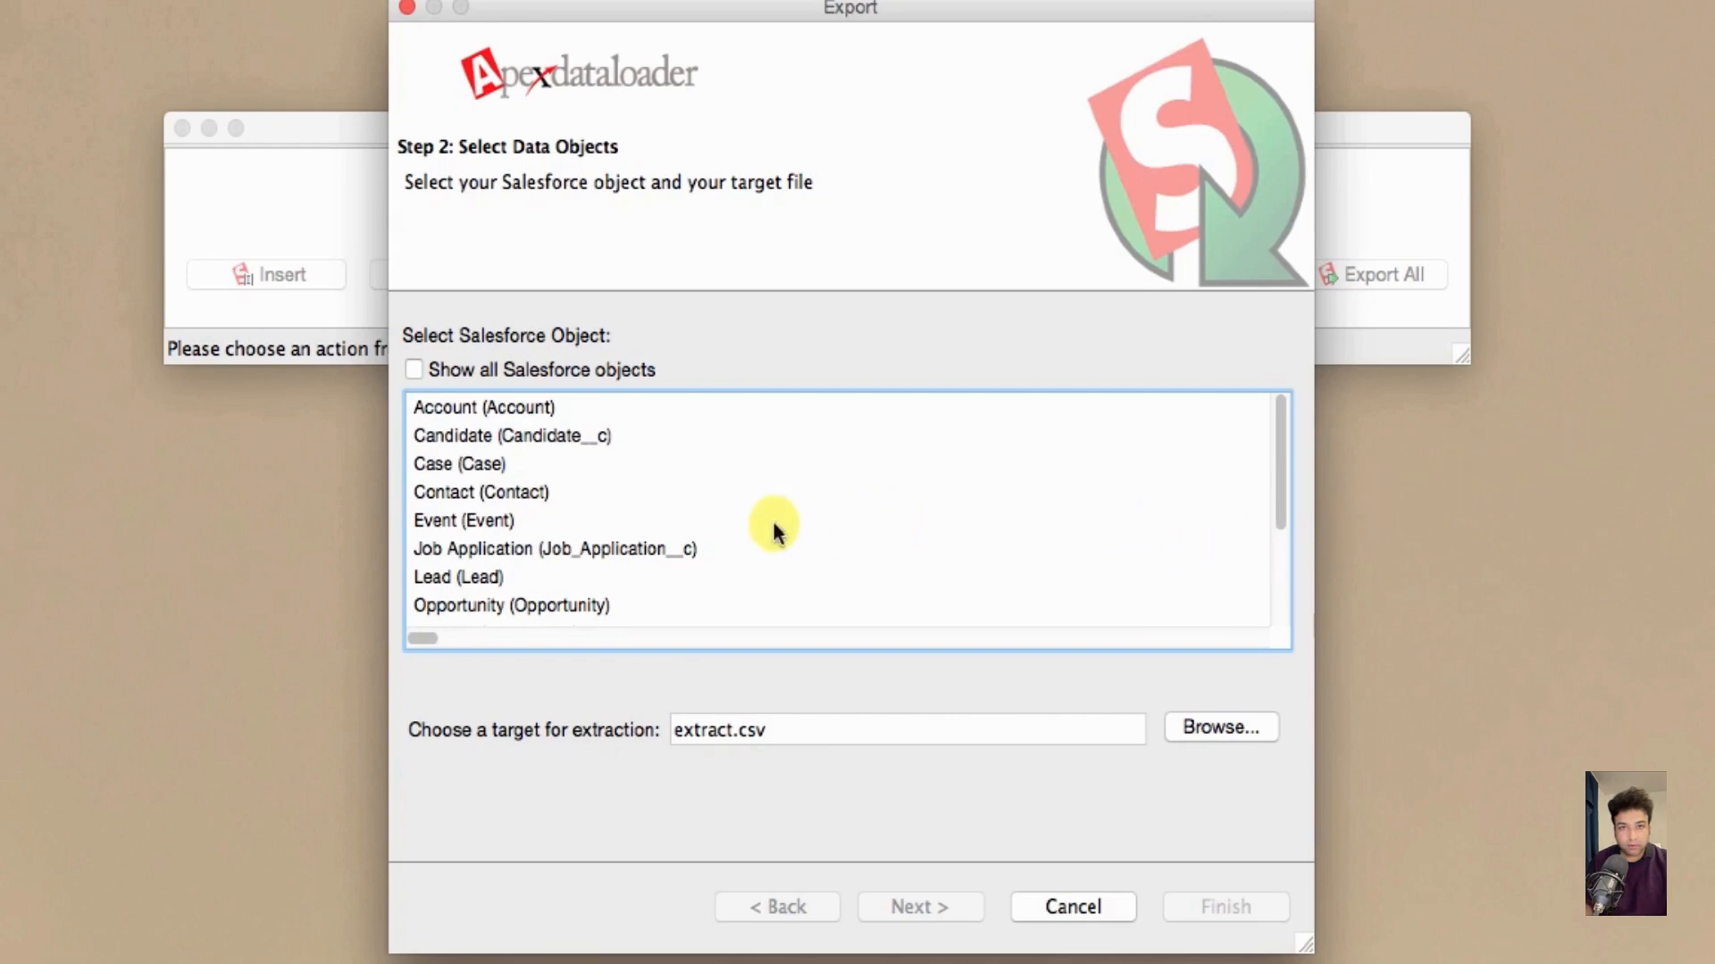
pyautogui.click(548, 438)
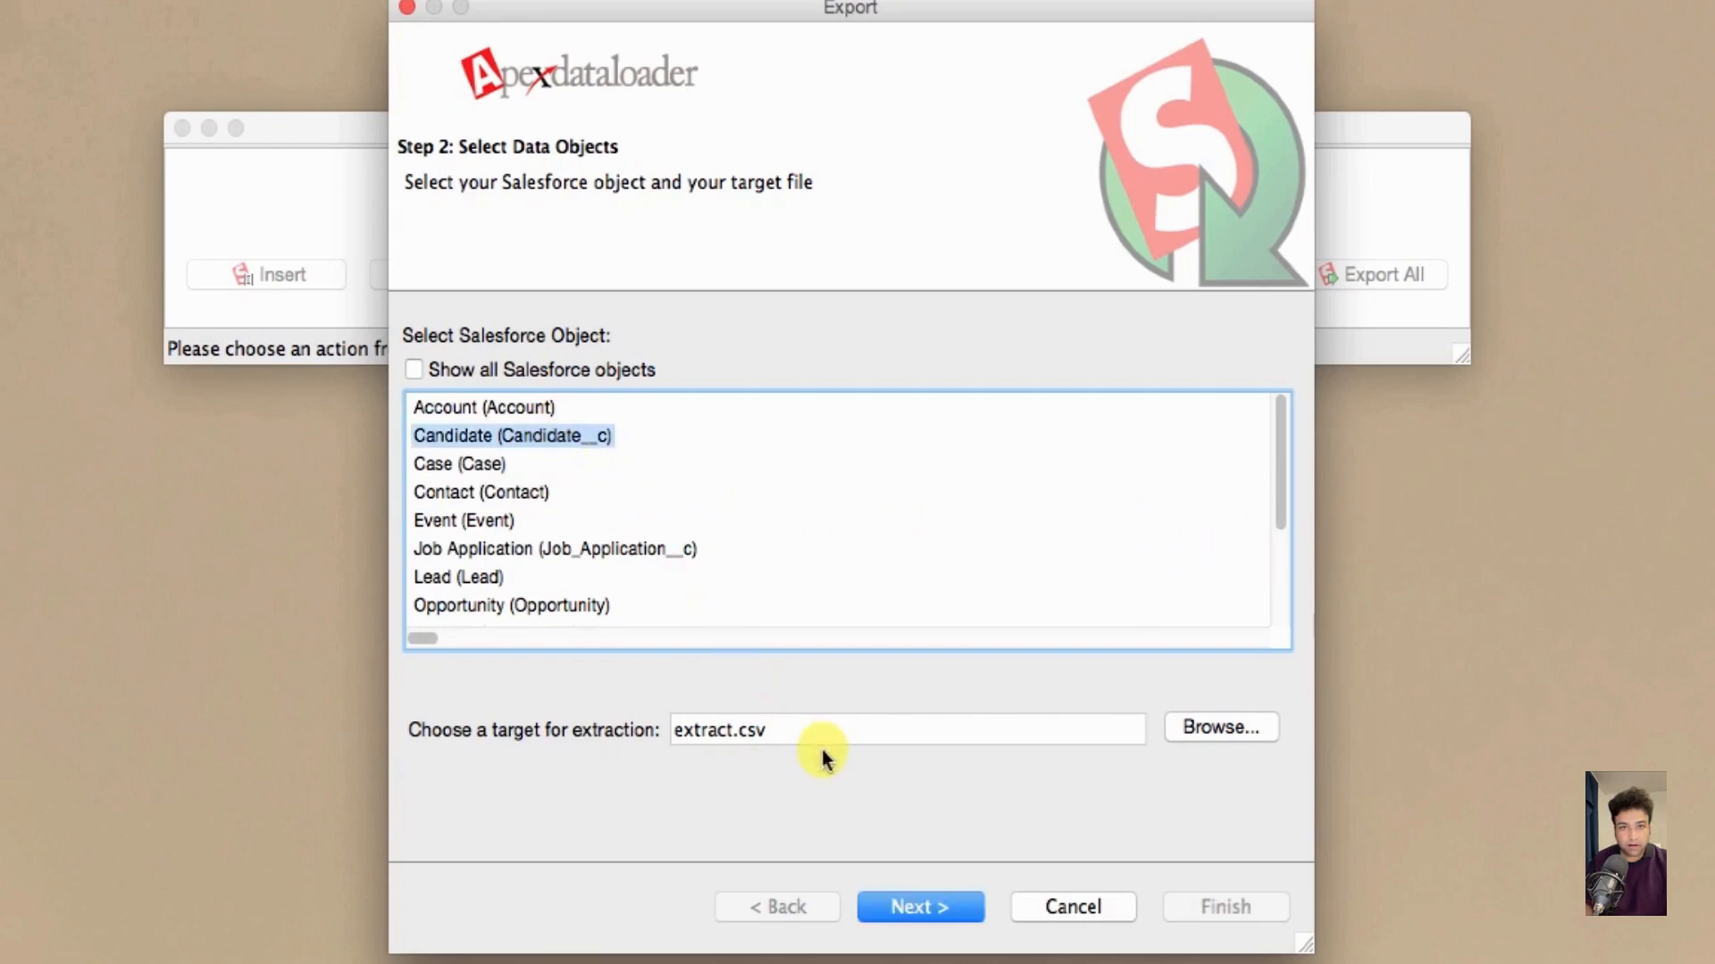
pyautogui.click(801, 730)
pyautogui.moveTo(738, 731); pyautogui.dragTo(672, 730)
pyautogui.write('export')
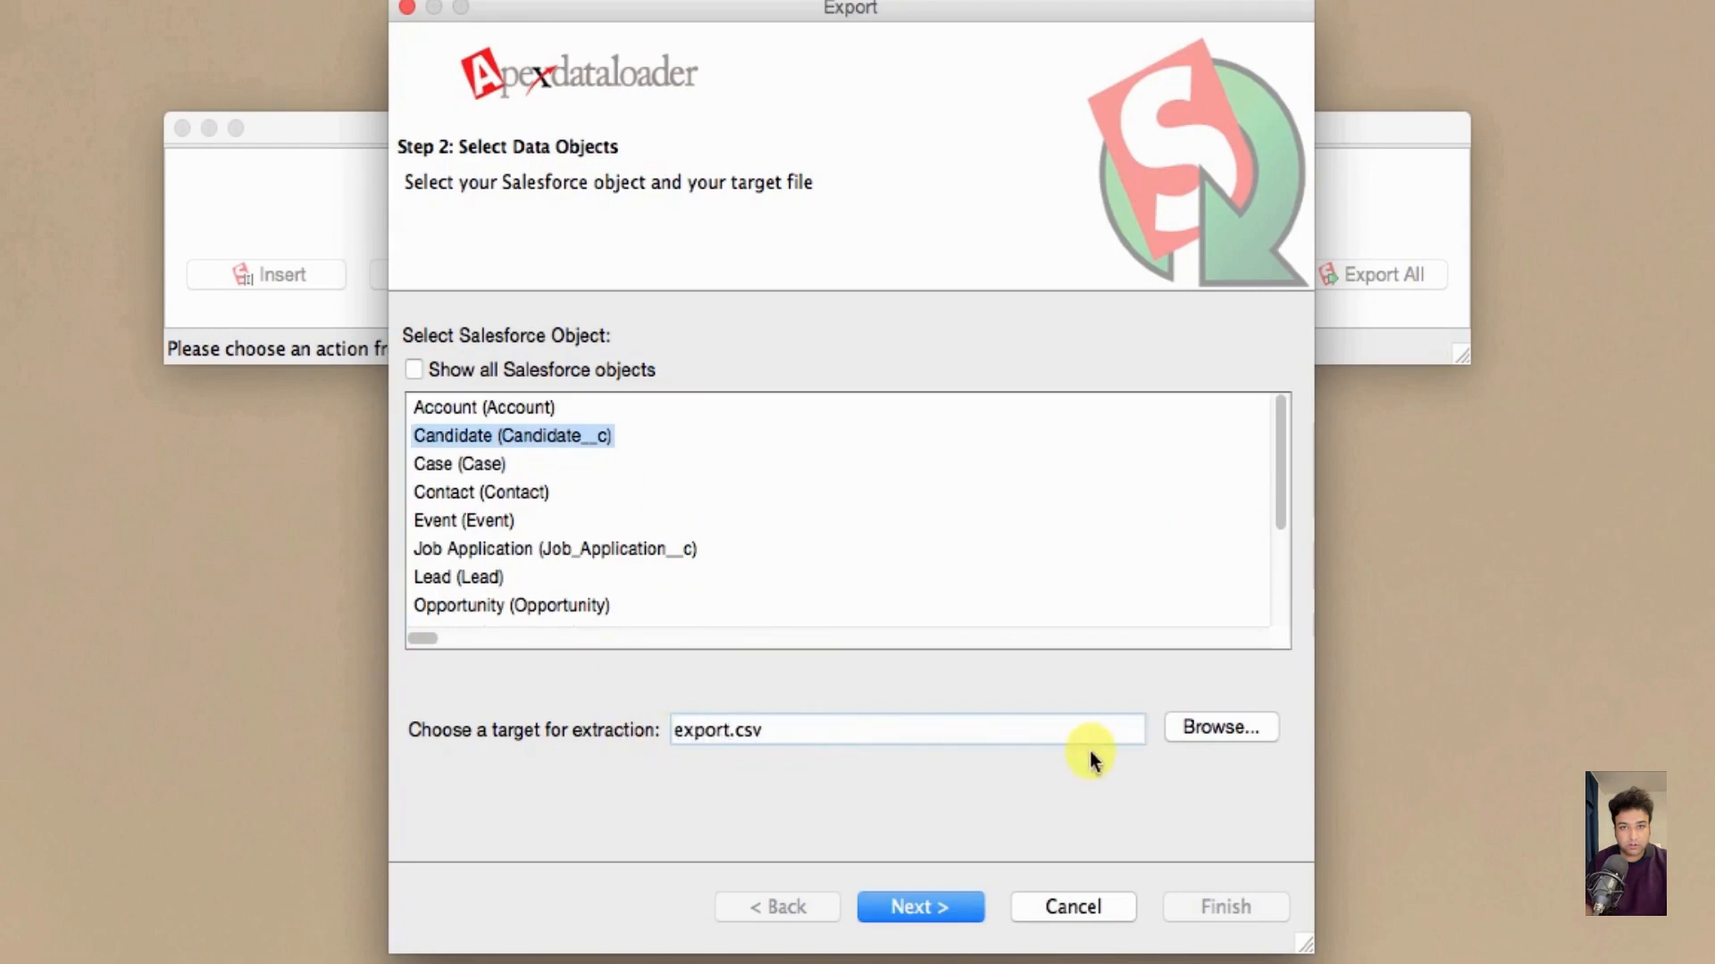
pyautogui.click(1199, 731)
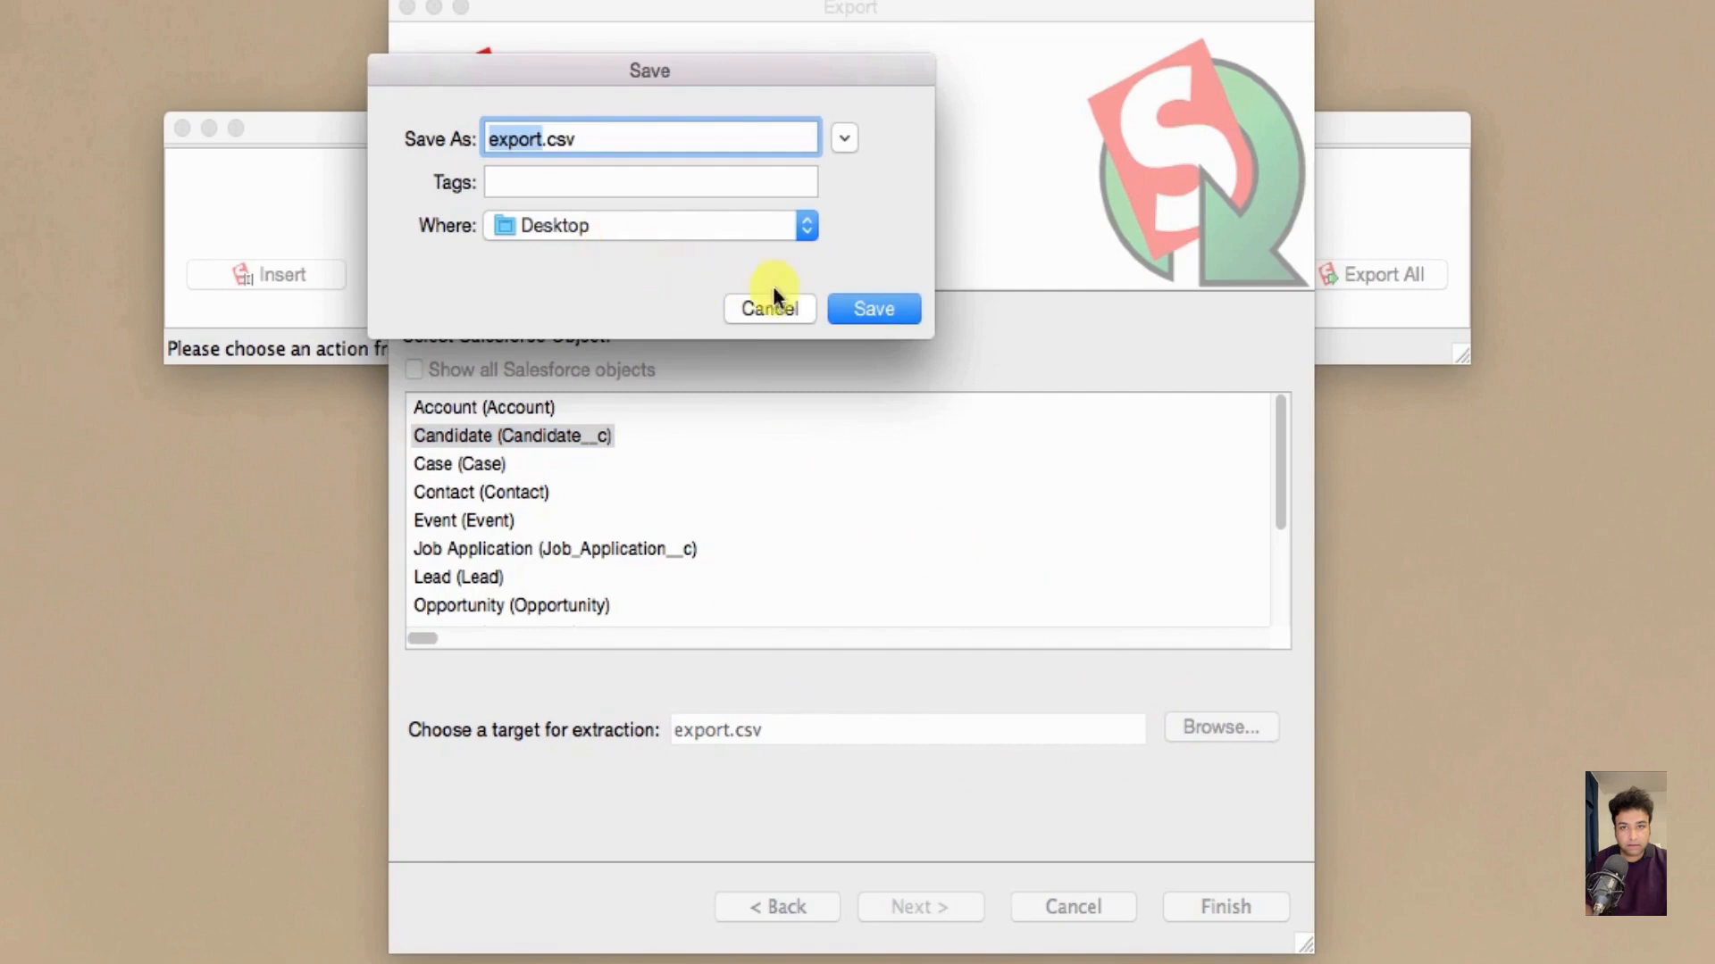
pyautogui.click(865, 307)
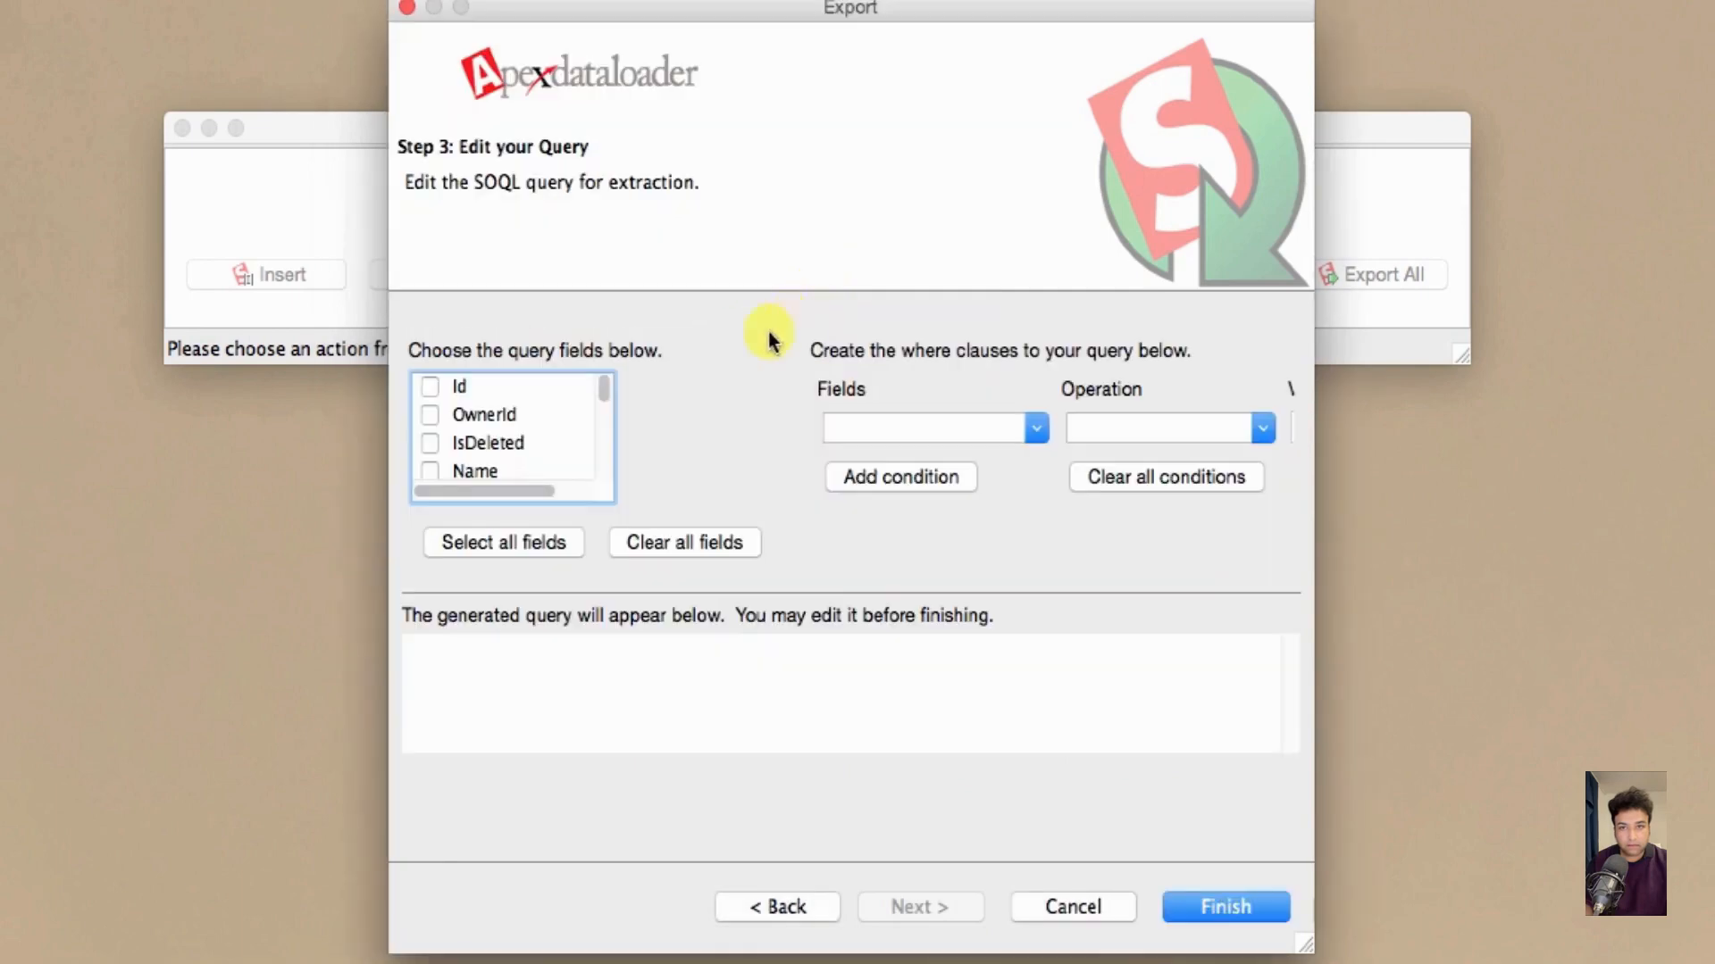
# Step: Query the Id field with a CreatedDate equals 2014-12-22 condition
pyautogui.click(431, 387)
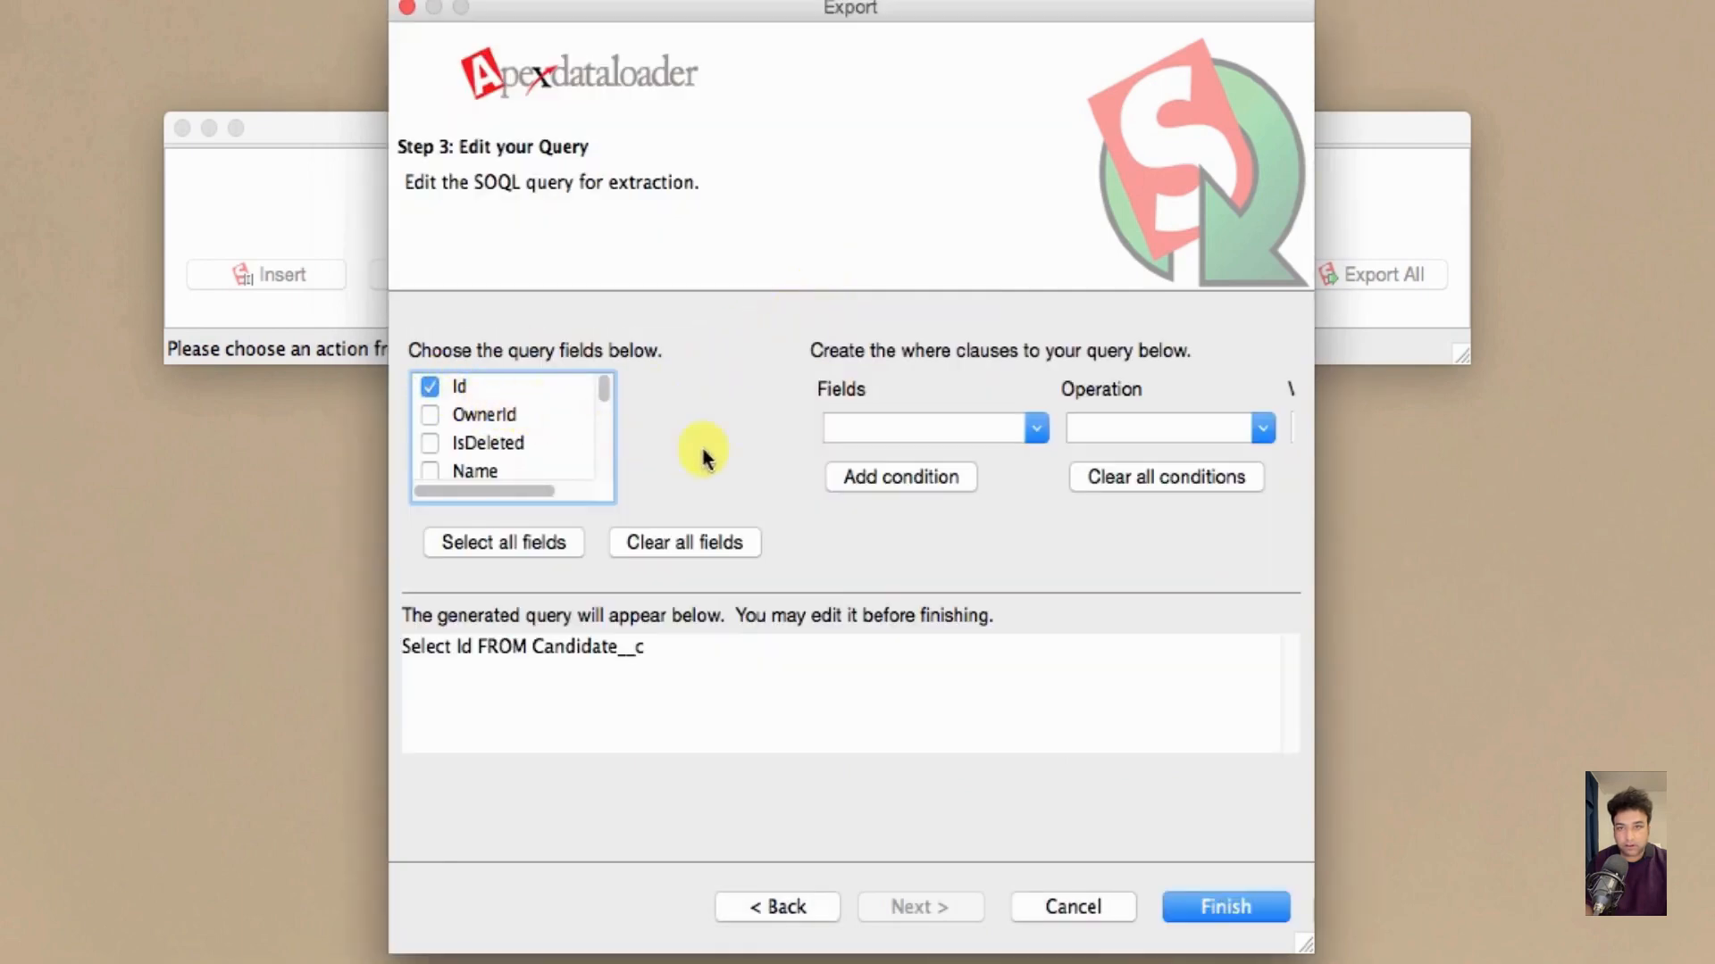
pyautogui.click(1036, 429)
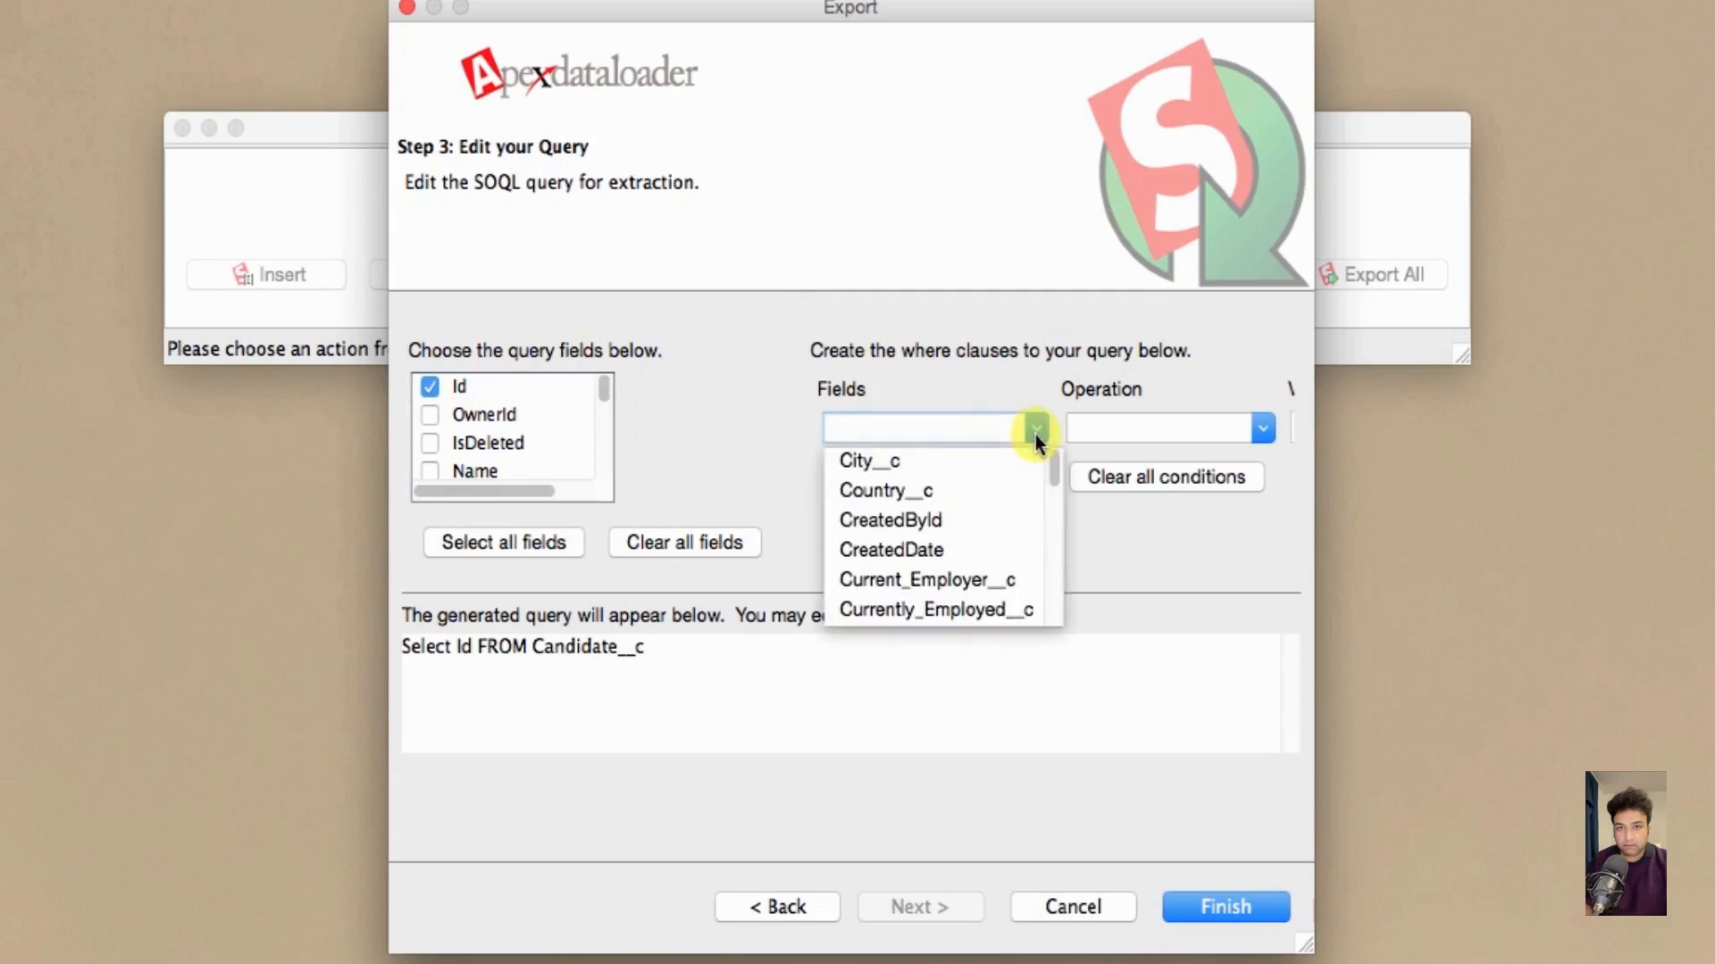
pyautogui.click(986, 547)
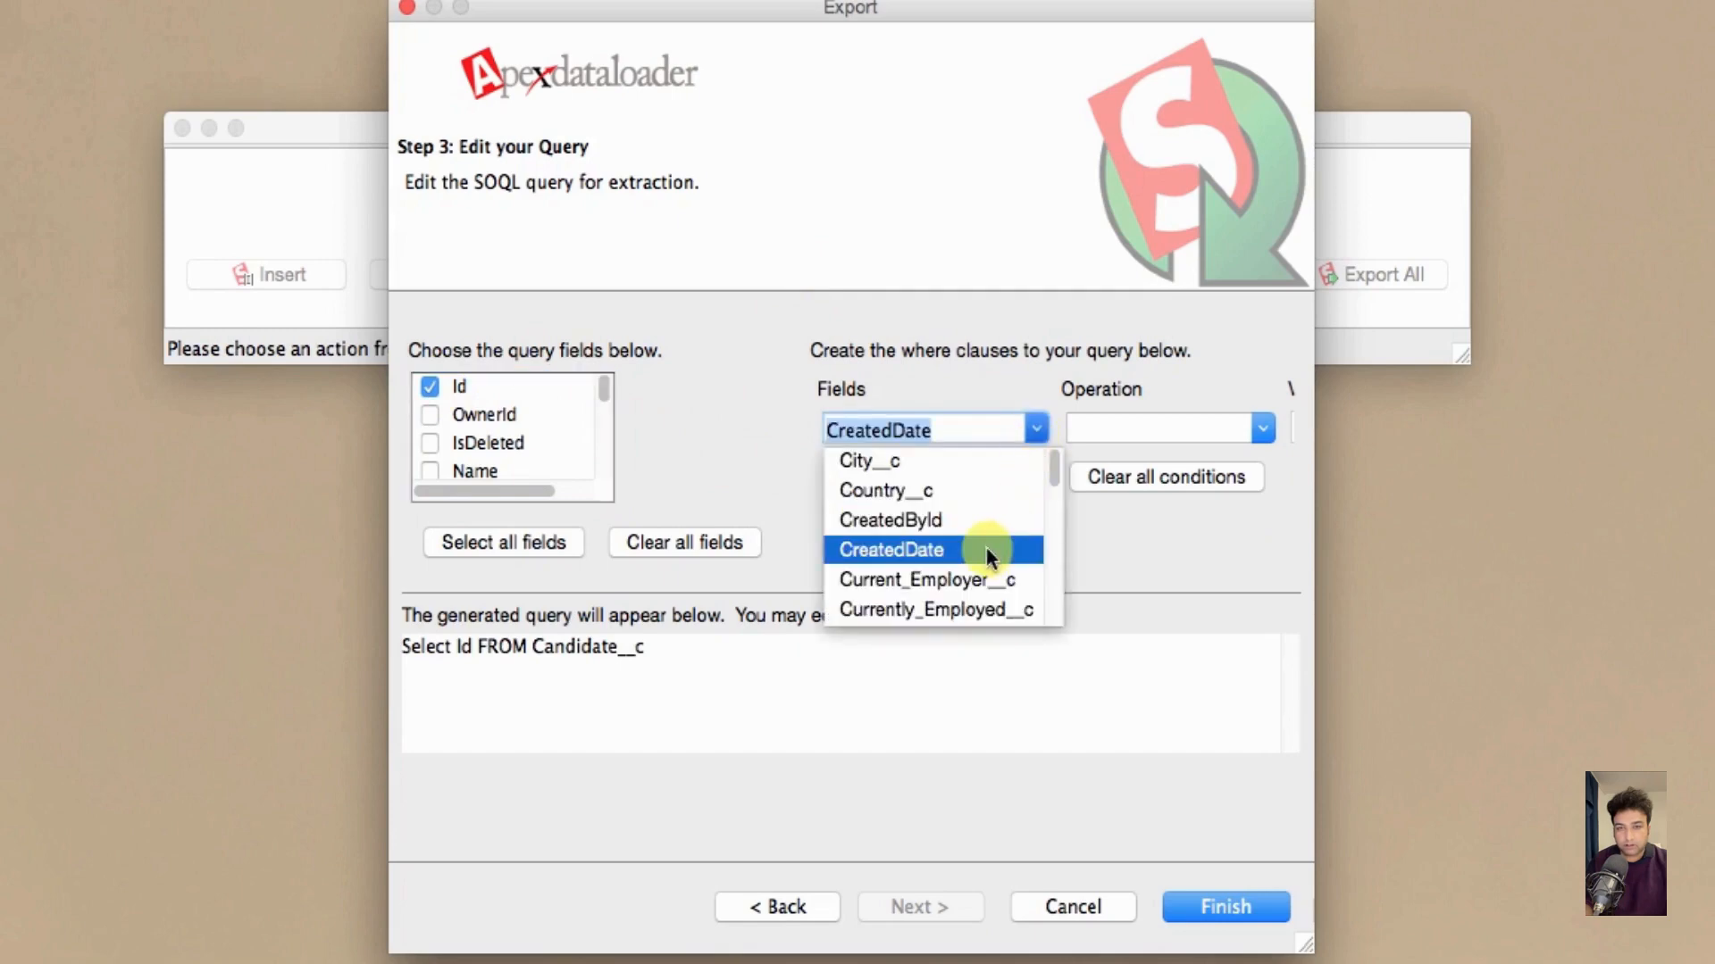
pyautogui.click(1260, 431)
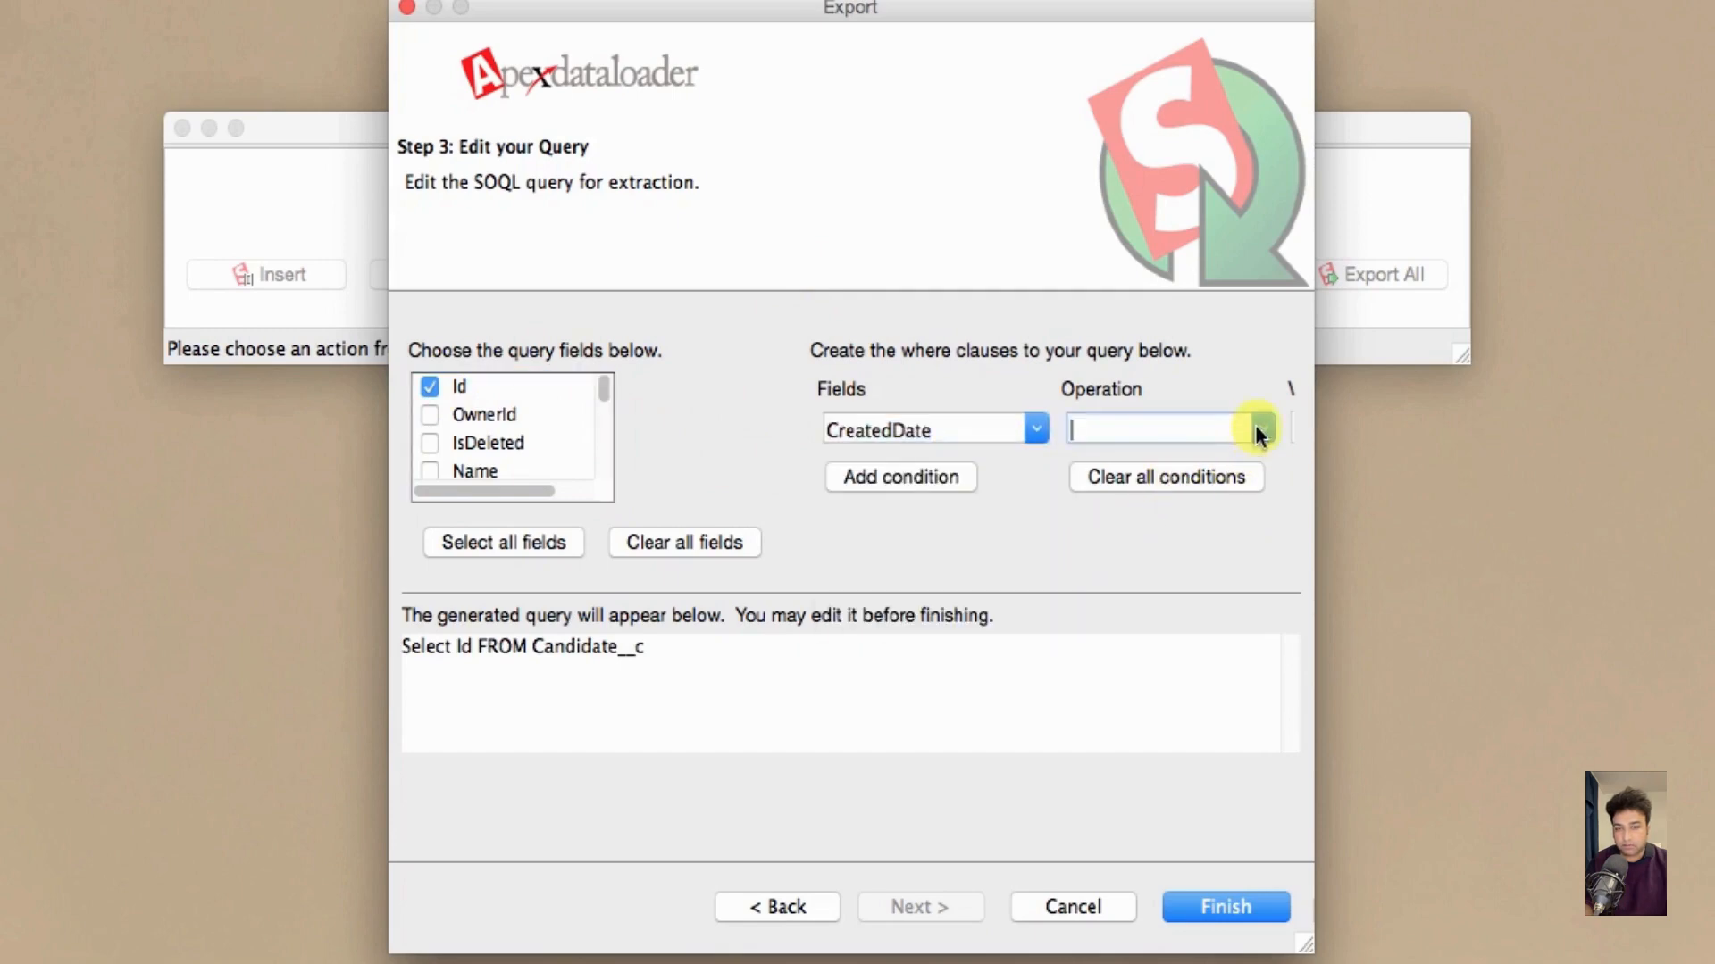
pyautogui.click(1139, 462)
pyautogui.moveTo(1309, 947); pyautogui.dragTo(1648, 938)
pyautogui.click(1346, 427)
pyautogui.moveTo(1338, 427); pyautogui.dragTo(1358, 483)
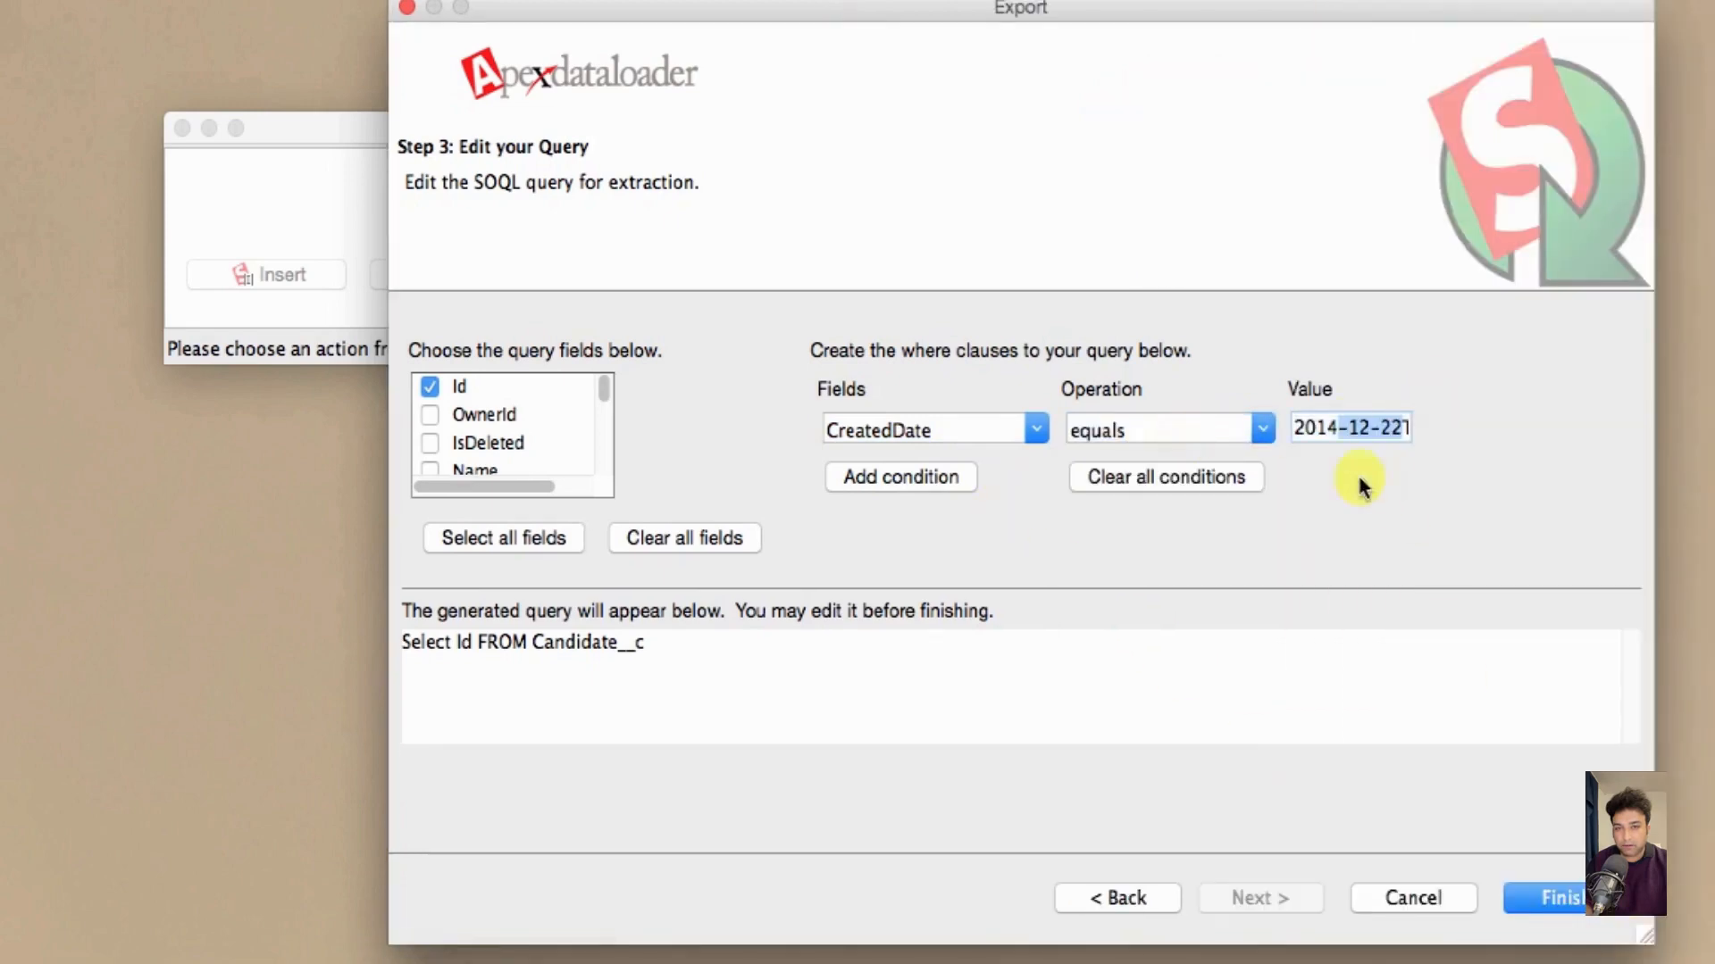
pyautogui.click(936, 481)
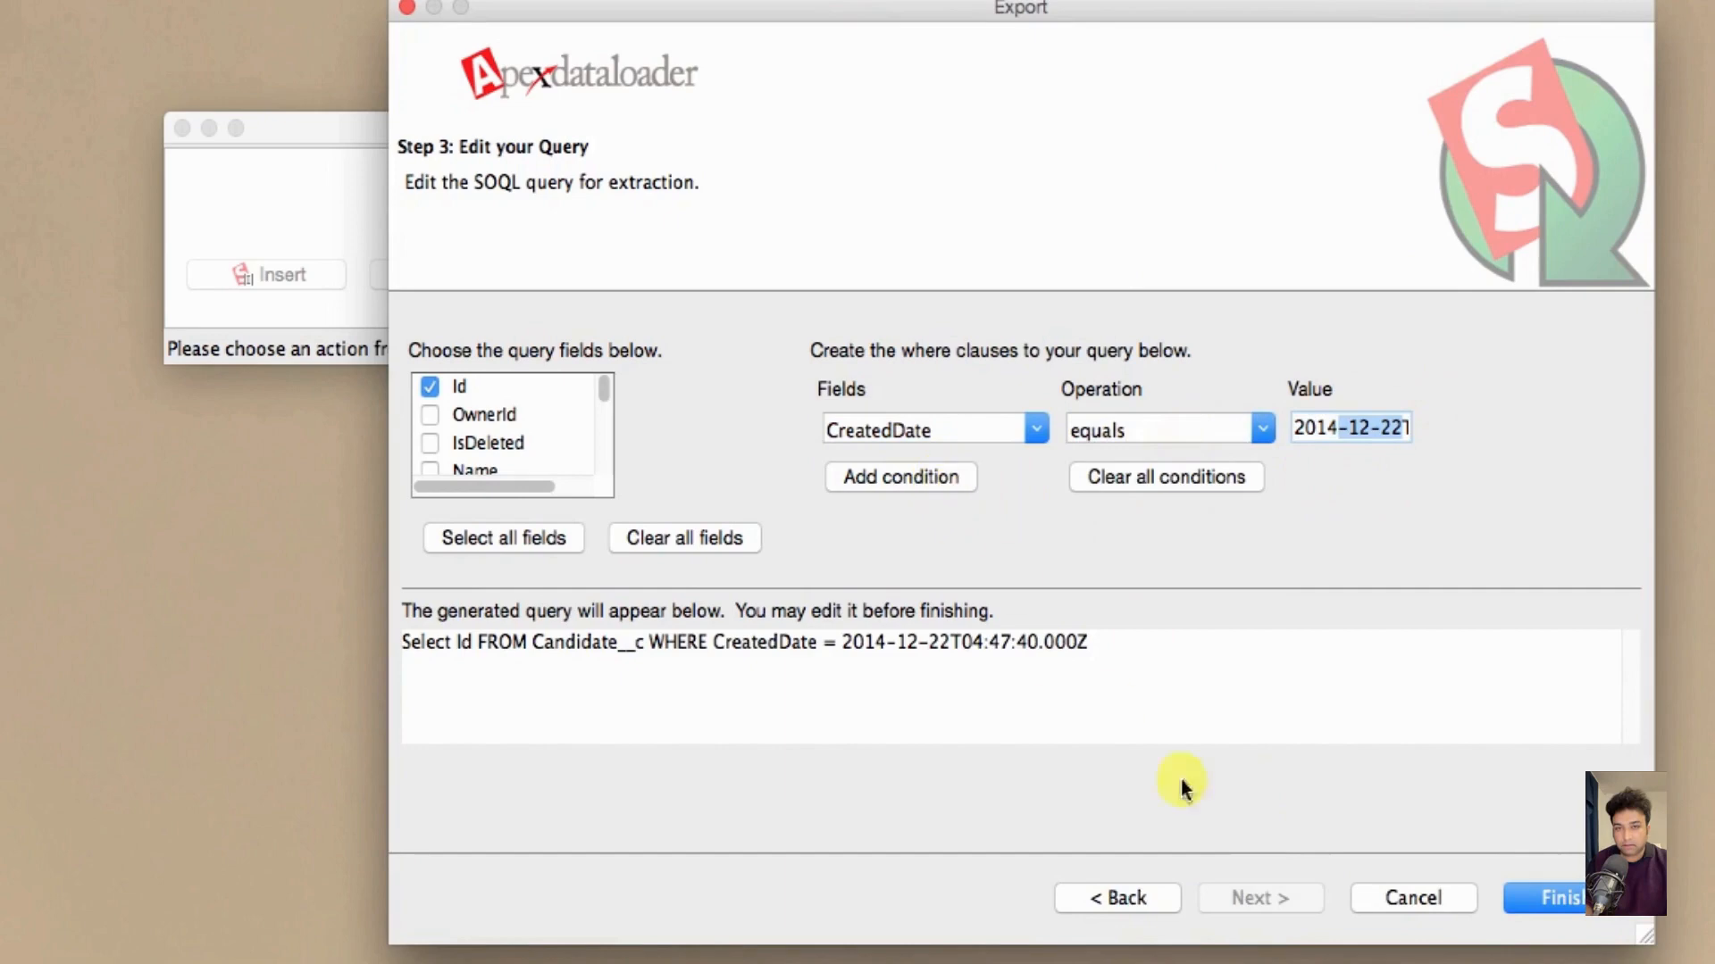
# Step: Run the extraction and review the 11 extracted Candidate Ids
pyautogui.click(1545, 898)
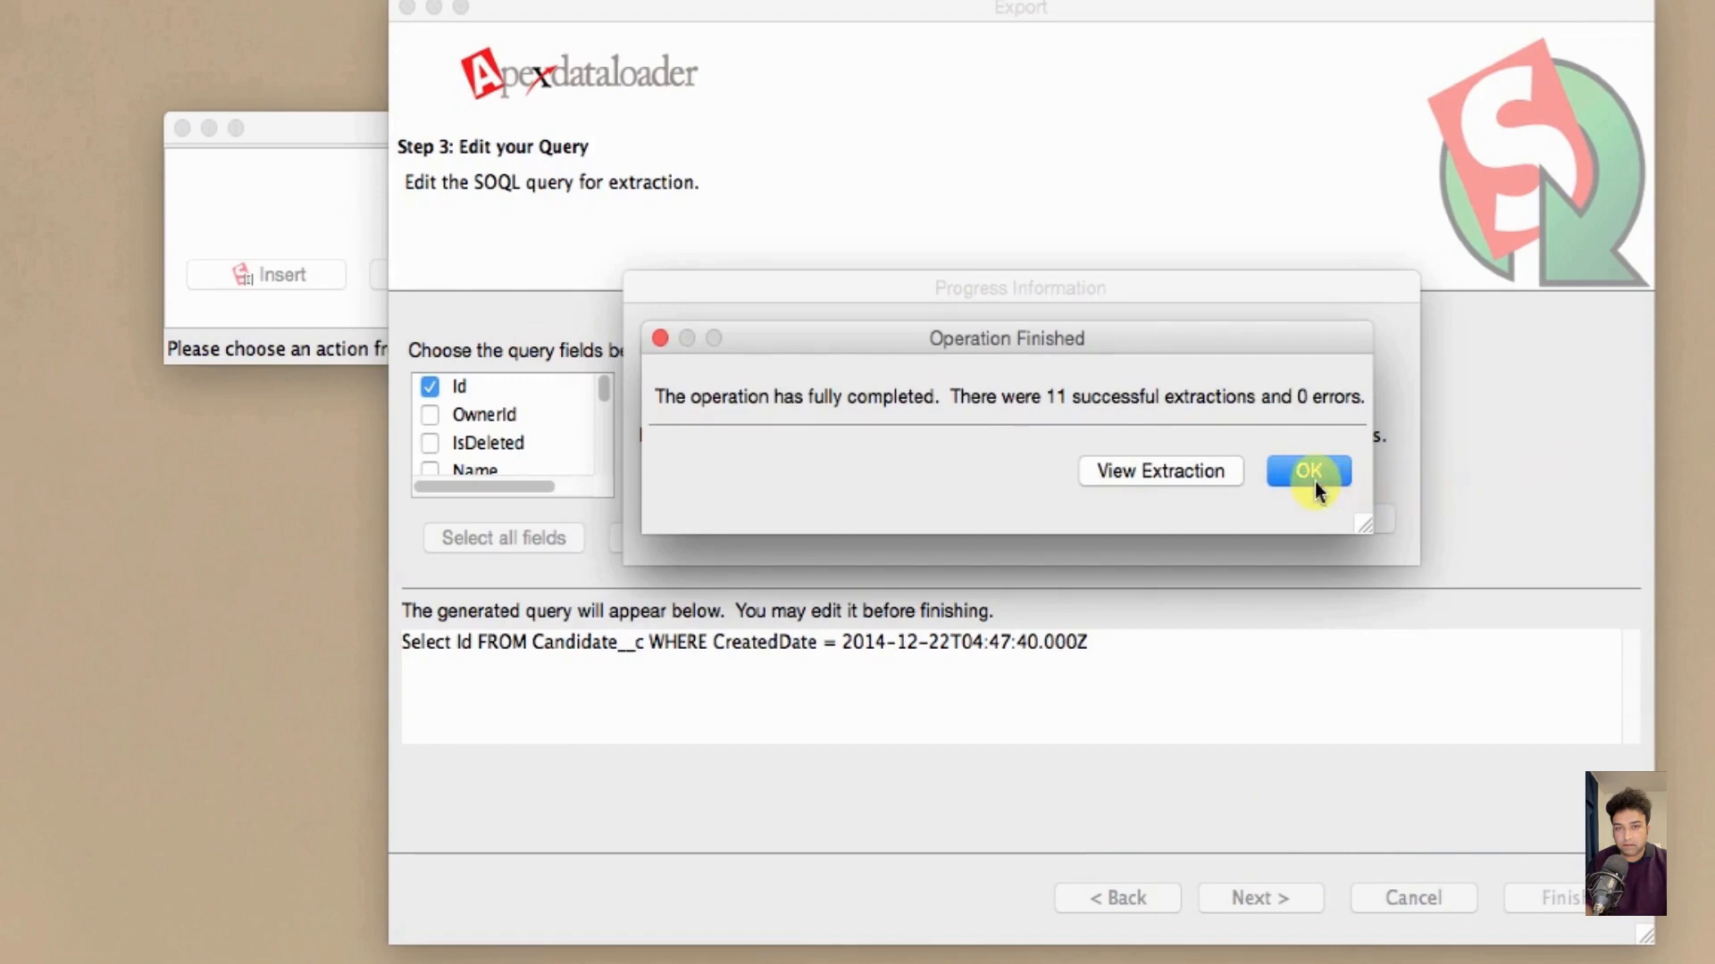
pyautogui.click(1195, 473)
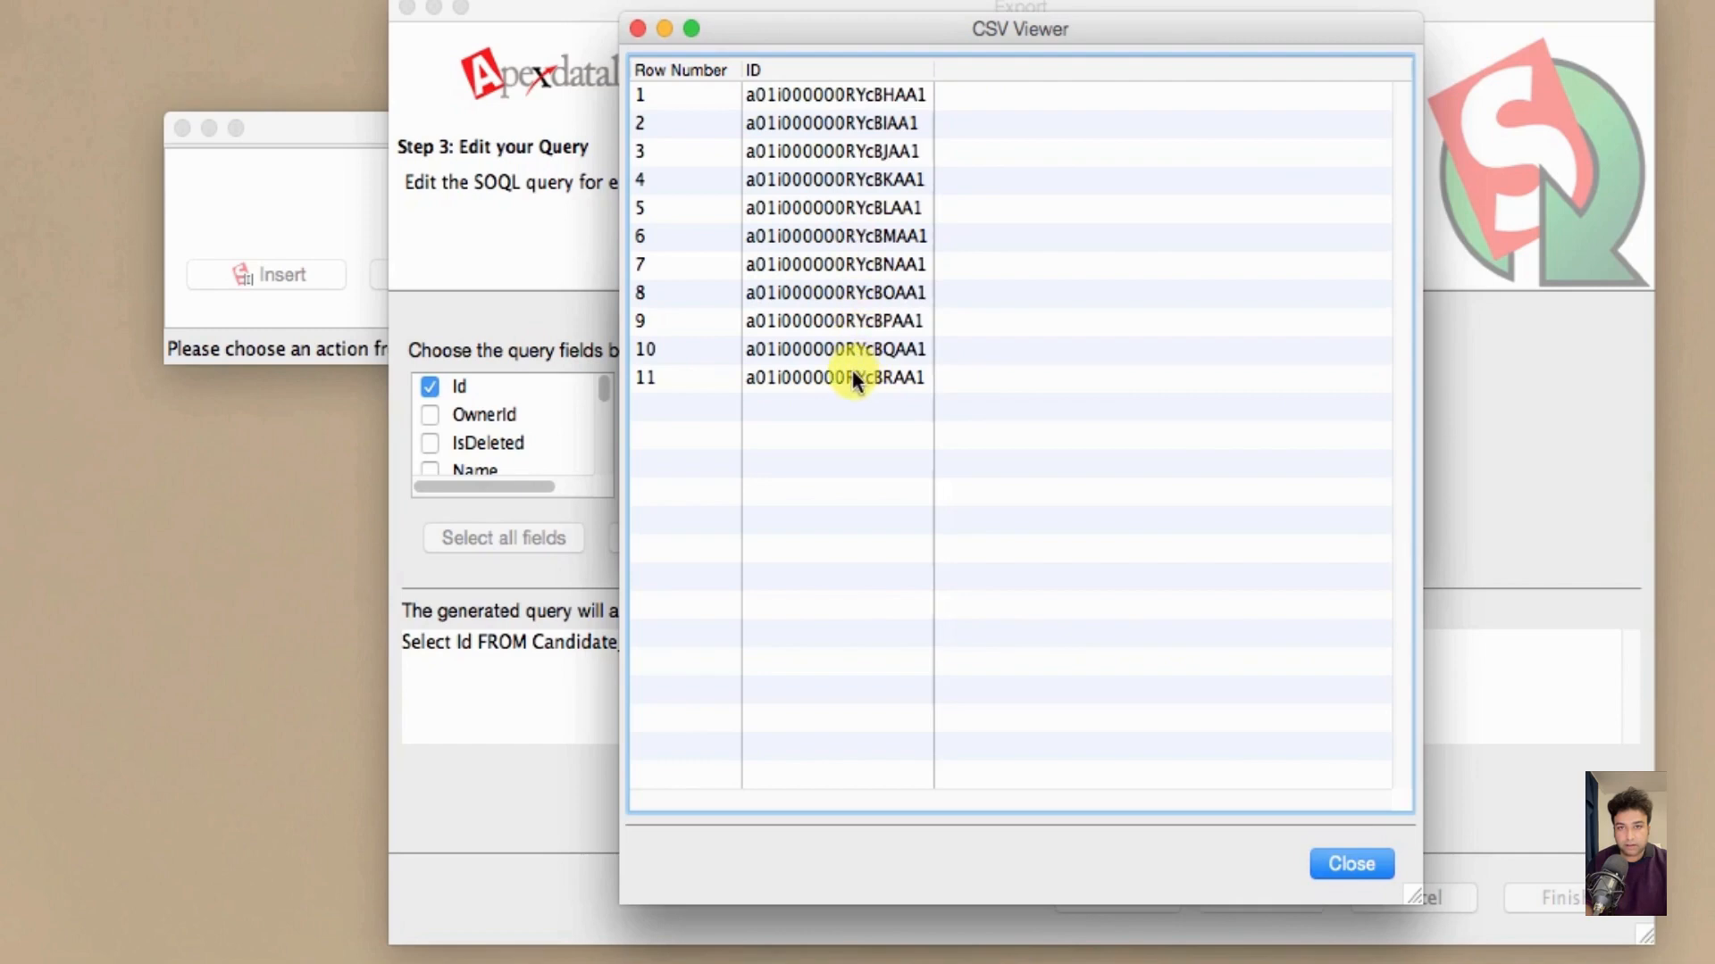
pyautogui.click(1349, 864)
# Step: Set up a Candidate delete from export.csv, accepting its 11 records
pyautogui.click(1326, 482)
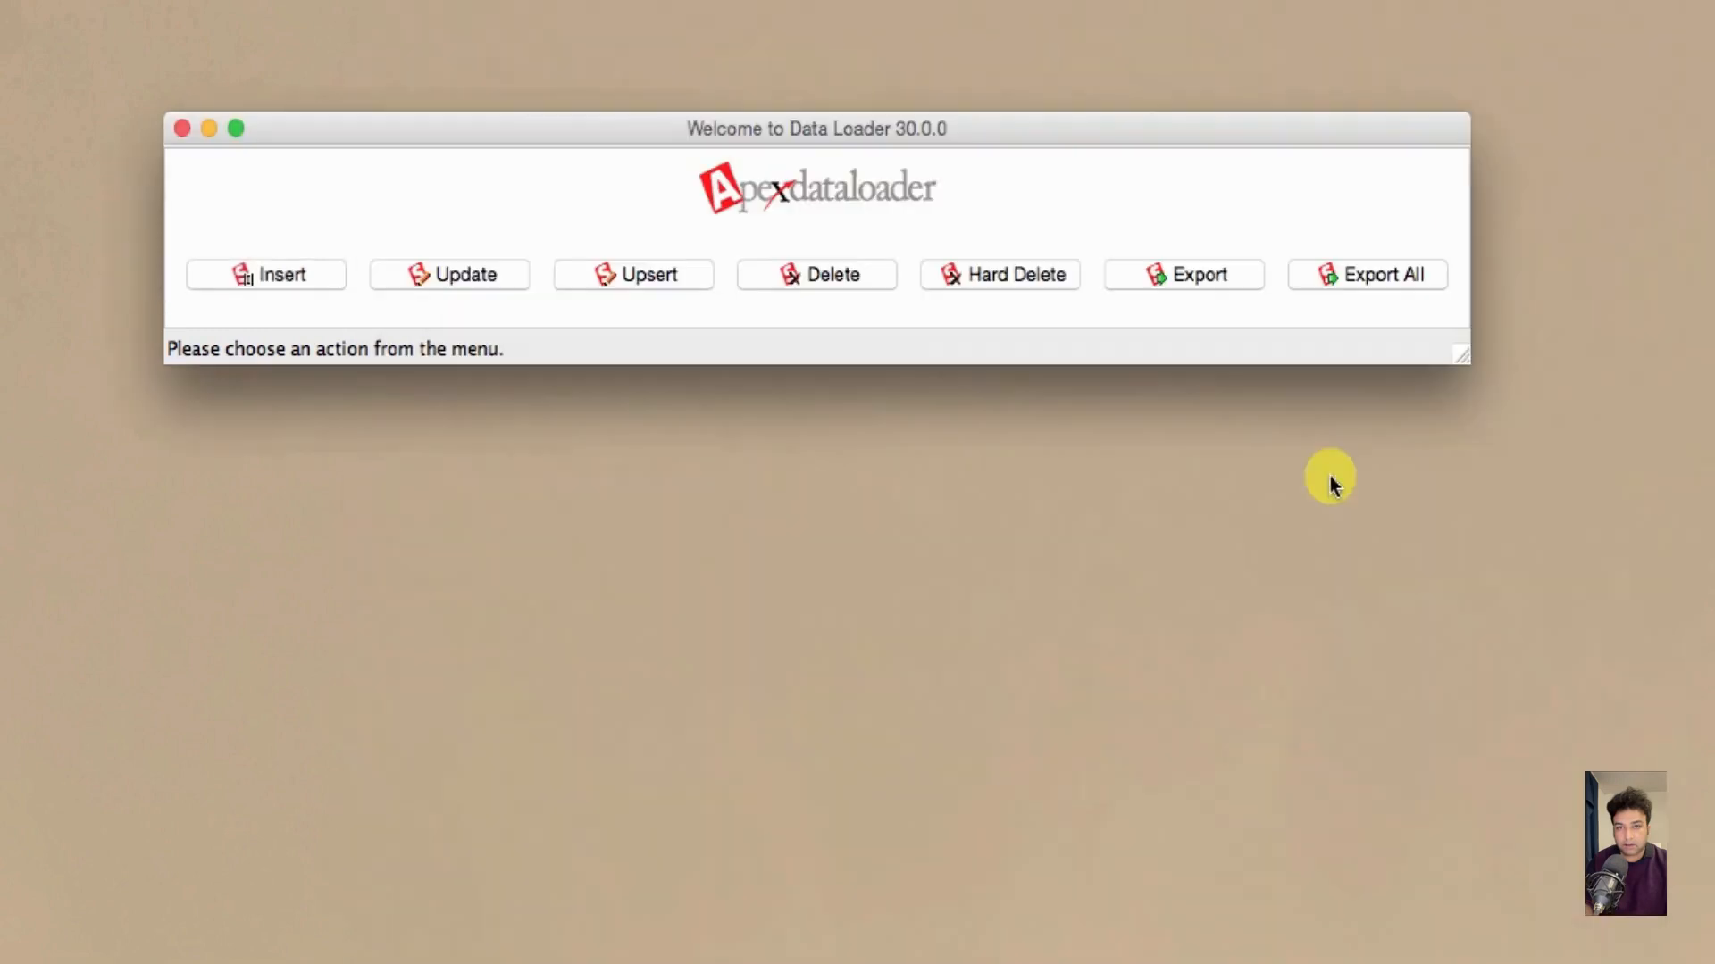
pyautogui.click(828, 276)
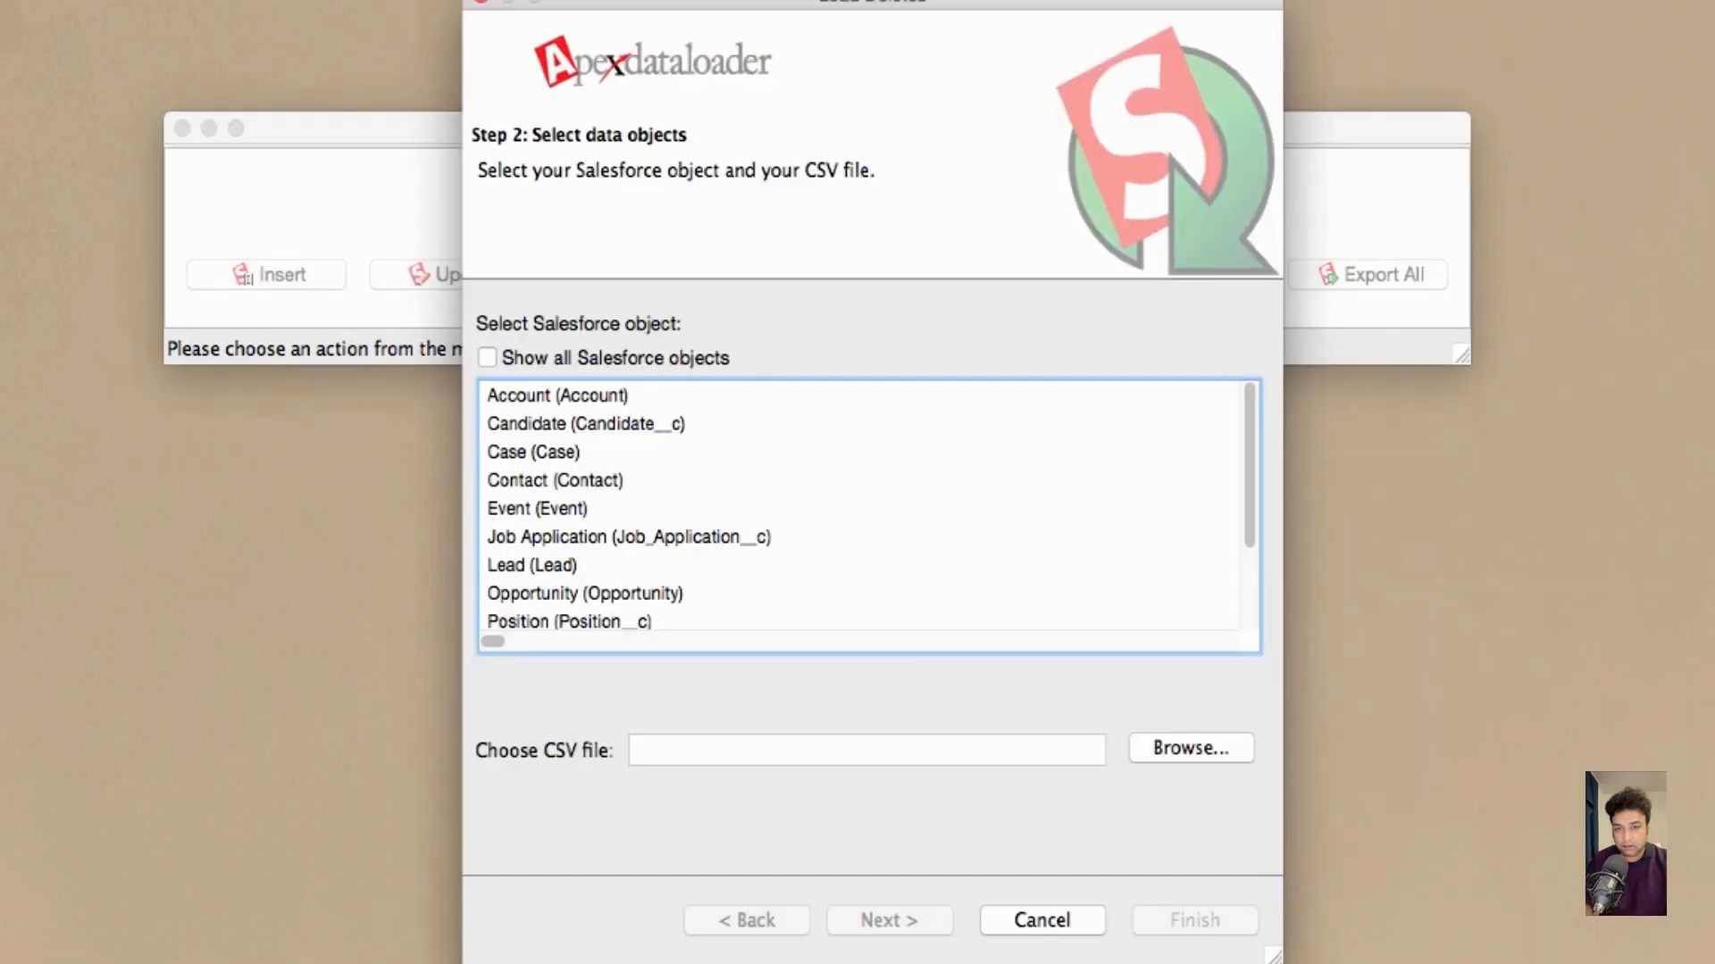
pyautogui.click(657, 427)
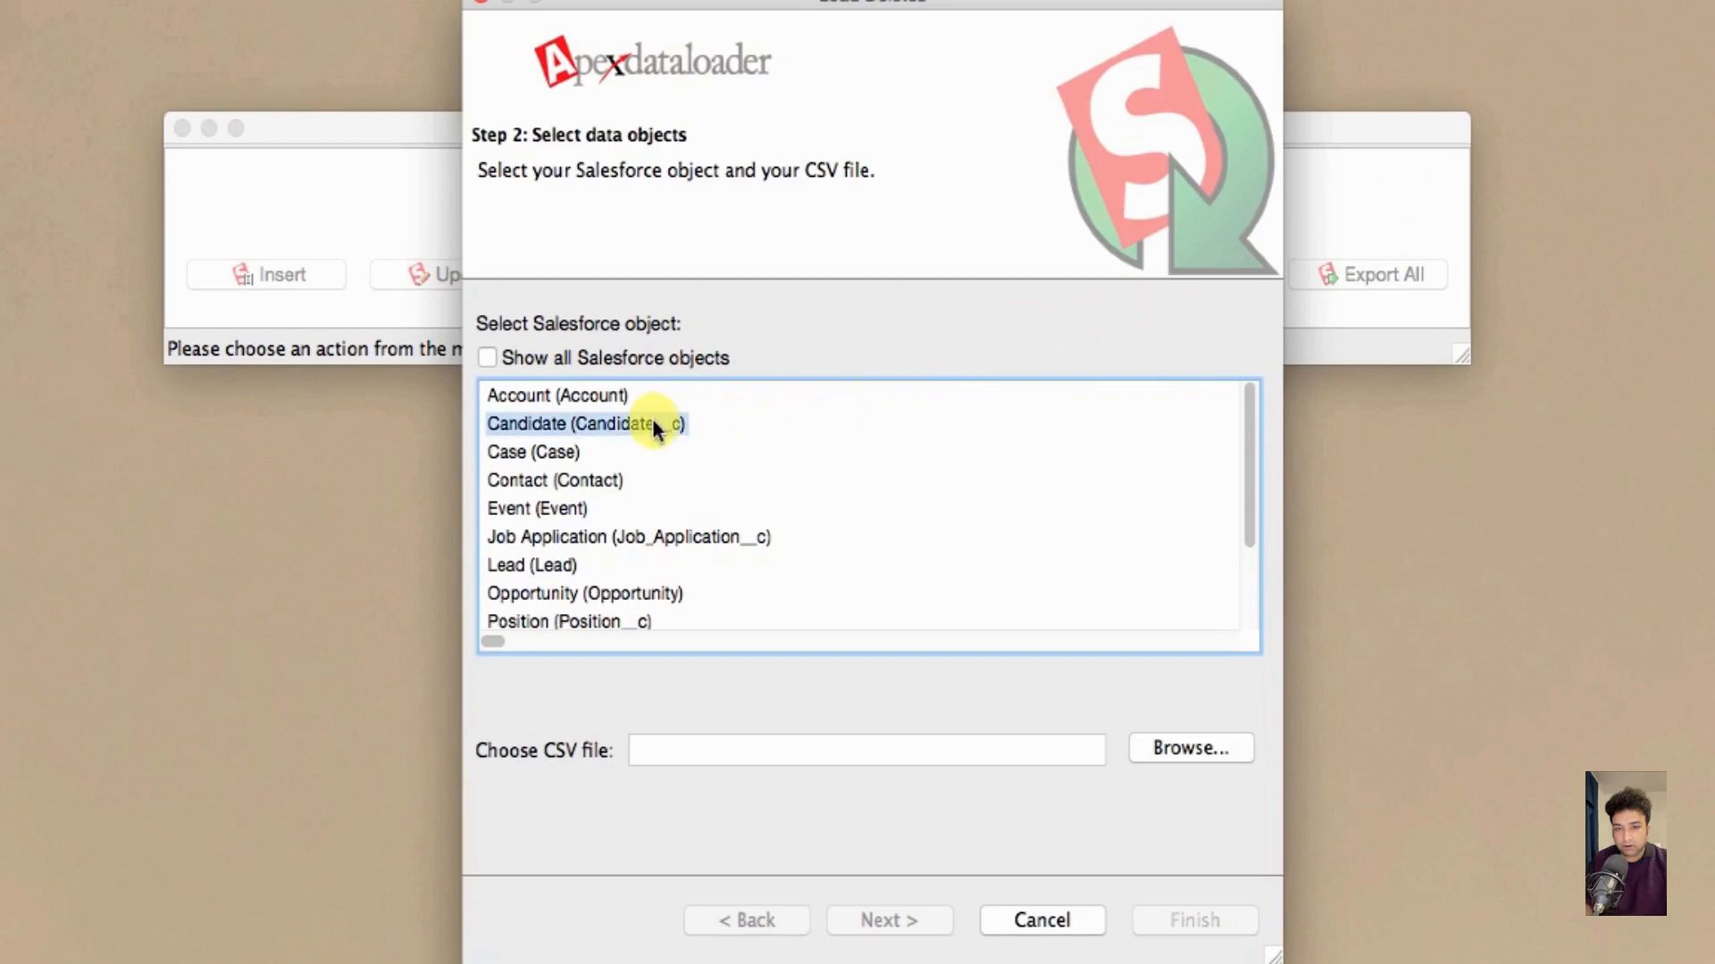
pyautogui.click(1198, 749)
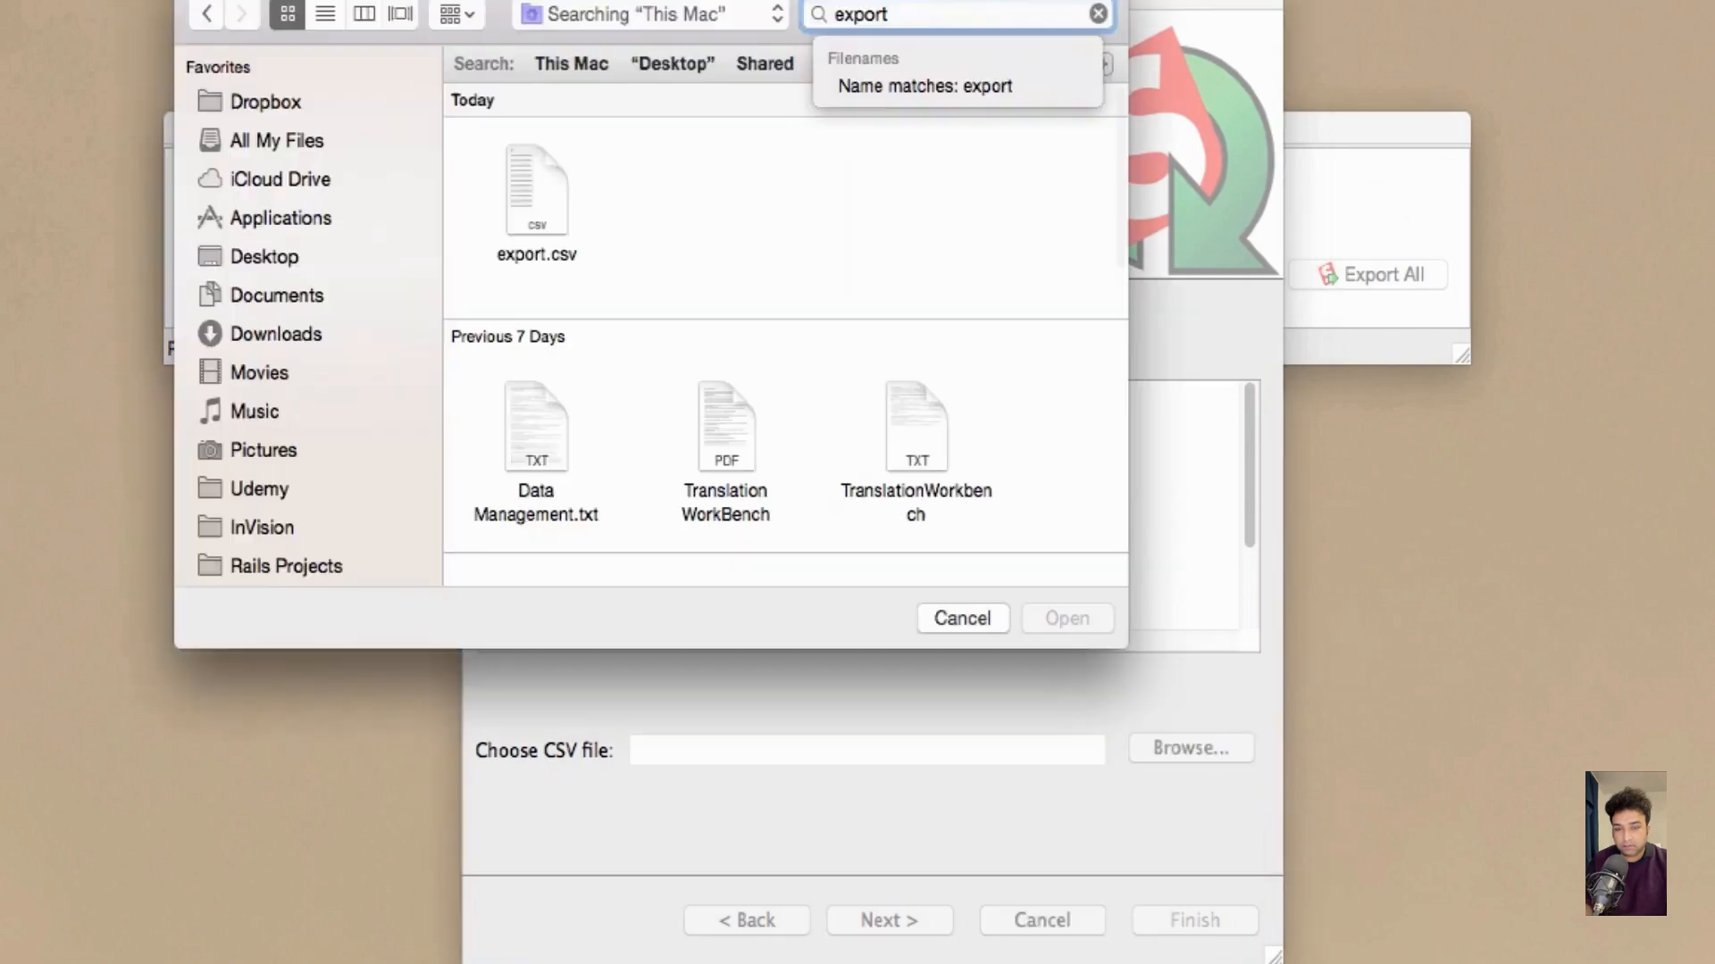
pyautogui.click(549, 197)
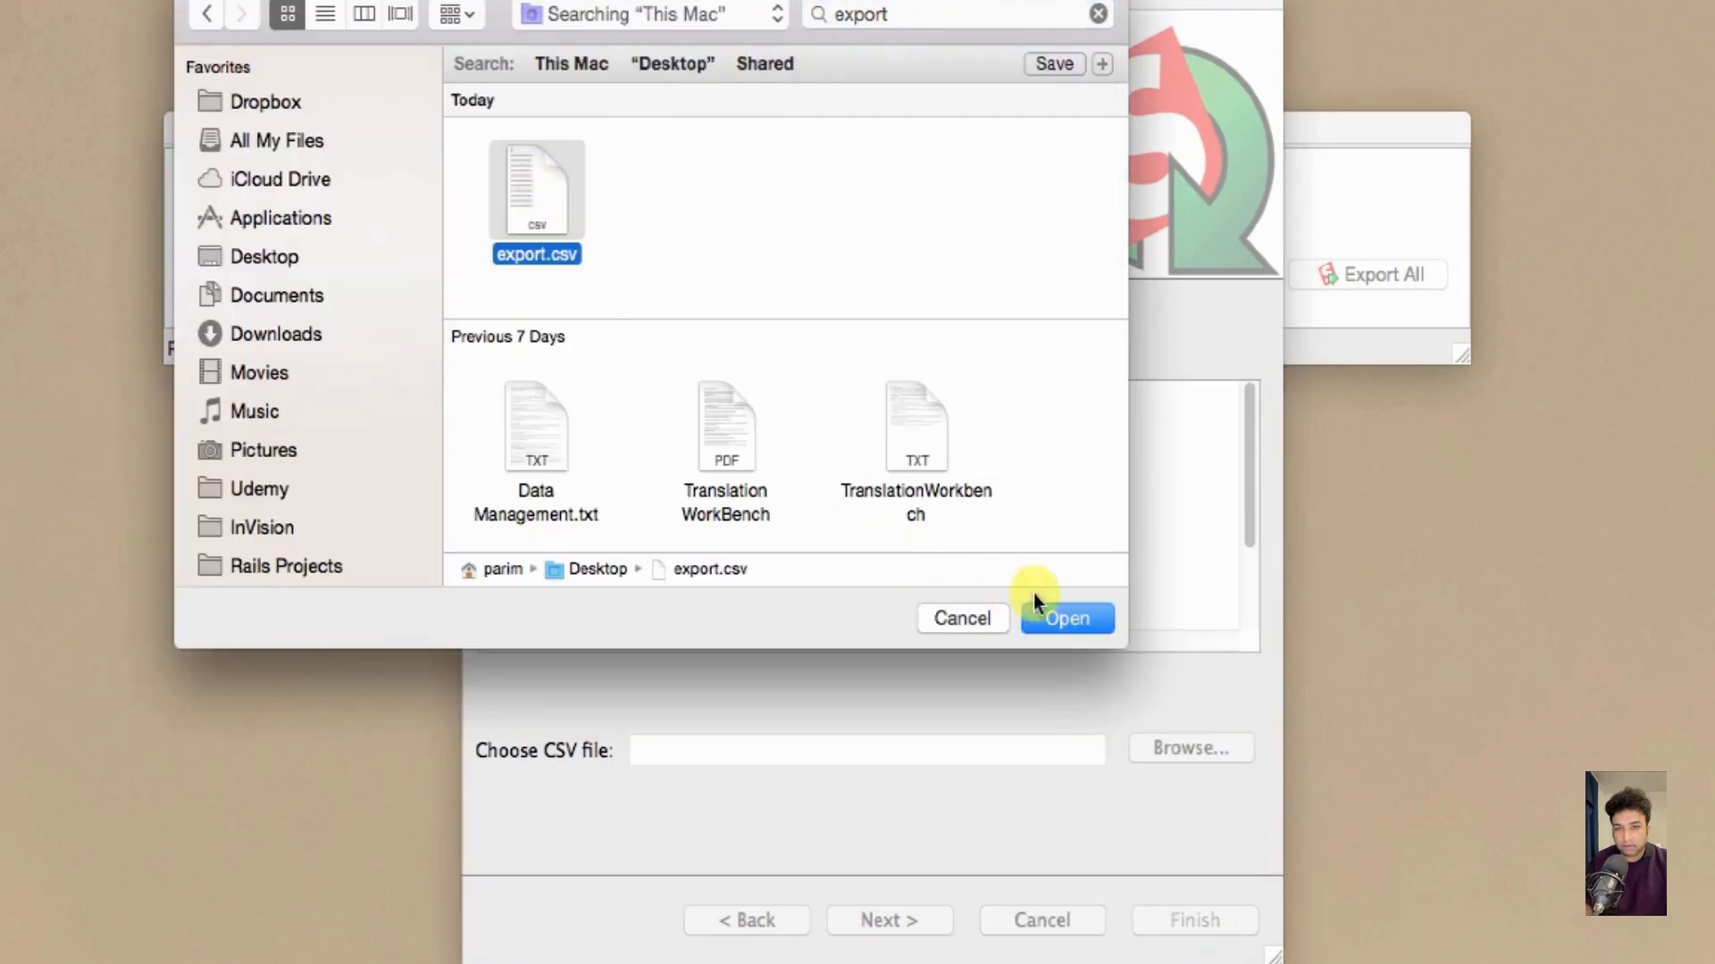
pyautogui.click(1064, 617)
pyautogui.click(889, 921)
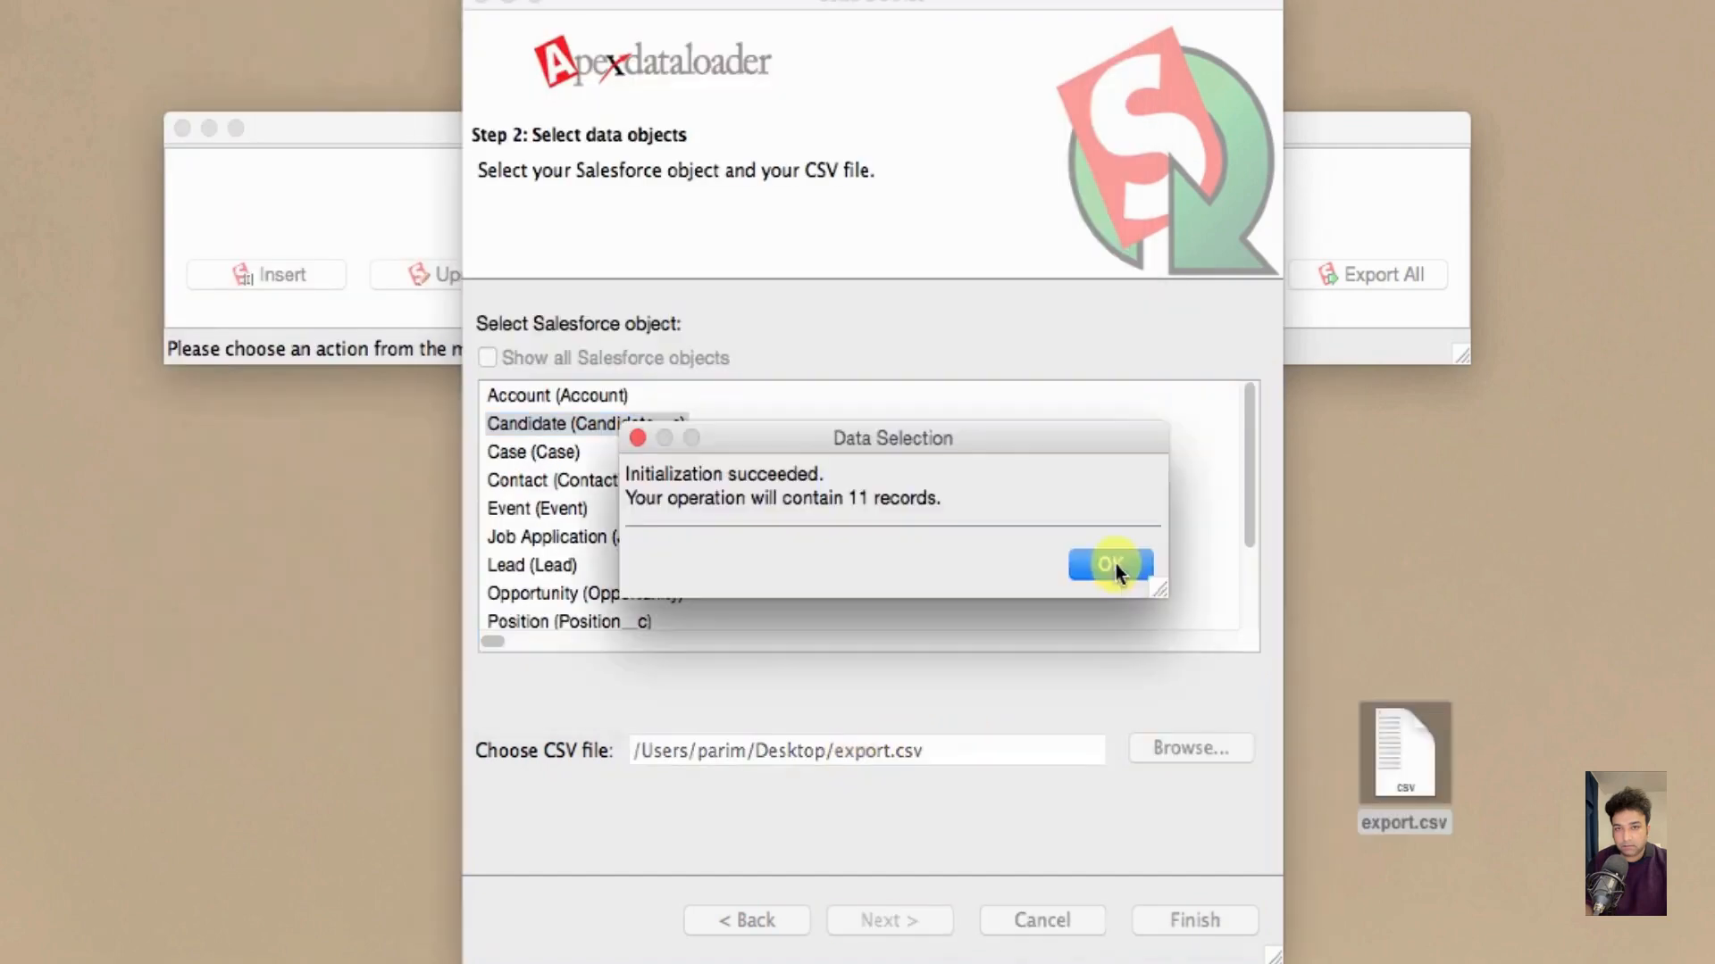
pyautogui.click(1110, 564)
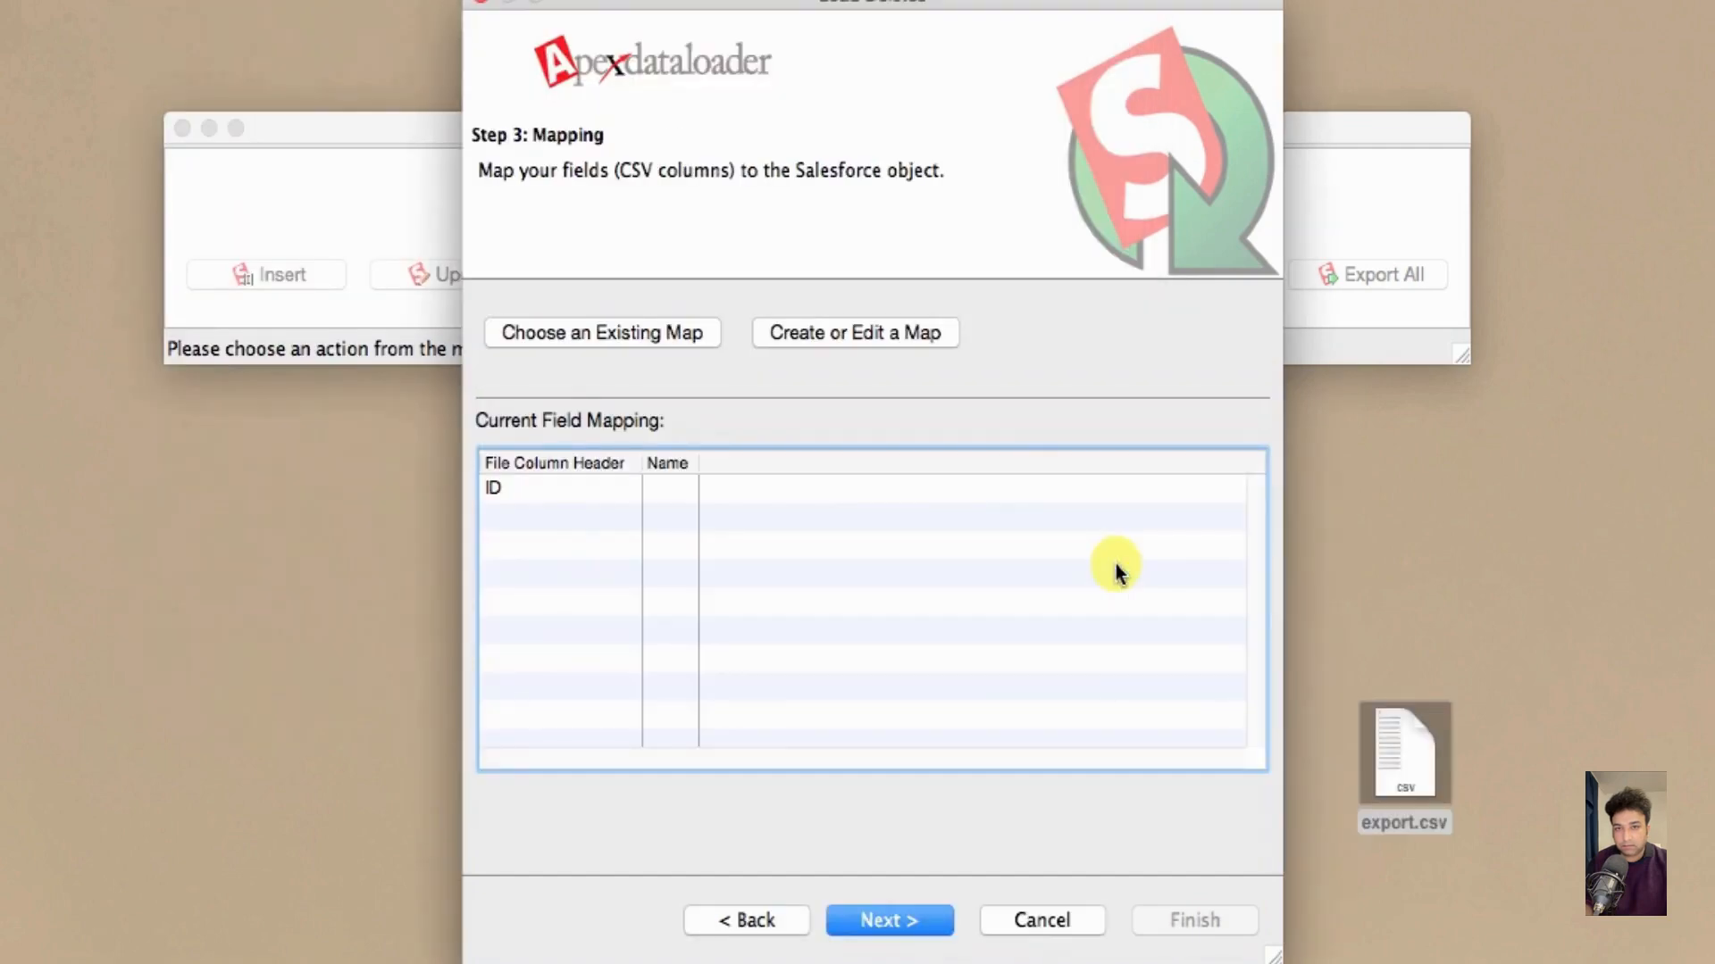
# Step: Map the file's ID column to Id and run the delete
pyautogui.click(906, 334)
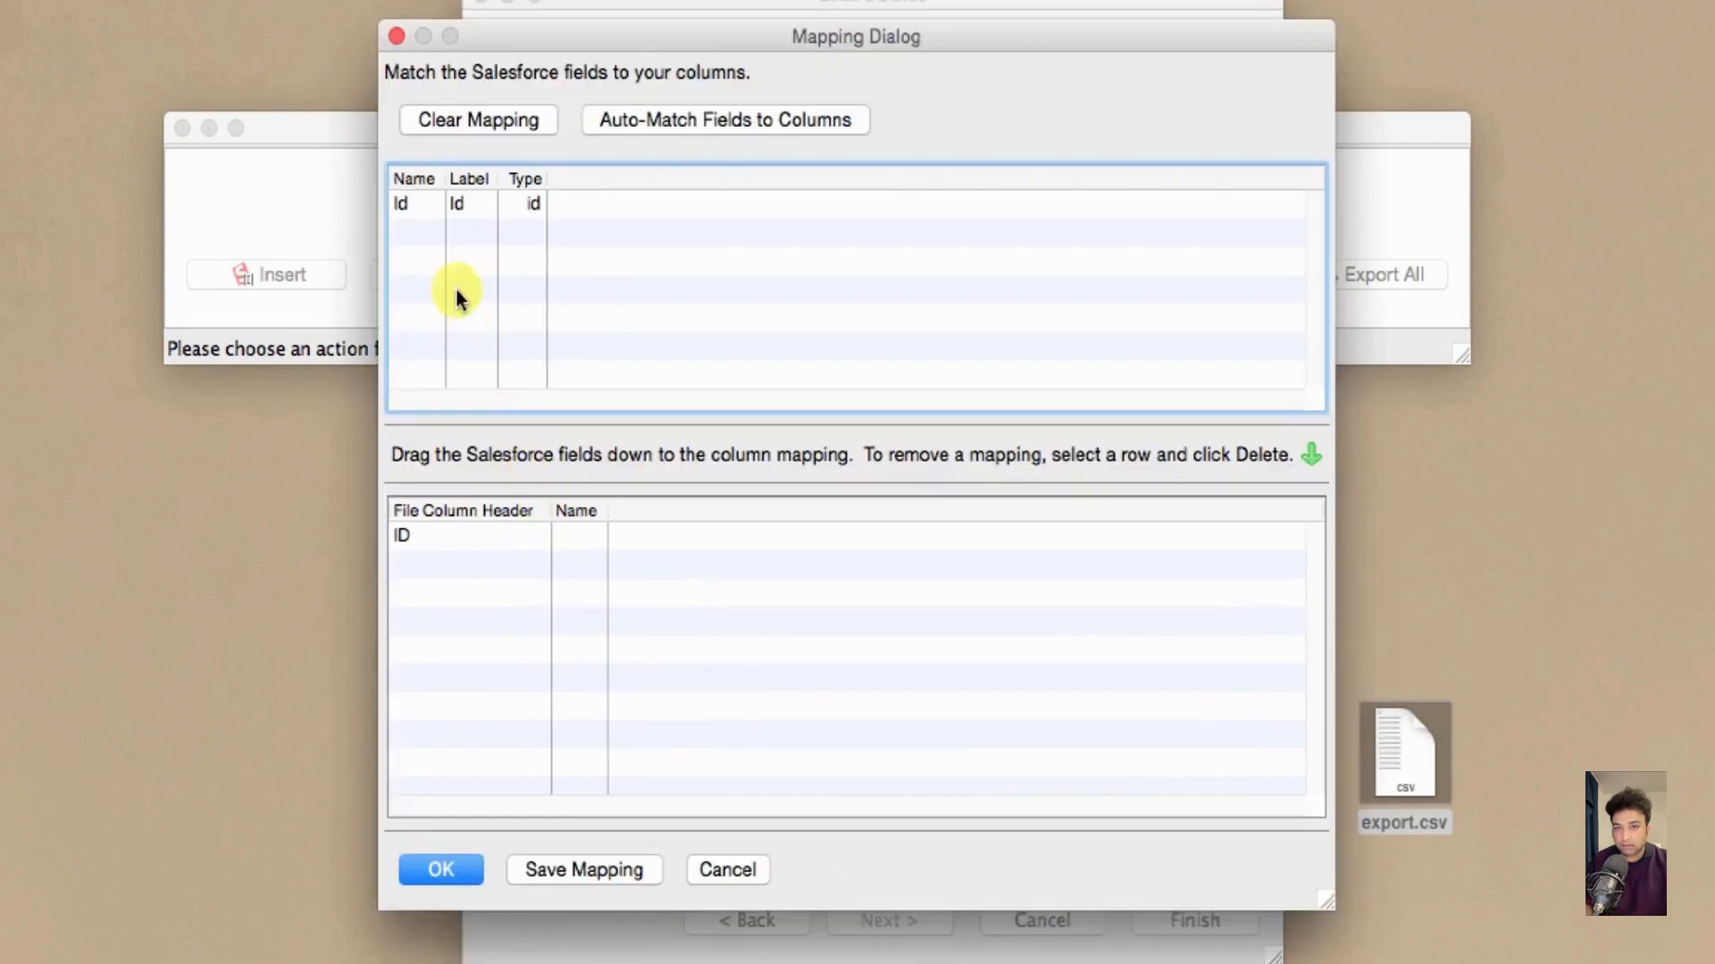
pyautogui.moveTo(399, 205); pyautogui.dragTo(582, 539)
pyautogui.click(450, 875)
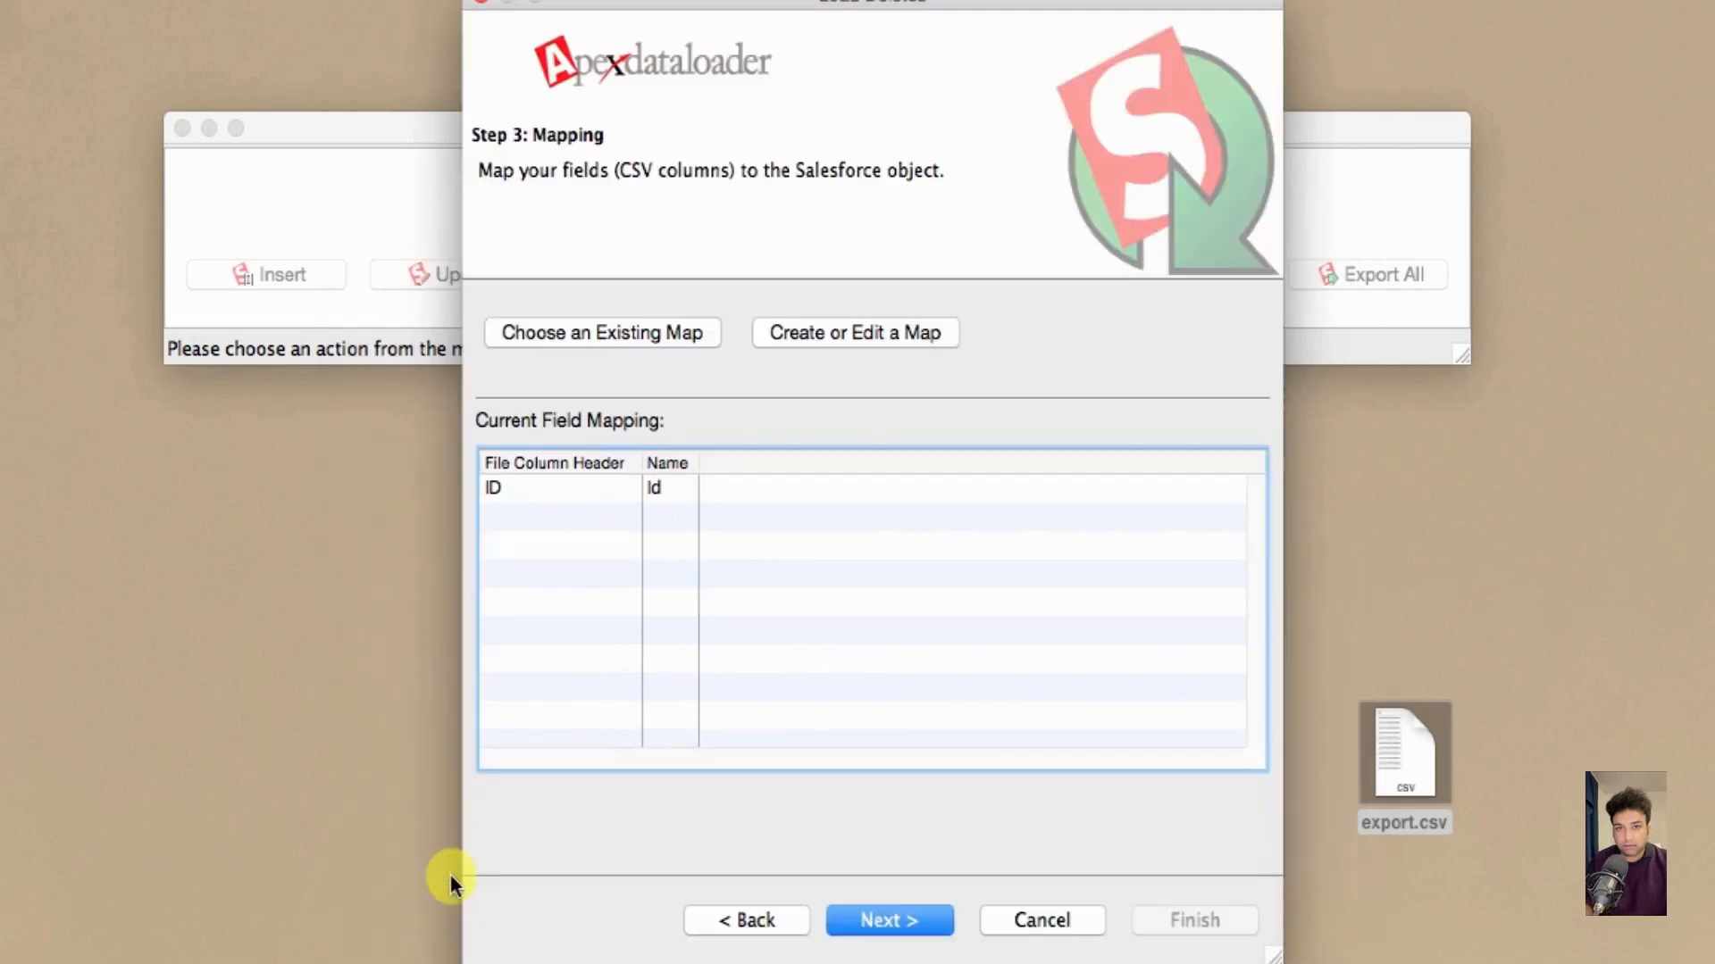
pyautogui.click(875, 920)
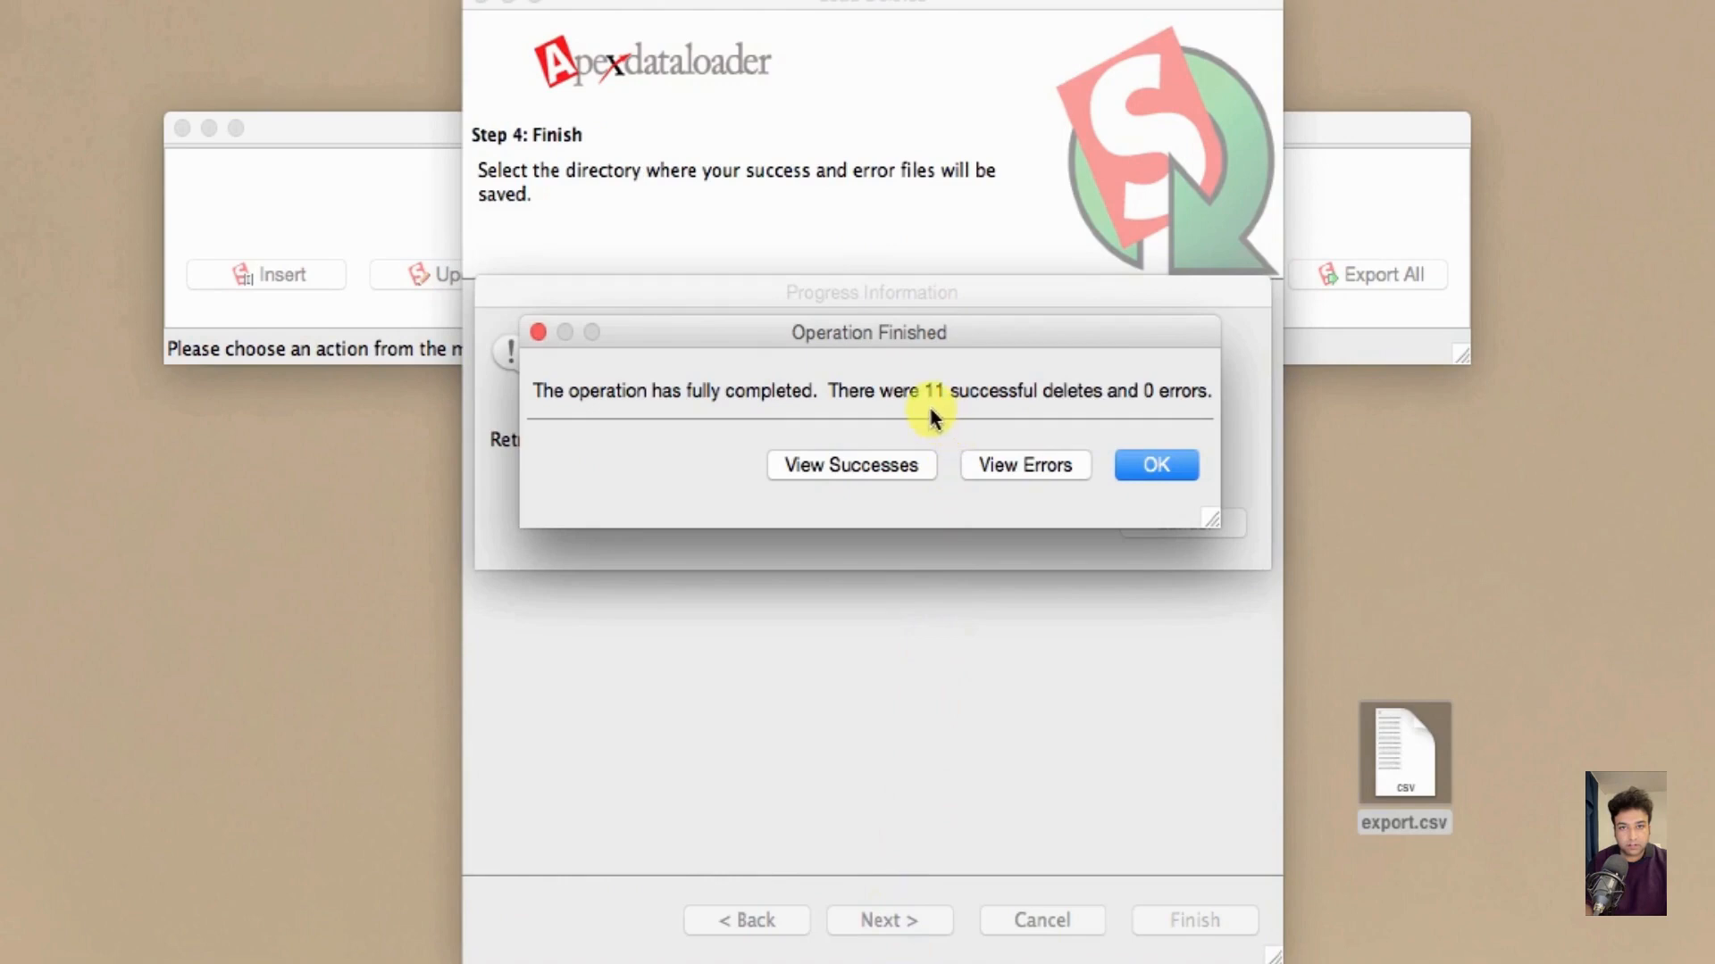
pyautogui.click(1152, 466)
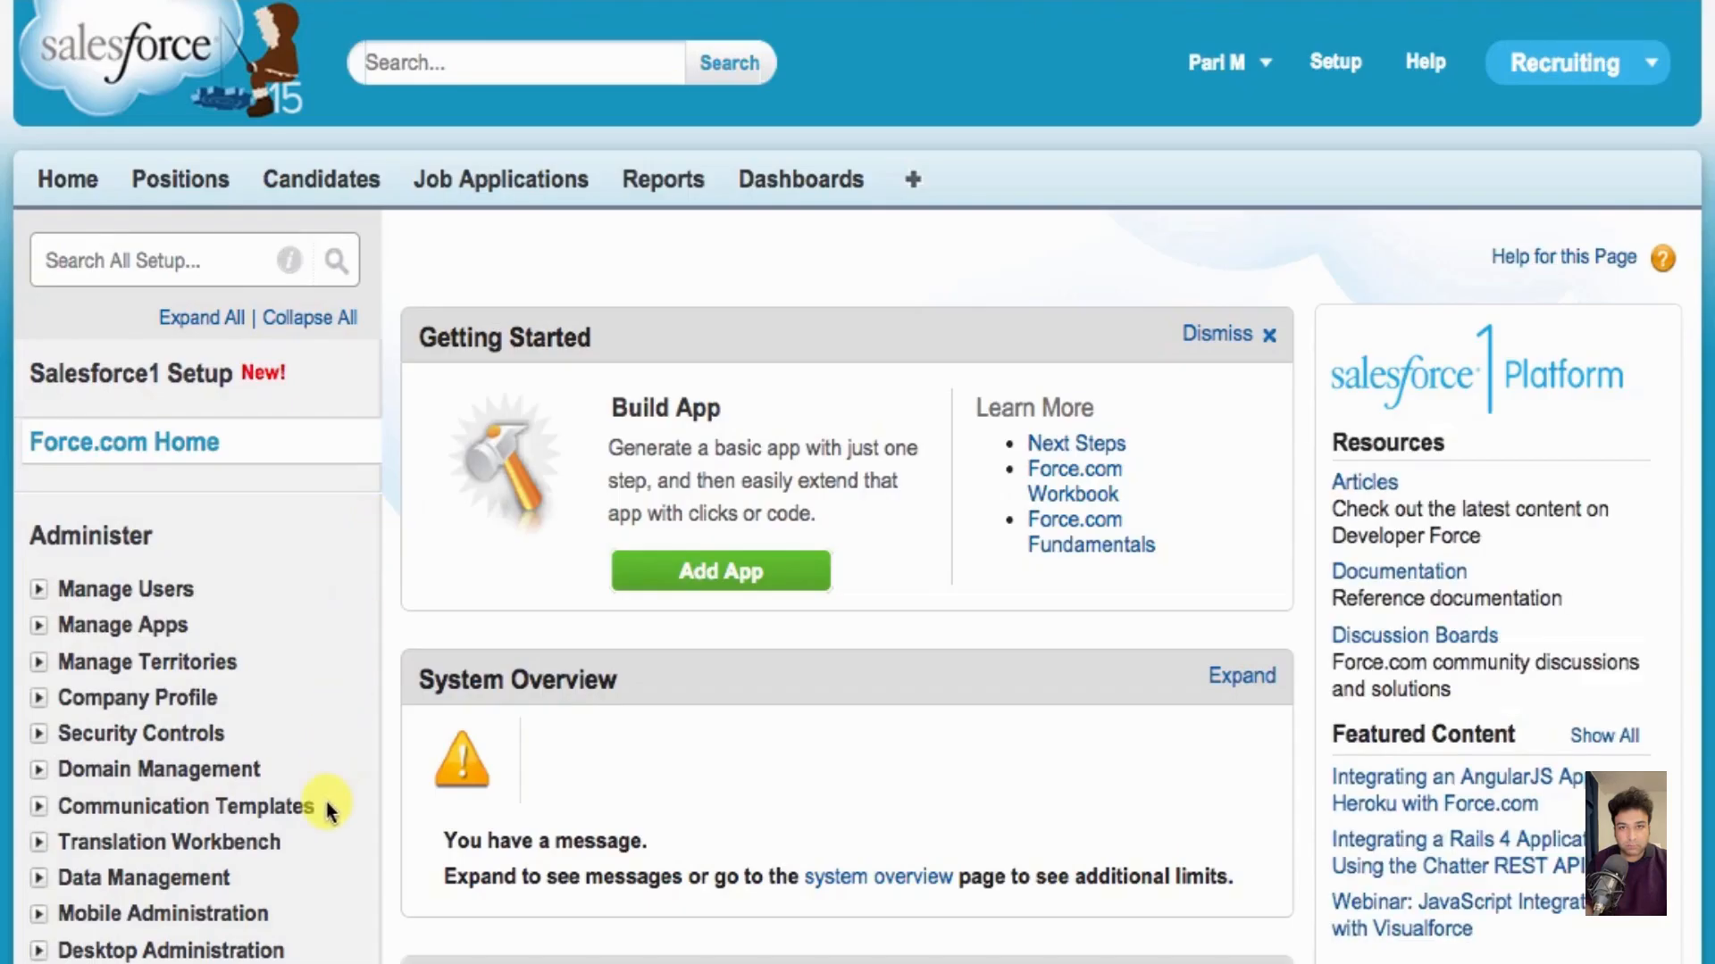
# Step: Switch to another app from the app menu at the top right of Setup
pyautogui.scroll(-5, 325, 803)
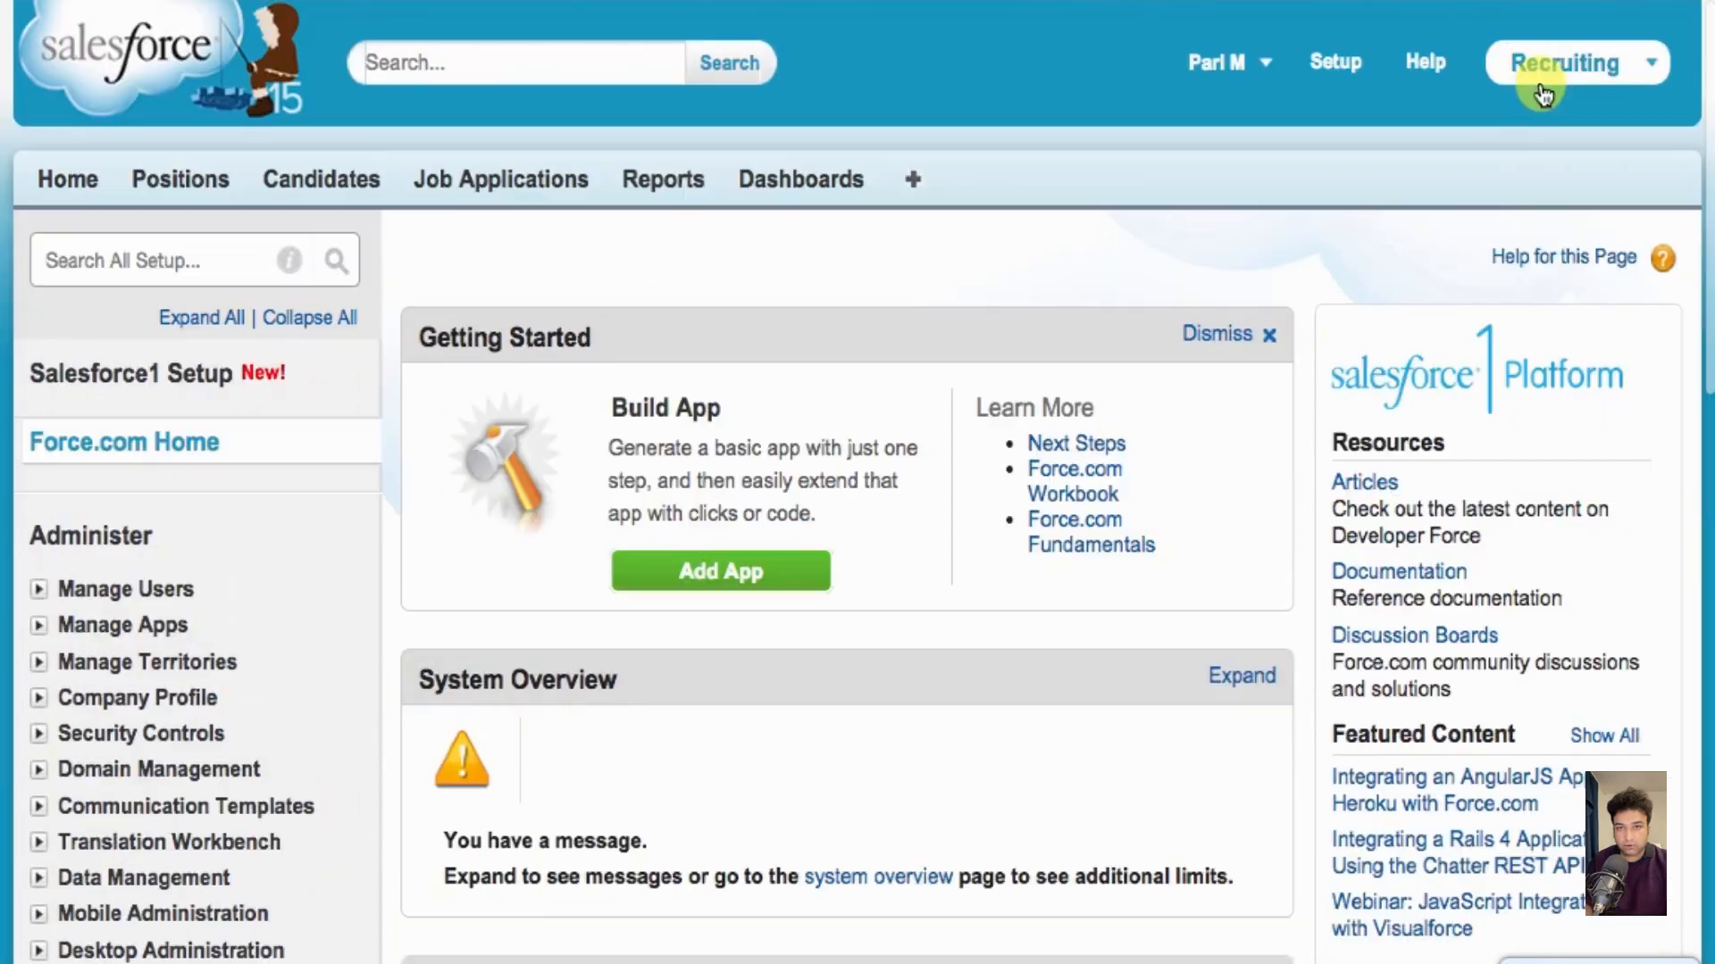
pyautogui.click(1542, 94)
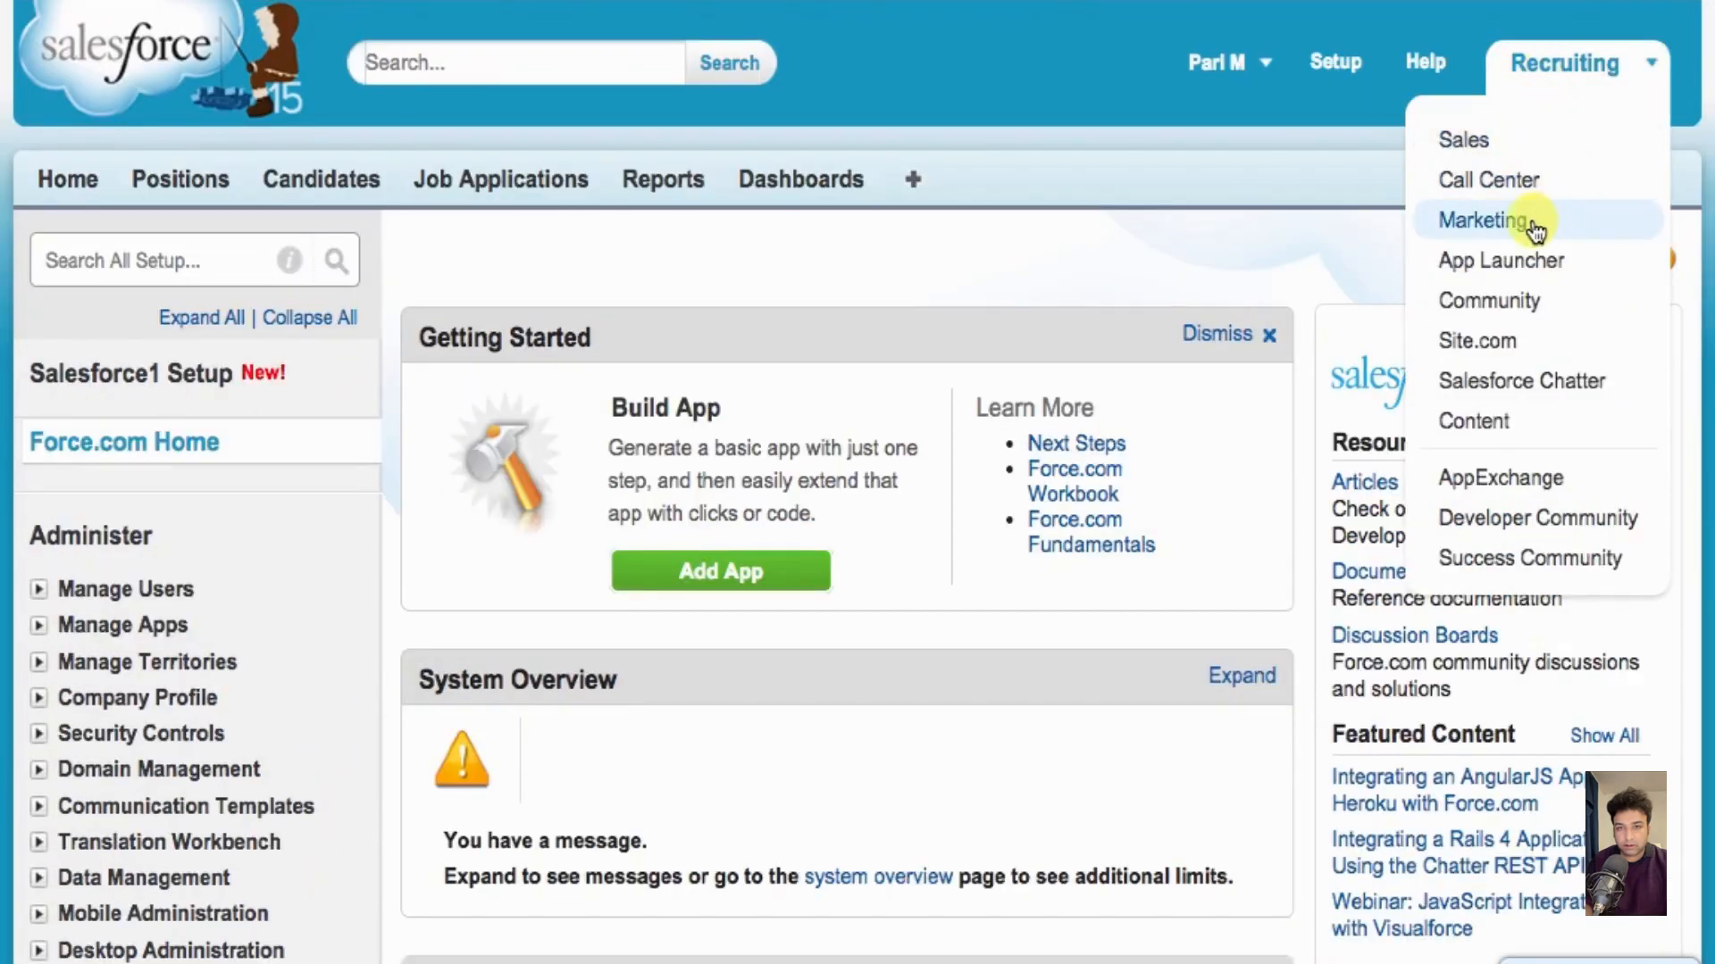
pyautogui.click(1501, 141)
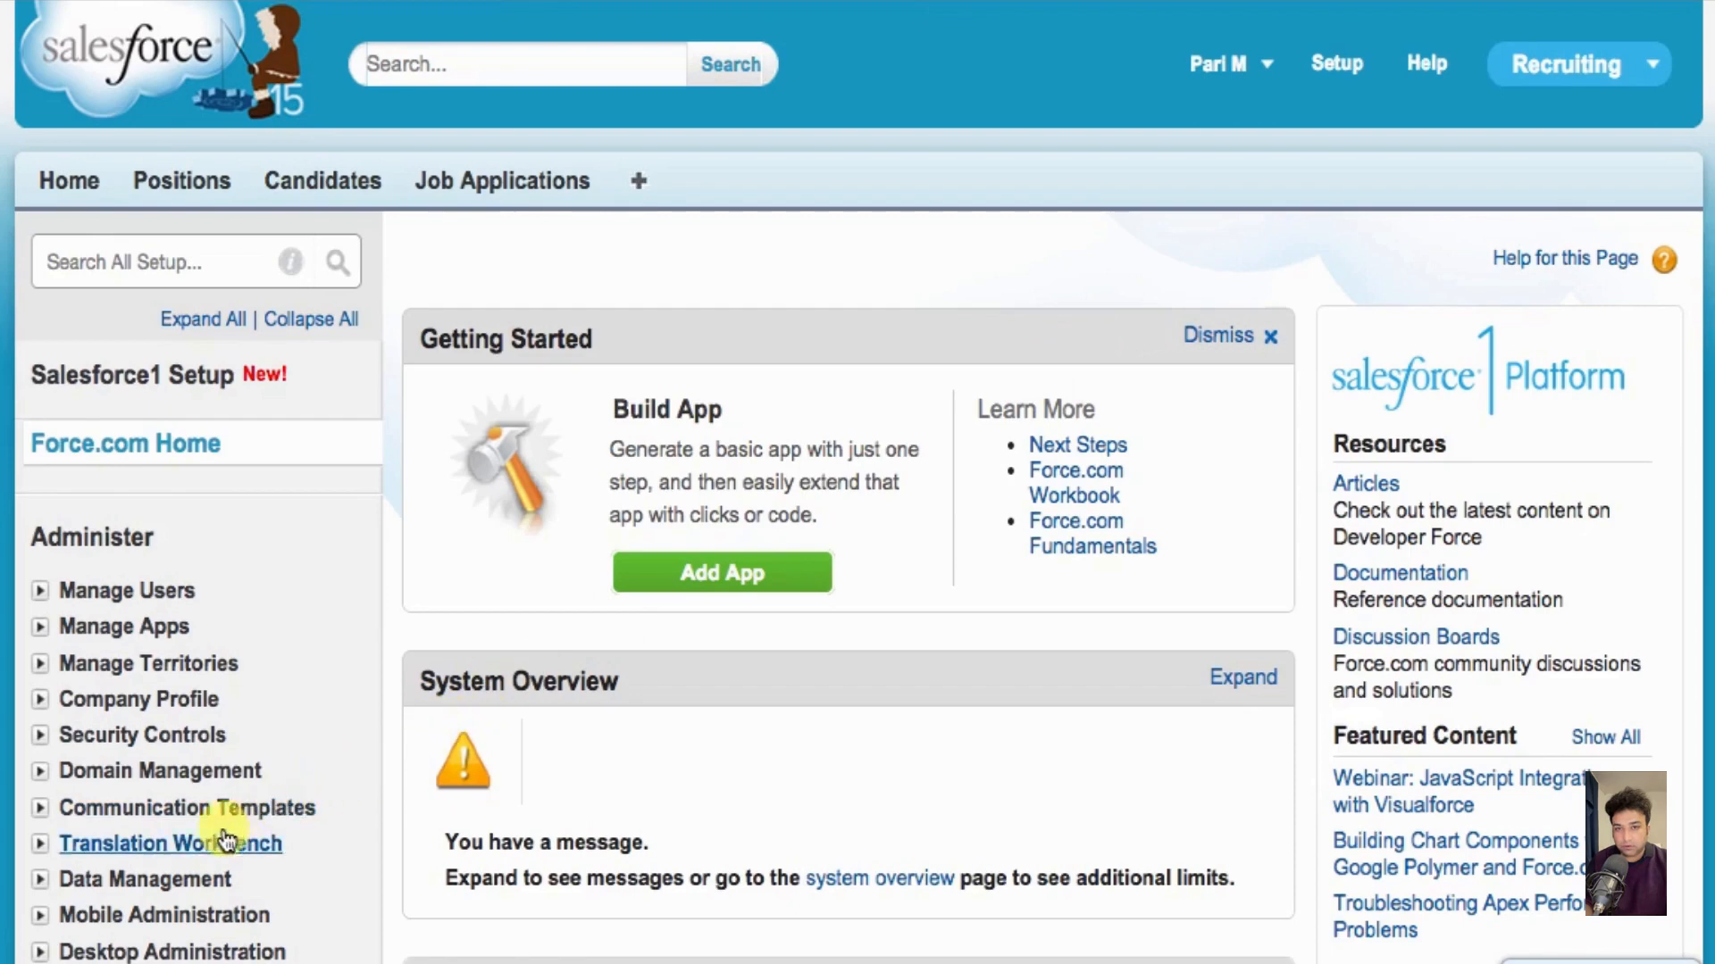
# Step: Enable Translation Workbench from its Translation Settings page
pyautogui.click(38, 844)
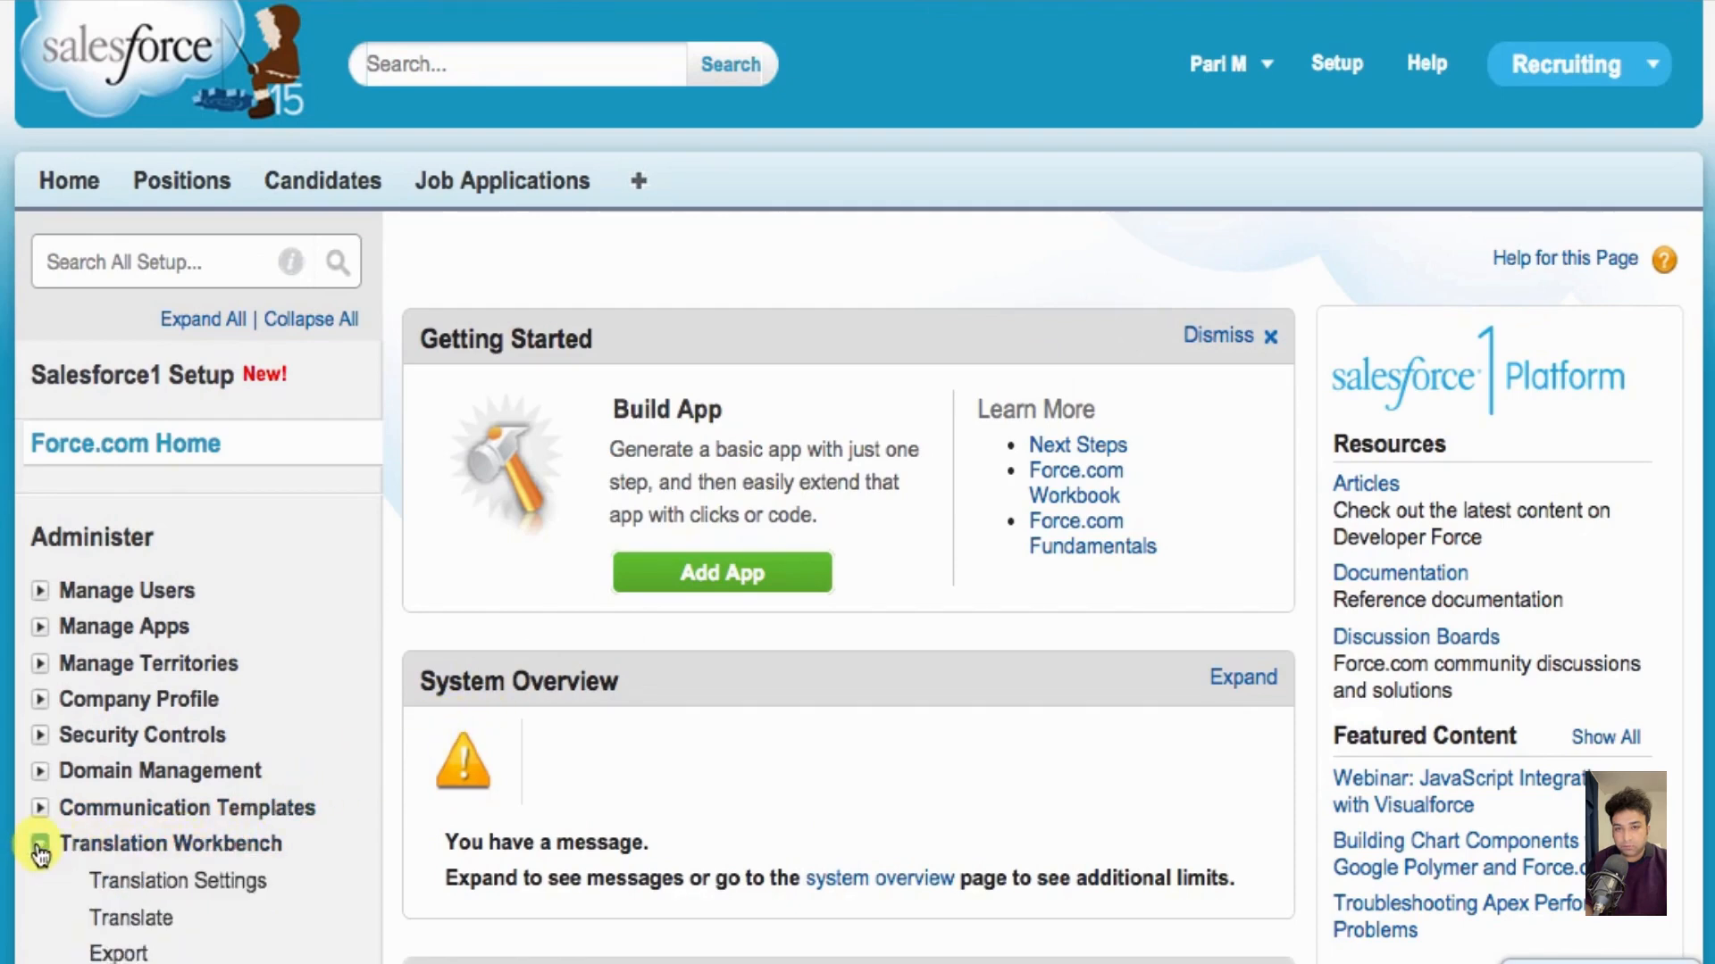
pyautogui.scroll(-3, 39, 848)
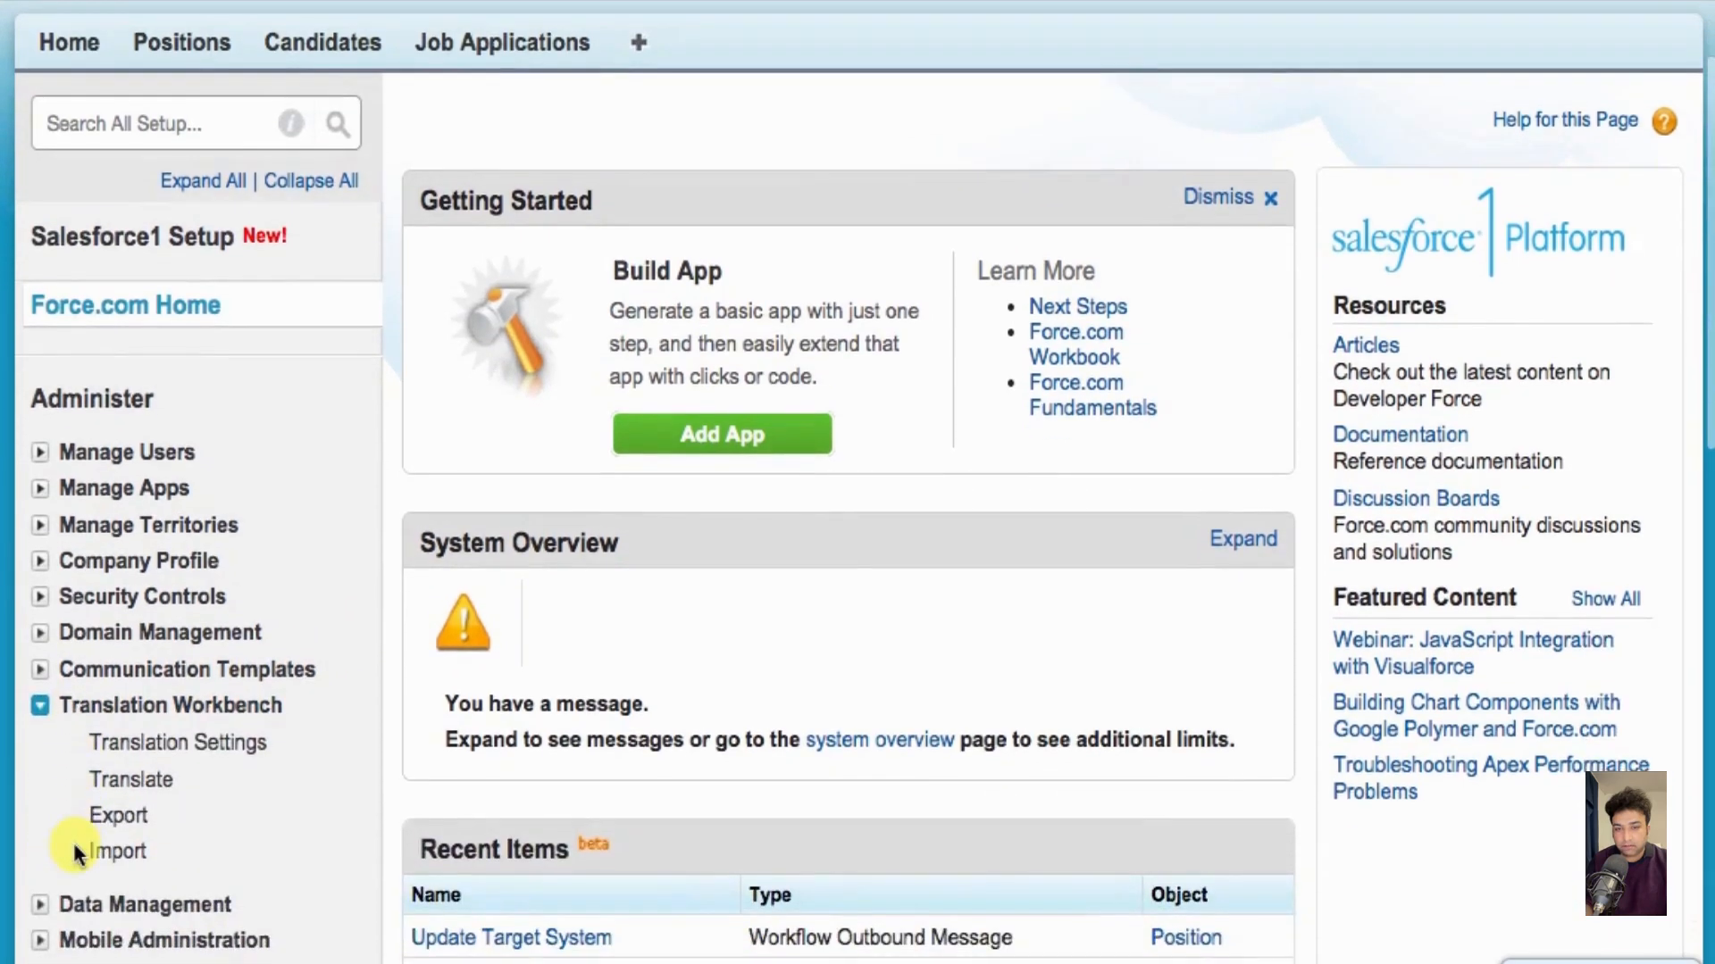
pyautogui.click(152, 744)
pyautogui.scroll(-3, 561, 748)
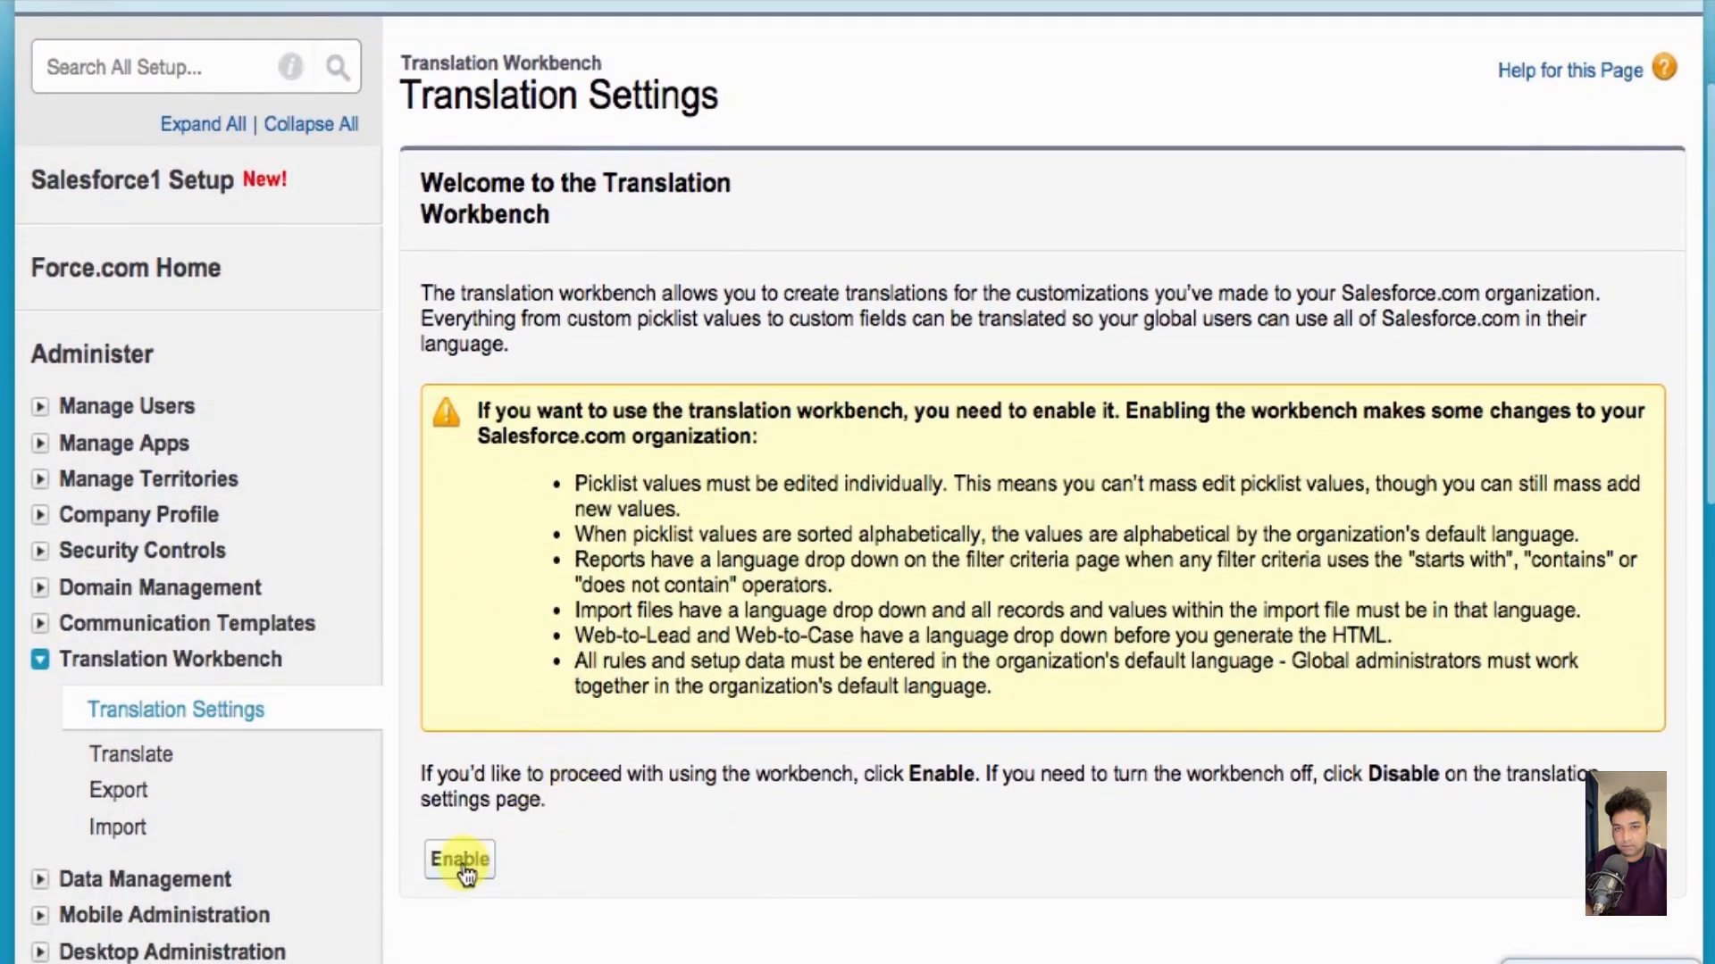
pyautogui.click(463, 863)
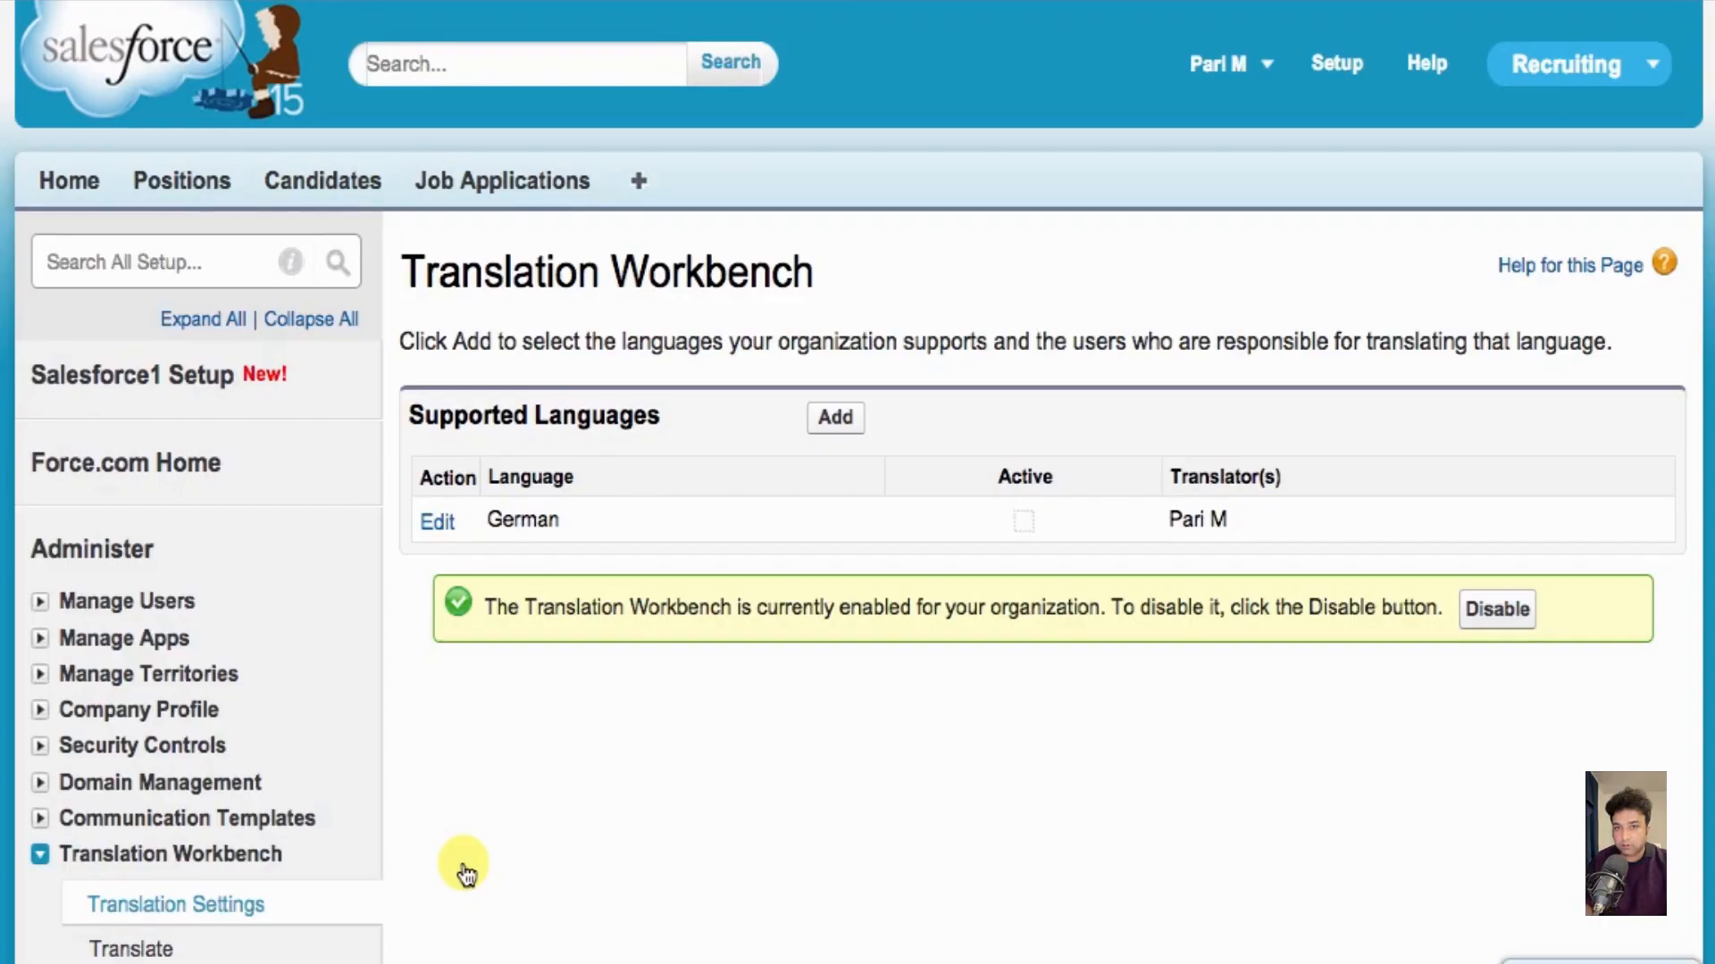
# Step: Add Spanish as an active language with one user as its translator and save
pyautogui.click(844, 421)
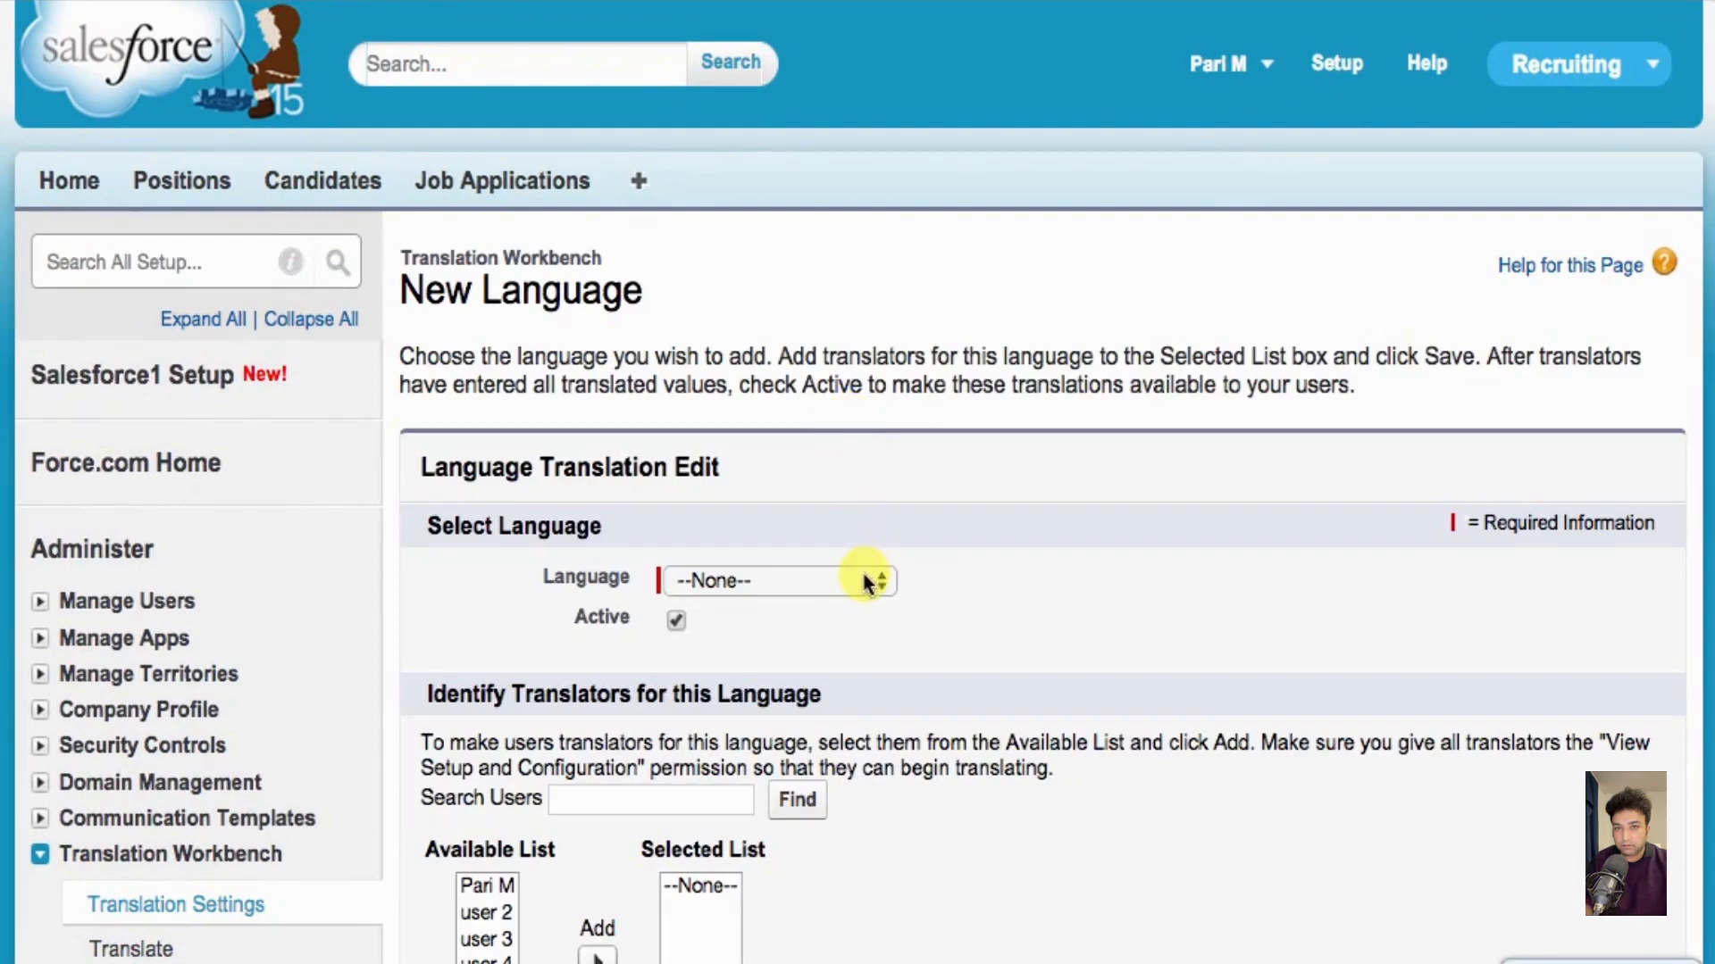
pyautogui.click(881, 583)
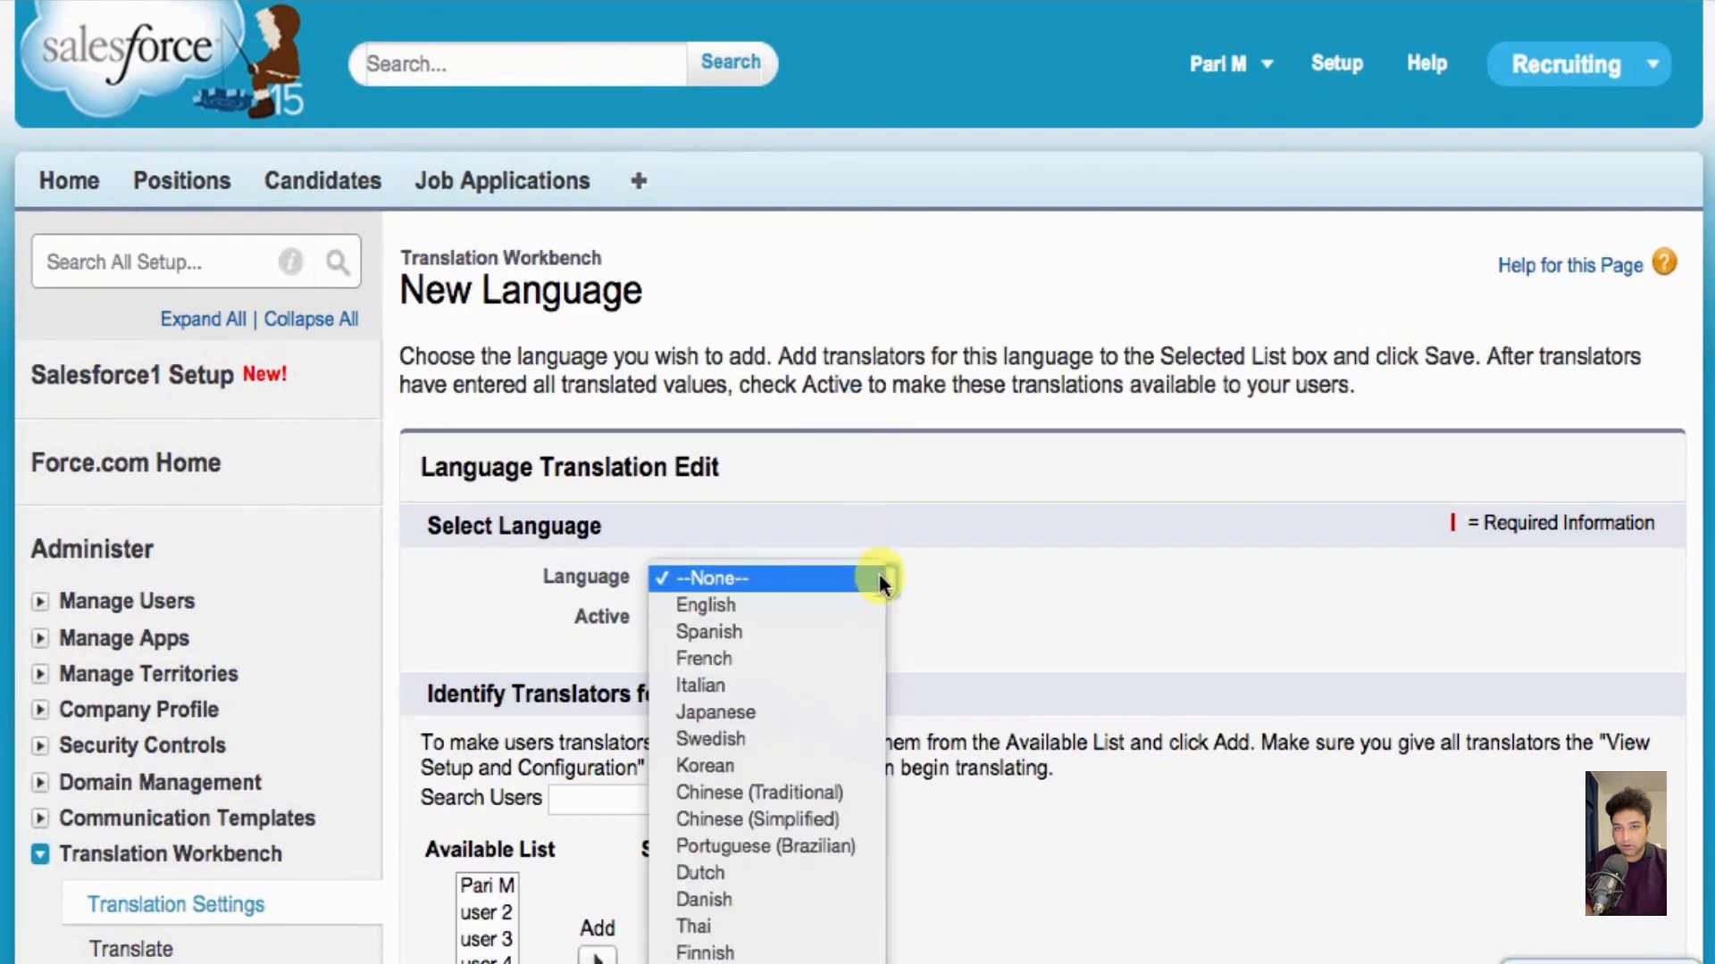
pyautogui.click(841, 633)
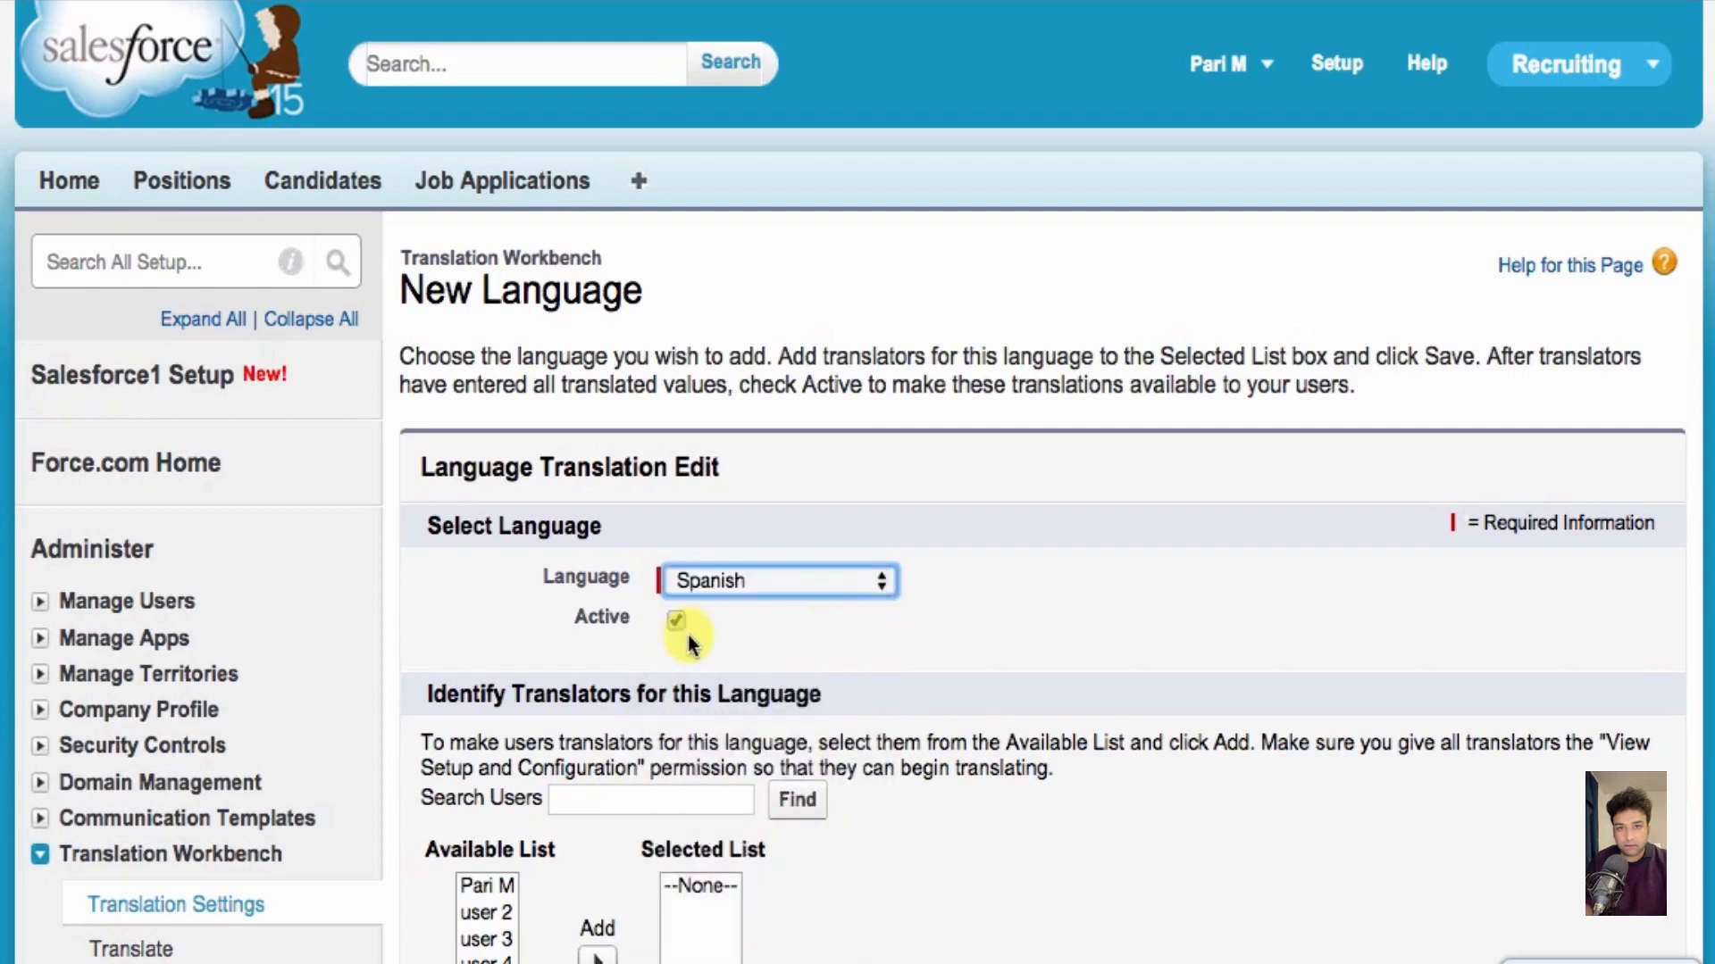
pyautogui.scroll(-3, 857, 636)
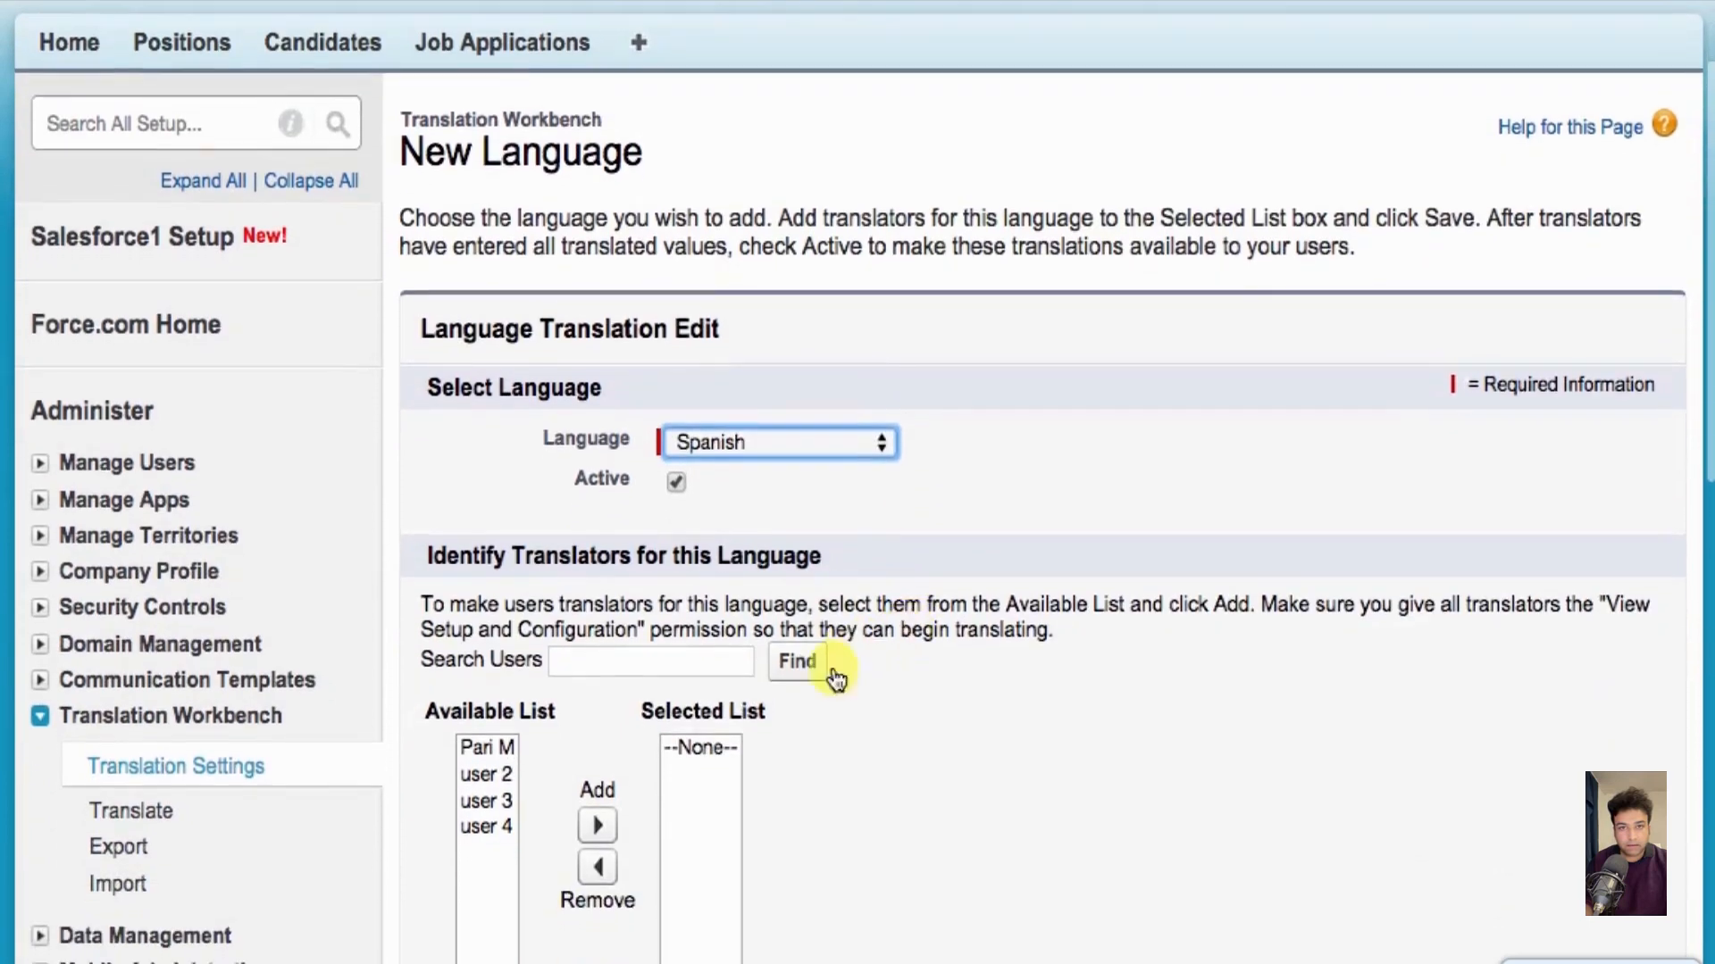
pyautogui.click(480, 748)
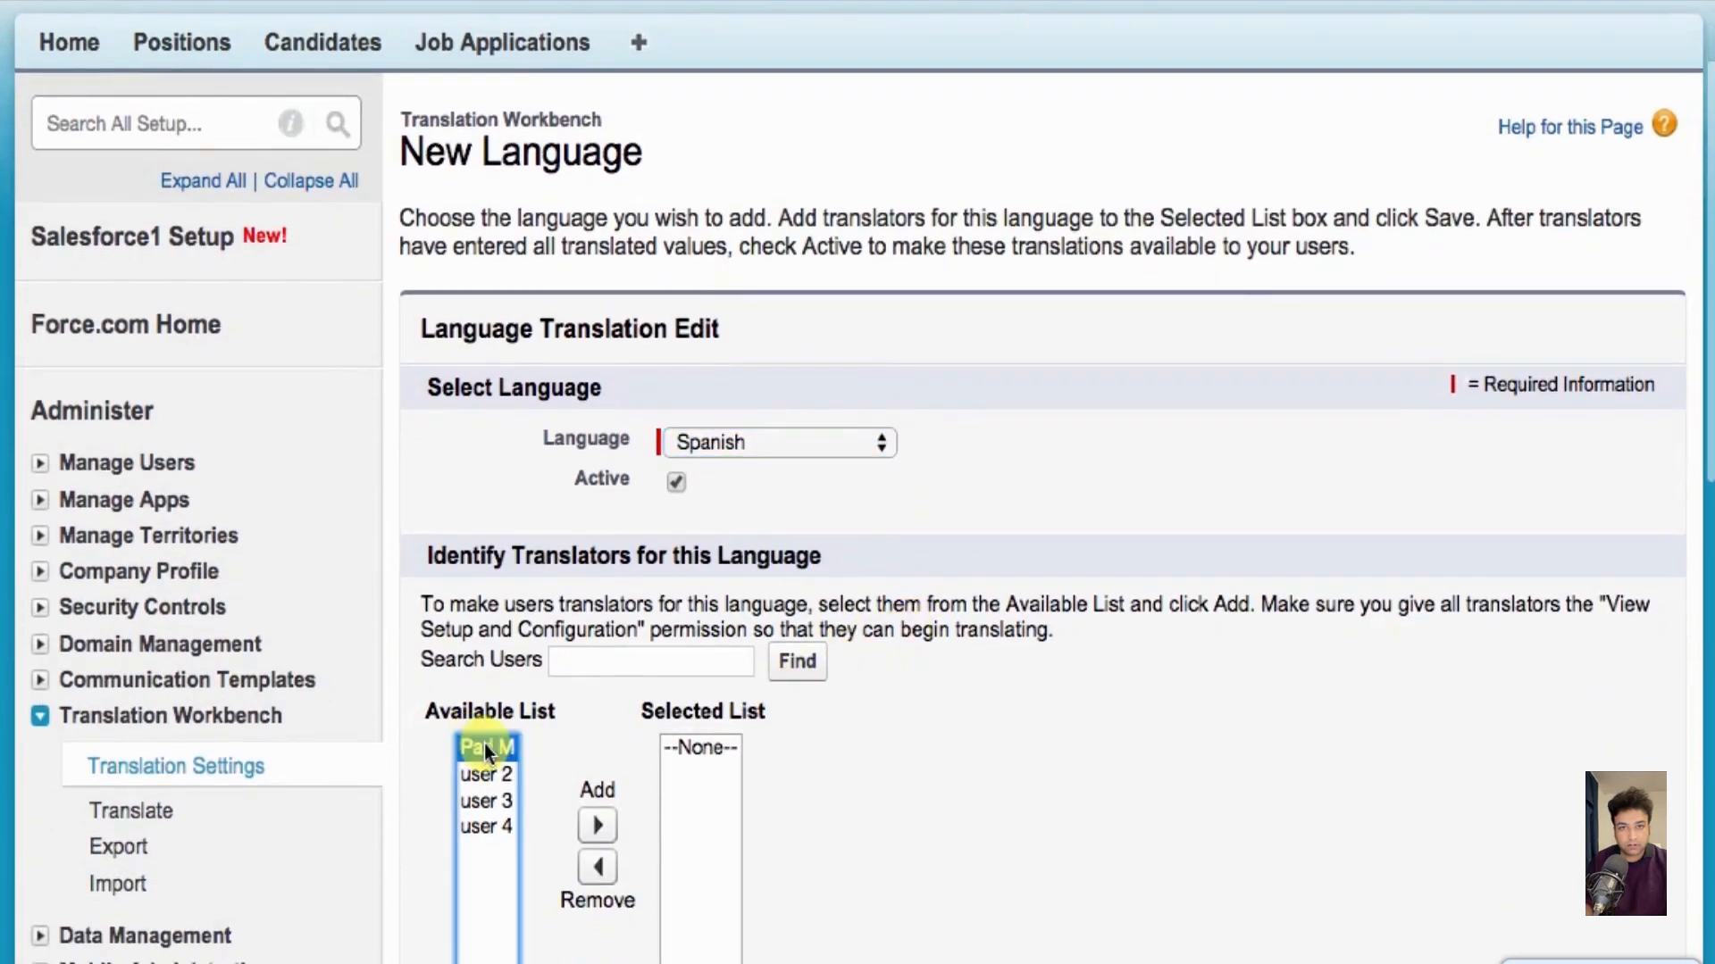
pyautogui.click(597, 825)
pyautogui.scroll(-2, 710, 763)
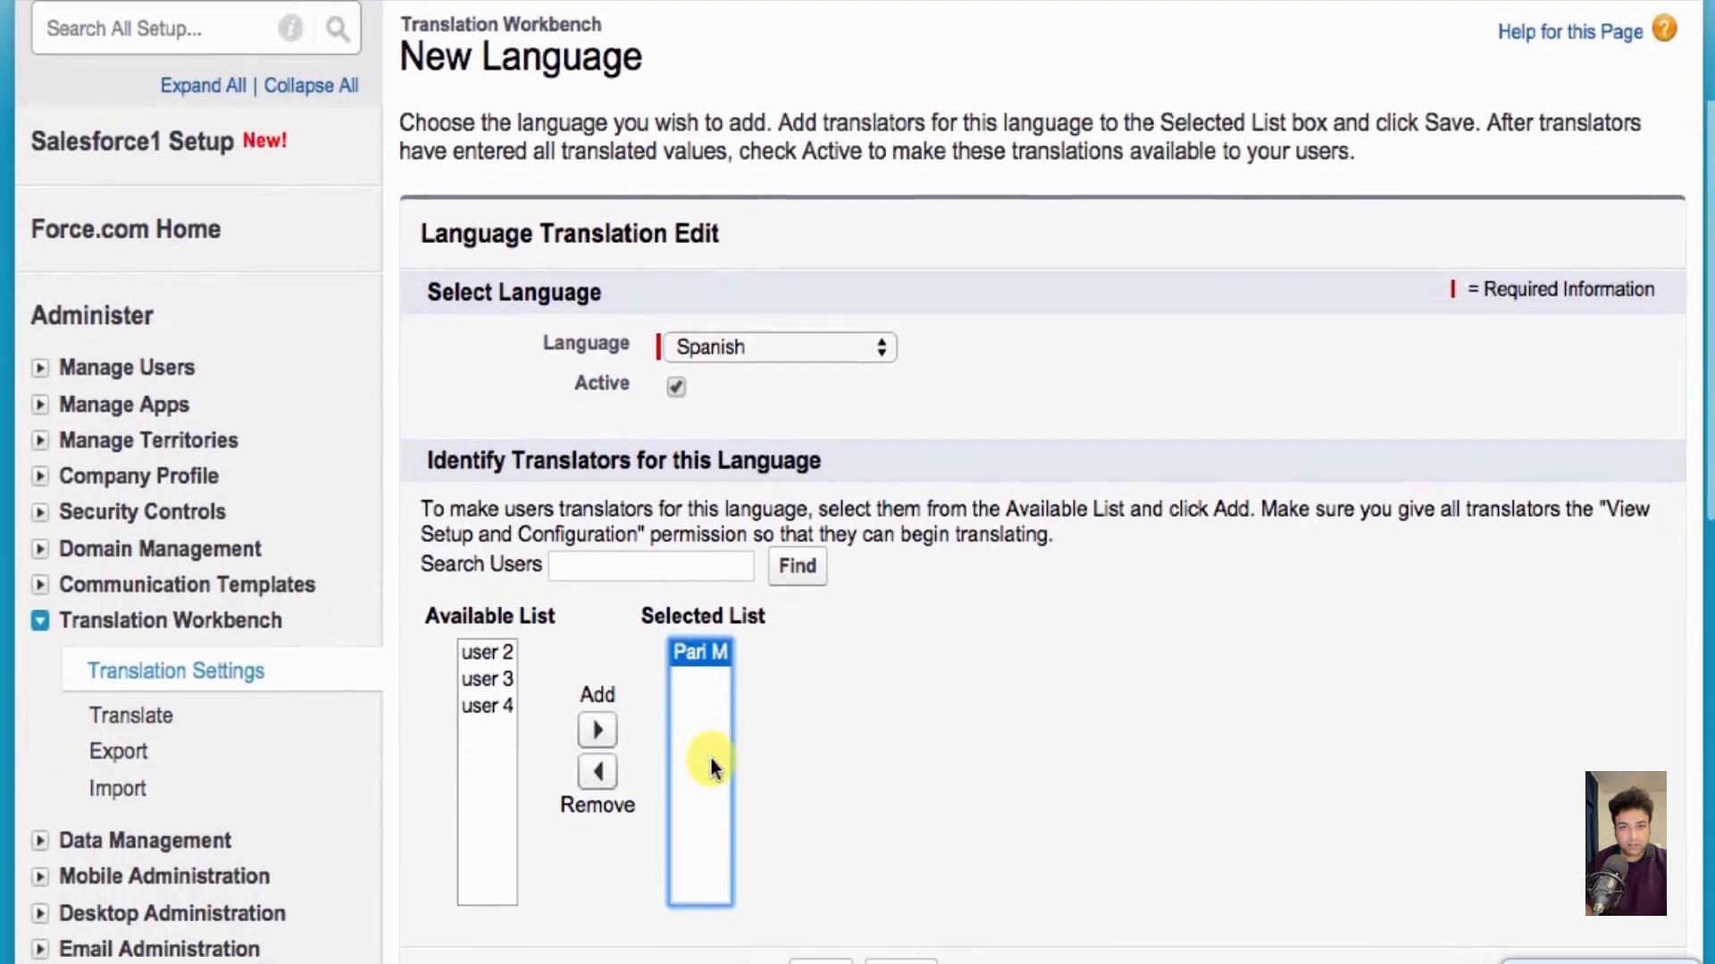
pyautogui.scroll(-2, 710, 757)
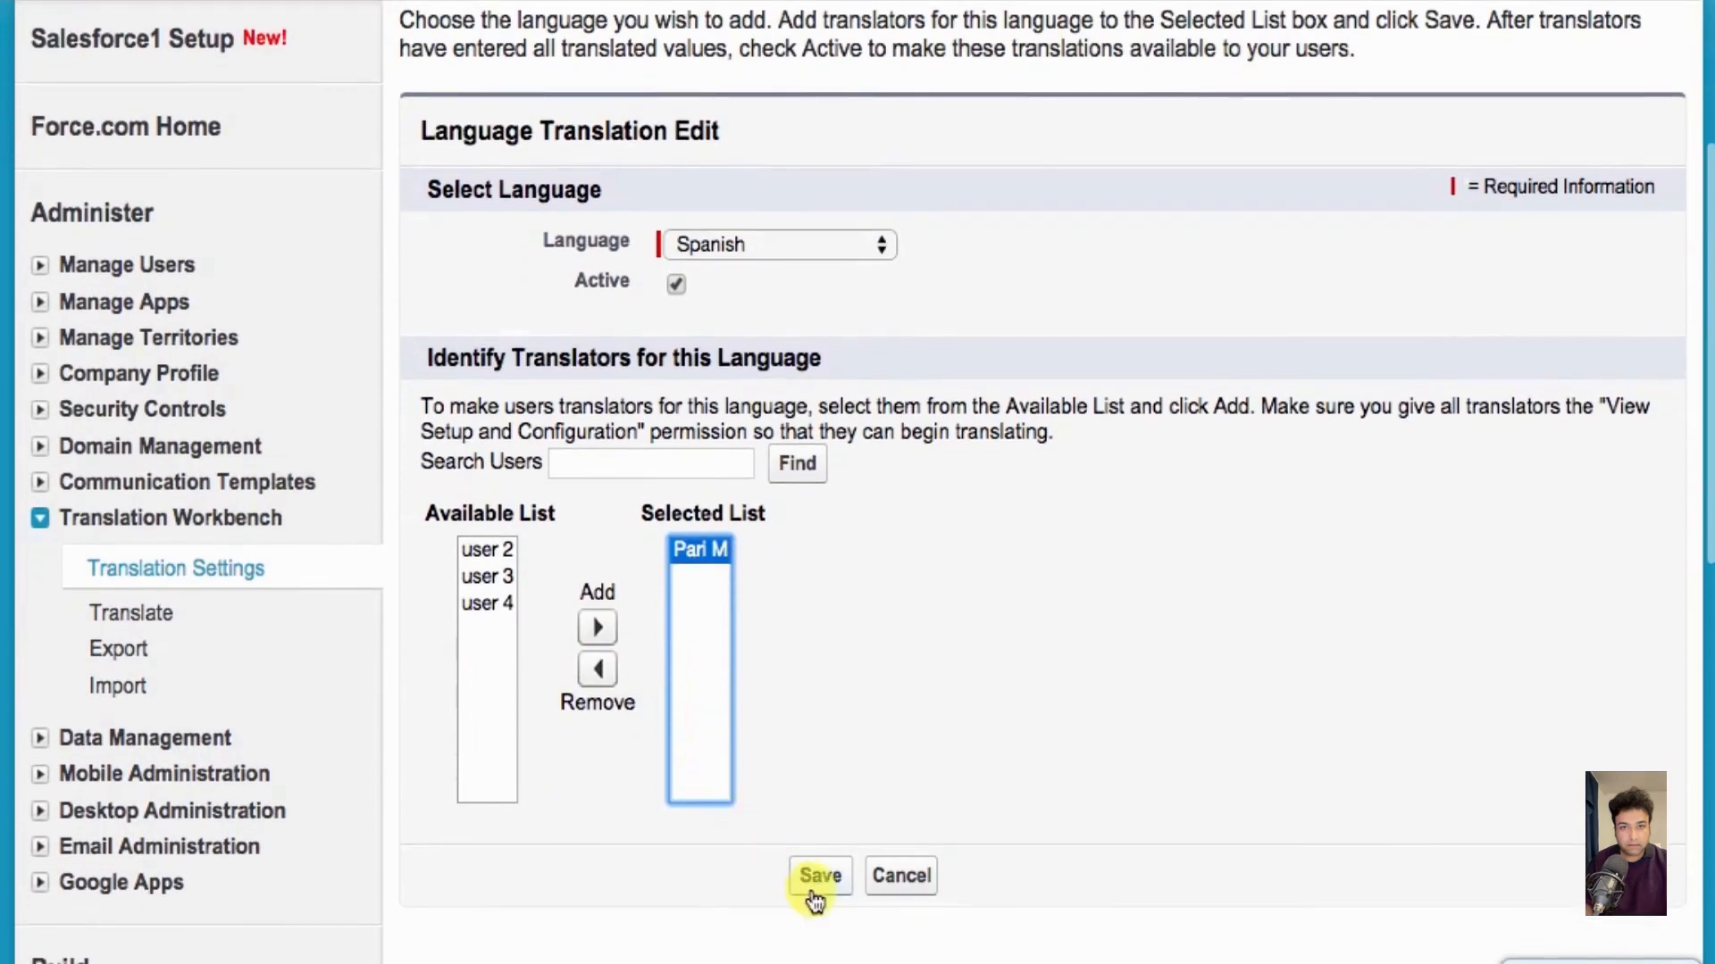
pyautogui.click(826, 878)
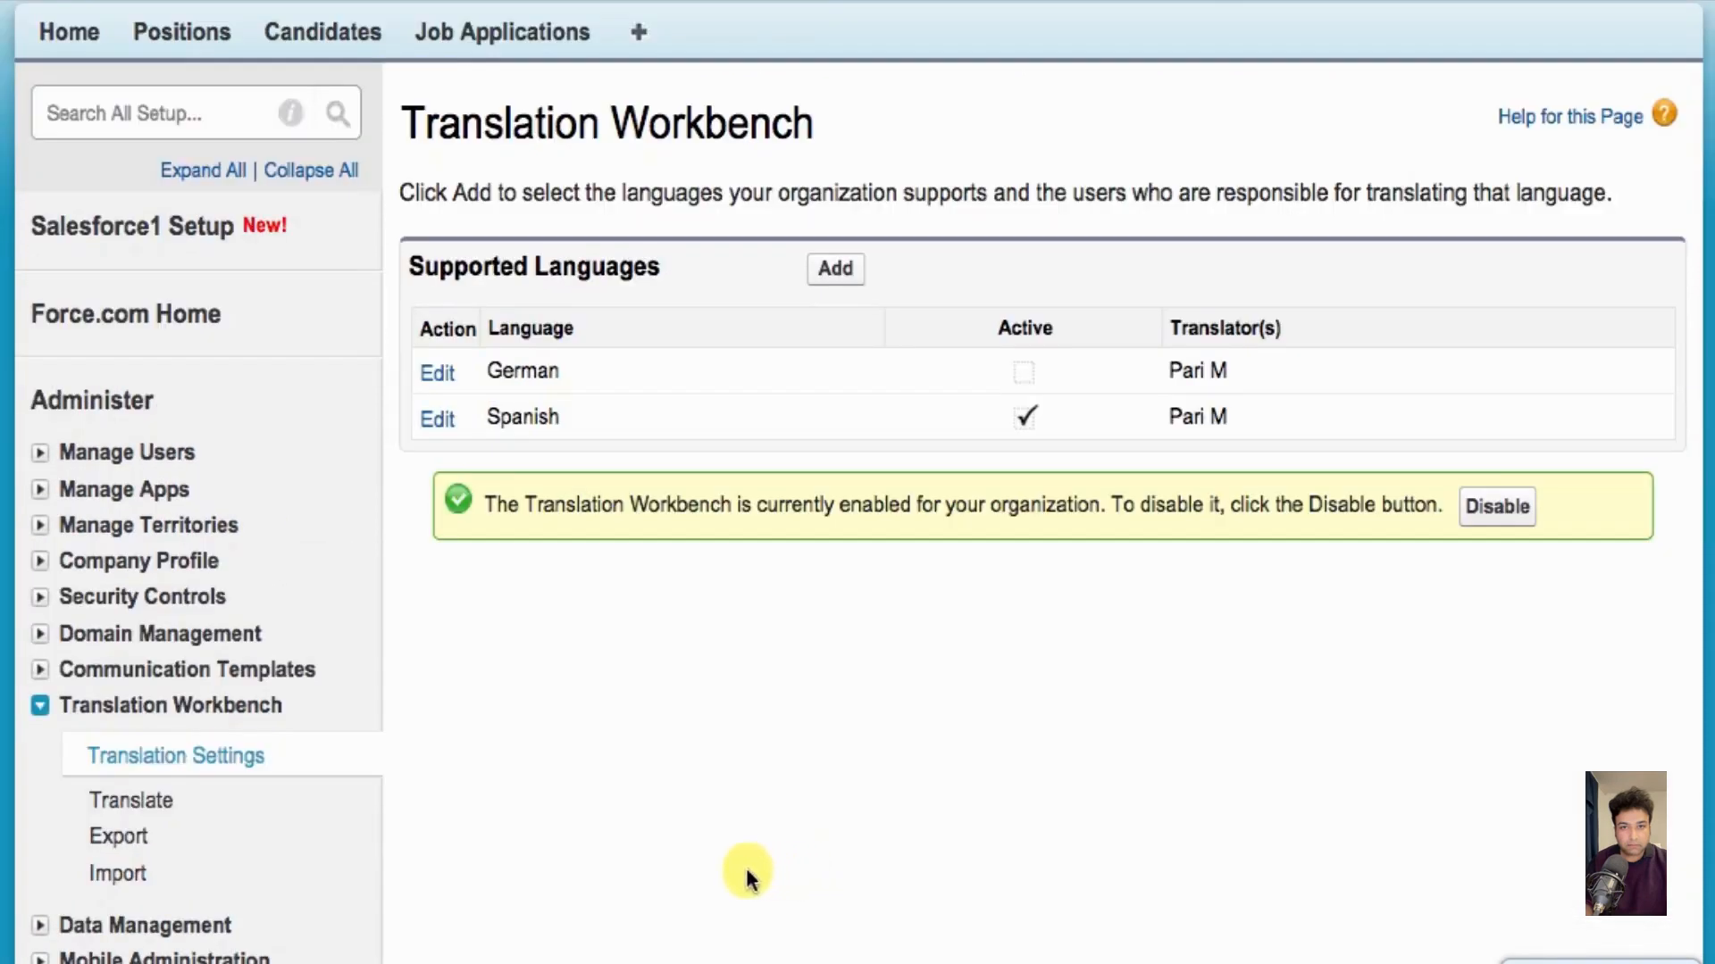
# Step: Show the Spanish translations for custom app labels on the Translate page
pyautogui.click(130, 802)
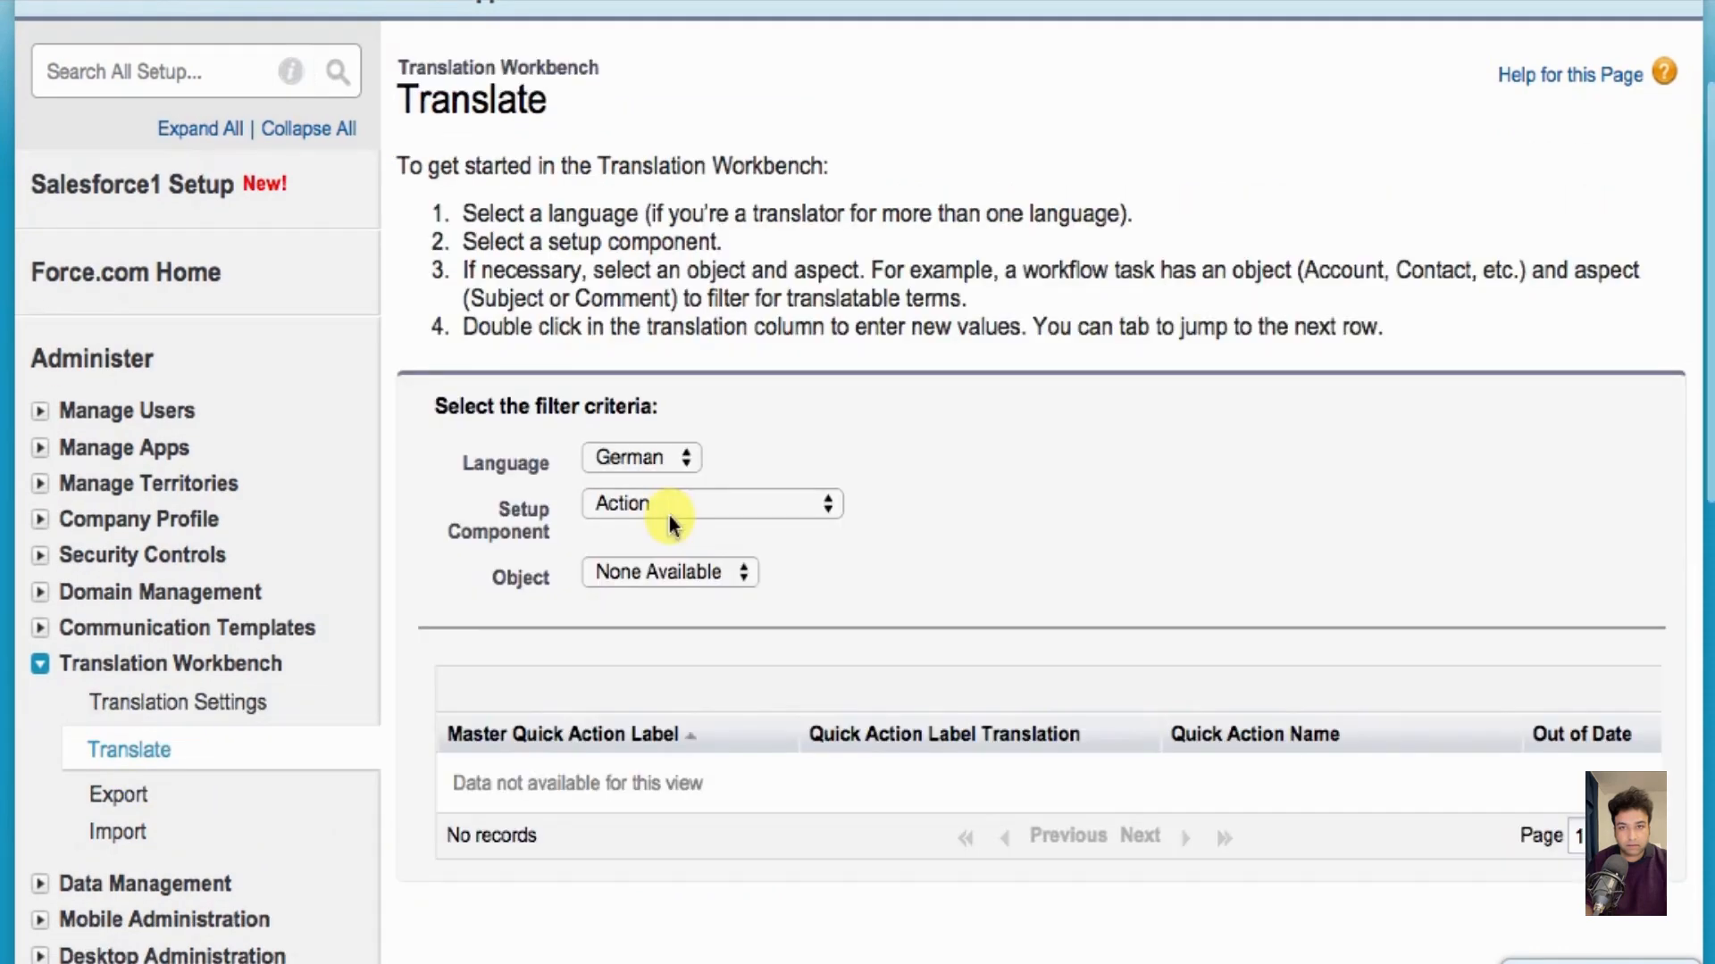
pyautogui.click(663, 458)
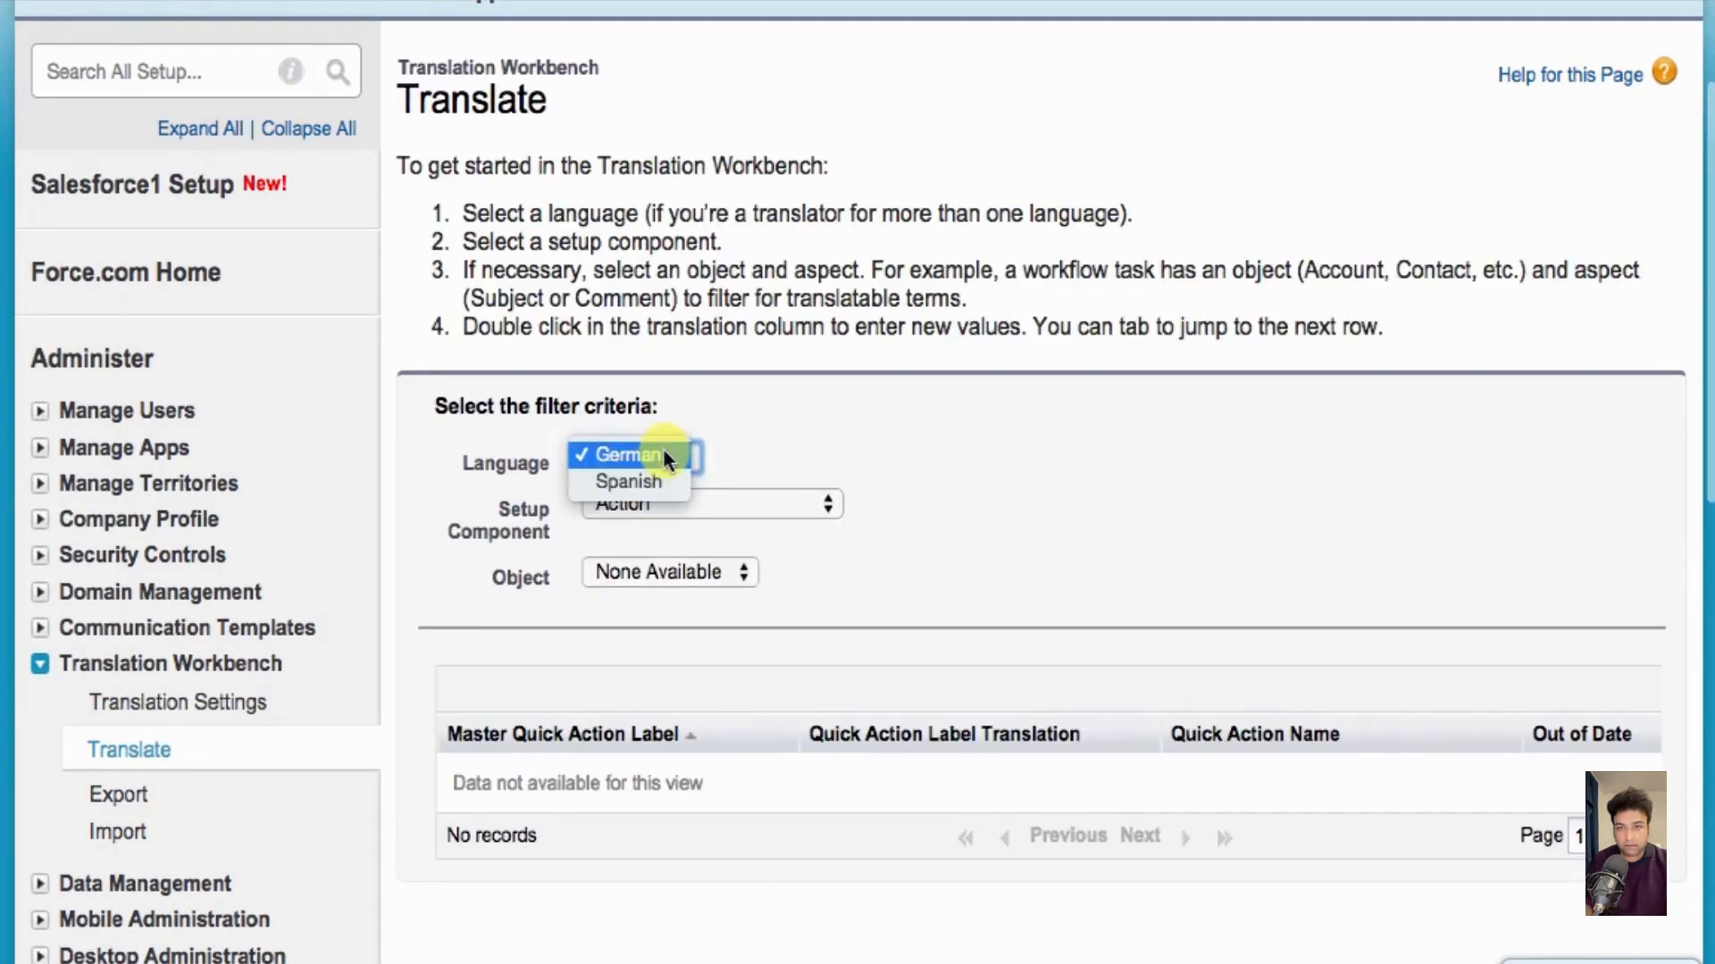
pyautogui.click(665, 486)
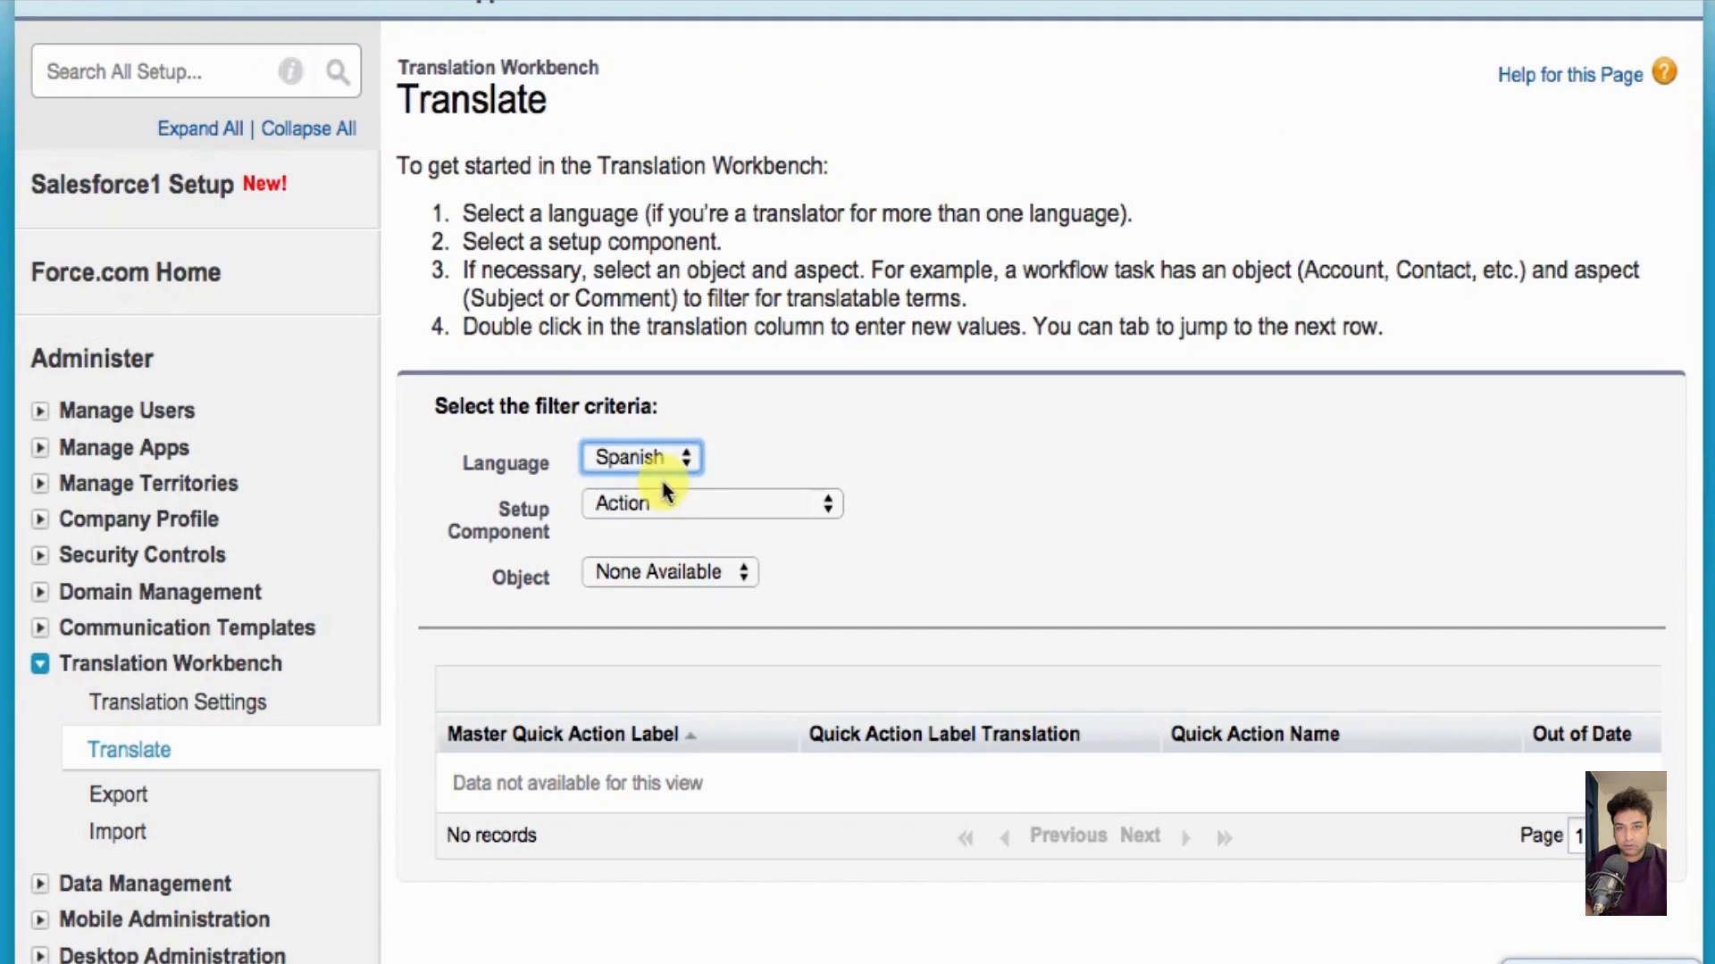
pyautogui.click(715, 502)
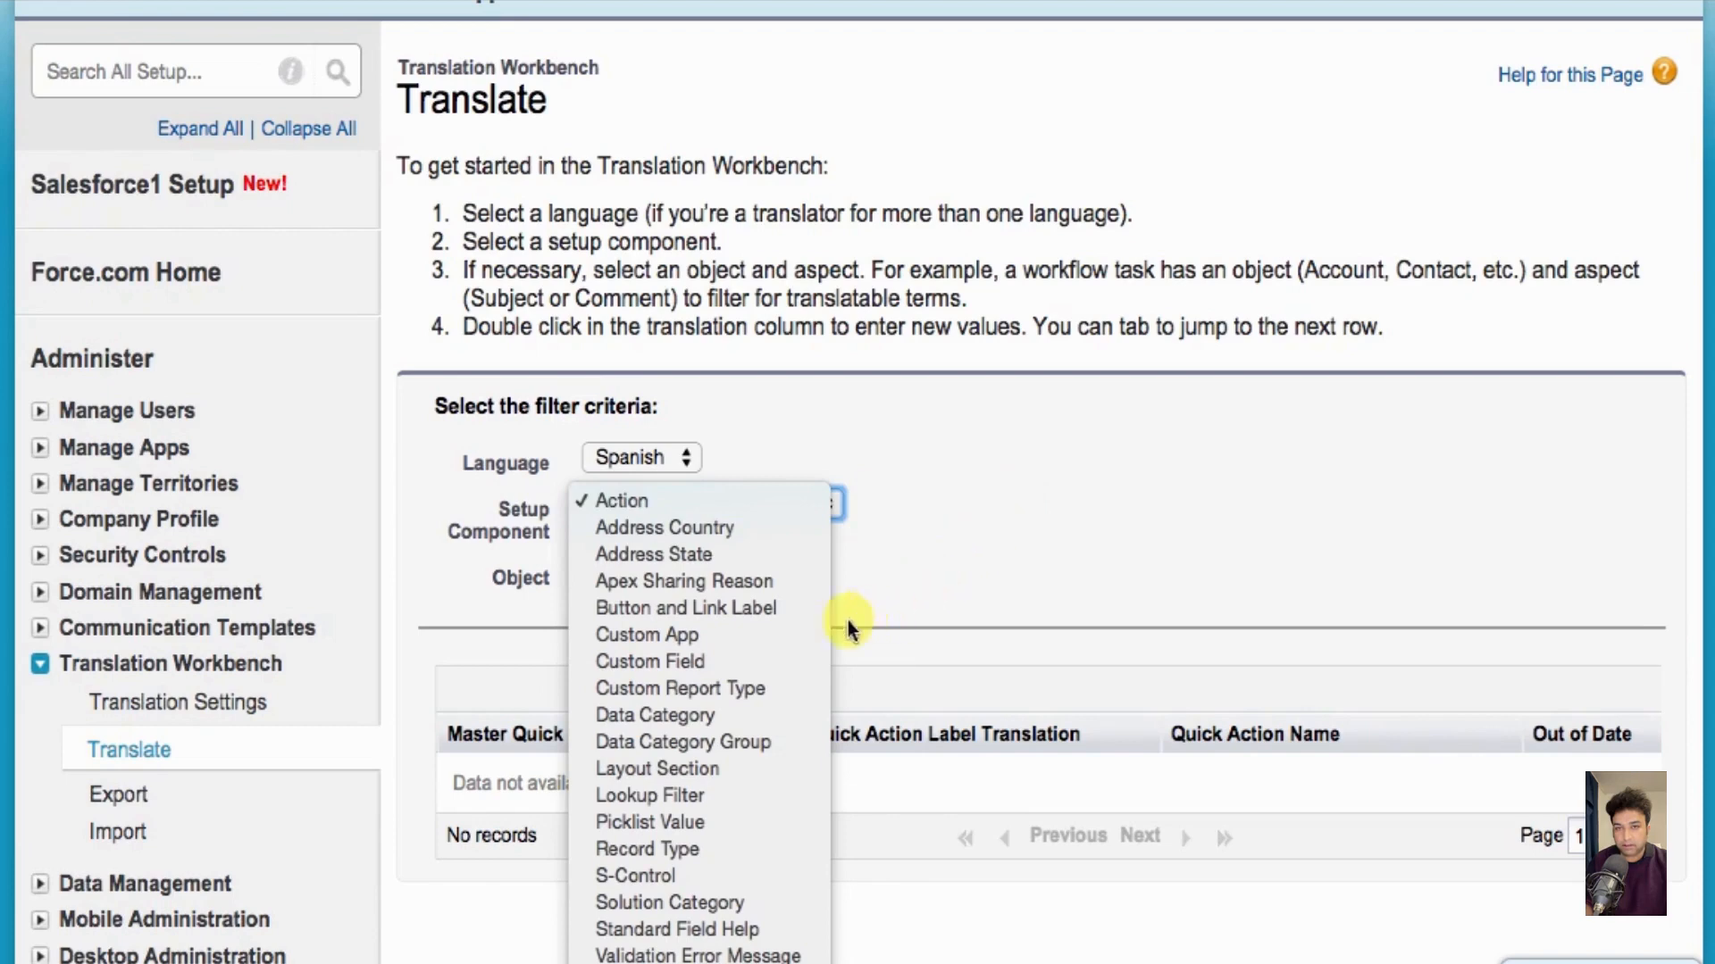
pyautogui.click(731, 634)
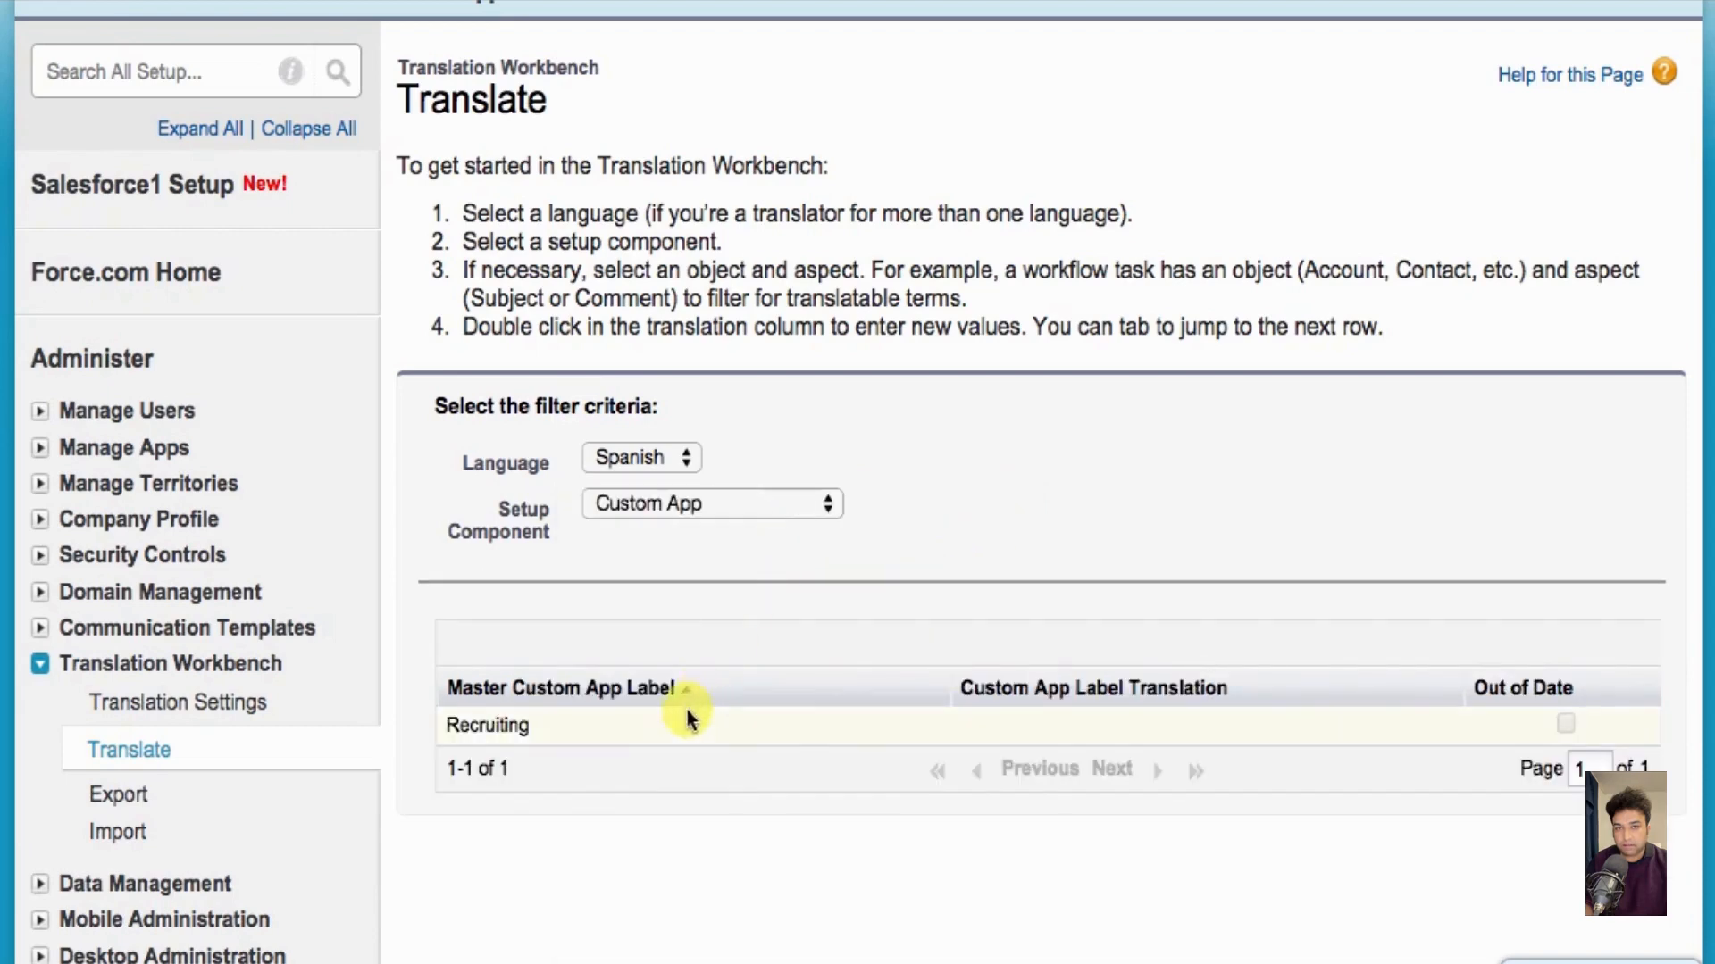
# Step: Enter 'Reclutamiento' as the Recruiting app label translation and save
pyautogui.doubleClick(1011, 725)
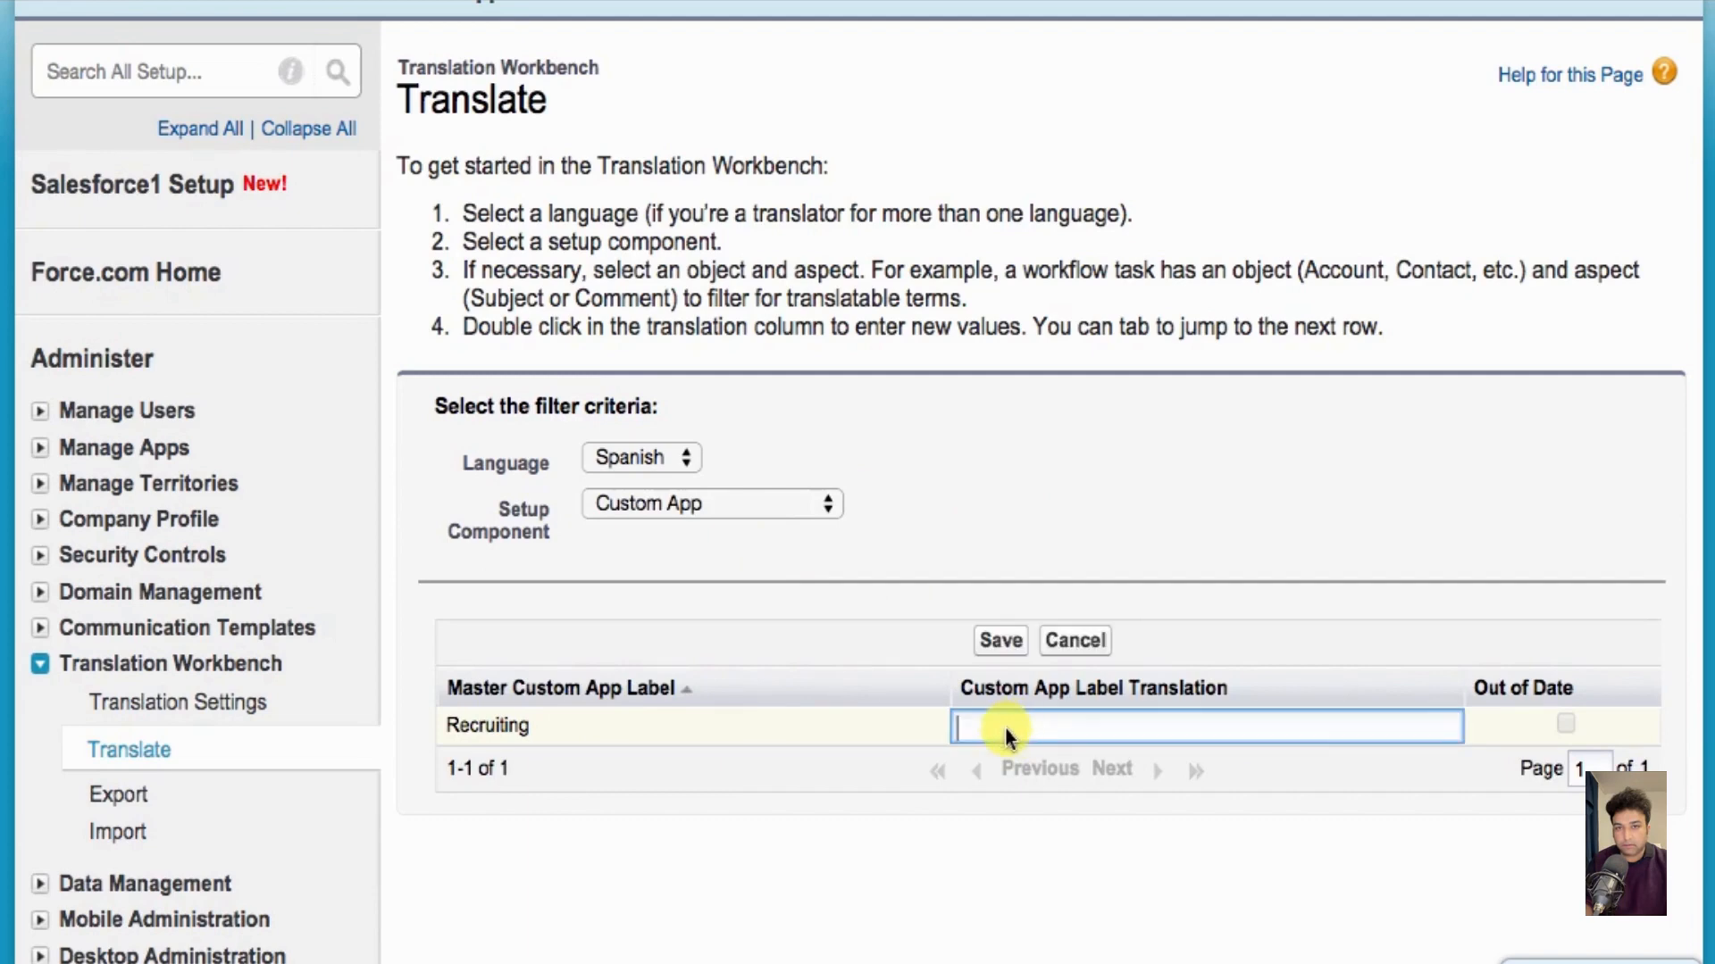
pyautogui.write('reclutamiento')
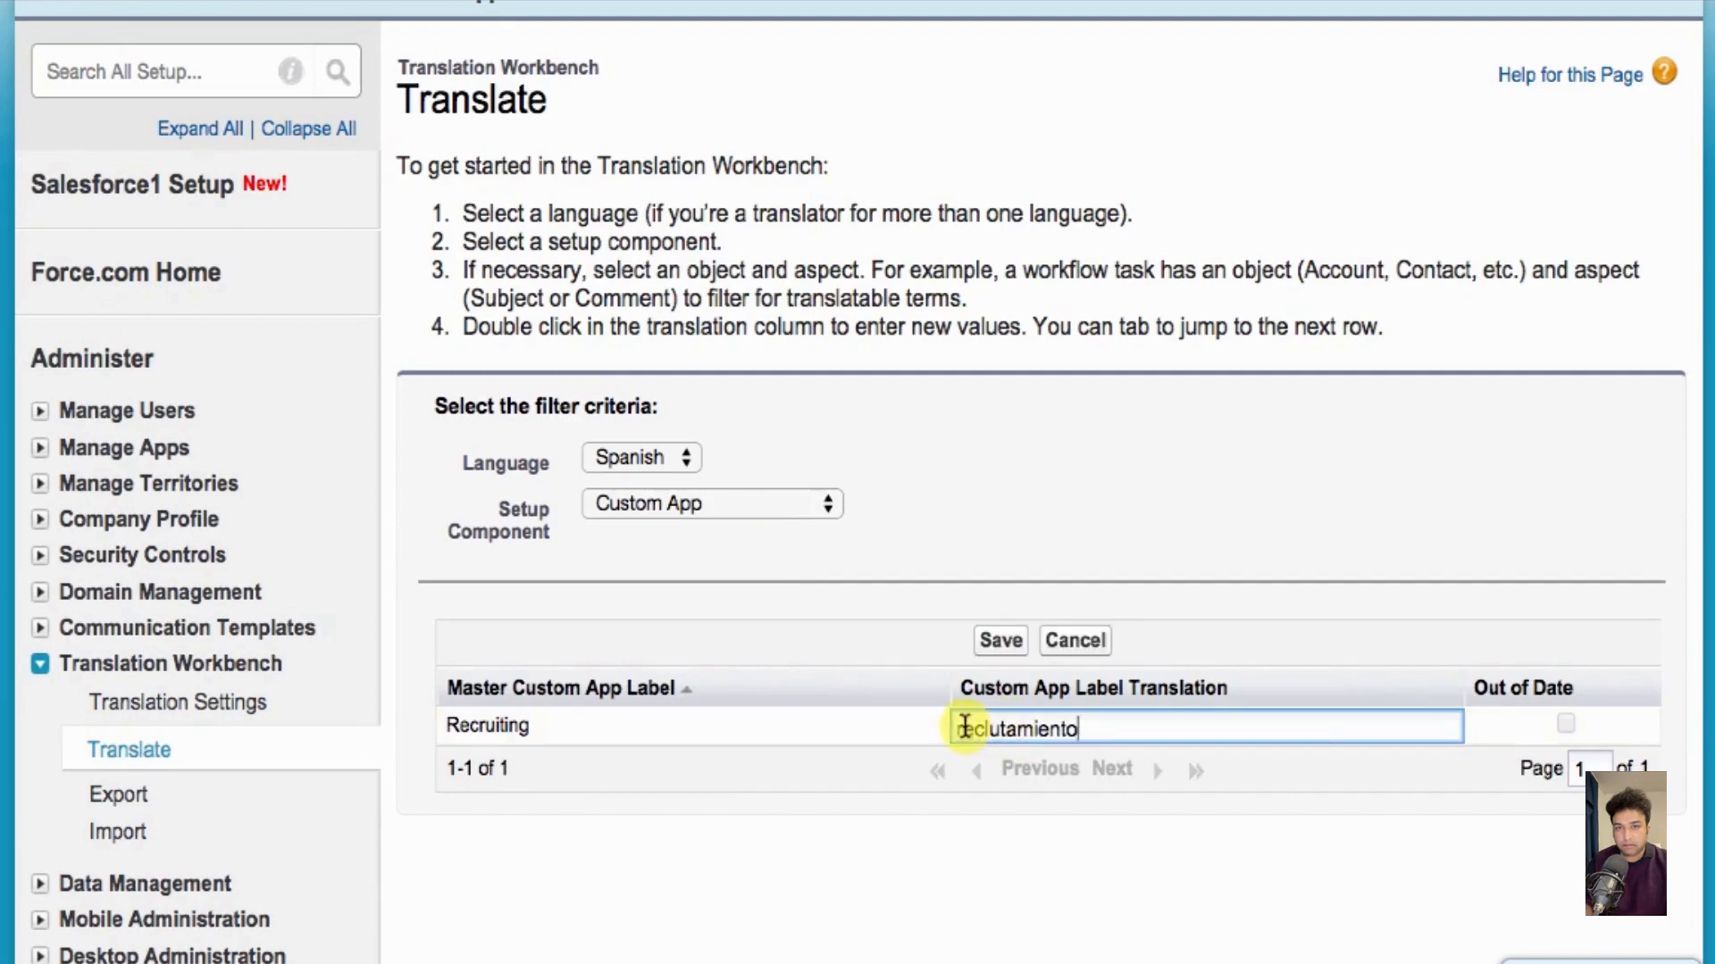
pyautogui.click(965, 727)
pyautogui.press('BackSpace')
pyautogui.write('R')
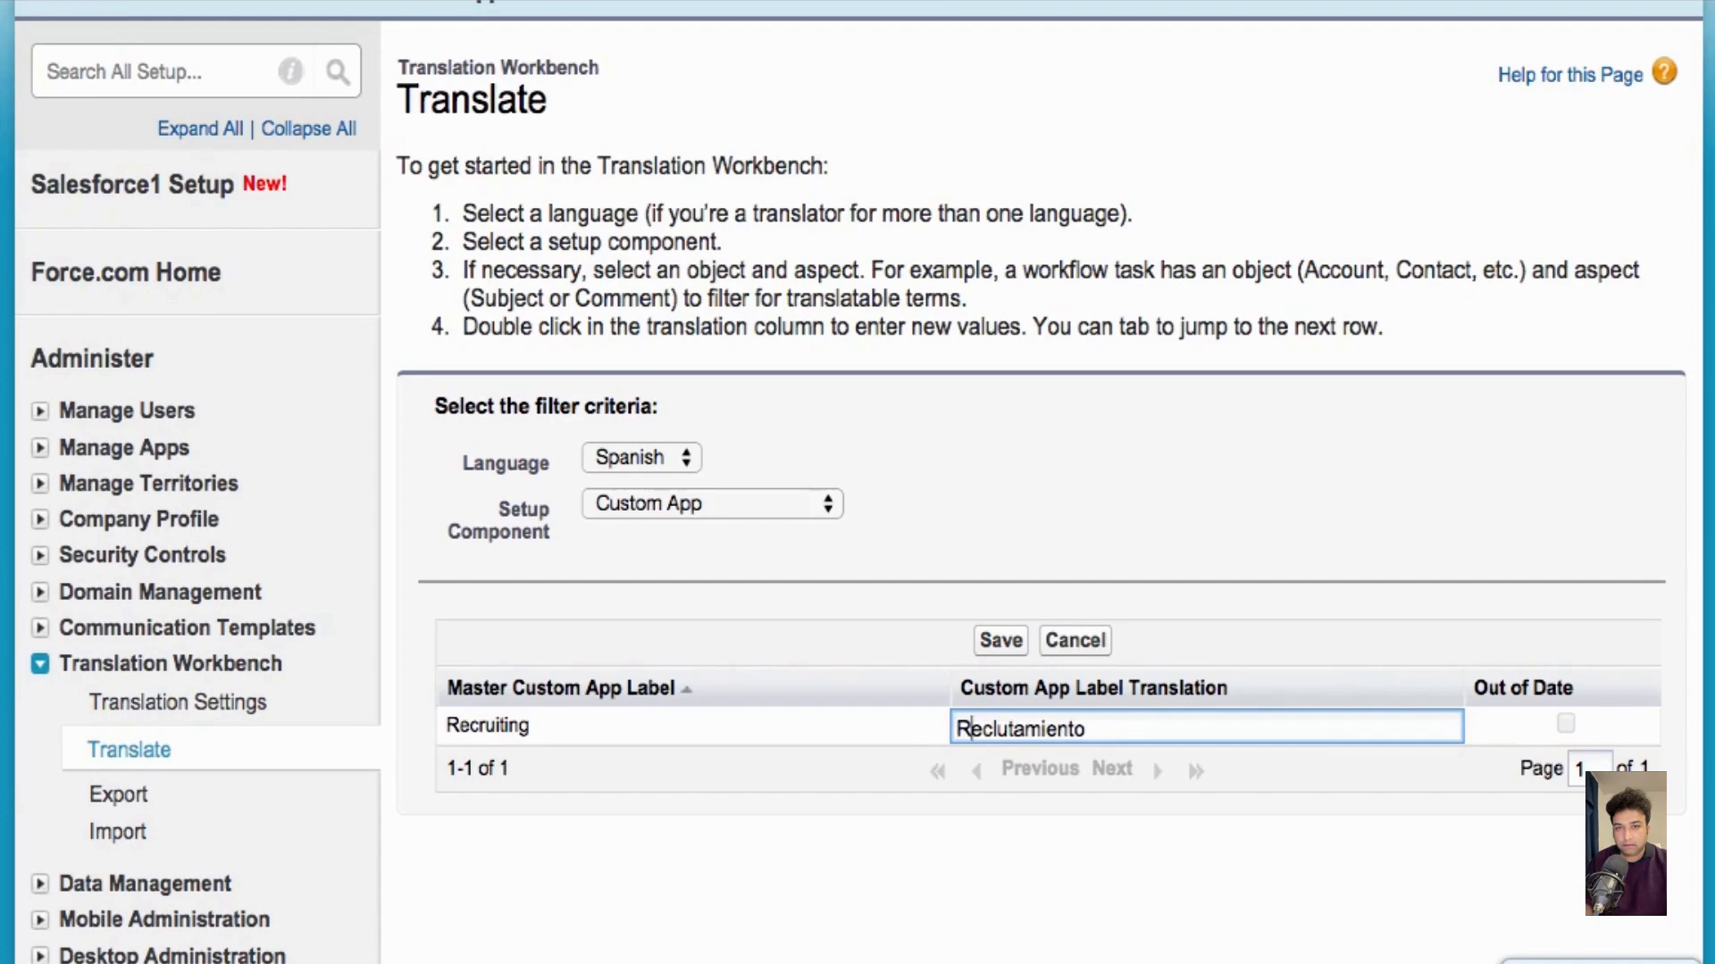
pyautogui.click(1004, 642)
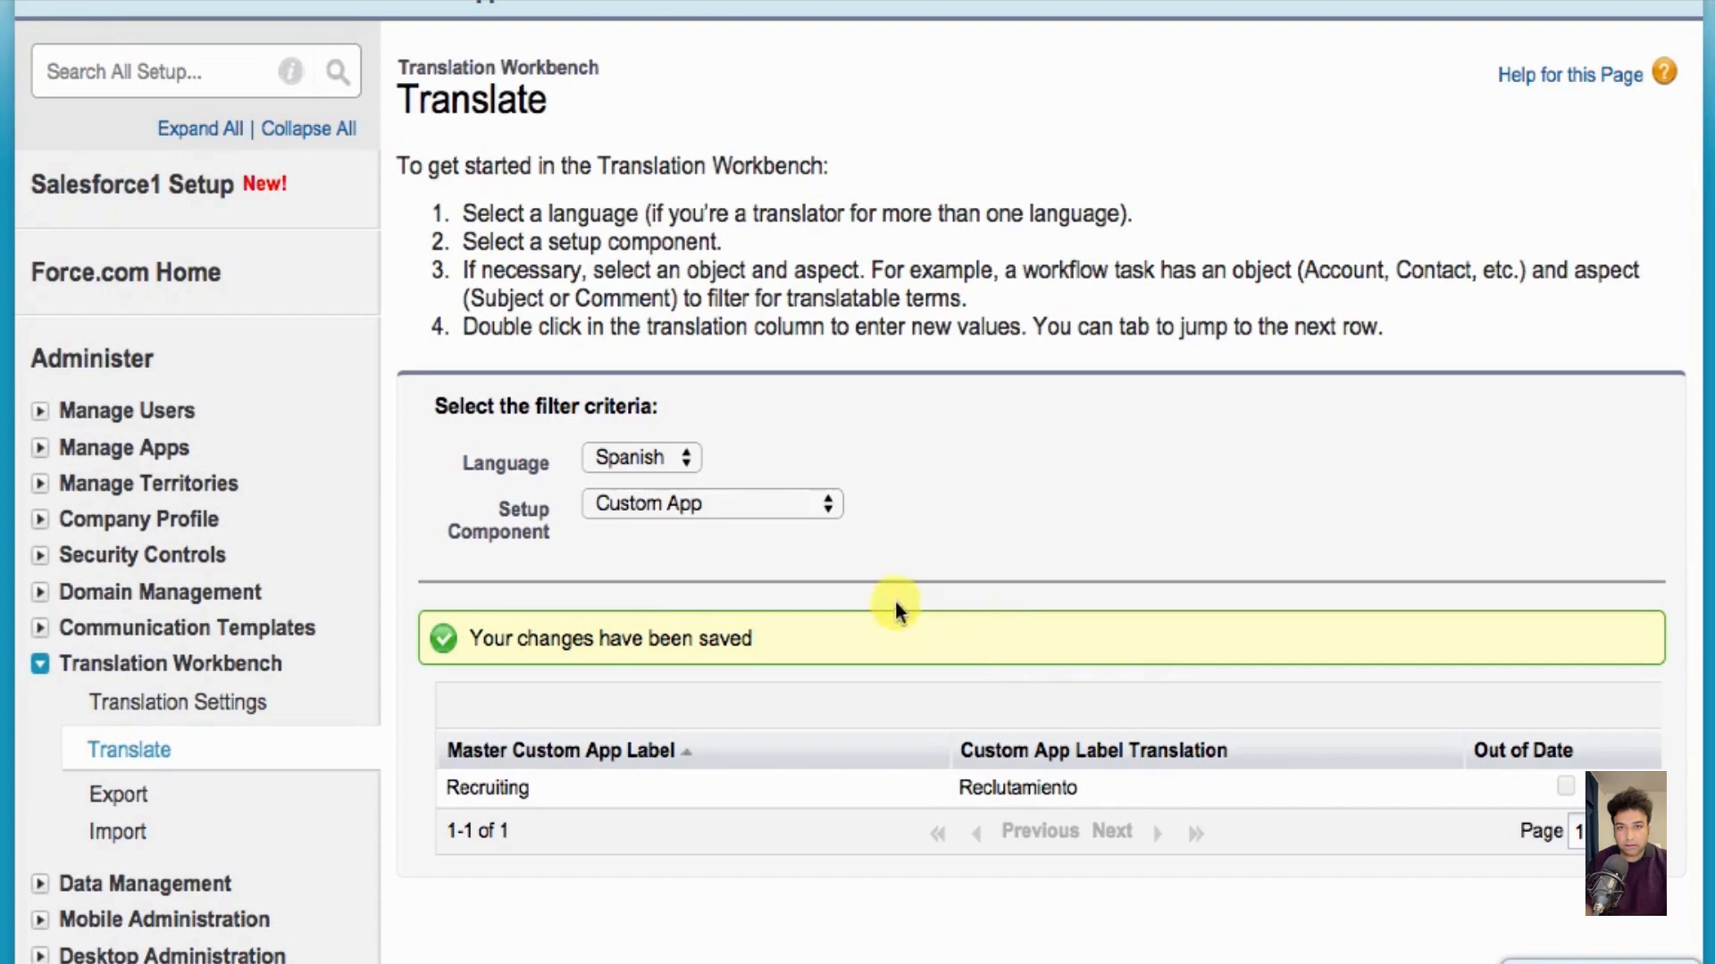
# Step: Show the Spanish translations for the Position object's custom fields
pyautogui.click(809, 504)
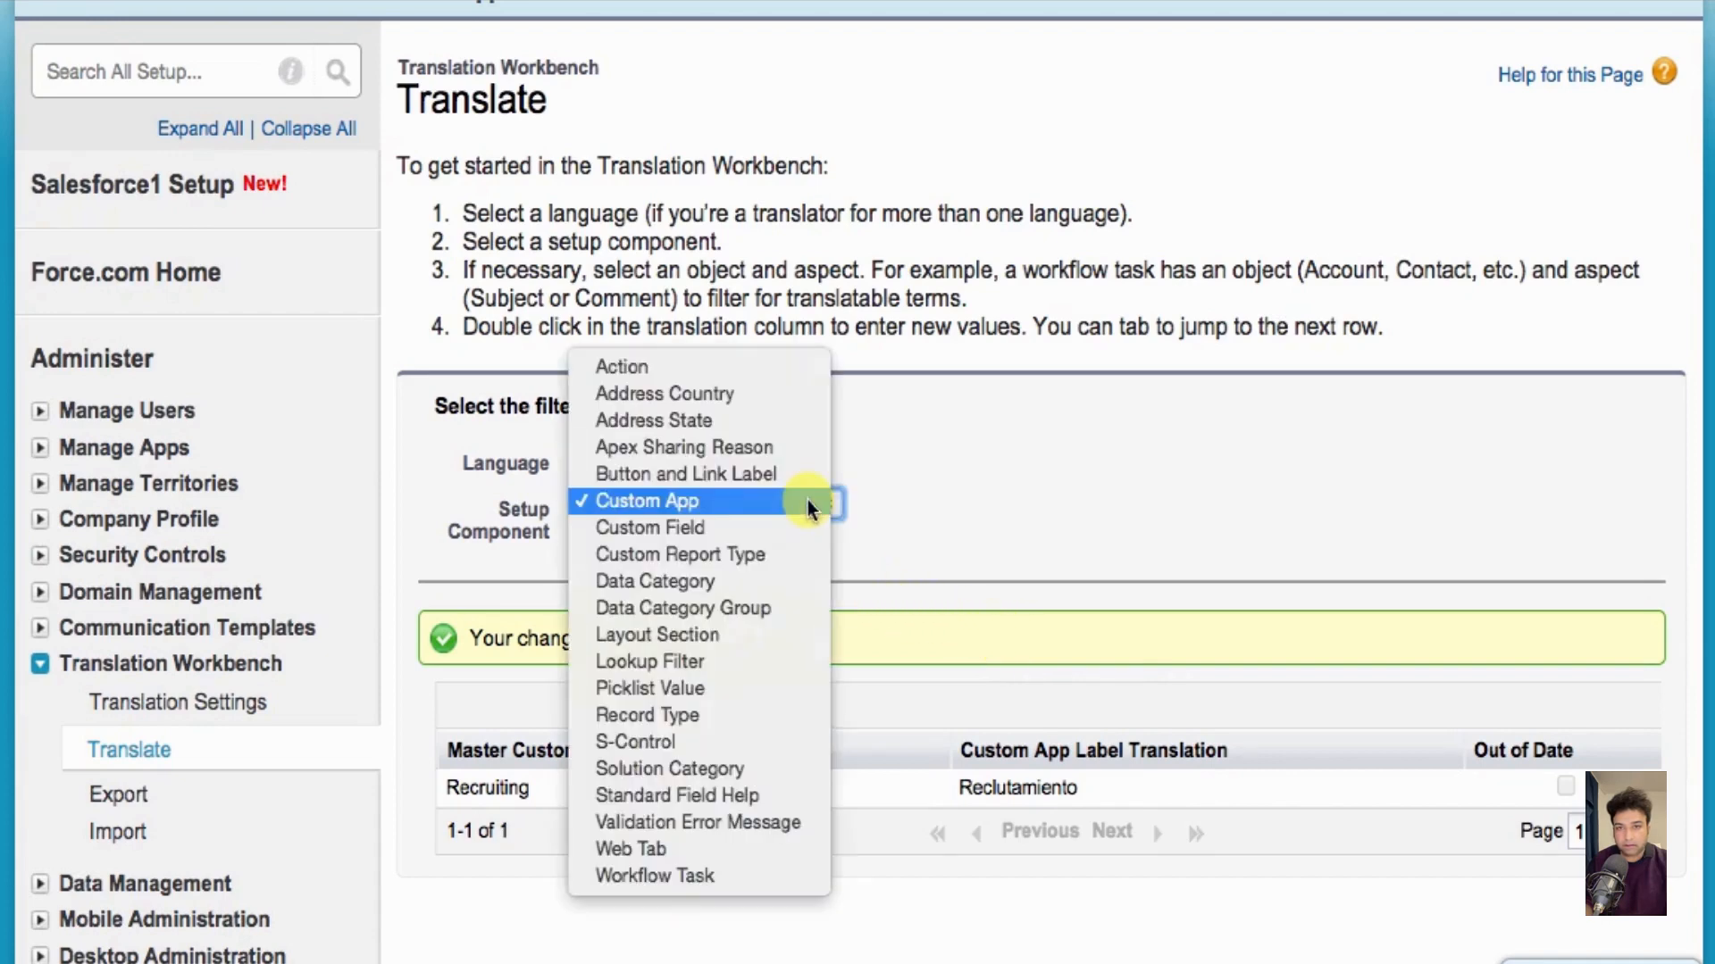
pyautogui.click(786, 533)
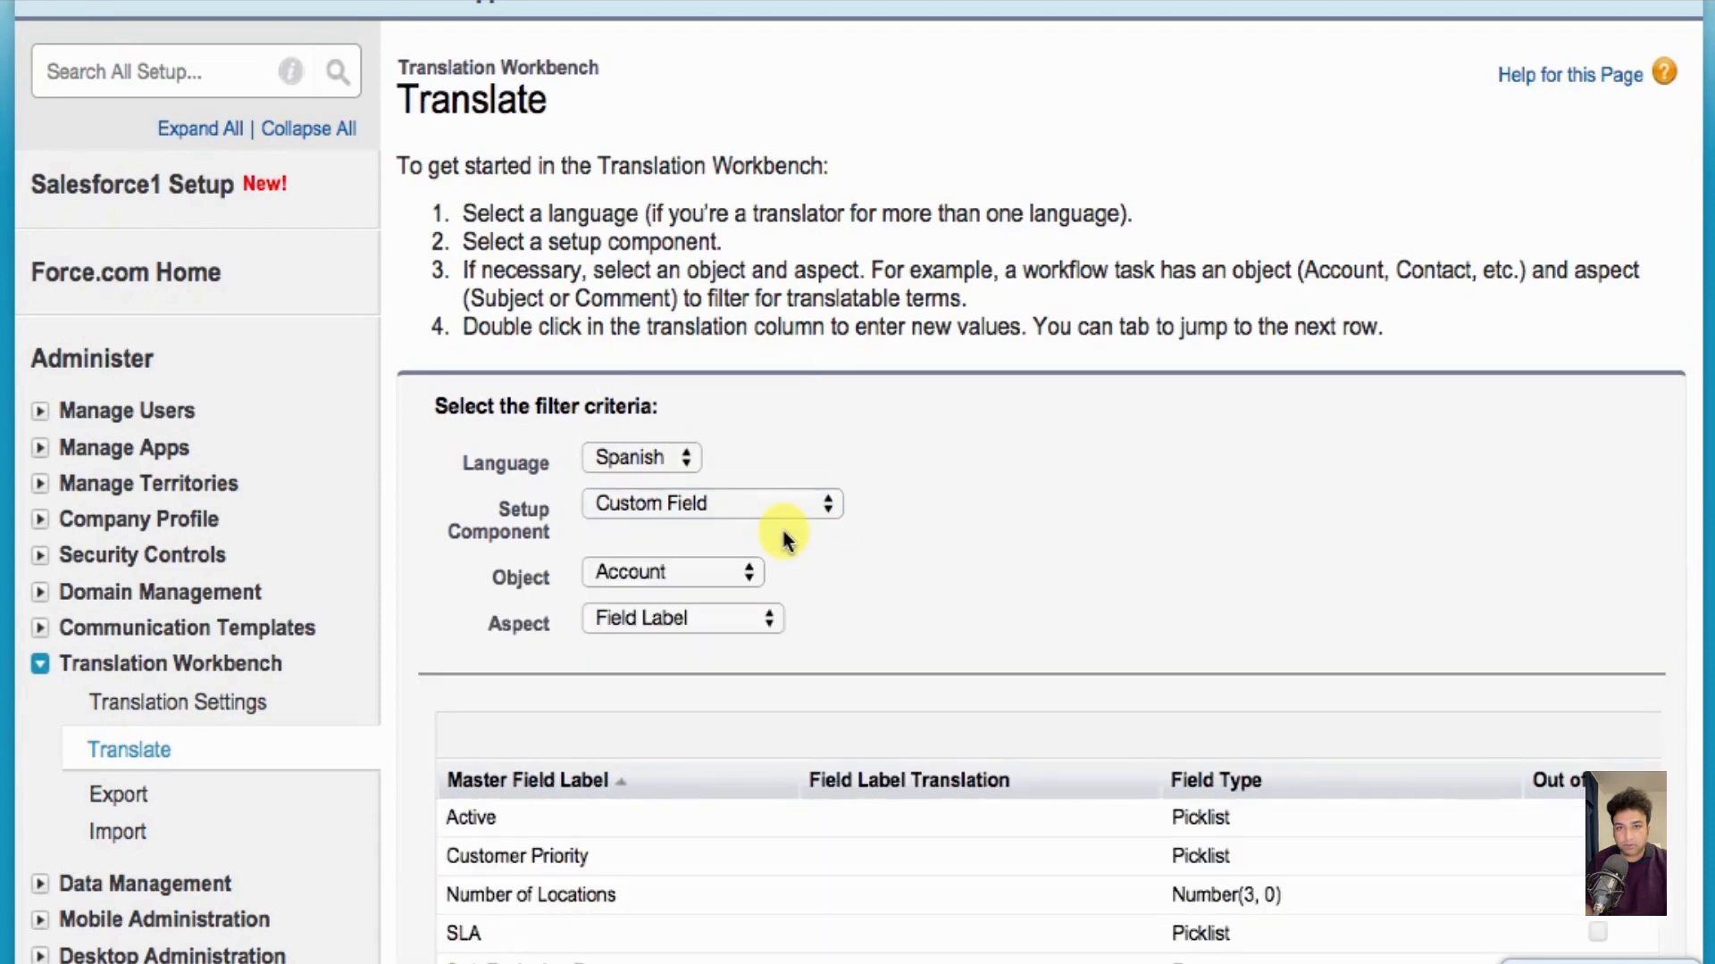
pyautogui.scroll(-1, 781, 527)
pyautogui.click(730, 536)
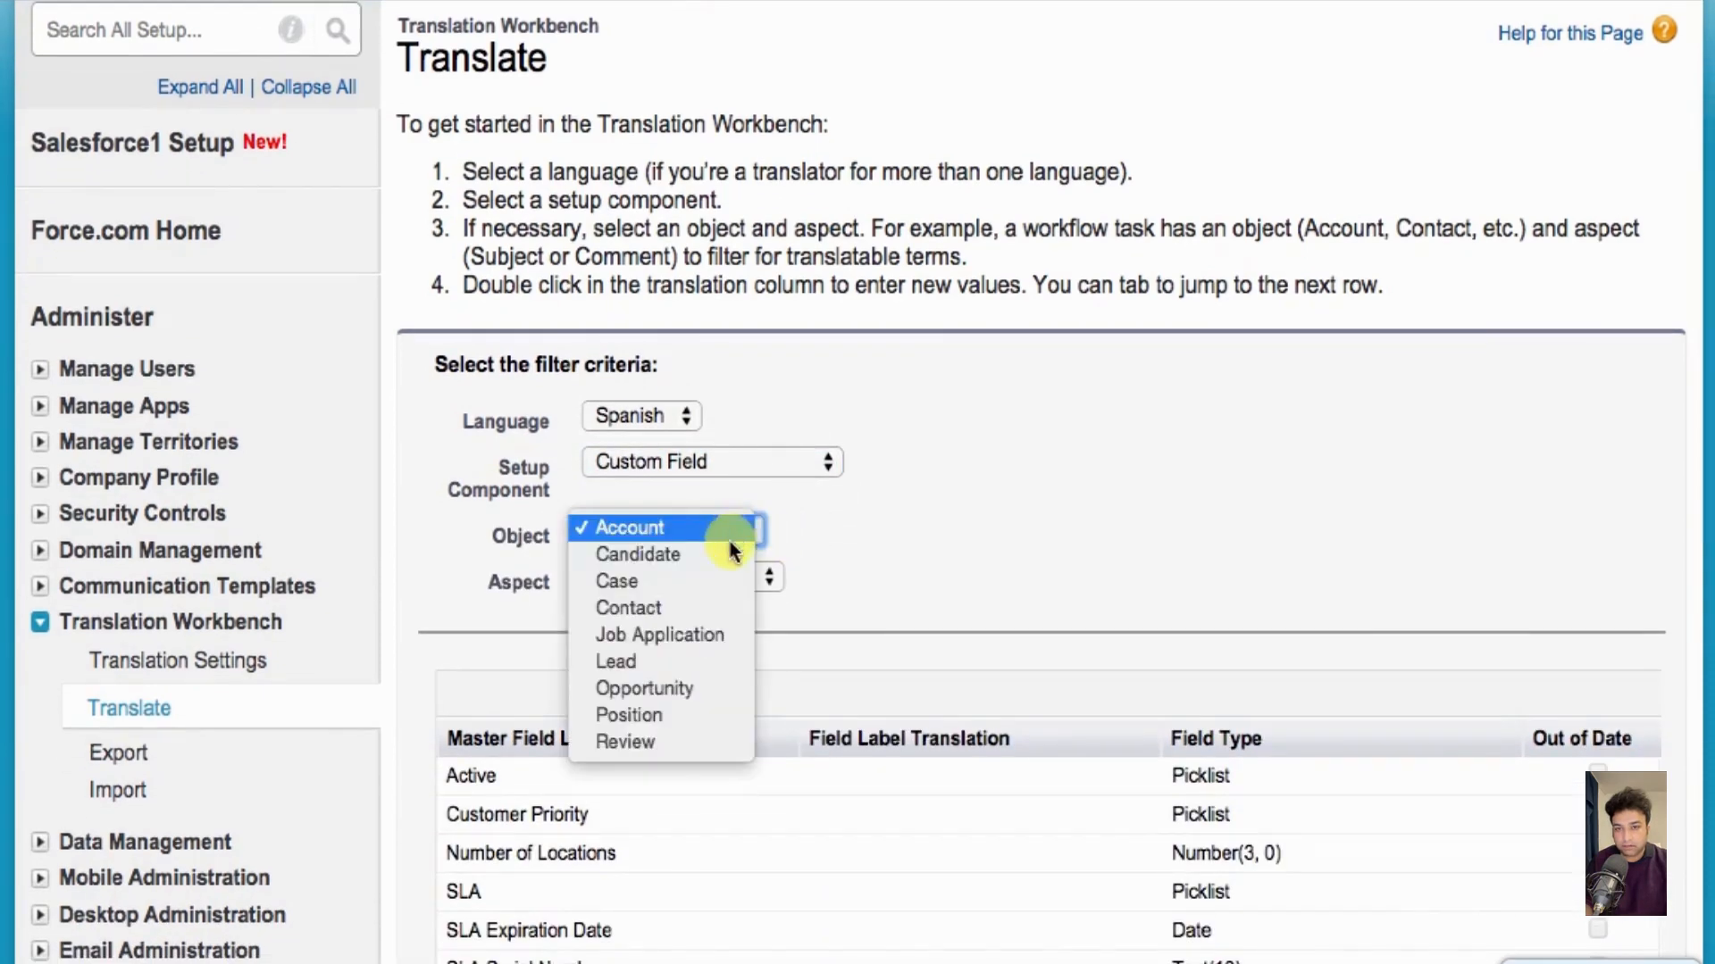
pyautogui.click(699, 711)
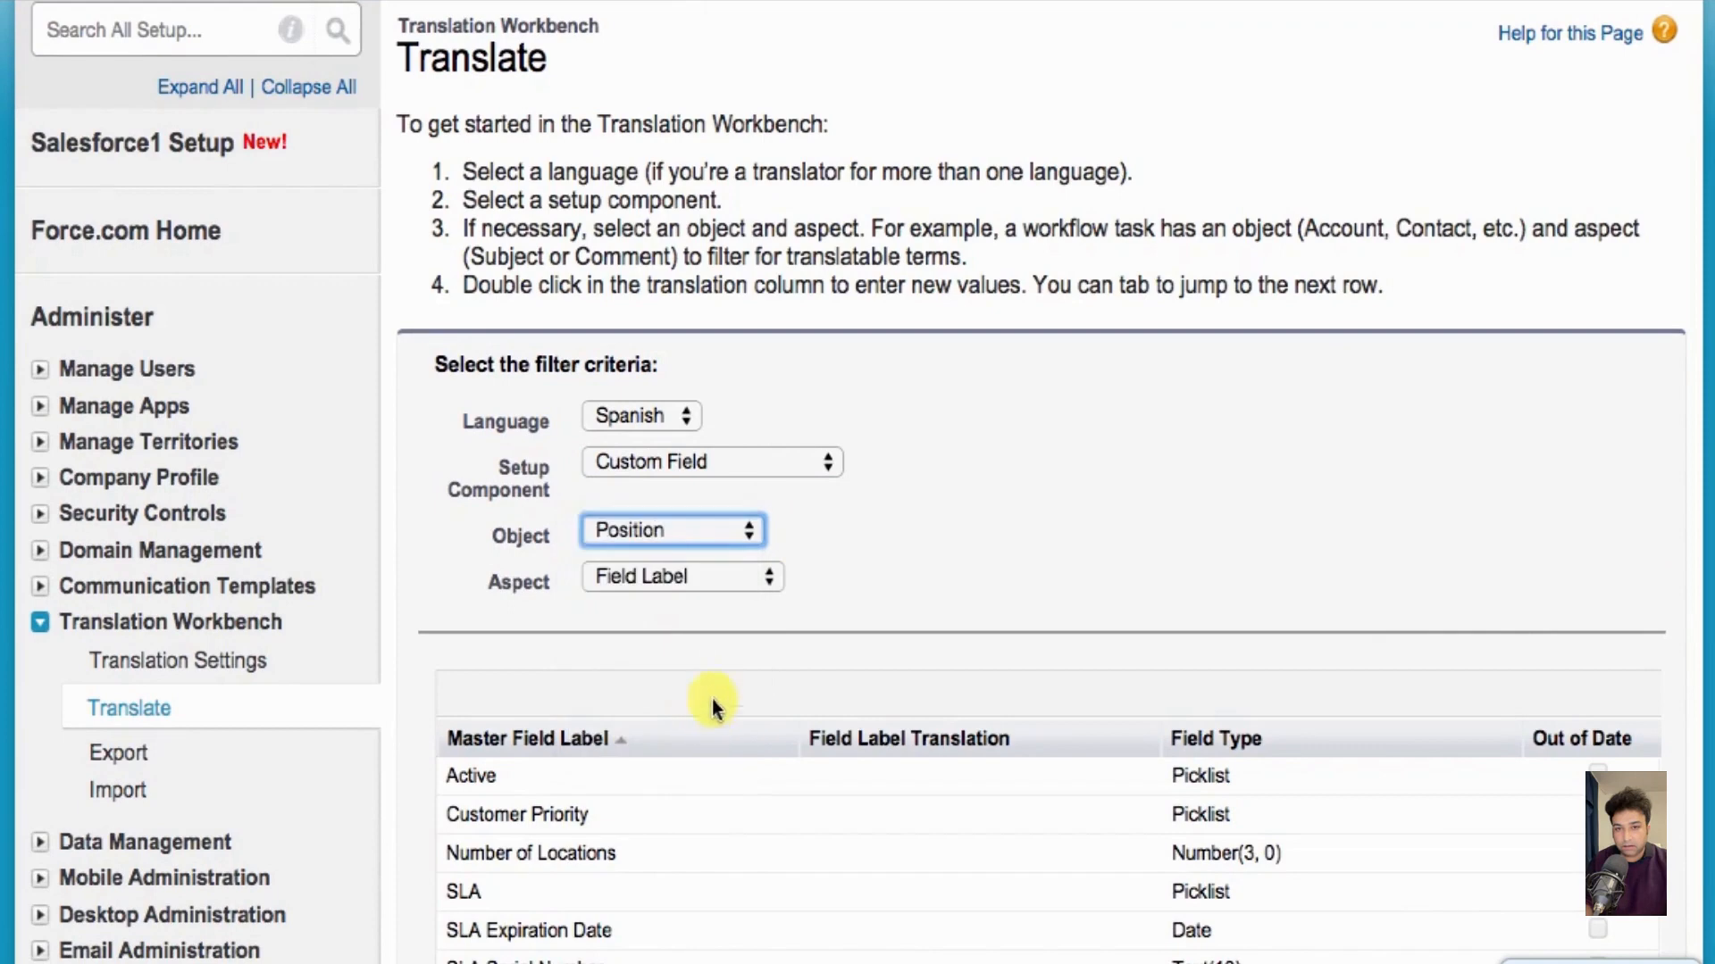
pyautogui.scroll(-3, 1116, 562)
pyautogui.scroll(-2, 1116, 562)
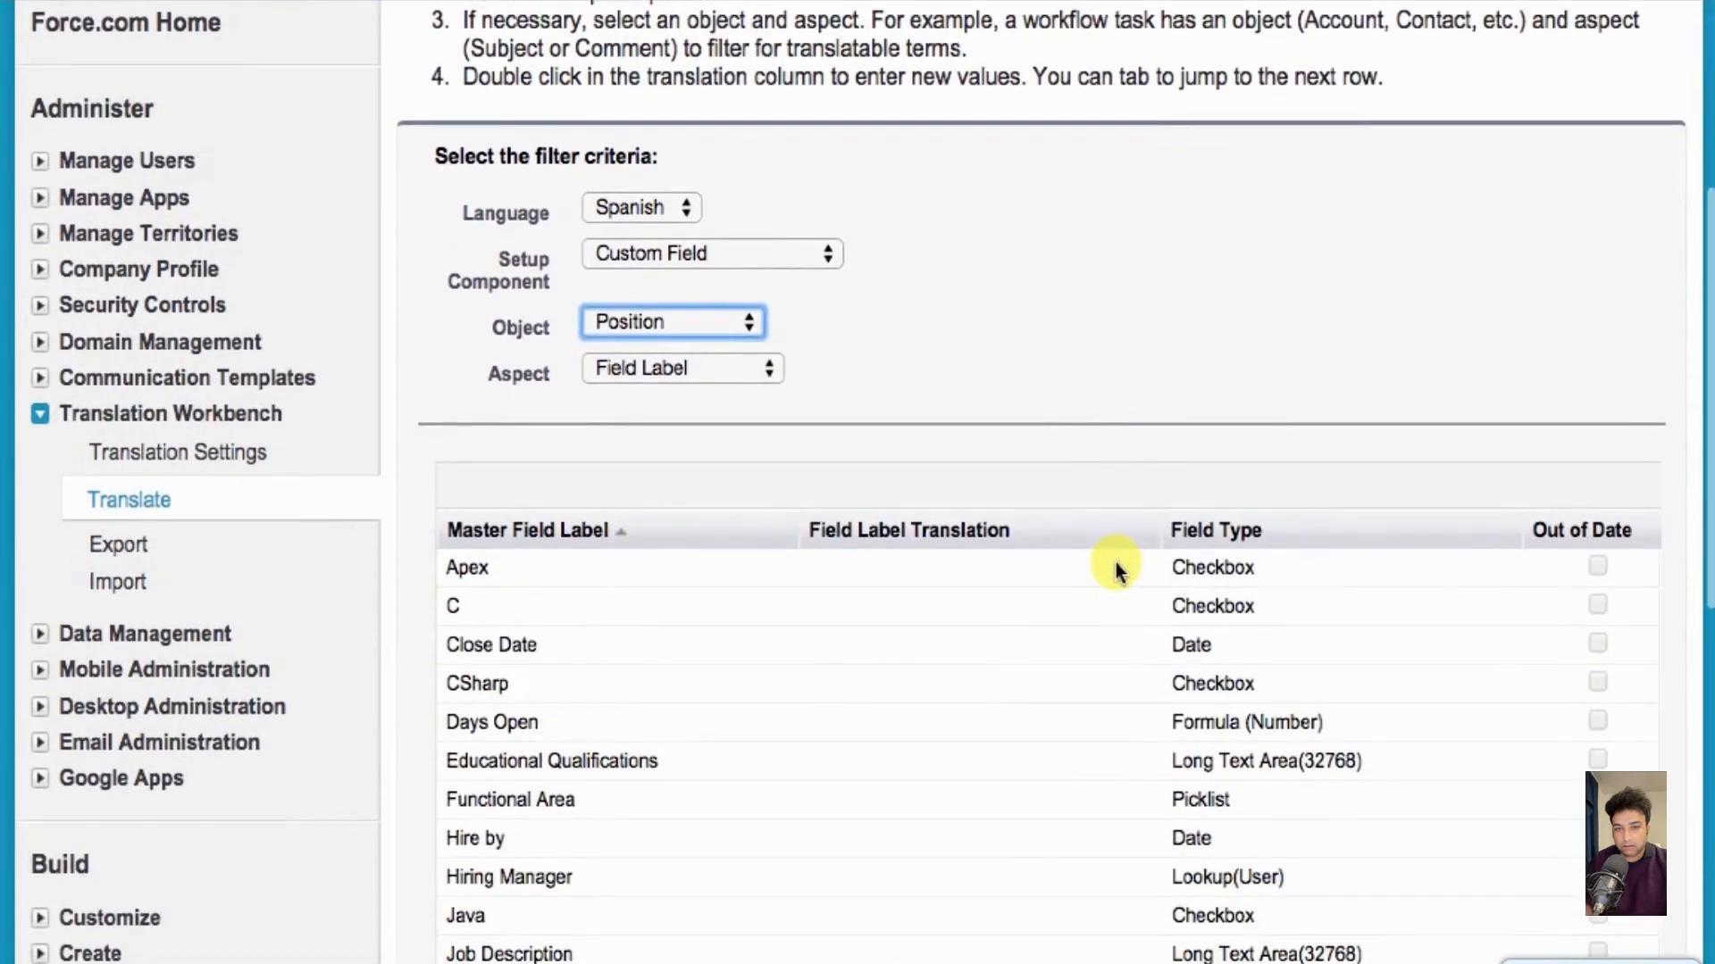
pyautogui.scroll(-3, 1116, 563)
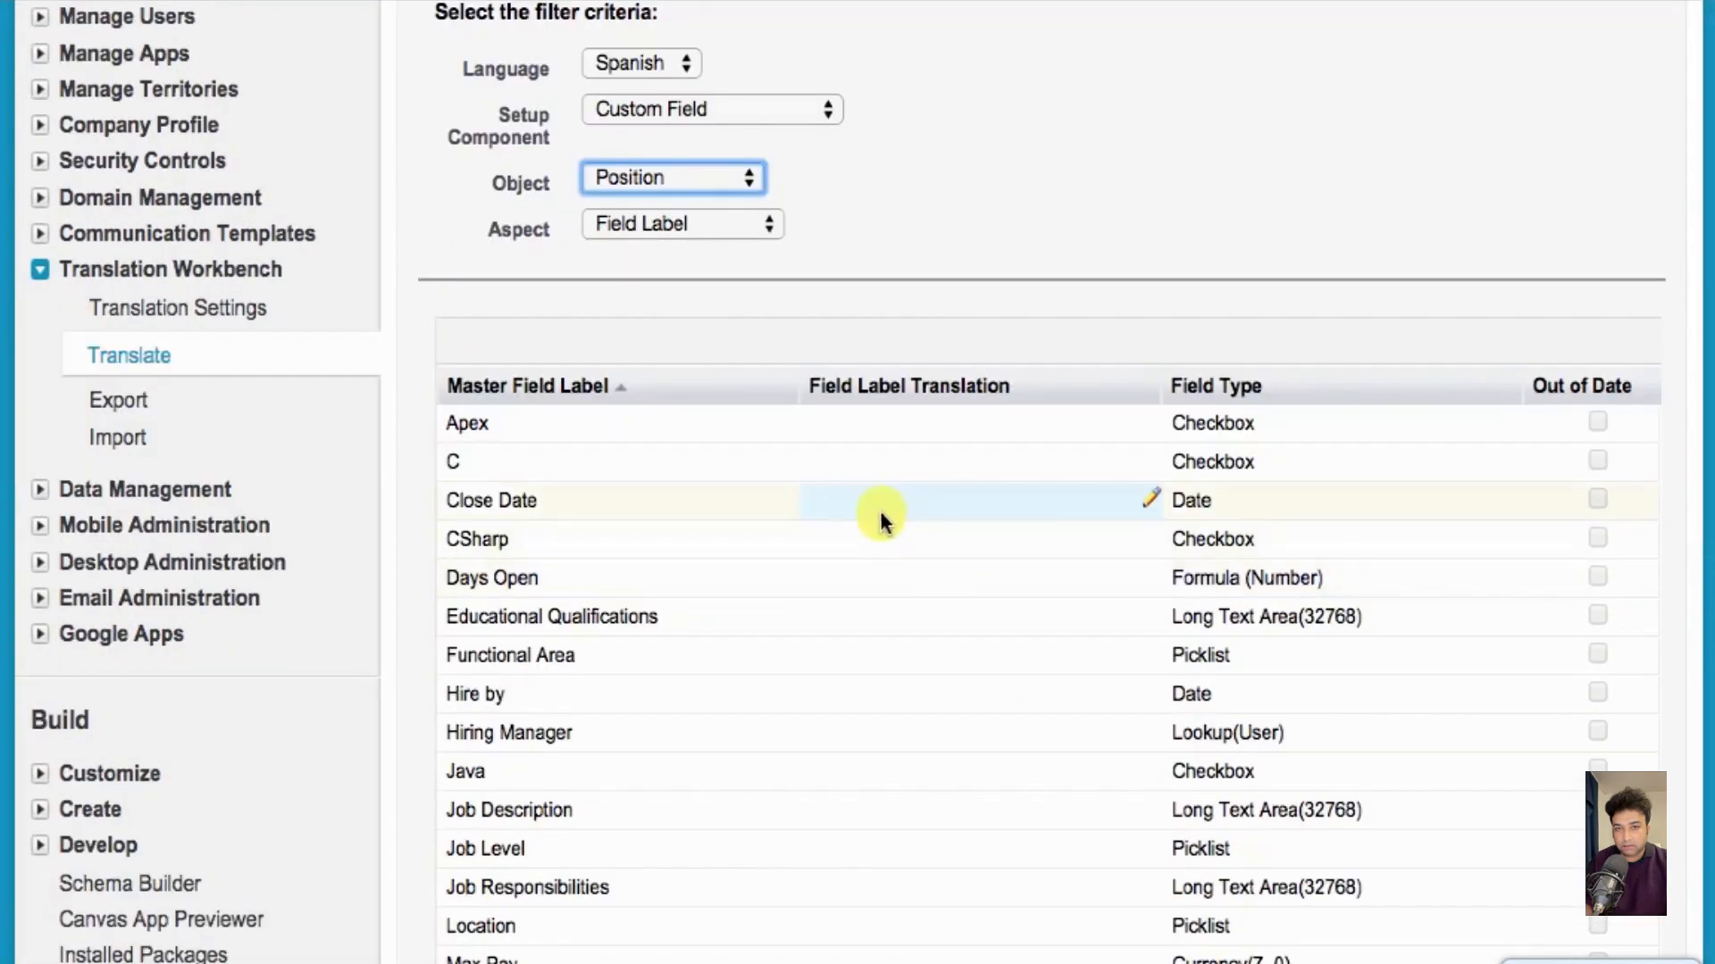
# Step: Enter field label translations such as 'Fecha de cierre' and 'Contrata Por', then save
pyautogui.doubleClick(827, 504)
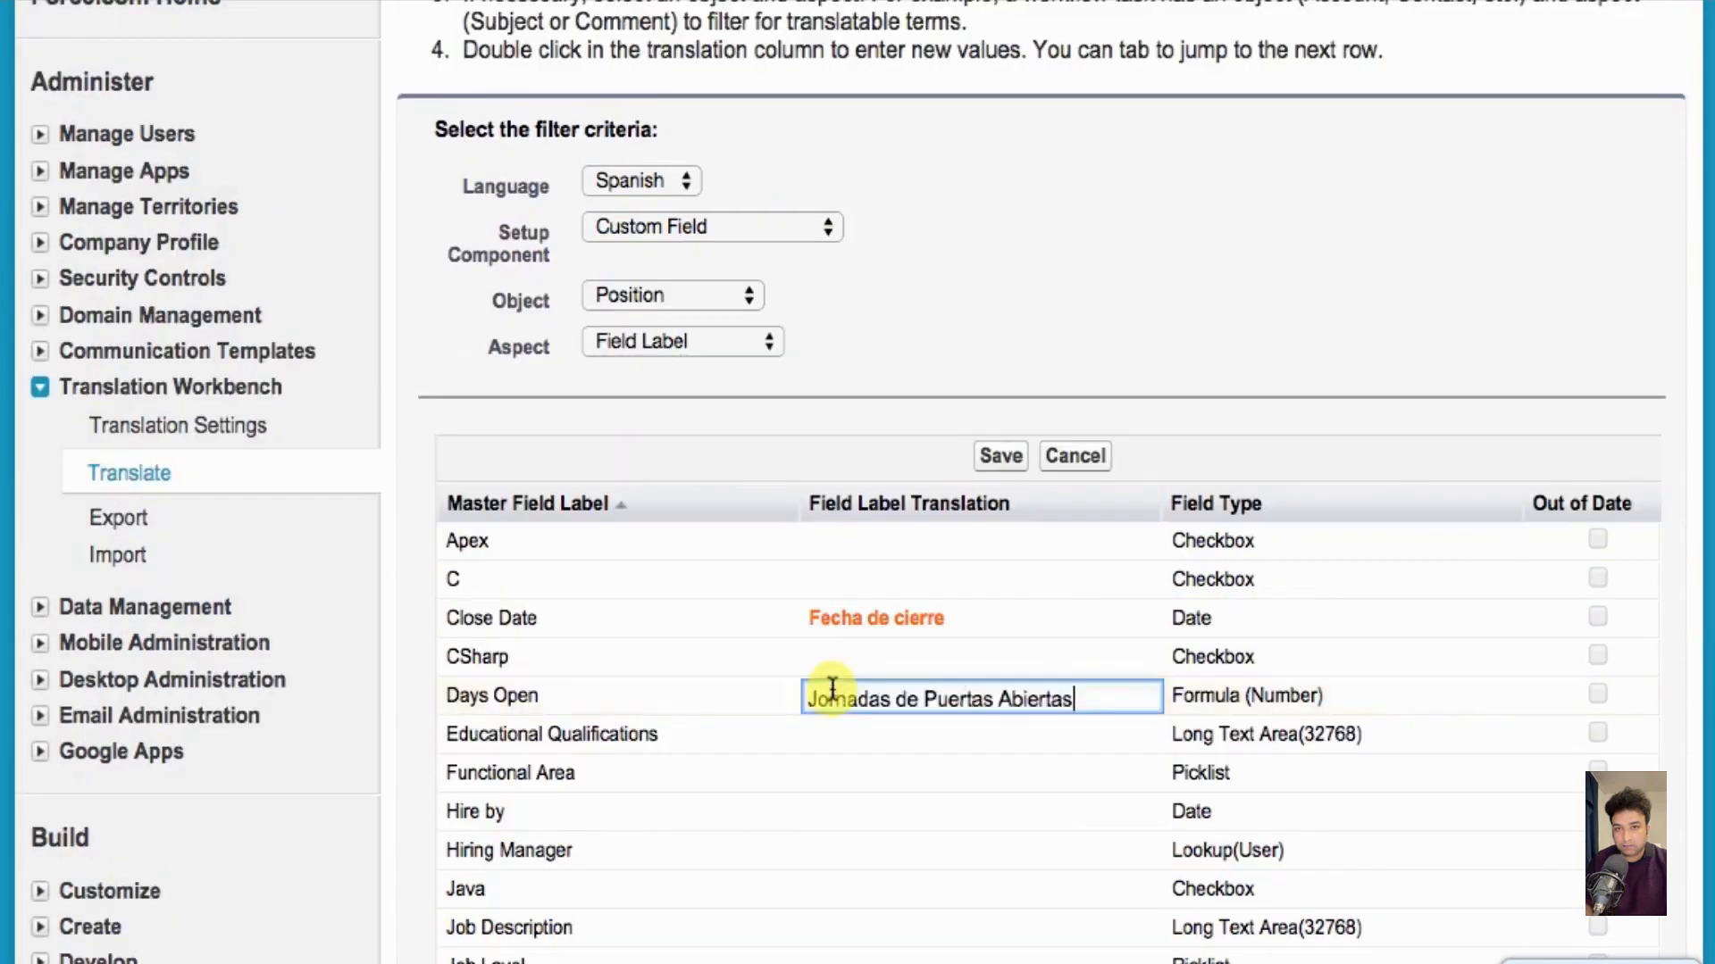
pyautogui.doubleClick(830, 811)
pyautogui.doubleClick(837, 884)
pyautogui.write('descripción del trabajo')
pyautogui.doubleClick(835, 818)
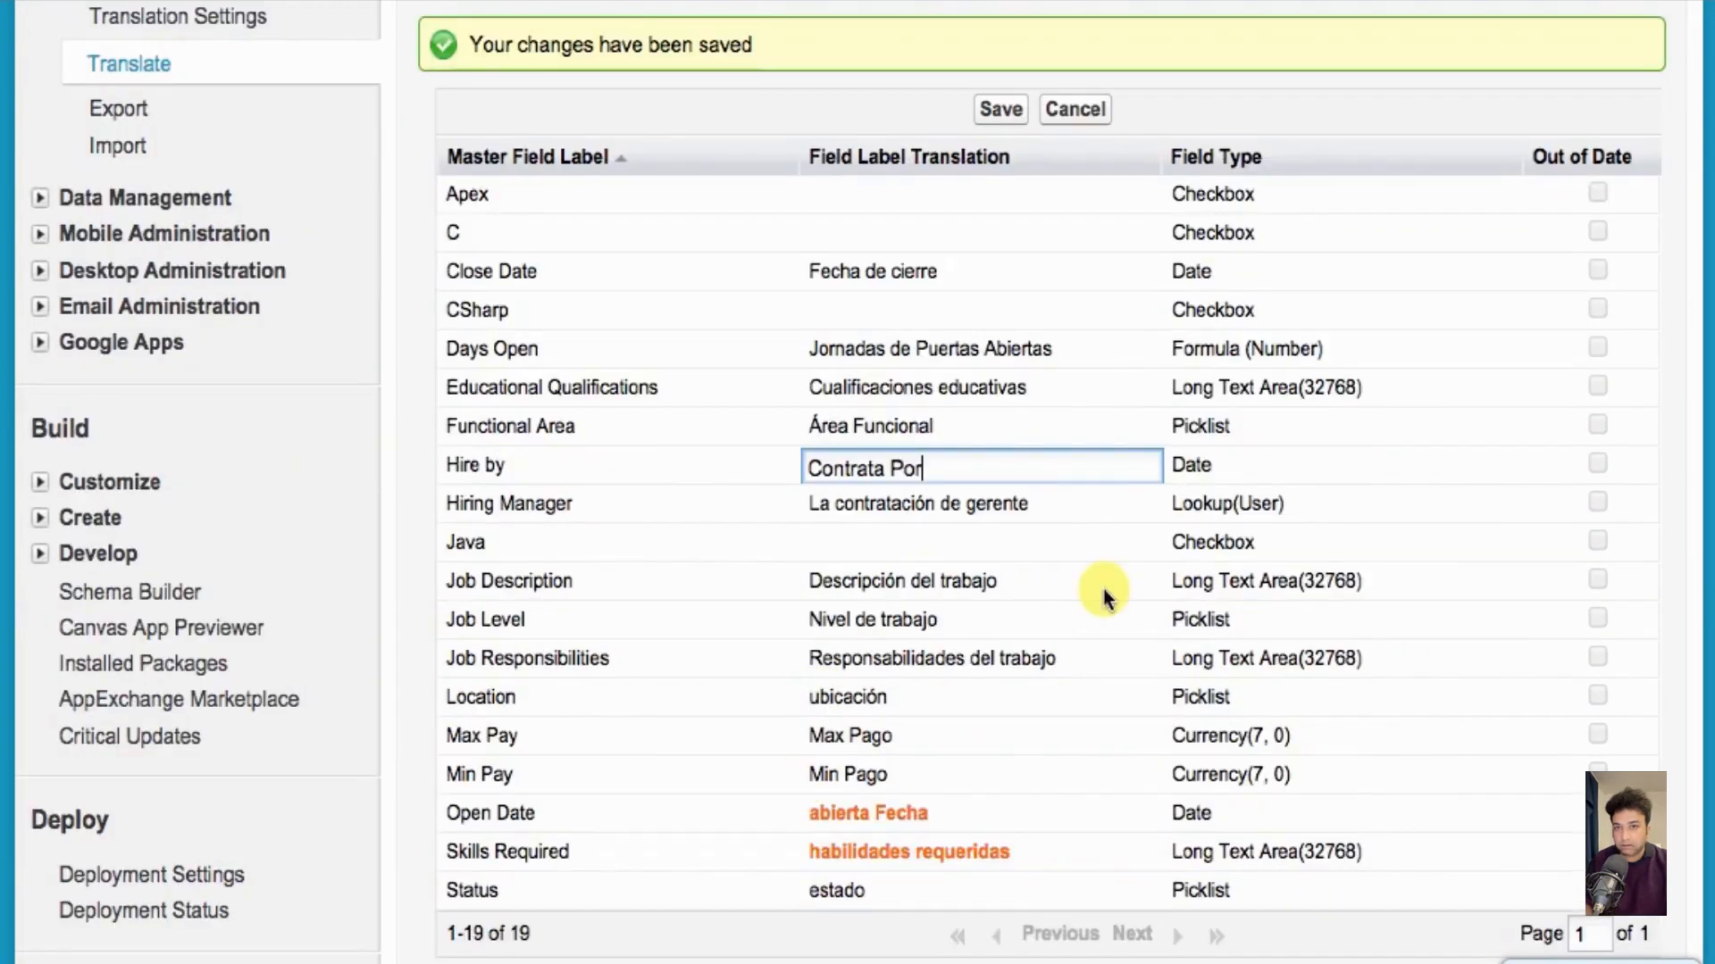
pyautogui.click(879, 953)
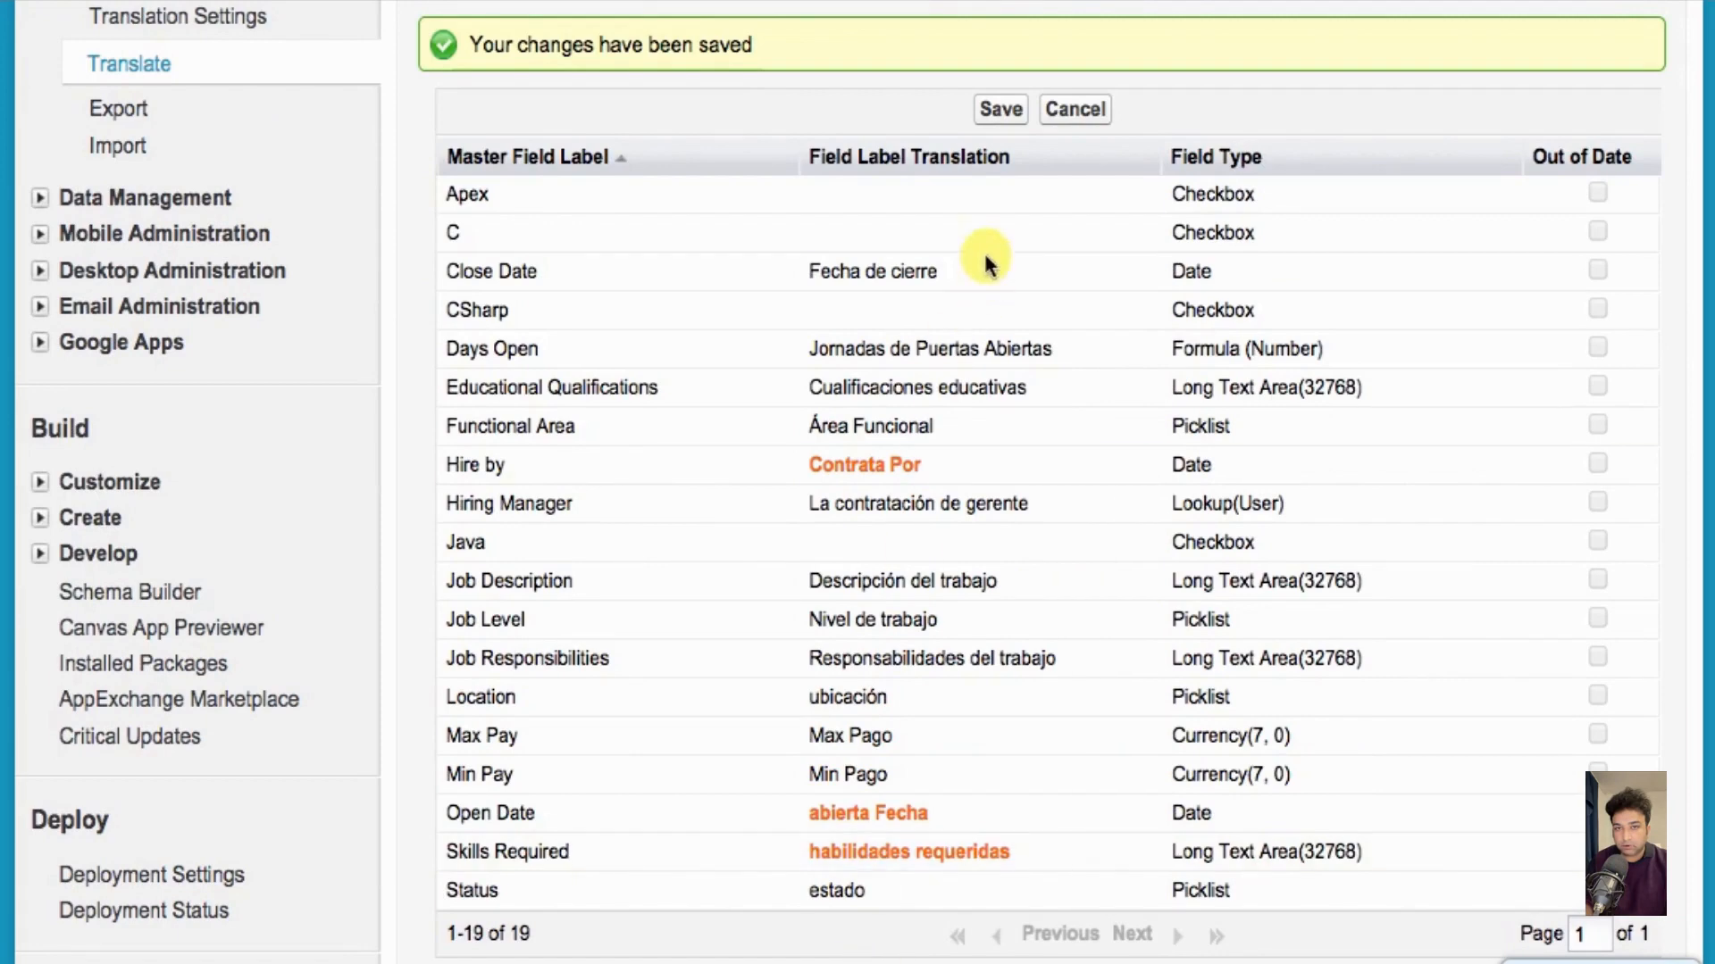
pyautogui.click(999, 107)
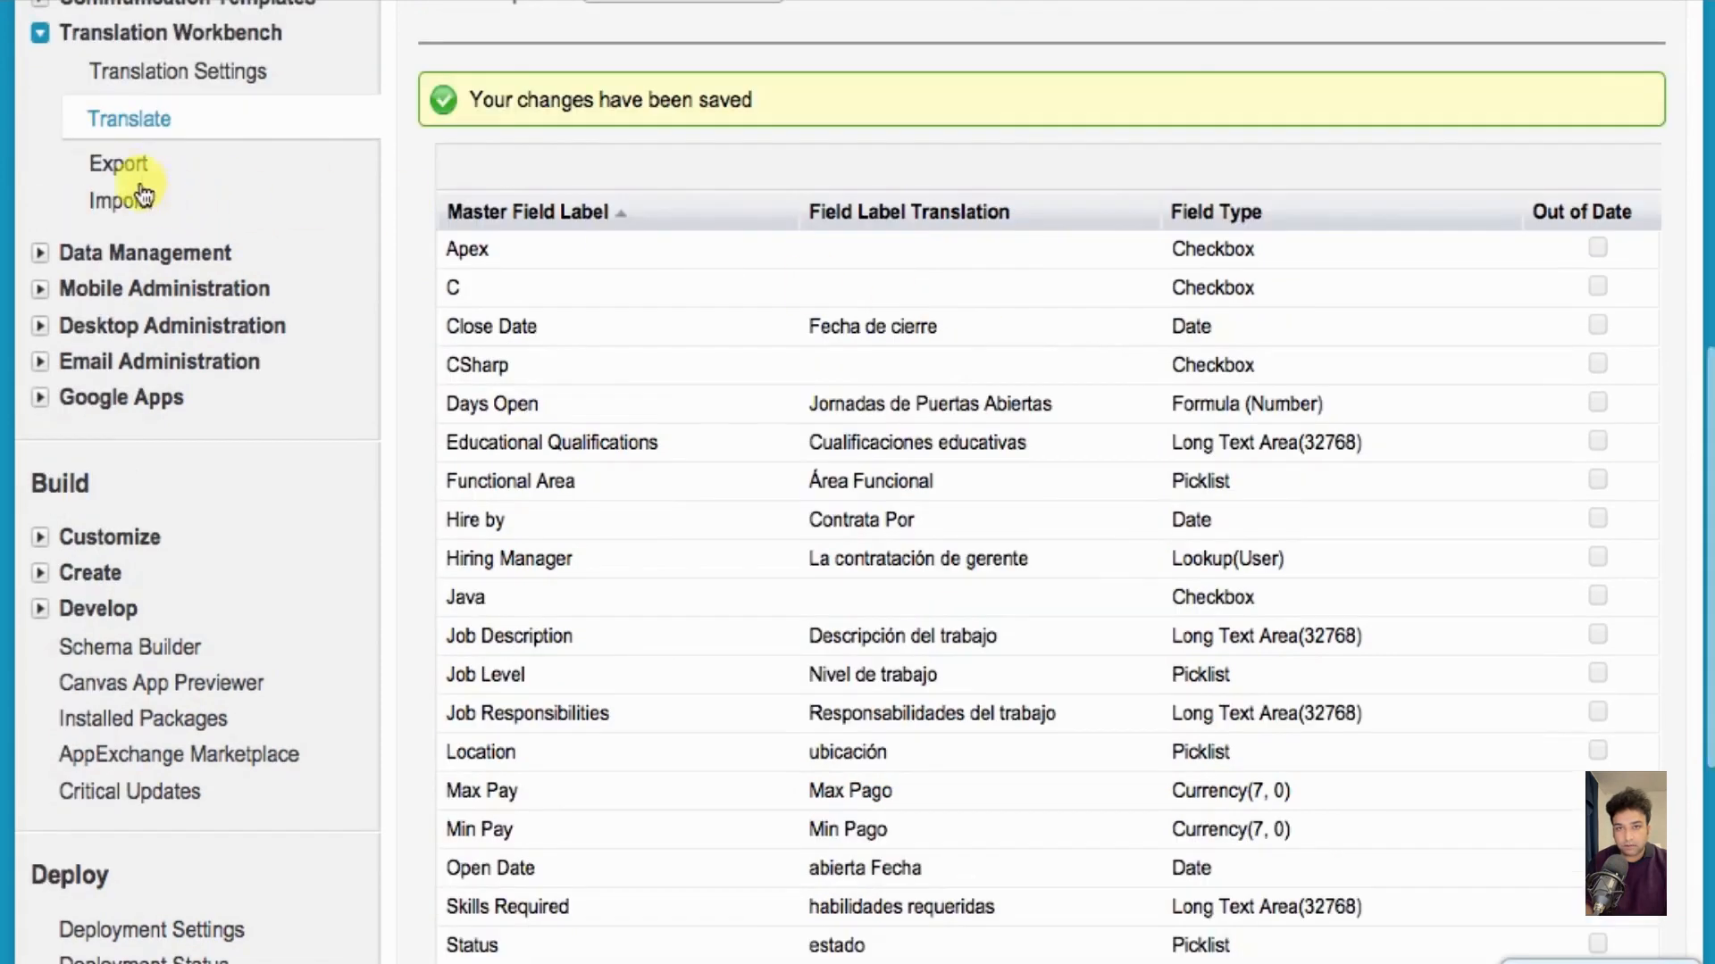
# Step: Start a Source export of the translatable text, then go to the translation Import page
pyautogui.click(128, 166)
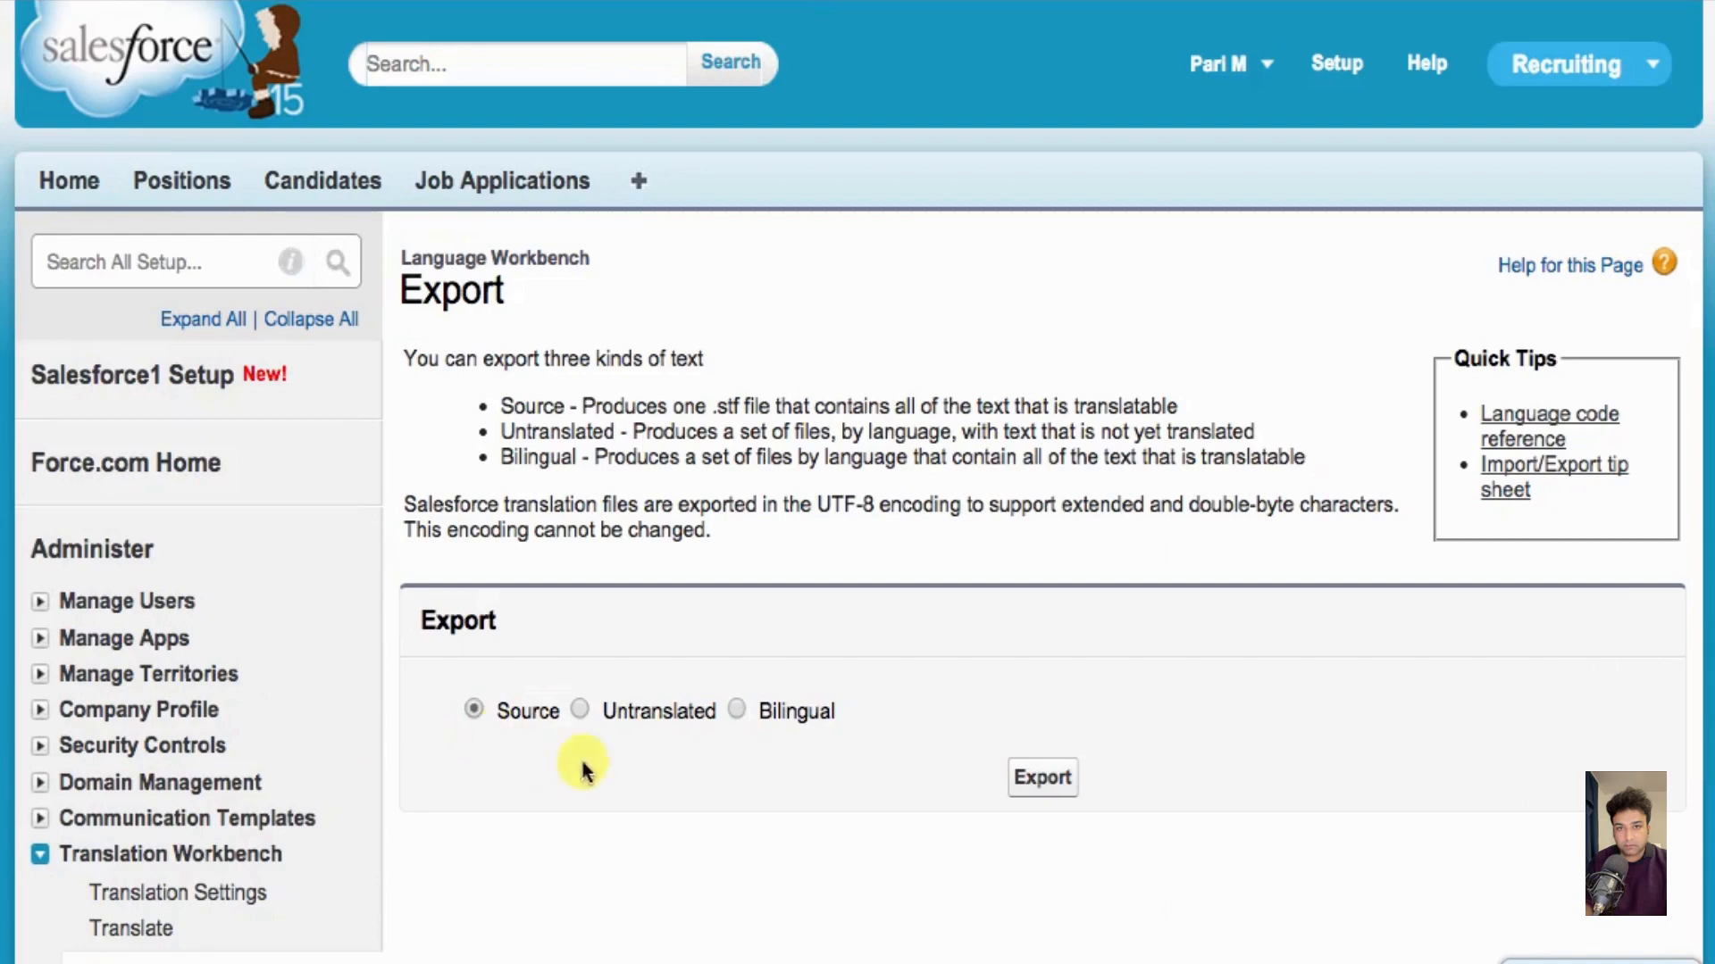
pyautogui.click(1045, 785)
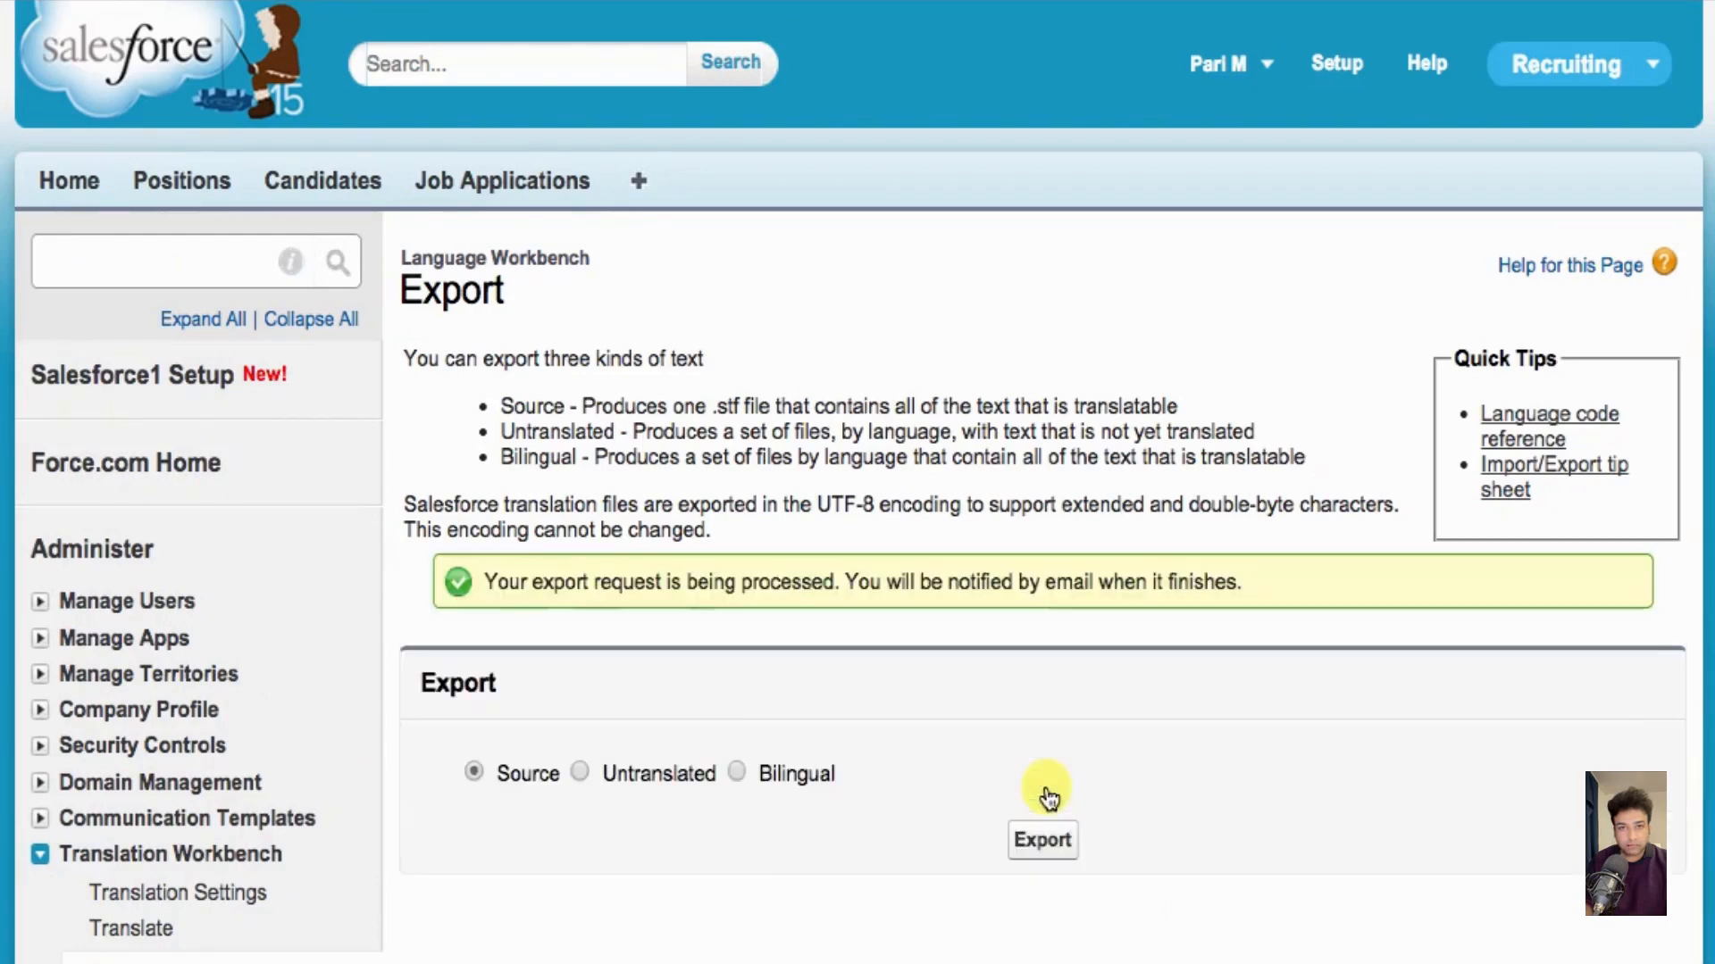
pyautogui.scroll(-3, 879, 908)
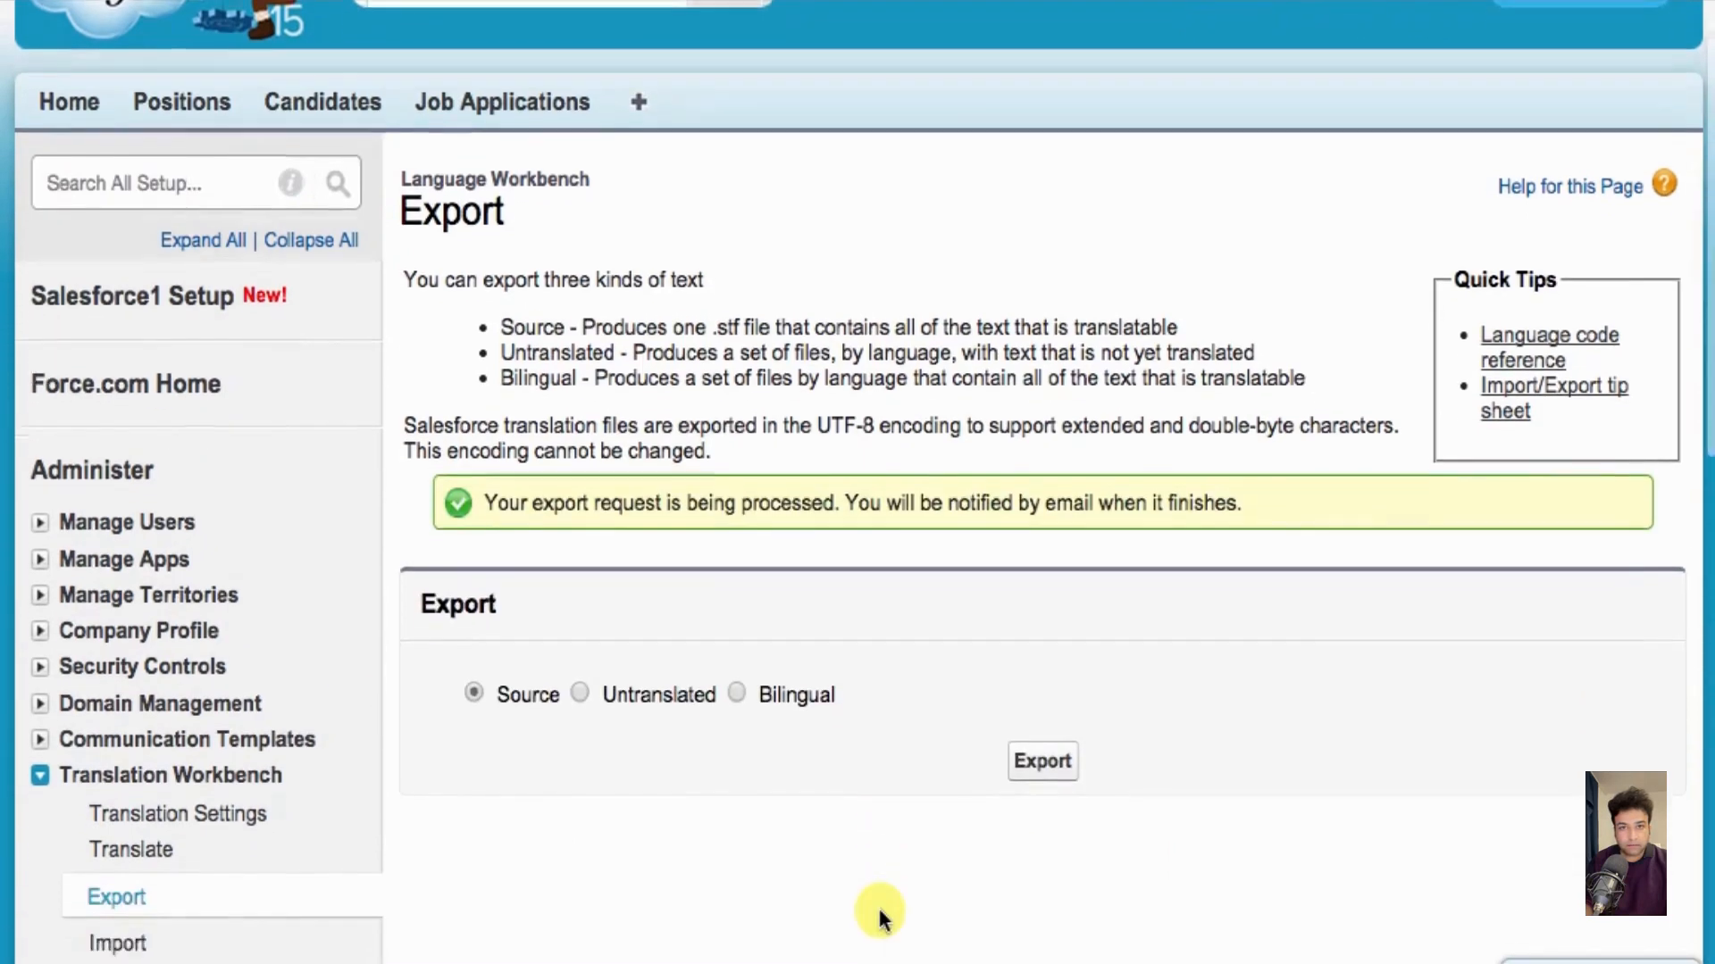
pyautogui.click(117, 860)
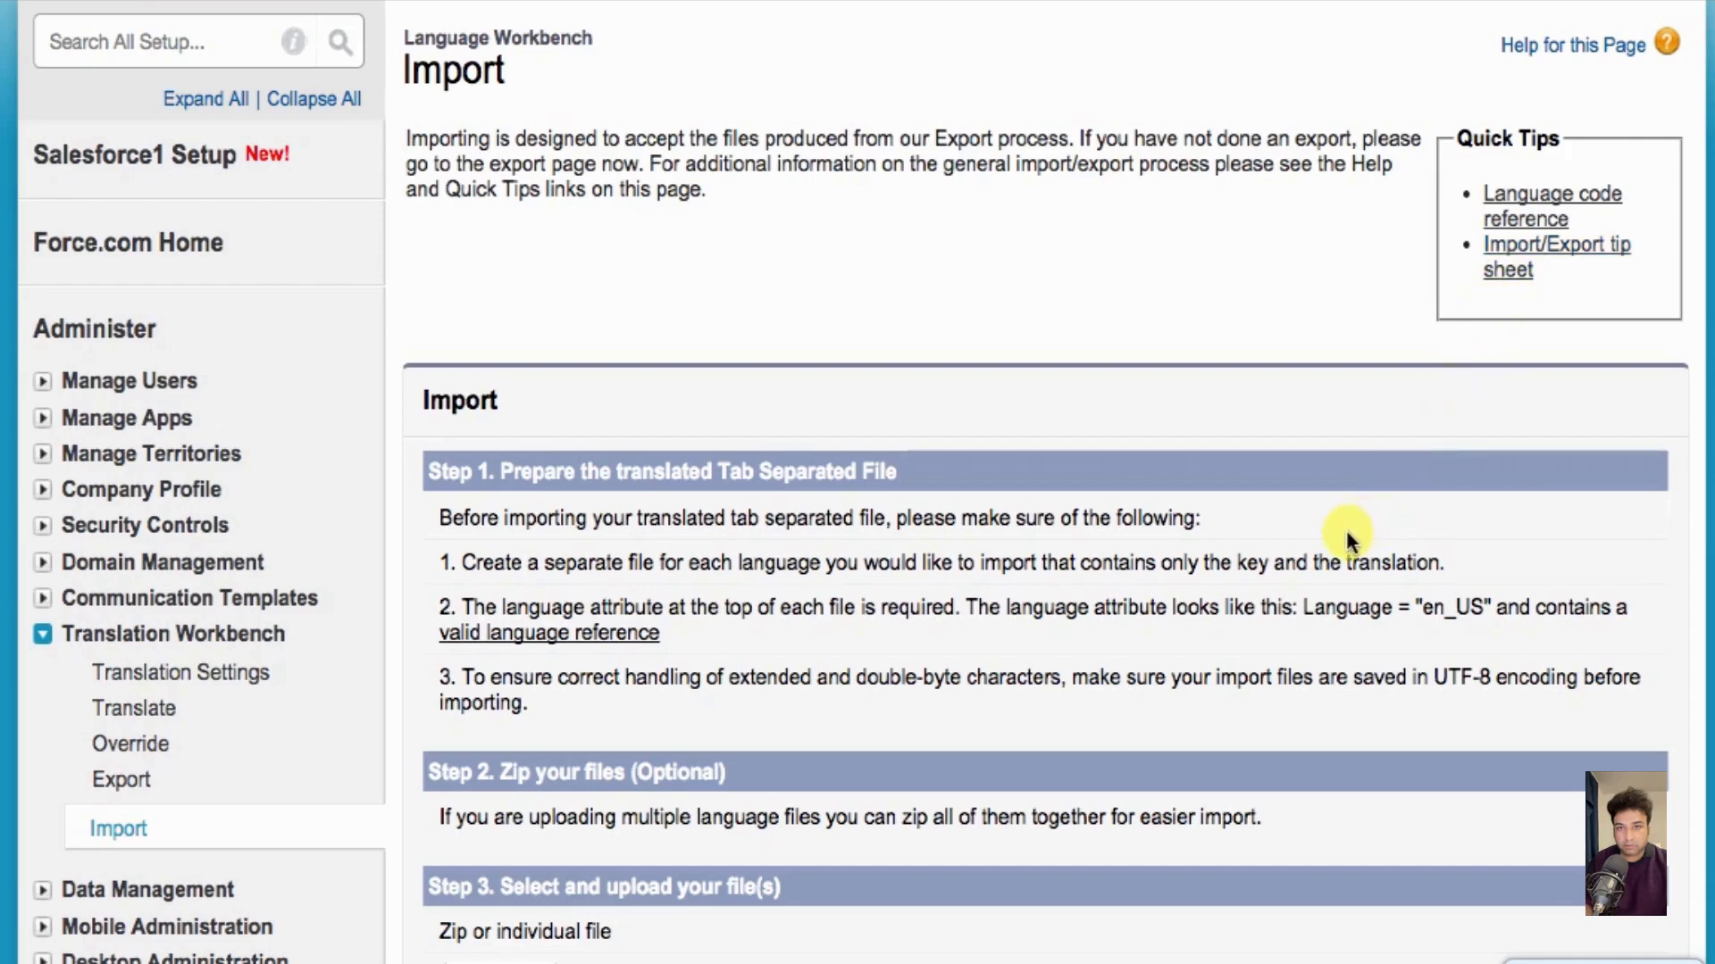
pyautogui.scroll(4, 1347, 540)
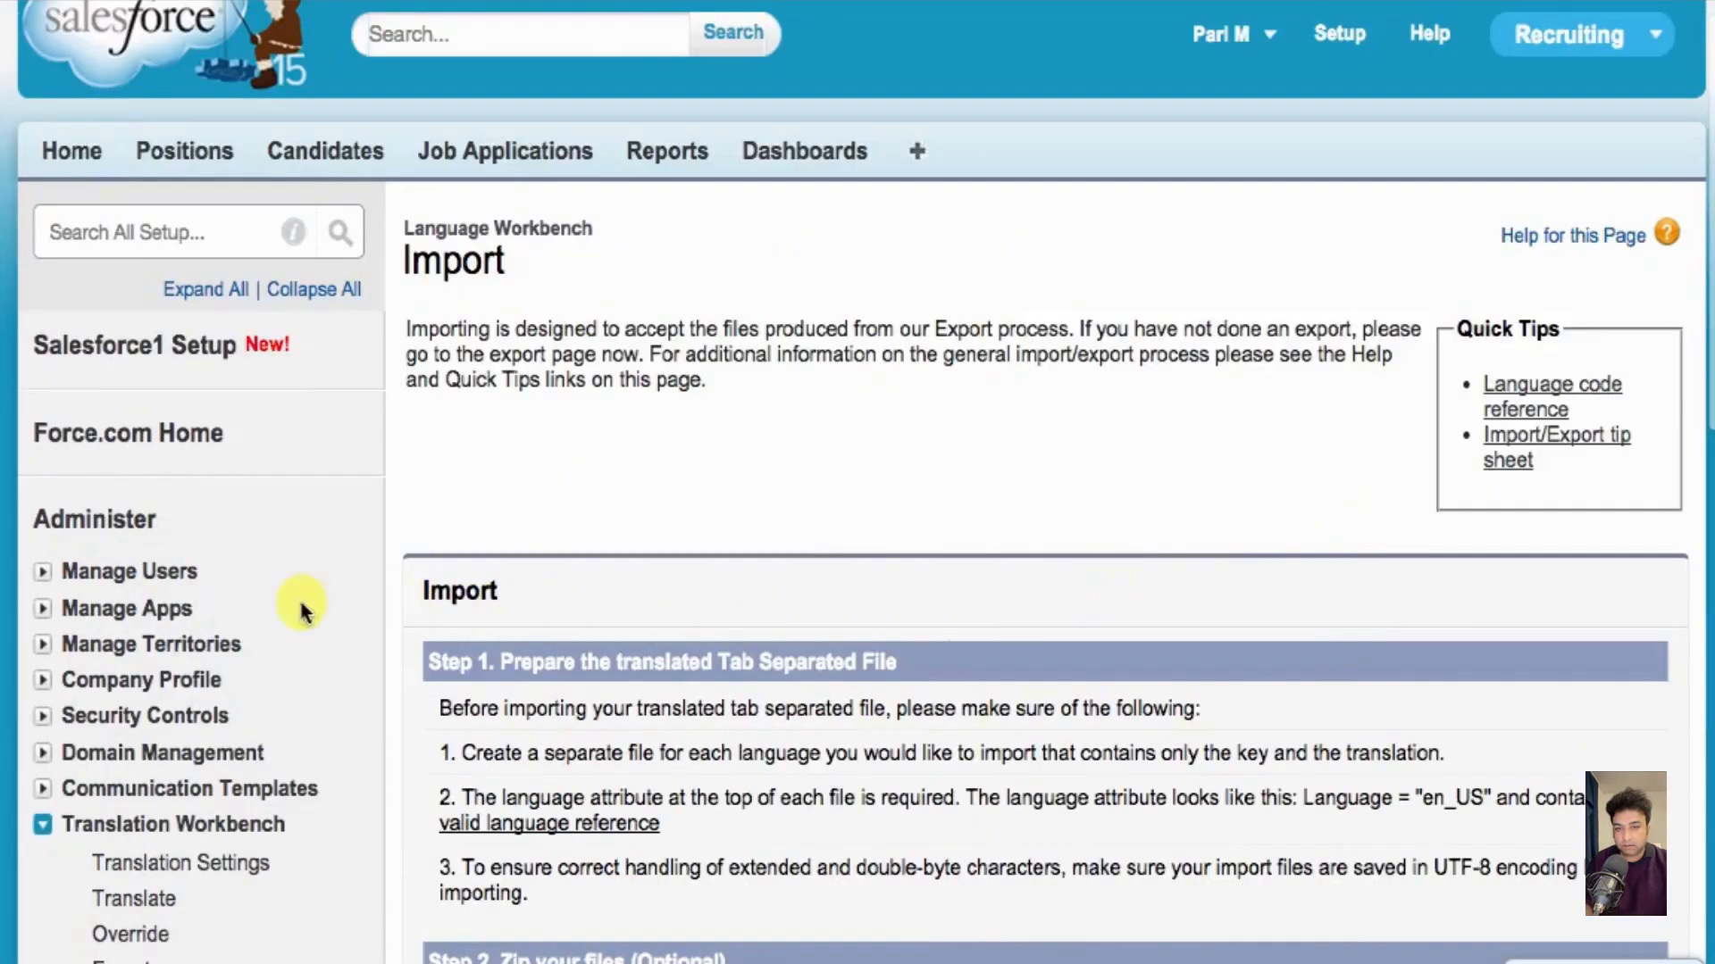
# Step: Open a user's record for editing from the Users list
pyautogui.click(42, 574)
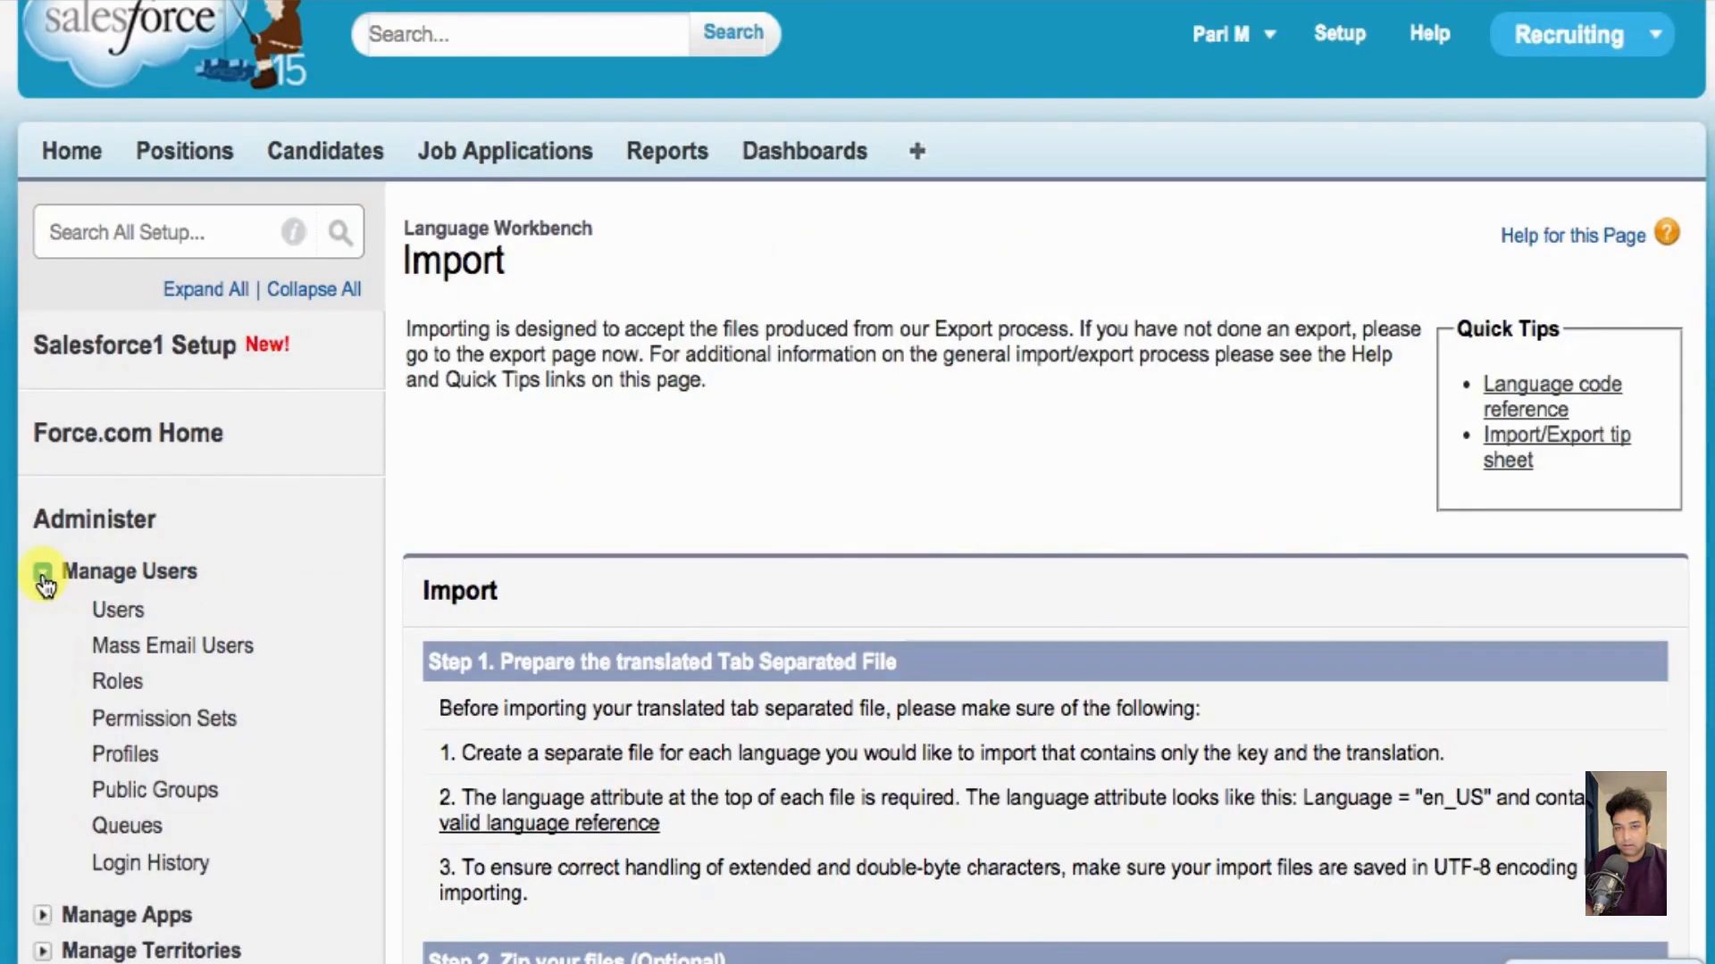
pyautogui.click(113, 614)
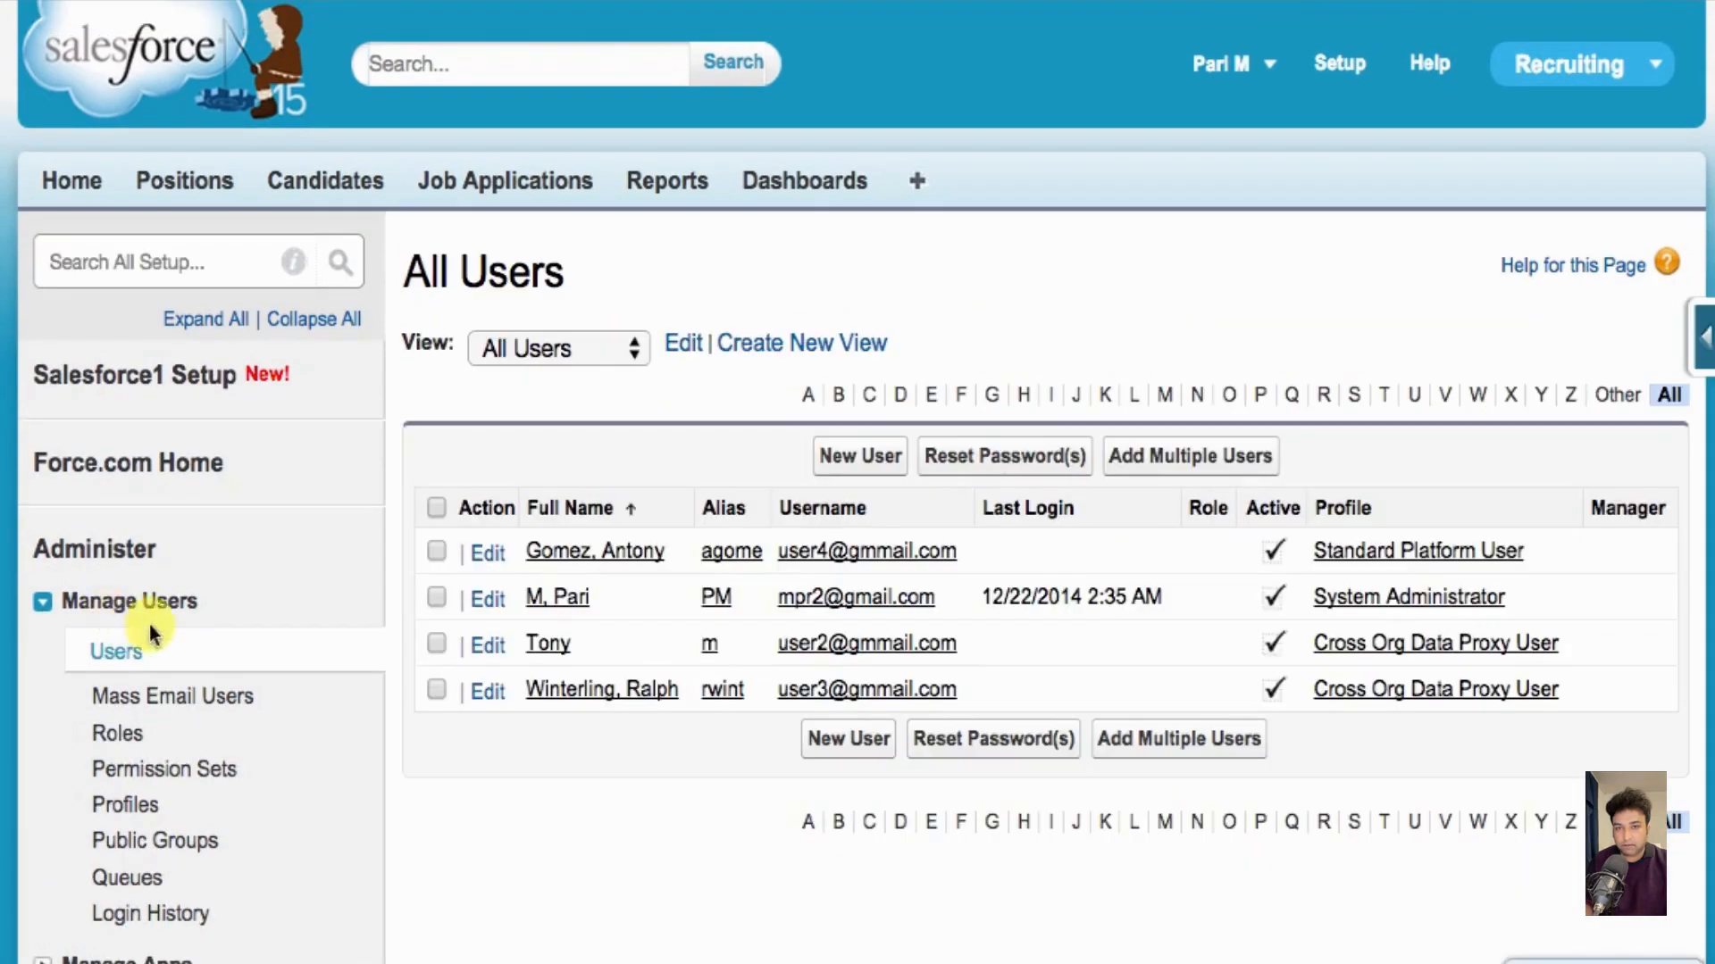
pyautogui.click(494, 652)
# Step: Set the user's Language to Spanish and save
pyautogui.scroll(-10, 497, 659)
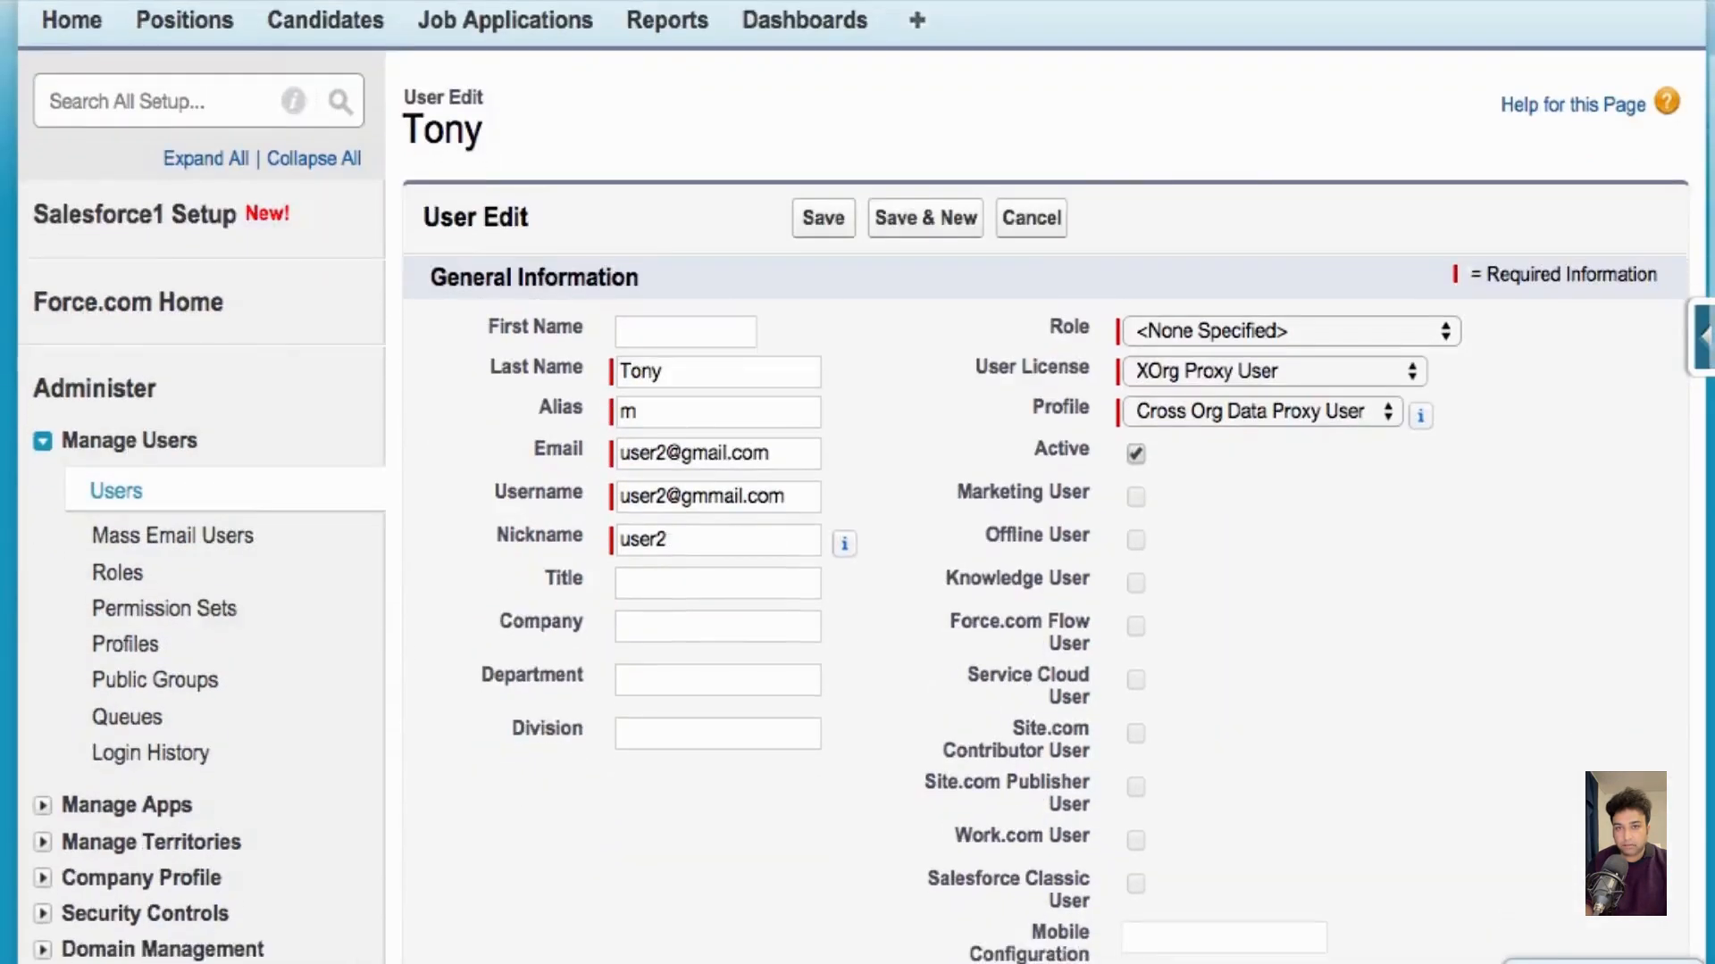
pyautogui.scroll(-12, 1045, 482)
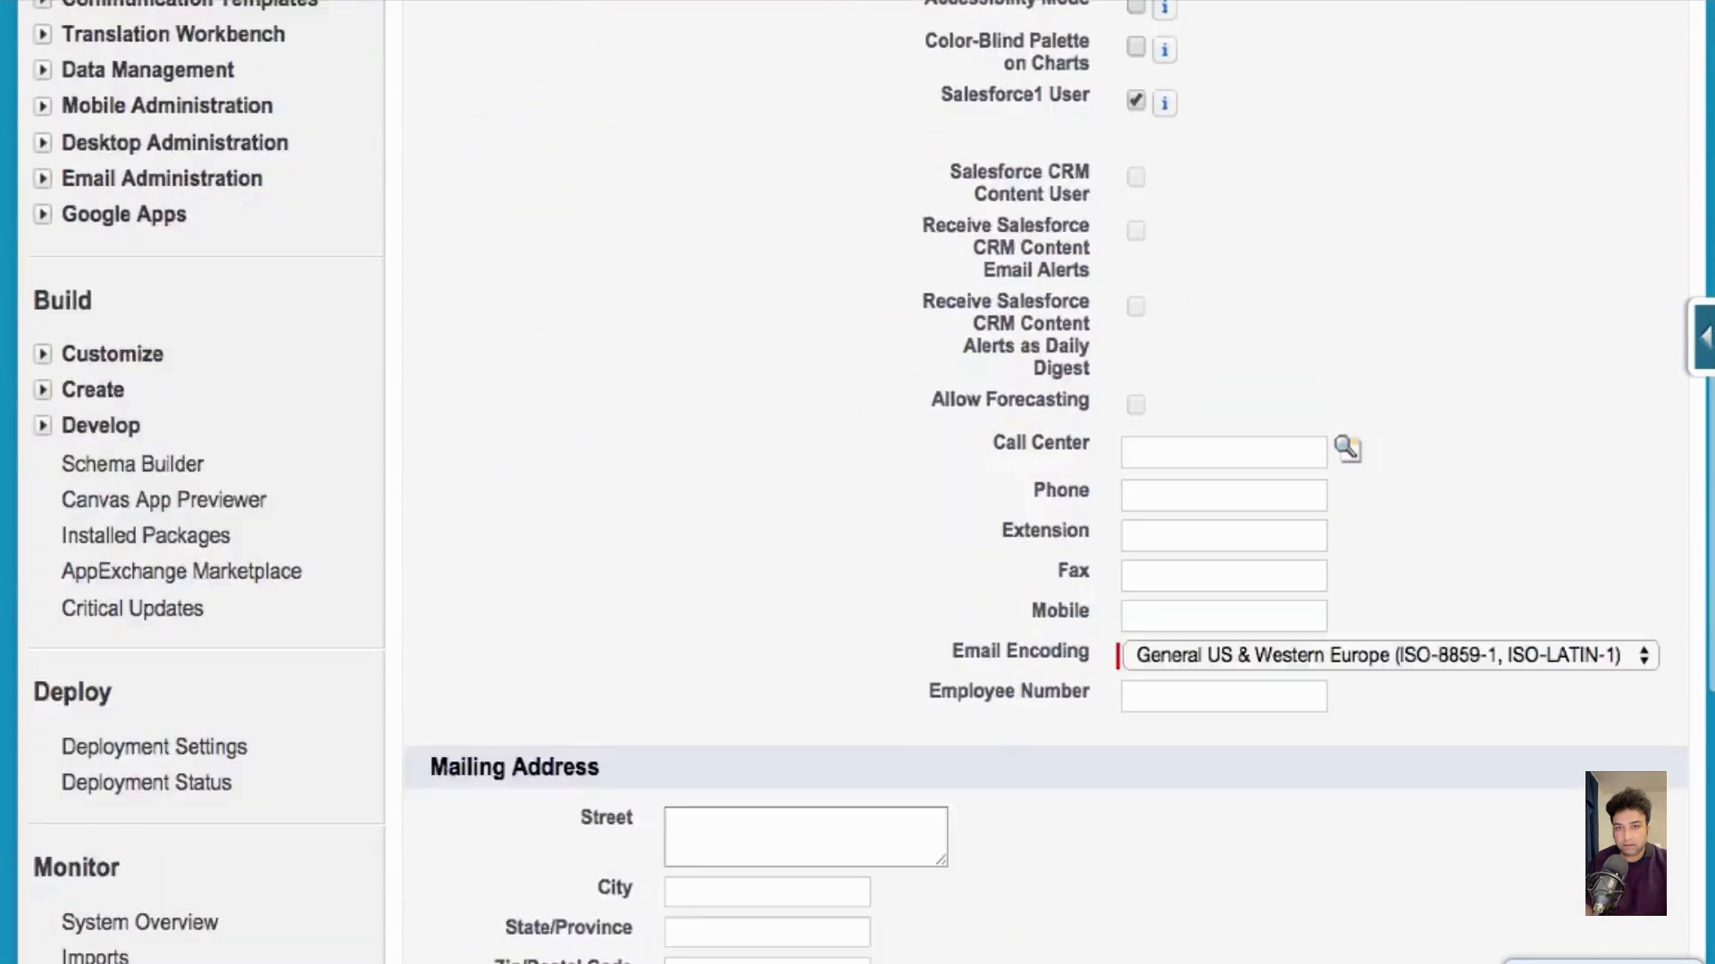
pyautogui.scroll(-2, 1045, 482)
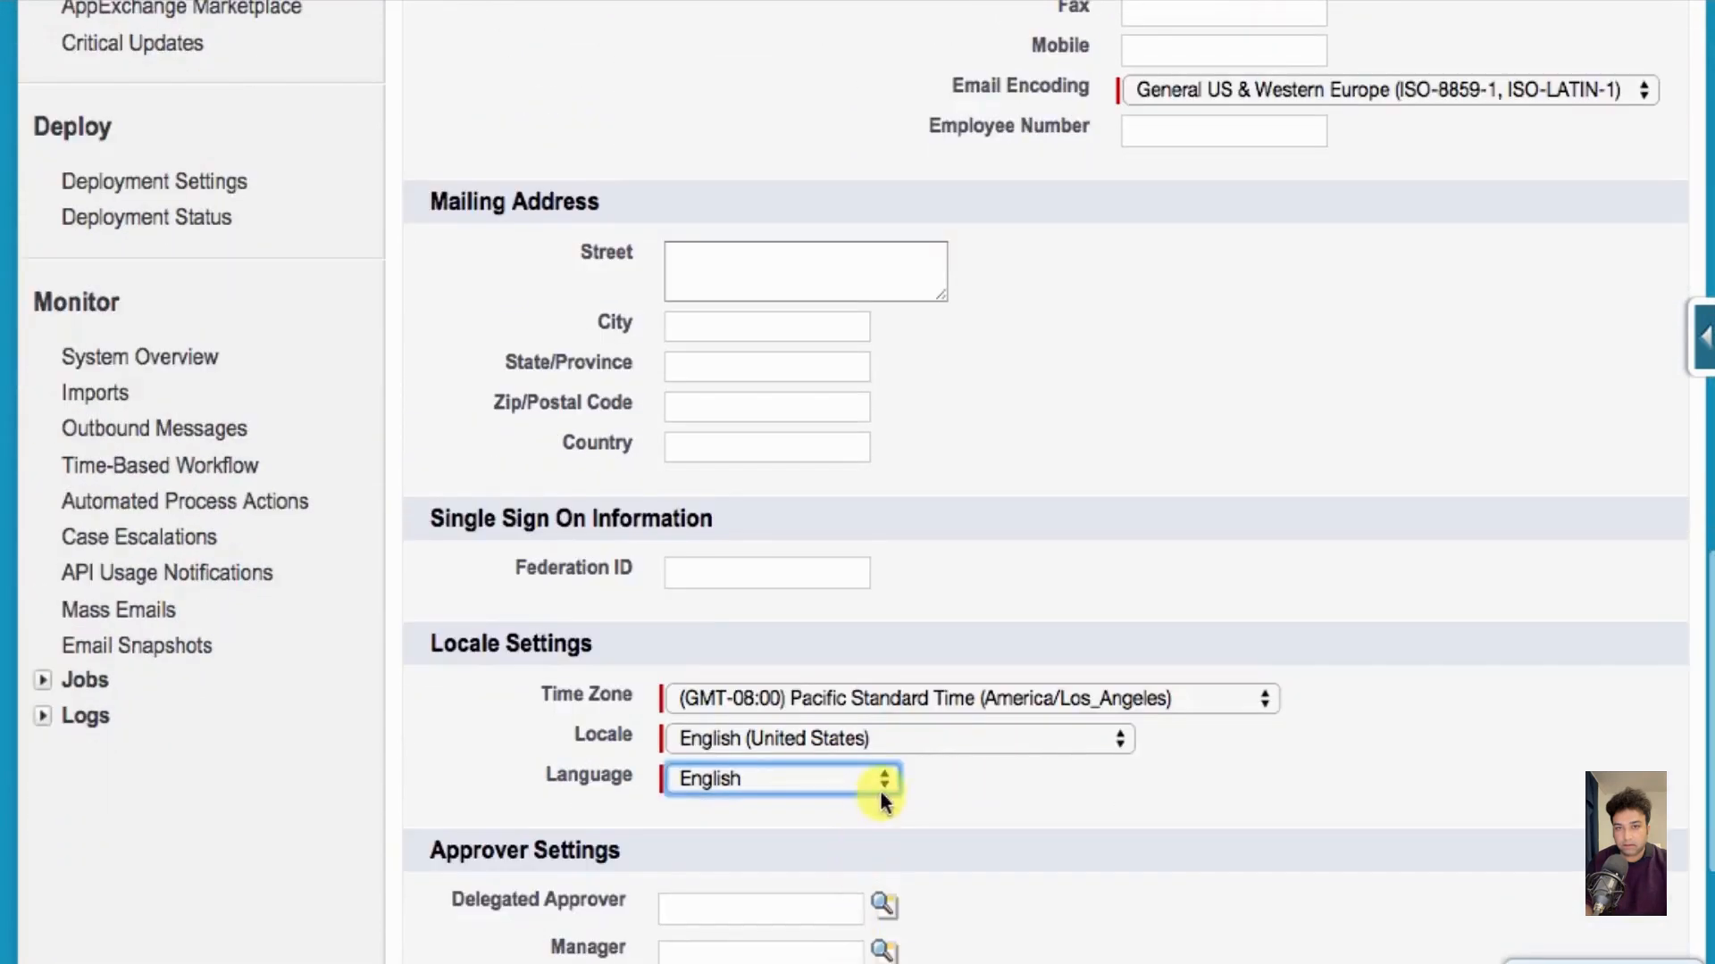
pyautogui.click(881, 786)
pyautogui.click(871, 827)
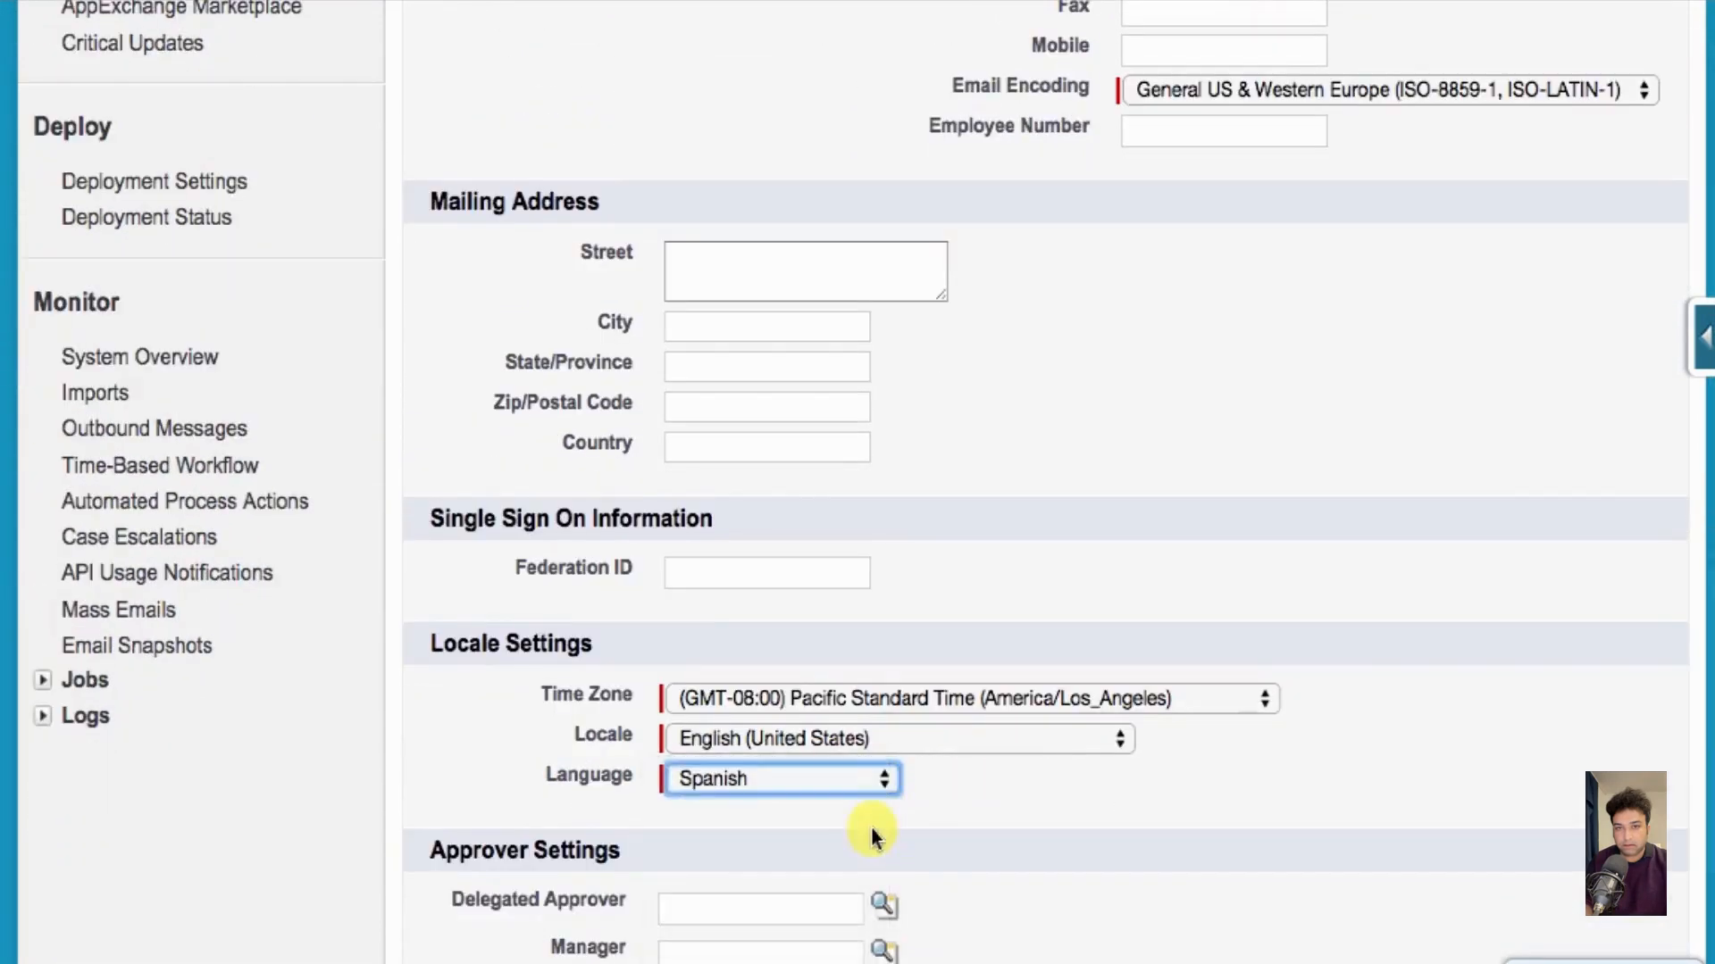
pyautogui.scroll(-5, 1085, 879)
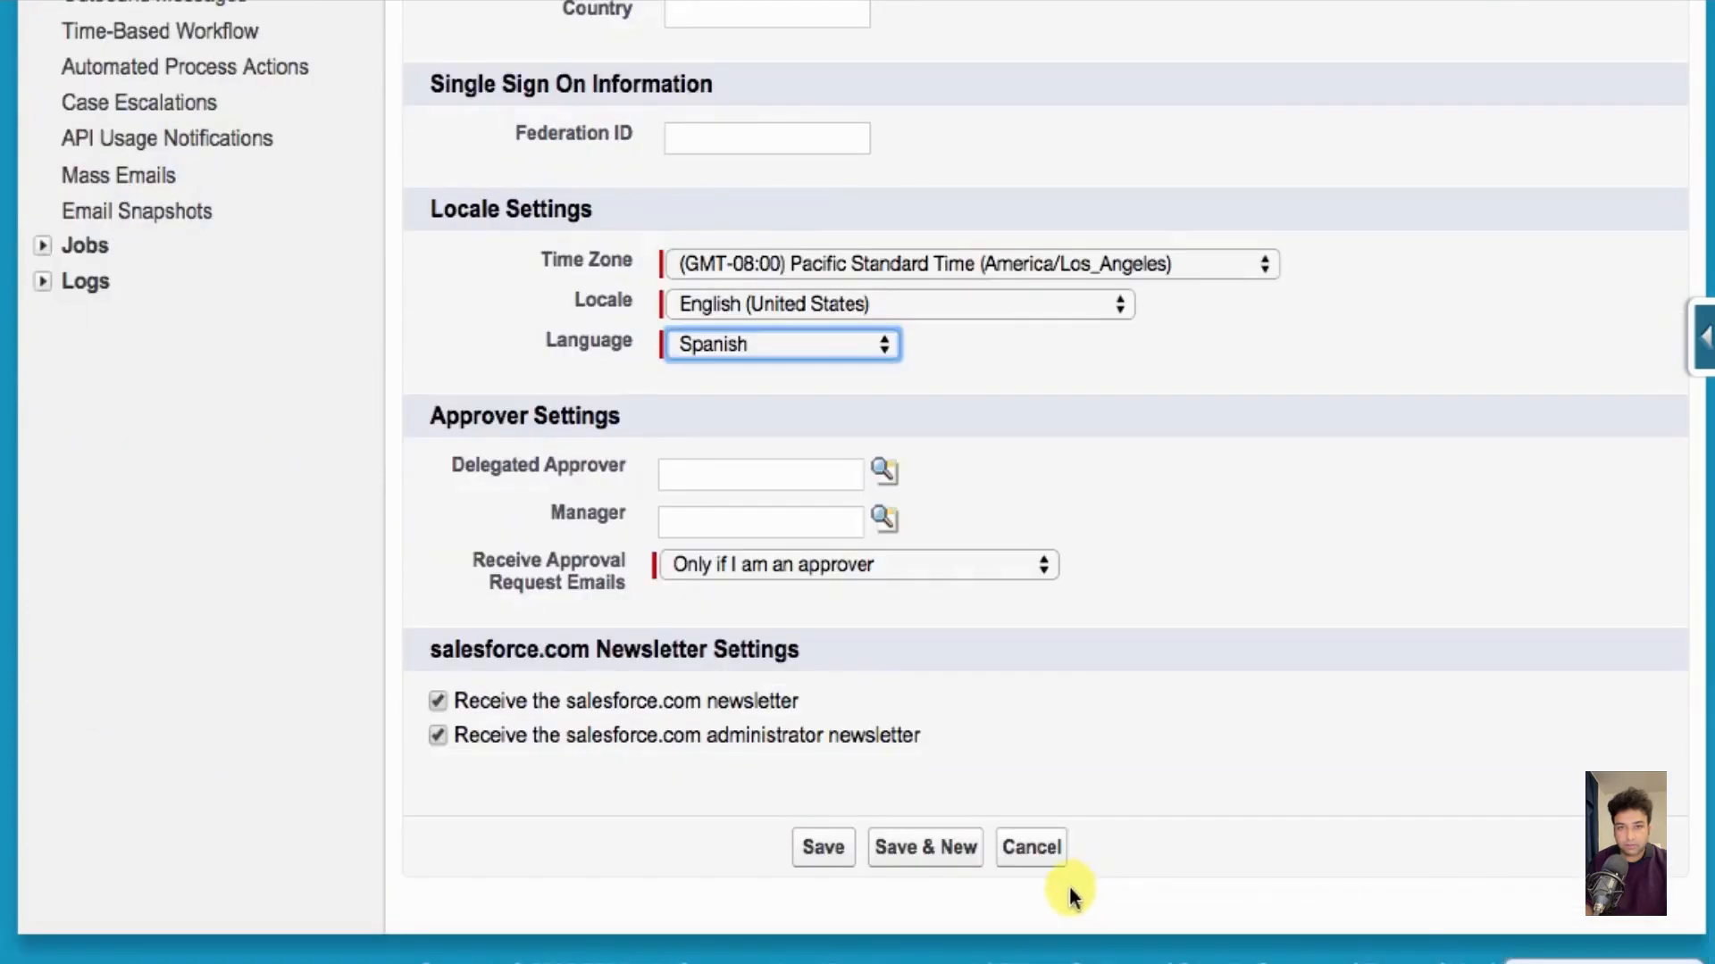
pyautogui.click(815, 845)
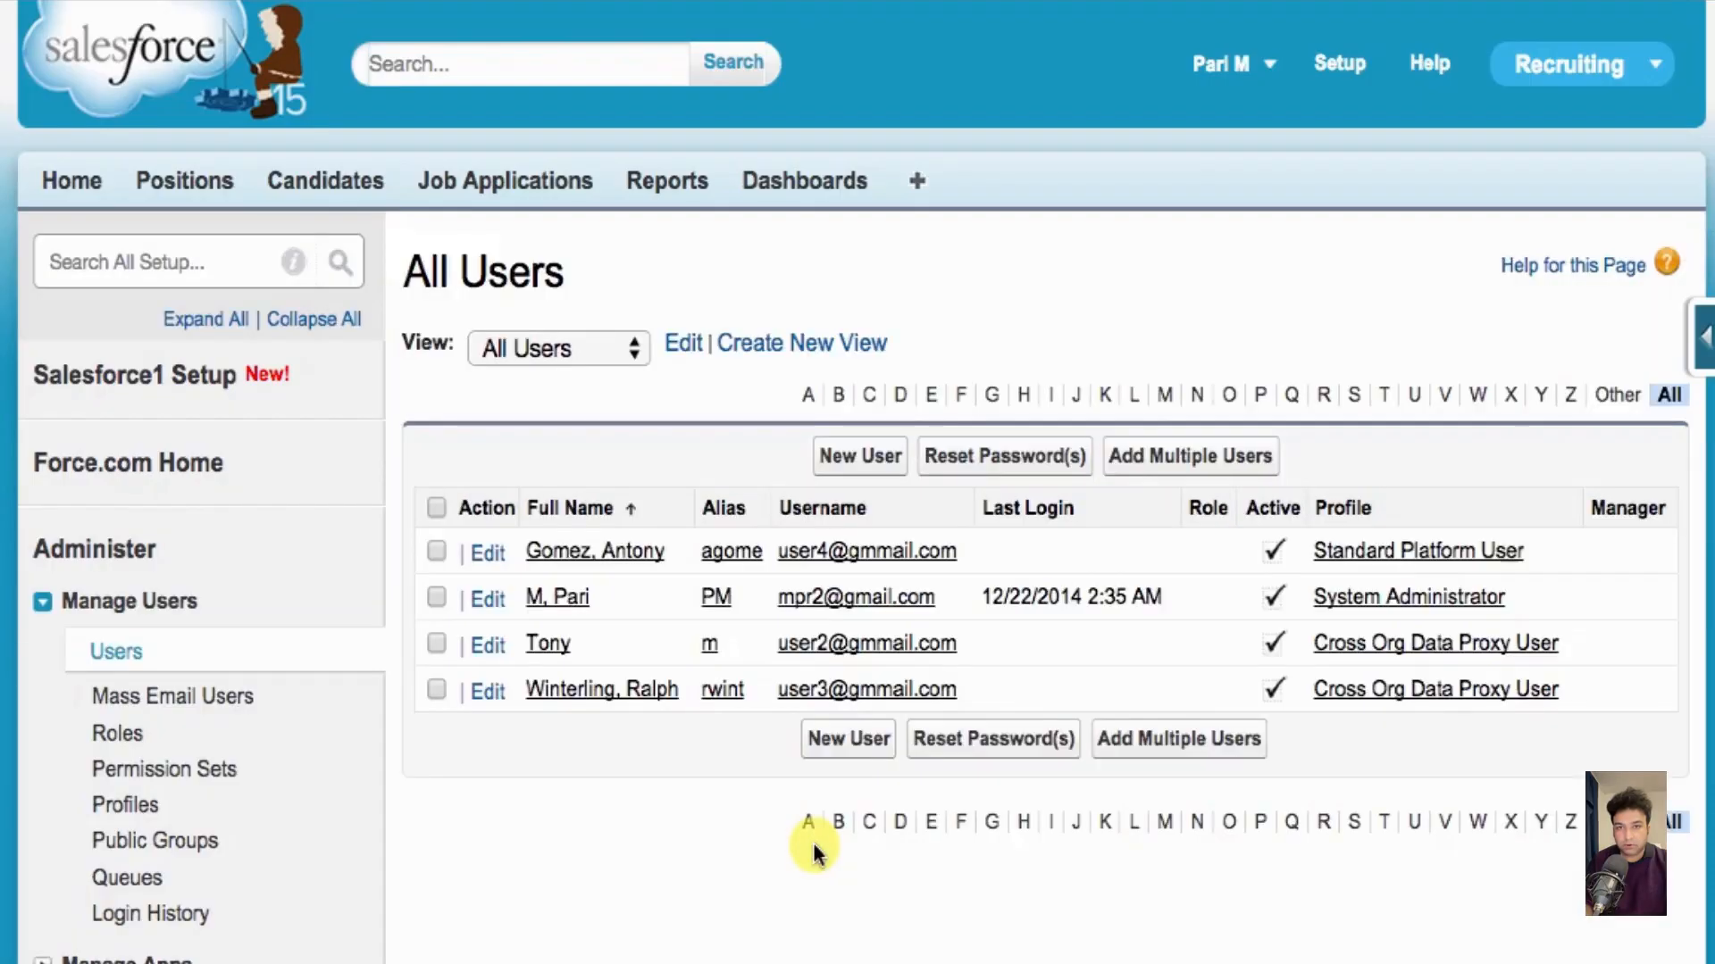
pyautogui.scroll(-3, 720, 946)
pyautogui.scroll(-2, 719, 947)
pyautogui.click(43, 779)
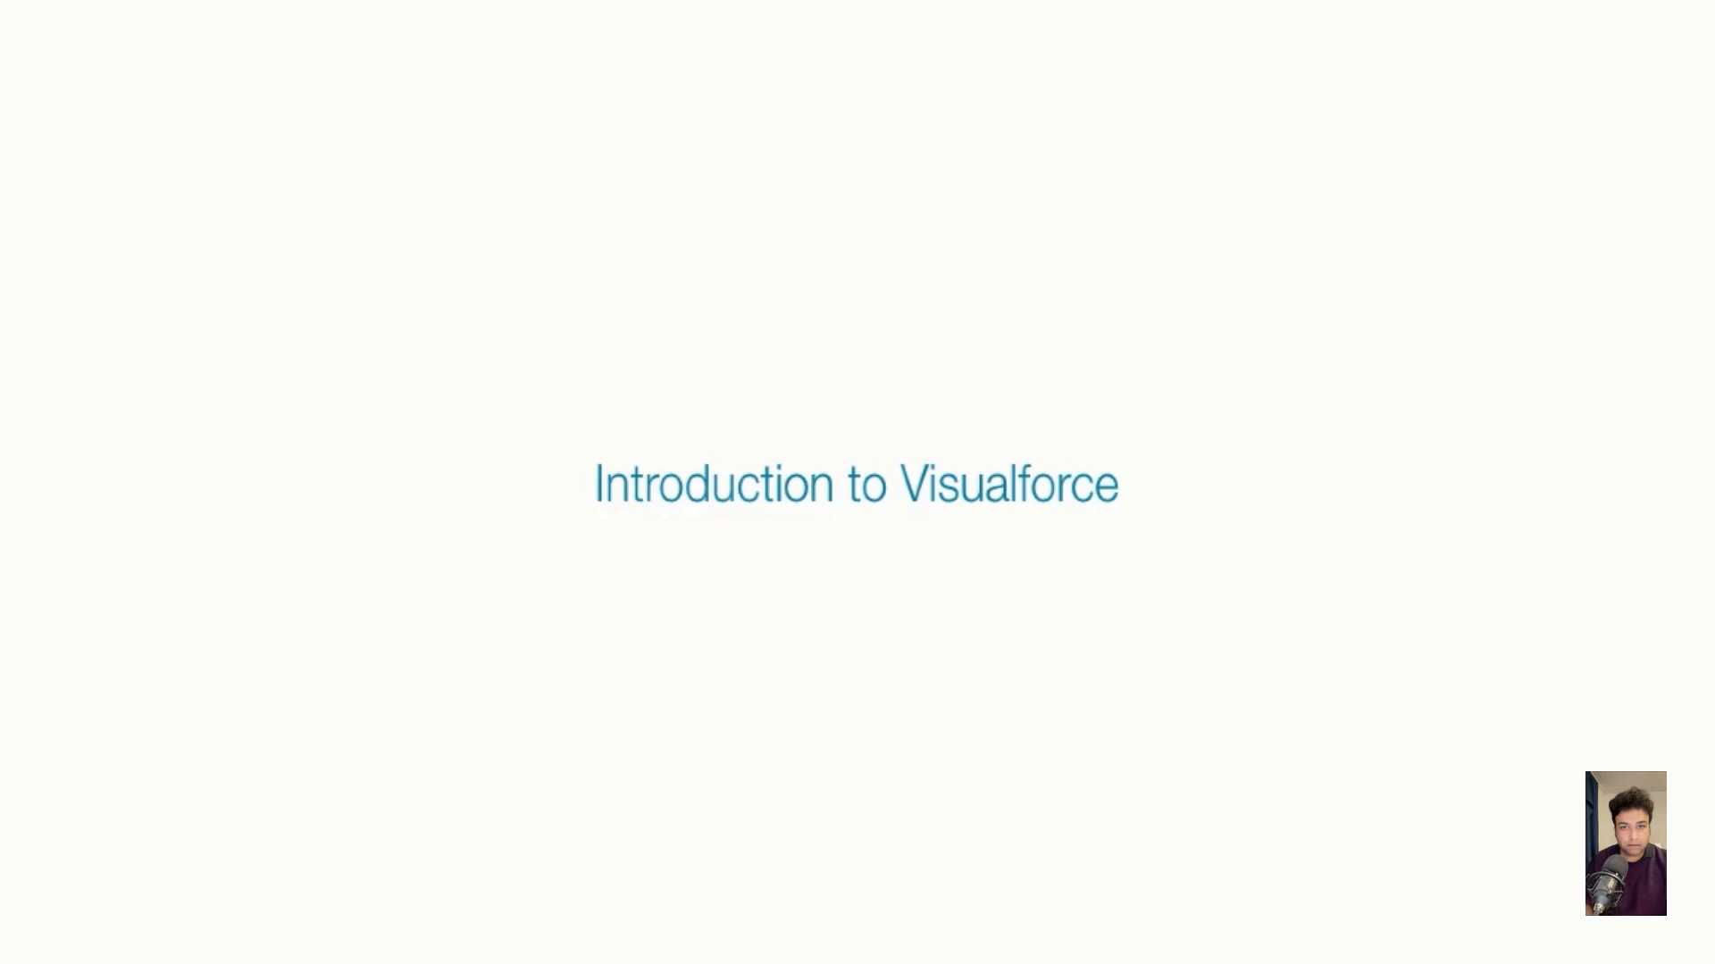
# Step: Advance from the 'Introduction to Visualforce' title slide to the 'VisualForce' slide
pyautogui.press('Right')
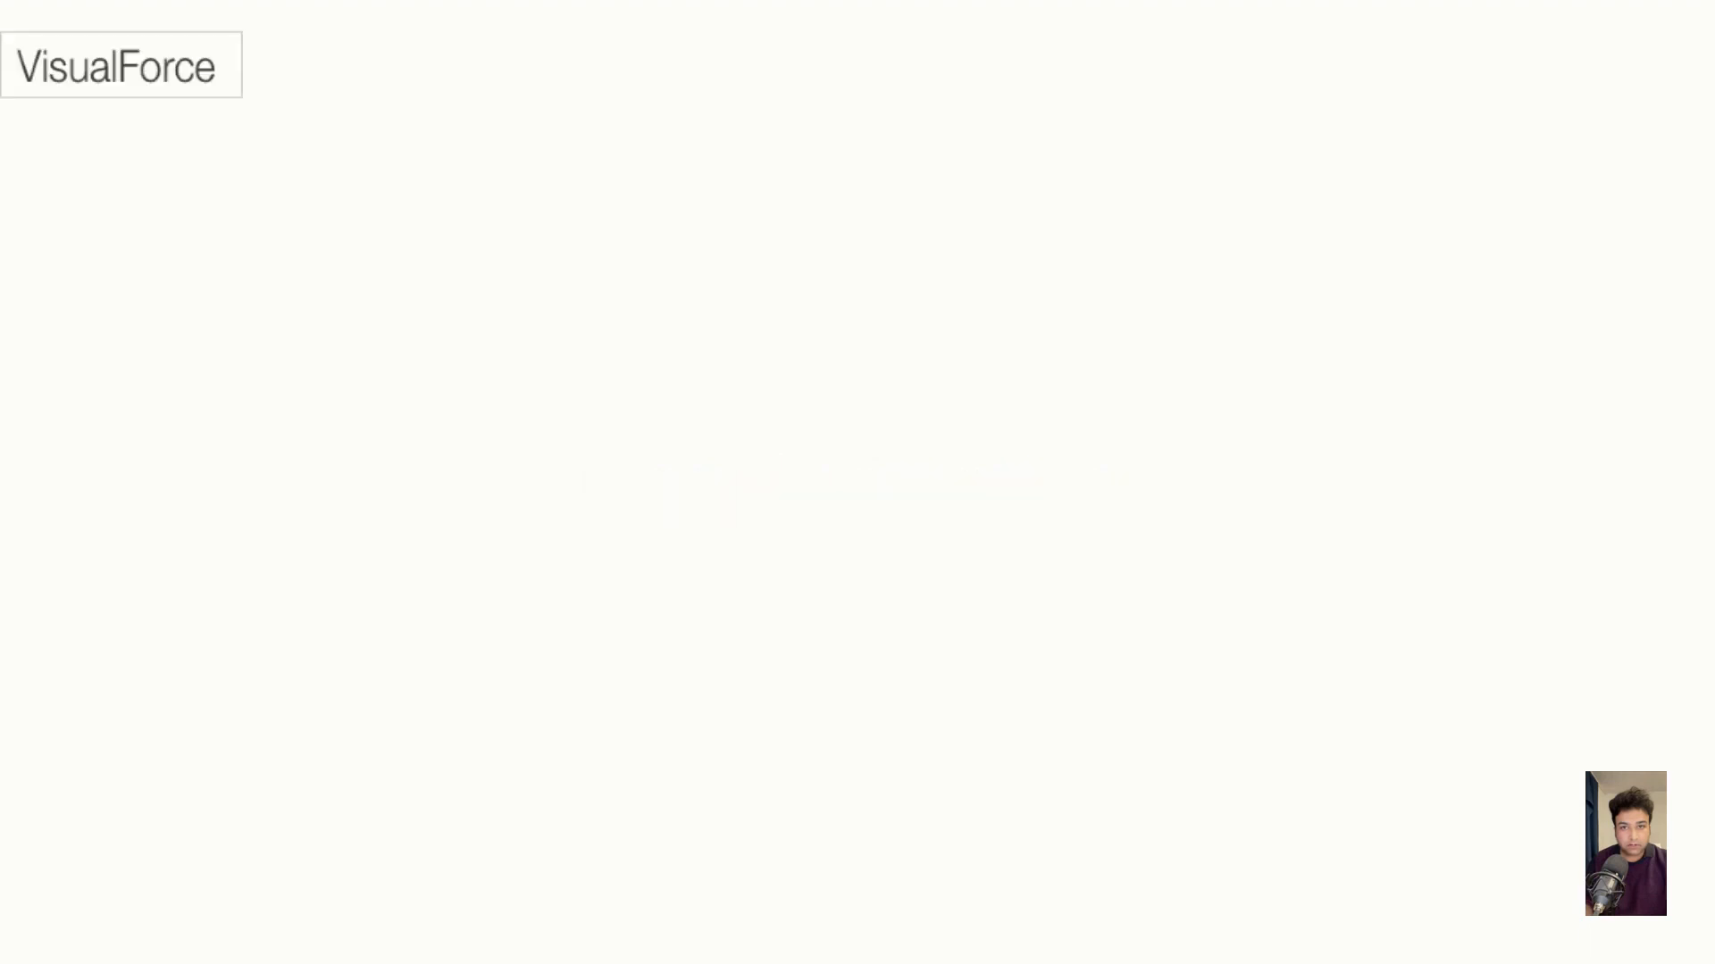
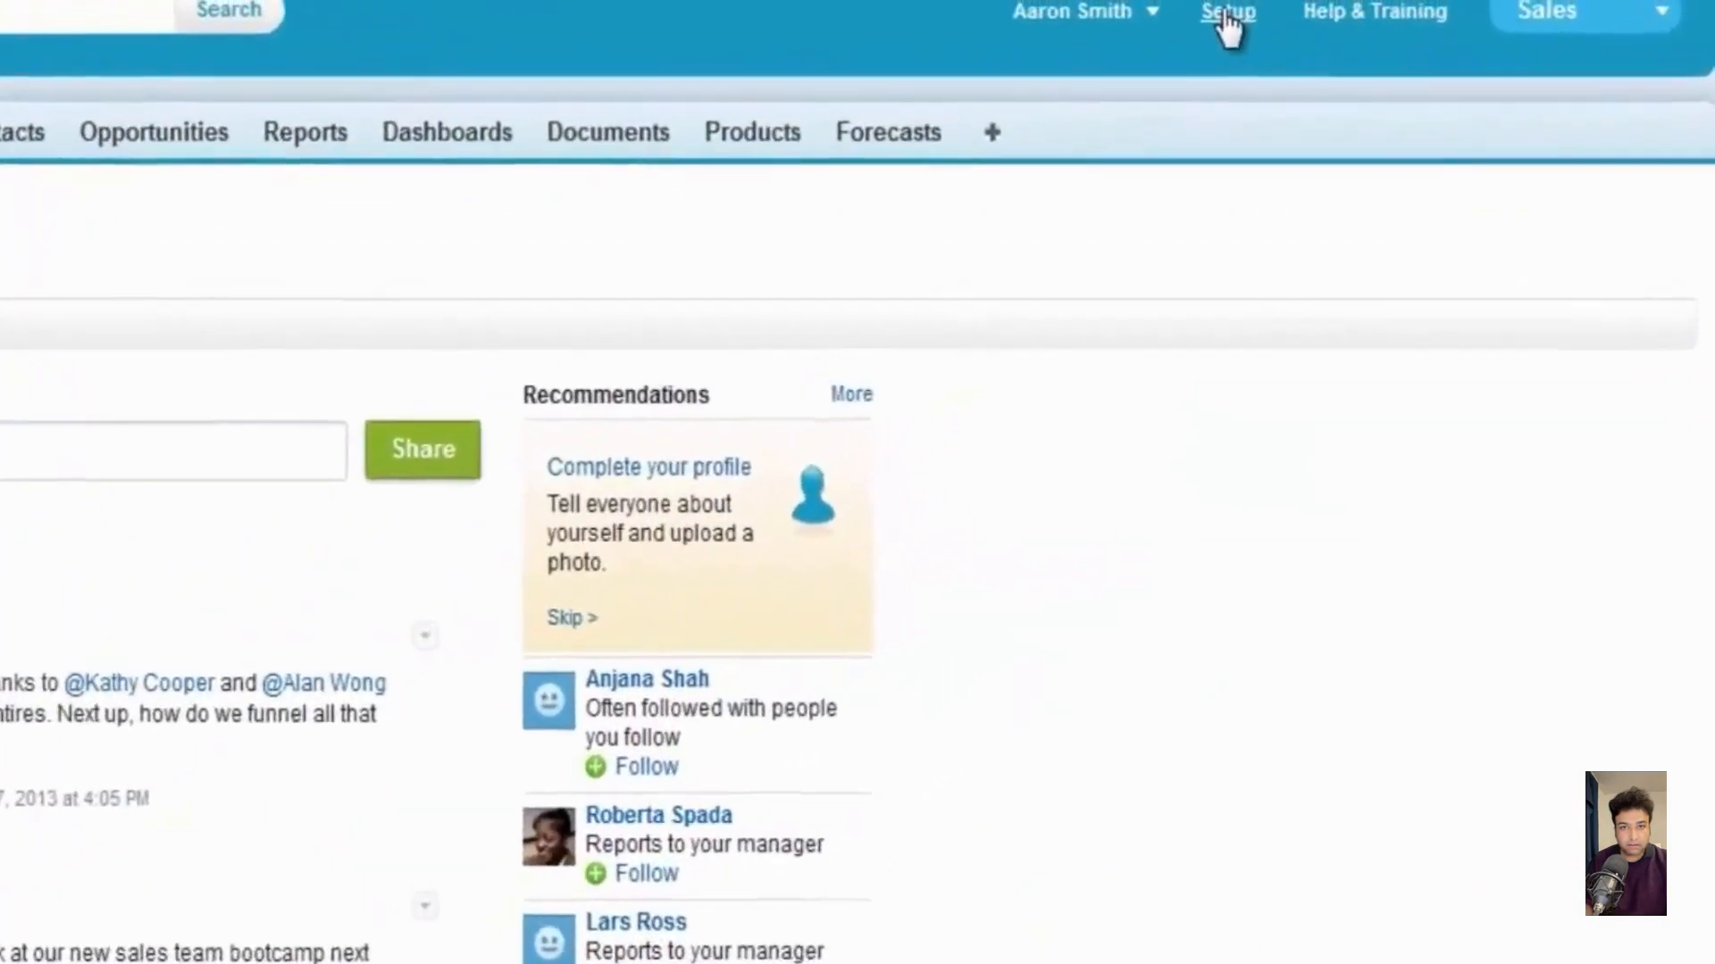
# Step: Edit the Dev deployment connection to tick Allow Inbound Changes, and save
pyautogui.click(1193, 31)
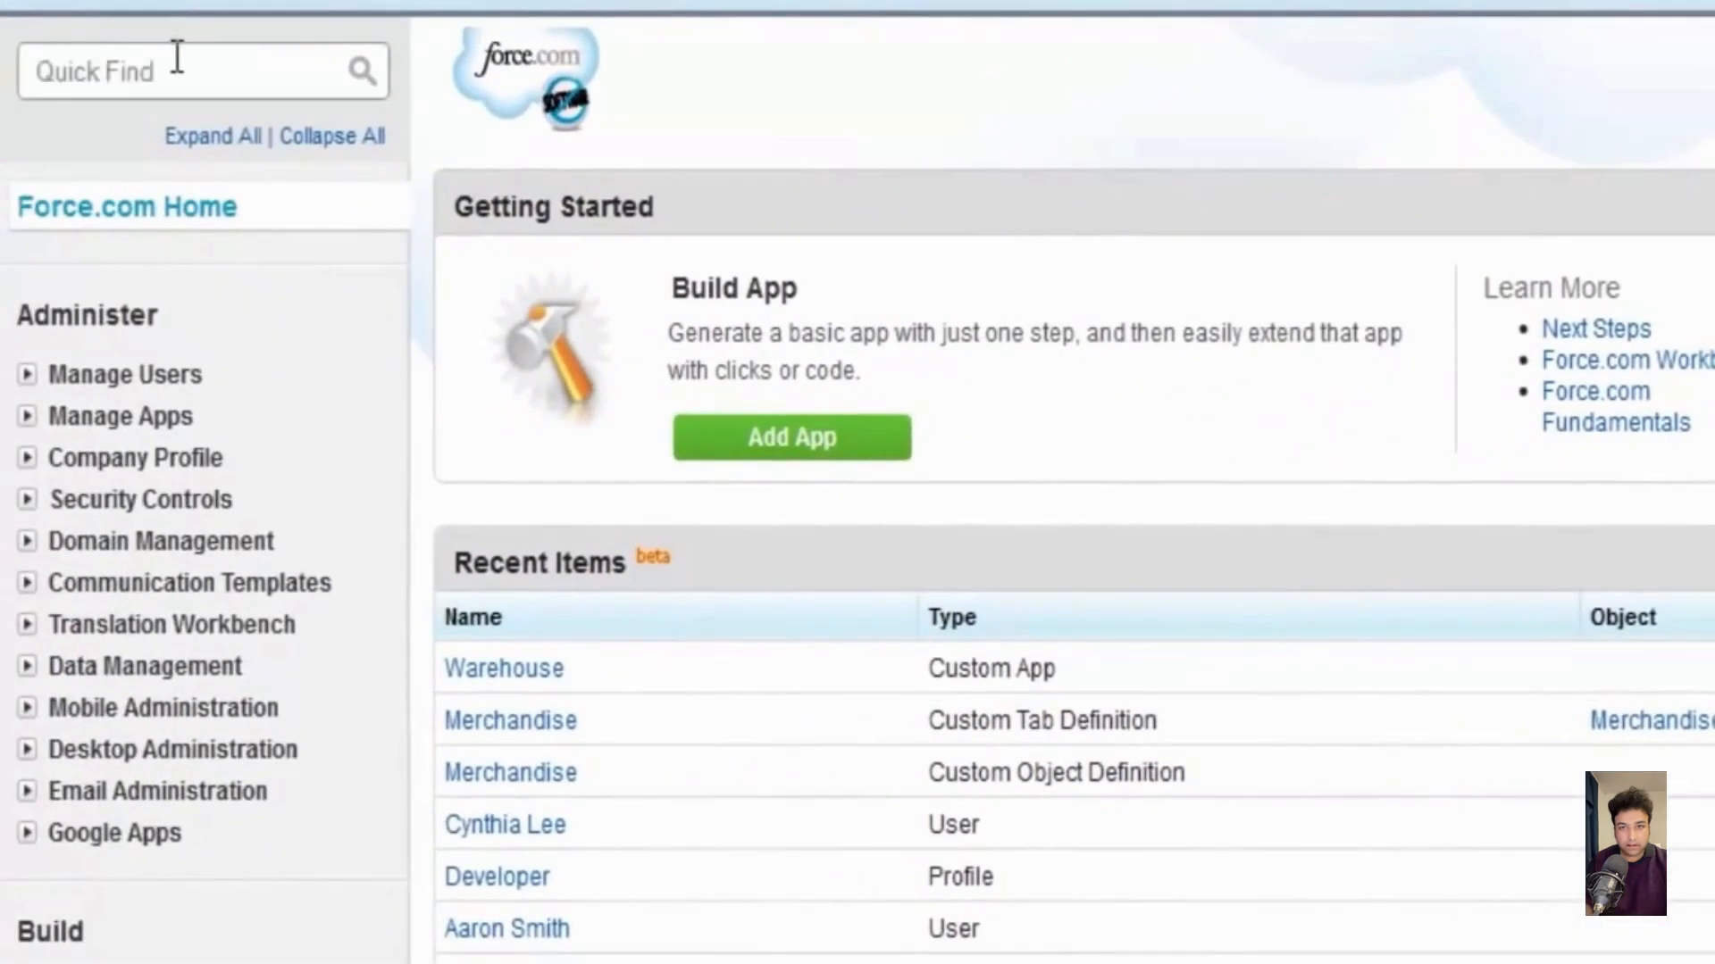
pyautogui.click(178, 56)
pyautogui.write('dep')
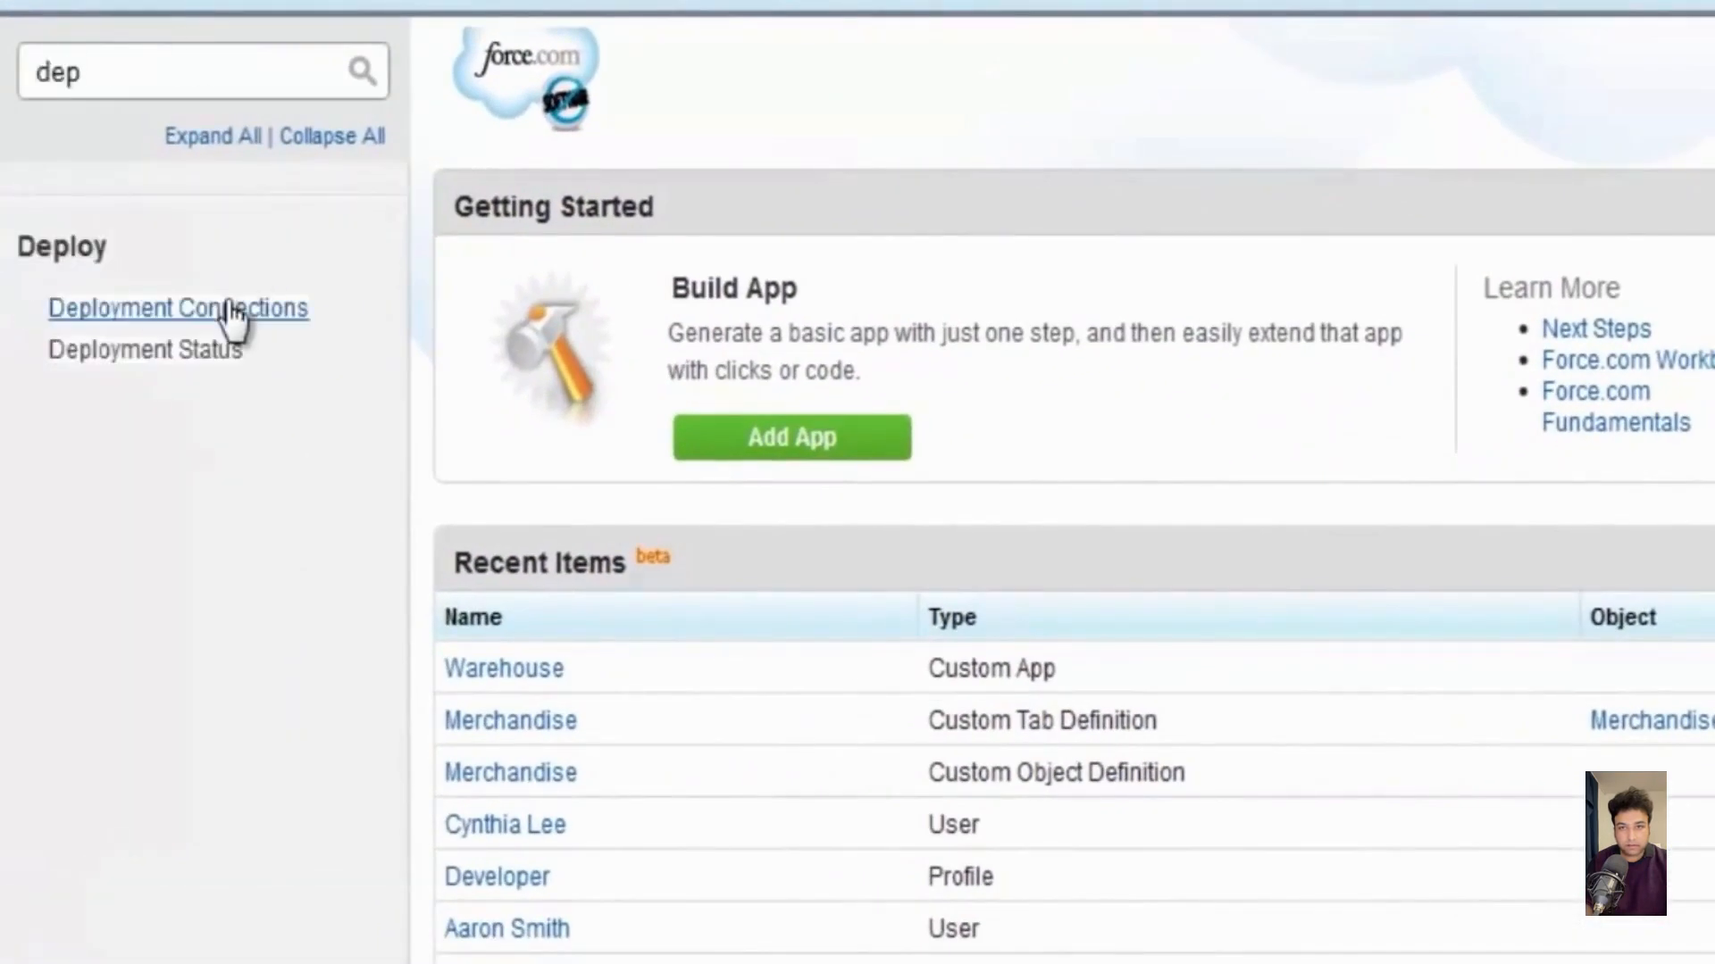
pyautogui.click(227, 310)
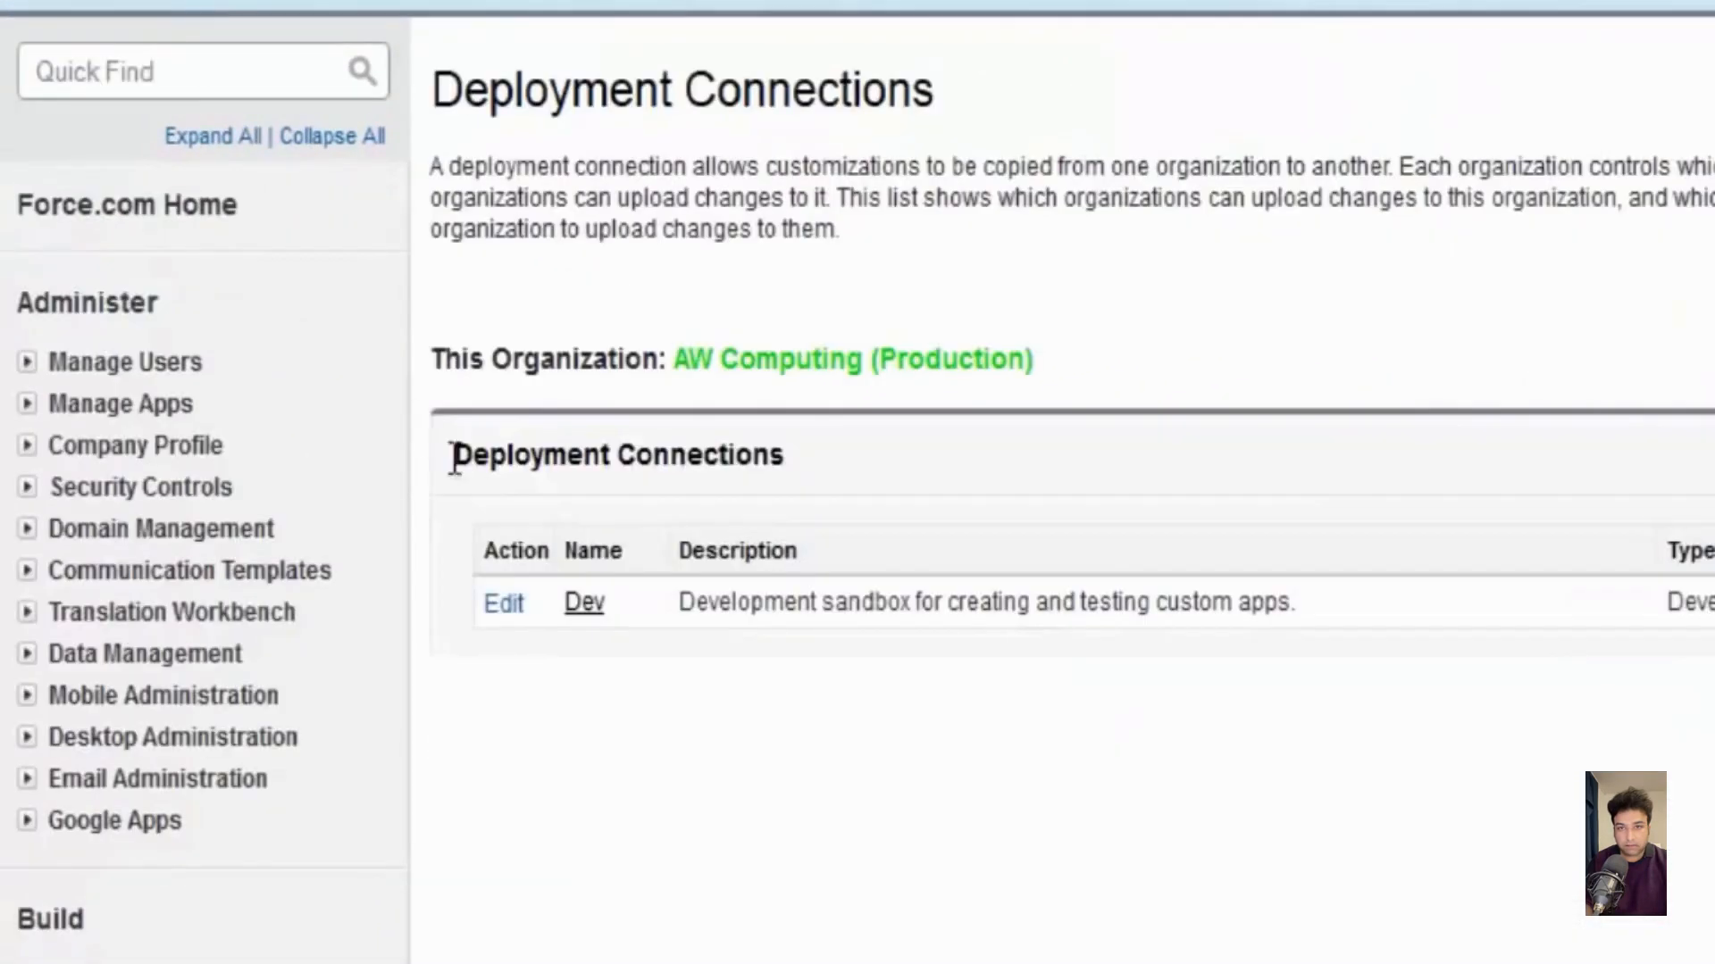
pyautogui.click(502, 607)
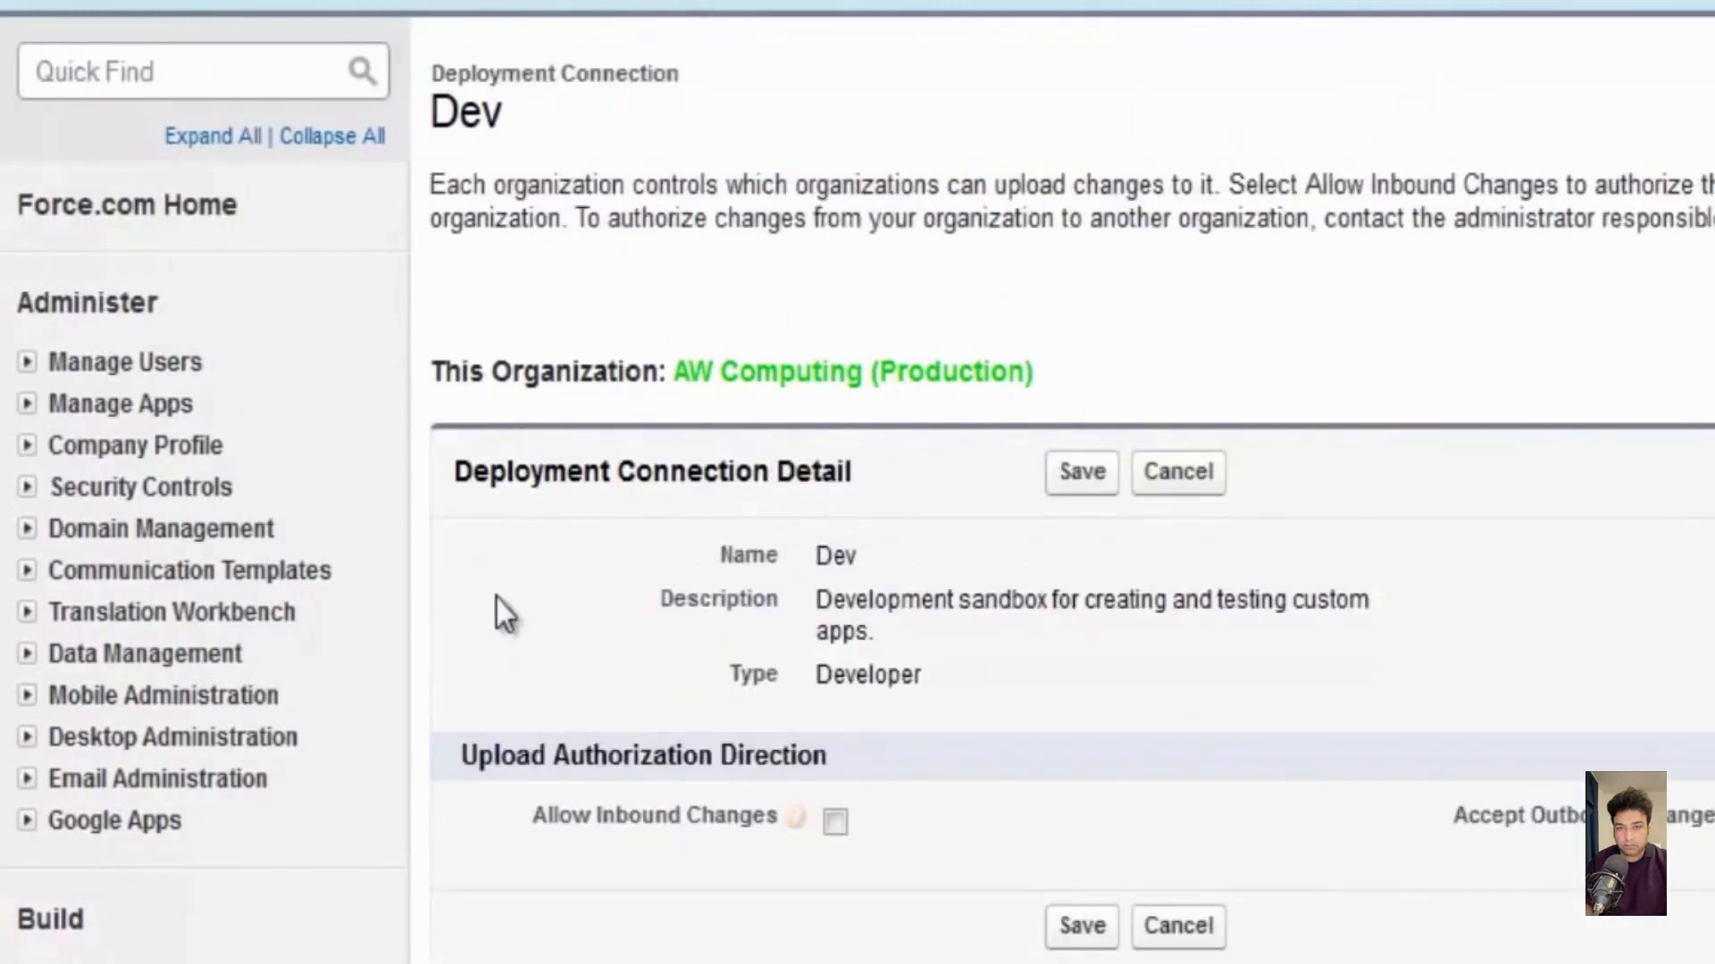
pyautogui.click(834, 822)
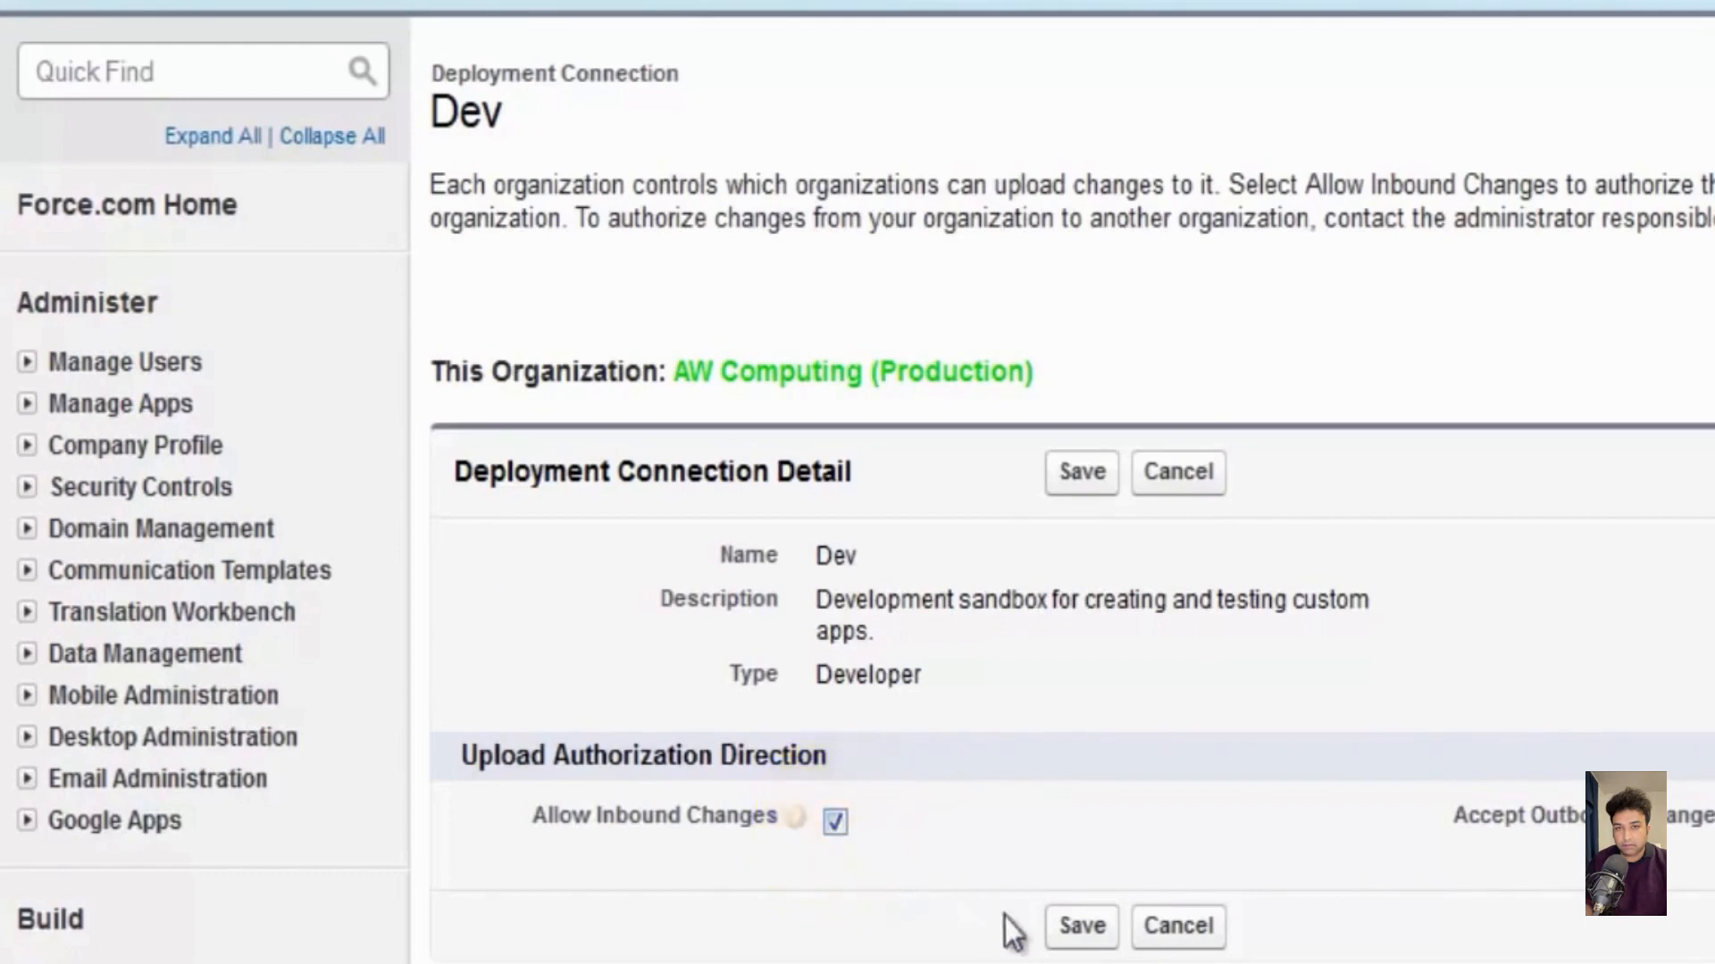
pyautogui.click(1081, 928)
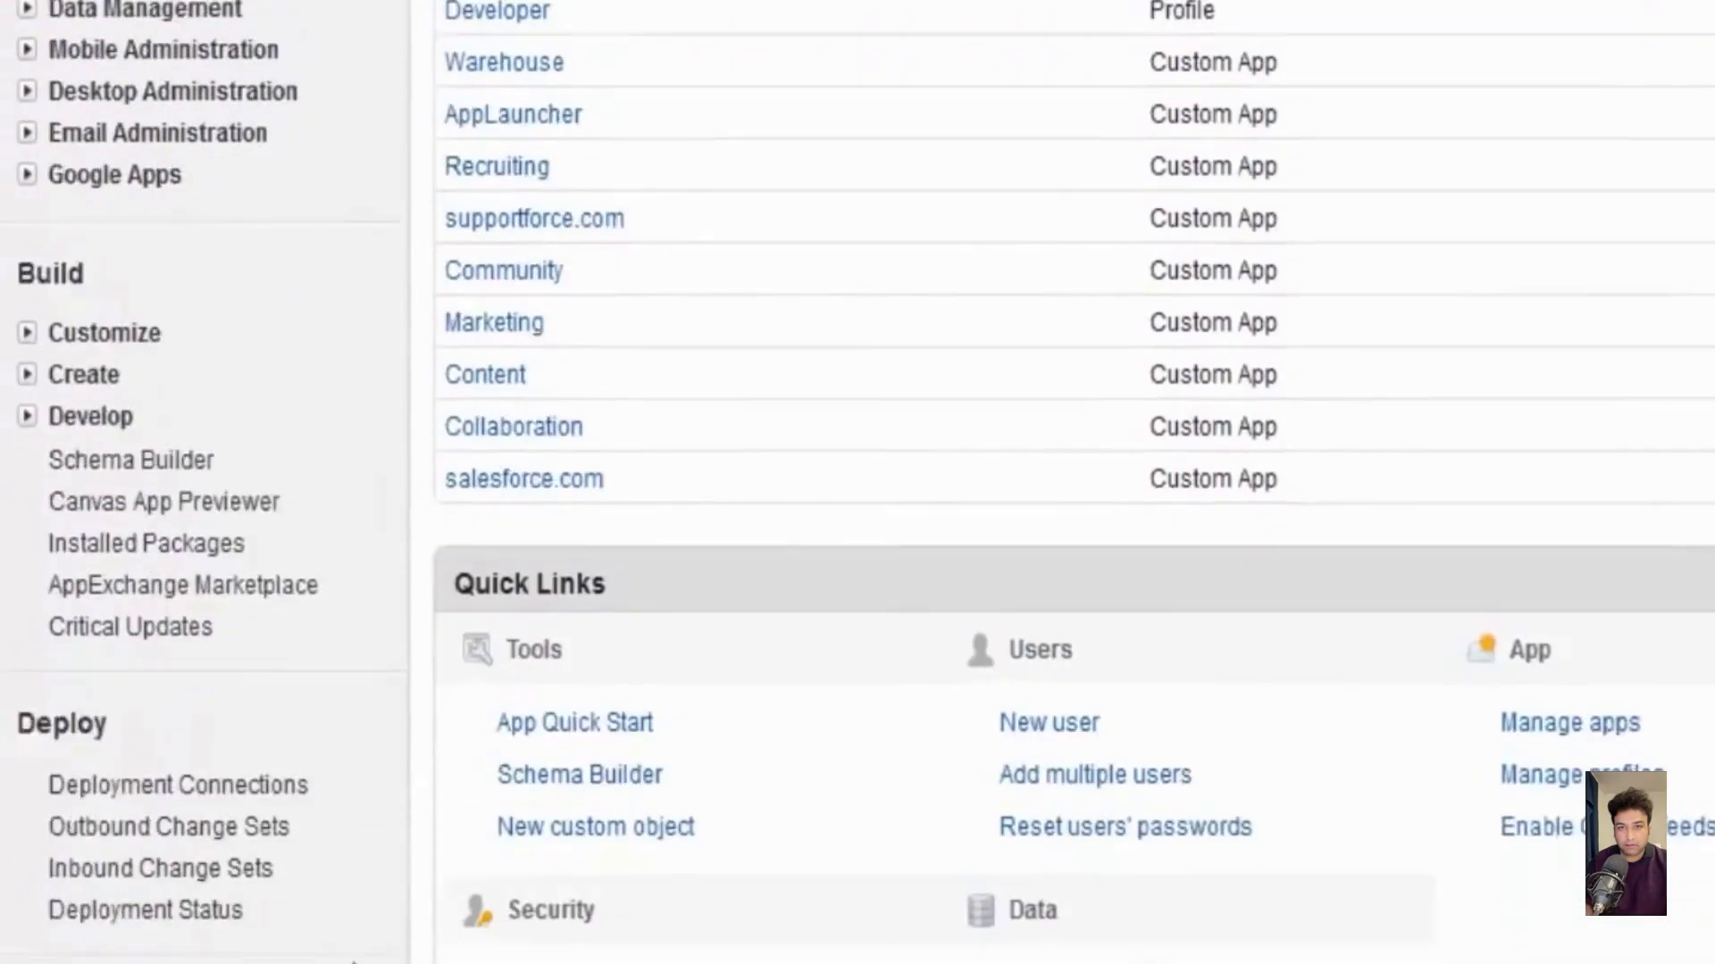
# Step: Create and save the 'Warehouse and Merchandise' outbound change set with a pasted description, then begin adding components
pyautogui.click(279, 737)
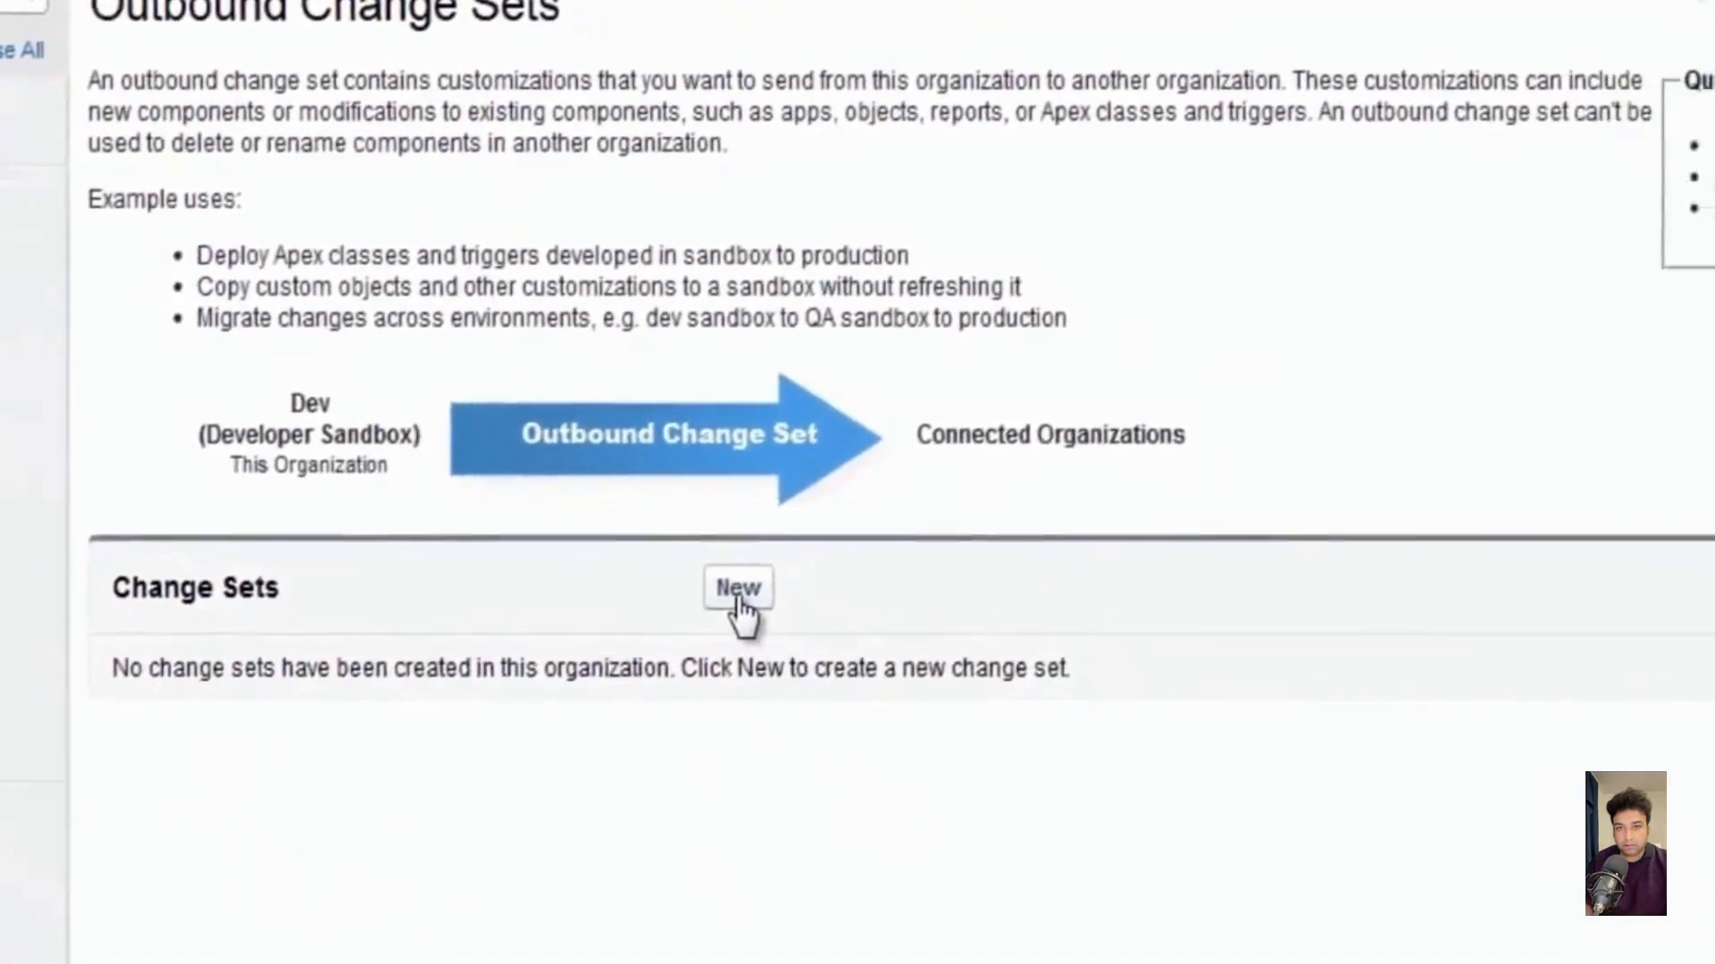
pyautogui.click(737, 592)
pyautogui.click(539, 219)
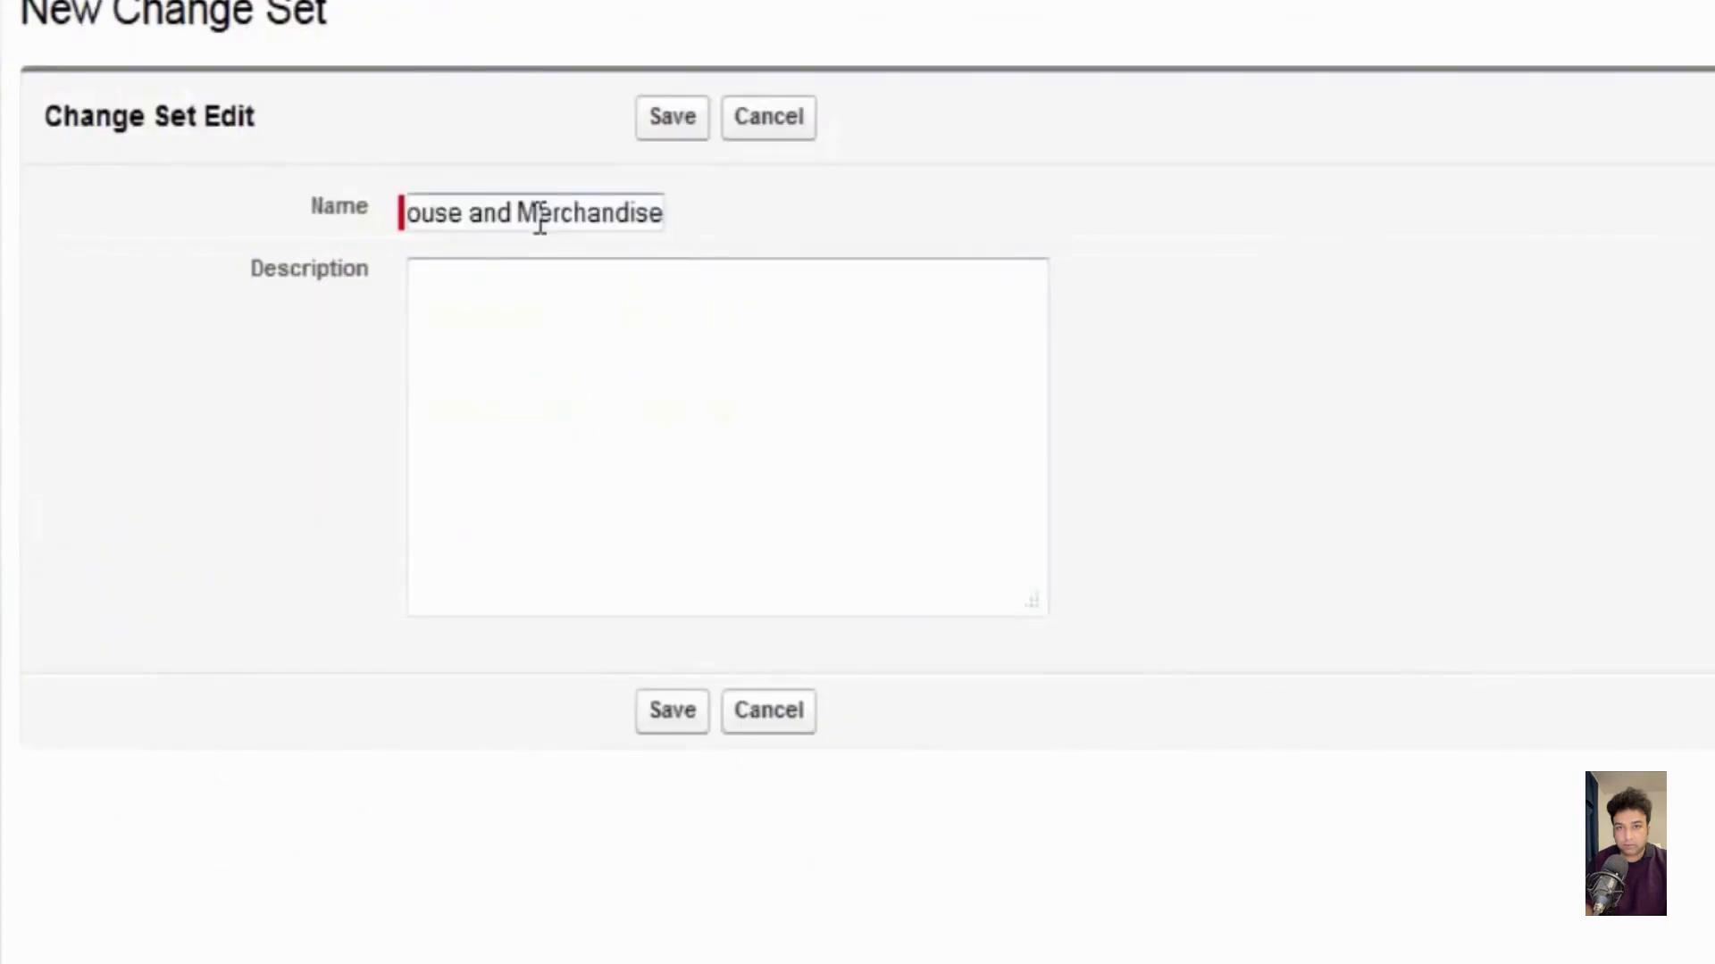
pyautogui.press('Tab')
pyautogui.write('Warehouse app with Merchandise tab, custom object, and profiles.')
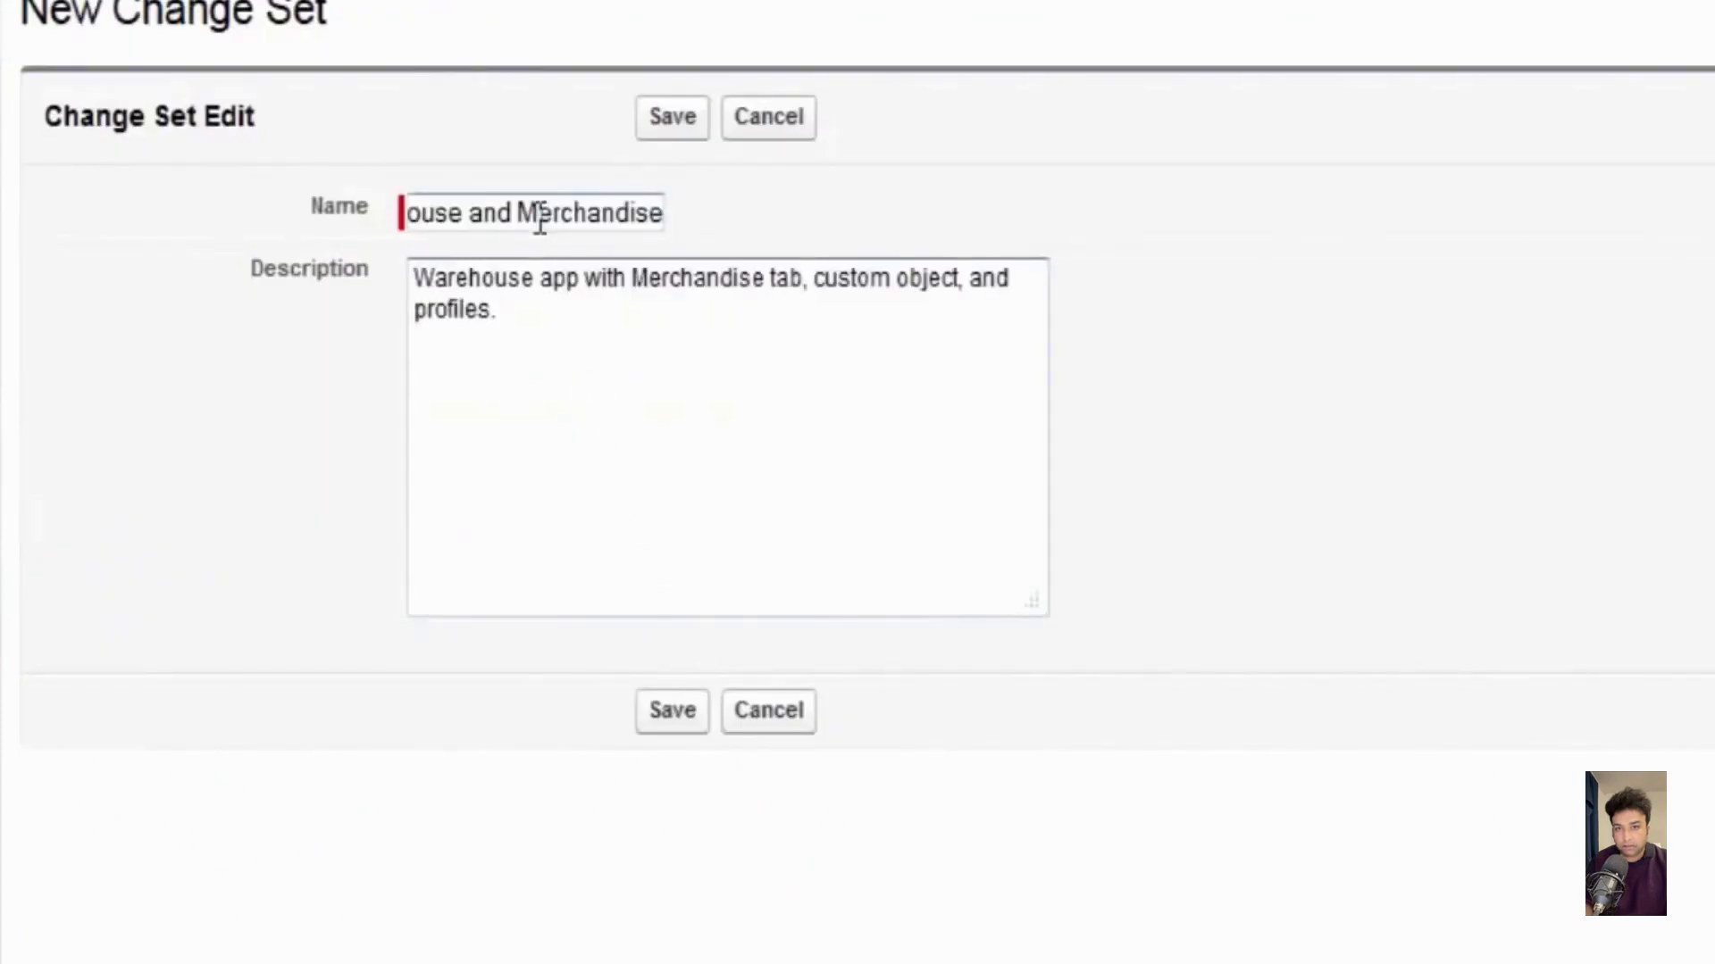
pyautogui.click(675, 134)
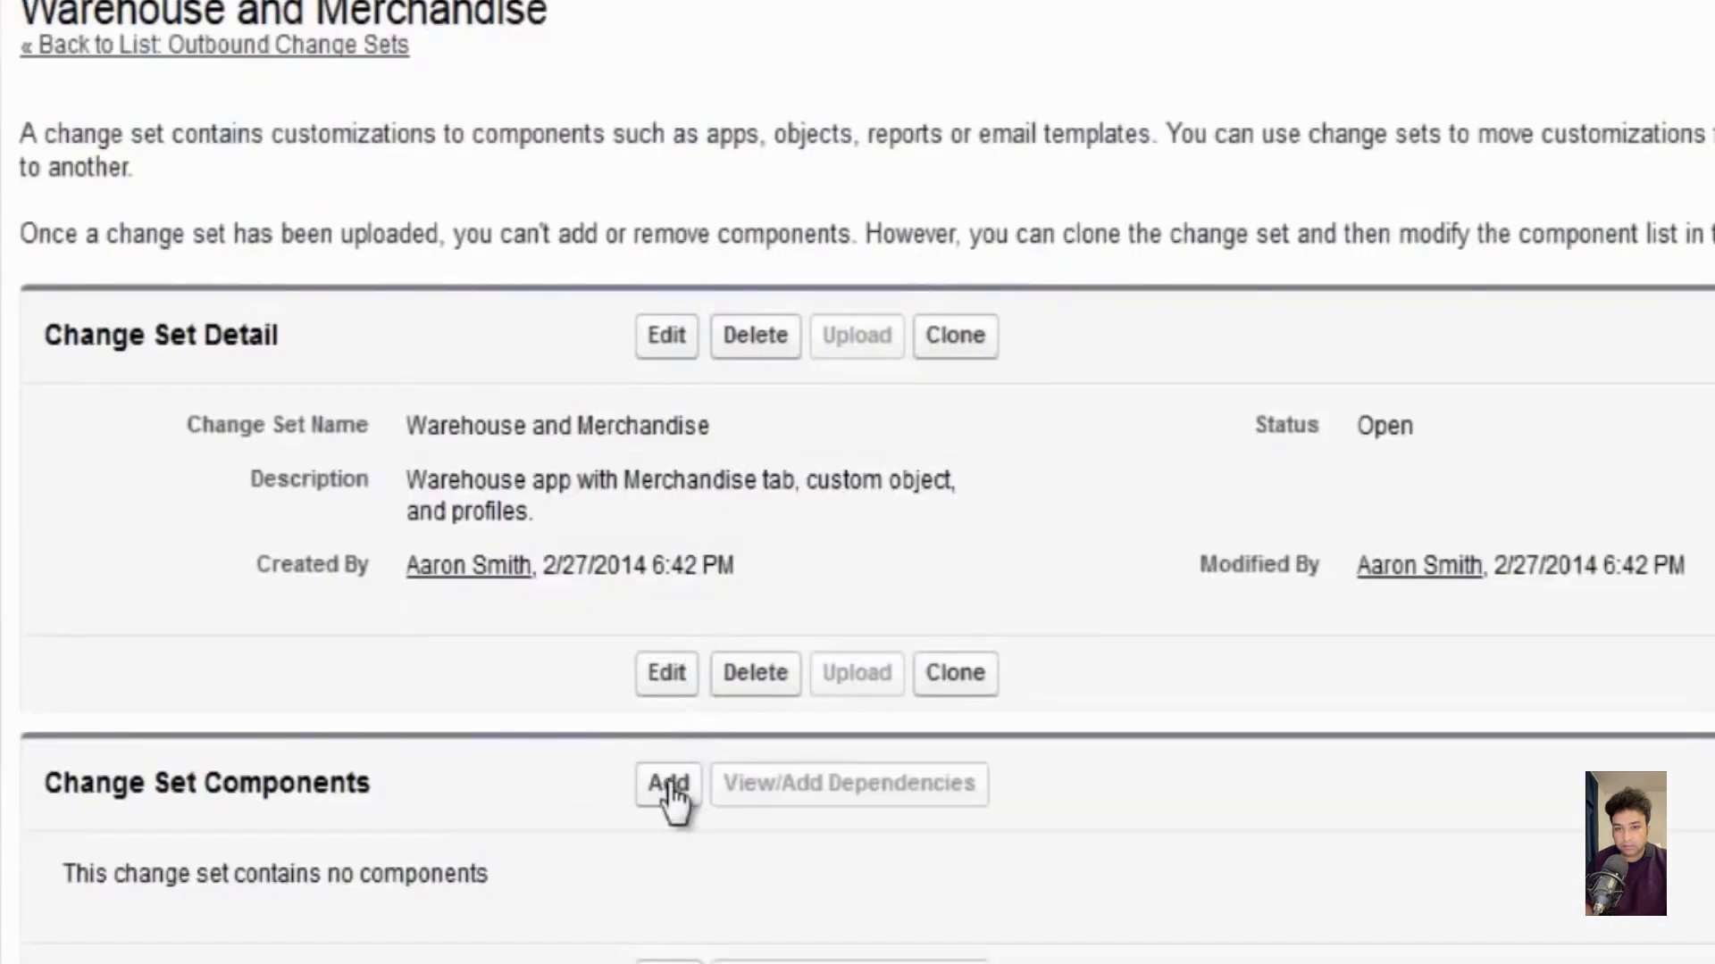
pyautogui.click(670, 786)
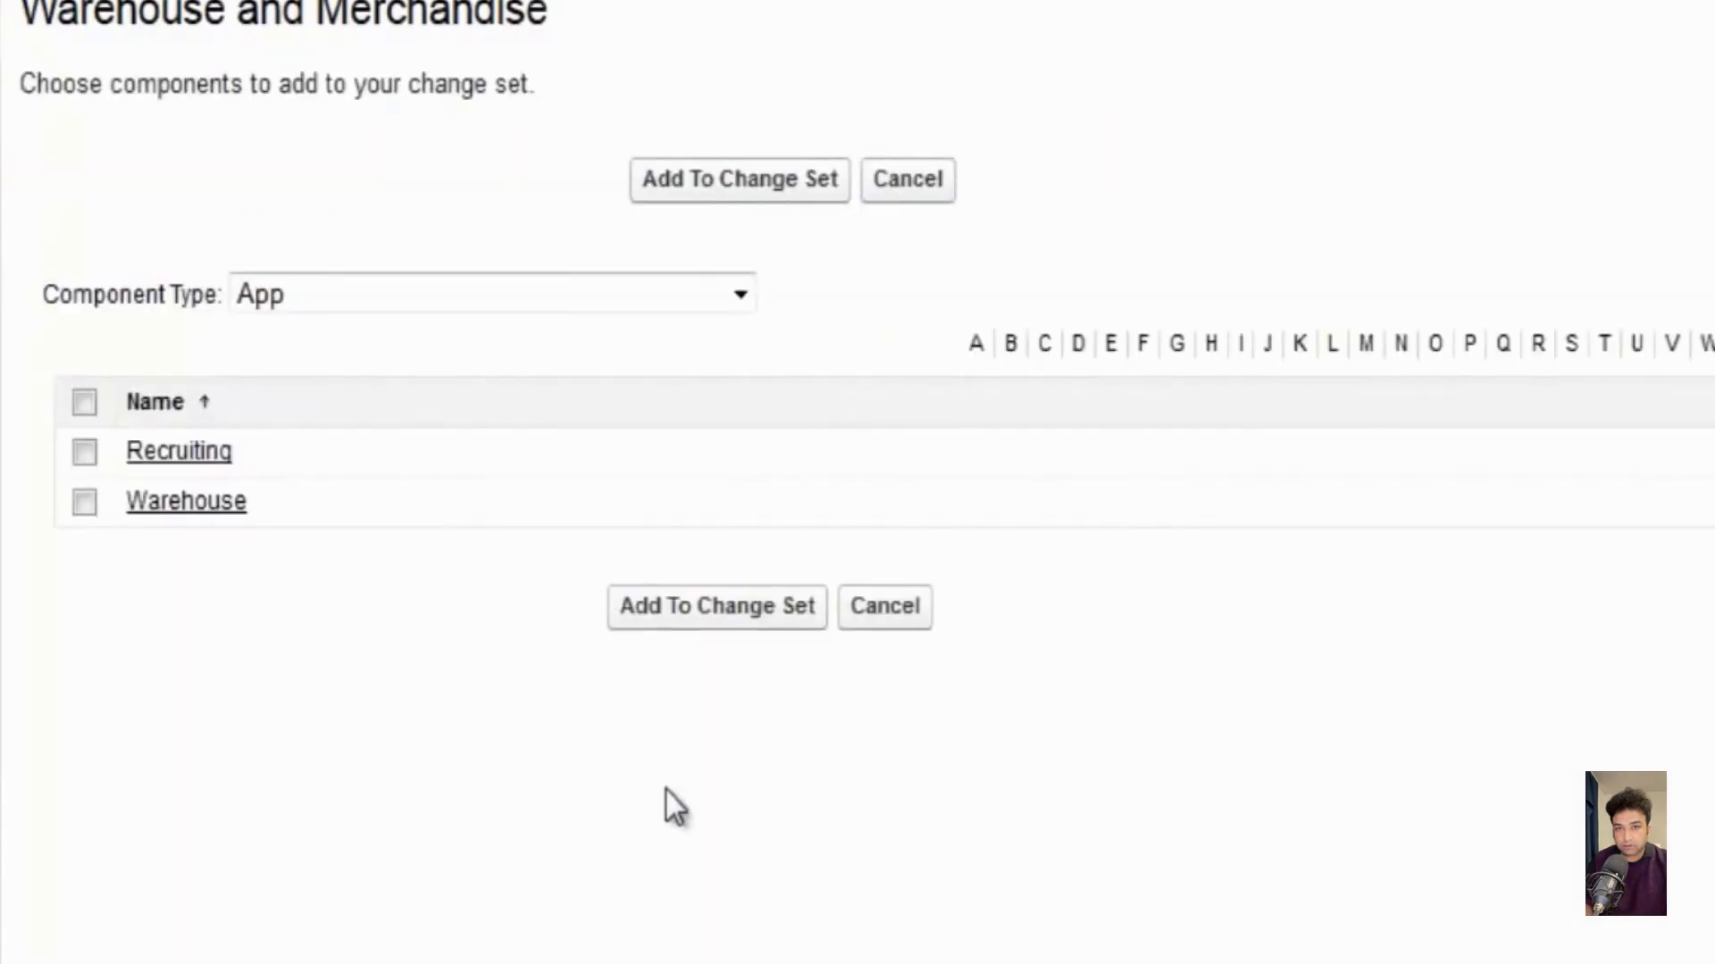
# Step: Add the Warehouse app component to the change set
pyautogui.click(753, 294)
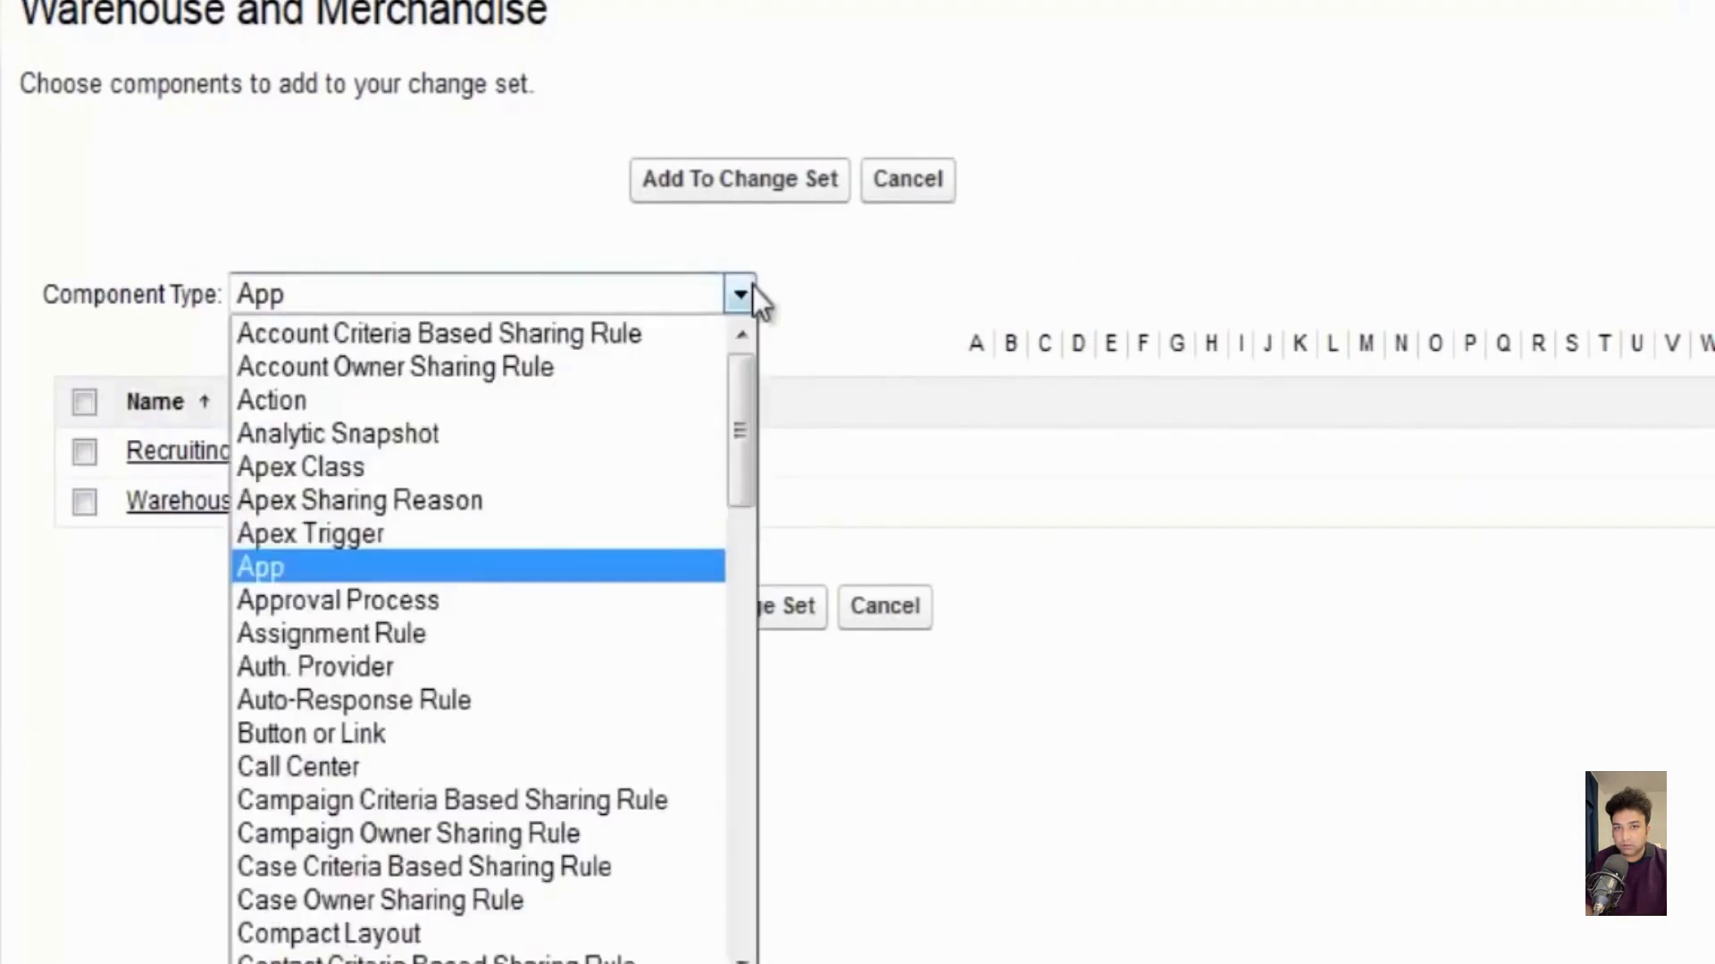
pyautogui.click(753, 288)
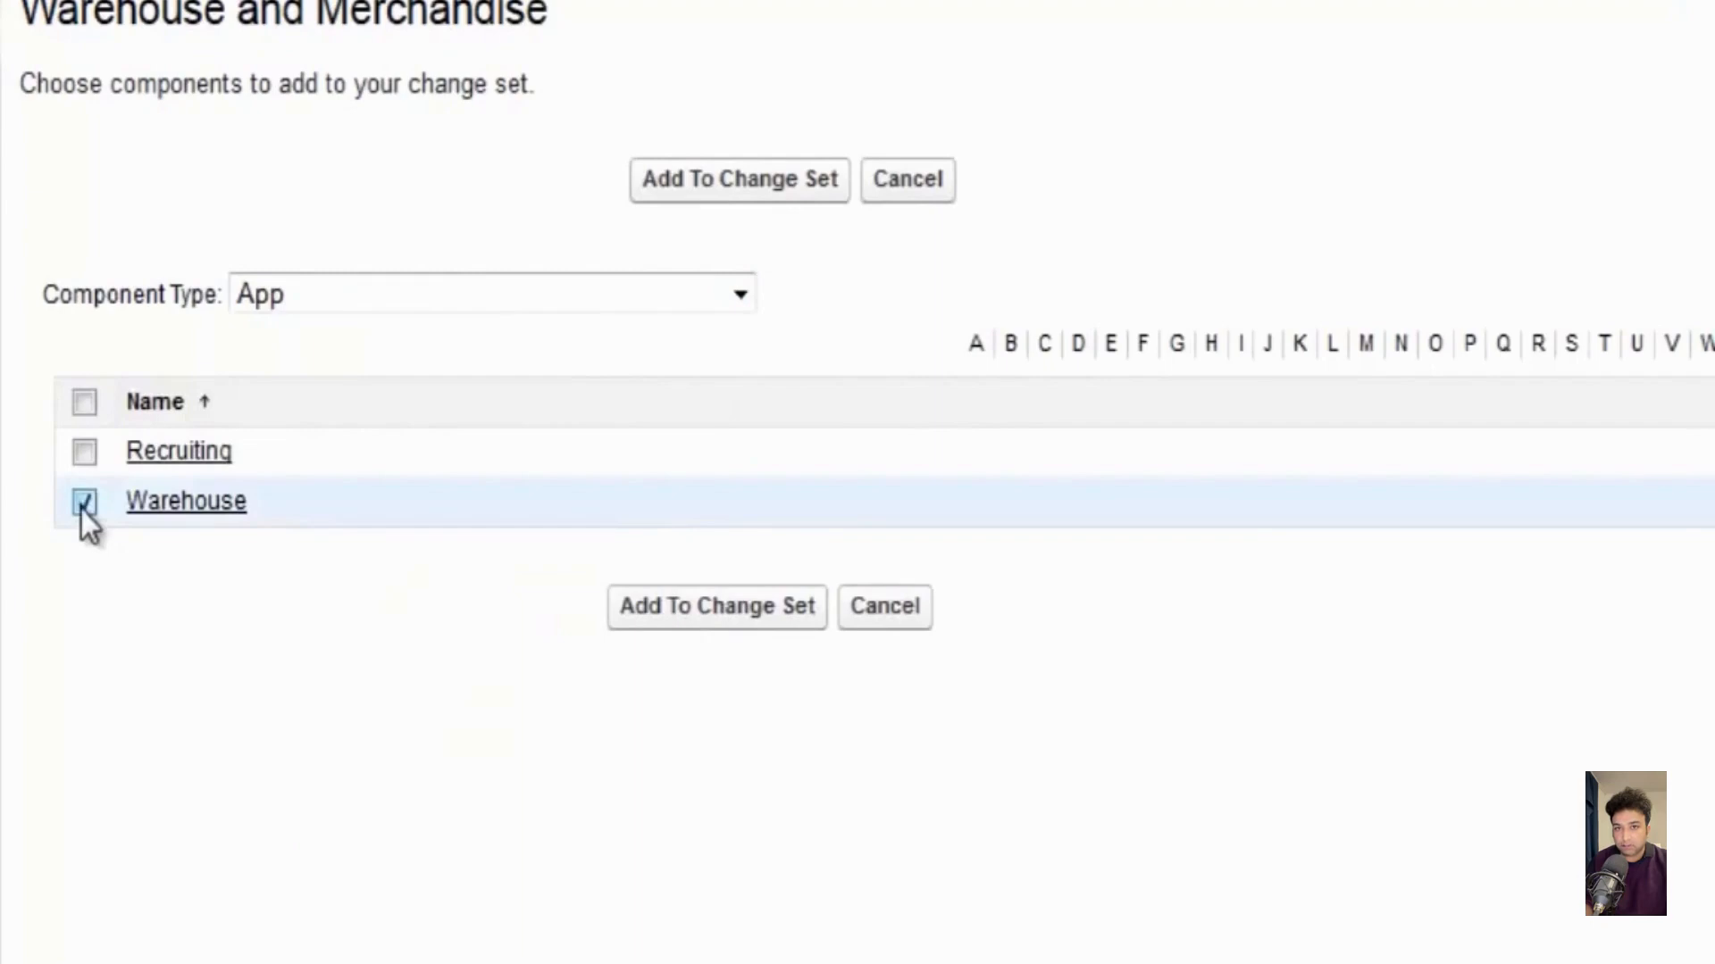
pyautogui.click(701, 625)
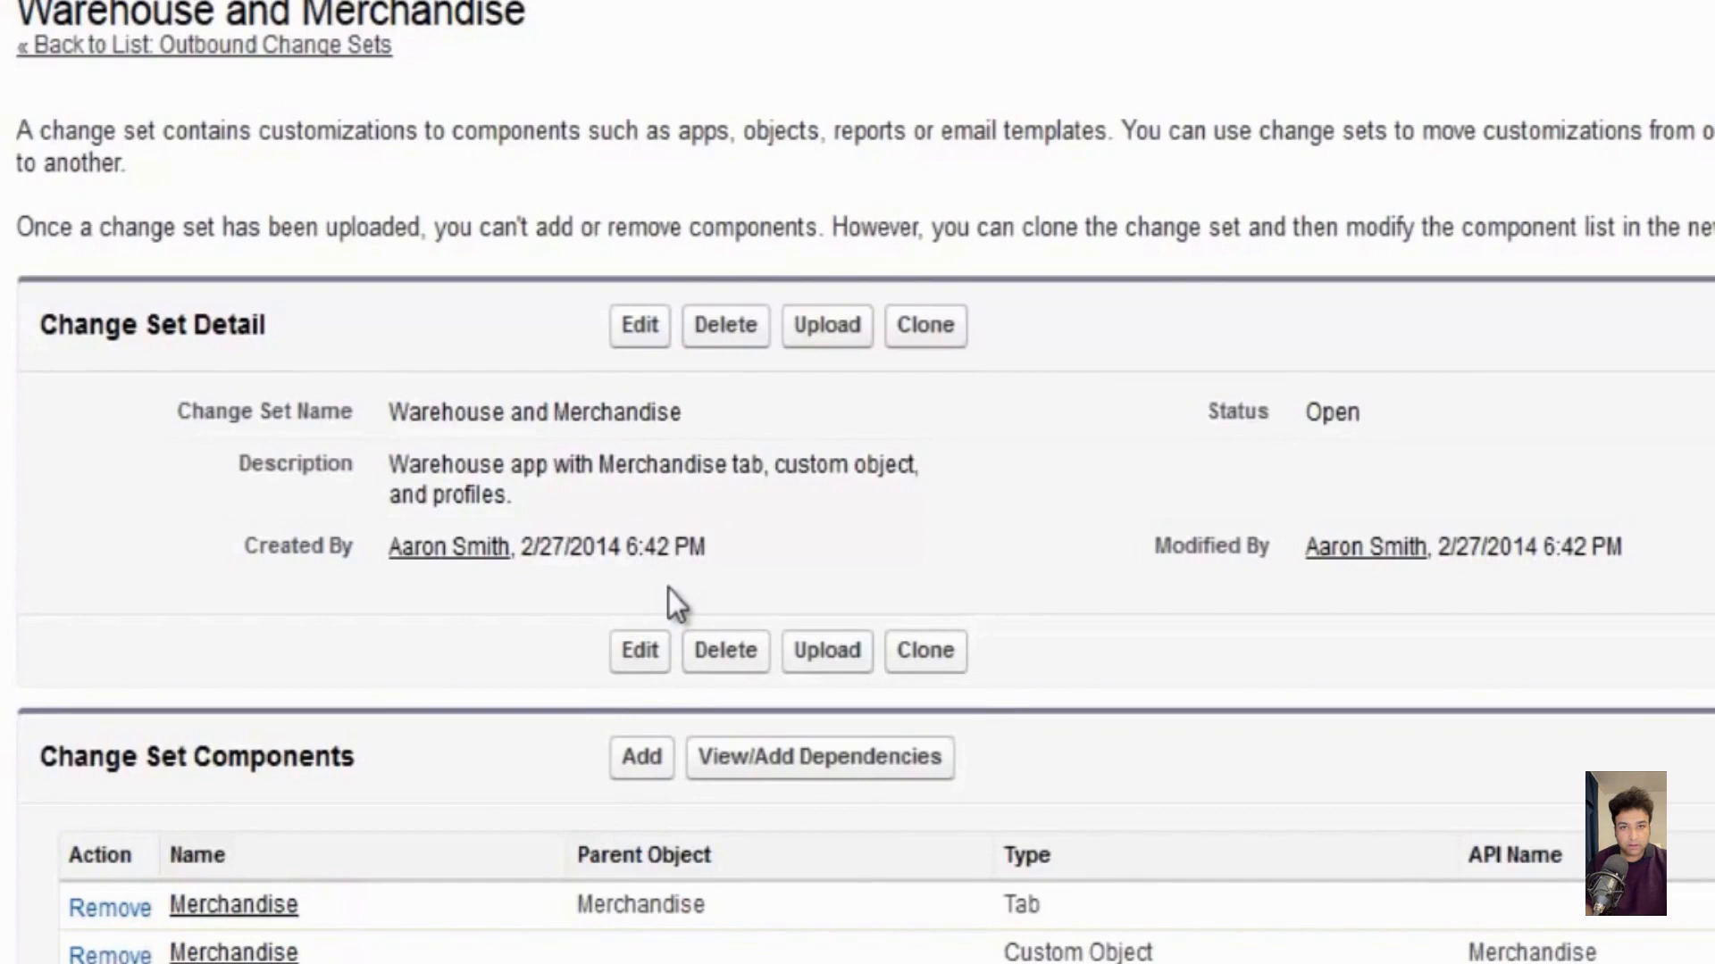
# Step: Add all five Warehouse dependencies: Merchandise fields, layout and All list view
pyautogui.click(804, 774)
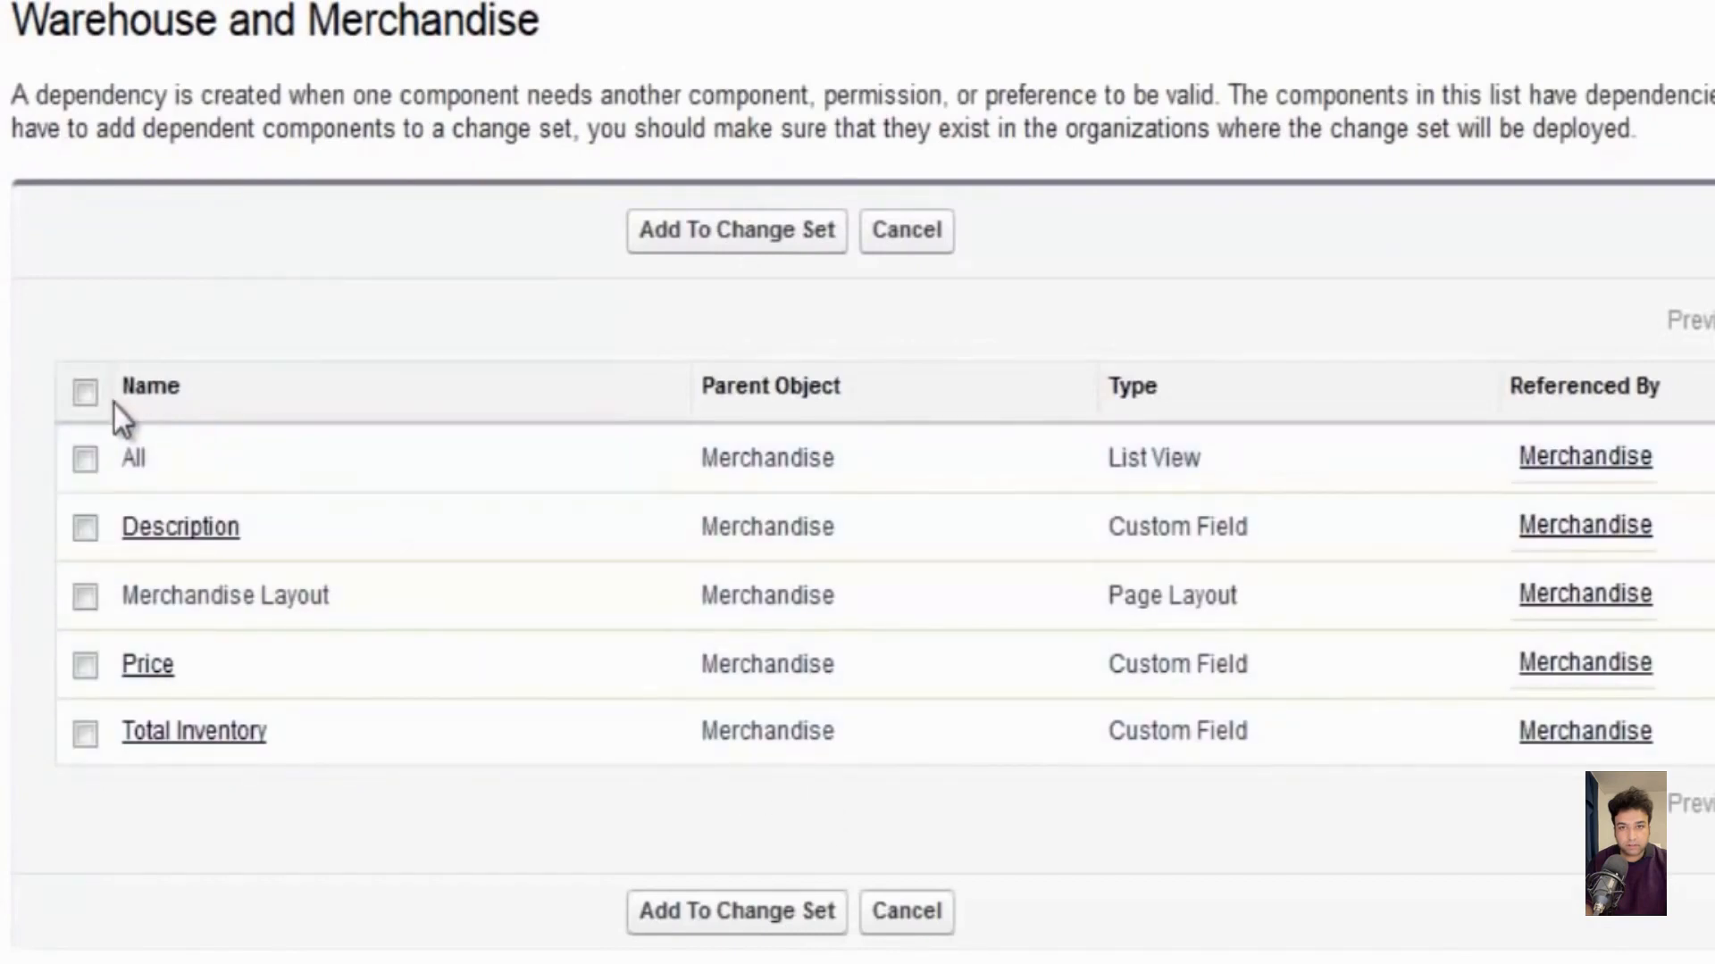
pyautogui.click(86, 391)
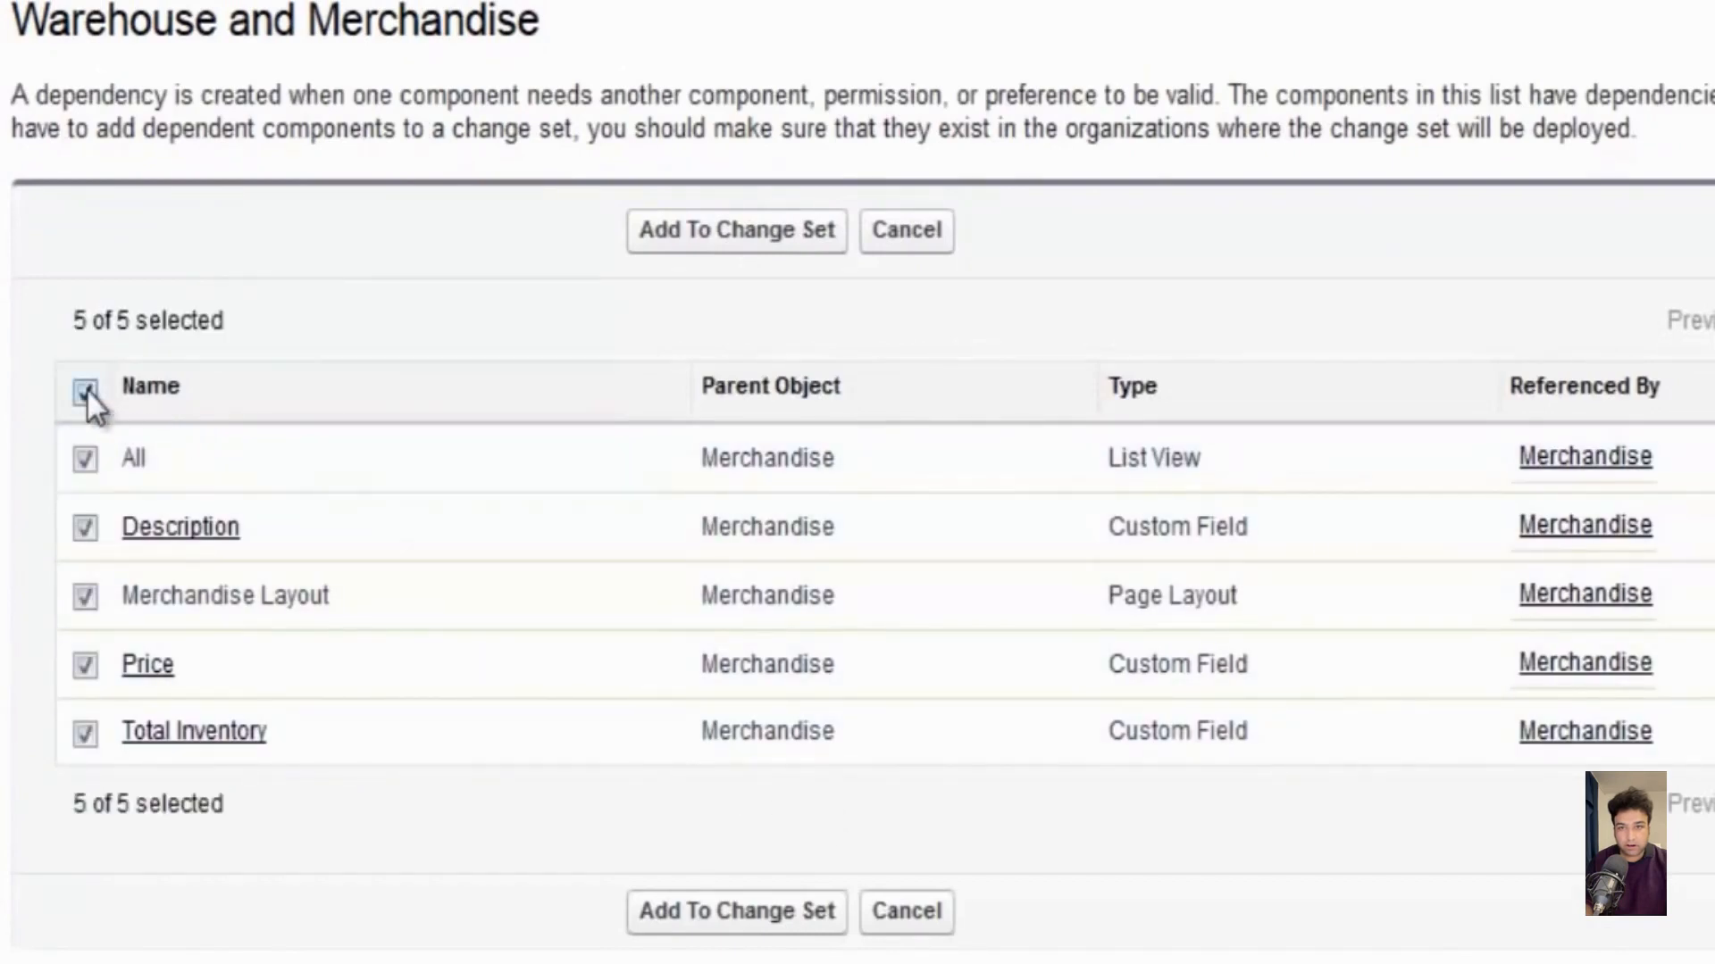
pyautogui.click(727, 245)
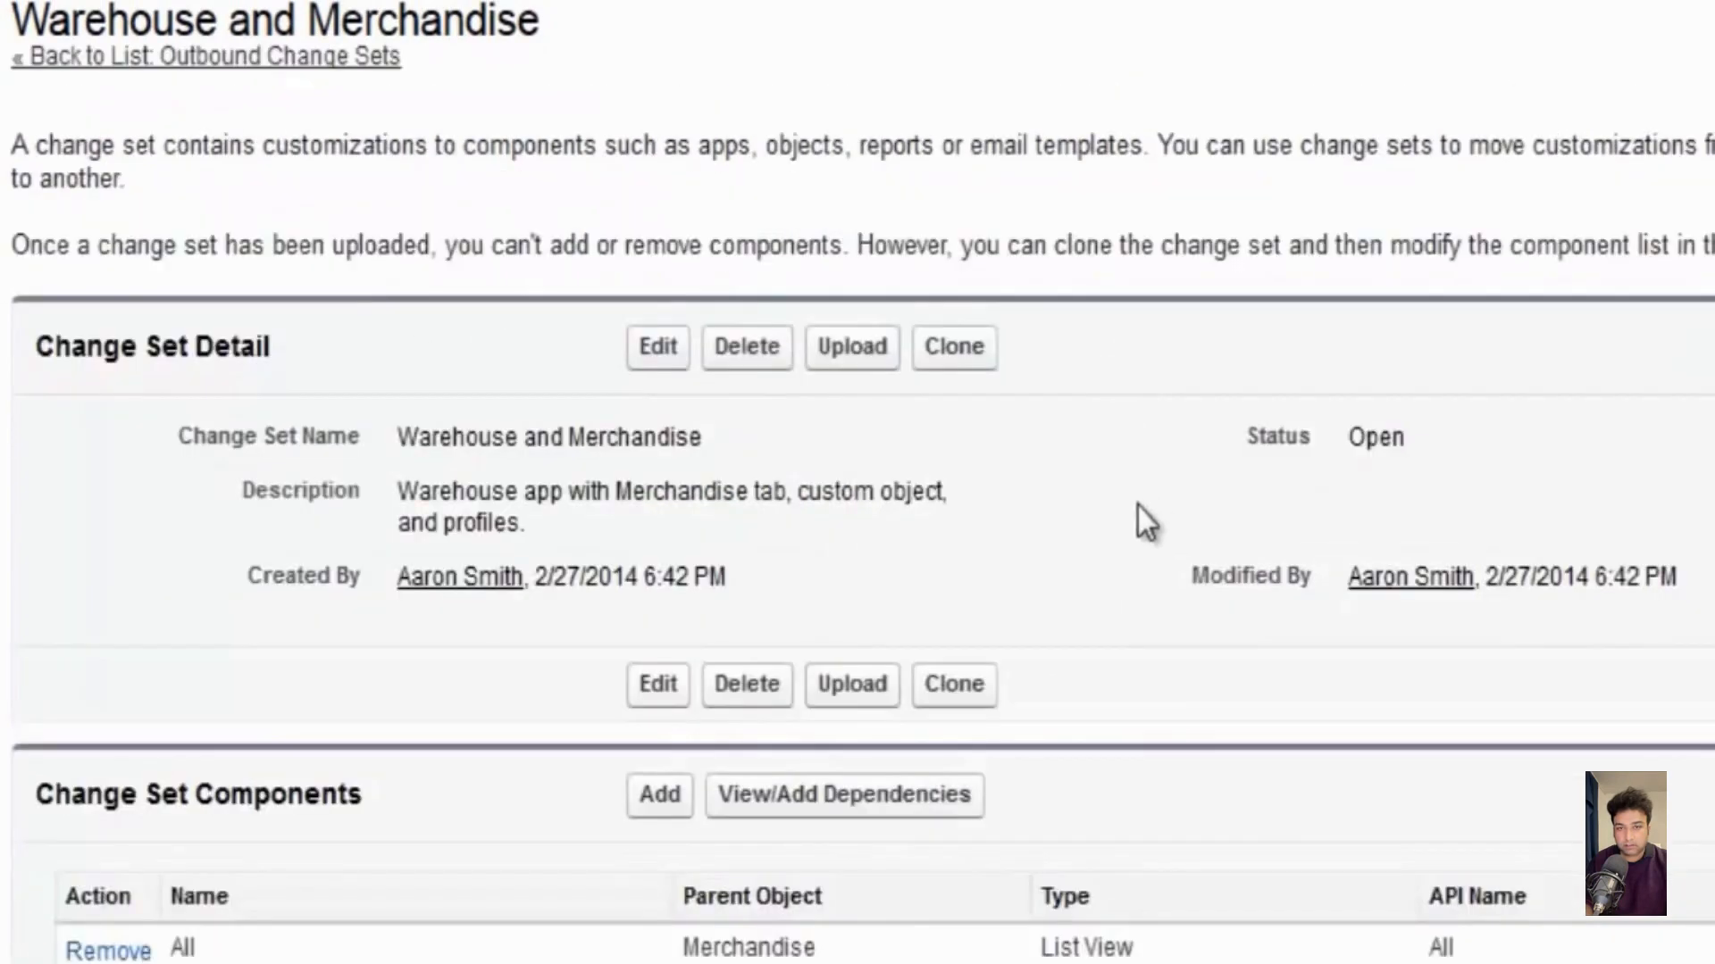
pyautogui.scroll(-4, 1138, 506)
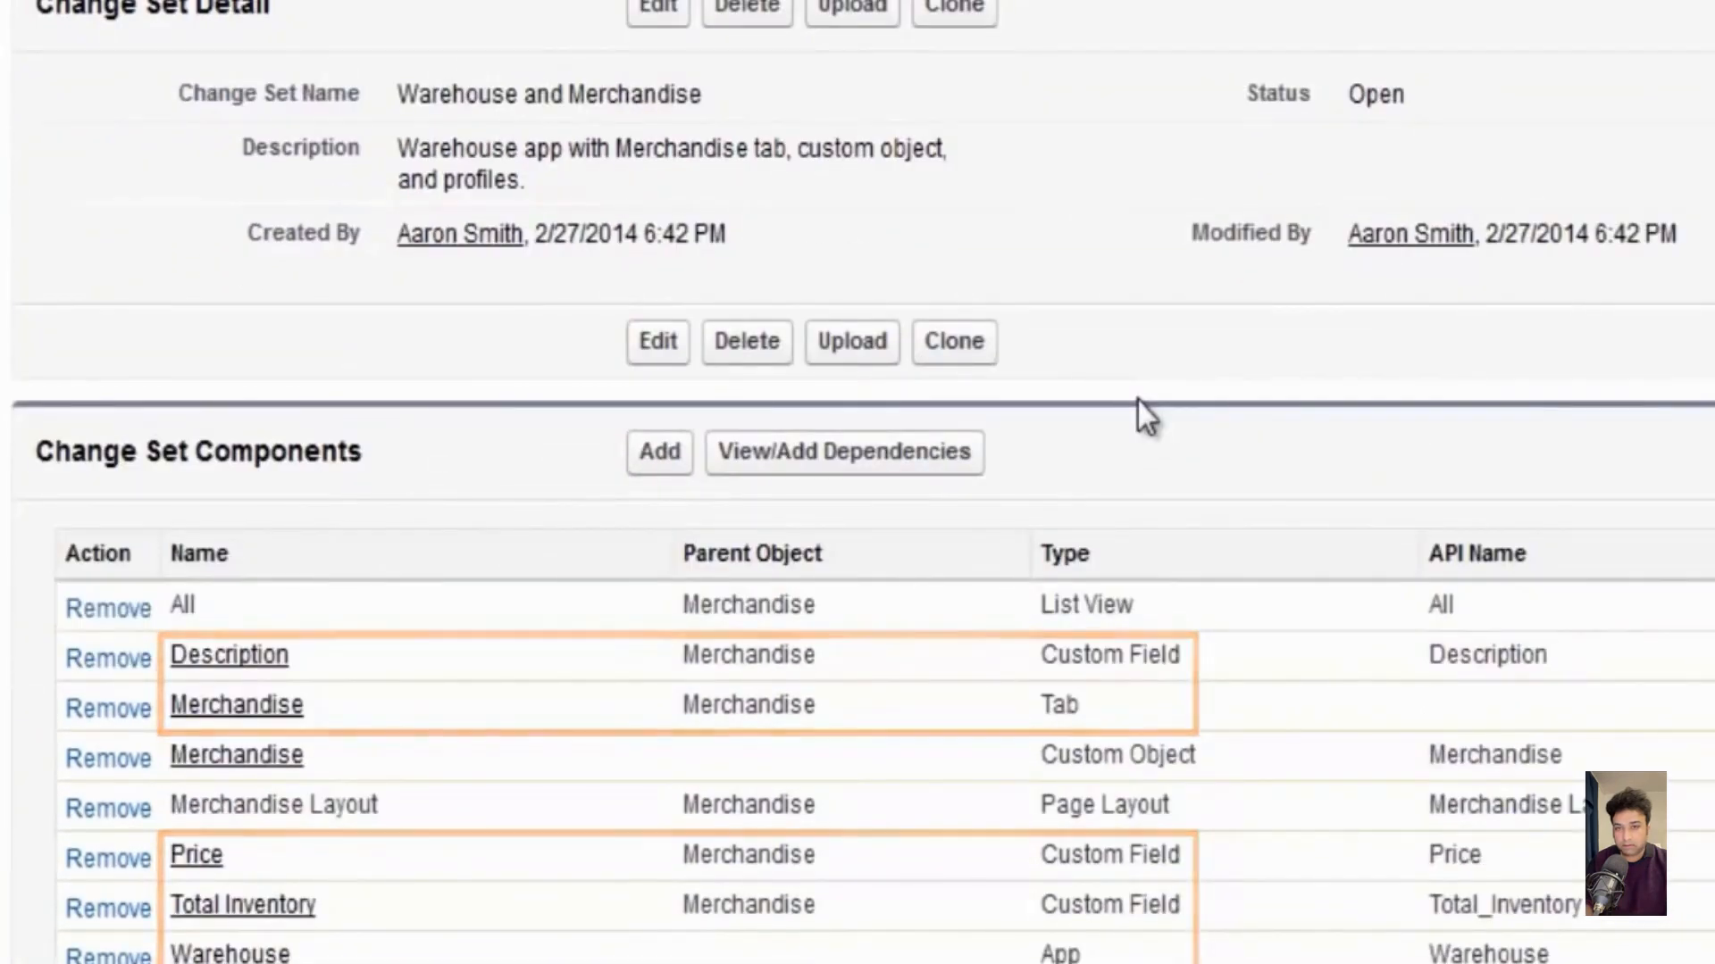
pyautogui.scroll(4, 737, 737)
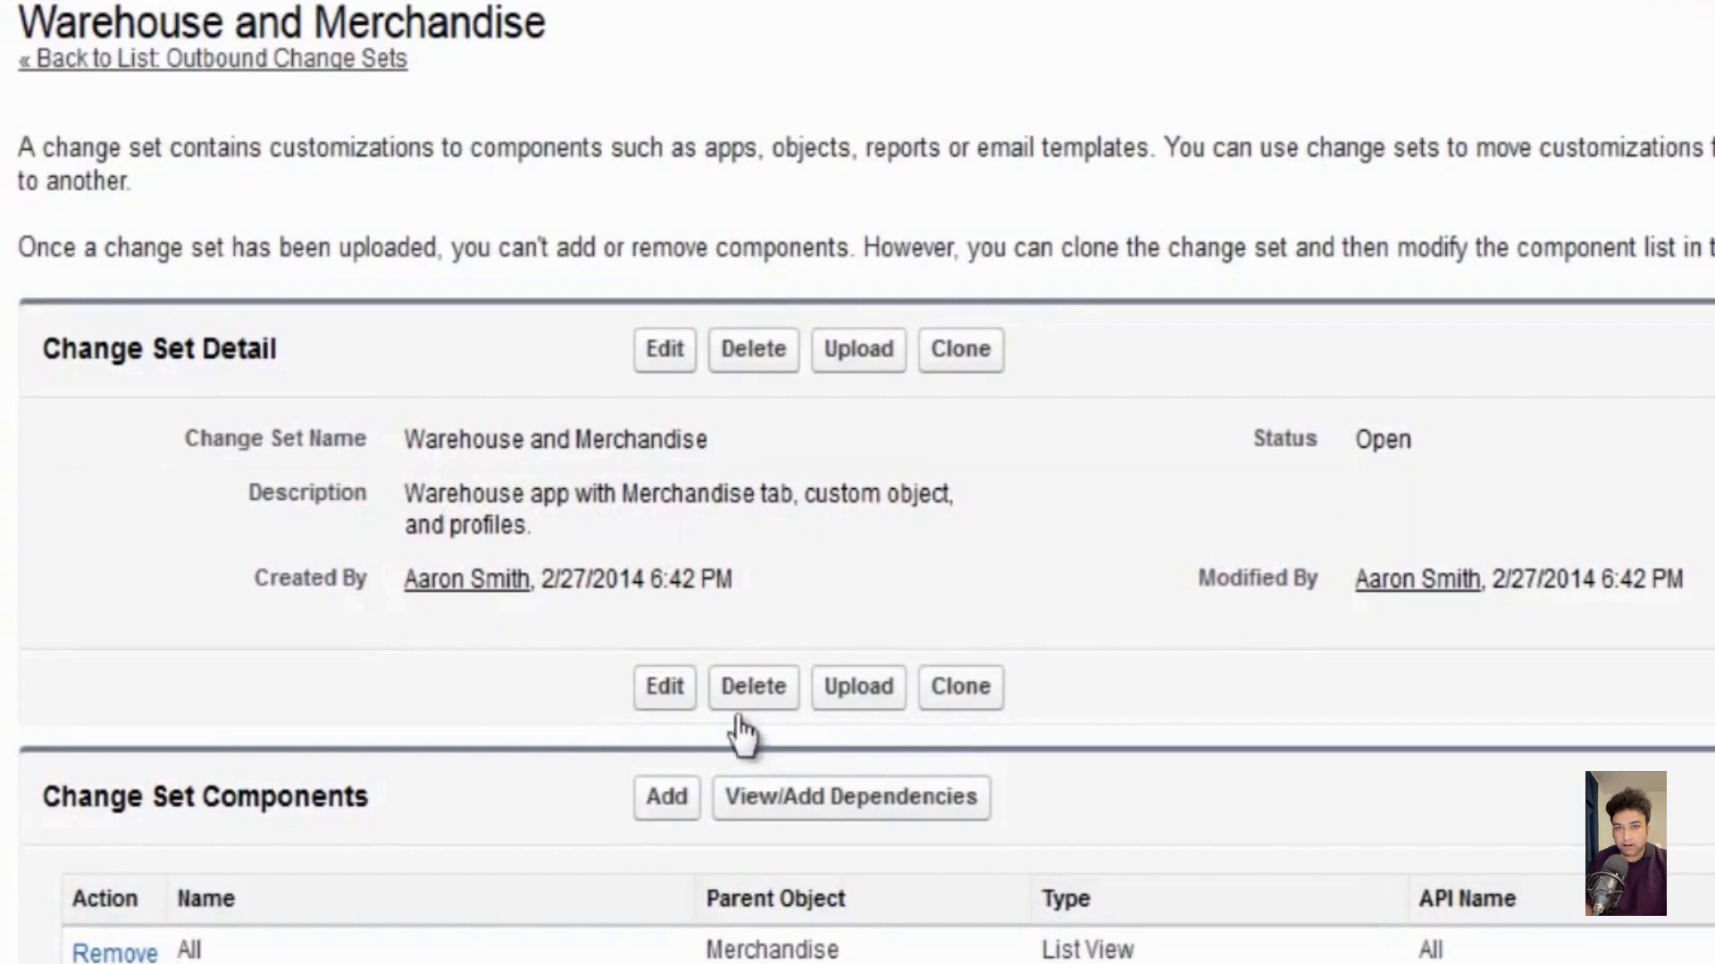
# Step: Upload the Warehouse and Merchandise change set to the Production organization
pyautogui.click(859, 353)
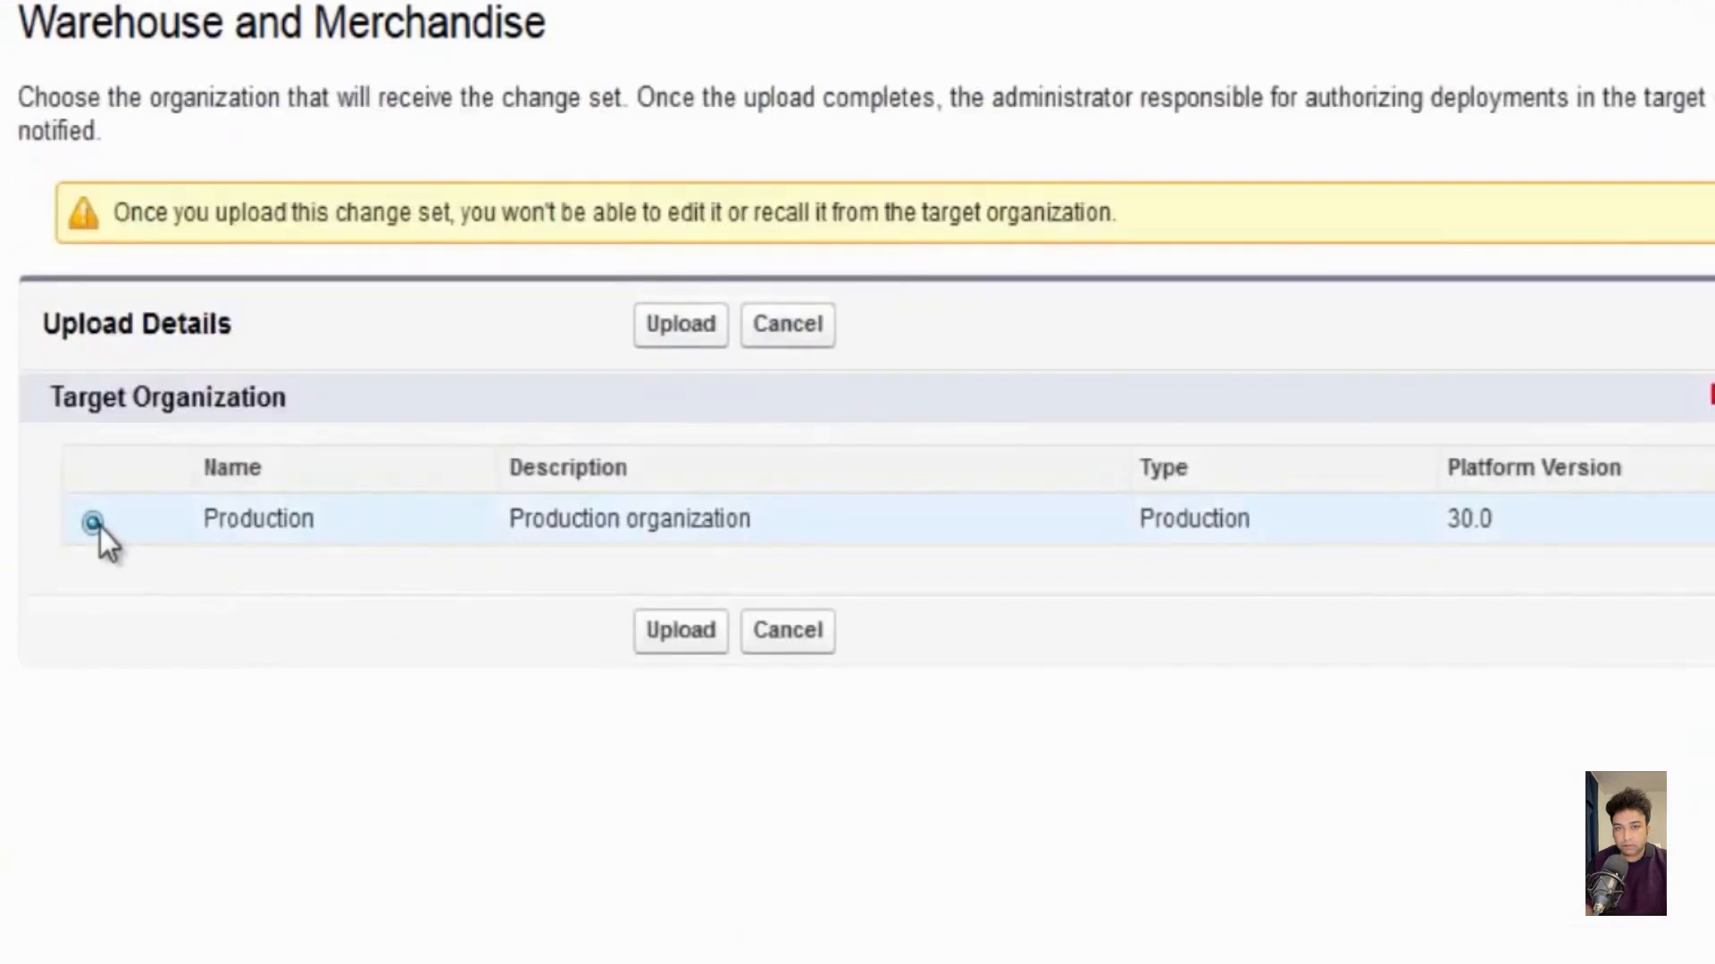
pyautogui.click(681, 645)
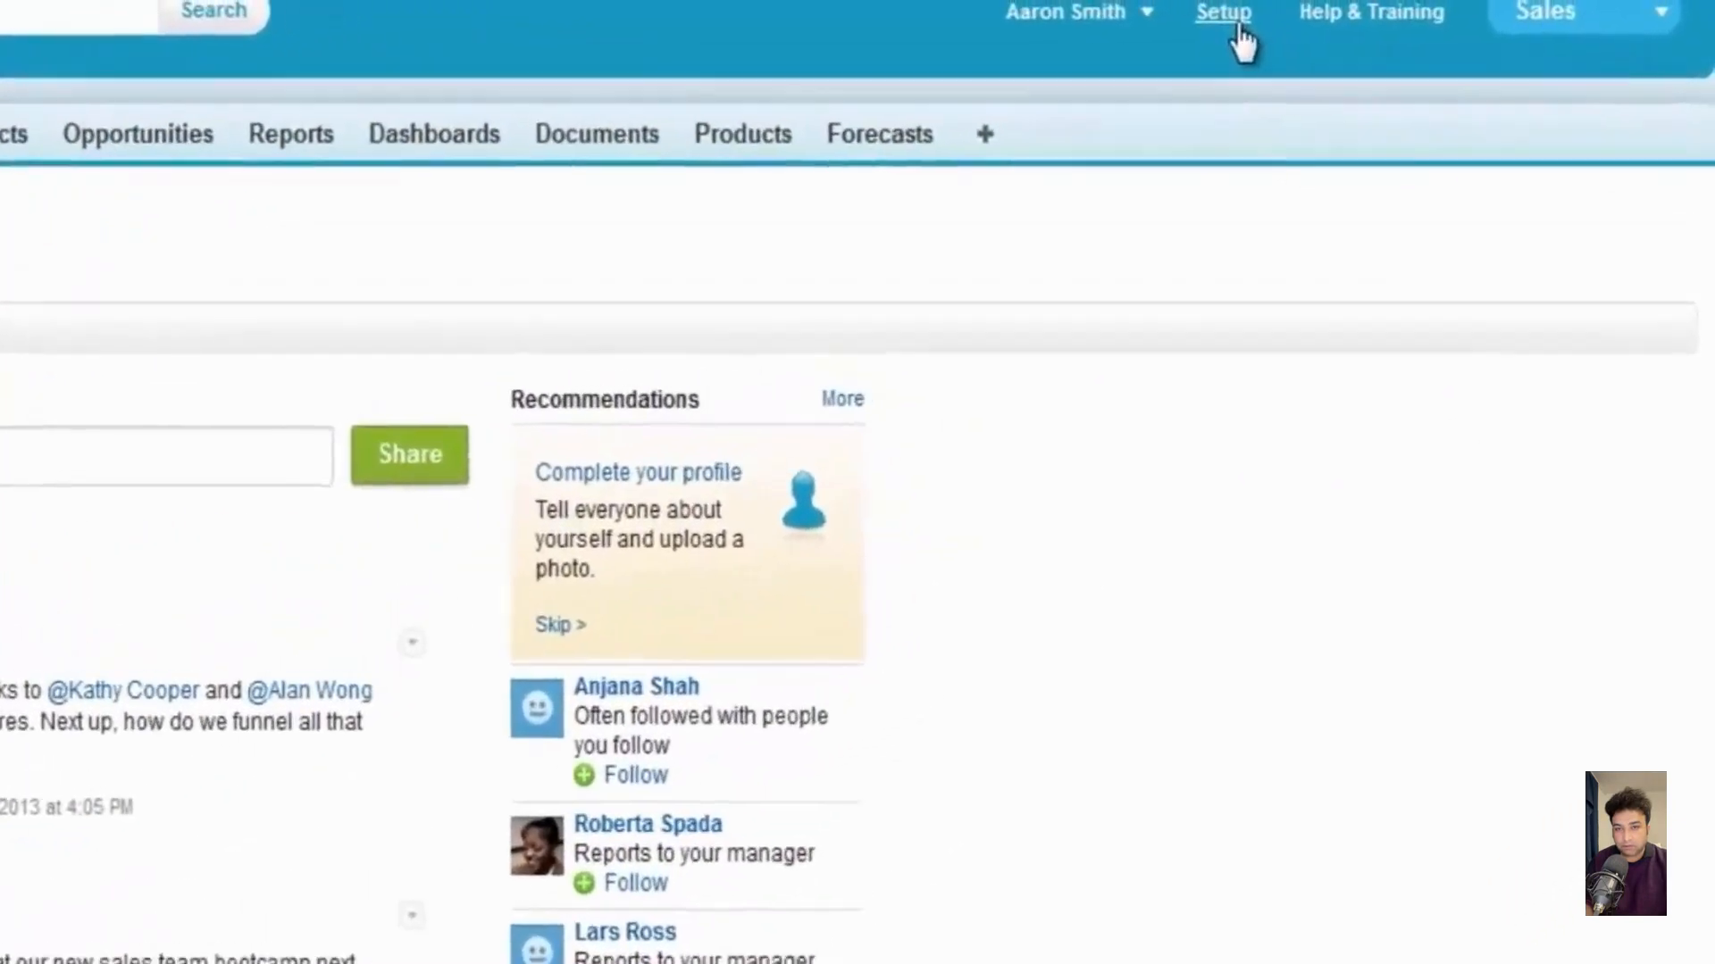
# Step: Find the inbound Warehouse and Merchandise change set via Quick Find 'inb' and deploy it
pyautogui.click(1239, 27)
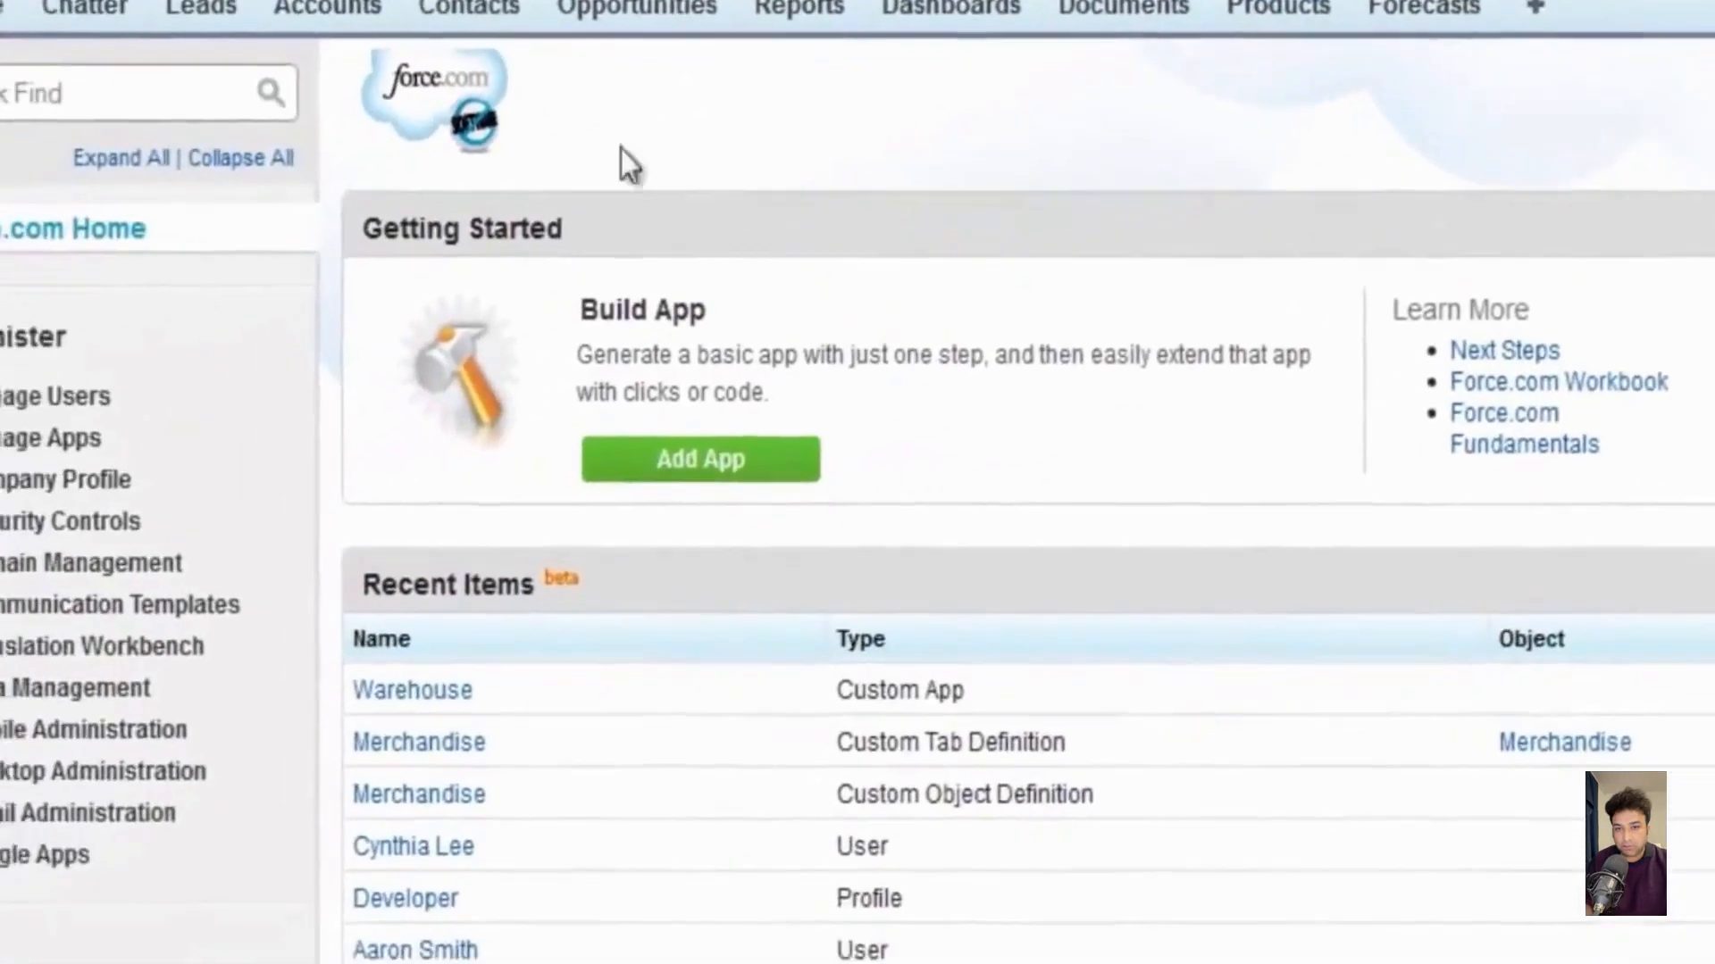
pyautogui.write('inb')
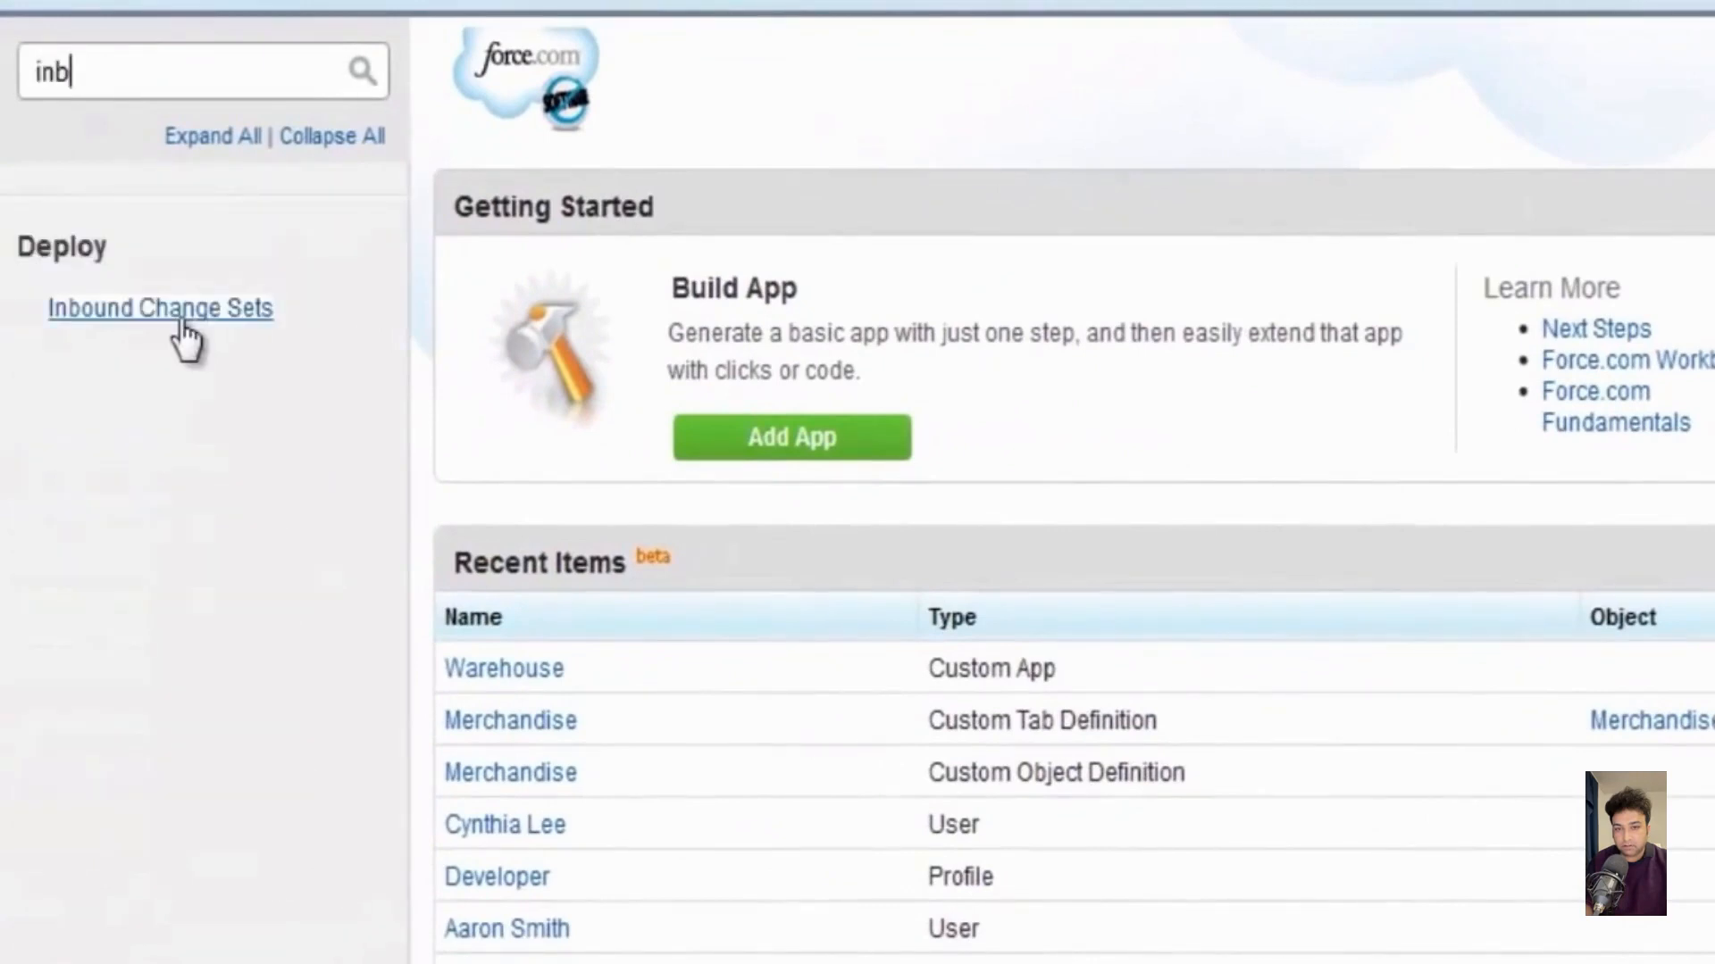
pyautogui.click(184, 323)
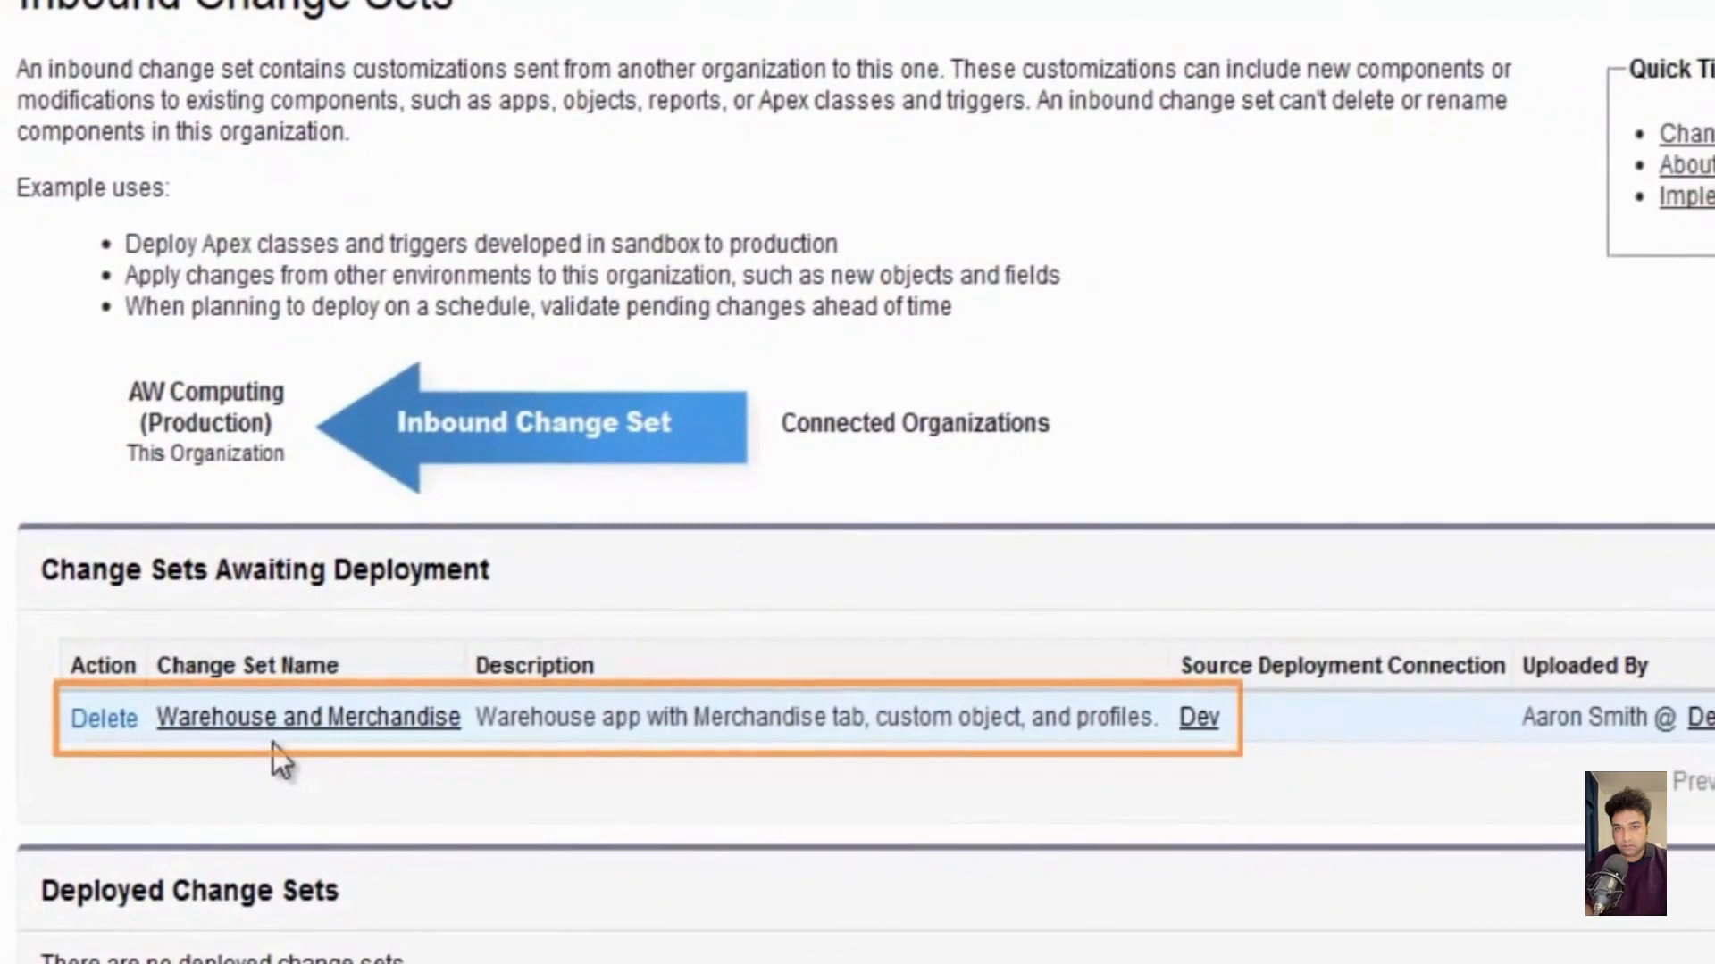
pyautogui.click(281, 728)
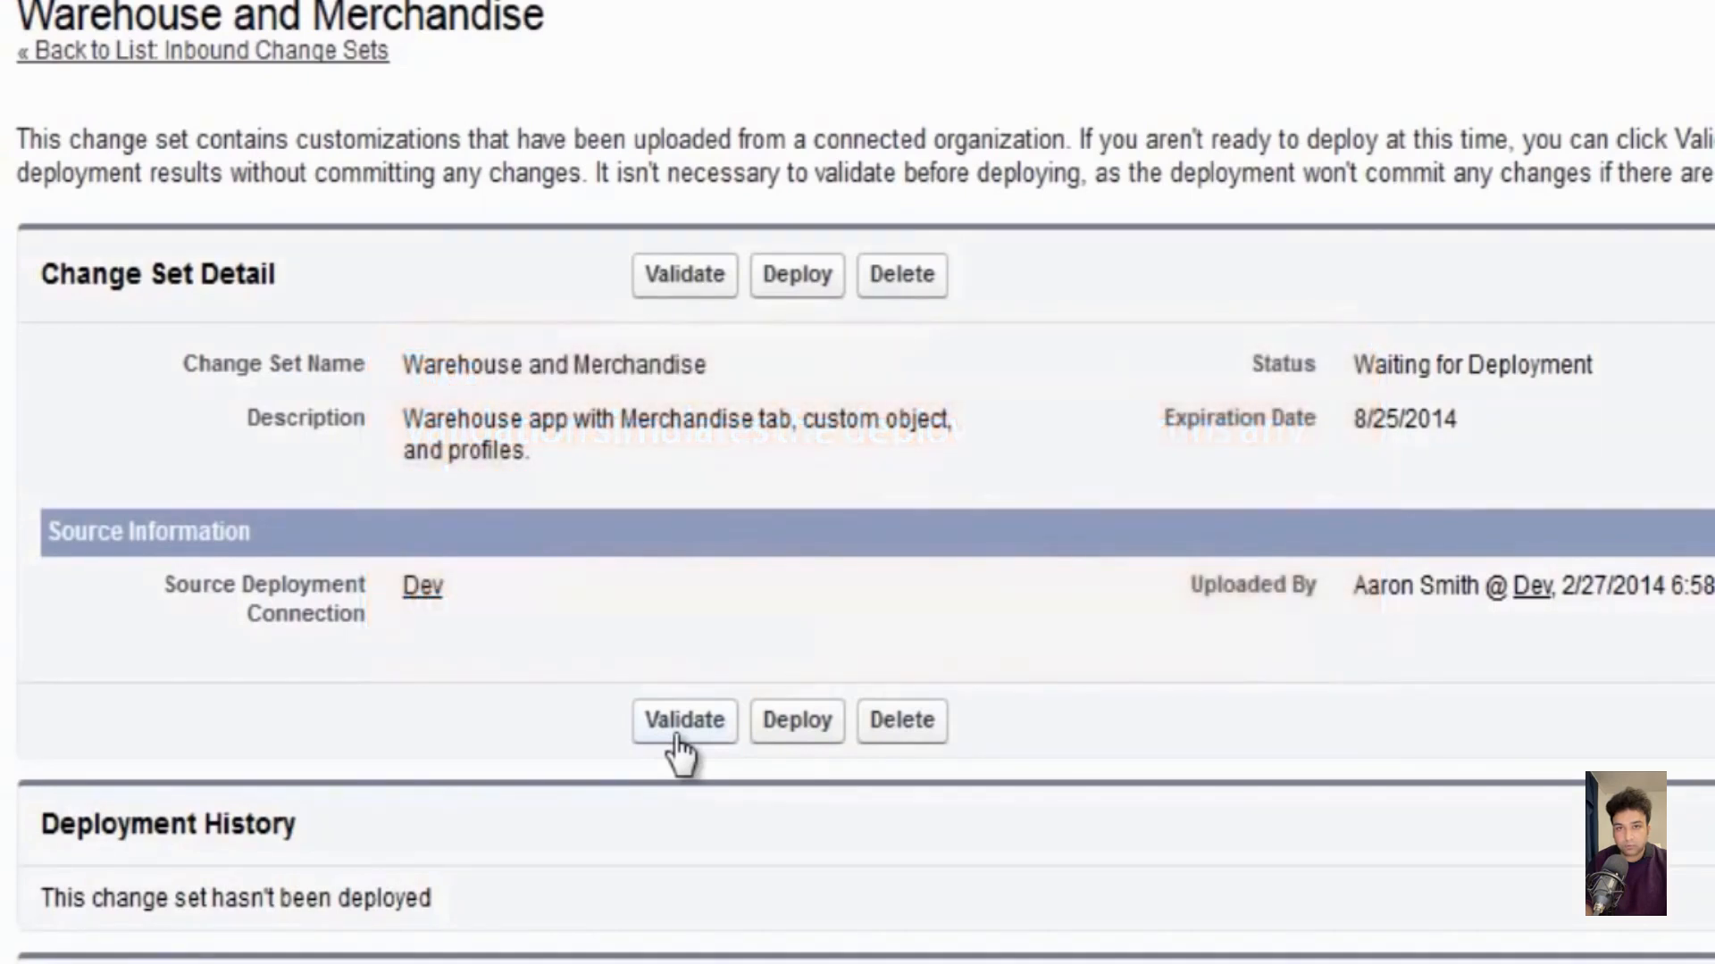
pyautogui.click(794, 281)
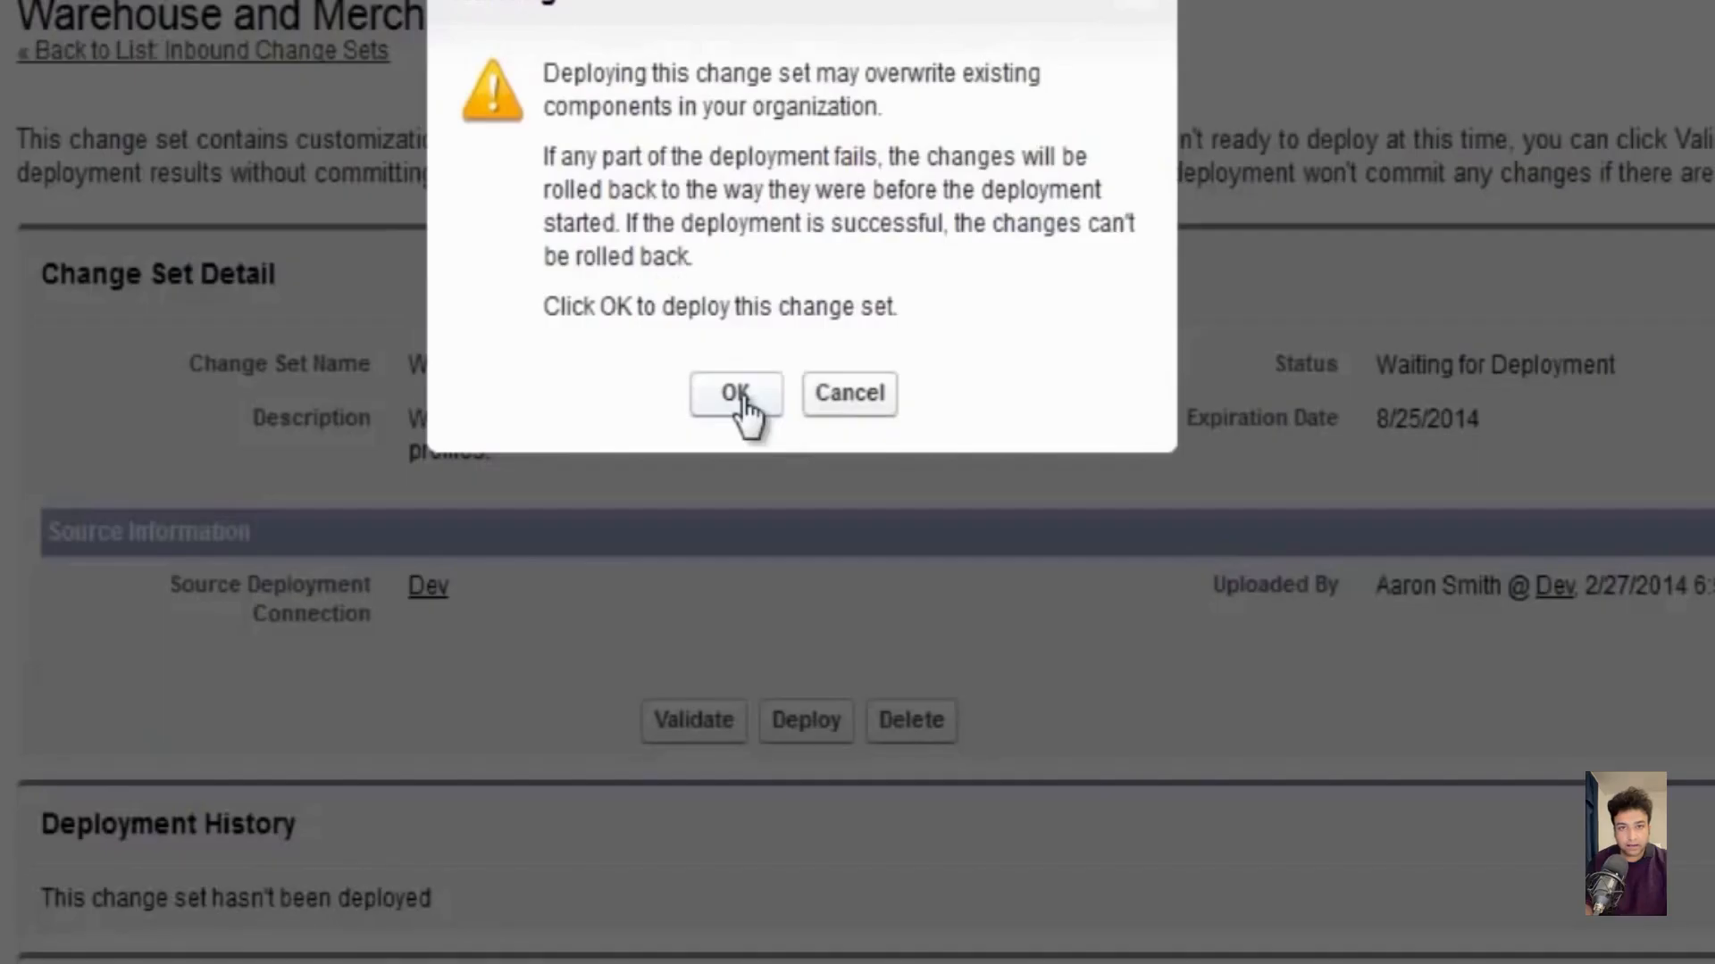
pyautogui.click(742, 395)
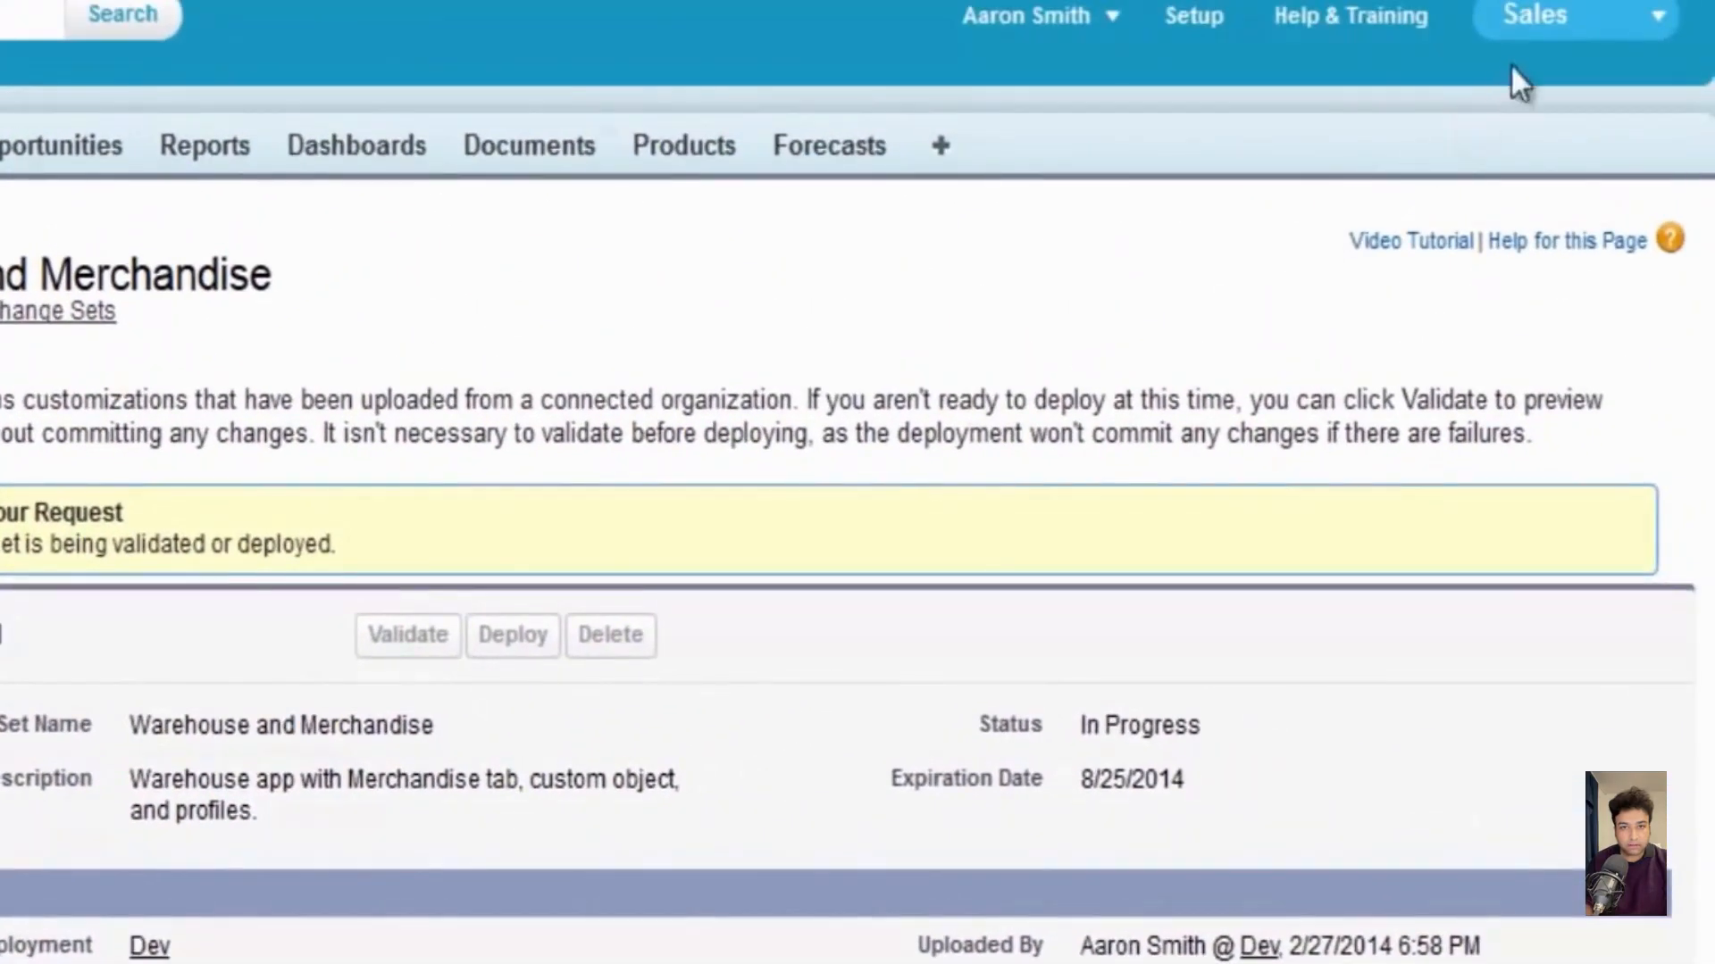
# Step: Switch to the Warehouse app and open Permission Sets via Quick Find 'per'
pyautogui.click(1548, 20)
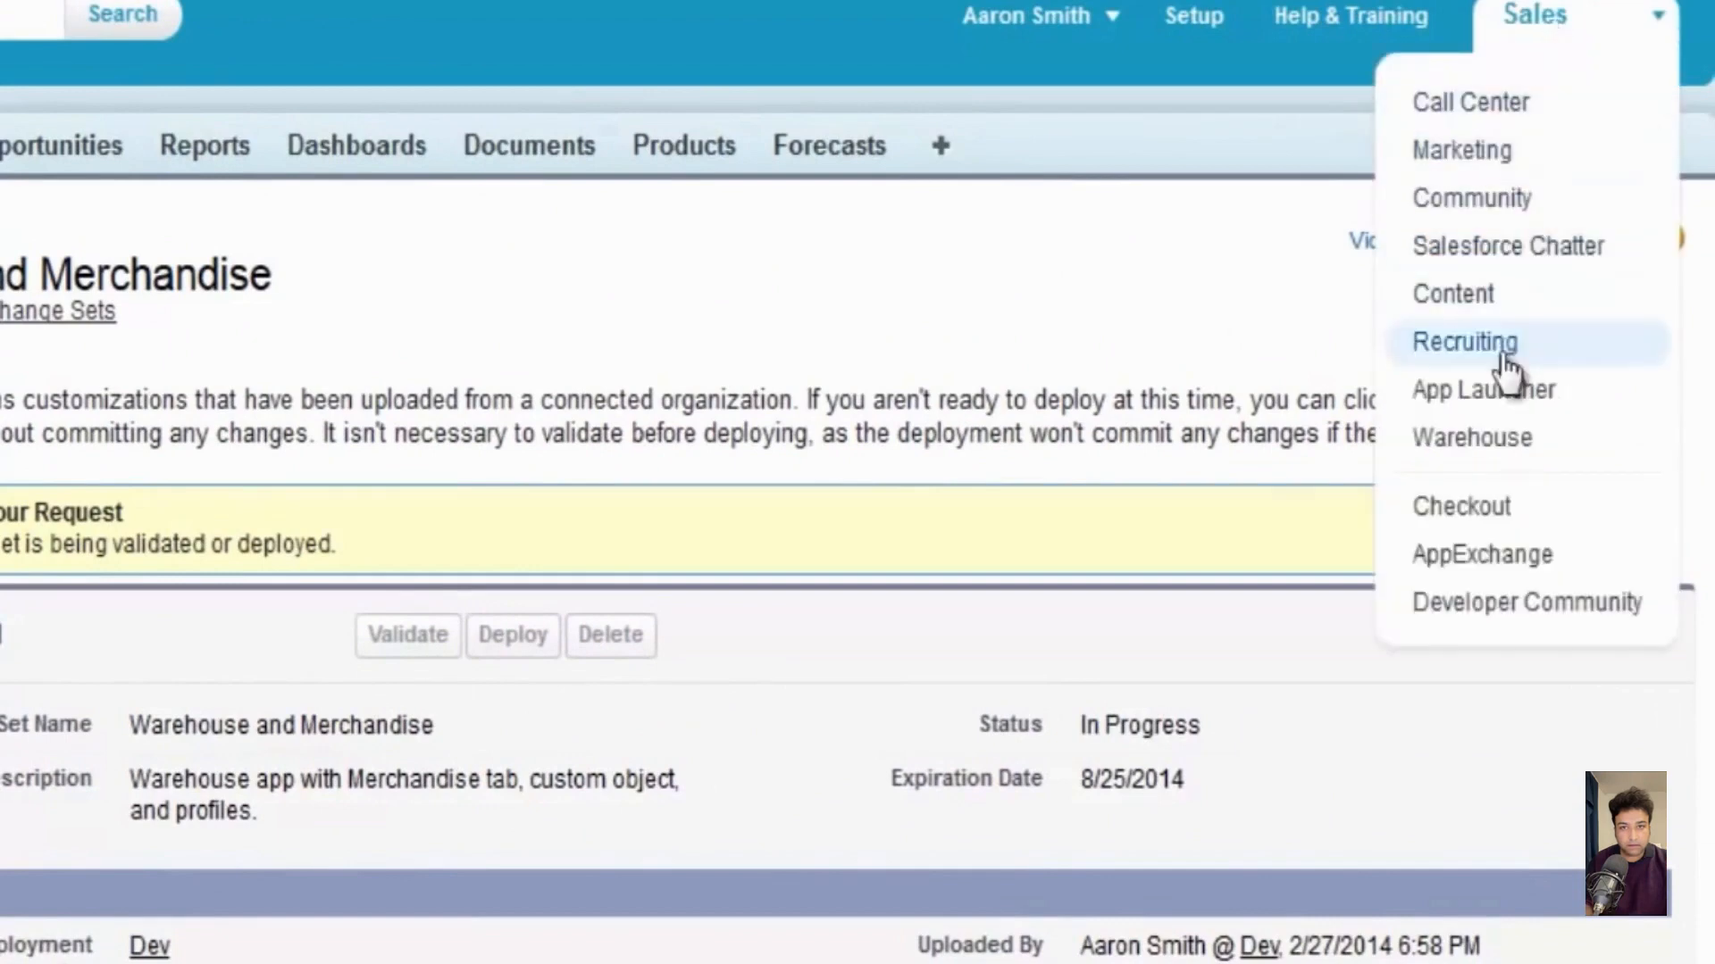
pyautogui.click(1484, 447)
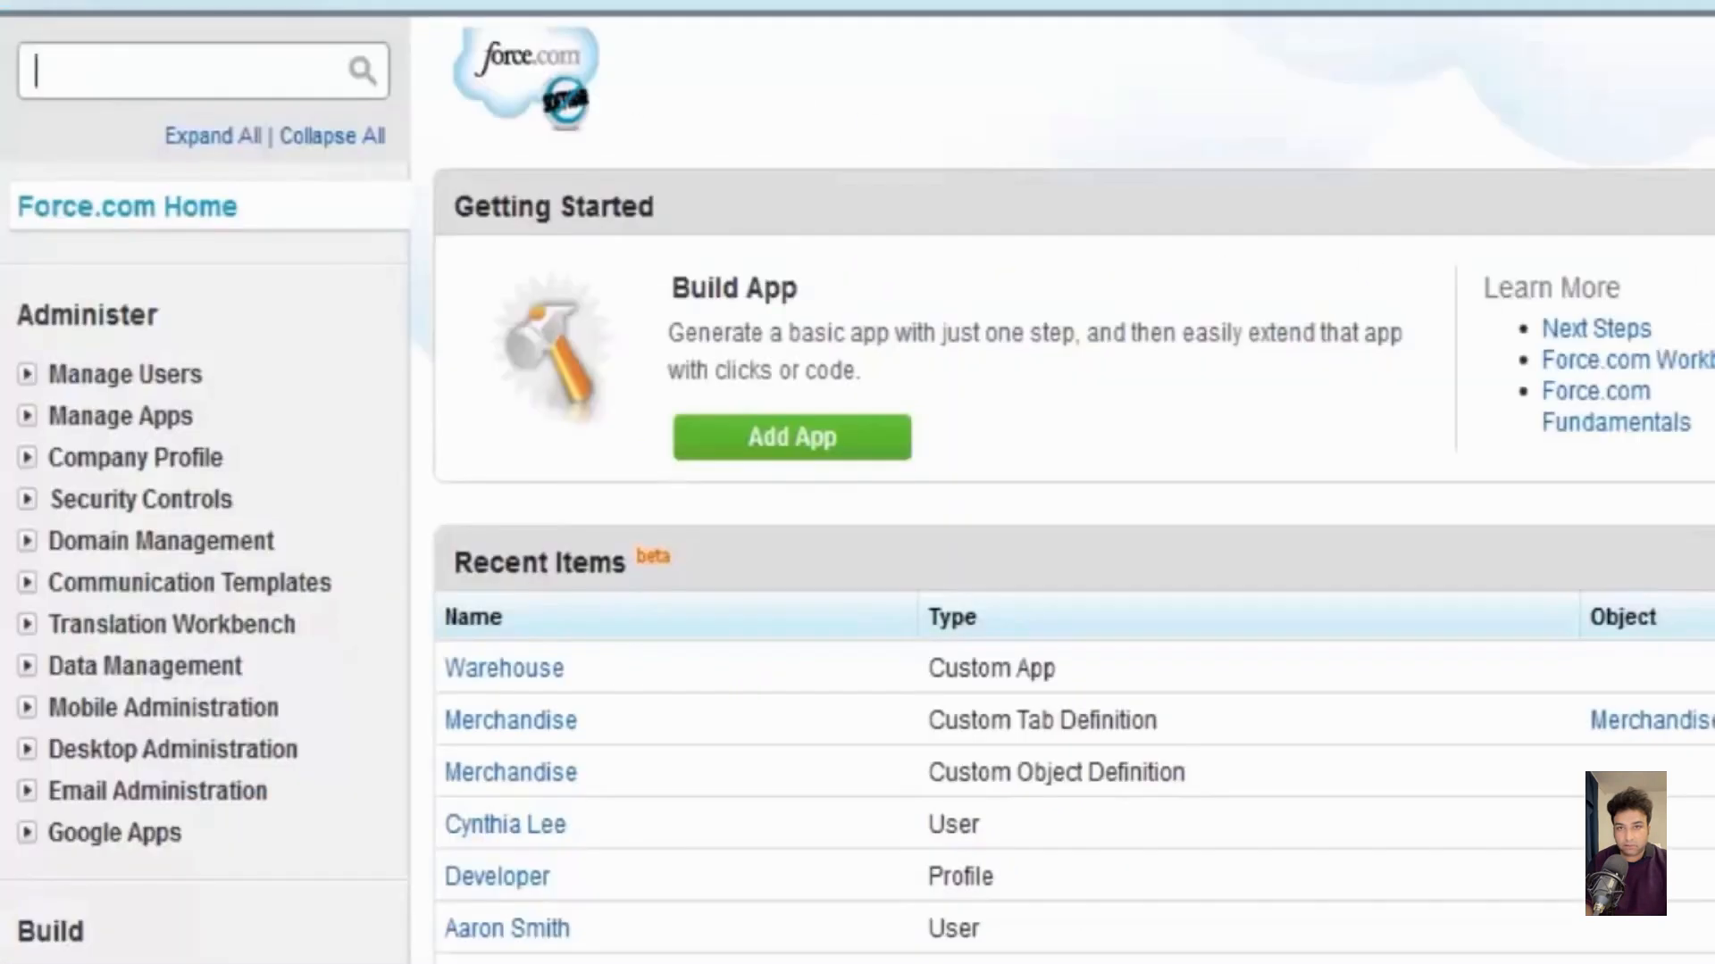
pyautogui.write('per')
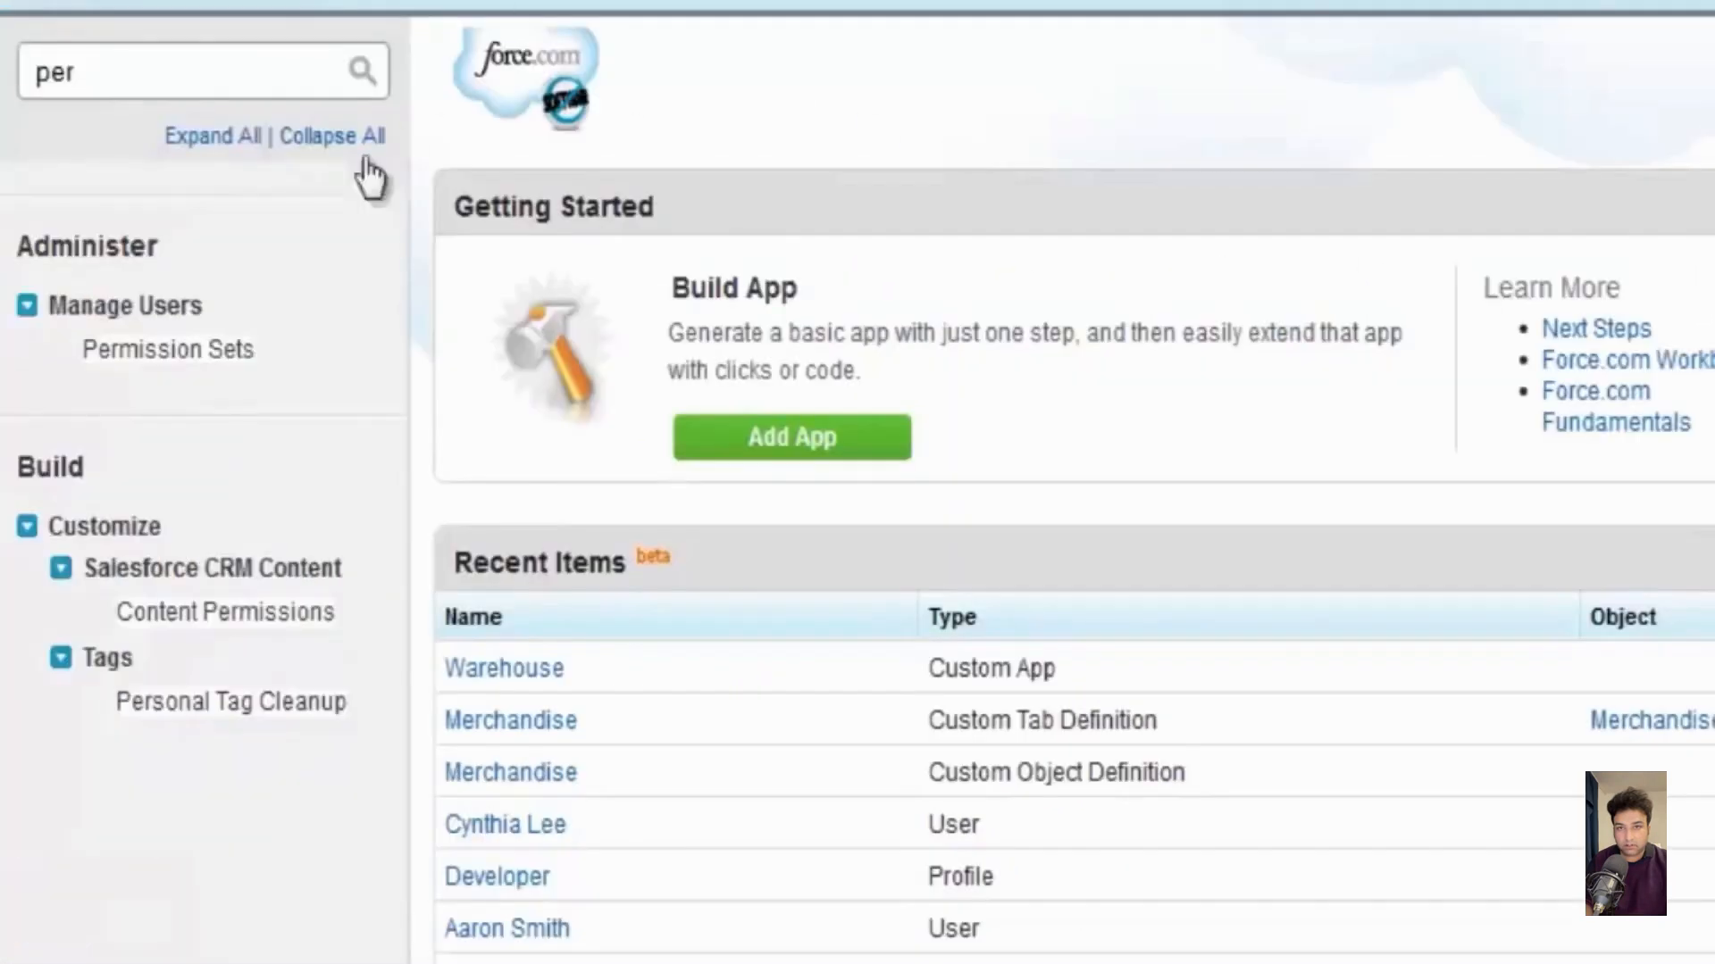
pyautogui.click(212, 350)
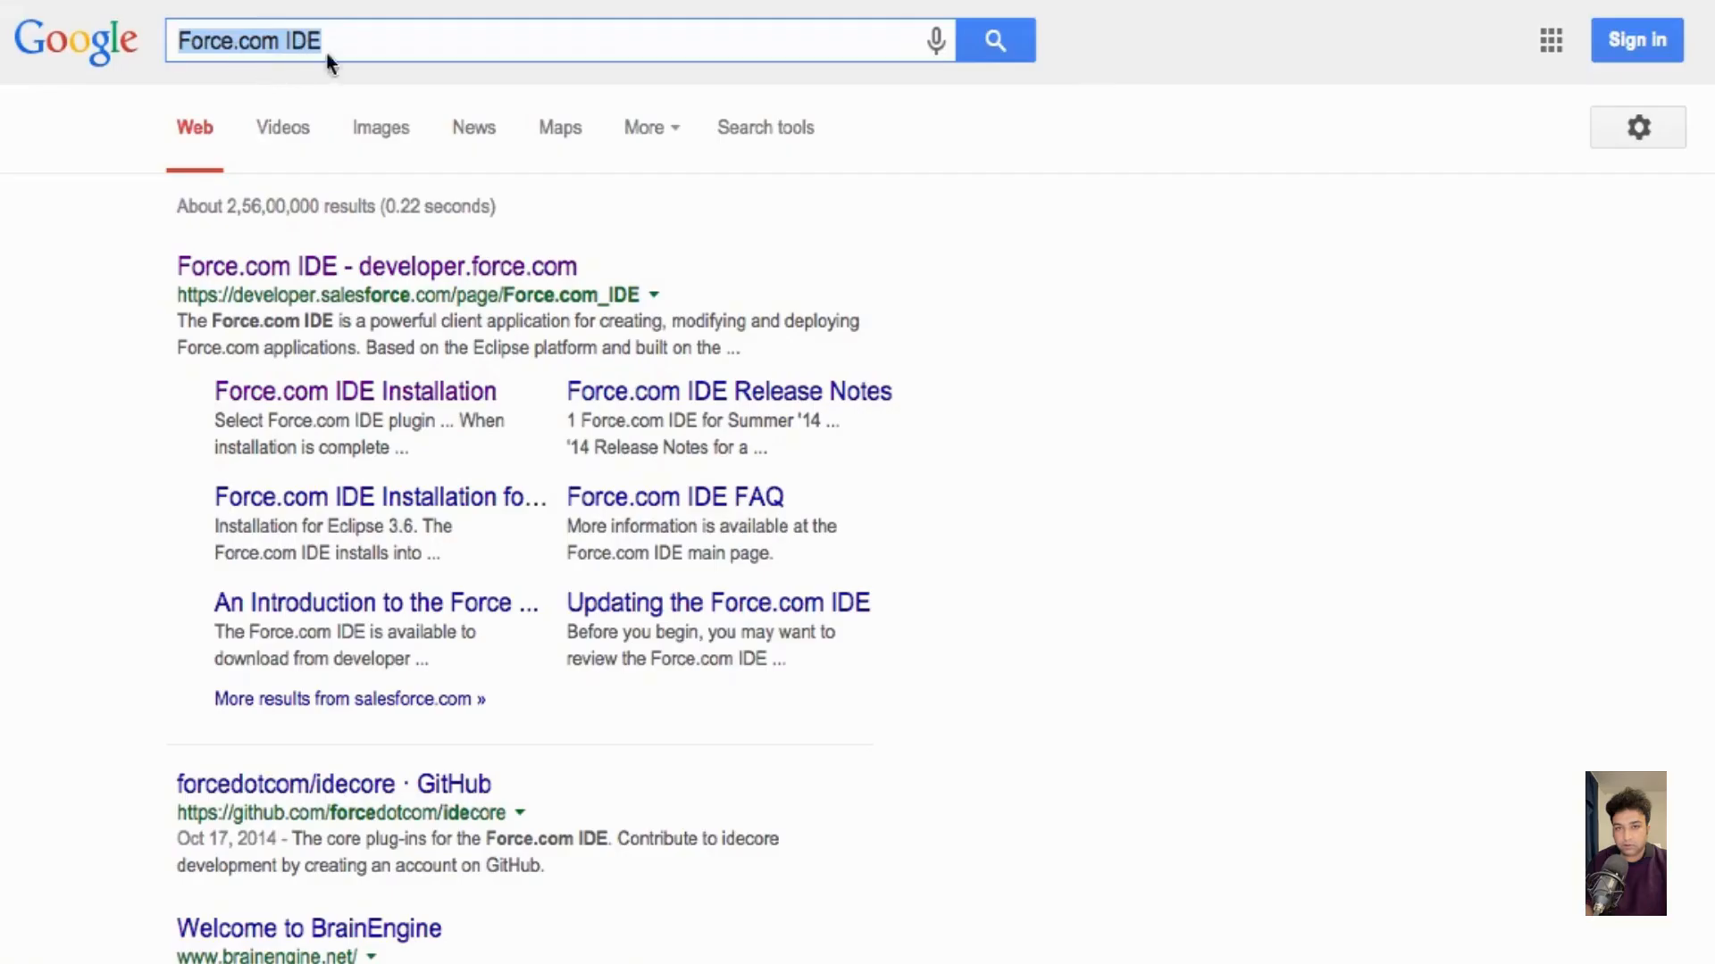
# Step: Open the Force.com IDE Installation guide and read its Installation Steps section
pyautogui.click(1000, 45)
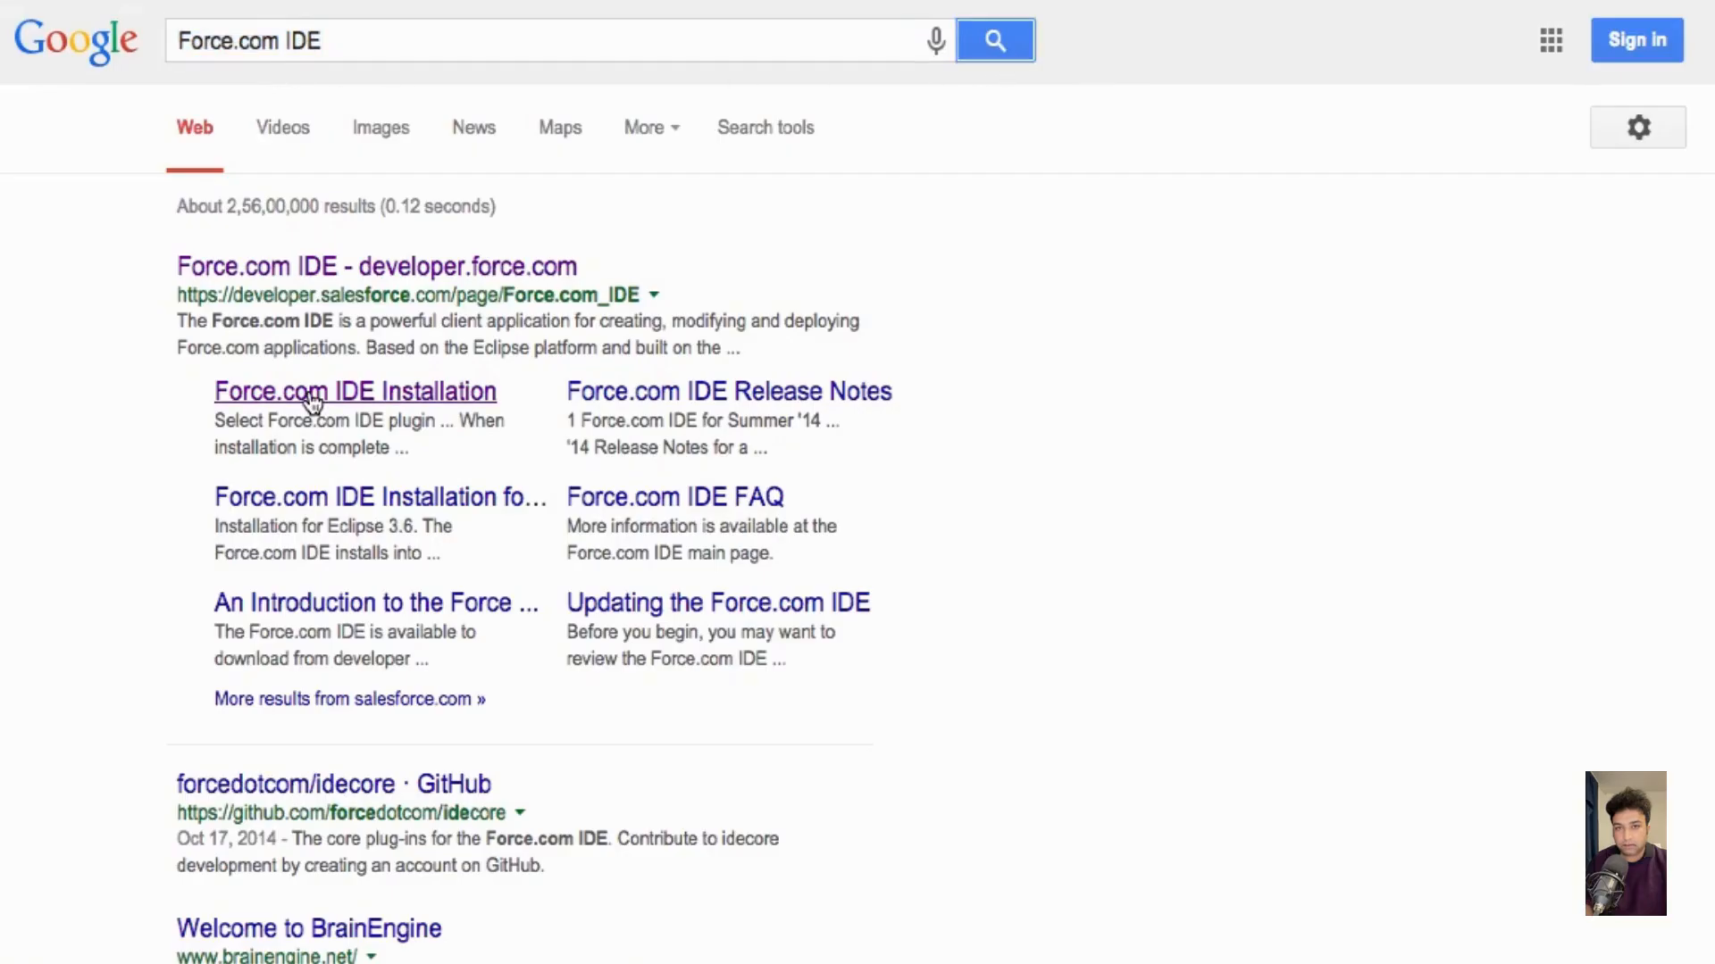
pyautogui.click(356, 391)
pyautogui.moveTo(73, 582); pyautogui.dragTo(395, 604)
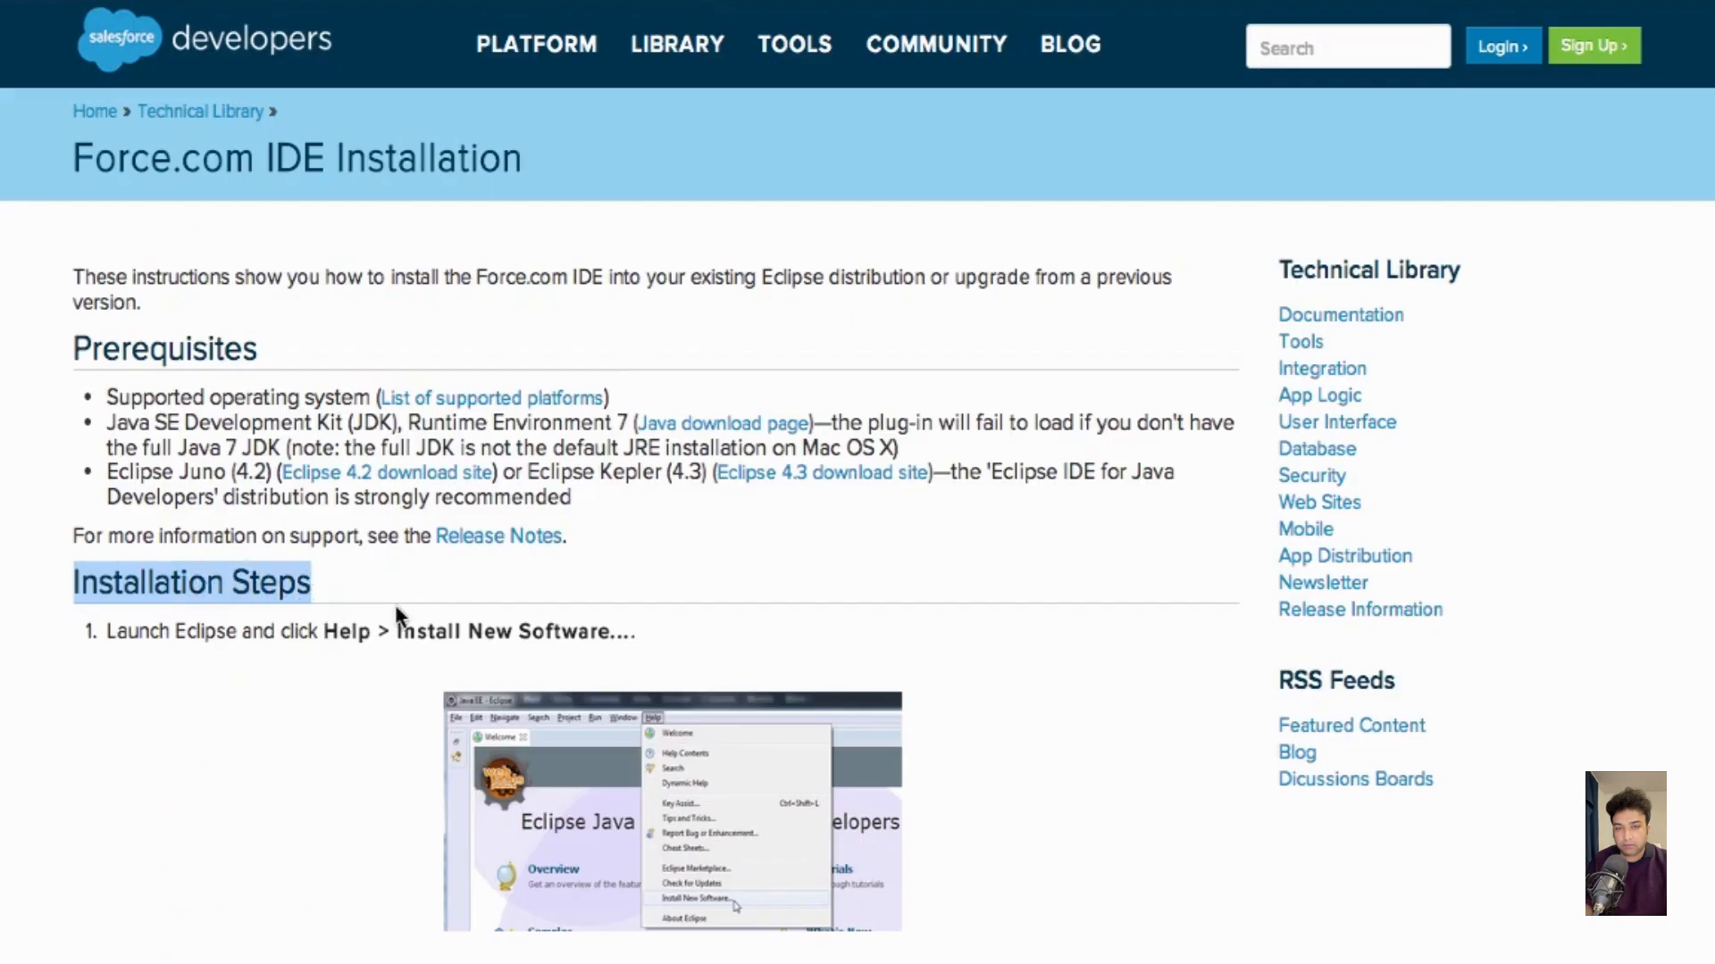
pyautogui.scroll(-5, 477, 599)
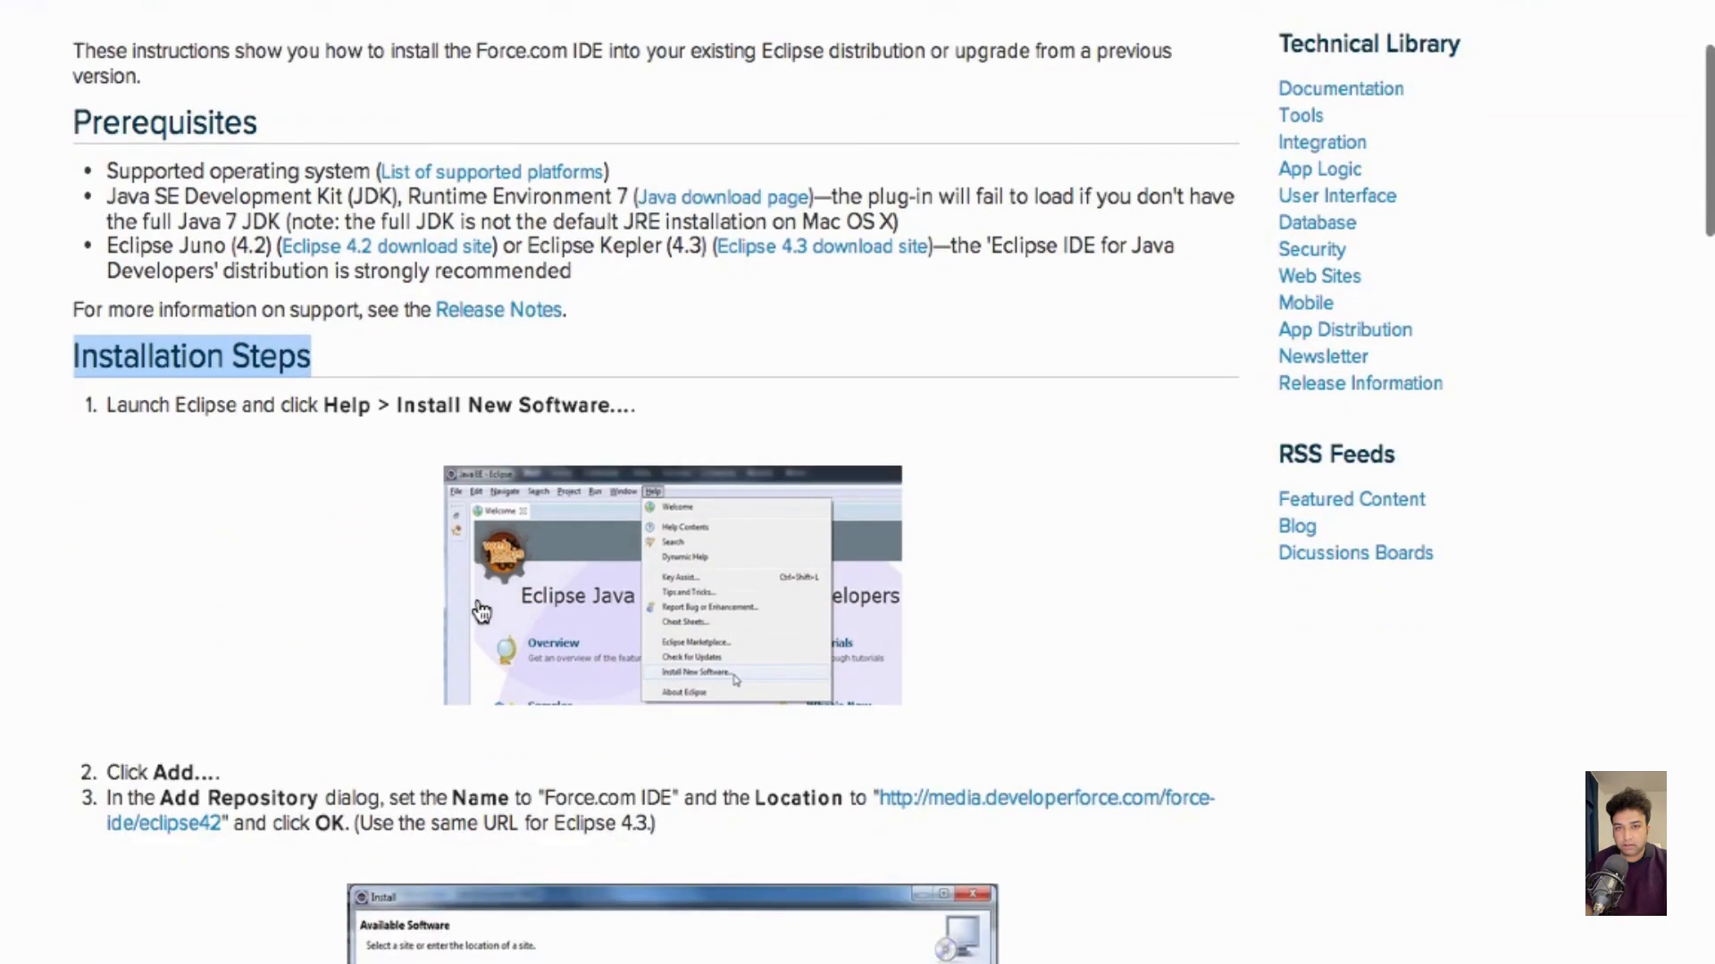
pyautogui.scroll(-4, 477, 611)
pyautogui.scroll(-8, 477, 611)
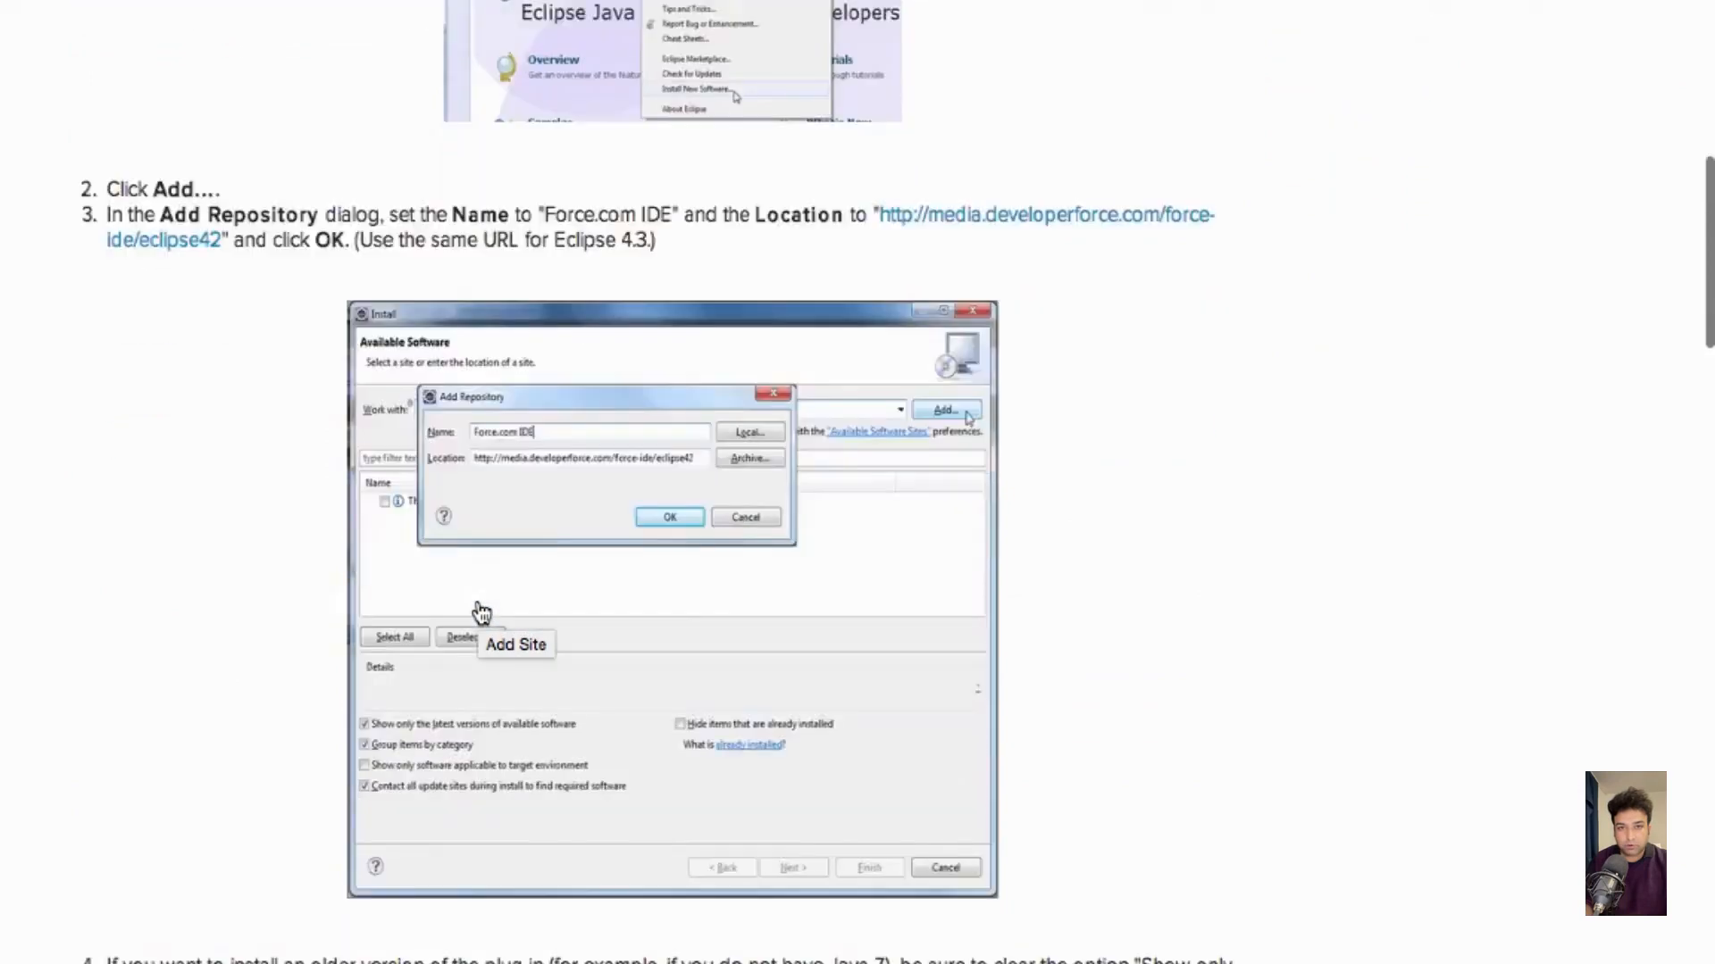
pyautogui.scroll(-15, 477, 600)
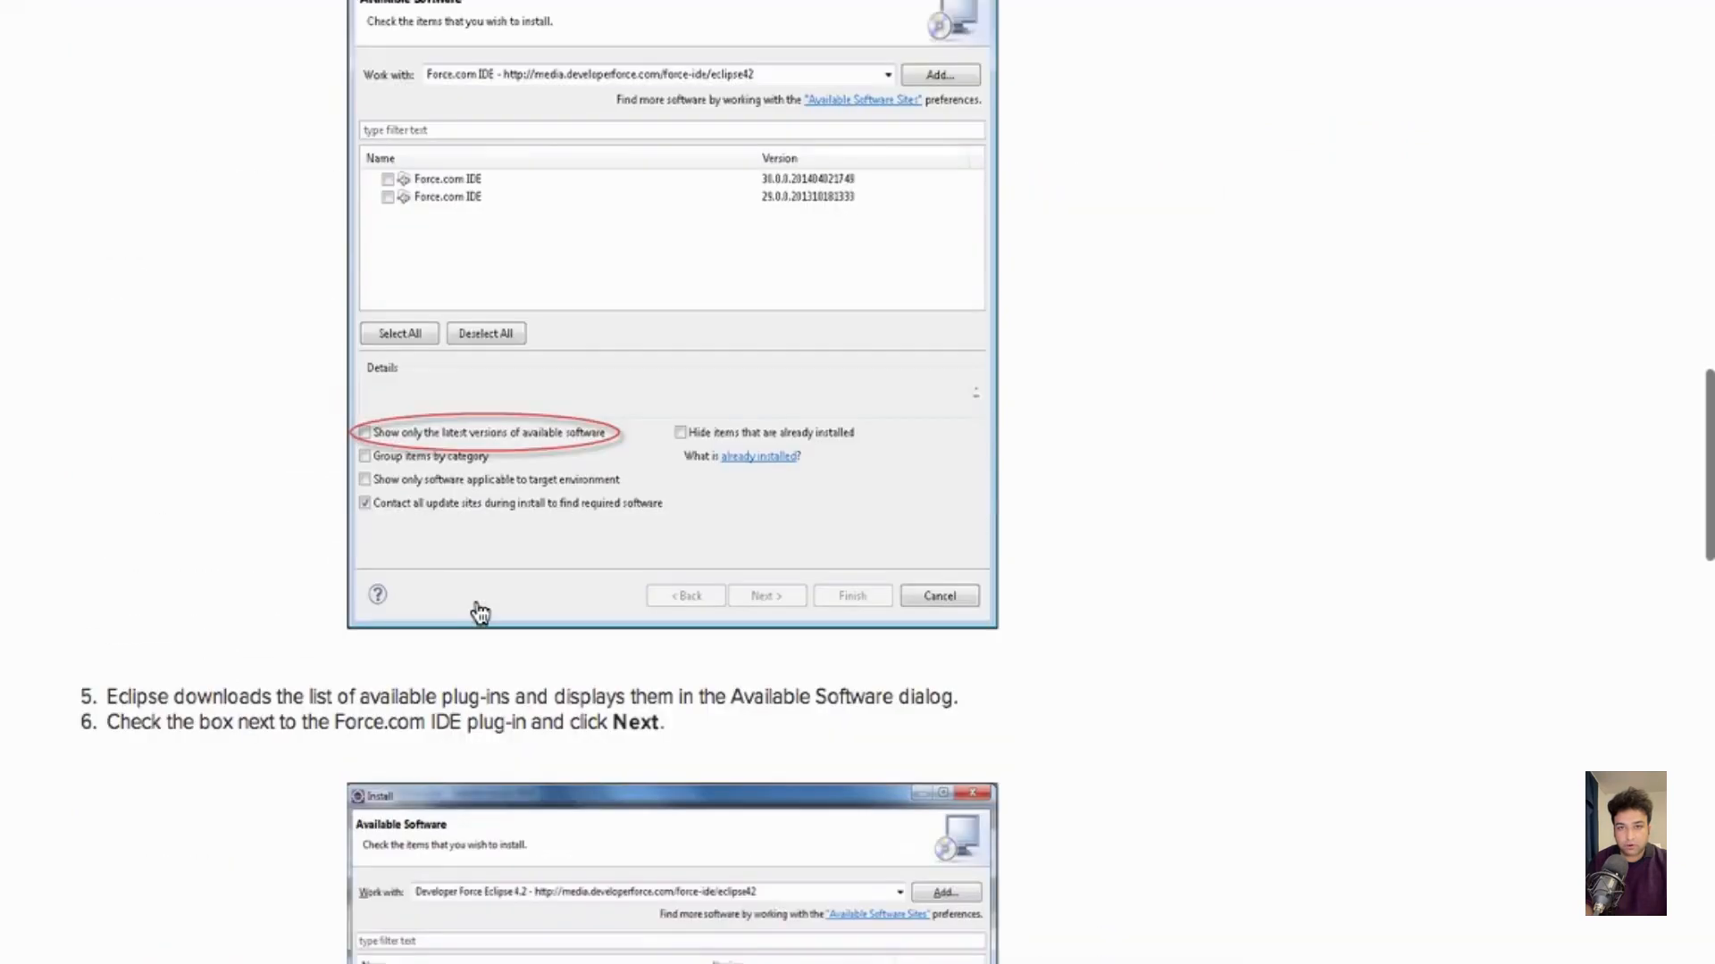
pyautogui.scroll(-5, 477, 599)
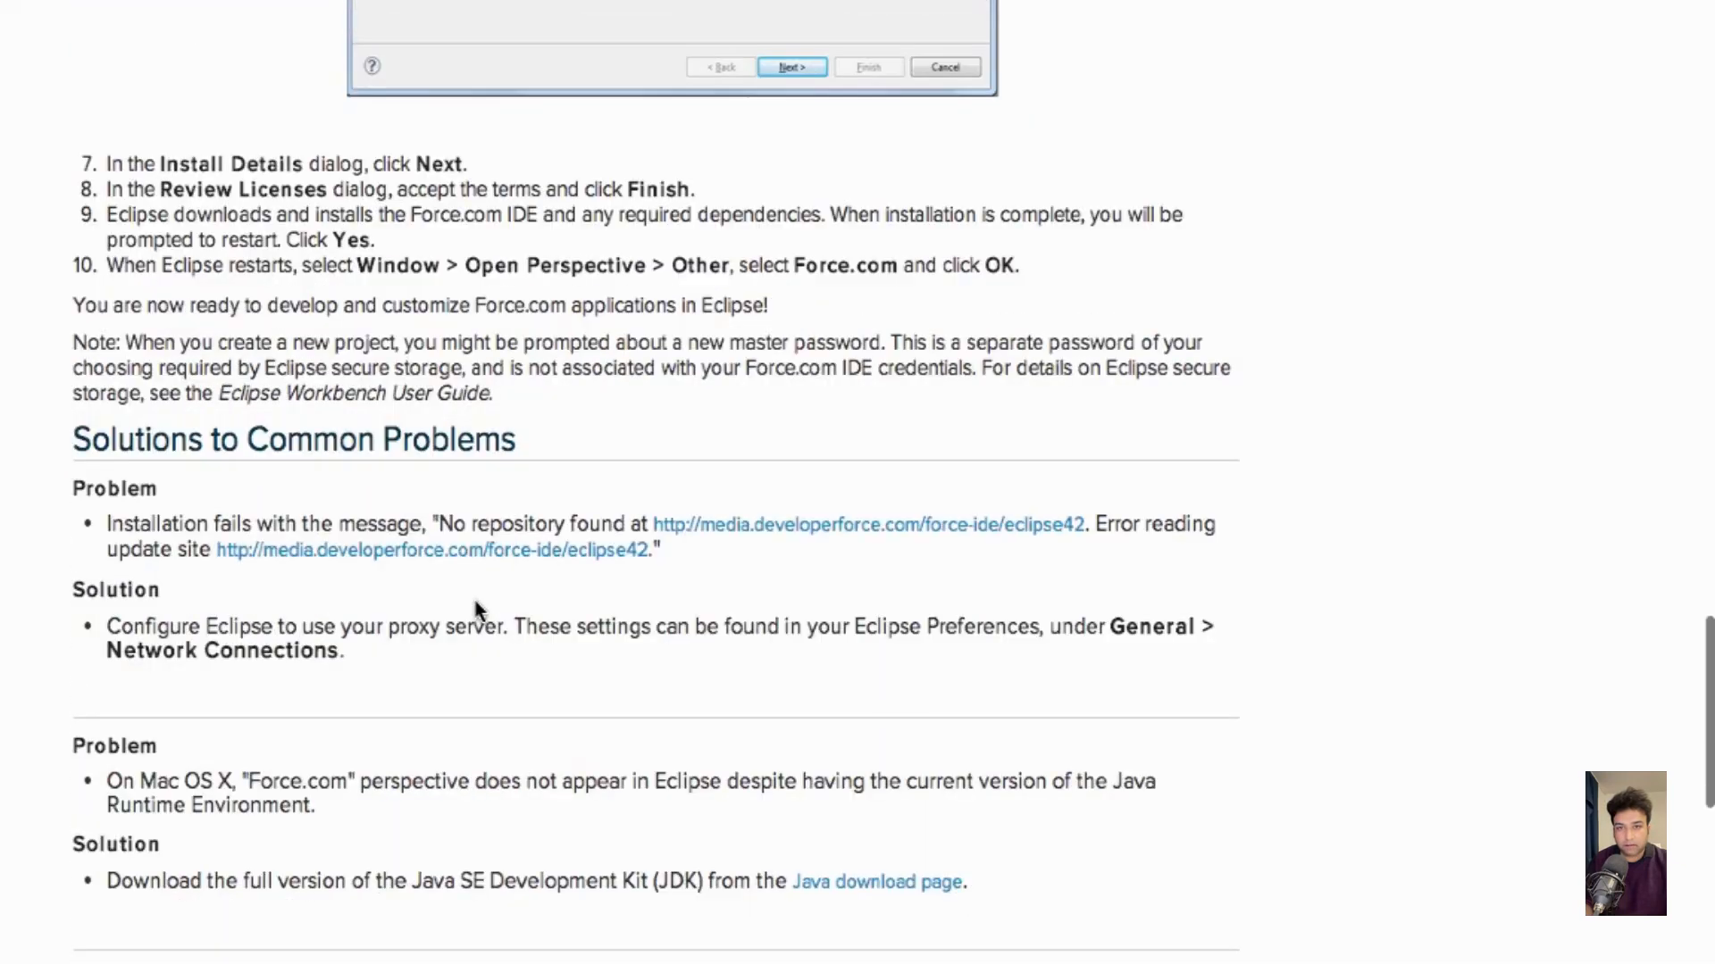
# Step: Review the Solutions to Common Problems section of the guide
pyautogui.moveTo(77, 441); pyautogui.dragTo(517, 461)
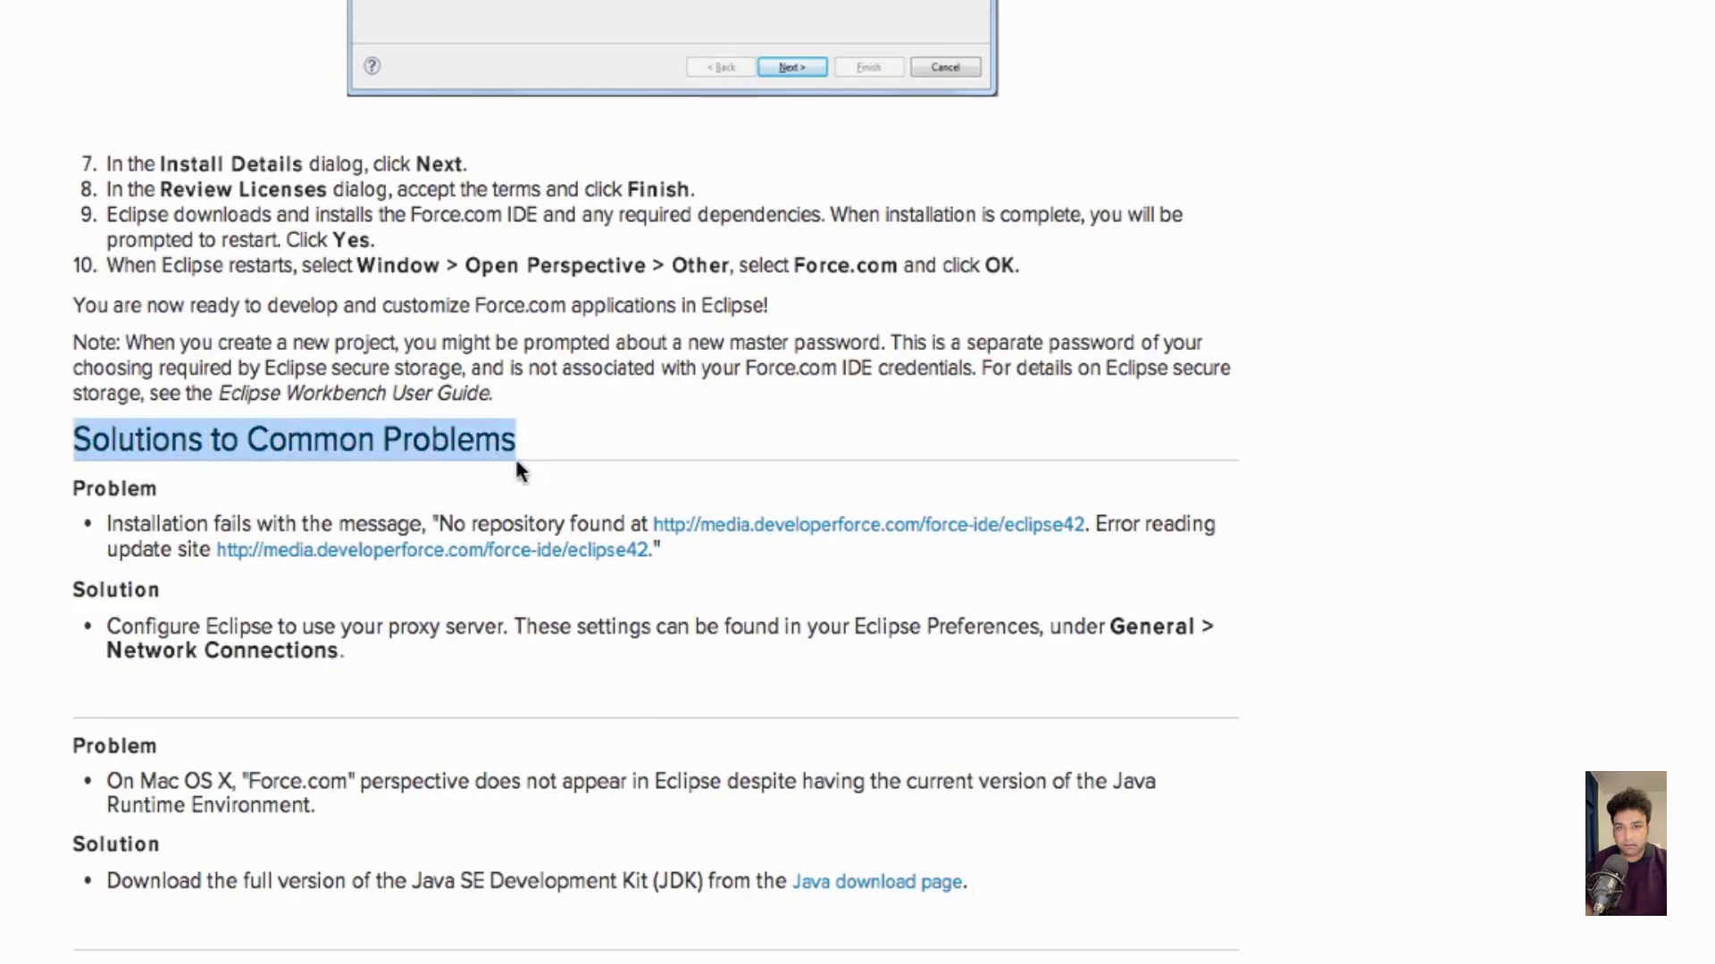
pyautogui.scroll(-4, 559, 563)
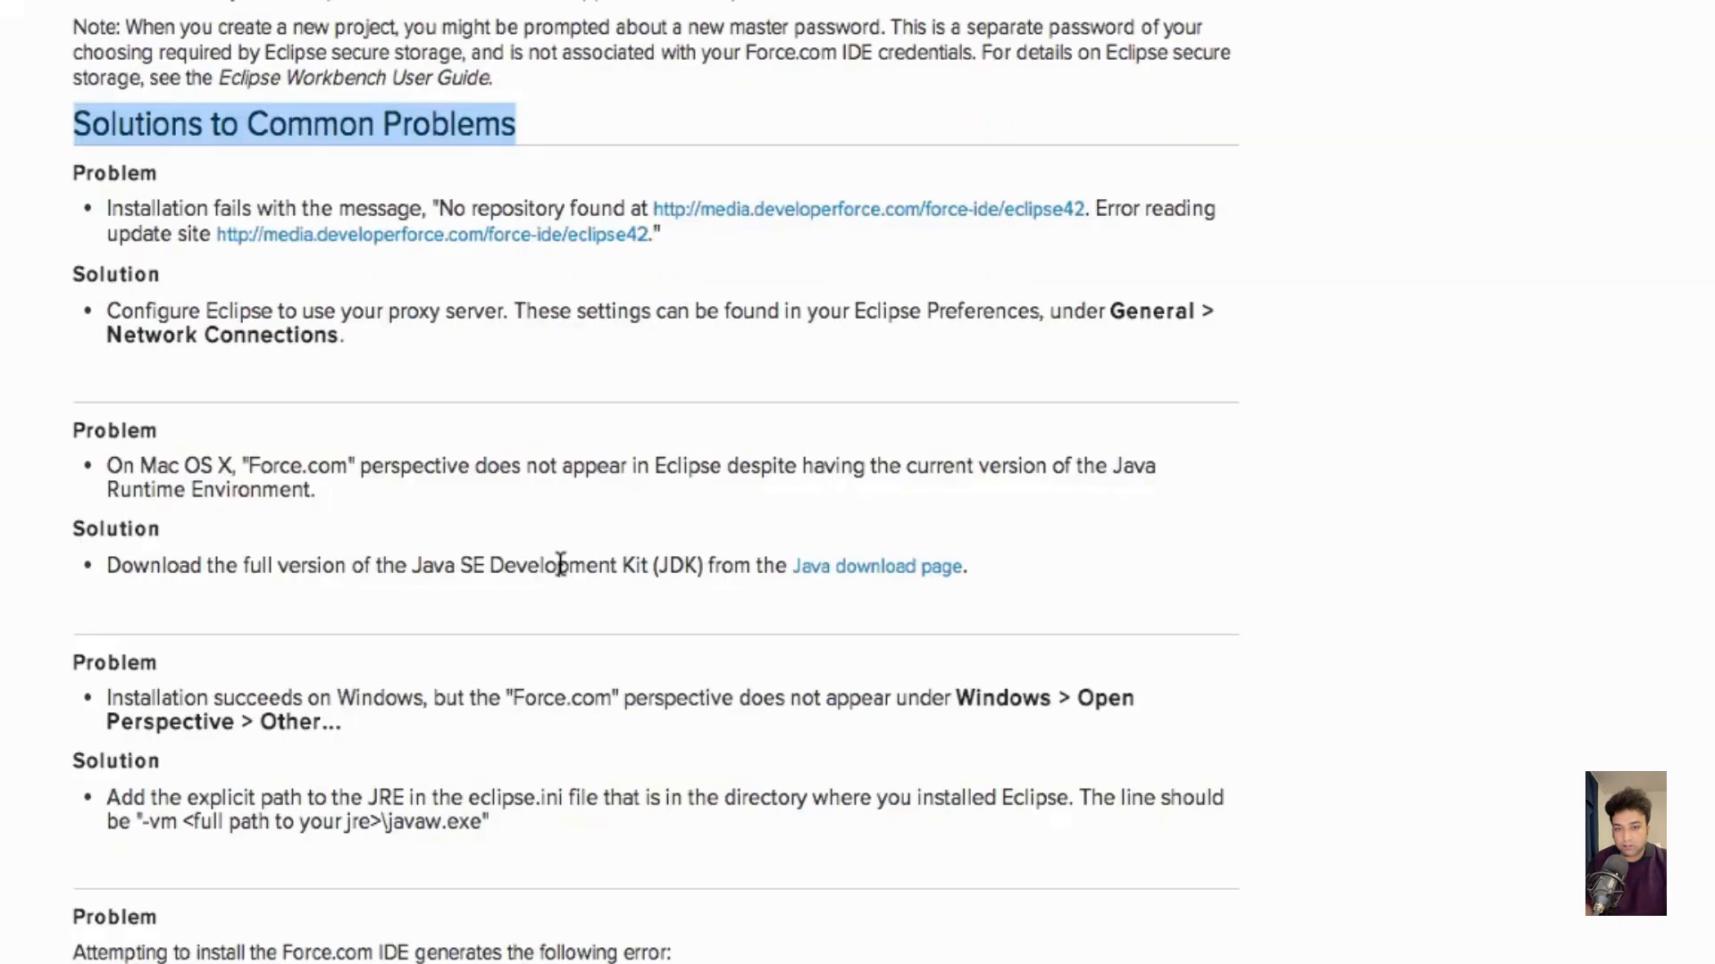
pyautogui.scroll(-3, 559, 565)
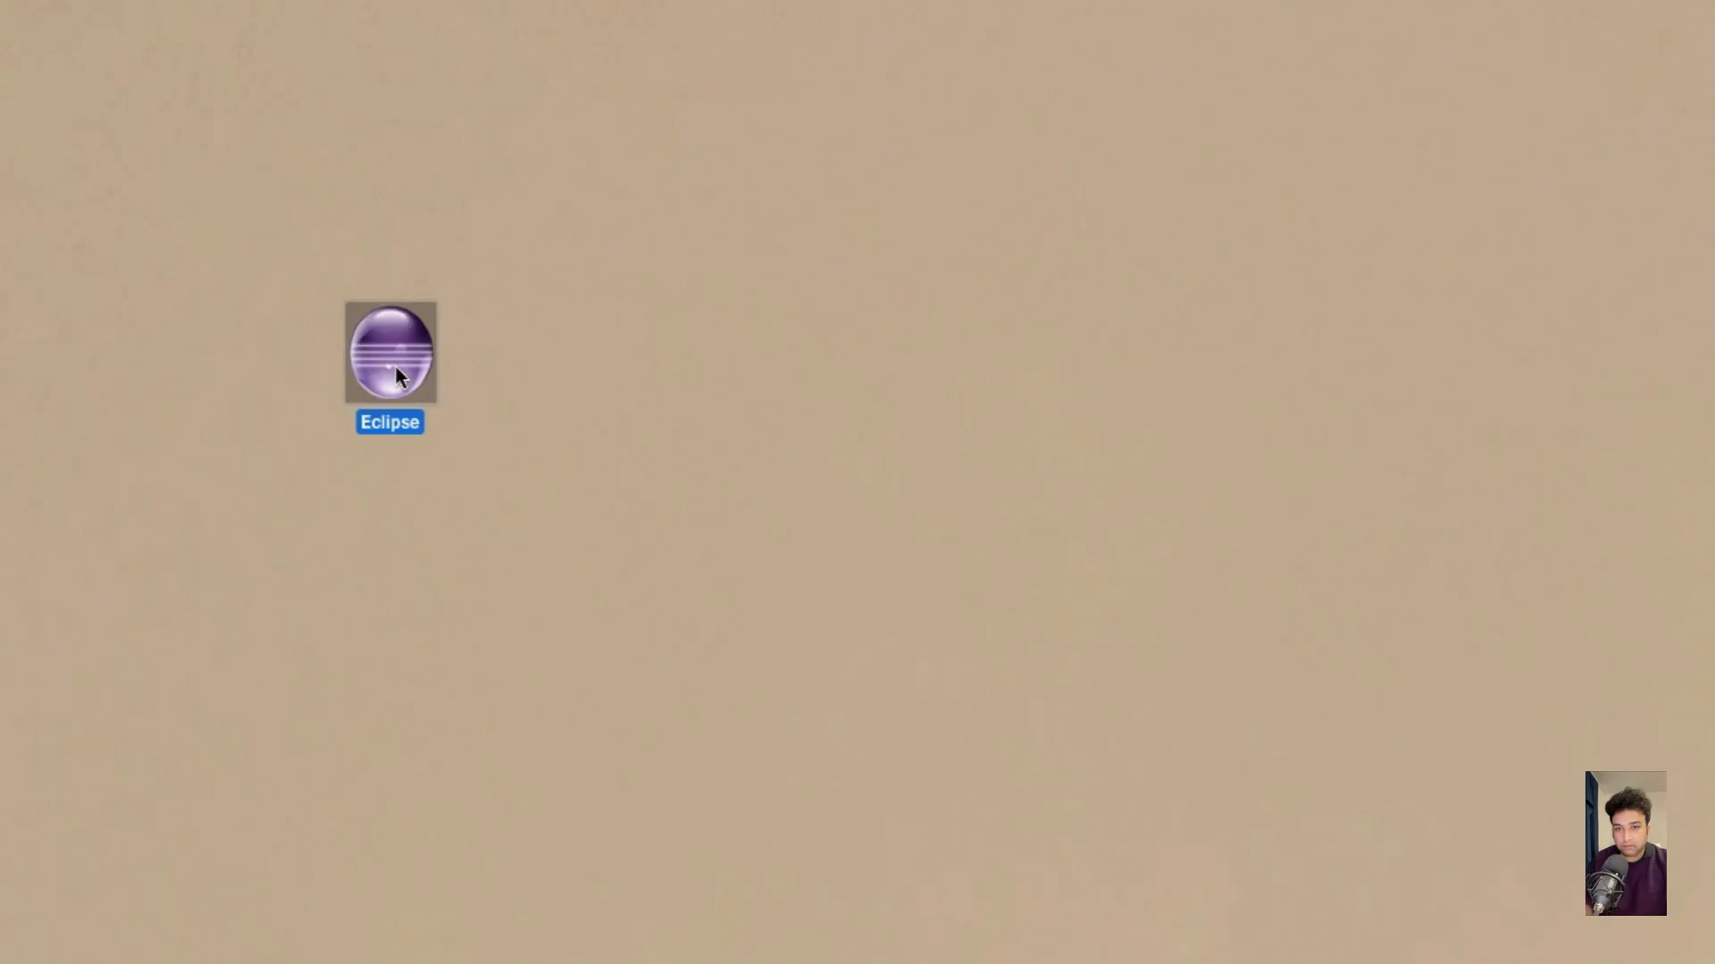
# Step: Launch Eclipse and start a new Force.com Project from the Package Explorer
pyautogui.doubleClick(393, 357)
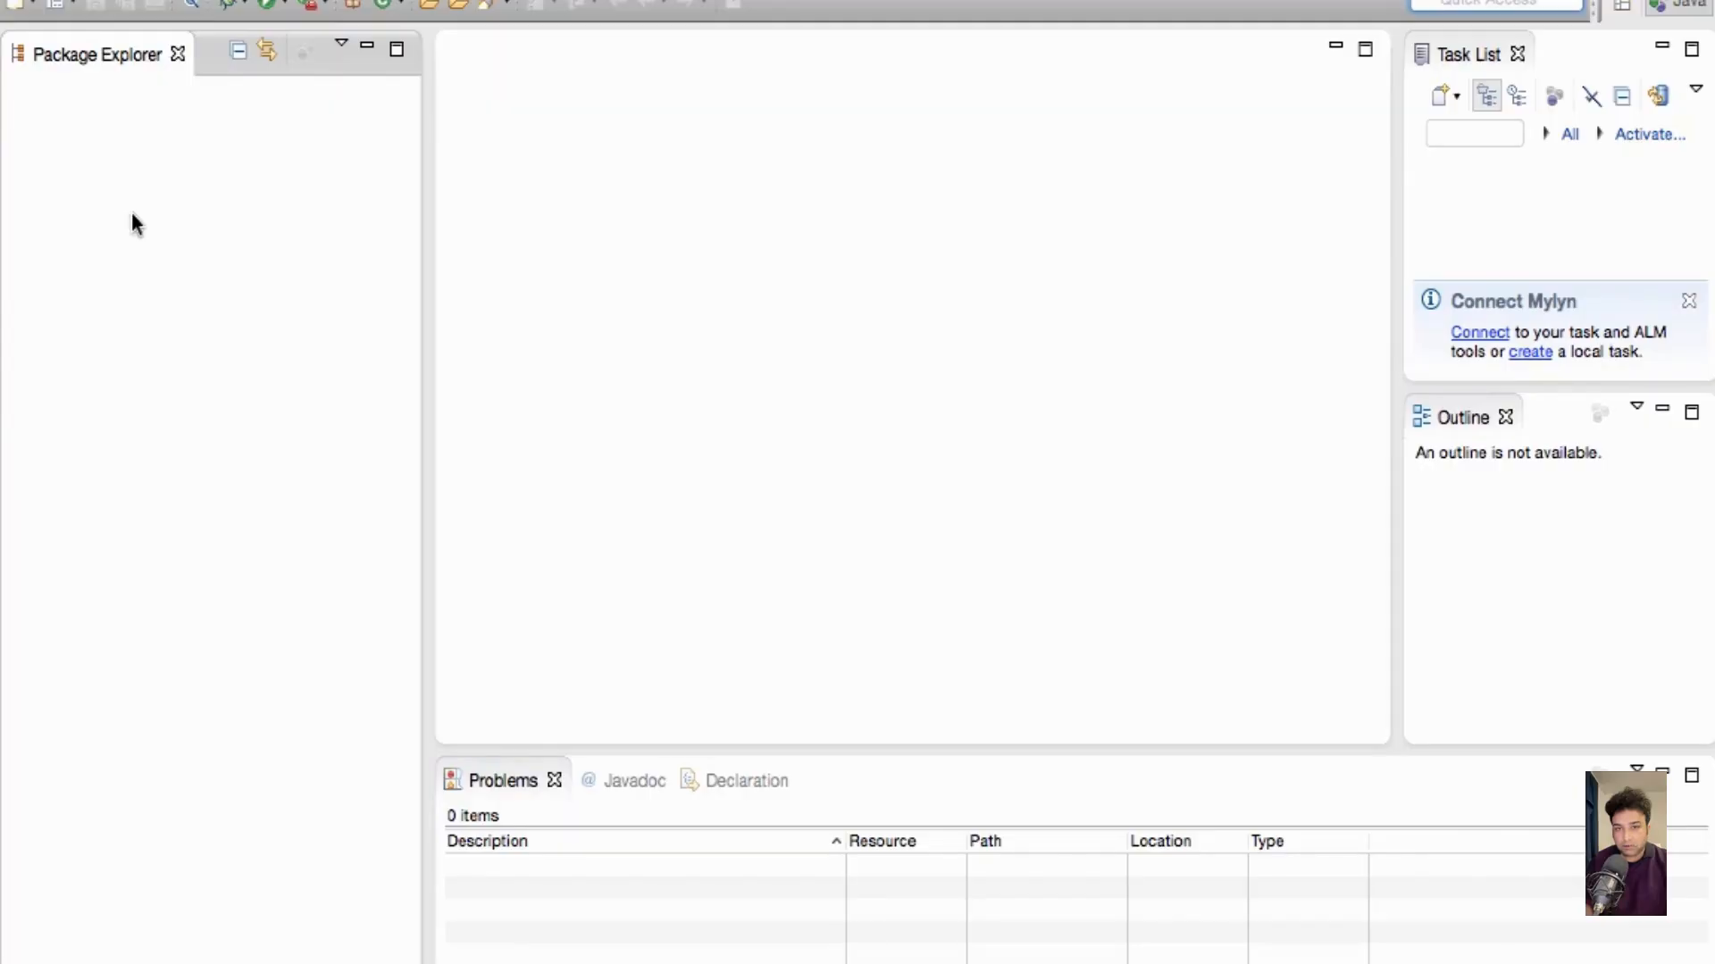
pyautogui.rightClick(132, 214)
pyautogui.moveTo(181, 231)
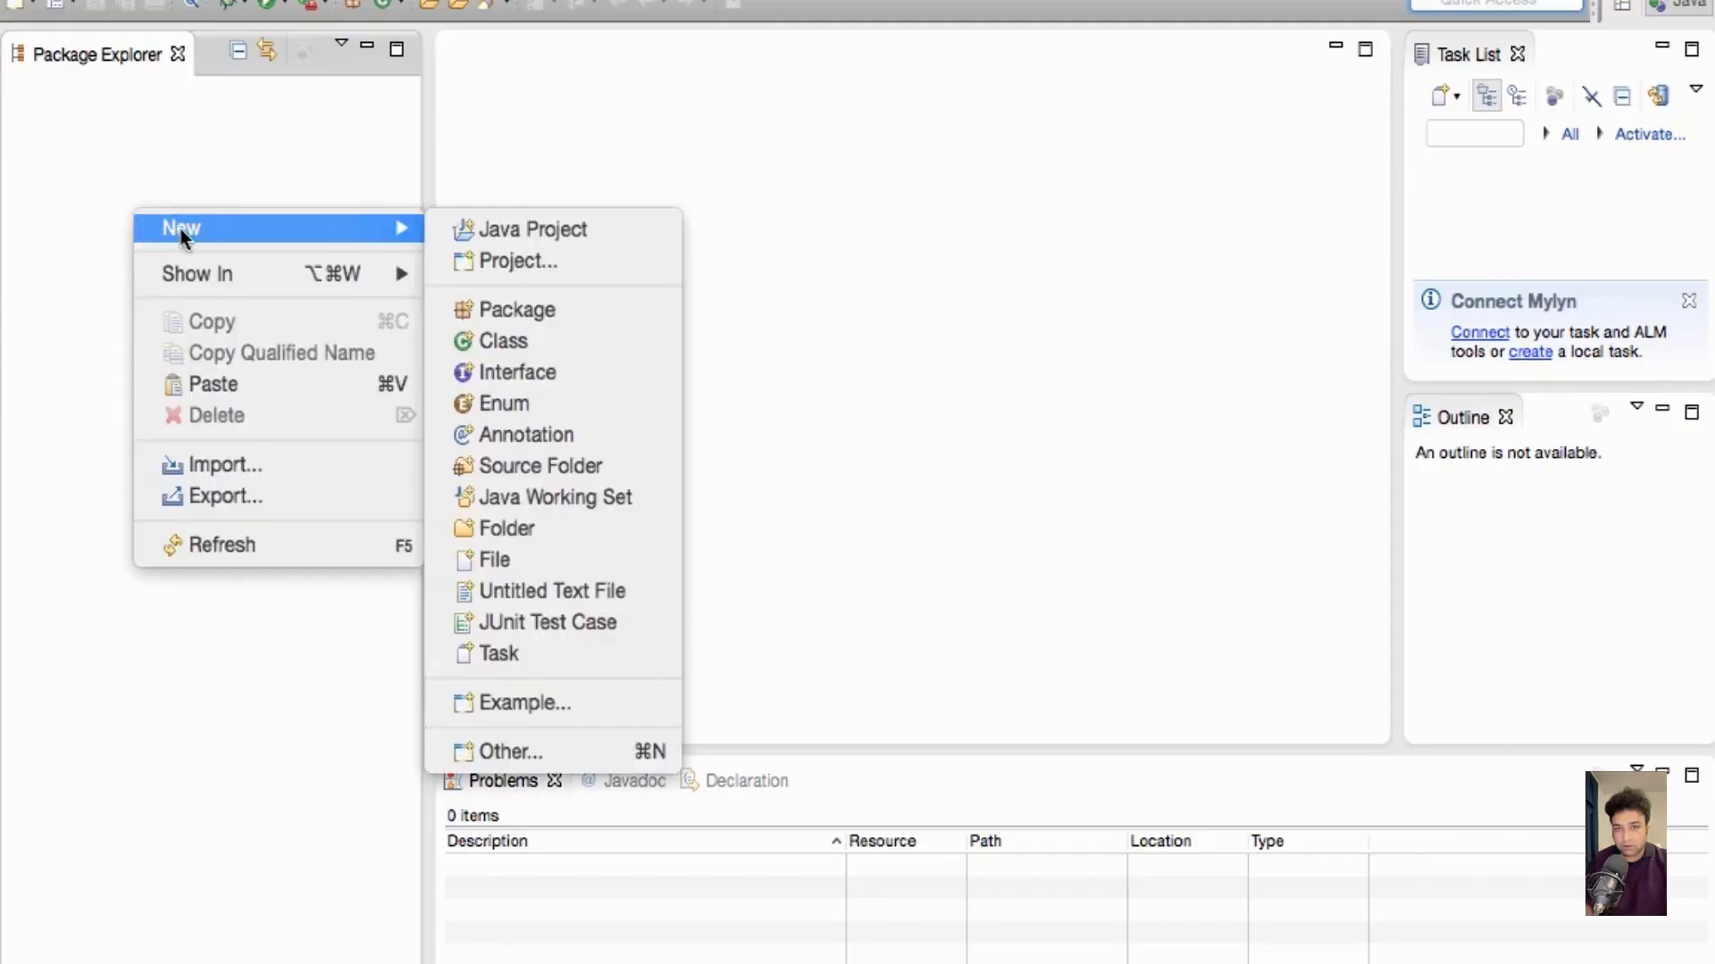
pyautogui.click(498, 262)
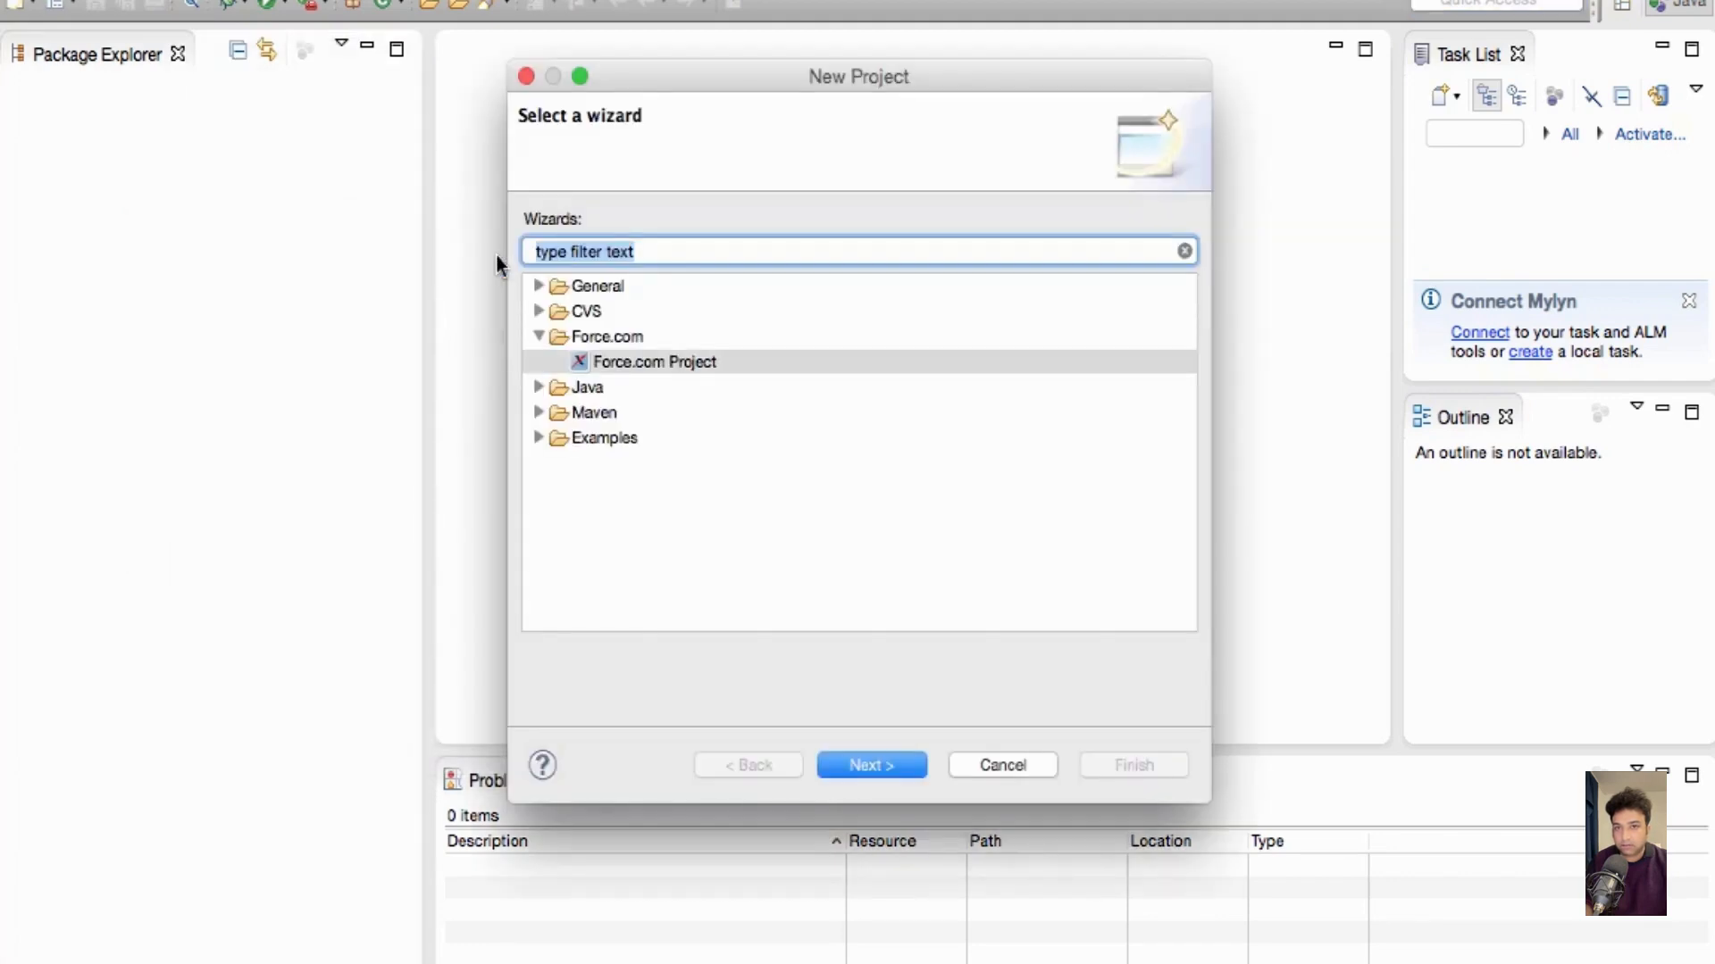
pyautogui.click(604, 366)
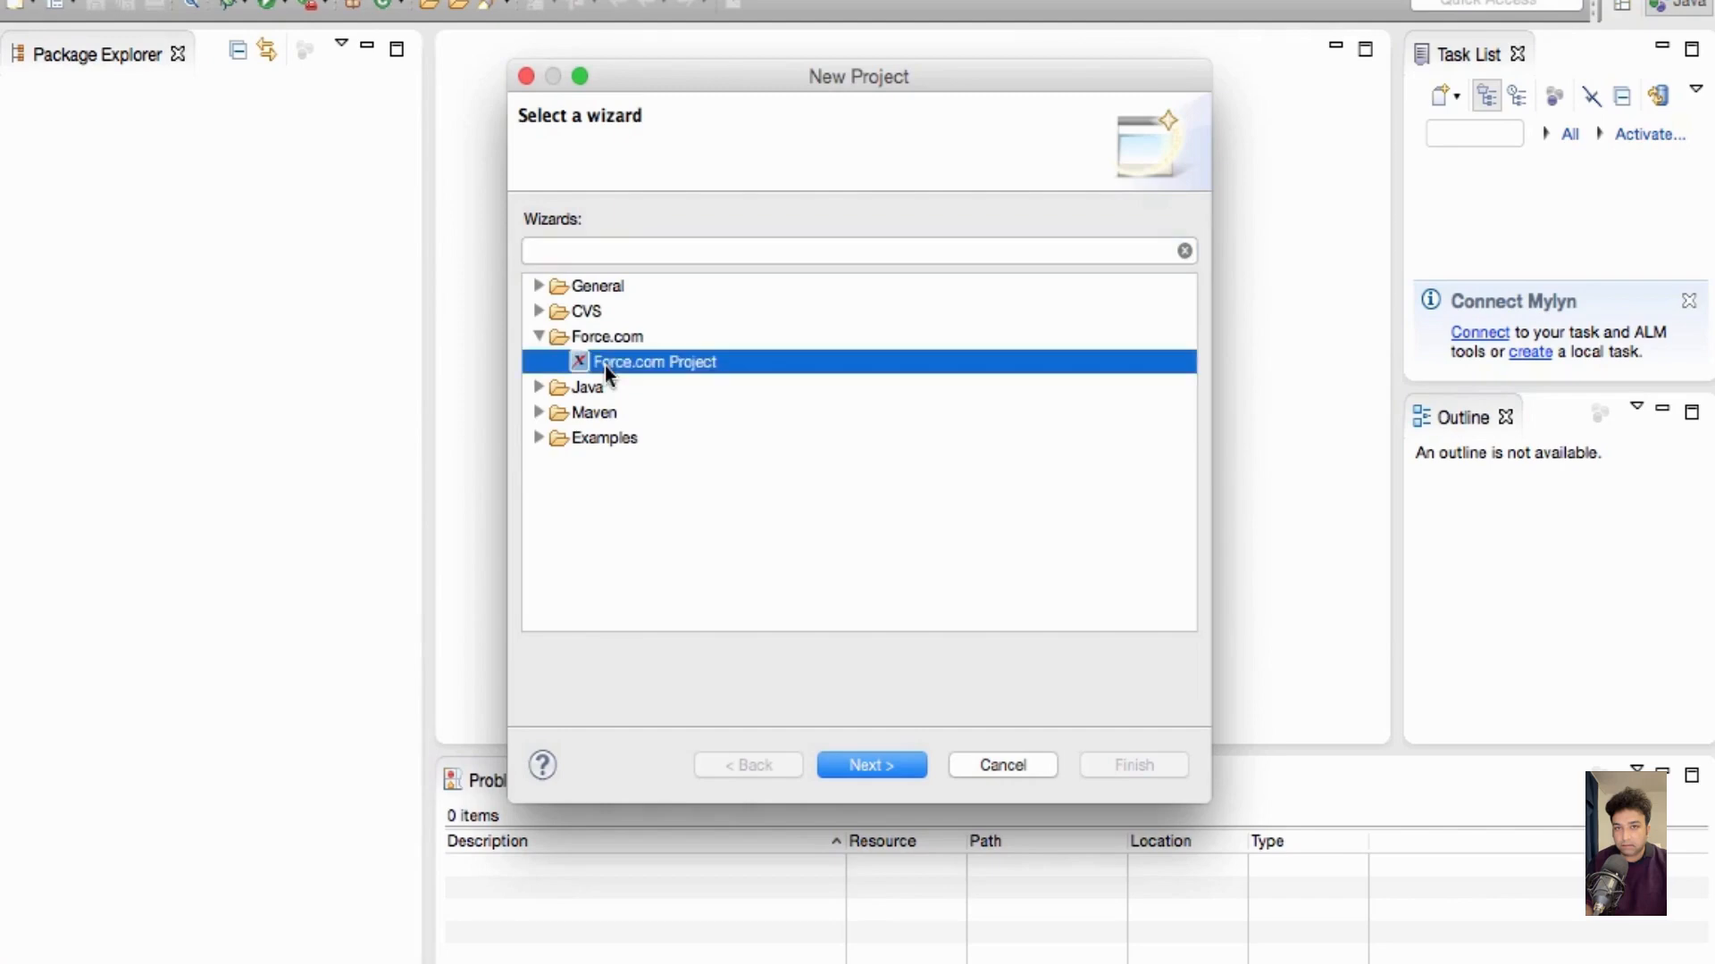
pyautogui.click(871, 768)
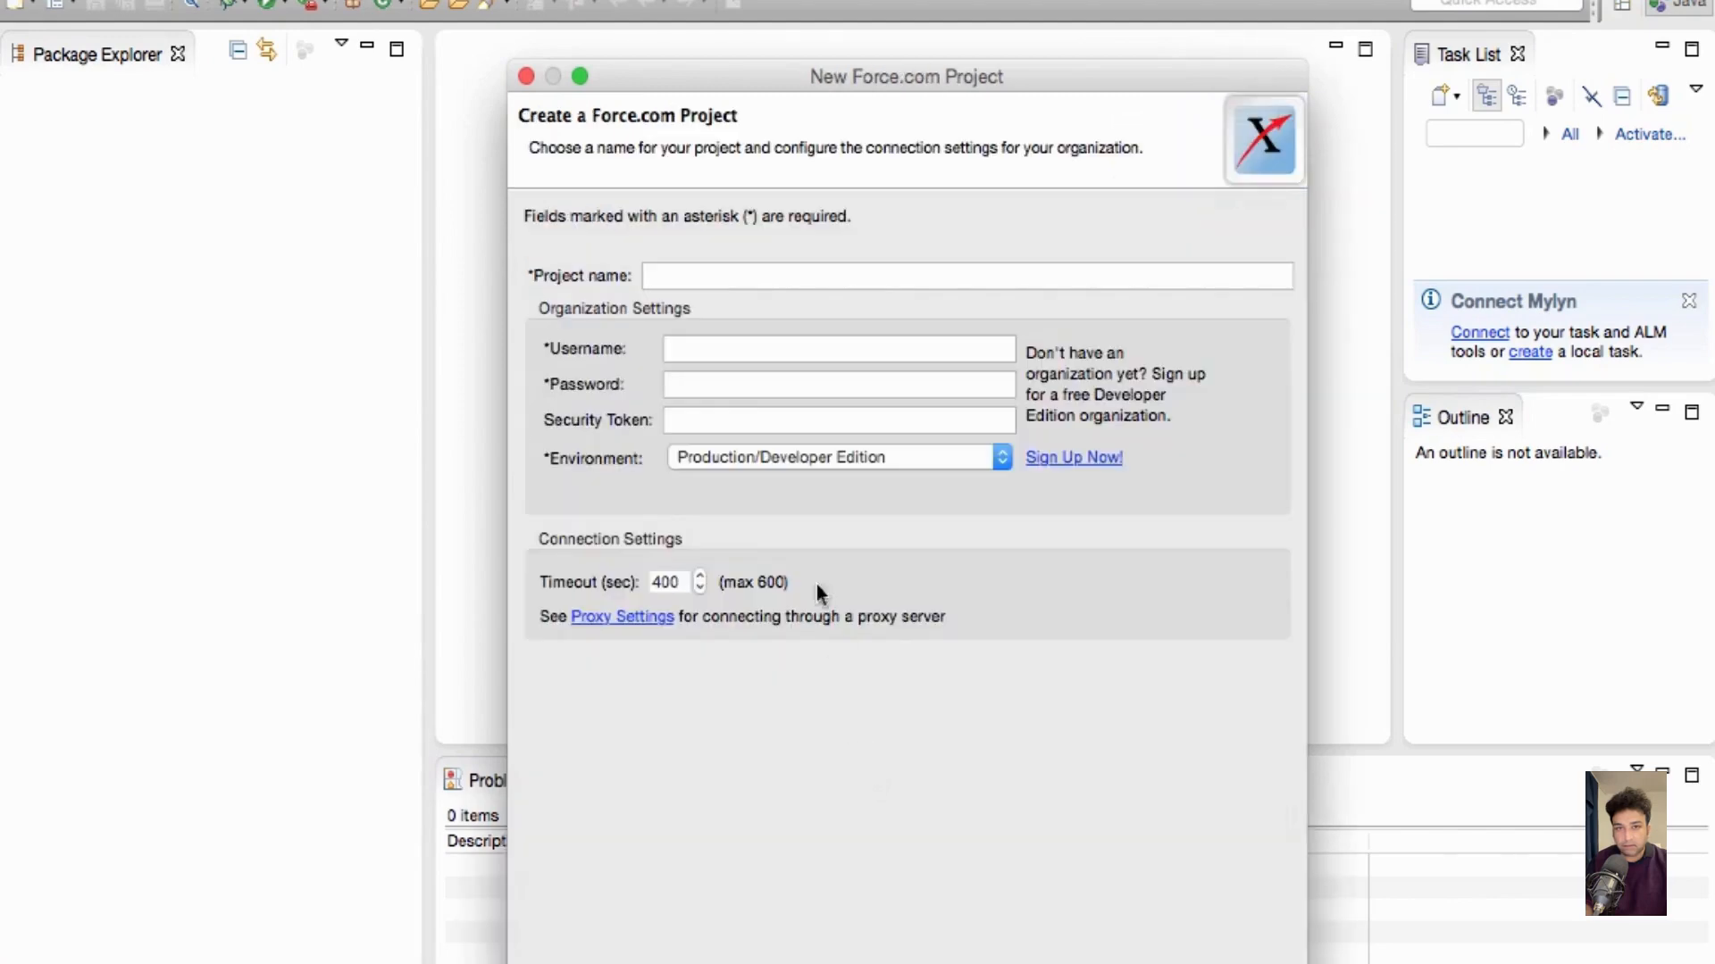
# Step: Name the project 'Recruiting App', enter org credentials and token, Production/Developer Edition, and finish
pyautogui.click(762, 275)
pyautogui.write('Rec')
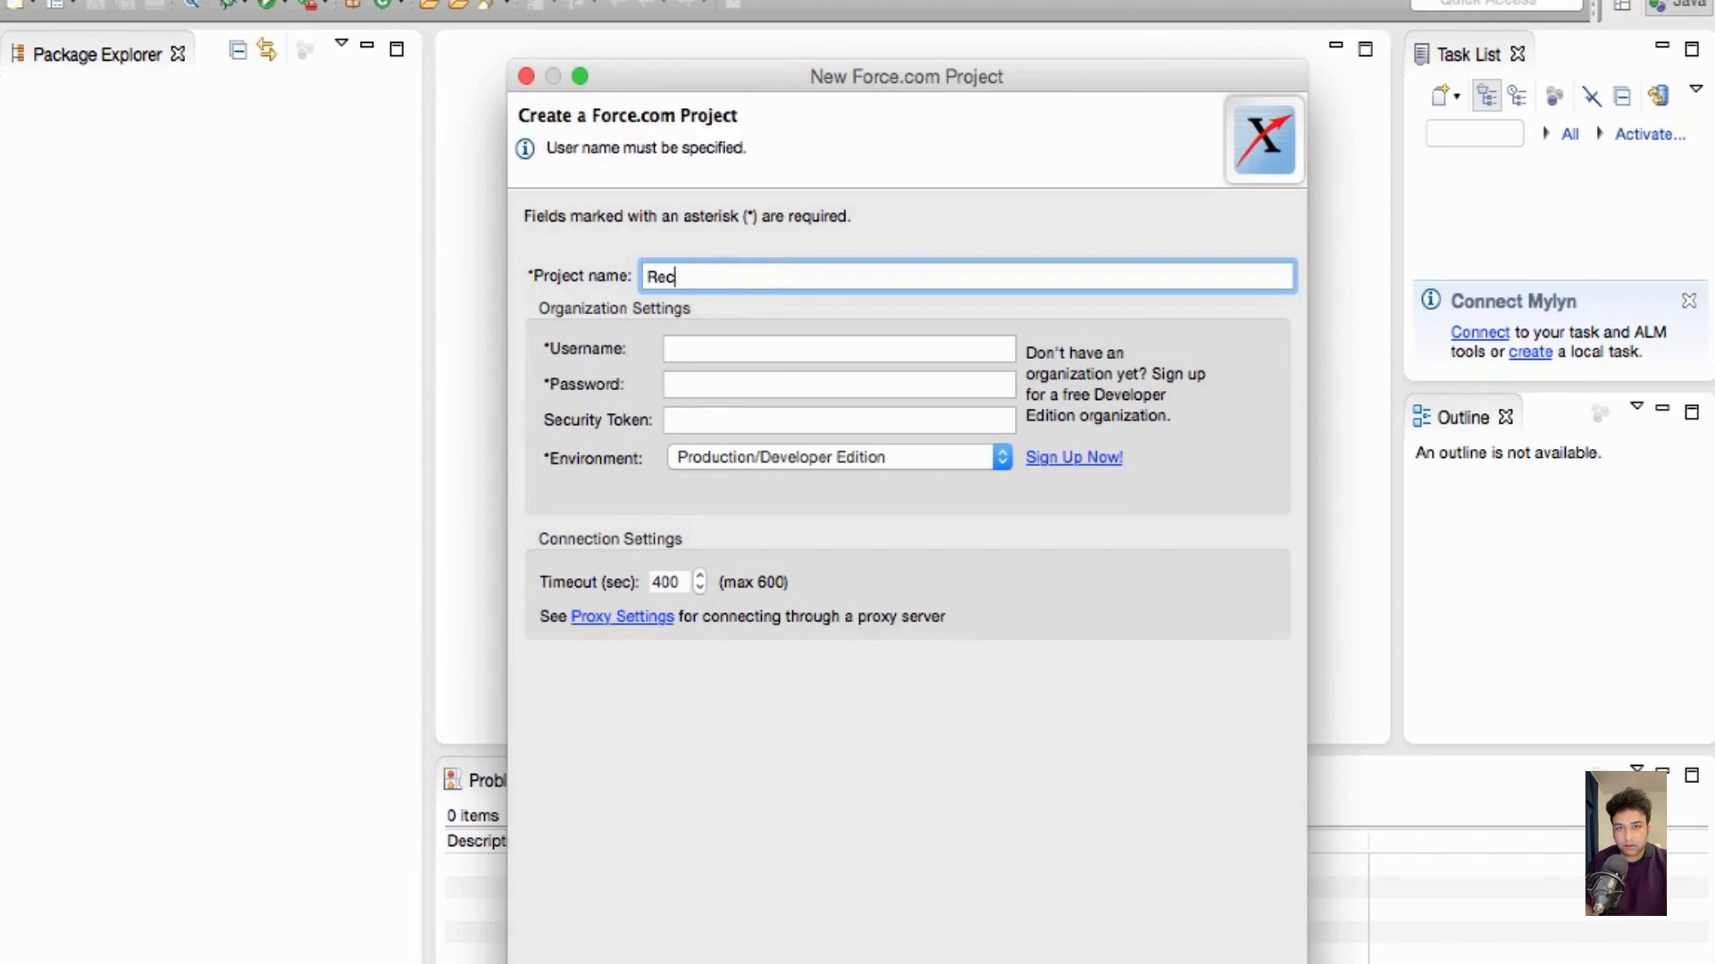
pyautogui.write('ruiting App')
pyautogui.press('Tab')
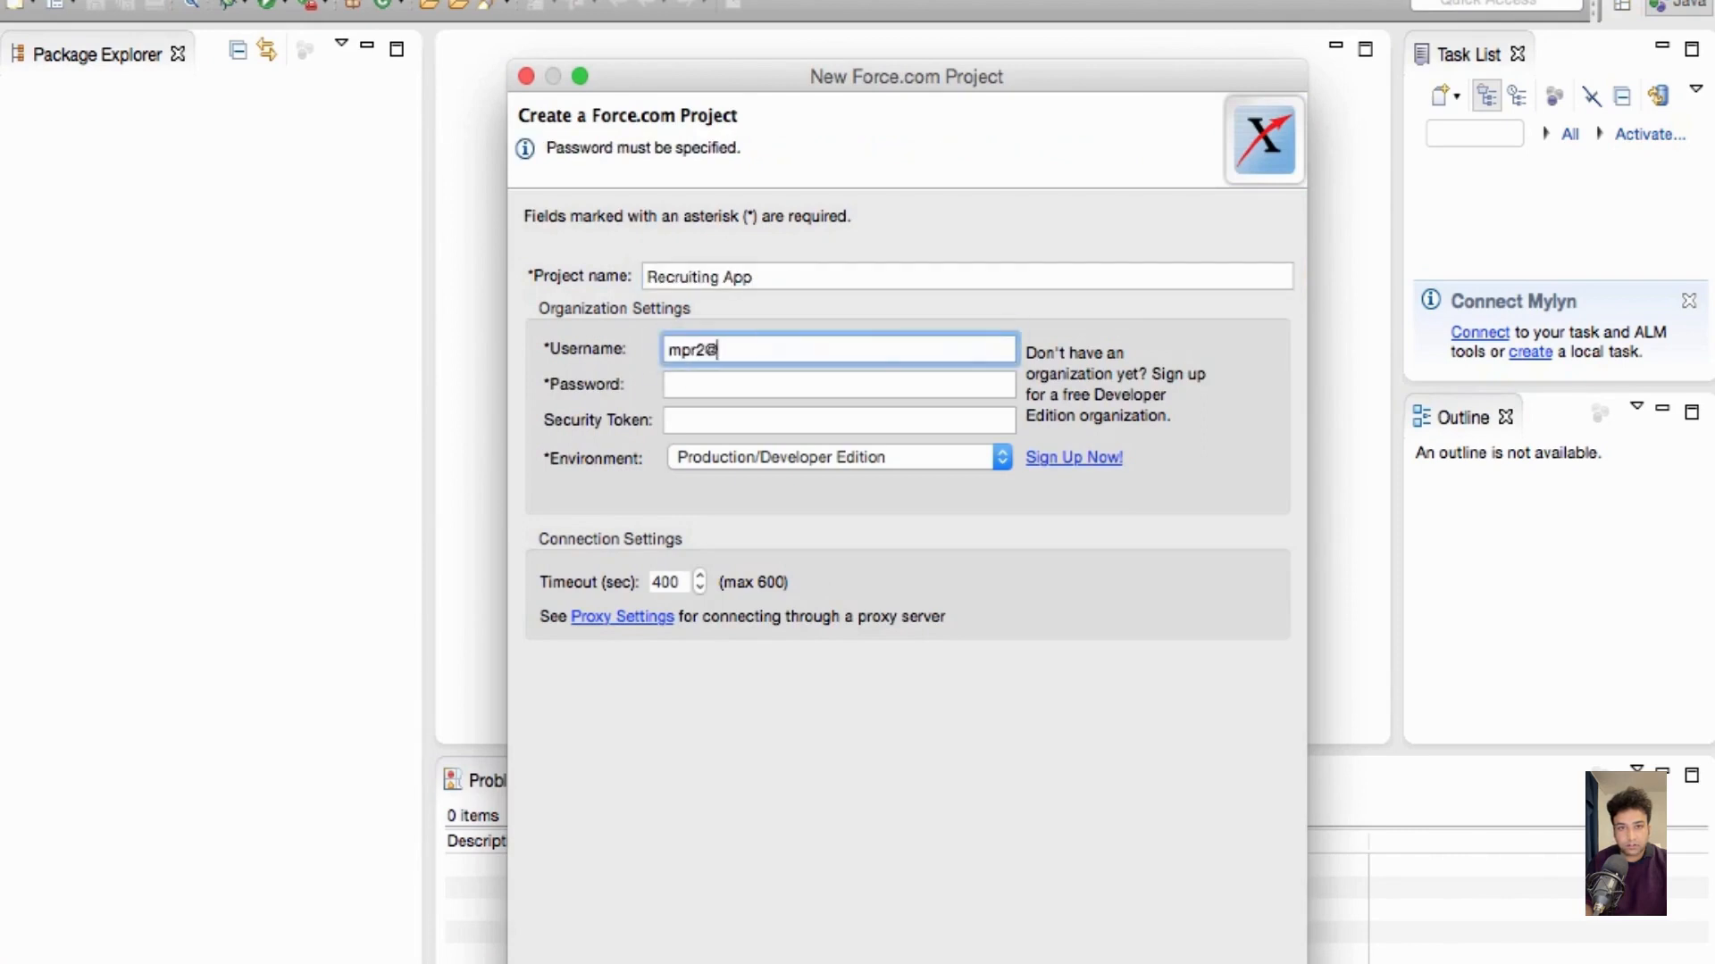
pyautogui.press('Tab')
pyautogui.write('•••••••••')
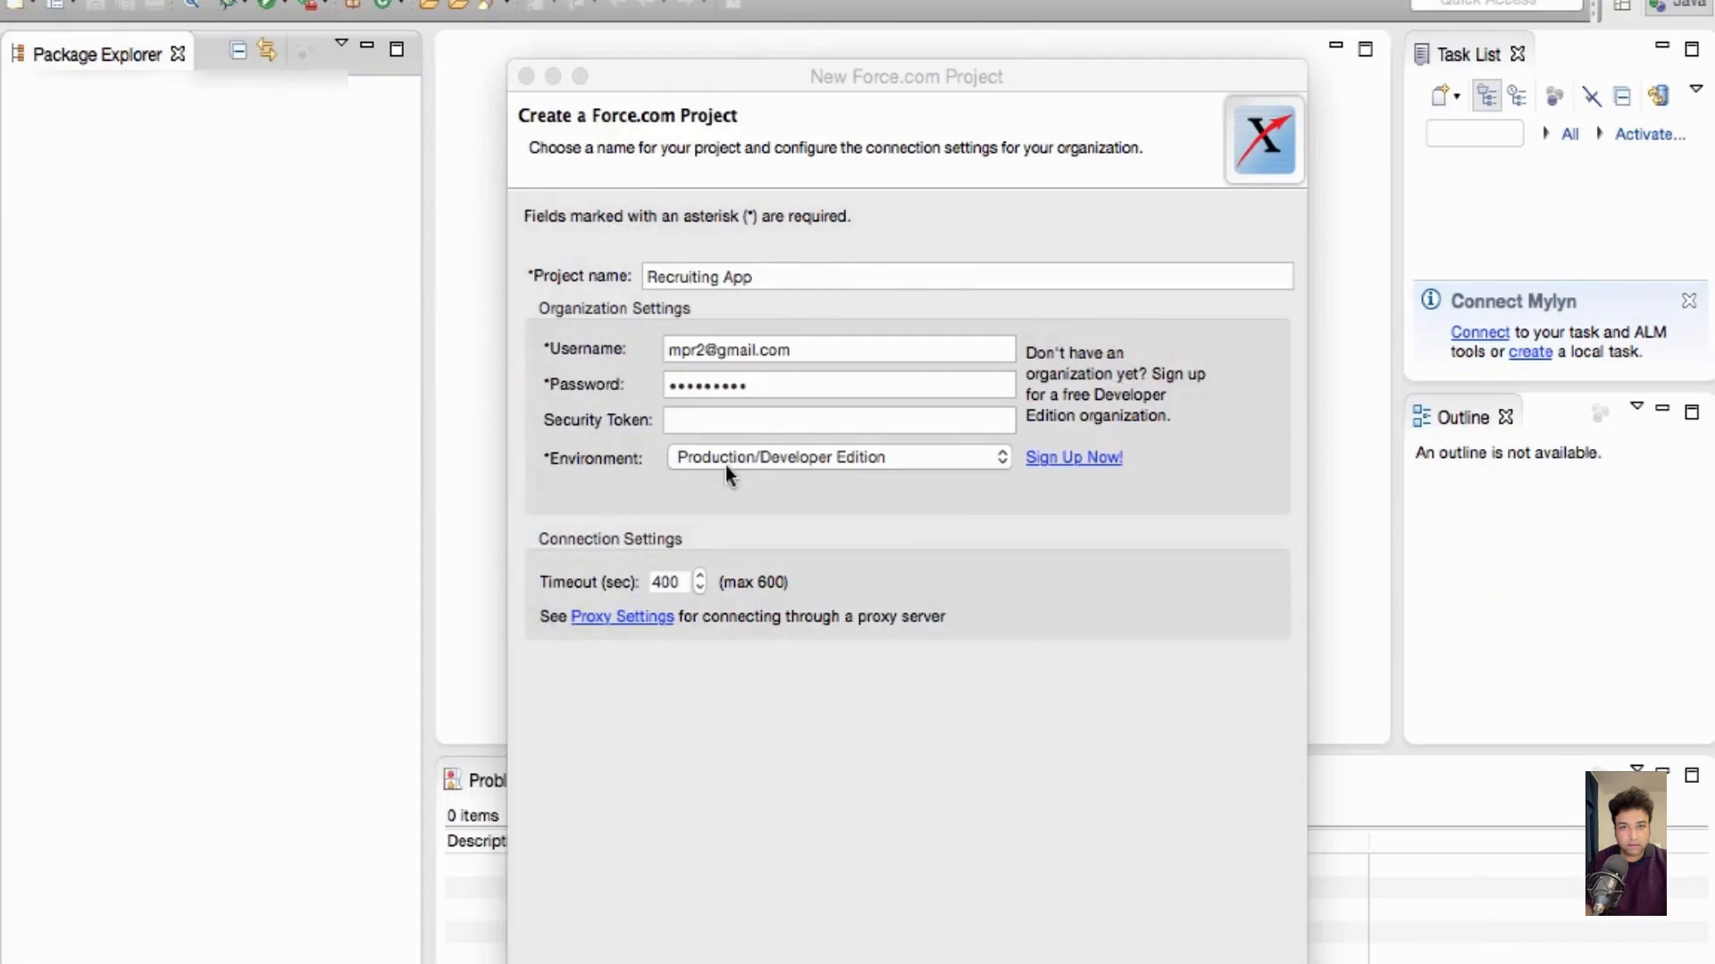
pyautogui.click(733, 420)
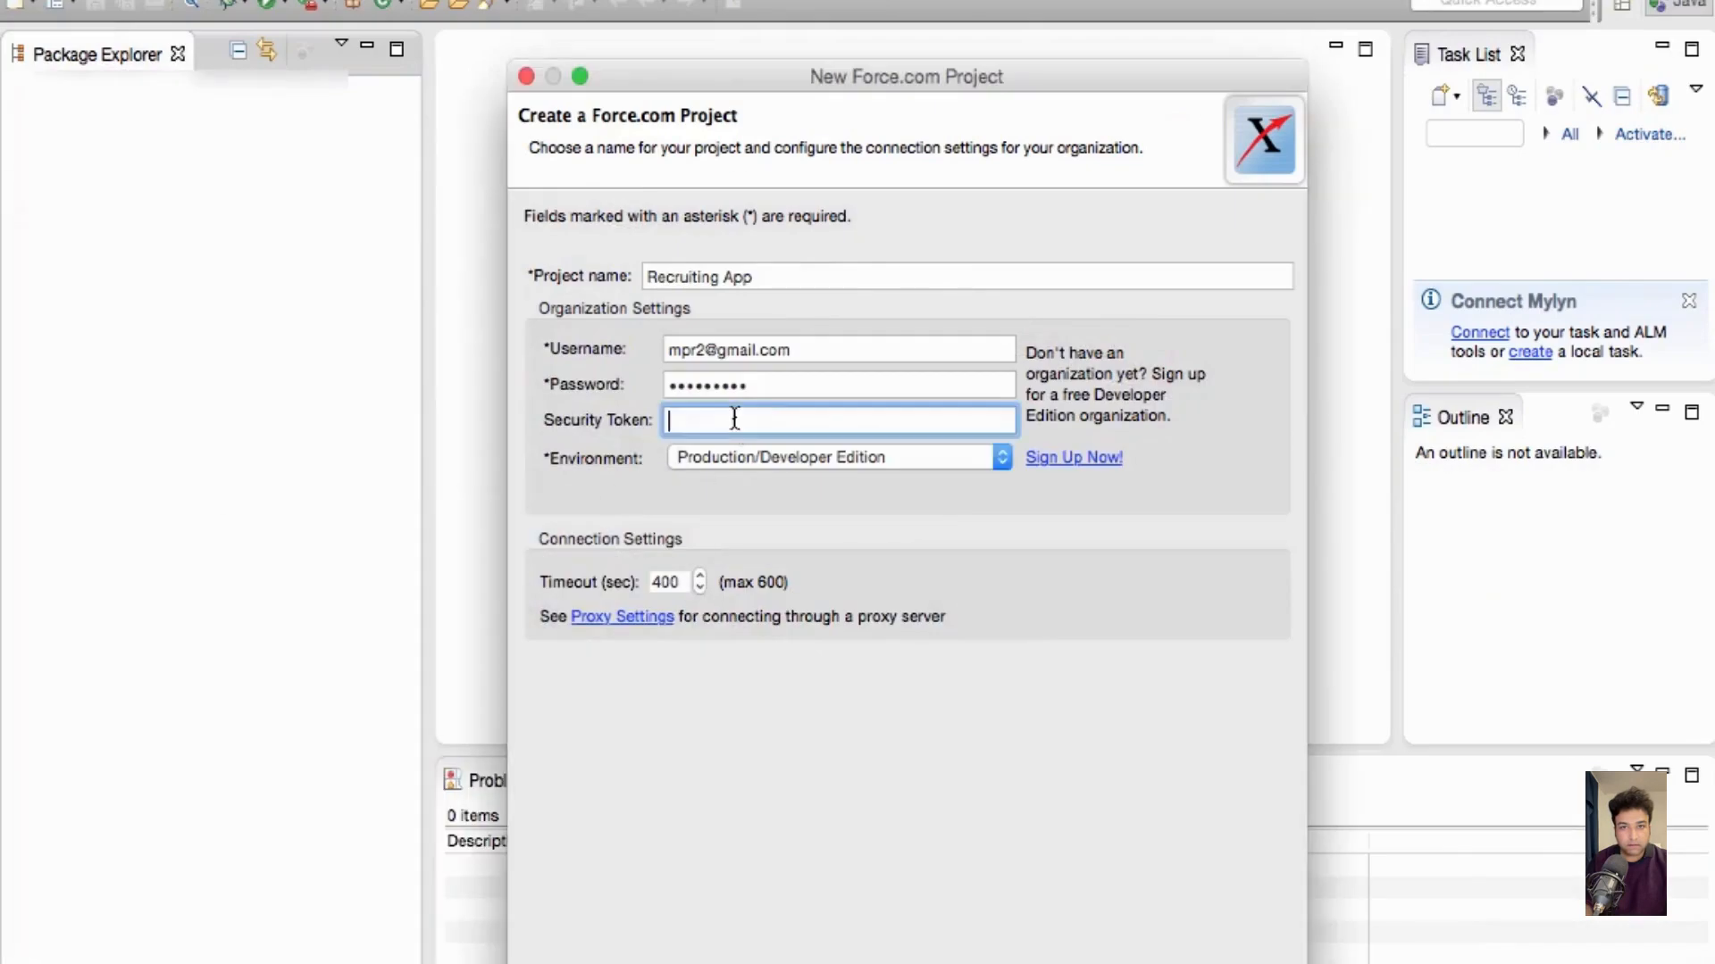
pyautogui.press('super+v')
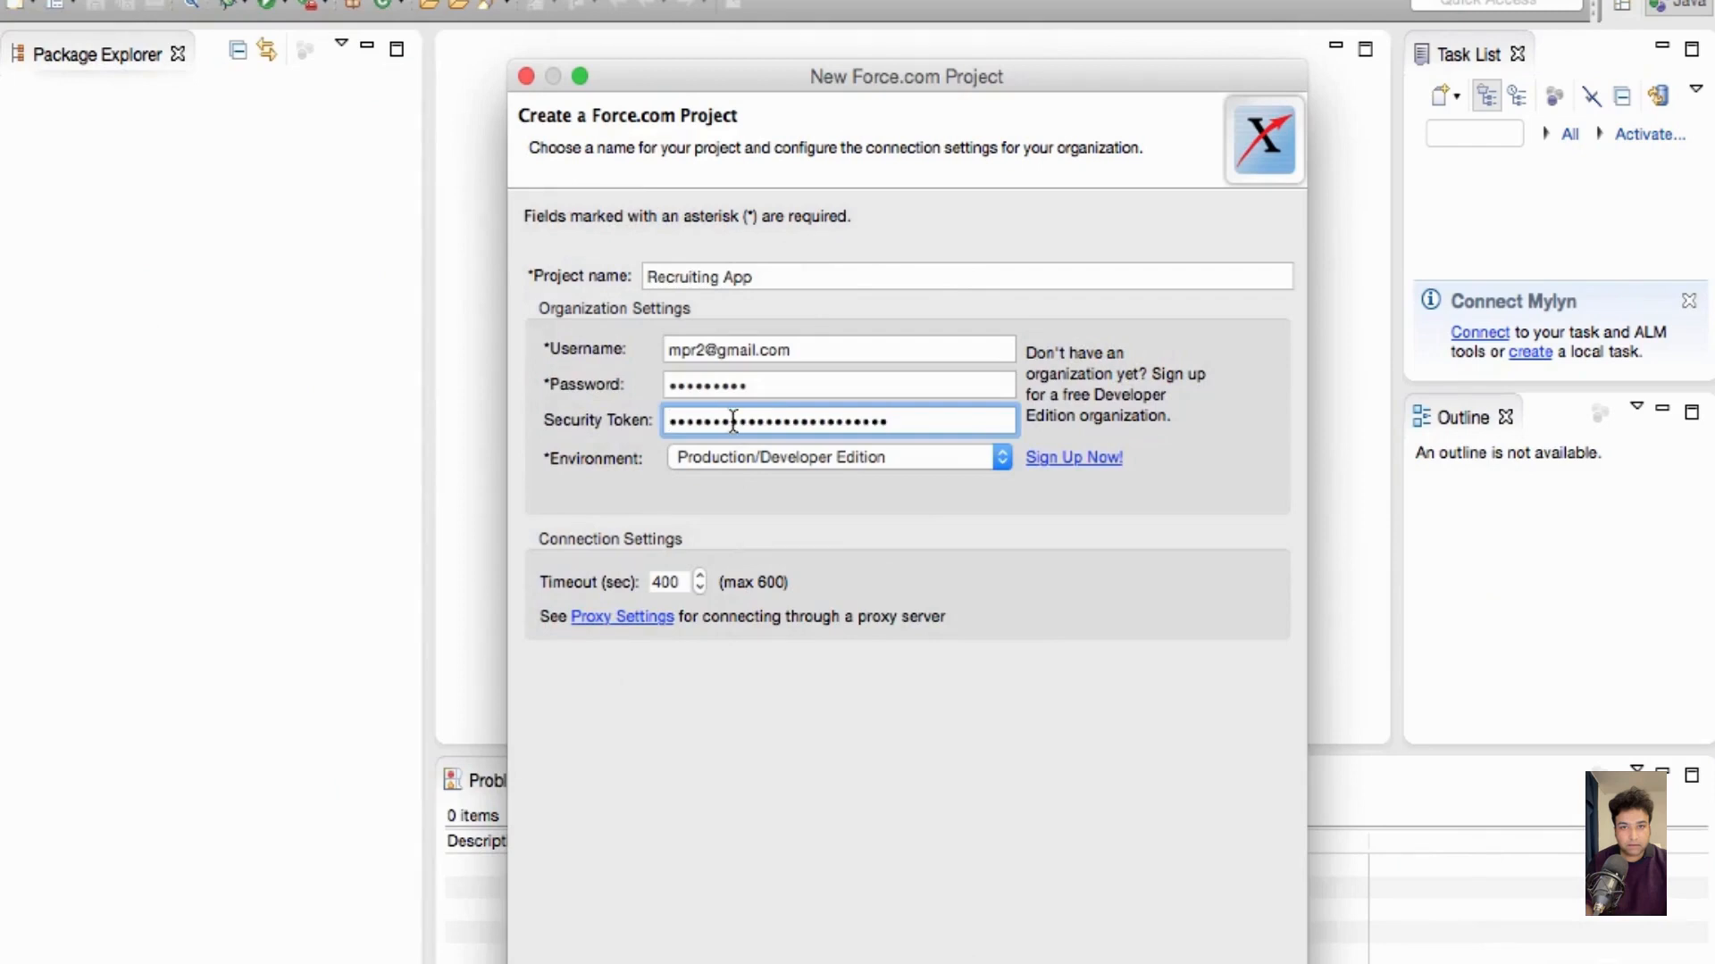
pyautogui.click(871, 459)
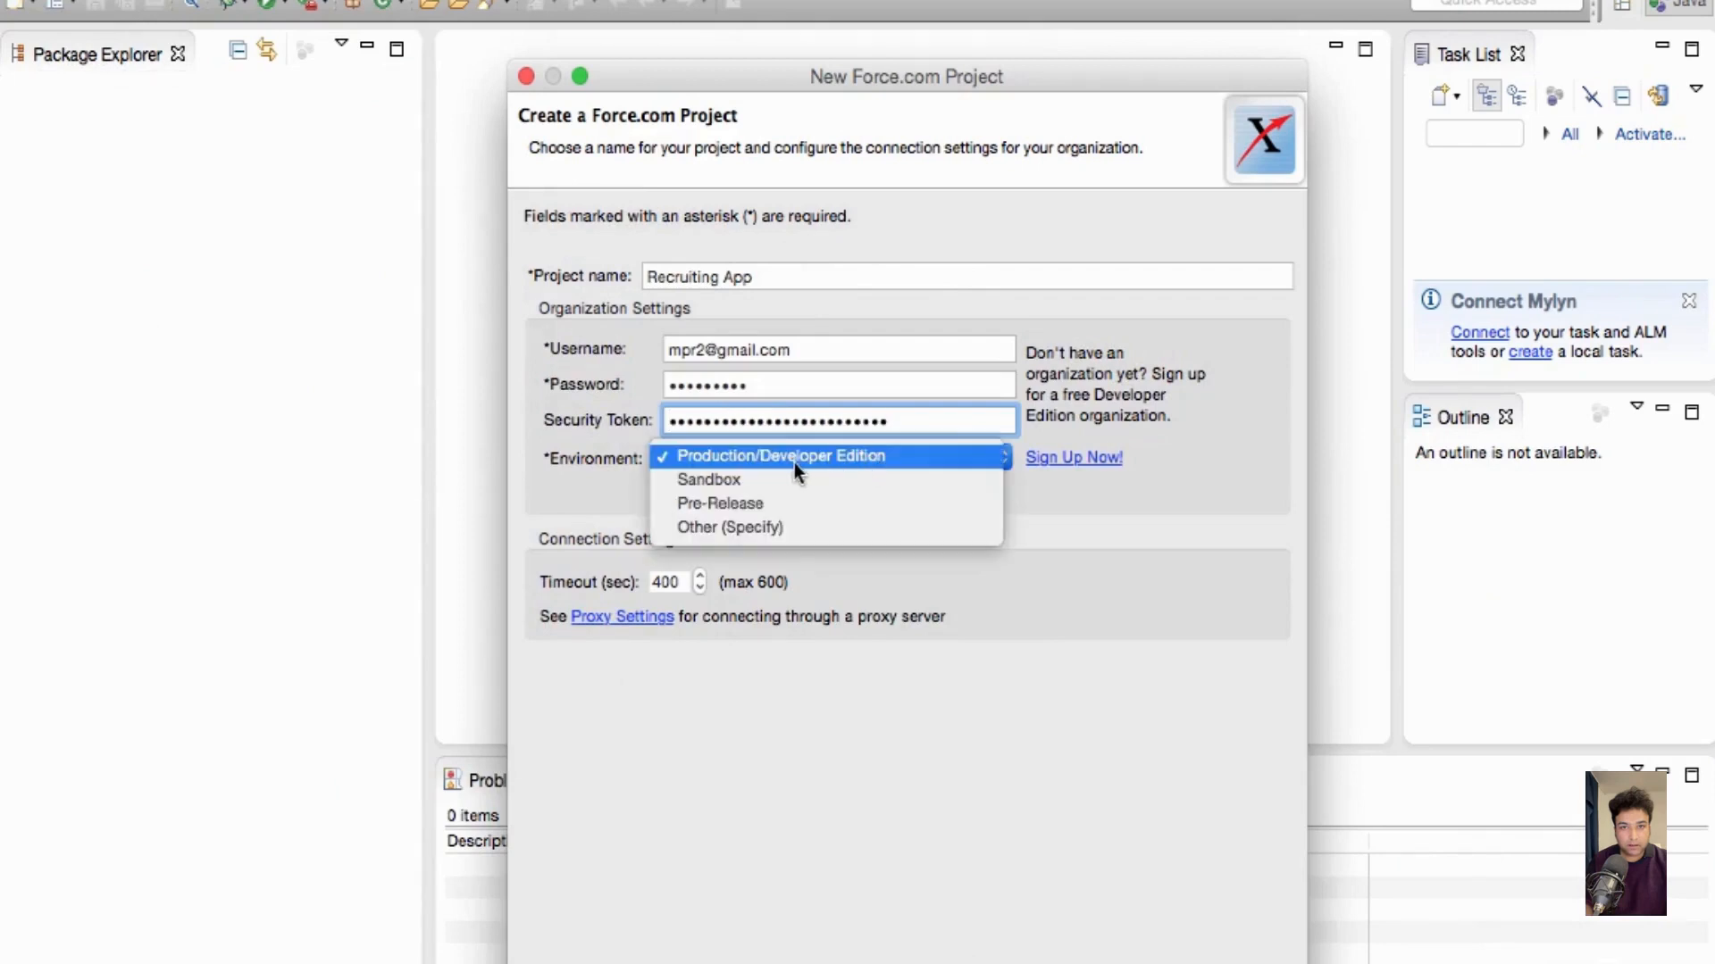
pyautogui.click(758, 459)
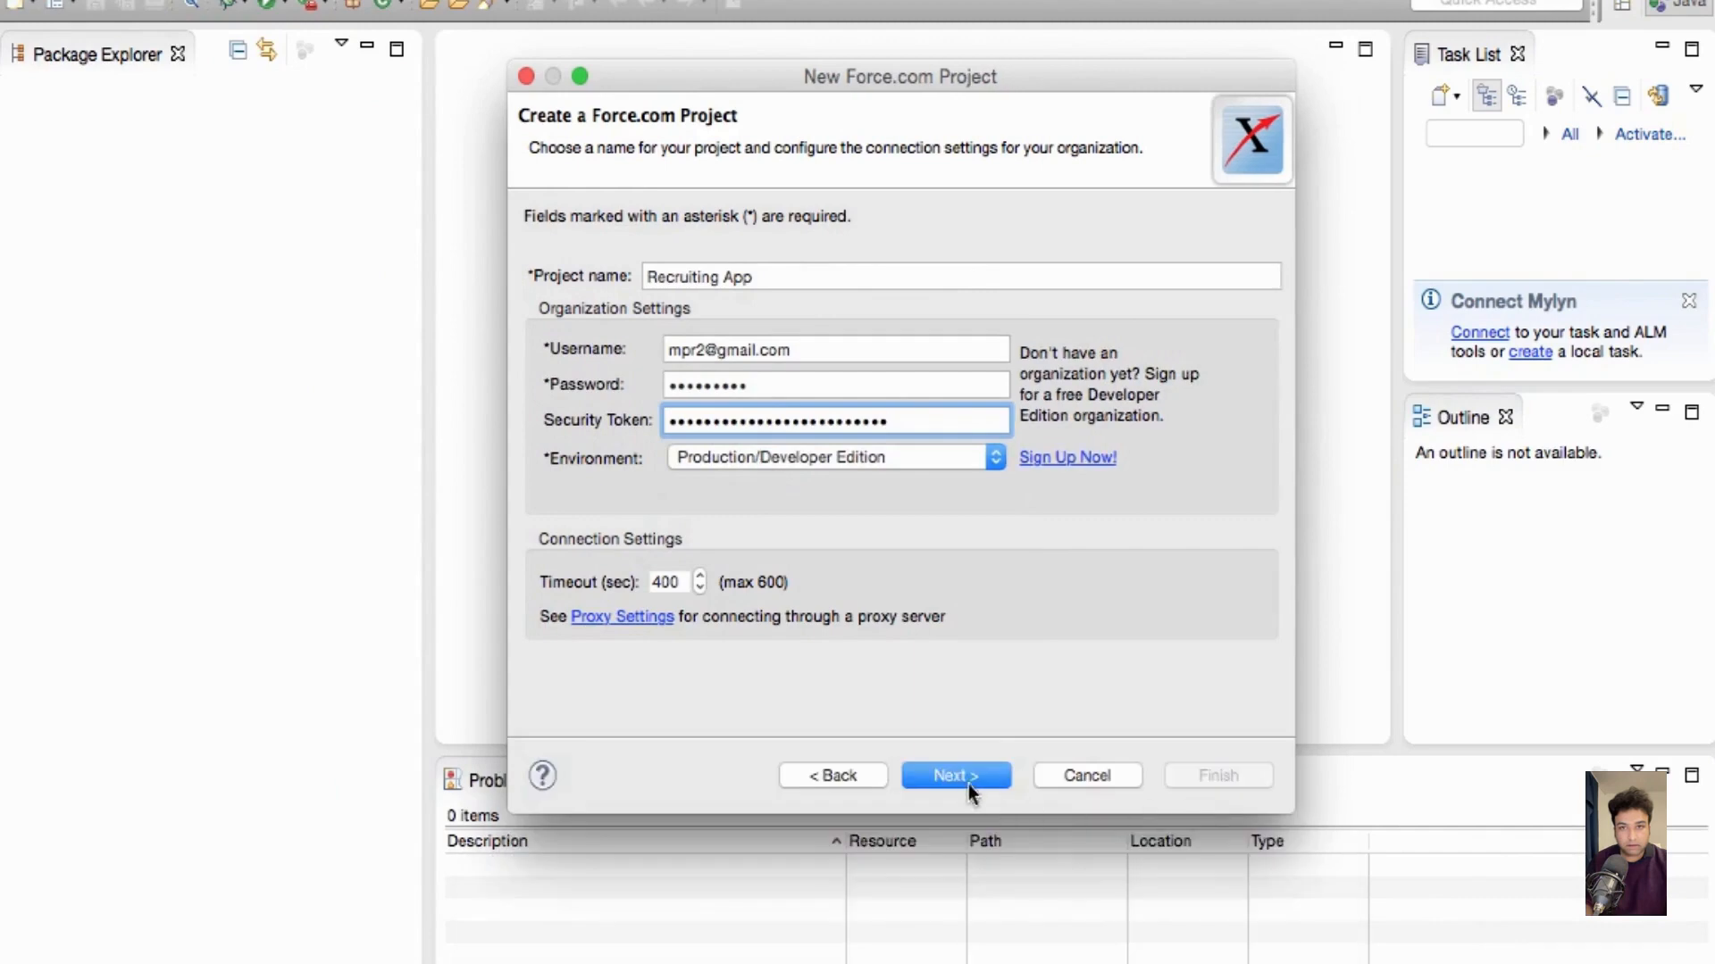
pyautogui.click(961, 779)
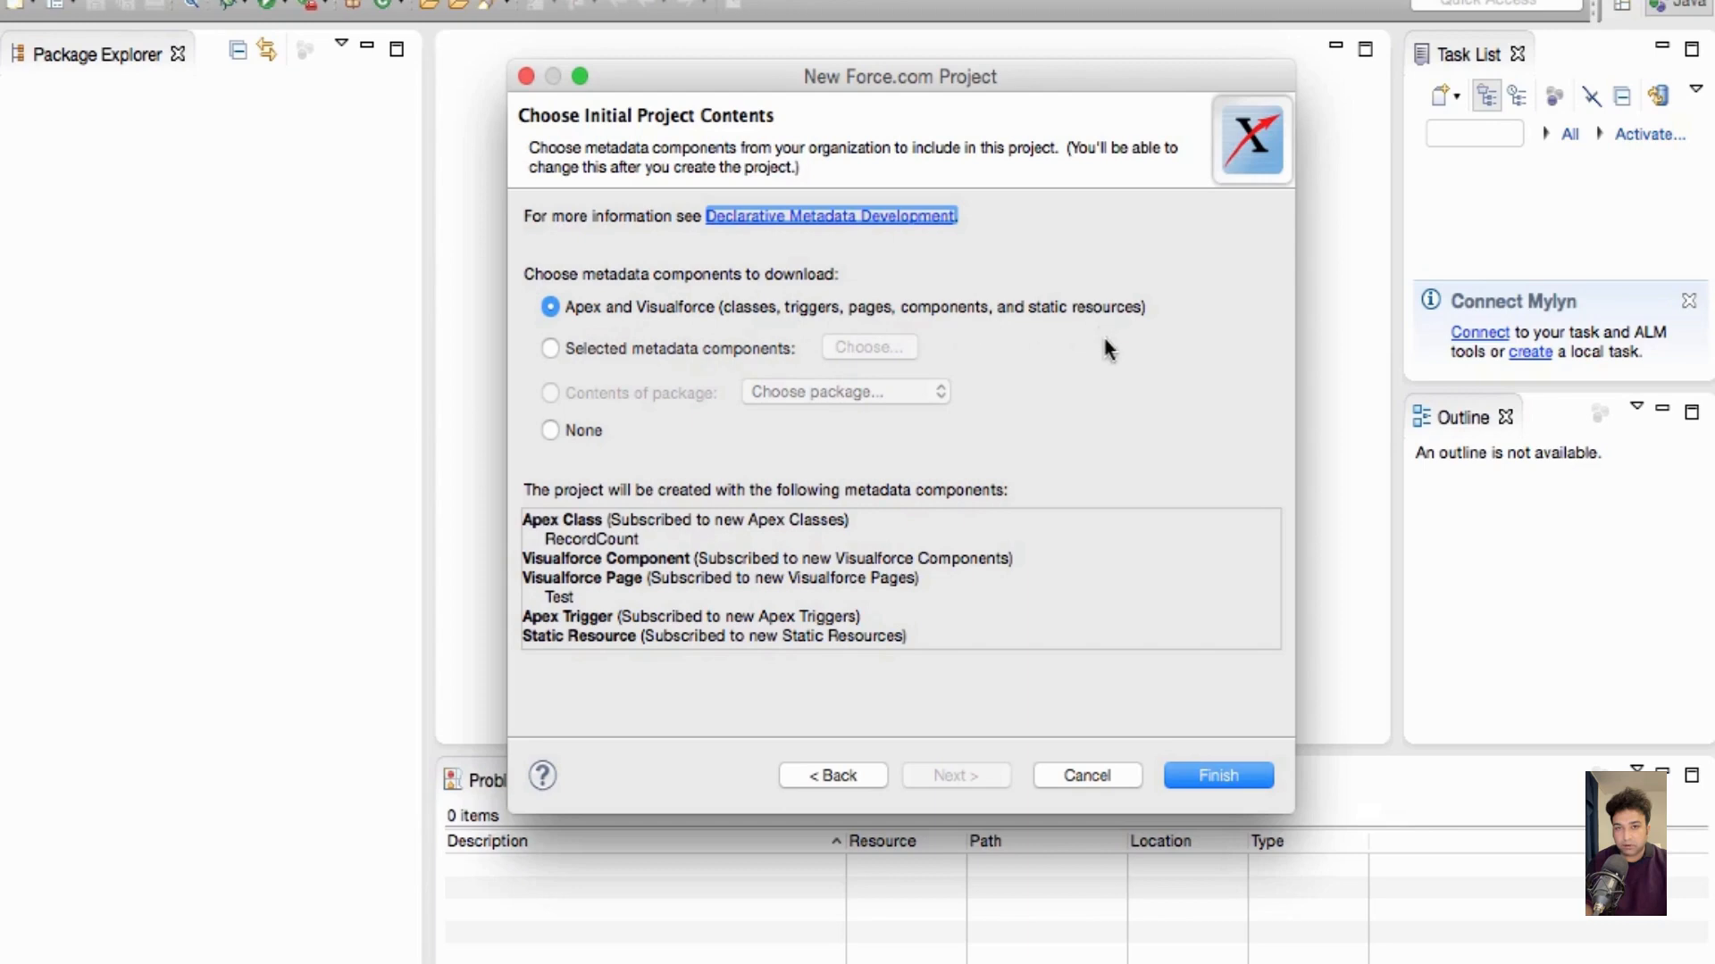
pyautogui.click(1199, 778)
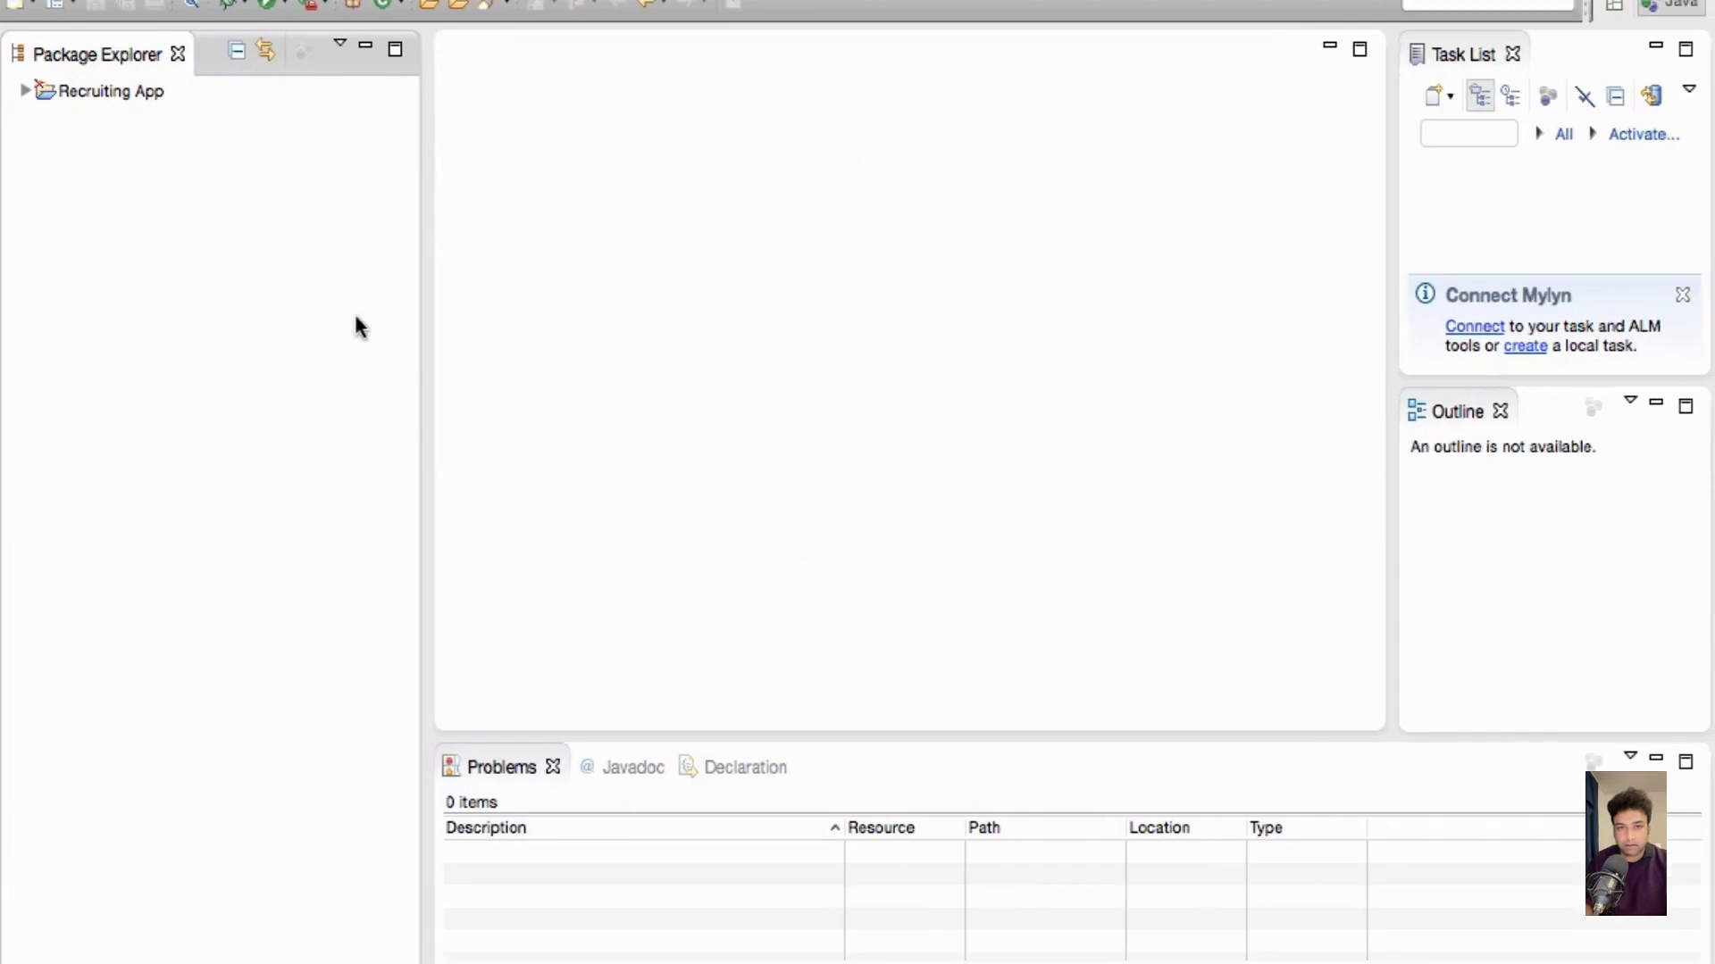
# Step: Open careers.page from the Recruiting App project's src/pages folder
pyautogui.click(26, 91)
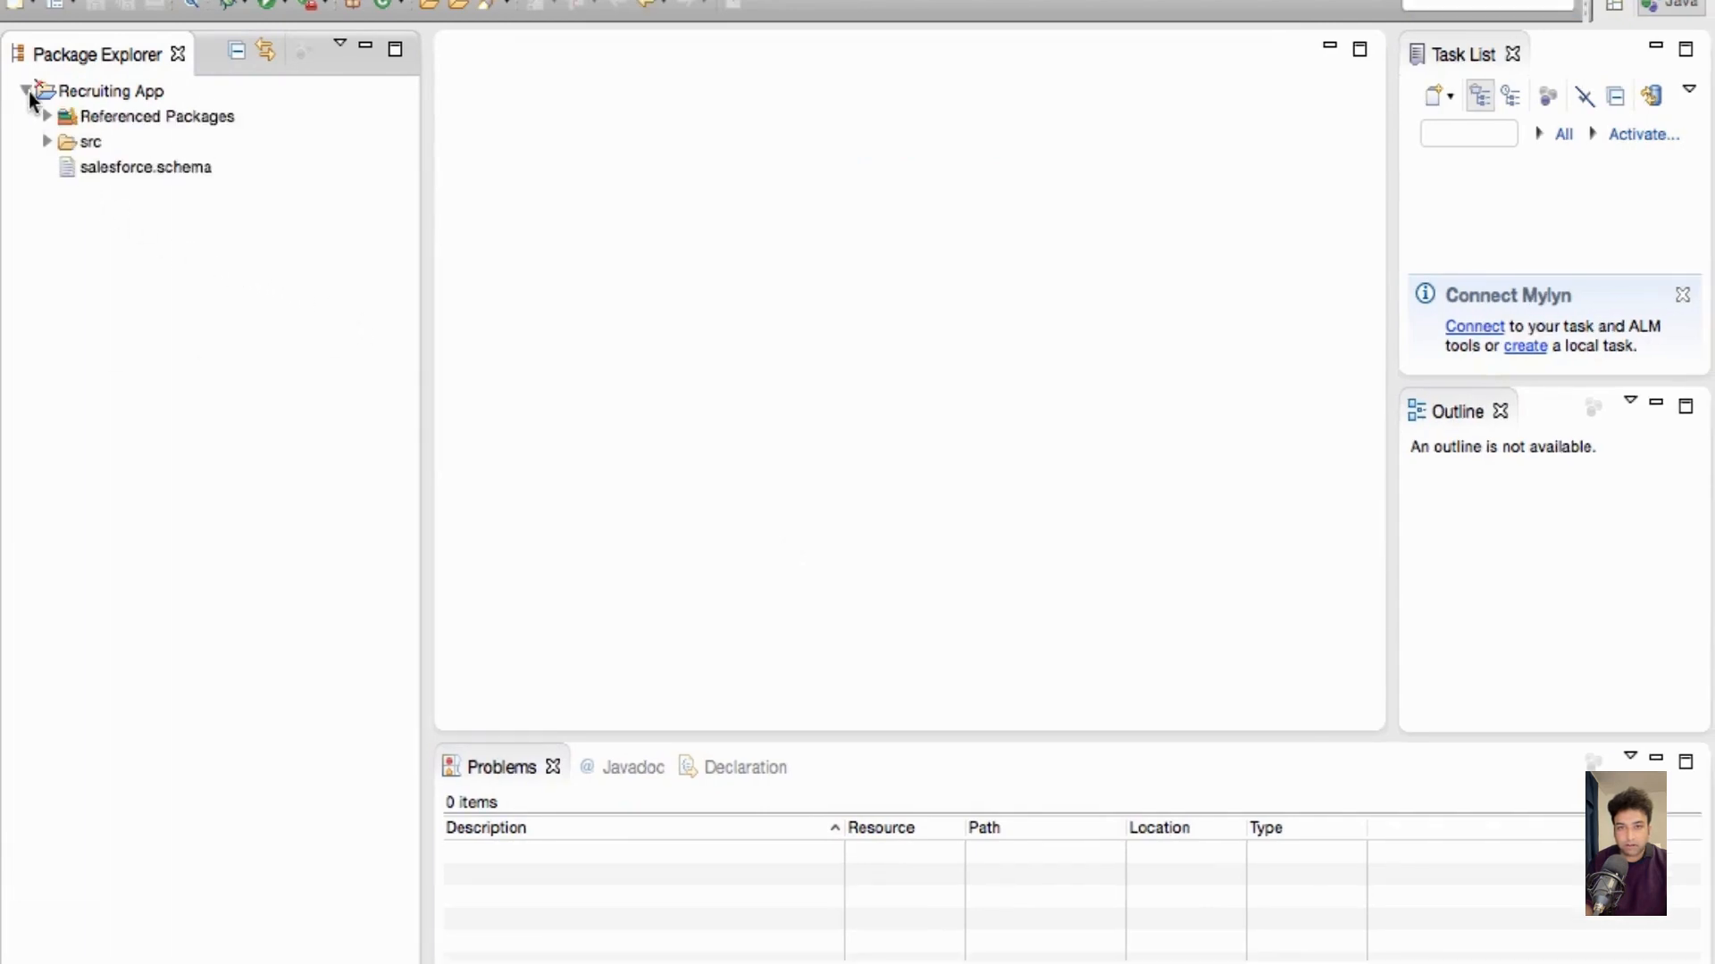
pyautogui.click(46, 142)
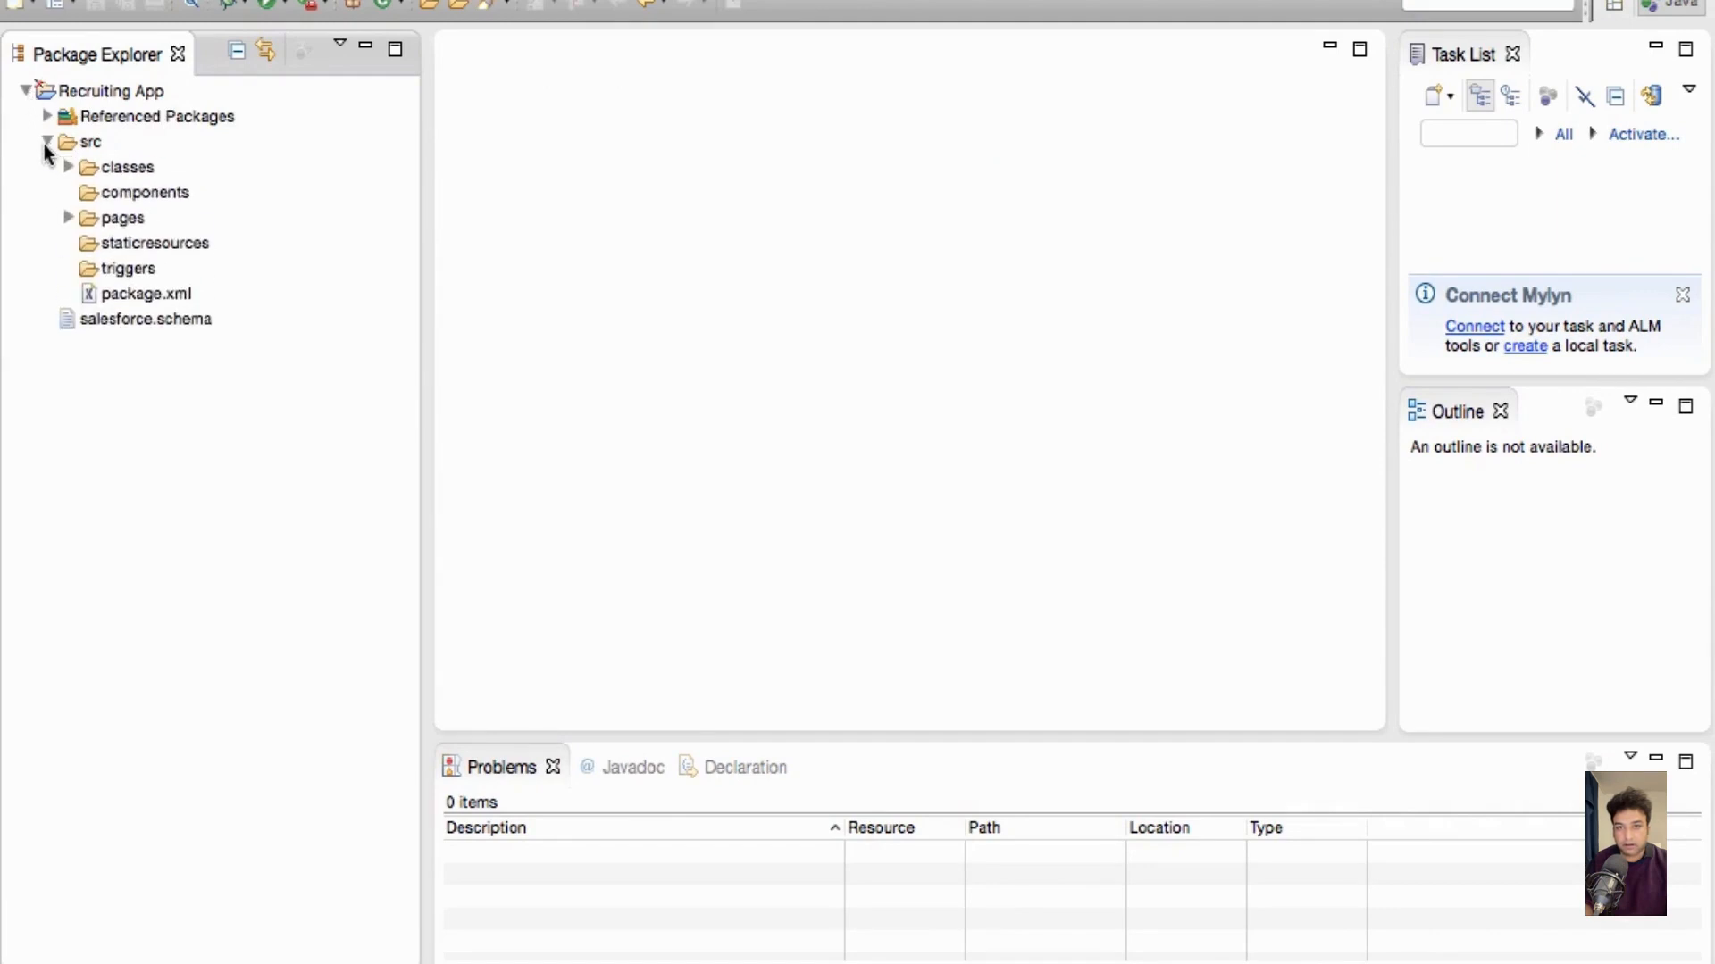
pyautogui.click(67, 220)
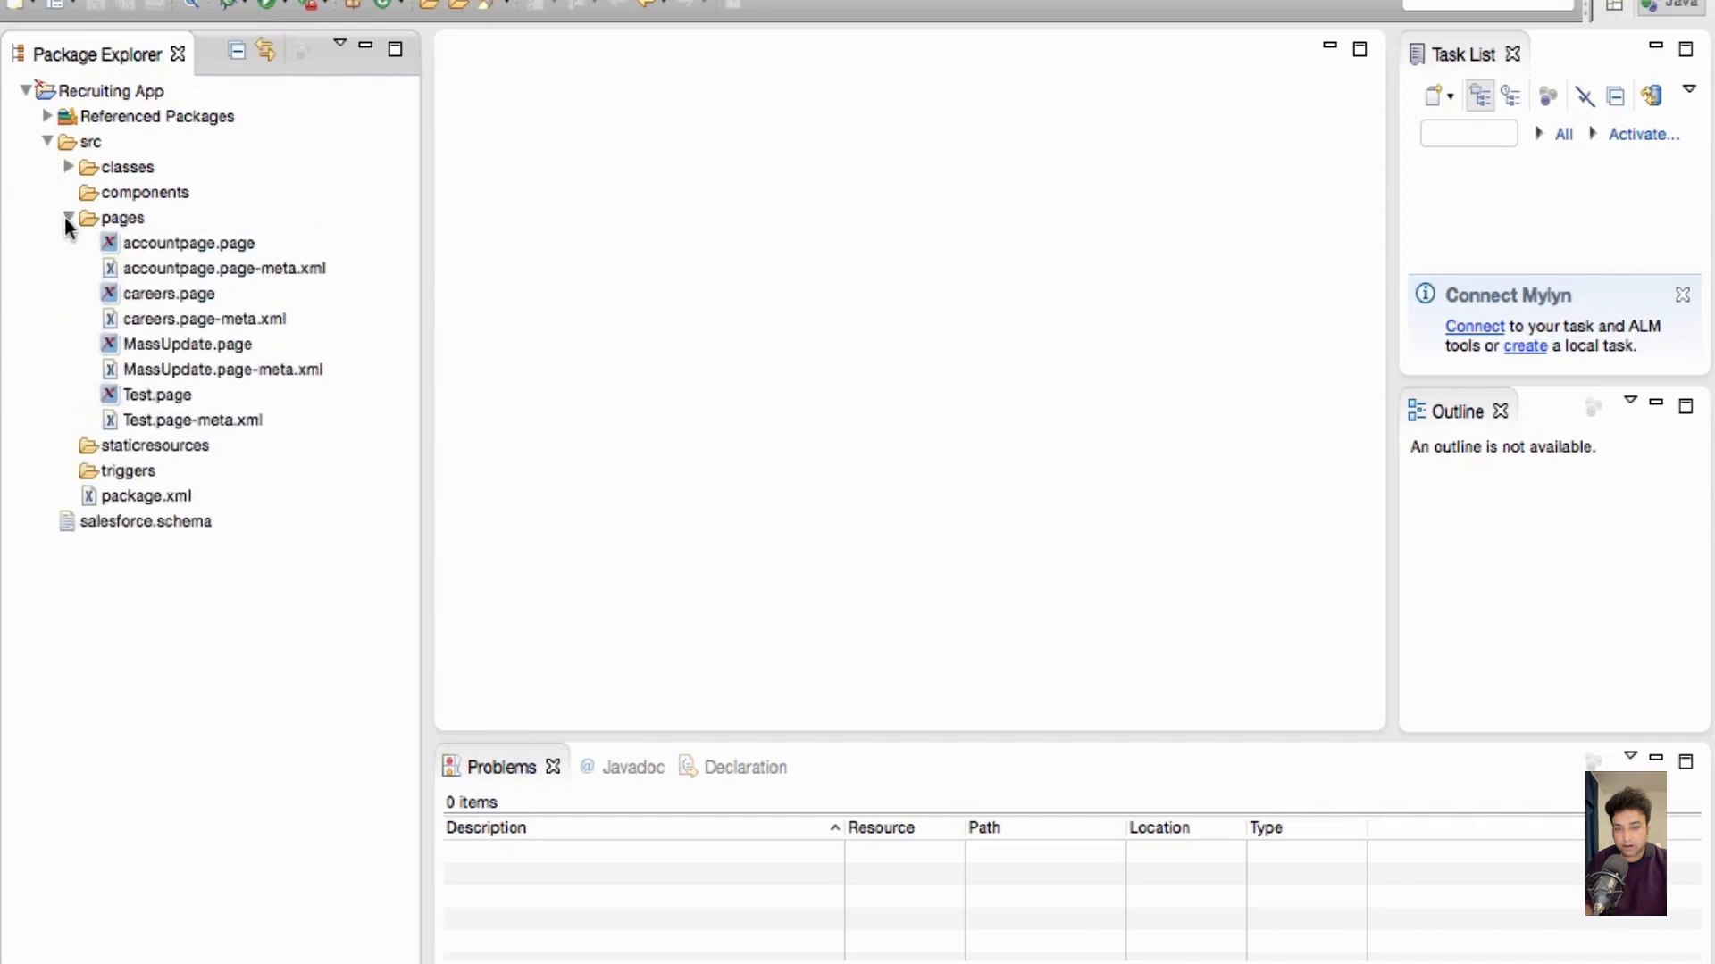
pyautogui.click(148, 293)
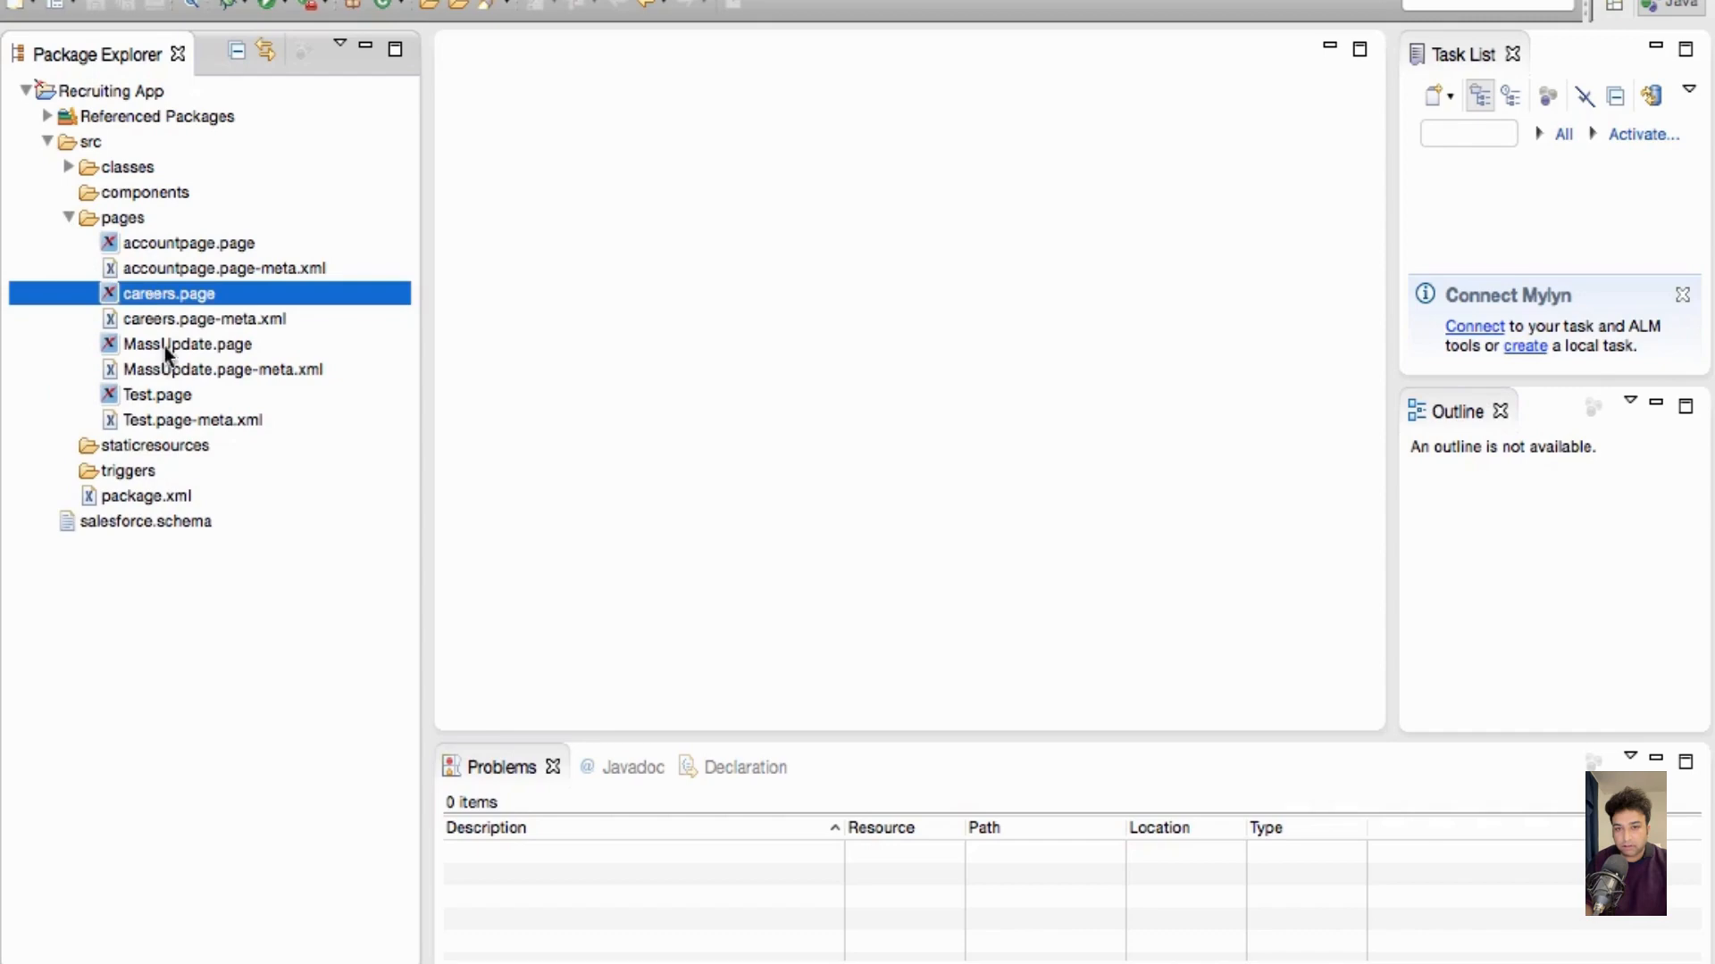
pyautogui.click(168, 345)
pyautogui.doubleClick(168, 293)
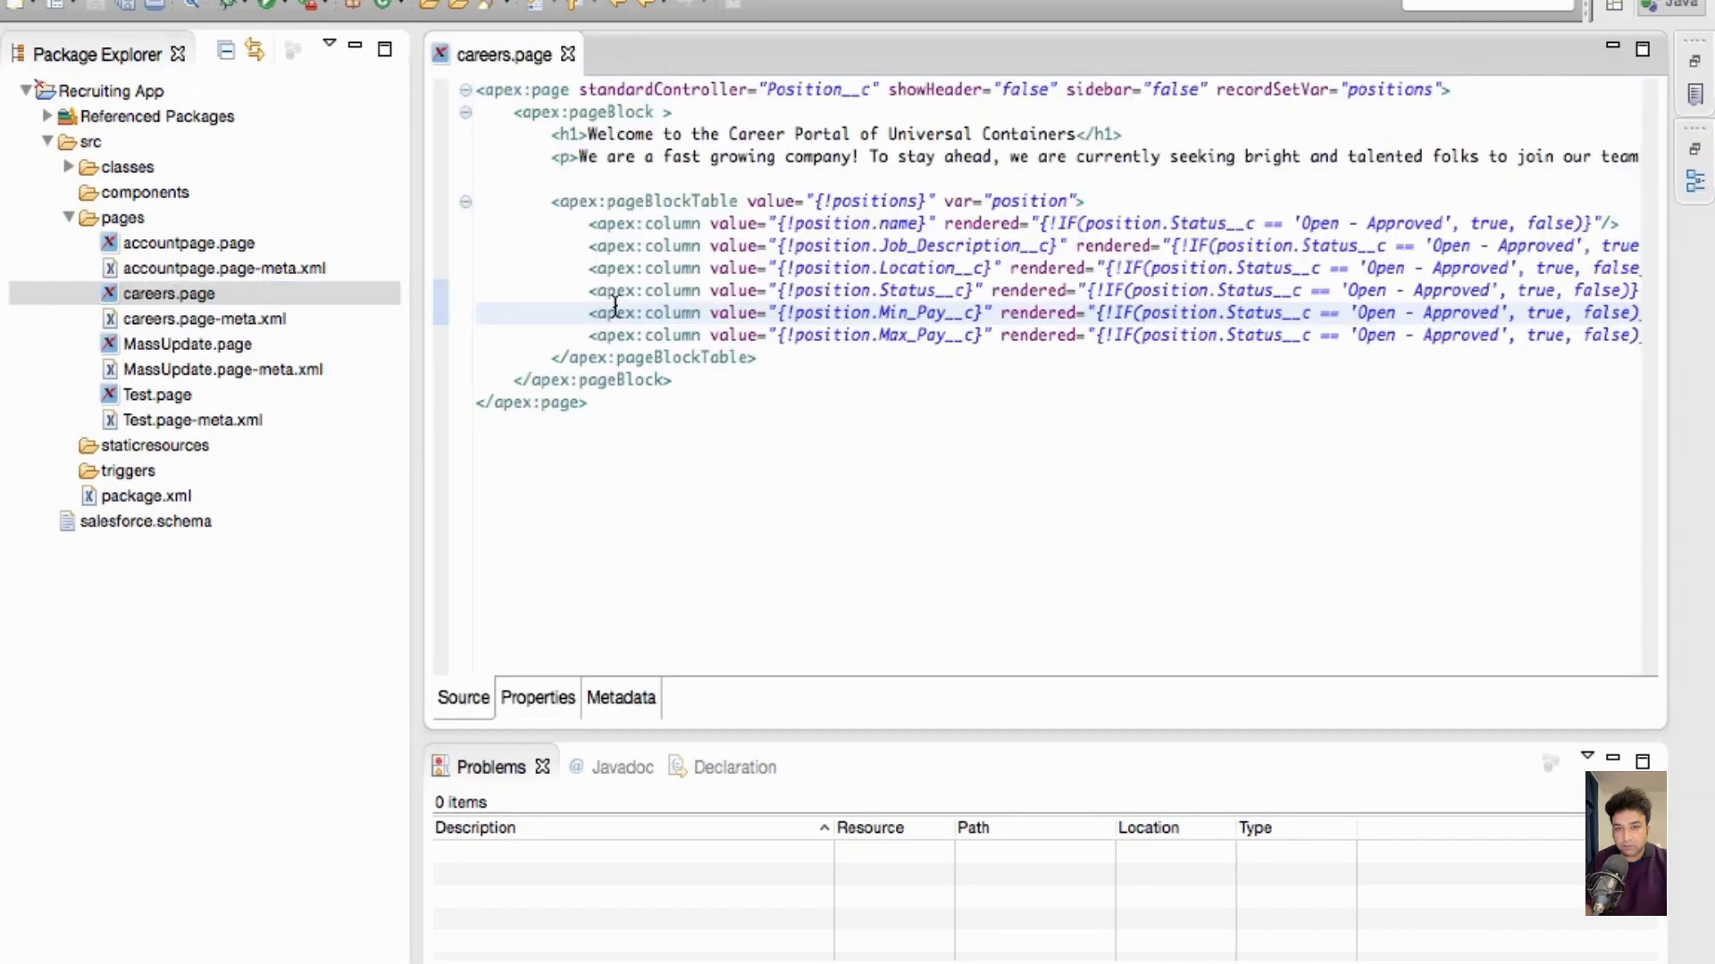
# Step: Wrap the Min_Pay column line in <!-- --> and add a closing marker after Max_Pay
pyautogui.click(578, 303)
pyautogui.write('<       ')
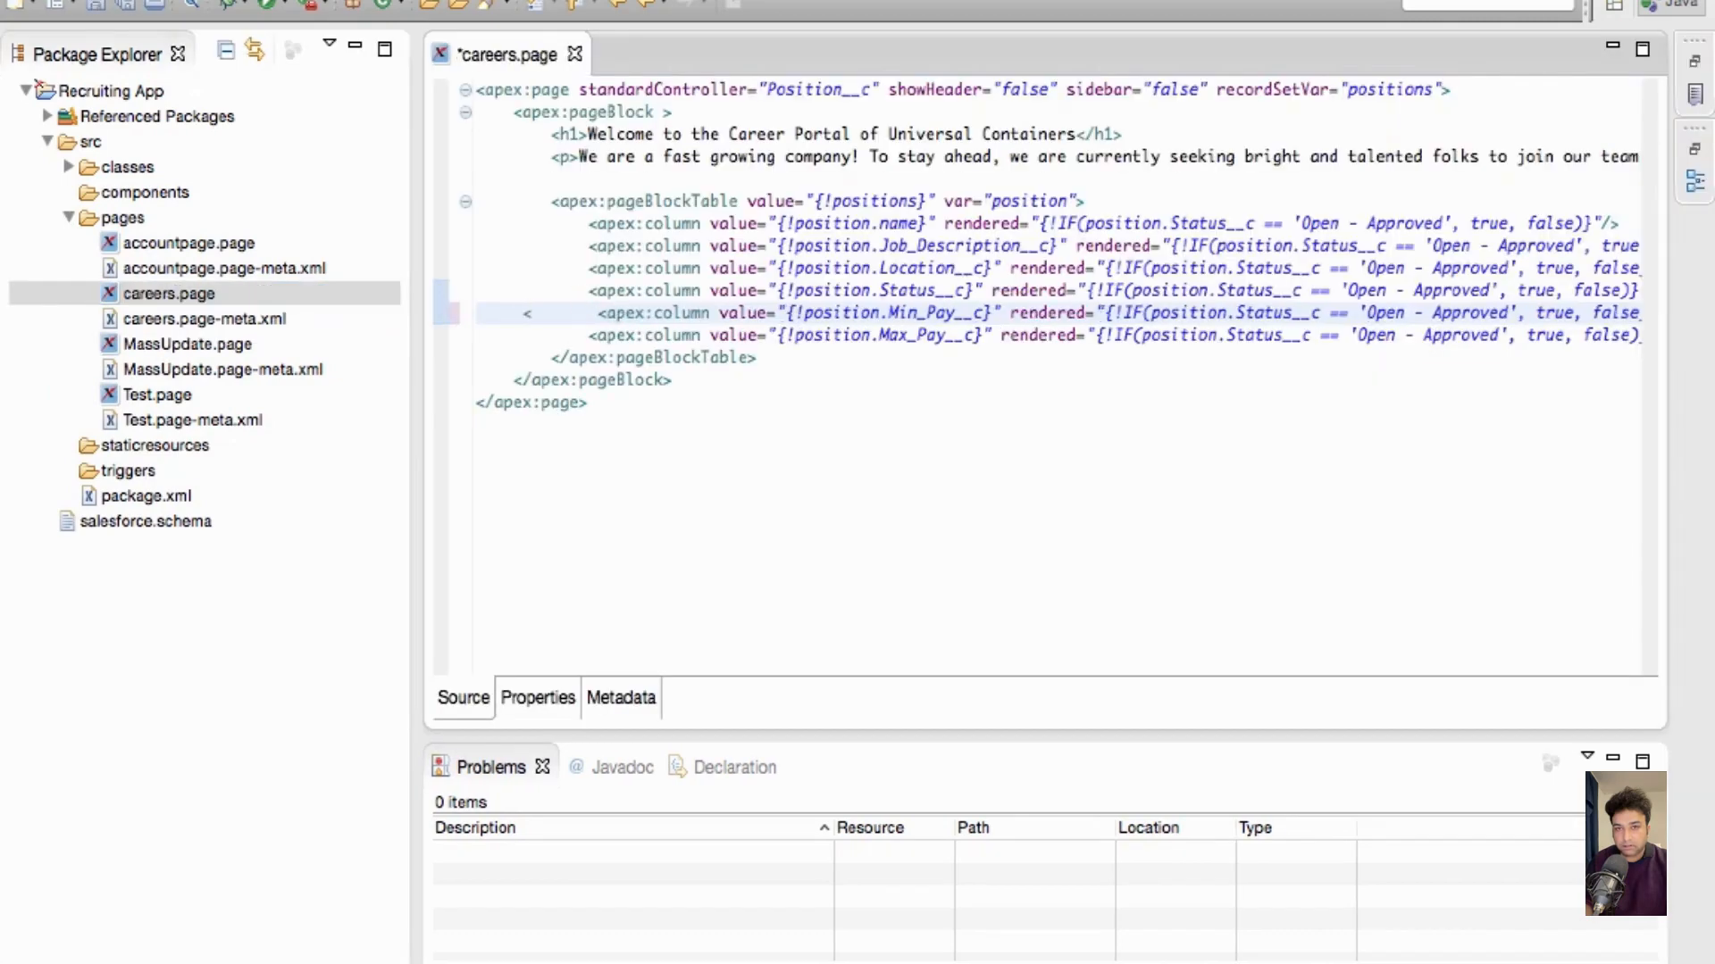
pyautogui.write('!-- -->')
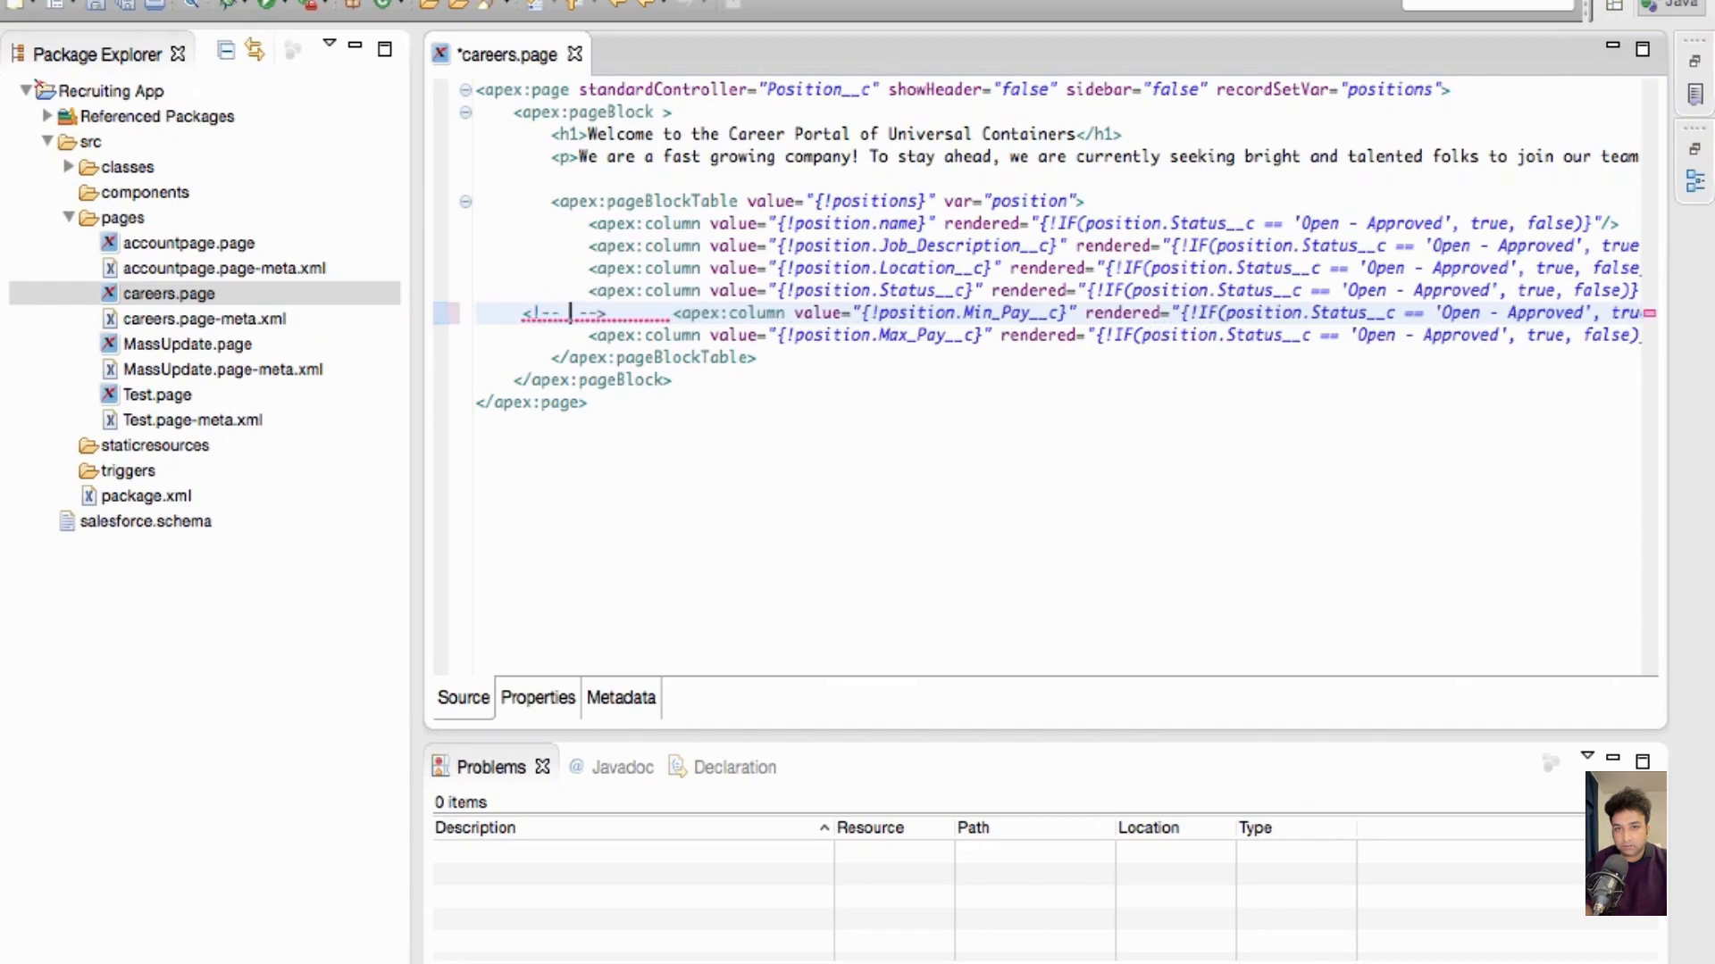
pyautogui.moveTo(616, 310); pyautogui.dragTo(1620, 315)
pyautogui.press('BackSpace')
pyautogui.click(1621, 314)
pyautogui.press('Right')
pyautogui.press('Right')
pyautogui.press('Right')
pyautogui.press('Right')
pyautogui.press('Right')
pyautogui.press('Right')
pyautogui.press('Right')
pyautogui.press('Right')
pyautogui.press('Right')
pyautogui.press('Right')
pyautogui.press('Right')
pyautogui.write('-->')
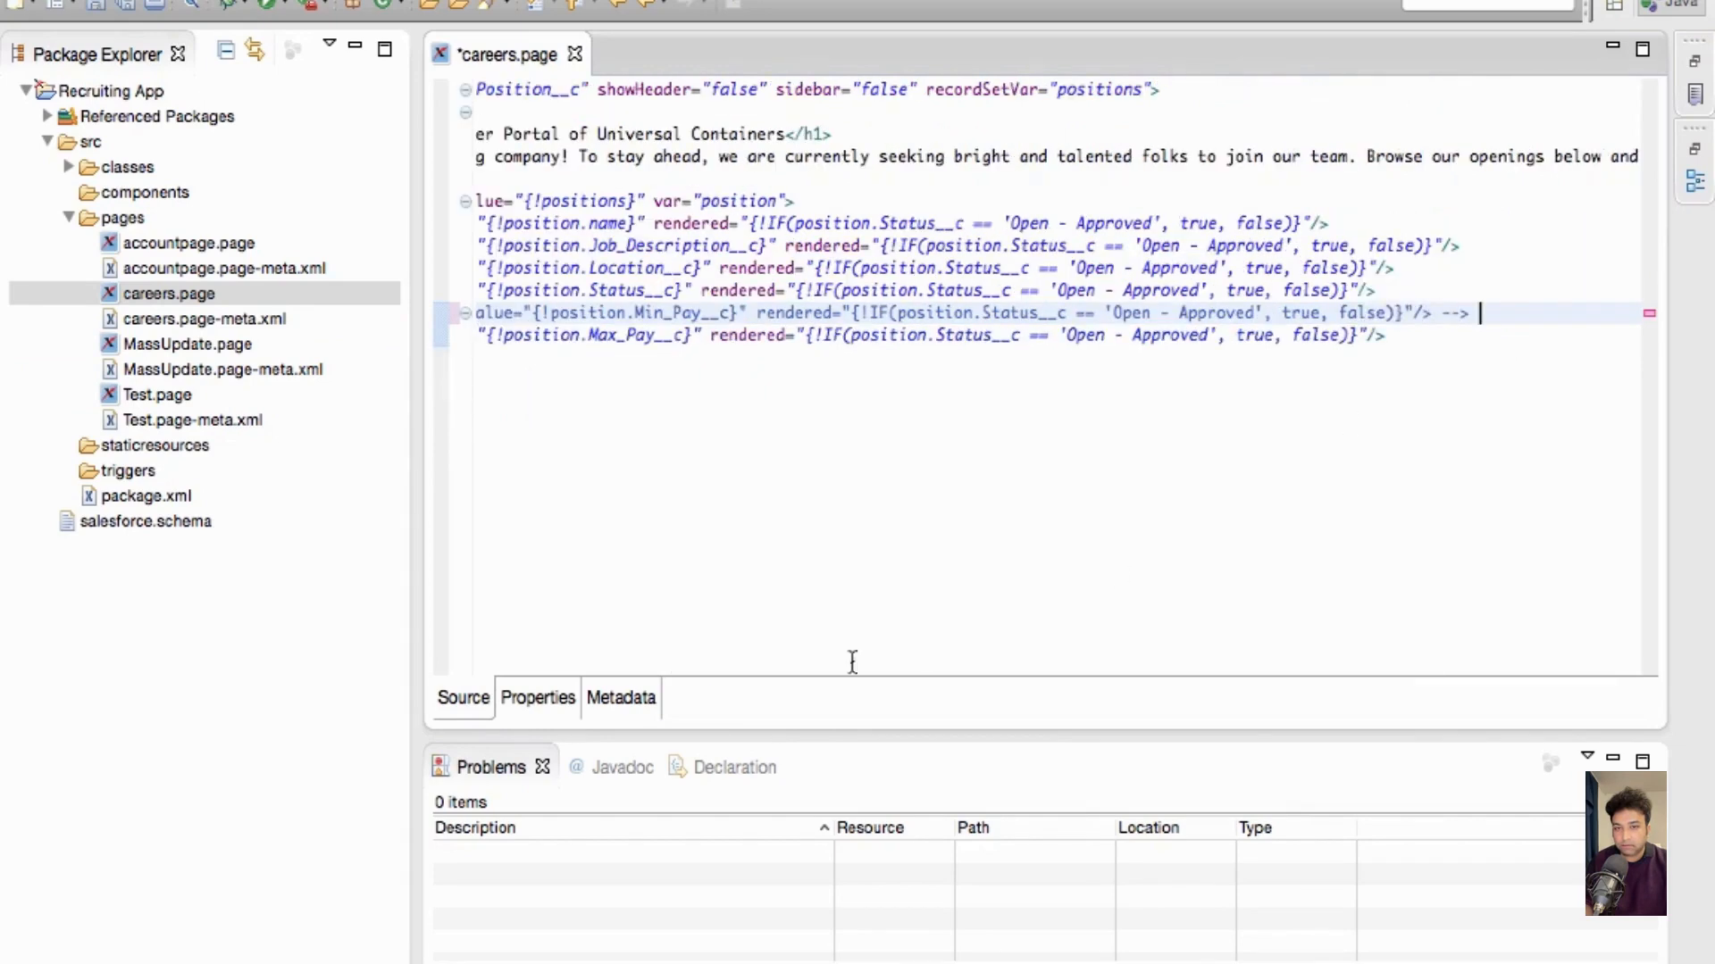
pyautogui.click(784, 333)
pyautogui.moveTo(1442, 315); pyautogui.dragTo(1474, 317)
pyautogui.press('super+c')
pyautogui.click(1428, 336)
pyautogui.press('super+v')
# Step: Open a comment before the Max_Pay column, fix its indentation, and save careers.page
pyautogui.click(1044, 346)
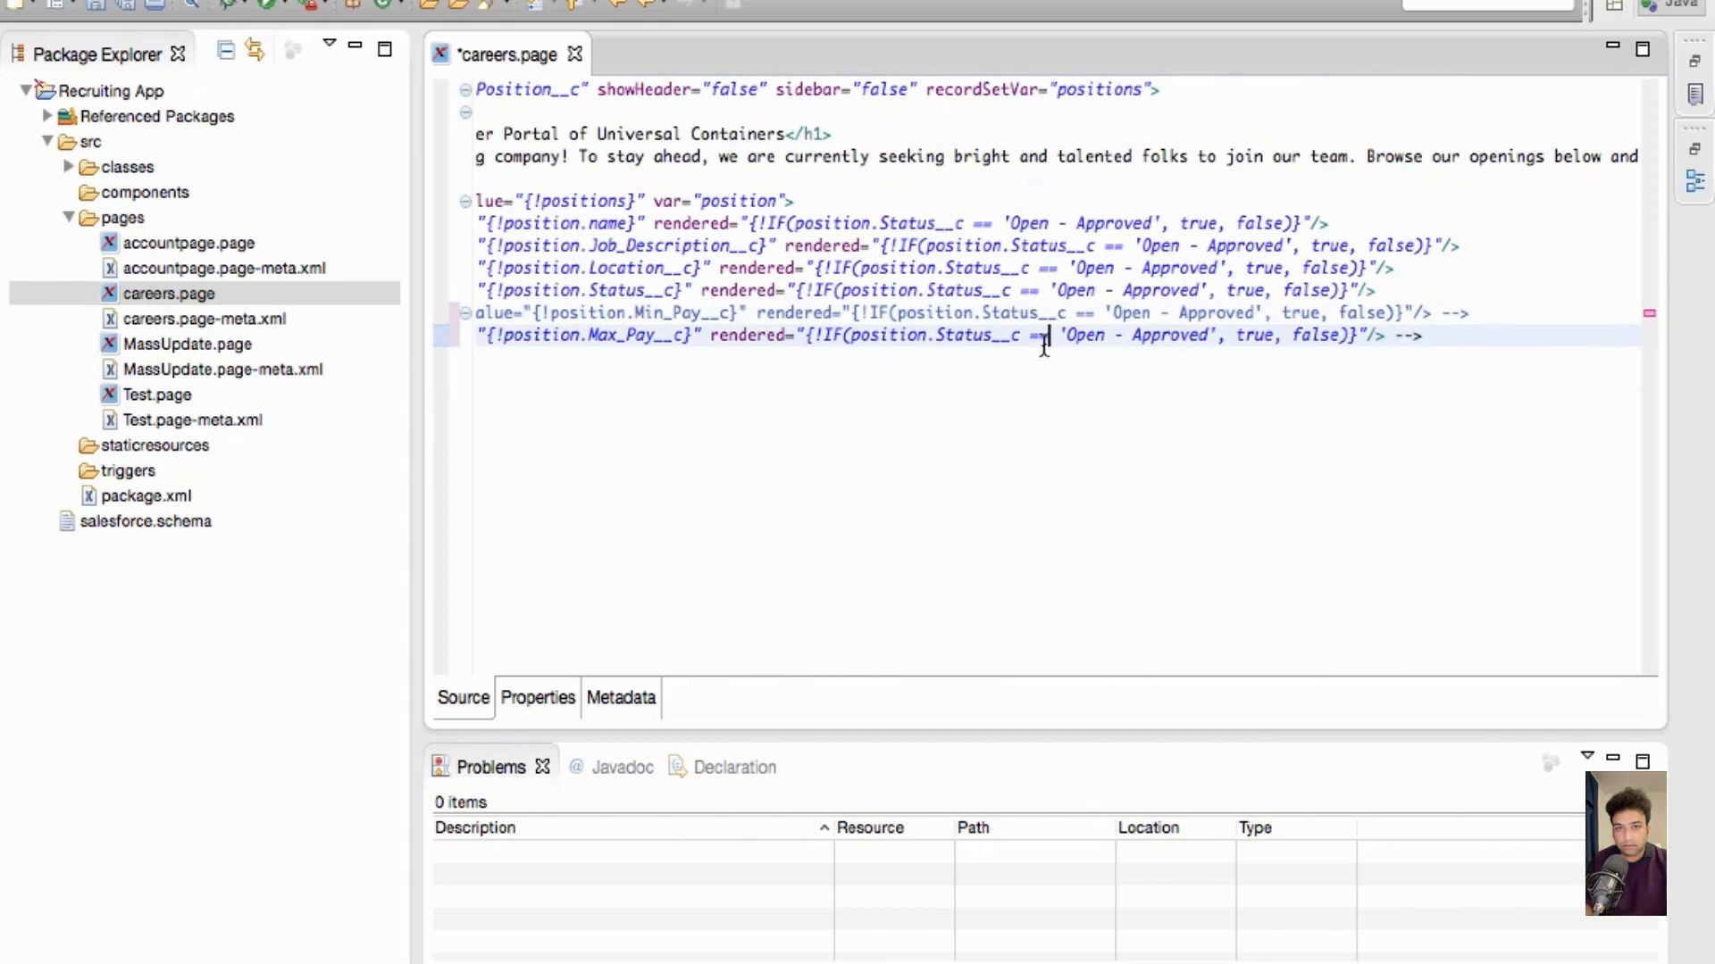
pyautogui.press('Left')
pyautogui.press('Left')
pyautogui.press('Left')
pyautogui.press('Left')
pyautogui.press('Left')
pyautogui.press('Left')
pyautogui.press('Left')
pyautogui.press('Left')
pyautogui.press('Left')
pyautogui.press('Left')
pyautogui.press('Left')
pyautogui.press('Left')
pyautogui.press('Left')
pyautogui.press('Left')
pyautogui.press('Left')
pyautogui.press('Left')
pyautogui.press('Left')
pyautogui.press('Left')
pyautogui.press('Left')
pyautogui.press('Left')
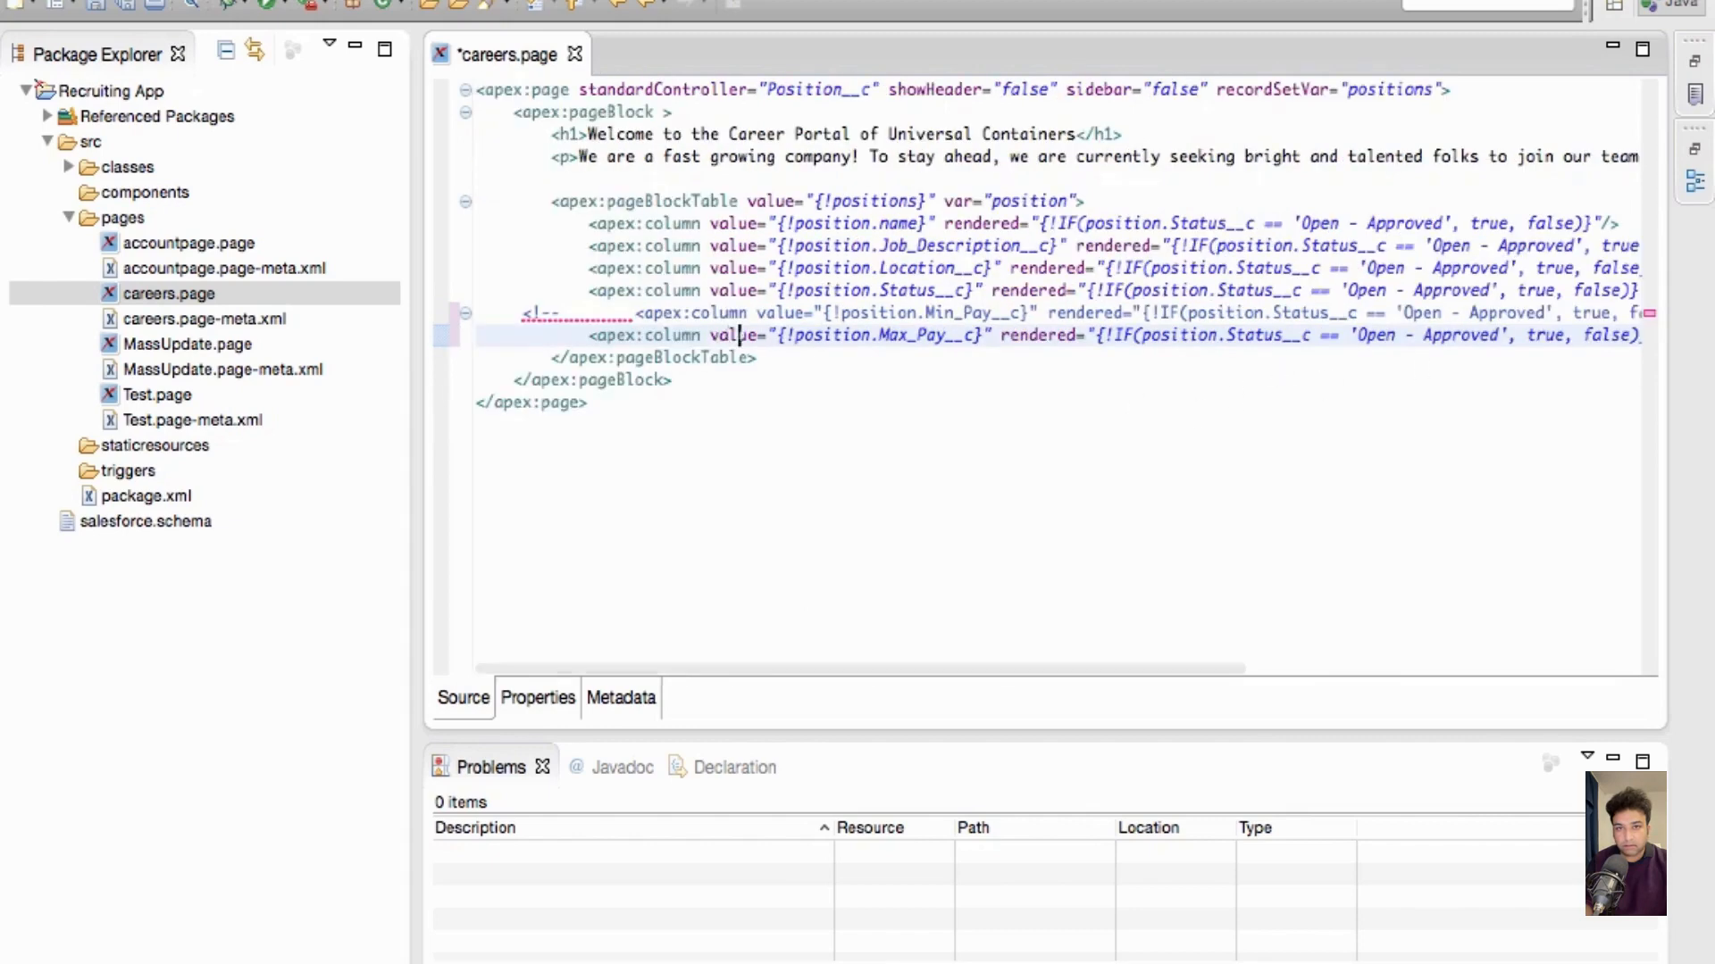
pyautogui.press('Left')
pyautogui.press('Left')
pyautogui.press('Left')
pyautogui.press('Left')
pyautogui.press('Left')
pyautogui.press('Left')
pyautogui.press('Left')
pyautogui.press('Left')
pyautogui.press('Left')
pyautogui.press('Left')
pyautogui.press('Left')
pyautogui.press('Left')
pyautogui.press('Left')
pyautogui.press('Left')
pyautogui.press('Left')
pyautogui.press('Left')
pyautogui.press('Left')
pyautogui.press('Left')
pyautogui.press('Left')
pyautogui.moveTo(573, 314); pyautogui.dragTo(520, 313)
pyautogui.press('super+c')
pyautogui.click(534, 337)
pyautogui.press('super+v')
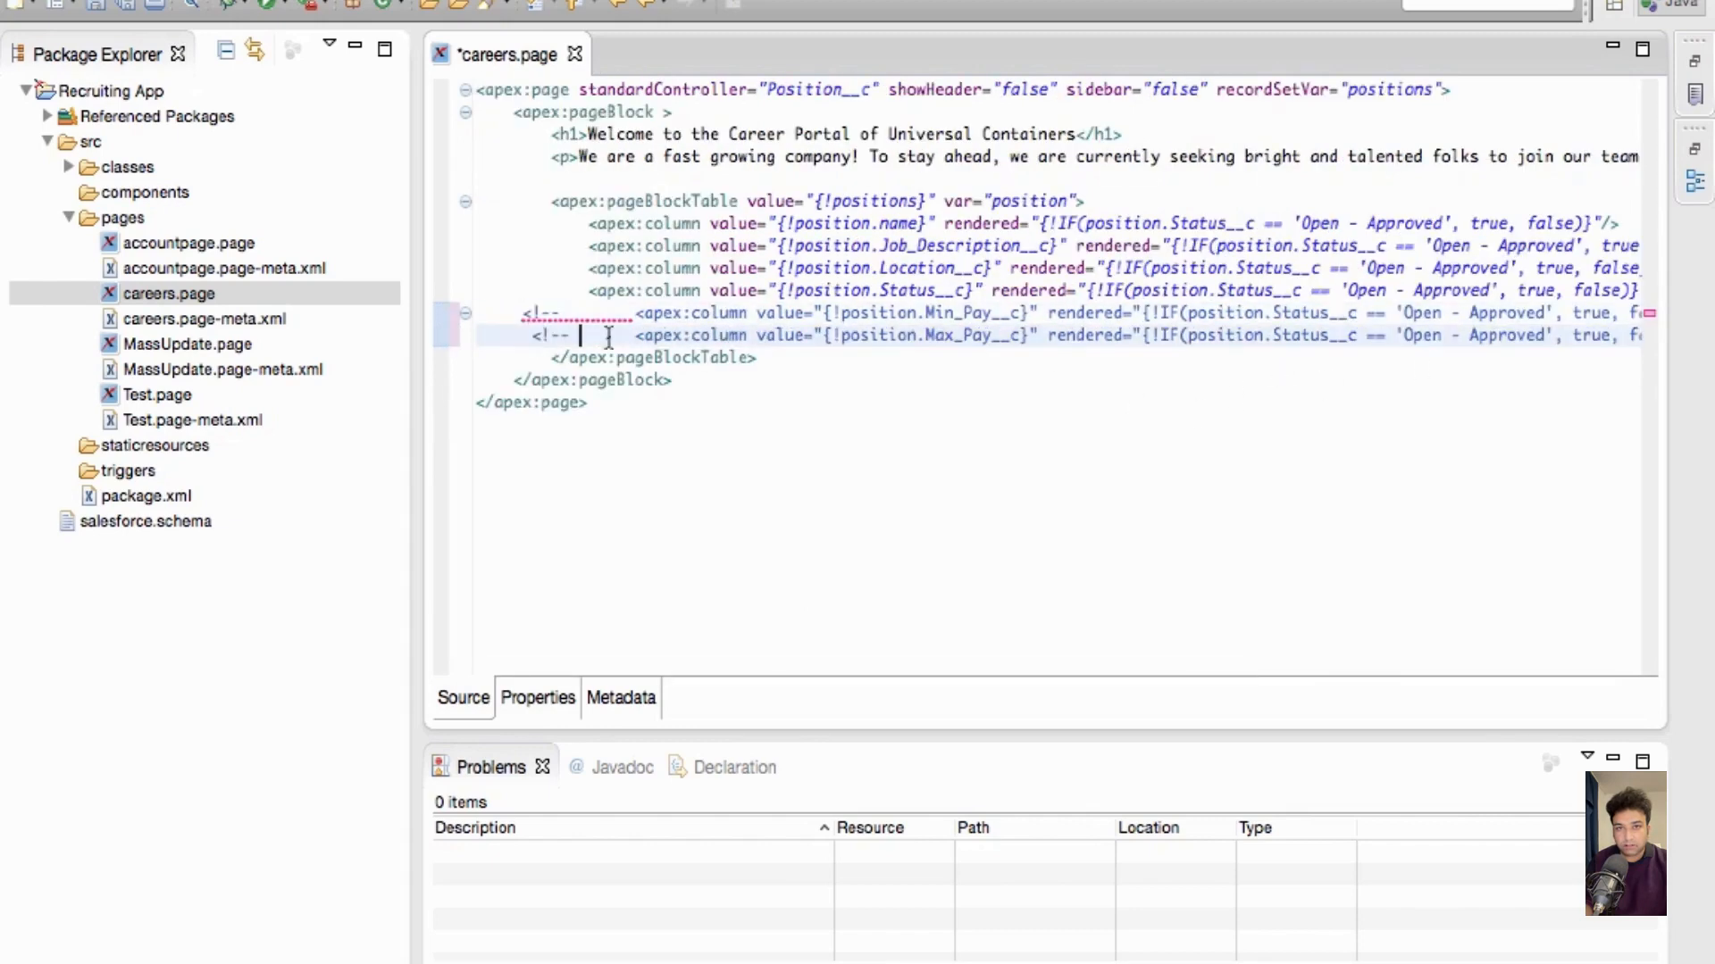
pyautogui.click(523, 339)
pyautogui.press('Delete')
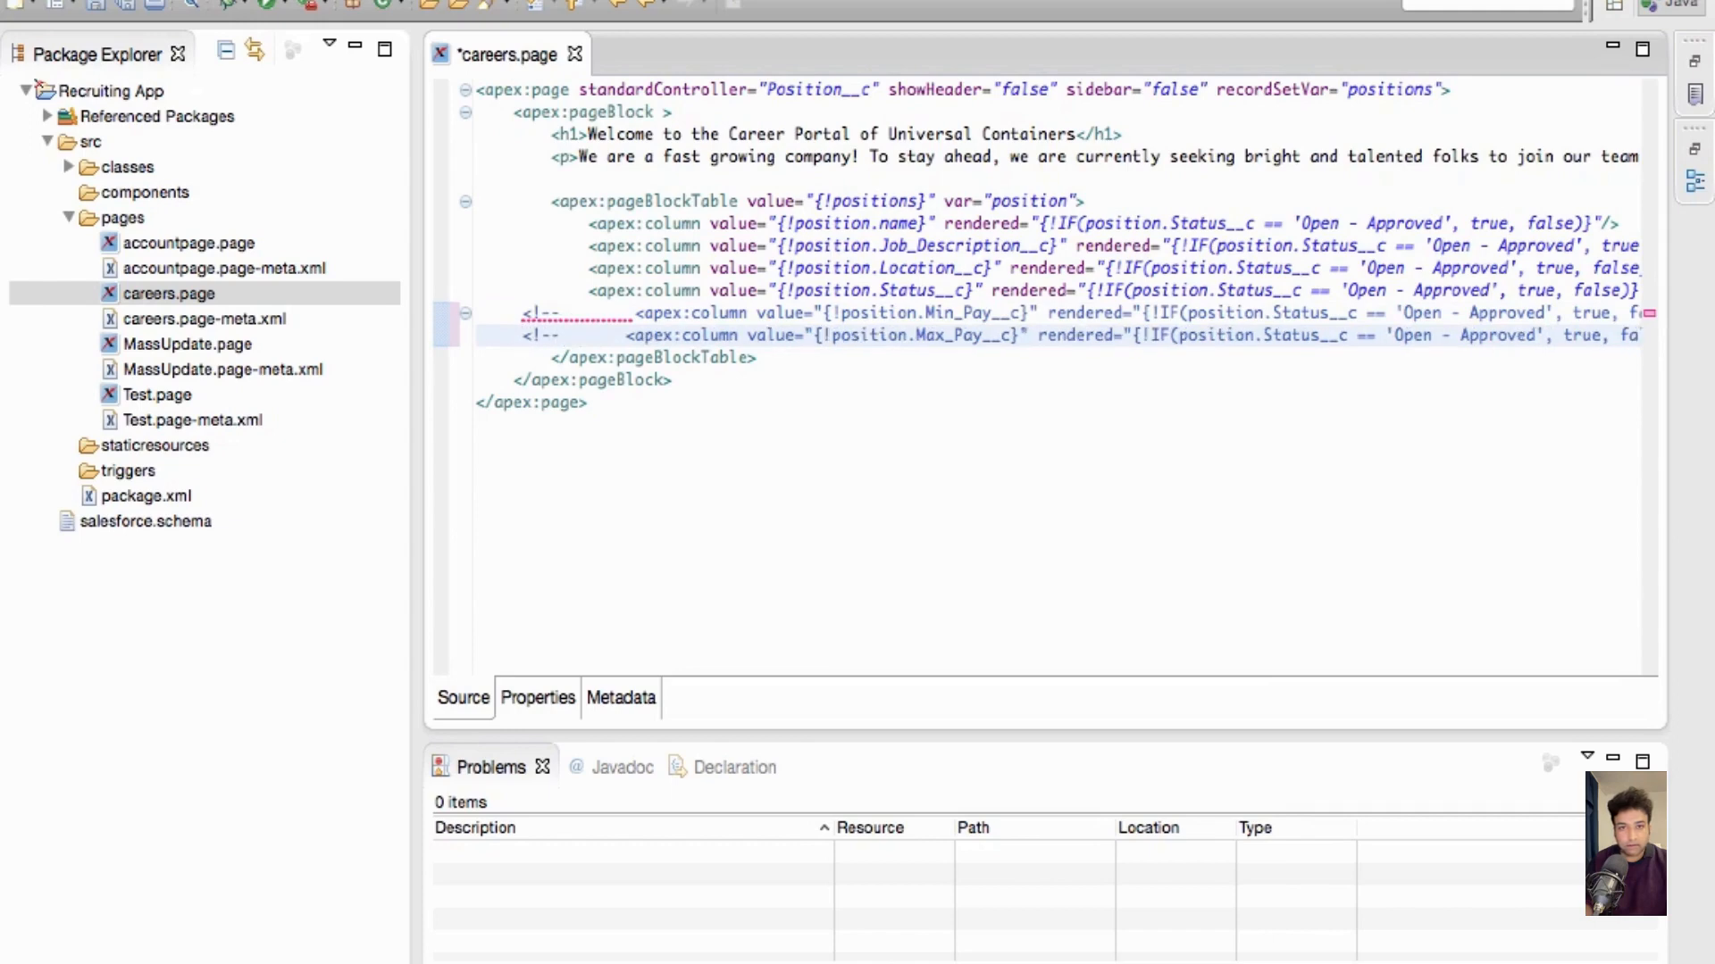
pyautogui.press('super+s')
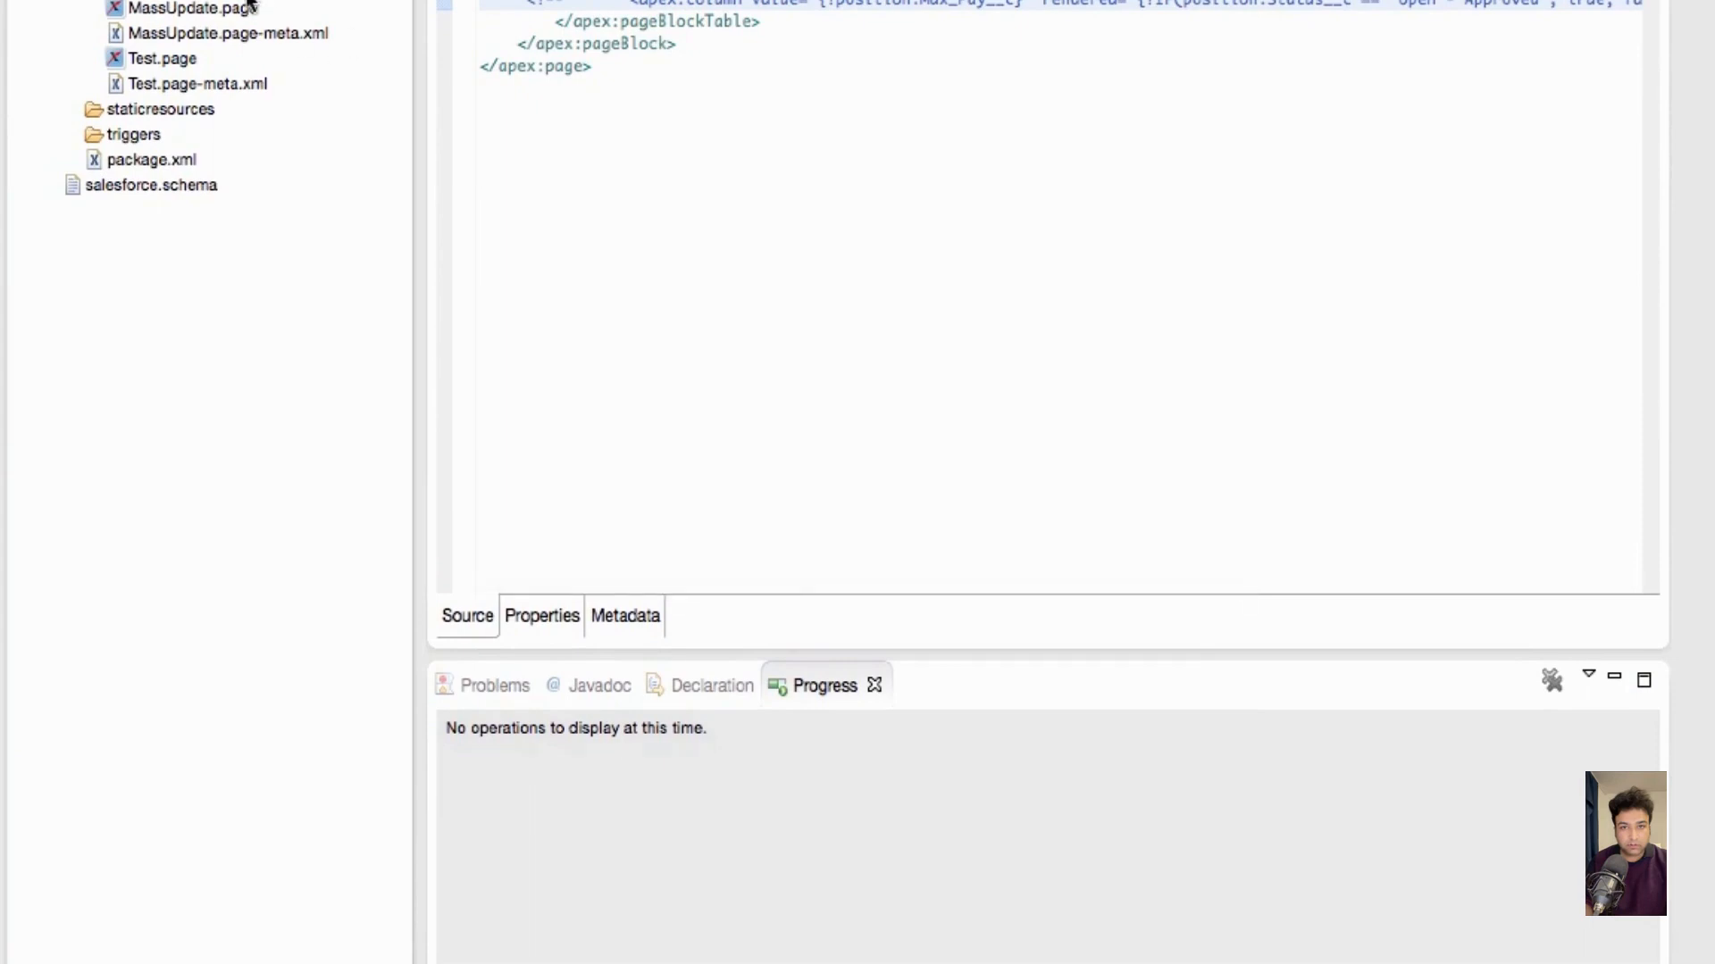
# Step: Save the Recruiting App project to the server with Force.com > Save to Server, confirming
pyautogui.rightClick(208, 2)
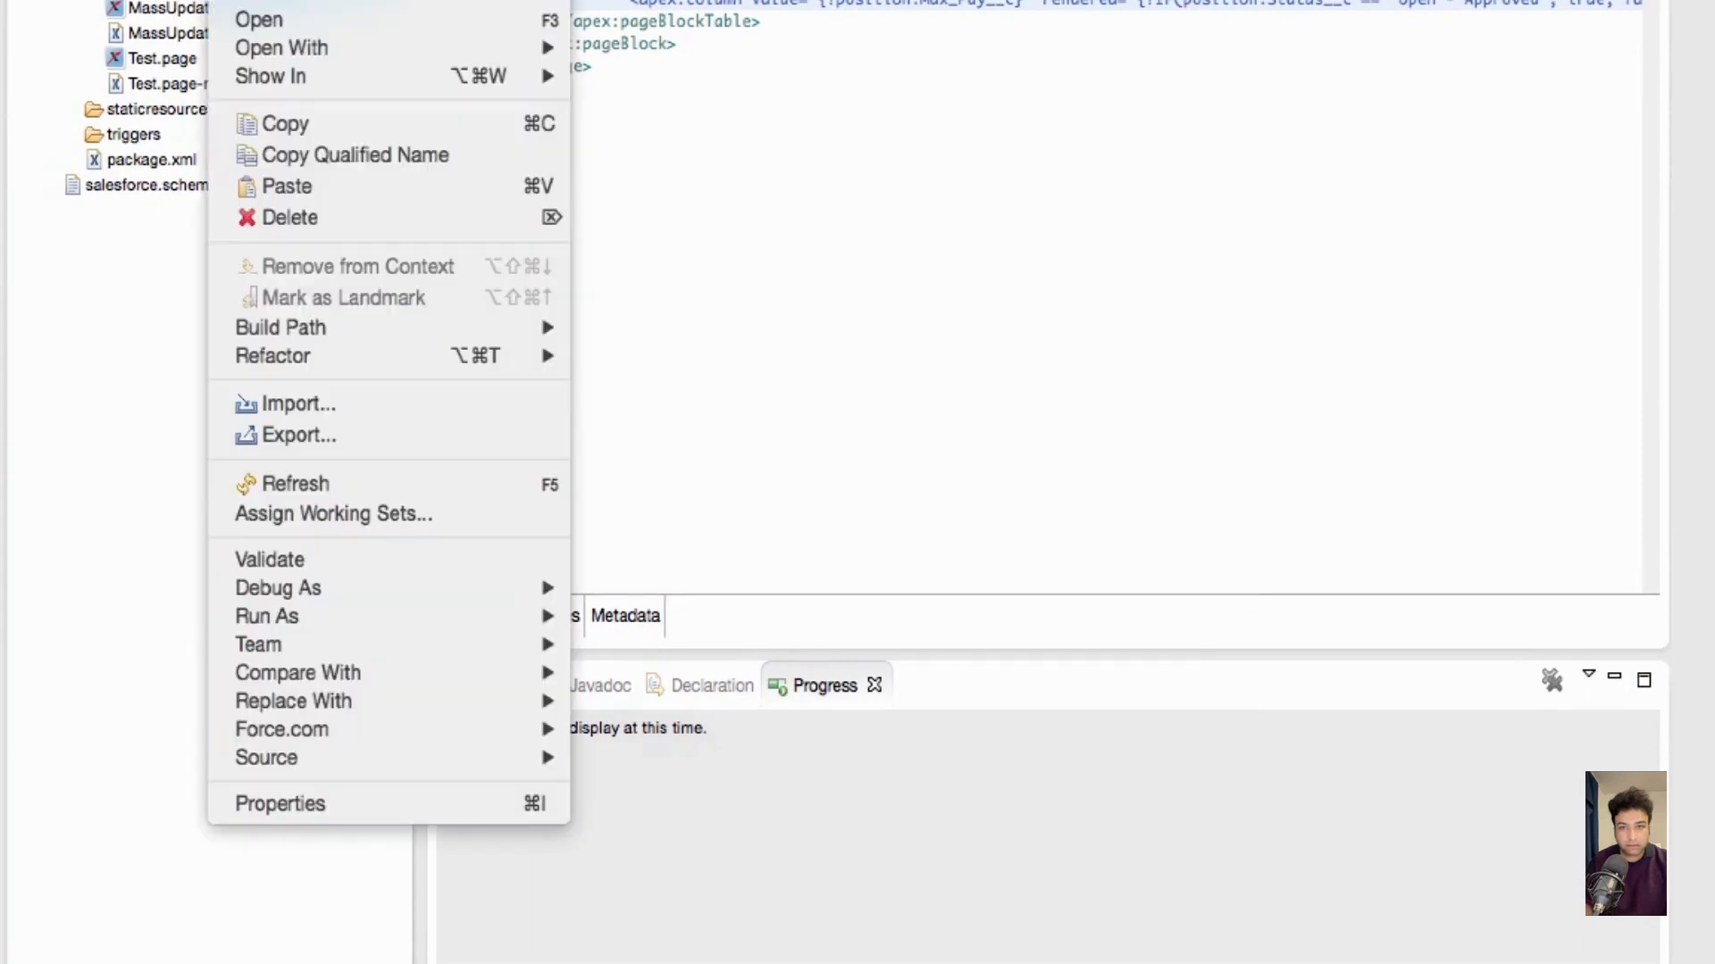
pyautogui.moveTo(421, 729)
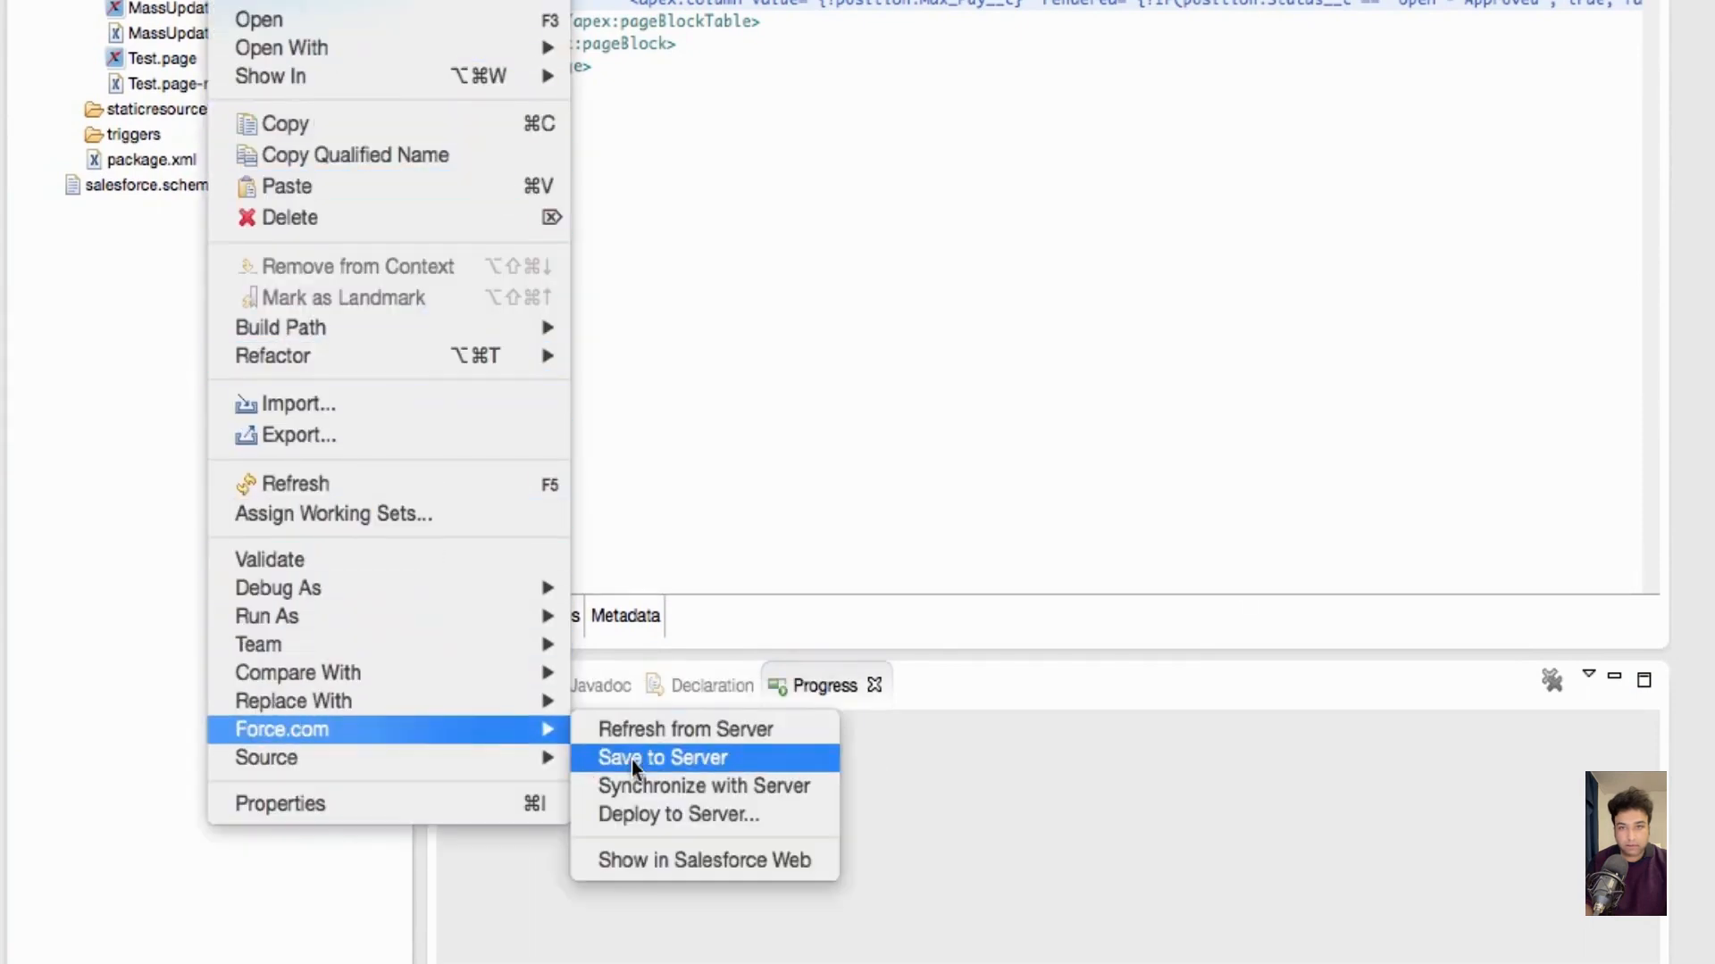
pyautogui.click(630, 759)
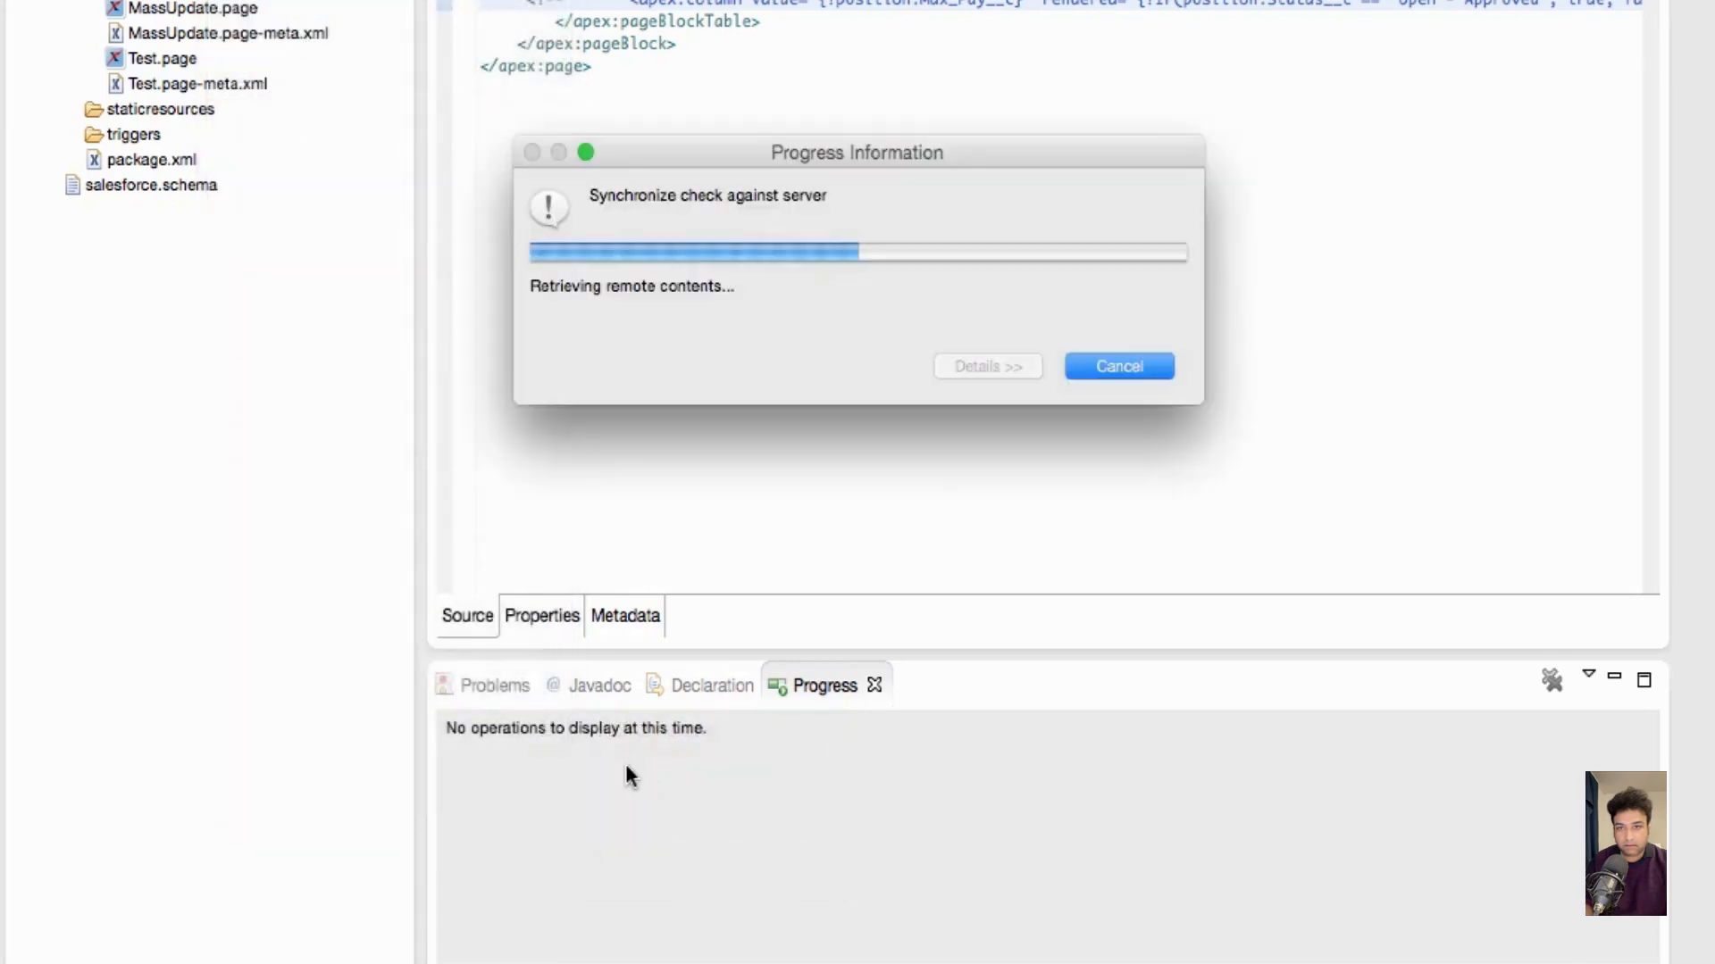
pyautogui.click(1096, 353)
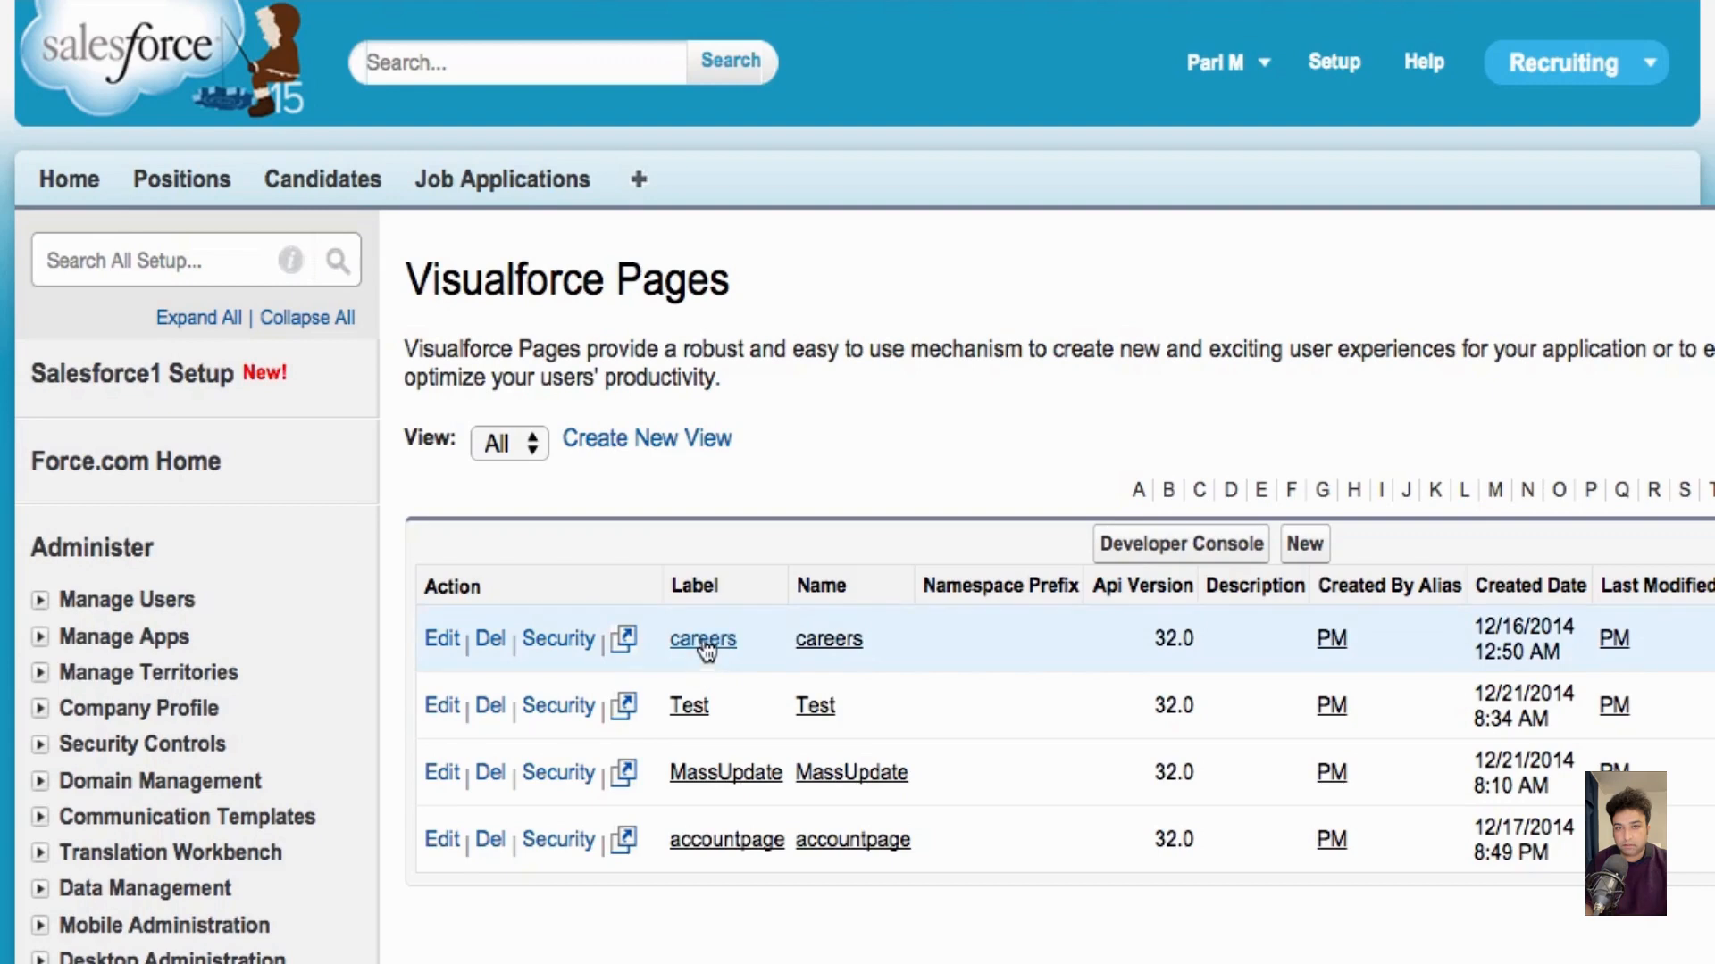
# Step: Open the careers Visualforce page and highlight its commented-out Min_Pay and Max_Pay column lines
pyautogui.click(704, 641)
pyautogui.scroll(-2, 704, 643)
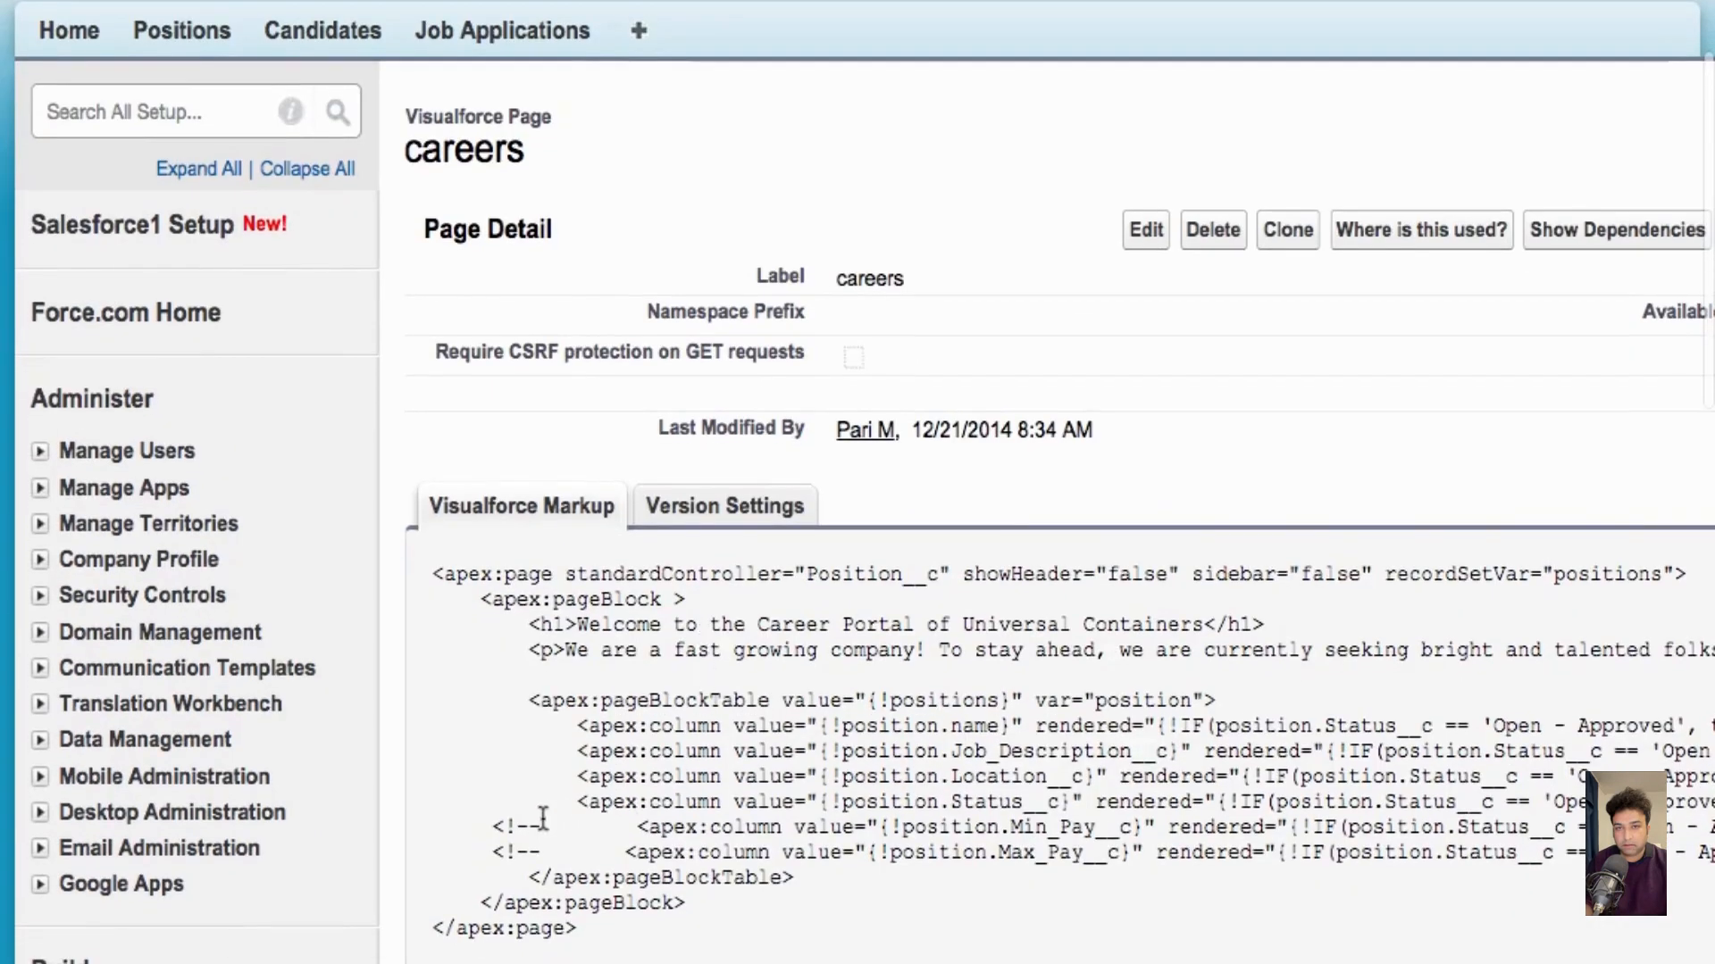
pyautogui.moveTo(490, 823); pyautogui.dragTo(1201, 847)
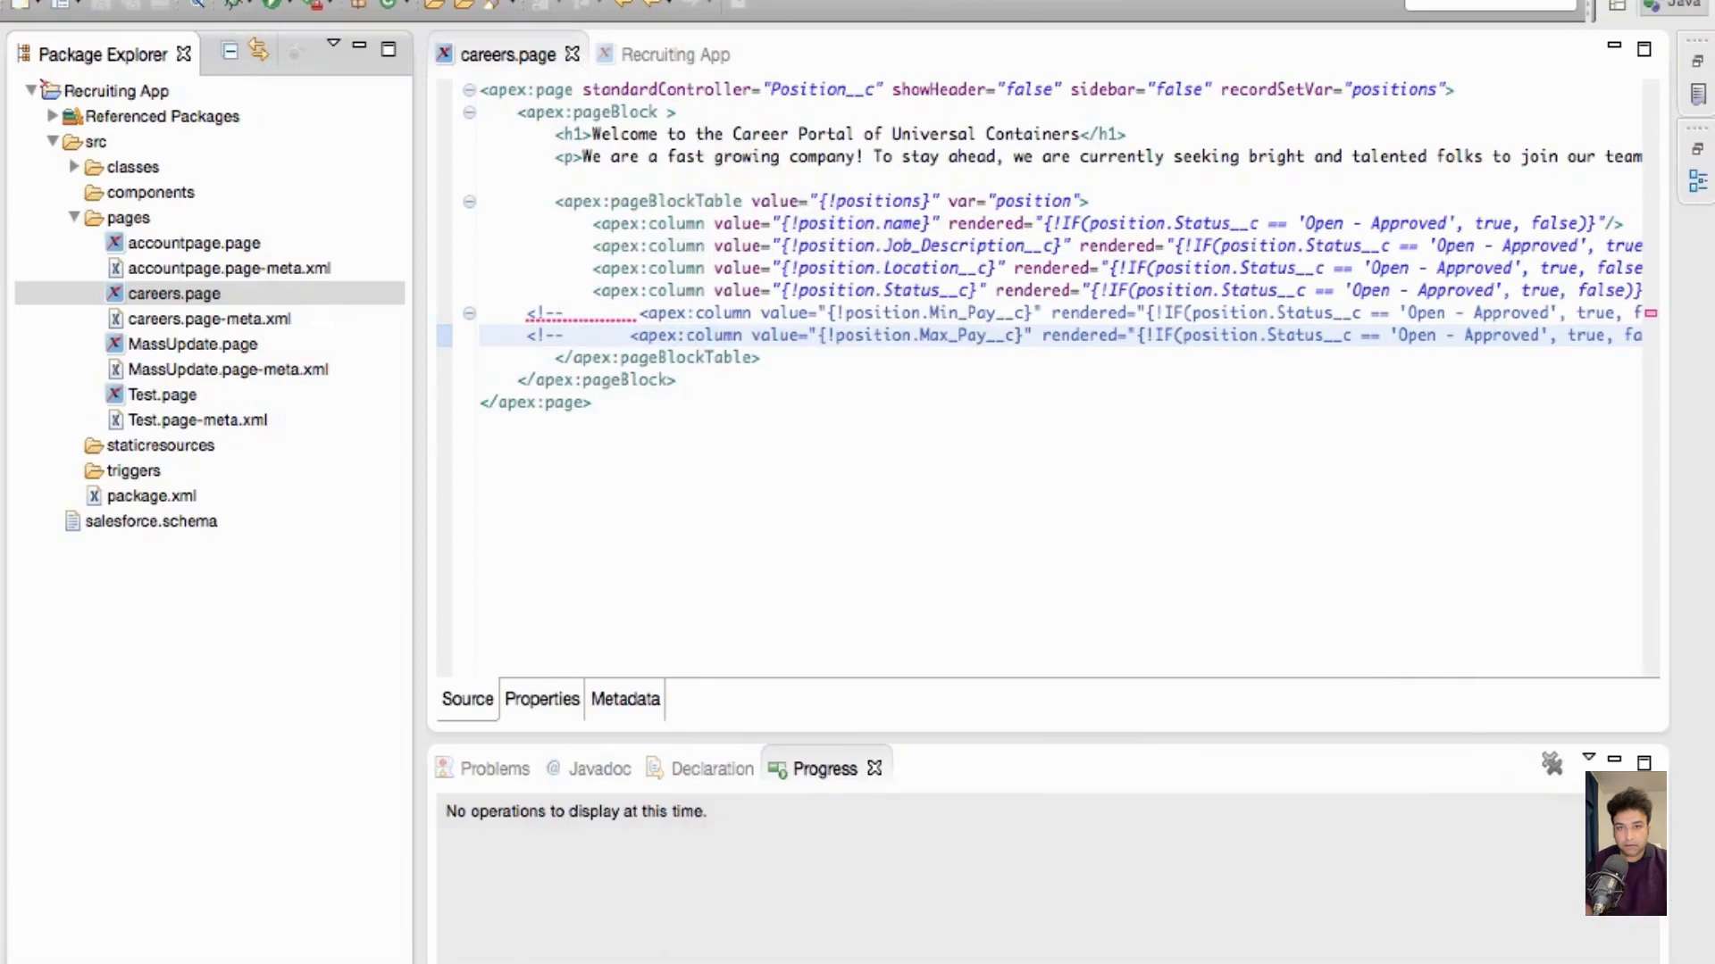
pyautogui.rightClick(141, 243)
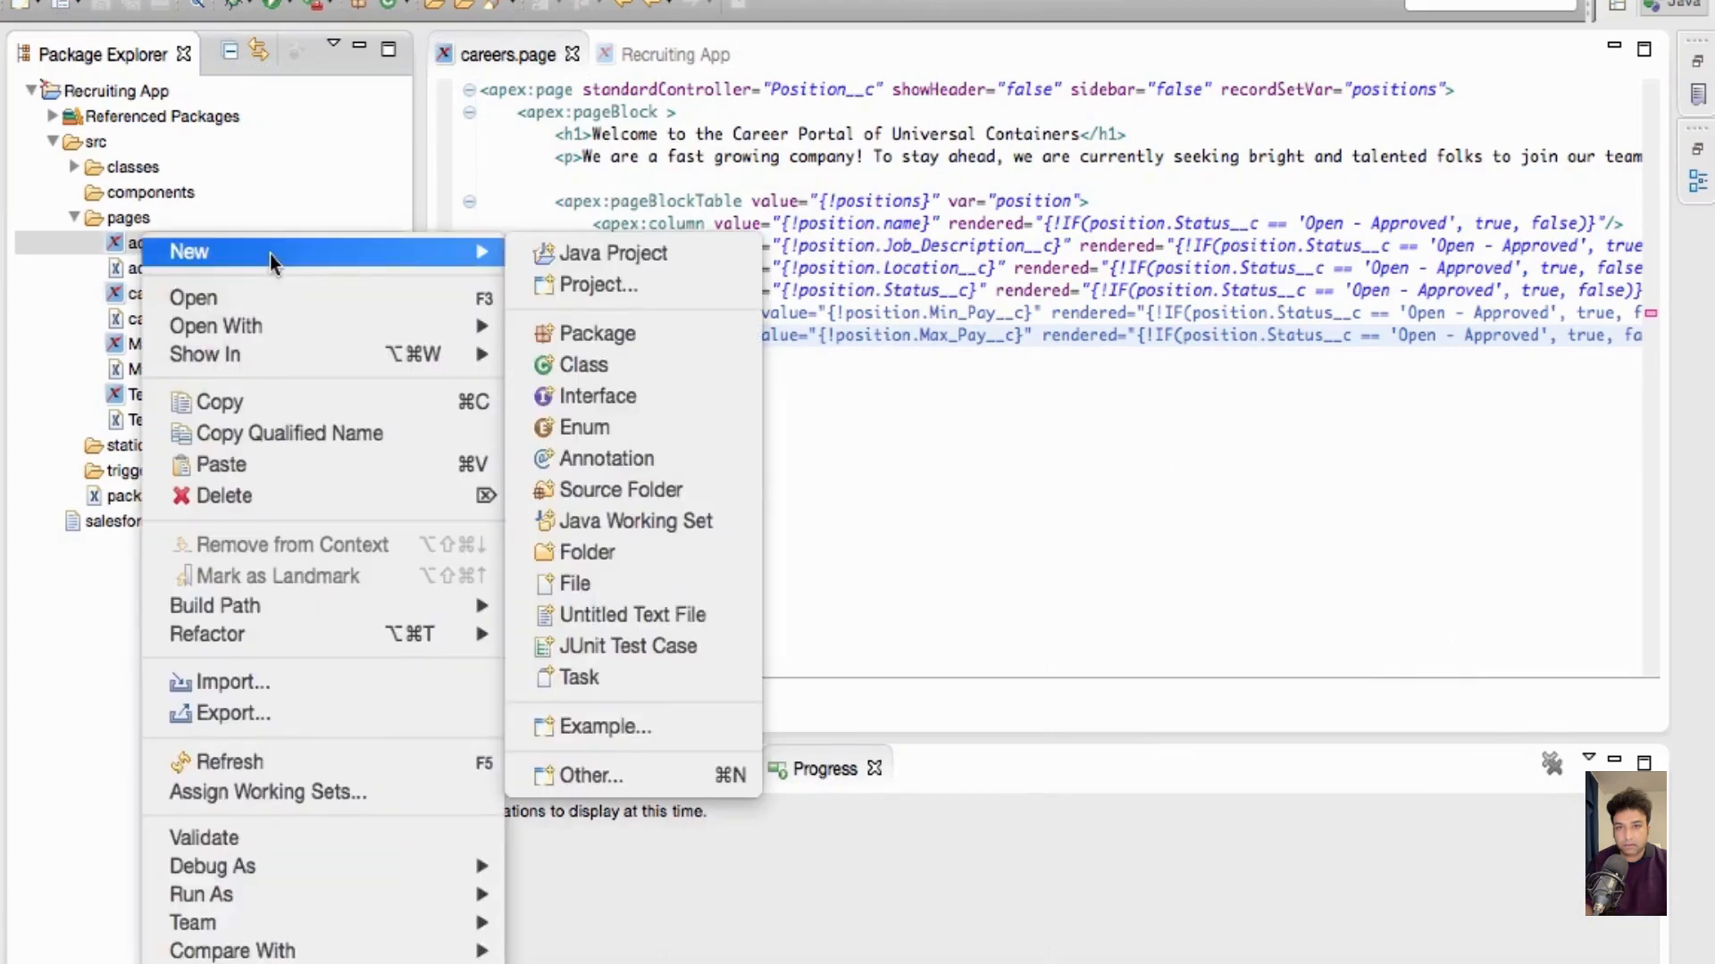
pyautogui.click(572, 775)
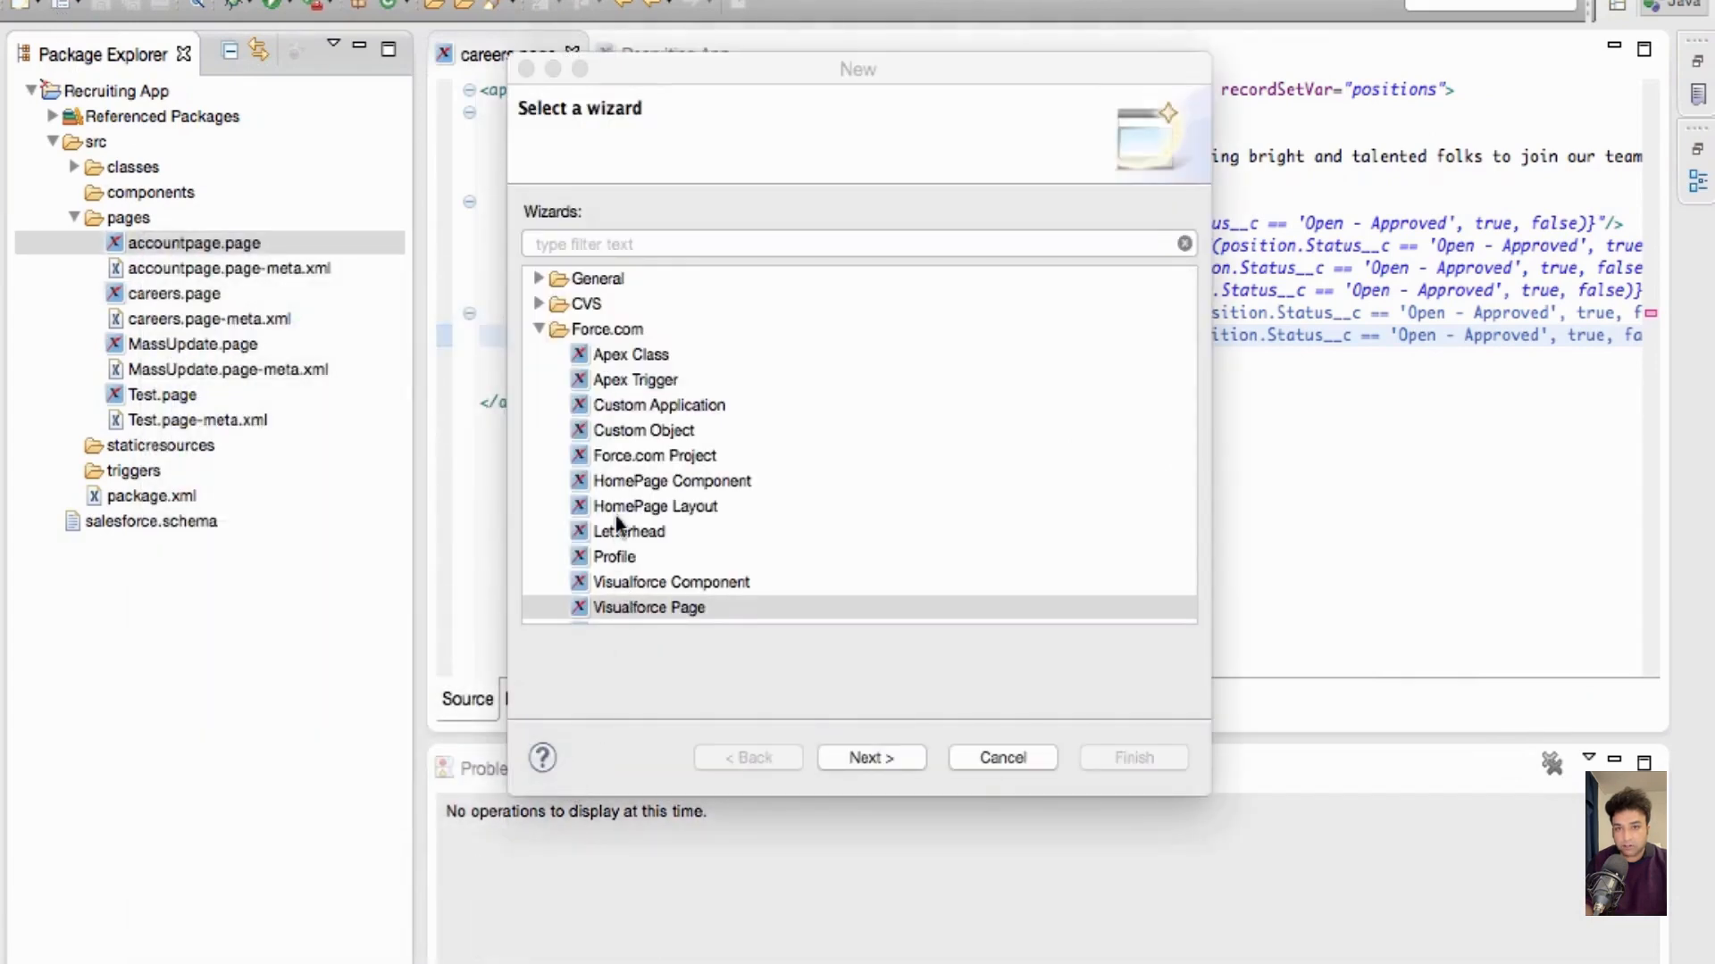
pyautogui.click(631, 361)
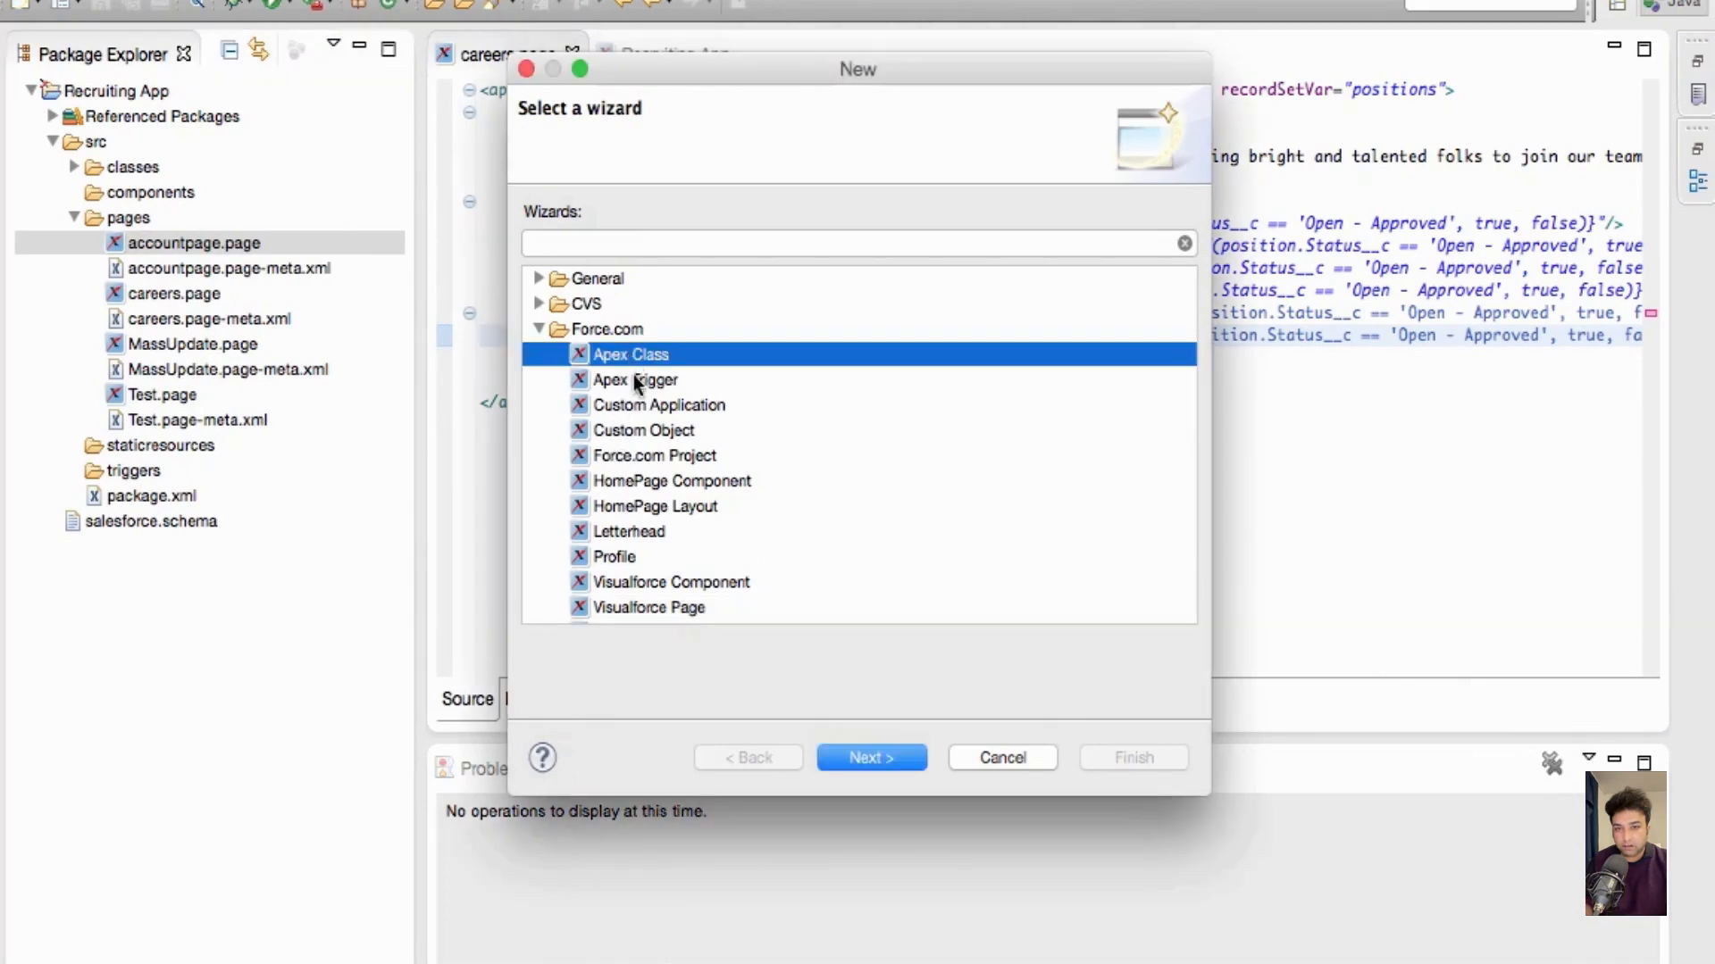
pyautogui.click(634, 377)
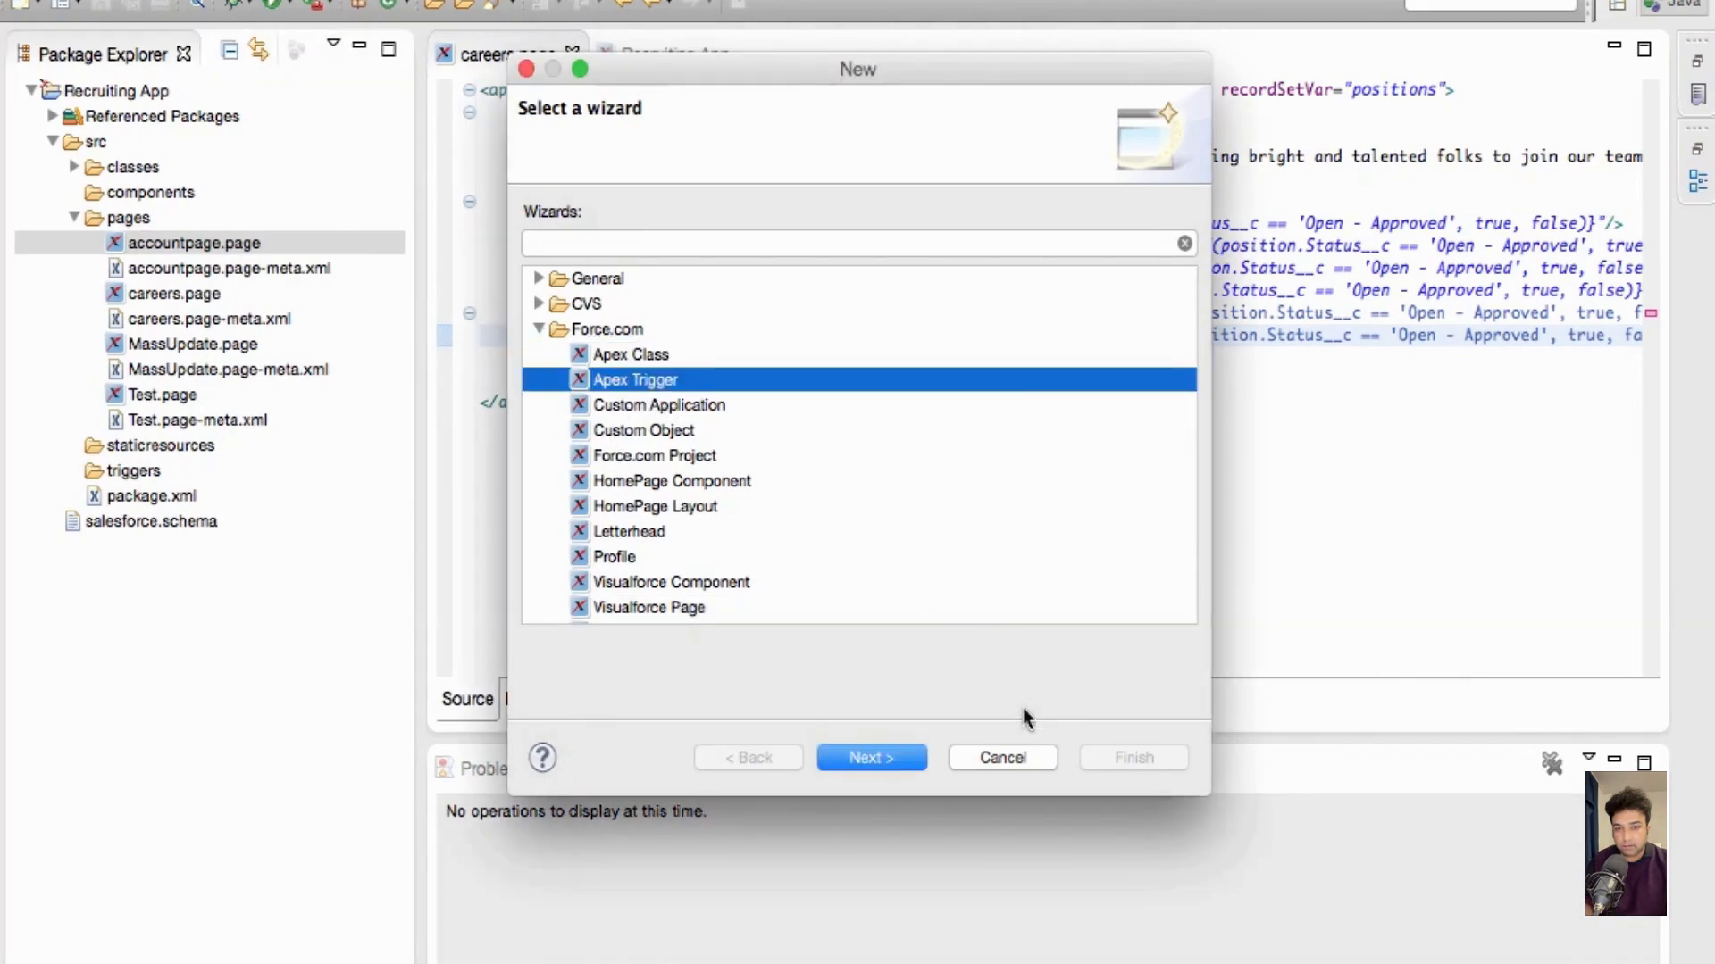
pyautogui.click(1004, 757)
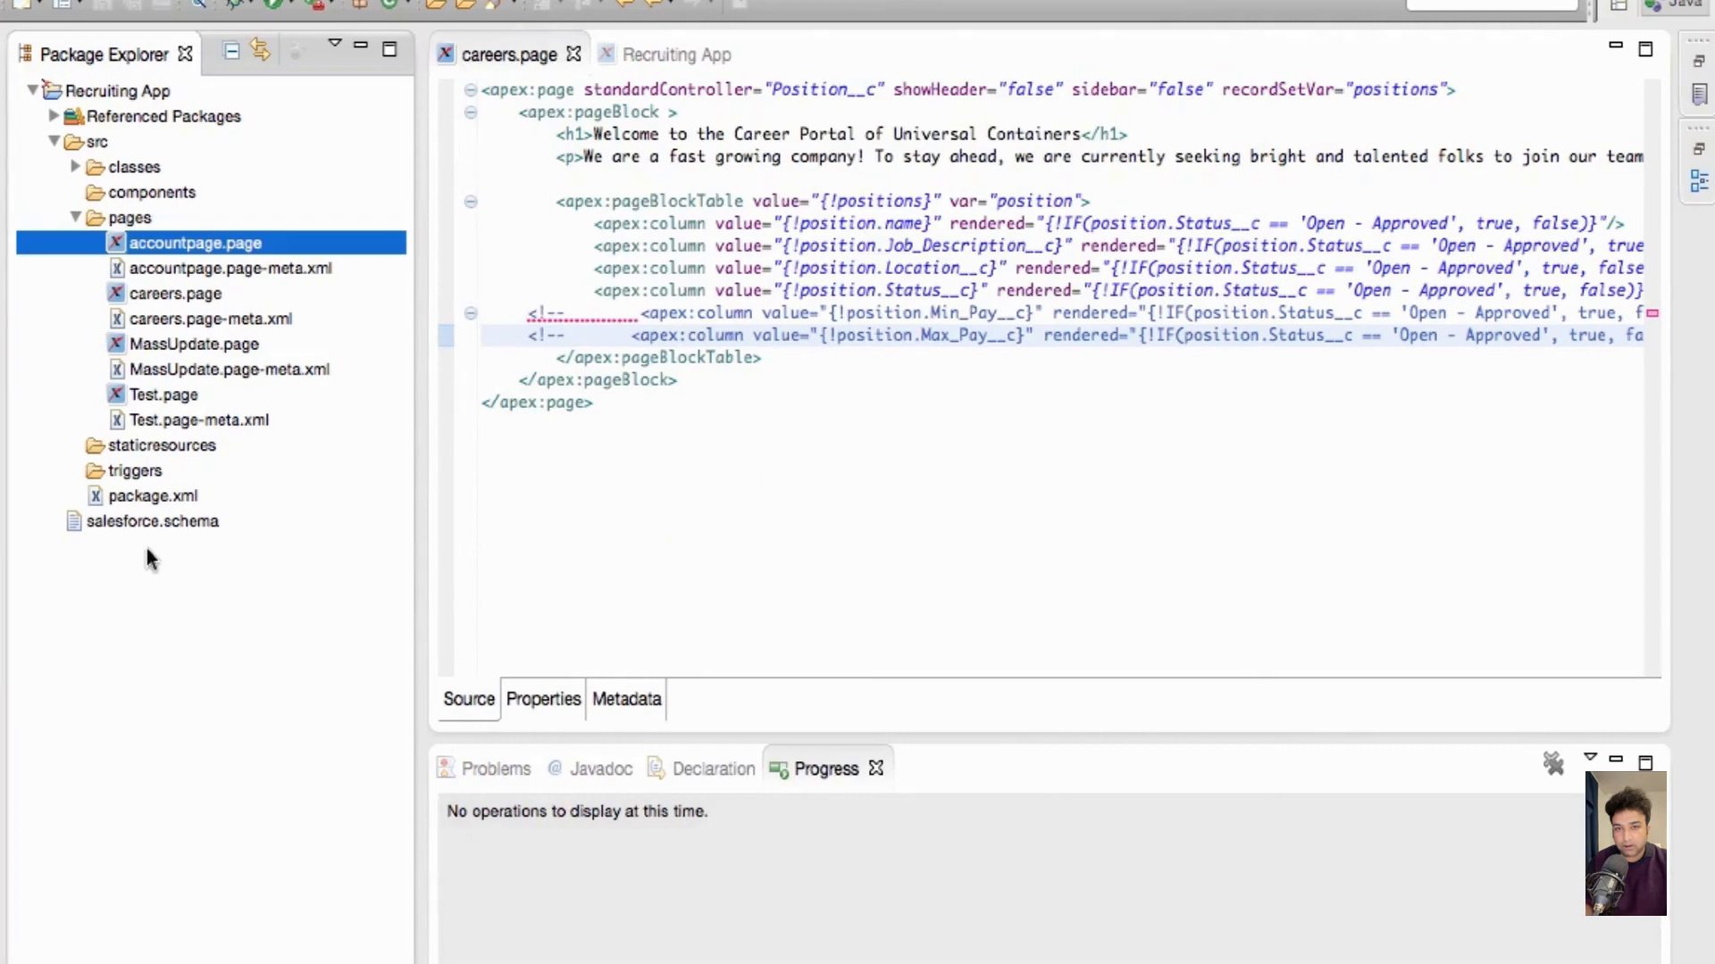
# Step: In salesforce.schema, tick Id, Last_Name__c, SSN__c and Name under Candidate__c fields
pyautogui.doubleClick(141, 522)
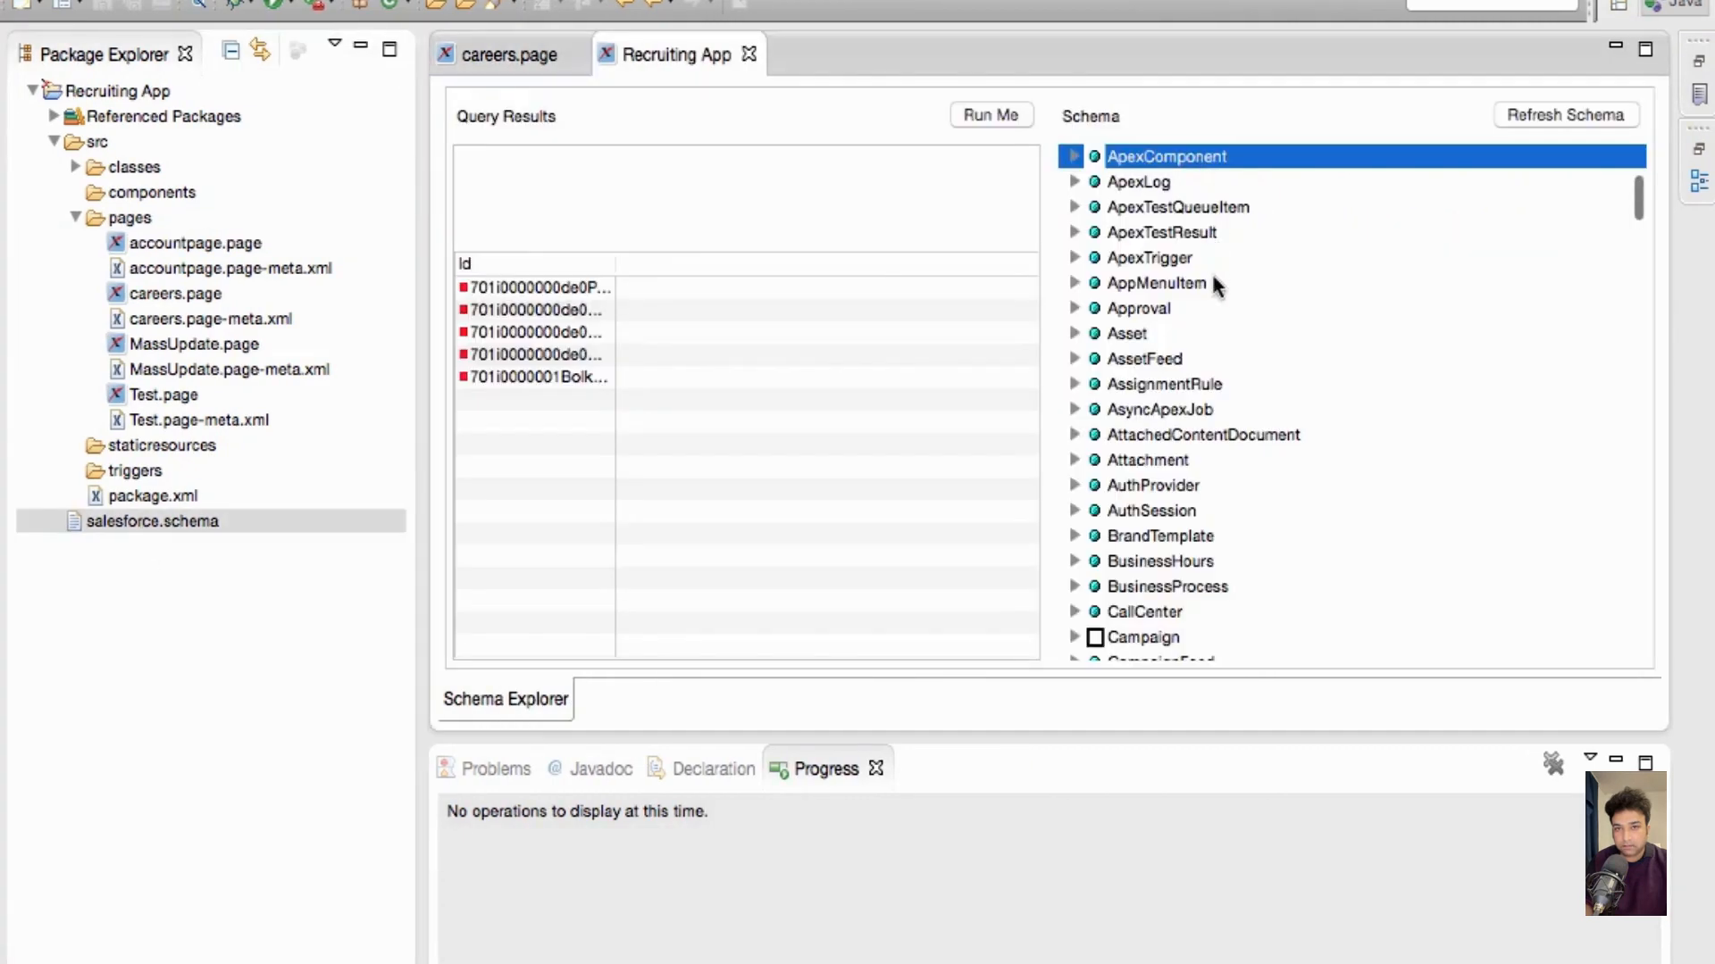
pyautogui.scroll(-5, 1213, 282)
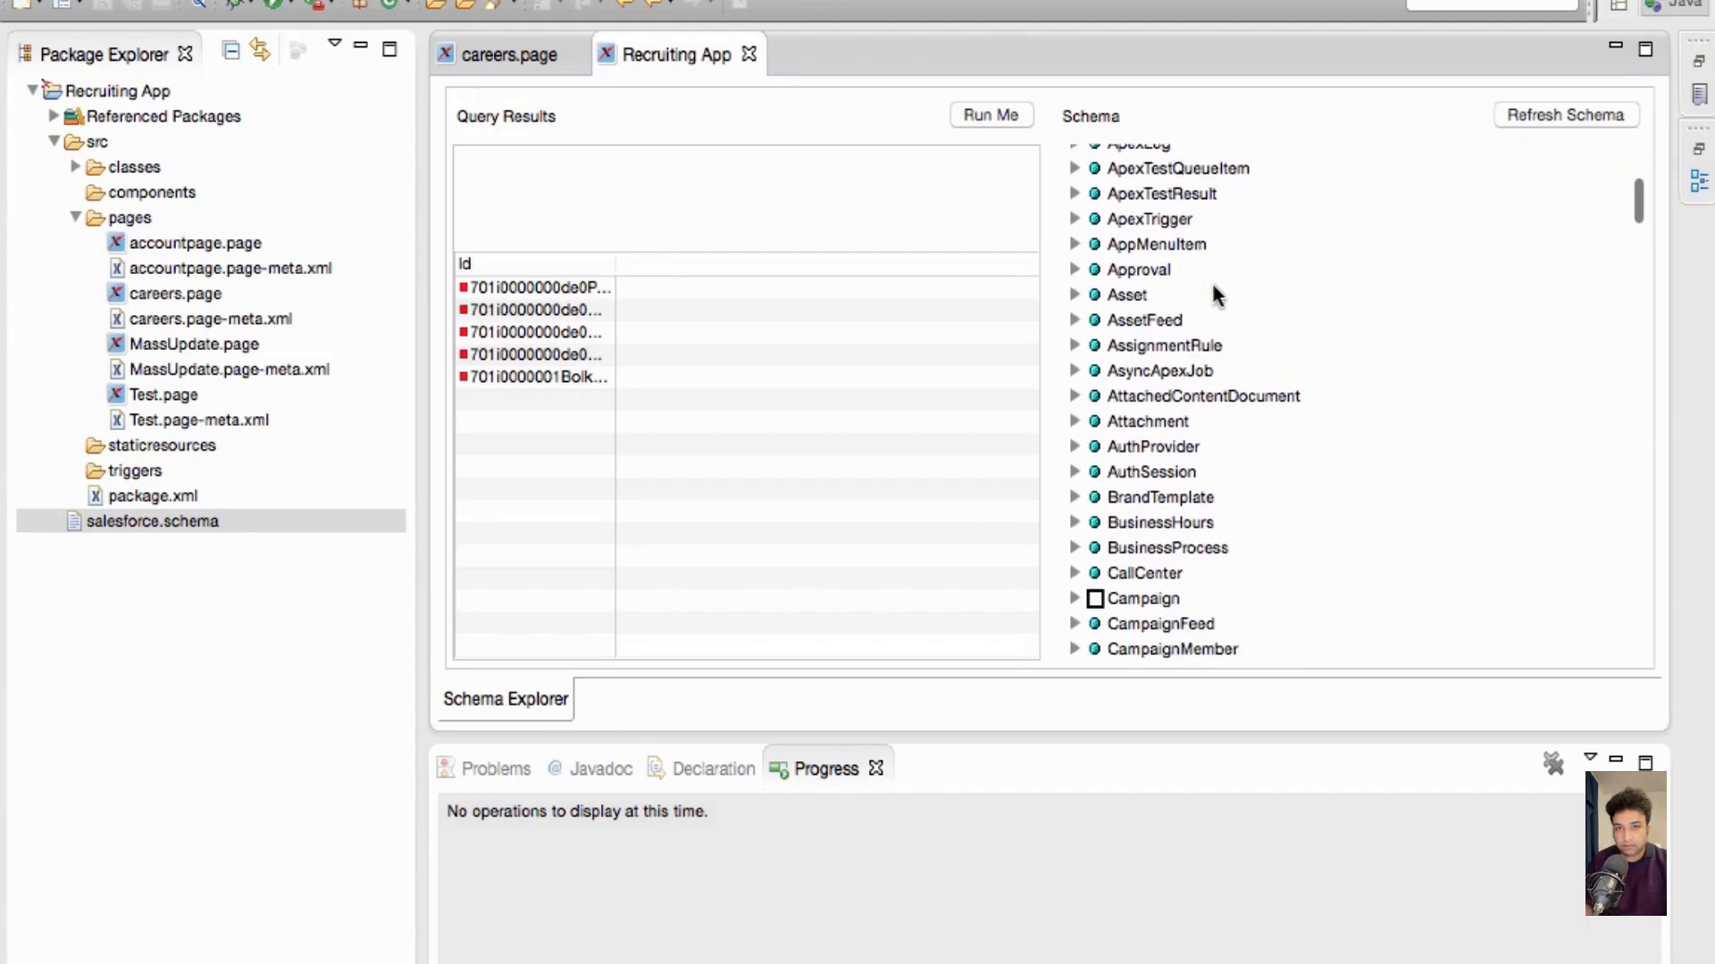
pyautogui.scroll(-8, 1213, 282)
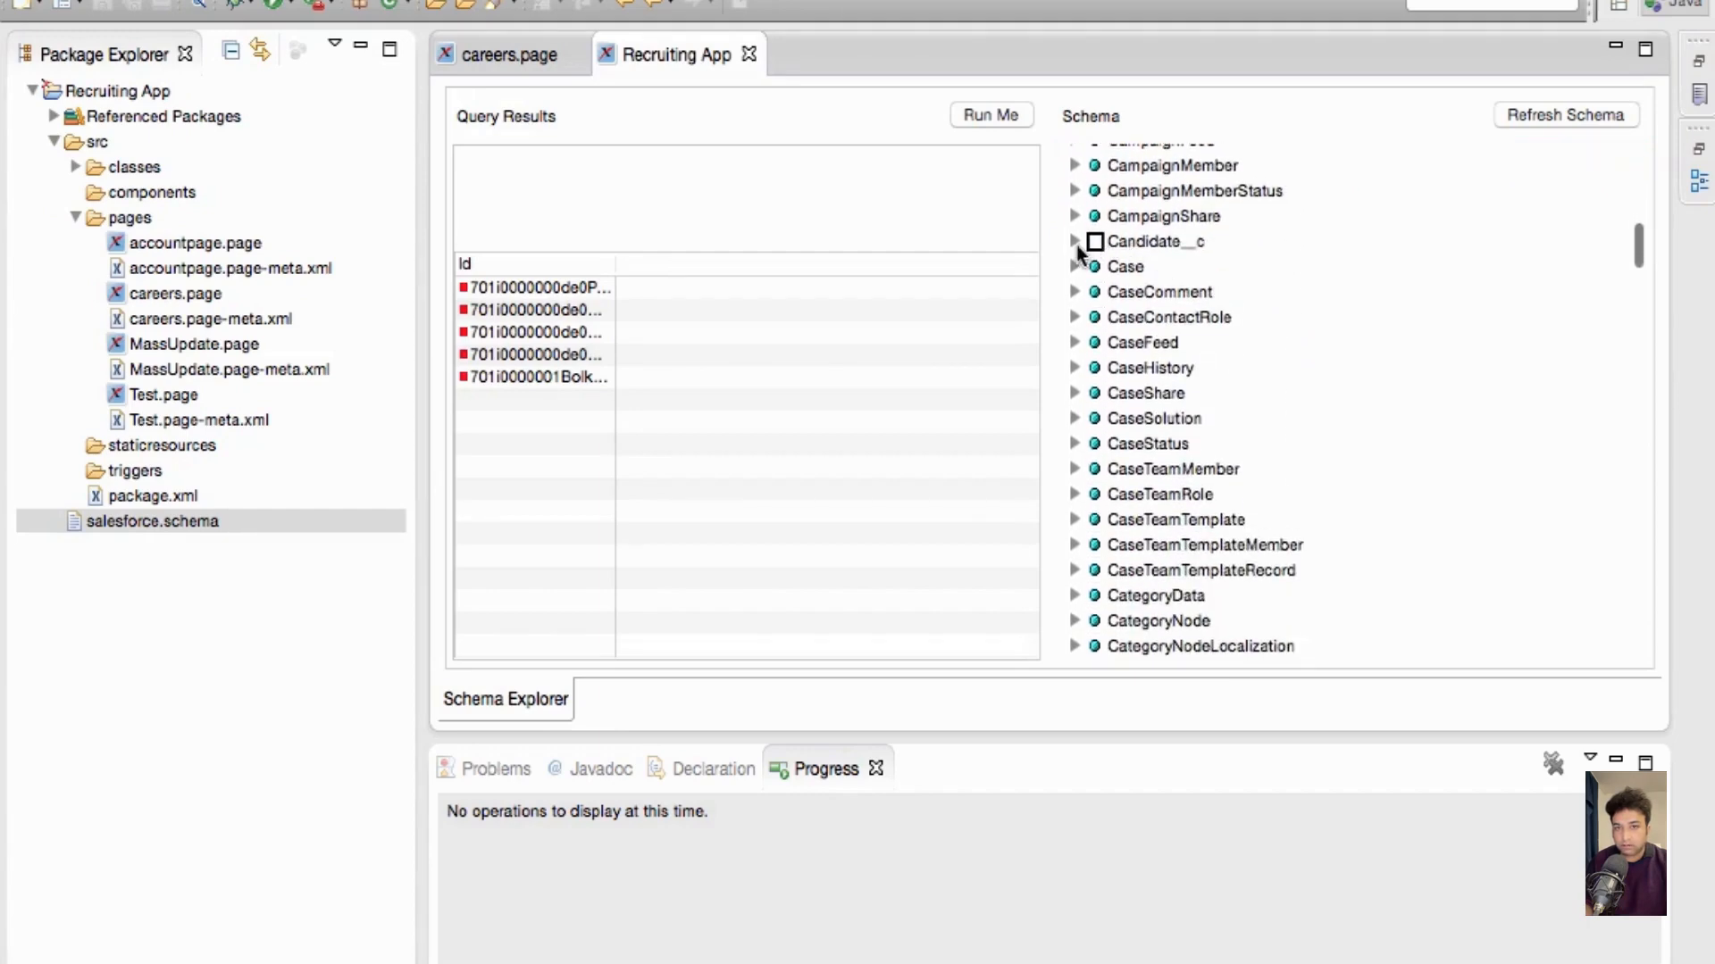
pyautogui.click(1074, 242)
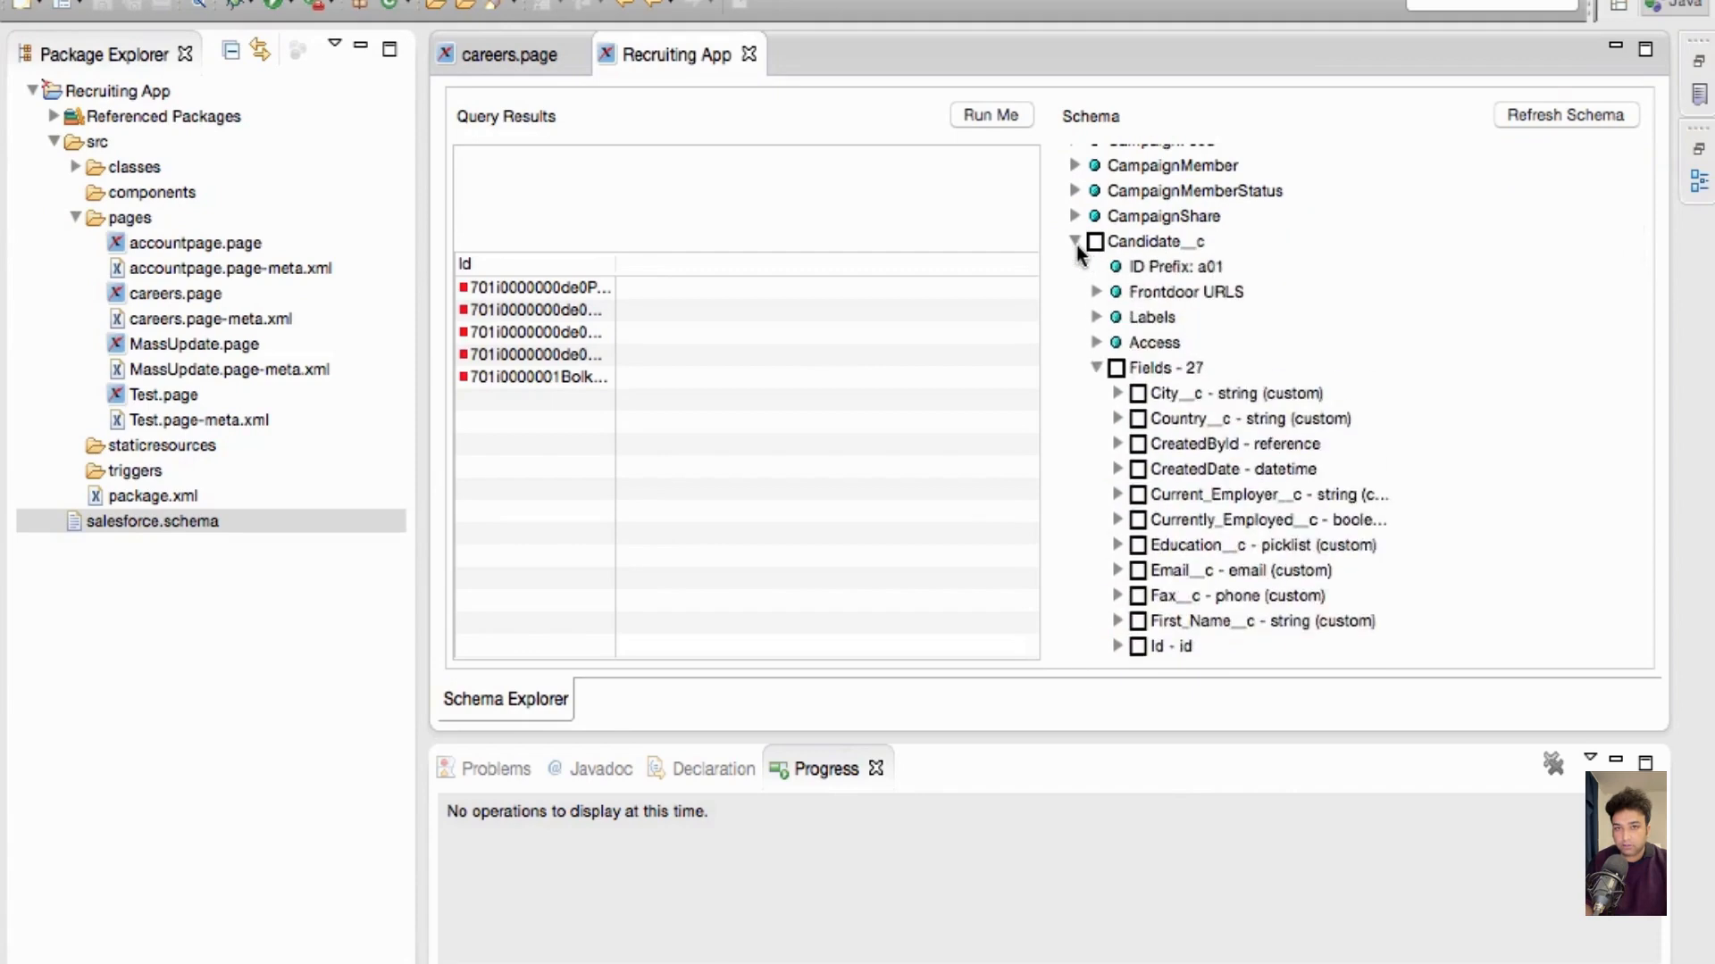
pyautogui.scroll(-3, 1138, 319)
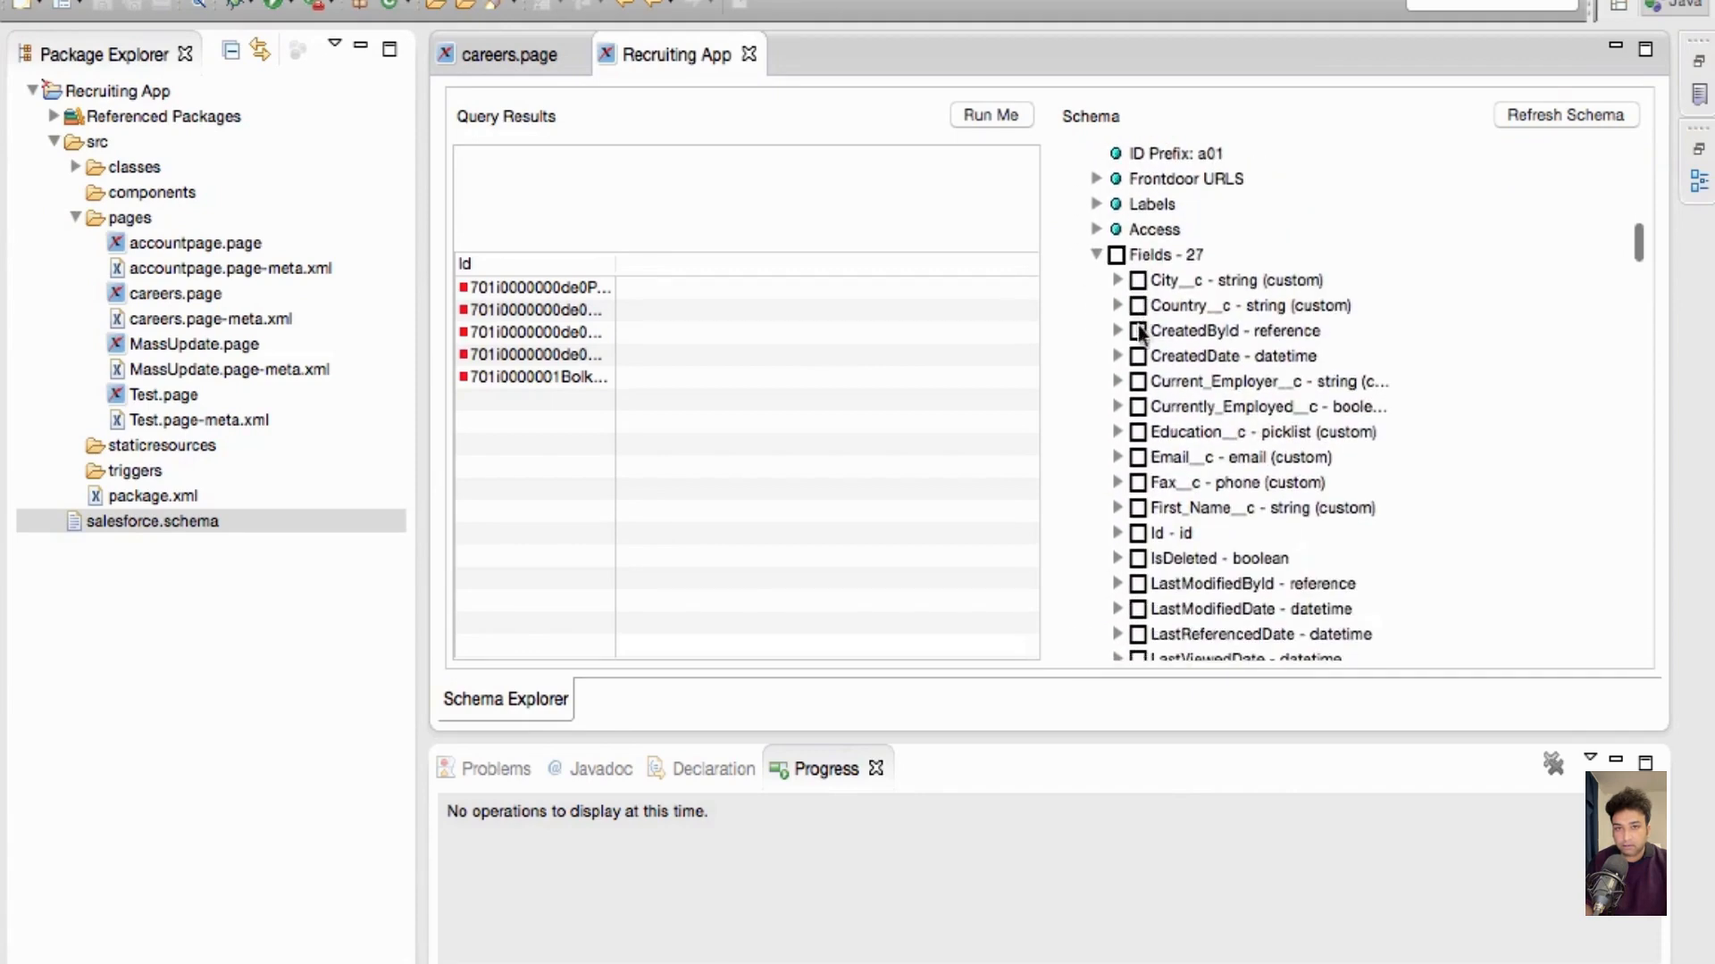
pyautogui.click(1136, 534)
pyautogui.scroll(-5, 1204, 466)
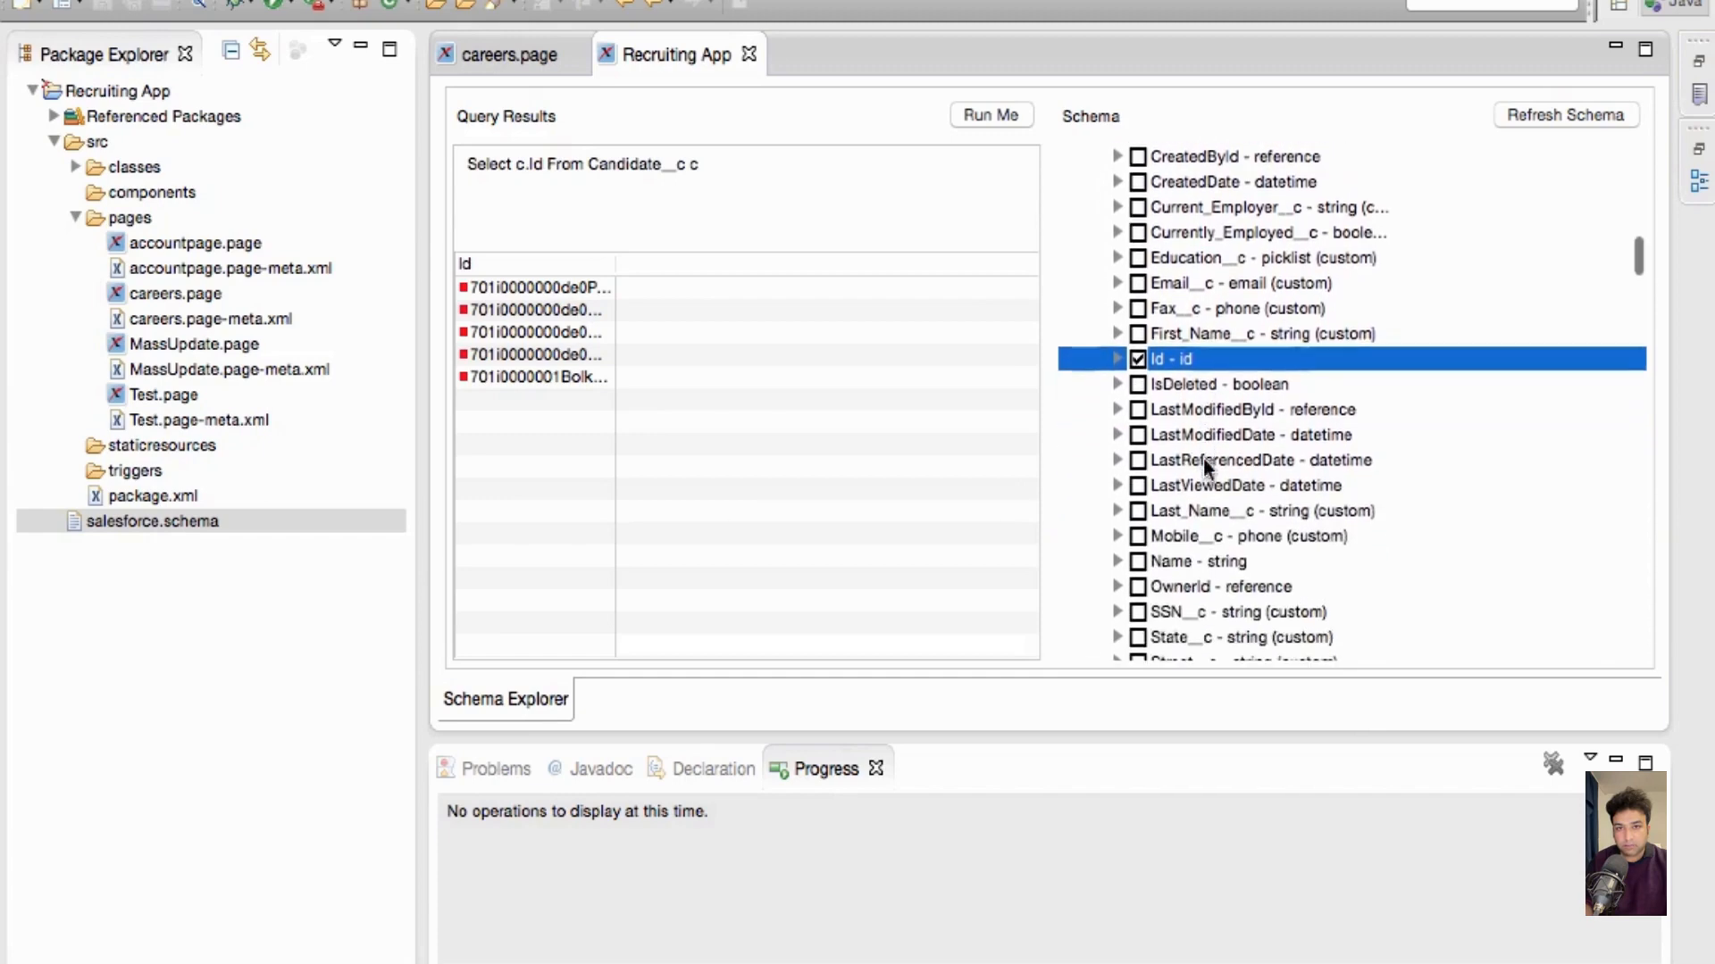
pyautogui.click(1139, 513)
pyautogui.scroll(-3, 1214, 487)
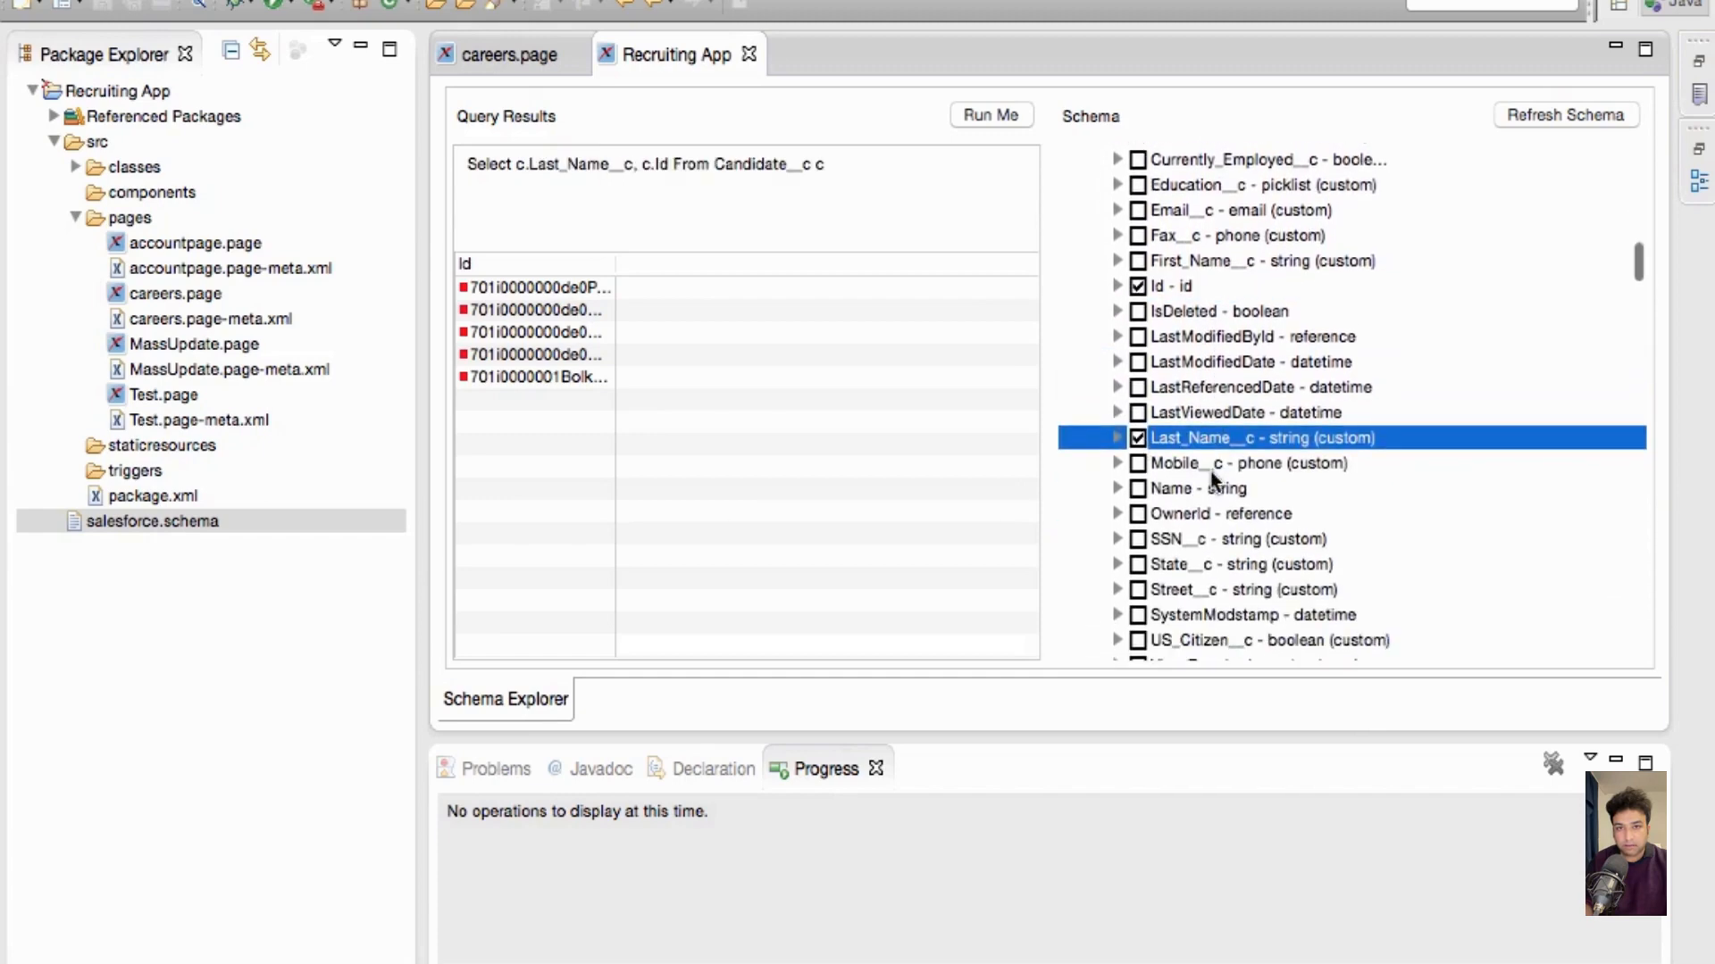
pyautogui.click(1138, 540)
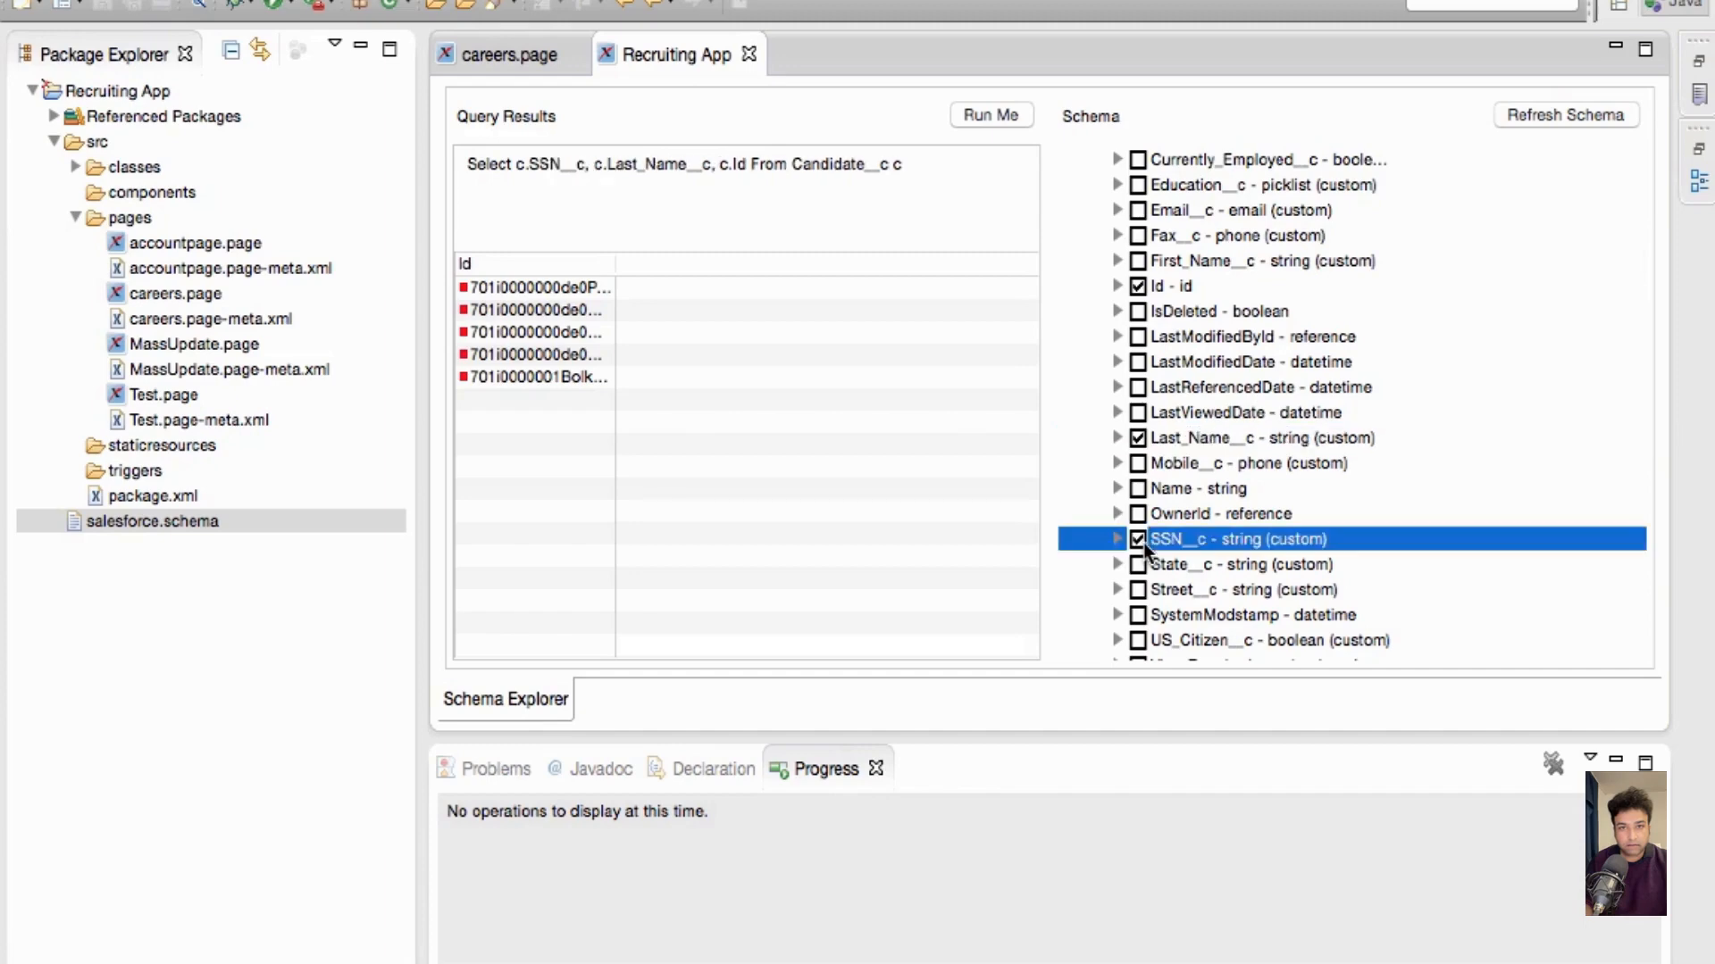
pyautogui.click(1137, 489)
# Step: Run the Candidate__c query, review the 12 returned records, and close the schema explorer
pyautogui.moveTo(972, 165); pyautogui.dragTo(466, 163)
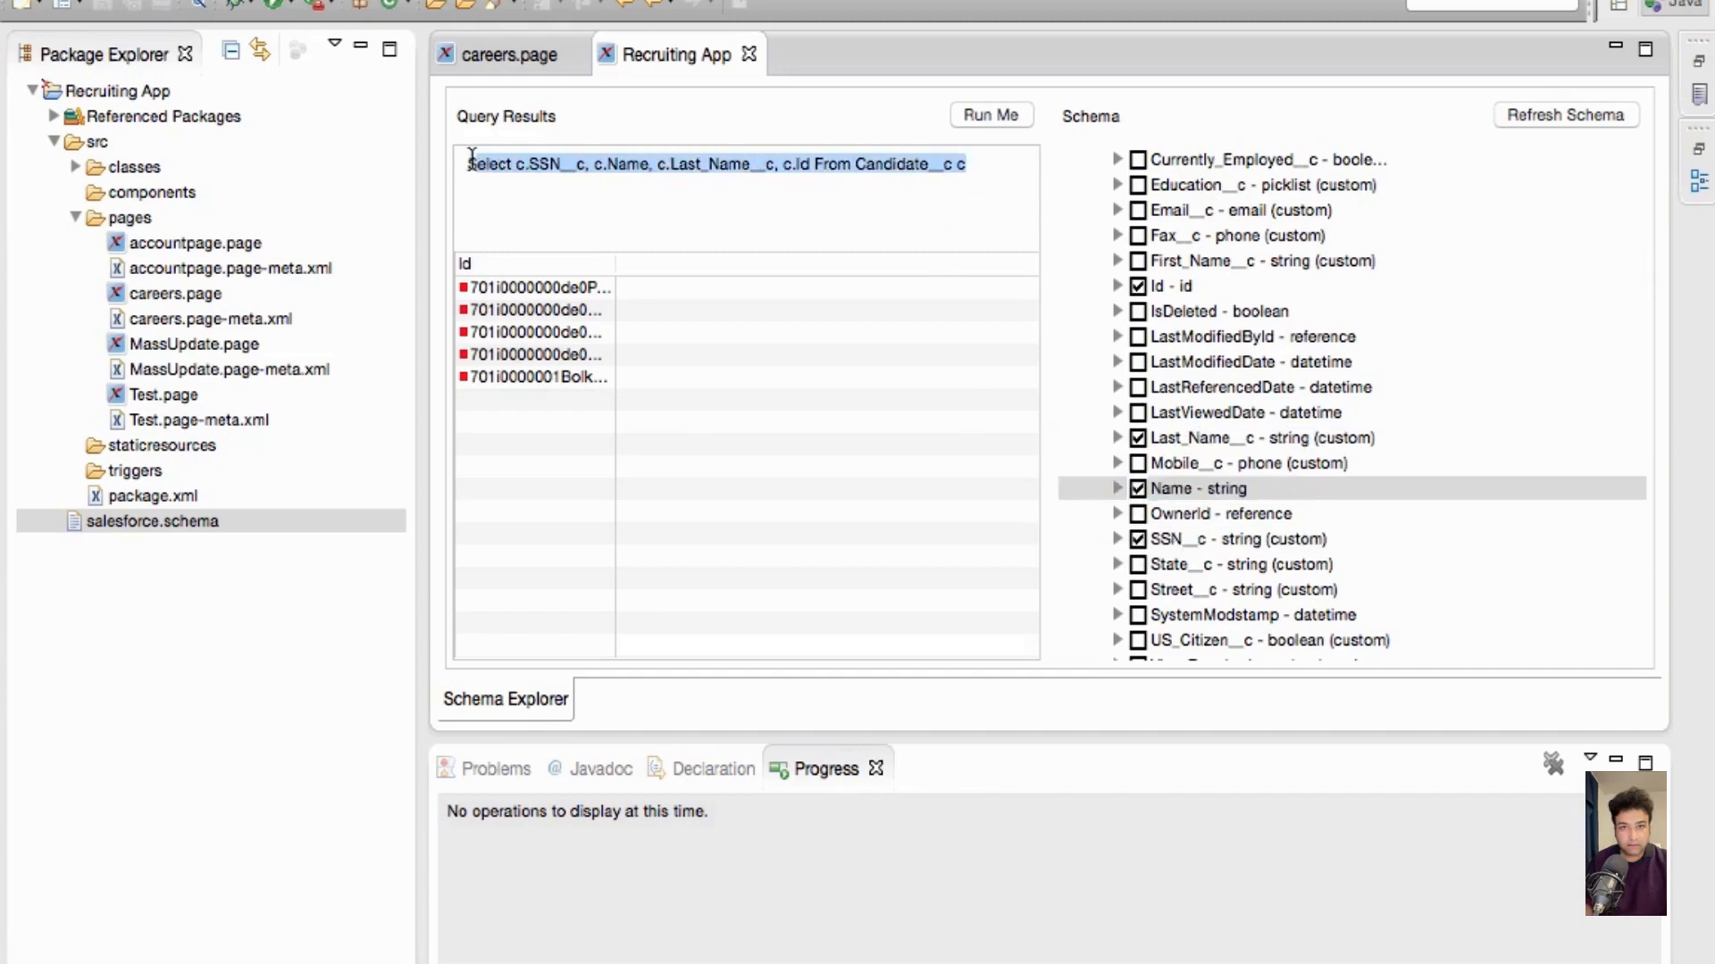
pyautogui.click(1012, 122)
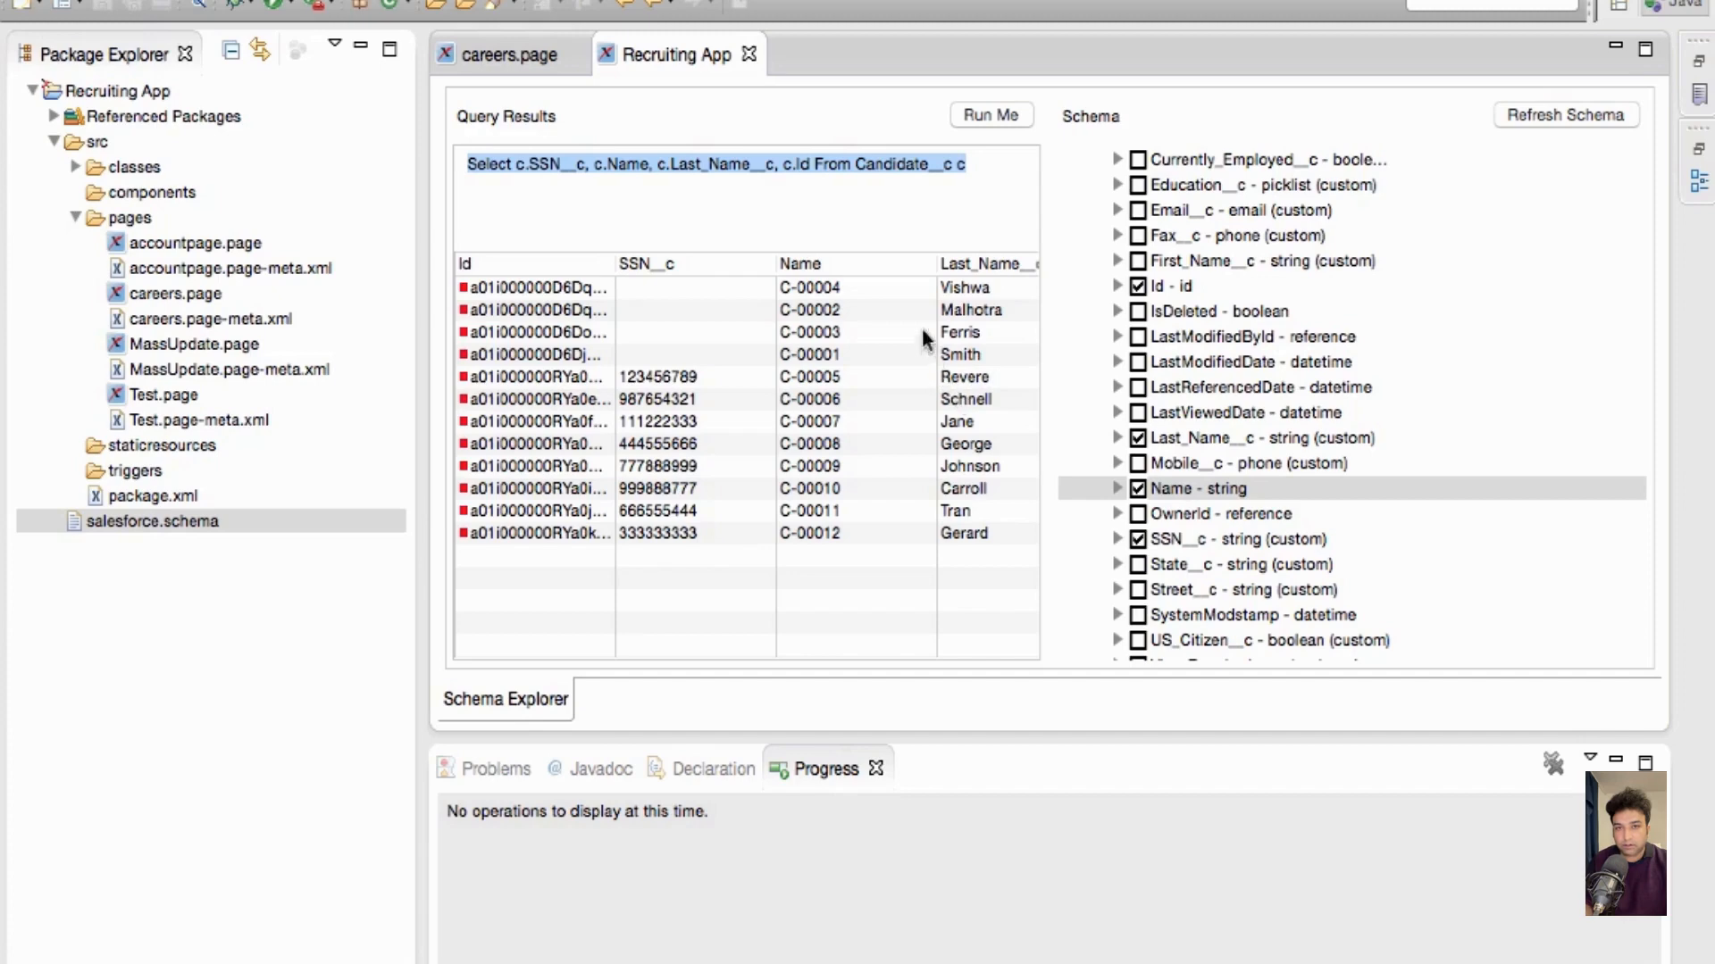
pyautogui.click(748, 55)
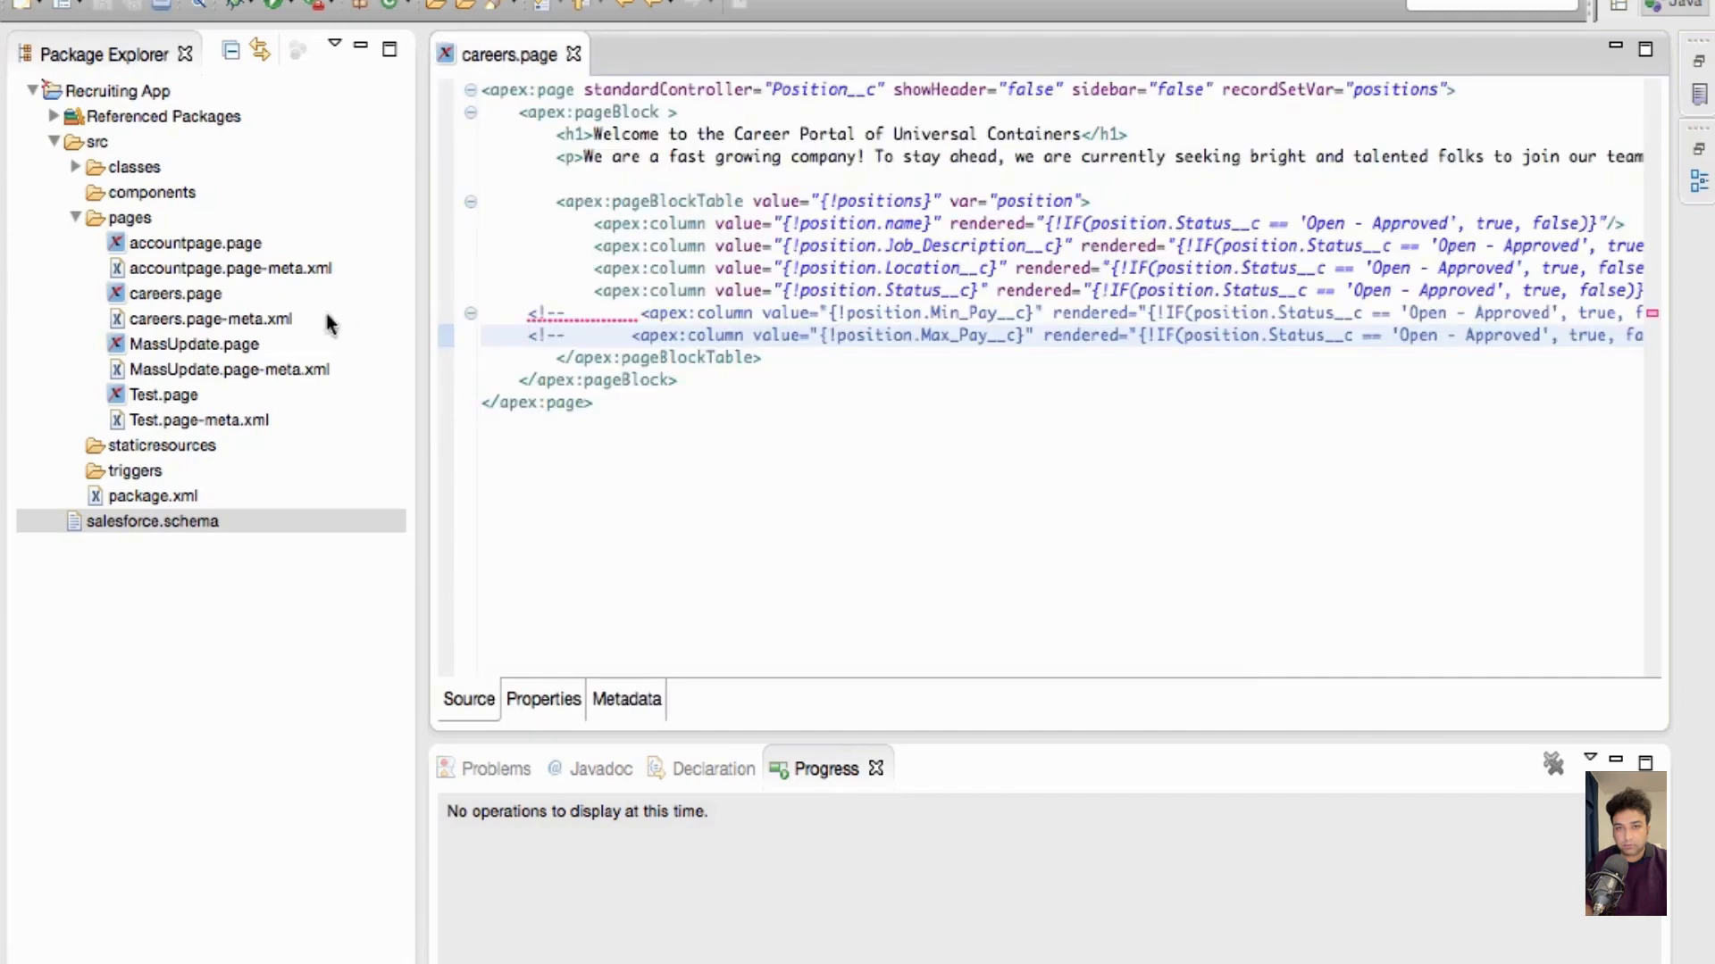
pyautogui.click(134, 302)
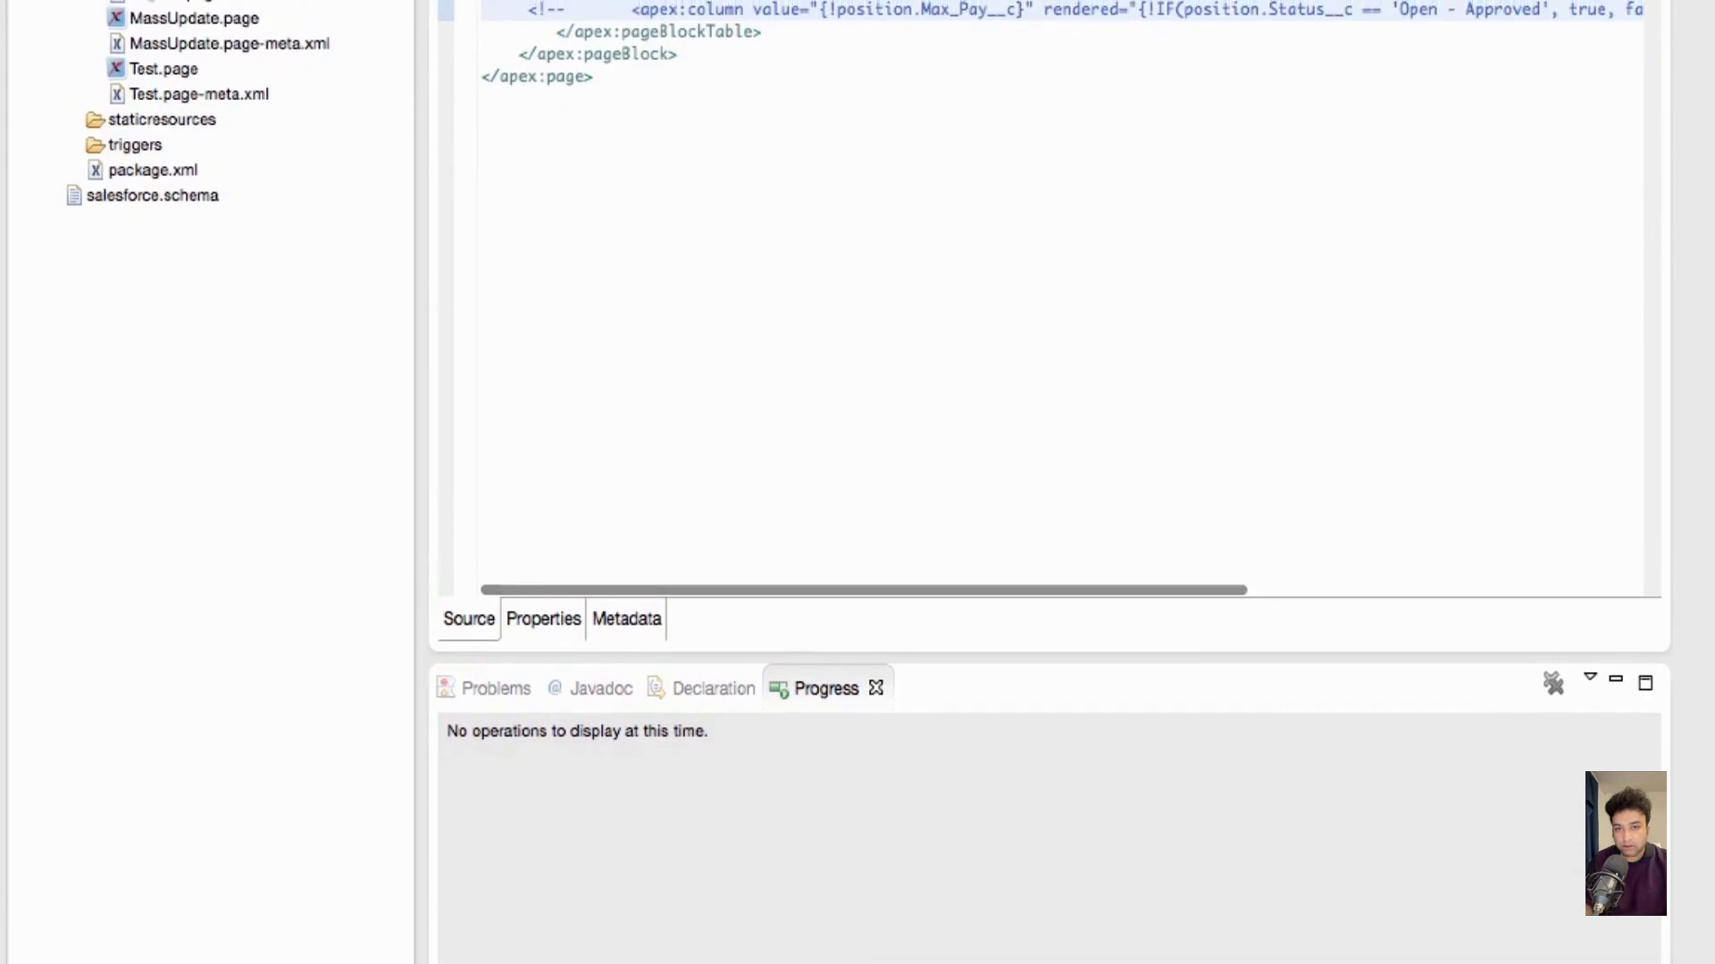
pyautogui.rightClick(148, 1)
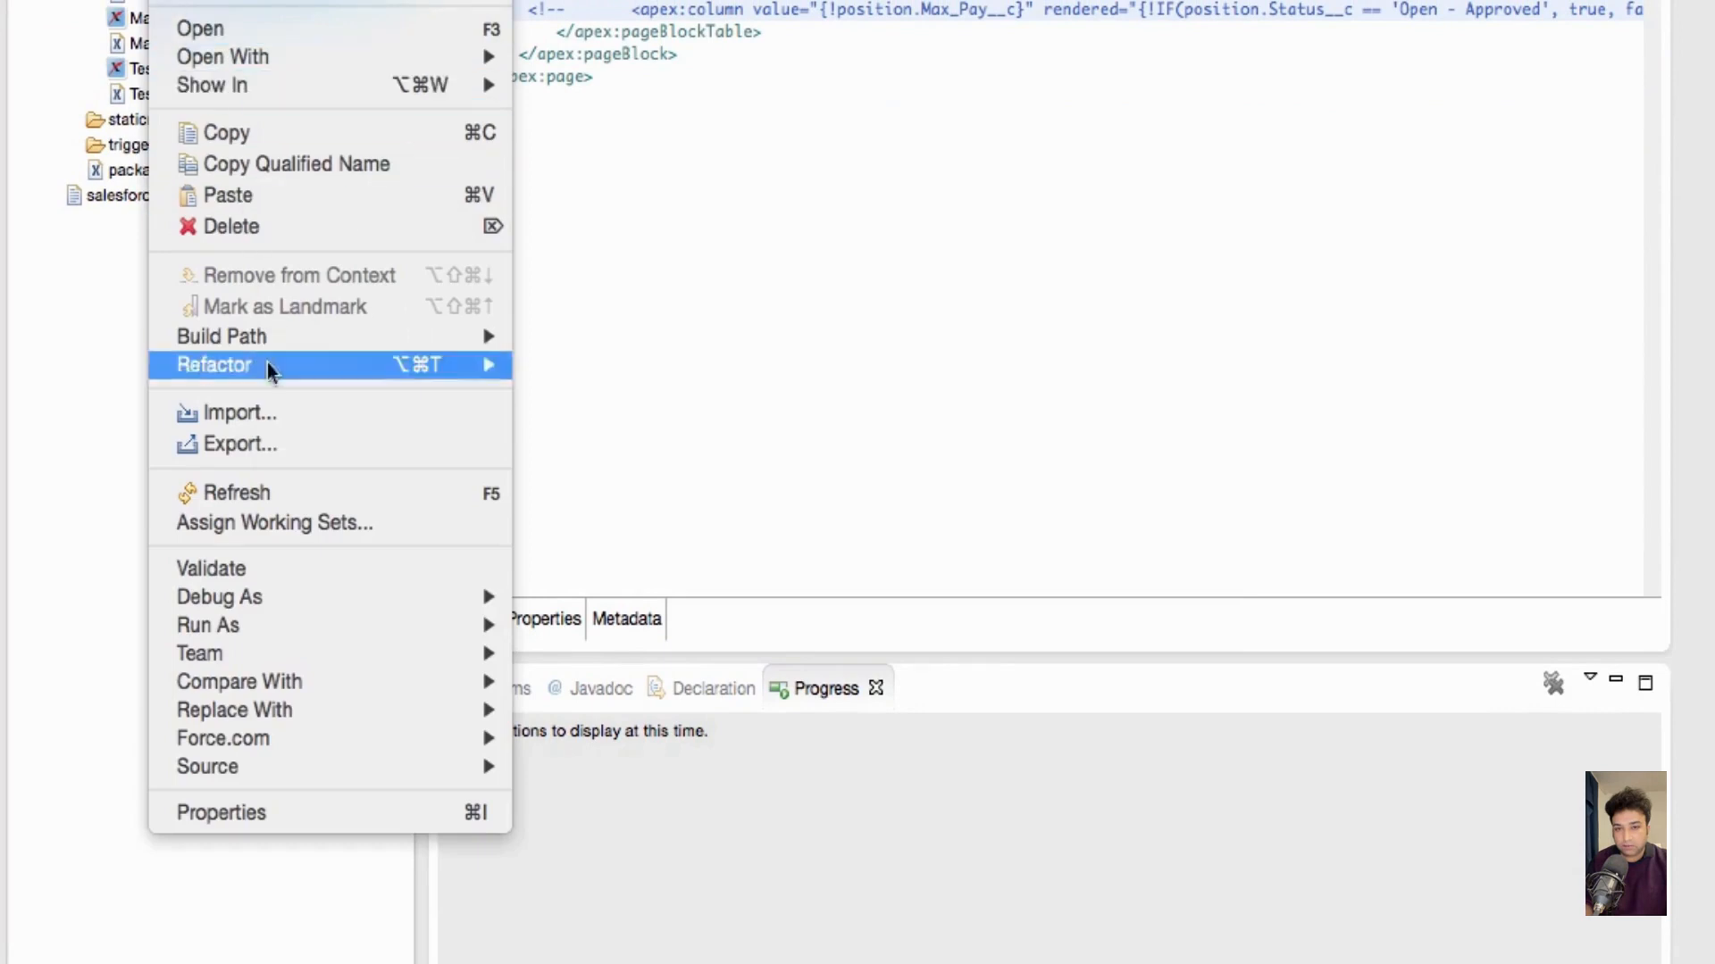
pyautogui.moveTo(265, 737)
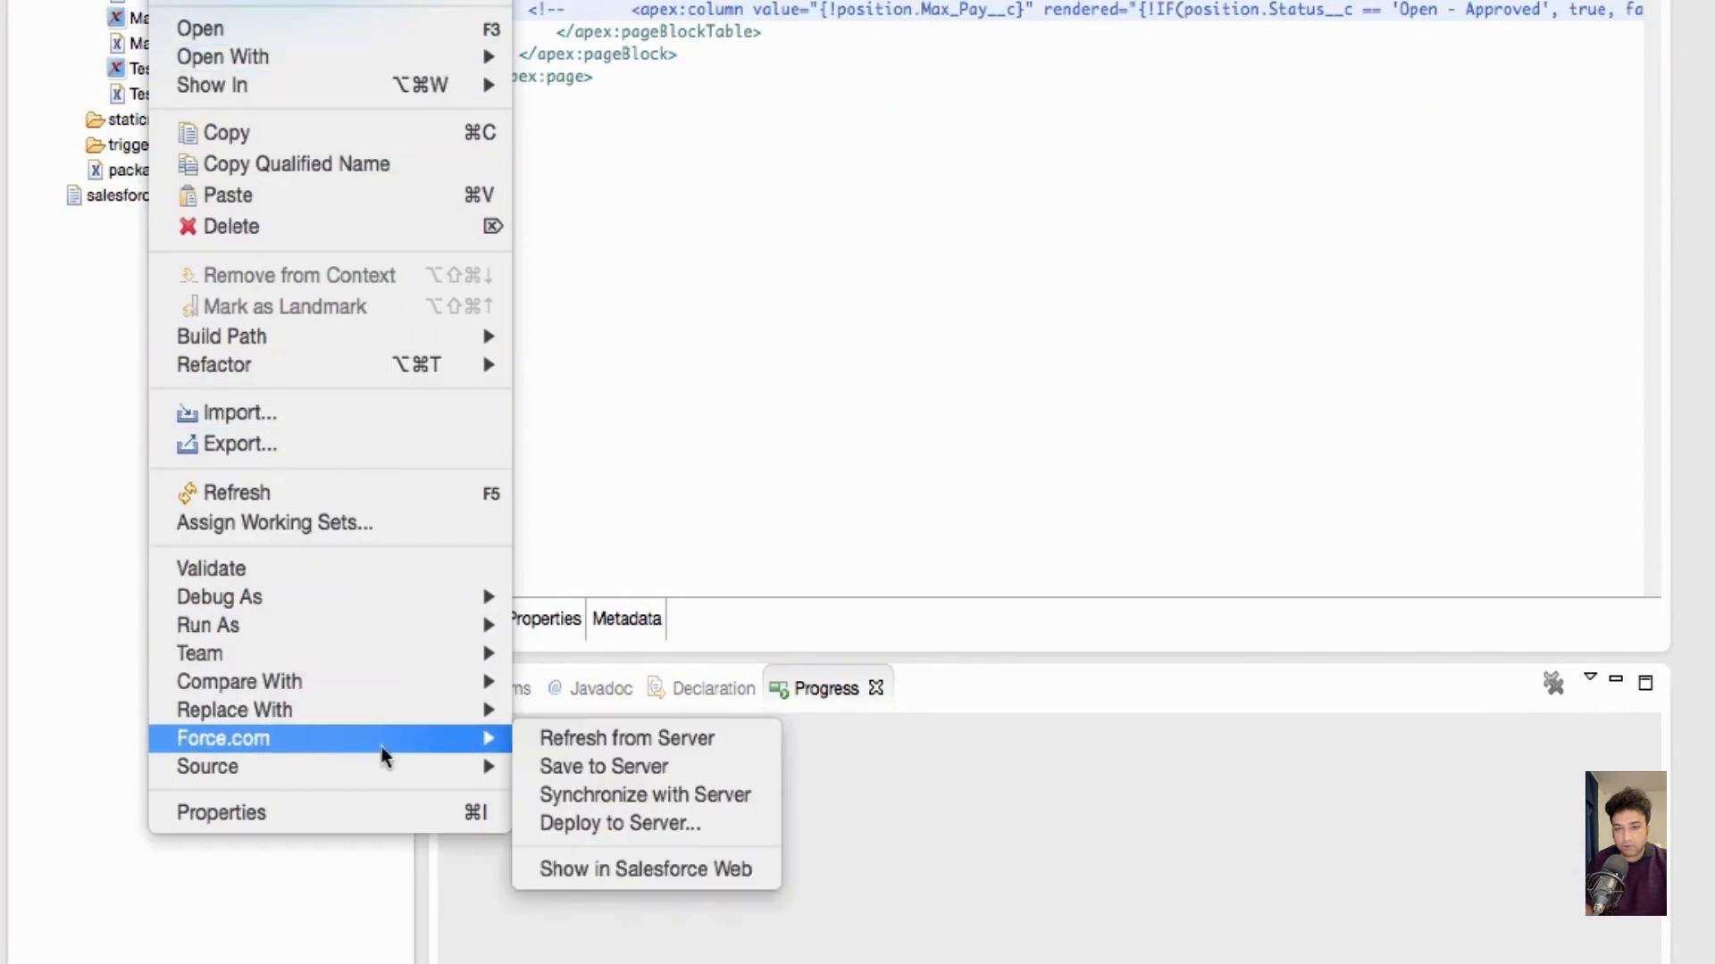
pyautogui.click(580, 827)
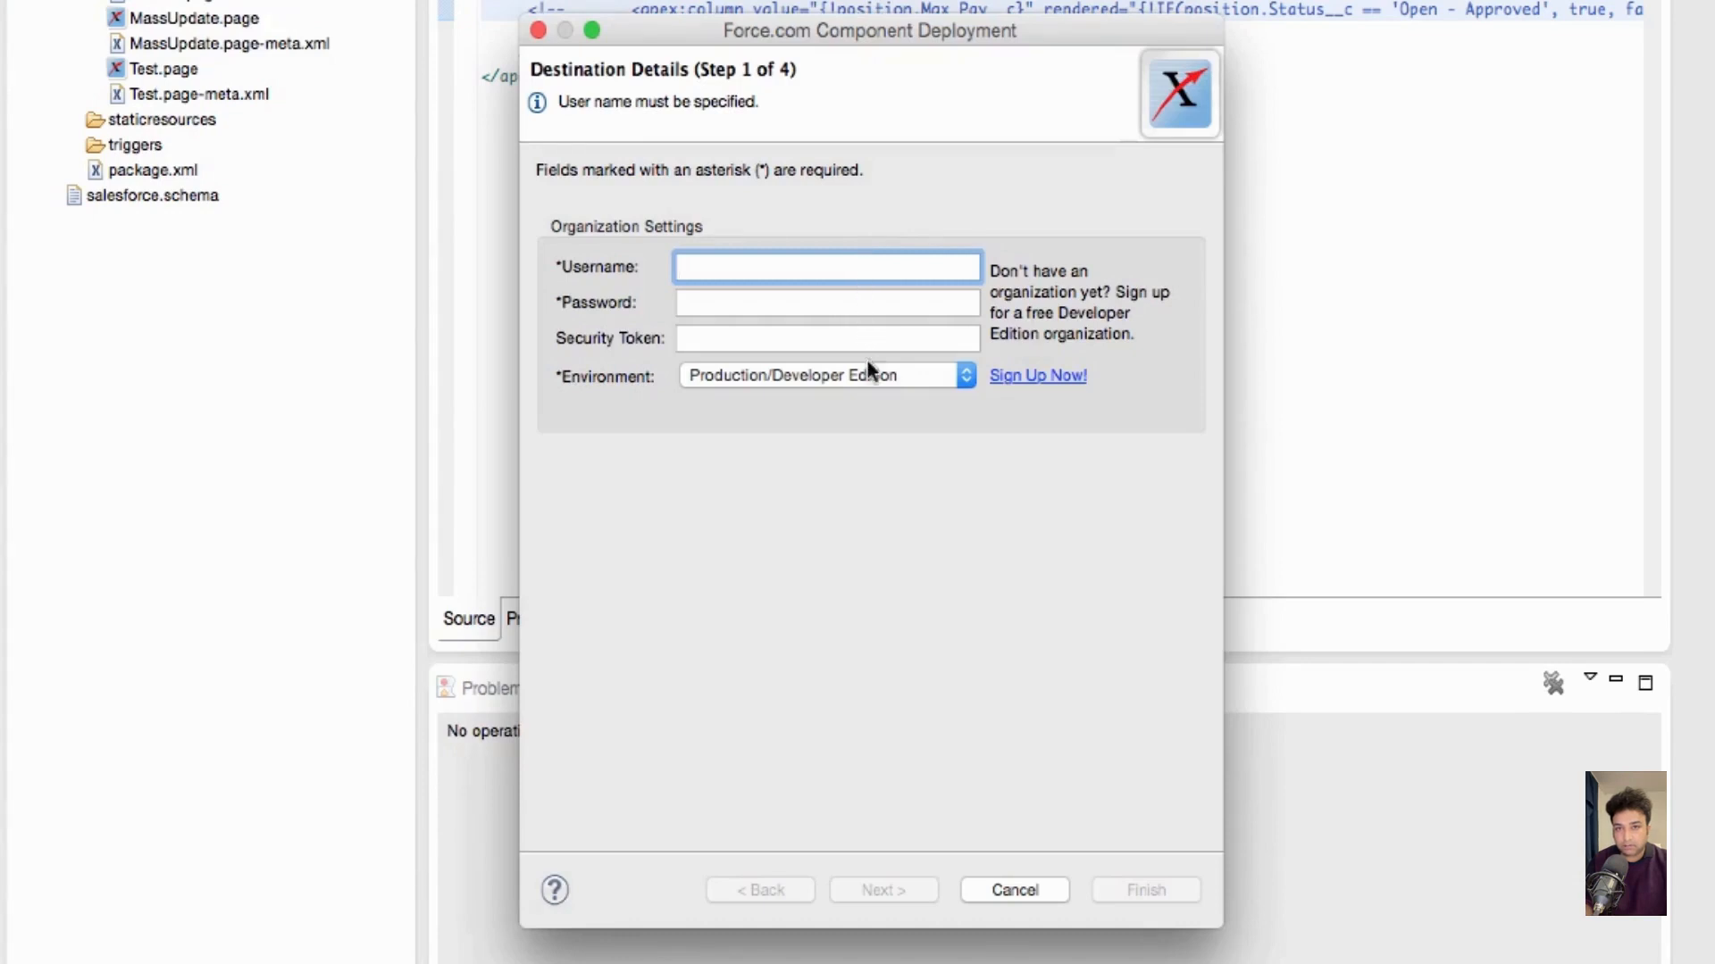
pyautogui.click(893, 377)
pyautogui.click(892, 400)
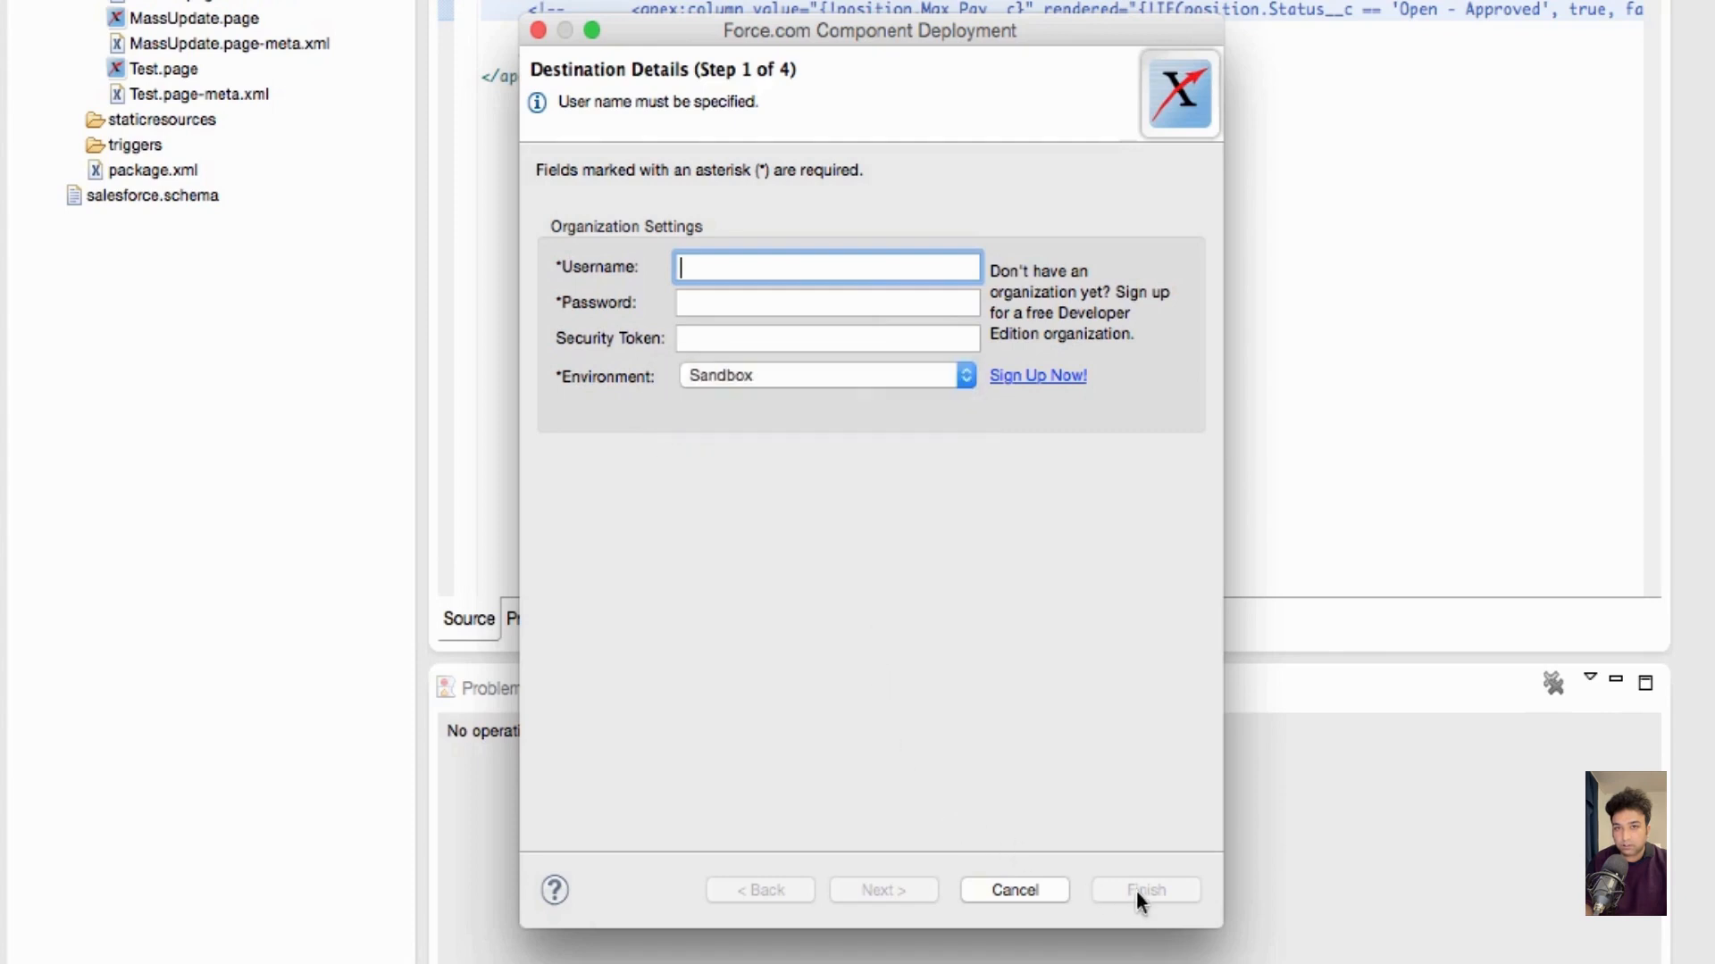
pyautogui.click(1042, 886)
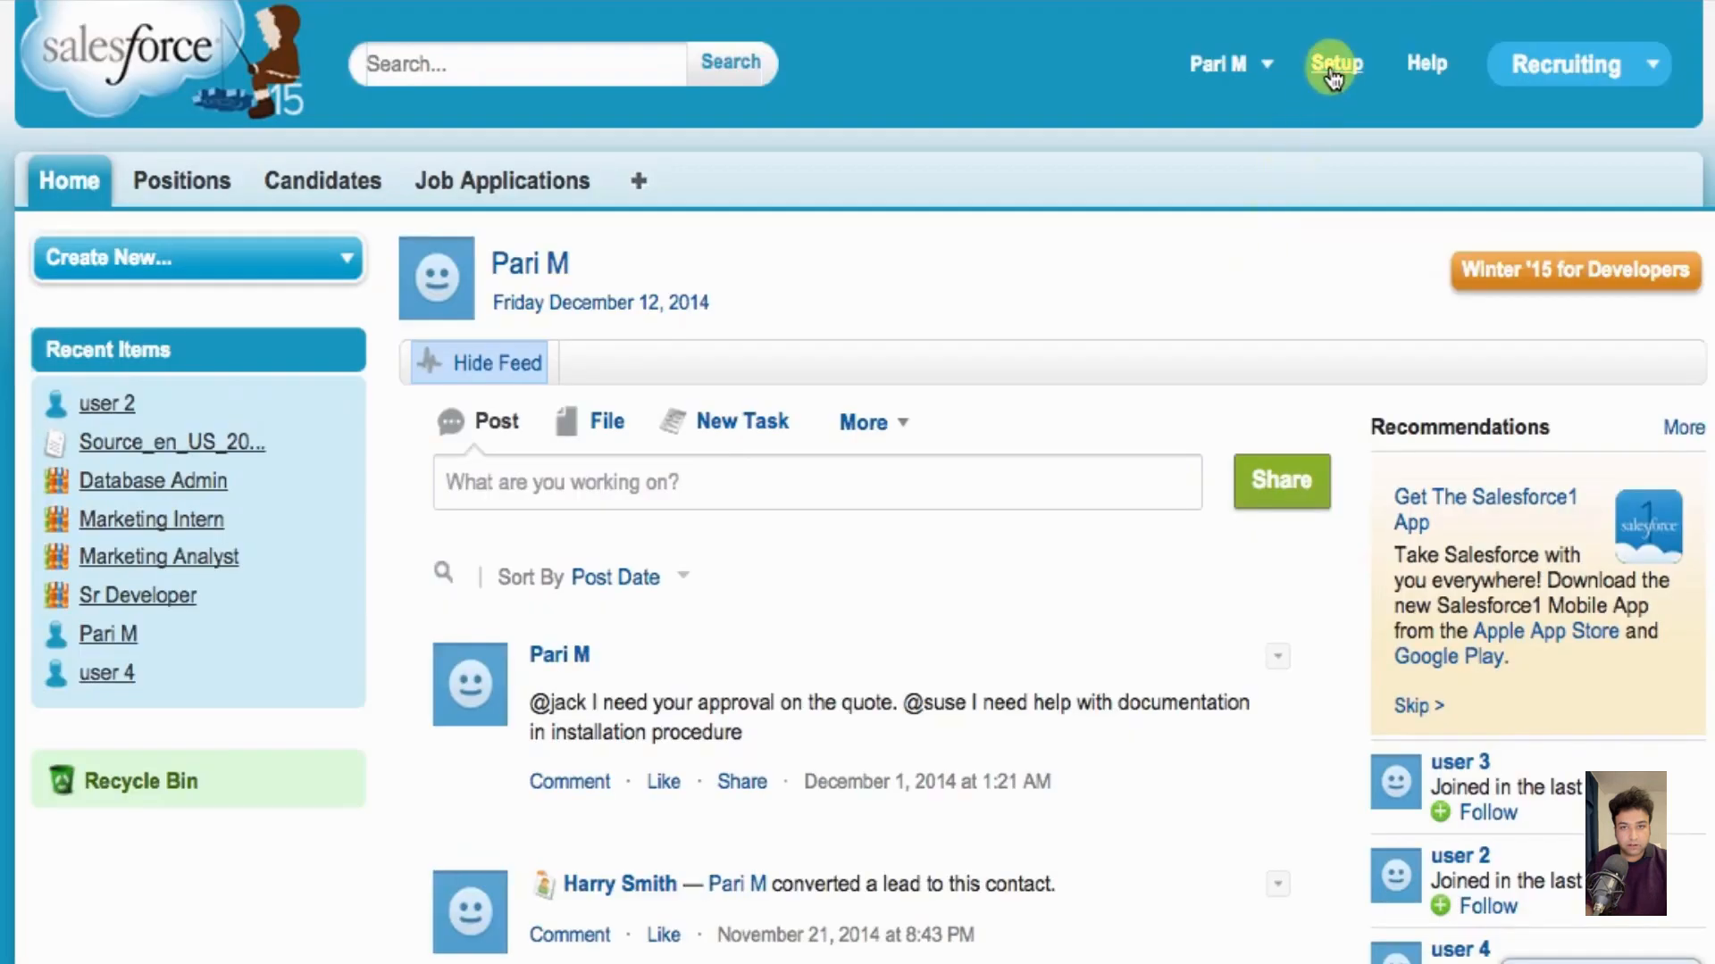
# Step: From Setup, go to AppExchange Marketplace under Build in the sidebar
pyautogui.click(1334, 78)
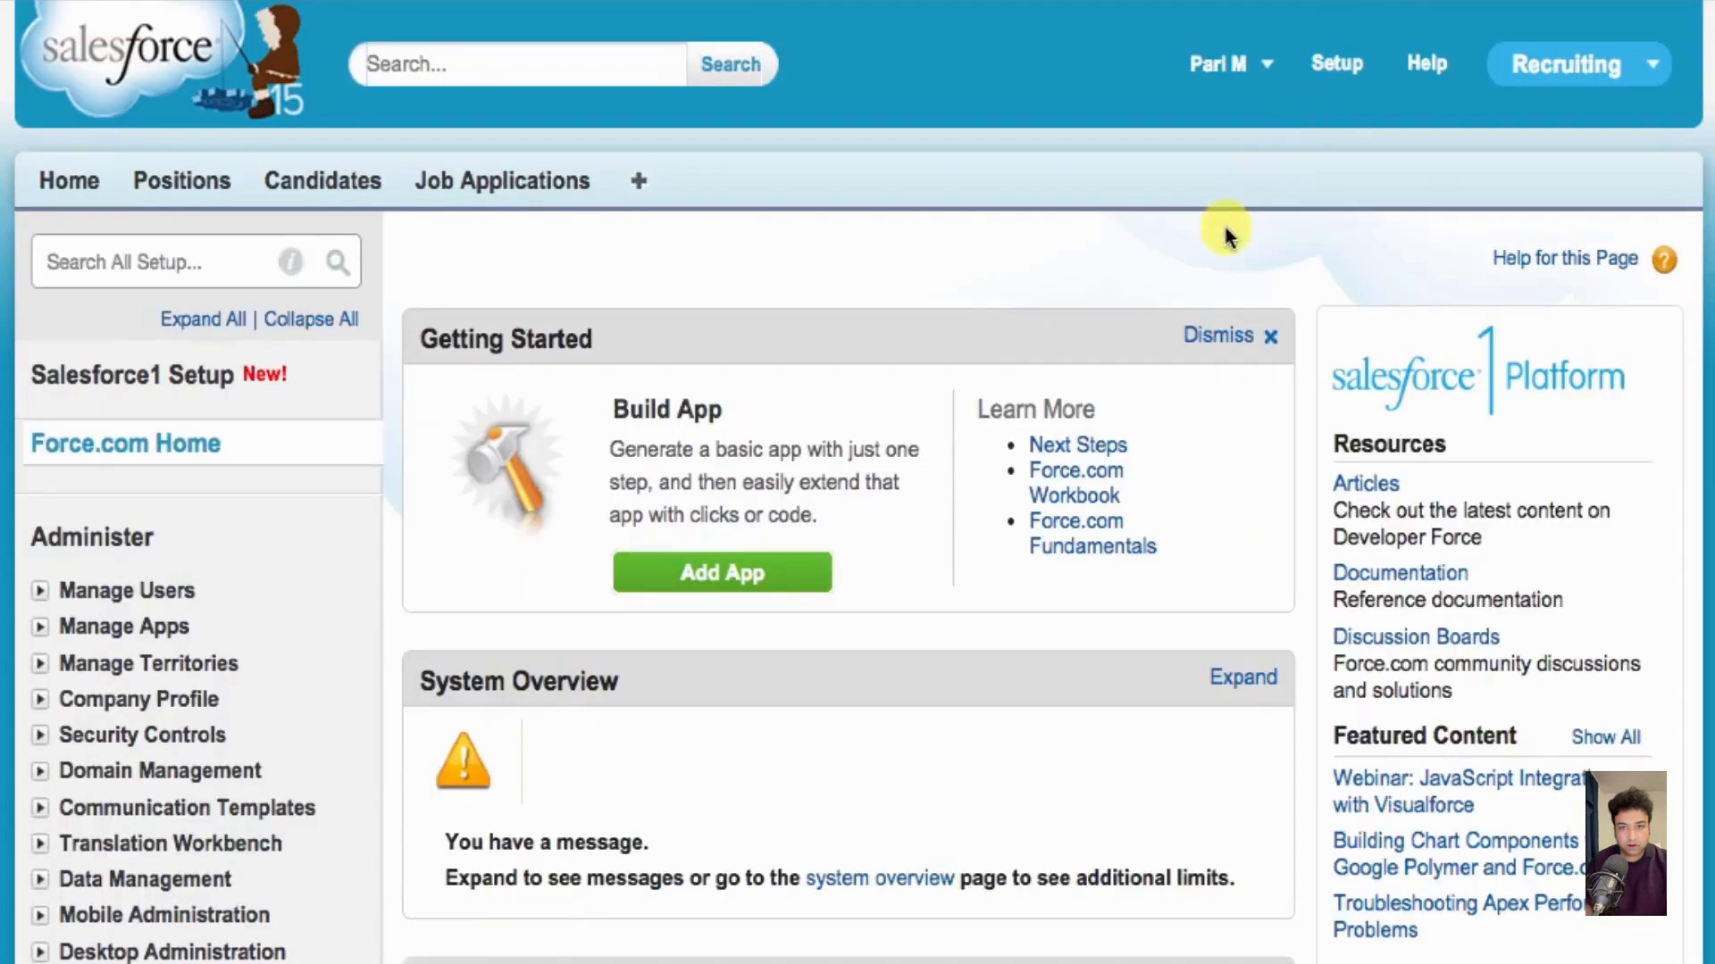
pyautogui.scroll(-3, 1223, 222)
pyautogui.scroll(-5, 1225, 234)
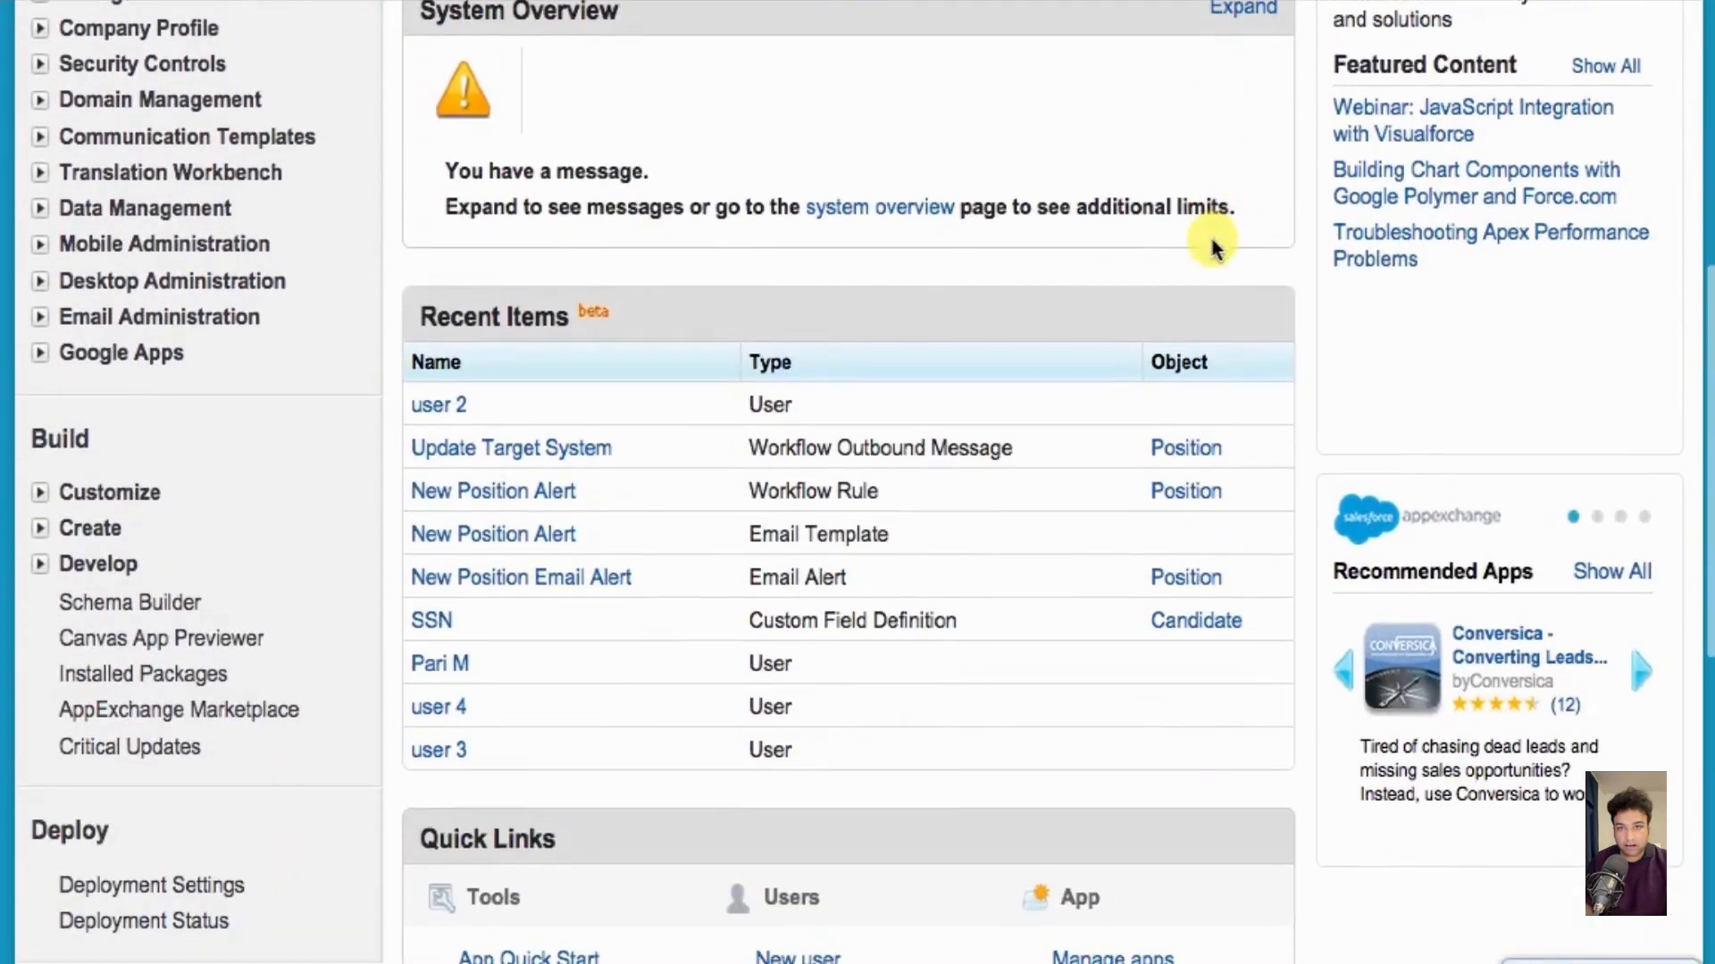
pyautogui.click(230, 711)
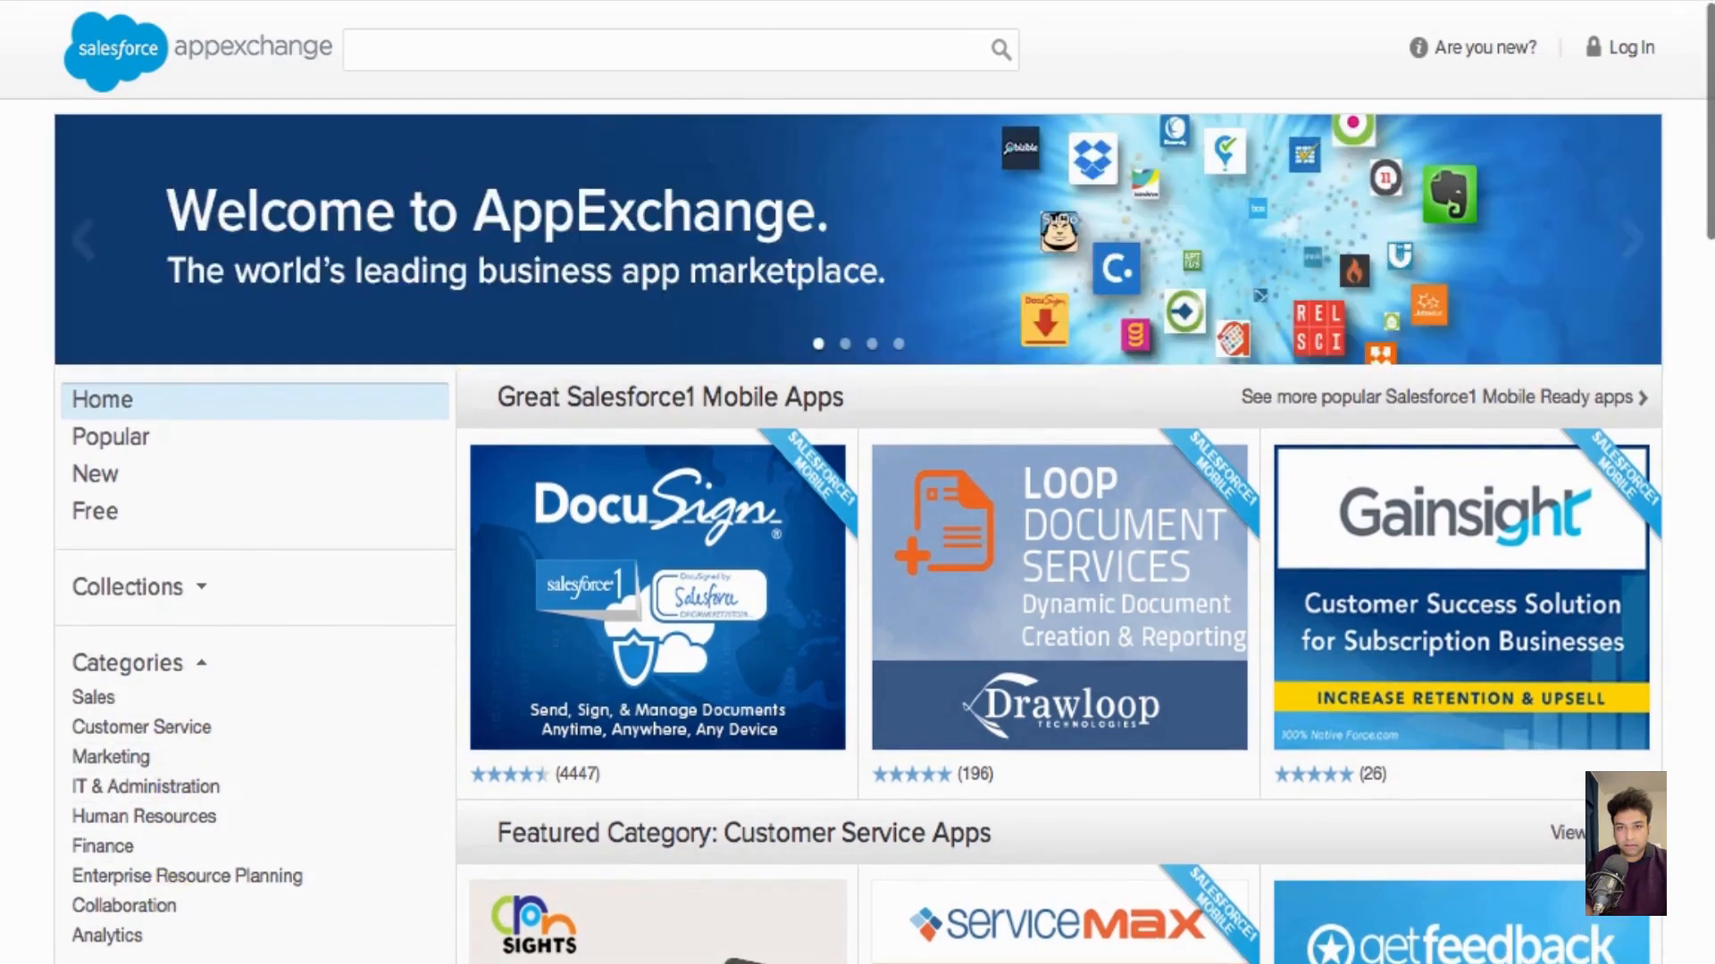
# Step: Search AppExchange for 'Project Management' and open the TaskRay Project Management listing
pyautogui.click(412, 48)
pyautogui.scroll(-1, 413, 49)
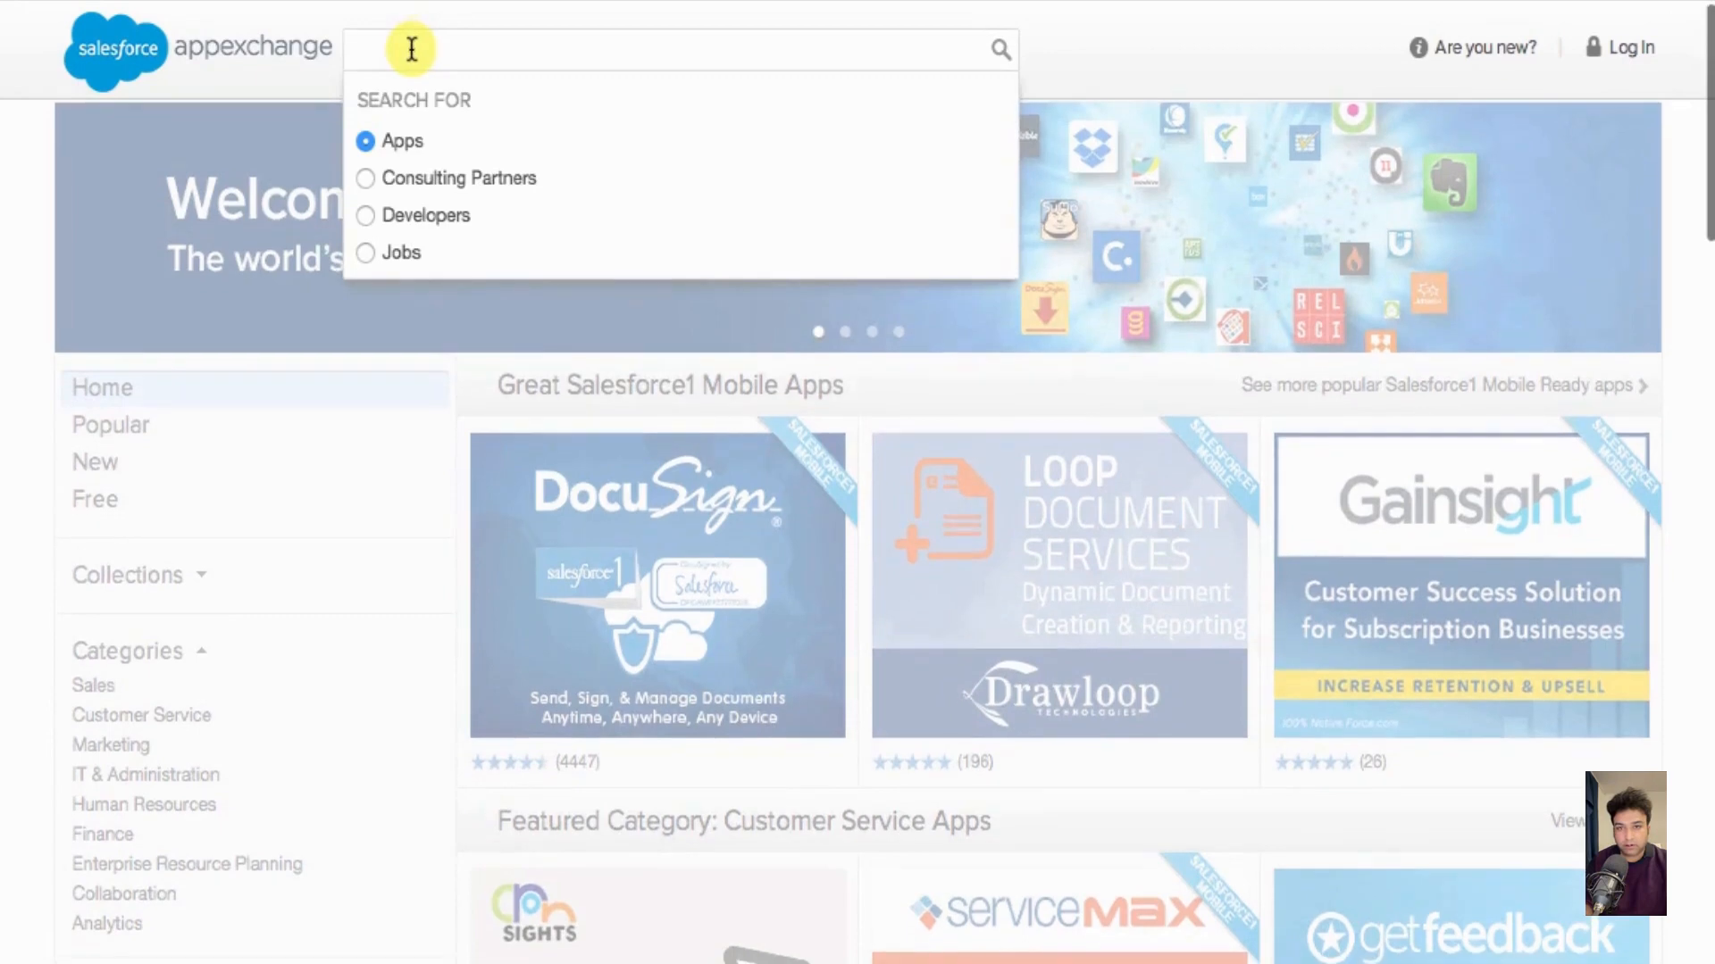
pyautogui.write('Project Management')
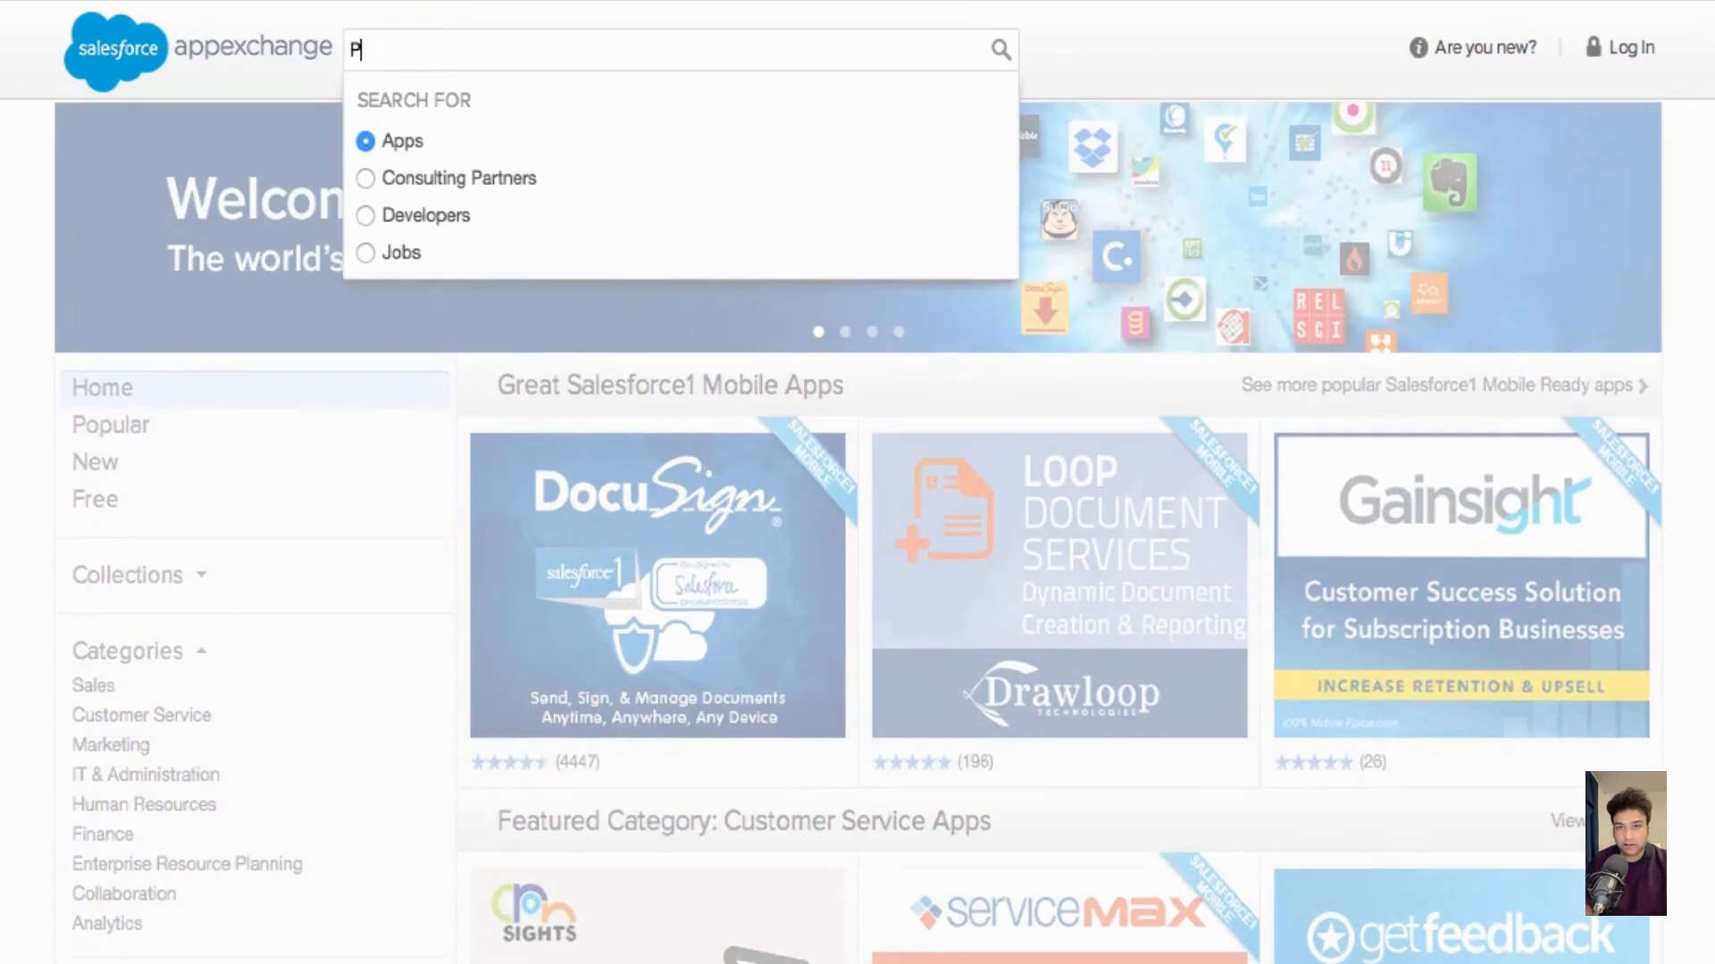
pyautogui.press('Return')
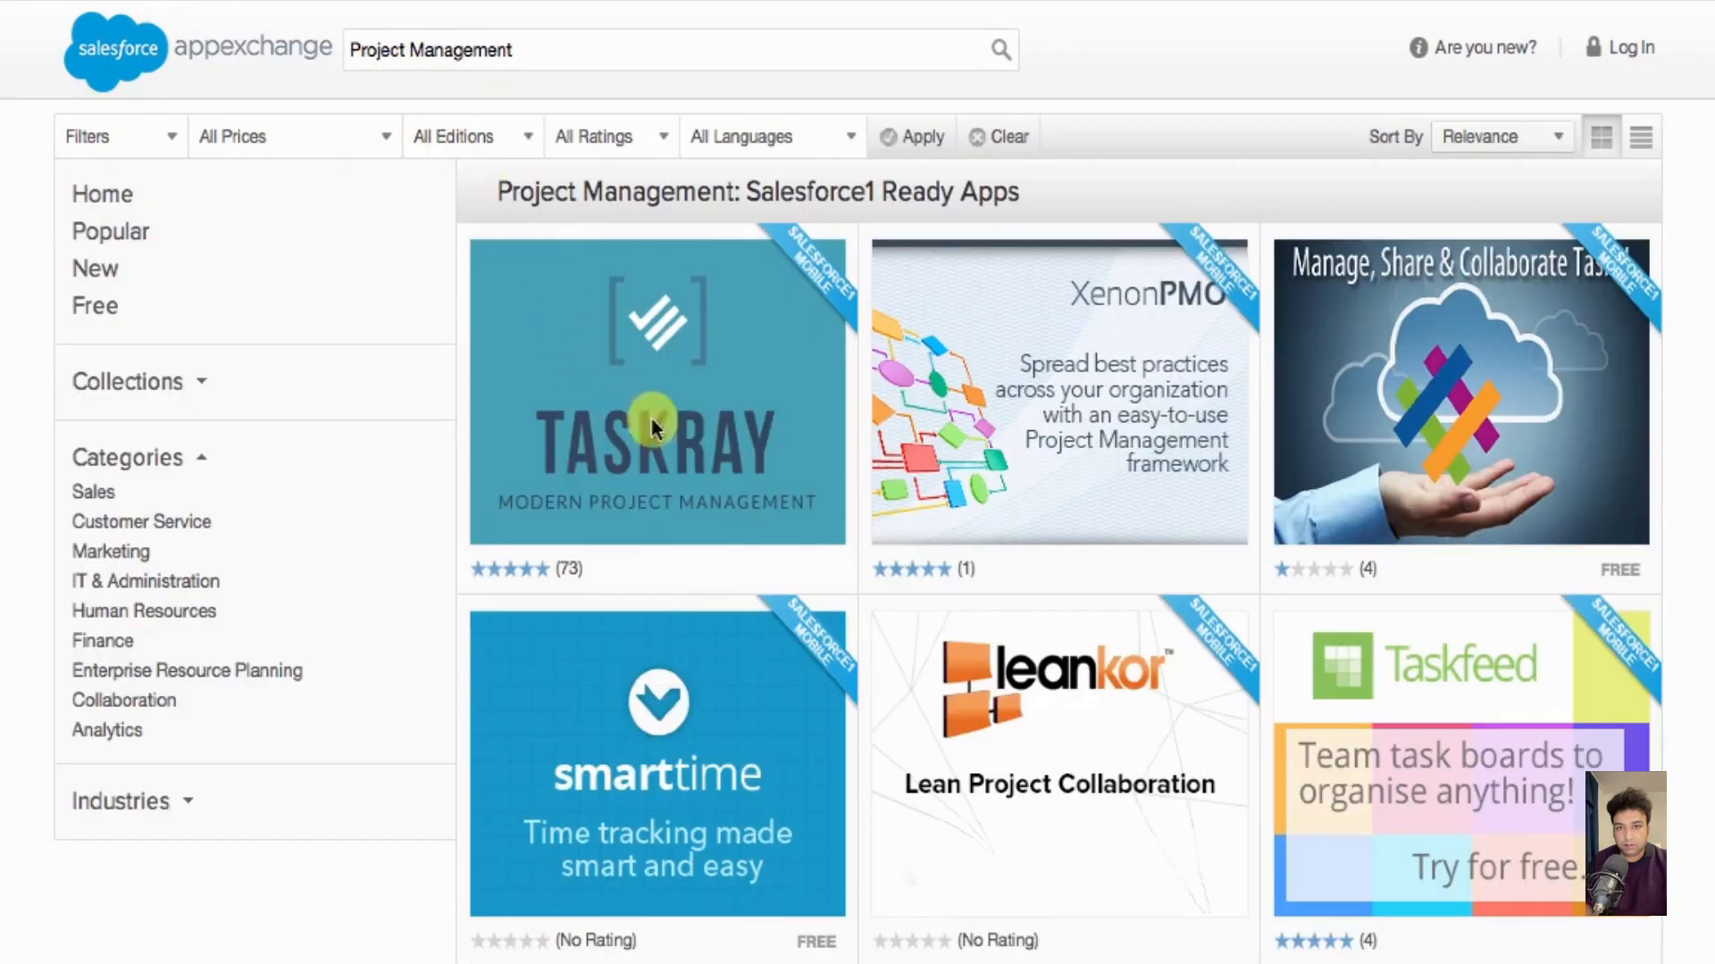
pyautogui.scroll(-3, 878, 446)
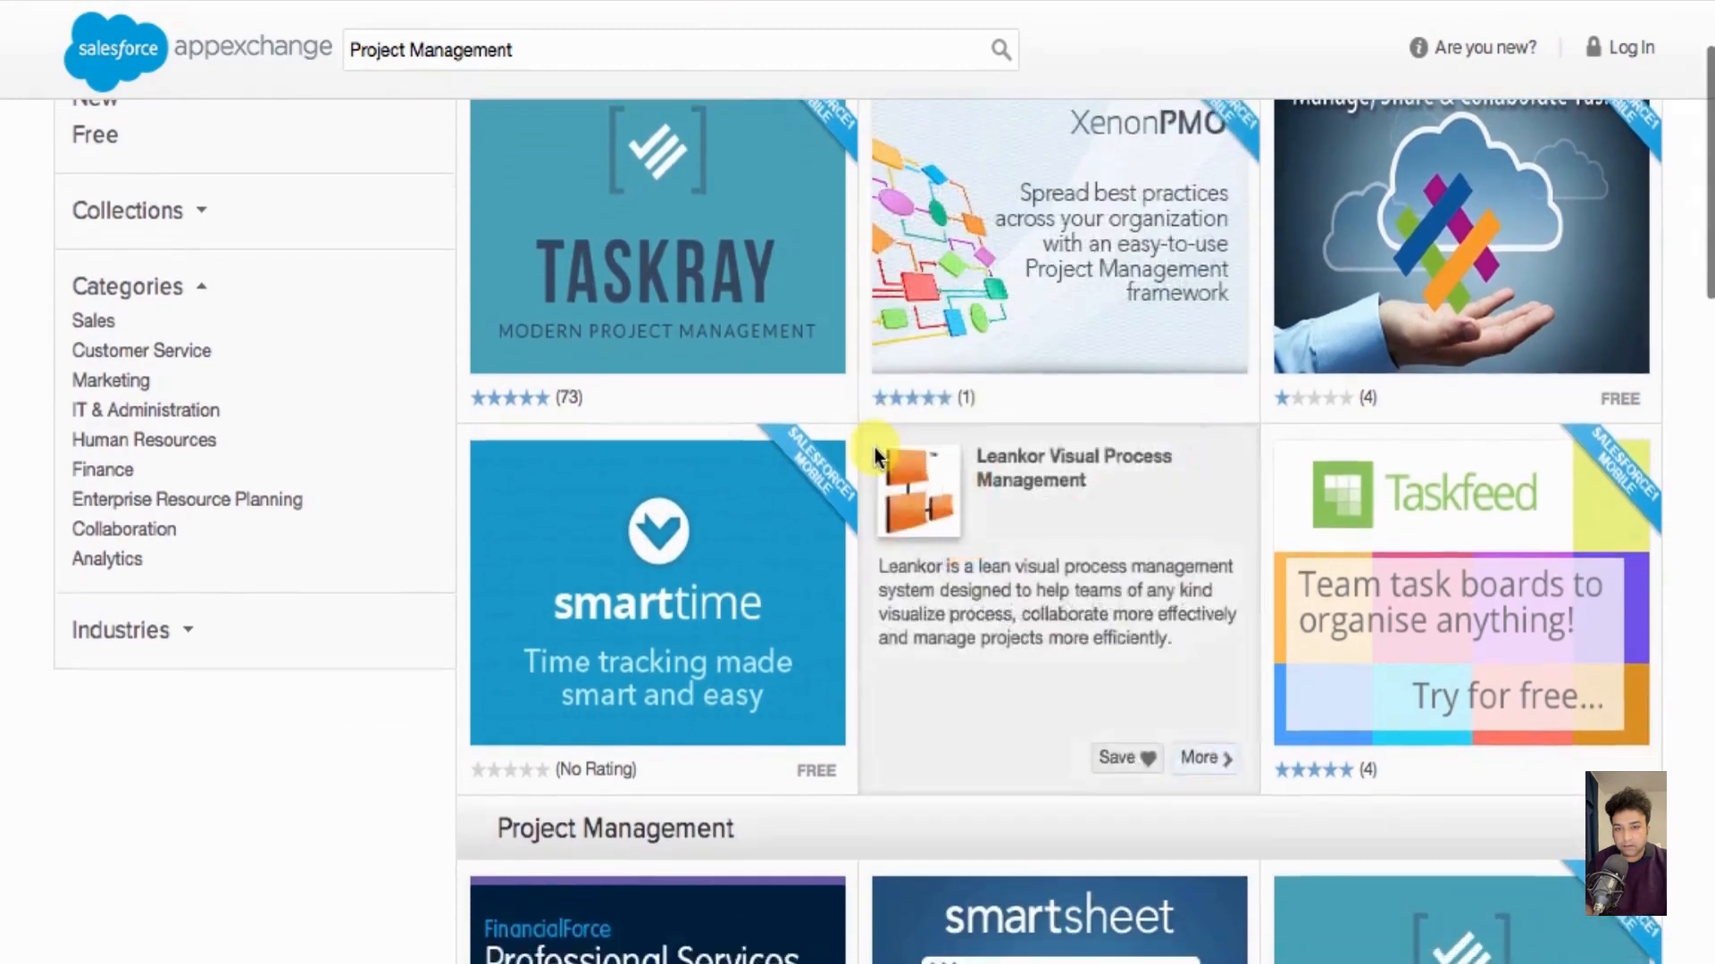
pyautogui.scroll(-6, 876, 456)
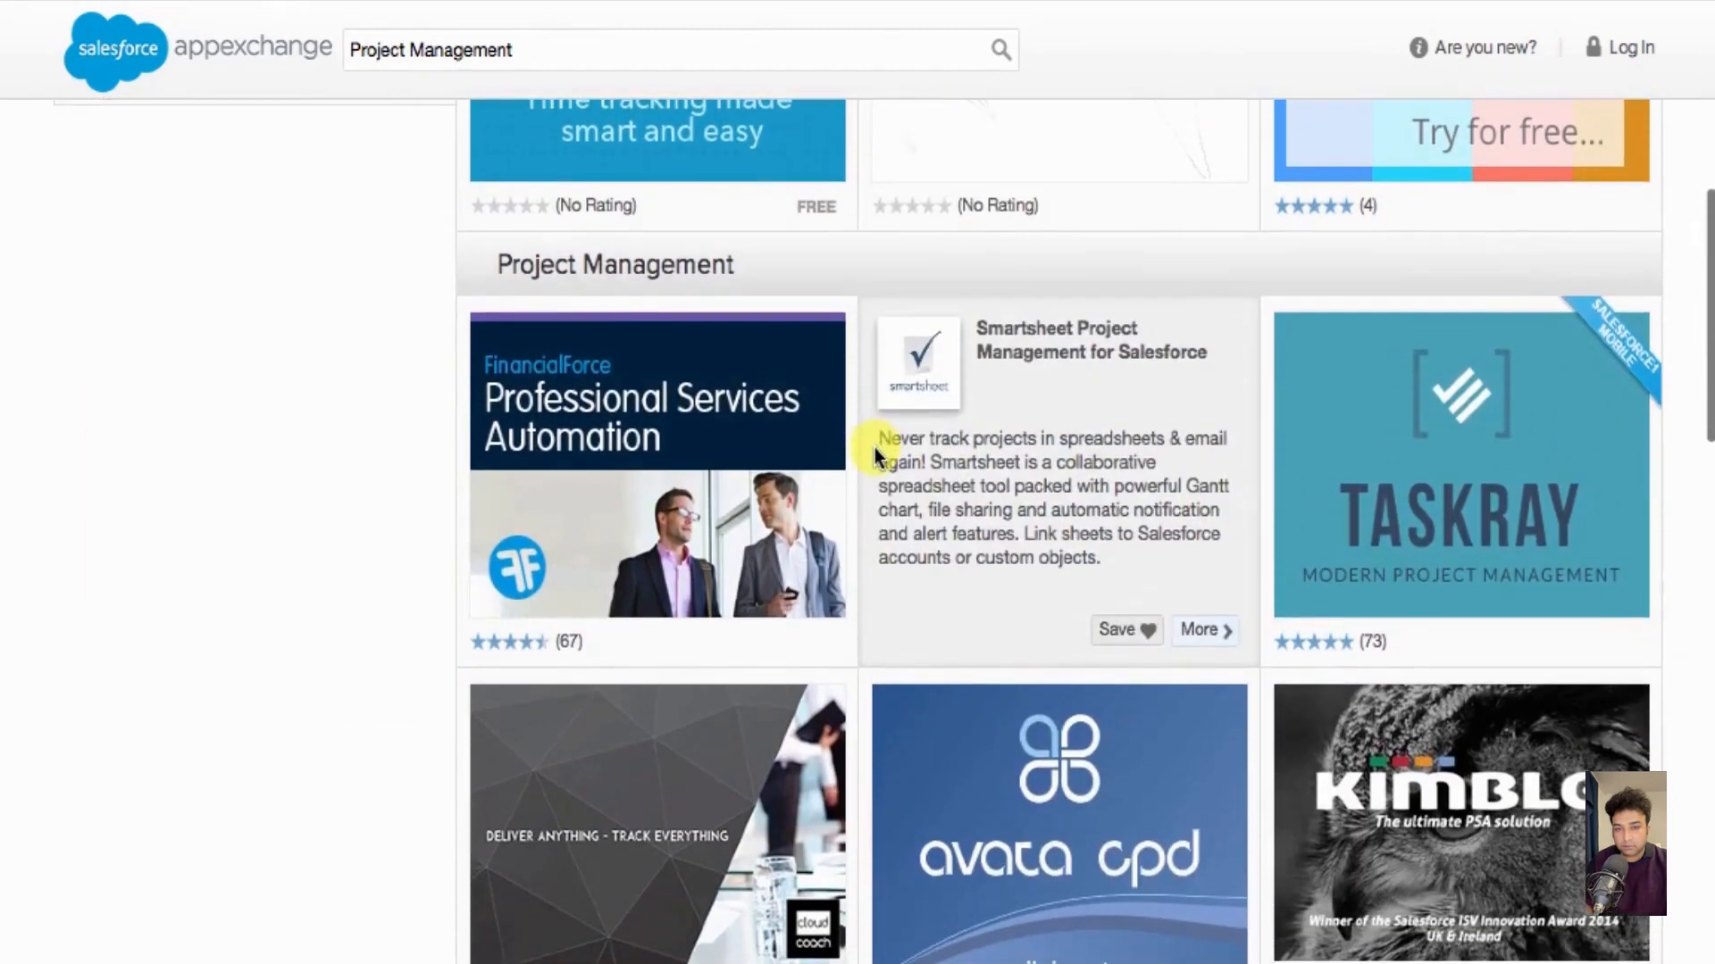
pyautogui.scroll(-4, 875, 455)
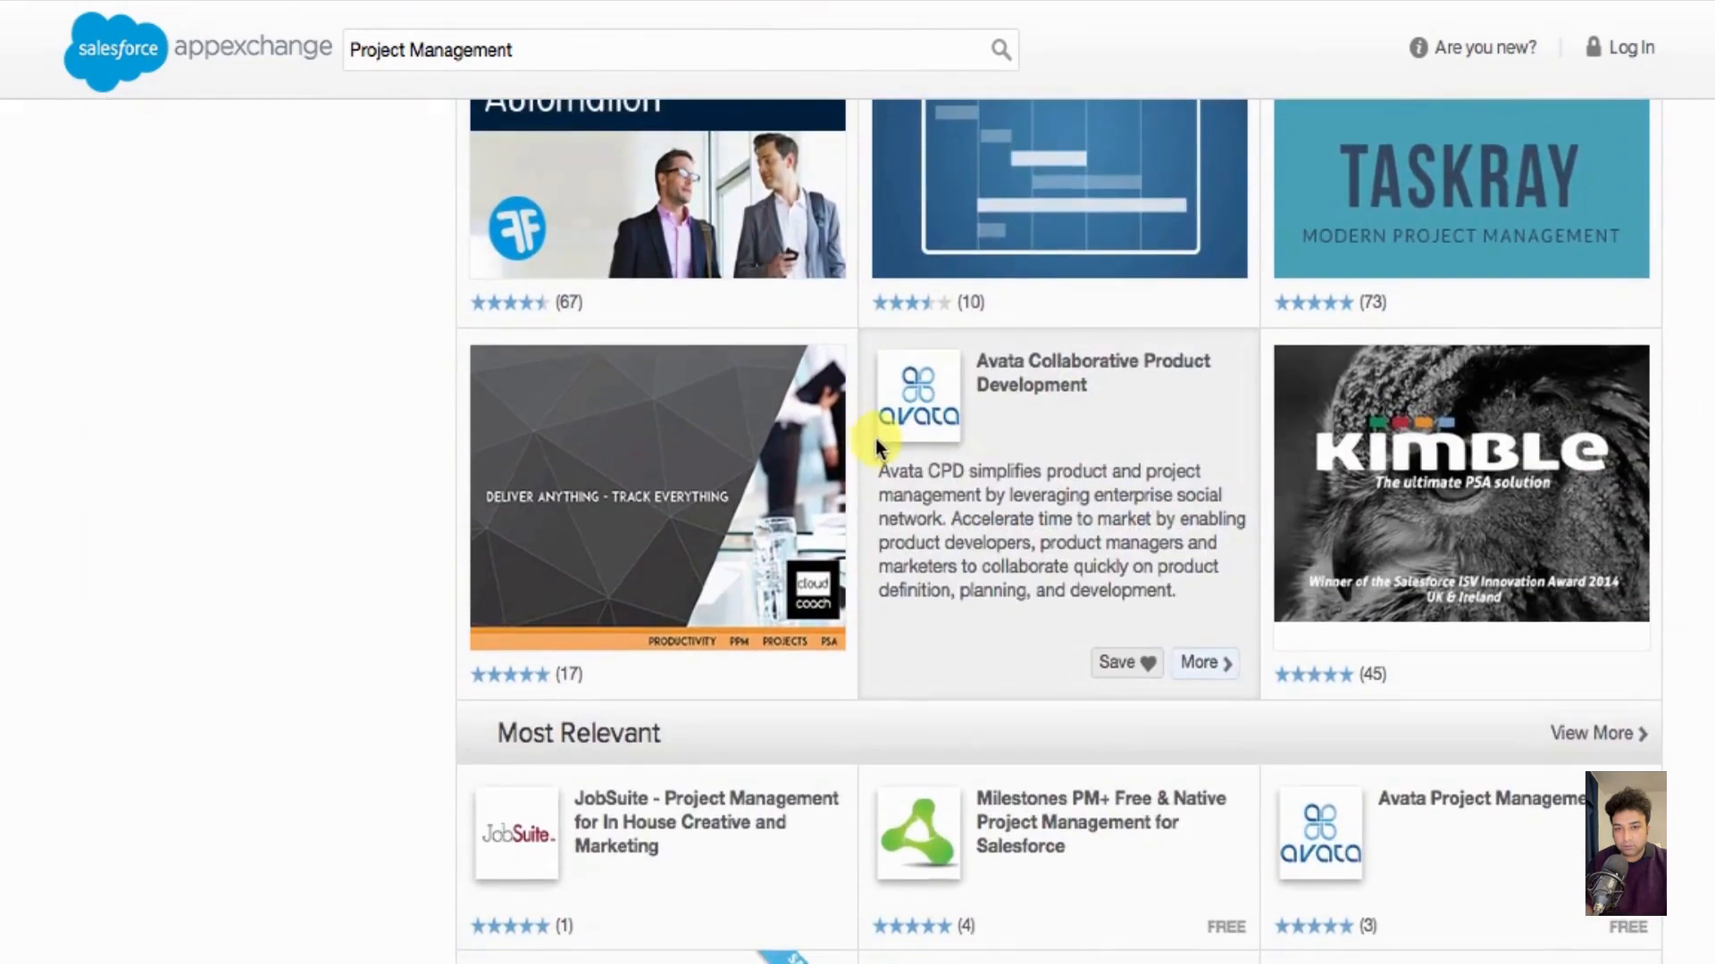
pyautogui.scroll(2, 1247, 366)
pyautogui.scroll(2, 1250, 367)
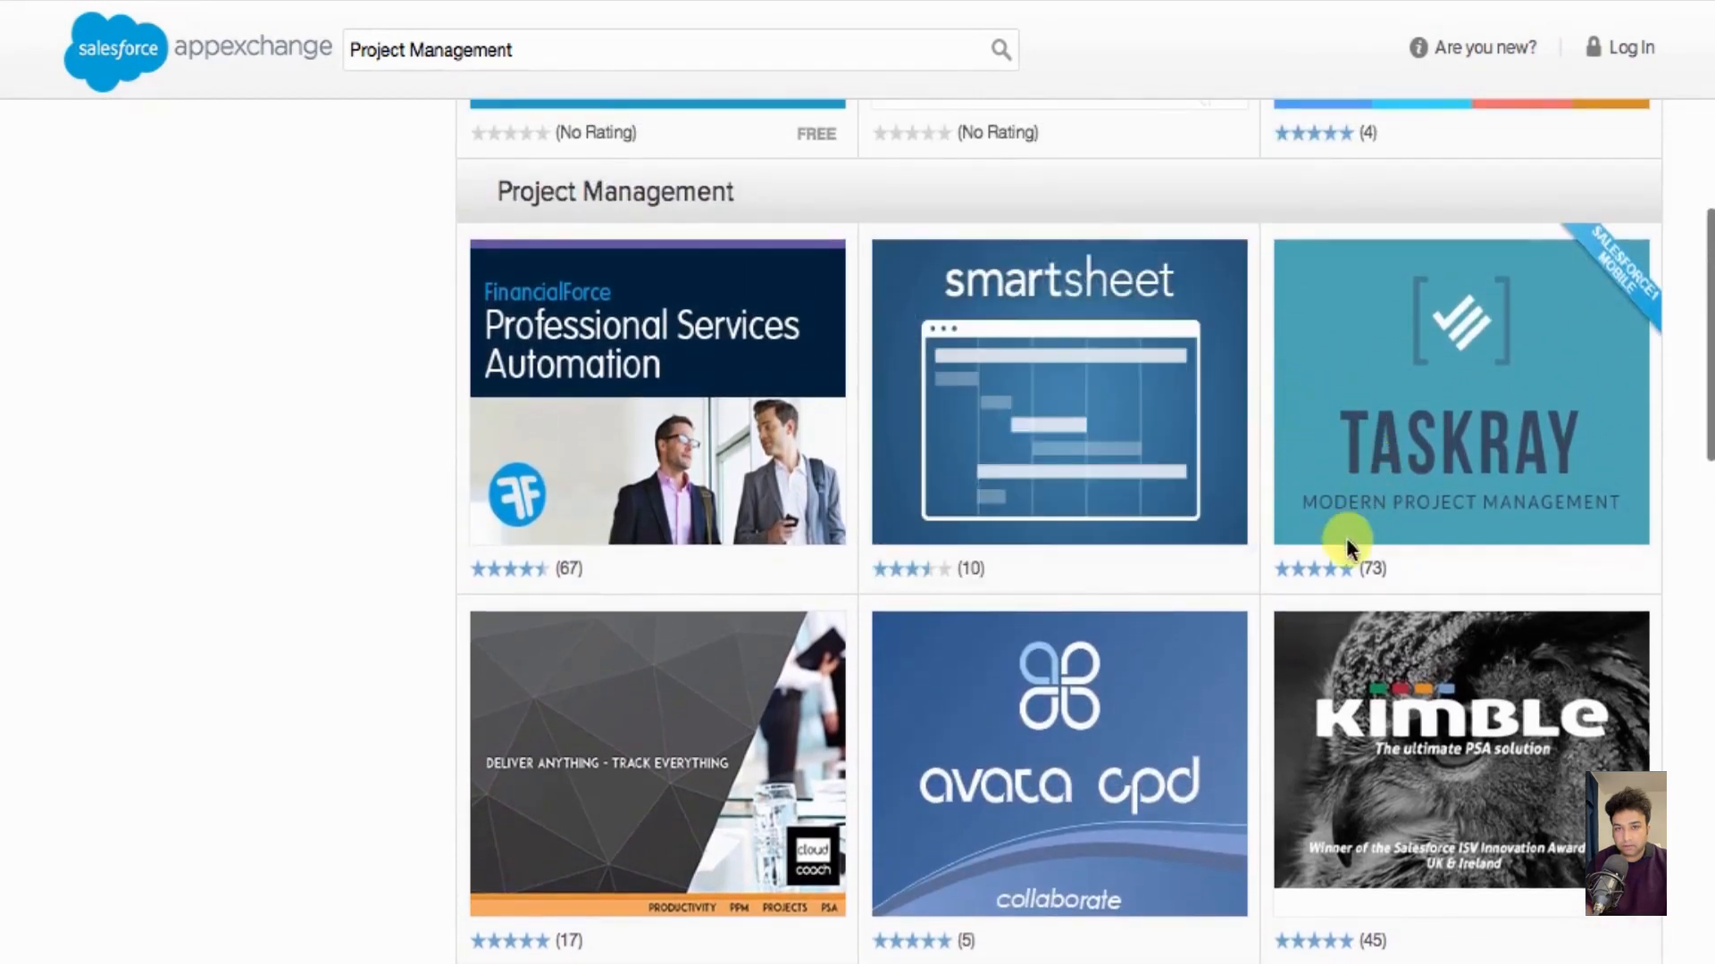
pyautogui.moveTo(1284, 572)
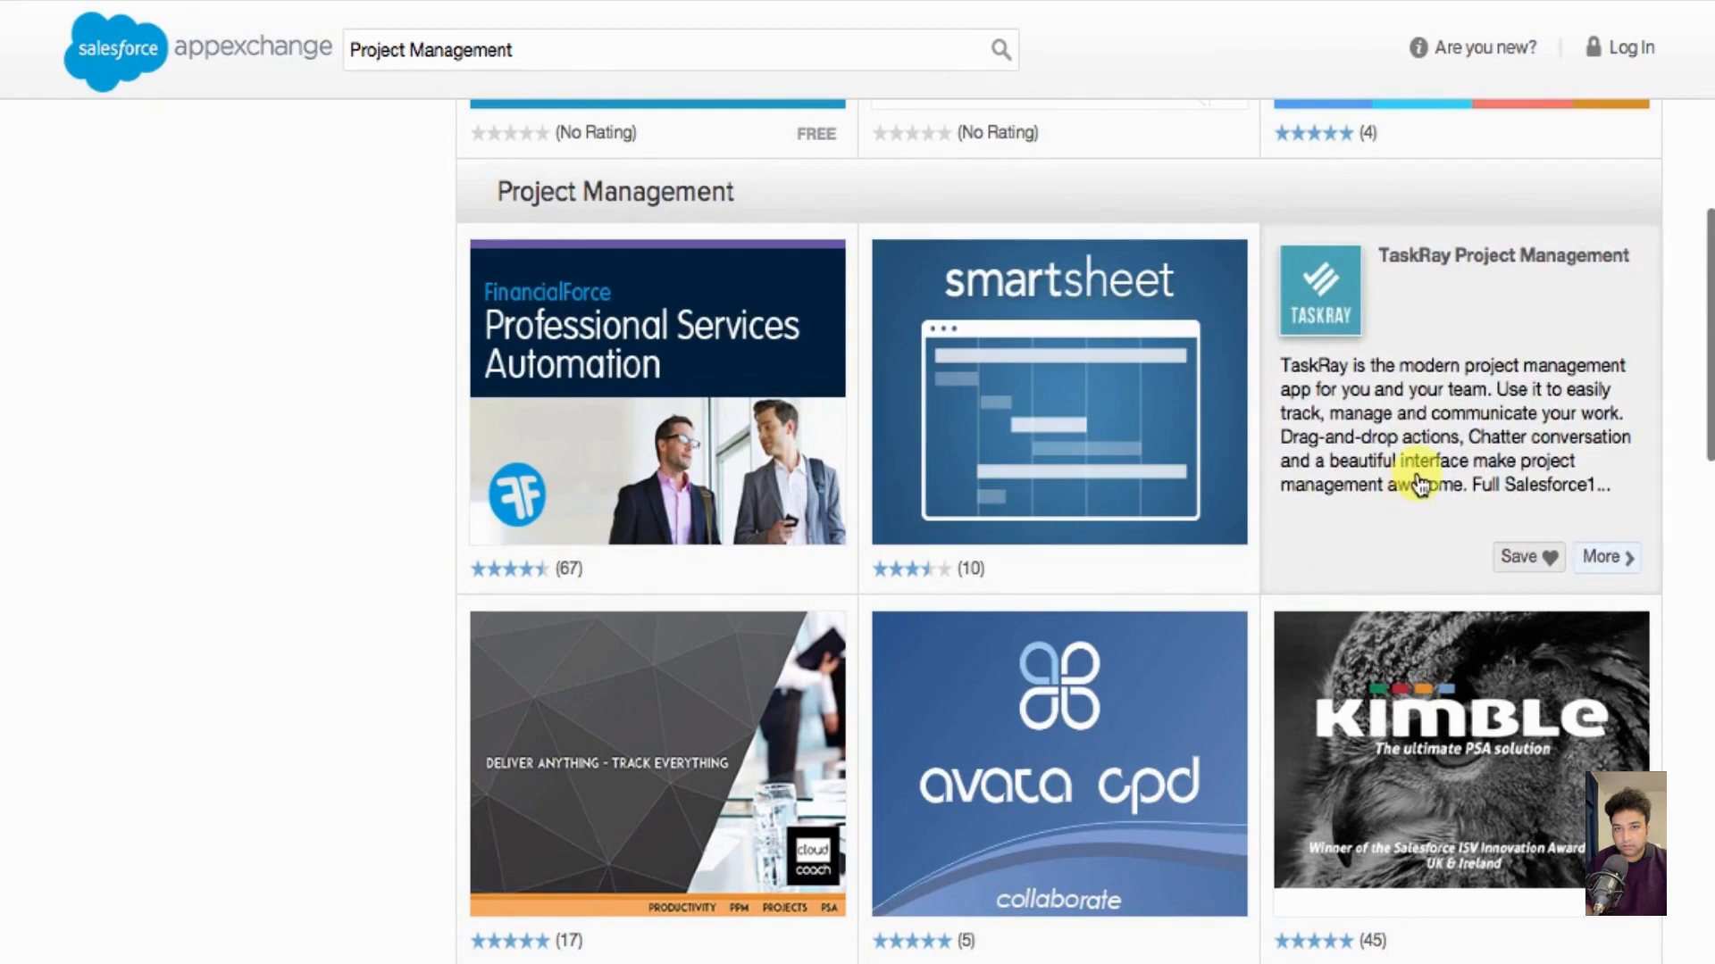
pyautogui.click(1420, 485)
# Step: Review TaskRay's $19 USD per-user price and its Overview, whiteboard and pricing screenshots
pyautogui.scroll(-2, 792, 639)
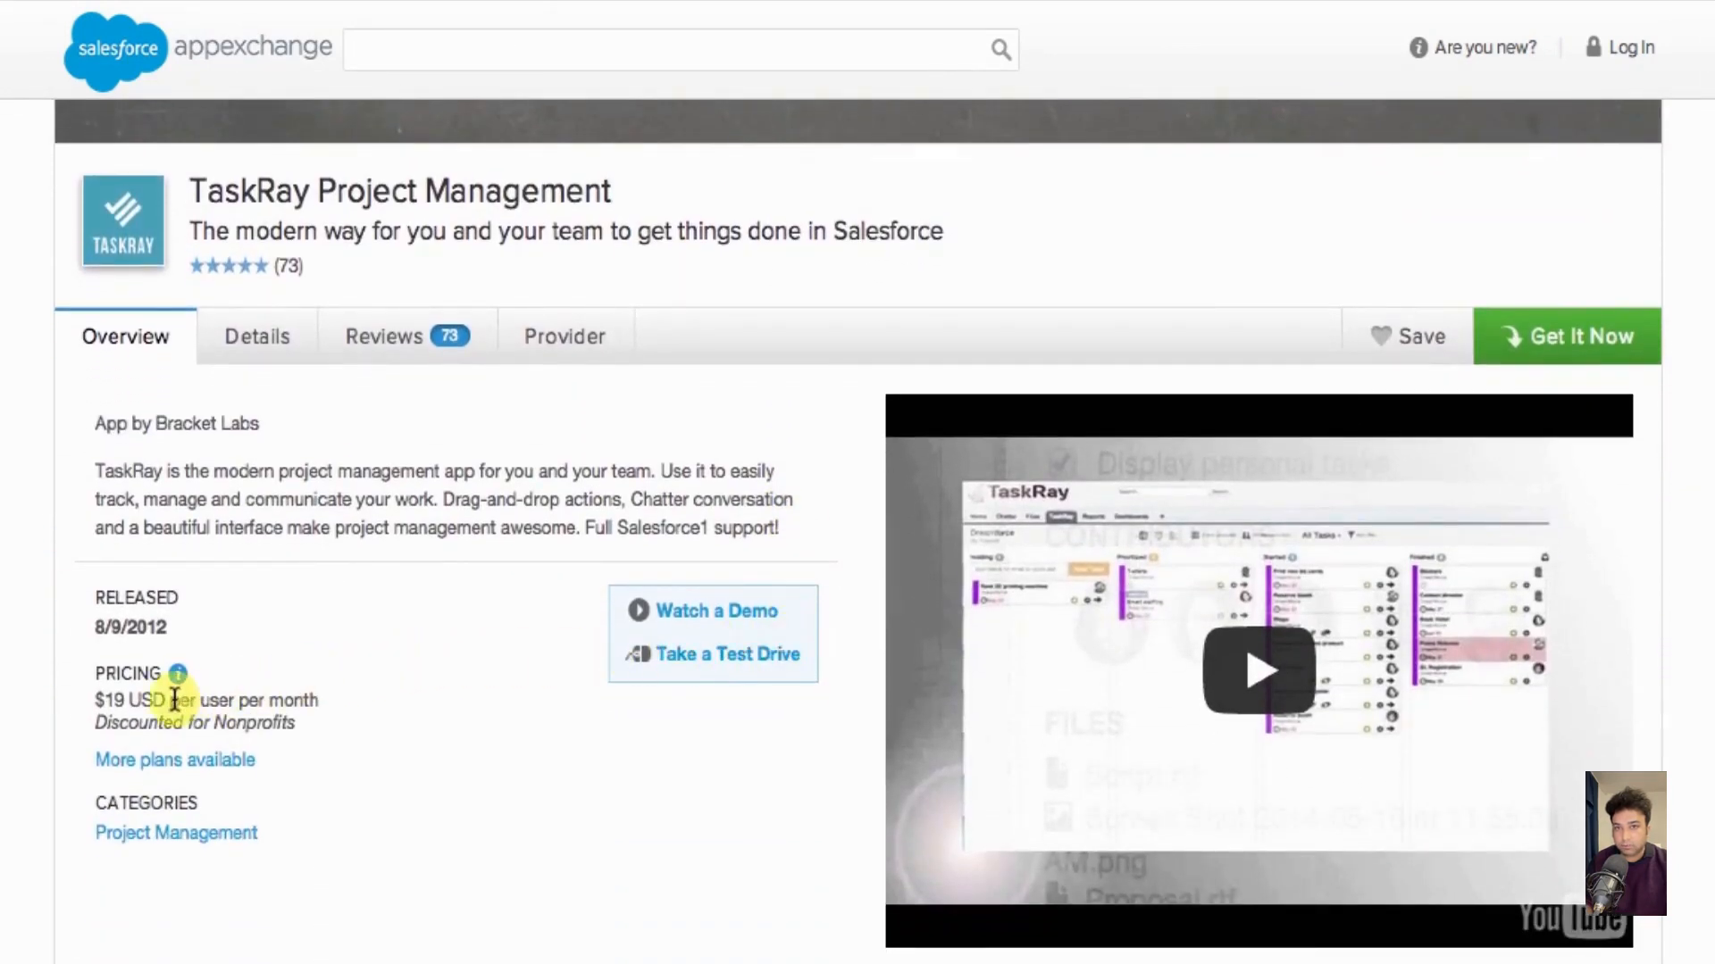
pyautogui.moveTo(104, 705); pyautogui.dragTo(172, 707)
pyautogui.click(323, 713)
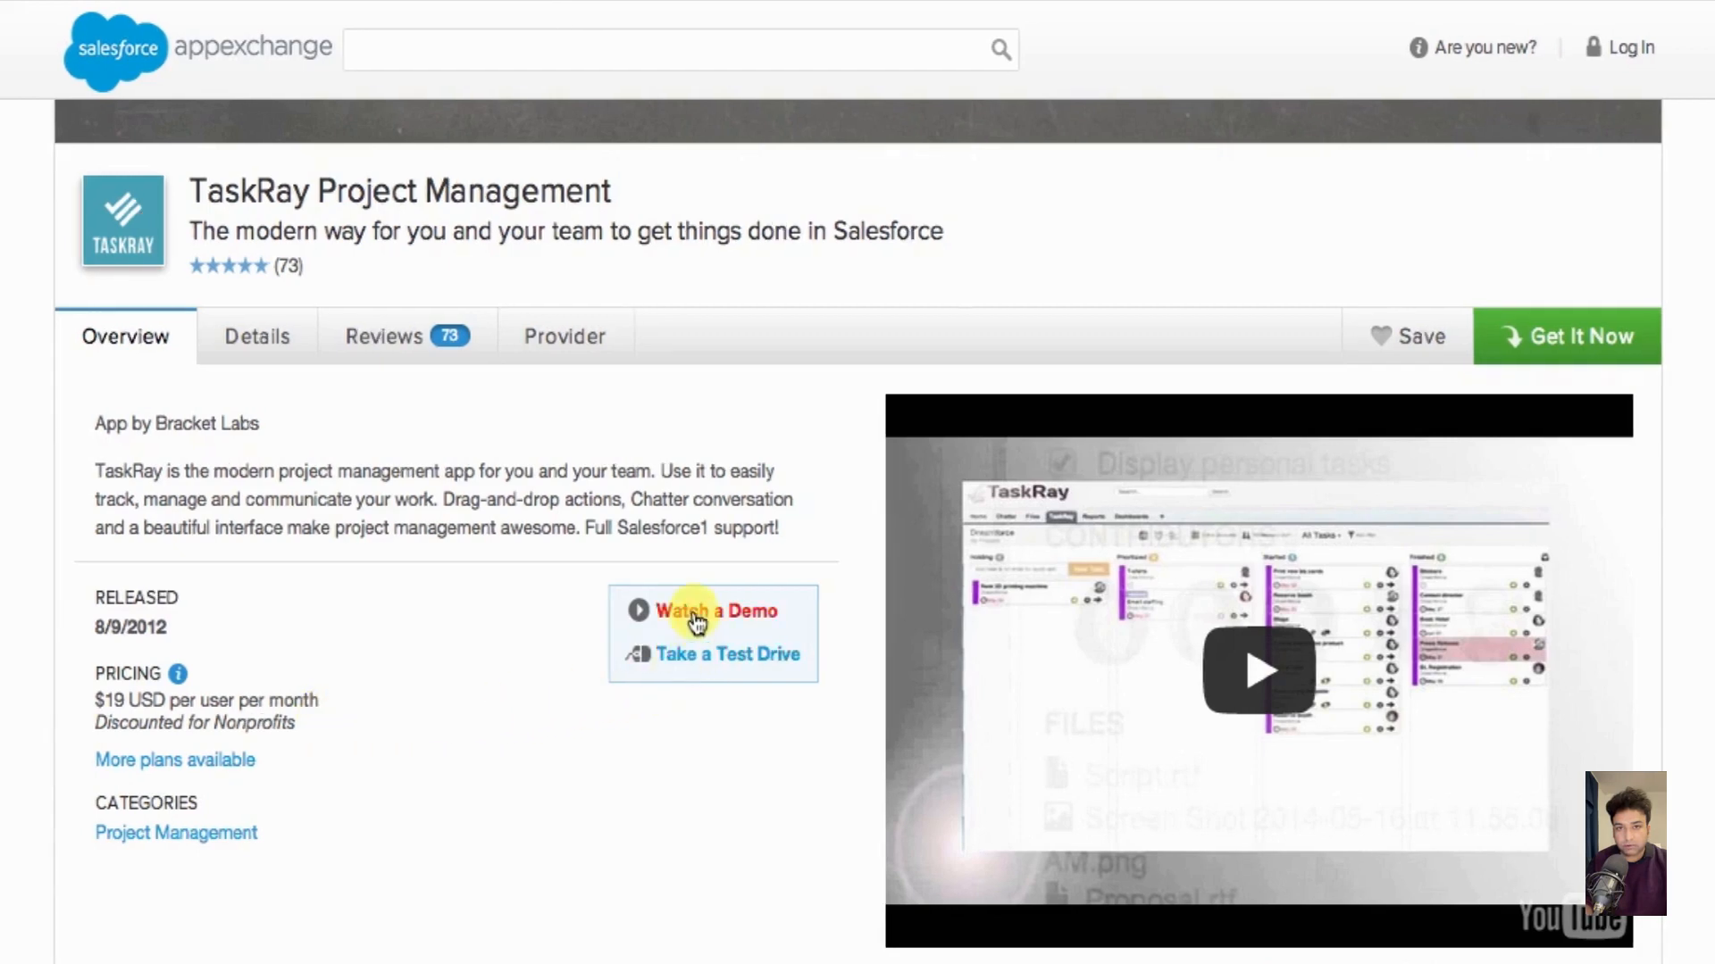
pyautogui.scroll(1, 696, 621)
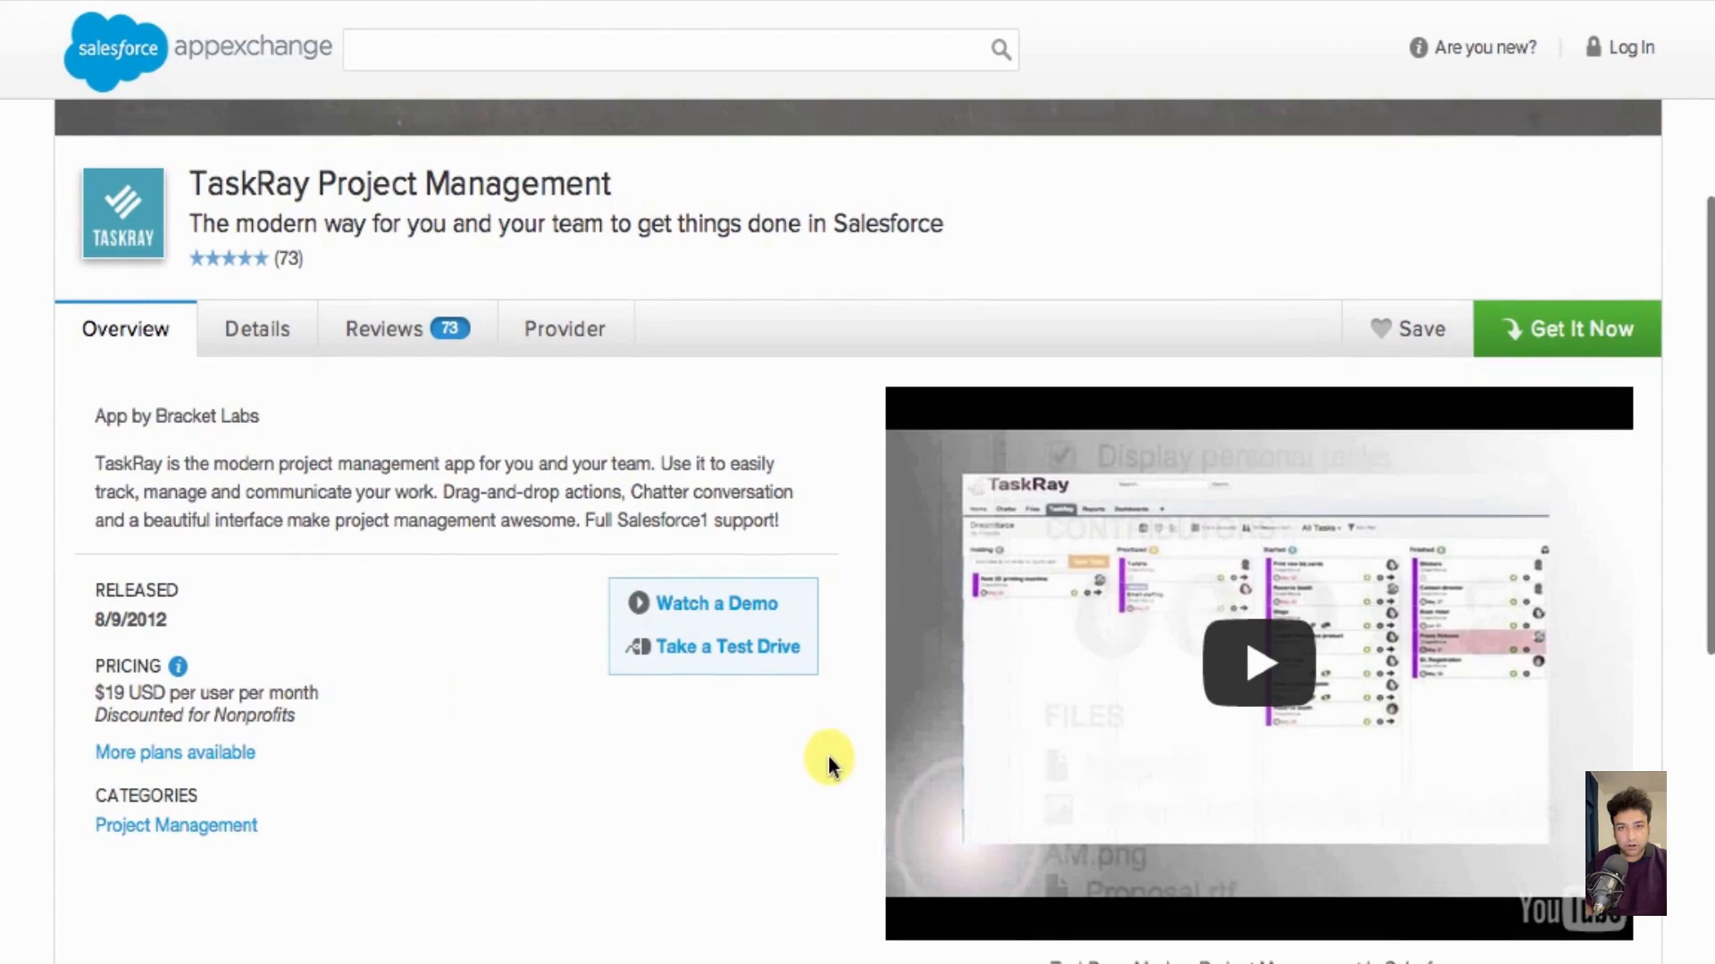
pyautogui.scroll(-3, 827, 754)
pyautogui.click(1018, 757)
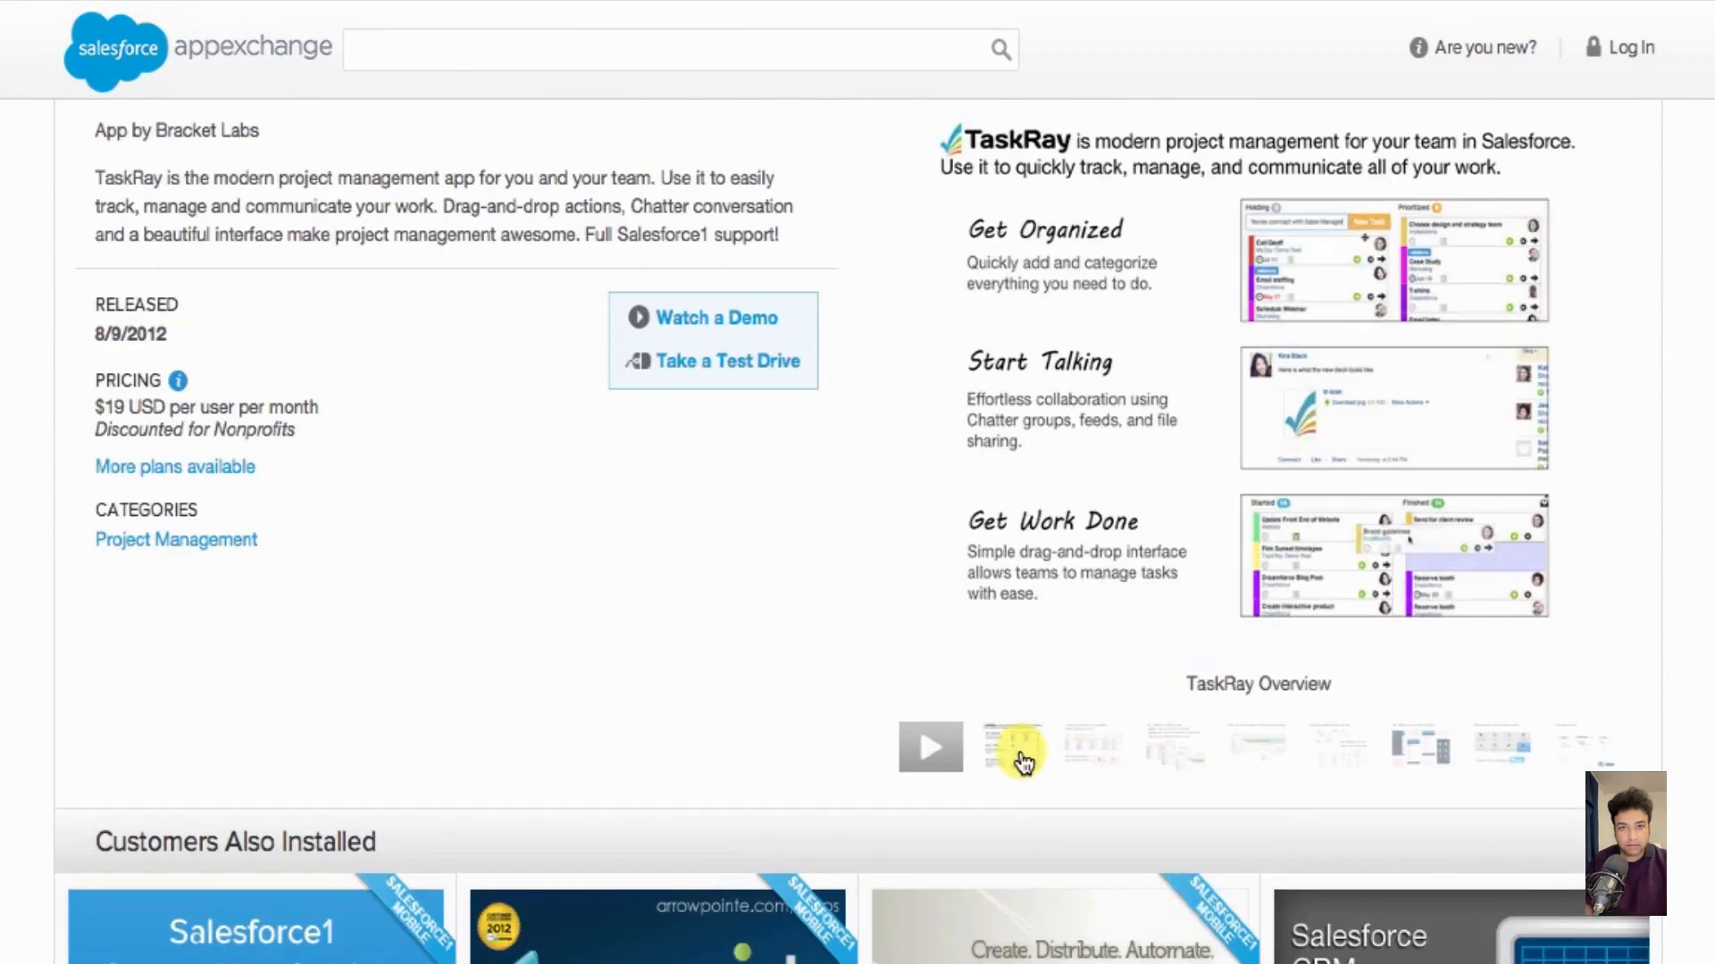
pyautogui.click(1103, 761)
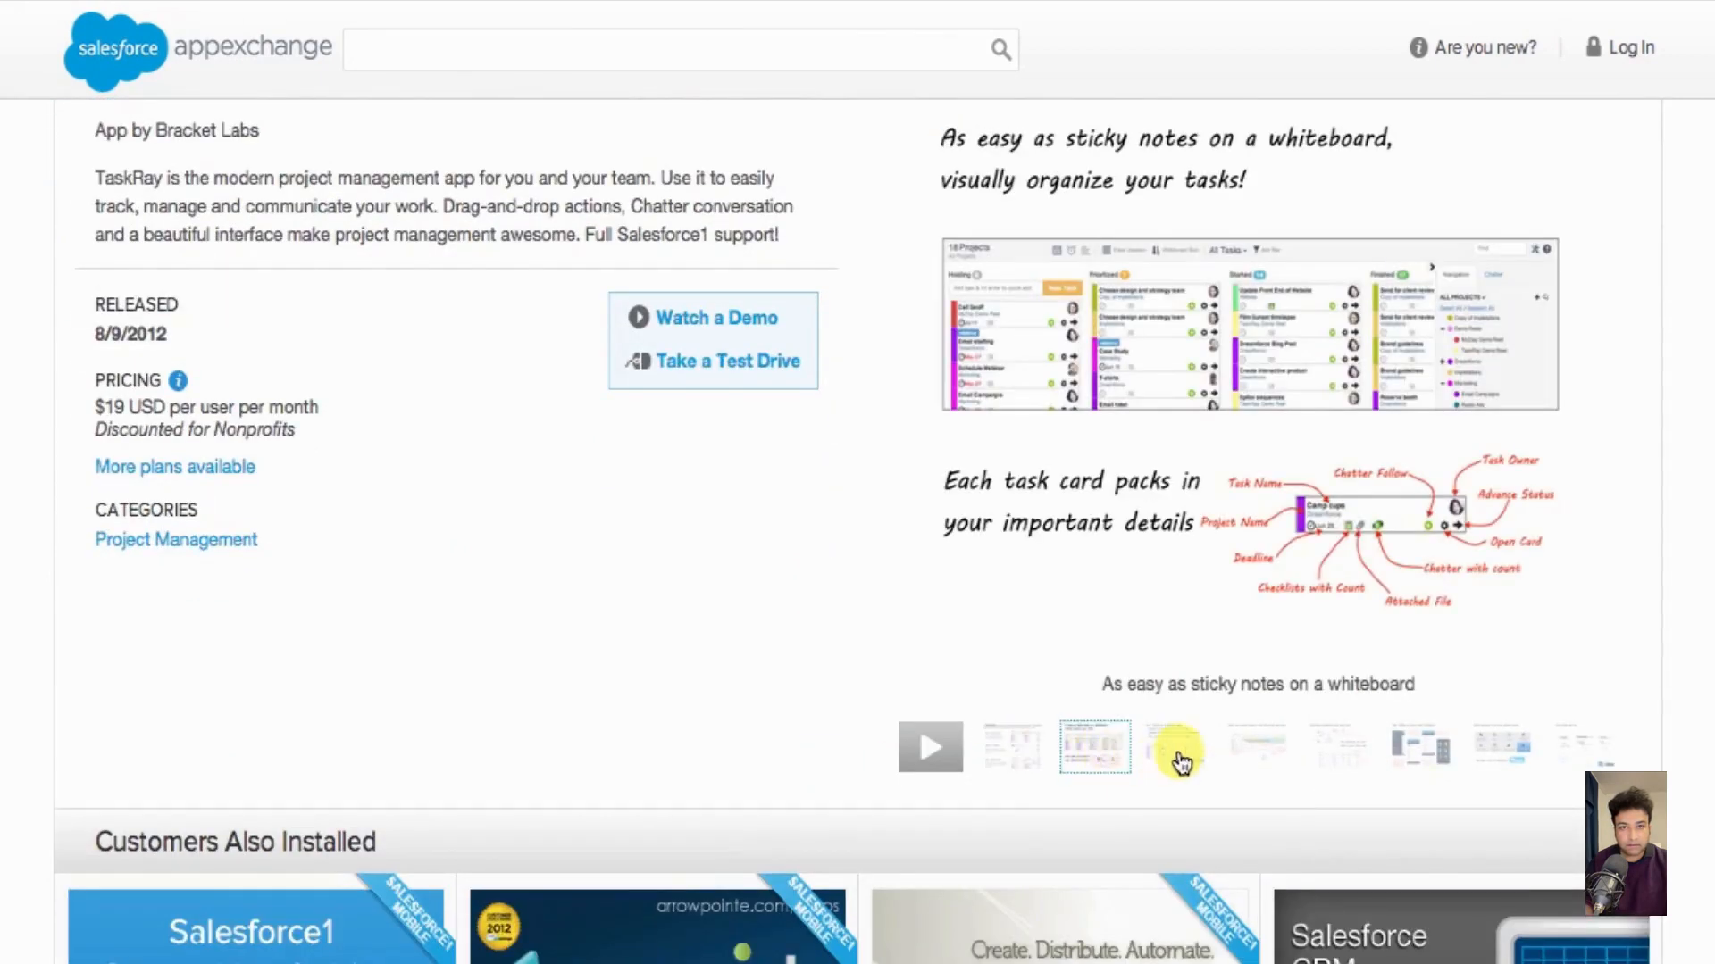
pyautogui.click(1581, 749)
# Step: Start getting the TaskRay app with Get It Now
pyautogui.scroll(3, 1573, 754)
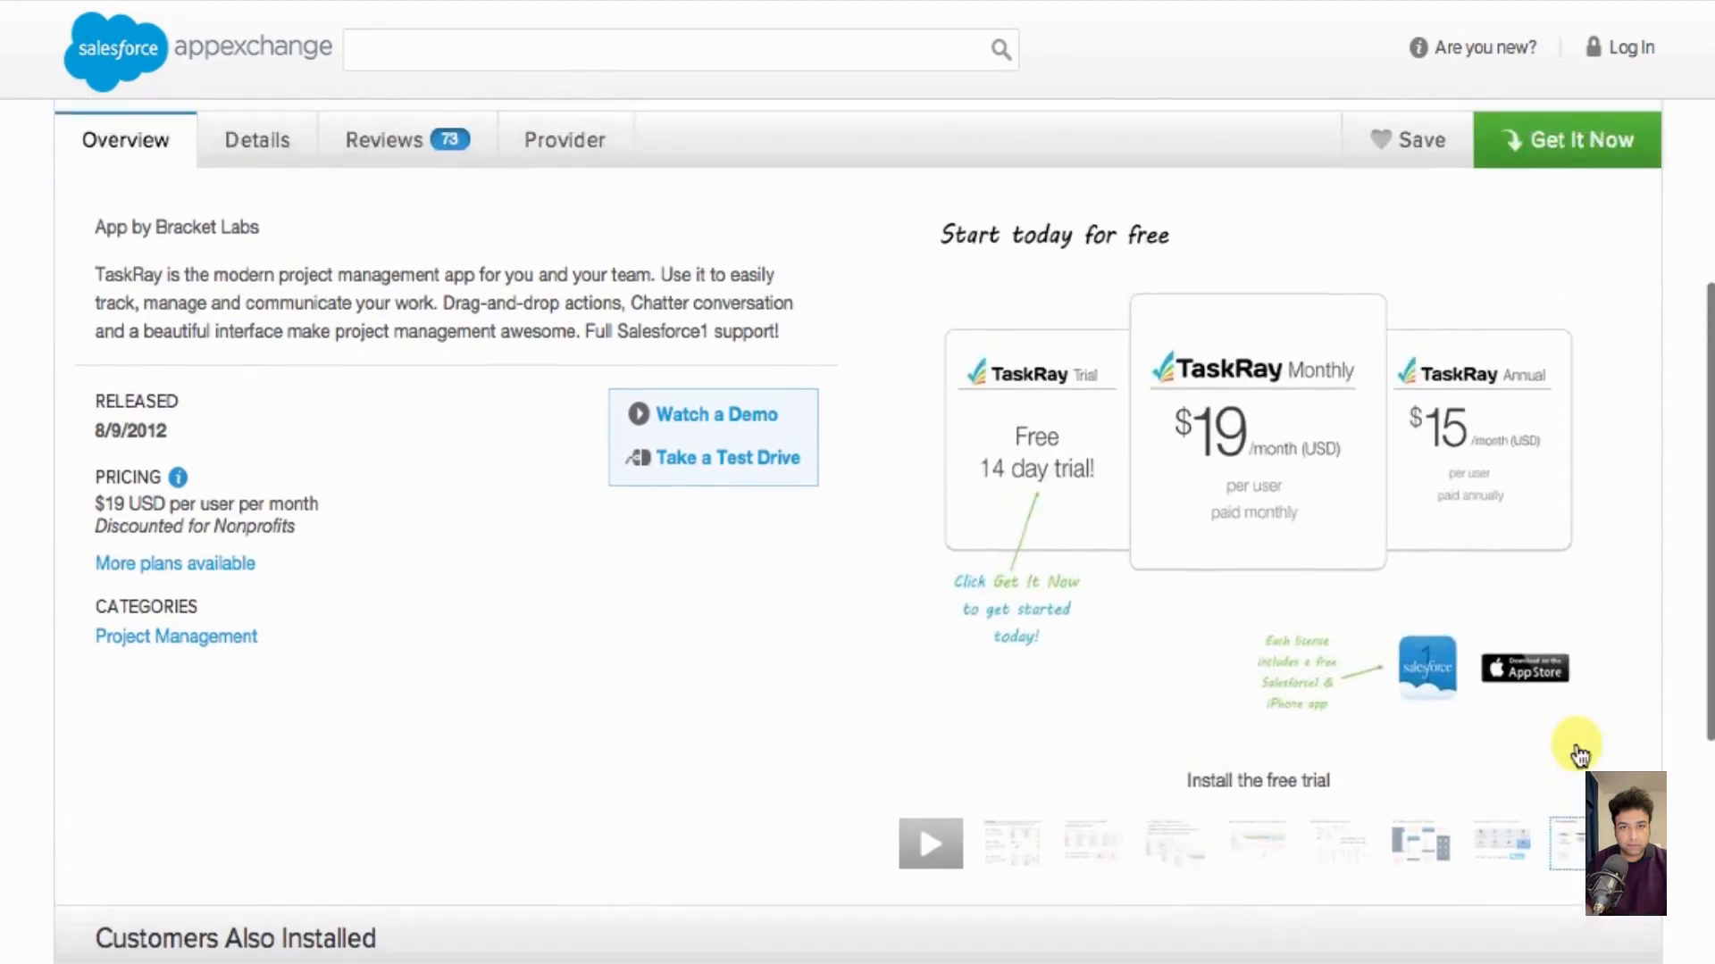
pyautogui.scroll(1, 1578, 755)
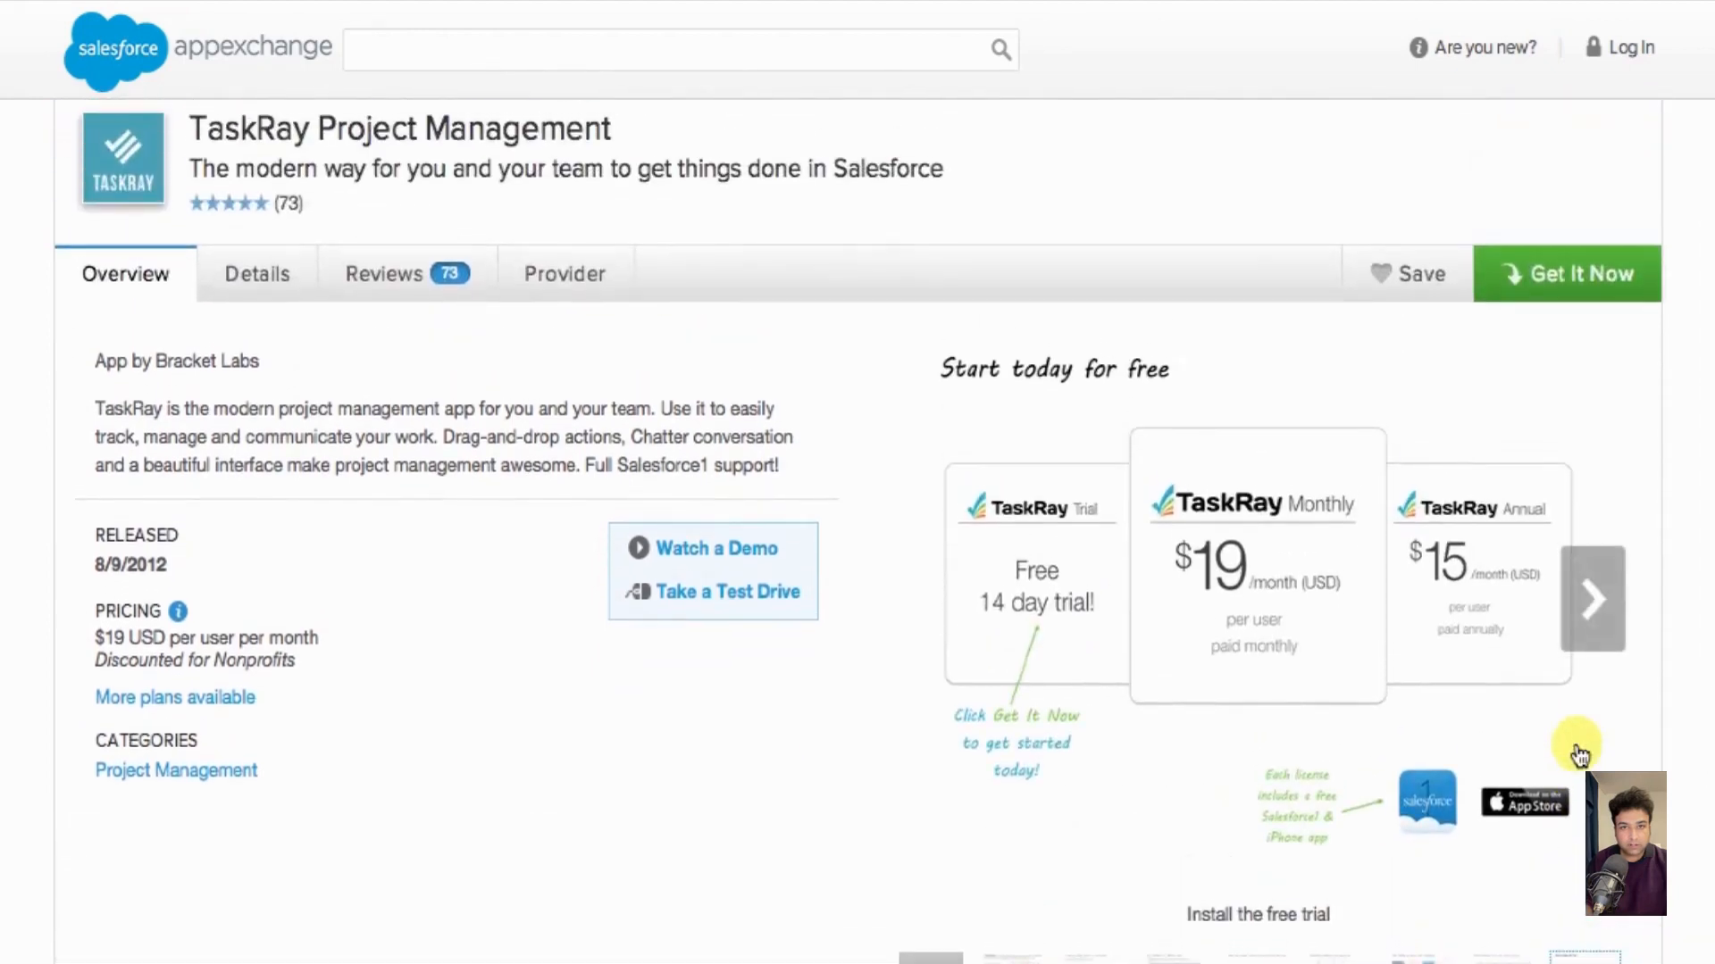
pyautogui.click(1573, 287)
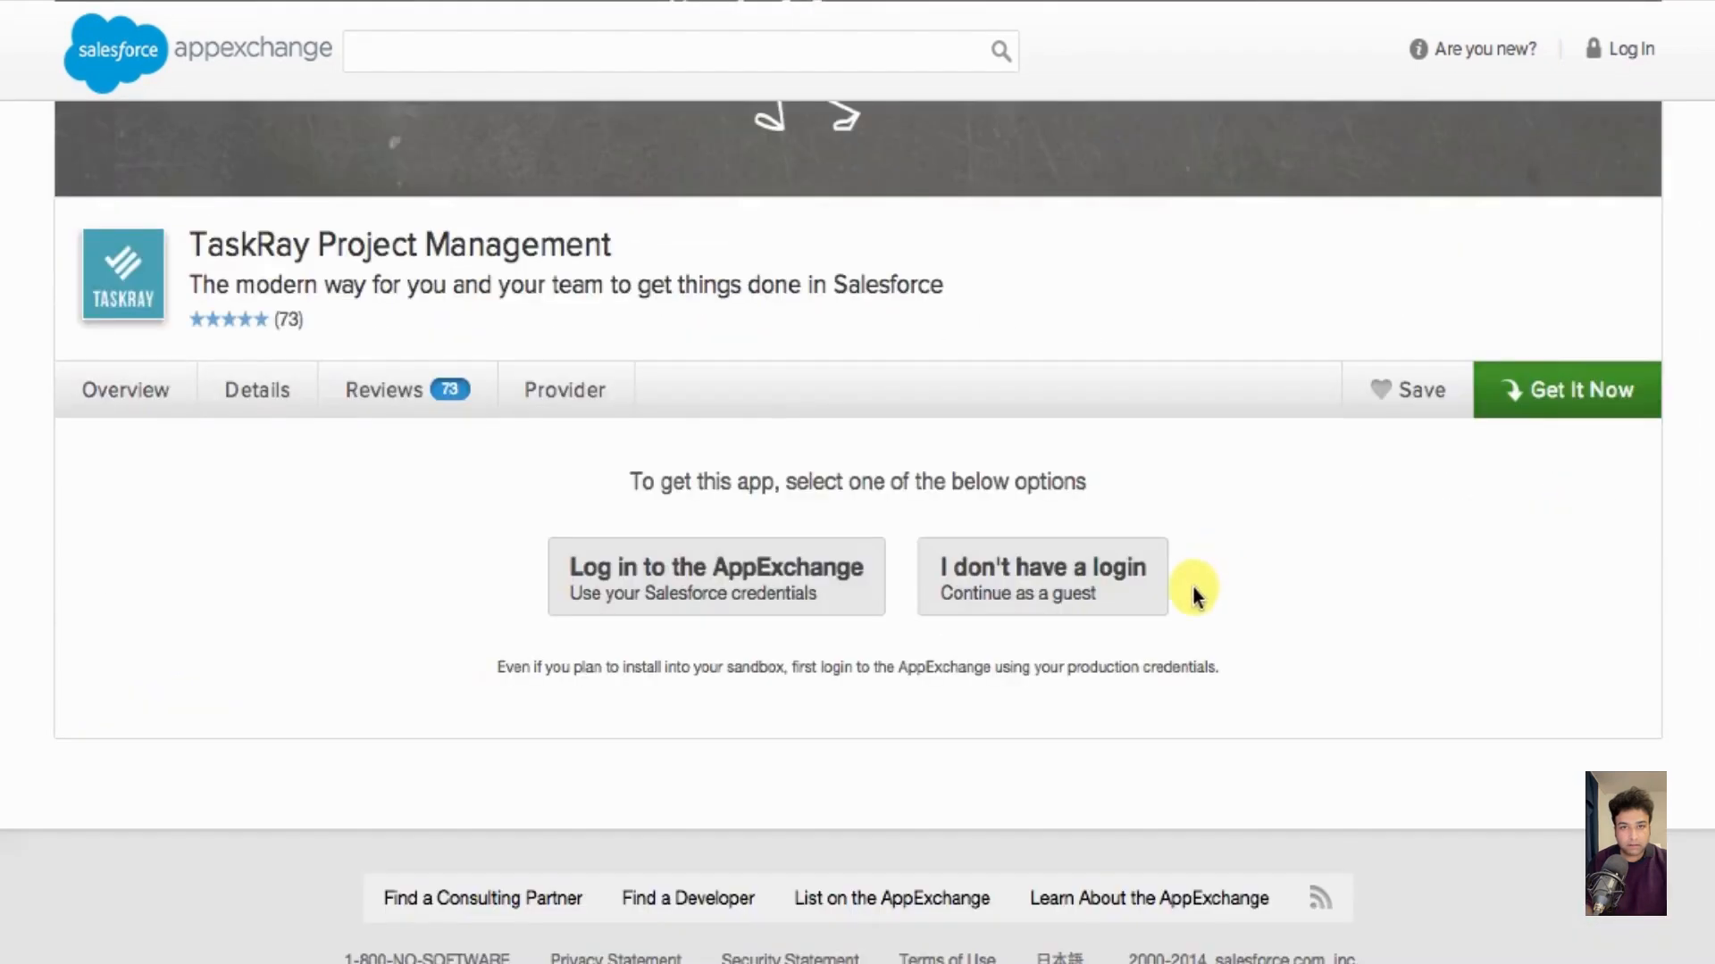
# Step: Log in to AppExchange, accept the terms, and confirm the TaskRay trial install for all users
pyautogui.click(737, 601)
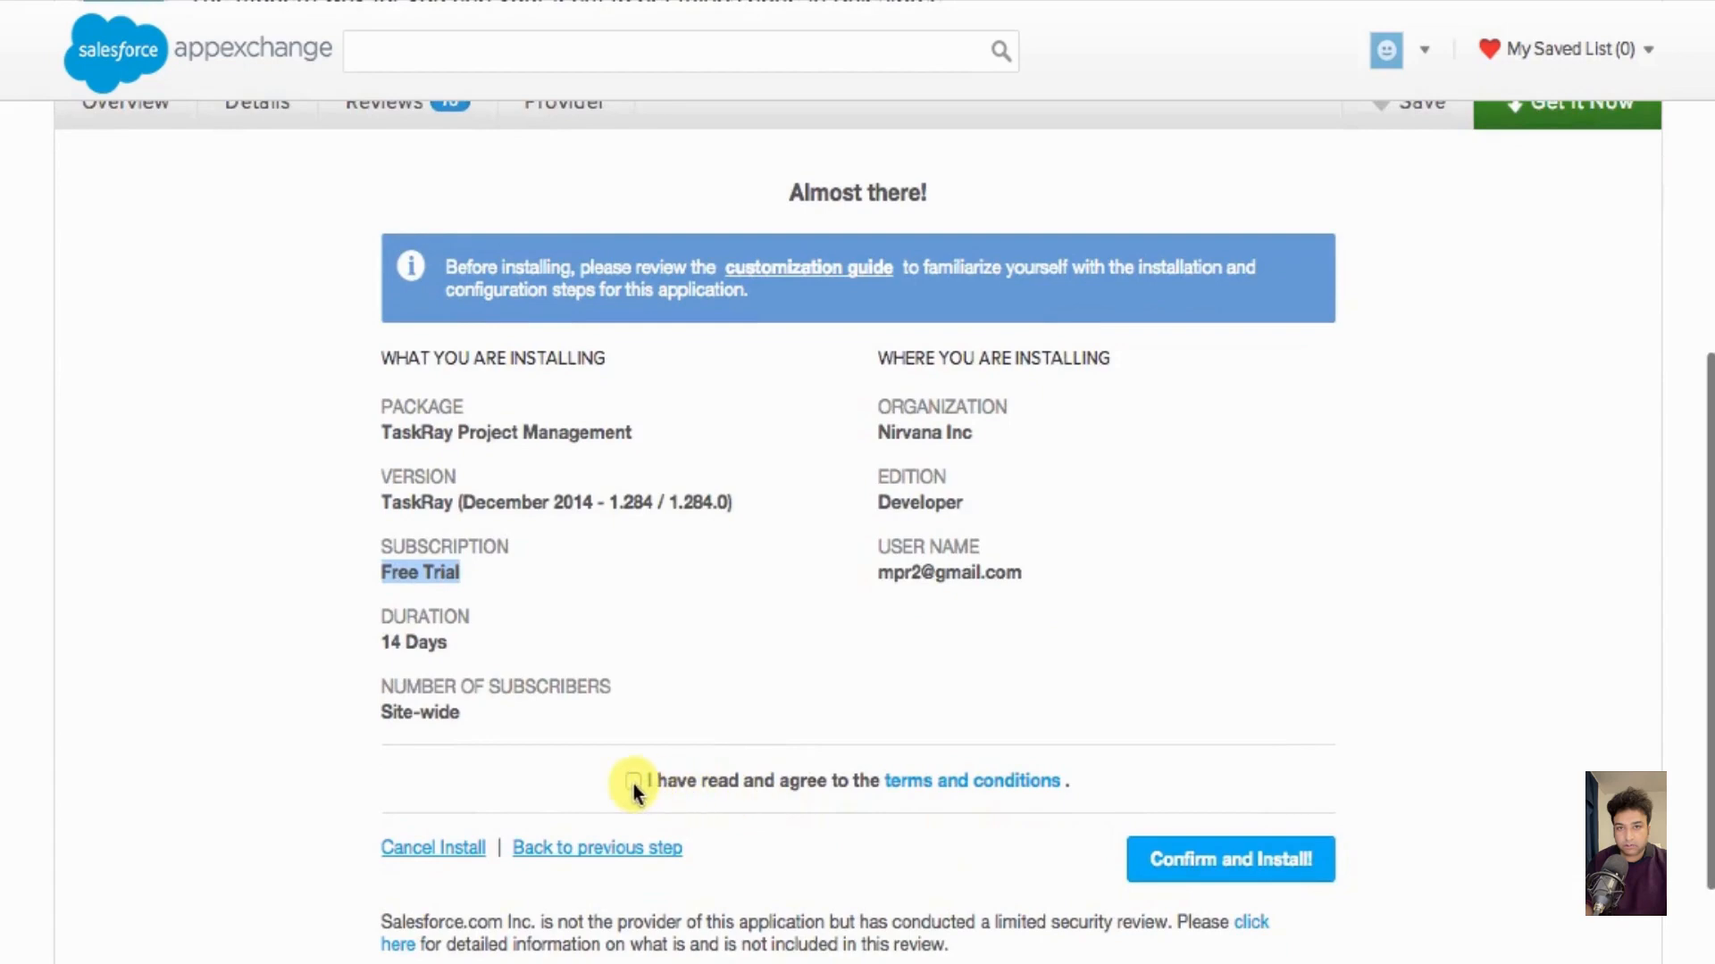
pyautogui.click(633, 783)
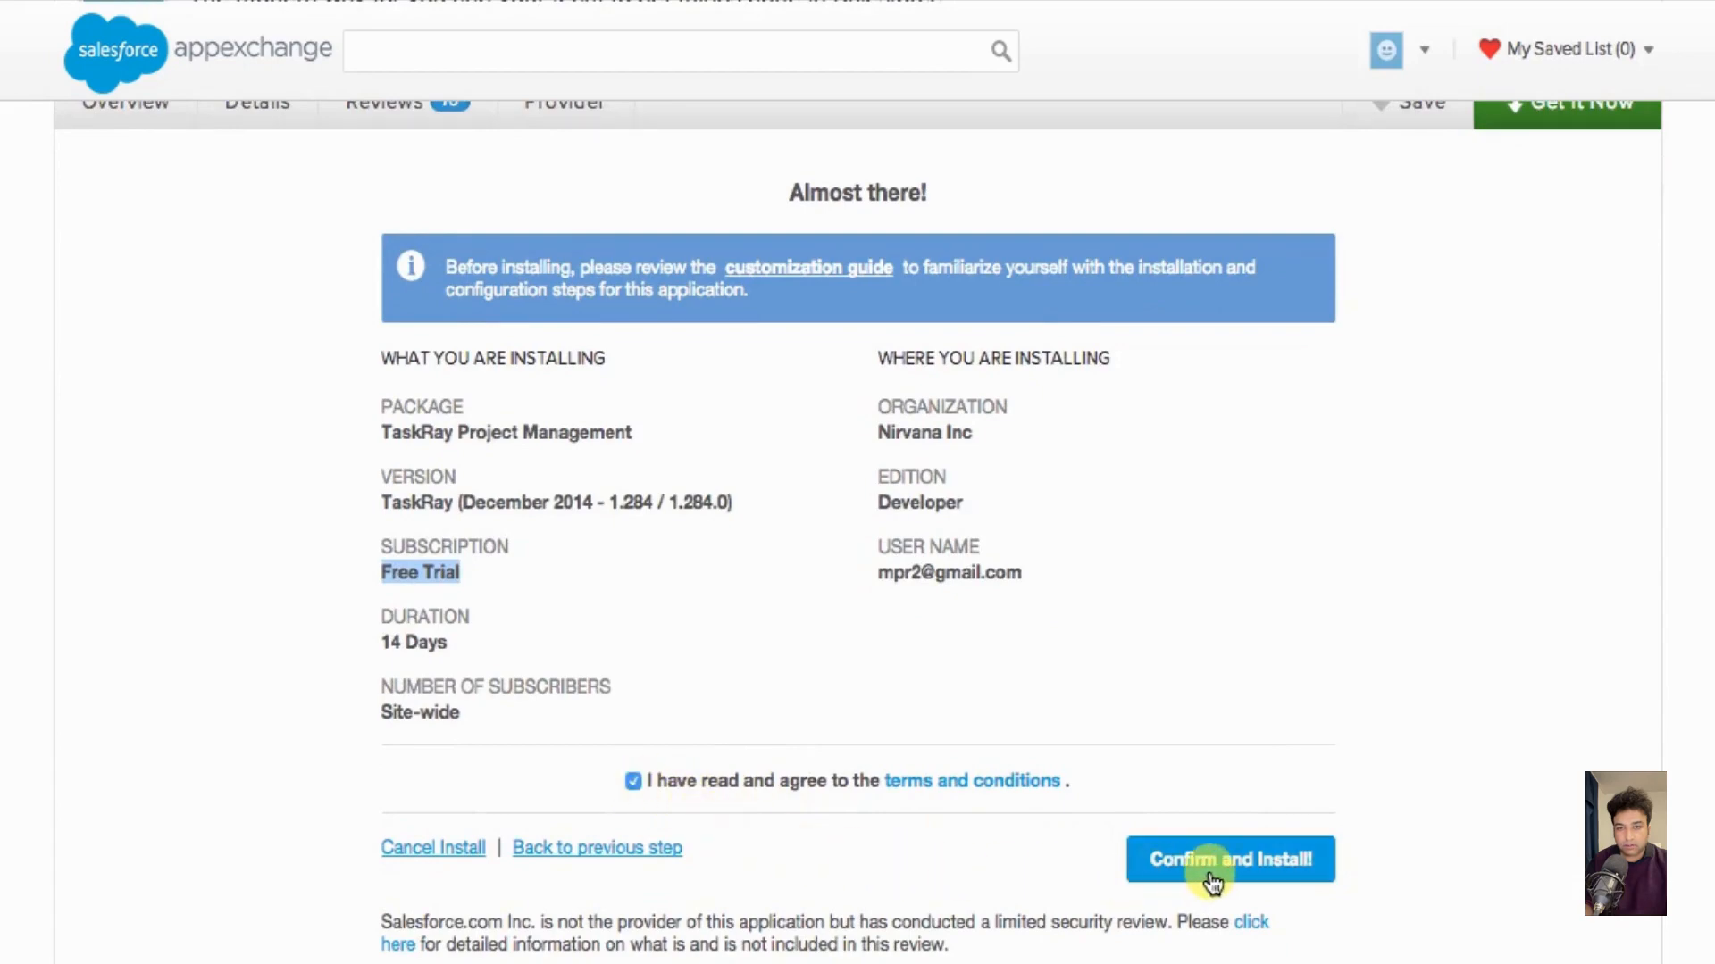
pyautogui.click(1212, 880)
pyautogui.click(734, 750)
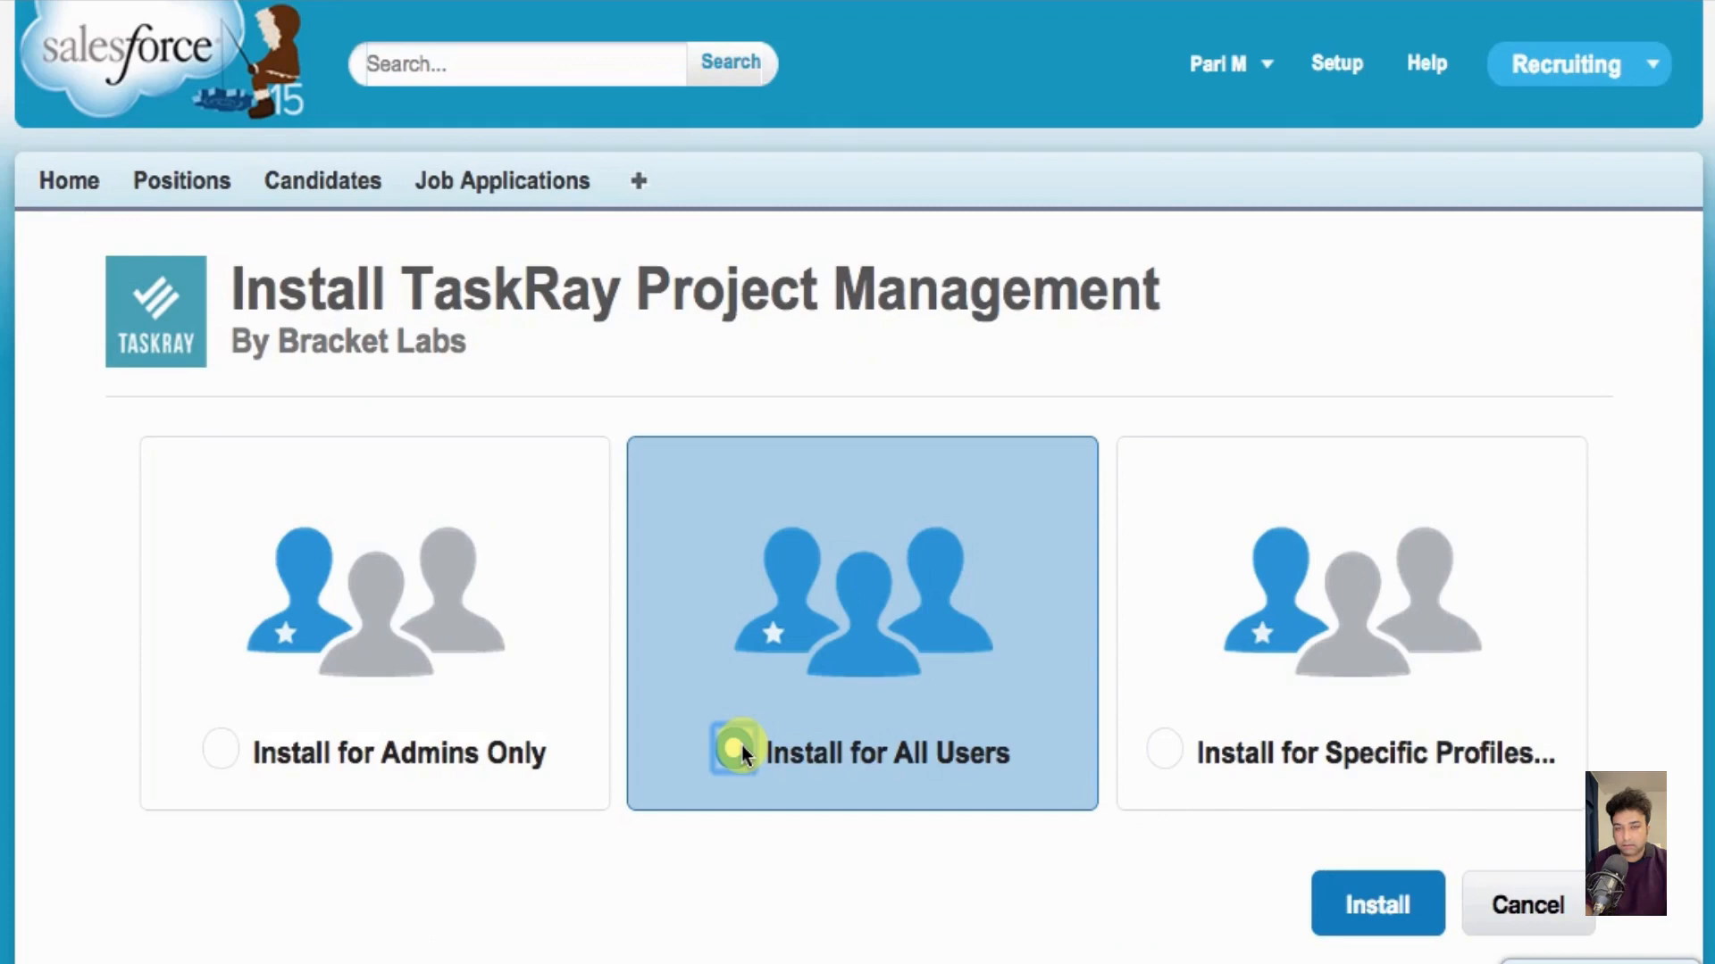
# Step: Install TaskRay and finish on Installed Packages, showing version 1.284 as a Trial
pyautogui.click(1356, 893)
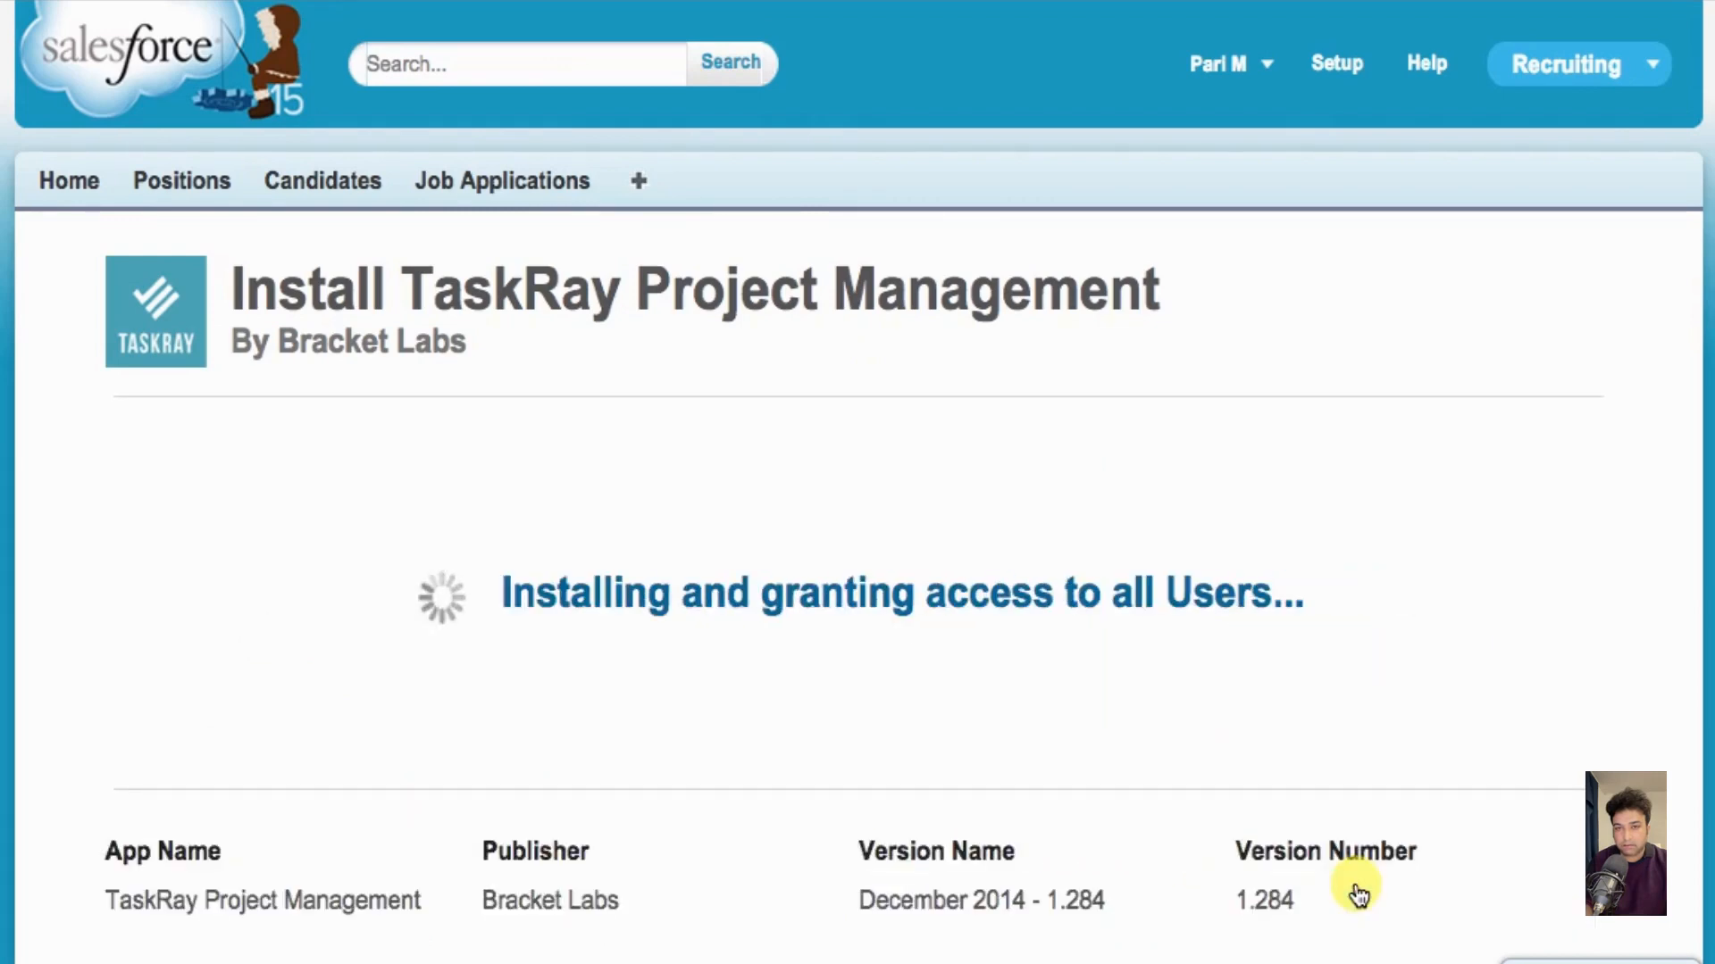
pyautogui.click(1524, 566)
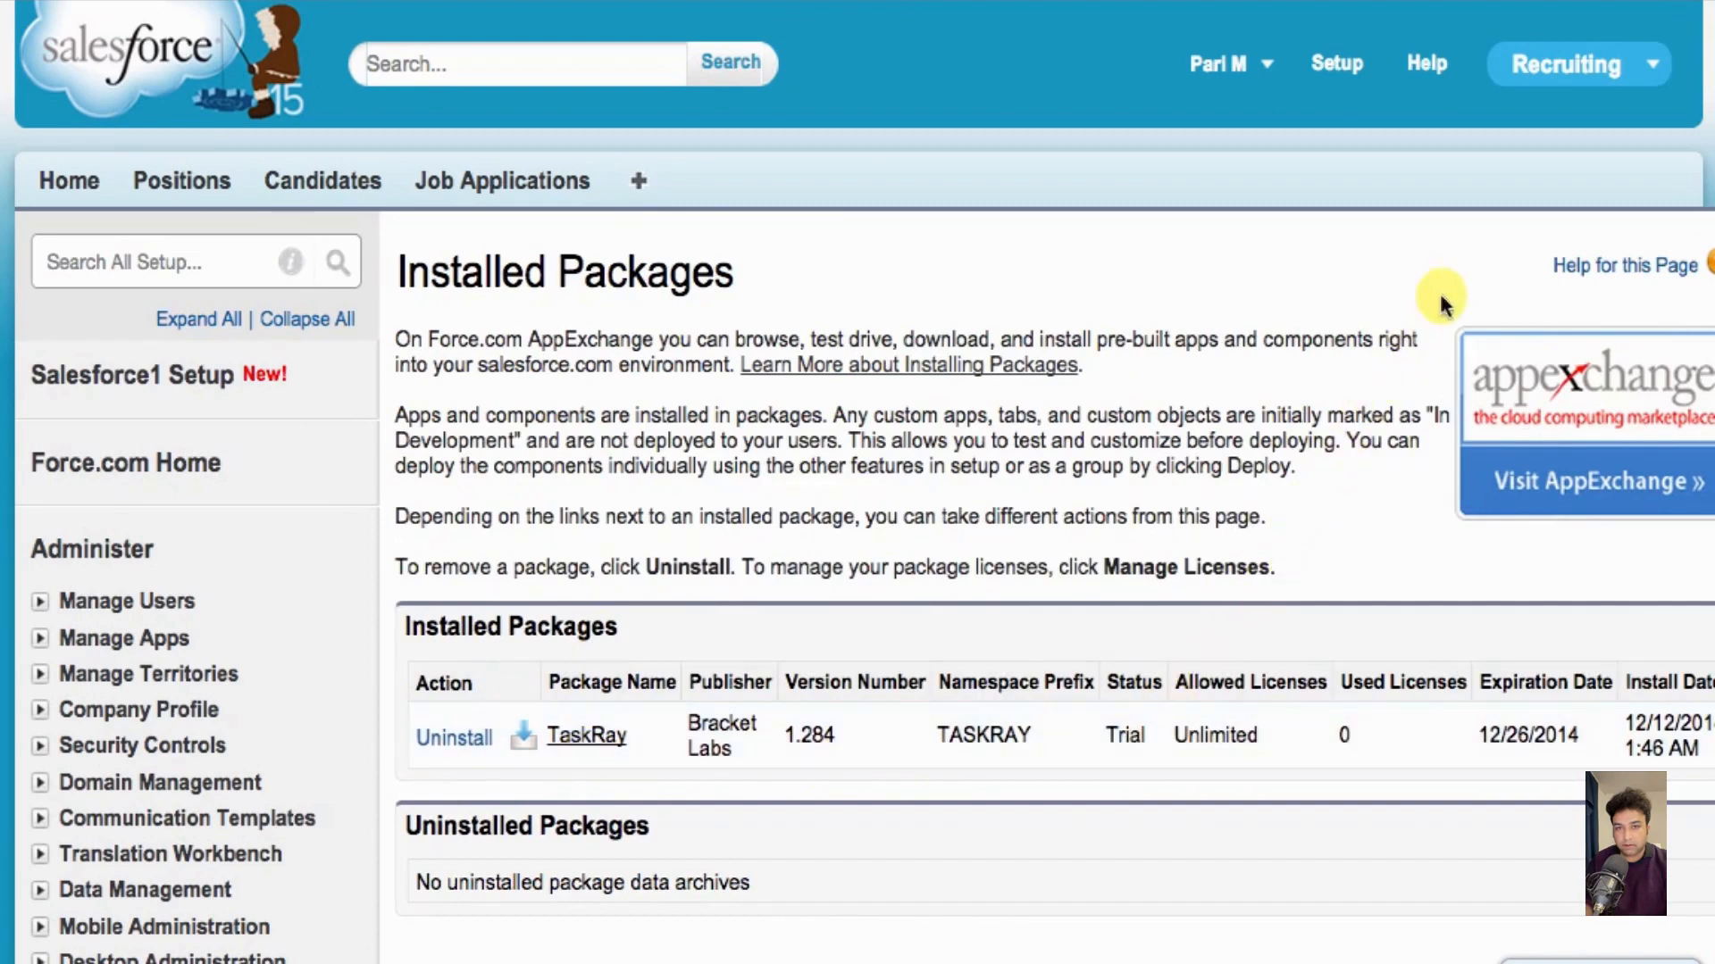
# Step: Switch to the TaskRay app and step through the welcome tour to the empty Holding/Prioritized/Started board
pyautogui.click(1548, 87)
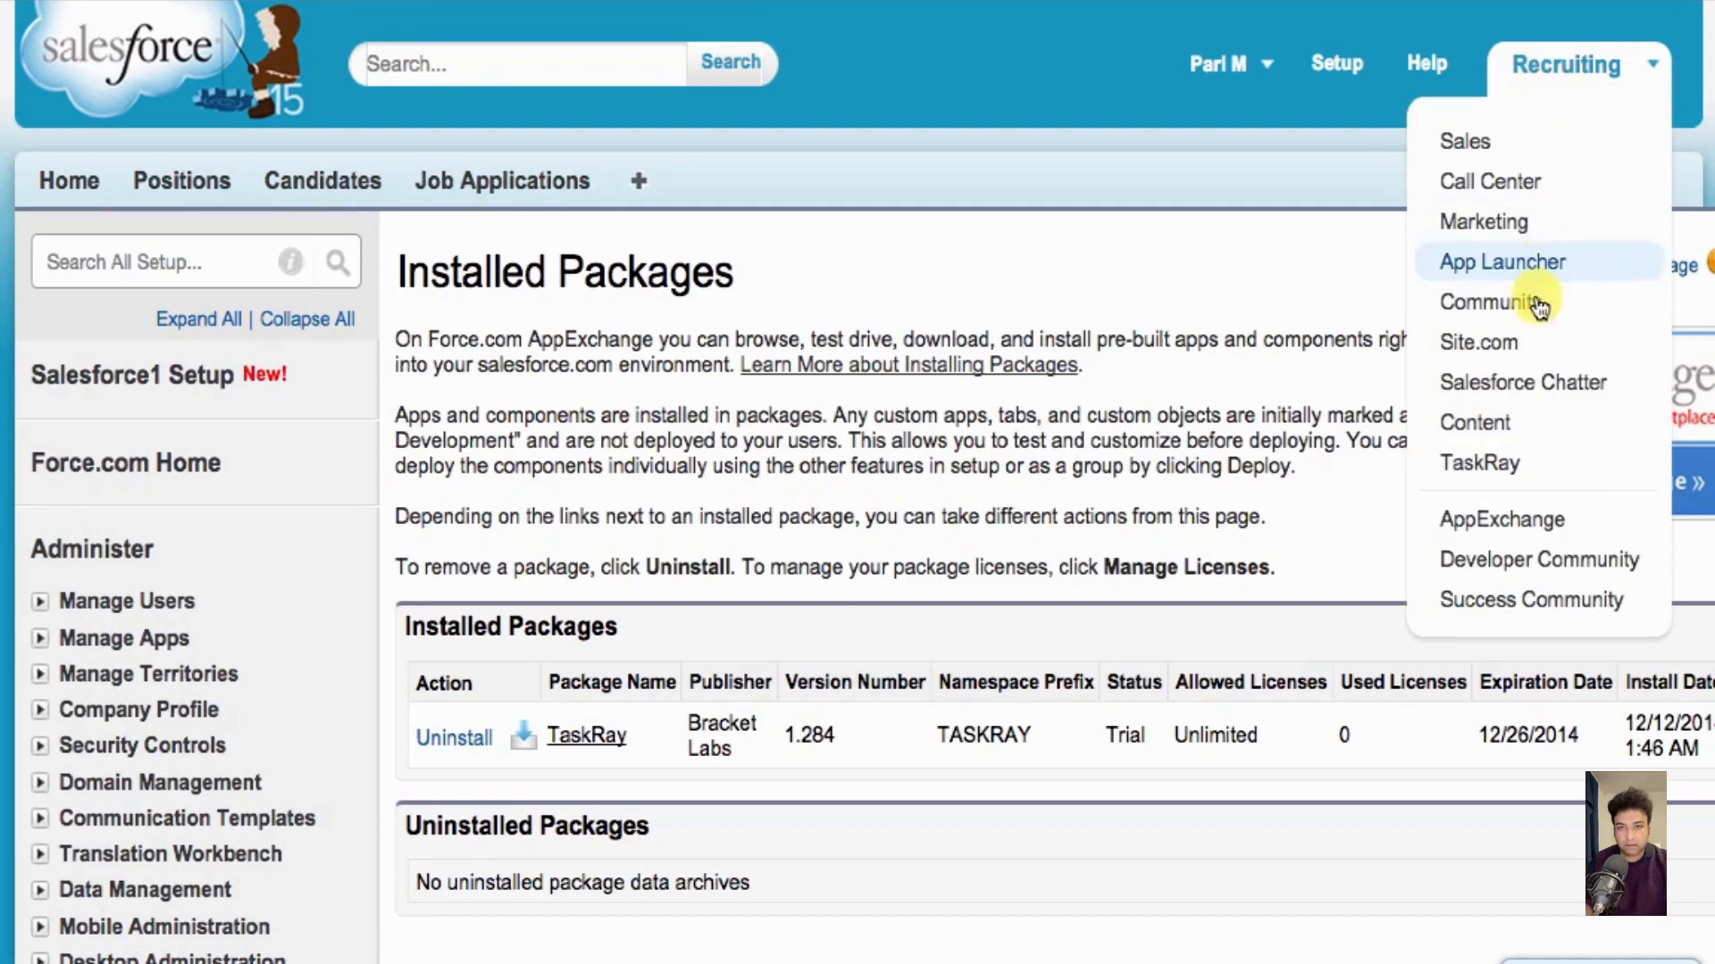
pyautogui.click(1483, 464)
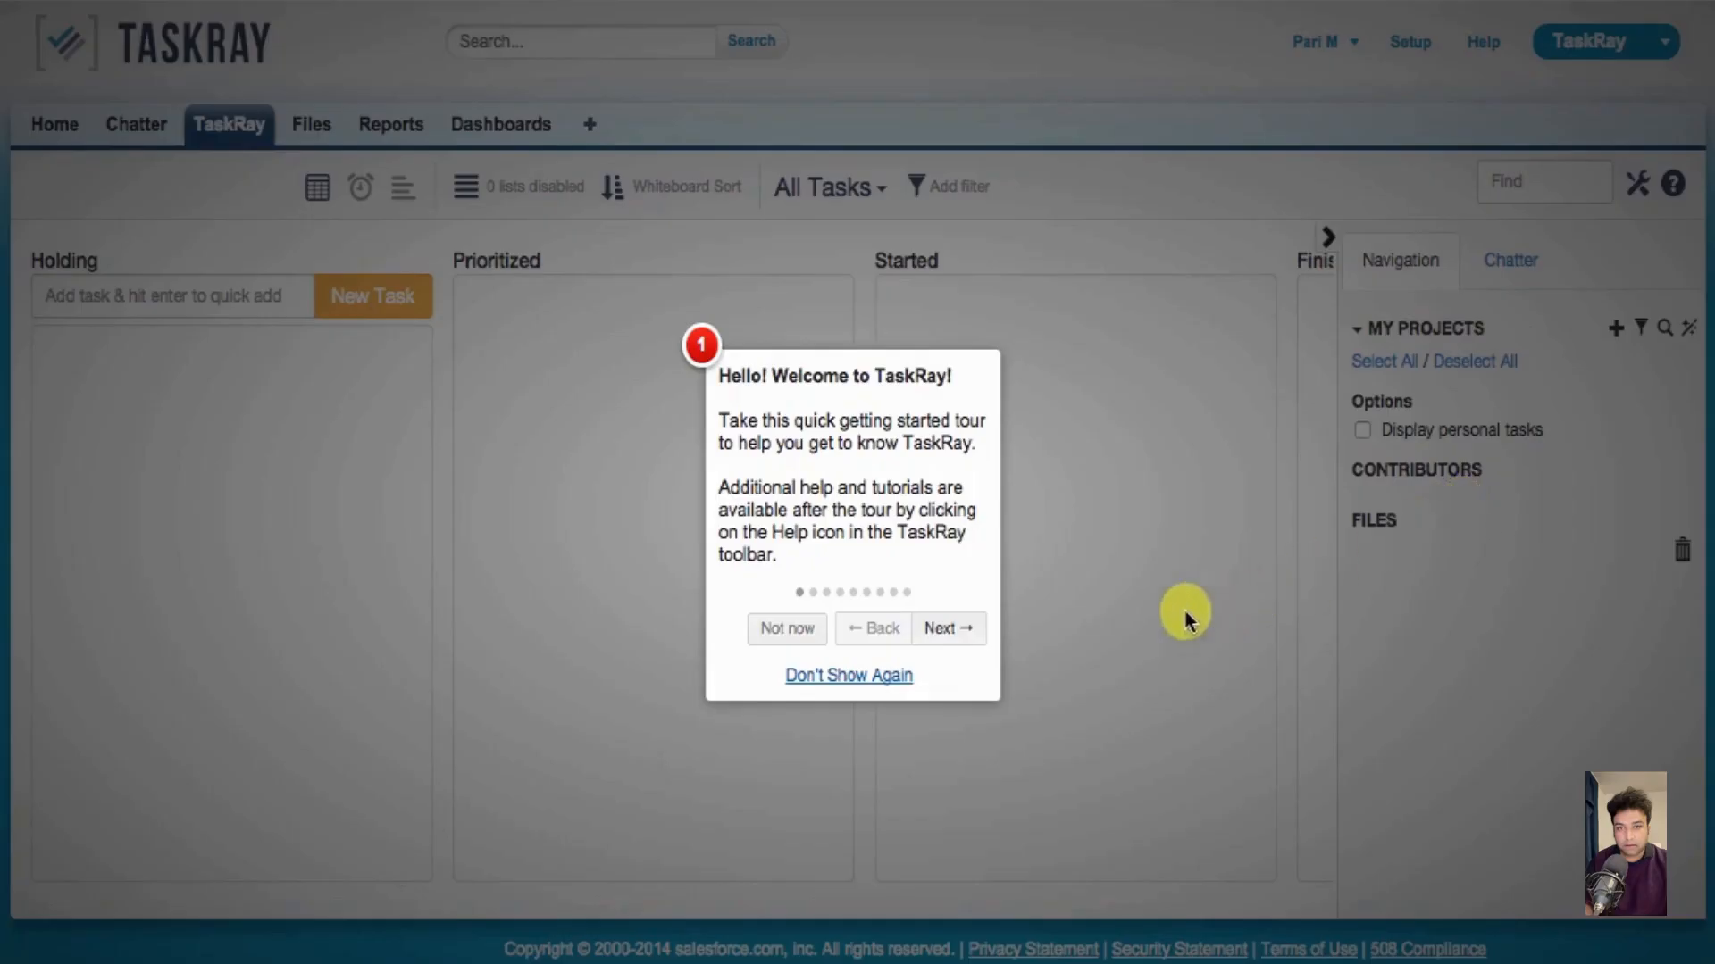
pyautogui.click(971, 631)
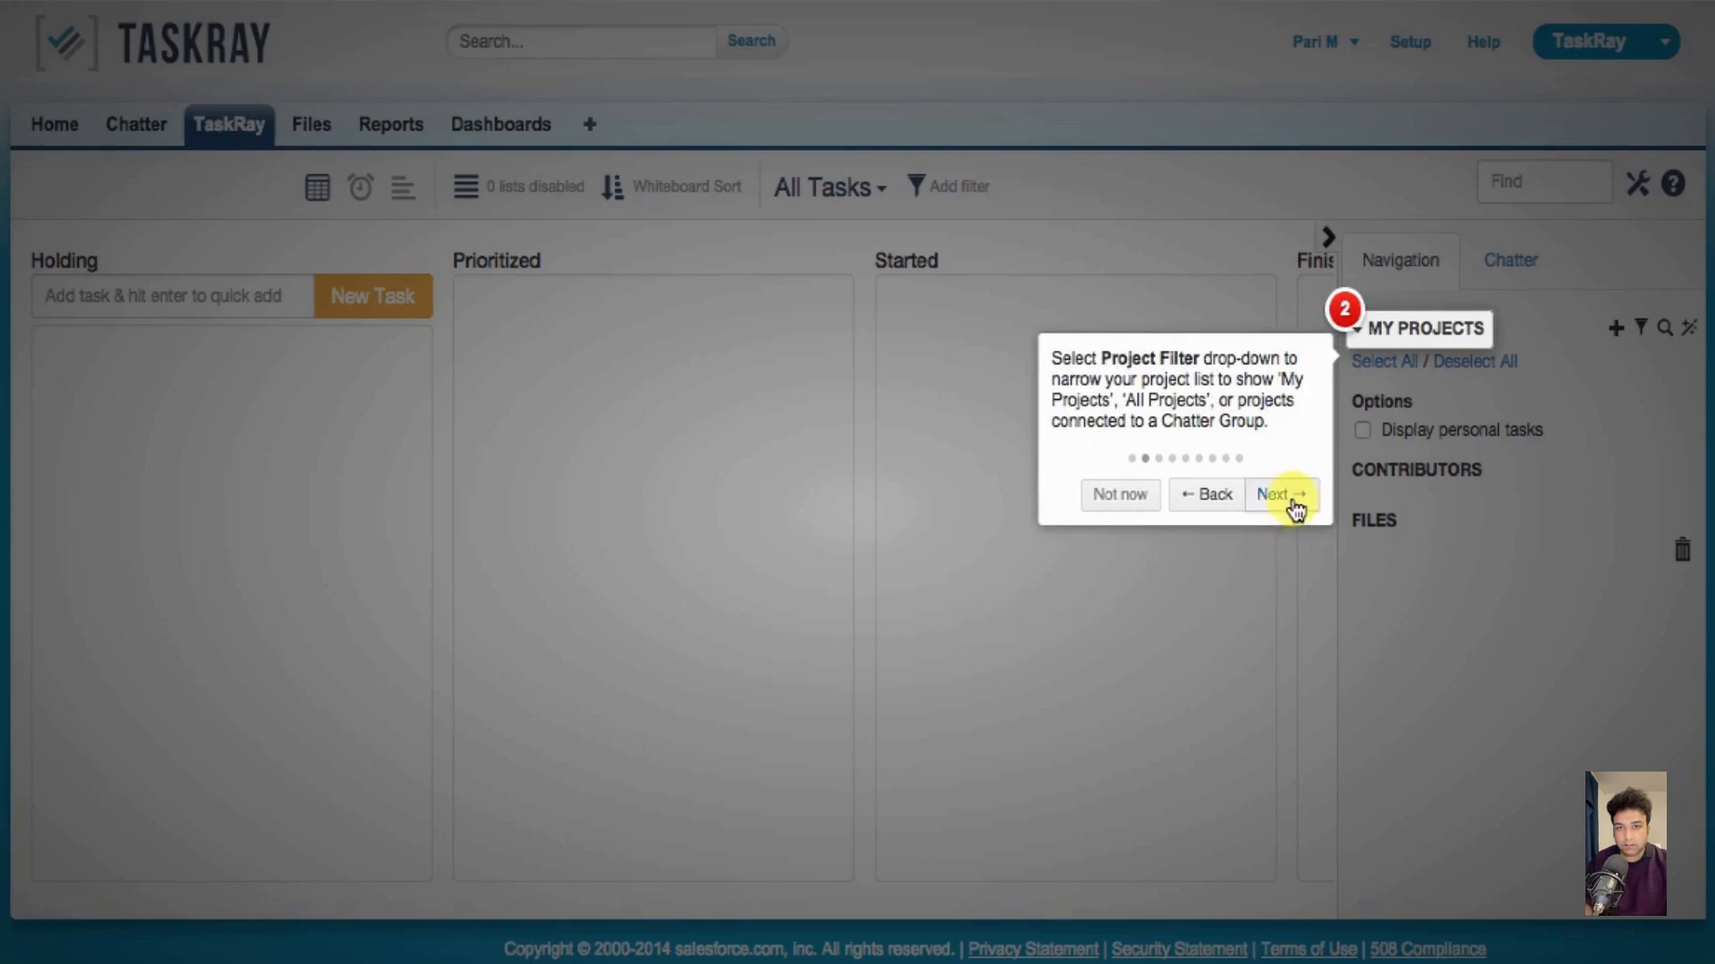
pyautogui.click(1294, 500)
pyautogui.click(1519, 498)
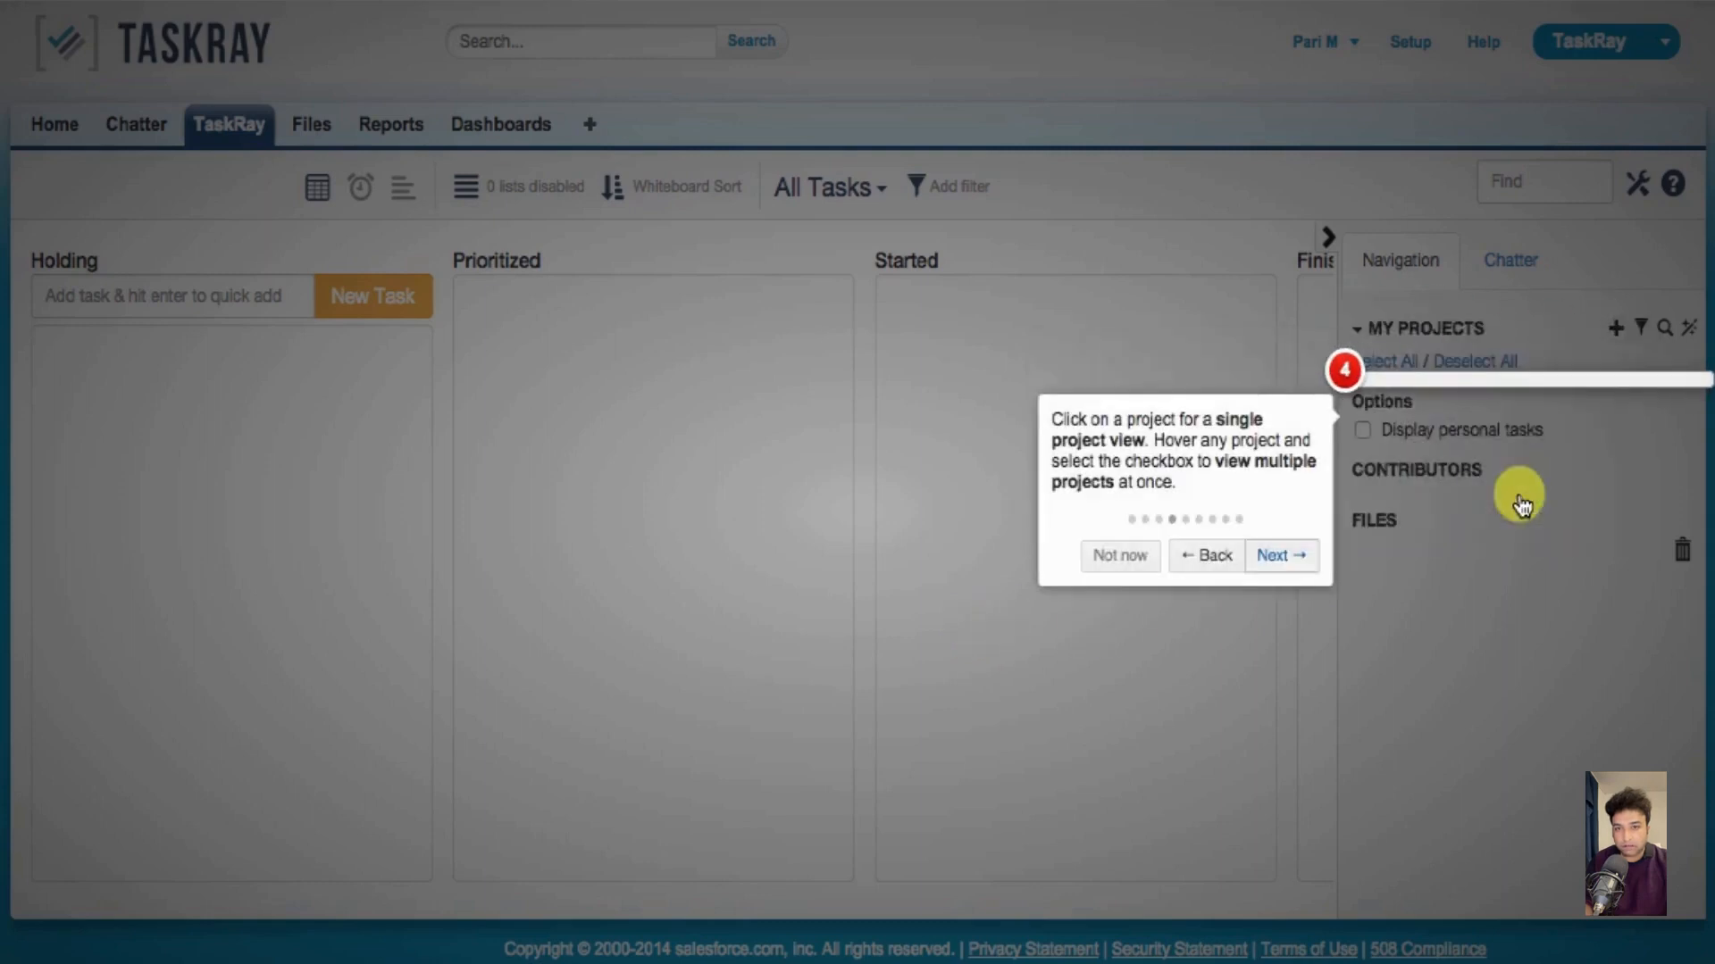
pyautogui.click(1274, 564)
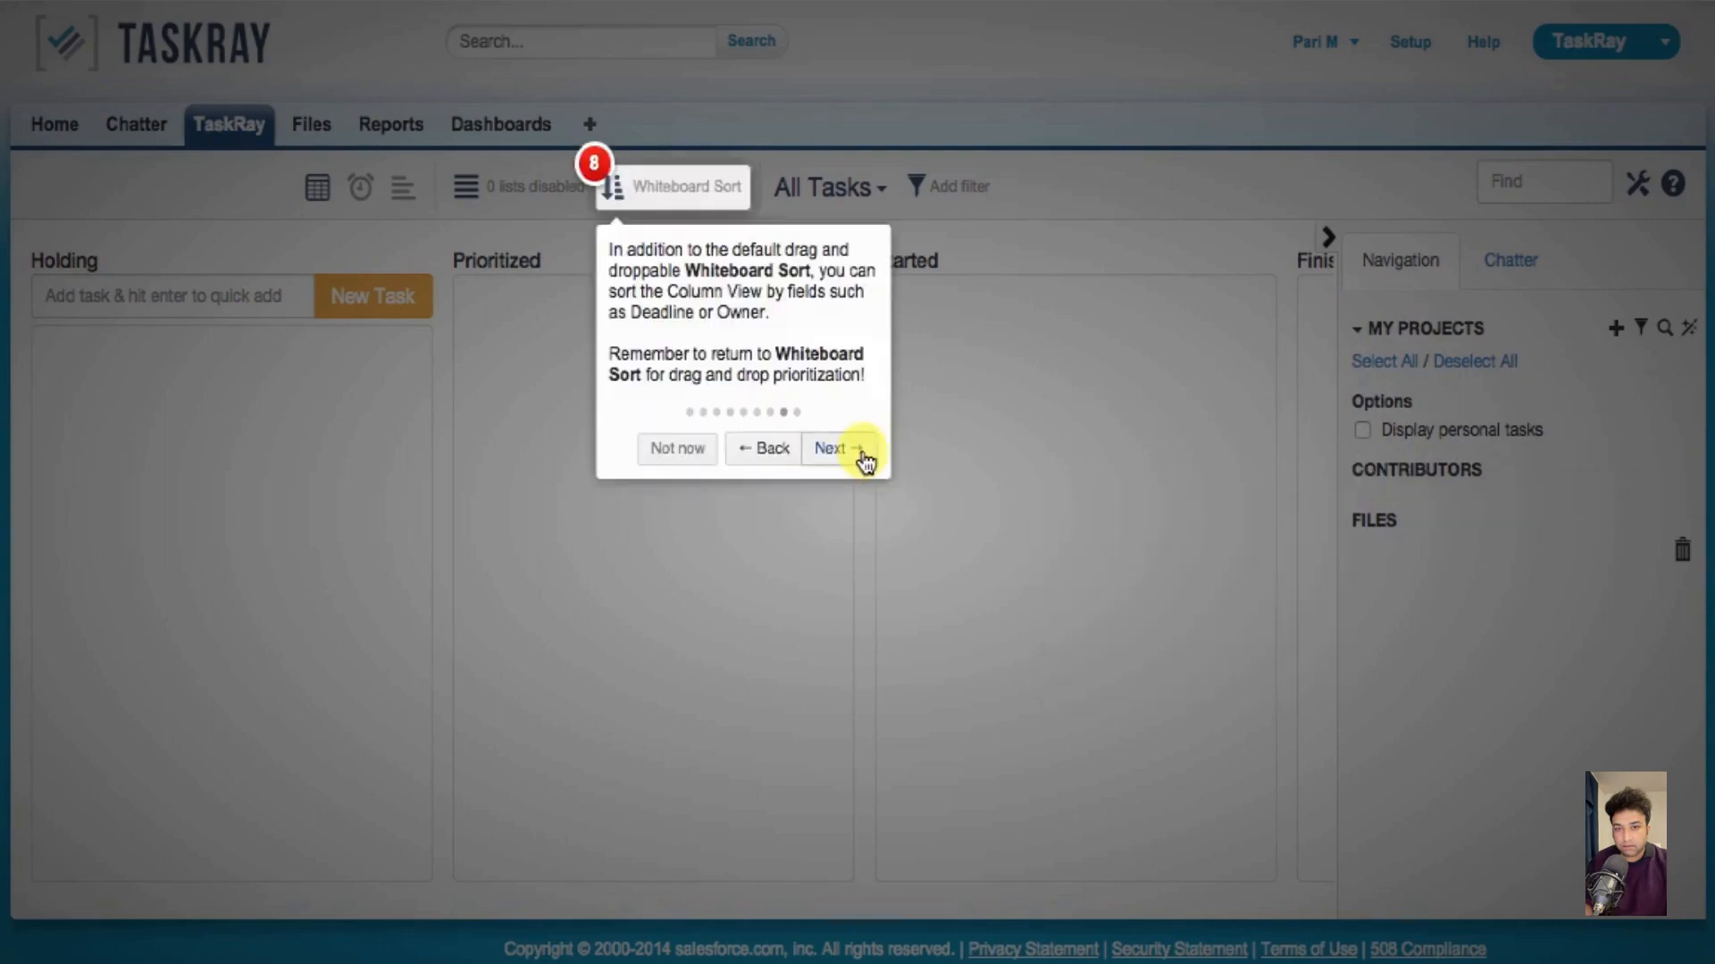
pyautogui.click(850, 450)
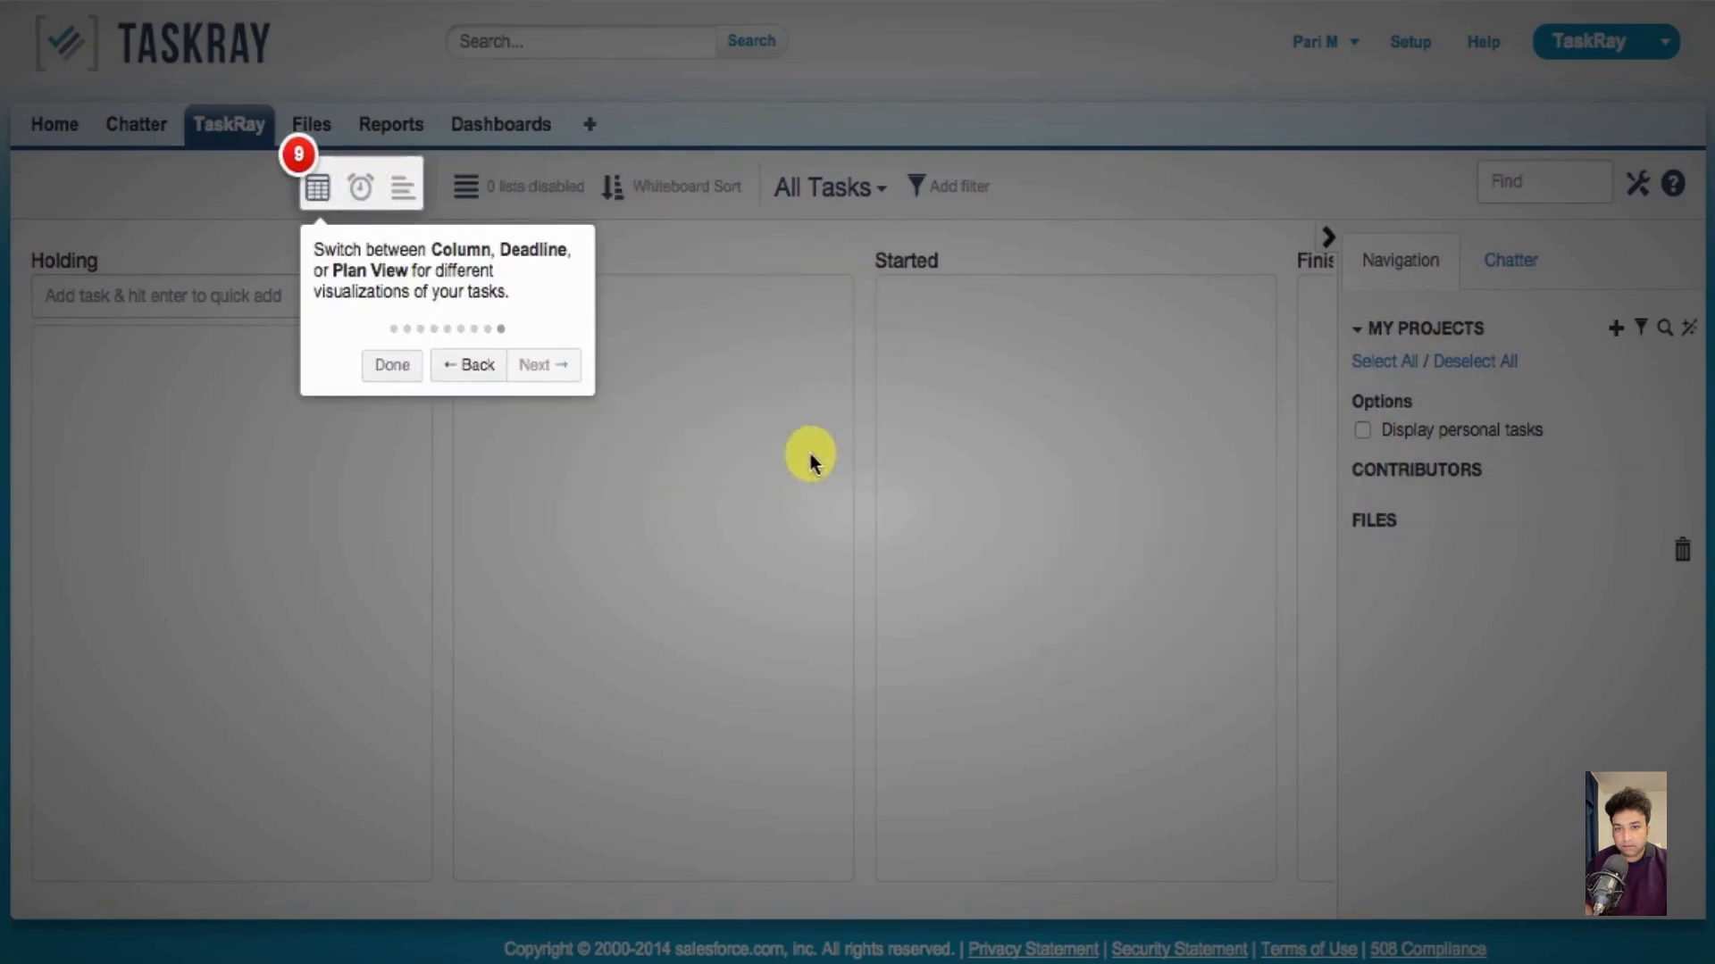
pyautogui.click(377, 368)
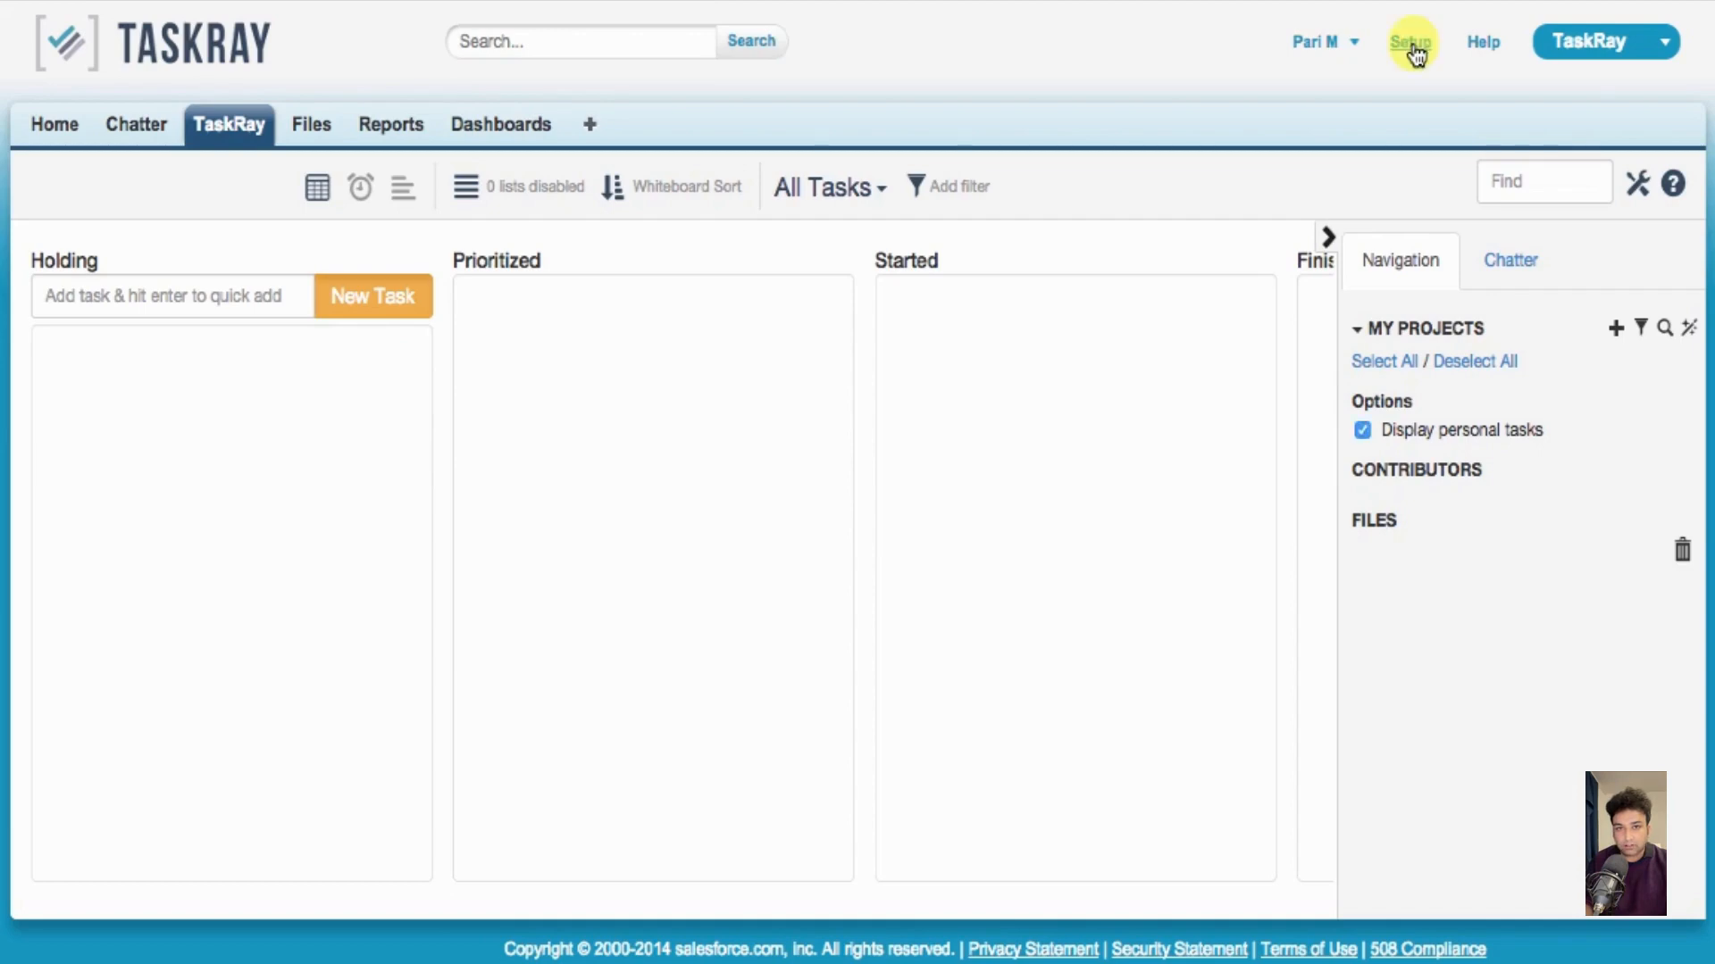
# Step: Uninstall the TaskRay package from Setup's Develop > Installed Packages list
pyautogui.click(1410, 43)
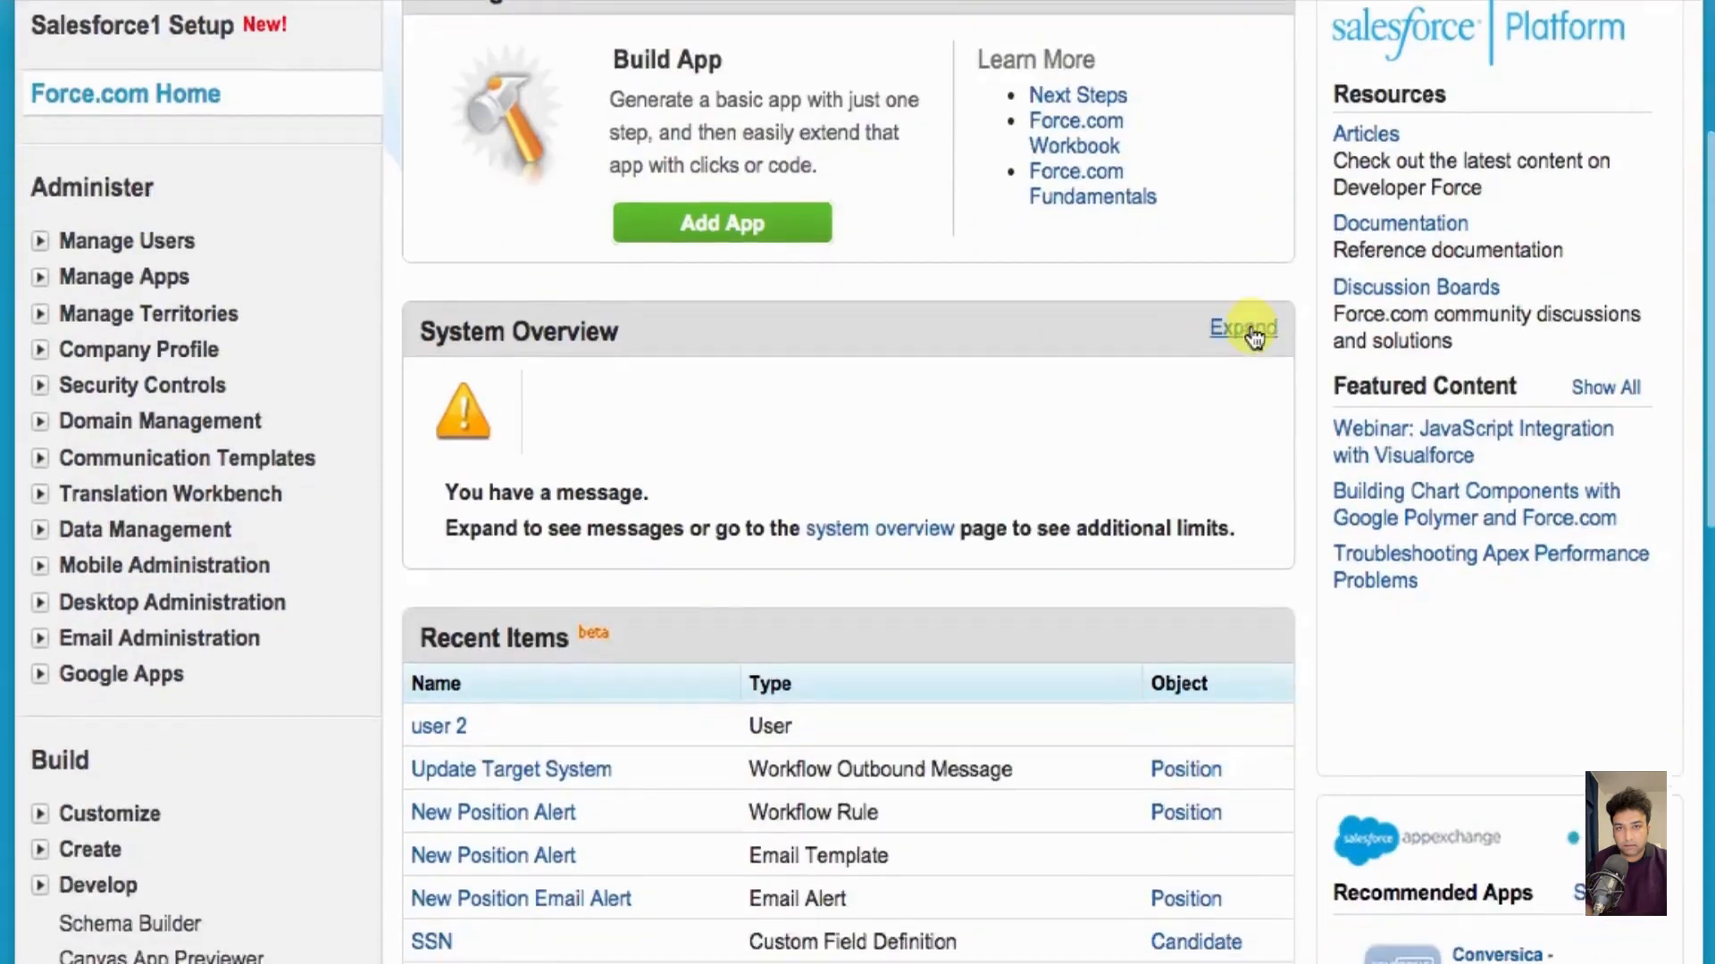
pyautogui.scroll(-5, 1255, 336)
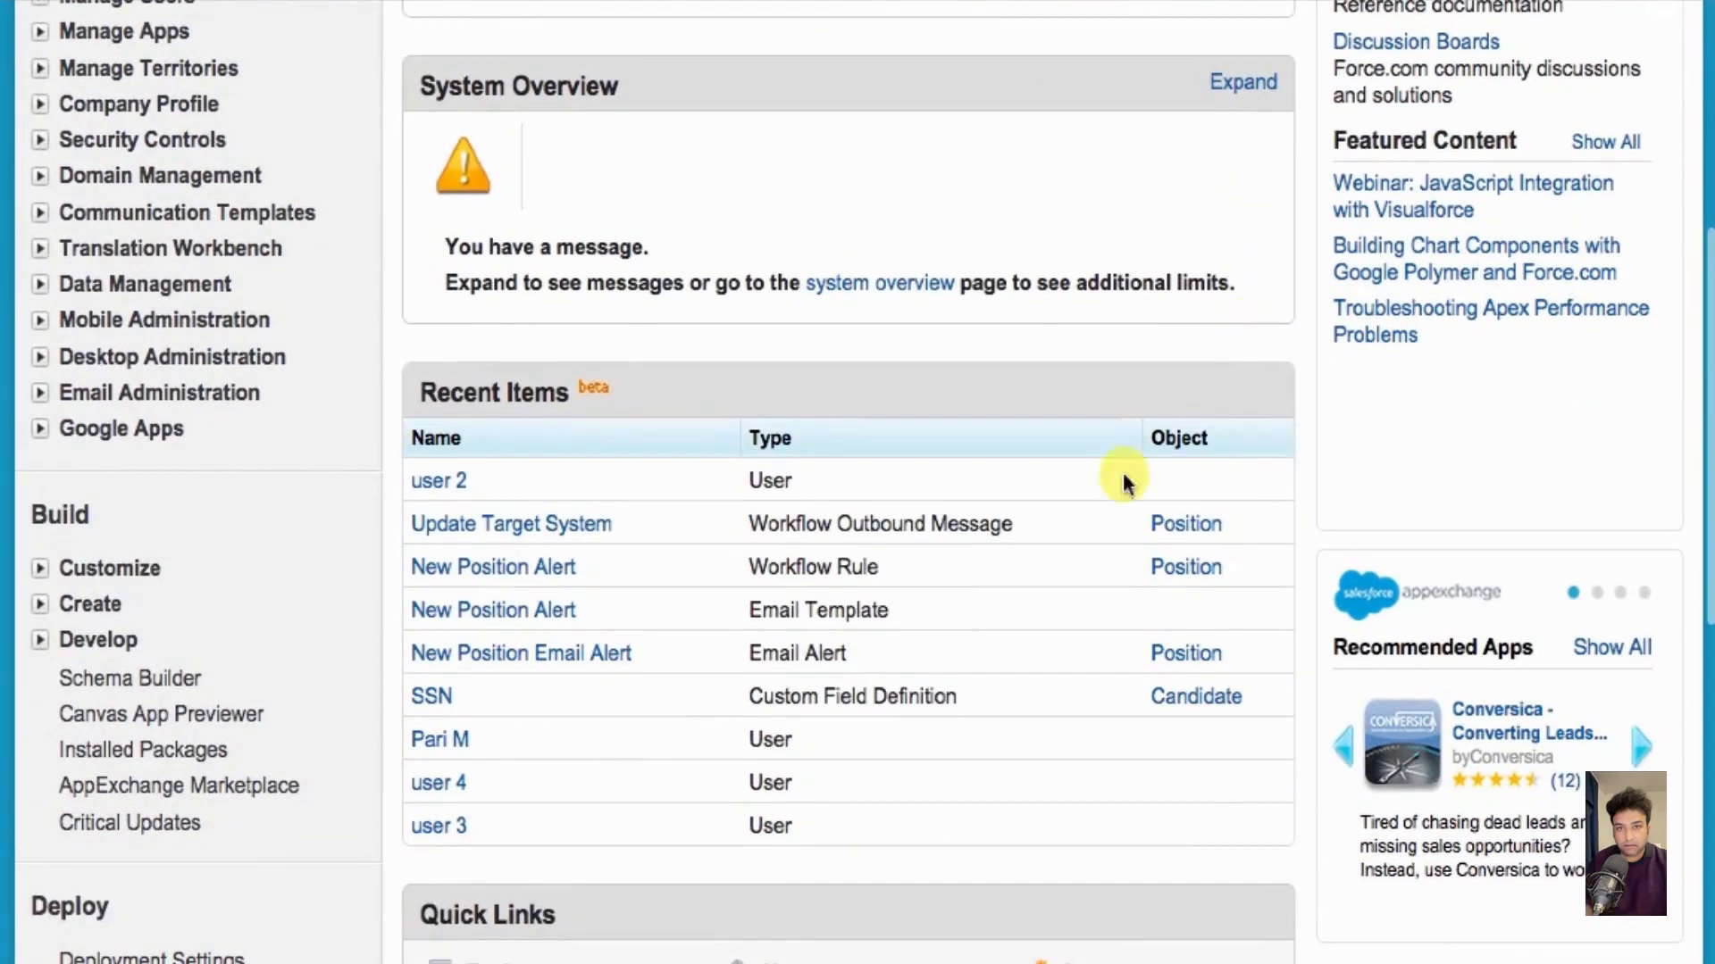
pyautogui.click(189, 750)
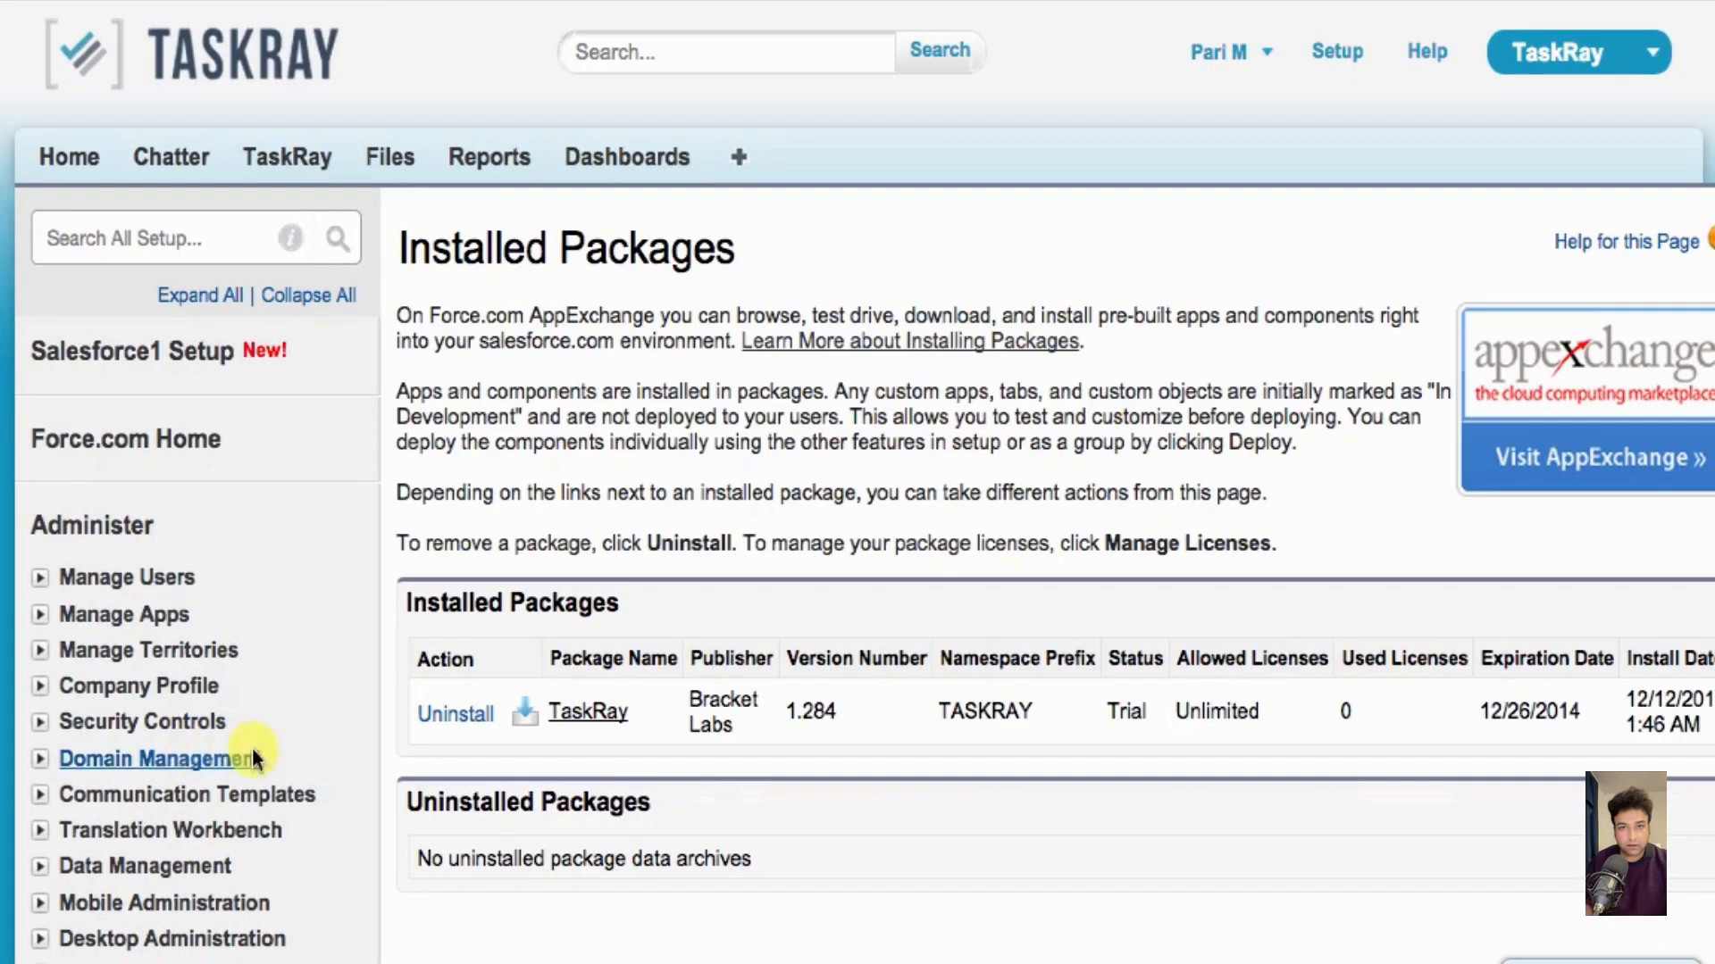
pyautogui.click(457, 714)
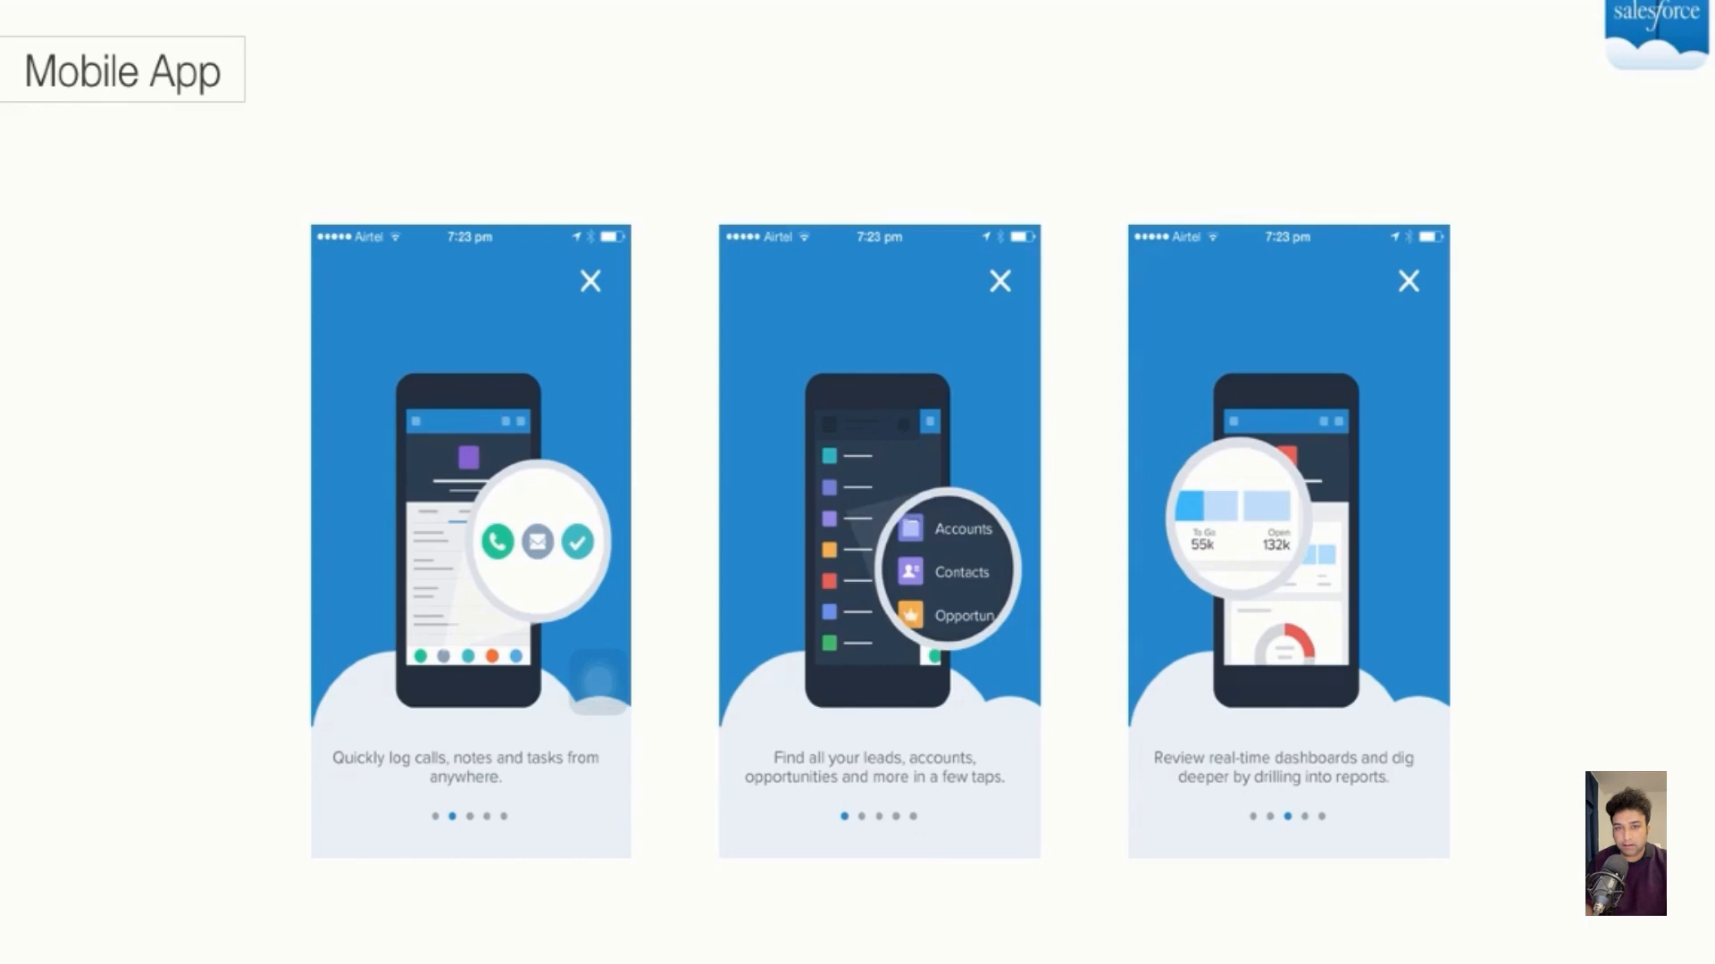
# Step: Advance to the SalesforceA logo and its screenshots, including frozen user record and user actions
pyautogui.press('Right')
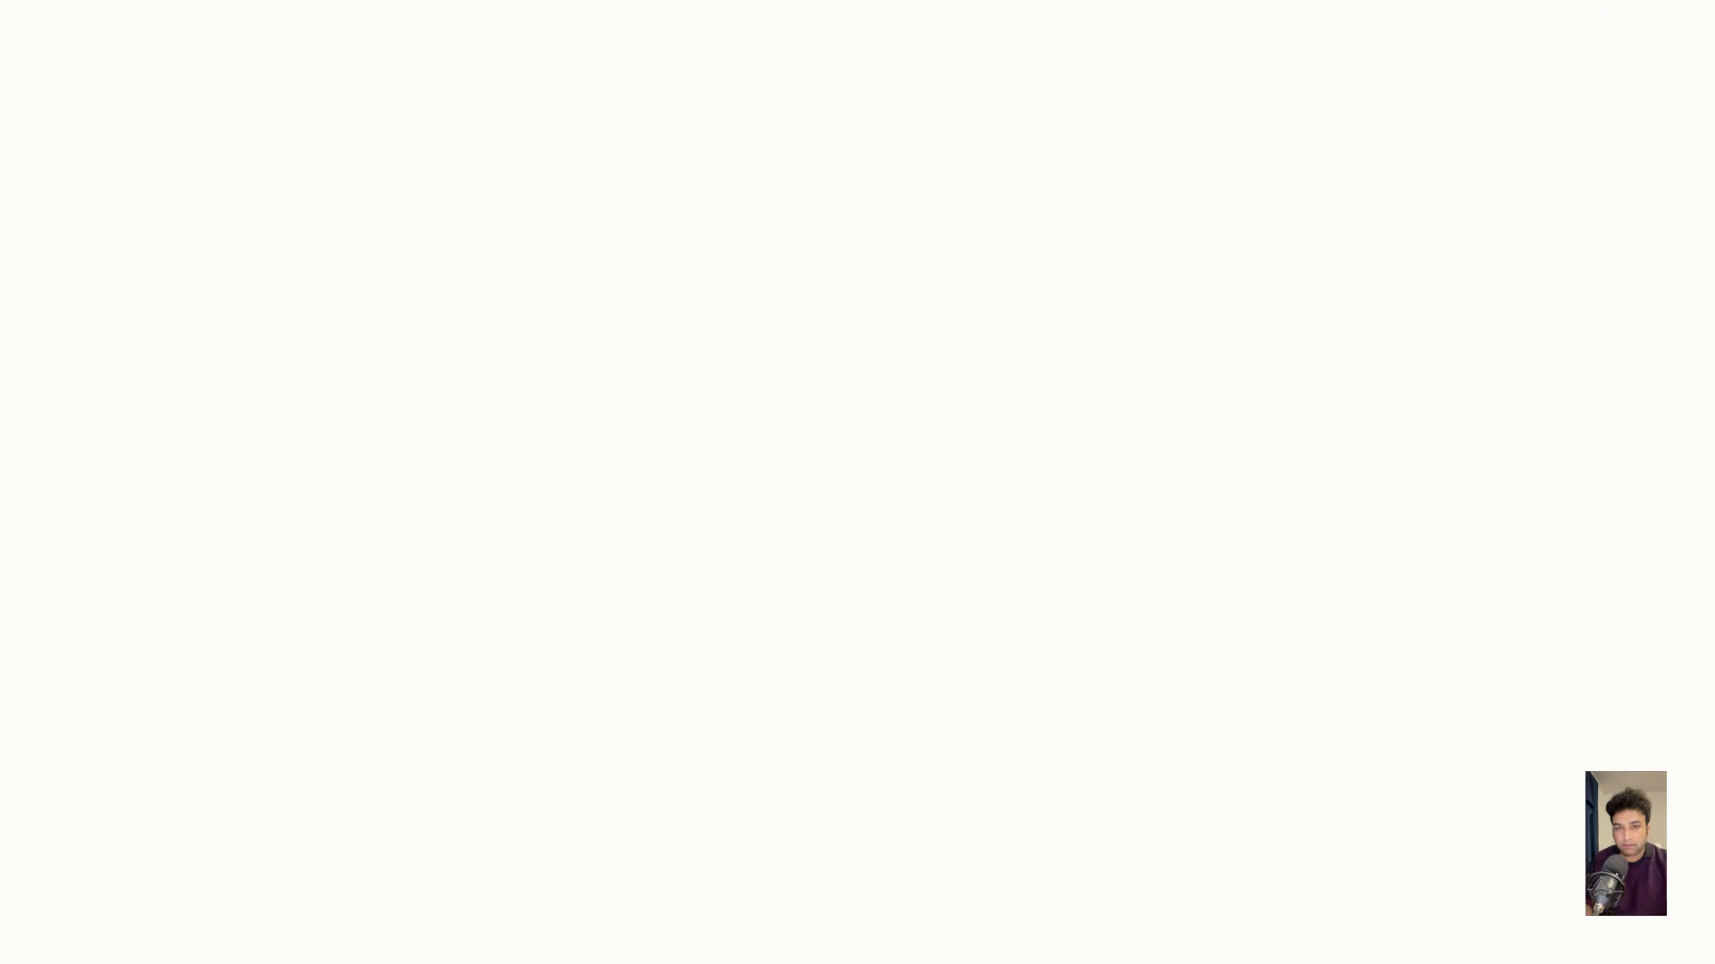
pyautogui.press('Right')
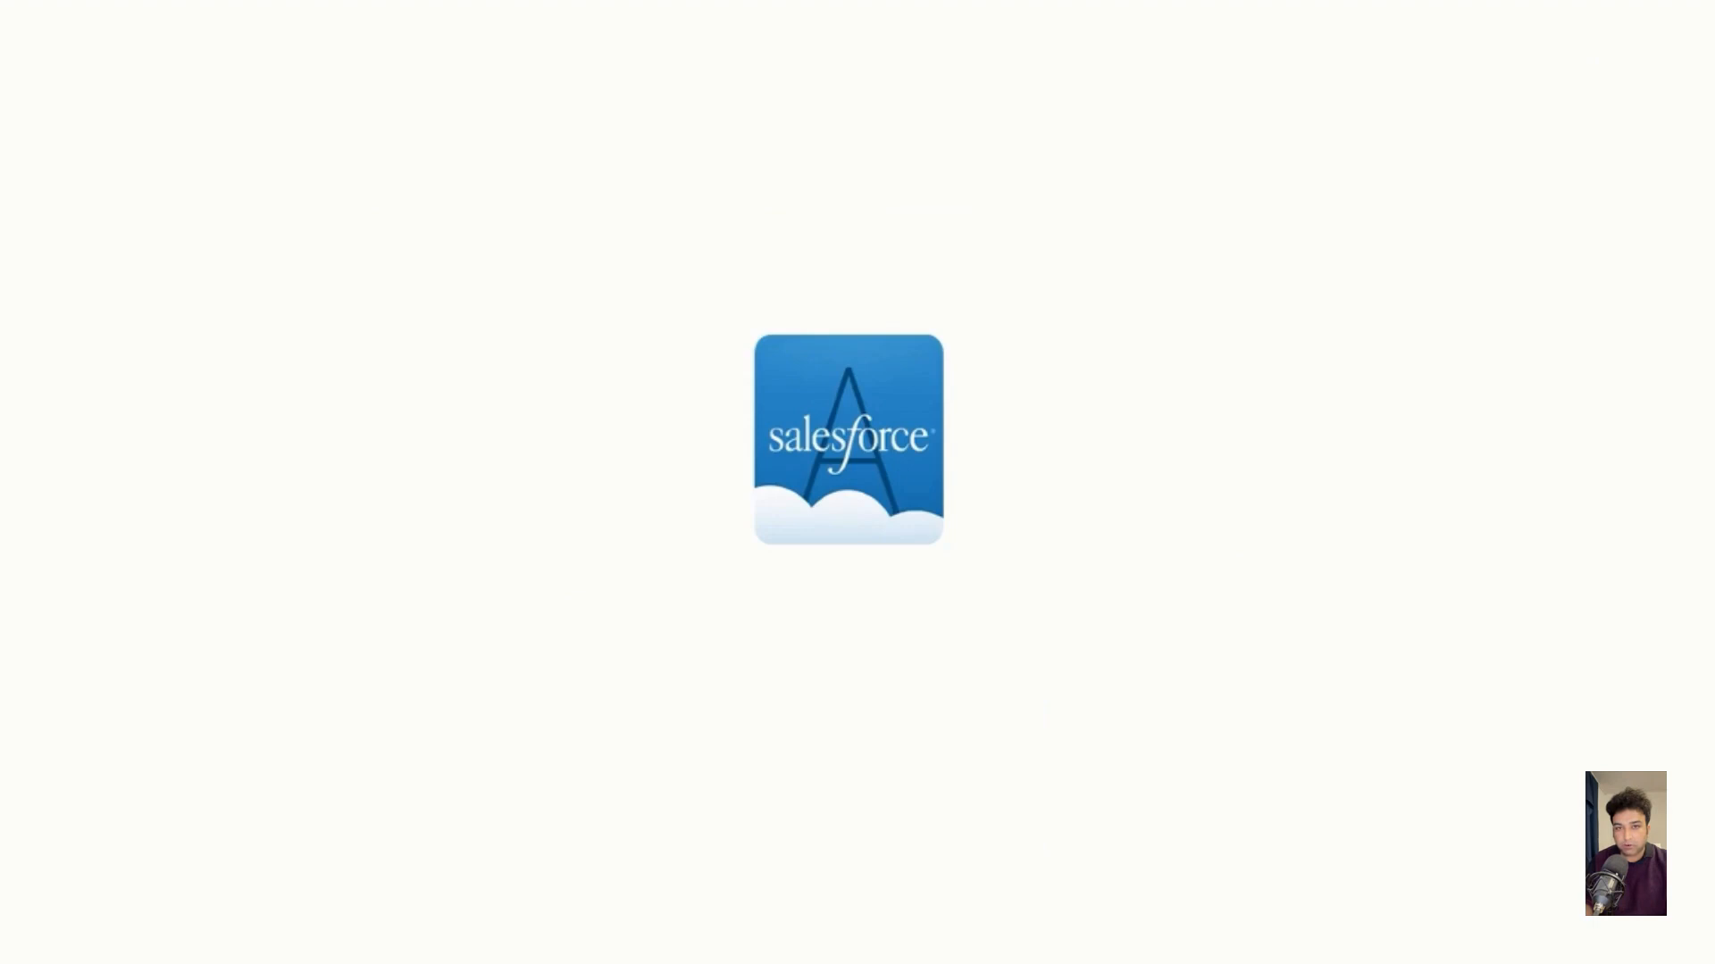
pyautogui.press('Right')
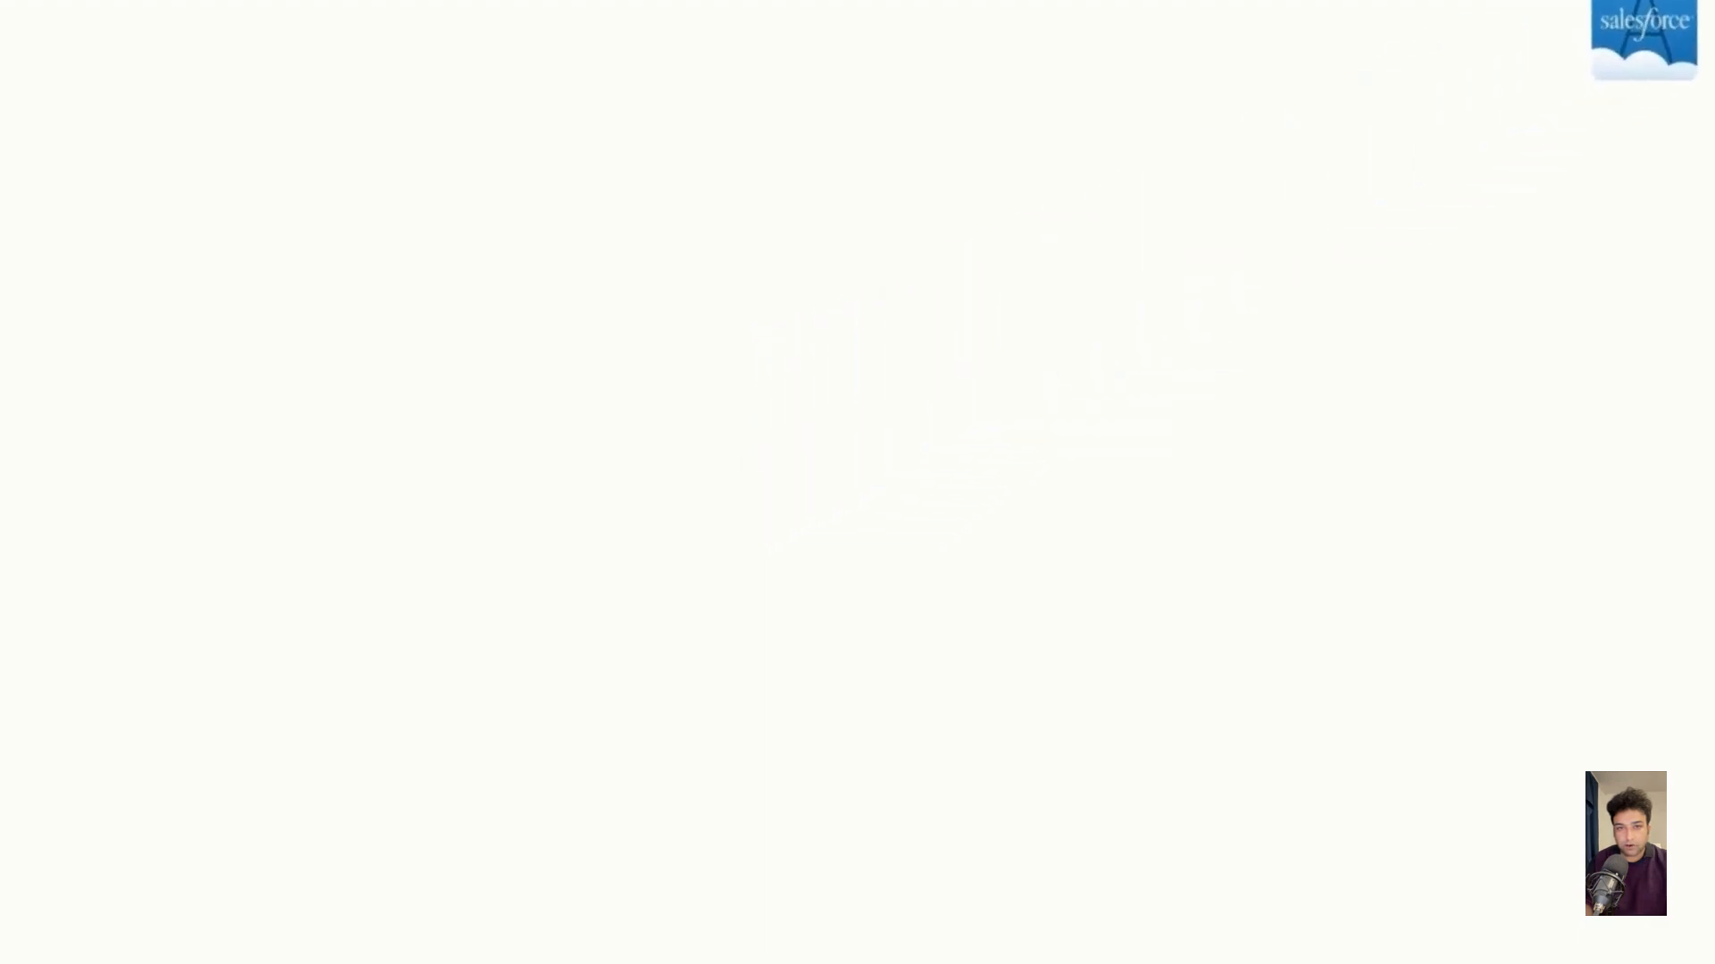
pyautogui.press('Right')
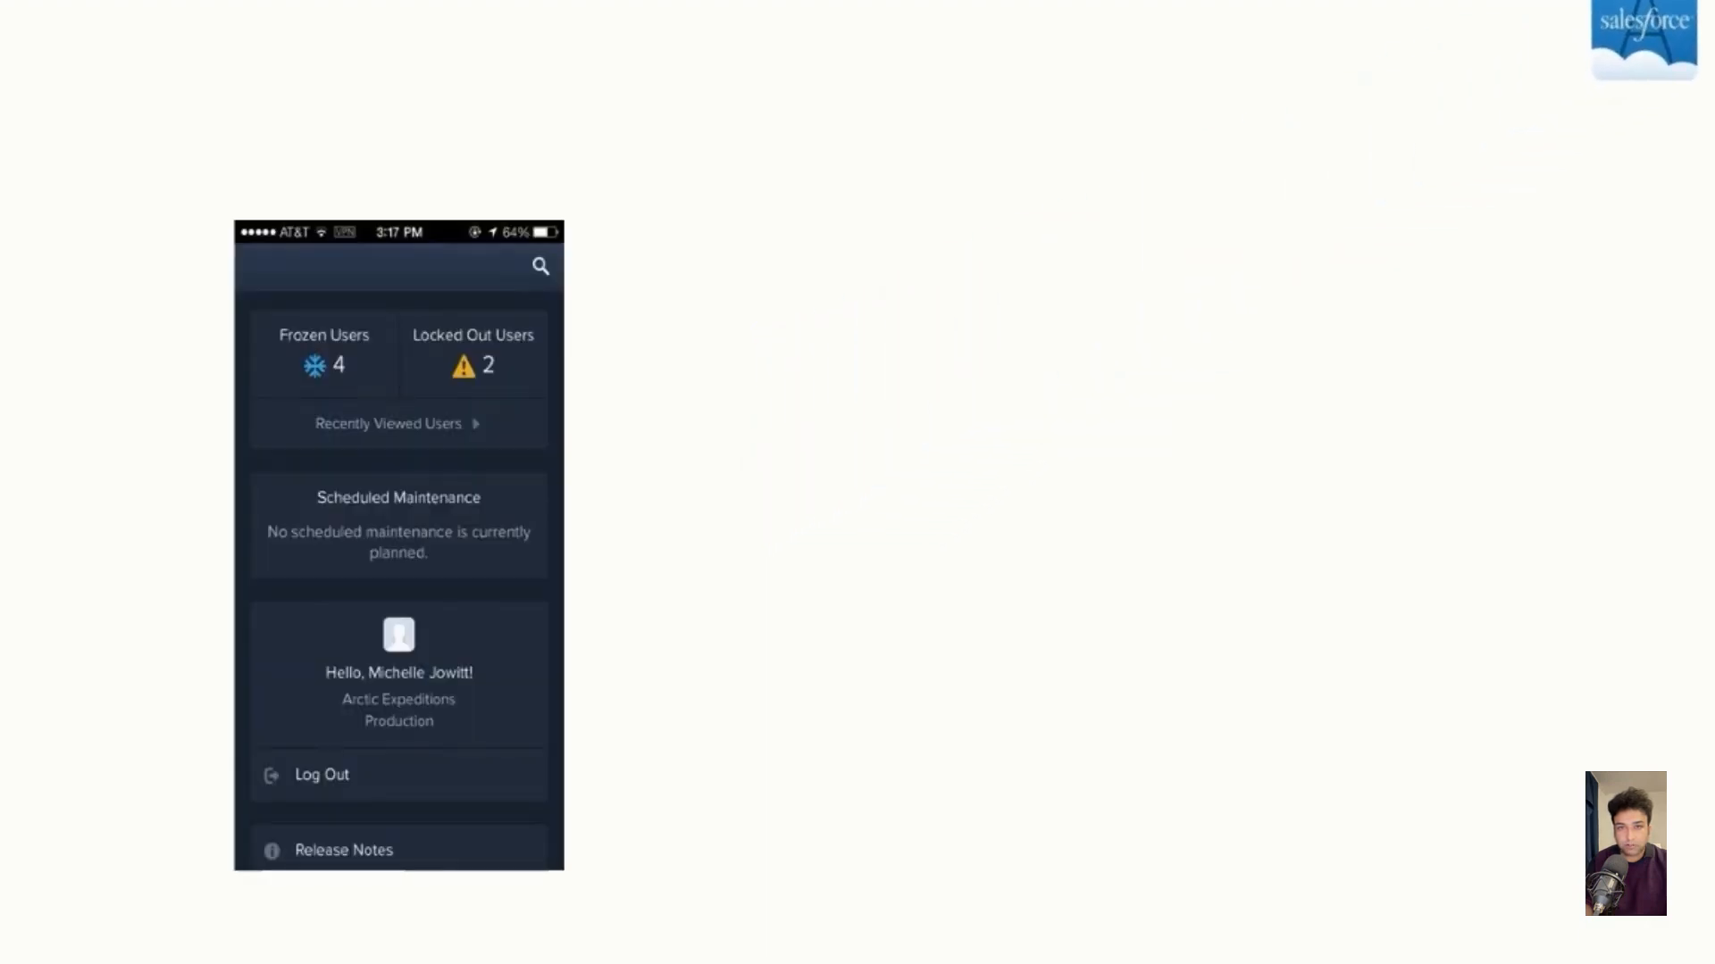
pyautogui.press('Right')
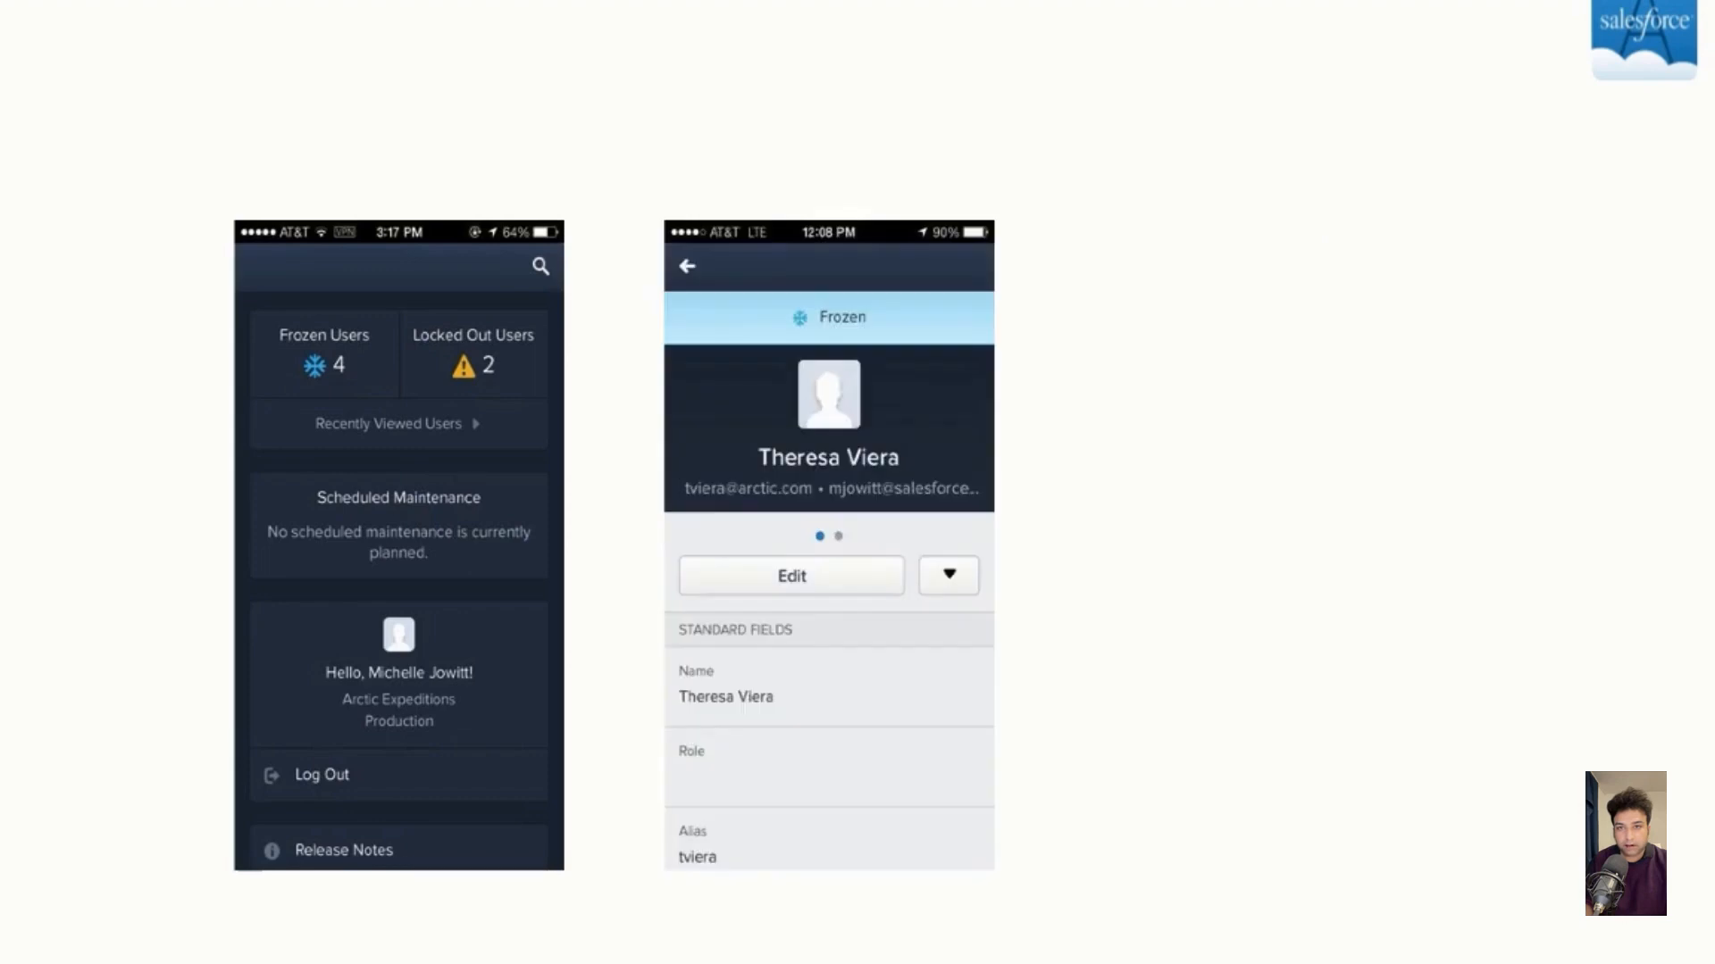
pyautogui.press('Right')
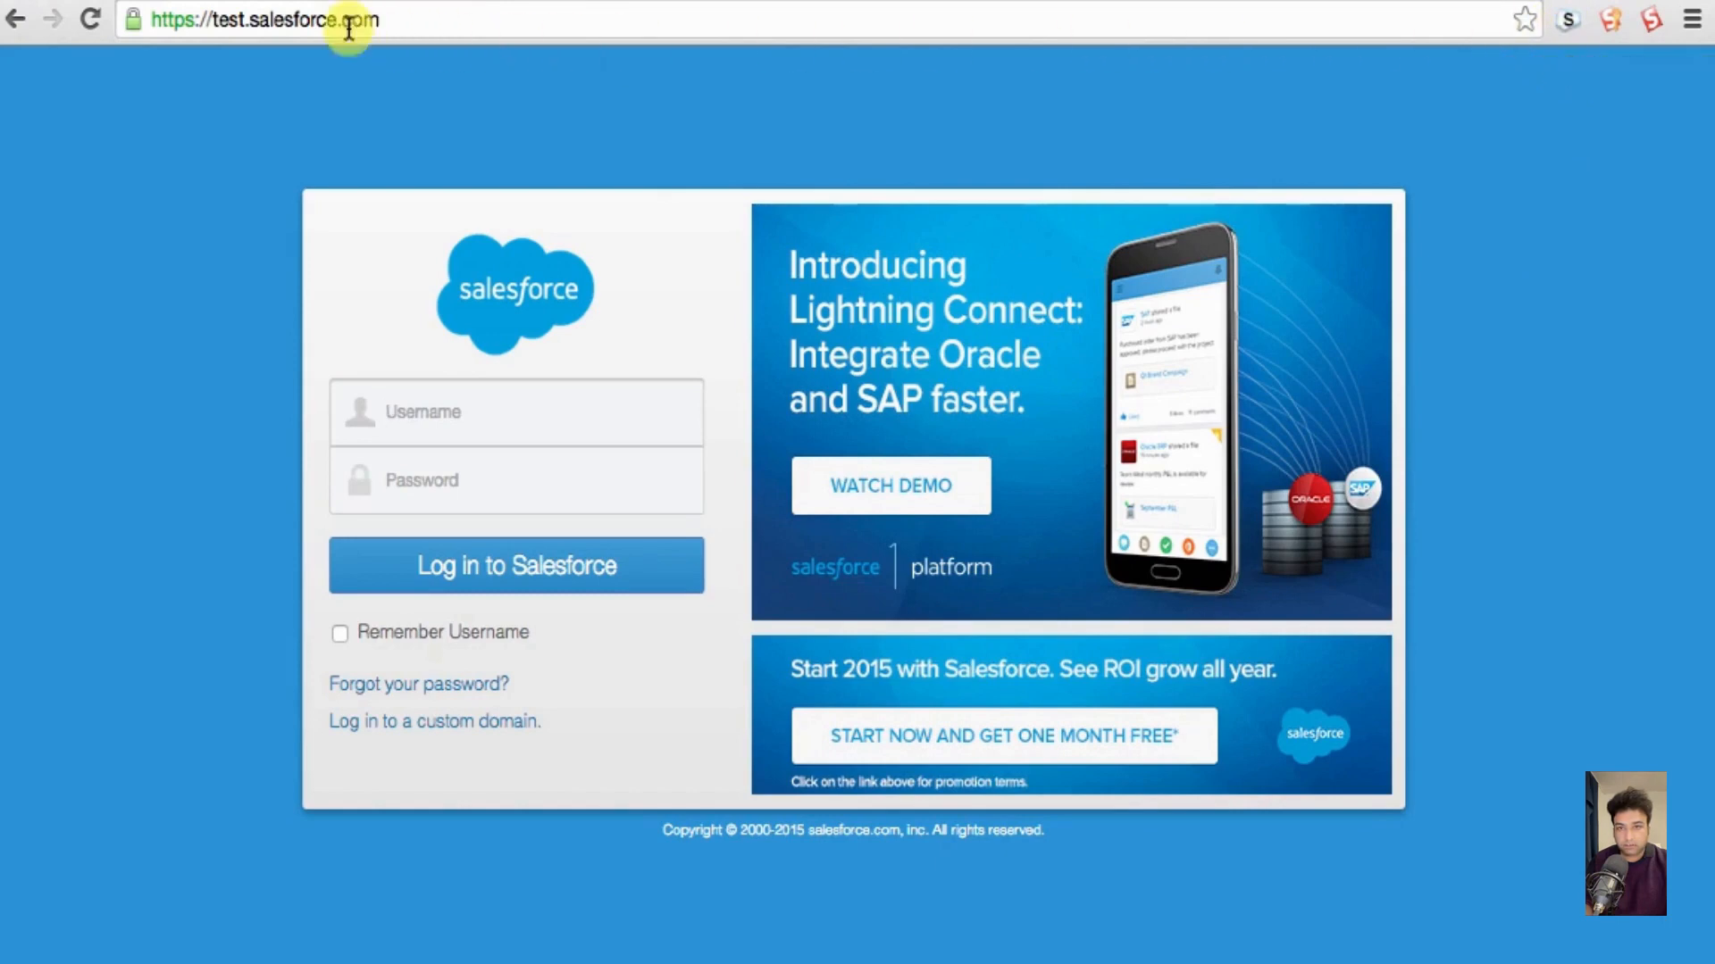
# Step: Open the Force.com Logins extension popup showing three saved usernames under General
pyautogui.click(221, 1)
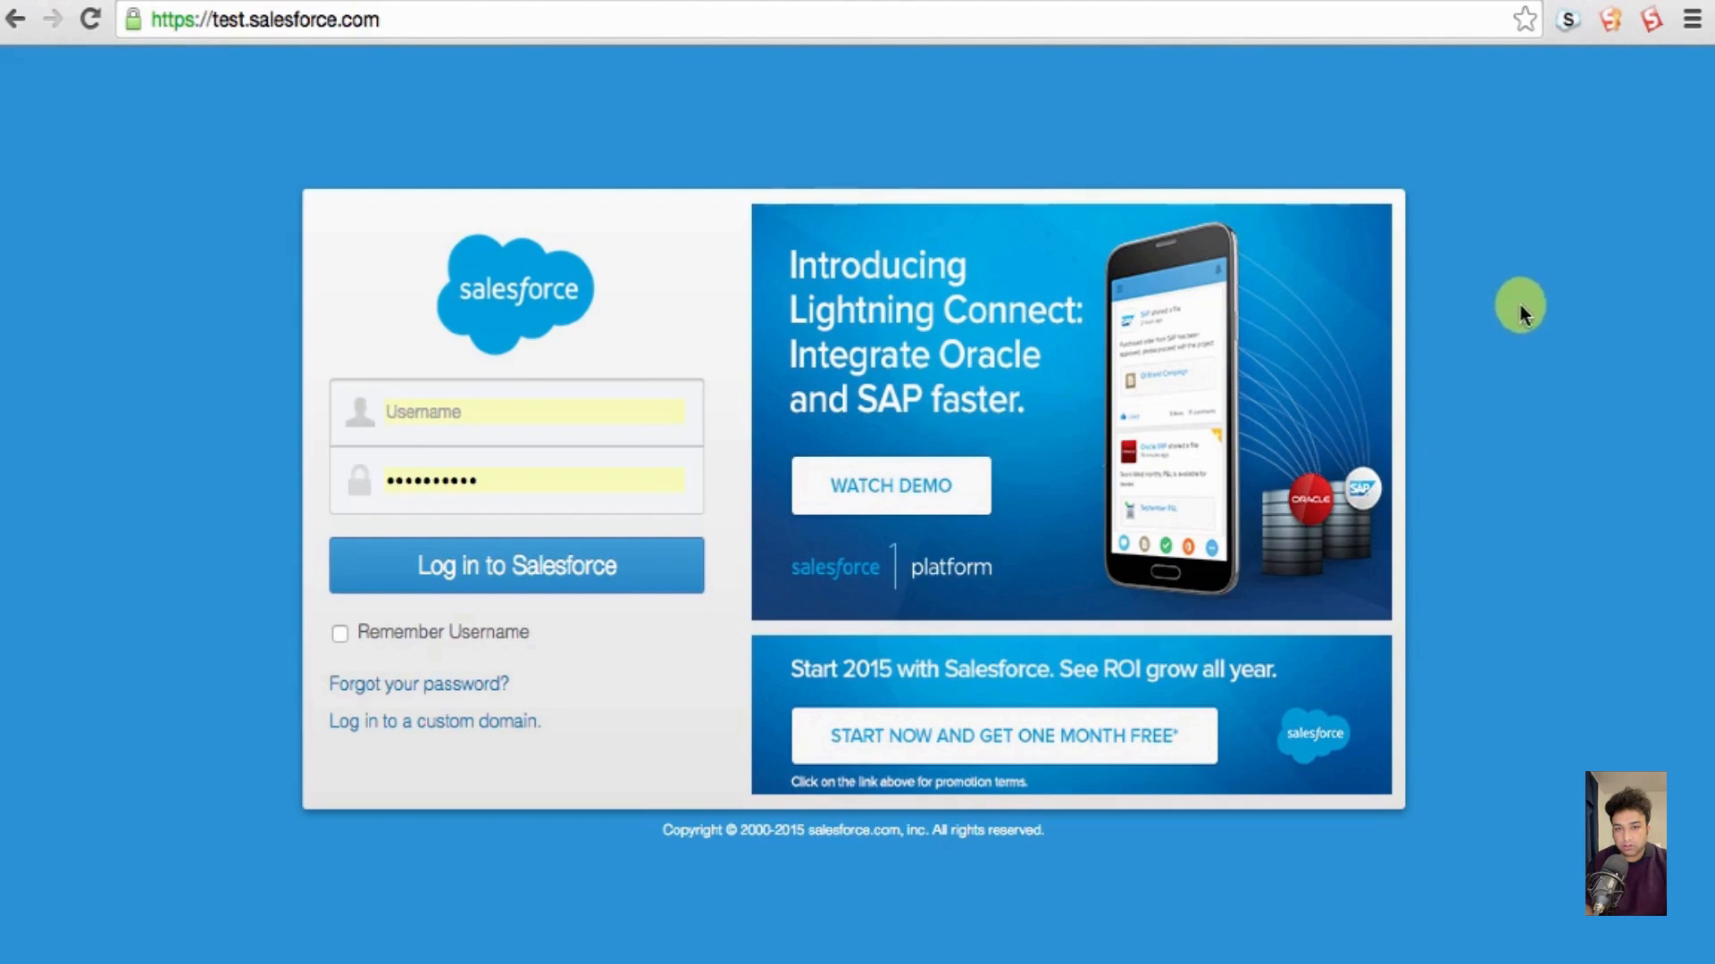
pyautogui.click(1611, 30)
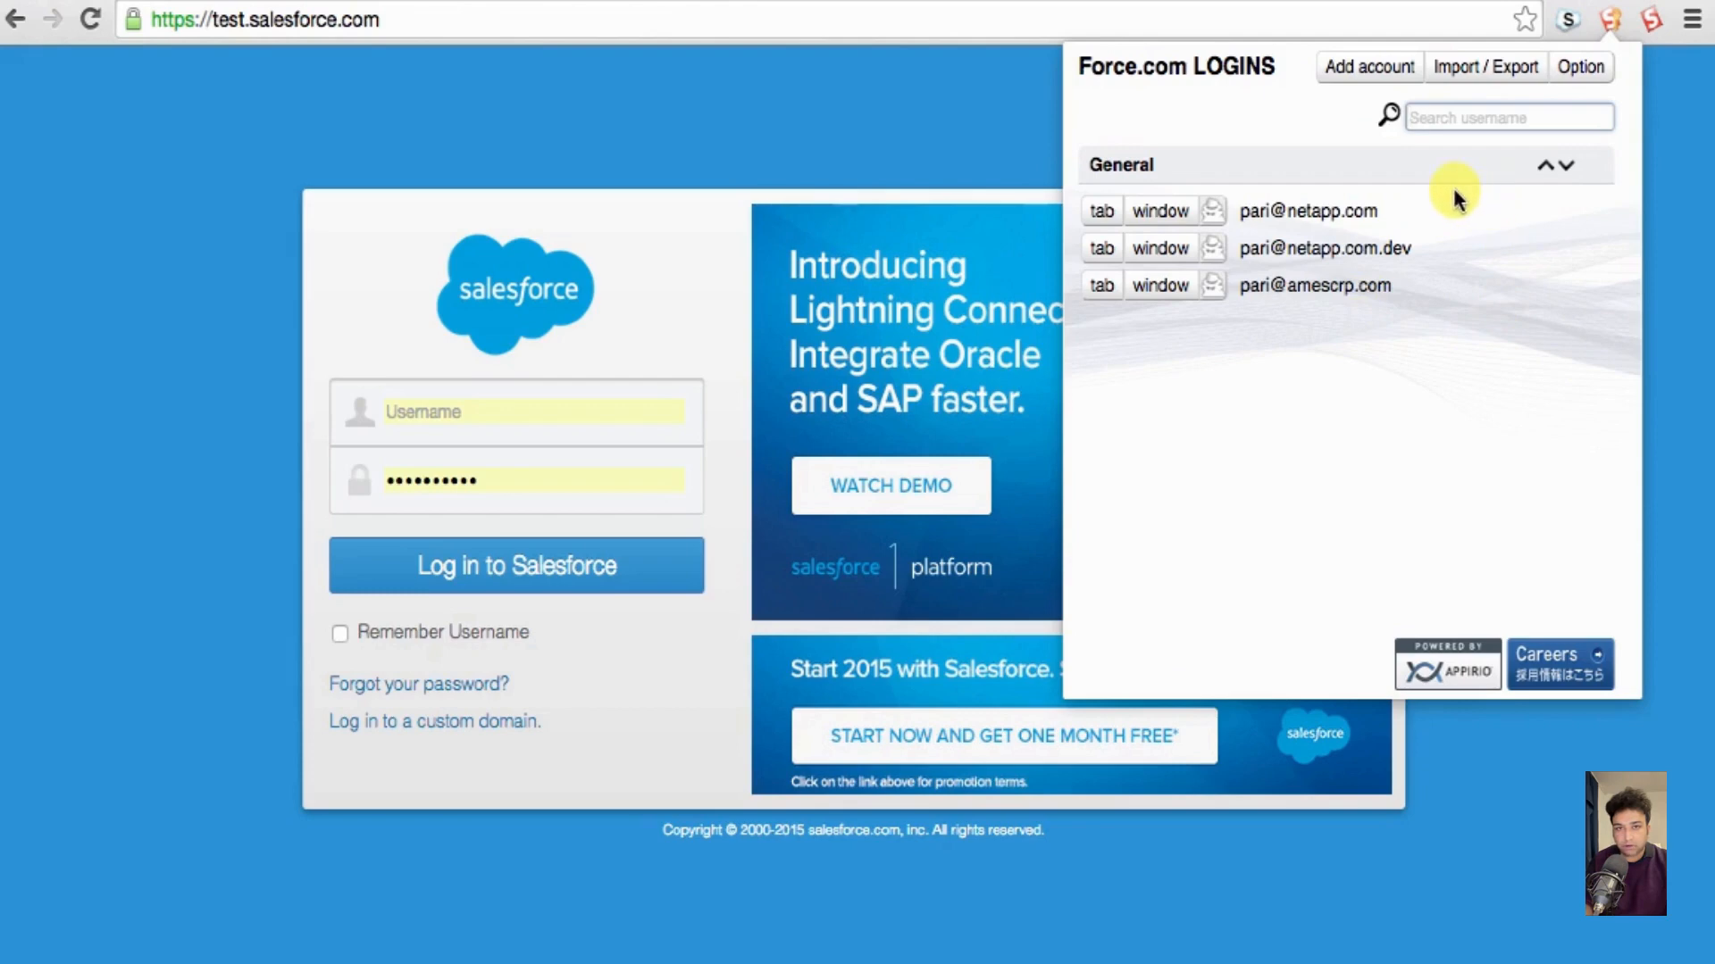
# Step: Dismiss the saved logins list and browse the Force.com Utility Belt's quick-reference topics
pyautogui.click(1655, 100)
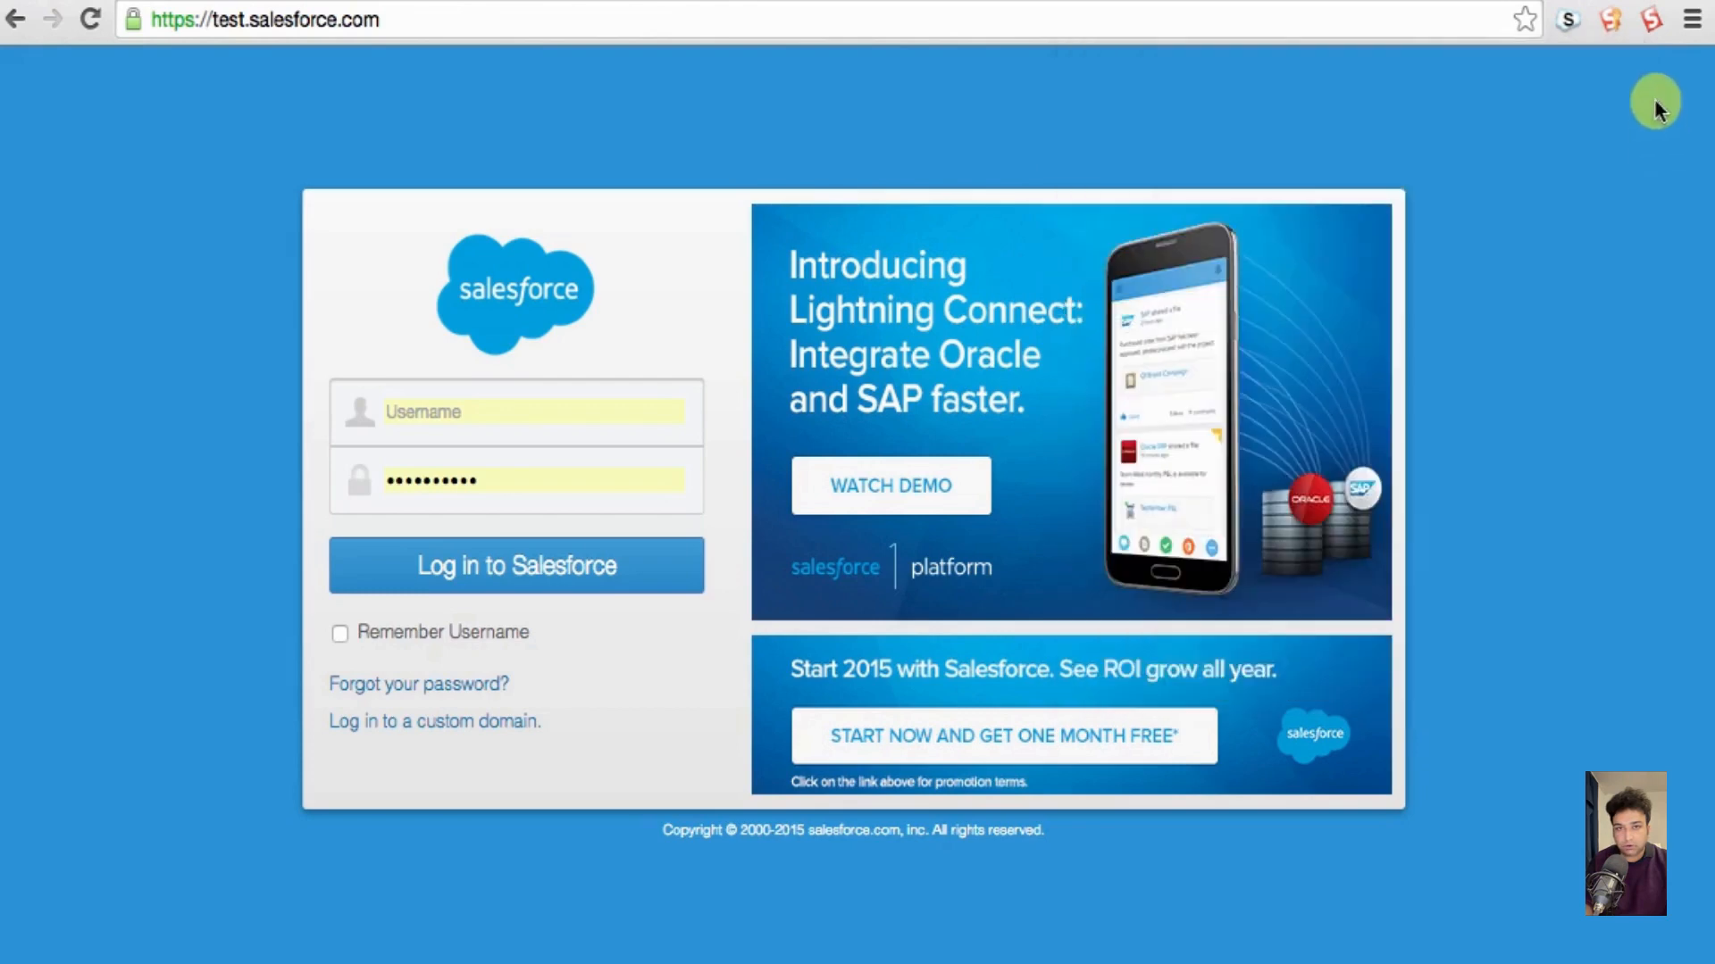
pyautogui.click(1646, 31)
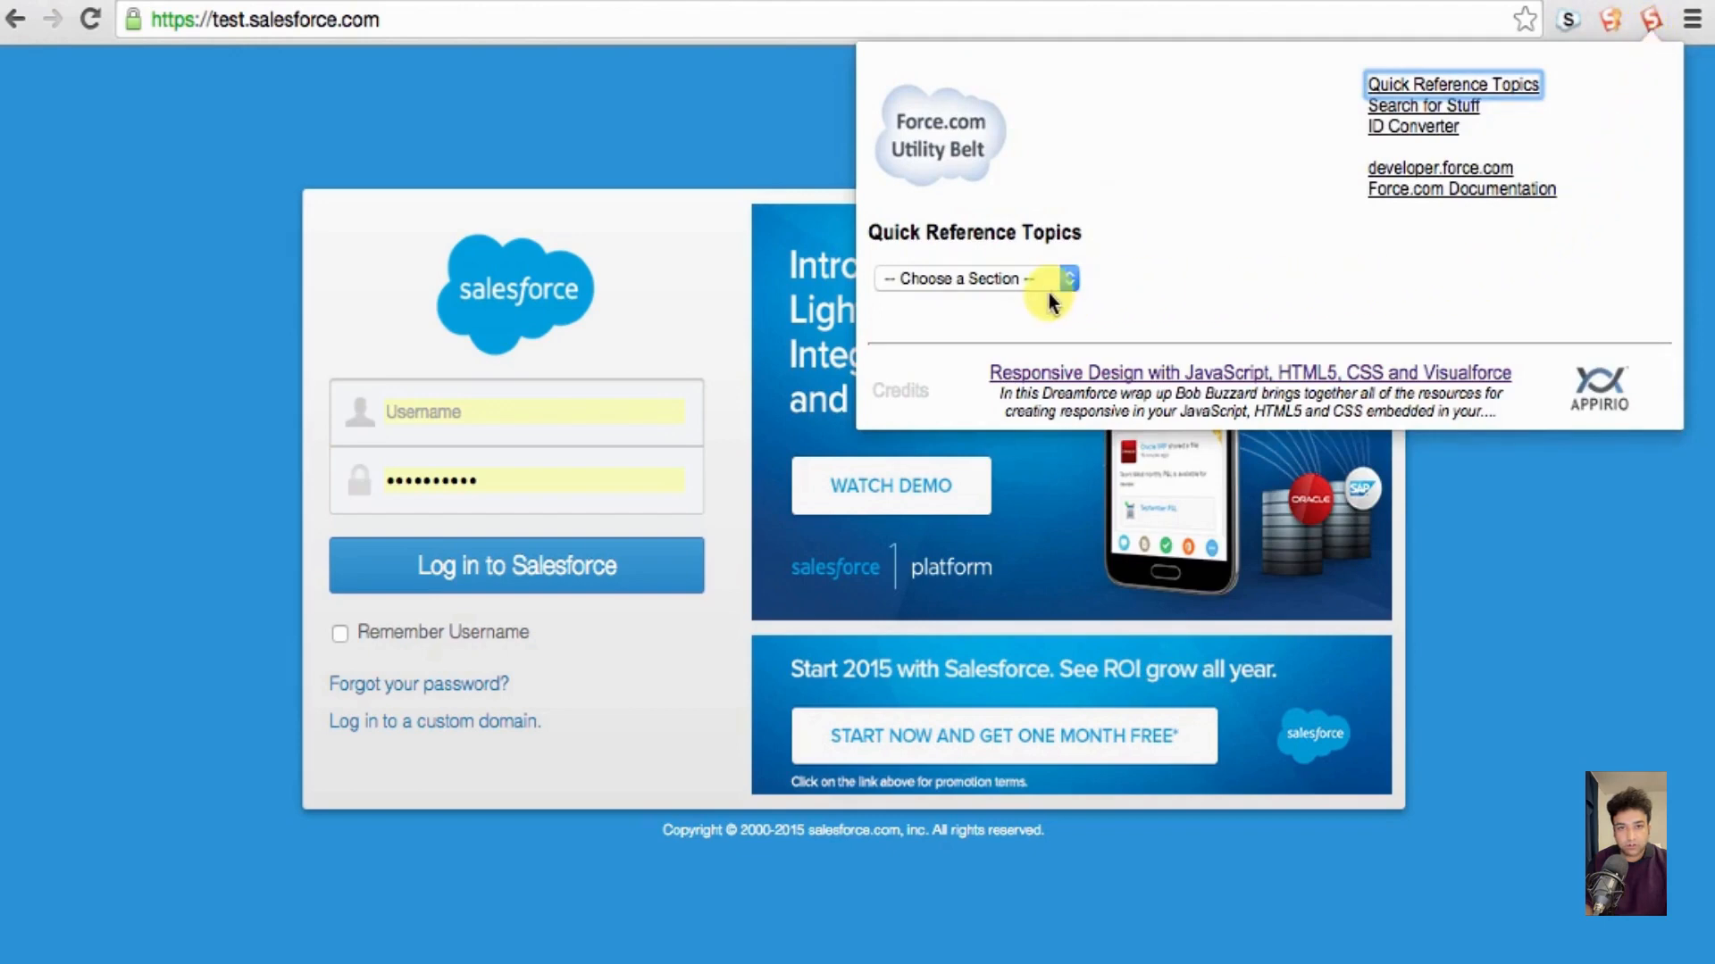
pyautogui.click(1068, 280)
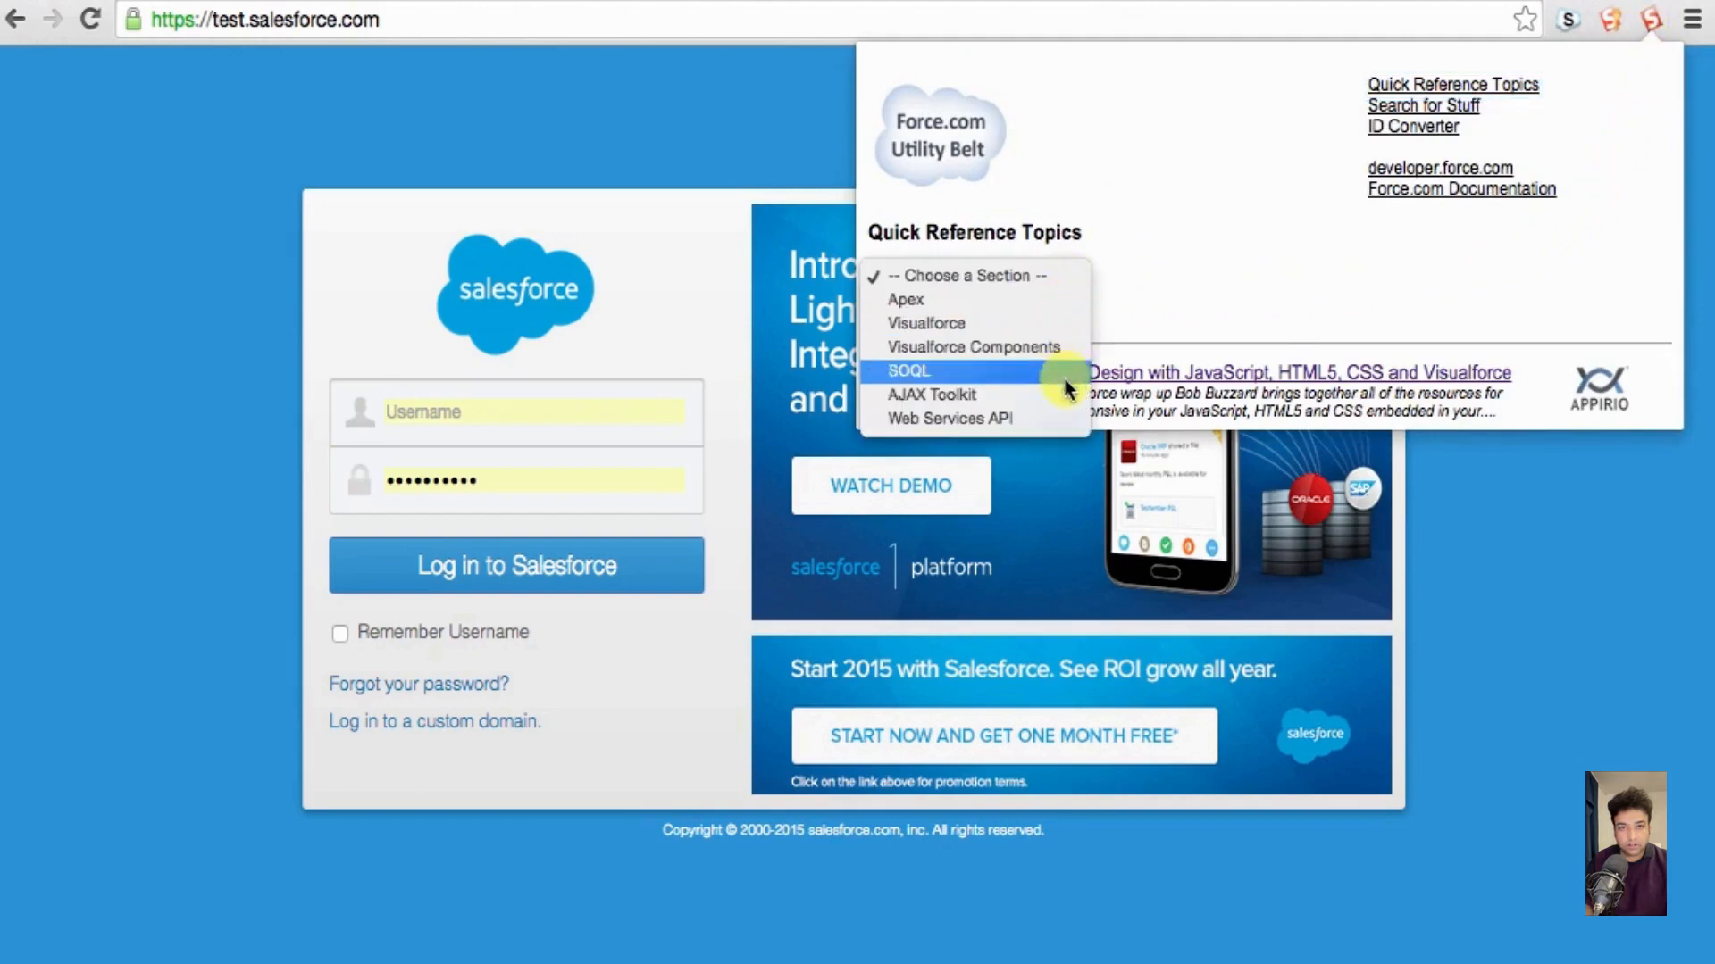
pyautogui.click(1226, 308)
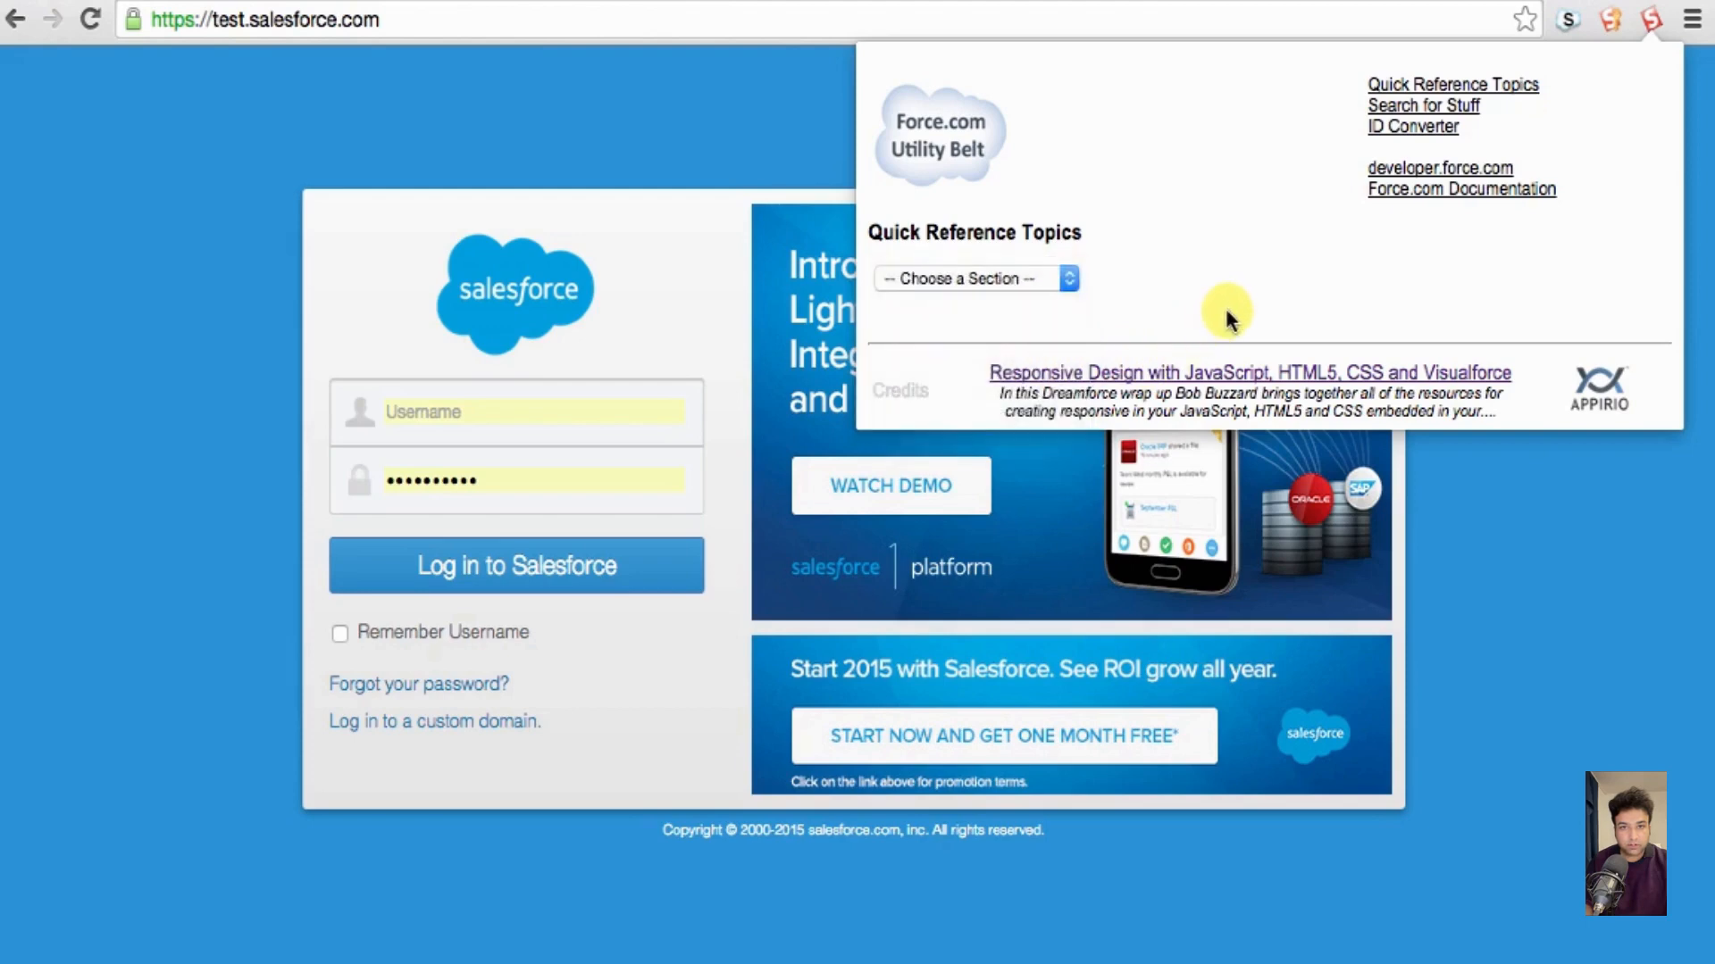
# Step: Show the 15-to-18-digit ID converter, then close Utility Belt and advance to the Record IDs slide
pyautogui.click(1401, 134)
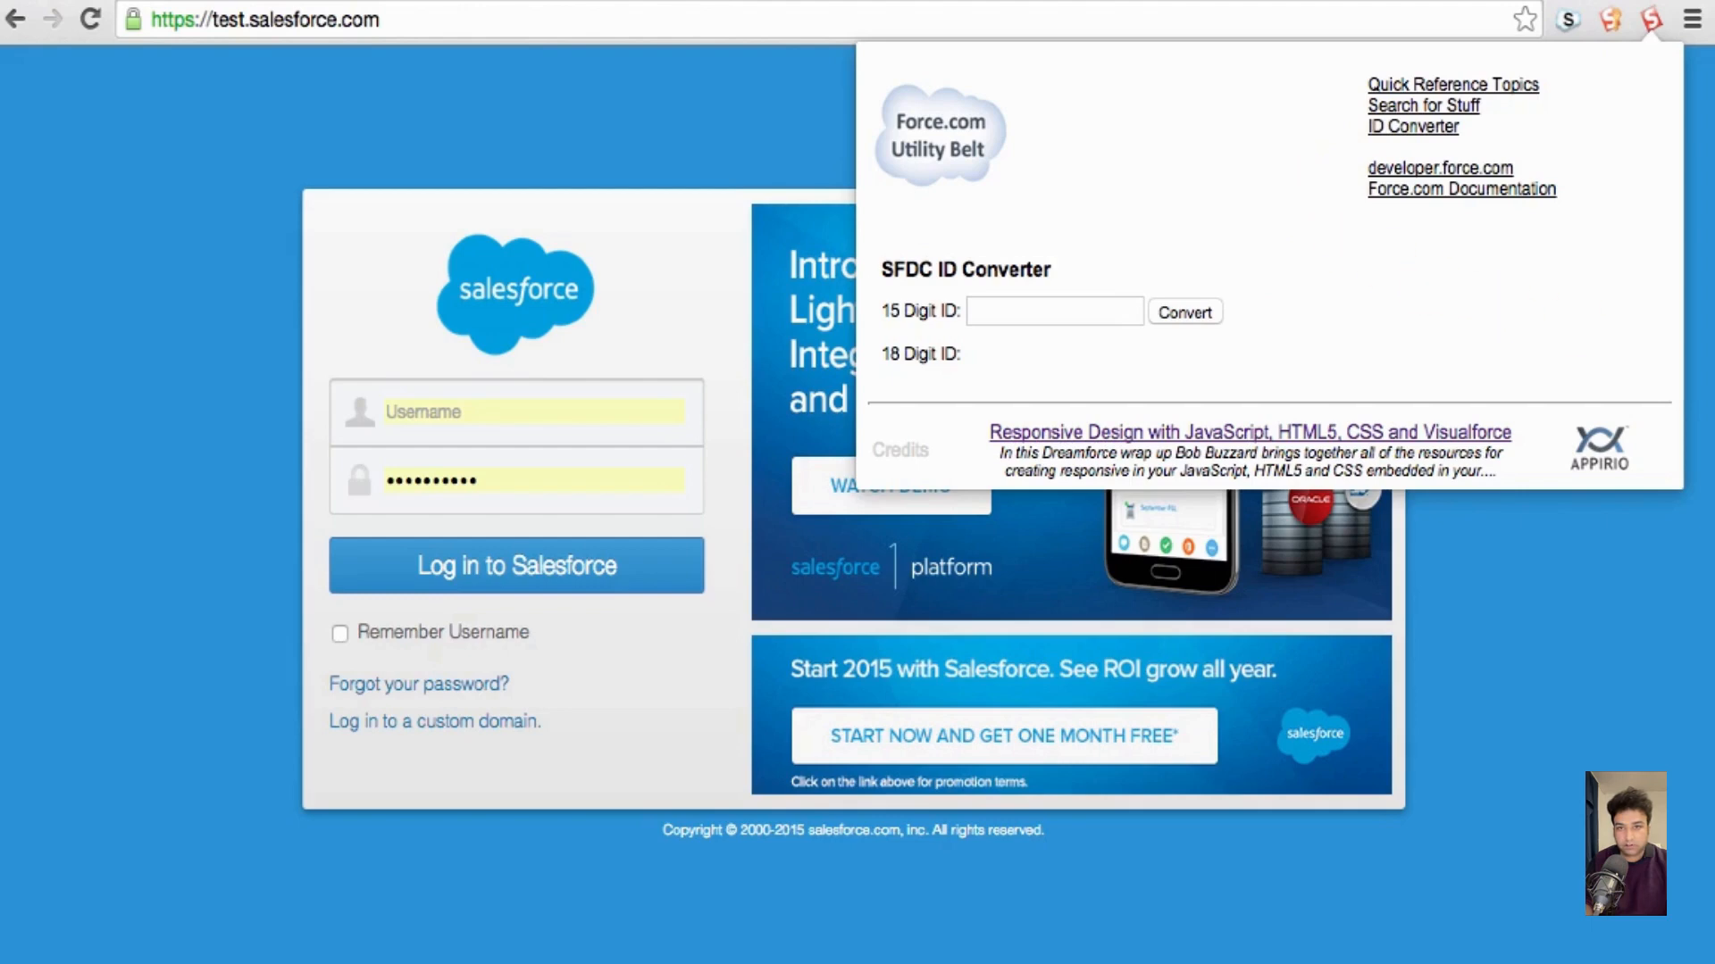
pyautogui.press('Escape')
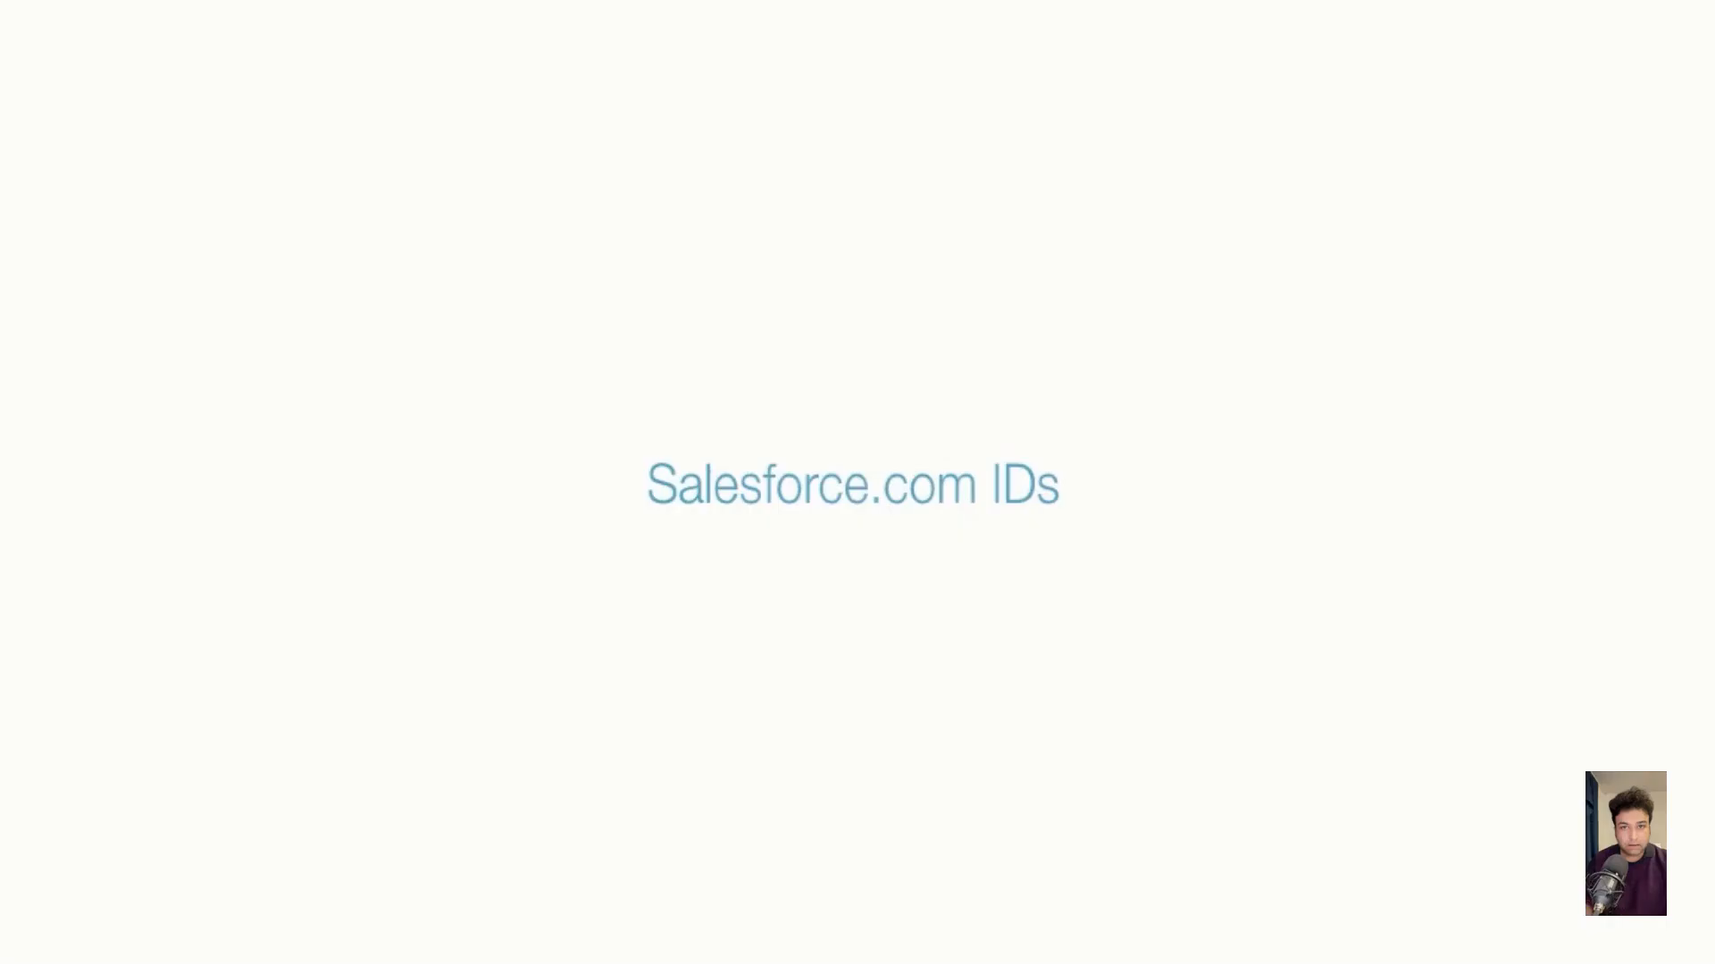
pyautogui.press('Right')
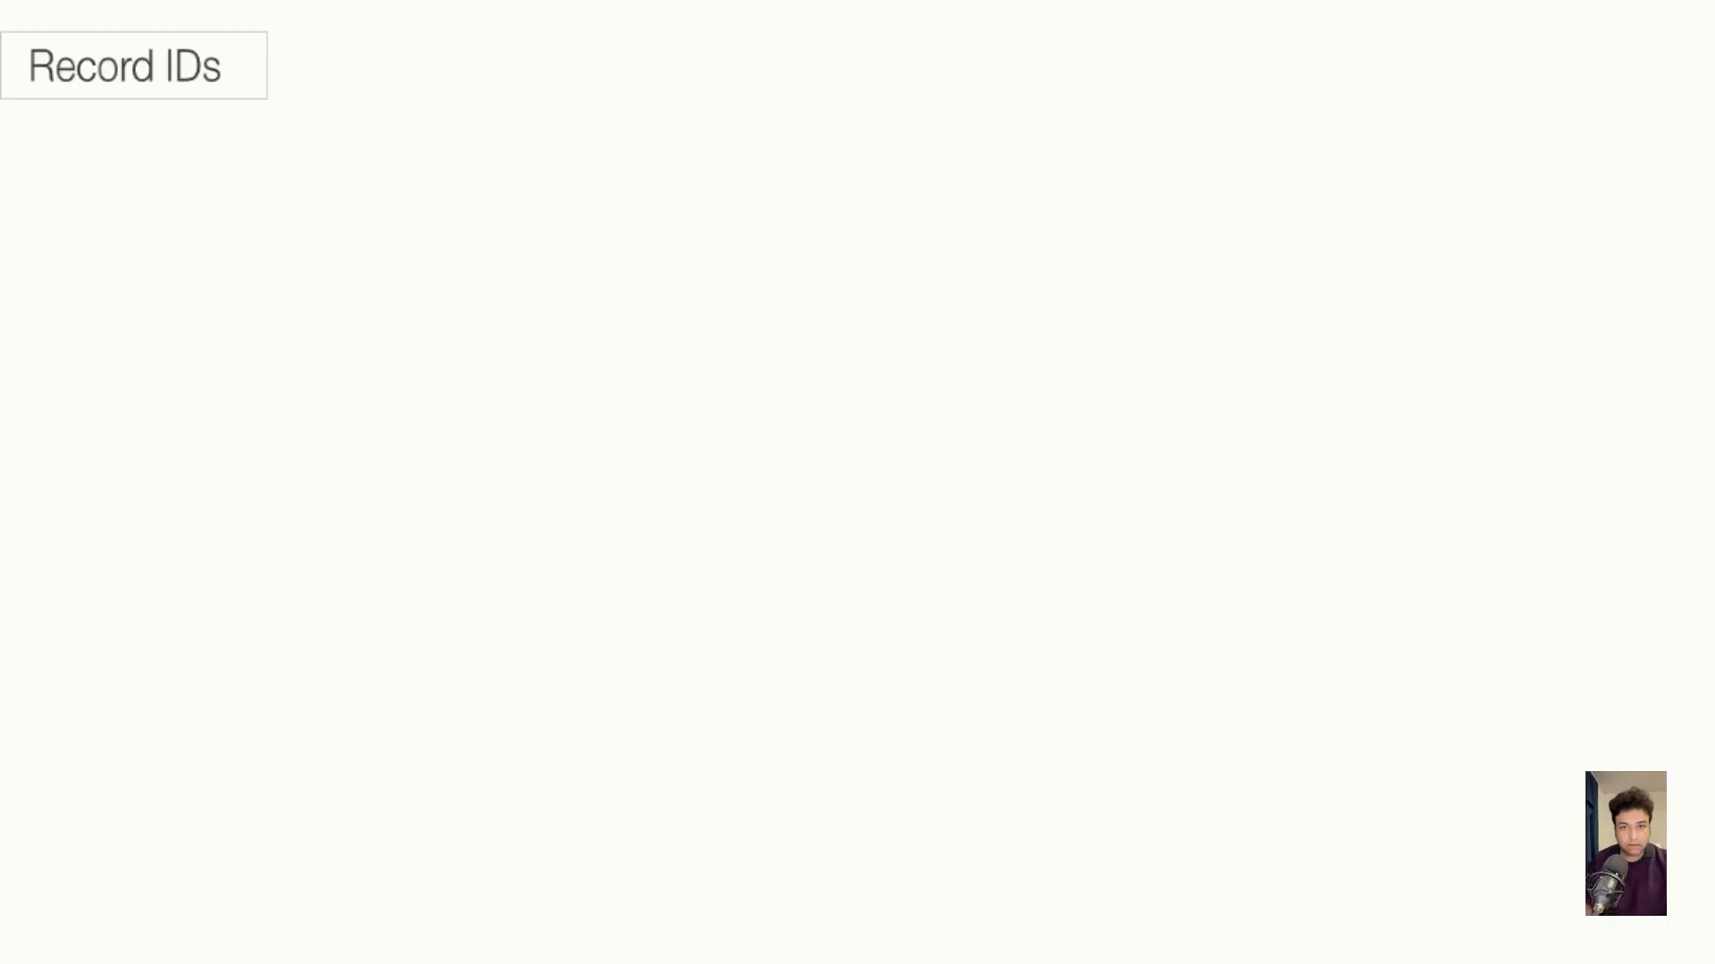